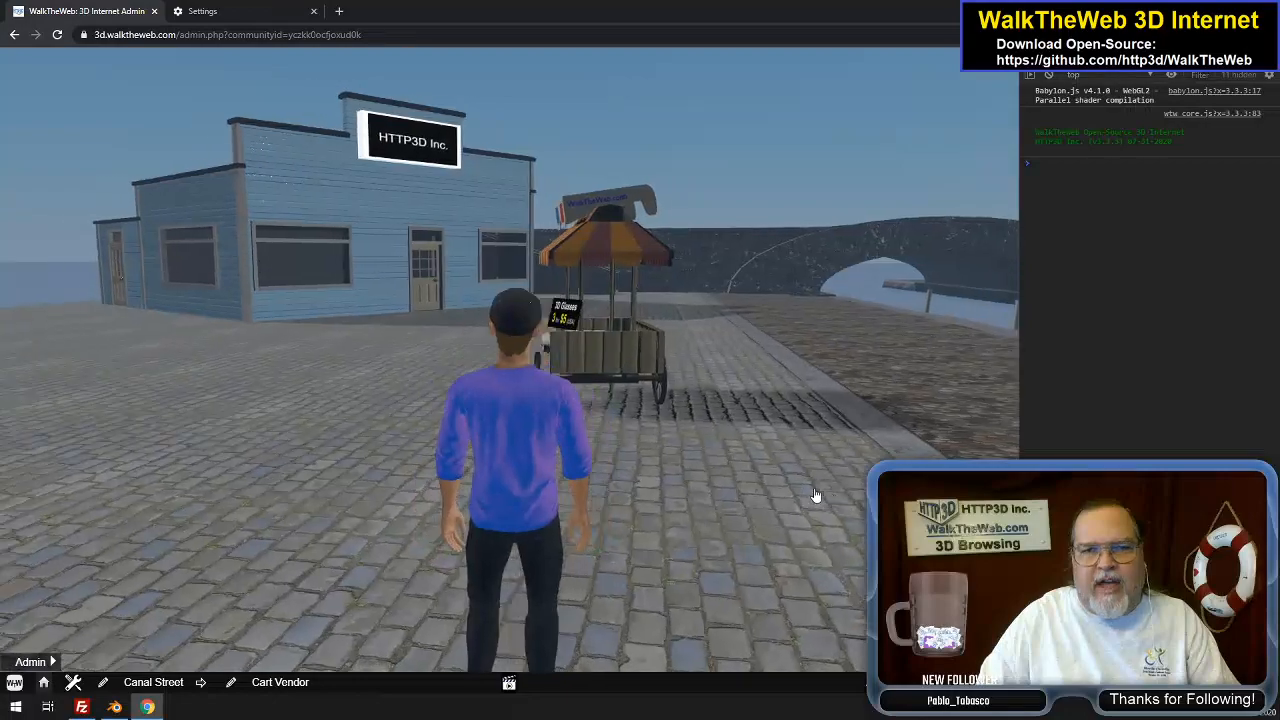
Walk the avatar into the HTTP3D Inc. Coffee Corner Shop and face the Categories board
key(Left)
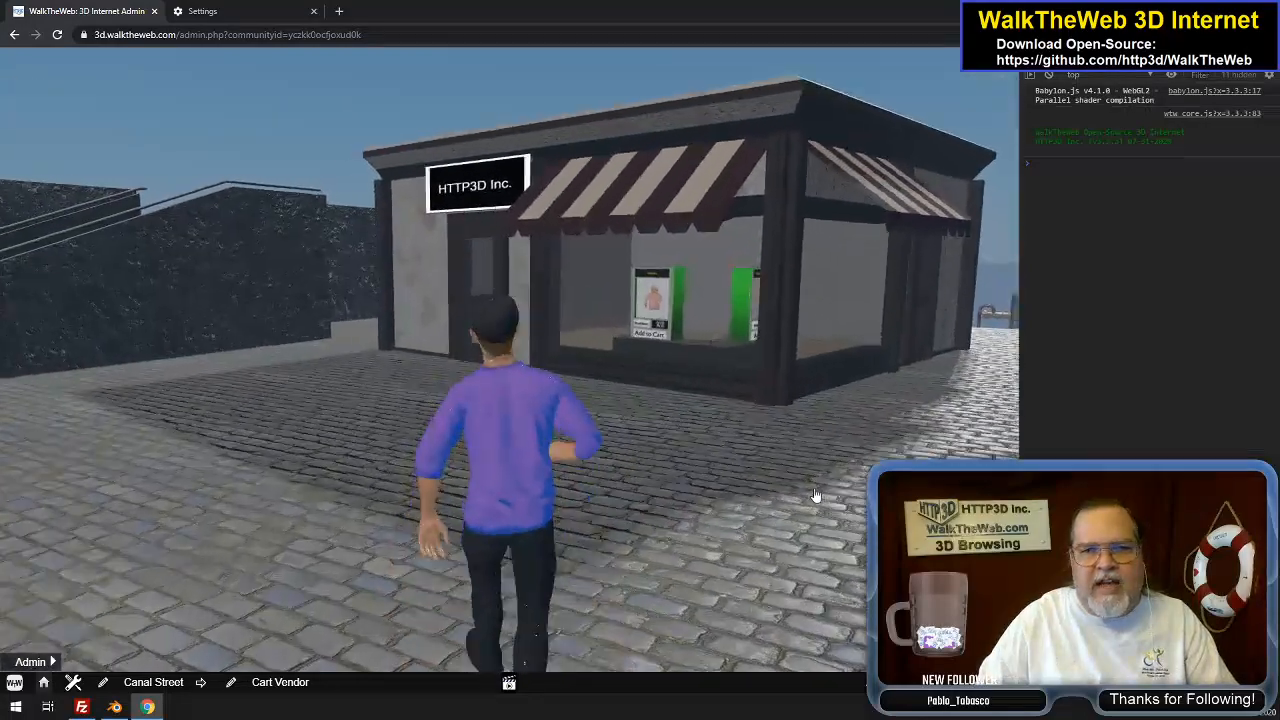
key(Up)
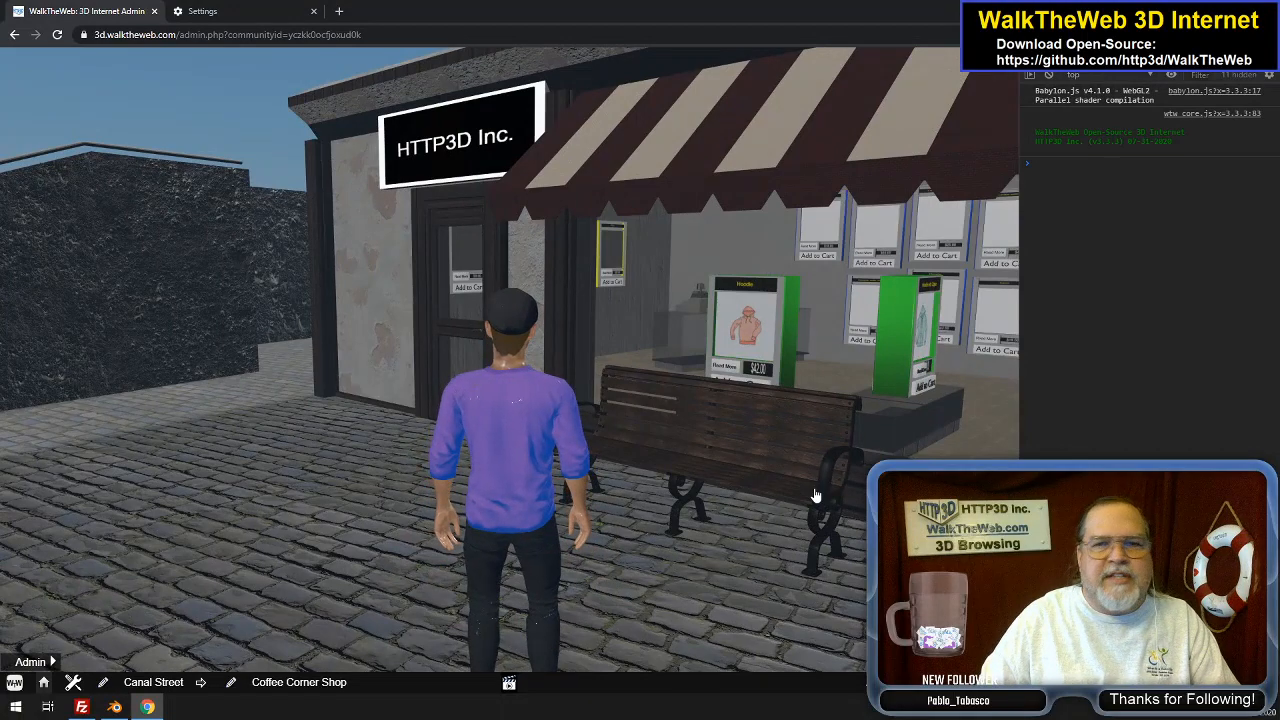
key(Up)
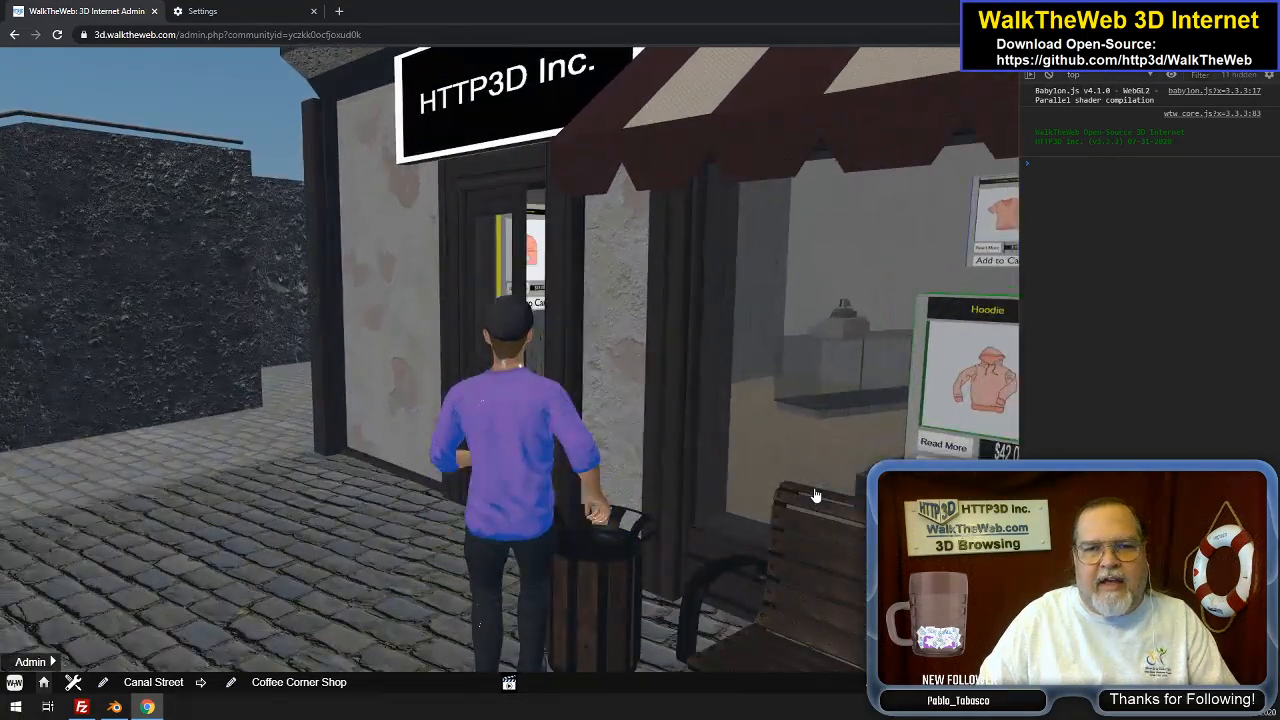
key(Up)
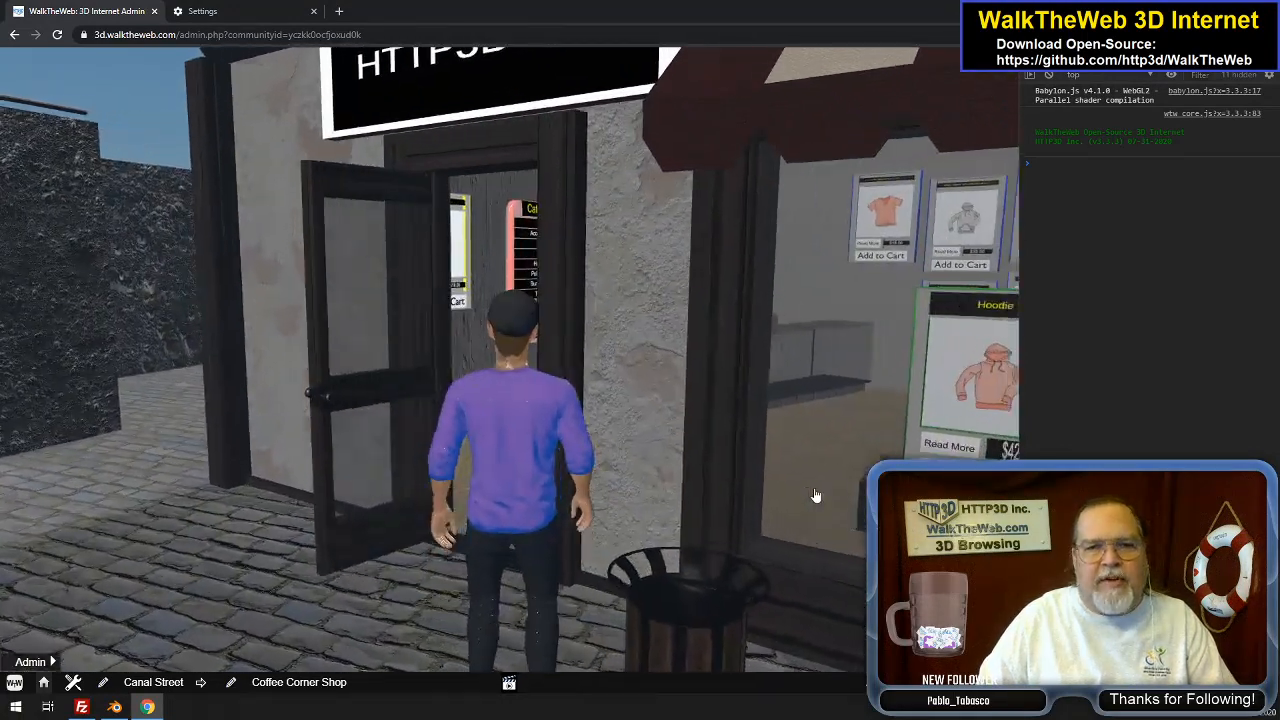
key(Up)
key(Right)
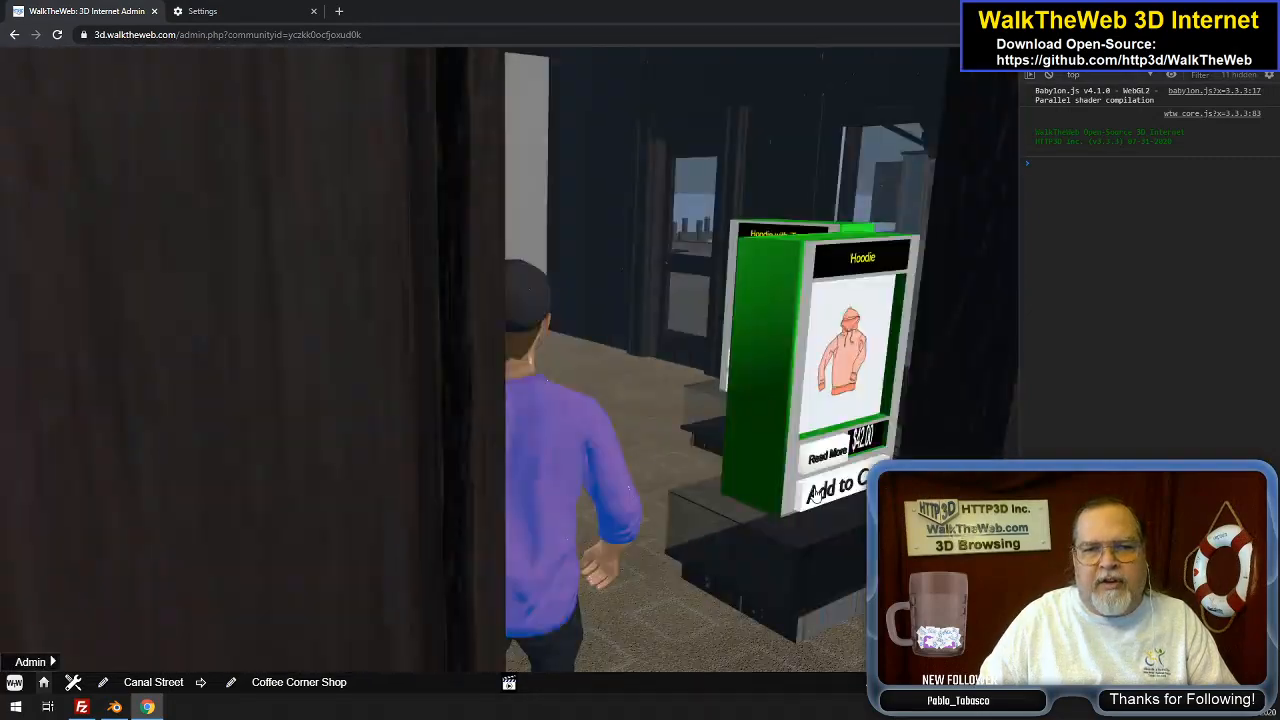
key(Left)
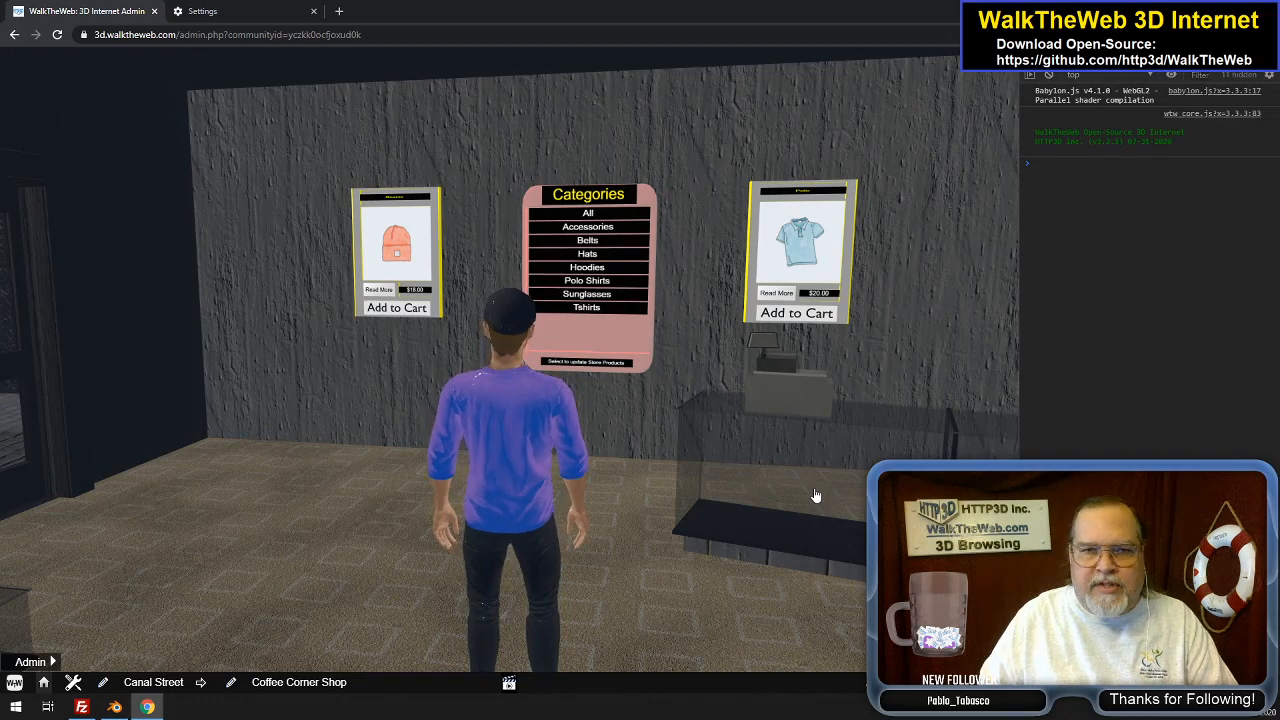
Turn the avatar around inside the shop to survey the product displays, ending at the Categories board
key(Right)
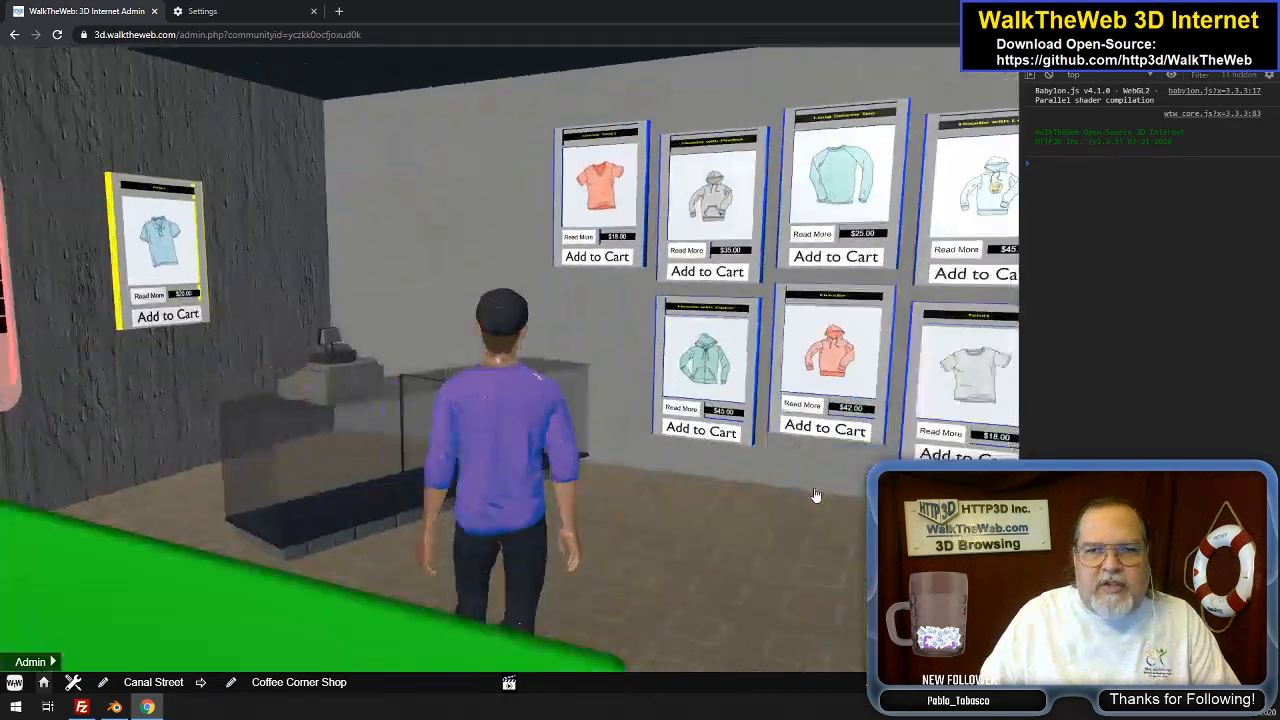
key(Right)
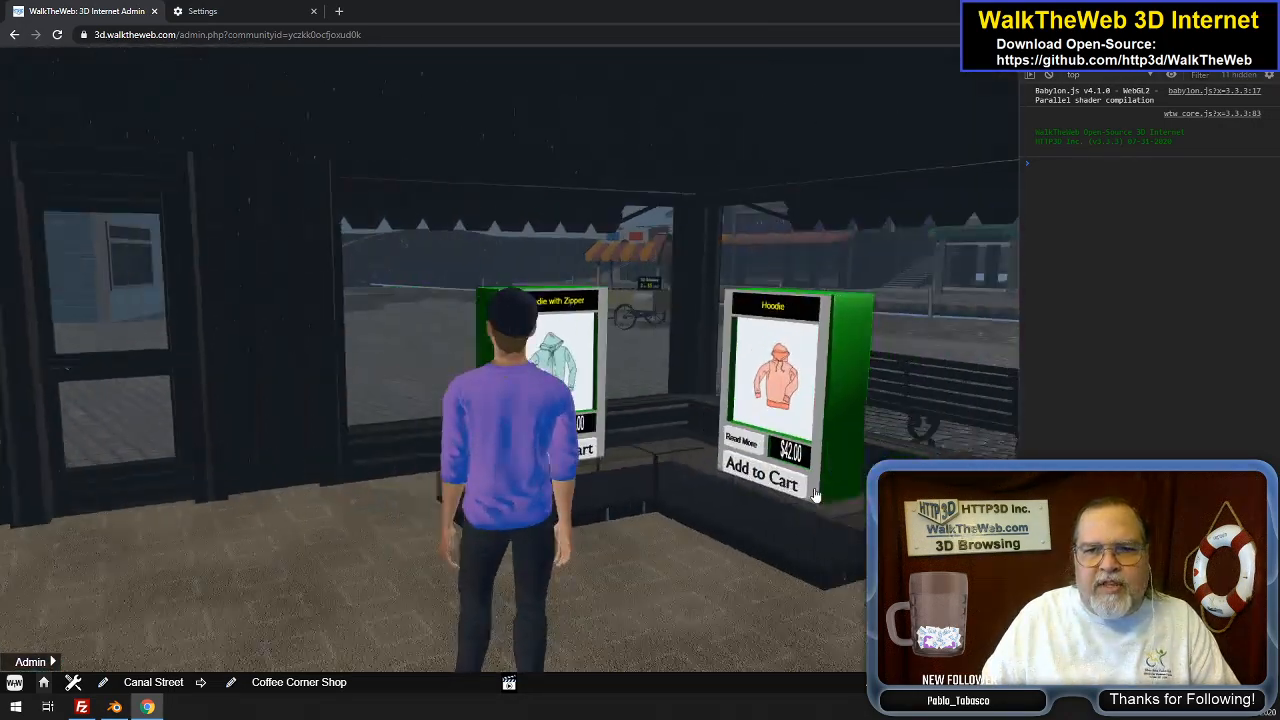
key(Right)
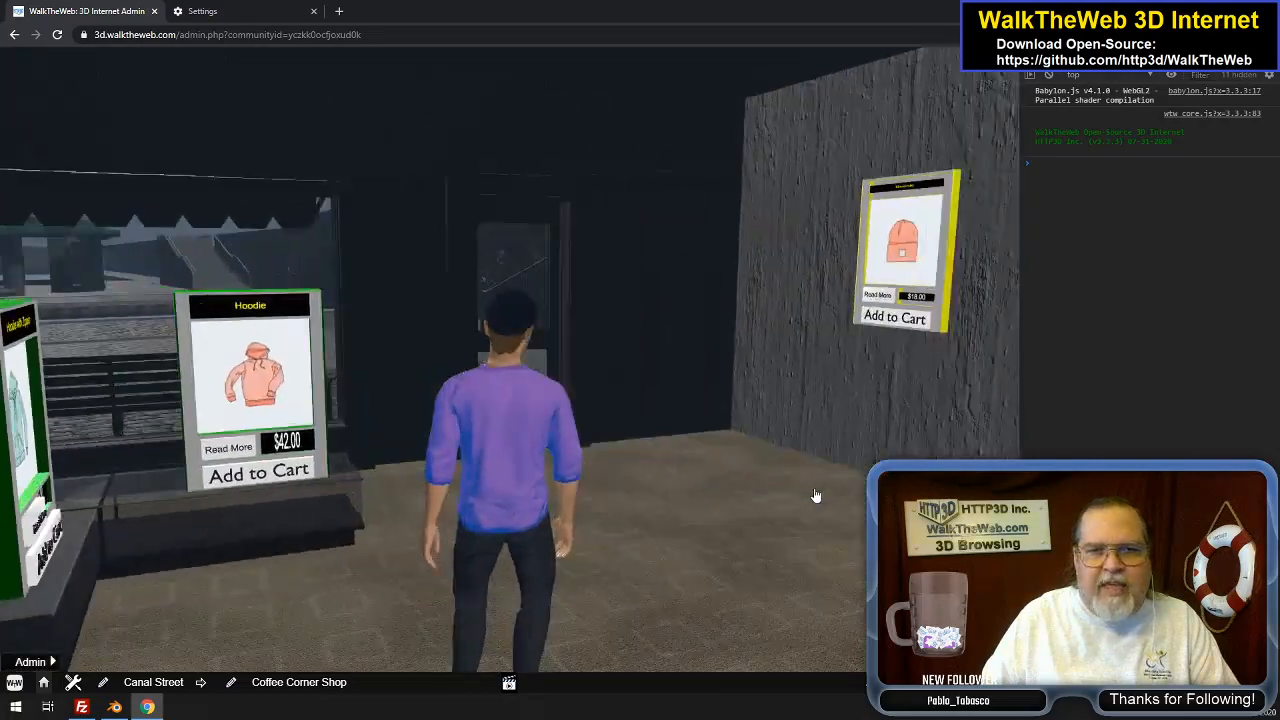
key(Right)
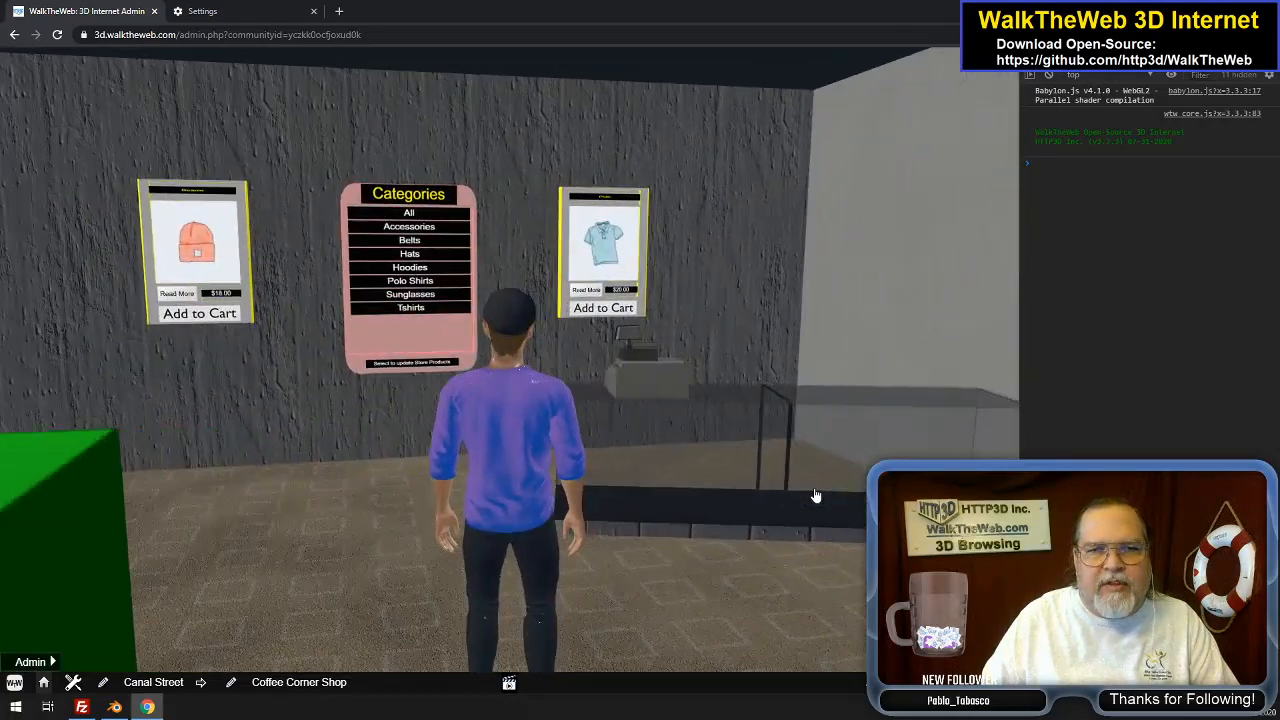
Filter the store products by Hats, Polo Shirts and then Hoodies, and view the hoodies on the product wall
click(415, 257)
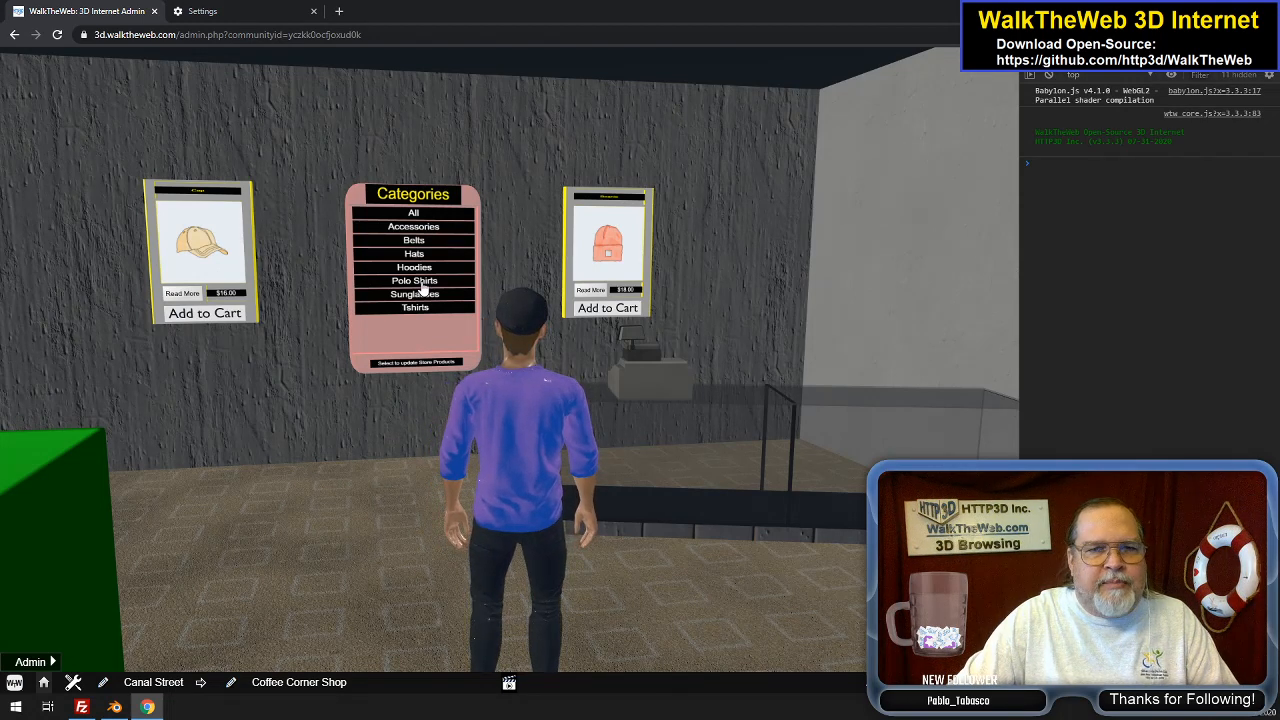
click(423, 289)
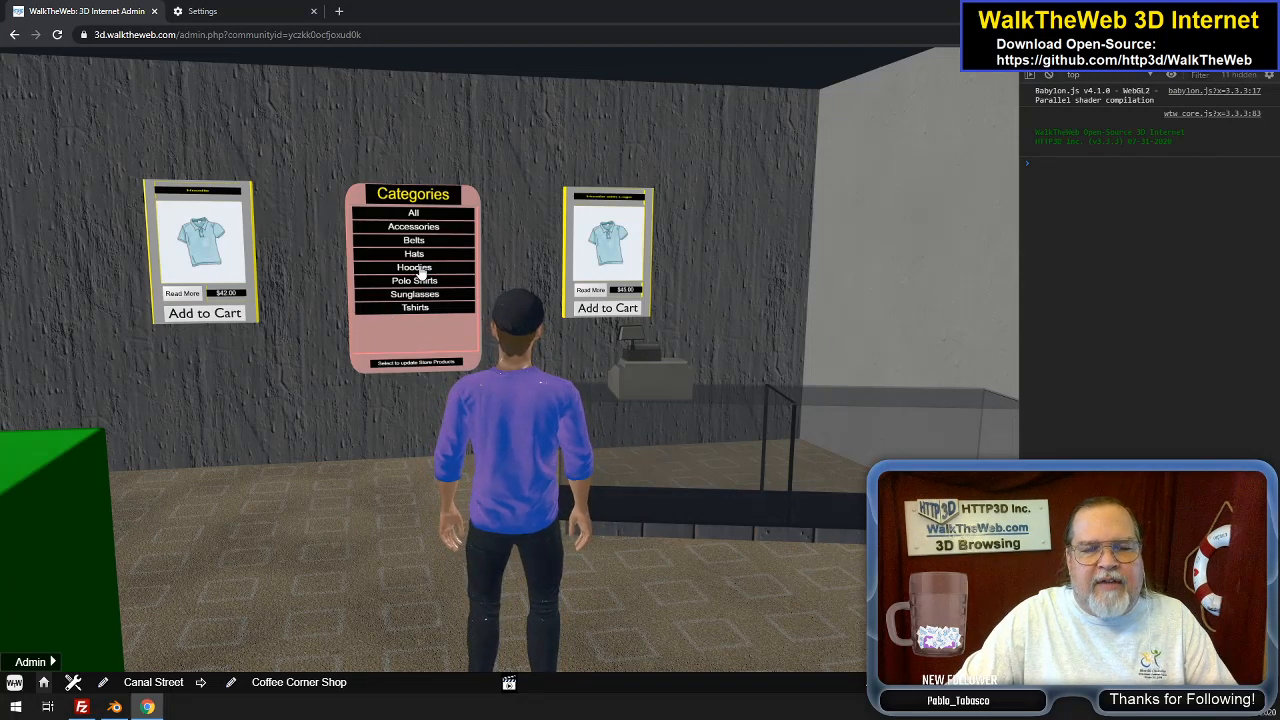
click(421, 272)
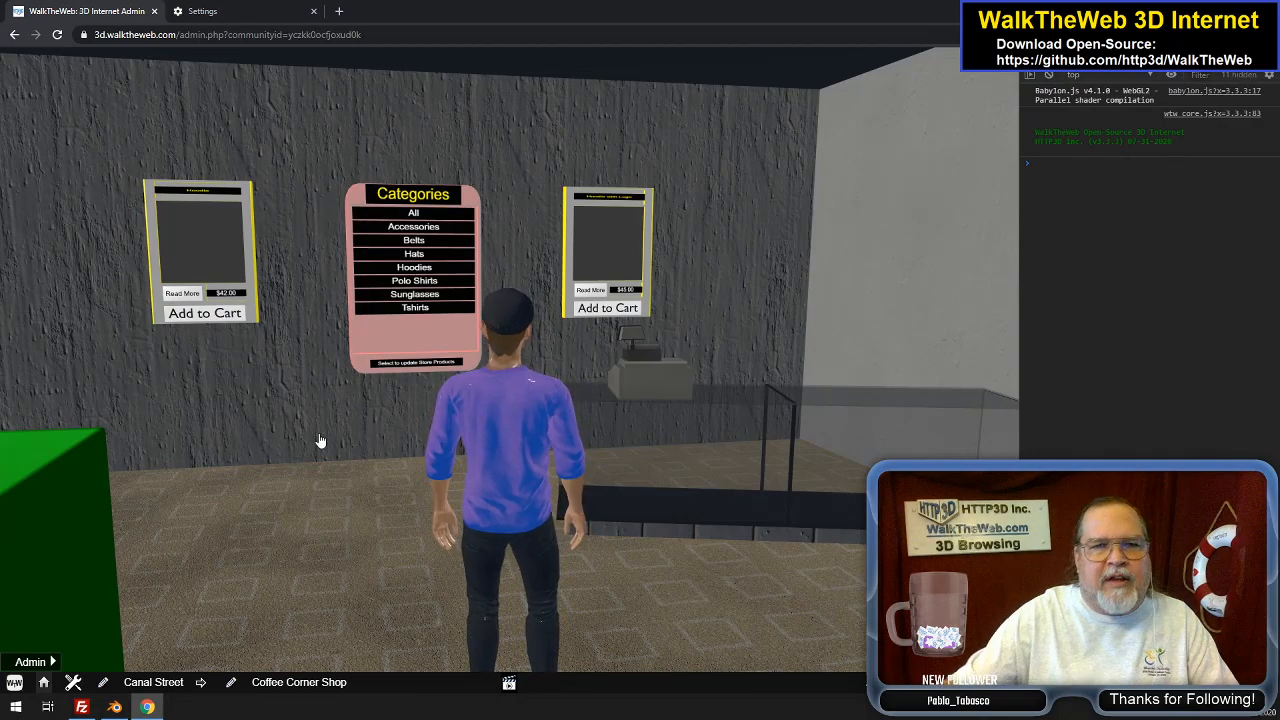
key(Right)
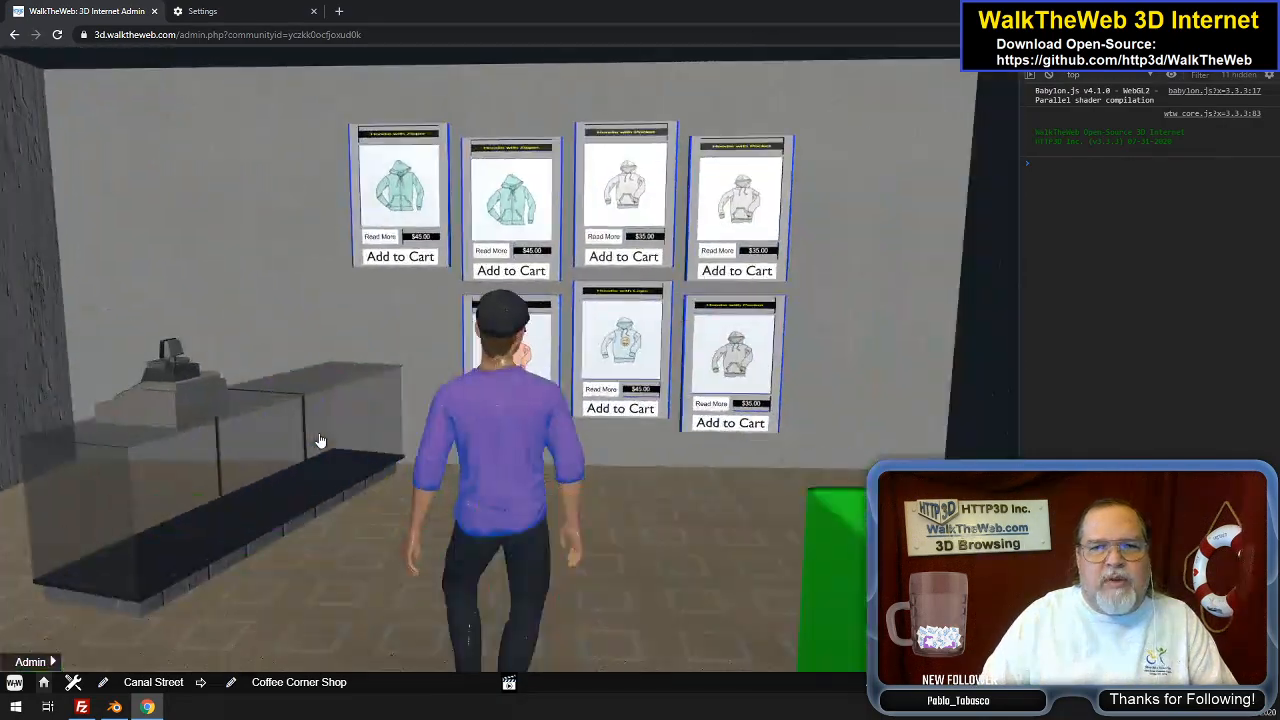
key(Left)
key(Left)
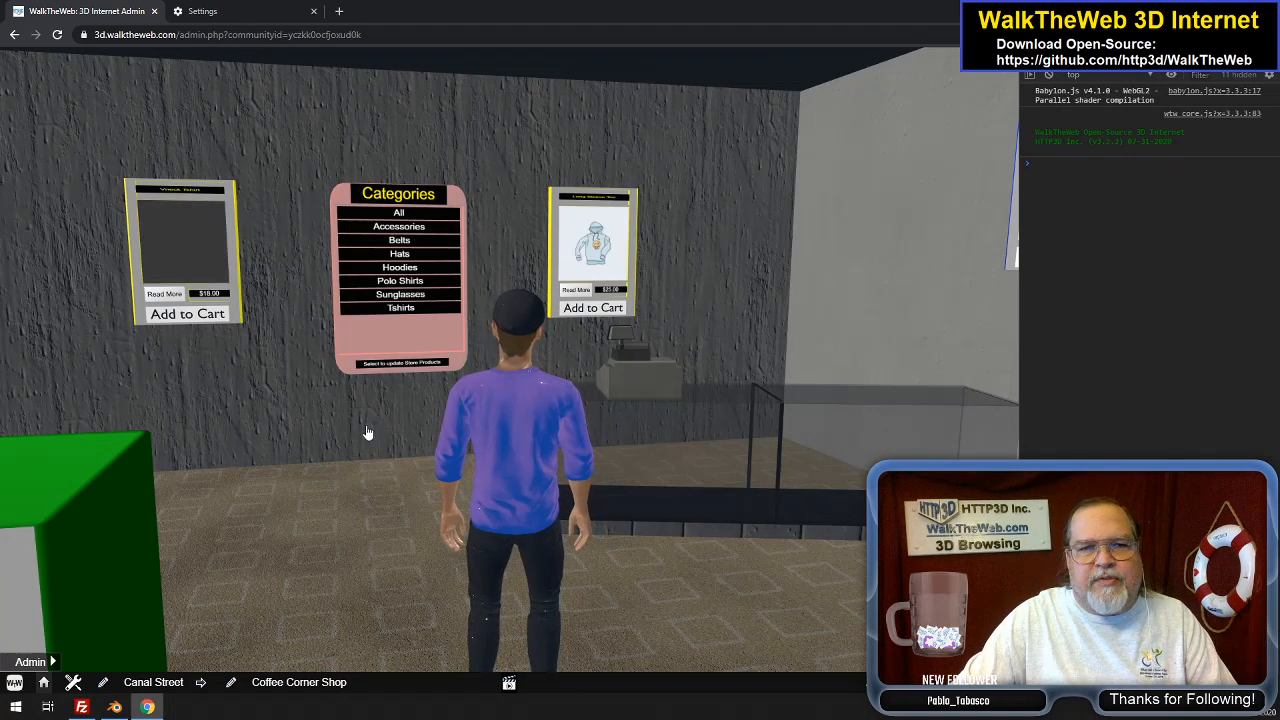
Look over the updated products on the walls and window stands, ending at the Vneck Tshirt display
key(Right)
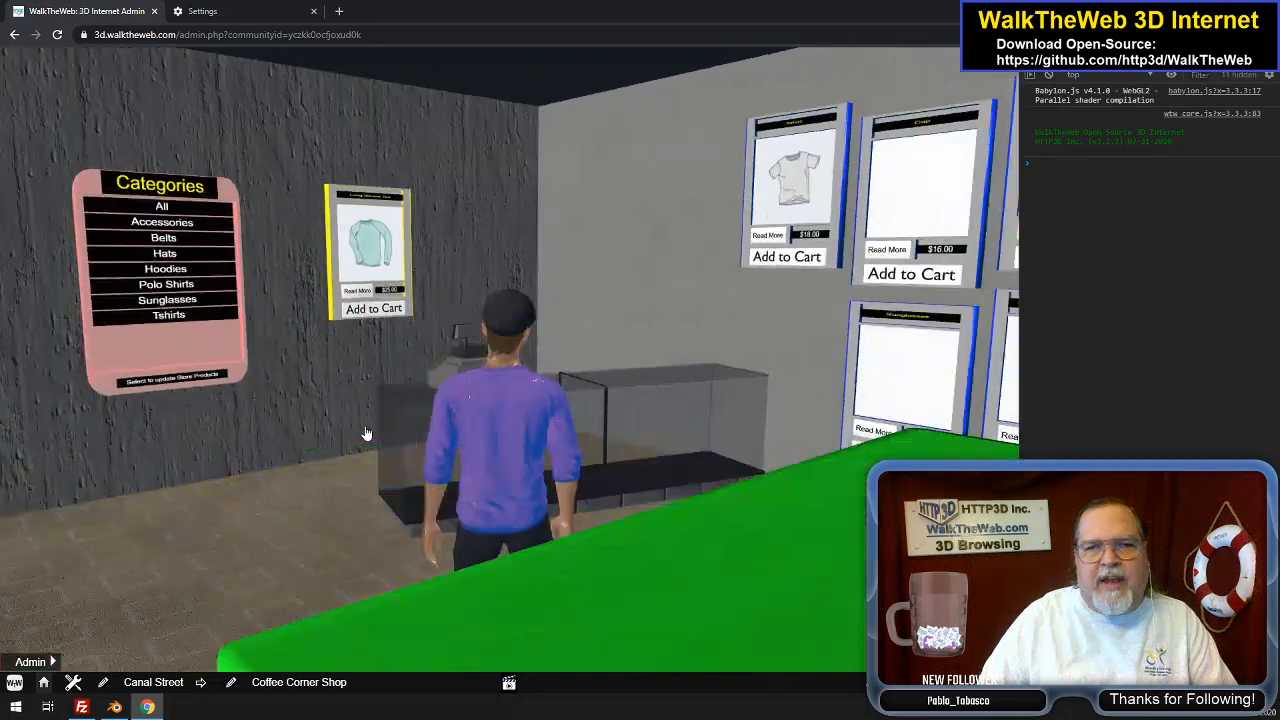
key(Right)
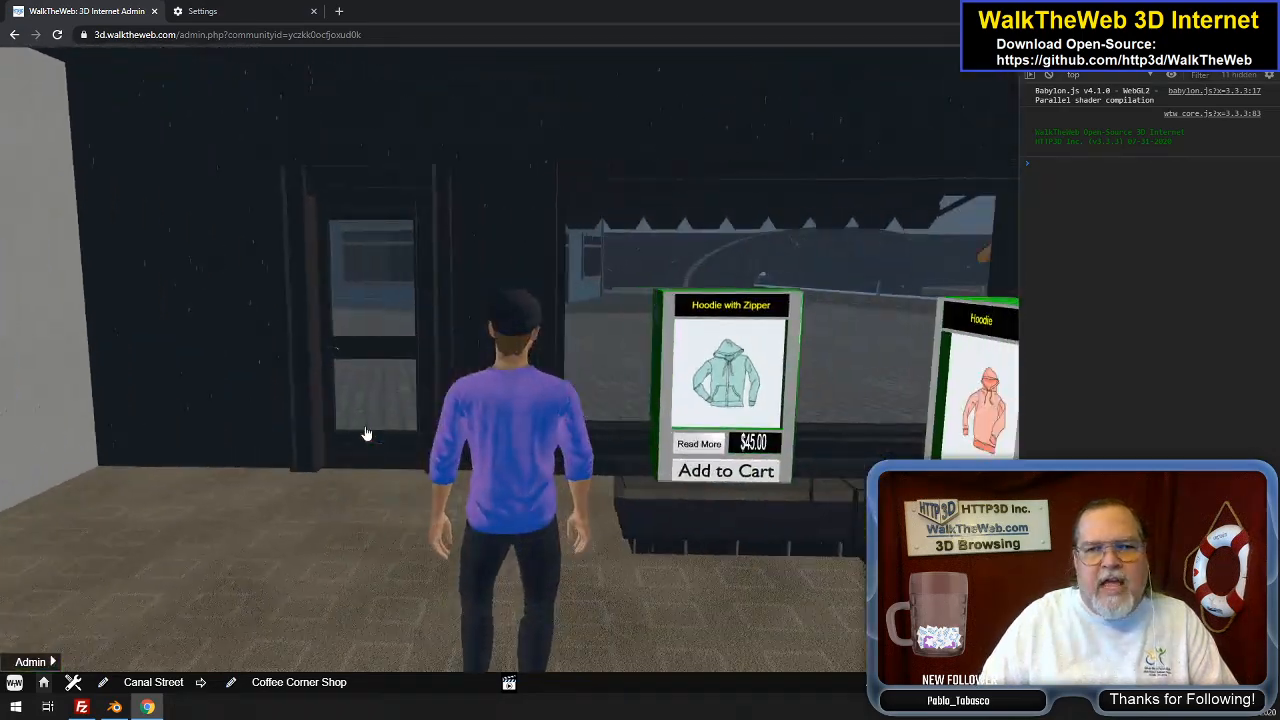
key(Left)
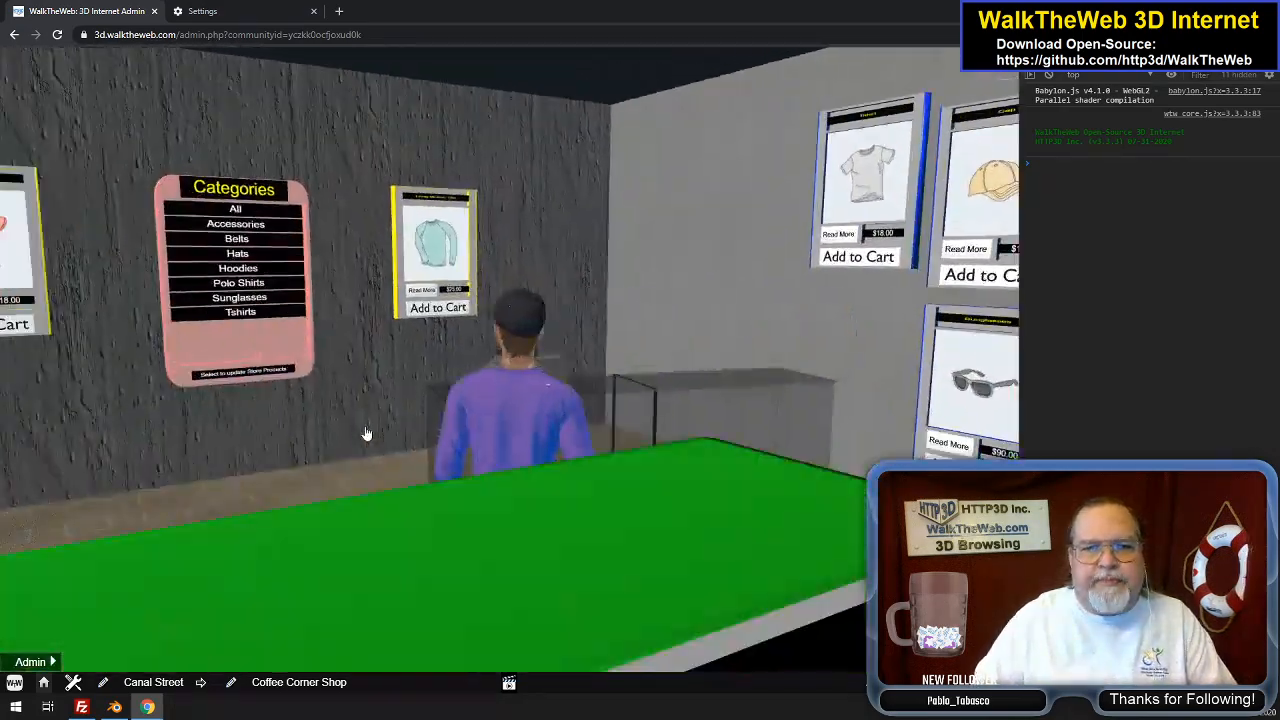
key(Left)
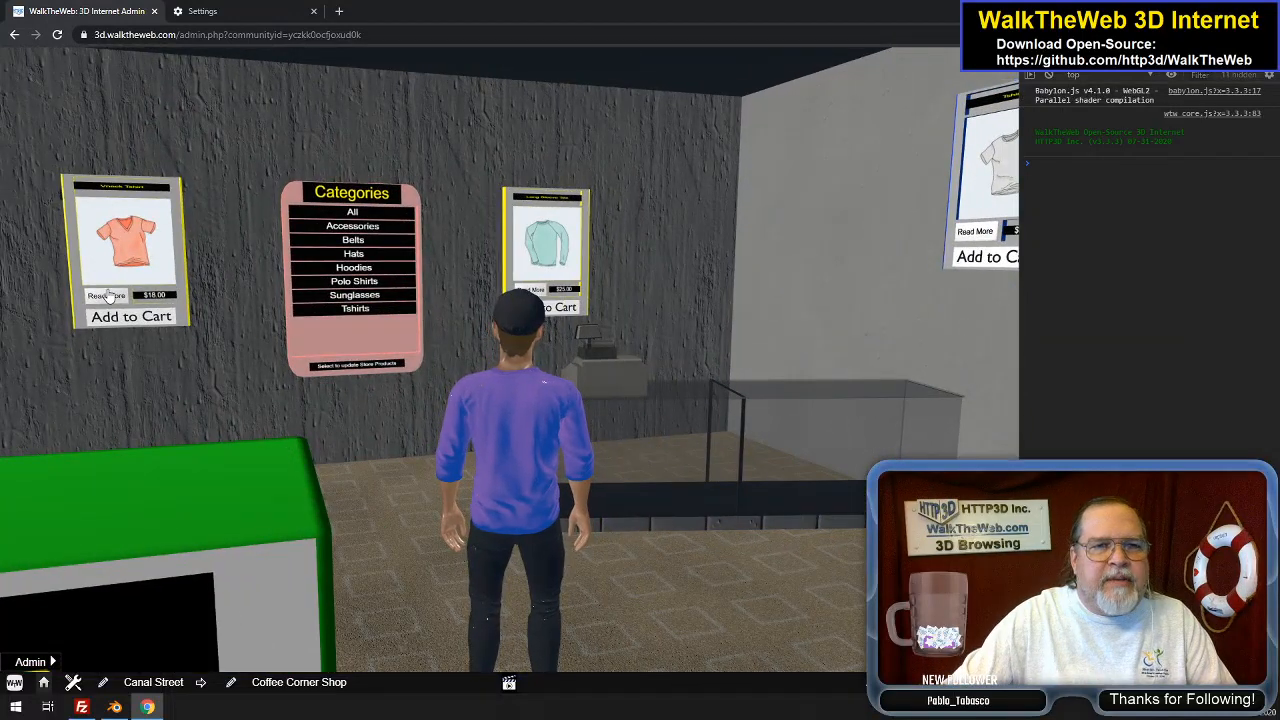
Read the Vneck Tshirt's full product page and close it
click(107, 295)
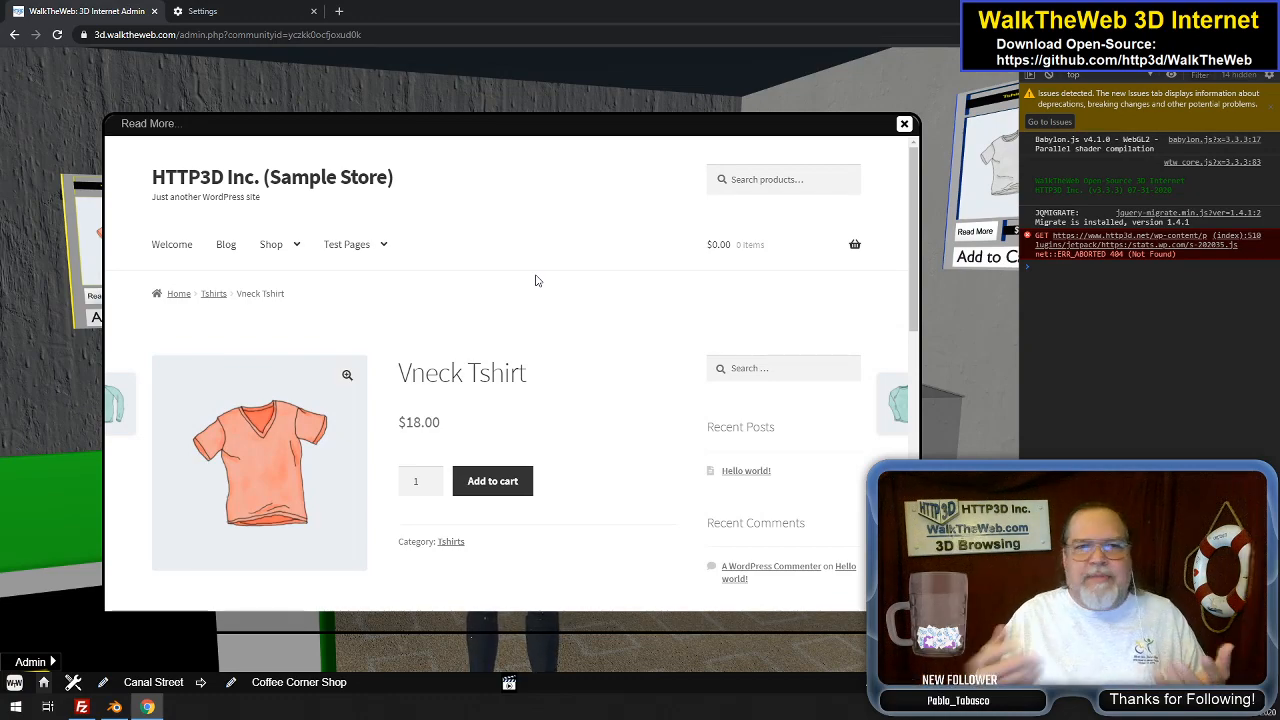
scroll(571, 447, down, 5)
scroll(571, 449, up, 5)
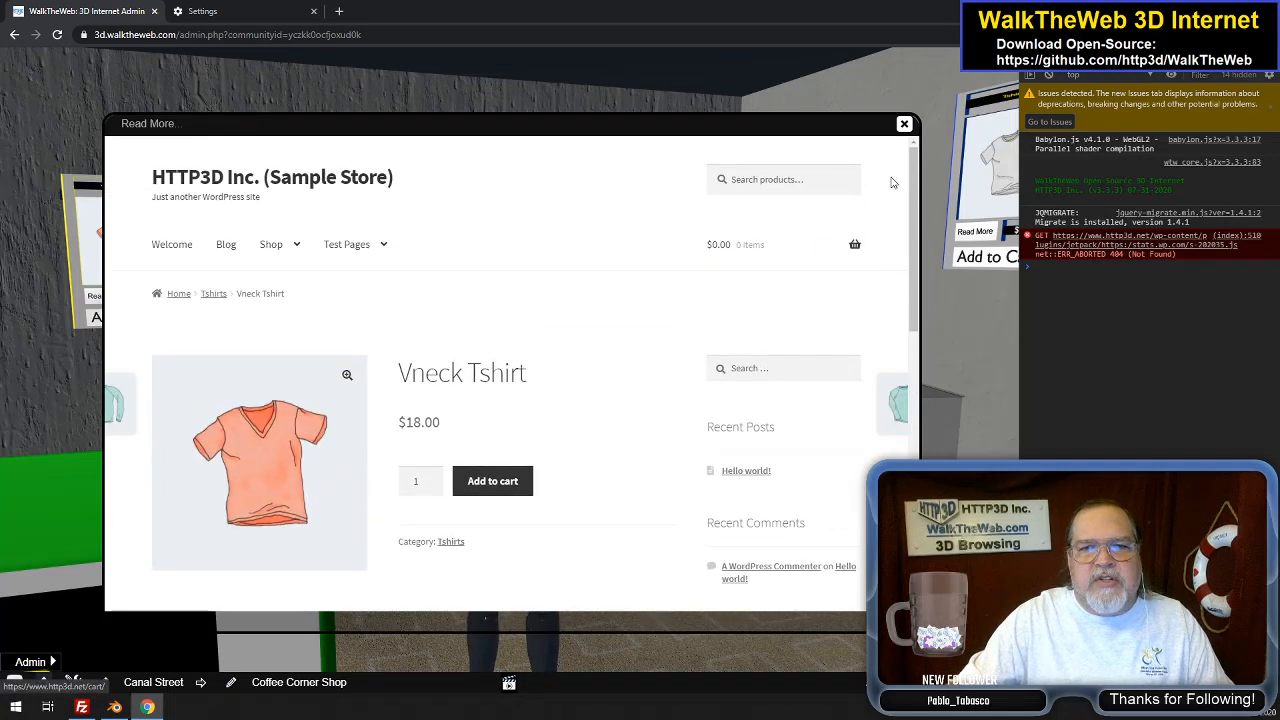
click(905, 124)
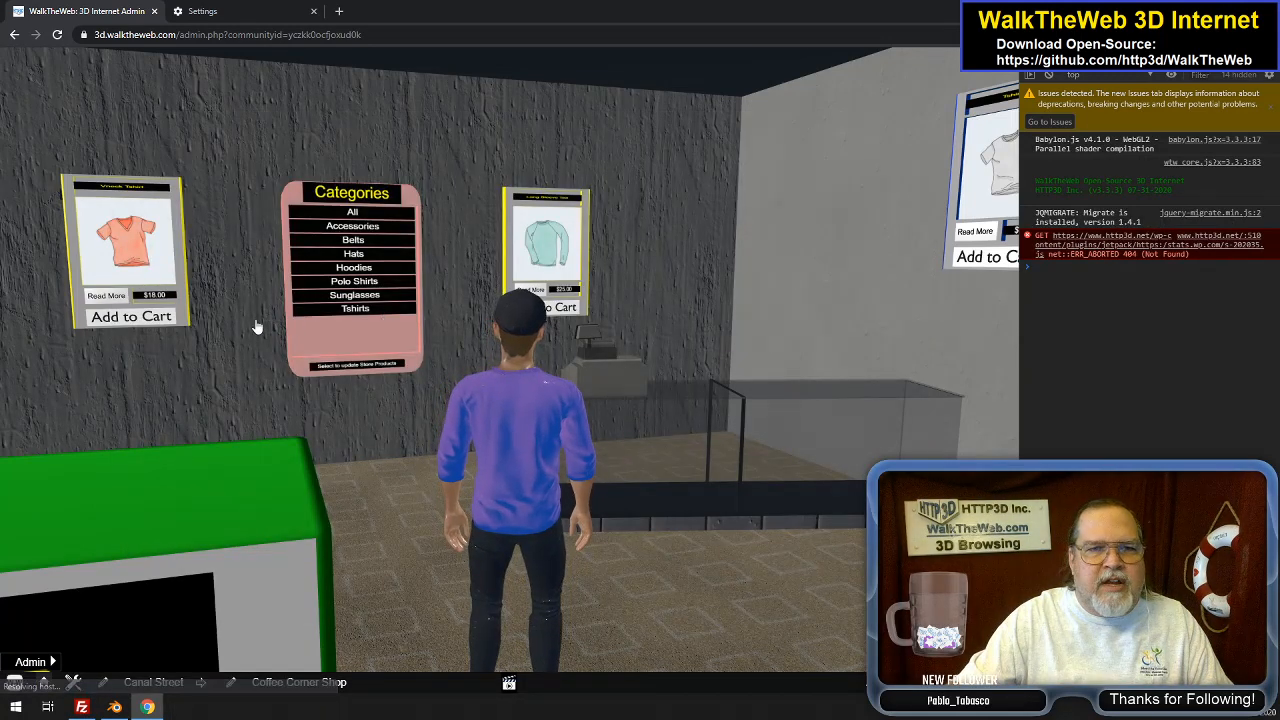
Add the Vneck Tshirt to the cart, review the shopping cart through to the checkout option, and close it
click(150, 322)
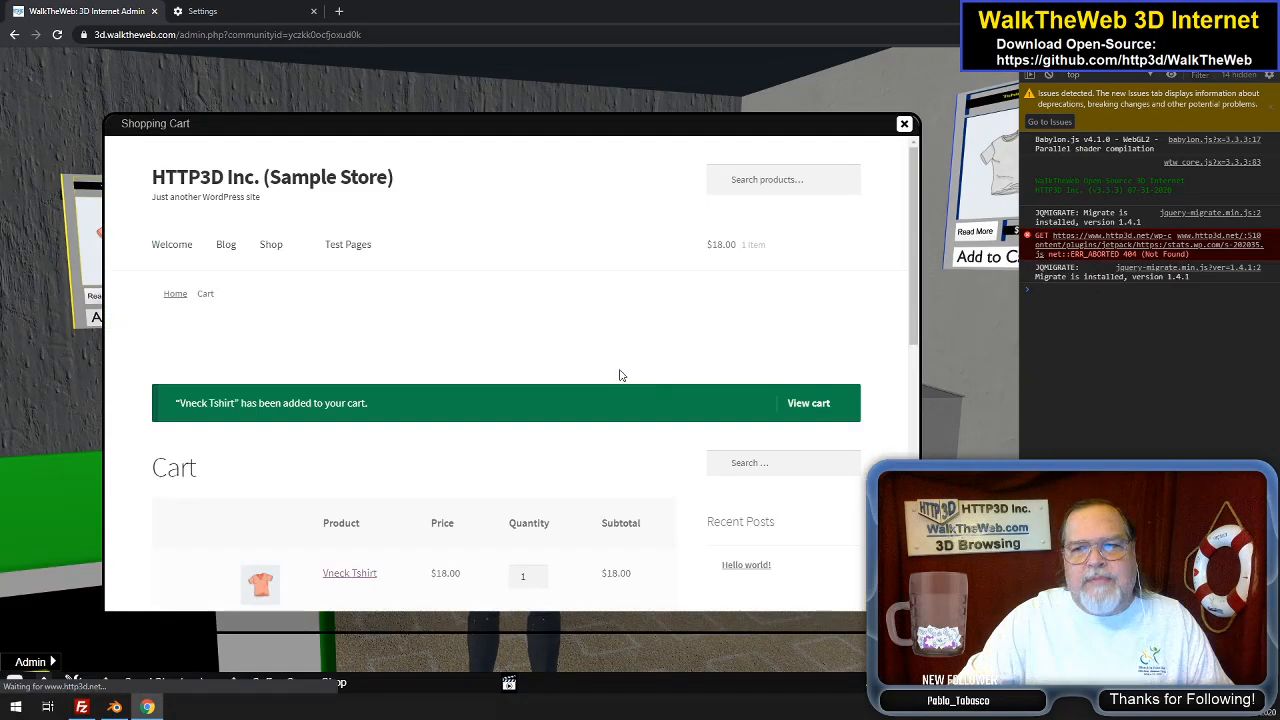
scroll(543, 394, down, 2)
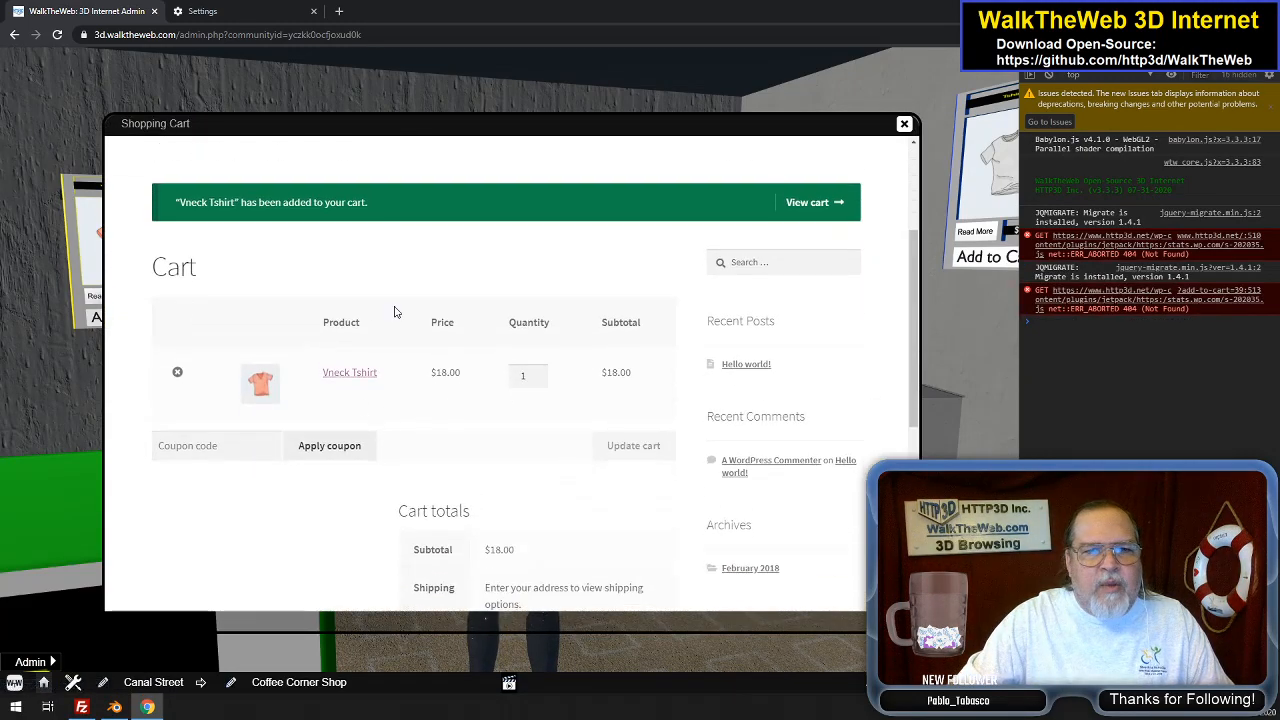
scroll(482, 380, down, 4)
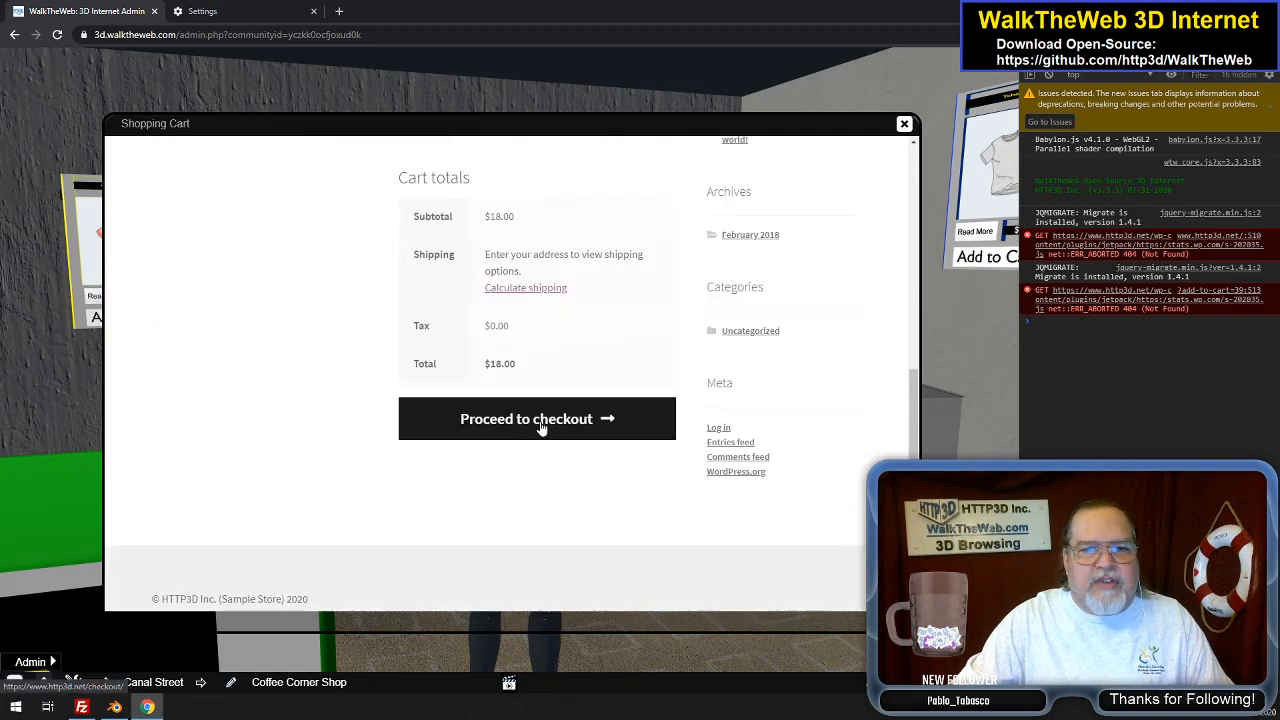
scroll(608, 387, up, 6)
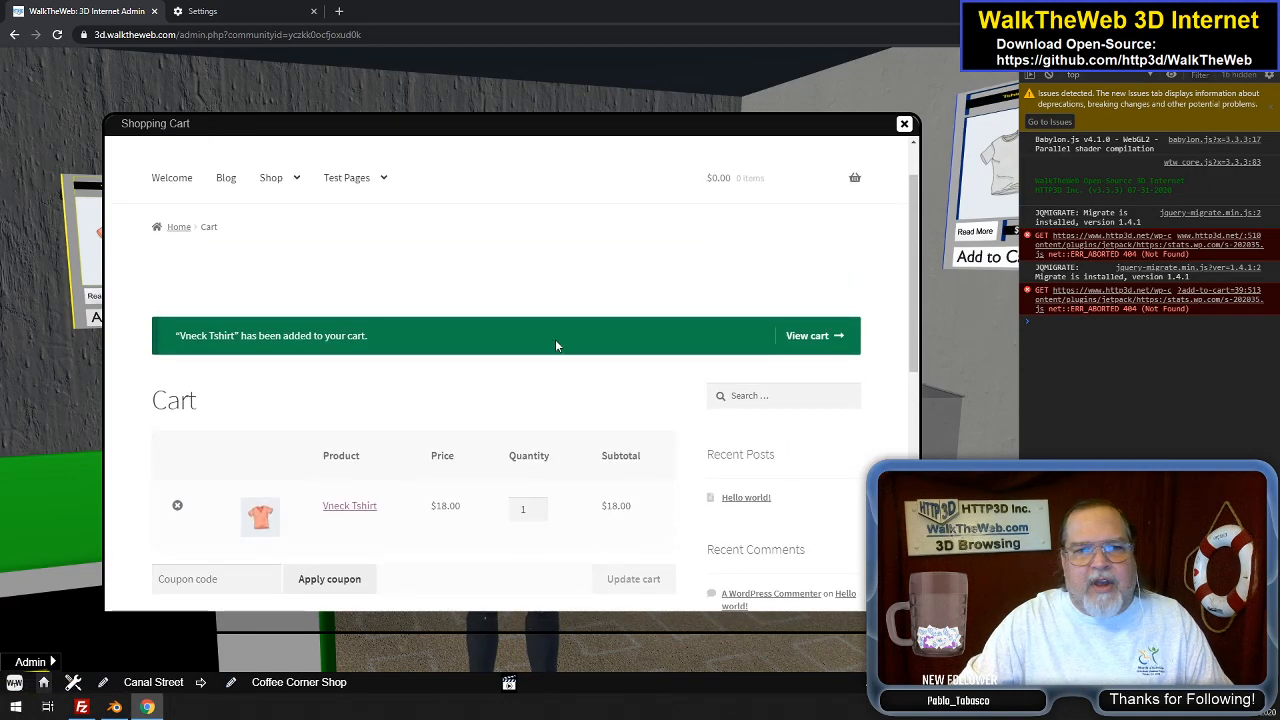
click(903, 124)
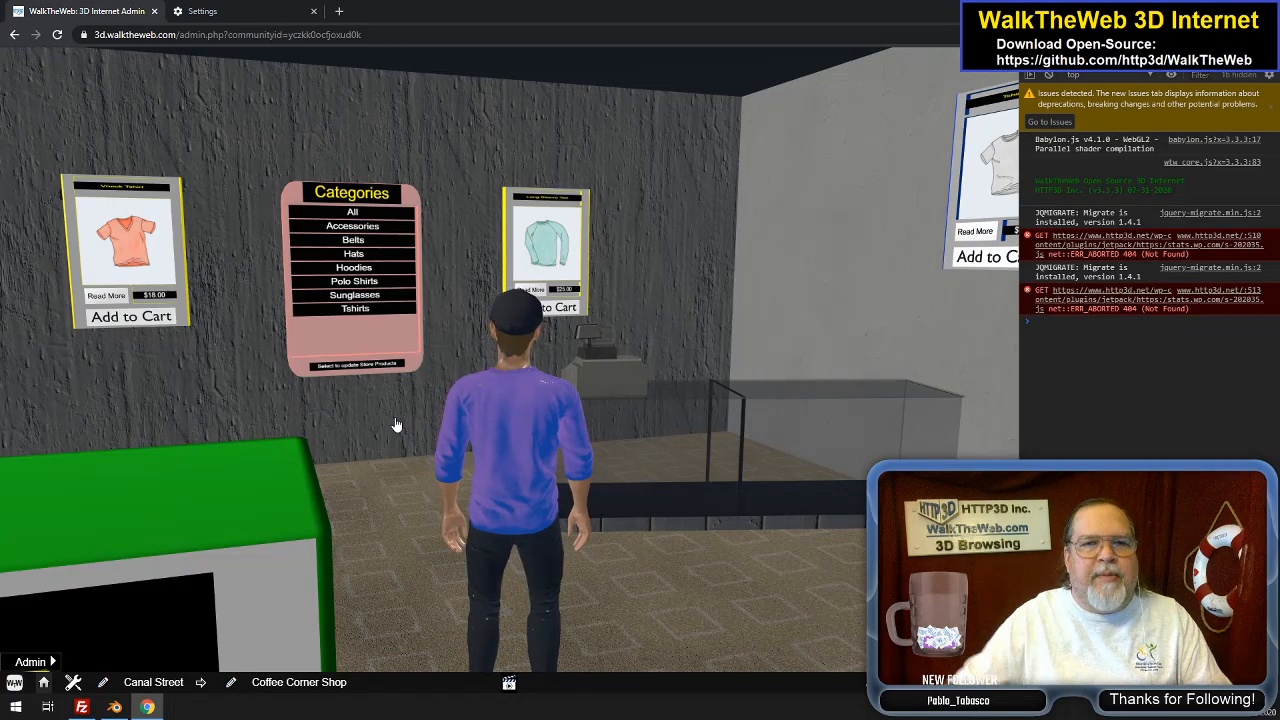
Turn the avatar away from the Categories board and walk it out of the shop door onto the street
drag(676, 334, 706, 336)
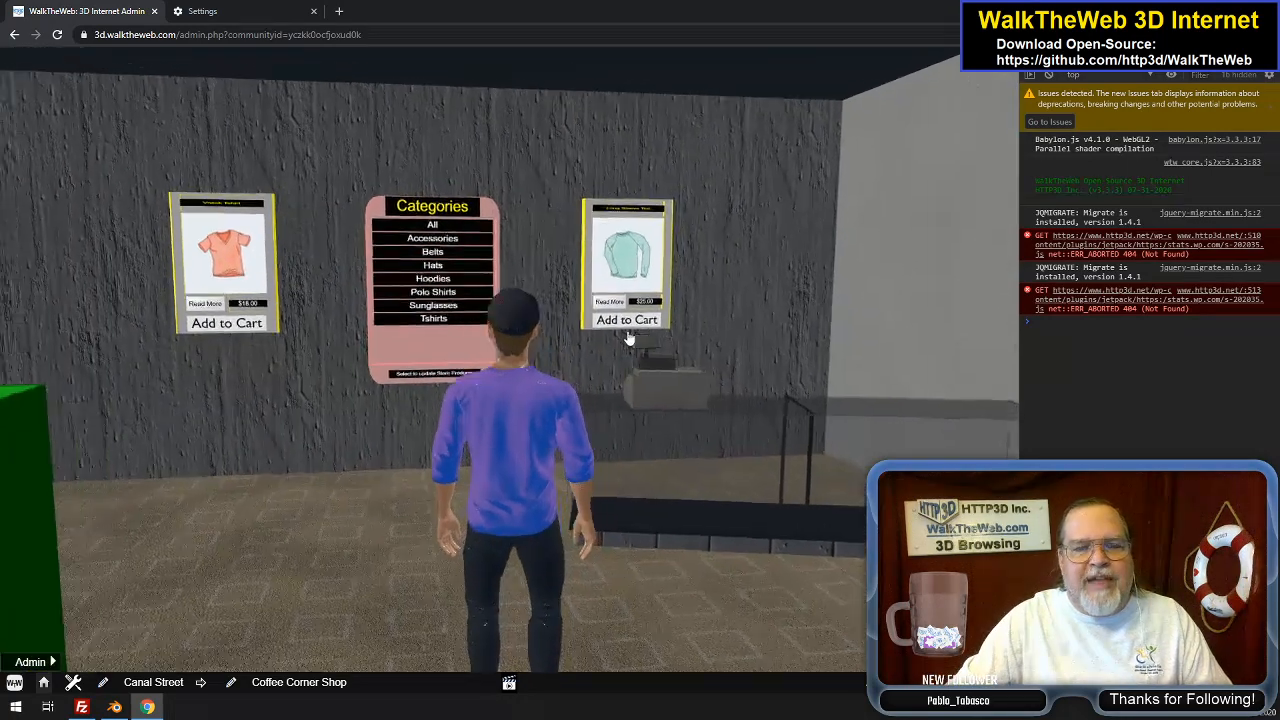
drag(629, 340, 683, 366)
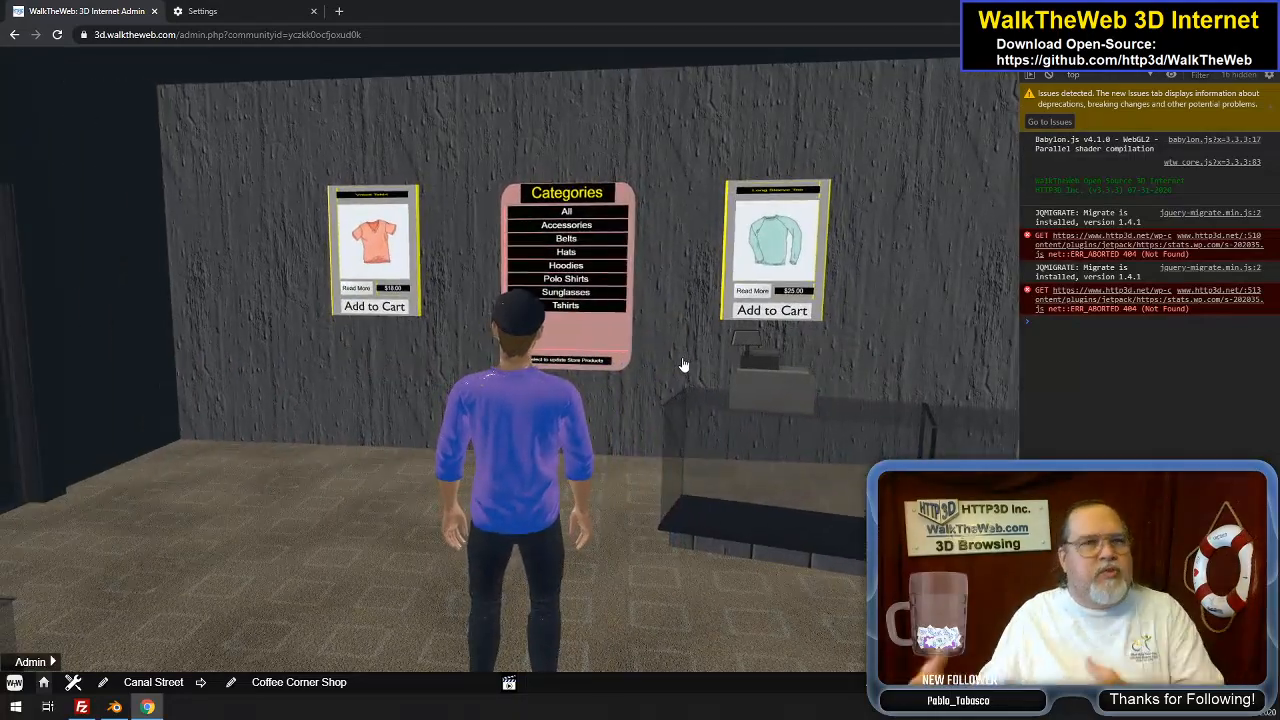
key(Left)
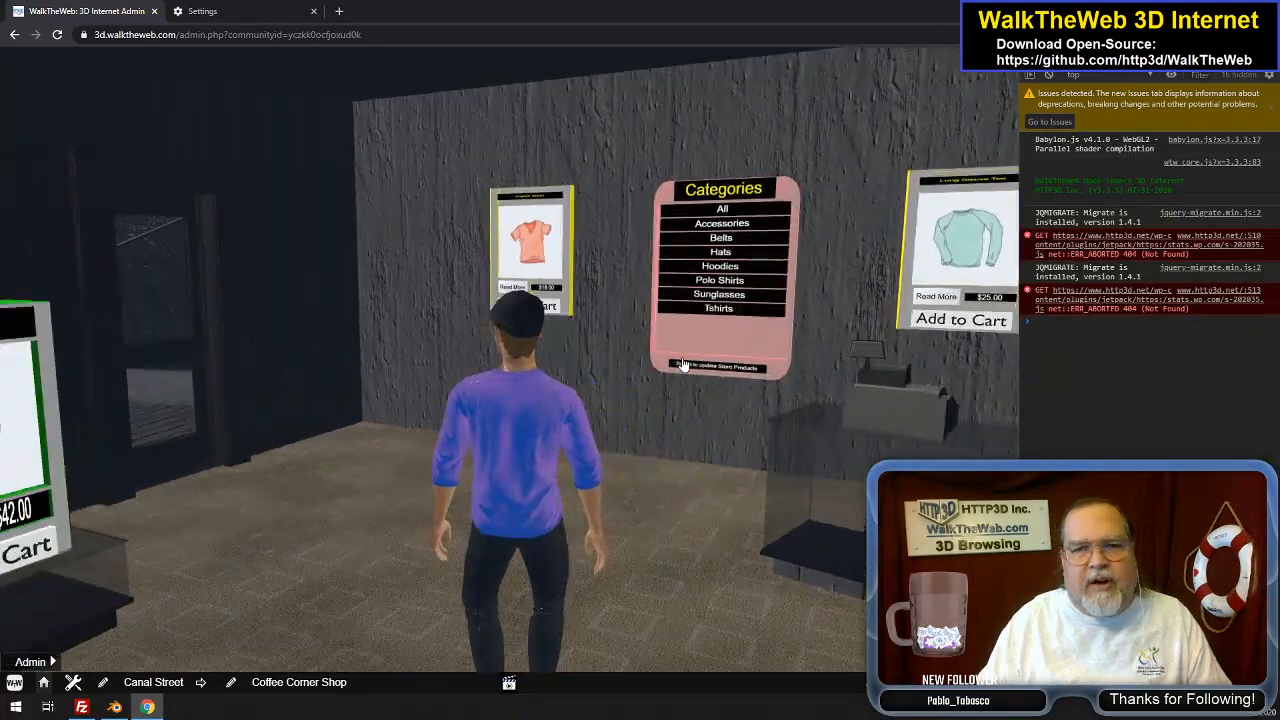
key(Up)
key(Left)
key(Up)
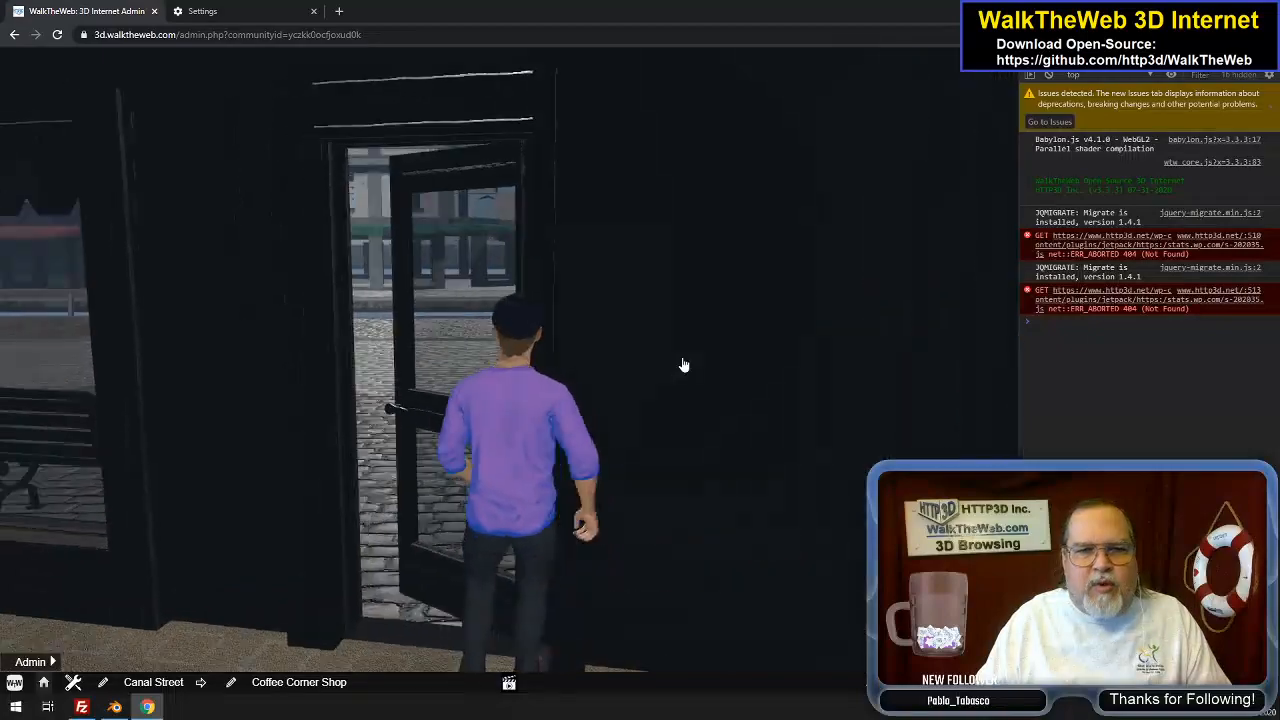
key(Left)
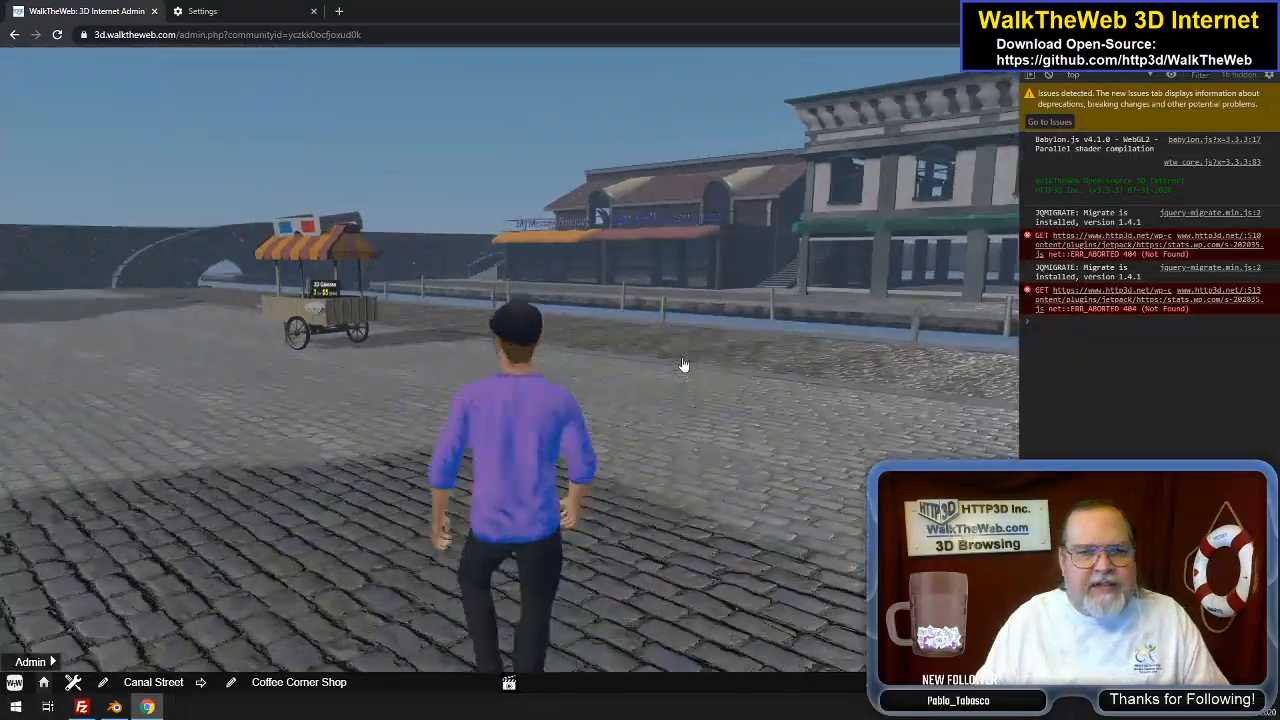
View the shop's front from outside, backing the avatar away to see the neighbouring buildings
key(Left)
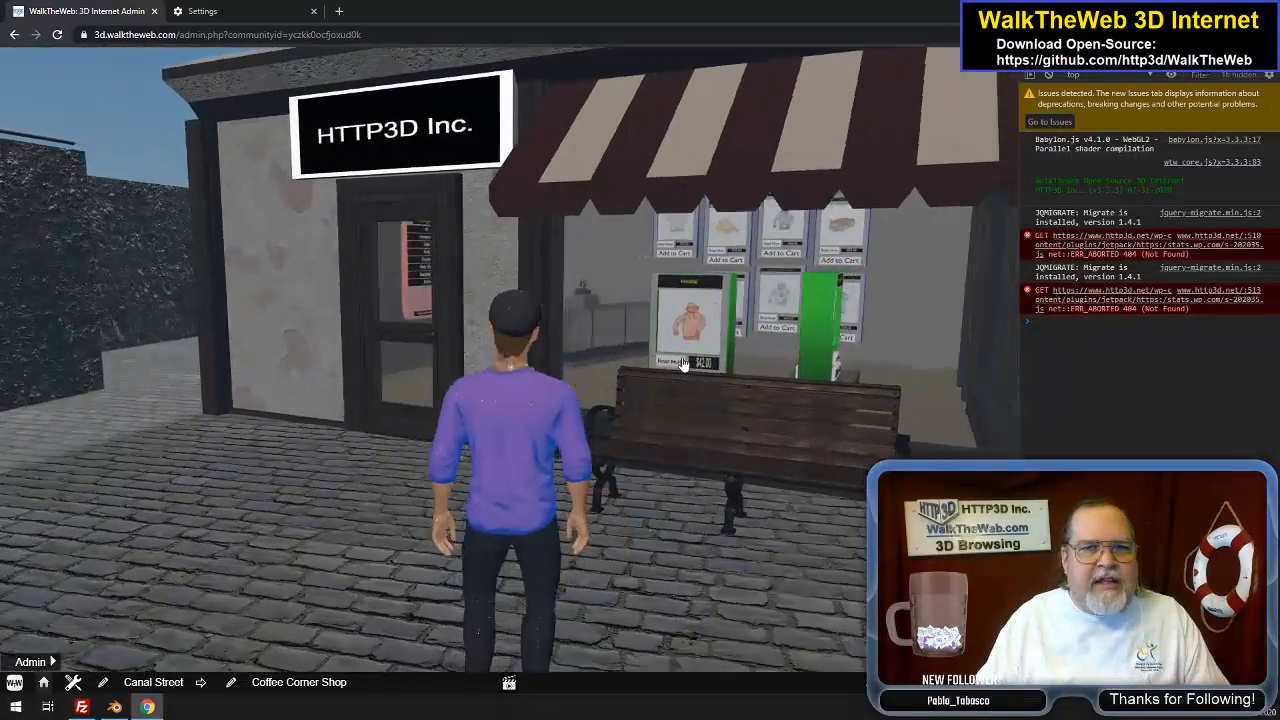
key(Right)
key(Right)
key(Down)
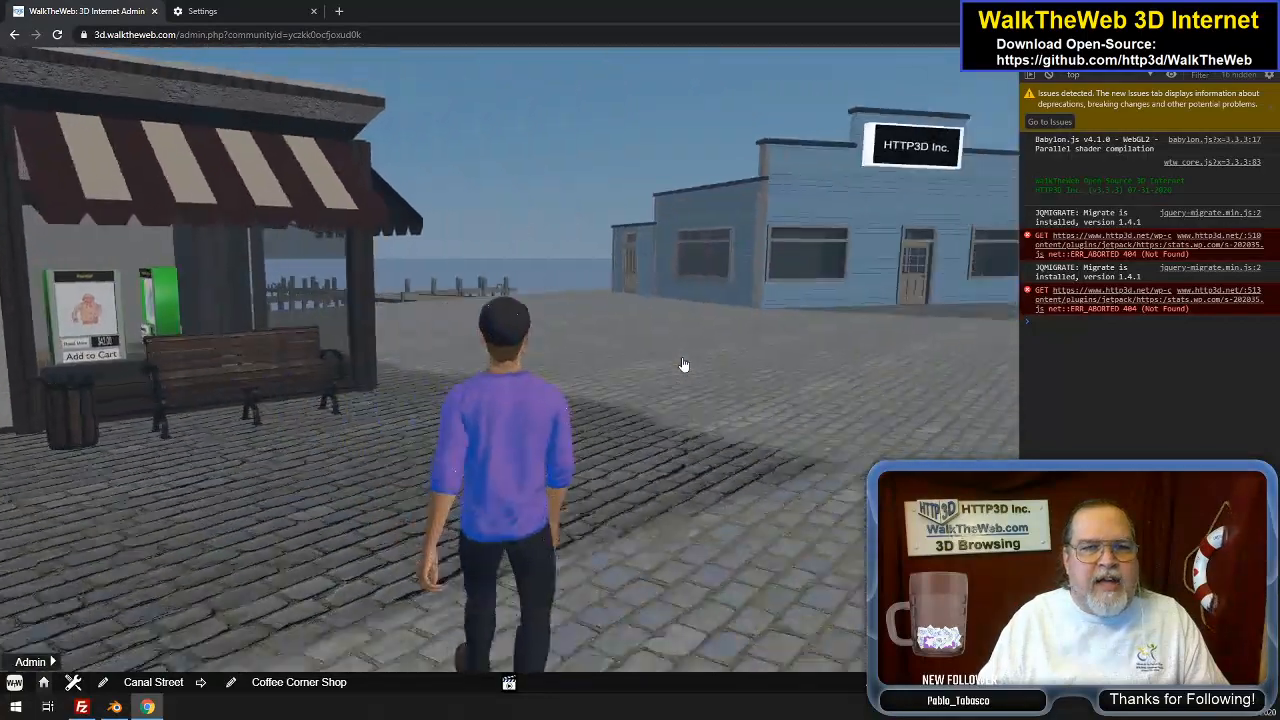
key(Left)
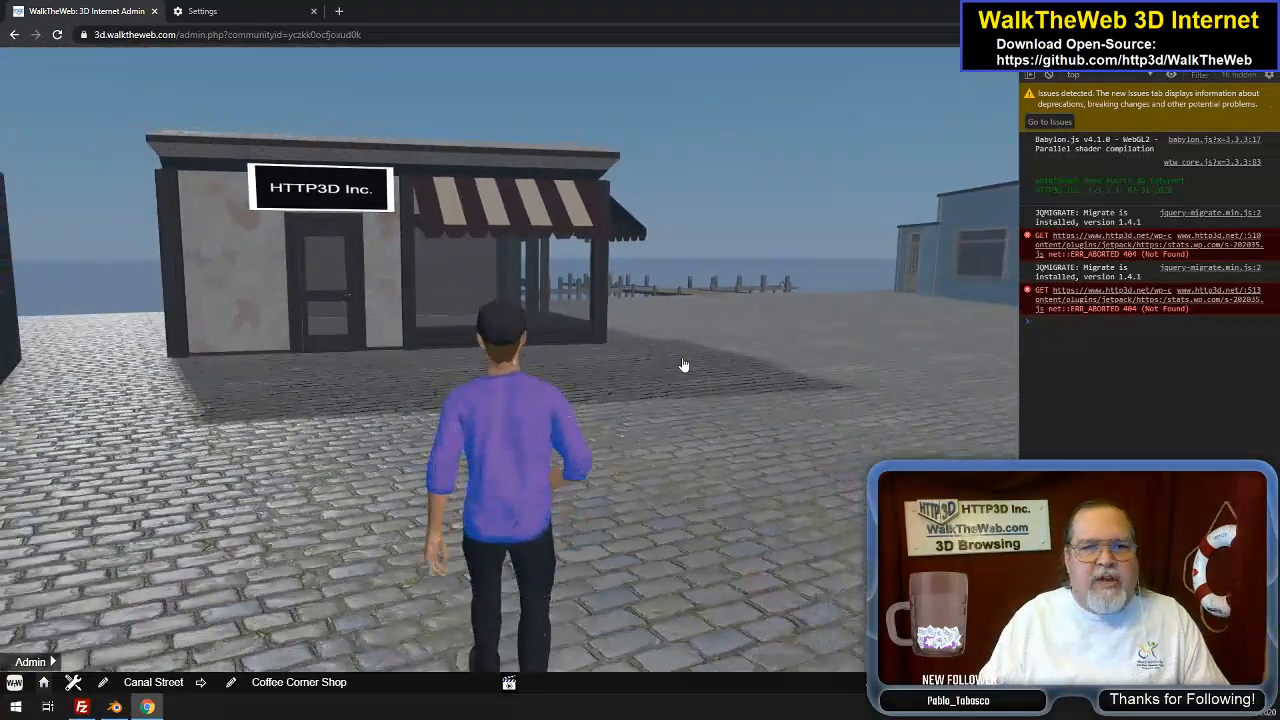
Walk the avatar along the street past the 3D Glasses cart to the front of the blue HTTP3D Inc. store
key(Right)
key(Up)
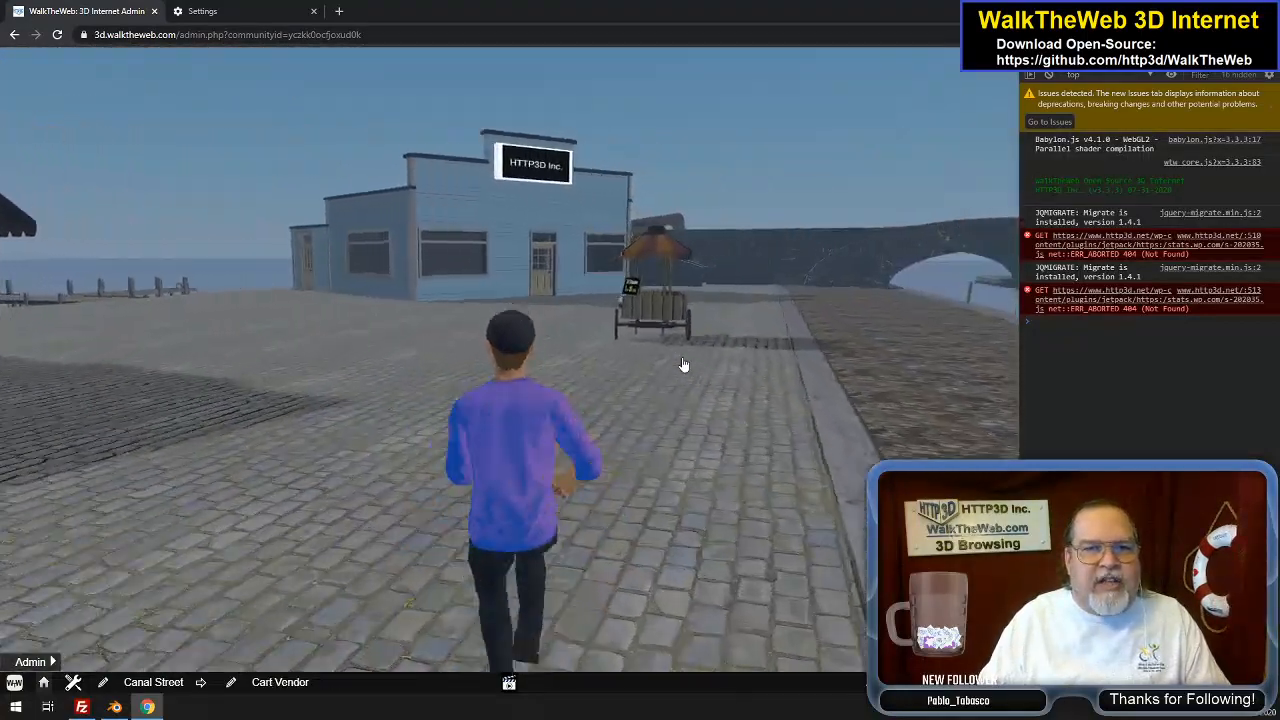
key(Left)
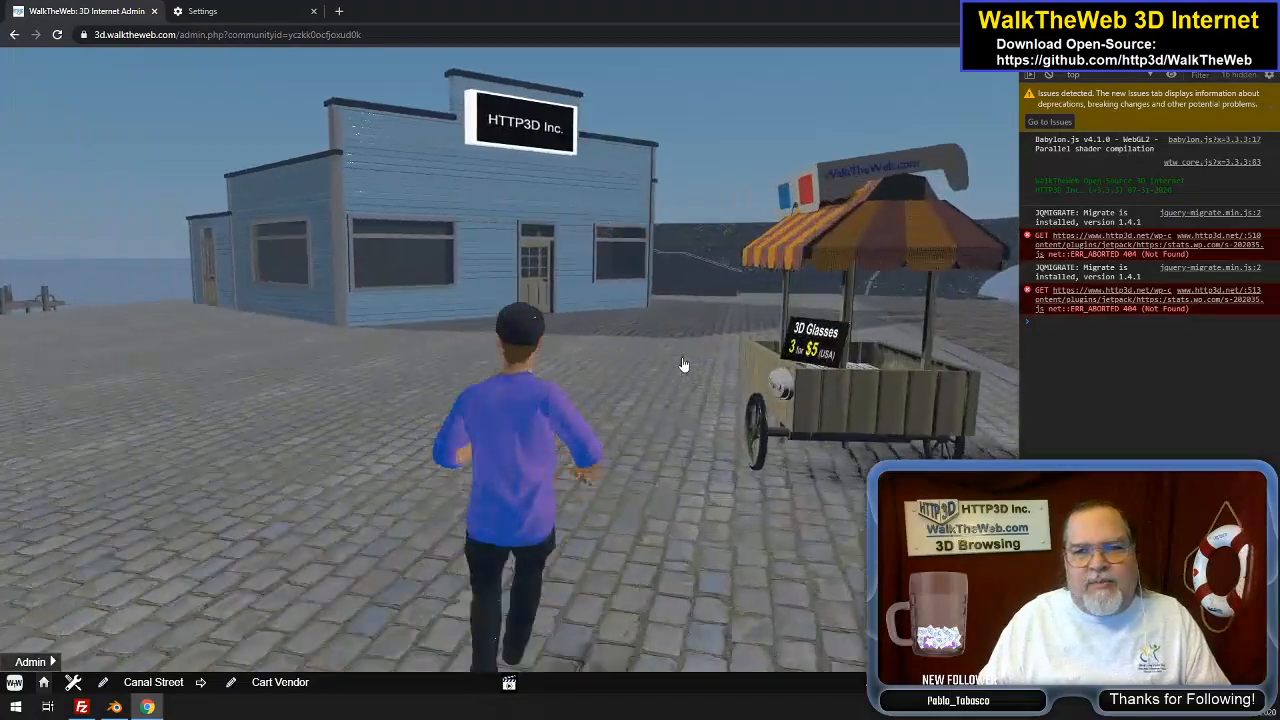
key(Up)
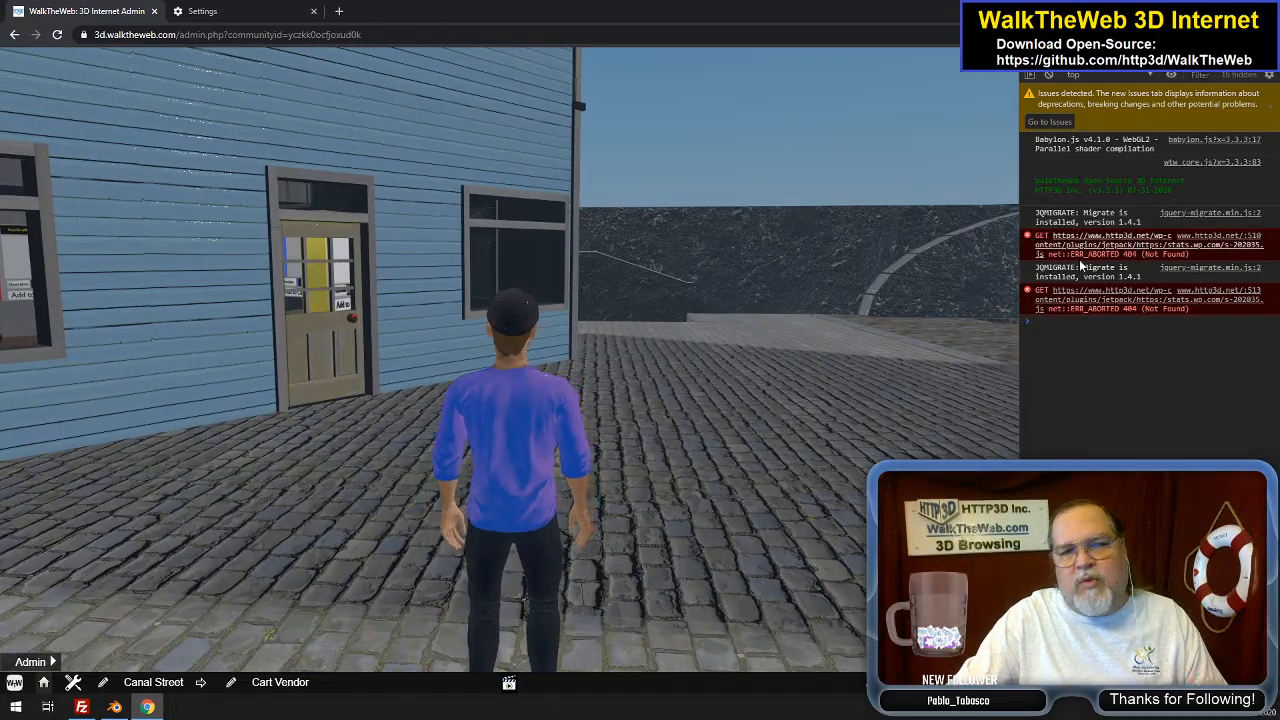
Turn the avatar toward the blue store's front door and walk it inside
key(Left)
key(Up)
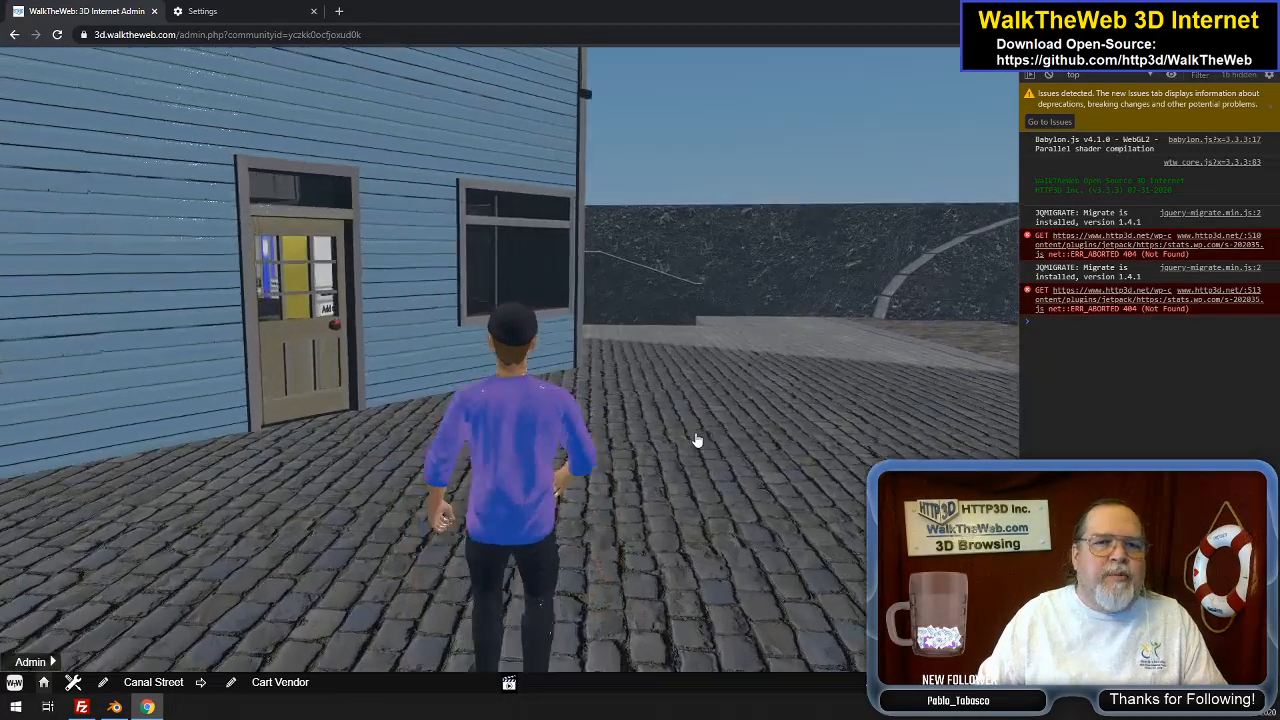
key(Left)
key(Up)
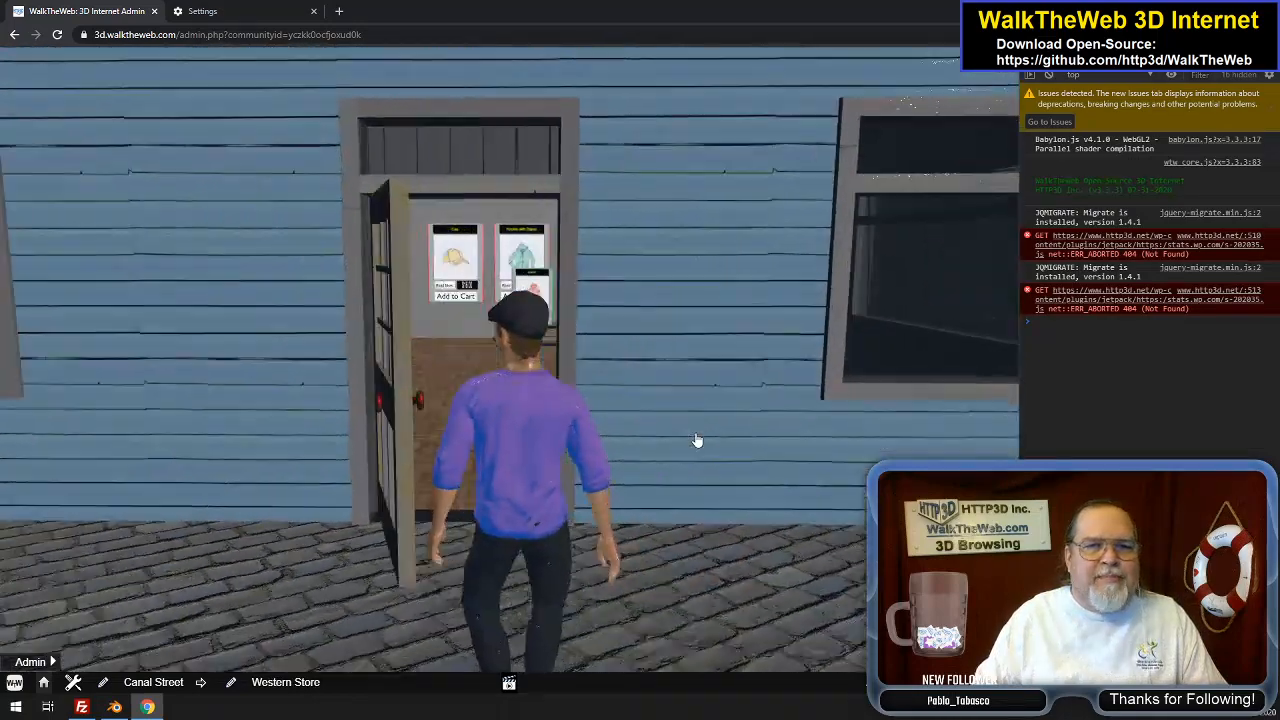
key(Up)
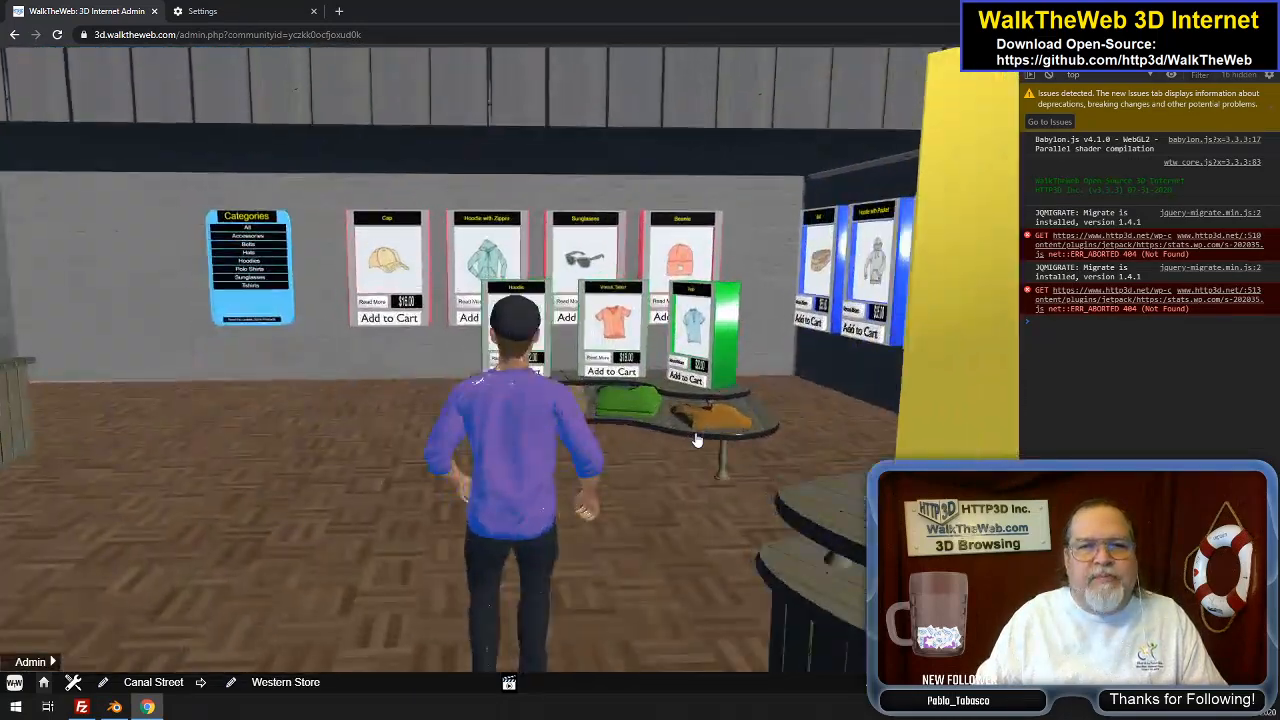
Face the Categories board in the blue store and switch the displayed products to the Hats category
key(Left)
key(Right)
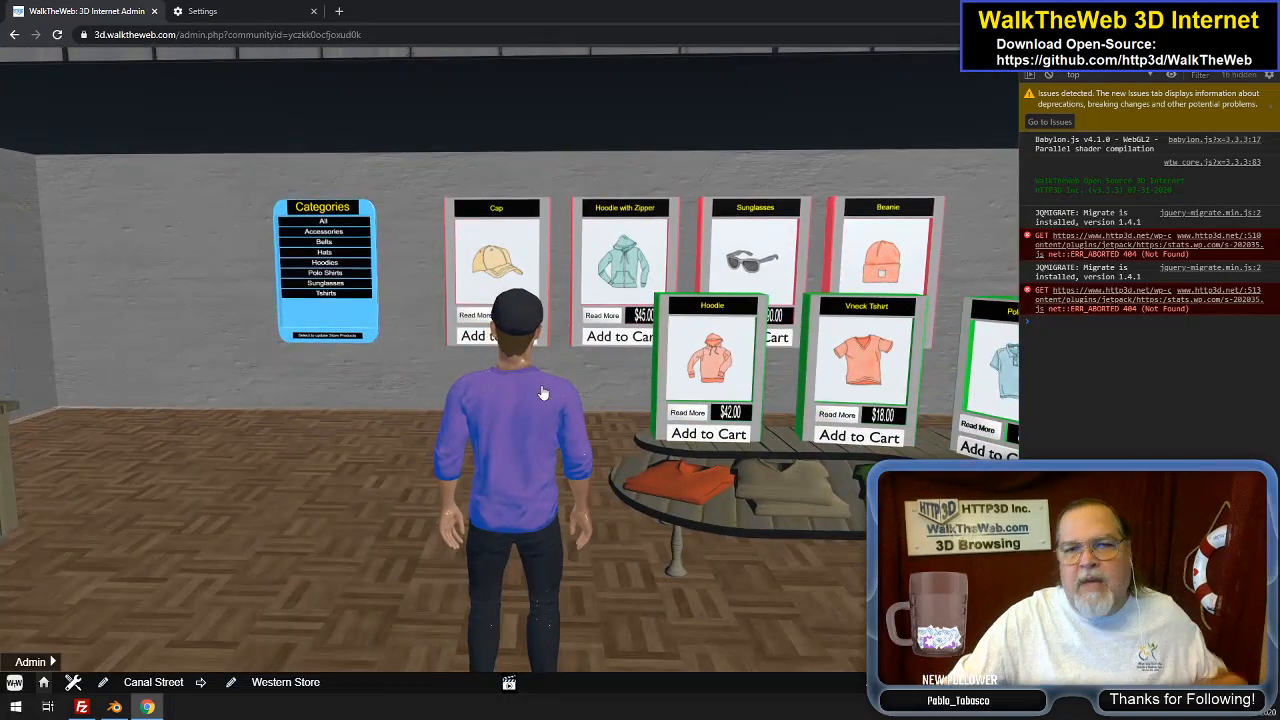
click(325, 258)
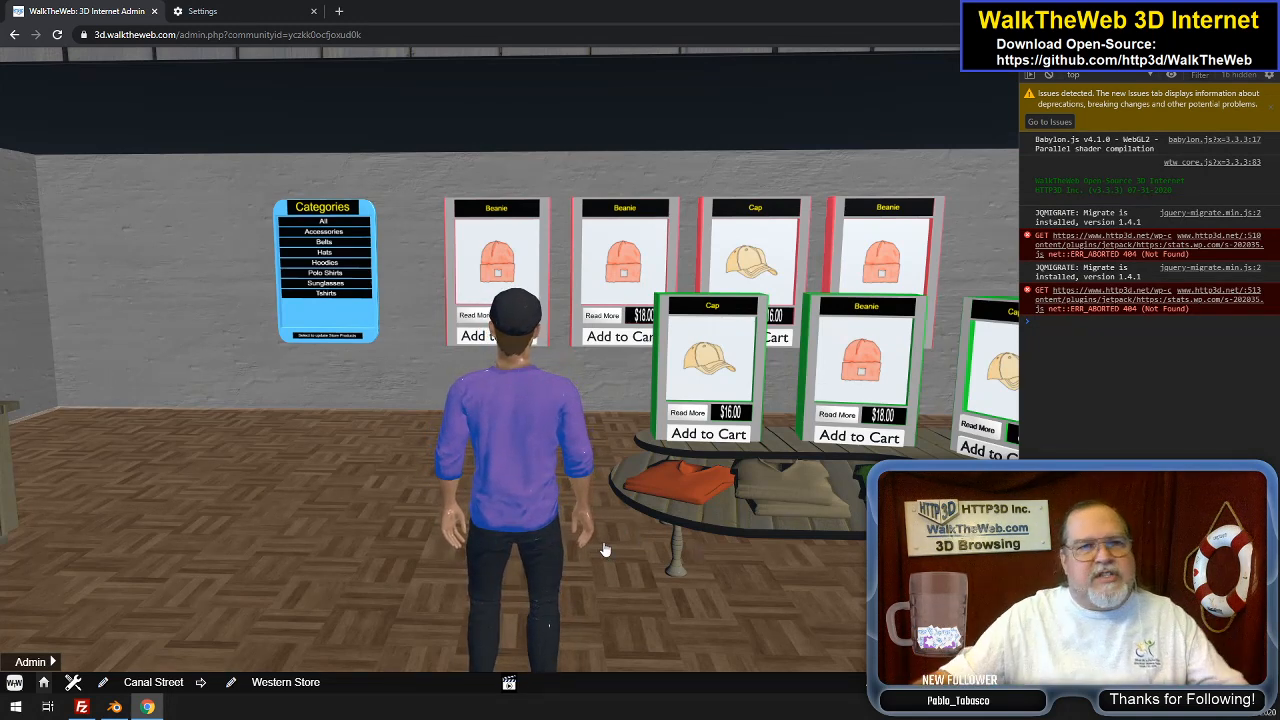
Turn the avatar away from the Categories board and walk it out through the door beside the cash register counter
key(Left)
key(Left)
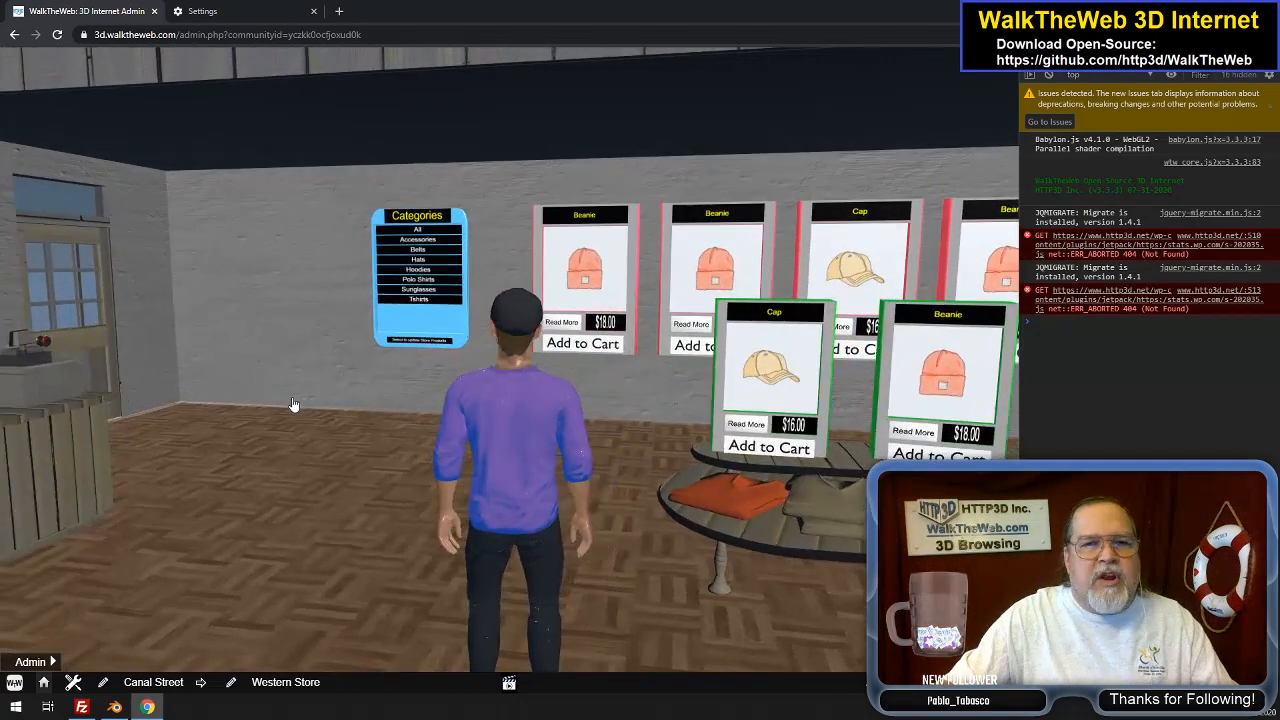
key(Left)
key(Up)
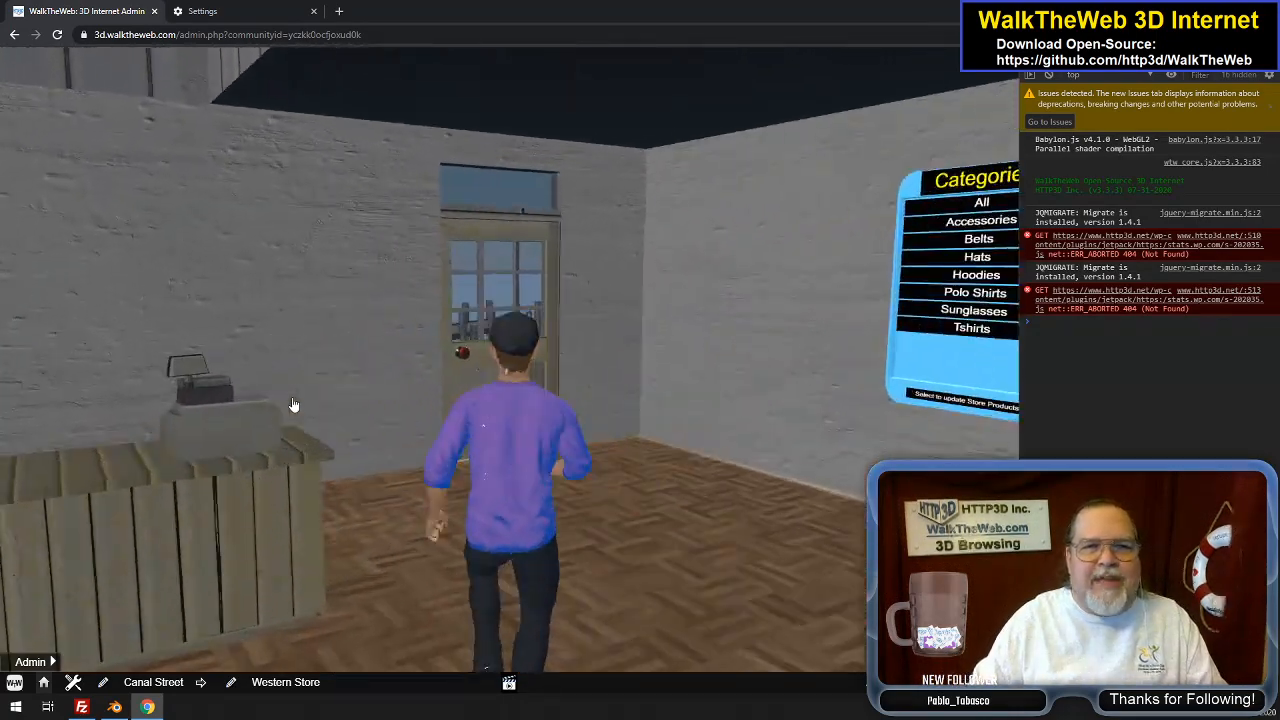
key(Up)
key(Left)
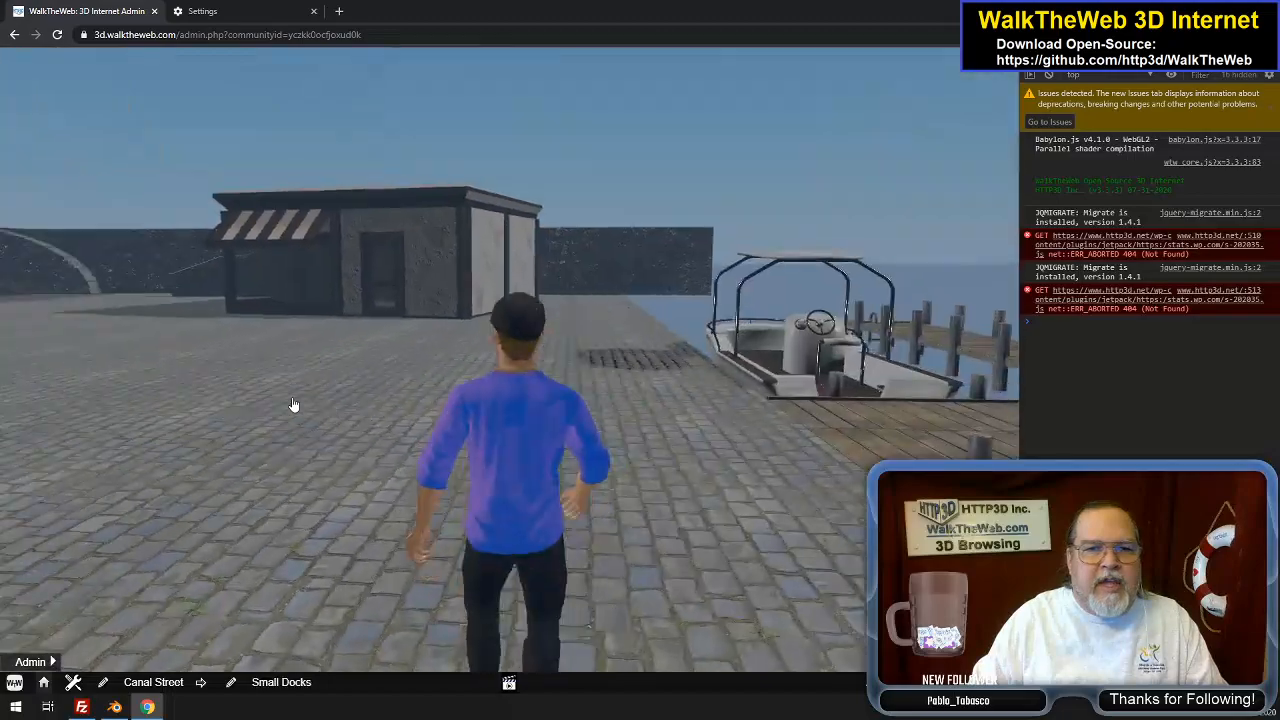
Walk the avatar to the 3D Glasses cart and look around at the buildings across the canal
key(Up)
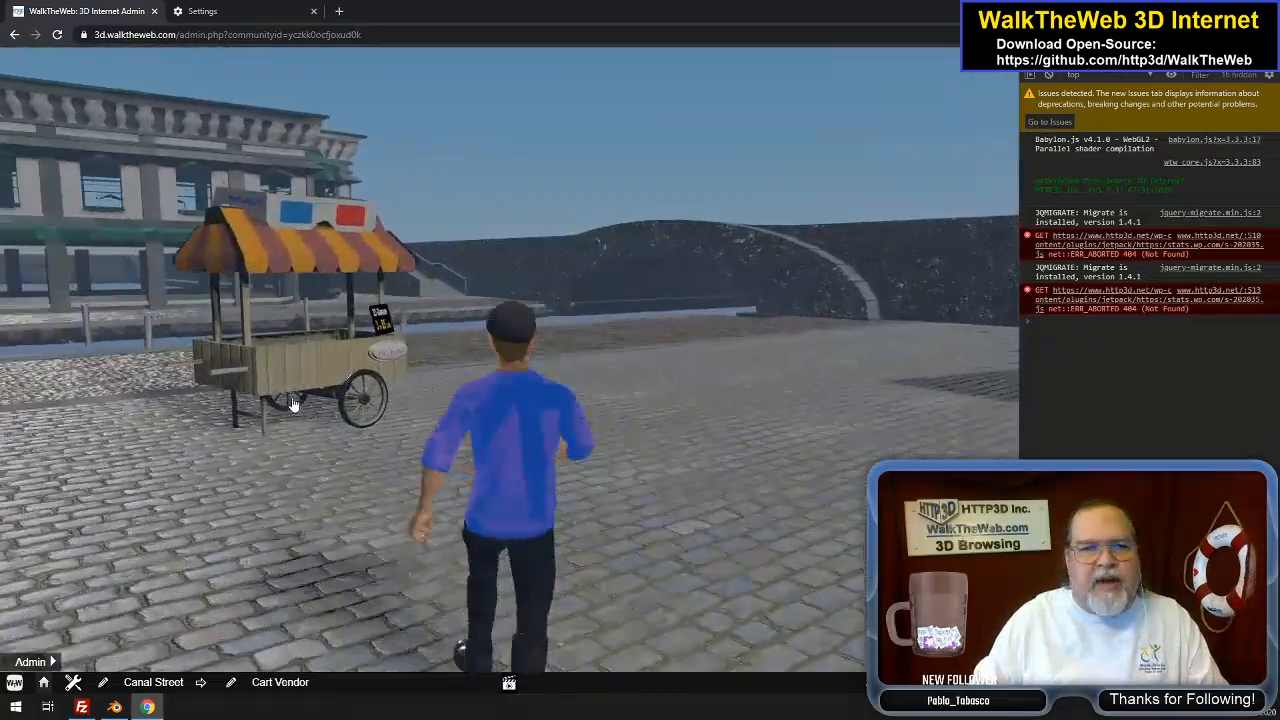
key(Left)
key(Right)
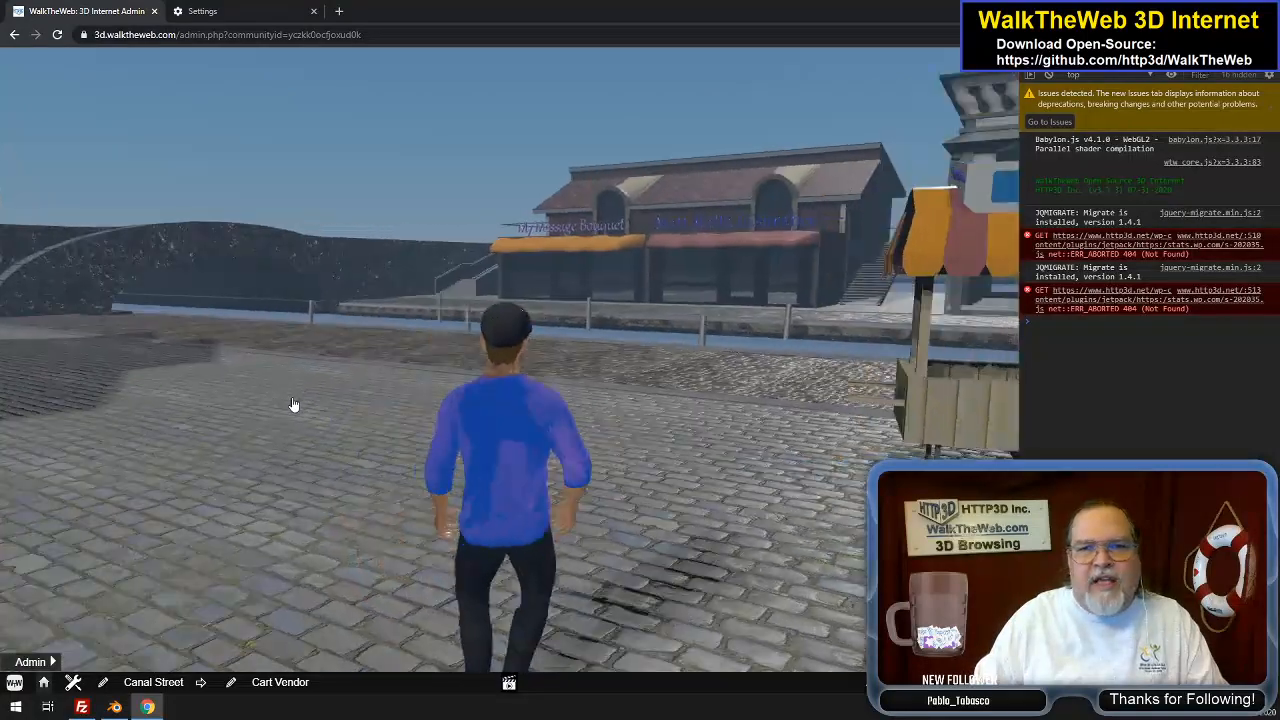
key(Right)
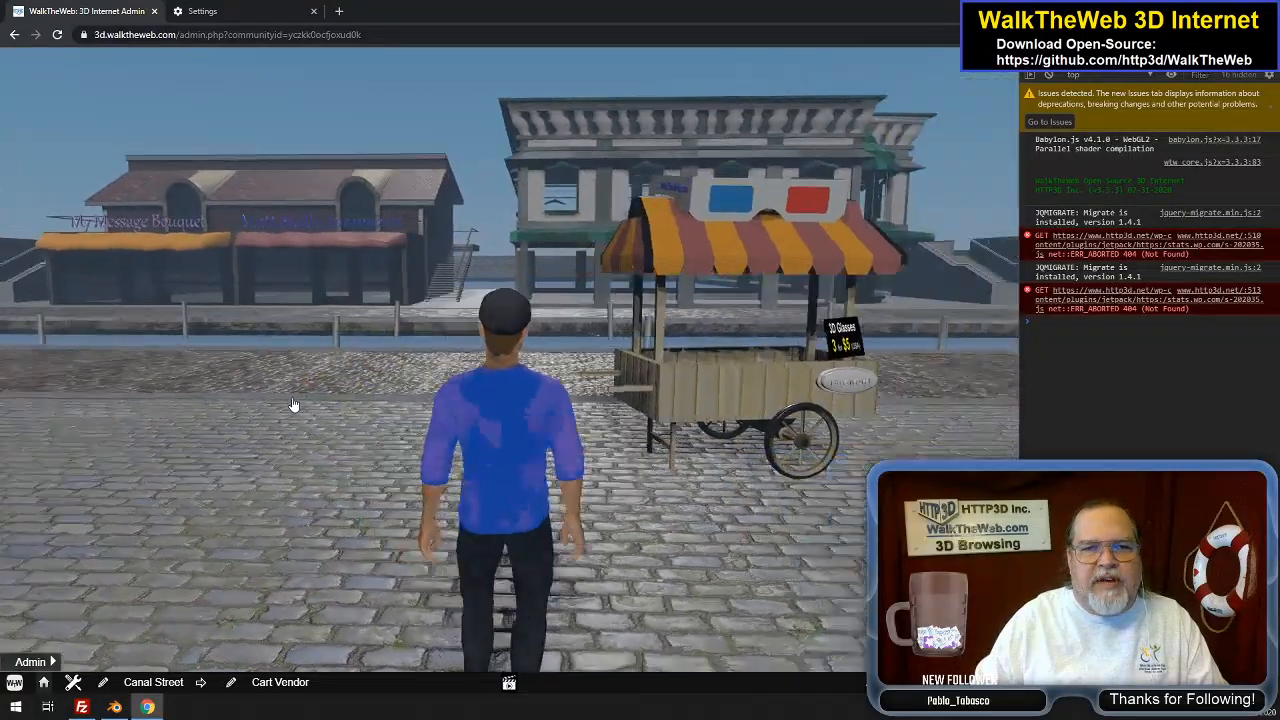
Walk the avatar across the canal beside the stone bridge and up the ramp to the road
key(Up)
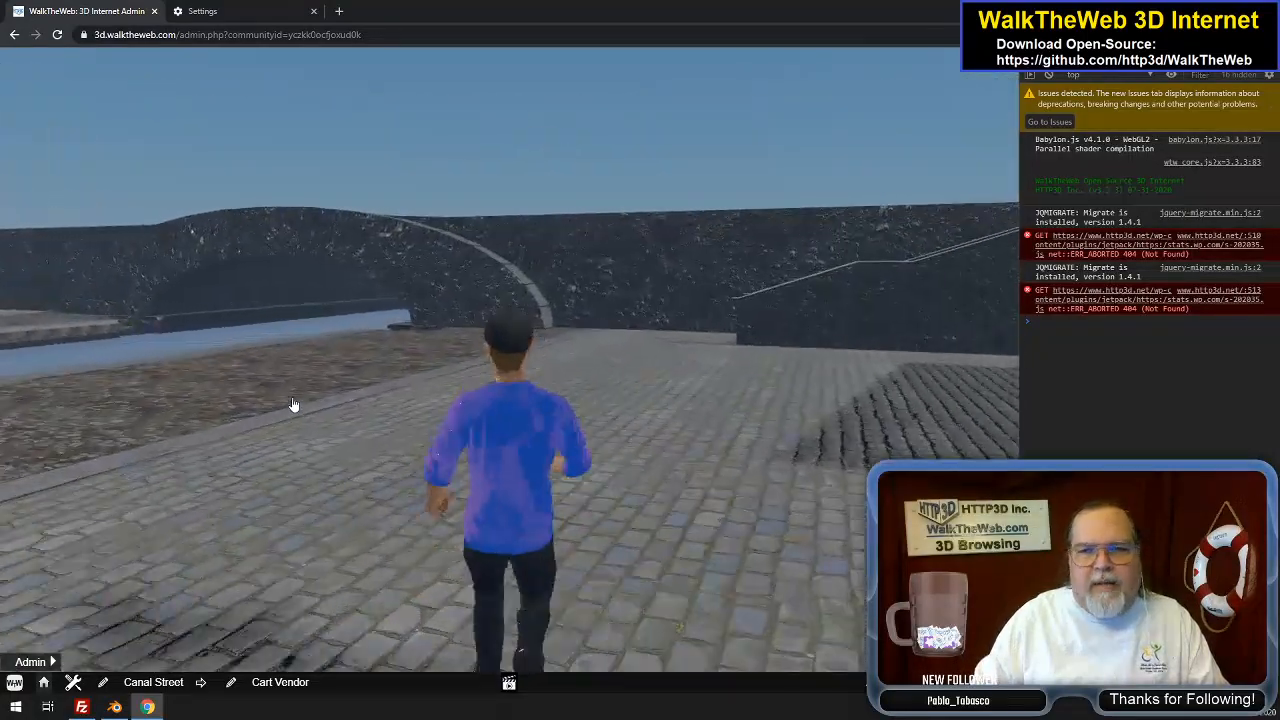
key(Left)
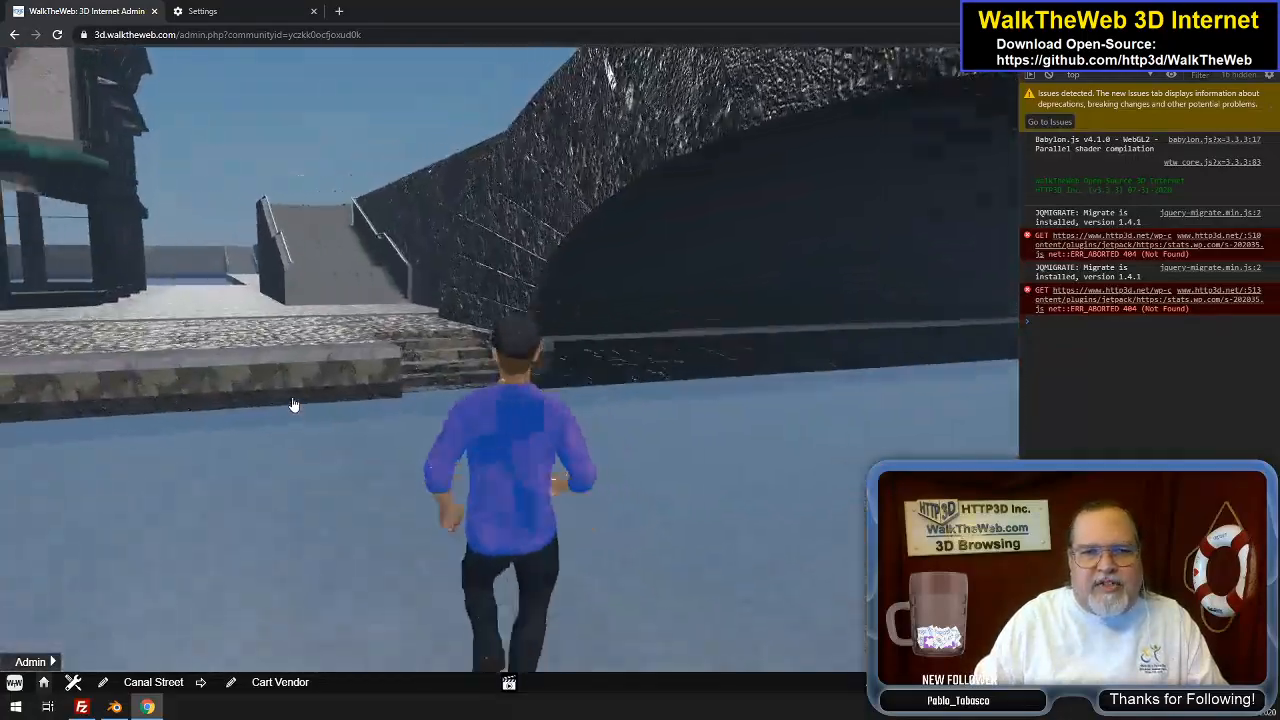
key(Left)
key(Up)
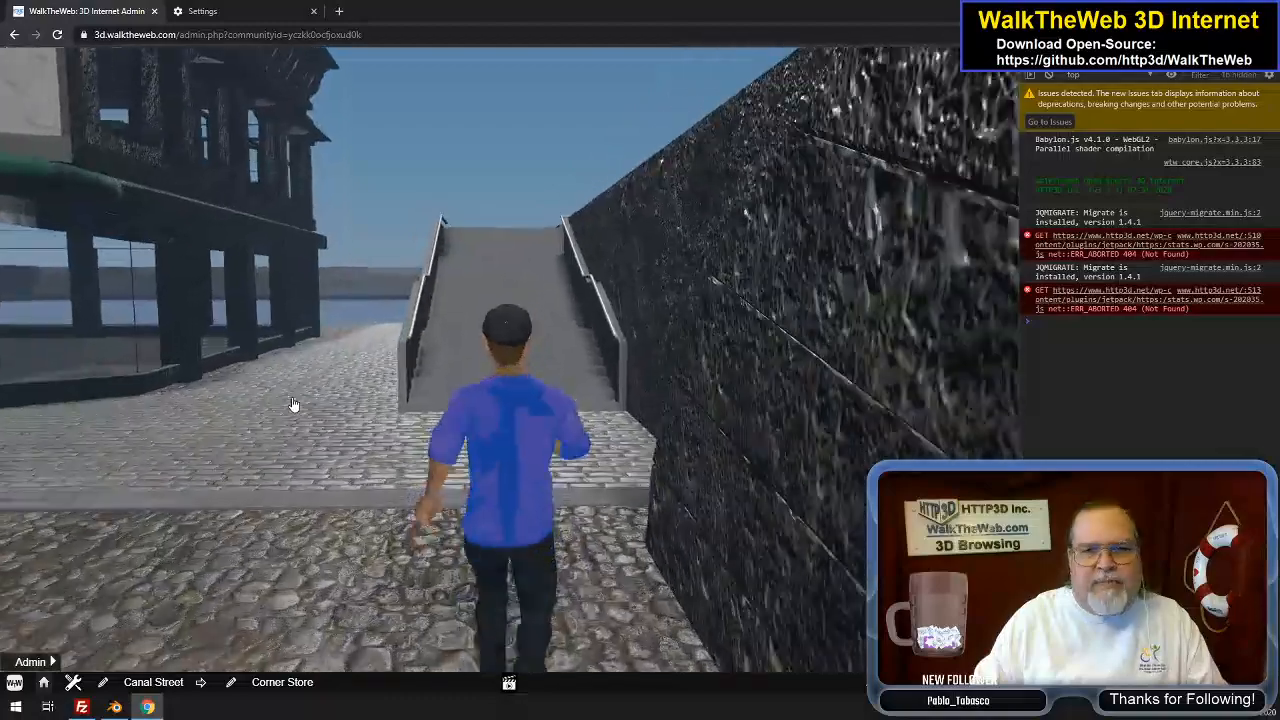
key(Up)
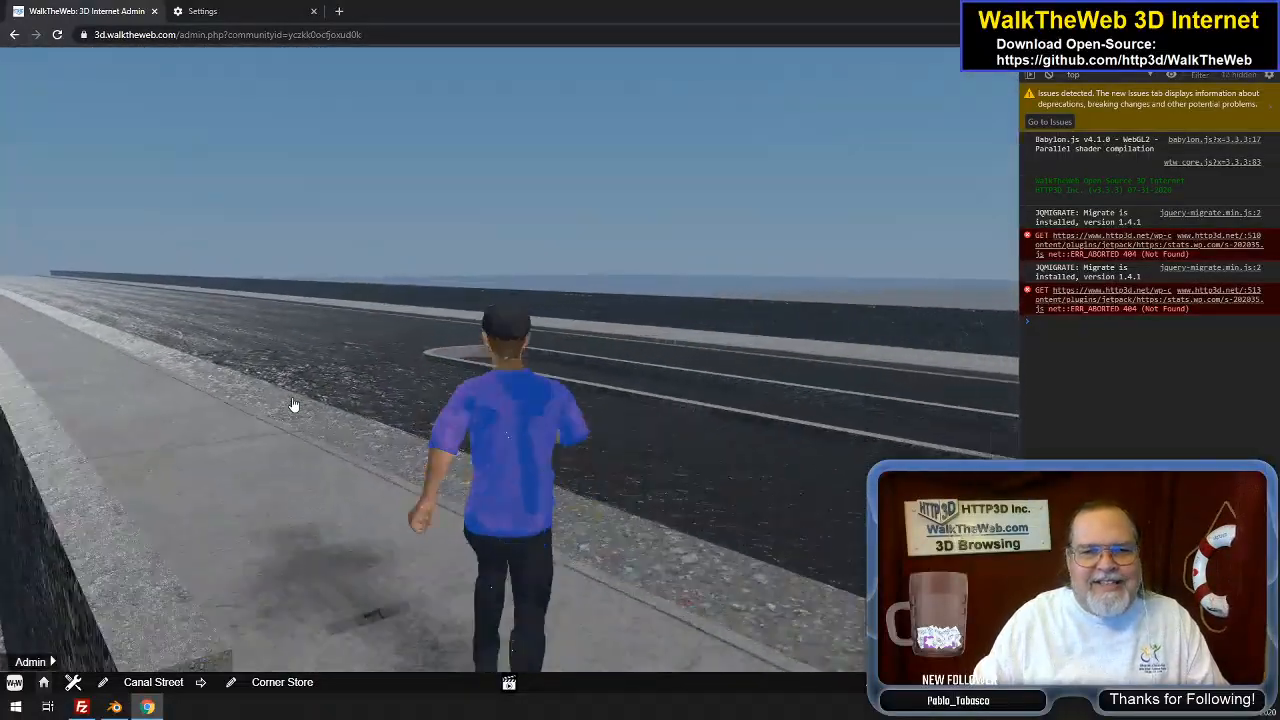
View the Corner Store over the stone wall, and walk the avatar along the sidewalk to the red barn store
key(Left)
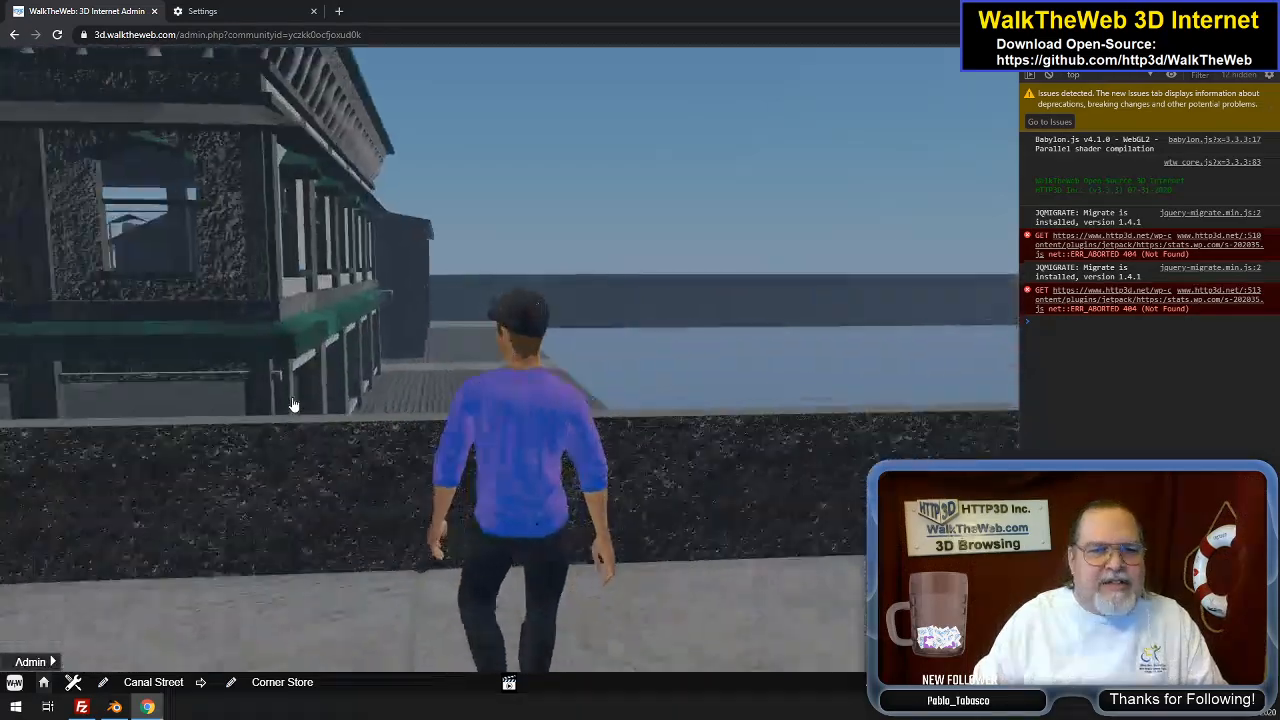
key(Right)
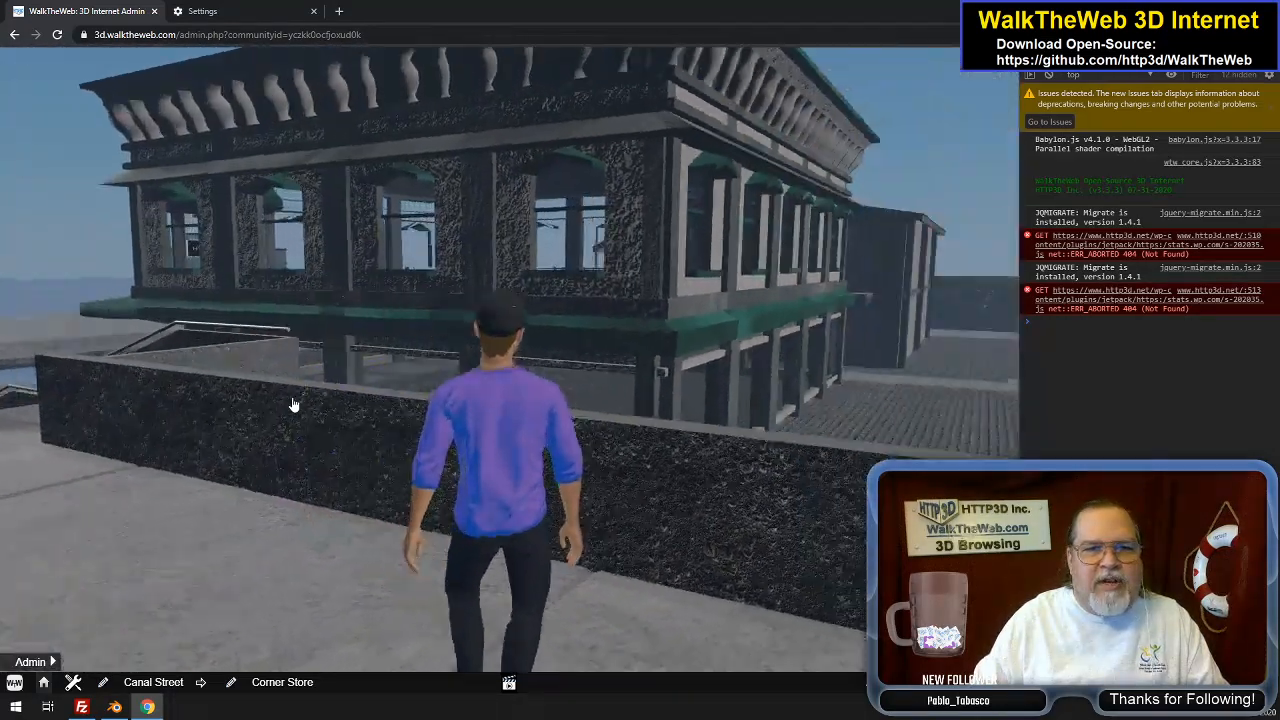
key(Up)
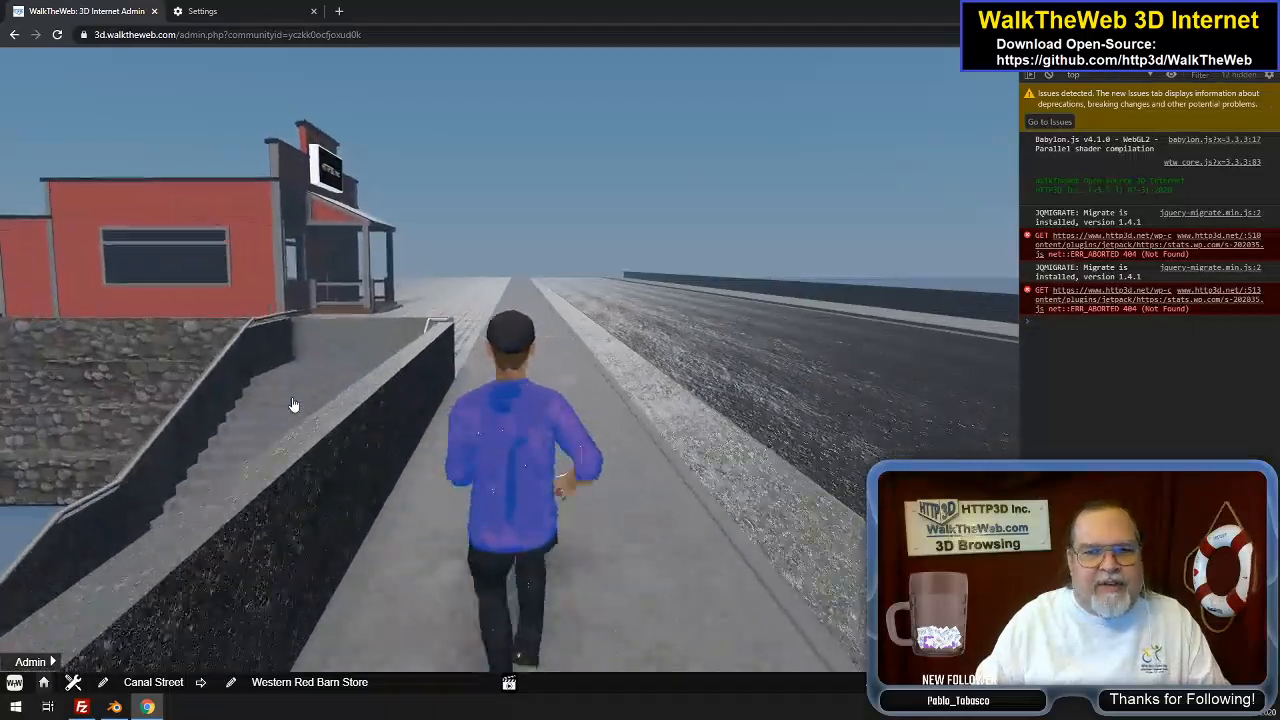
key(Up)
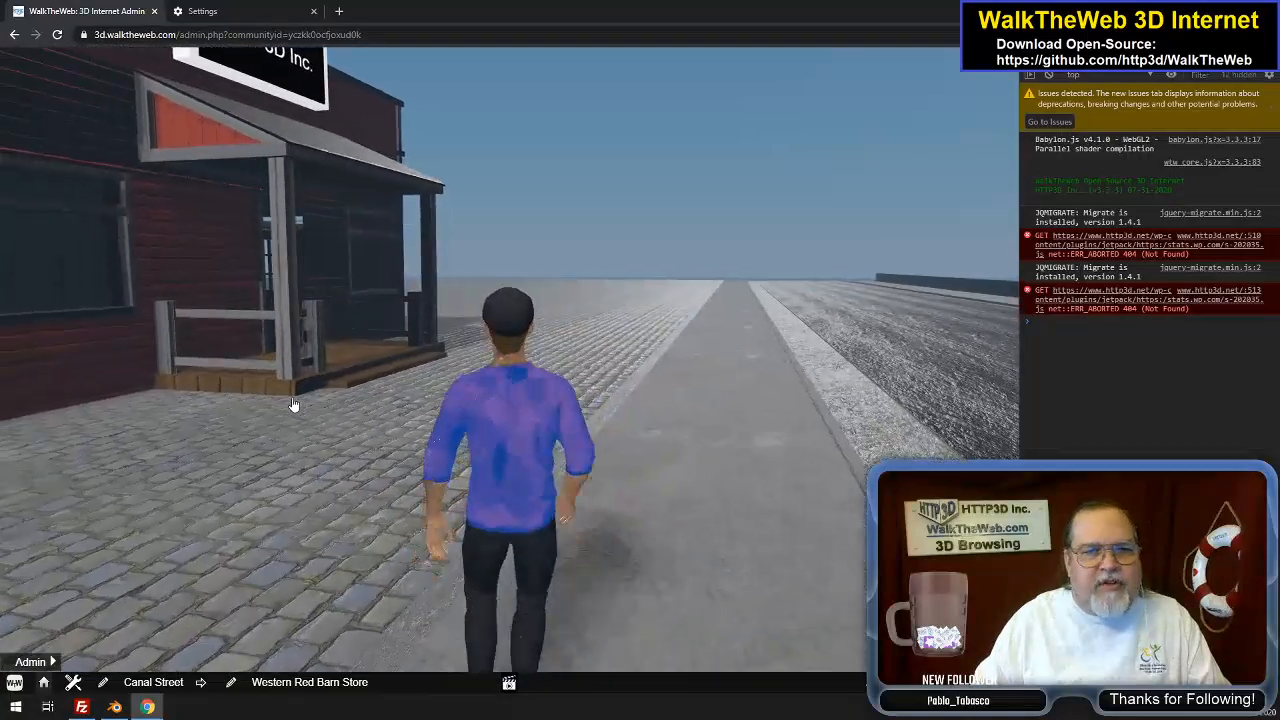
Walk the avatar across the red barn store's porch and through its front door
key(Left)
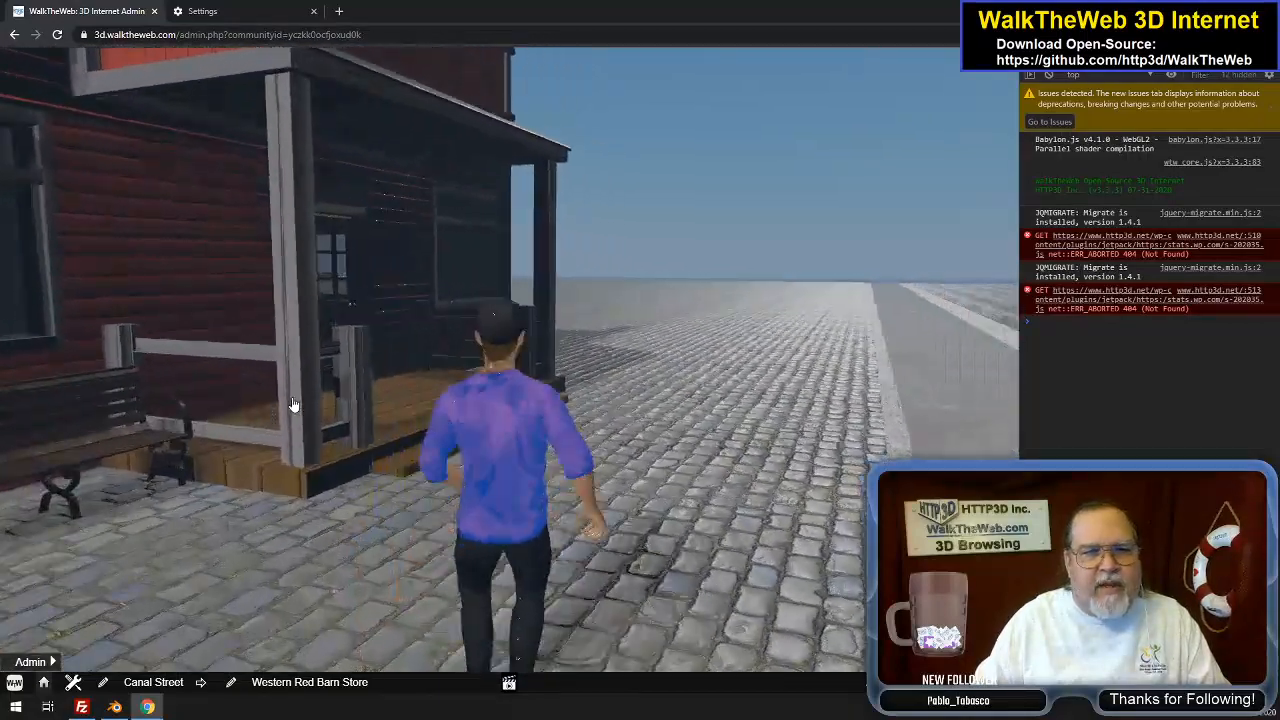
key(Up)
key(Left)
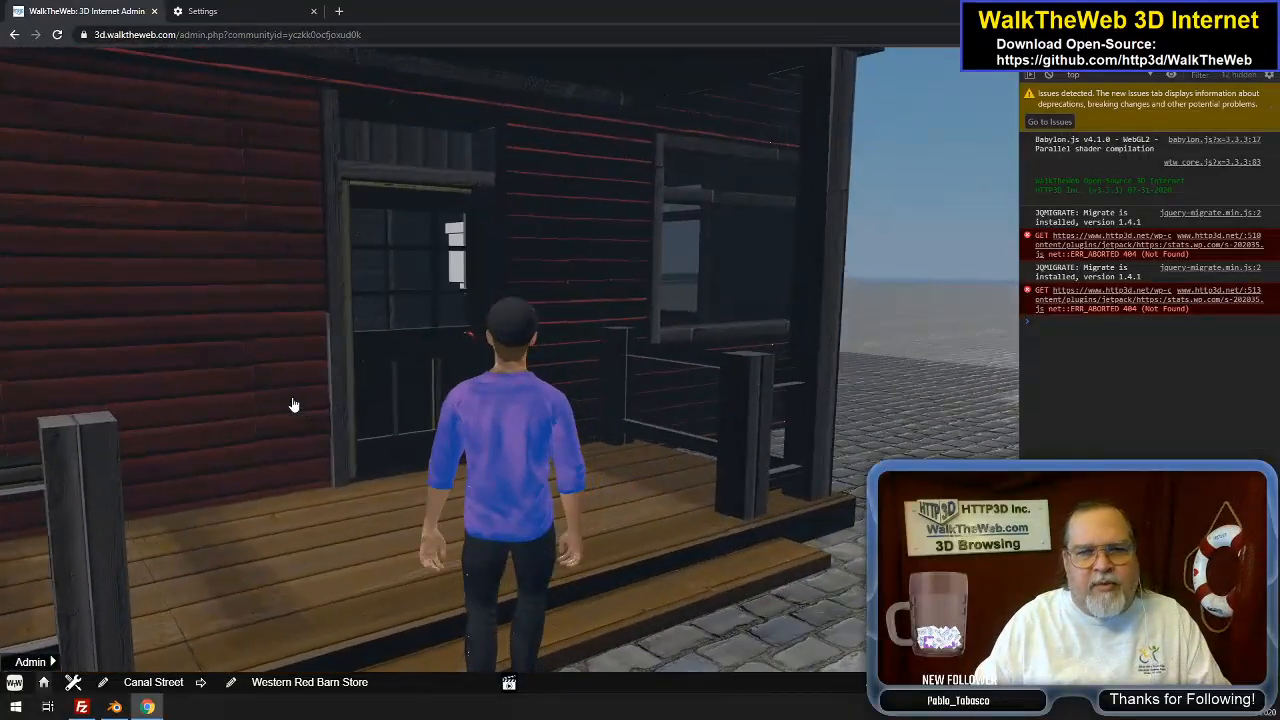
key(Up)
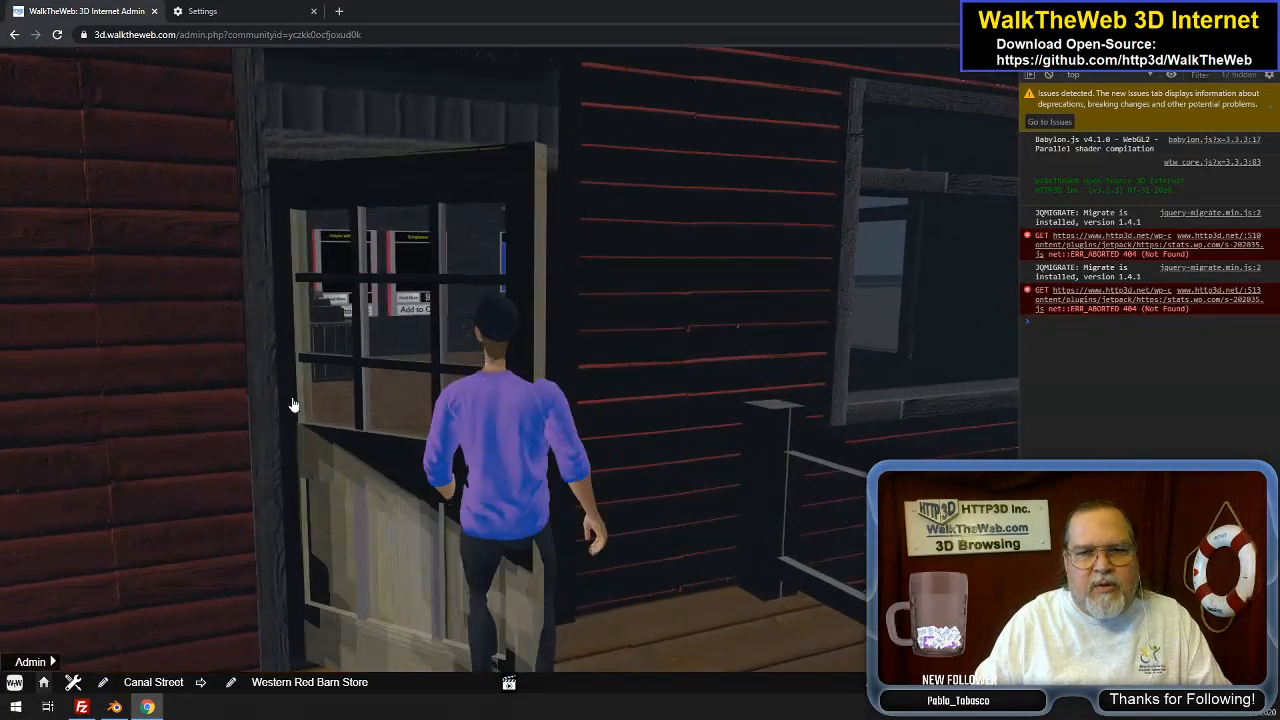
key(Up)
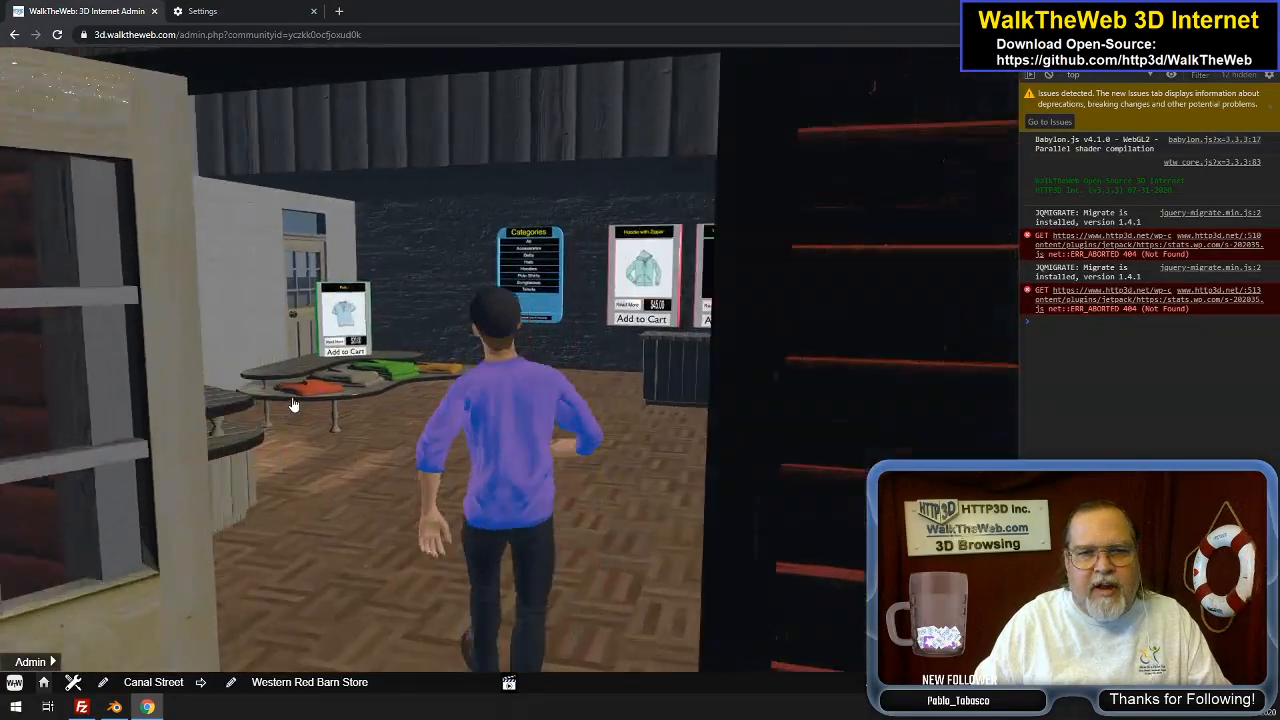
key(Up)
Look around the red barn store's interior at the product displays and the Categories board
key(Right)
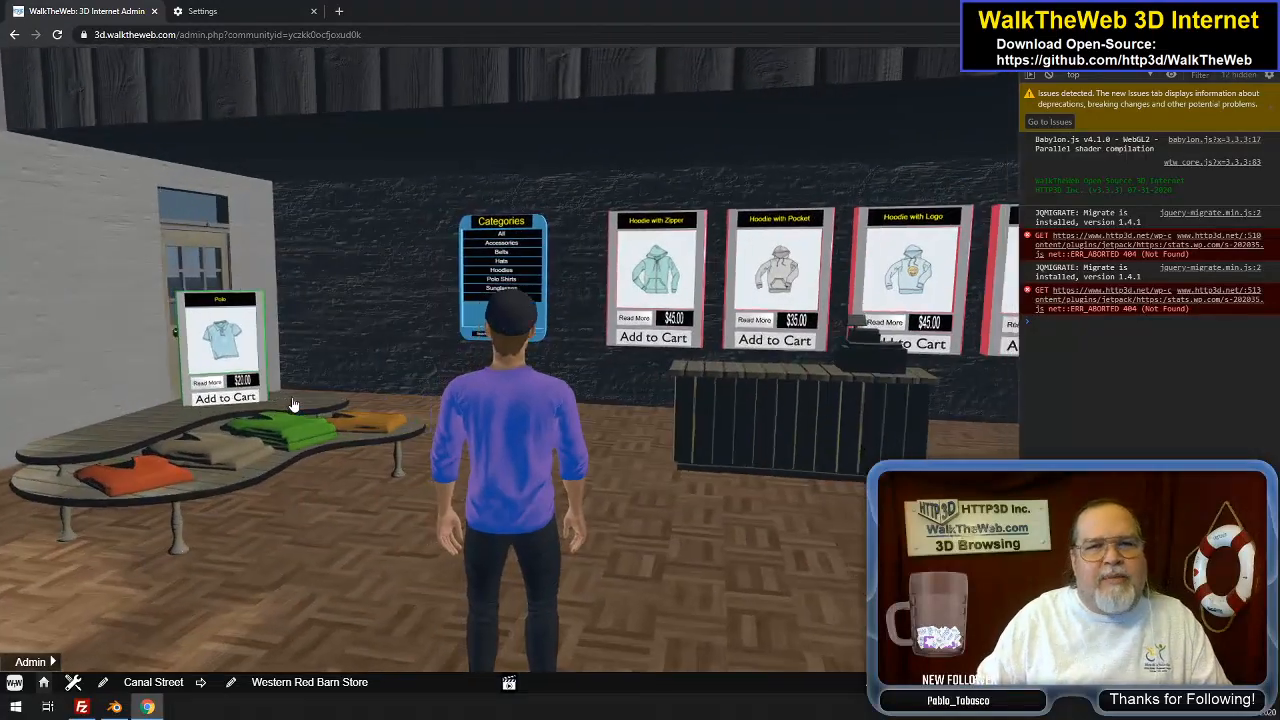
key(Left)
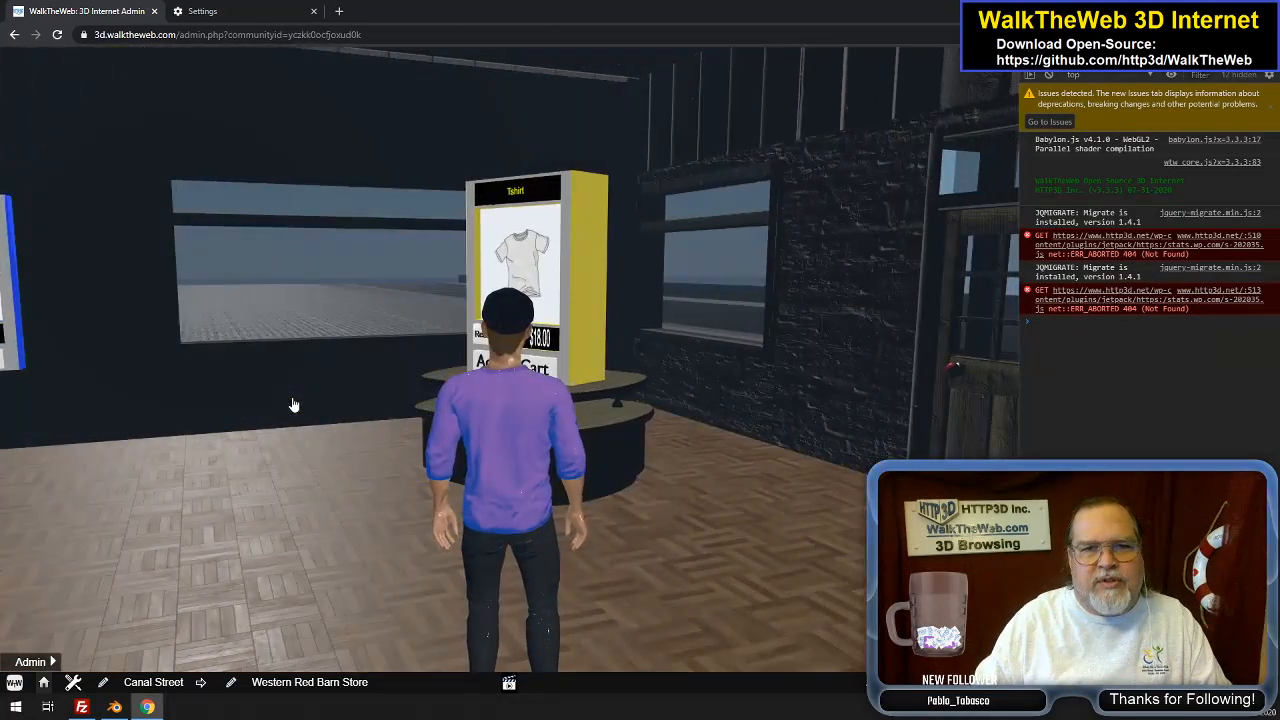
key(Right)
key(Left)
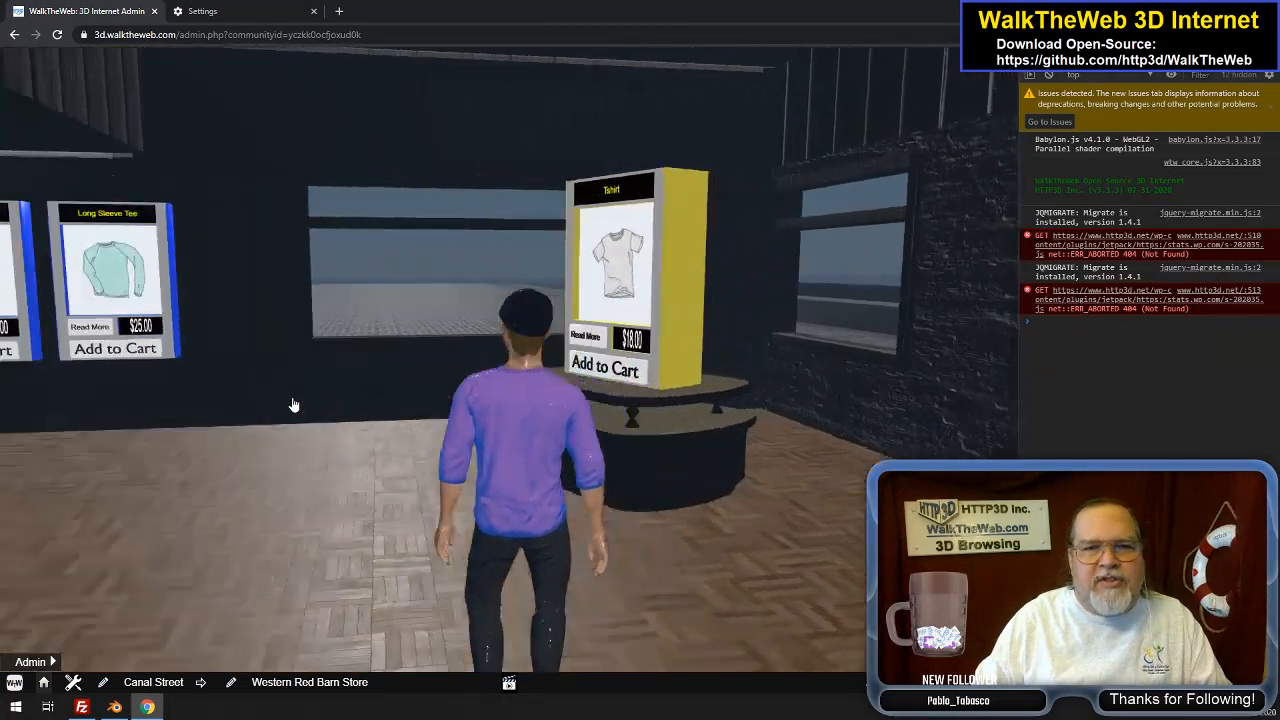
key(Left)
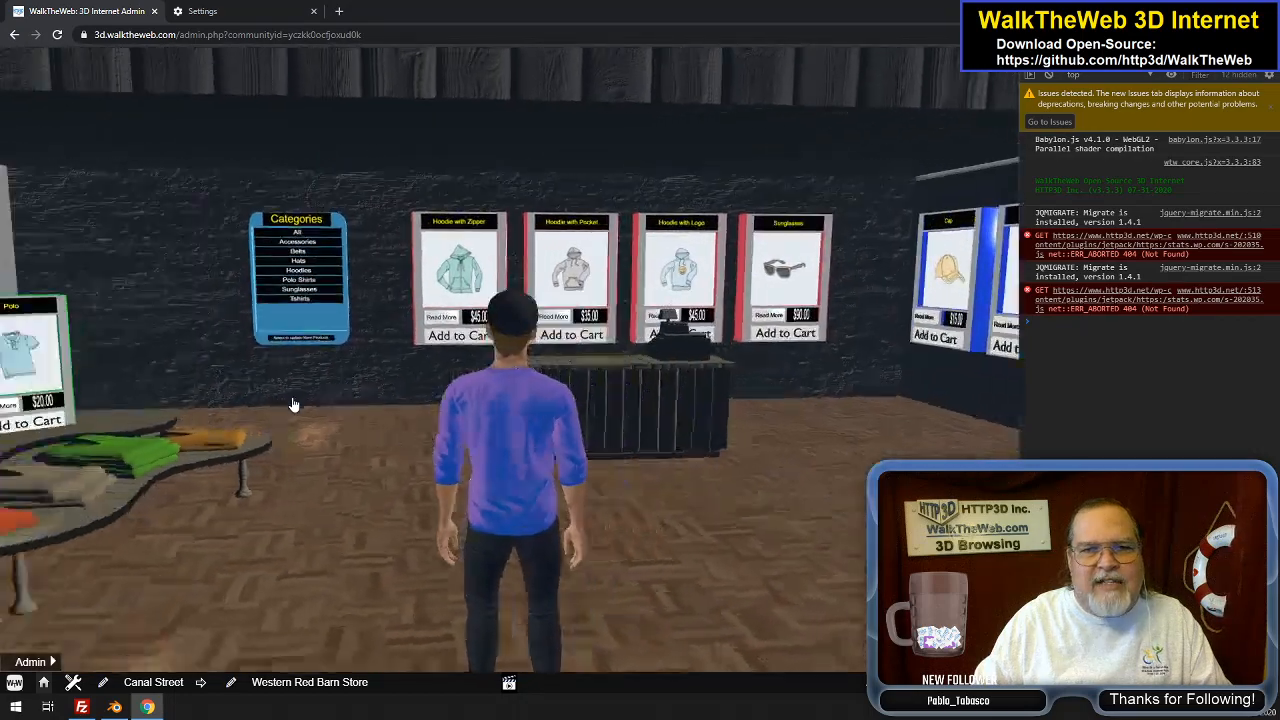
key(Left)
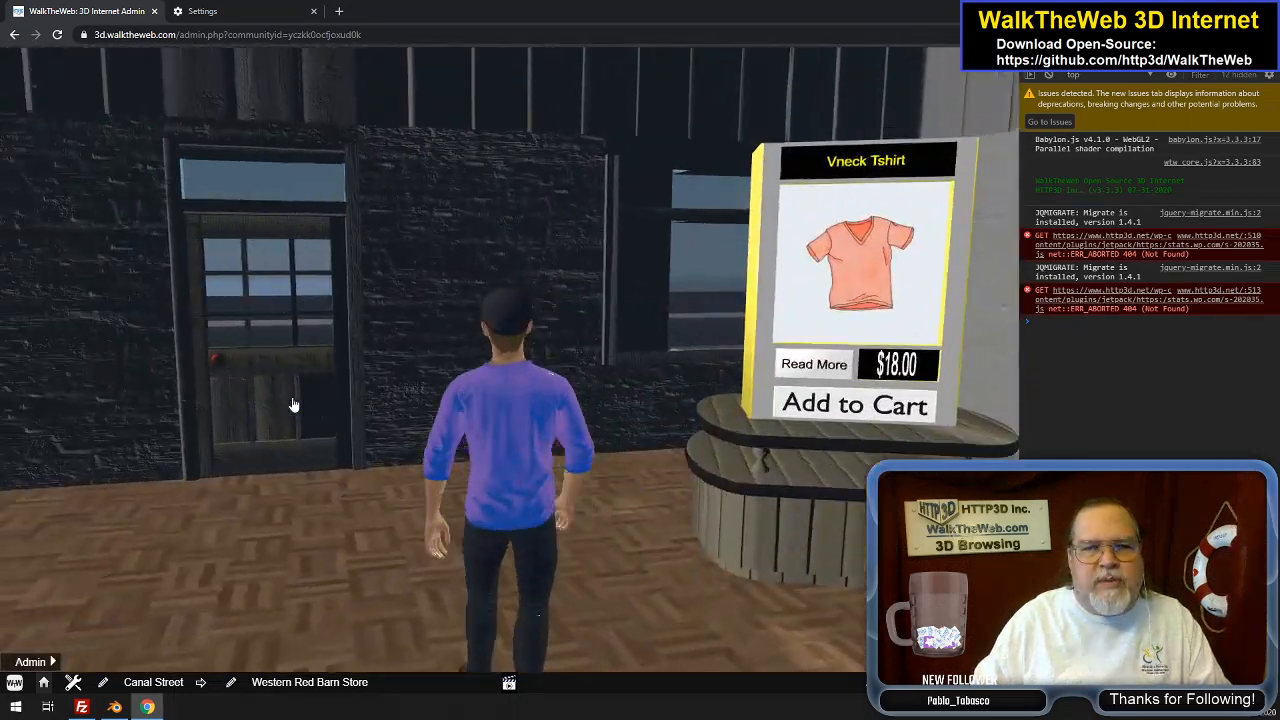
Walk the avatar out of the red barn store and back it onto the road to view the whole storefront
key(Left)
key(Up)
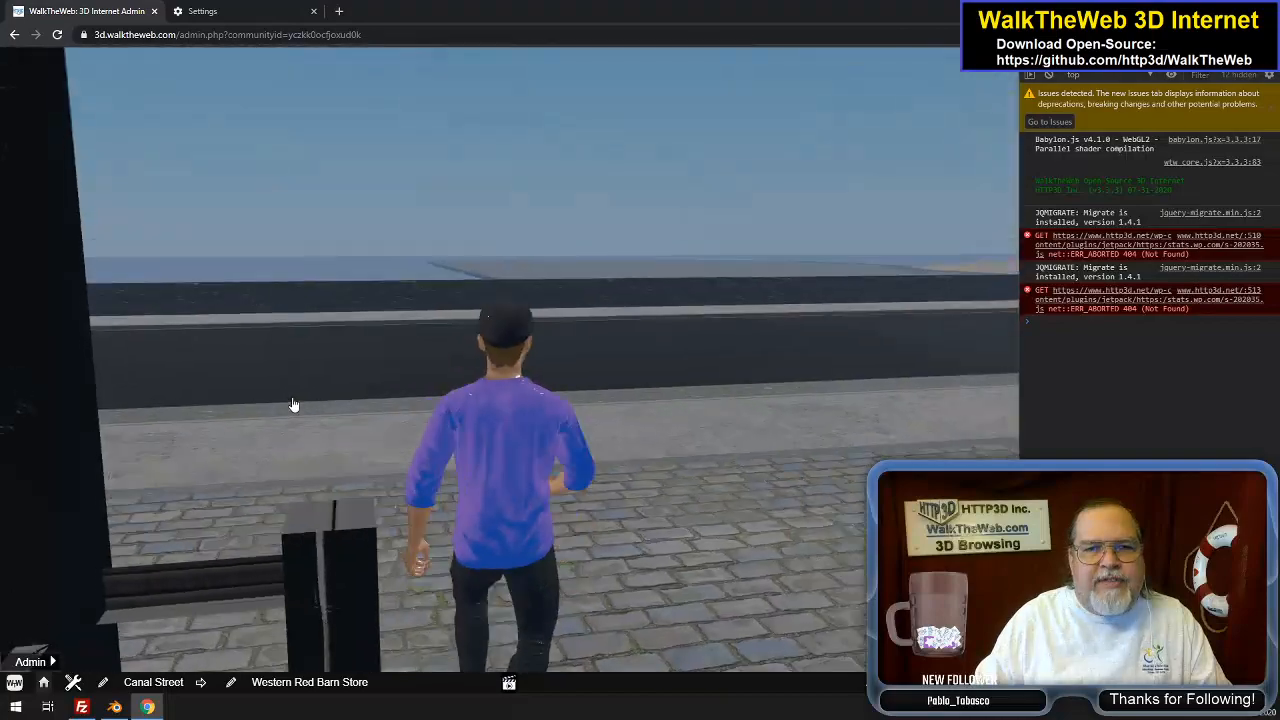
key(Up)
key(Right)
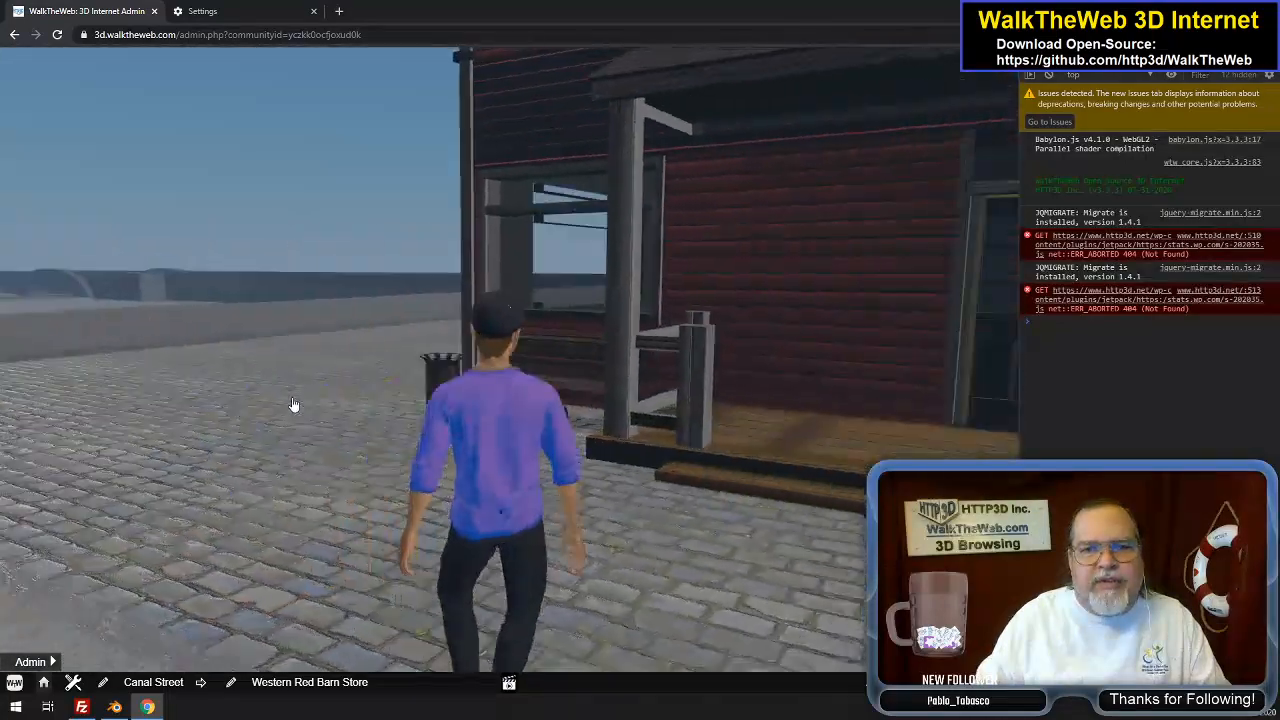
key(Down)
key(Left)
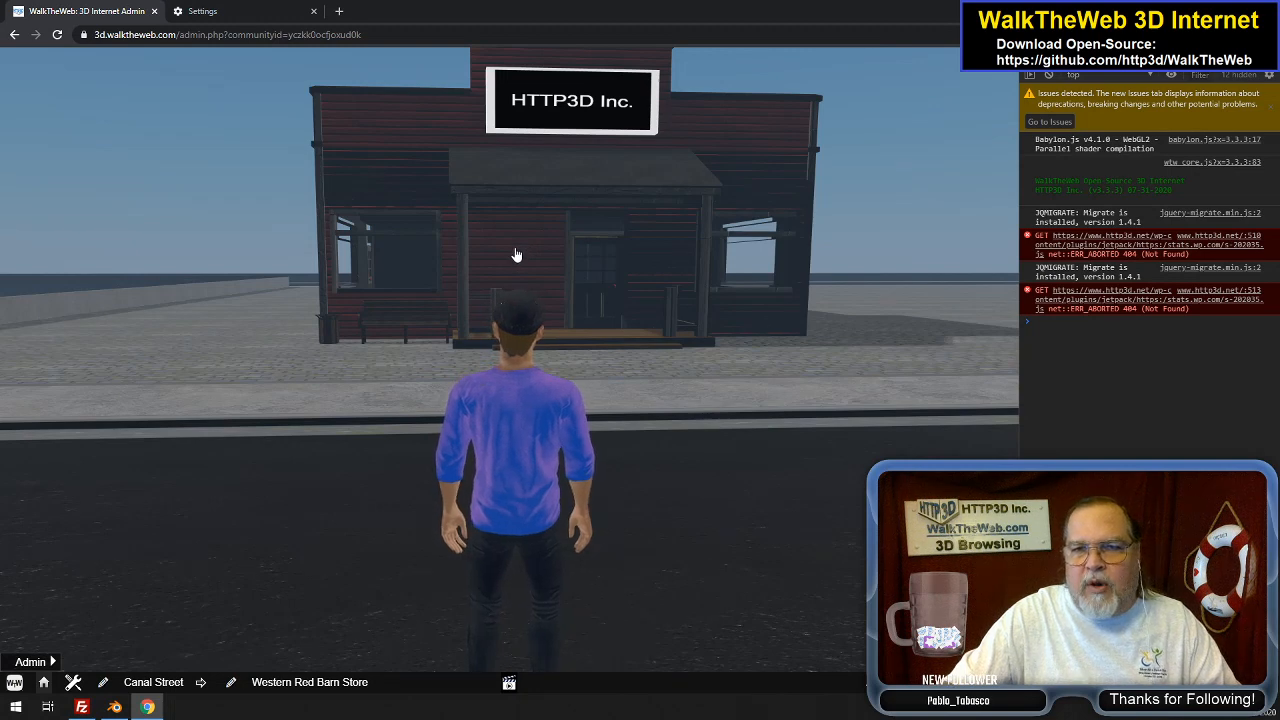
Open the WalkTheWeb Downloads section of the admin Media Library
click(31, 662)
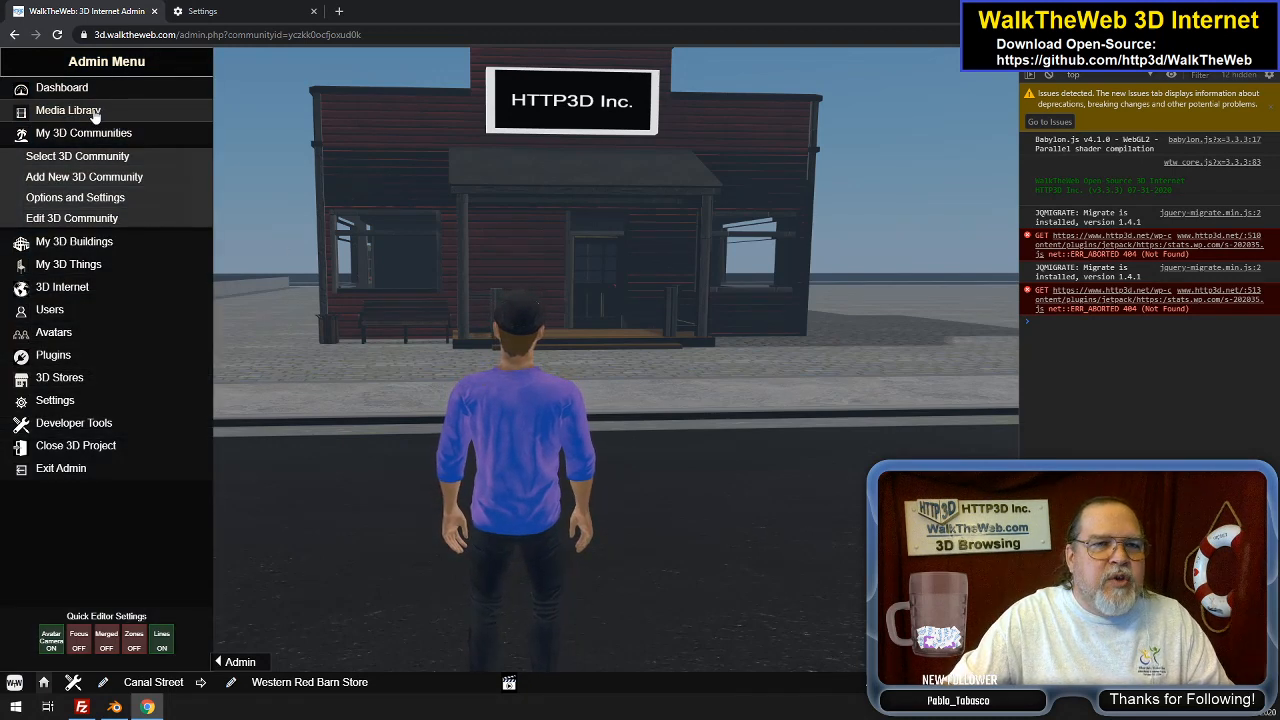
click(92, 112)
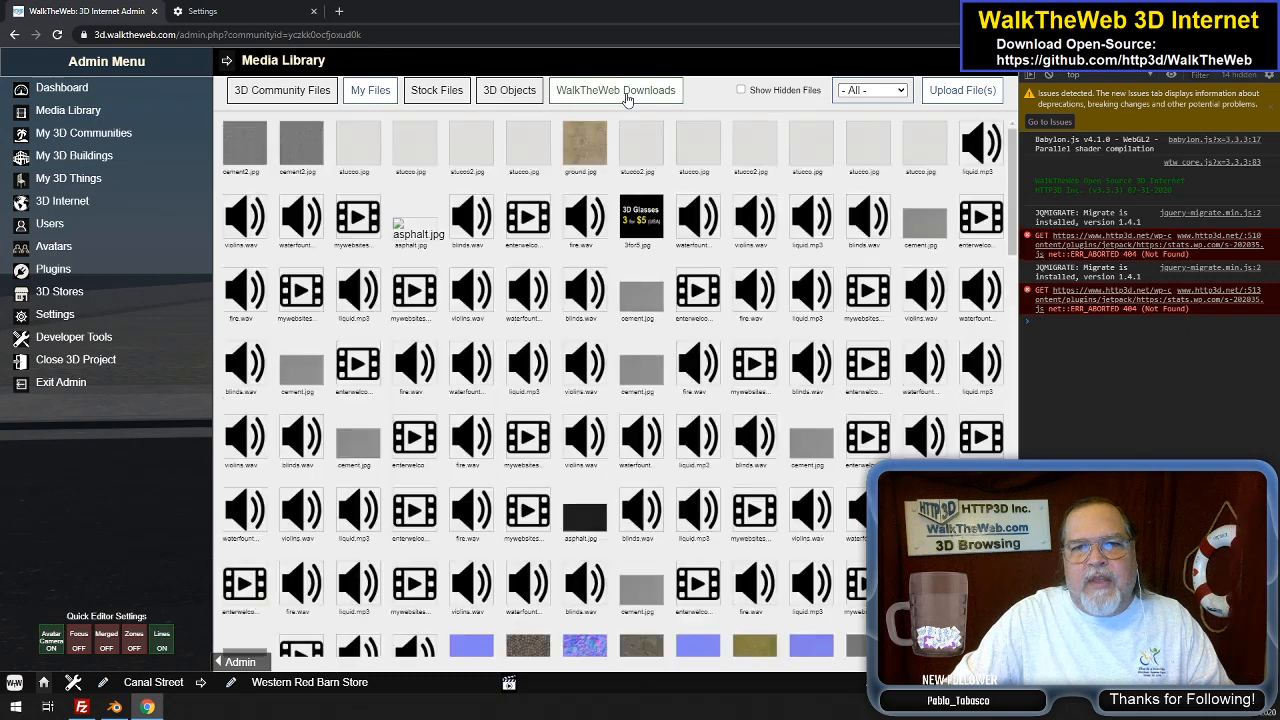
click(620, 92)
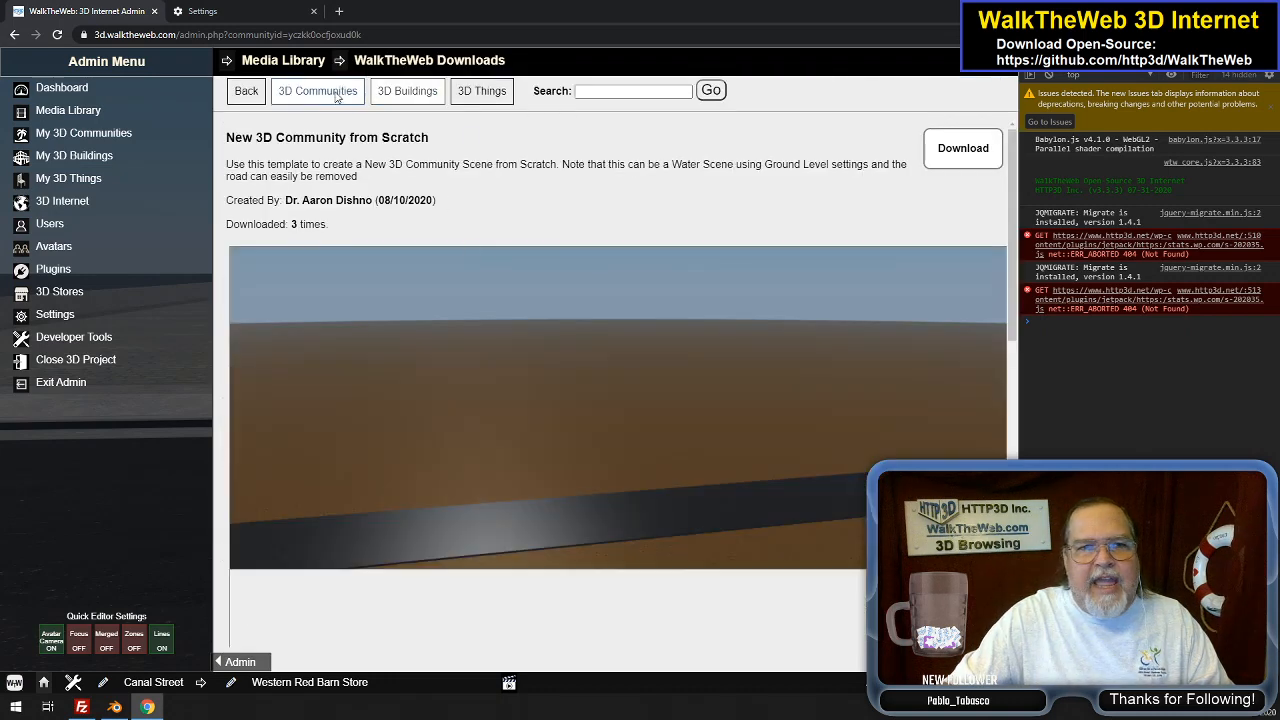
Browse the downloadable 3D Buildings, from the New 3D Building from Scratch template through the stores to the Small Wooden Docks
click(425, 95)
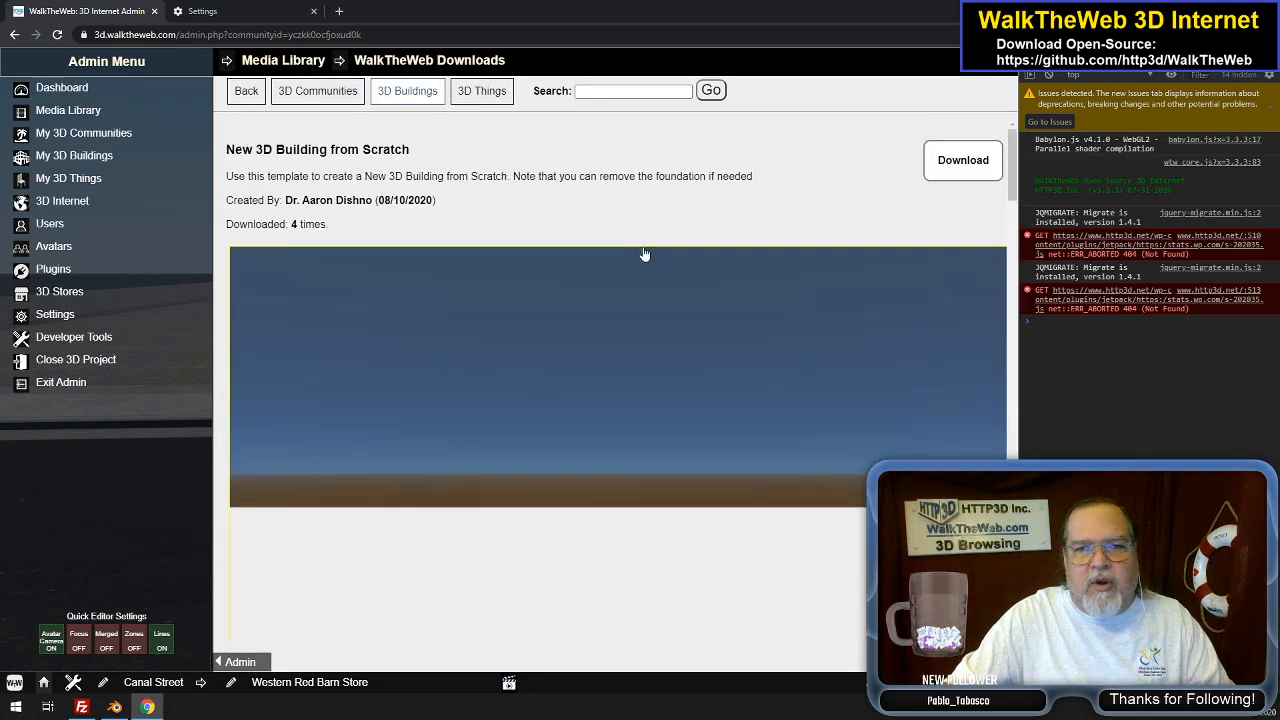
scroll(657, 277, down, 3)
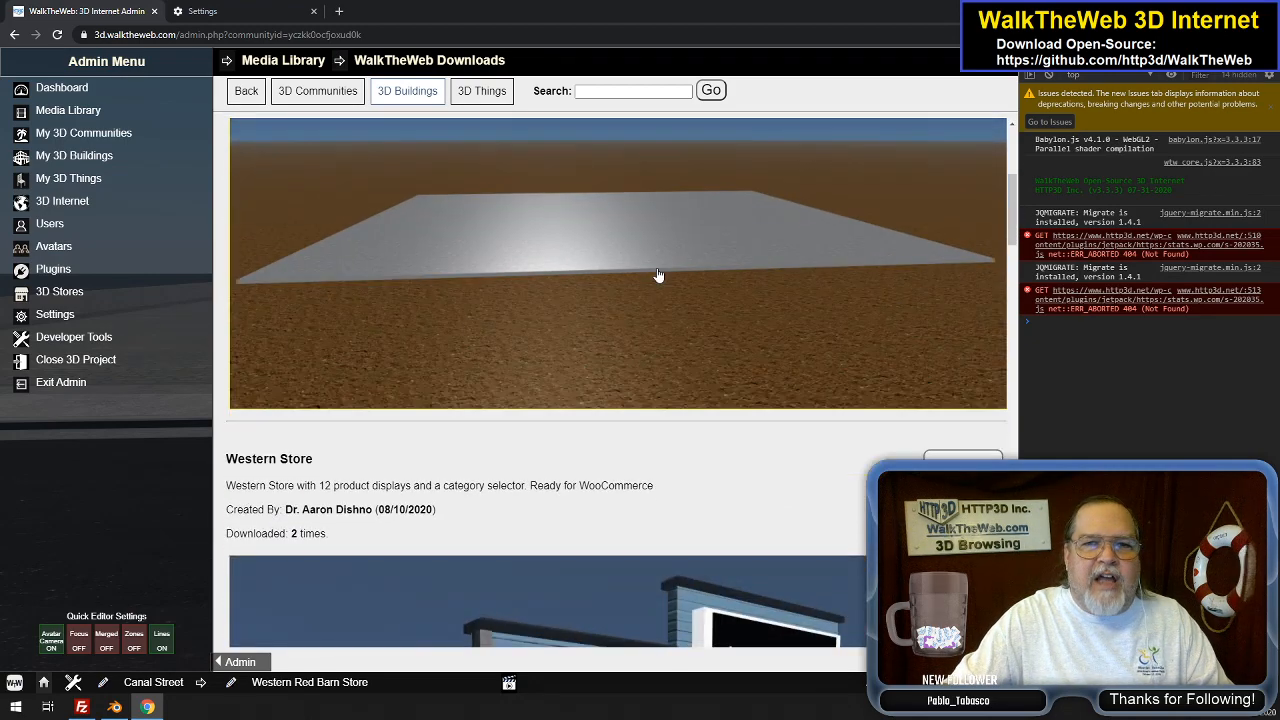
scroll(658, 276, down, 5)
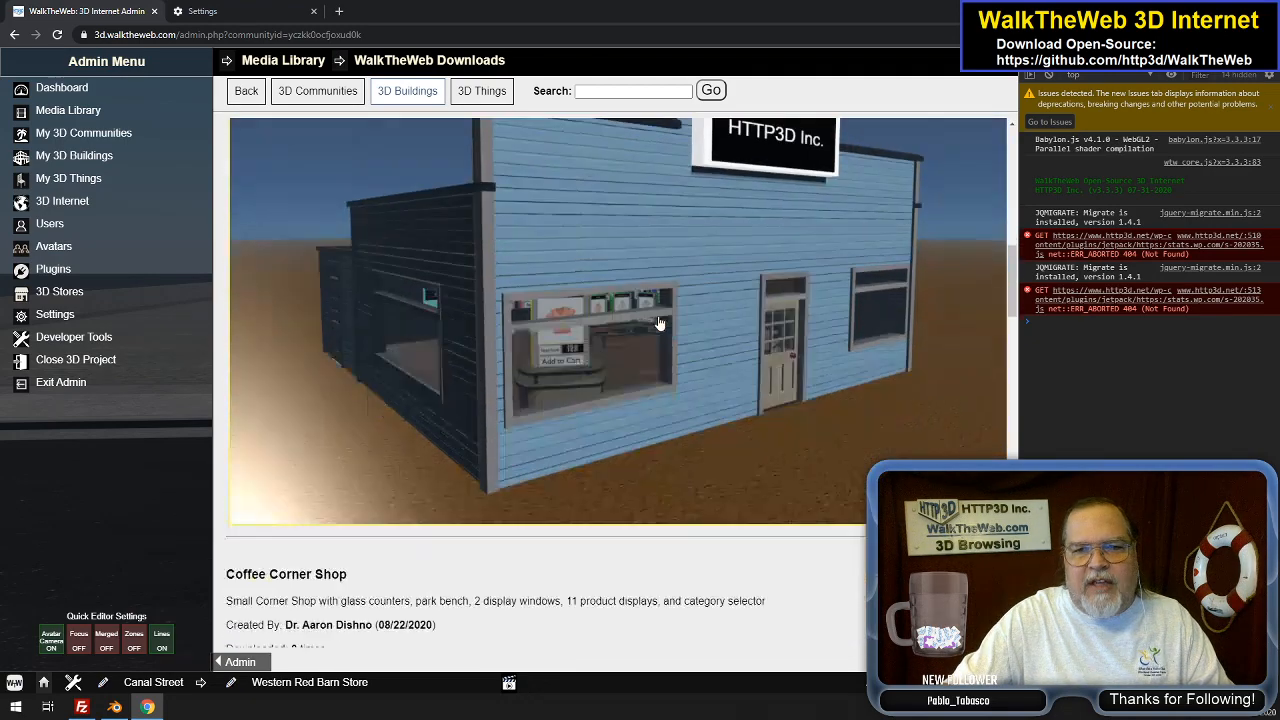
scroll(658, 320, down, 4)
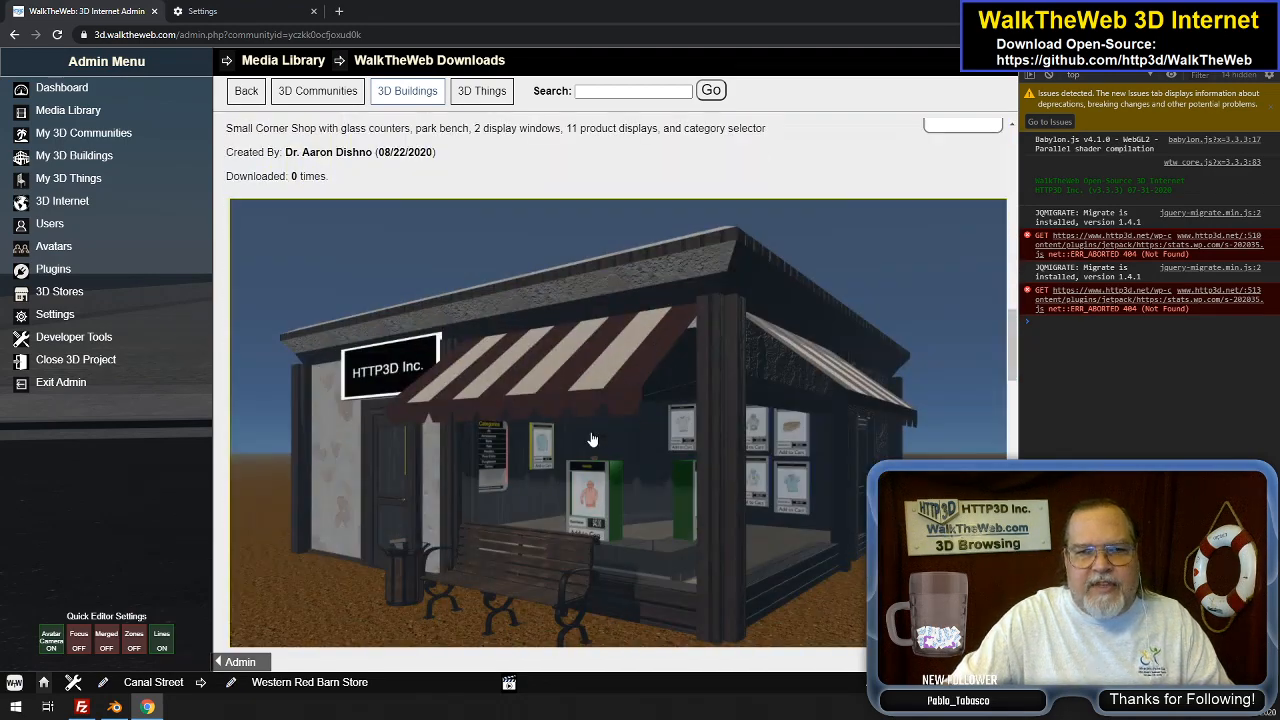
scroll(600, 437, down, 6)
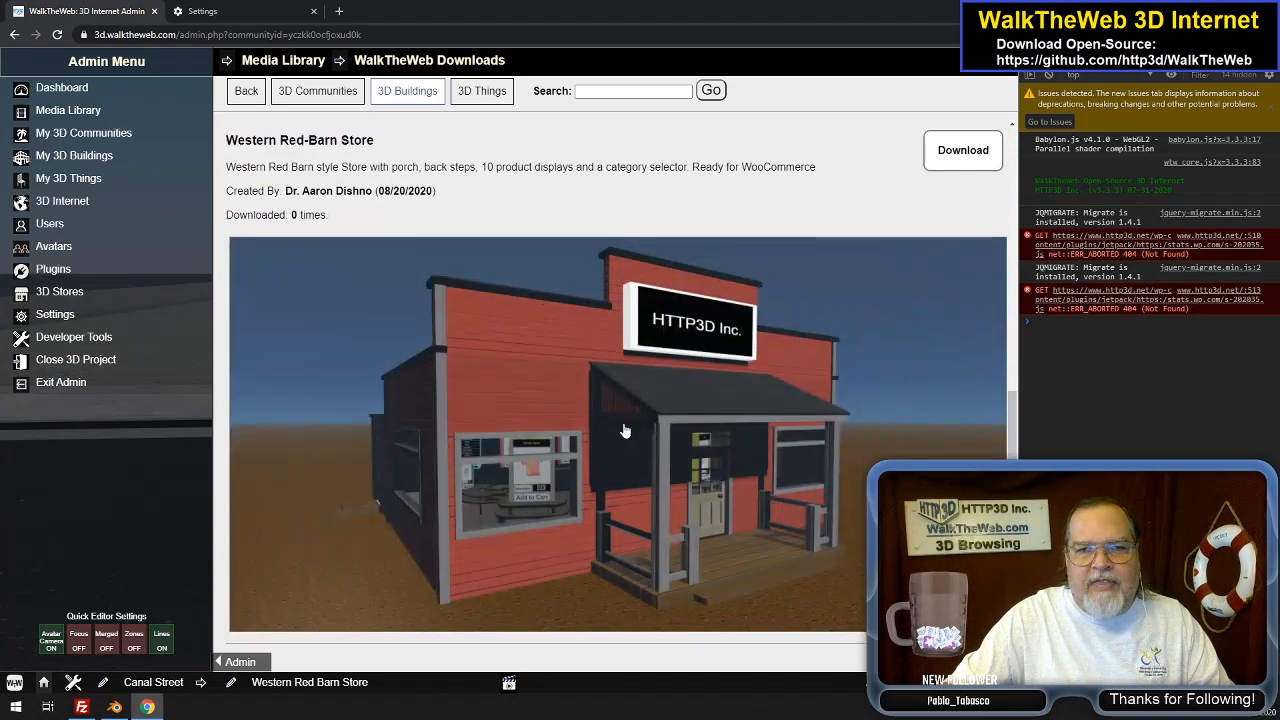
scroll(600, 450, down, 1)
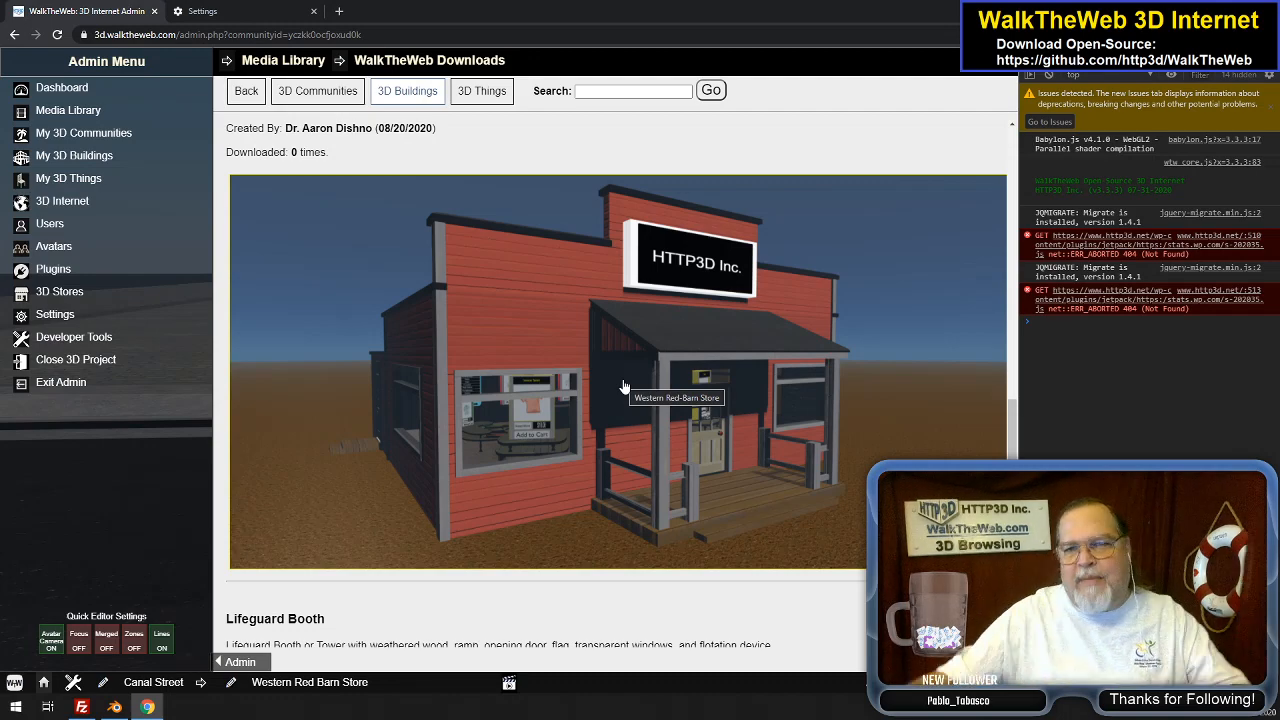
scroll(704, 318, down, 6)
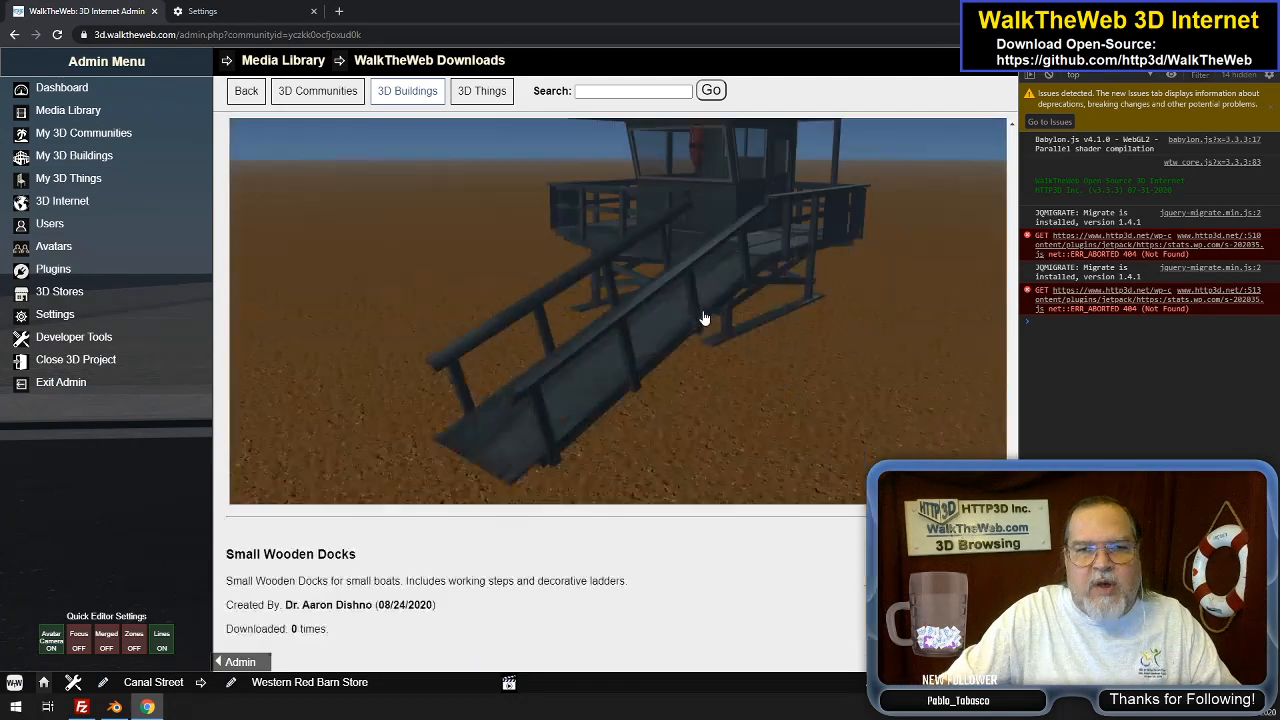
scroll(704, 318, up, 2)
scroll(704, 318, down, 5)
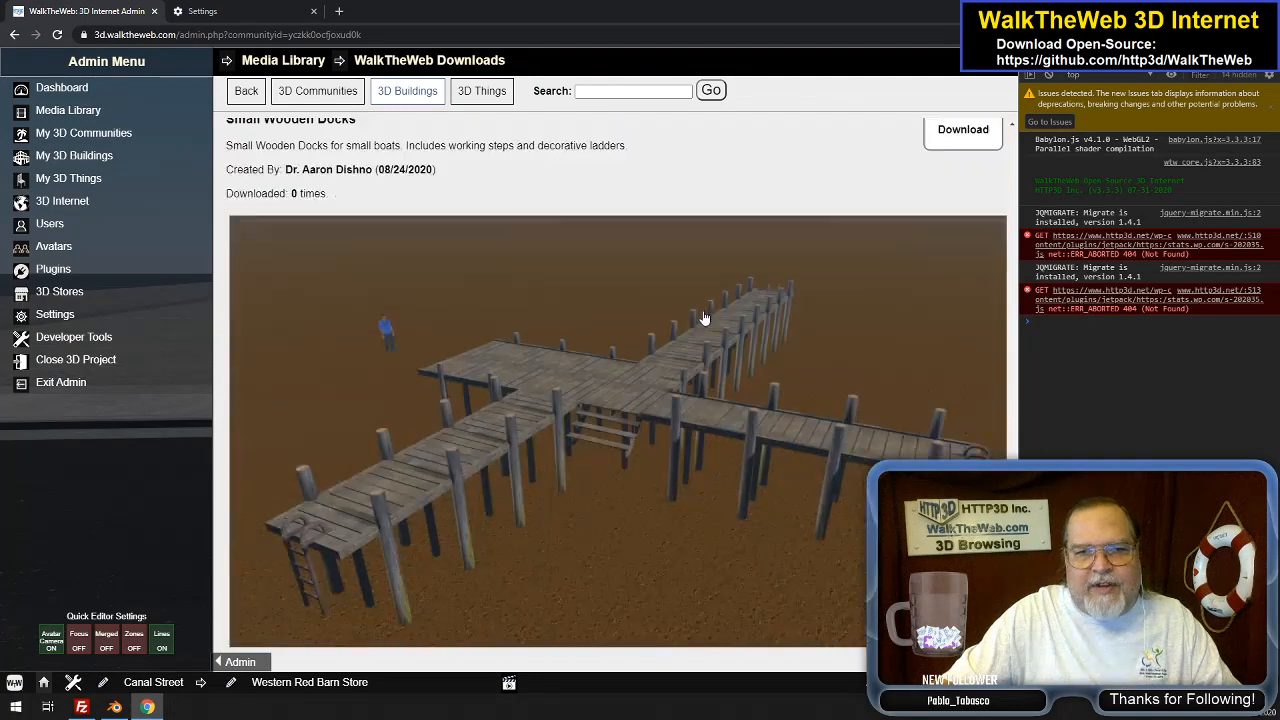
scroll(722, 338, up, 3)
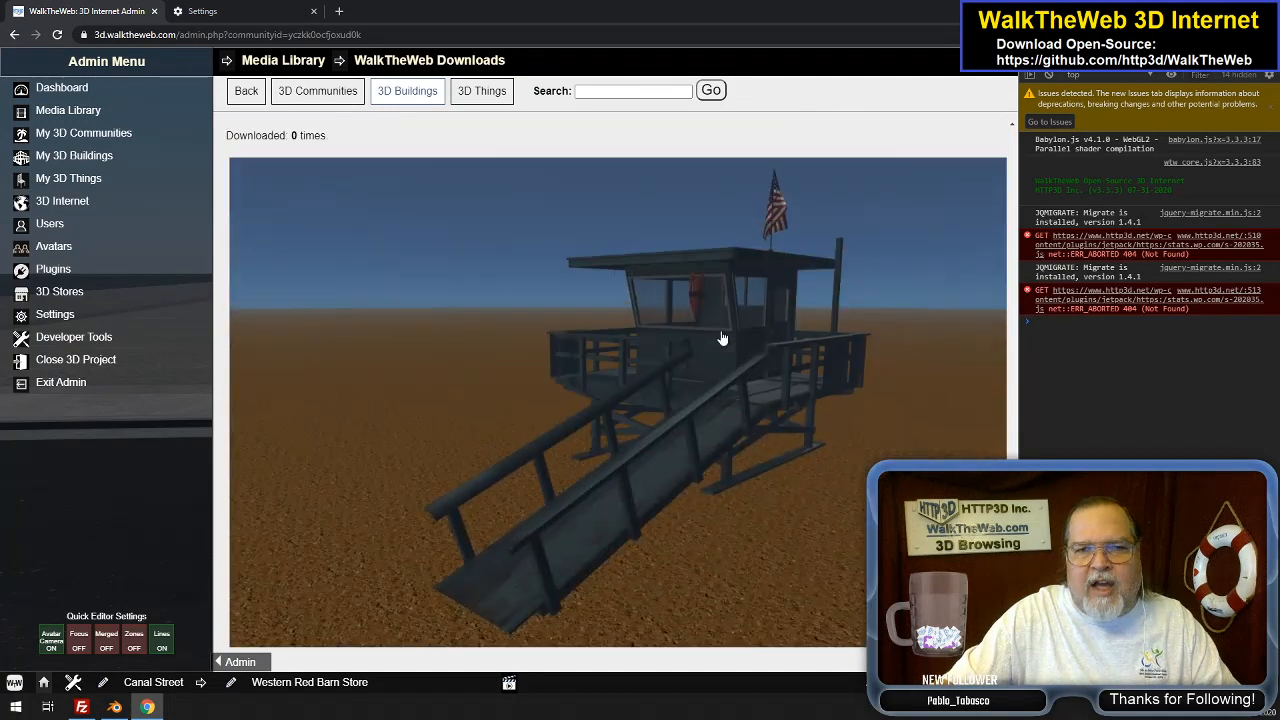
scroll(756, 357, up, 10)
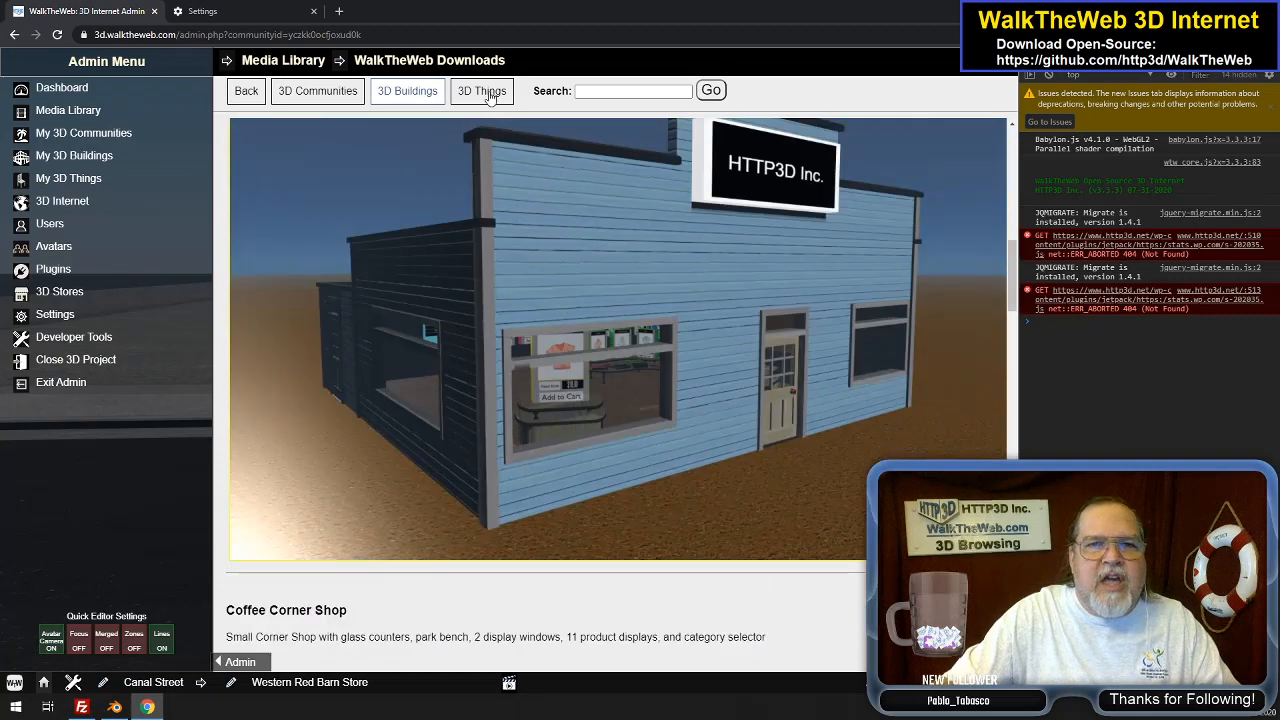
Browse the downloadable 3D Things, including the bar-height table, park bench with trash can, display cases, trash basket and coffee table
click(485, 92)
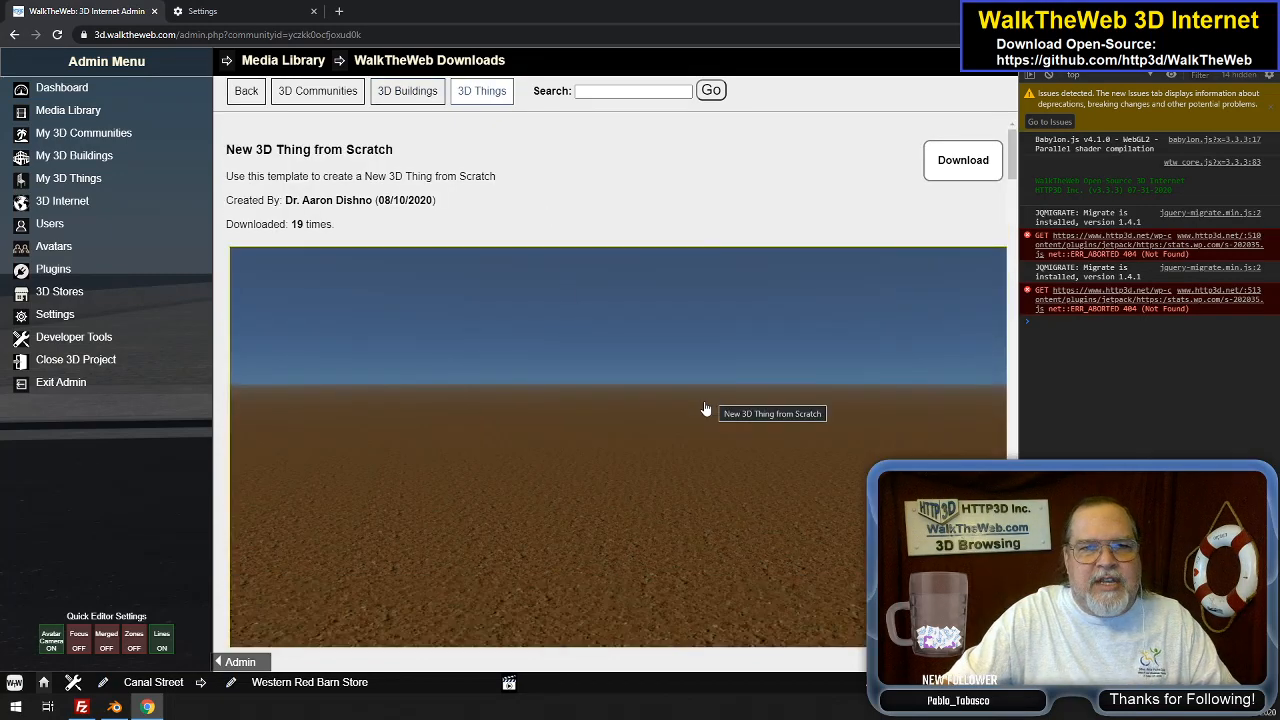
scroll(686, 395, down, 7)
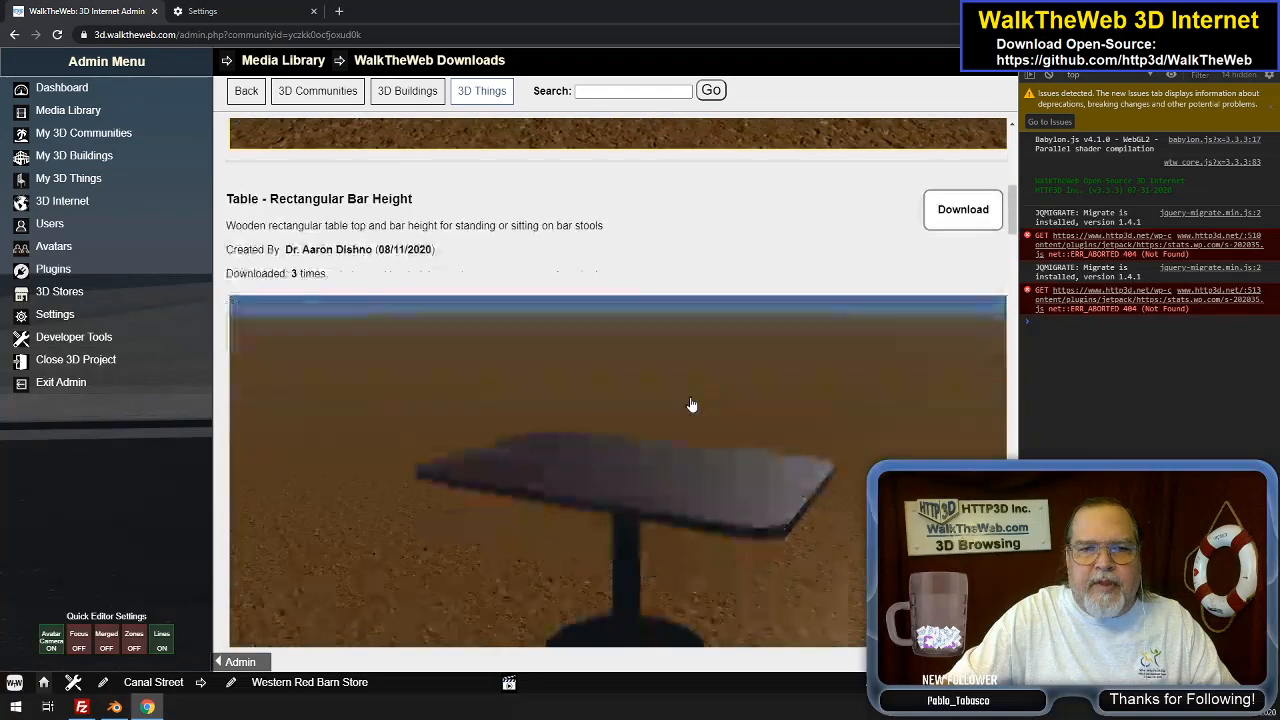
scroll(690, 405, down, 8)
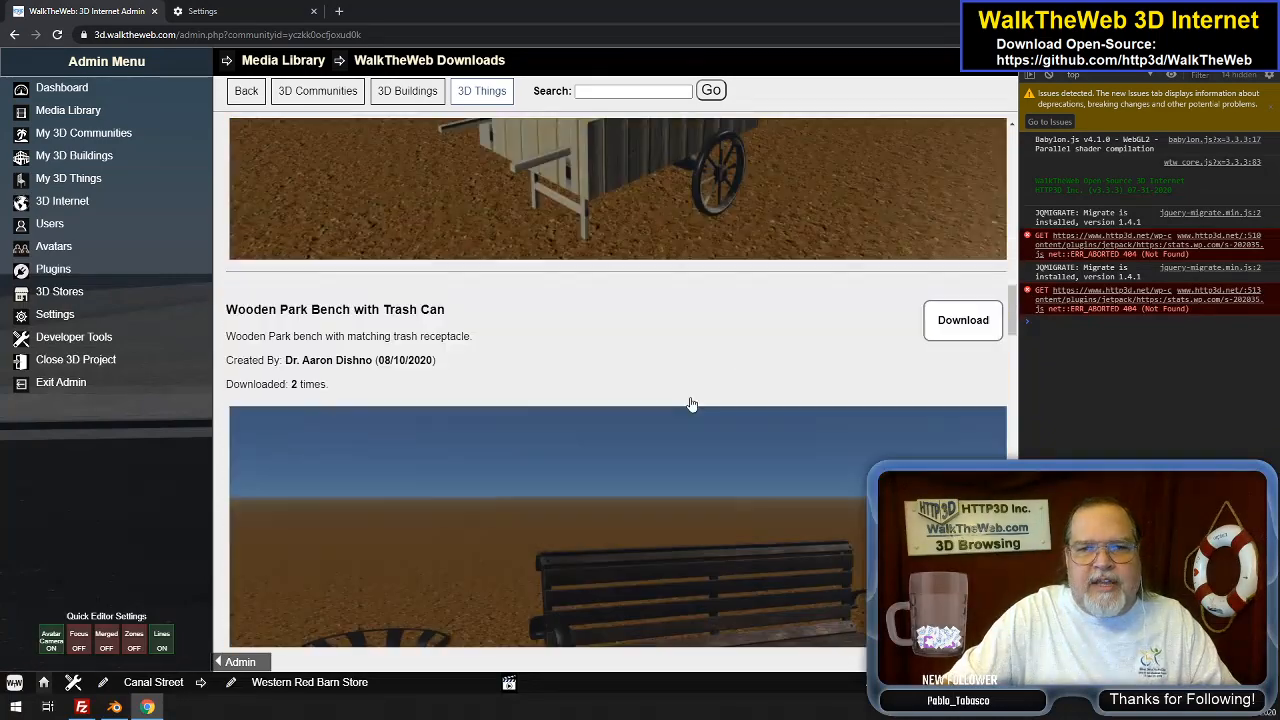
scroll(690, 405, up, 3)
scroll(690, 405, down, 5)
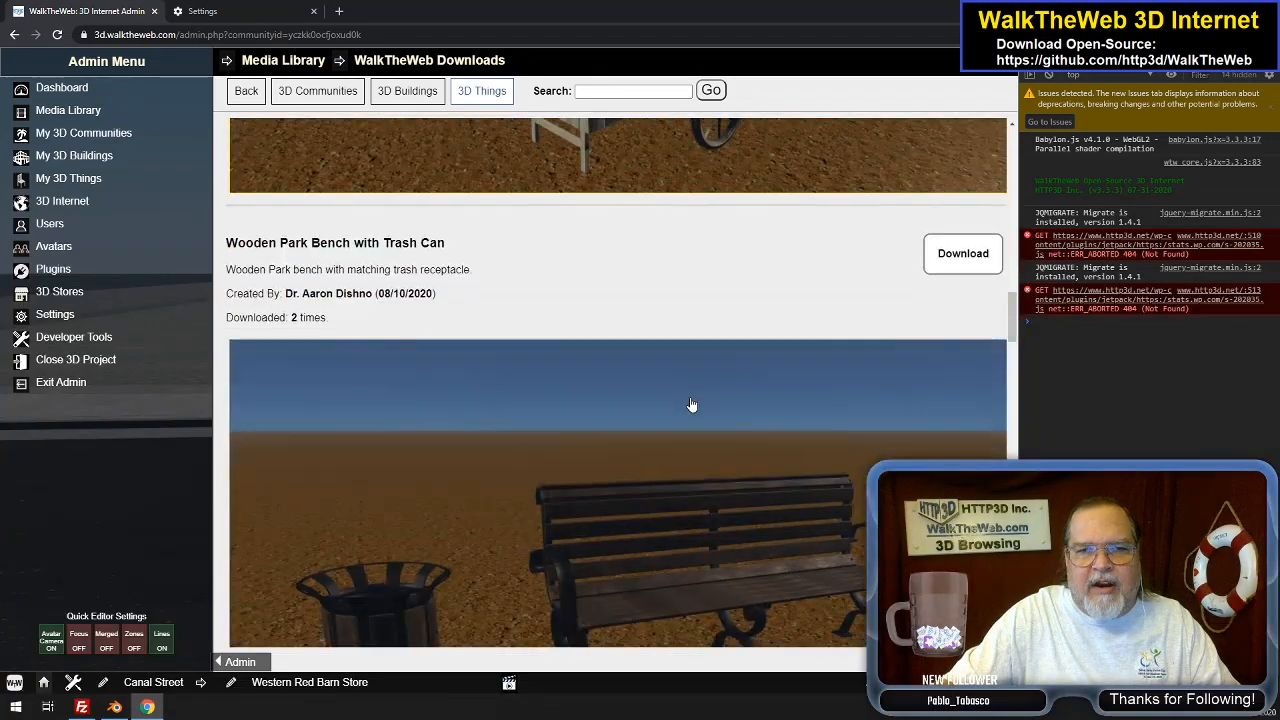
scroll(691, 405, down, 1)
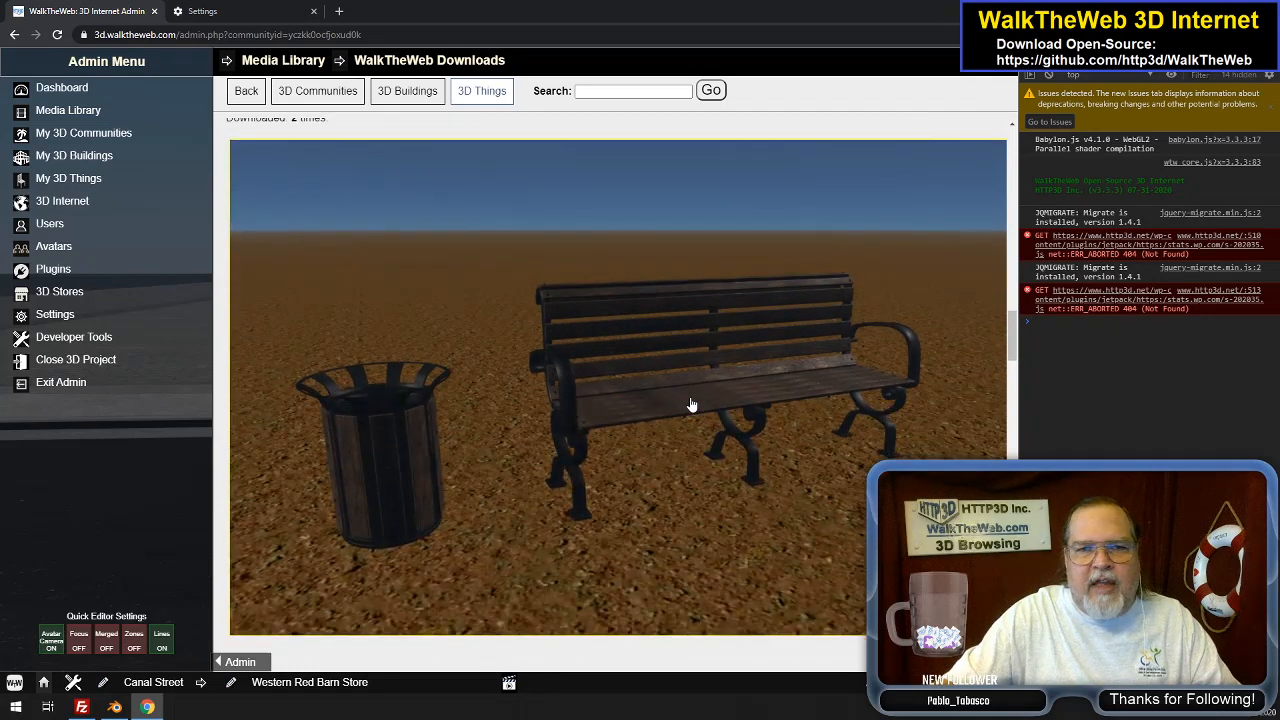
scroll(690, 405, down, 6)
scroll(690, 405, up, 6)
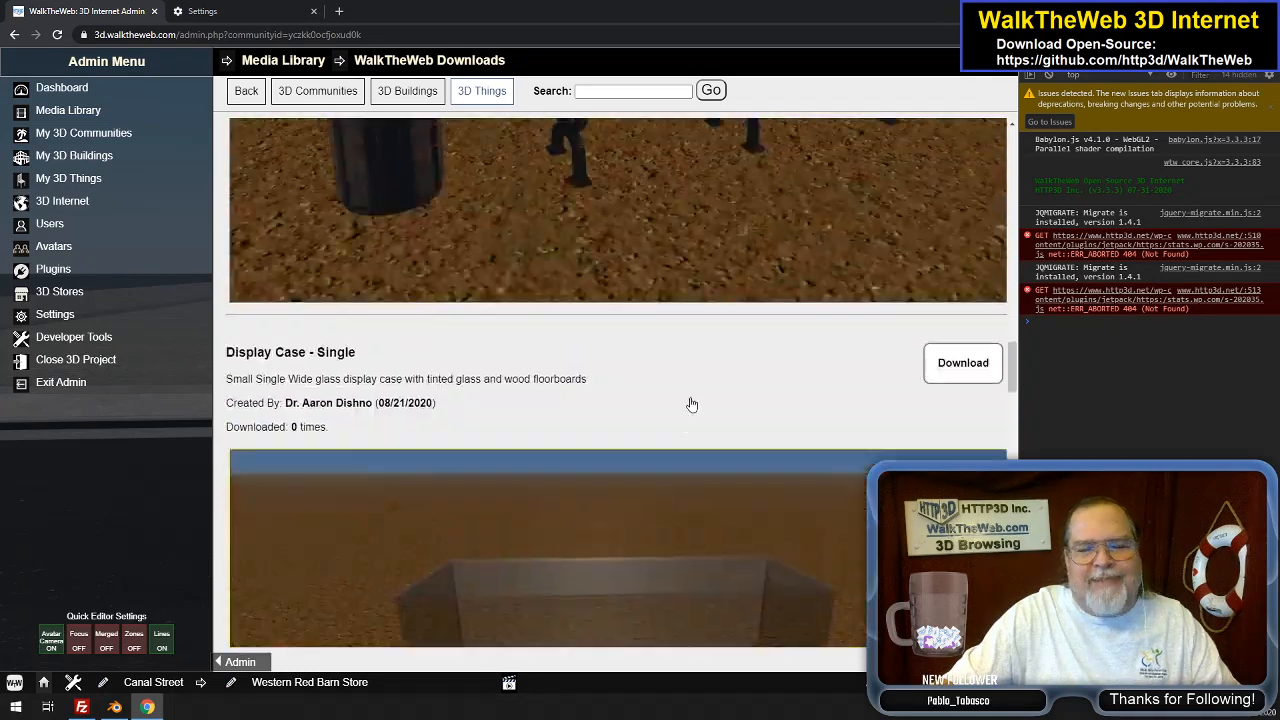
scroll(690, 405, down, 10)
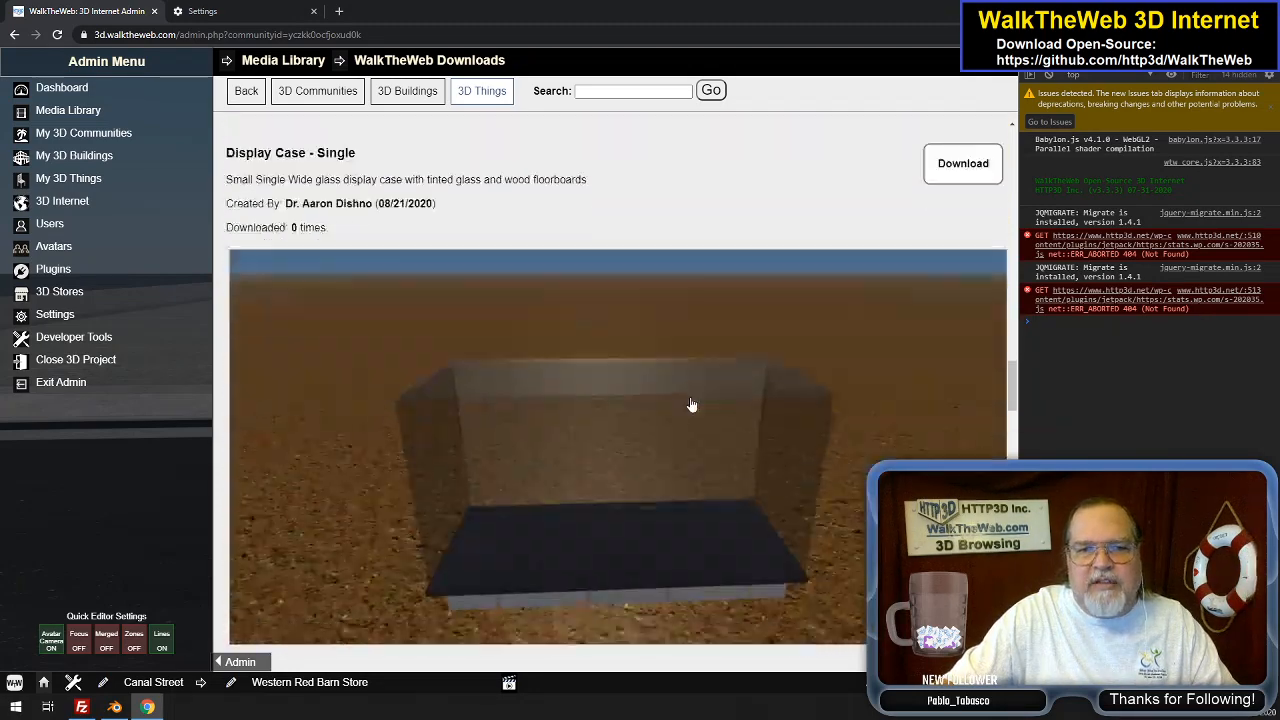
scroll(691, 405, down, 14)
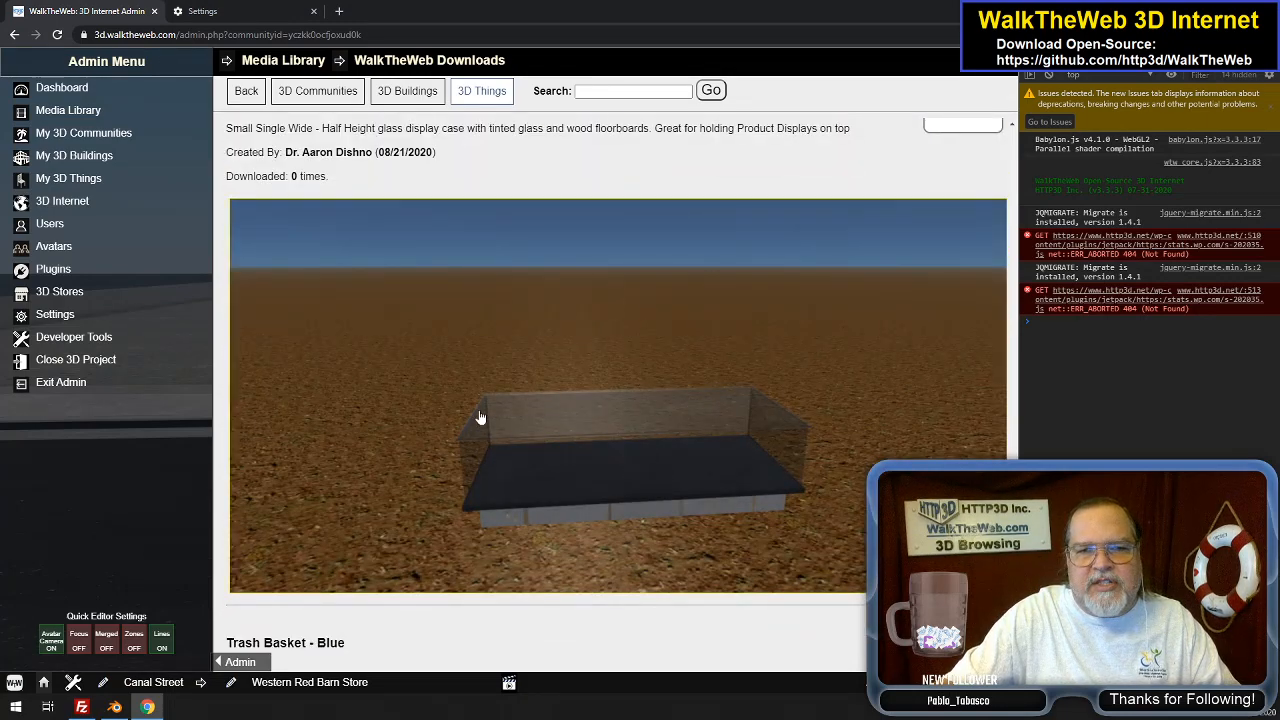
scroll(614, 470, down, 6)
scroll(628, 445, down, 6)
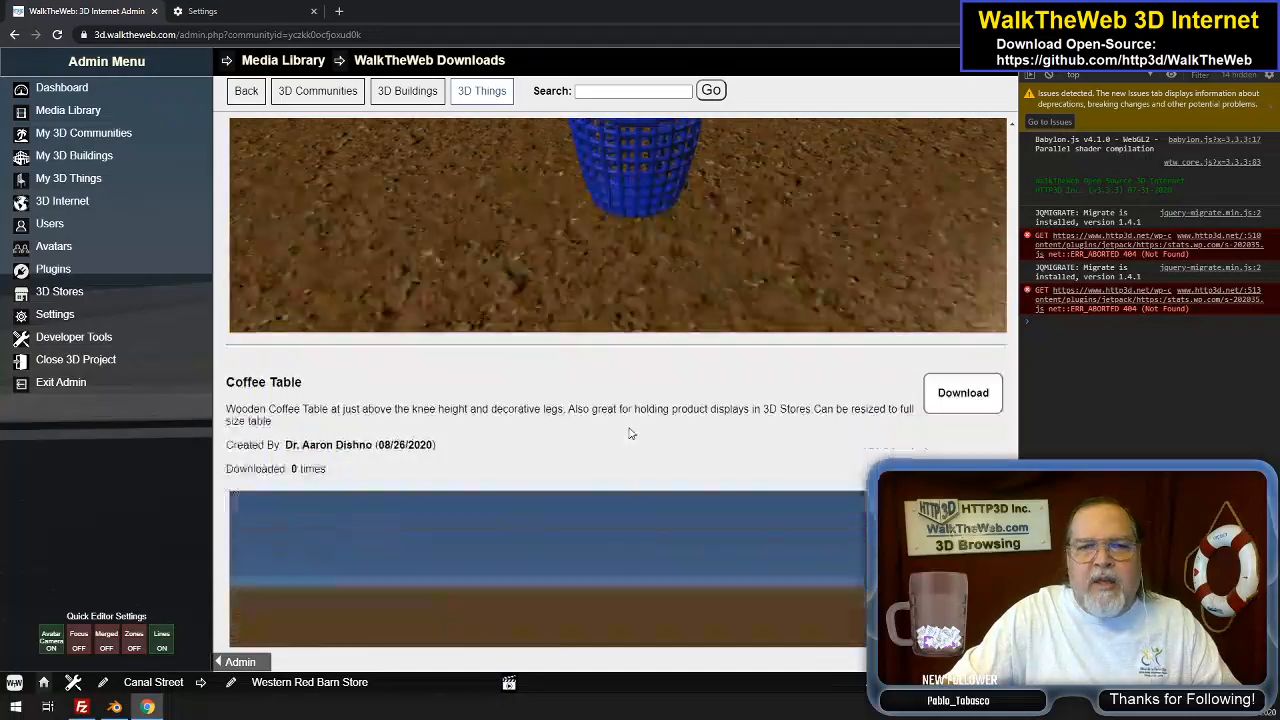
scroll(618, 364, down, 8)
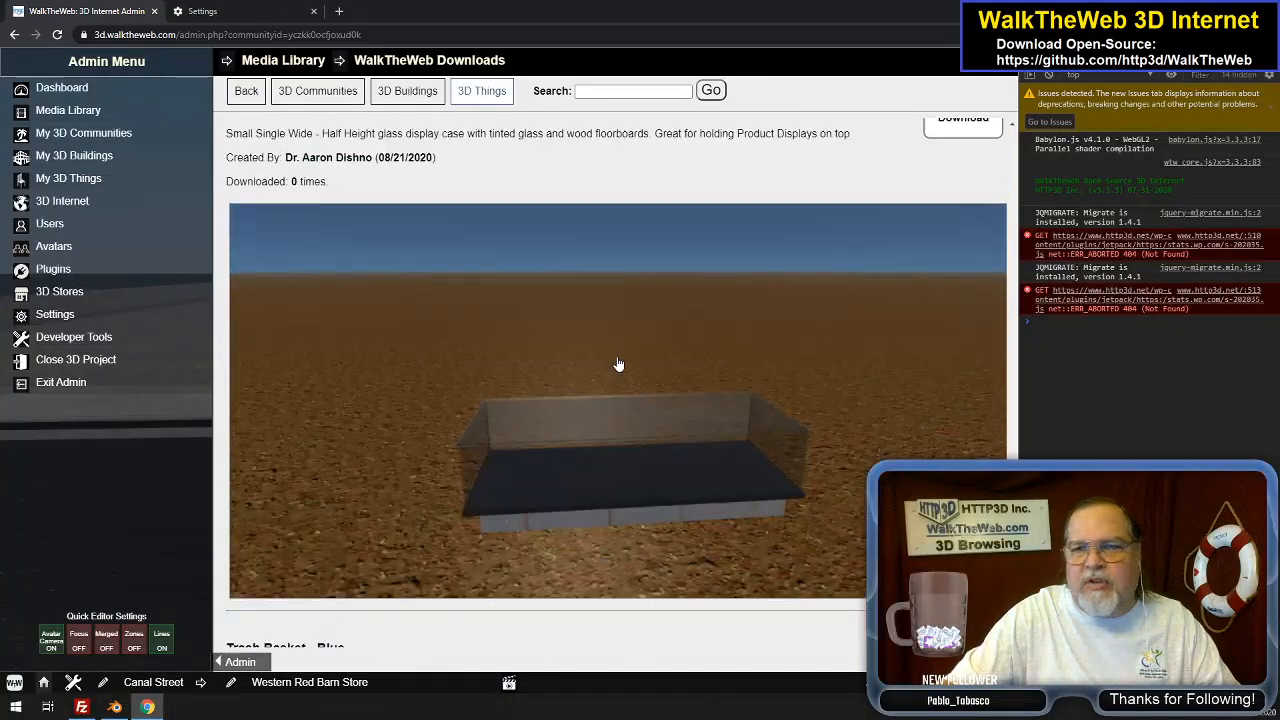
Search the 3D Things downloads for "display"
scroll(618, 364, up, 7)
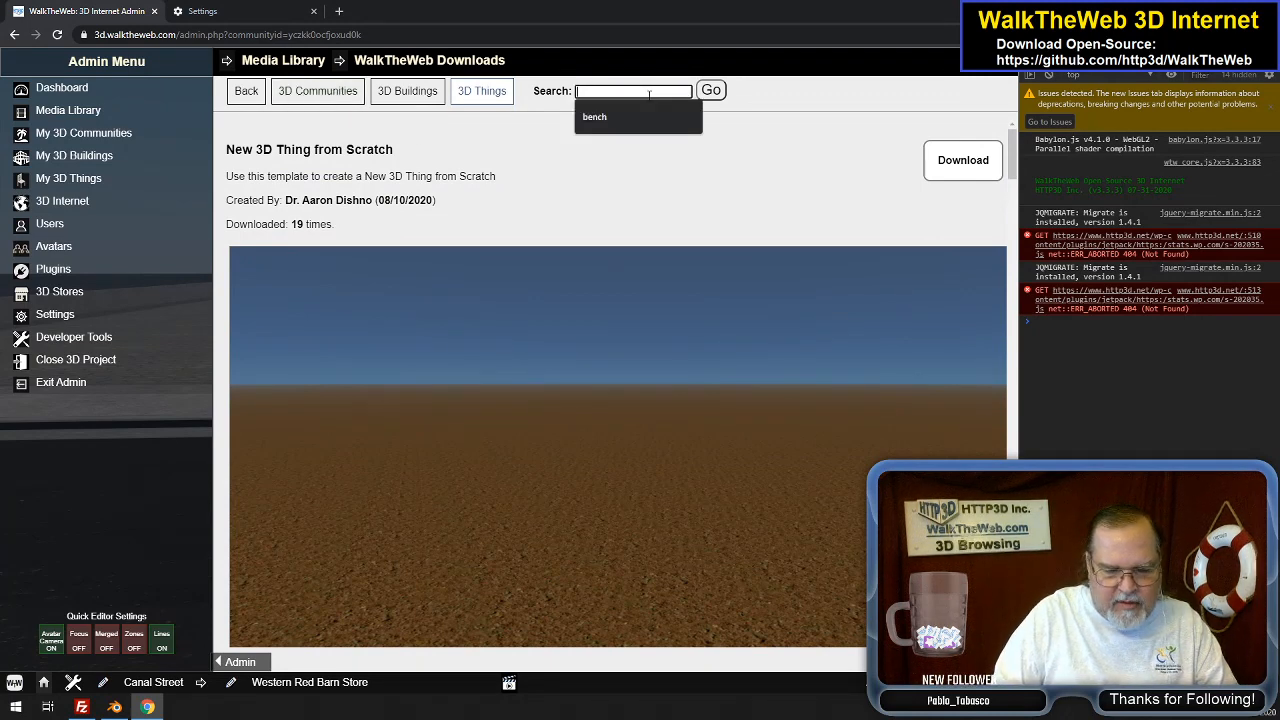
text(display)
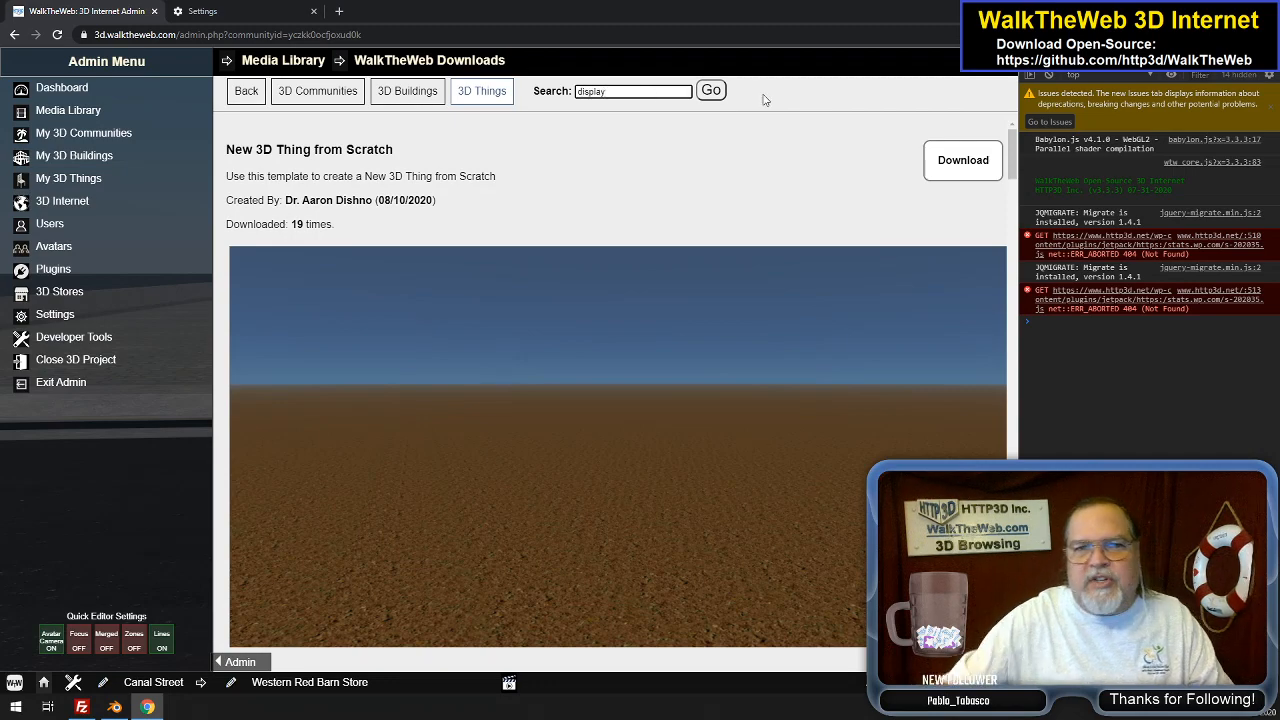
click(710, 90)
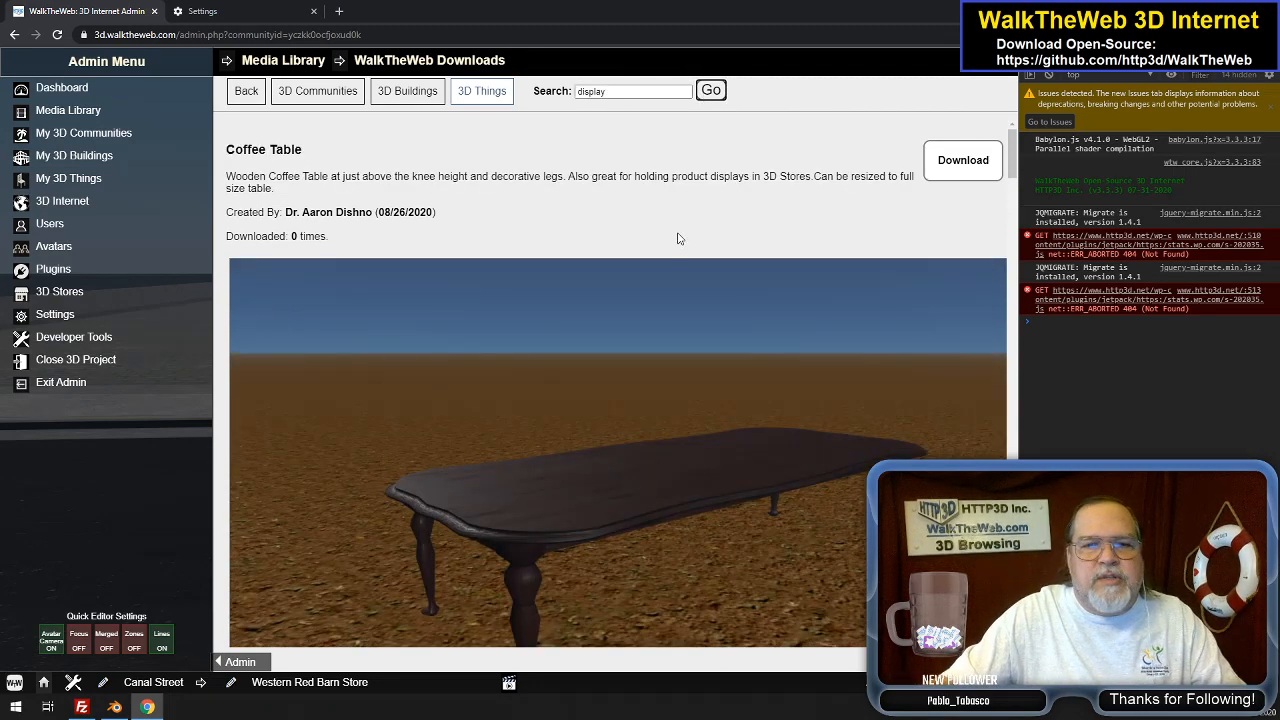
Look through the "display" search results, comparing the glass display cases' shapes, sizes and heights, and return to the first result
scroll(689, 249, down, 6)
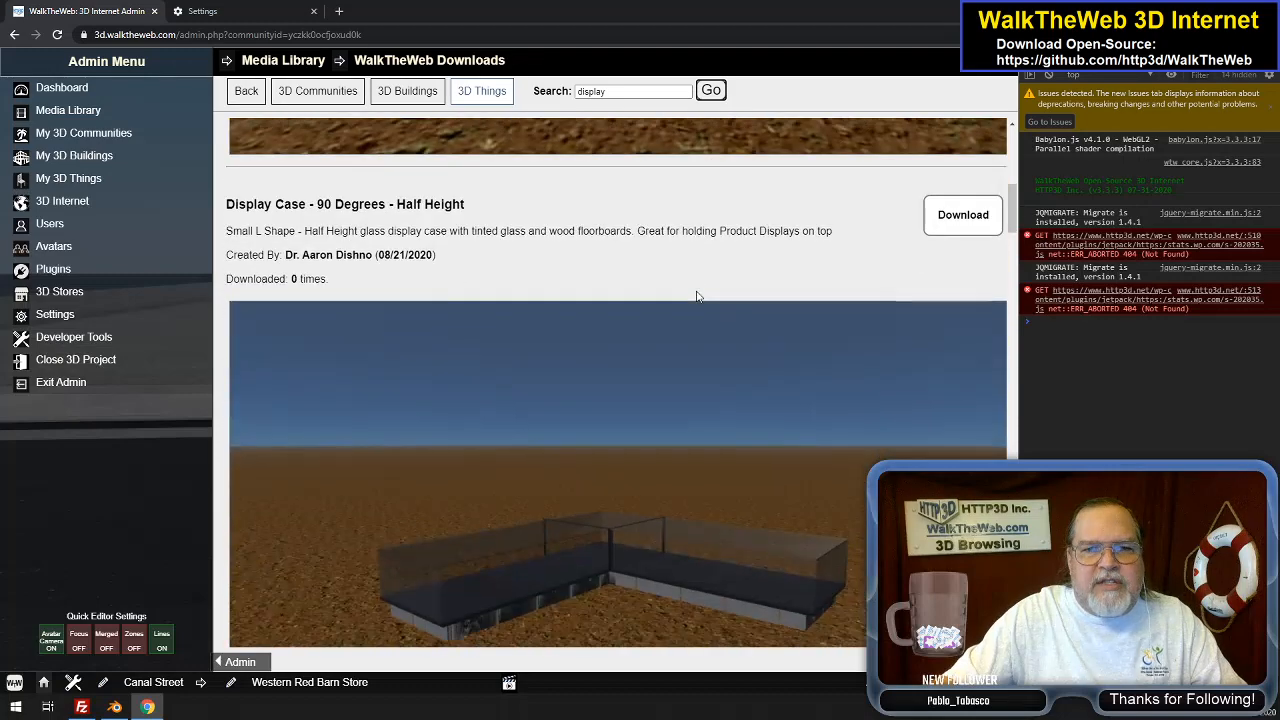
scroll(698, 321, down, 10)
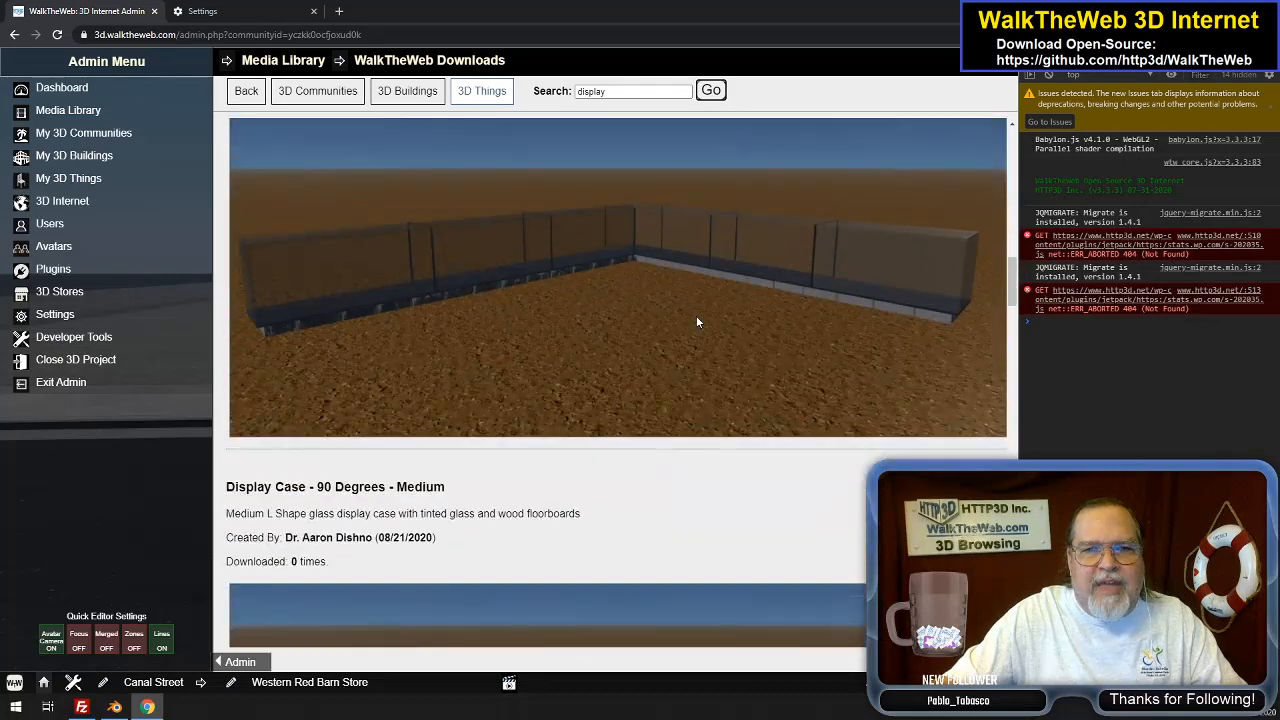
scroll(698, 322, down, 10)
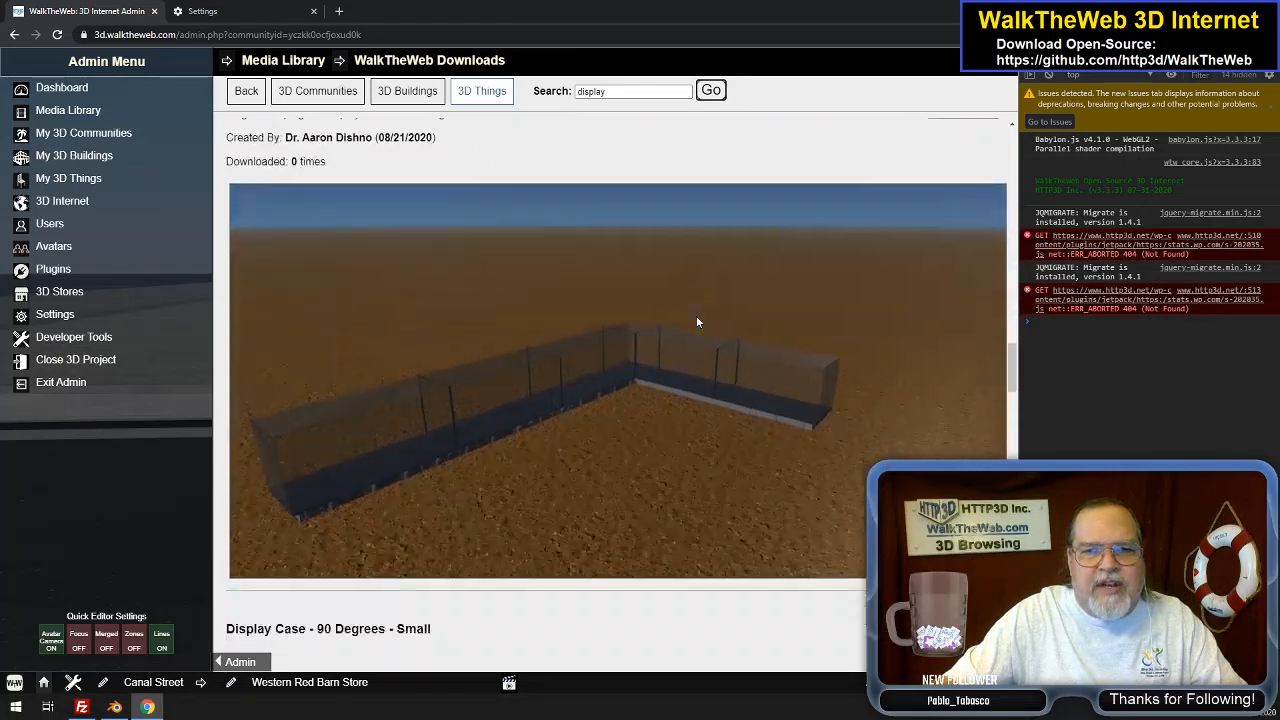
scroll(698, 322, down, 8)
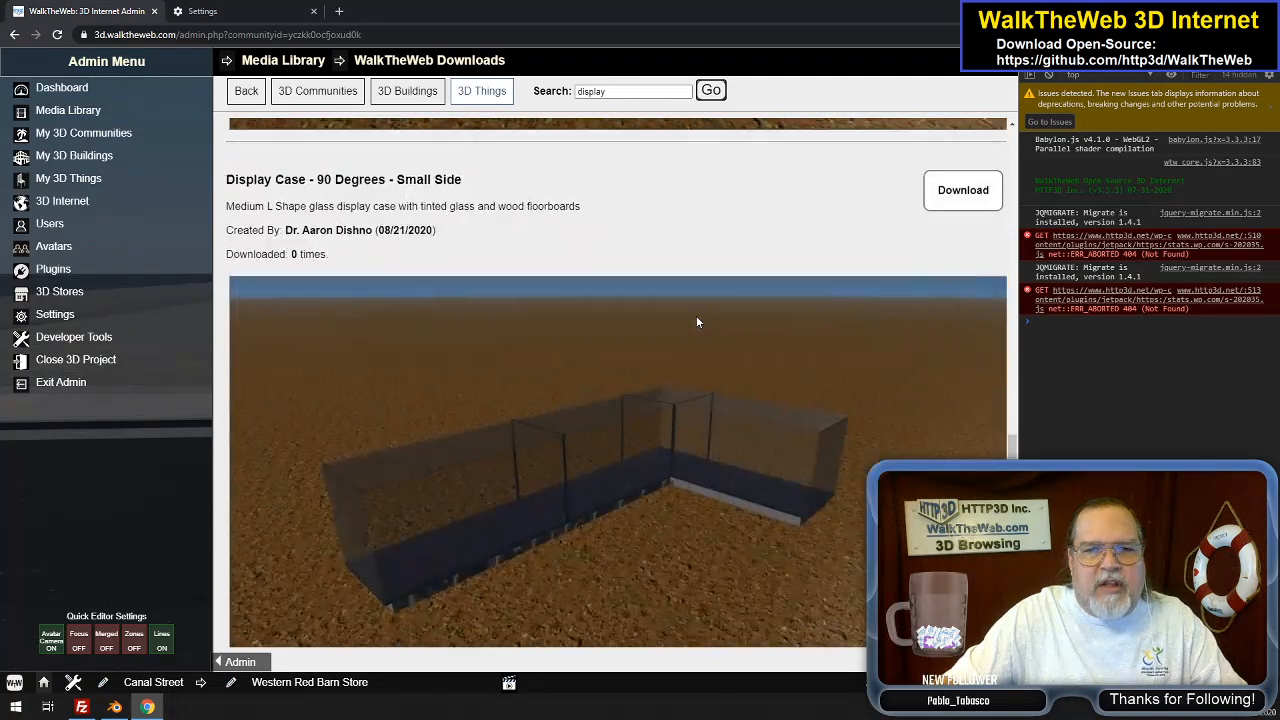
scroll(698, 321, down, 13)
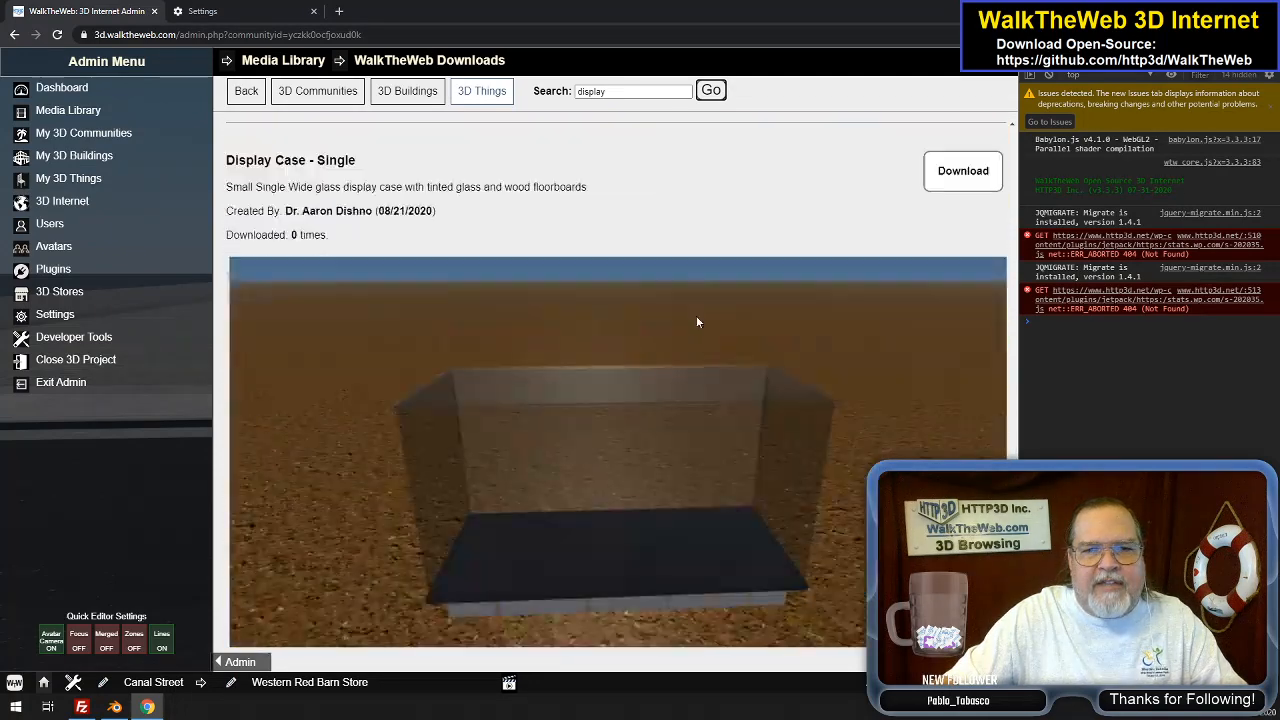
scroll(698, 322, down, 2)
scroll(698, 322, up, 20)
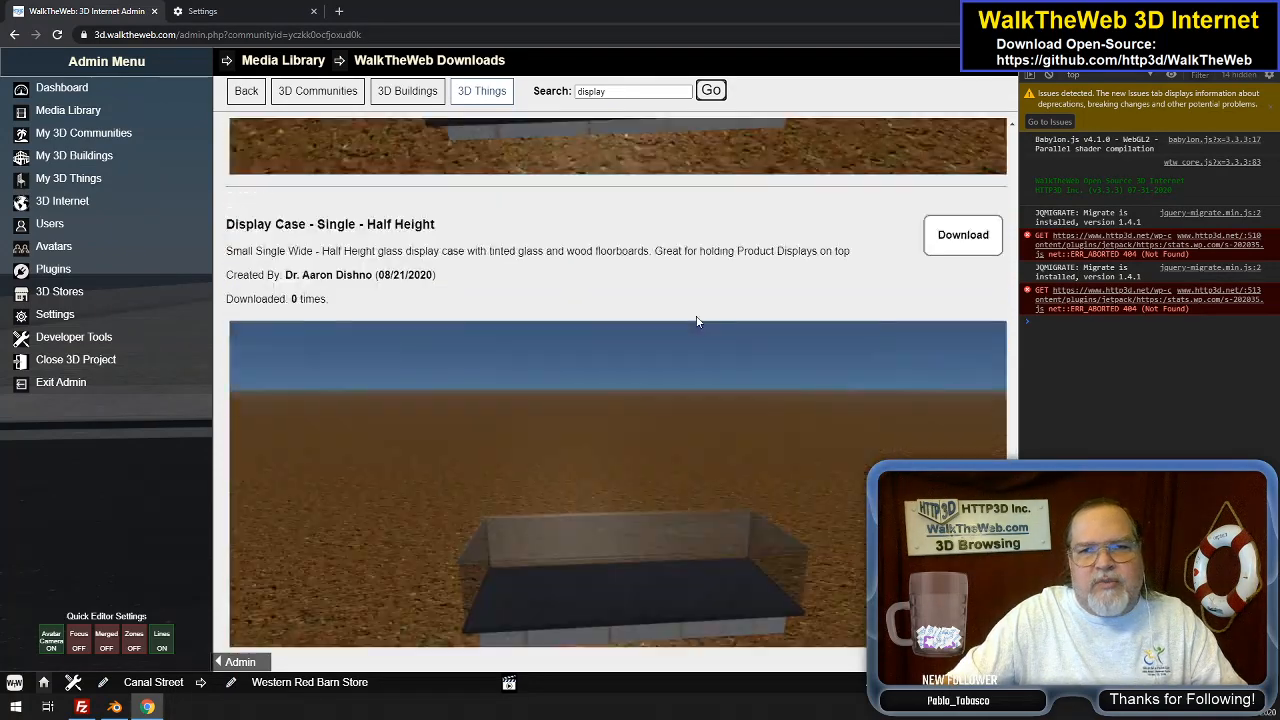
scroll(698, 321, up, 10)
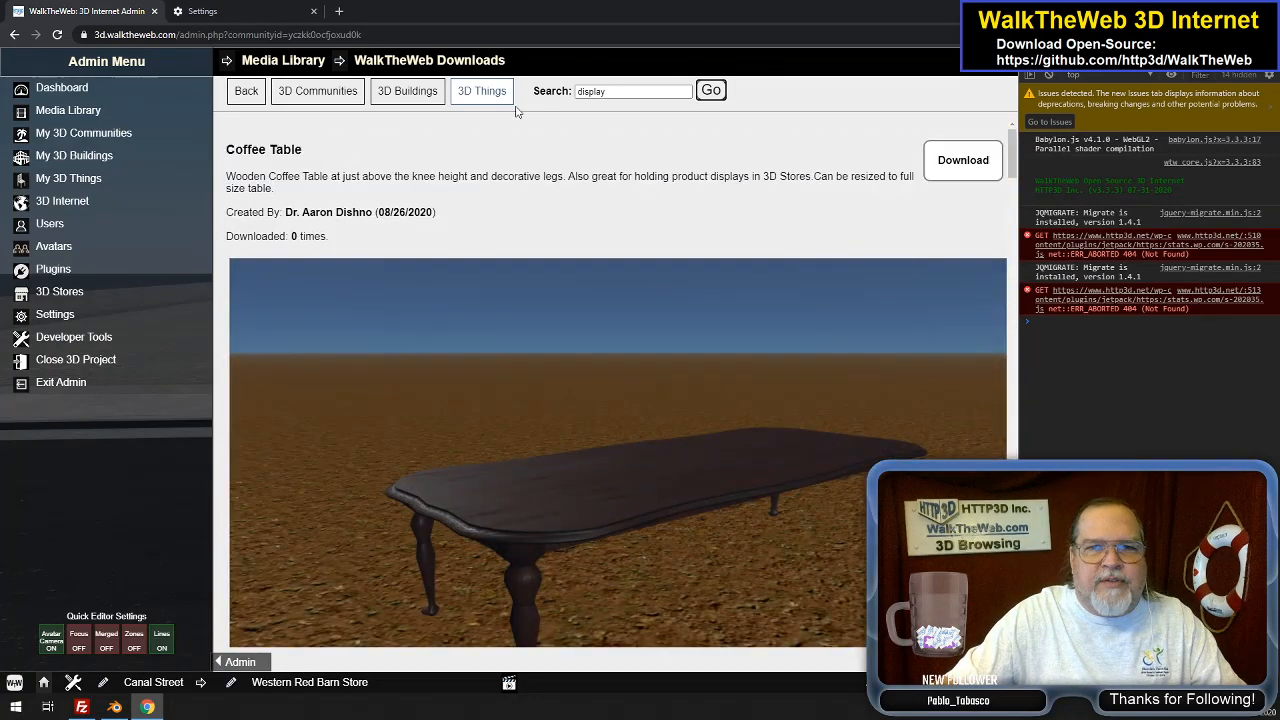
Browse the downloadable 3D Communities, viewing the New 3D Community from Scratch template and the Canal City Block
click(318, 91)
scroll(617, 330, down, 2)
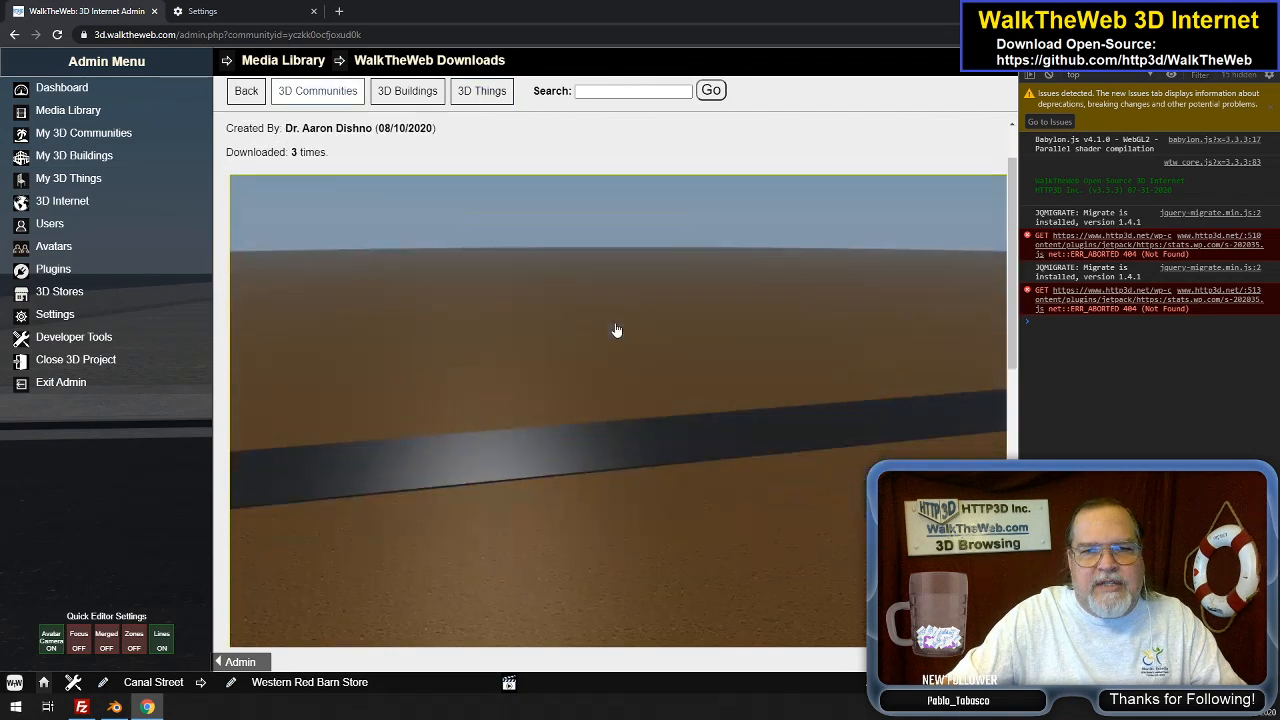
scroll(620, 325, down, 5)
scroll(566, 351, up, 6)
scroll(660, 440, down, 2)
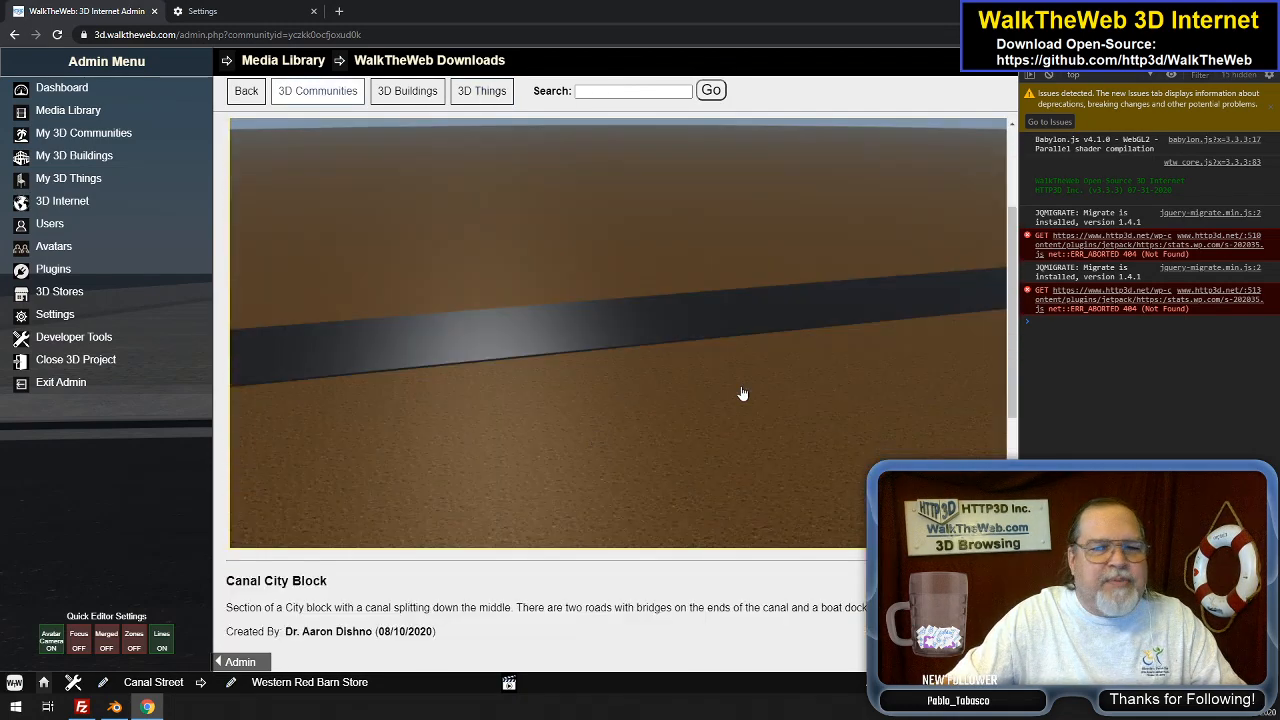
Examine the Canal City Block community download, looking over its canal, bridges, roads and boat dock
scroll(680, 343, up, 1)
scroll(660, 390, down, 4)
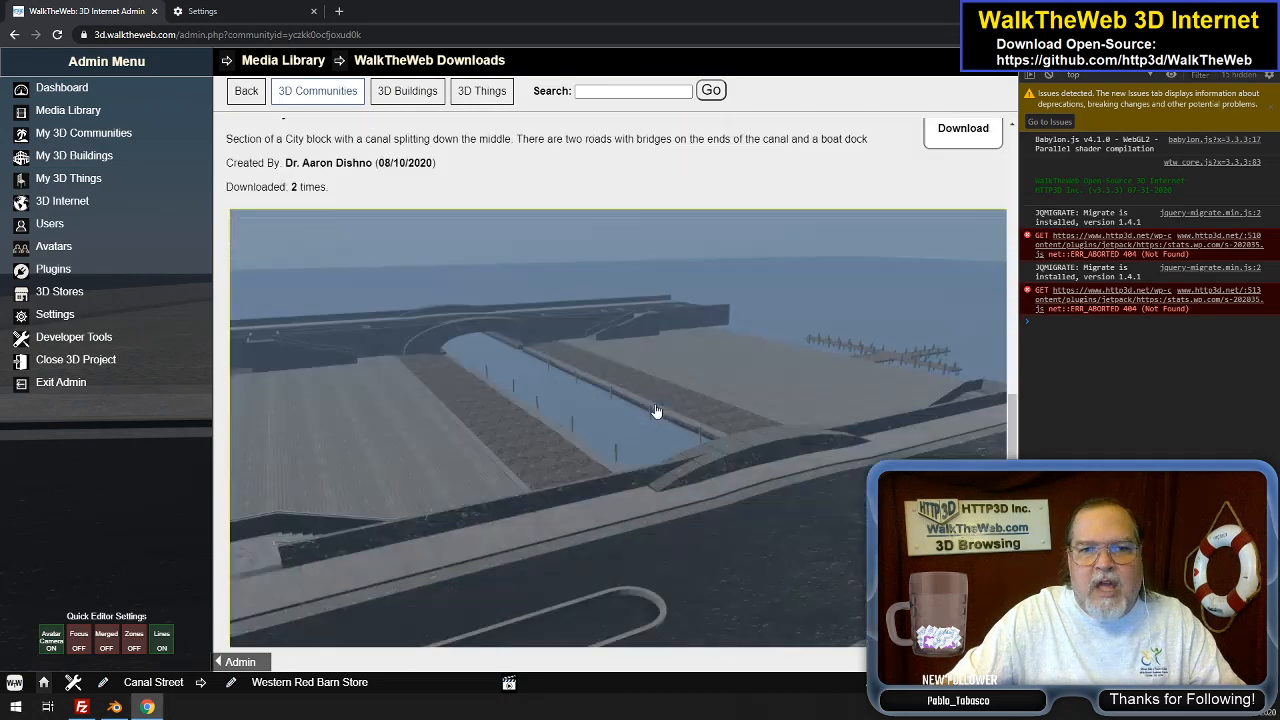
scroll(670, 395, down, 1)
scroll(646, 410, up, 2)
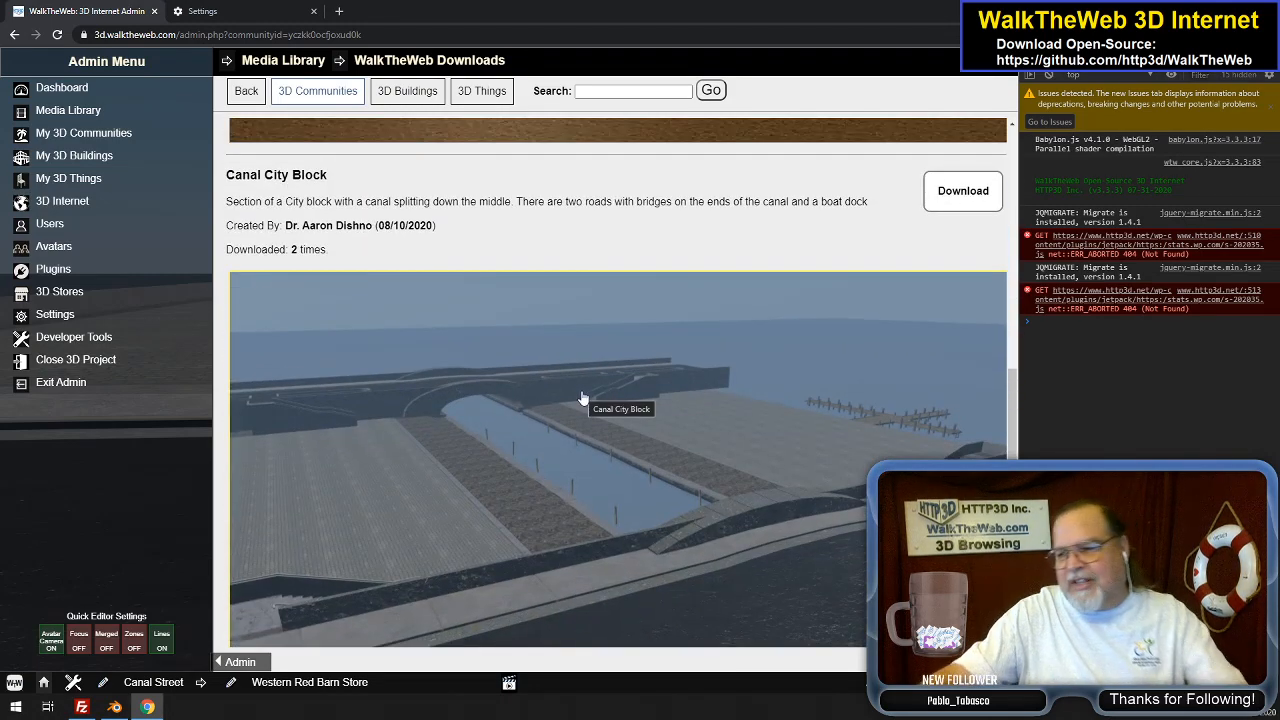
scroll(553, 341, down, 1)
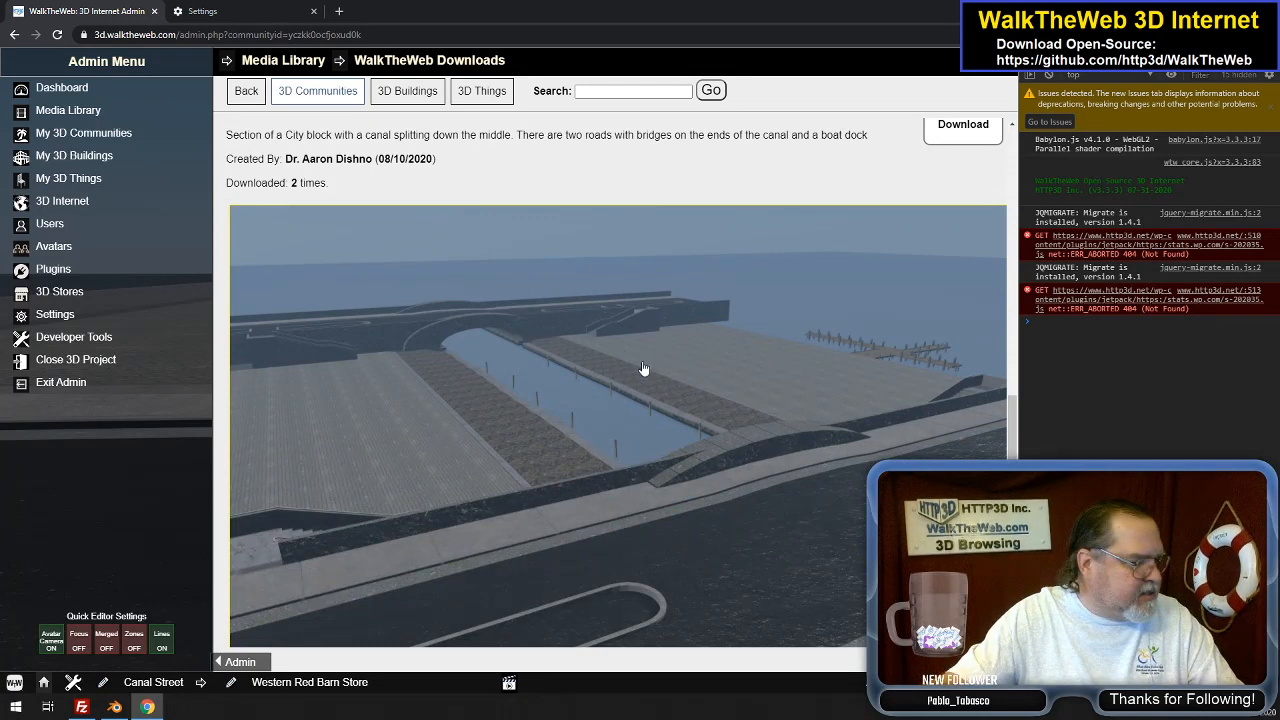
scroll(651, 371, down, 1)
scroll(651, 380, up, 3)
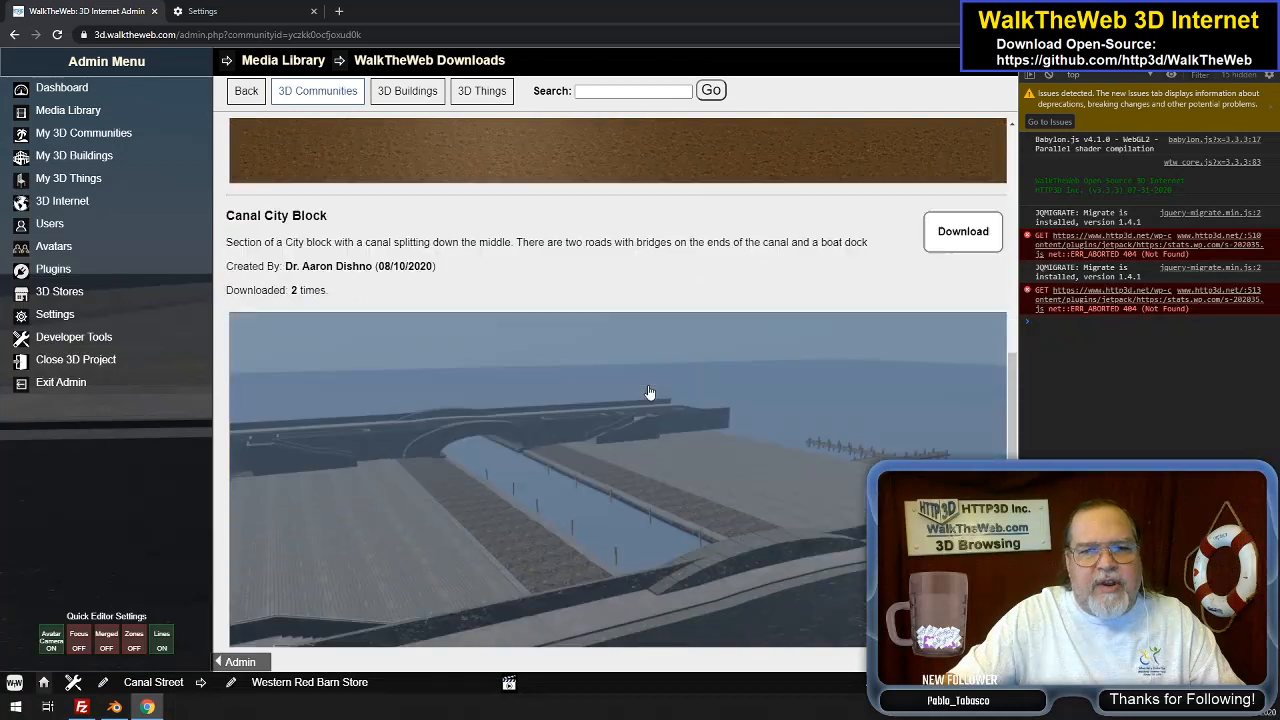
scroll(701, 468, down, 1)
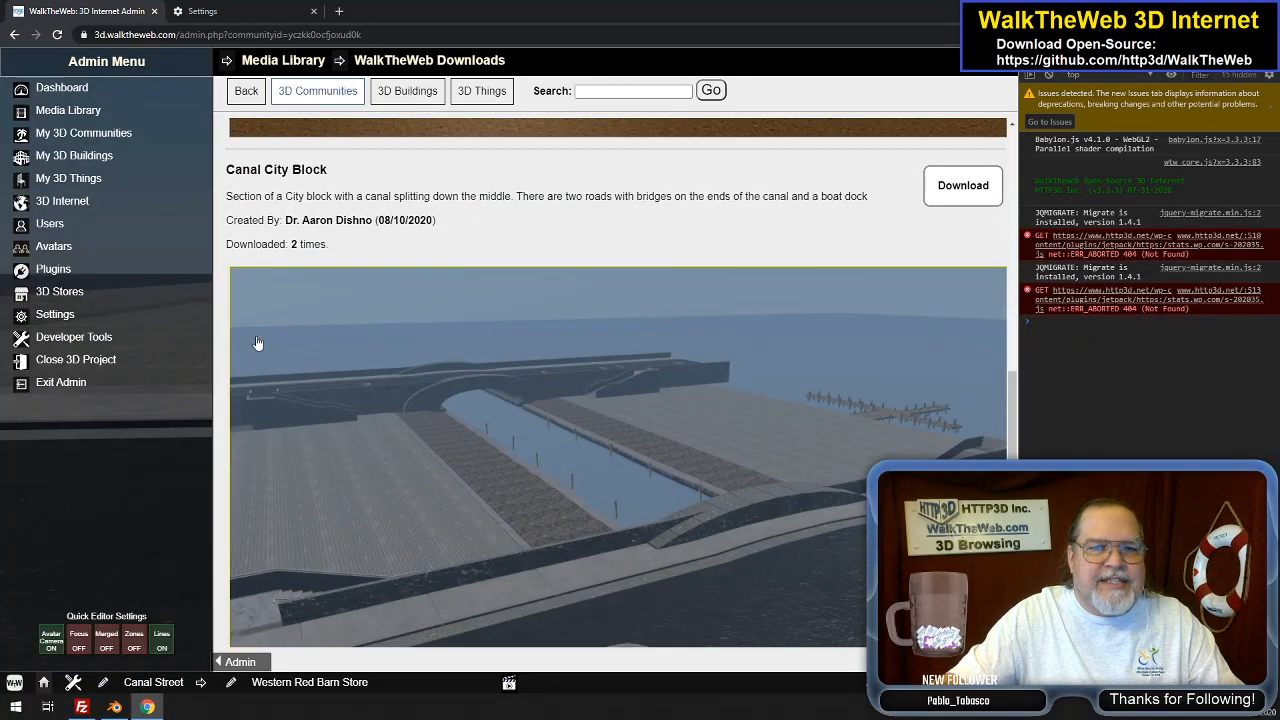
scroll(588, 507, down, 1)
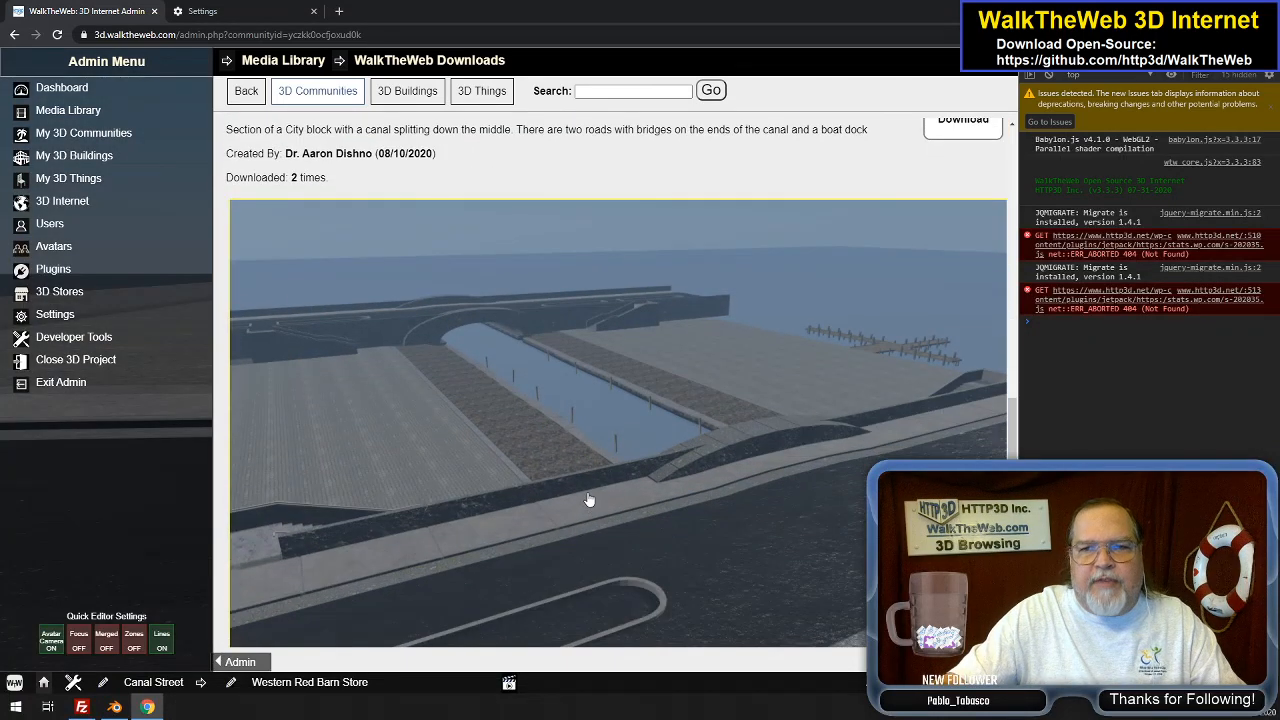
Compare the New 3D Community from Scratch template with the Canal City Block and return to the first listing
scroll(589, 500, up, 6)
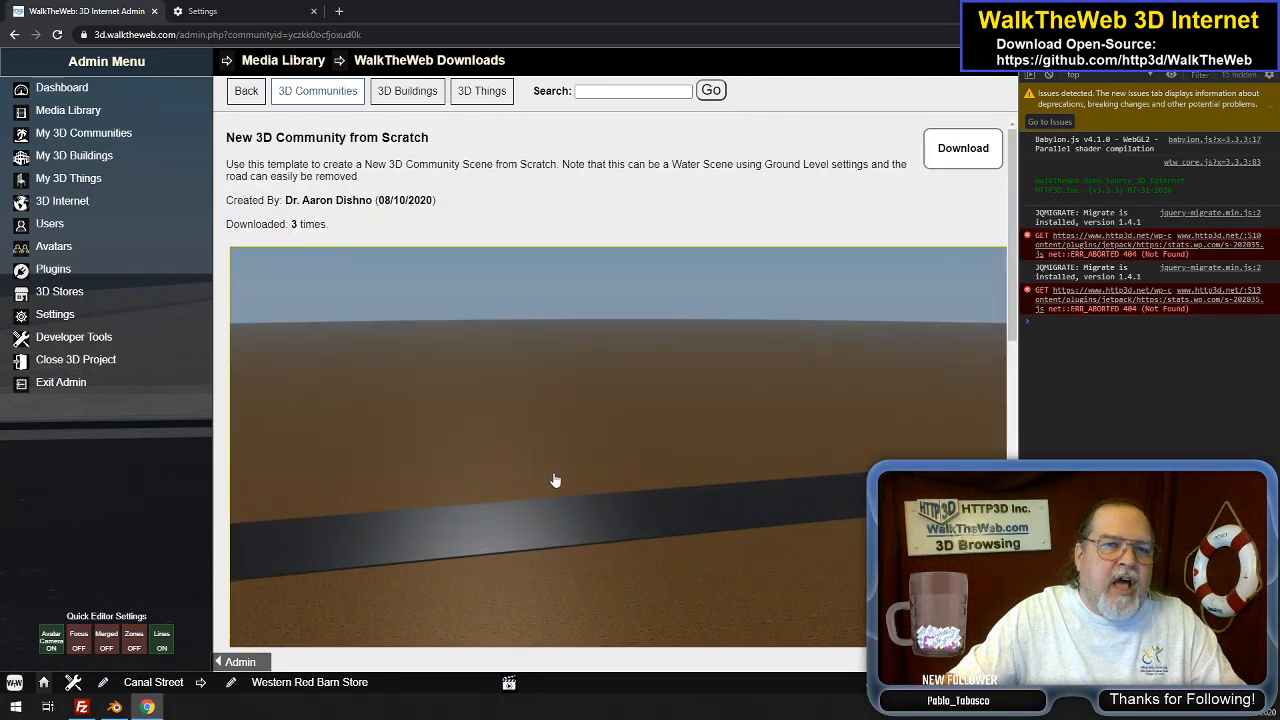
scroll(556, 481, down, 2)
scroll(556, 481, down, 5)
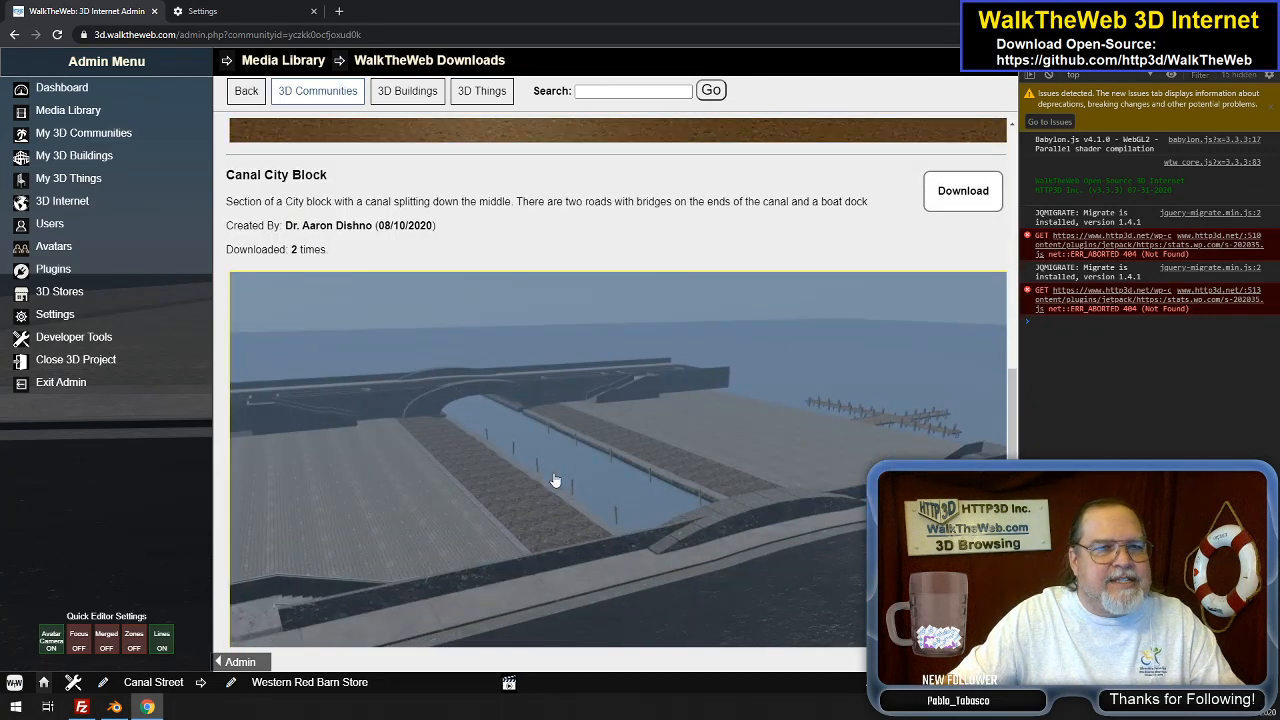
scroll(556, 481, up, 7)
scroll(554, 480, down, 5)
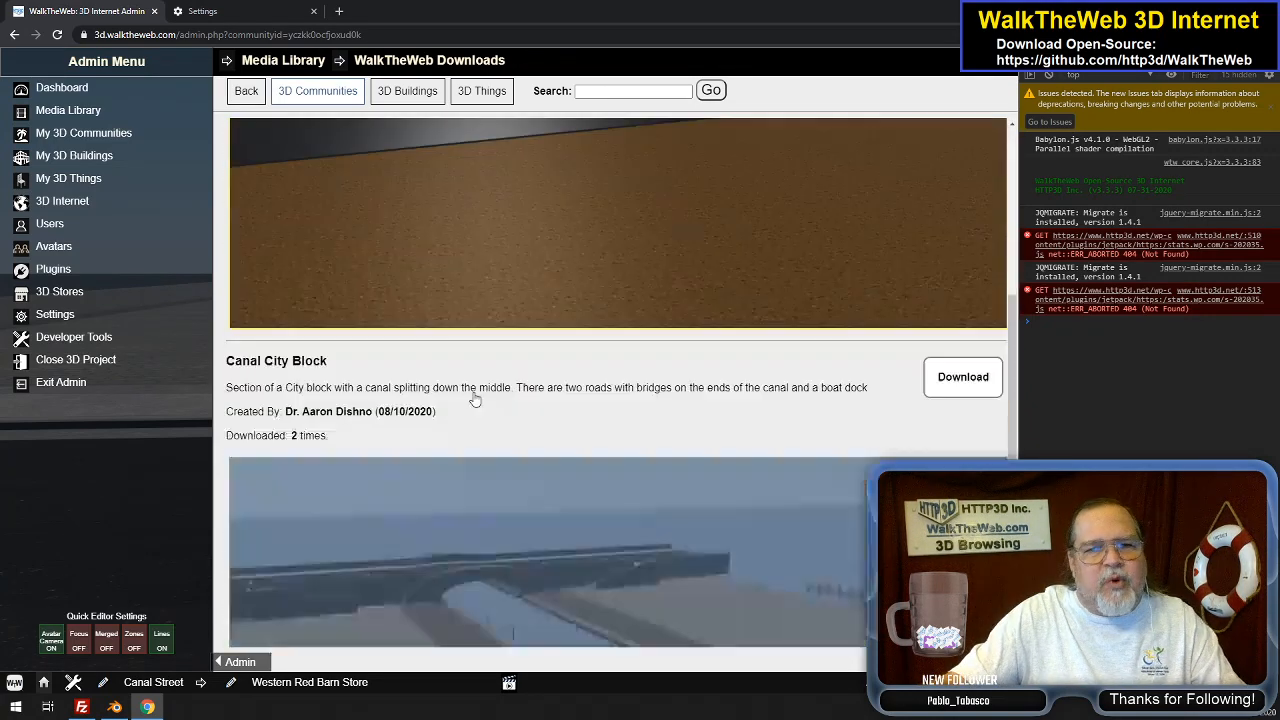
scroll(537, 394, down, 5)
scroll(540, 399, up, 10)
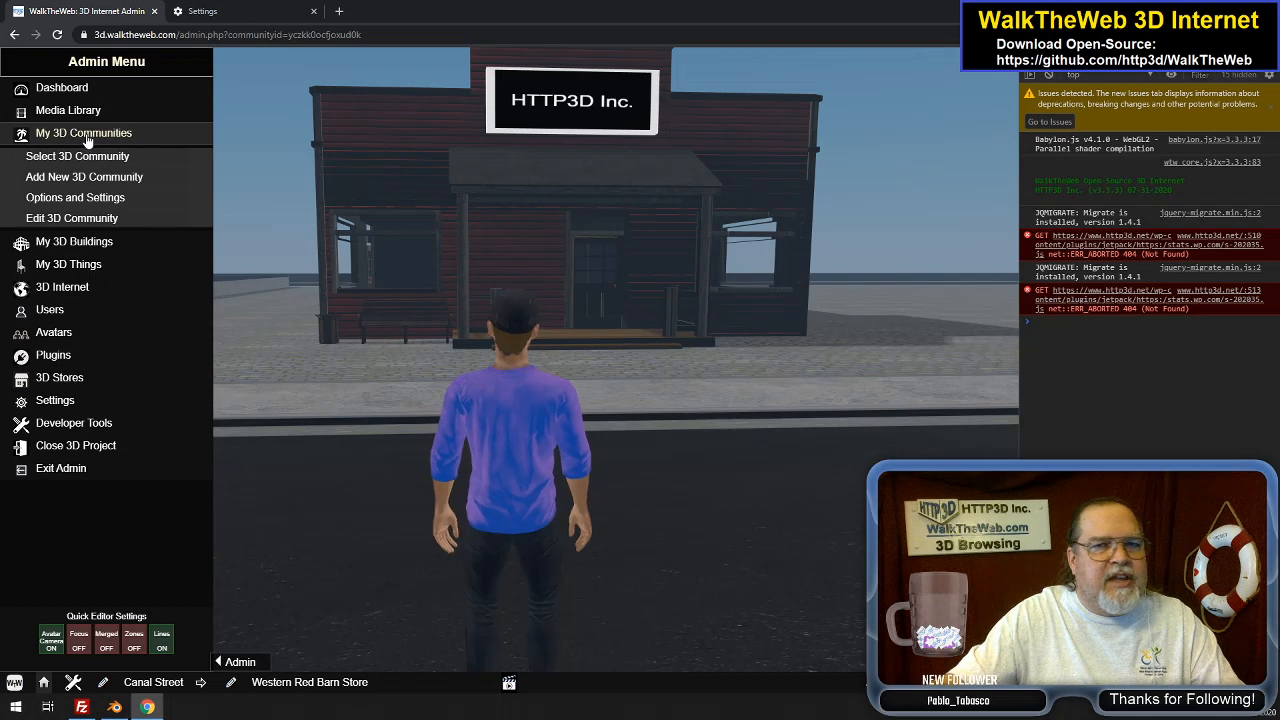
Show the admin options for selecting and adding 3D buildings and 3D things
click(73, 246)
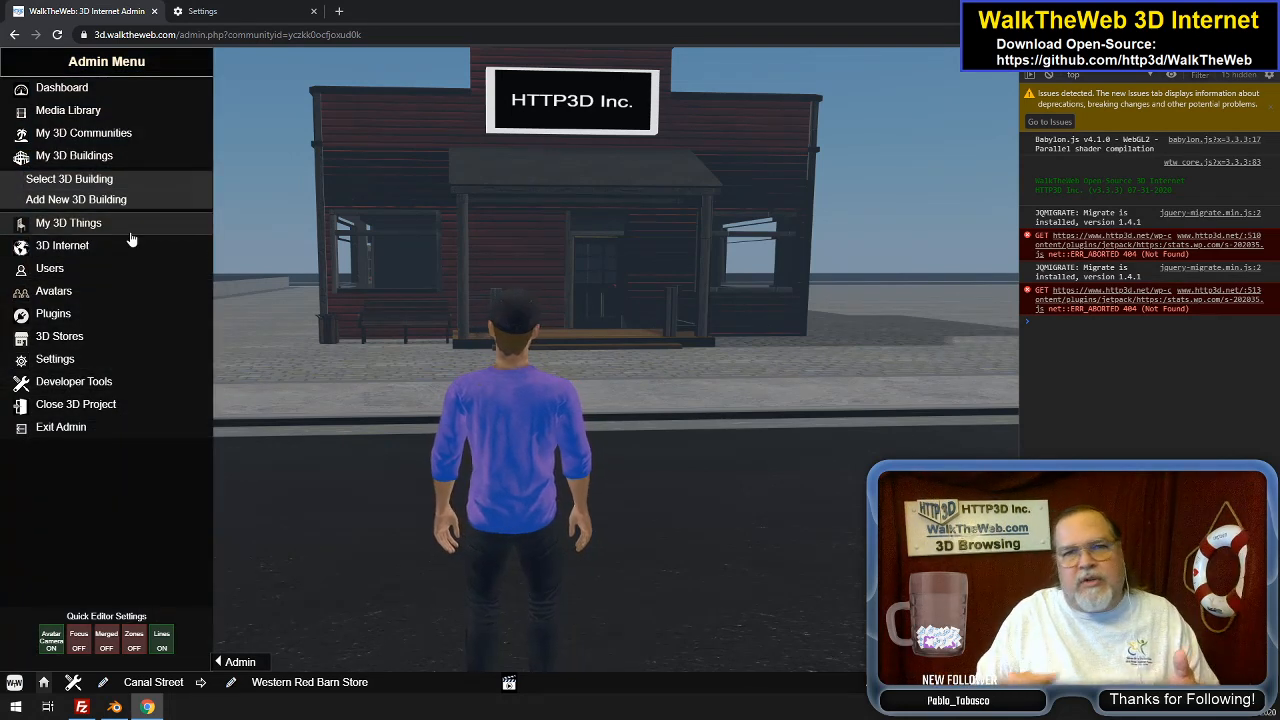
click(100, 228)
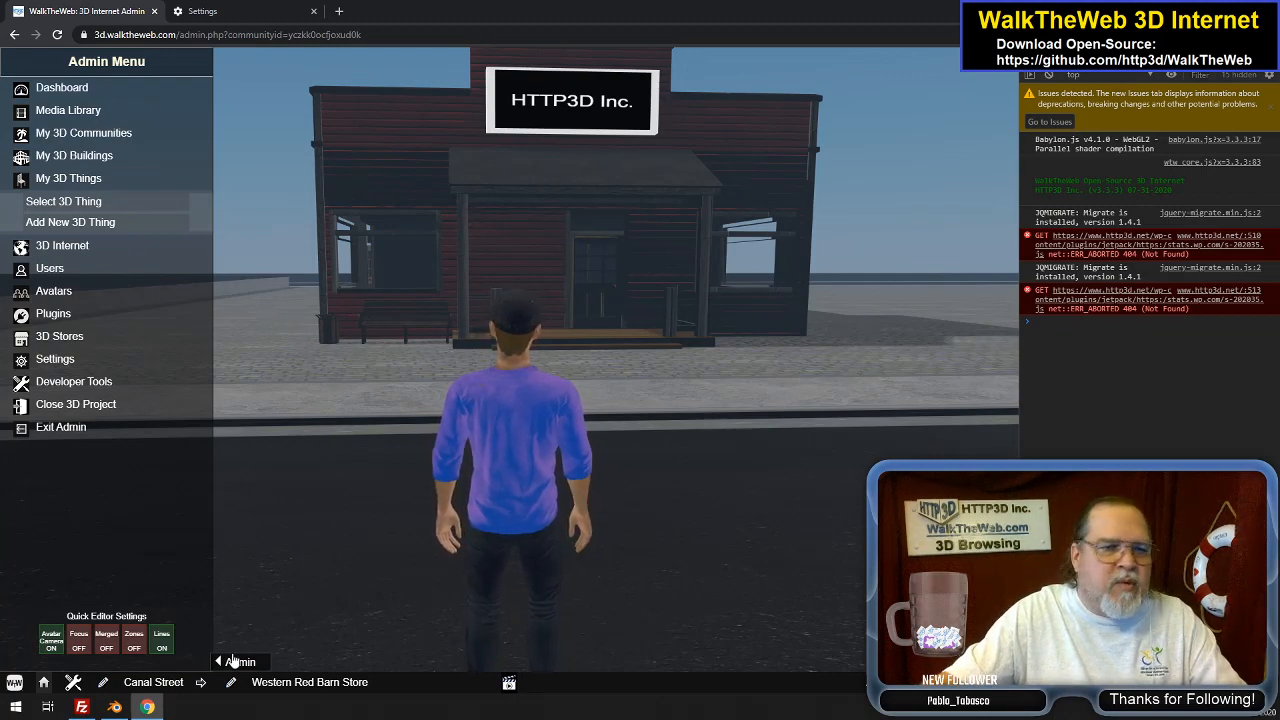
Switch to Blender and view the default cube scene from another side and farther away
click(114, 707)
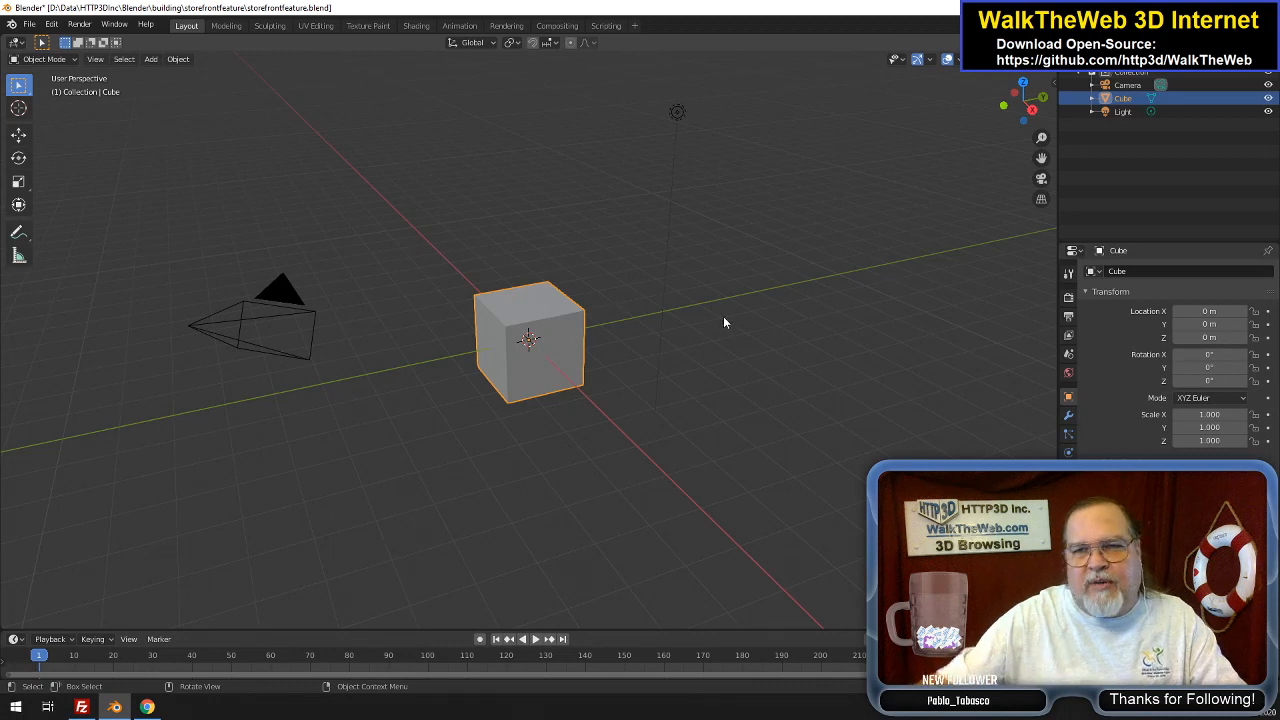
scroll(915, 221, up, 2)
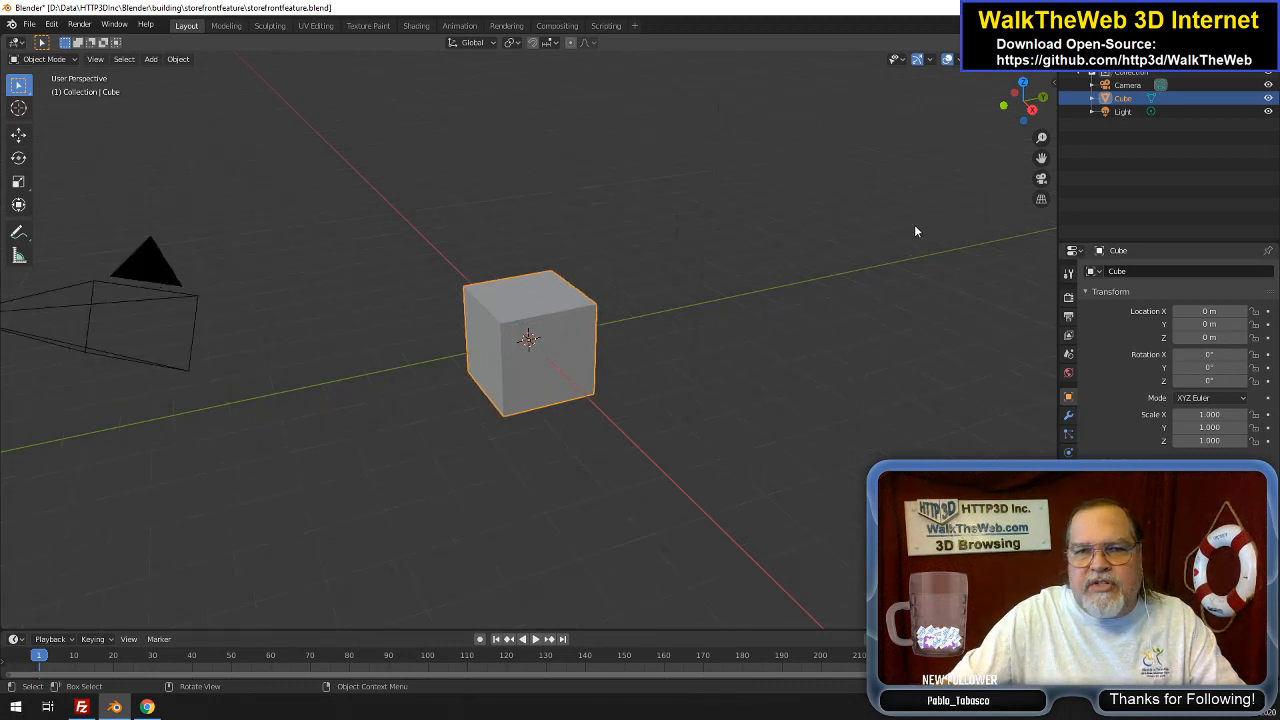
drag(1020, 100, 846, 301)
scroll(846, 301, down, 1)
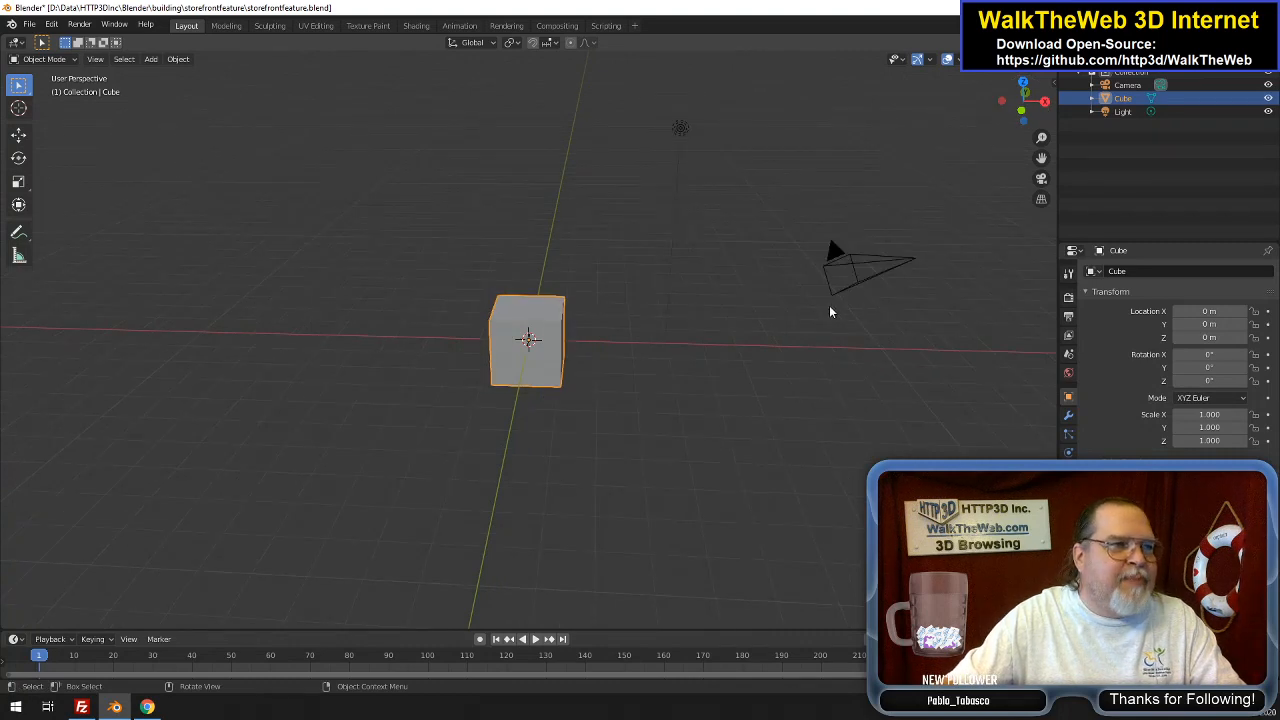
scroll(820, 322, down, 2)
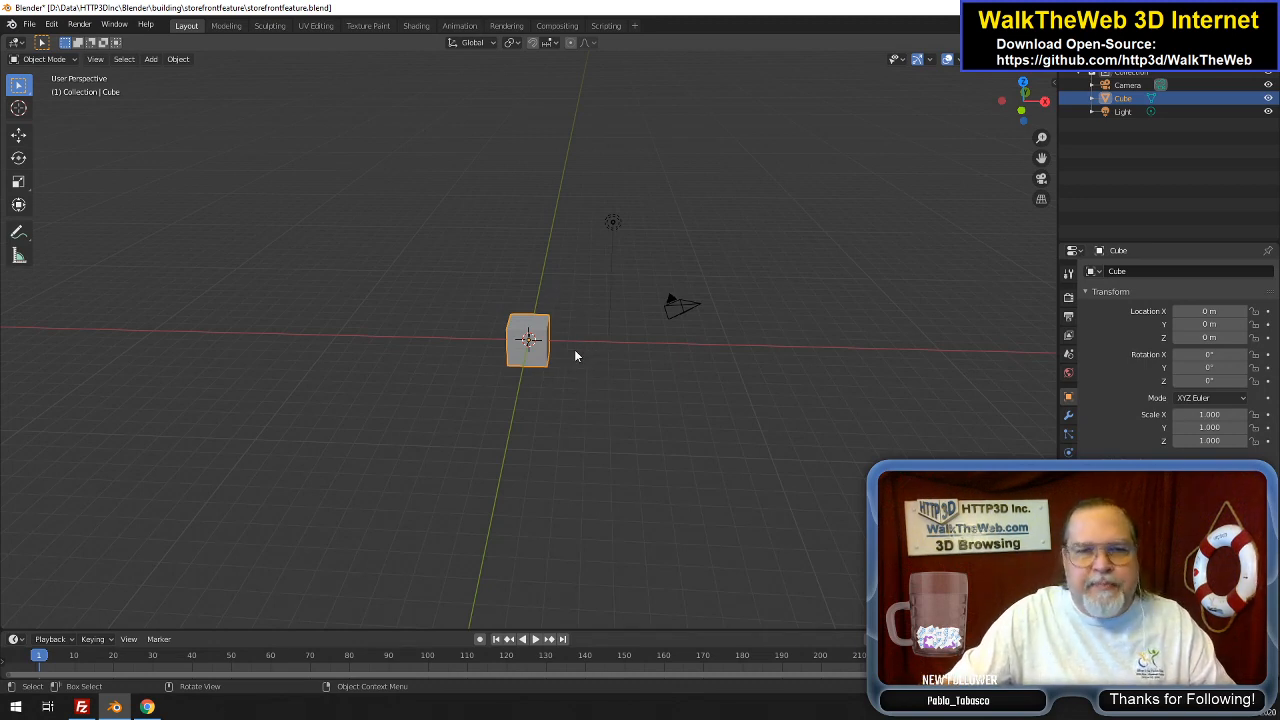
key(Tab)
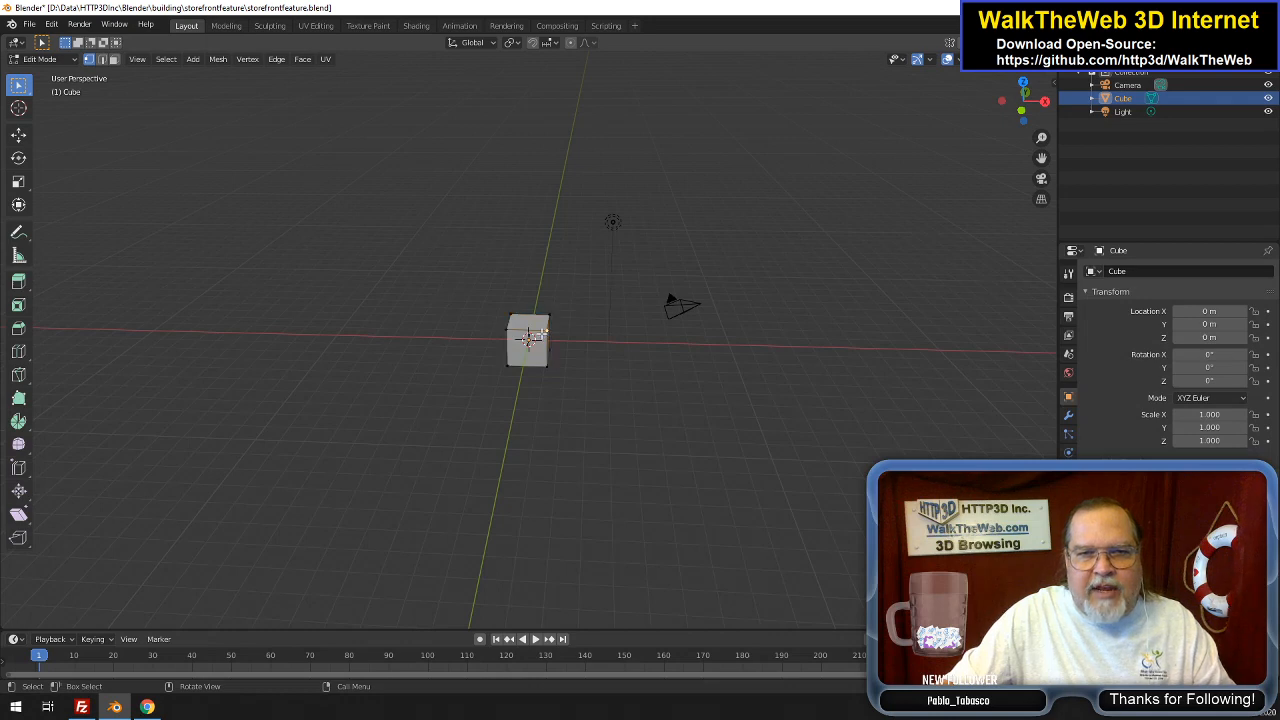
click(218, 60)
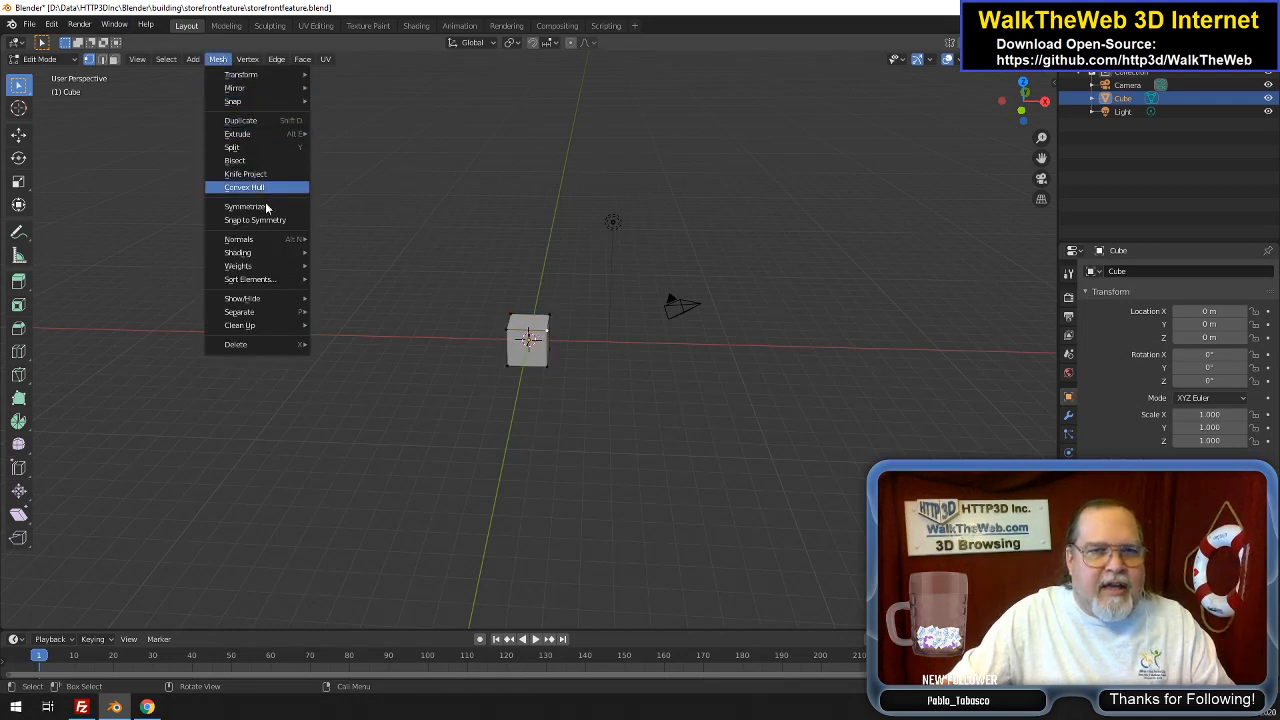
mouse_move(271, 266)
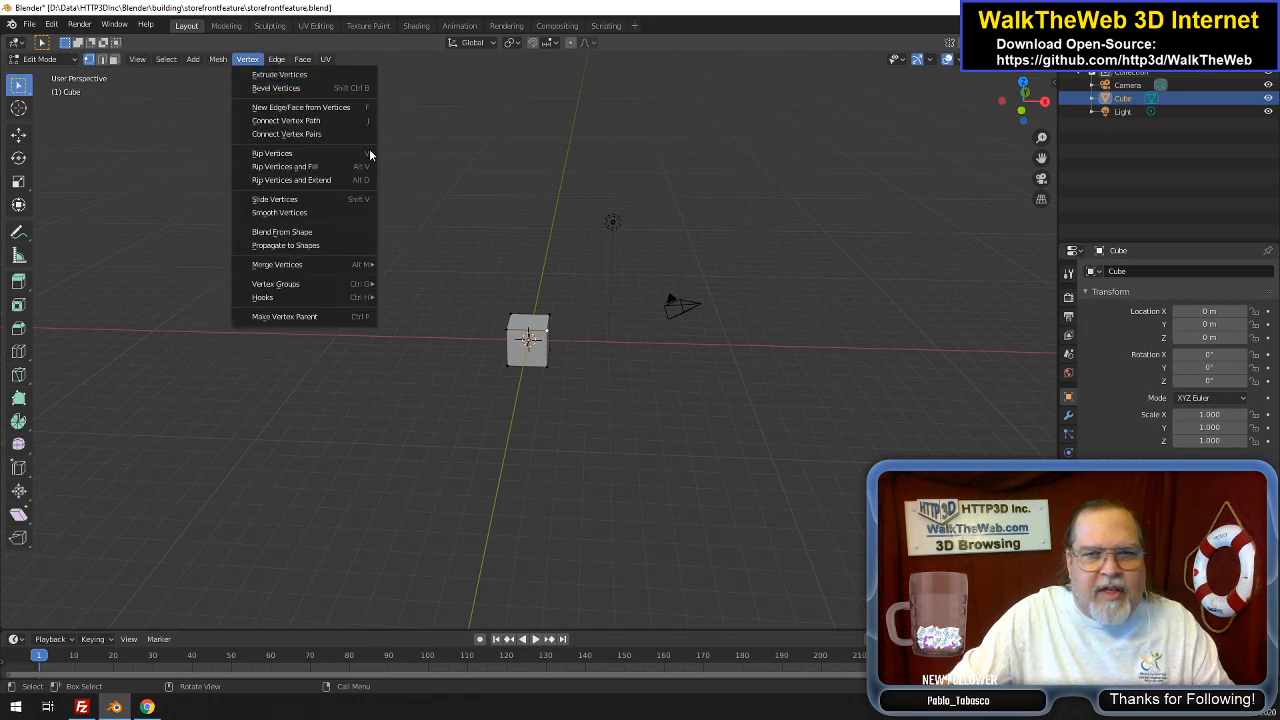
key(Tab)
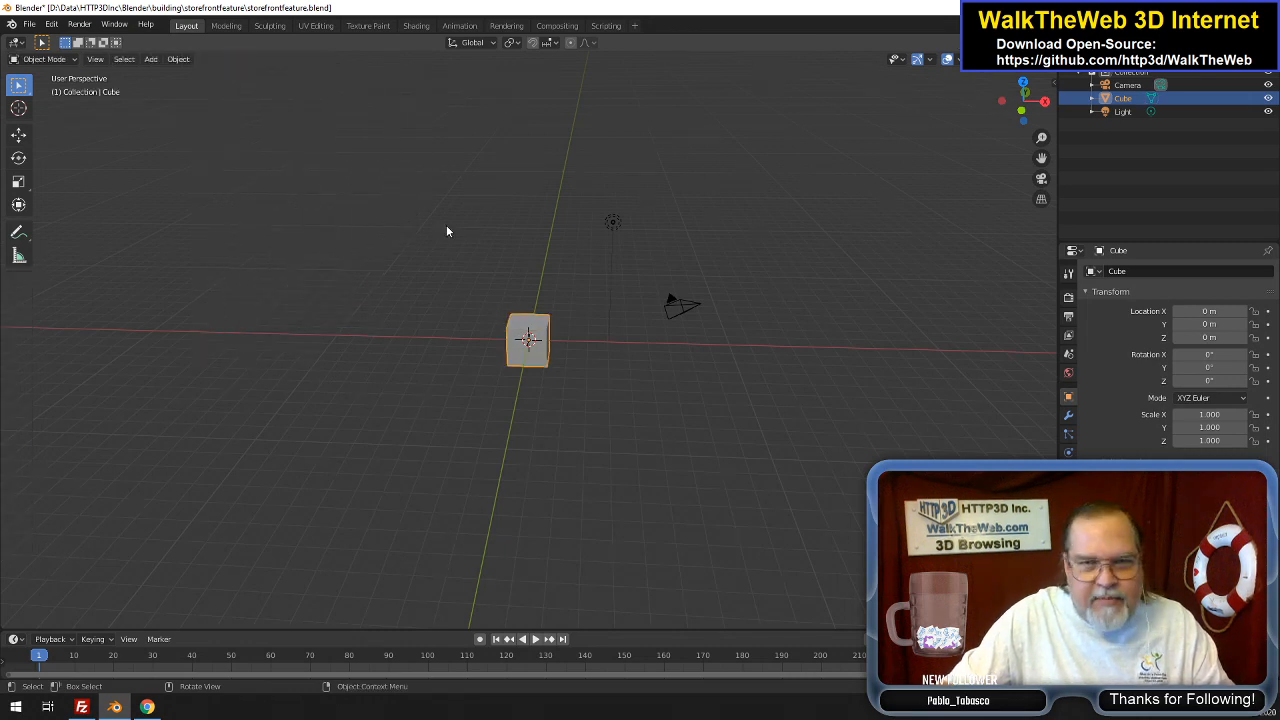
click(150, 59)
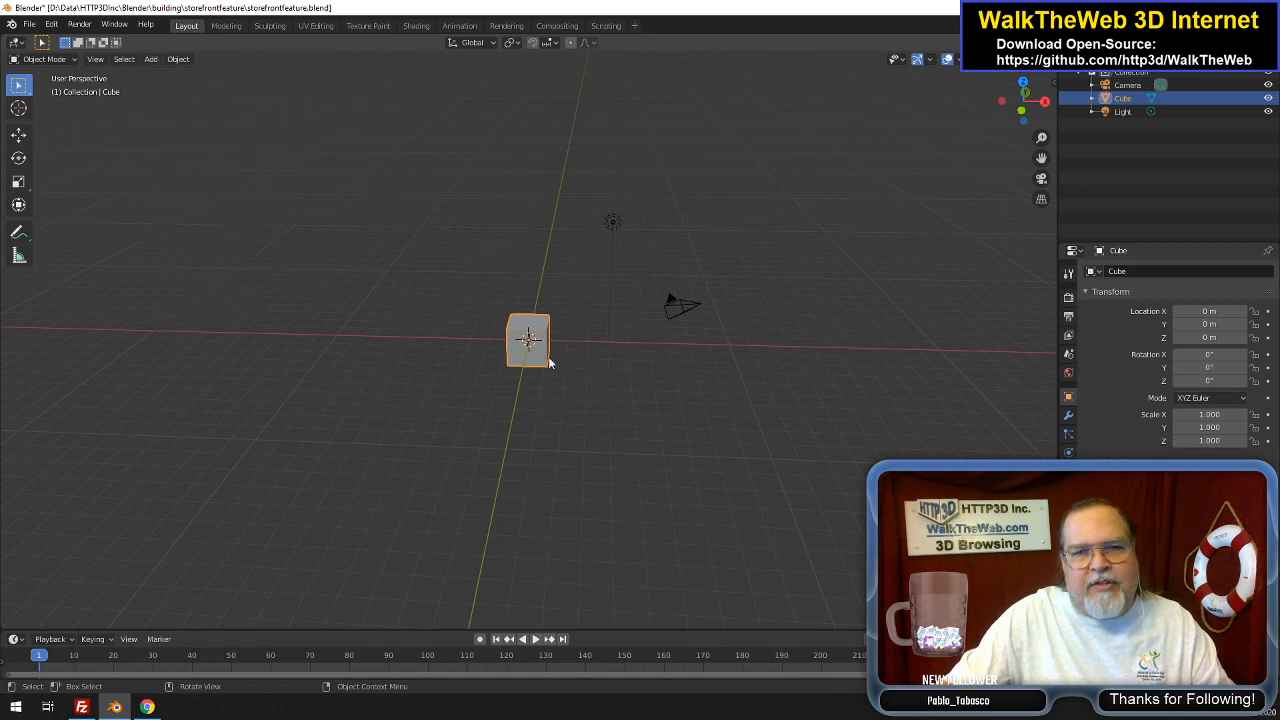
Put the cube into Edit Mode with face selection and select its bottom face
key(Tab)
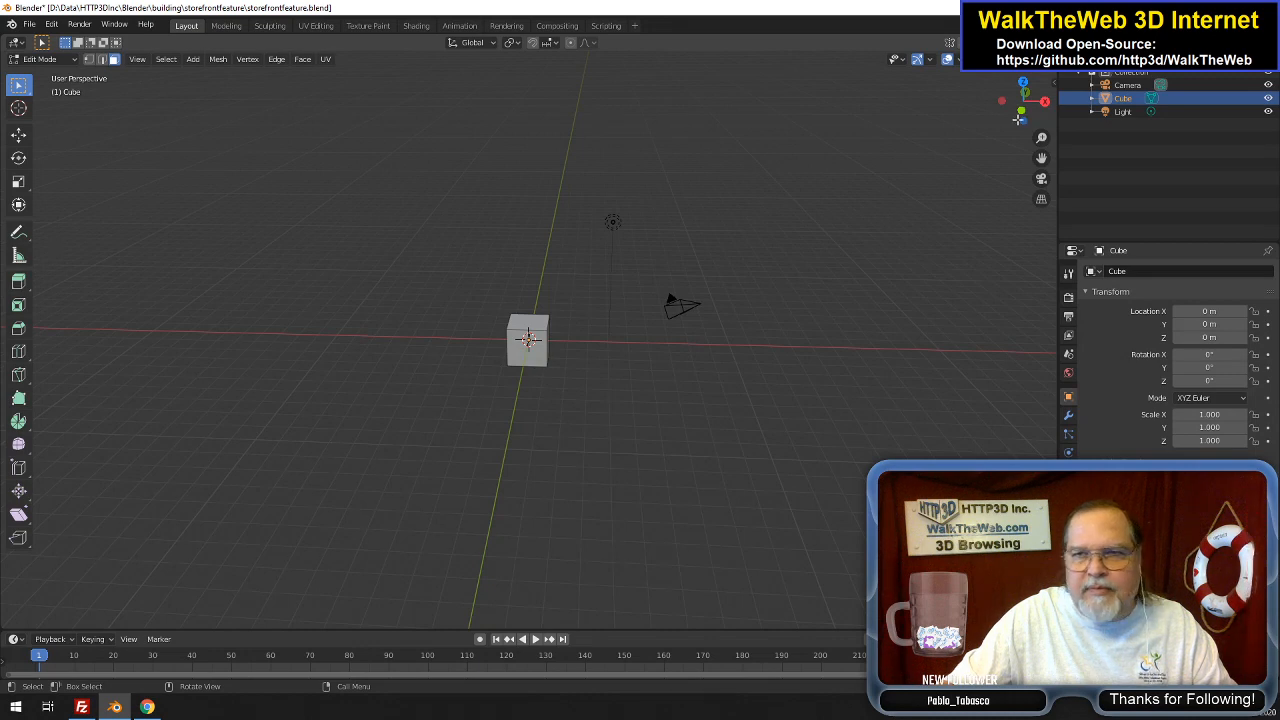
drag(1018, 119, 517, 621)
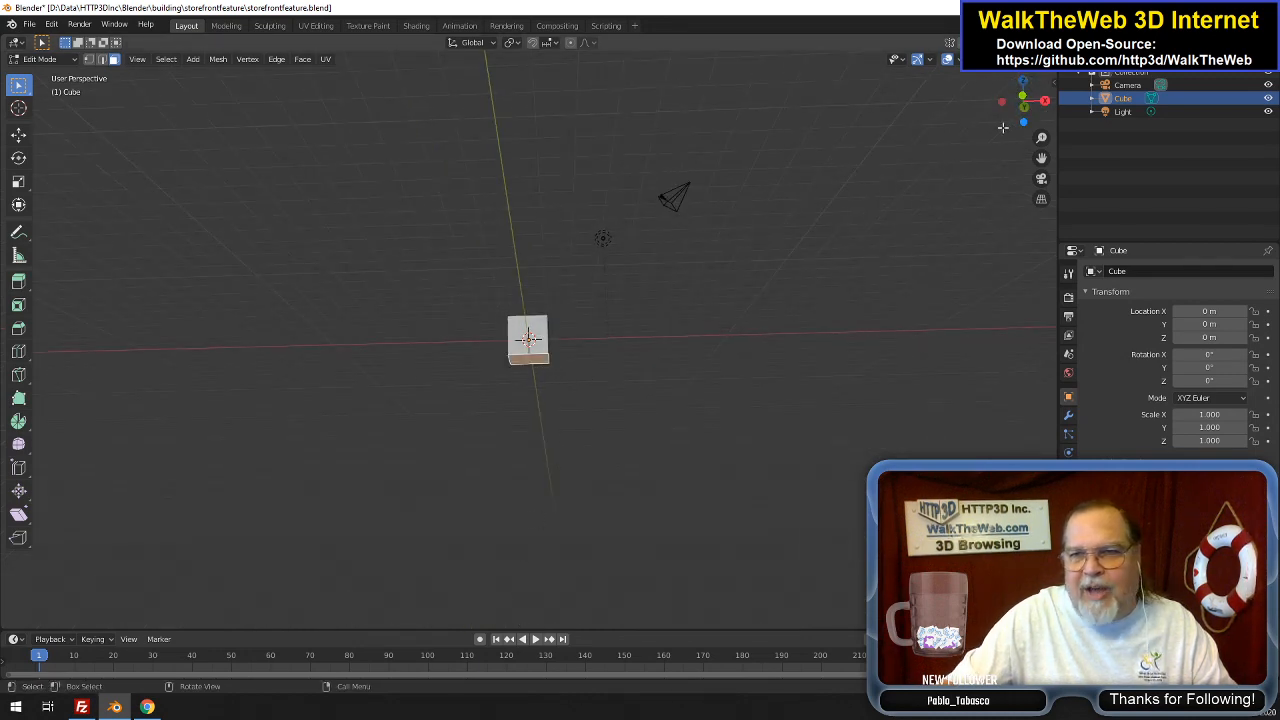
drag(1020, 105, 611, 436)
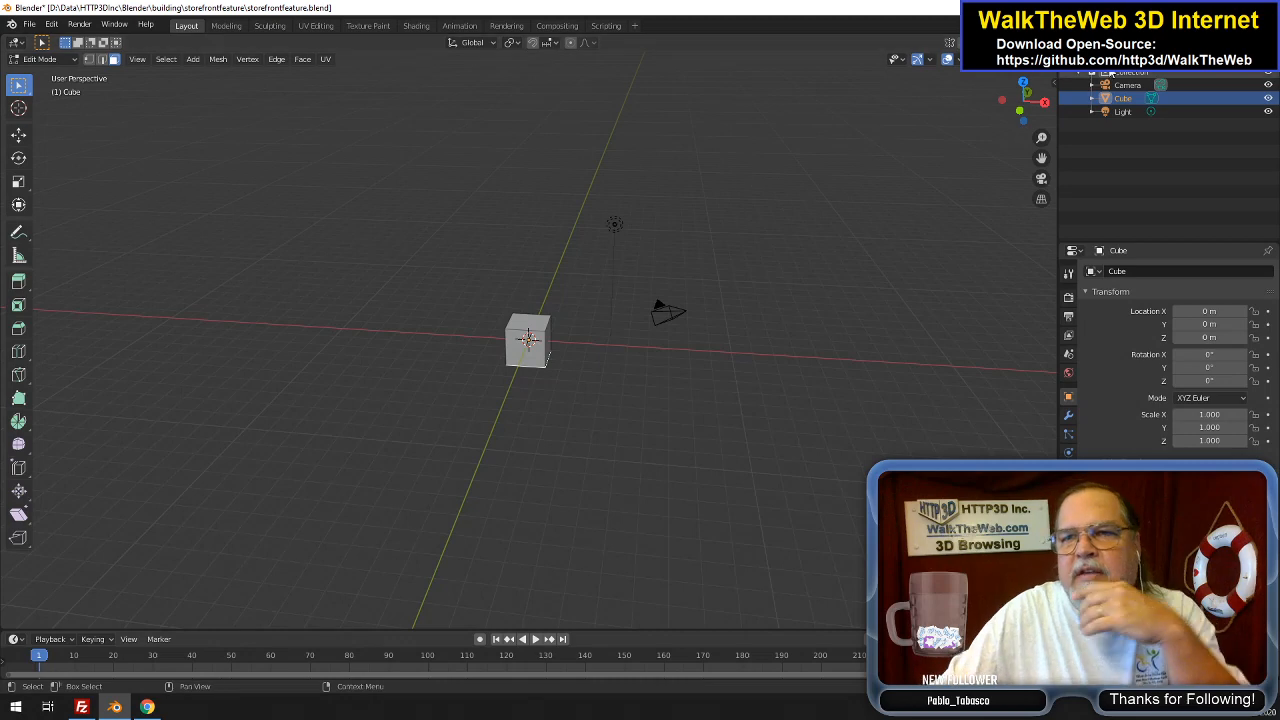
Show the viewport's transform and view properties and check the Annotations section
click(1046, 59)
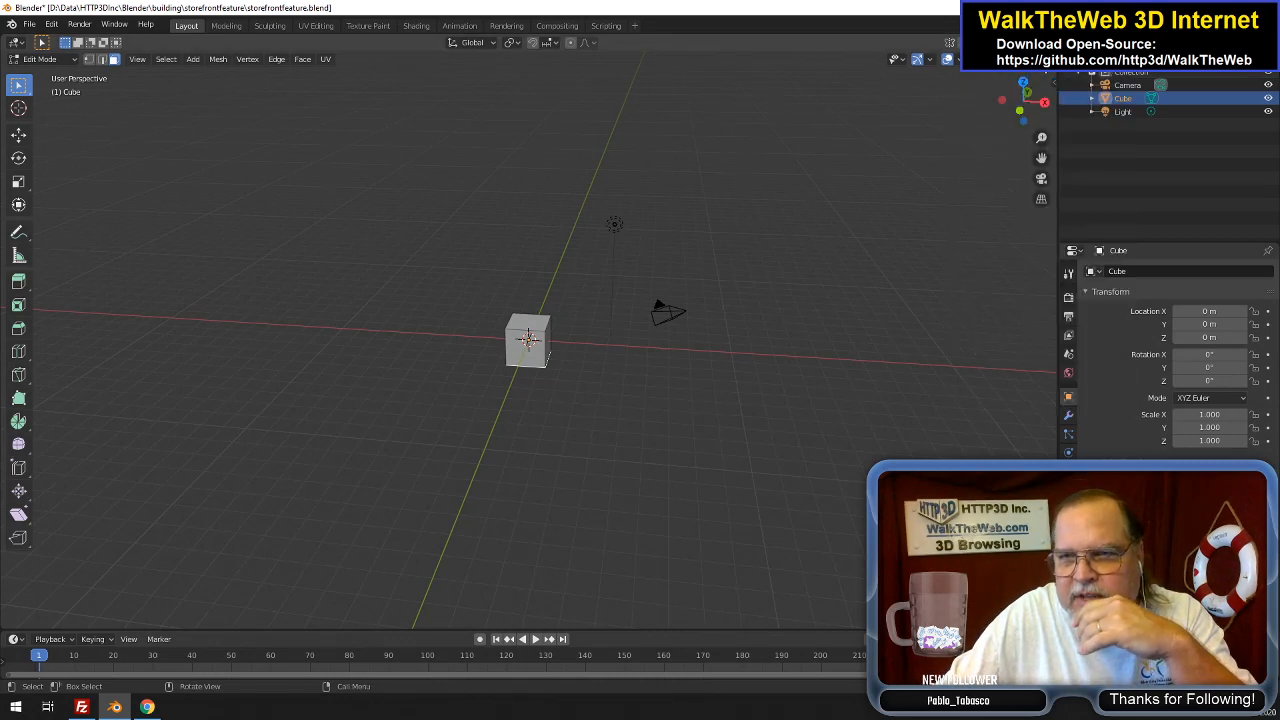
click(1053, 84)
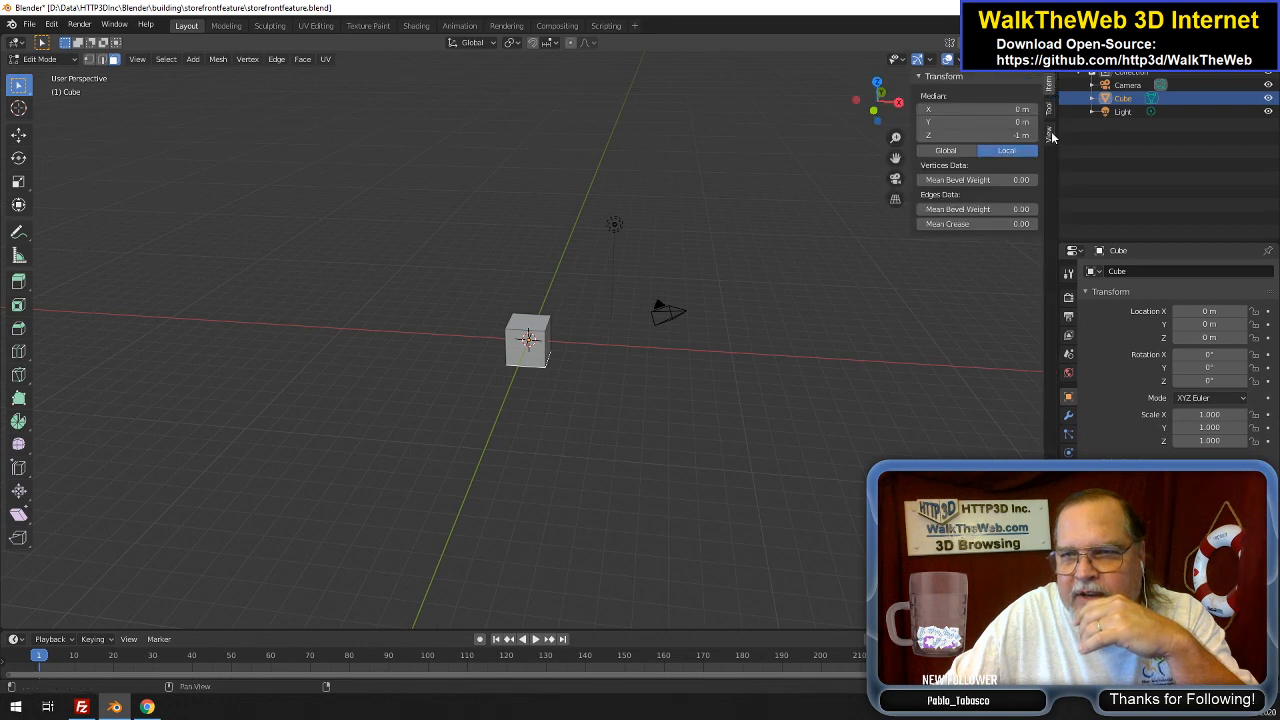
click(1049, 136)
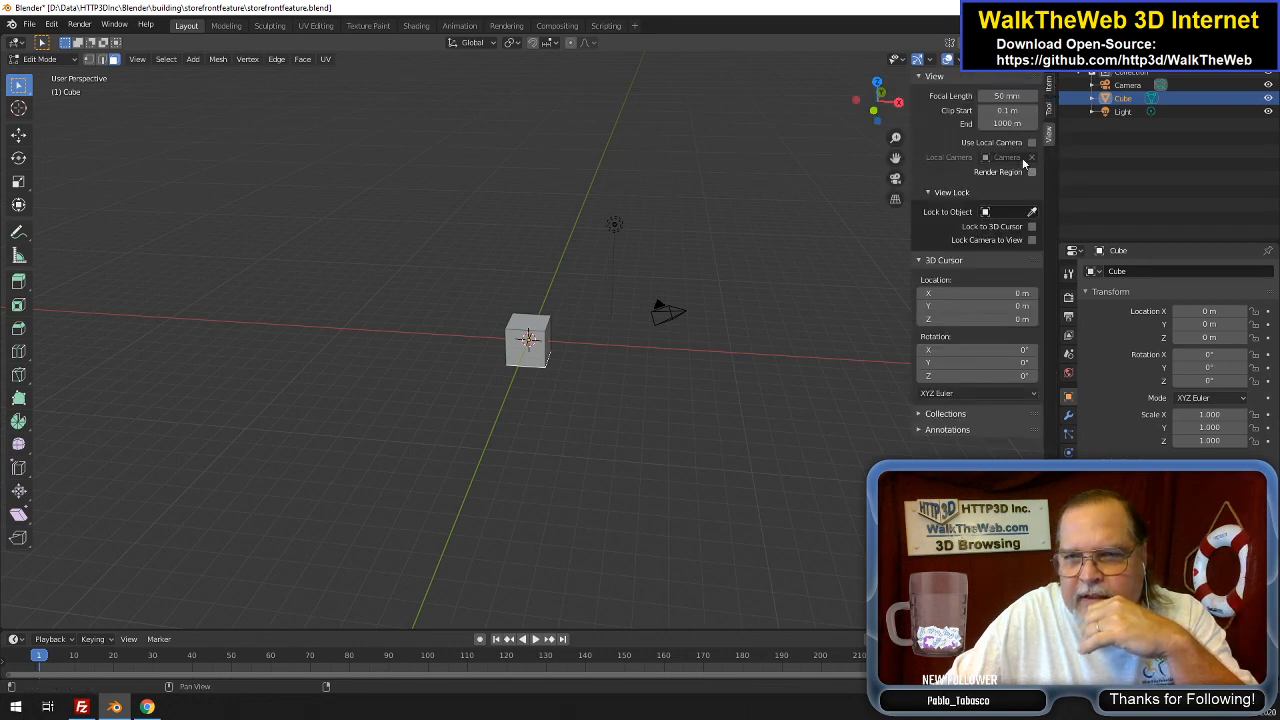
click(973, 429)
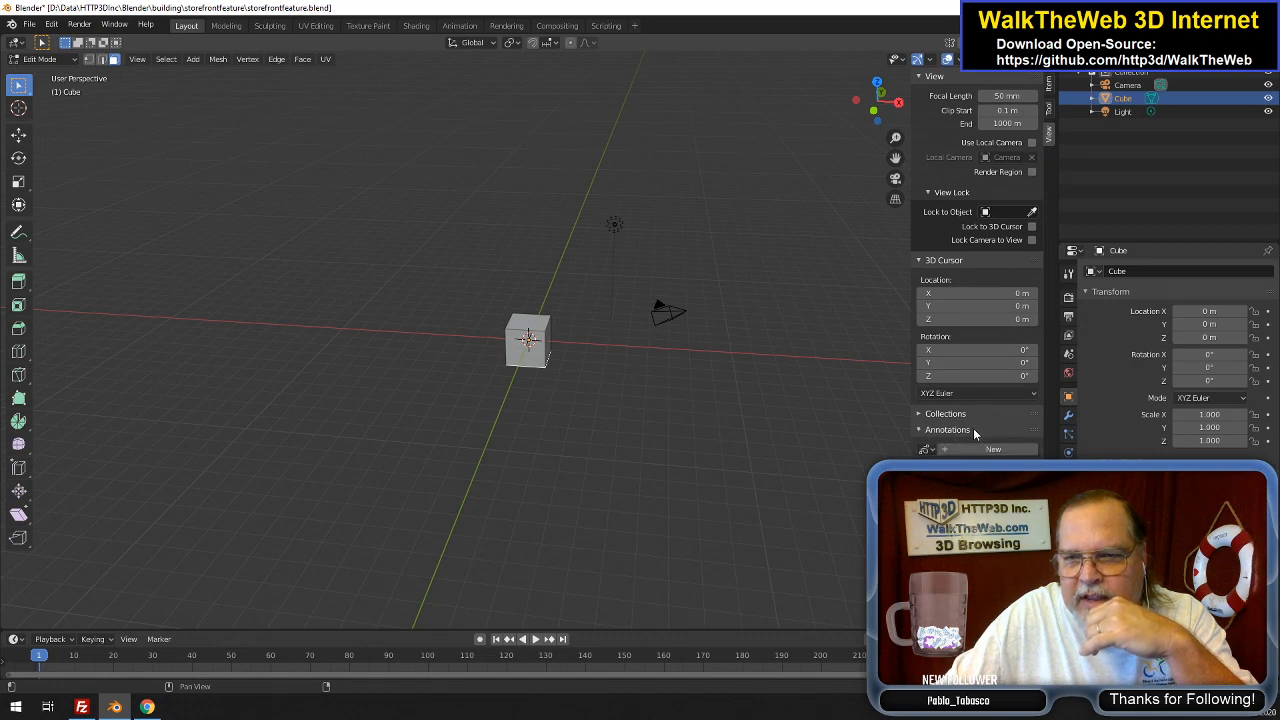
click(973, 429)
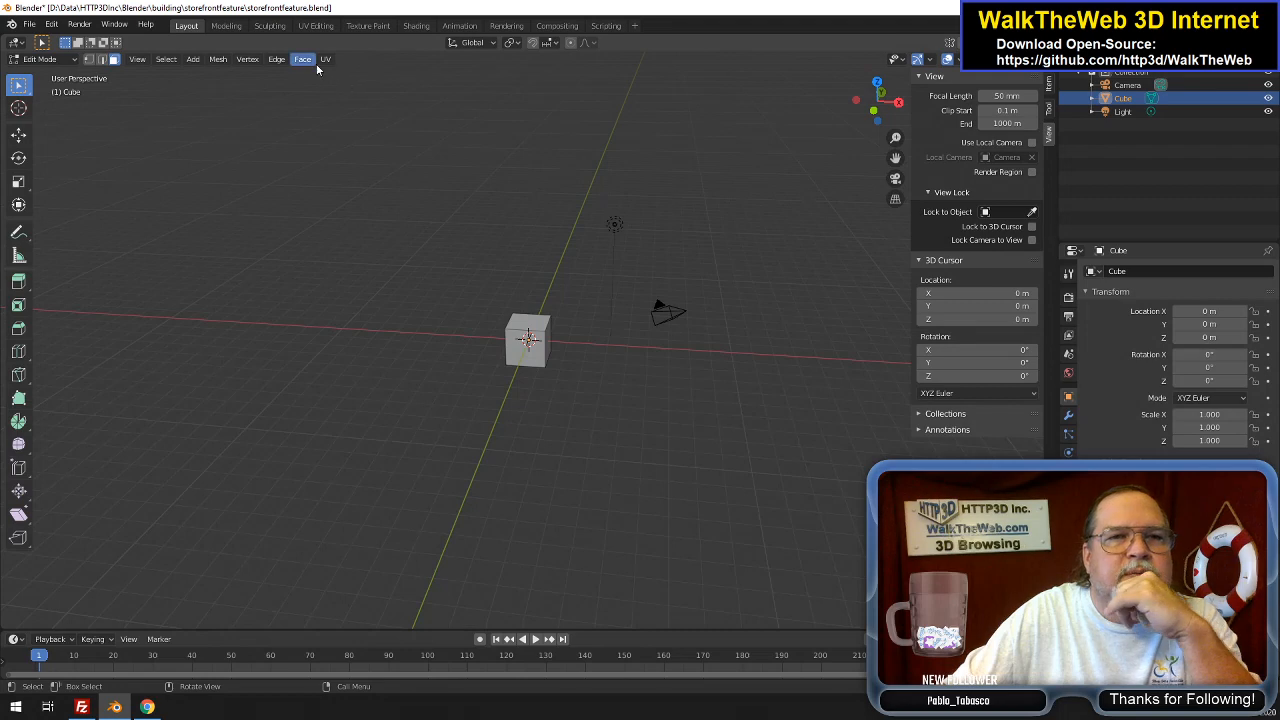
Open the add-on preferences and search the add-ons for "key"
click(29, 25)
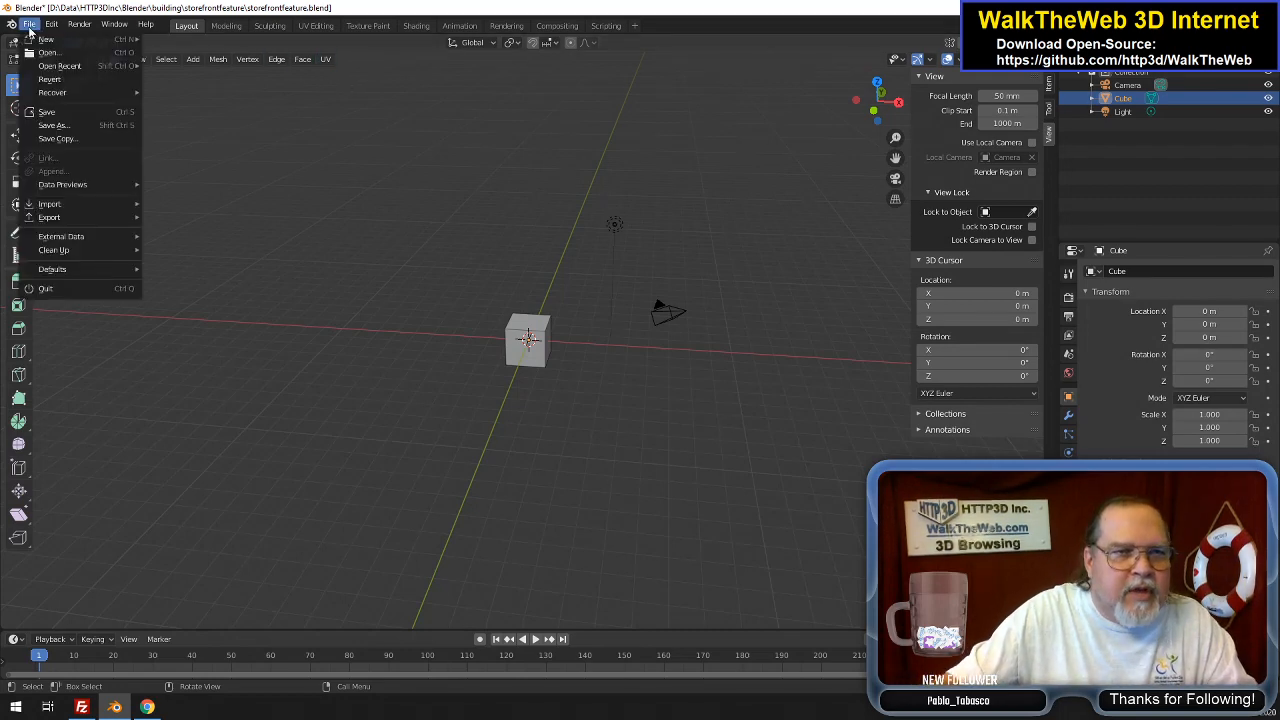
mouse_move(62, 31)
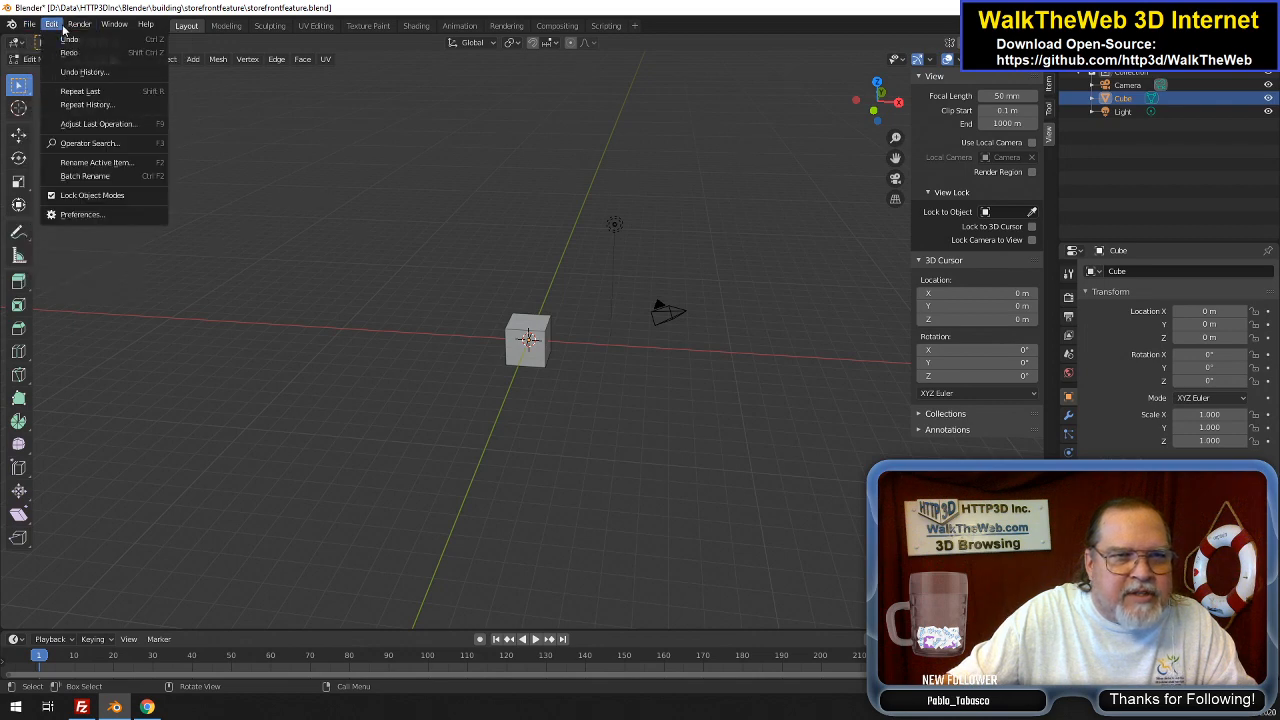
click(104, 218)
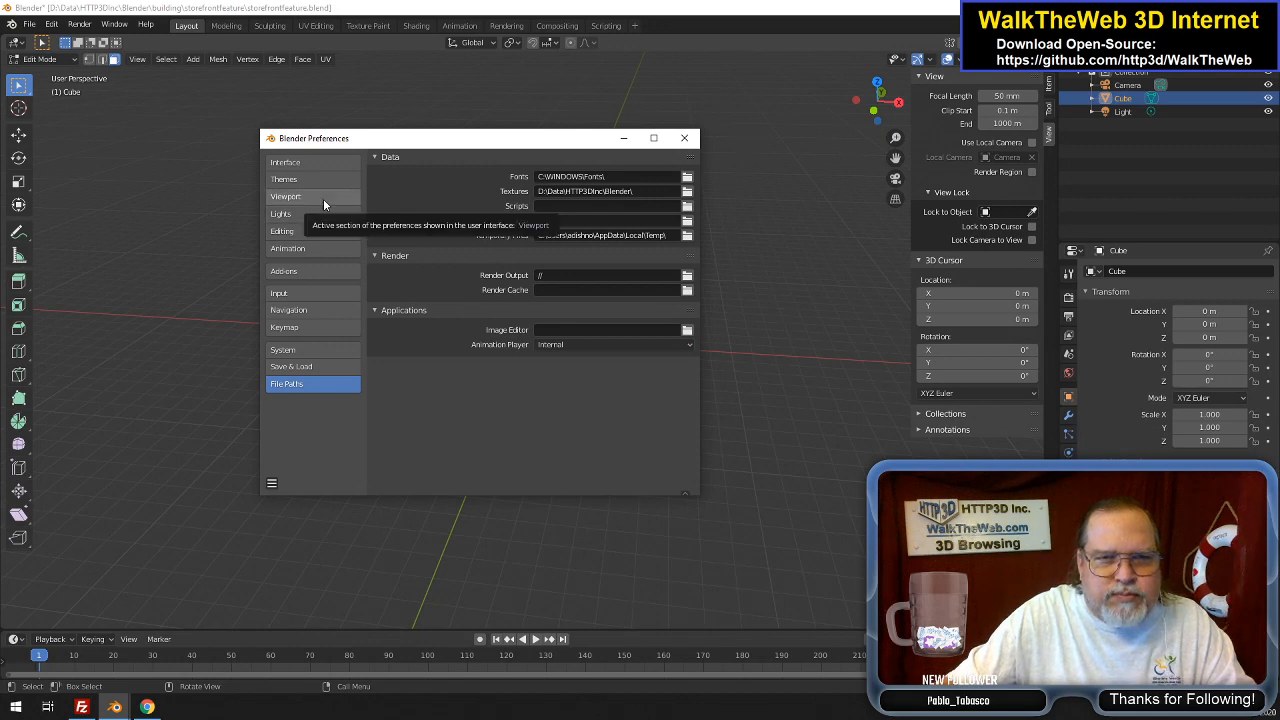
click(307, 274)
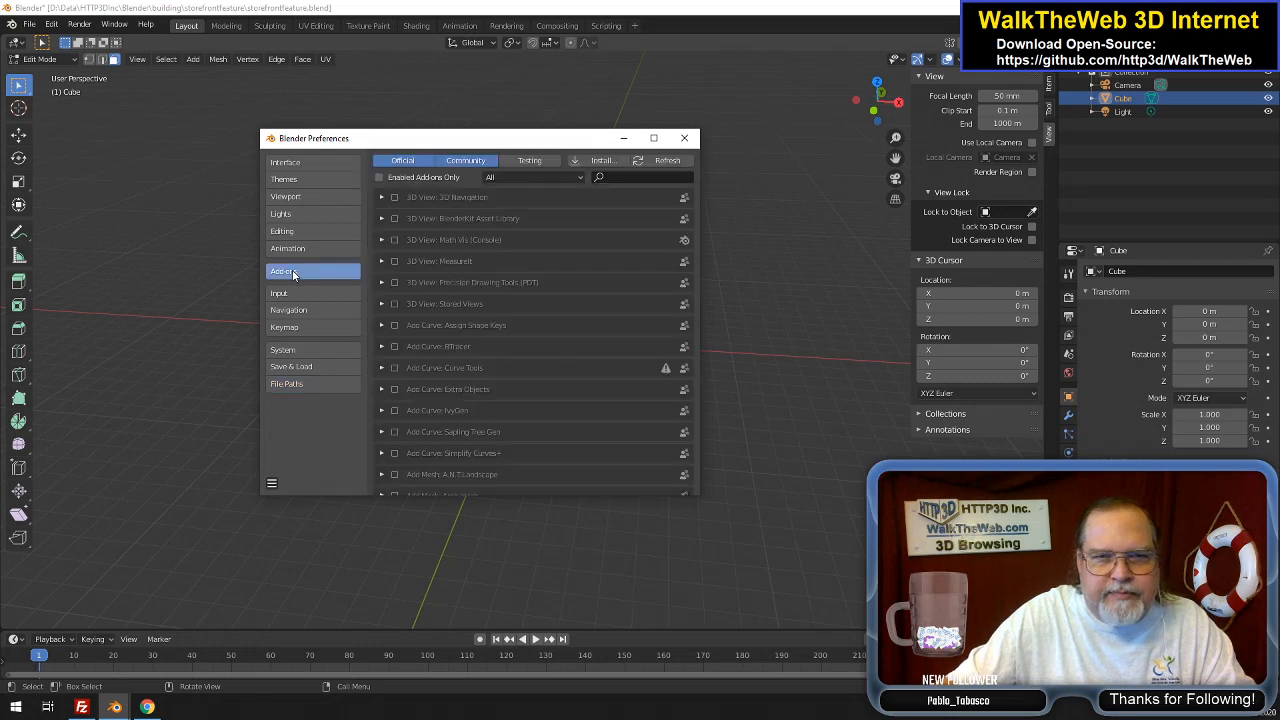
click(612, 177)
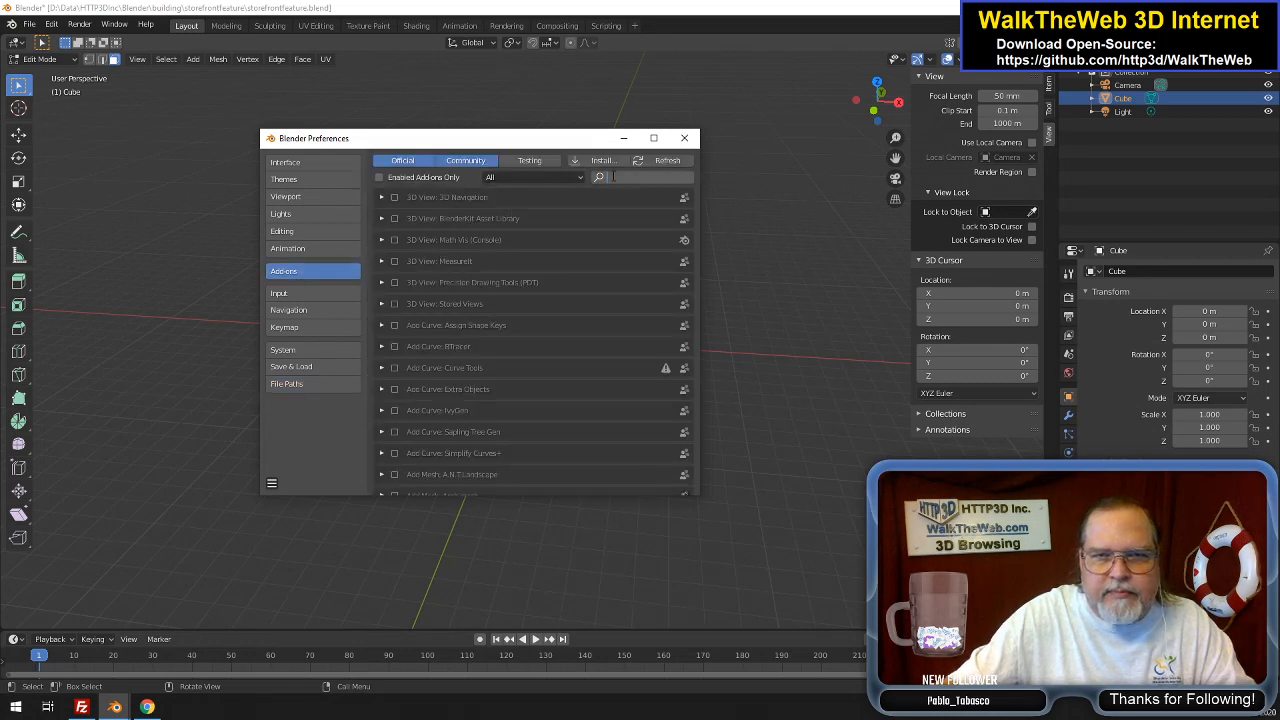
text(key)
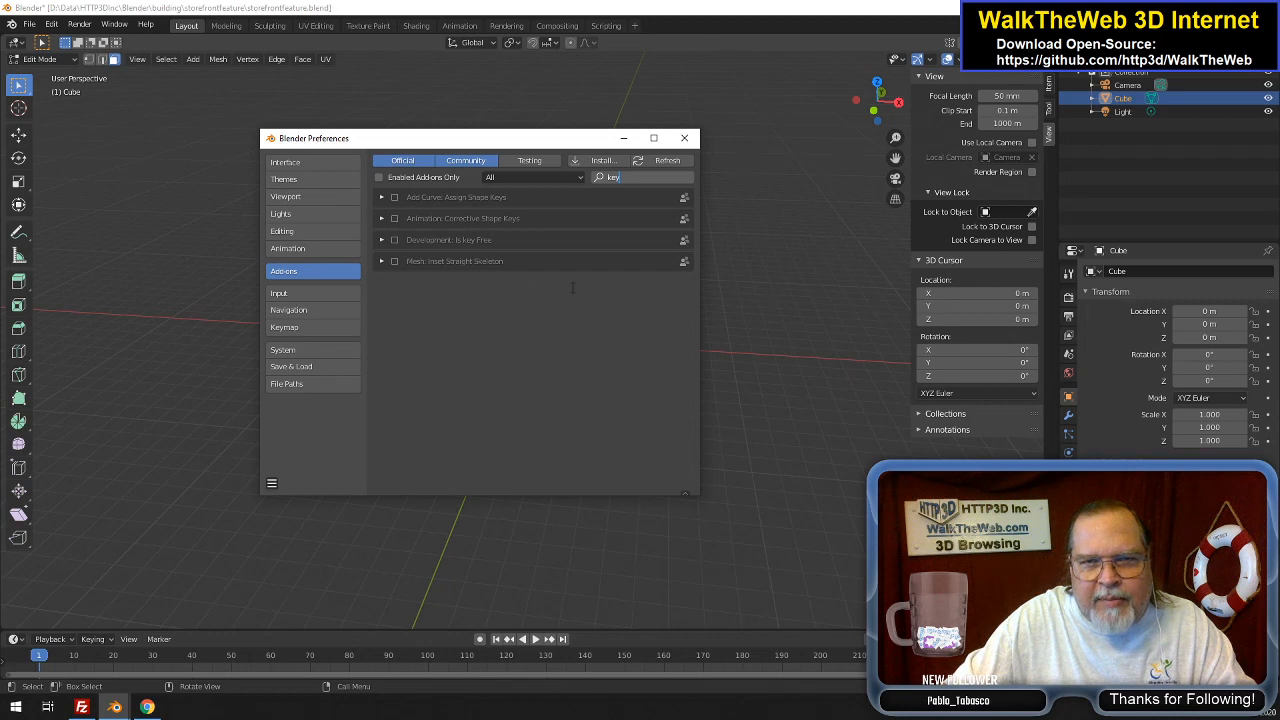
Close the preferences, select the cube's bottom face and set its local Z median to 0 m
click(684, 138)
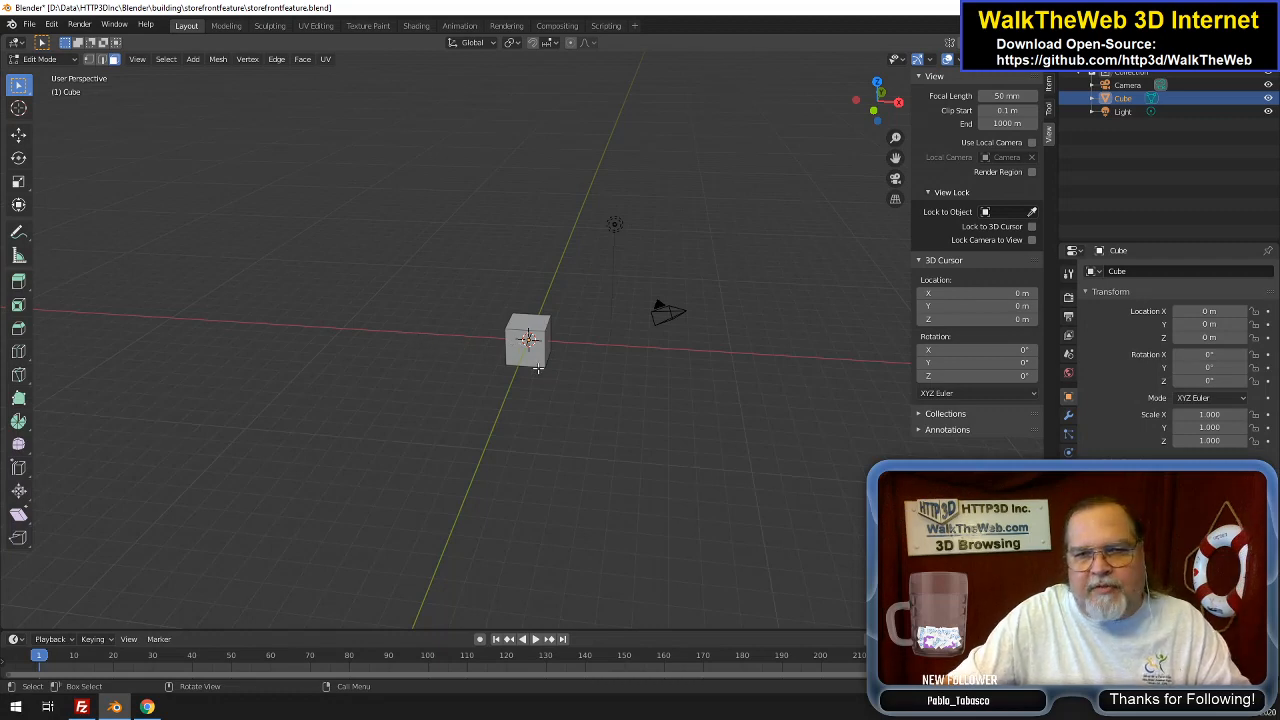
drag(893, 118, 501, 269)
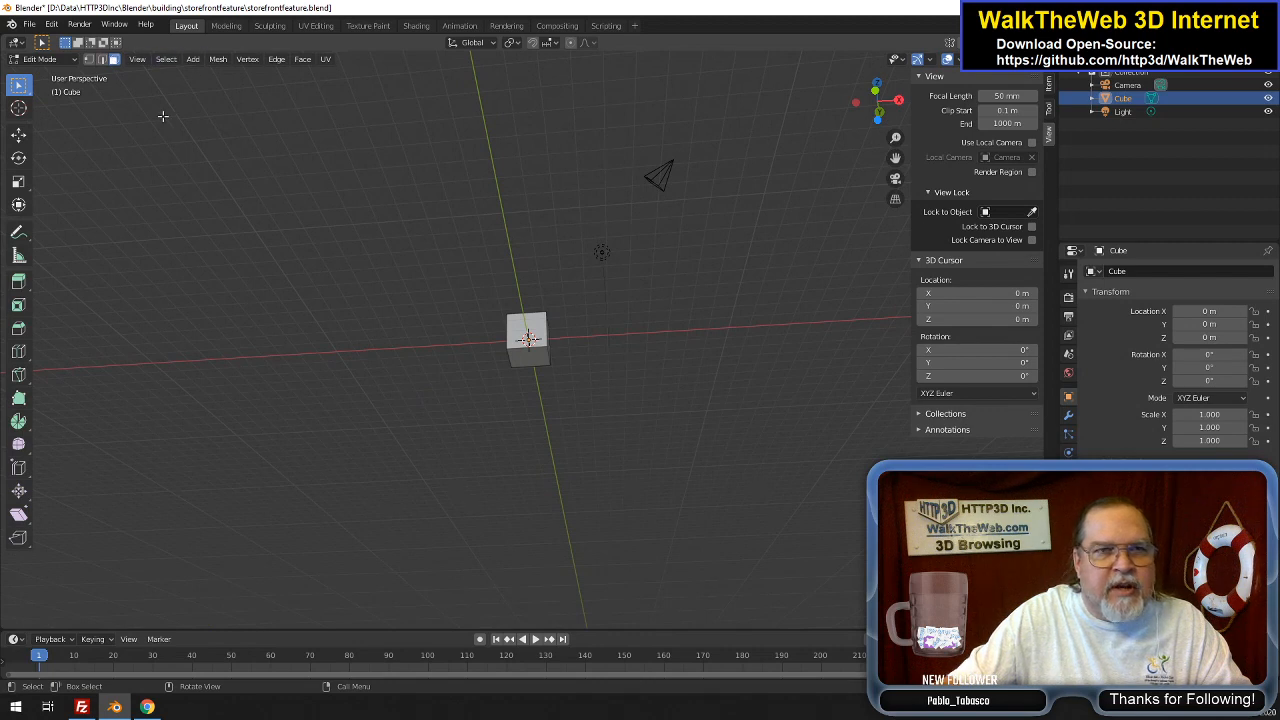
click(115, 61)
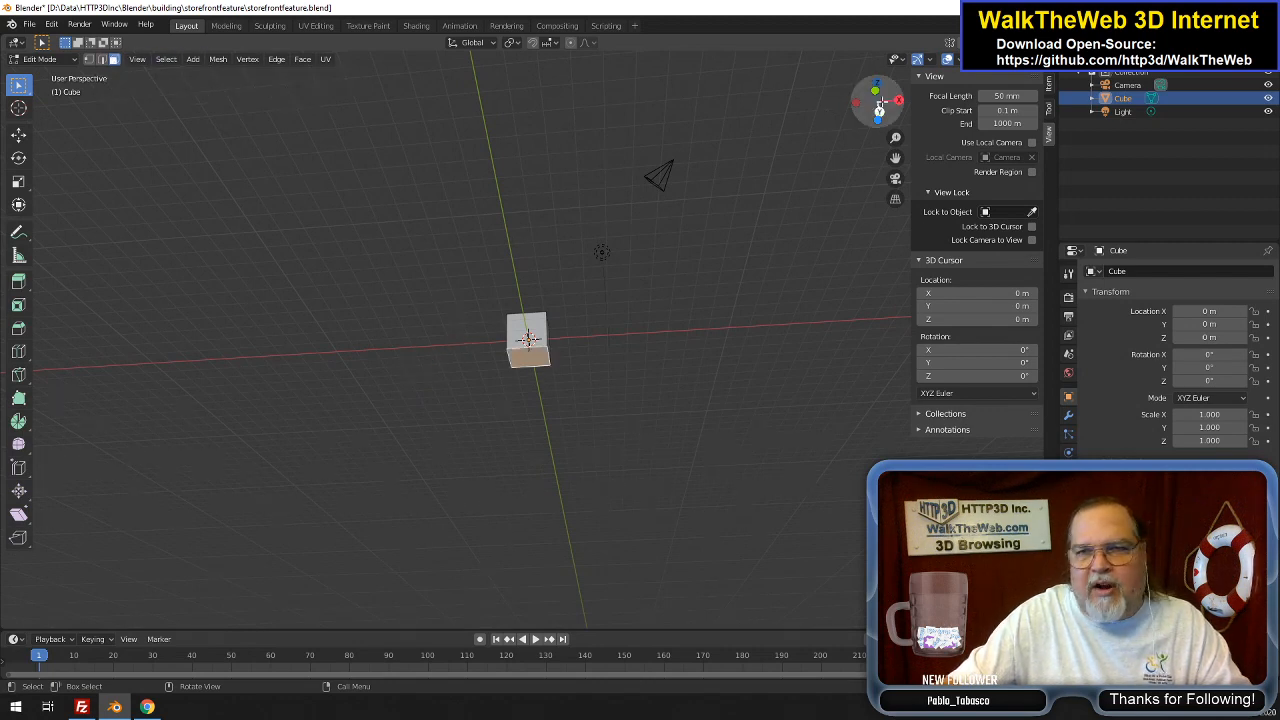
drag(856, 103, 807, 187)
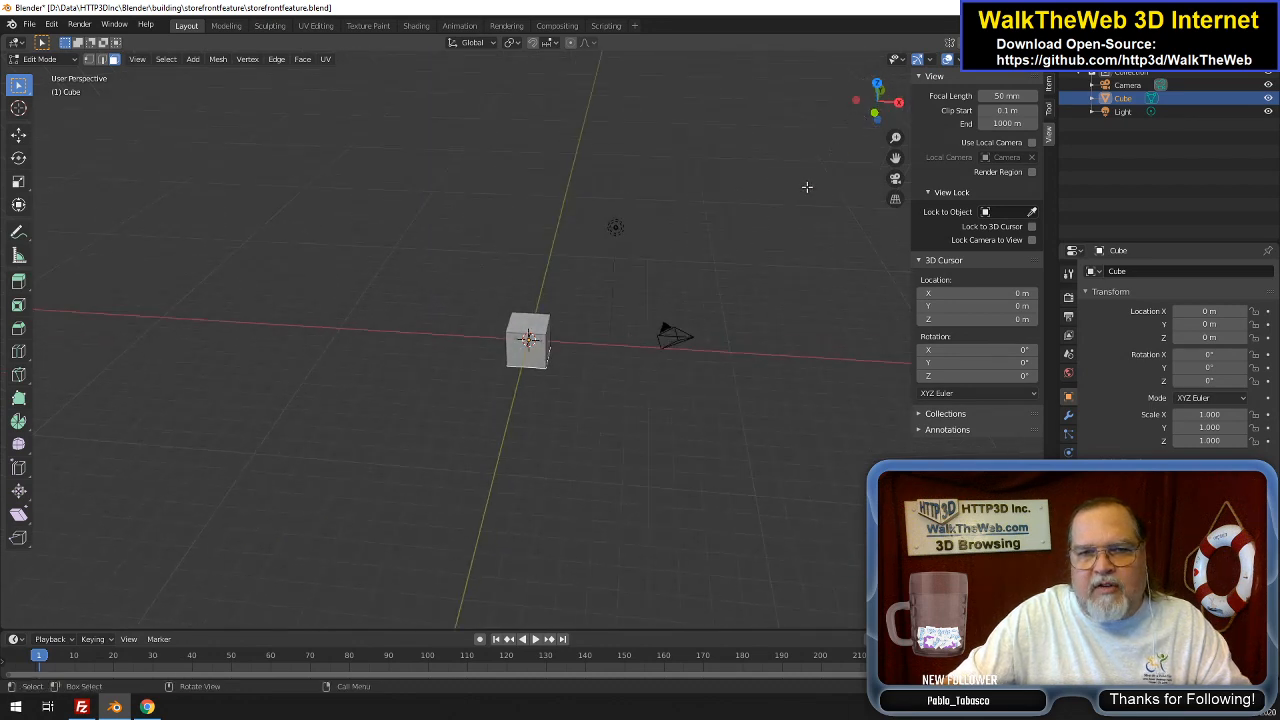
click(1049, 86)
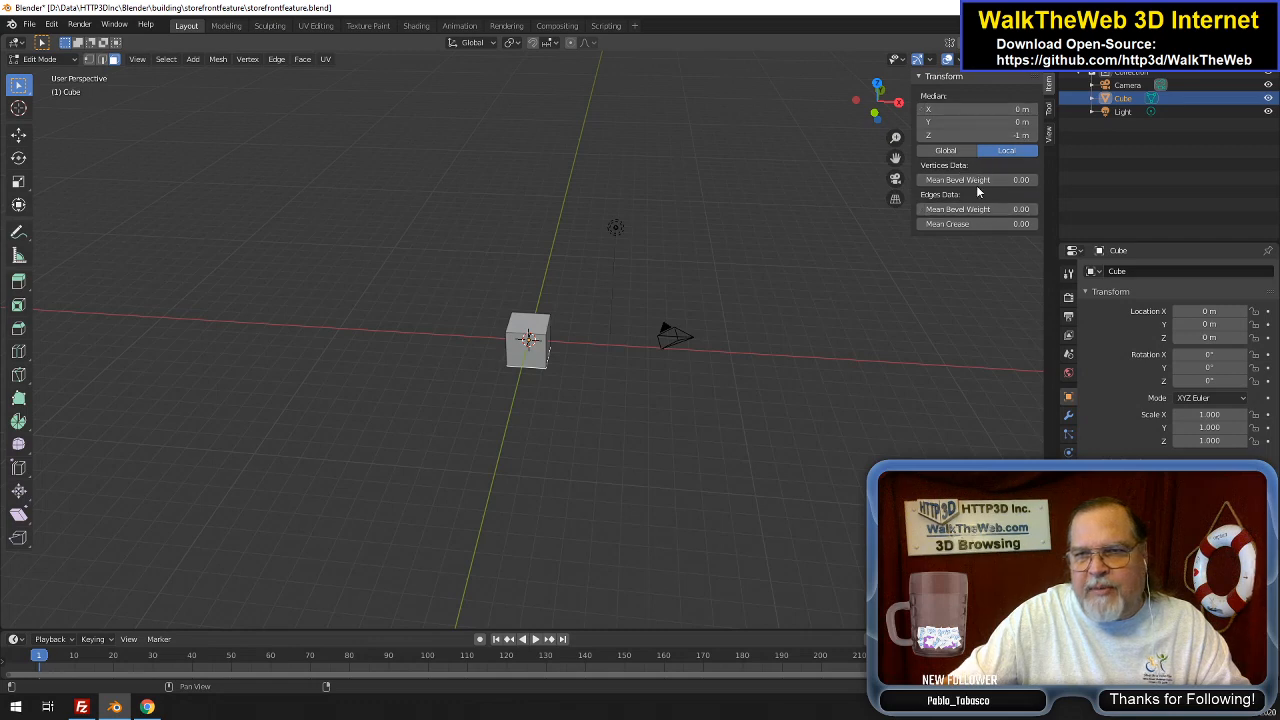
click(974, 134)
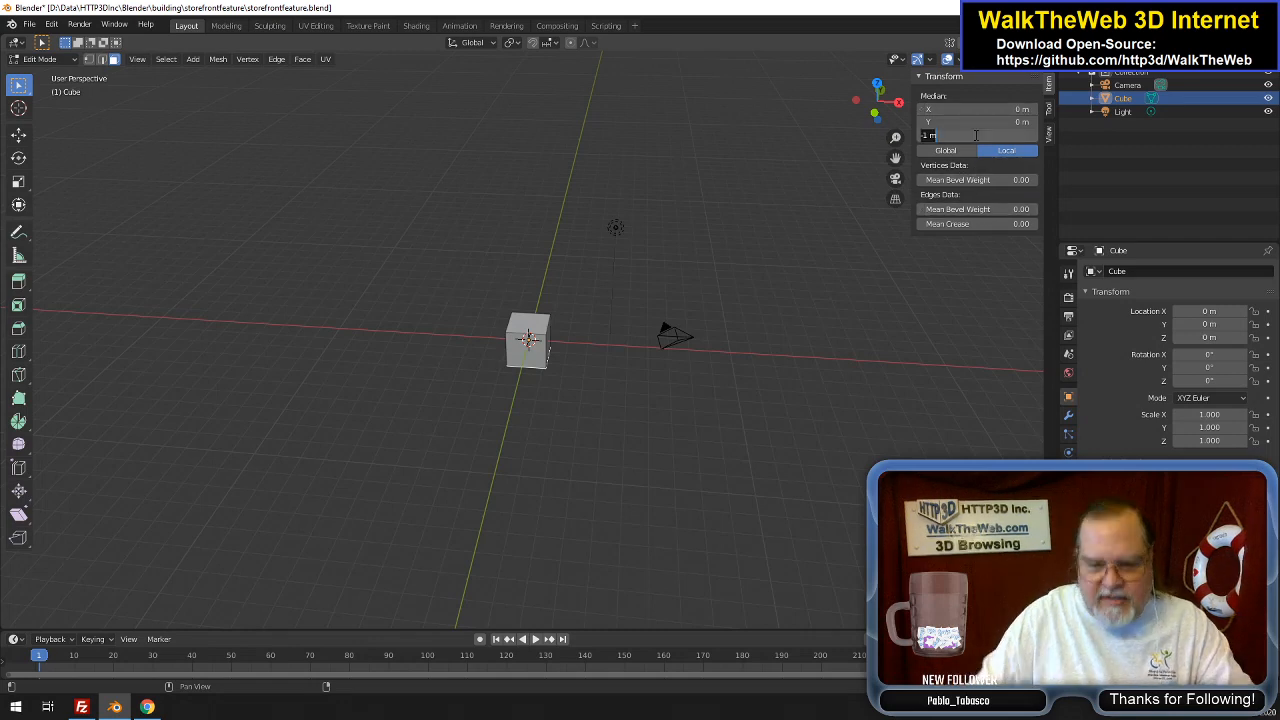
text(0)
key(Return)
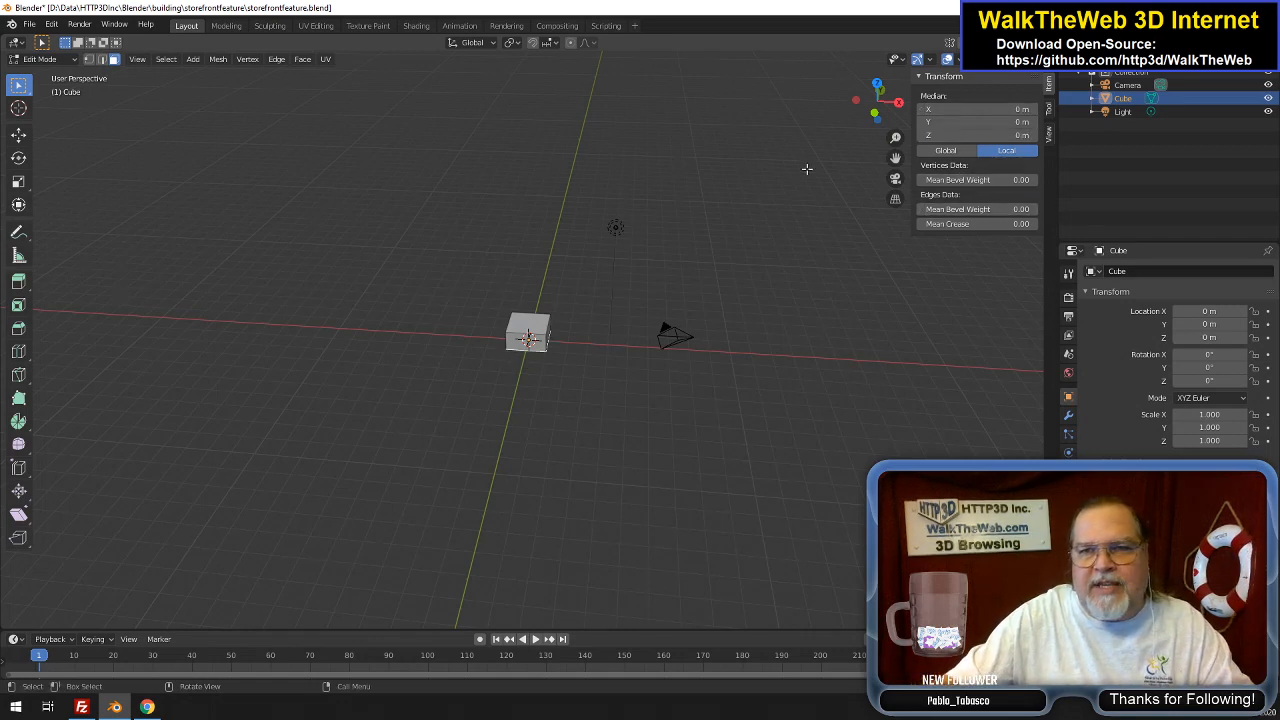
key(ctrl+z)
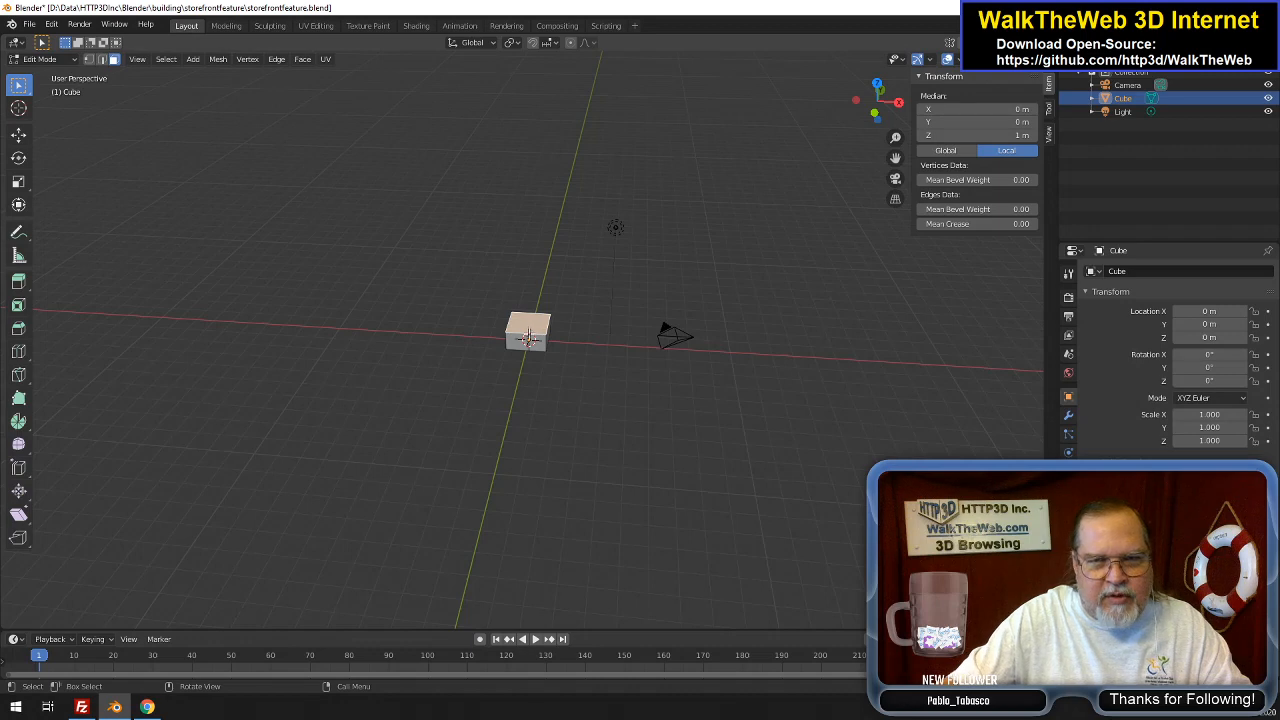
Select all of the cube's vertices and scale them by 50 in X and Y only, excluding Z
click(295, 182)
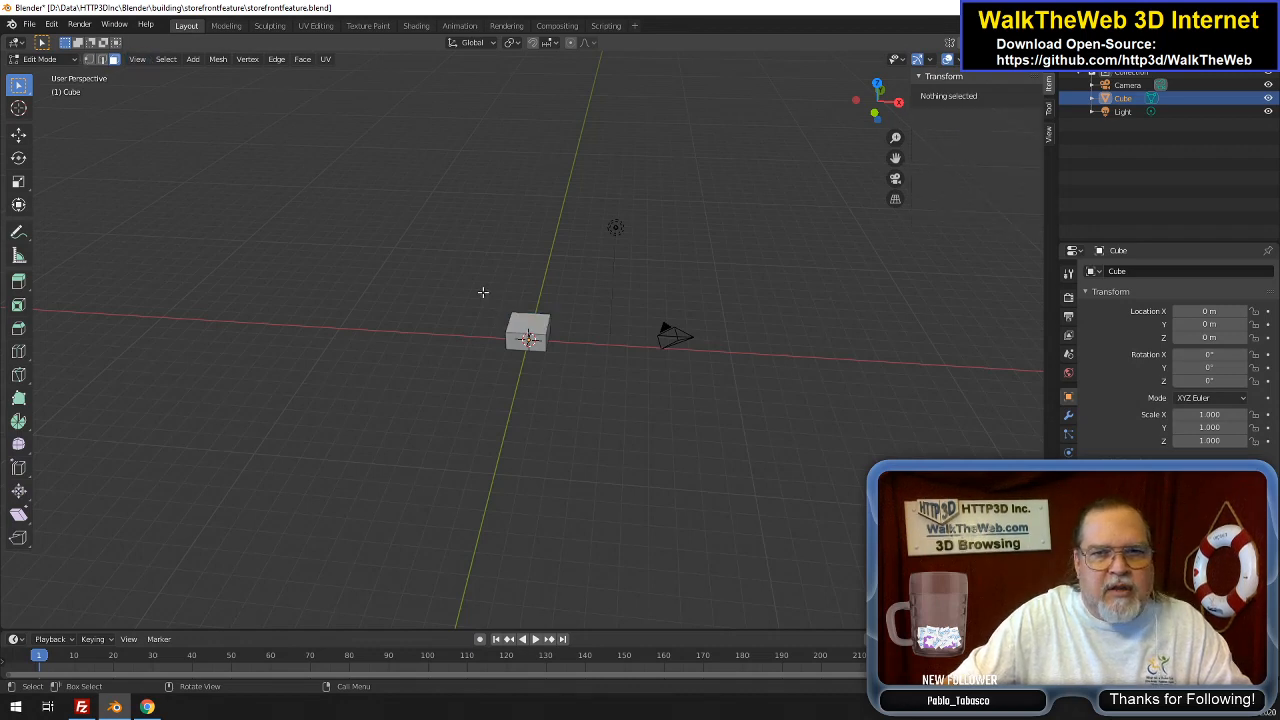
click(89, 59)
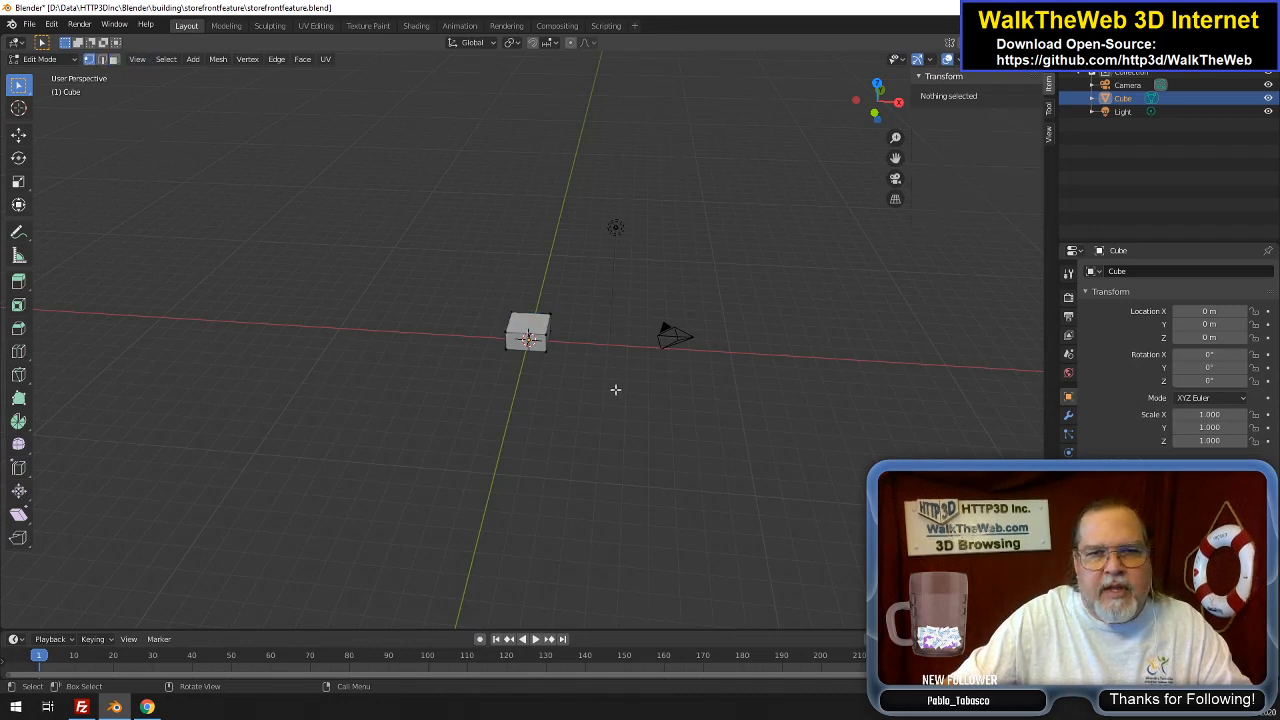
key(a)
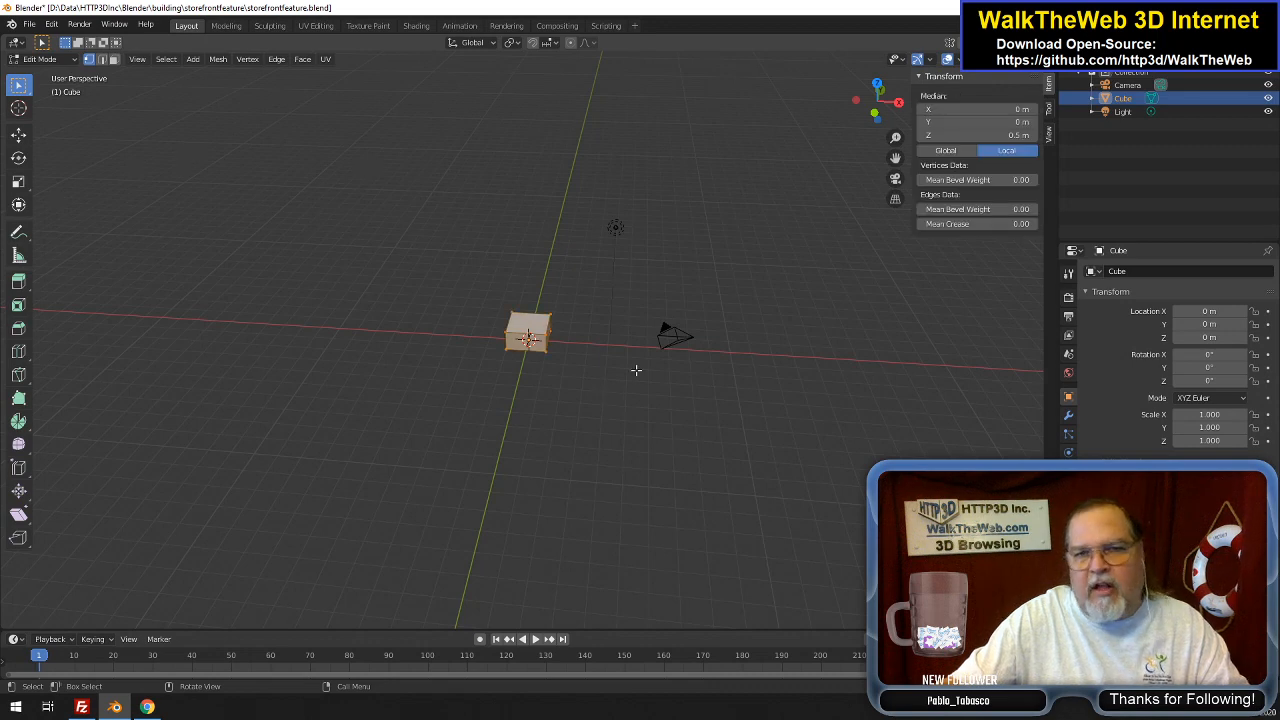
key(s)
key(shift+z)
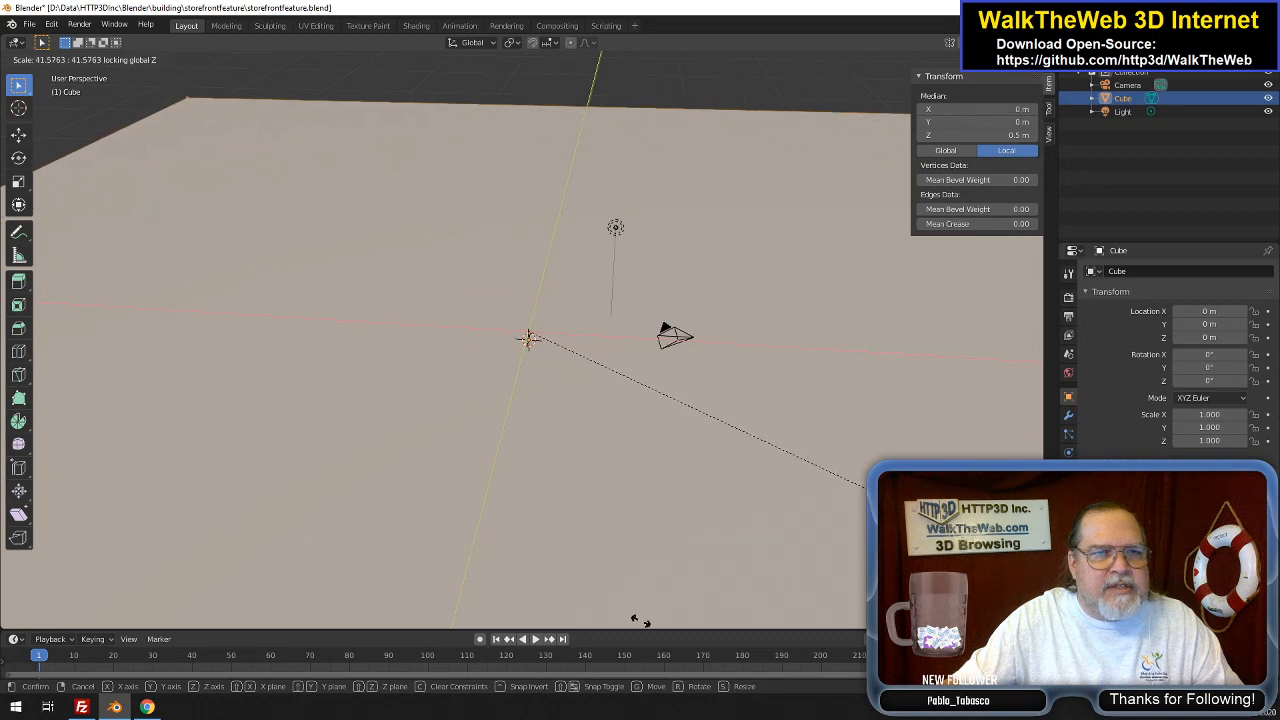
key(Return)
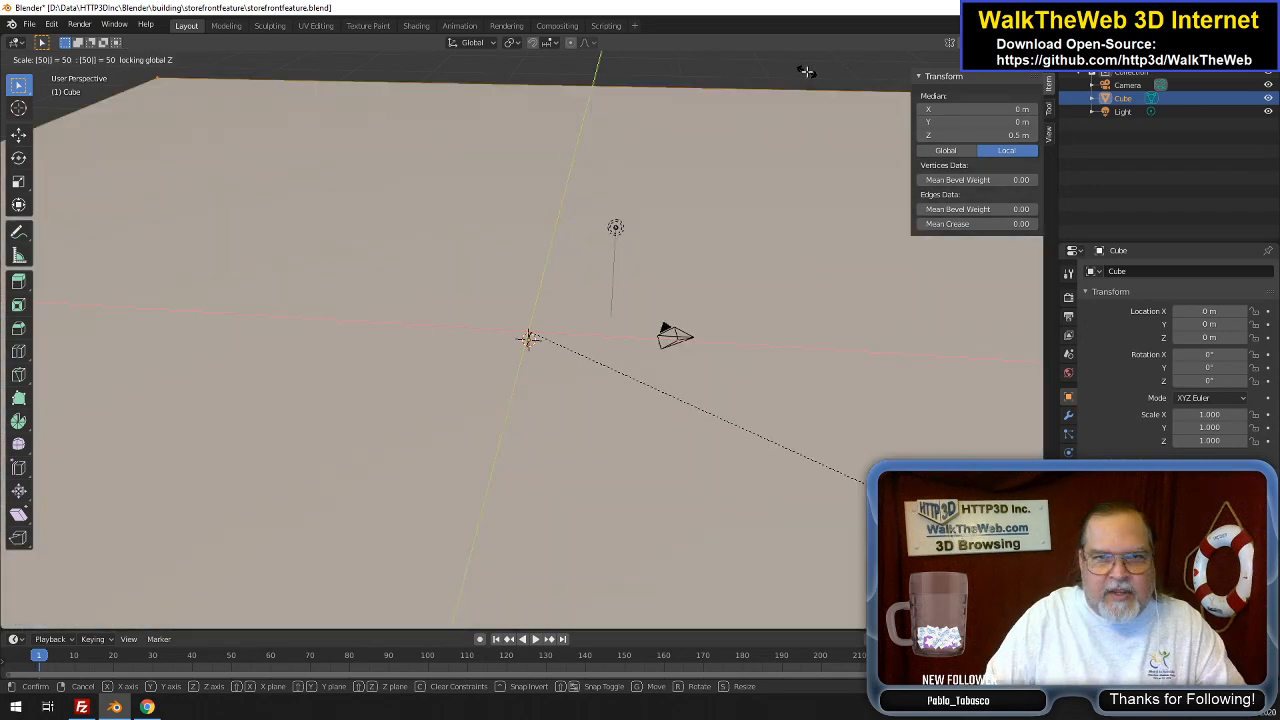
scroll(786, 202, down, 5)
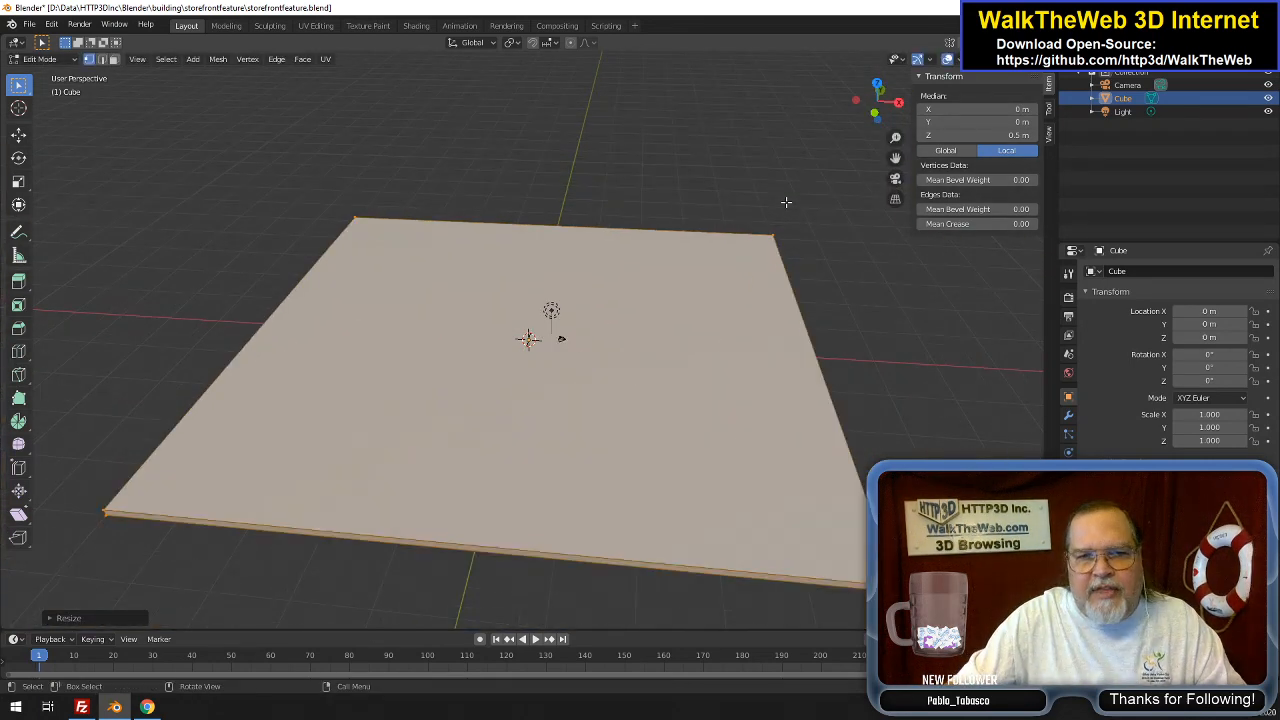
Check the coordinates of a front top corner vertex of the slab
mouse_move(877, 100)
mouse_down()
mouse_move(858, 103)
mouse_move(872, 104)
mouse_up()
click(953, 499)
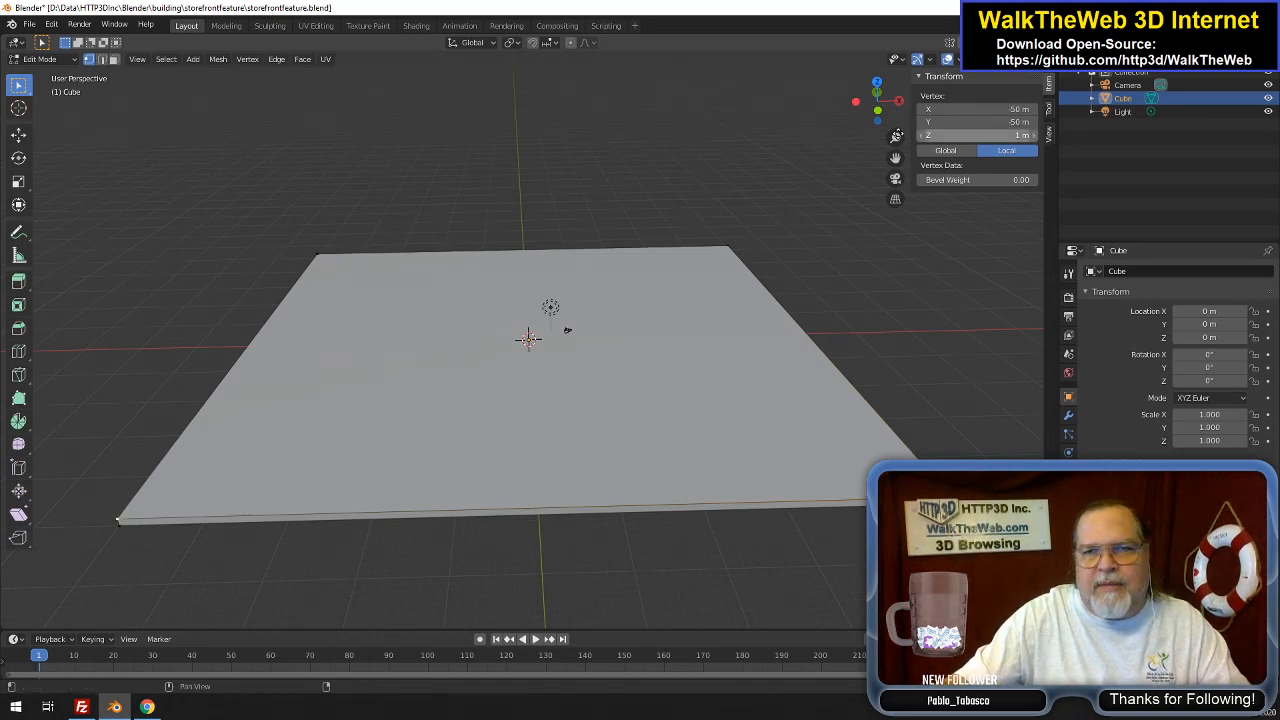
mouse_move(877, 104)
mouse_down()
mouse_move(852, 121)
mouse_move(866, 120)
mouse_up()
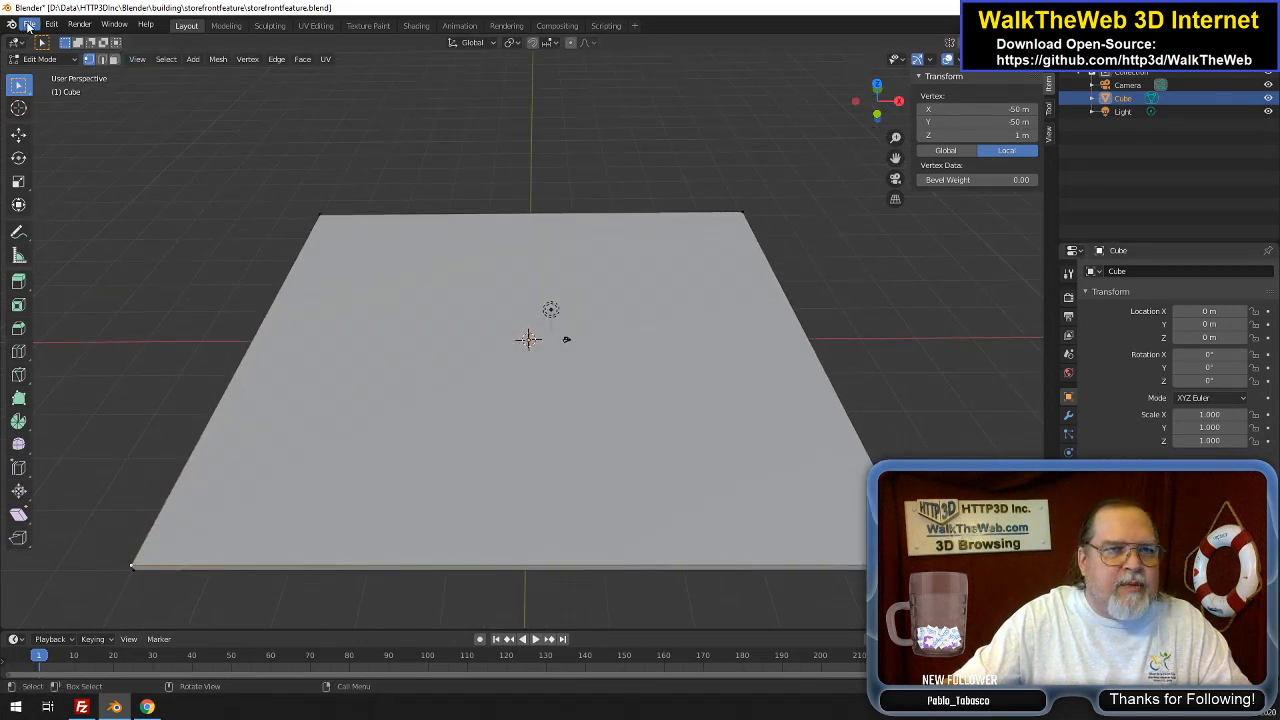
Save the Blender file and export the scene in Babylon.js format as storefrontfeature.babylon
click(28, 26)
click(50, 107)
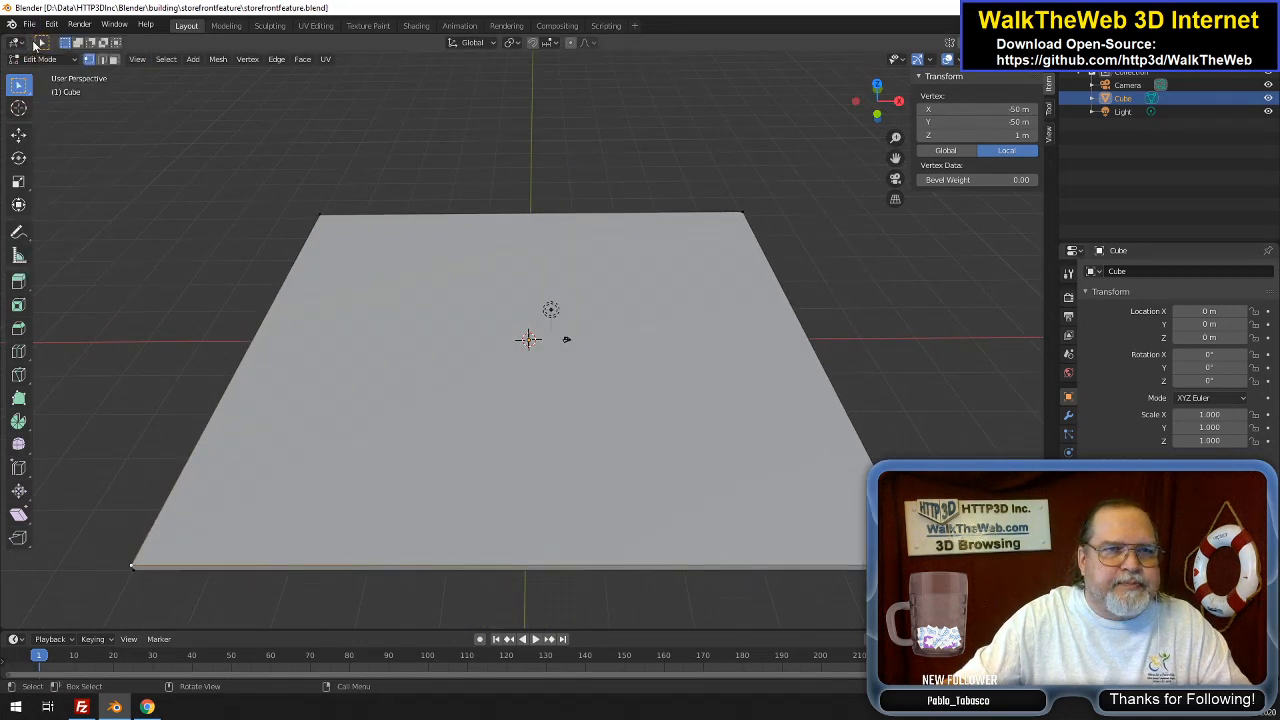
click(28, 26)
mouse_move(77, 218)
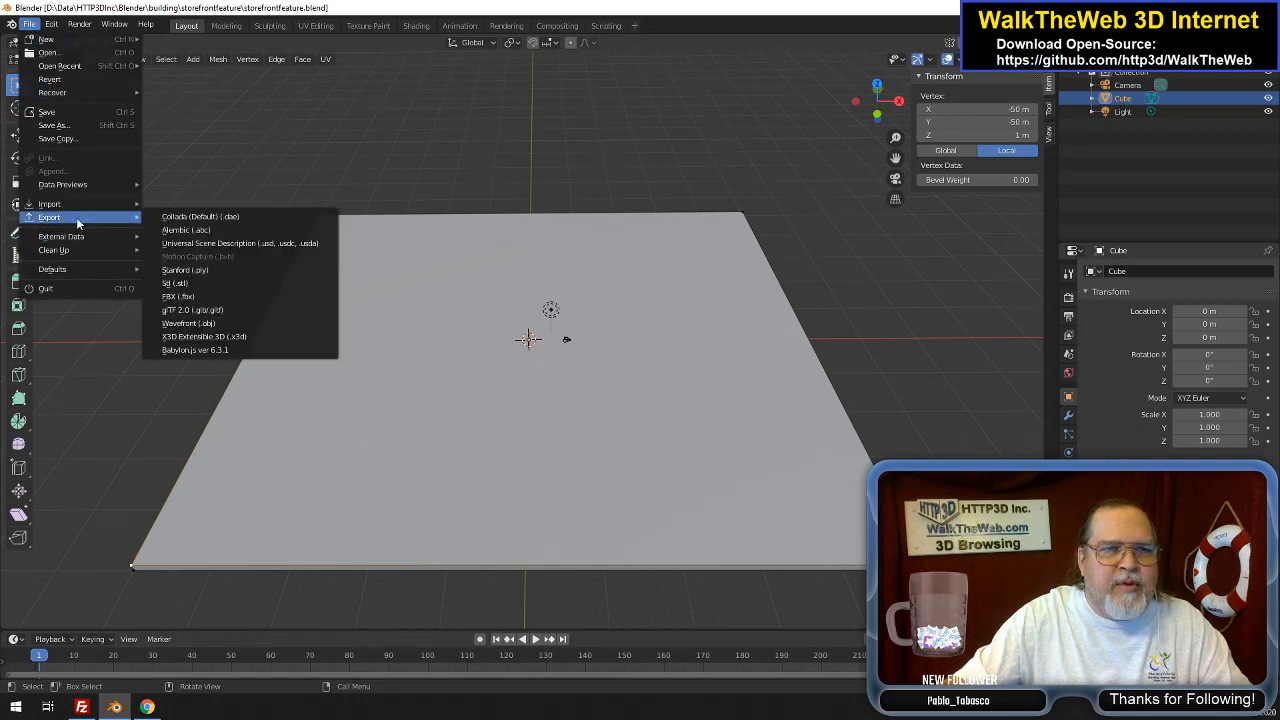
click(199, 352)
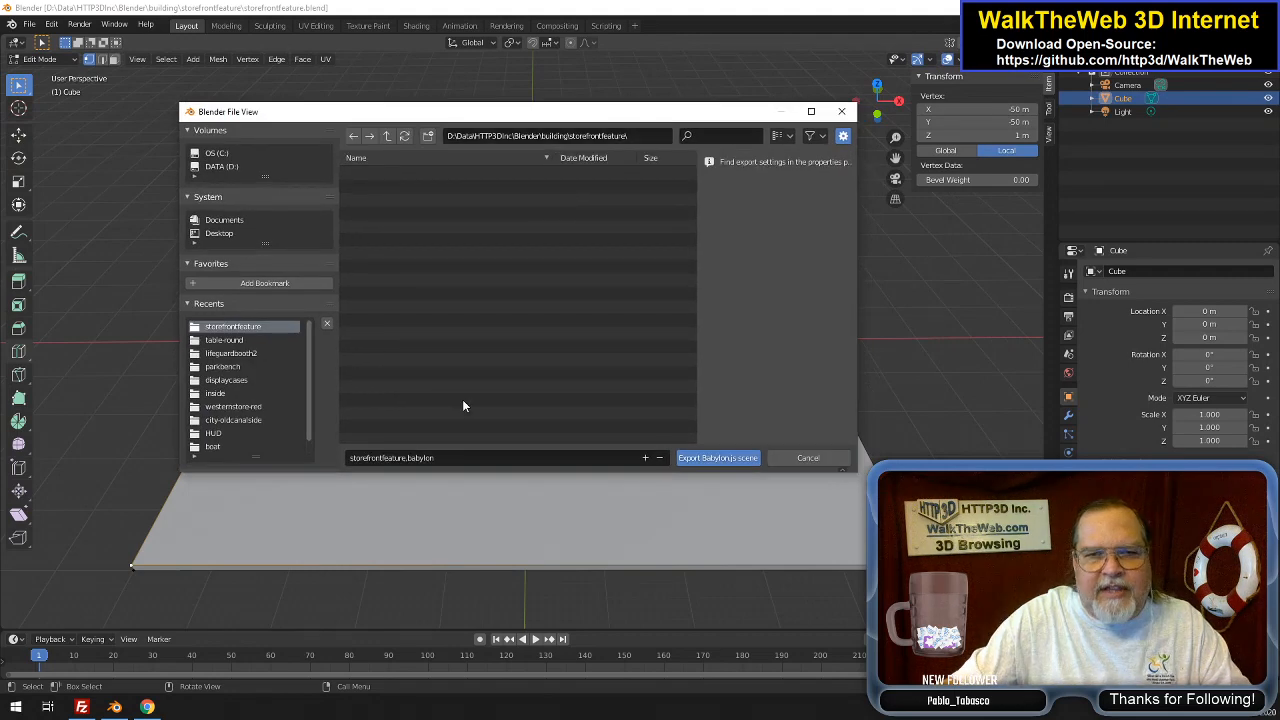
click(756, 454)
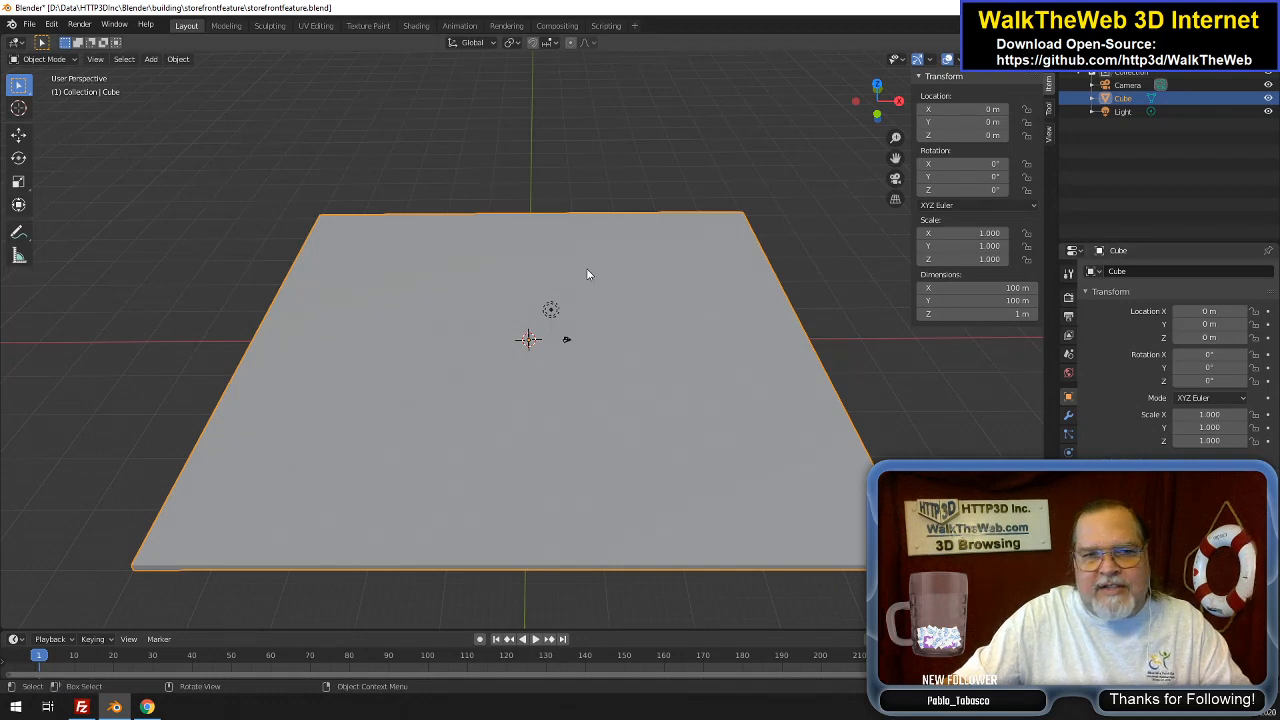
Review the slab's mesh data properties and save the Blender file again
click(1068, 491)
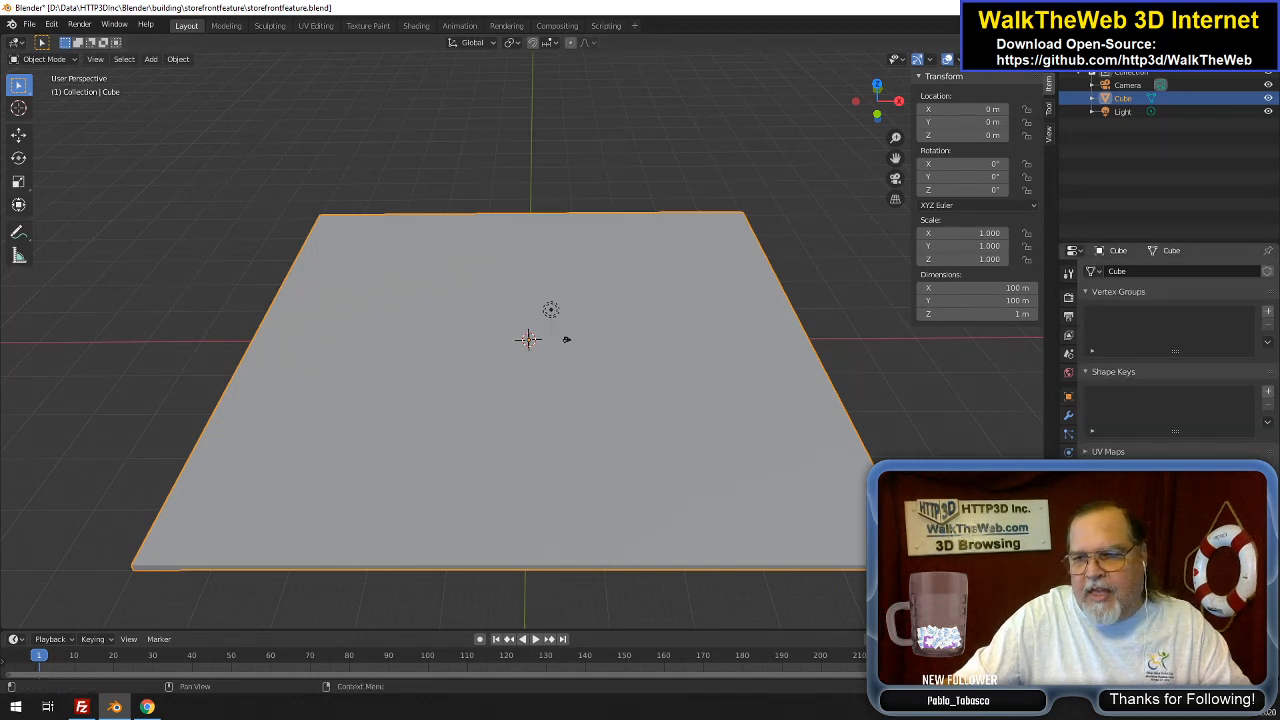
scroll(1178, 354, down, 2)
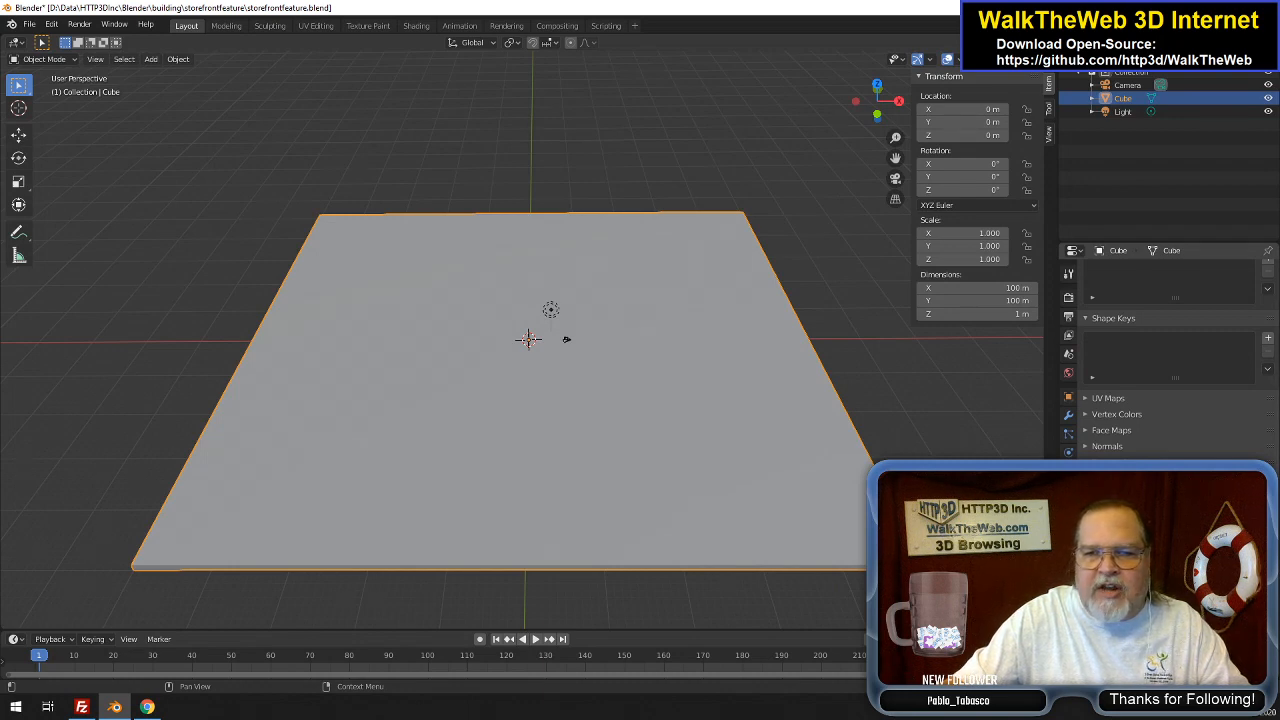
scroll(1170, 360, down, 2)
scroll(1170, 354, up, 2)
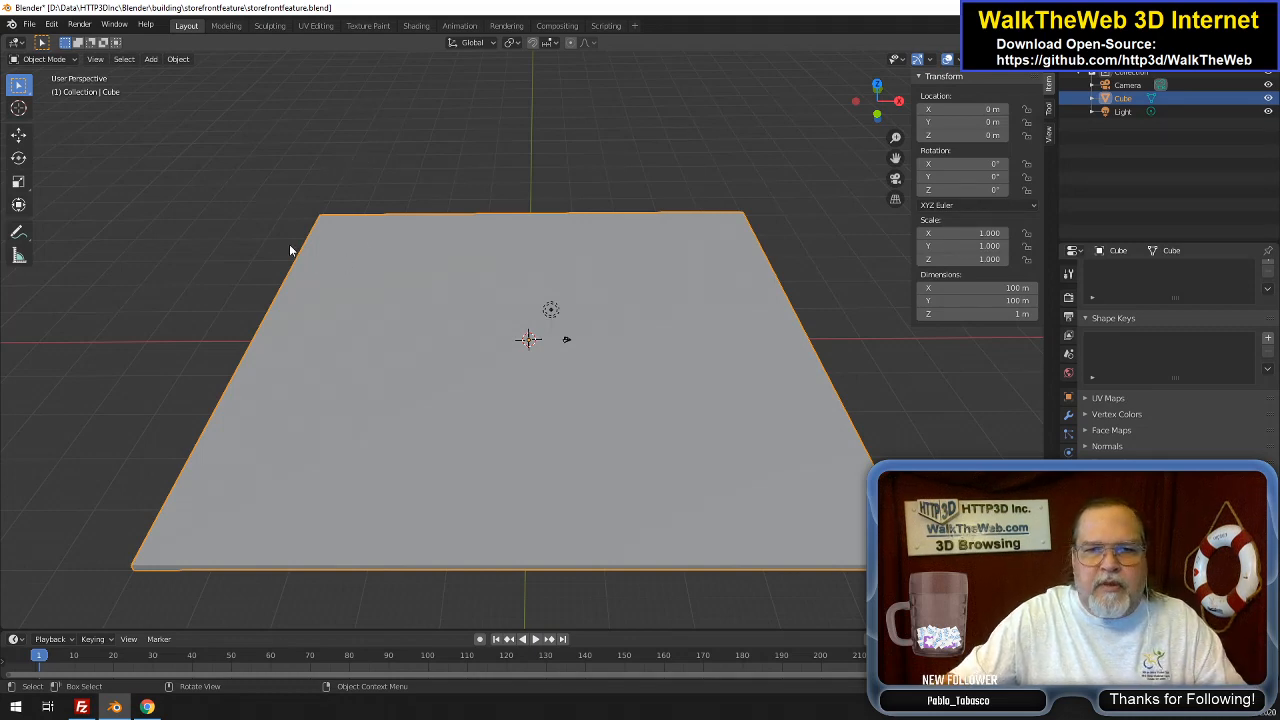
click(29, 24)
click(61, 113)
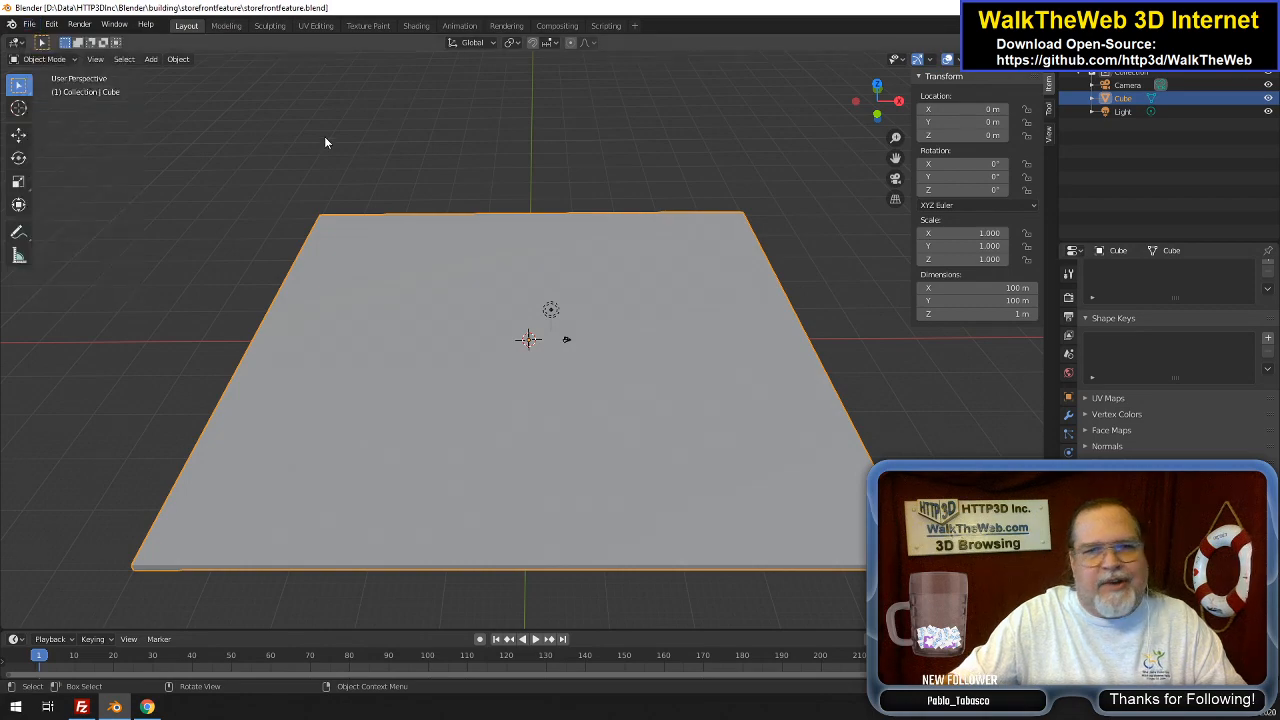
Switch to the WalkTheWeb admin in Chrome and bring up the 3D building downloads for adding a new building
mouse_move(78, 708)
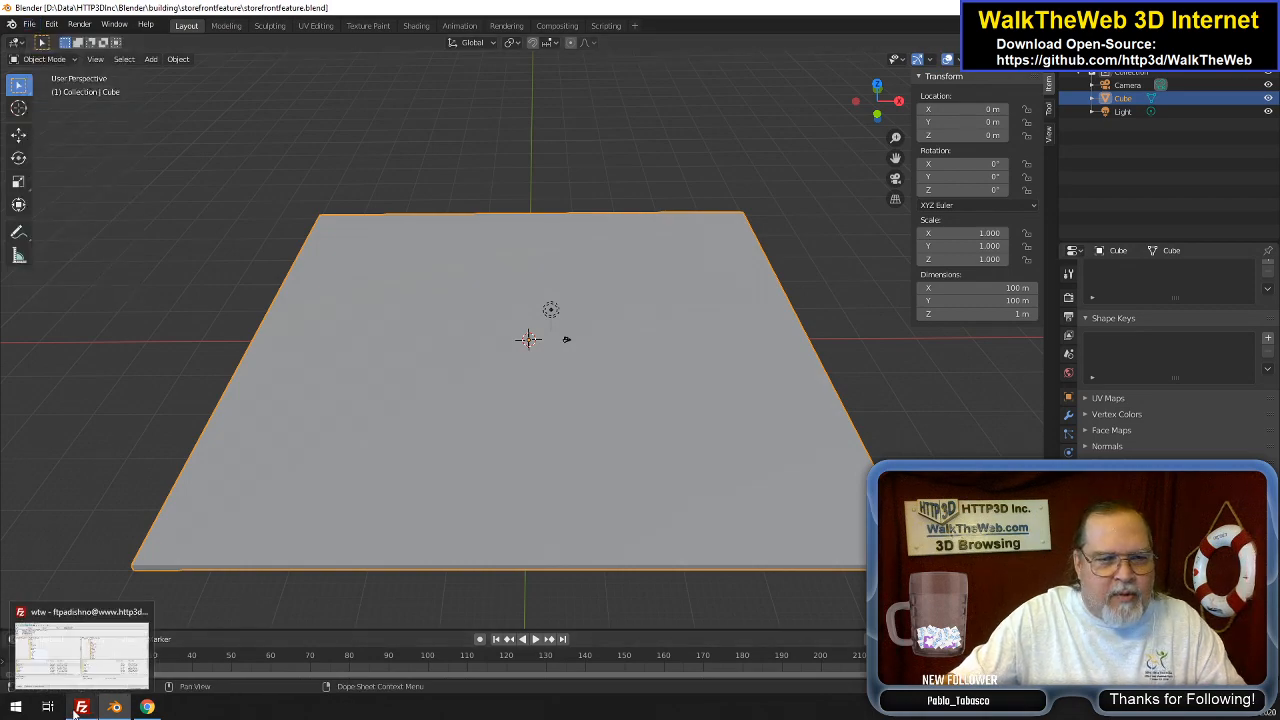
click(147, 707)
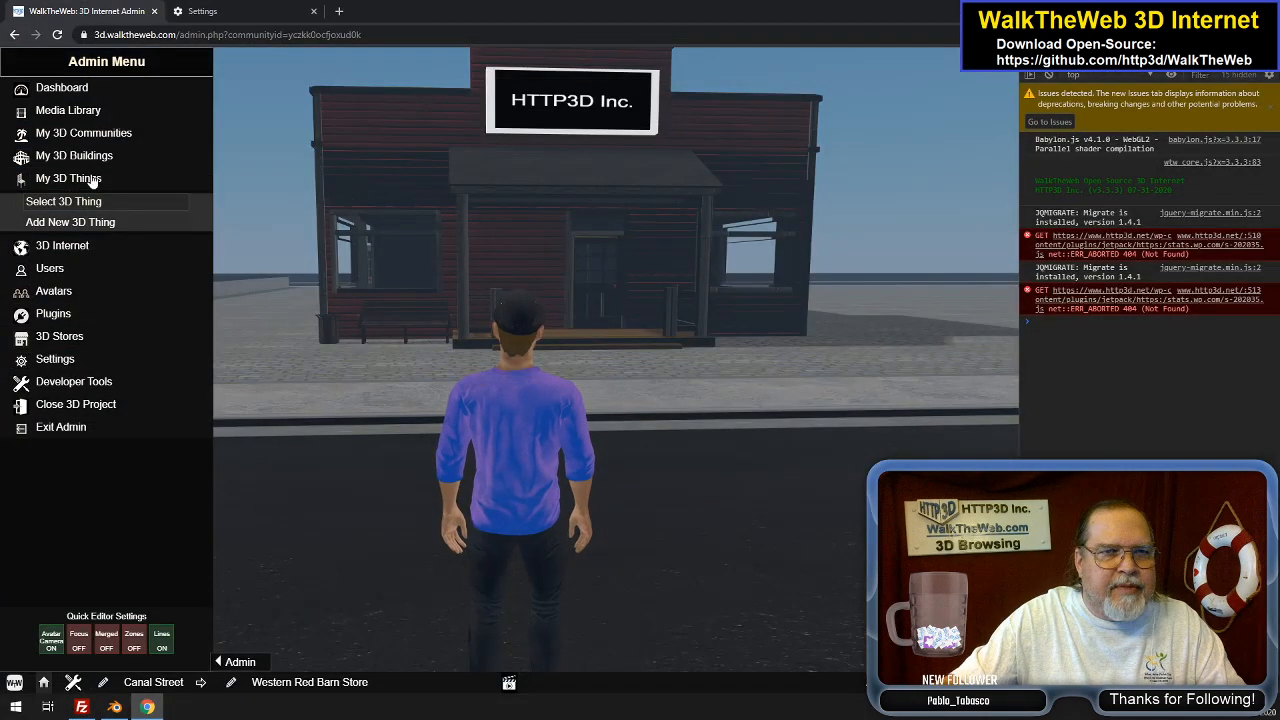
click(86, 157)
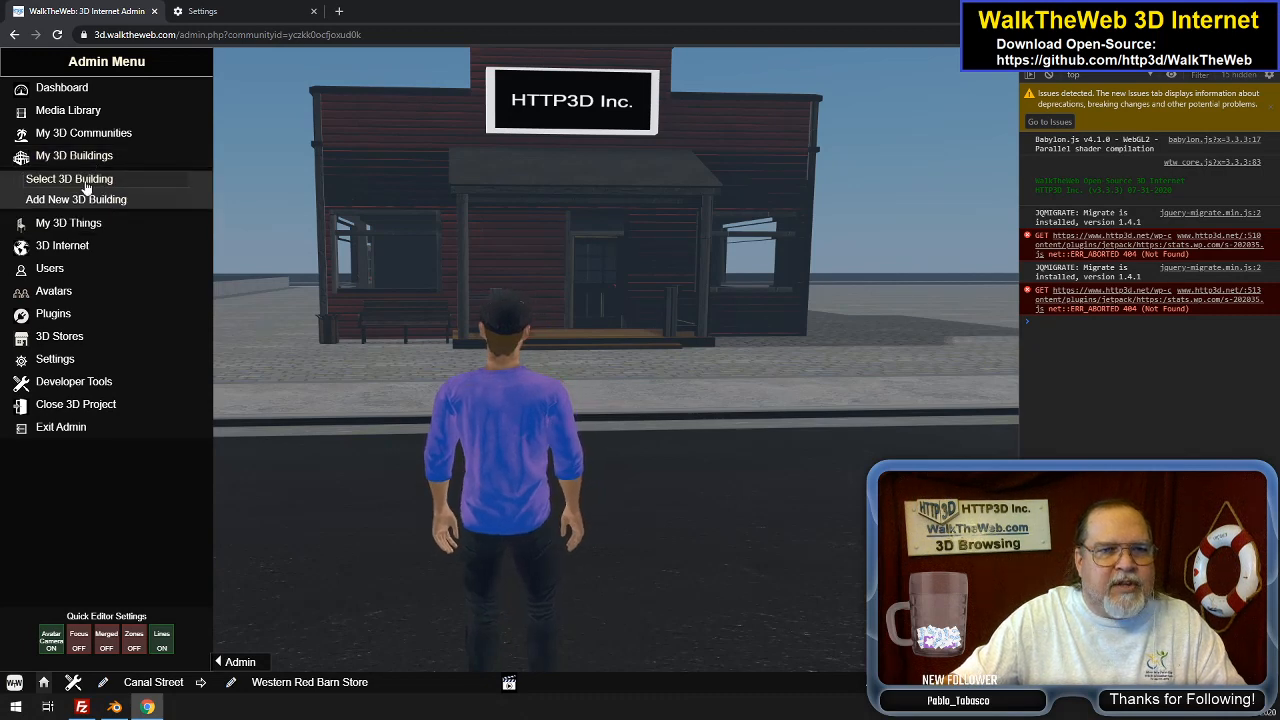
click(86, 186)
click(15, 62)
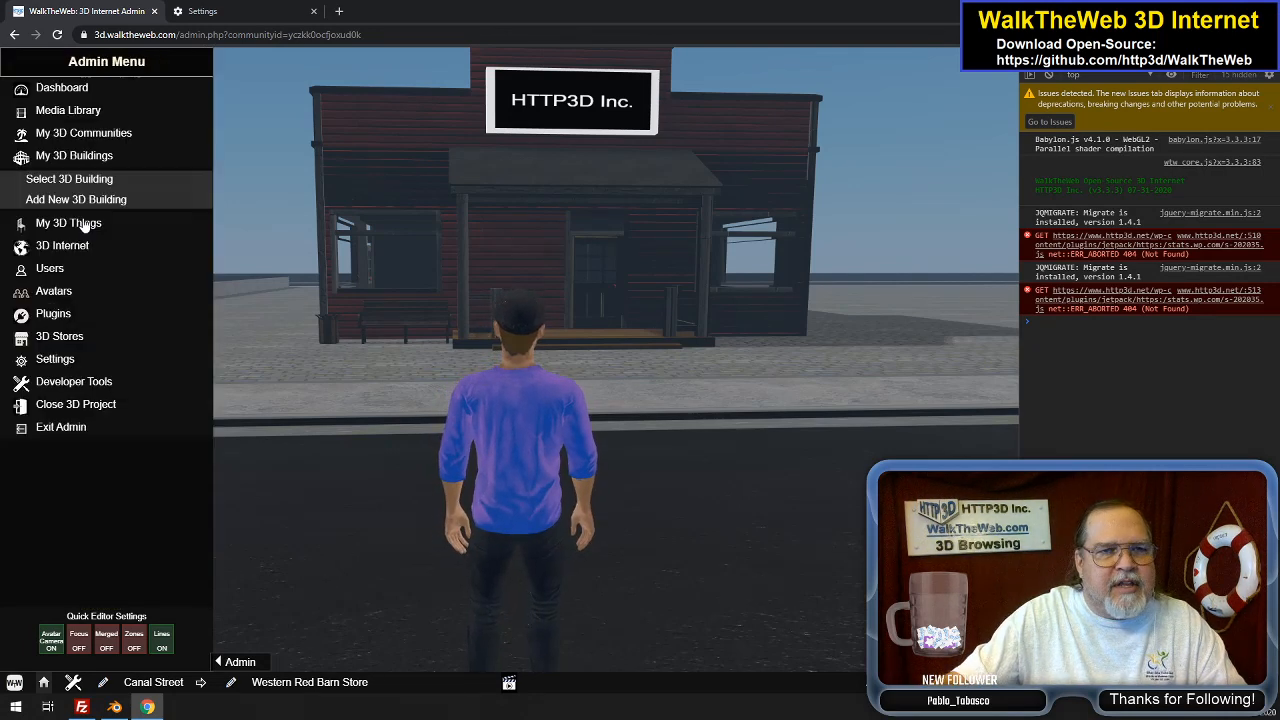
click(90, 200)
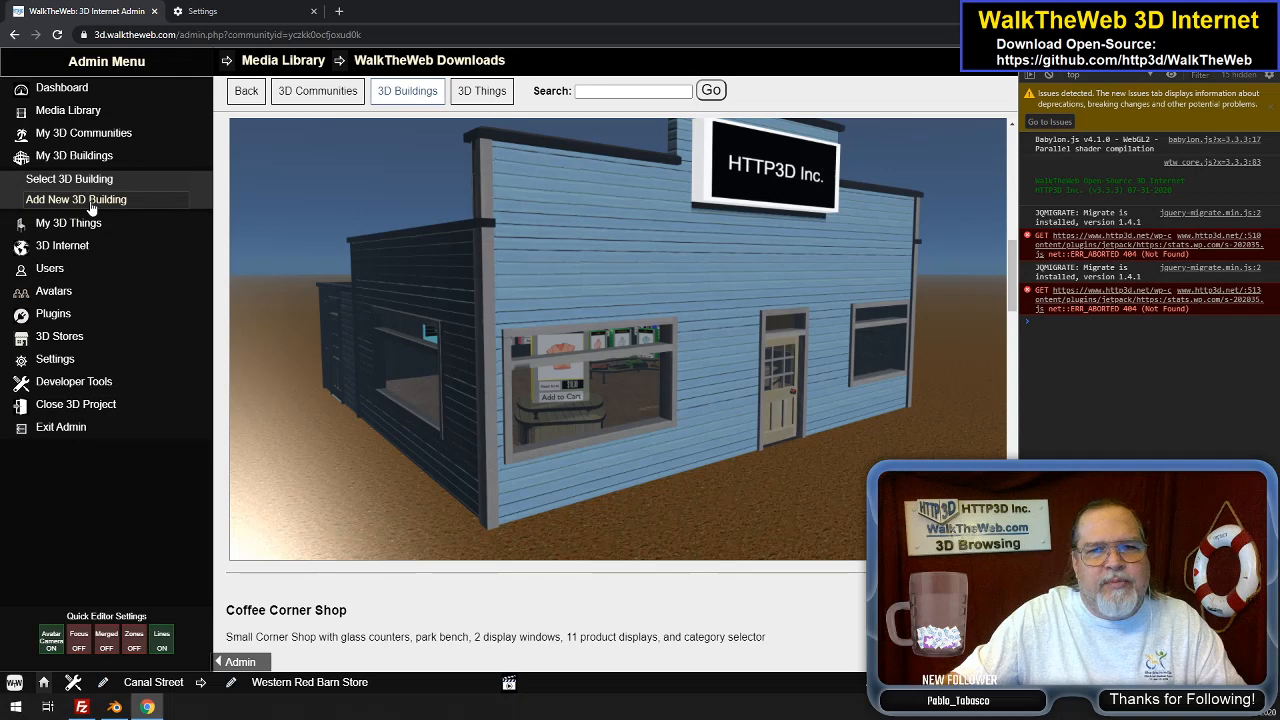
Download the "New 3D Building from Scratch" template and open the new building in the editor
scroll(726, 277, down, 5)
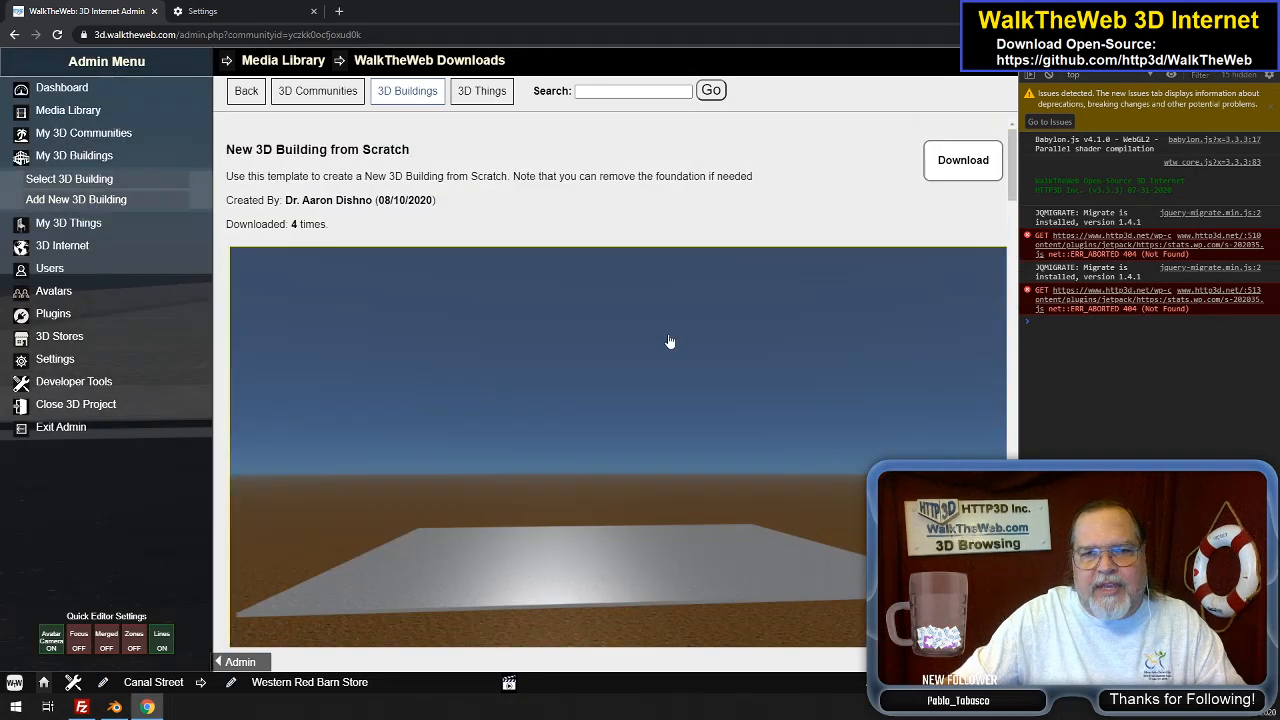
scroll(458, 340, down, 1)
scroll(576, 328, up, 2)
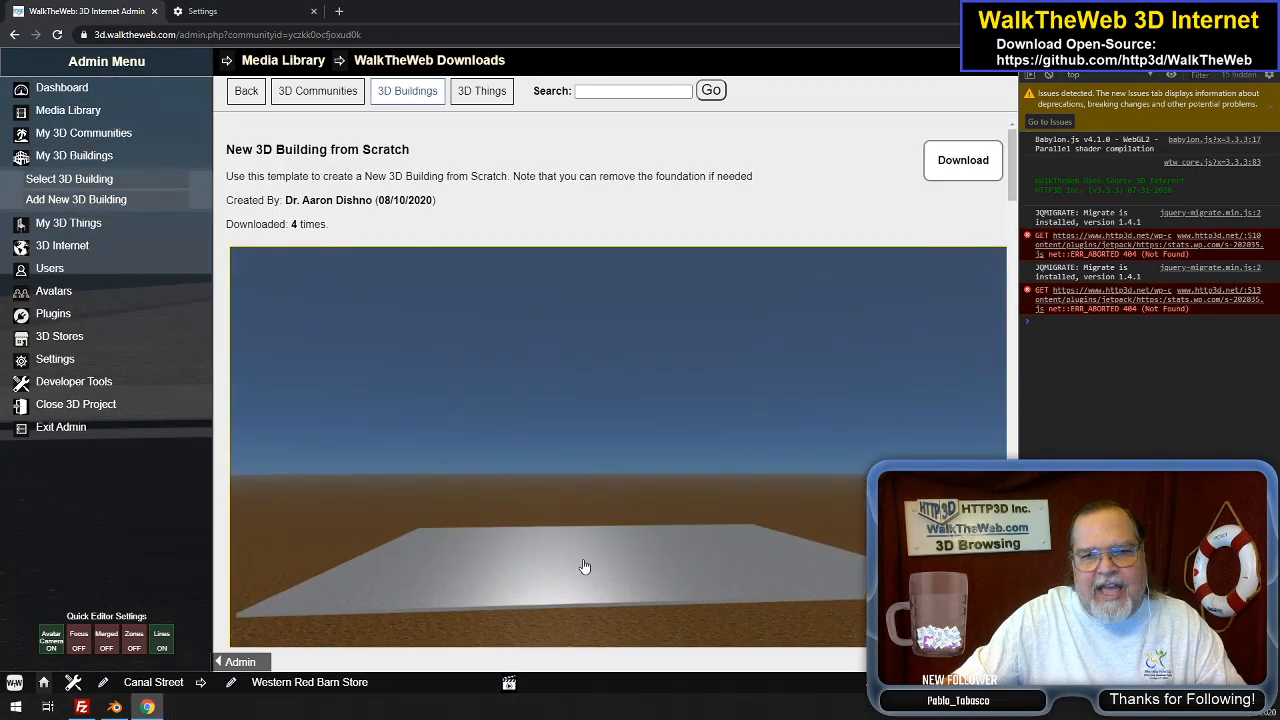
click(612, 570)
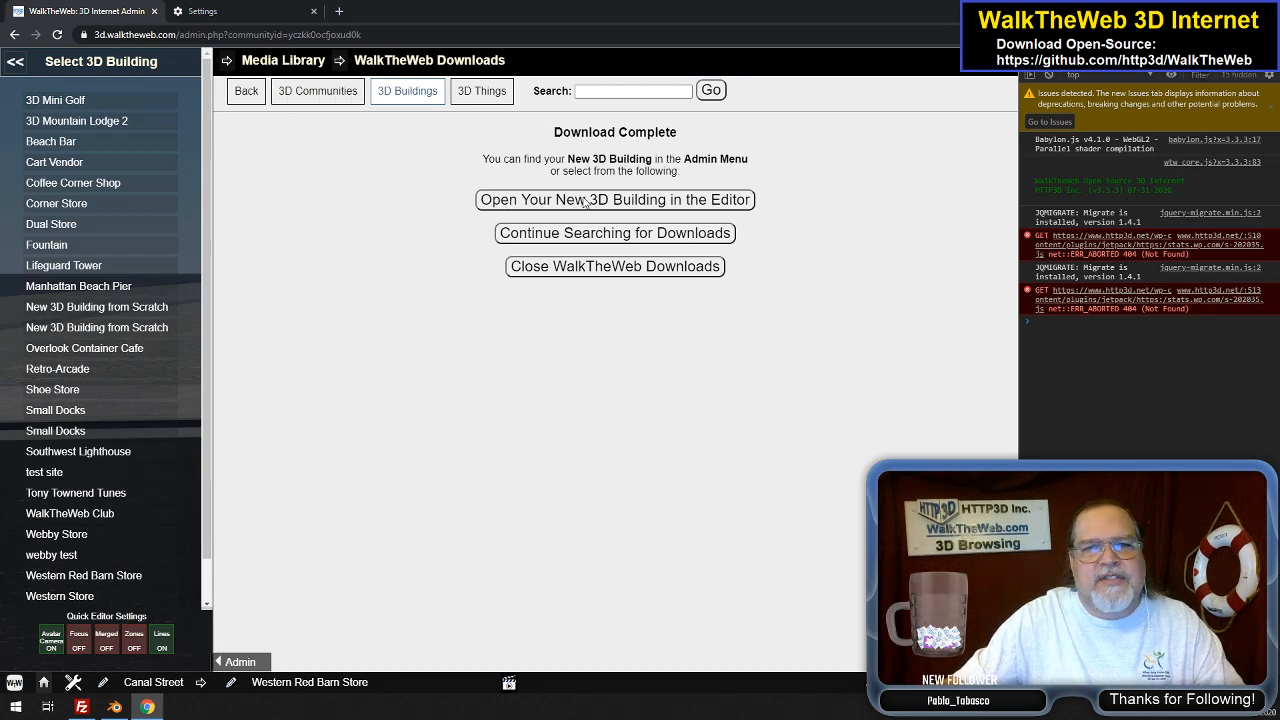
click(621, 200)
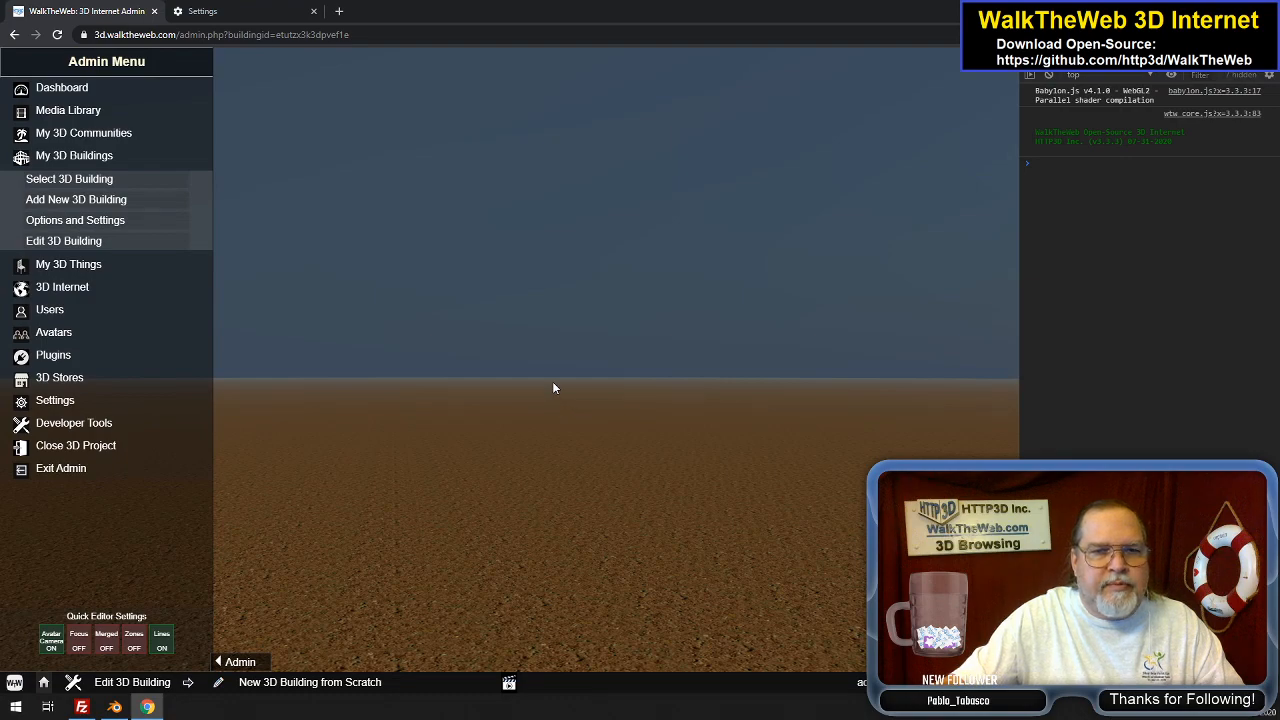
Rename the 3D building to "Storefront with a Big Display Window" in its building information
drag(554, 373, 571, 420)
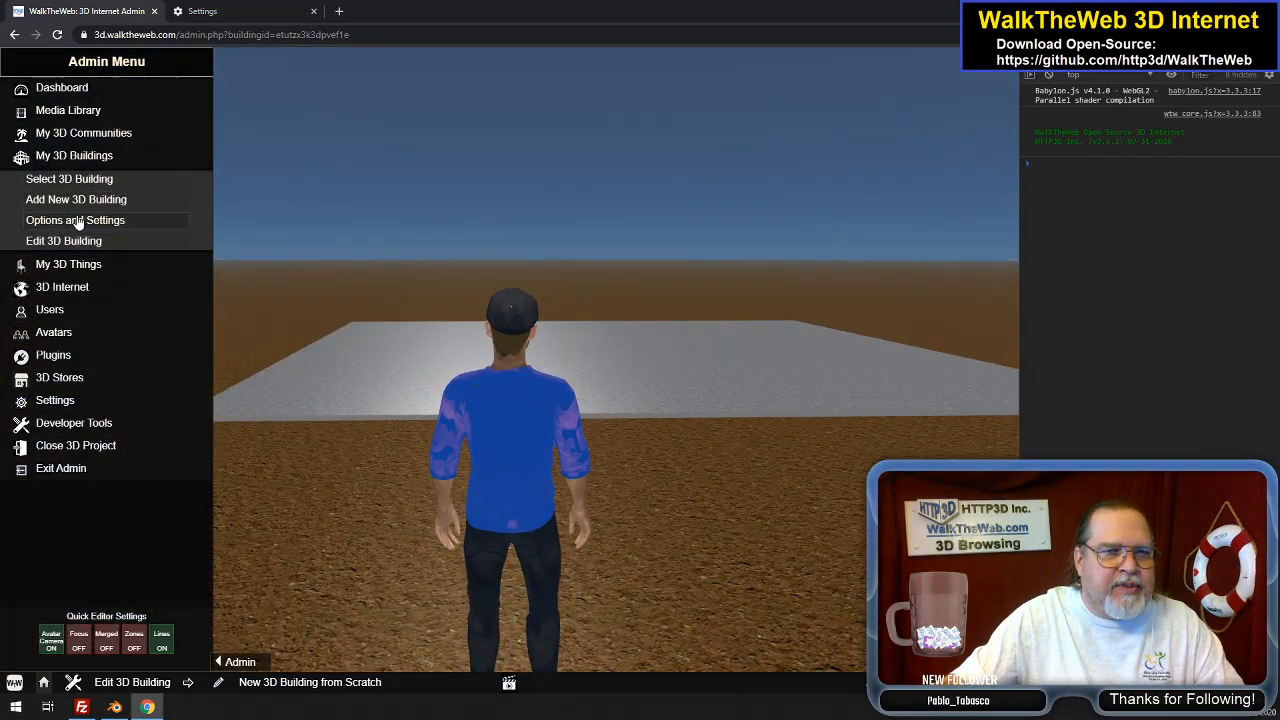
click(78, 221)
click(87, 86)
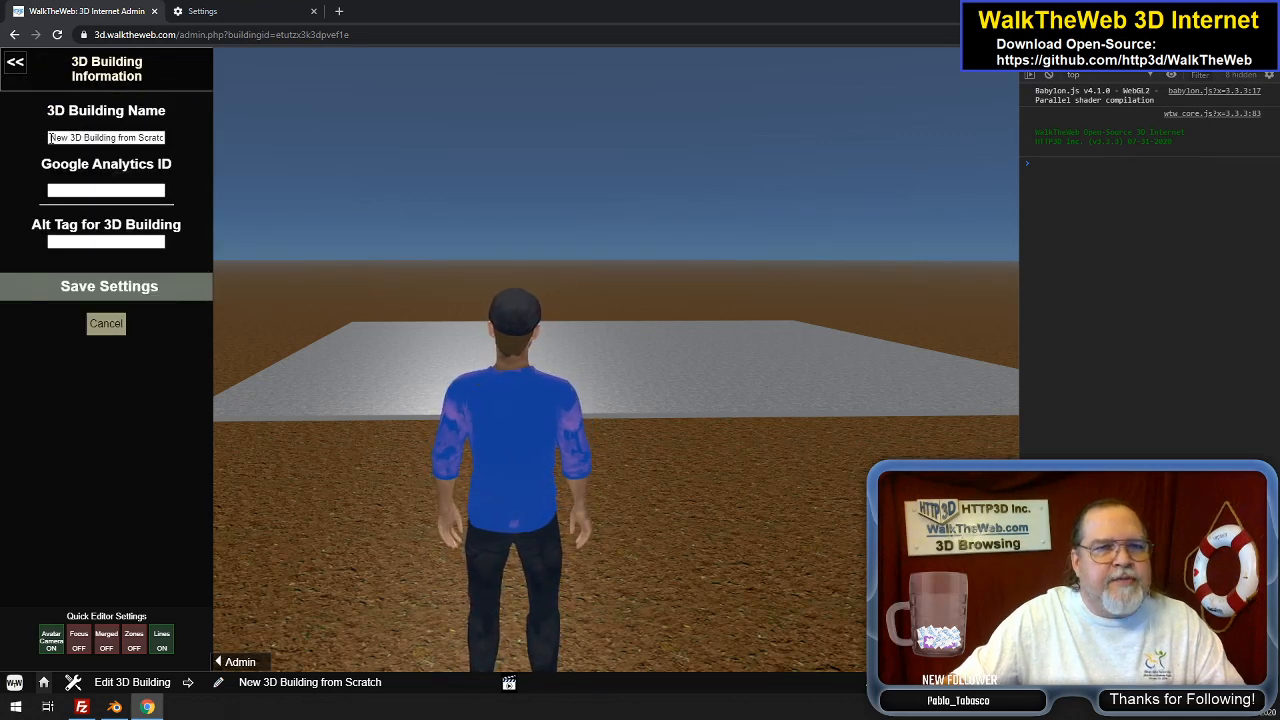
triple_click(152, 138)
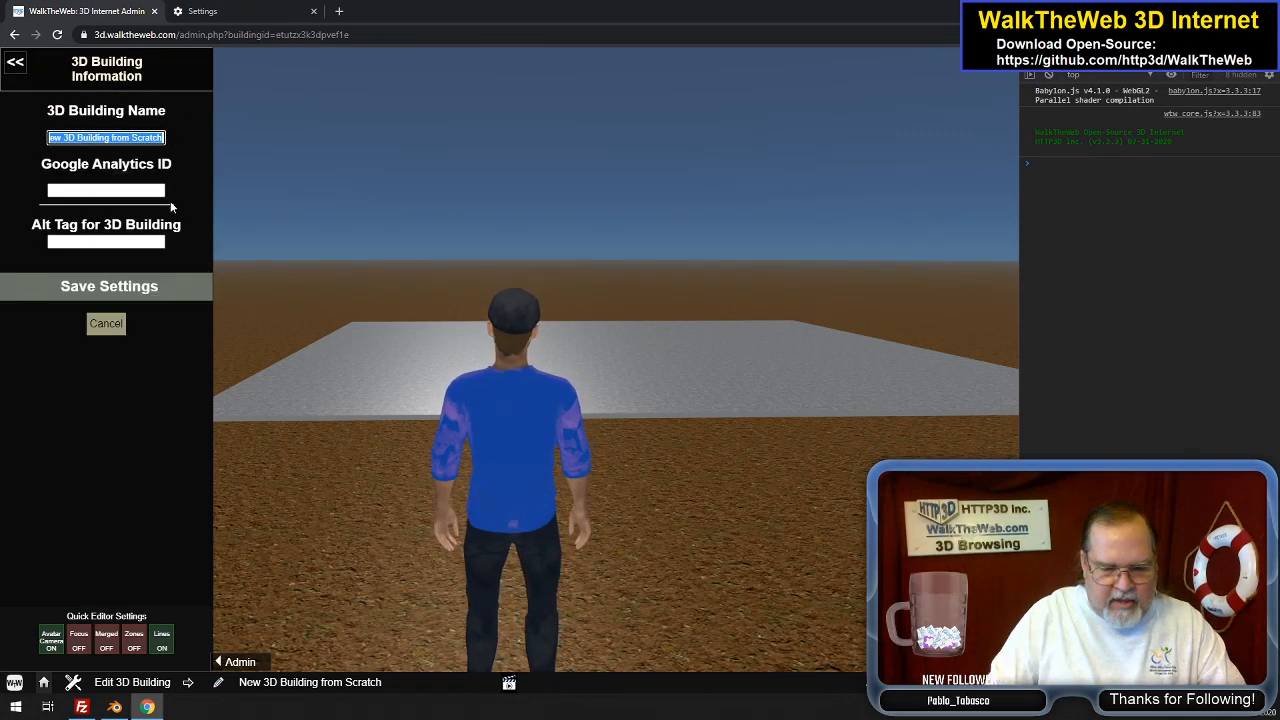
text(Store)
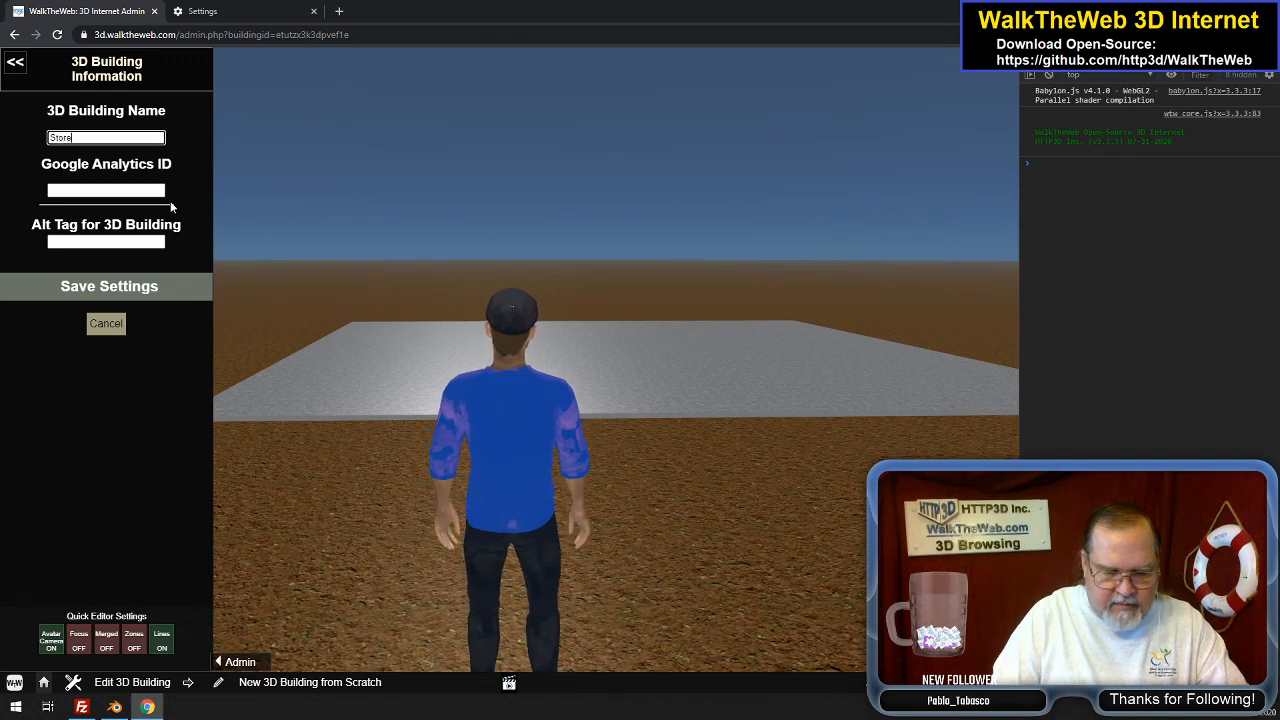
text(front )
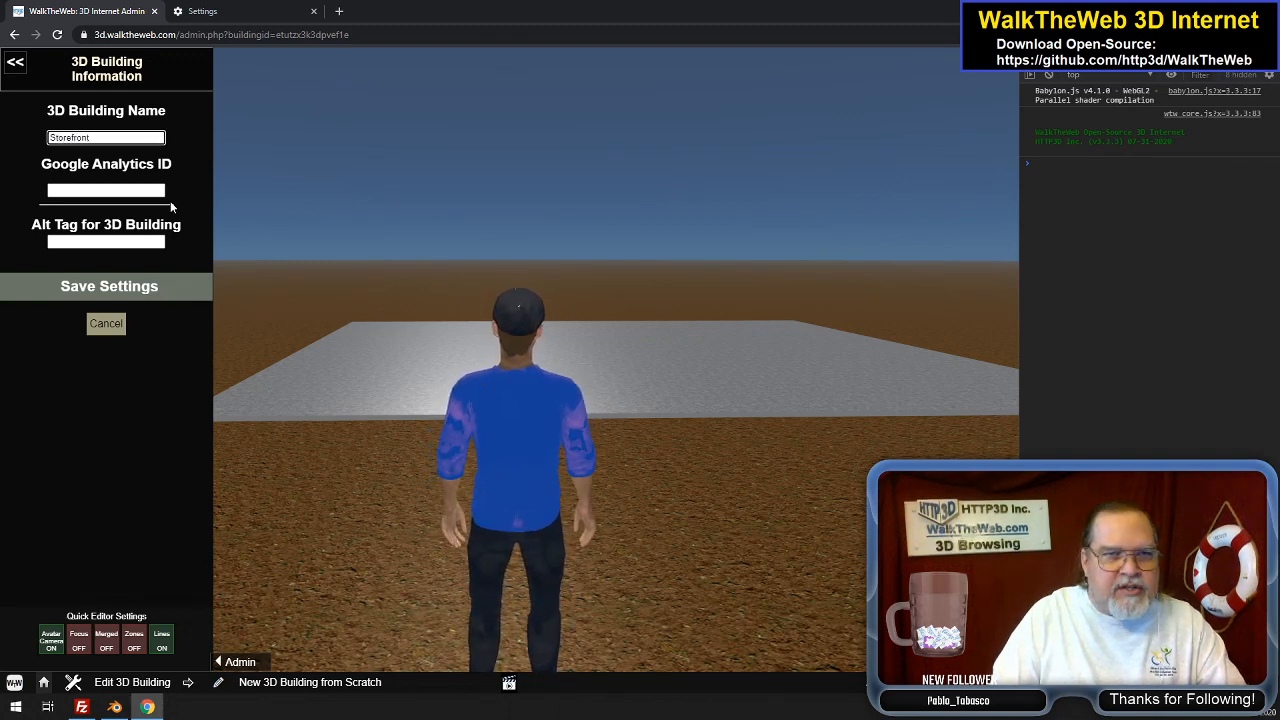
text(with )
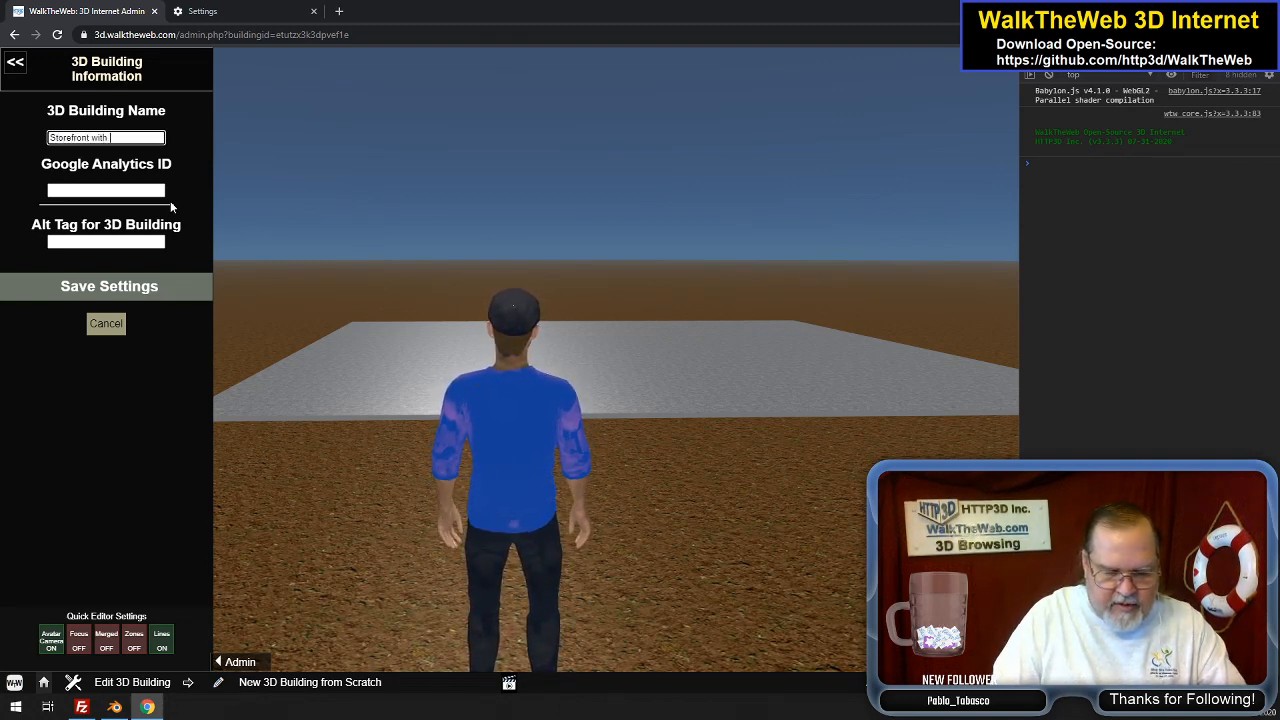
text(Big Displa)
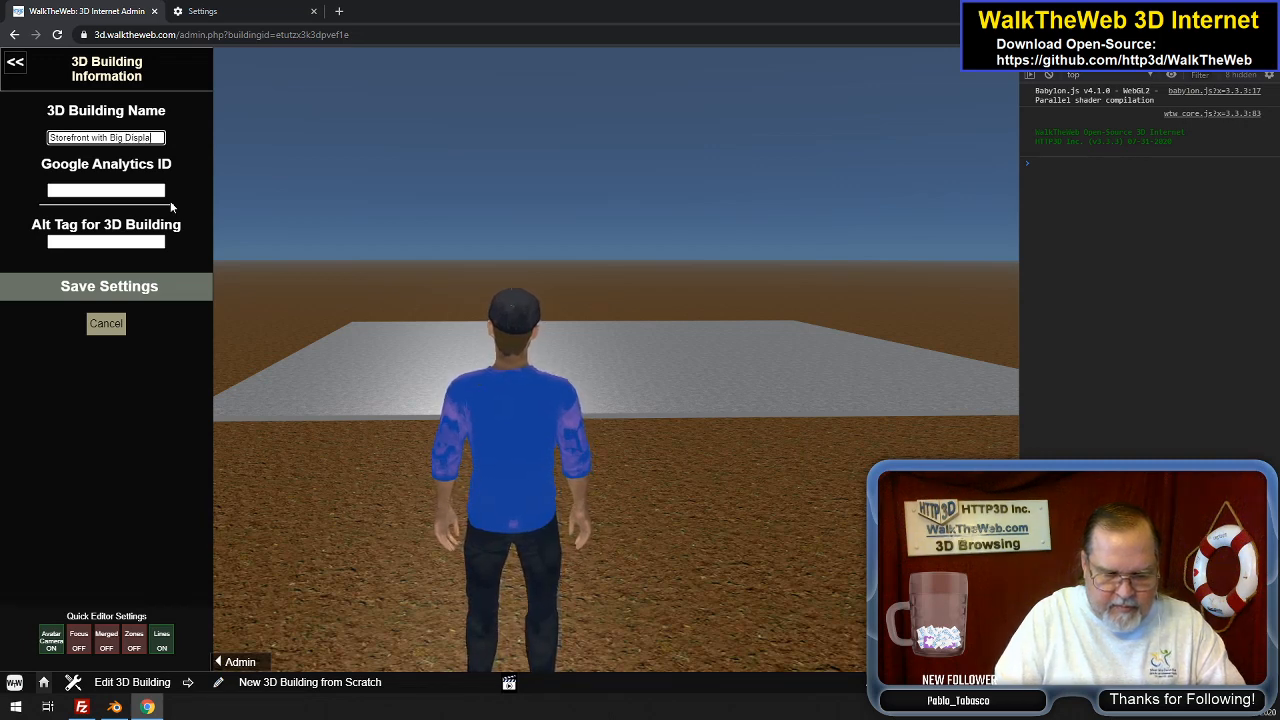
text(y Window)
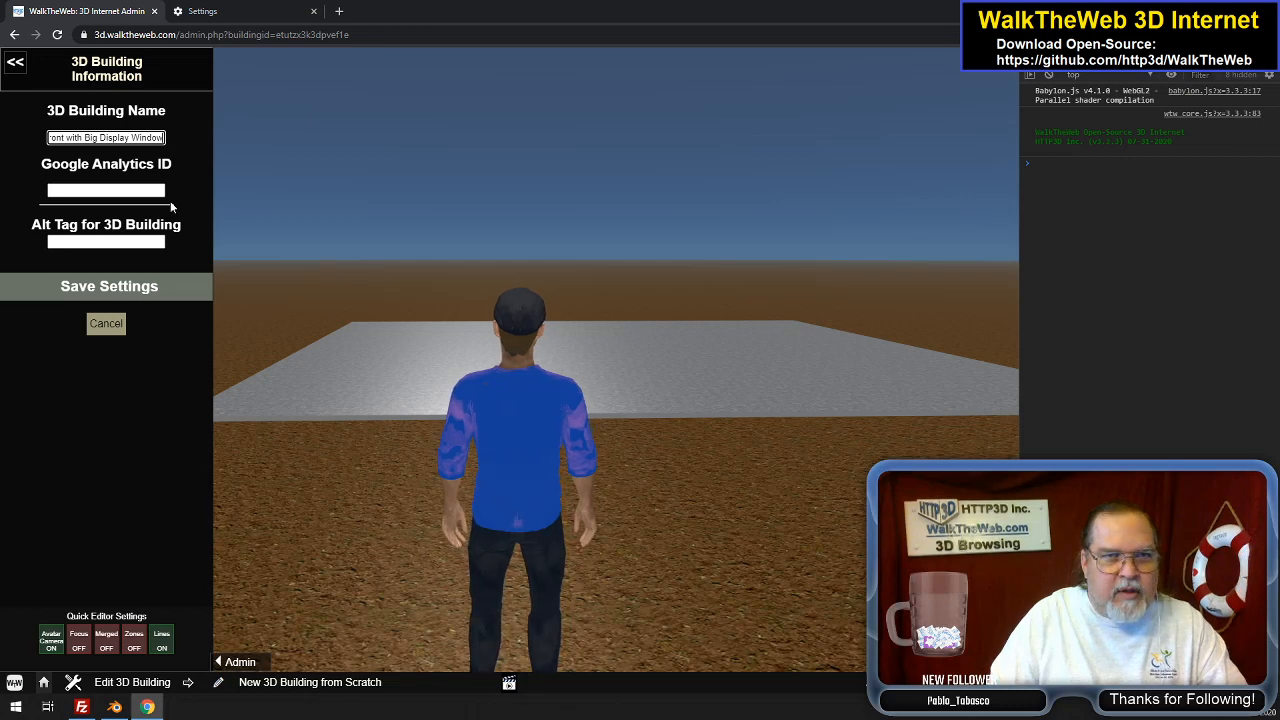
key(Home)
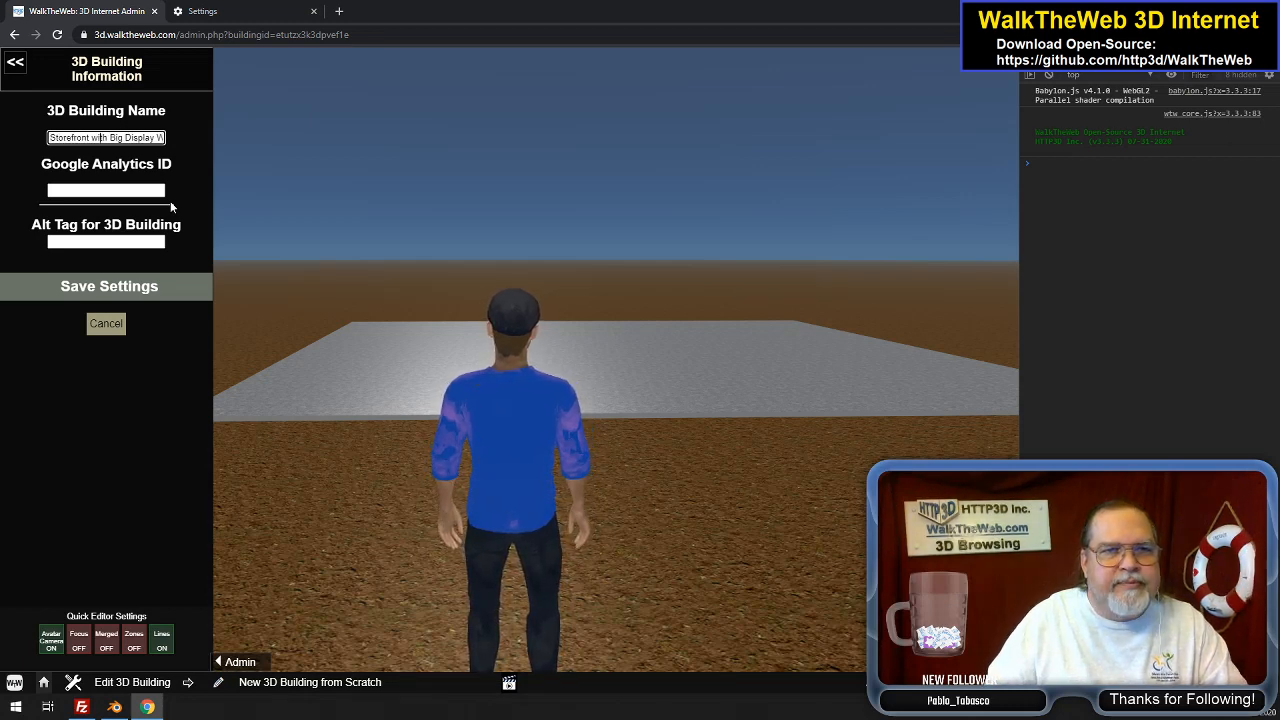
key(ctrl+Right)
key(ctrl+Right)
text(a)
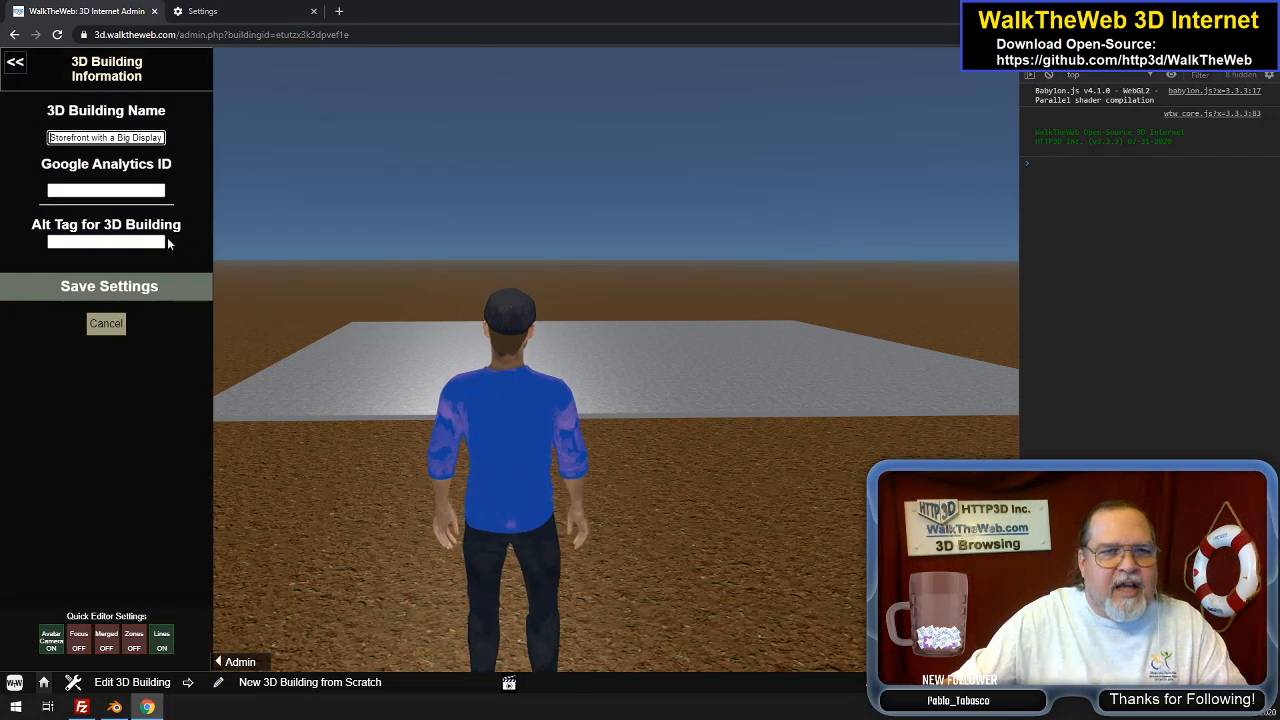
Enter "3D Store" as the alt tag for the 3D building and save the settings
click(153, 241)
text(3)
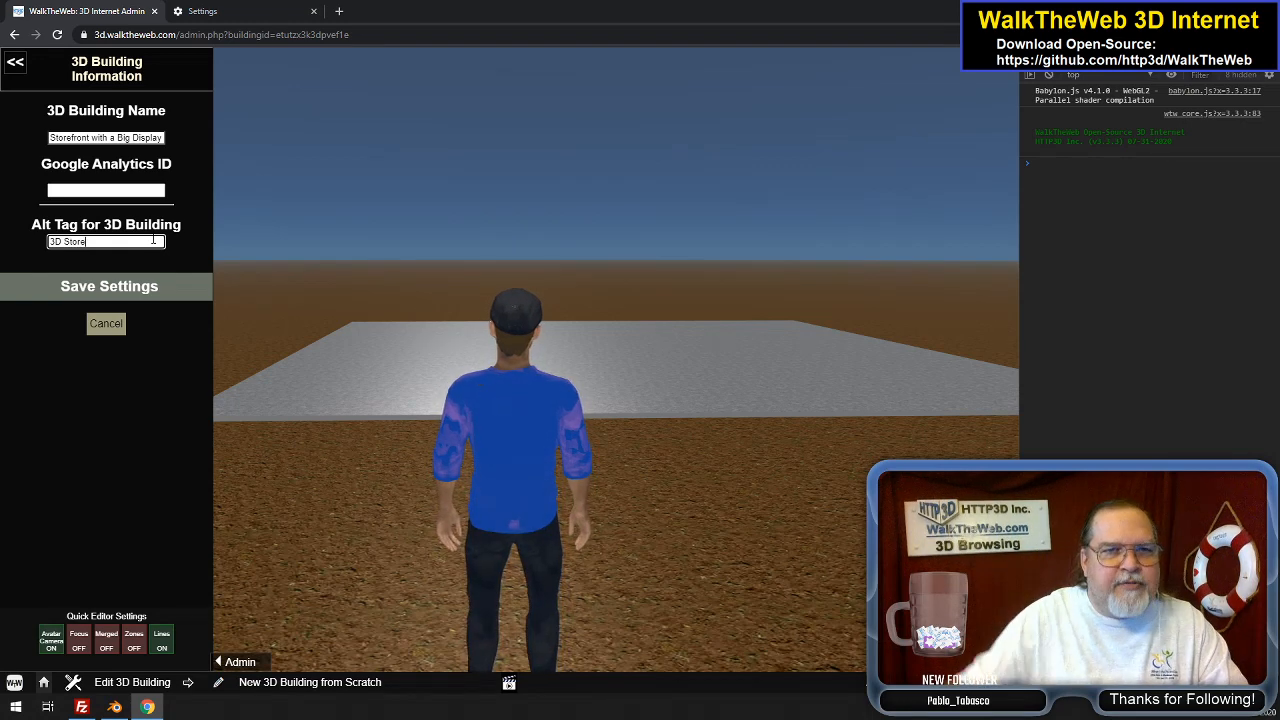
text(D Store)
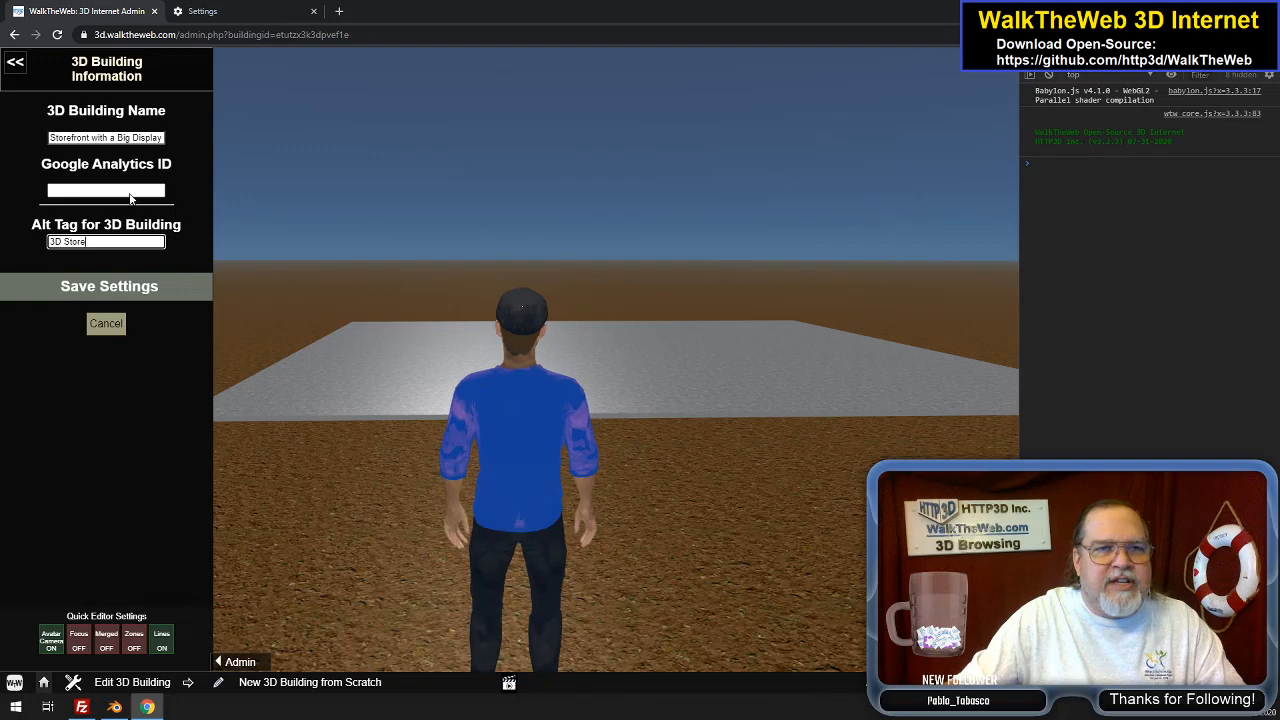
click(115, 287)
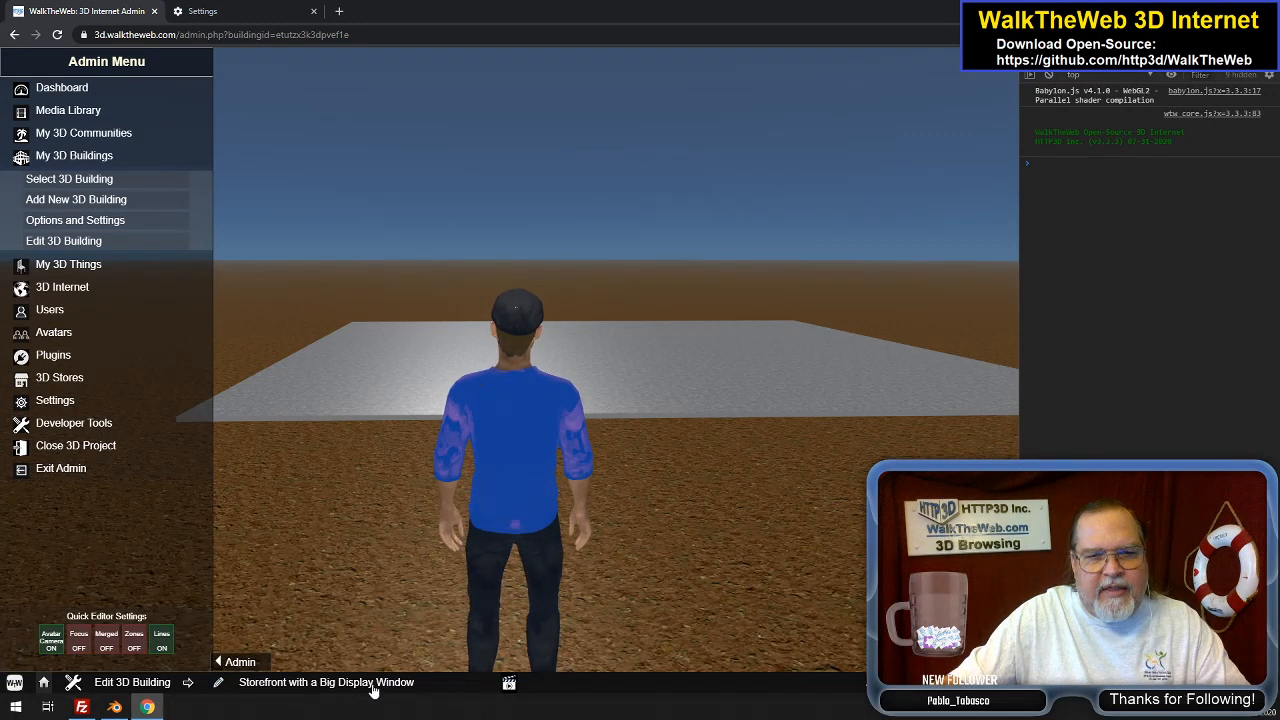
Delete the default floor slab from the building scene and finish editing
click(391, 389)
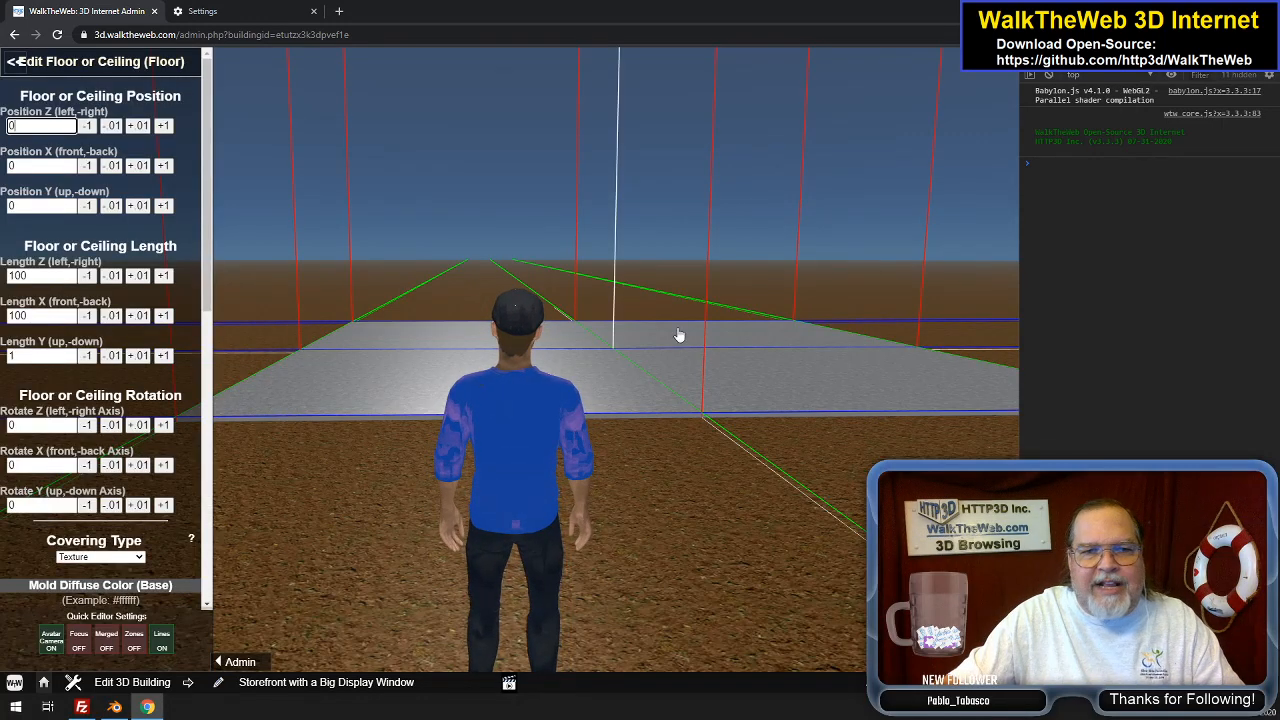
scroll(207, 413, down, 5)
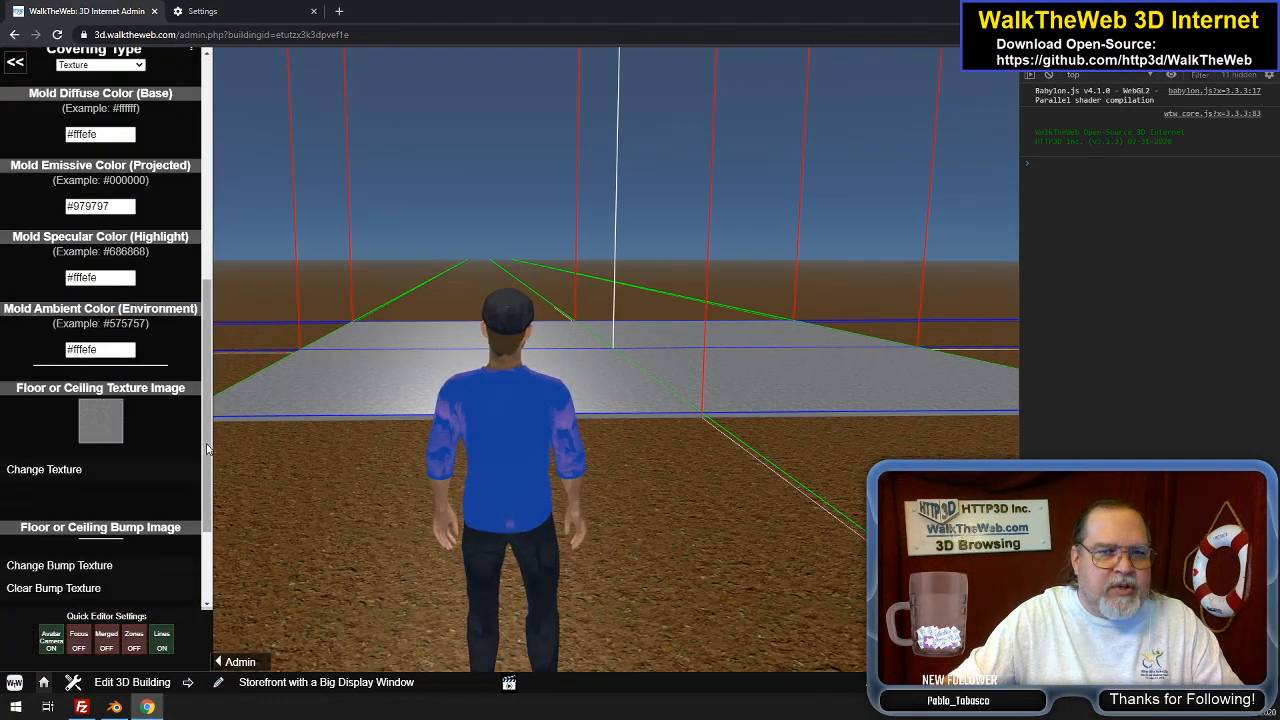
scroll(207, 413, down, 3)
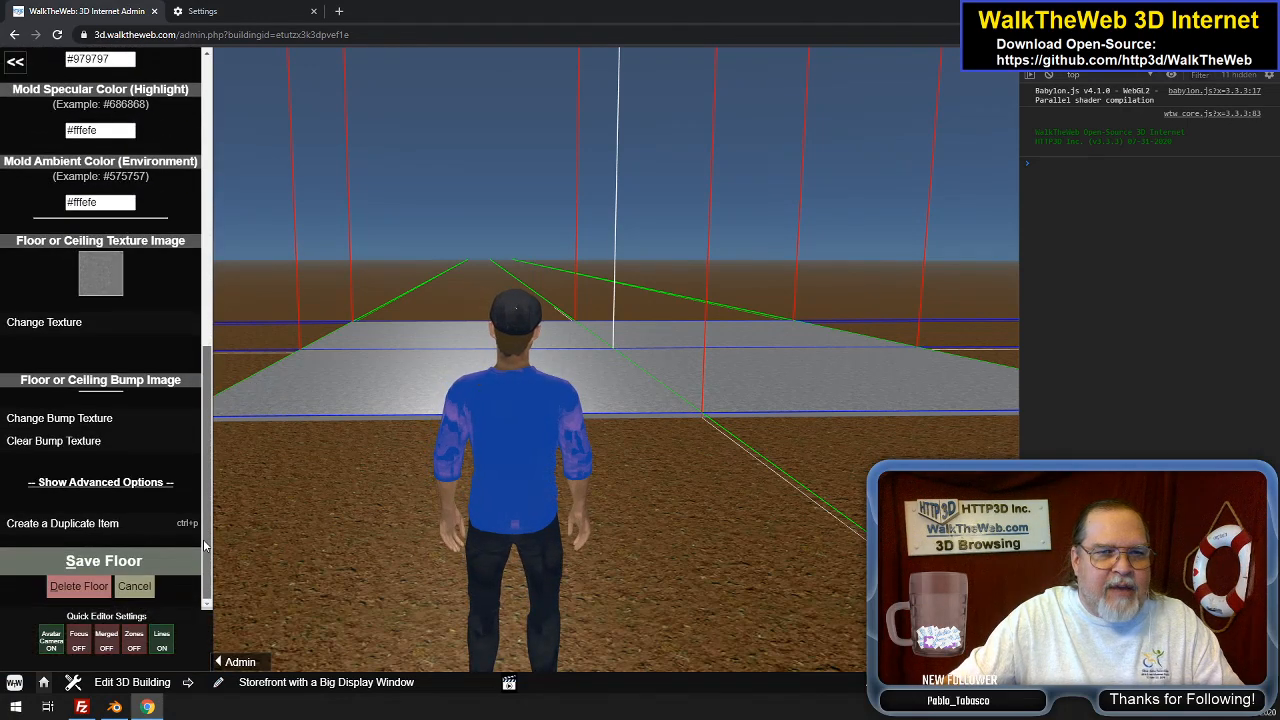
click(79, 589)
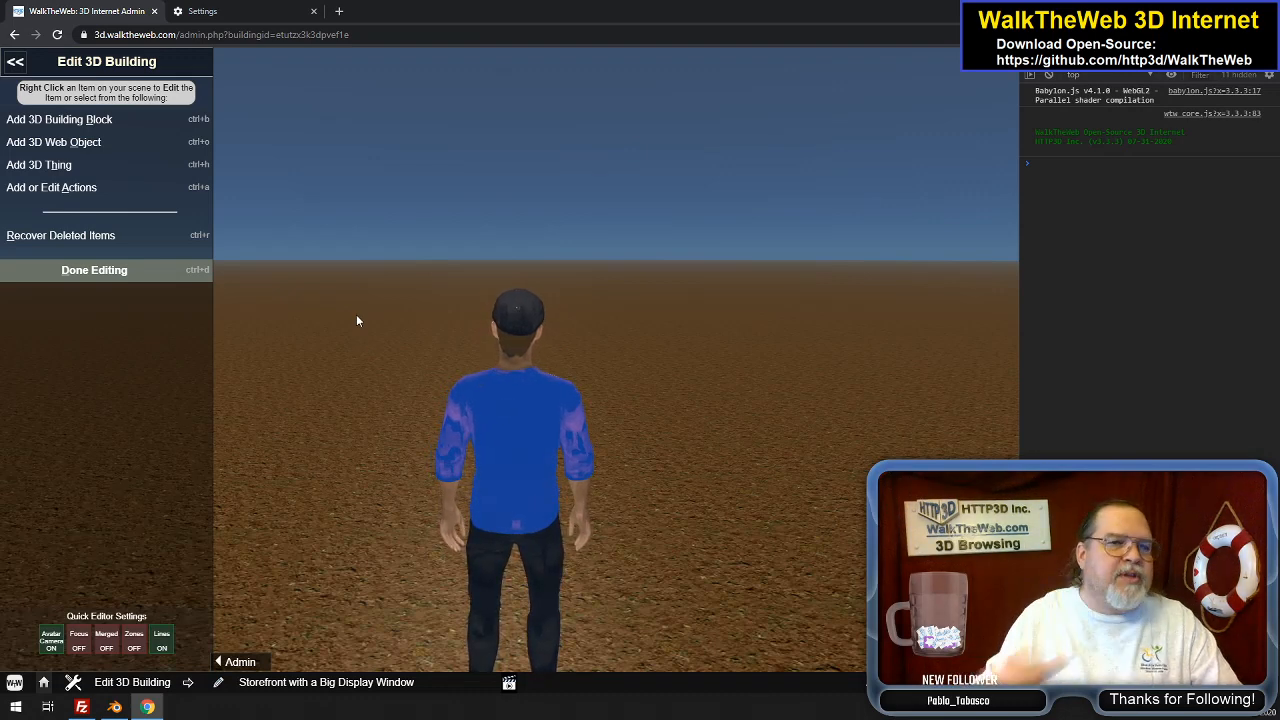
click(128, 270)
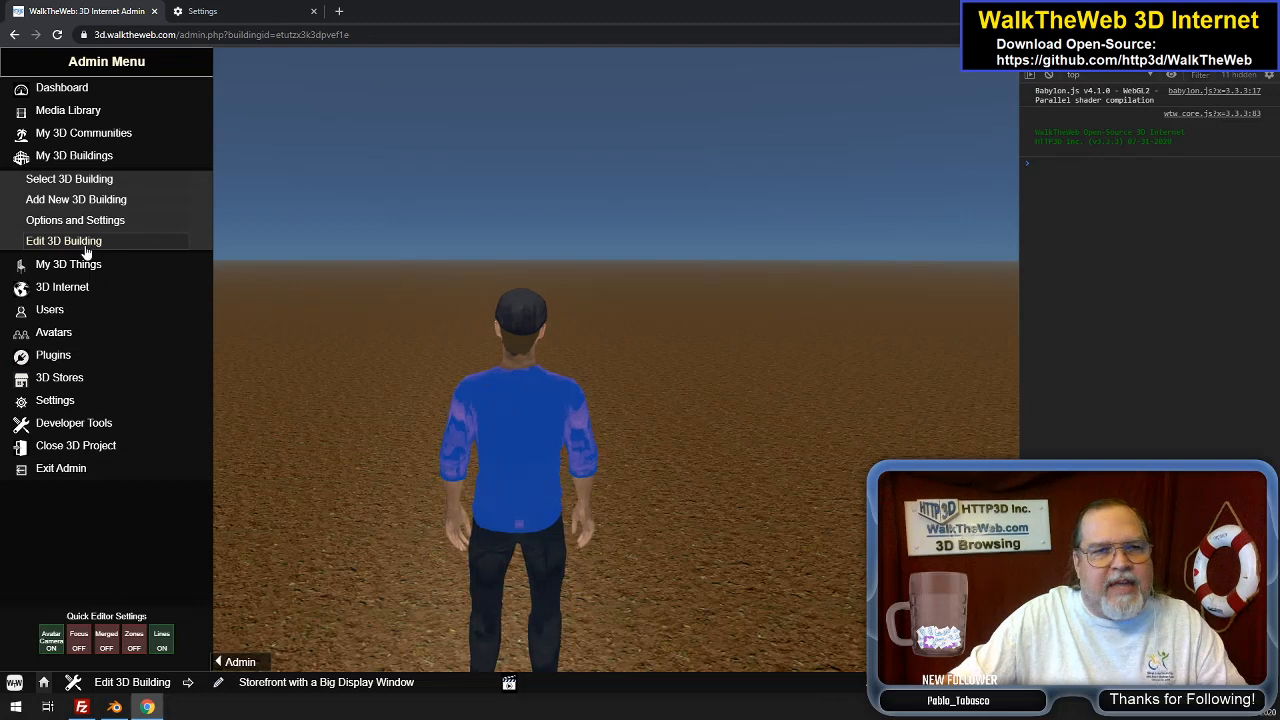
Add a Babylon File web object to the building and open the media library for choosing its 3D object
click(86, 245)
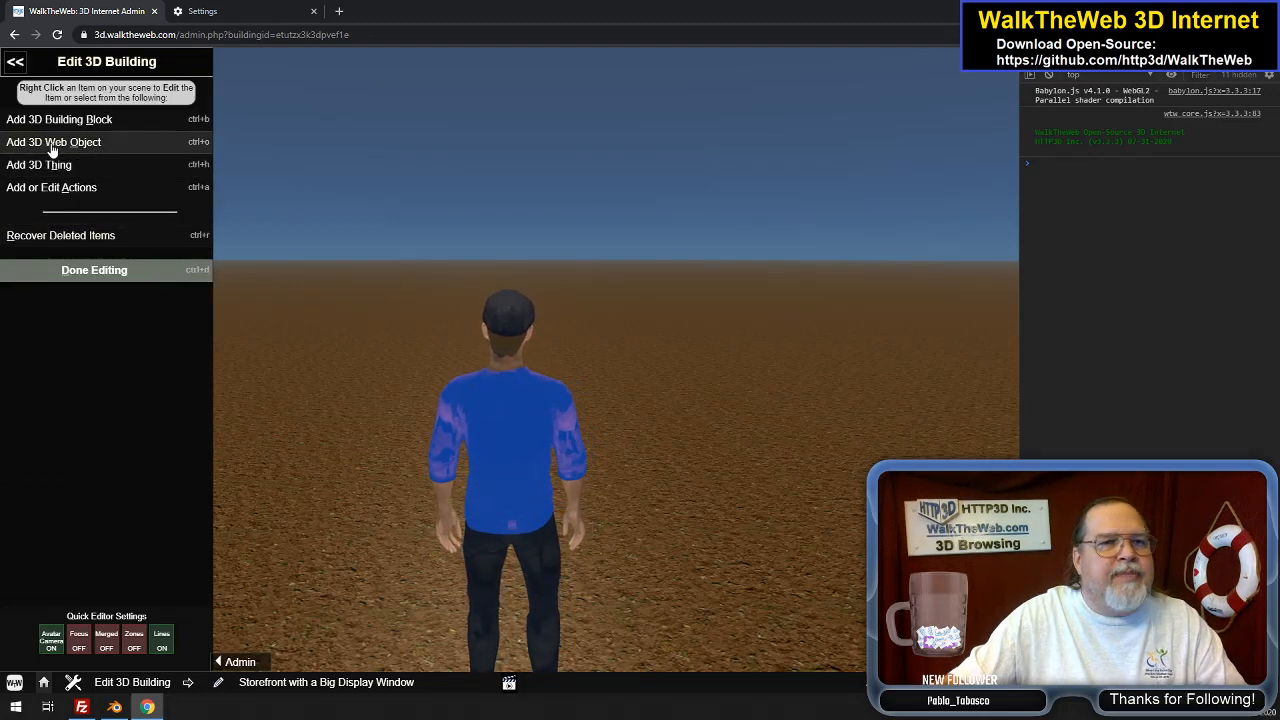
click(88, 147)
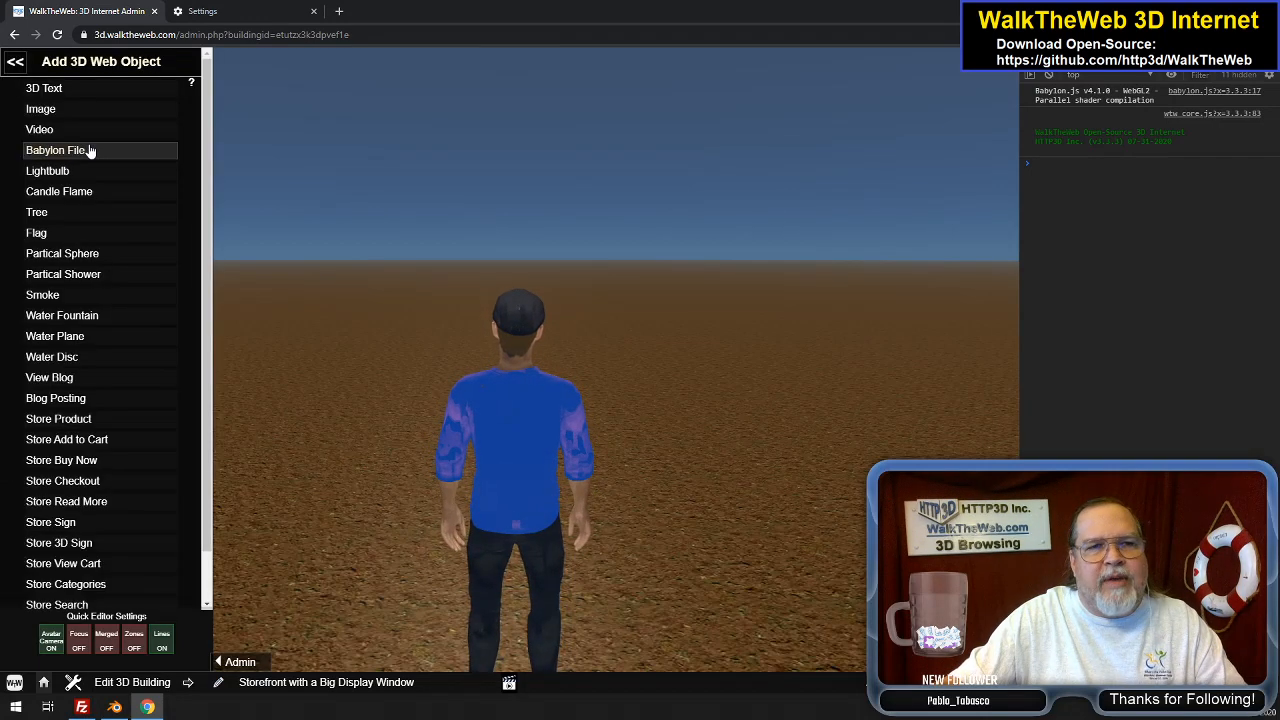
click(88, 150)
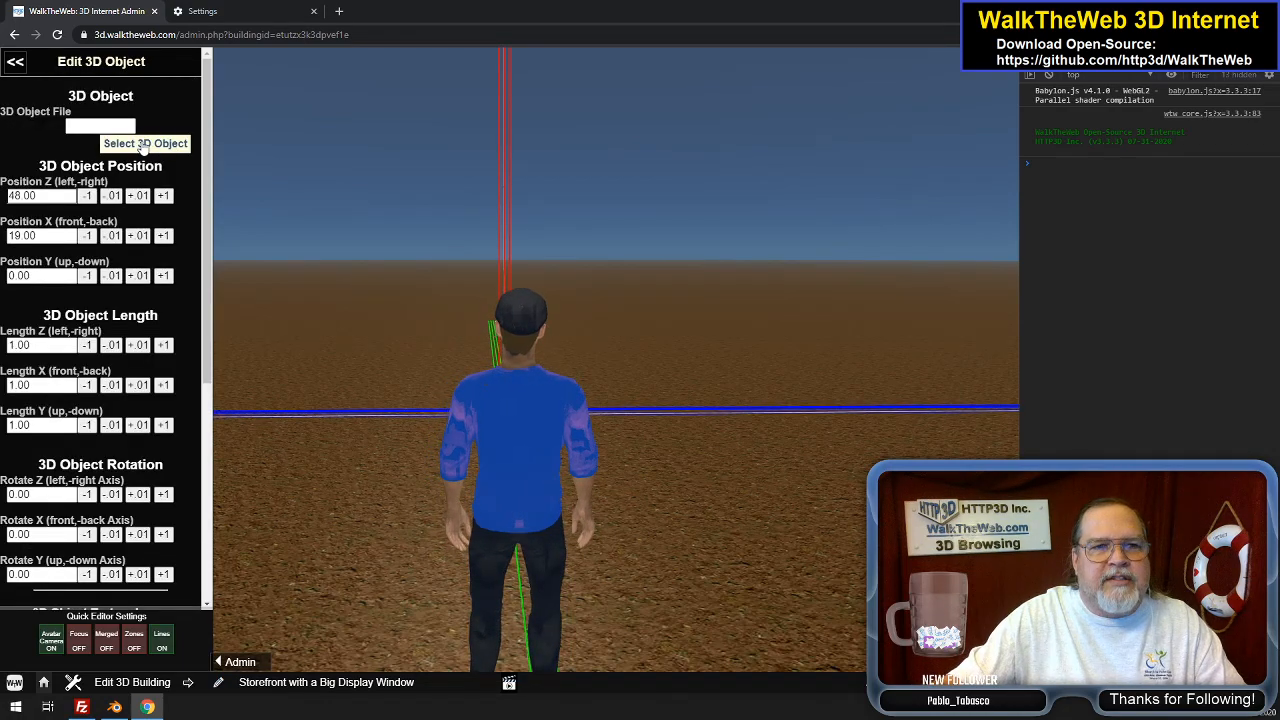
click(141, 147)
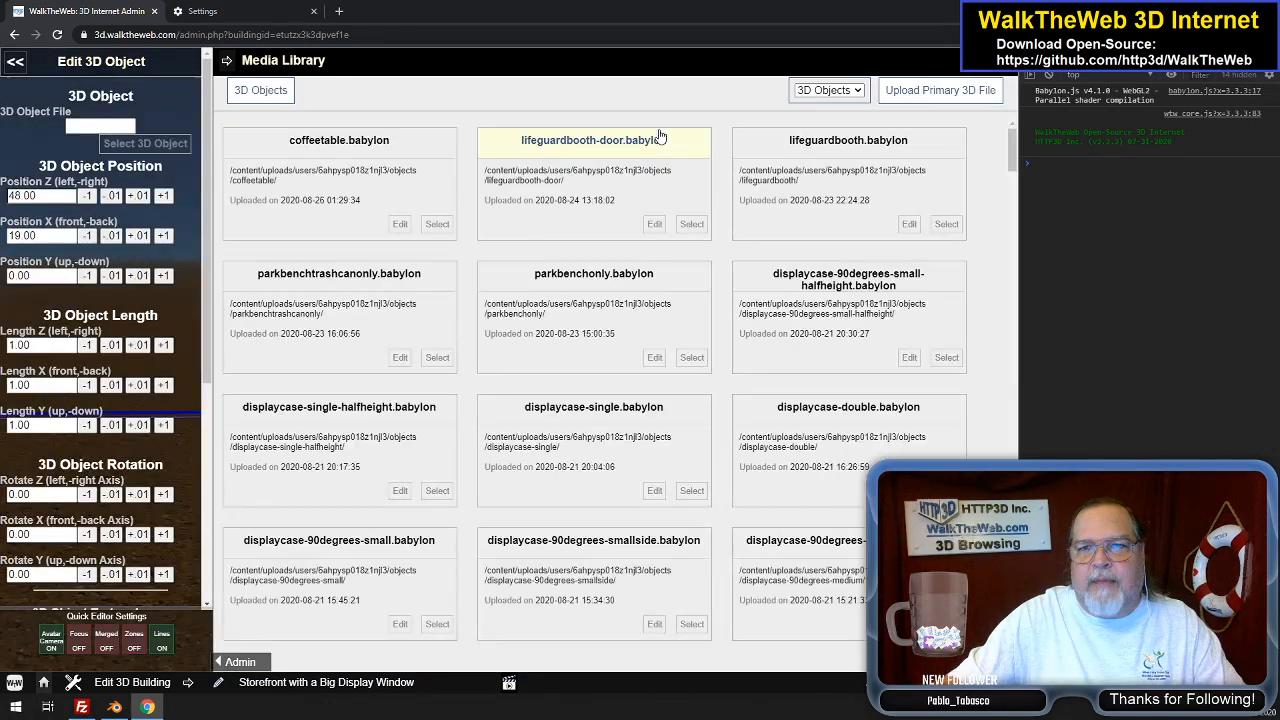
Upload storefrontfeature.babylon from the Blender/building/storefrontfeature folder as a new primary 3D file
click(945, 91)
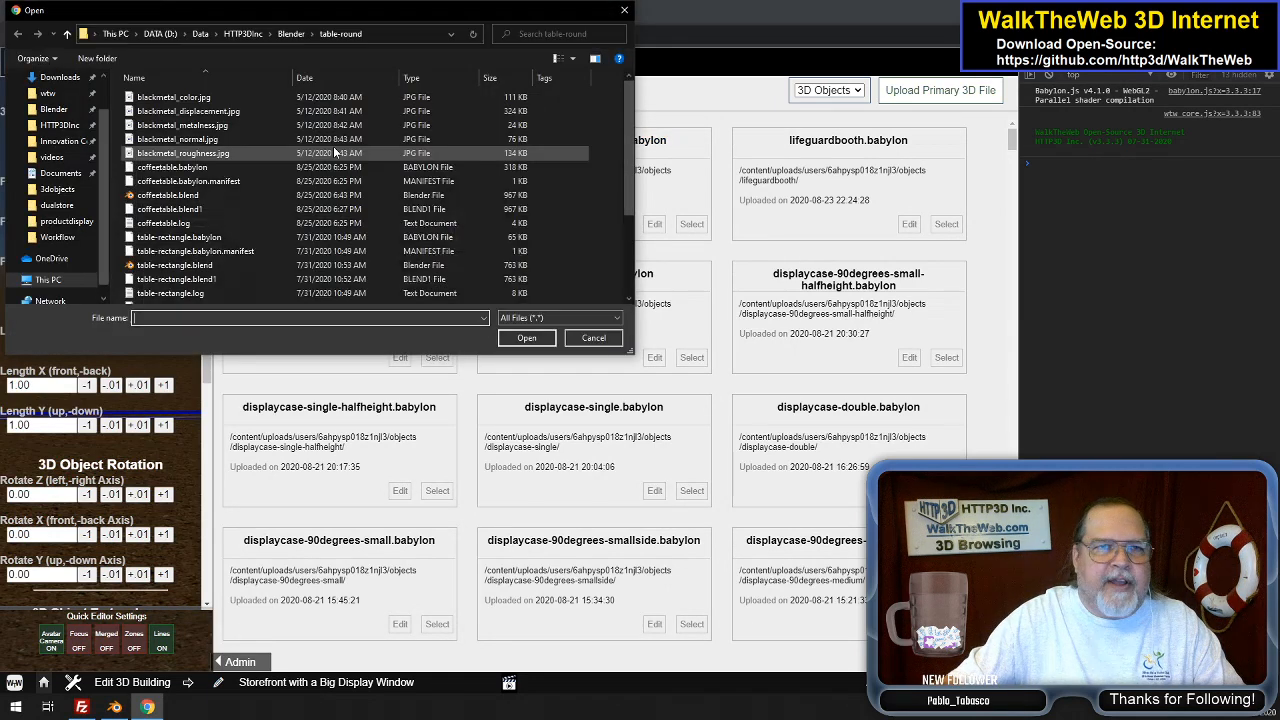
click(291, 34)
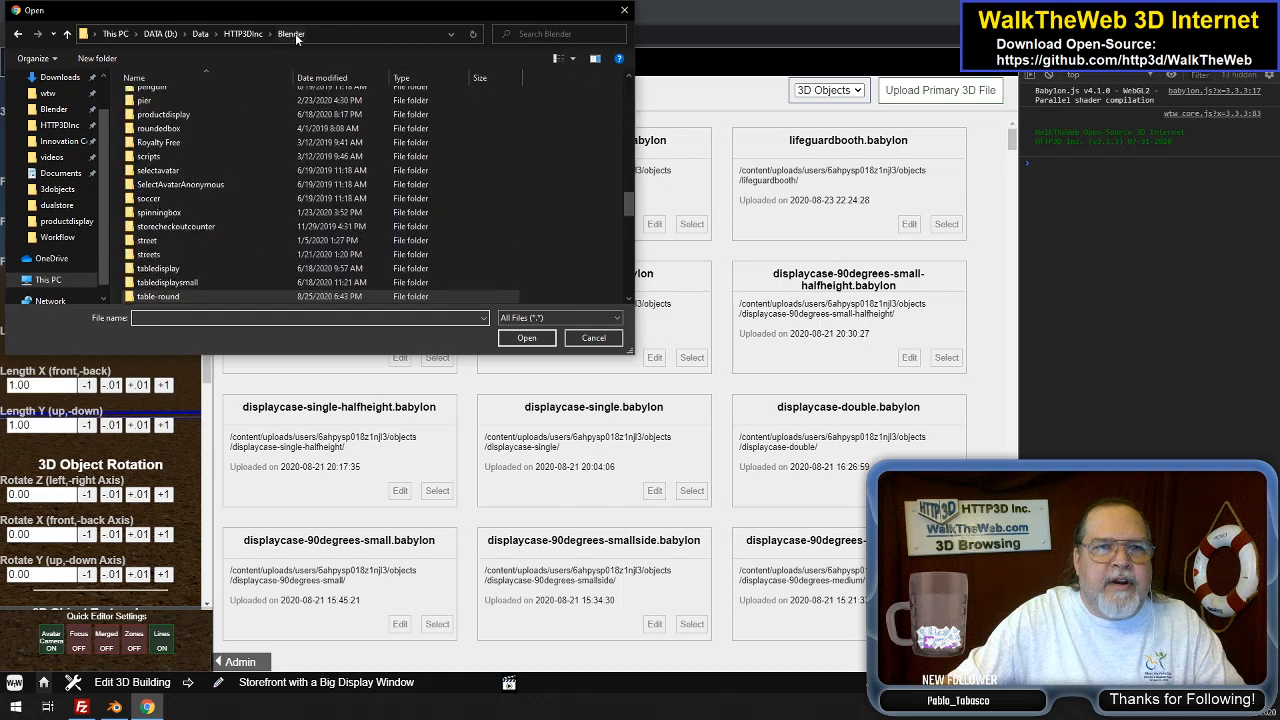
scroll(170, 190, up, 10)
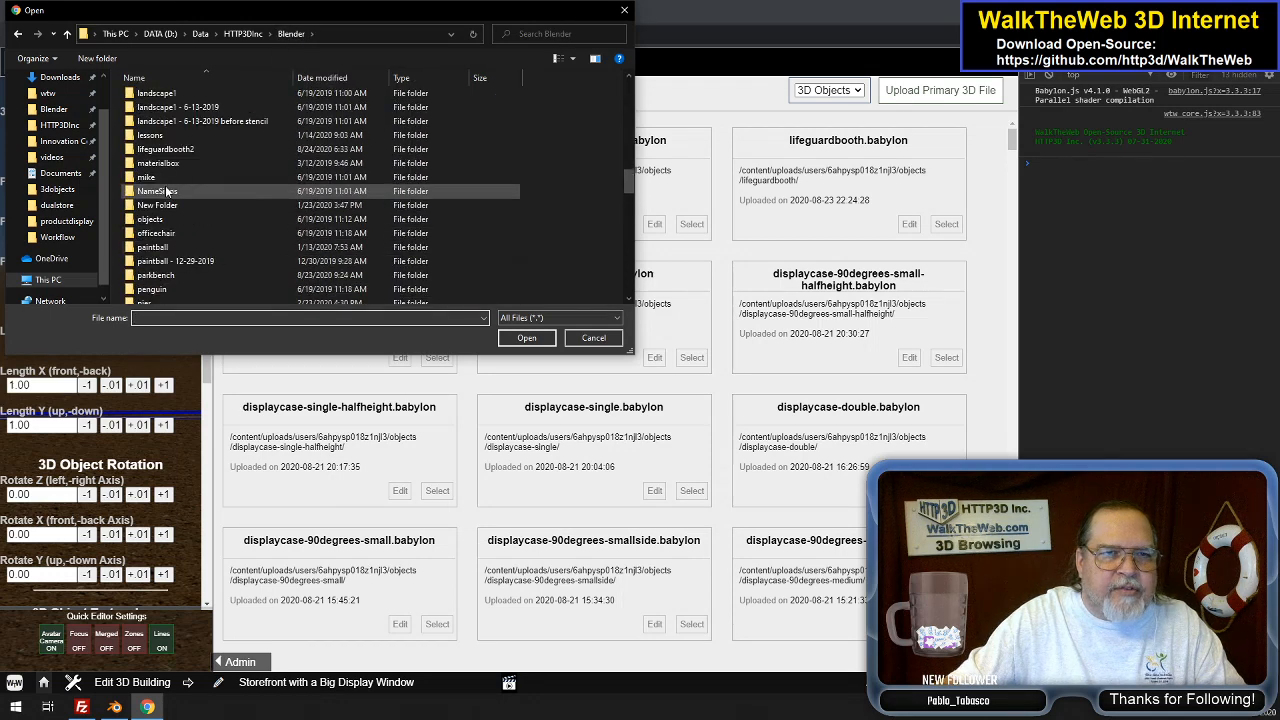
scroll(170, 185, up, 8)
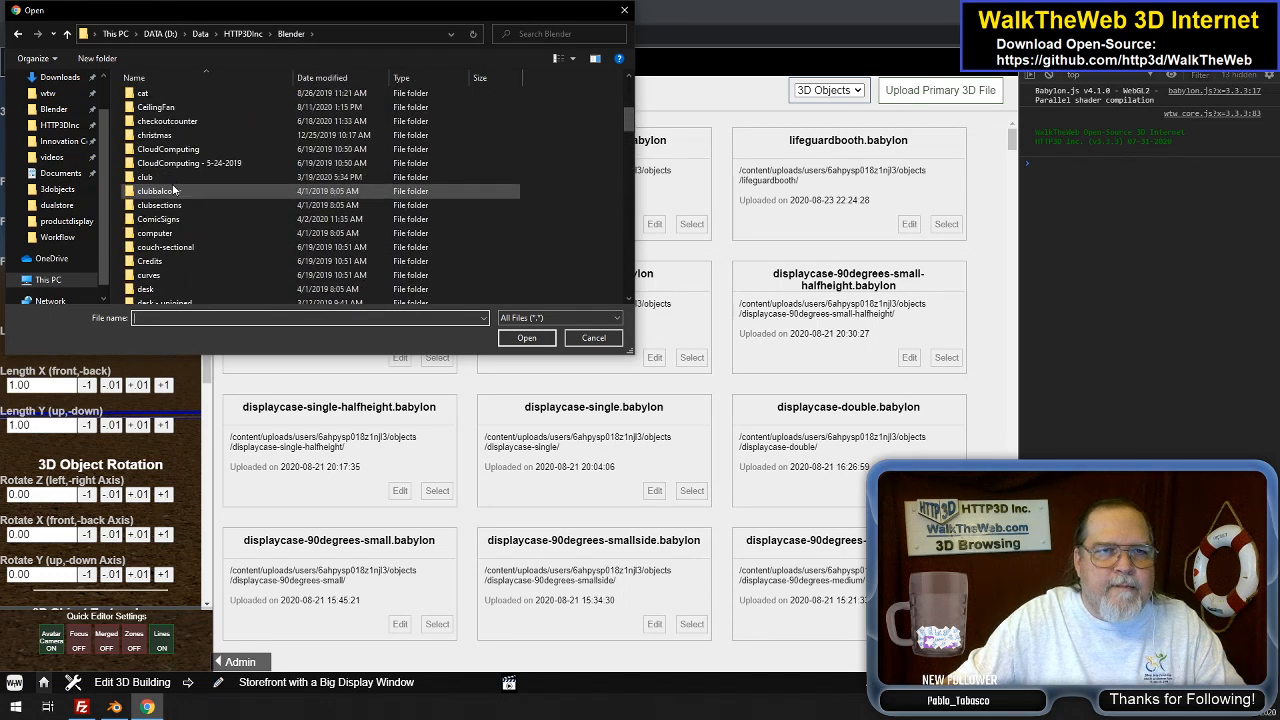
double_click(163, 159)
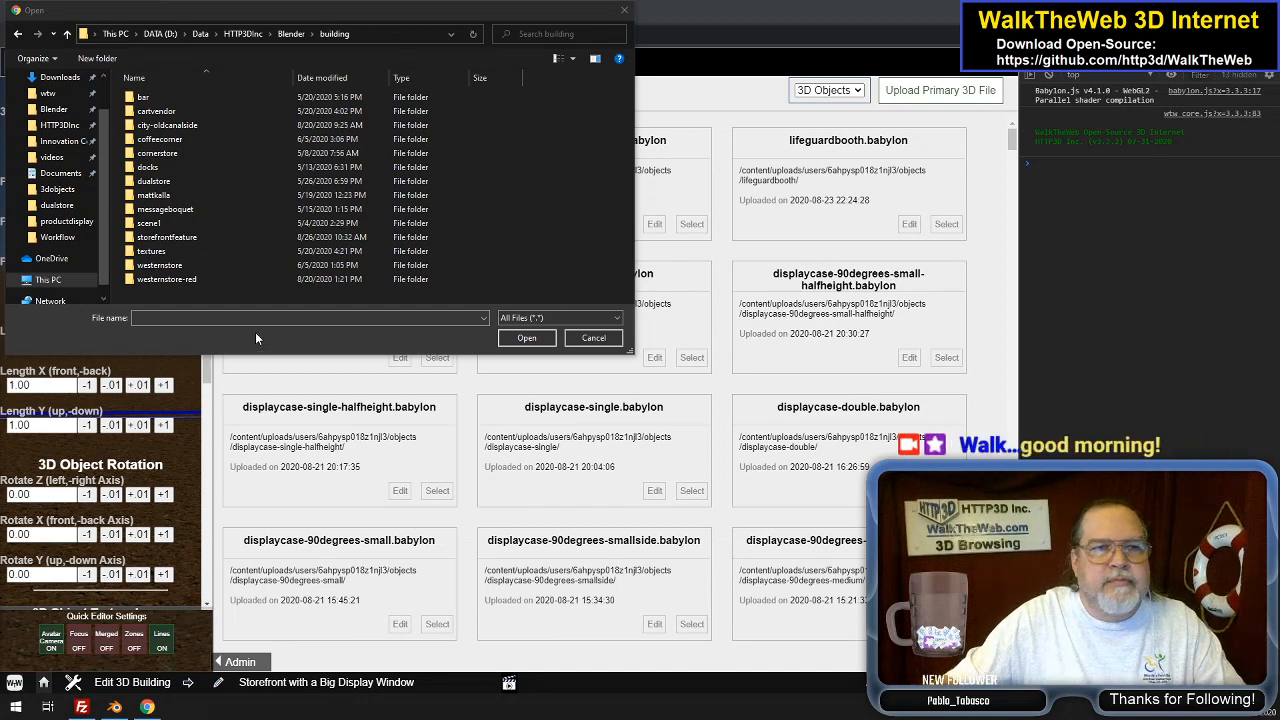
double_click(167, 237)
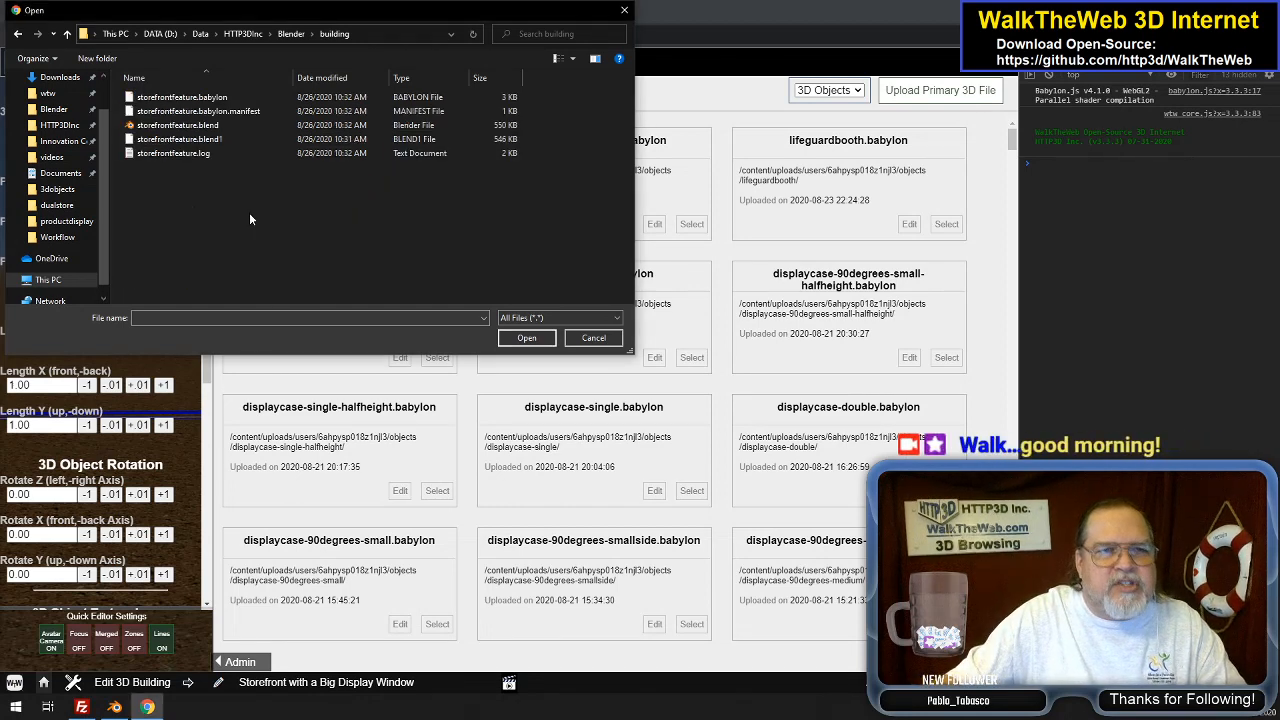
click(224, 98)
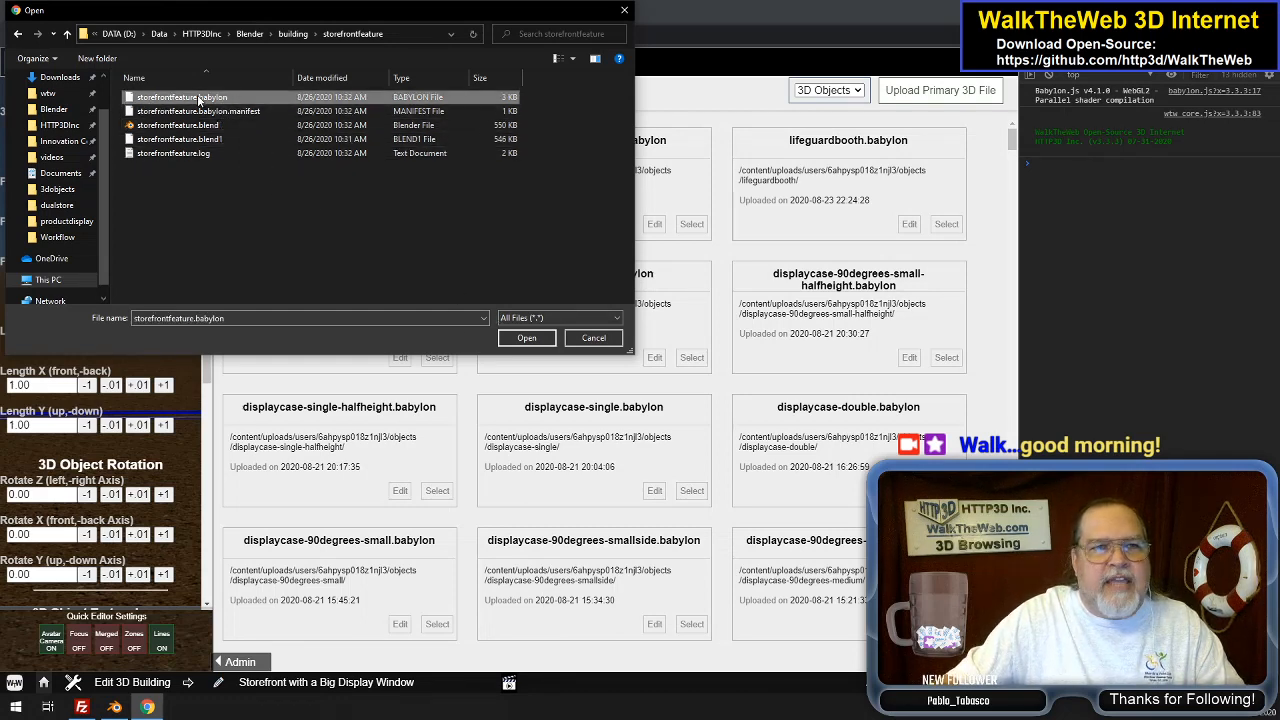
click(526, 337)
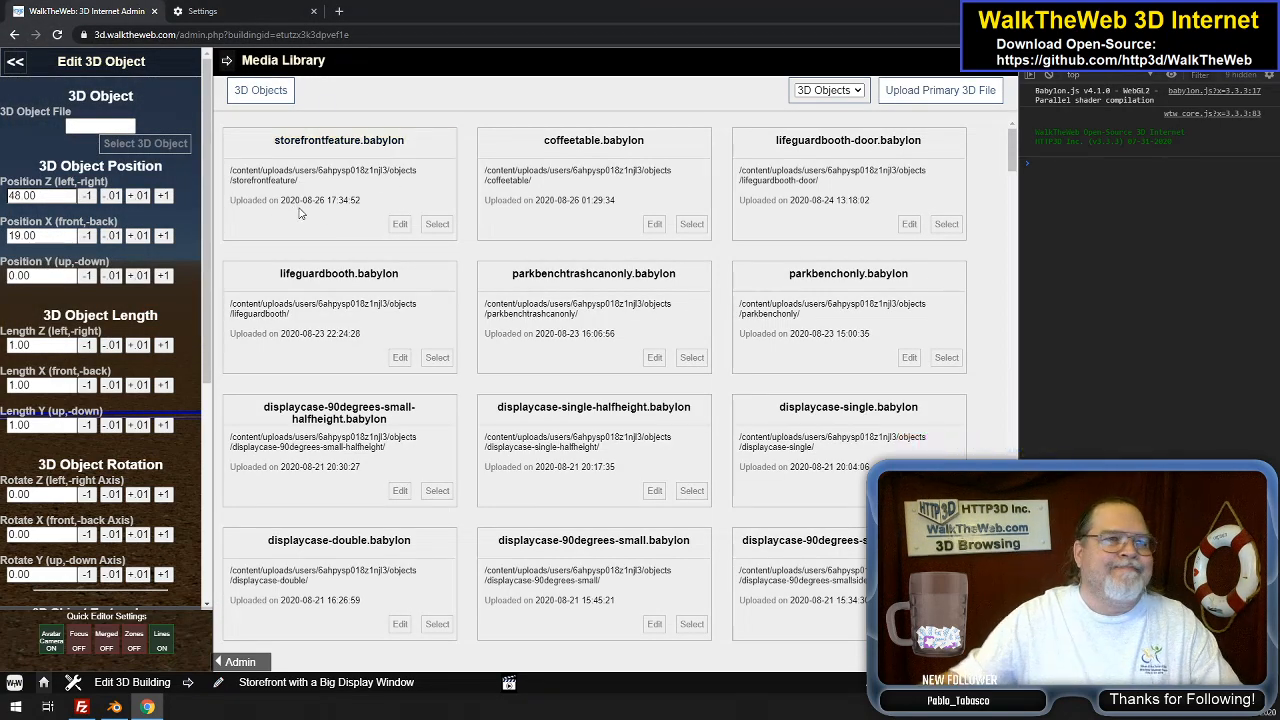
Add storefrontfeature.babylon.manifest, storefrontfeature.blend, storefrontfeature.blend1 and storefrontfeature.log to the uploaded storefrontfeature.babylon object's files
click(399, 225)
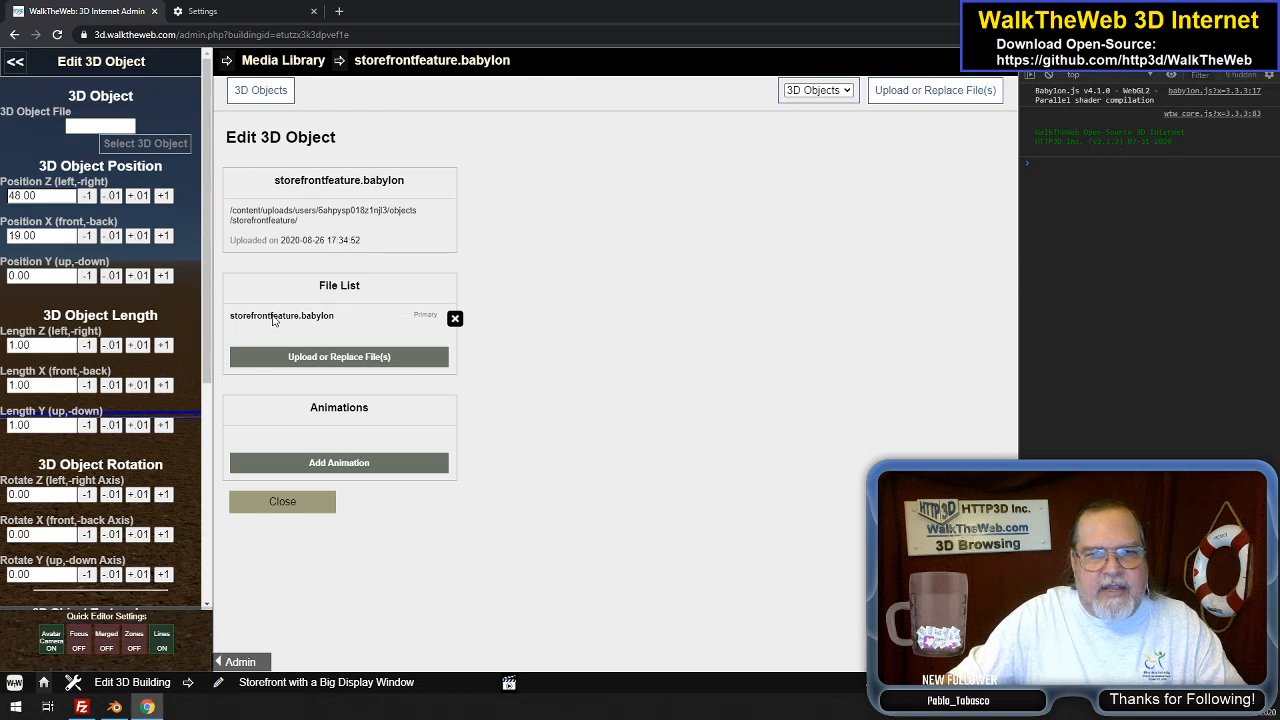
click(343, 358)
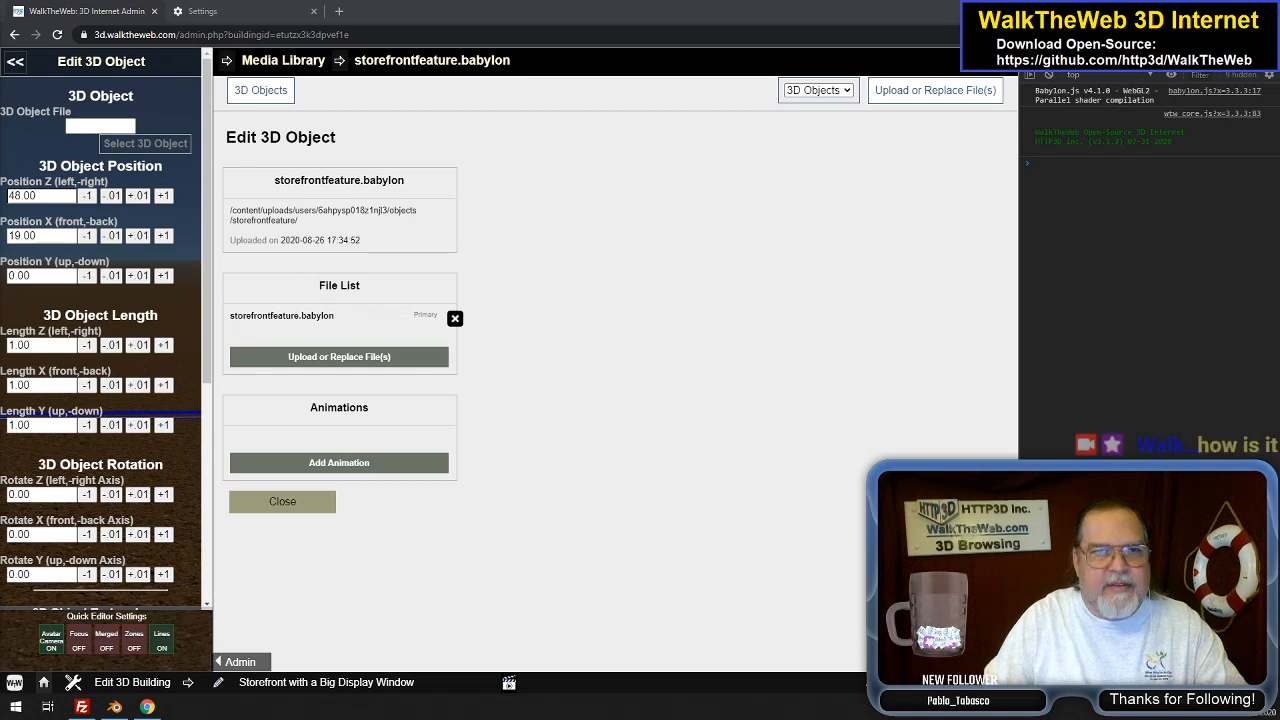
click(377, 360)
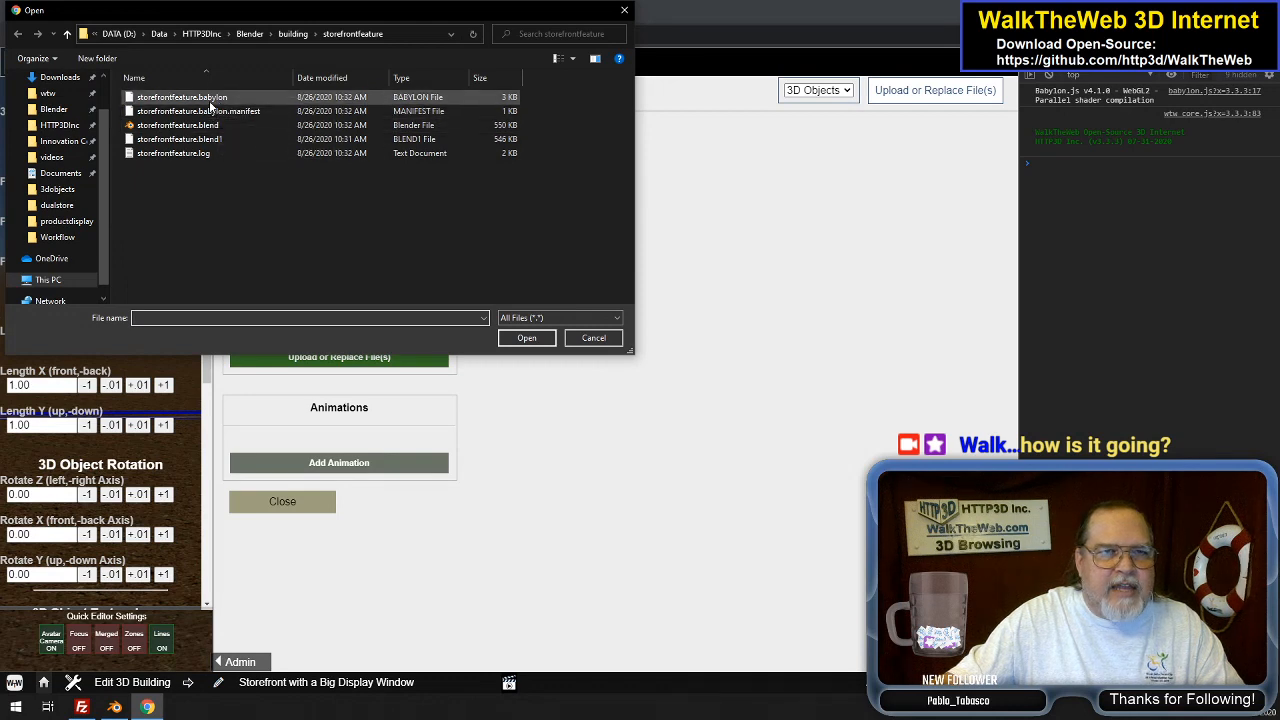
click(203, 112)
shift+click(203, 154)
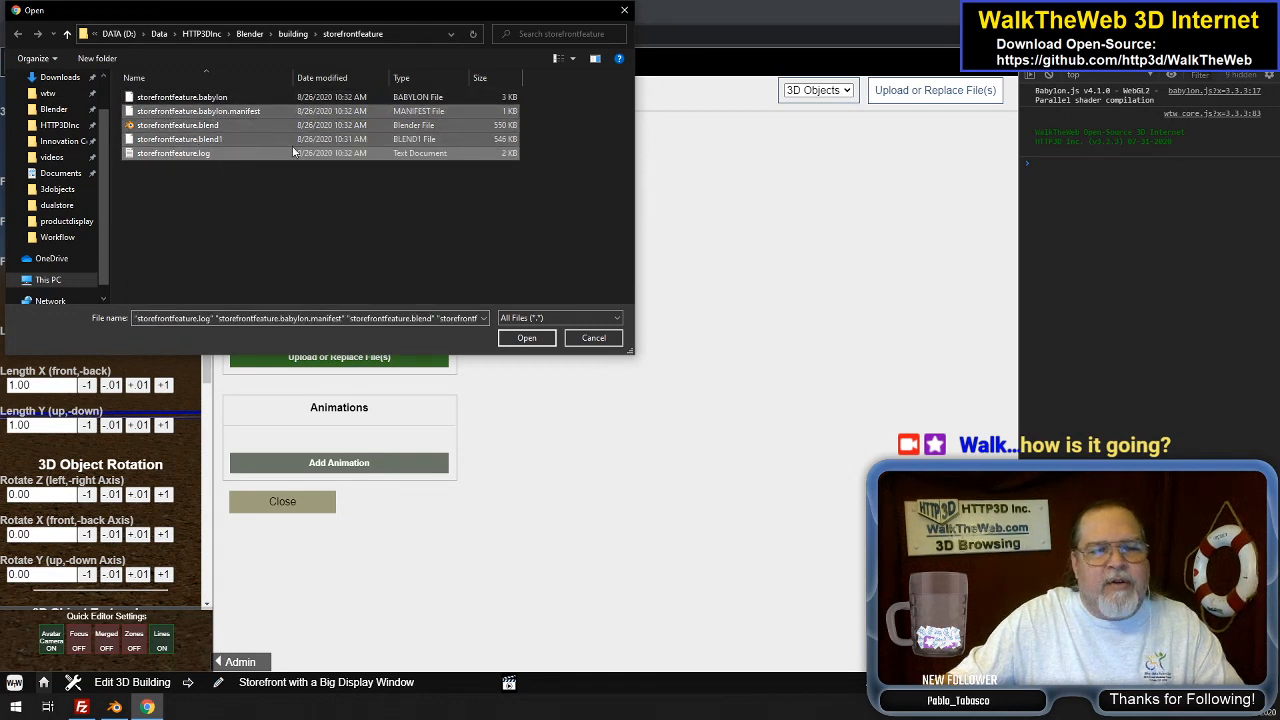
click(526, 338)
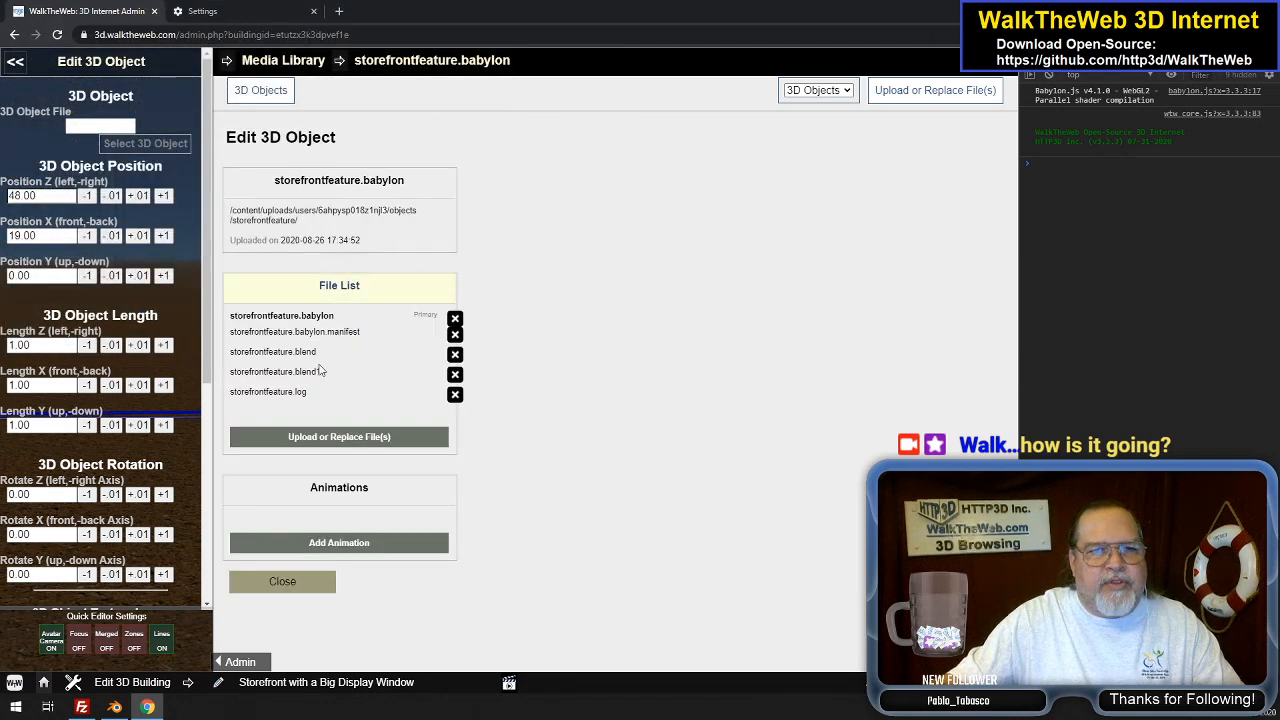
Finish editing the uploaded files and choose storefrontfeature.babylon as the web object's 3D file
click(297, 580)
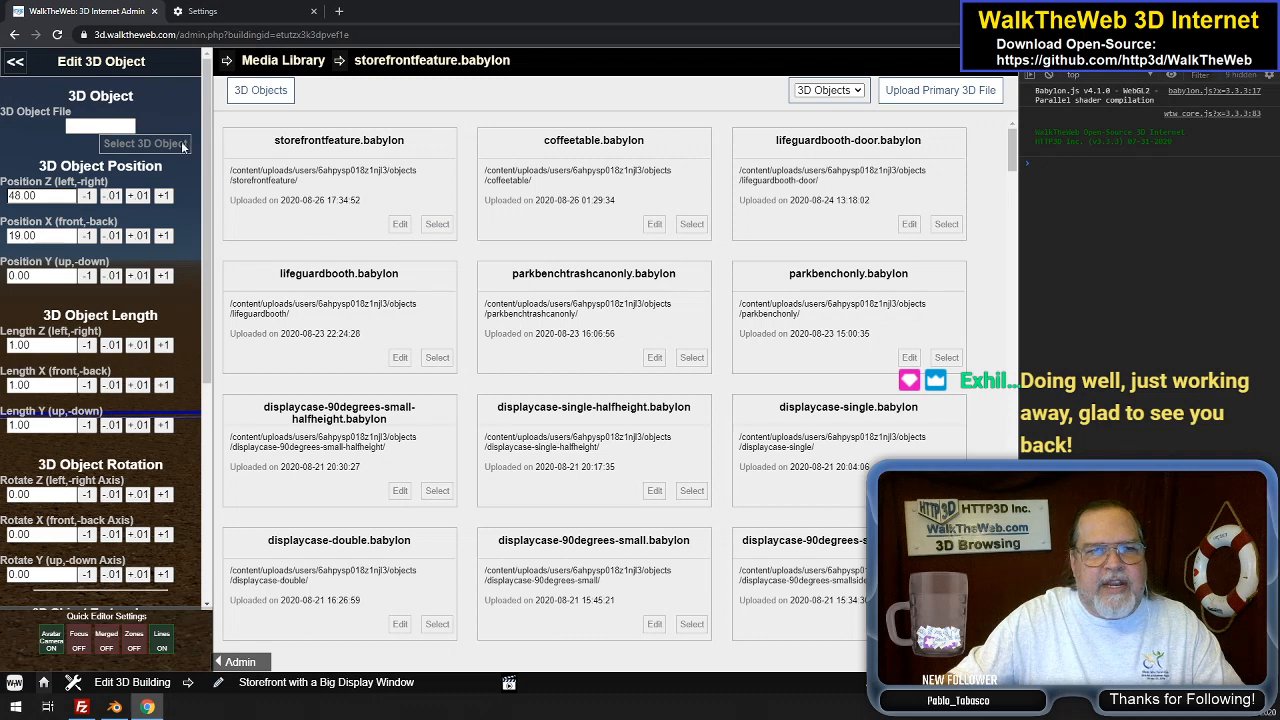
click(446, 226)
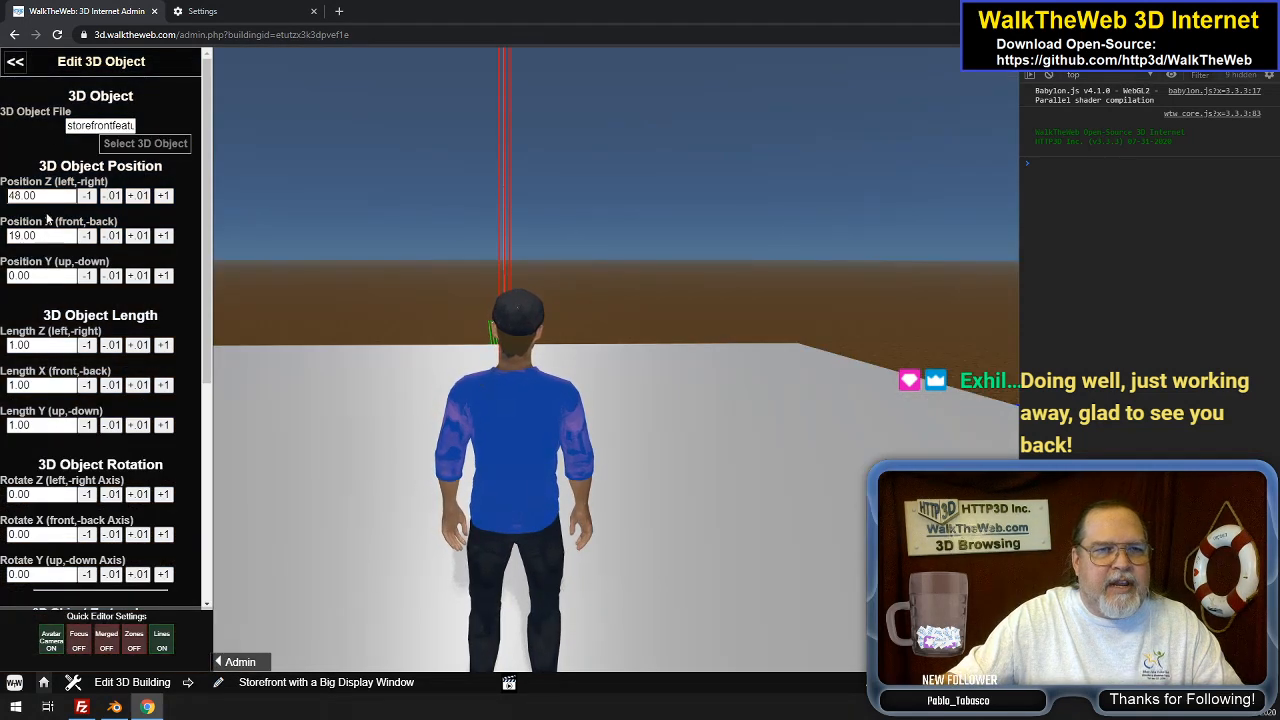
Set the 3D object's Position Z and Position X to 0 and save the object
drag(43, 196, 6, 196)
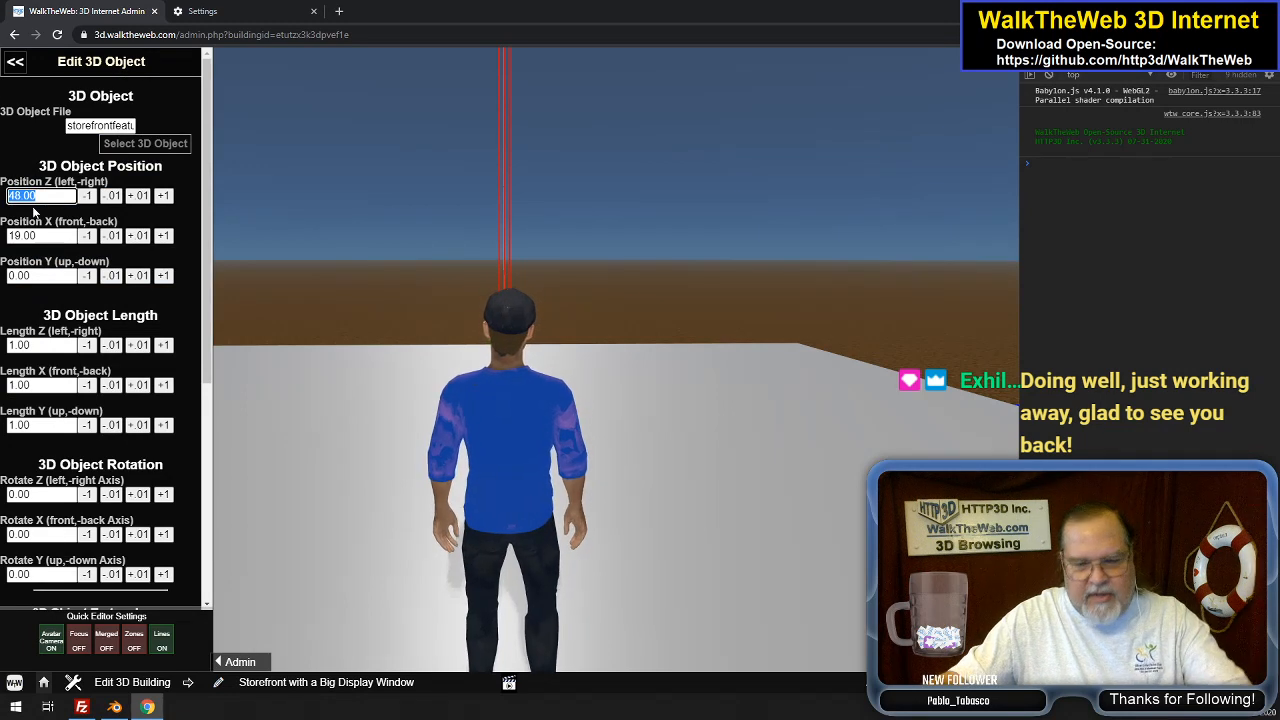
text(0)
click(35, 273)
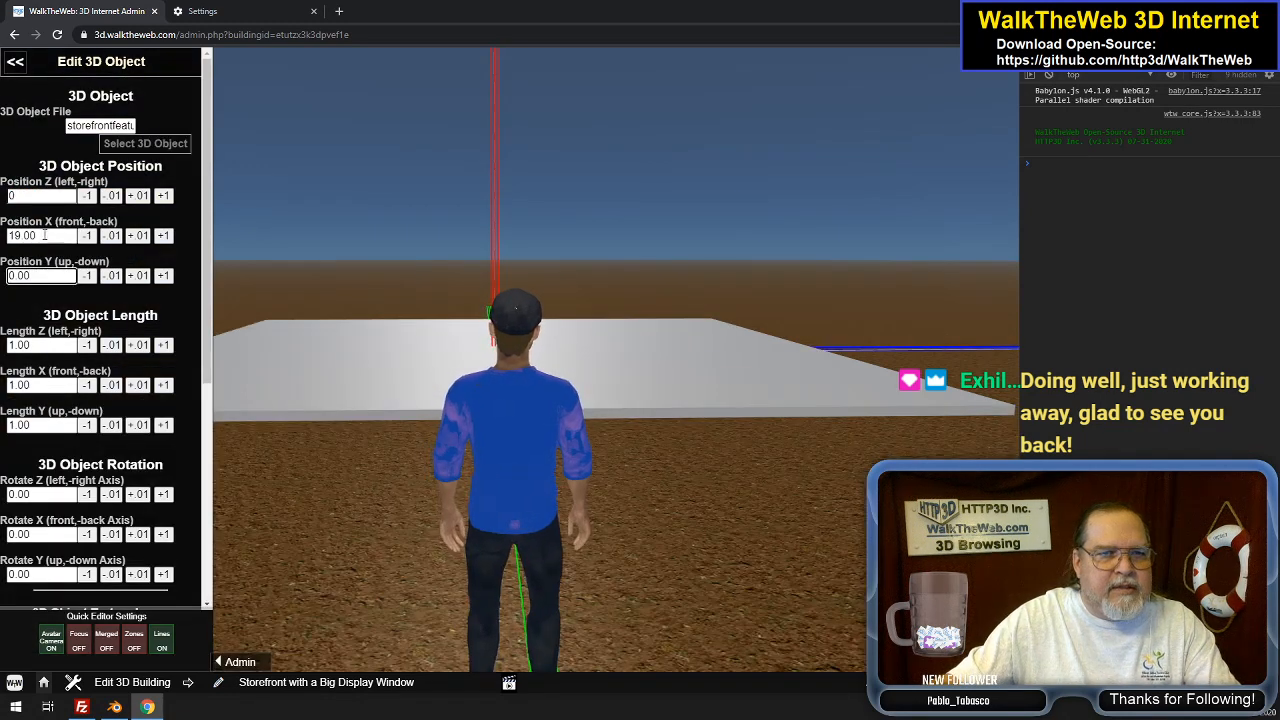
drag(43, 236, 6, 236)
text(0)
click(43, 196)
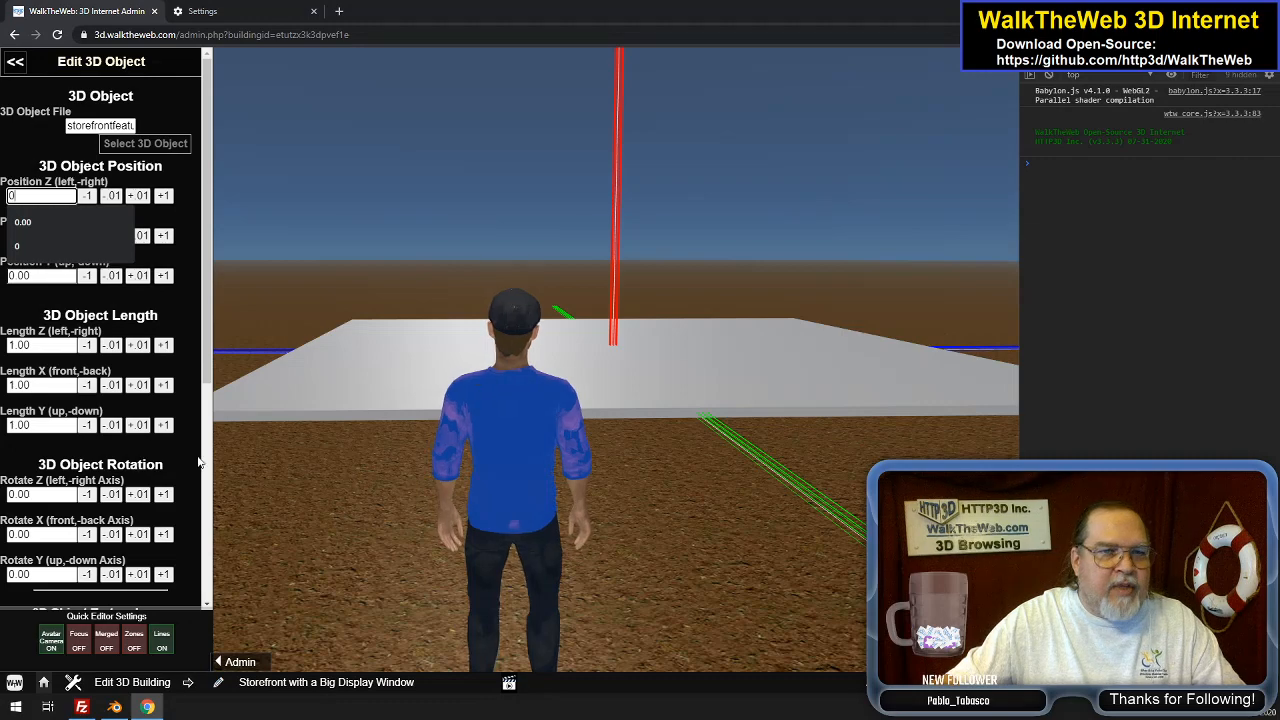
scroll(205, 470, down, 1)
scroll(207, 470, down, 5)
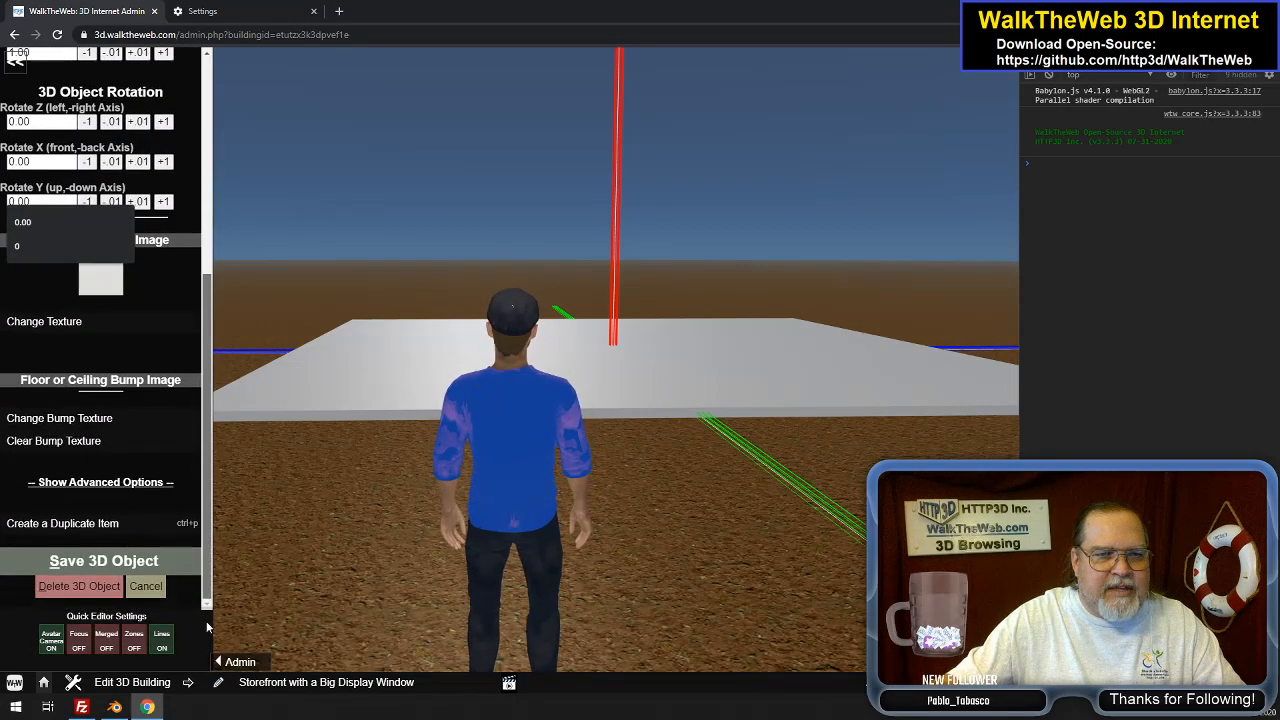
click(141, 566)
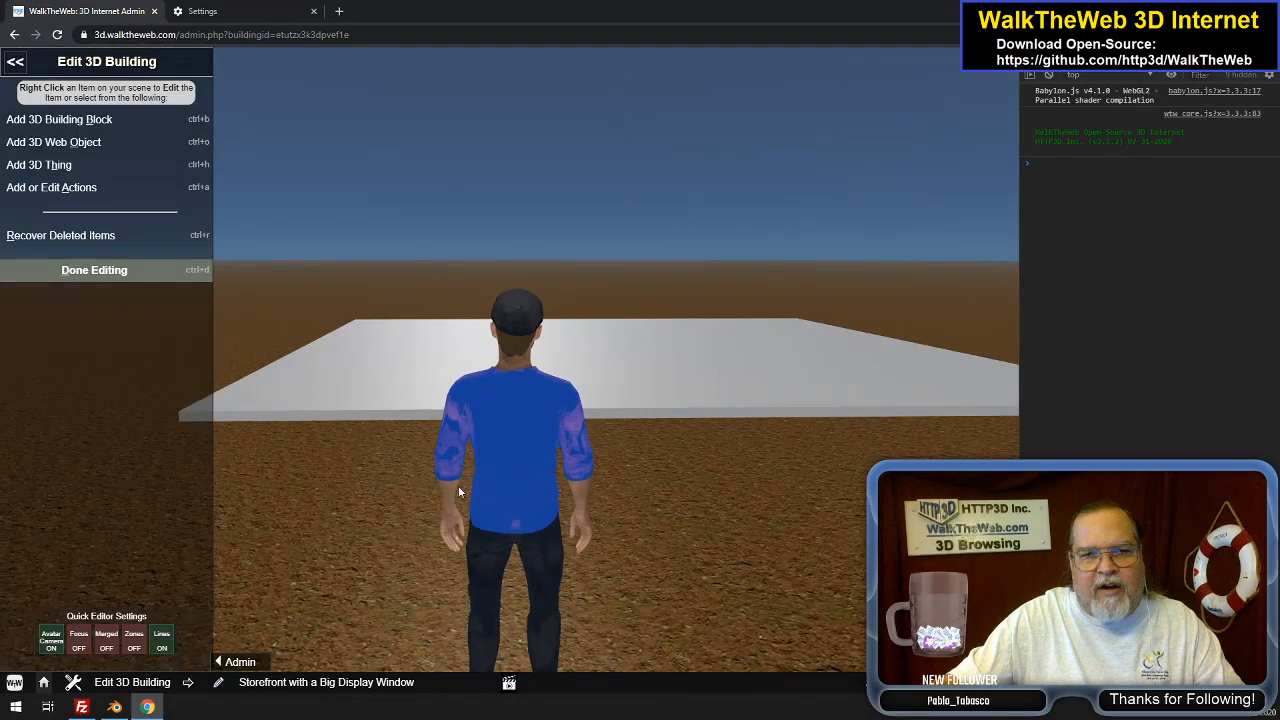
Walk the avatar onto and around the base slab to examine its size and placement in the building scene
key(Up)
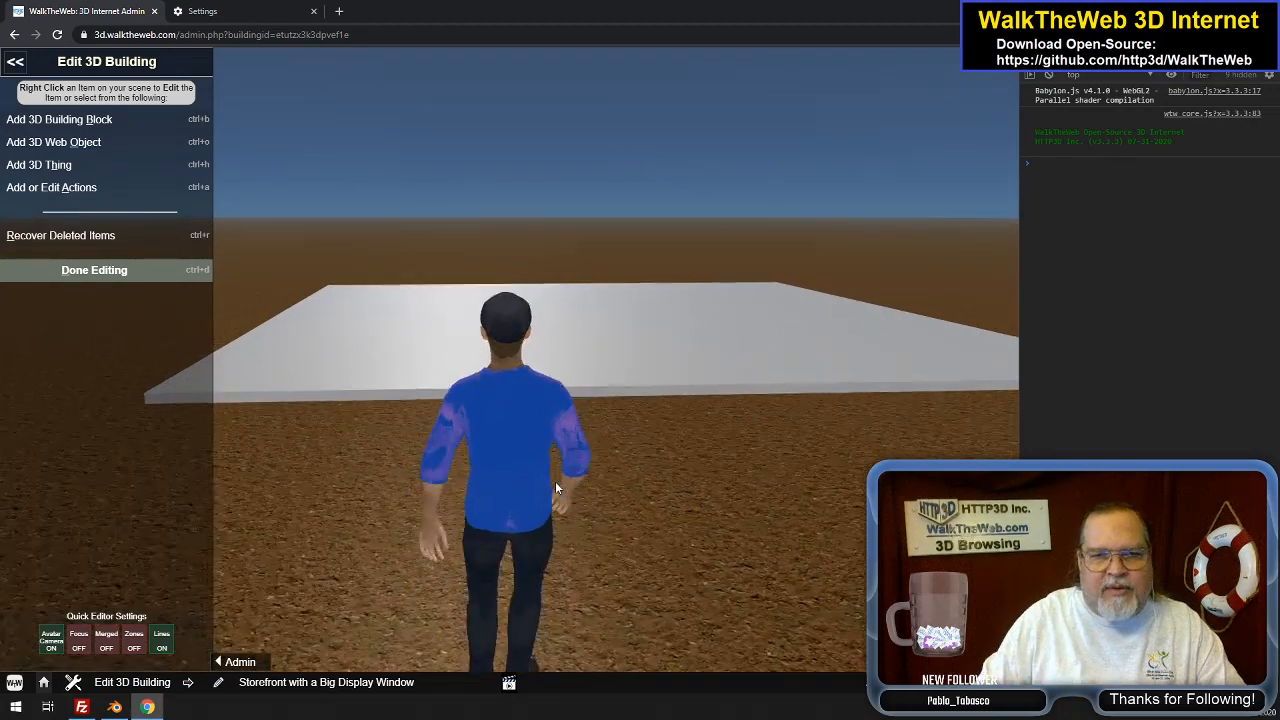
key(Left)
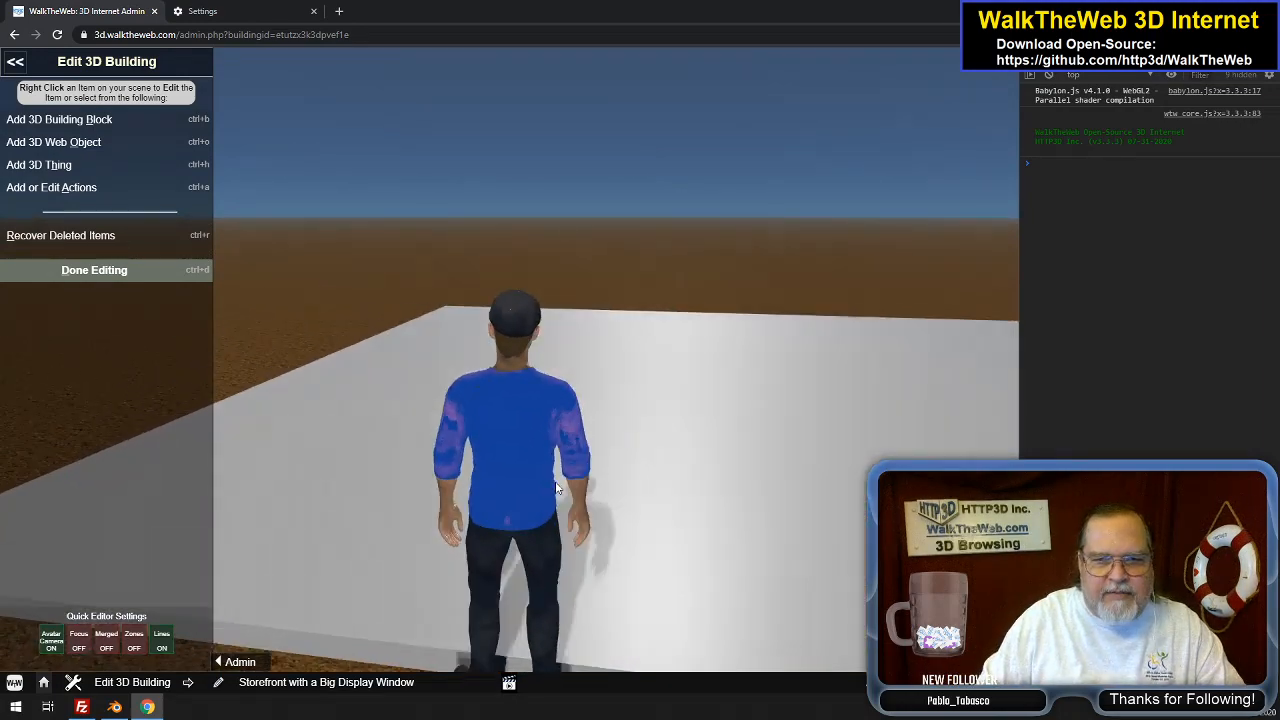
key(Up)
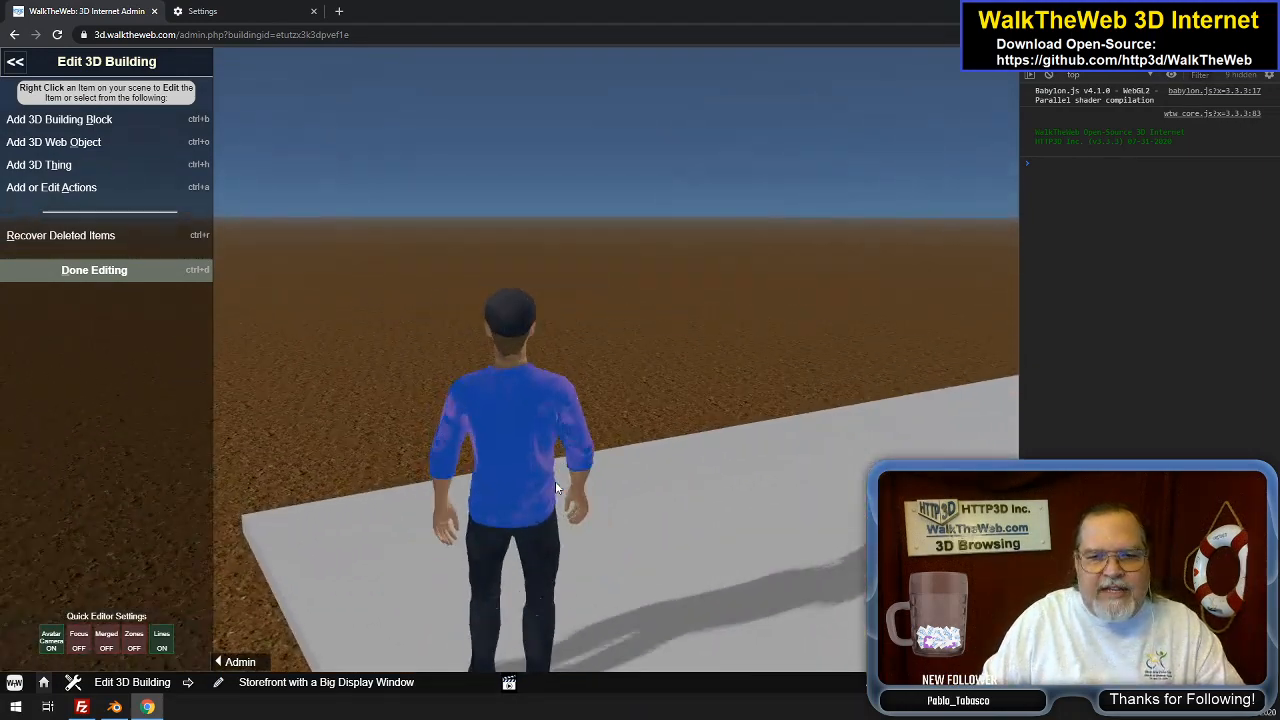
key(Down)
key(Right)
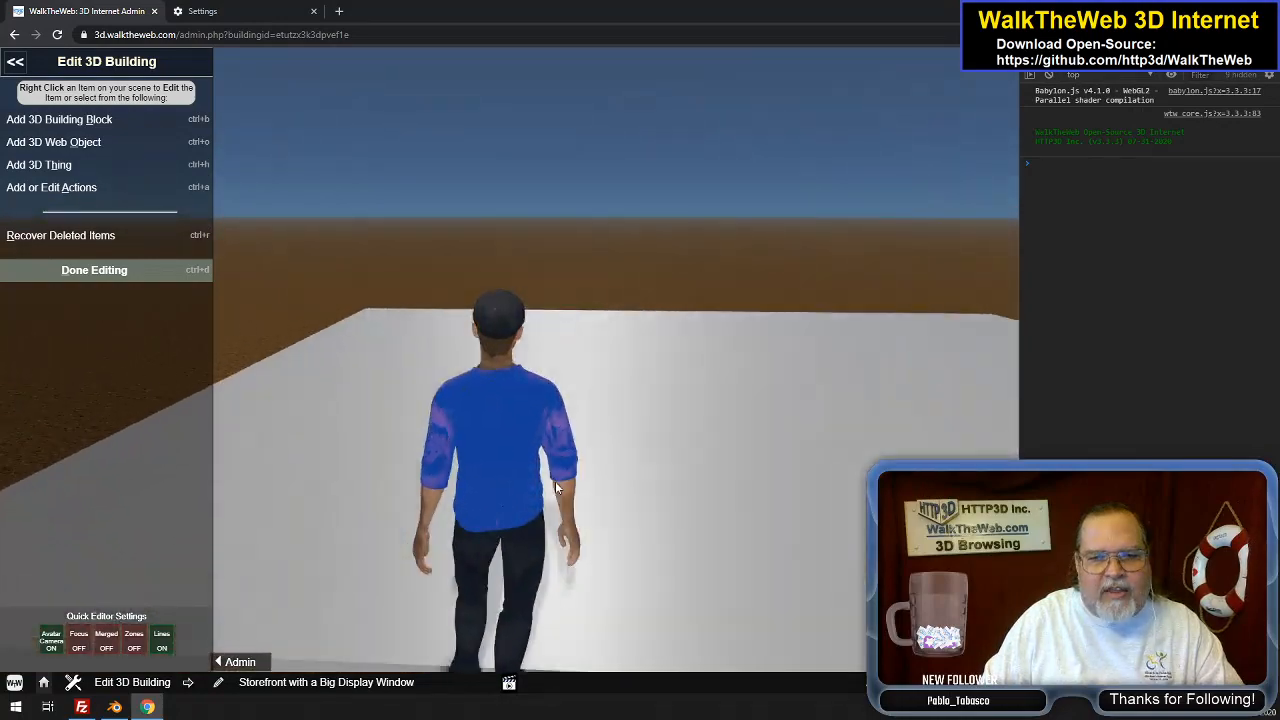
key(Left)
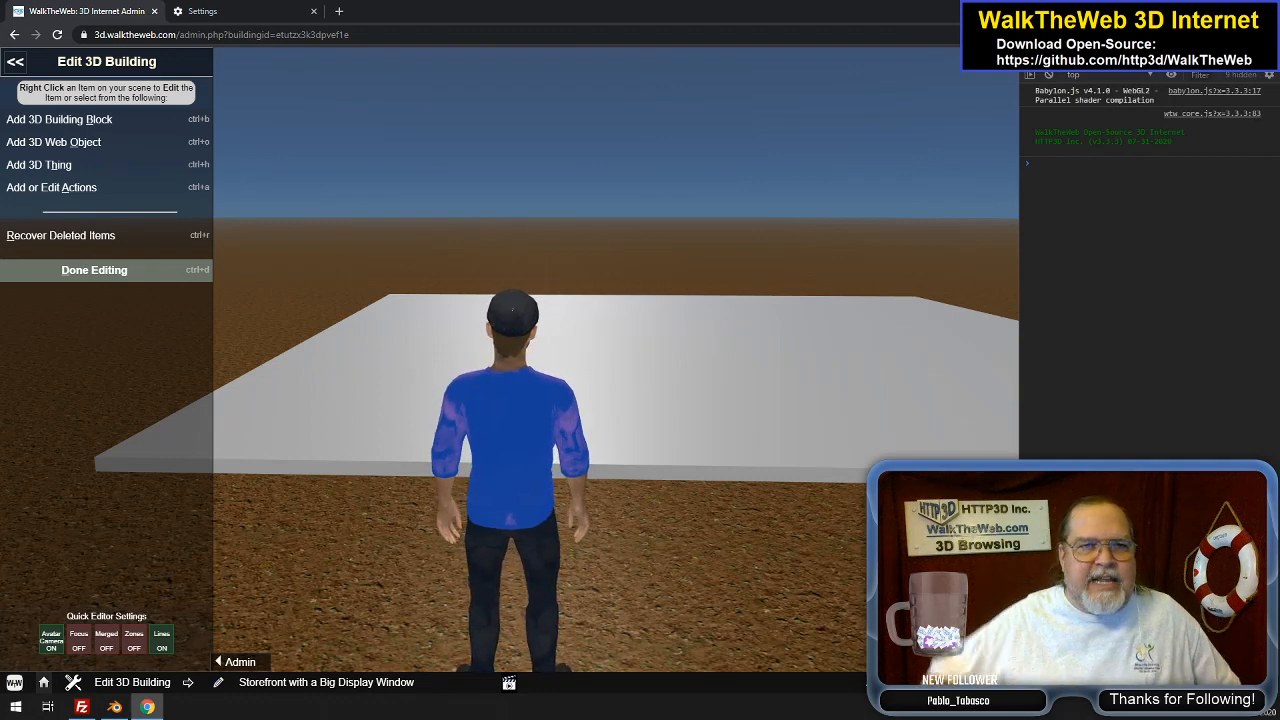
Browse the 3D Things in the media library's WalkTheWeb Downloads, from the bar-height table to the coffee table, and close the library
click(14, 61)
click(86, 114)
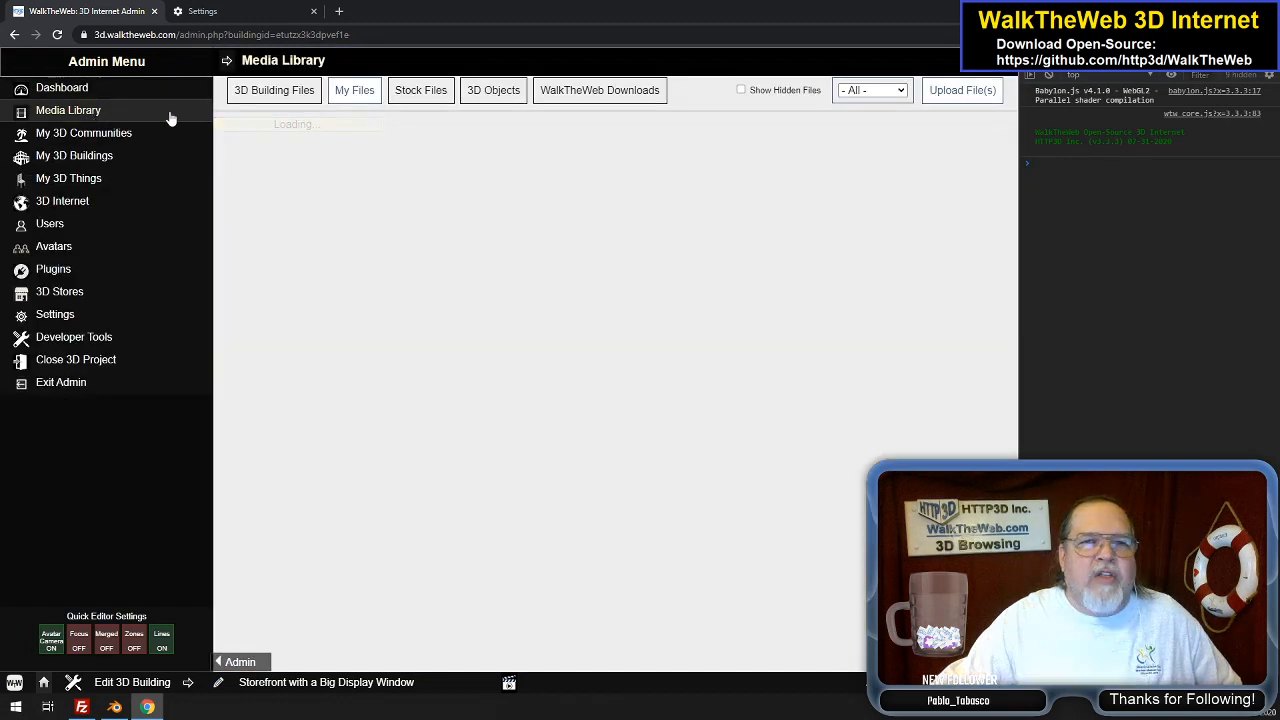
click(600, 90)
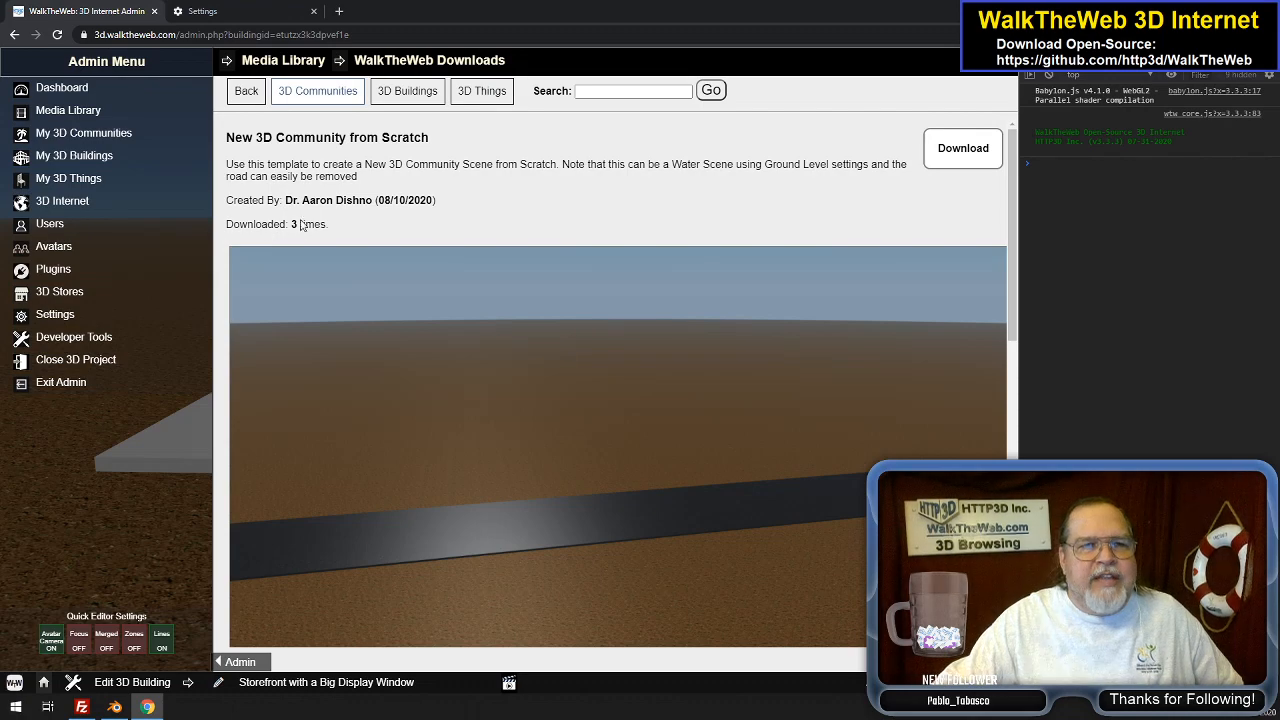
click(483, 92)
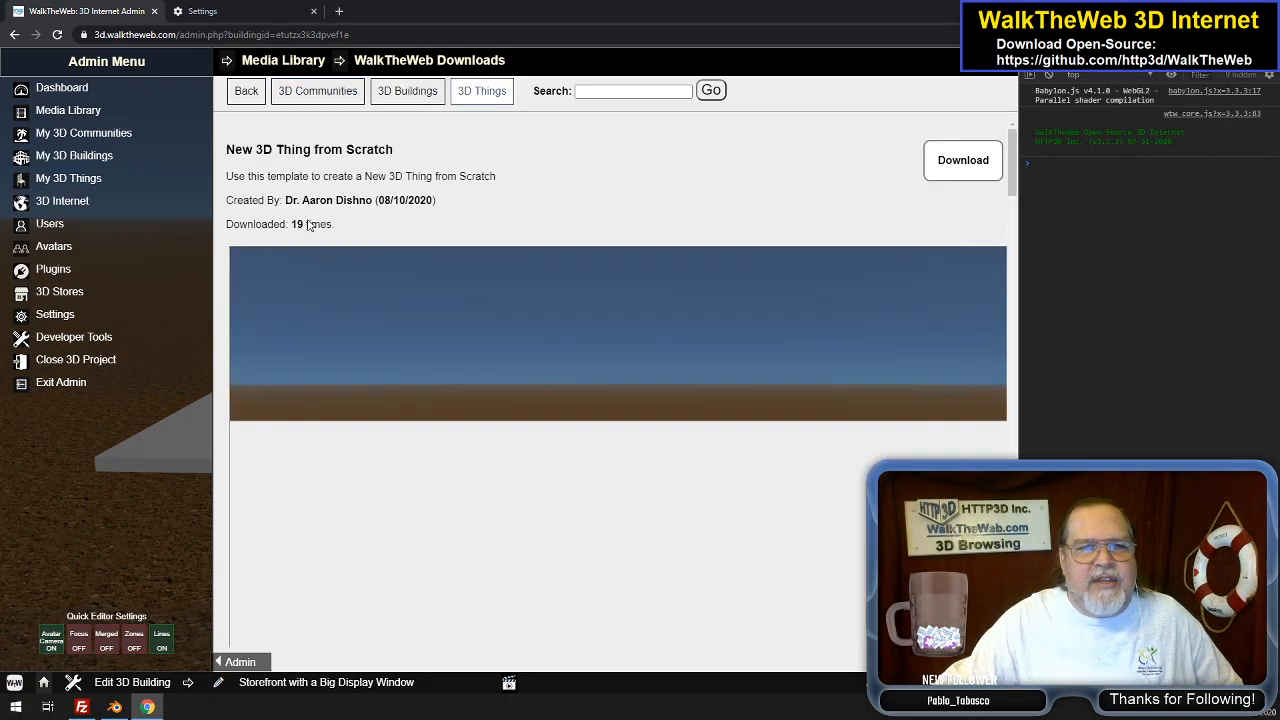
scroll(500, 340, down, 10)
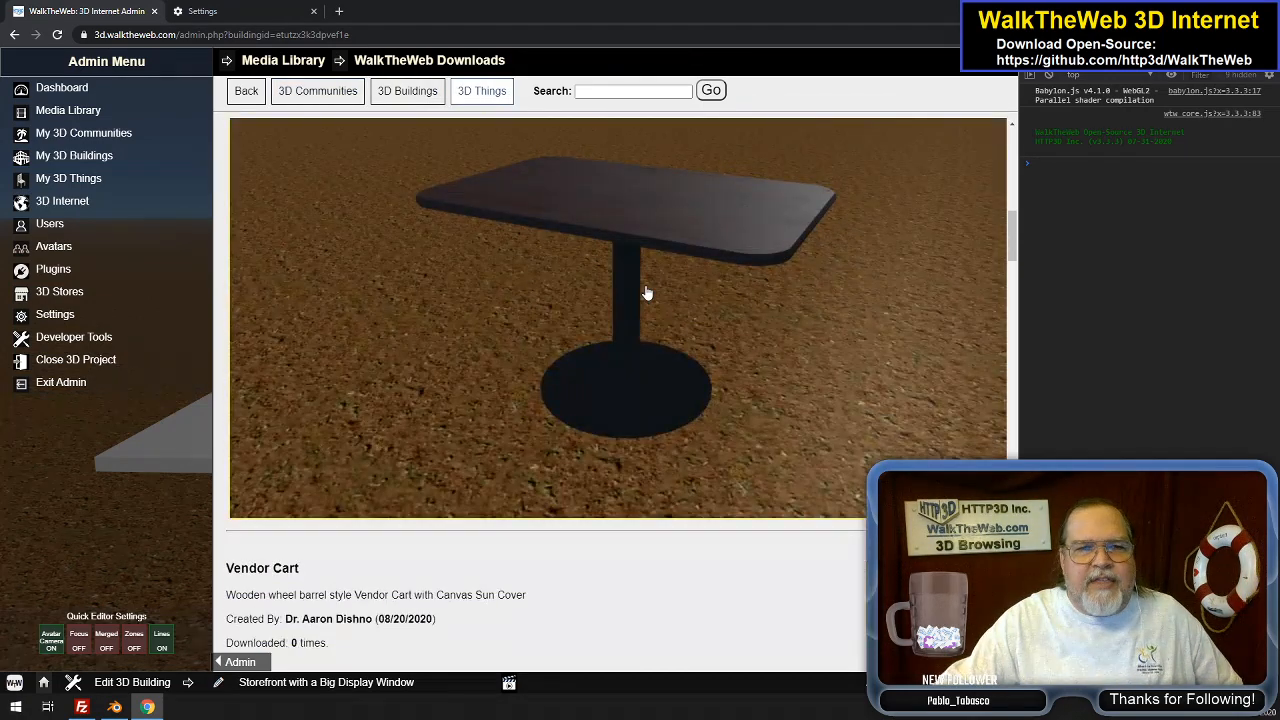
scroll(557, 300, up, 2)
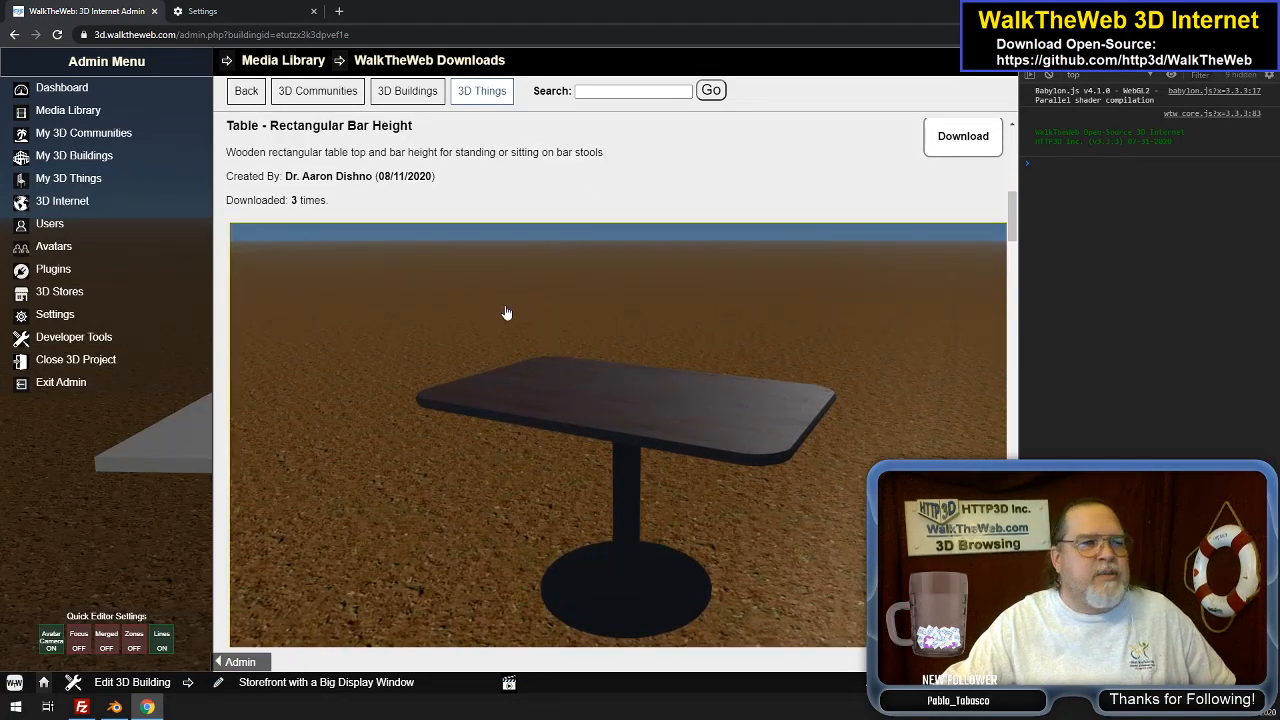
scroll(569, 377, down, 4)
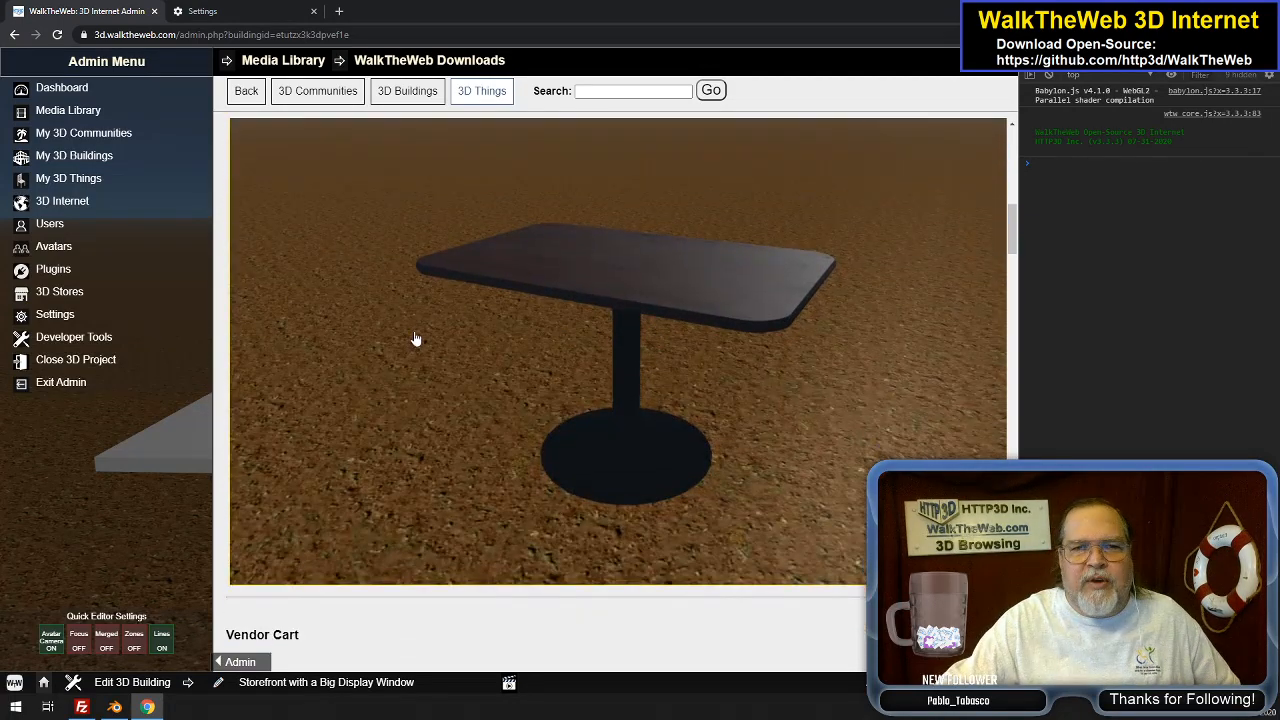
scroll(594, 382, down, 4)
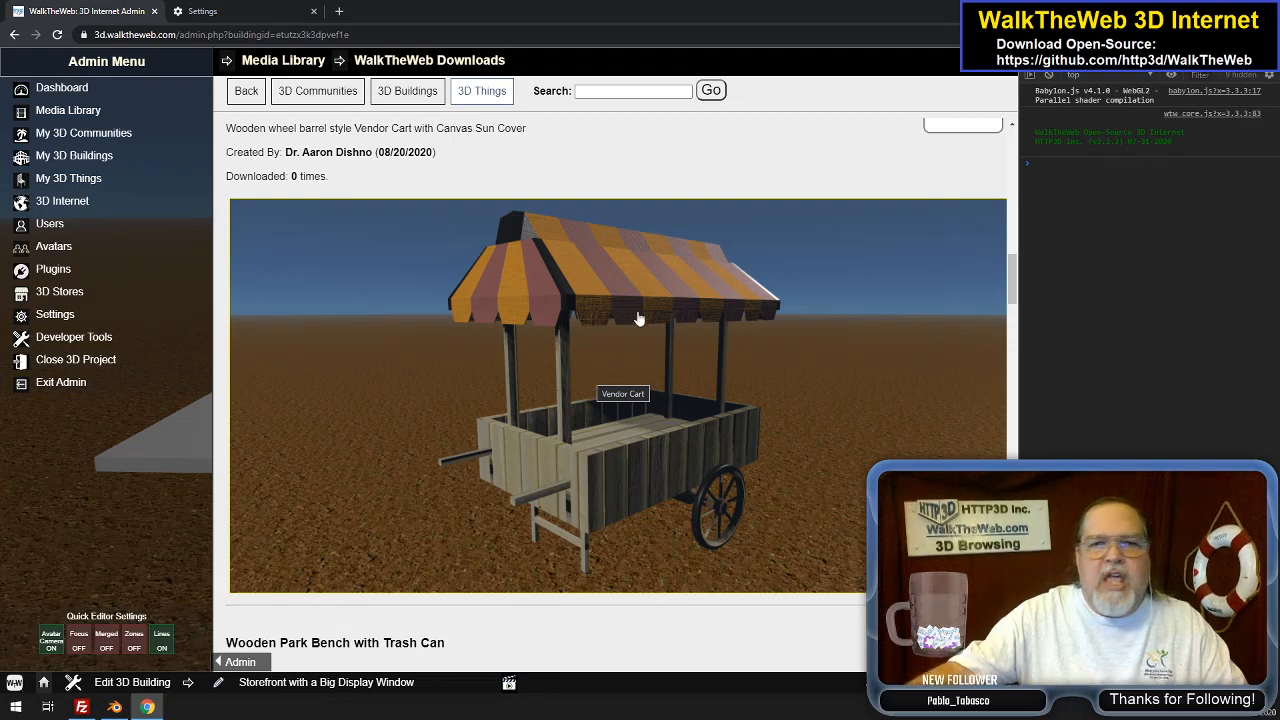
scroll(586, 345, down, 6)
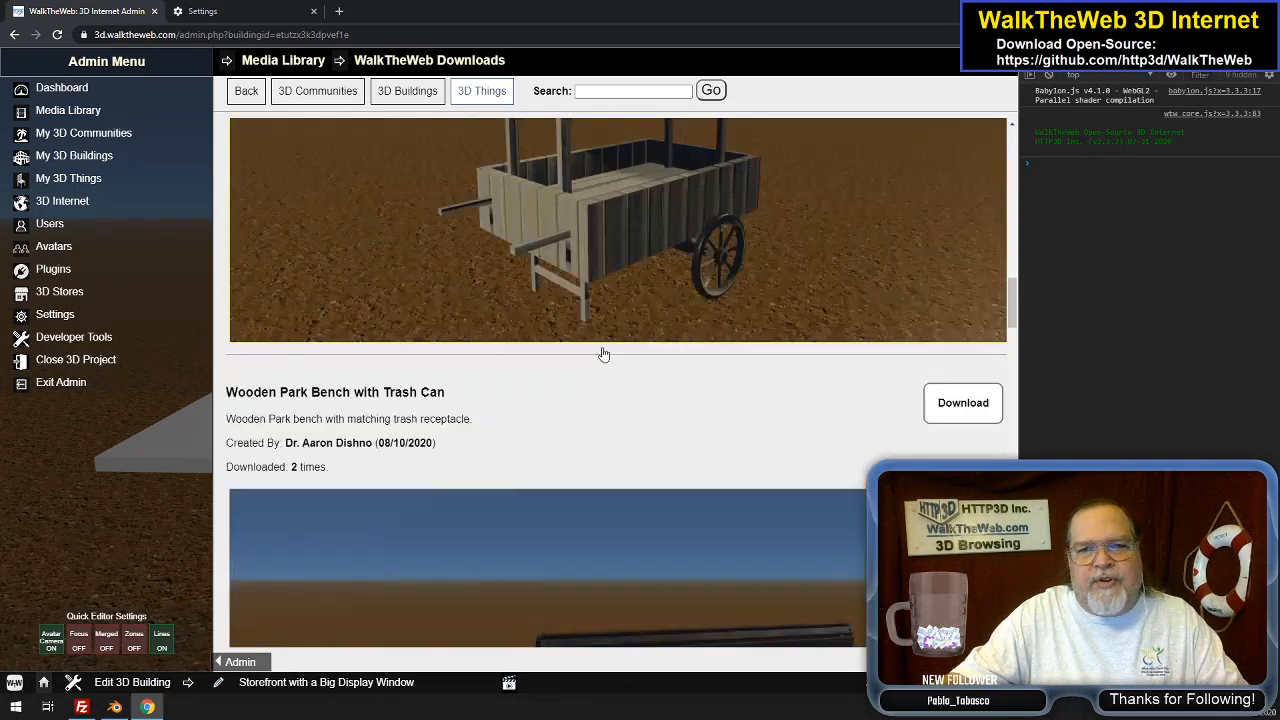
scroll(604, 354, down, 18)
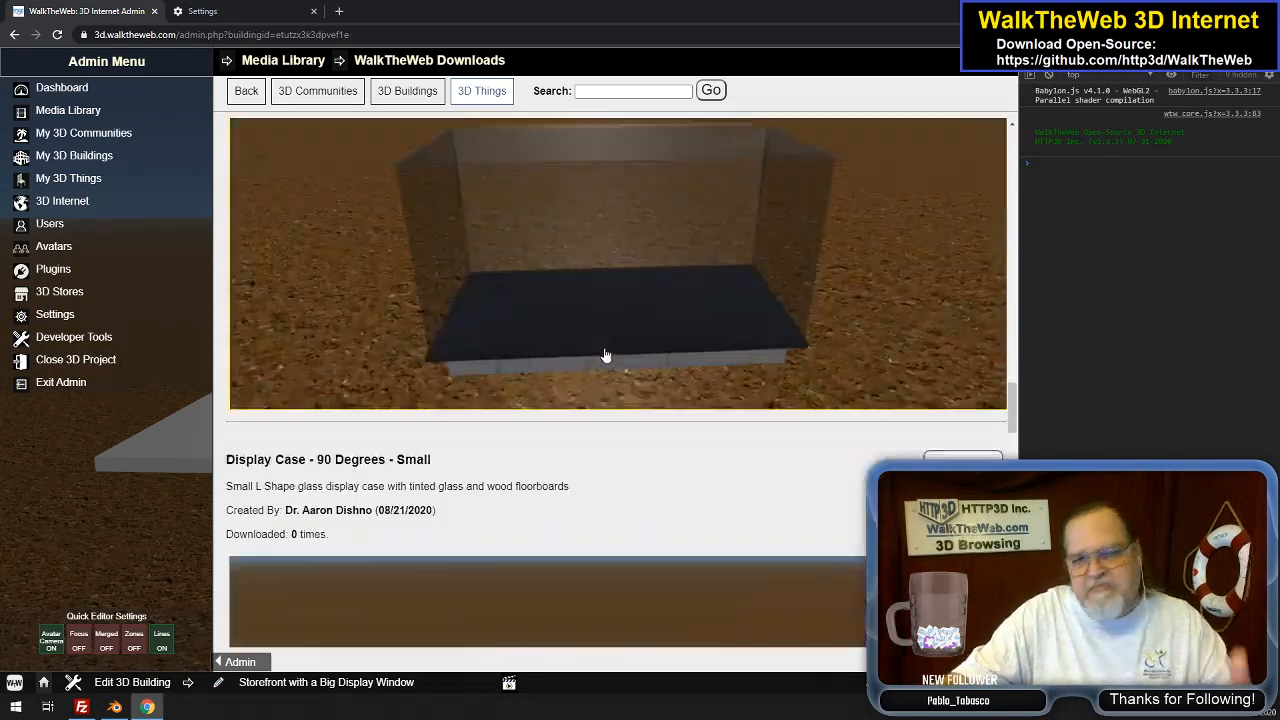
scroll(604, 354, down, 15)
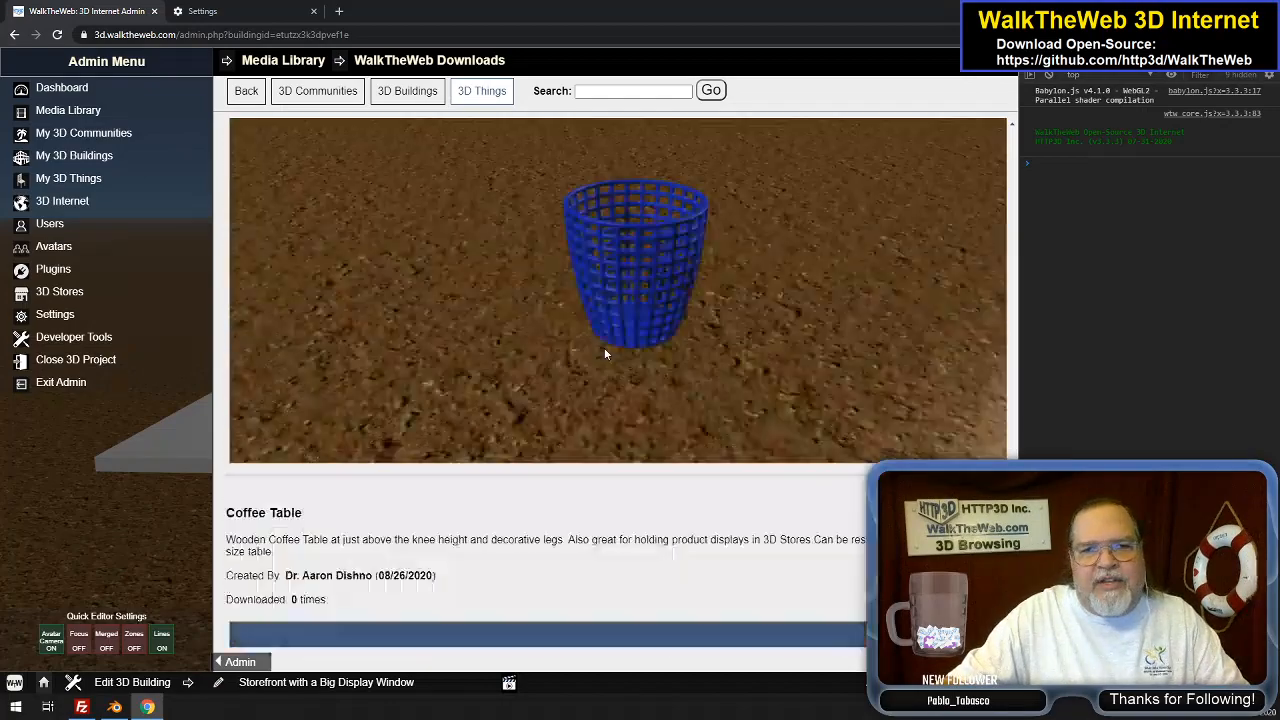
scroll(604, 354, up, 20)
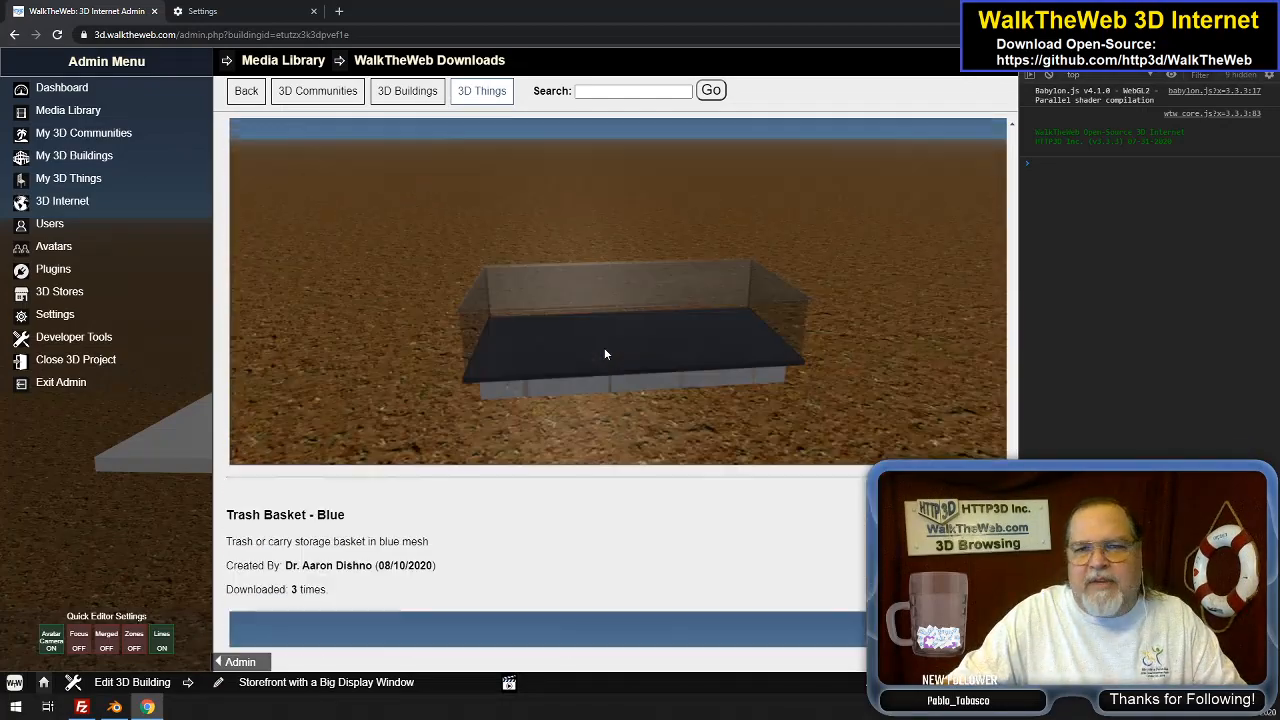
scroll(604, 354, up, 20)
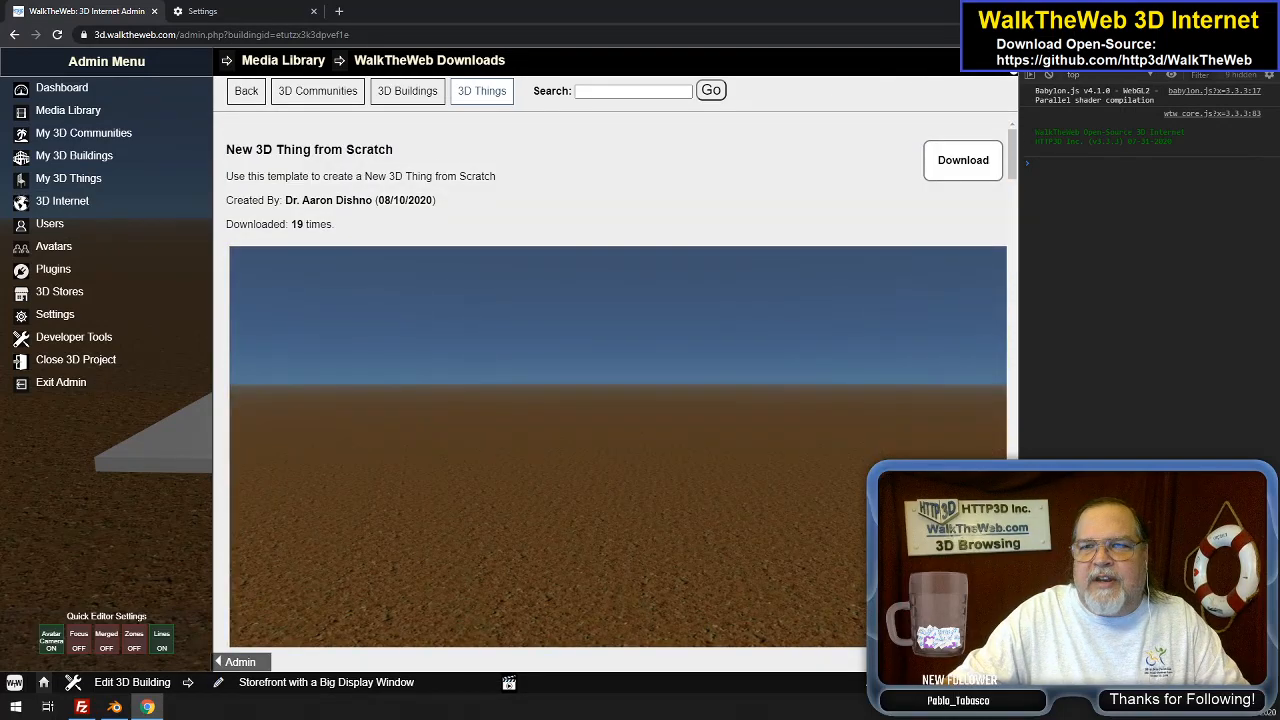
click(1008, 61)
drag(398, 406, 427, 407)
key(w)
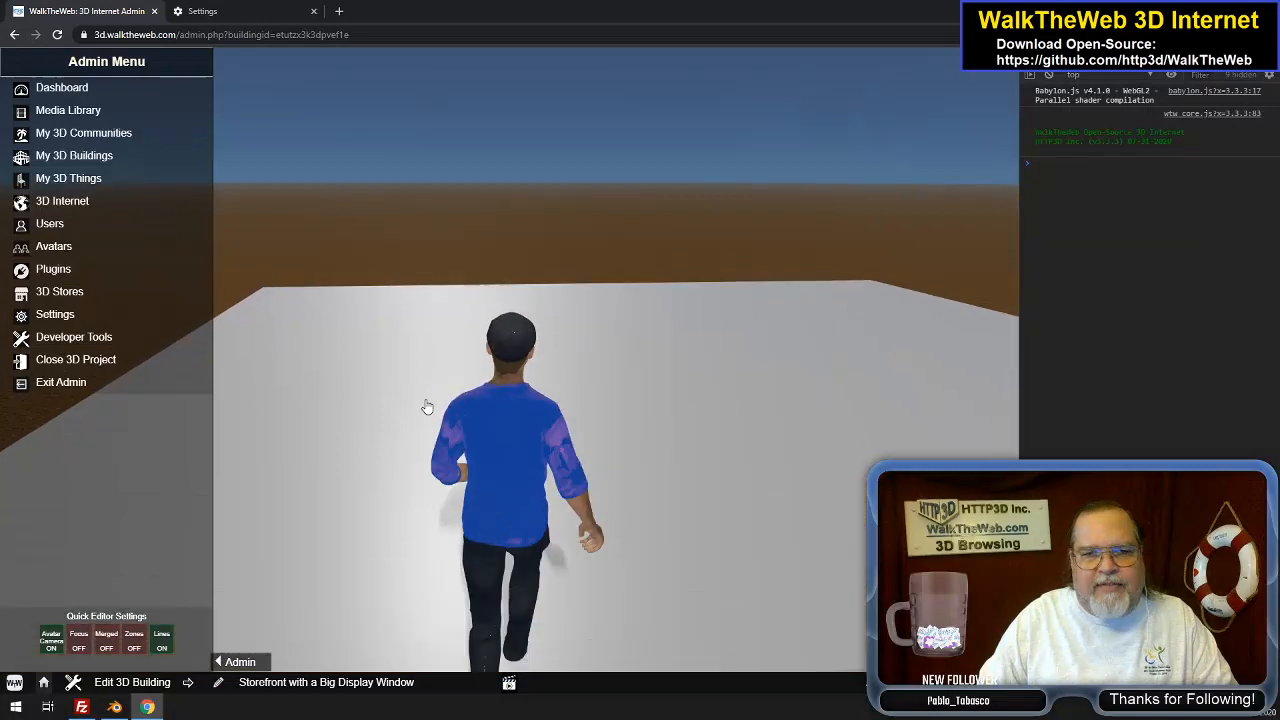
key(s)
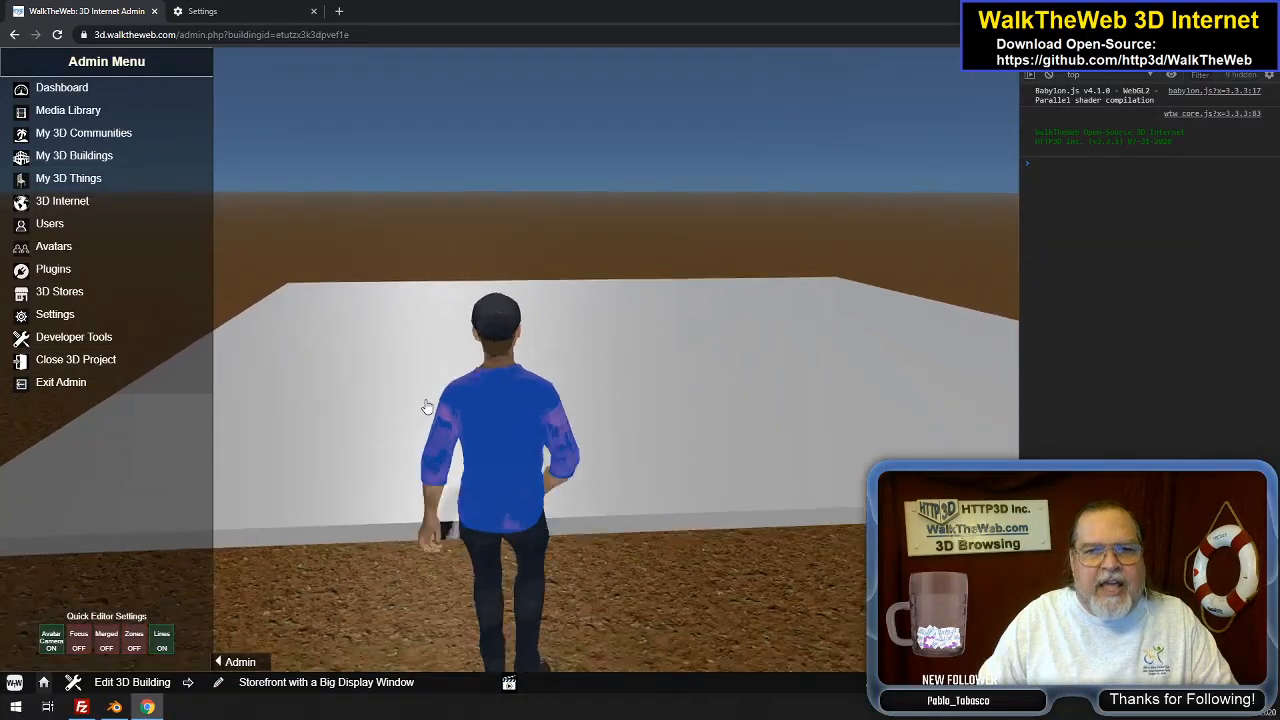
key(w)
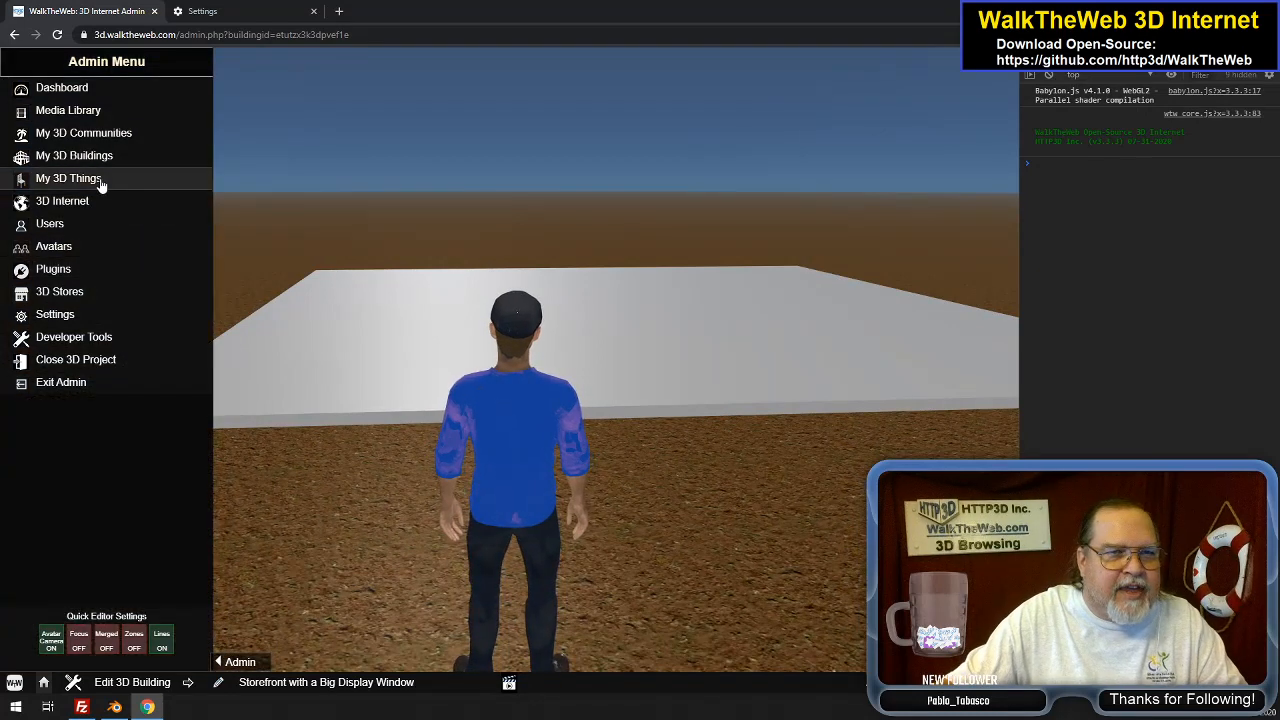
Open the Canal Street 3D community for editing in place of the building scene
click(103, 137)
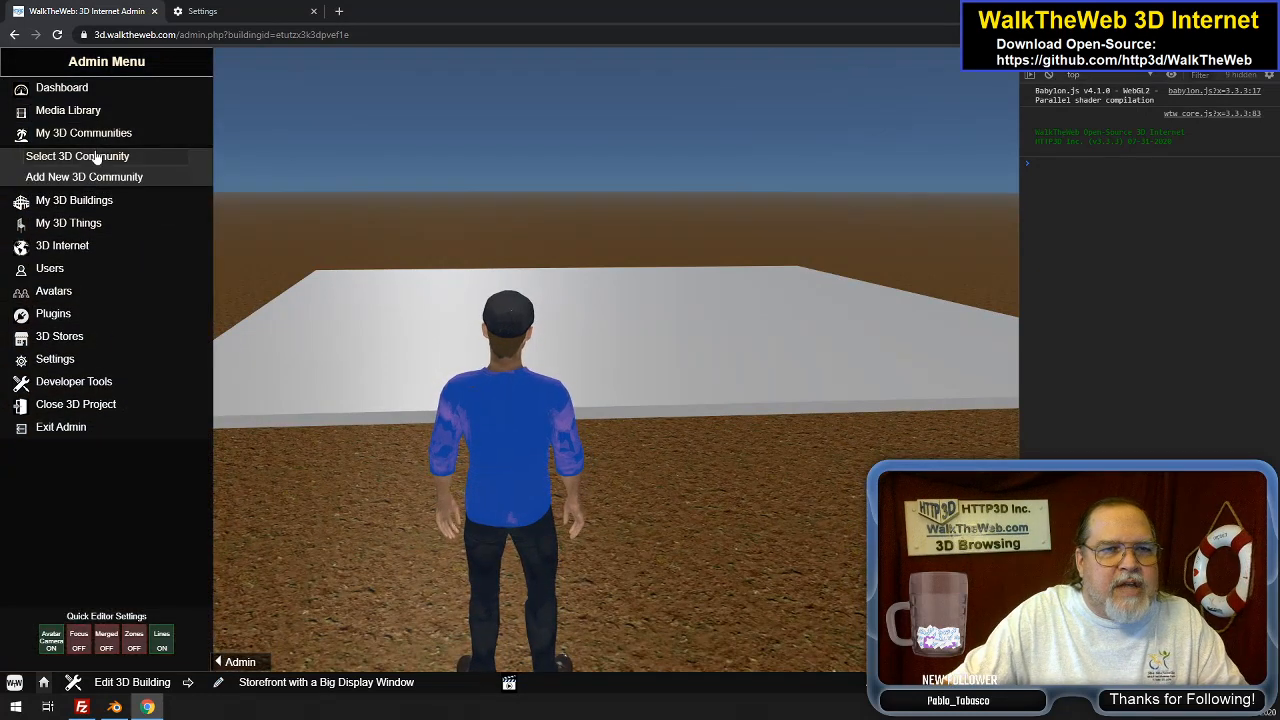
click(96, 158)
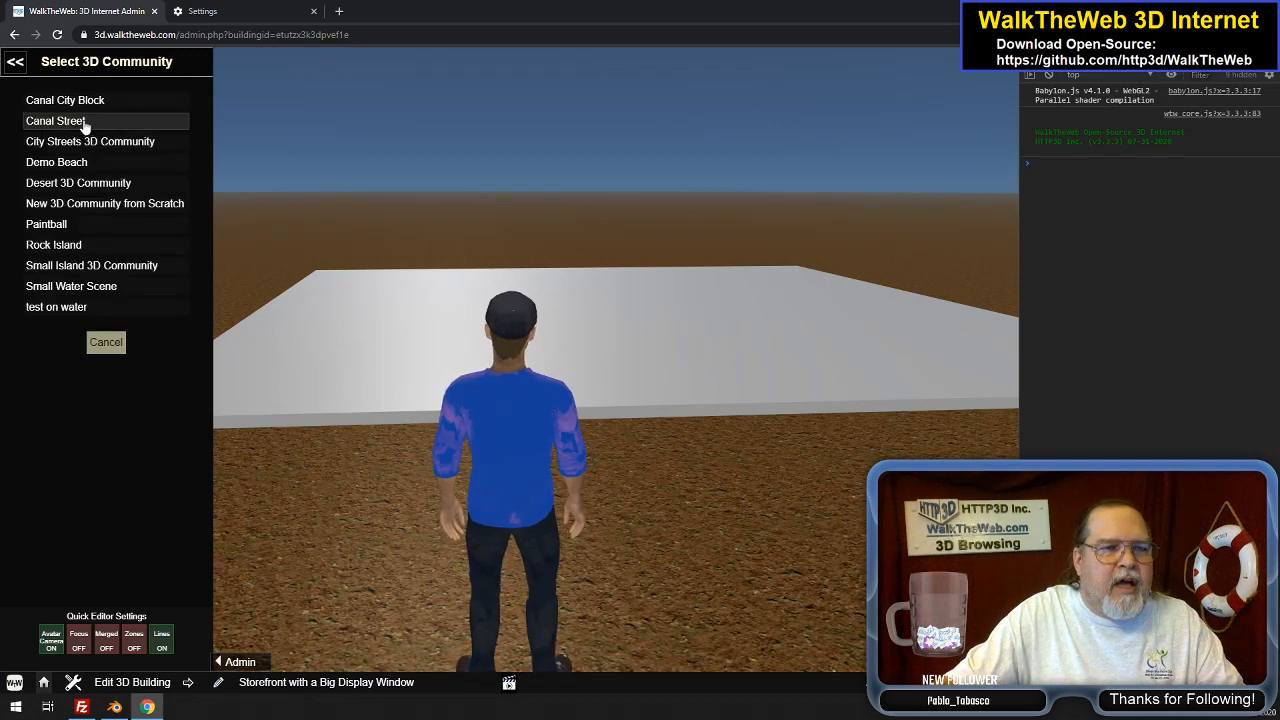
click(85, 123)
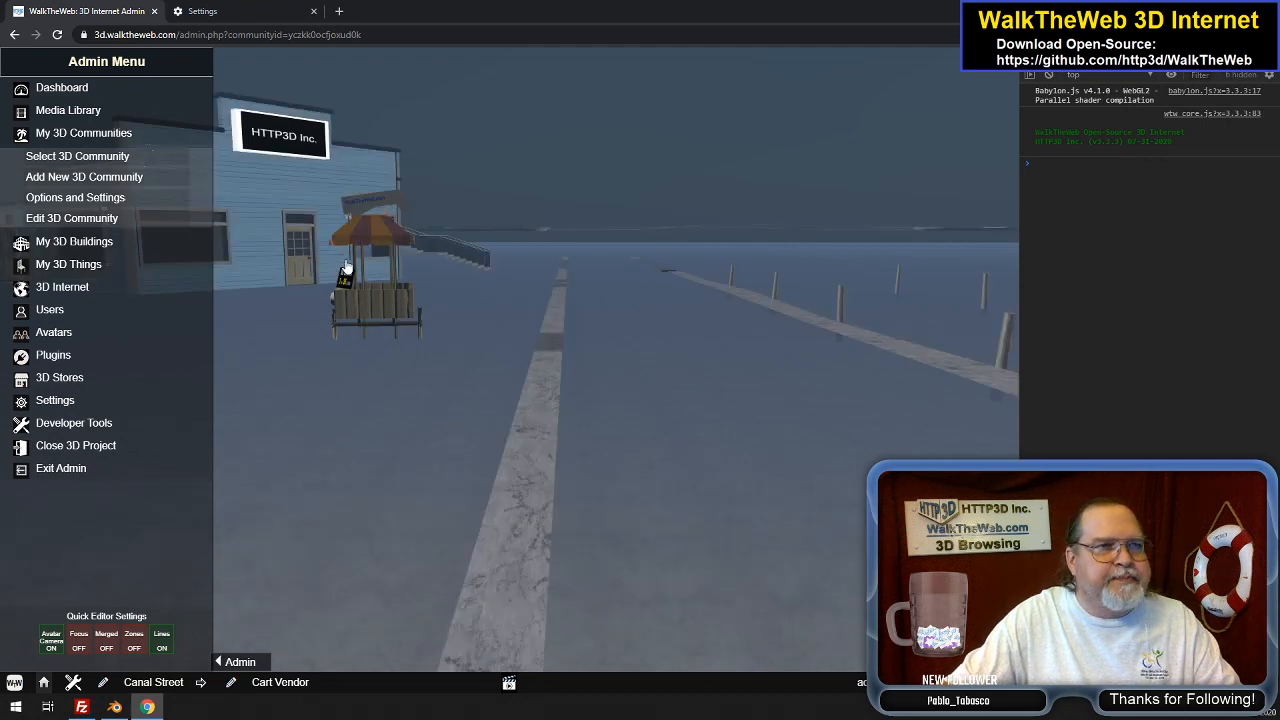
Look around the canal area, then walk the avatar across the water and up the stairs beside the stone bridge
key(Right)
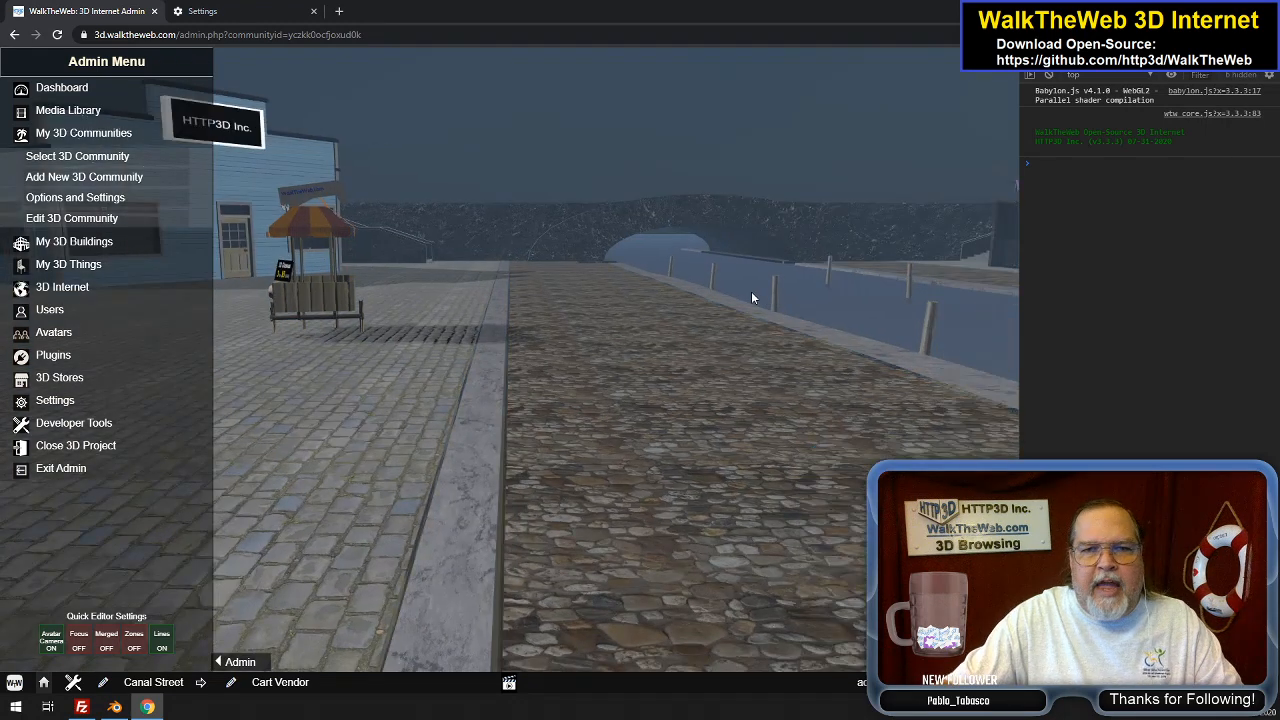
key(Right)
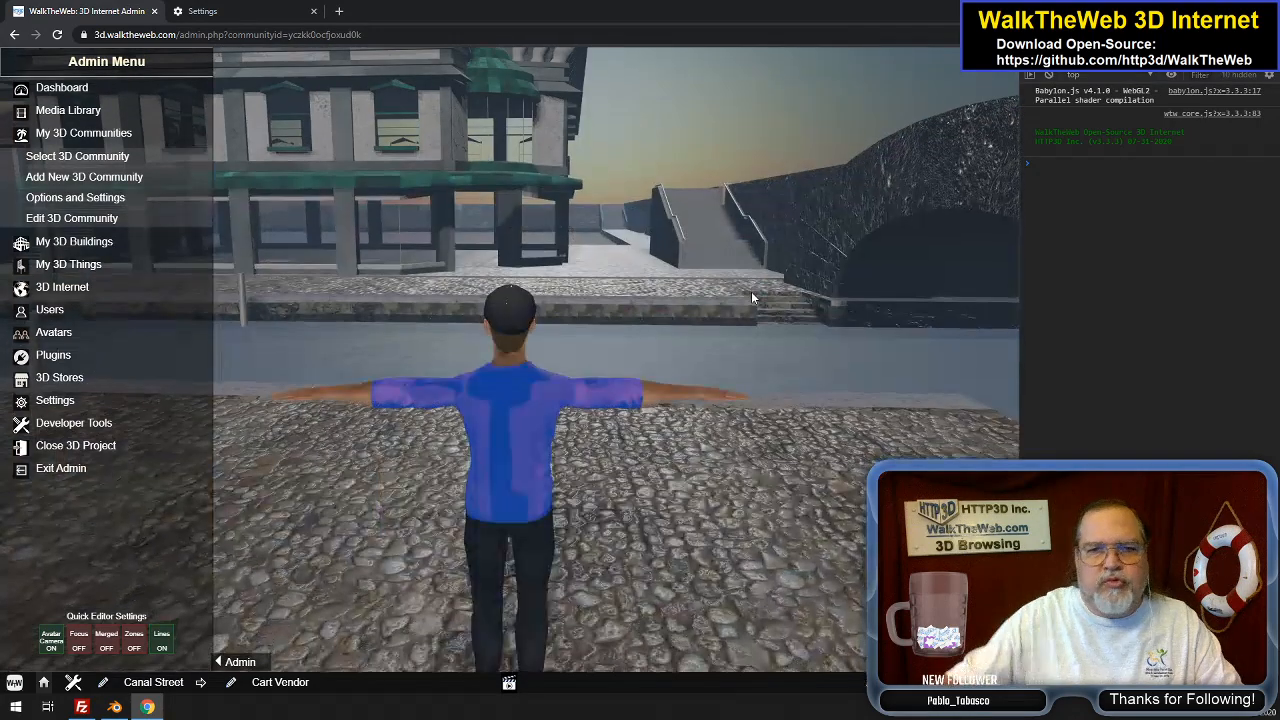
key(Right)
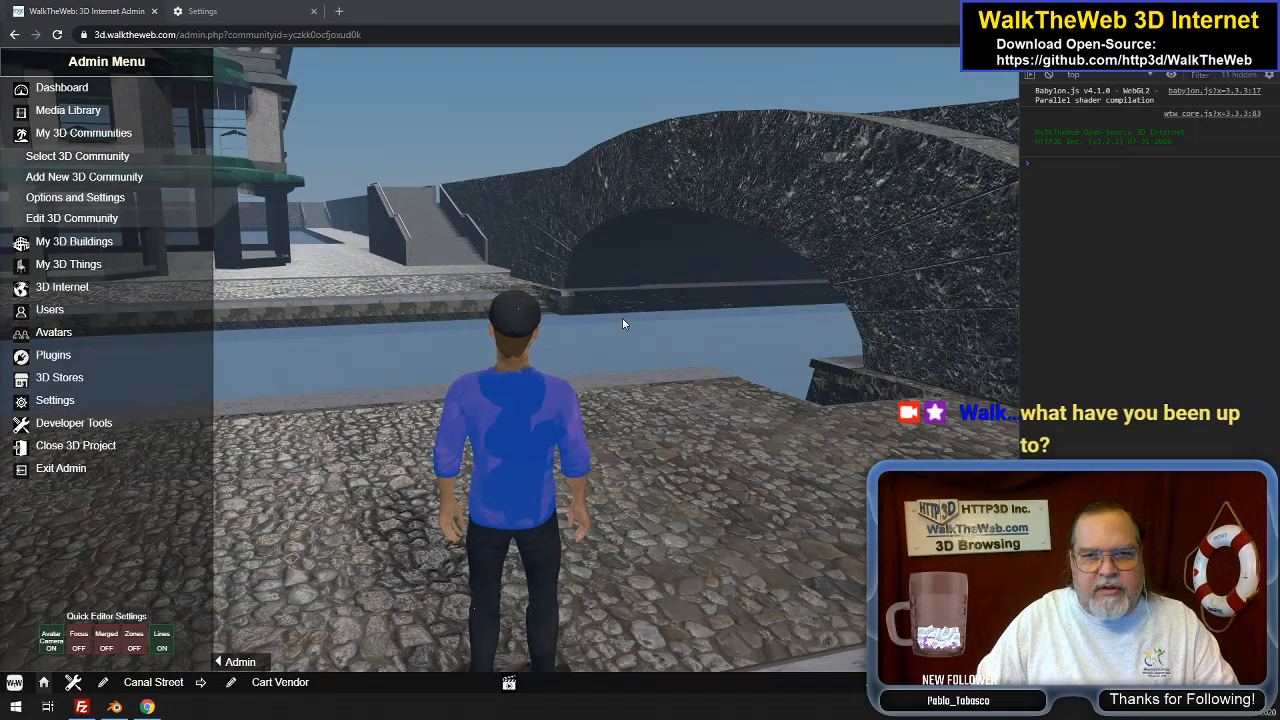
key(w)
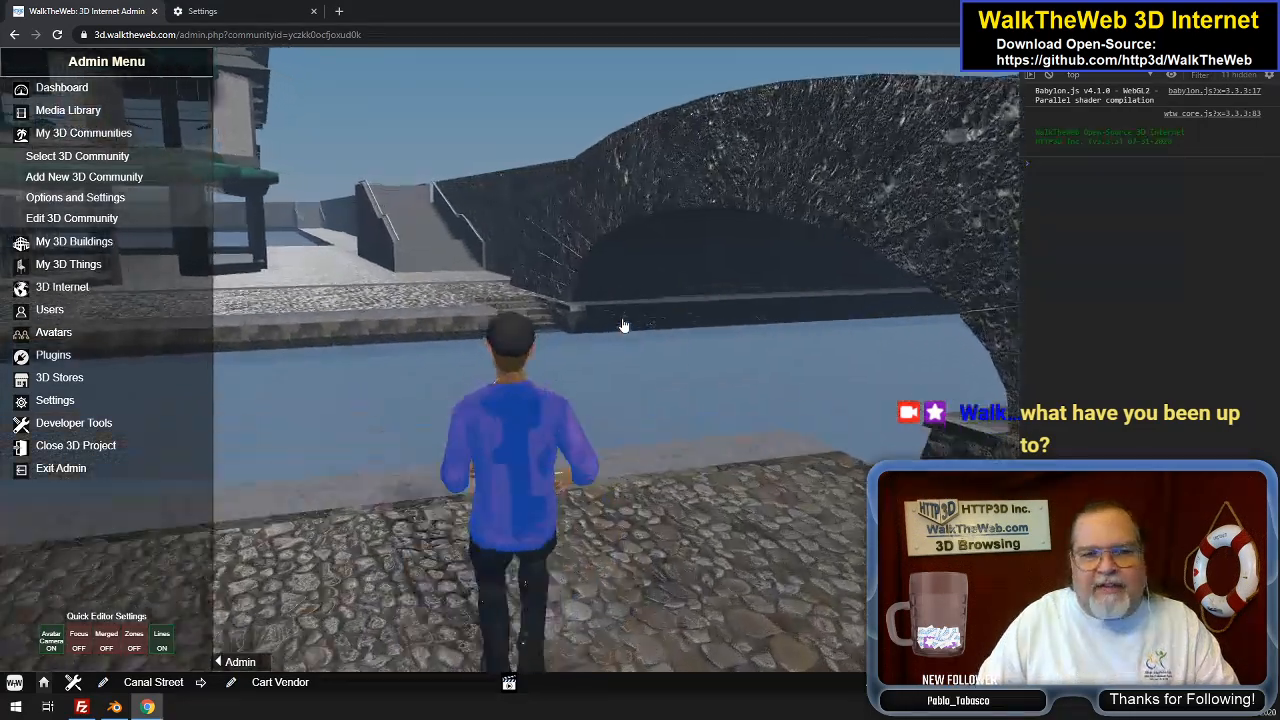
key(w)
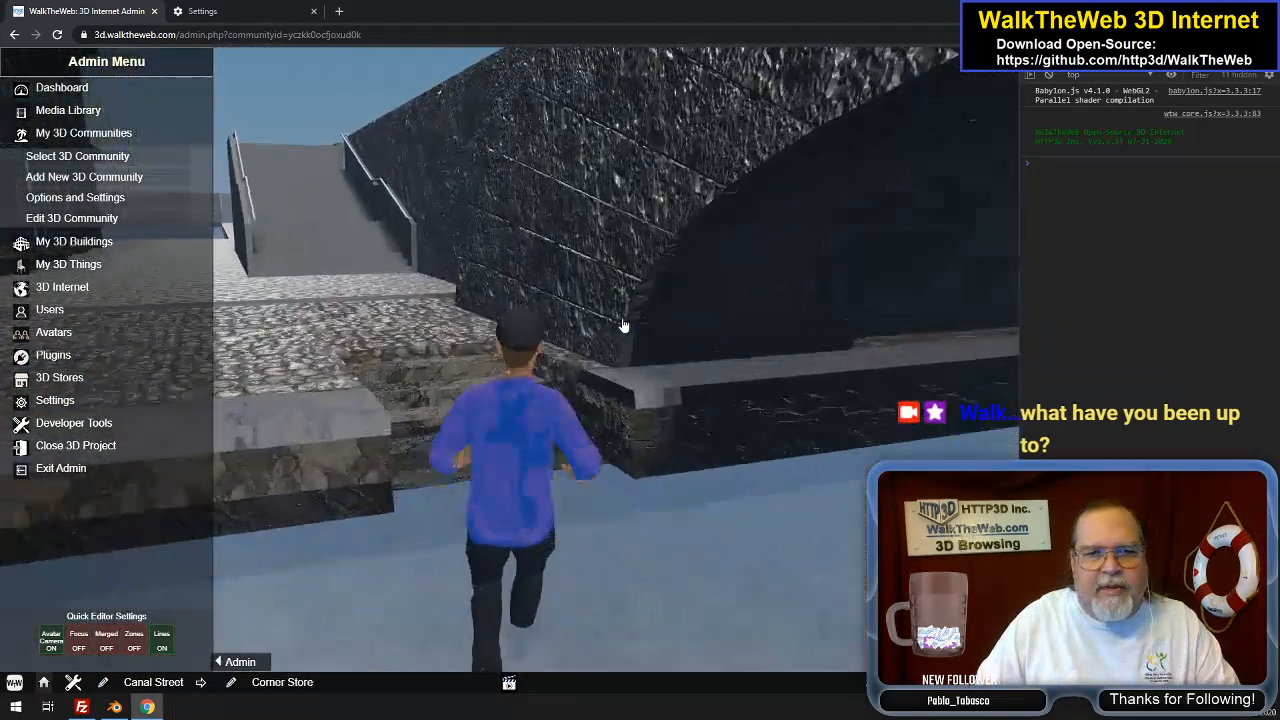
key(a)
key(w)
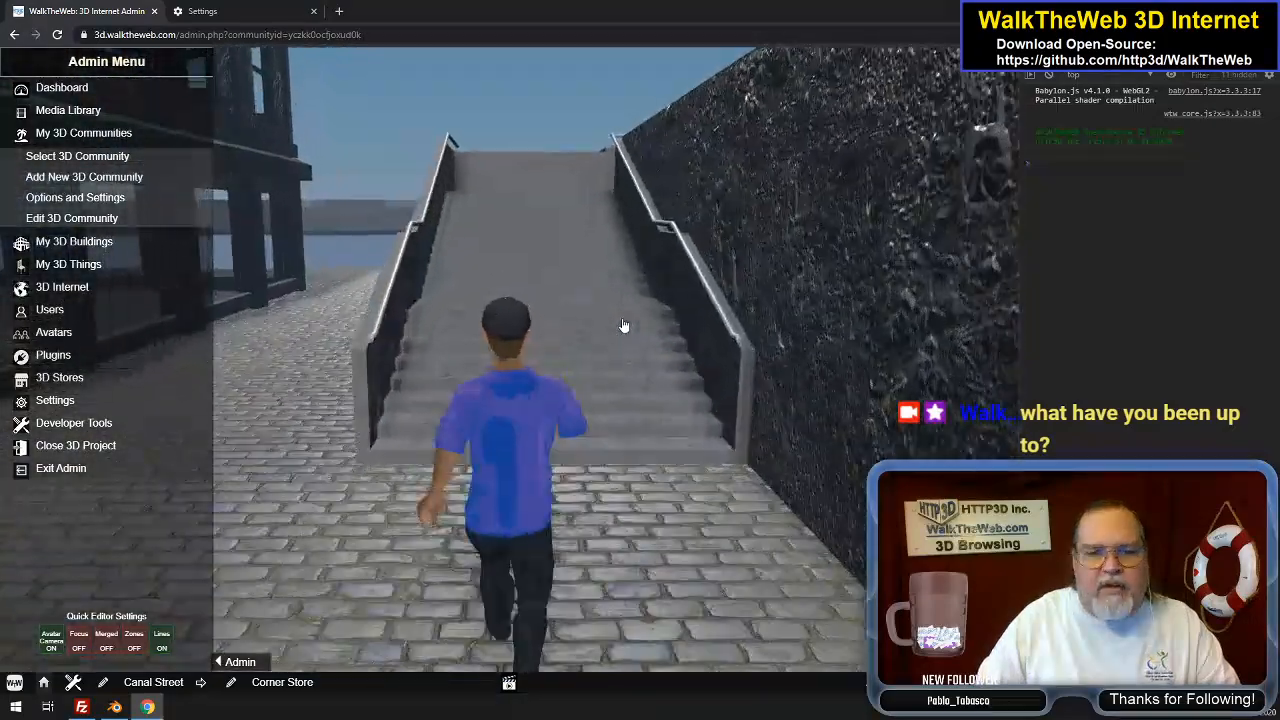
key(w)
key(d)
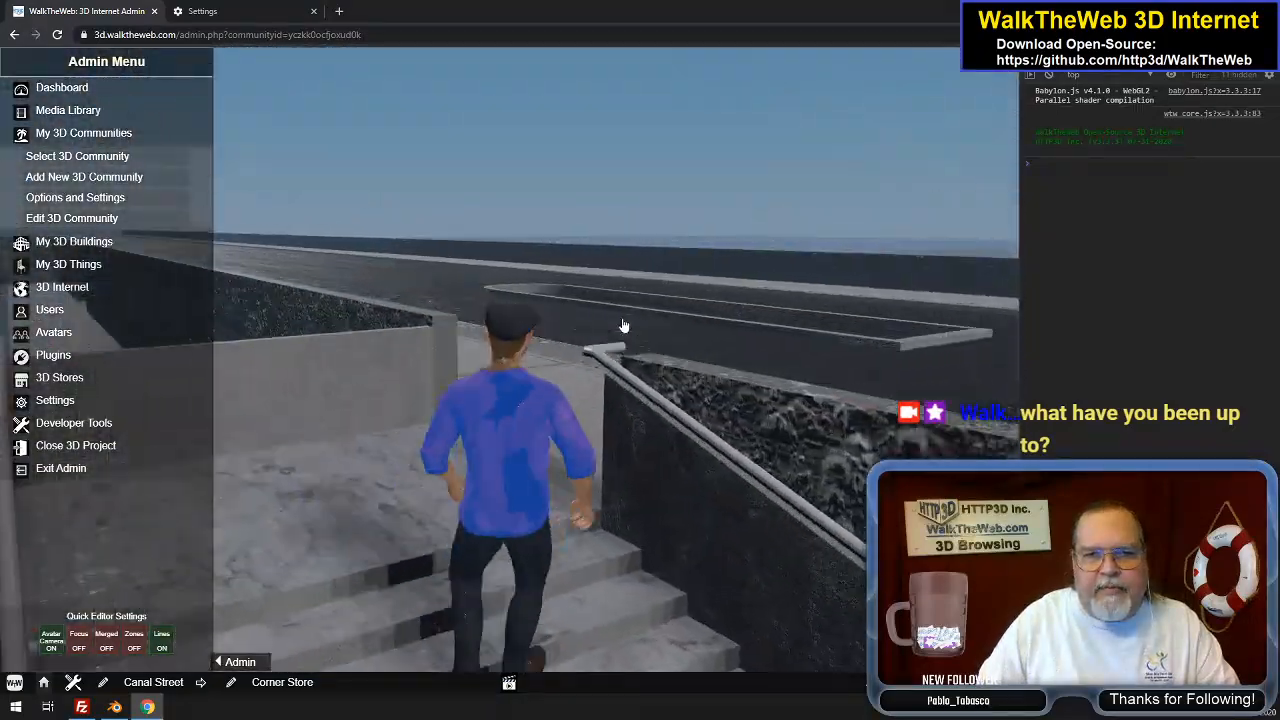
Walk the avatar along the bridge sidewalk and past the Western Red Barn Store
key(w)
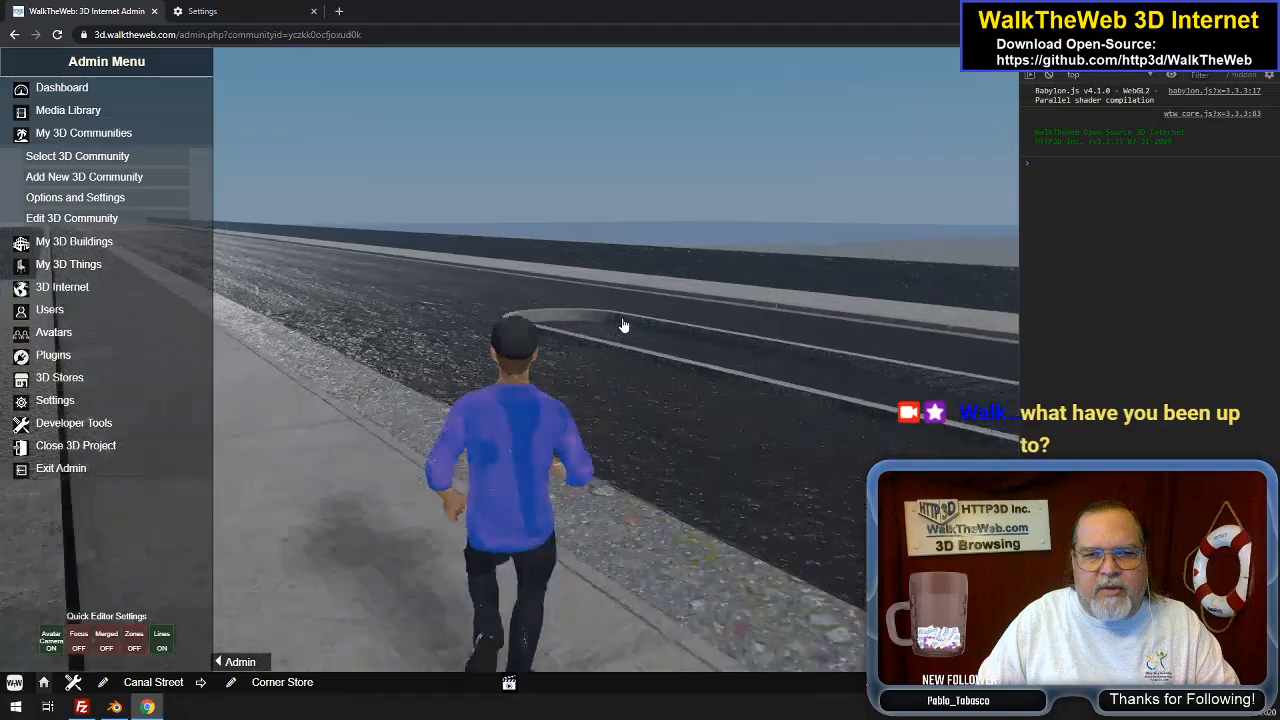
key(w)
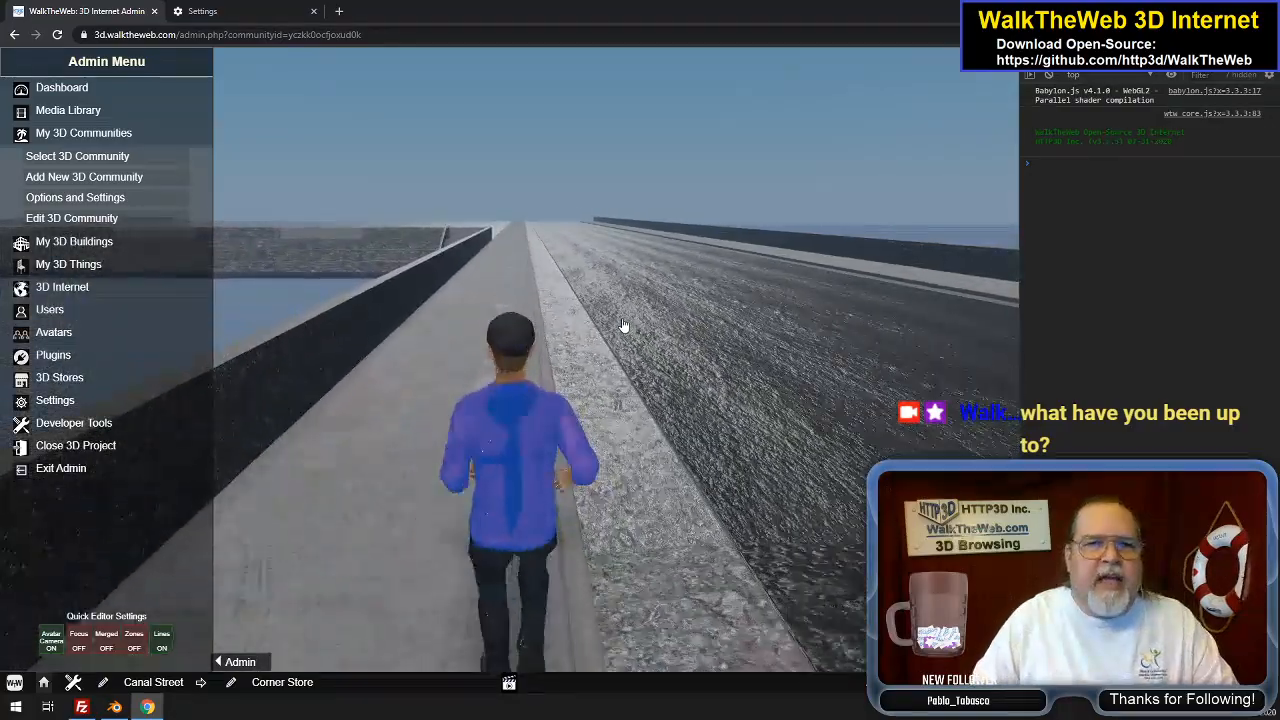
key(w)
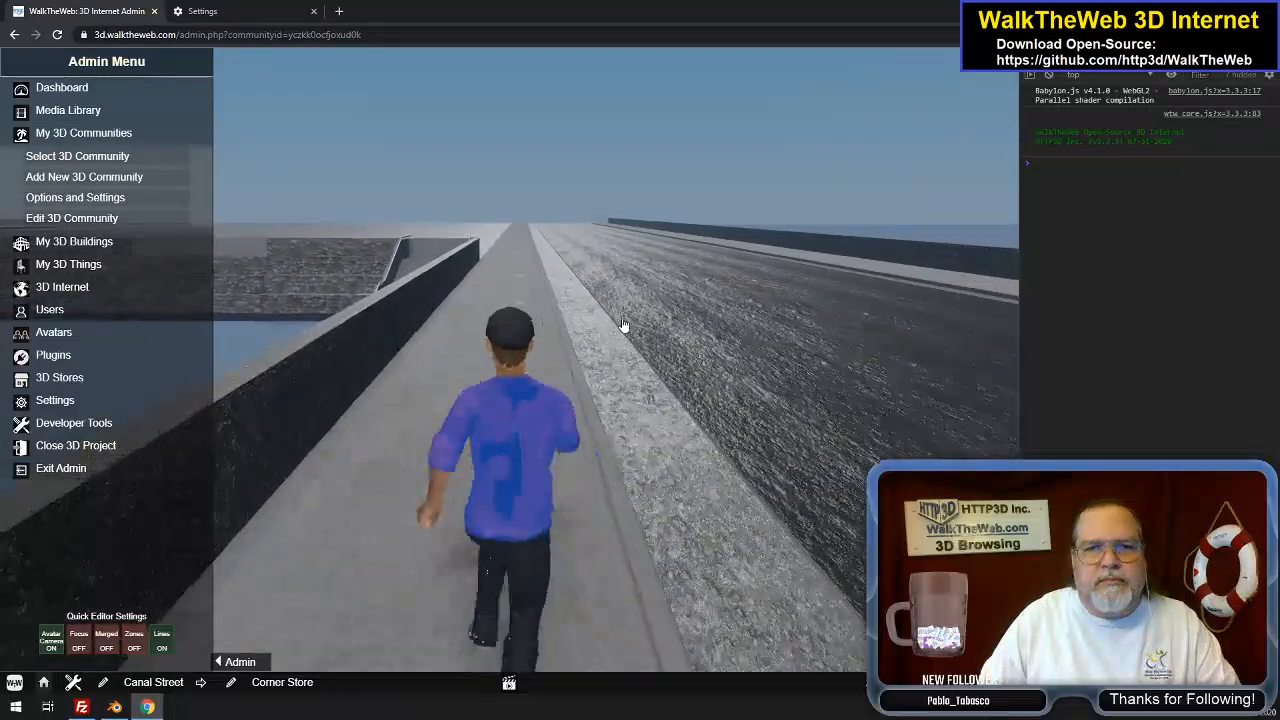
key(w)
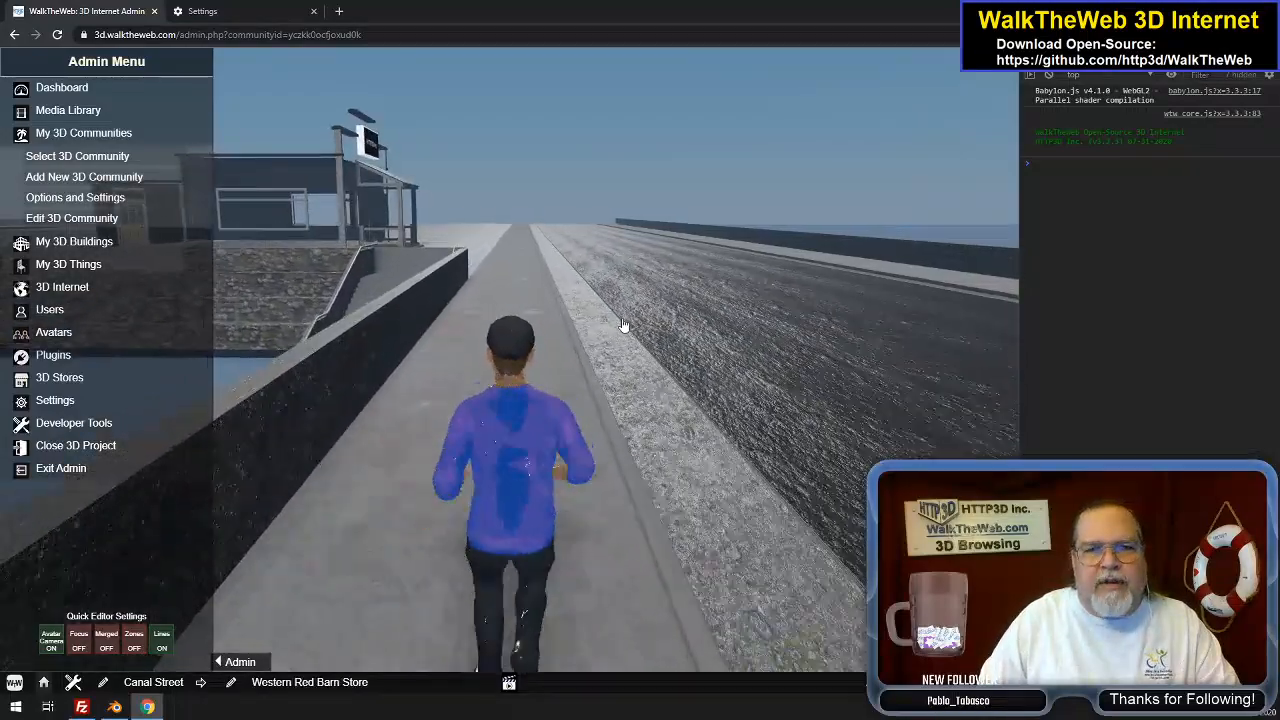
key(w)
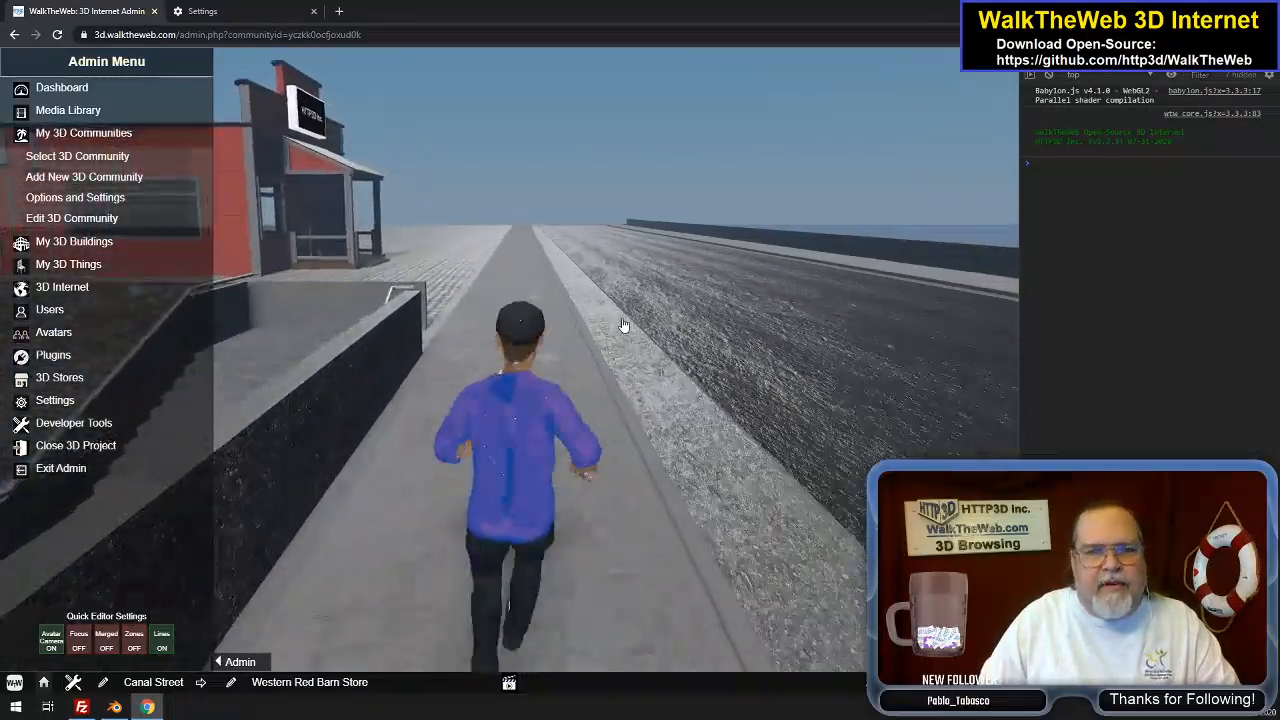
key(w)
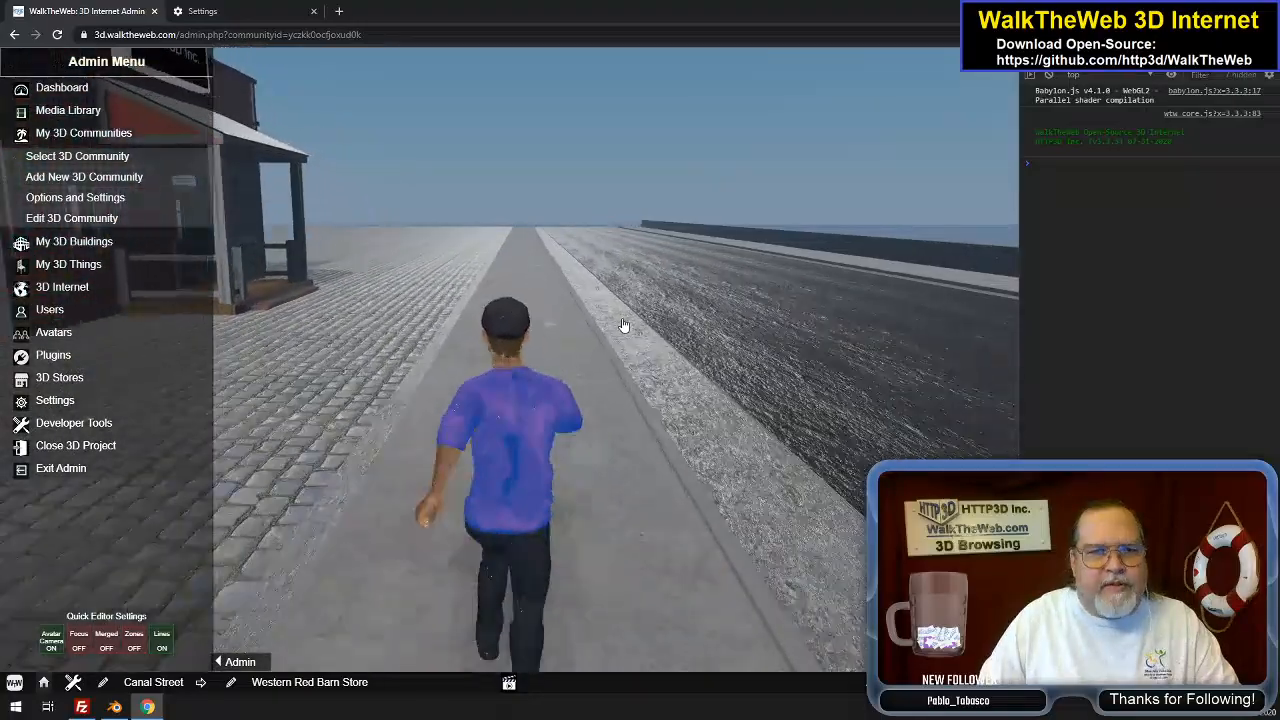
key(w)
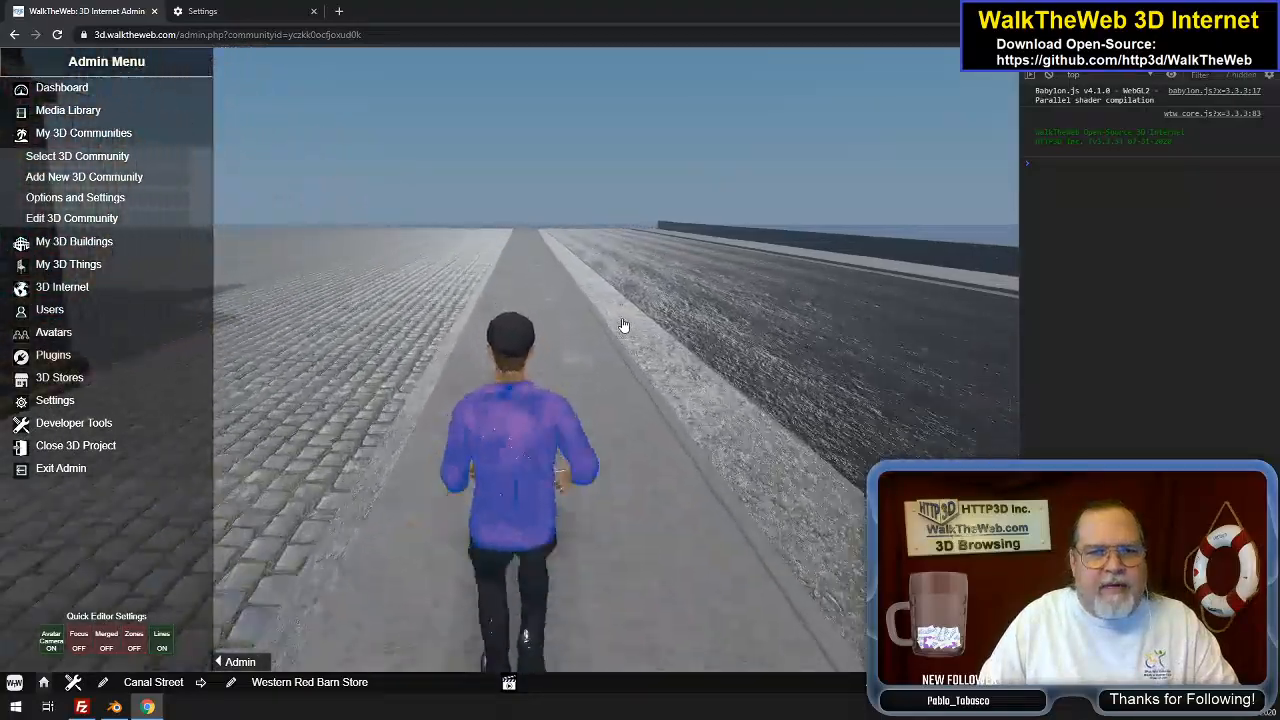
Examine the empty lot beside the Western Red Barn Store, switching the avatar camera off and back on
key(a)
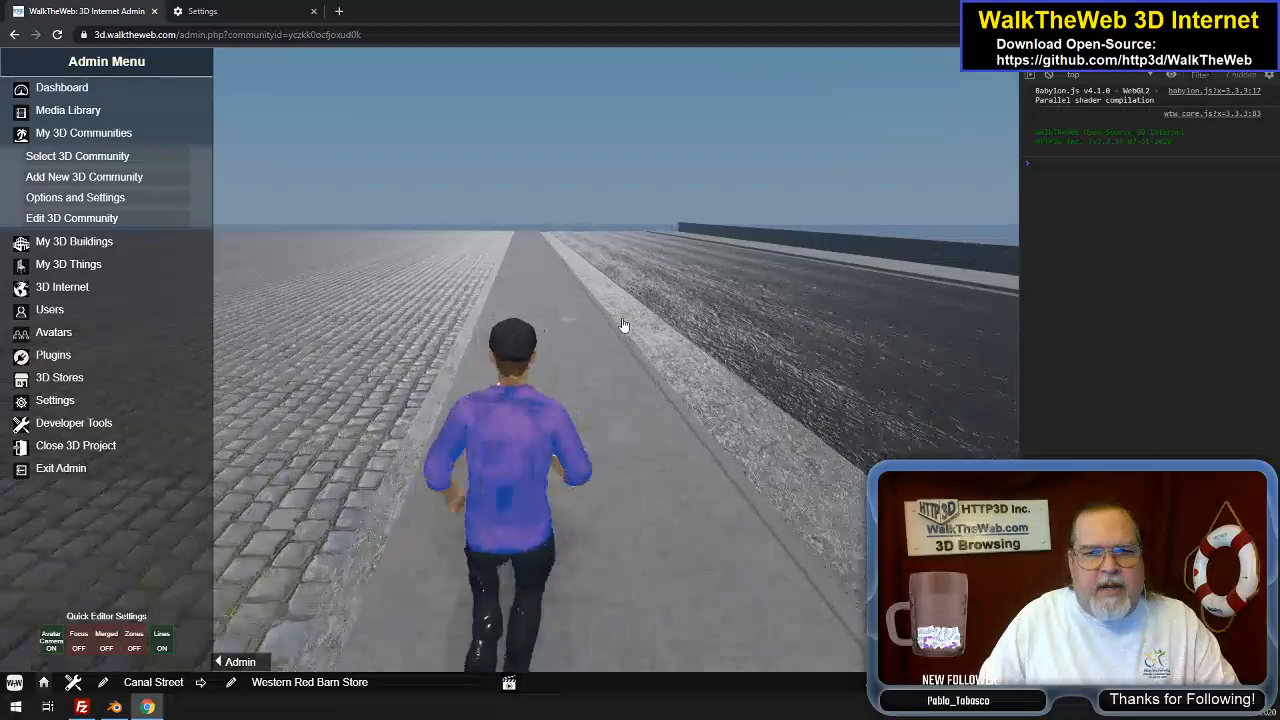
key(d)
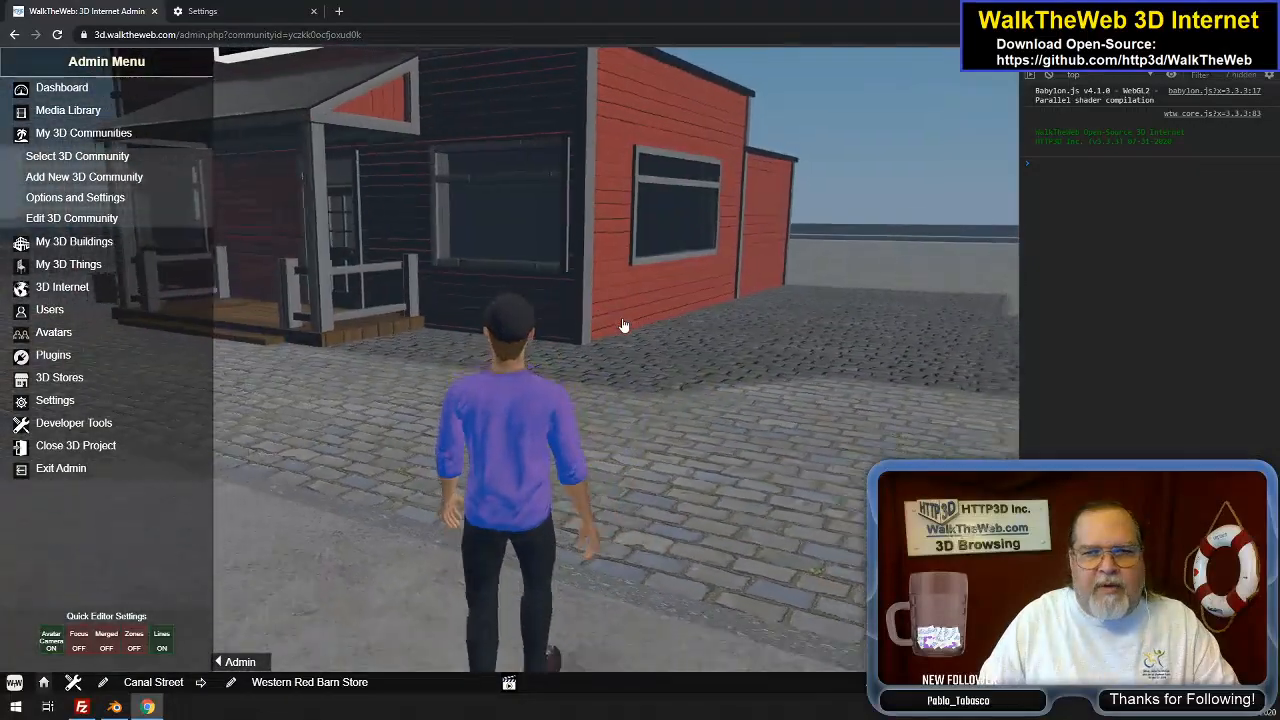
key(a)
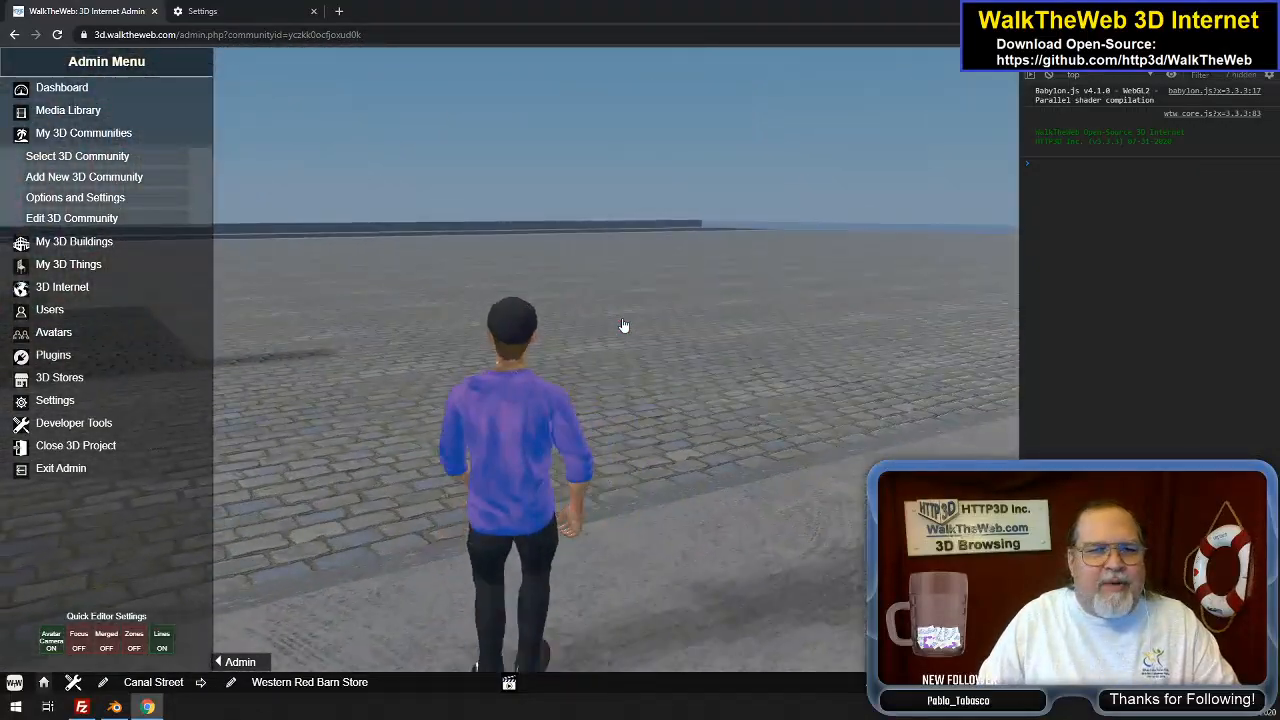
key(a)
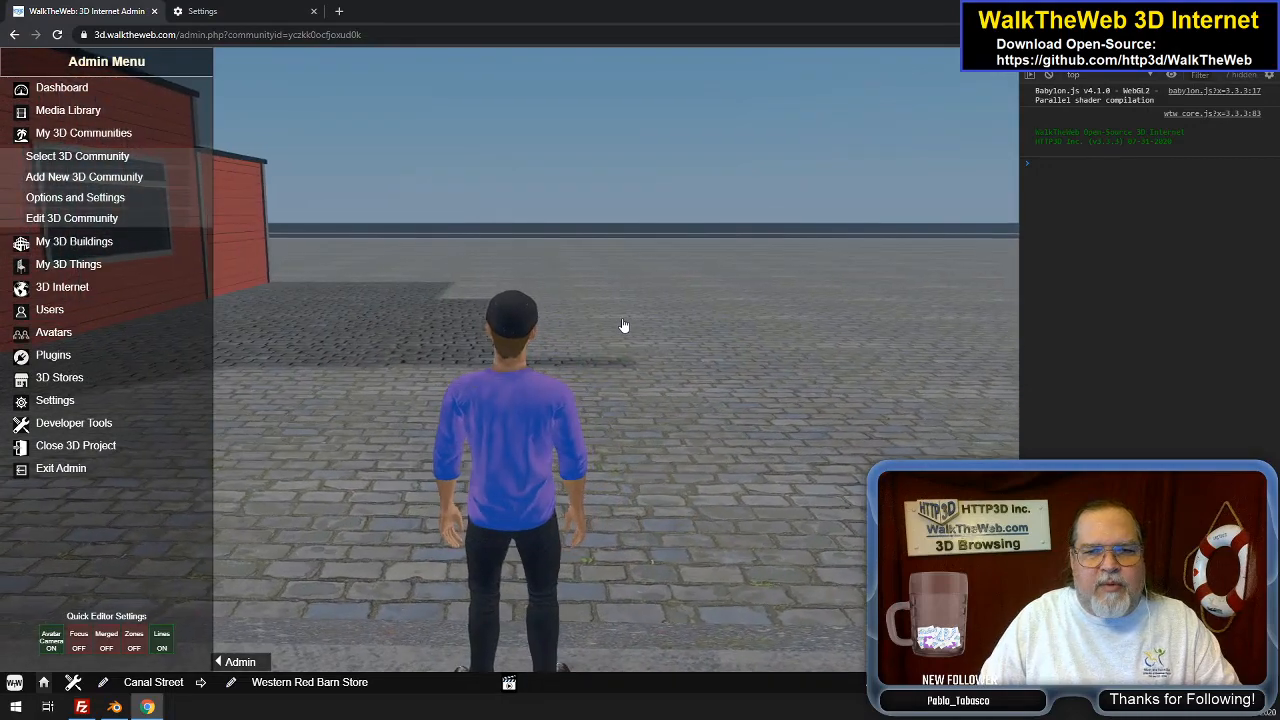
click(52, 640)
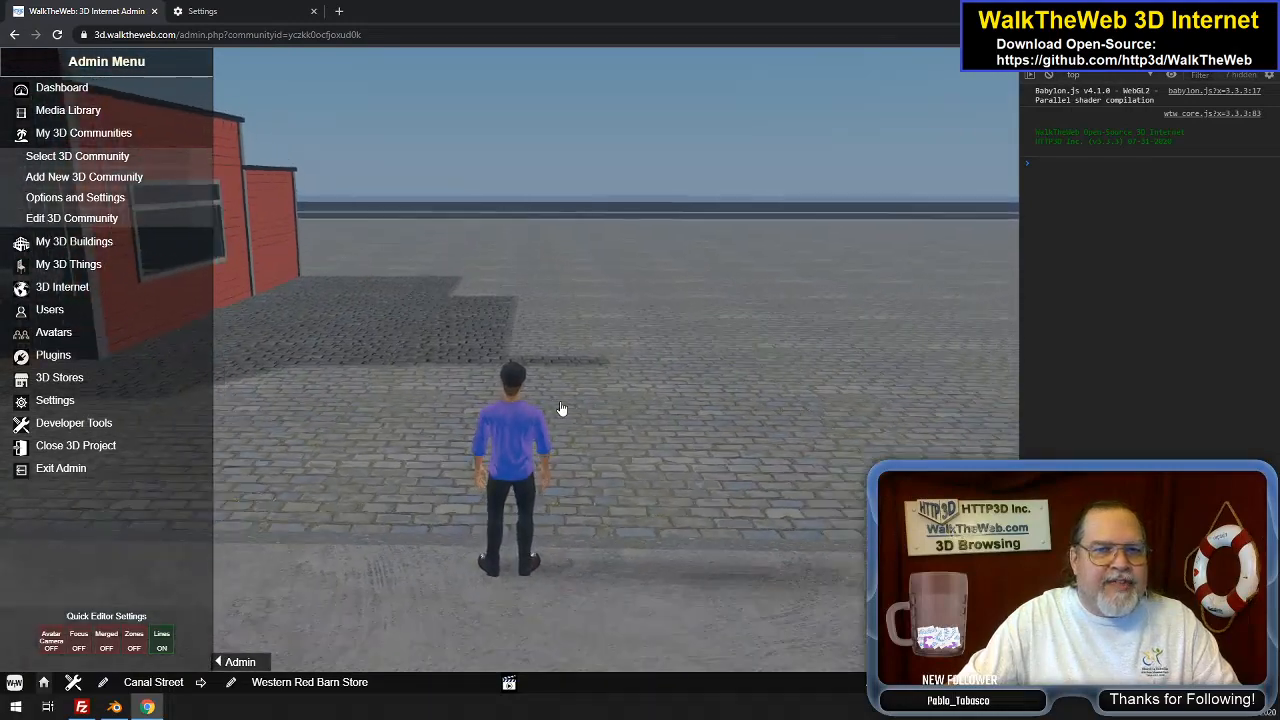
click(52, 640)
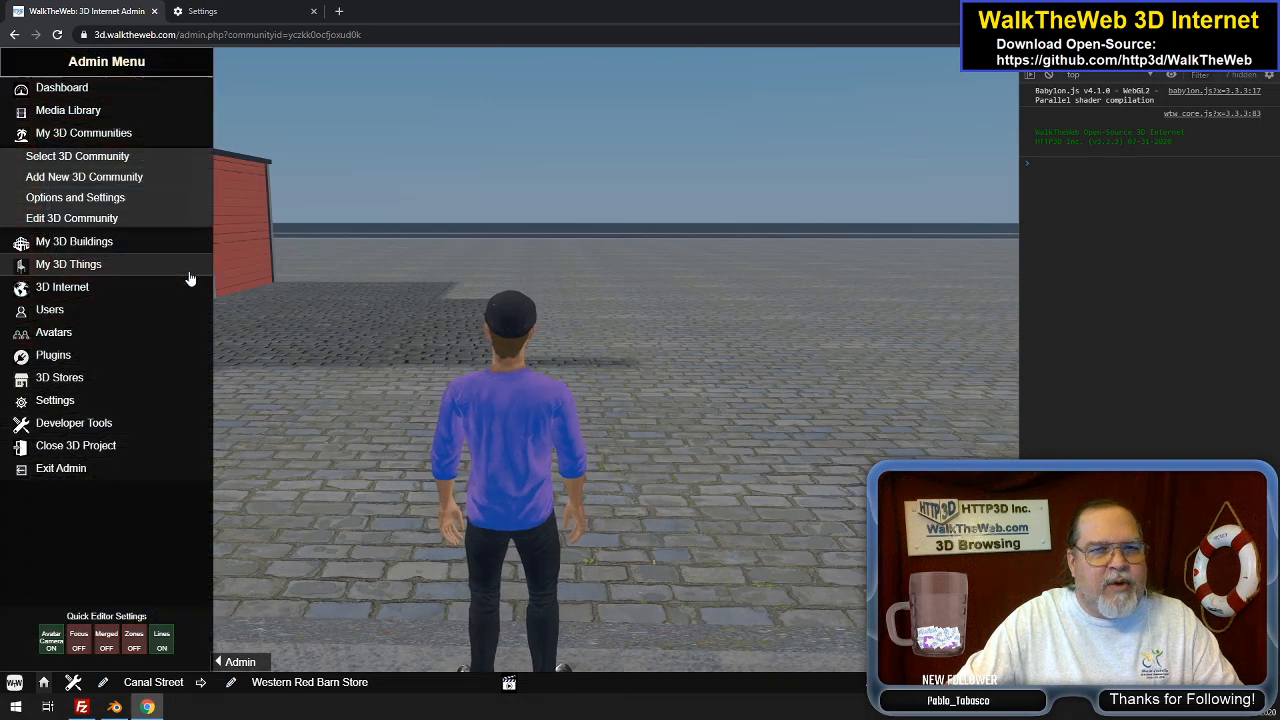
Add the 3D building Storefront with a Big Display Window to the Canal Street community in front of the avatar
click(88, 224)
click(85, 268)
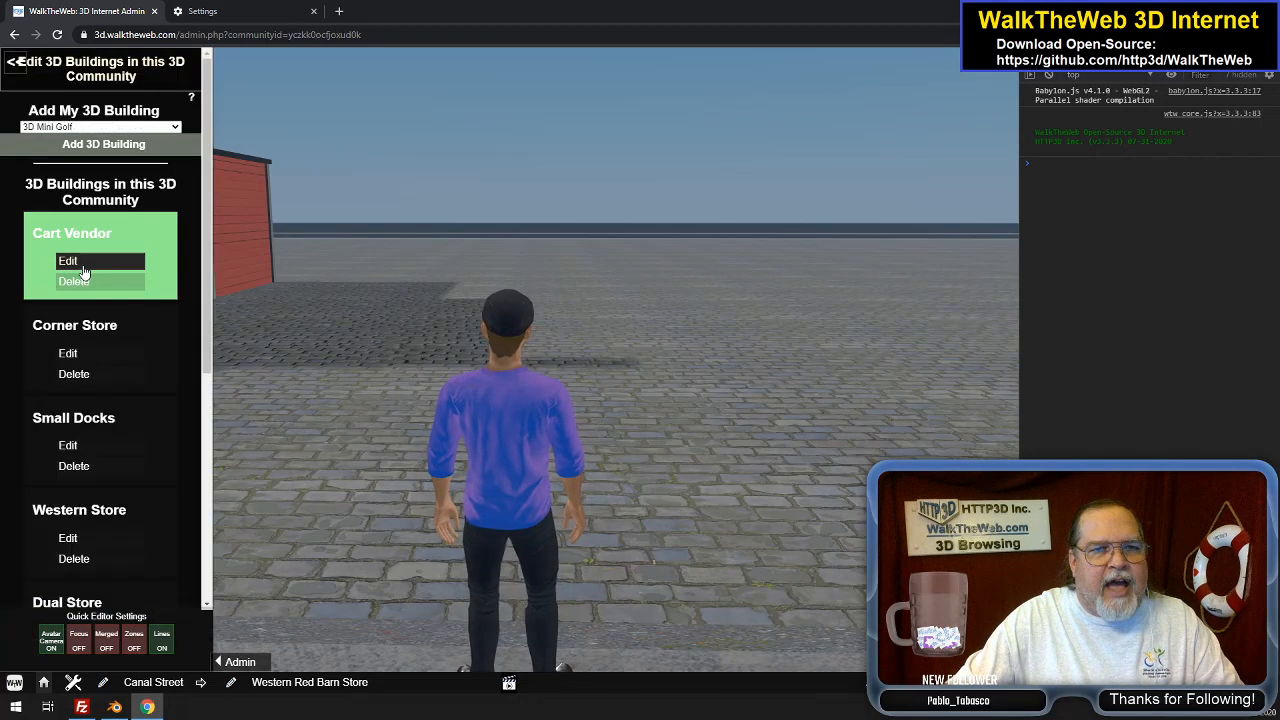
click(175, 128)
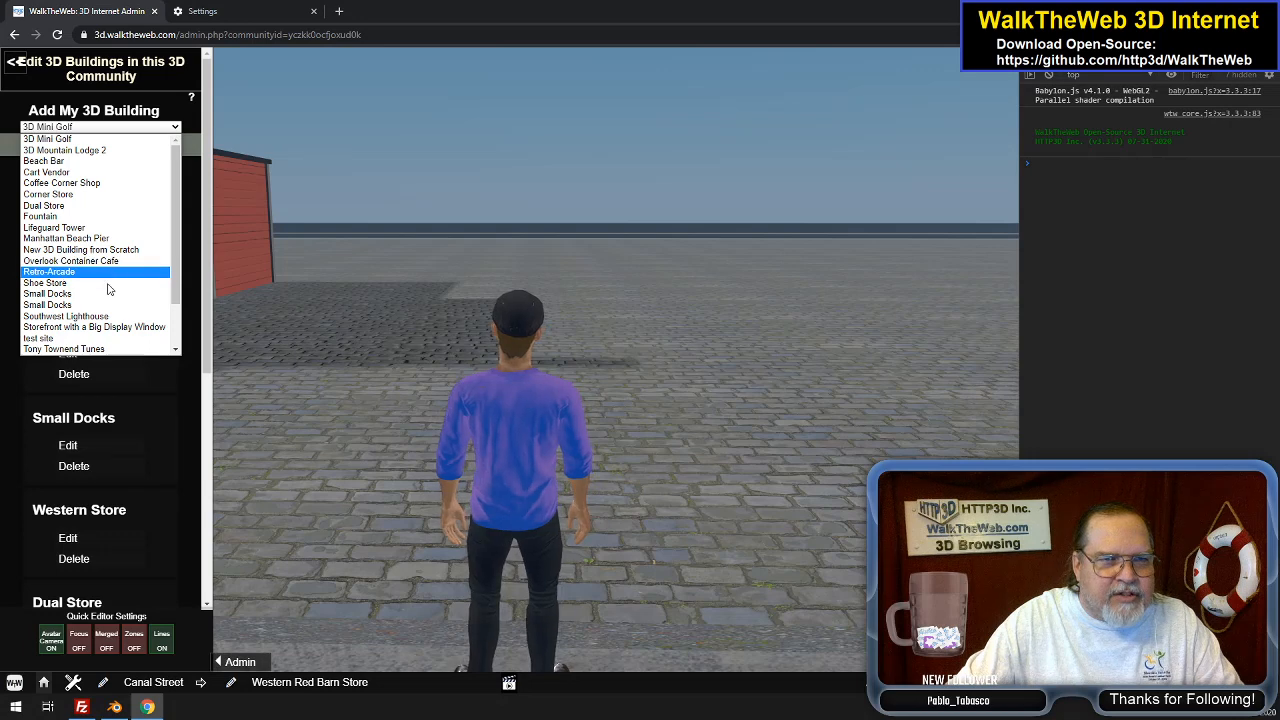
click(99, 327)
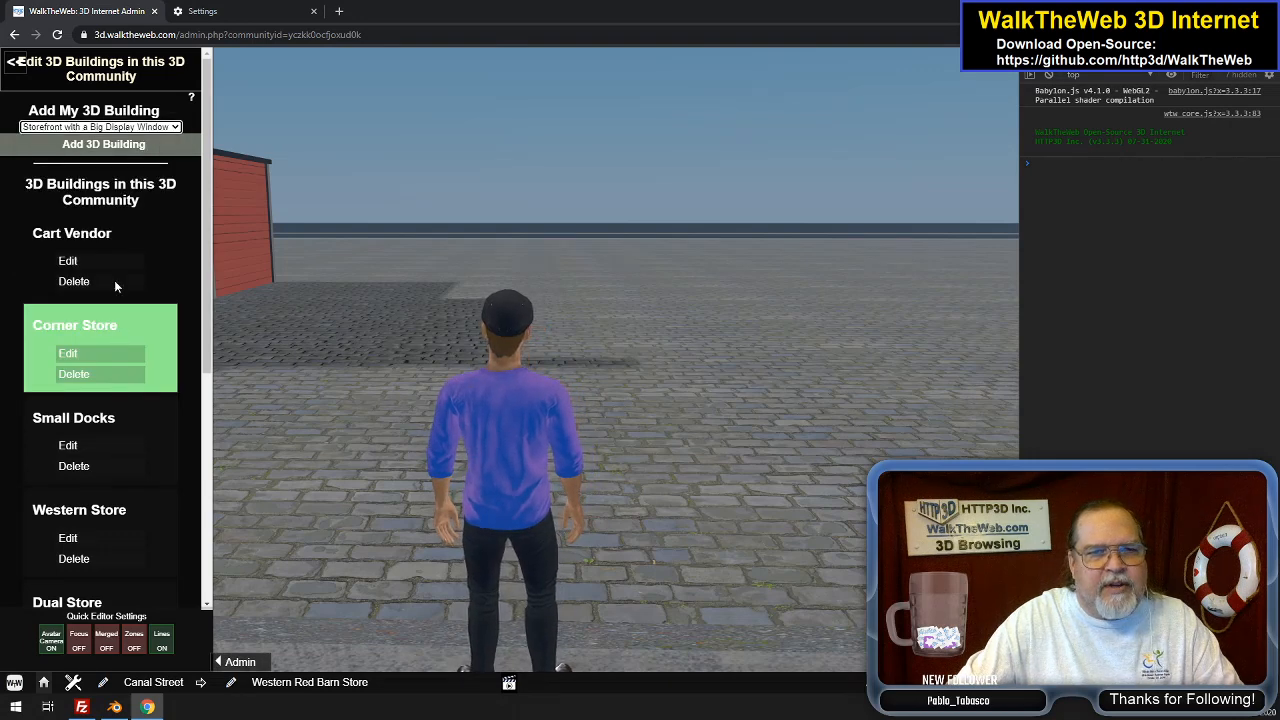
click(123, 145)
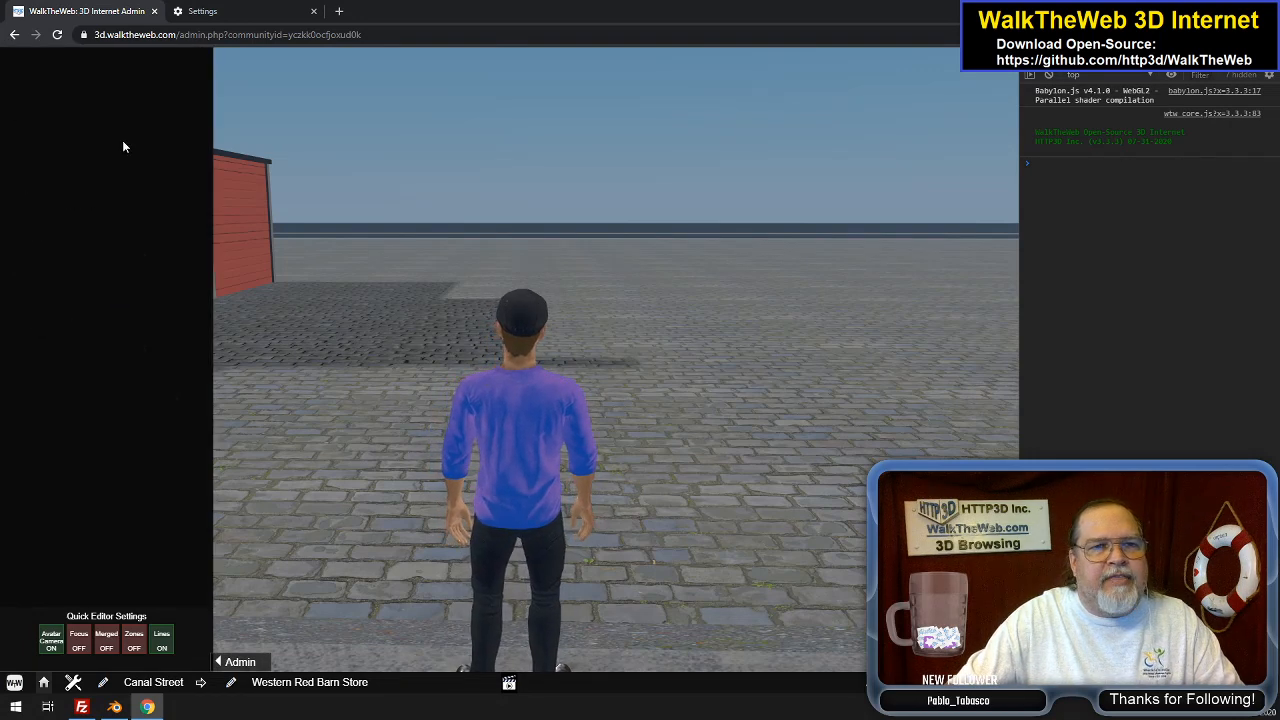
Shift the added storefront building relative to the red barn store by setting its Position X to -120
key(Up)
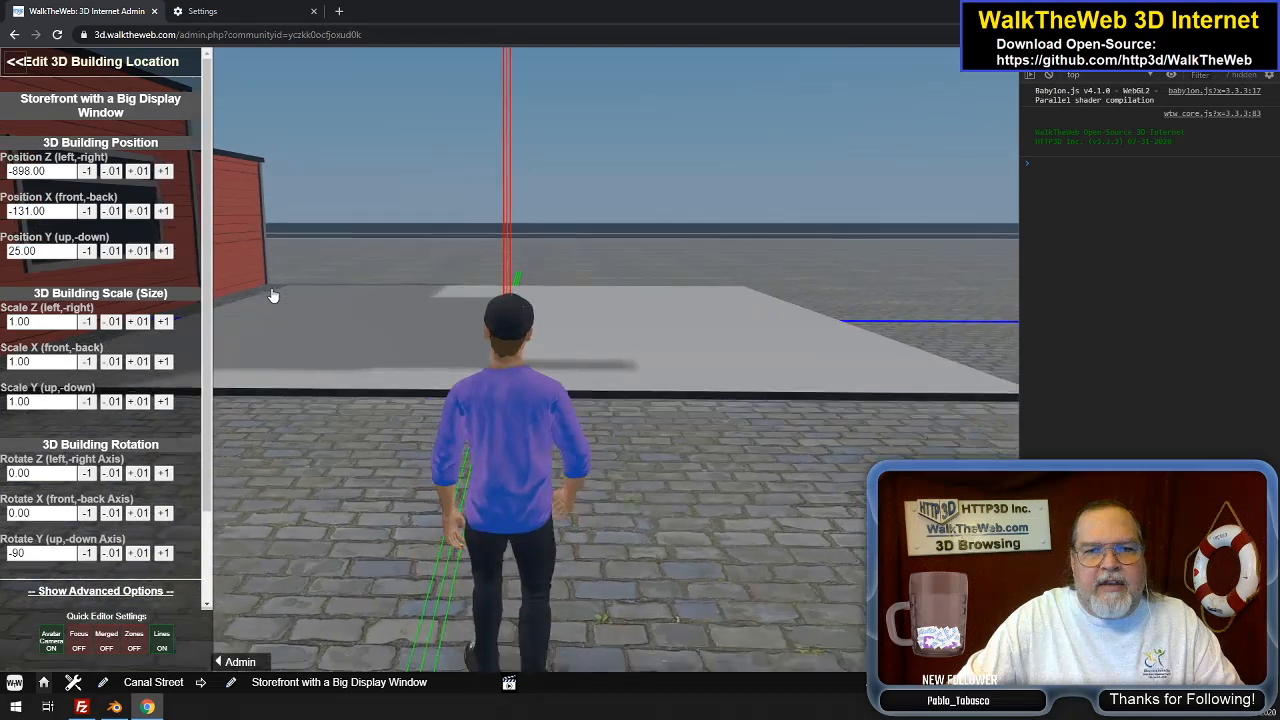
key(Left)
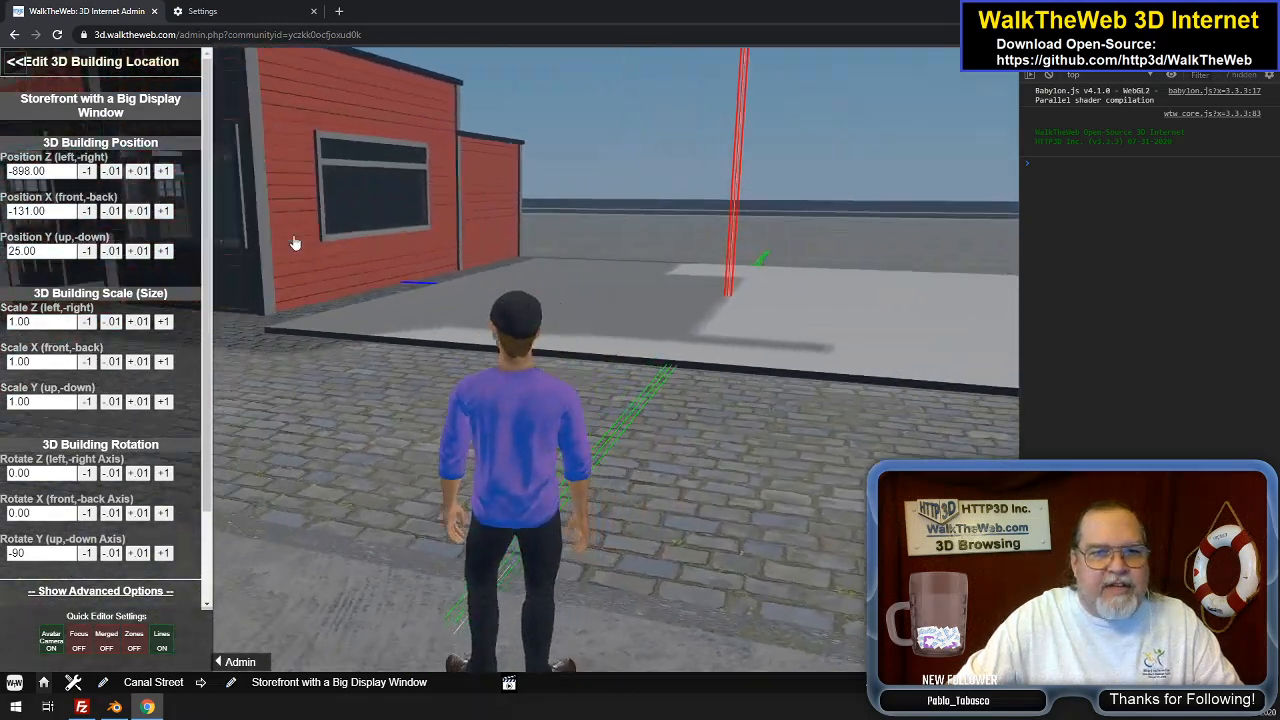
key(Right)
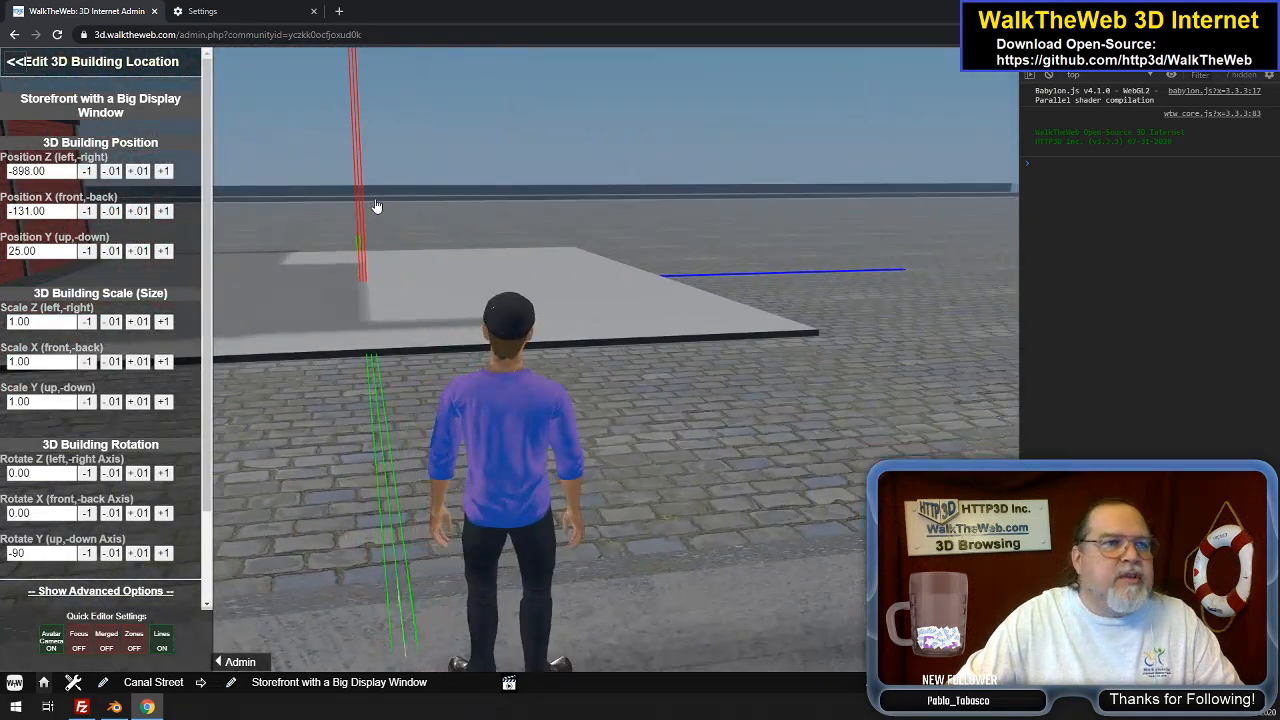
key(Left)
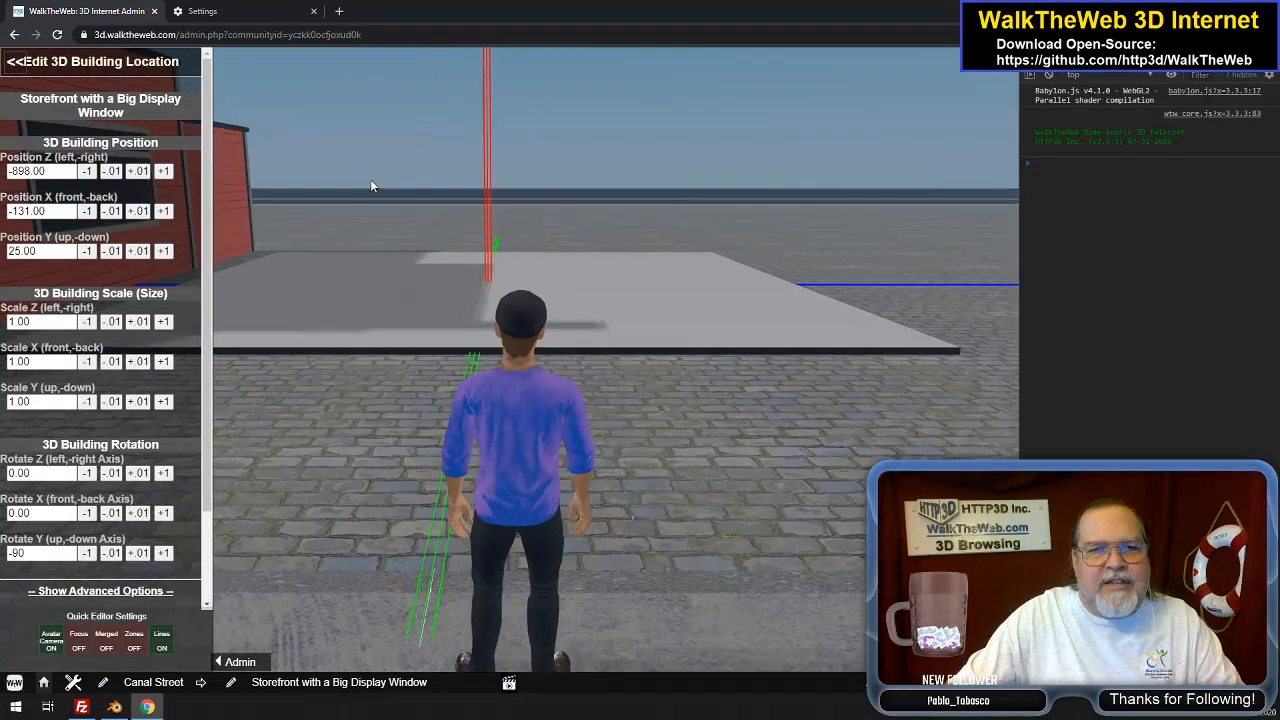
key(Left)
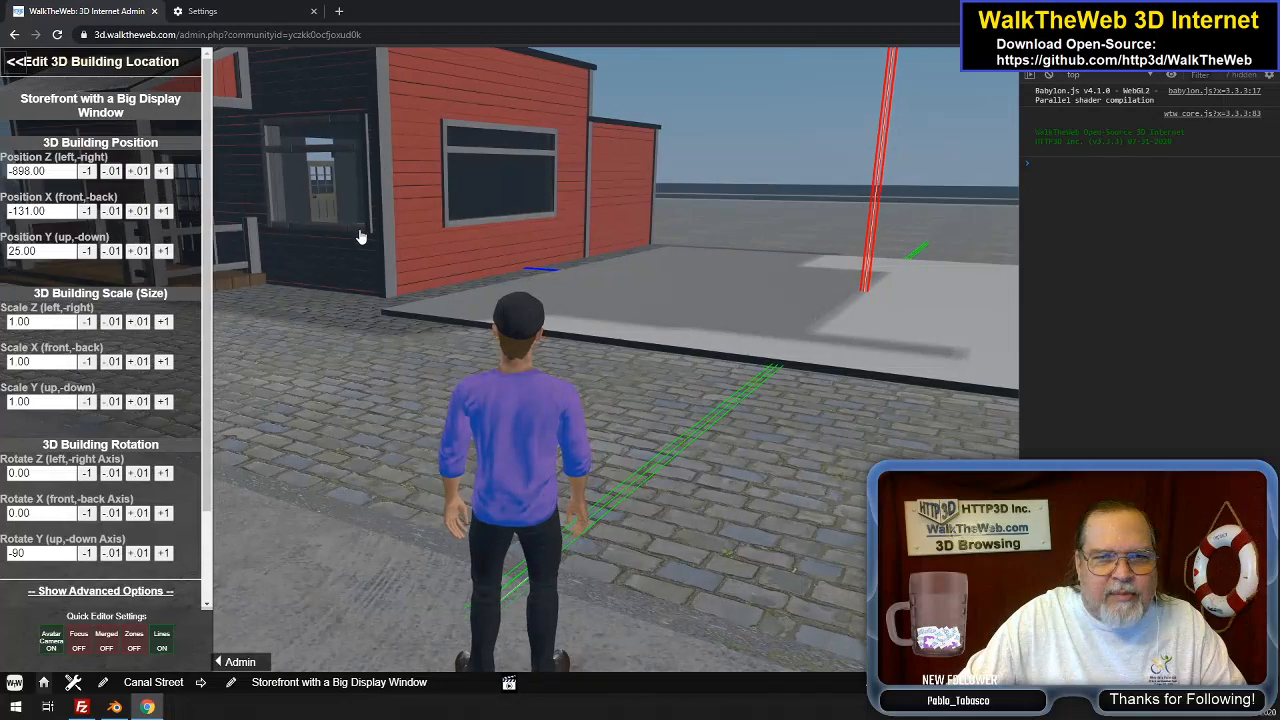
key(Up)
key(Up)
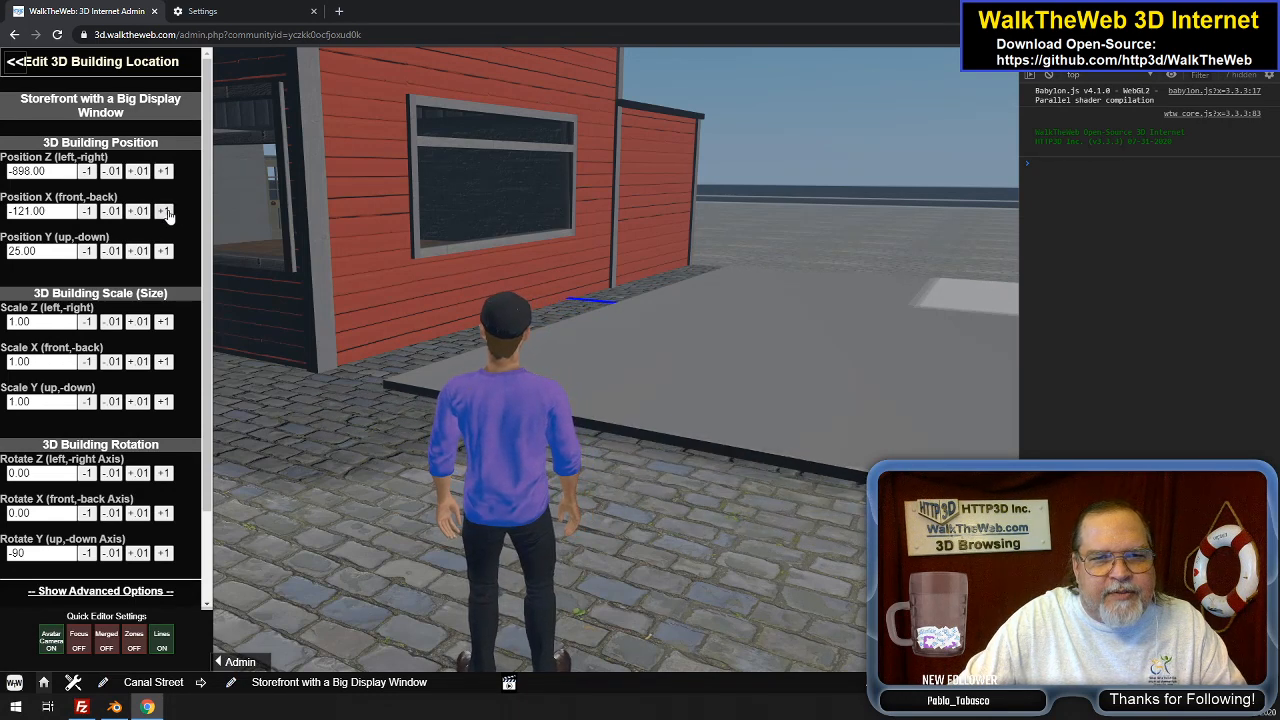
click(165, 212)
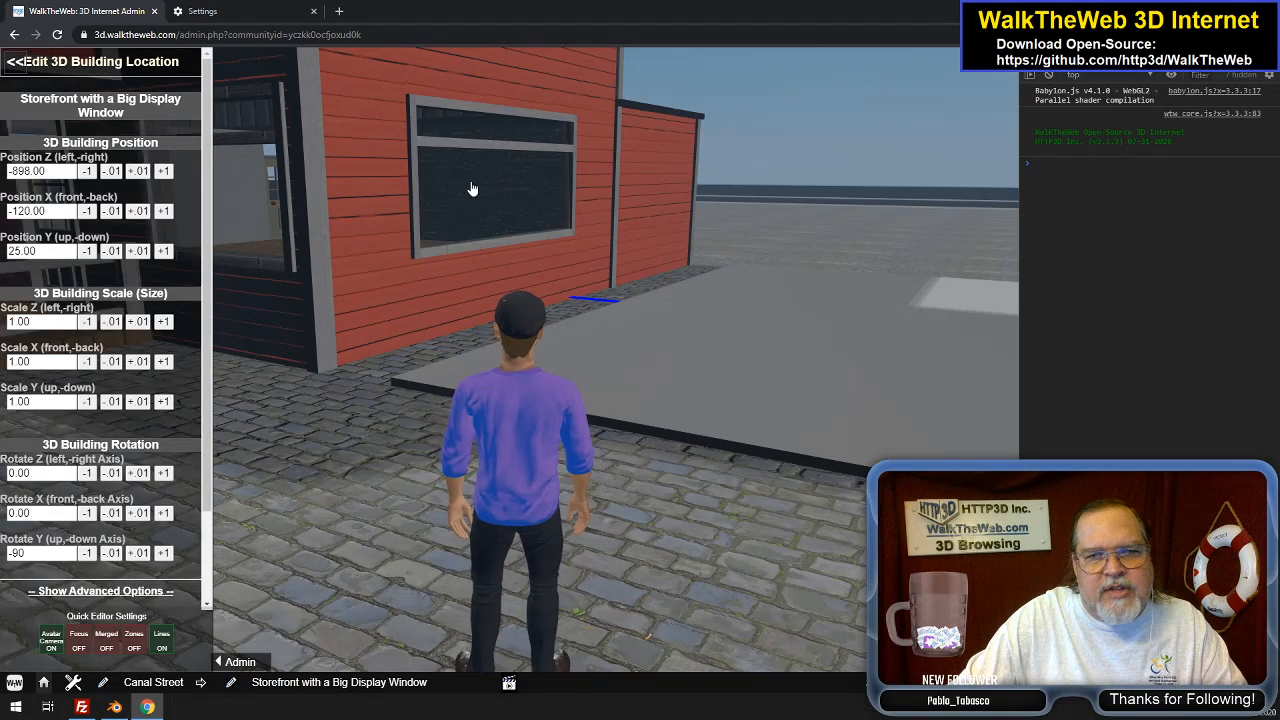
Walk the avatar across the slab to its back edge to check its alignment with the rear of the red barn store
drag(472, 189, 855, 207)
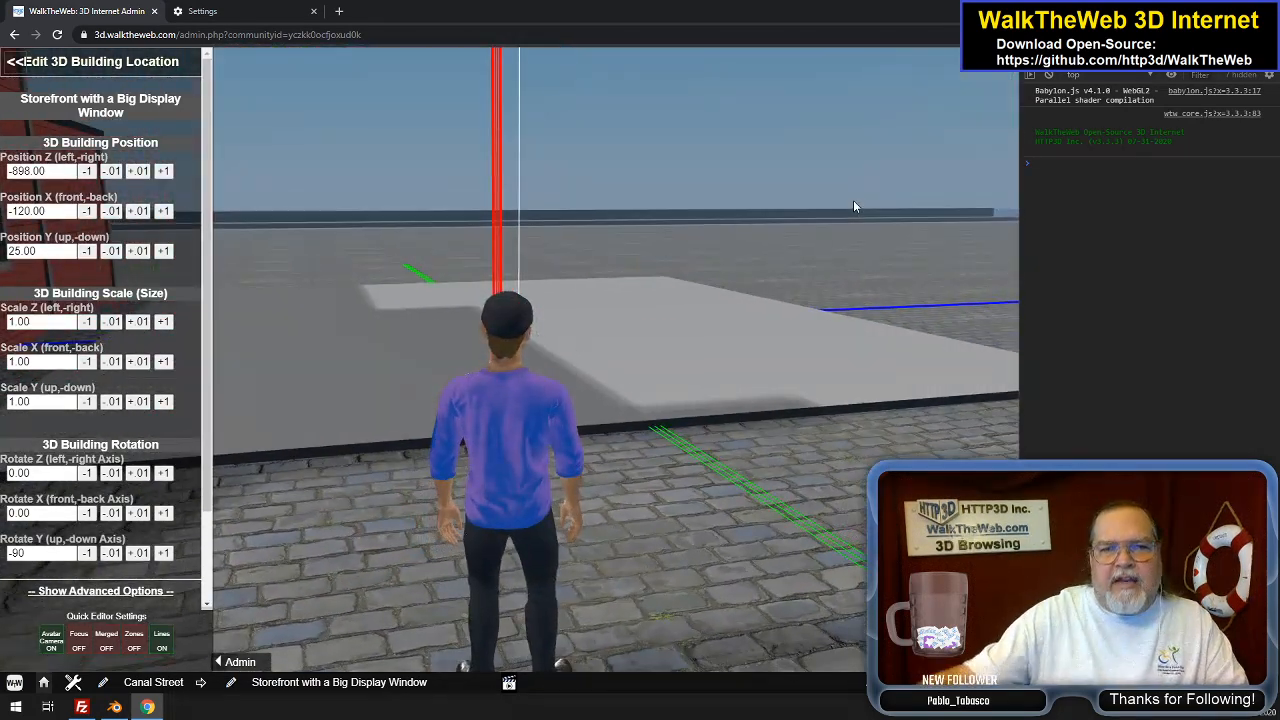
key(Up)
key(Left)
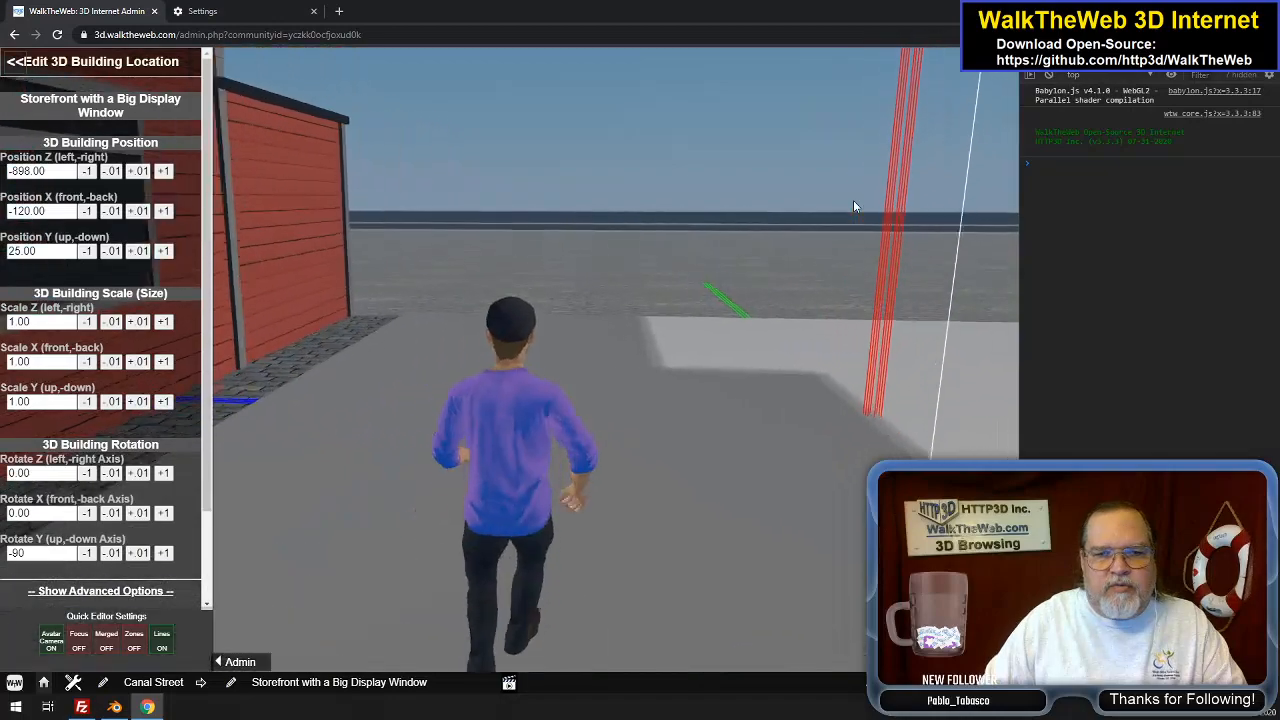
key(Up)
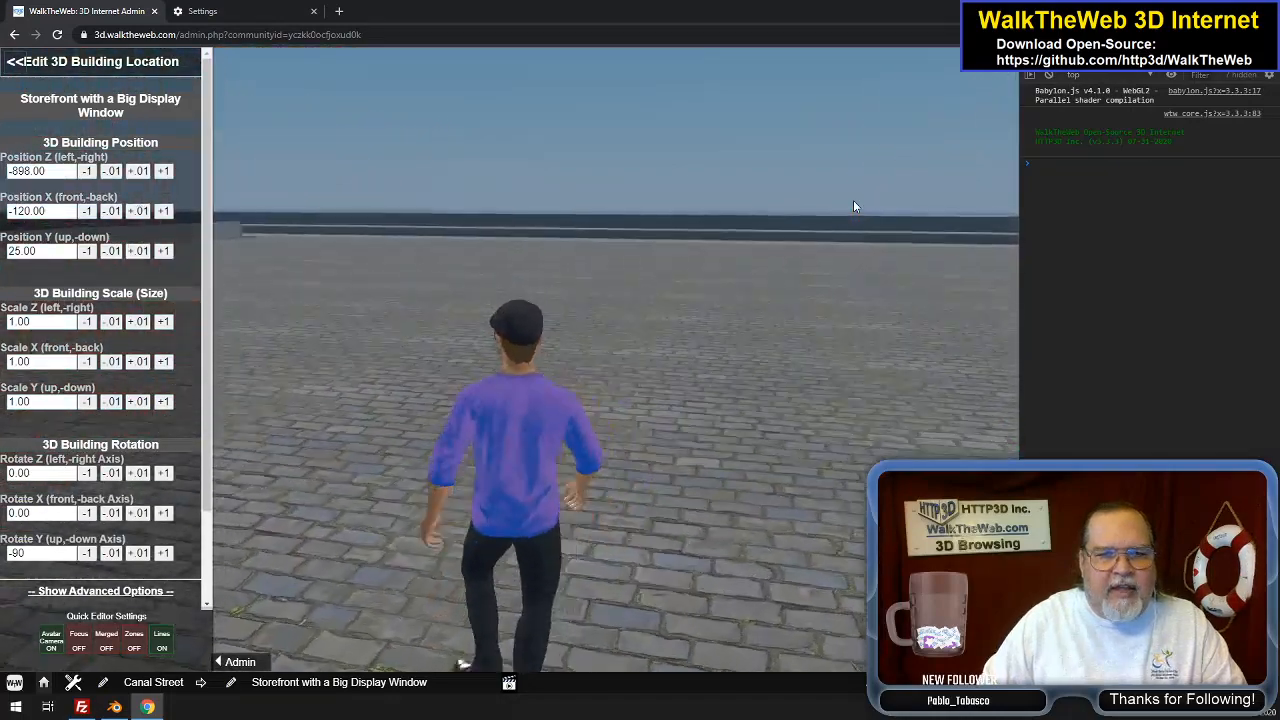
key(Left)
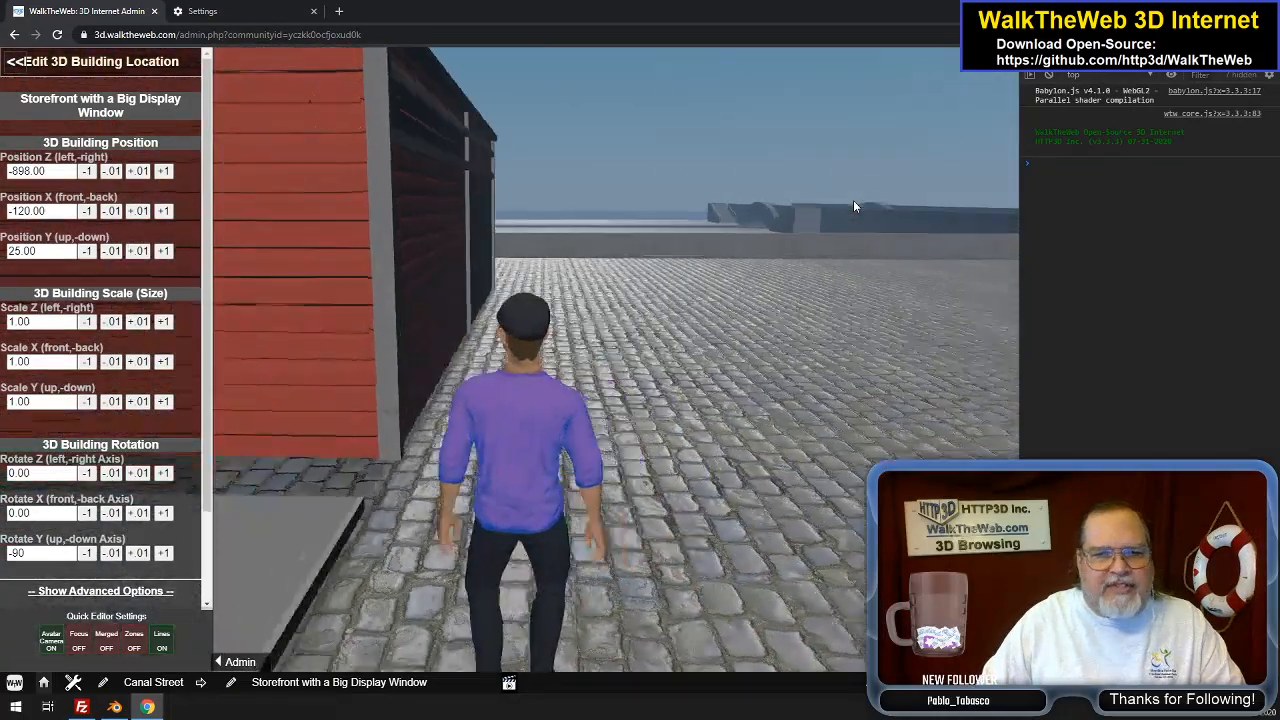
Walk the avatar around the slab to its street side and compare its front edge and spacing with the red barn store
key(Left)
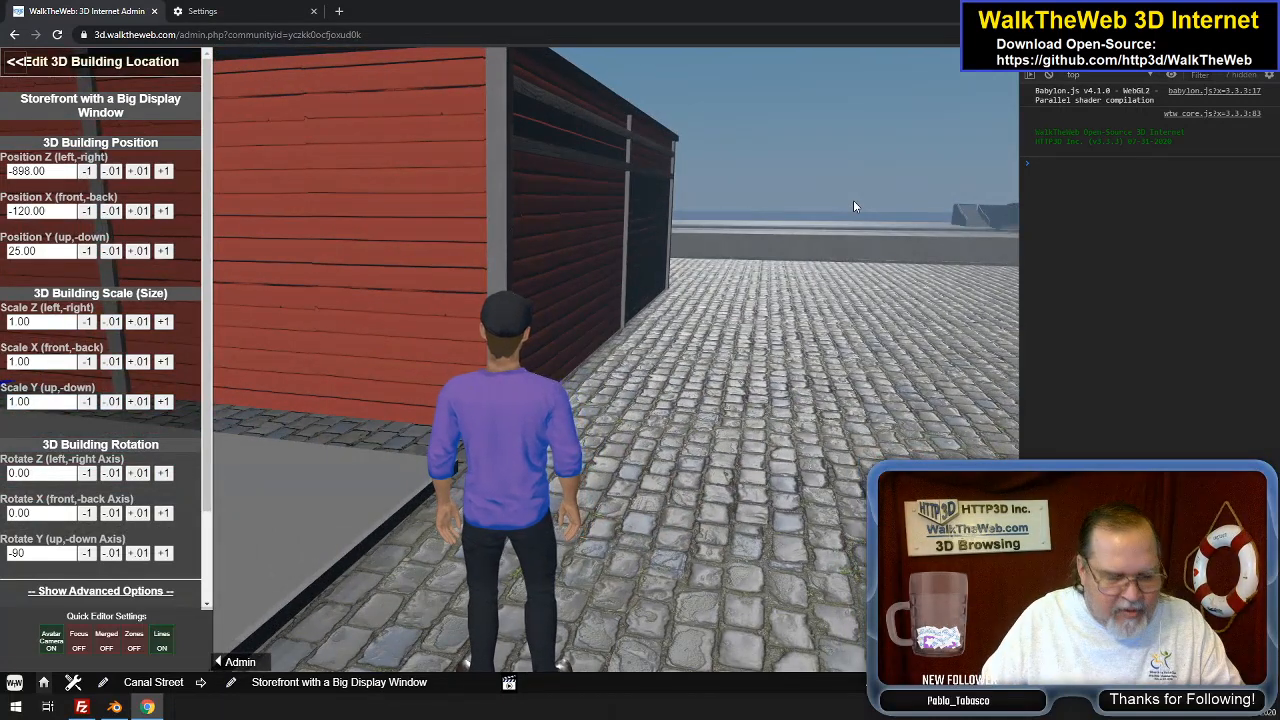
key(Left)
key(Up)
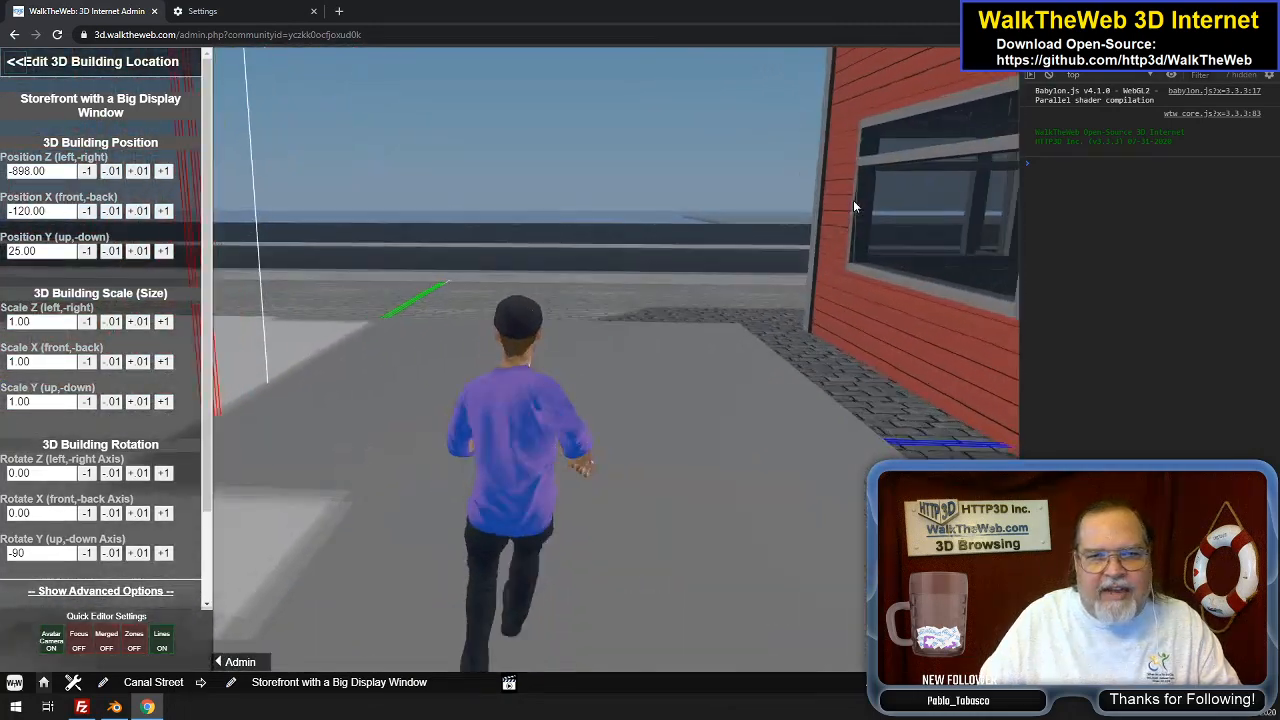
key(Right)
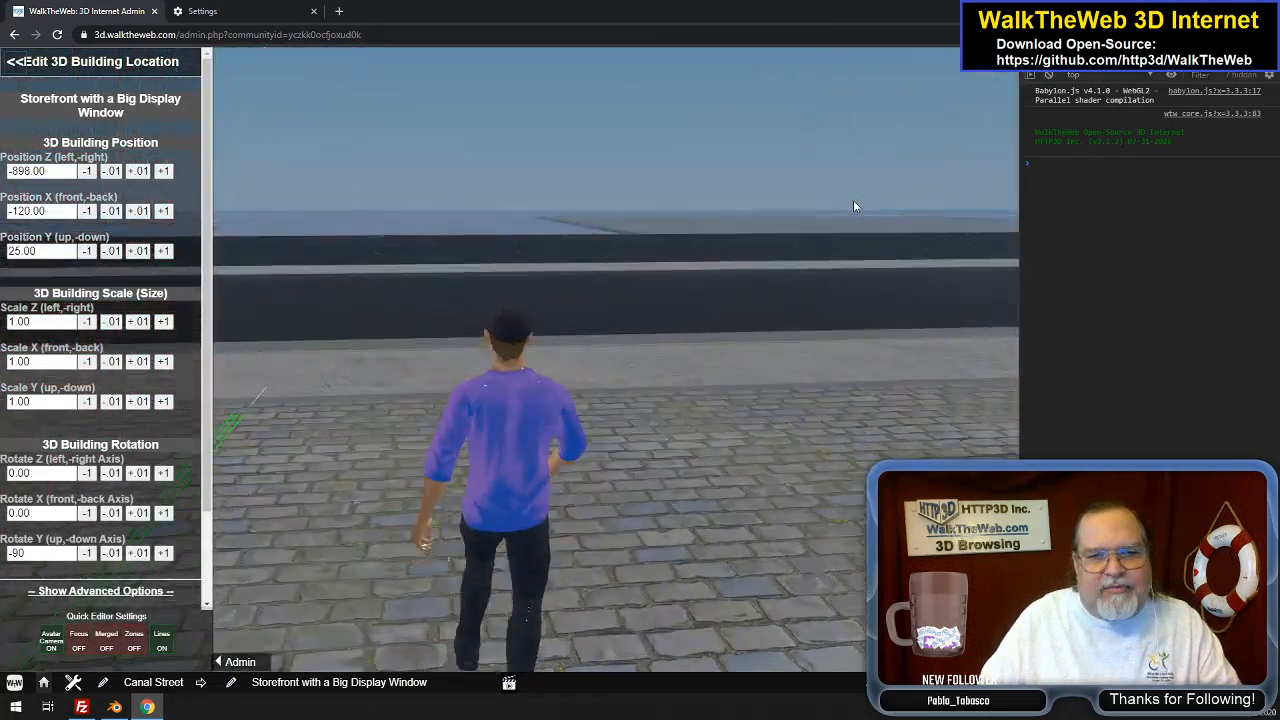
key(Left)
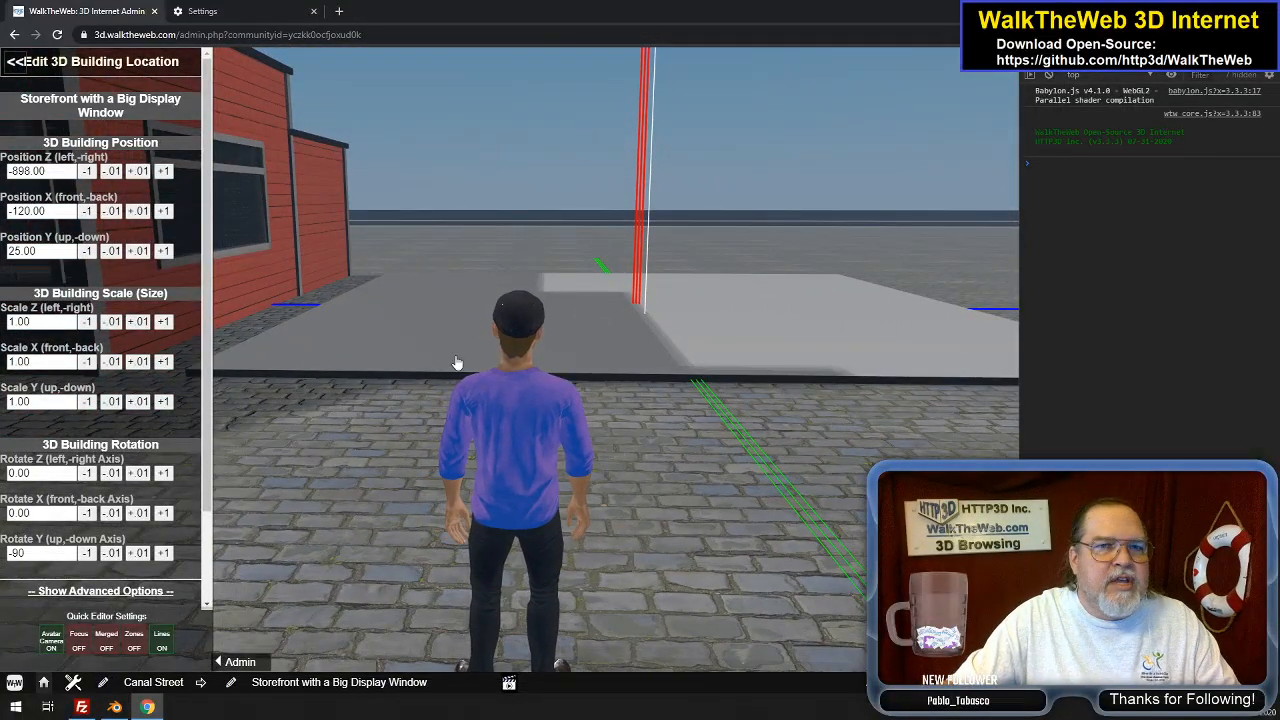
key(Left)
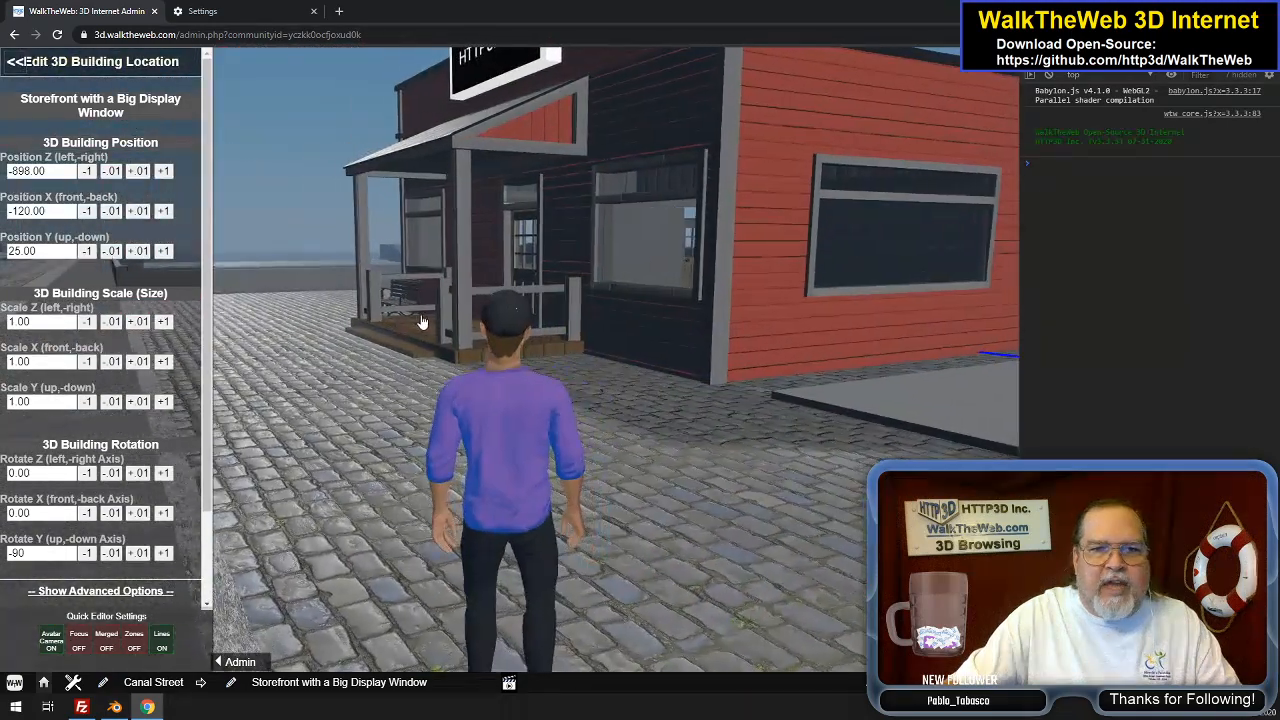
drag(422, 321, 303, 303)
drag(418, 363, 866, 425)
key(Right)
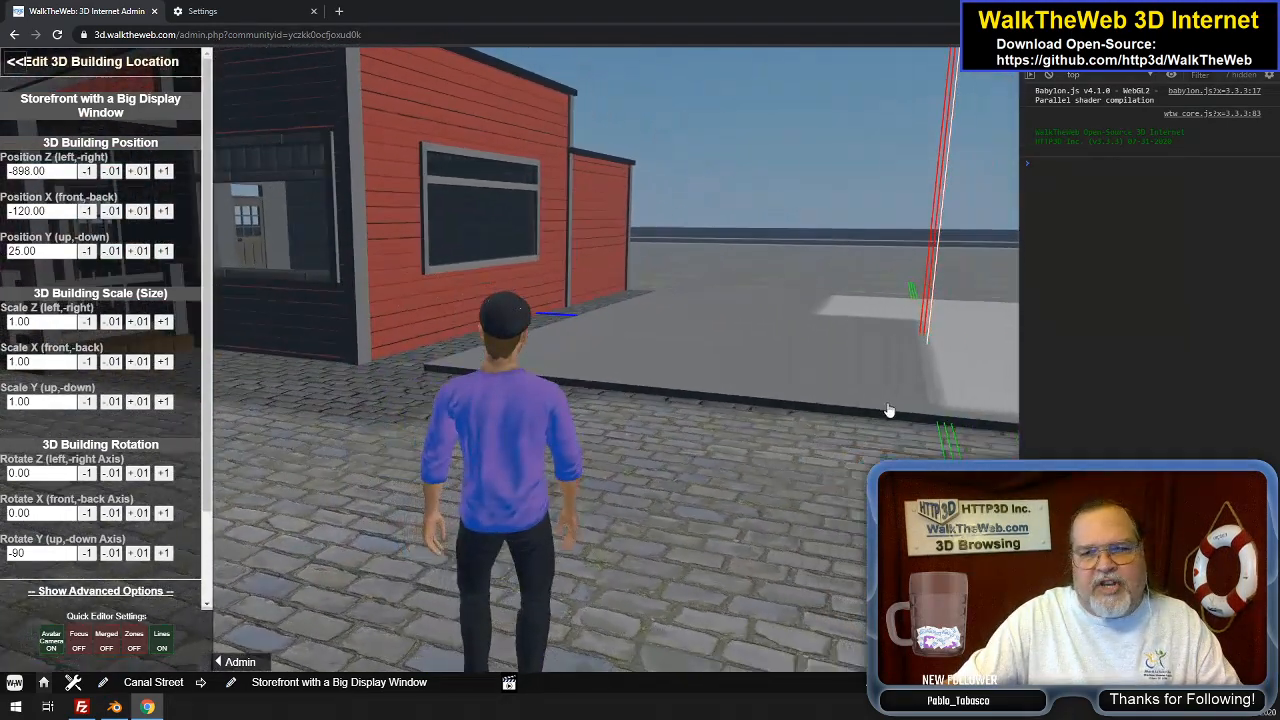
drag(860, 349, 529, 349)
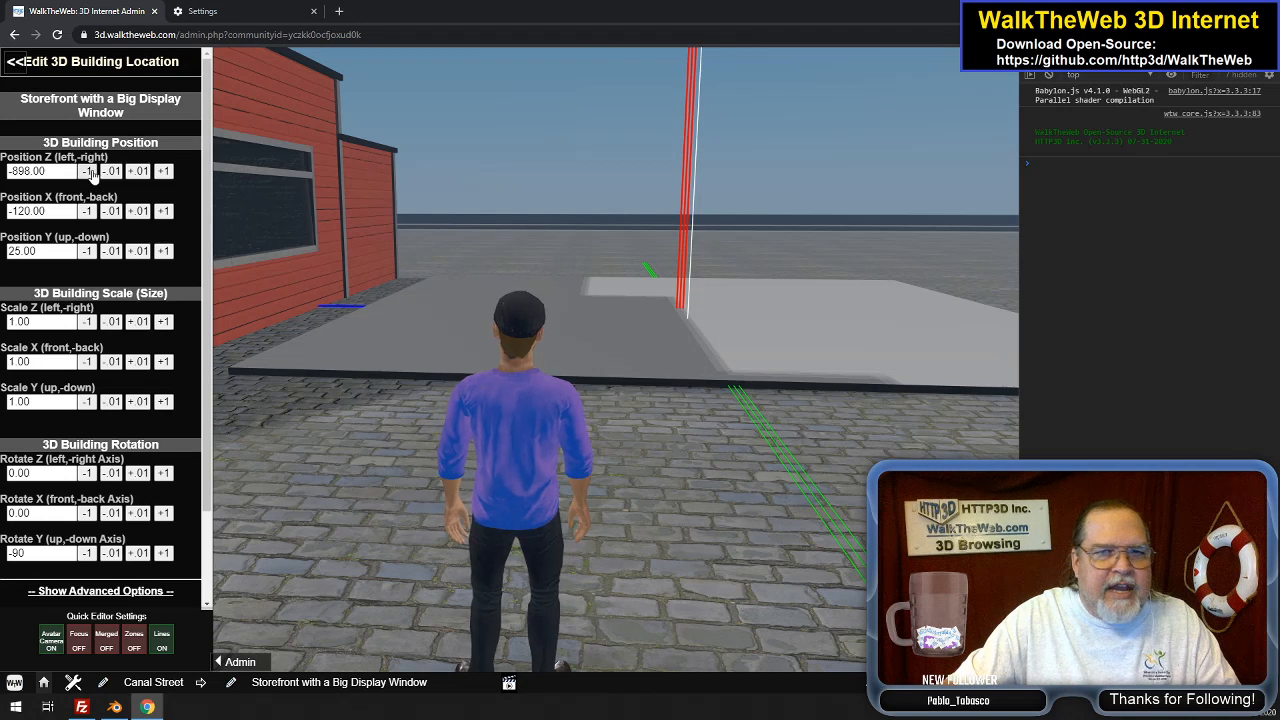
Move the storefront building away from the red barn store by setting its Position Z to -940, and save the location
drag(90, 173, 93, 175)
key(Down)
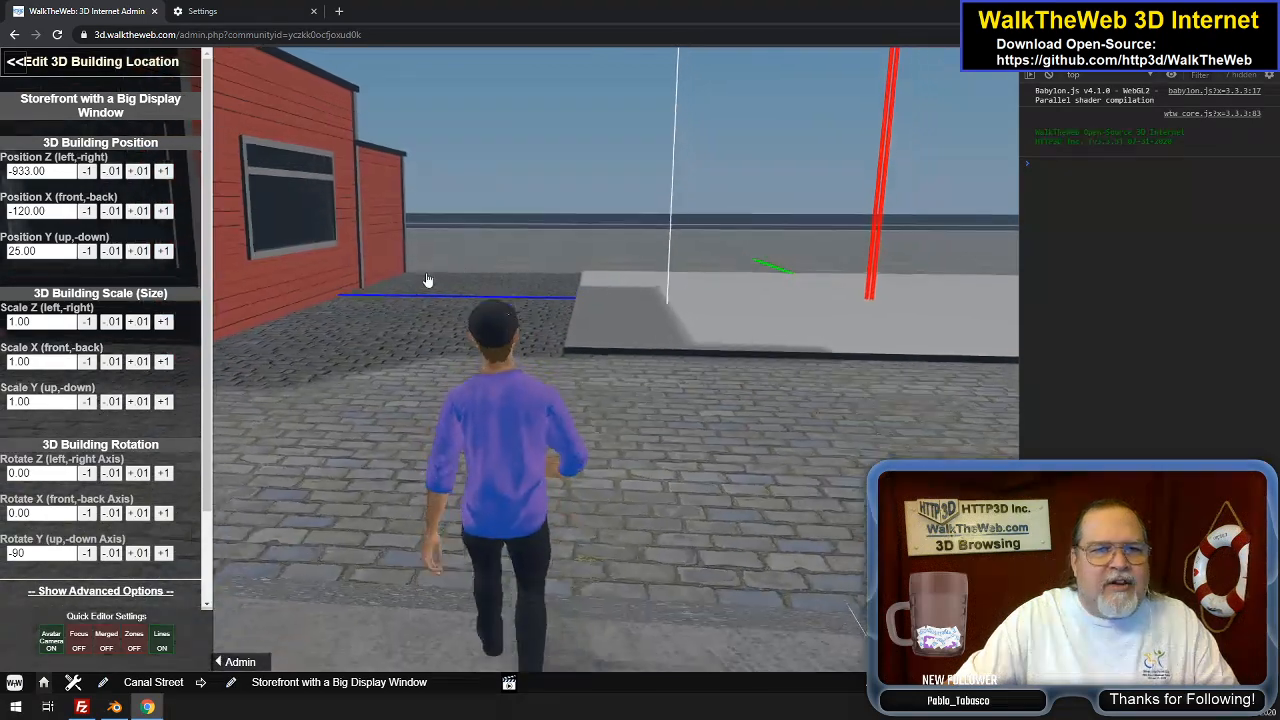
drag(537, 309, 785, 320)
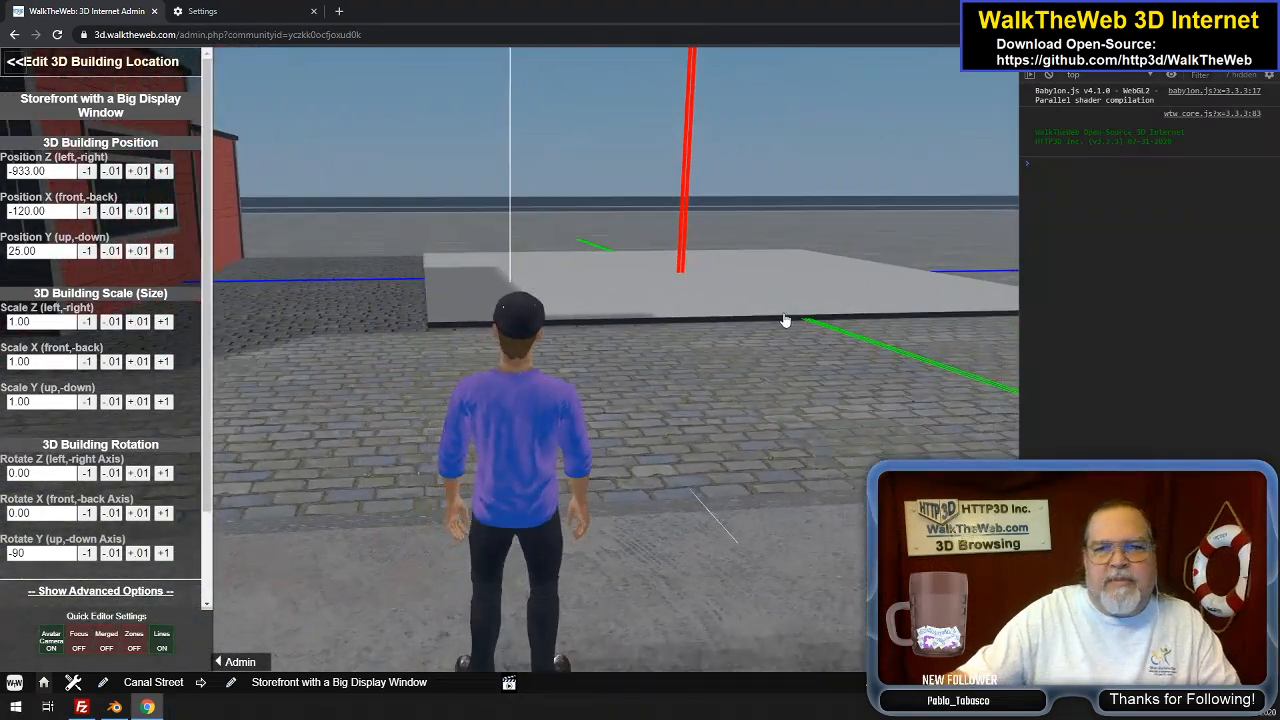
click(163, 172)
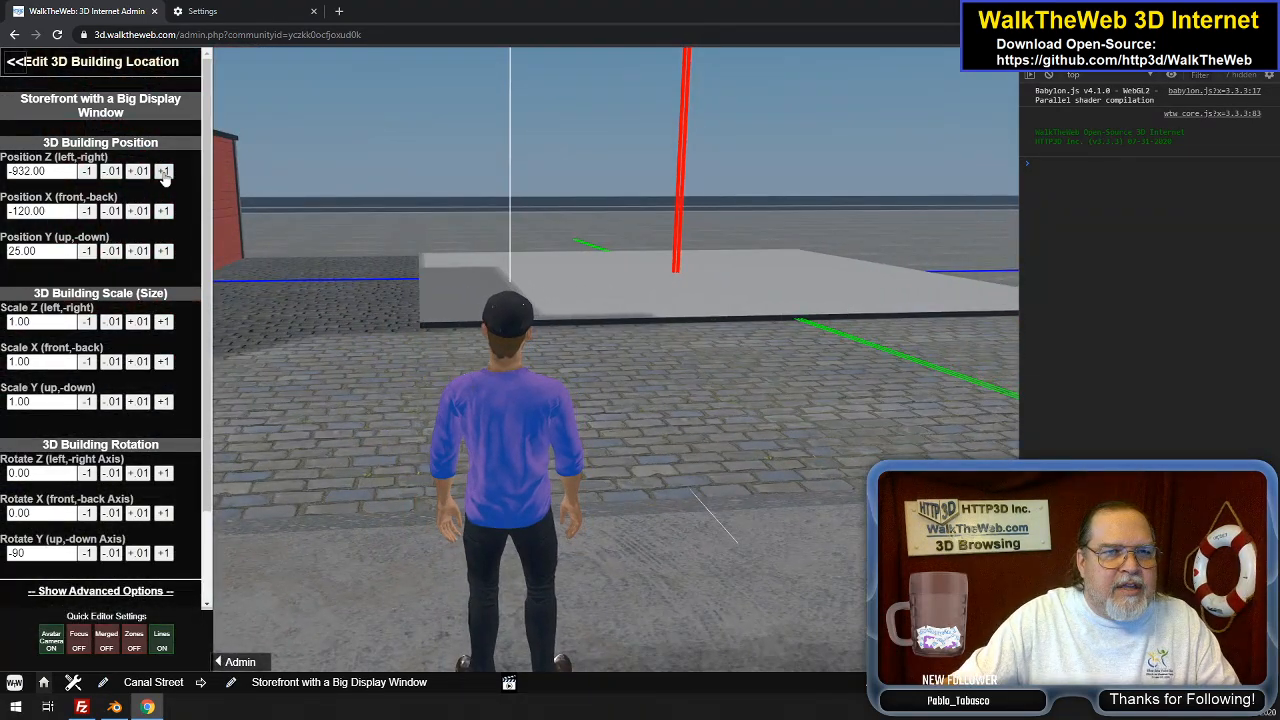
click(87, 172)
click(87, 172)
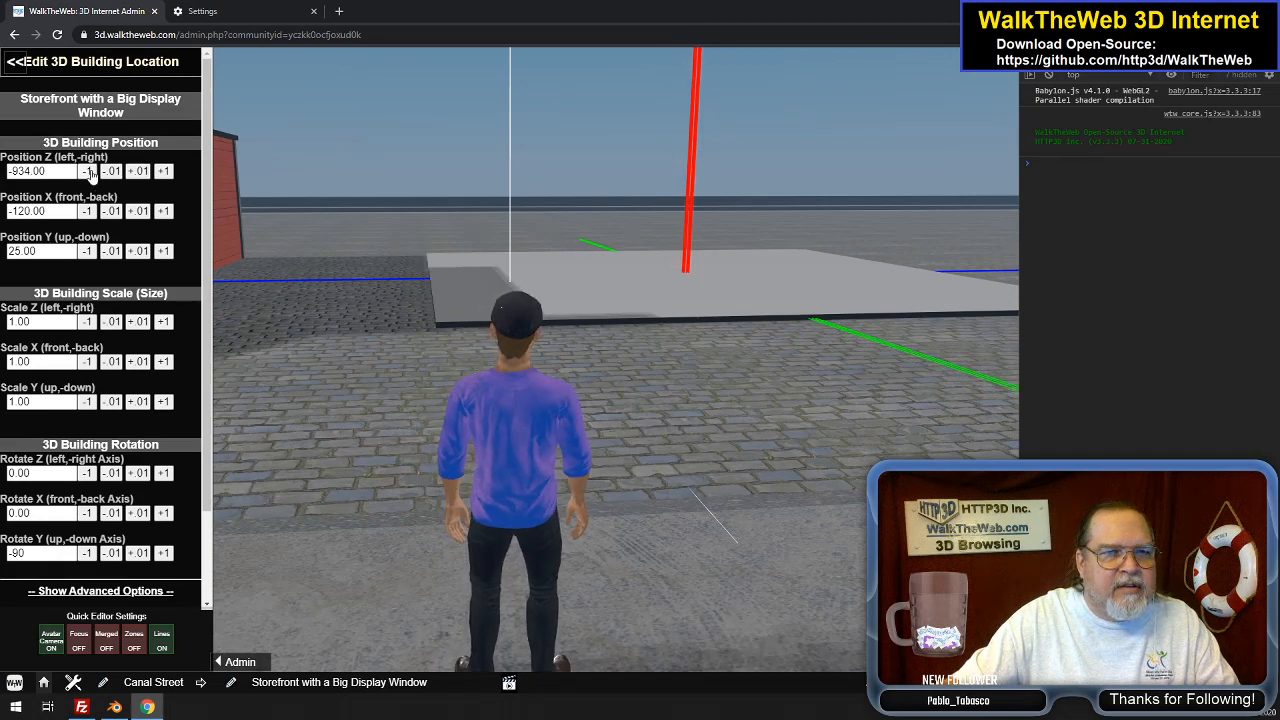
click(87, 172)
click(87, 172)
click(87, 172)
click(87, 172)
click(87, 172)
click(87, 172)
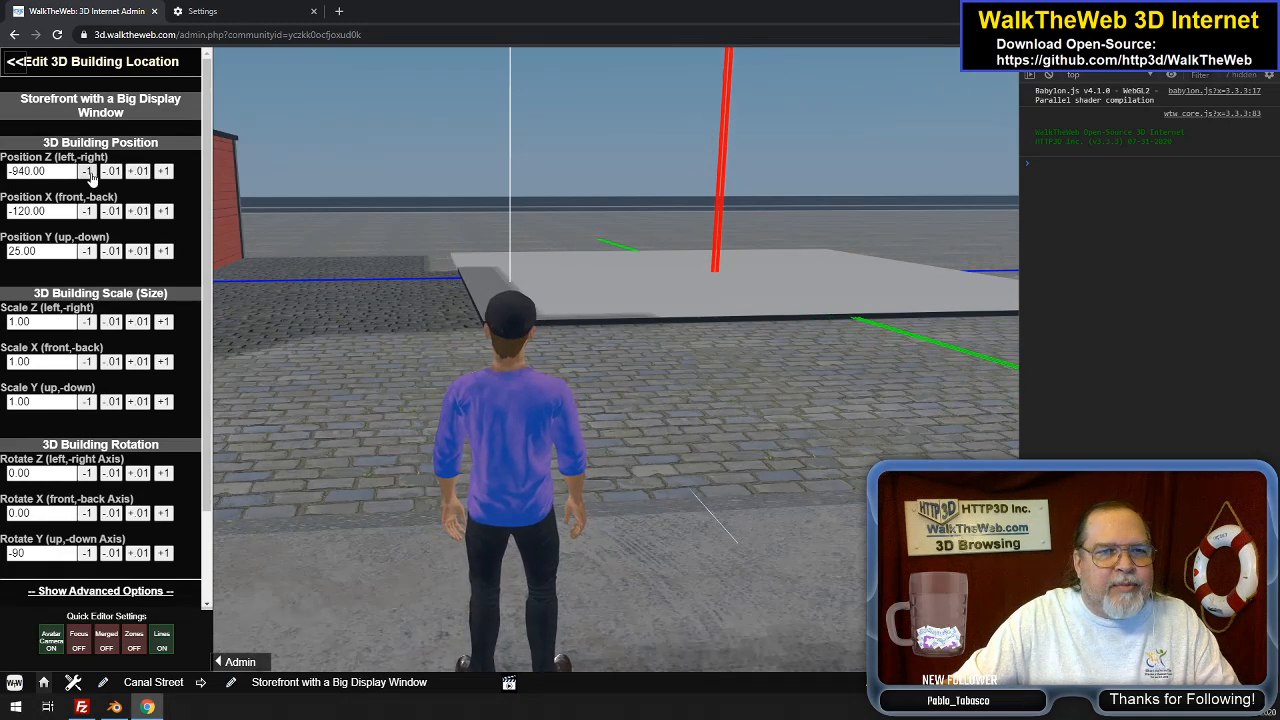
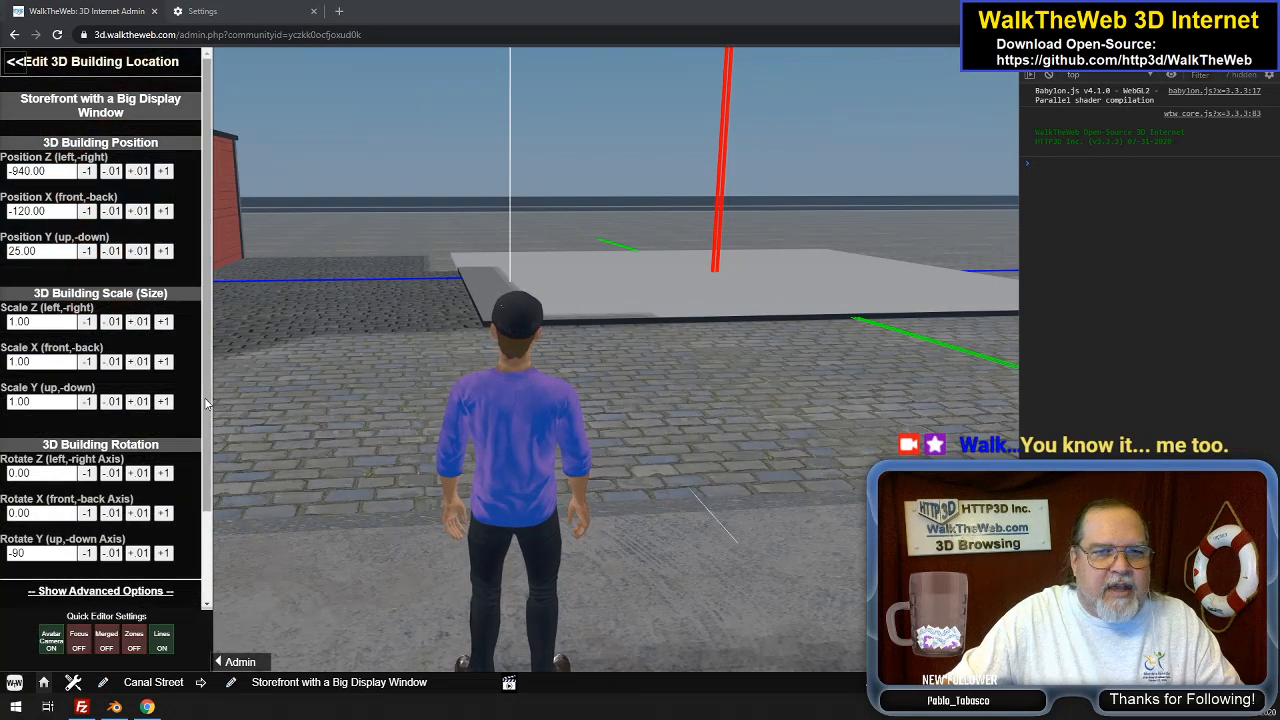
drag(207, 402, 166, 576)
click(122, 569)
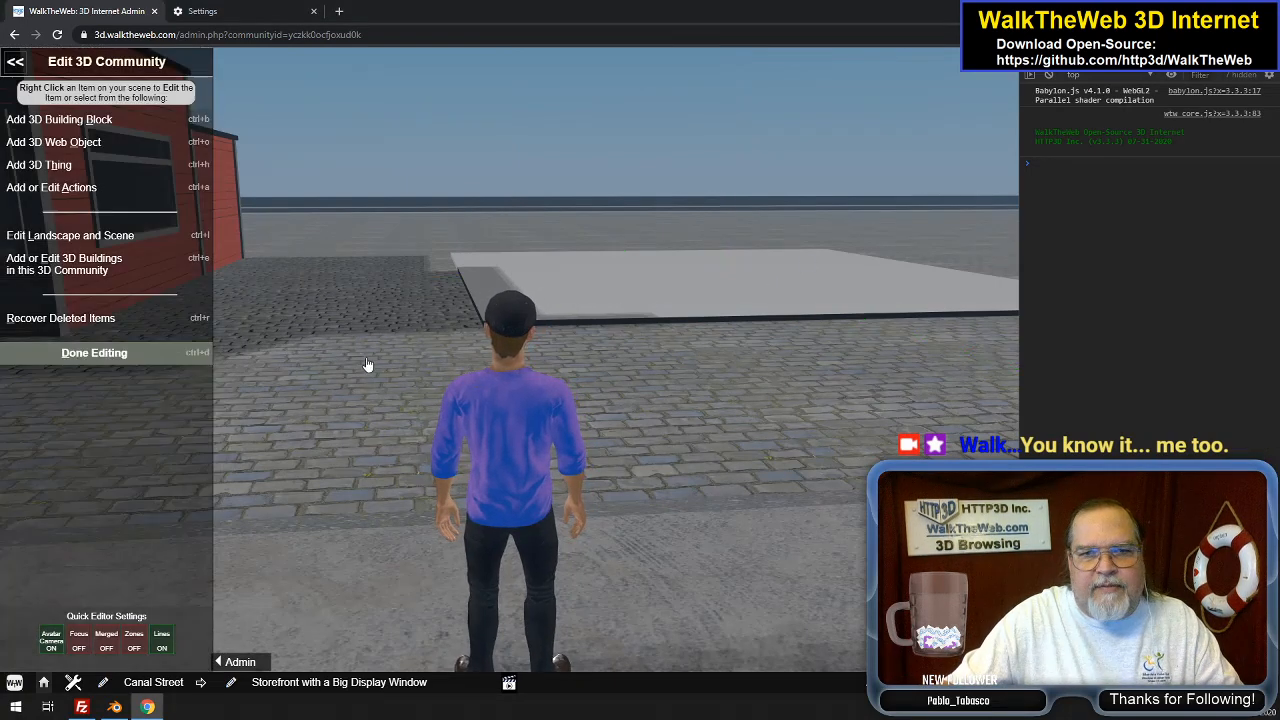
Finish editing the community and set Canal Street's starting position to a spot on the sidewalk facing the slab
drag(385, 345, 850, 332)
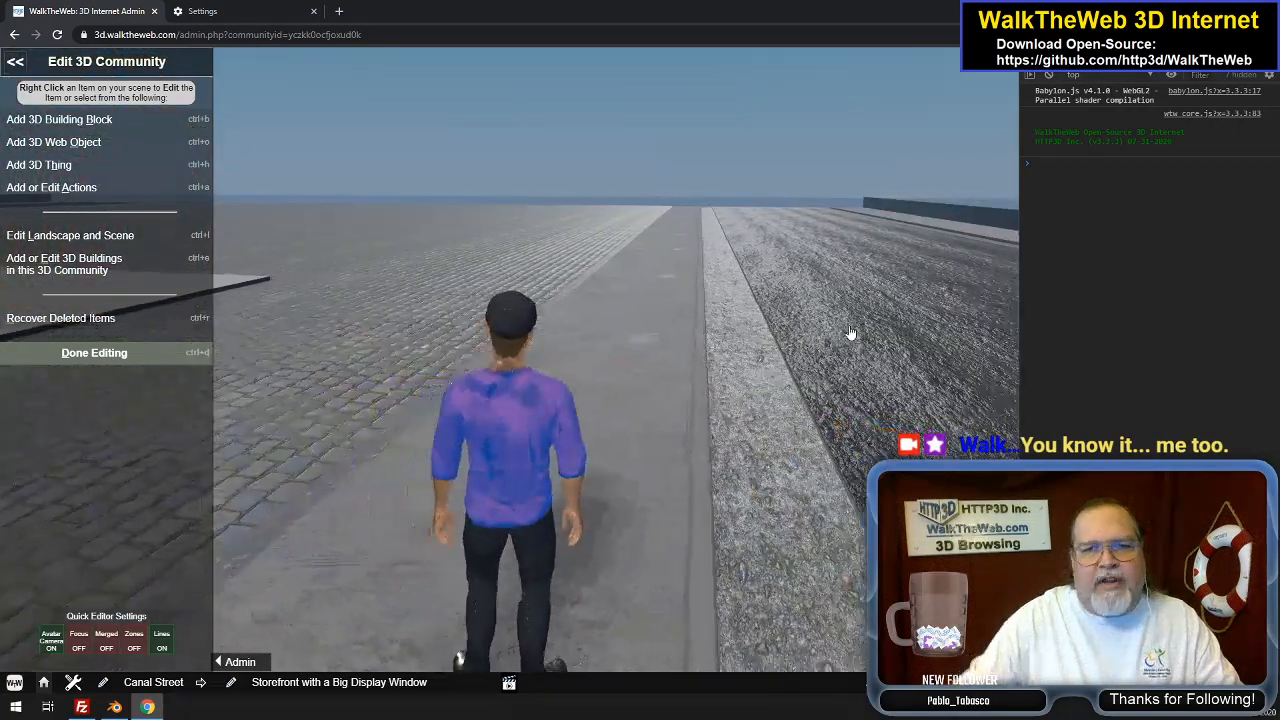
key(w)
key(a)
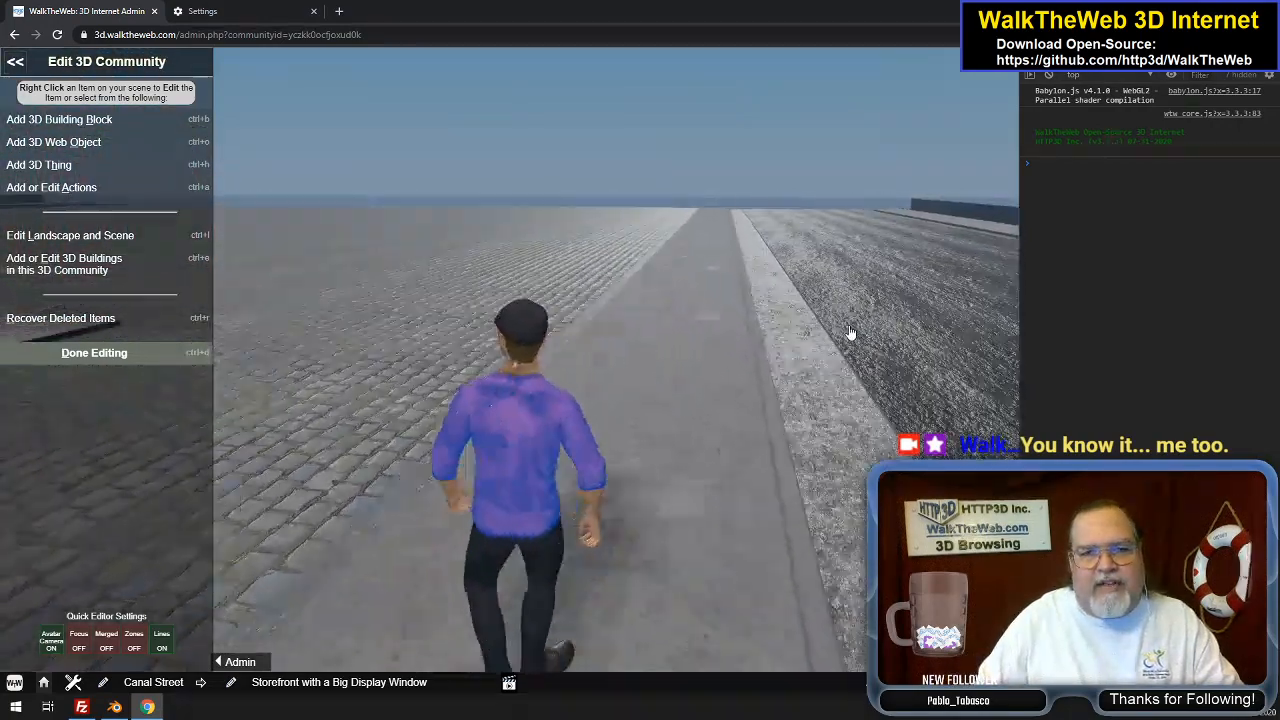
key(d)
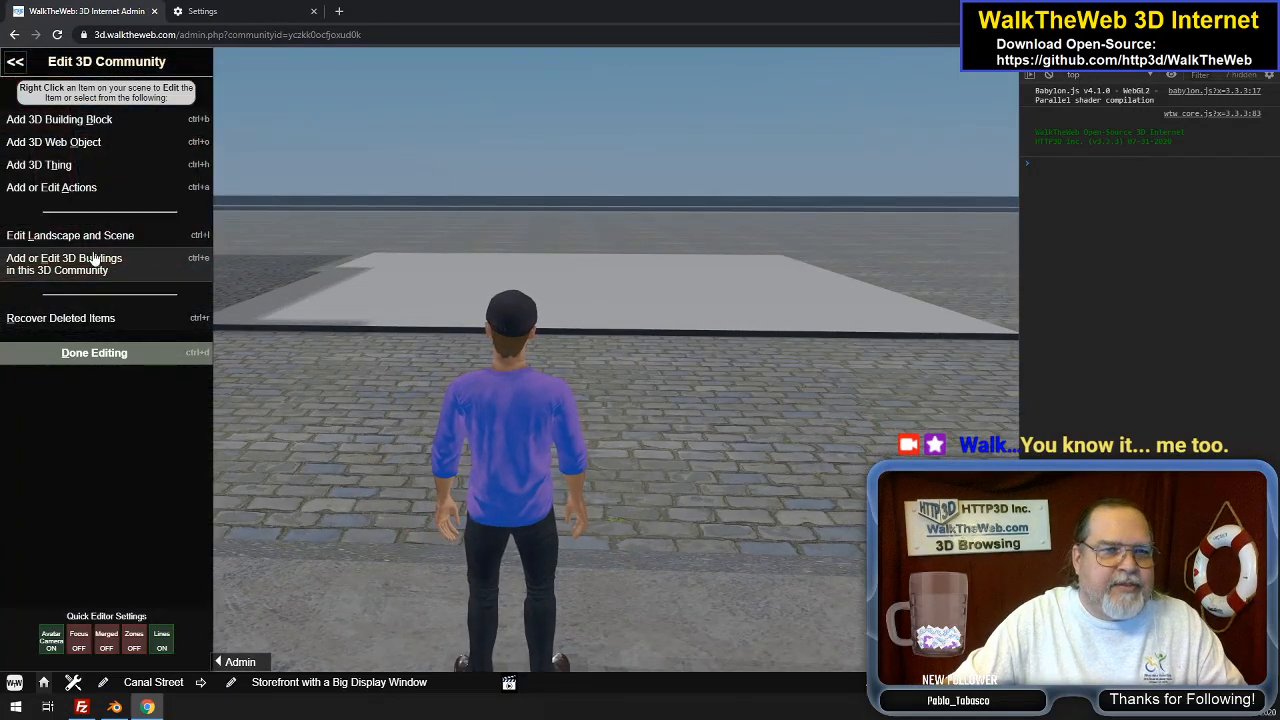
click(94, 353)
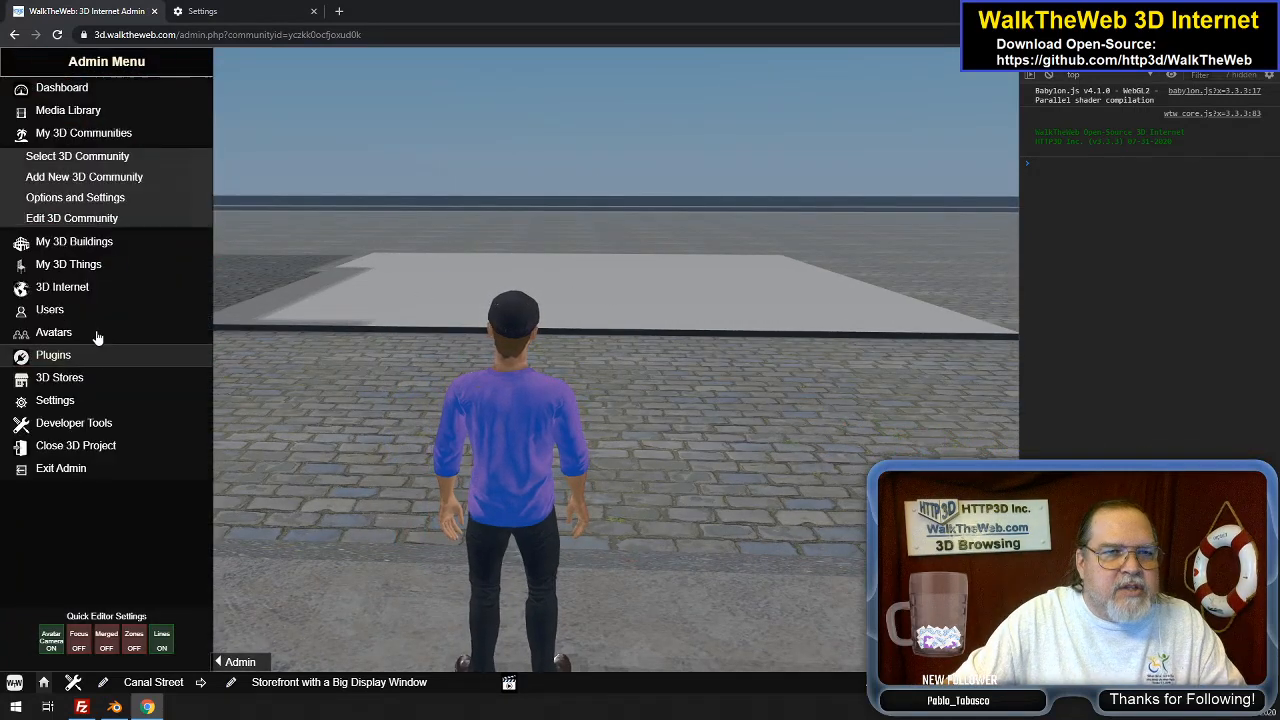
click(86, 200)
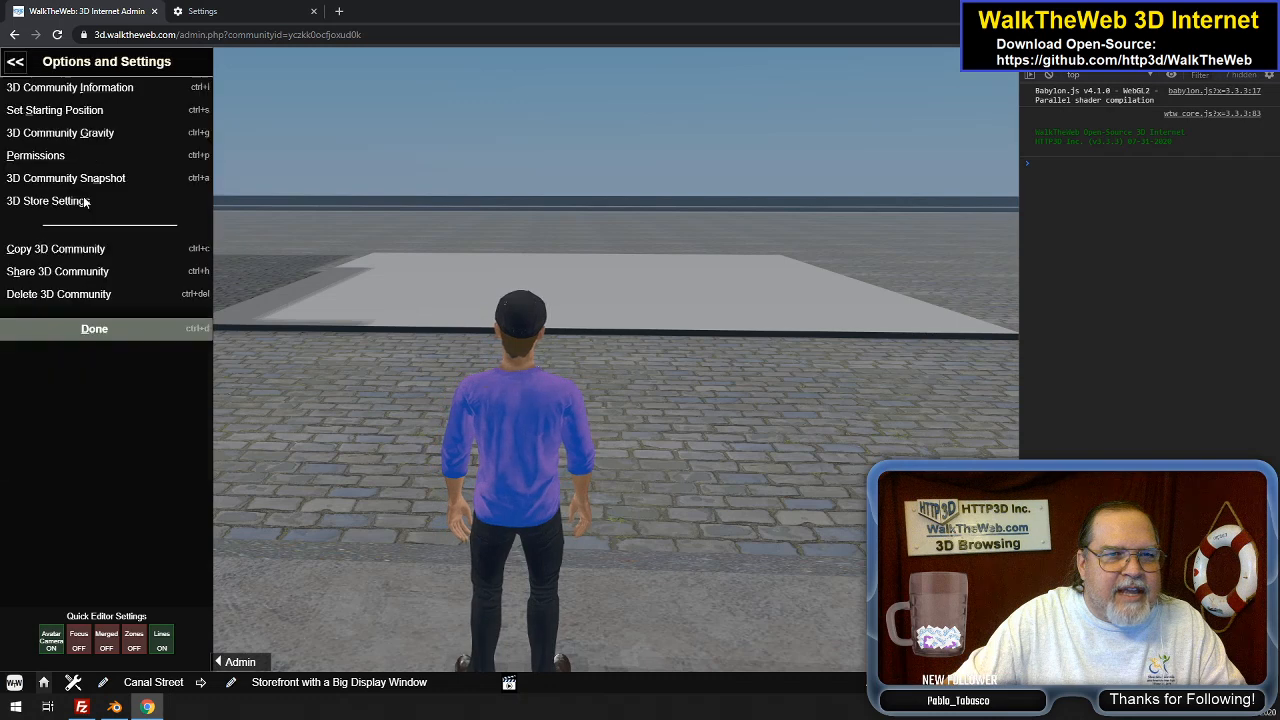
click(64, 109)
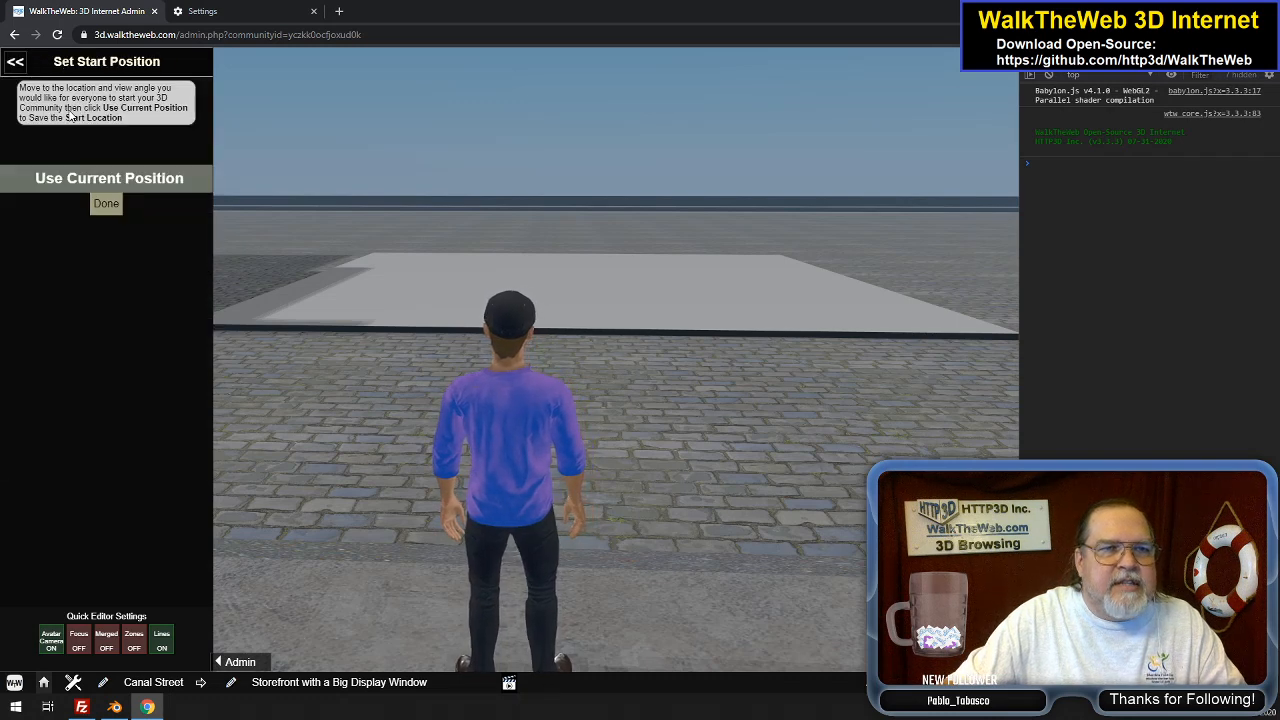
click(106, 206)
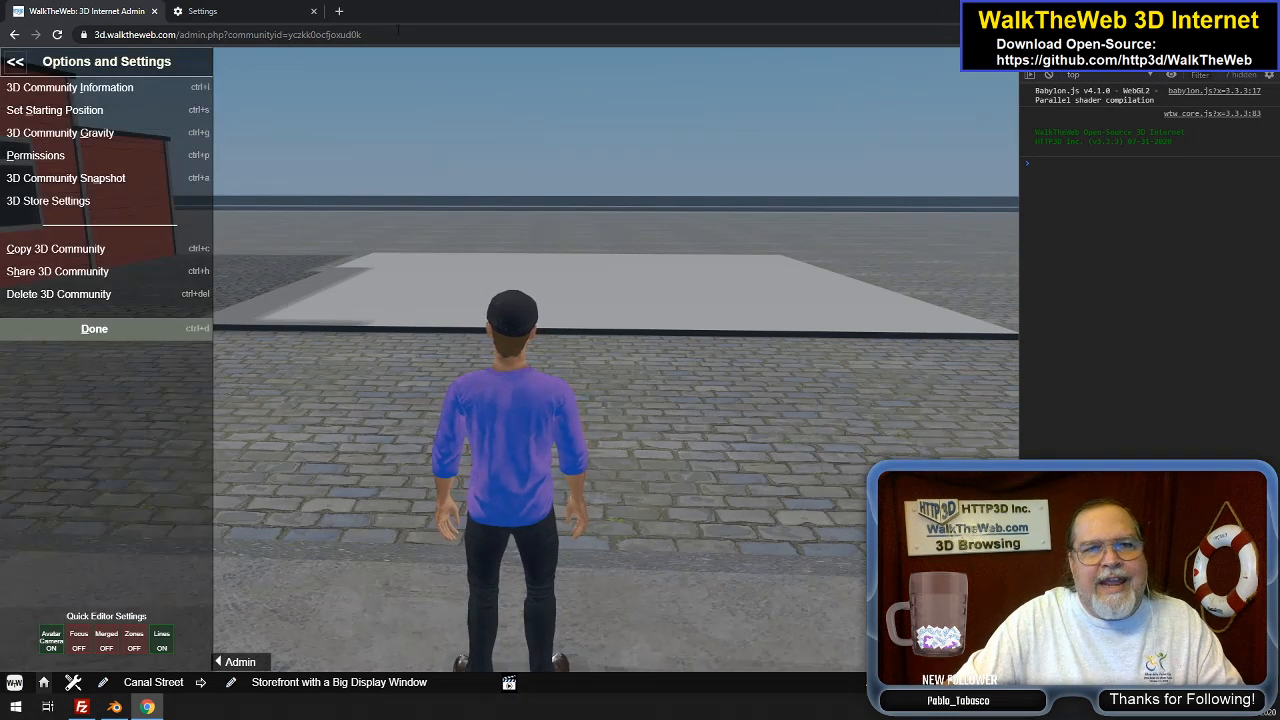
Reload the Canal Street admin page to test the starting position, repeating the reload after trying to walk the avatar
click(398, 34)
key(Return)
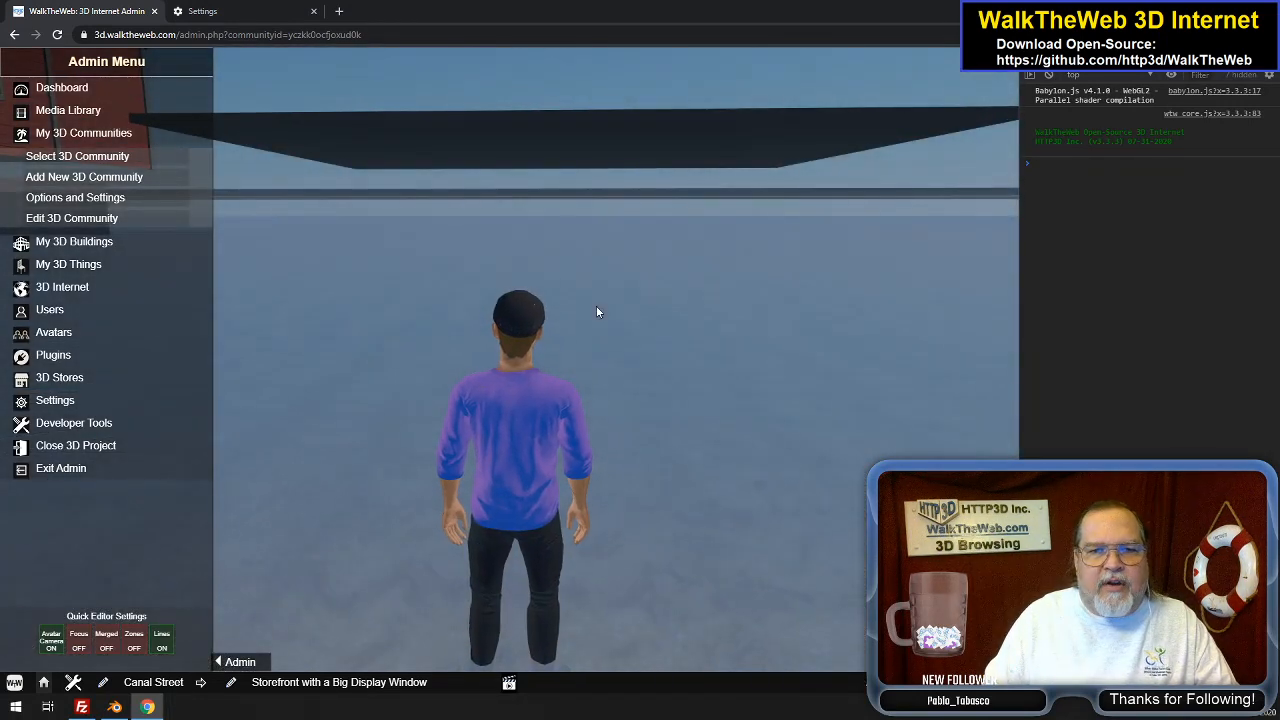
key(s)
key(w)
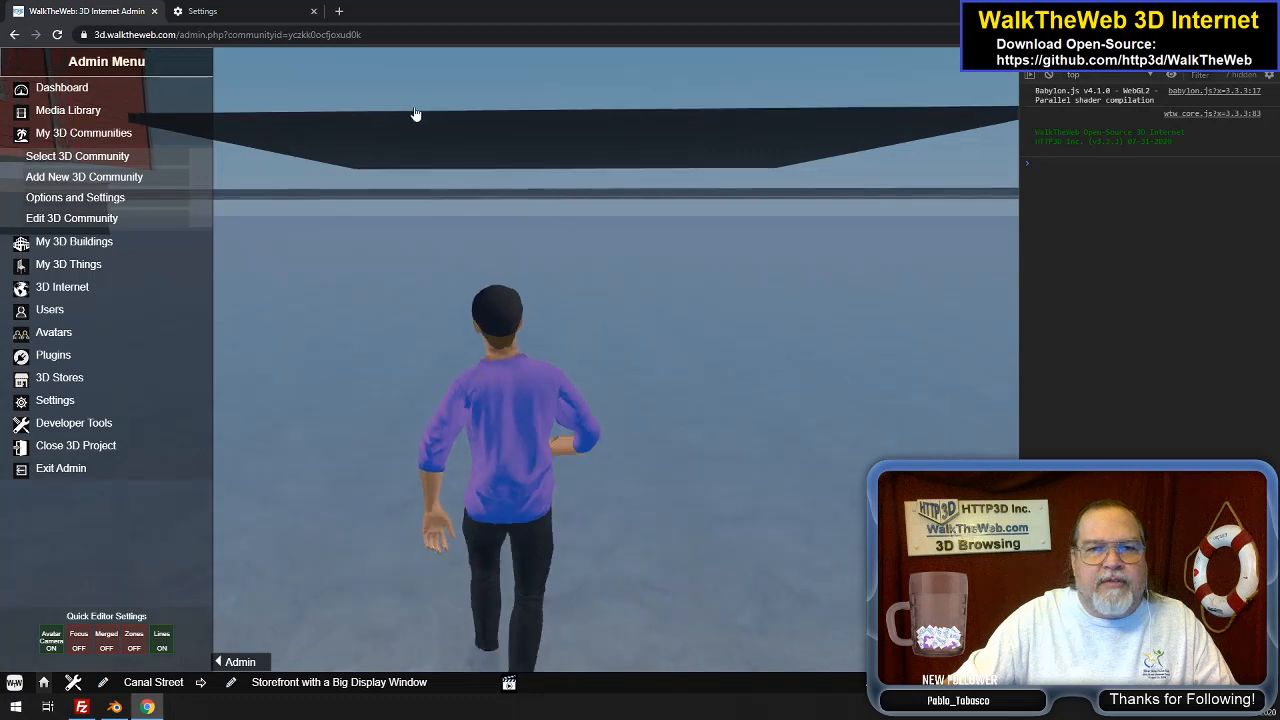
click(251, 36)
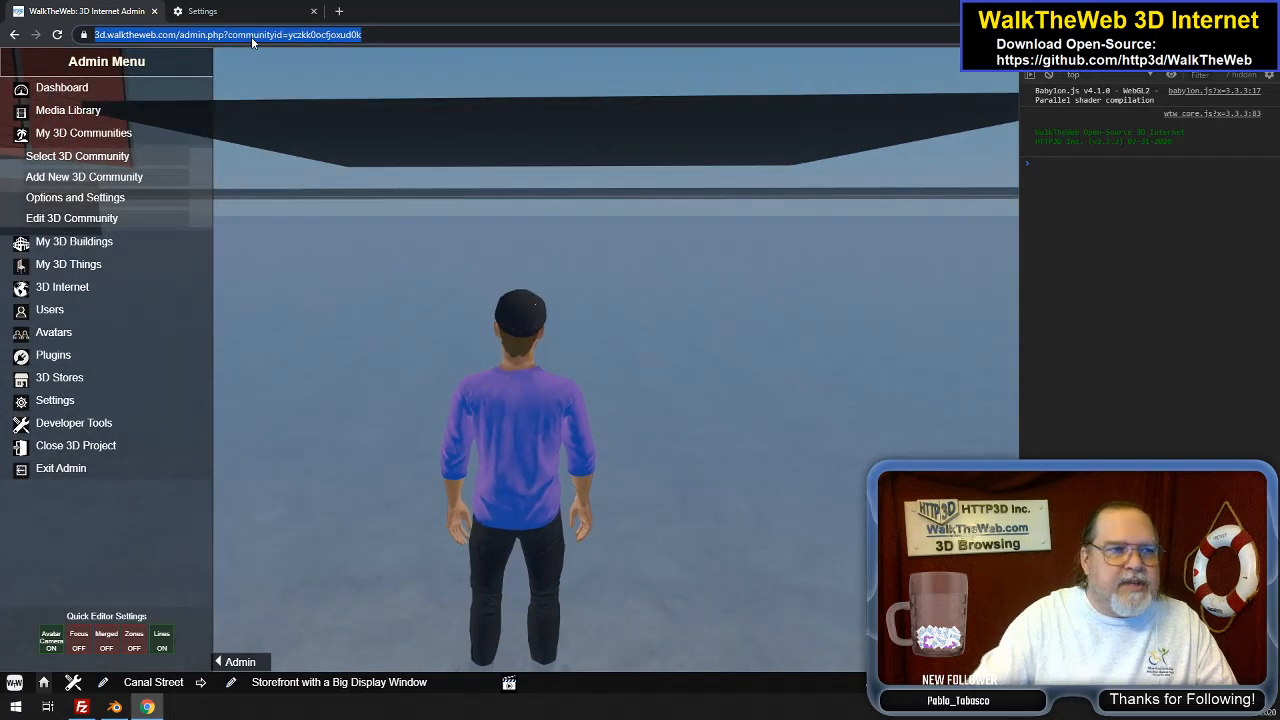
key(Return)
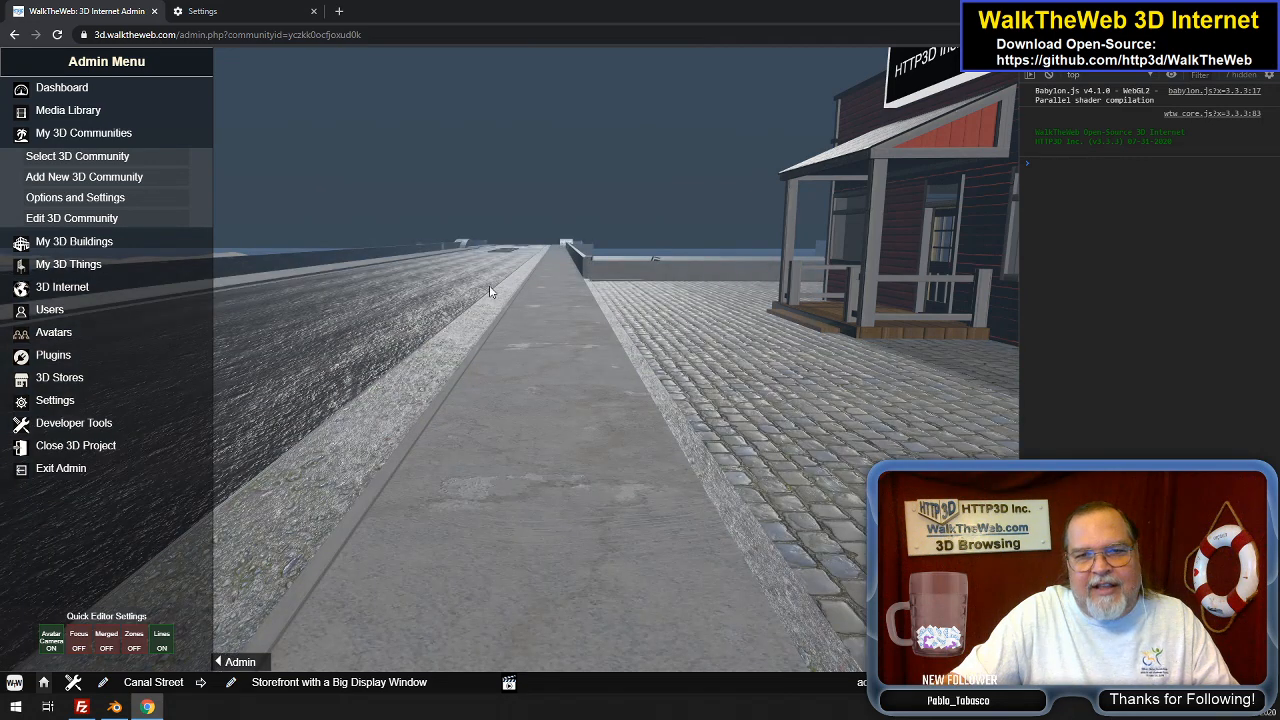
Check the view from the starting position, turning the avatar to face the slab and the neighbouring red barn
drag(602, 282, 605, 272)
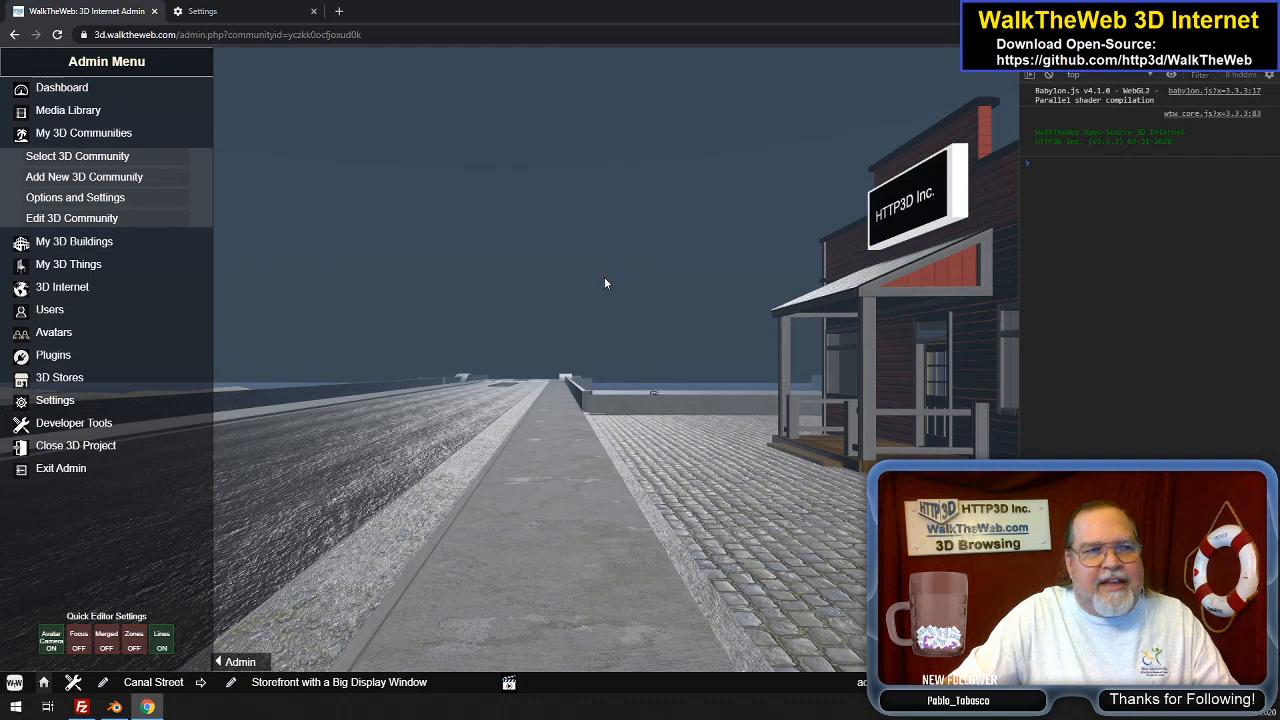
drag(604, 278, 645, 285)
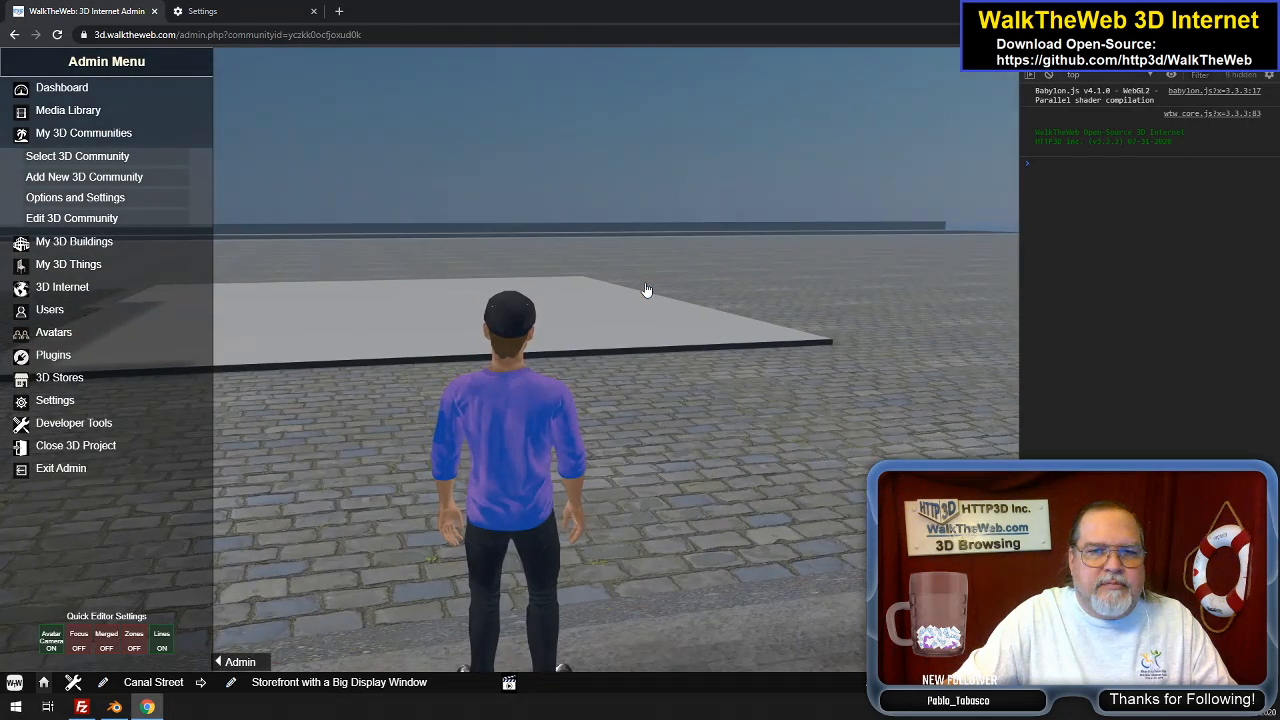
key(Left)
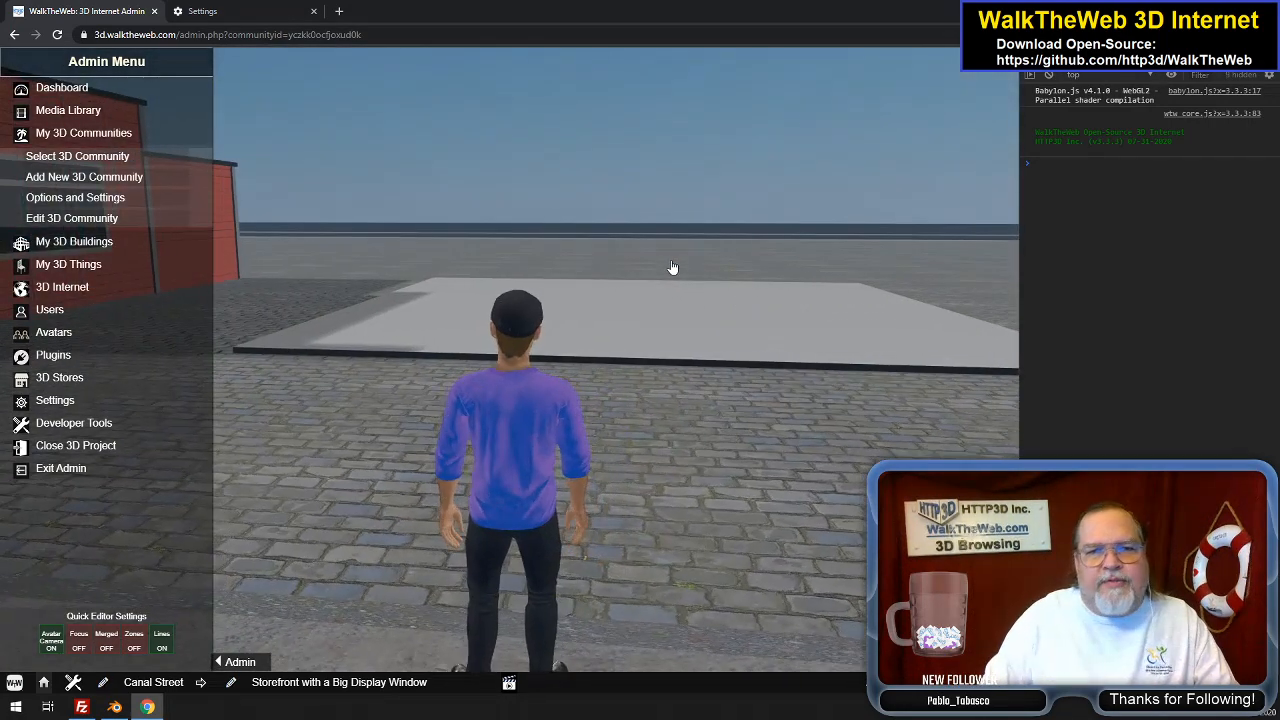
key(Right)
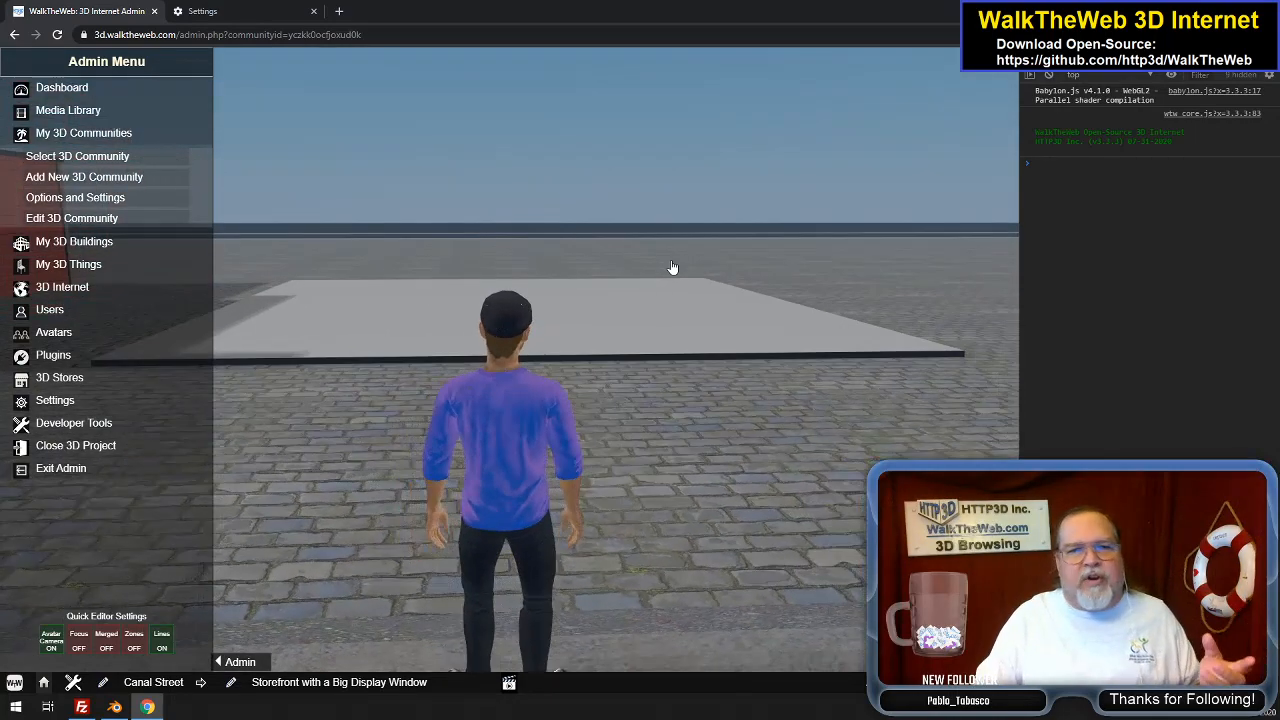
key(Left)
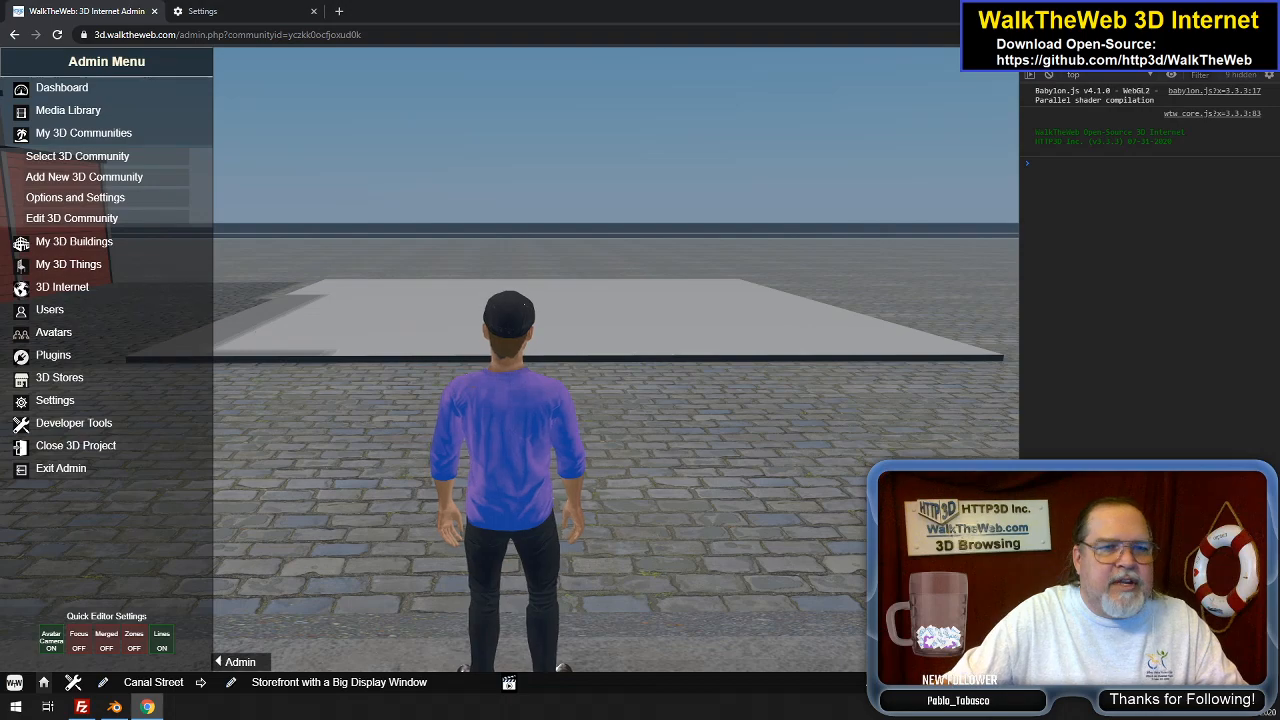
Switch to Blender, angle the view low over the base slab in storefrontfeature.blend, and enter Edit Mode on it
click(116, 707)
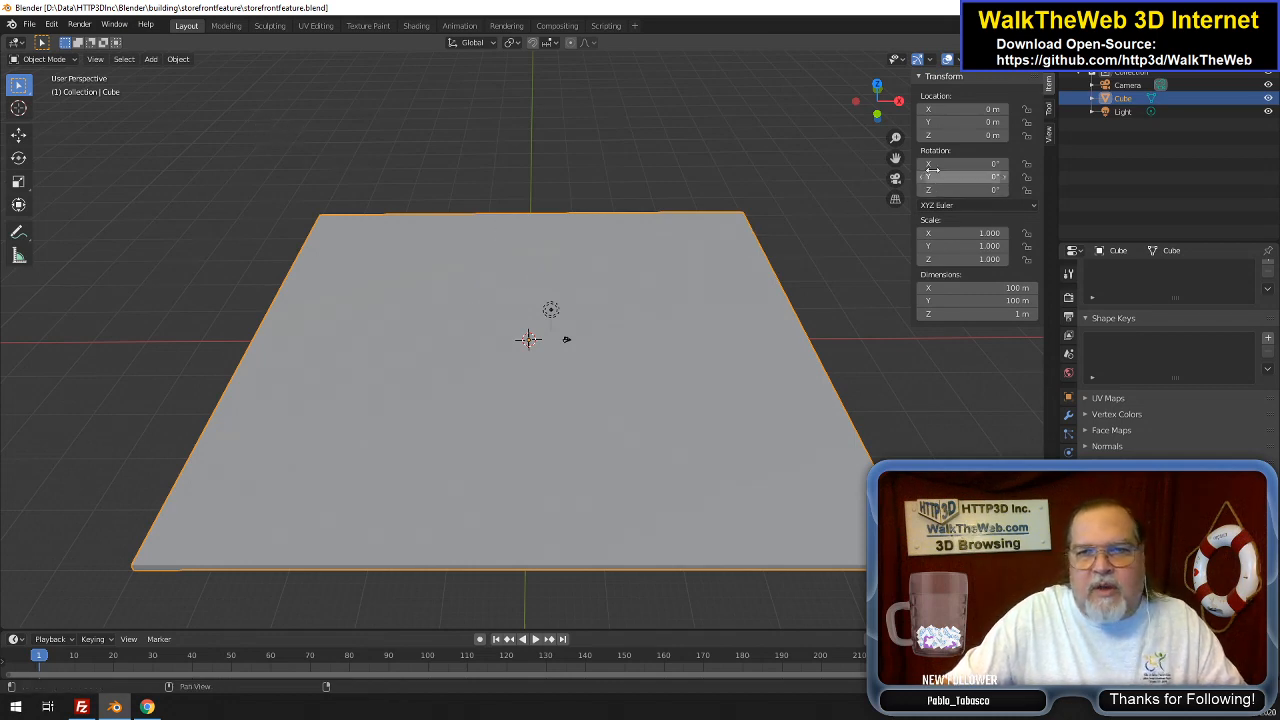
mouse_move(872, 104)
mouse_down()
mouse_move(871, 78)
mouse_move(879, 91)
mouse_up()
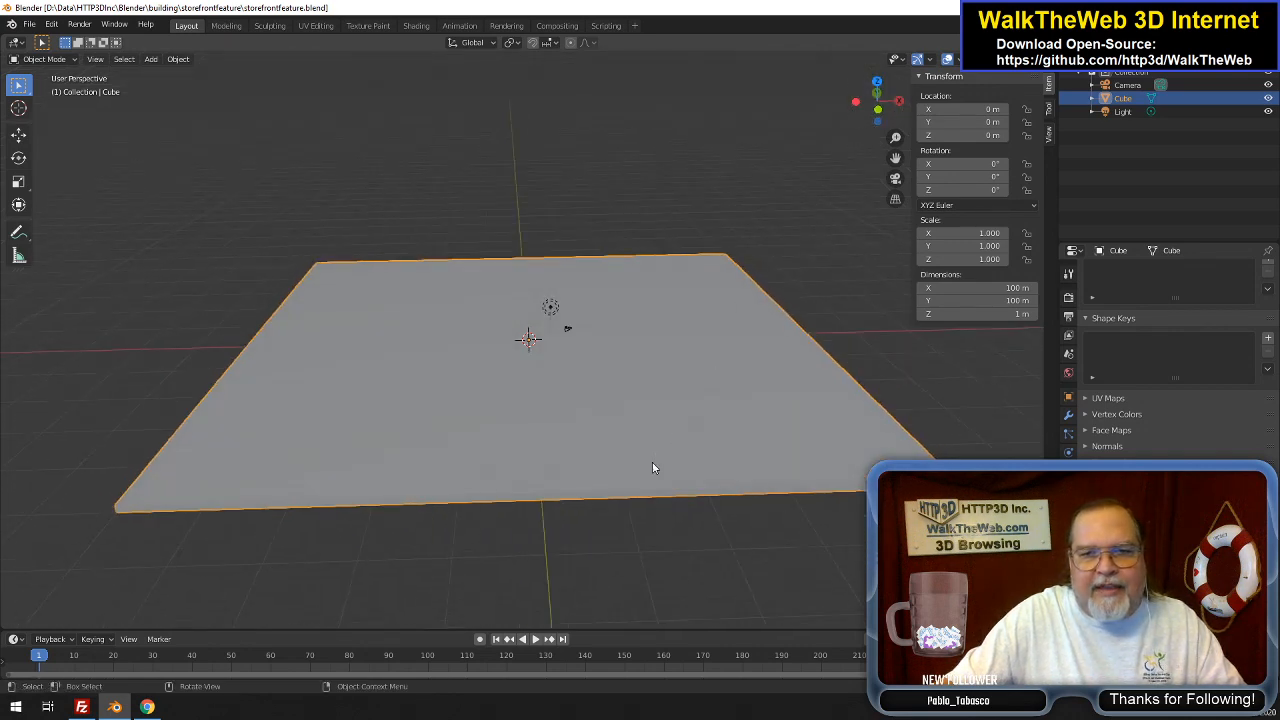
scroll(731, 462, down, 2)
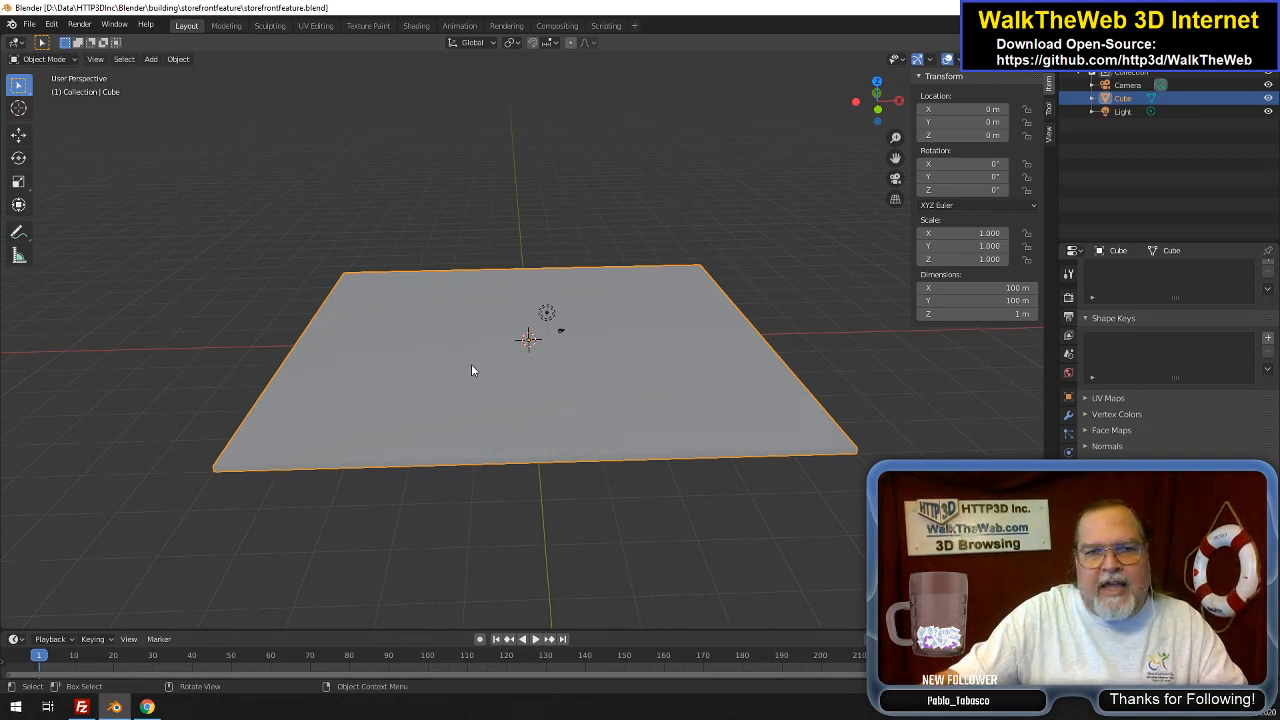
scroll(553, 377, down, 1)
scroll(553, 381, up, 1)
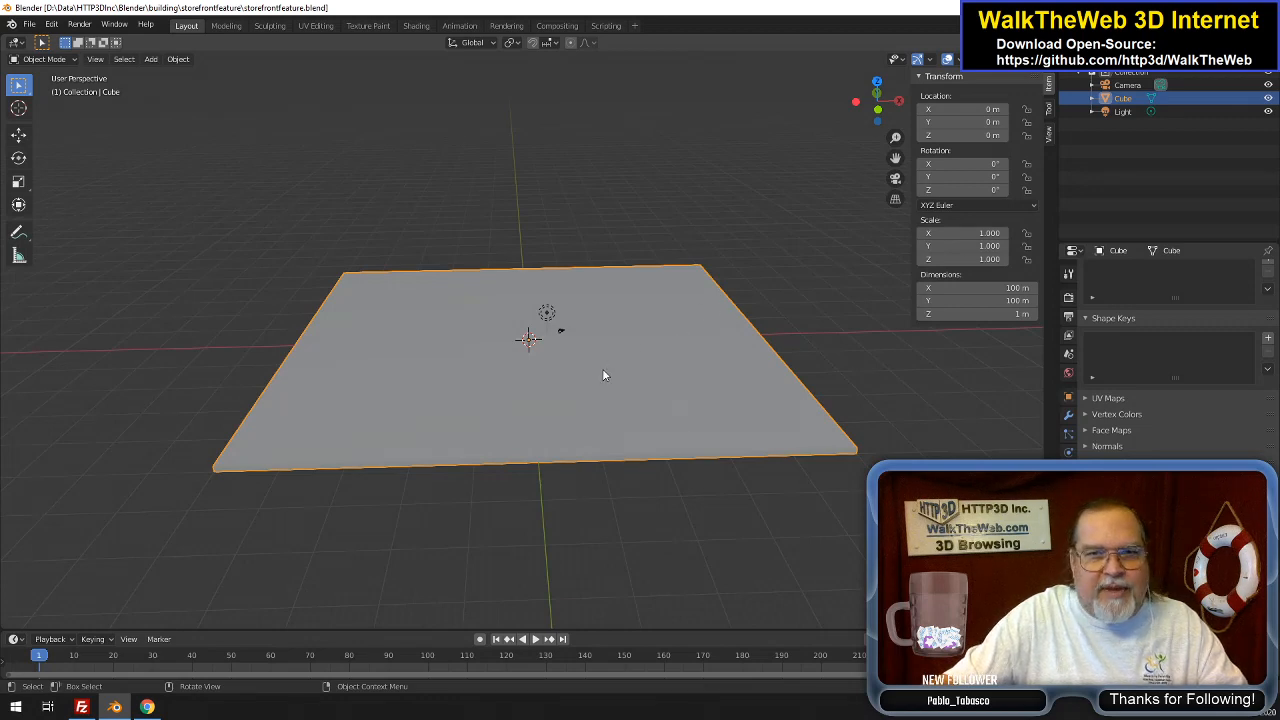
key(Tab)
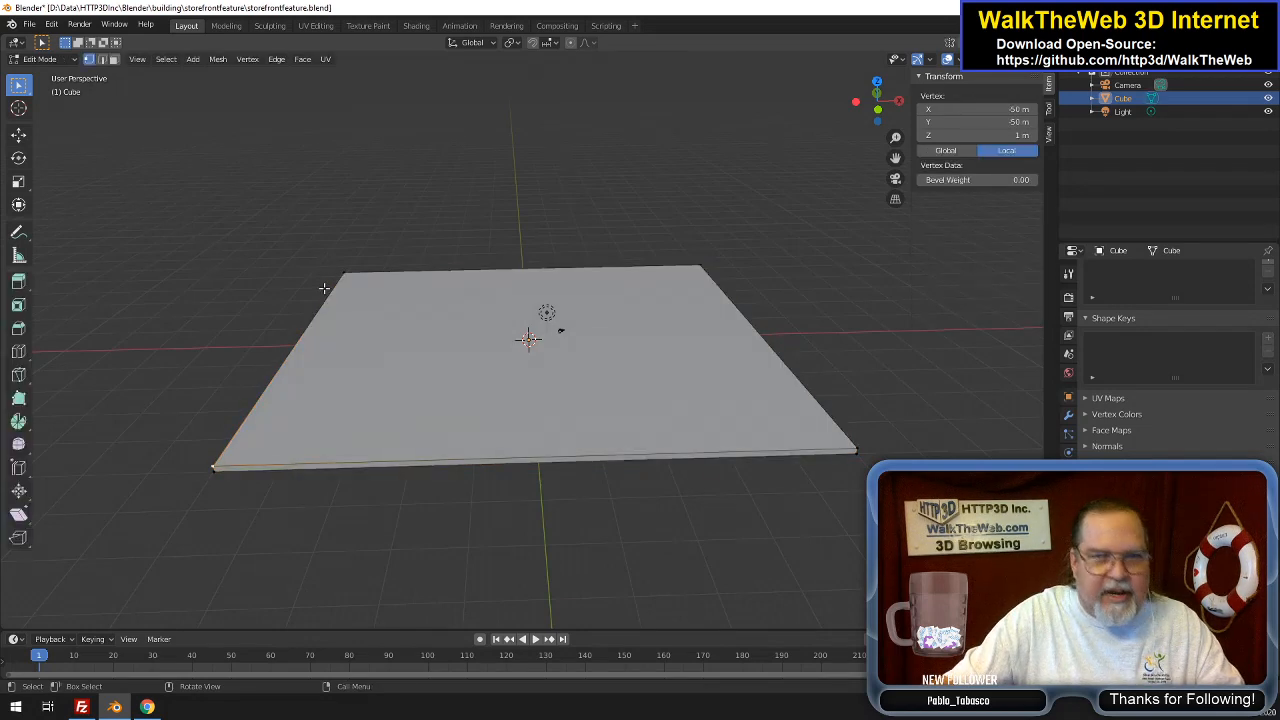
Select the slab's top face and set its Z position to 3 m
click(364, 401)
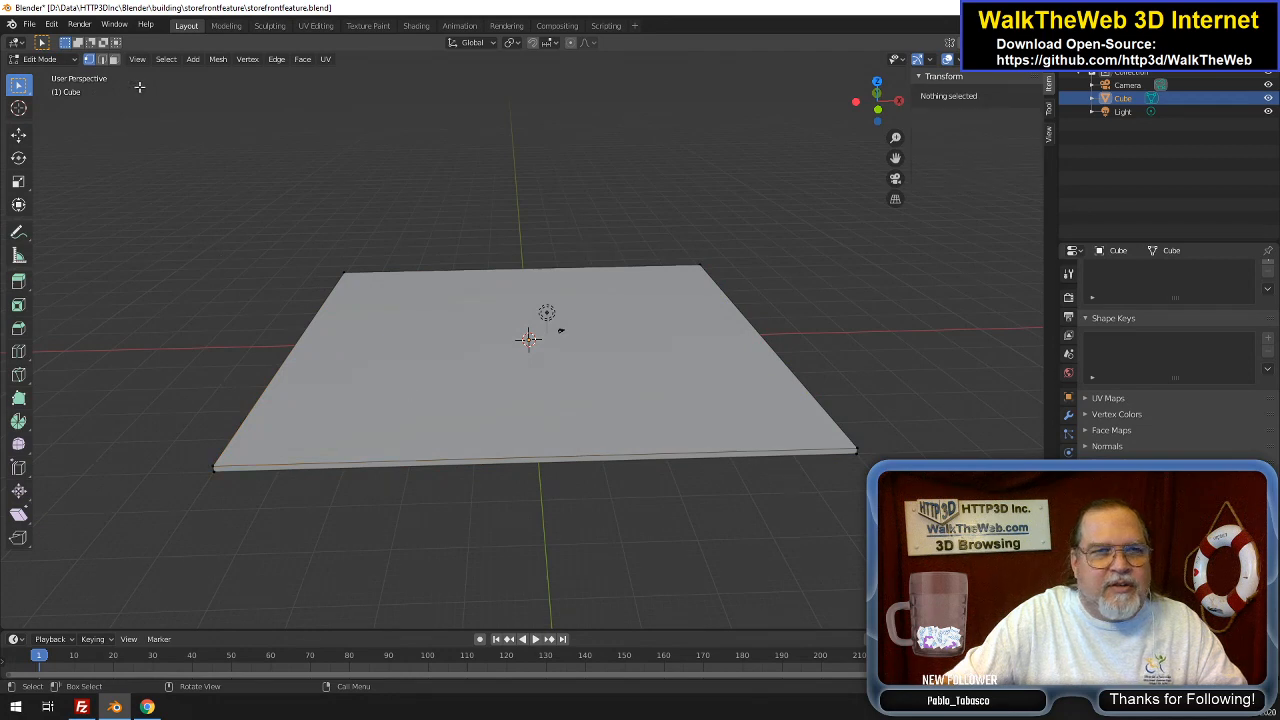
key(a)
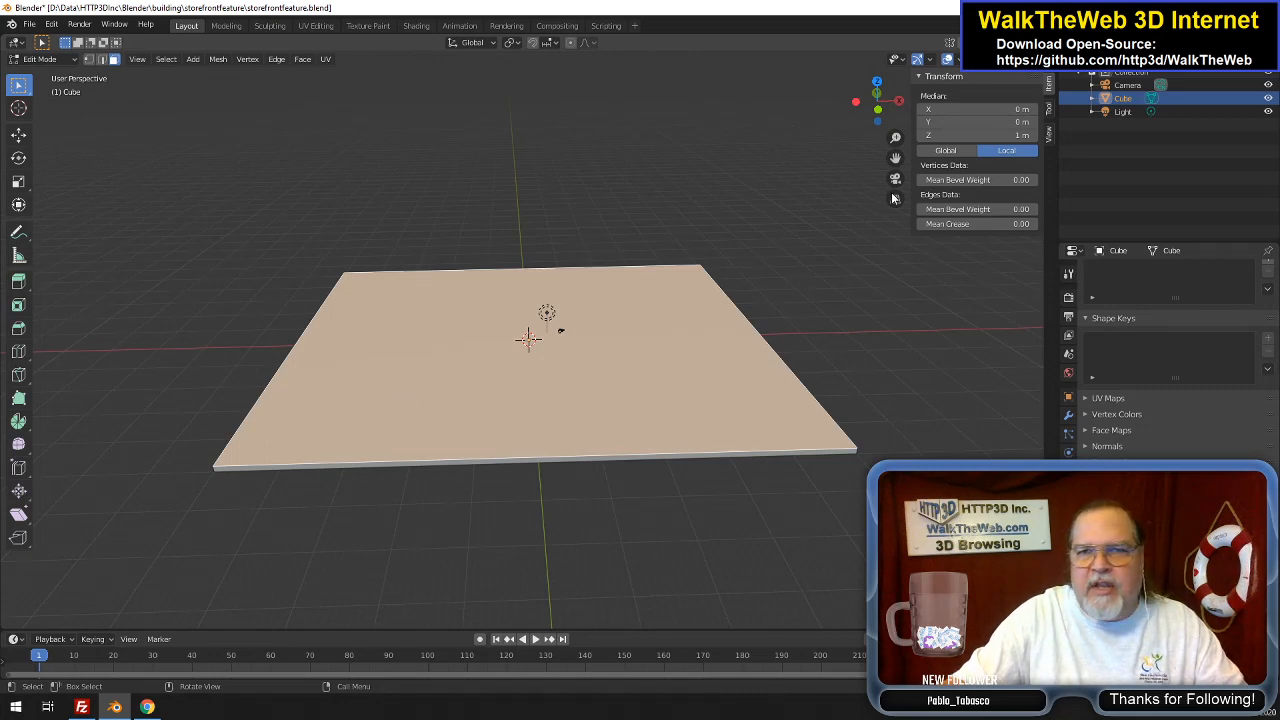
click(1003, 136)
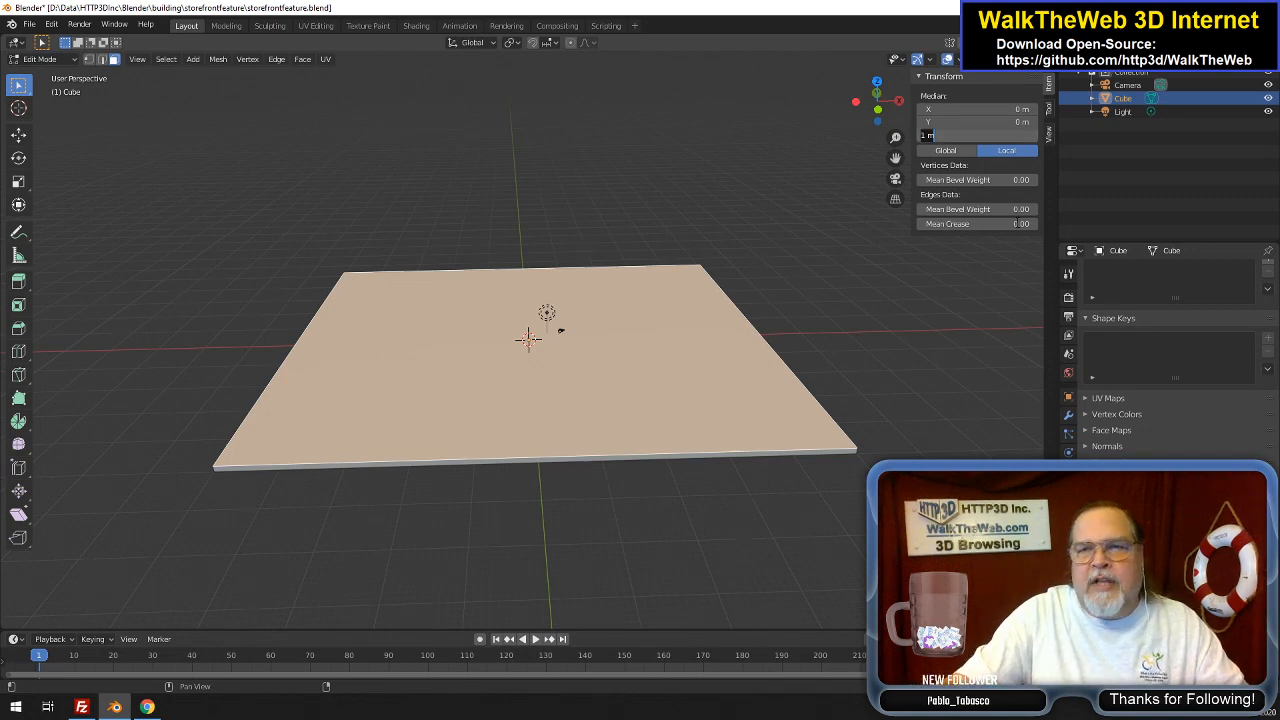
text(3)
key(Return)
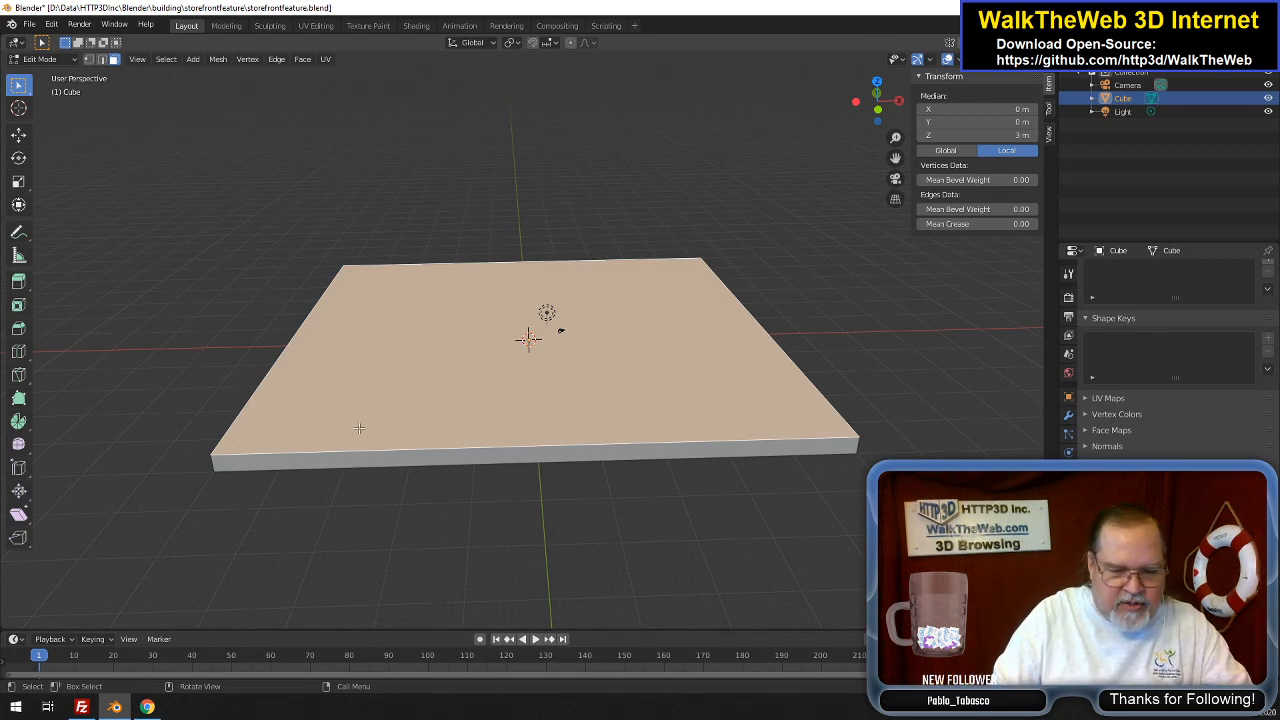
Extrude the slab's top face upward by 45 m to form the building body
key(g)
key(z)
key(z)
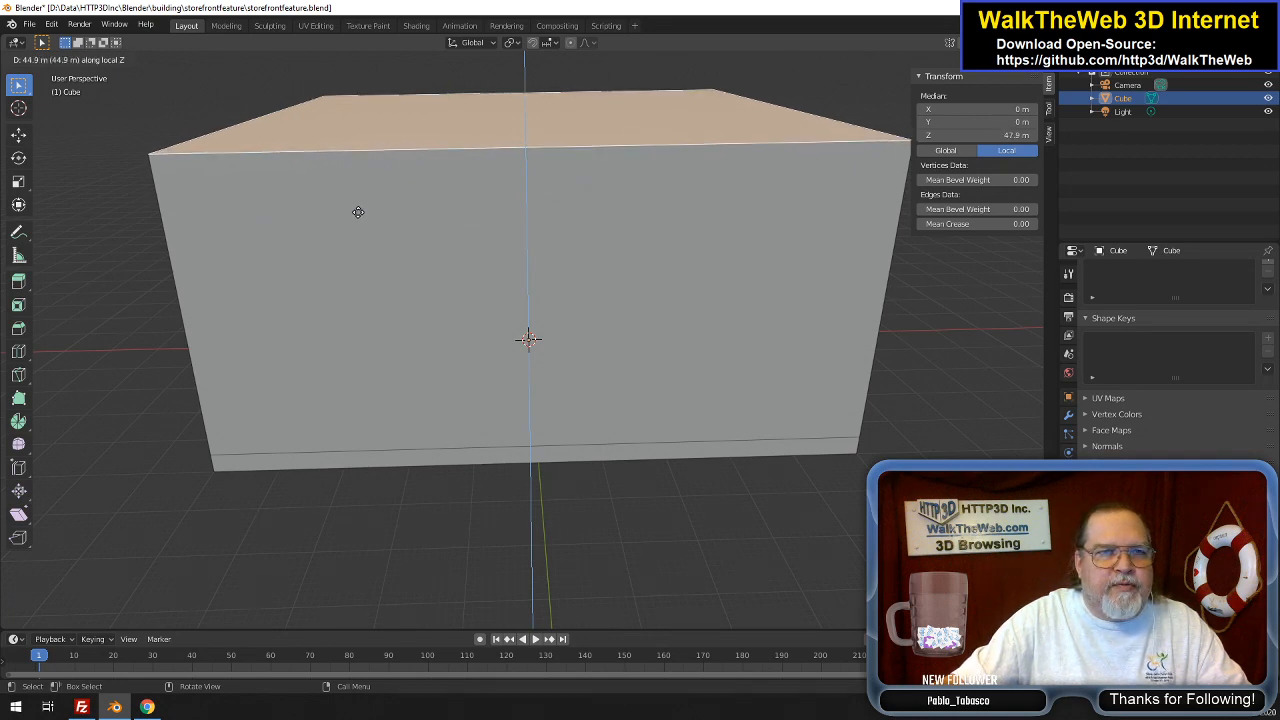
text(45)
key(Return)
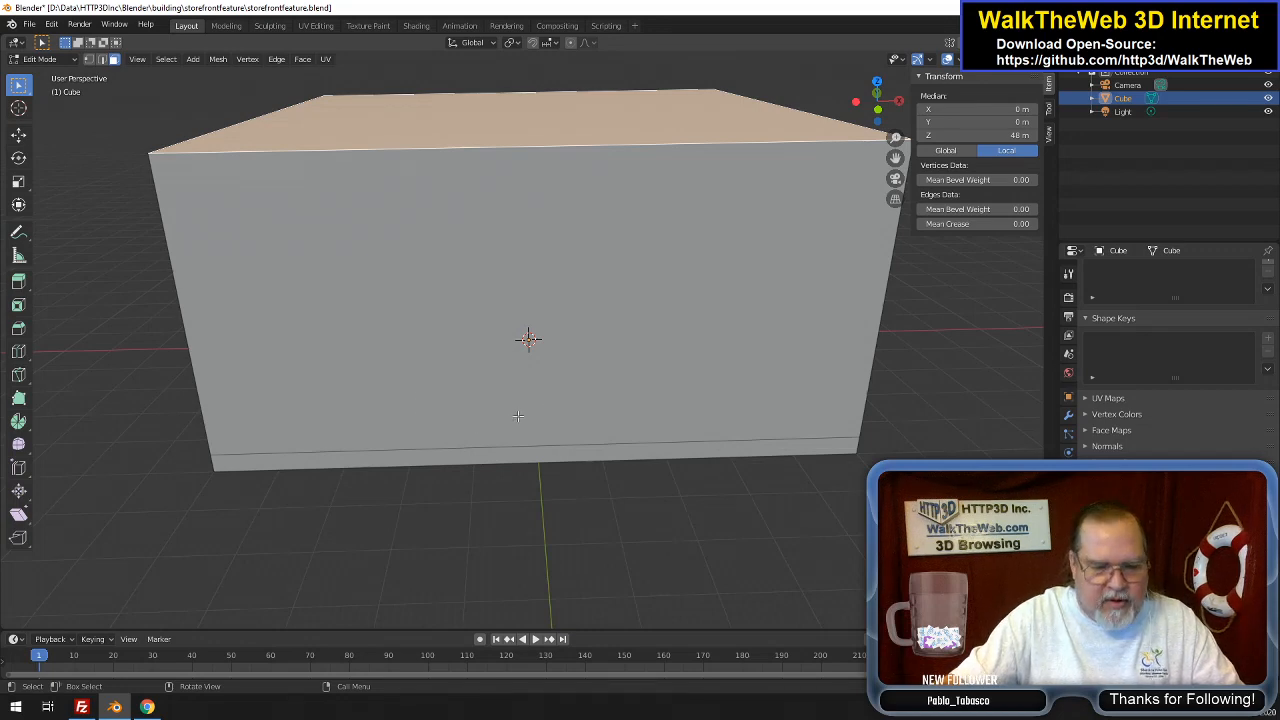
Add two evenly spaced vertical loop cuts across the building's width, without sliding them
key(ctrl+r)
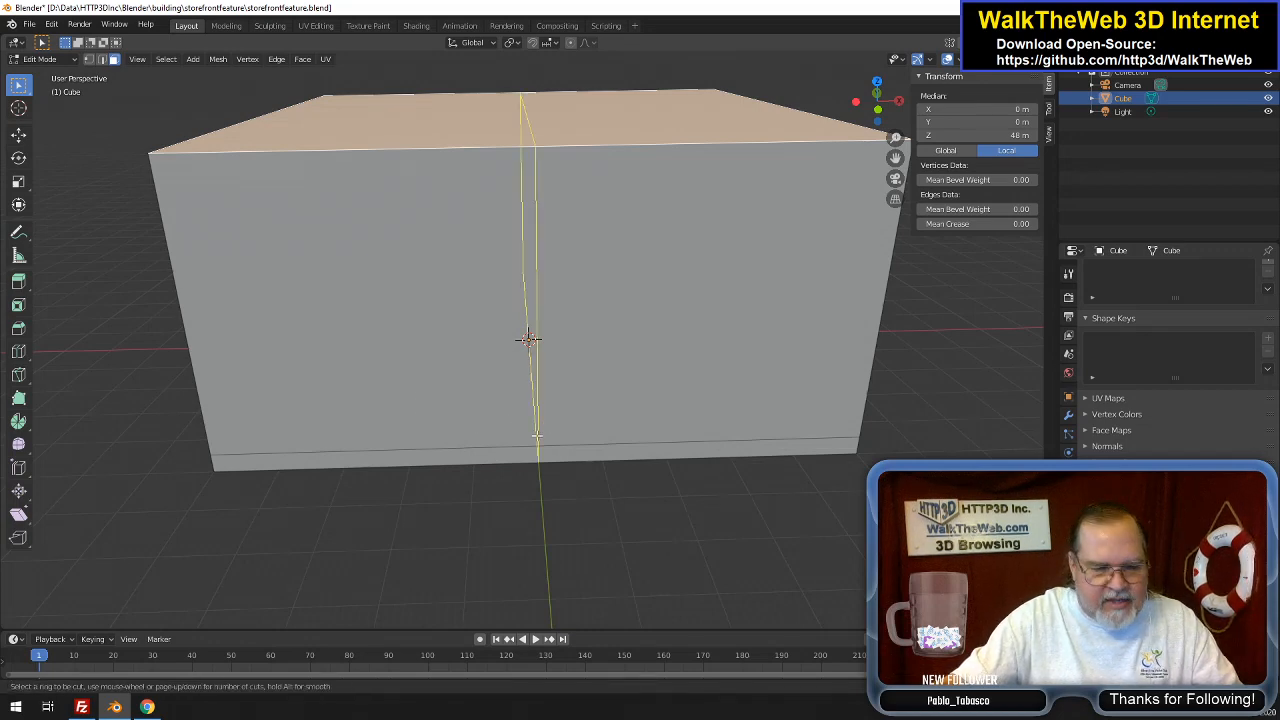
key(2)
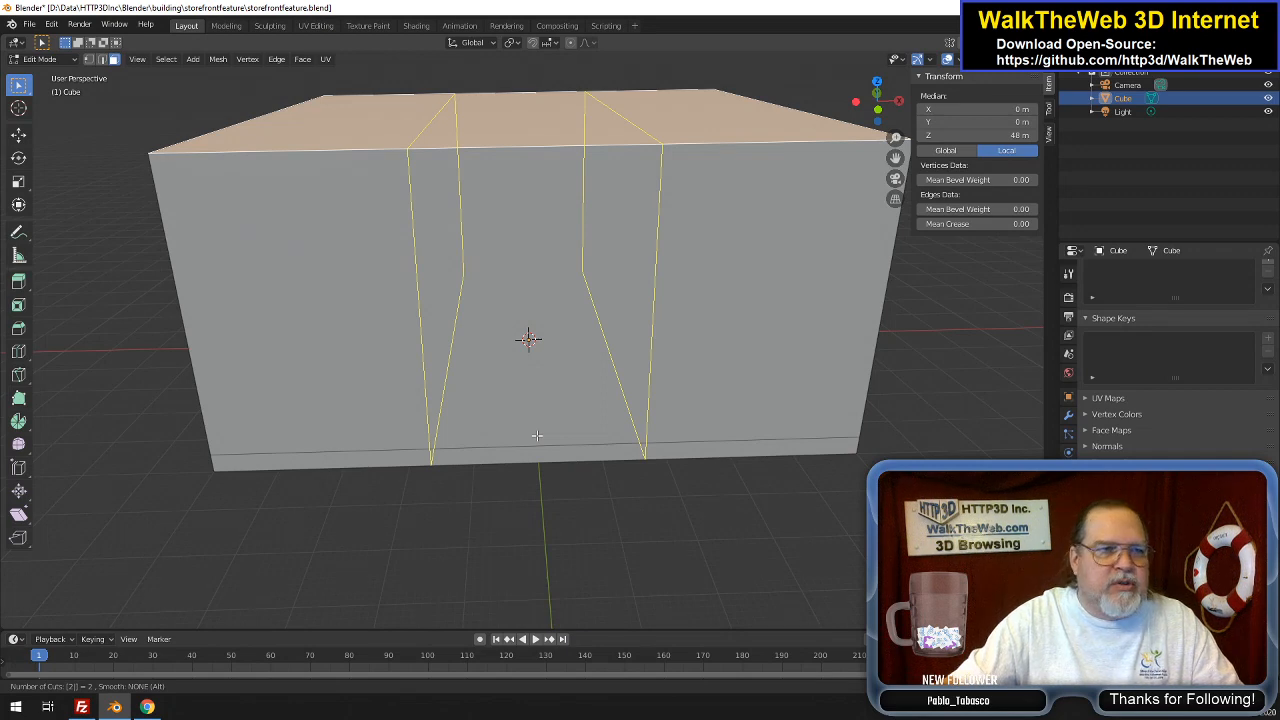
key(Return)
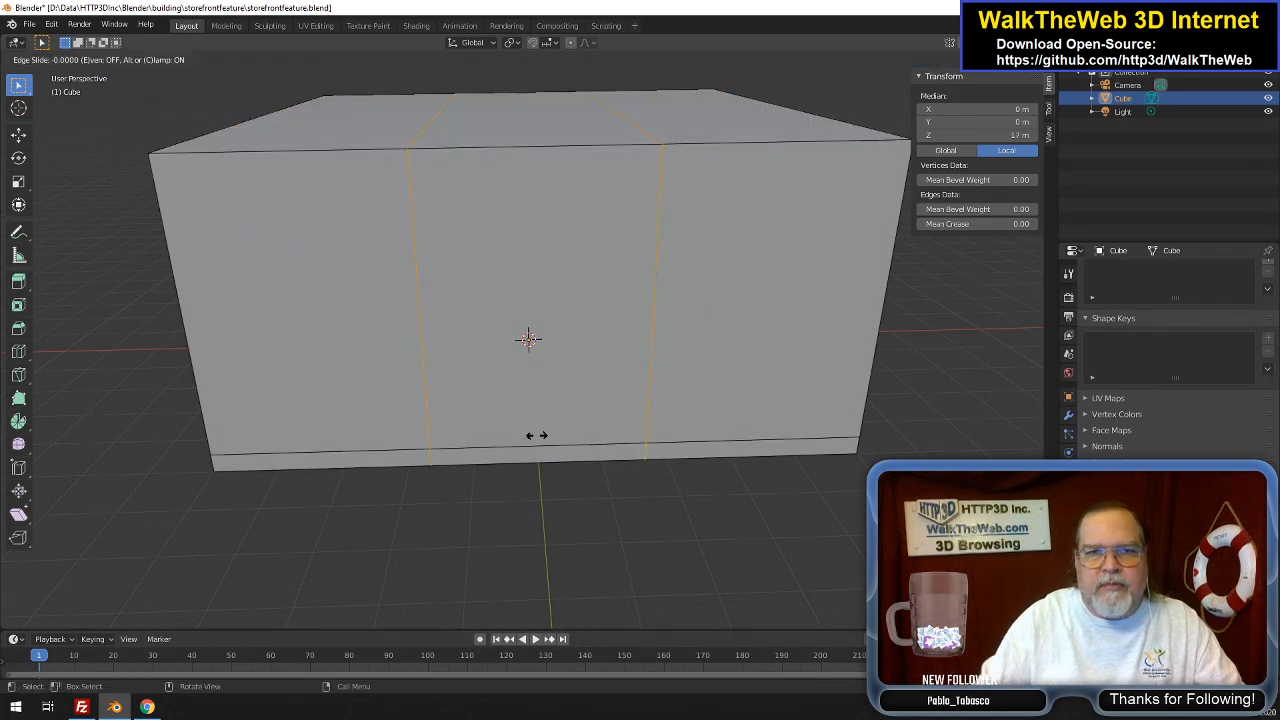
click(560, 269)
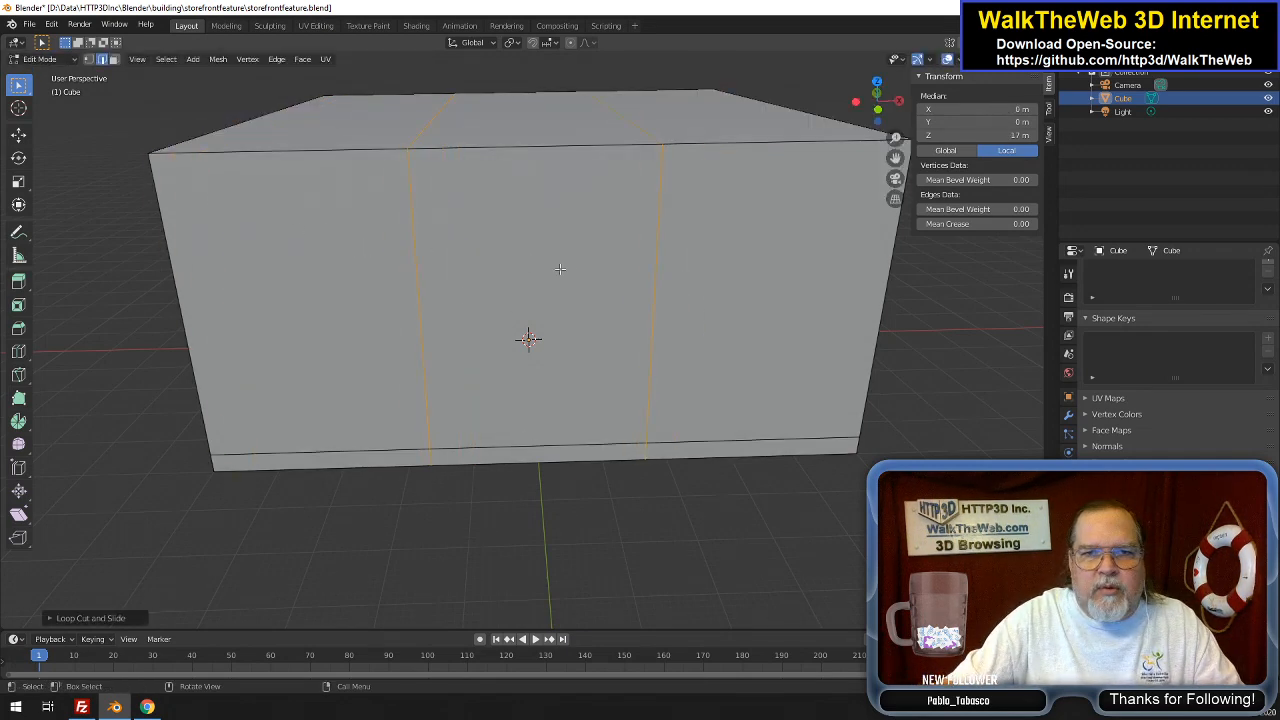
Try snapping the 3D cursor to the selected edge loops and return it to the world origin
click(219, 59)
mouse_move(254, 103)
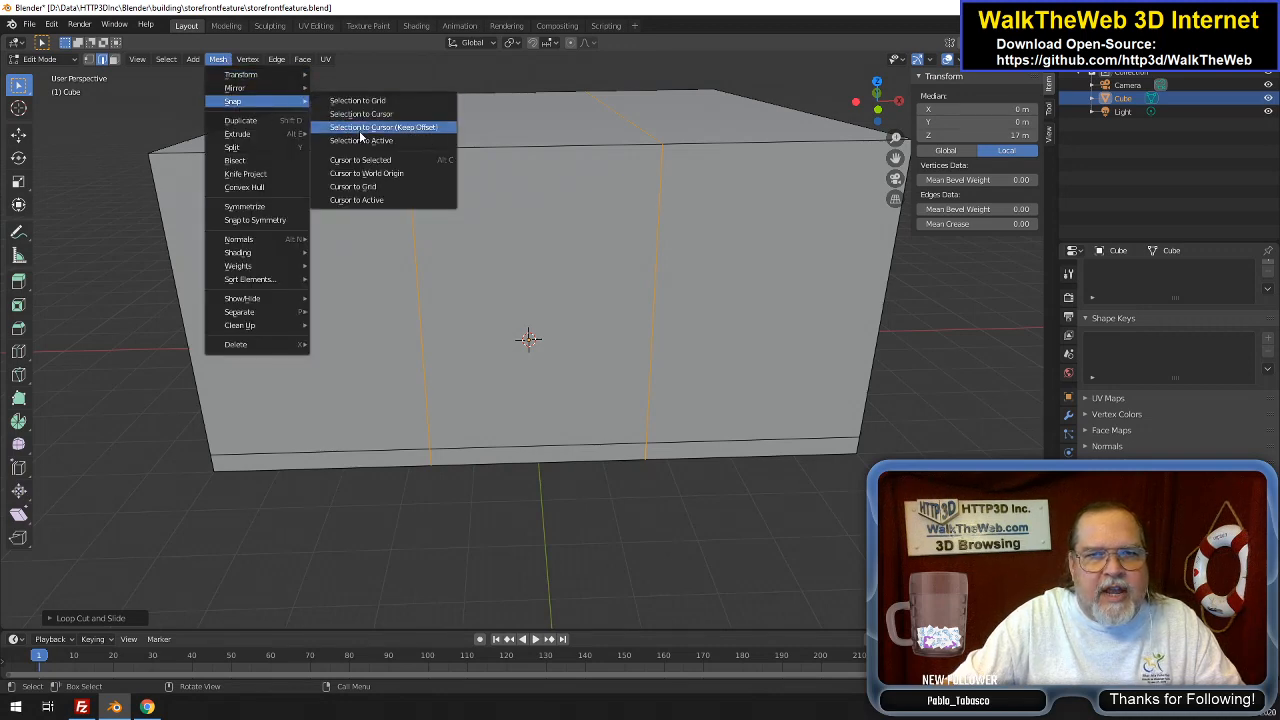
click(362, 160)
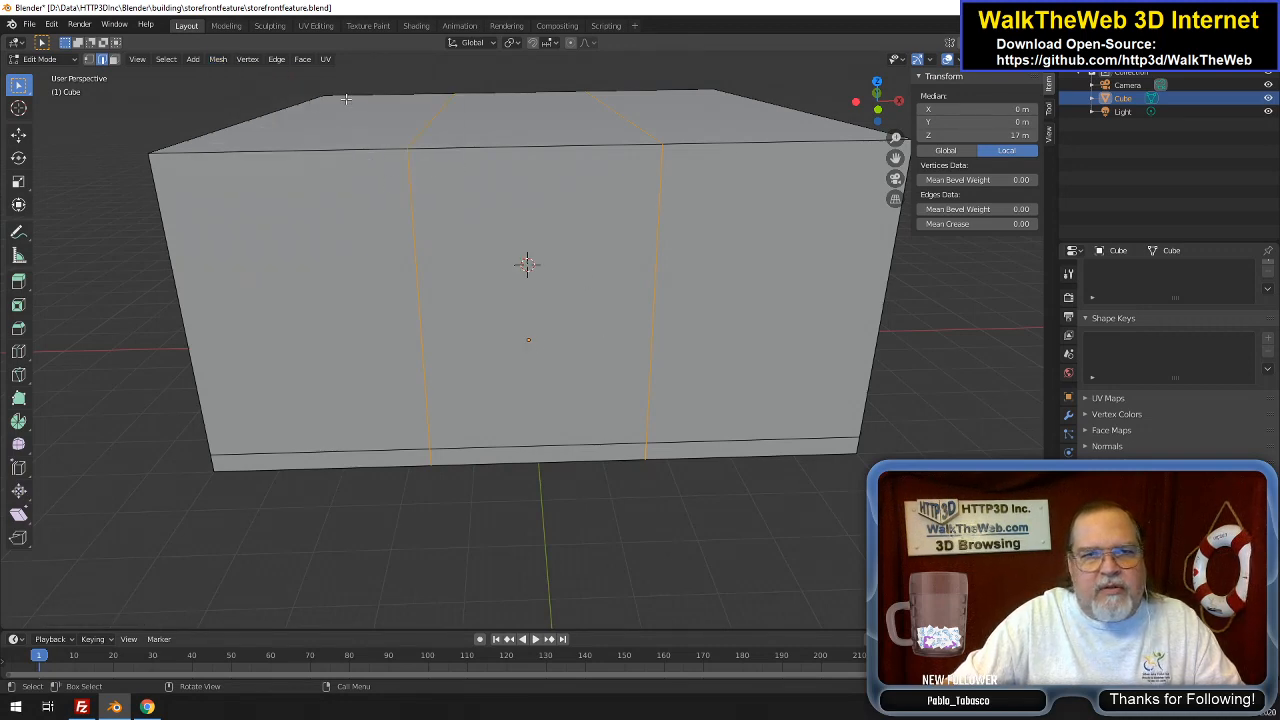
click(217, 60)
mouse_move(248, 102)
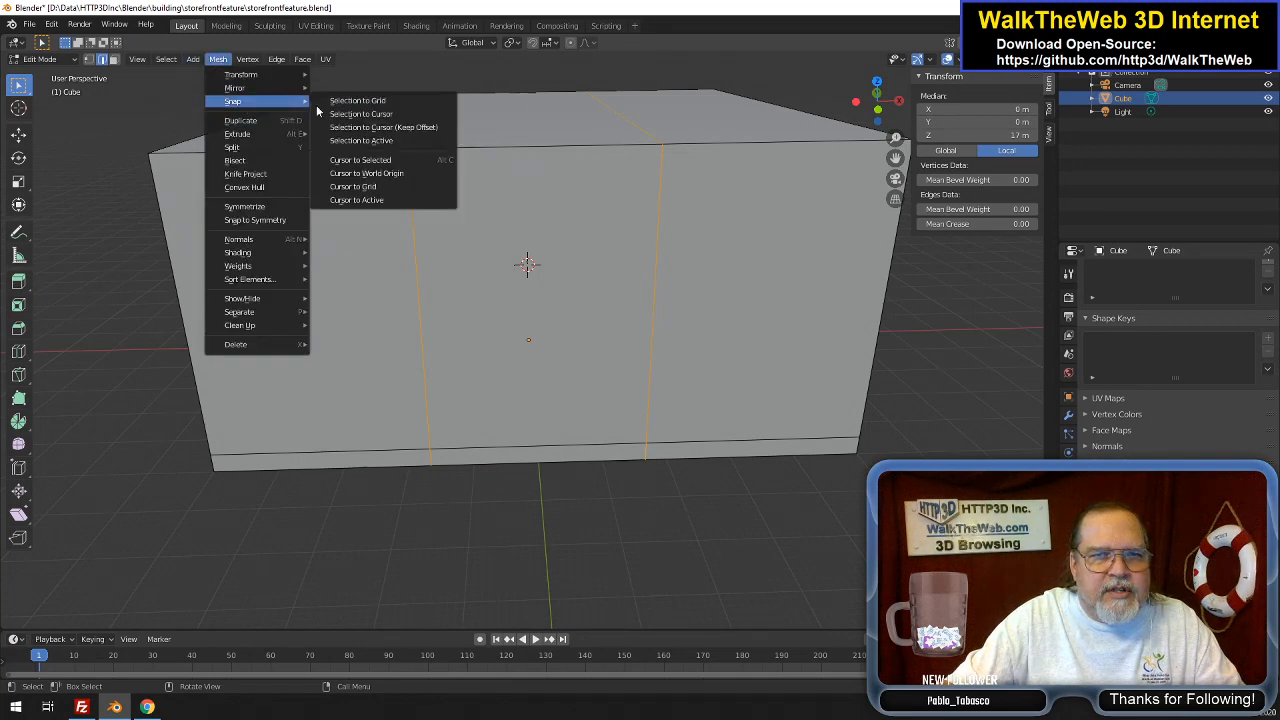
click(396, 176)
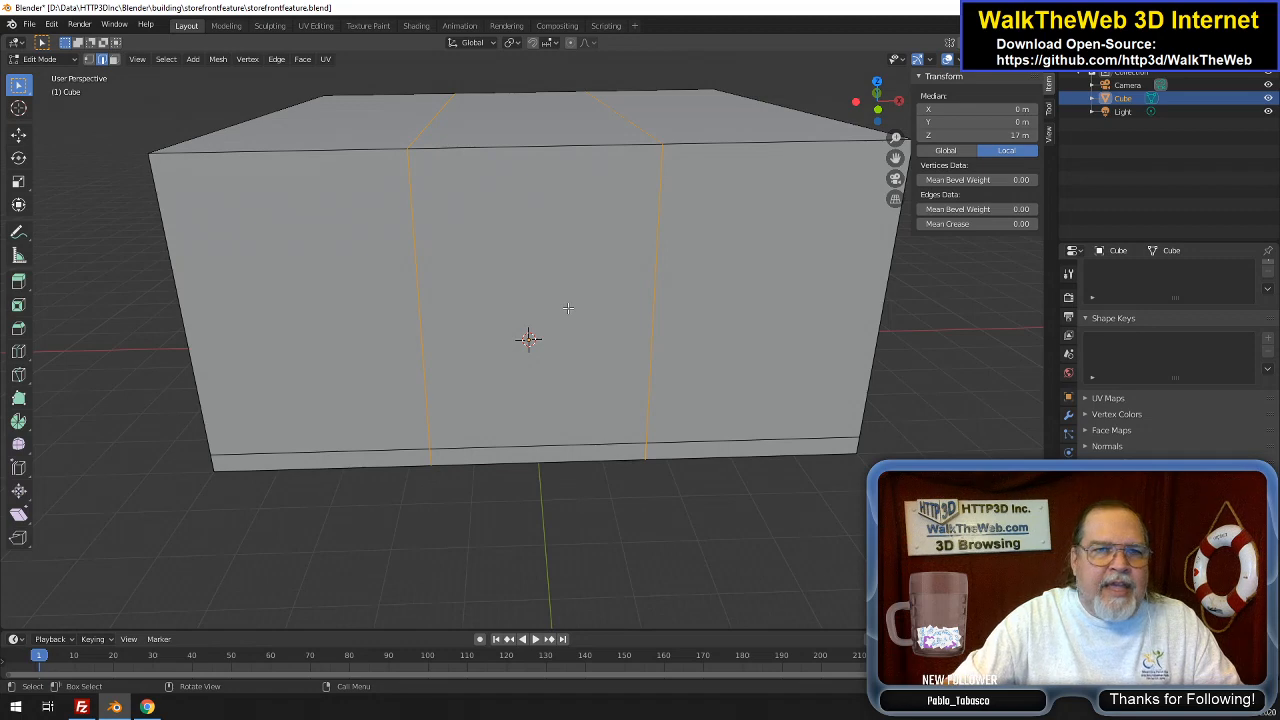
Scale the two selected edge loops apart along X by a factor of 1.5
key(s)
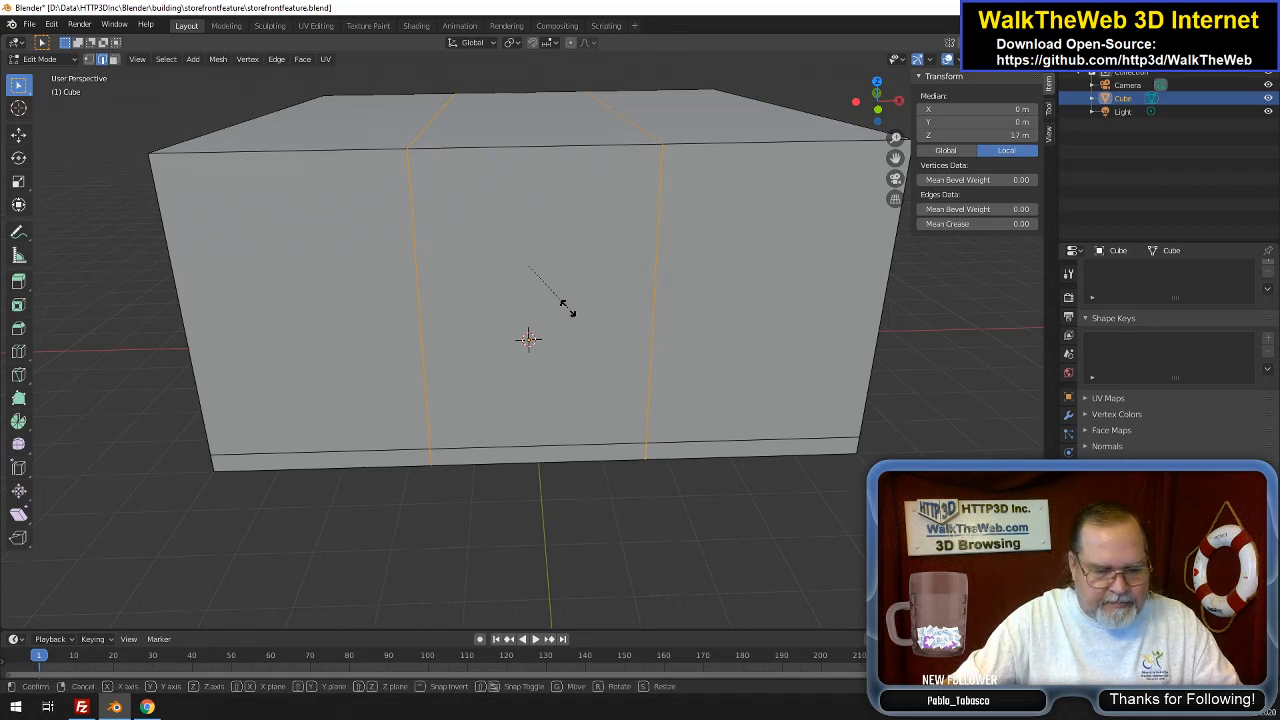
key(x)
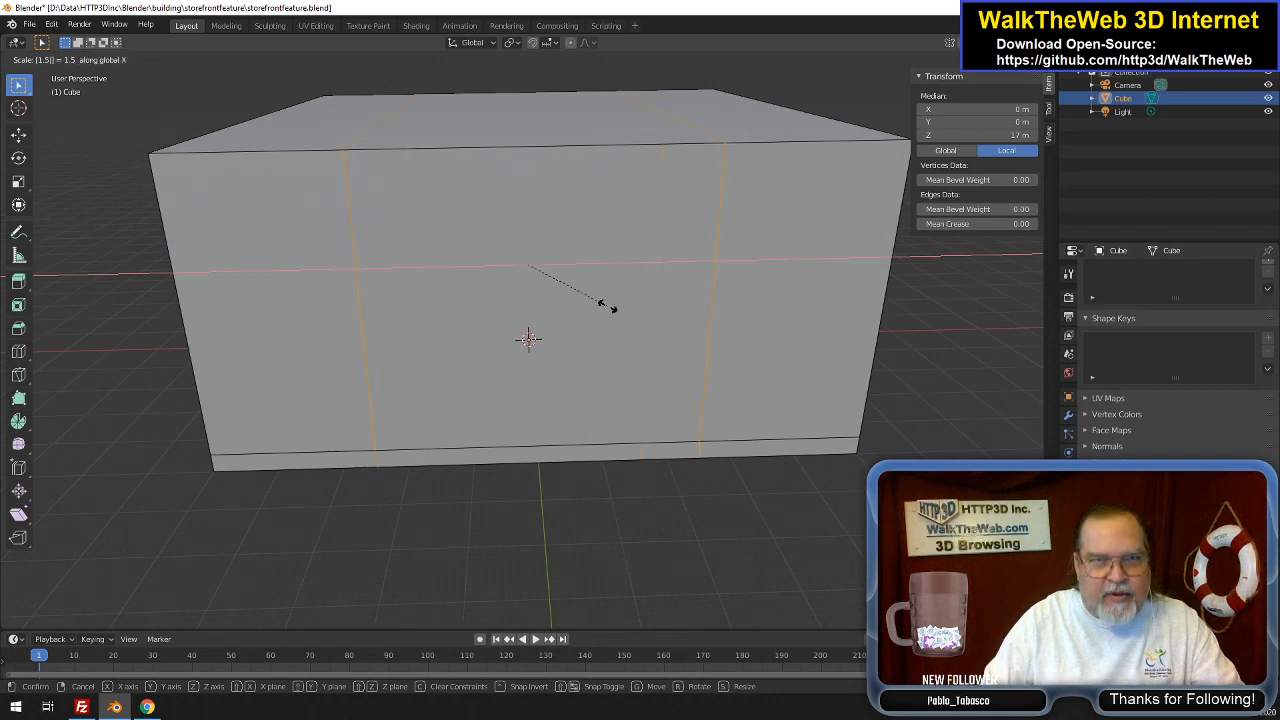
click(607, 306)
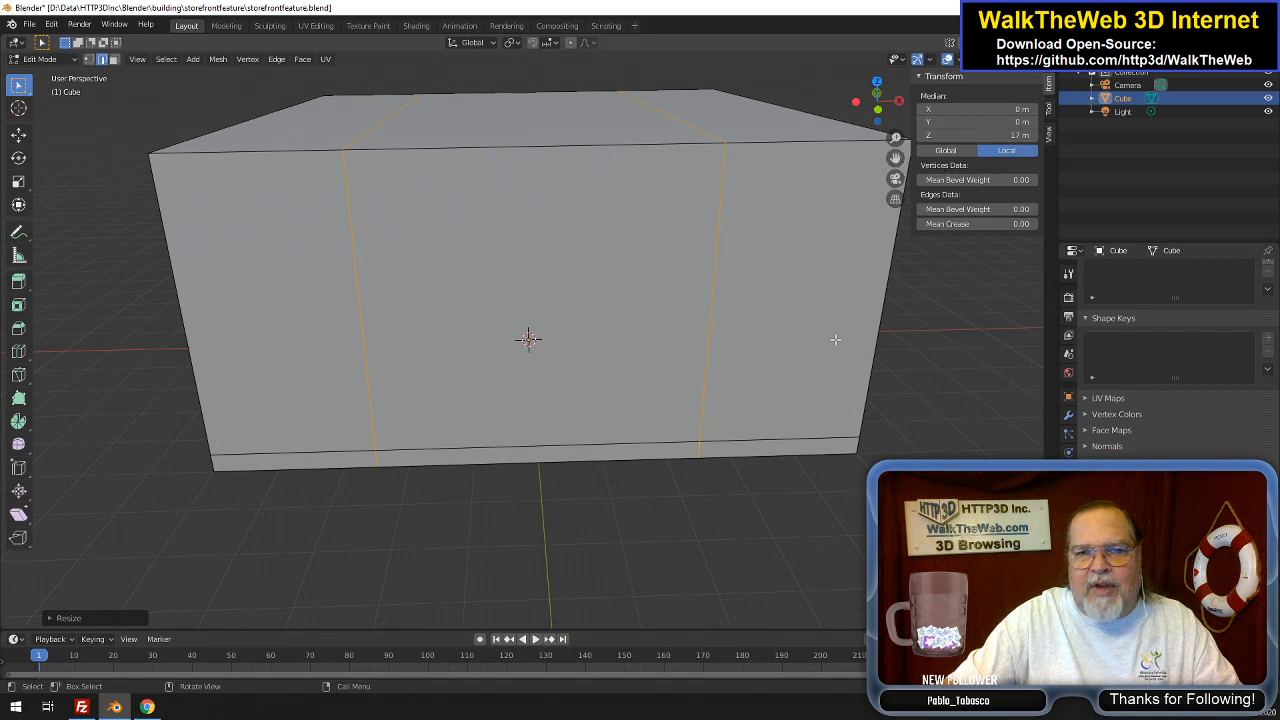
Add two evenly spaced vertical loop cuts to the side section on the building's positive X side
key(ctrl)
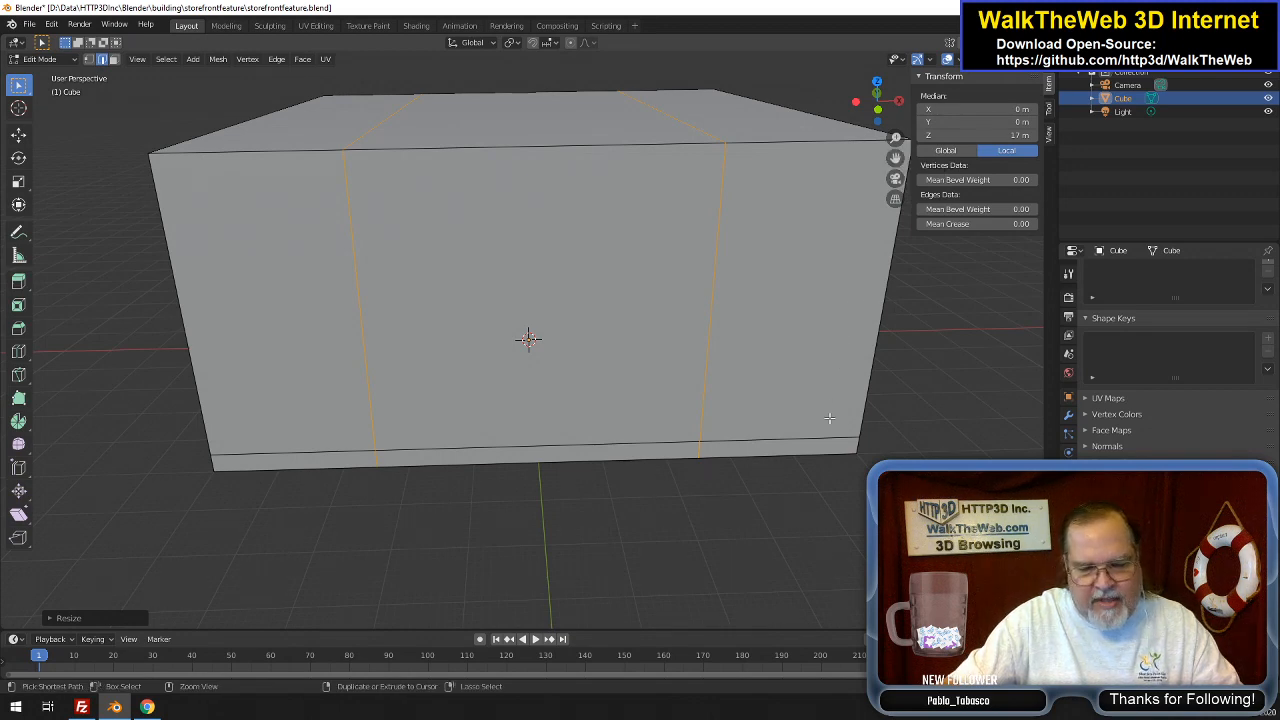
key(ctrl+r)
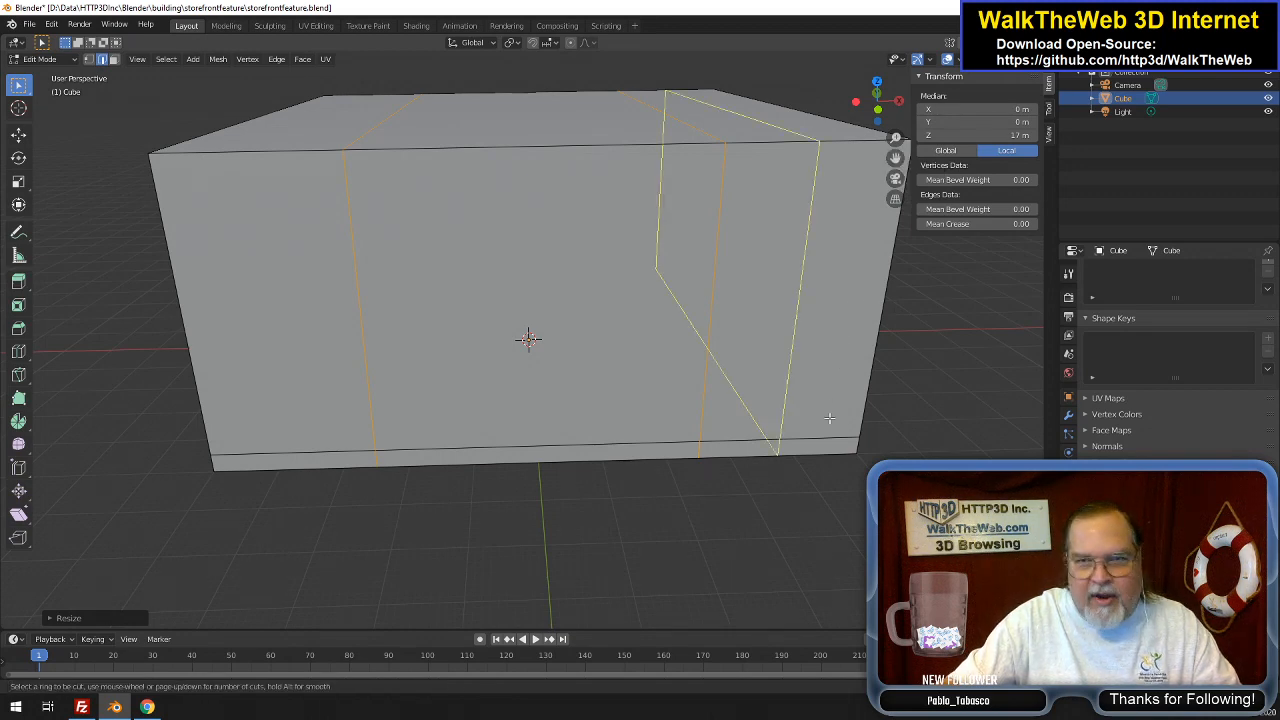
scroll(829, 418, up, 1)
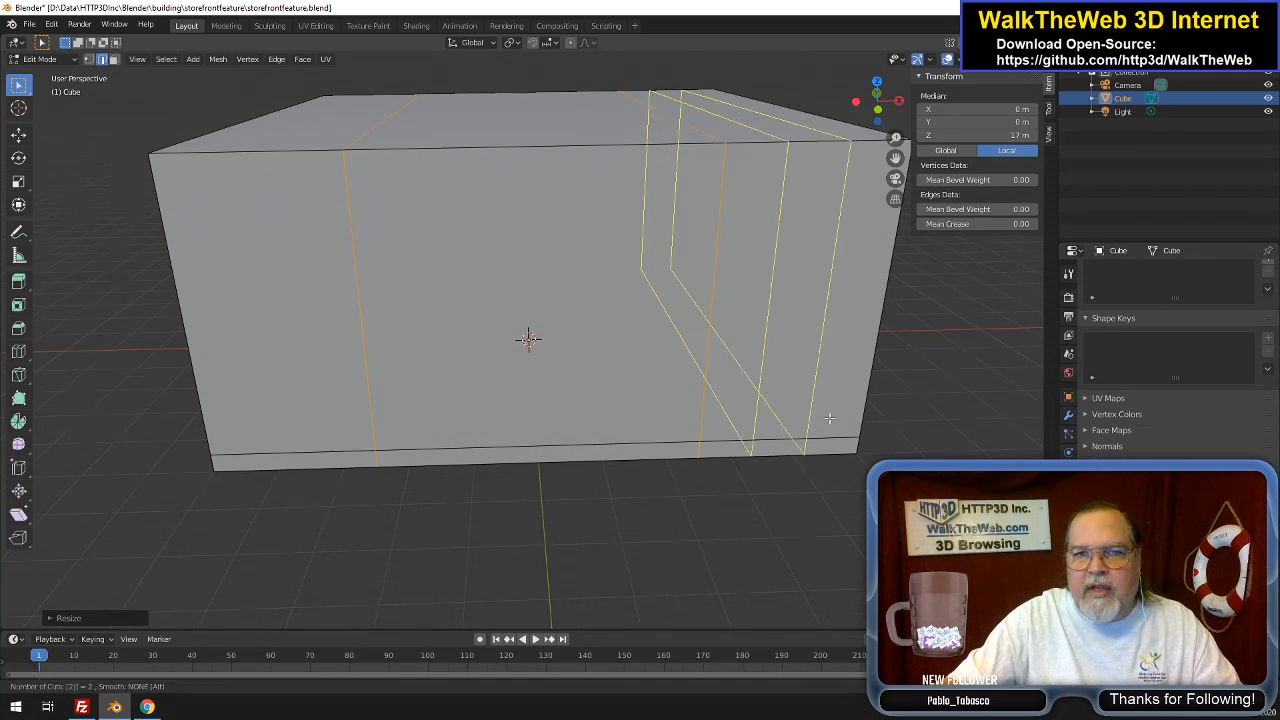
click(829, 418)
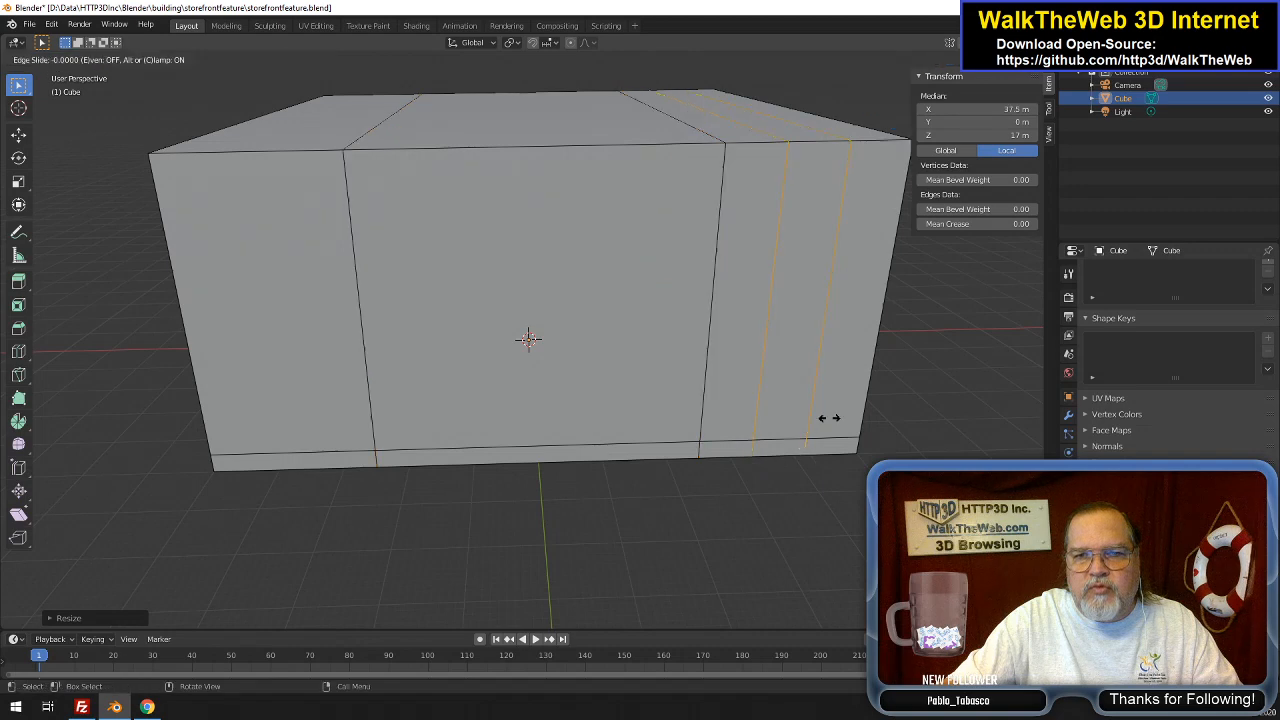
click(829, 418)
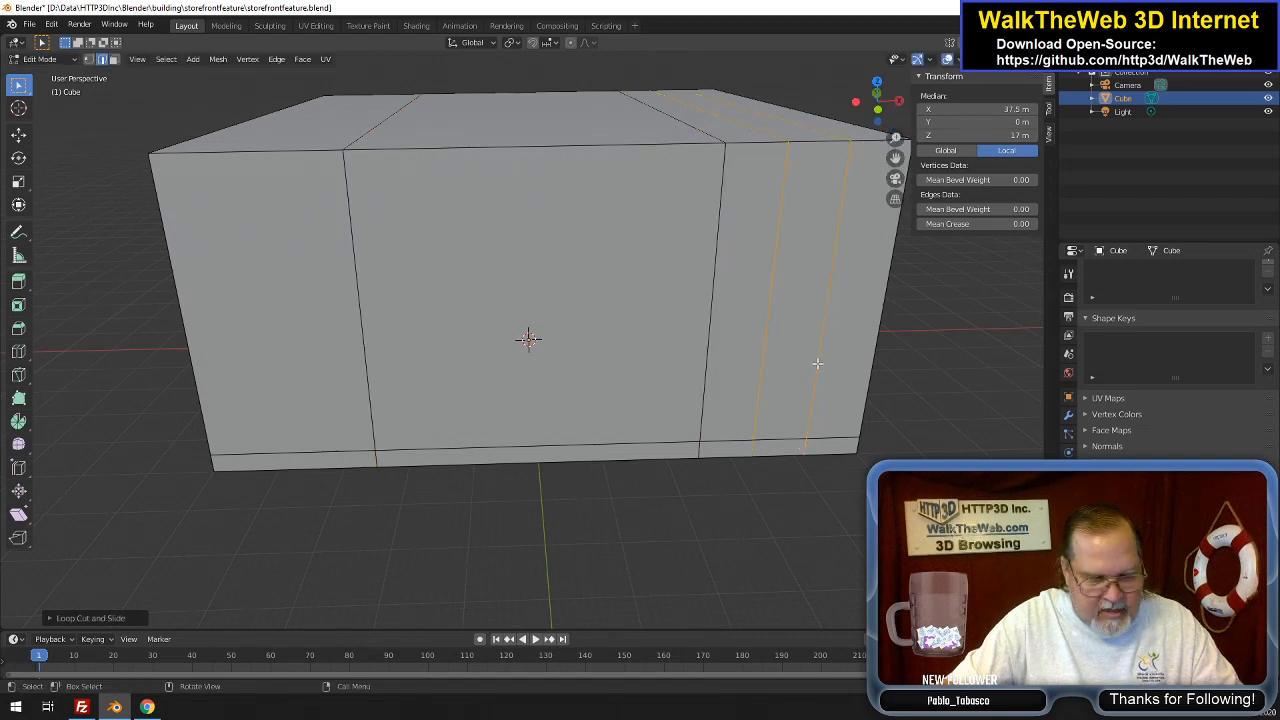
Move the outermost edge loop on the positive X side 6 m outward along X
alt+click(817, 364)
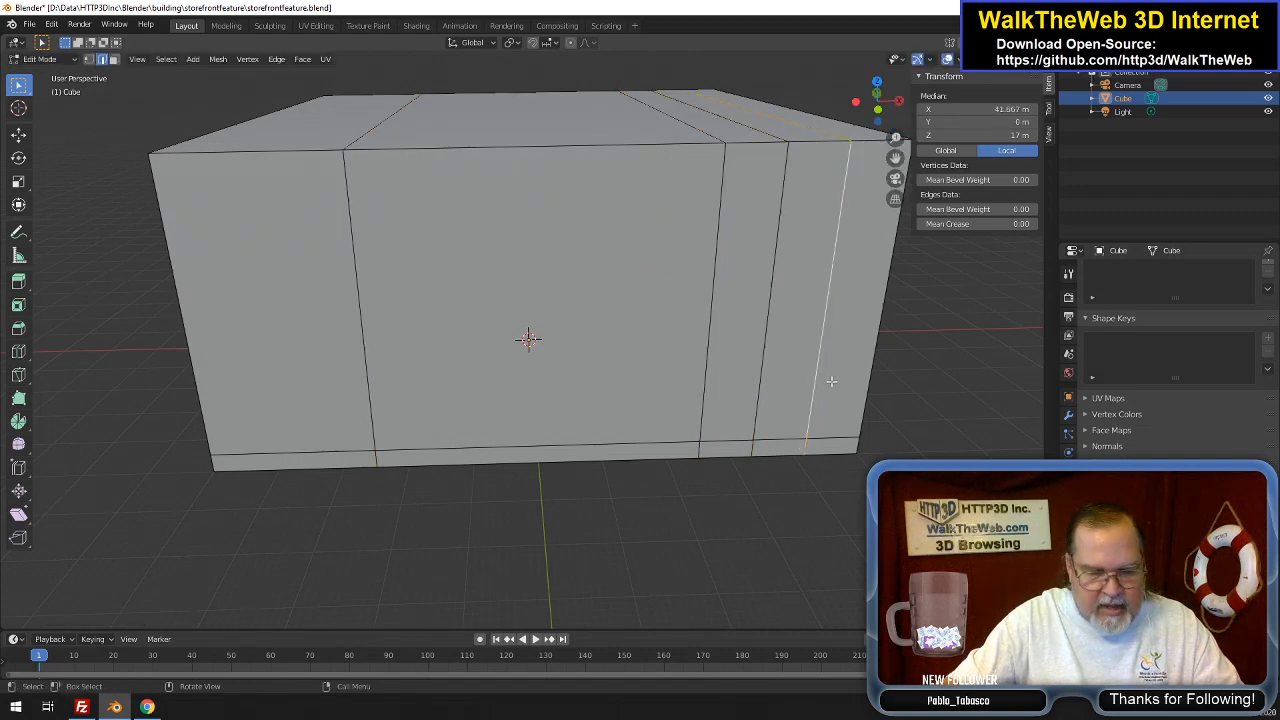
key(g)
key(x)
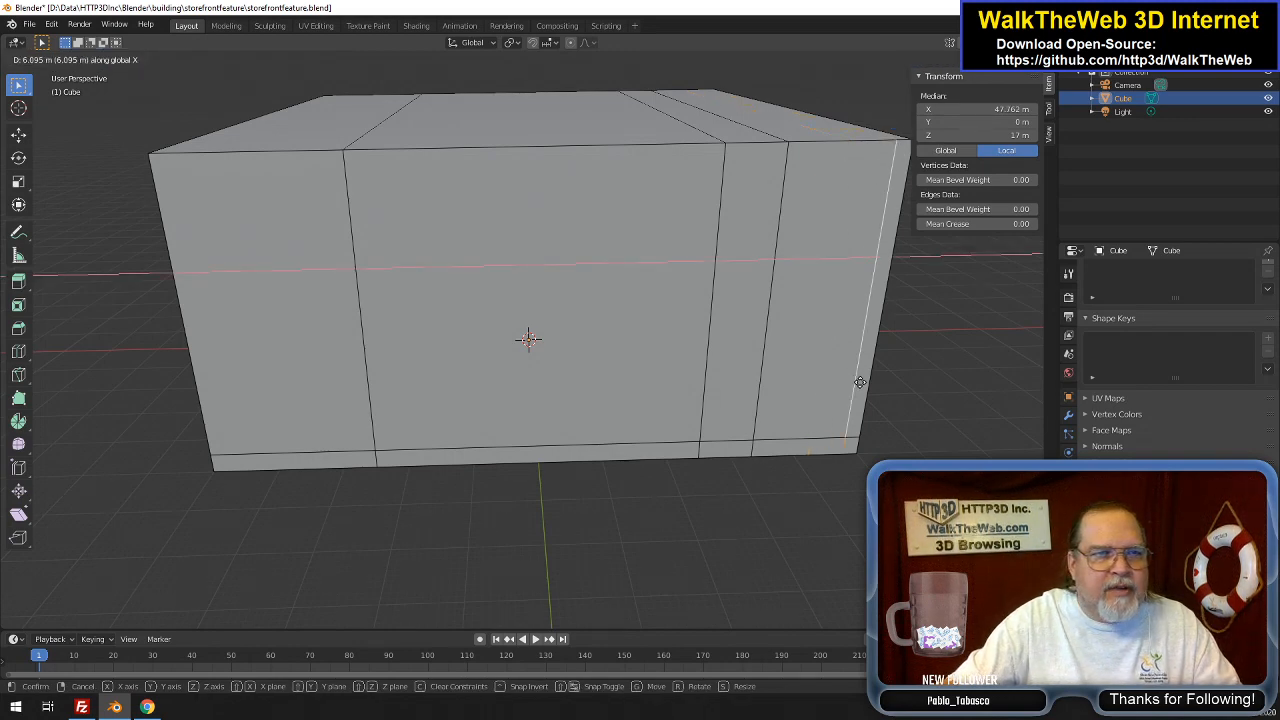
click(860, 382)
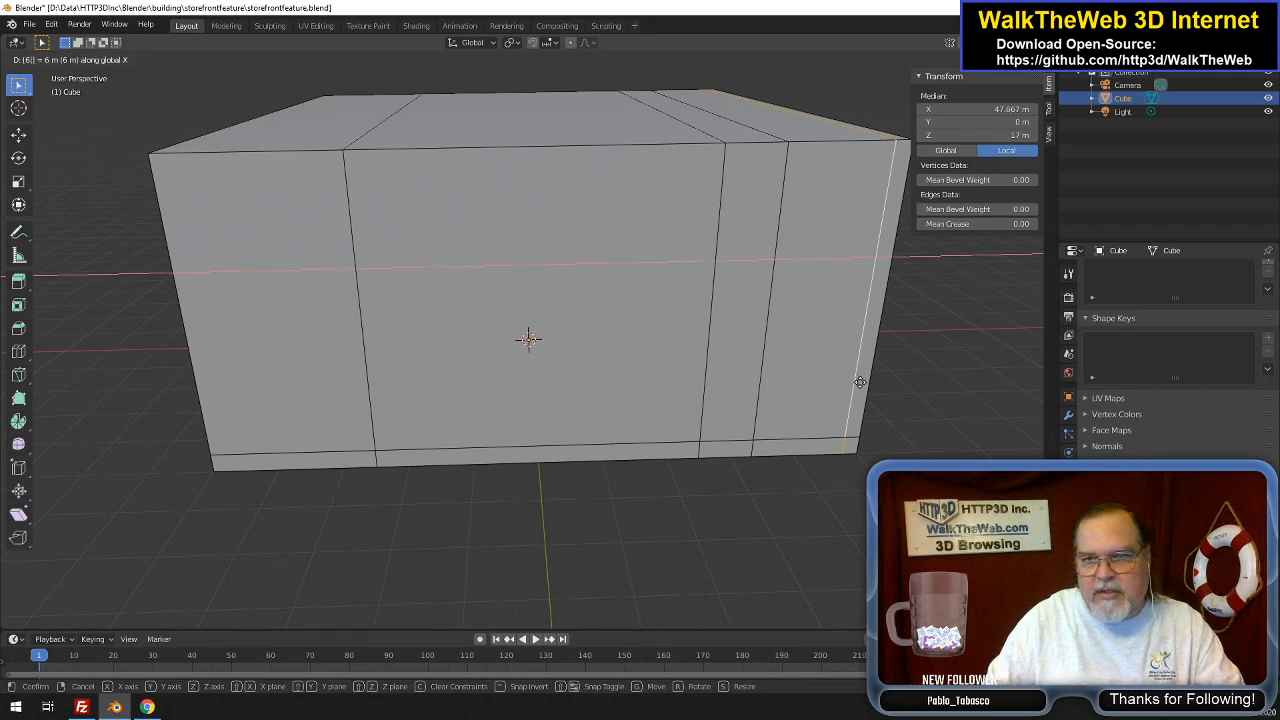
Move the inner new edge loop on the positive X side by -6 m along X, toward the center section
right_click(755, 400)
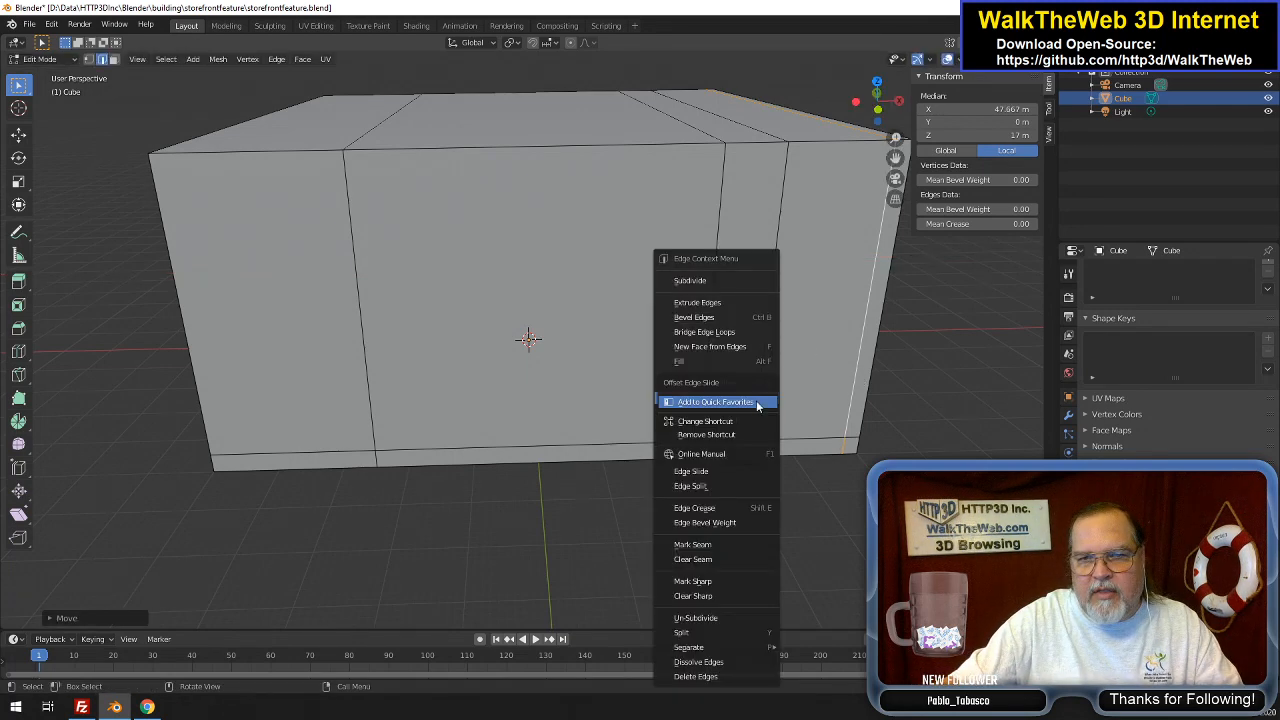
click(779, 229)
alt+click(779, 229)
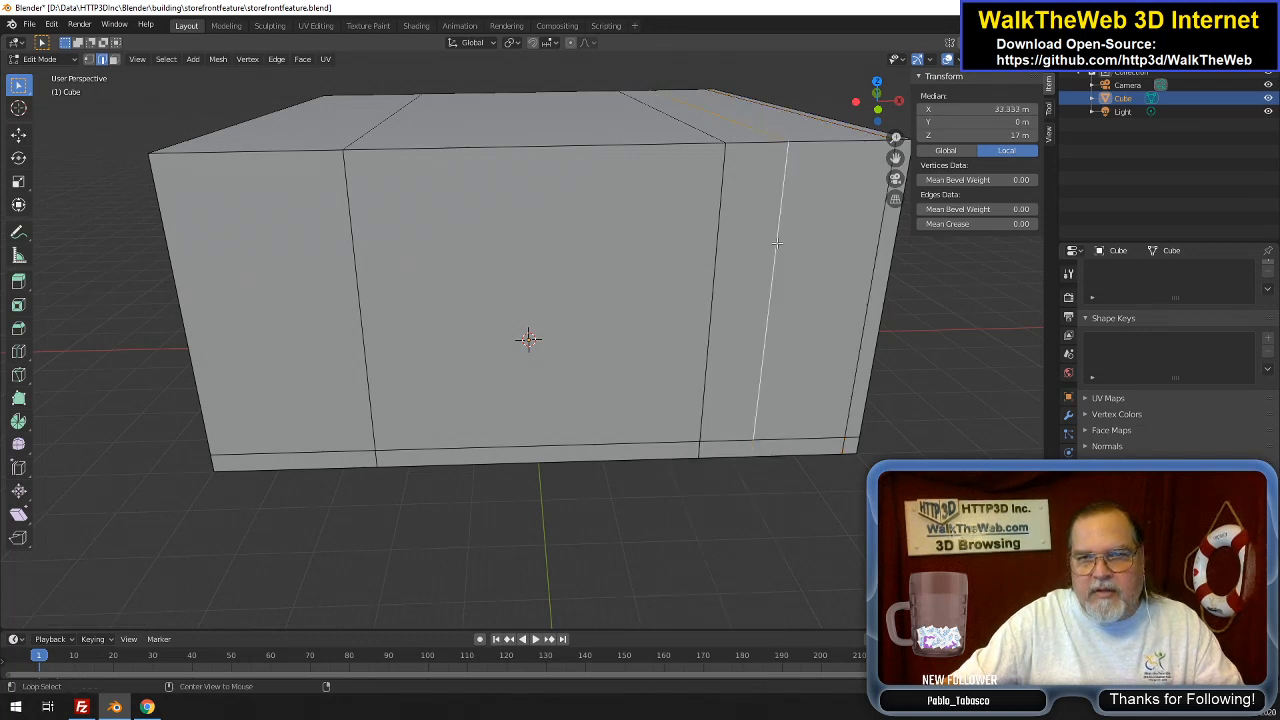
key(shift+space)
key(g)
key(x)
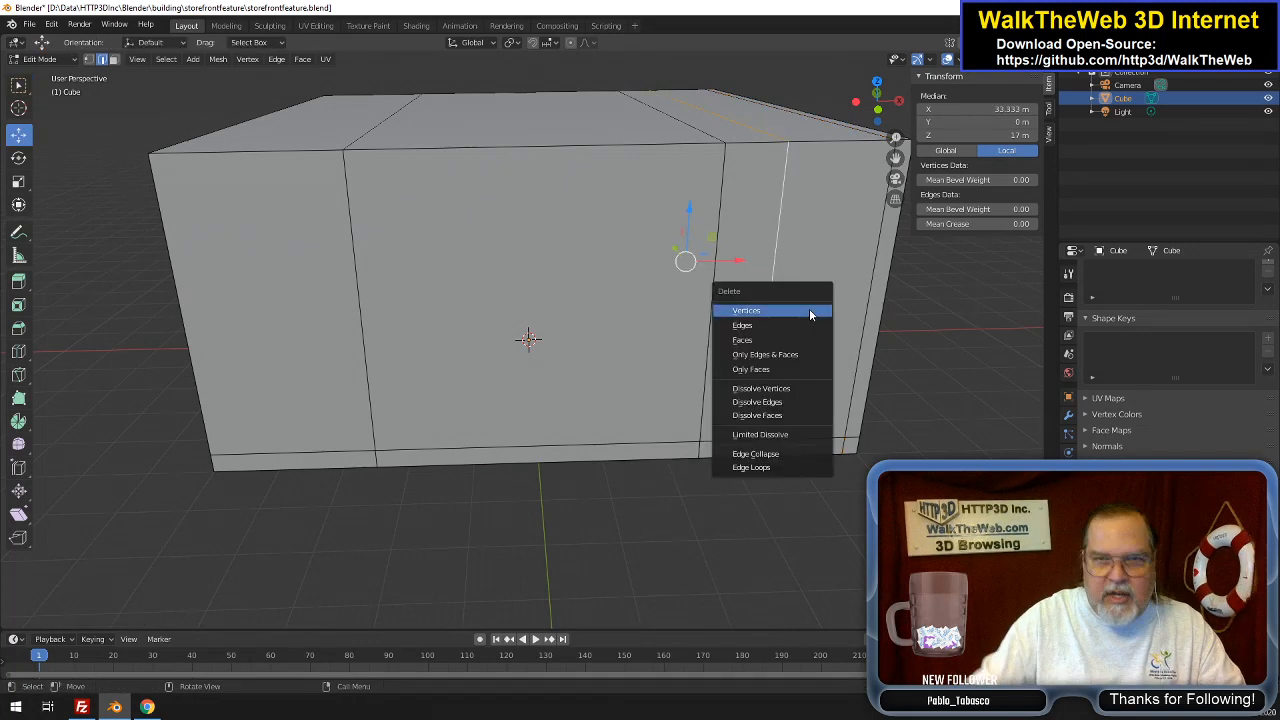
key(Escape)
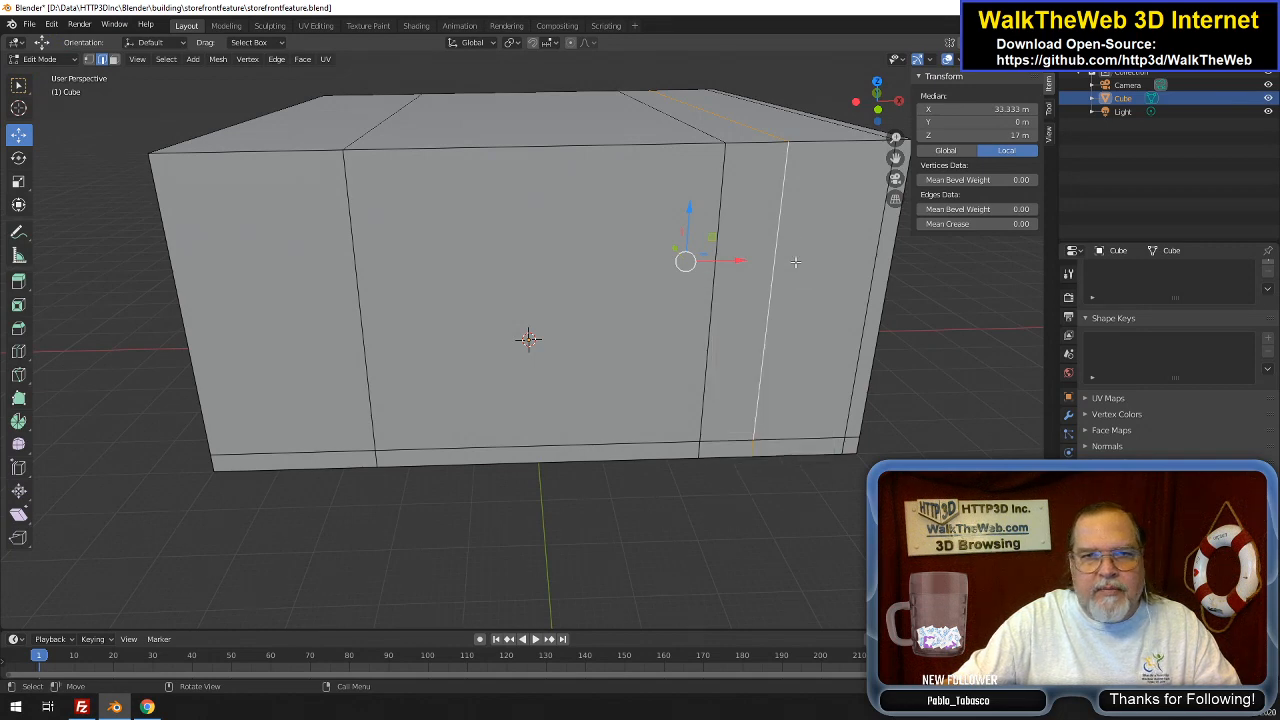
key(g)
key(x)
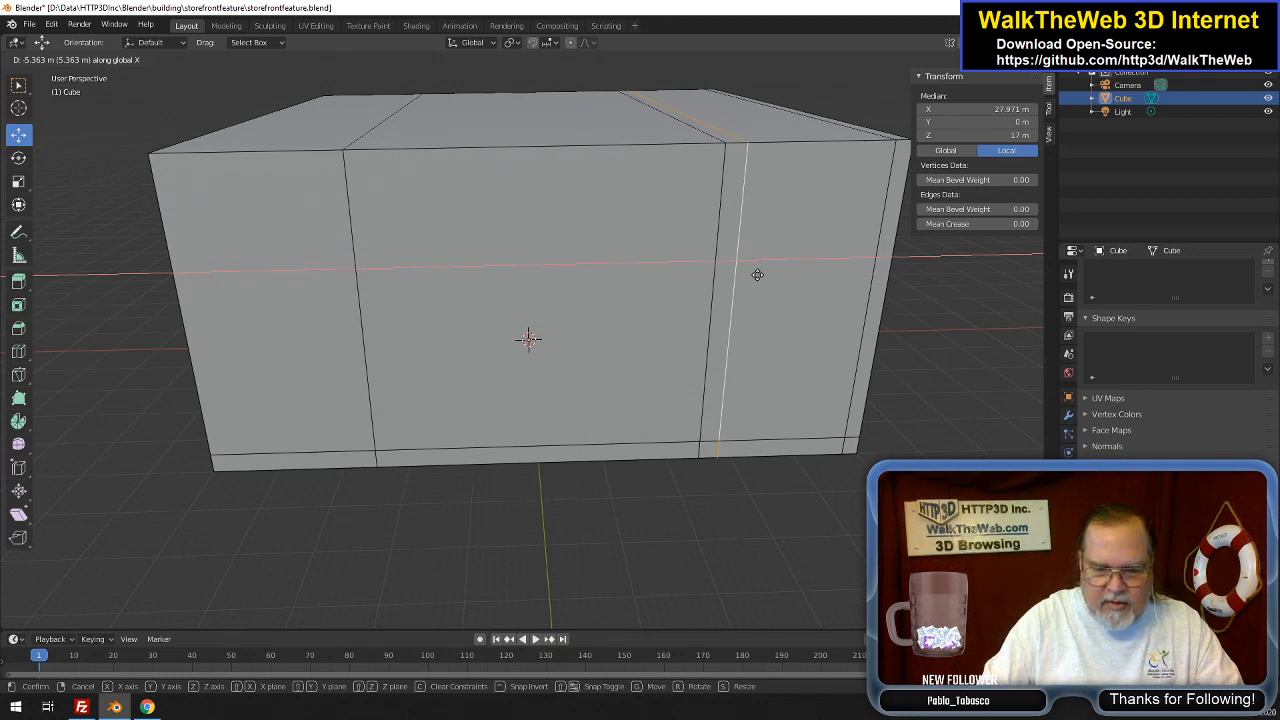
click(757, 274)
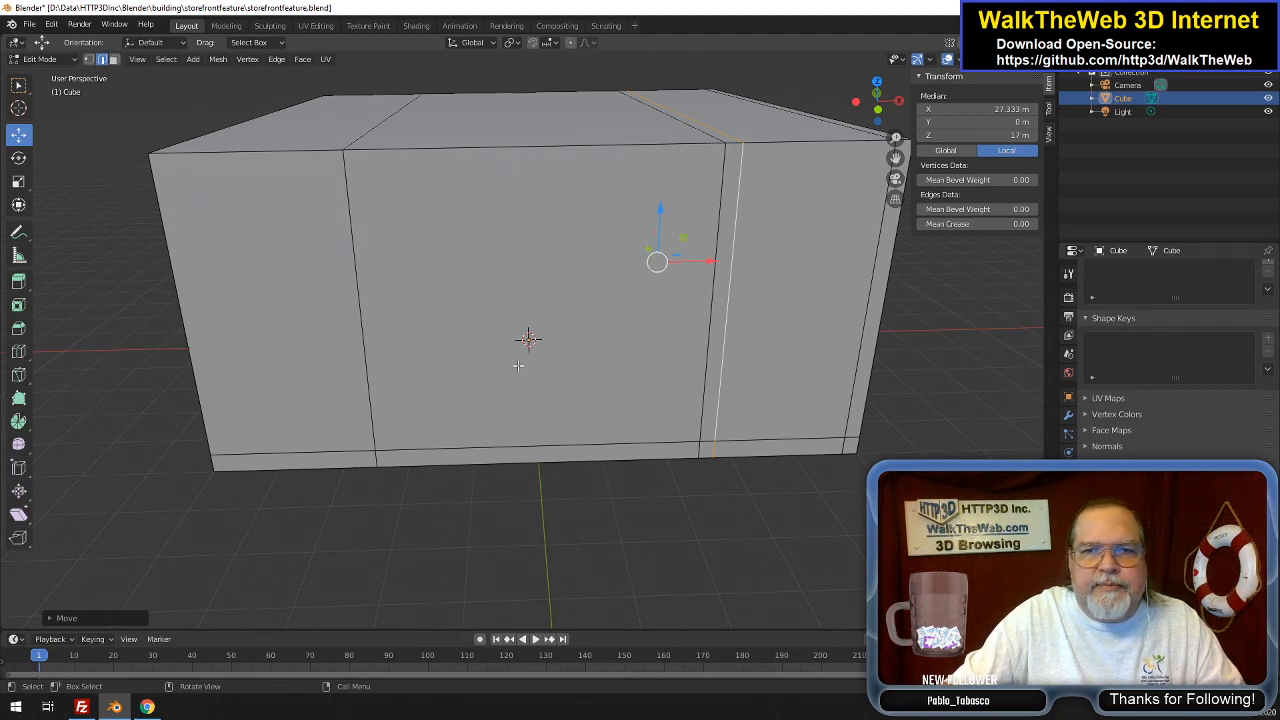
Add two evenly spaced vertical loop cuts to the side section on the negative X side and select the outer one
key(ctrl+r)
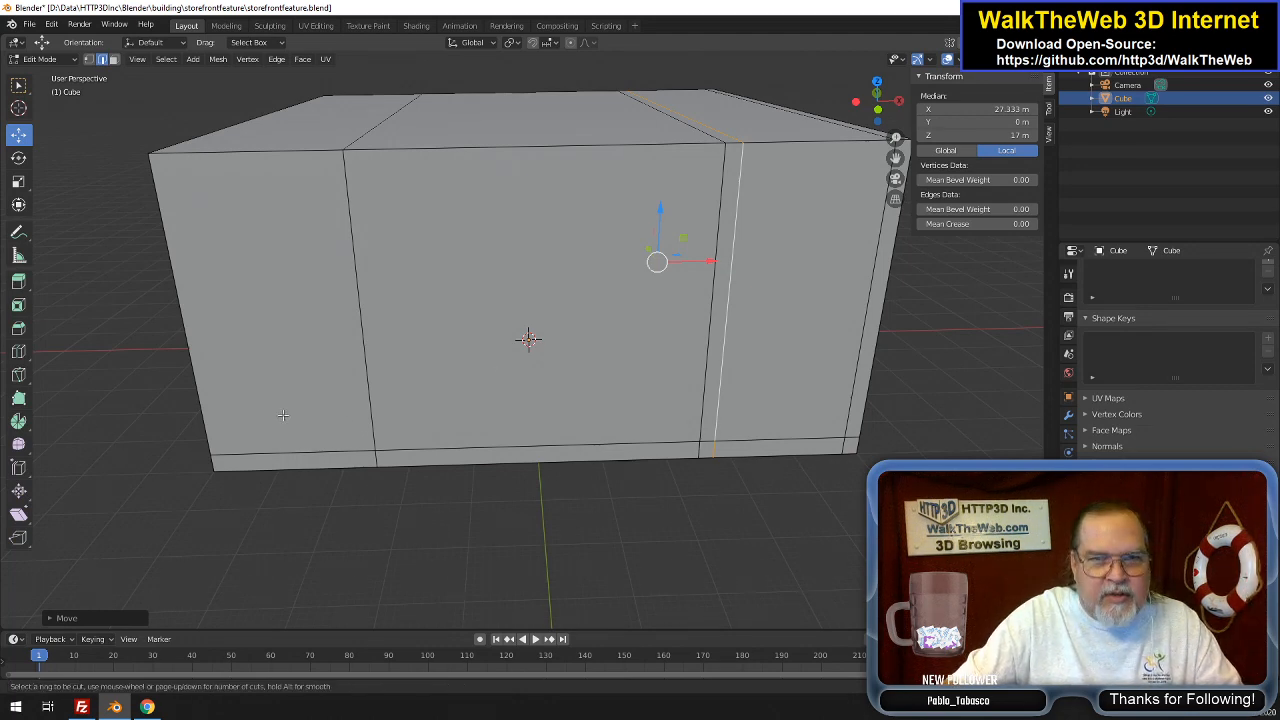
key(2)
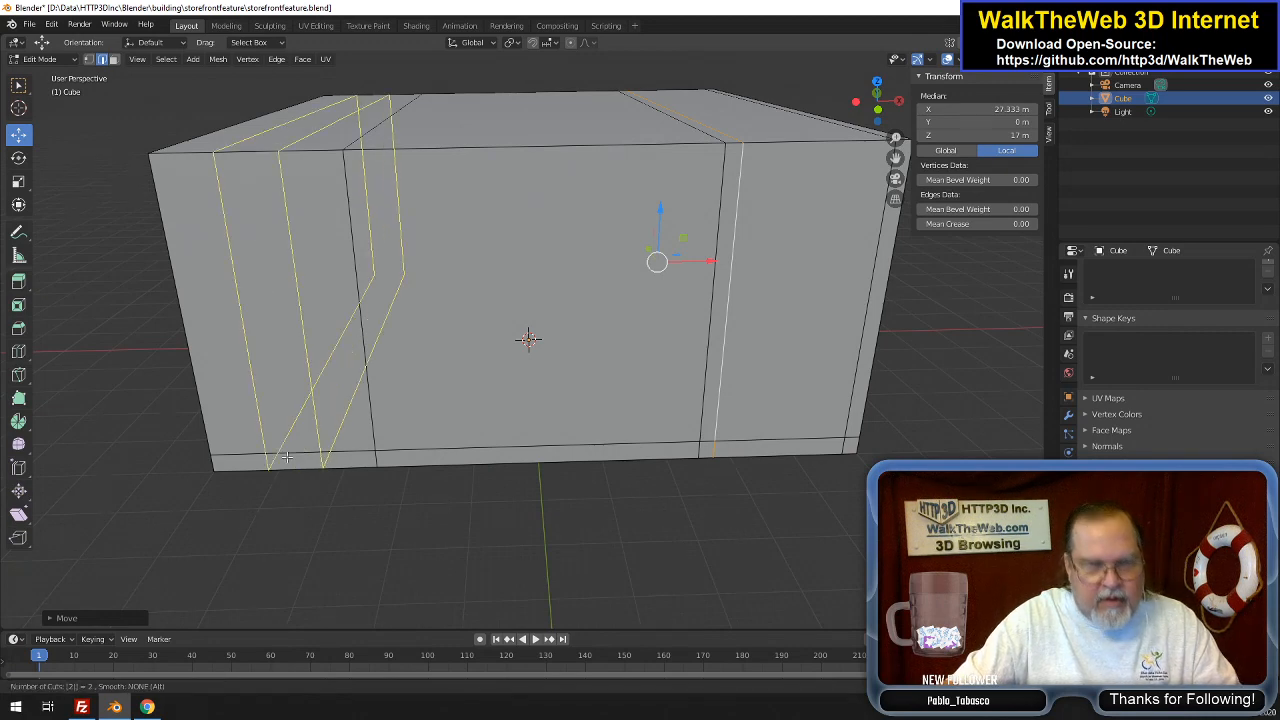
click(287, 457)
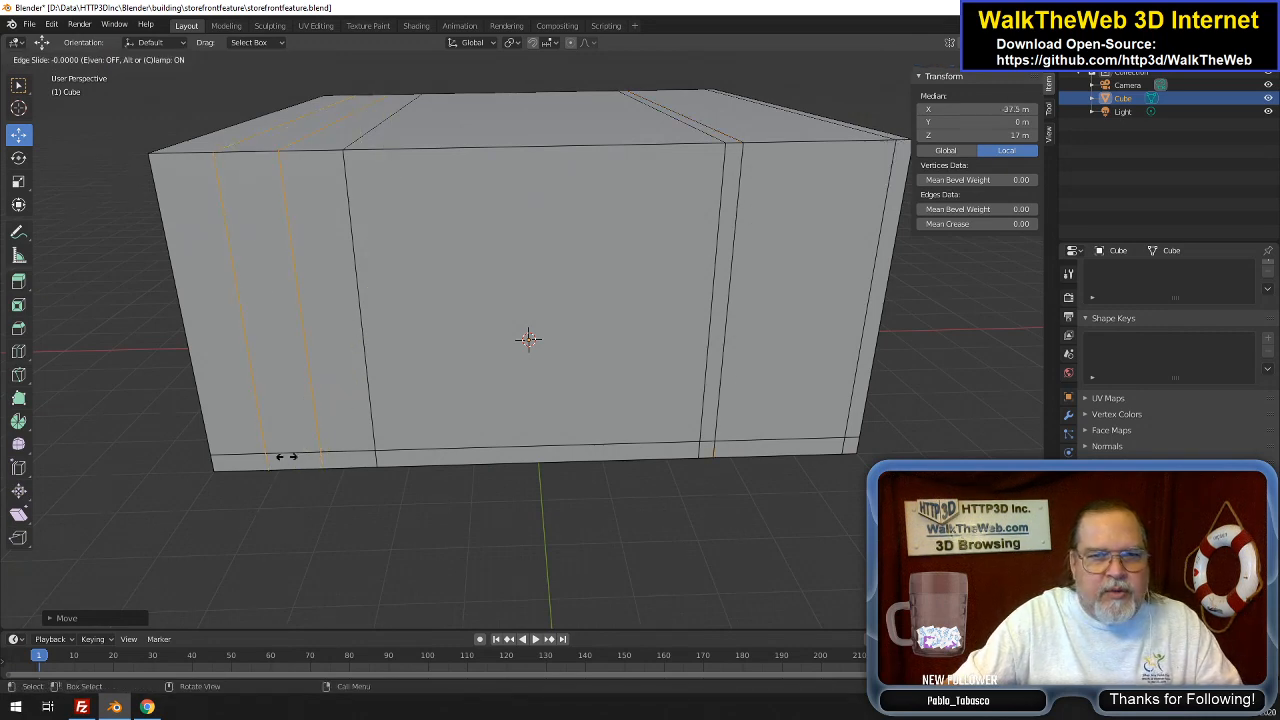
click(250, 364)
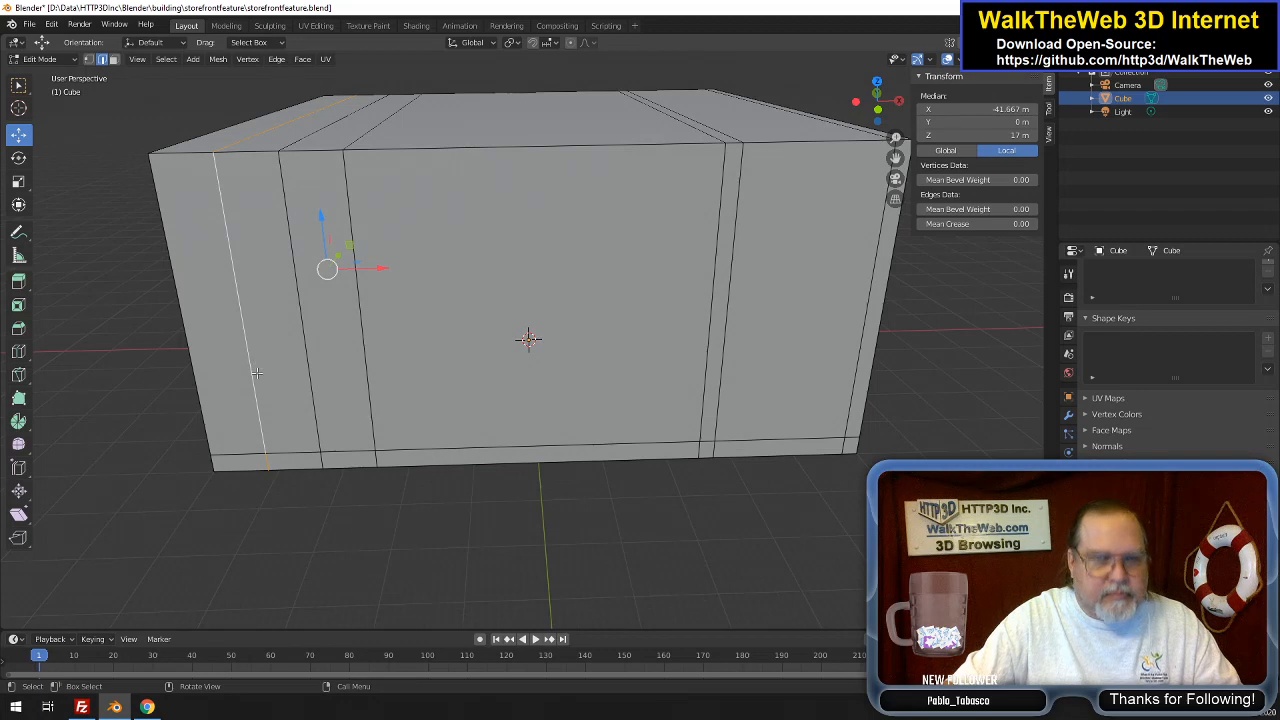
Move the selected outer edge loop on the negative X side by -6 m along X, outward
key(g)
key(x)
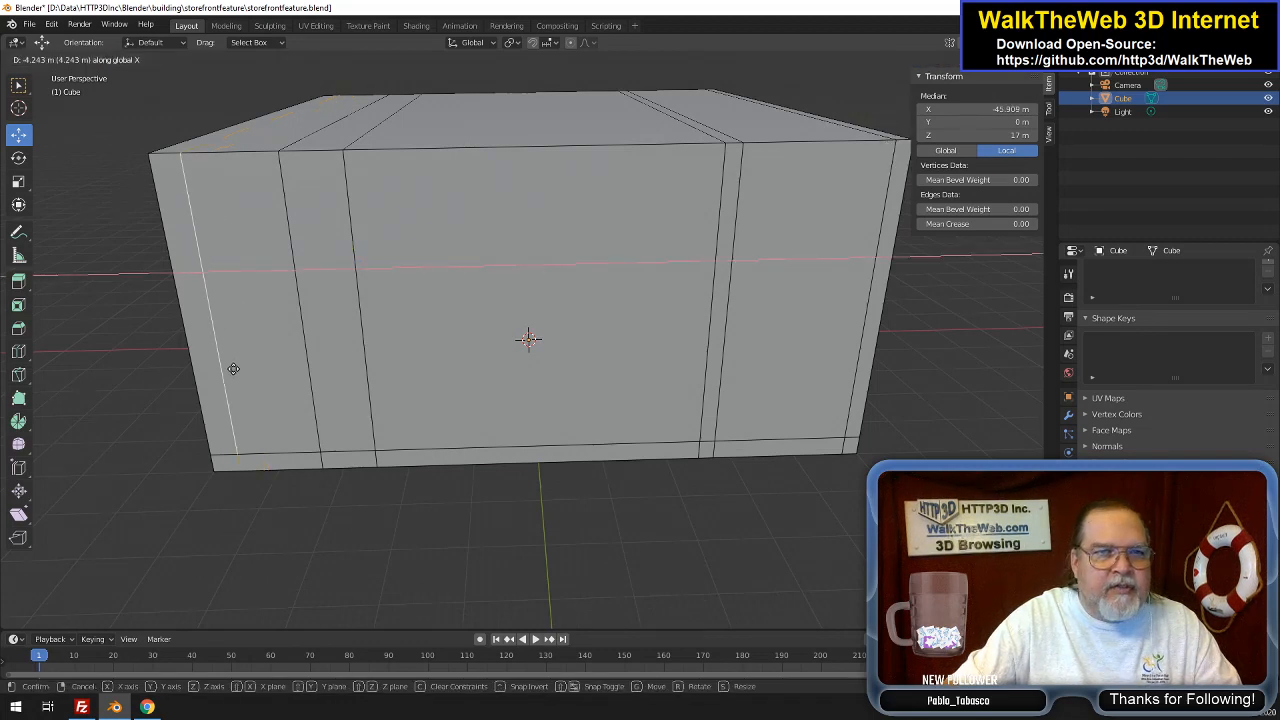
click(233, 369)
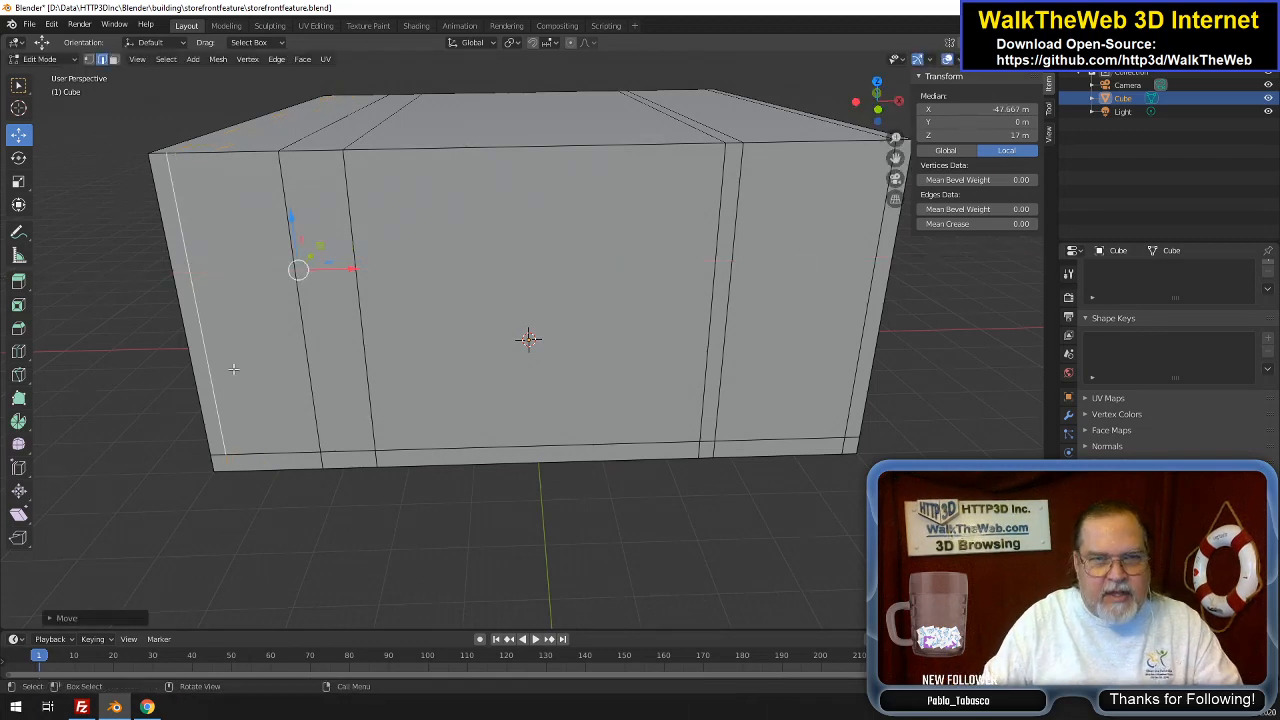
Move the inner new edge loop on the negative X side 6 m along X, toward the center section
click(311, 395)
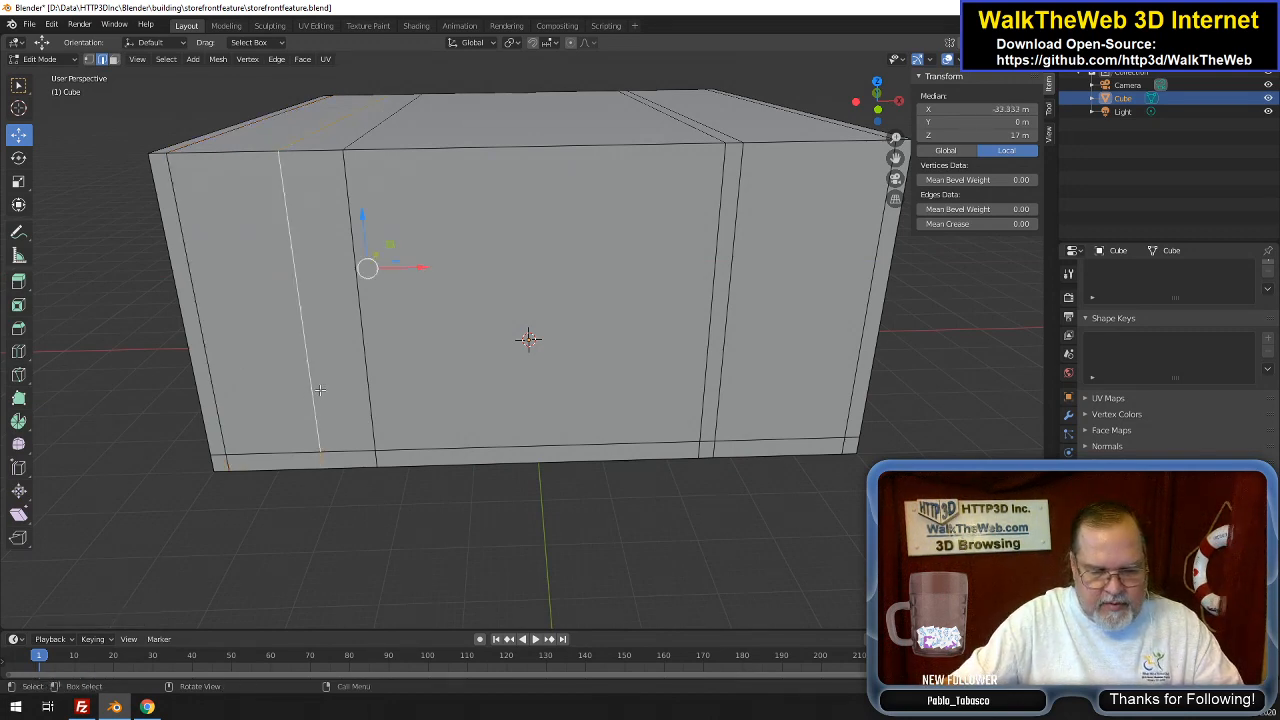
key(g)
key(x)
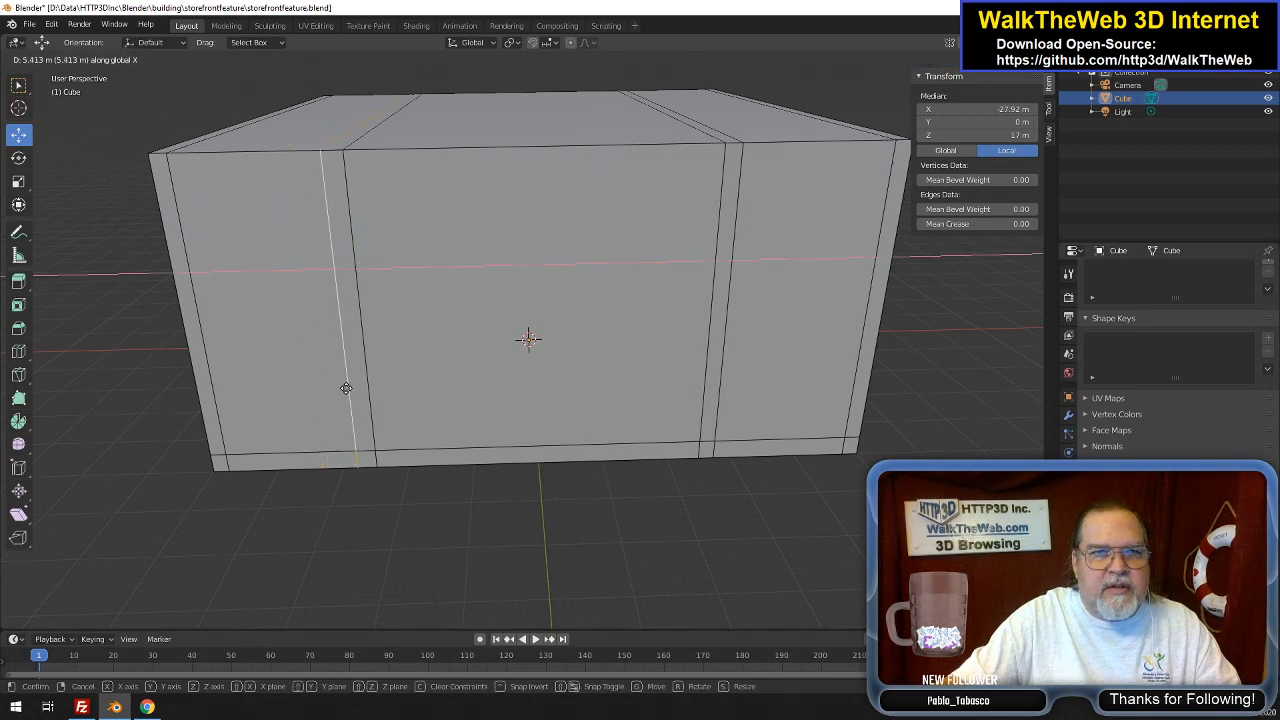
text(6)
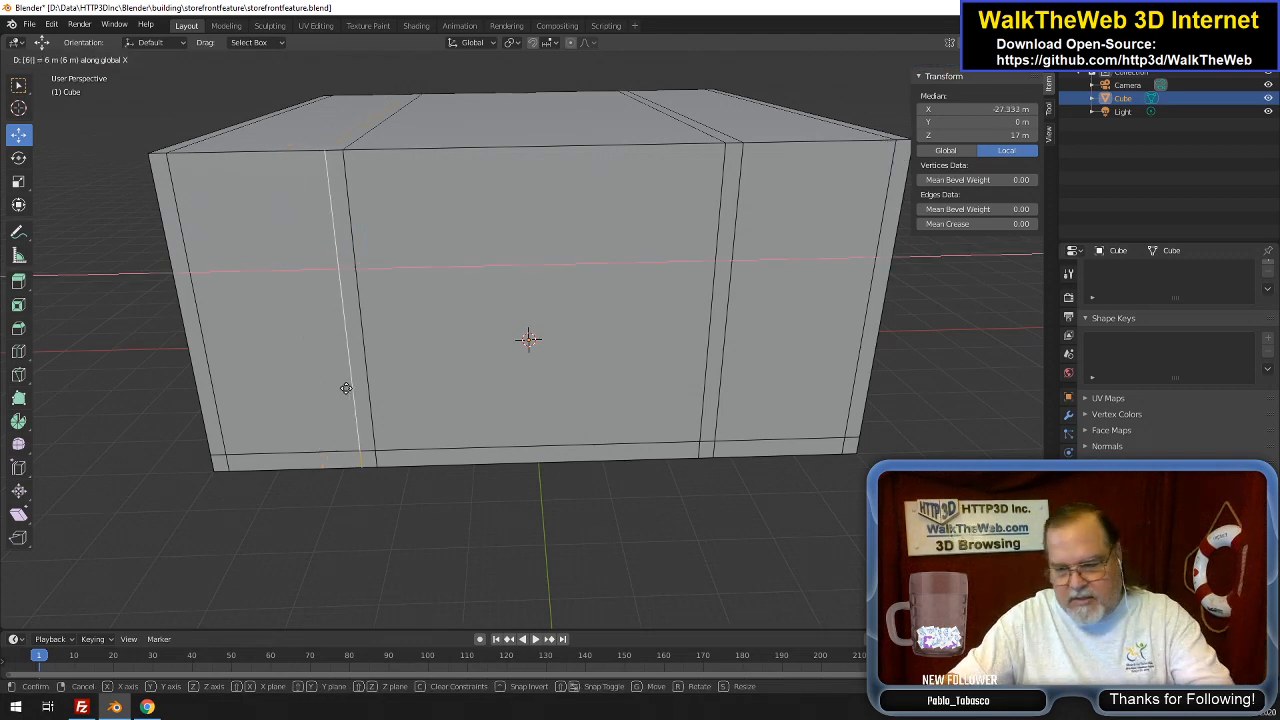
key(Return)
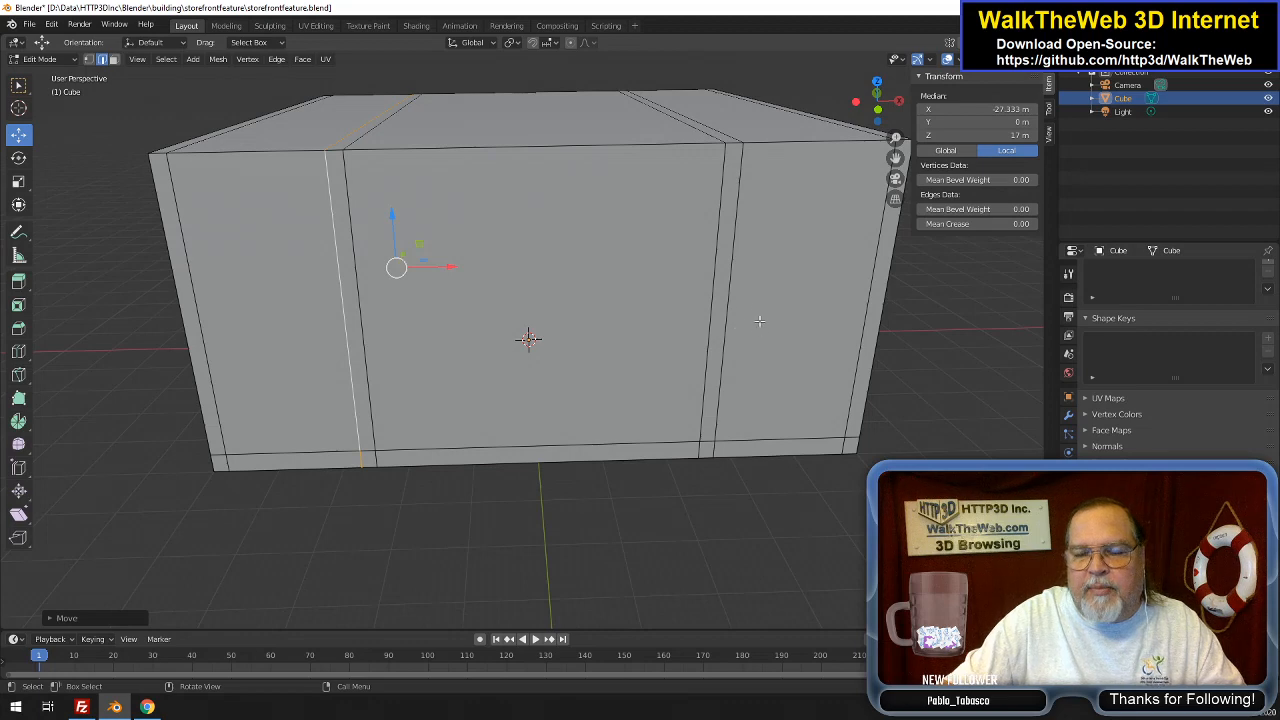
Add a horizontal loop cut around the building body and set its median Z to 31 m
key(ctrl+r)
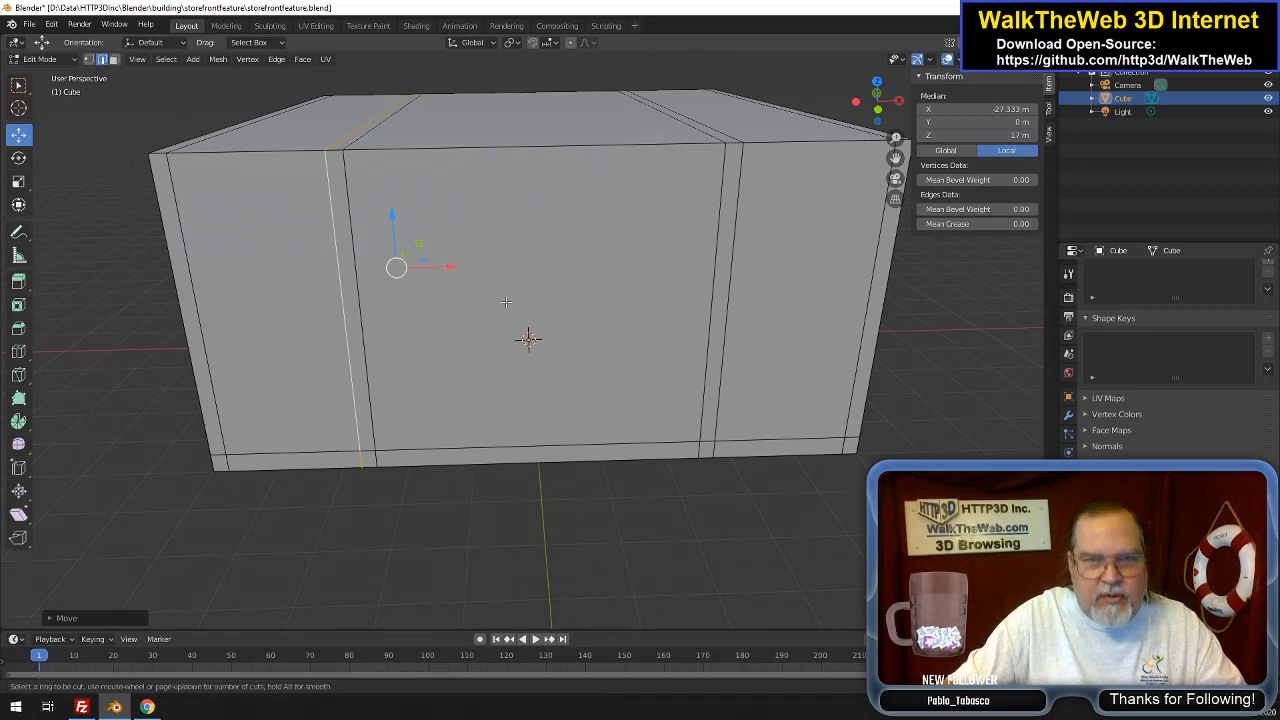
click(216, 321)
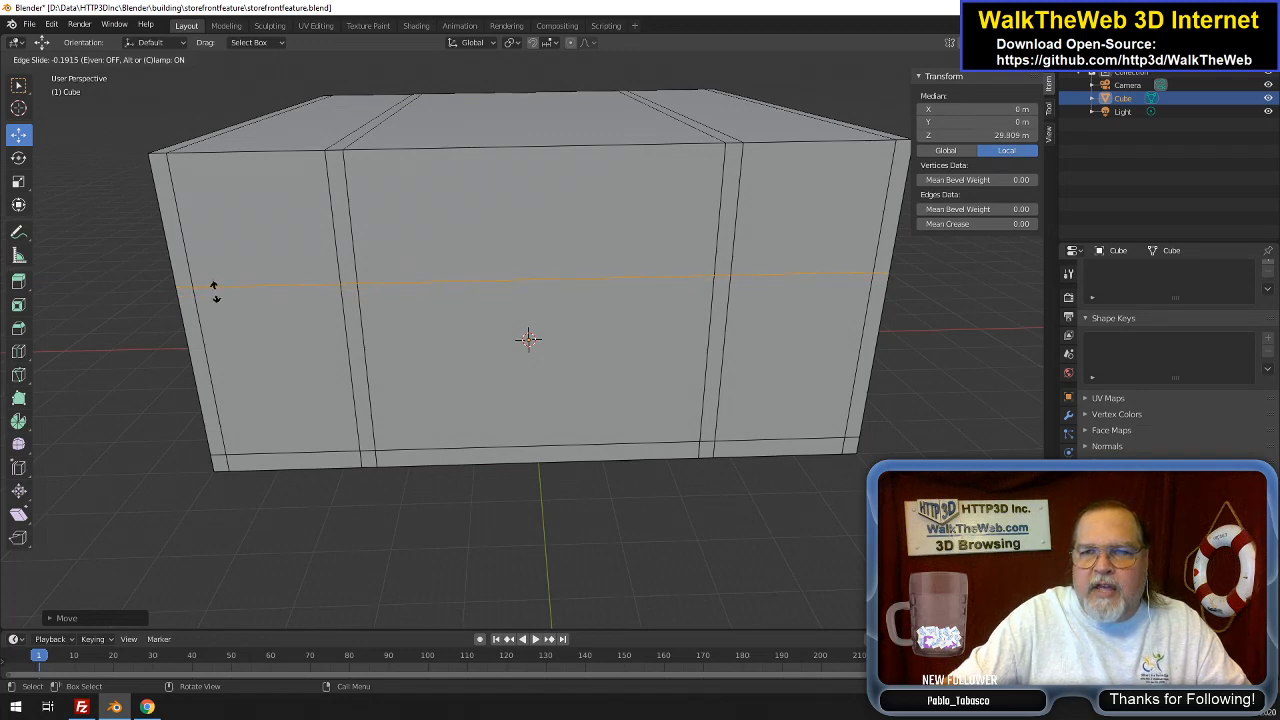
click(213, 290)
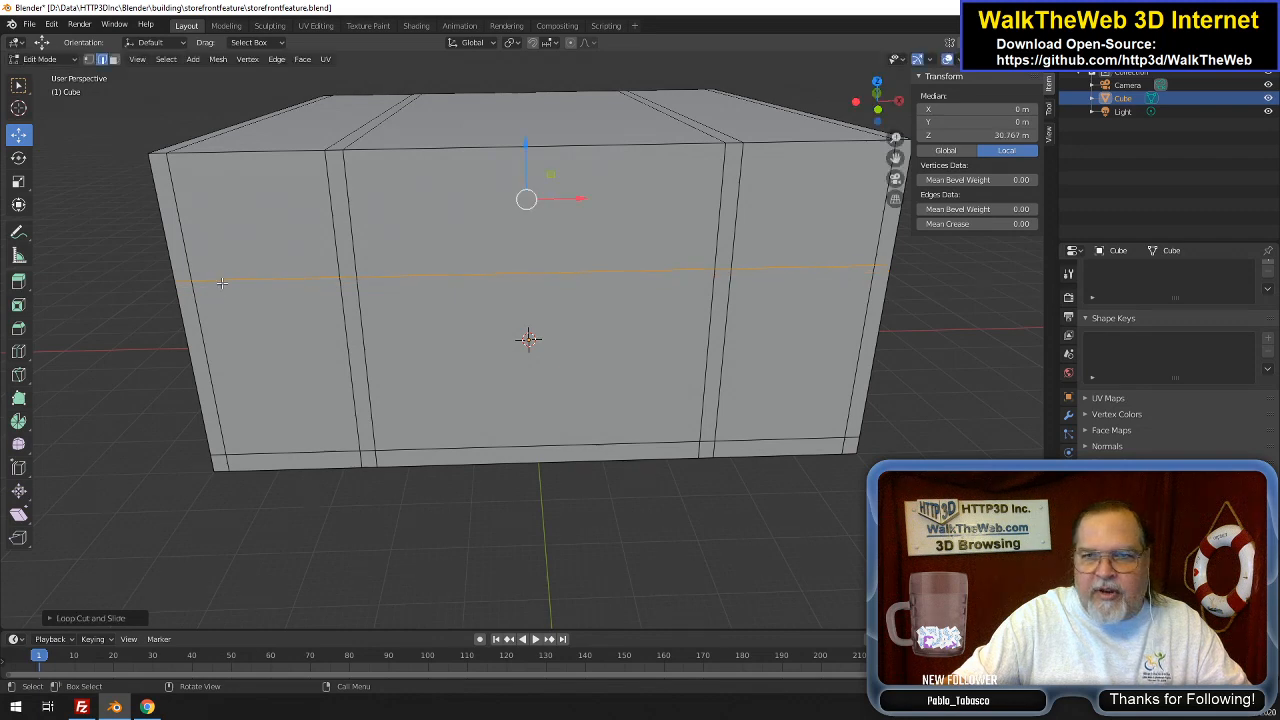
click(988, 135)
text(31)
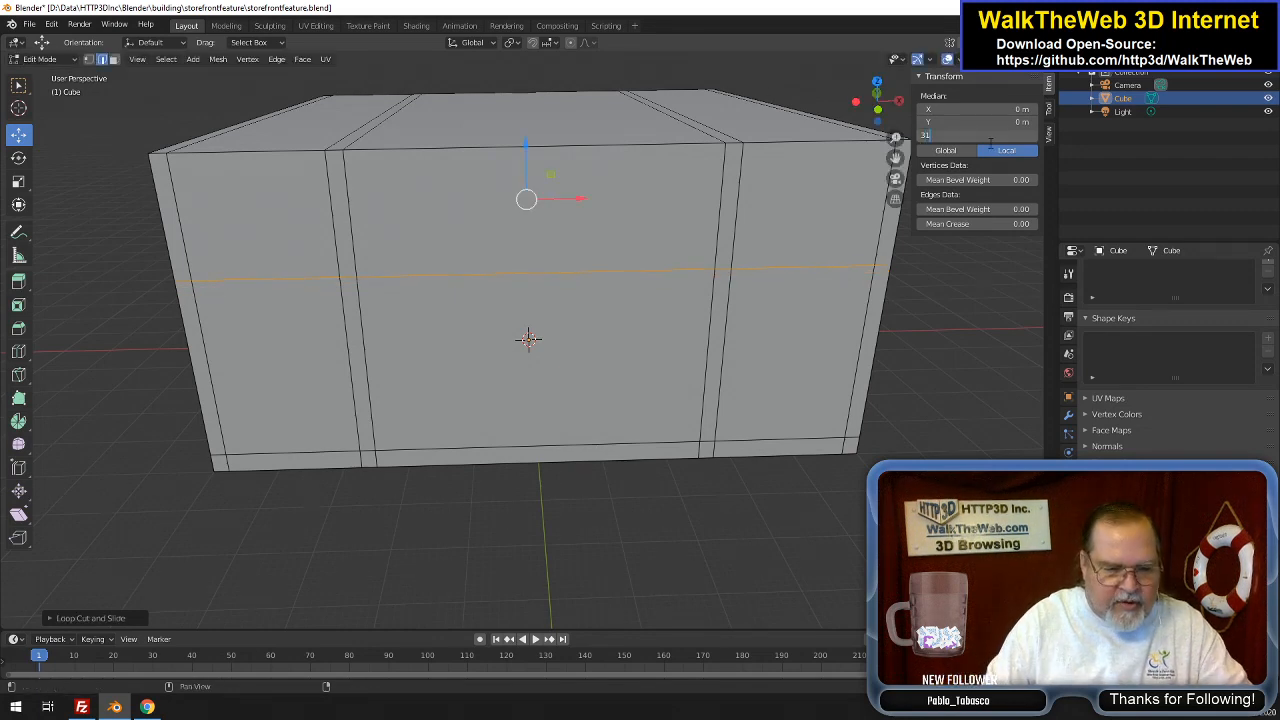
key(Return)
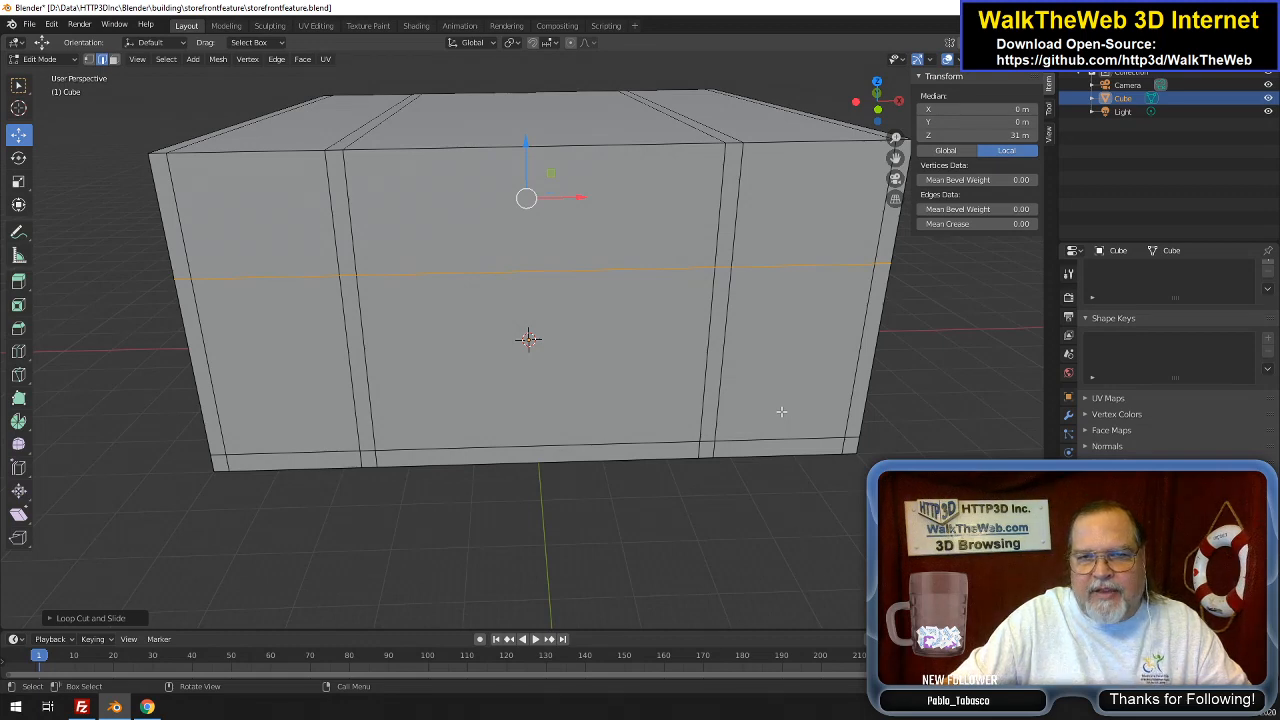
Add two evenly spaced vertical loop cuts to the wide side section on the positive X side
key(ctrl+r)
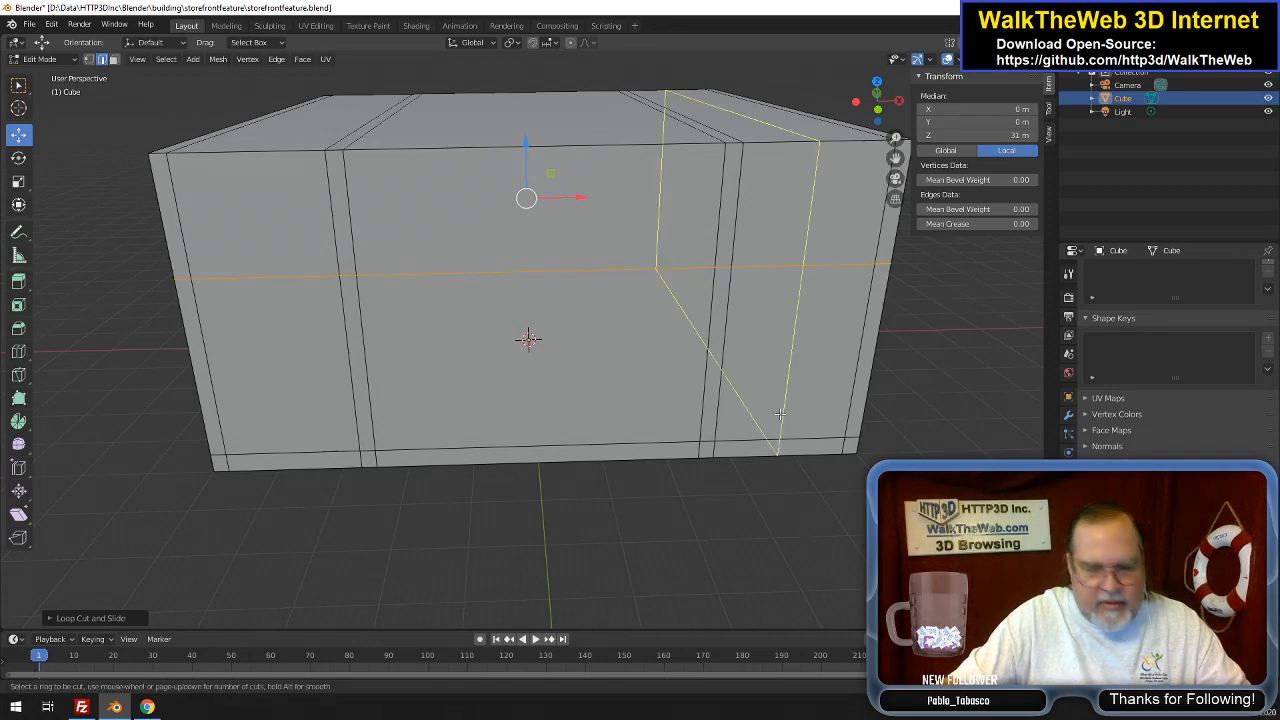
scroll(779, 413, up, 1)
click(779, 413)
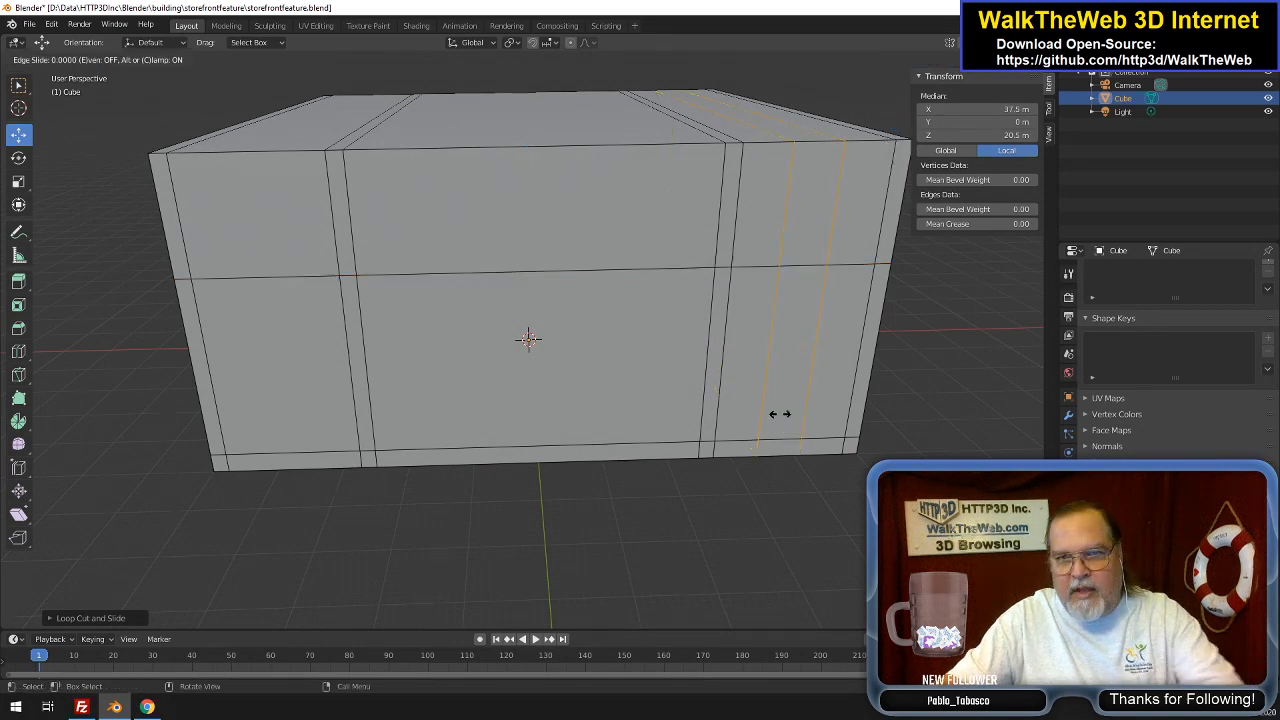
right_click(779, 413)
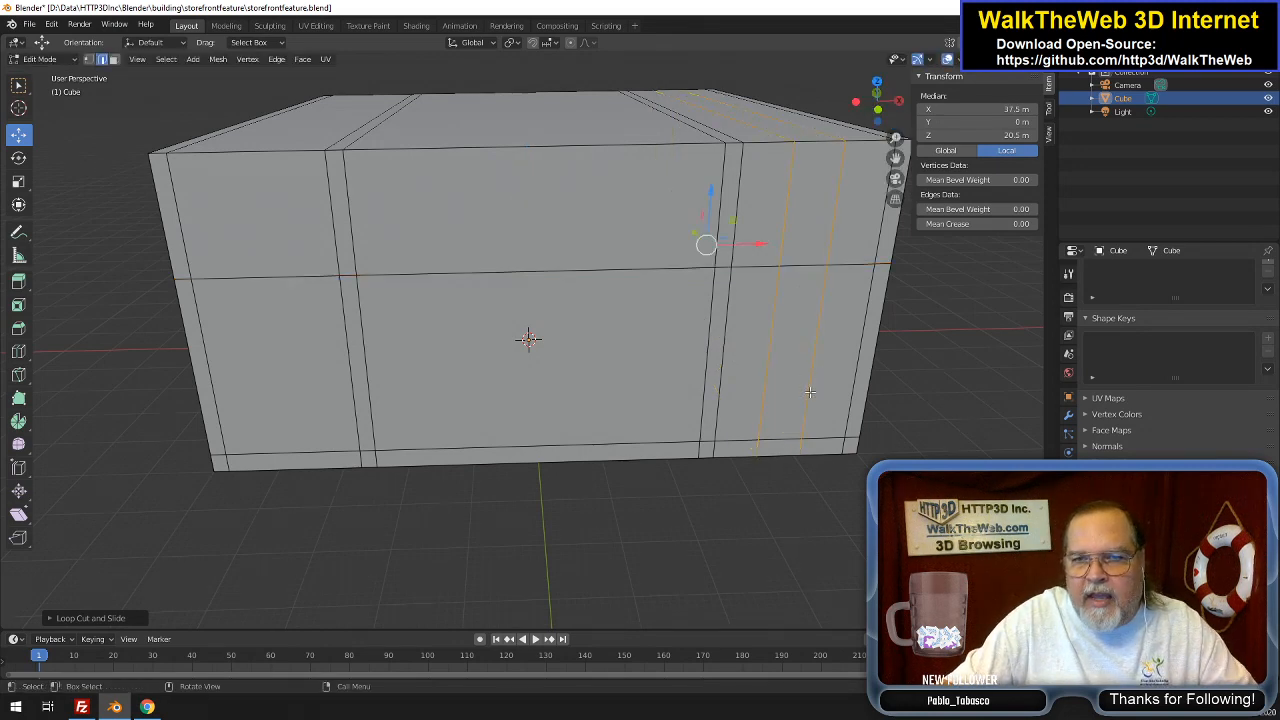
Move the outer of the two new edge loops on the positive X side outward along X
click(809, 392)
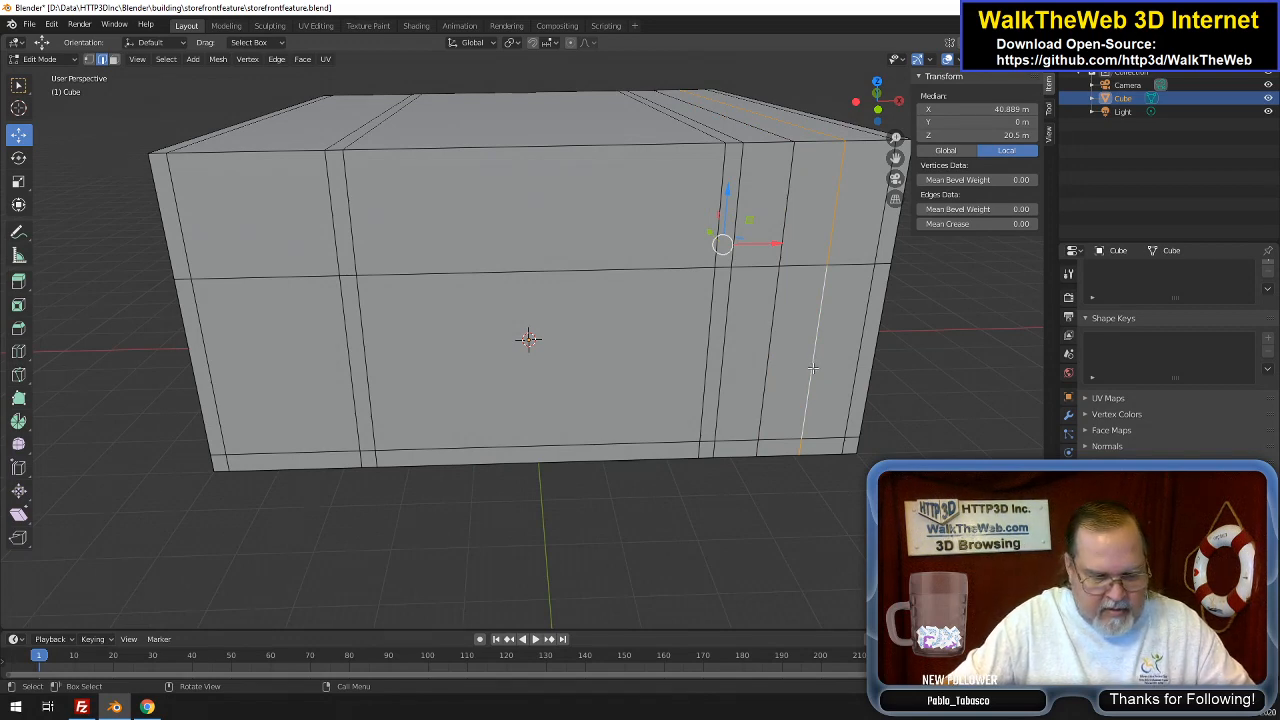
key(g)
key(x)
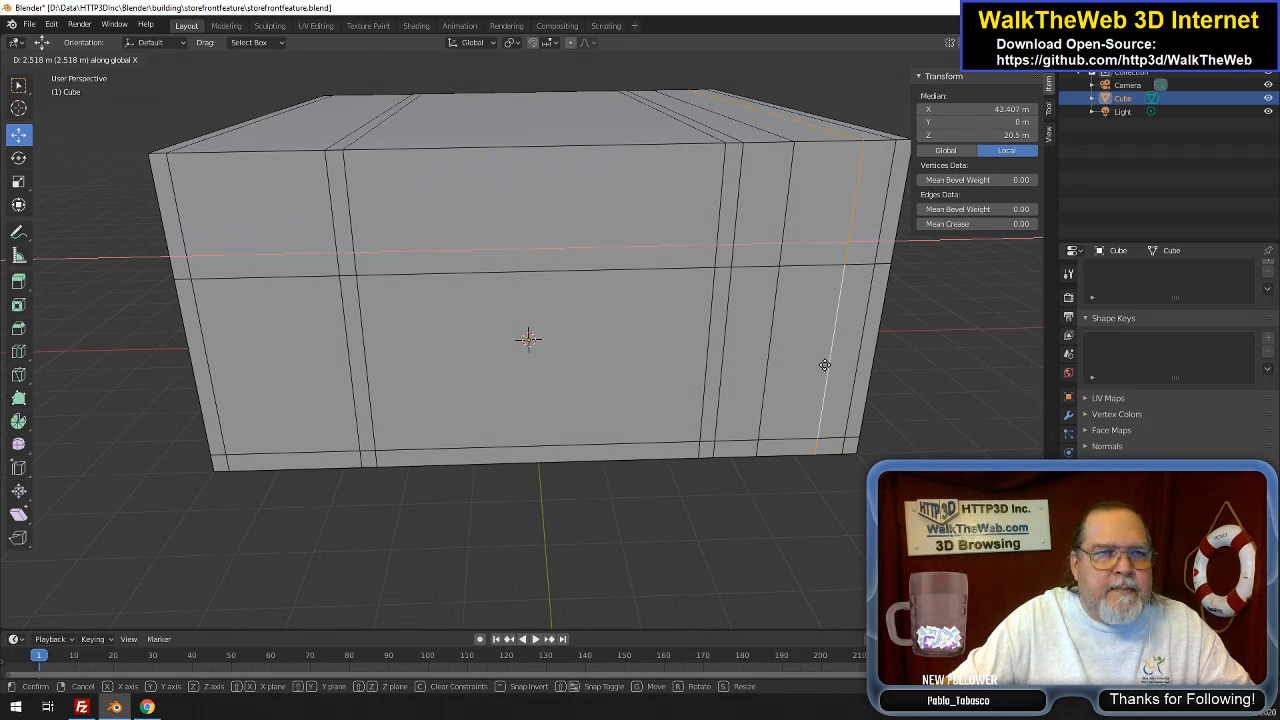
Move the doorway's outer vertical edge loop 2.5 m and its inner one -2.5 m along the X axis
text(2.5)
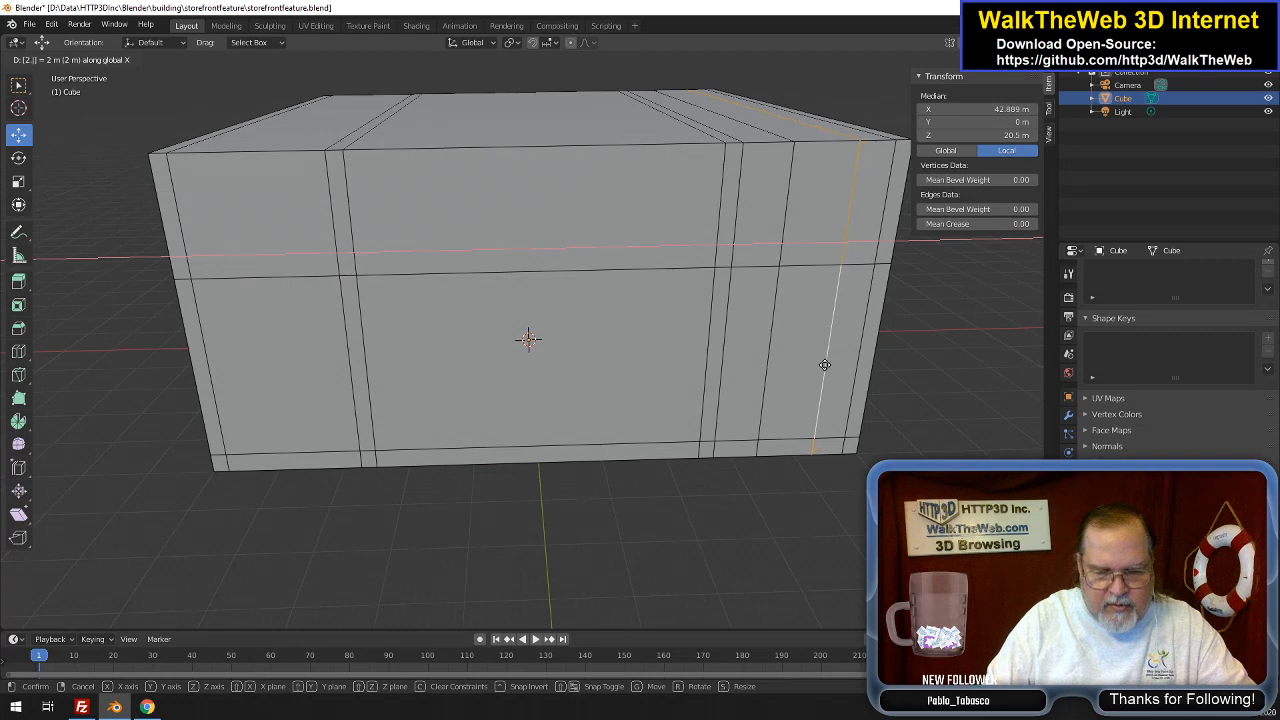
key(Return)
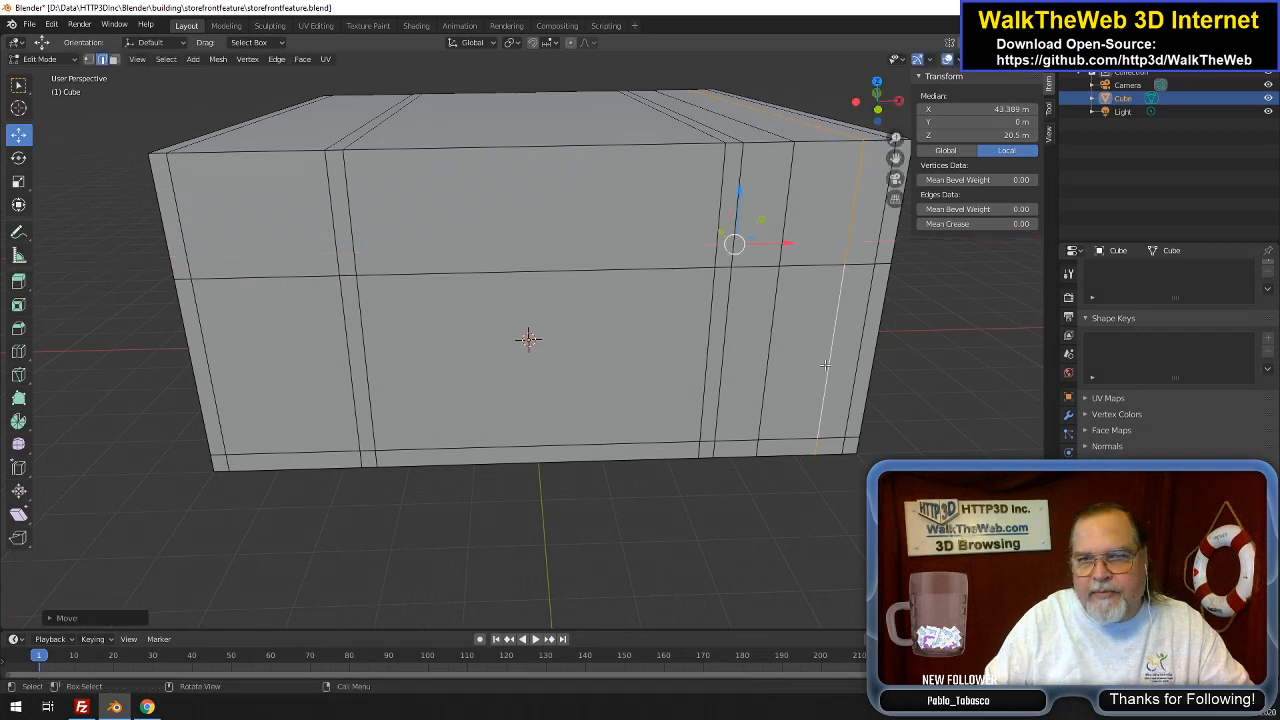
click(765, 378)
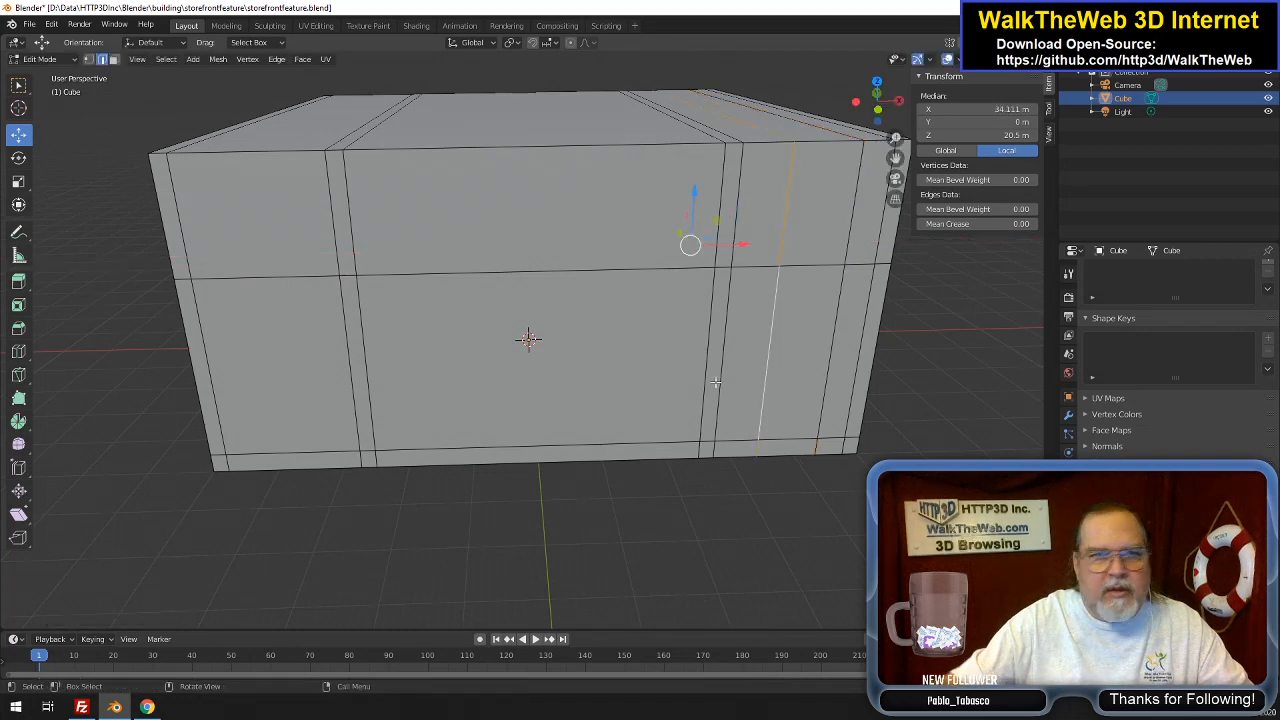
text(g)
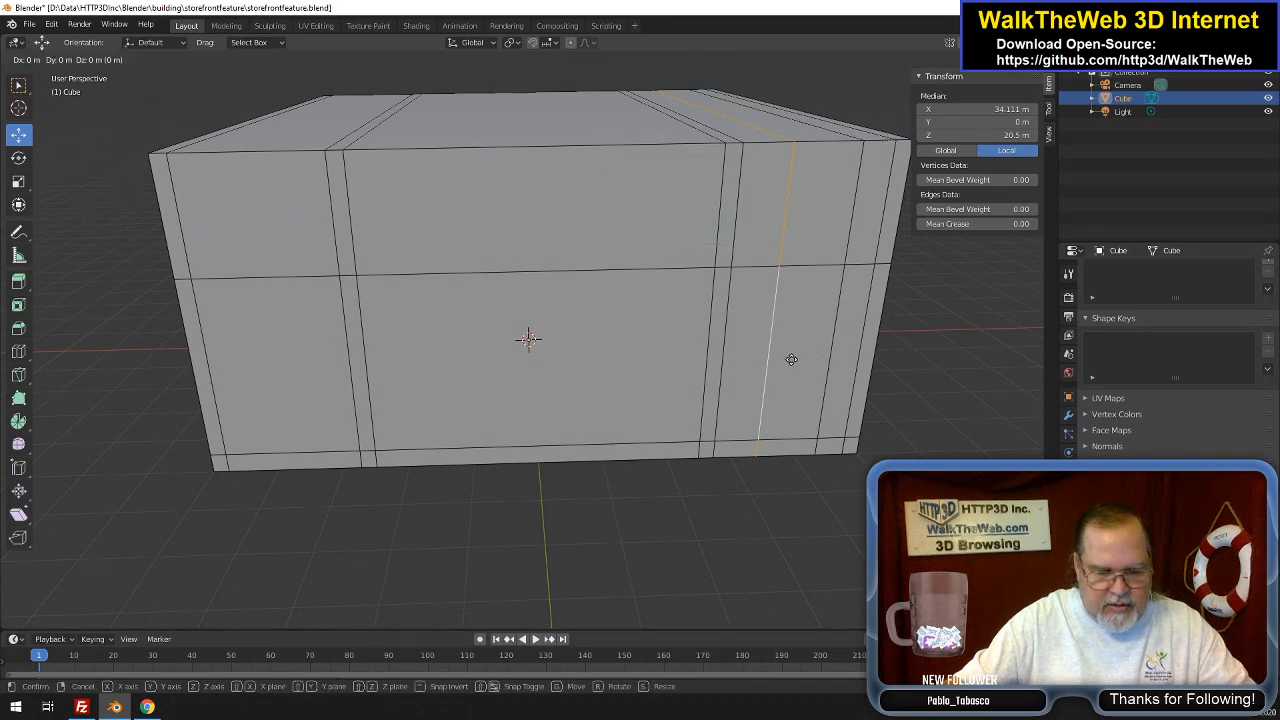
text(x)
text(-2)
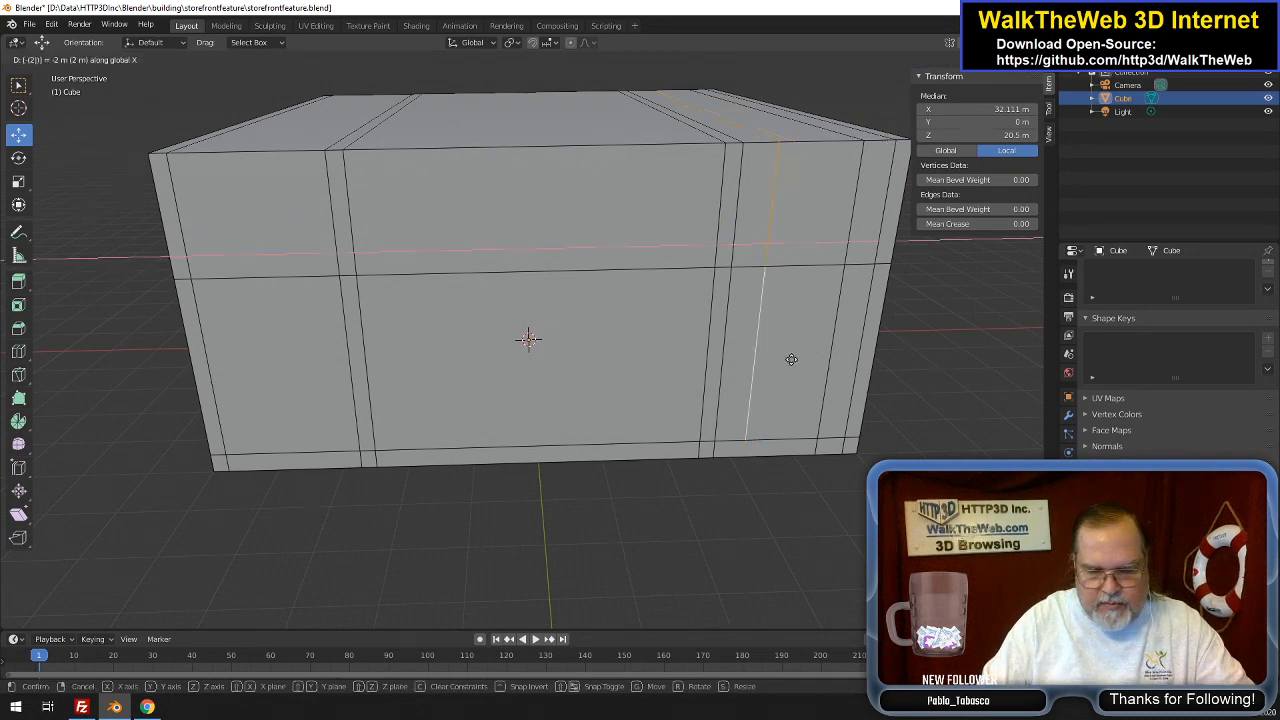
text(.5)
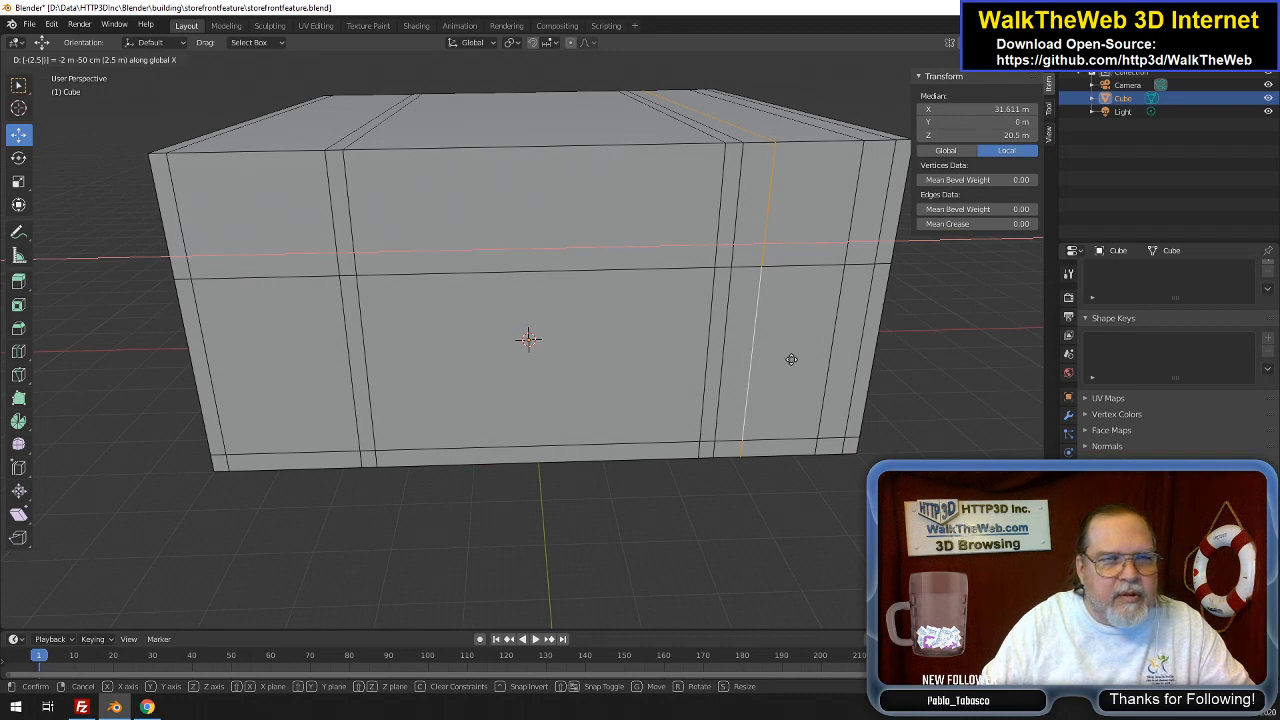
key(Return)
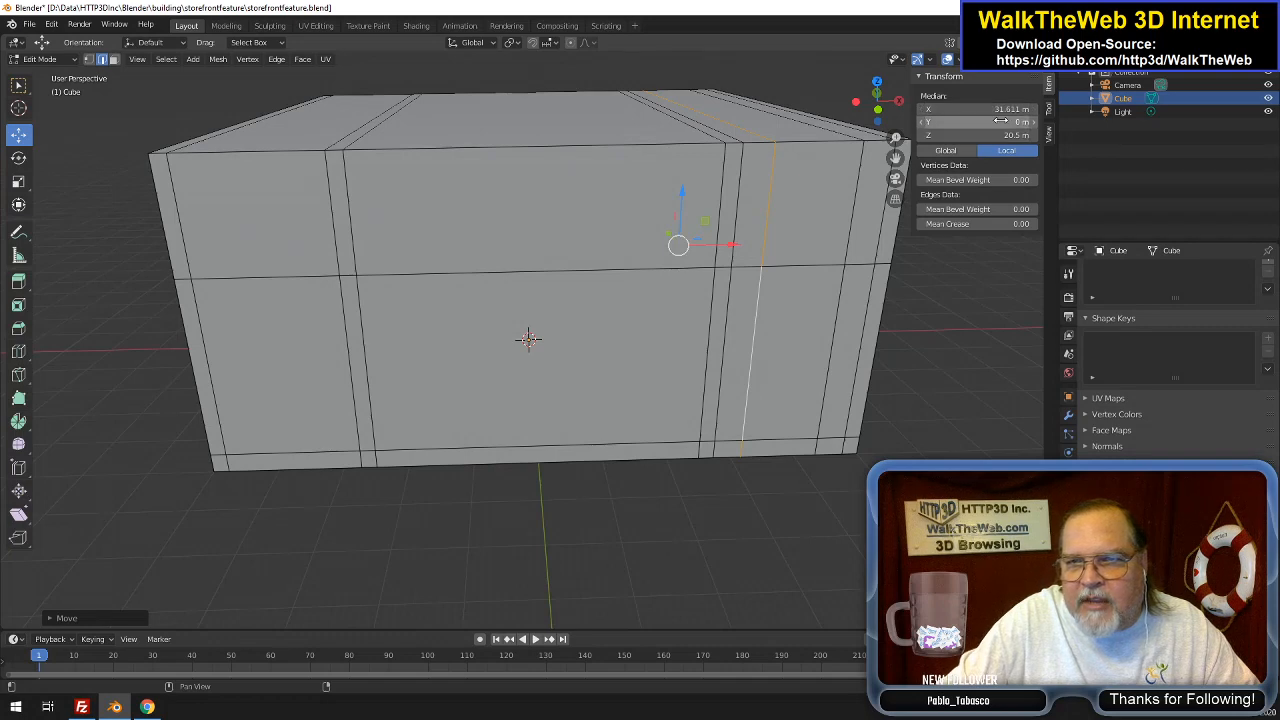
Select the doorway's outer vertical edge loop and set its median X to 43 m
click(831, 337)
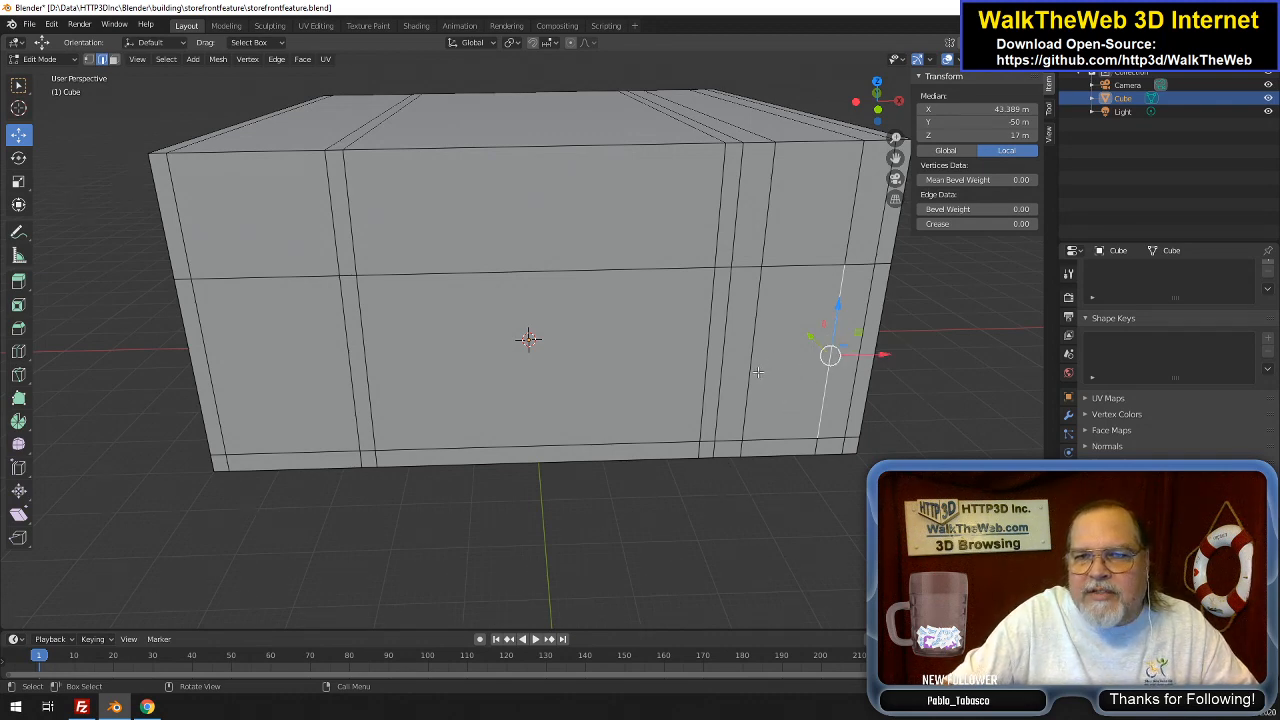
alt+click(822, 394)
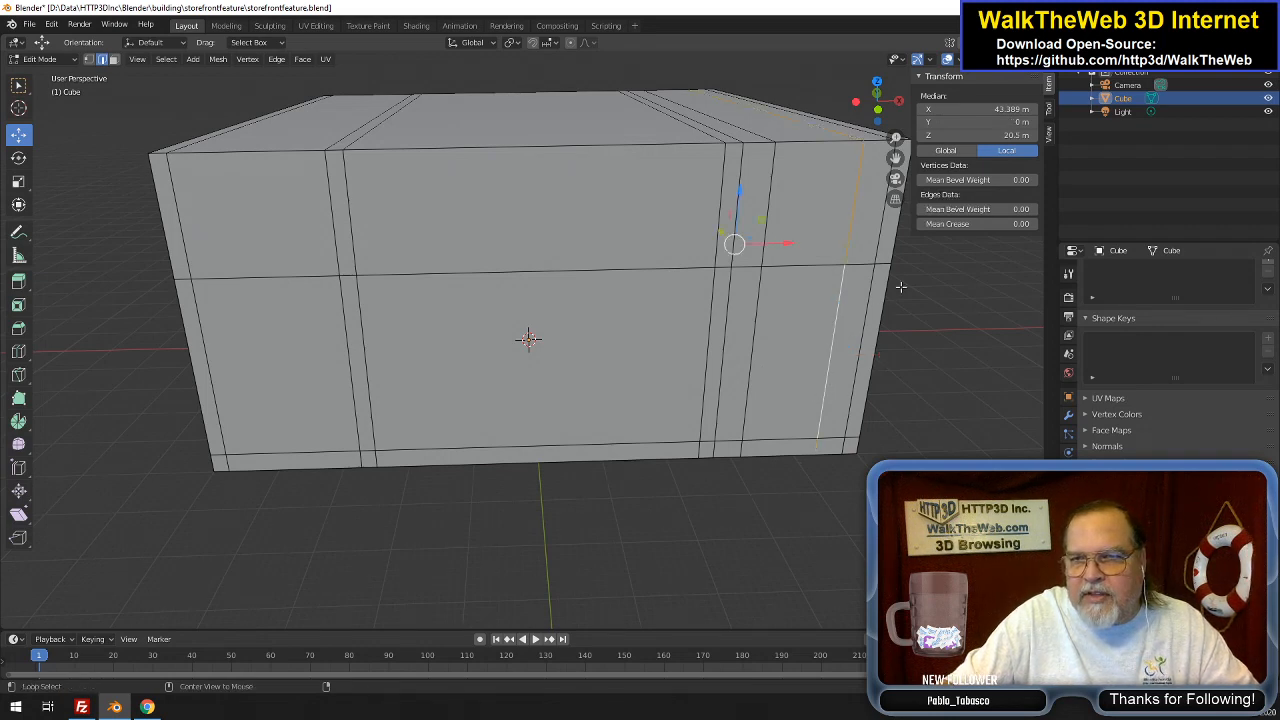
click(1000, 111)
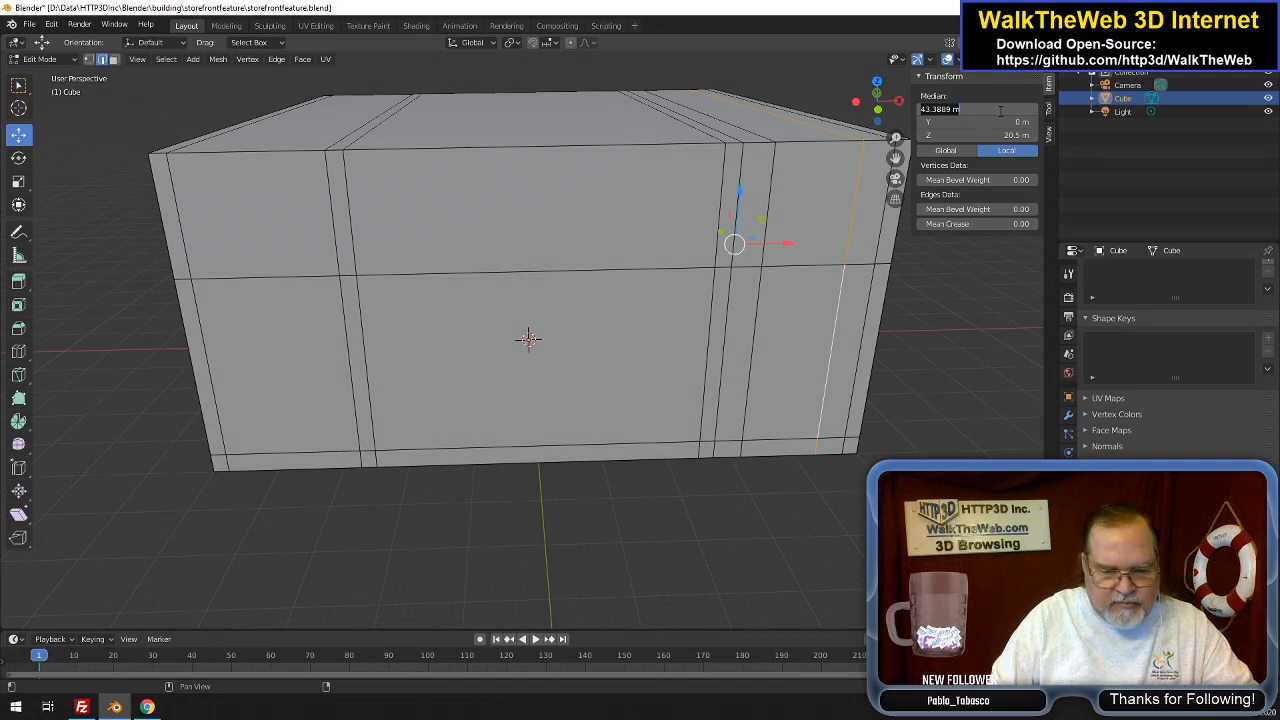
text(43)
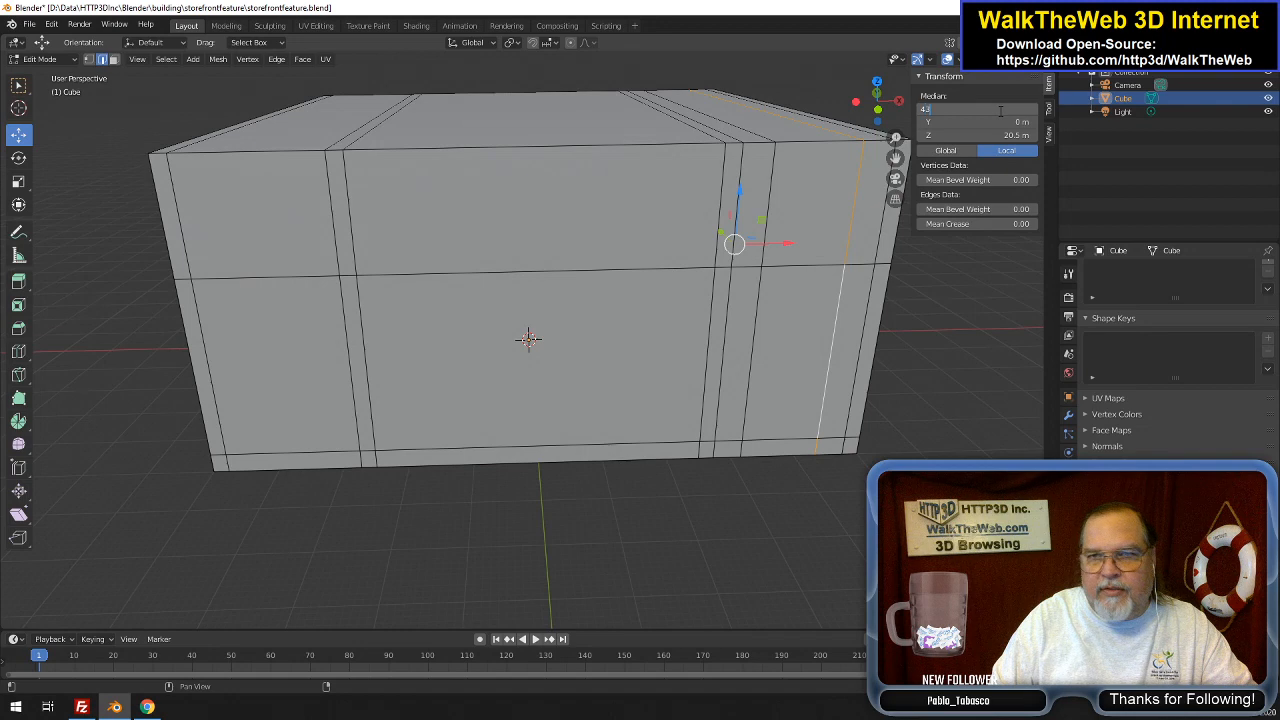
key(Return)
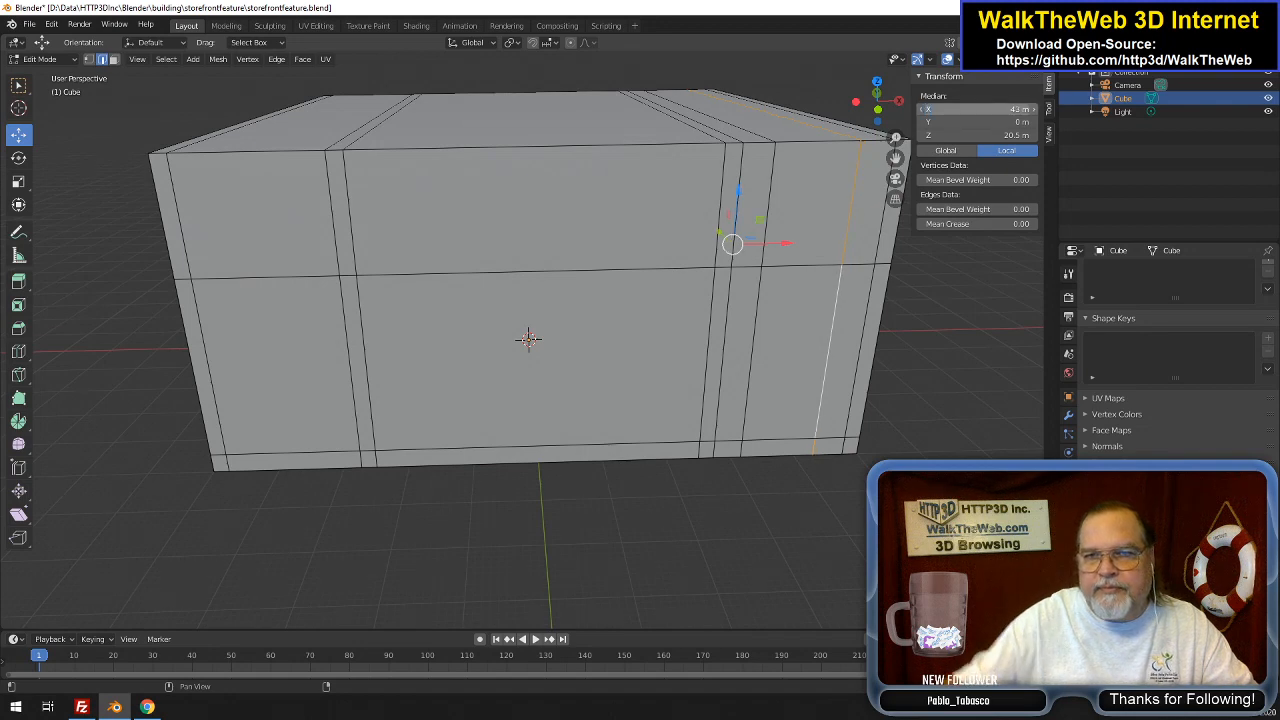
Select the doorway's inner vertical edge loop and set its median X to 32 m
alt+click(751, 366)
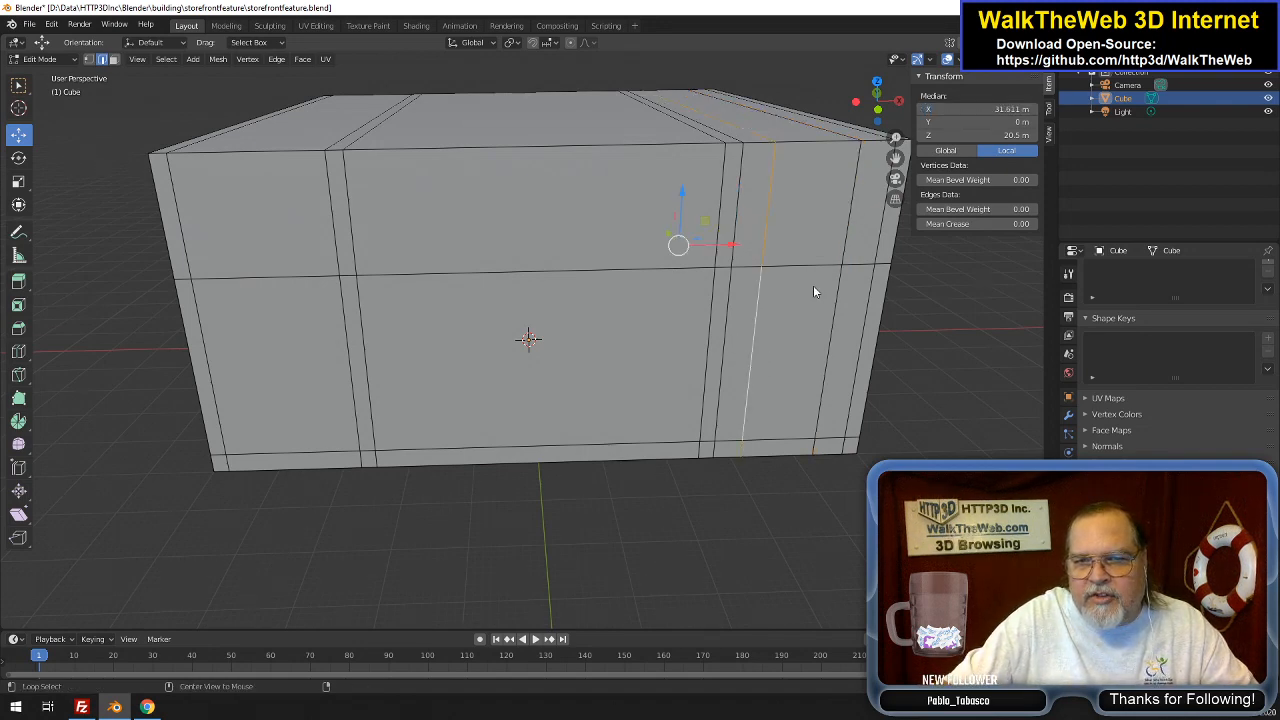
click(1009, 111)
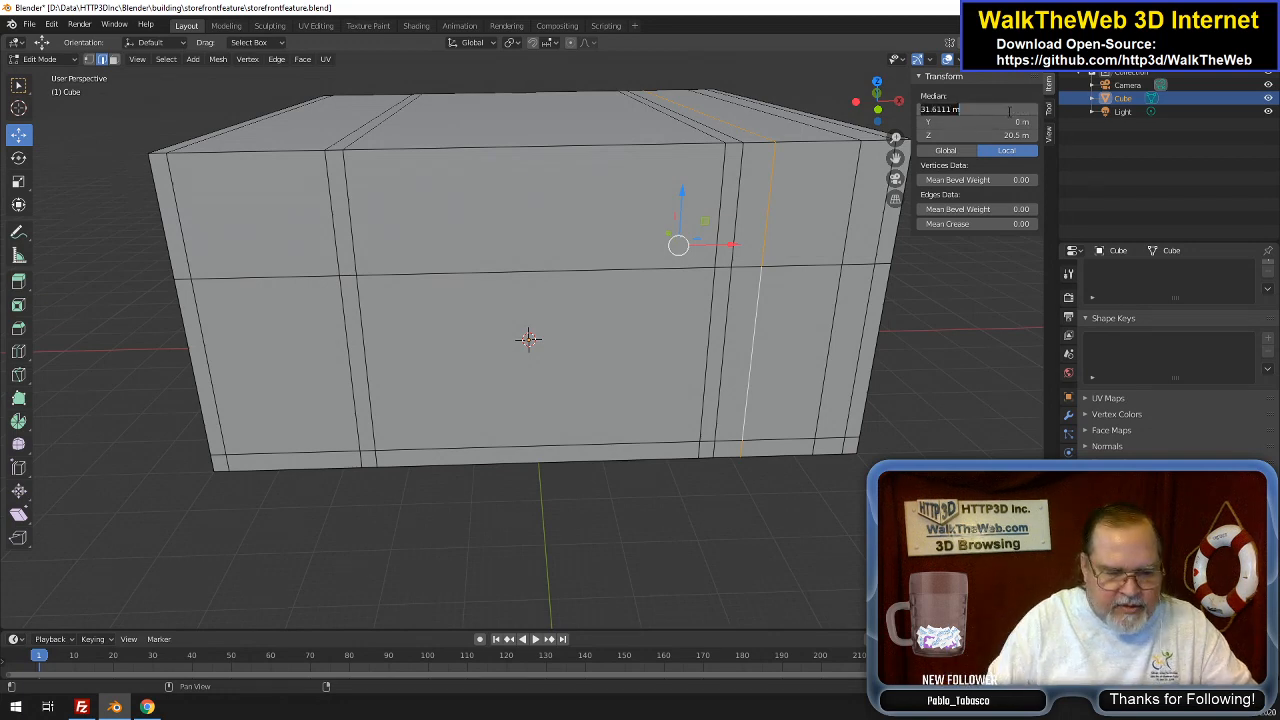
text(32)
key(Return)
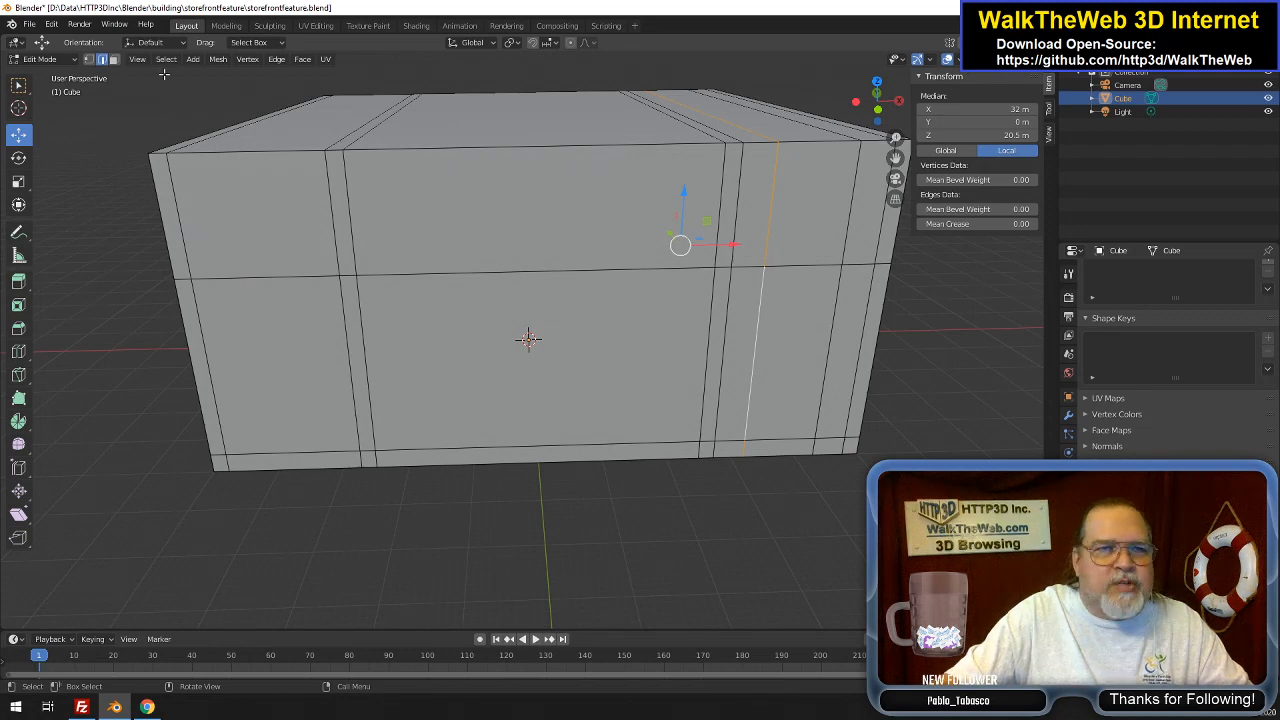
Select only the front door face between the two loops and extrude it about 23 m inward along the Y axis
key(alt+a)
click(805, 341)
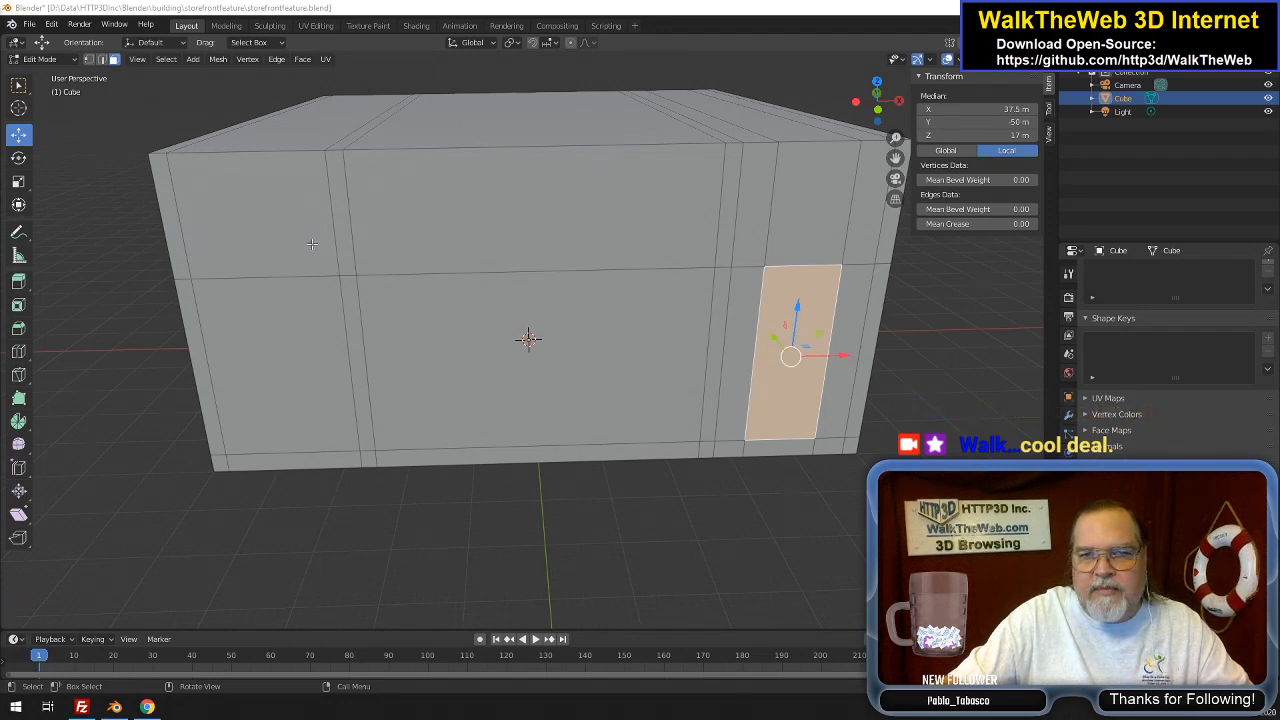
click(102, 59)
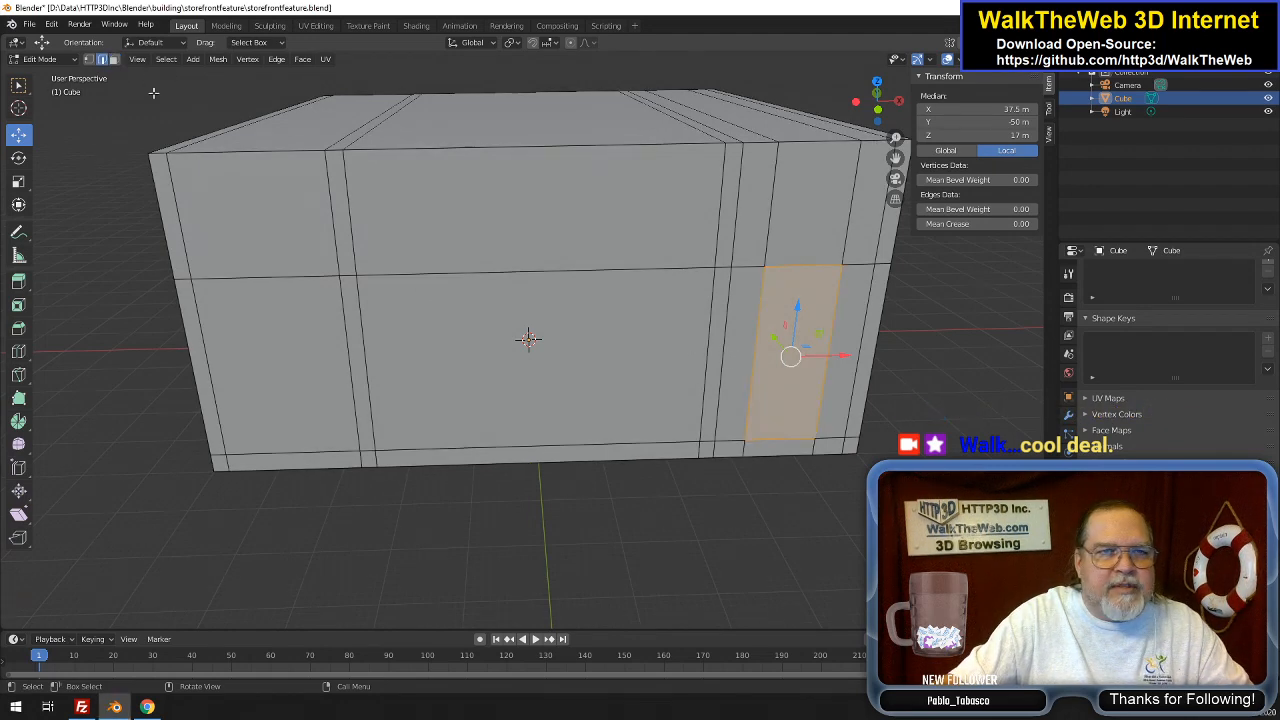
click(114, 59)
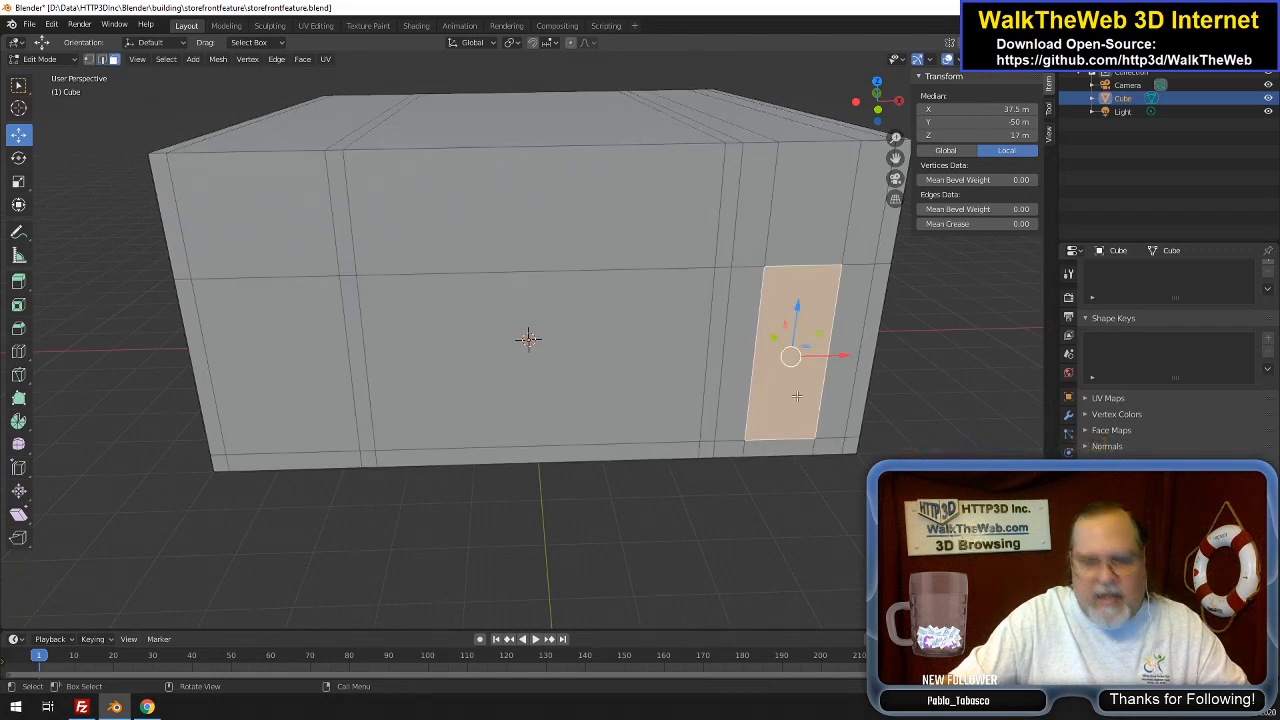
key(e)
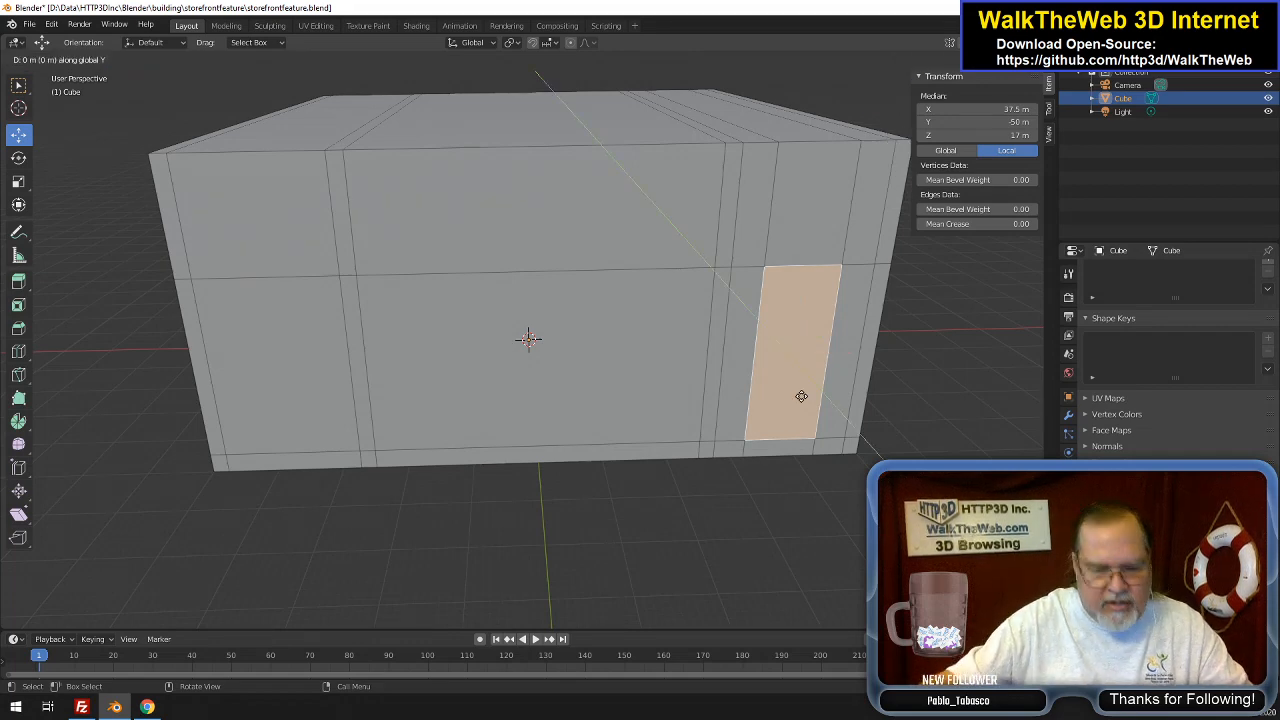
key(y)
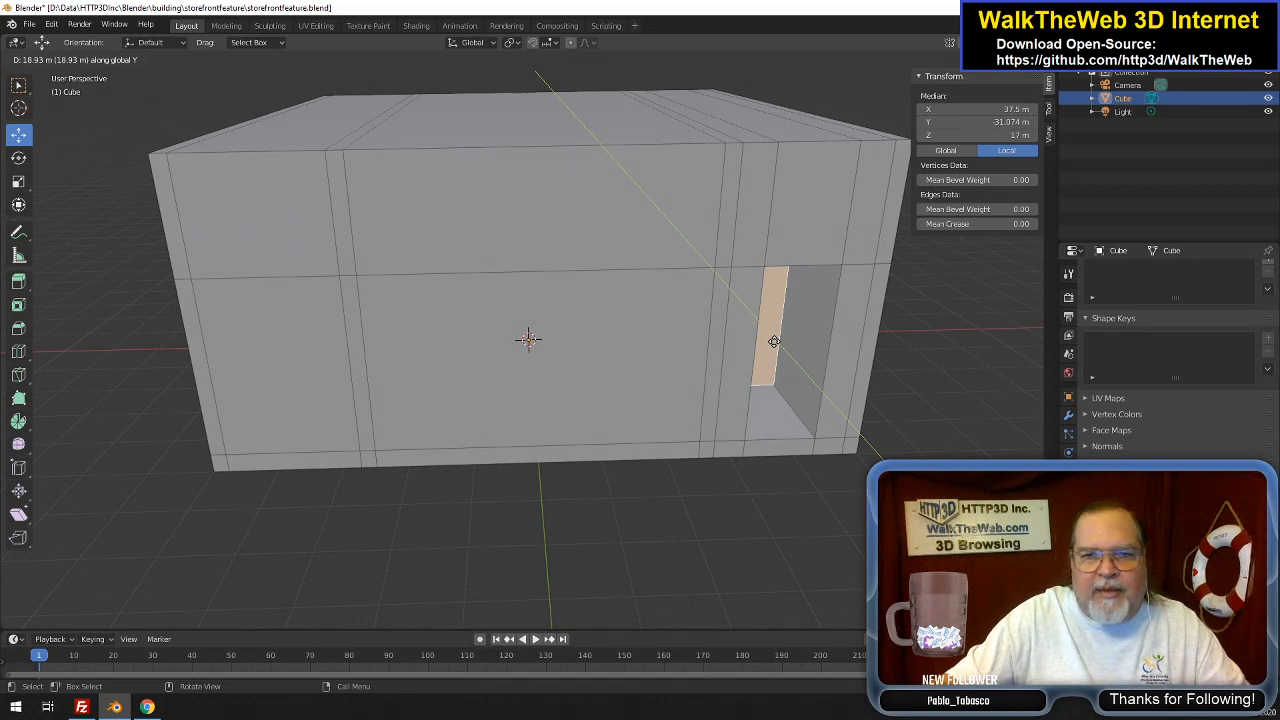
click(770, 331)
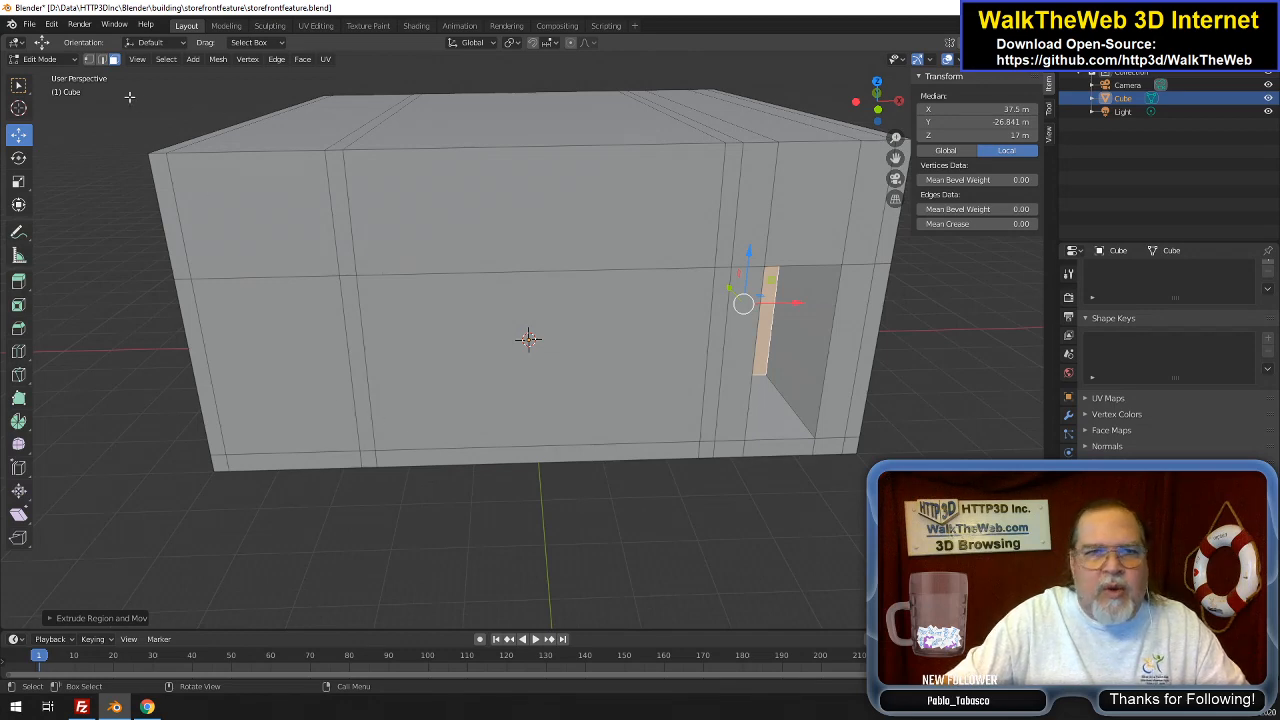
Save the Blender file and export the scene in Babylon.js format as storefrontfeature.babylon, replacing the existing export
click(29, 24)
click(59, 115)
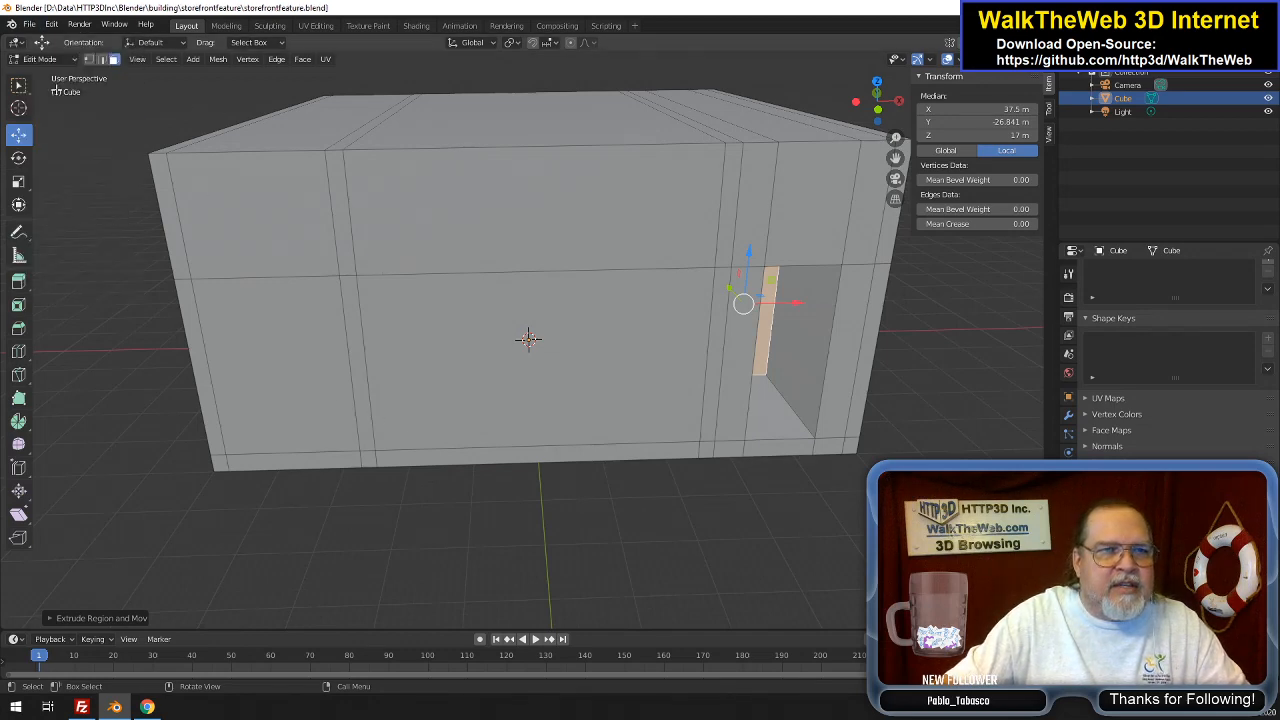
click(29, 24)
mouse_move(93, 197)
mouse_move(95, 219)
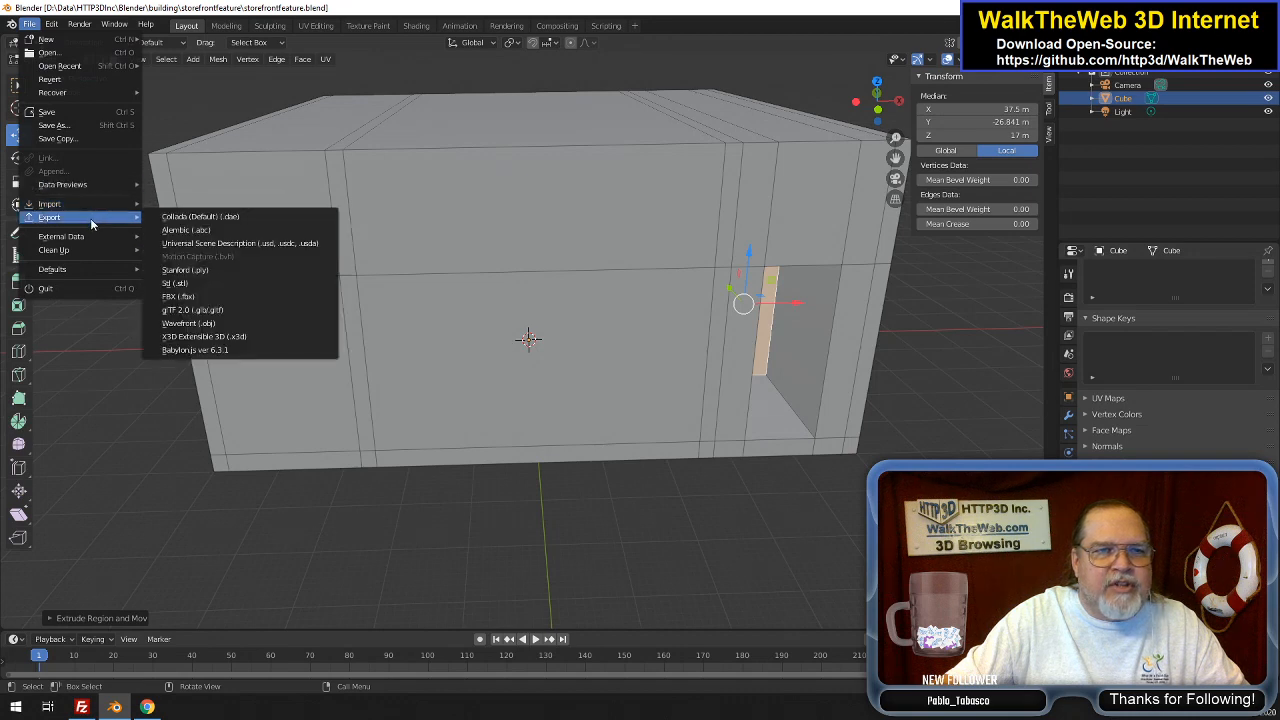
click(228, 351)
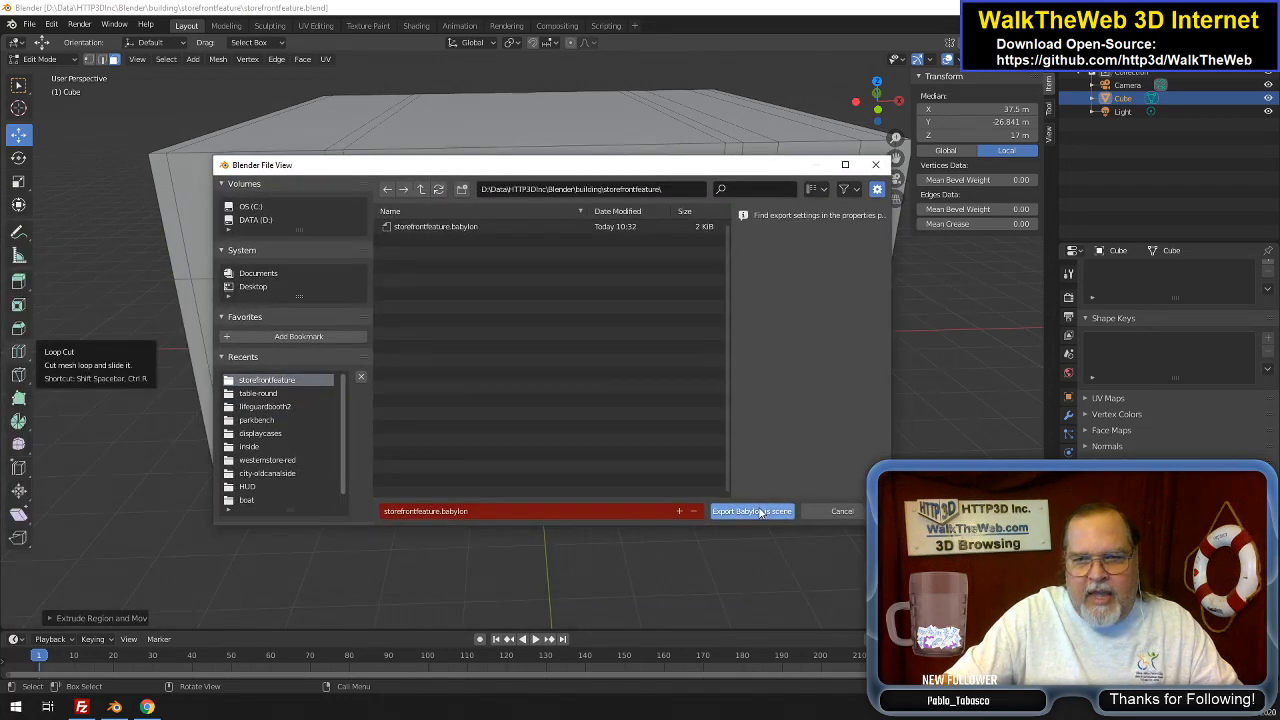
click(760, 511)
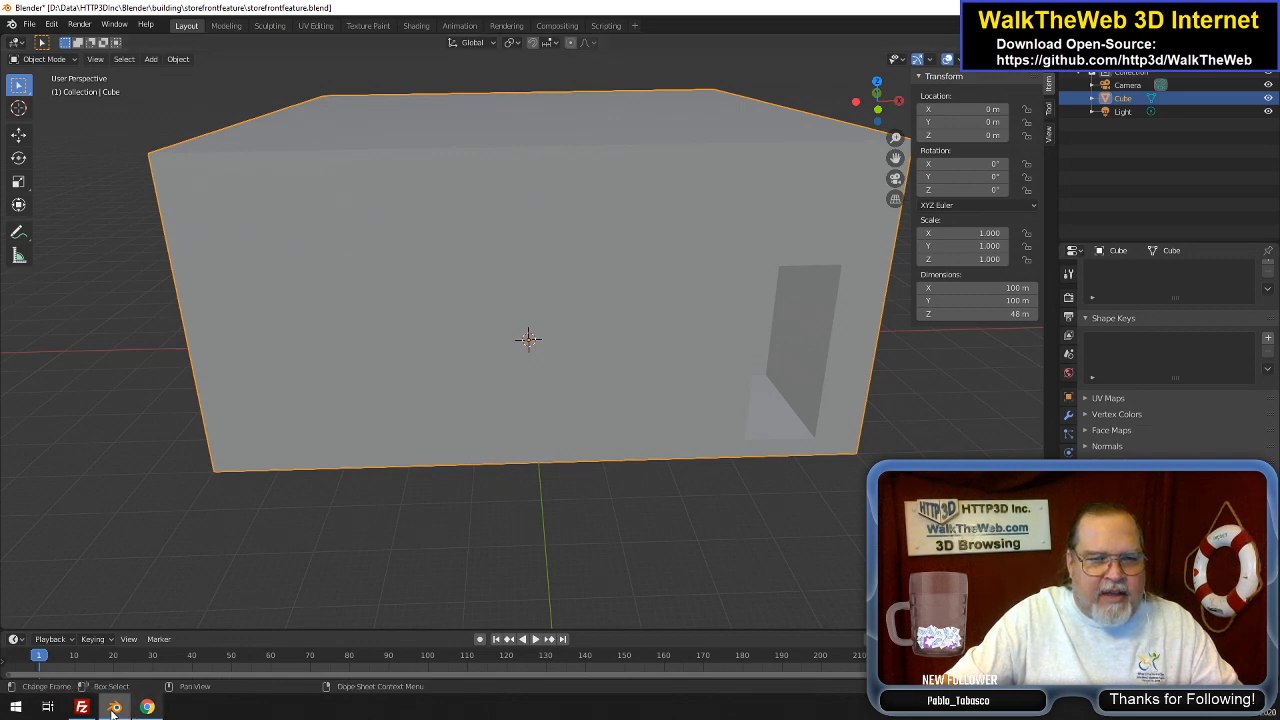
Switch to the WalkTheWeb admin site in Chrome and open the storefrontfeature.babylon 3D object from the Media Library for editing
click(147, 707)
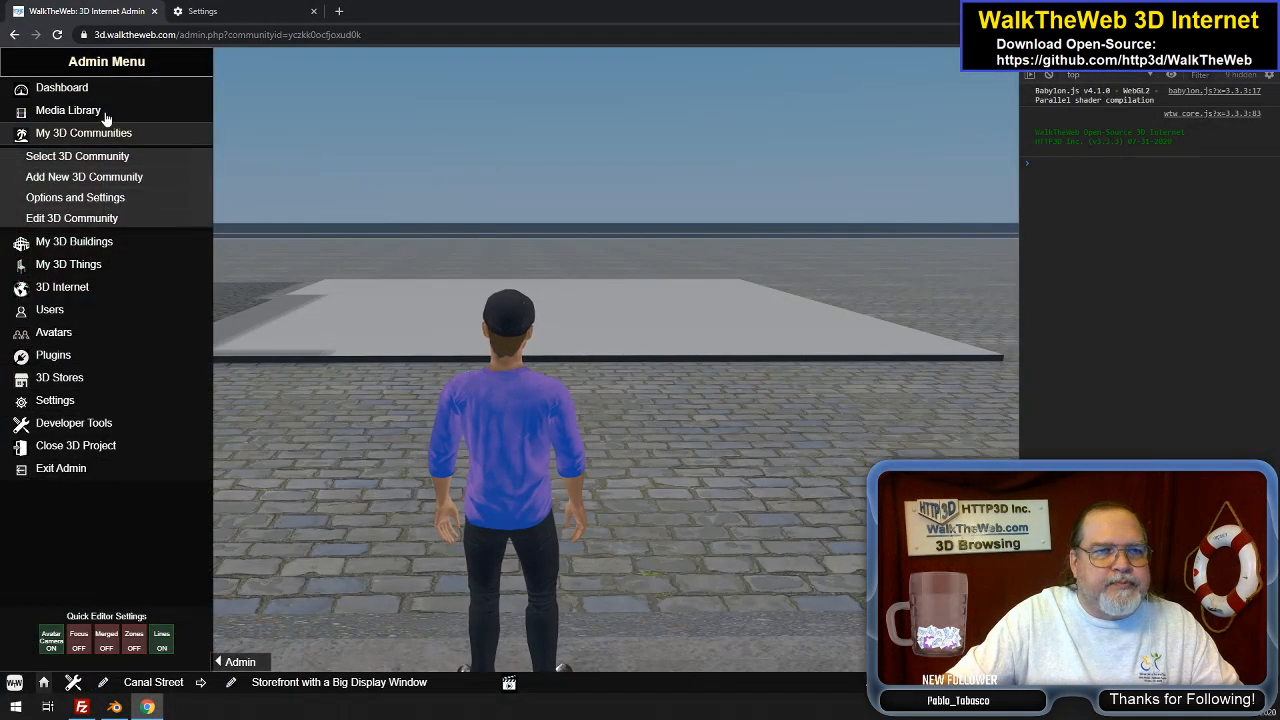
click(103, 112)
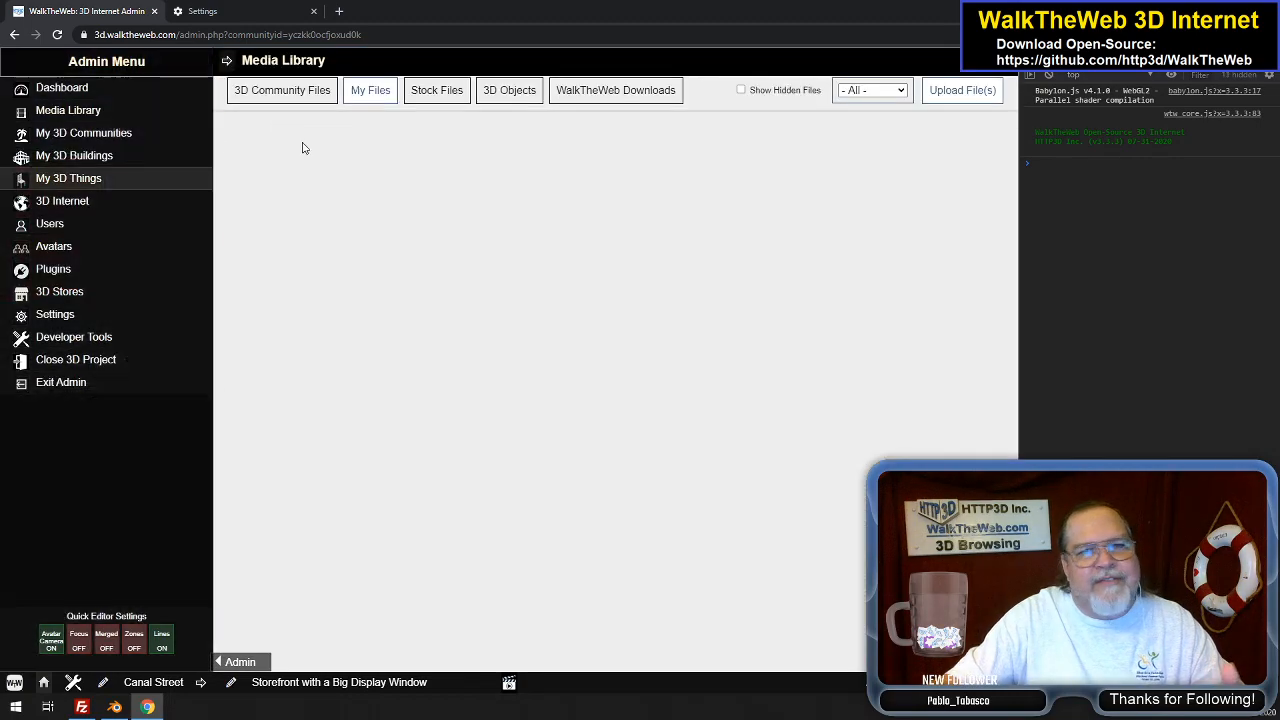
click(509, 90)
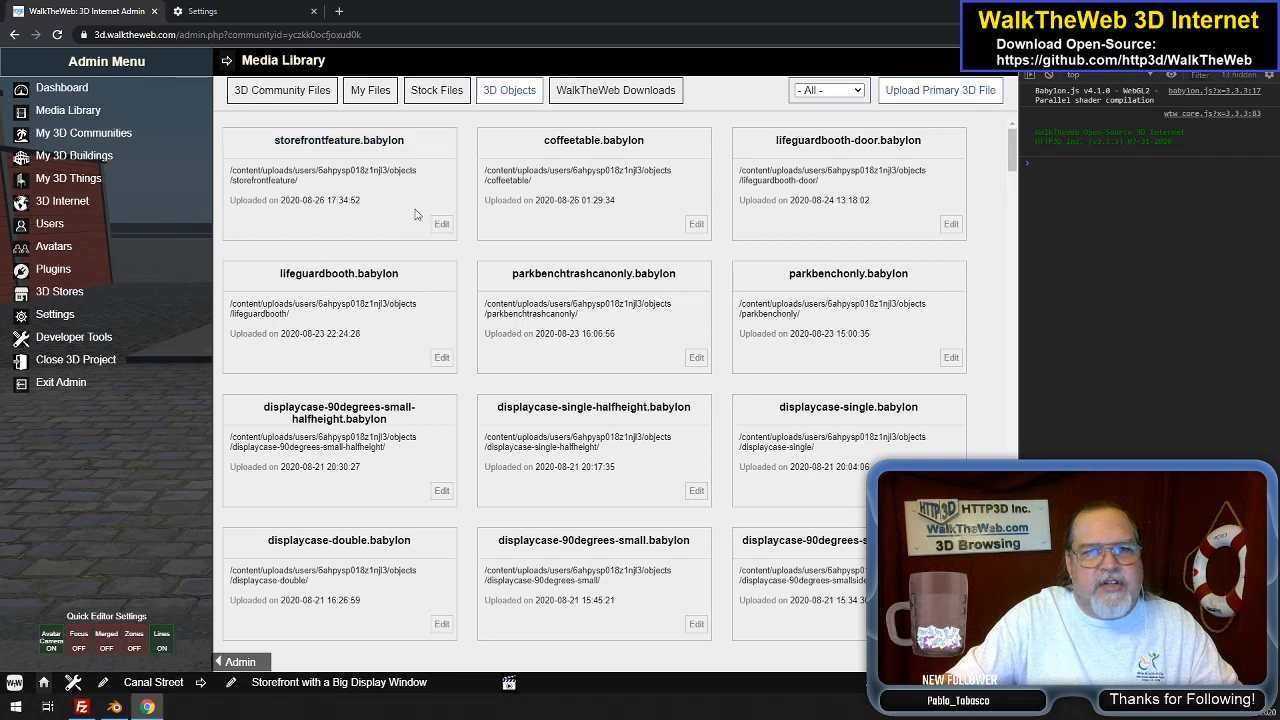
click(443, 224)
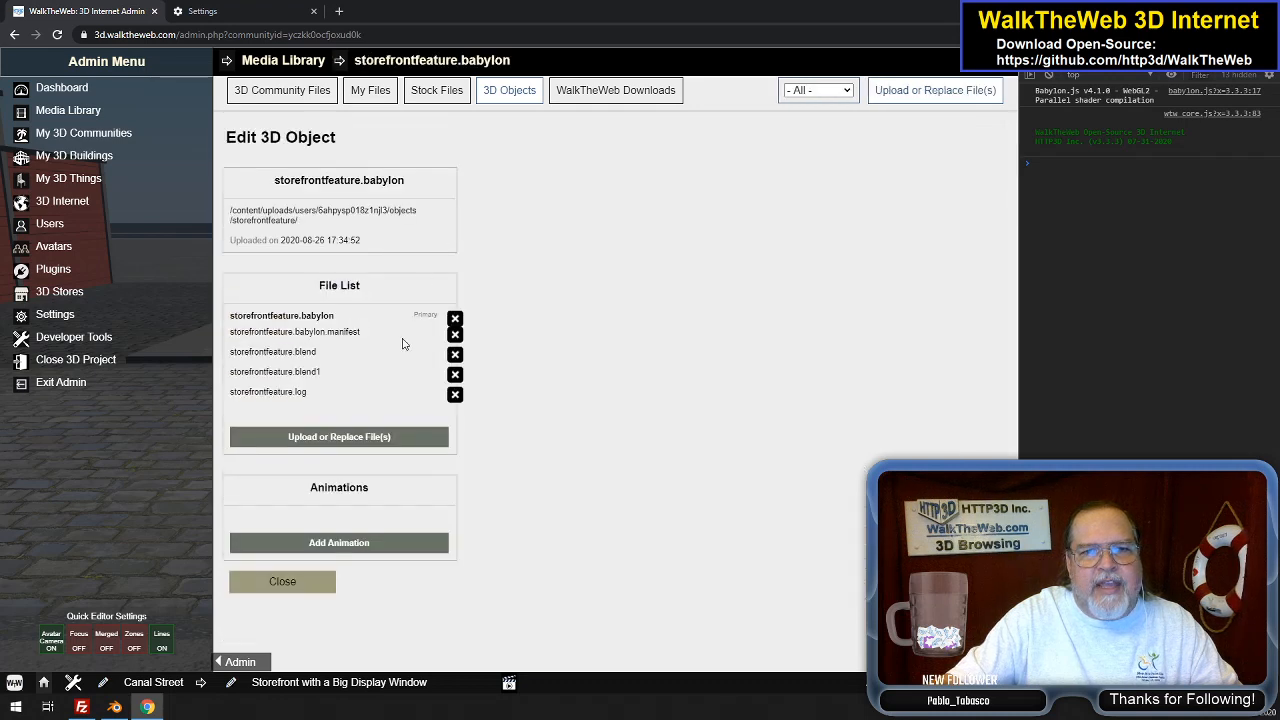
Replace the object's uploaded files with all five exported files from the storefrontfeature folder, and close the object and the Media Library
click(352, 441)
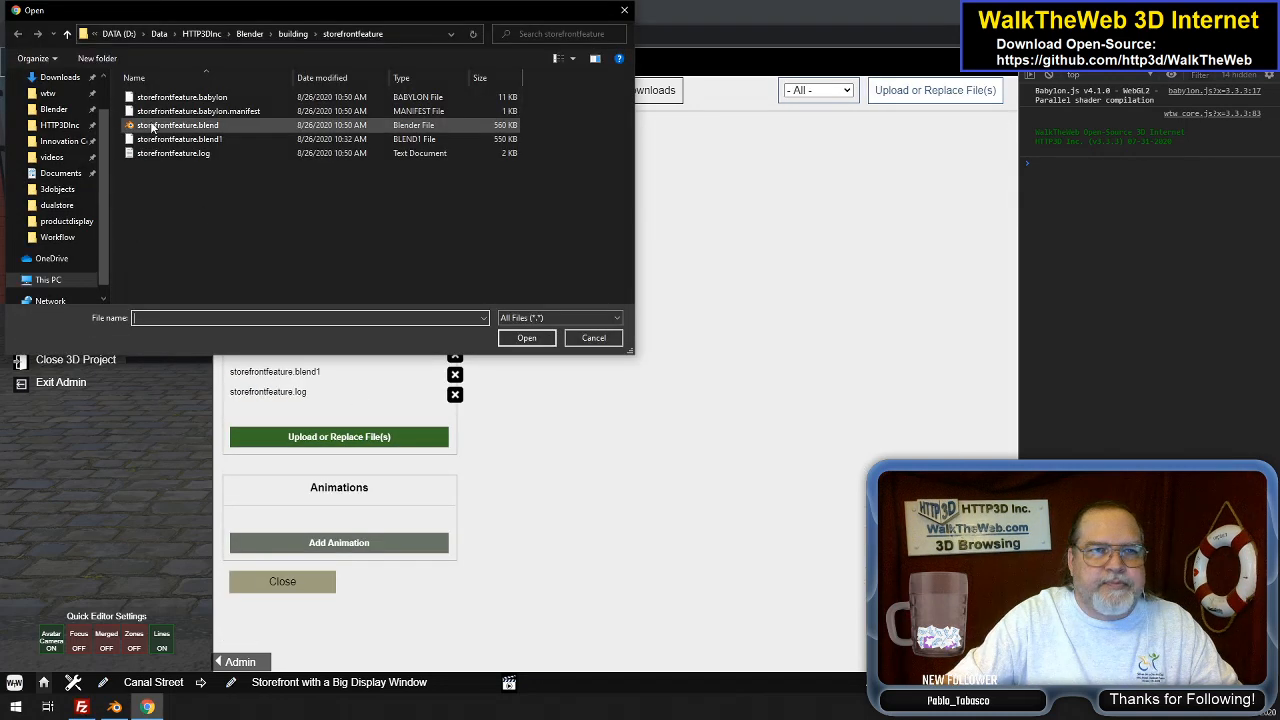
click(180, 99)
shift+click(195, 154)
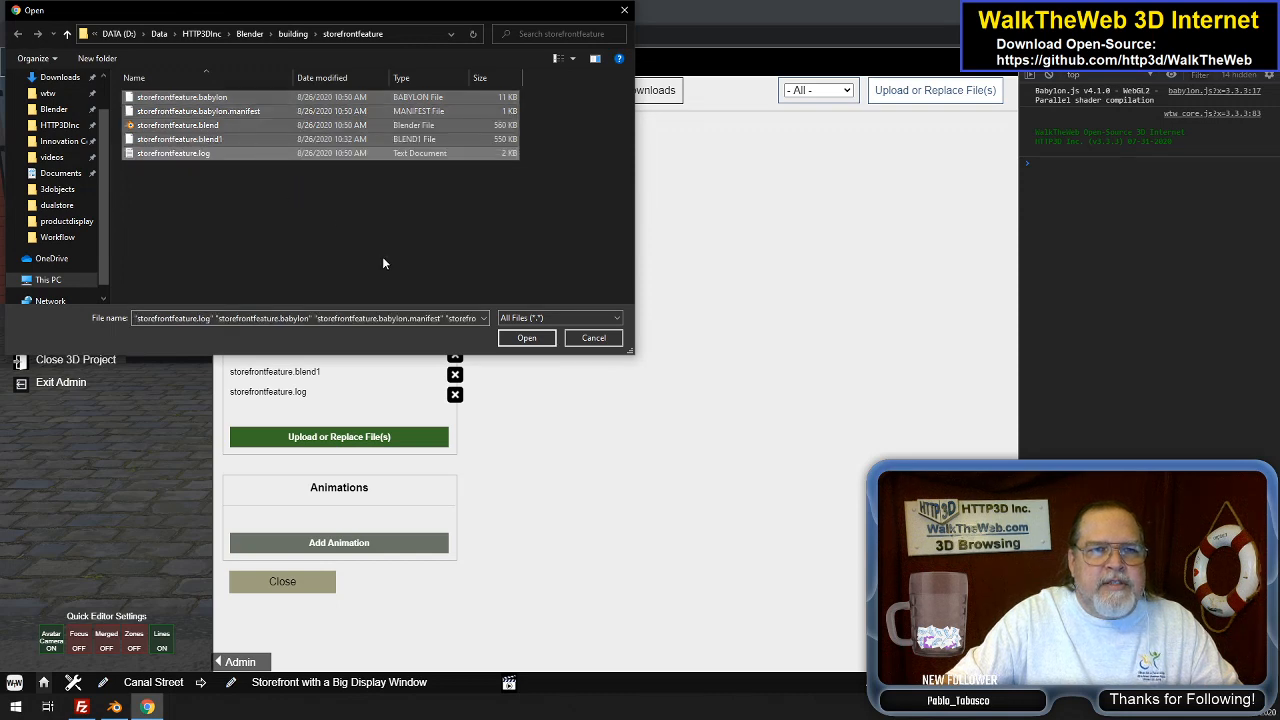
click(527, 338)
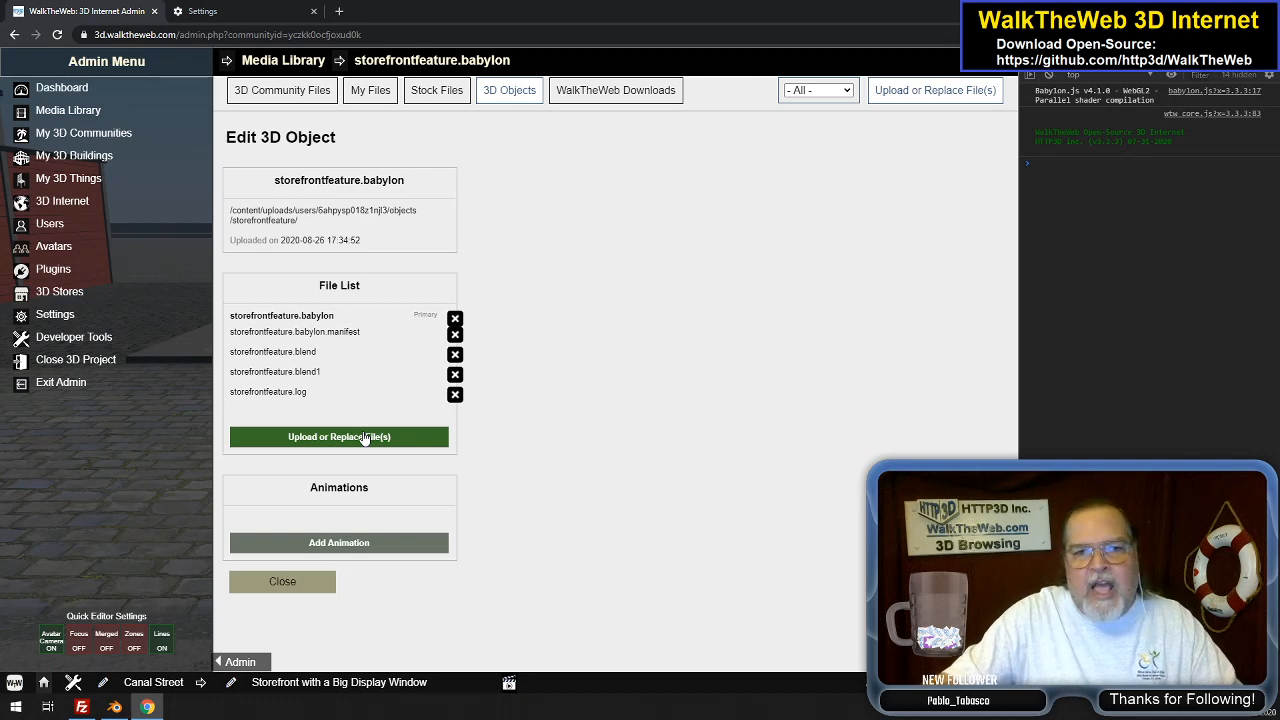
click(296, 590)
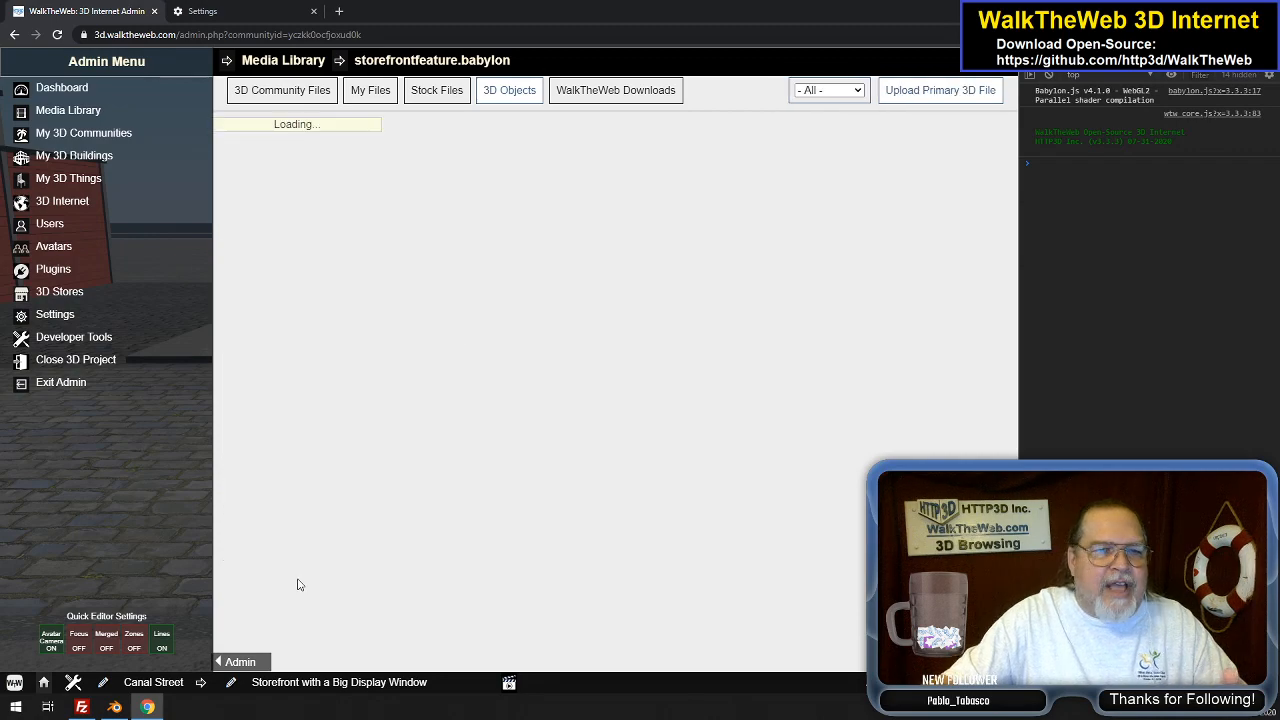
click(1008, 64)
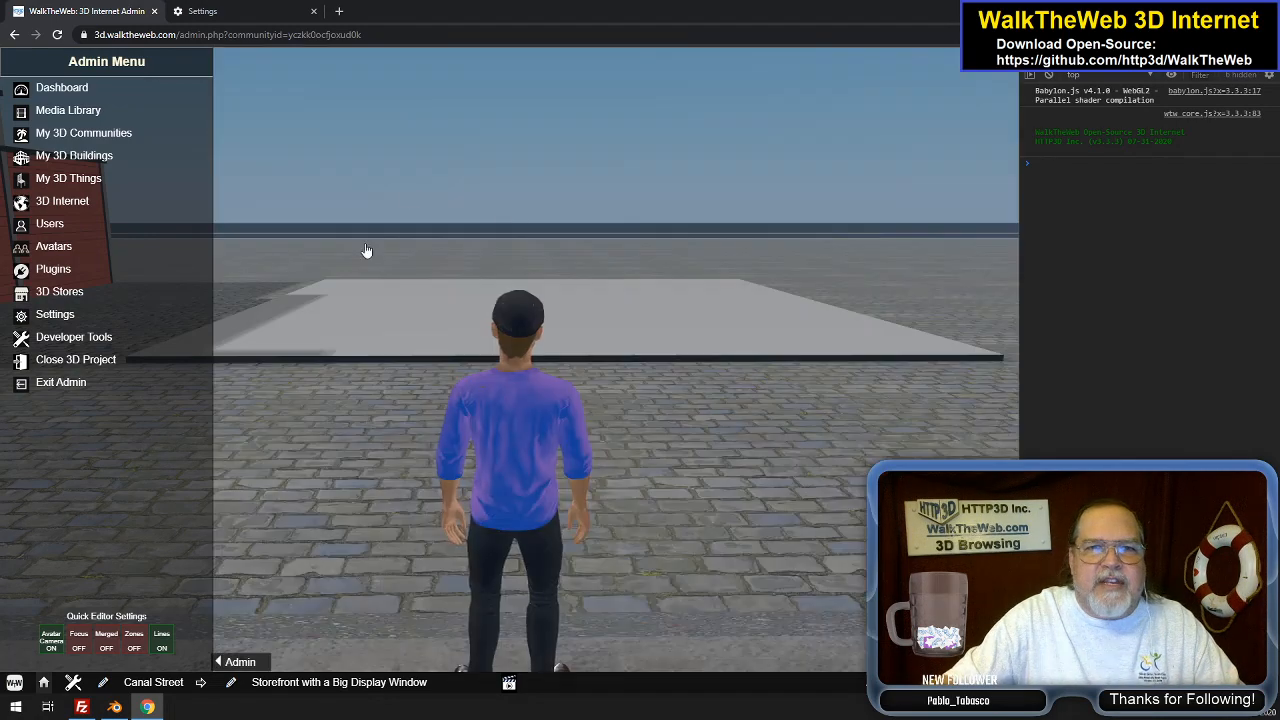
Clear only the cached images and files for all time from the Chrome browsing data
click(258, 12)
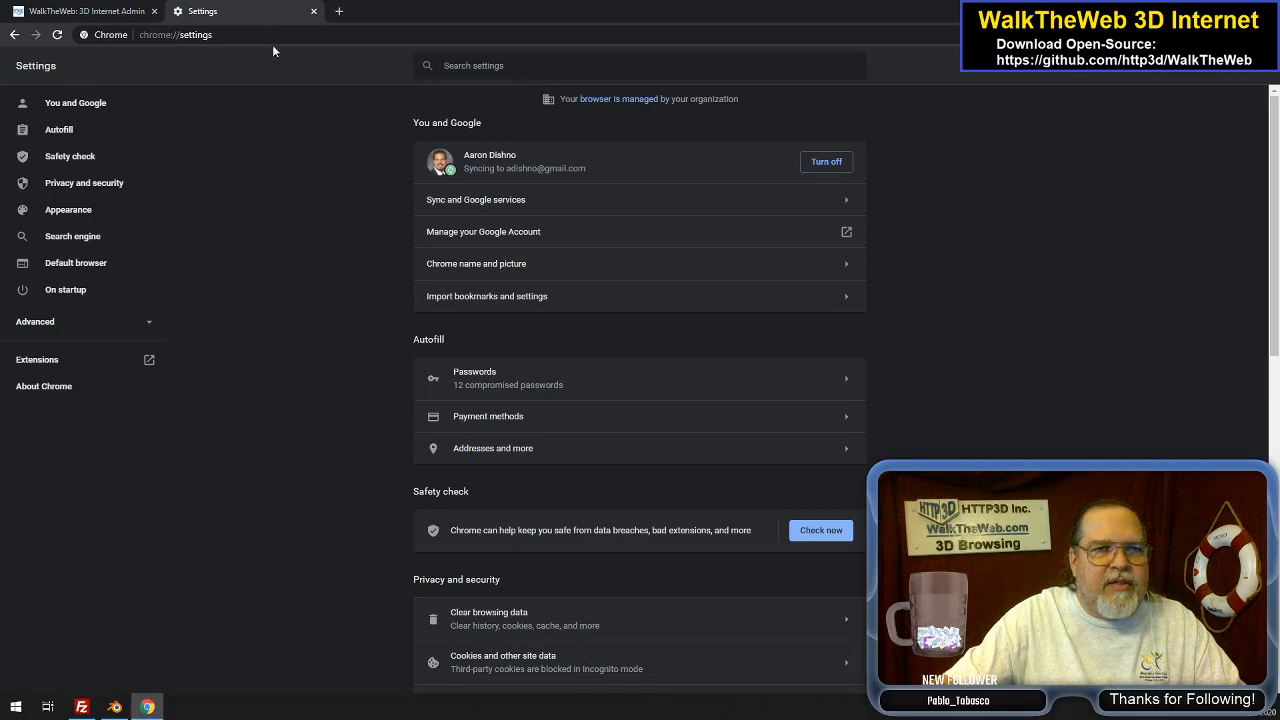
click(557, 619)
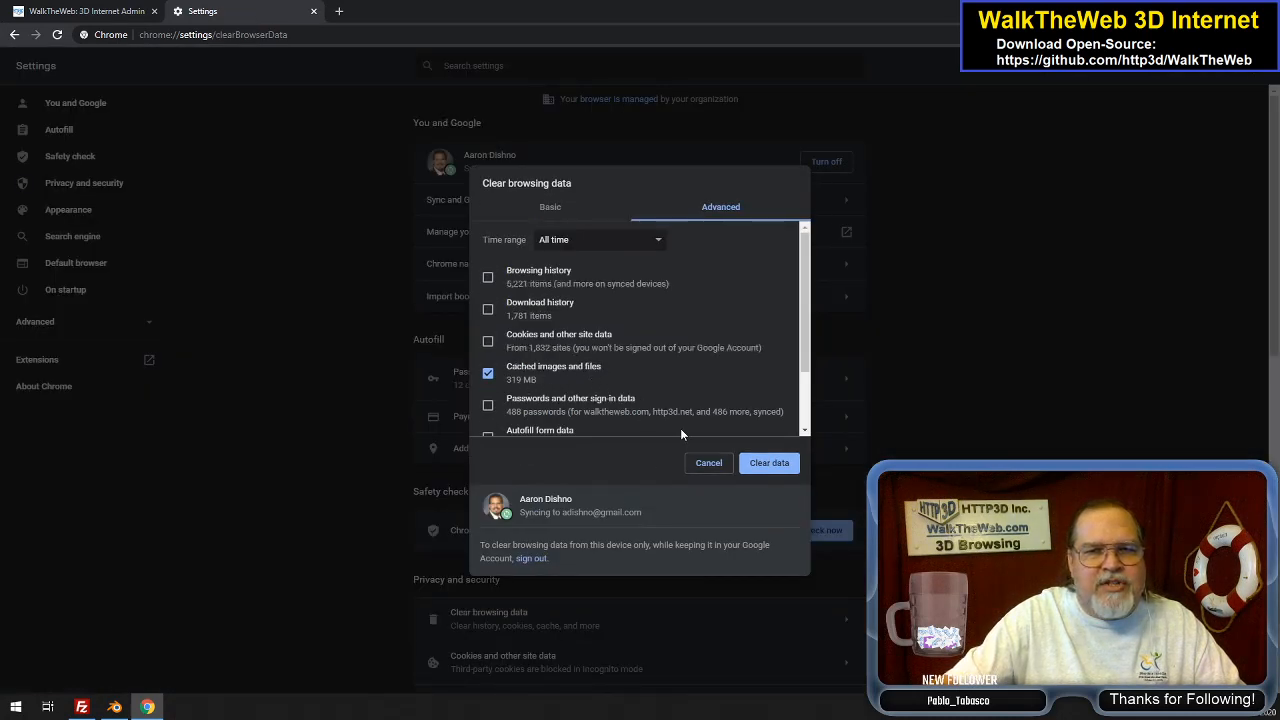
click(776, 464)
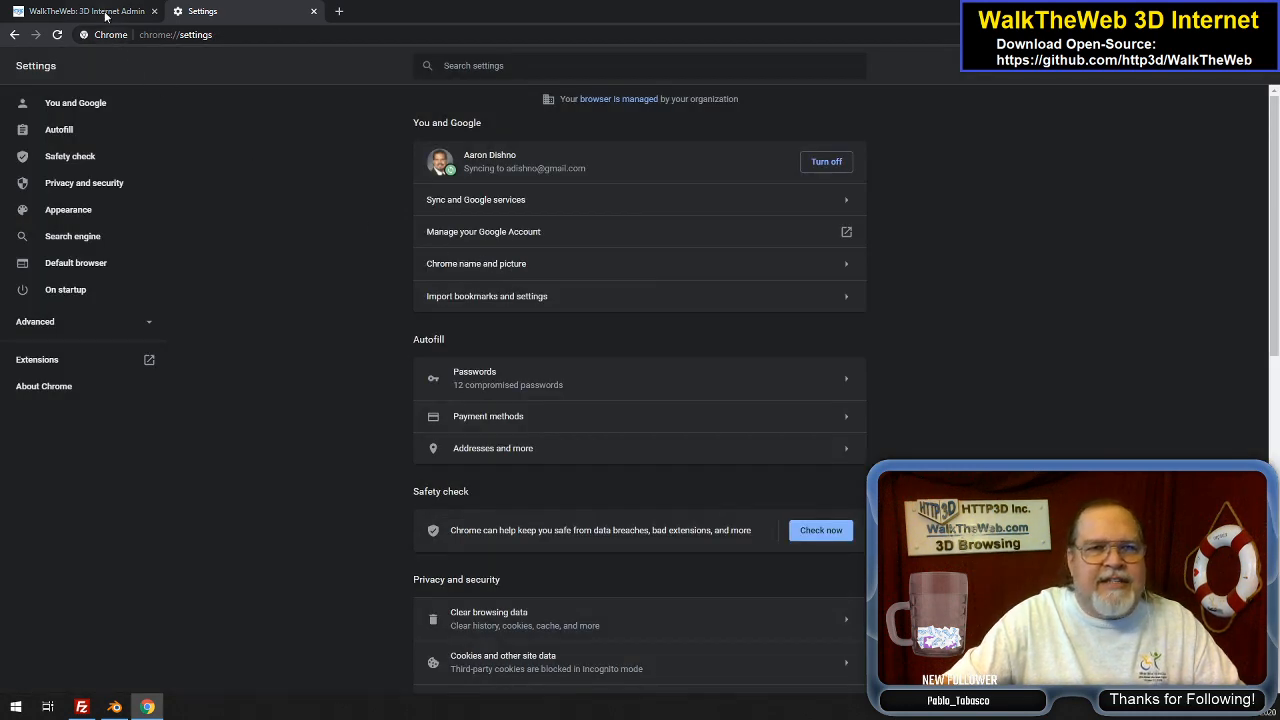
Return to the WalkTheWeb admin page and reload the Canal Street community until the updated building loads
click(105, 12)
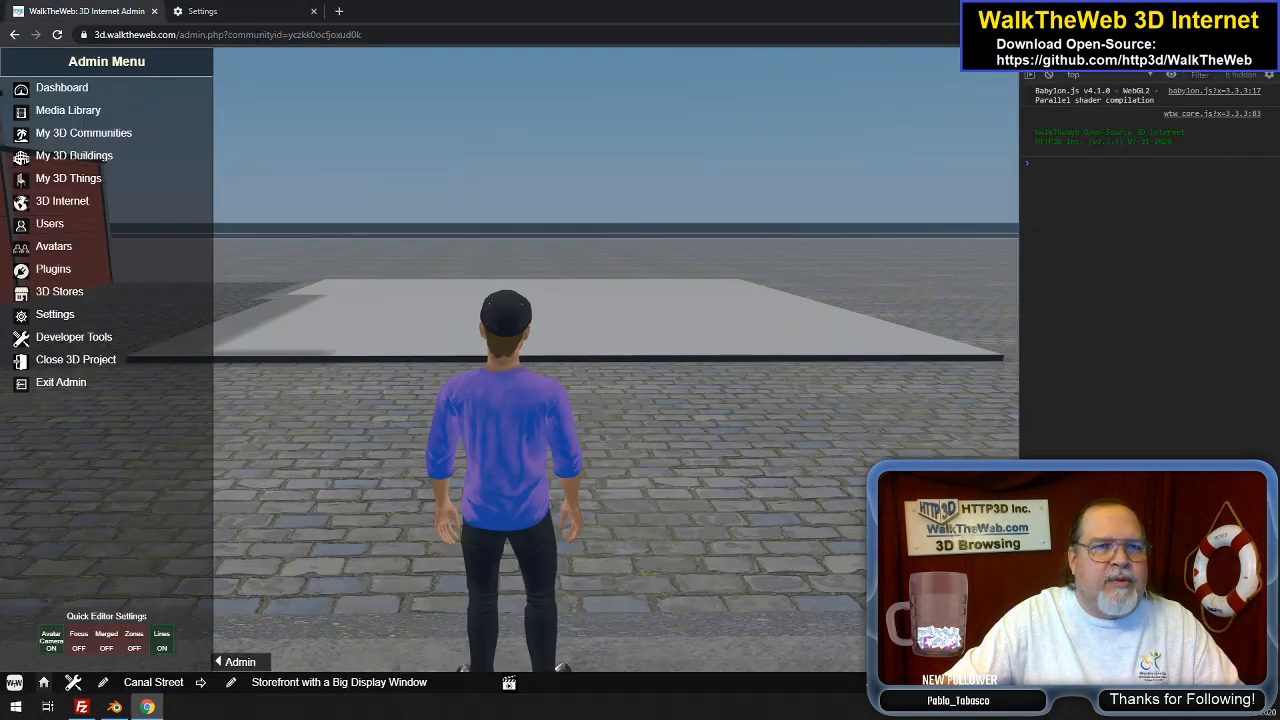
click(300, 35)
key(Return)
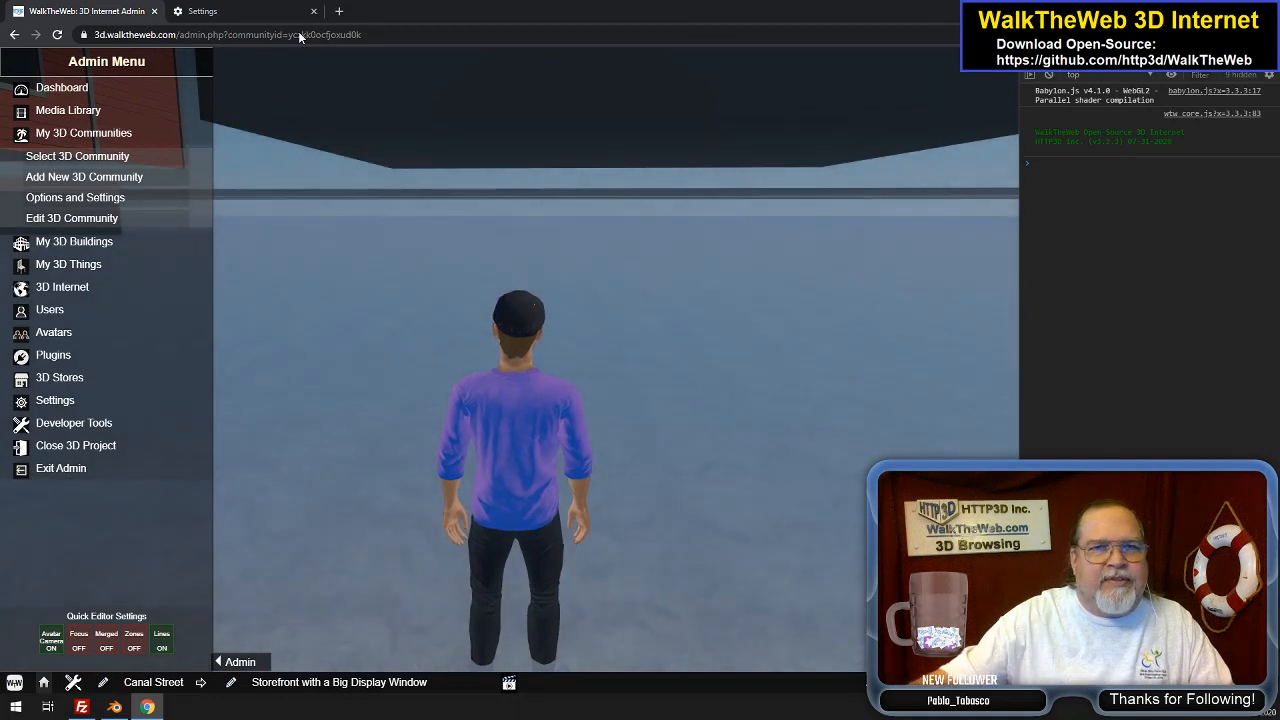
click(299, 37)
key(Return)
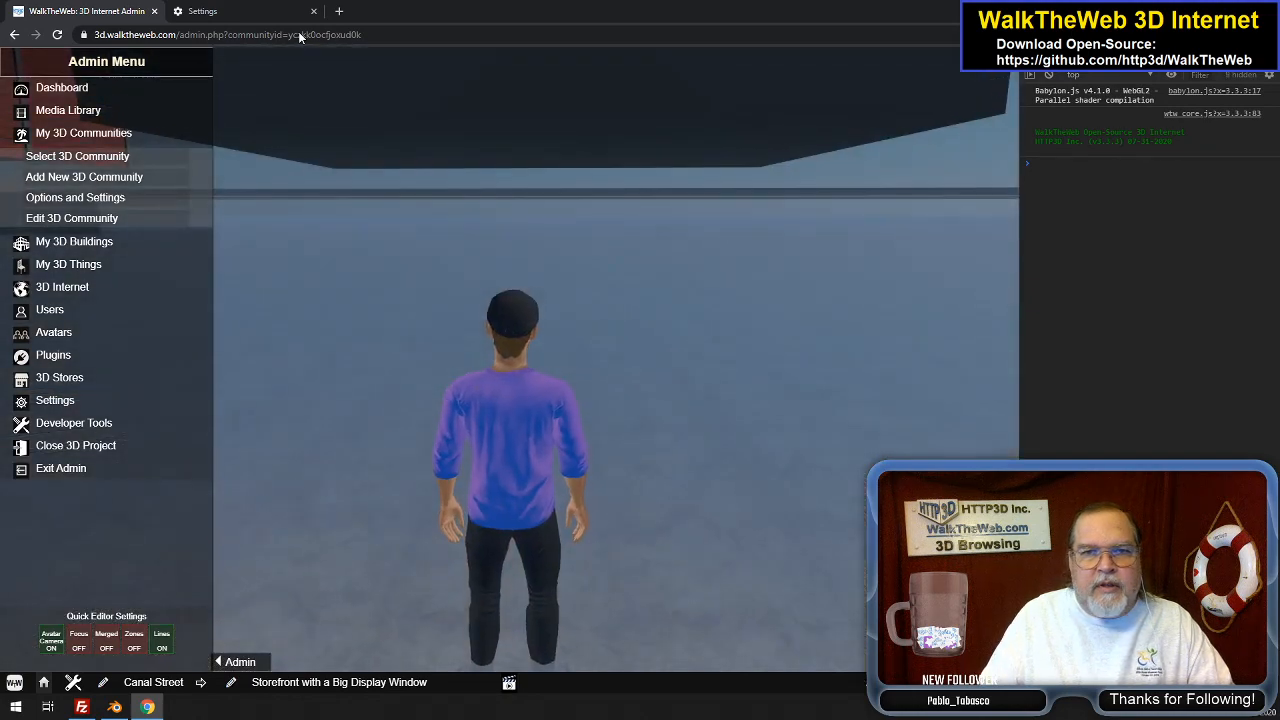
key(w)
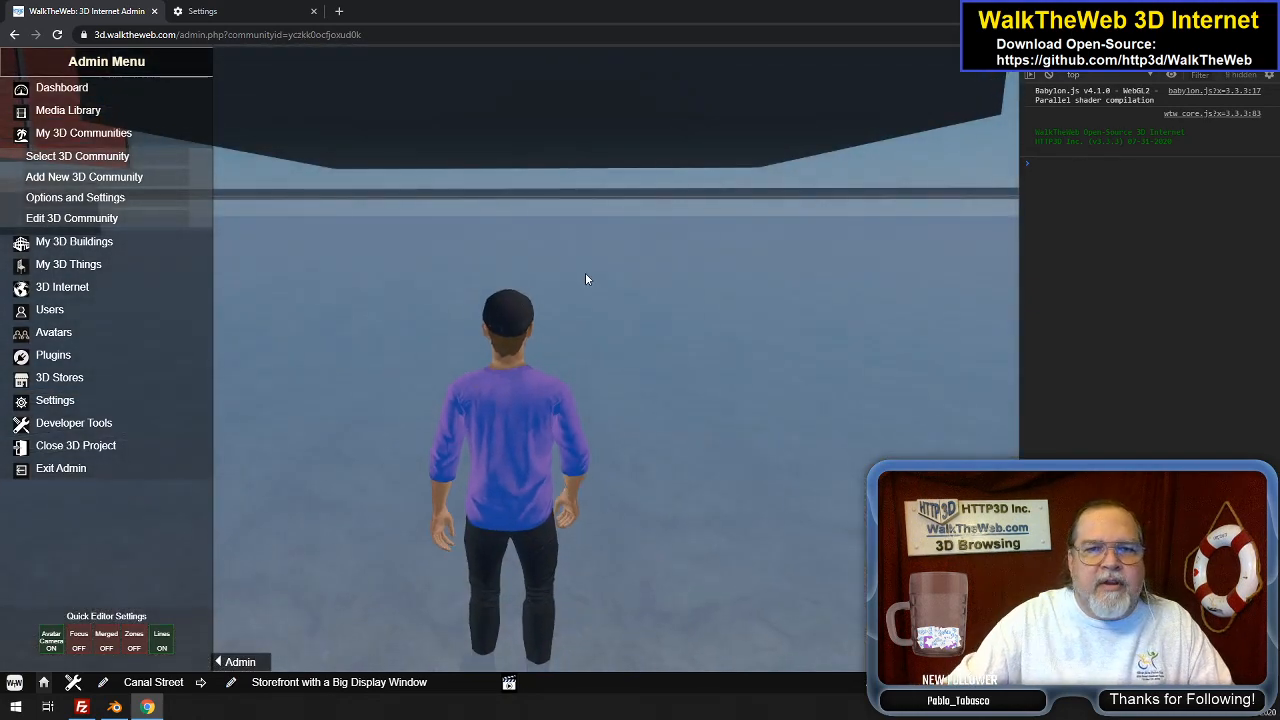
click(316, 38)
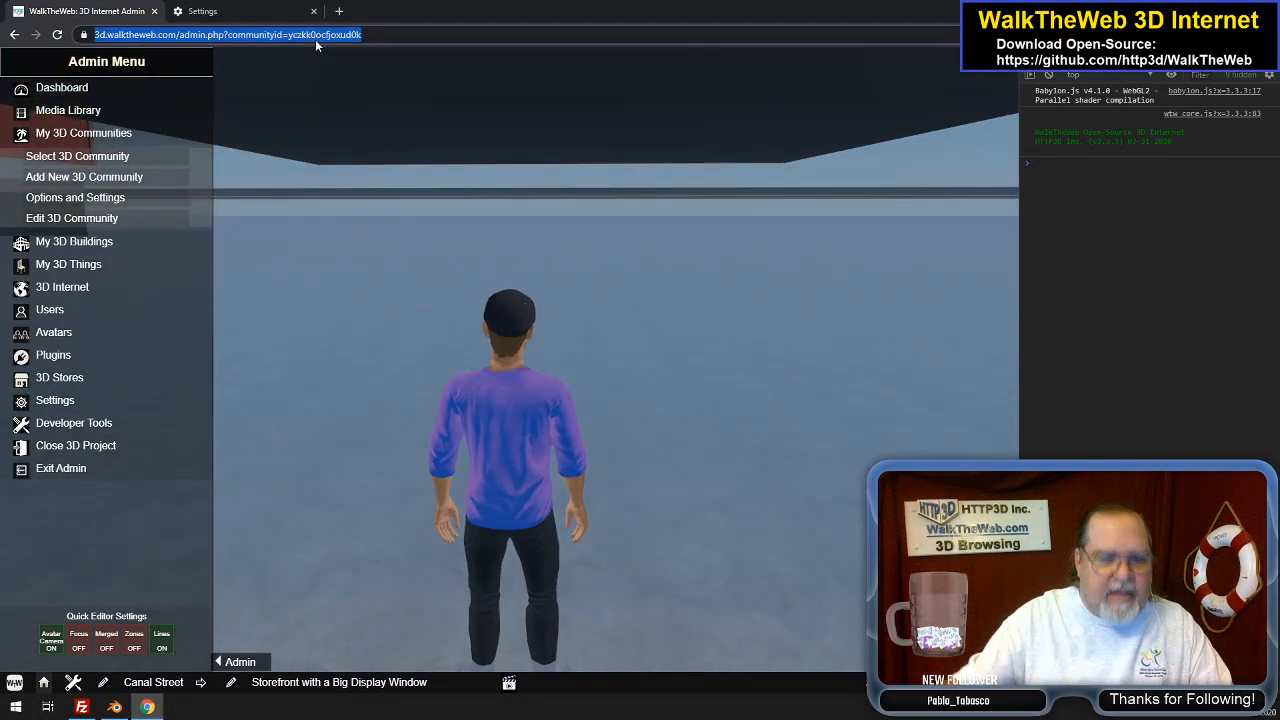
key(Return)
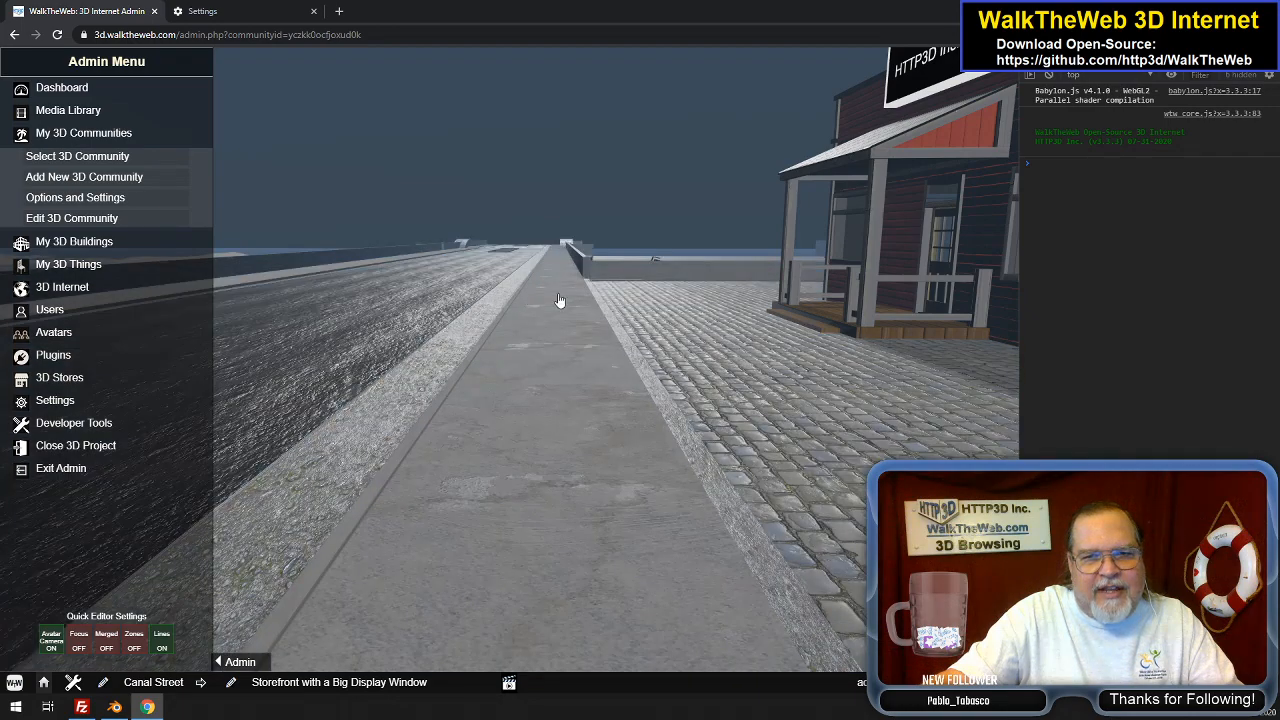
Walk the avatar around the storefront building to its far side and into the recessed doorway
drag(560, 302, 508, 420)
drag(769, 366, 829, 369)
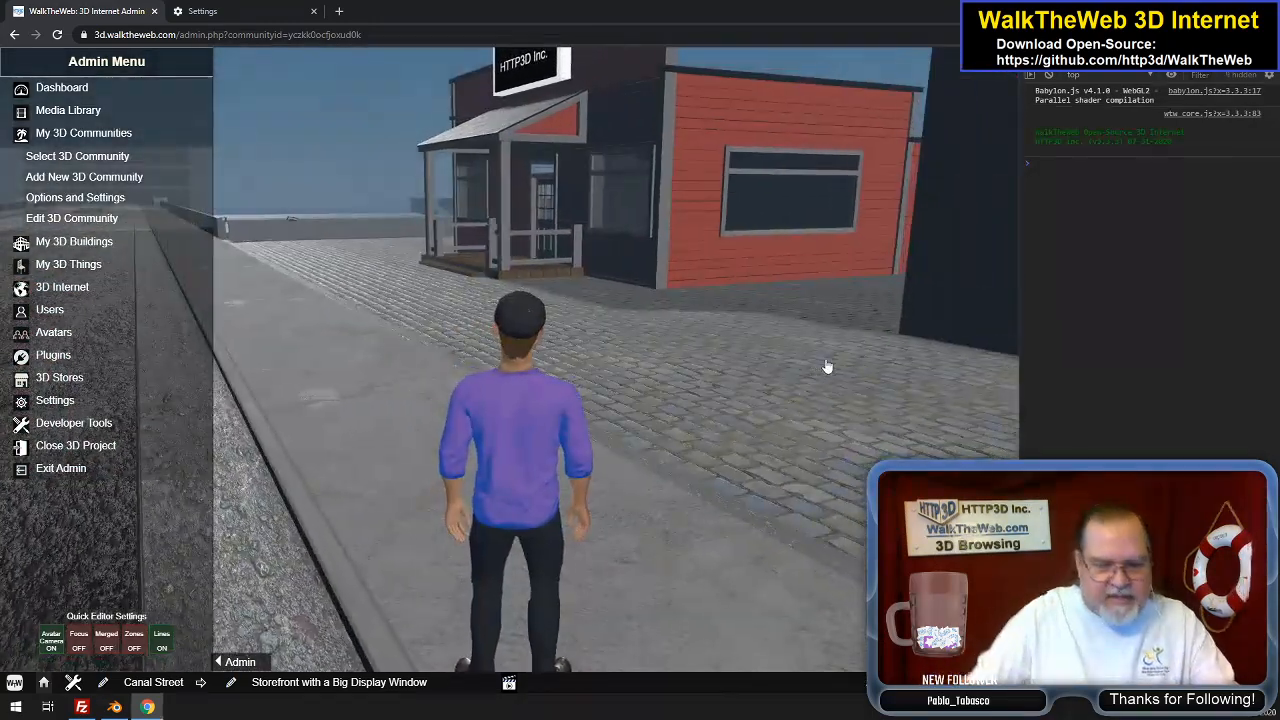
key(Right)
key(Up)
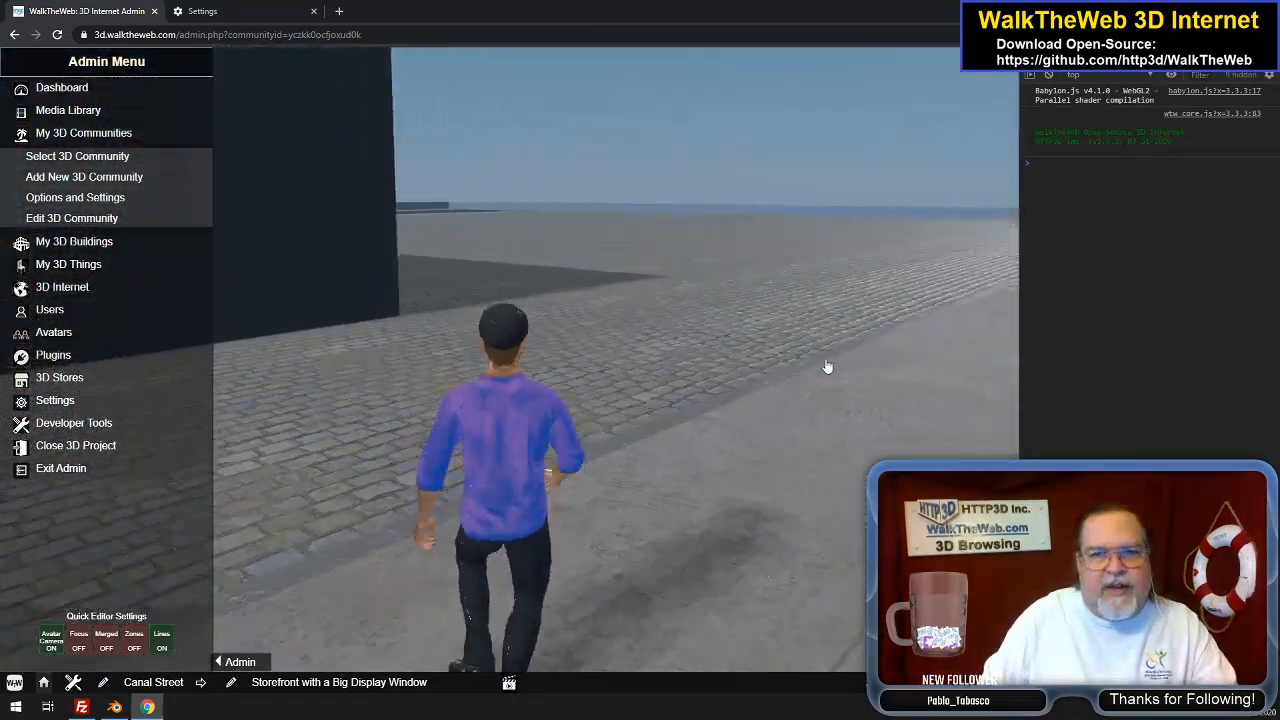
key(Right)
key(Left)
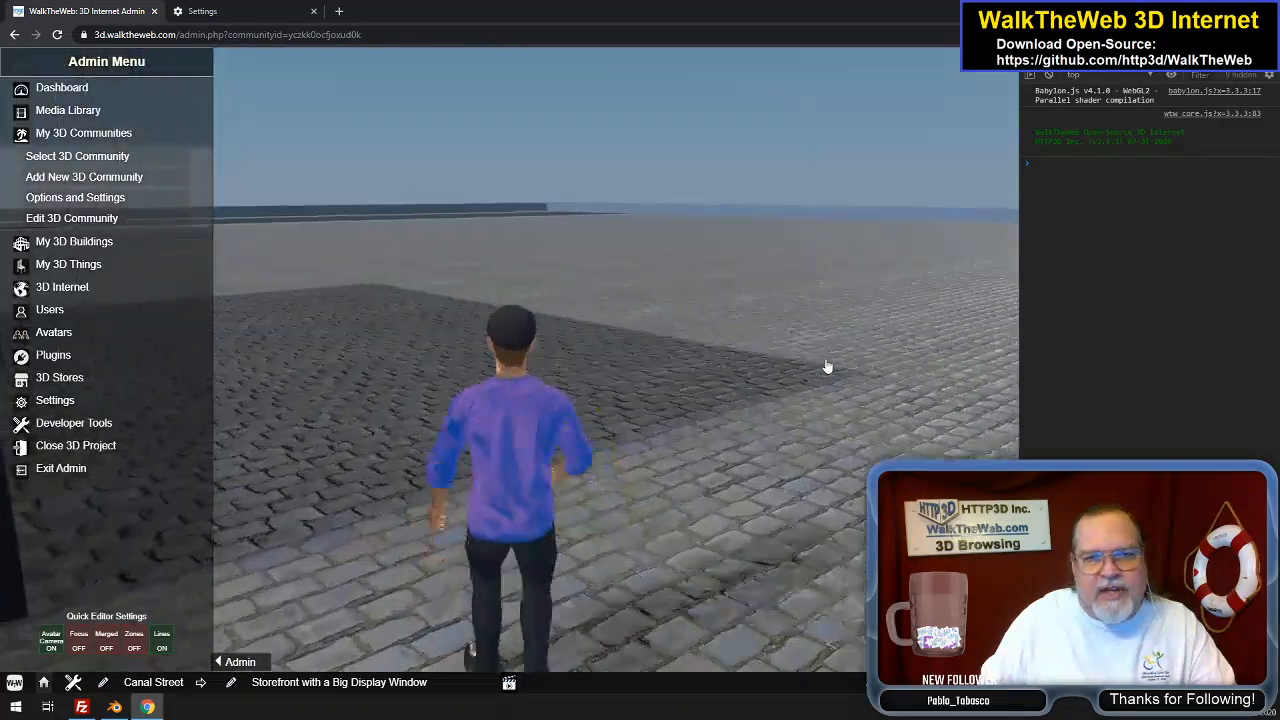
key(Left)
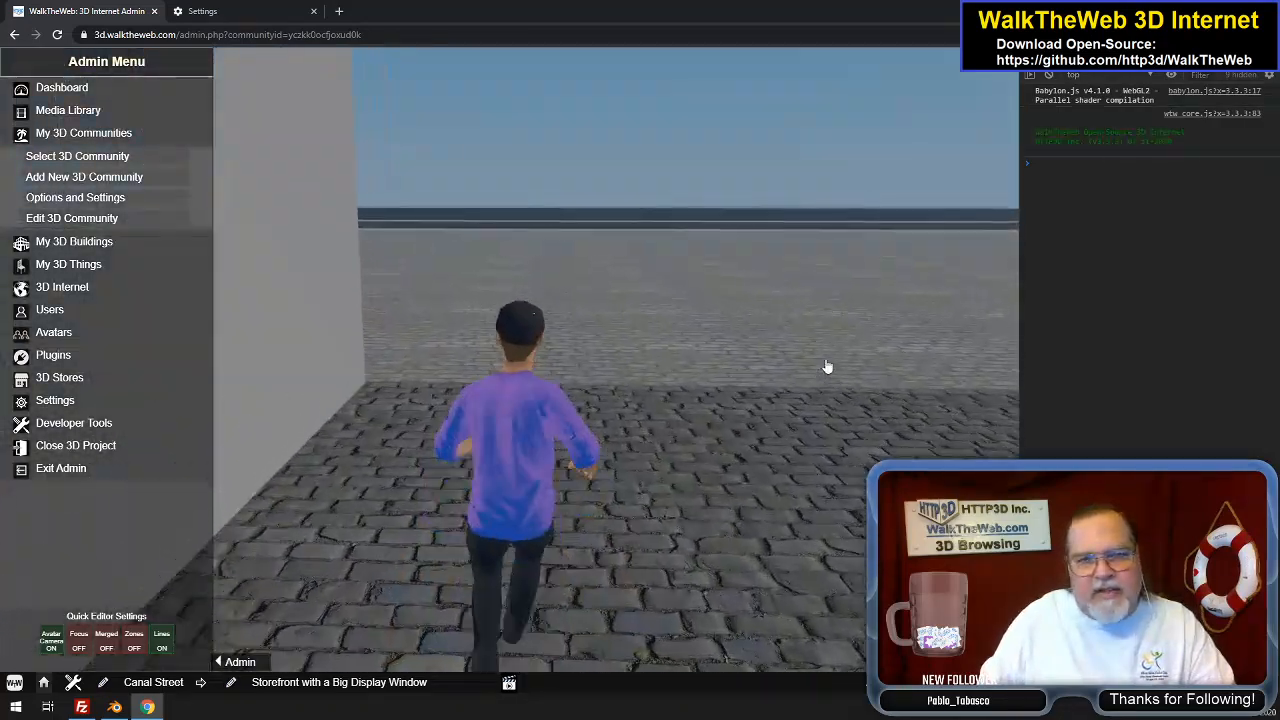
key(Left)
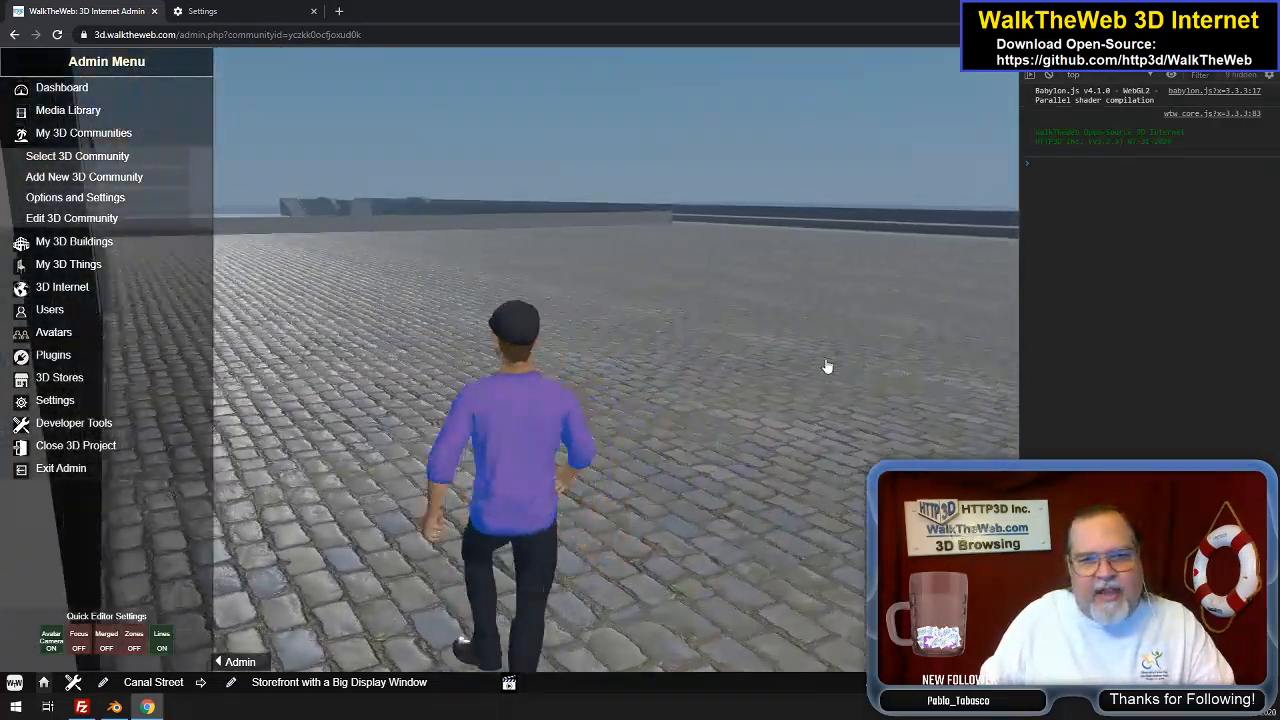
key(Left)
key(Right)
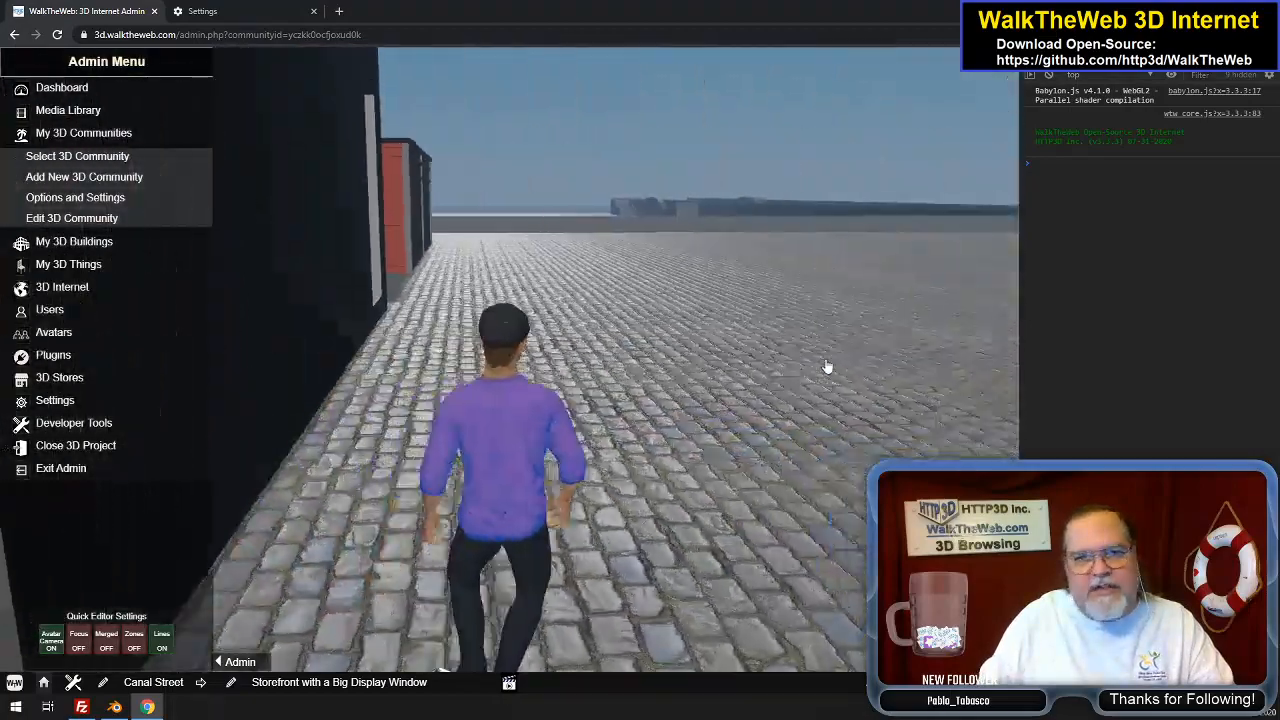
key(Left)
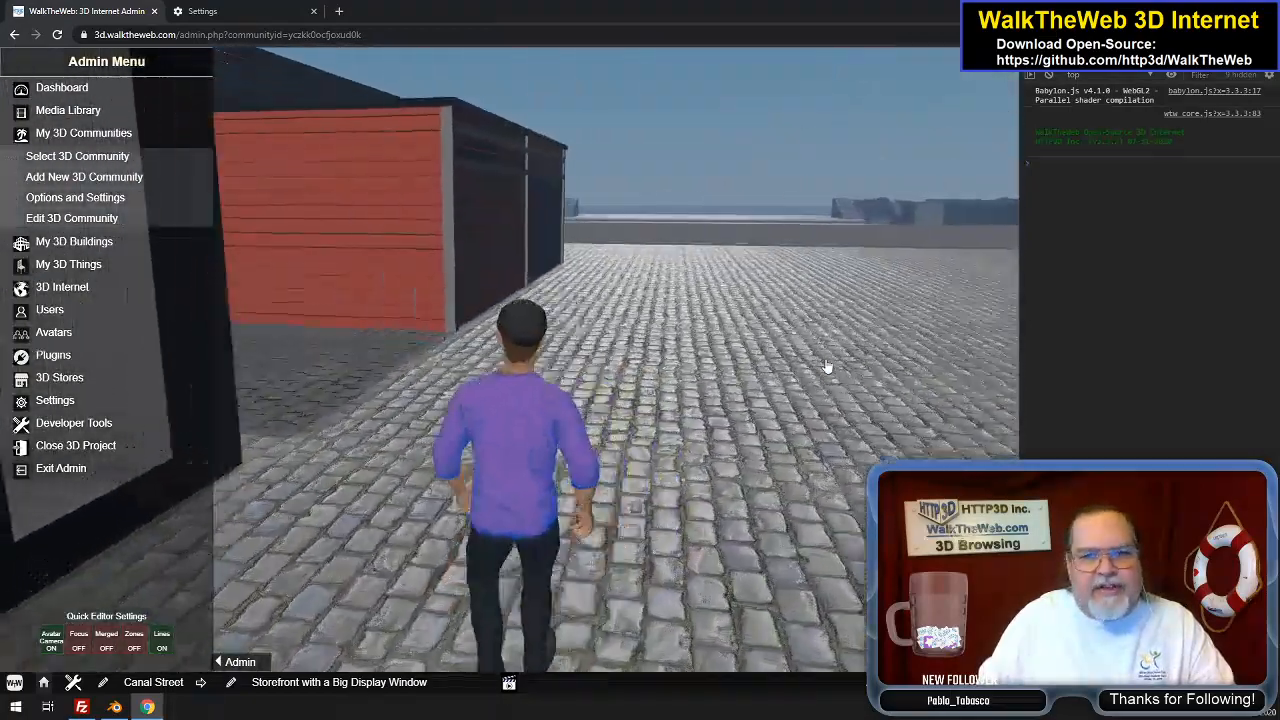
key(Left)
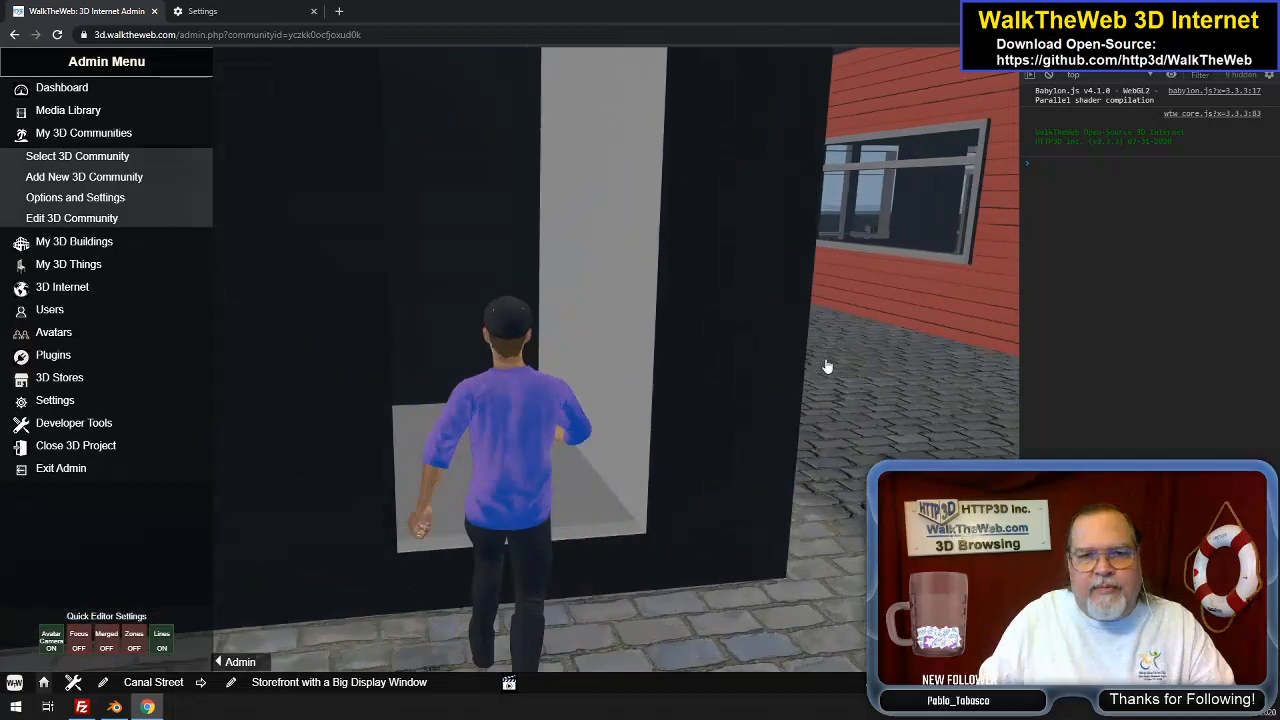
key(Left)
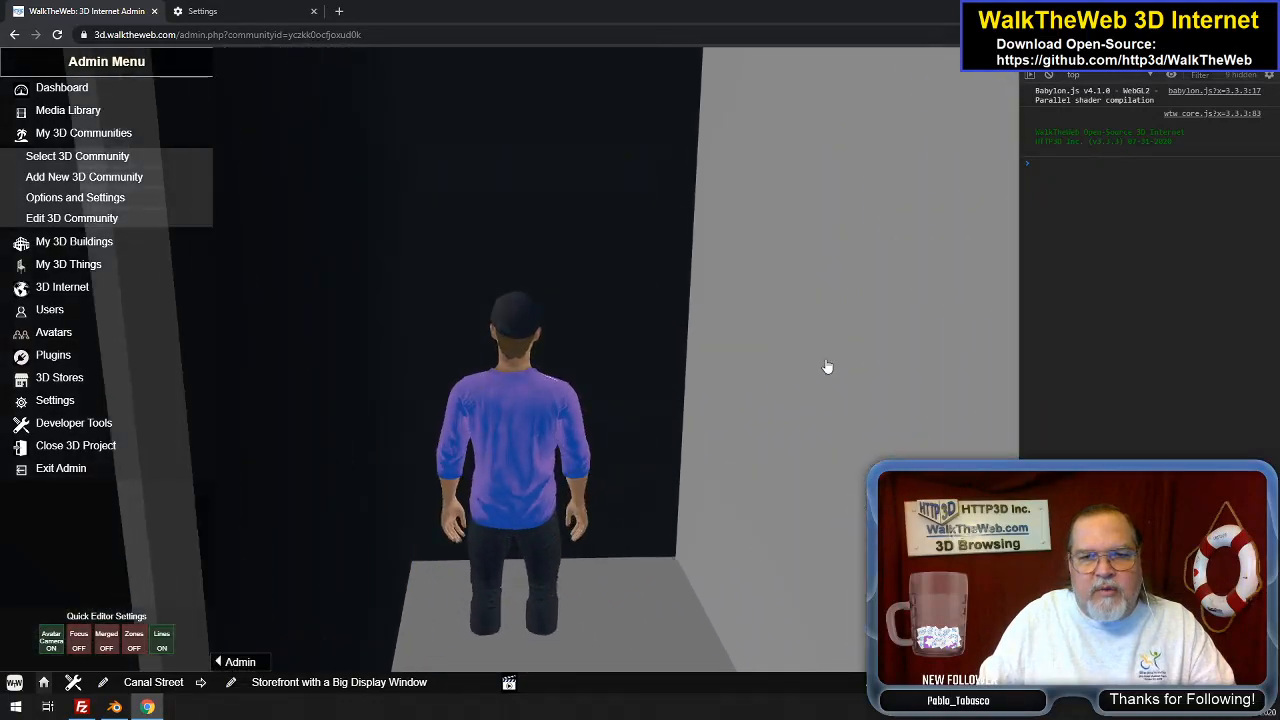
Examine the doorway's size and depth against the avatar by stepping in and out and tilting the view upward
key(Down)
key(Right)
key(Up)
key(Left)
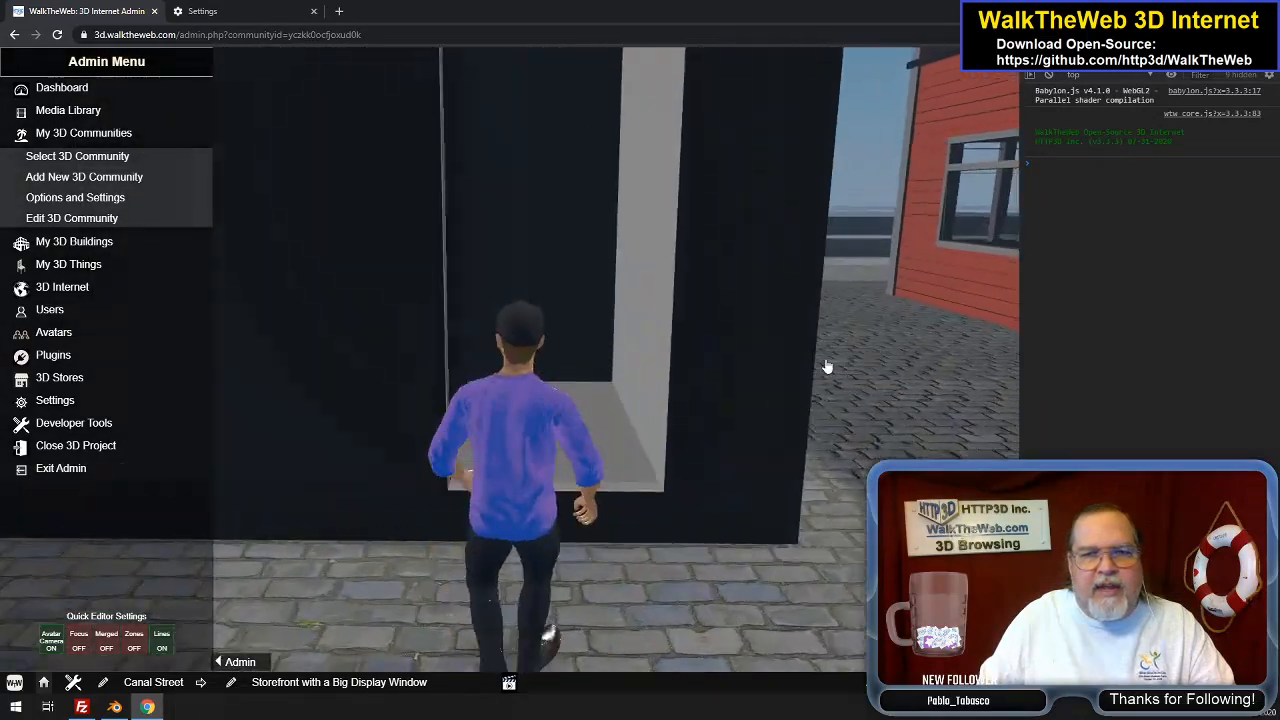
key(Down)
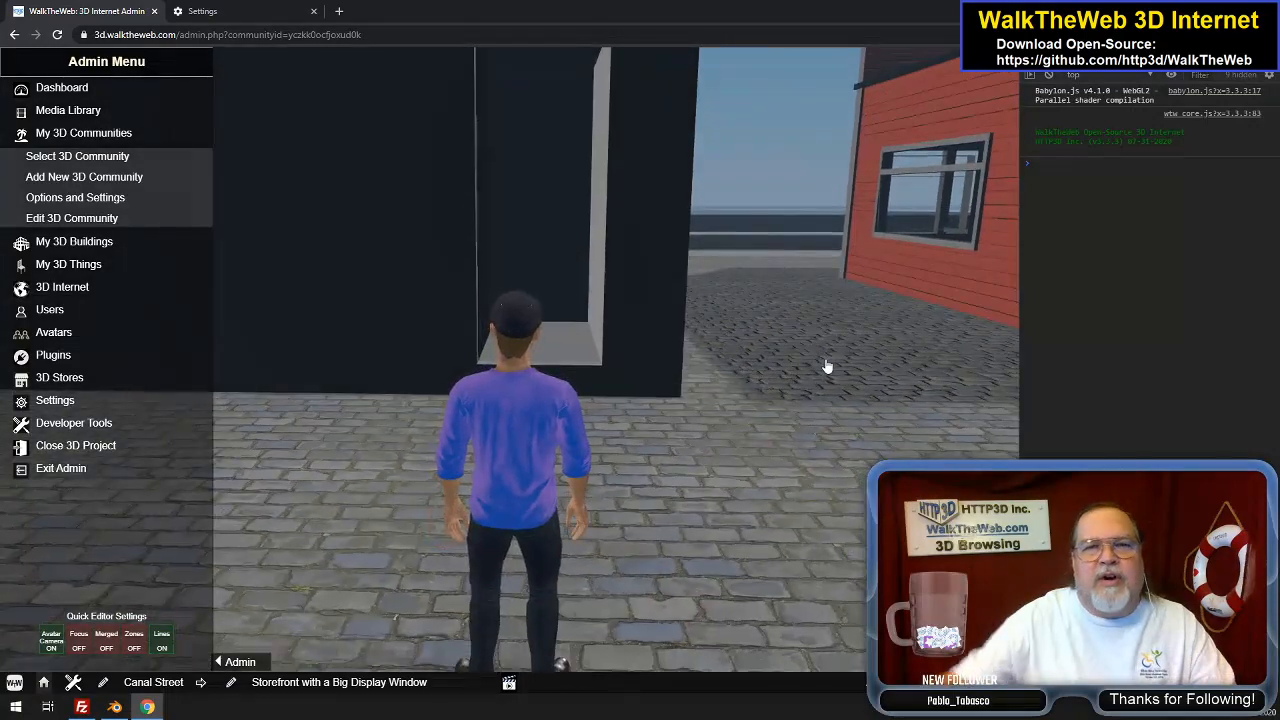
drag(747, 461, 748, 425)
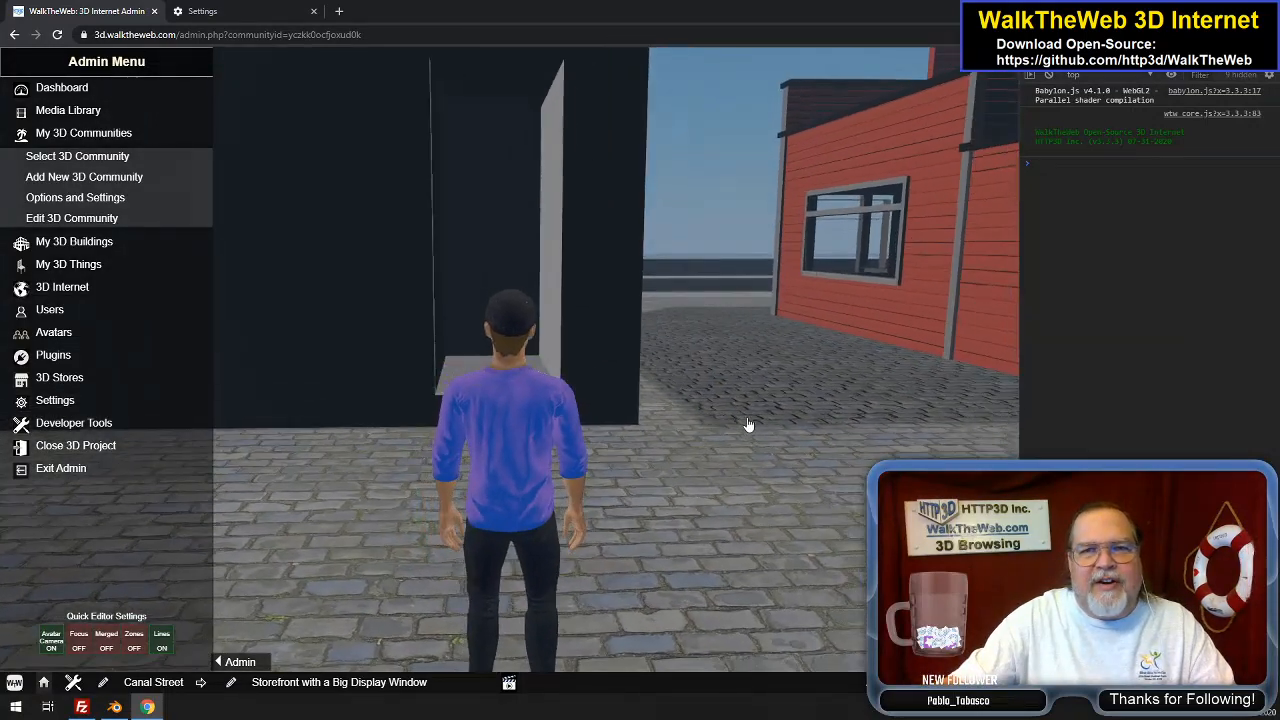
key(Down)
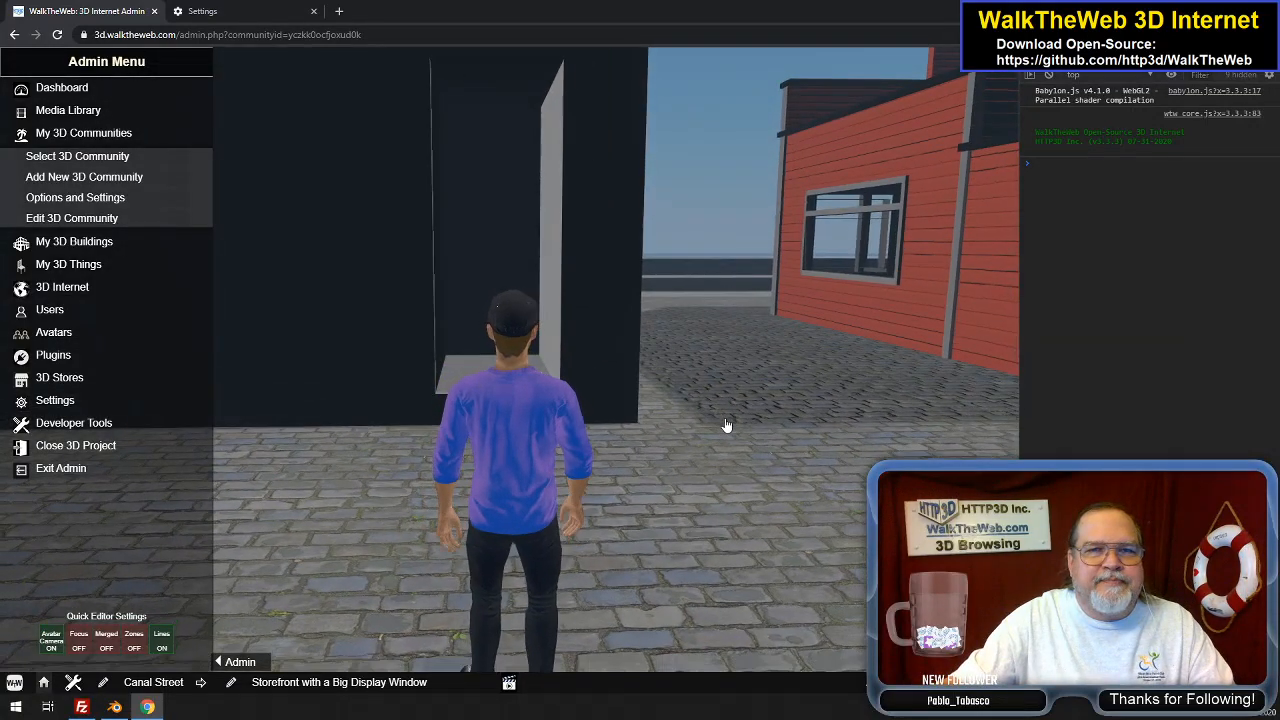
drag(735, 412, 745, 352)
key(Up)
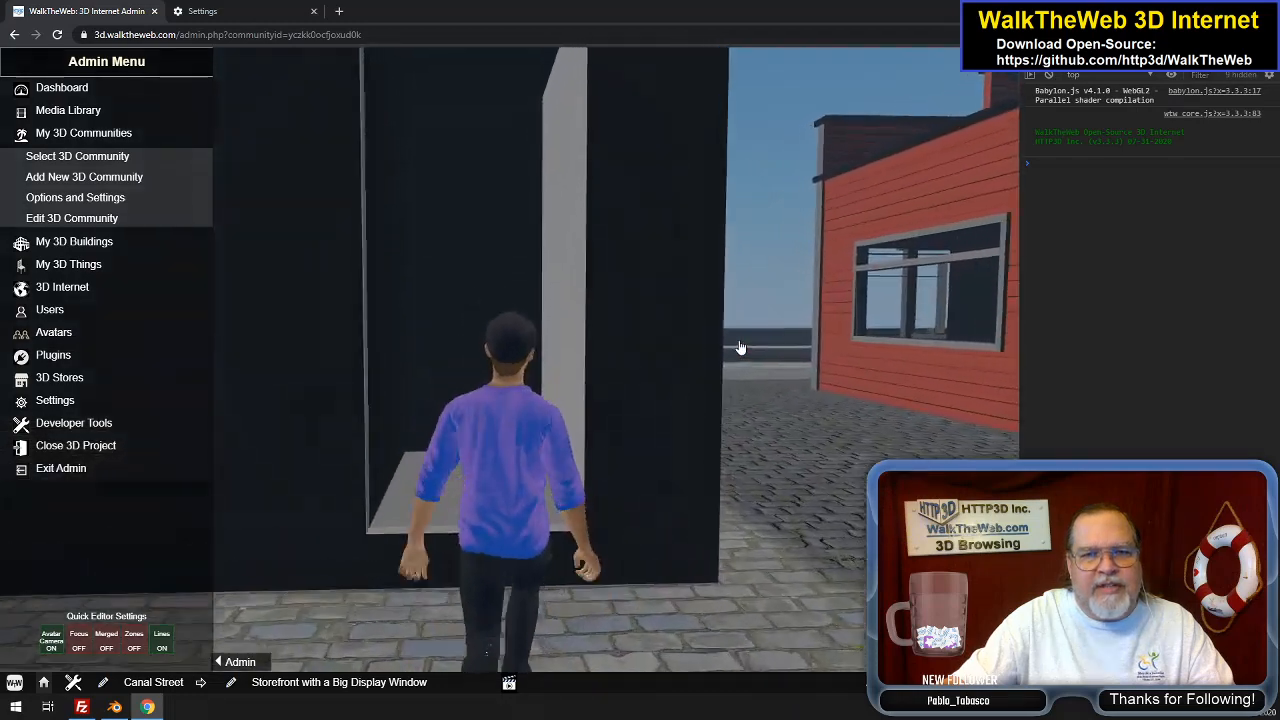
key(Up)
key(Down)
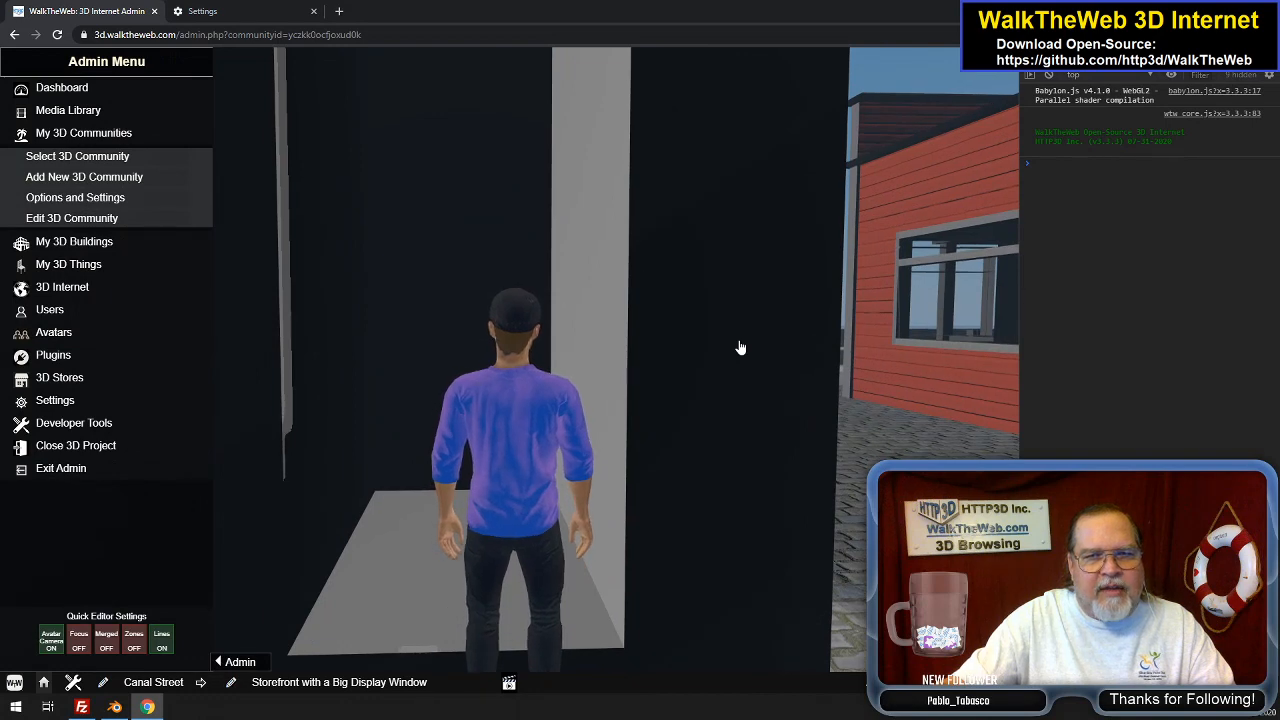
key(Down)
key(Down)
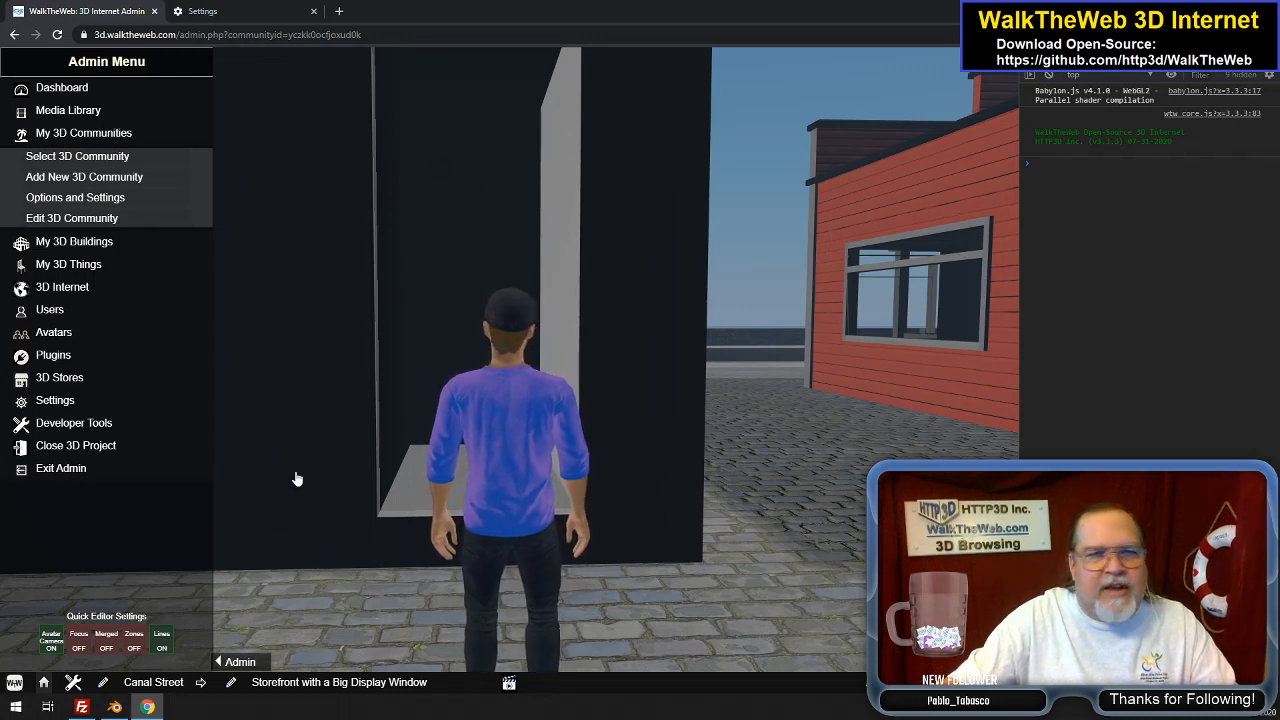
Switch to Blender and rotate the building's entire mesh 180° about the Z axis, using the 3D cursor as pivot
click(115, 707)
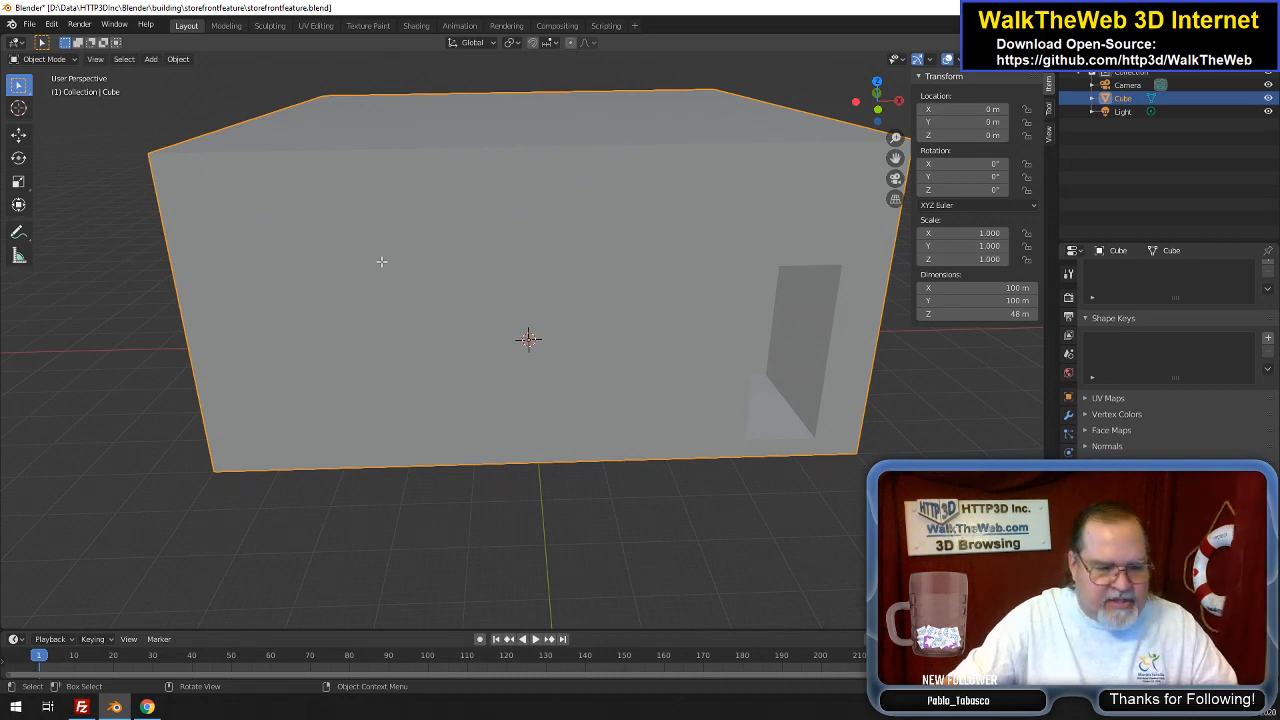
key(Tab)
key(a)
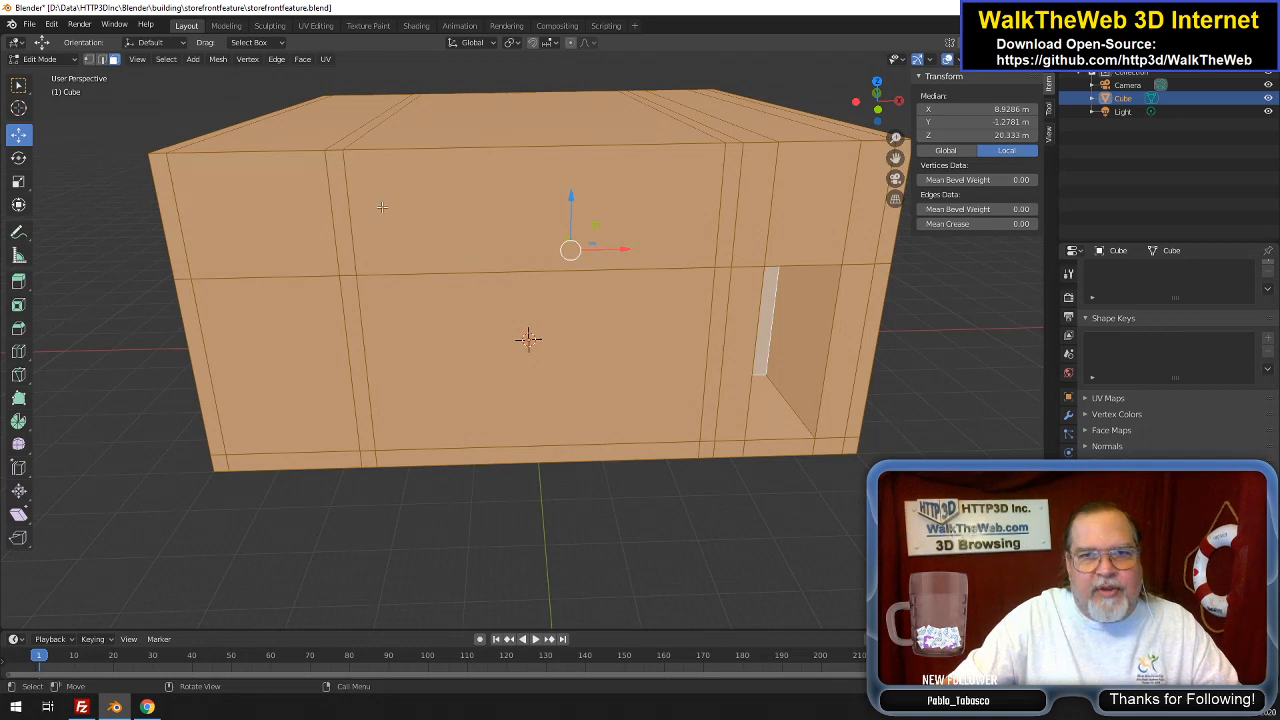
click(513, 43)
click(545, 74)
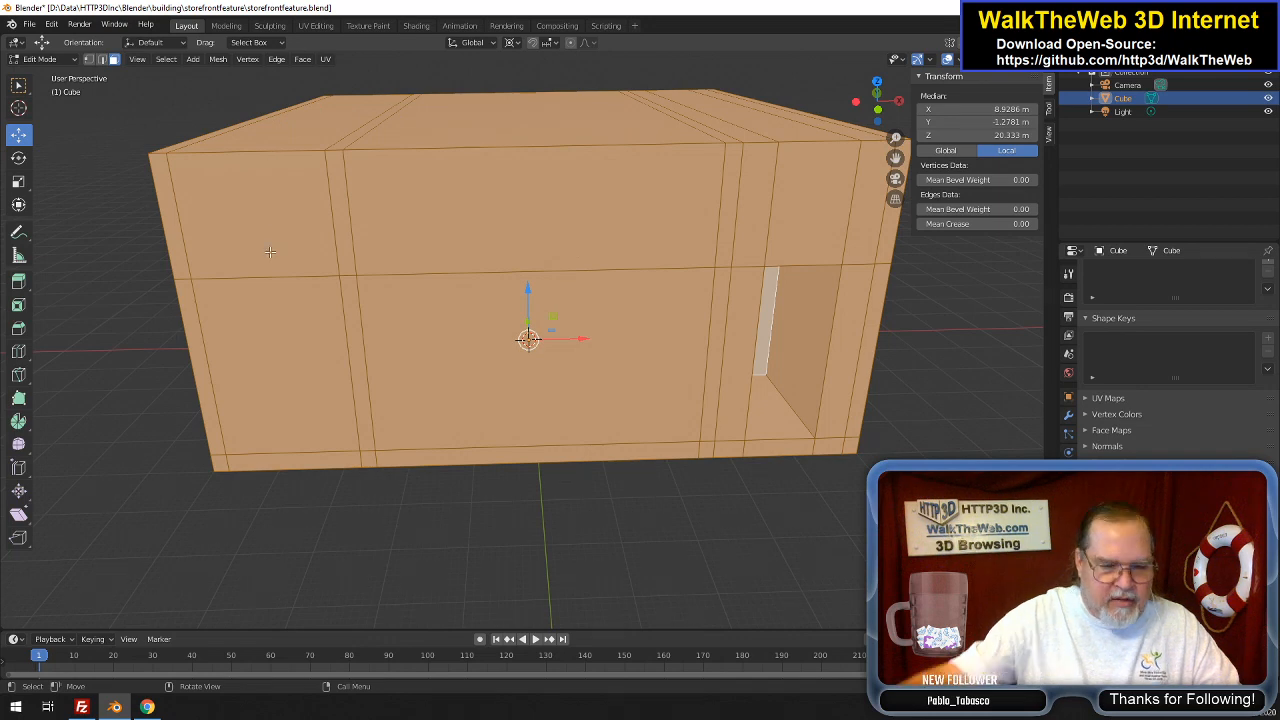
key(r)
text(z)
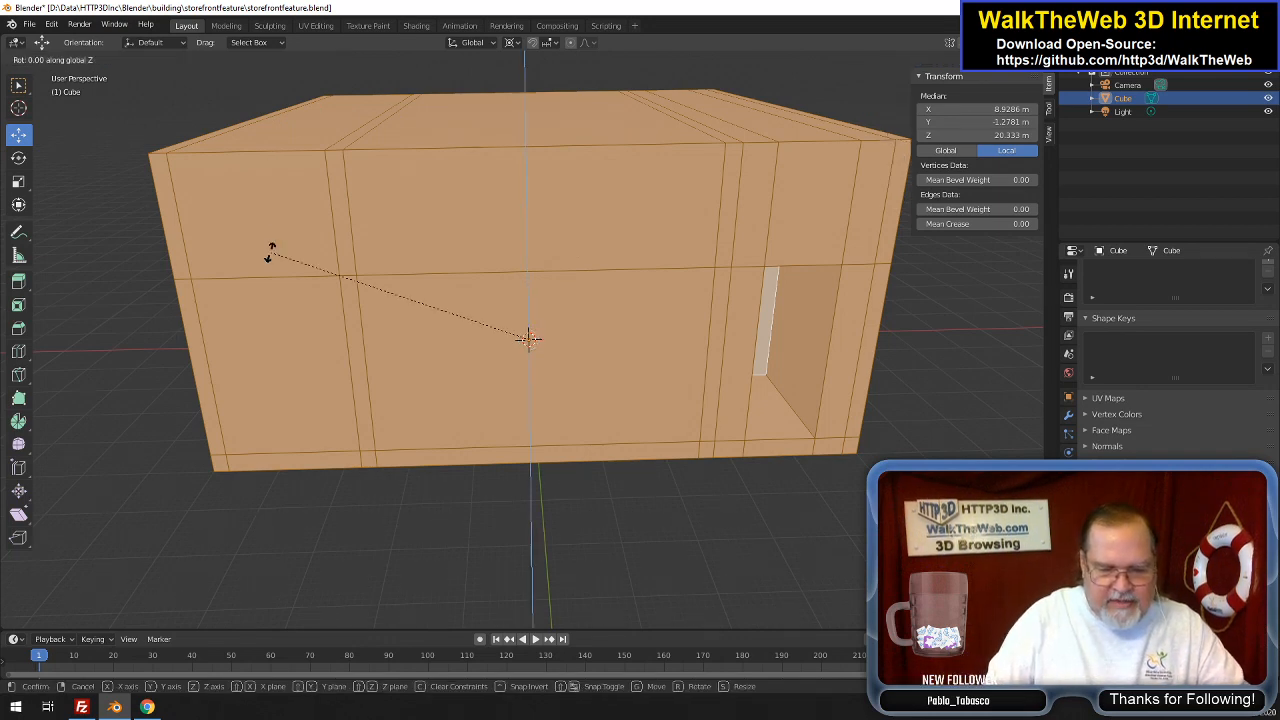
text(180)
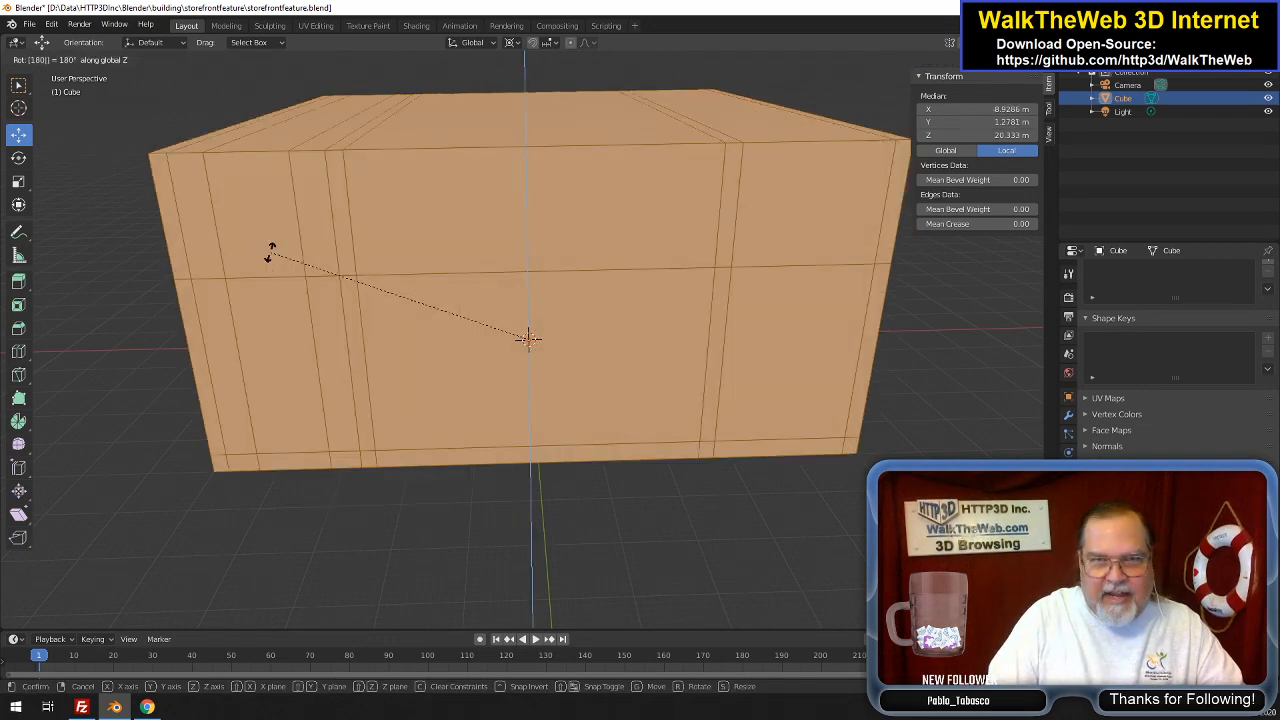
key(Return)
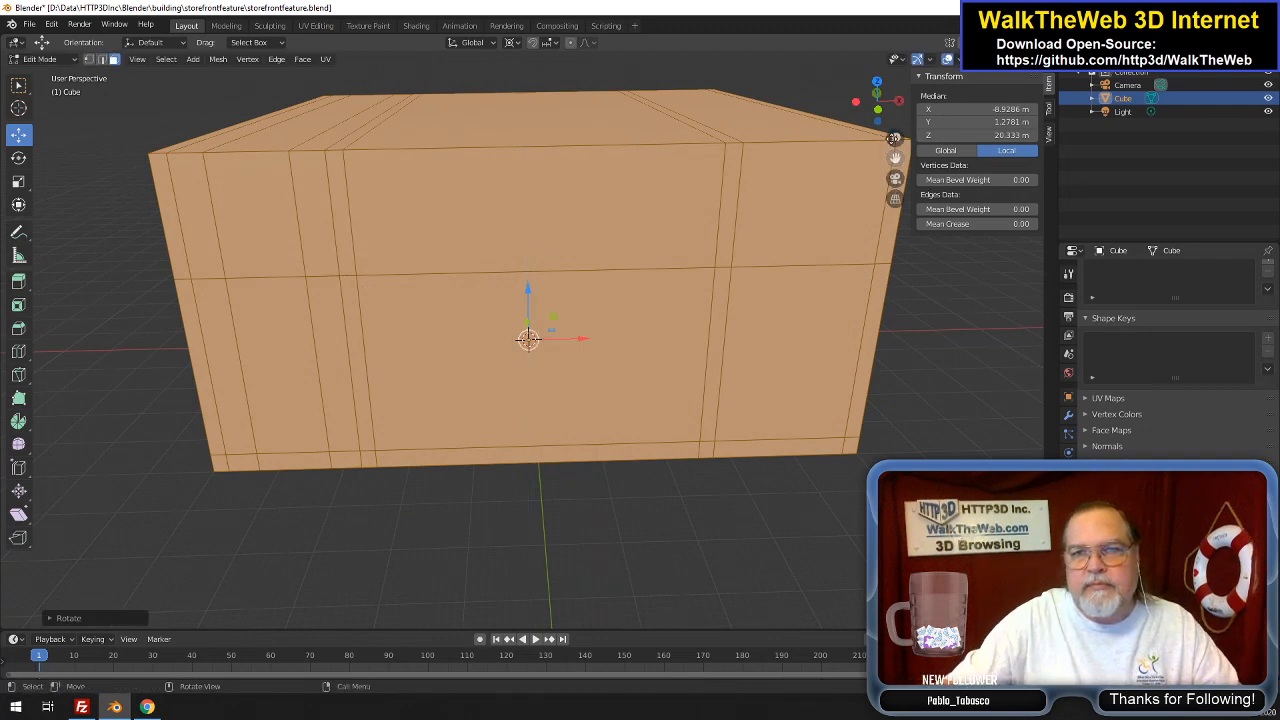
Turn the view around to the doorway side and save the storefrontfeature.blend file
drag(879, 104, 1167, 113)
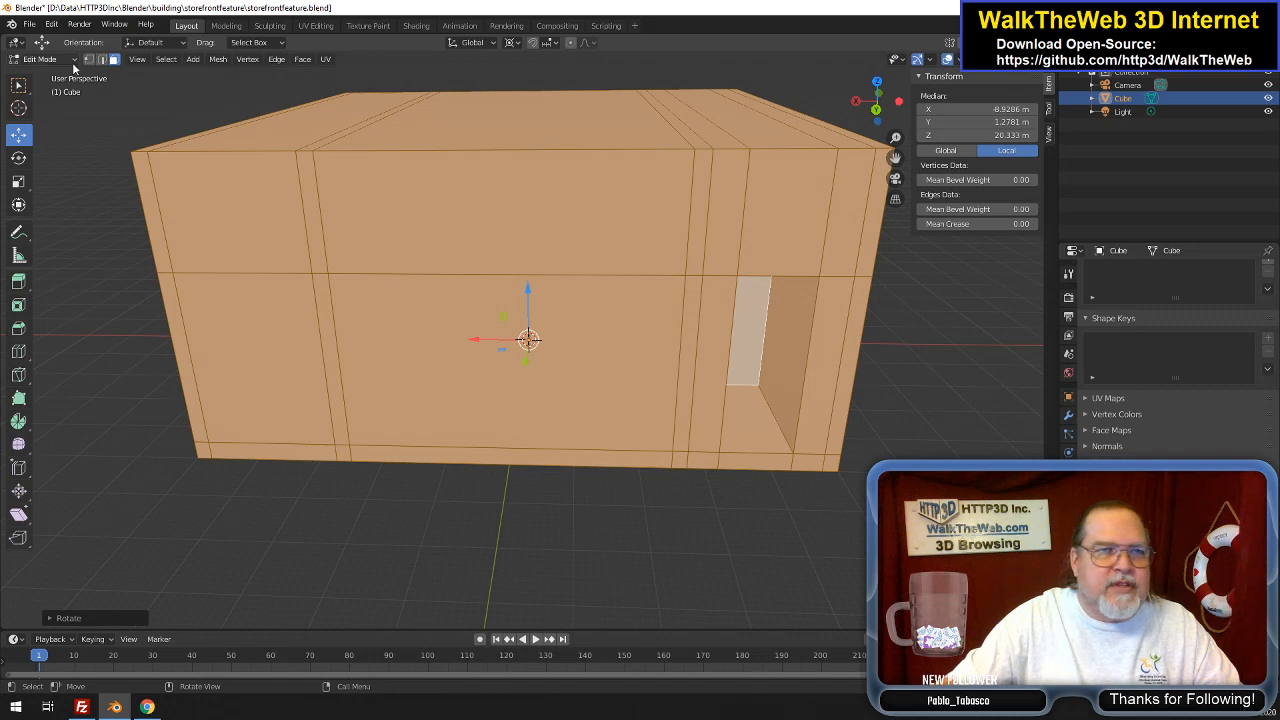
click(29, 24)
click(45, 116)
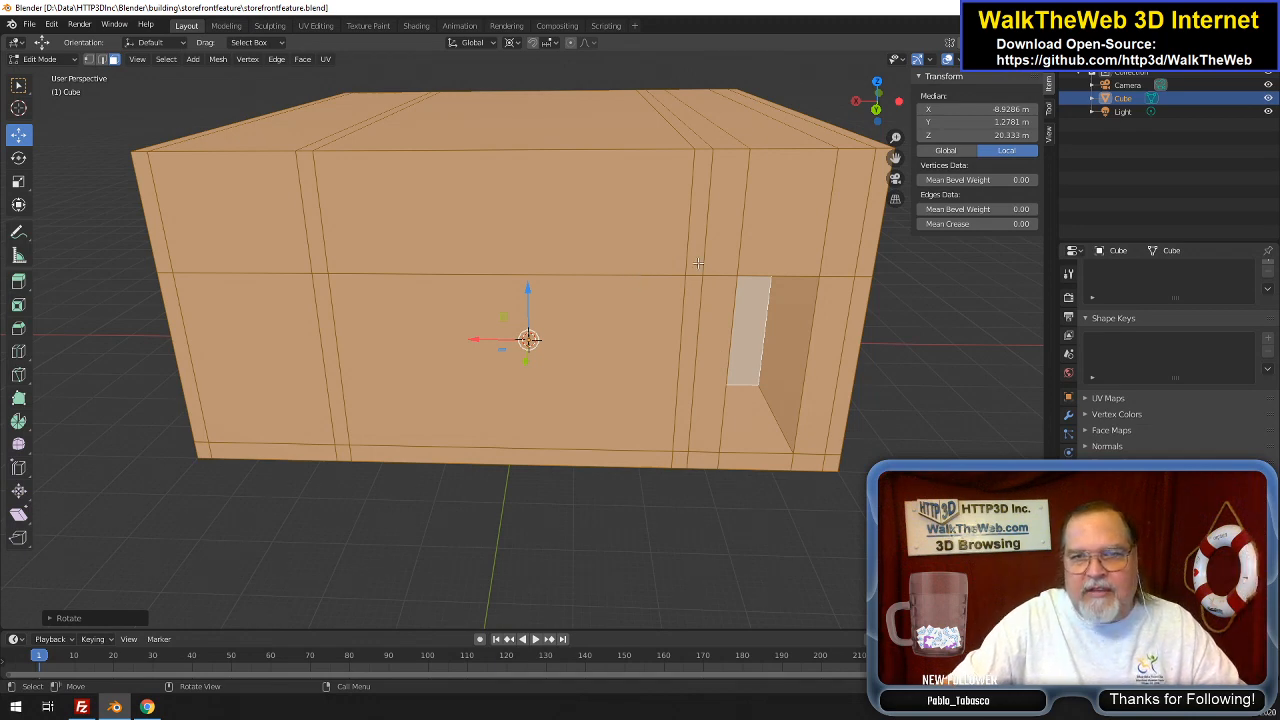
Show the building in see-through wireframe from the back and check the height of the vertex row level with the doorway's top
key(z)
click(528, 289)
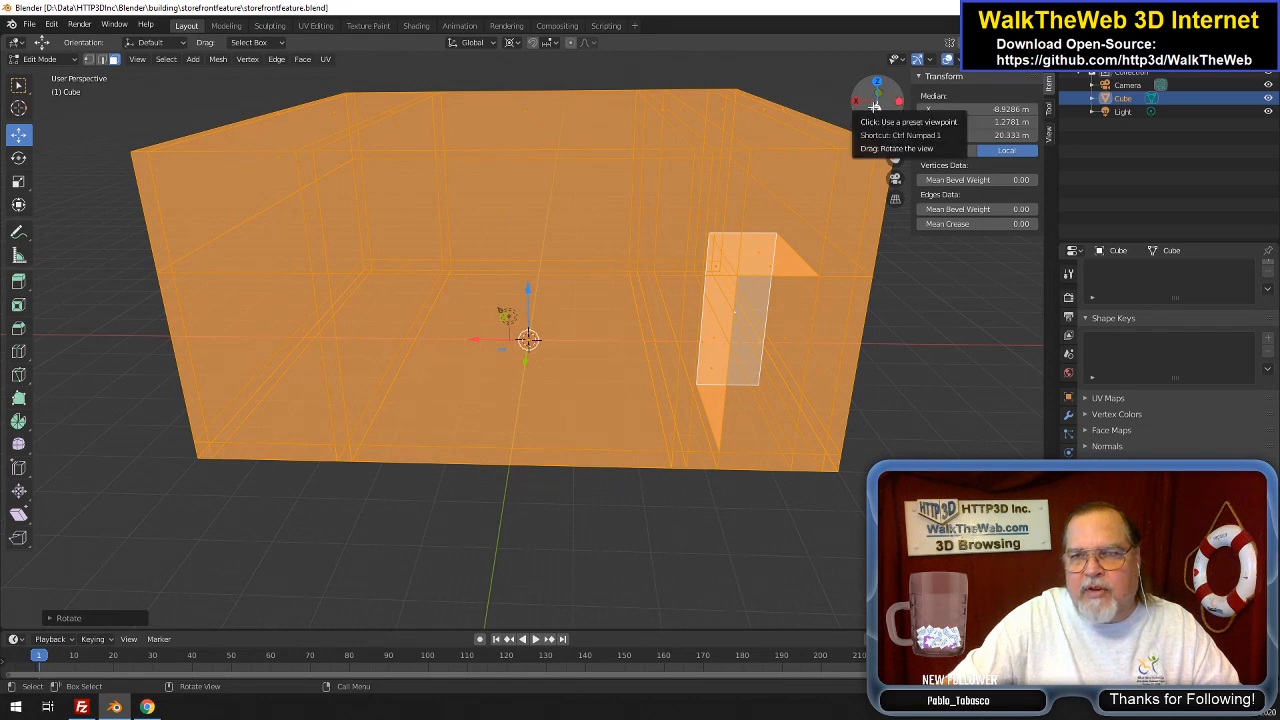
click(874, 104)
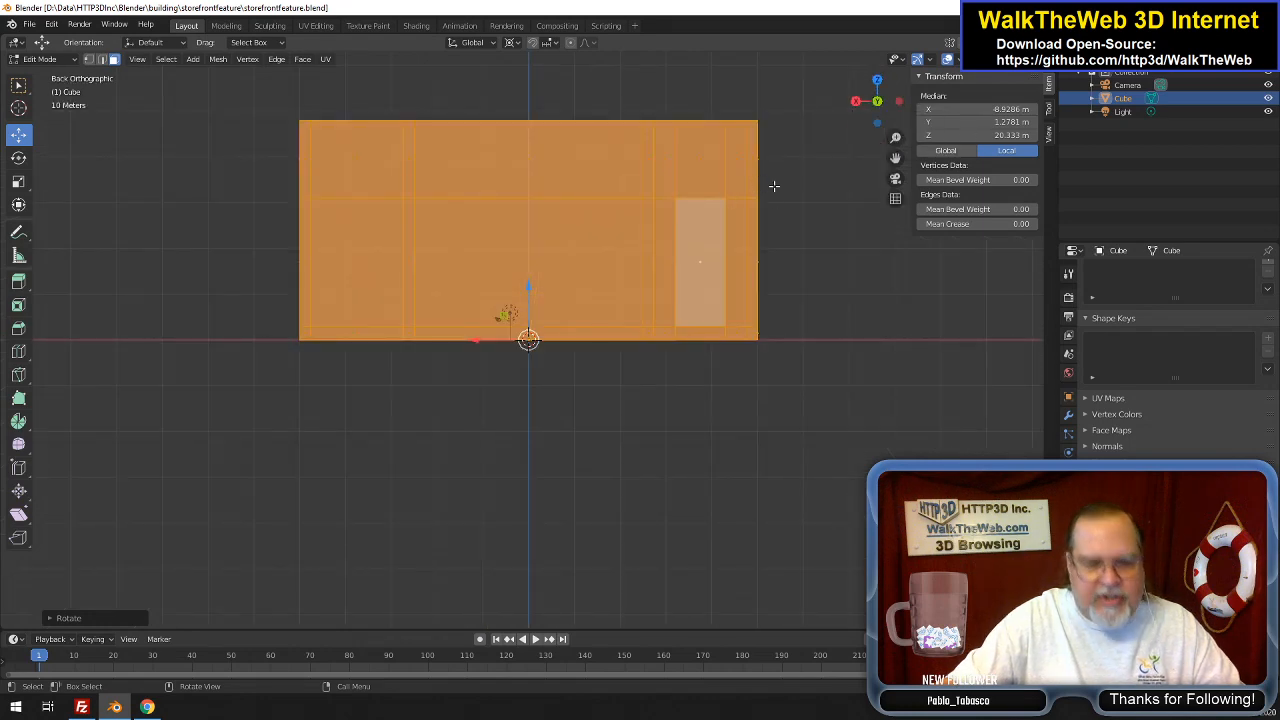
key(alt+a)
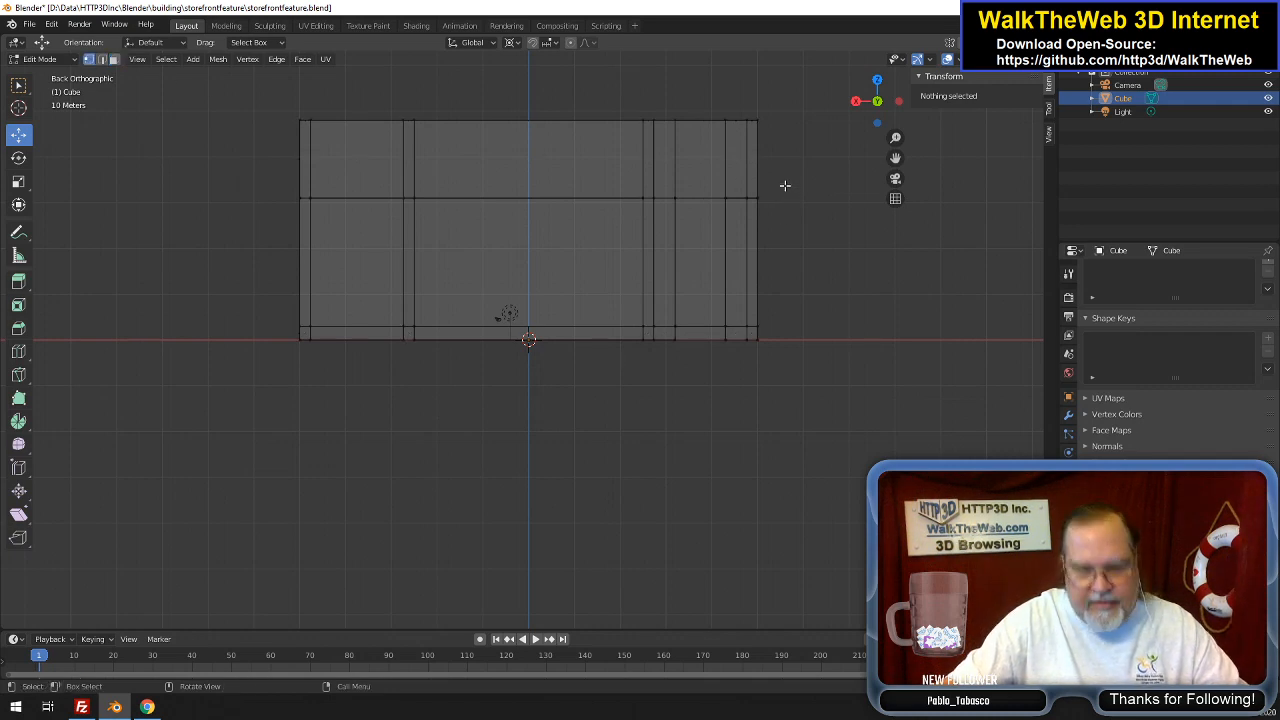
drag(785, 186, 274, 215)
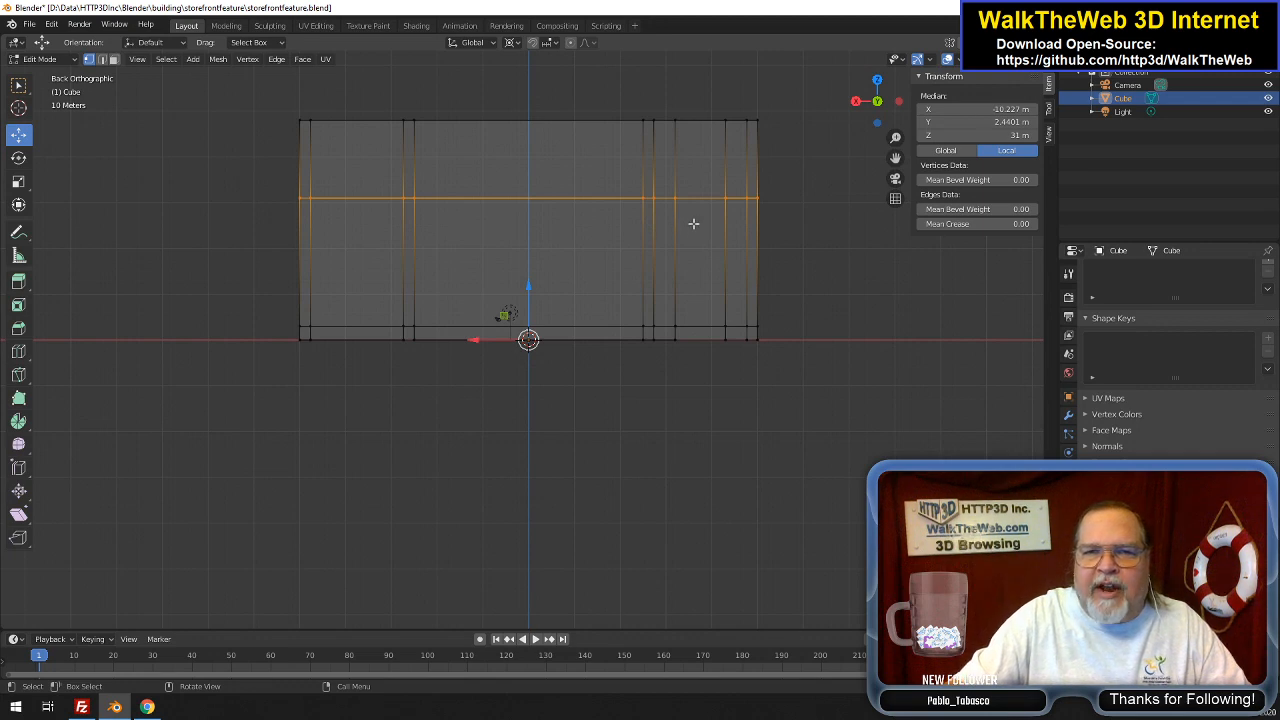
click(818, 254)
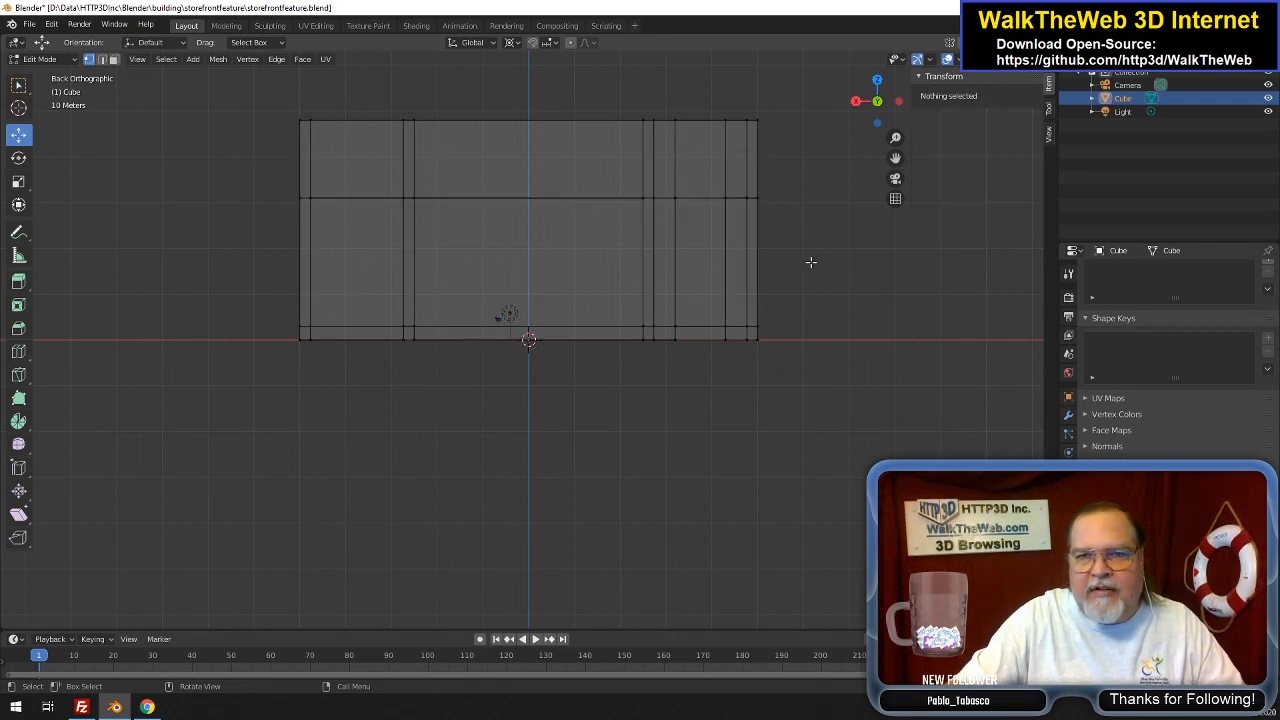
Check the coordinates of a front corner vertex and an opposite rear vertex just above the building's base
mouse_move(893, 114)
mouse_down()
mouse_move(840, 215)
mouse_move(762, 155)
mouse_move(864, 193)
mouse_move(848, 176)
mouse_move(852, 188)
mouse_move(815, 196)
mouse_move(892, 121)
mouse_up()
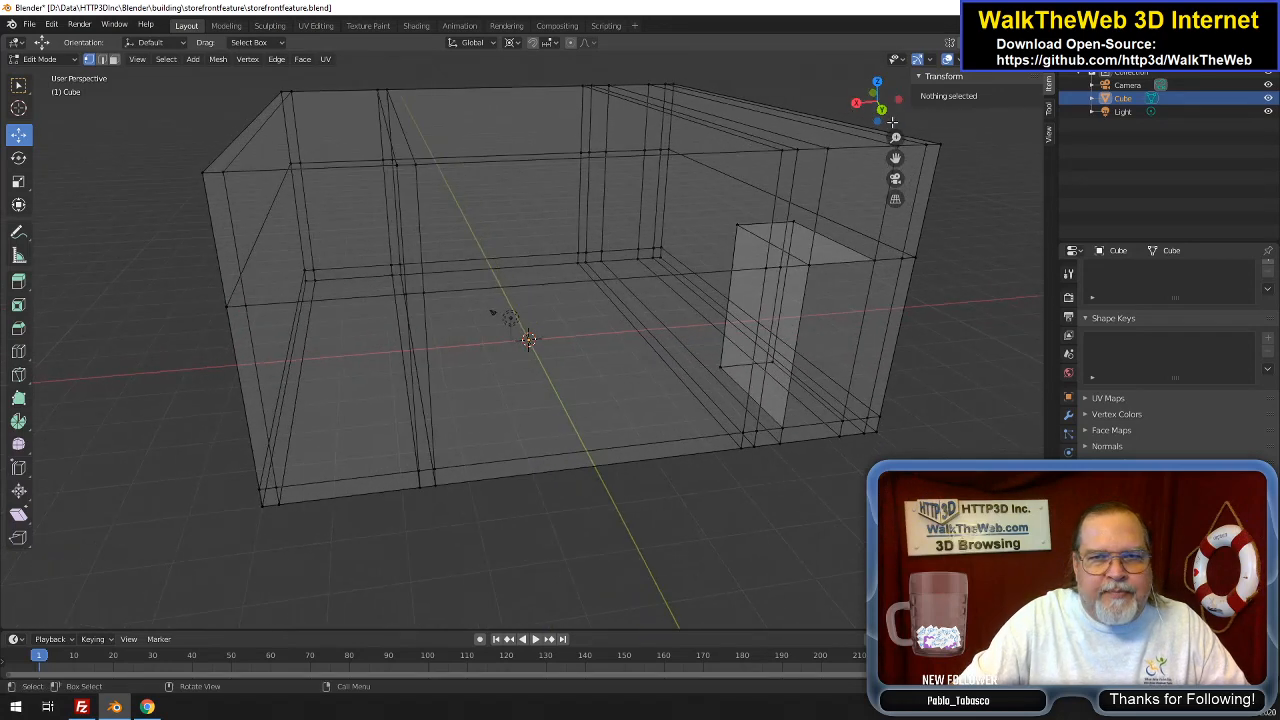
click(258, 487)
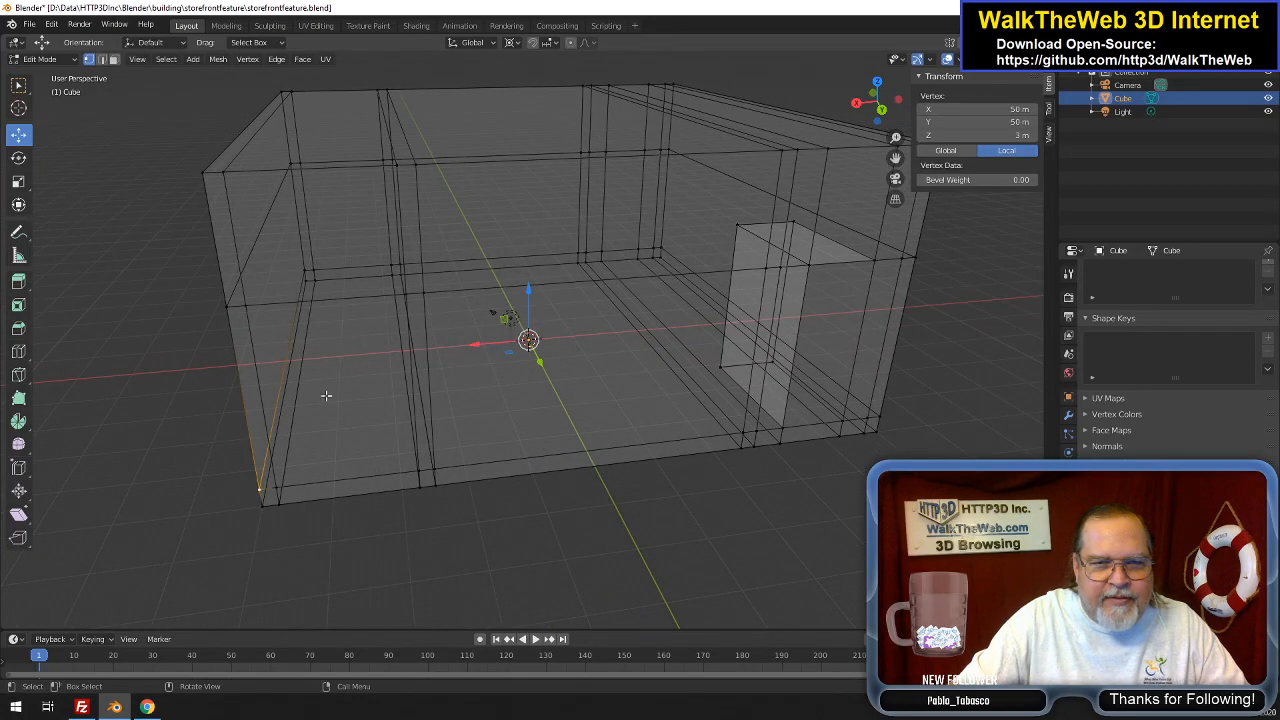
click(312, 270)
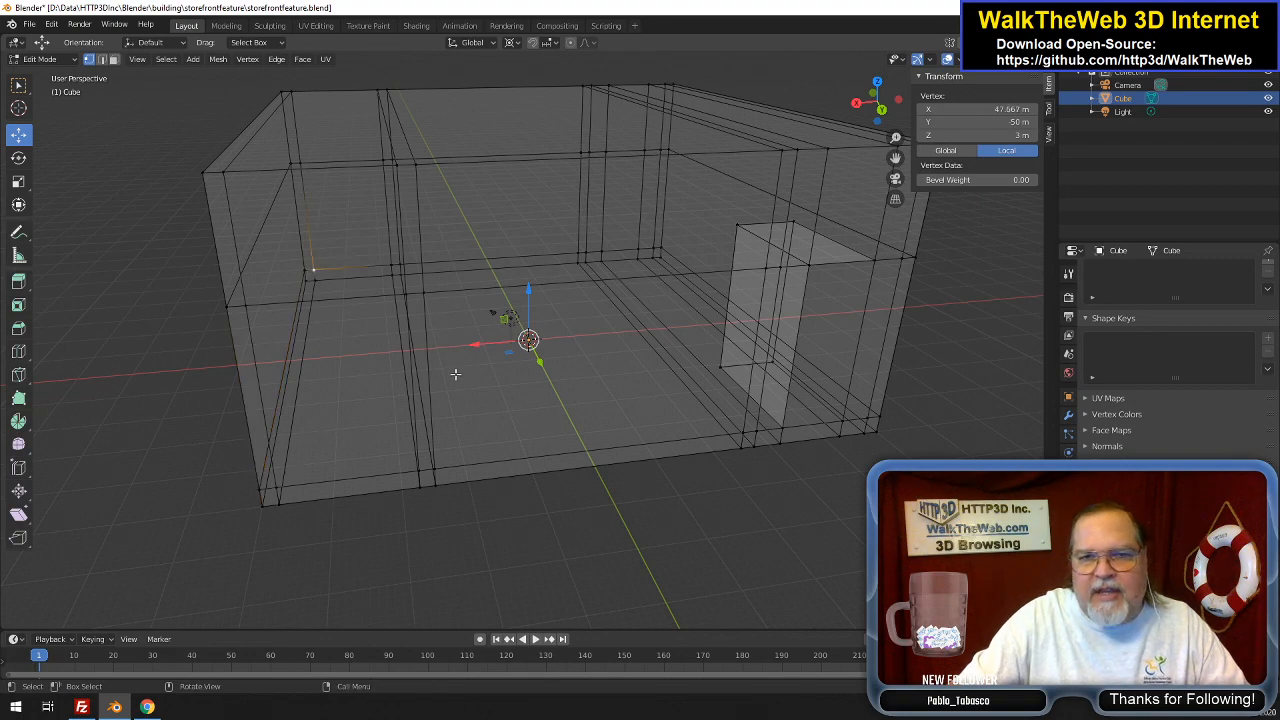
drag(877, 103, 884, 158)
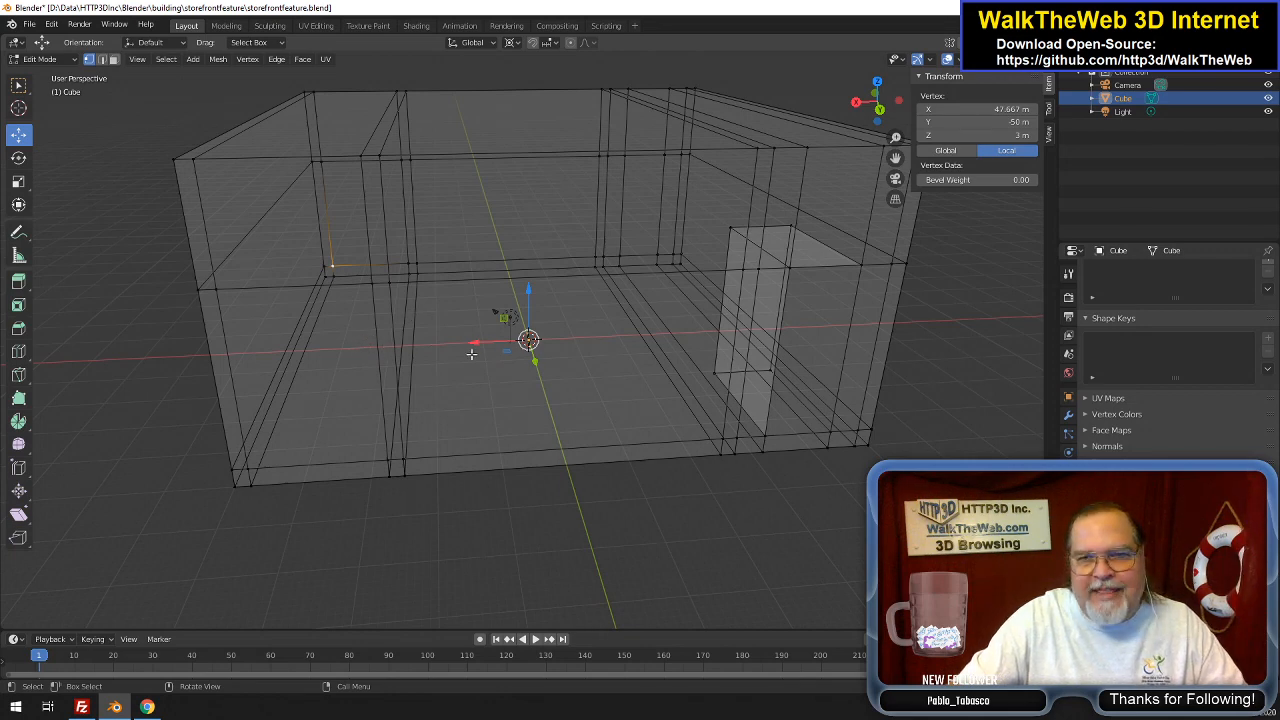
Delete the four inner corner vertices of the doorway recess so only the opening in the front wall is left
scroll(471, 353, down, 2)
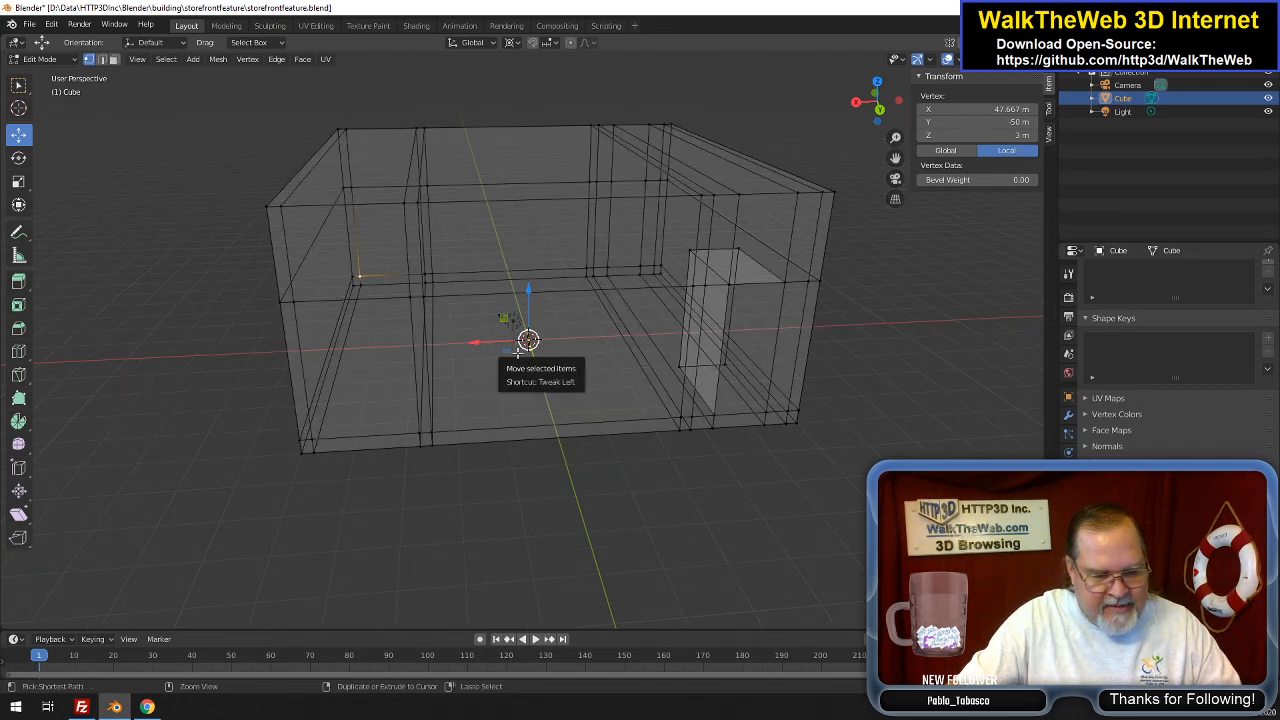
drag(866, 118, 878, 109)
click(857, 320)
scroll(857, 320, up, 2)
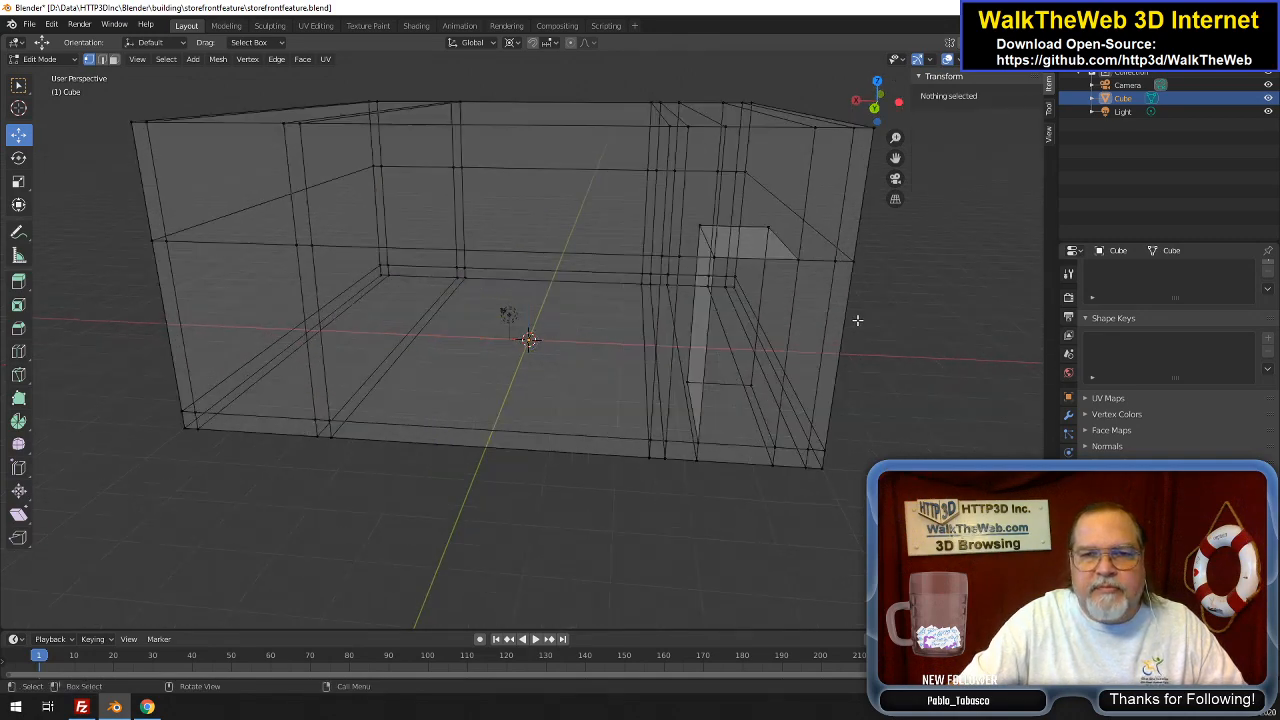
scroll(857, 320, down, 2)
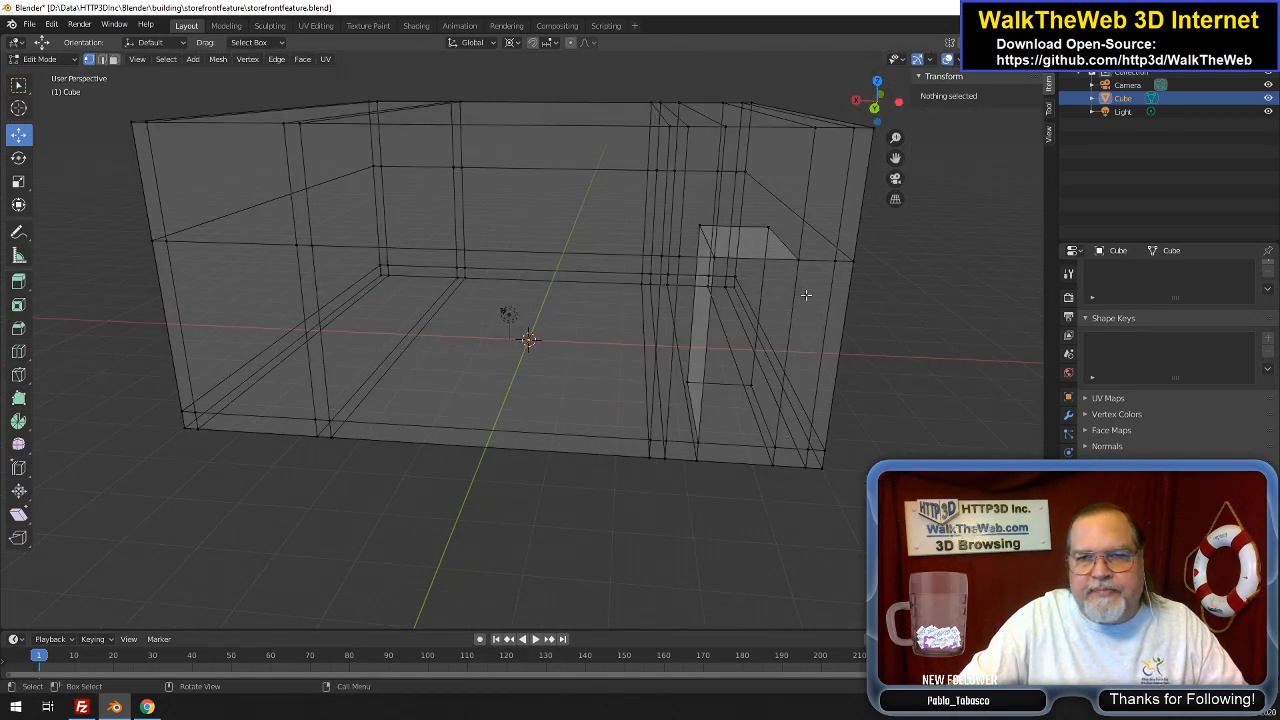
click(702, 229)
shift+click(768, 229)
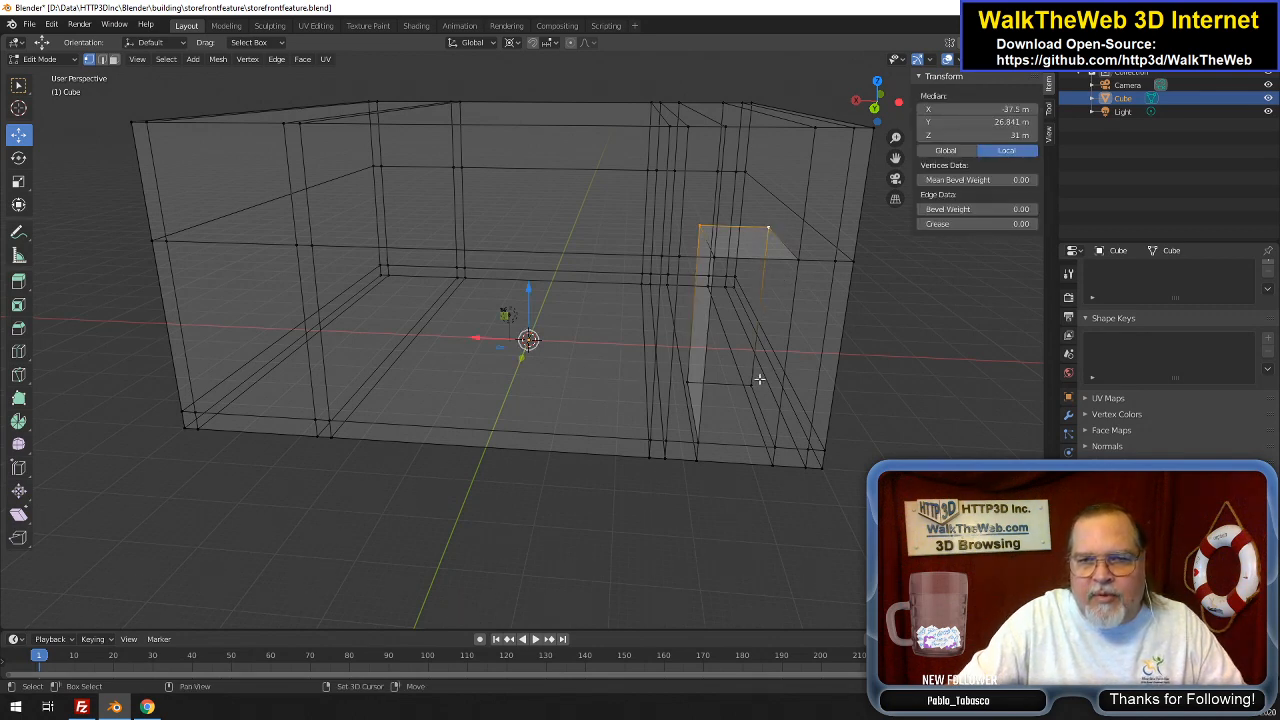
shift+click(751, 386)
shift+click(690, 382)
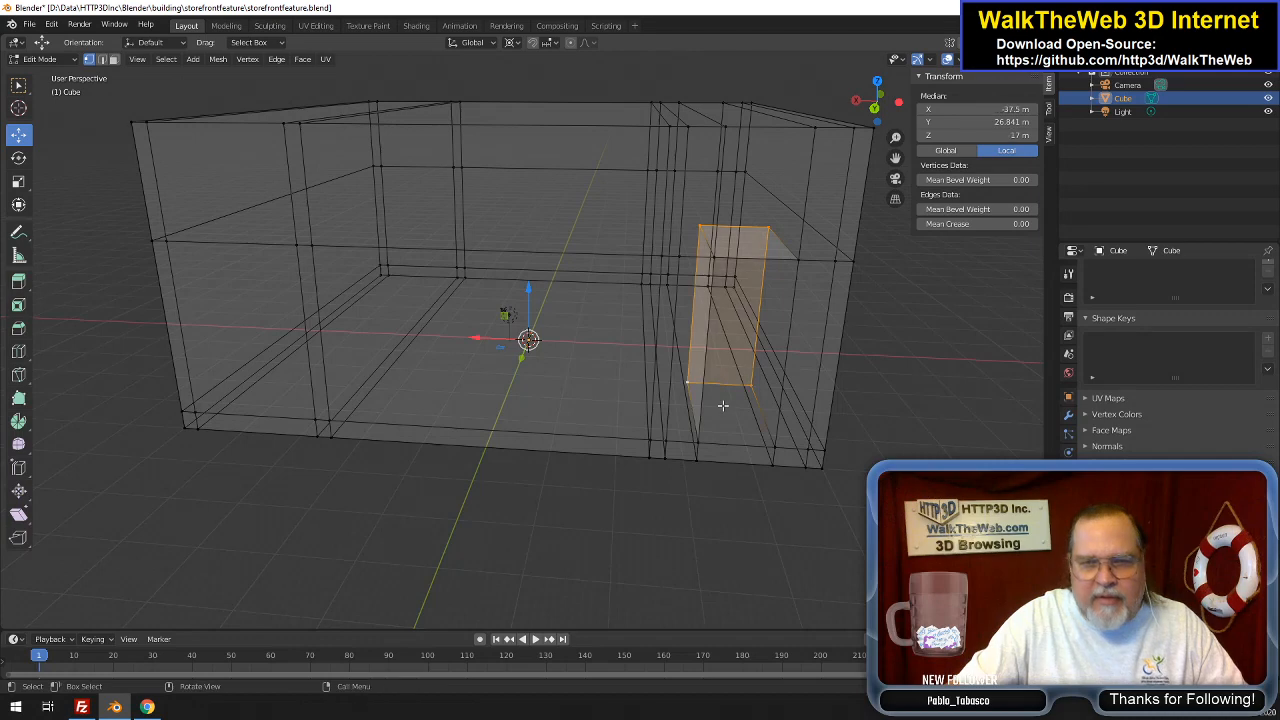
key(x)
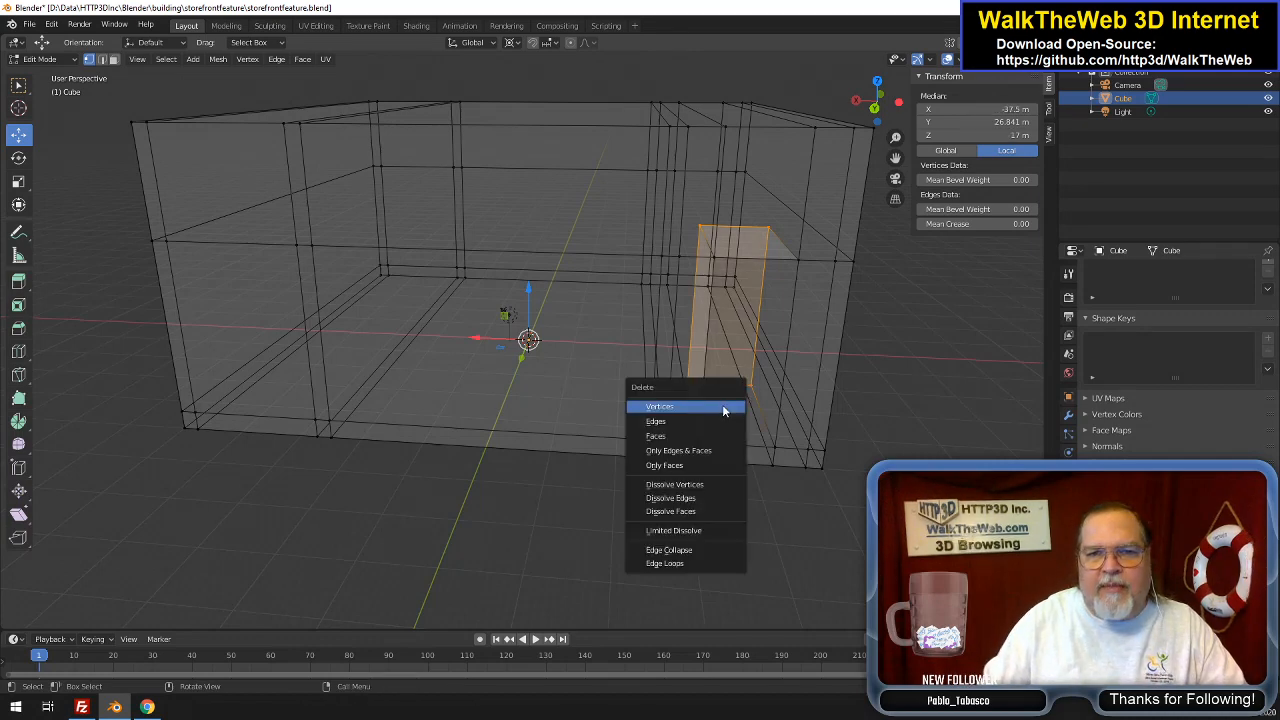
click(724, 408)
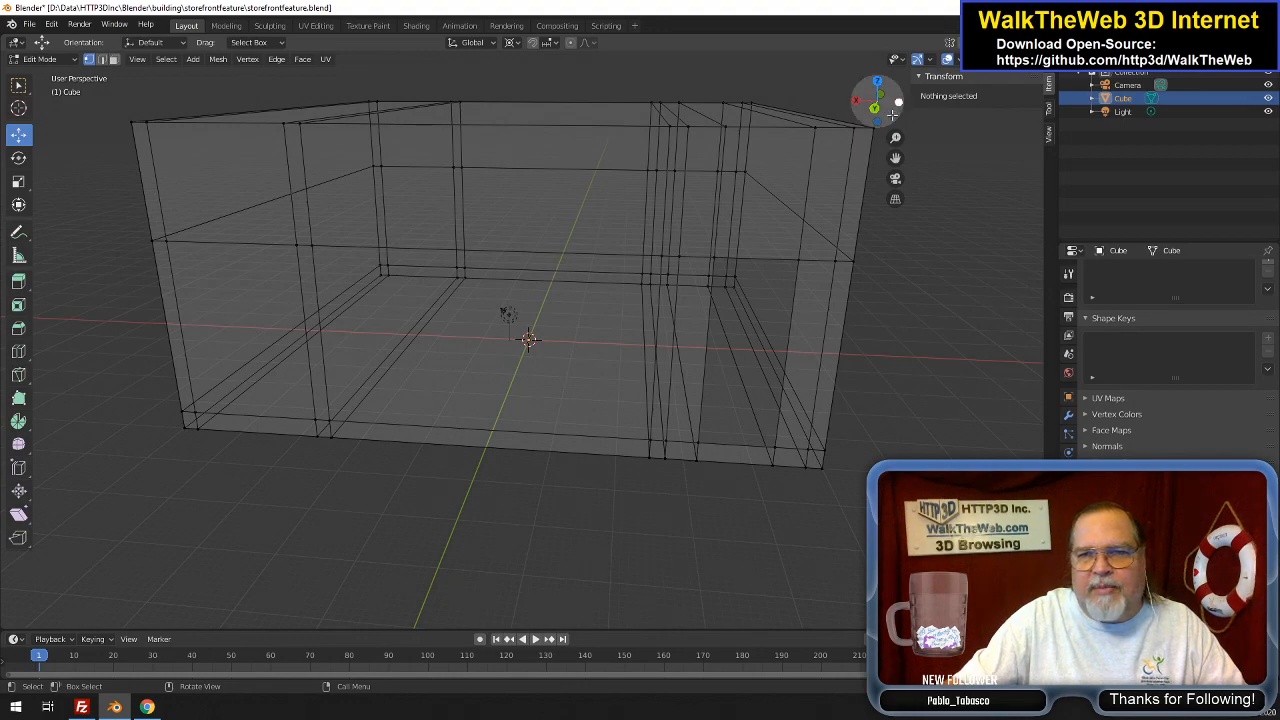
Add a cylinder to the building mesh at the 3D cursor
mouse_move(873, 102)
mouse_down()
mouse_move(892, 104)
mouse_move(925, 146)
mouse_move(929, 106)
mouse_move(882, 122)
mouse_move(886, 110)
mouse_up()
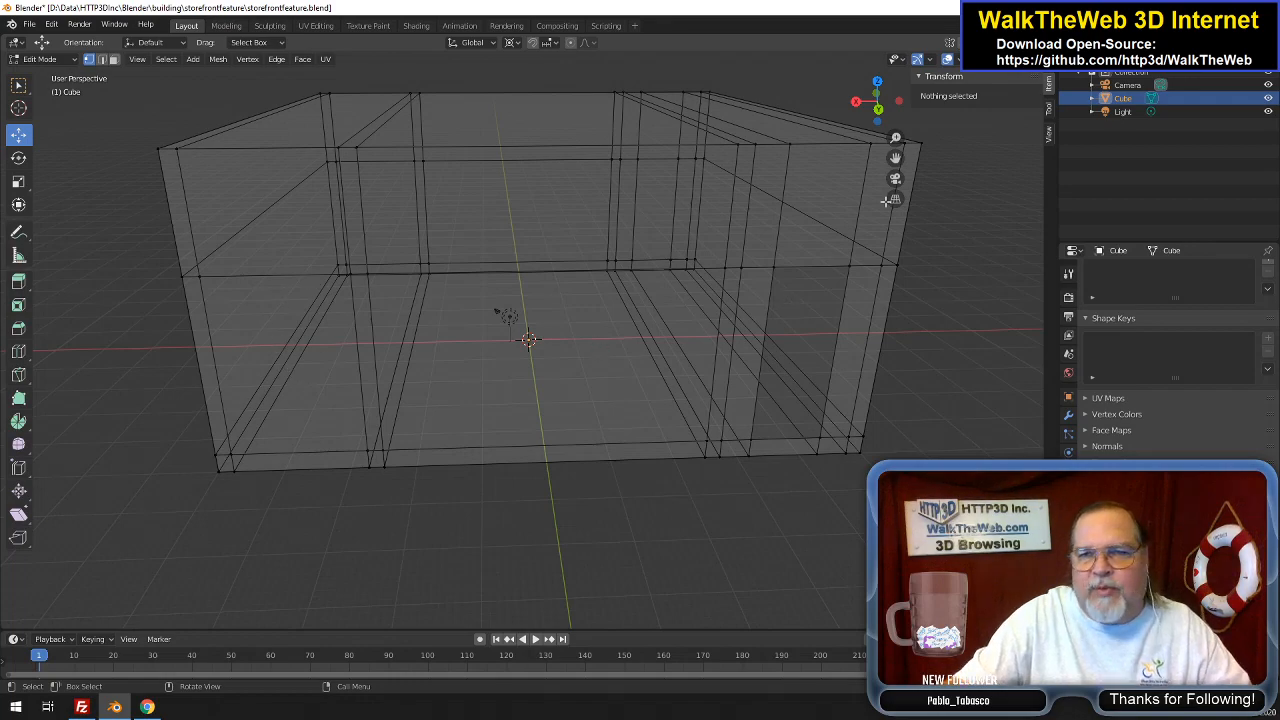
drag(878, 106, 878, 118)
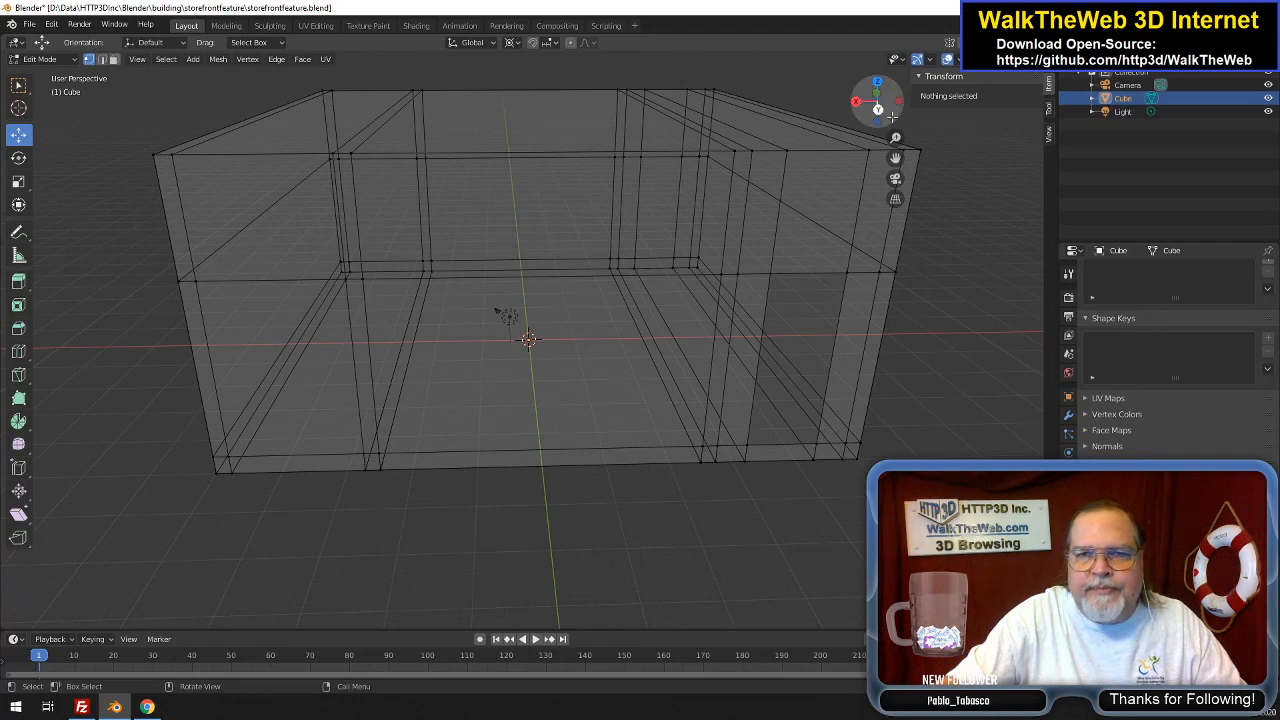
mouse_move(877, 107)
mouse_down()
mouse_move(878, 84)
mouse_move(868, 128)
mouse_up()
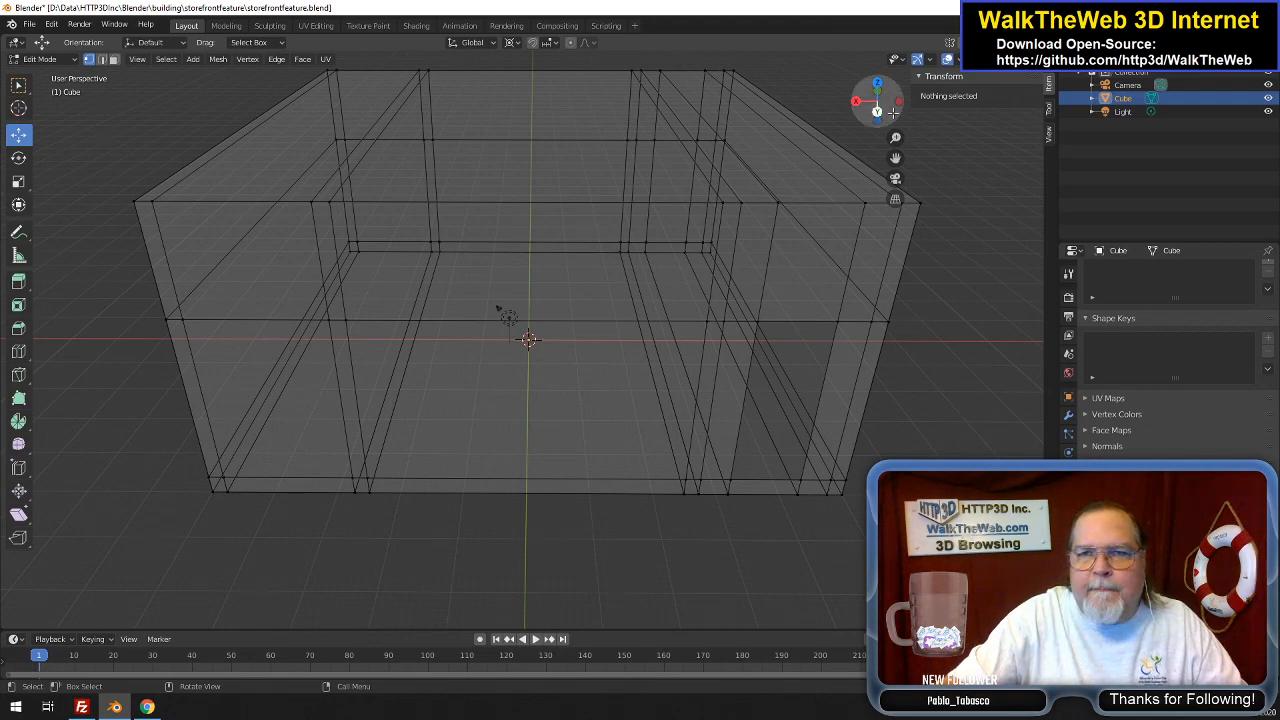
mouse_move(877, 103)
mouse_down()
mouse_move(877, 83)
mouse_move(877, 108)
mouse_up()
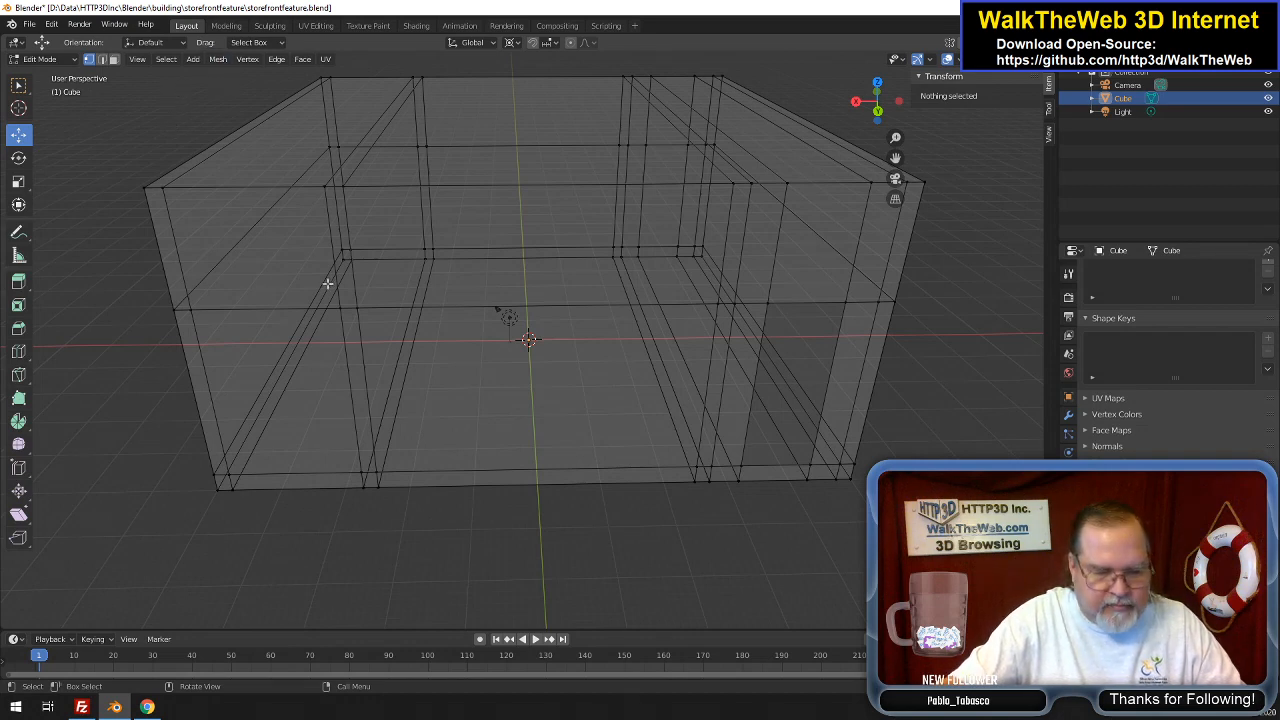
click(218, 59)
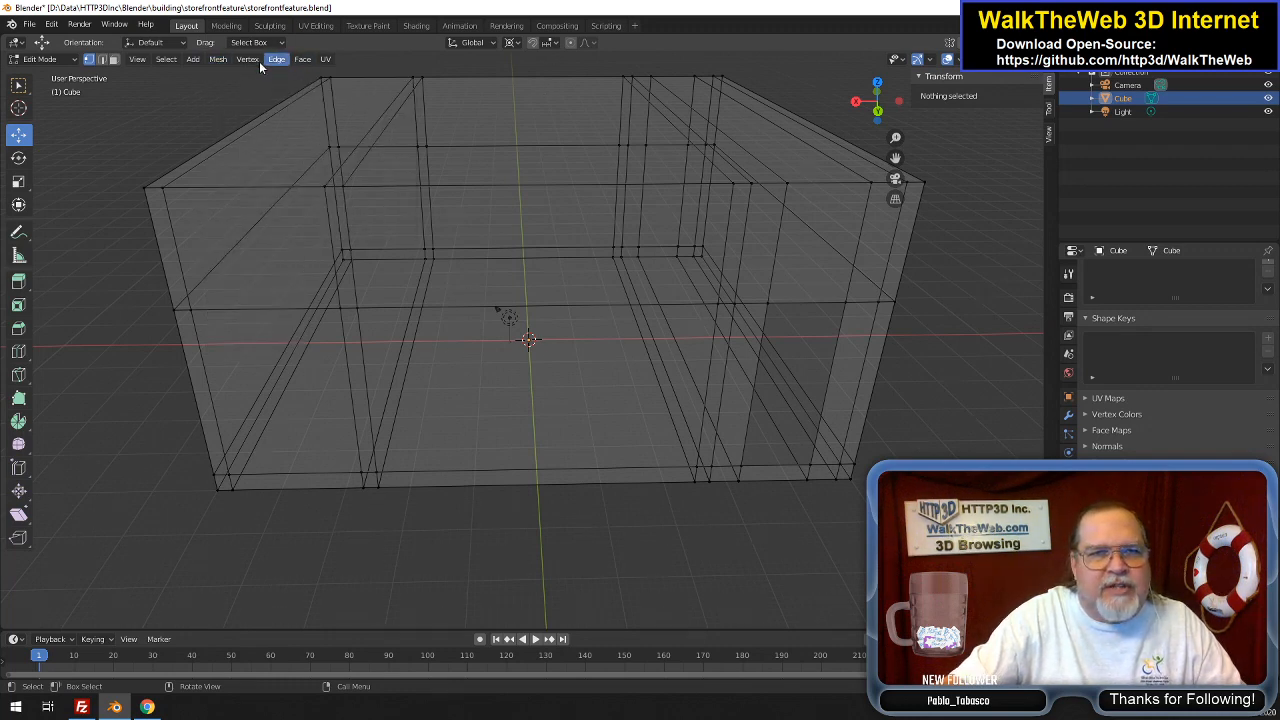
click(219, 60)
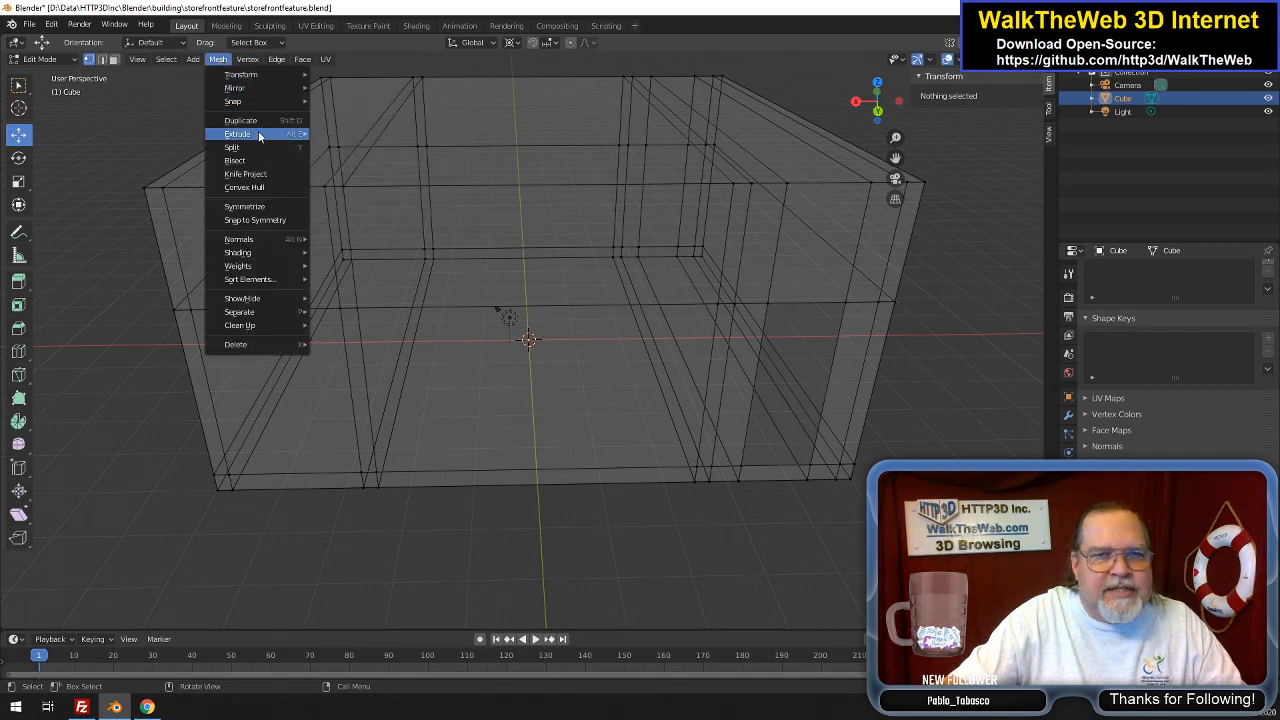
mouse_move(242, 80)
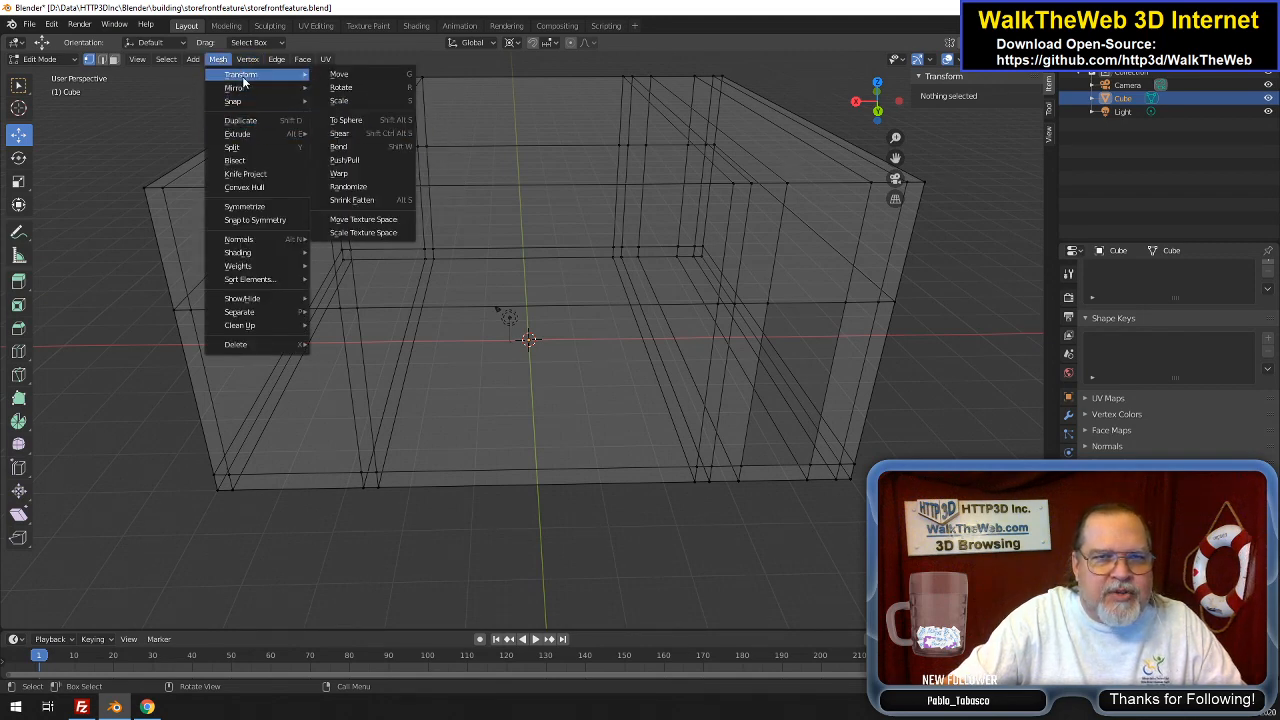
mouse_move(193, 59)
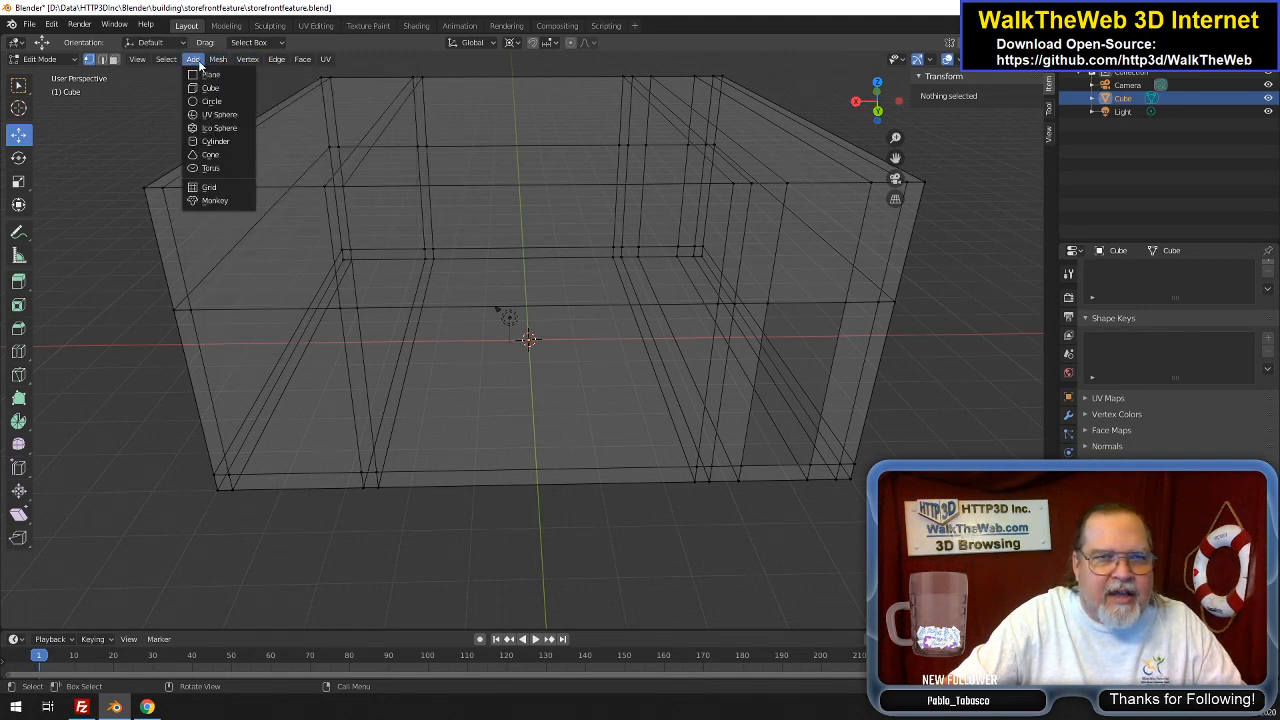
click(227, 140)
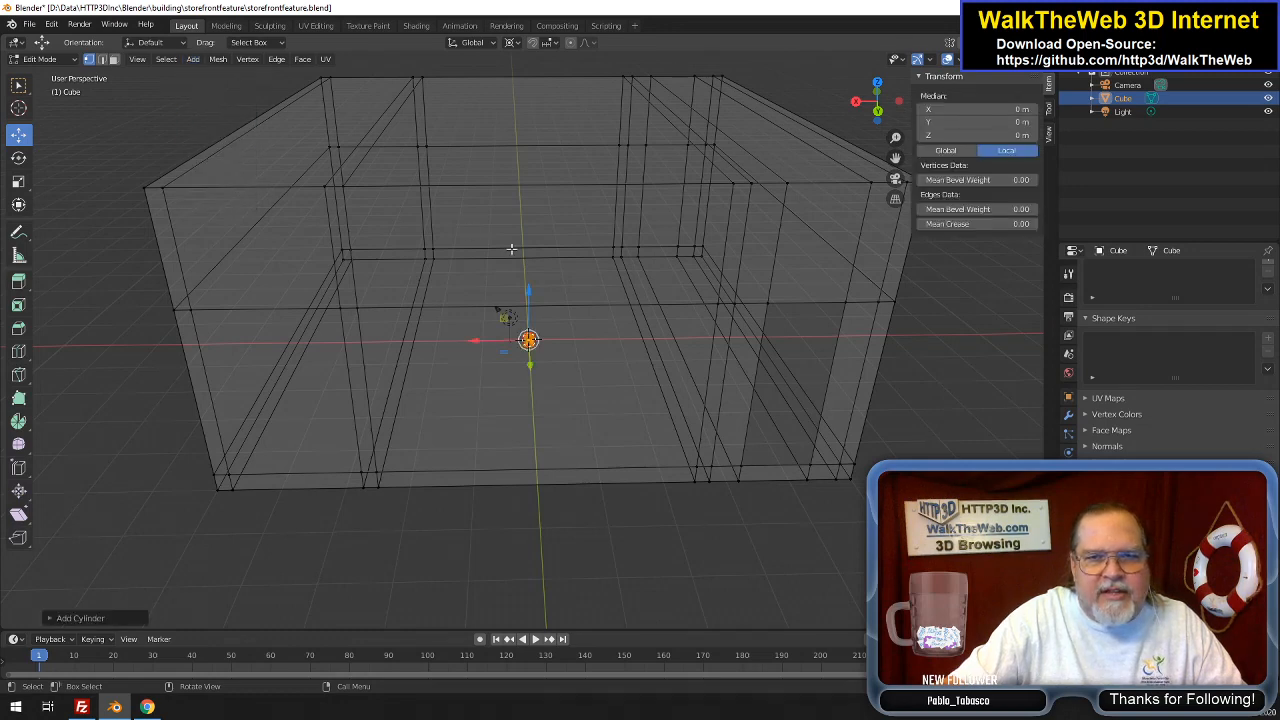
Set the new cylinder's depth to 31 m and try a radius of 20 m before settling on 25 m
click(92, 617)
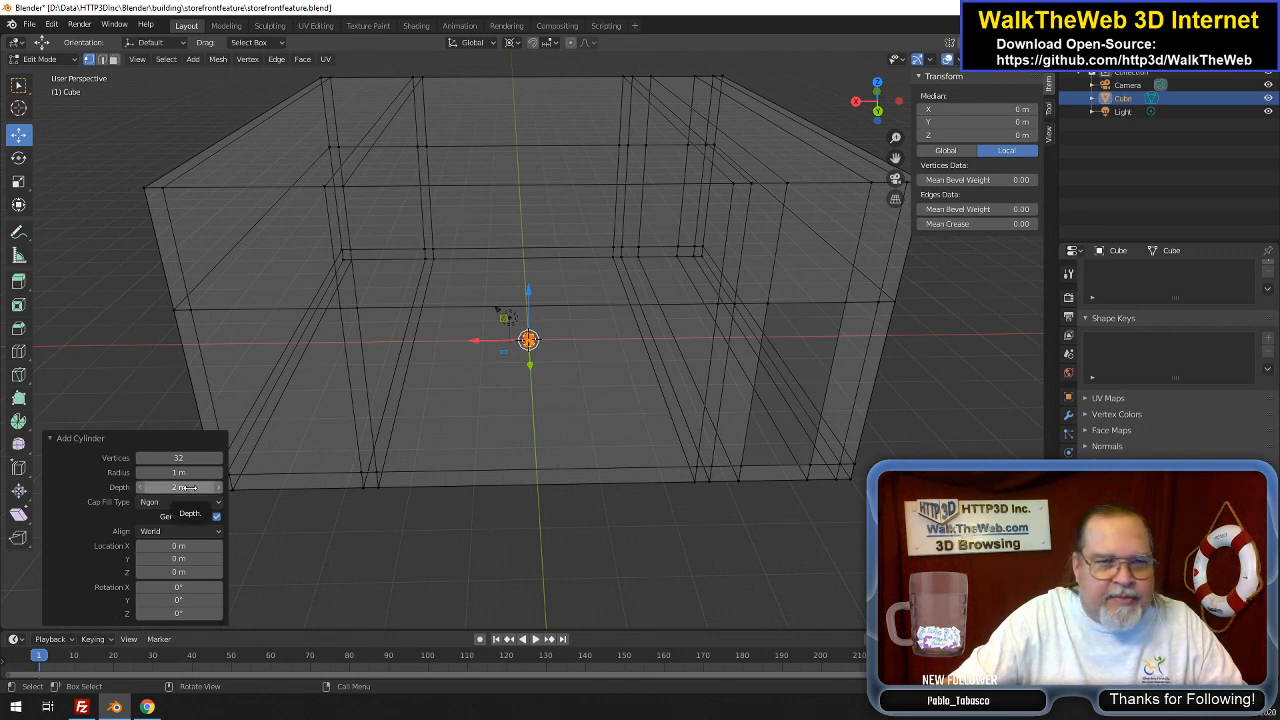
click(190, 487)
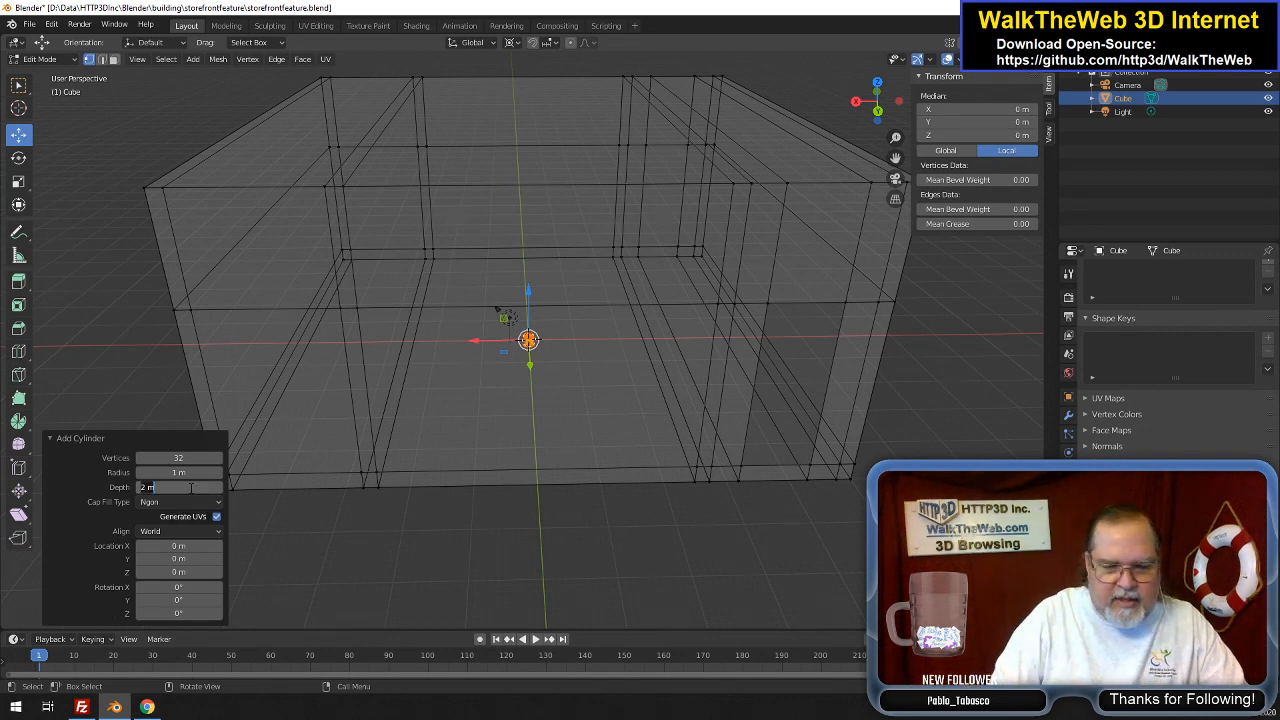
text(31)
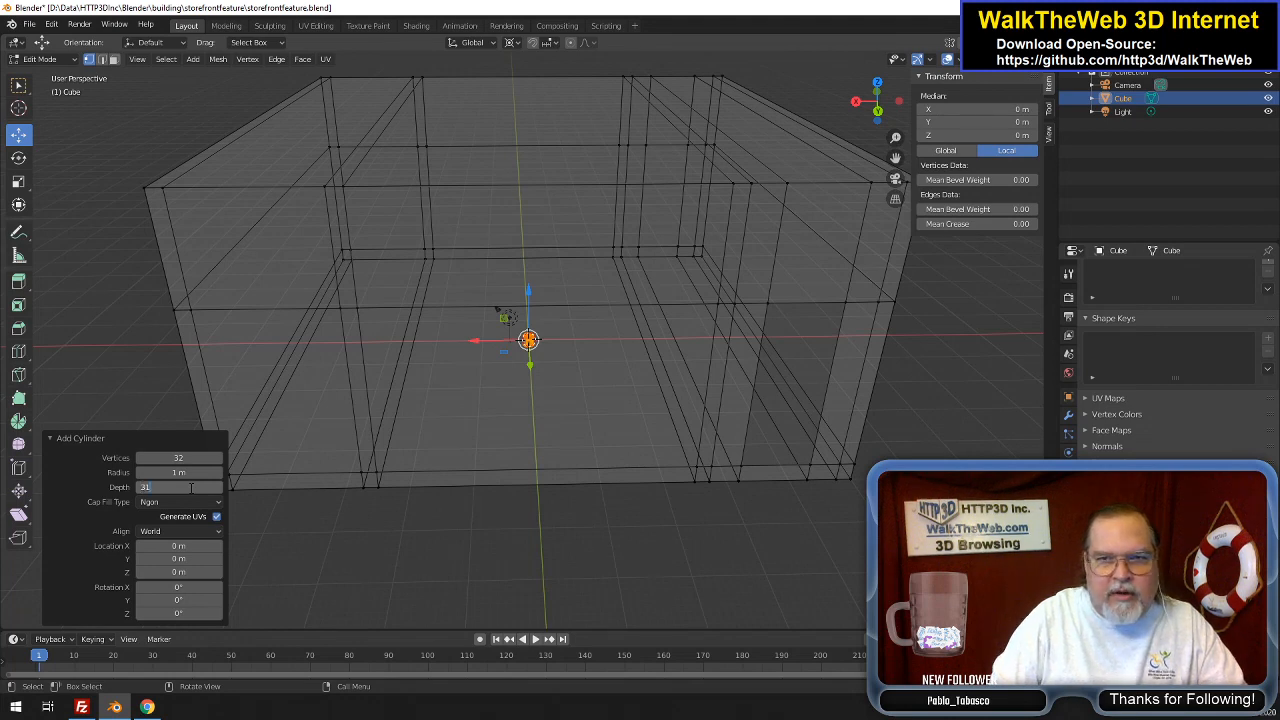
key(Return)
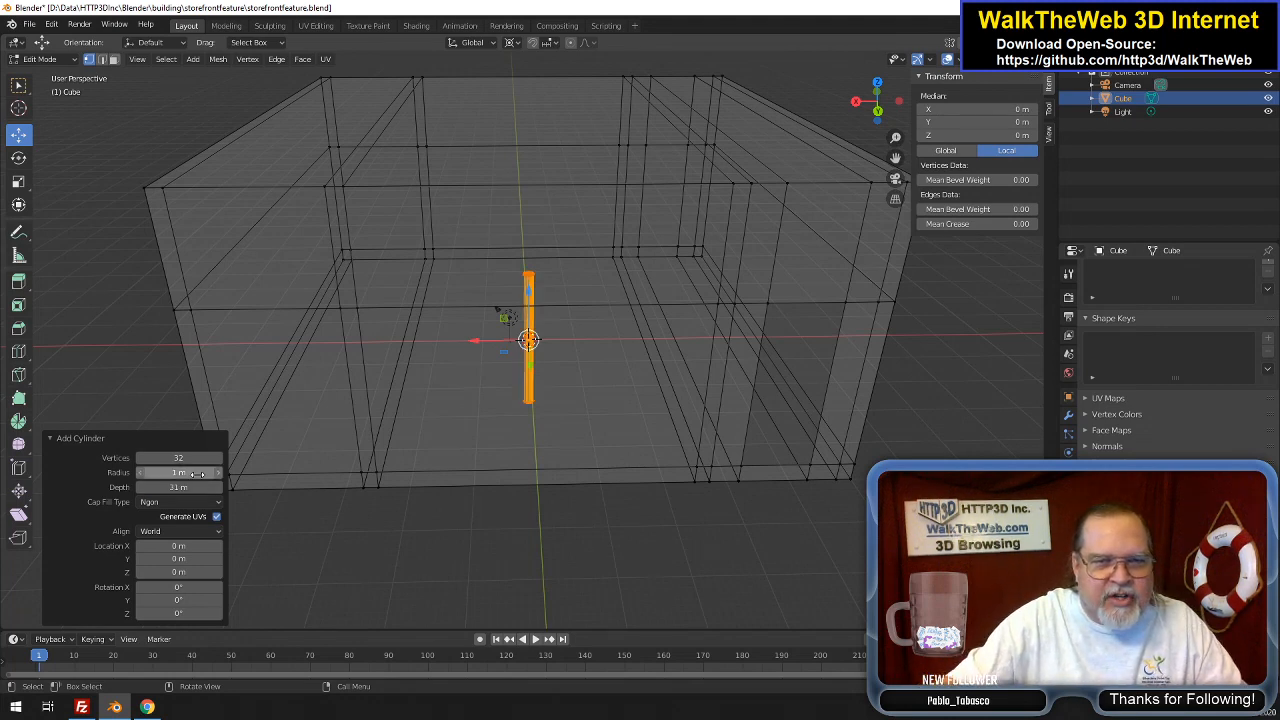
click(198, 473)
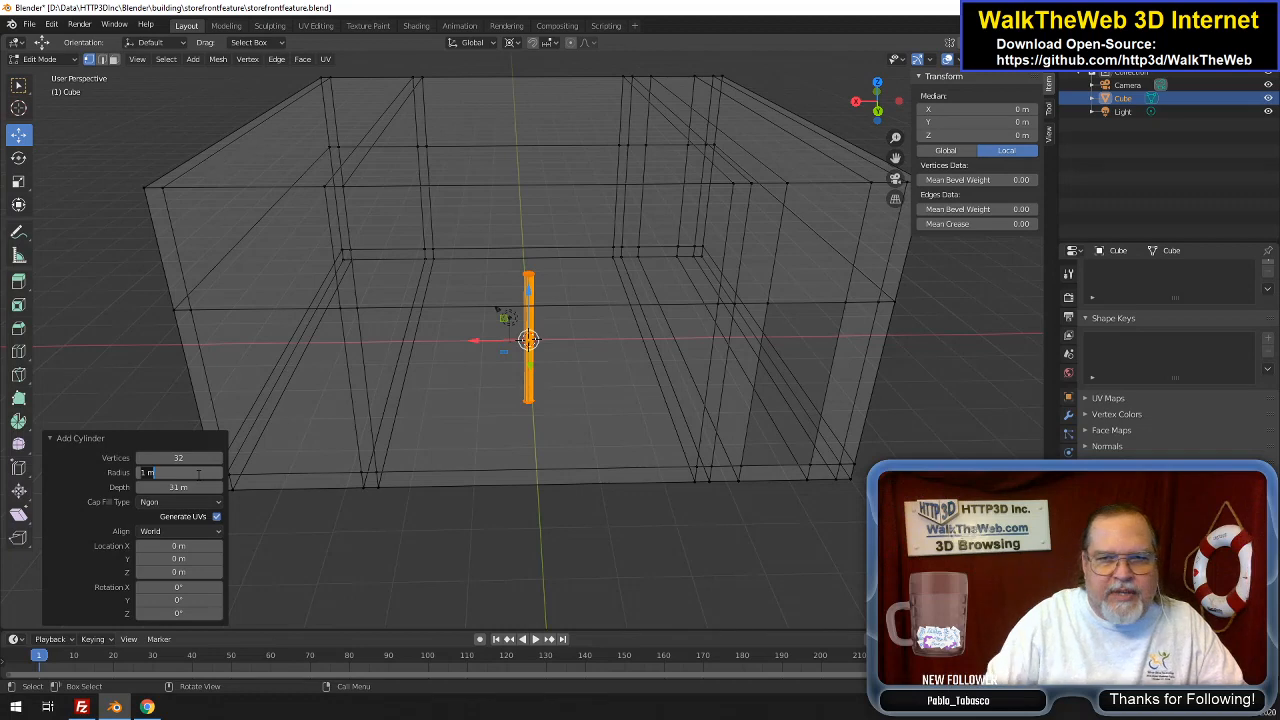
text(20)
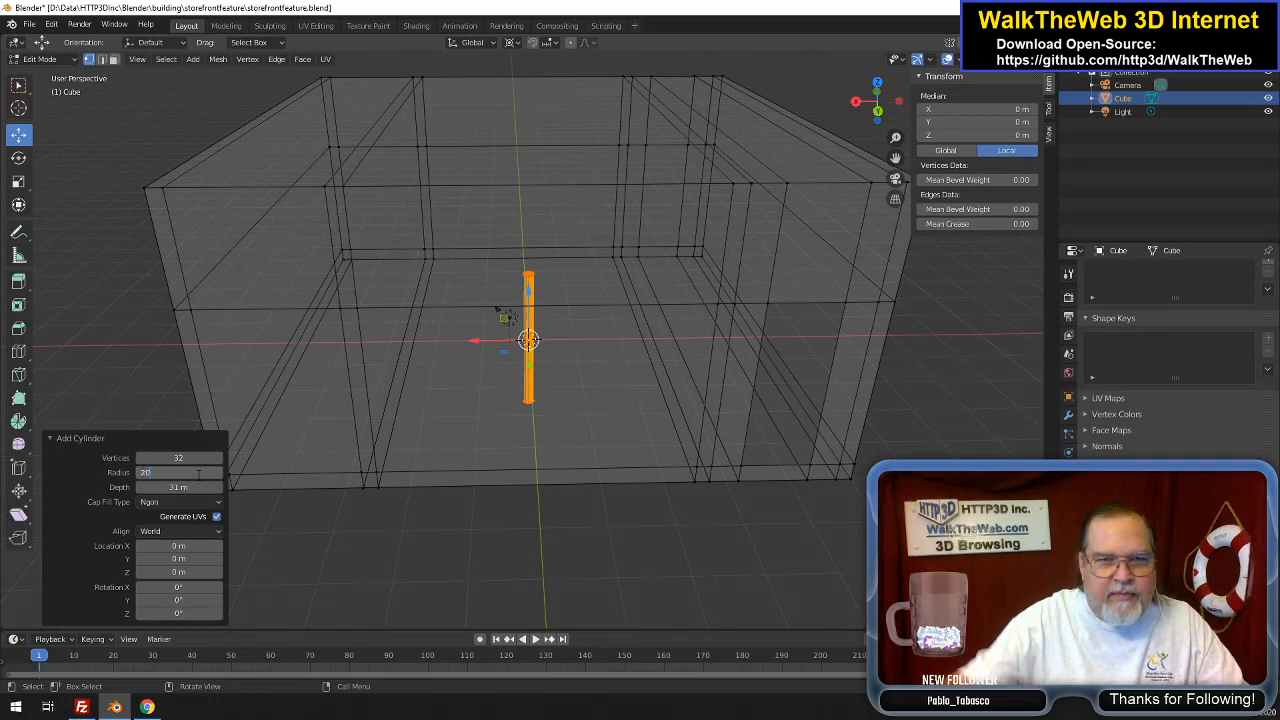
key(Return)
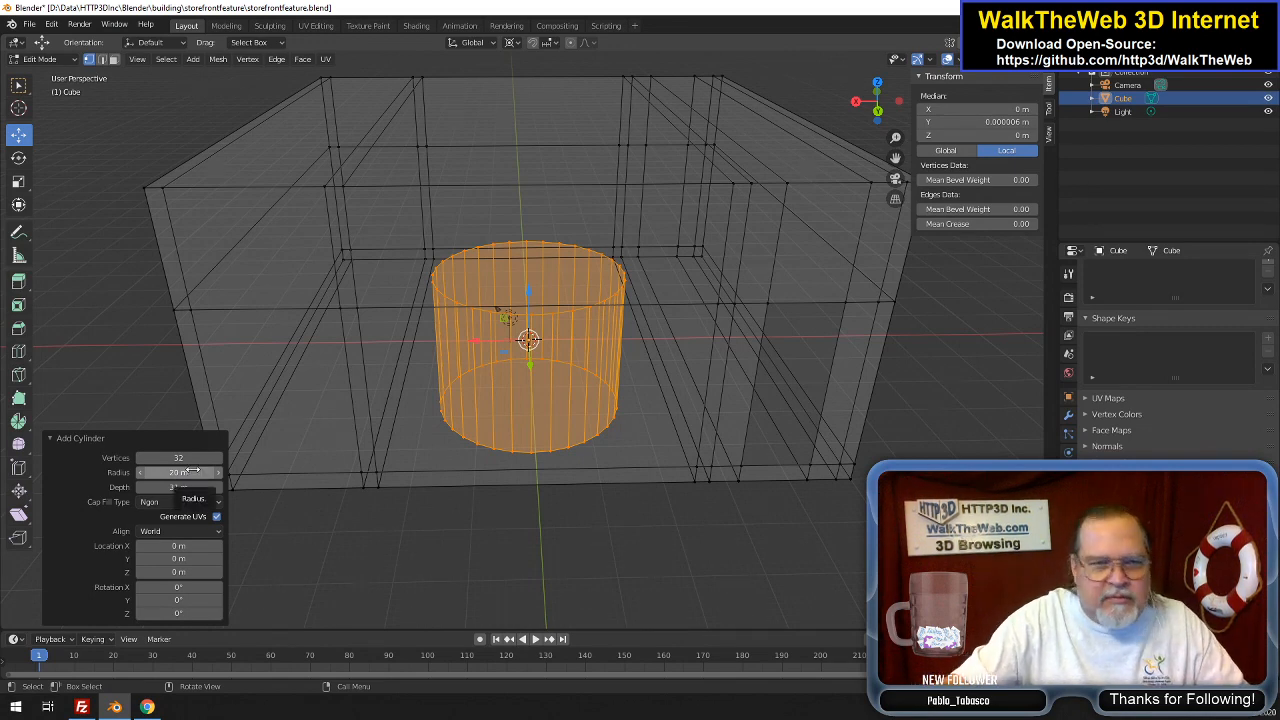
click(188, 472)
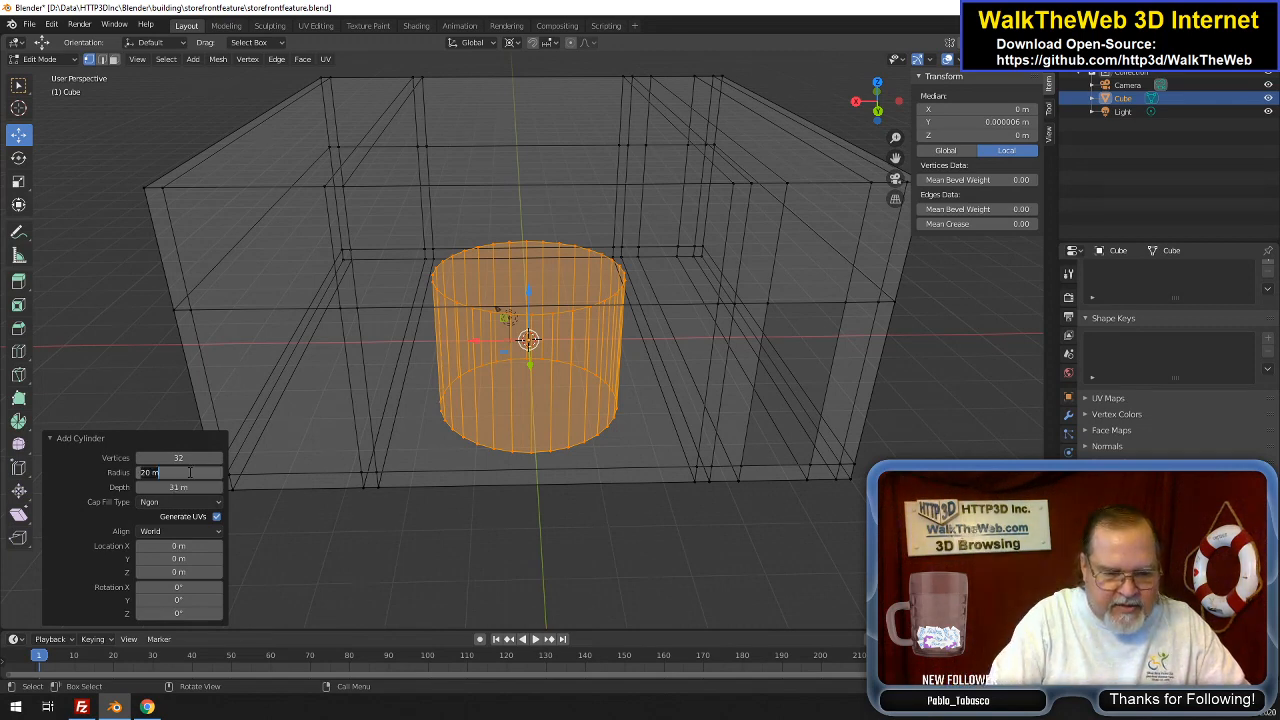
text(25)
key(Return)
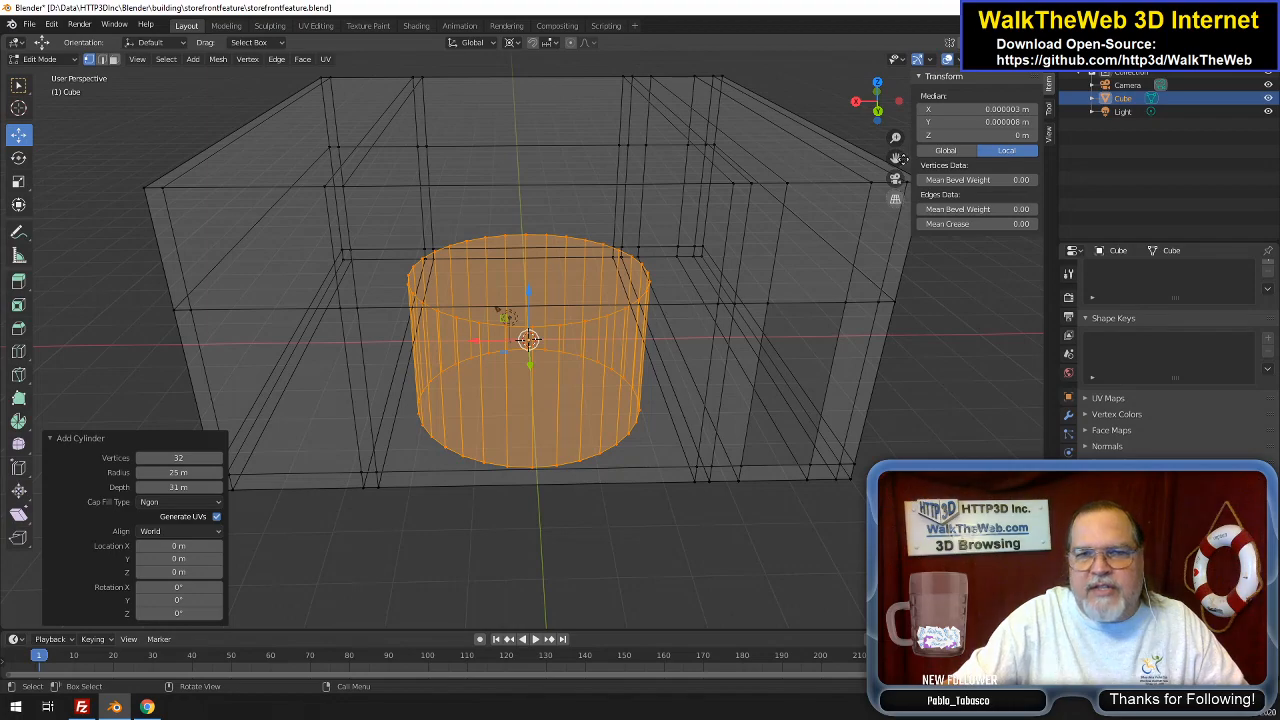
drag(896, 111, 795, 224)
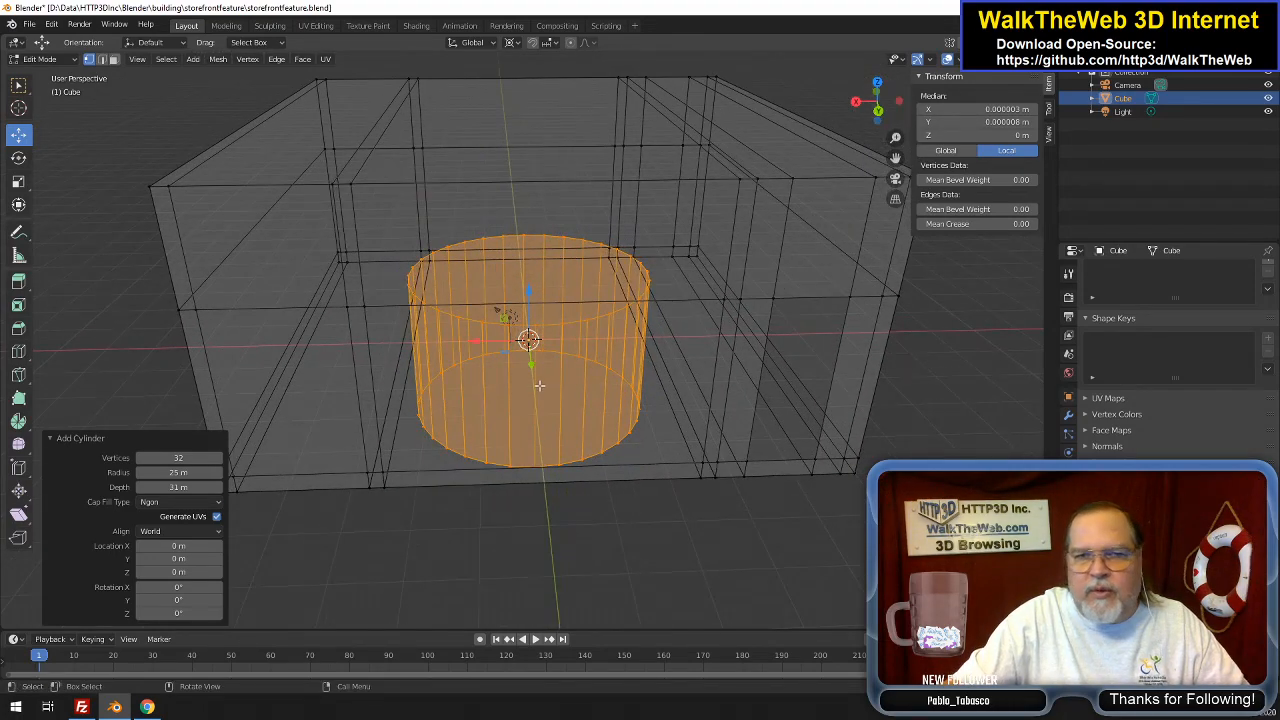
Set the cylinder's bottom ring to Z 0 m and its top ring to Z 31 m
alt+click(567, 461)
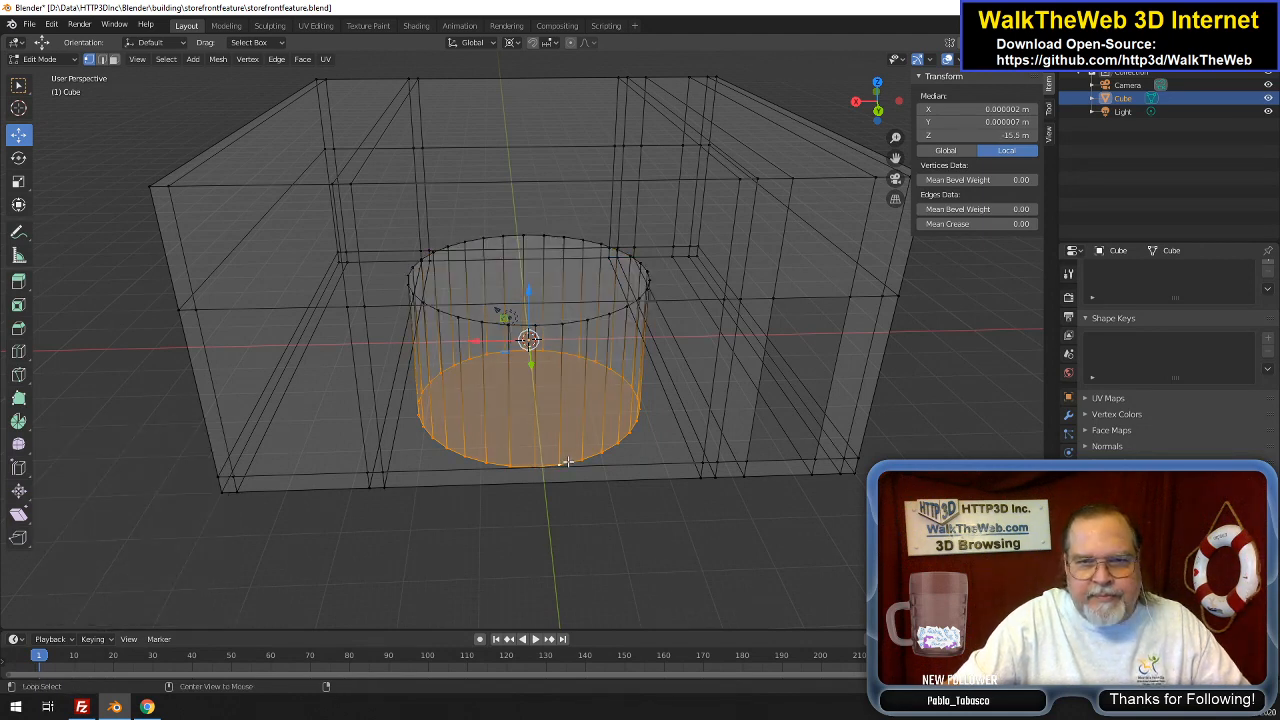
click(991, 136)
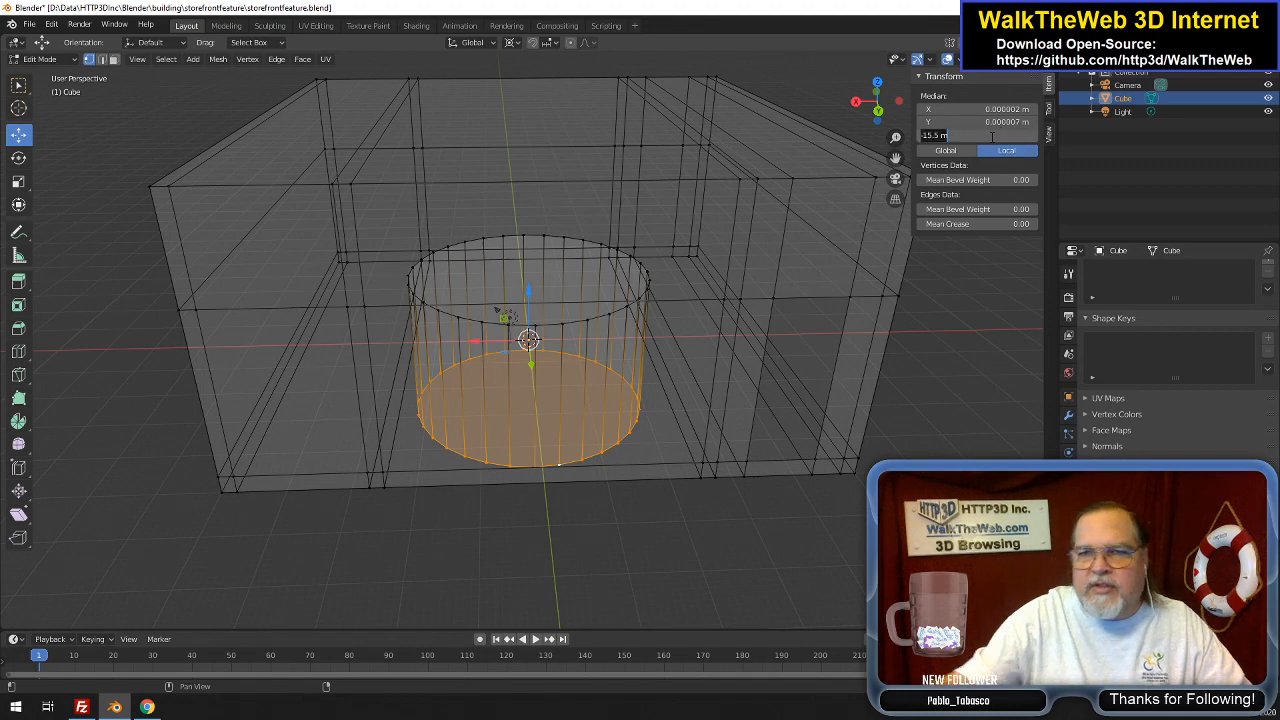
text(0)
key(Return)
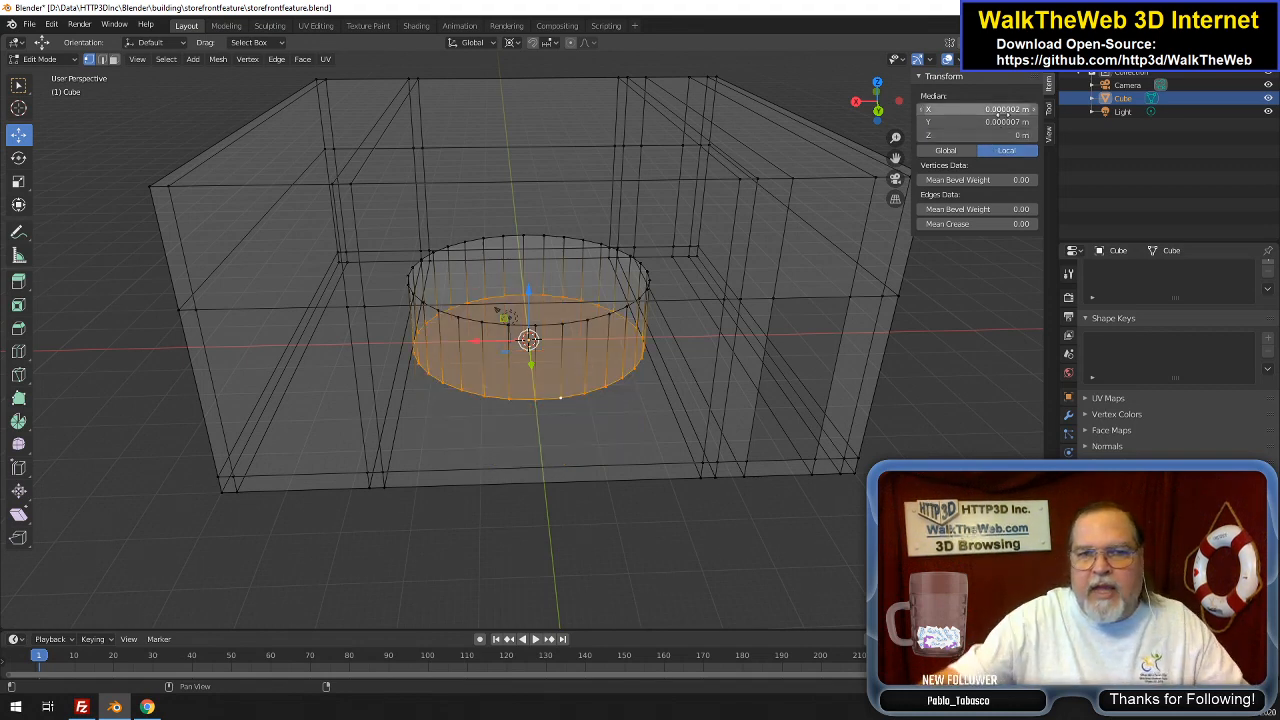
alt+click(596, 318)
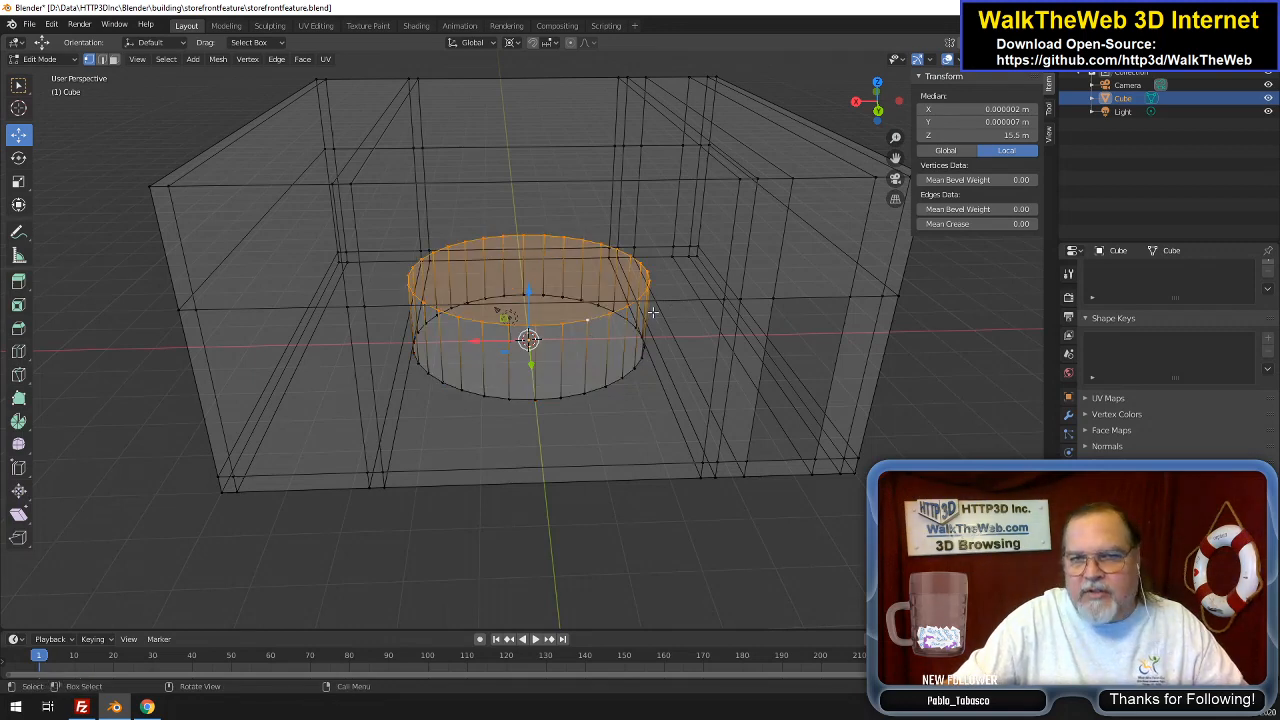
click(975, 133)
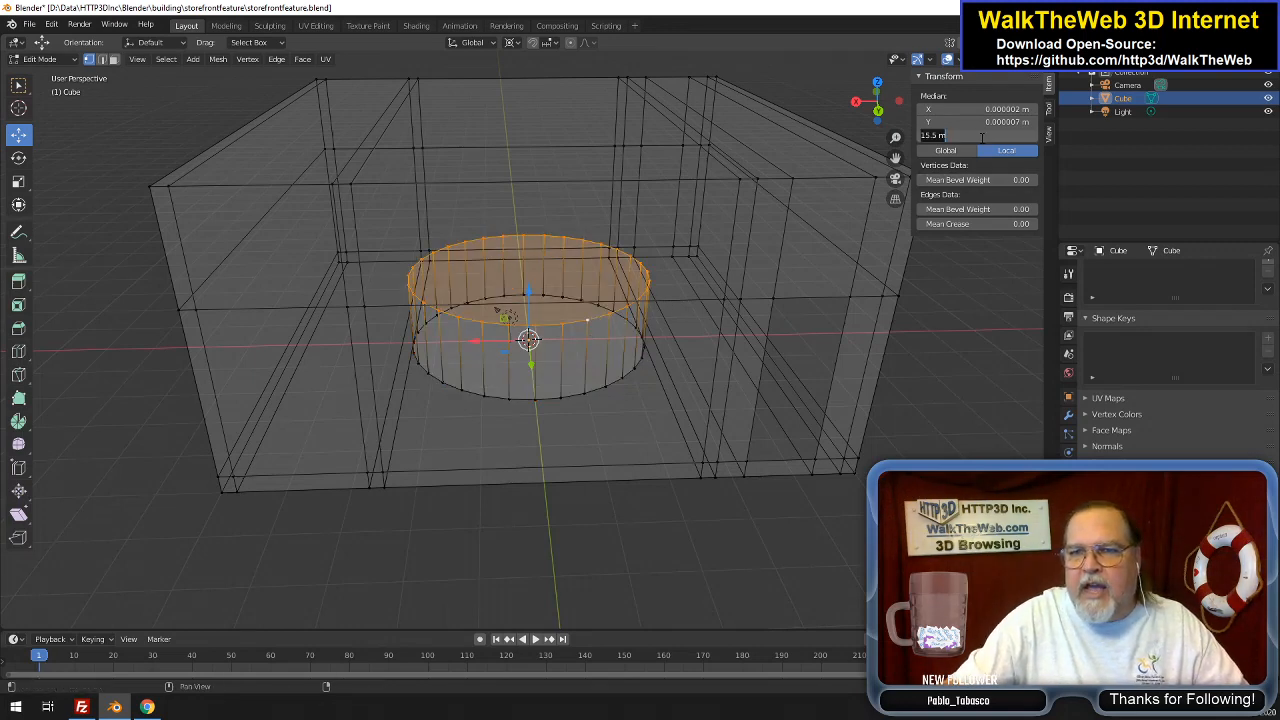
text(31)
key(Return)
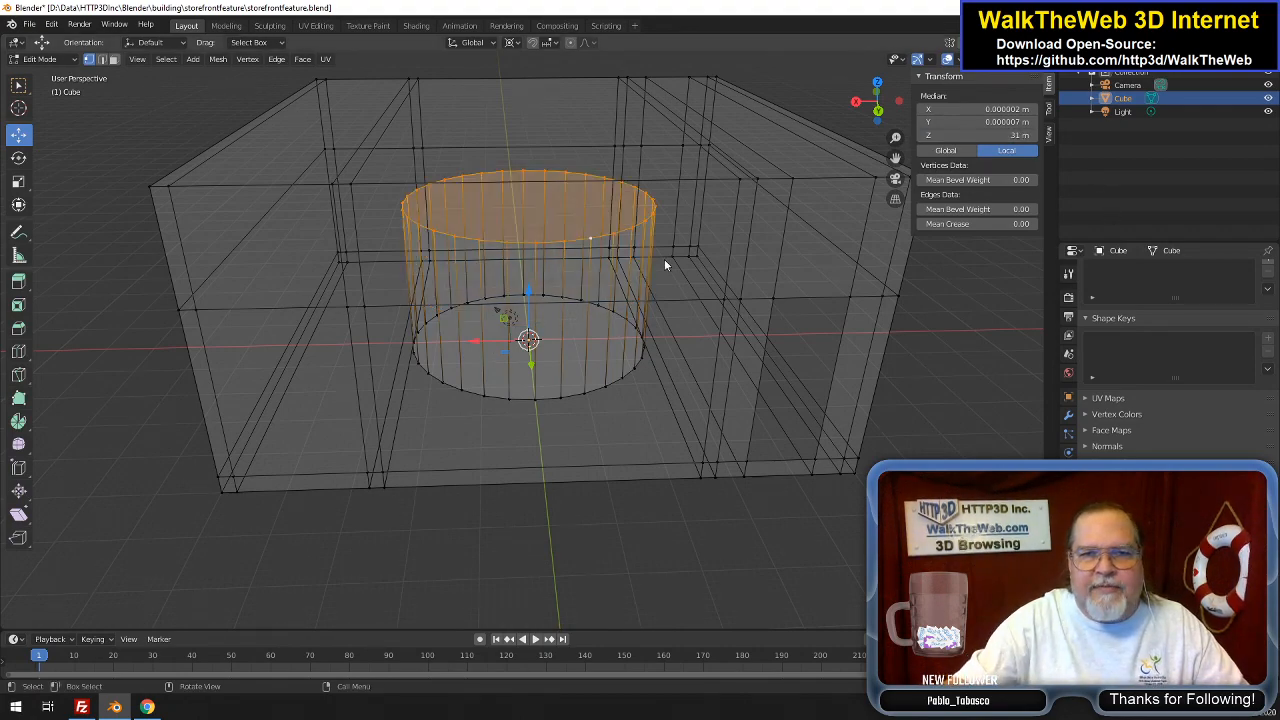
Select the whole linked cylinder in top view and move it about 49.8 m along Y onto the front wall line
click(877, 82)
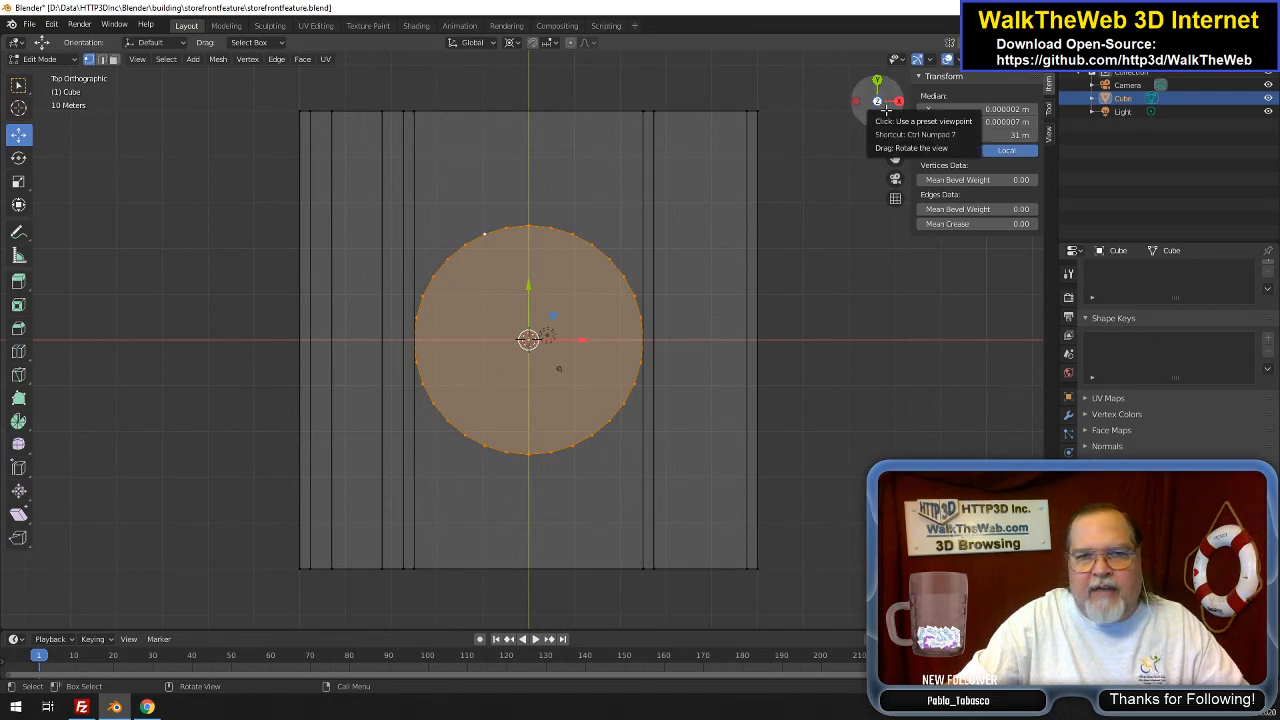
mouse_move(884, 108)
mouse_down()
mouse_move(868, 100)
mouse_move(864, 116)
mouse_move(877, 105)
mouse_up()
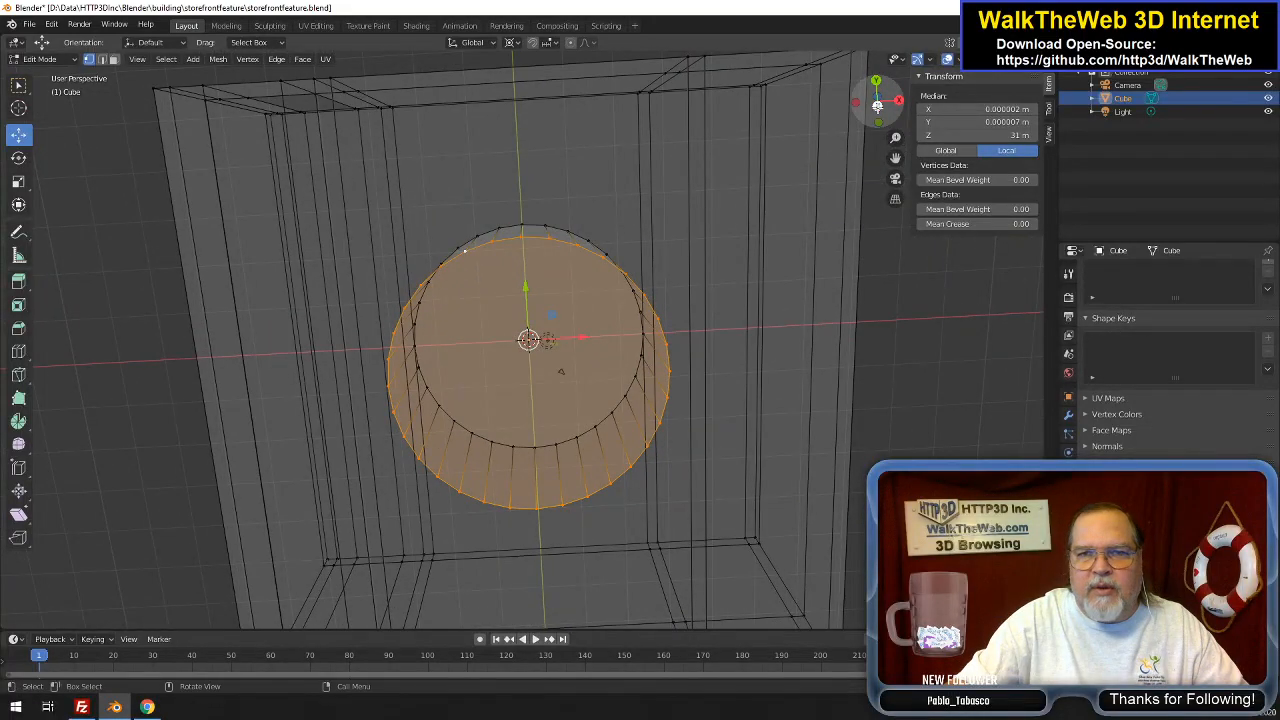
click(877, 105)
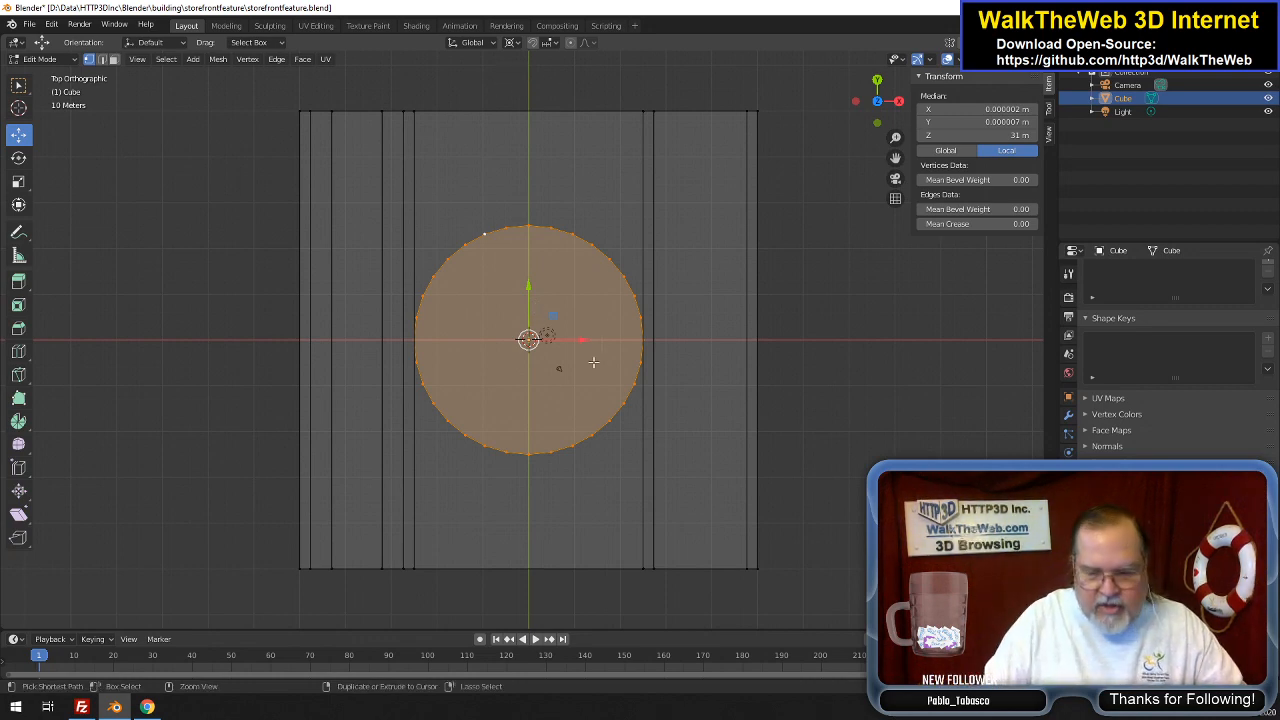
key(ctrl+l)
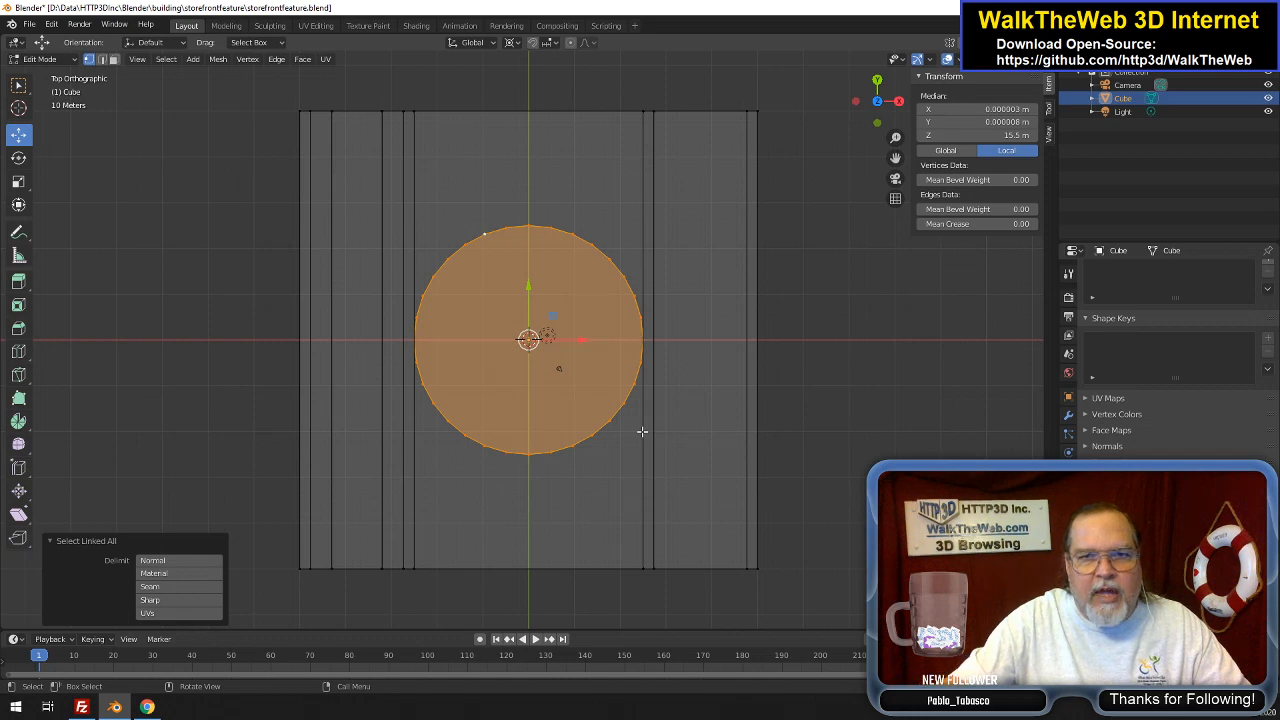
key(g)
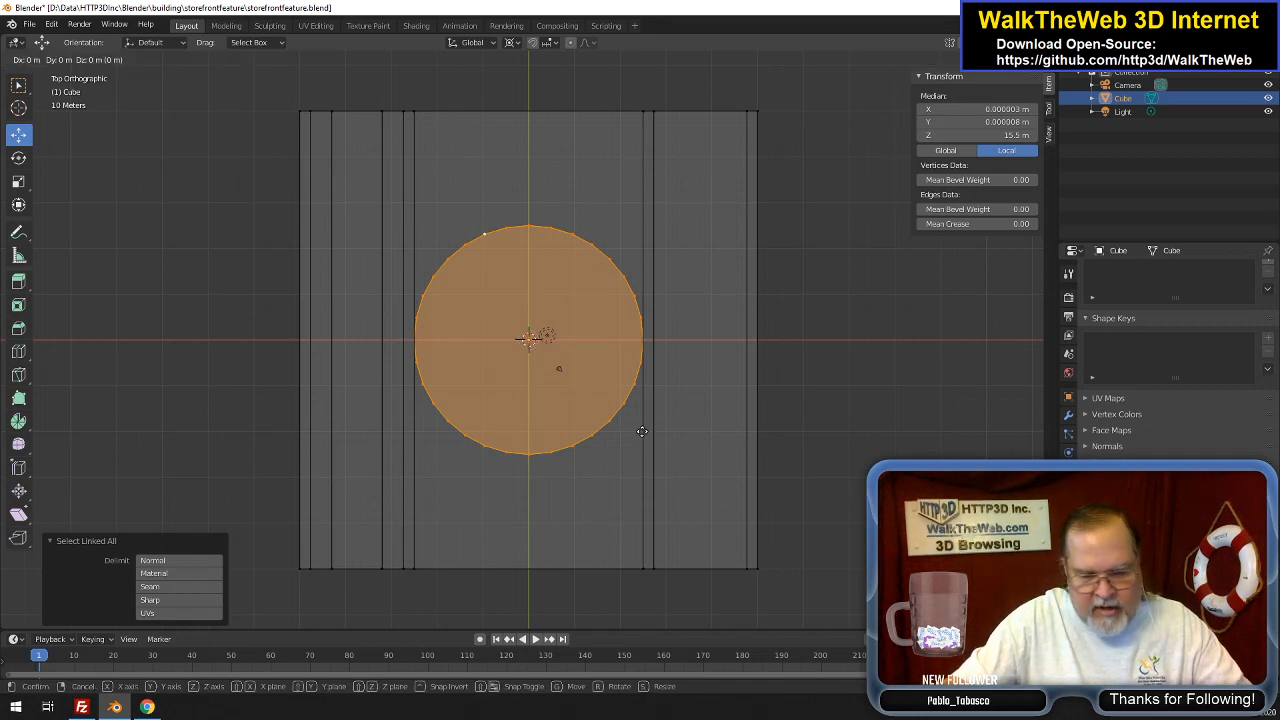
key(y)
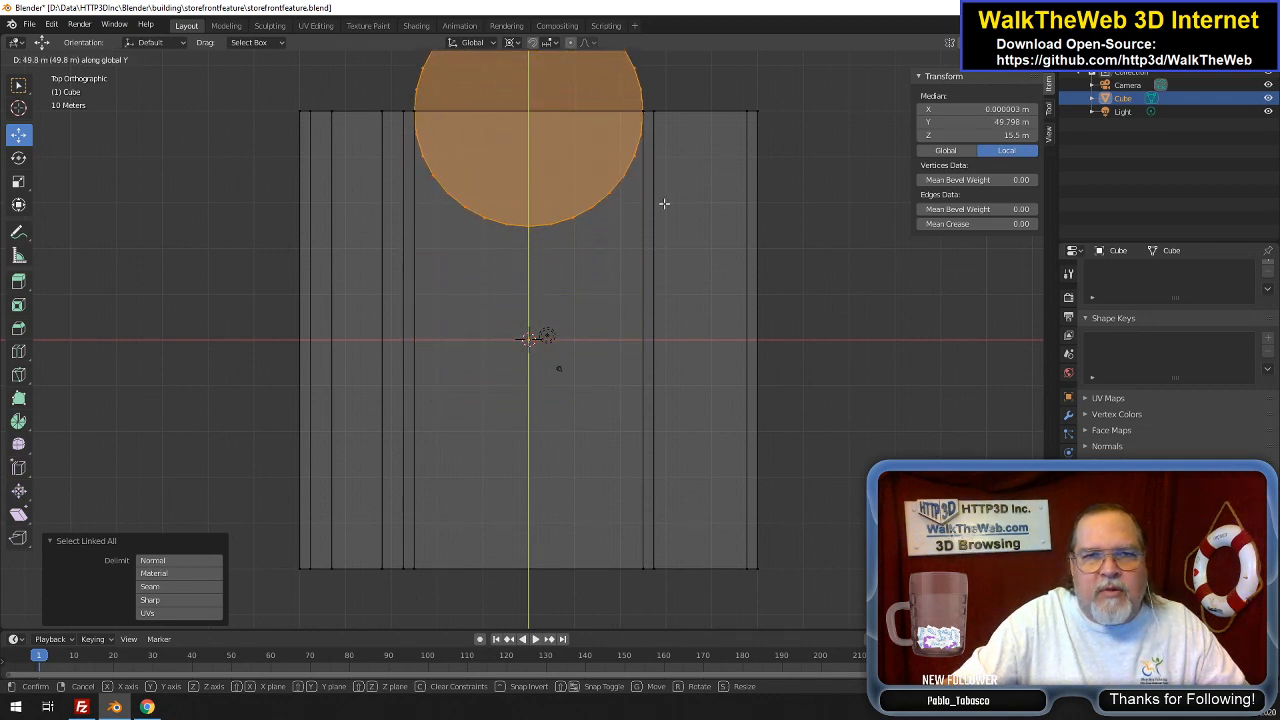
click(664, 203)
Move the cylinder about 0.203 m further along Y to bring its side edge up to the doorway corner
scroll(754, 223, up, 8)
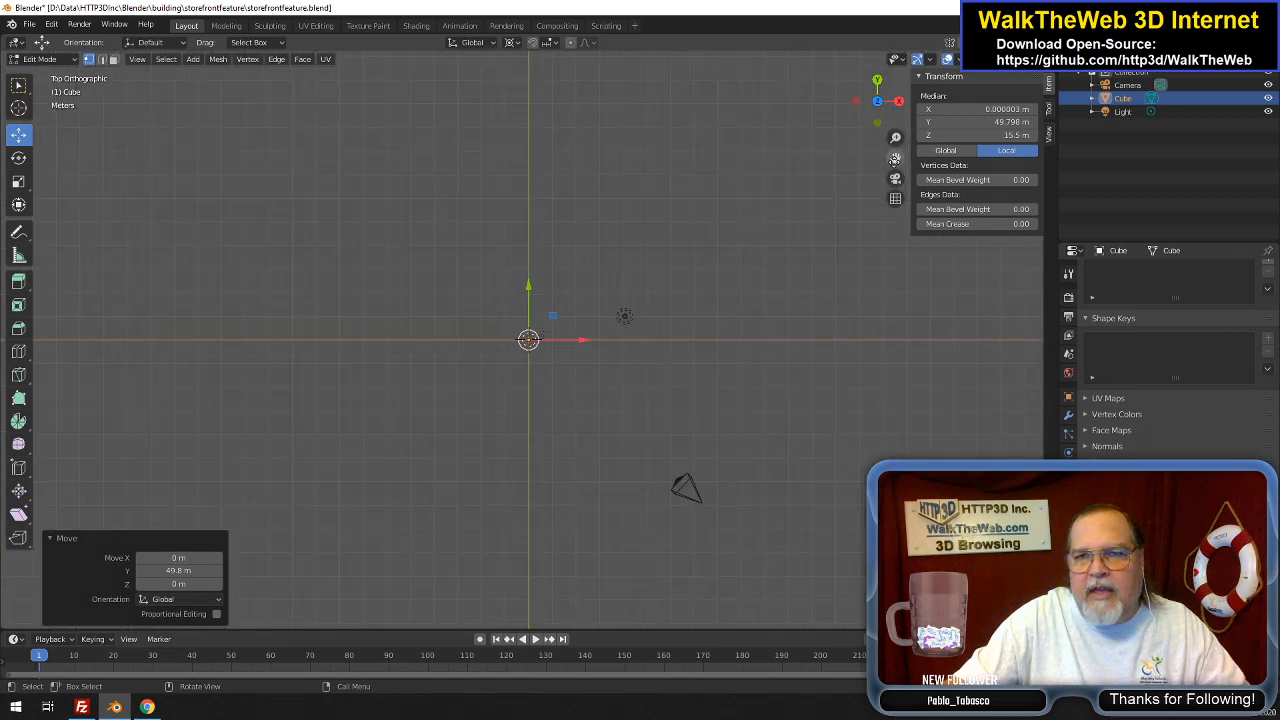
drag(895, 160, 774, 151)
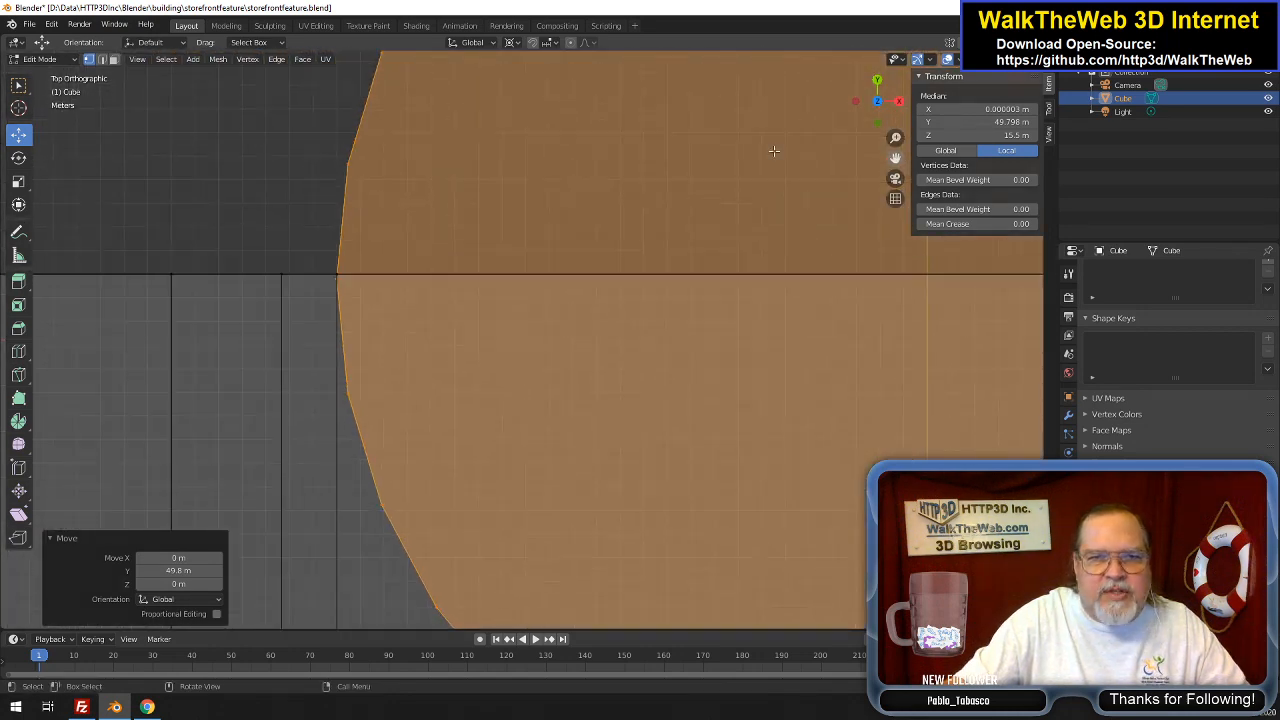
scroll(485, 120, up, 5)
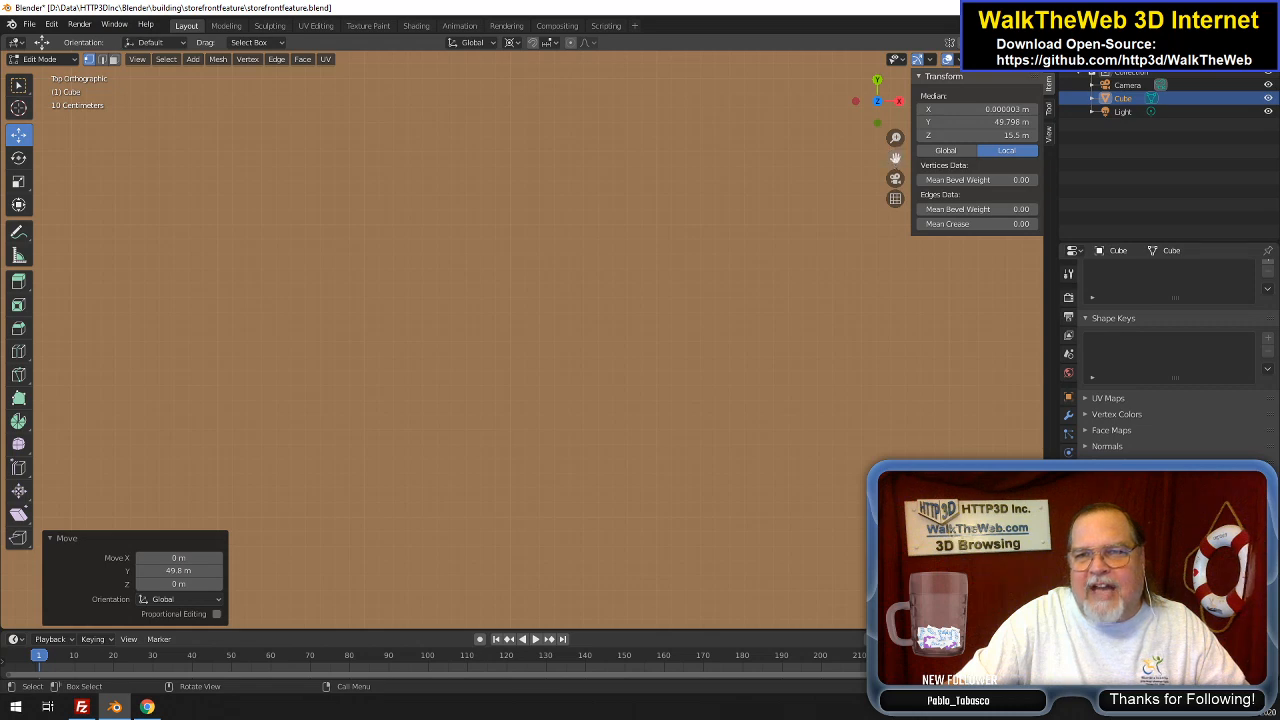
drag(895, 158, 1170, 378)
scroll(664, 308, up, 11)
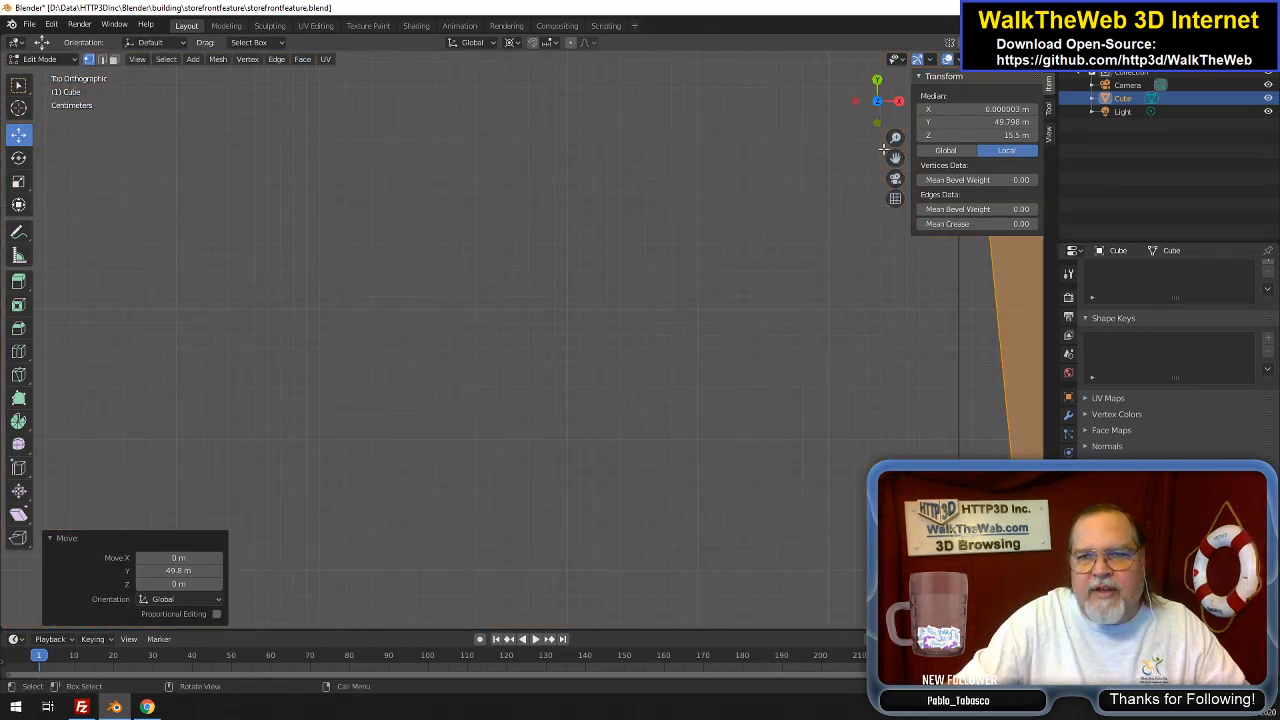
drag(895, 158, 454, 318)
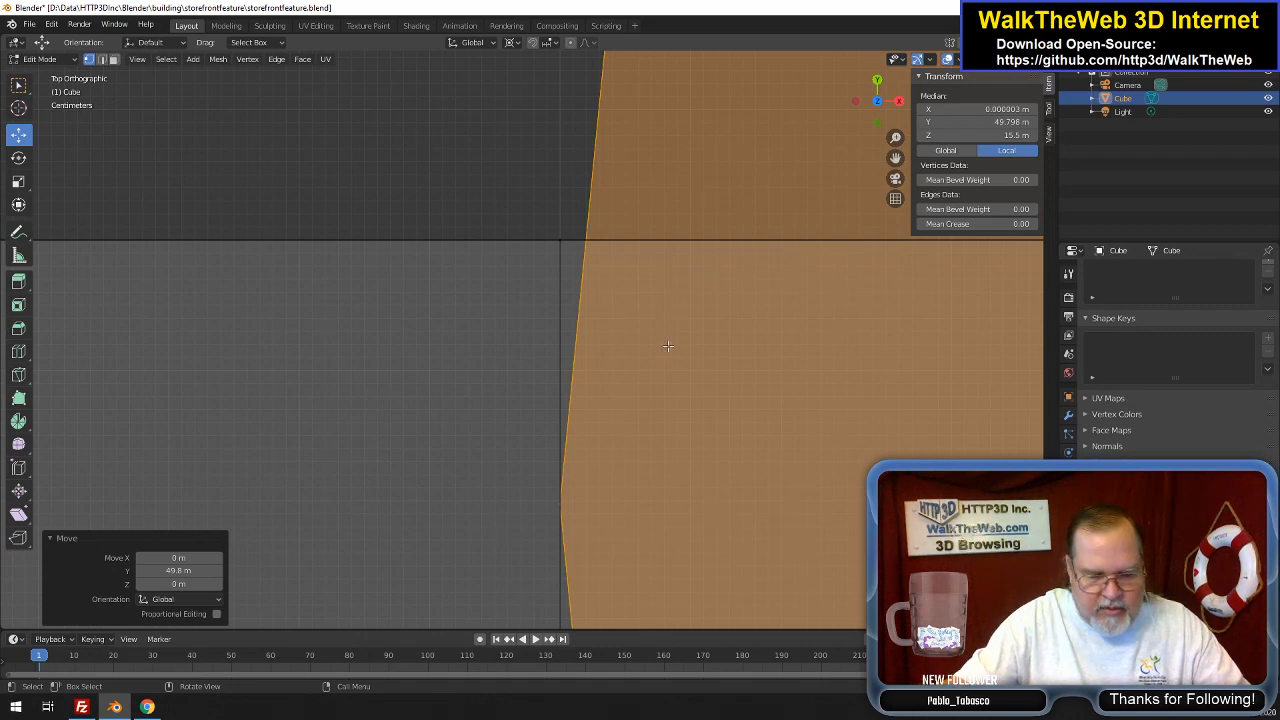
key(g)
key(y)
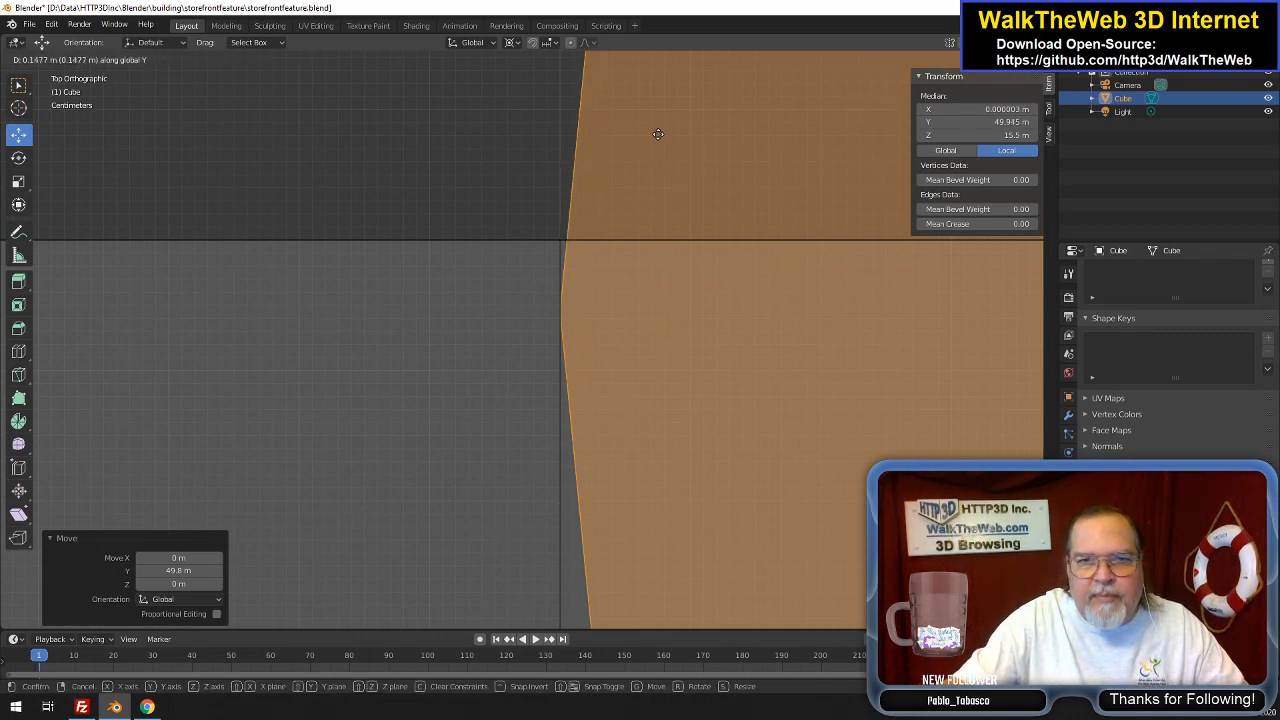
click(656, 81)
Nudge the cylinder about 0.6 mm back along Y so its side edge aligns with the front wall at Y 50 m
scroll(583, 176, up, 11)
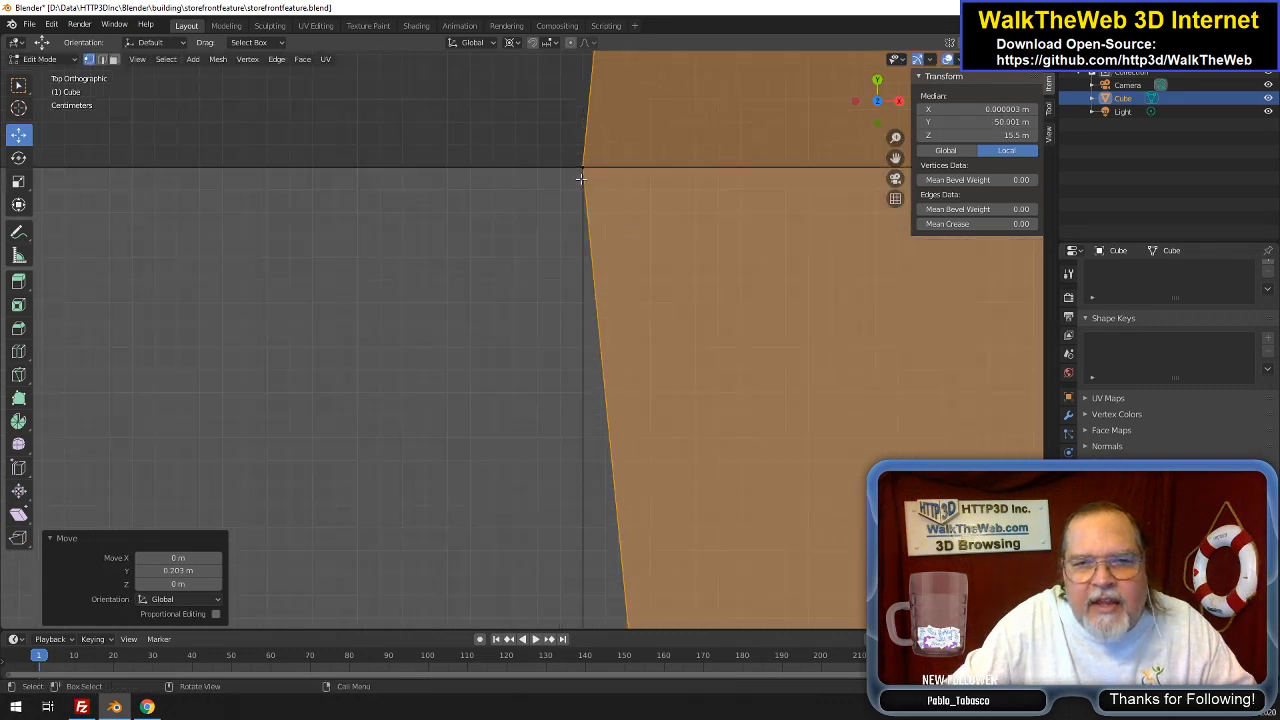
drag(905, 157, 737, 197)
scroll(741, 191, up, 6)
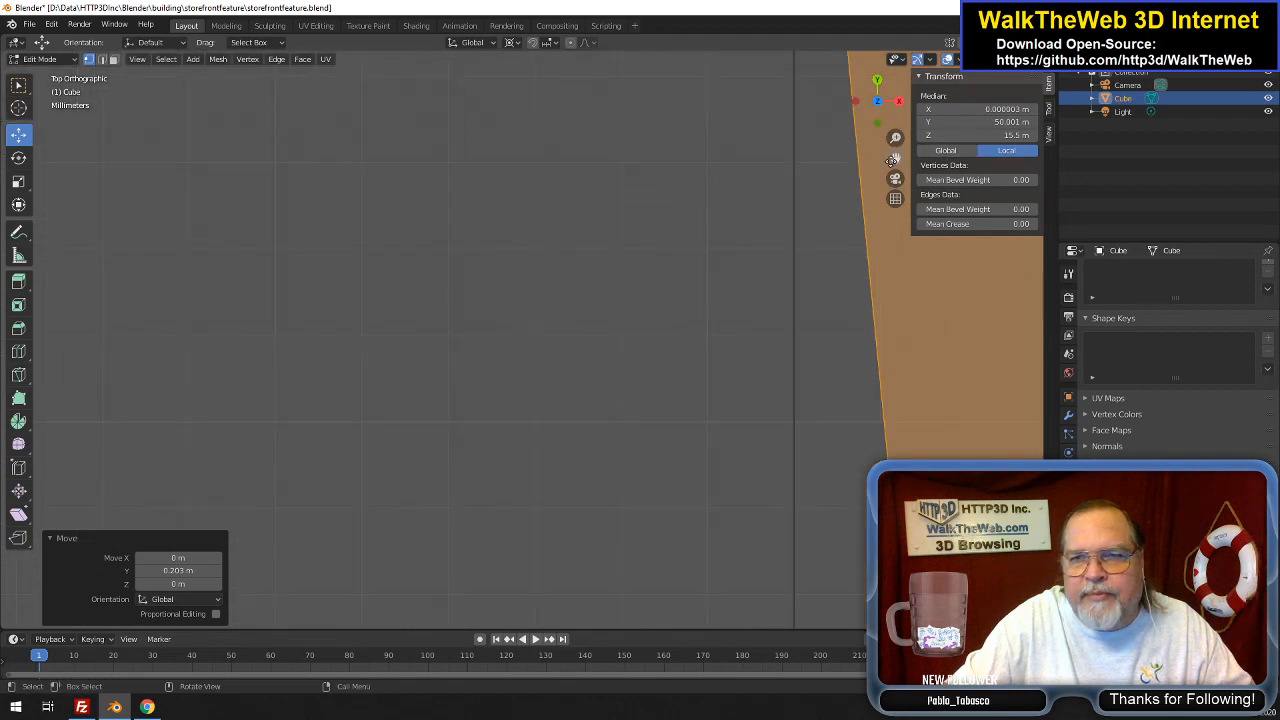
drag(896, 158, 786, 447)
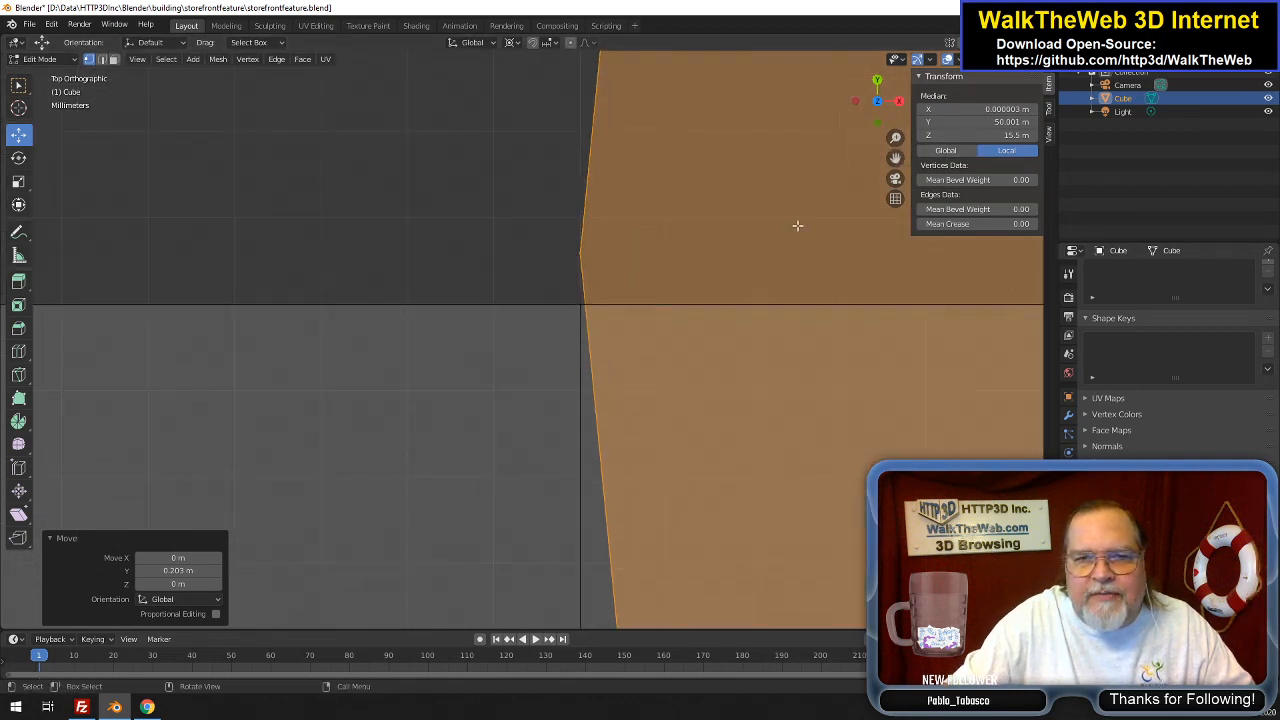
scroll(785, 219, up, 9)
drag(897, 162, 651, 419)
scroll(821, 261, up, 3)
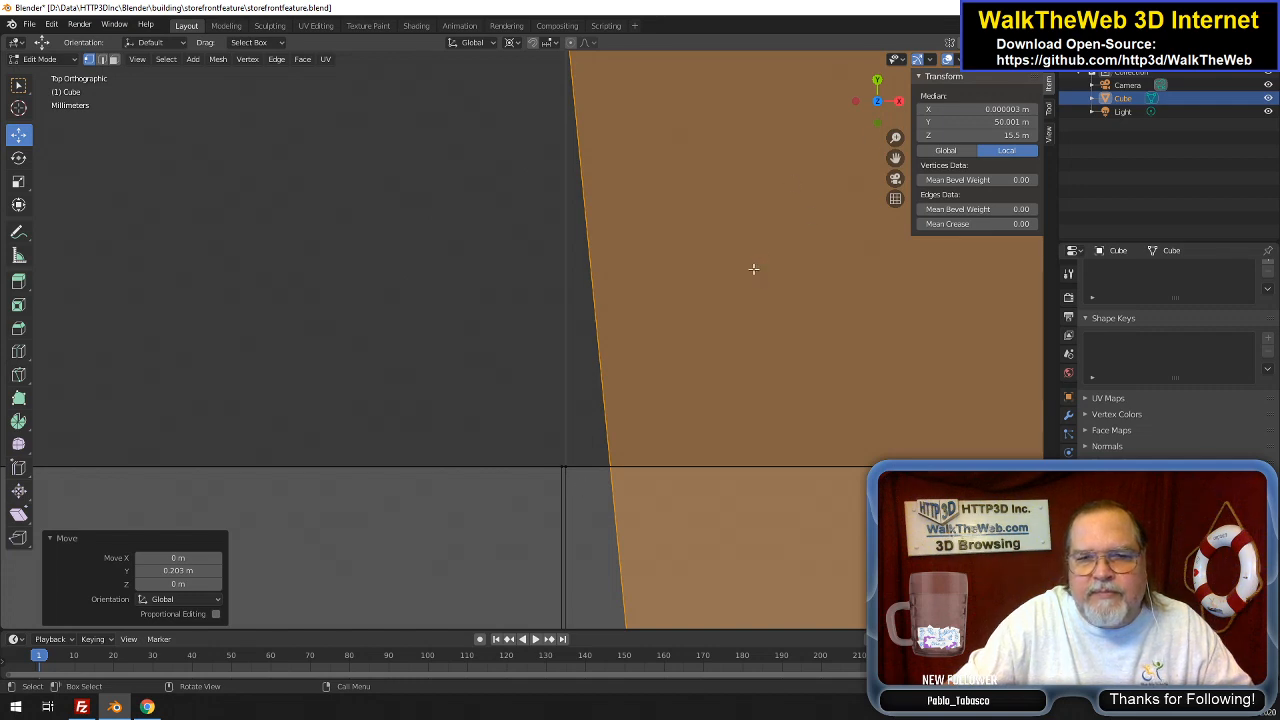
scroll(600, 465, down, 20)
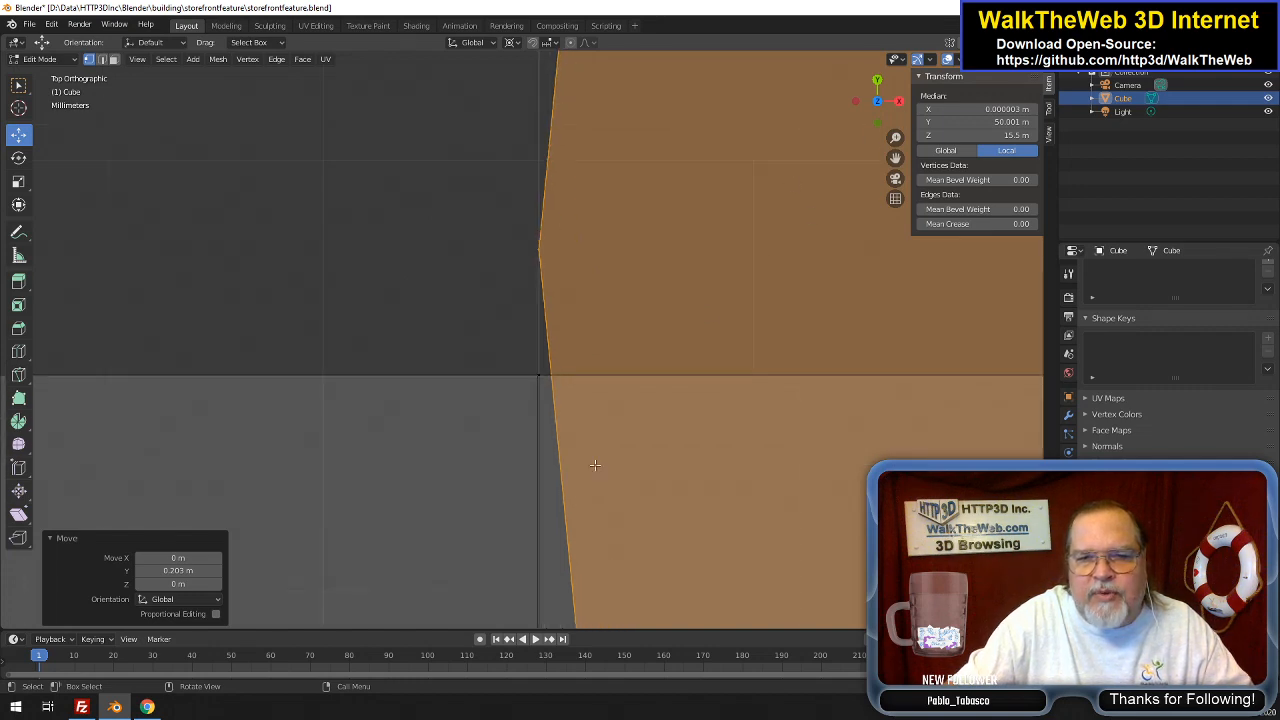
scroll(595, 465, up, 1)
scroll(595, 465, up, 20)
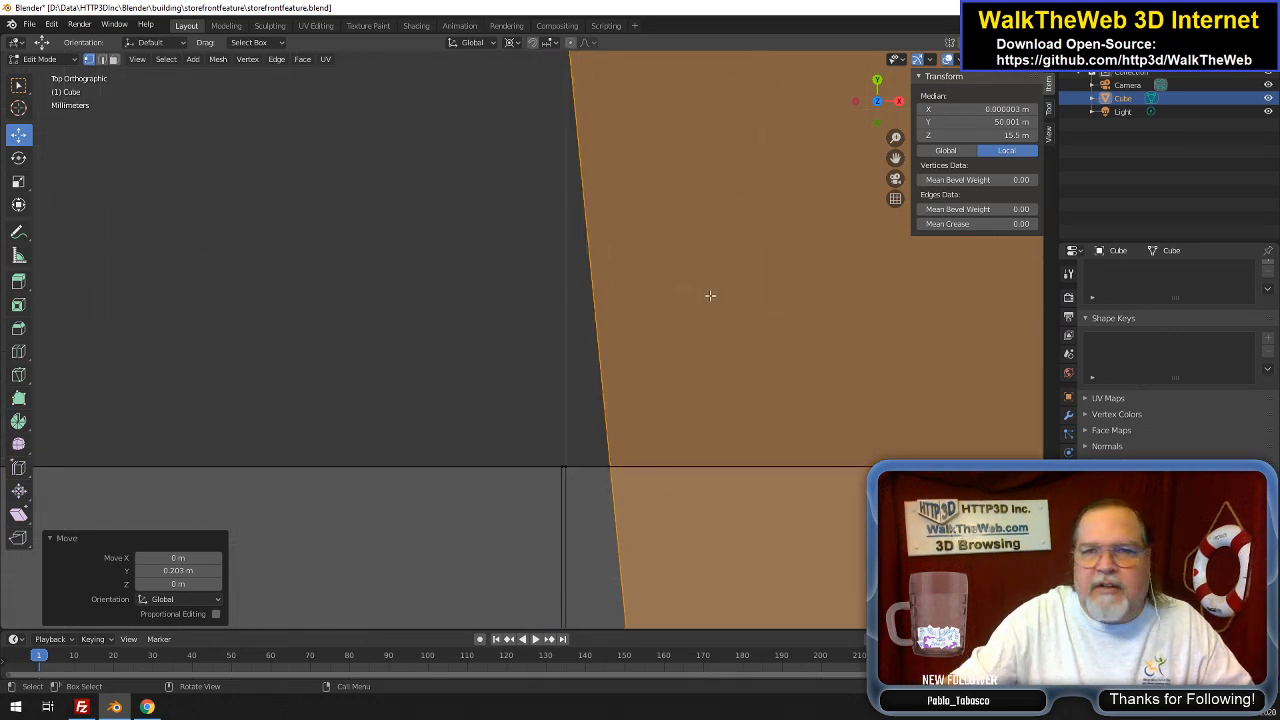
drag(895, 158, 729, 318)
key(g)
key(y)
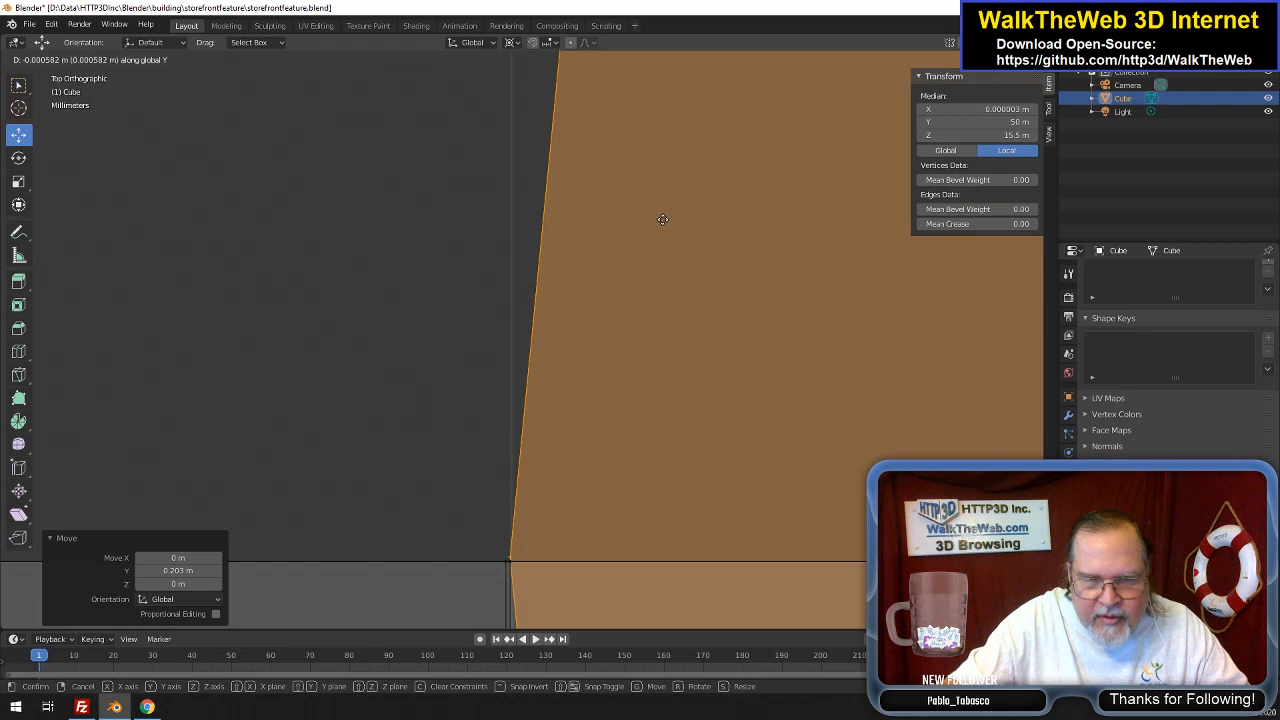
click(662, 223)
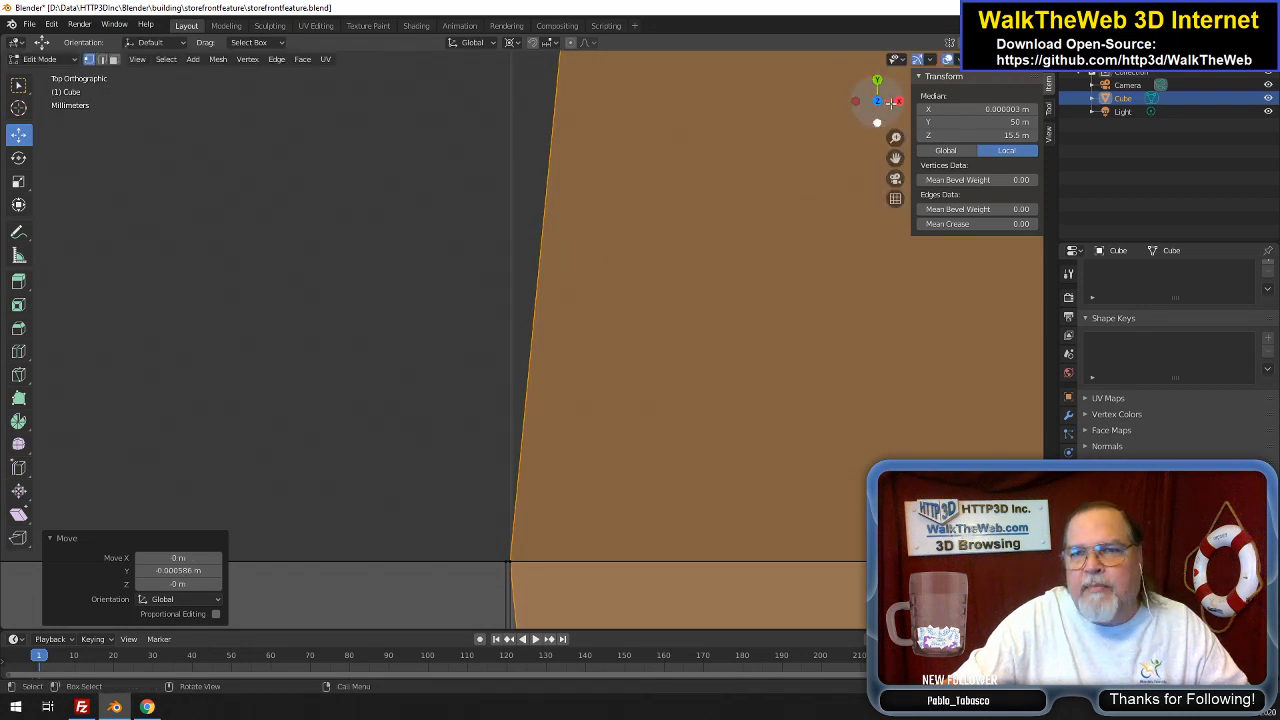
Inspect how the cylinder sits in the front wall opening and check the coordinates of two front wall vertices beside it
drag(877, 122, 906, 105)
scroll(571, 420, down, 5)
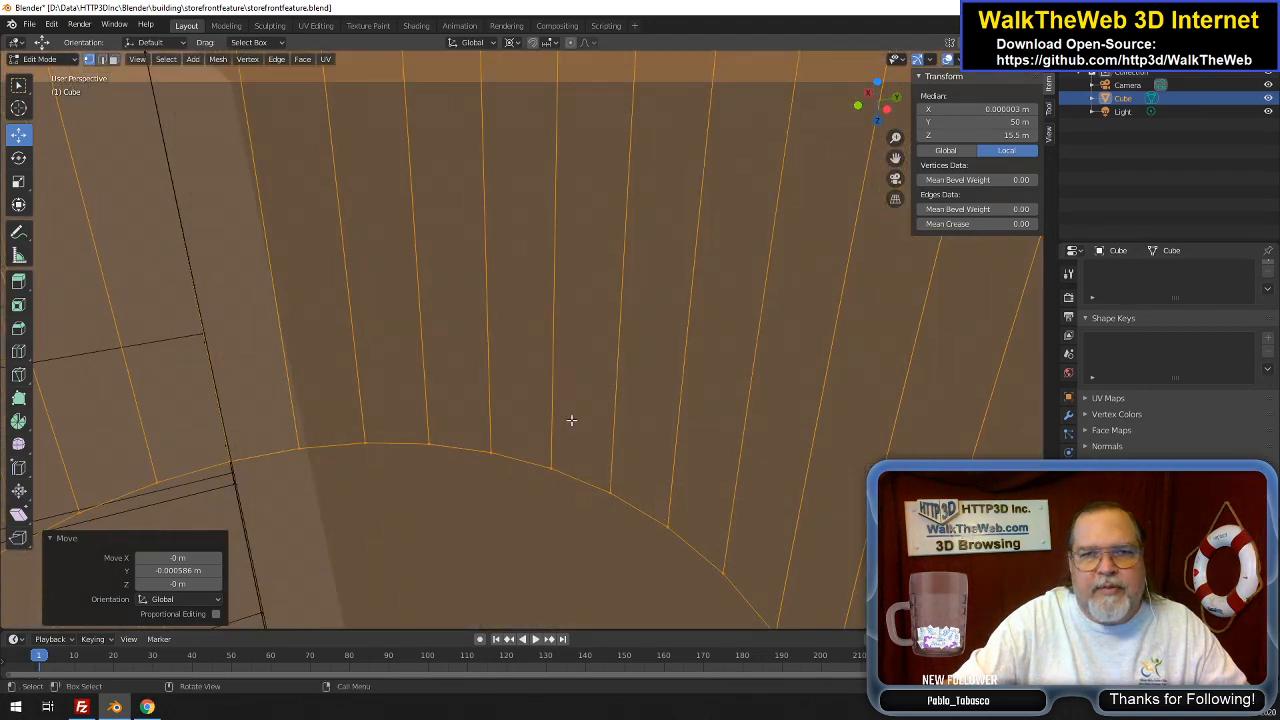
scroll(571, 420, down, 6)
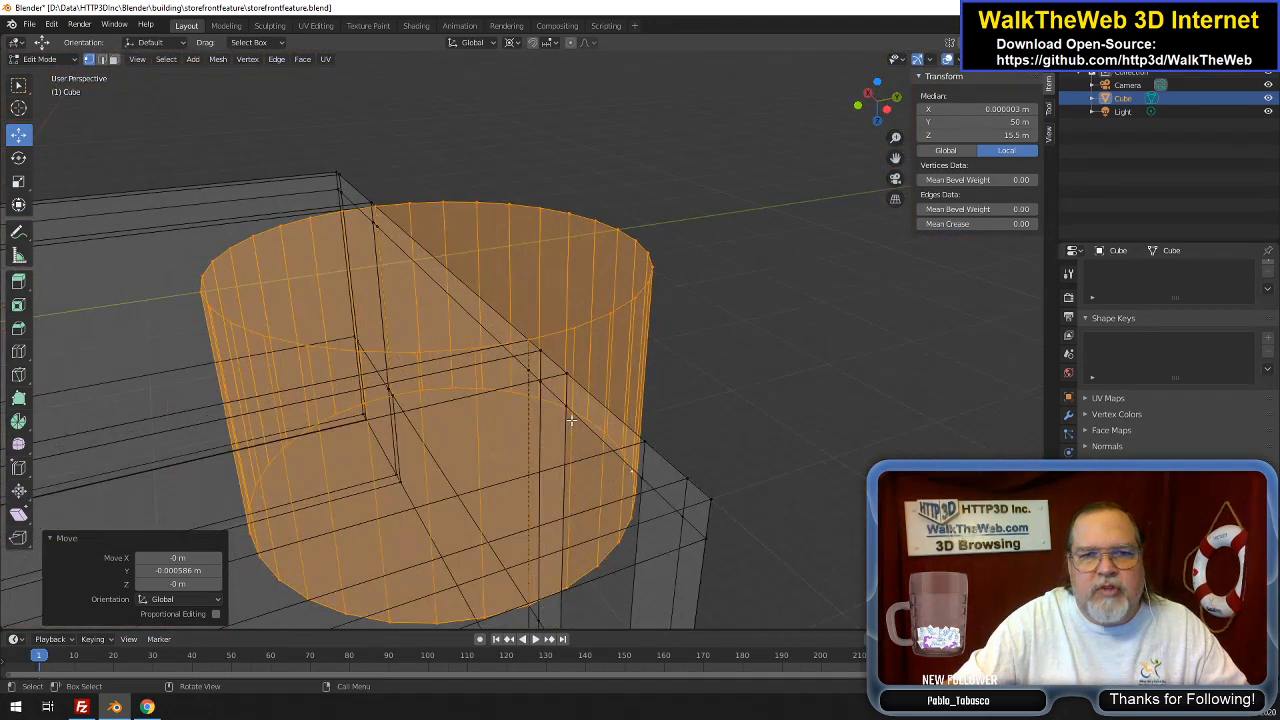
drag(868, 122, 600, 112)
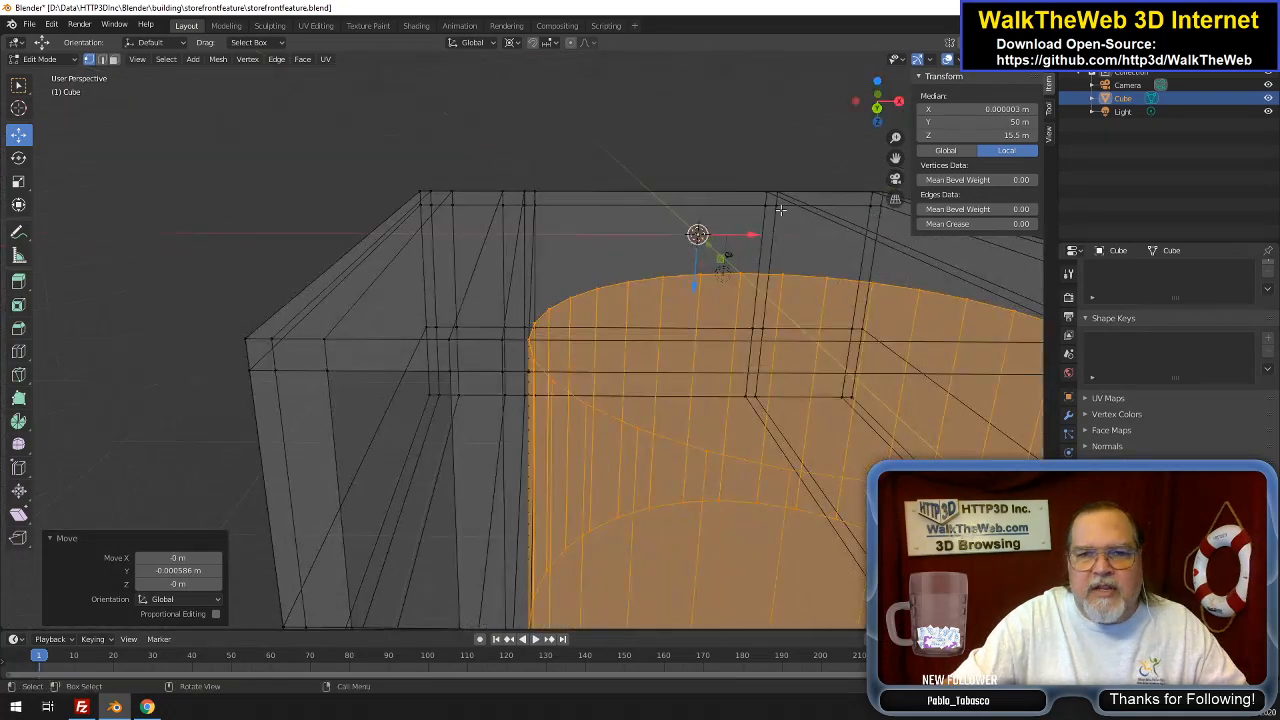
scroll(750, 241, down, 5)
scroll(750, 241, up, 2)
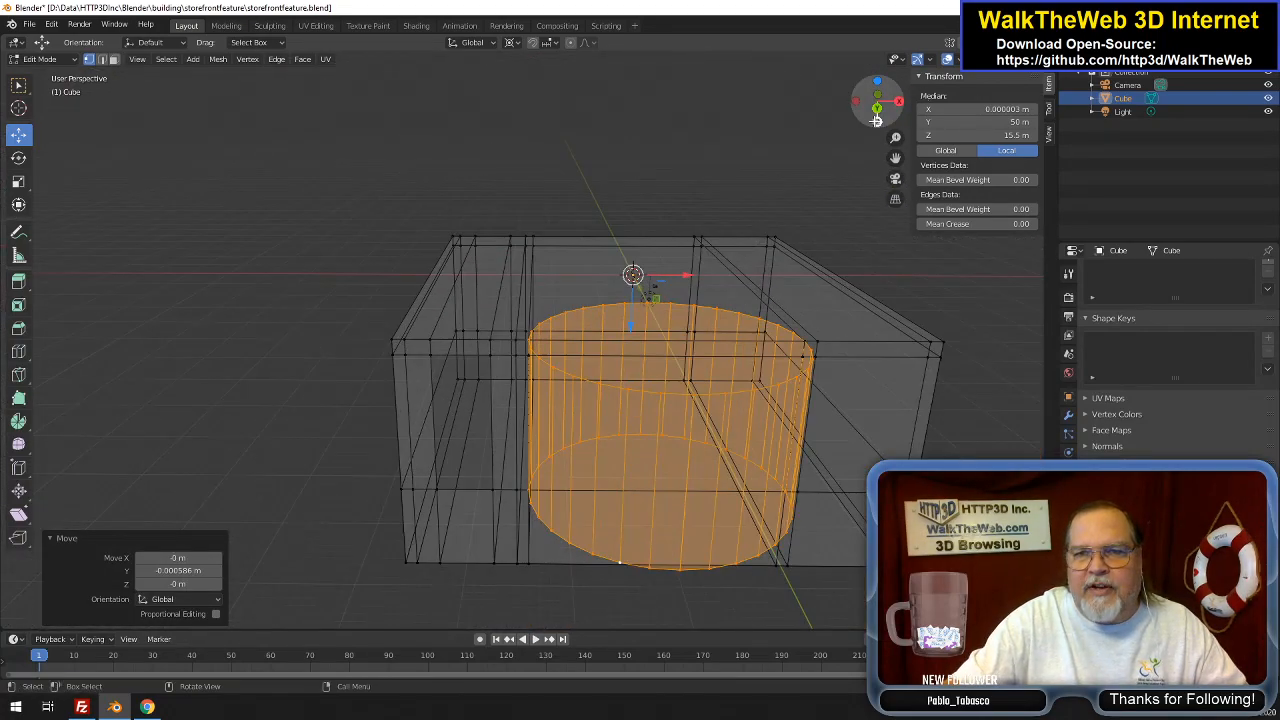
drag(871, 104, 855, 132)
drag(915, 190, 730, 165)
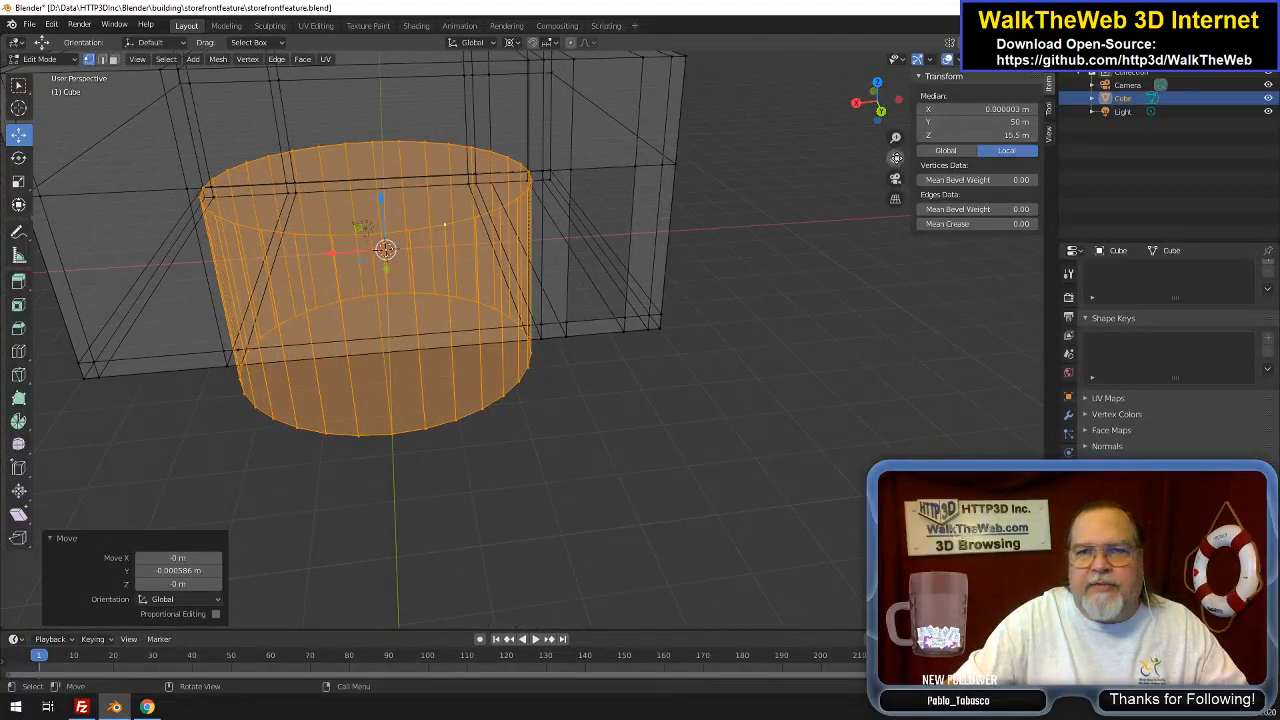
drag(877, 106, 700, 240)
scroll(700, 240, up, 4)
scroll(700, 240, down, 3)
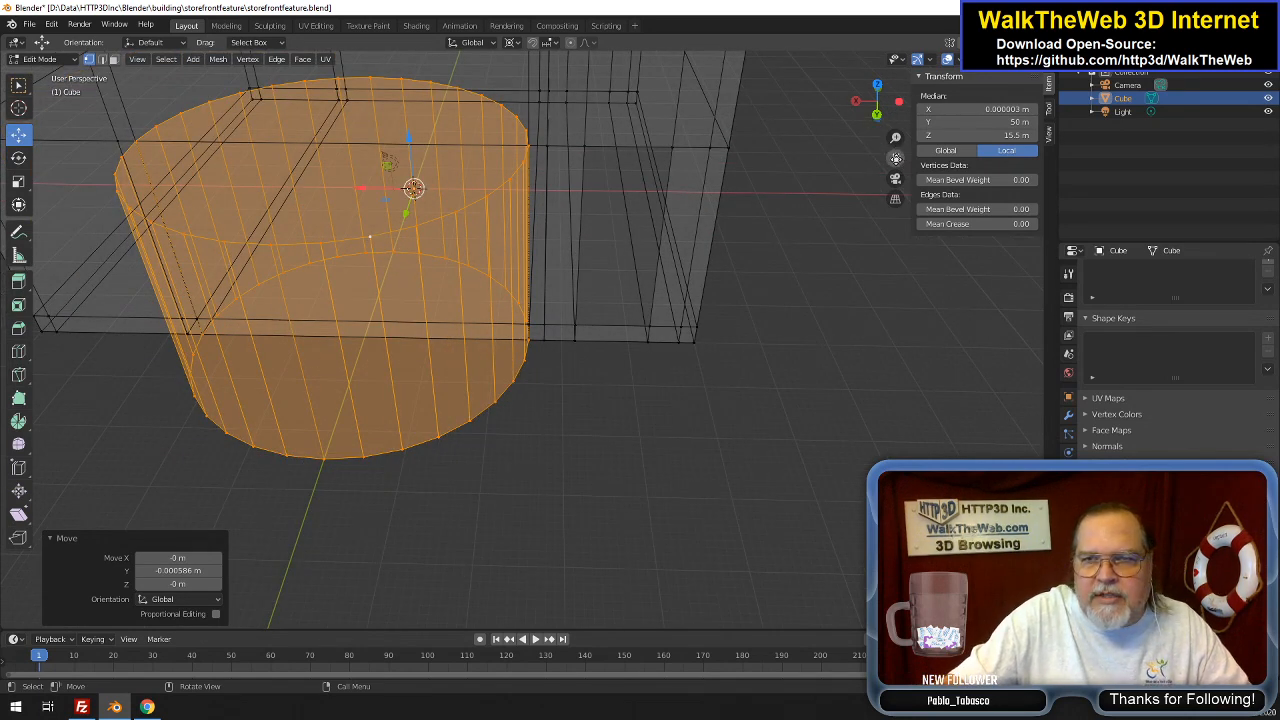
drag(896, 158, 953, 257)
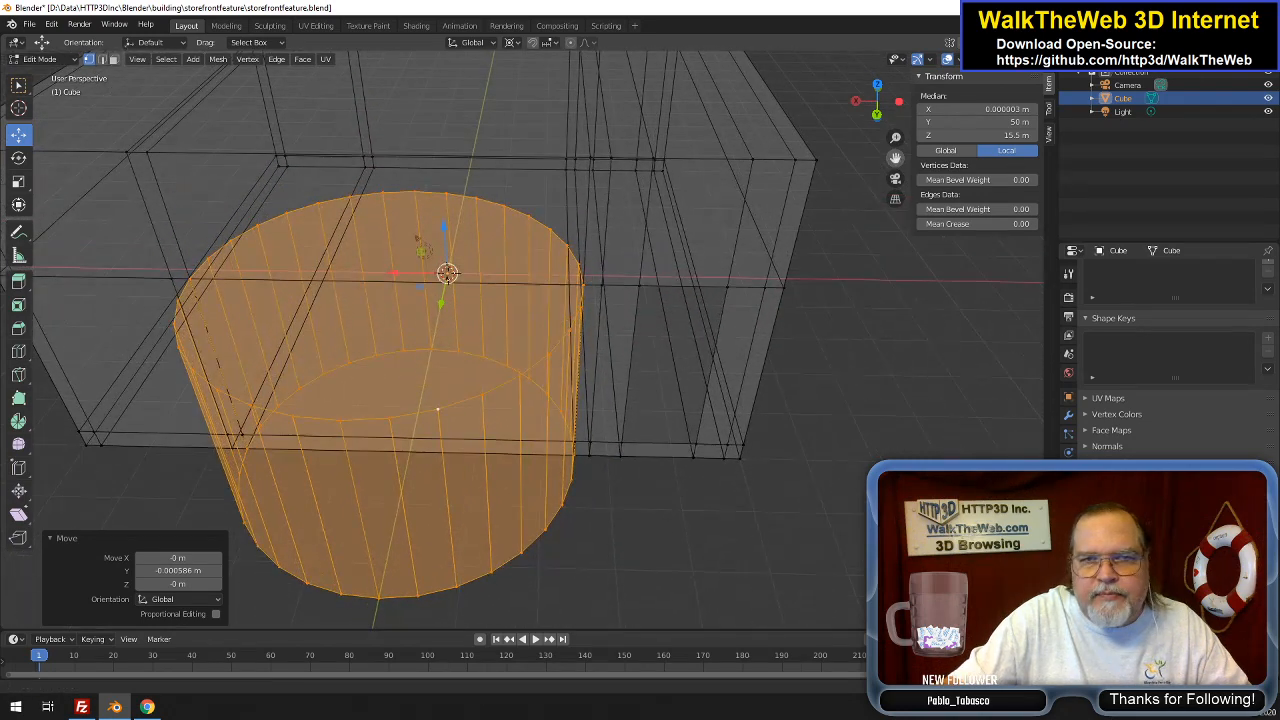
click(590, 157)
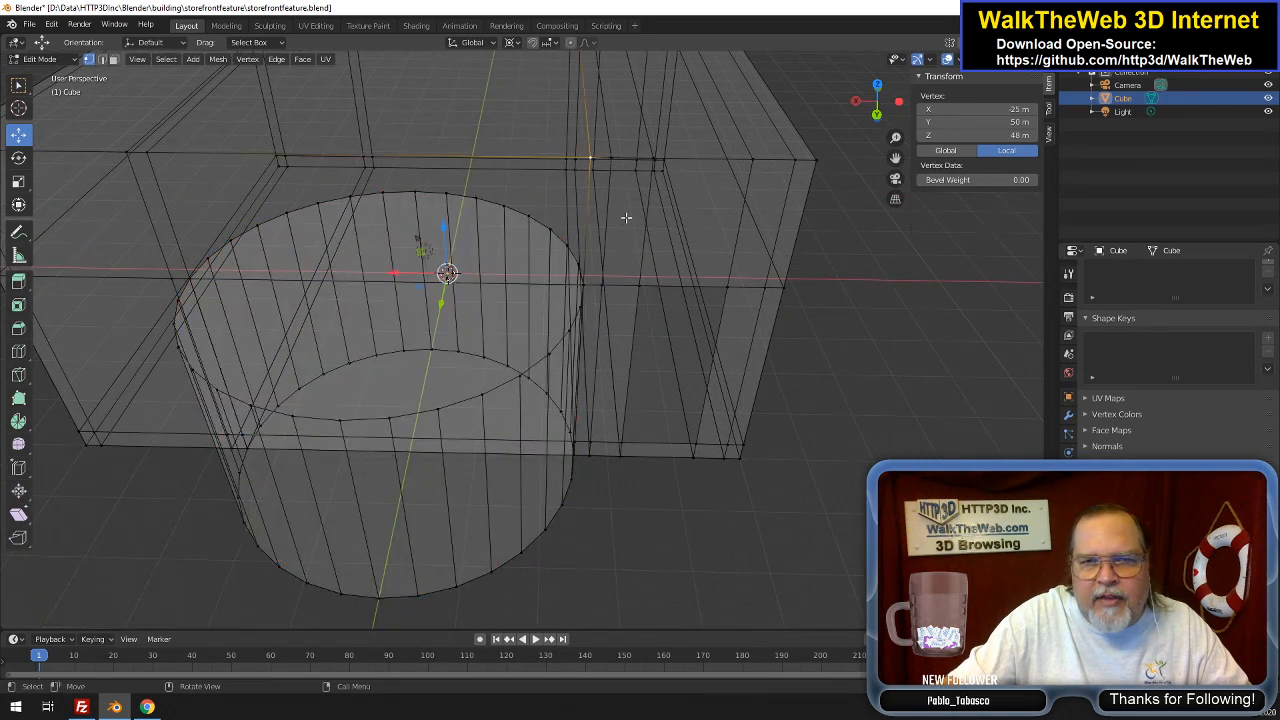
click(614, 308)
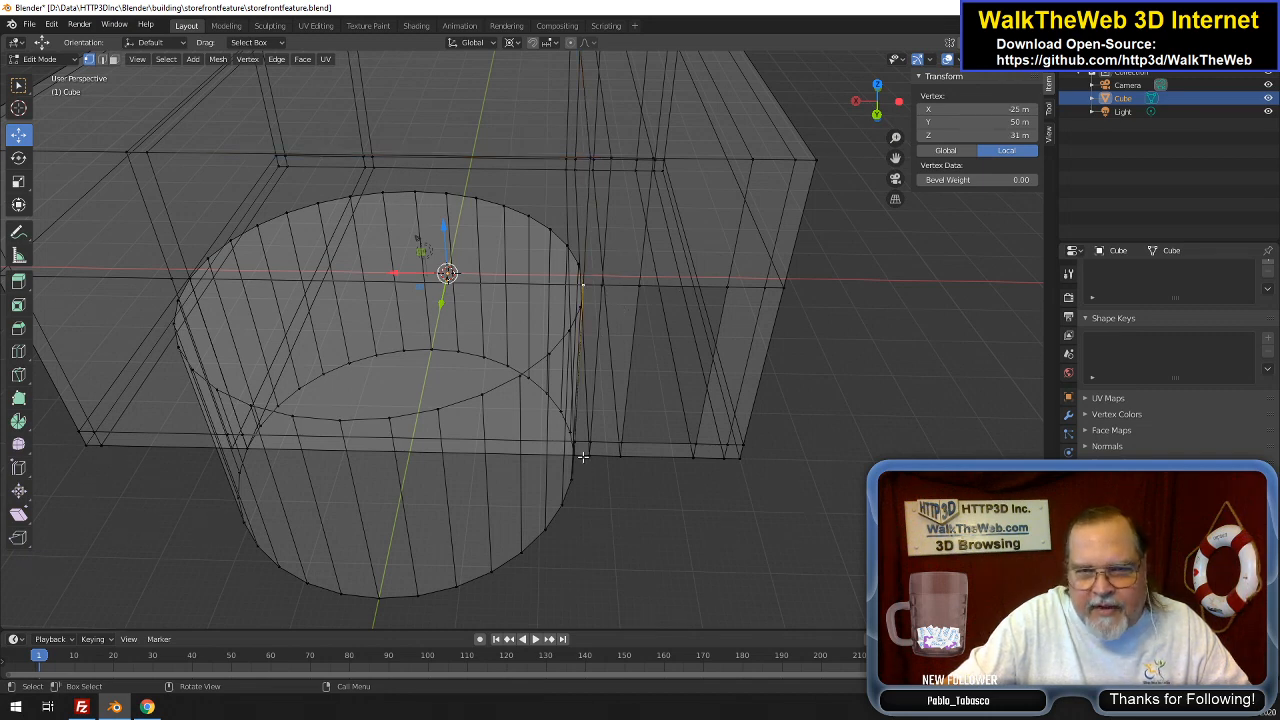
Check the coordinates of the front wall's lower corner vertex beside the cylinder and inspect how closely the two meet
click(577, 455)
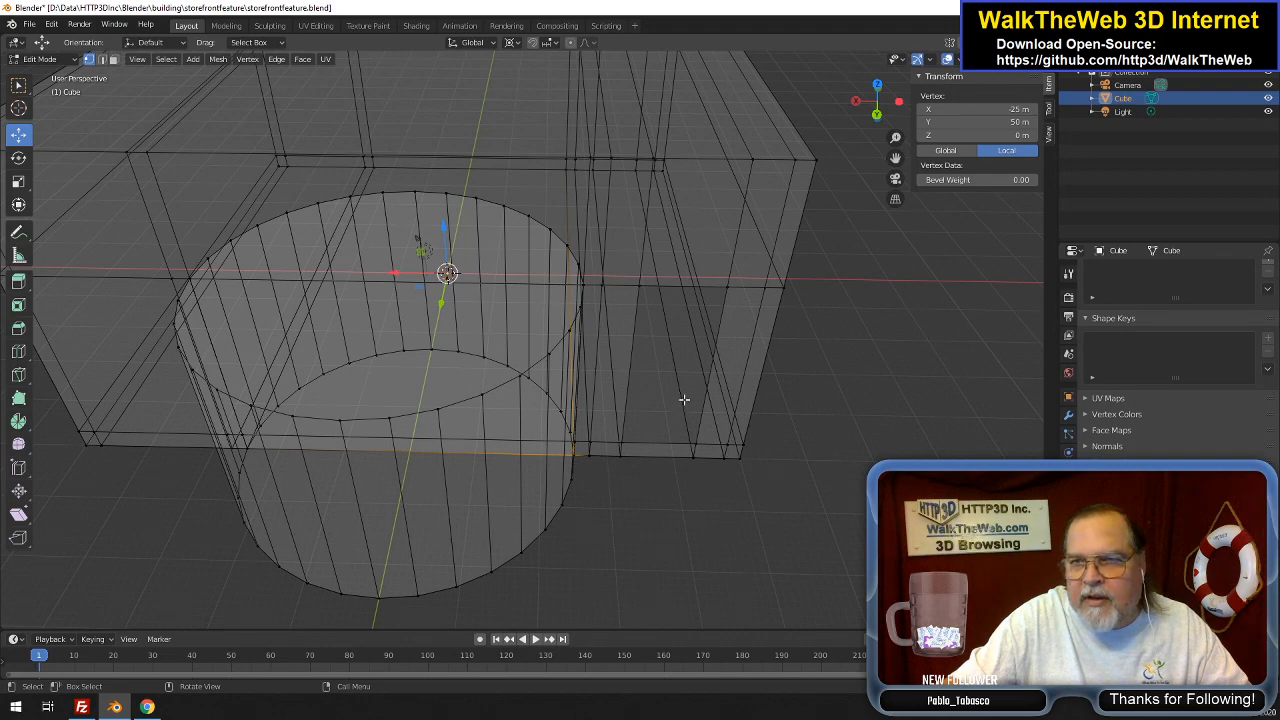
drag(896, 158, 818, 94)
scroll(714, 354, up, 8)
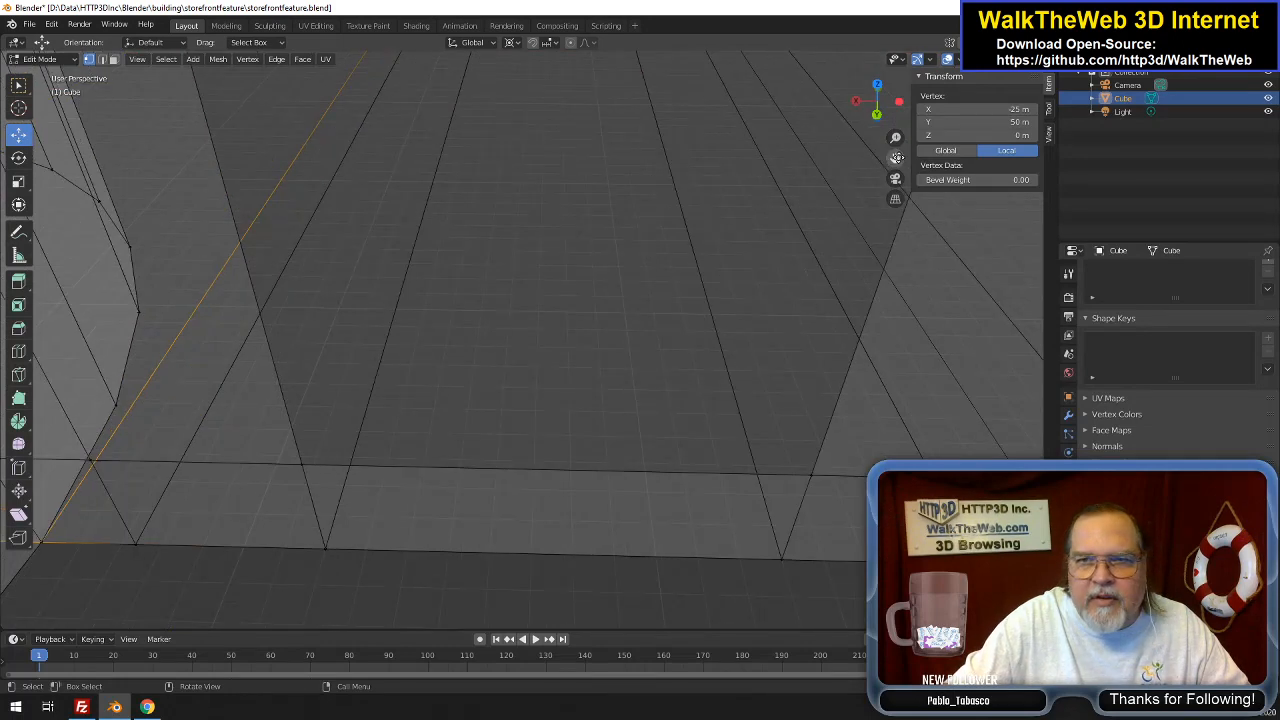
drag(897, 158, 1277, 136)
click(424, 531)
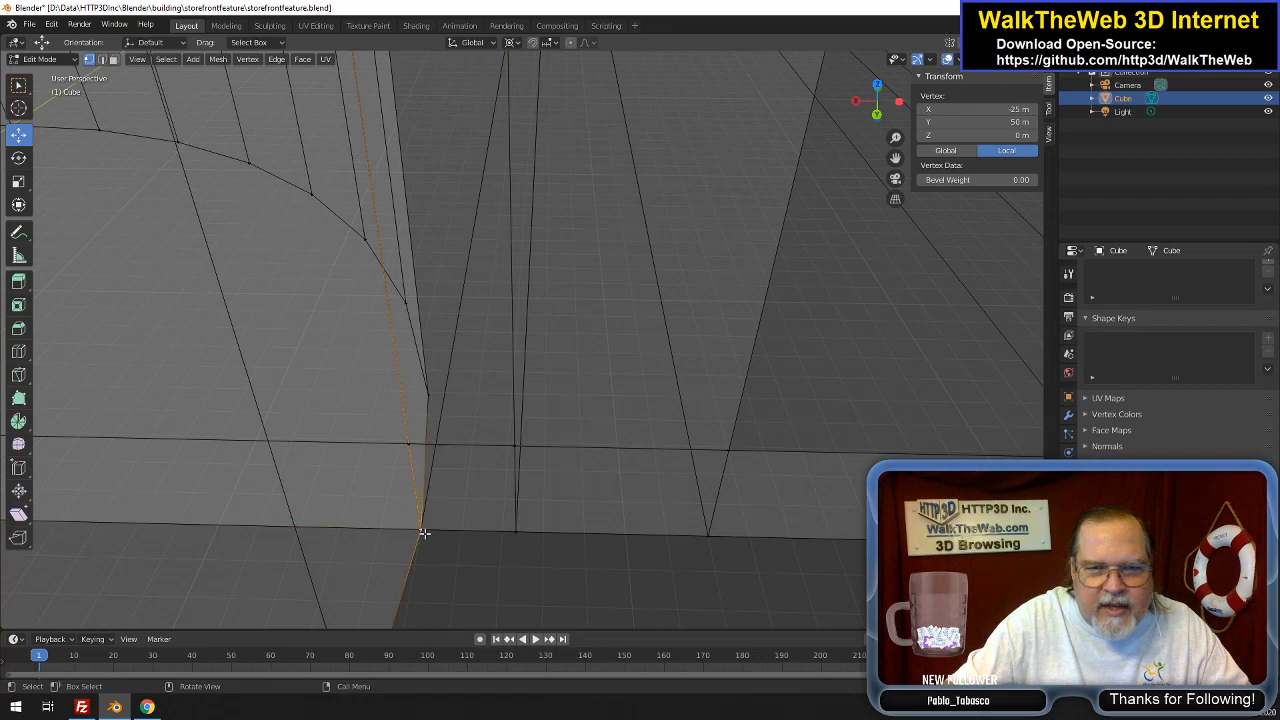
click(424, 533)
click(426, 527)
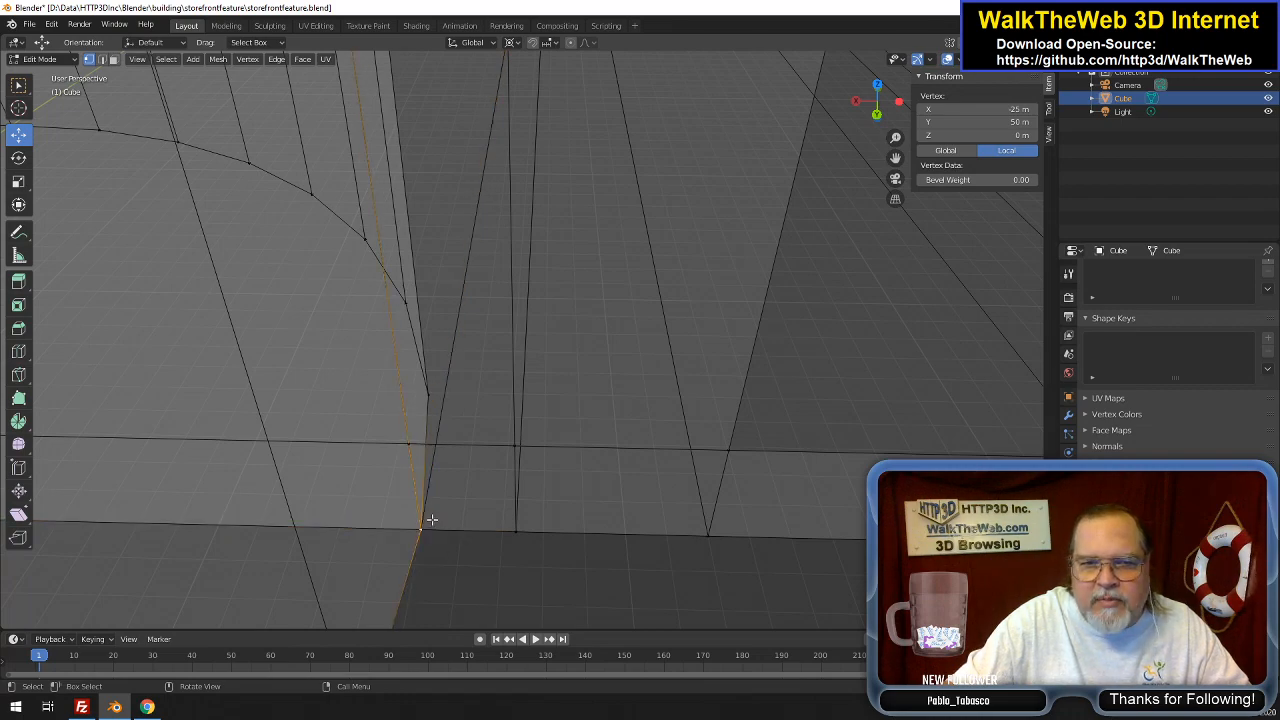
click(425, 520)
scroll(440, 491, down, 10)
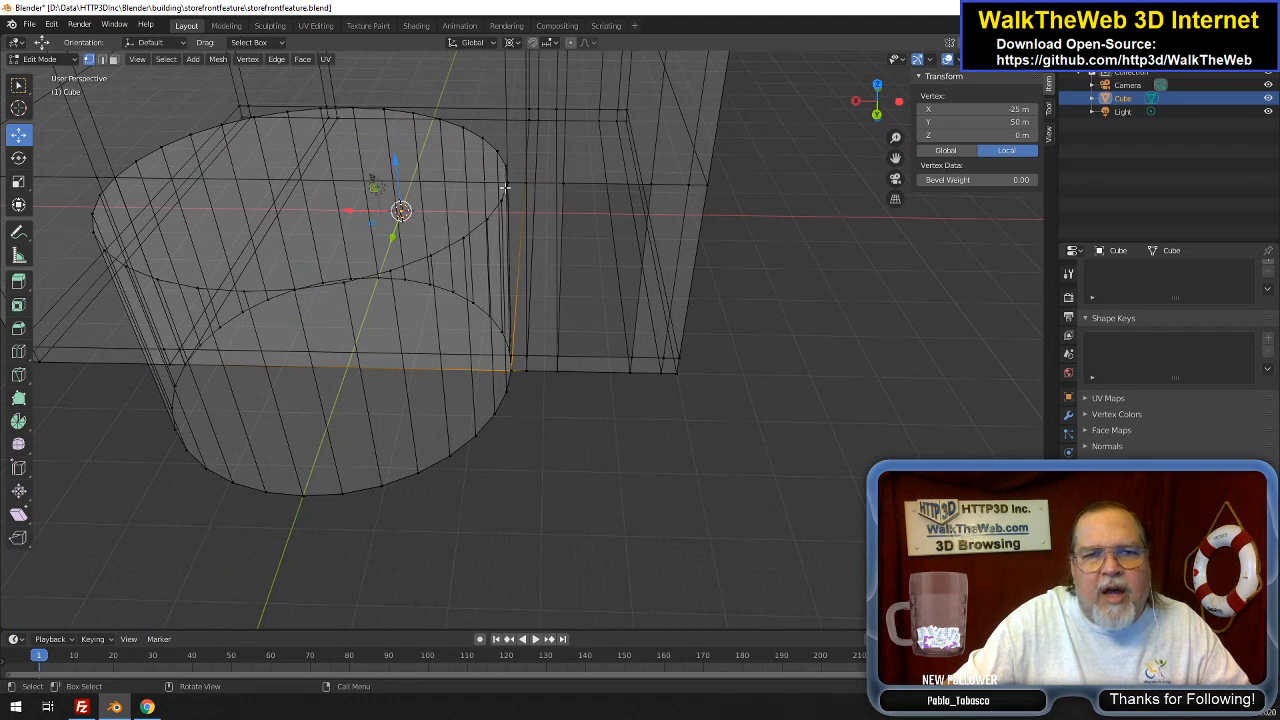
scroll(525, 204, down, 2)
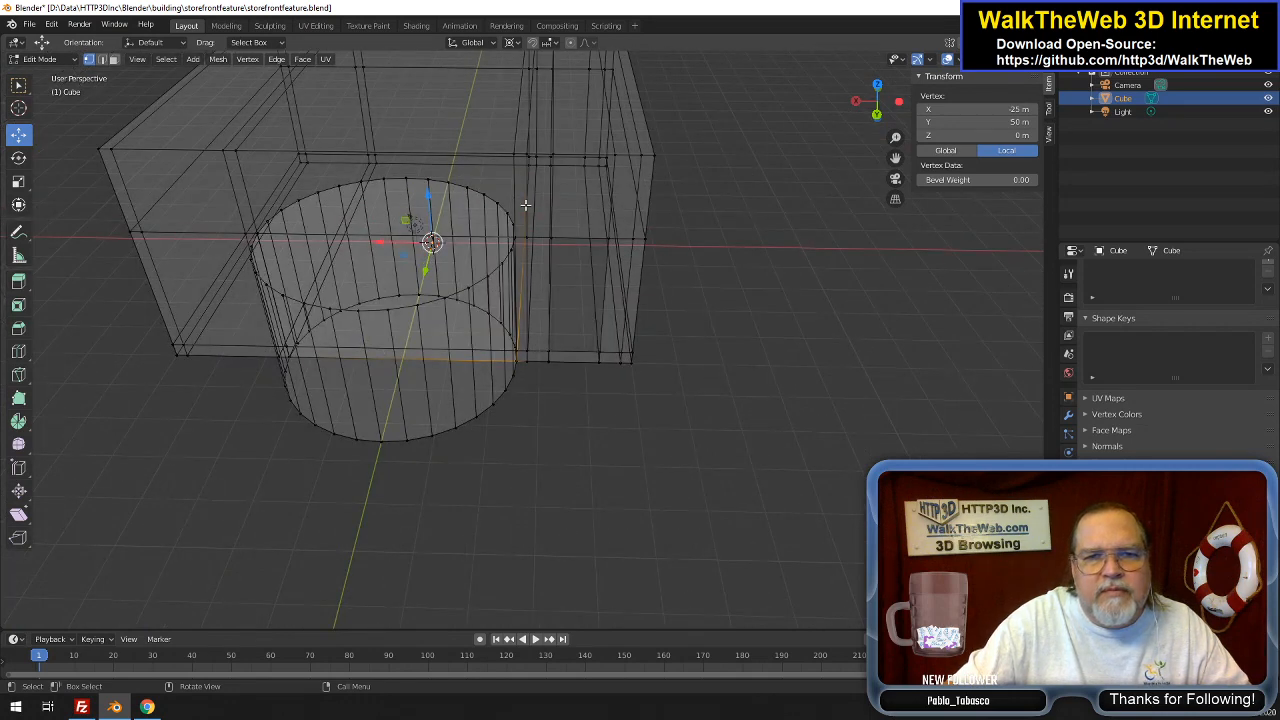
scroll(525, 204, up, 1)
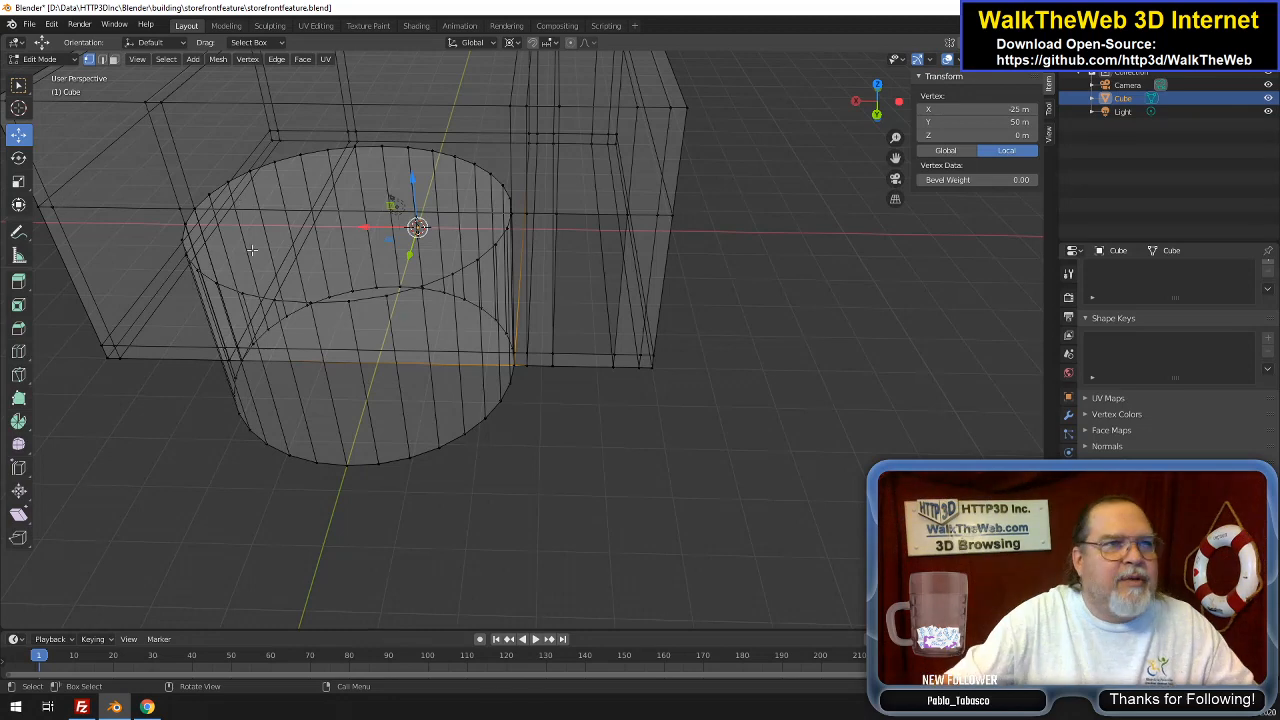
scroll(765, 245, up, 4)
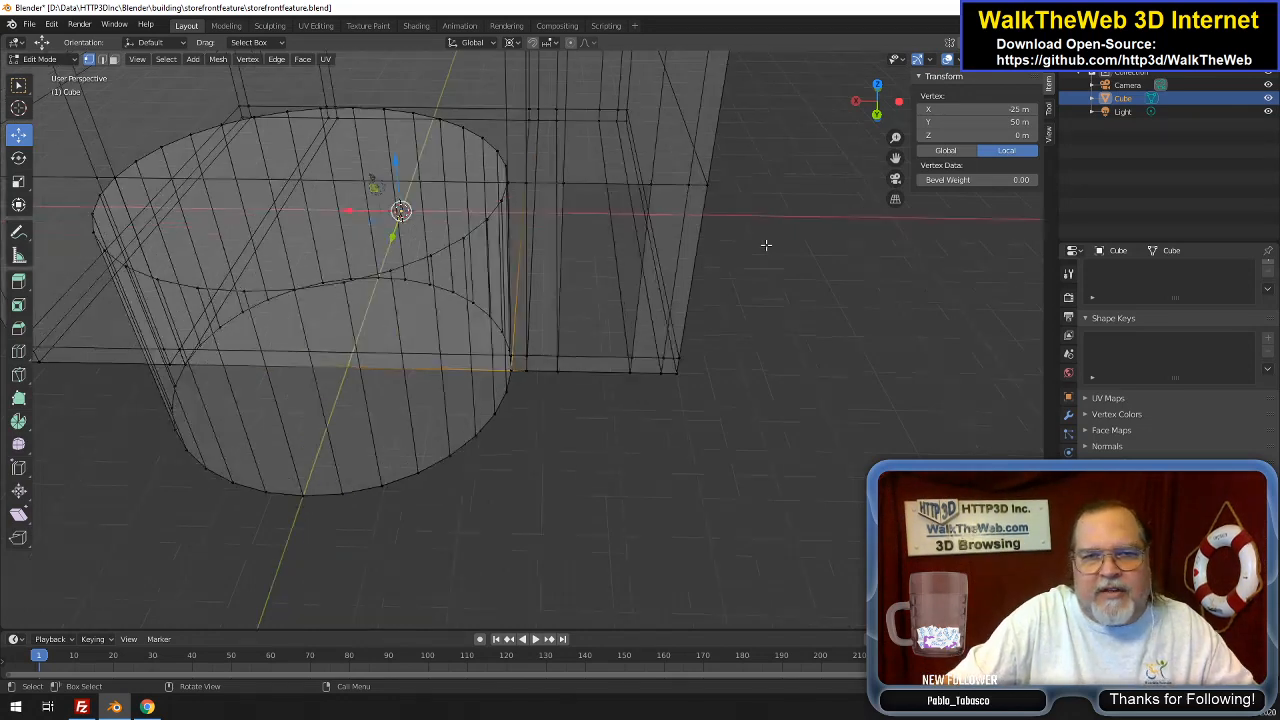
scroll(765, 245, down, 2)
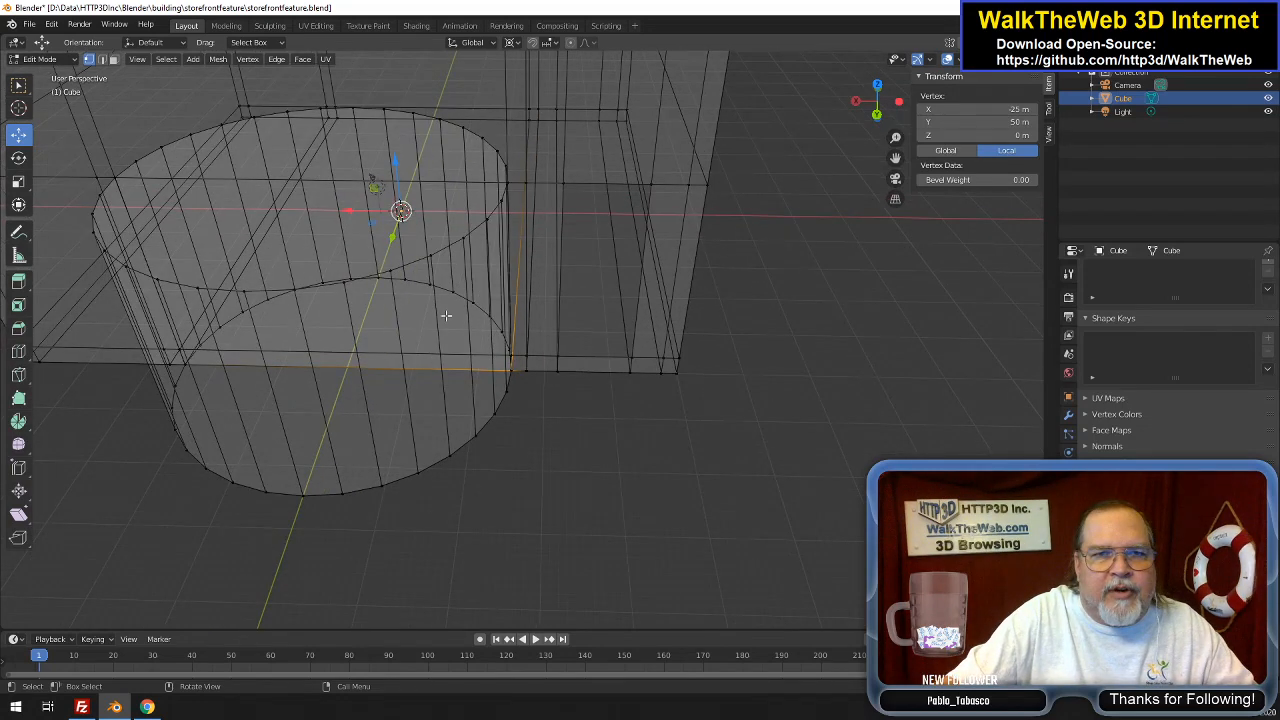
Select the cylinder's bottom ring and snap the 3D cursor to its centre
key(l)
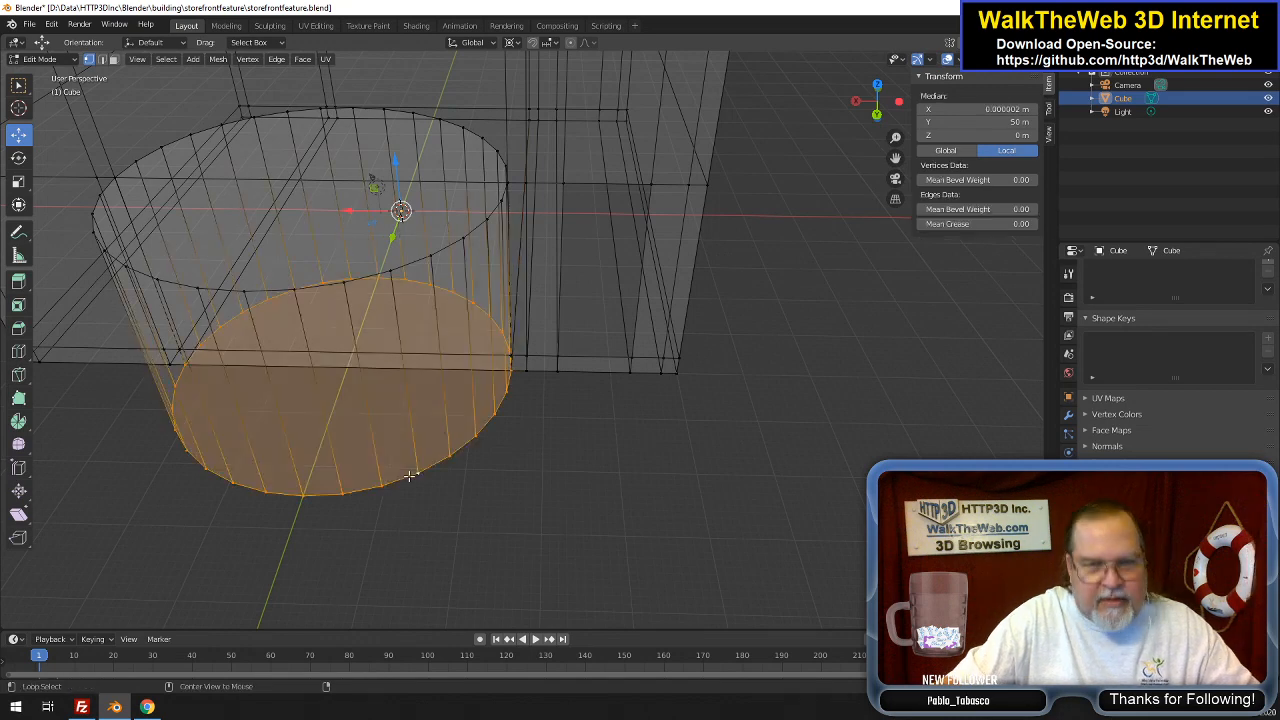
click(218, 59)
mouse_move(240, 101)
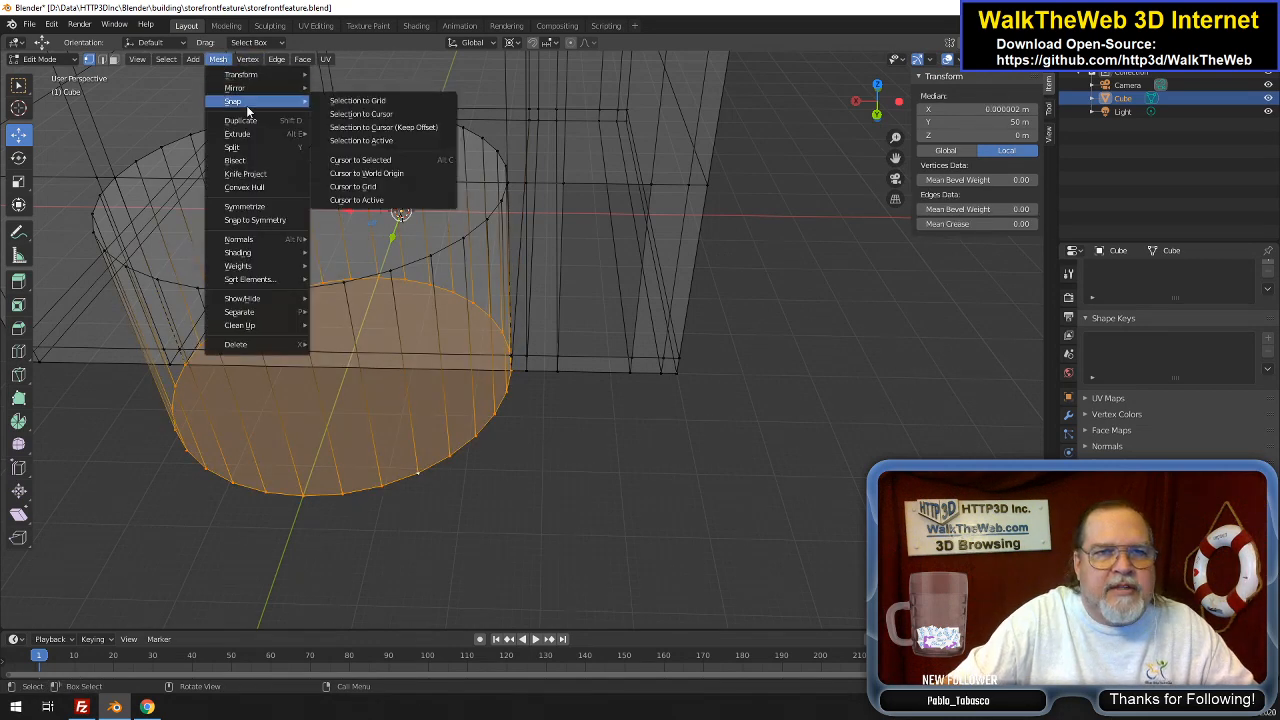
click(389, 160)
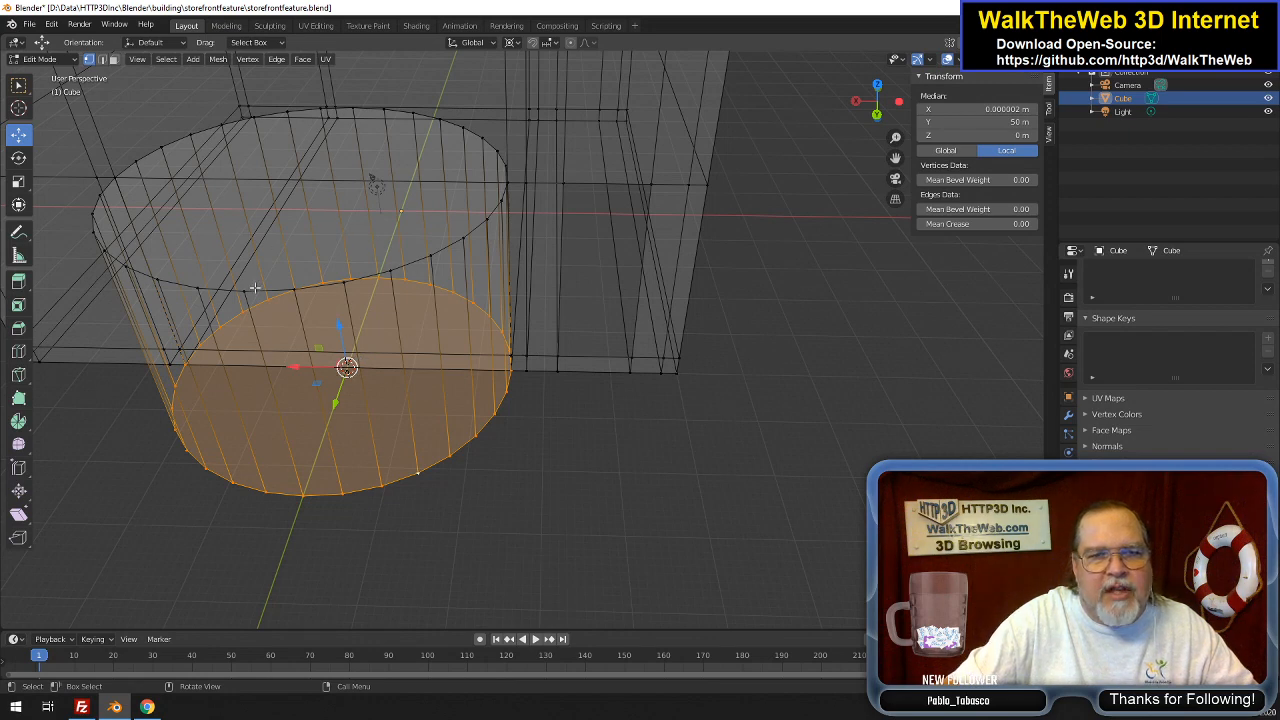
Select the whole linked cylinder and, in top view, scale it by 0.35 along Y into a flat ellipse
key(ctrl+l)
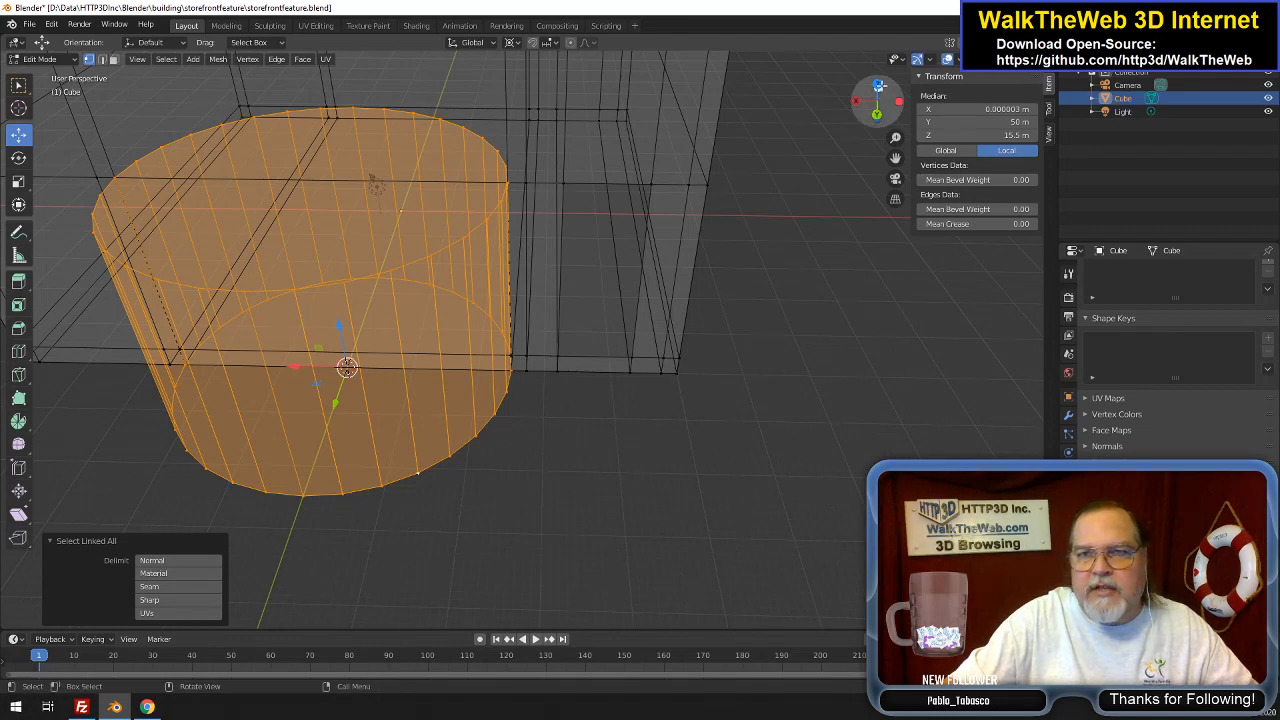
click(878, 90)
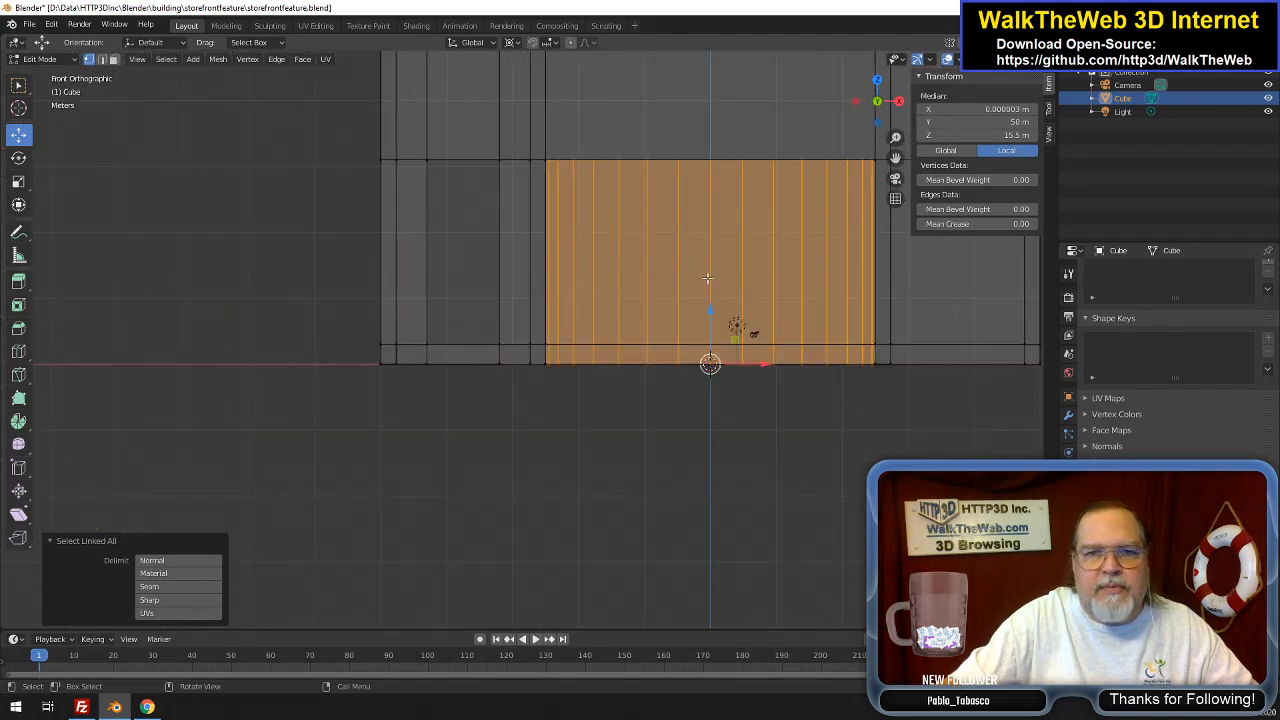
click(877, 80)
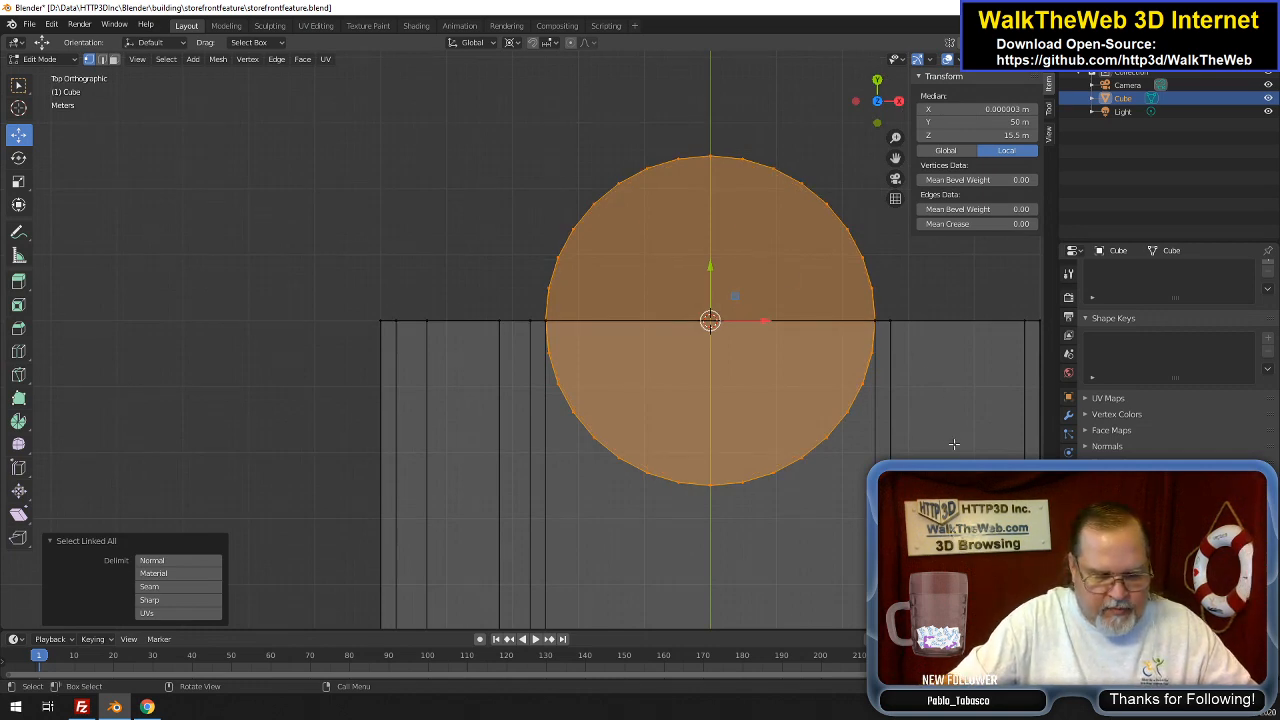
key(s)
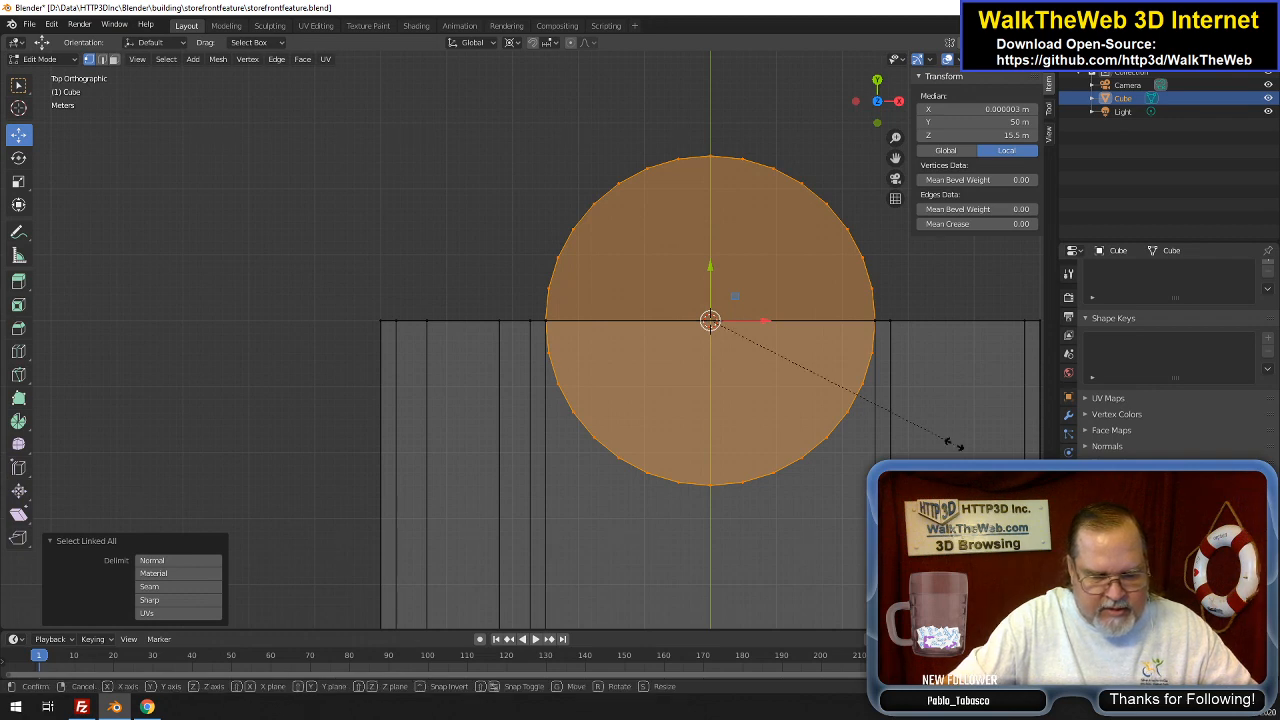
key(y)
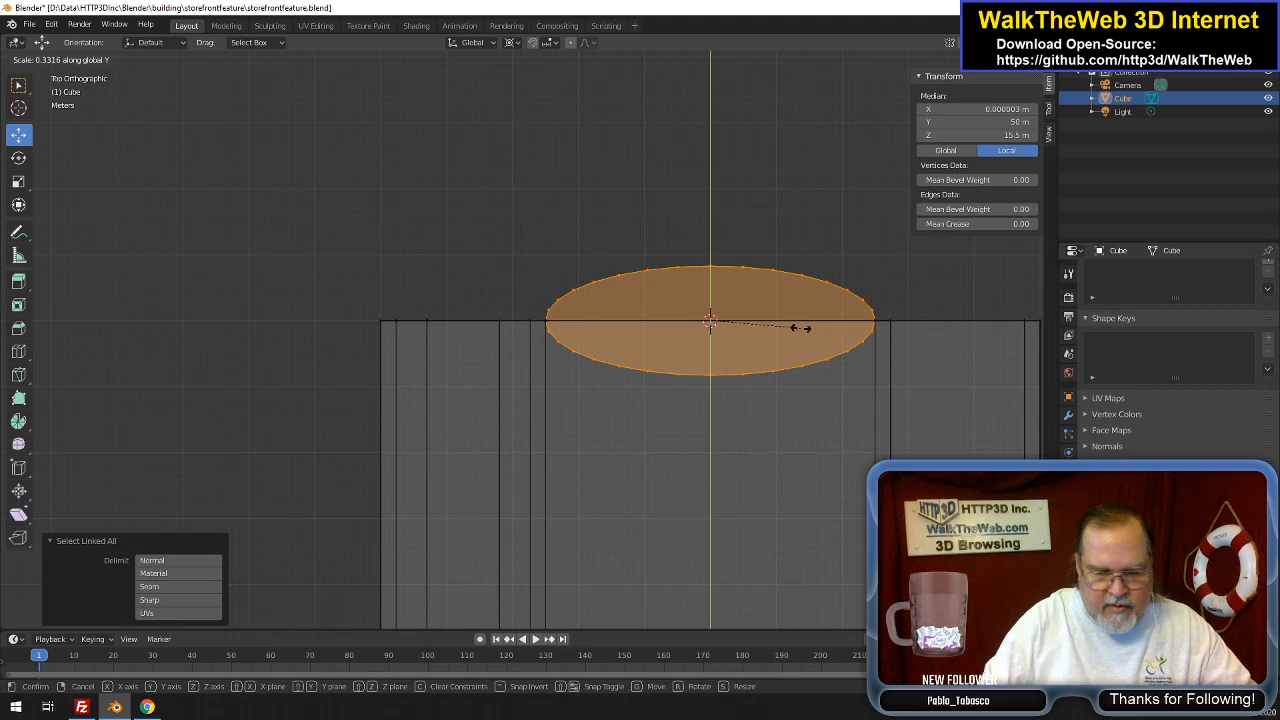
text(.3)
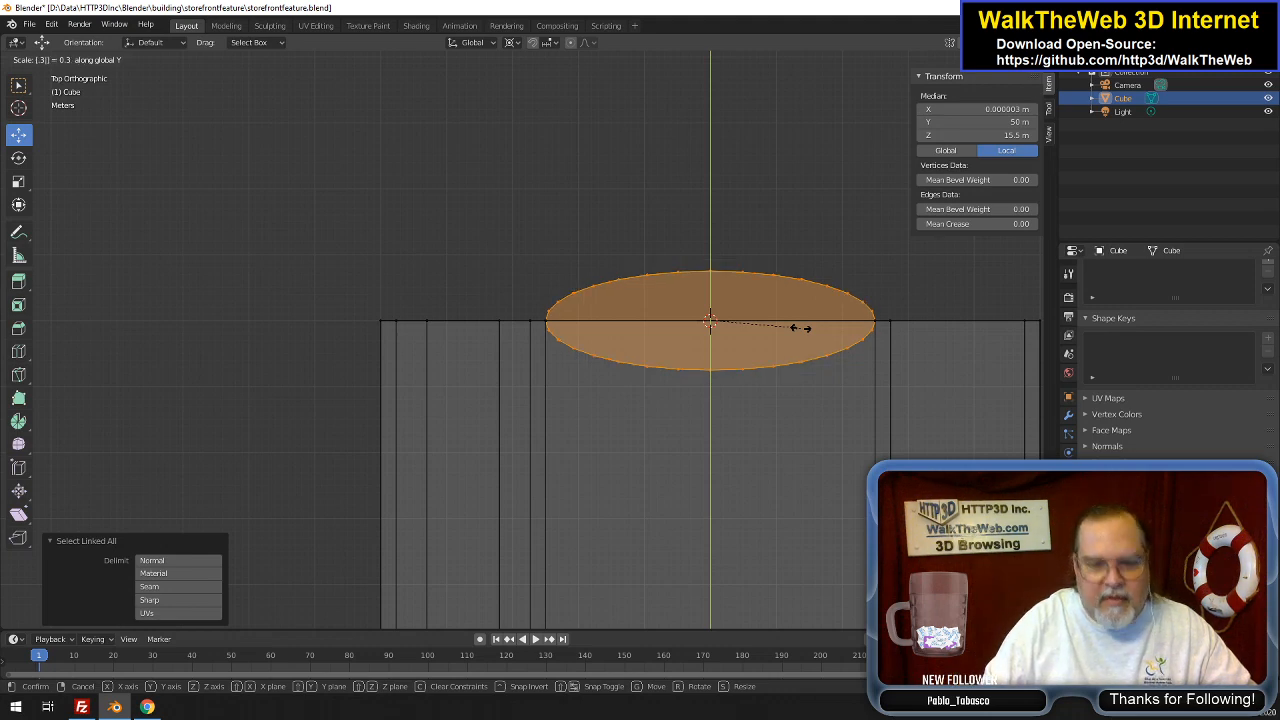
text(5)
key(Return)
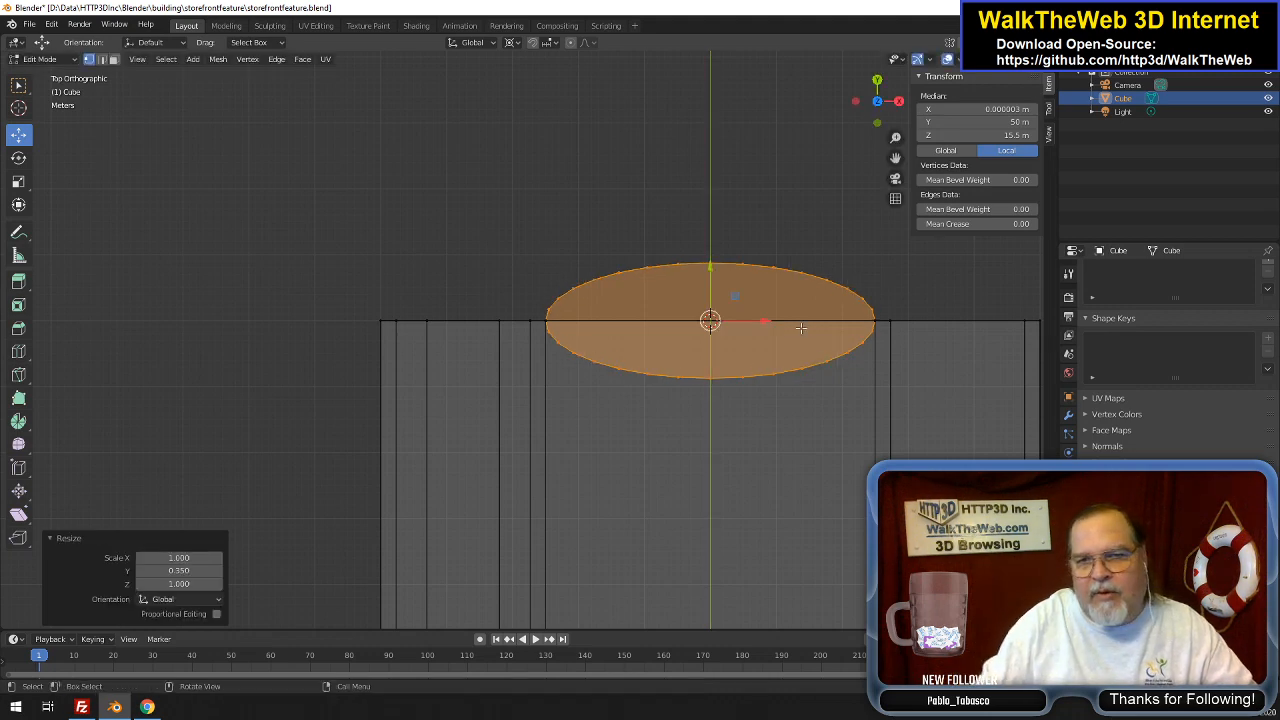
In bottom view, box-select the flattened cylinder's vertices on the building's interior side of the front wall and delete them
mouse_move(889, 111)
mouse_down()
mouse_move(868, 96)
mouse_move(889, 112)
mouse_up()
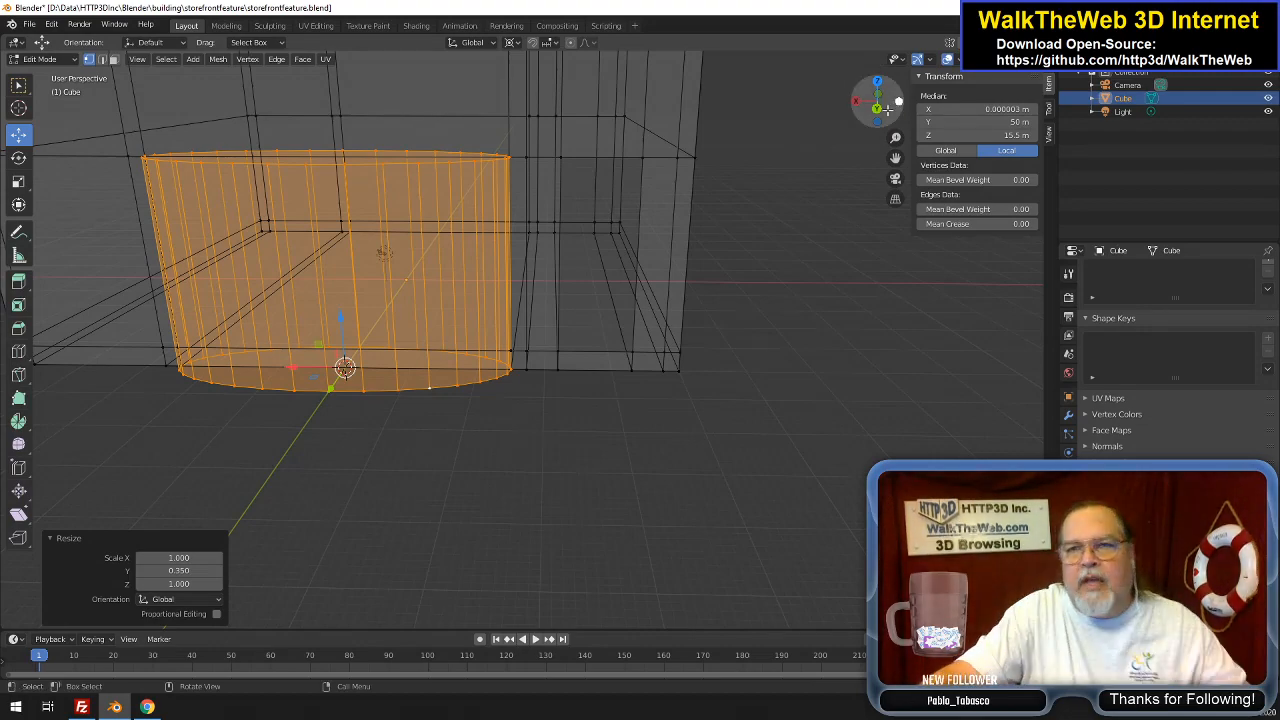
drag(872, 100, 903, 108)
middle_drag(540, 300, 388, 408)
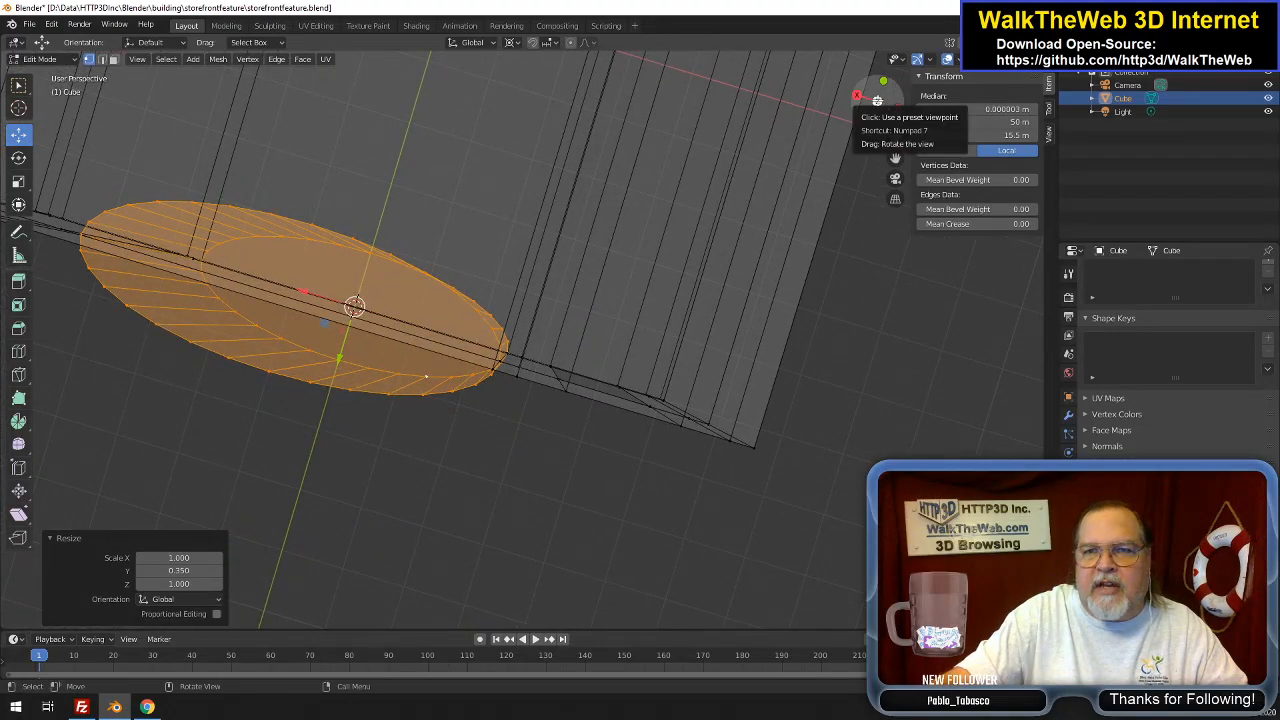
click(888, 101)
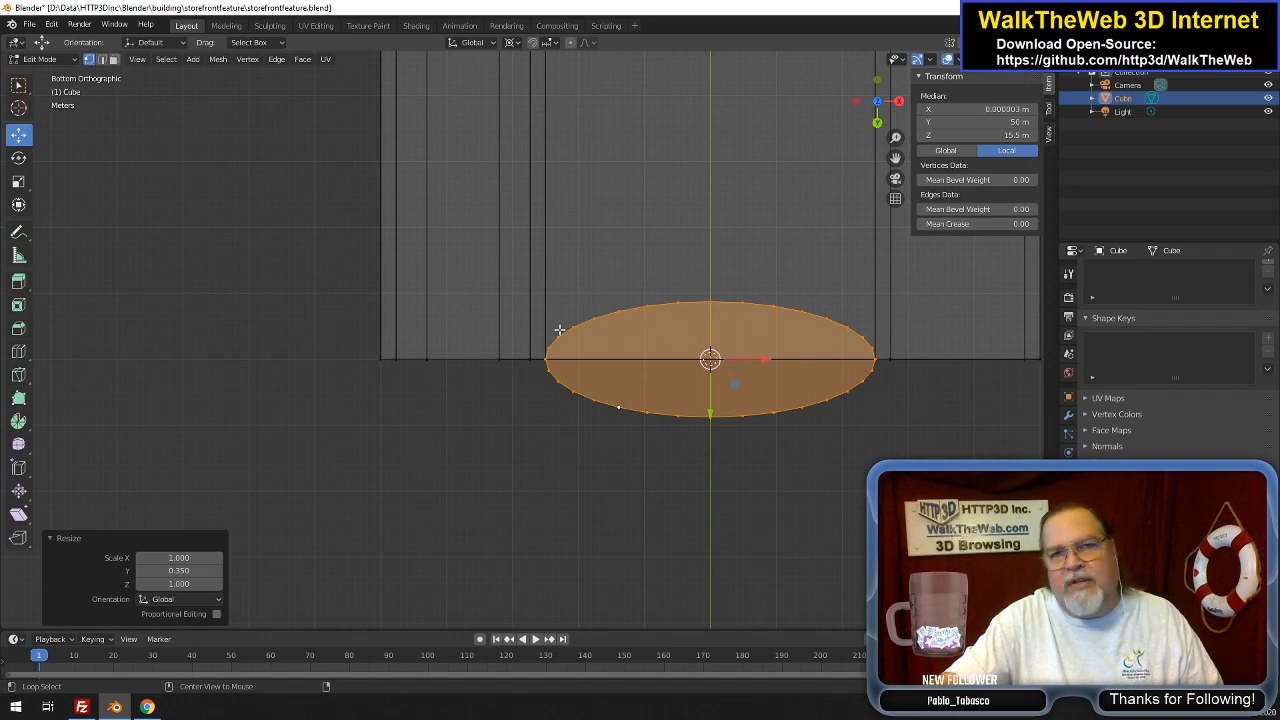
key(alt+a)
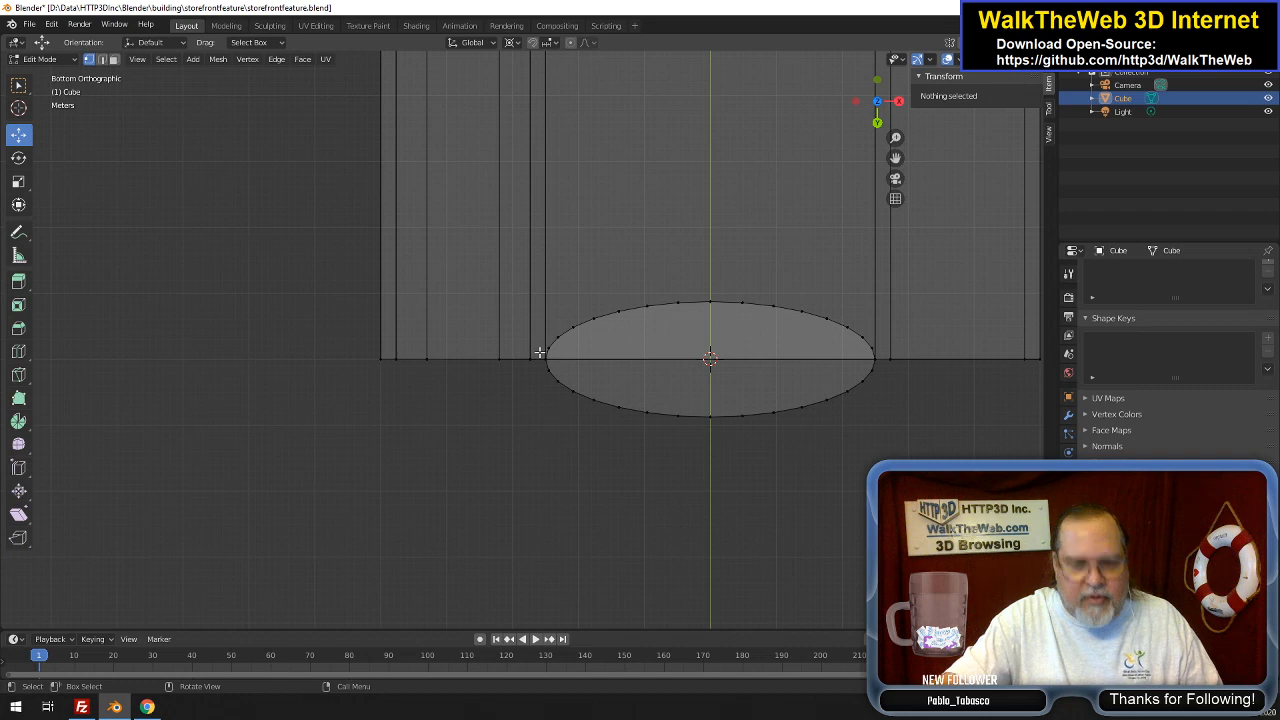
key(b)
drag(539, 352, 900, 286)
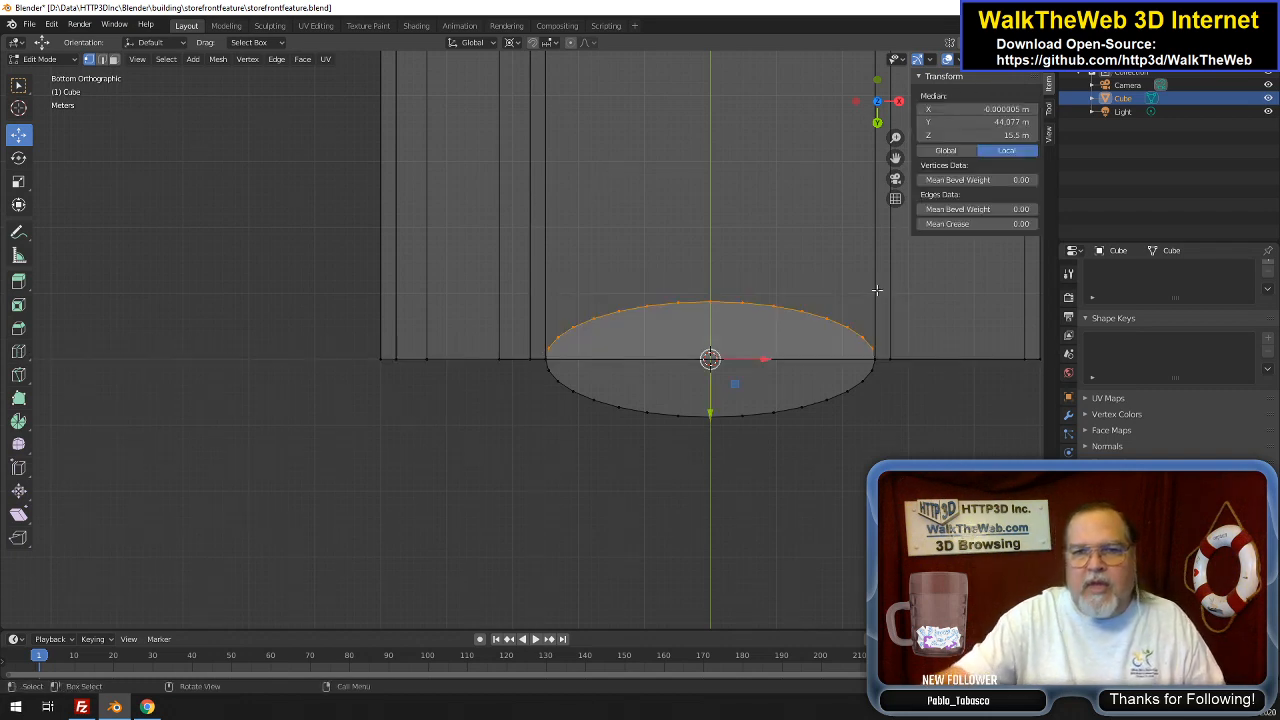
key(x)
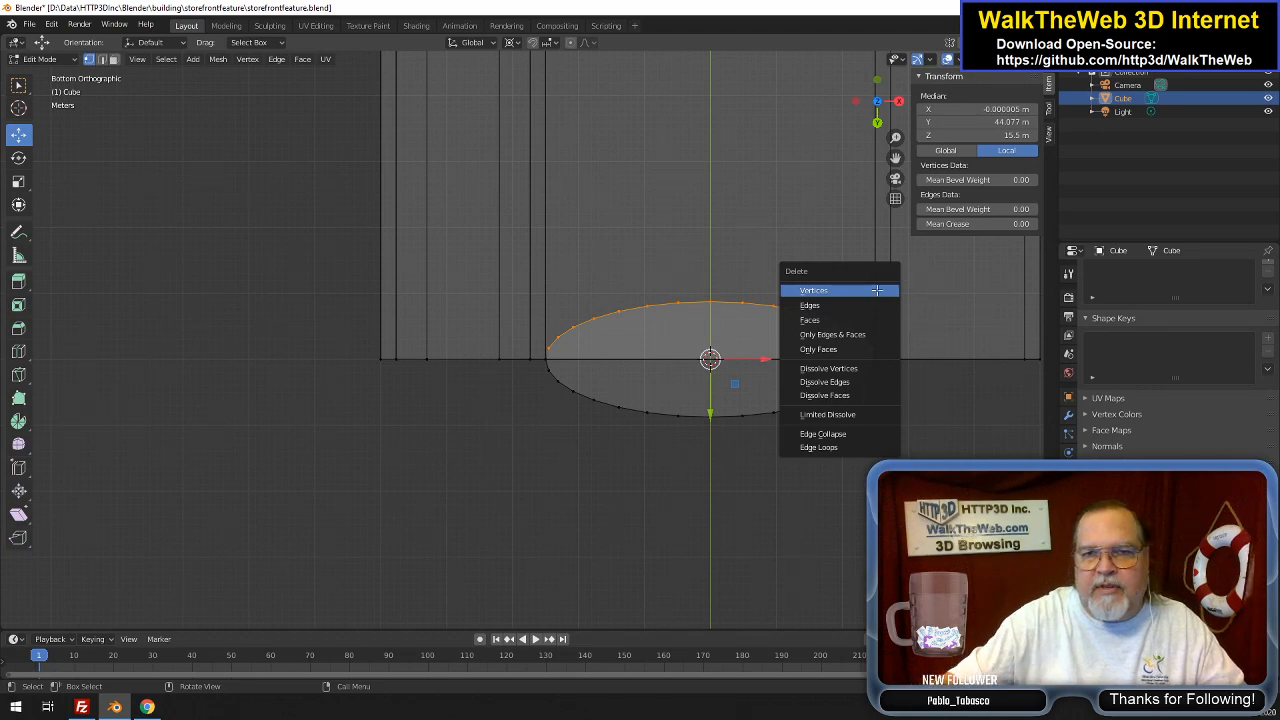
click(876, 289)
Add three evenly spaced horizontal loop cuts around the remaining curved front wall without sliding them
drag(881, 104, 1128, 190)
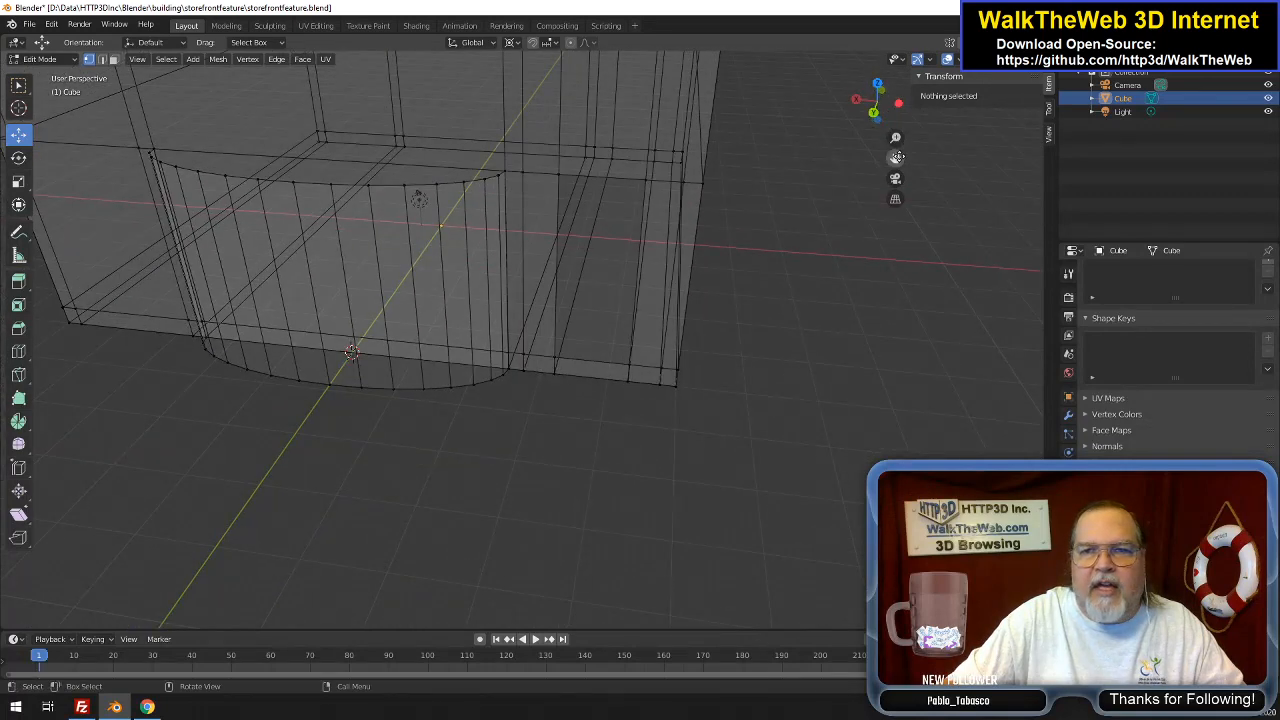
drag(897, 157, 985, 224)
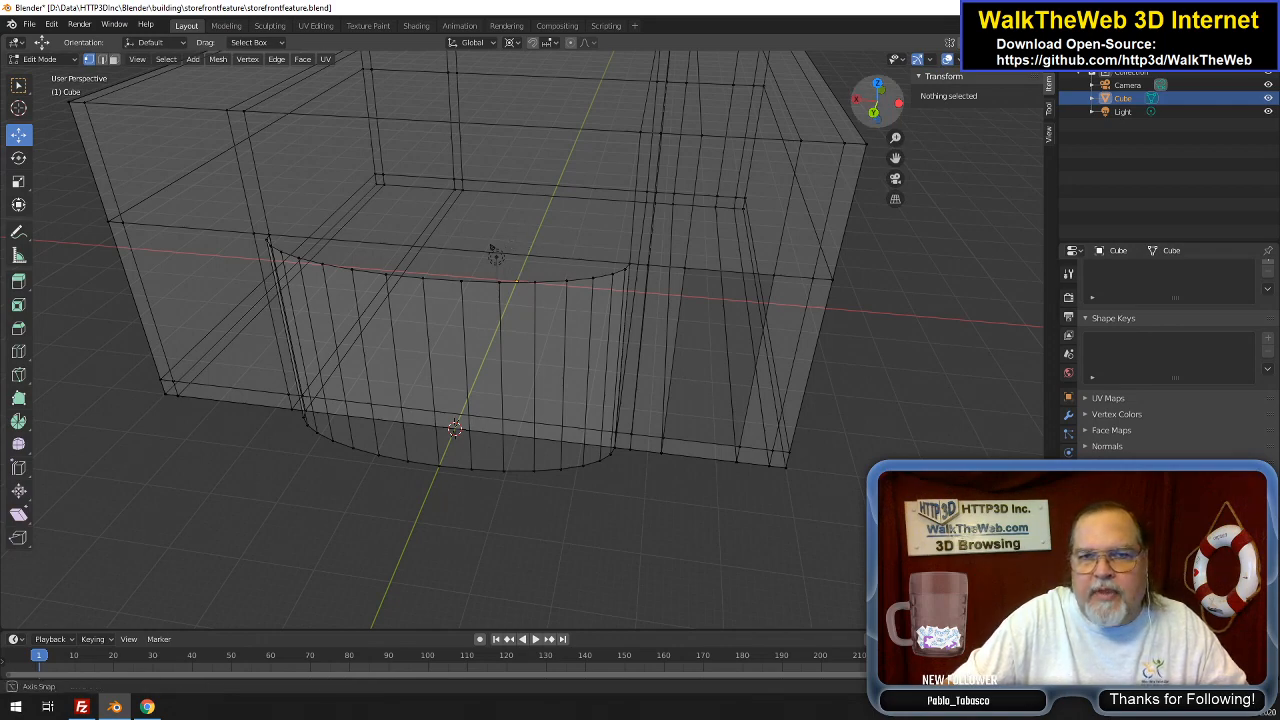
drag(884, 110, 876, 127)
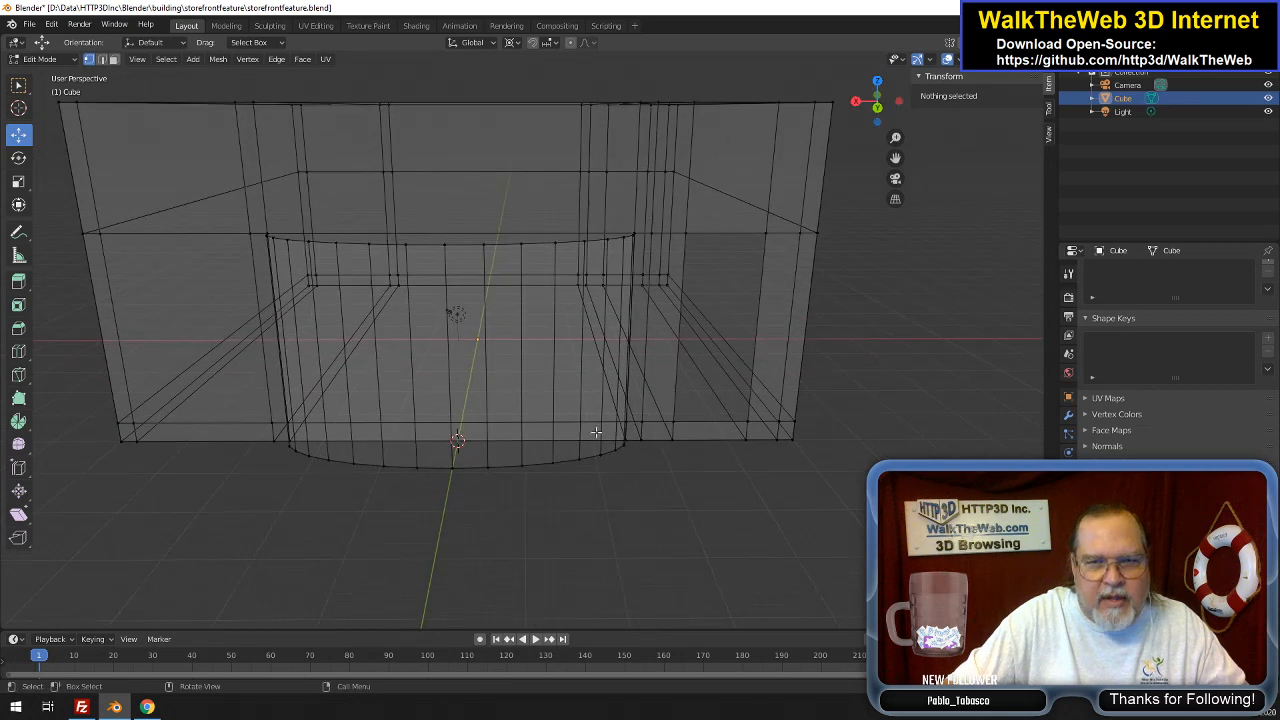
key(ctrl+r)
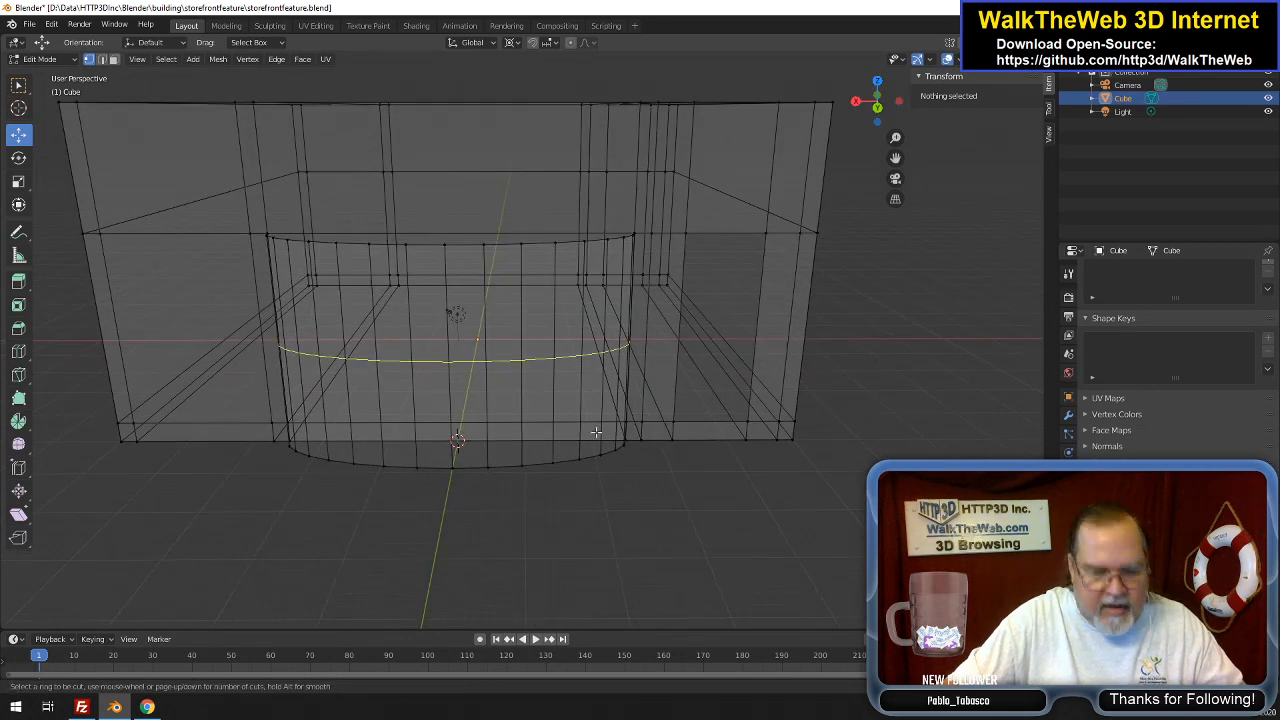
key(3)
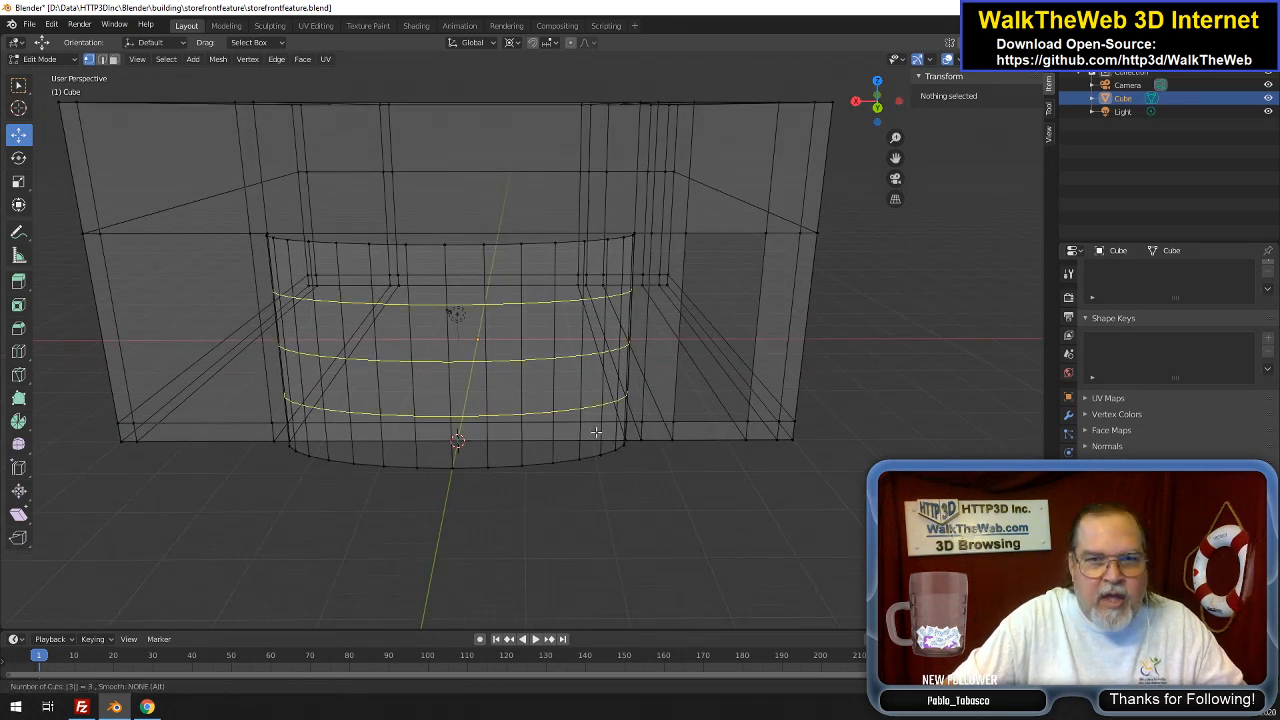
click(596, 432)
right_click(596, 432)
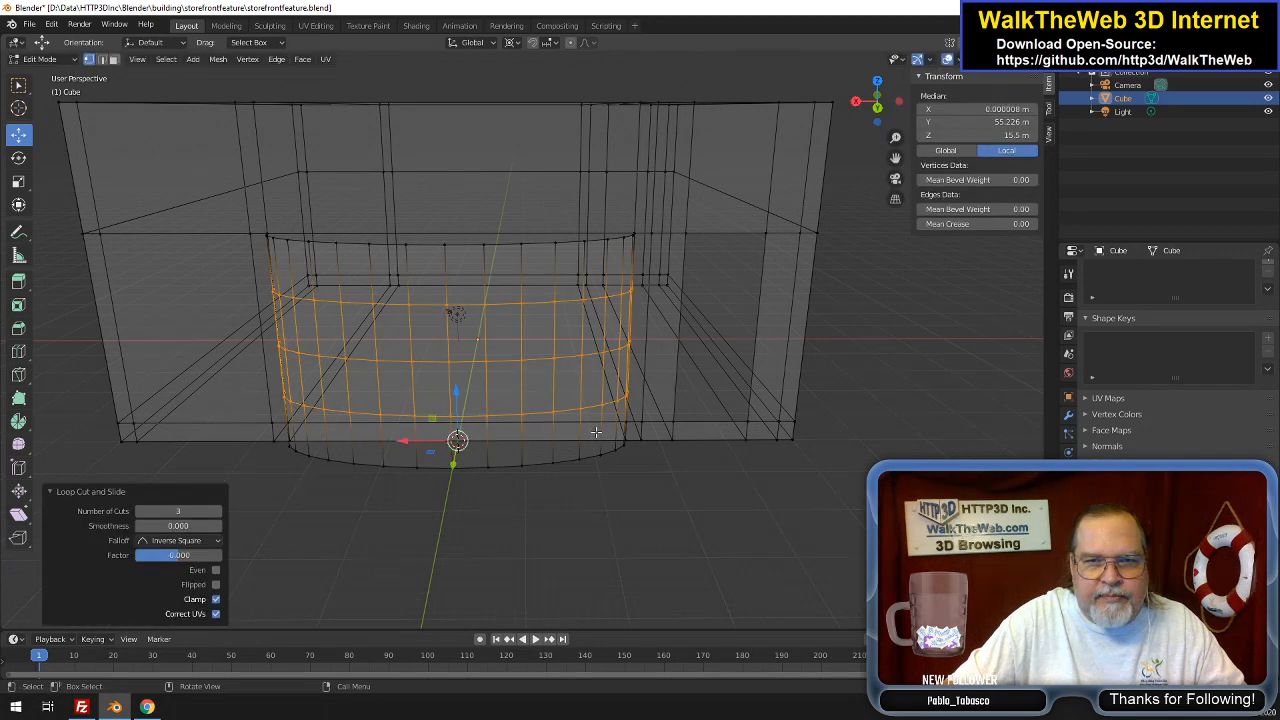
Select the lowest new edge loop on the curved wall and set its Z to 3 m
alt+click(514, 414)
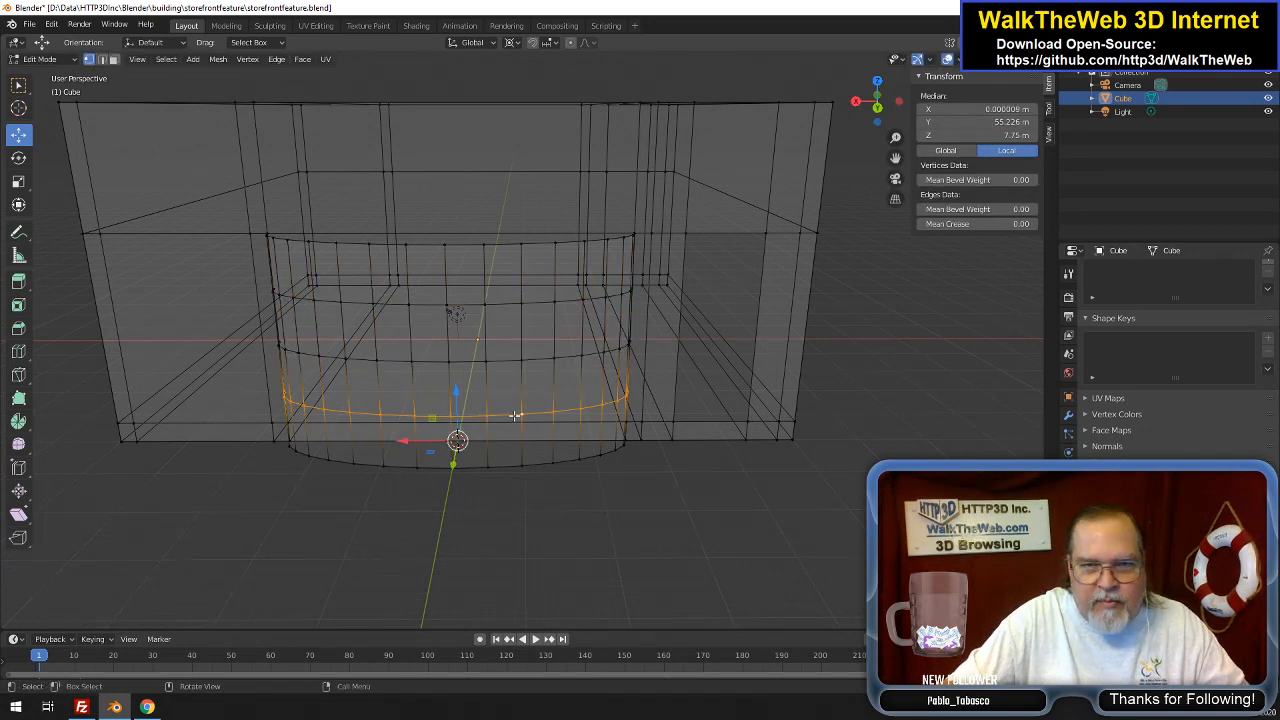
click(993, 135)
text(3)
key(Return)
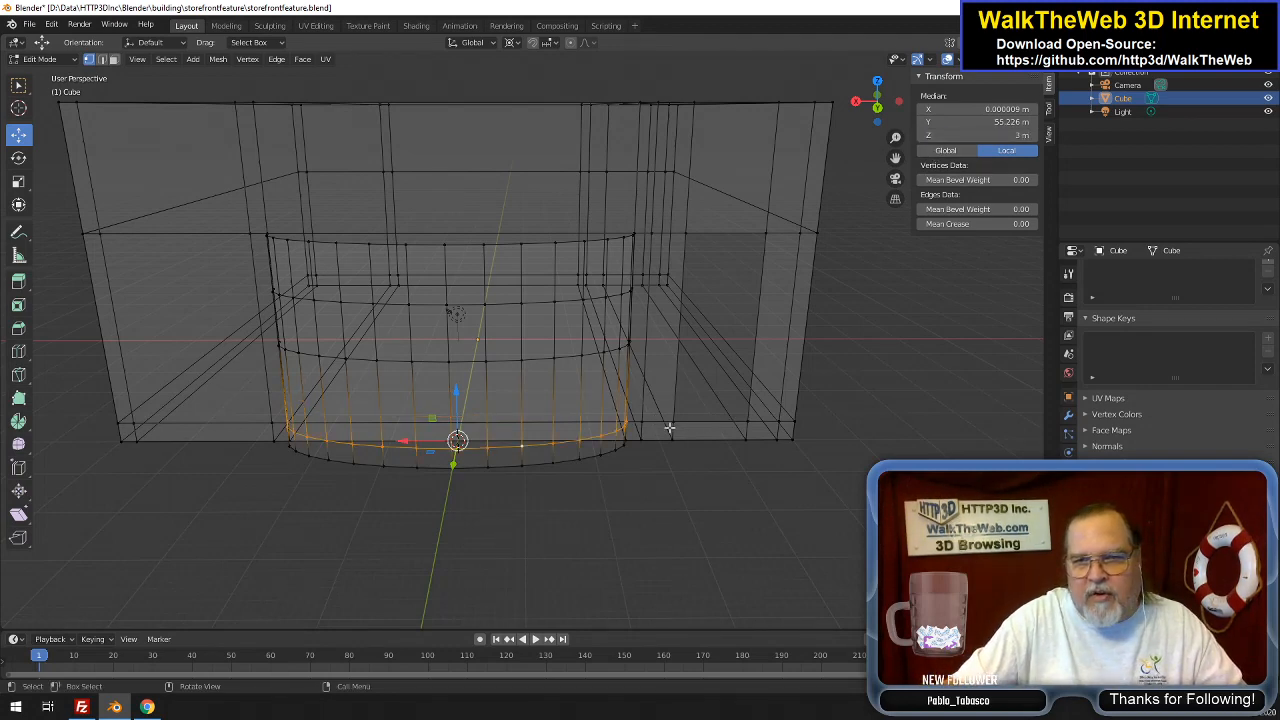
Select the middle new edge loop on the curved front wall and set its Z to 7 m
alt+click(535, 358)
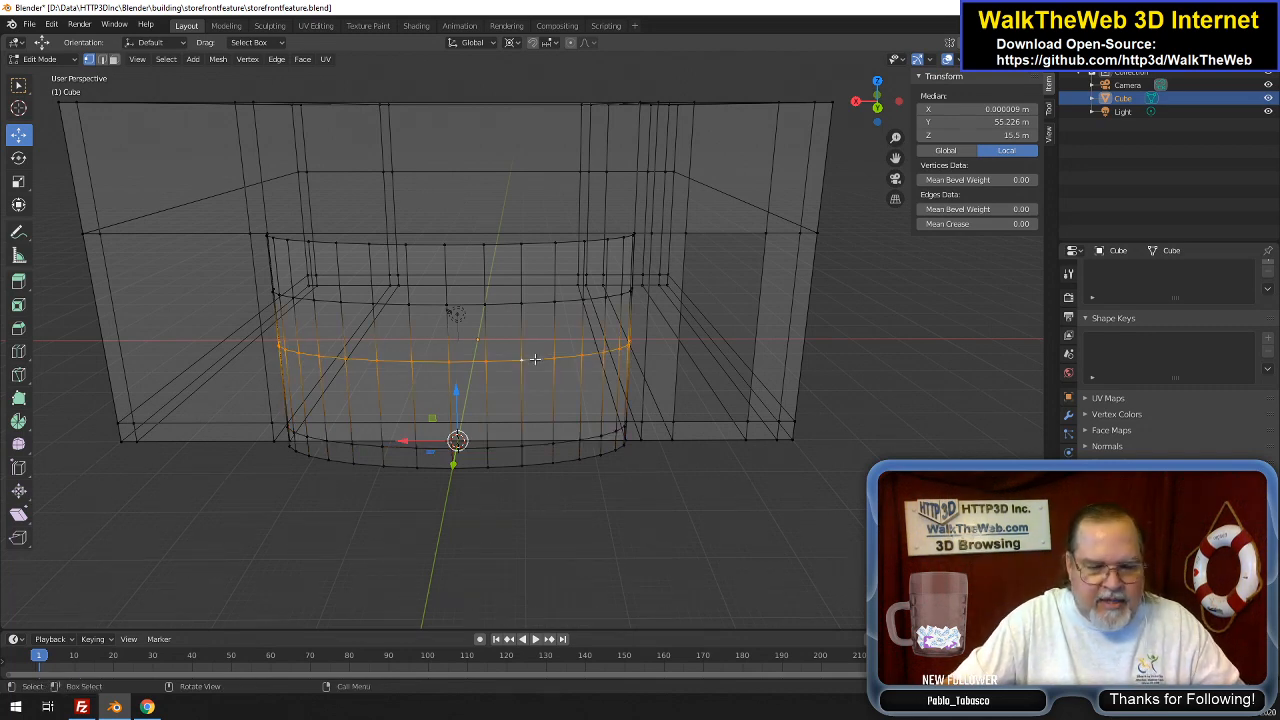
click(989, 136)
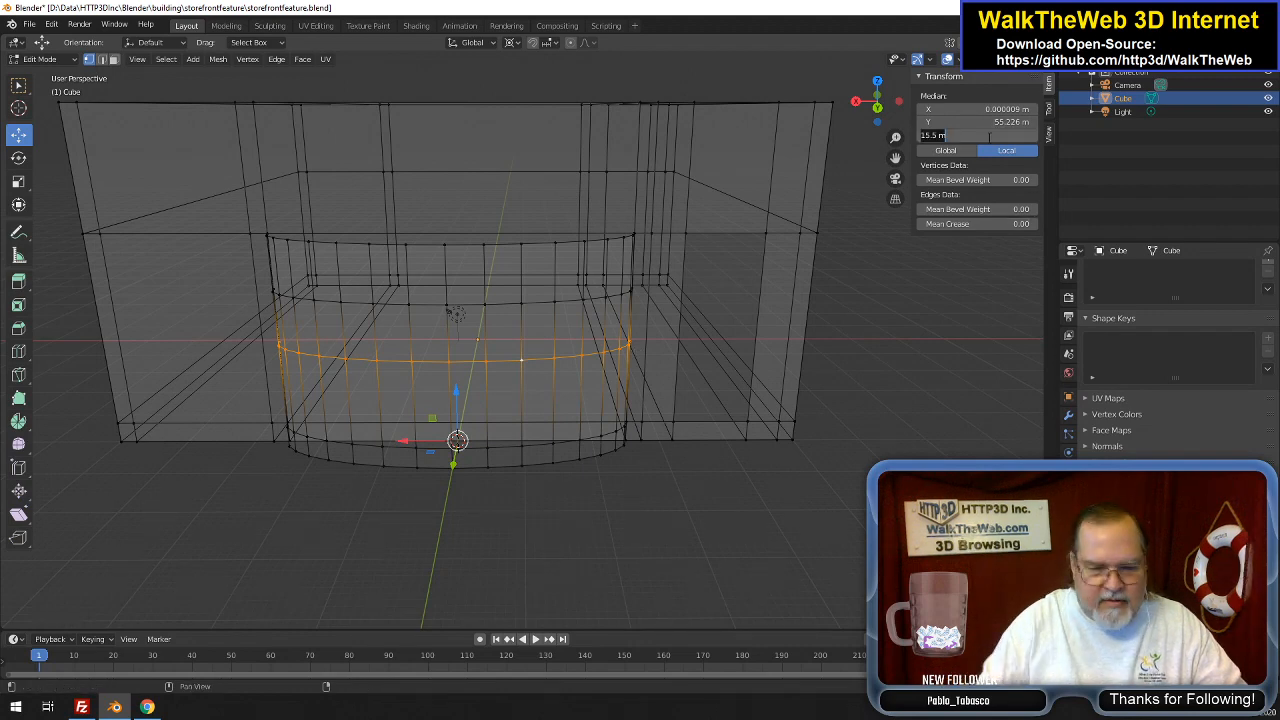
text(7)
key(Return)
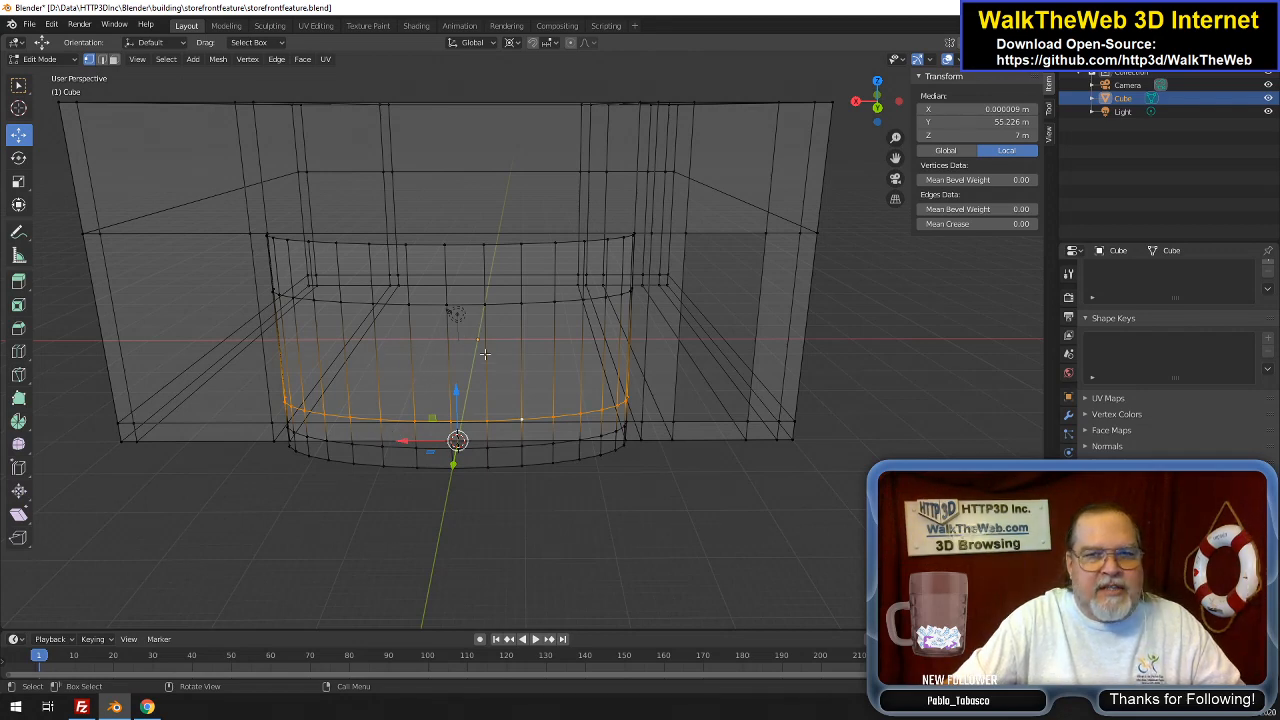
alt+click(537, 301)
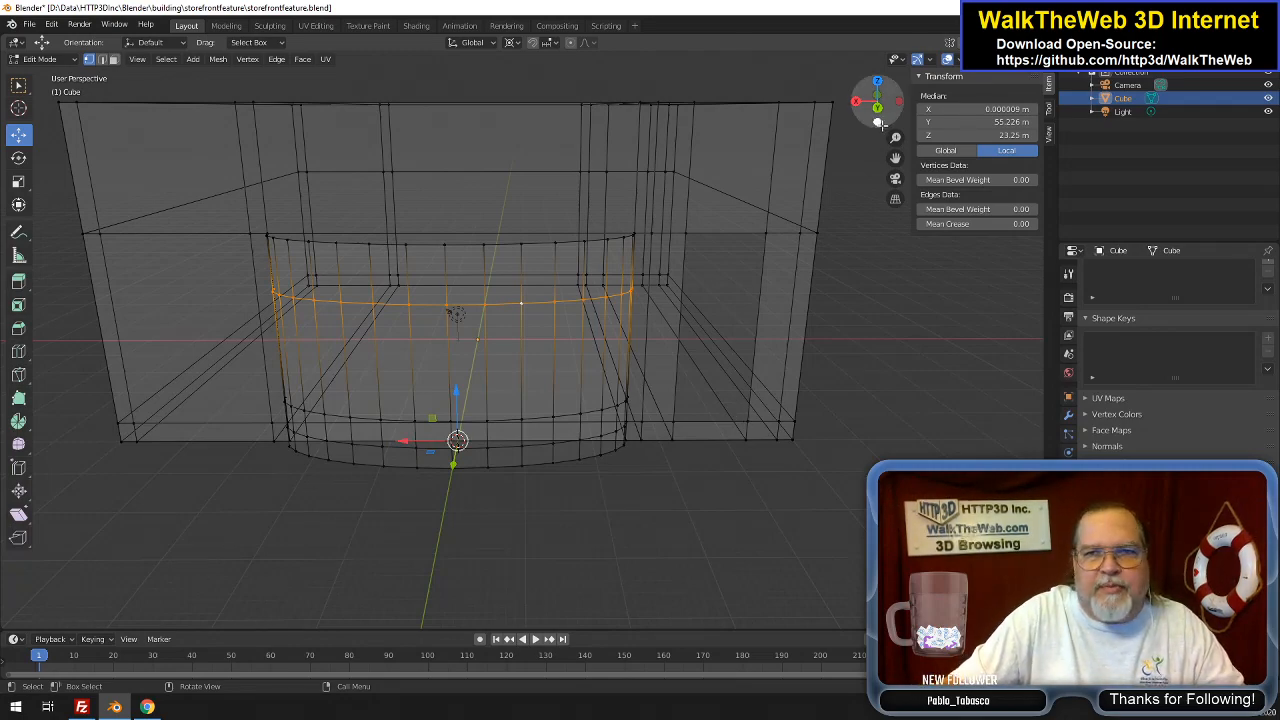
drag(868, 110, 464, 146)
drag(868, 150, 880, 82)
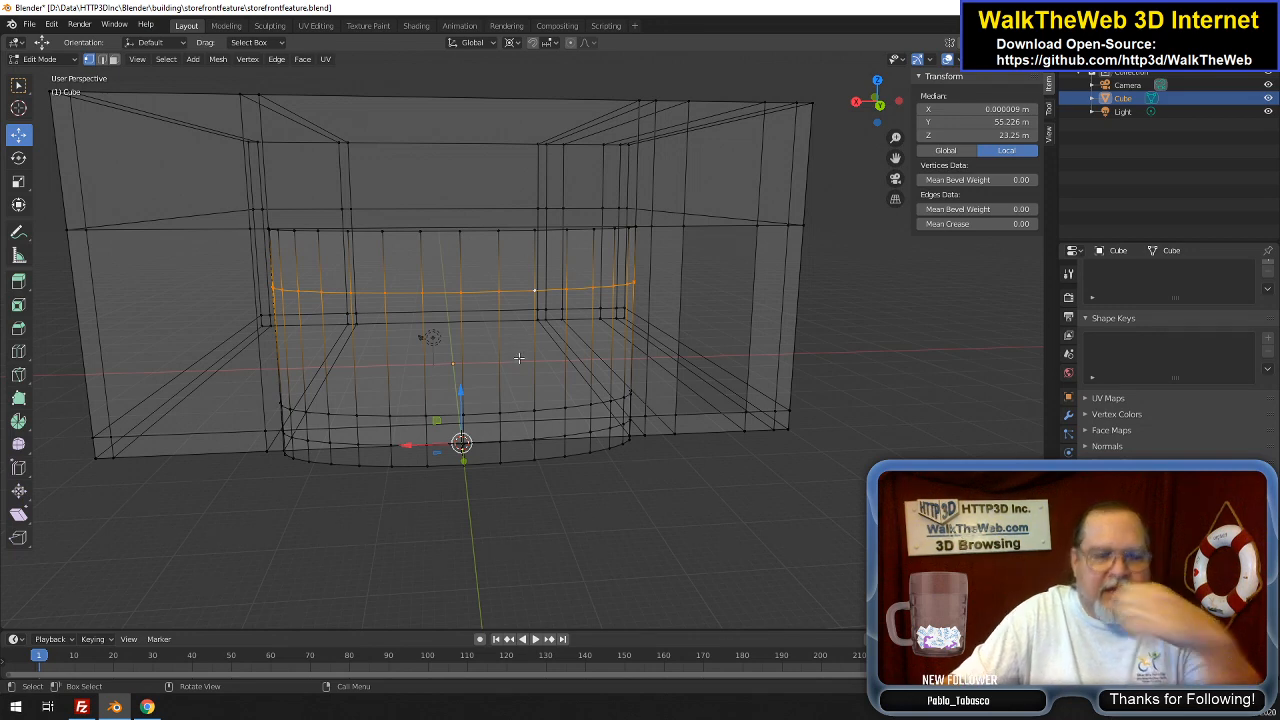
Undo all the curved front wall edits back to the point before the cylinder was added to the building mesh
key(ctrl+z)
key(ctrl+z)
key(ctrl+z)
key(ctrl+z)
key(ctrl+z)
key(ctrl+z)
key(ctrl+z)
key(ctrl+z)
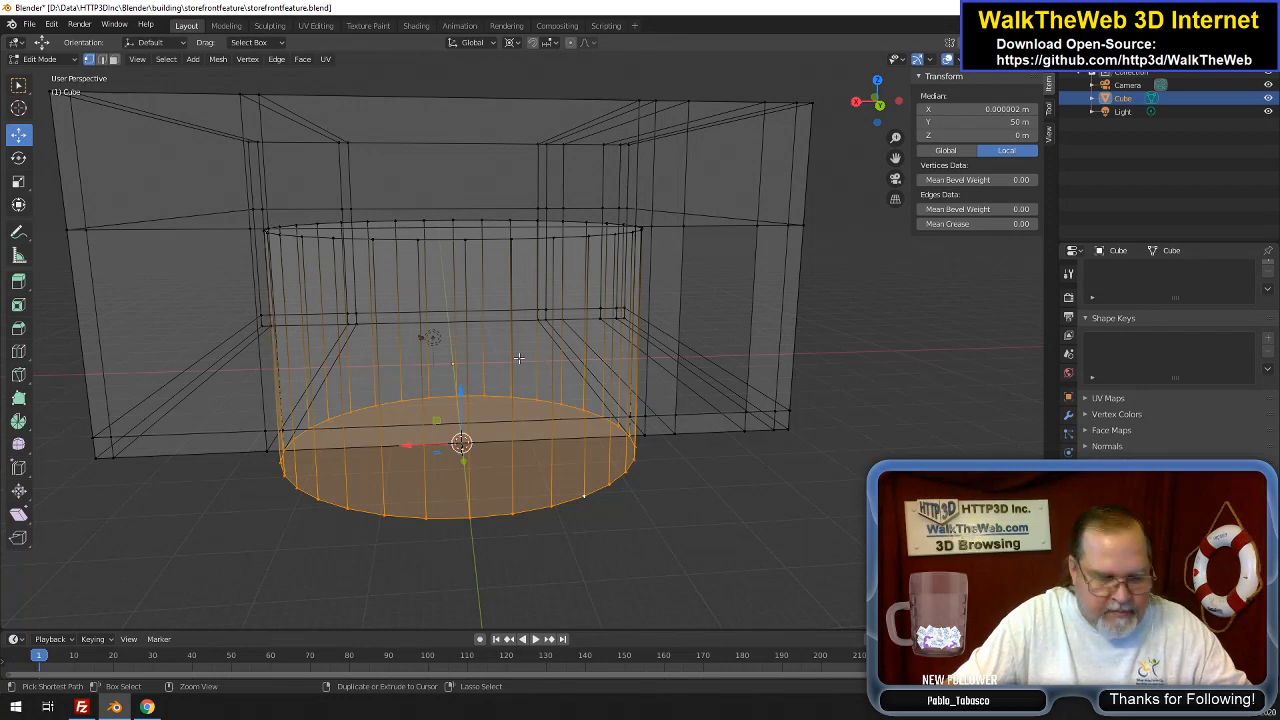
key(ctrl+z)
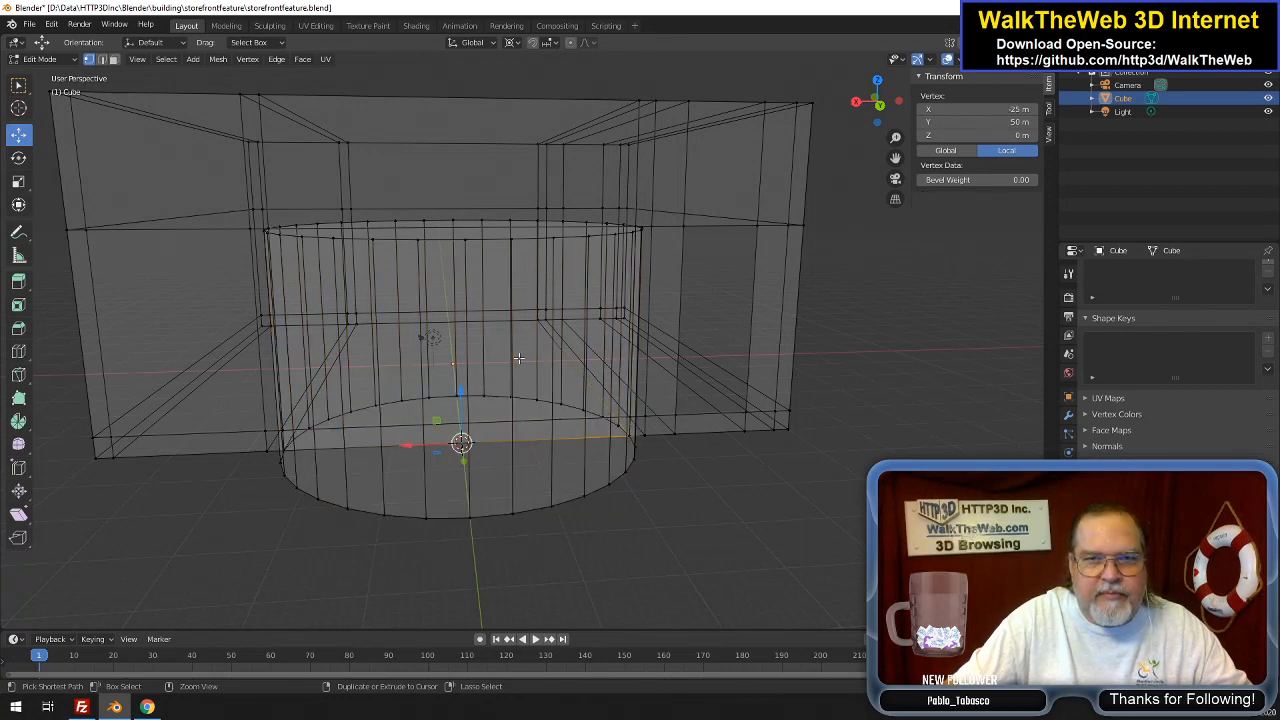
key(ctrl+z)
key(ctrl+z)
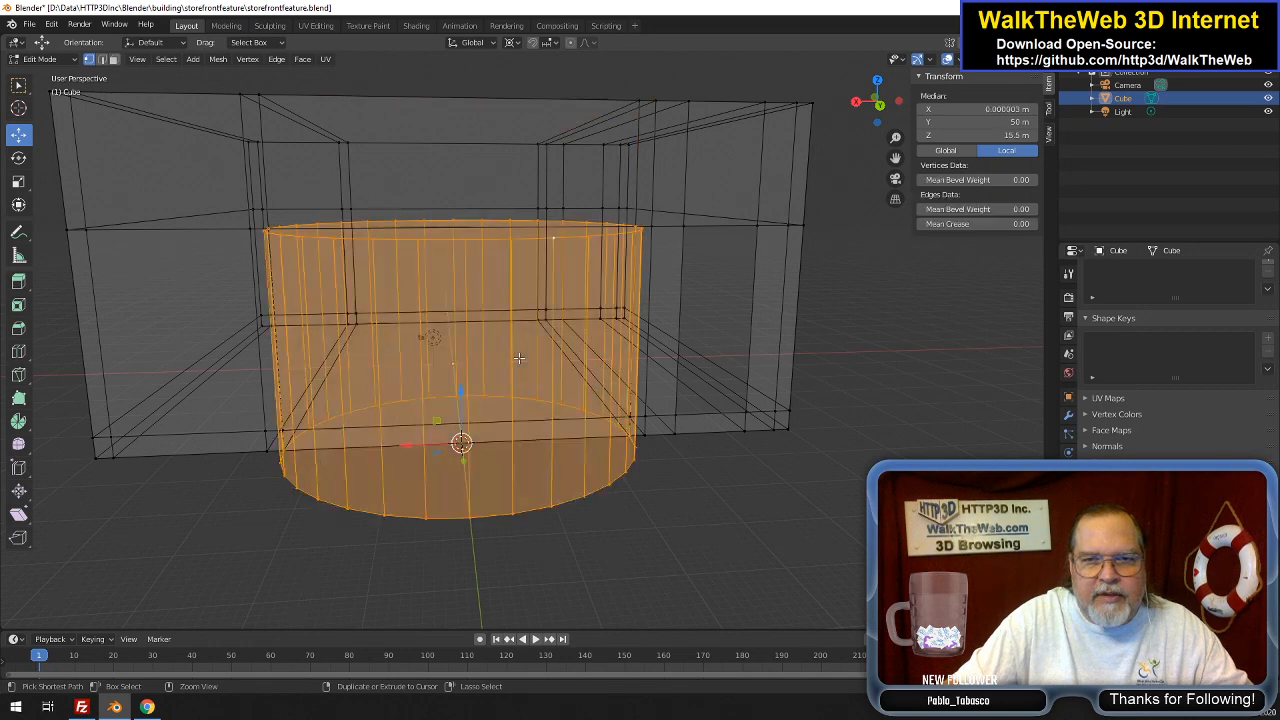
key(ctrl+z)
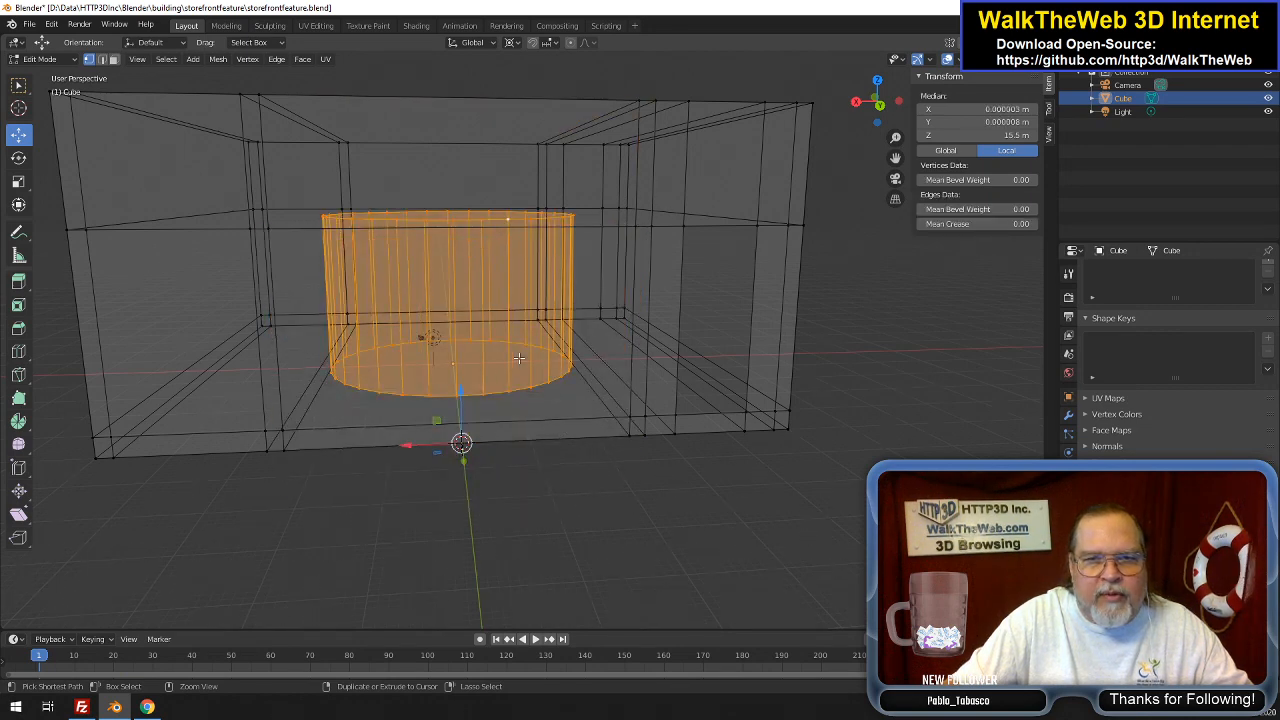
key(ctrl+z)
key(ctrl+z)
key(ctrl+z)
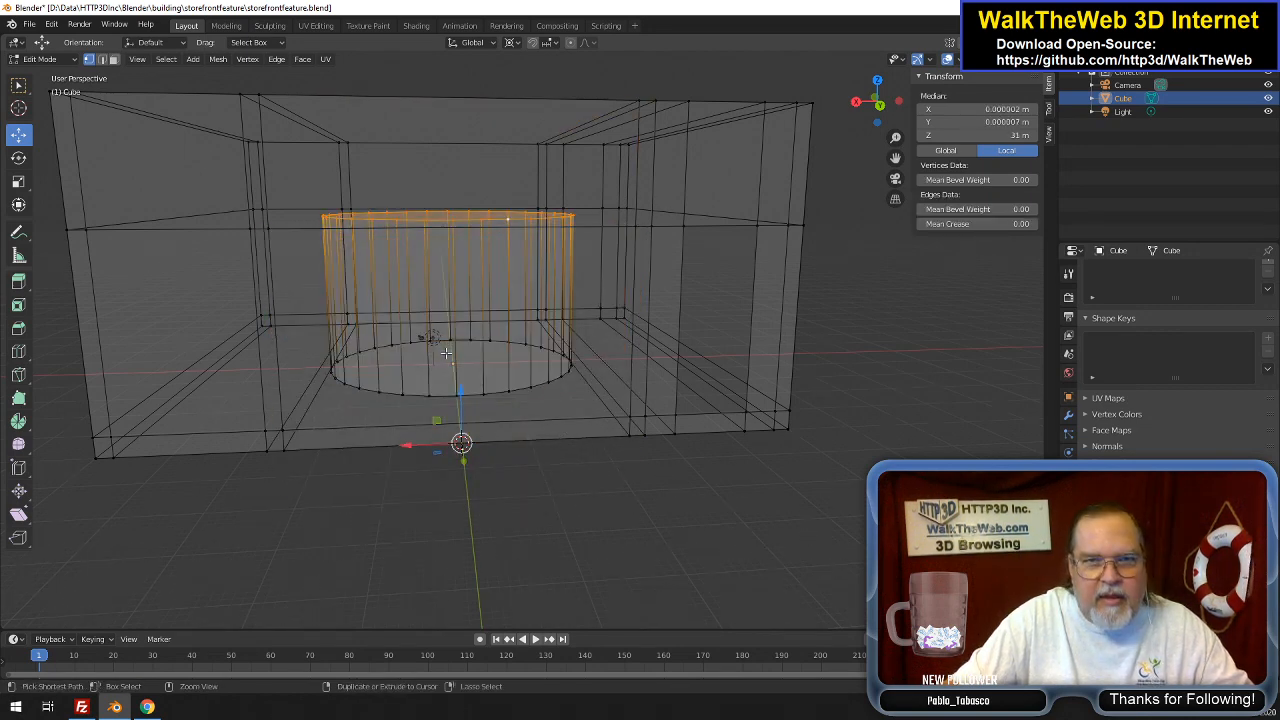
key(ctrl+z)
key(ctrl+z)
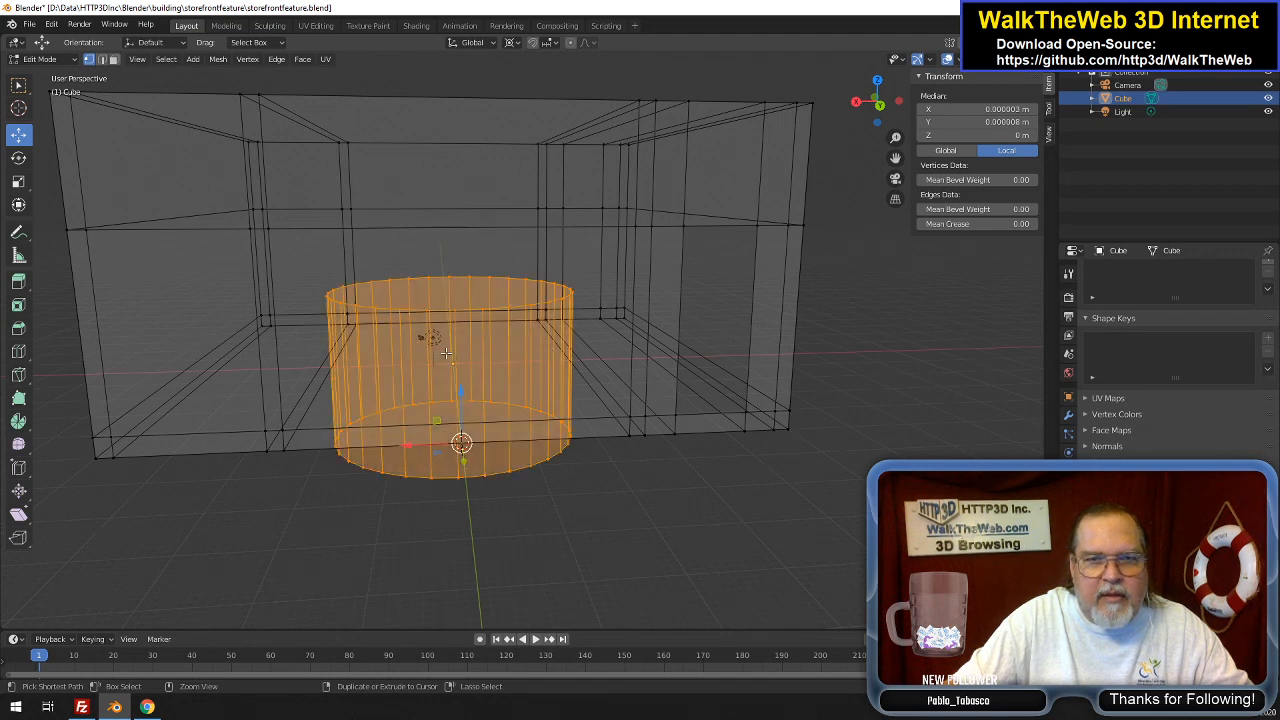
key(ctrl+z)
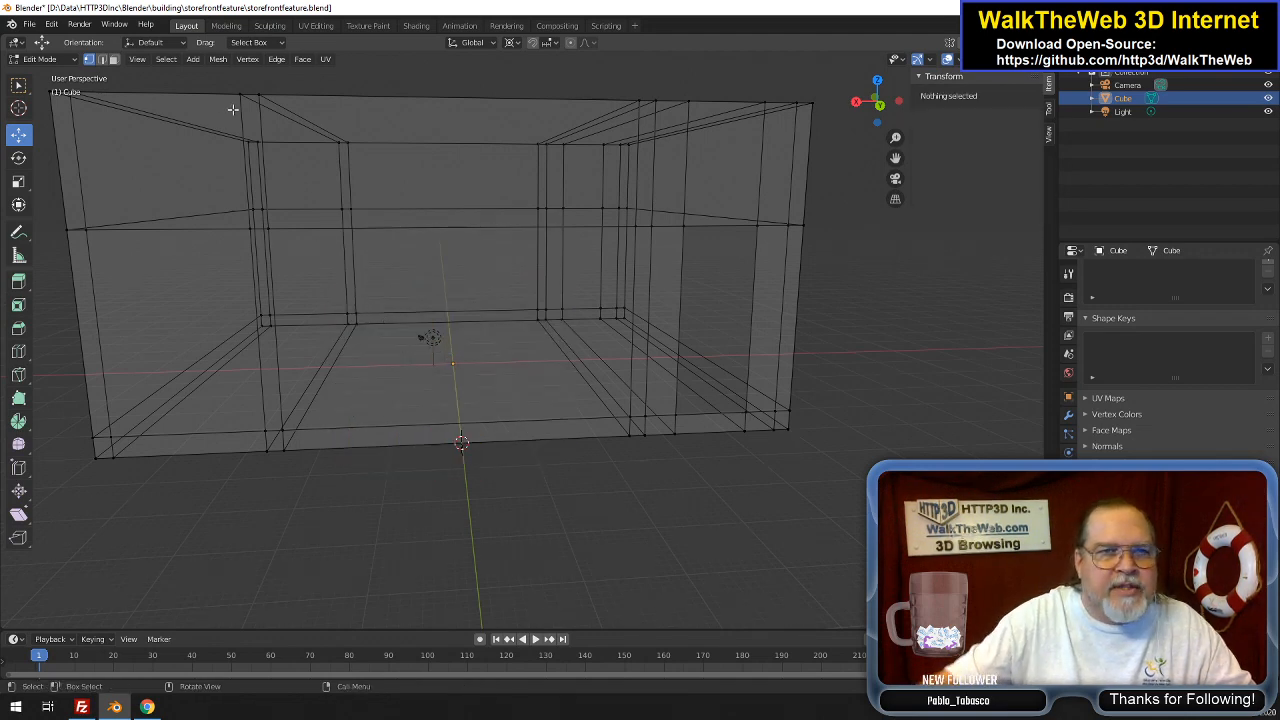
Add a cylinder to the mesh at the 3D cursor with 16 vertices, radius 25 m and depth 31 m
click(193, 59)
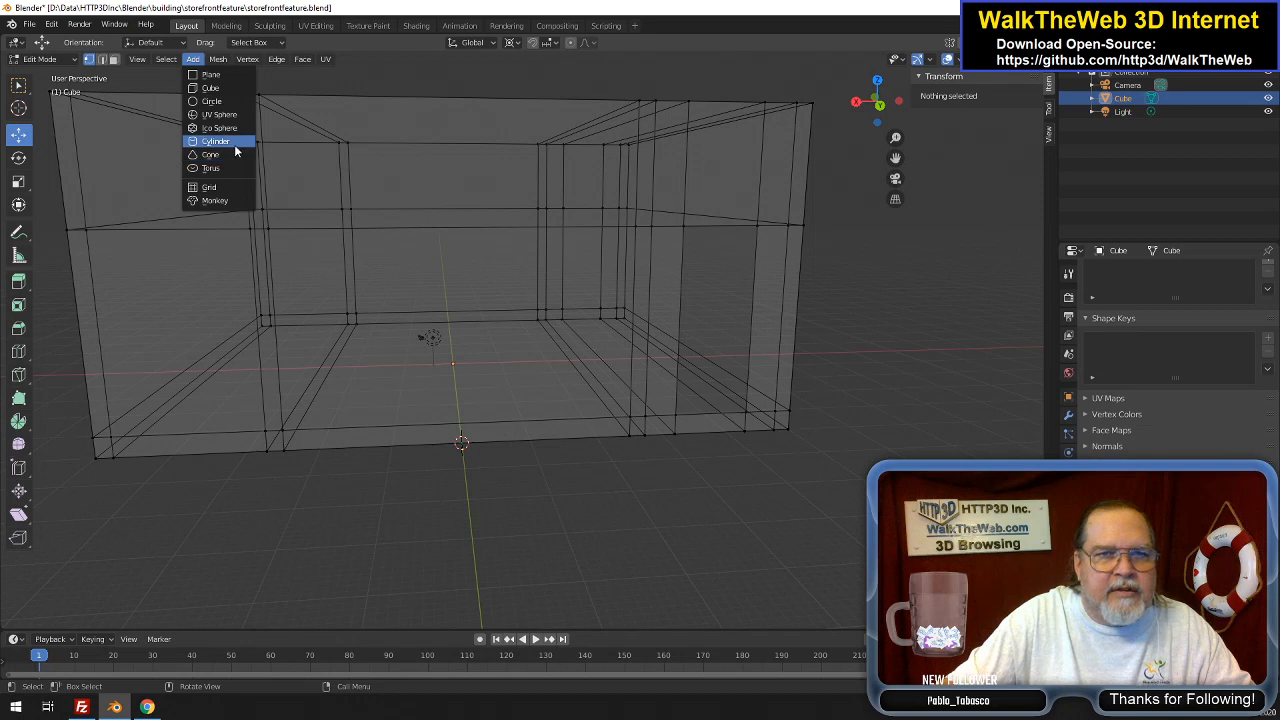
click(225, 145)
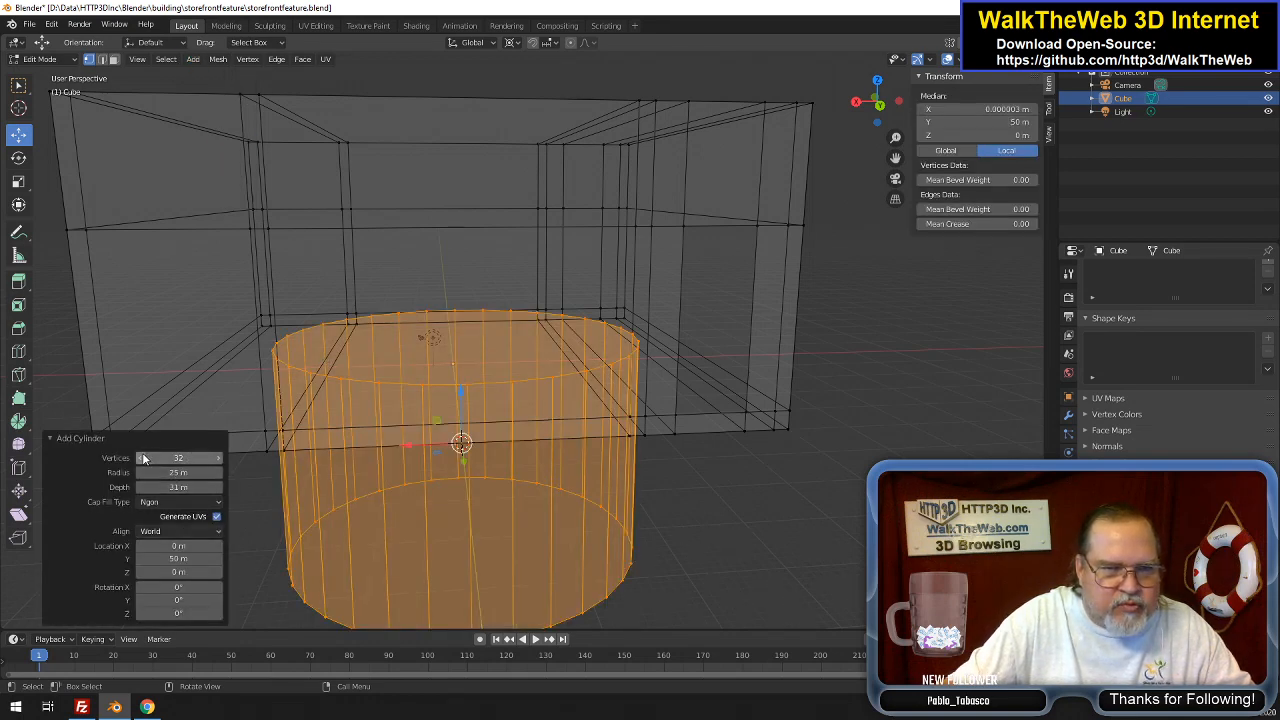
click(177, 457)
text(16)
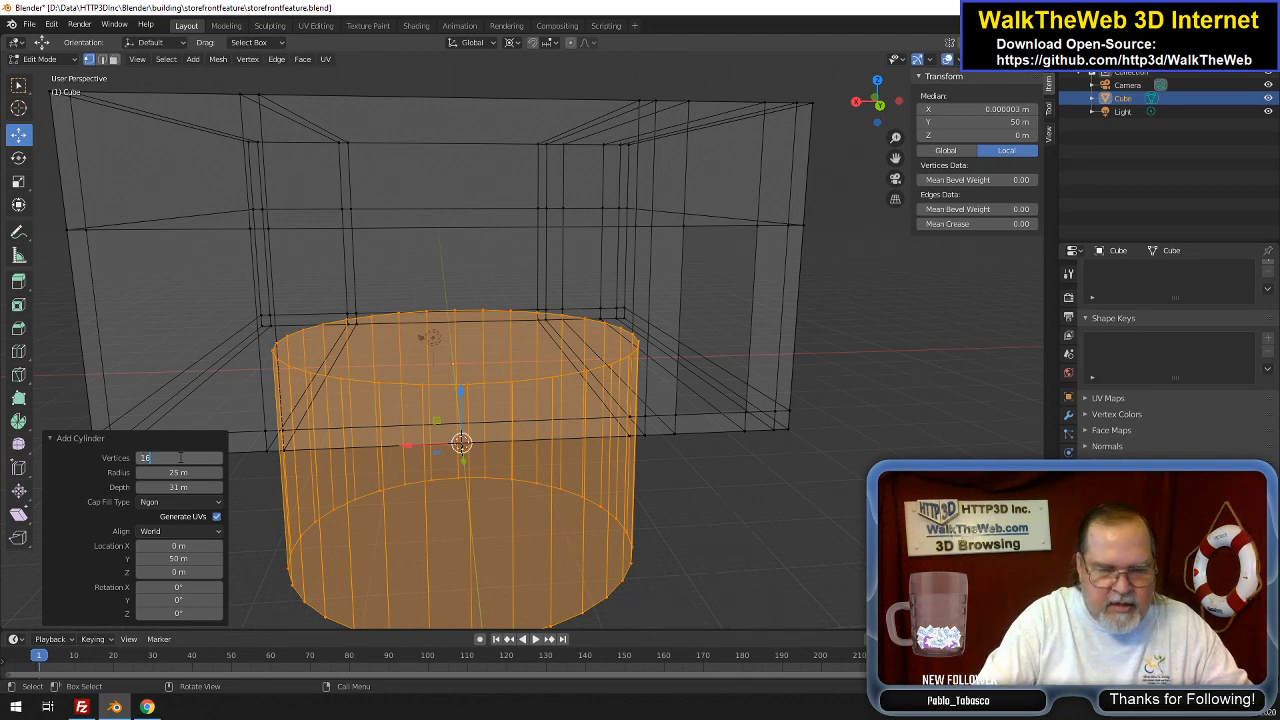
key(Return)
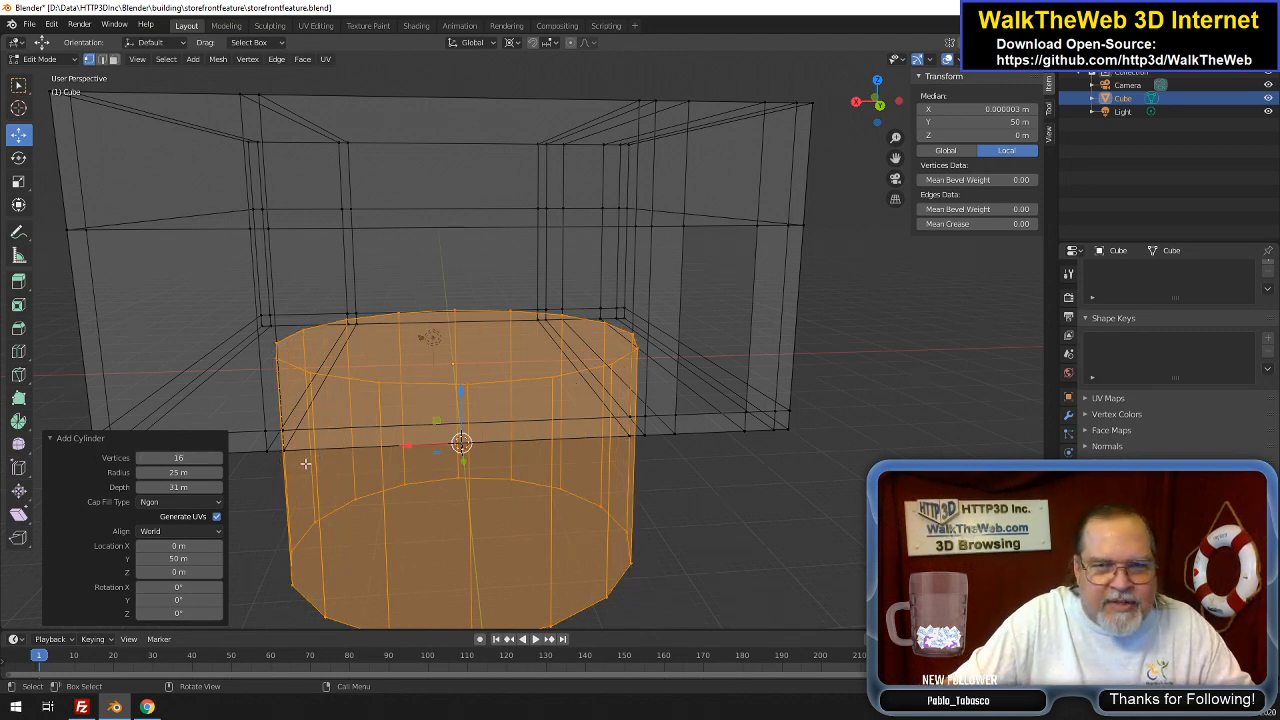
Add a second identical 16-vertex cylinder in the same place as the first one
scroll(421, 446, down, 1)
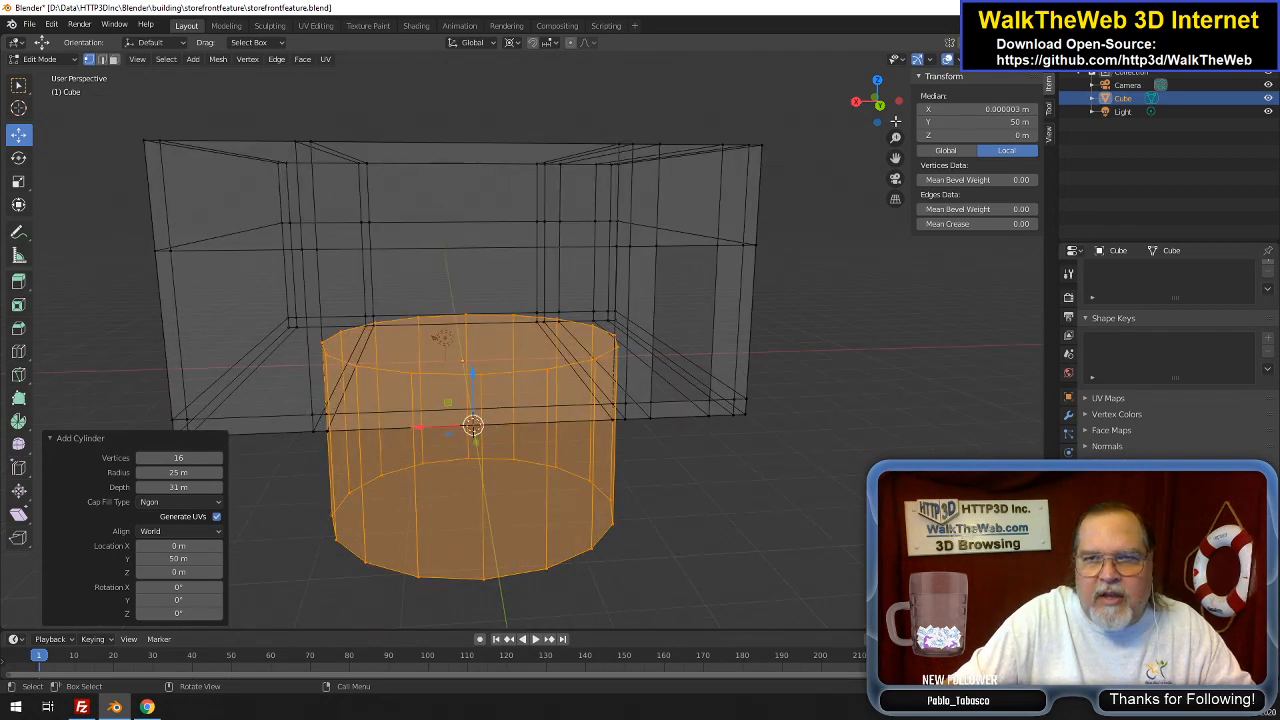
mouse_move(886, 112)
mouse_down()
mouse_move(820, 206)
mouse_move(784, 220)
mouse_move(886, 138)
mouse_move(863, 99)
mouse_move(886, 117)
mouse_up()
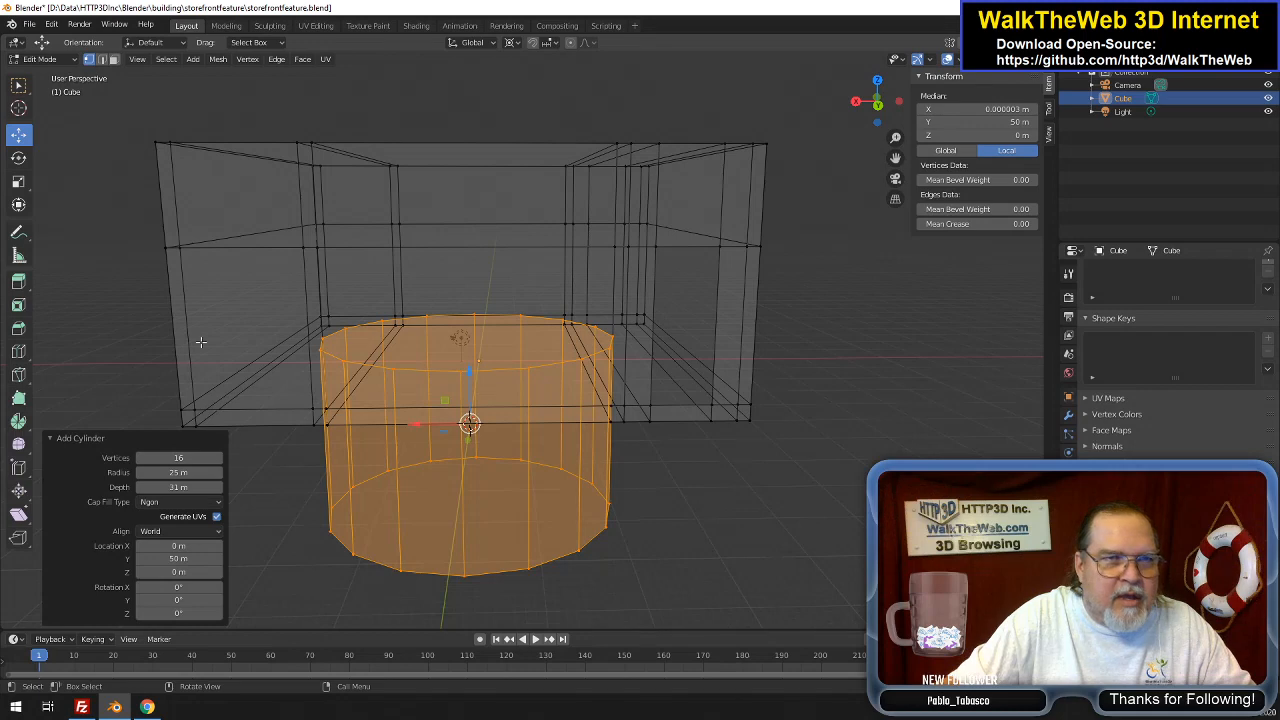
click(218, 60)
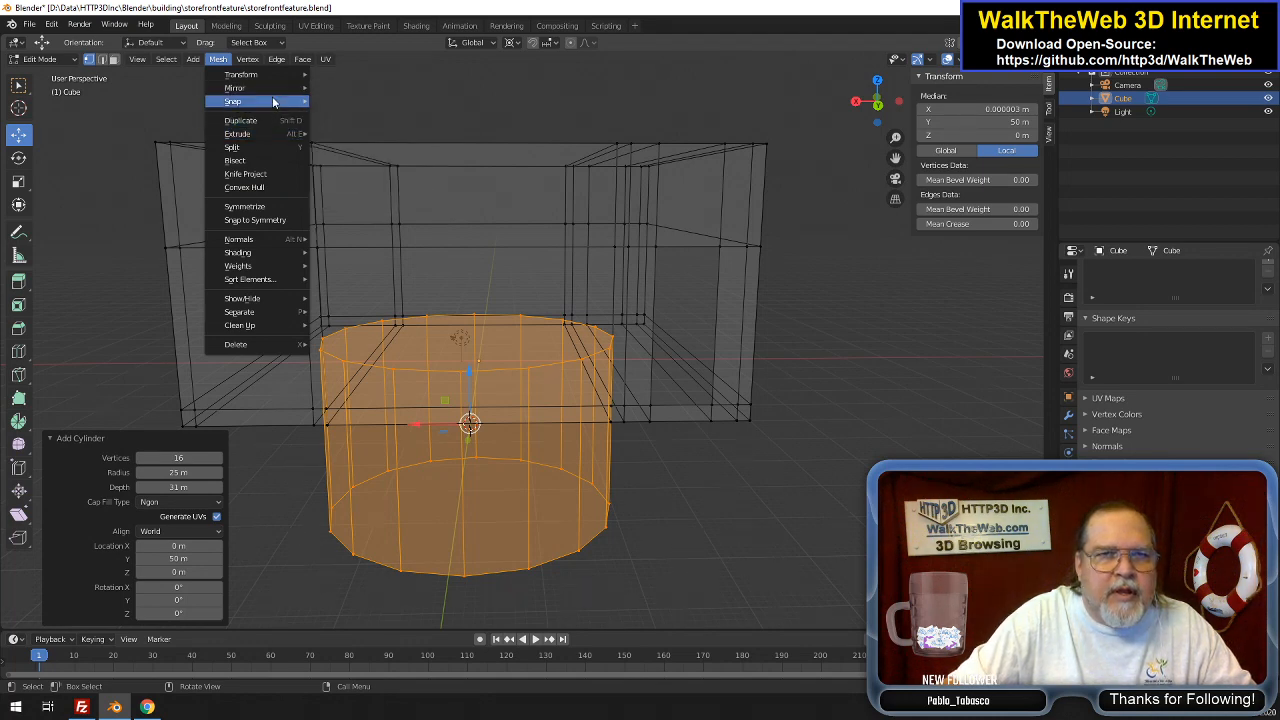
mouse_move(271, 104)
click(194, 60)
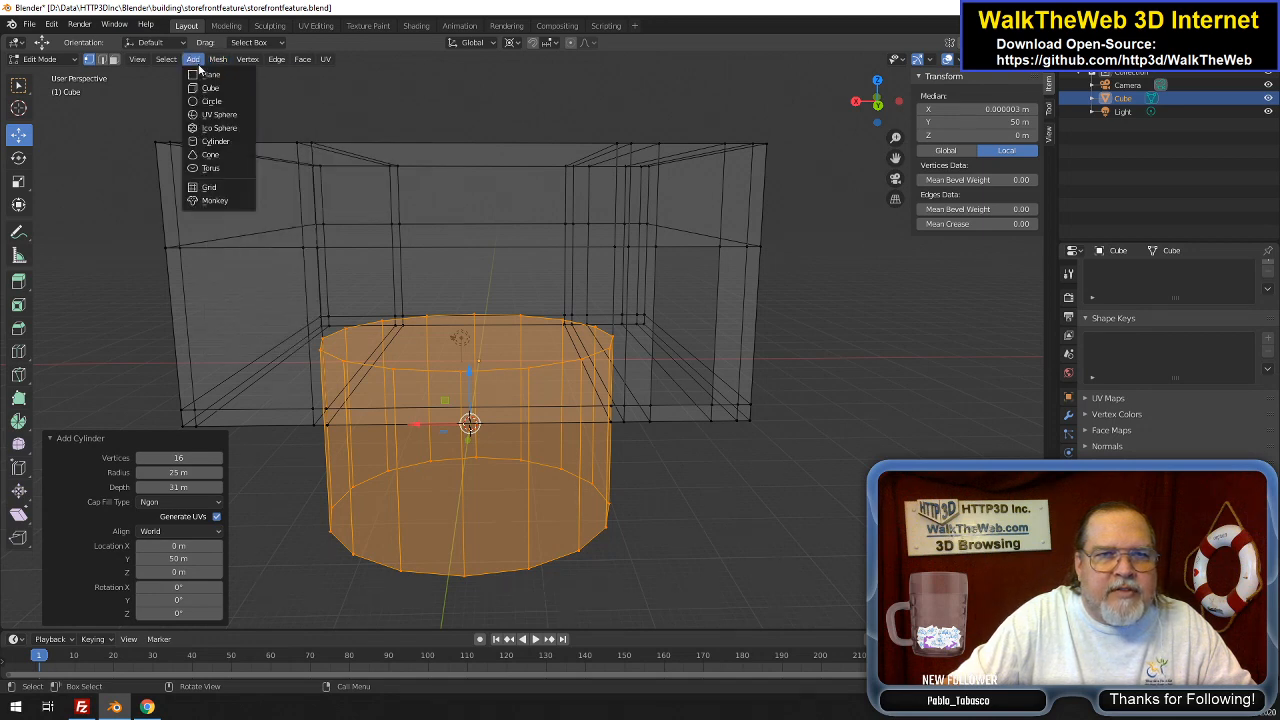
click(229, 145)
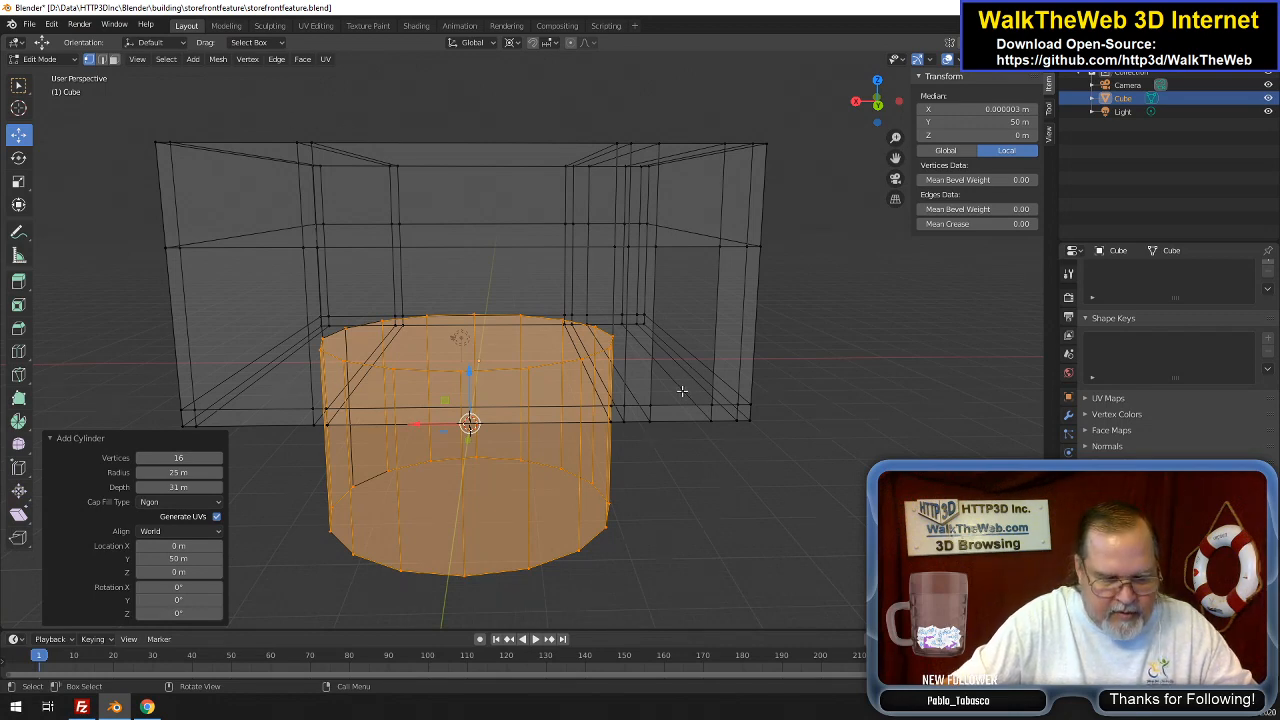
Rotate the second cylinder by 2° about the global Z axis
key(r)
key(z)
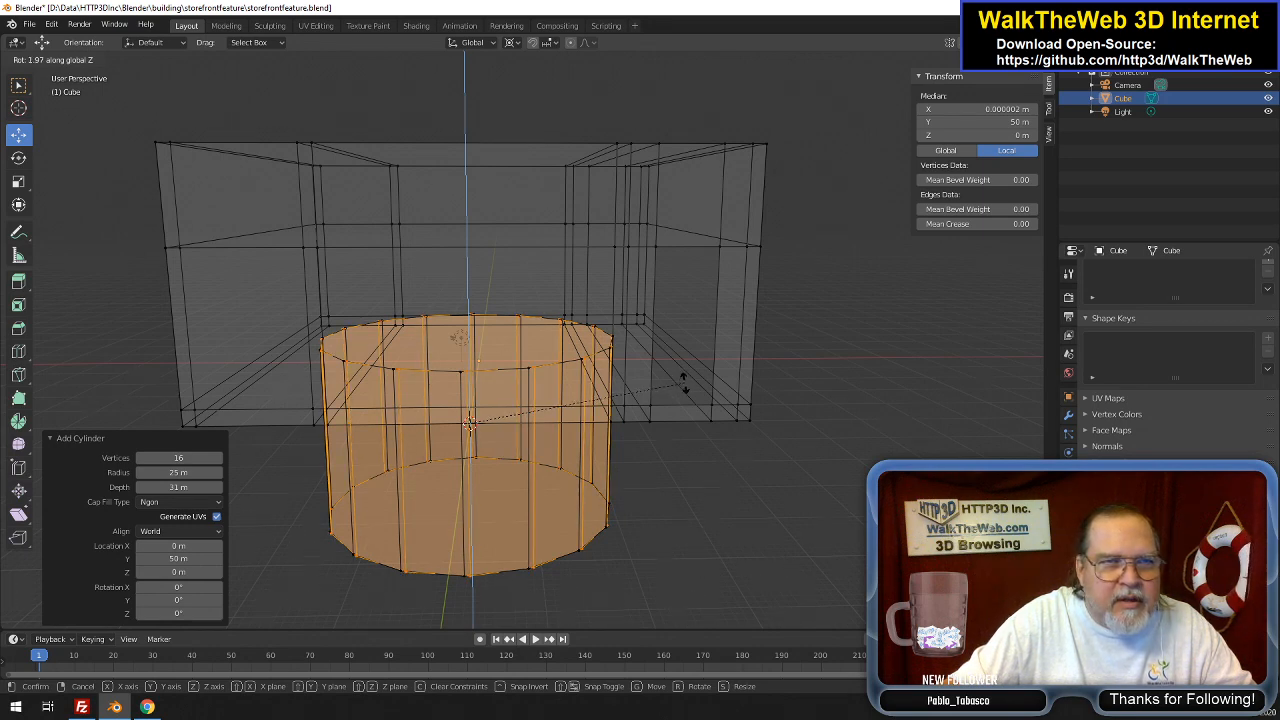
click(684, 383)
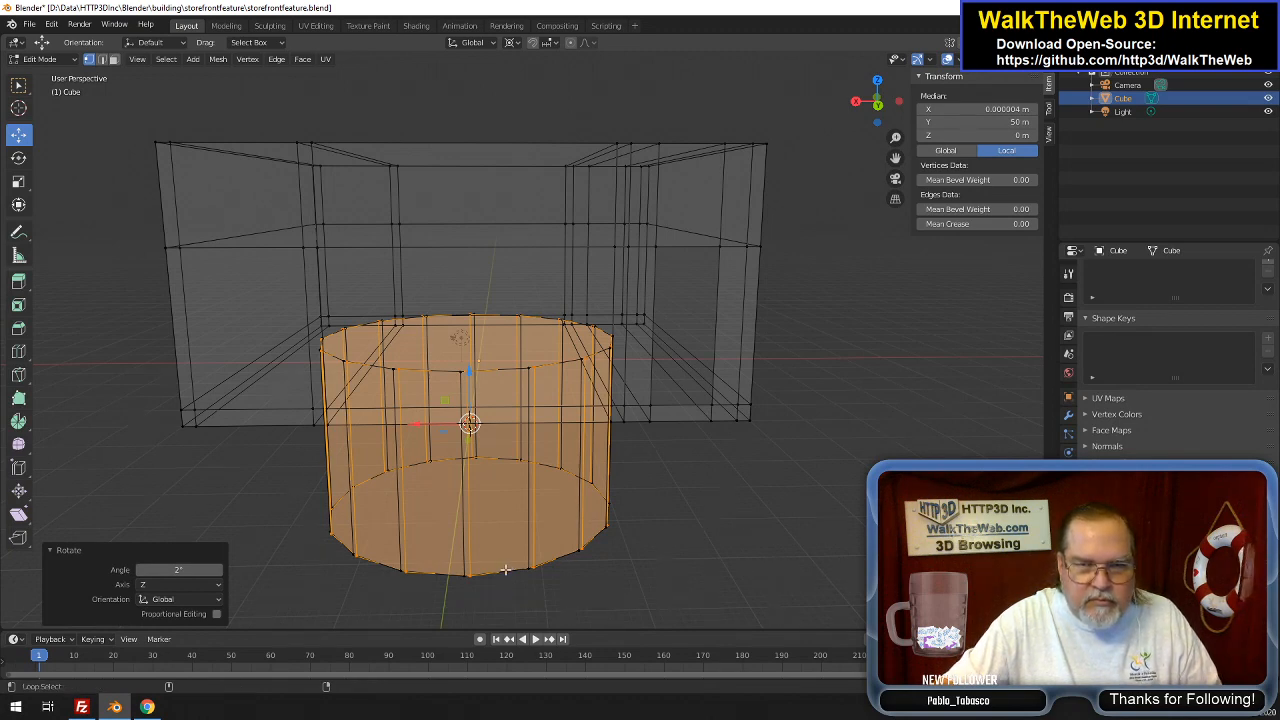
Add the other cylinder's bottom and top edge loops to the selection and rotate both cylinders by -1° about the global Z axis
alt+shift+click(512, 489)
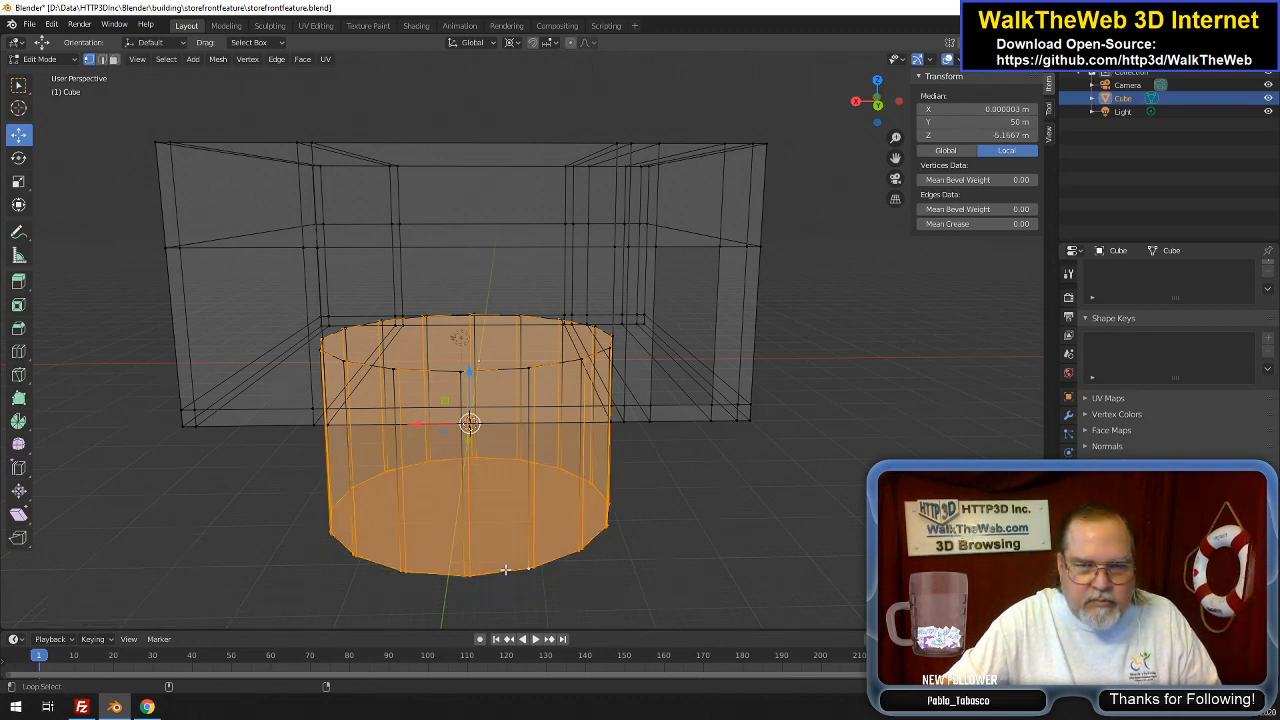
alt+shift+click(517, 369)
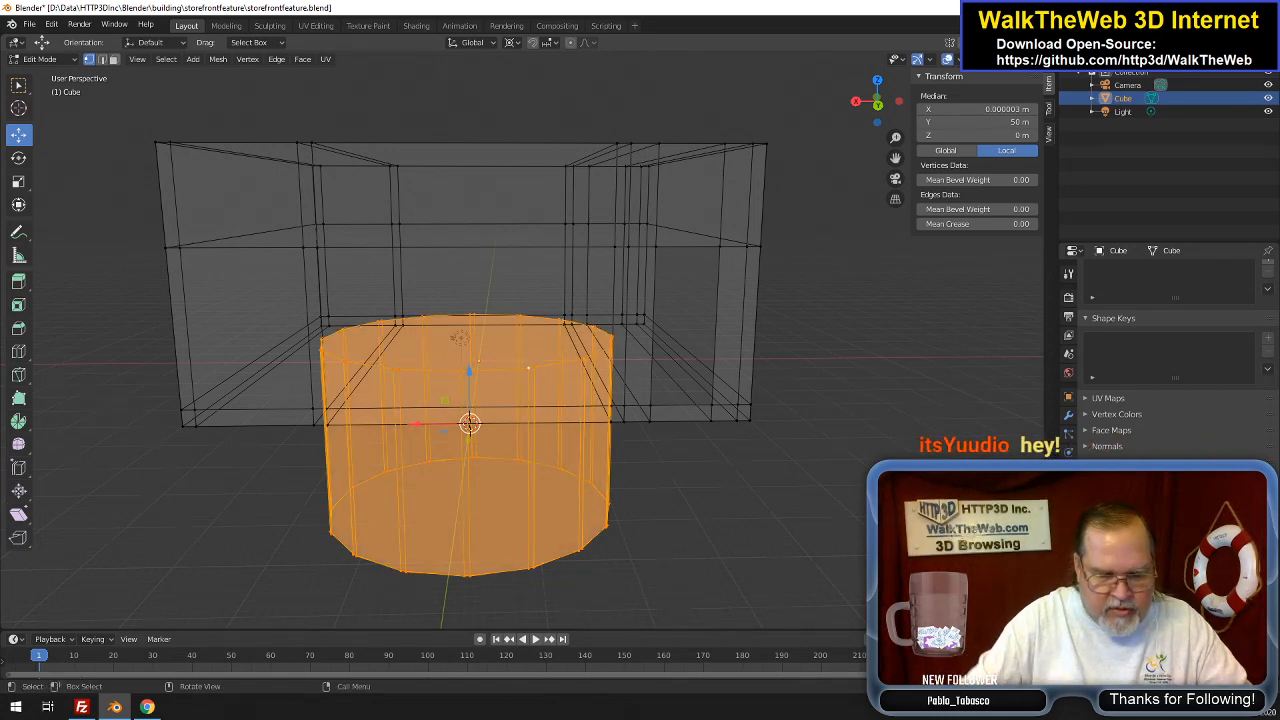
key(r)
key(z)
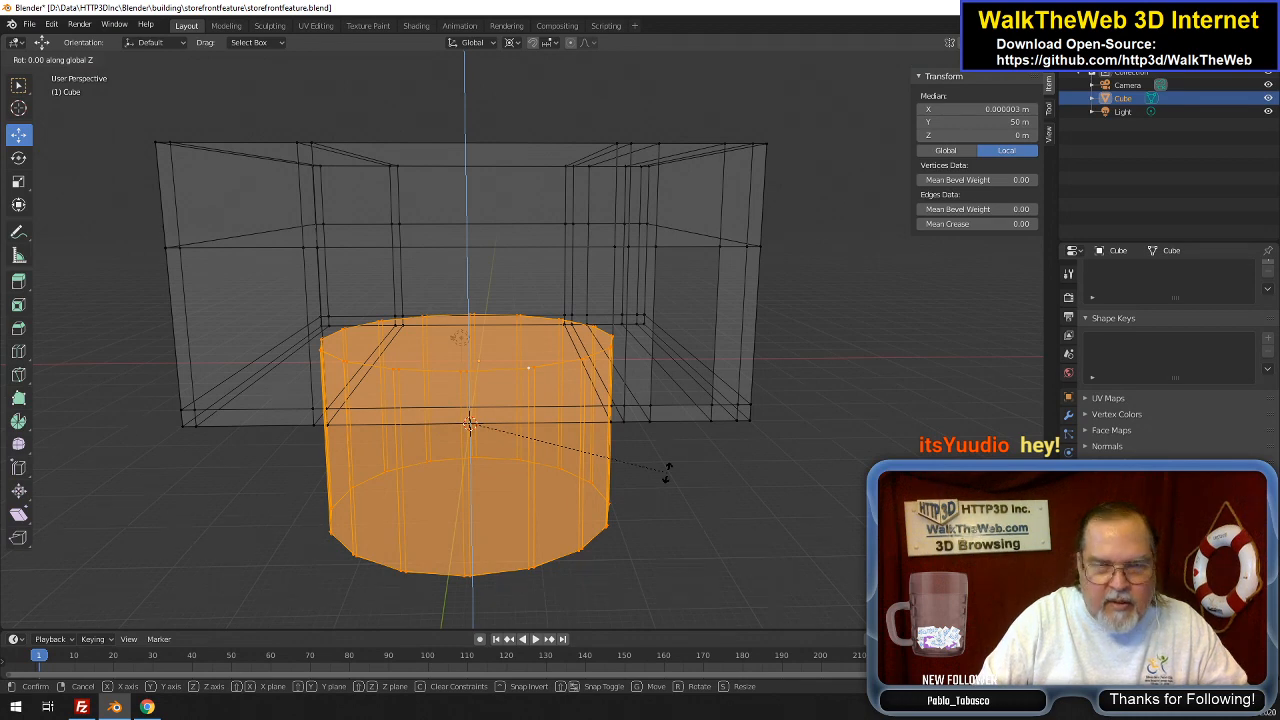
text(-1)
key(Return)
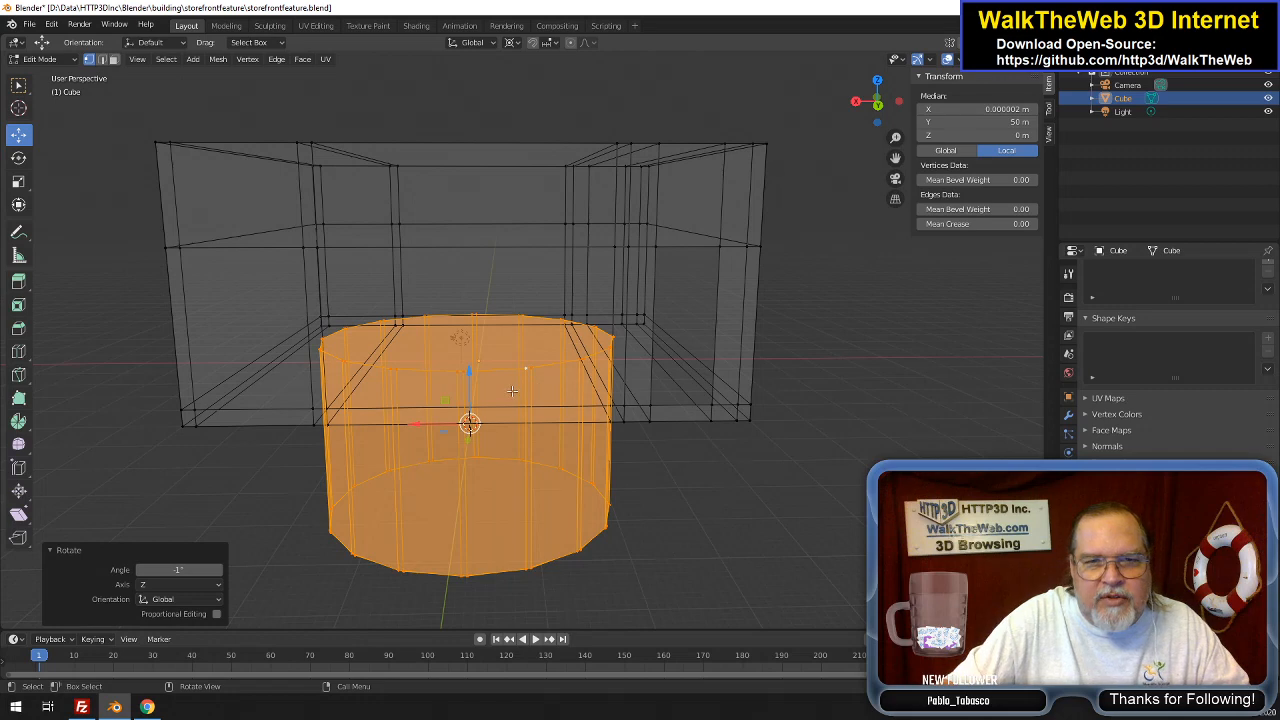
Select the bottom edge loops of both cylinders and set their Z to 0 m
scroll(512, 391, up, 4)
scroll(497, 407, down, 3)
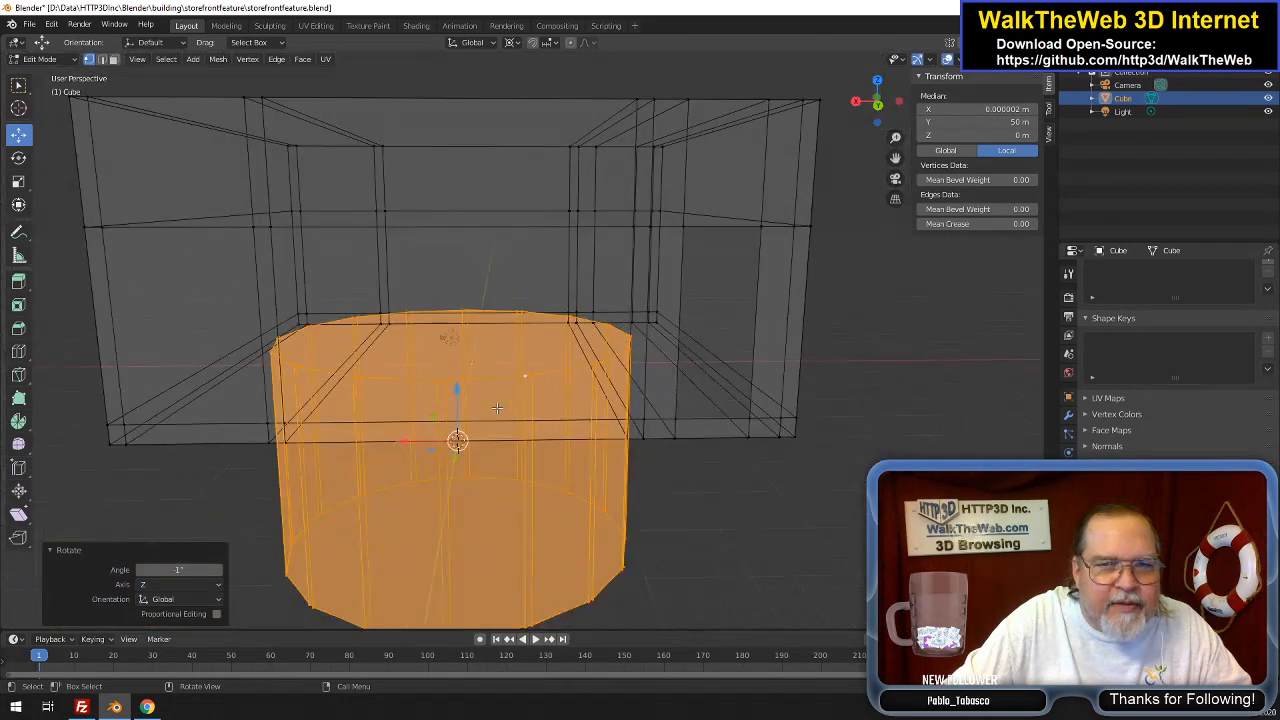
scroll(497, 407, down, 2)
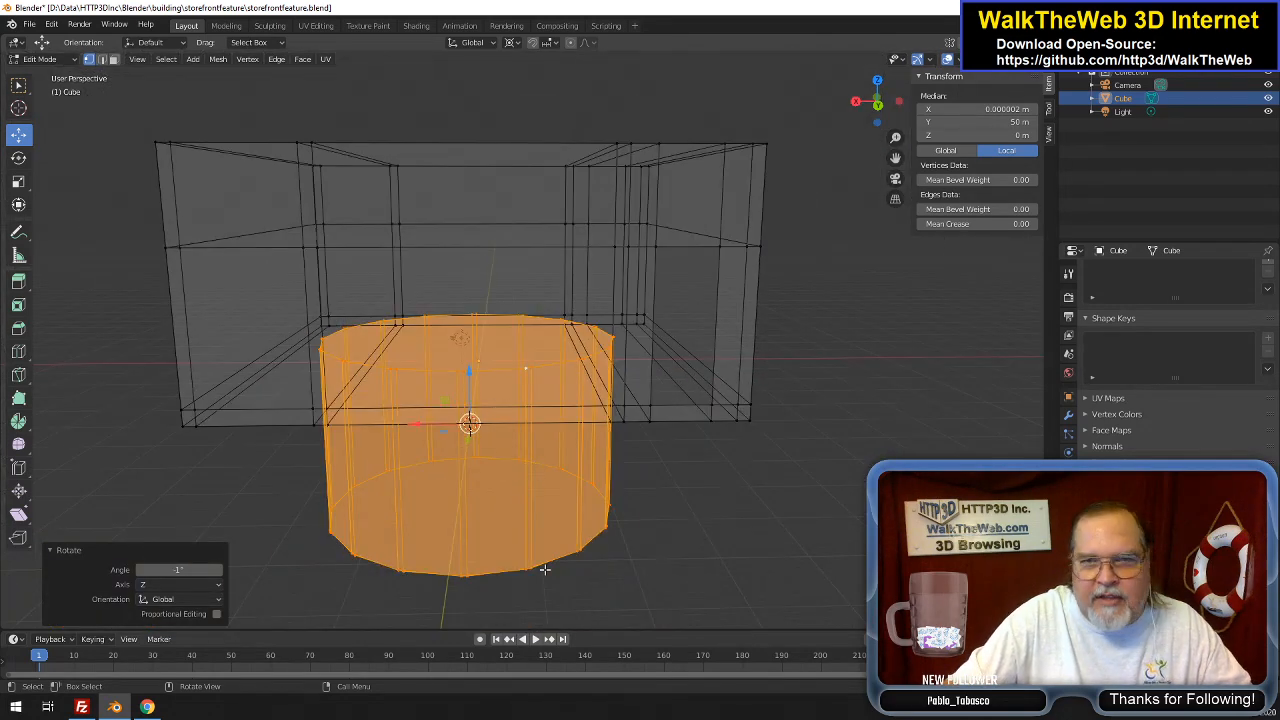
alt+click(497, 571)
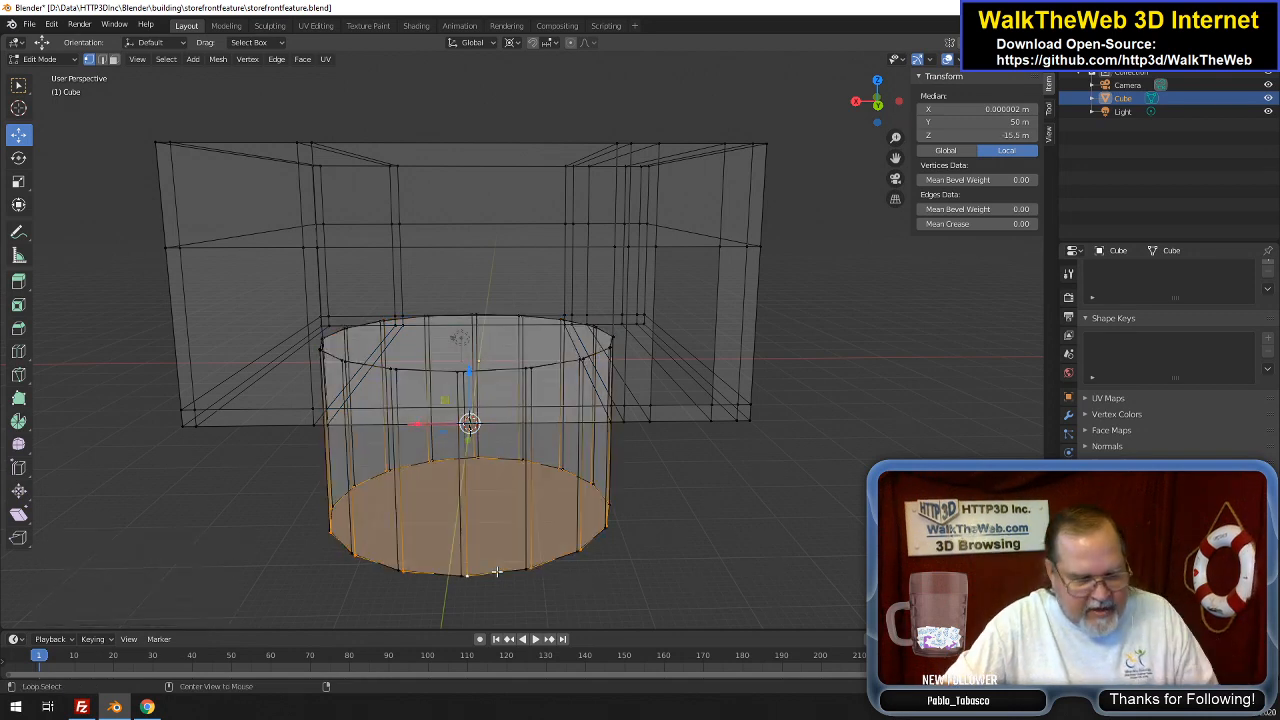
alt+shift+click(525, 571)
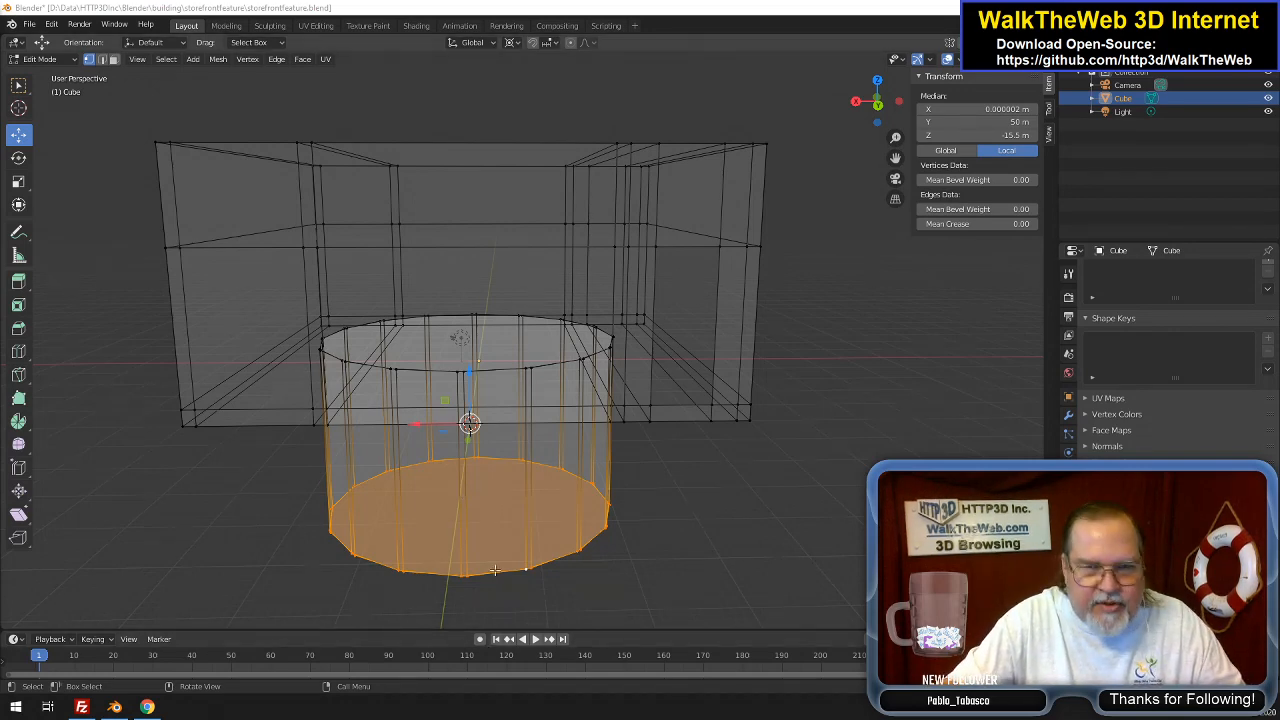
click(1005, 134)
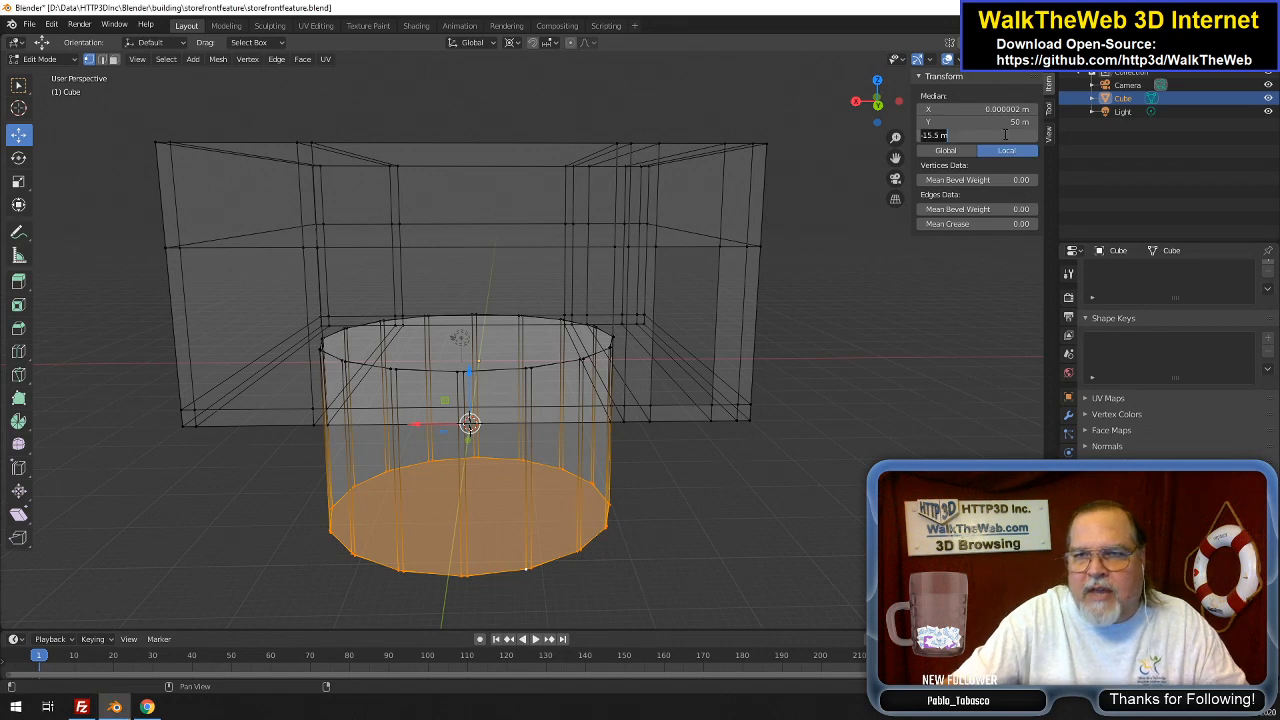
text(0)
key(Return)
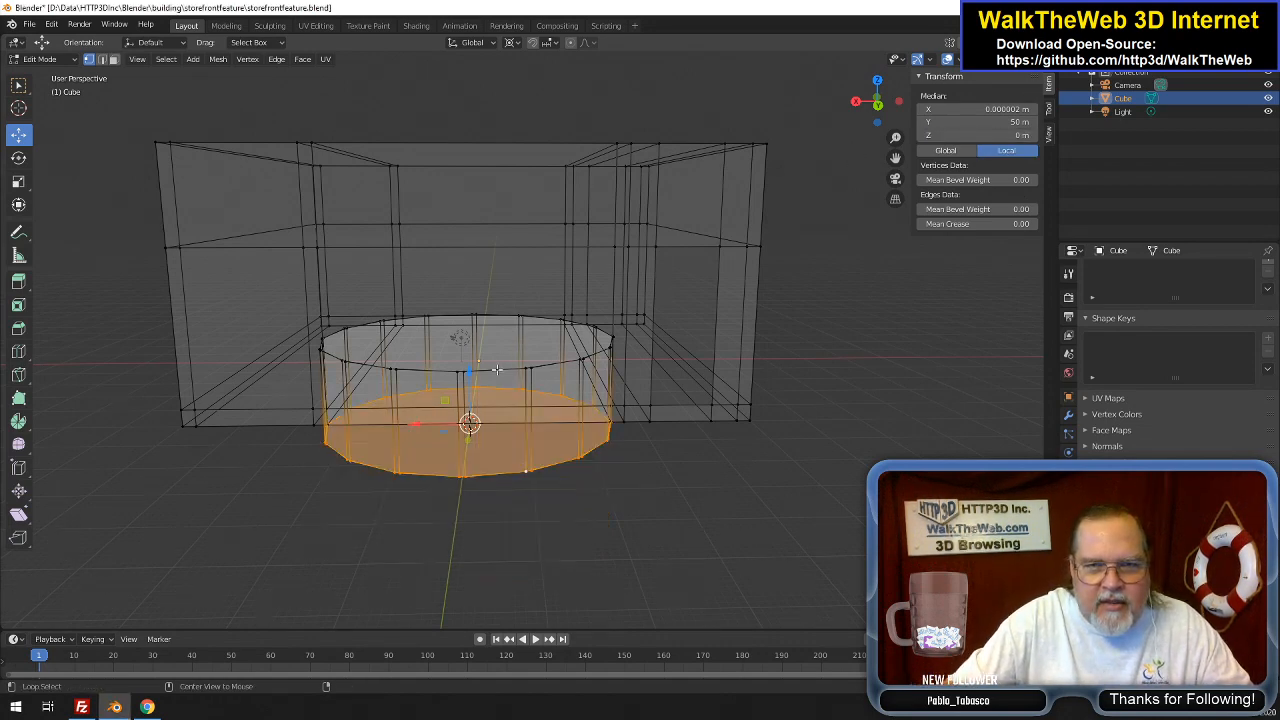
Select the top edge loops of both cylinders and set their Z to 31 m
alt+click(497, 368)
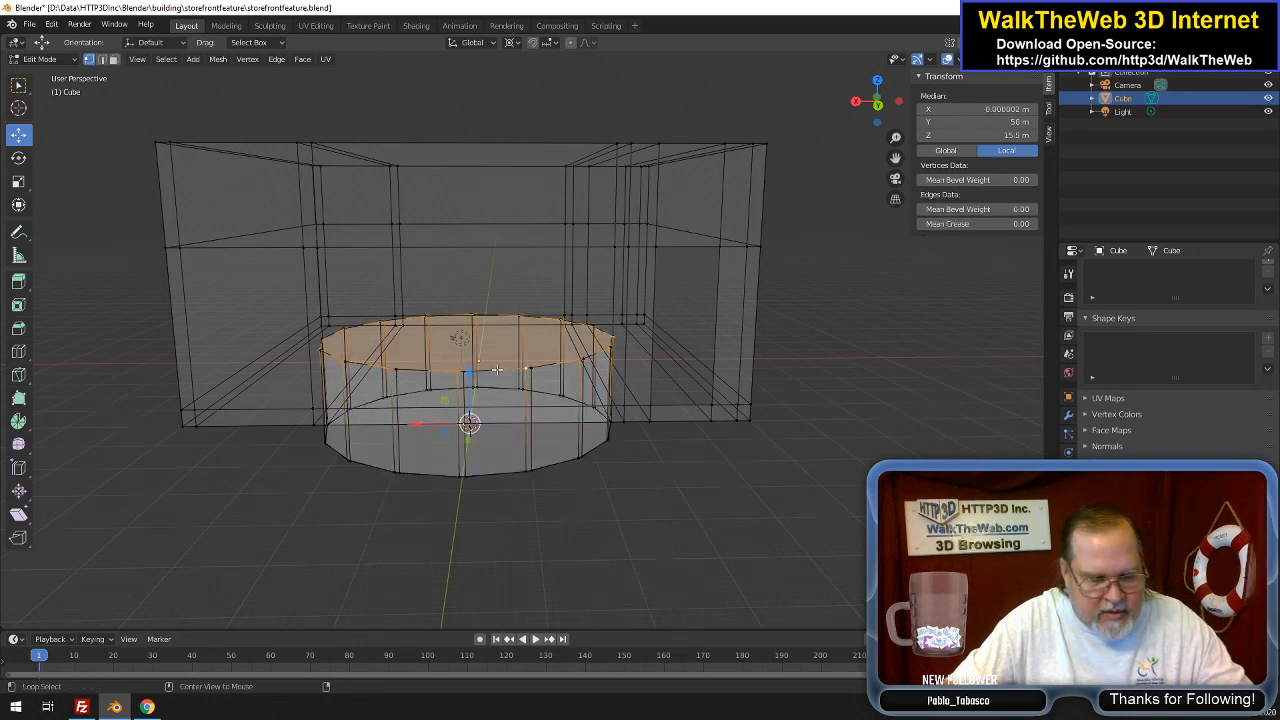
alt+shift+click(497, 370)
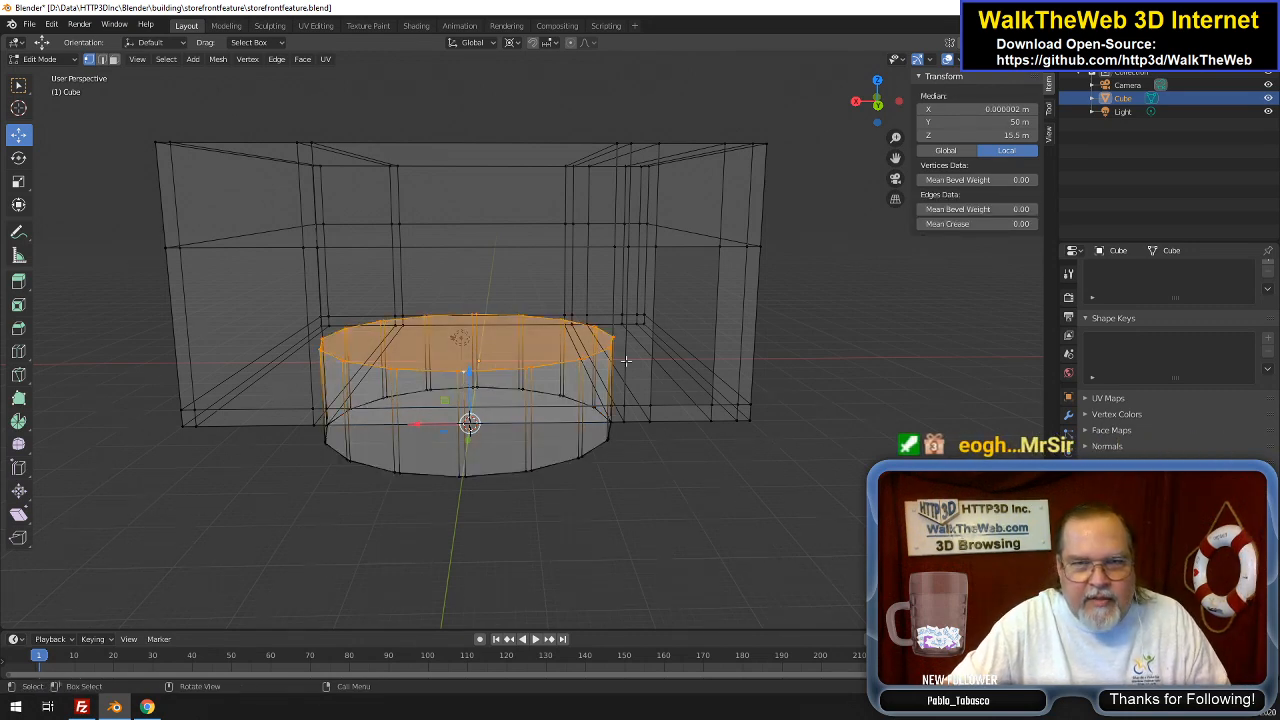
click(990, 135)
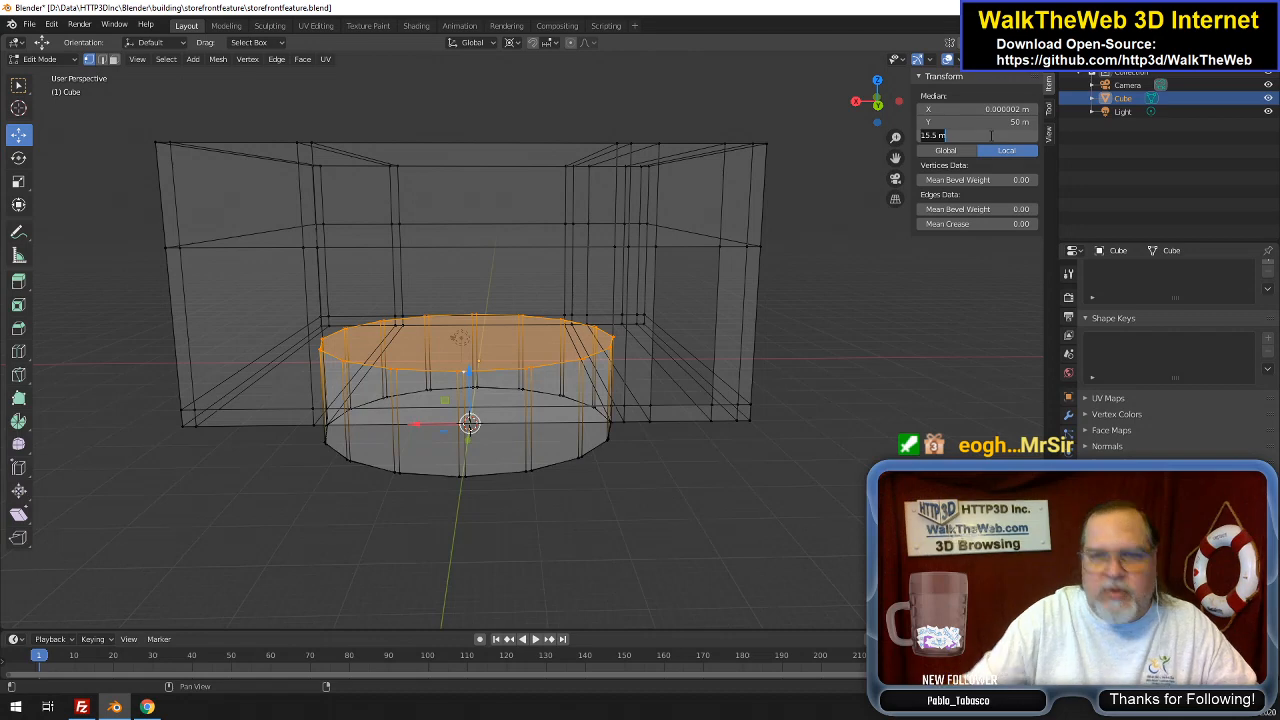
text(31)
key(Return)
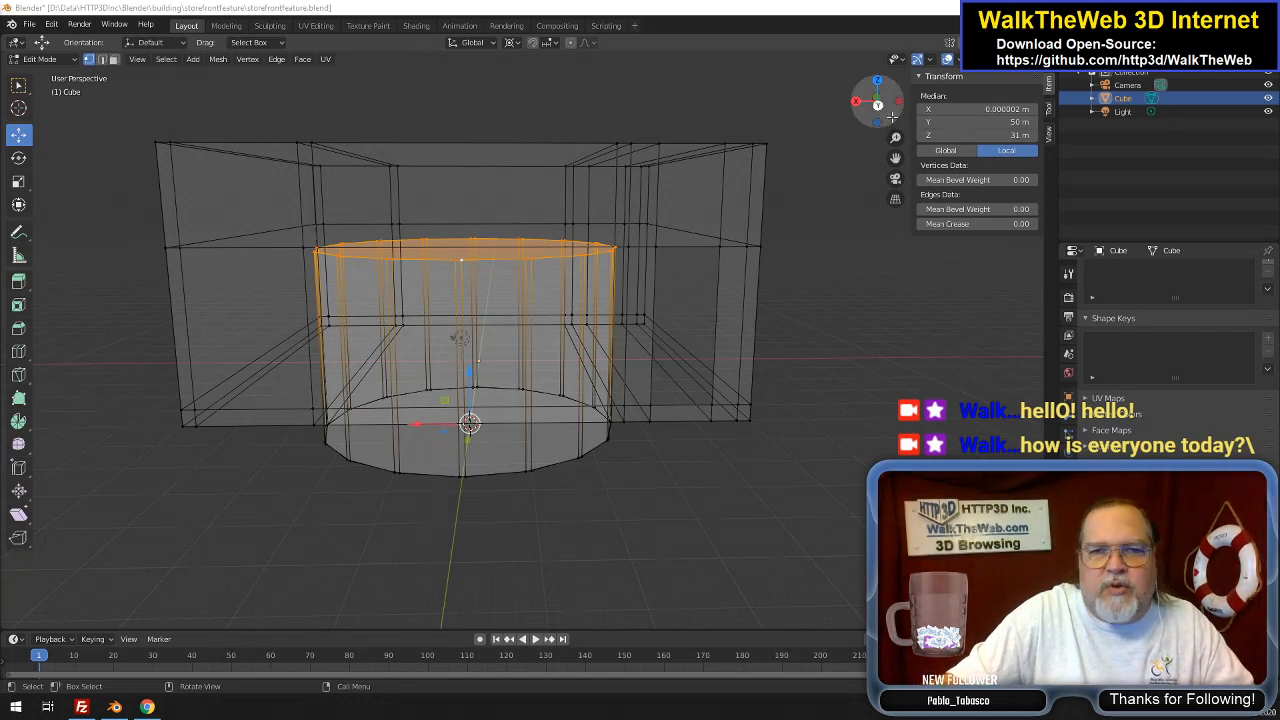
Select all the linked geometry of both cylinders and separate the selection from the building into its own object
drag(876, 103, 804, 192)
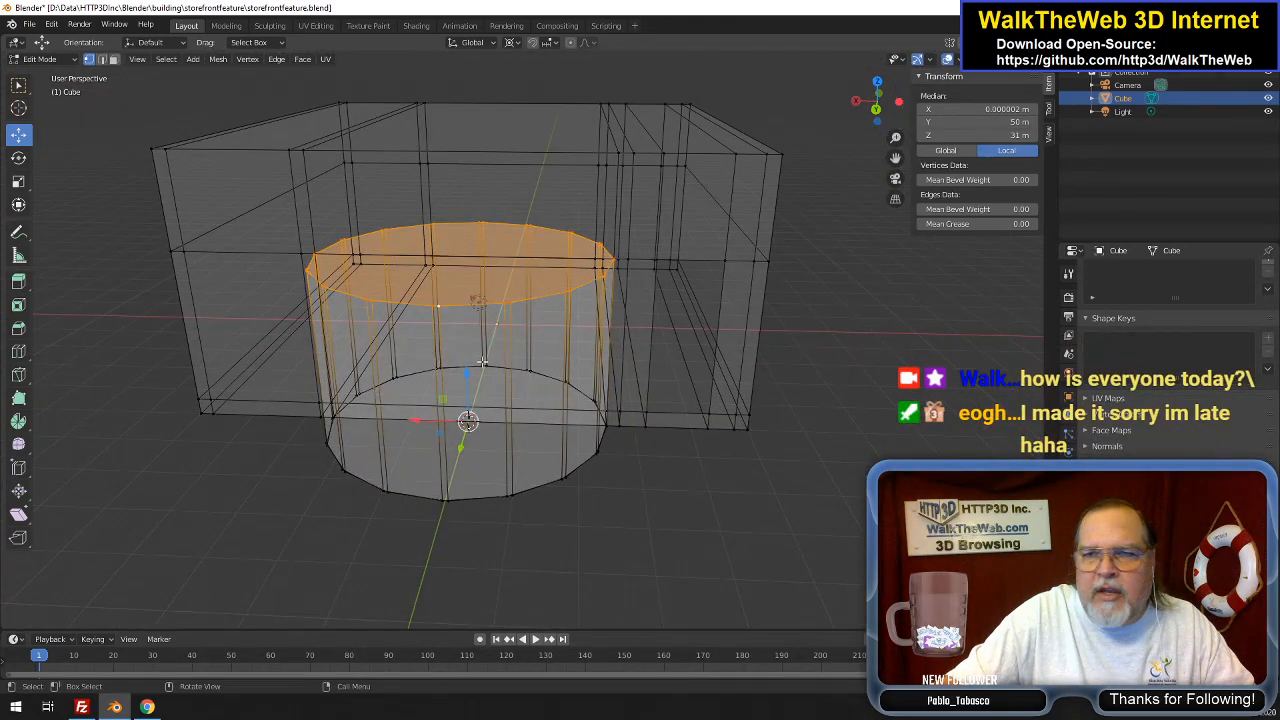
alt+shift+click(476, 497)
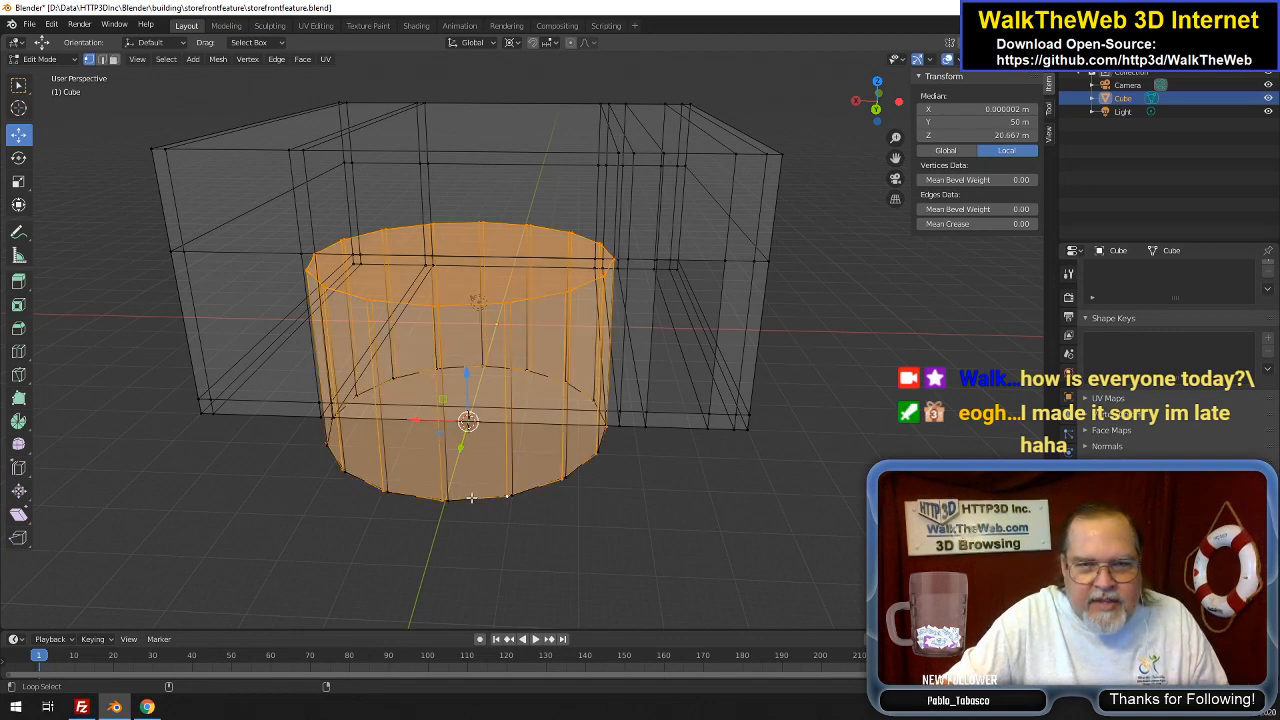
key(ctrl+l)
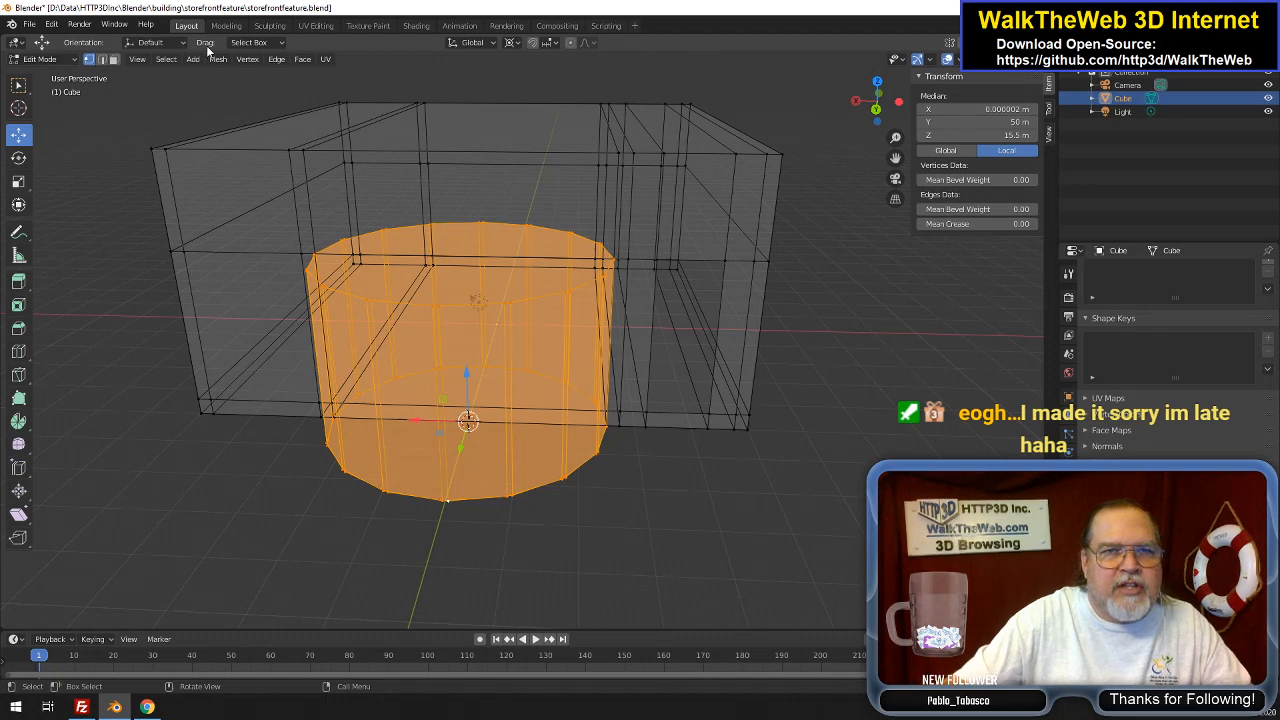
key(alt+a)
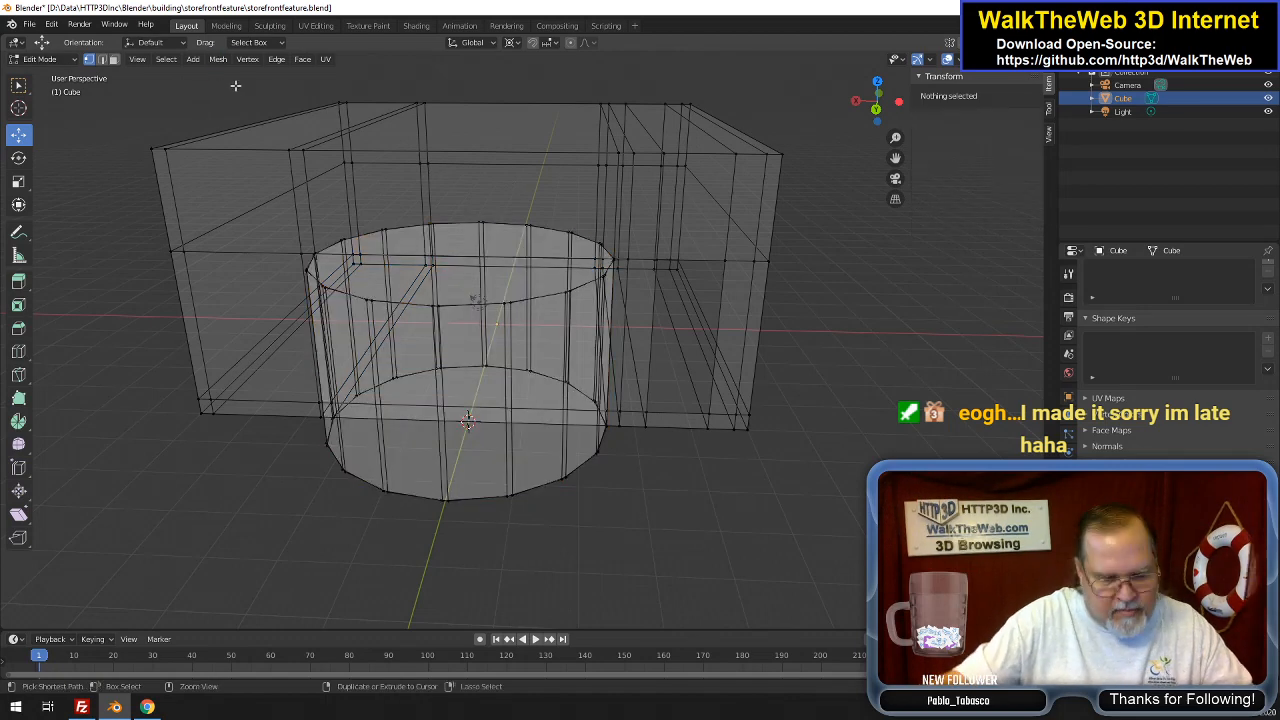
key(ctrl+z)
click(218, 59)
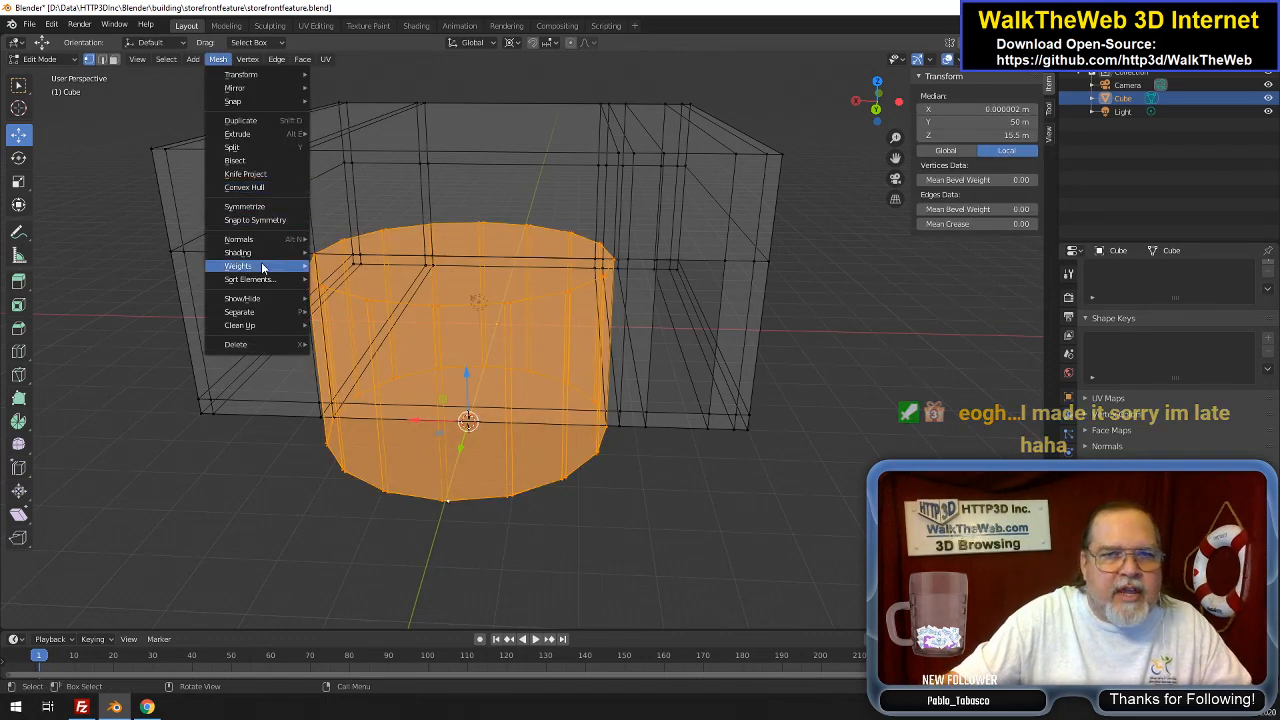
mouse_move(266, 316)
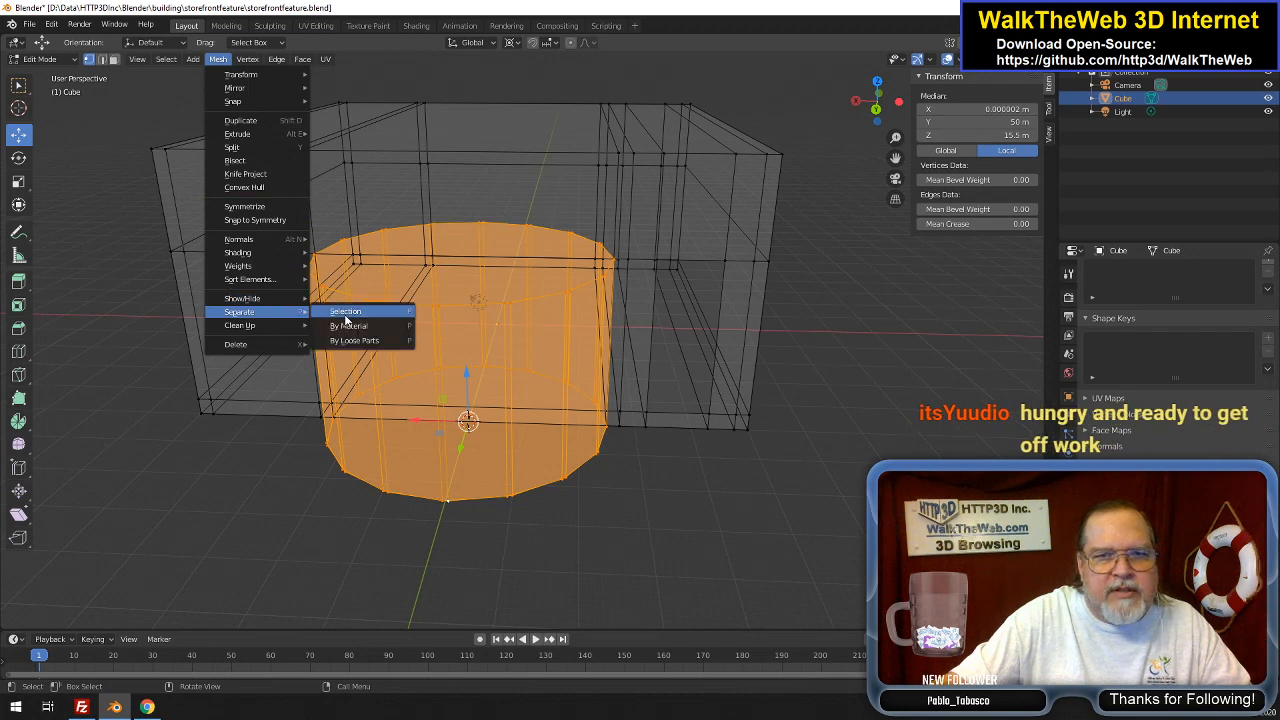
click(346, 313)
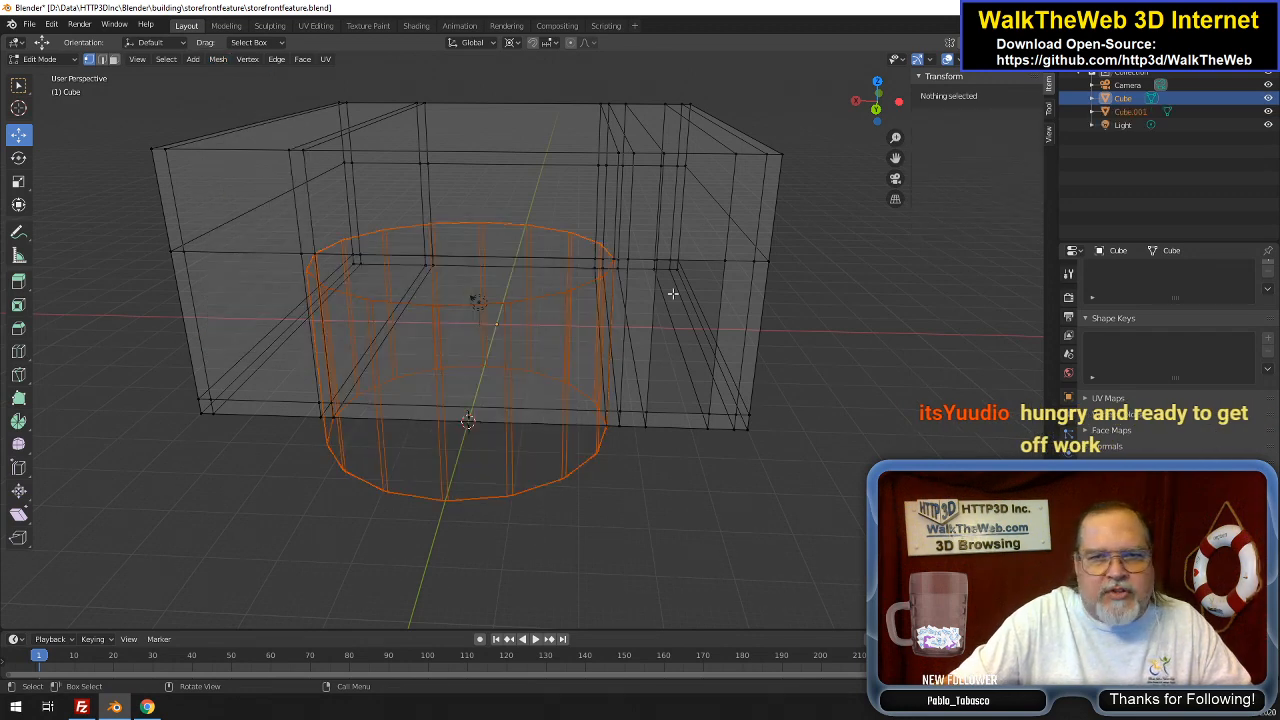
Switch editing from the building to the separated Cube.001 object and select one of its front bottom vertices
key(Tab)
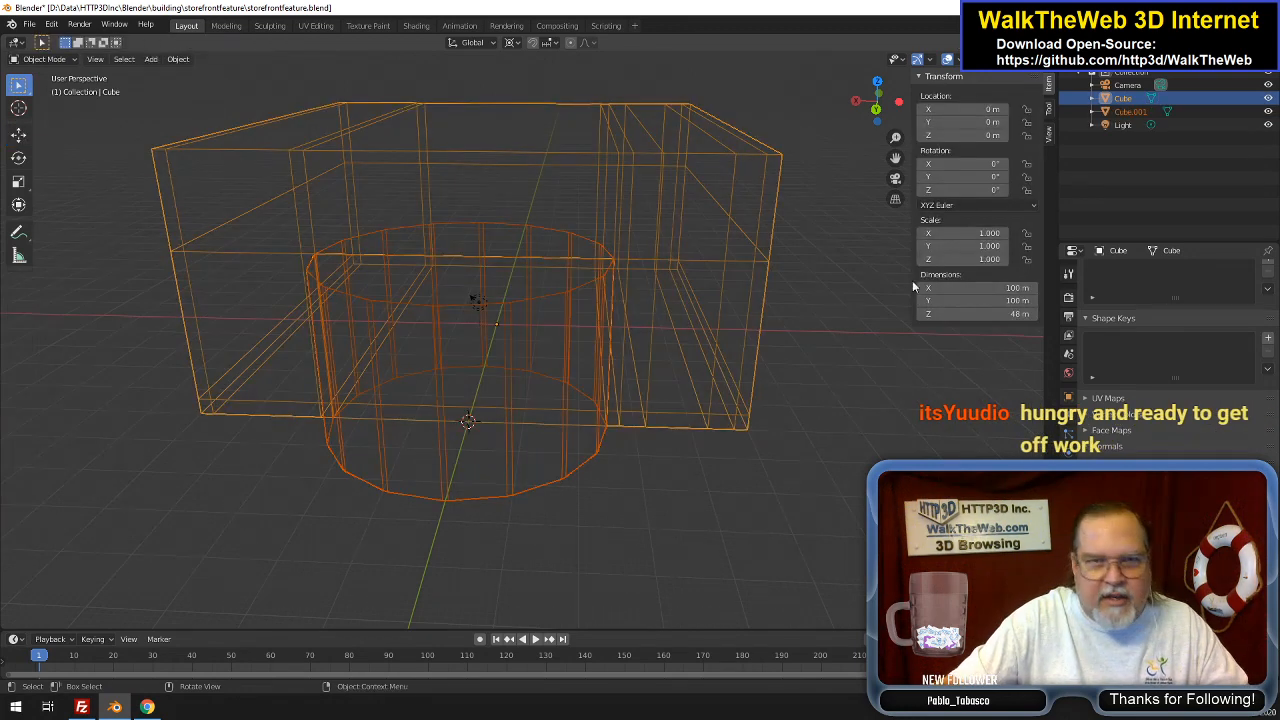
click(1130, 111)
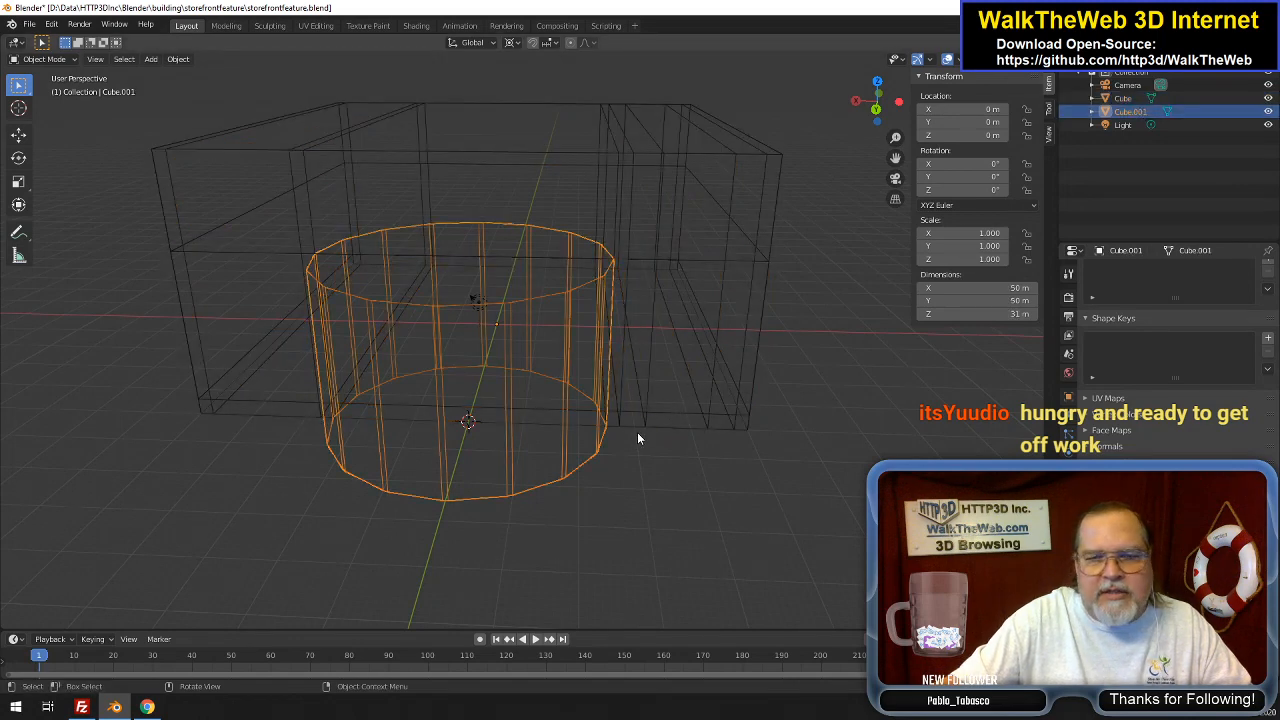
key(Tab)
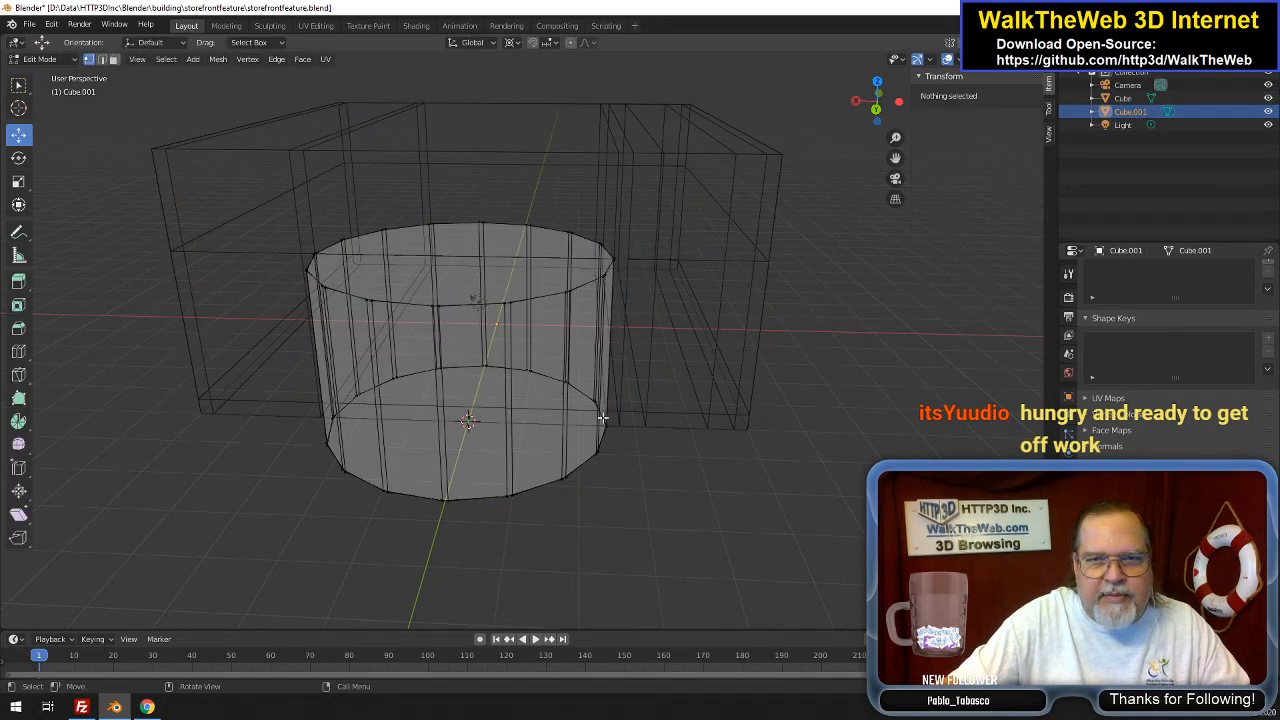
key(a)
key(alt+a)
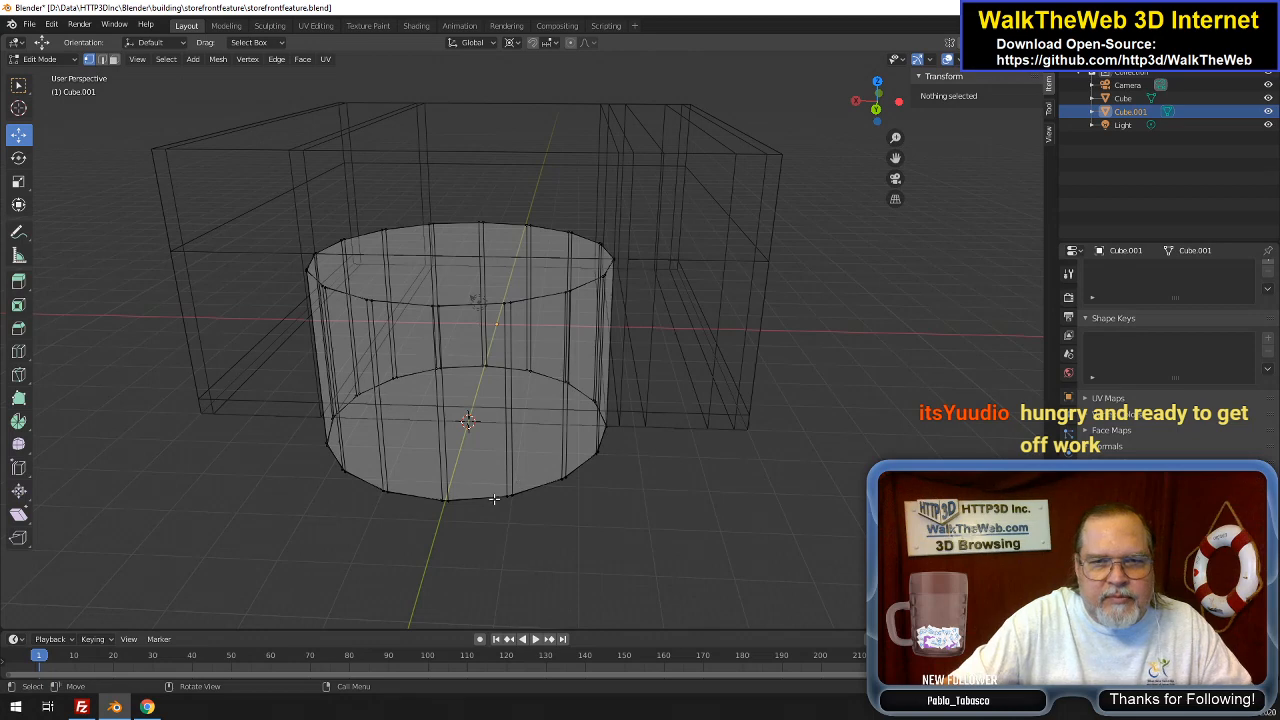
click(494, 497)
scroll(565, 531, up, 3)
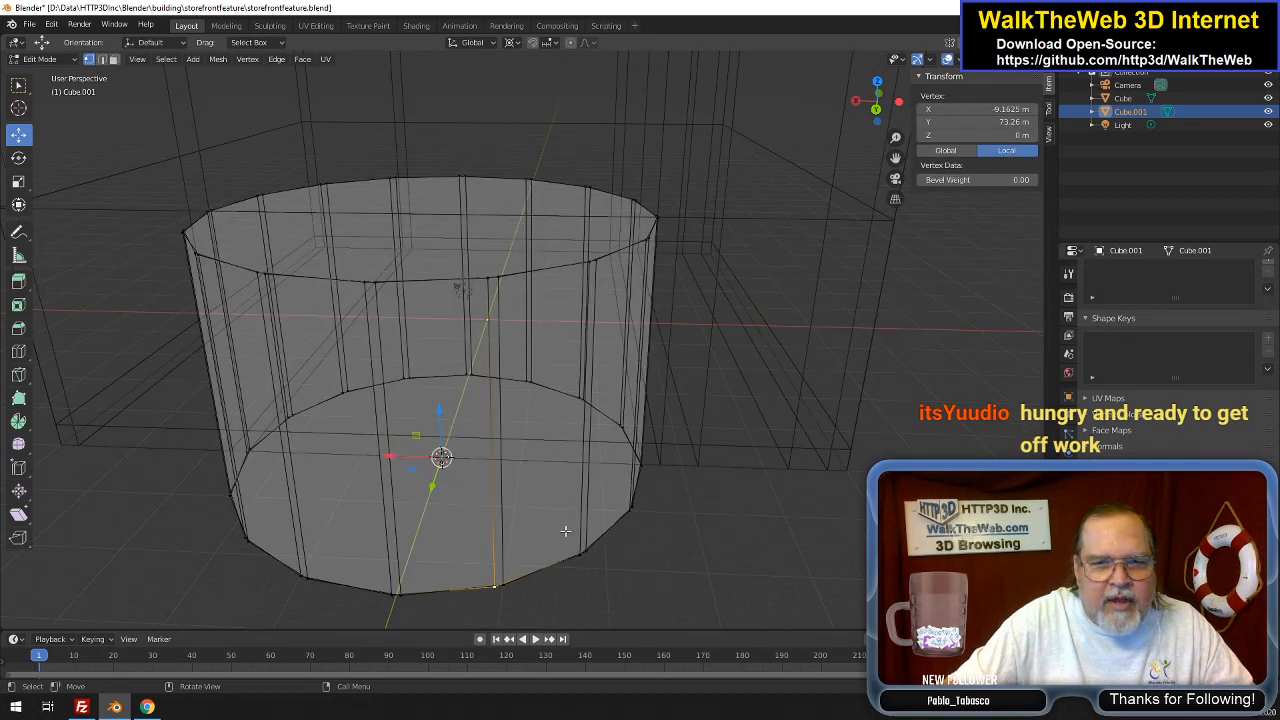
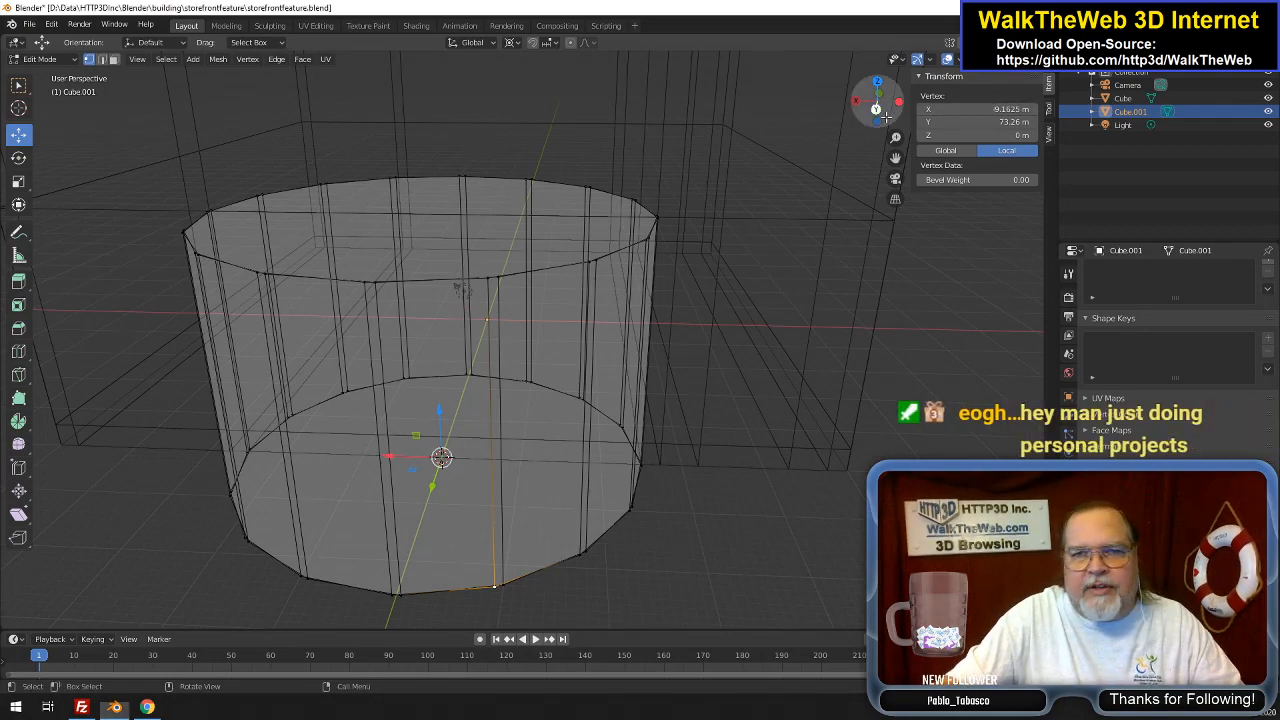
Try adding three horizontal loop cuts around the cylinder walls, and undo them
drag(872, 100, 847, 118)
drag(728, 193, 716, 170)
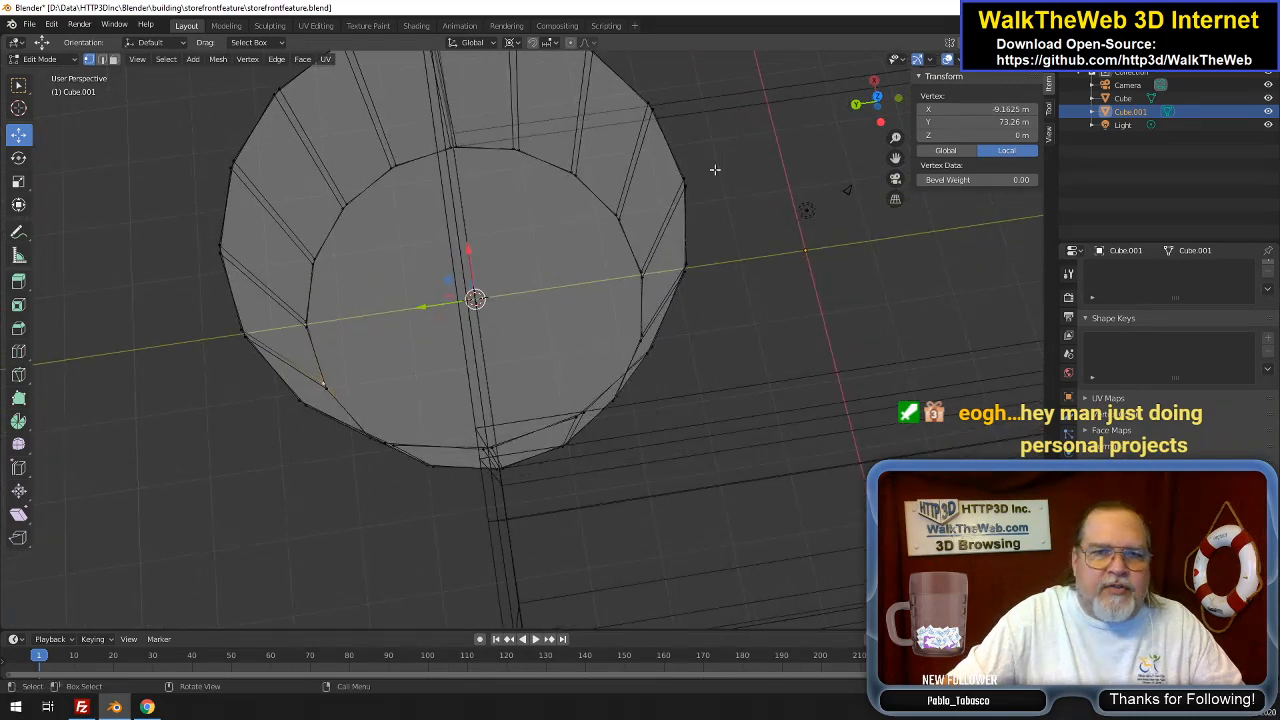
drag(888, 107, 990, 16)
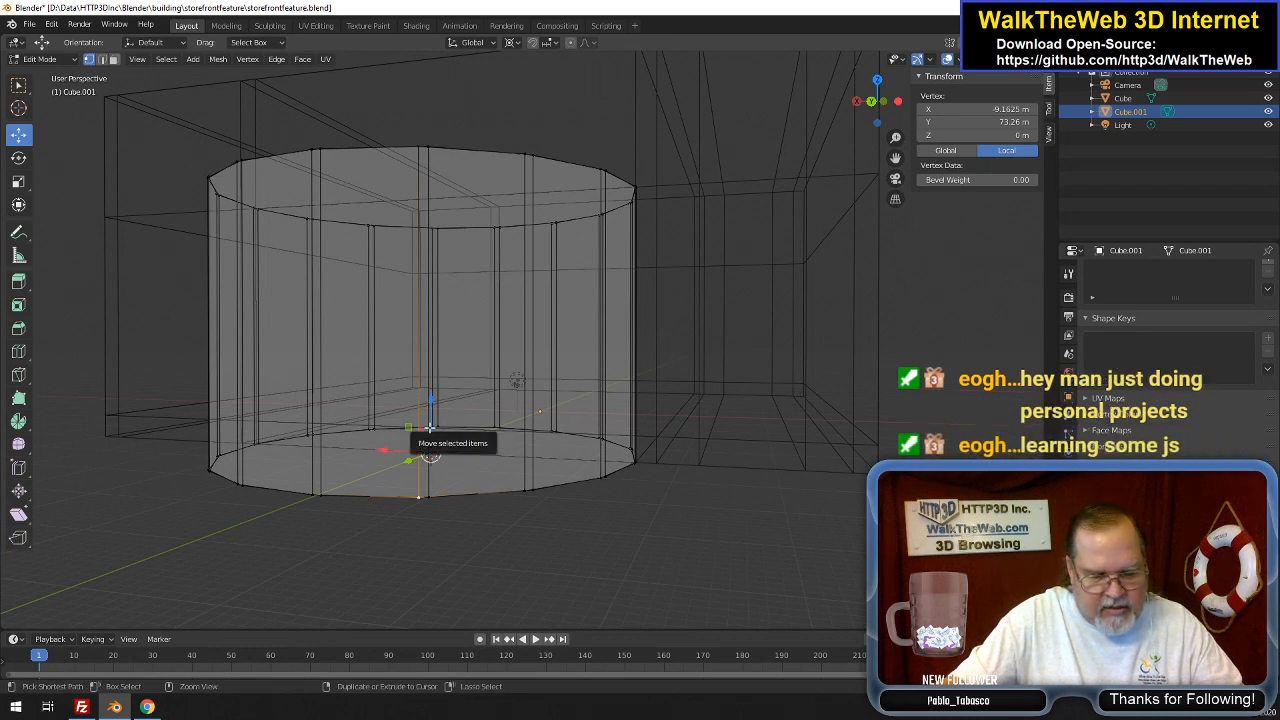
key(ctrl+r)
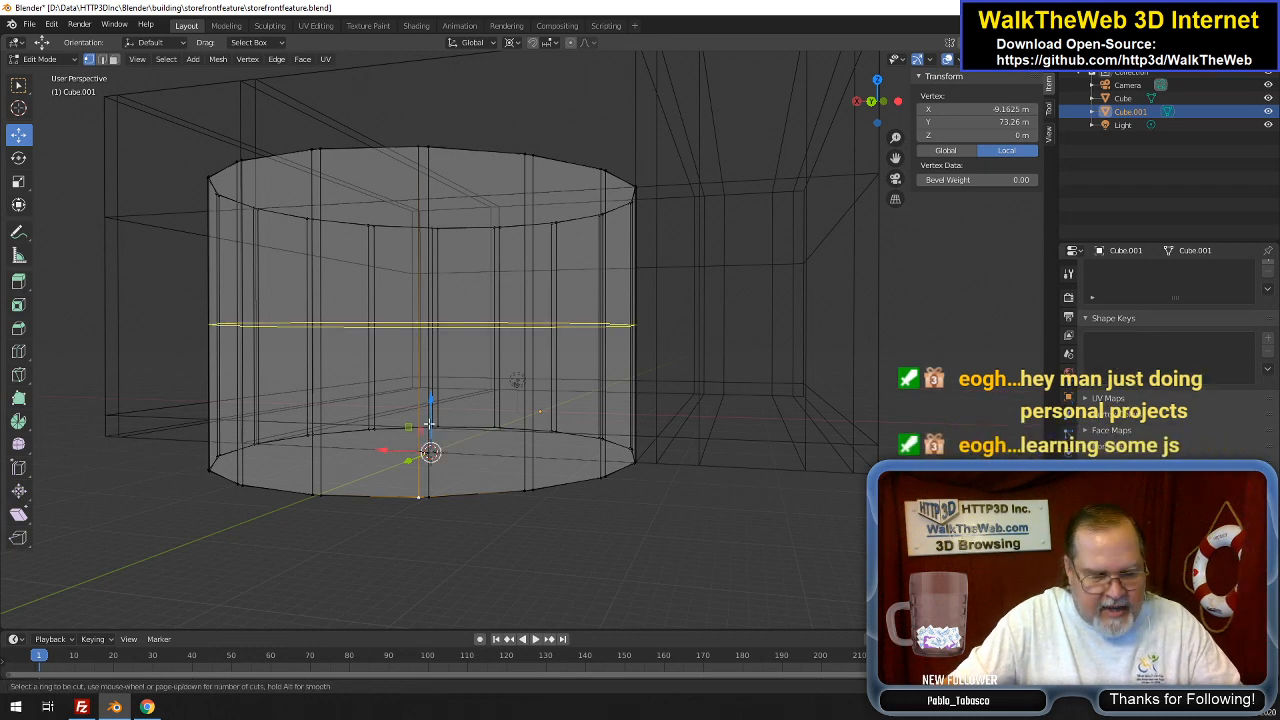
scroll(428, 425, up, 2)
click(428, 424)
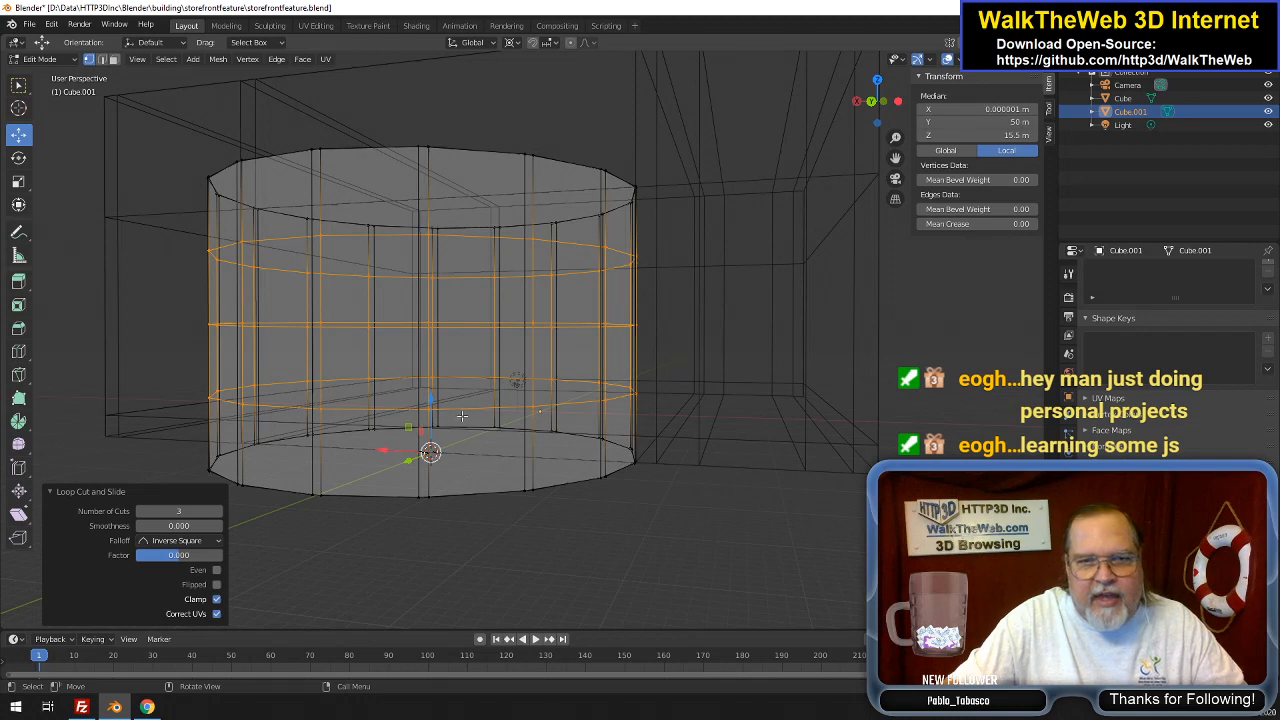
alt+click(467, 408)
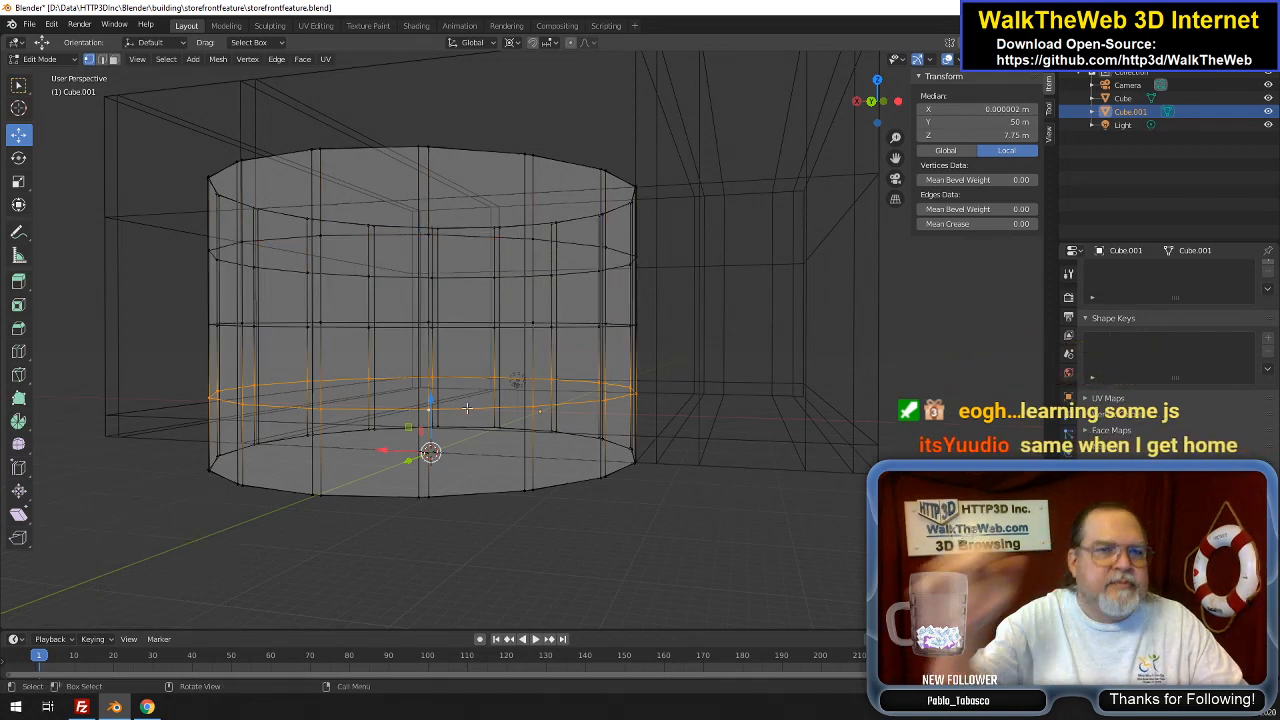
key(ctrl+z)
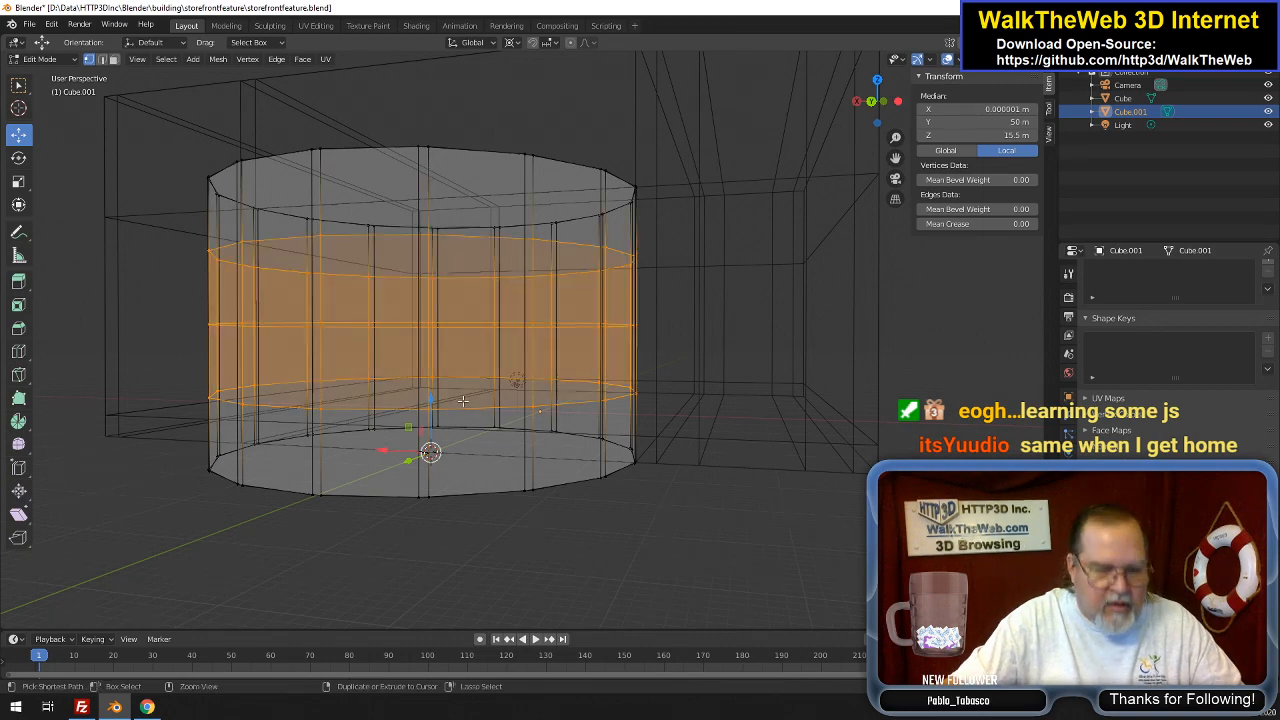
key(ctrl+z)
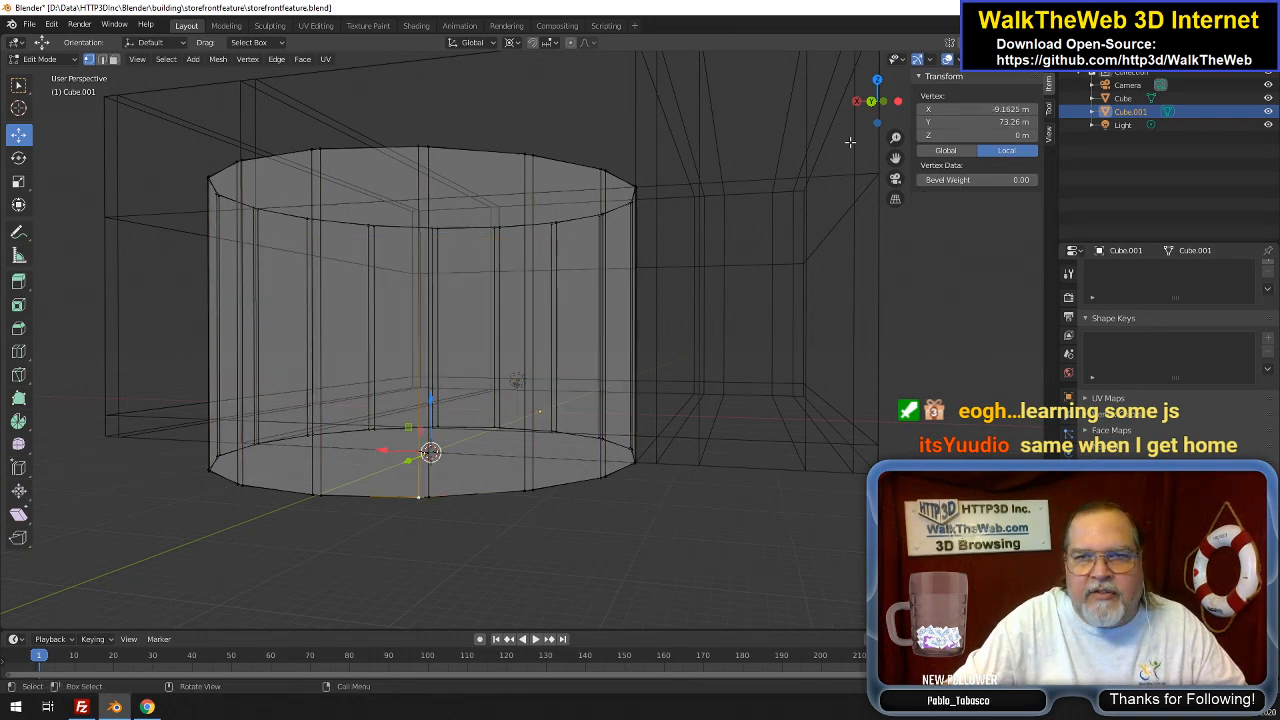
Switch to face selection and delete the top cap faces of both cylinders, removing only the faces
drag(871, 112, 867, 170)
click(472, 325)
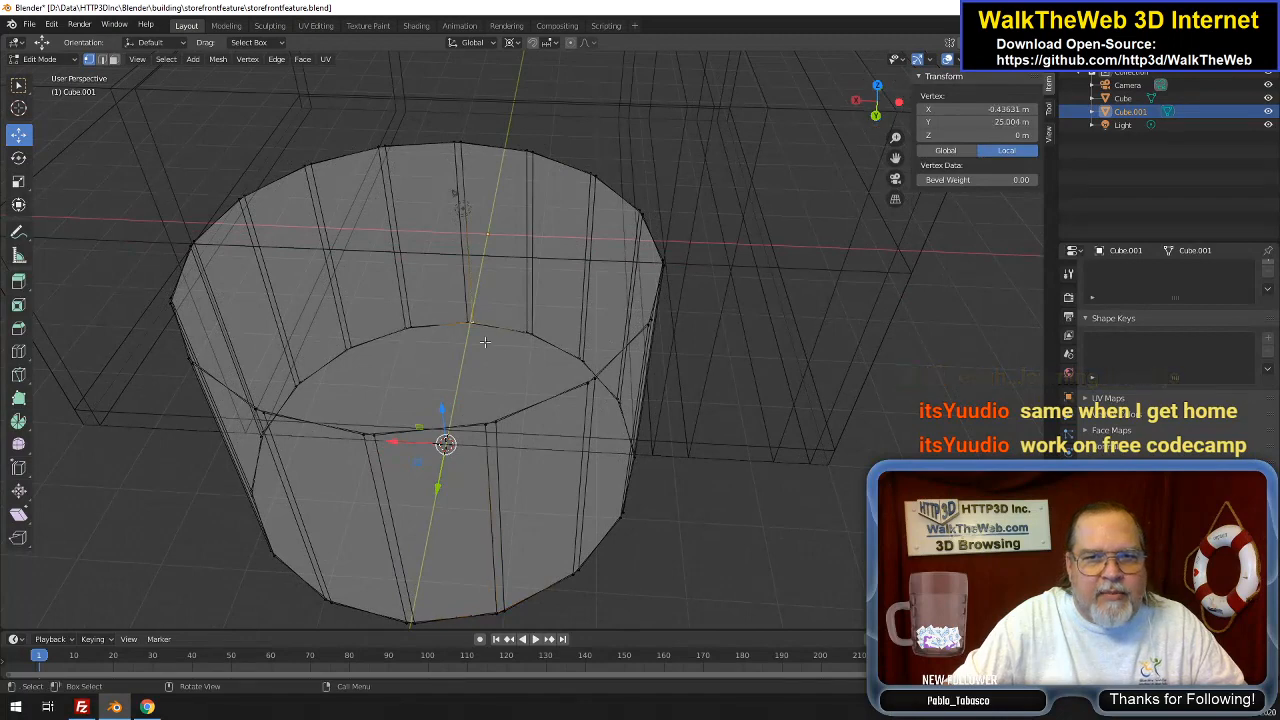
click(114, 60)
click(429, 292)
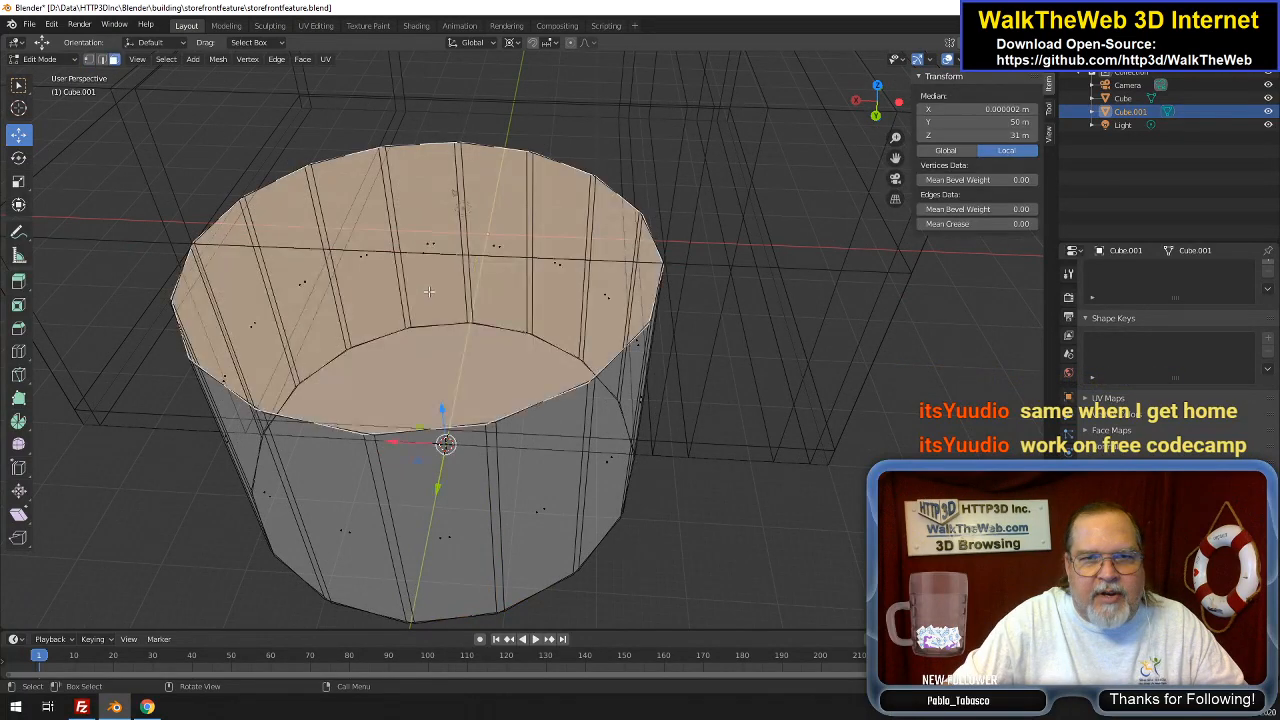
key(x)
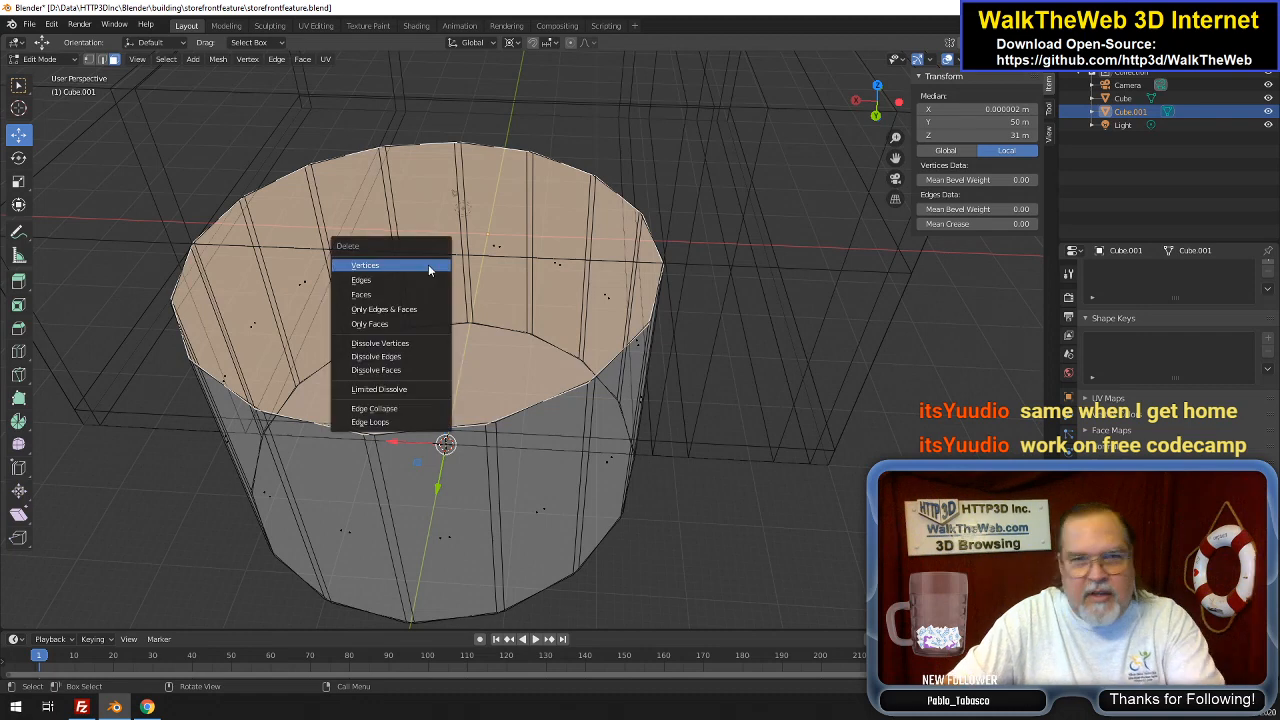
key(Escape)
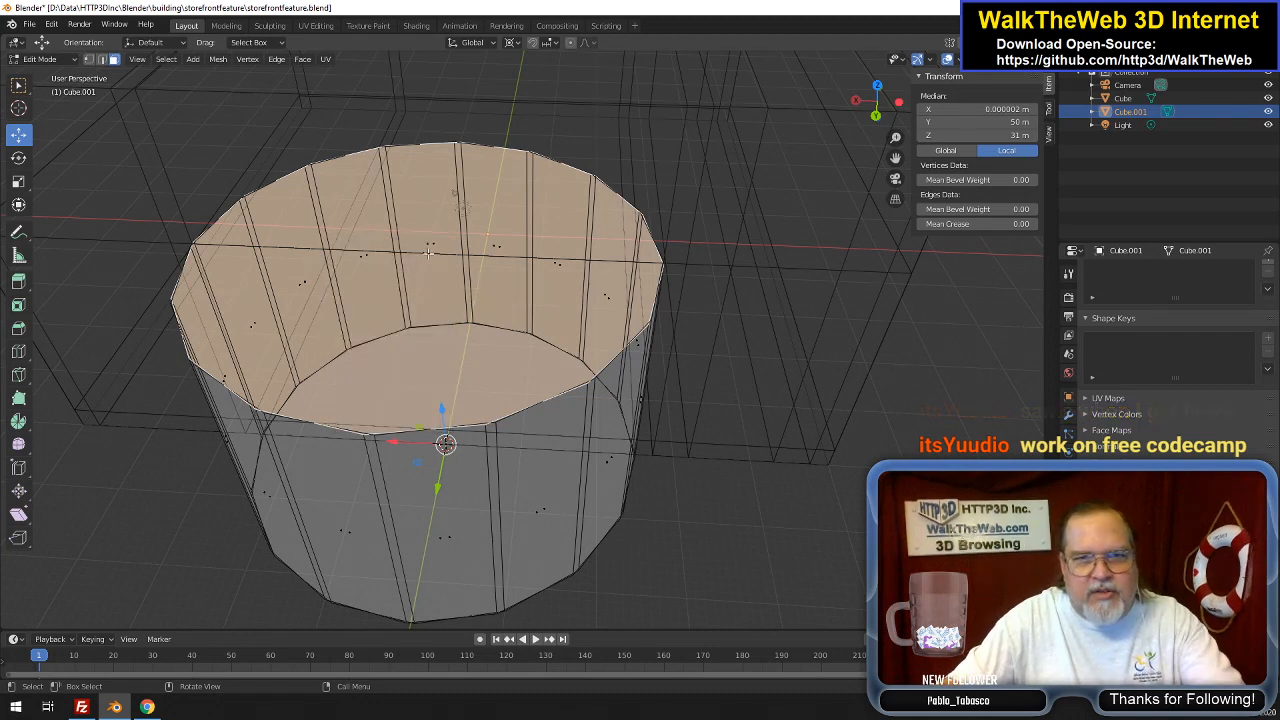
key(x)
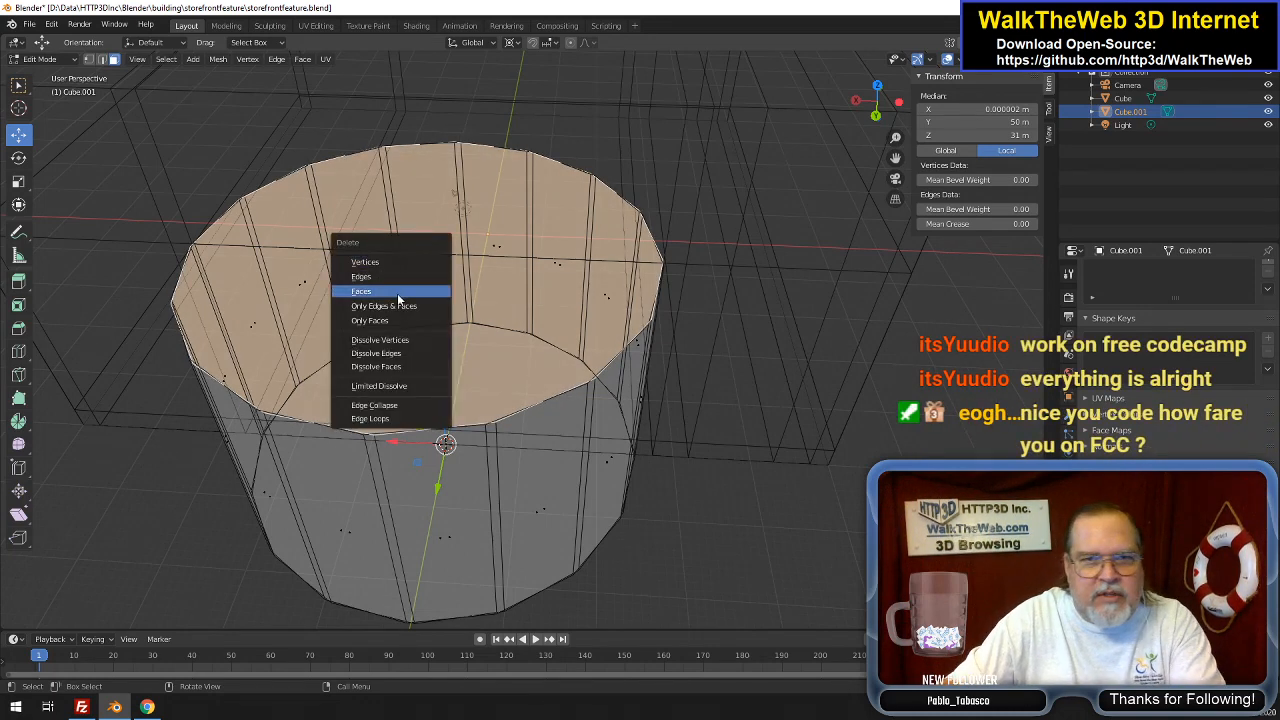
click(425, 320)
key(ctrl+z)
key(x)
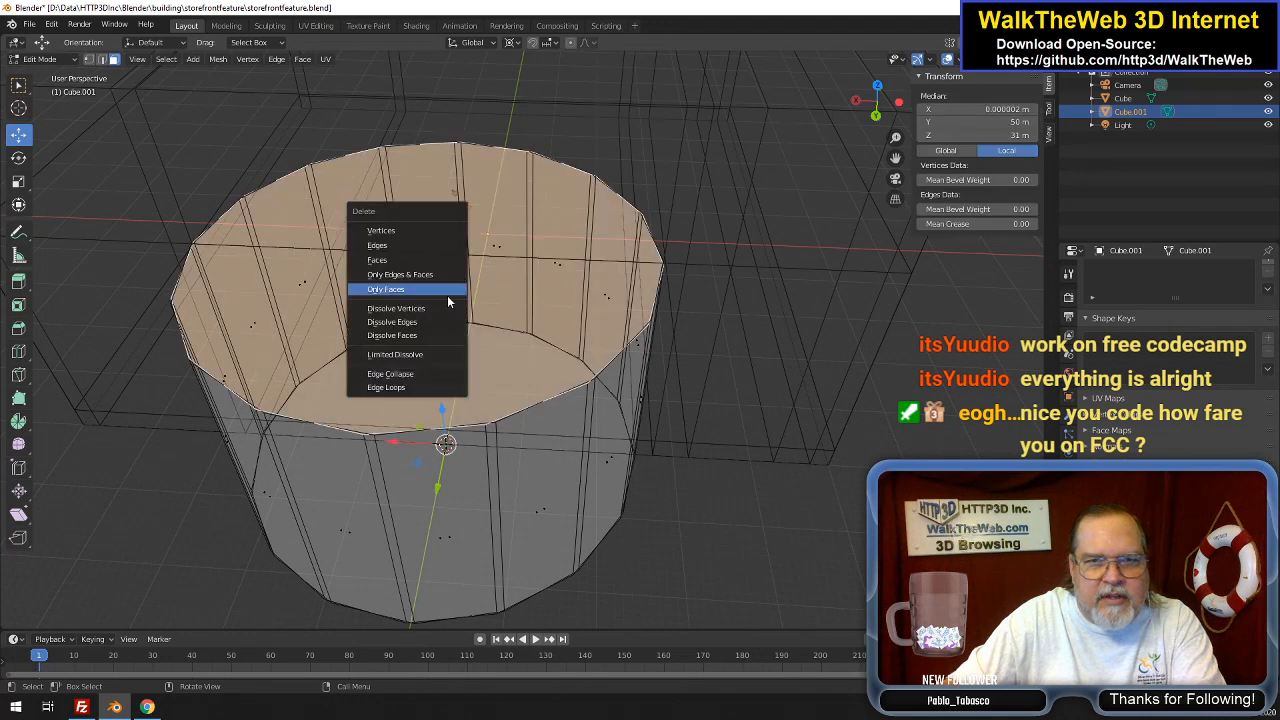
click(428, 290)
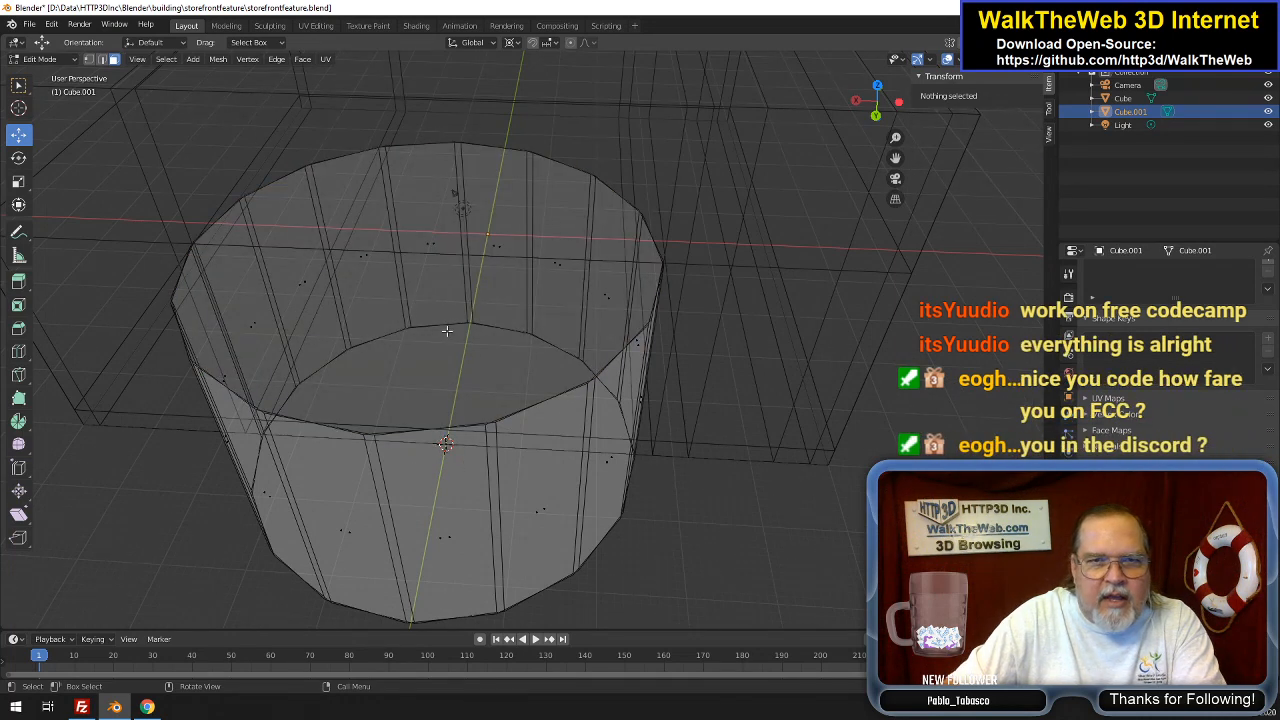
Delete only the bottom cap faces of both cylinders, keeping their edges
drag(884, 114, 880, 12)
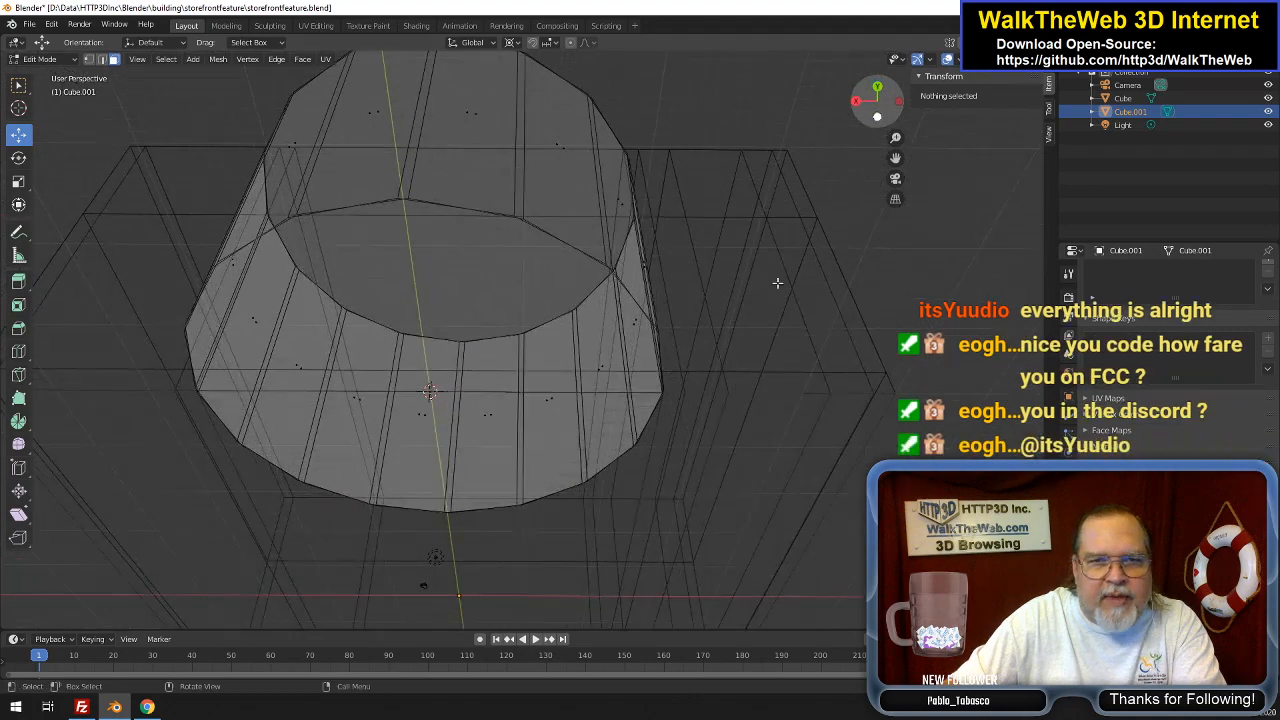
click(452, 374)
key(x)
click(453, 377)
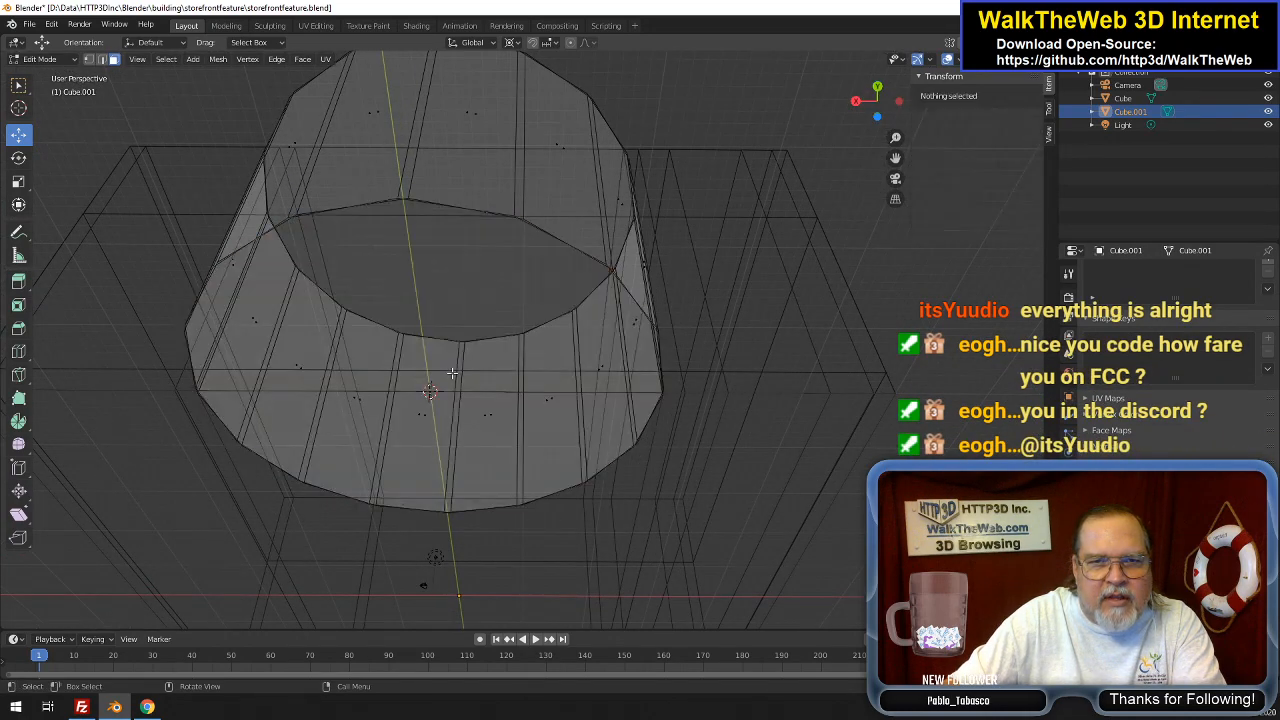
click(452, 373)
key(x)
click(452, 374)
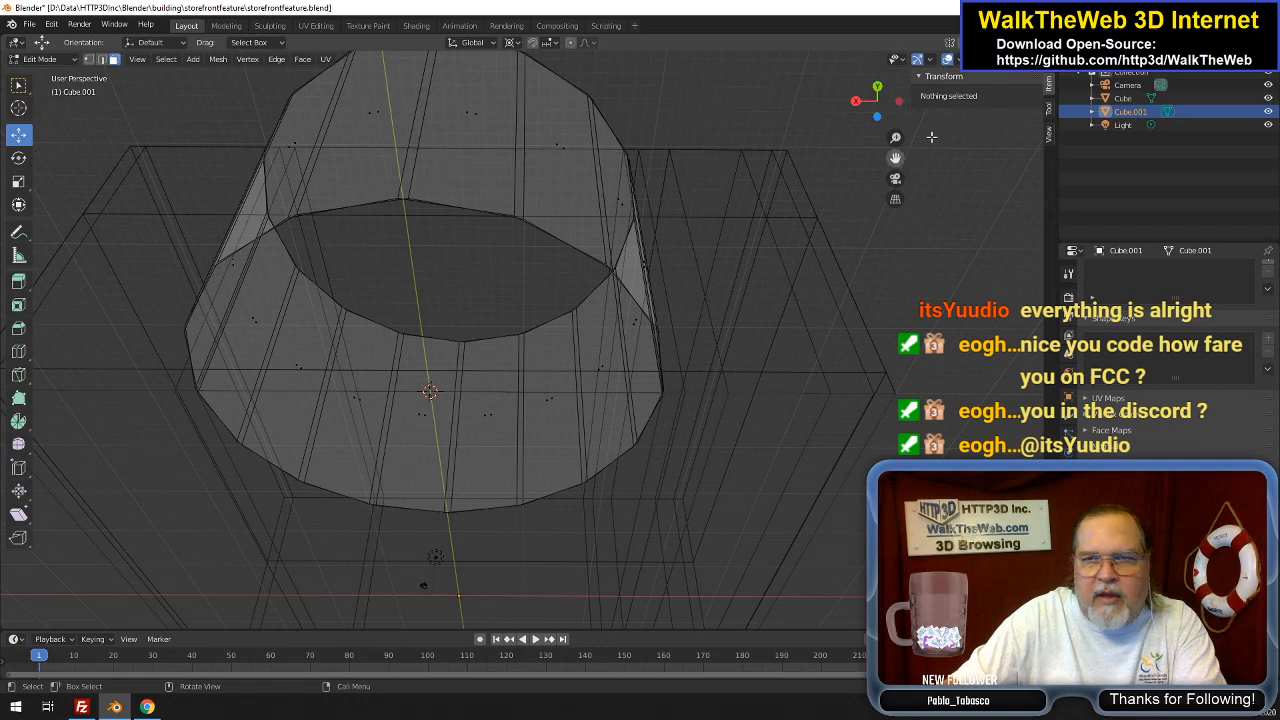
drag(897, 103, 443, 422)
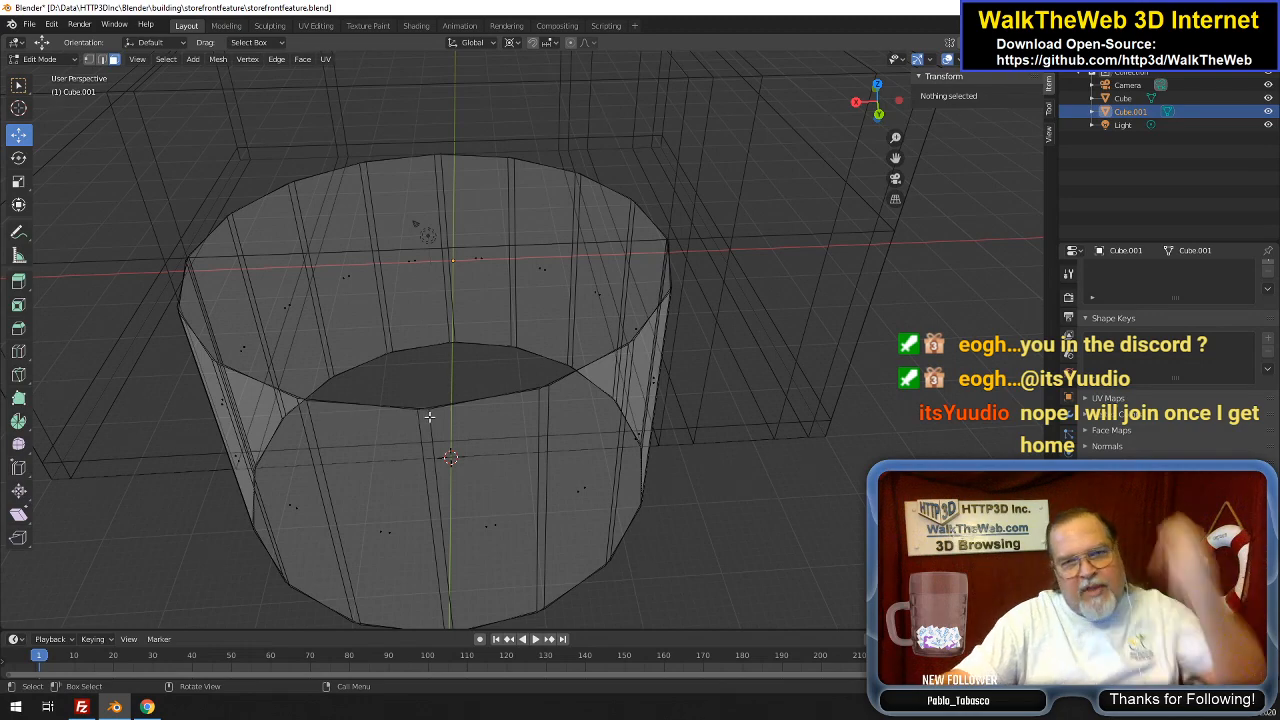
Delete only the wall faces of both cylinders, keeping their edges
scroll(466, 421, up, 3)
scroll(466, 421, up, 2)
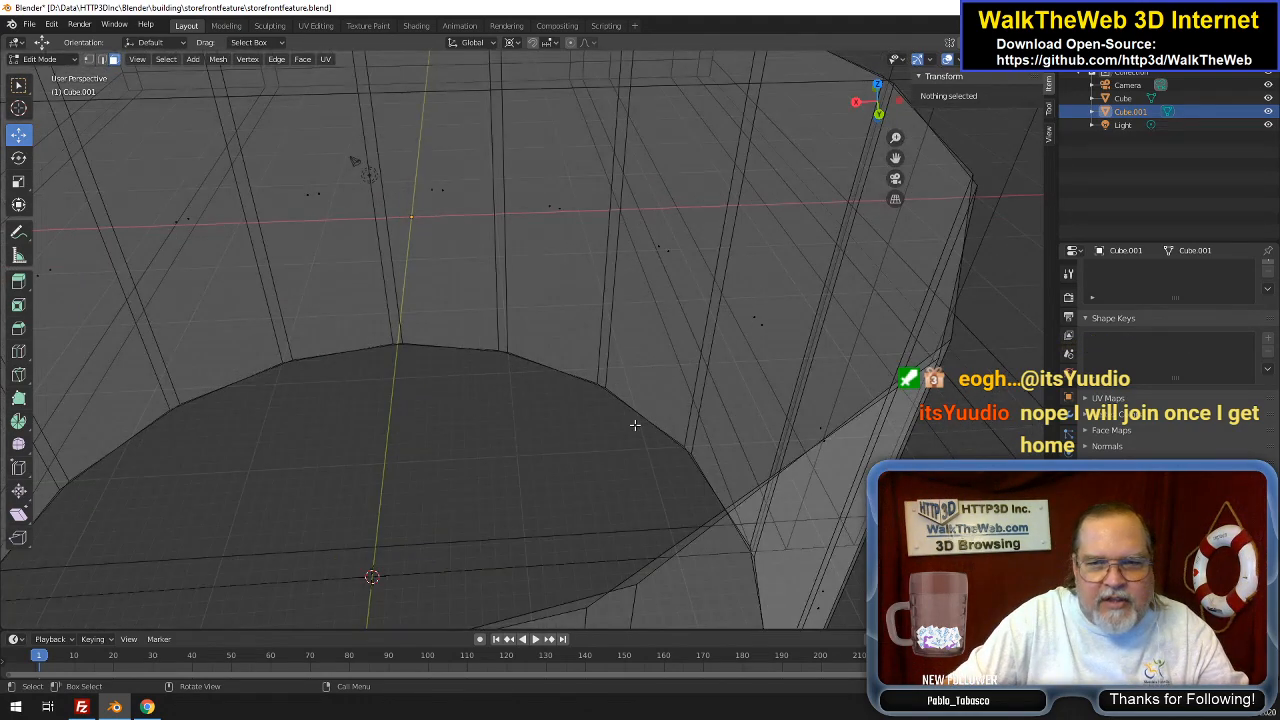
drag(895, 160, 1015, 87)
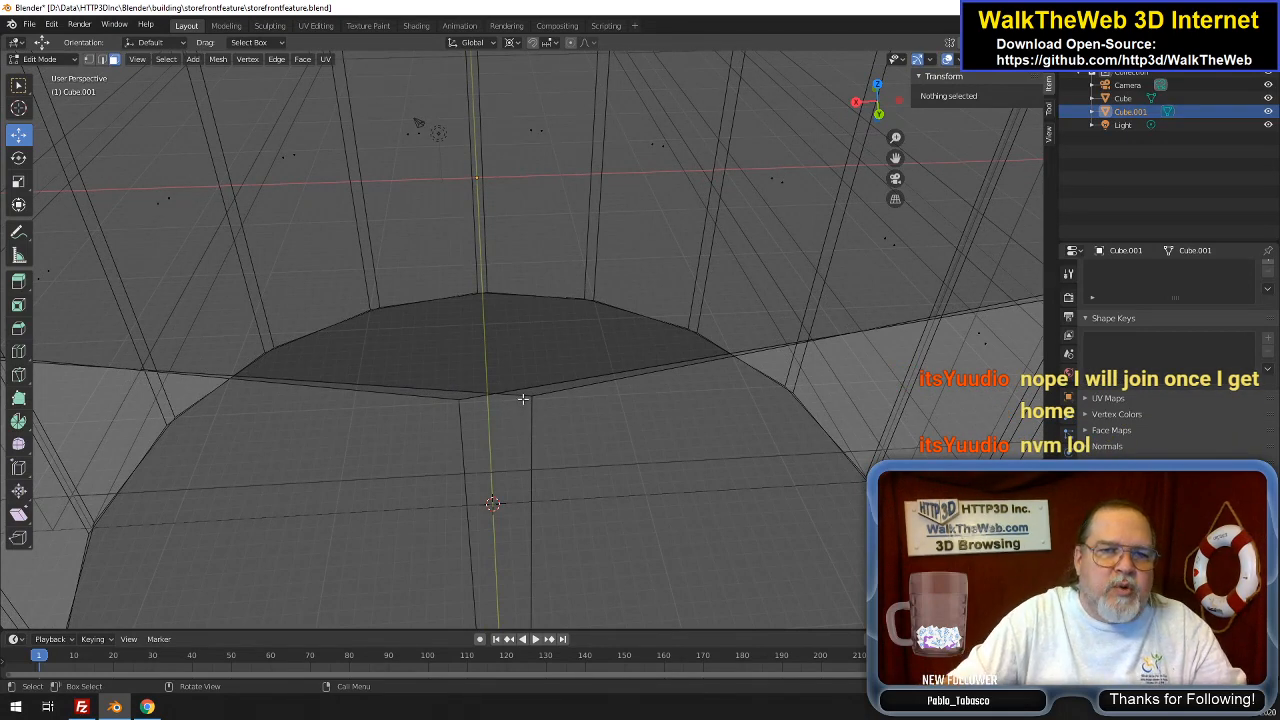
scroll(547, 423, down, 4)
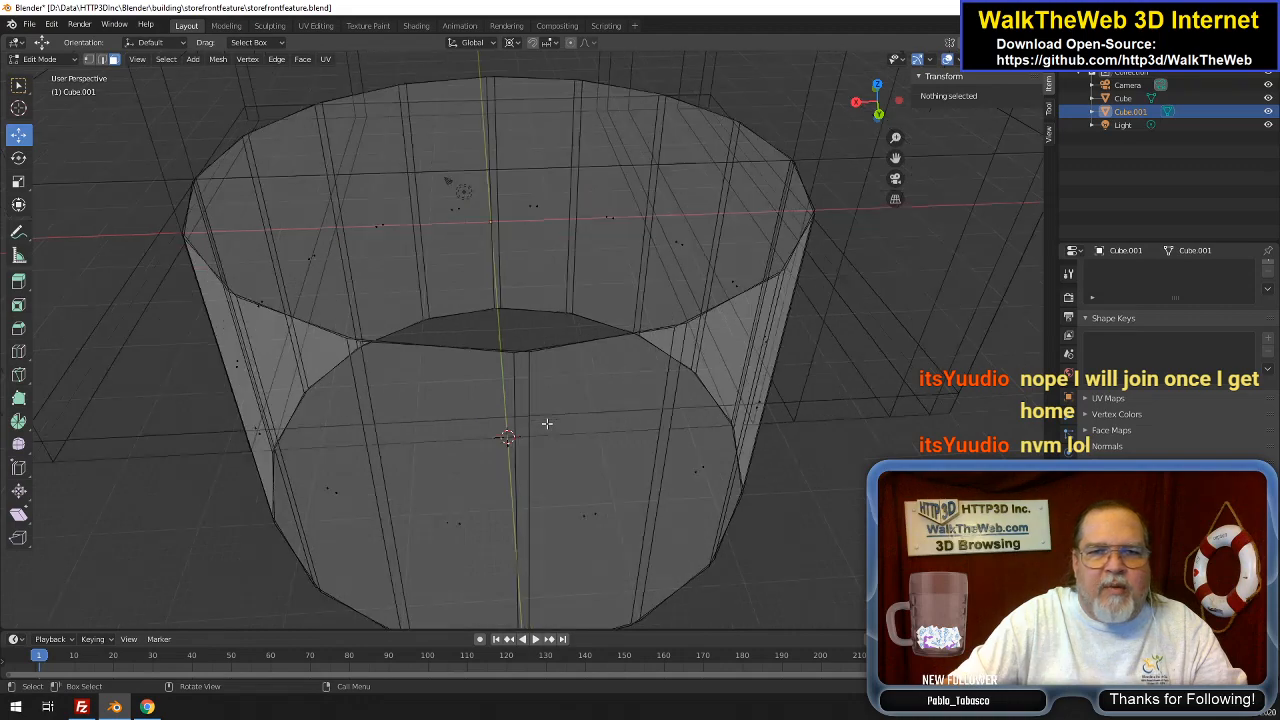
scroll(580, 437, down, 3)
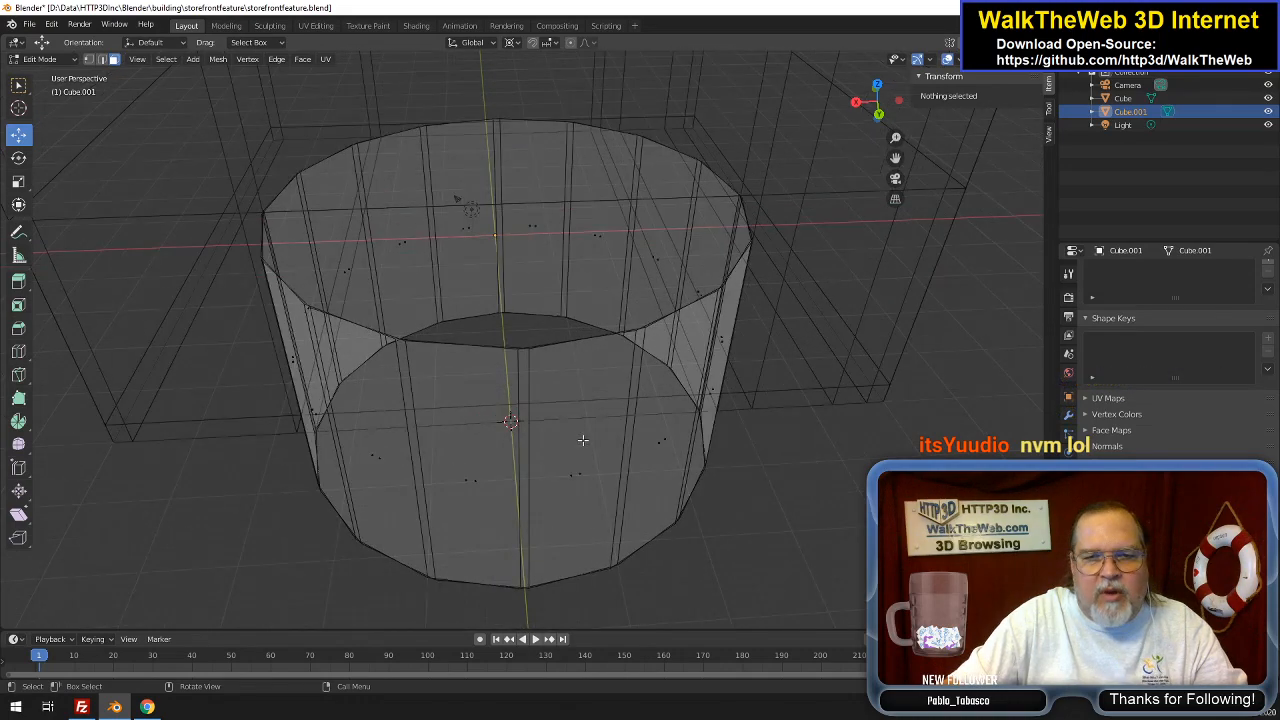
click(578, 467)
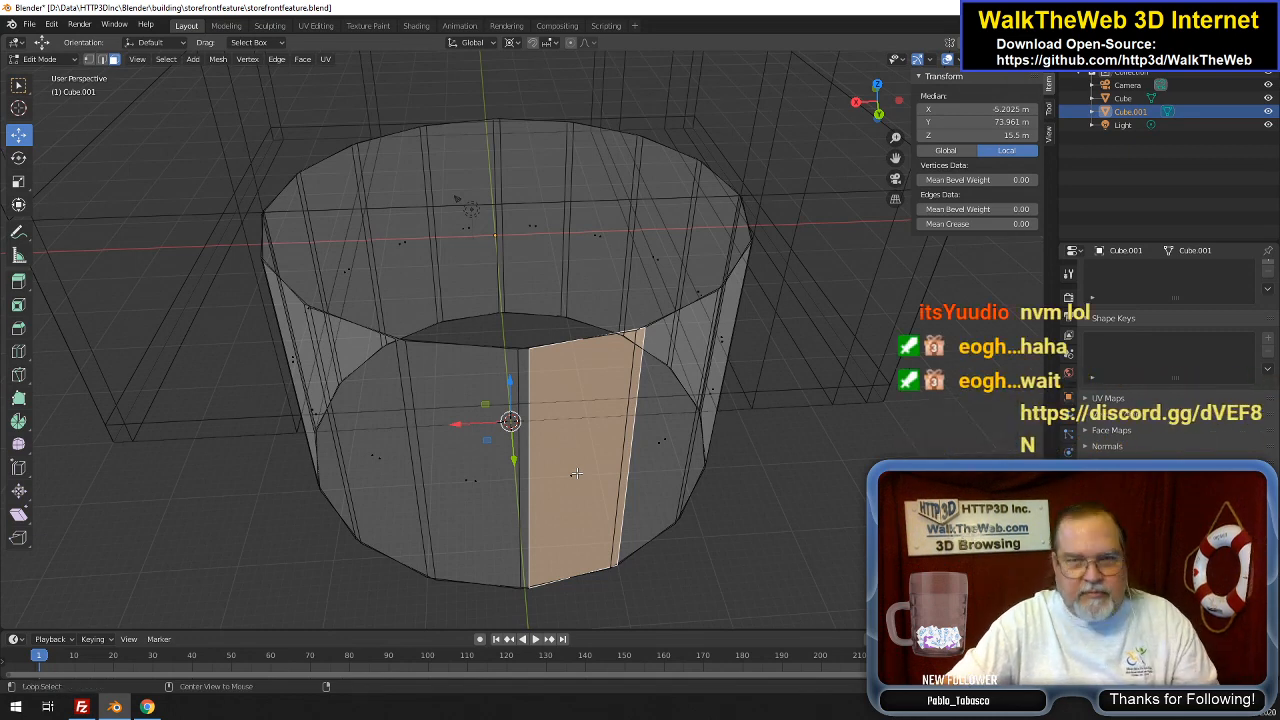
key(a)
key(x)
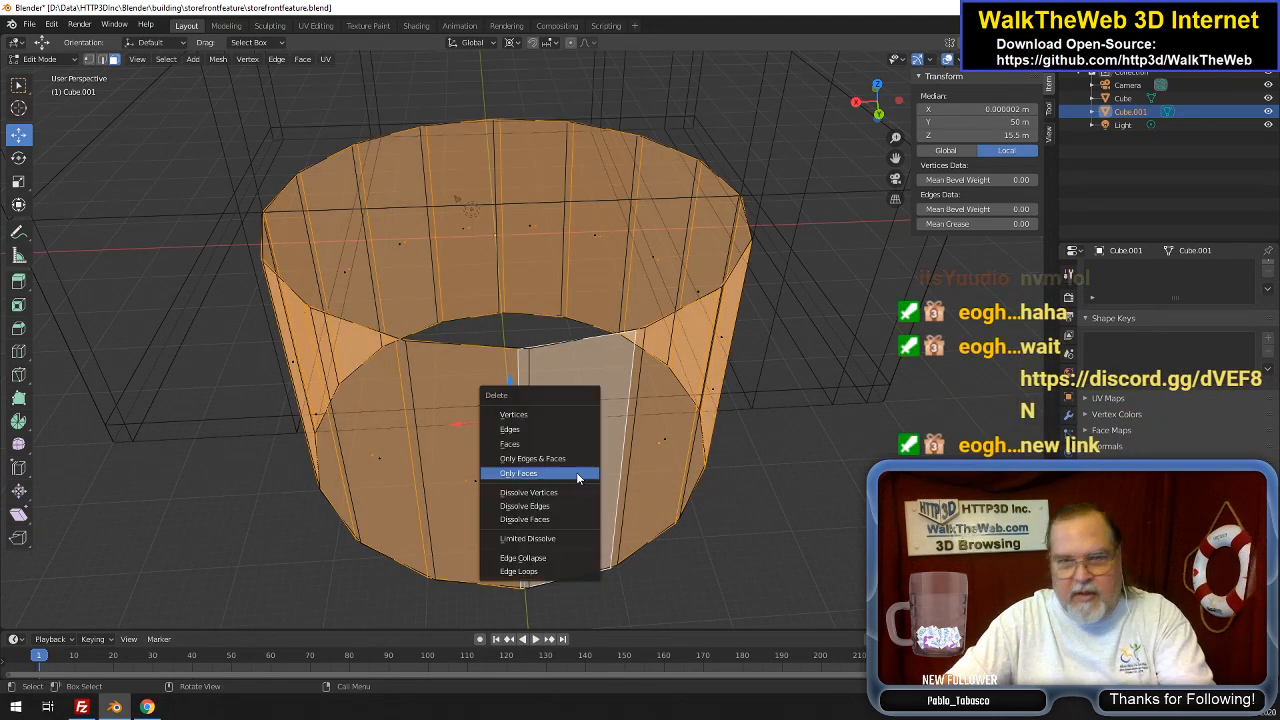
click(577, 476)
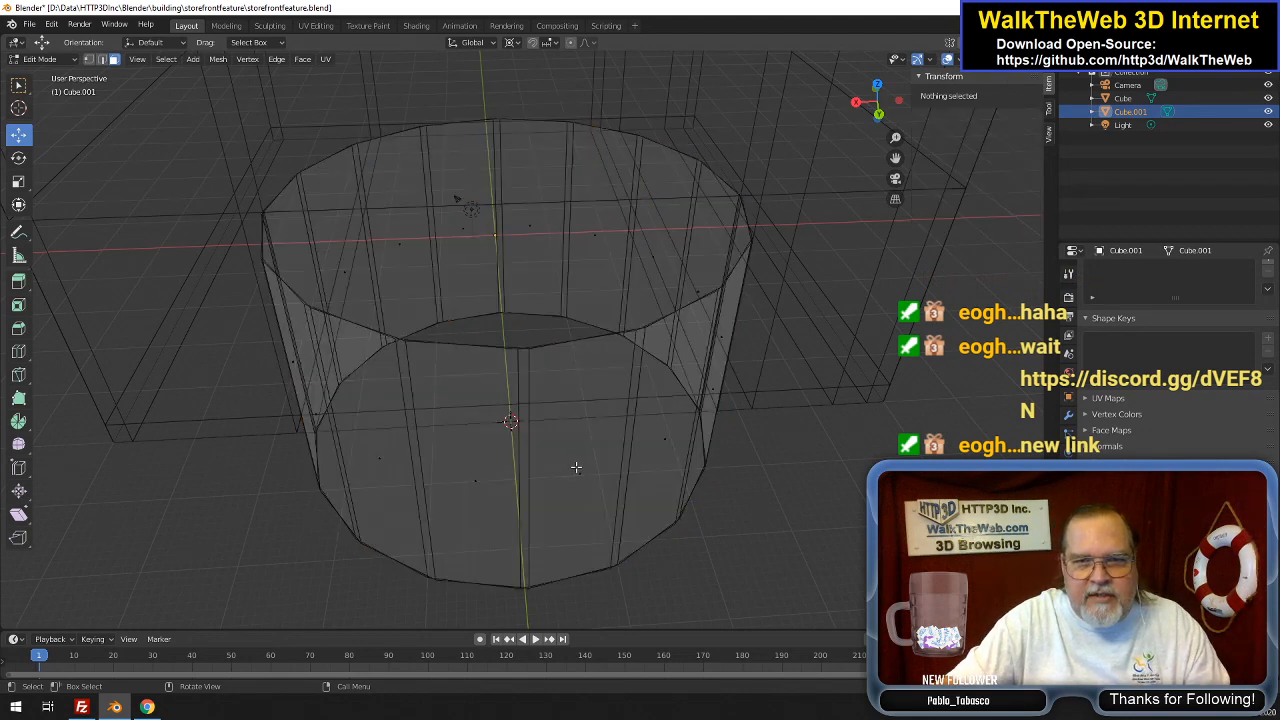
key(ctrl+z)
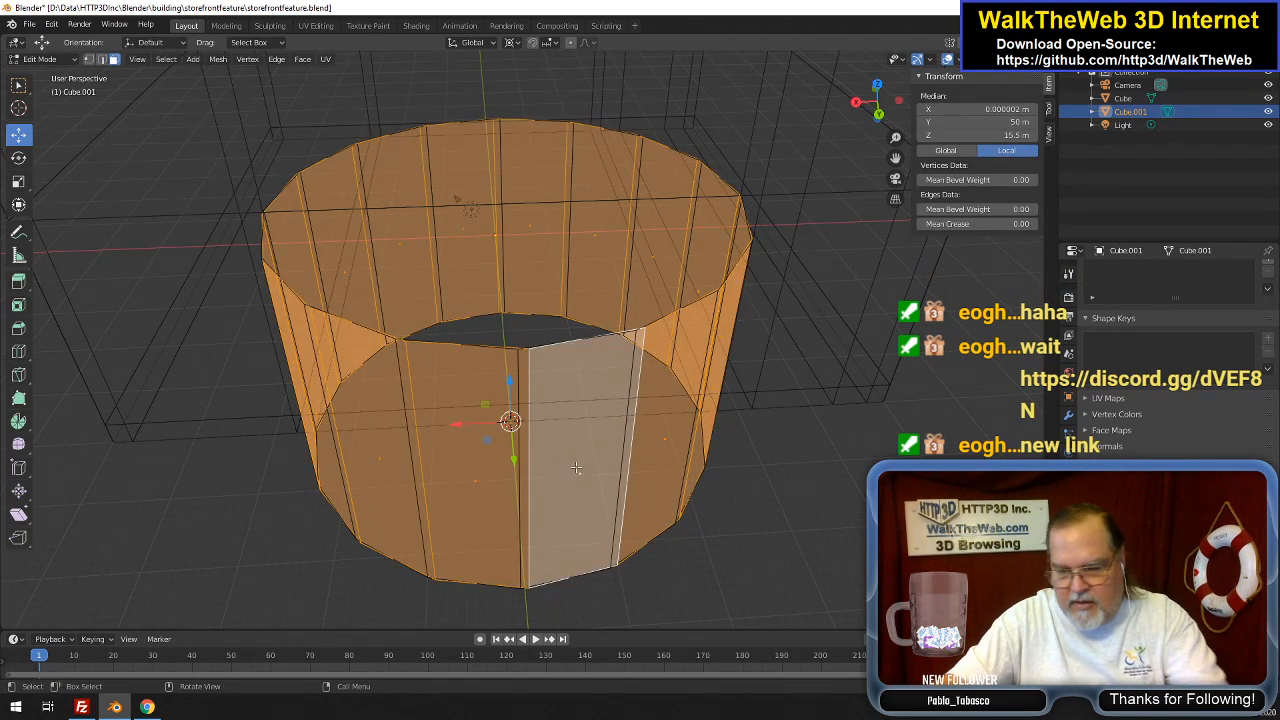
key(x)
click(576, 466)
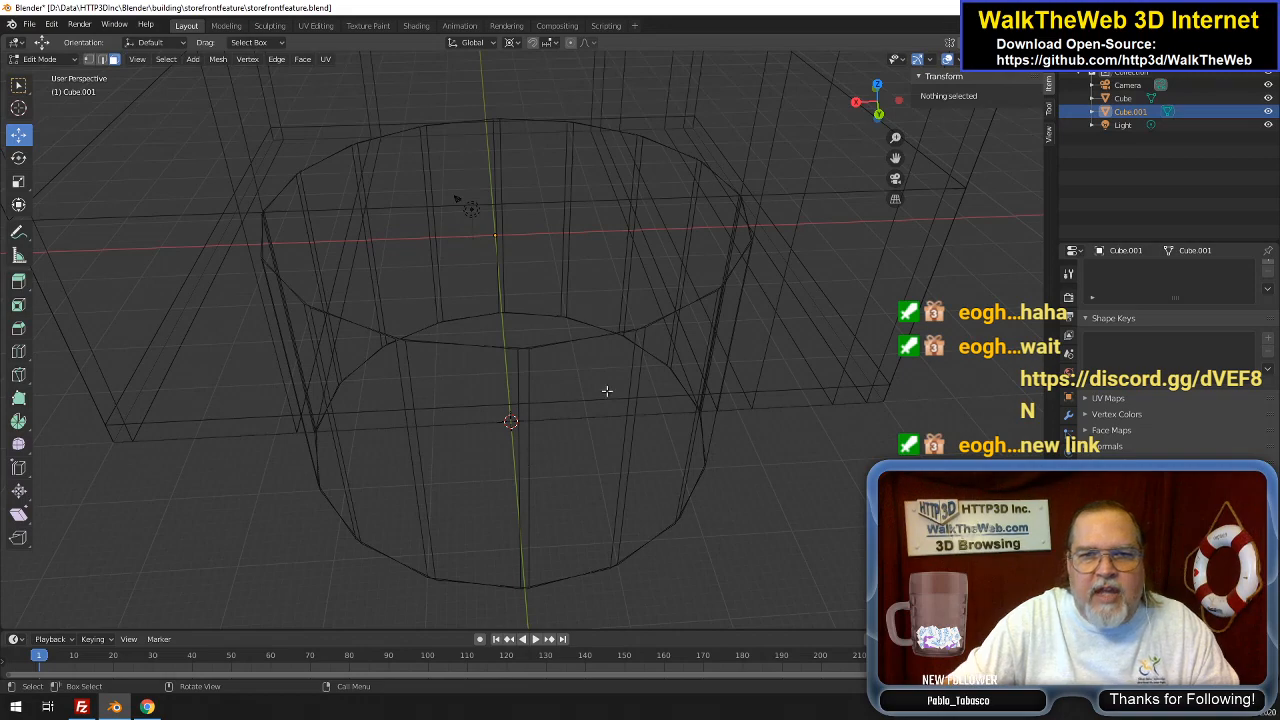
Hide the Cube building object so that only the cylinder wireframes are displayed
scroll(609, 382, up, 3)
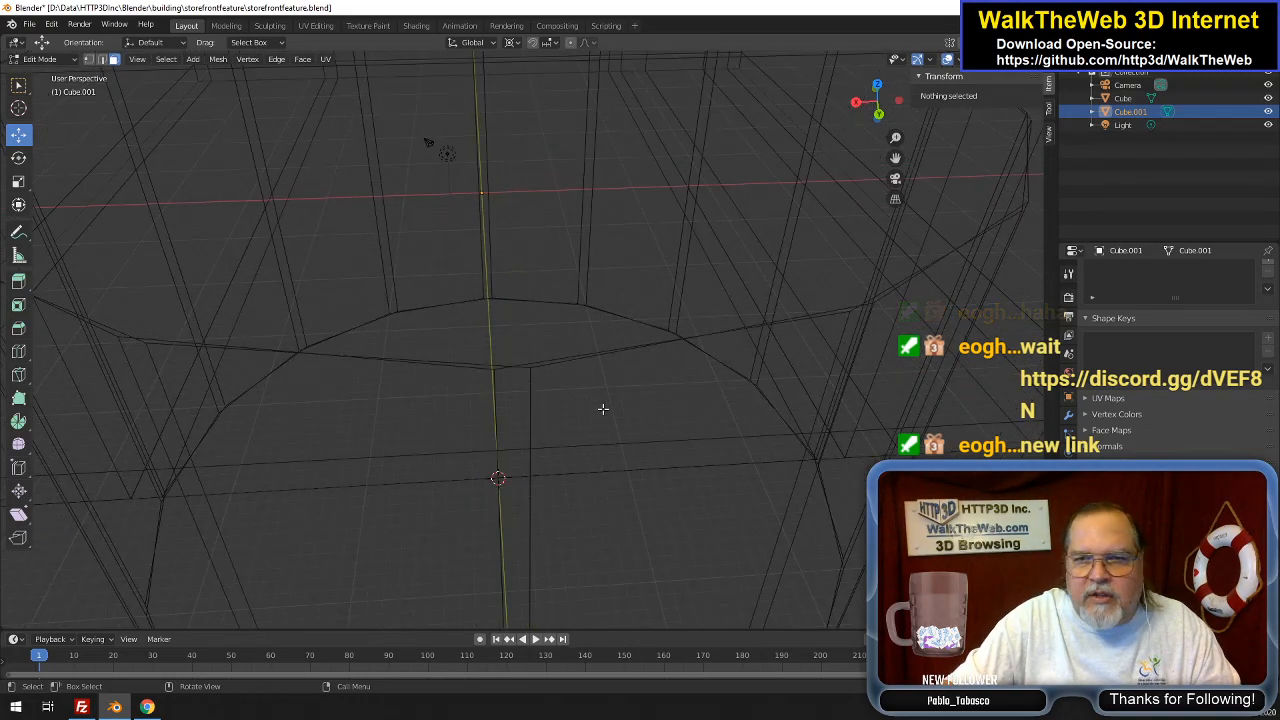
click(1269, 98)
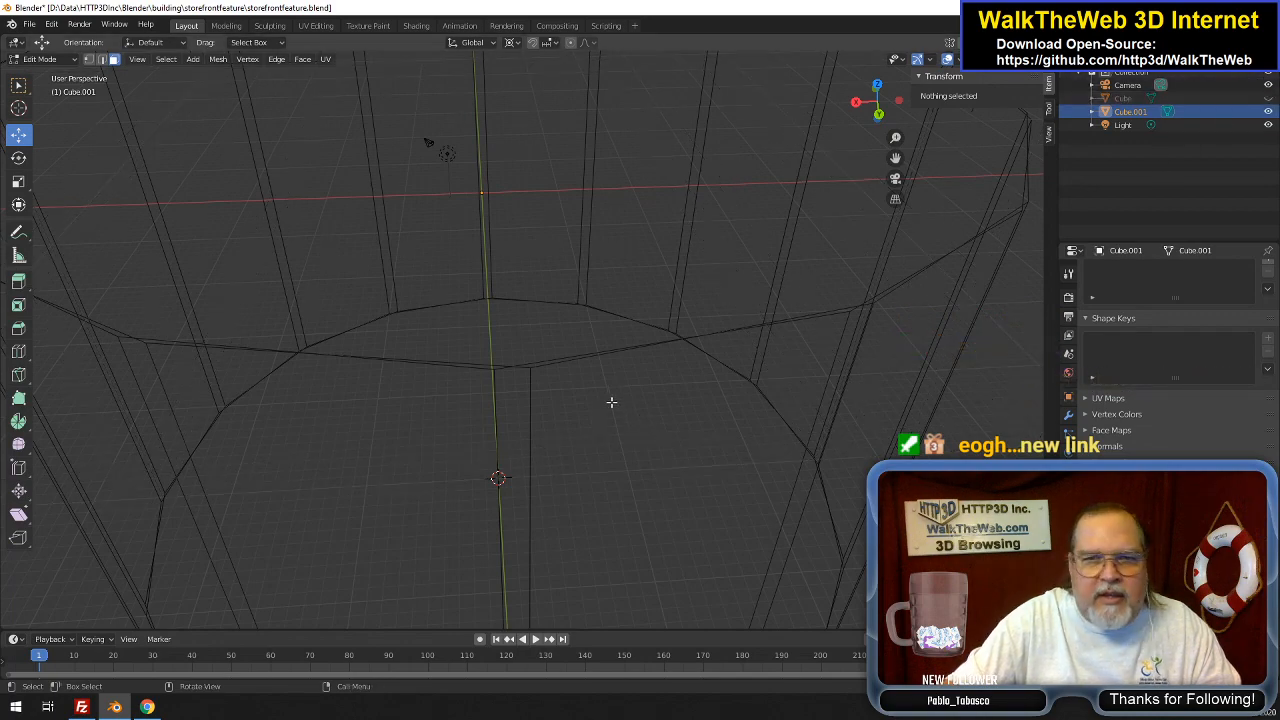
scroll(611, 402, down, 5)
scroll(626, 406, up, 5)
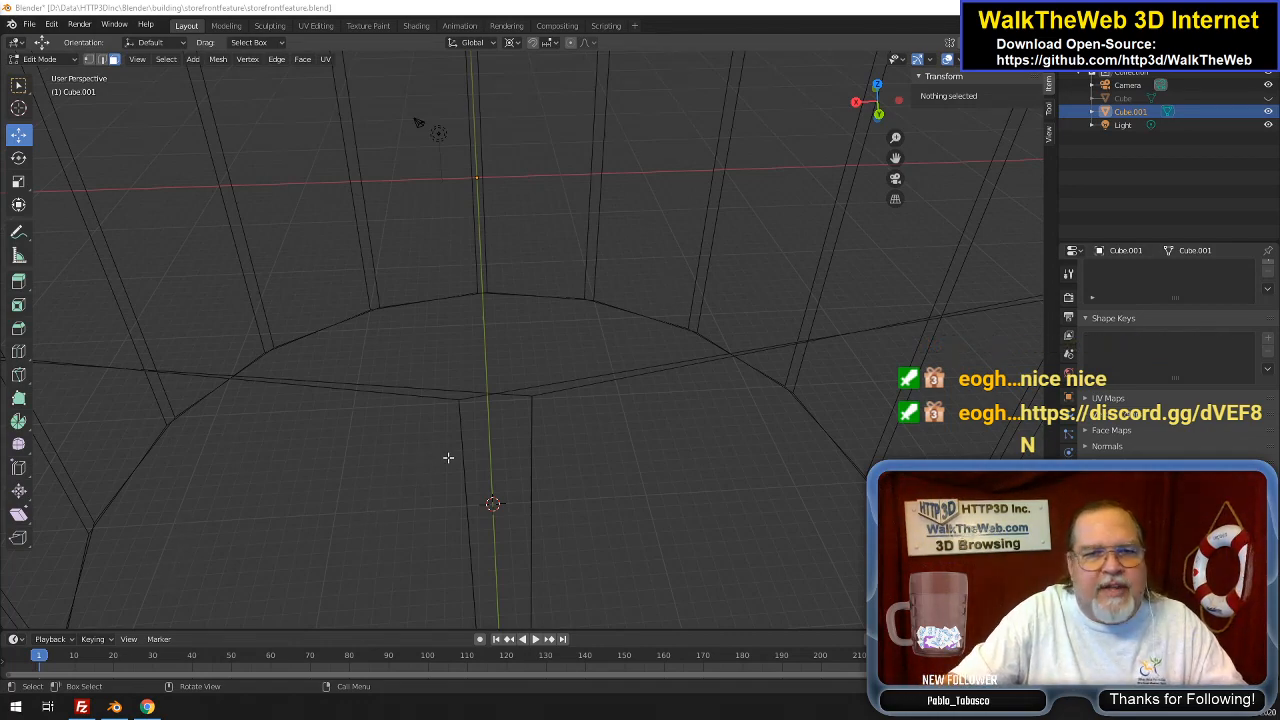
scroll(448, 457, down, 5)
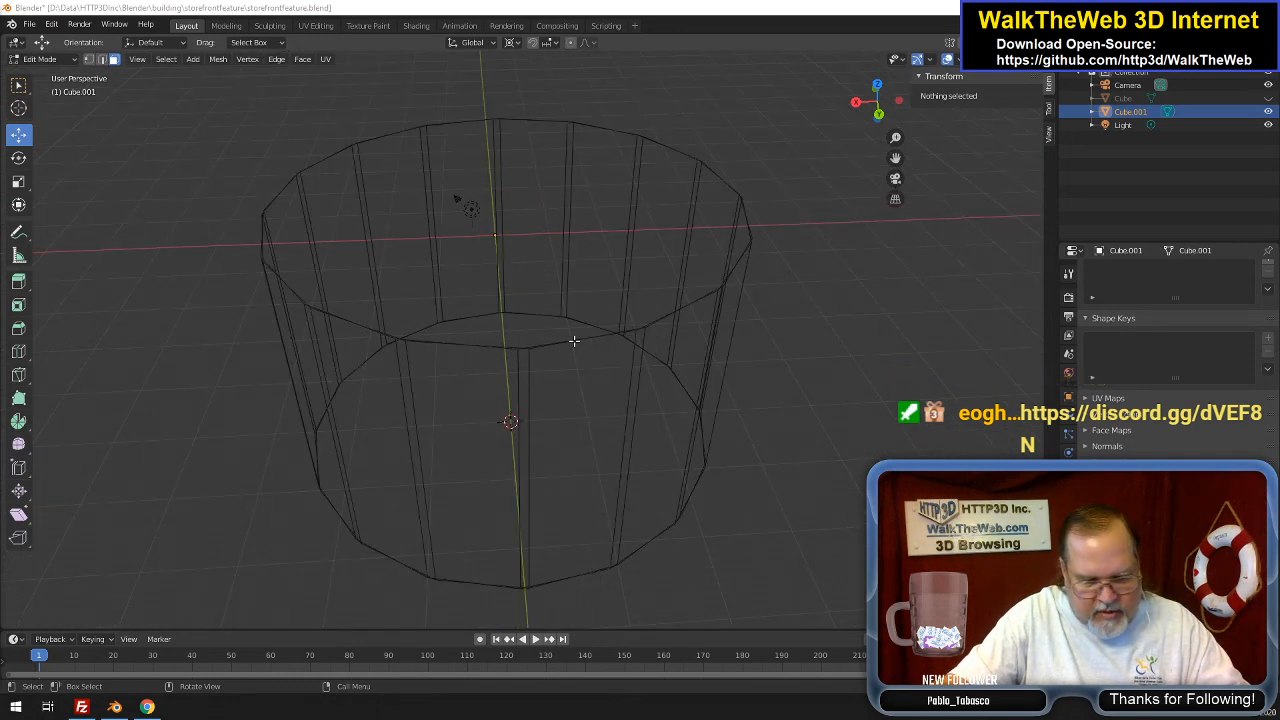
Switch to edge selection and try to select the loop of top edges around one cylinder
key(alt+Tab)
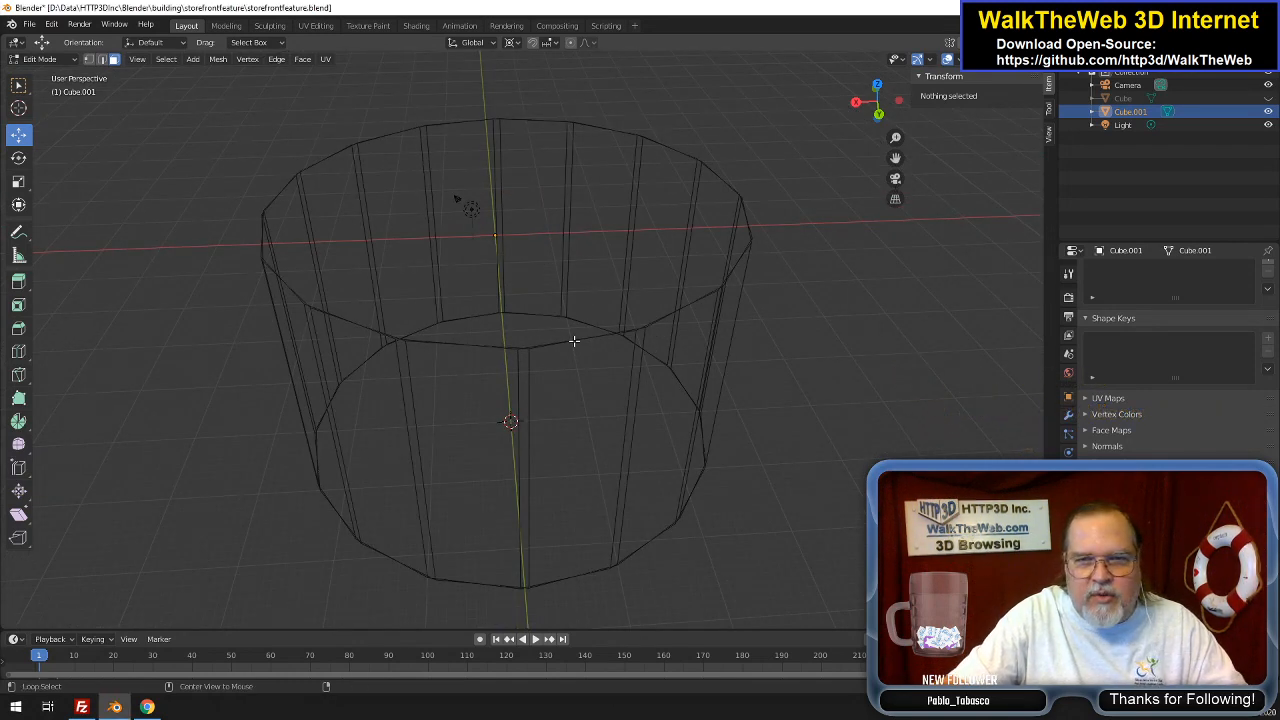
click(101, 59)
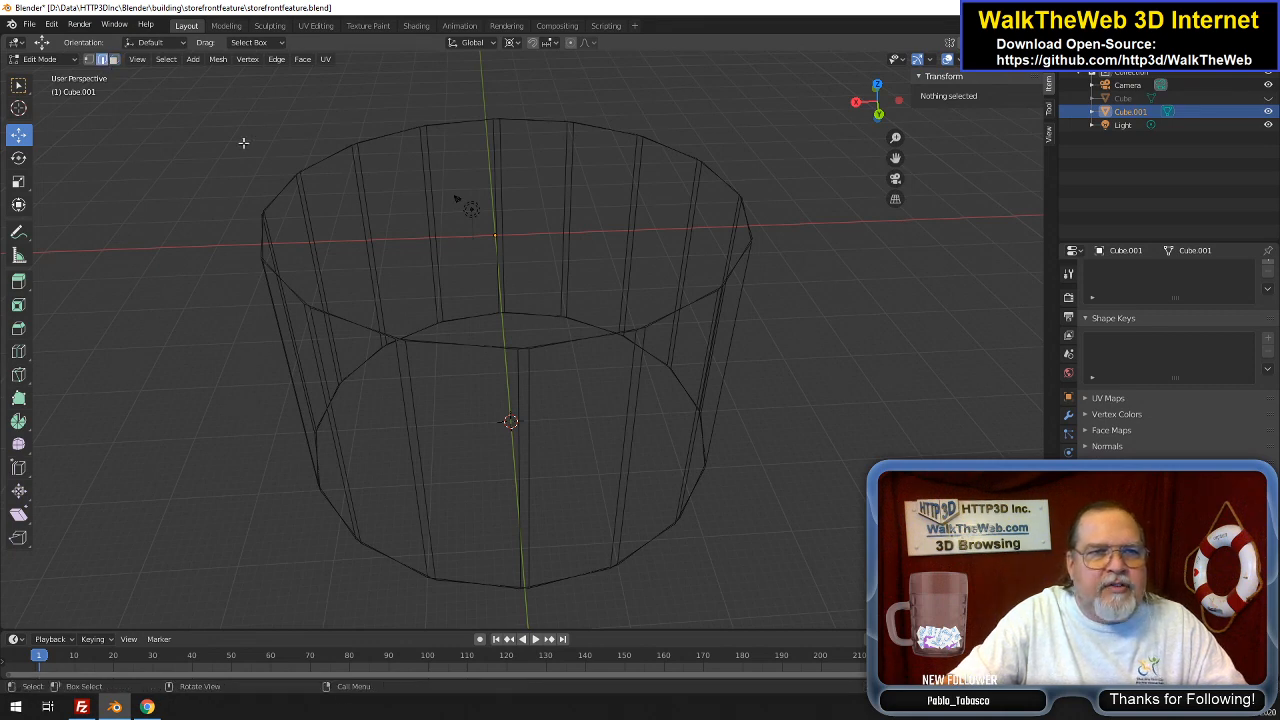
alt+click(583, 336)
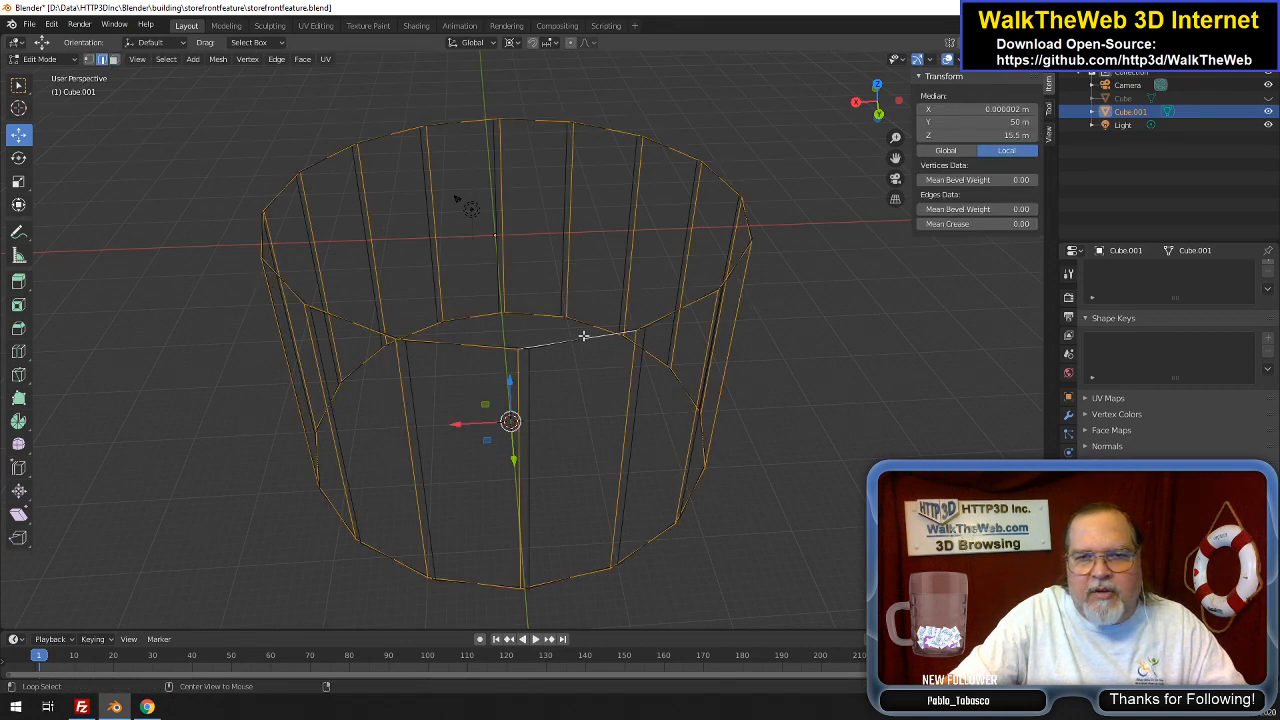
click(581, 337)
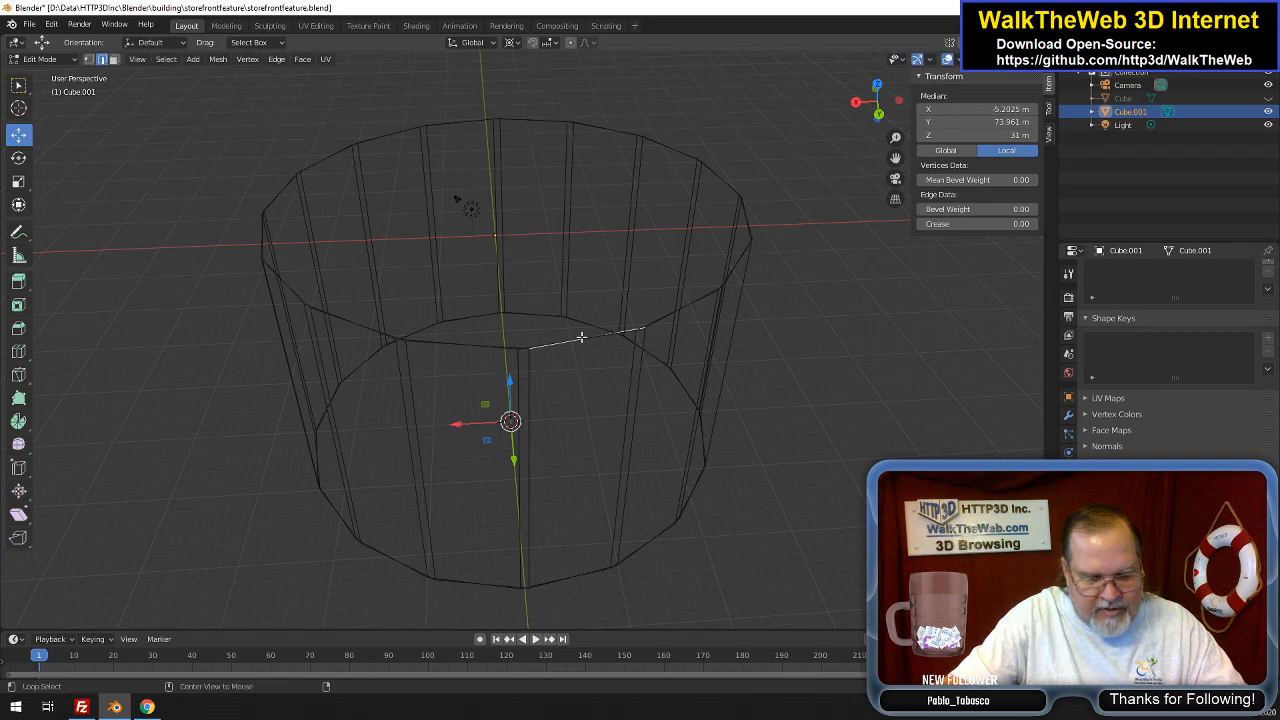
alt+click(581, 337)
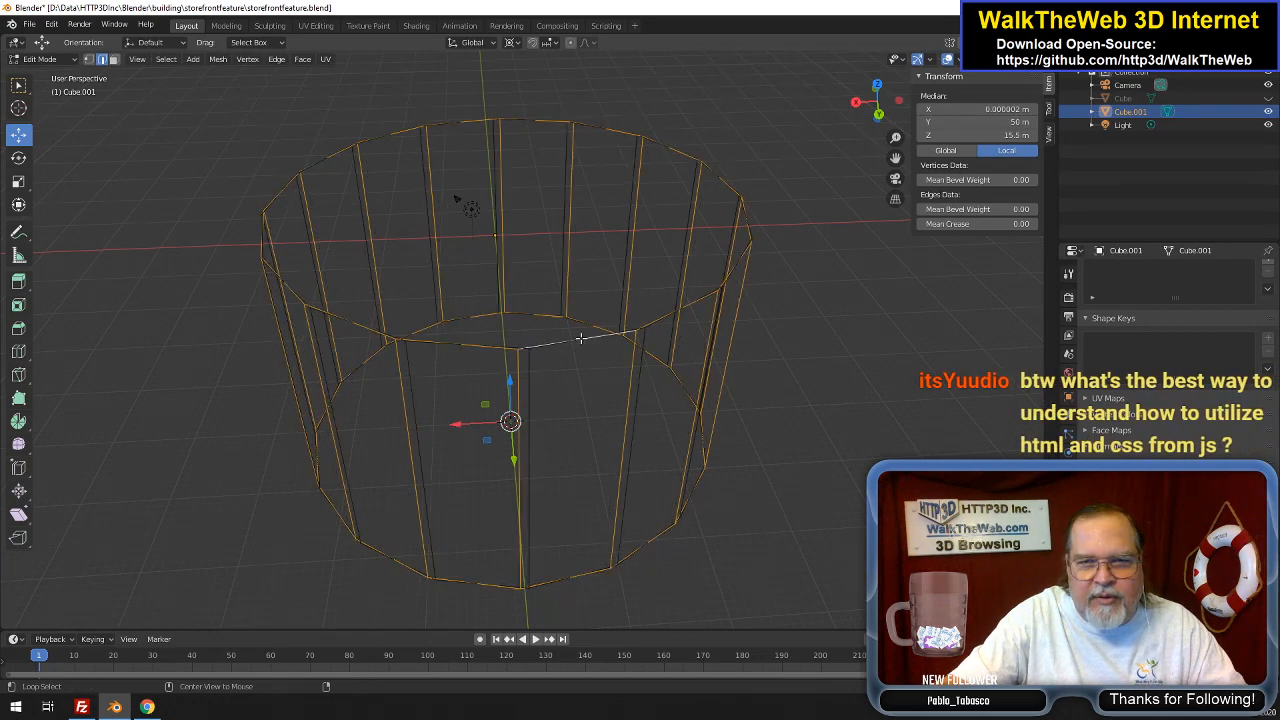
alt+click(576, 340)
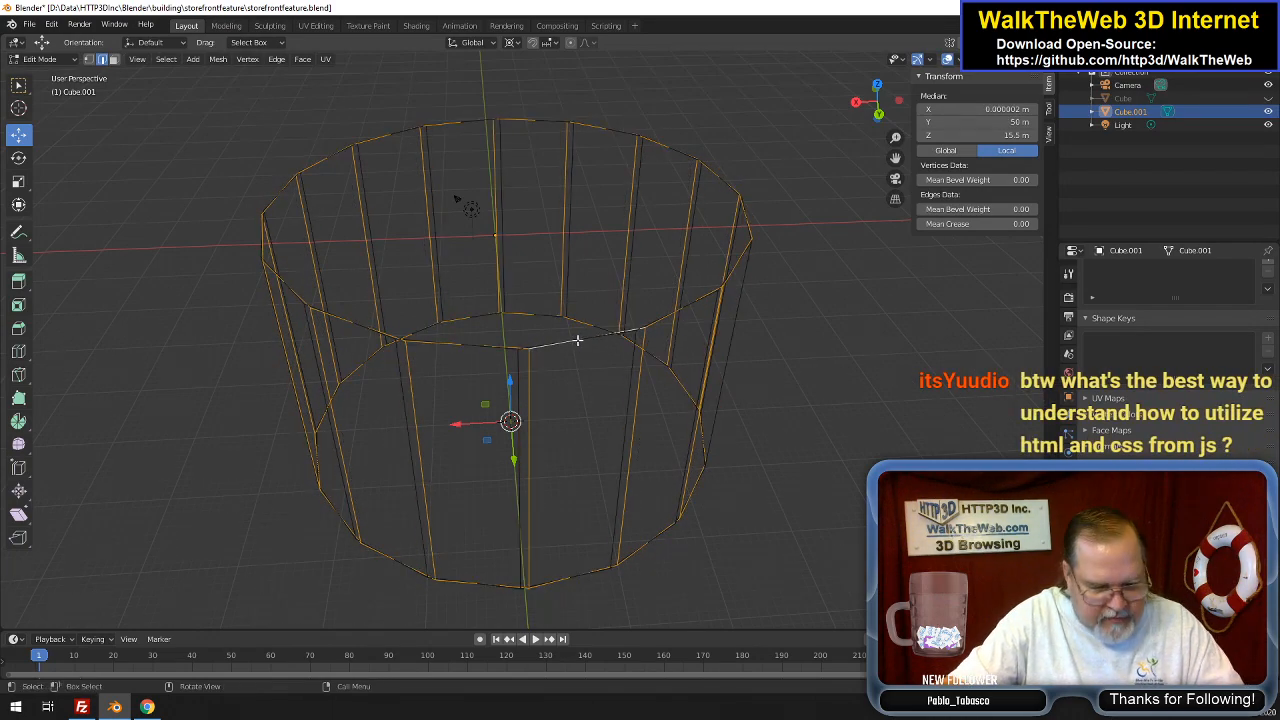
click(575, 343)
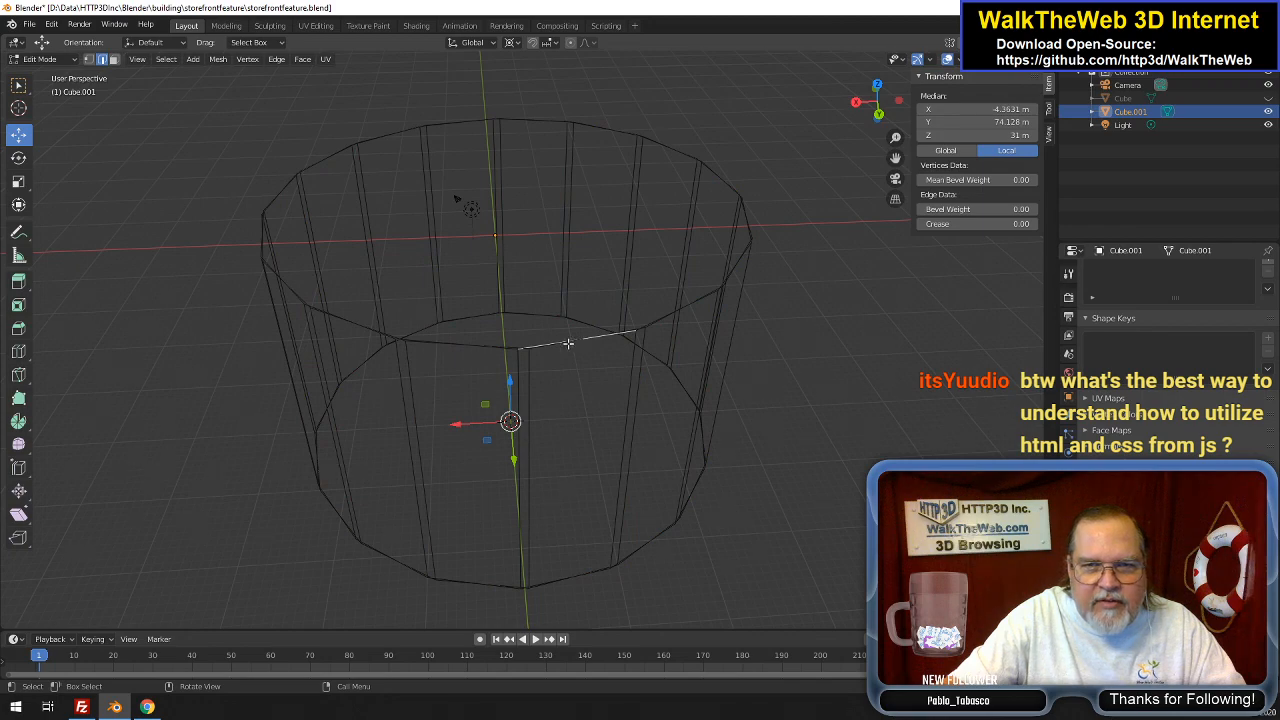
Retry the edge loop selection near the top front corner, and reselect a single top front edge
scroll(563, 344, up, 5)
scroll(556, 411, down, 1)
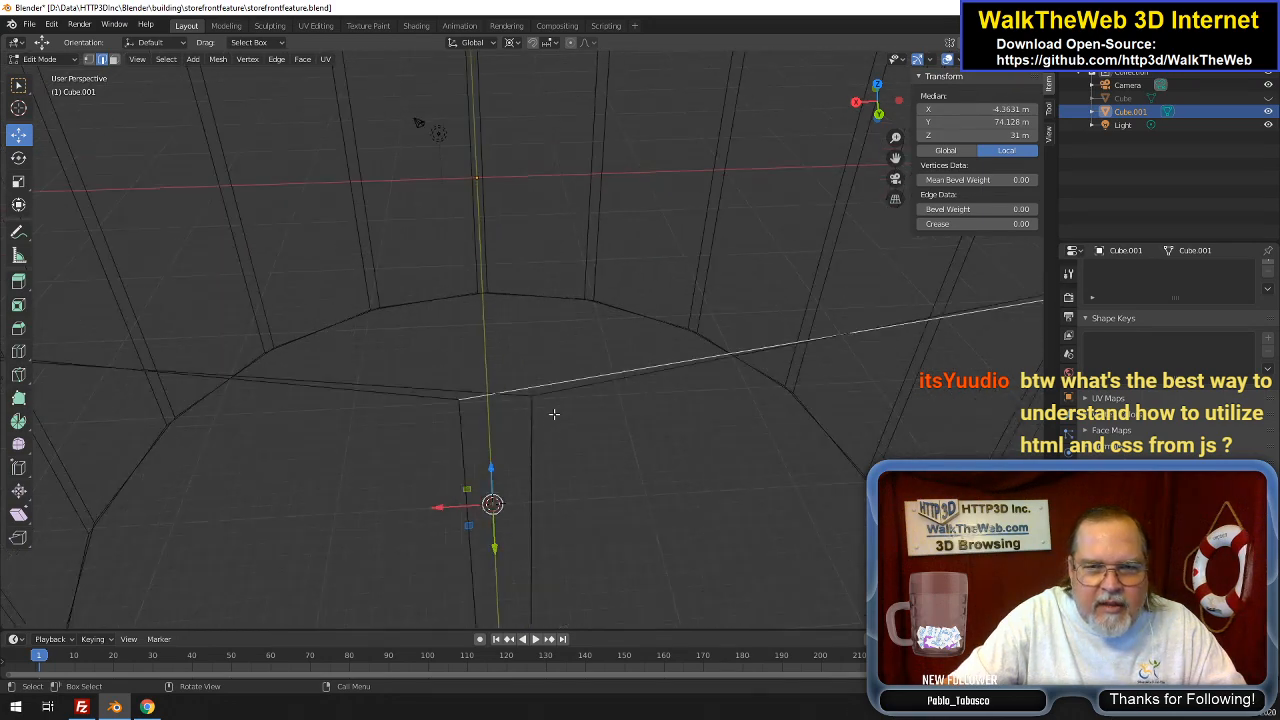
alt+click(514, 393)
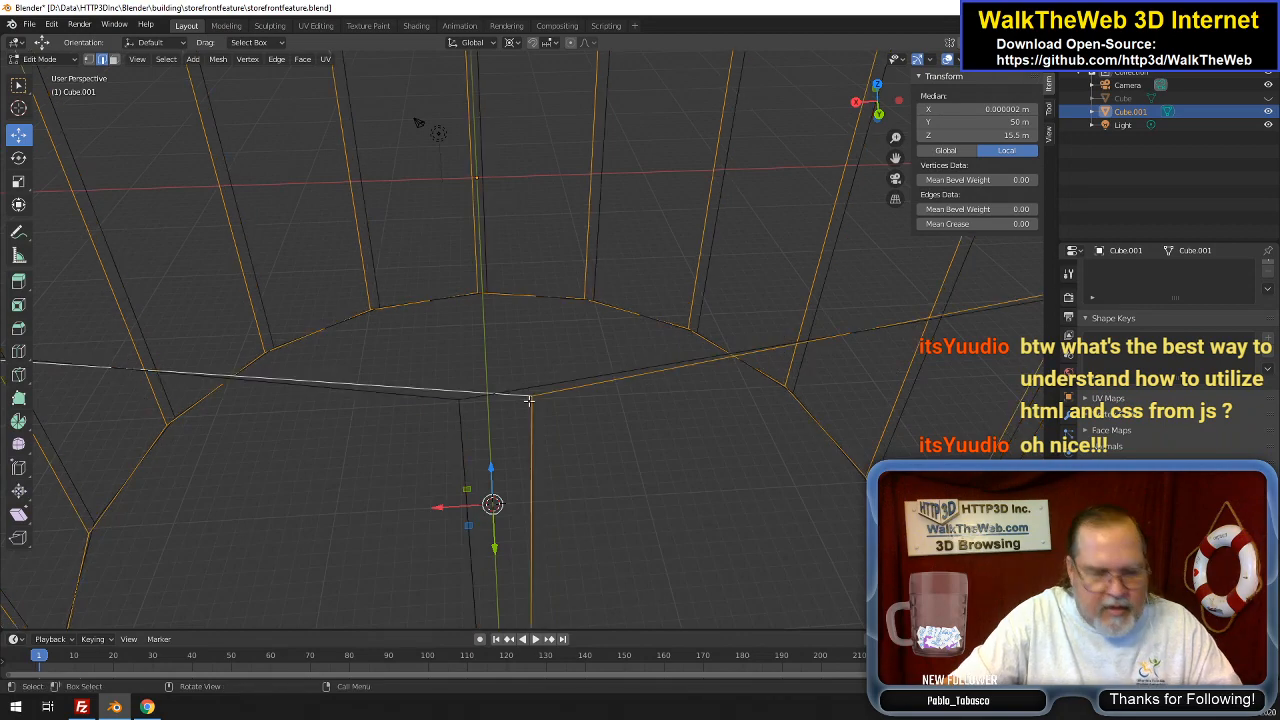
key(Tab)
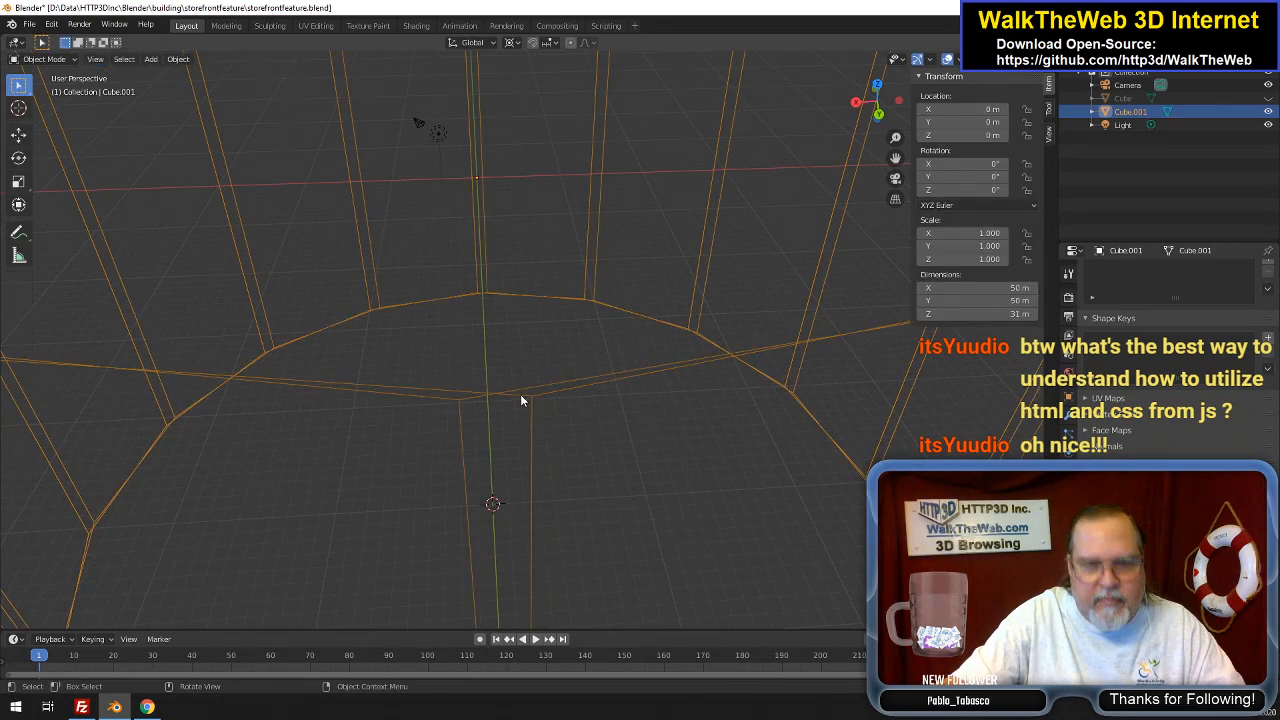
key(Tab)
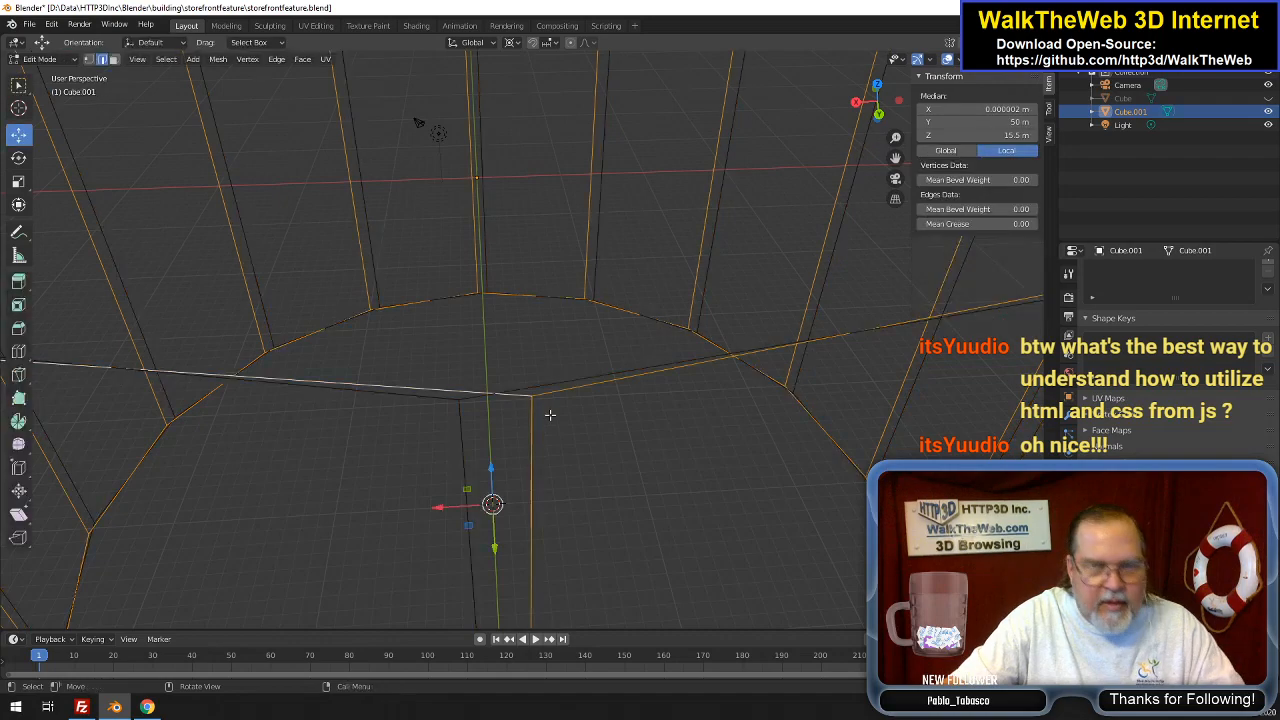
scroll(554, 416, down, 5)
scroll(560, 380, up, 2)
click(573, 345)
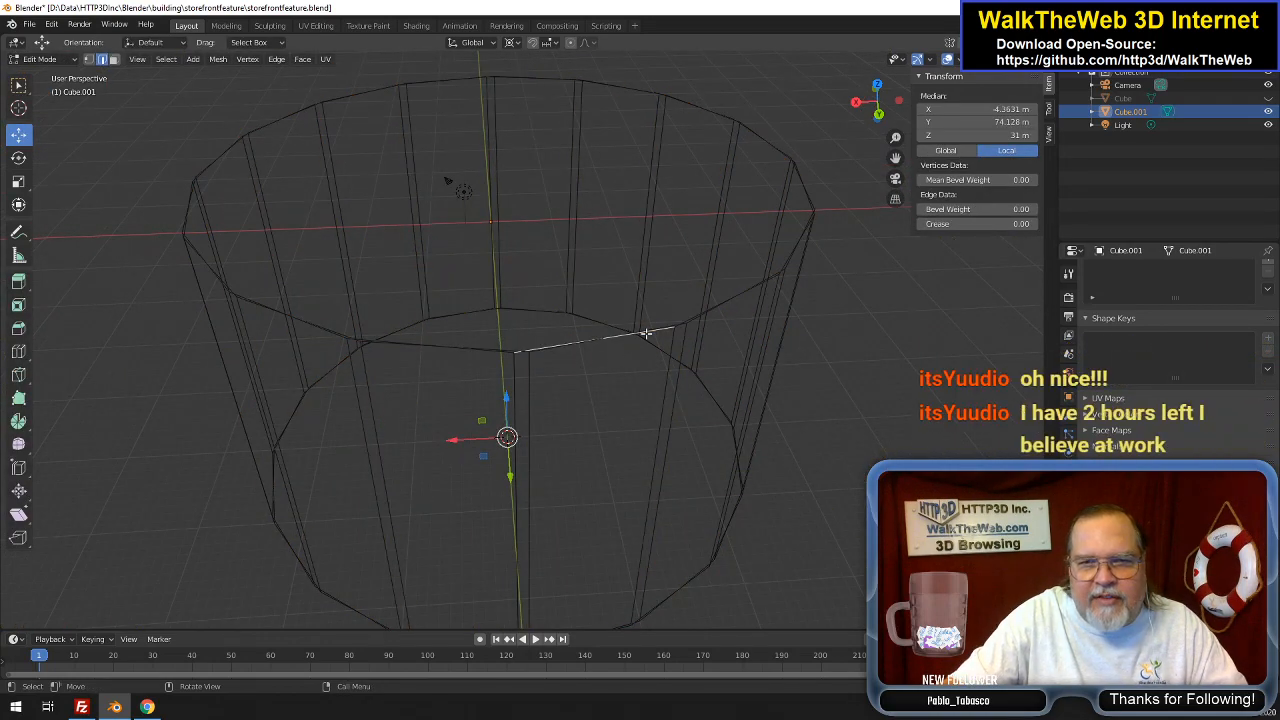
Switch to vertex selection and try loop selections from the top front vertices of both cylinders
click(90, 60)
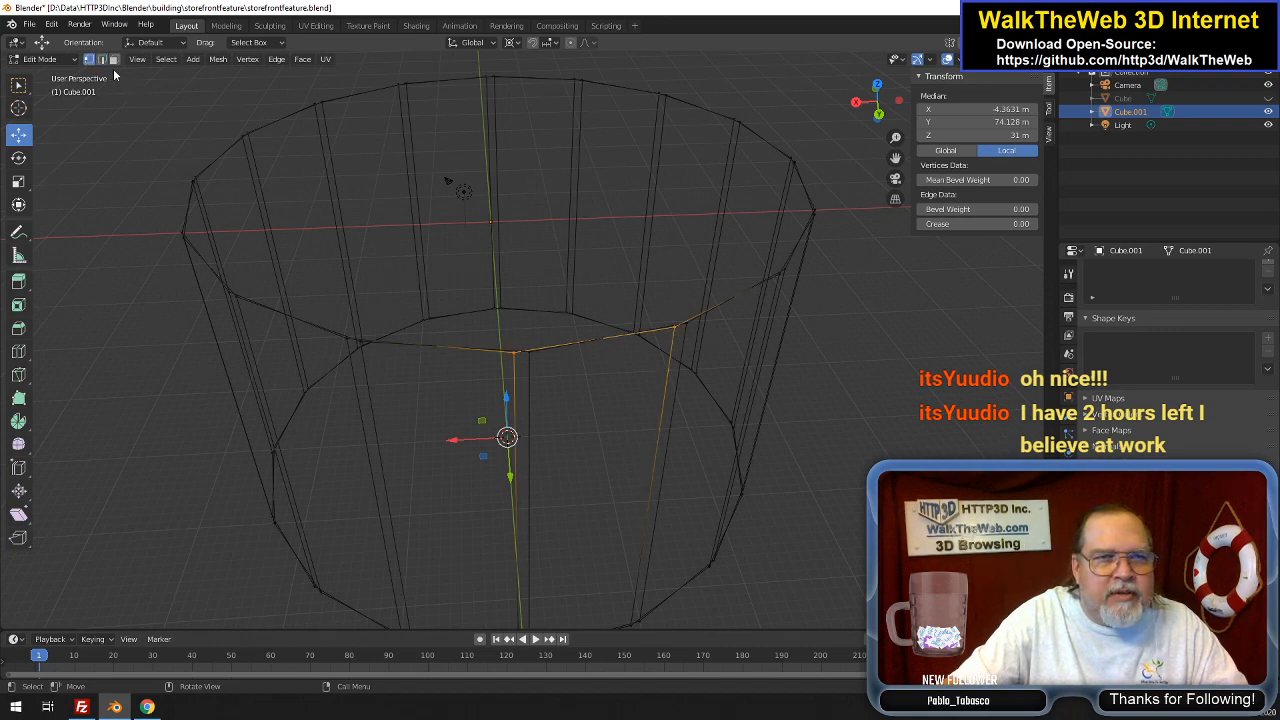
alt+click(550, 347)
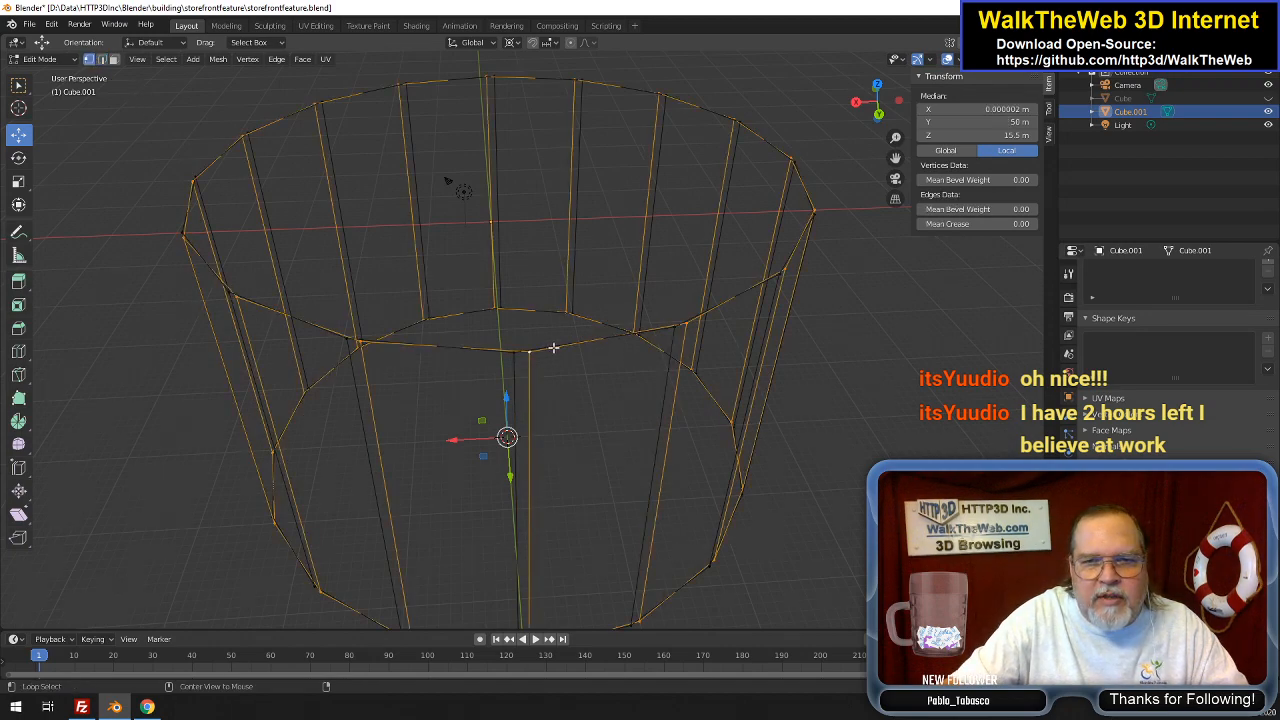
alt+click(530, 350)
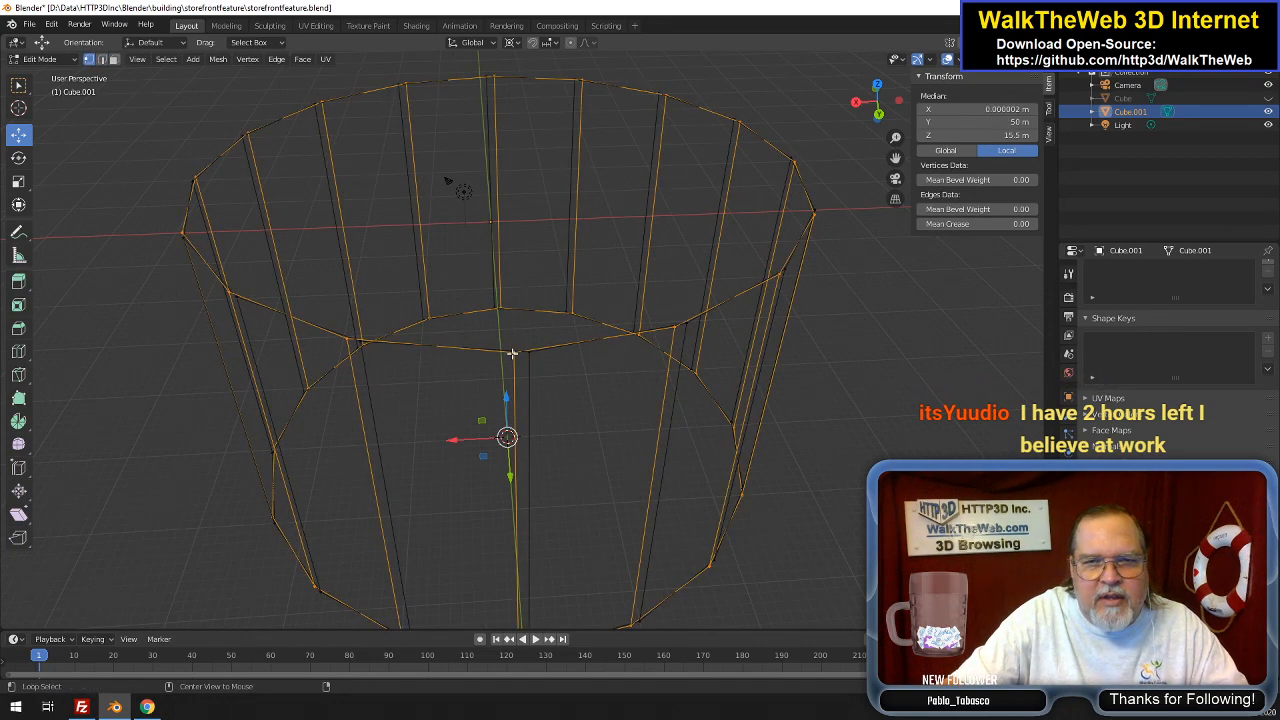
alt+click(530, 352)
alt+click(534, 352)
alt+click(534, 352)
alt+click(534, 353)
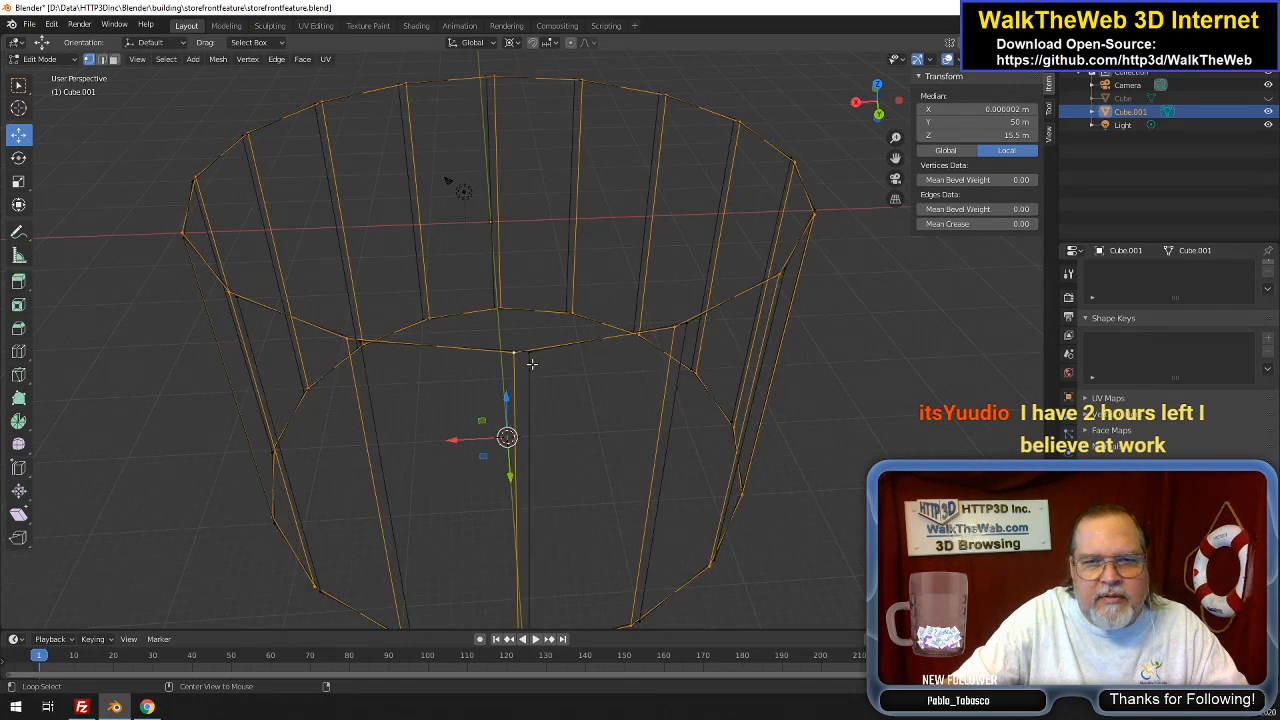
alt+click(531, 364)
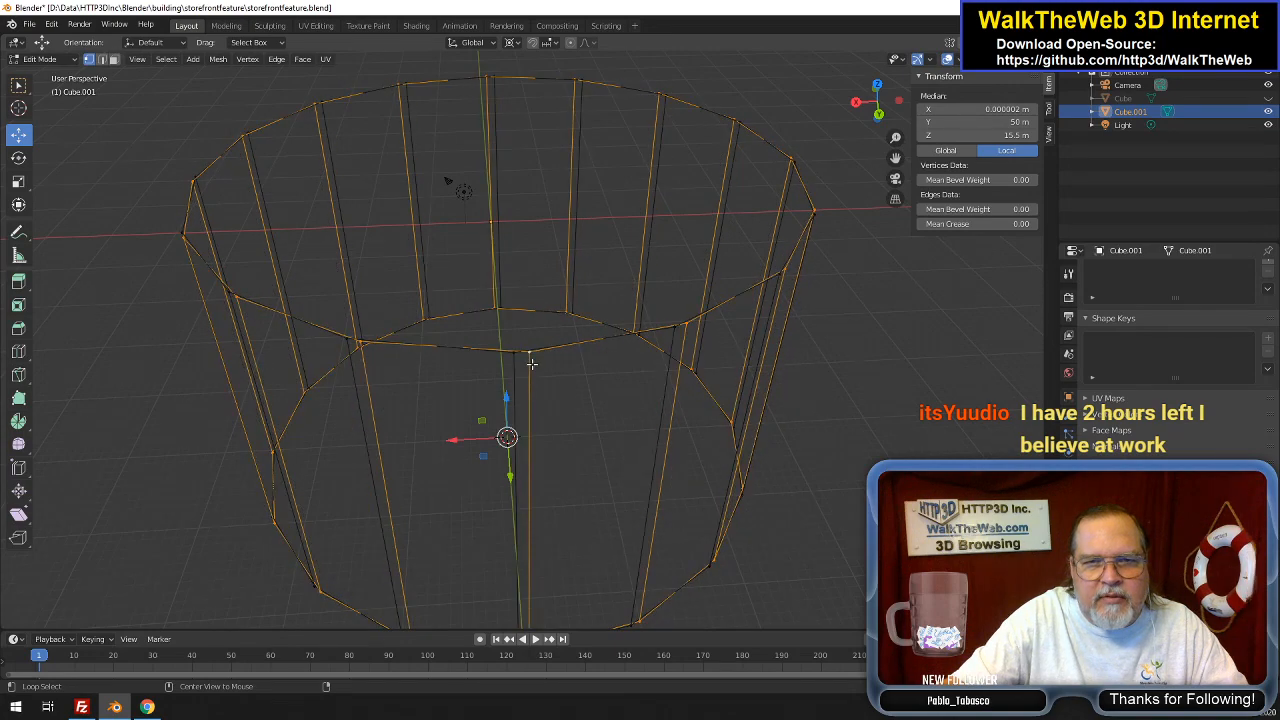
click(600, 348)
key(a)
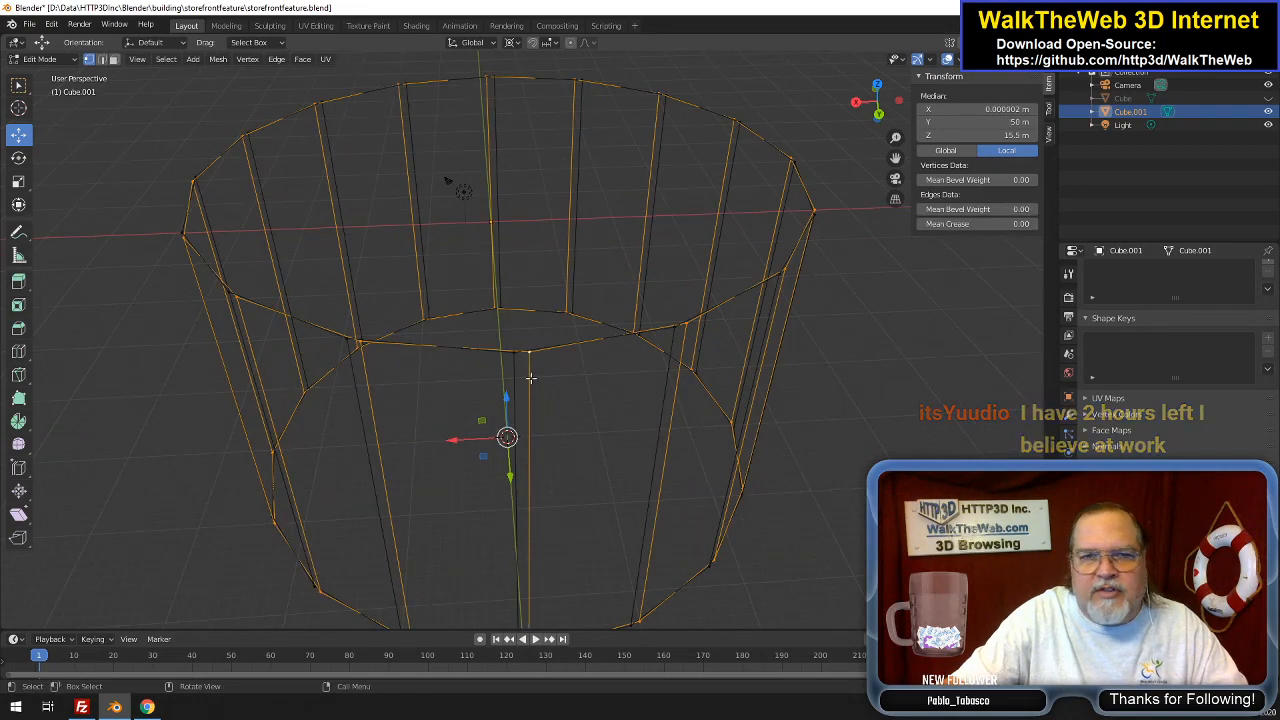
Select one cylinder's top front vertex, extend the selection to all linked geometry, and switch to edge selection
click(553, 360)
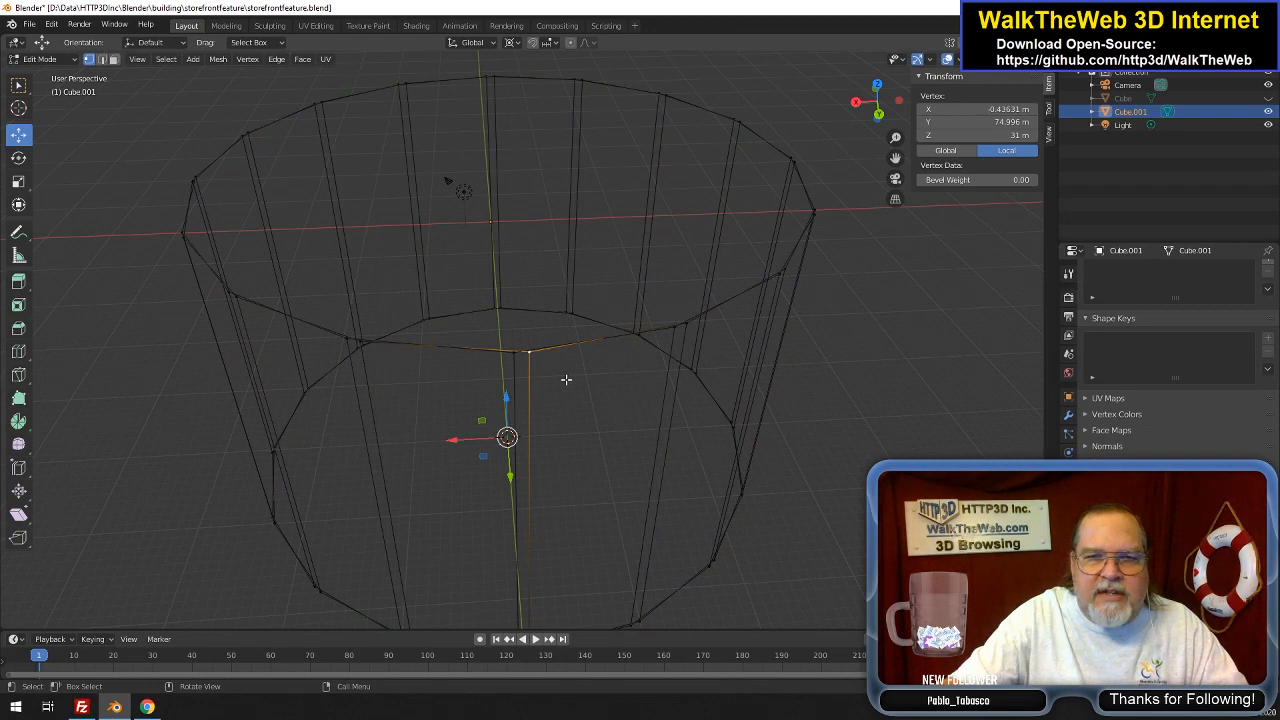
scroll(566, 379, down, 1)
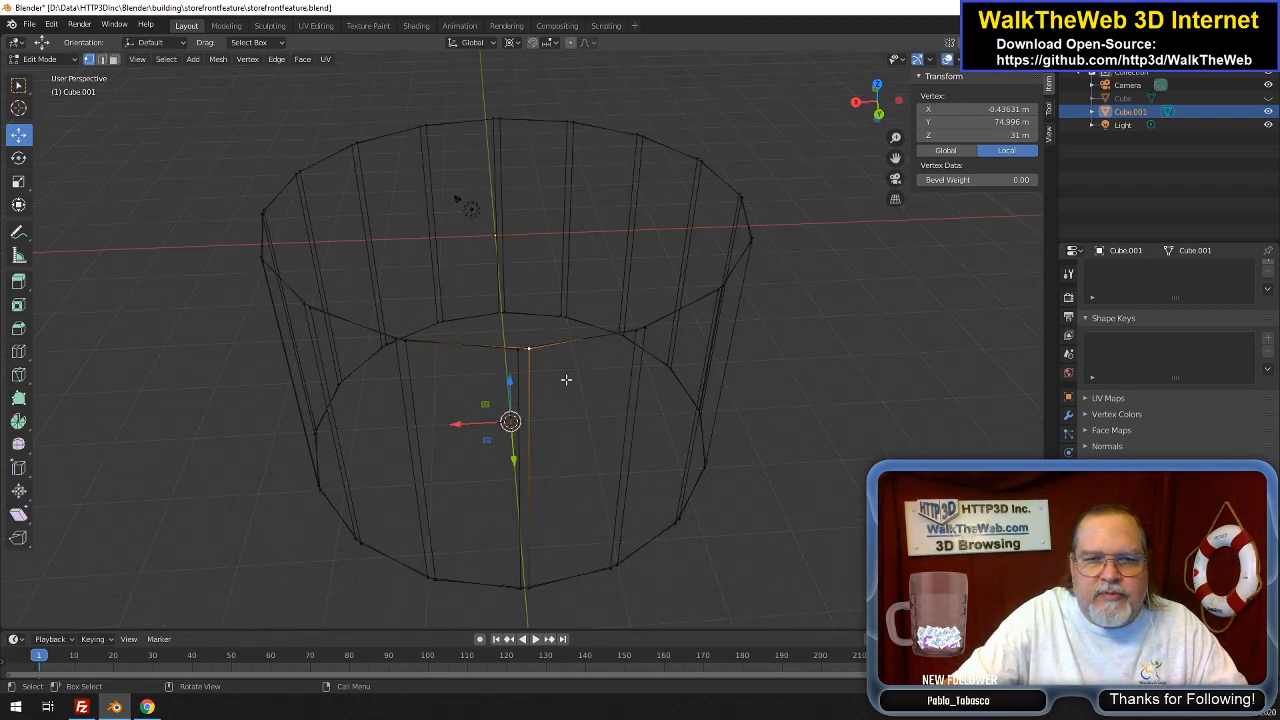
scroll(566, 379, up, 1)
scroll(566, 375, down, 1)
key(ctrl+l)
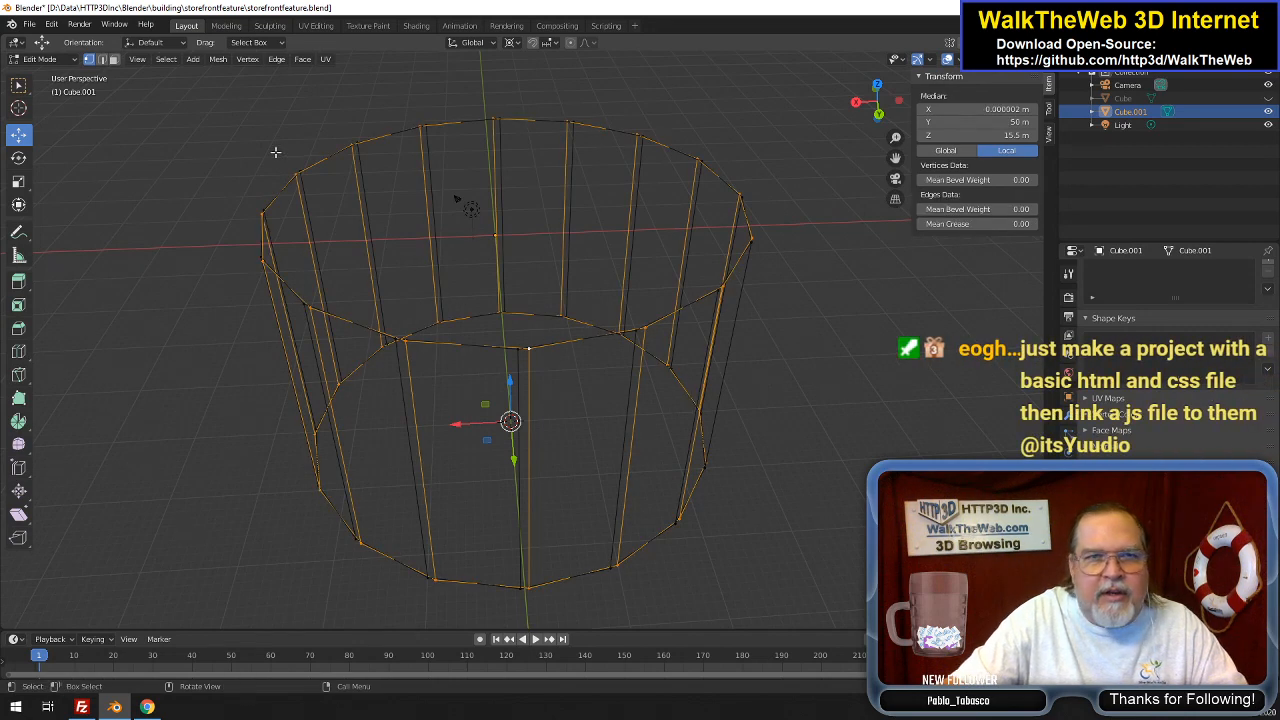
click(101, 59)
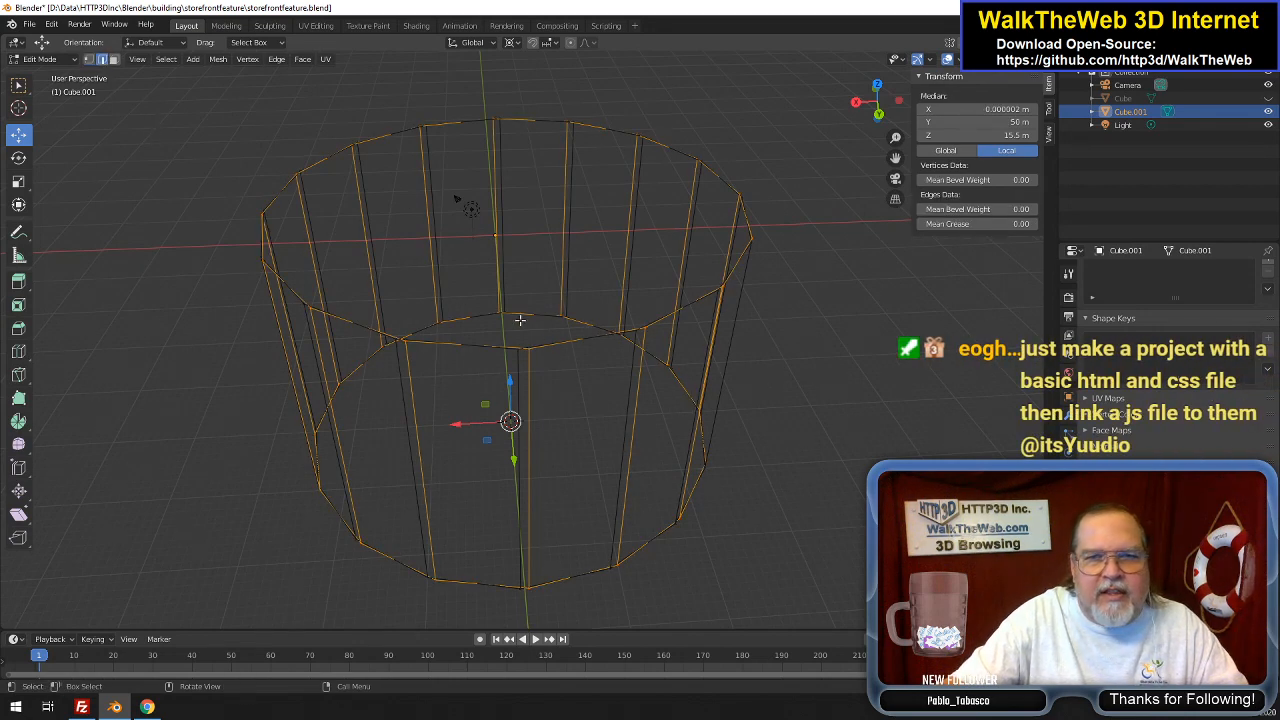
Delete only the edges and faces of both cylinders, keeping their vertices
alt+click(568, 343)
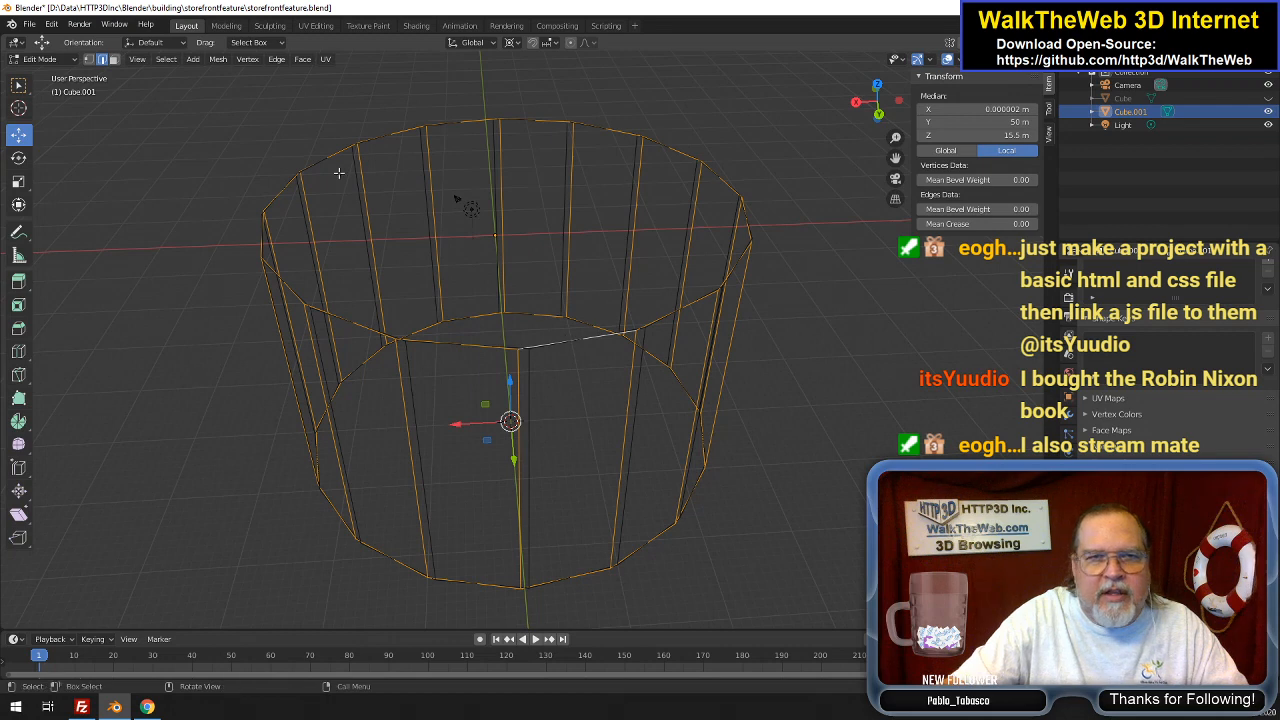
key(x)
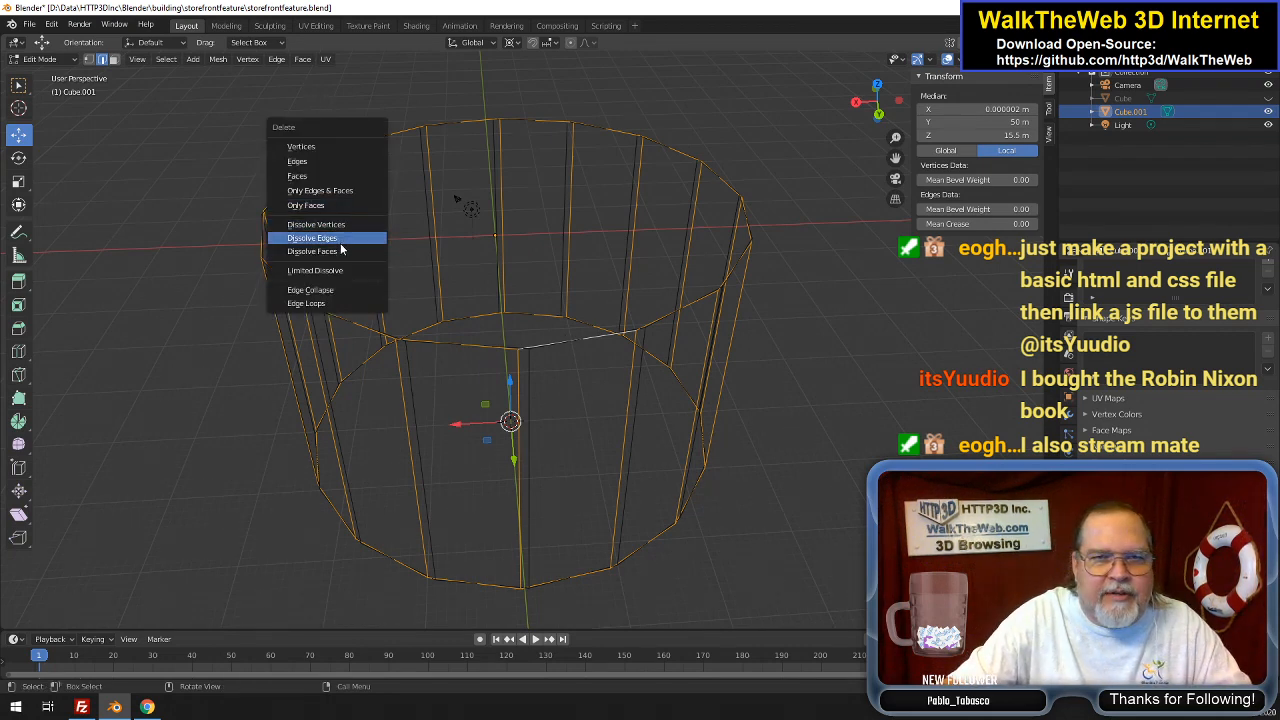
click(340, 197)
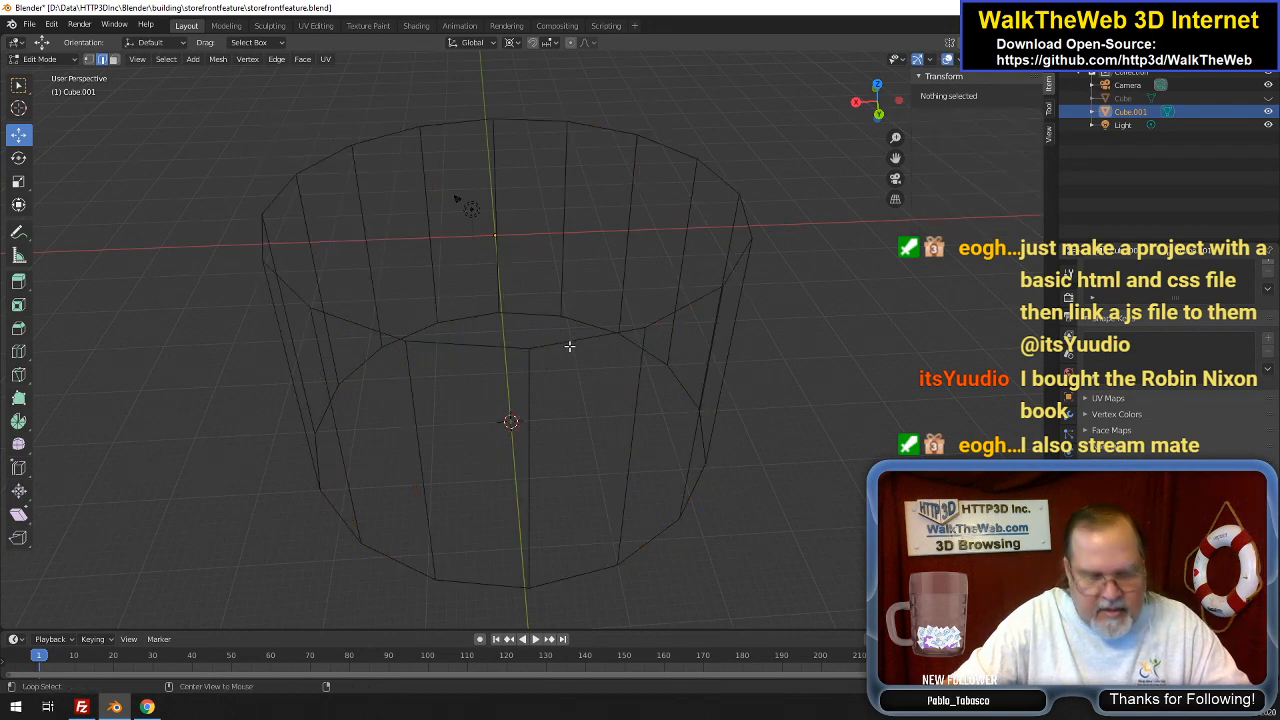
key(a)
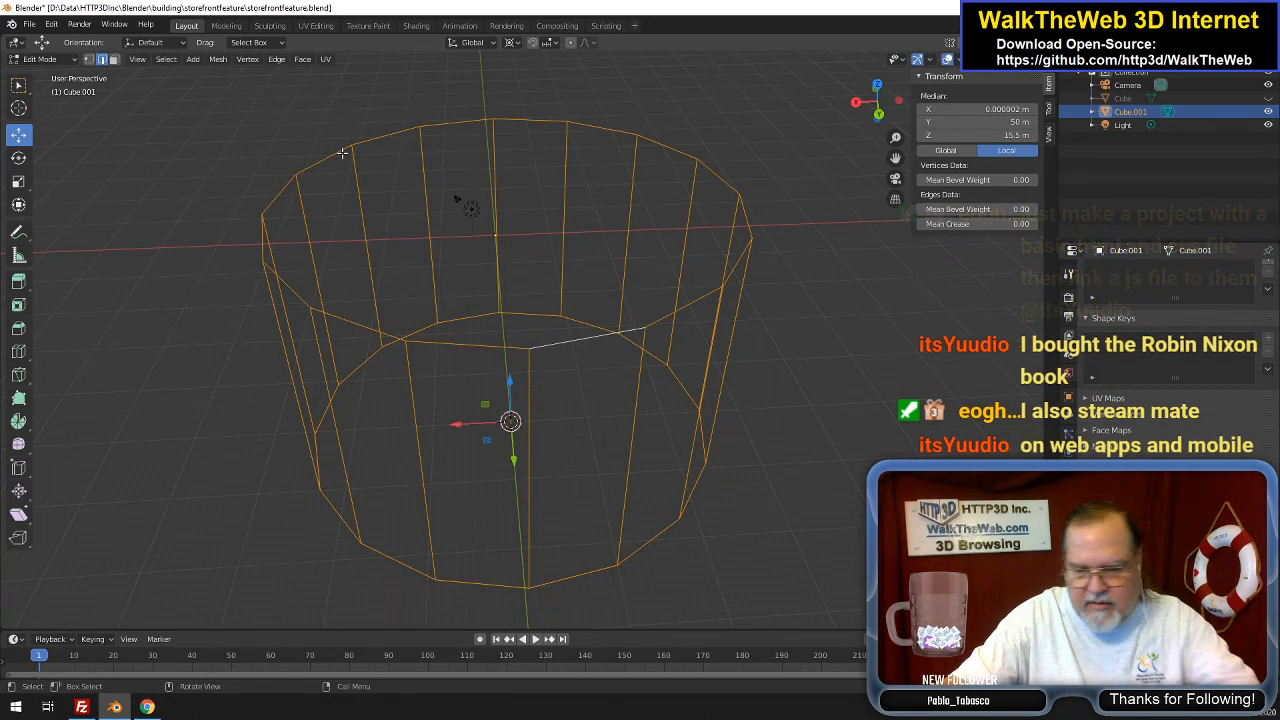
key(x)
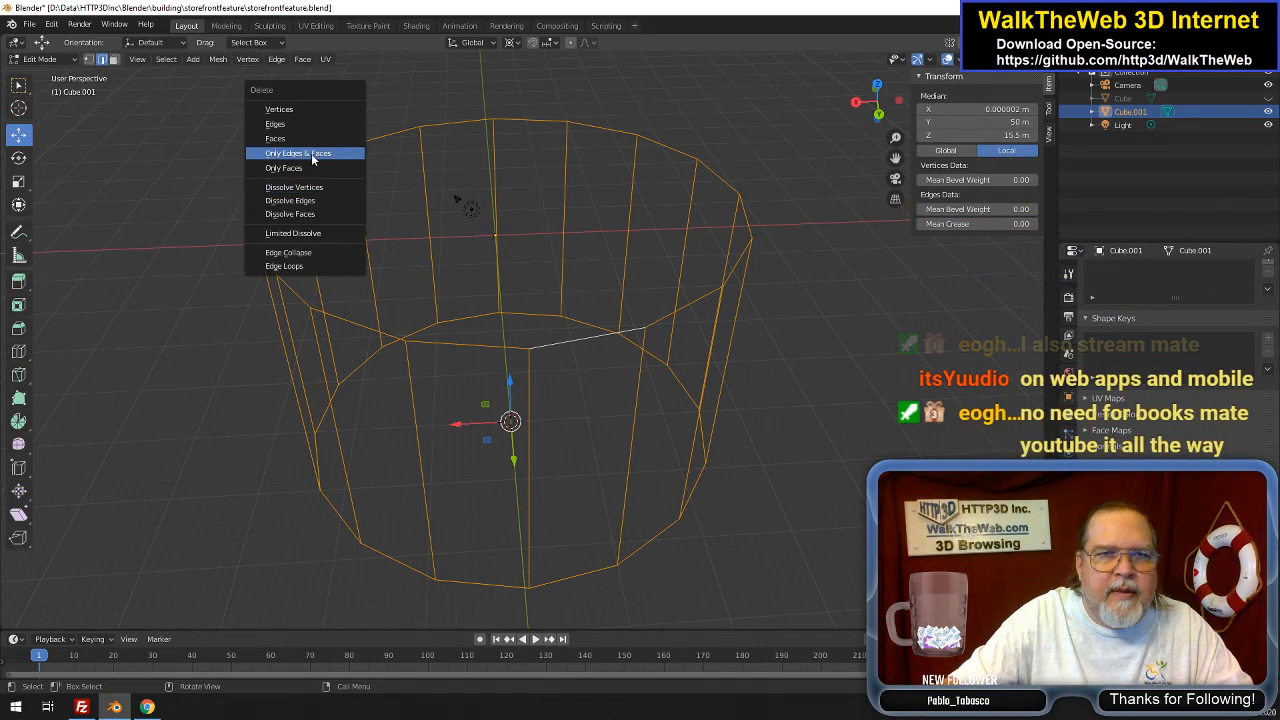
click(307, 155)
Switch to vertex selection and fill a narrow vertical face between the paired front vertices nearest the Y axis
click(89, 59)
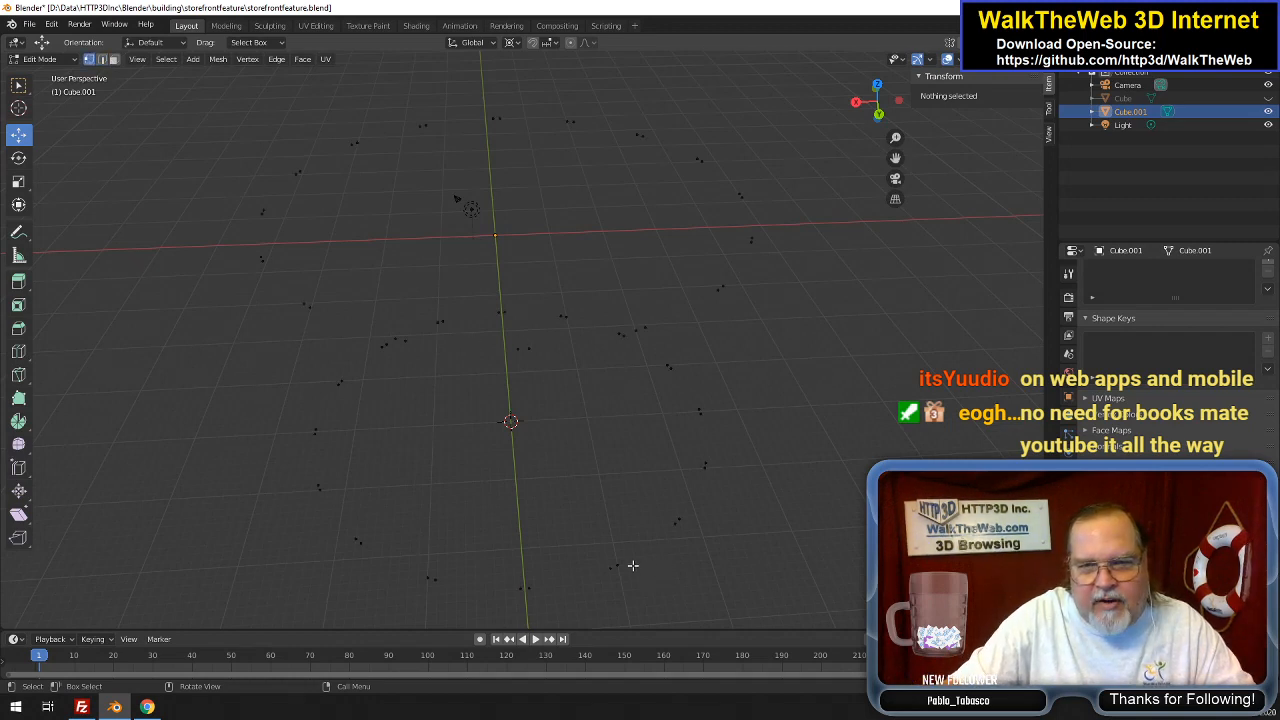
drag(879, 110, 850, 94)
click(467, 561)
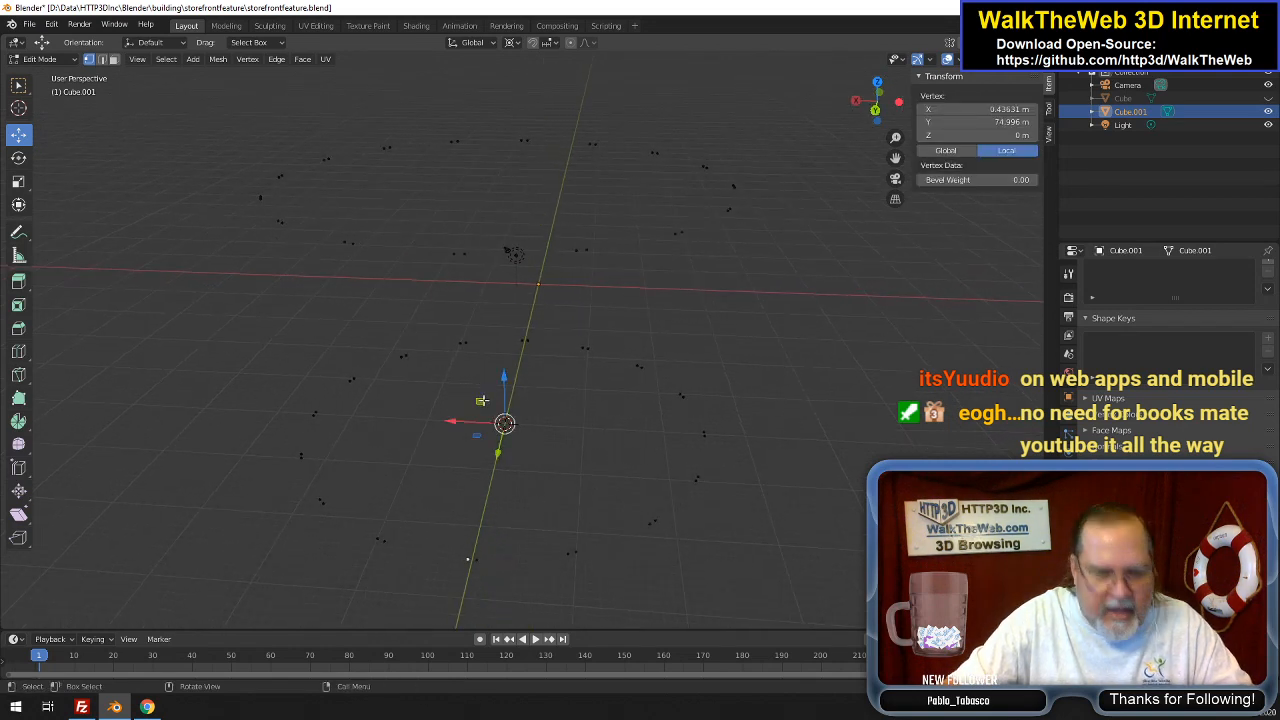
shift+click(455, 255)
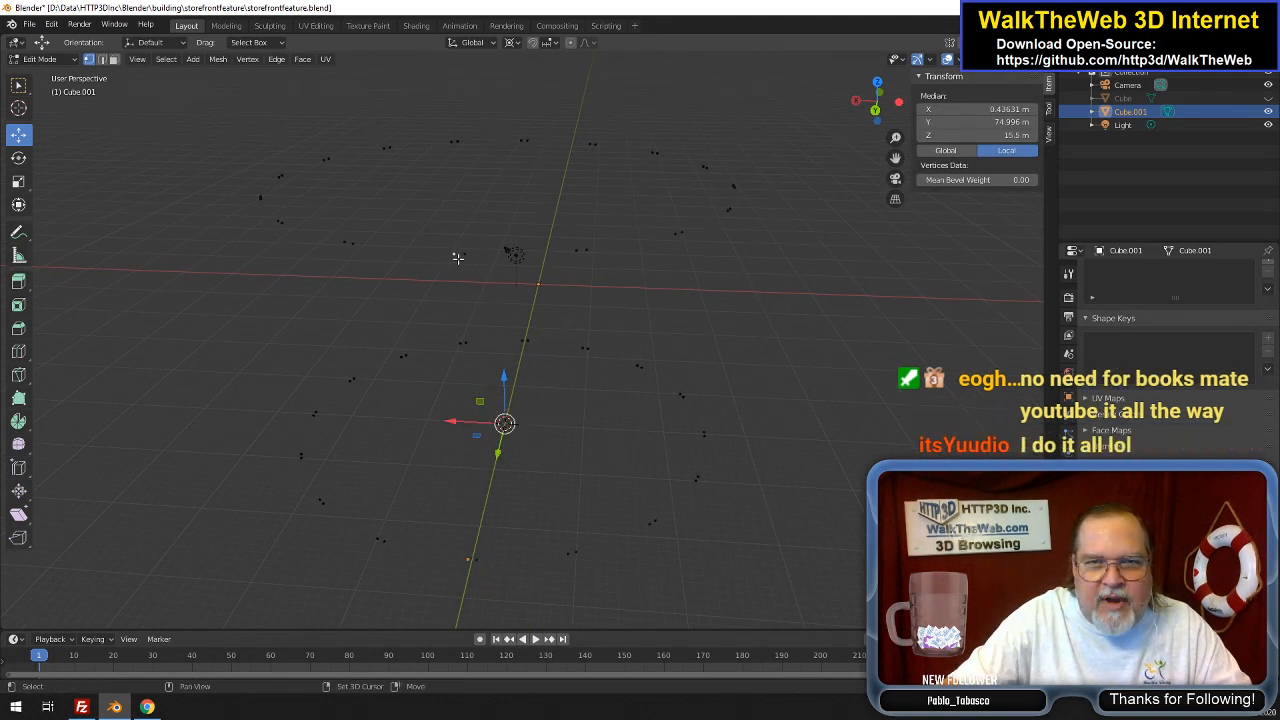
key(f)
Fill the first wide wall panel on the negative X side of the front strip, plus the narrow face at its far edge
click(487, 567)
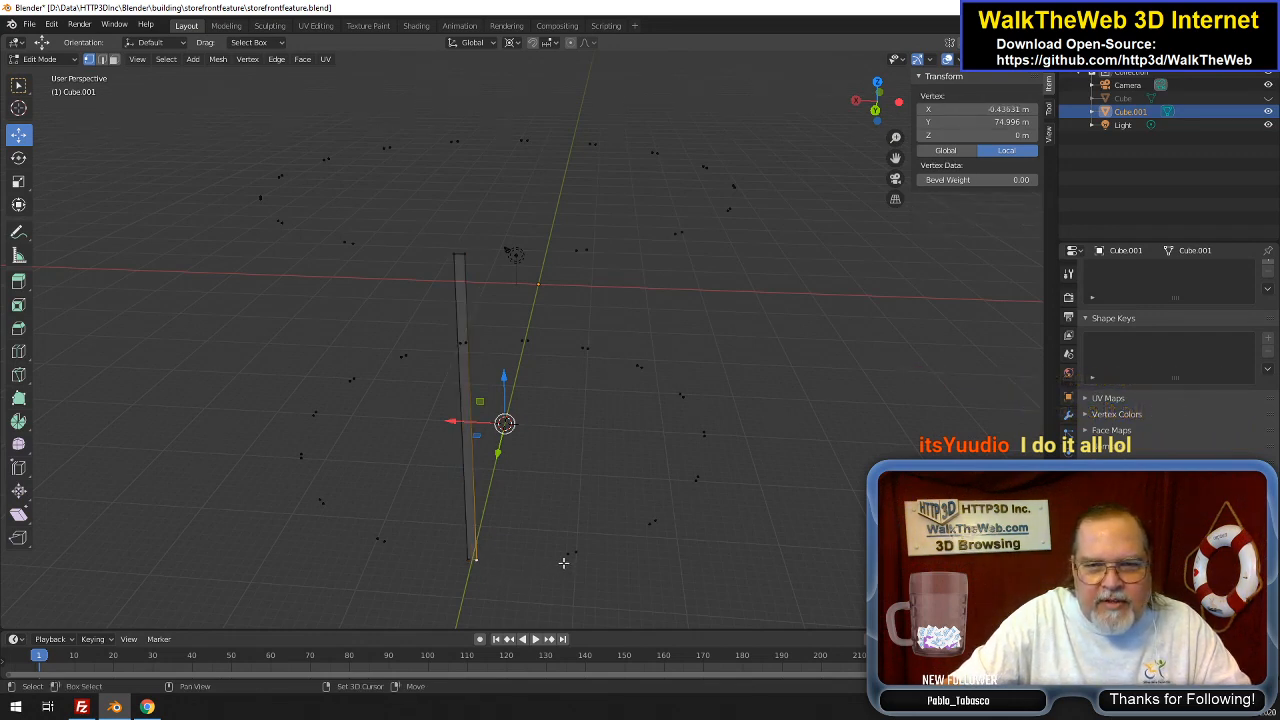
shift+click(566, 555)
shift+click(572, 256)
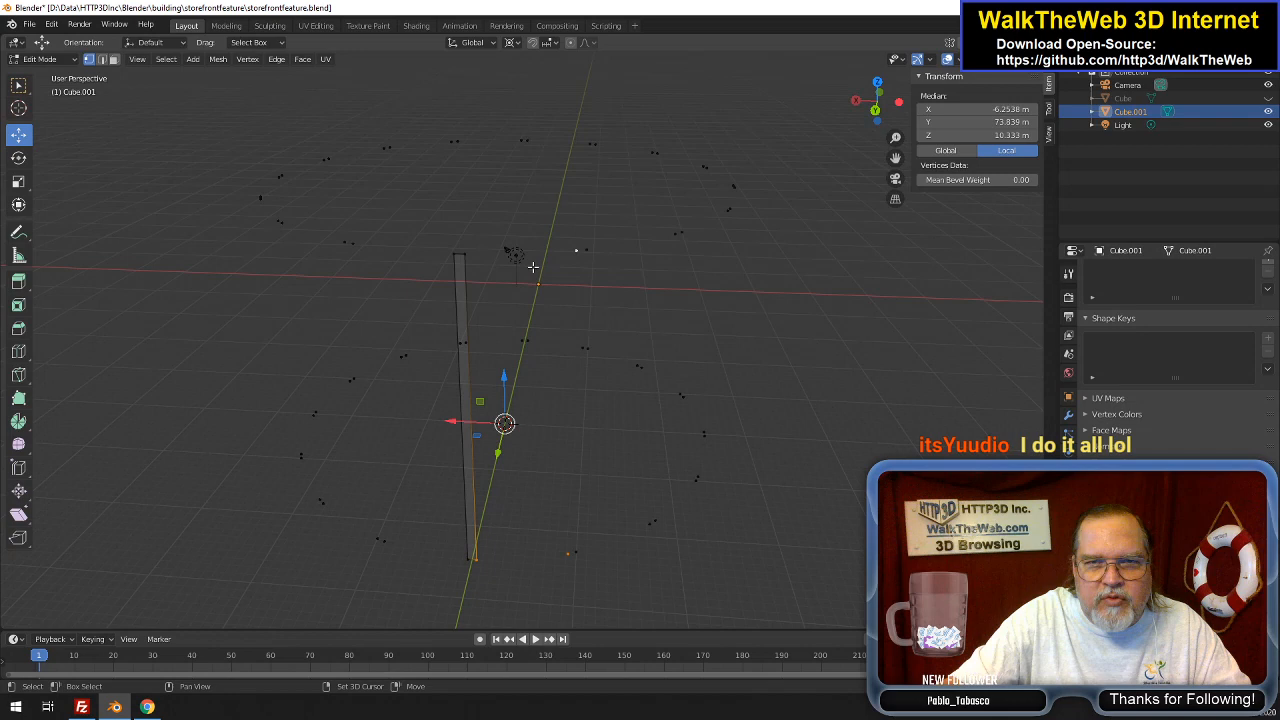
shift+click(466, 255)
key(f)
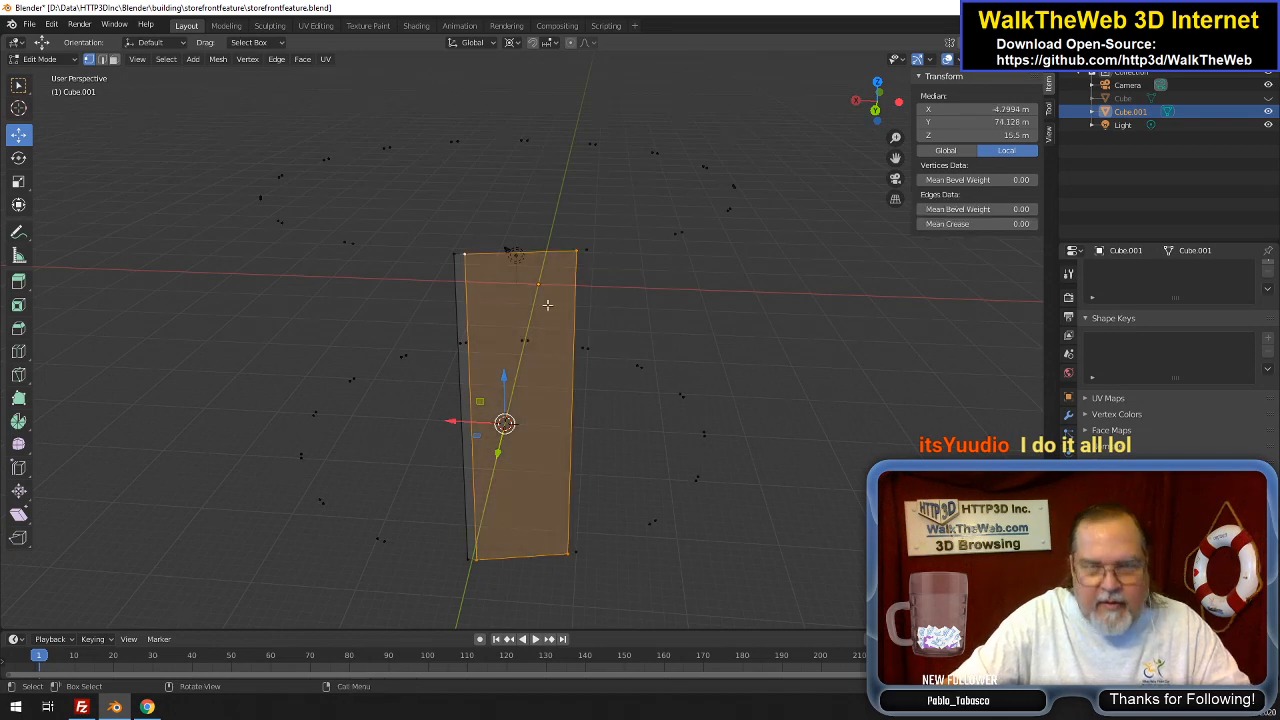
click(590, 257)
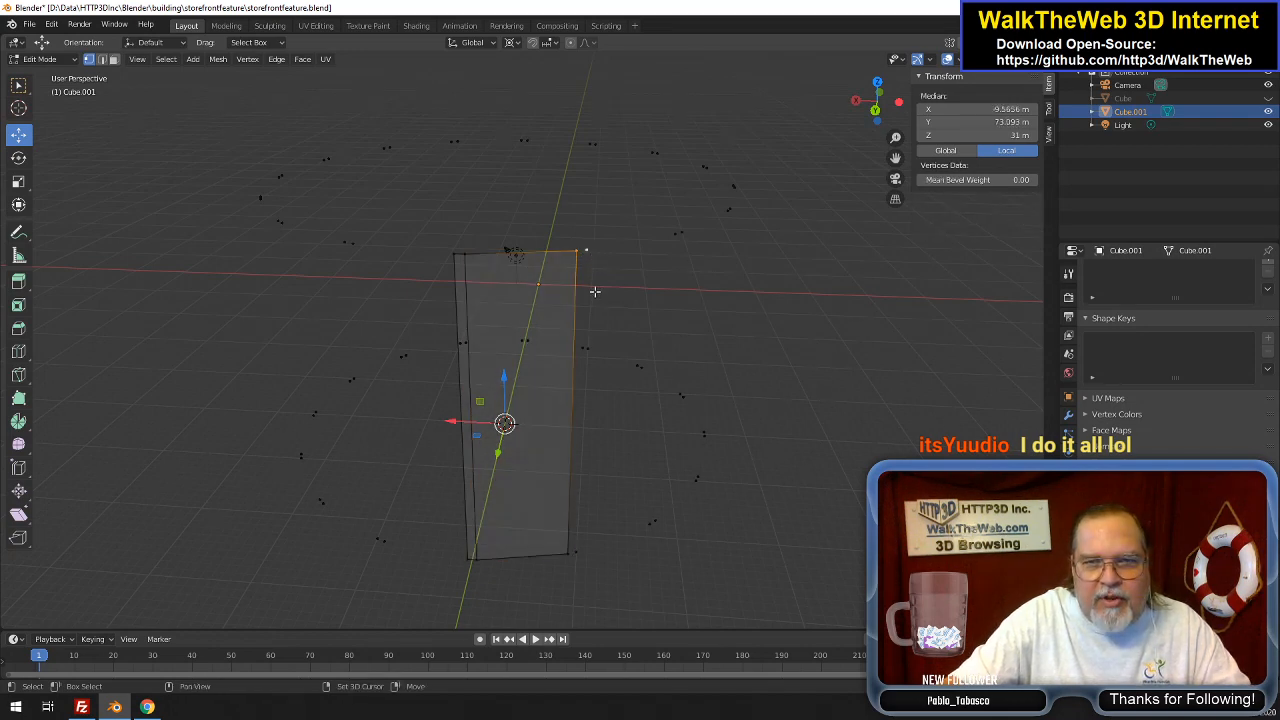
shift+click(575, 558)
key(f)
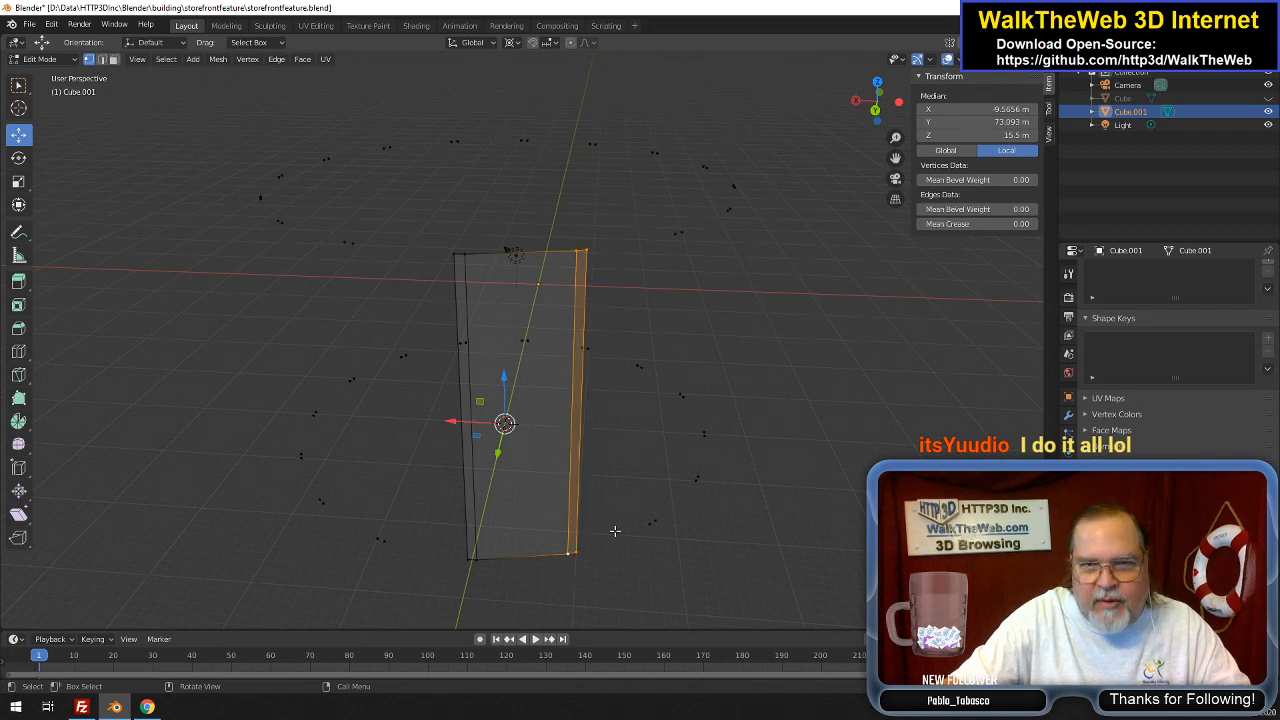
Fill the second wide wall panel along the curve and the narrow strip between the paired vertices at its outer edge
click(575, 554)
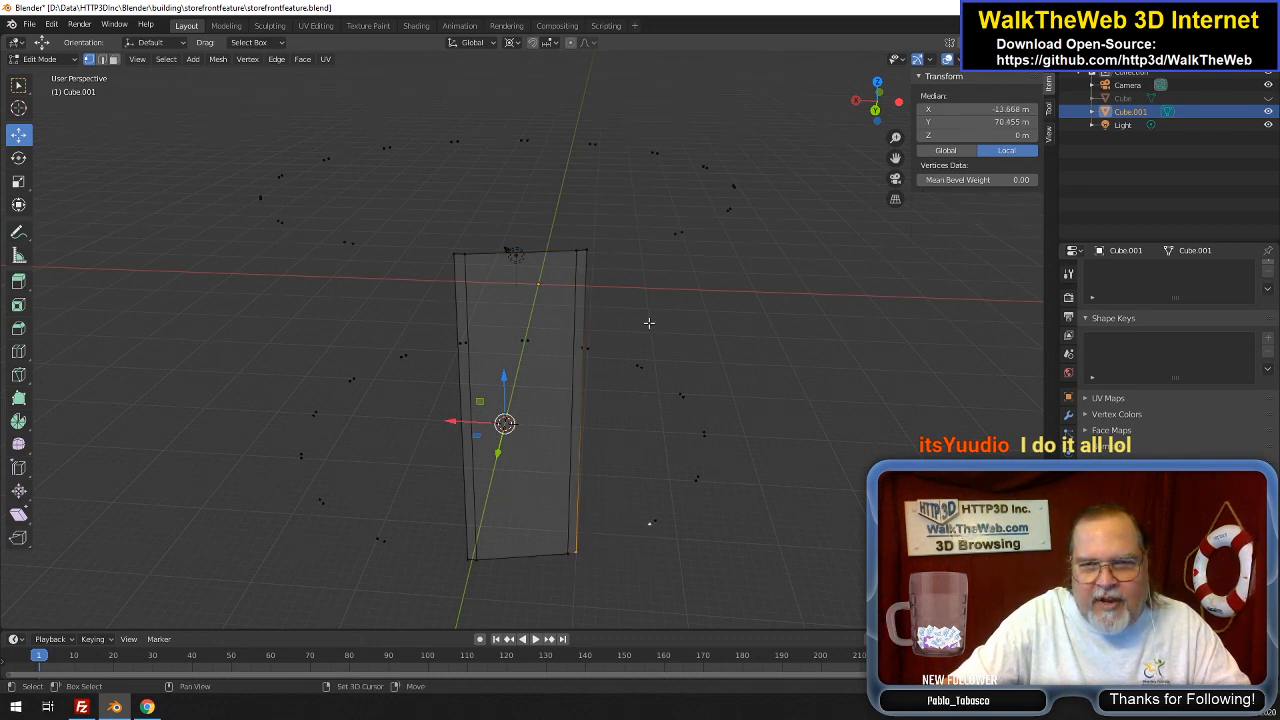
shift+click(581, 258)
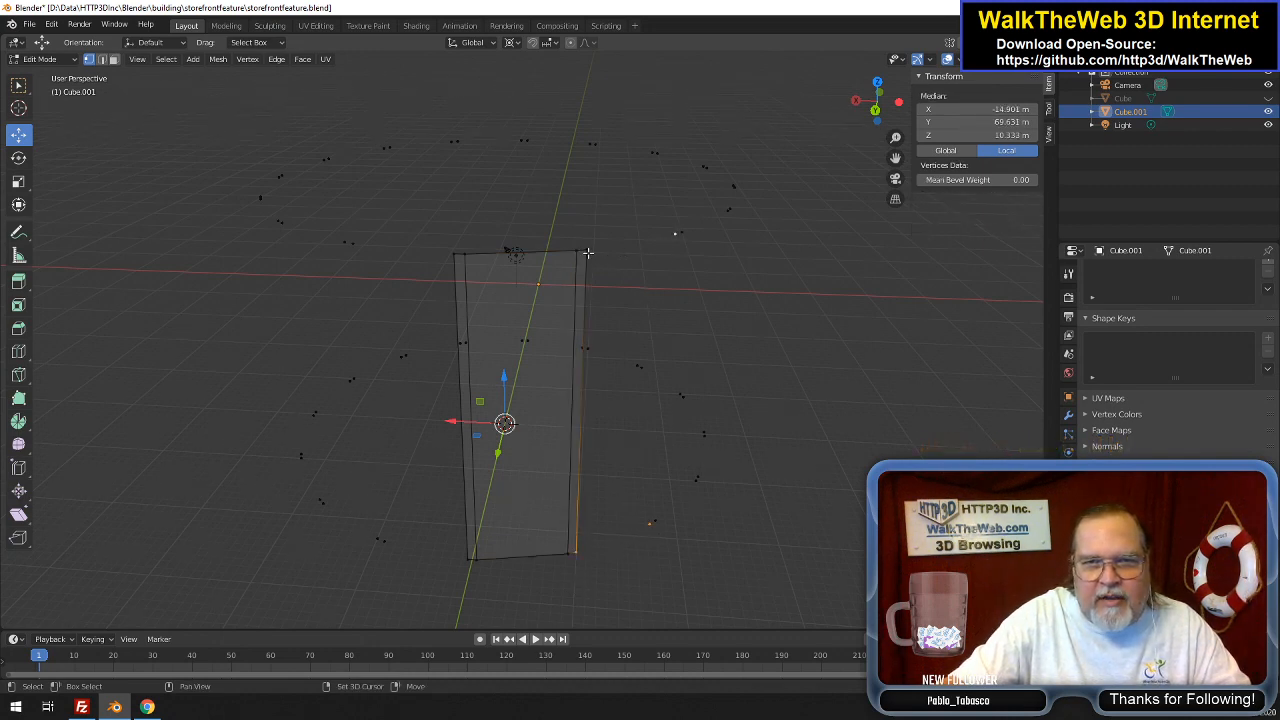
shift+click(588, 253)
key(f)
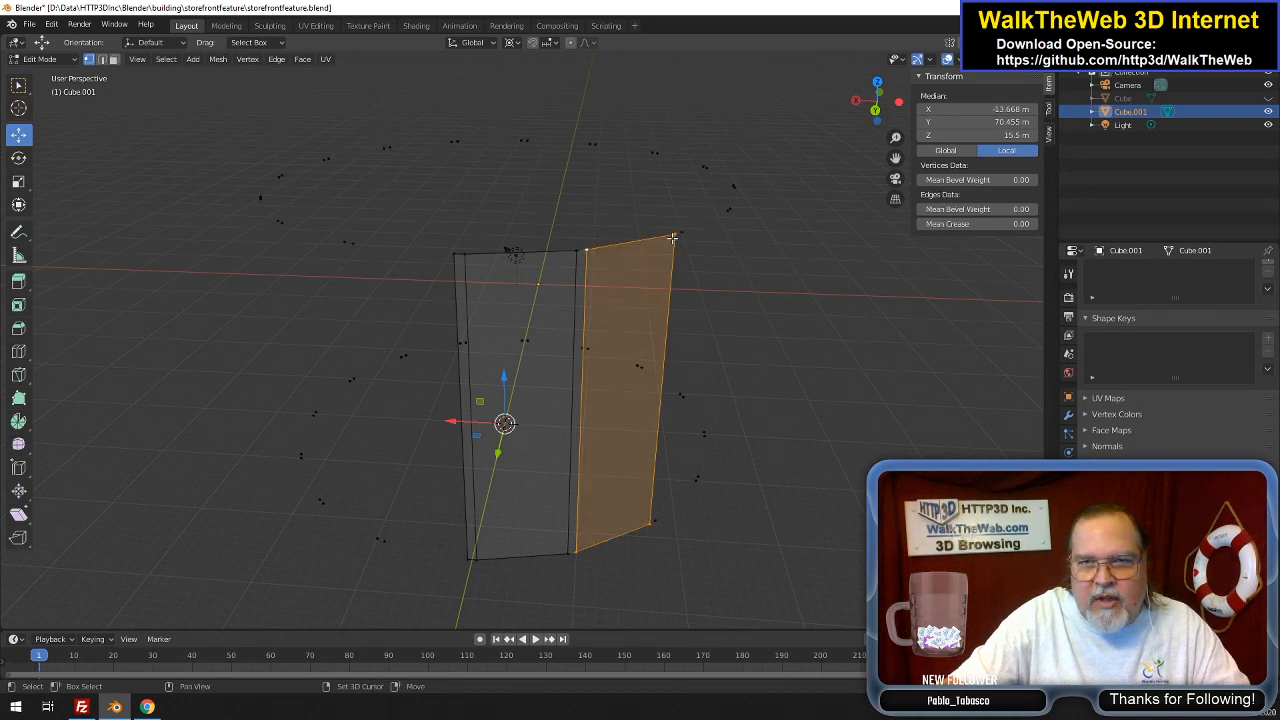
click(676, 236)
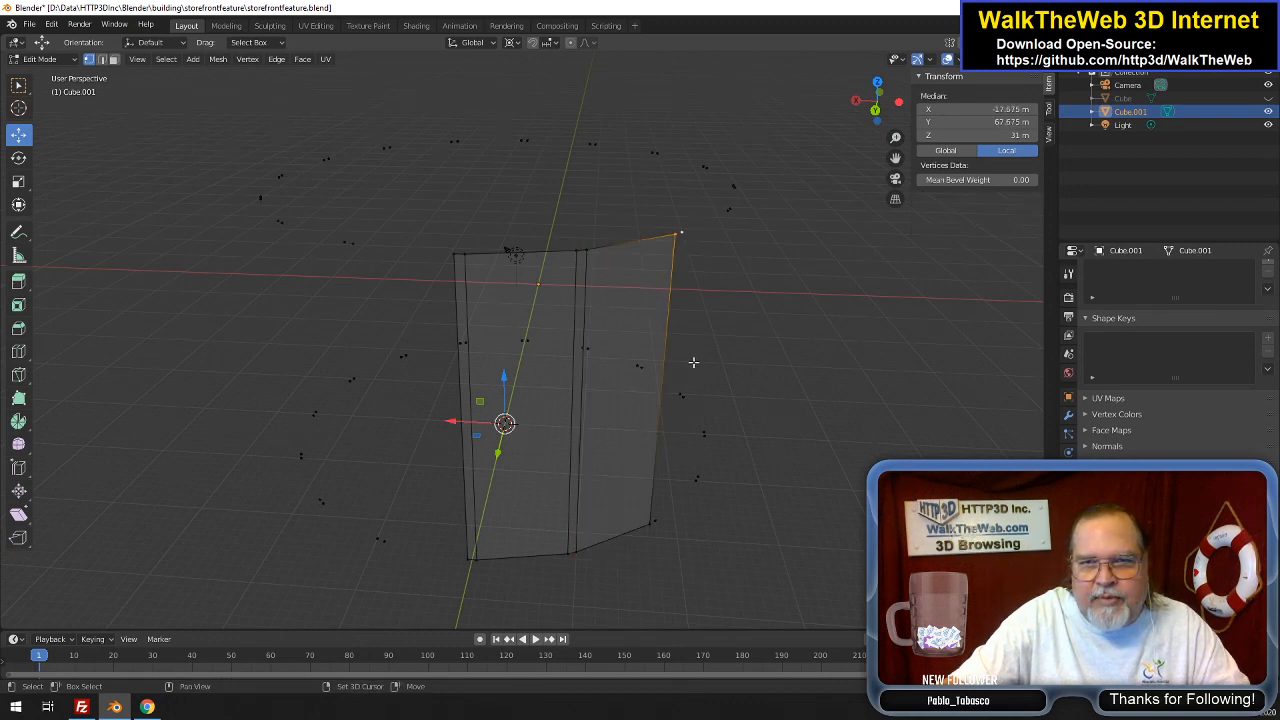
shift+click(653, 521)
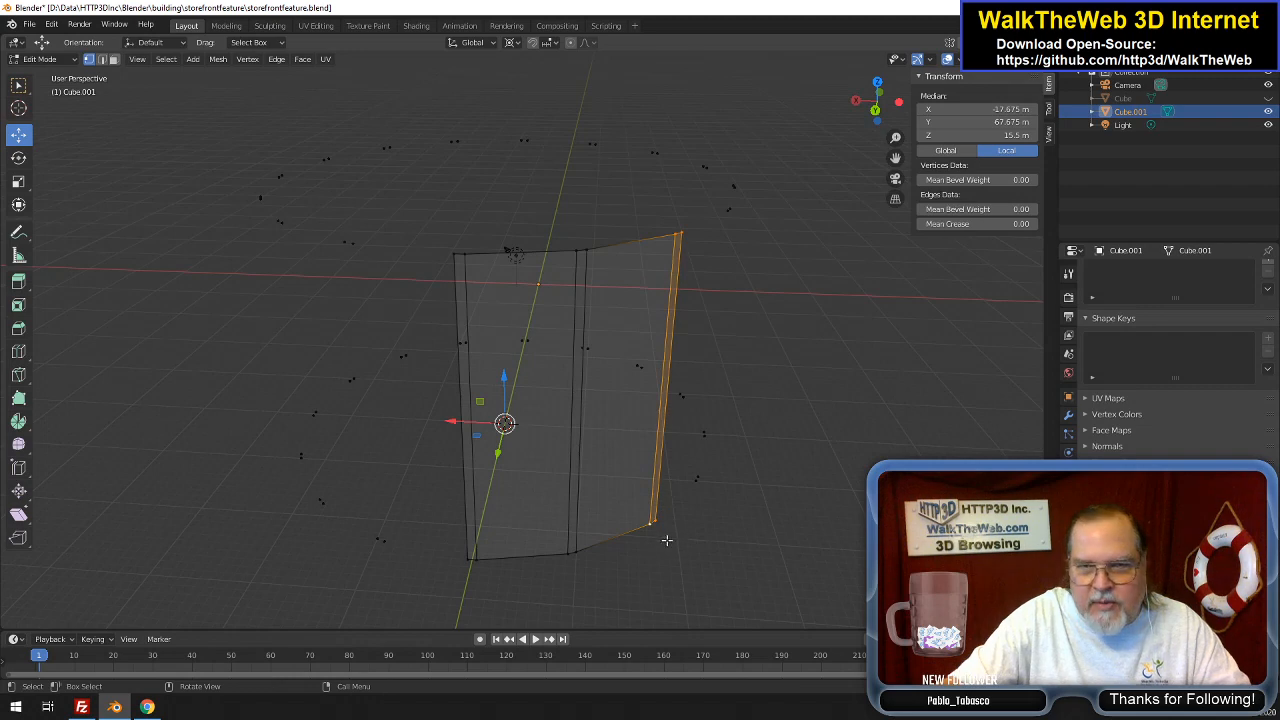
Fill the third wide wall panel around the curve and close its far edge with a narrow vertical face
click(655, 523)
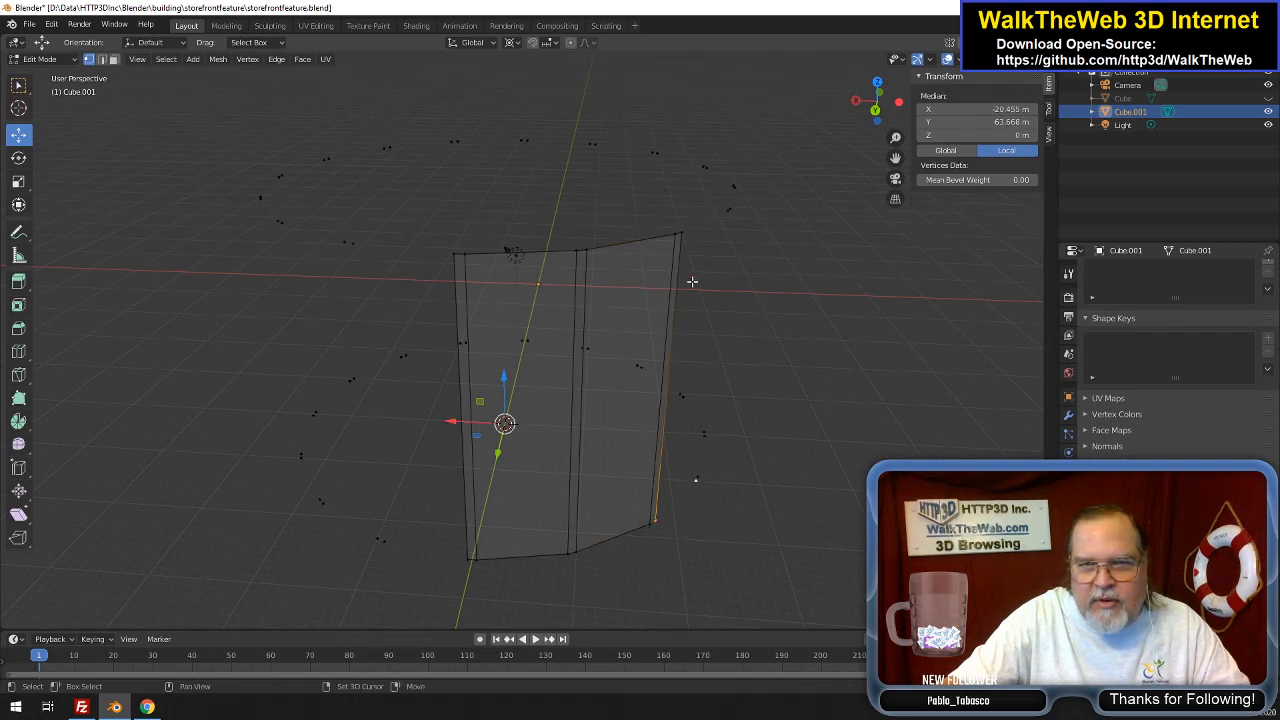
shift+click(683, 236)
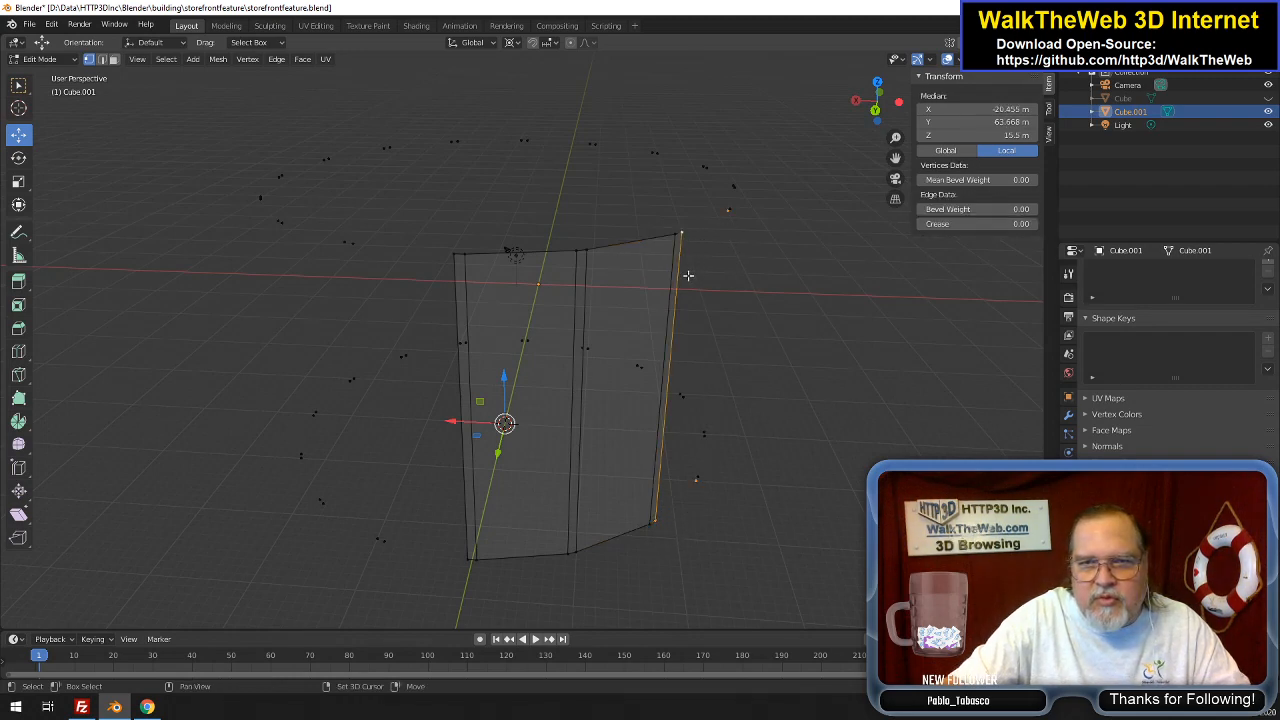
ctrl+right_click(703, 328)
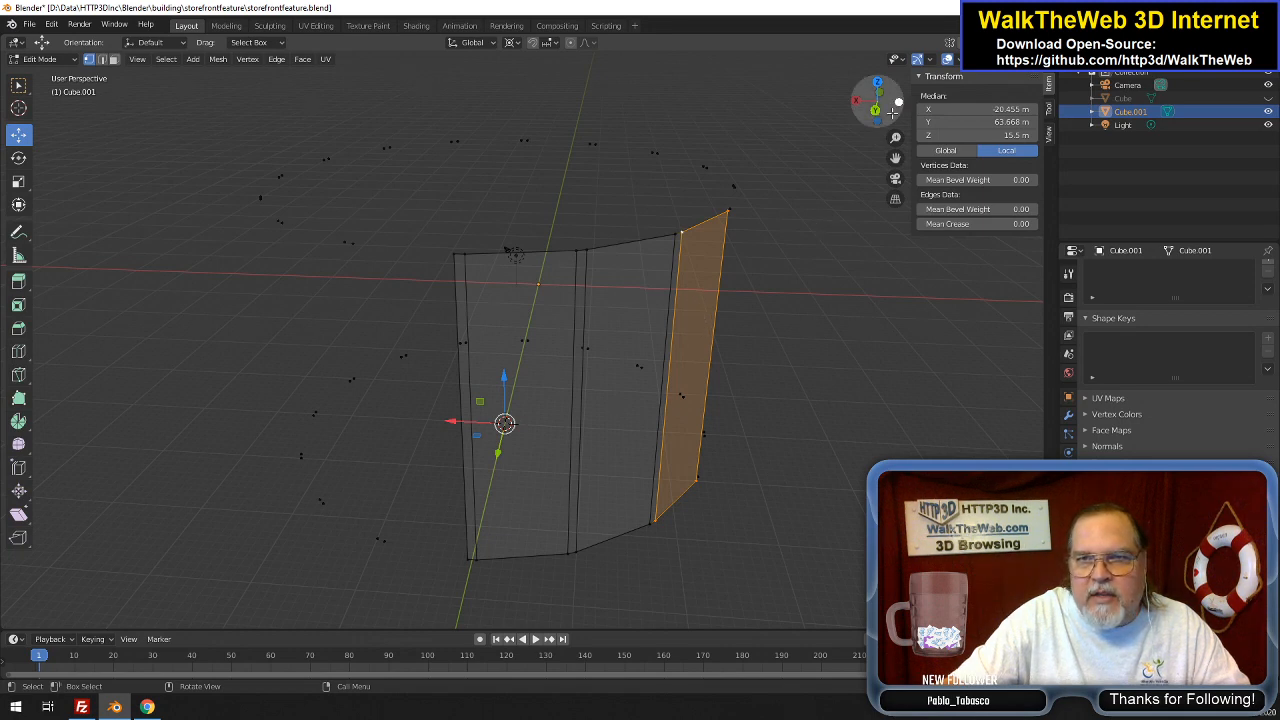
drag(872, 100, 846, 106)
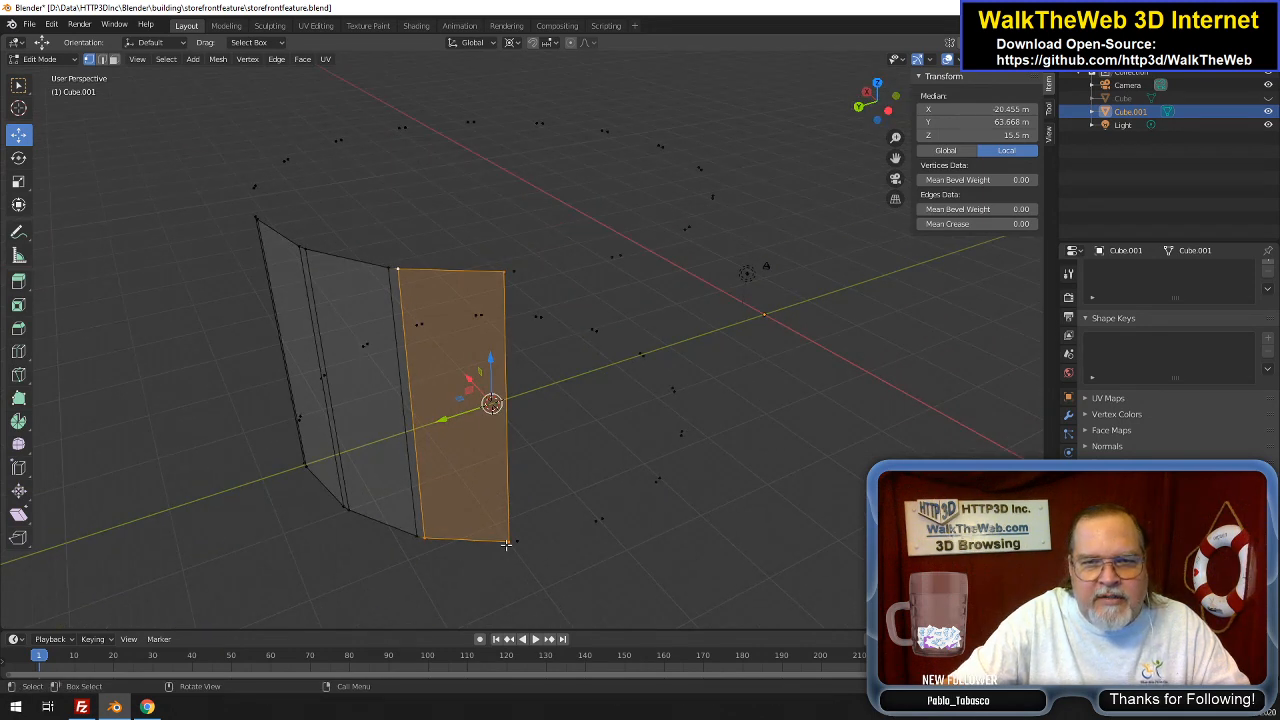
click(515, 540)
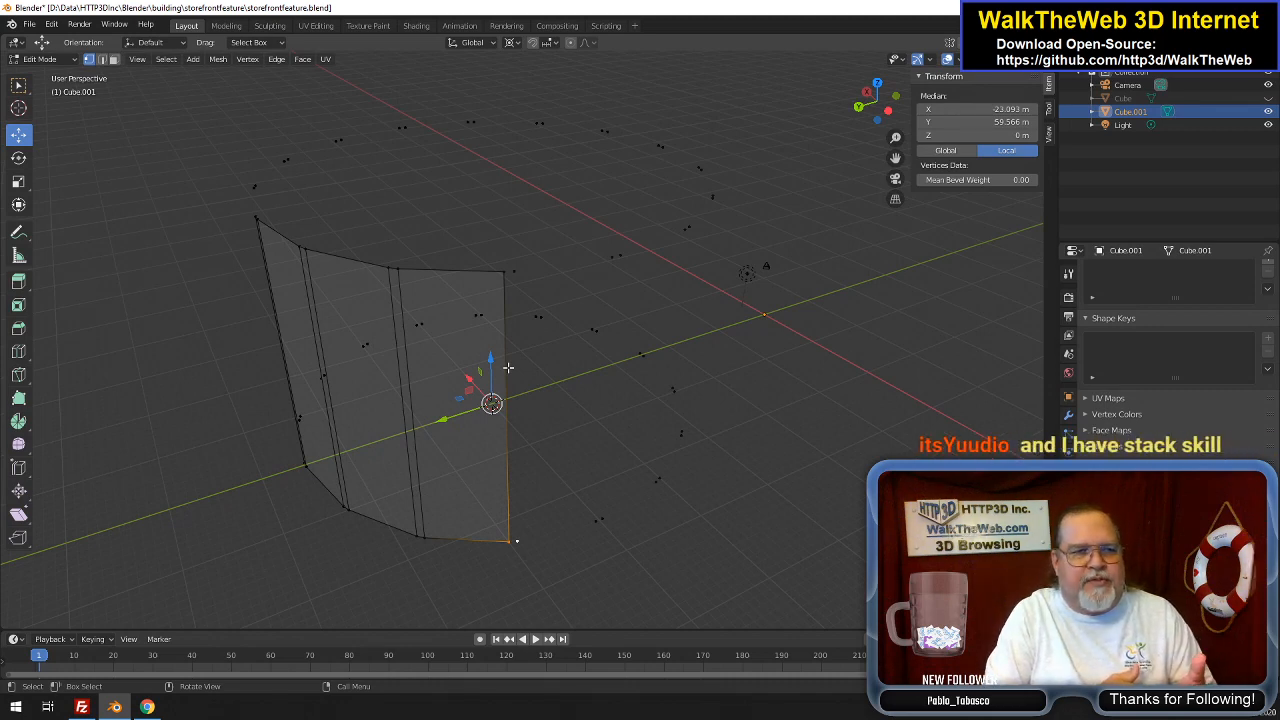
shift+click(517, 275)
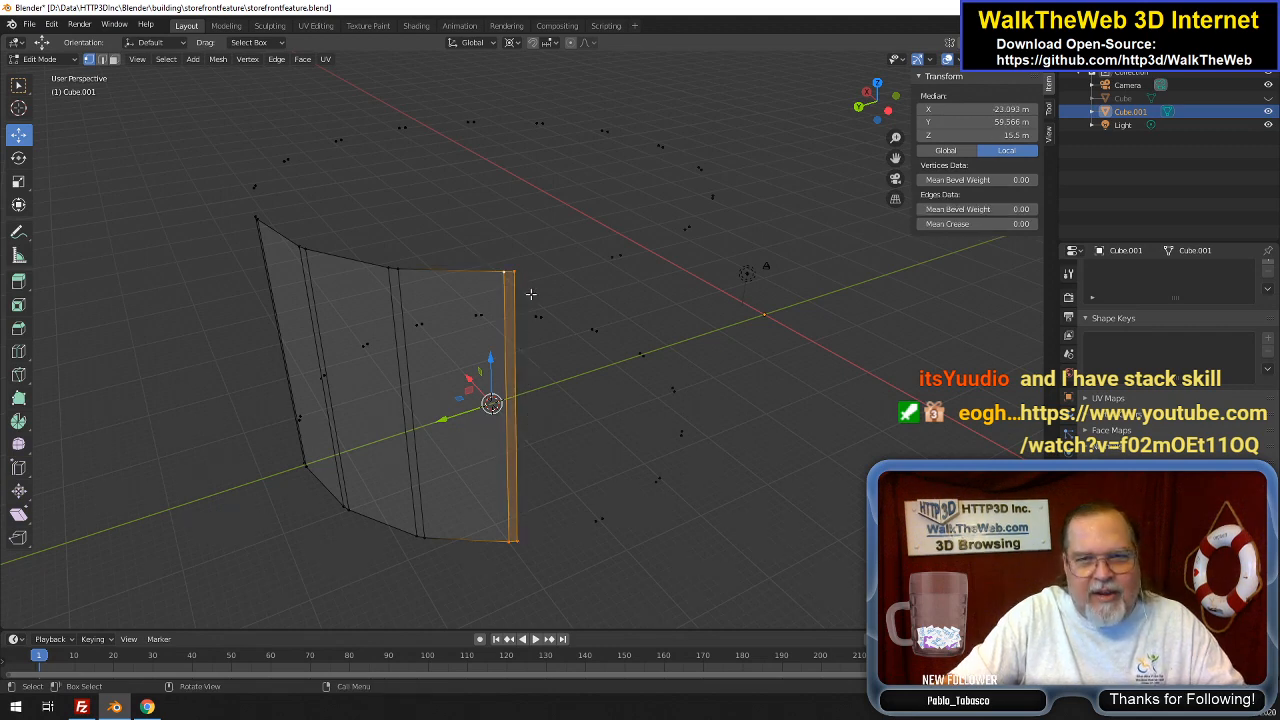
Fill the fourth wide panel on the negative X side of the curved wall and the narrow face ending it
click(514, 272)
shift+click(617, 265)
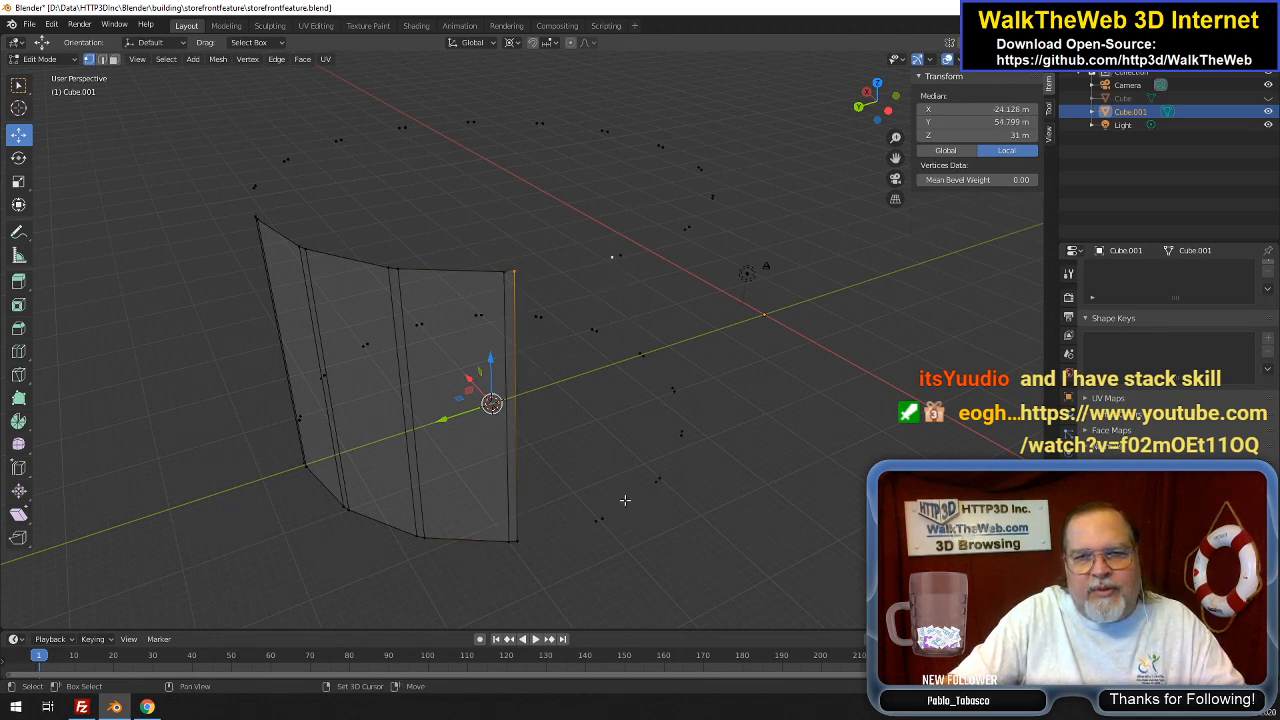
shift+click(596, 530)
shift+click(522, 545)
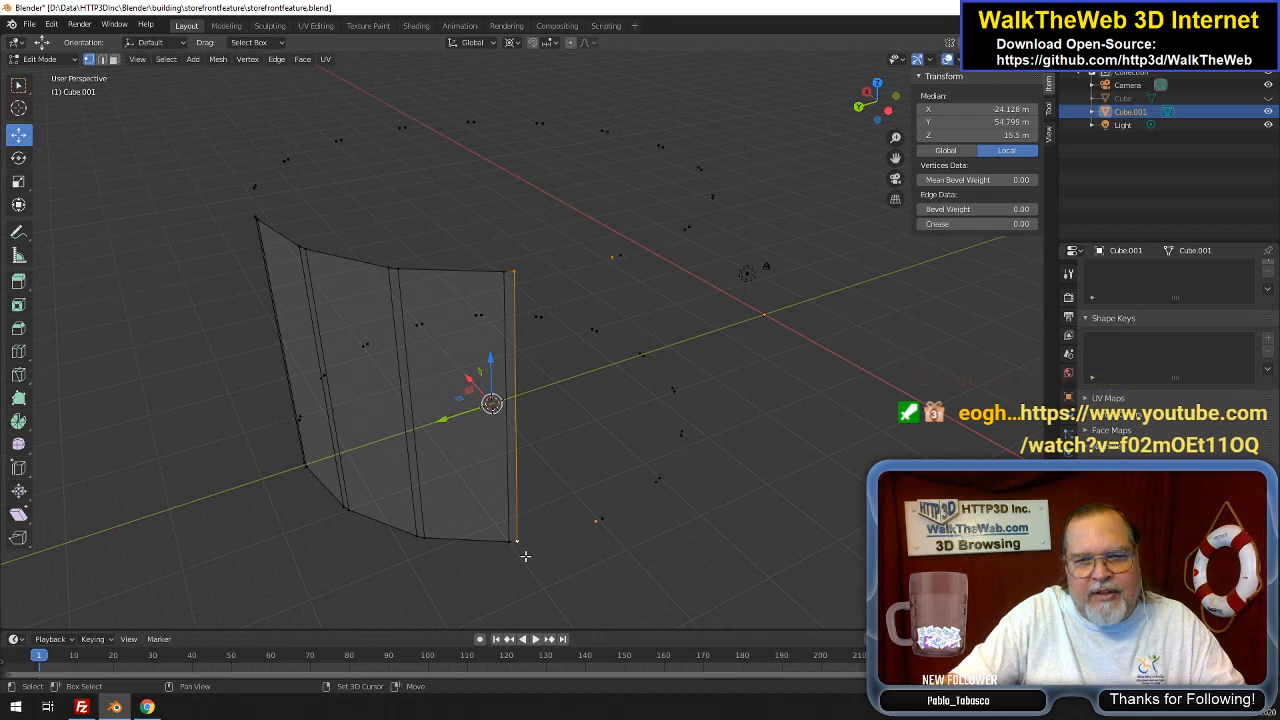
key(f)
click(597, 533)
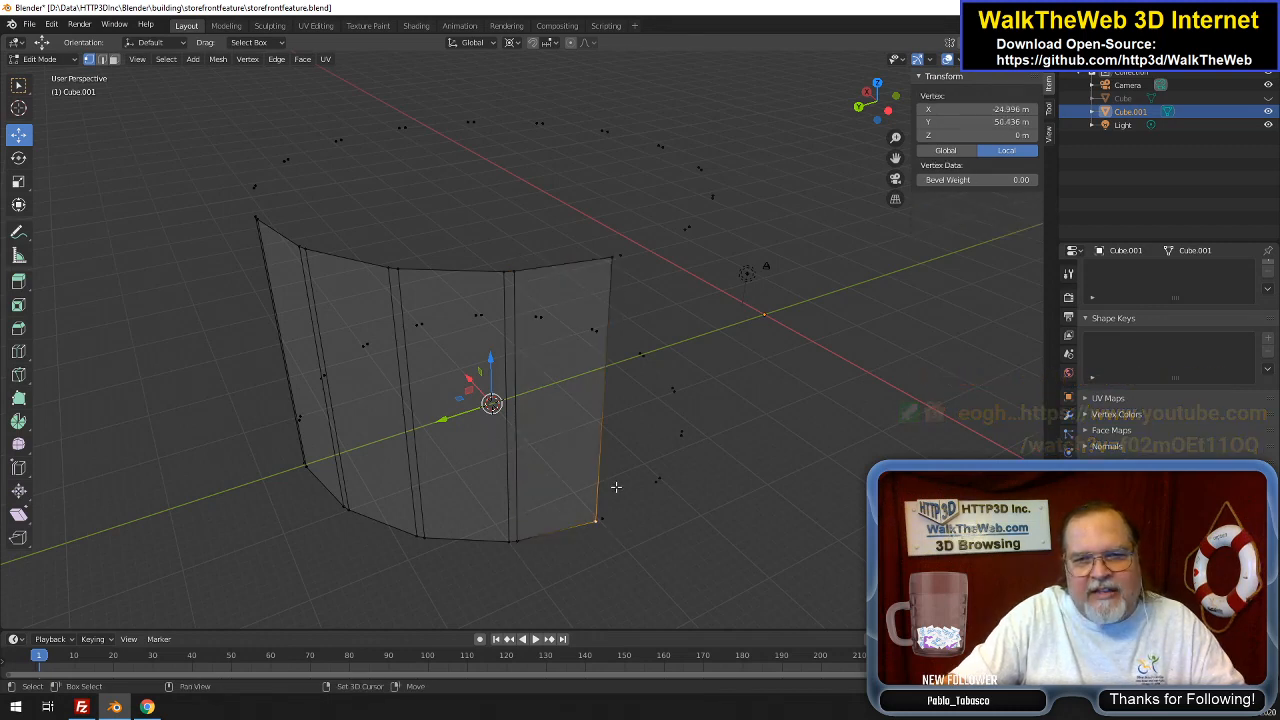
shift+click(620, 263)
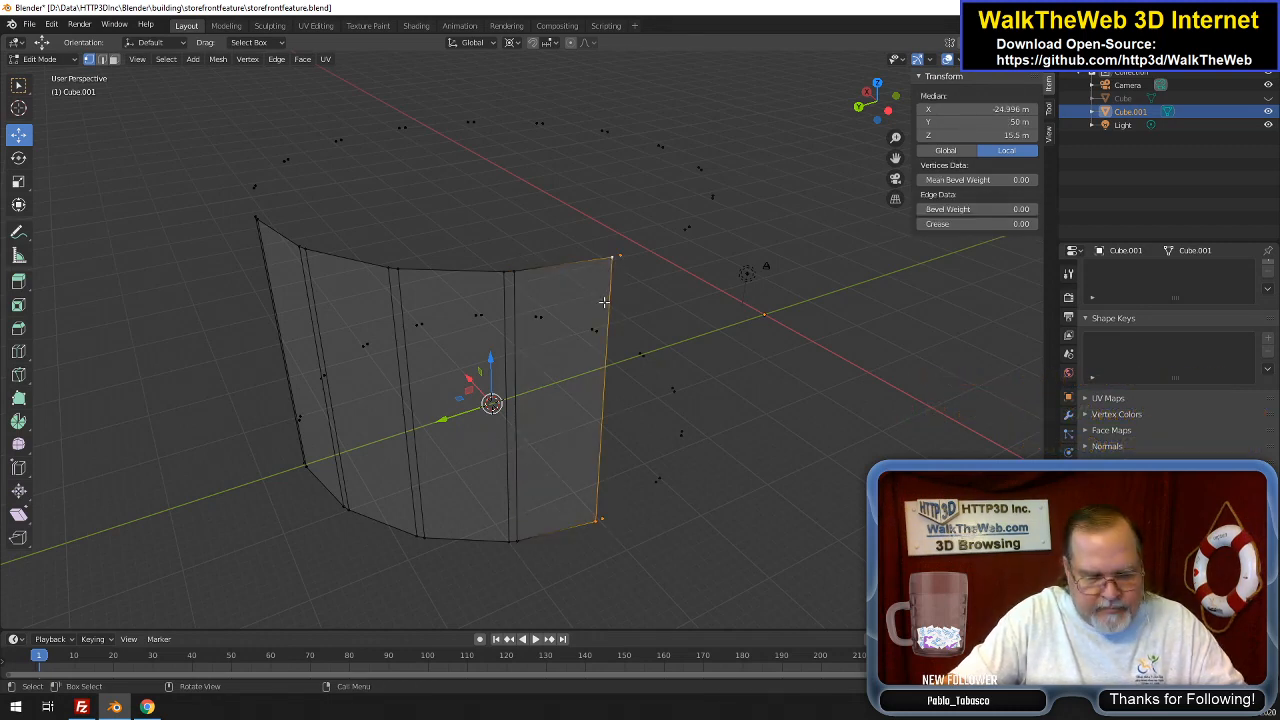
key(f)
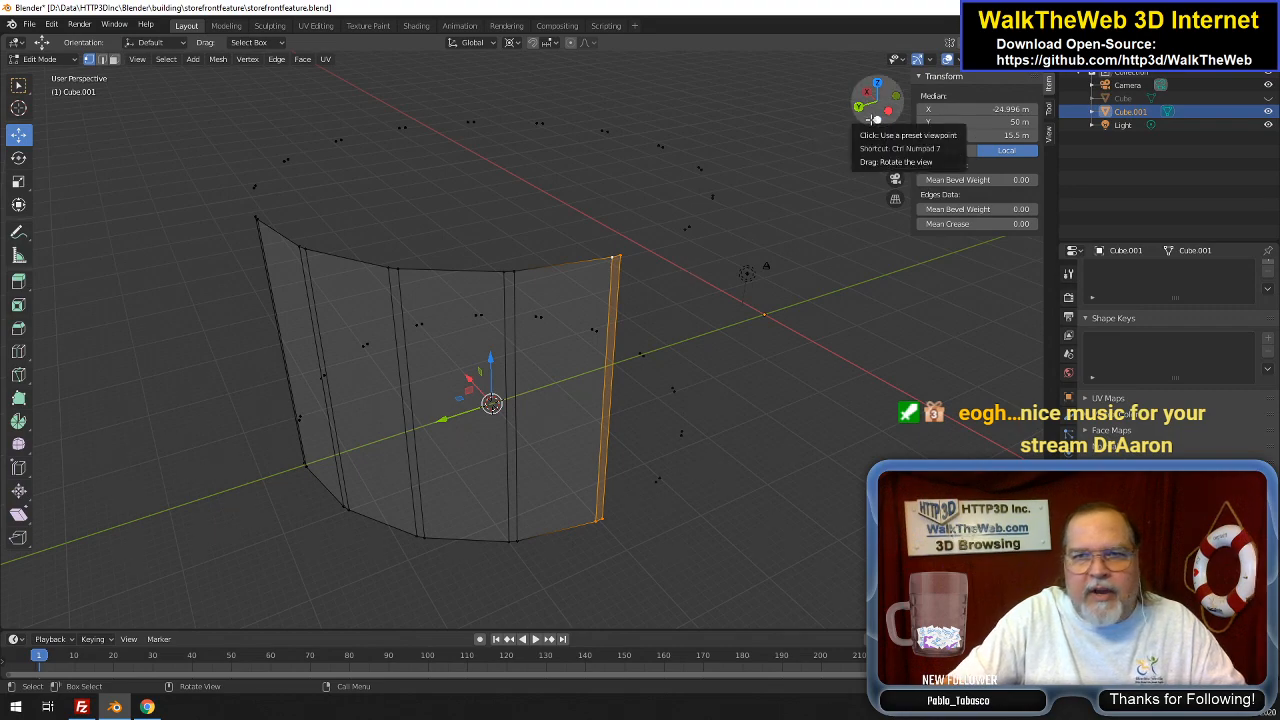
Select the bottom vertex on the open positive X edge of the first narrow front strip
drag(877, 118, 852, 110)
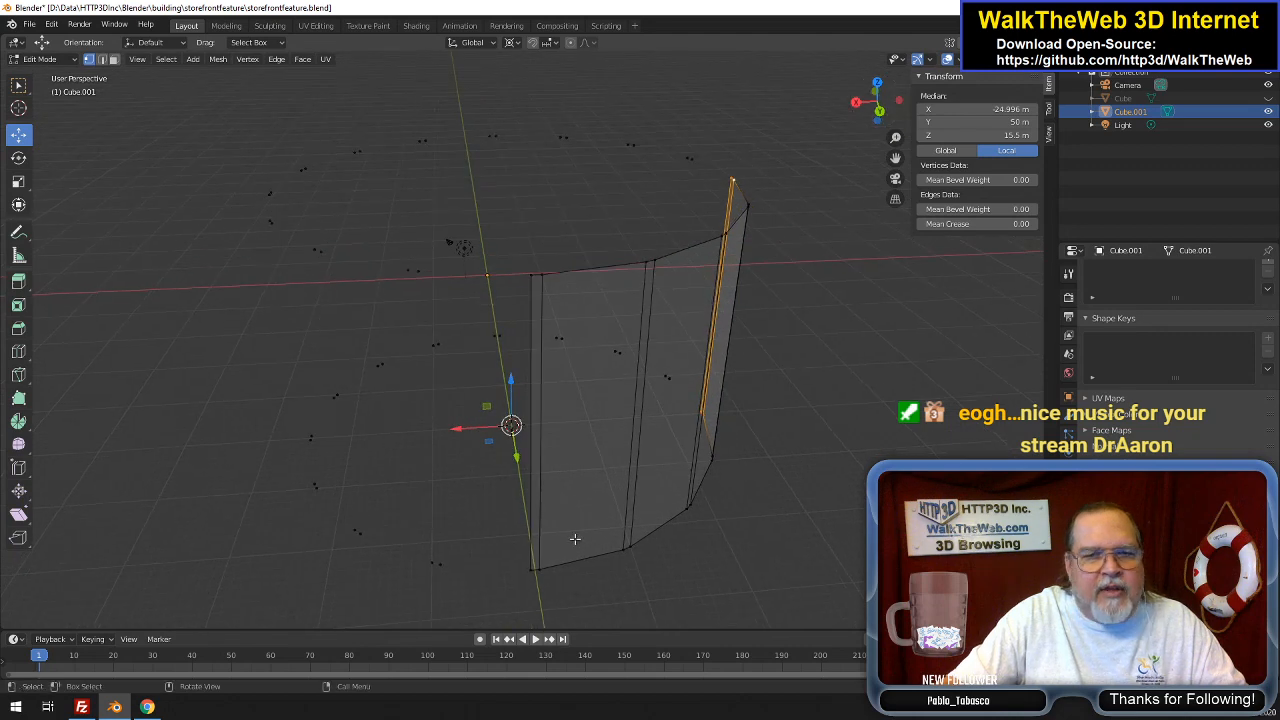
click(530, 576)
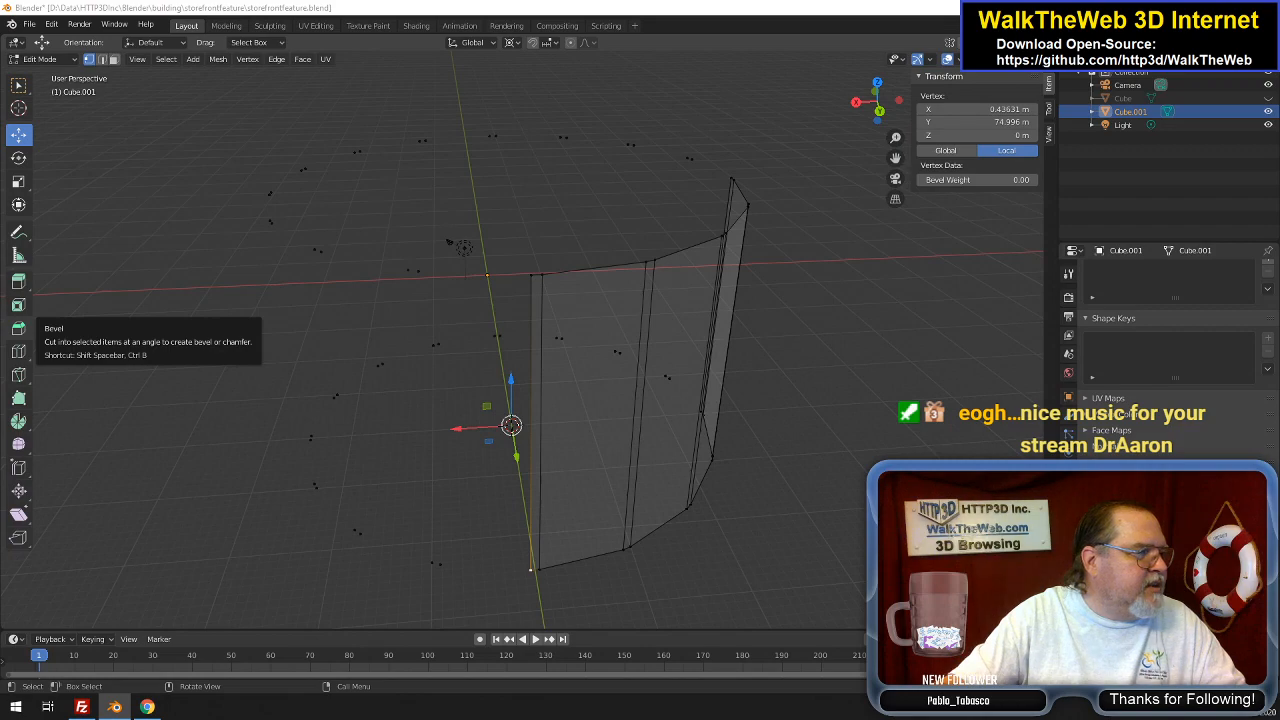
Switch to Chrome to view the music livestream and the WalkTheWeb admin scene, and return to Blender
drag(0, 140, 400, 12)
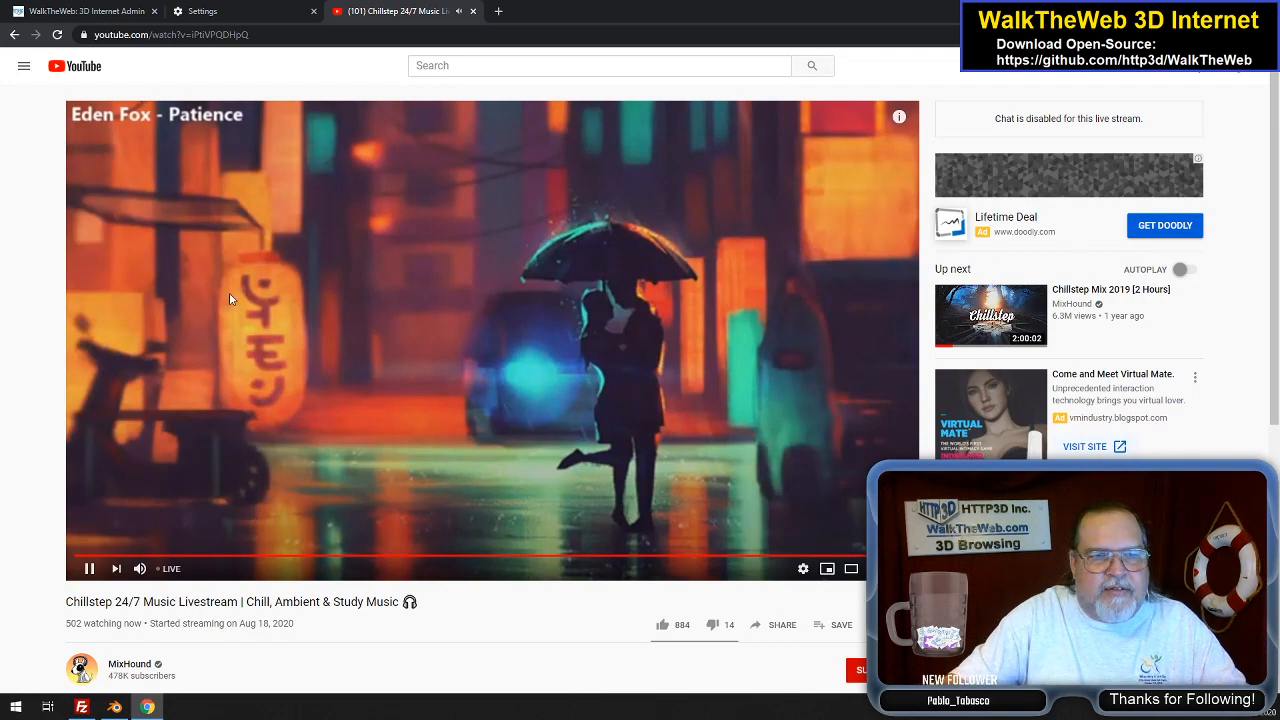
click(85, 11)
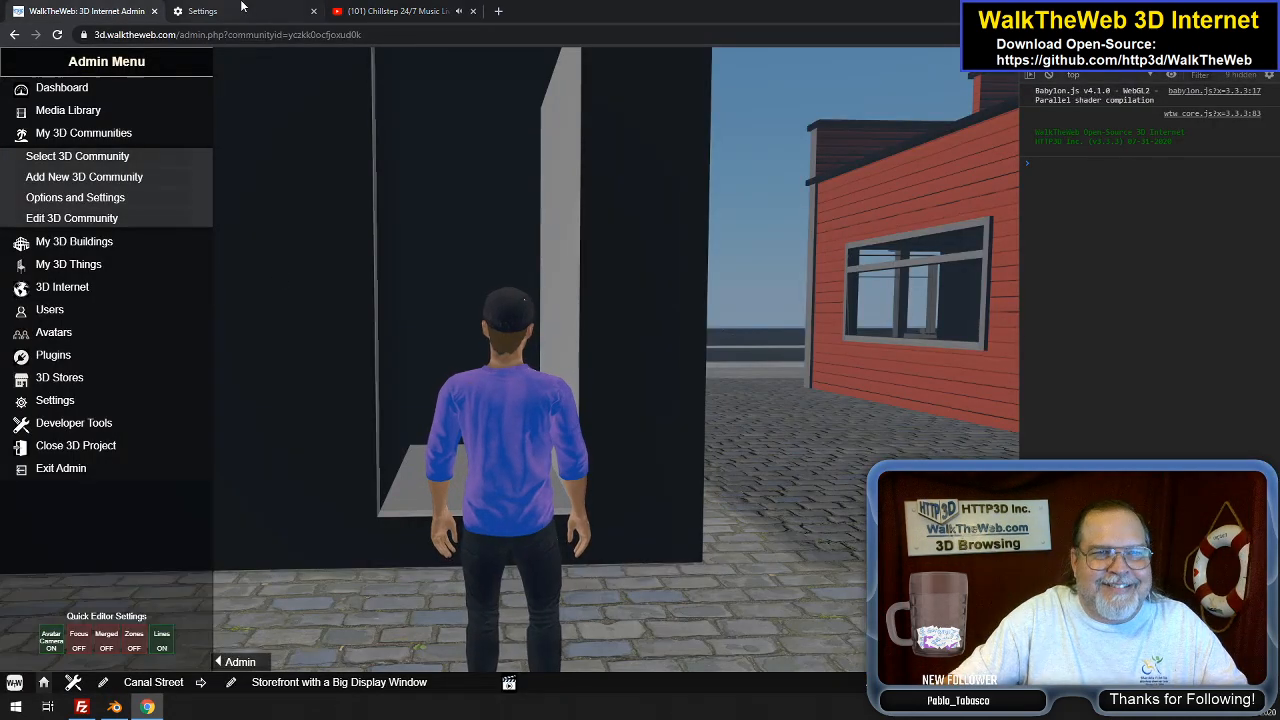
click(241, 11)
click(125, 11)
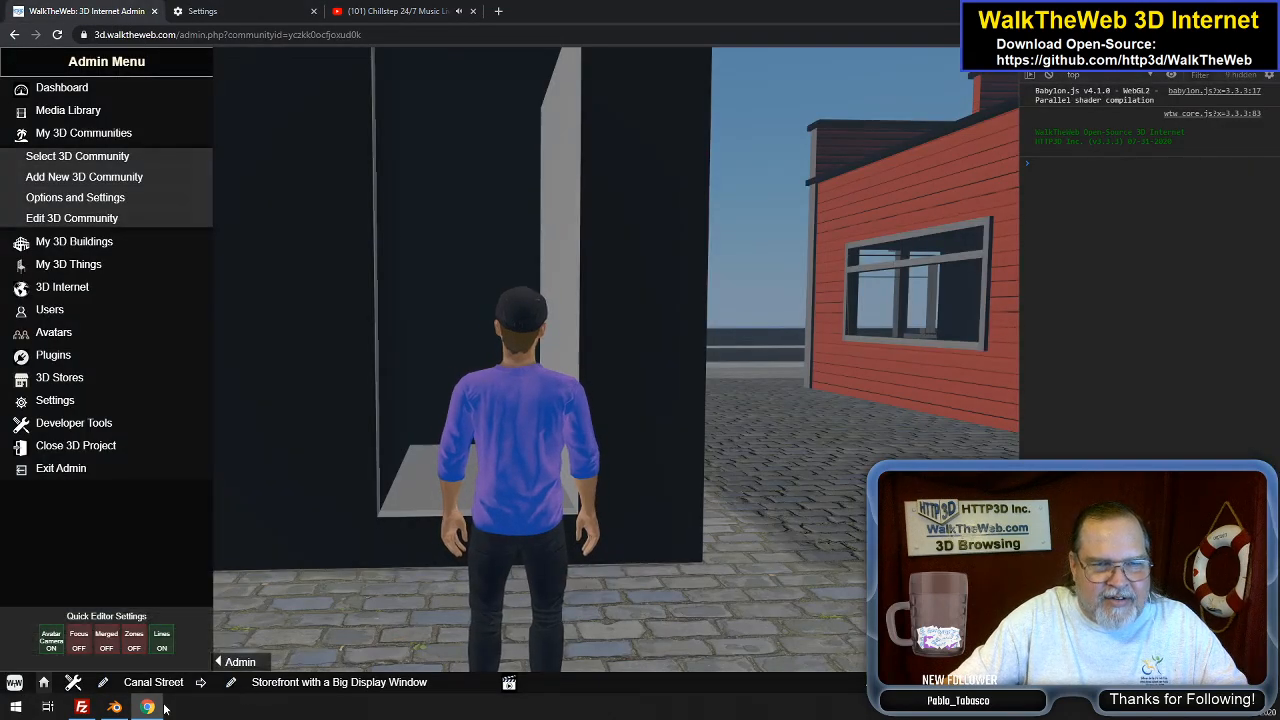
click(114, 707)
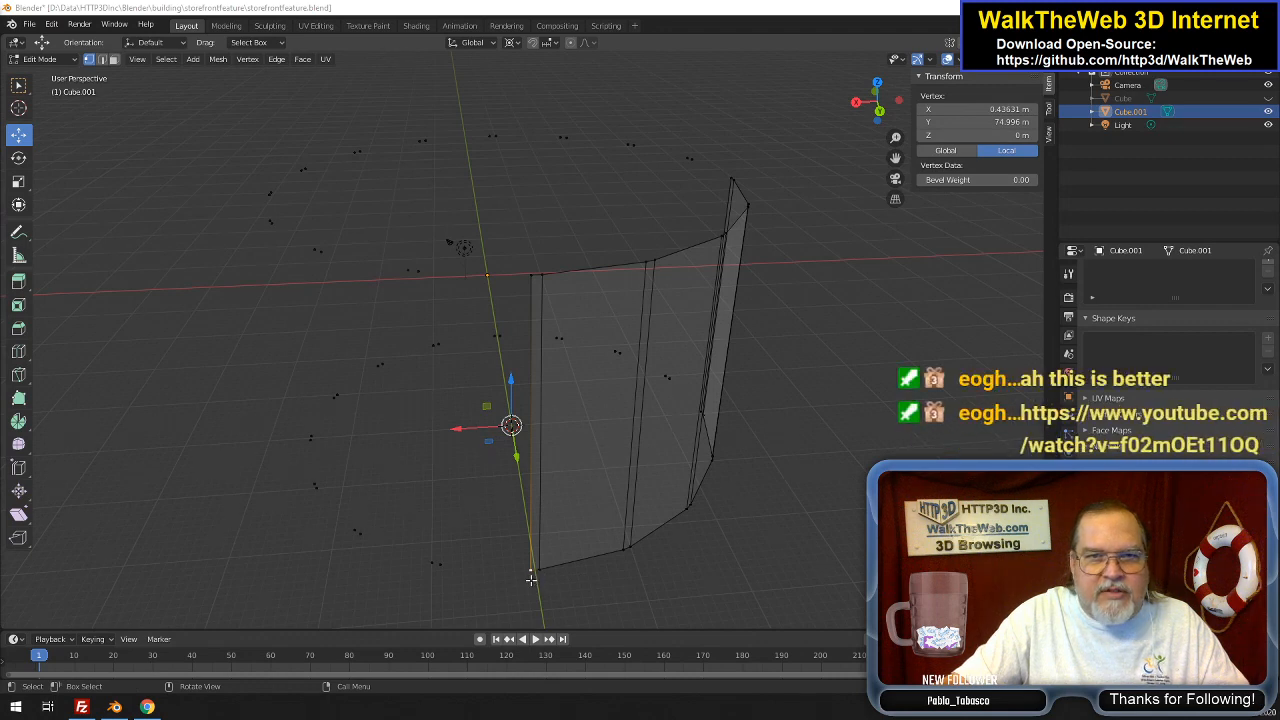
Fill the first wide wall panel on the positive X side of the curve and the narrow vertical face beside it
shift+click(441, 564)
shift+click(436, 278)
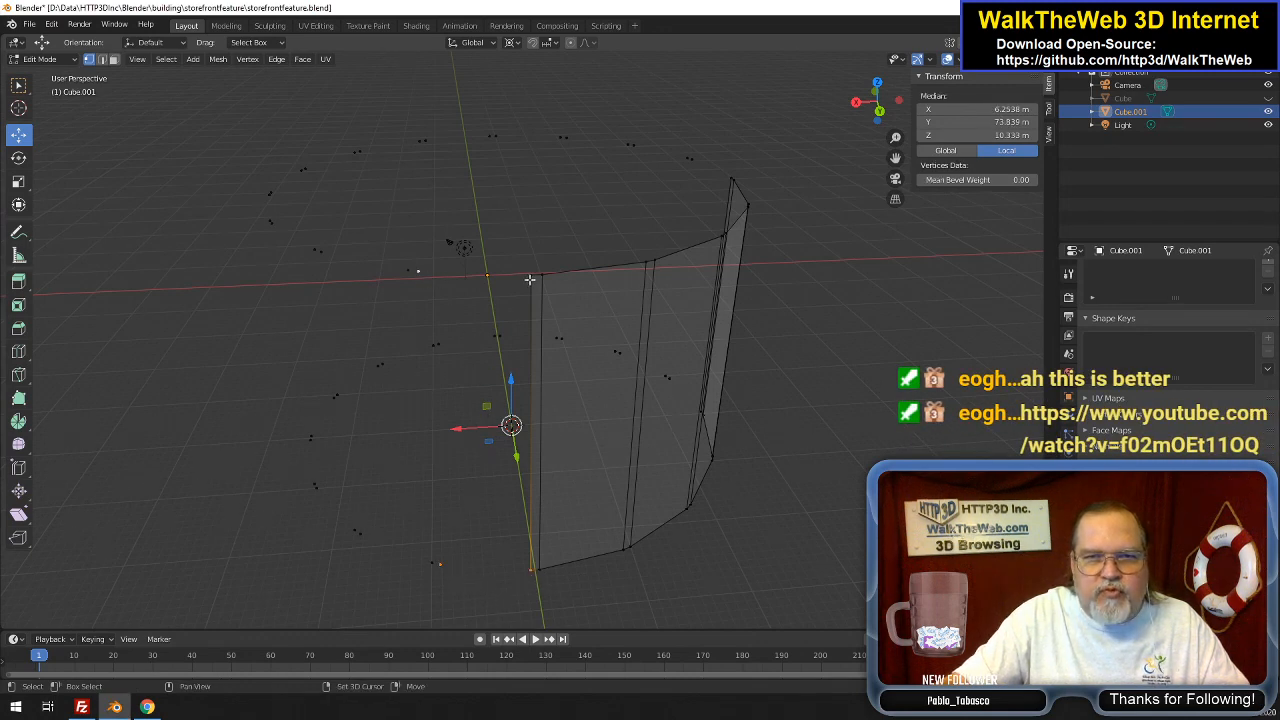
shift+click(529, 279)
key(f)
click(436, 281)
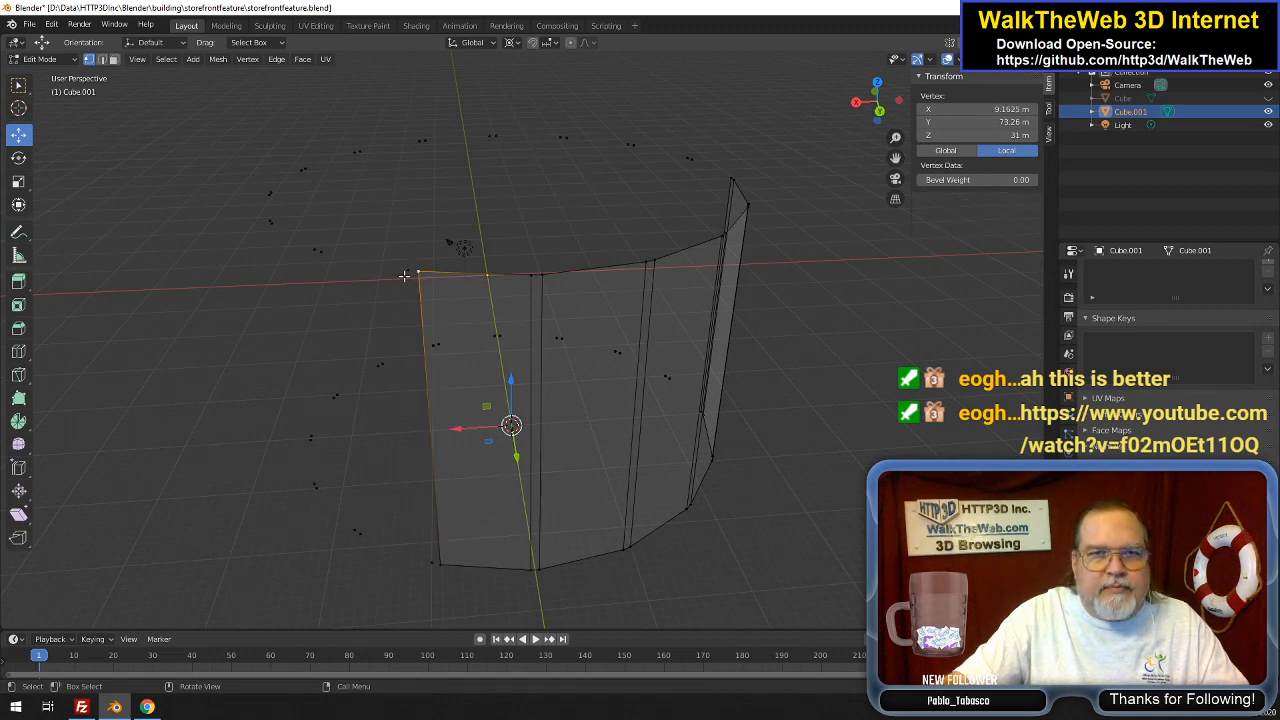
shift+click(434, 564)
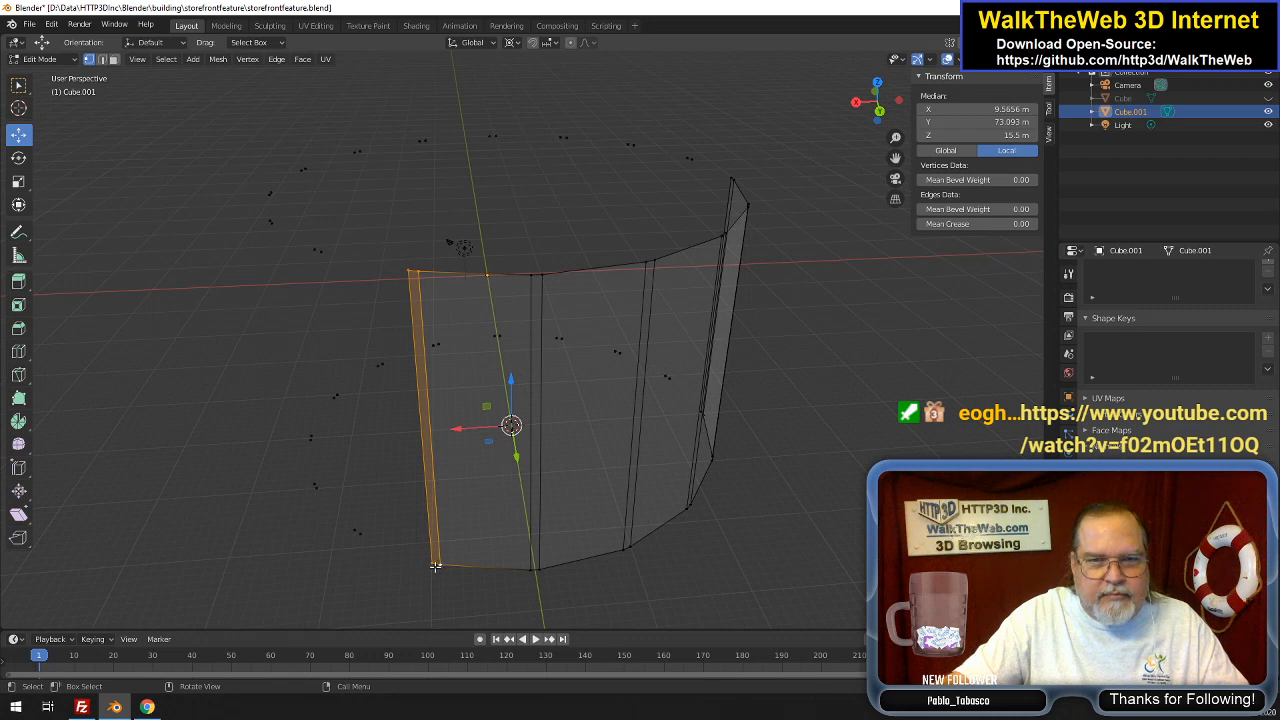
Fill the second wide panel on the positive X side of the curved wall and the narrow face closing its far edge
click(434, 564)
shift+click(360, 543)
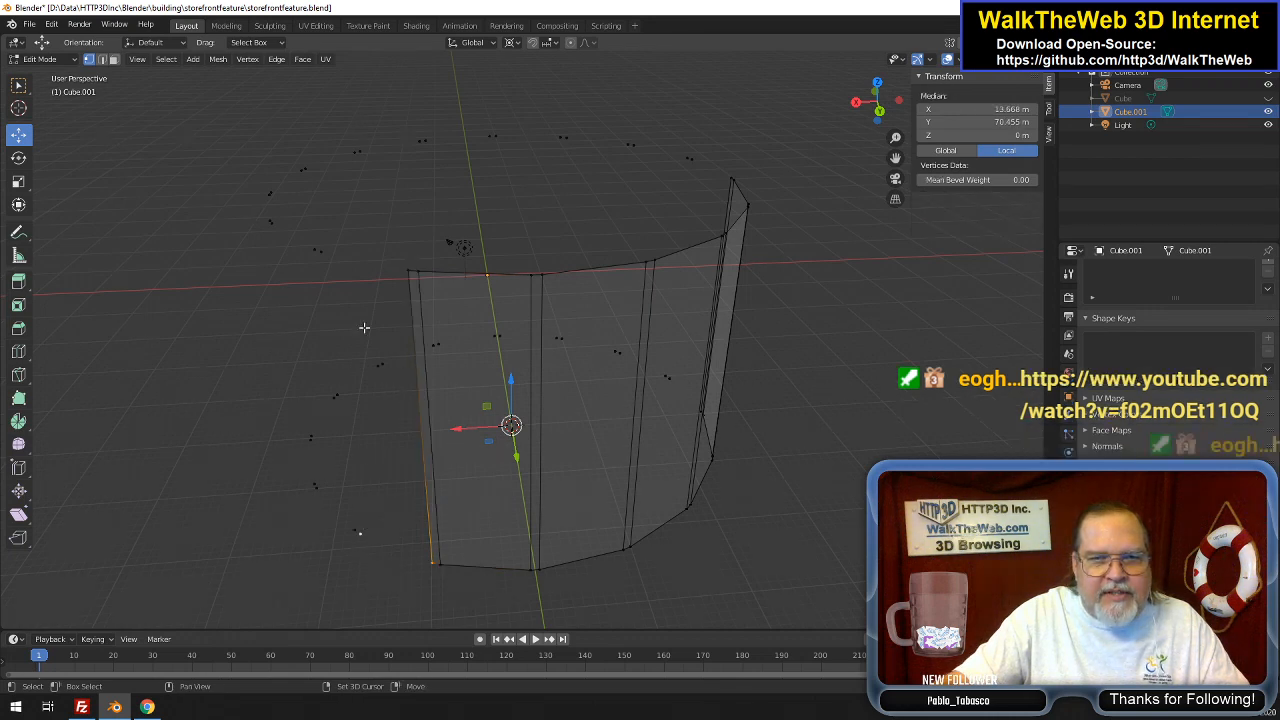
shift+click(409, 273)
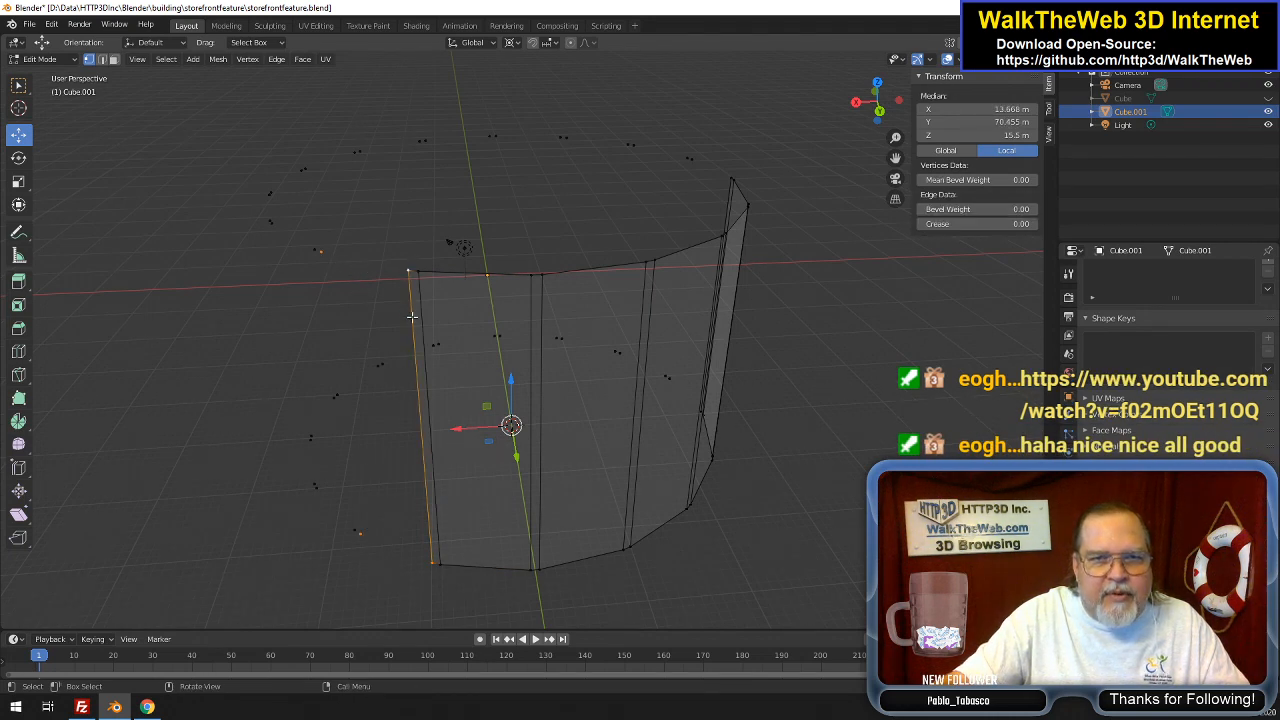
key(f)
drag(861, 117, 828, 121)
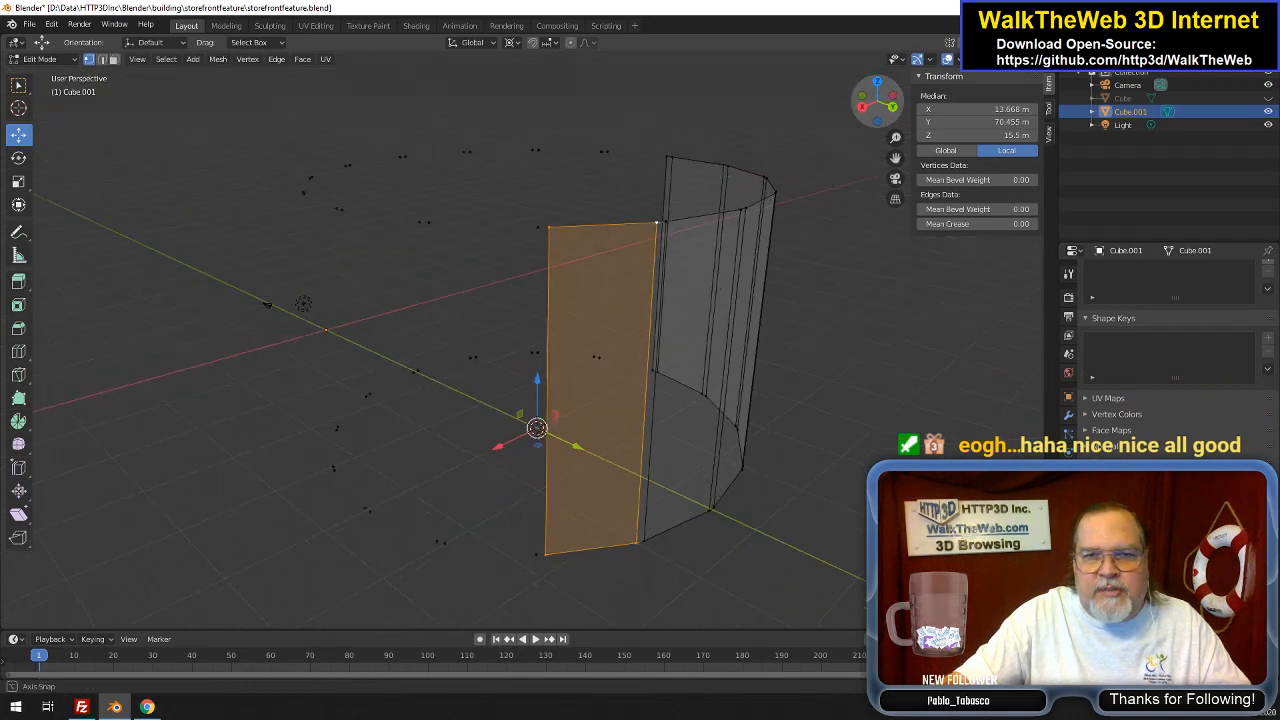
click(539, 558)
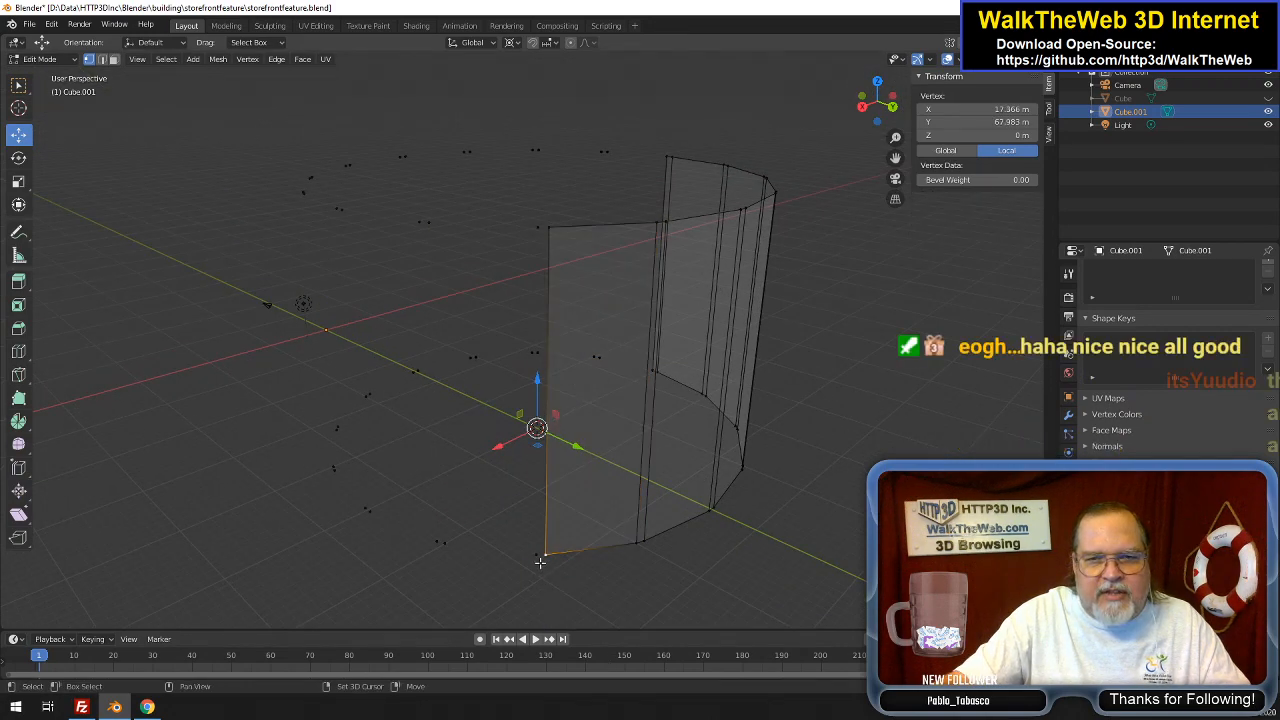
shift+click(539, 229)
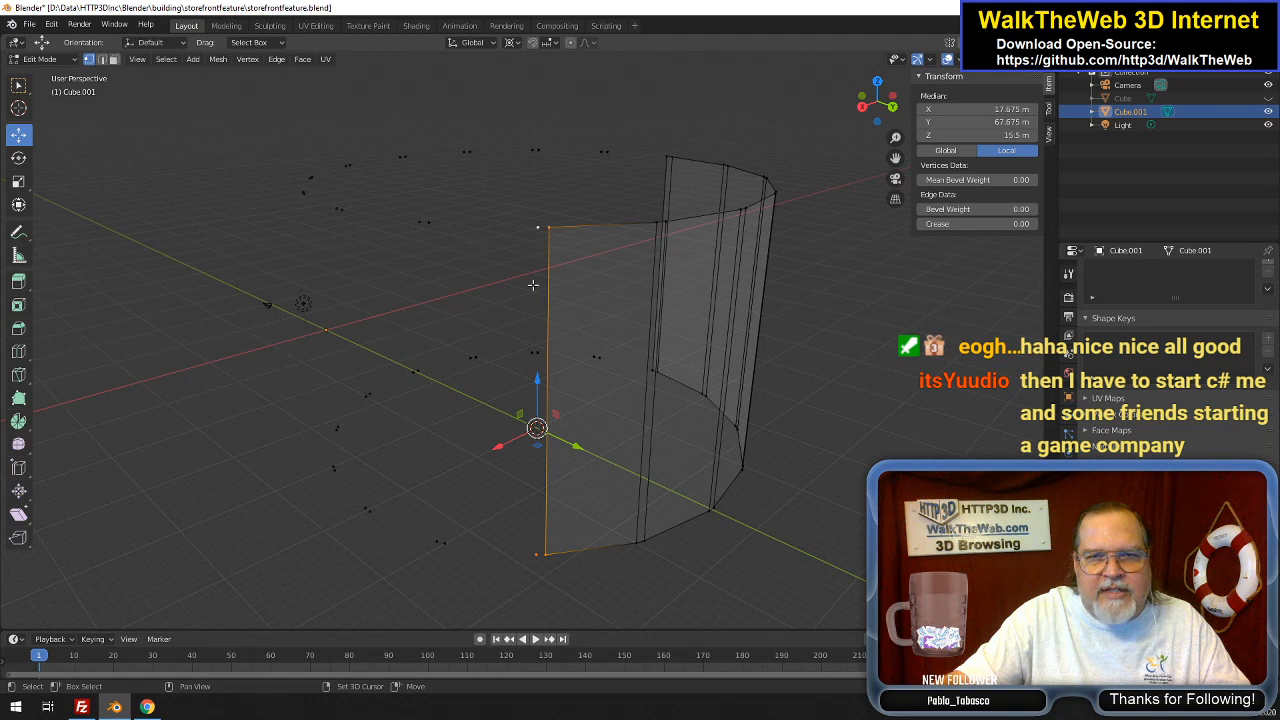
Fill the third wide panel on the positive X side and the narrow vertical face next to it
click(537, 232)
shift+click(424, 226)
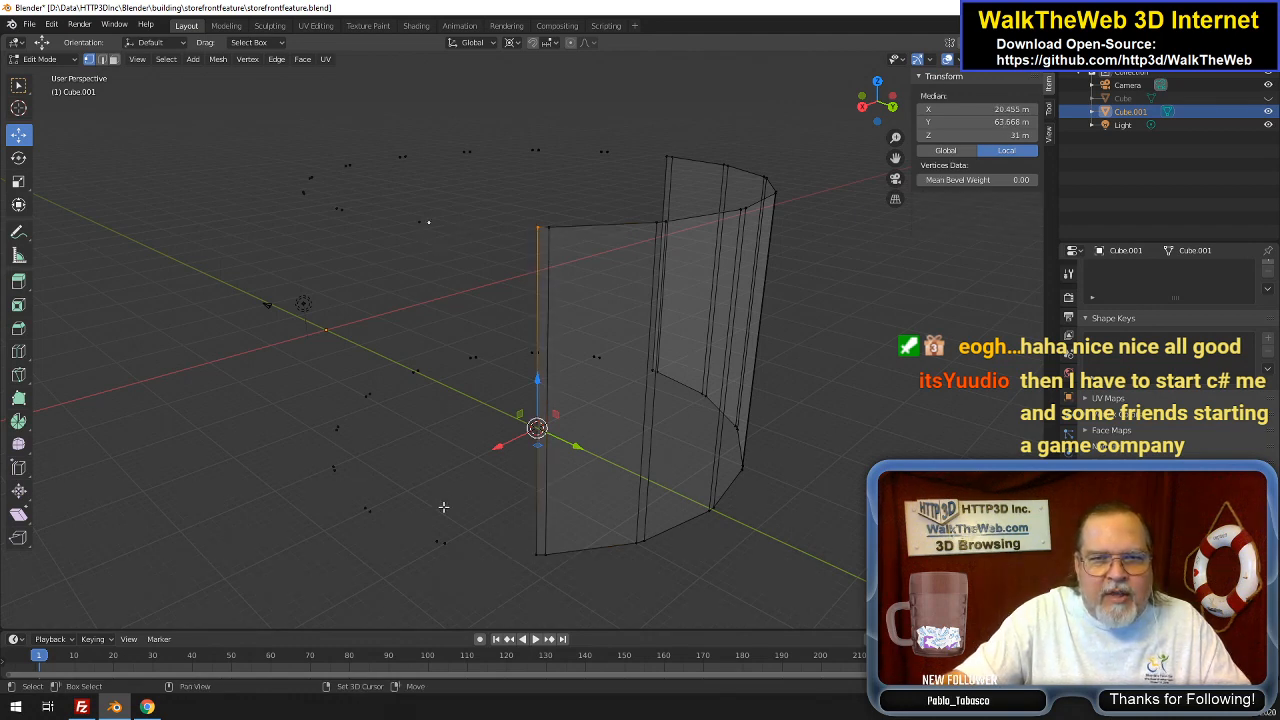
shift+click(537, 553)
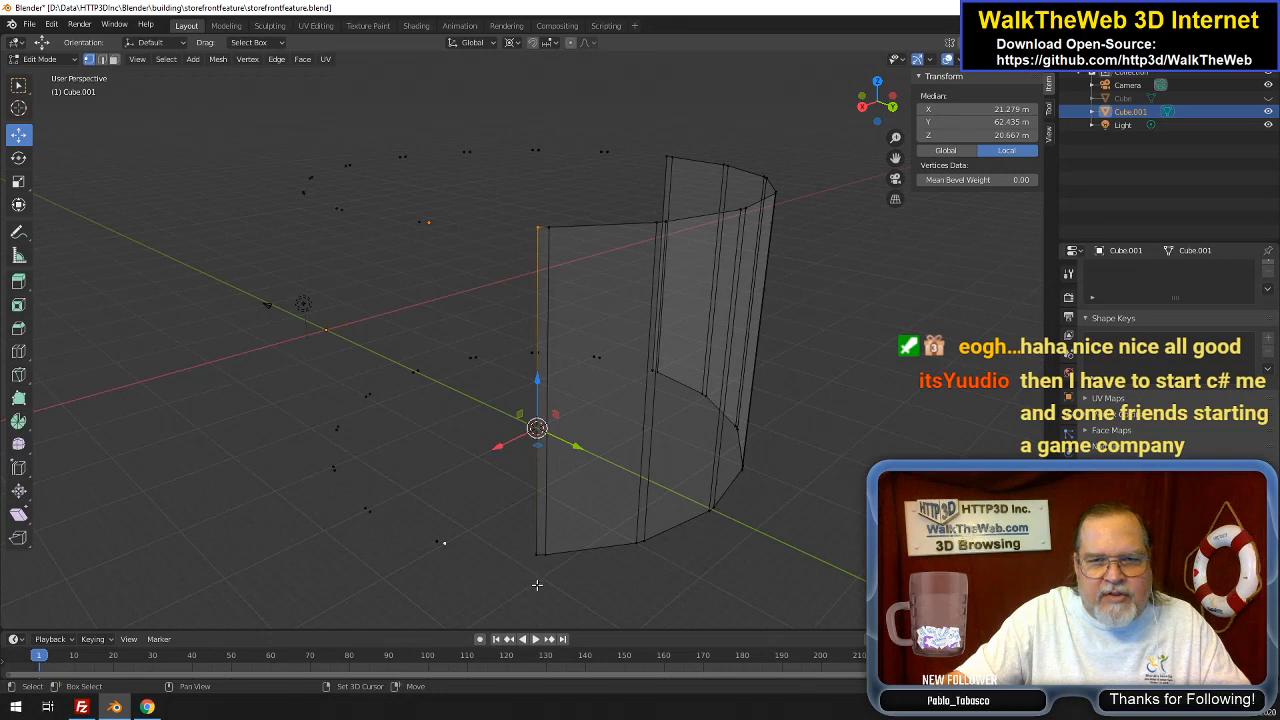
key(f)
click(434, 541)
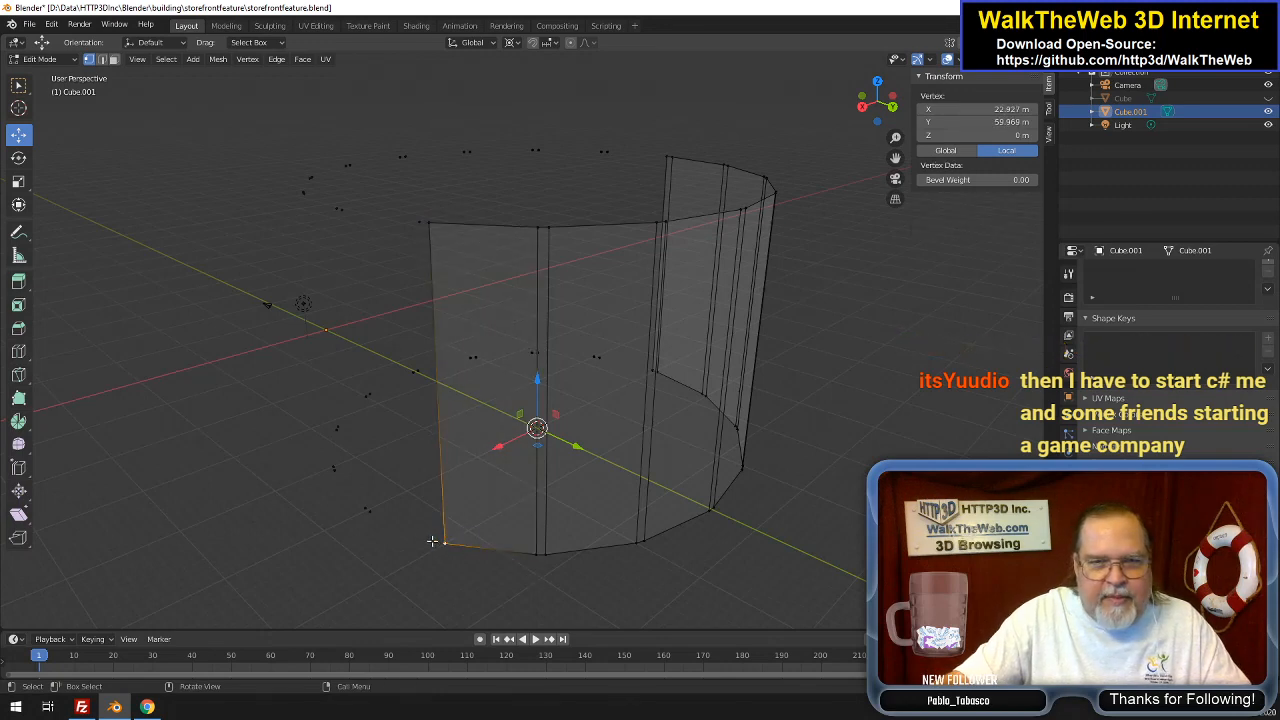
shift+click(434, 541)
shift+click(421, 223)
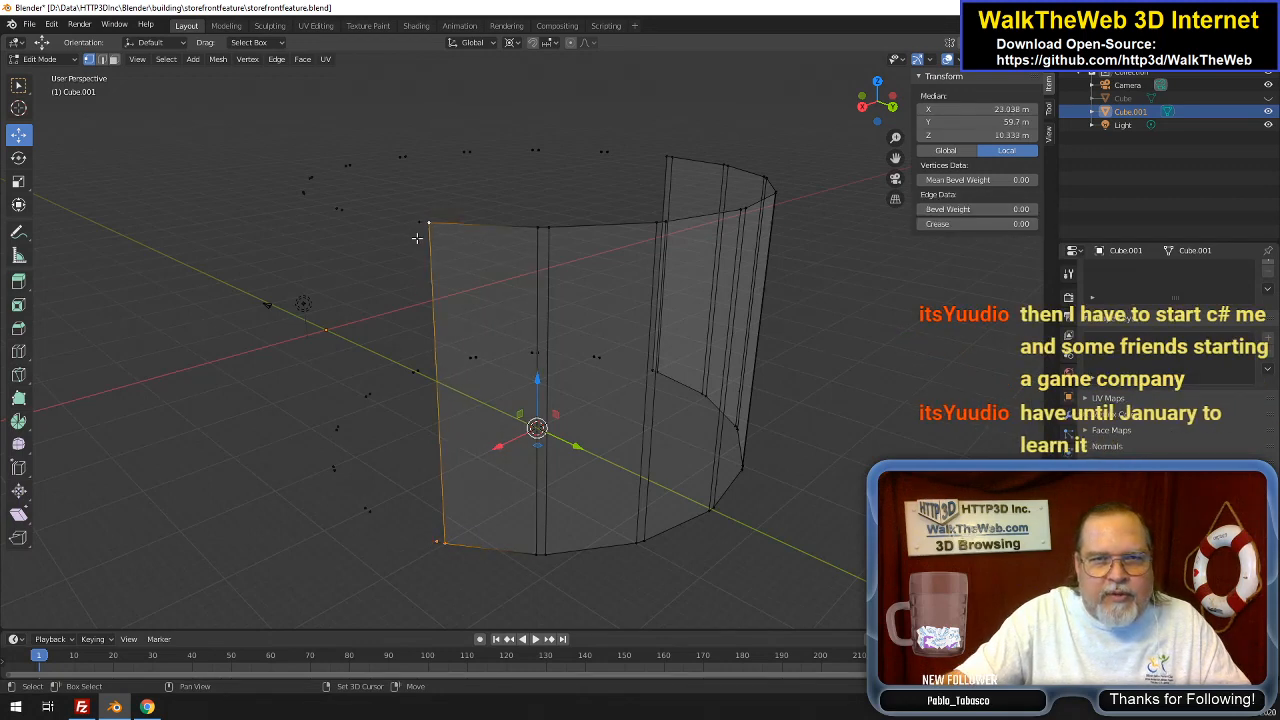
Fill the fourth wide panel on the positive X side and the narrow face ending the curved wall there
click(418, 230)
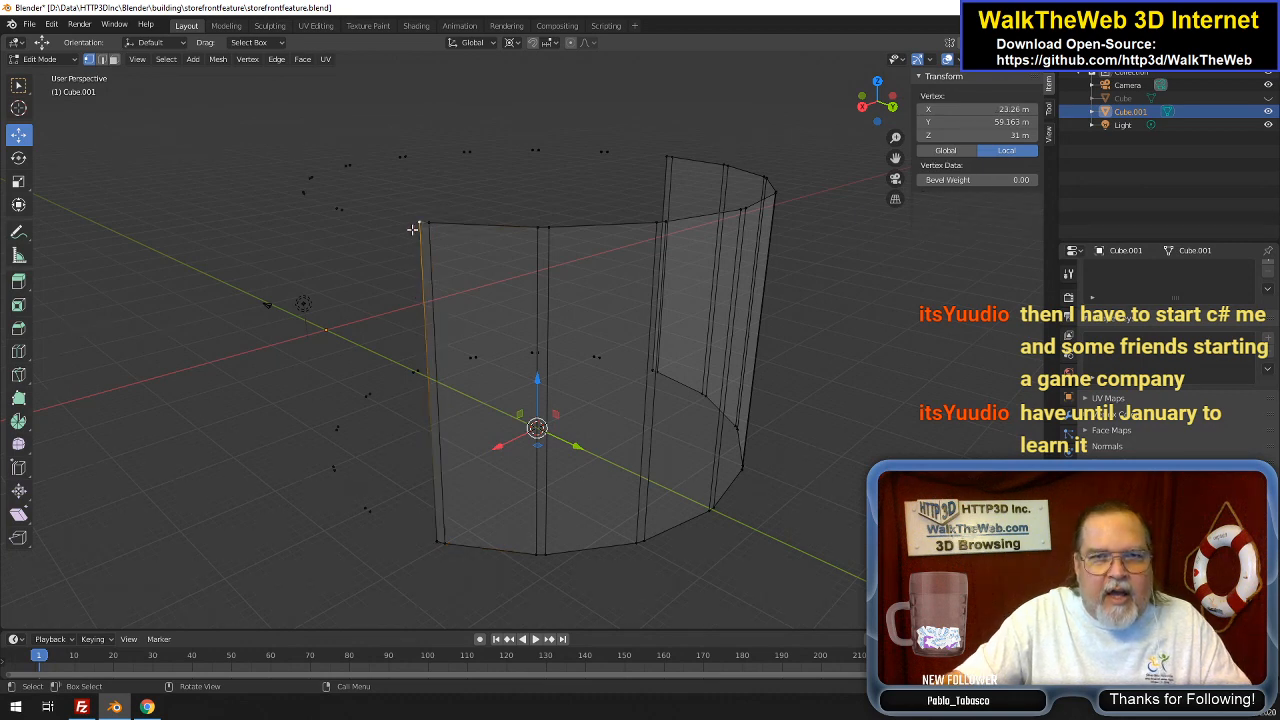
shift+click(340, 212)
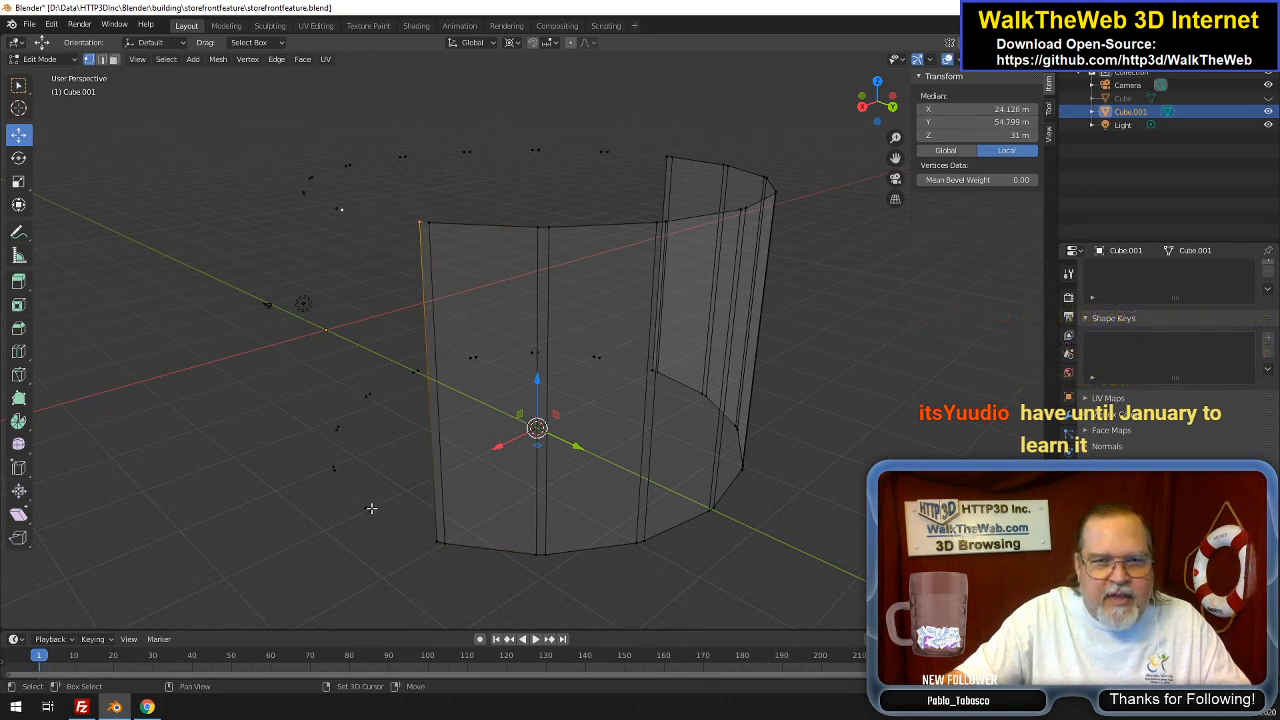
shift+click(371, 508)
shift+click(434, 541)
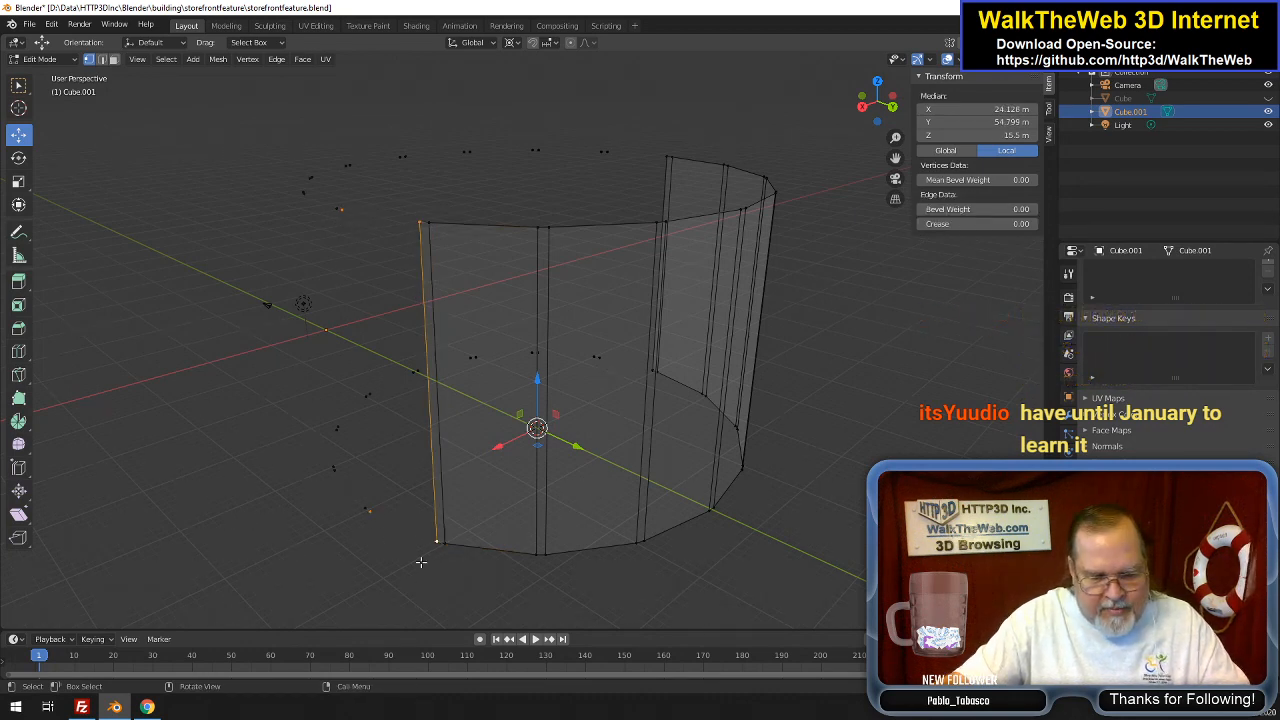
key(f)
drag(878, 117, 960, 140)
click(570, 568)
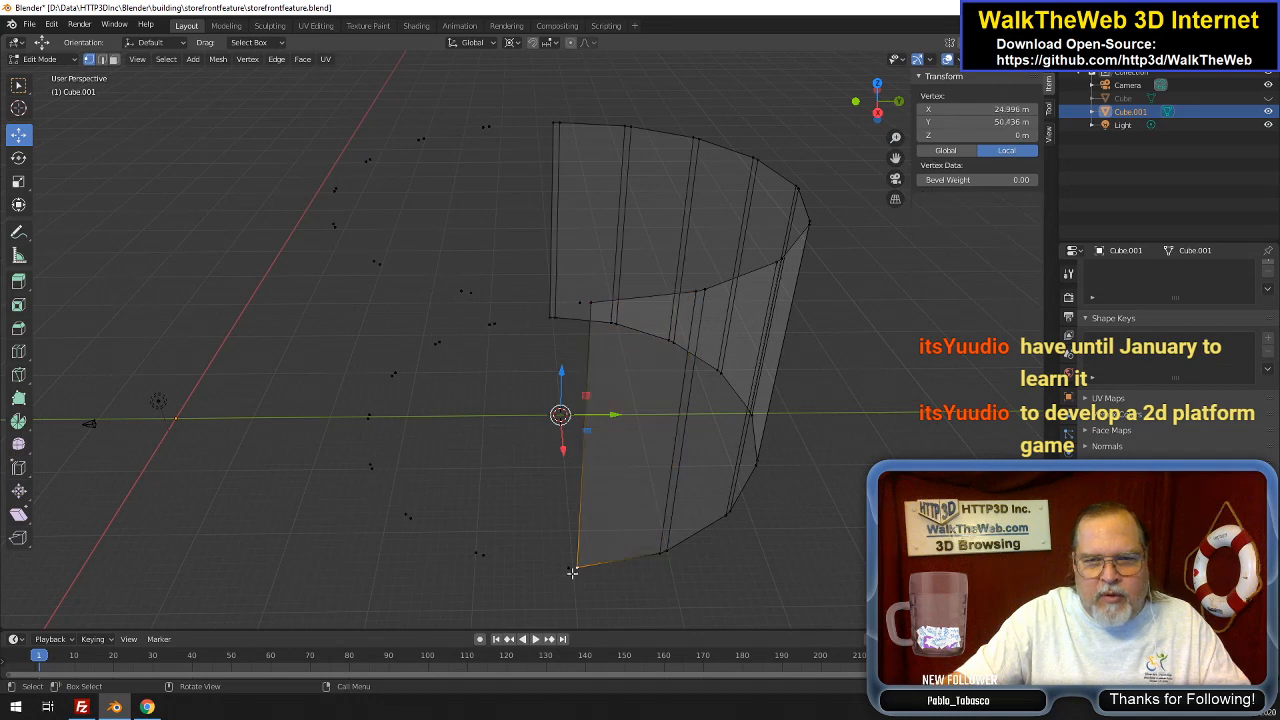
shift+click(582, 303)
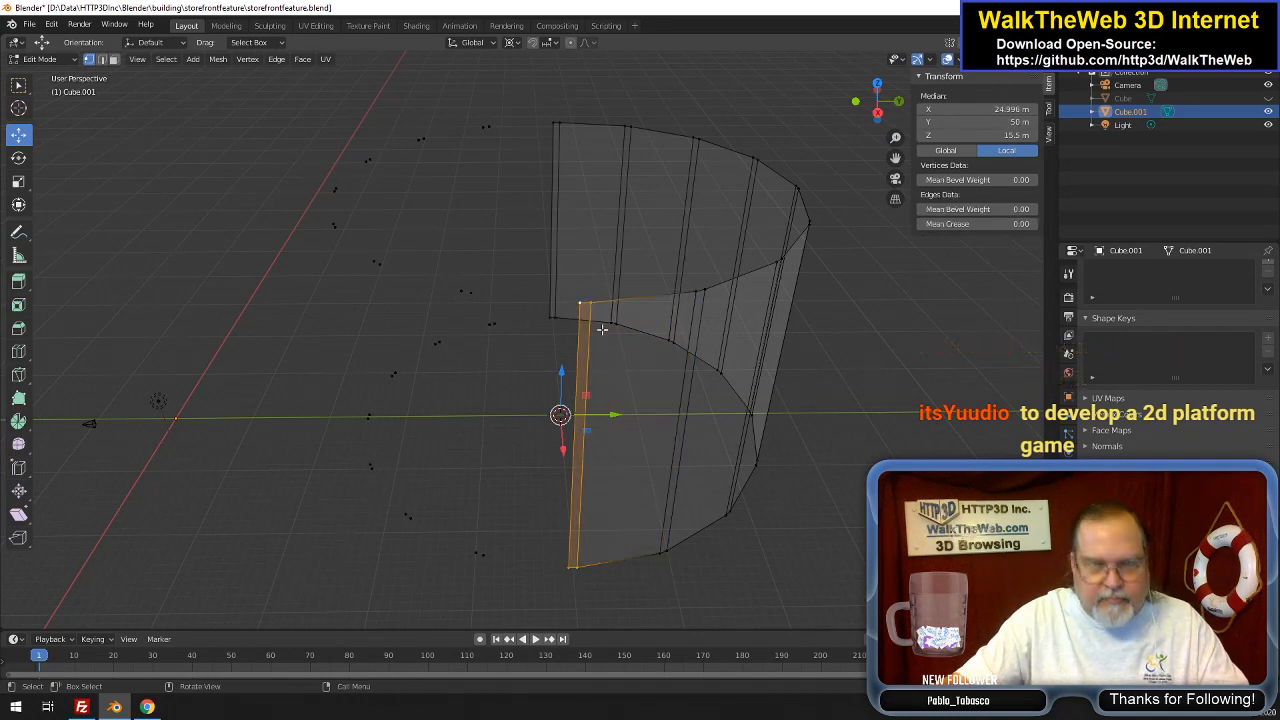
Try to remove the loose vertices of the circle's unused half, seen from the top, with the Only Edges & Faces delete option
click(876, 90)
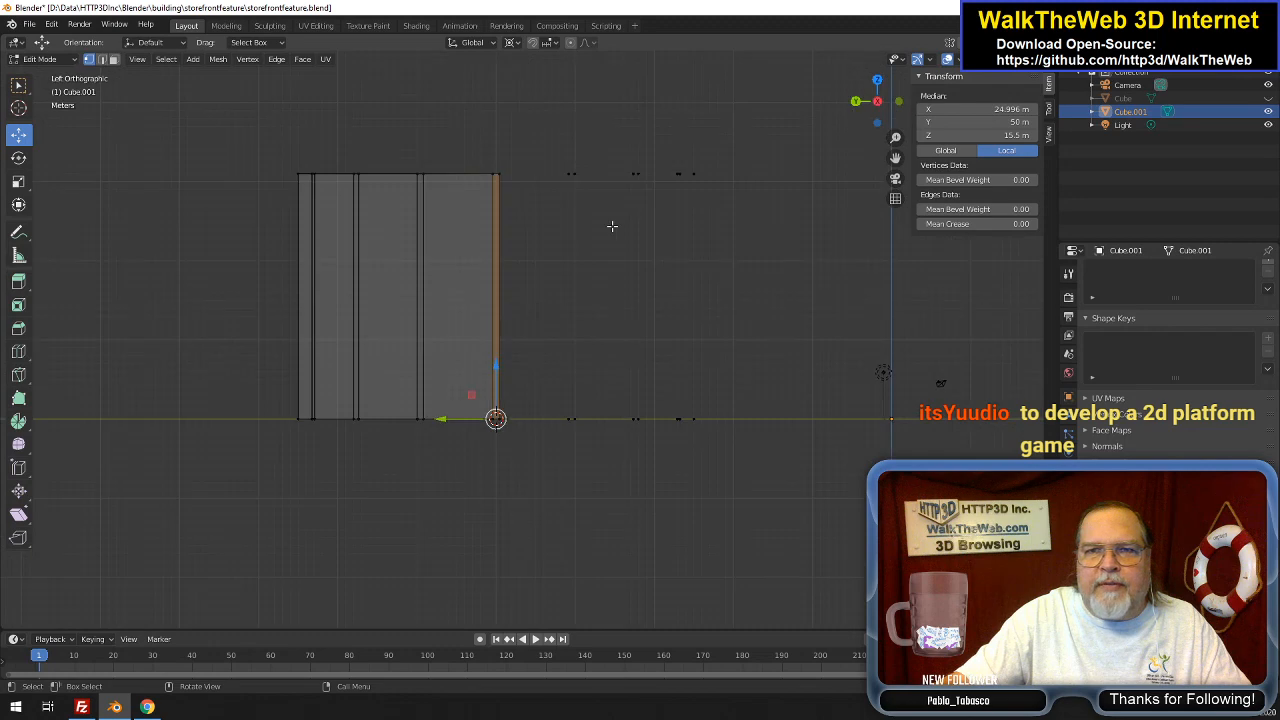
click(877, 79)
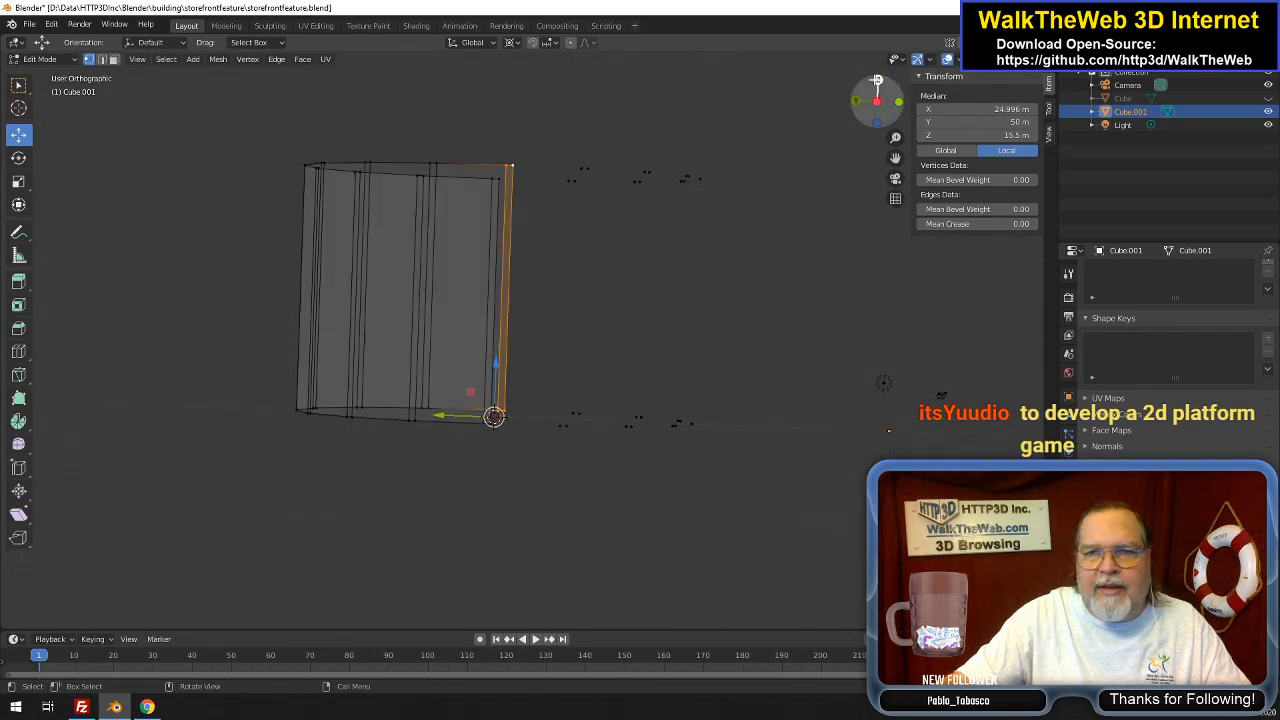
click(787, 341)
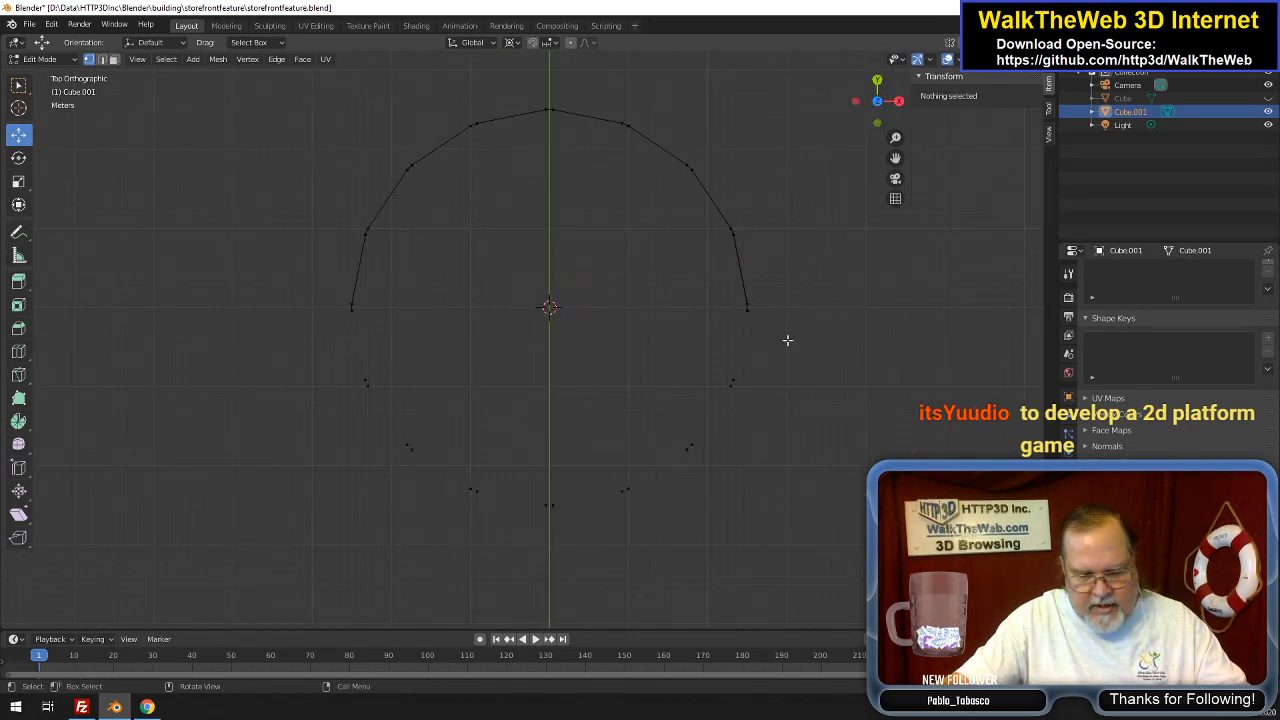
drag(787, 340, 264, 557)
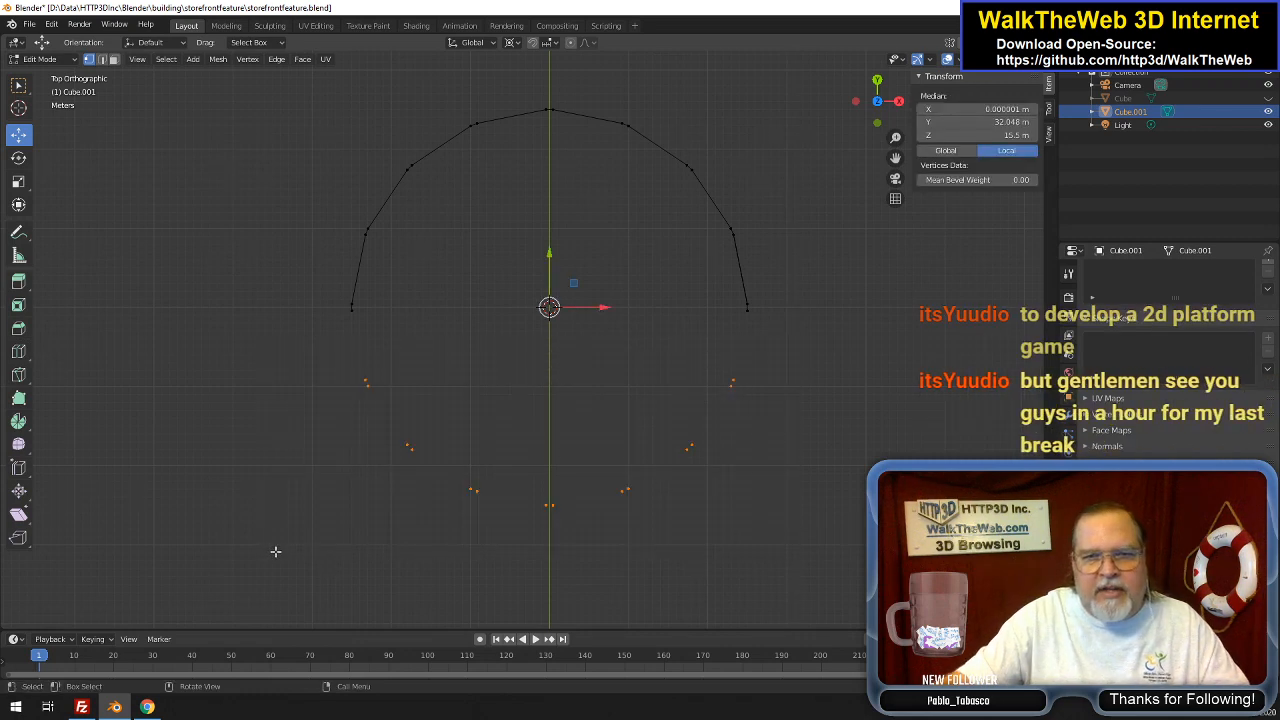
key(x)
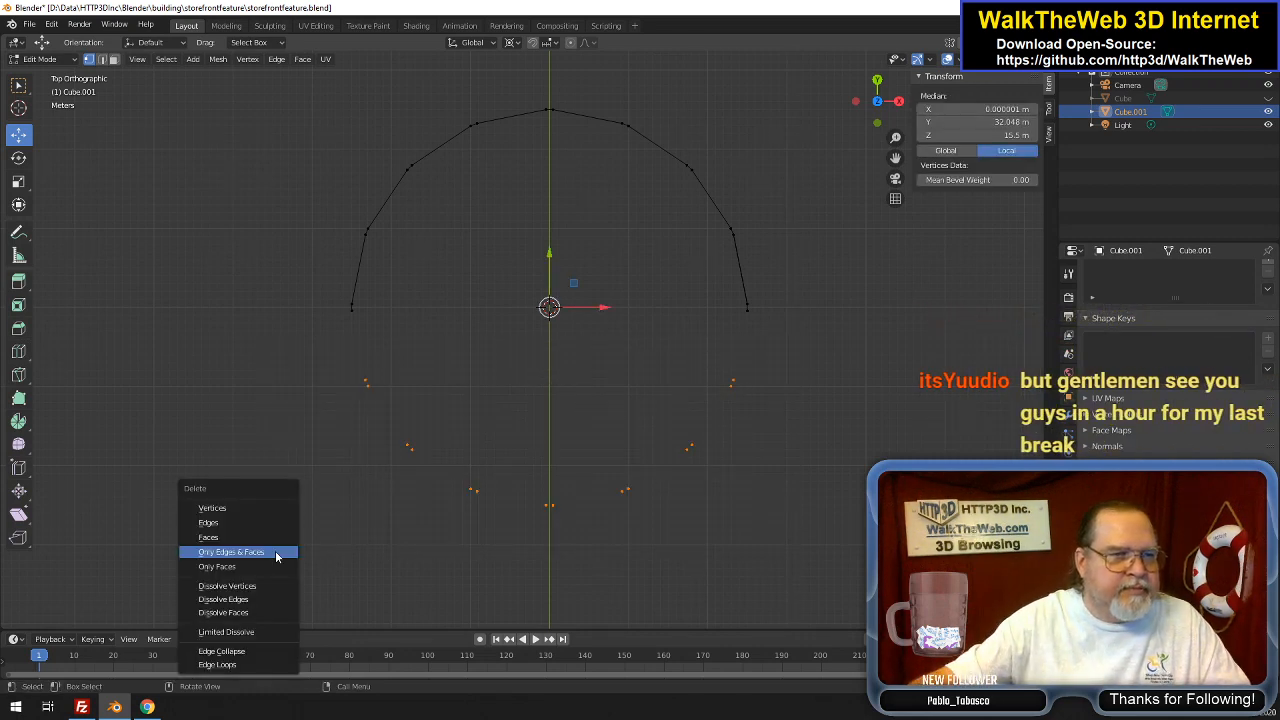
click(277, 553)
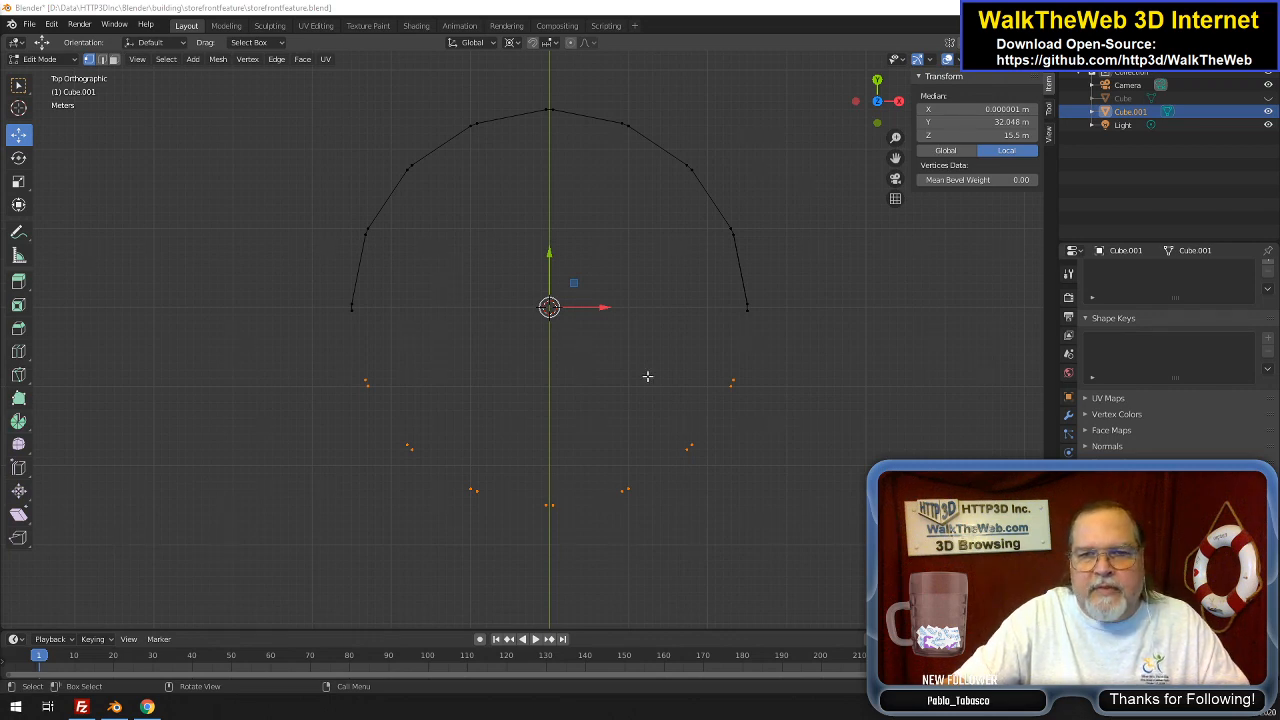
click(753, 402)
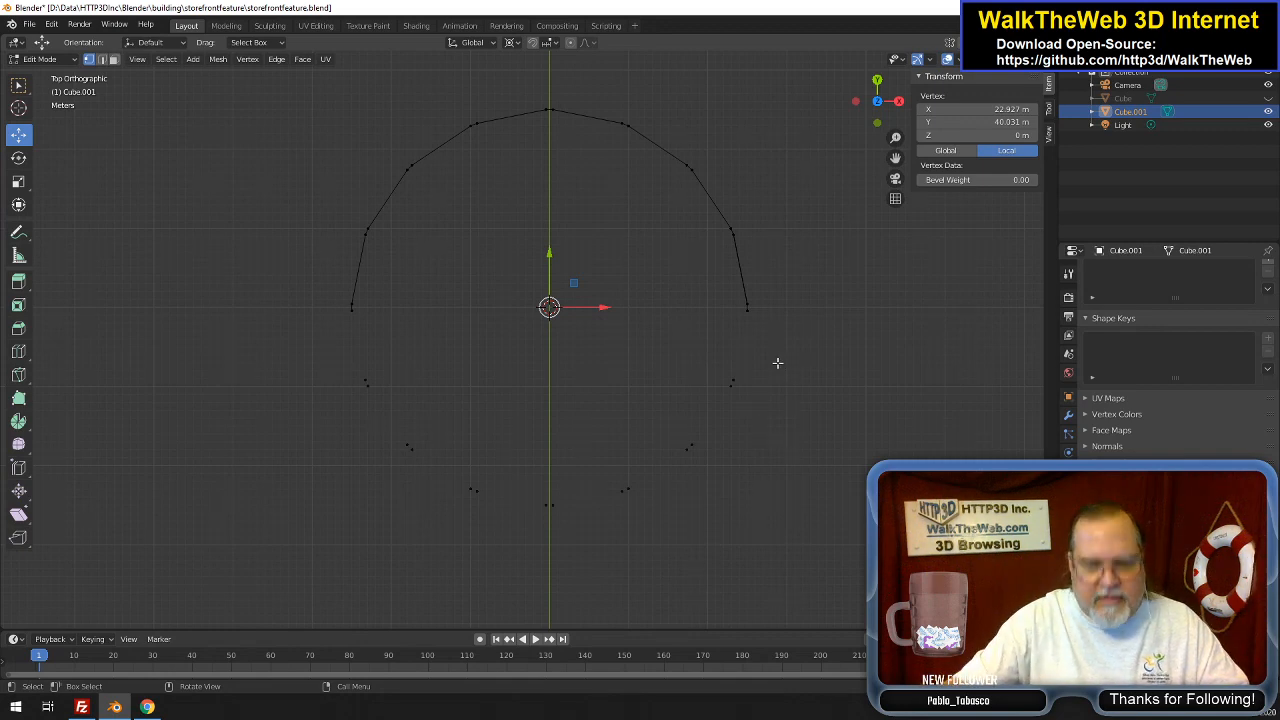
Box-select all loose vertices of the circle's unused half and delete them as vertices
key(b)
drag(777, 363, 240, 545)
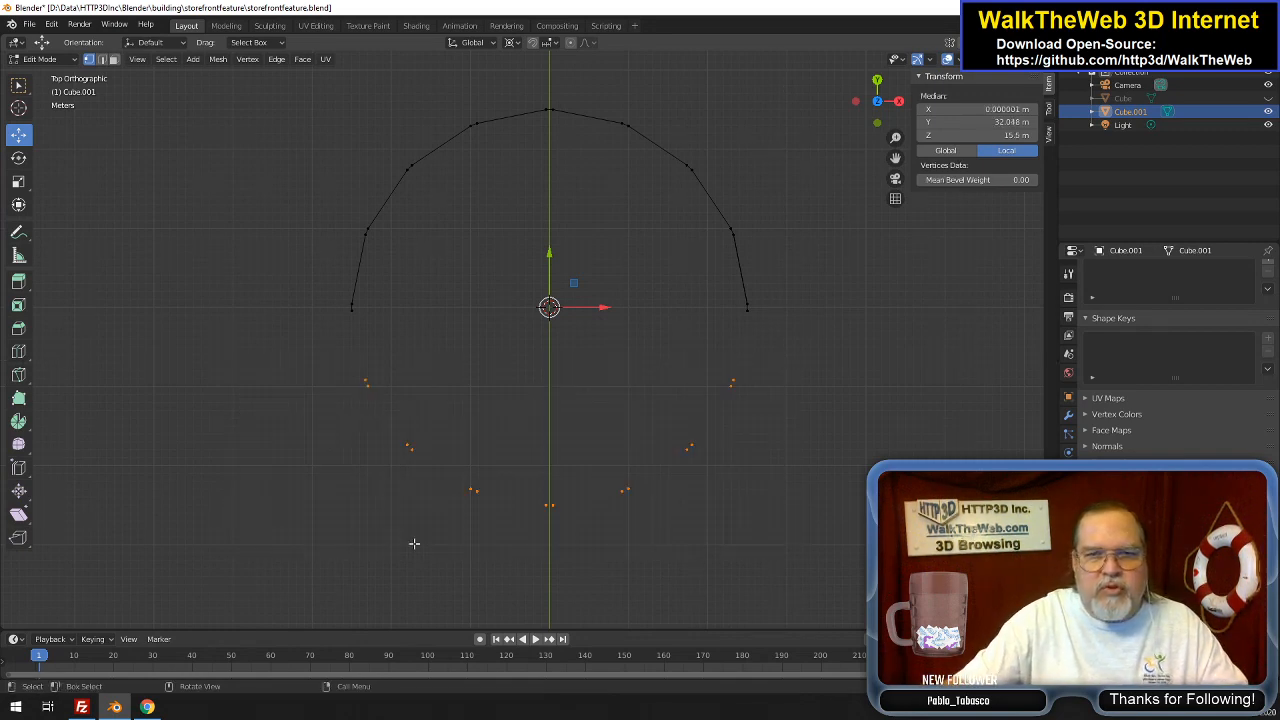
key(x)
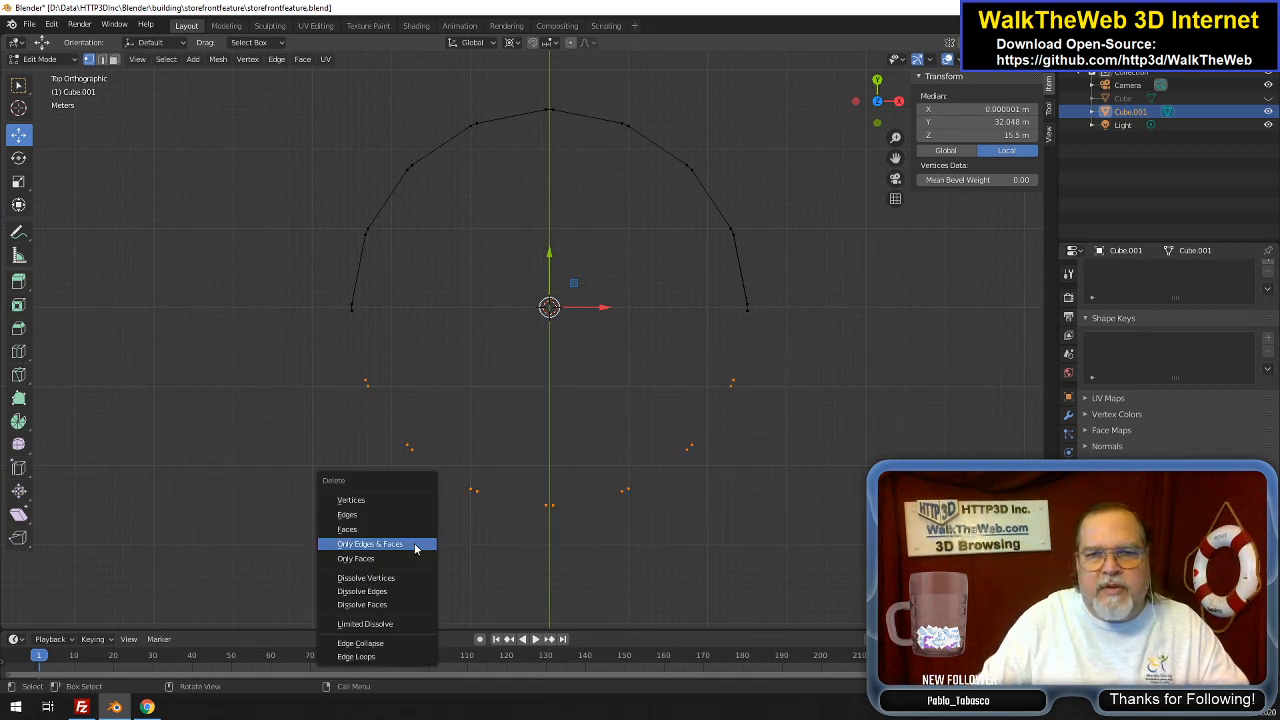
click(376, 499)
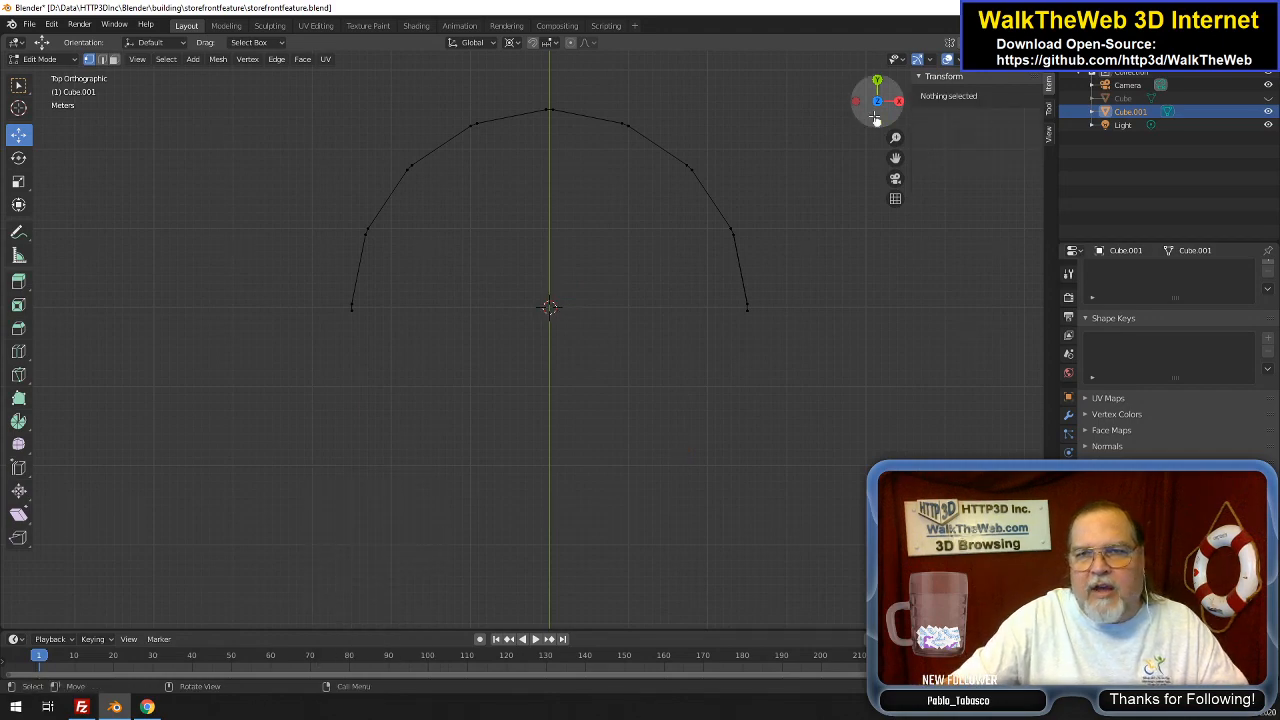
Unhide the main building object Cube so it shows together with the curved wall
drag(883, 103, 655, 125)
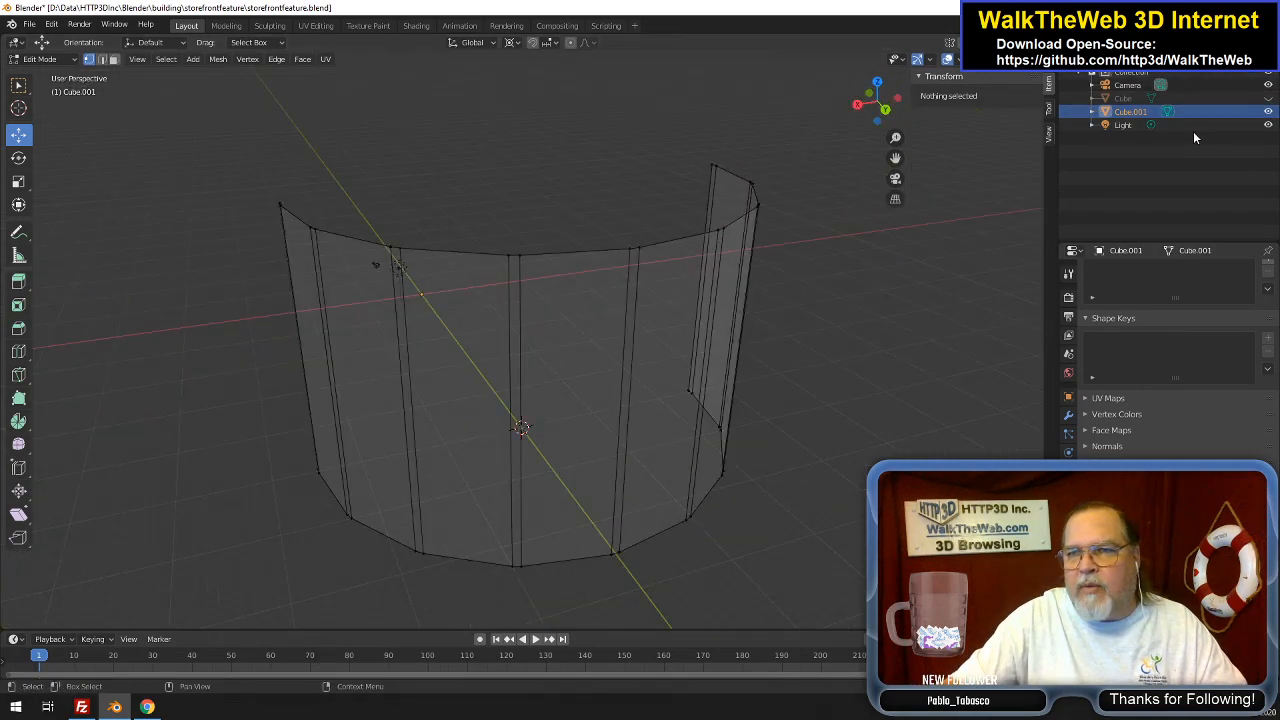
click(1137, 97)
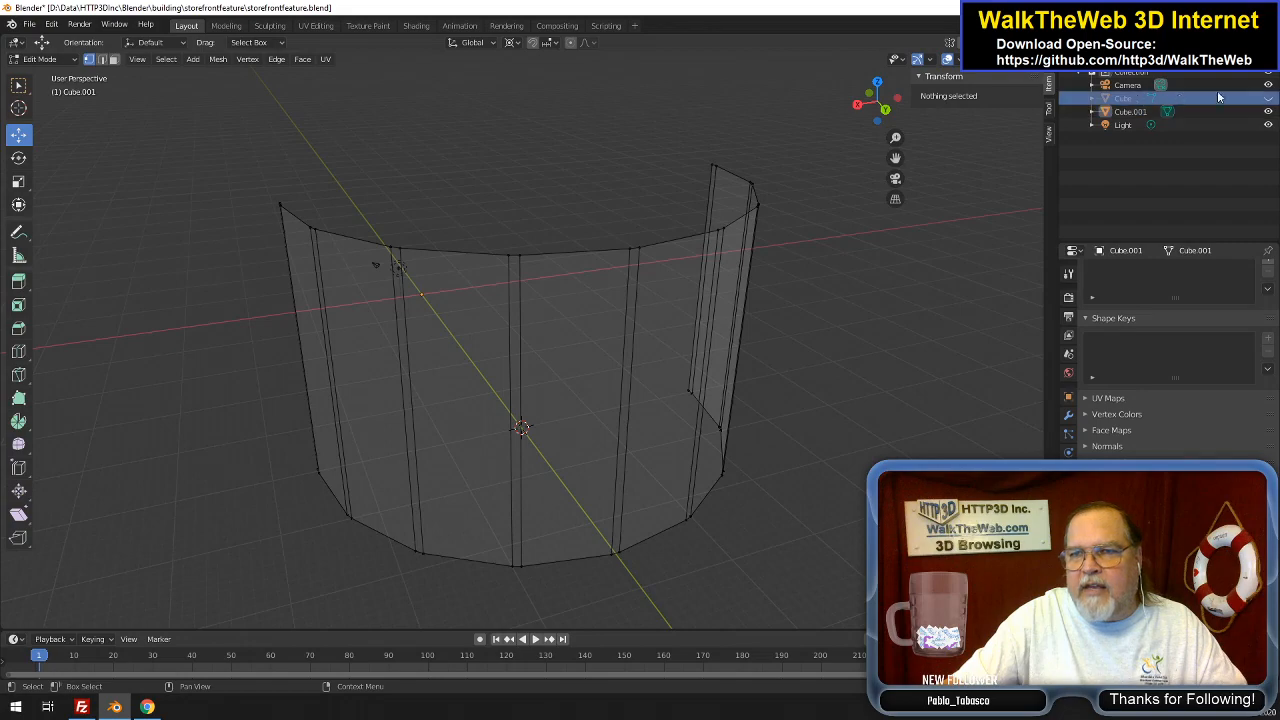
click(1267, 97)
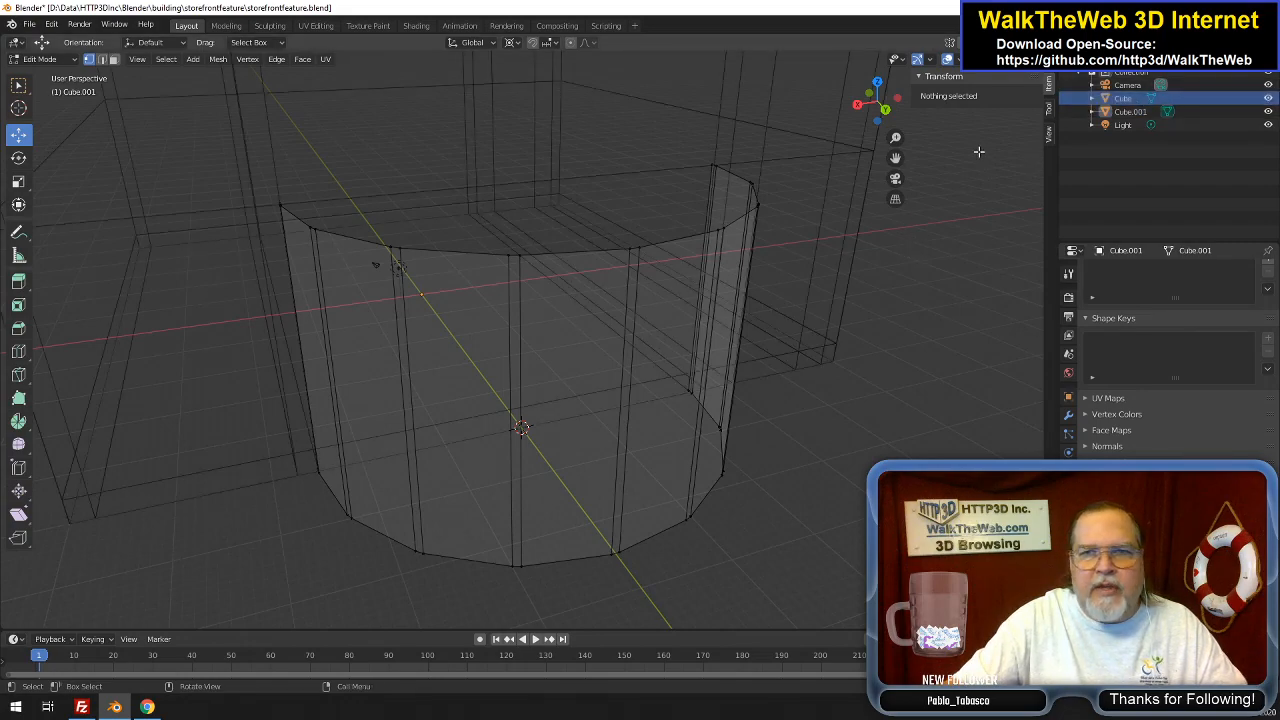
Join the curved wall Cube.001 into Cube in Object Mode and open the combined mesh in Edit Mode
drag(870, 112, 880, 110)
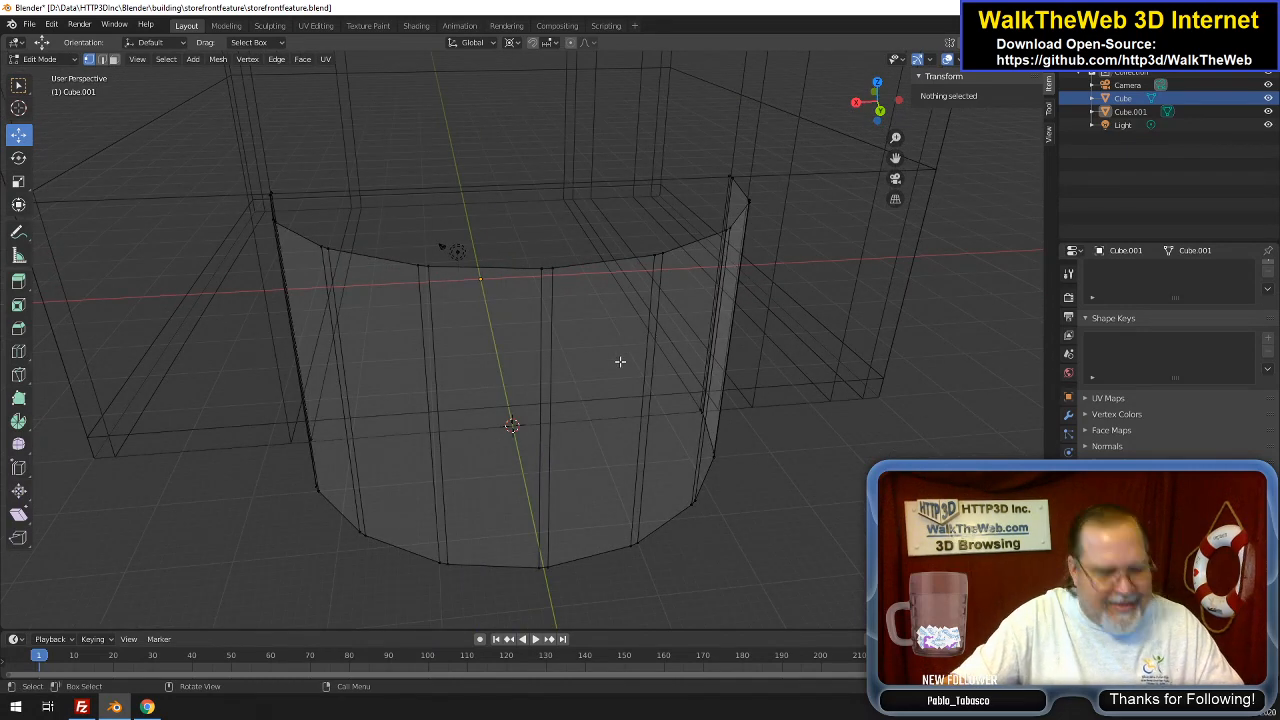
click(1137, 110)
key(Tab)
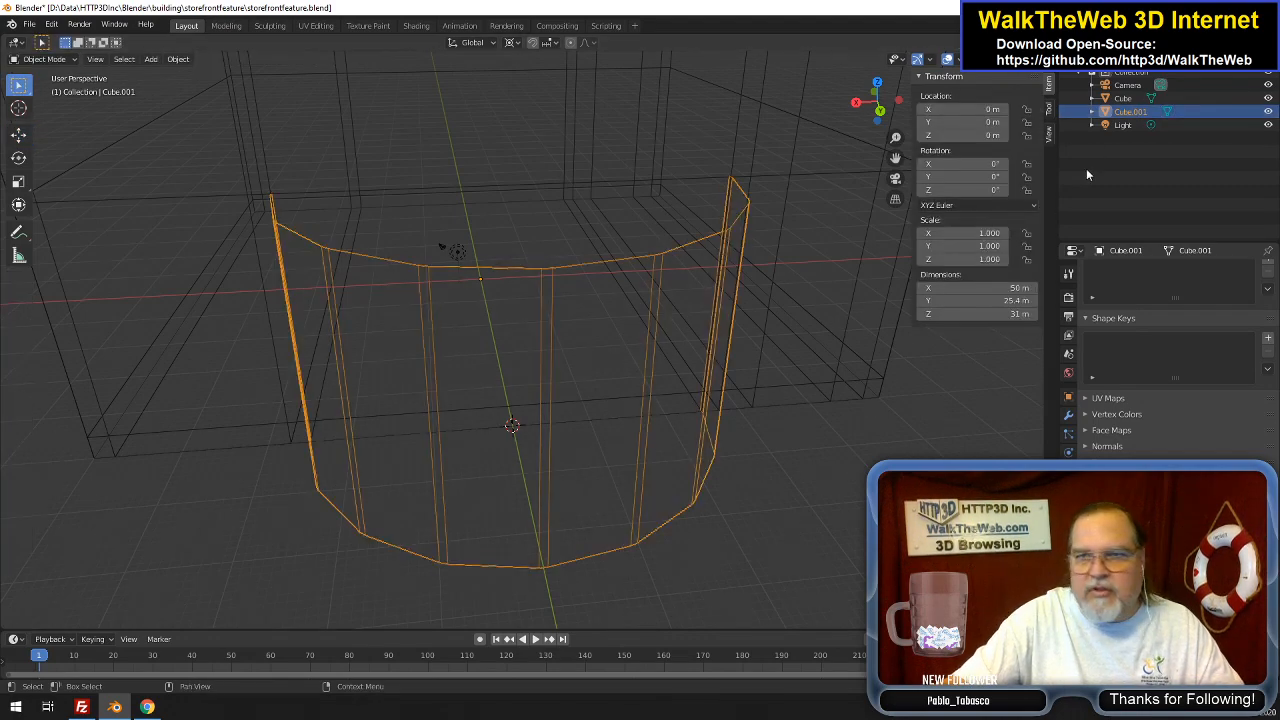
ctrl+click(1125, 98)
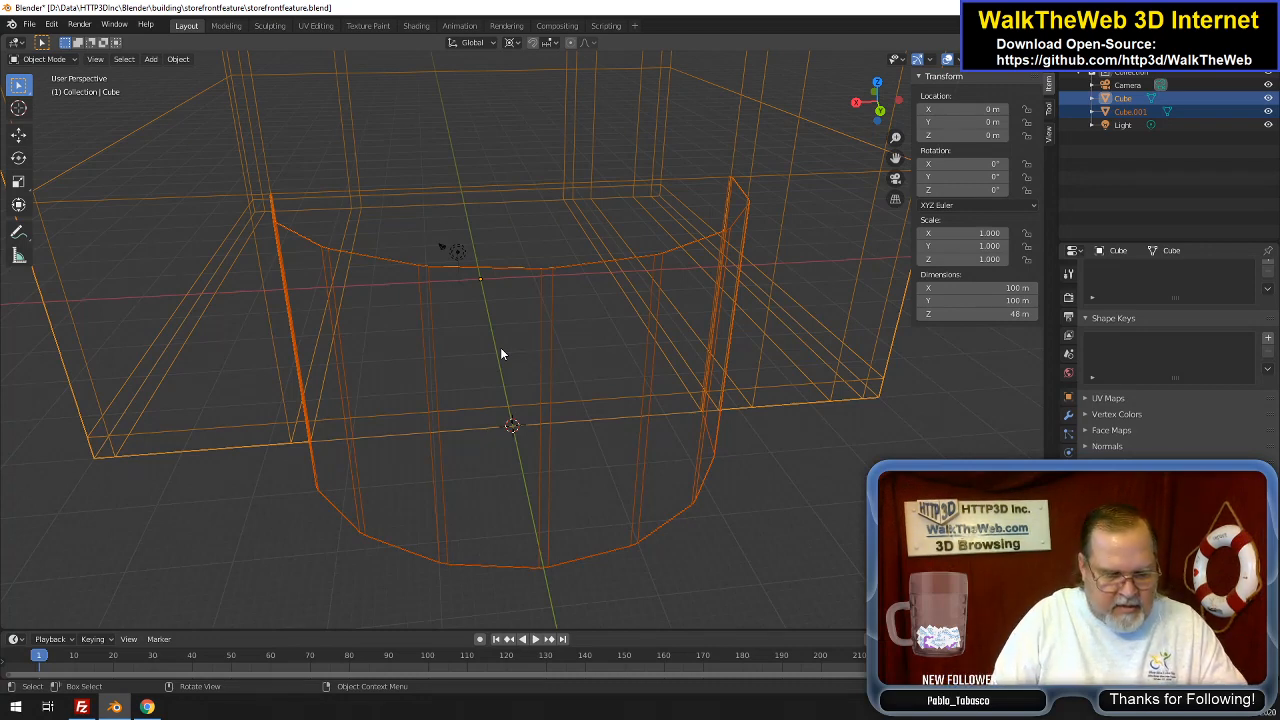
key(ctrl+j)
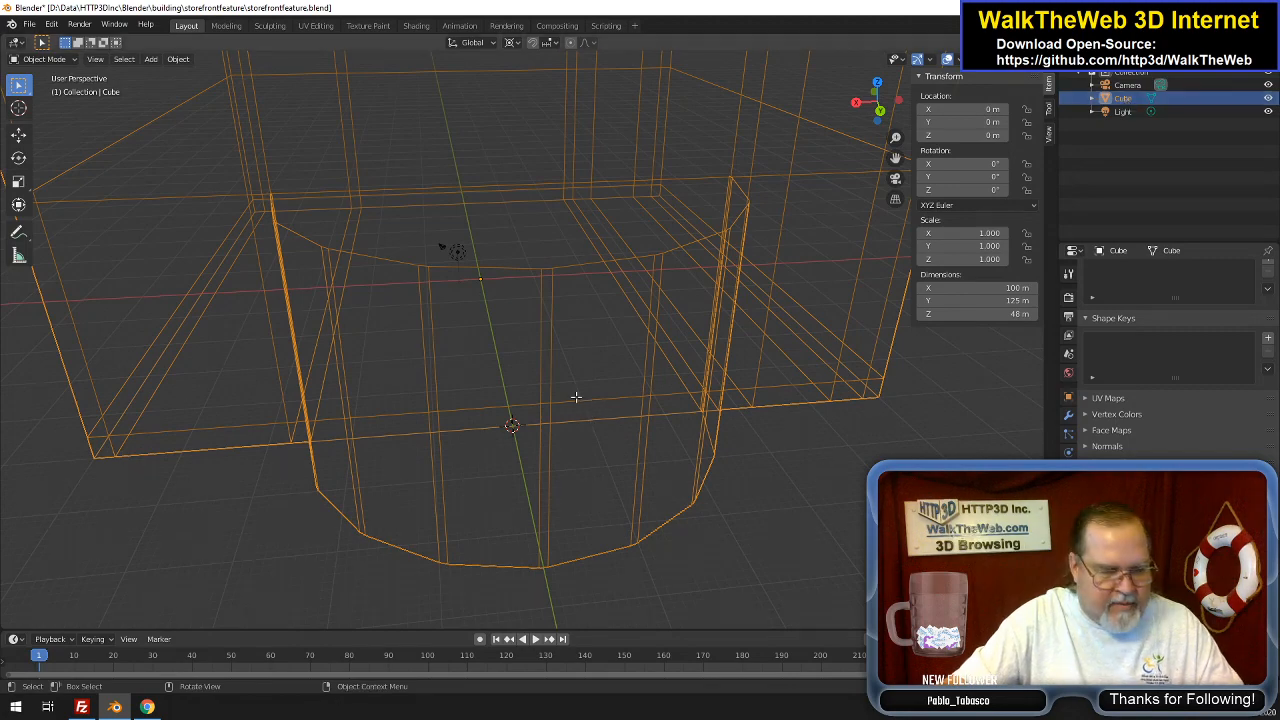
key(Tab)
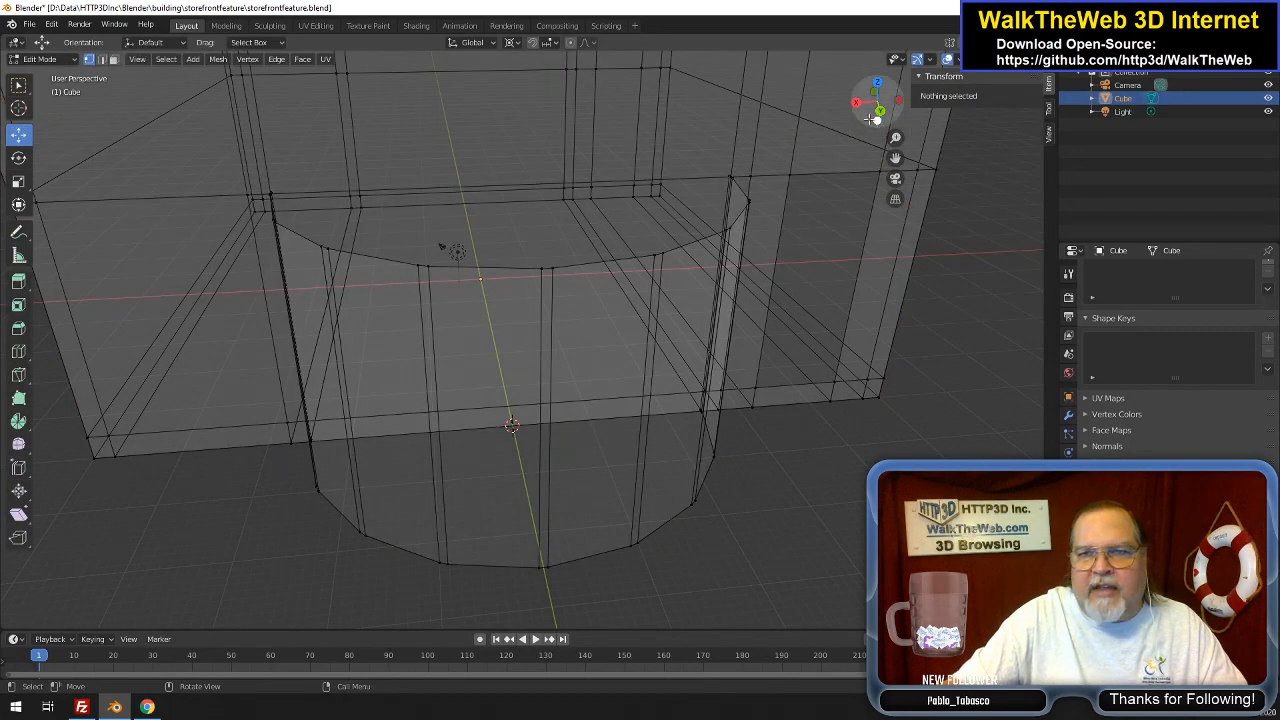
drag(870, 112, 825, 140)
drag(641, 150, 683, 154)
click(115, 61)
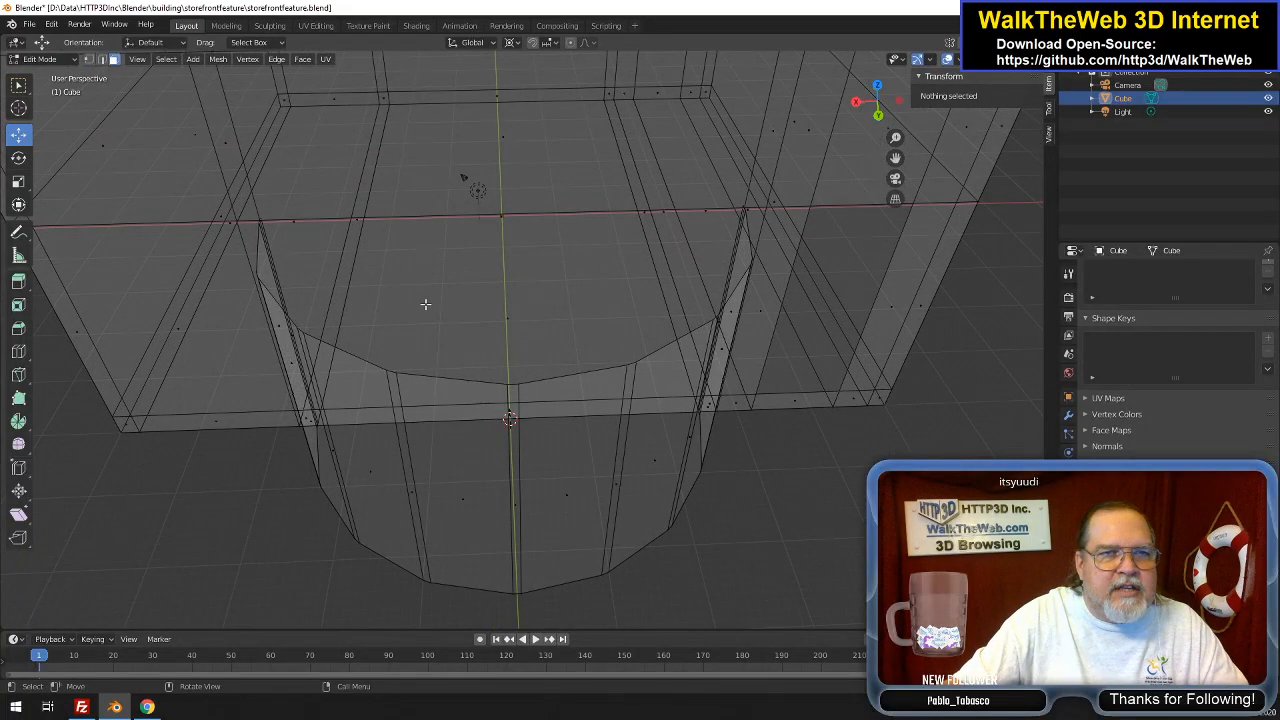
click(509, 306)
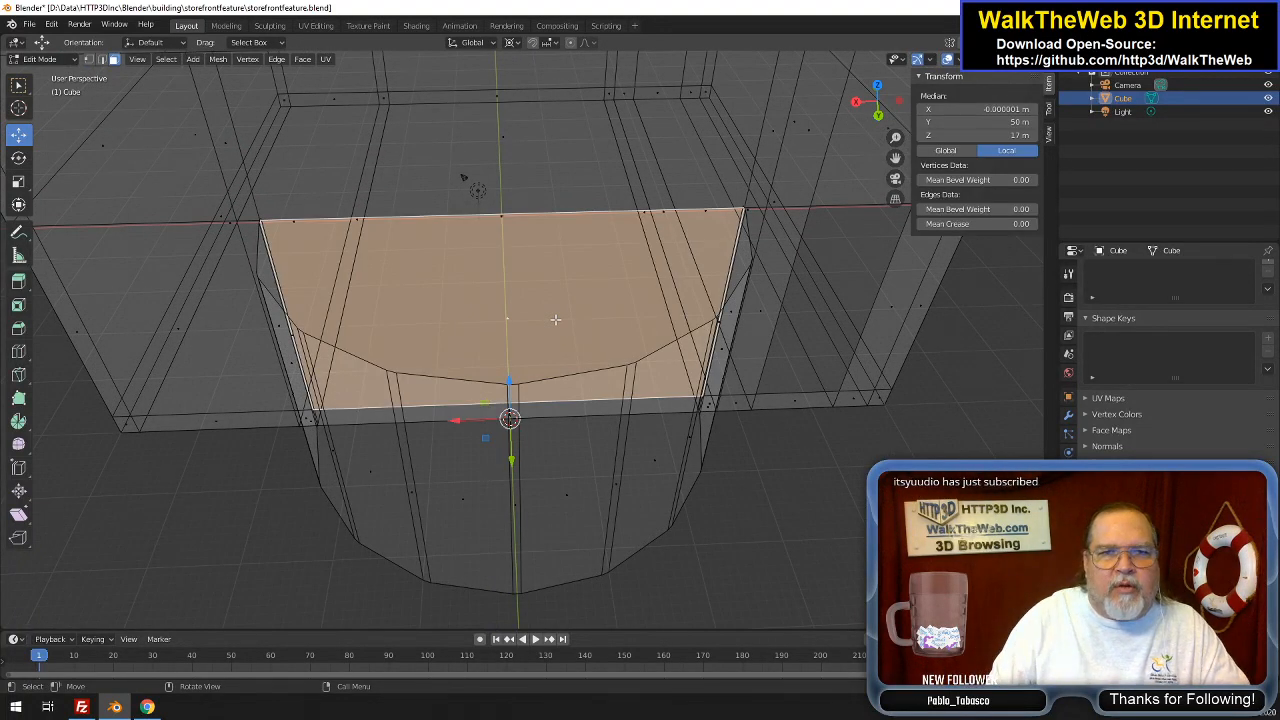
key(x)
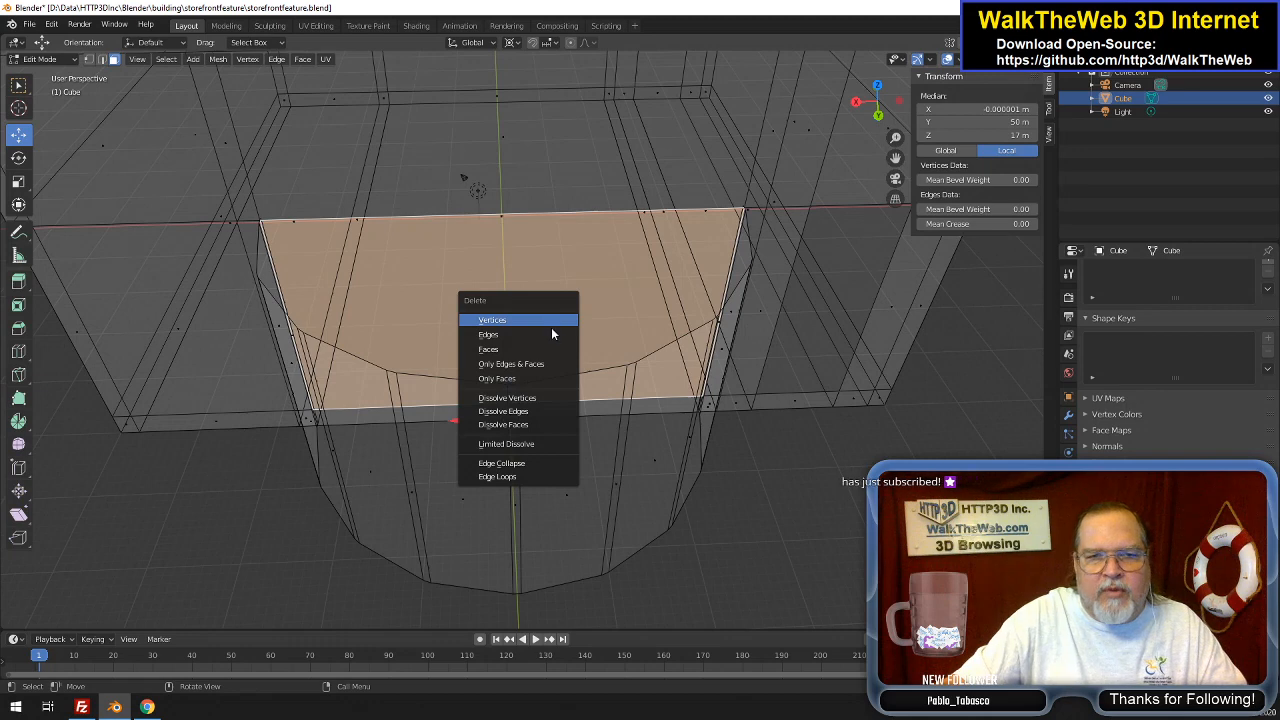
click(789, 507)
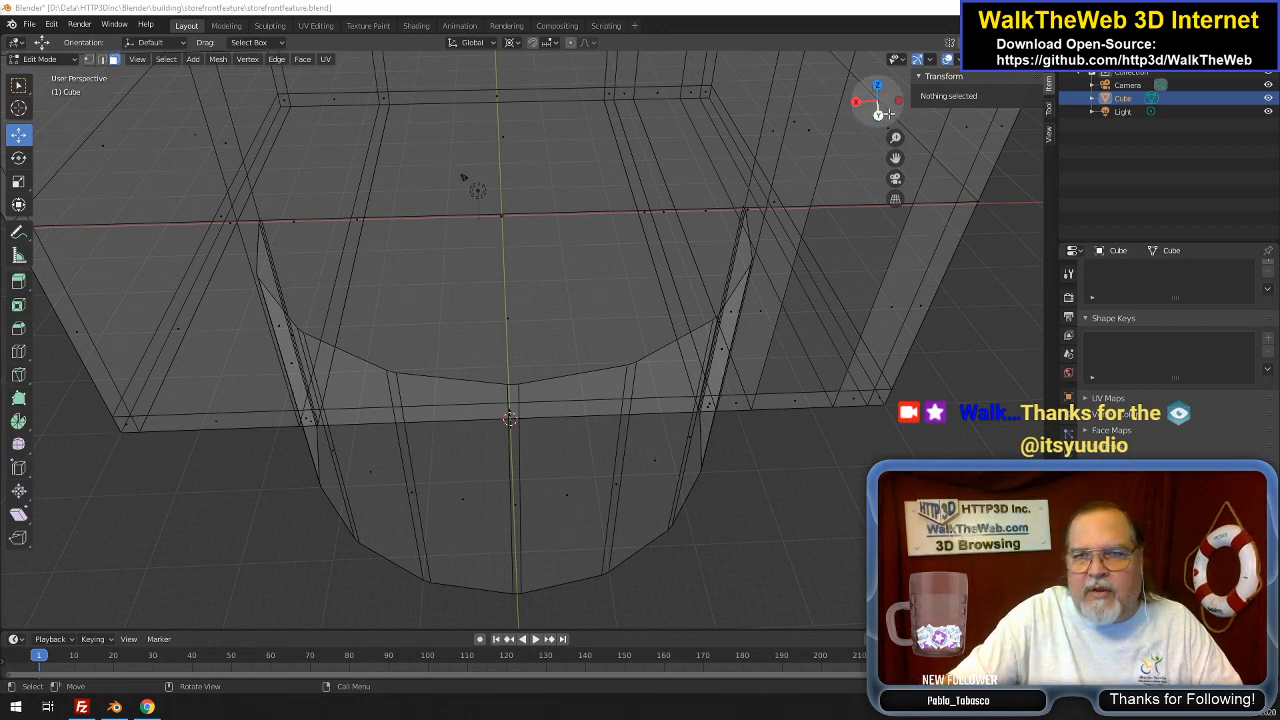
Add three evenly spaced horizontal loop cuts around the curved front wall without sliding them
drag(887, 113, 876, 108)
key(ctrl+r)
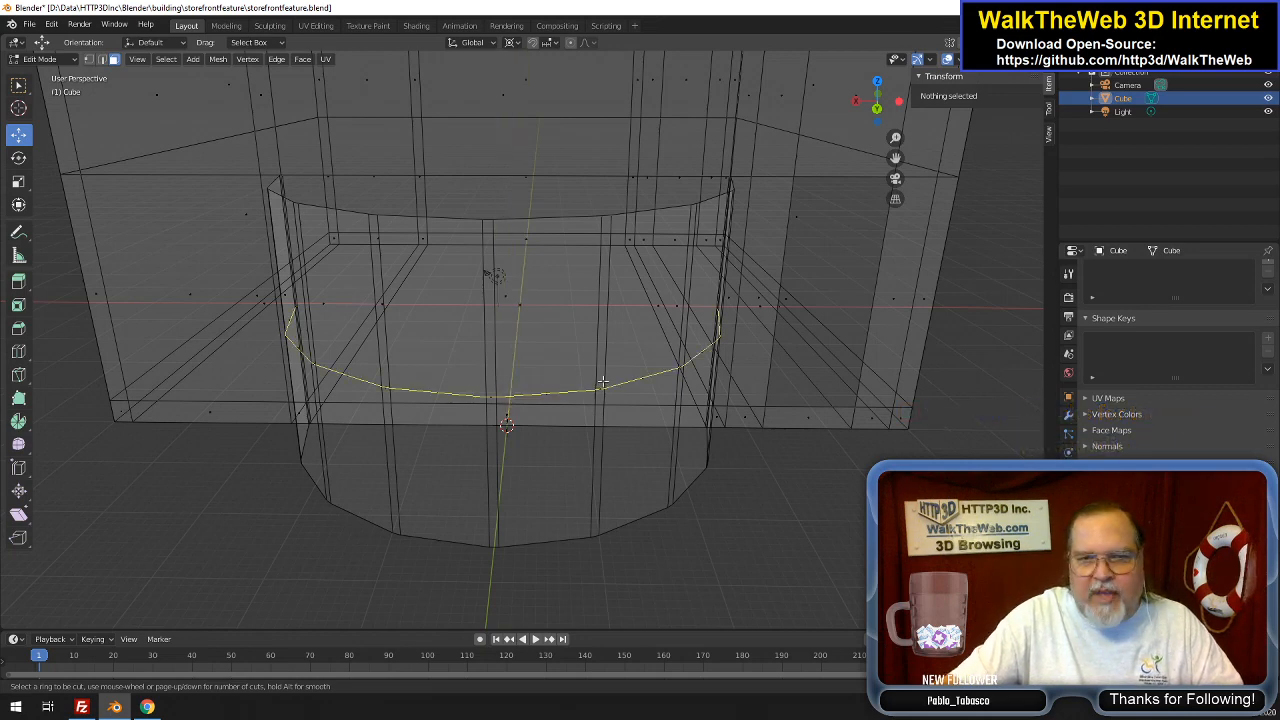
scroll(603, 382, up, 2)
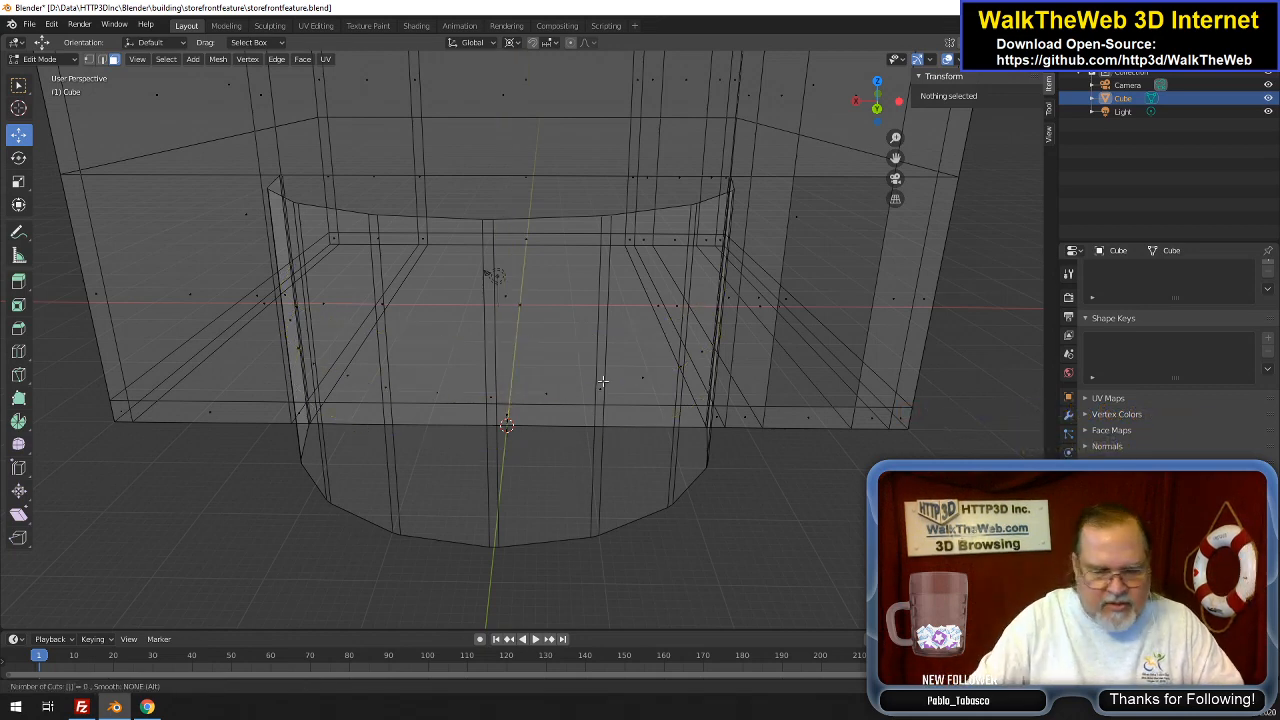
click(603, 381)
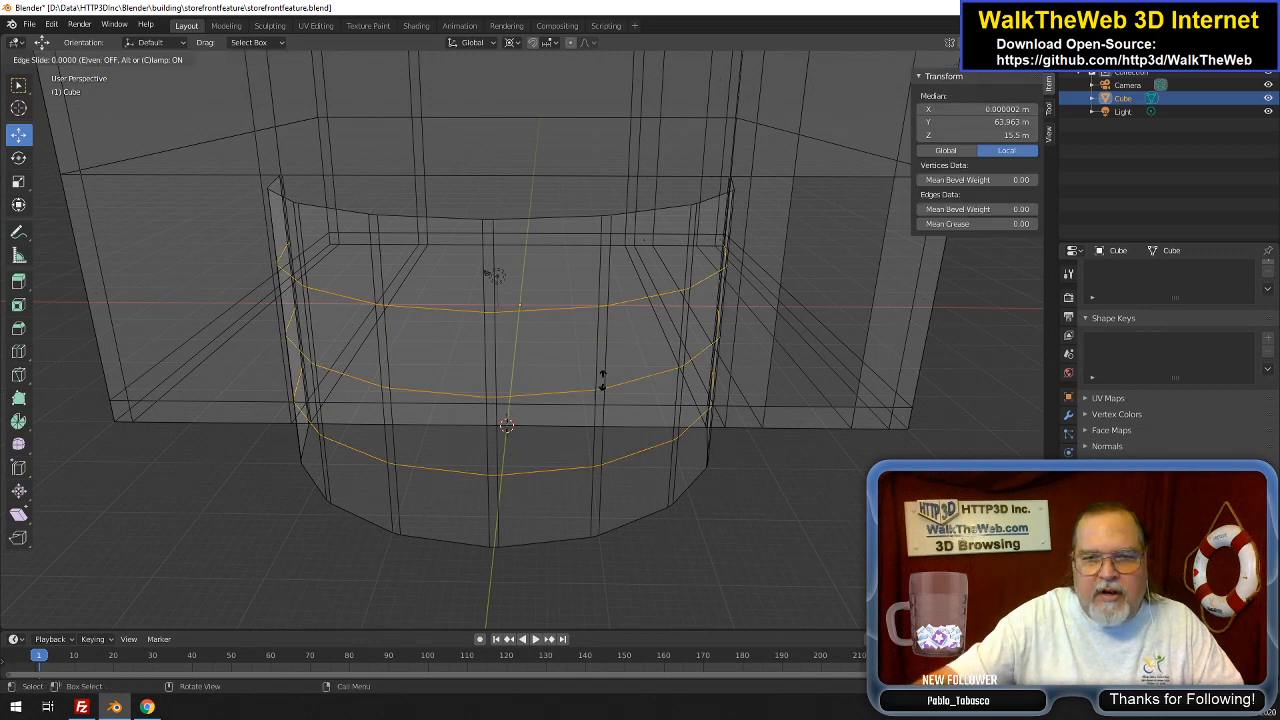
click(603, 381)
Select the lowest new edge loop of the curved wall and set its median Z to 3 m
alt+click(640, 452)
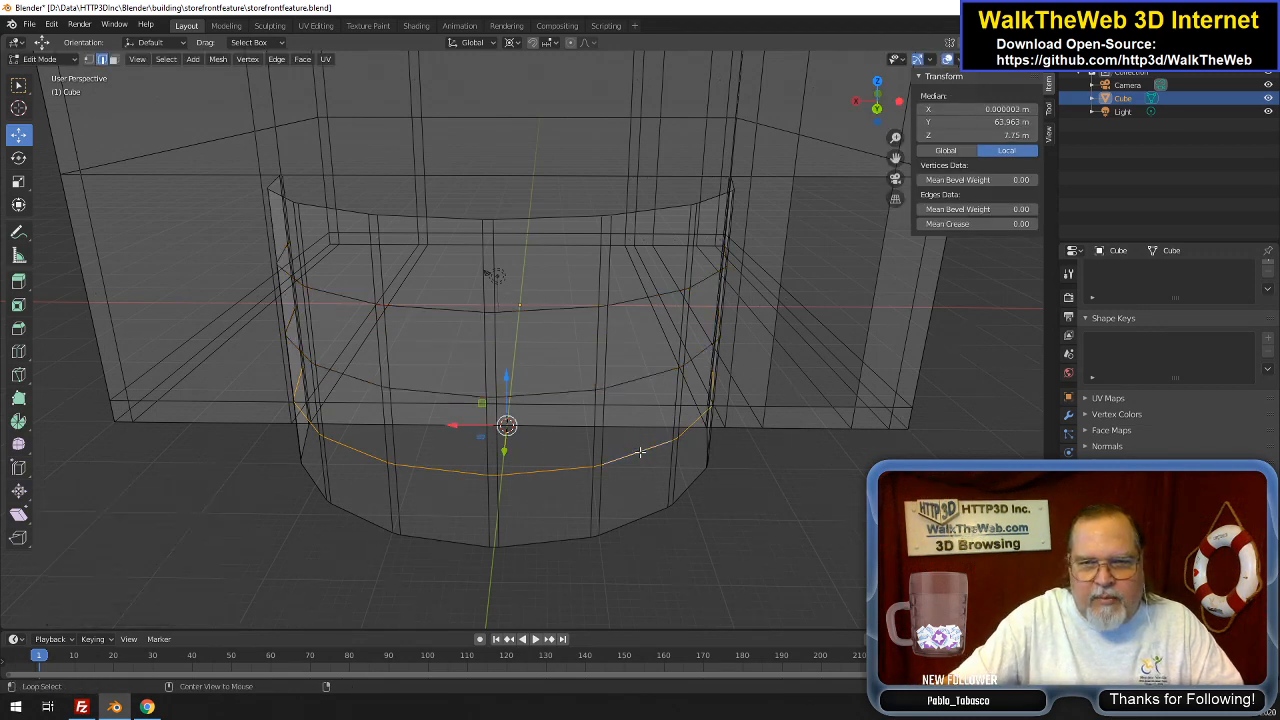
click(982, 136)
text(3)
key(Return)
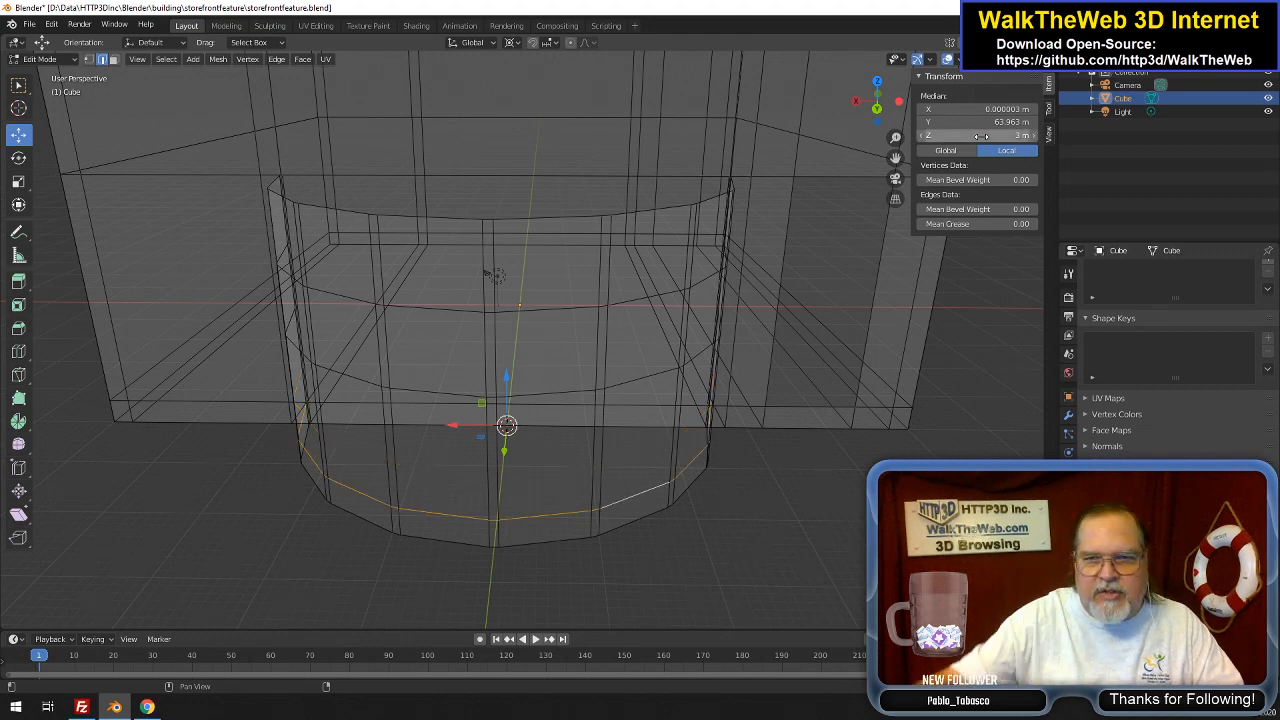
Select the middle edge loop of the curved wall and set its median Z to 7 m
alt+click(628, 376)
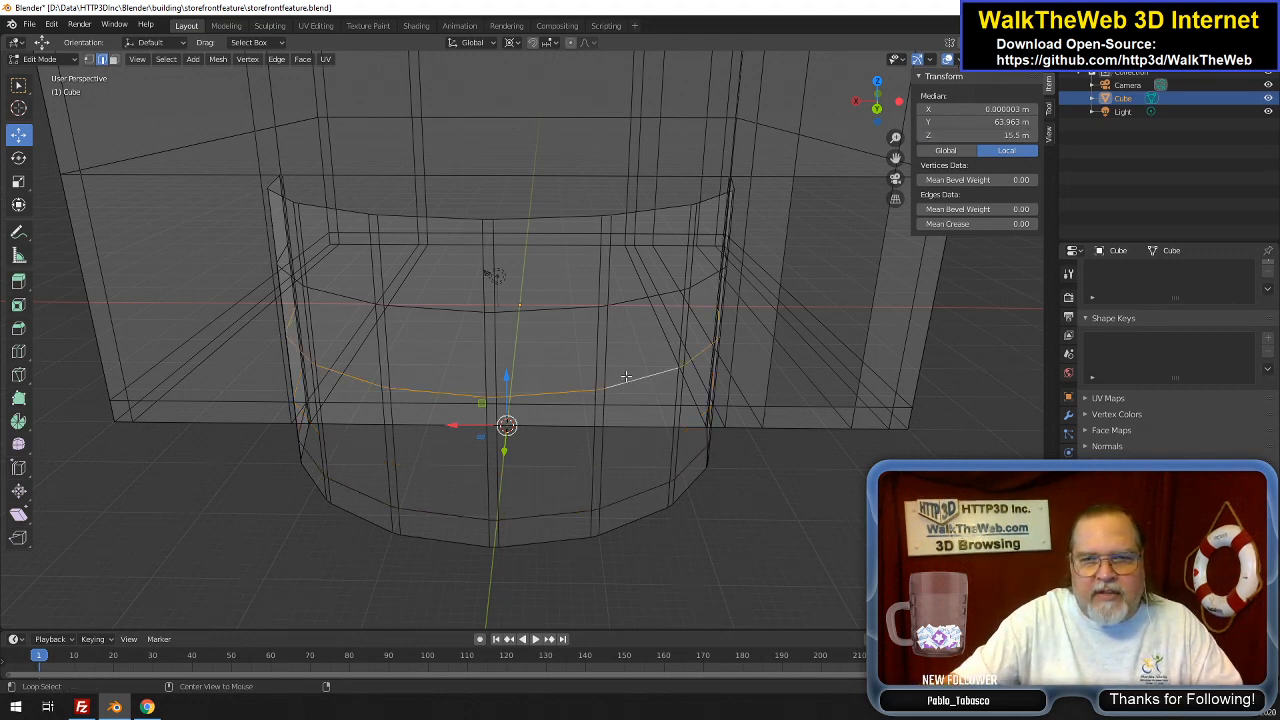
click(995, 135)
text(7)
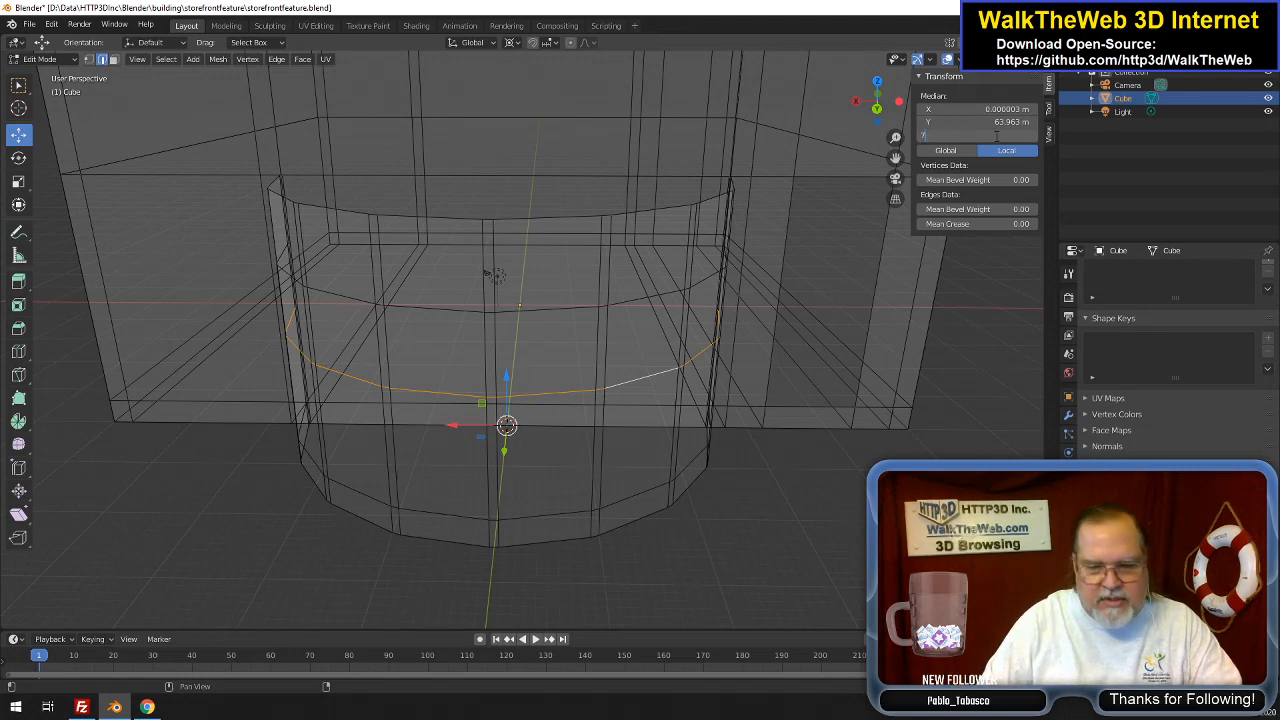
key(Return)
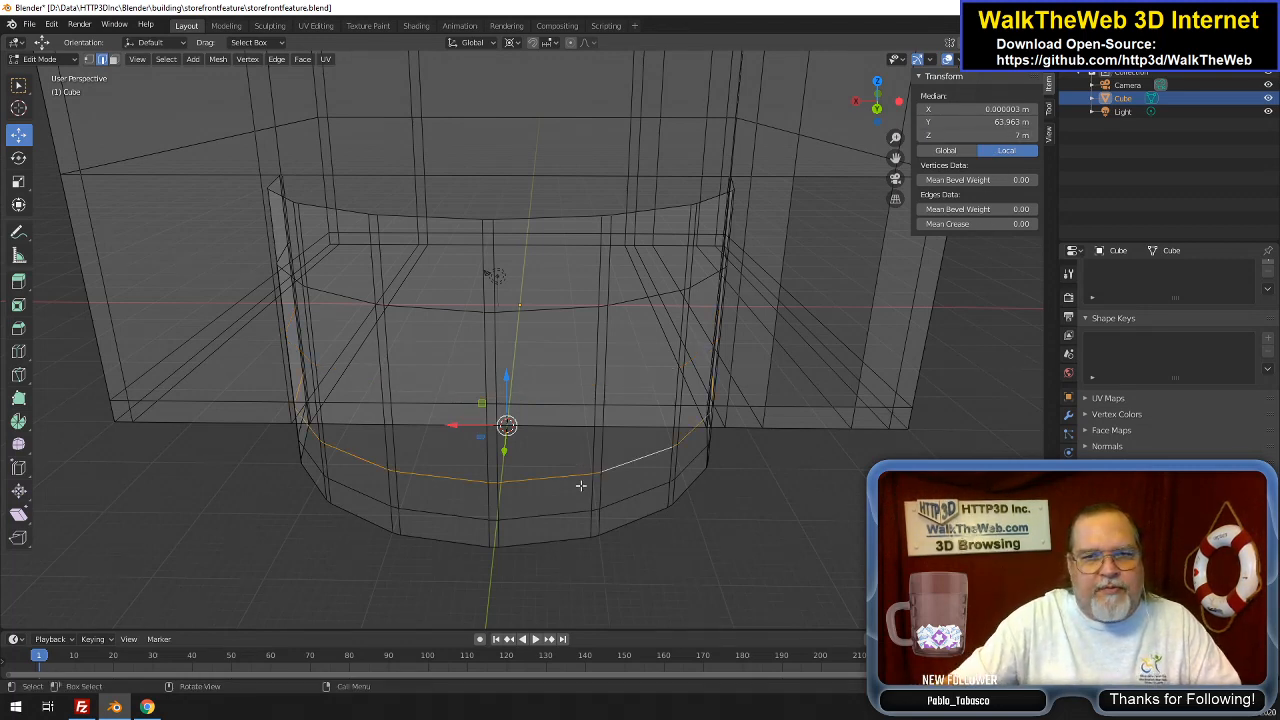
Select the uppermost of the three new edge loops on the curved wall and set its median Z to 28 m
alt+click(545, 307)
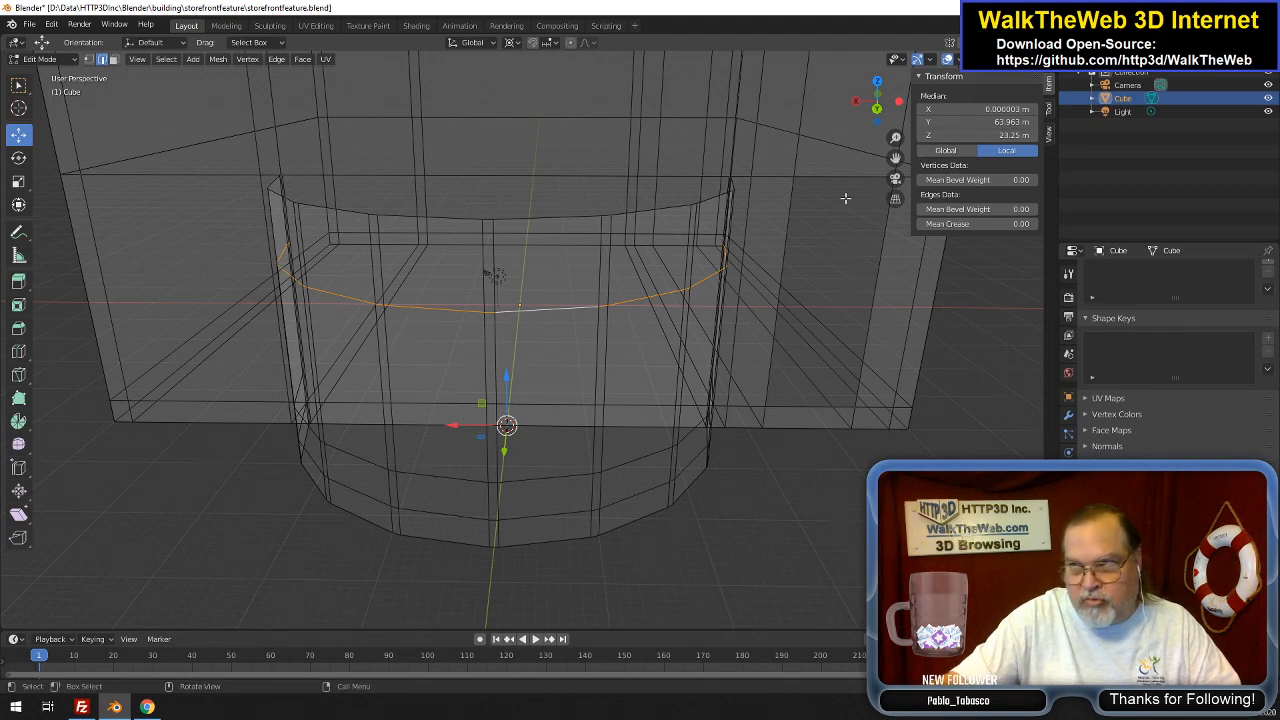
click(984, 134)
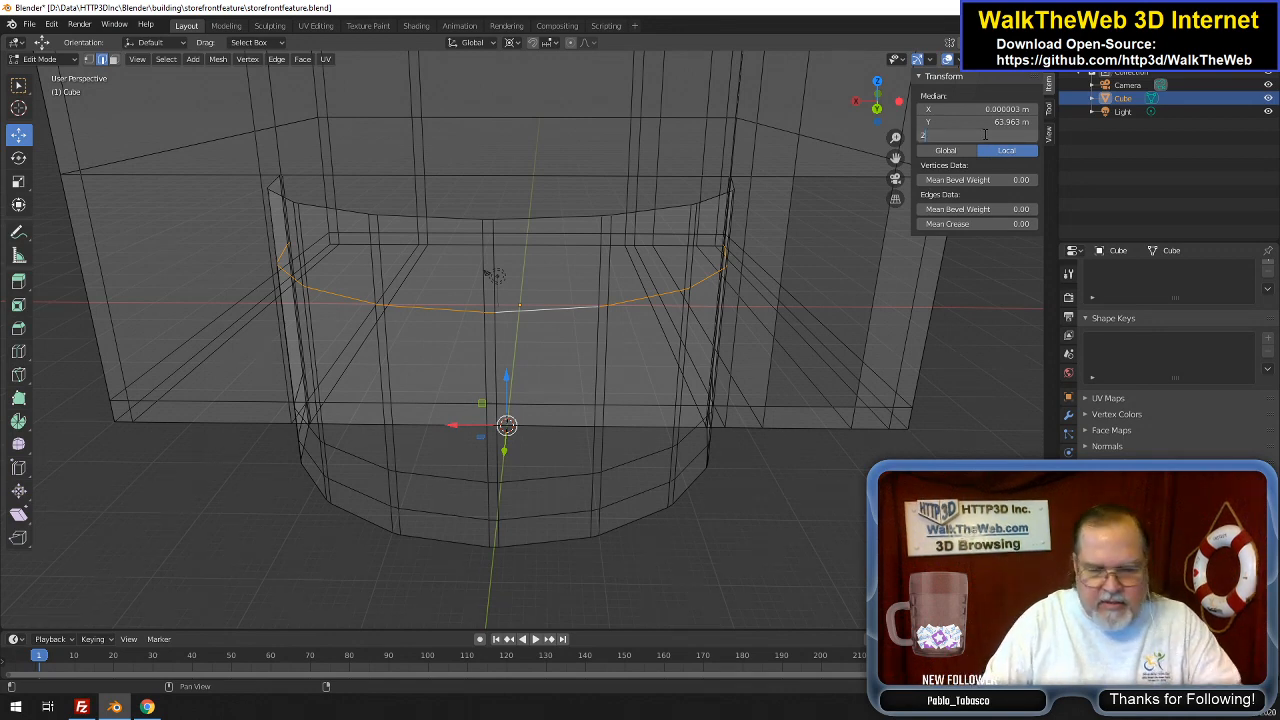
text(8)
key(Return)
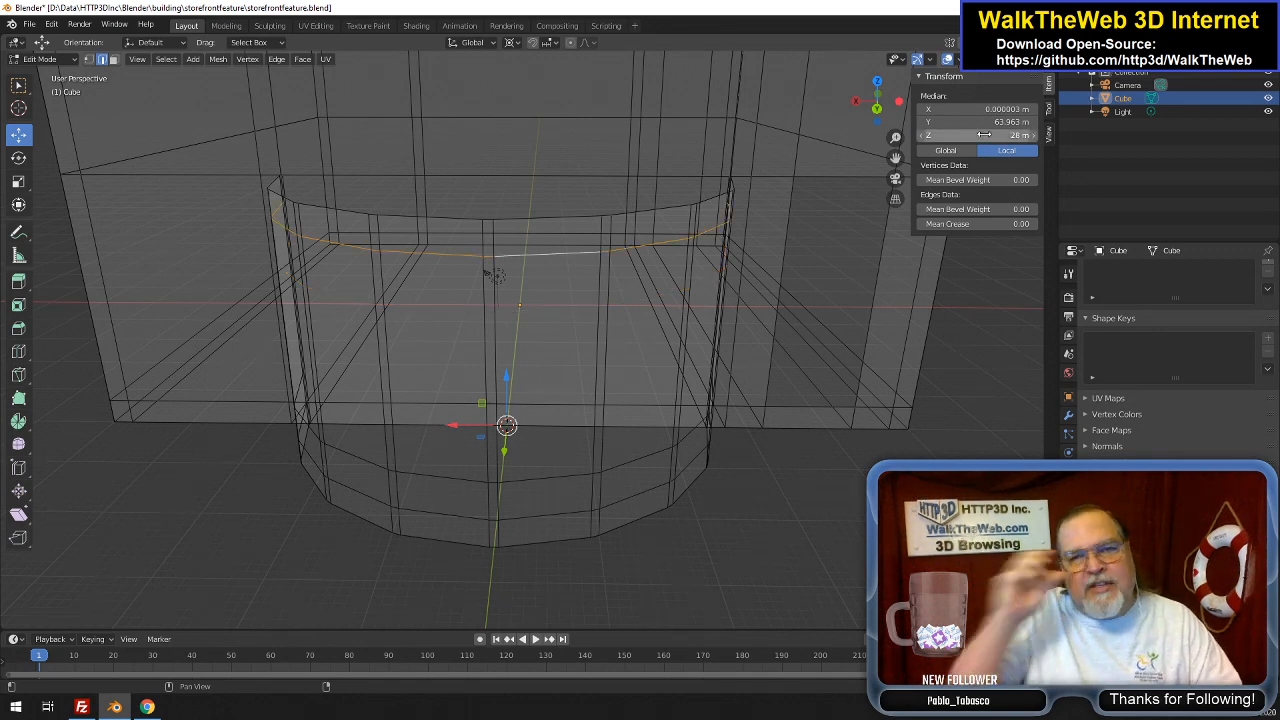
mouse_move(892, 108)
mouse_down()
mouse_move(874, 118)
mouse_move(882, 110)
mouse_up()
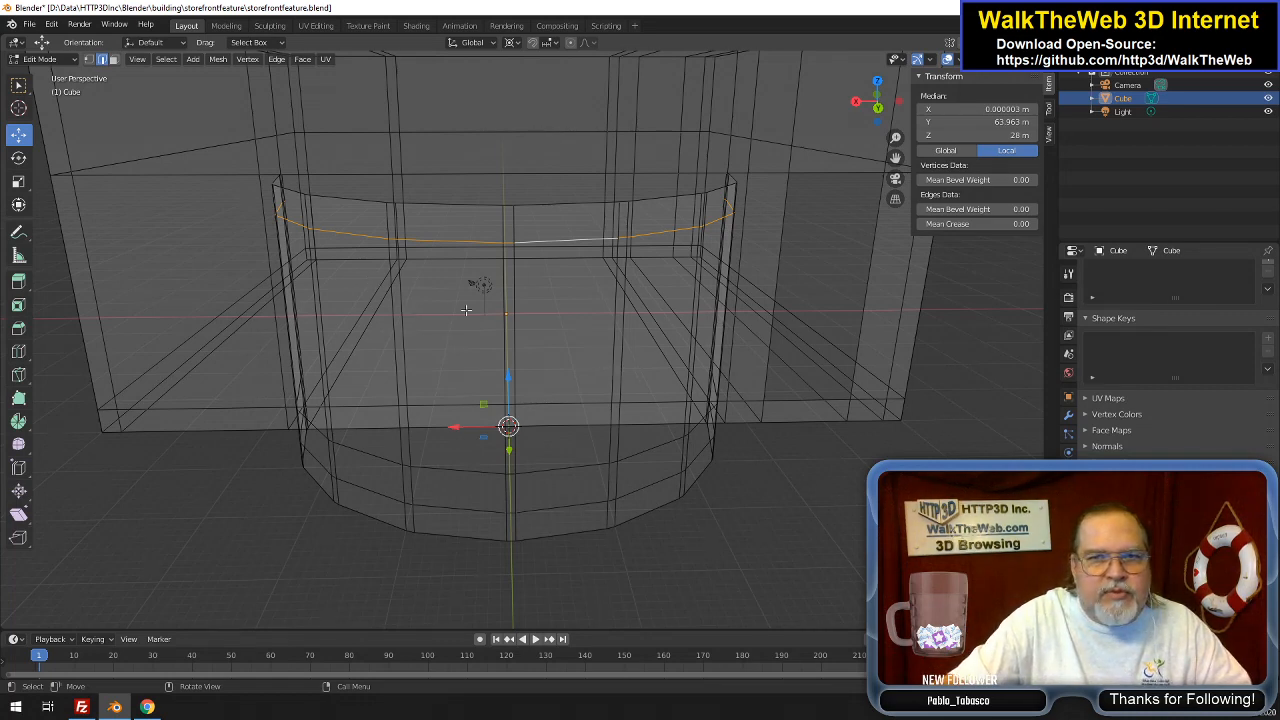
Switch to face selection and select the loop of tall middle faces around the outside of the curved storefront bay
click(113, 59)
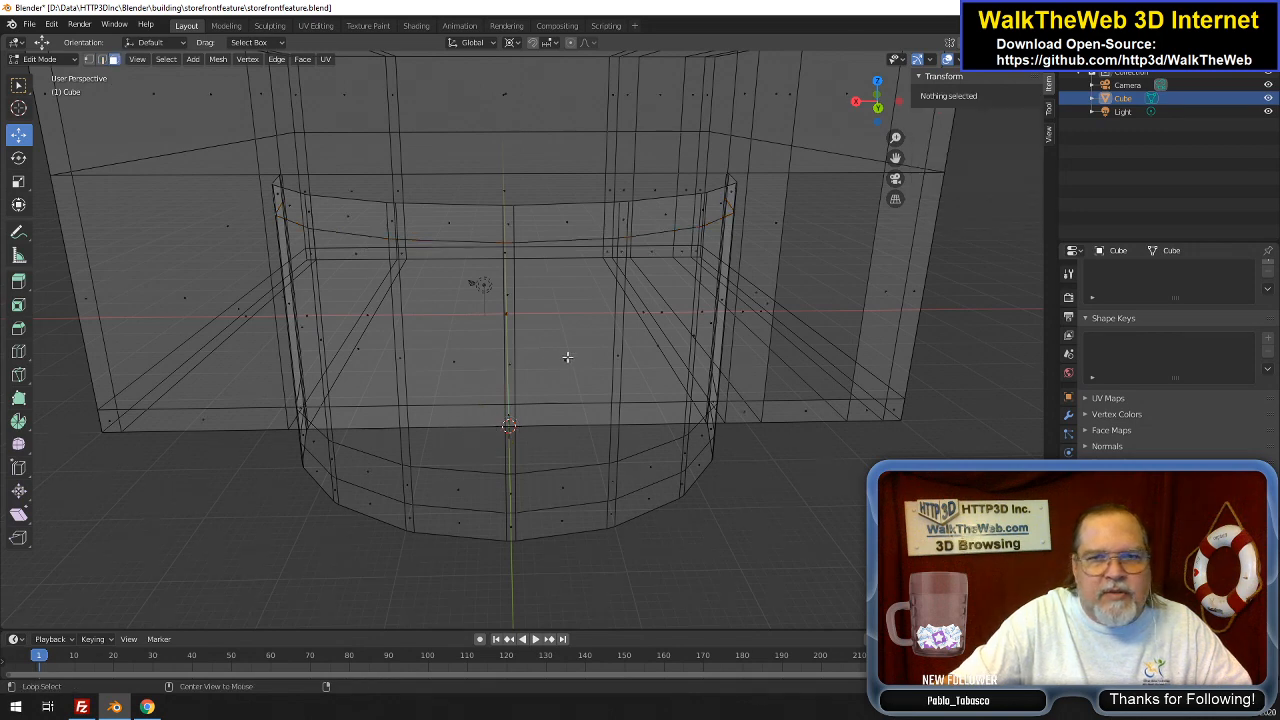
alt+click(562, 358)
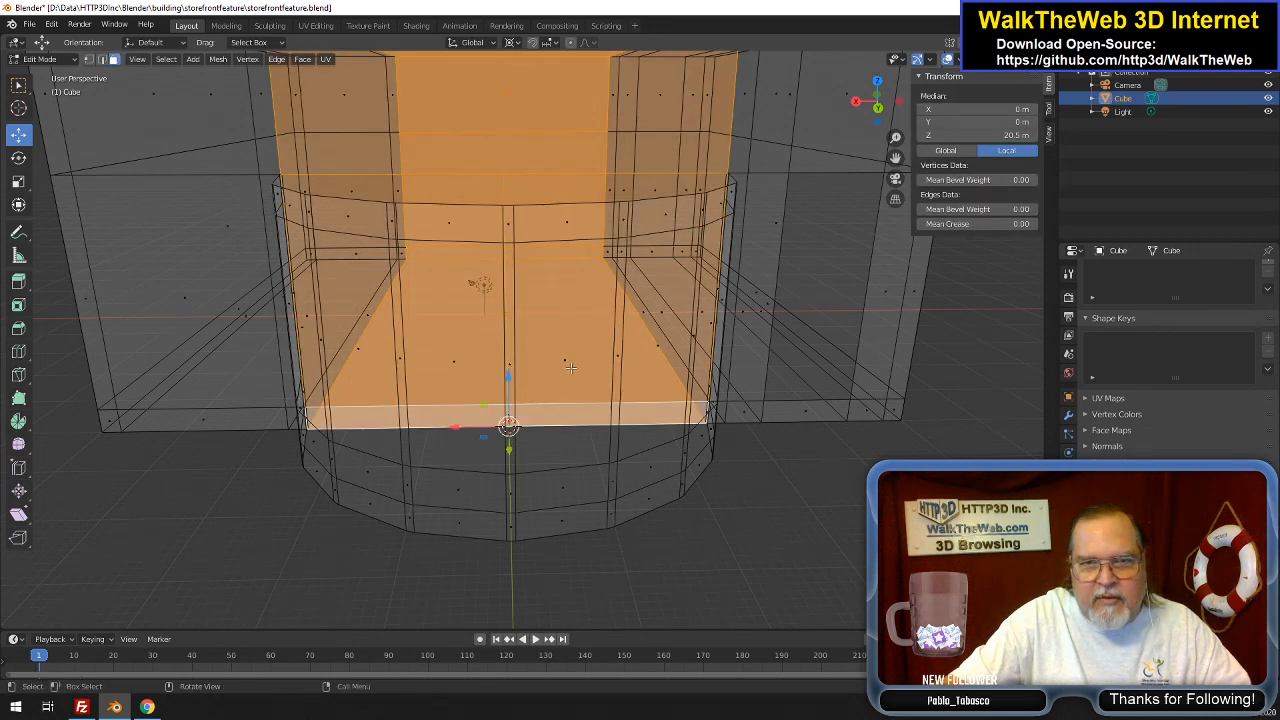
alt+click(605, 359)
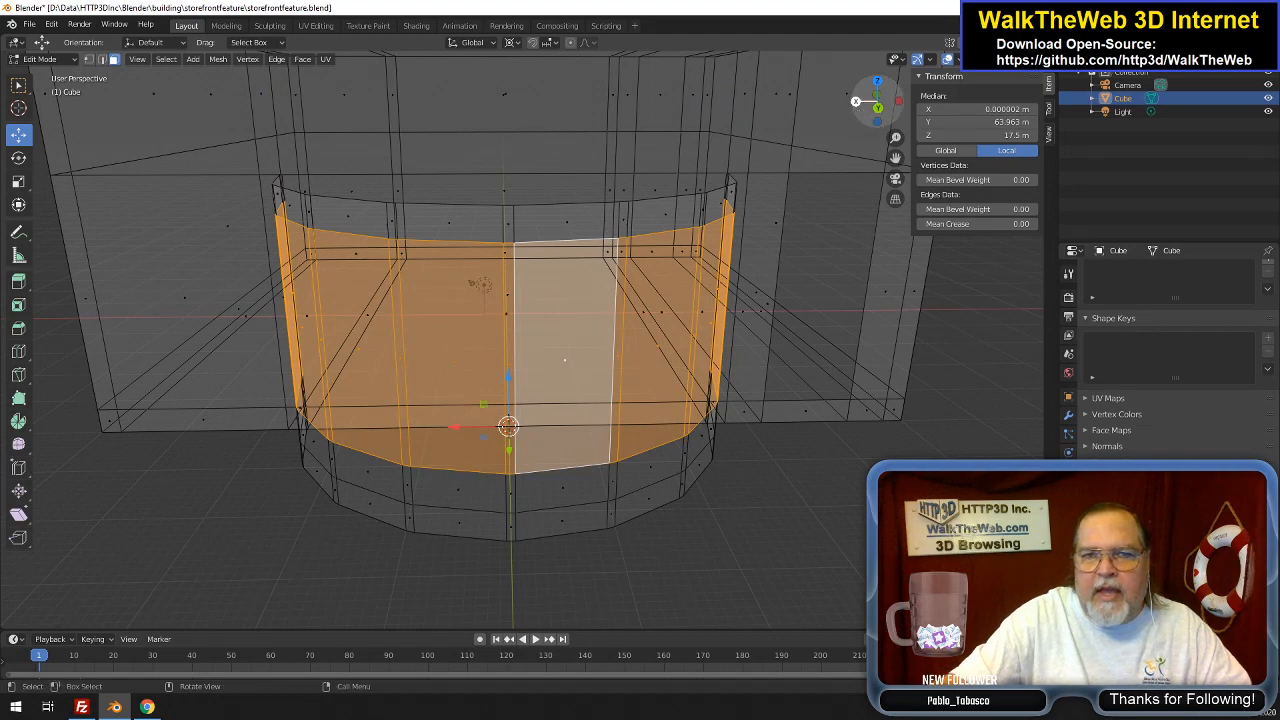
Extrude the selected curved faces in place and scale them to 0.99 in X and Y, leaving Z unscaled
drag(857, 104, 837, 117)
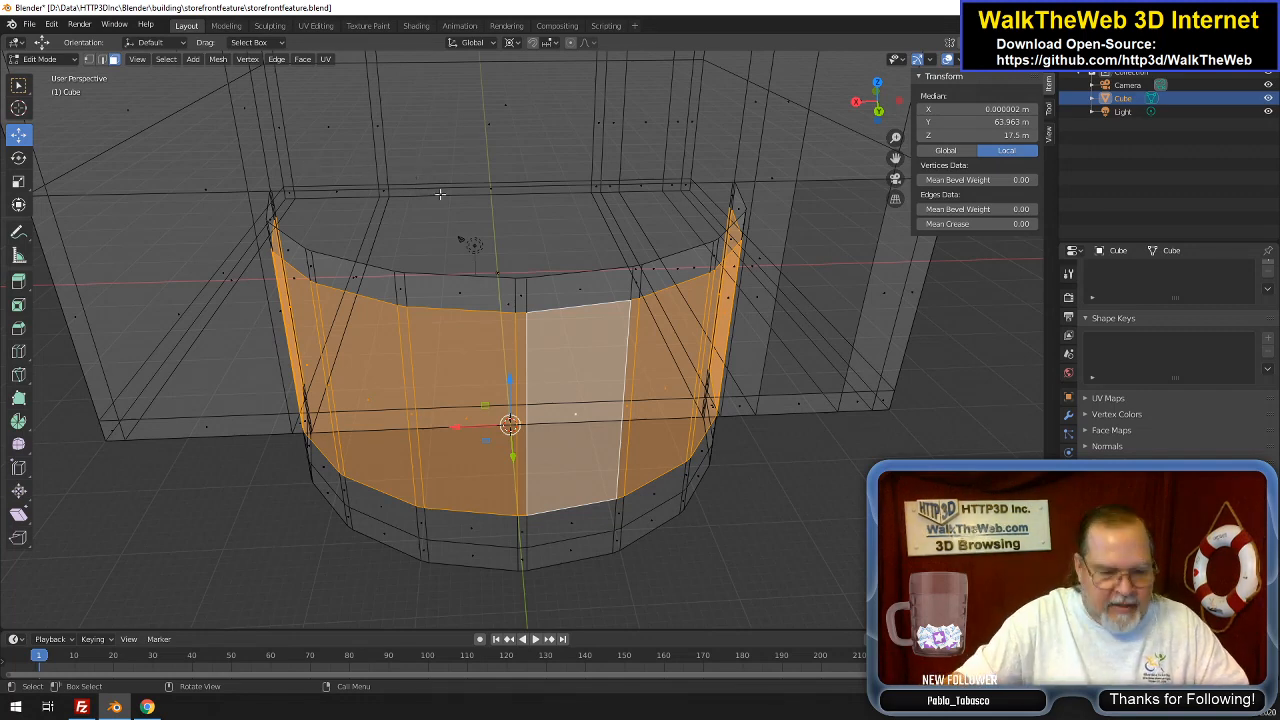
key(e)
right_click(440, 193)
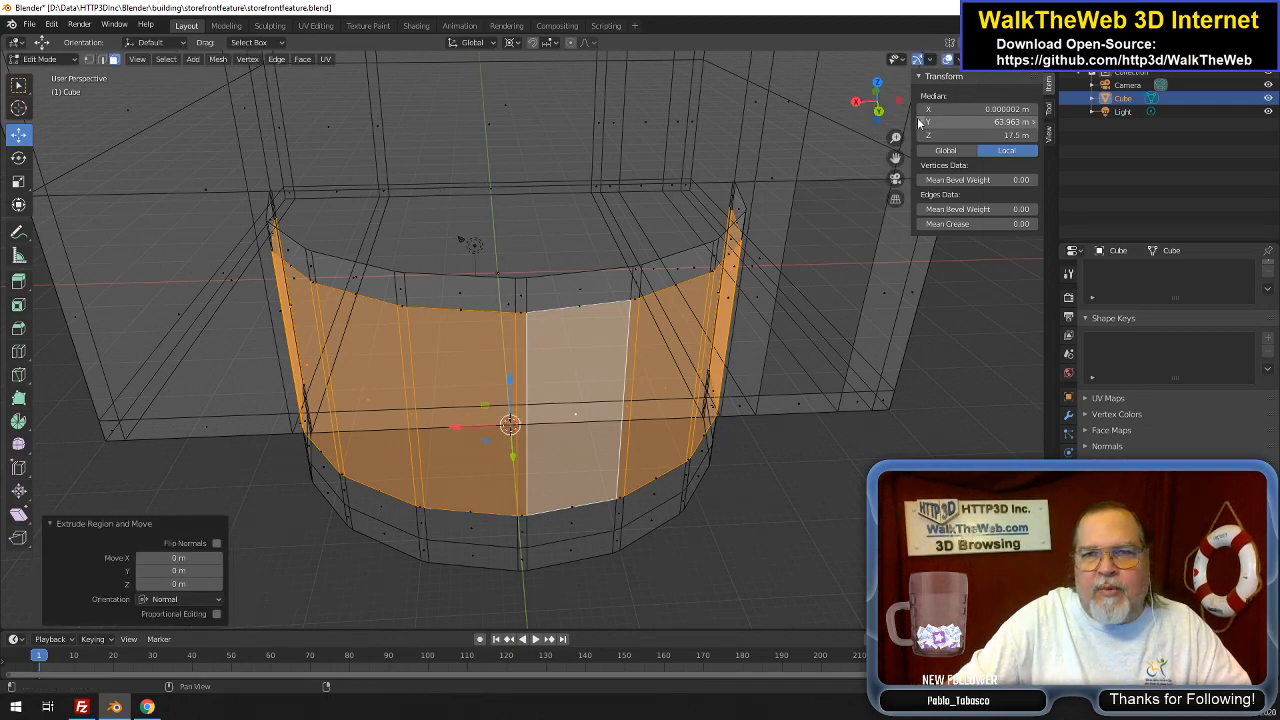
drag(888, 112, 738, 203)
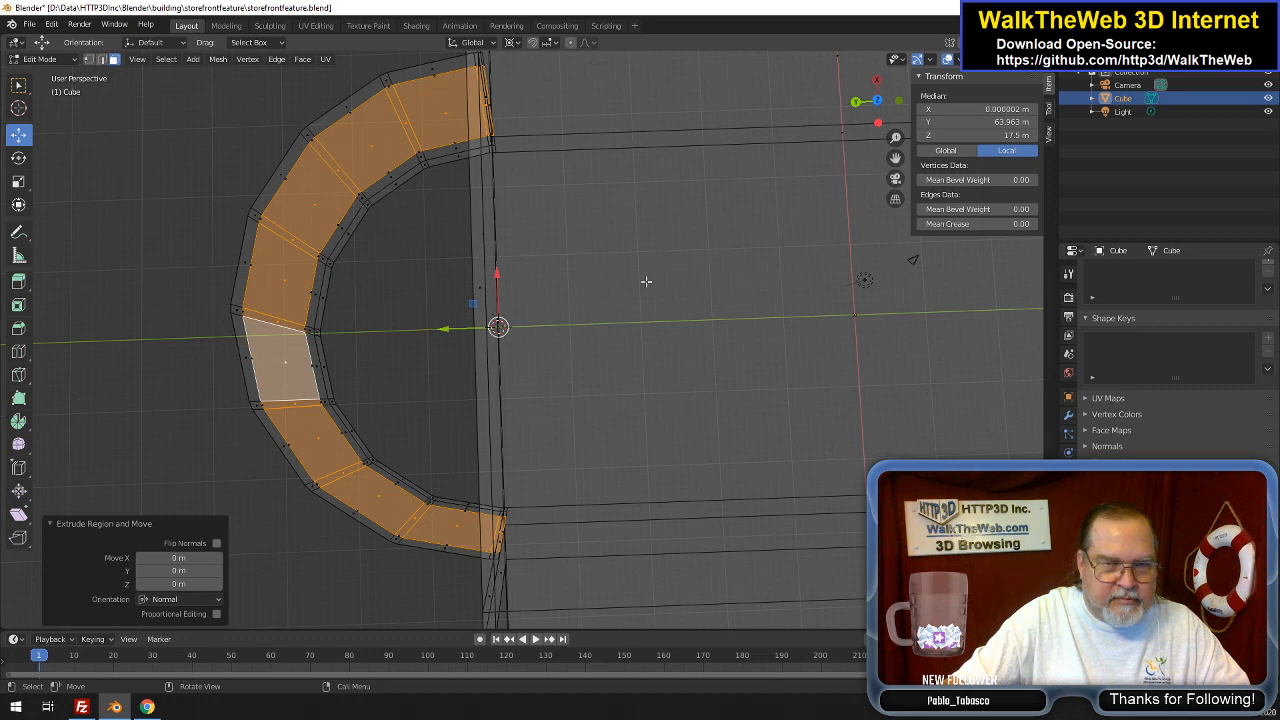
click(877, 101)
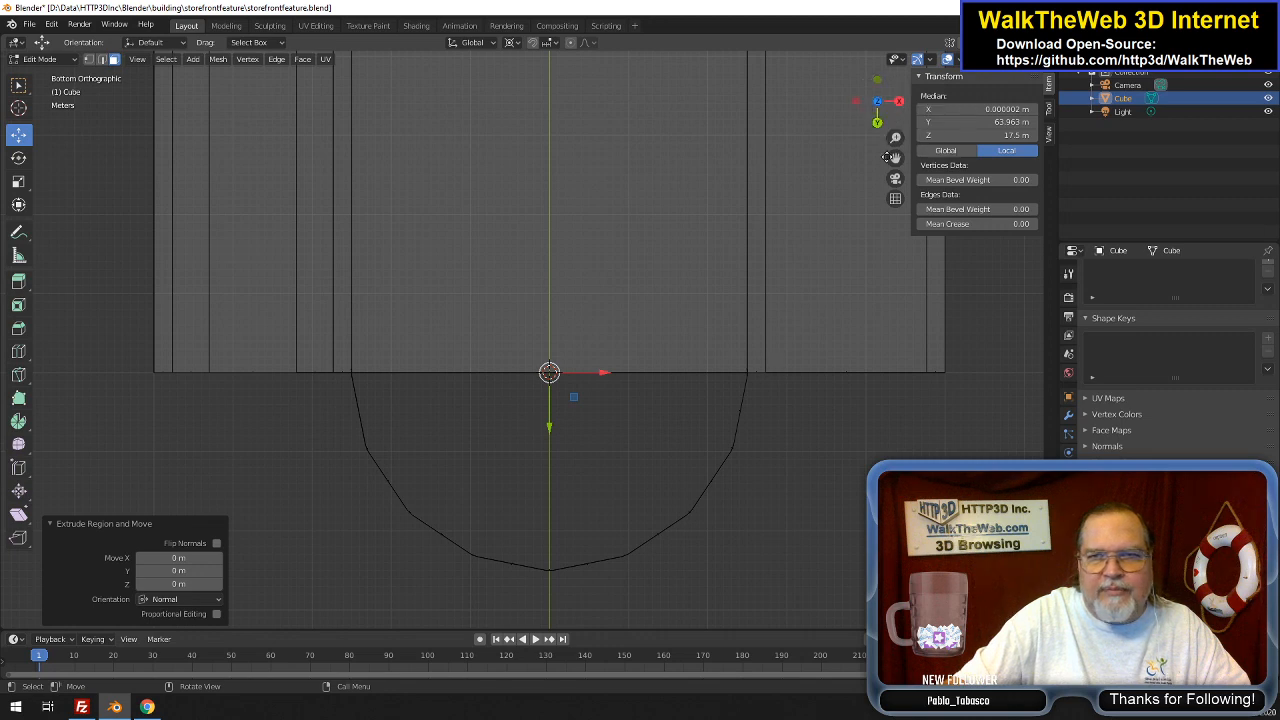
click(877, 101)
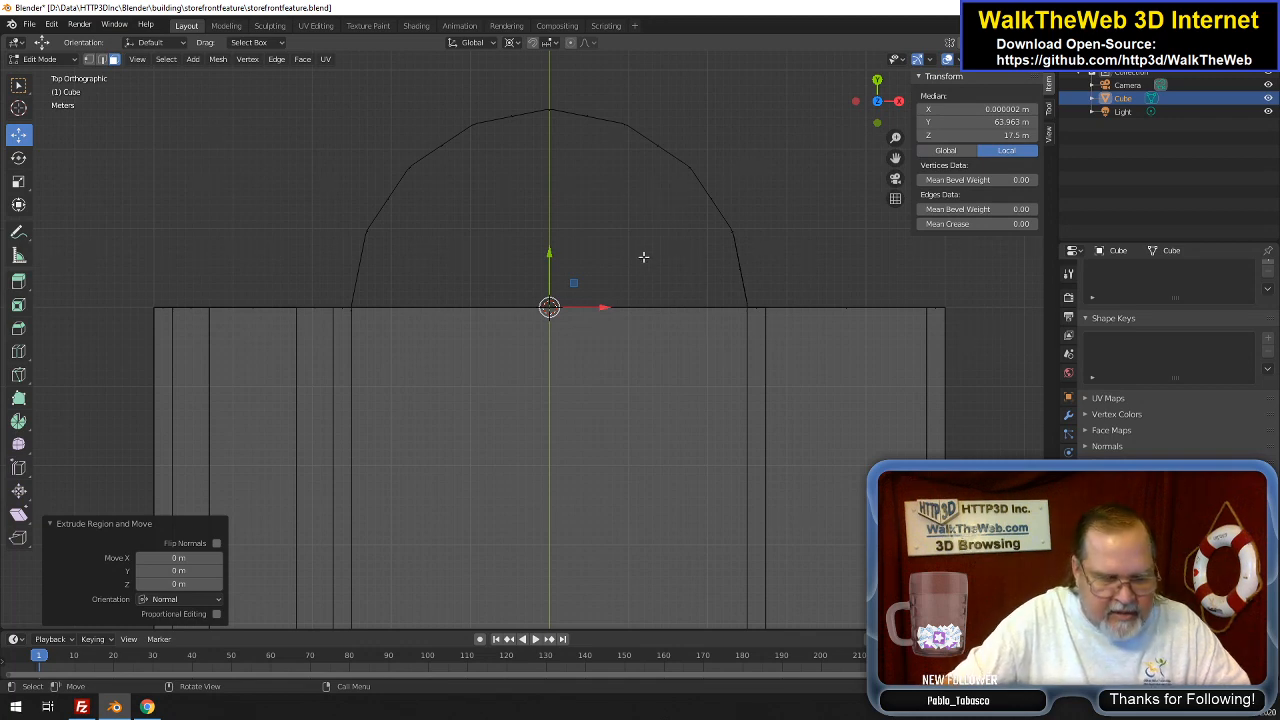
key(s)
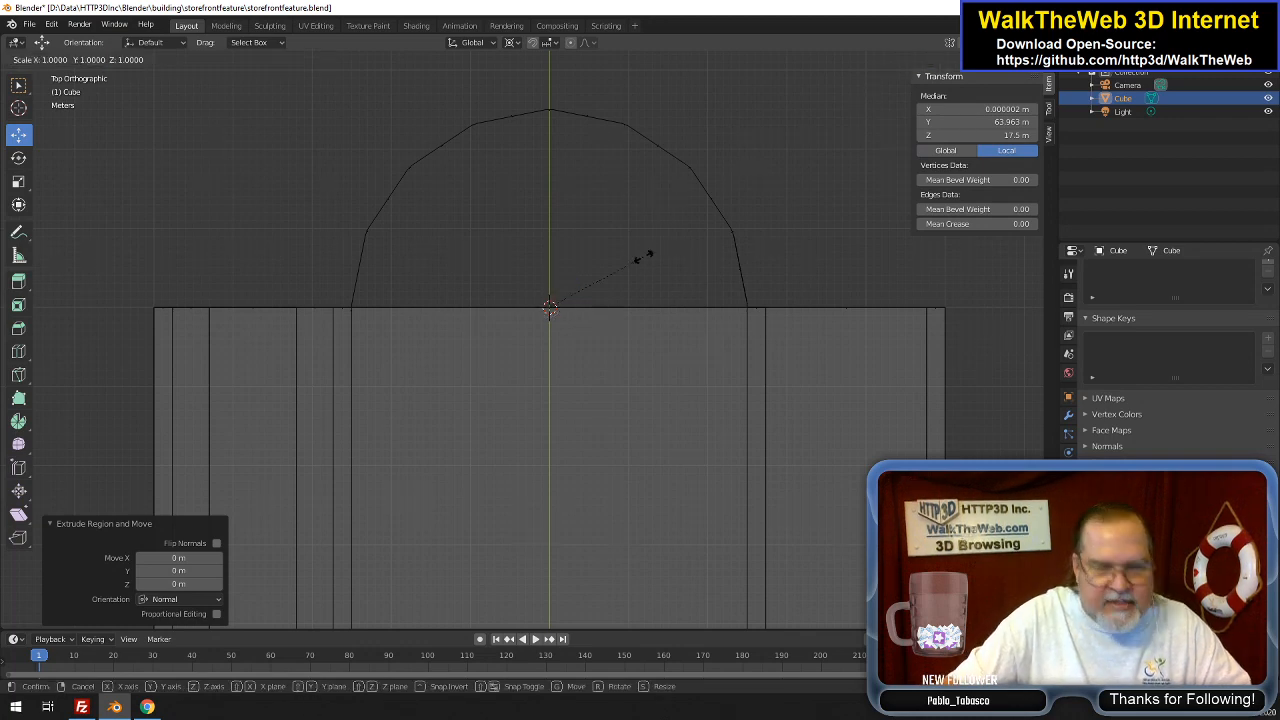
key(shift+z)
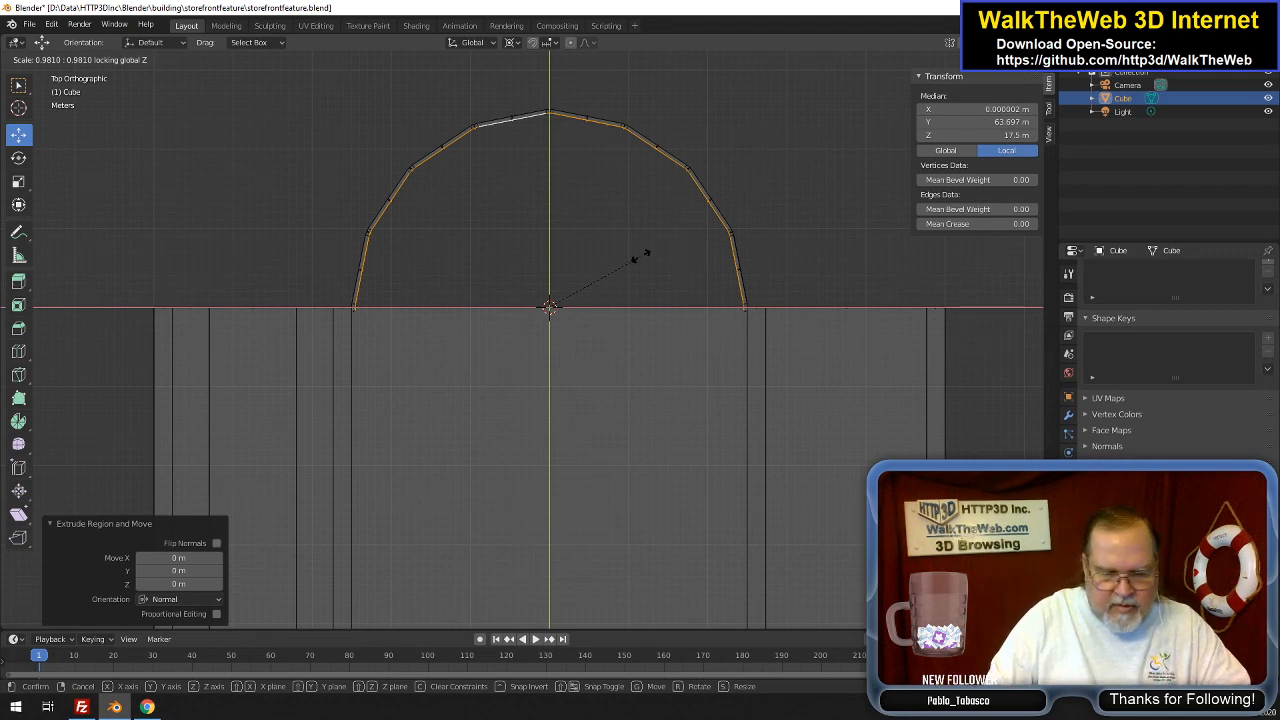
key(equal)
text(.98)
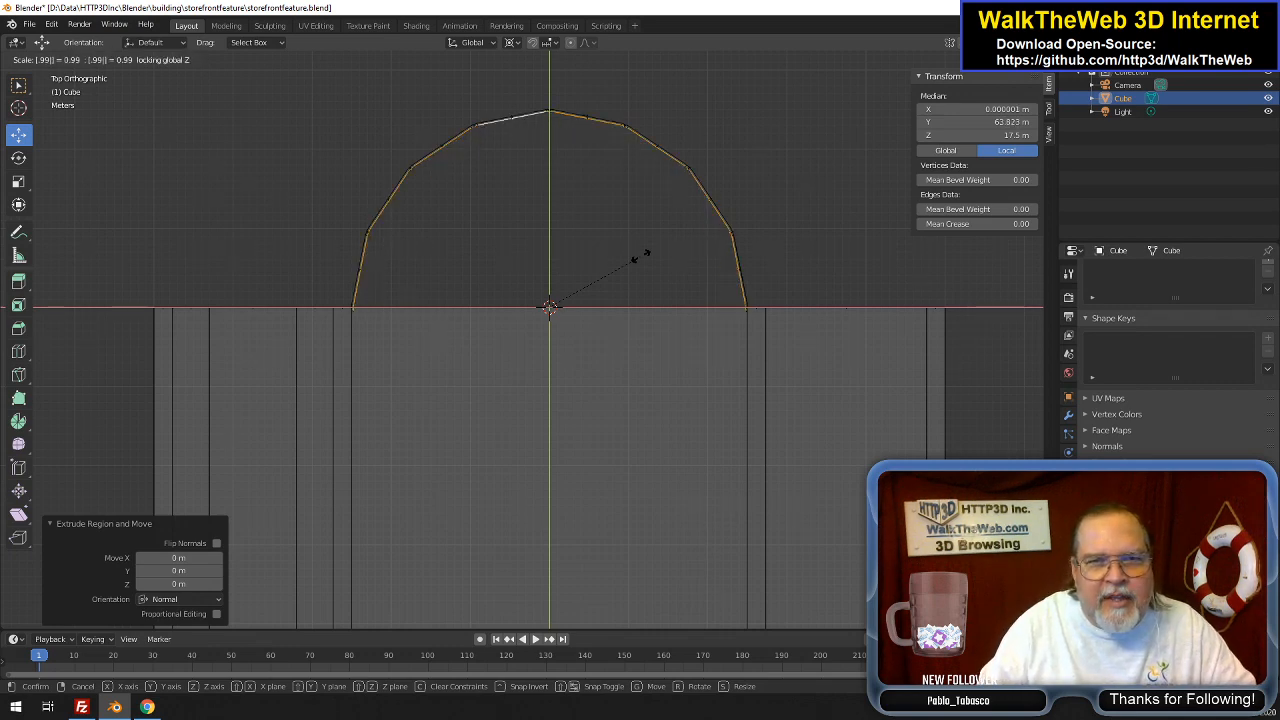
click(641, 256)
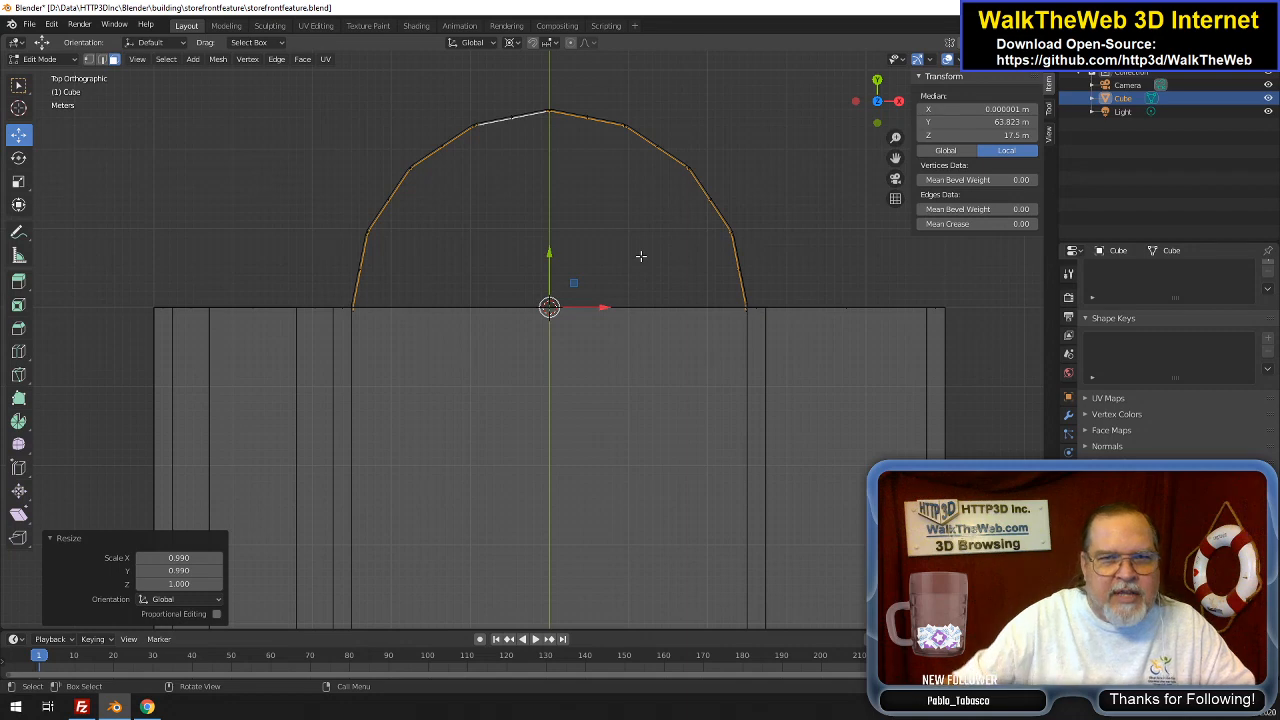
Extrude the inset curved faces in place a second time and scale them by 0.99 with Z locked
key(e)
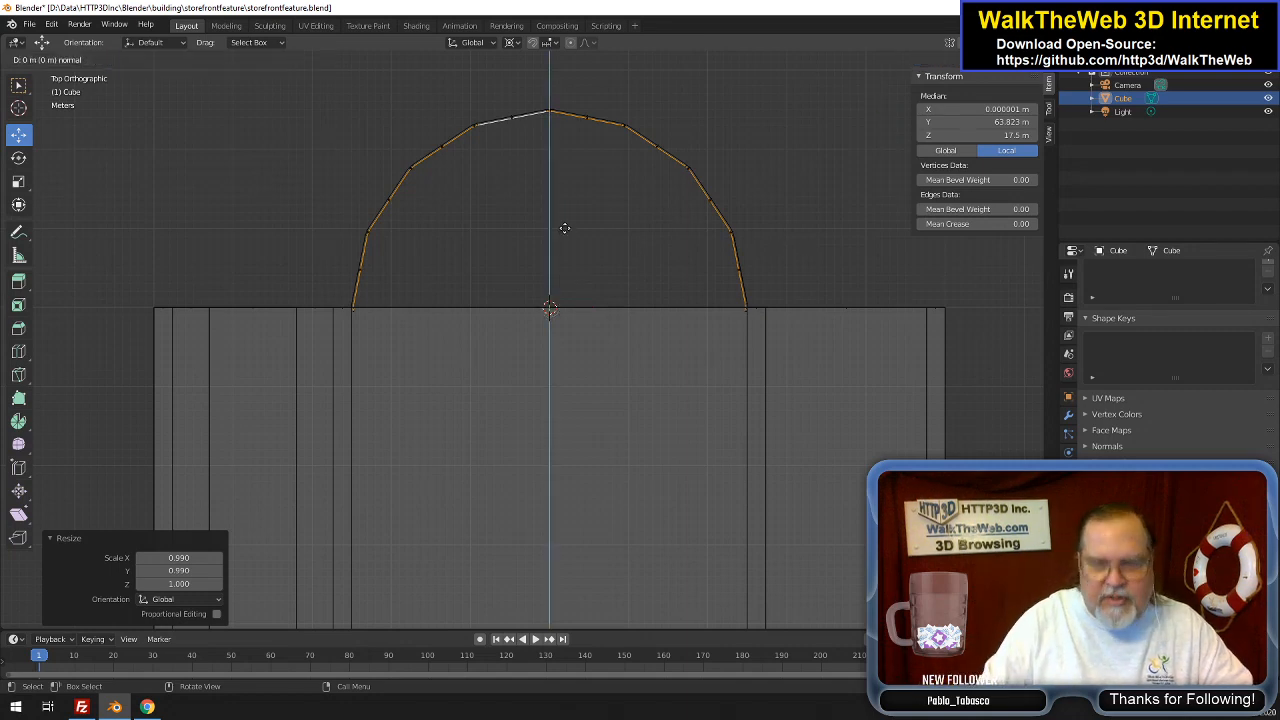
right_click(565, 228)
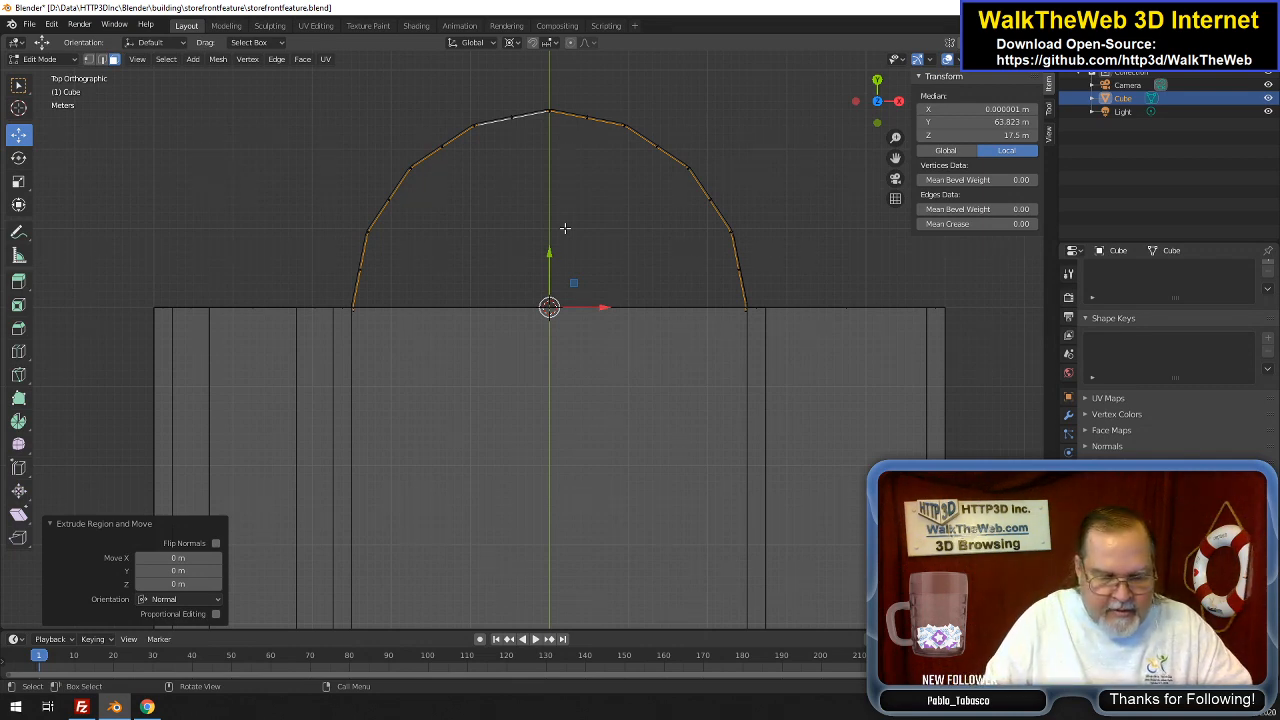
key(s)
key(shift+z)
text(.99)
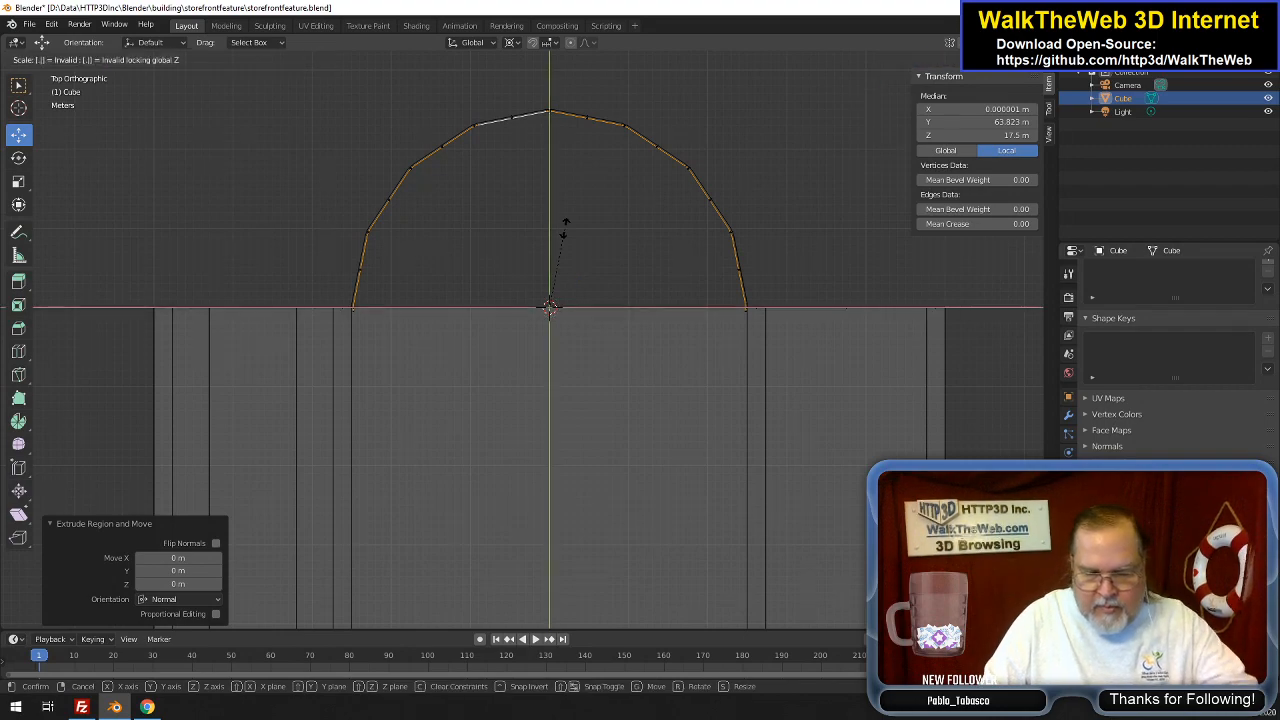
key(Return)
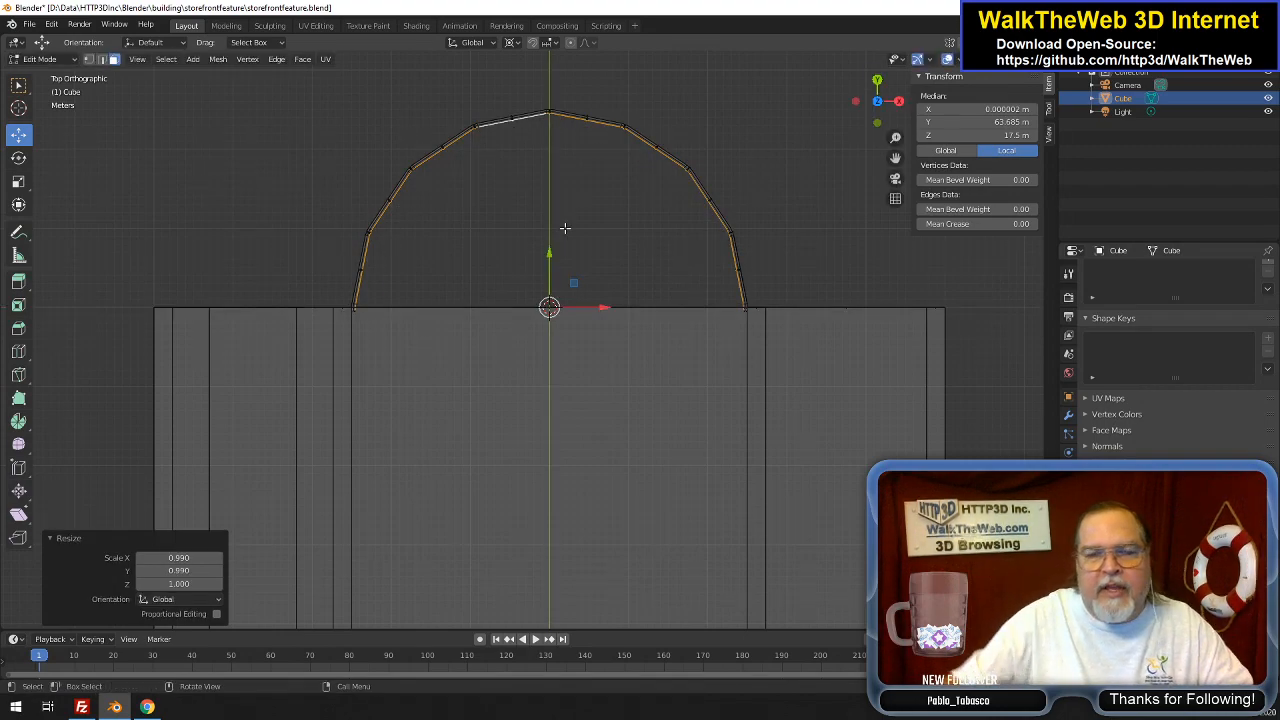
Extrude the twice-inset curved faces once more in place, without moving the new geometry
drag(871, 108, 601, 245)
drag(871, 280, 822, 193)
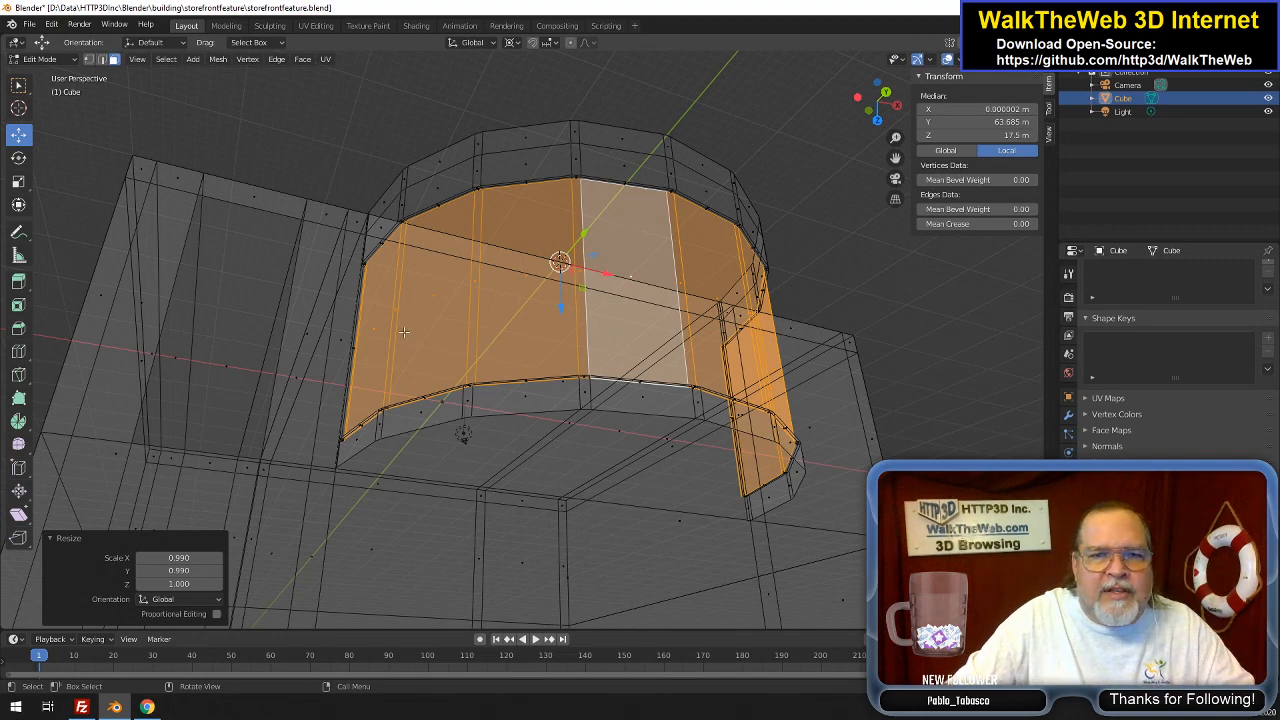
drag(886, 112, 878, 98)
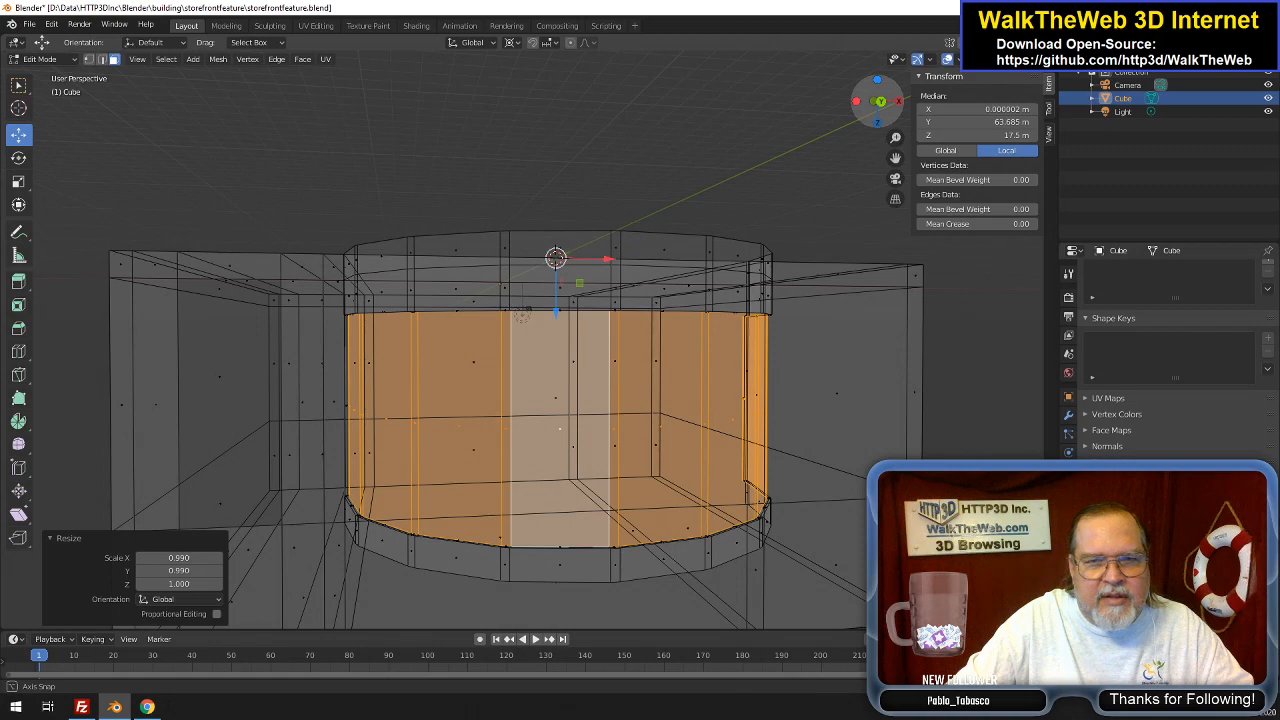
drag(878, 98, 882, 86)
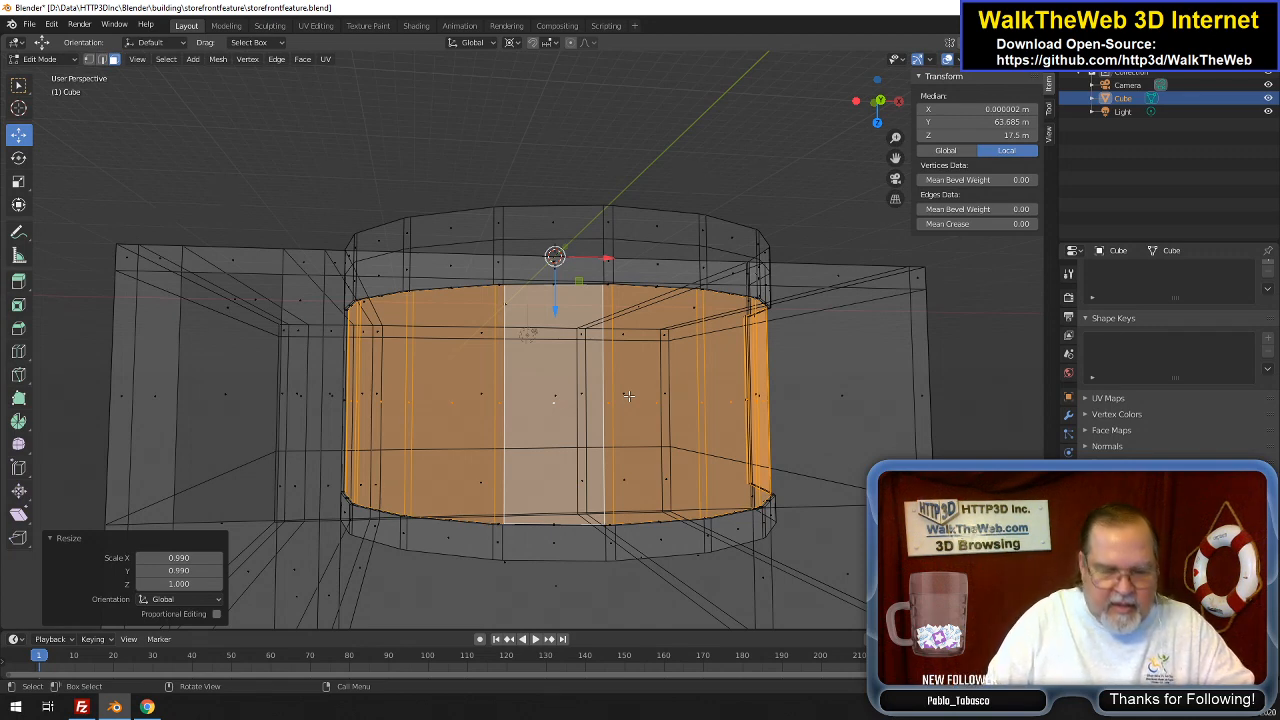
key(e)
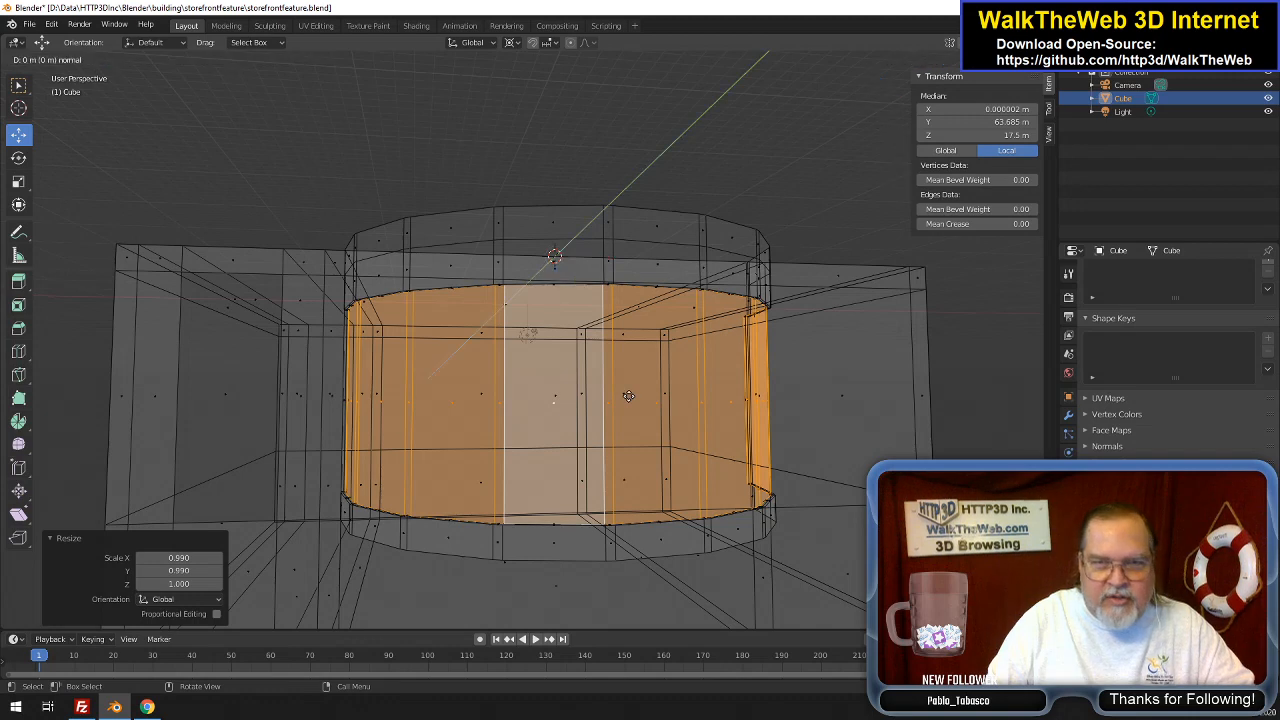
key(Escape)
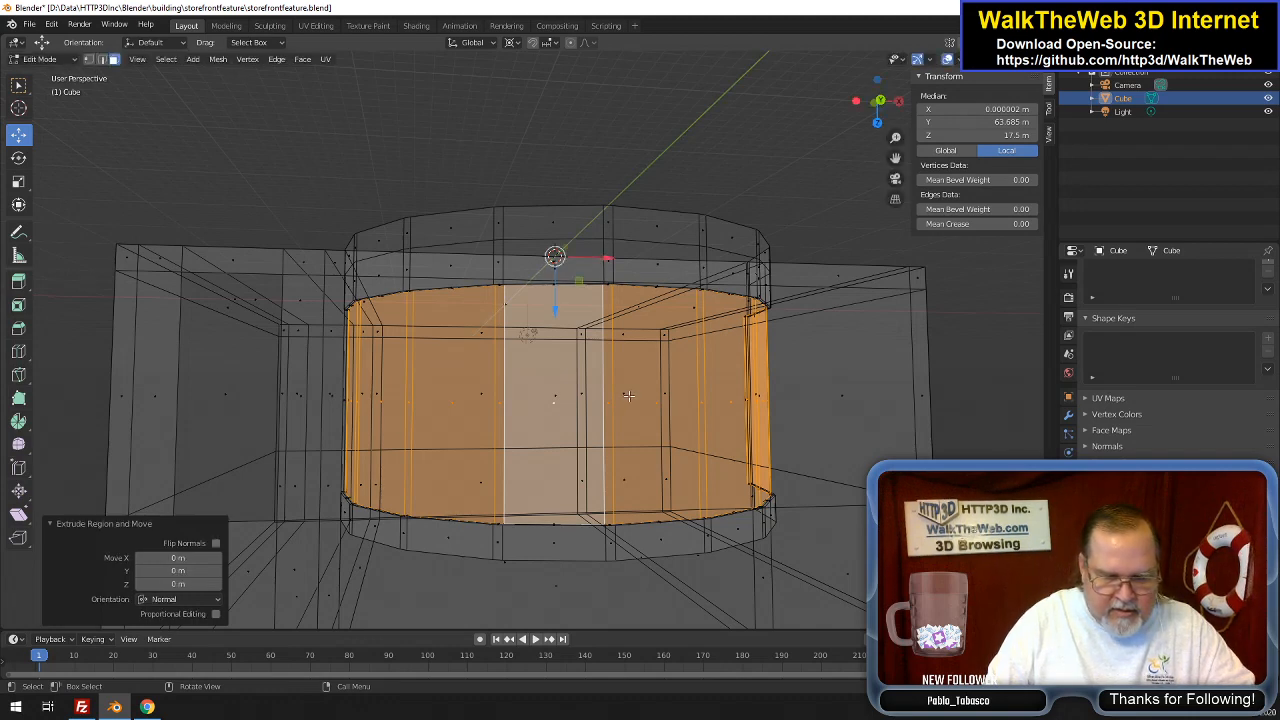
text(s)
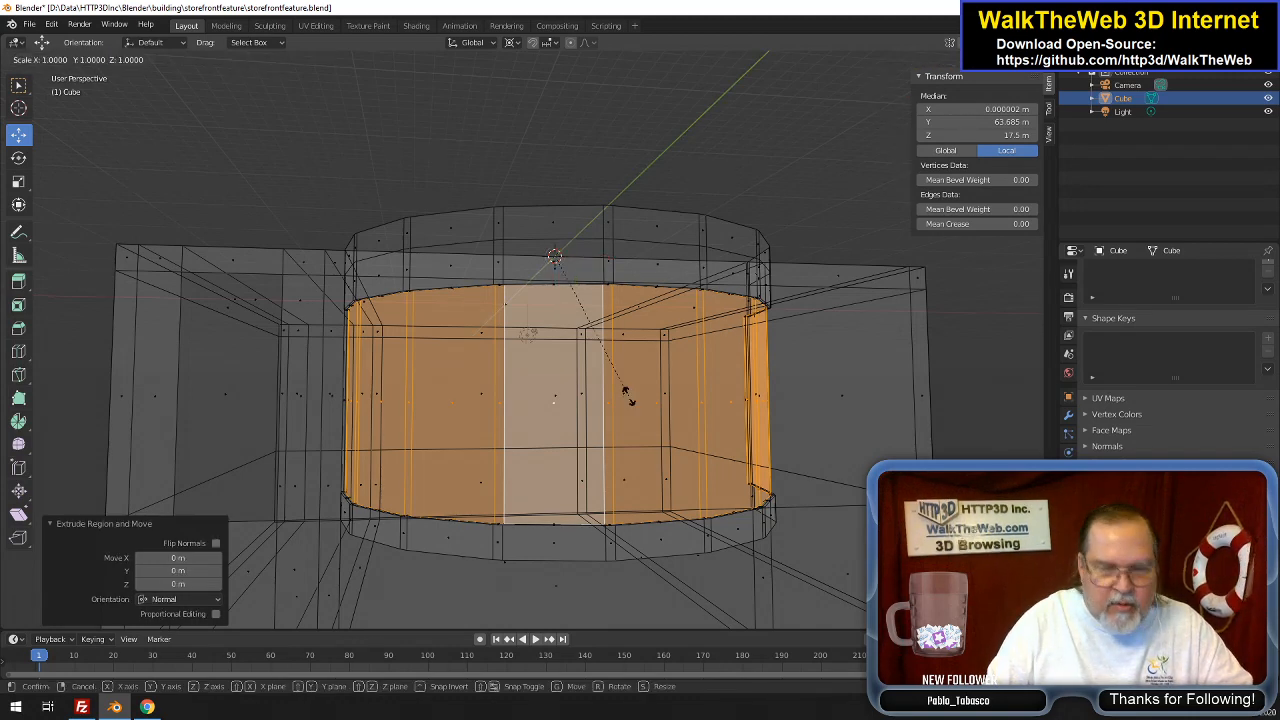
text(1.)
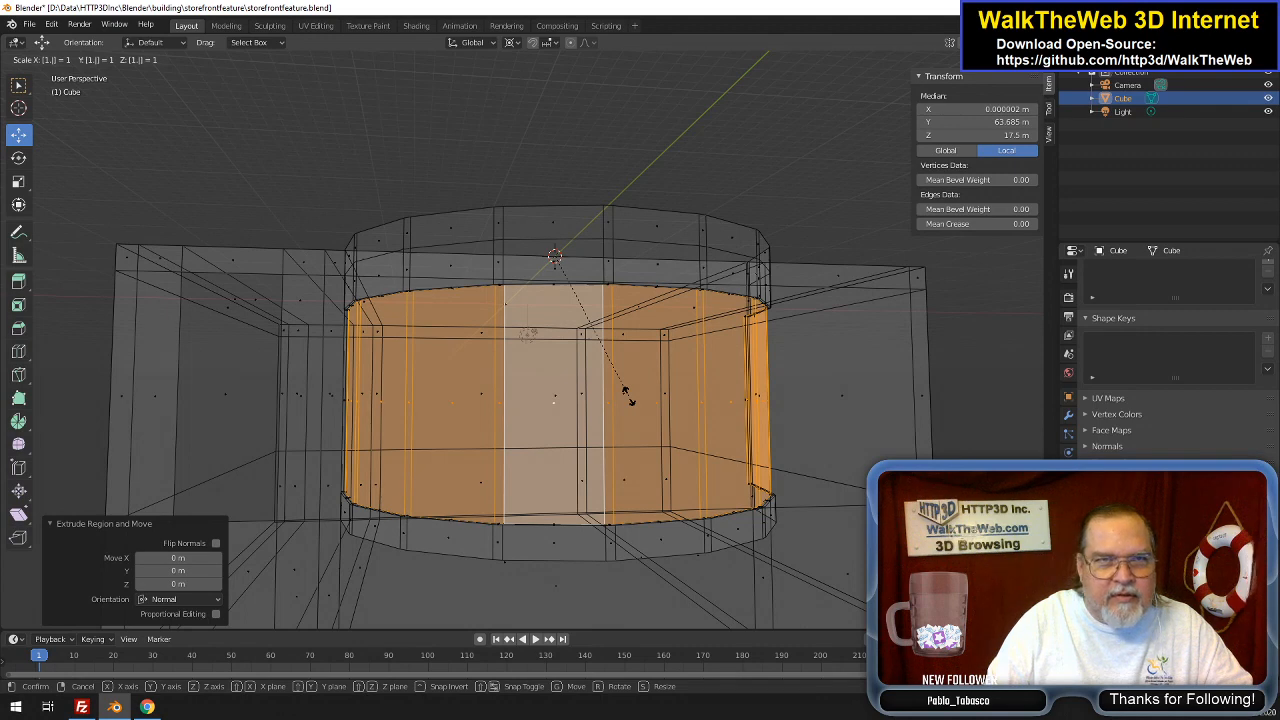
text(1)
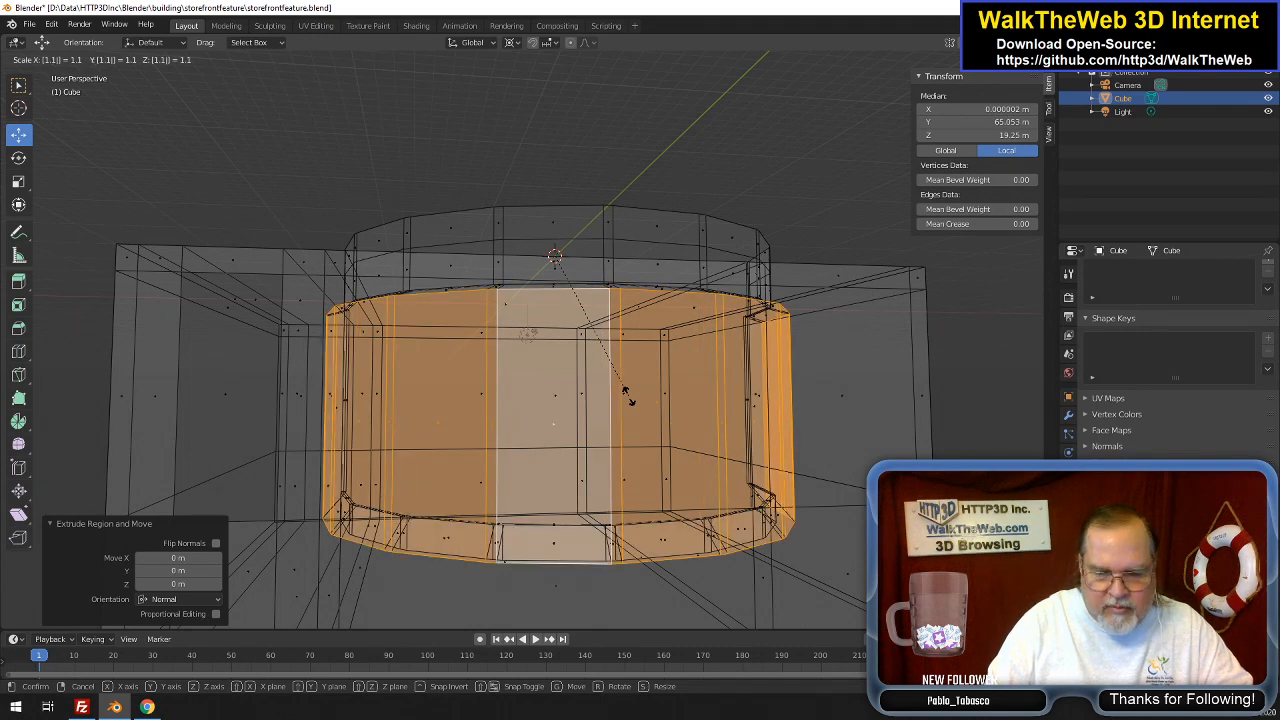
key(BackSpace)
key(BackSpace)
key(BackSpace)
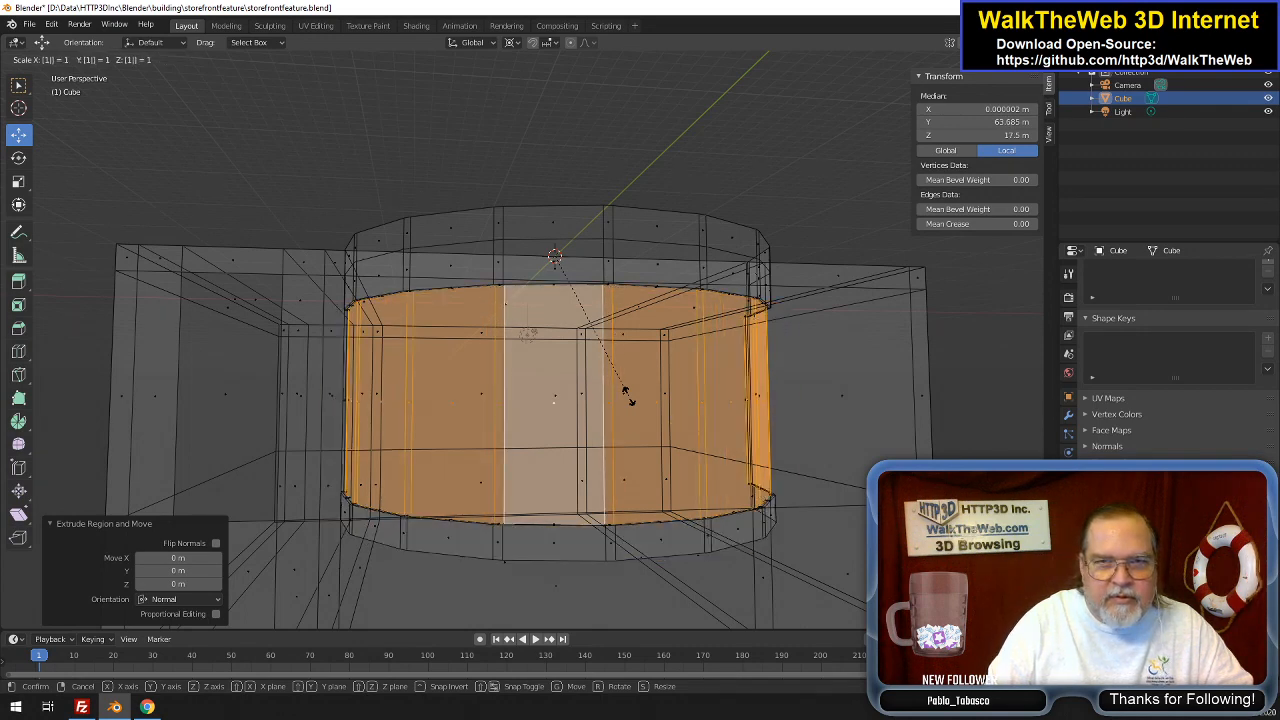
key(Escape)
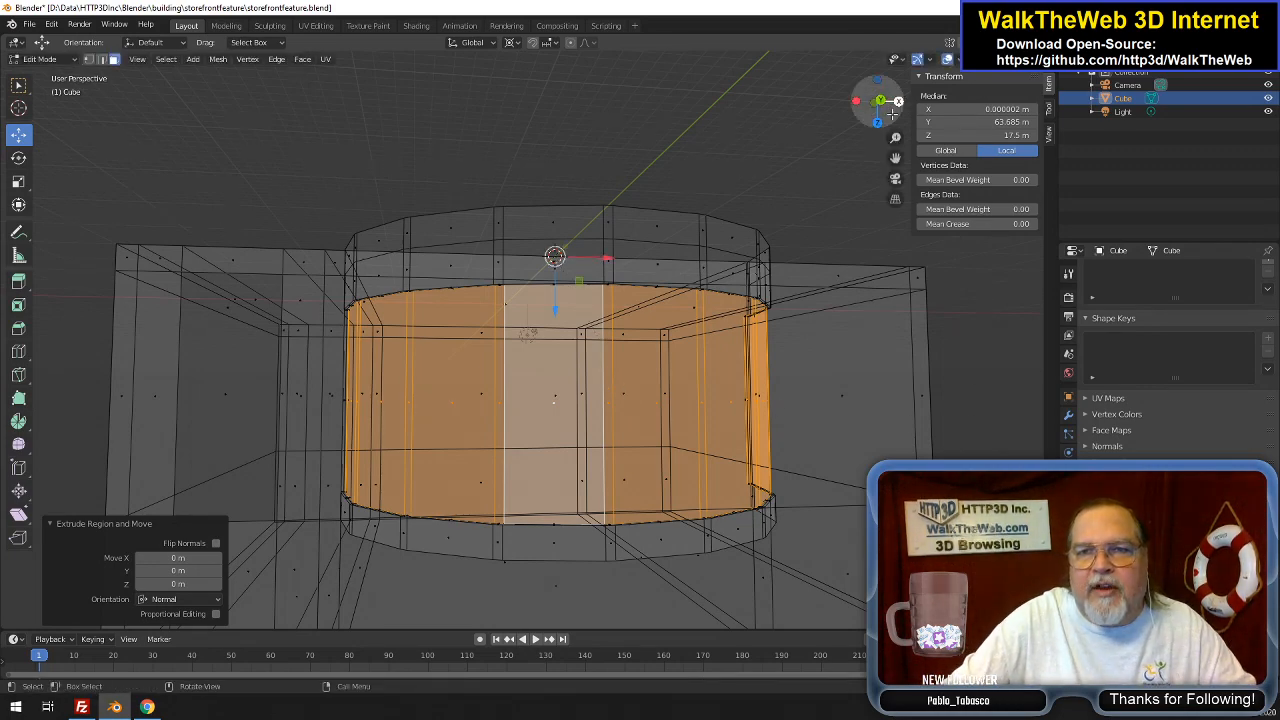
Scale the newly extruded curved faces by 1.01 on all axes
drag(893, 113, 830, 152)
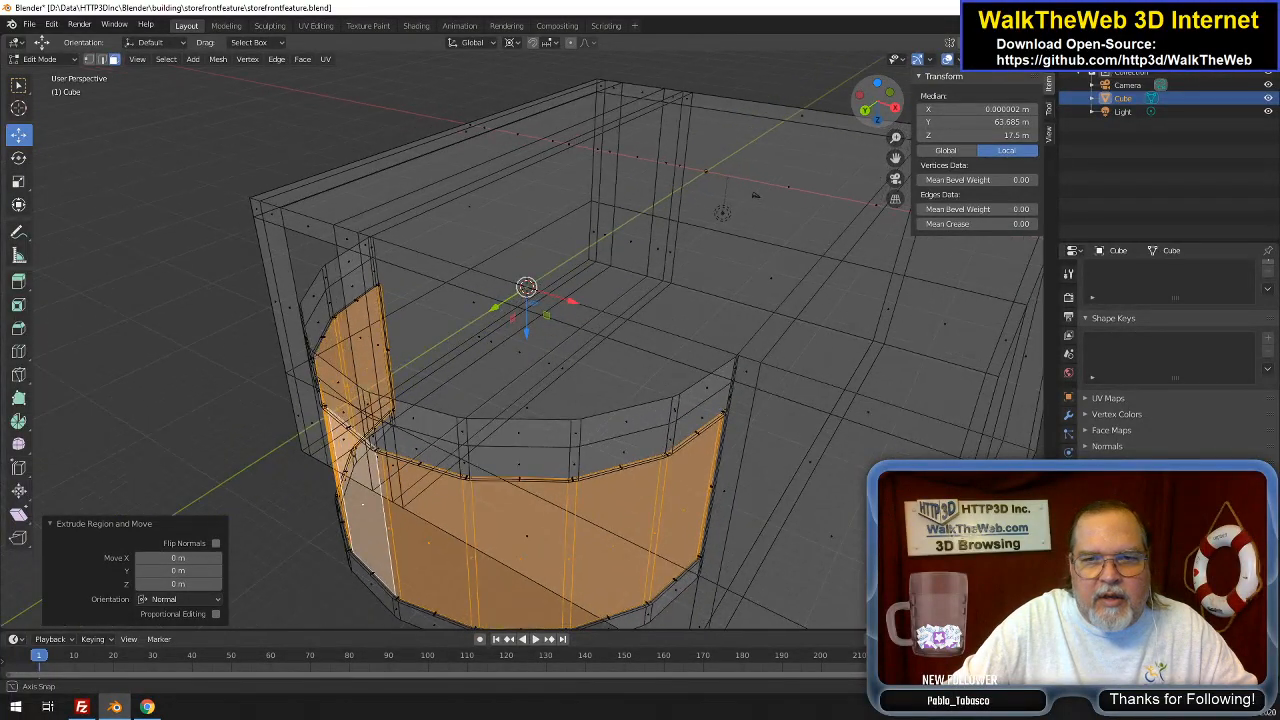
click(879, 117)
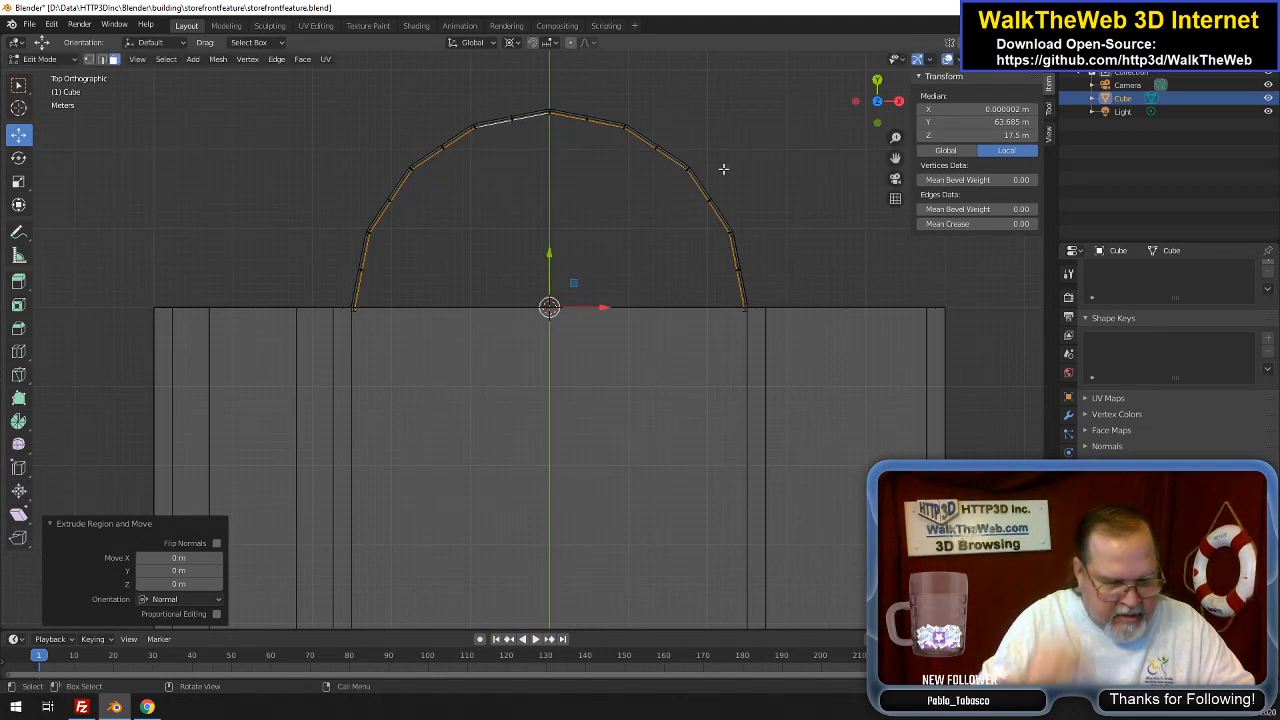
text(s1.01)
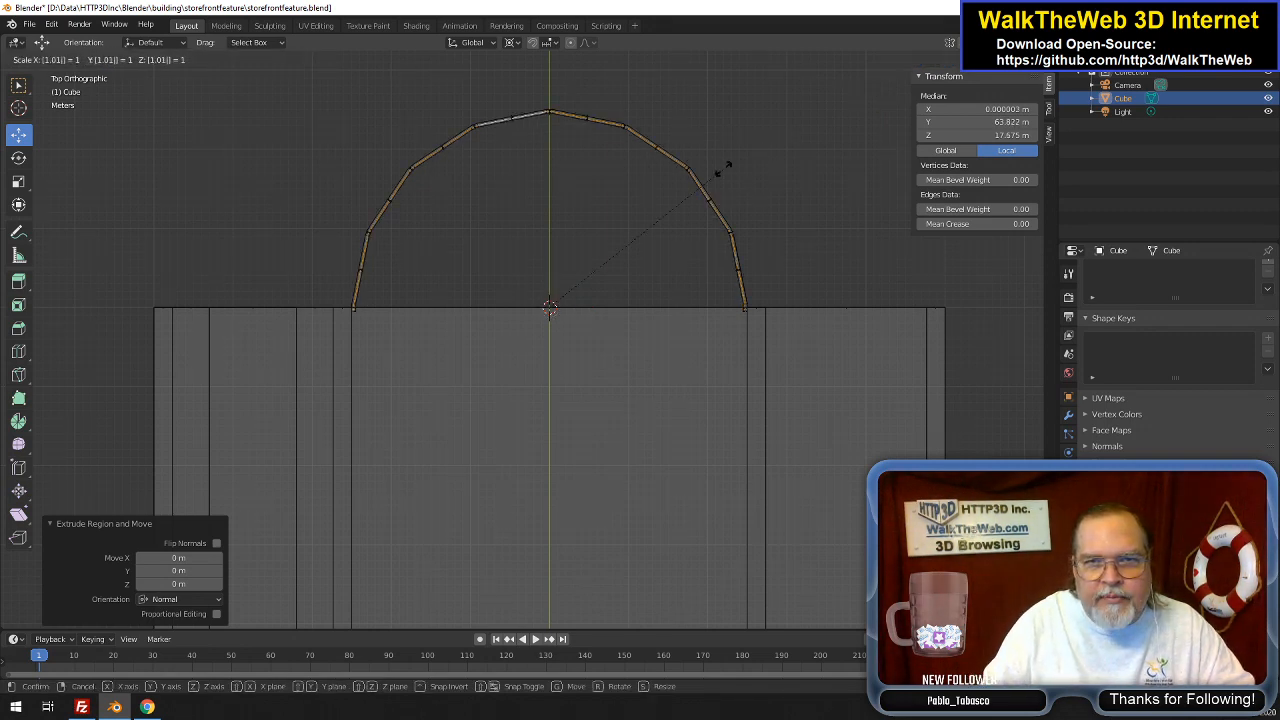
key(Return)
scroll(723, 169, up, 2)
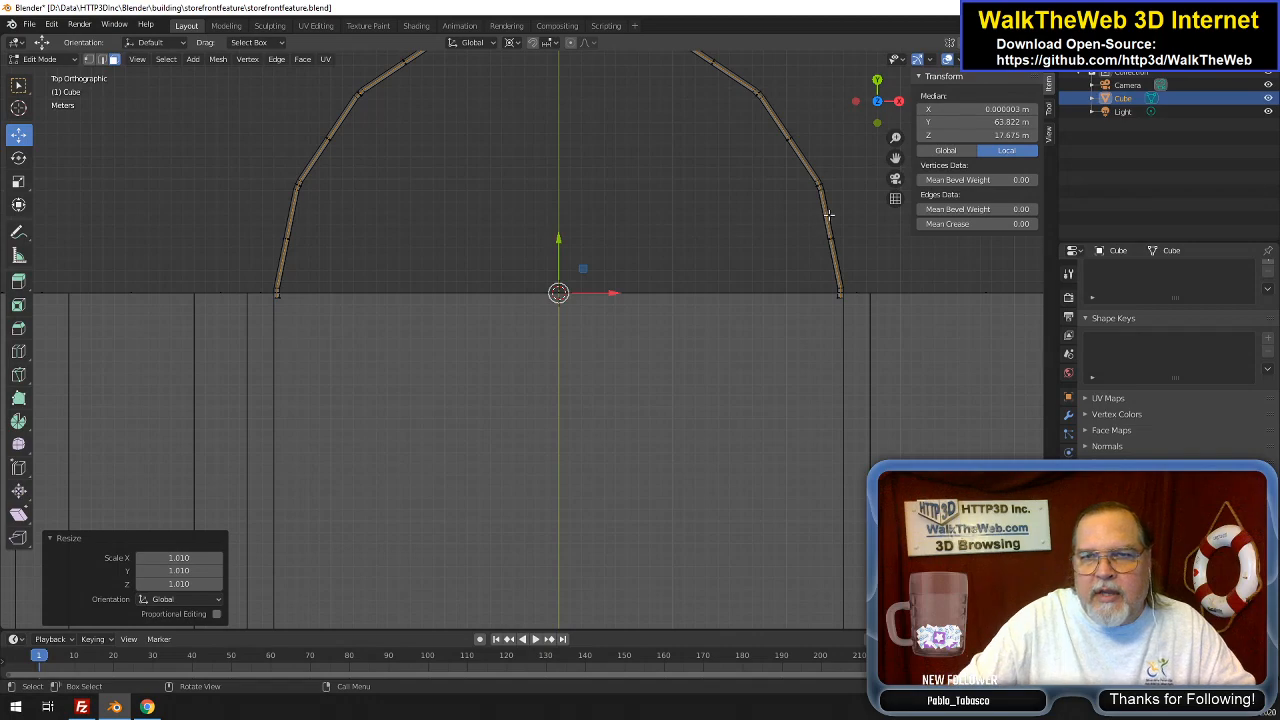
scroll(829, 215, down, 3)
View the bay window in perspective from outside and switch the viewport from wireframe to solid shading
mouse_move(872, 106)
mouse_down()
mouse_move(955, 55)
mouse_move(1125, 5)
mouse_move(860, 82)
mouse_move(880, 122)
mouse_move(850, 108)
mouse_move(878, 102)
mouse_up()
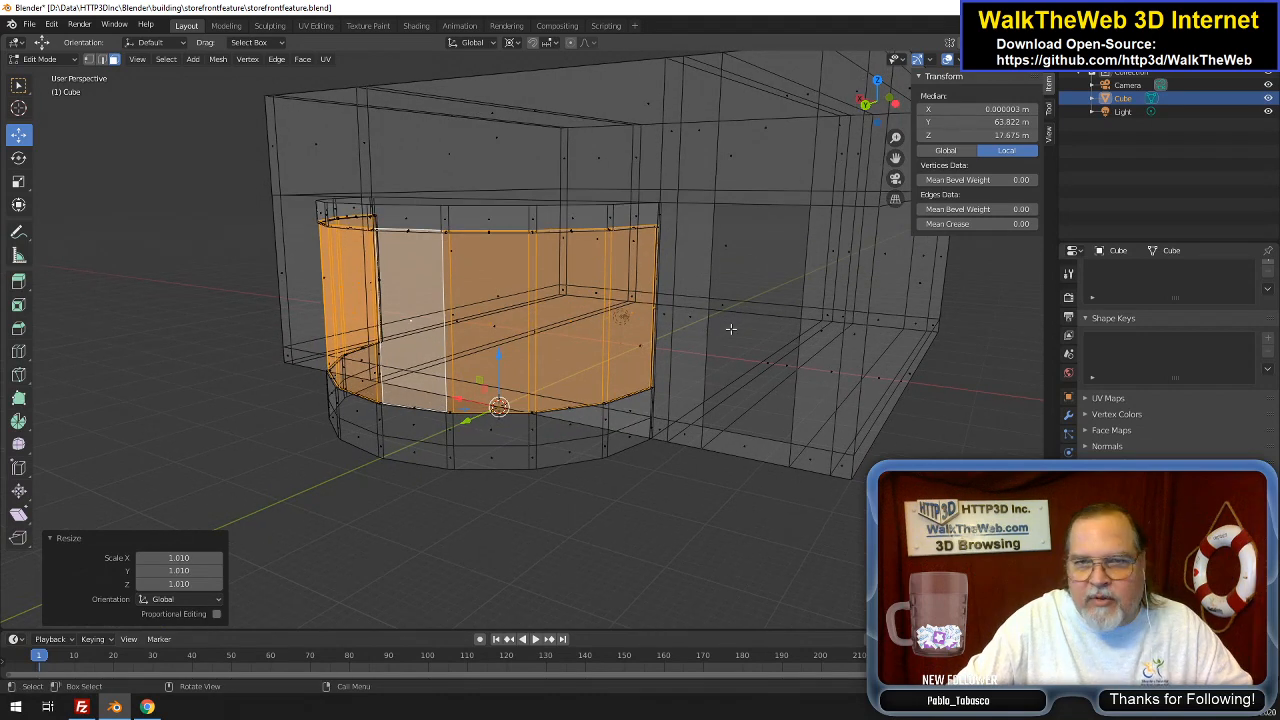
key(z)
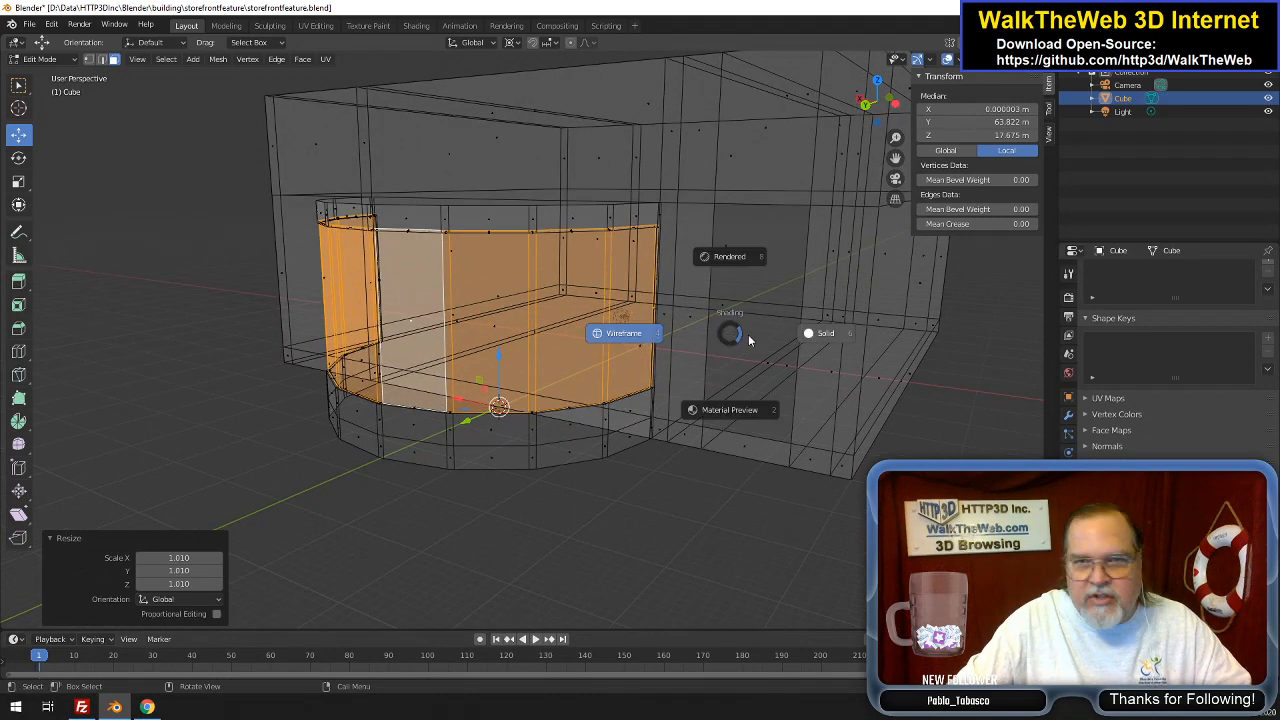
click(820, 334)
scroll(705, 308, up, 3)
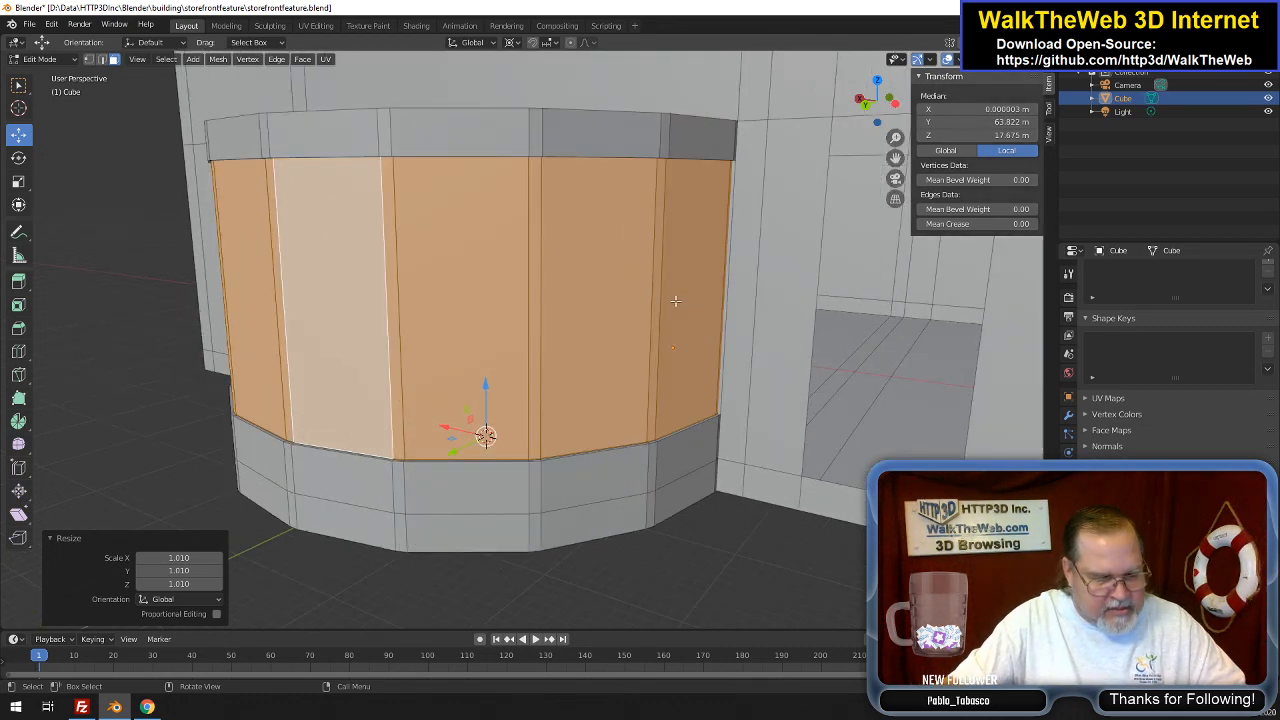
Deselect the wide pane faces around the curved band, keeping only the narrow vertical strips selected
shift+click(674, 300)
shift+click(670, 304)
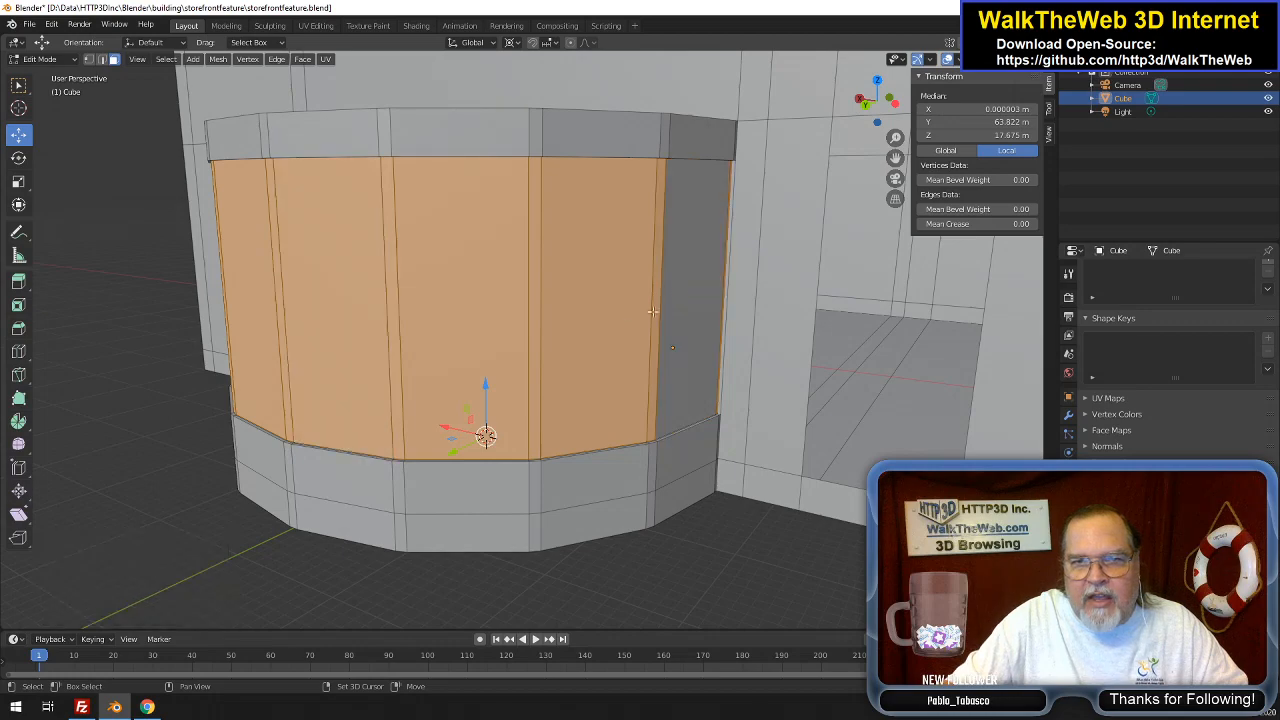
shift+click(570, 305)
shift+click(429, 300)
shift+click(344, 298)
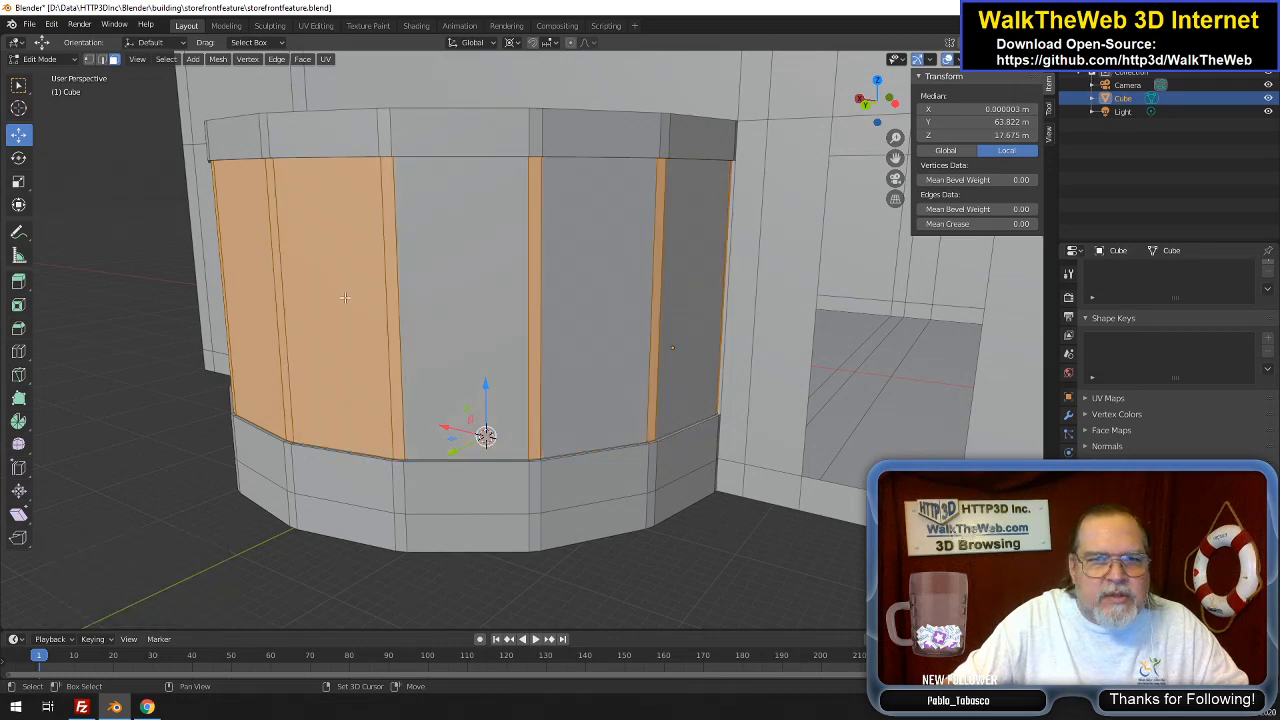
shift+click(249, 293)
drag(880, 112, 978, 113)
shift+click(340, 346)
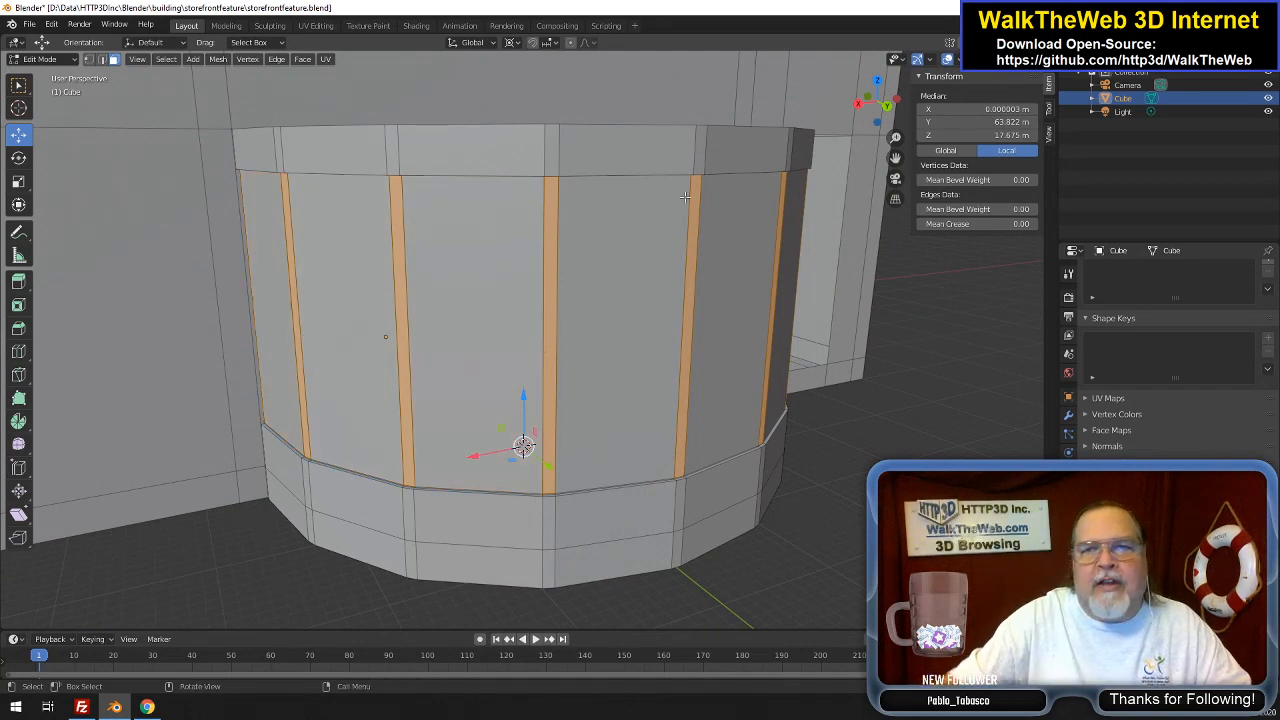
Extrude the narrow strips in place and try scaling them by 1.01 in X and Y with Z locked
drag(863, 110, 831, 122)
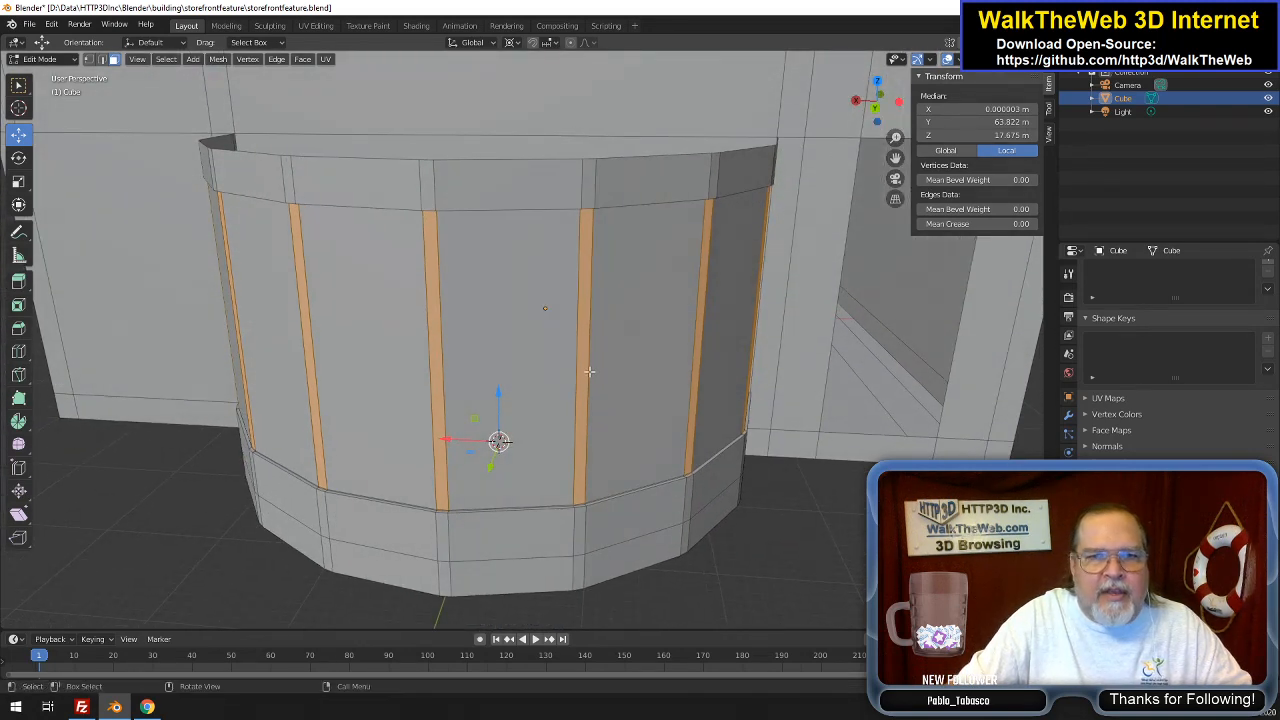
key(e)
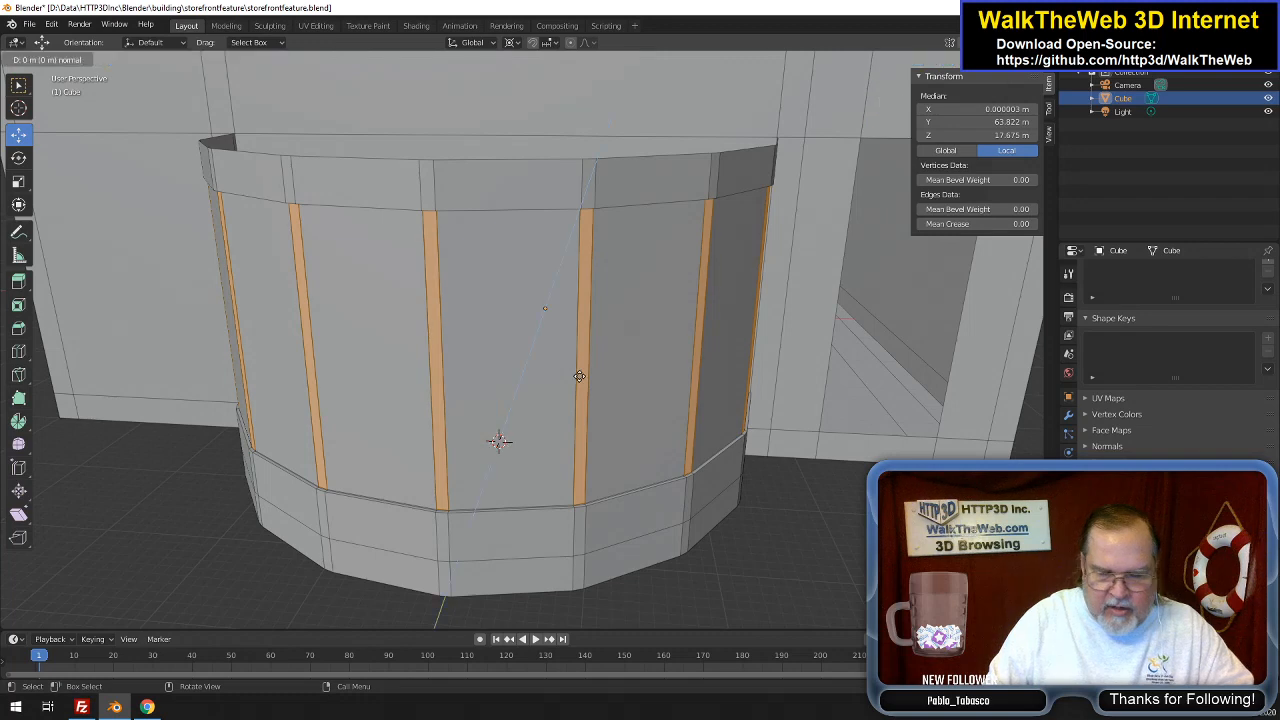
right_click(579, 375)
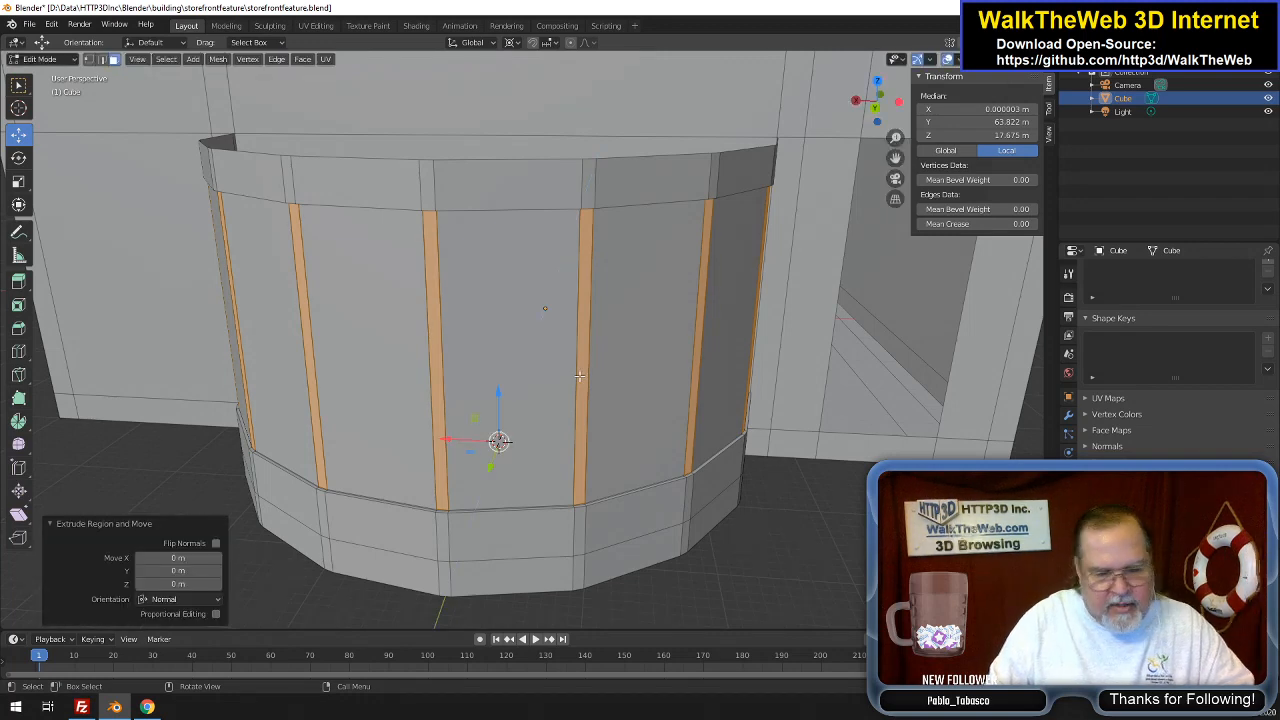
text(s1.0)
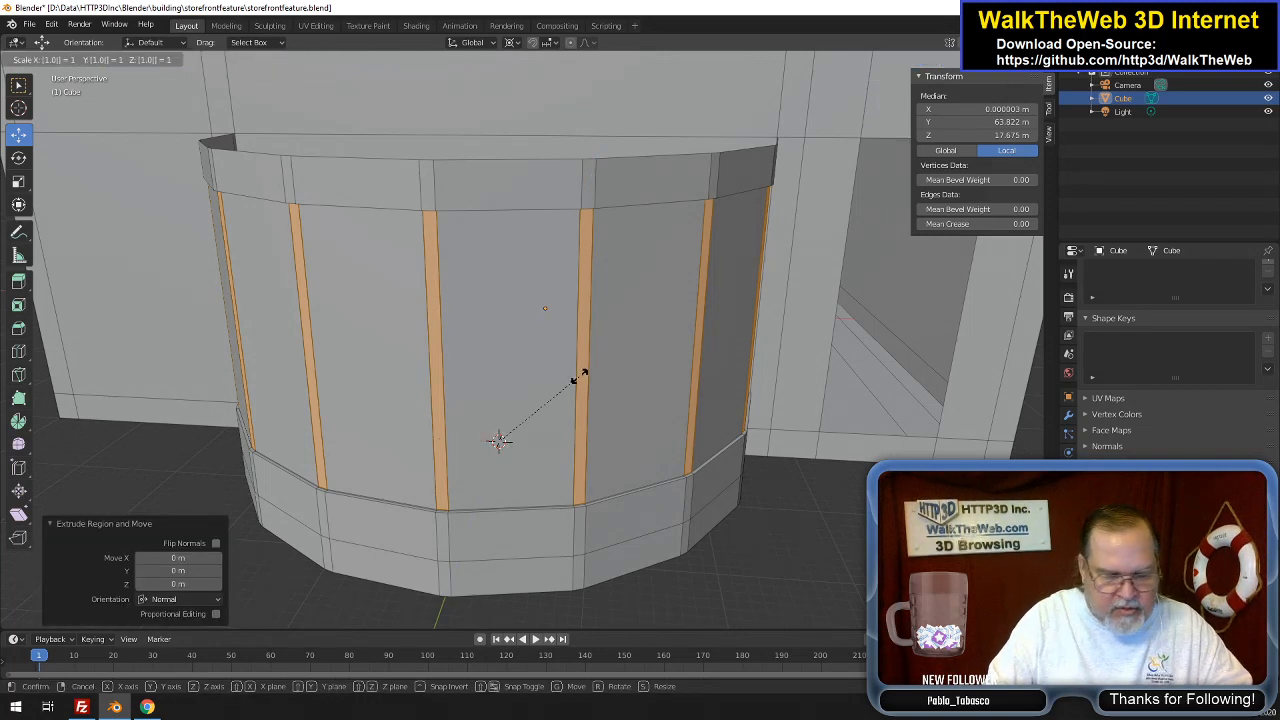
right_click(579, 375)
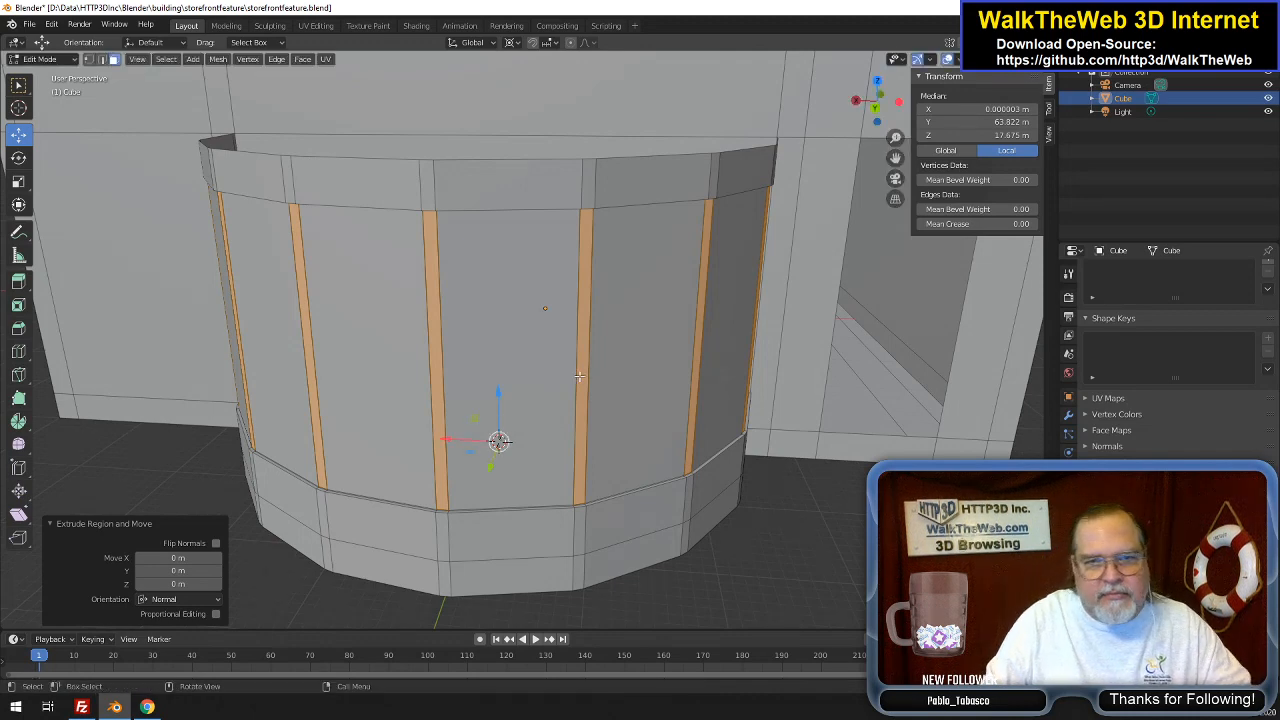
key(s)
key(shift+z)
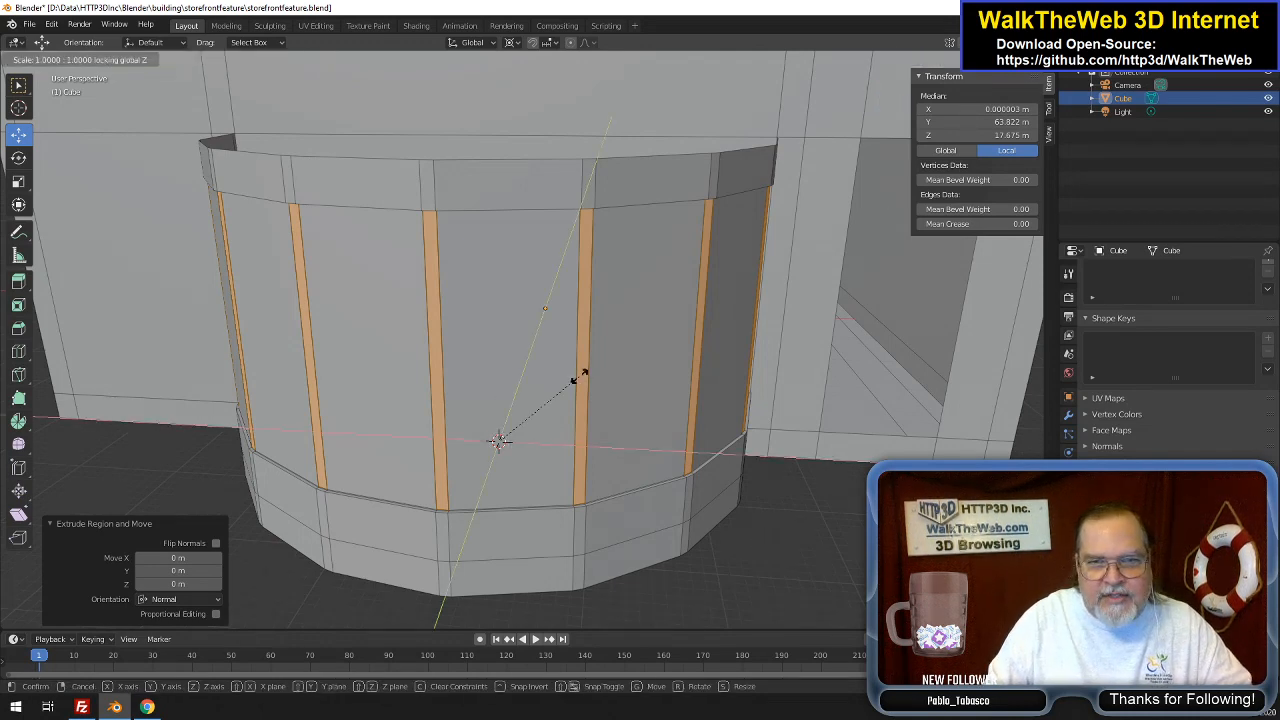
text(1.01)
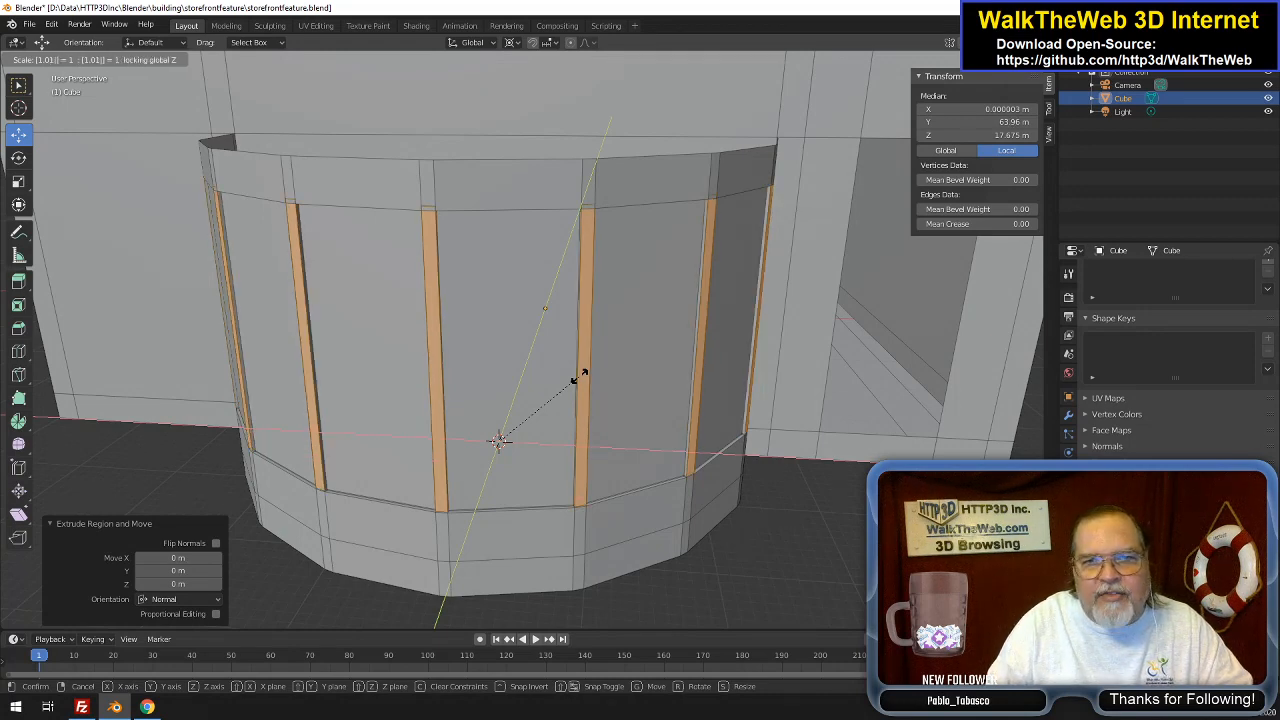
key(Escape)
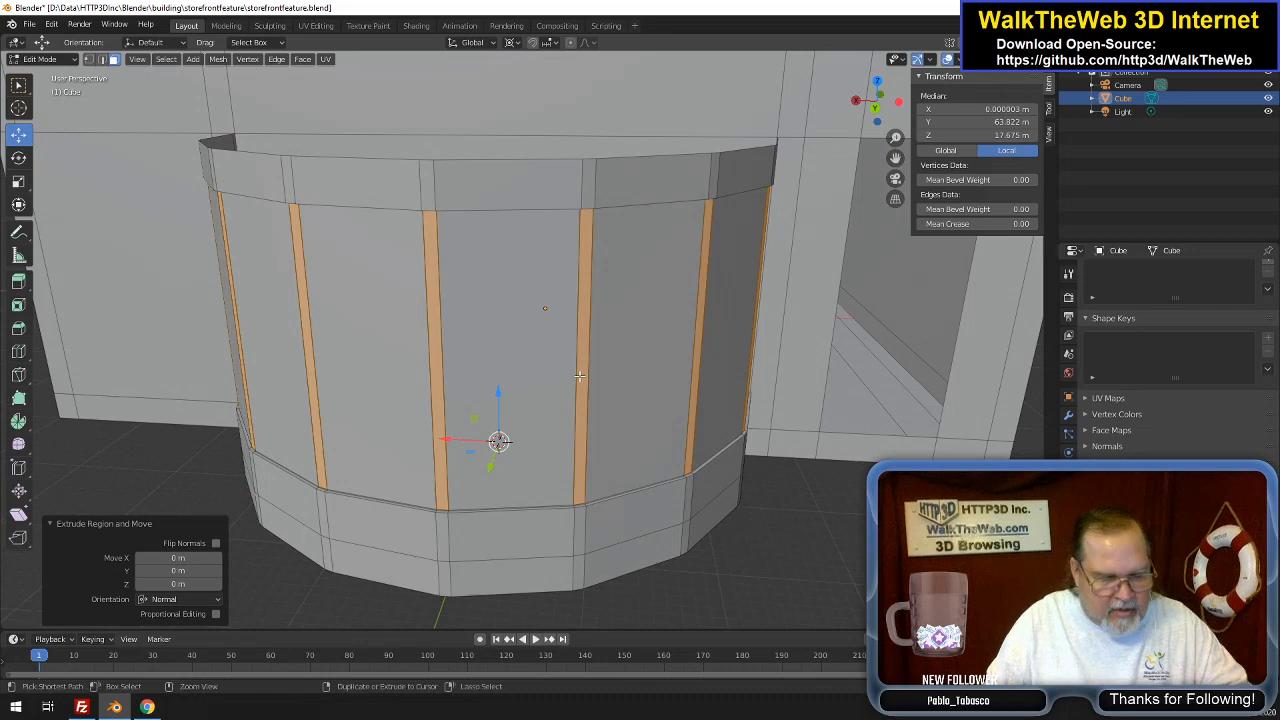
Undo the strip extrusion, the pane deselection and the earlier 1.01 scaling of the curved faces on all axes
key(ctrl+z)
key(ctrl+z)
key(ctrl+z)
key(ctrl+z)
key(ctrl+z)
key(ctrl+z)
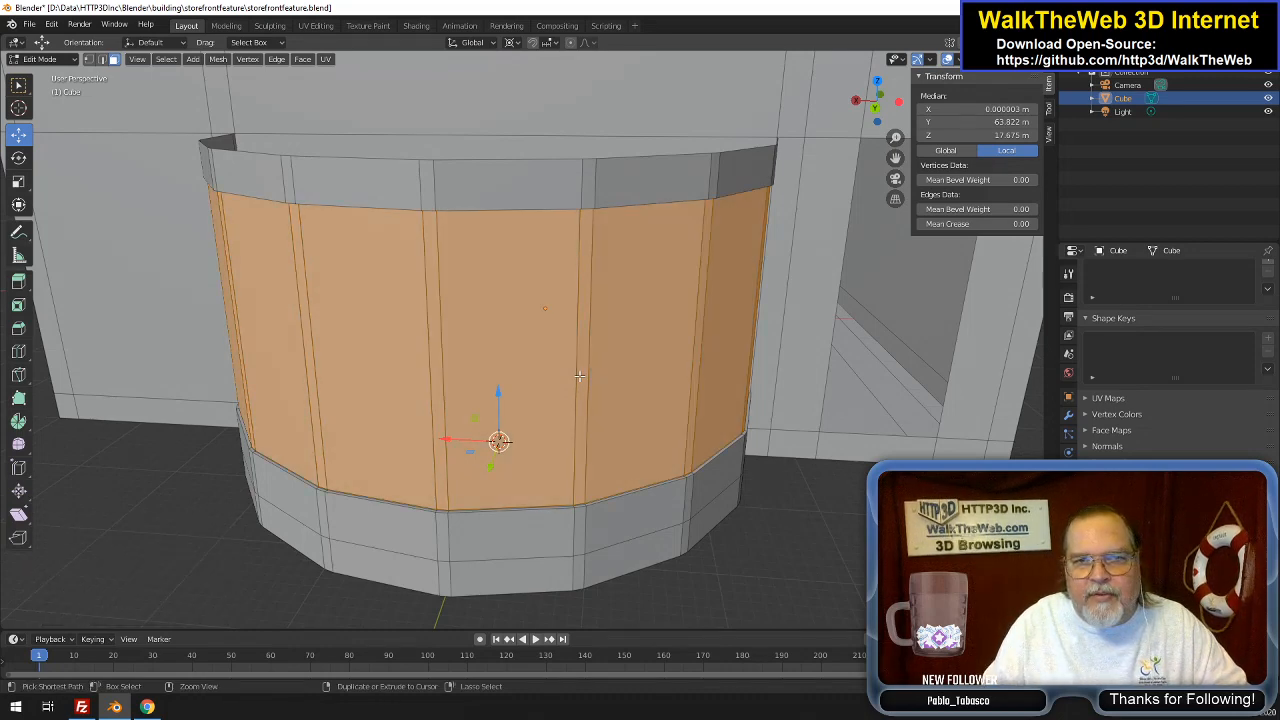
key(ctrl+z)
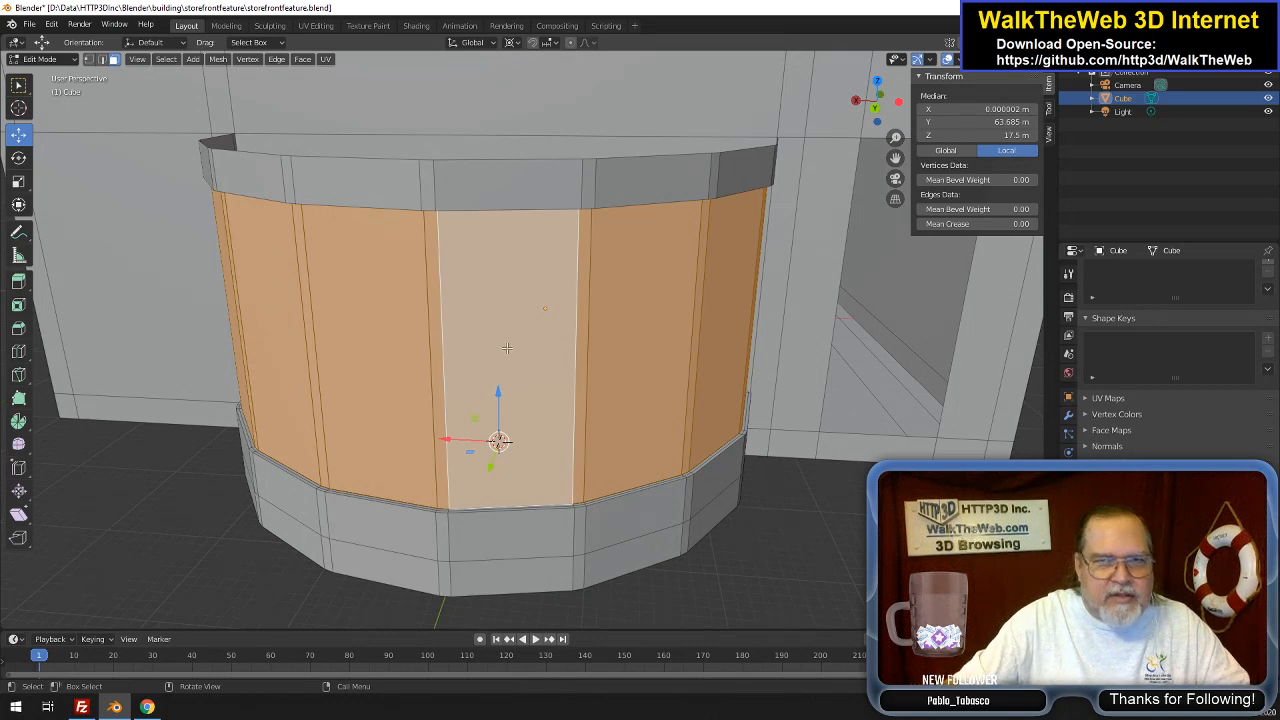
Scale the selected curved faces by 1.01 in X and Y with Z locked, and extrude them in place
key(s)
key(shift+z)
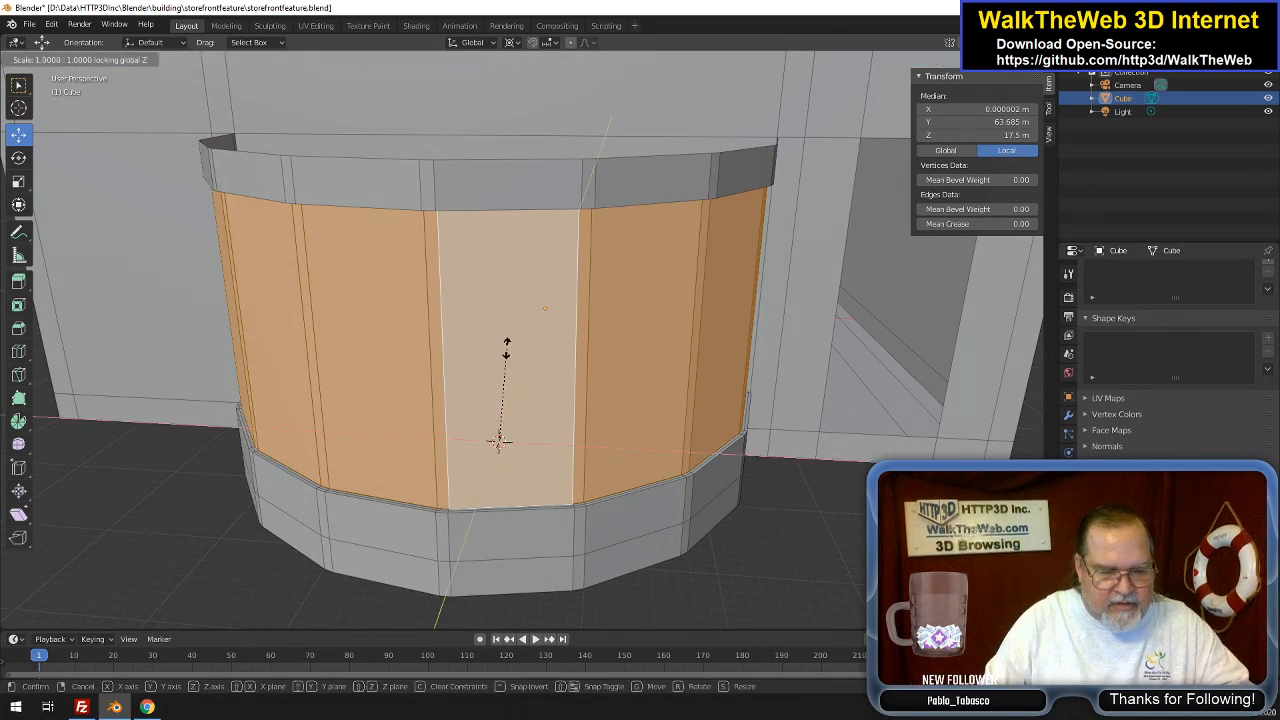
text(1.01)
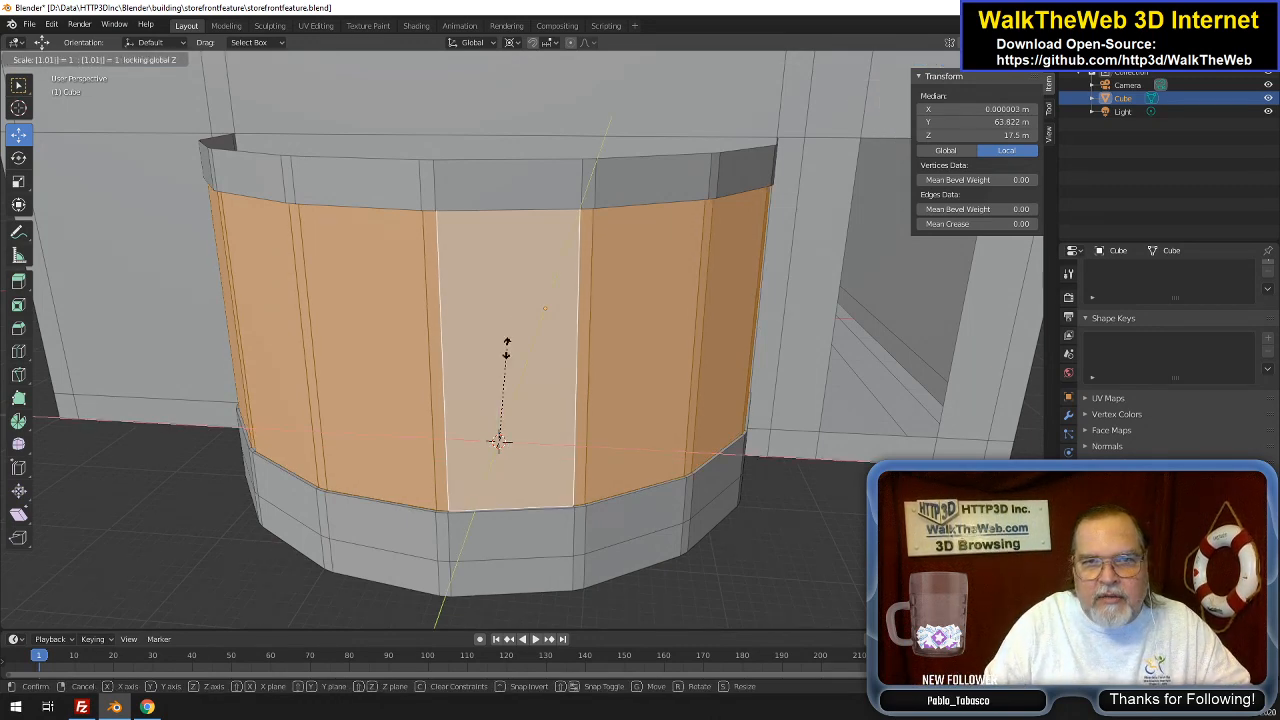
key(Return)
key(e)
key(Escape)
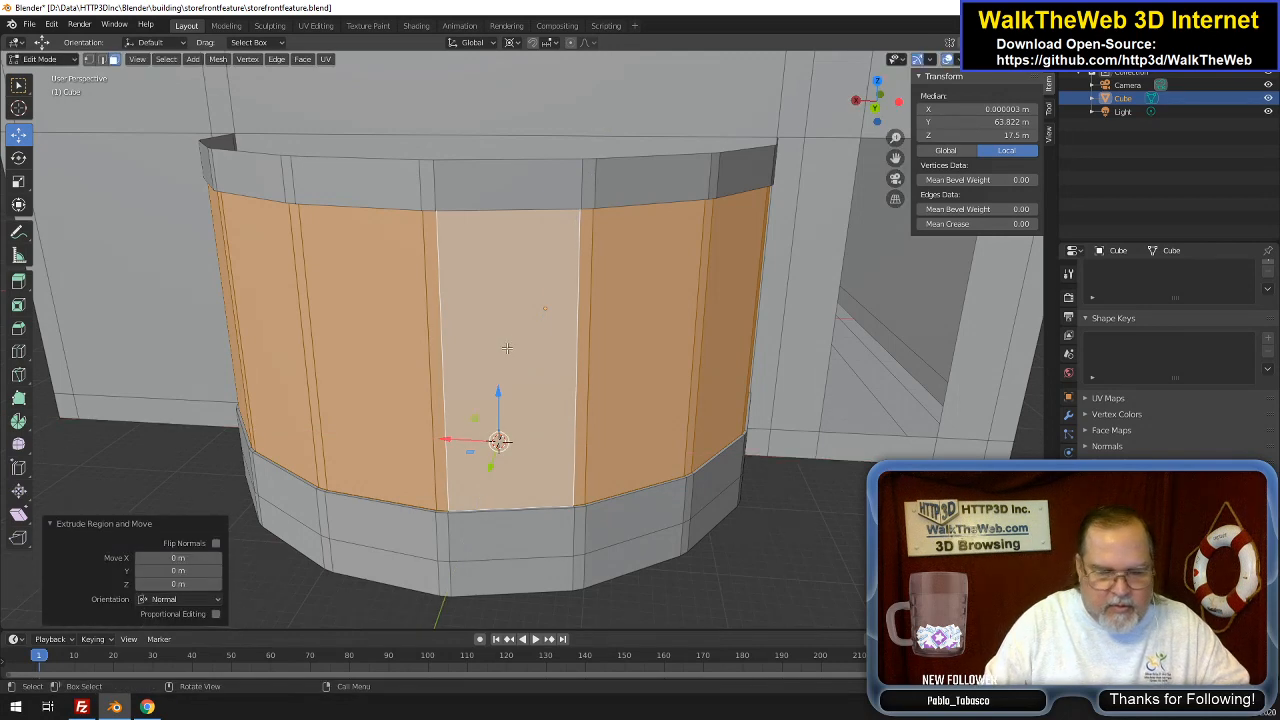
Try scaling the newly extruded curved faces by 1.01 with Z locked, and undo that scaling
key(s)
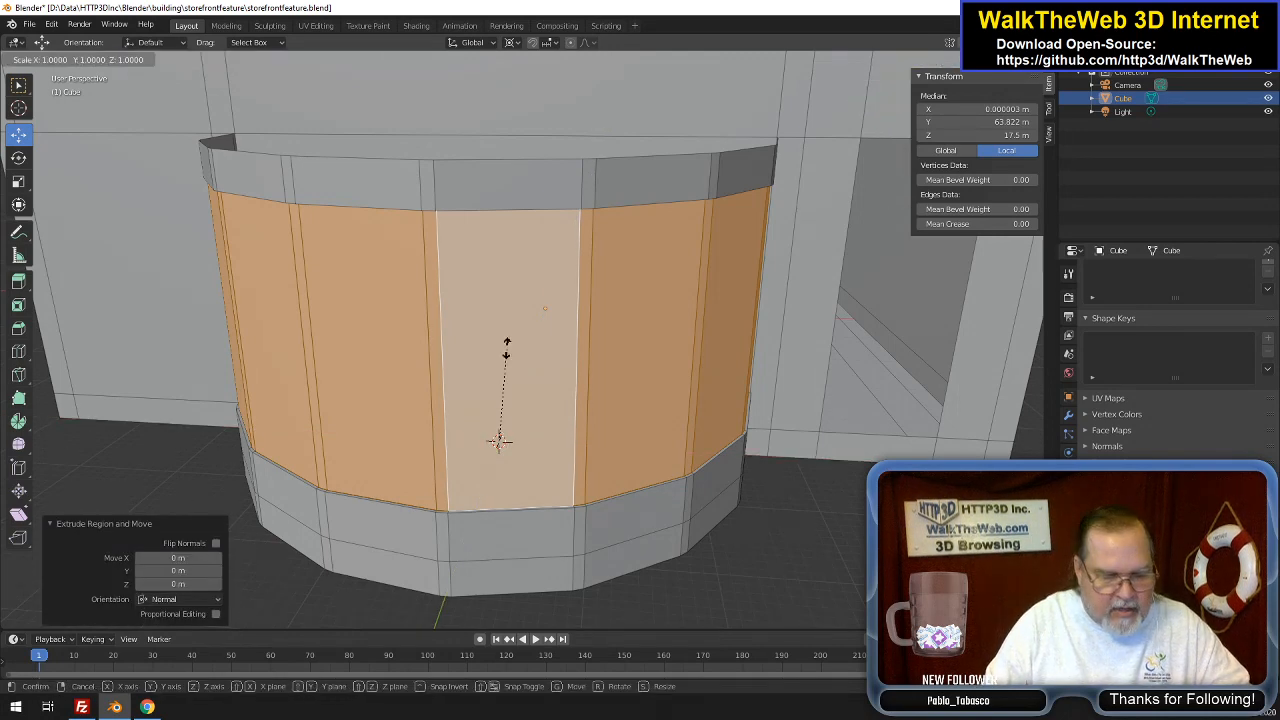
key(shift+z)
text(1.01)
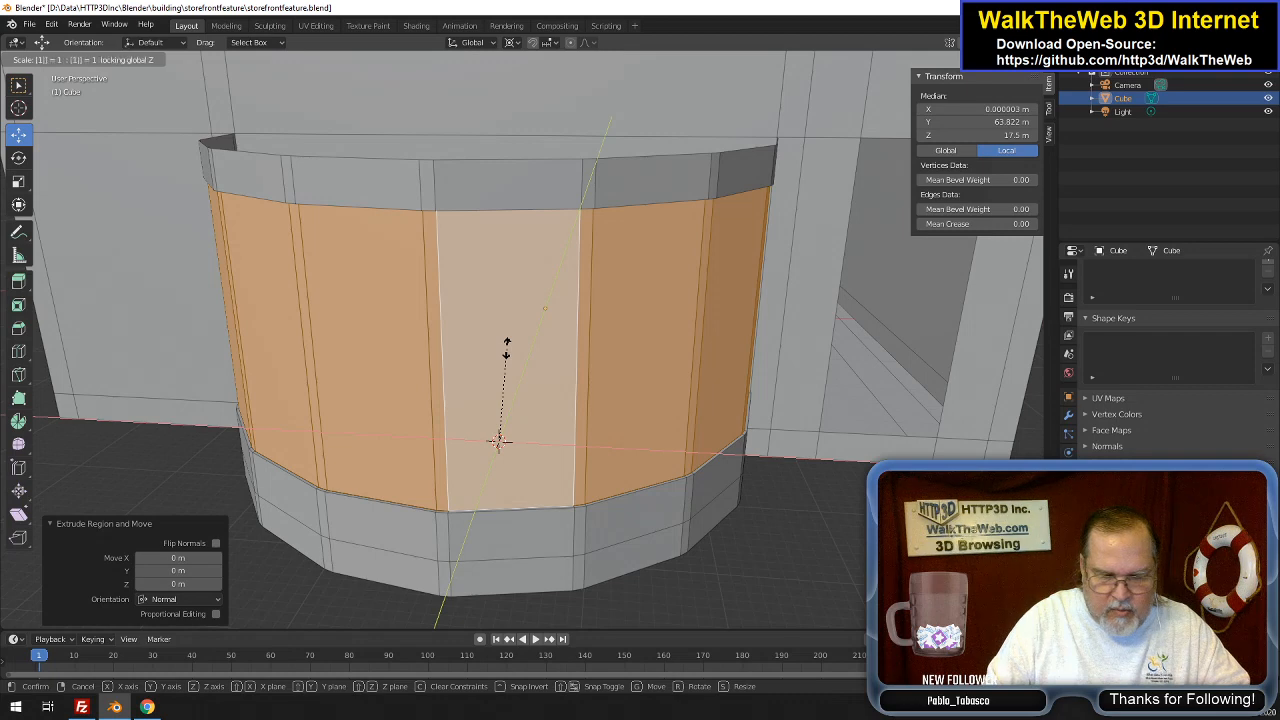
key(Return)
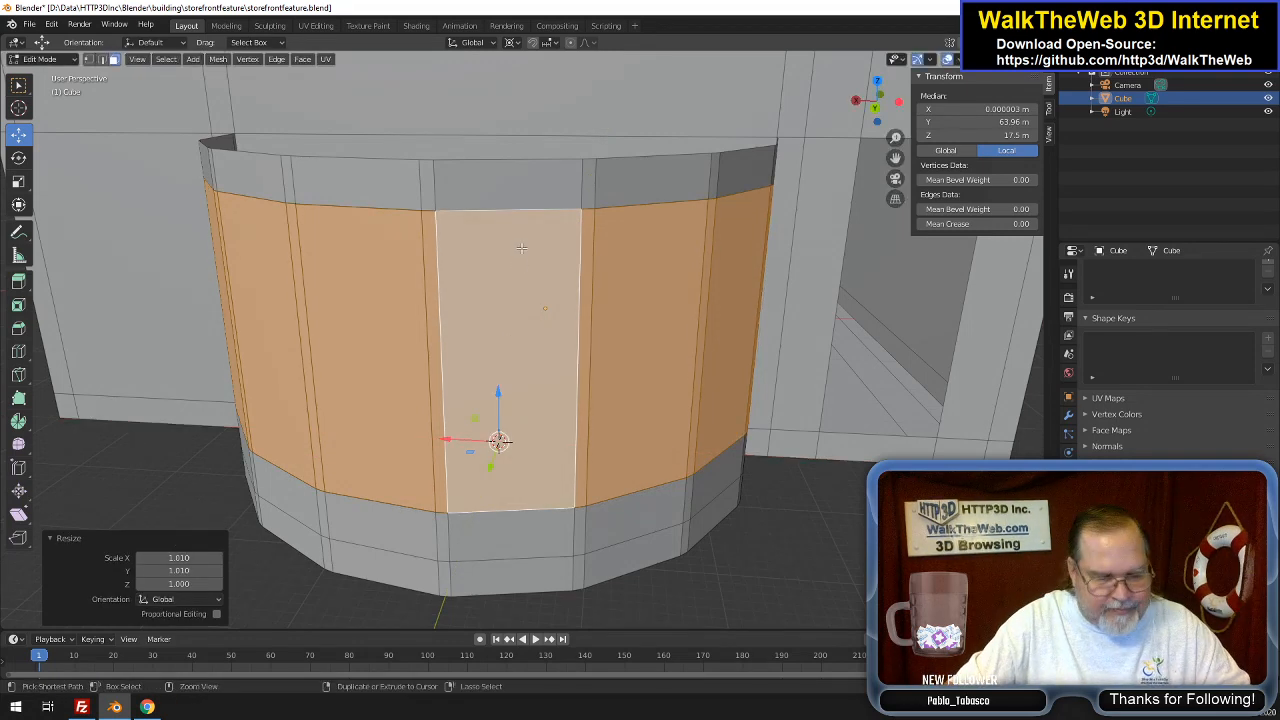
key(ctrl+z)
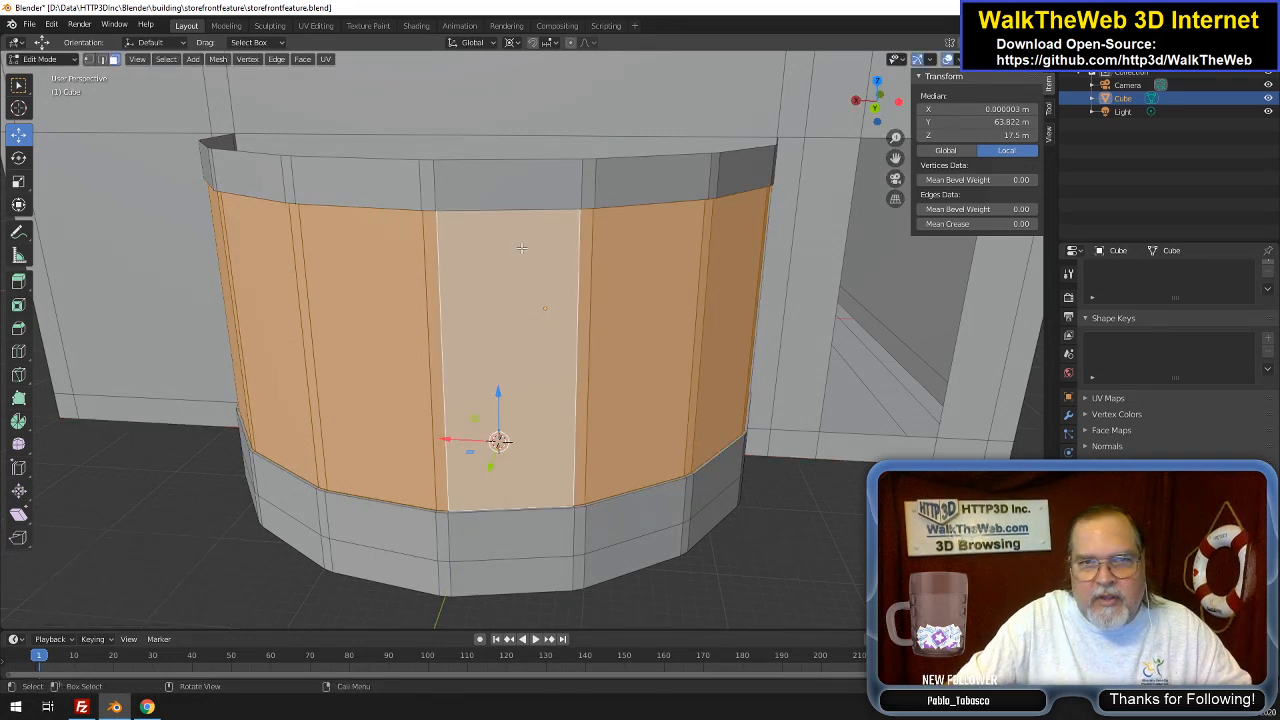
Remove every wide pane face from the selection, including both end panes, so only the narrow vertical strips stay selected
shift+click(720, 325)
shift+click(686, 337)
shift+click(490, 355)
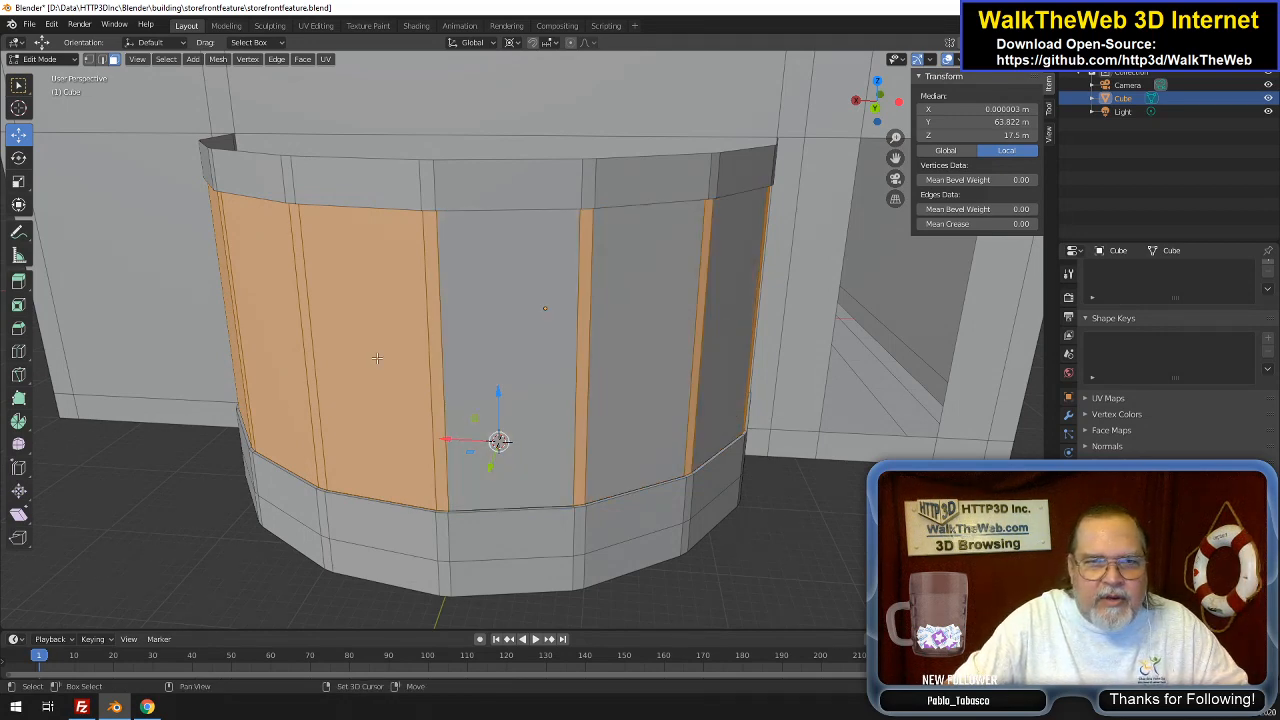
shift+click(377, 359)
shift+click(240, 331)
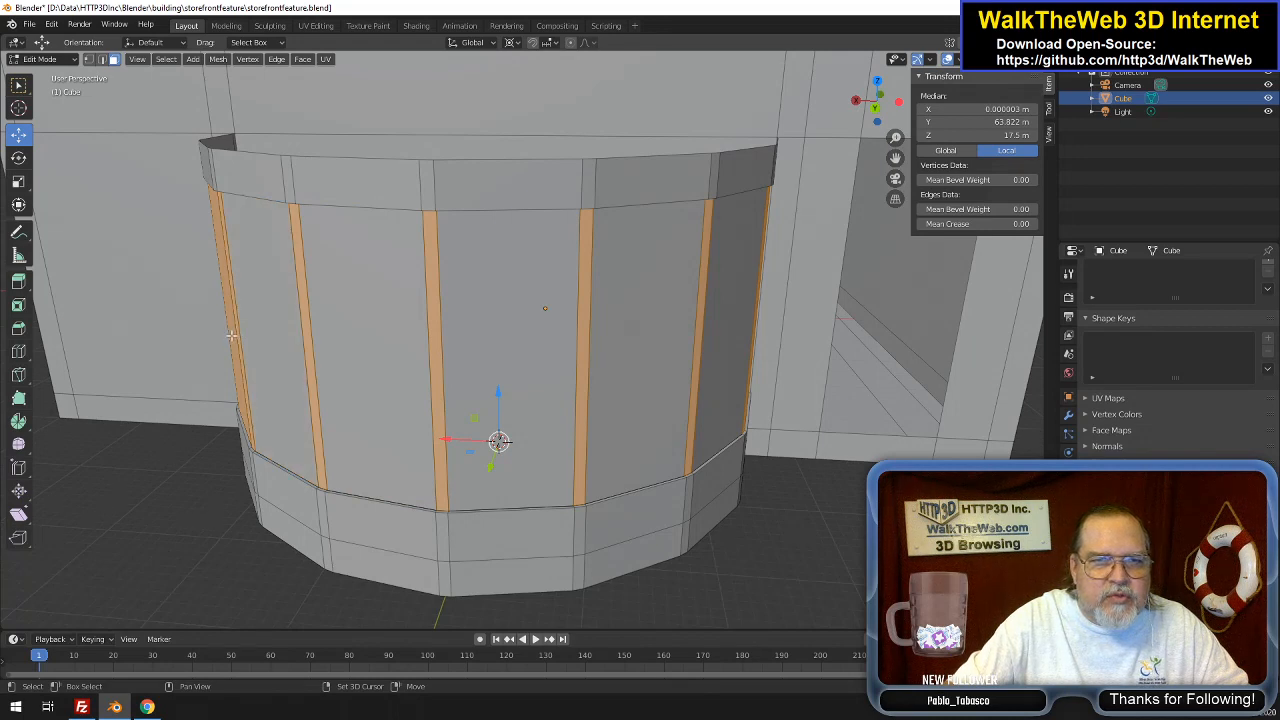
shift+click(231, 336)
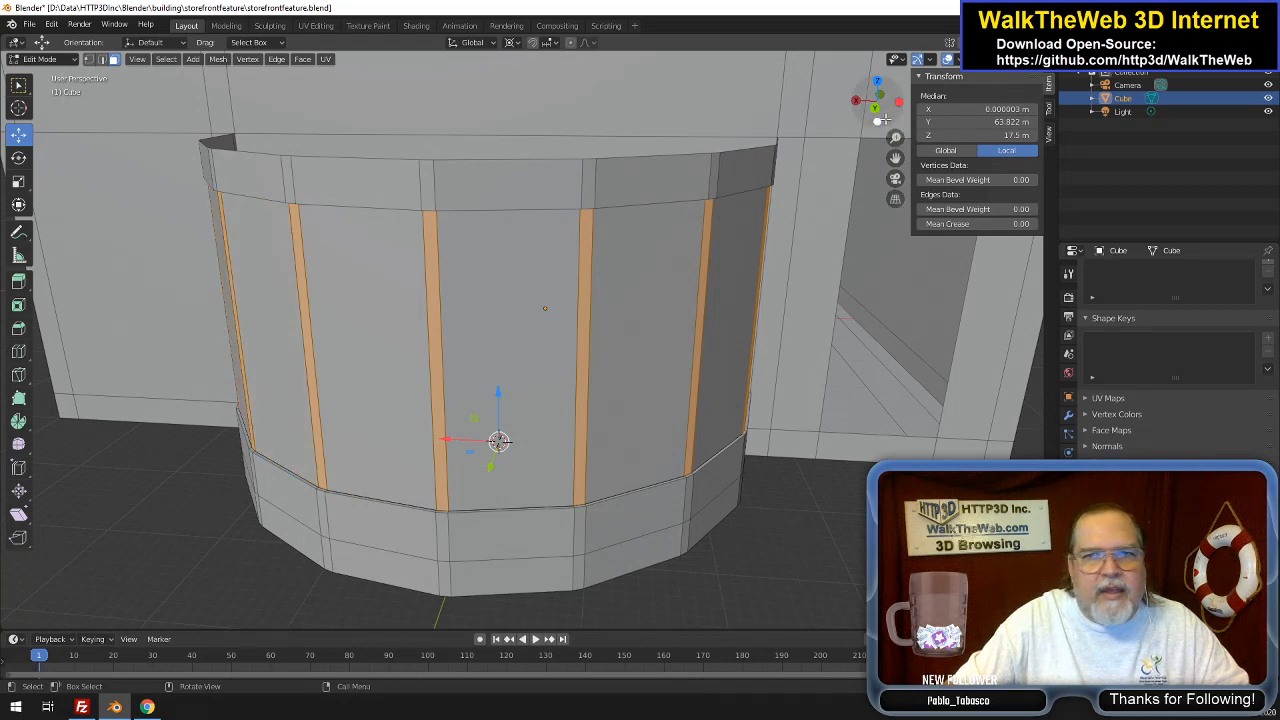
drag(882, 119, 788, 107)
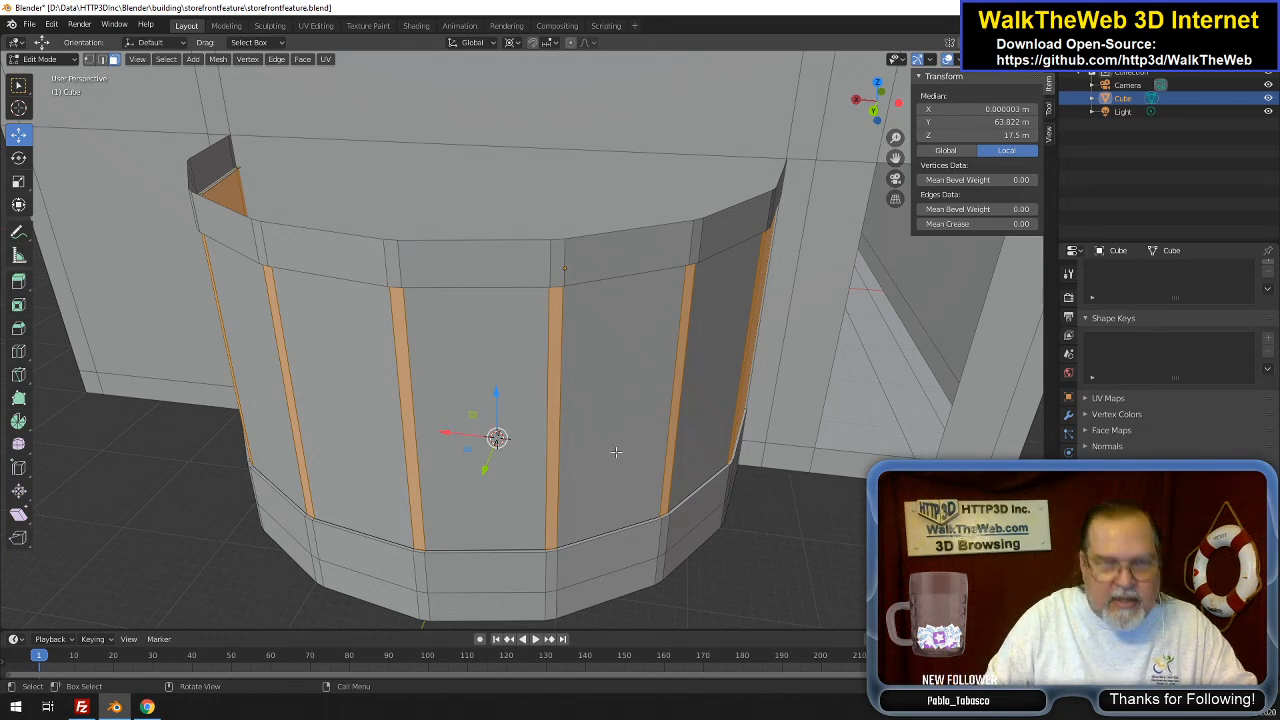
drag(889, 107, 985, 114)
shift+click(376, 392)
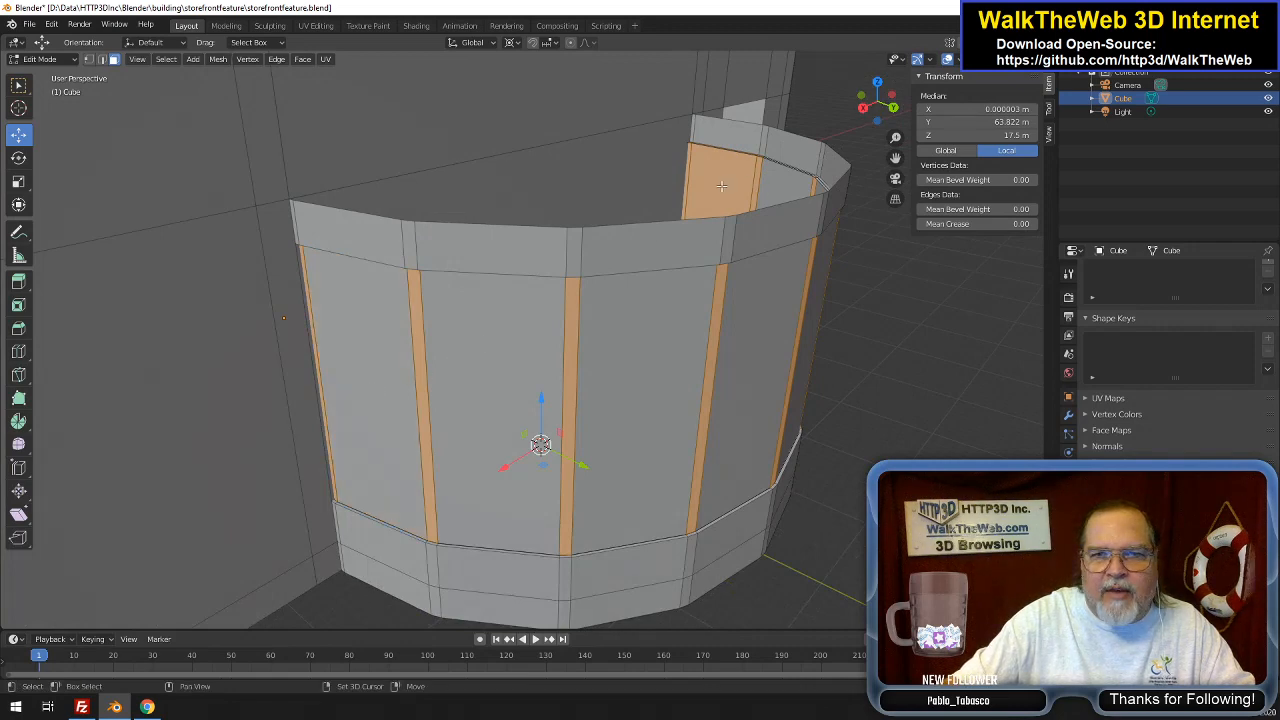
shift+click(722, 186)
Try scaling the narrow strips by 1.01 in X and Y with Z locked, and undo the scaling
drag(883, 109, 812, 120)
key(s)
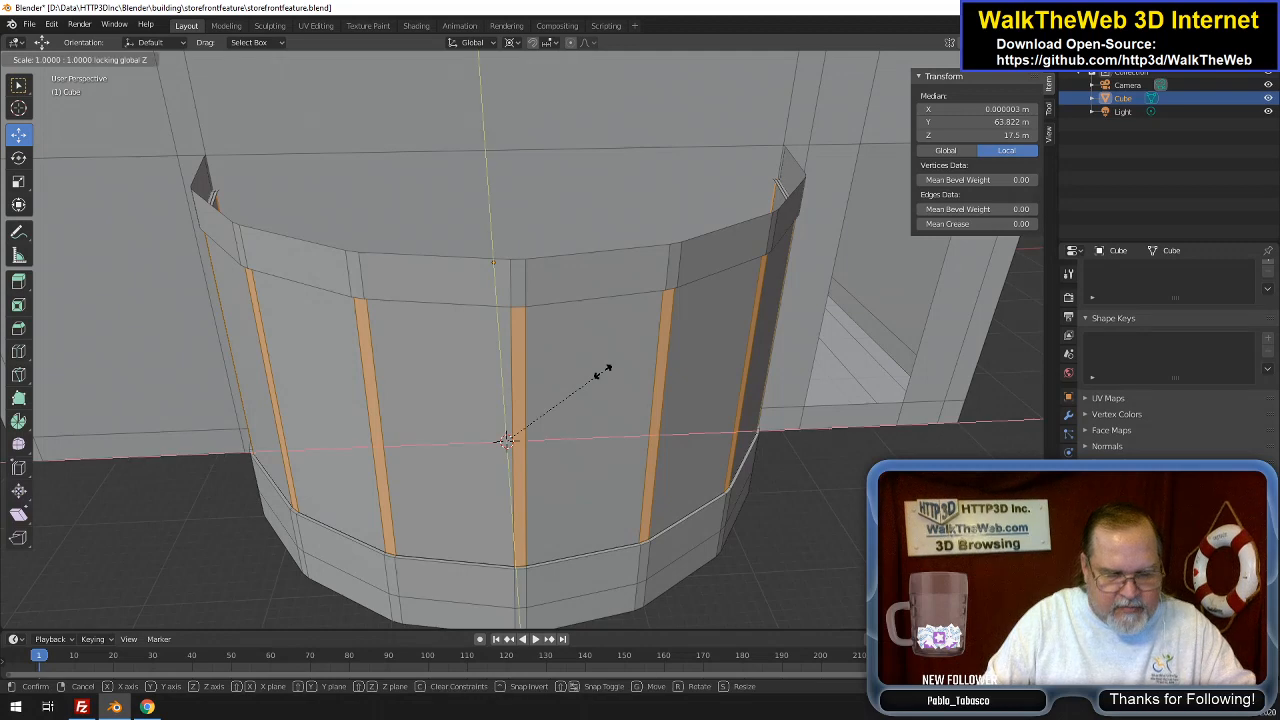
key(shift+z)
text(1.01)
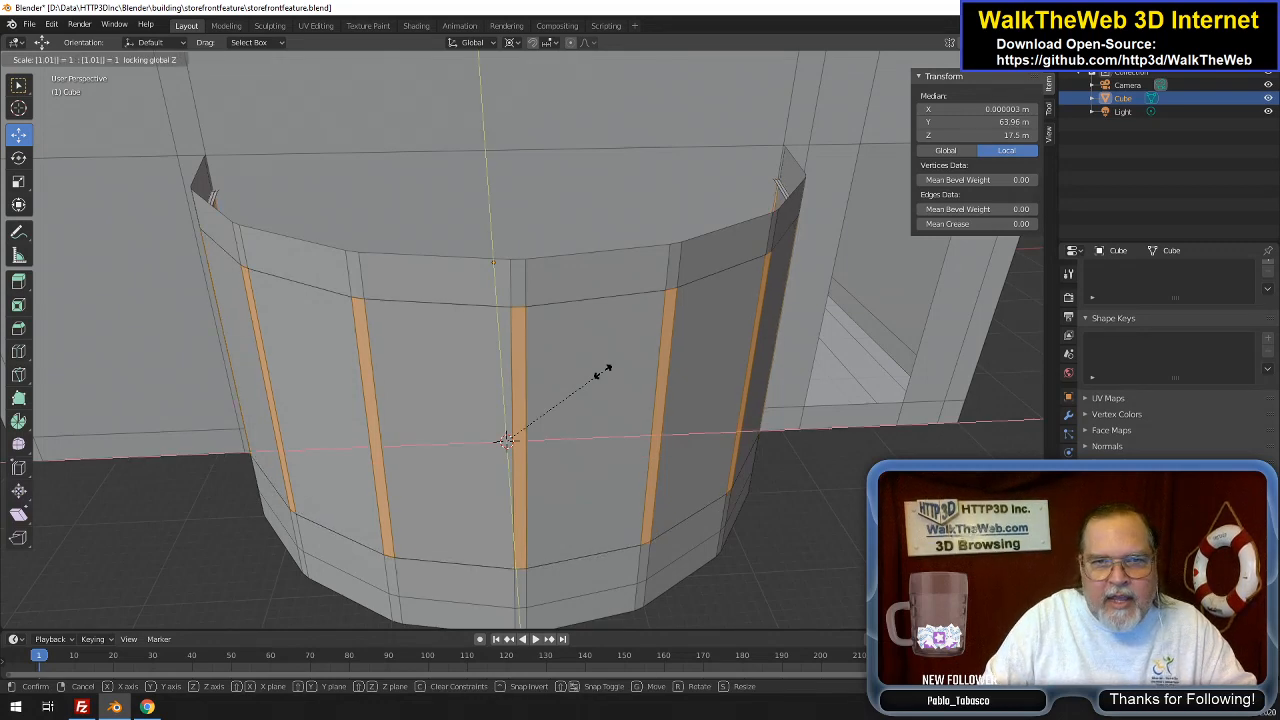
key(Return)
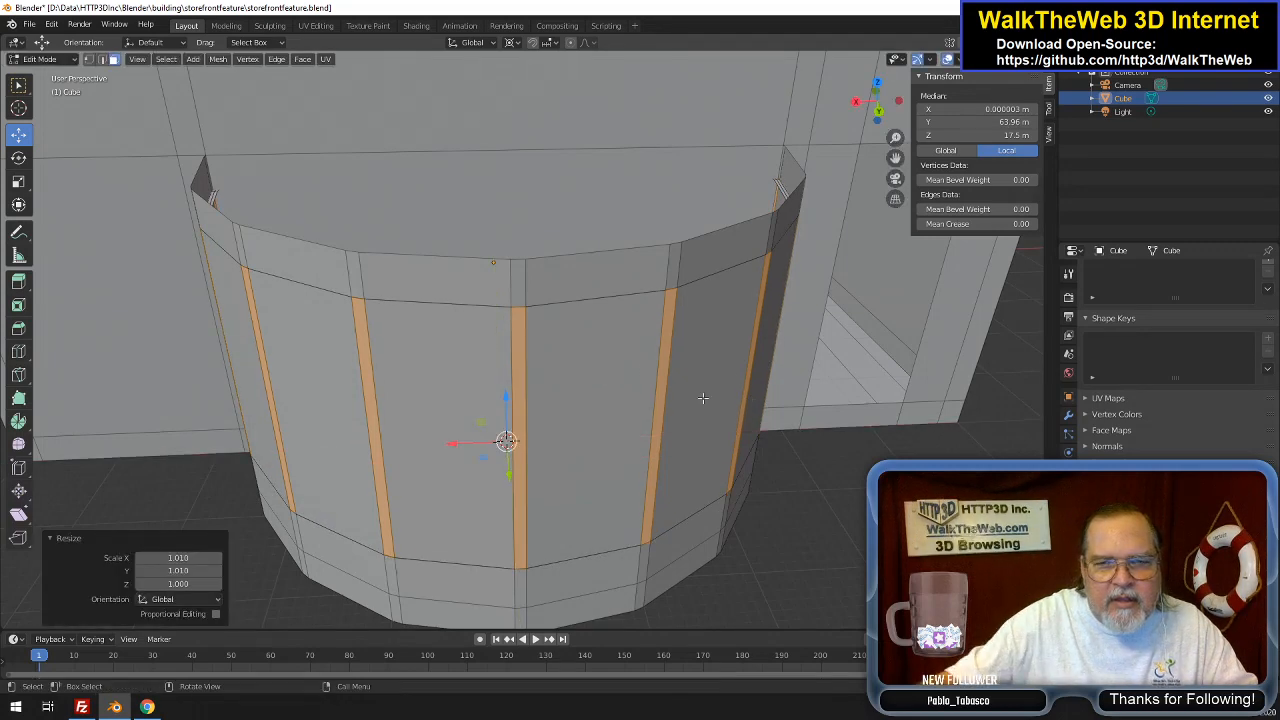
scroll(635, 377, up, 4)
scroll(652, 383, down, 4)
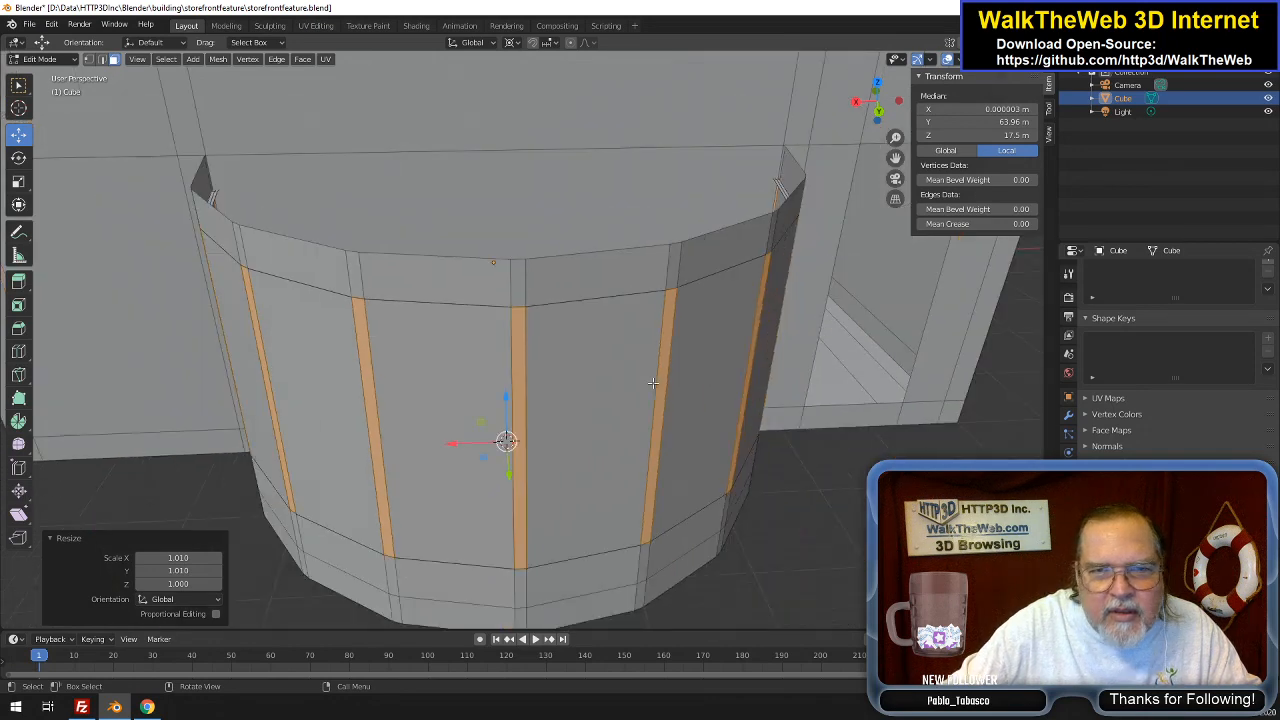
key(ctrl+z)
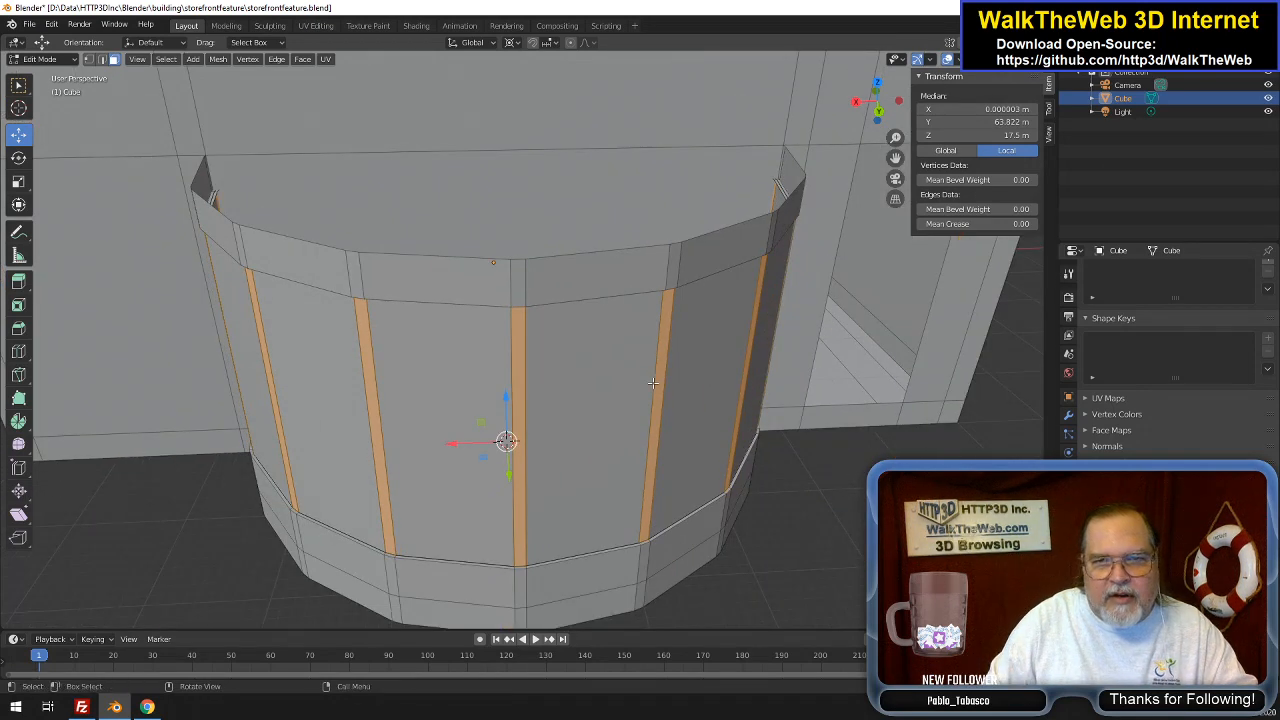
Extrude the selected narrow vertical strips in place, without moving the new faces
key(e)
key(Escape)
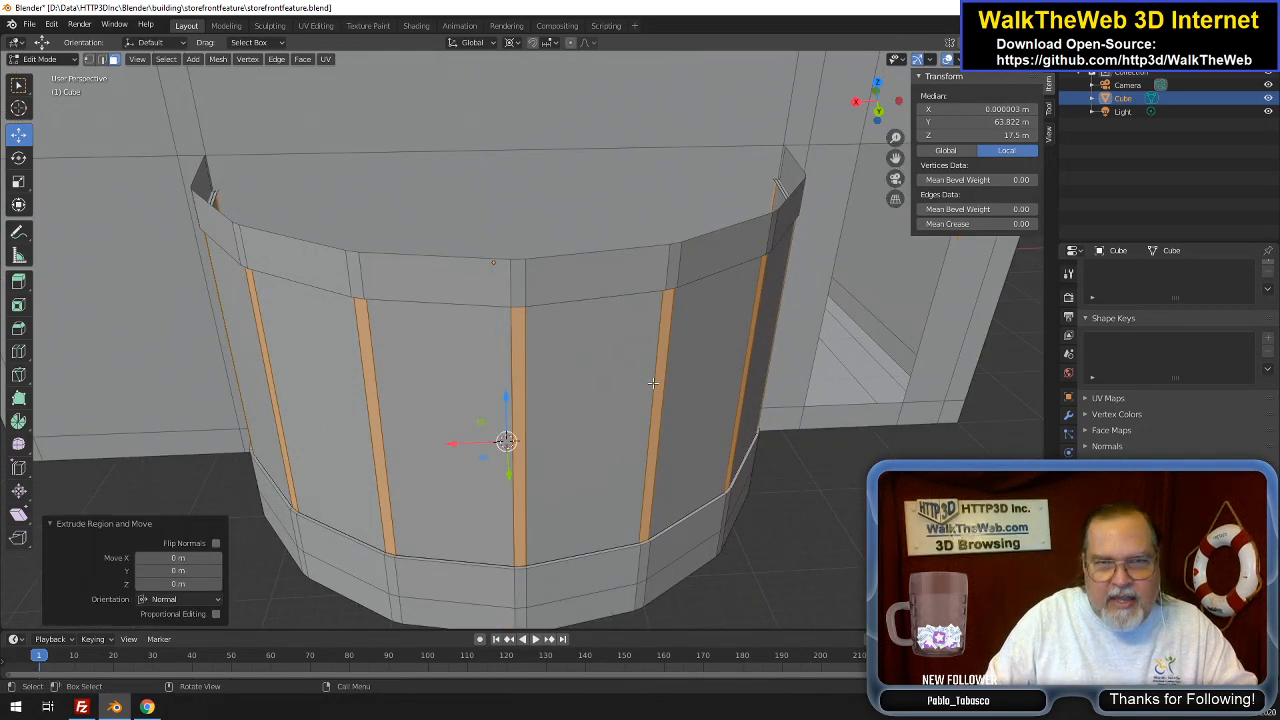
key(s)
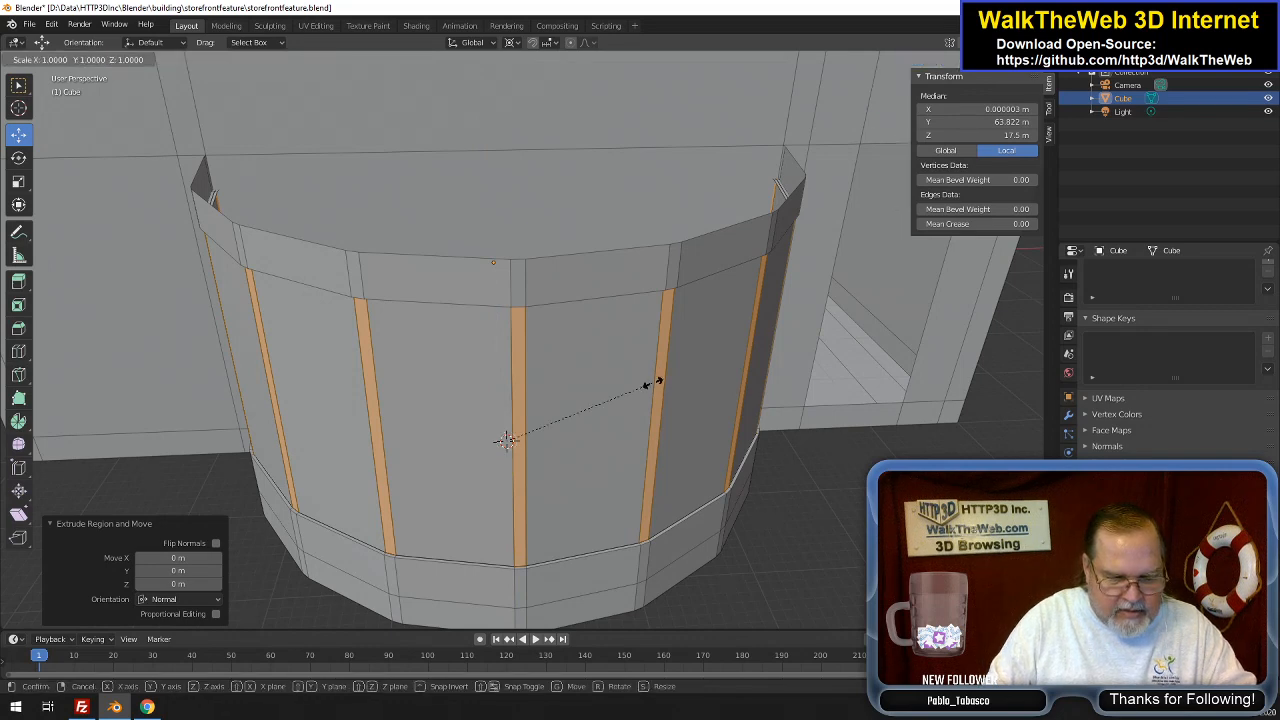
key(shift+z)
text(.10)
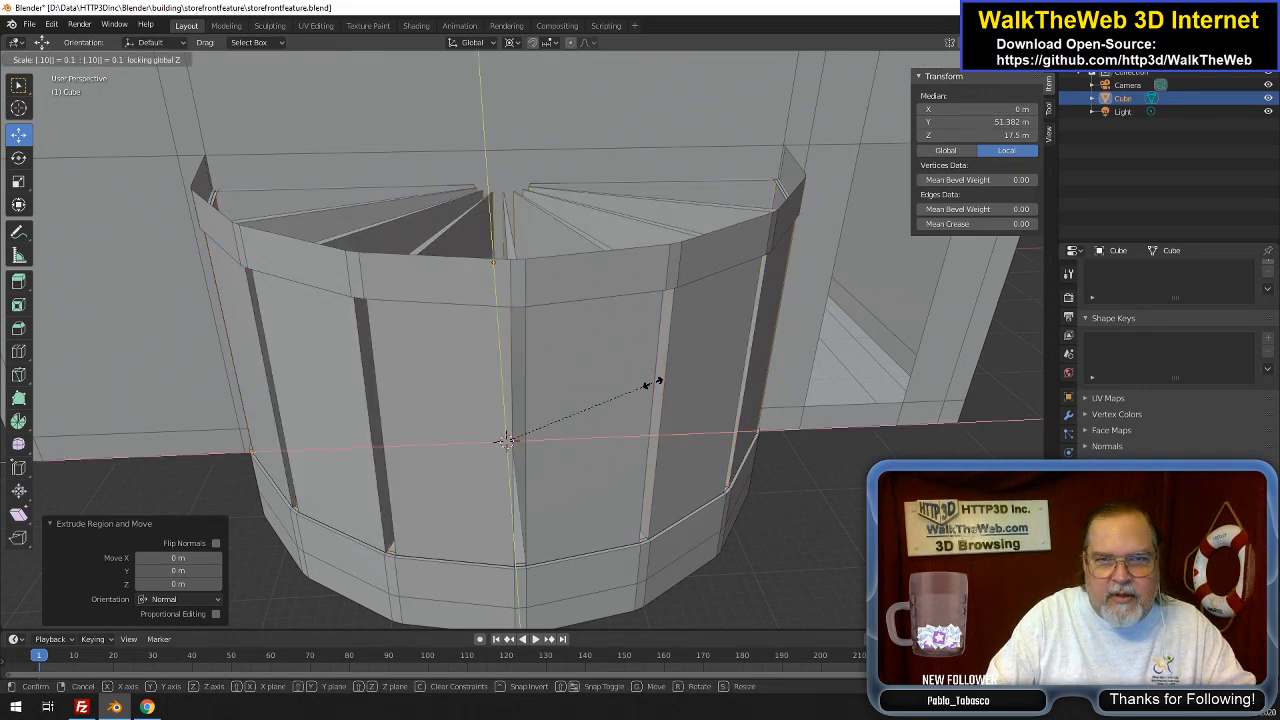
text(.1)
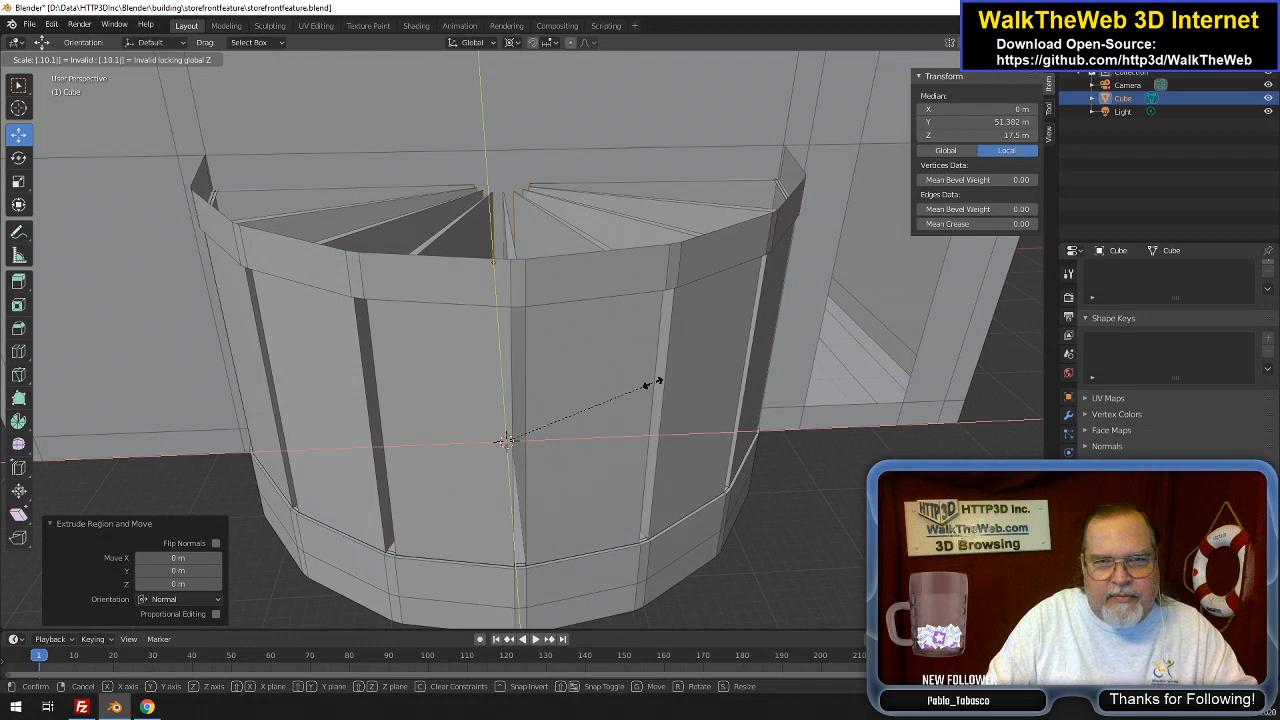
key(Escape)
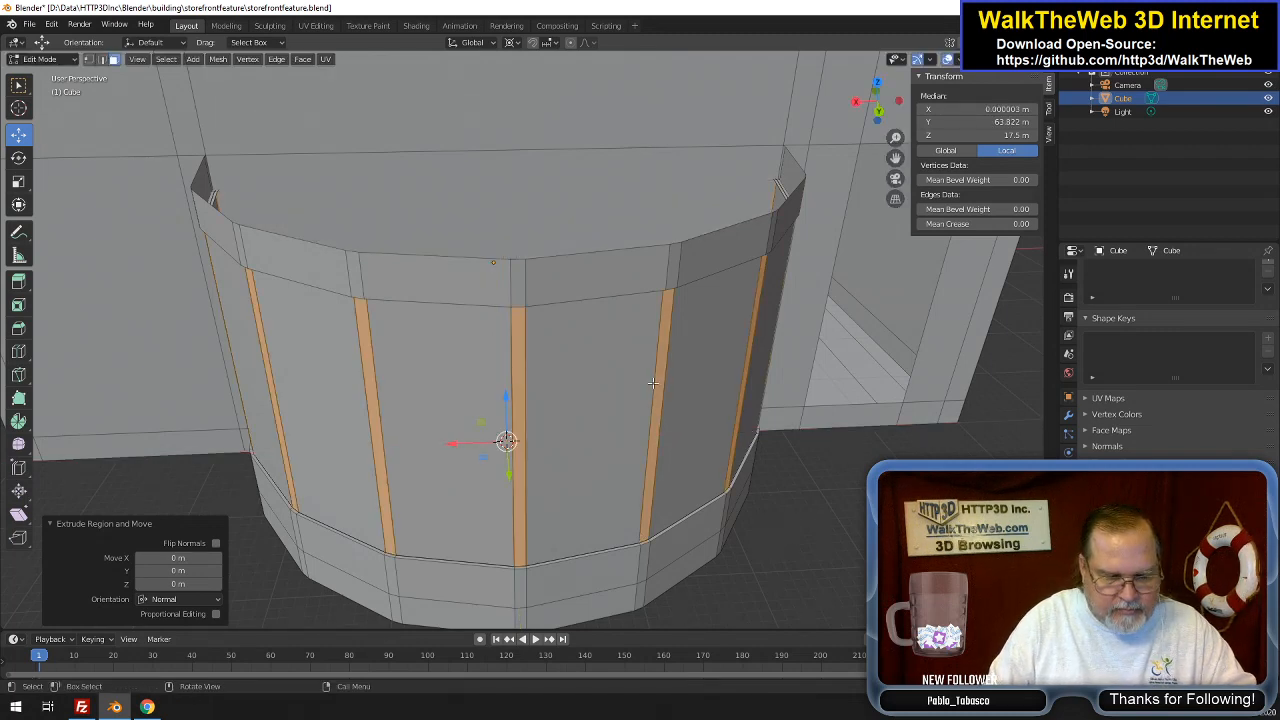
Scale the extruded vertical strips by 1.01 in X and Y with Z locked
key(s)
key(shift+z)
text(1.)
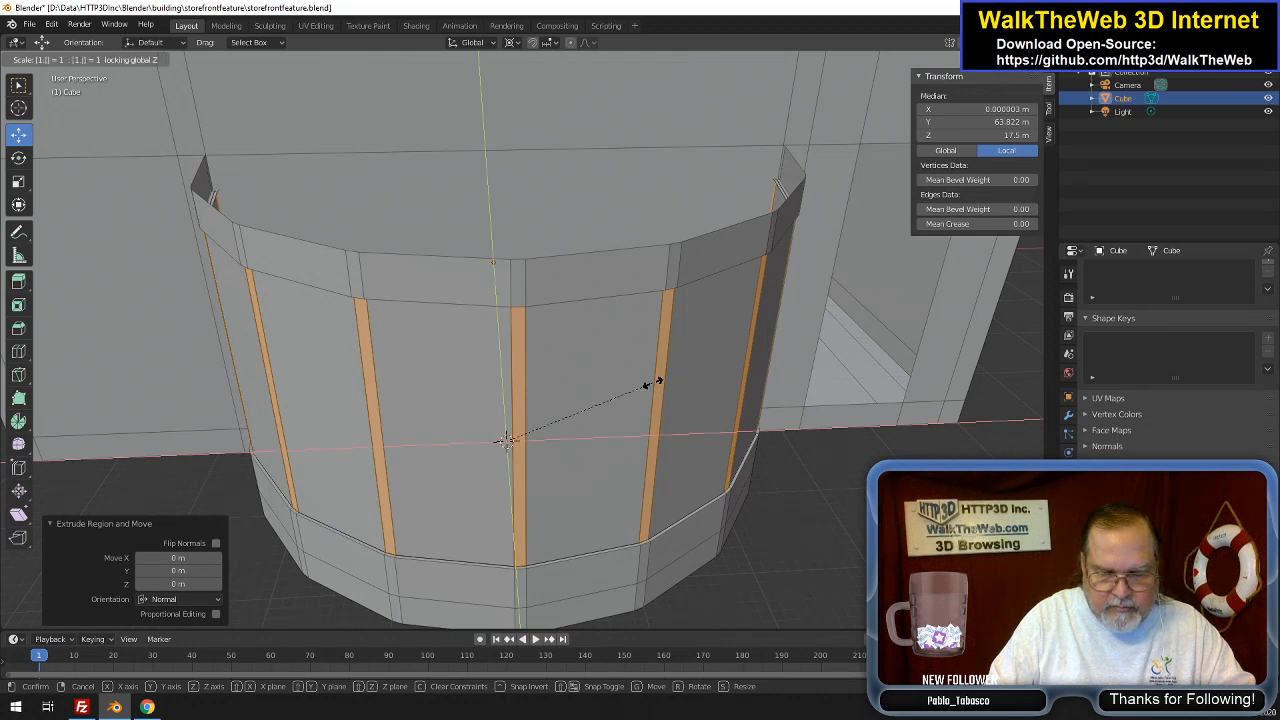
text(01)
key(Return)
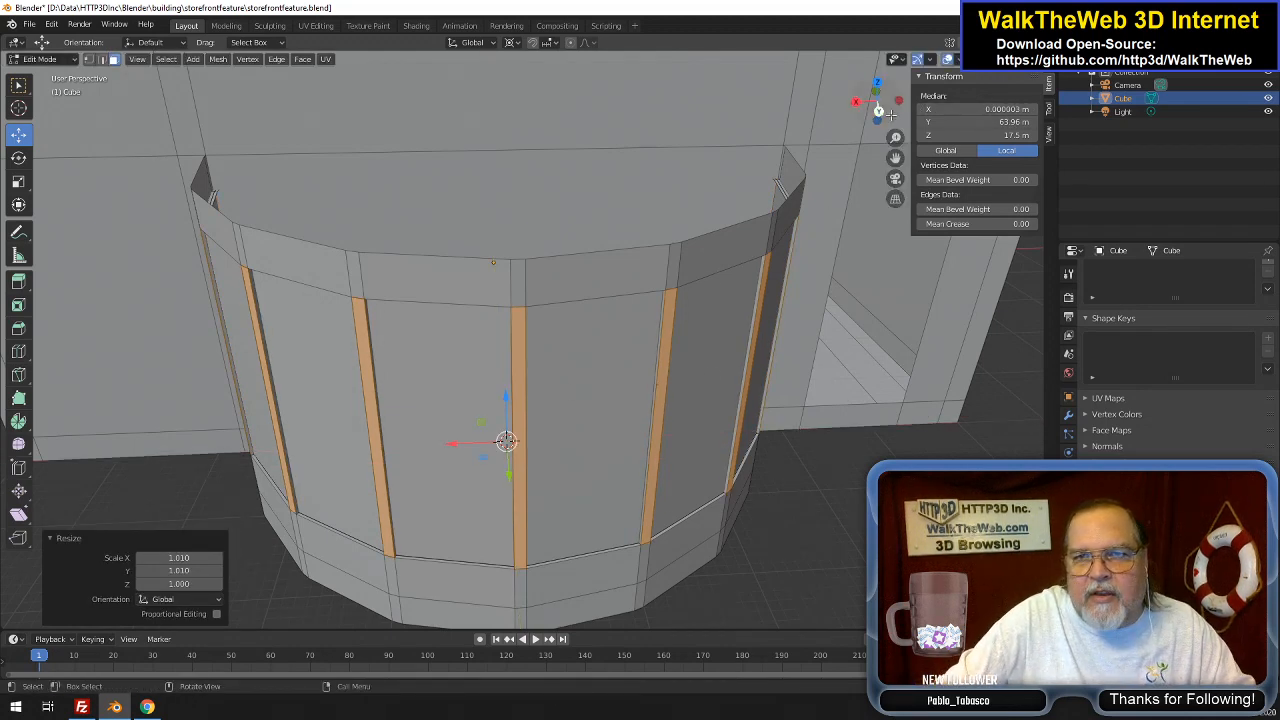
drag(890, 113, 856, 138)
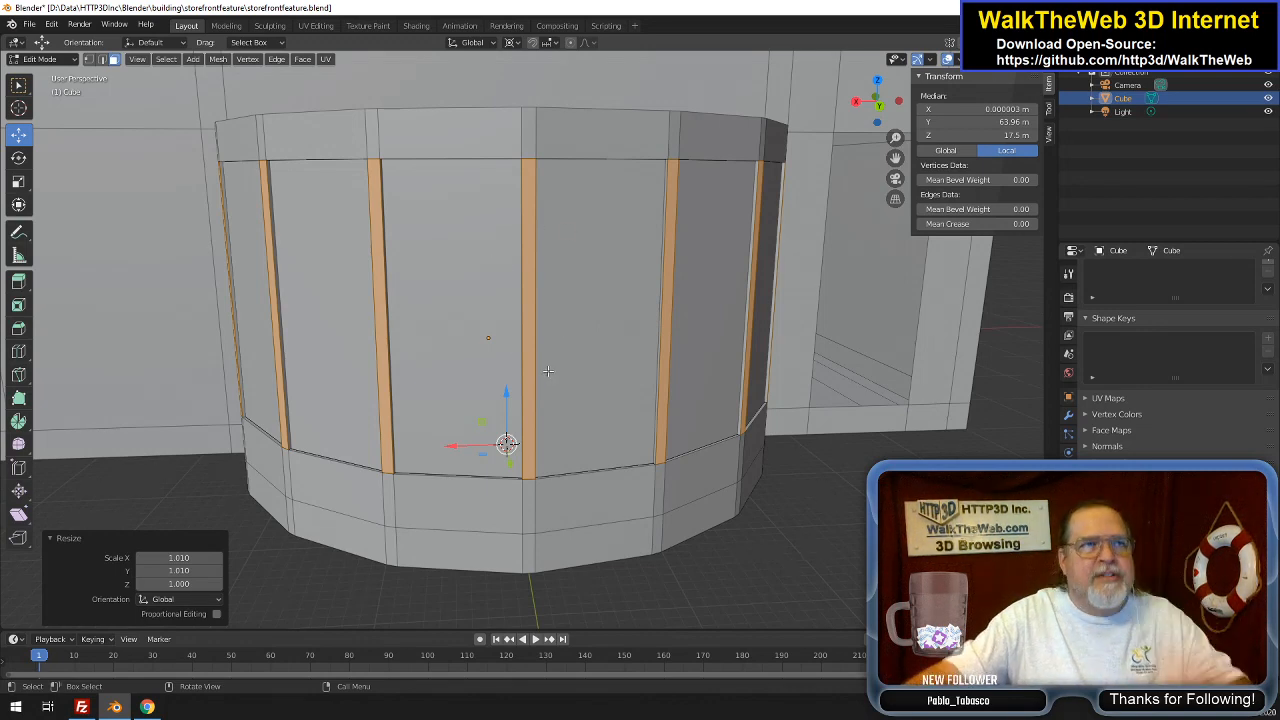
Rename the Cube object to "building"
click(1124, 98)
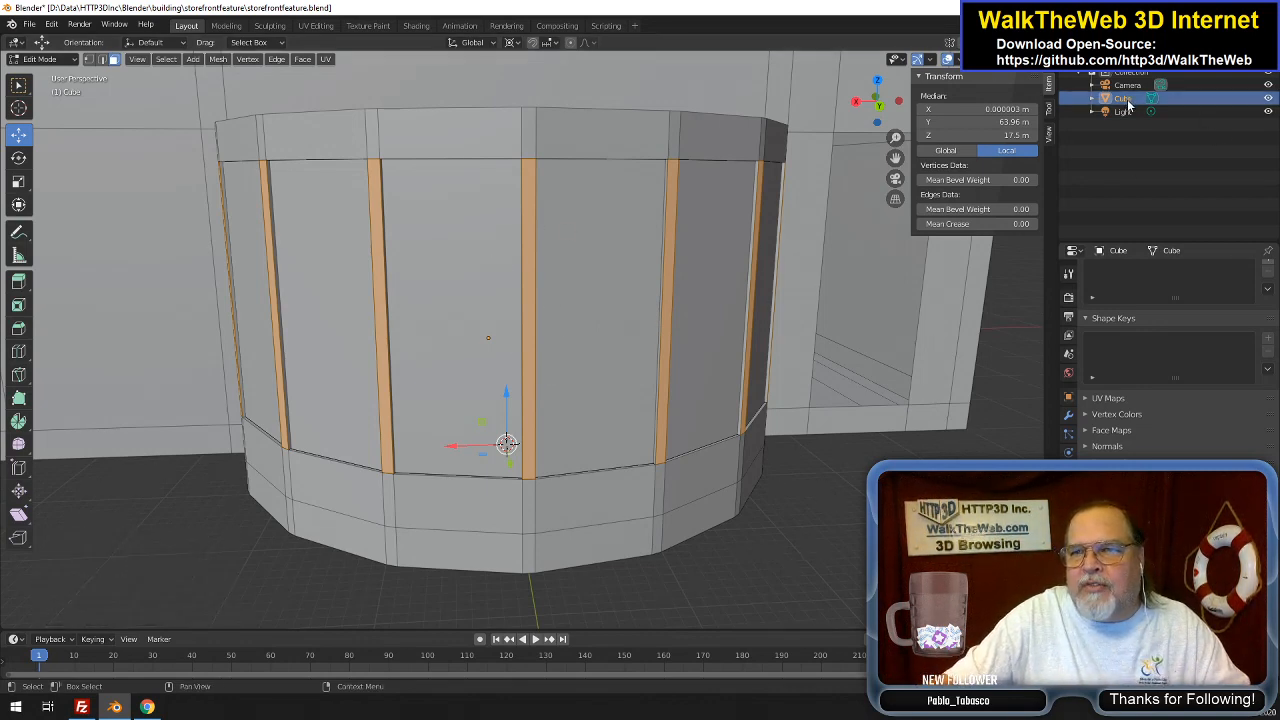
double_click(1124, 98)
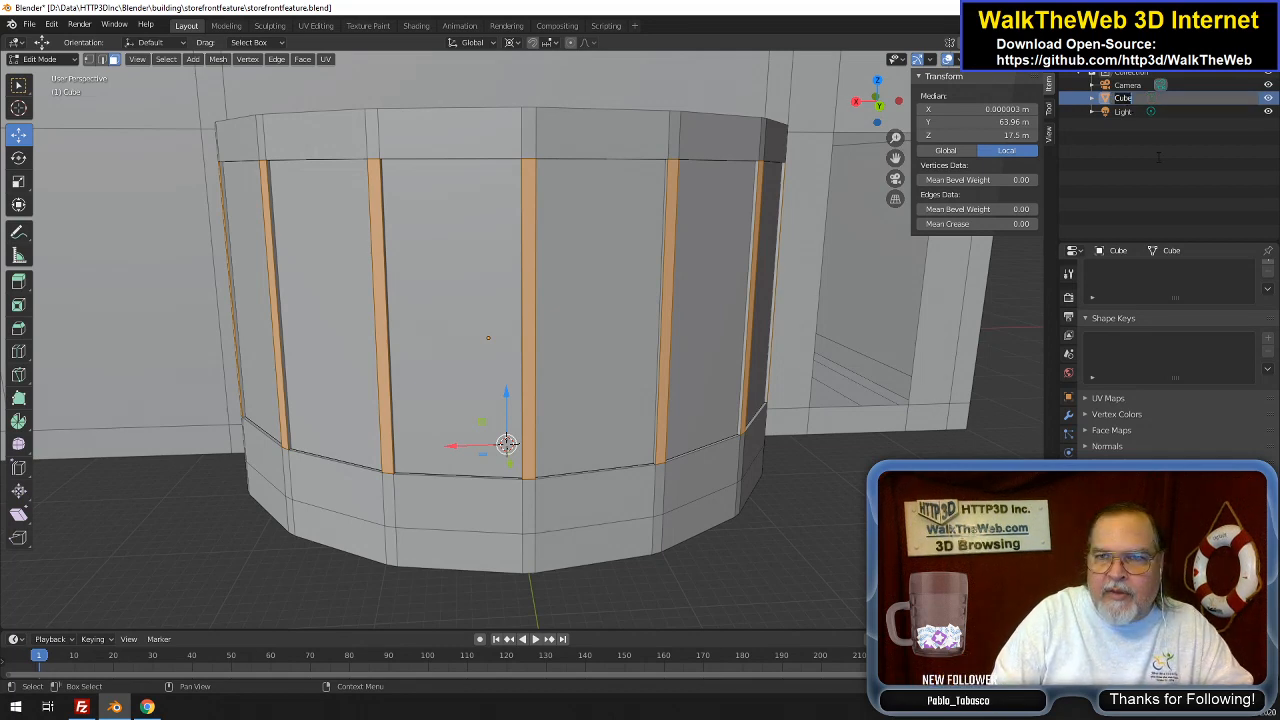
text(bl)
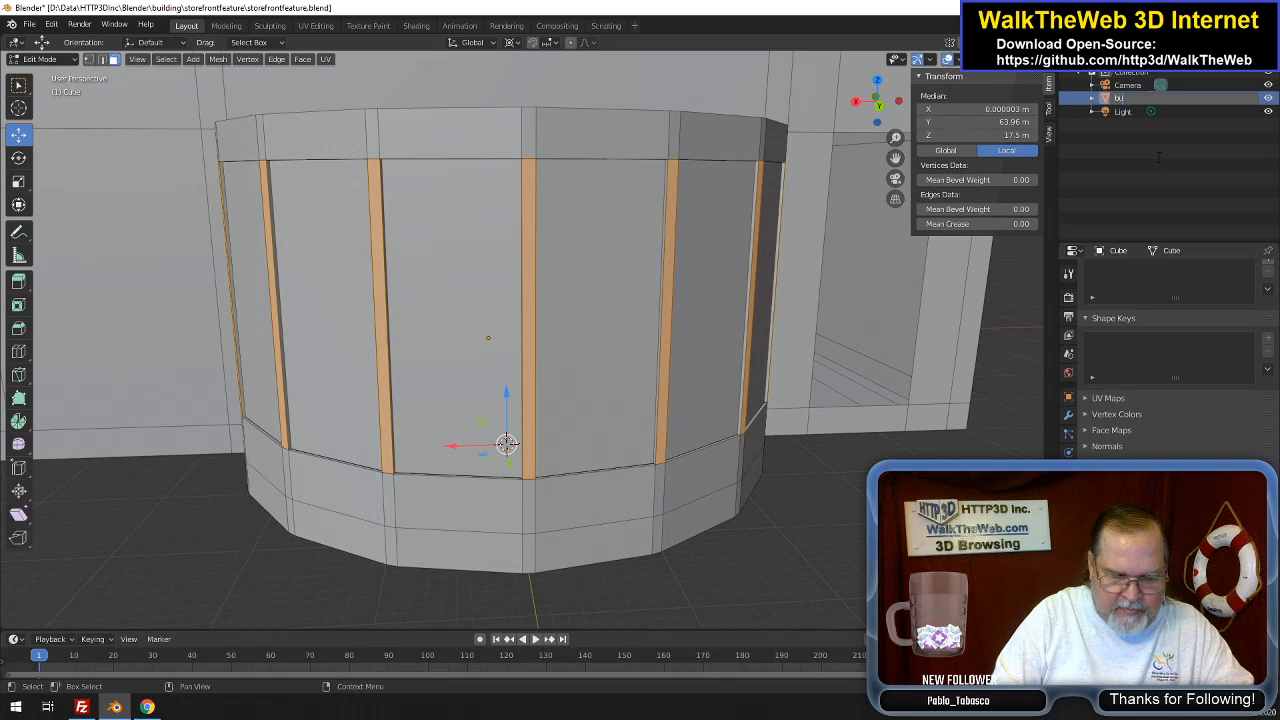
text(ilding)
key(Return)
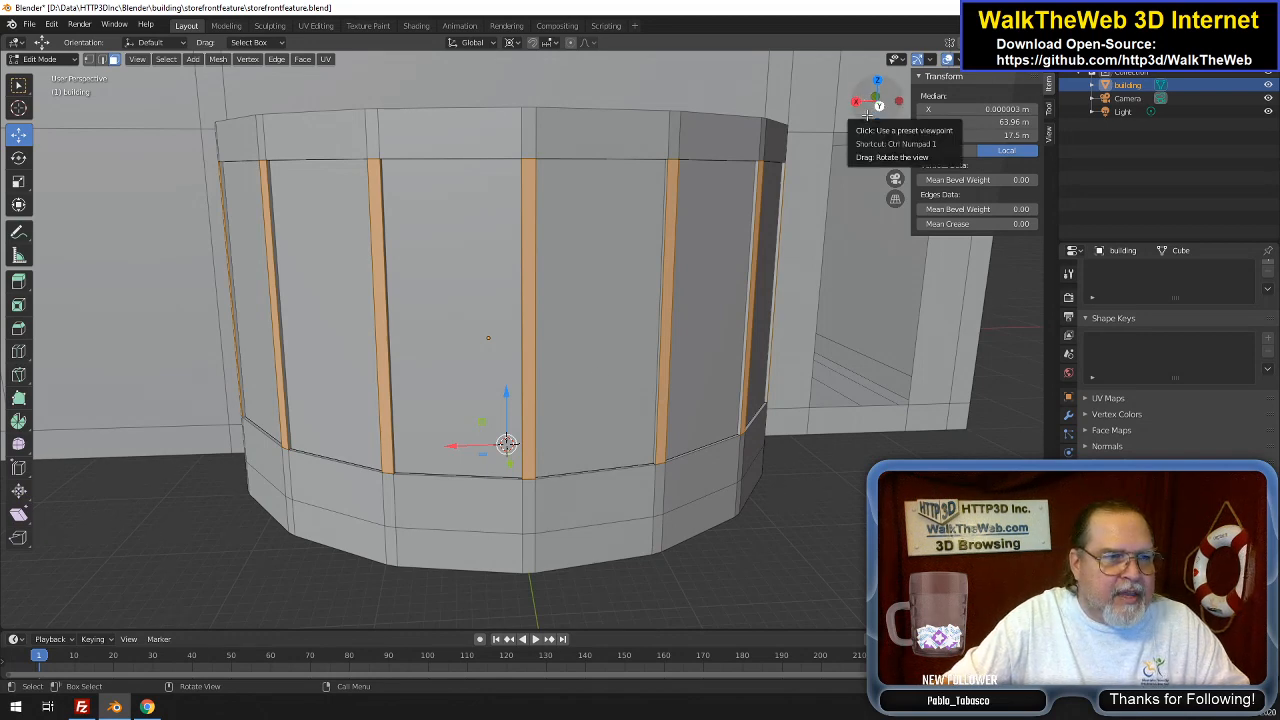
Add two evenly spaced horizontal loop cuts across the bay window's panes and vertical strips, without sliding them
drag(877, 122, 855, 153)
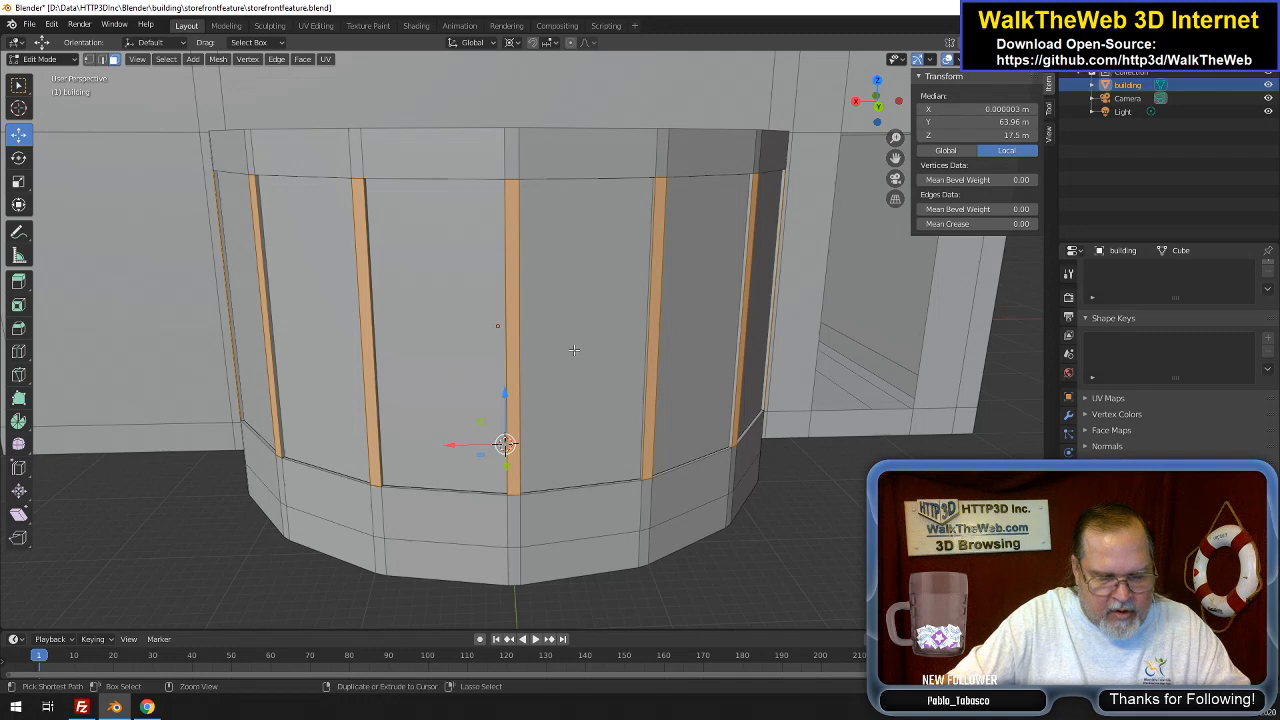
key(ctrl+r)
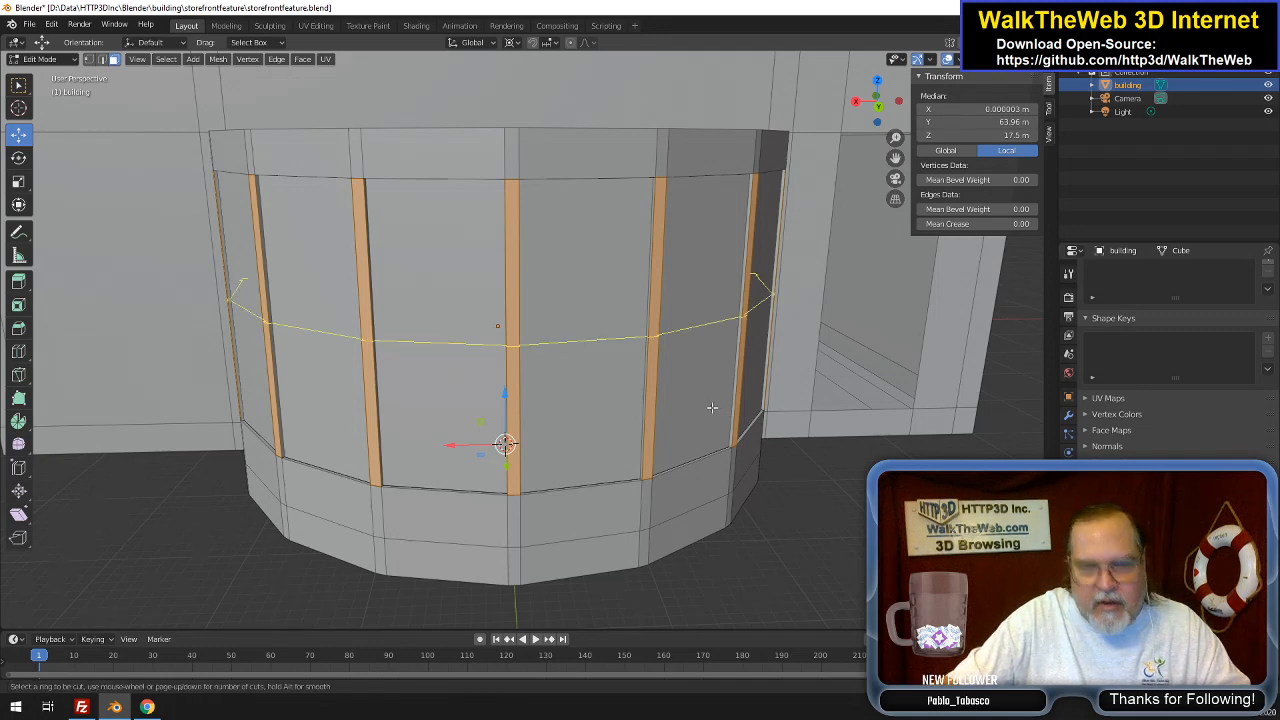
scroll(711, 407, up, 1)
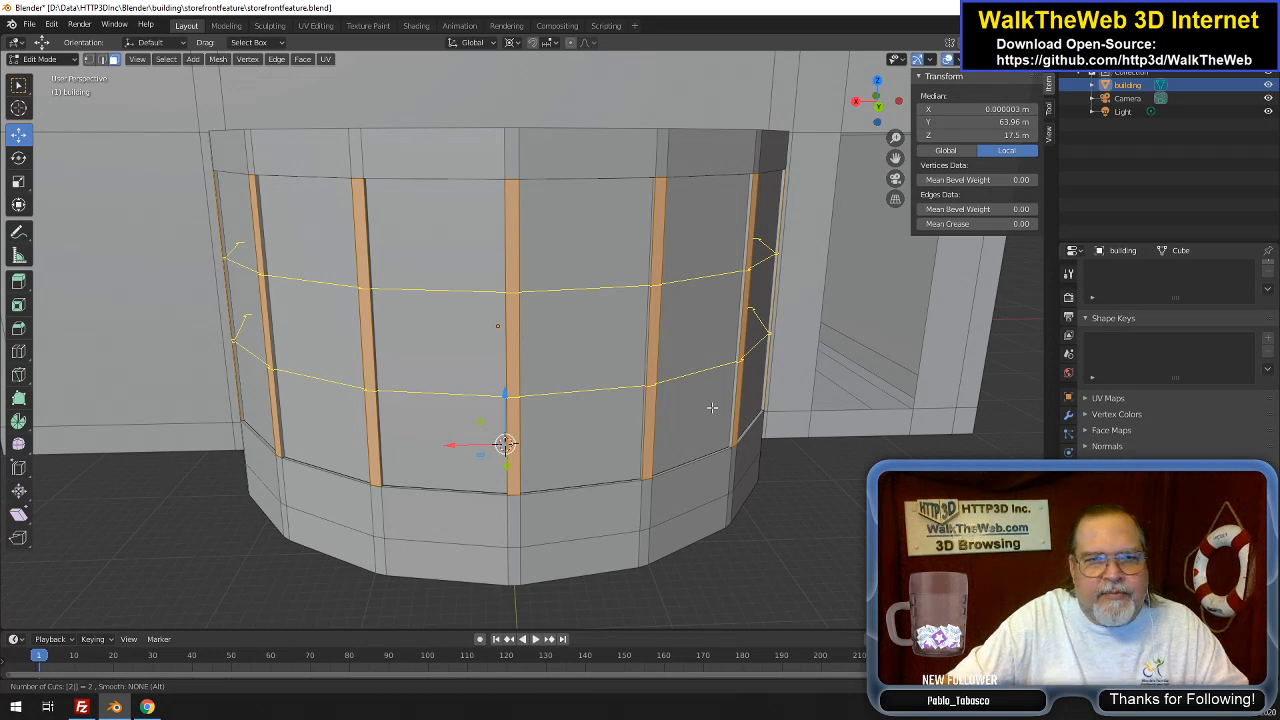
click(711, 407)
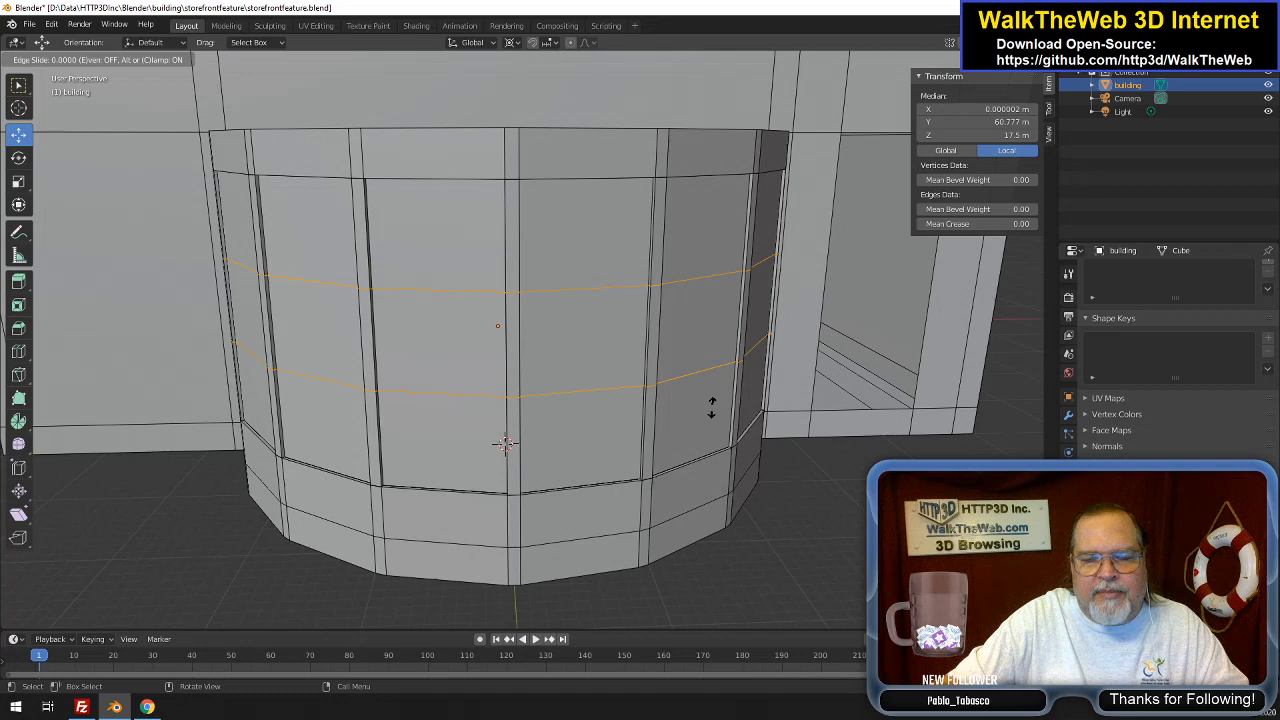
click(711, 407)
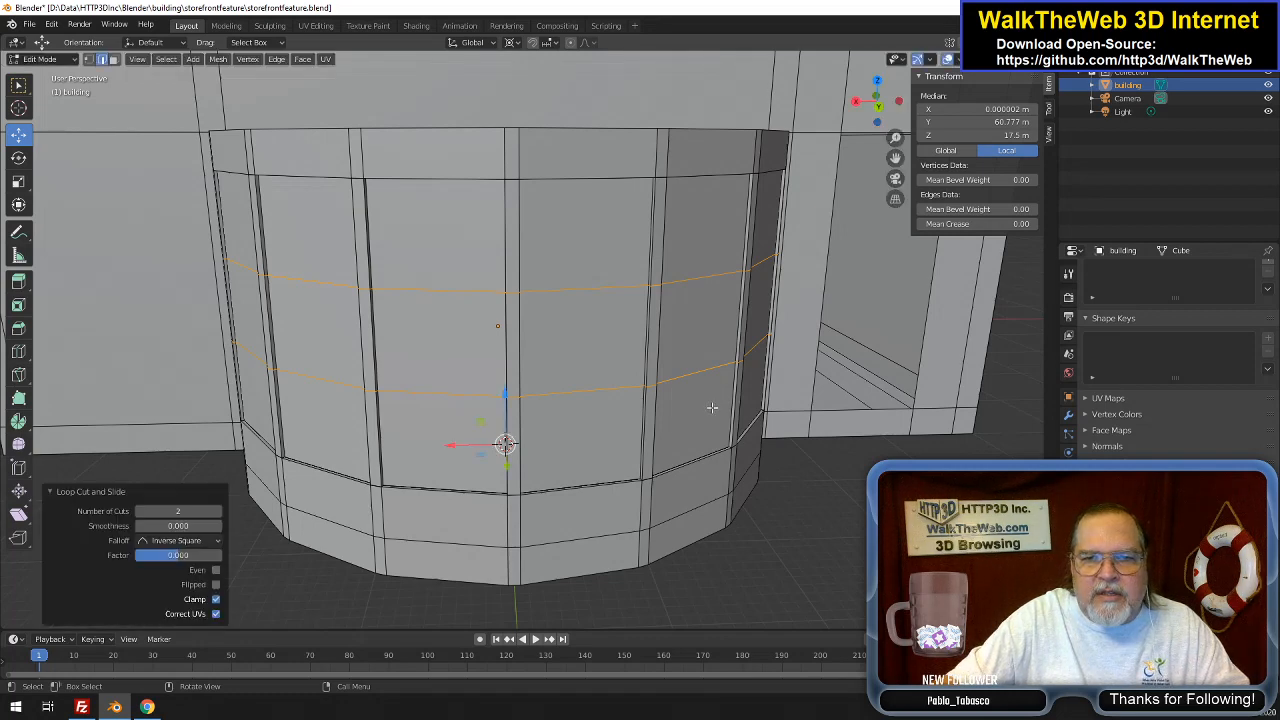
Snap the 3D cursor to the two selected horizontal loops, and scale the loops by 1.2 along Z
click(217, 59)
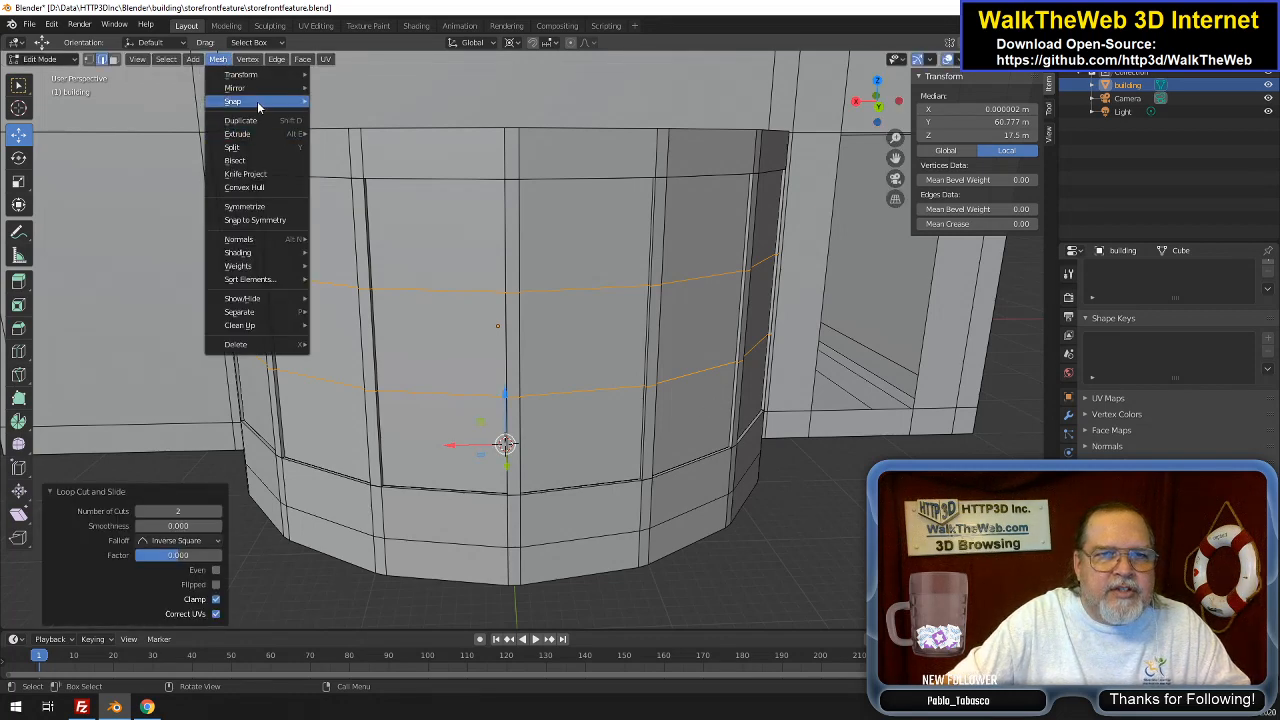
mouse_move(261, 104)
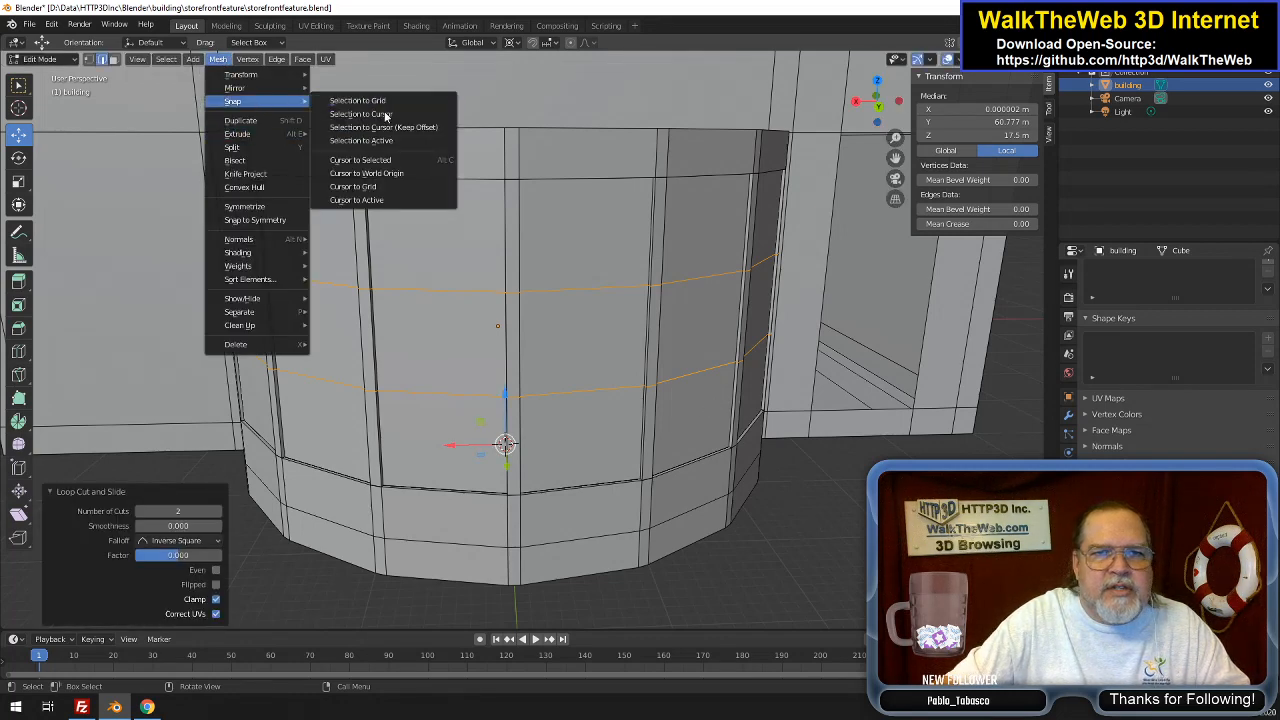
click(394, 162)
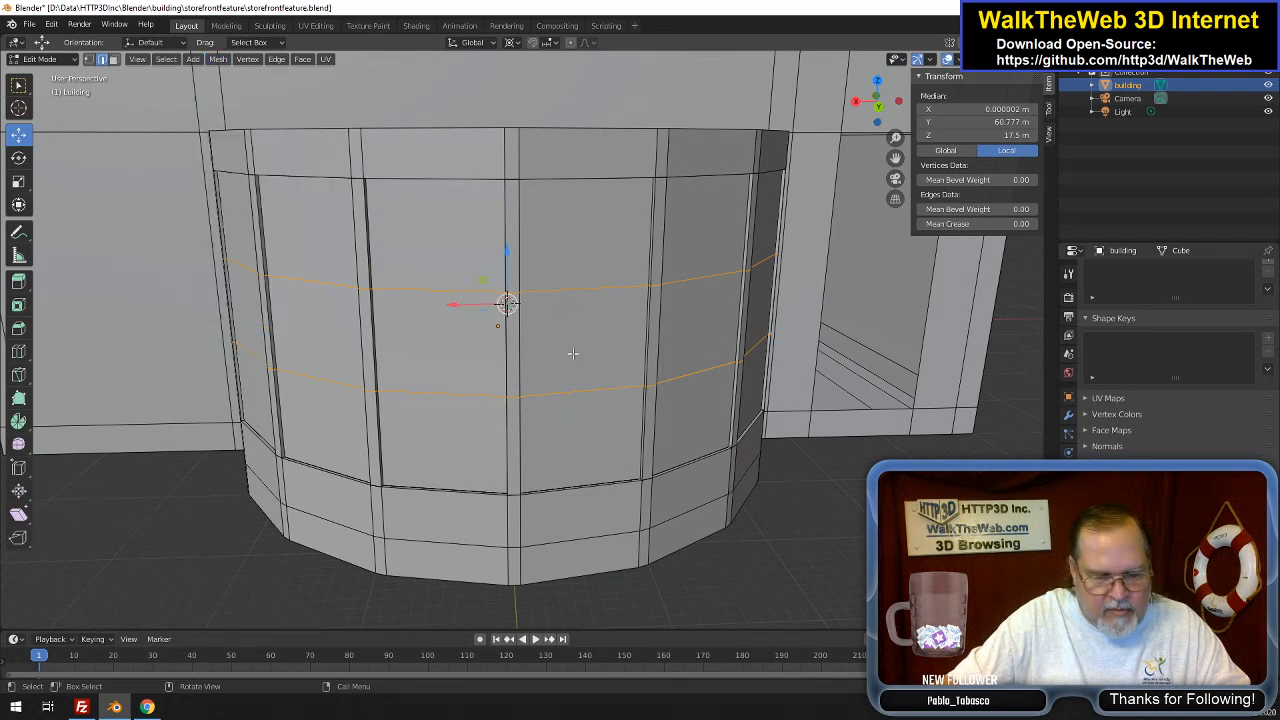
key(s)
key(z)
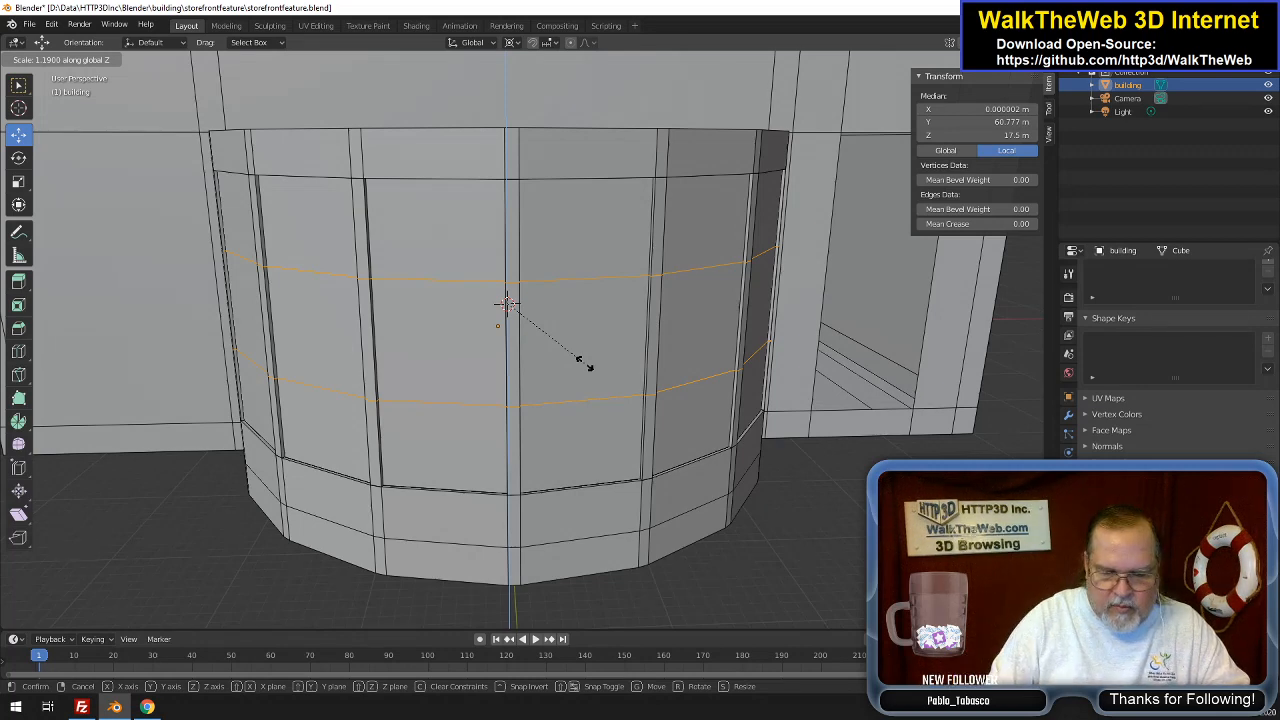
text(1.2)
key(Return)
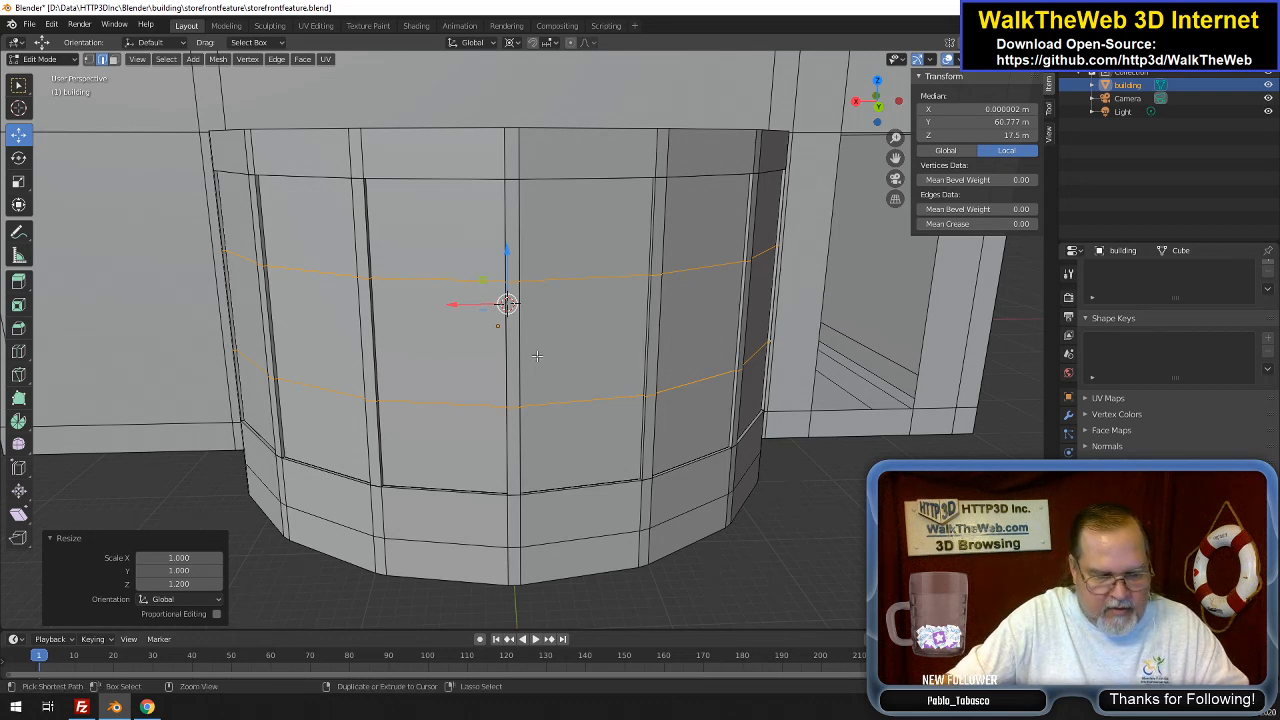
Add two more horizontal loop cuts between the existing pair on the bay window, keeping them unslid
key(ctrl+r)
scroll(537, 355, up, 1)
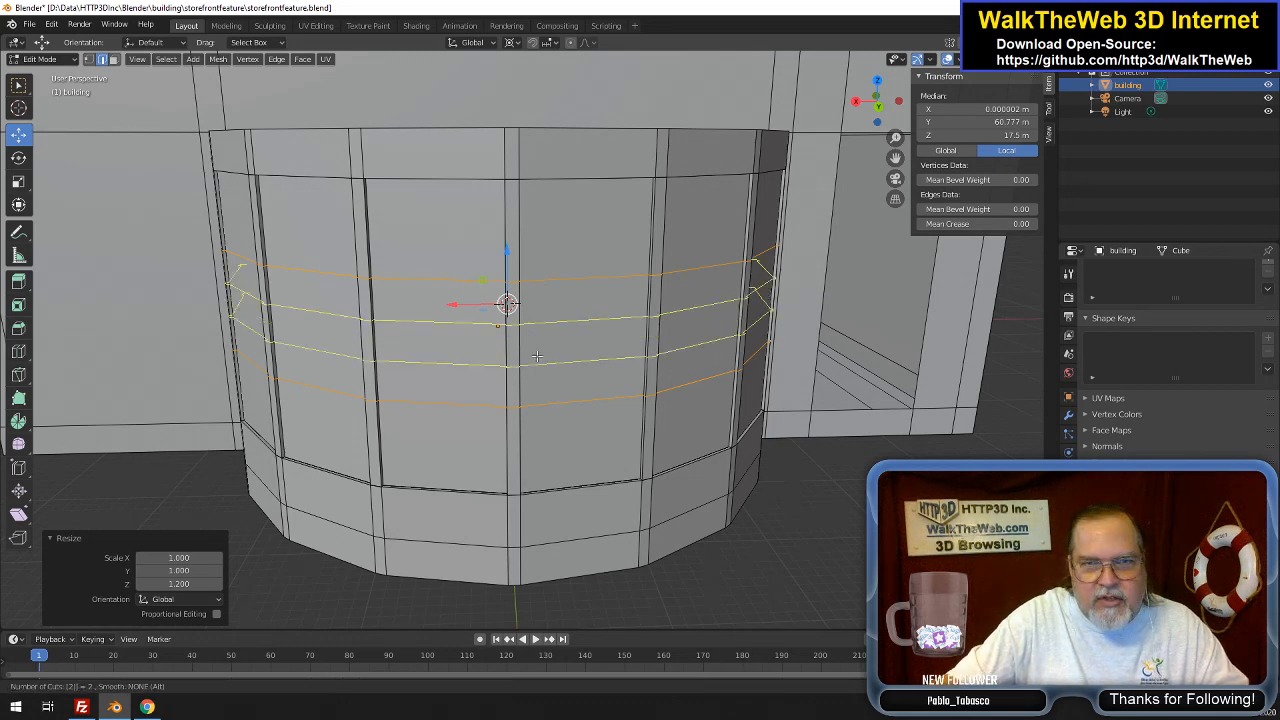
click(537, 355)
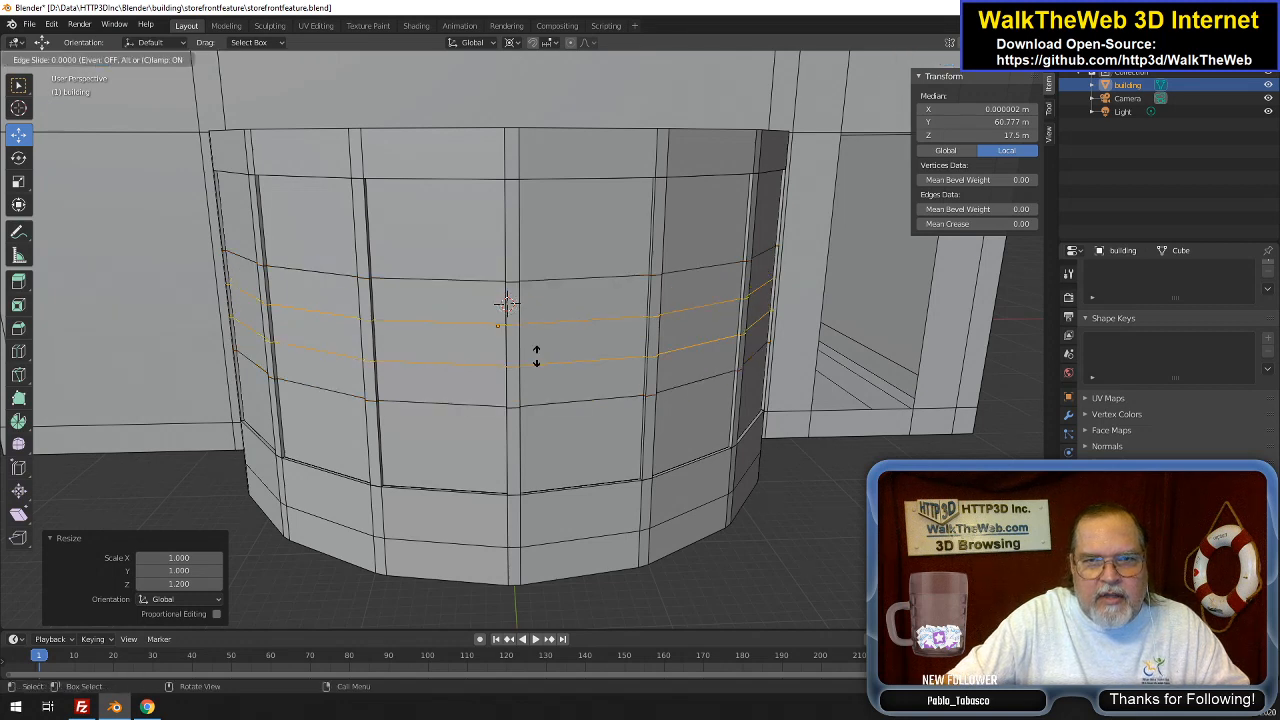
right_click(537, 355)
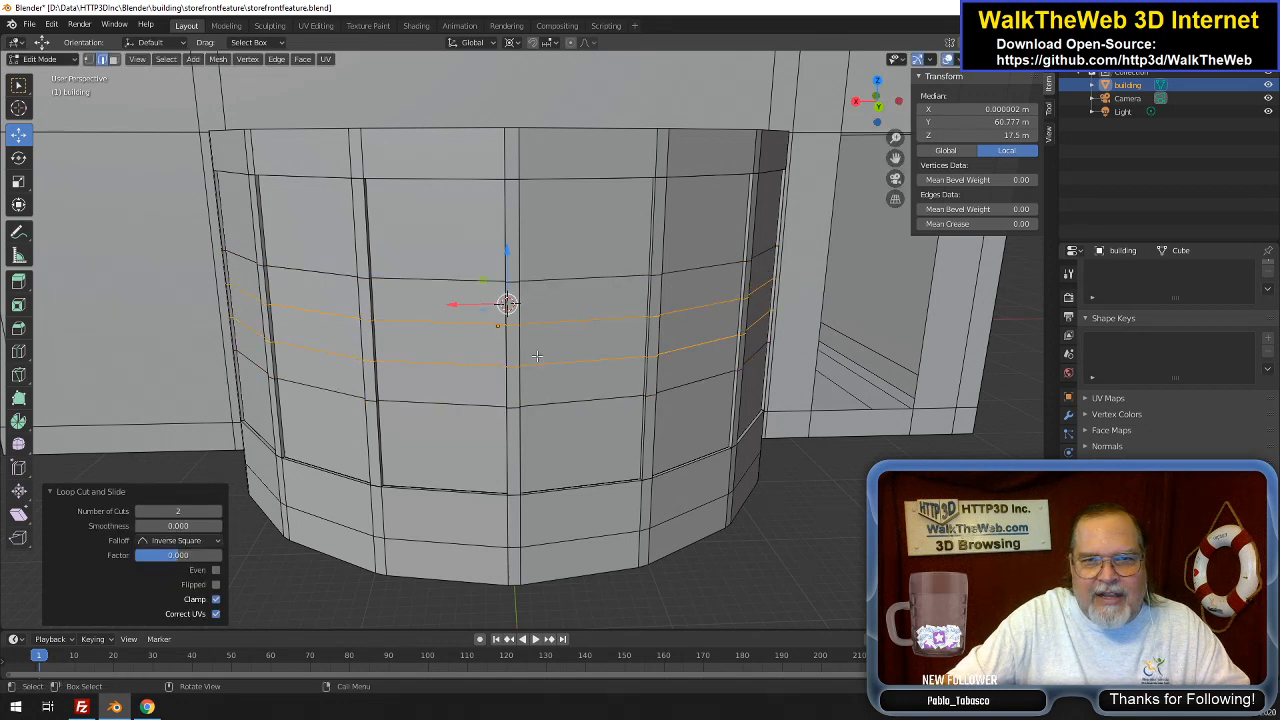
key(s)
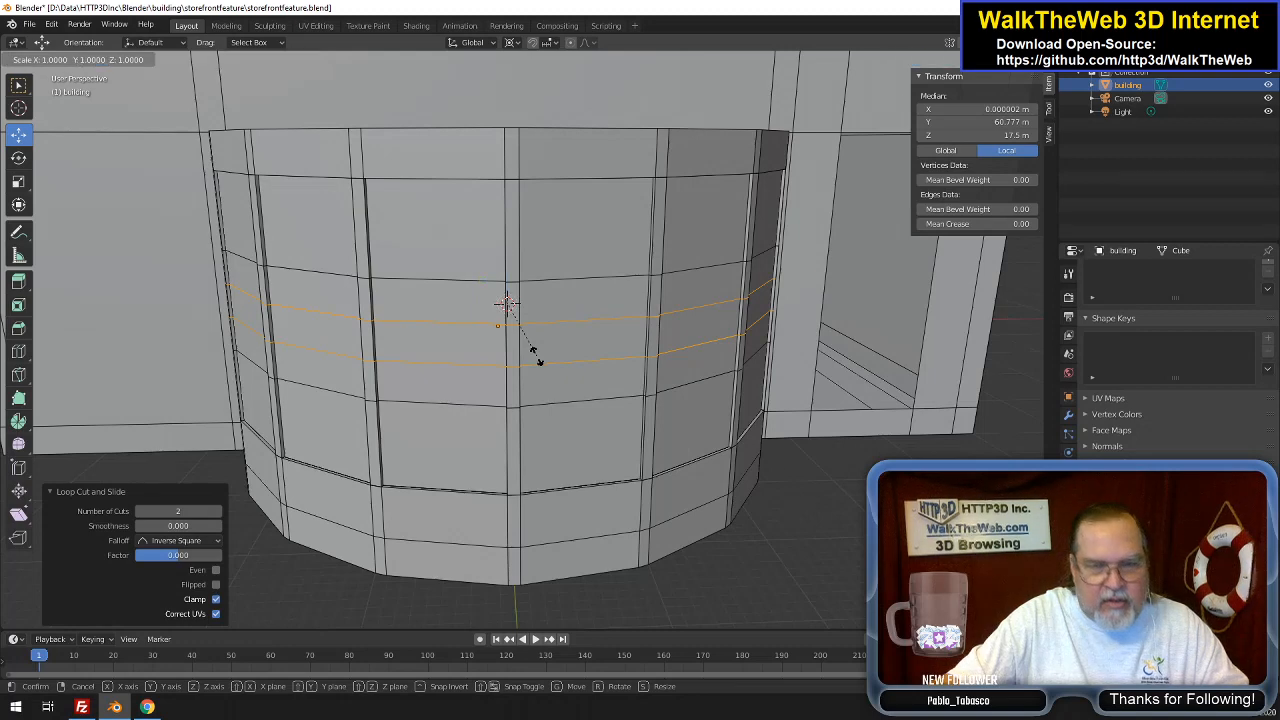
key(shift+z)
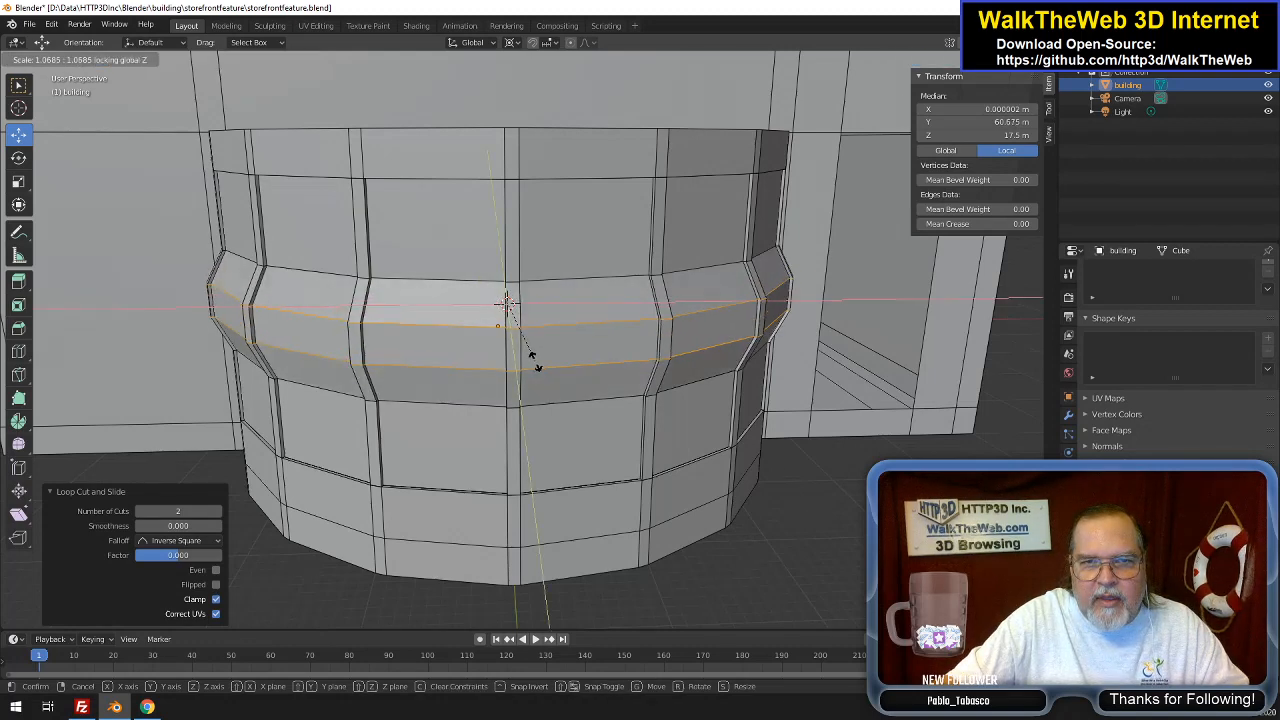
right_click(534, 362)
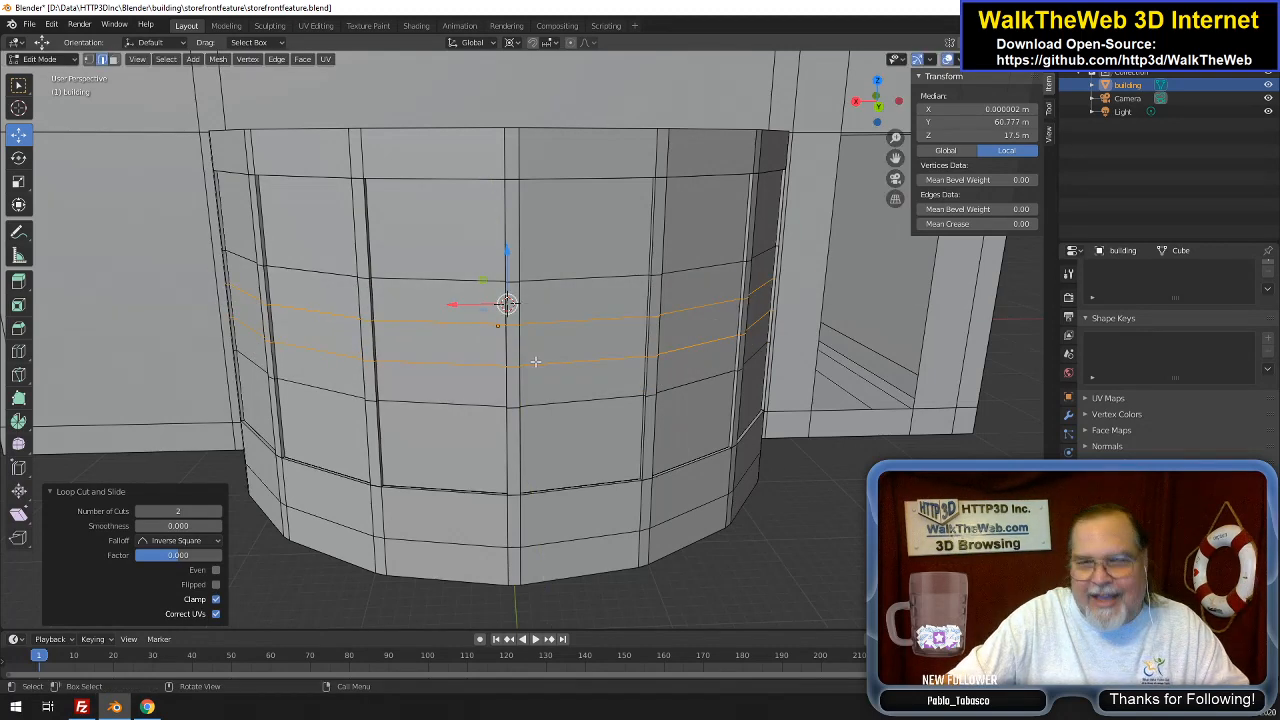
Scale the two inner horizontal loops by 2.5 along Z to form narrow bands, and switch to face selection
key(s)
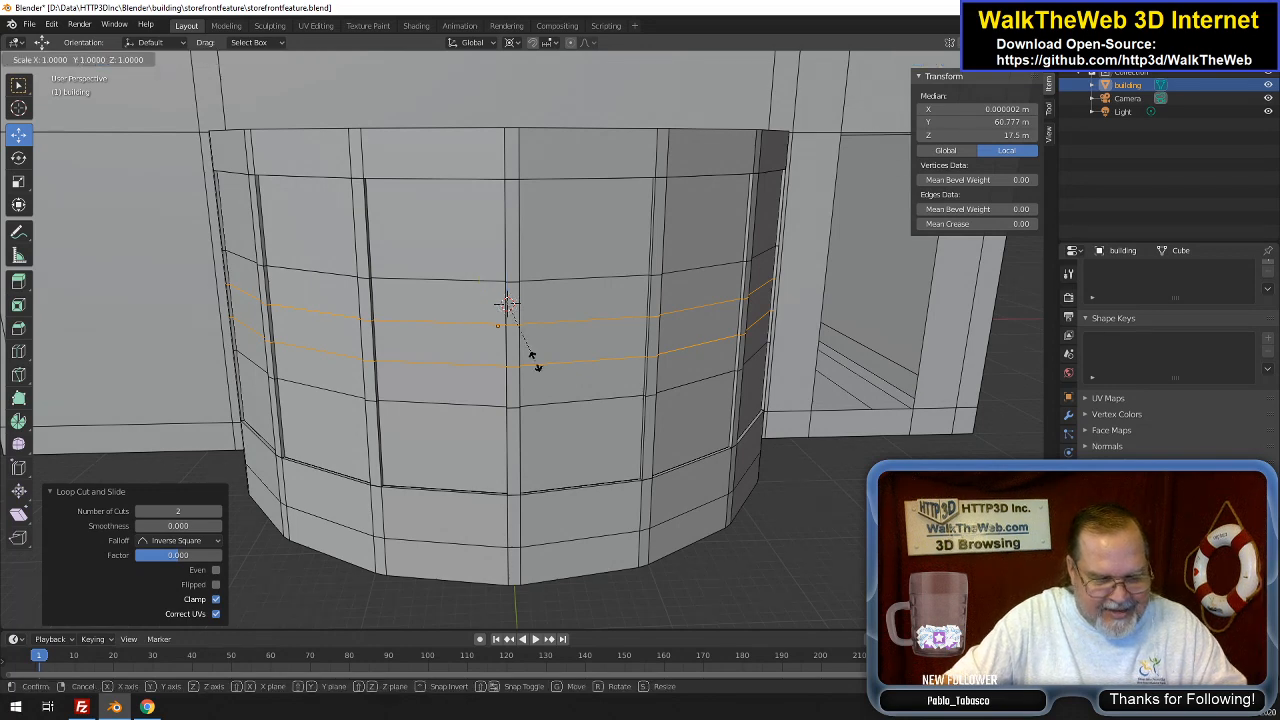
key(z)
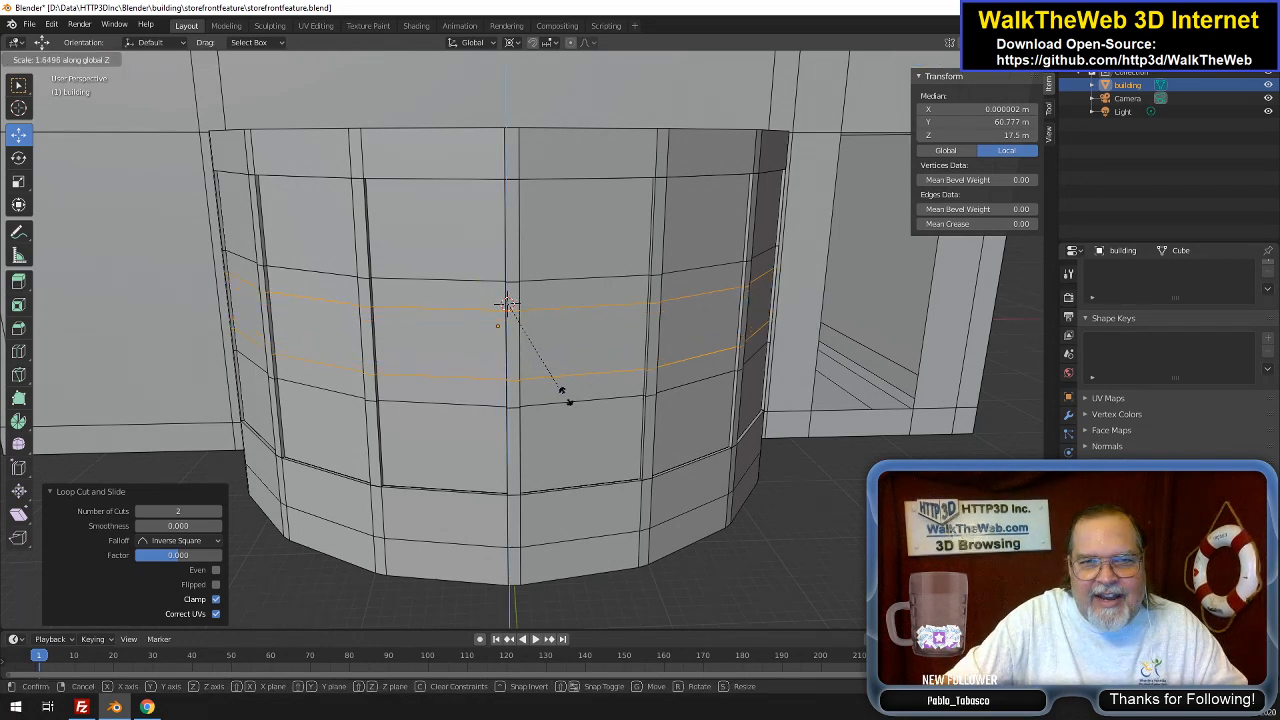
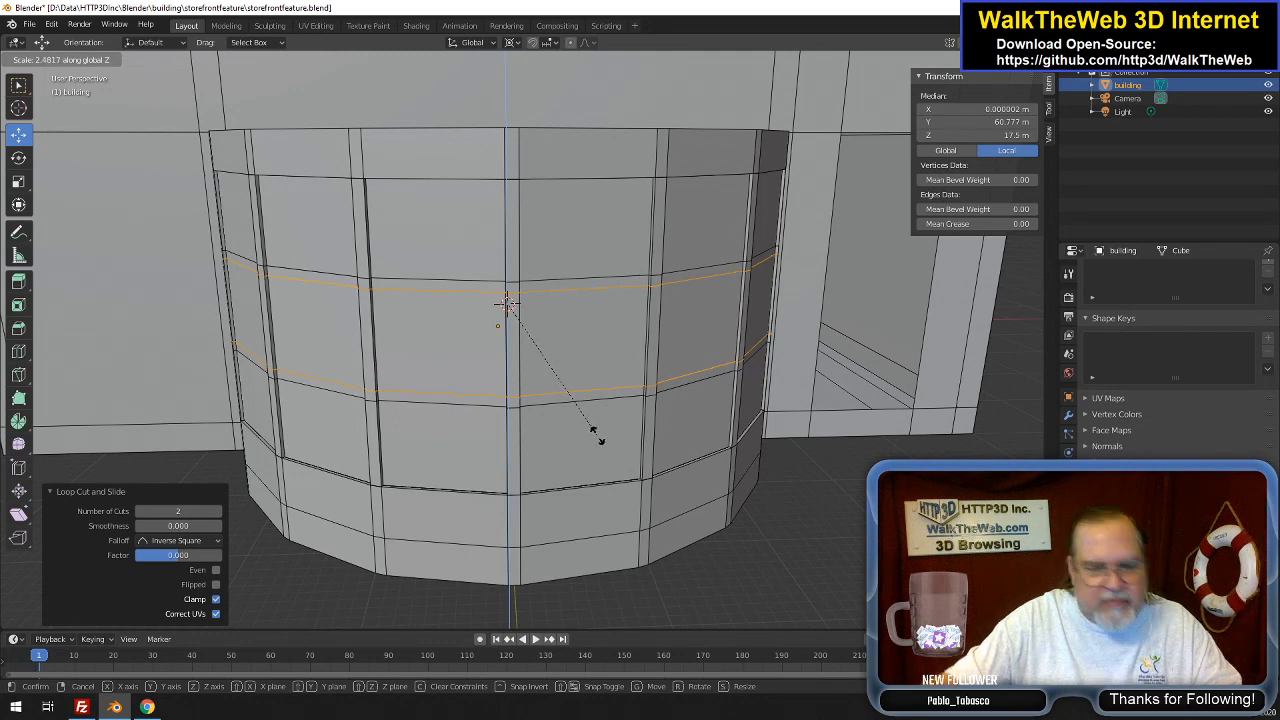
text(2.5)
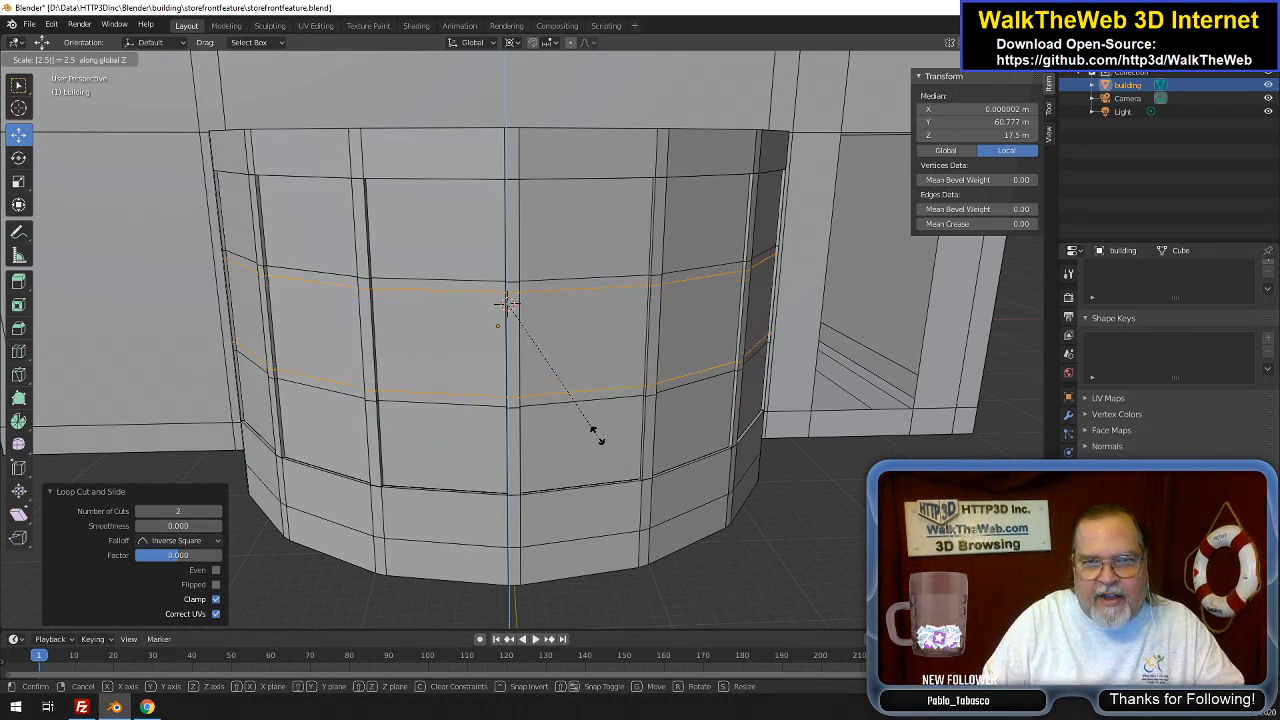
key(Return)
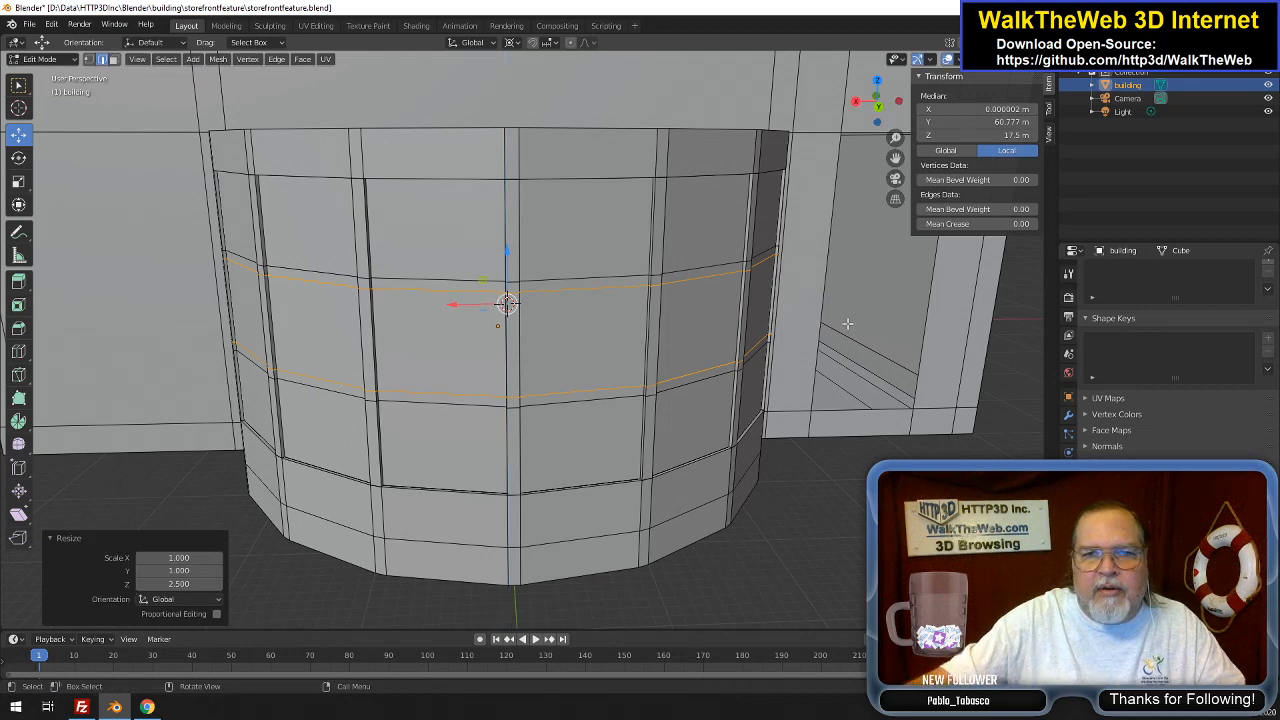
click(113, 59)
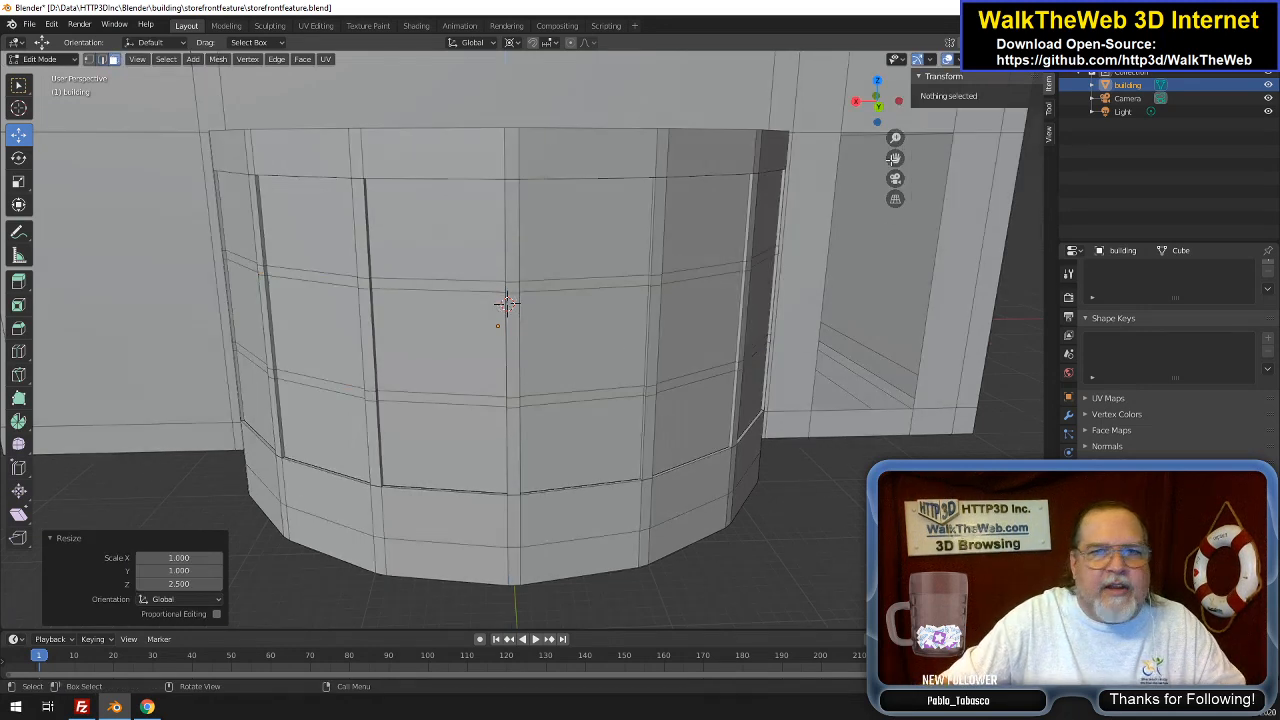
drag(882, 121, 808, 136)
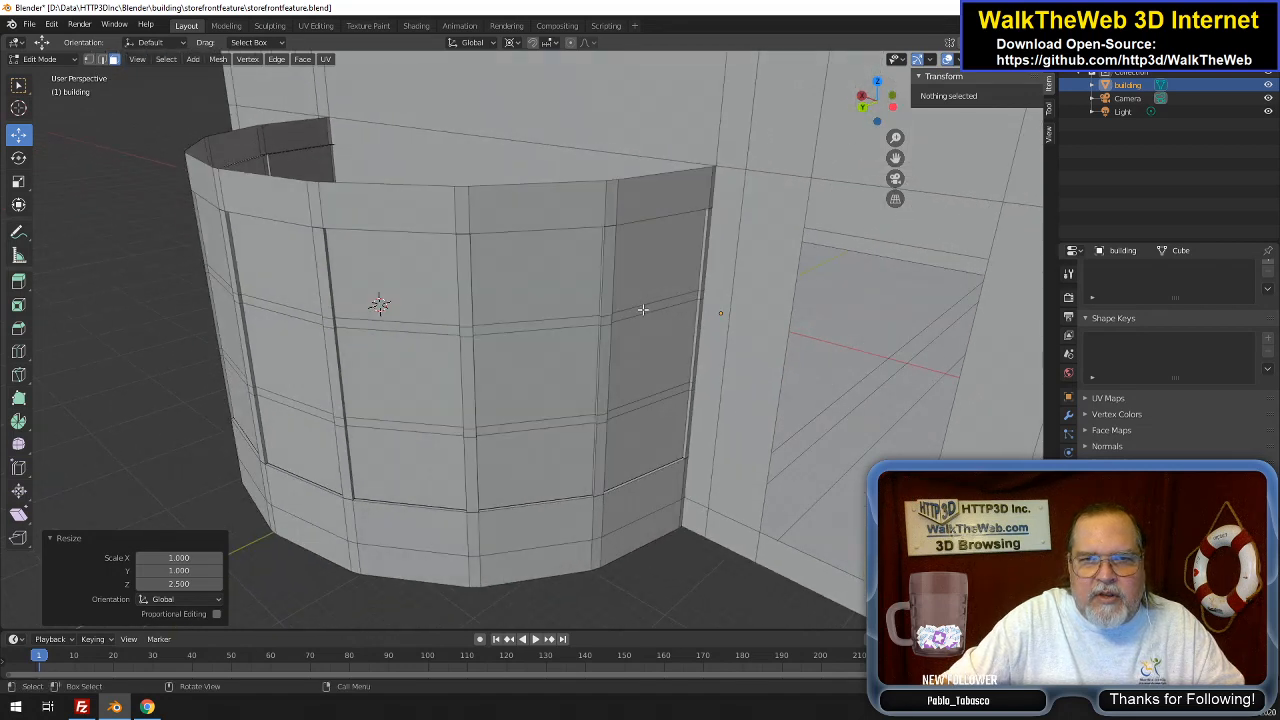
Select every face segment of both narrow horizontal bands between the vertical strips, all the way around the bay window
click(643, 310)
shift+click(661, 395)
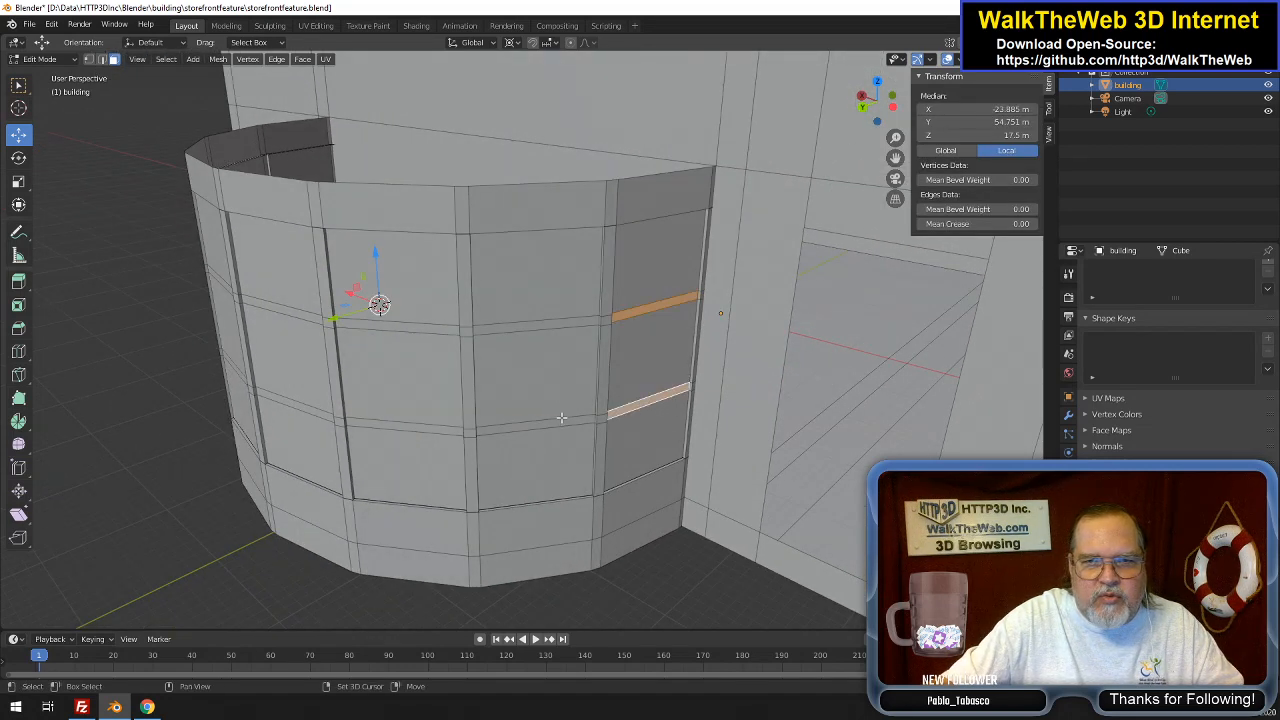
shift+click(561, 421)
shift+click(507, 330)
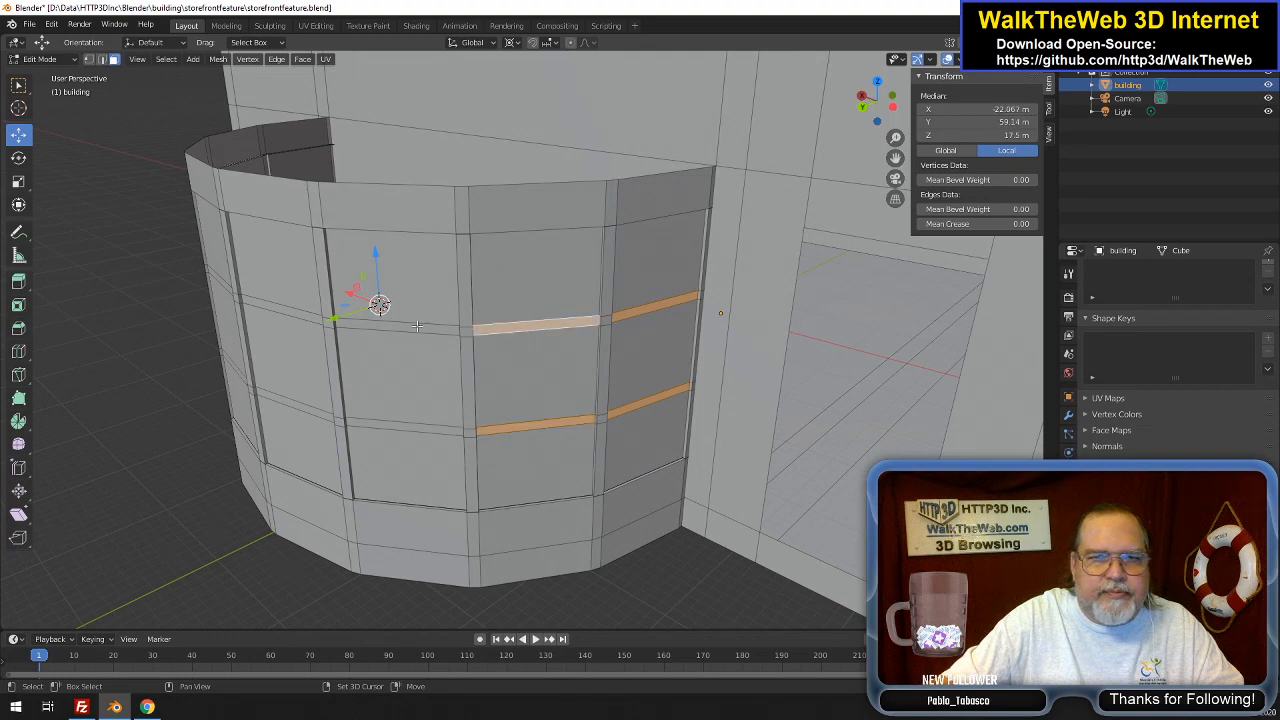
shift+click(416, 325)
shift+click(409, 426)
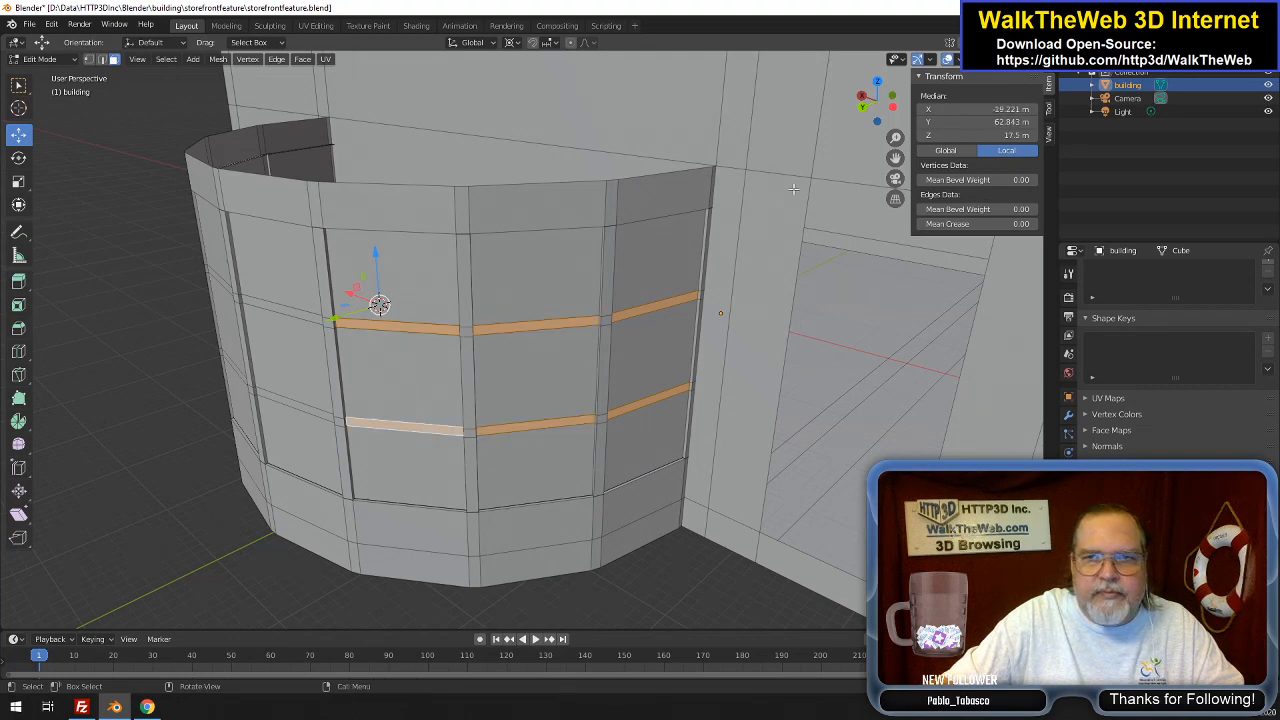
middle_drag(793, 188, 598, 340)
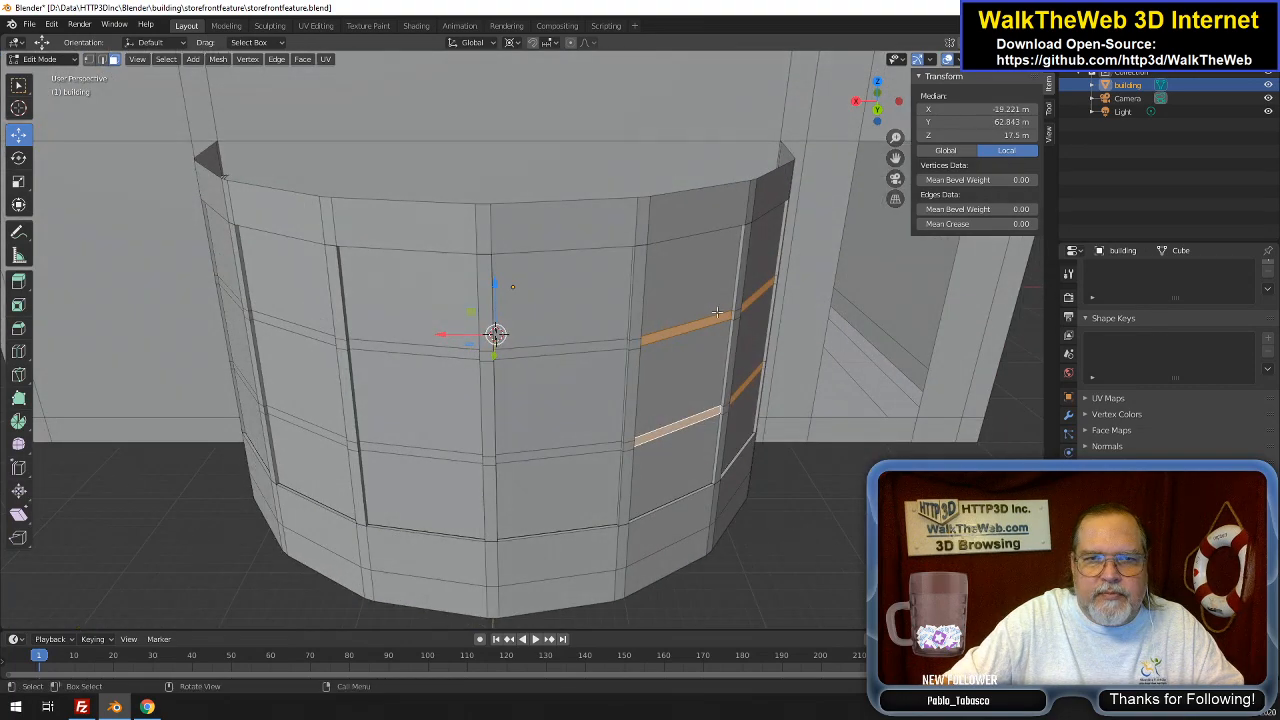
shift+click(573, 346)
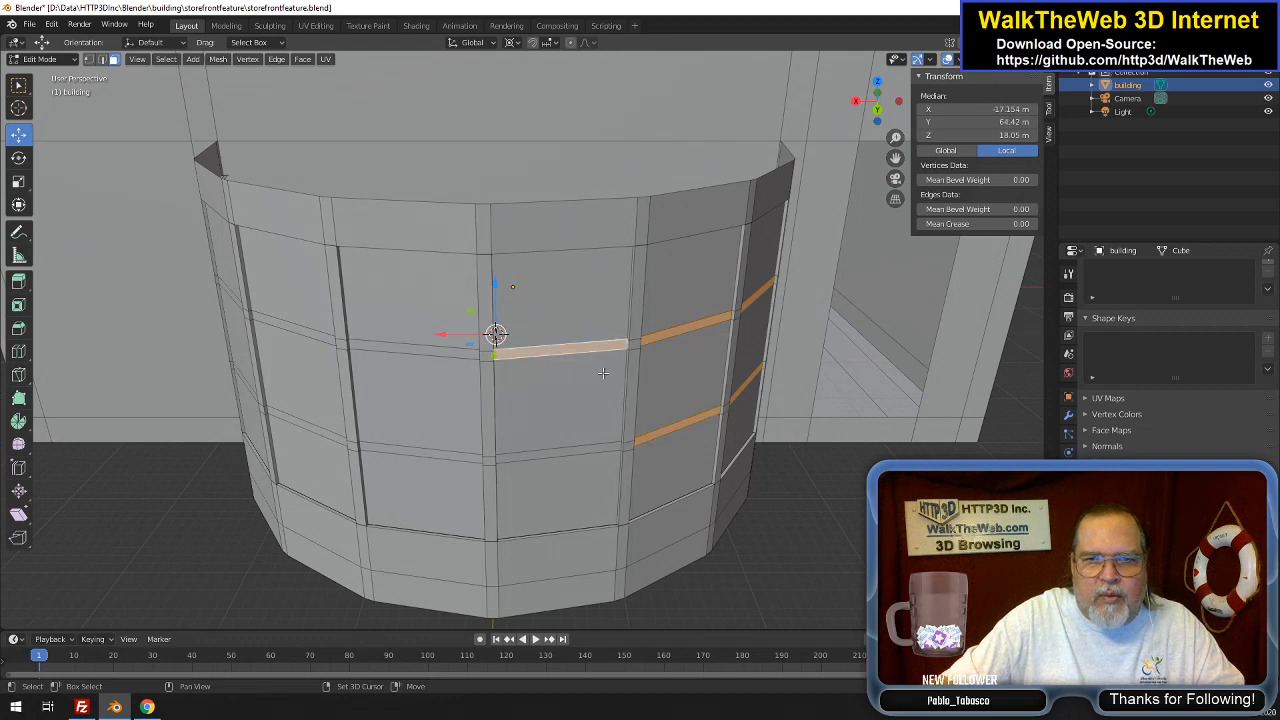
shift+click(560, 452)
shift+click(463, 453)
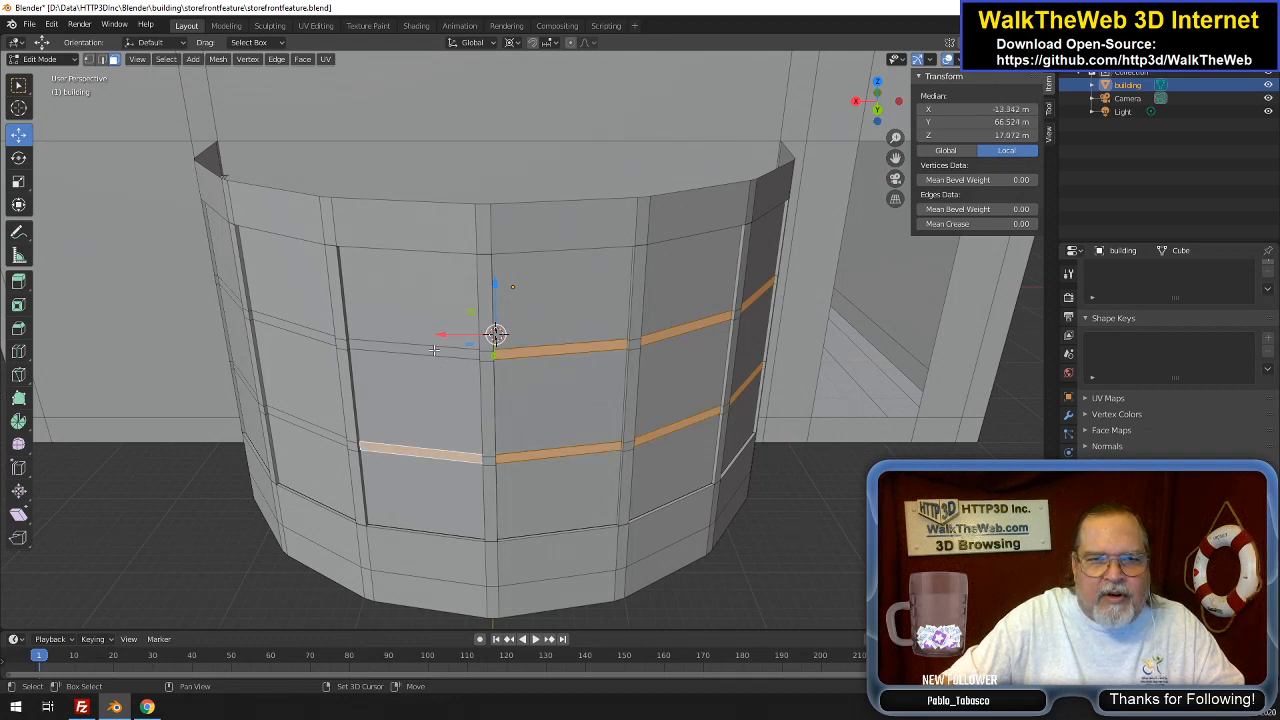
shift+click(423, 350)
shift+click(299, 331)
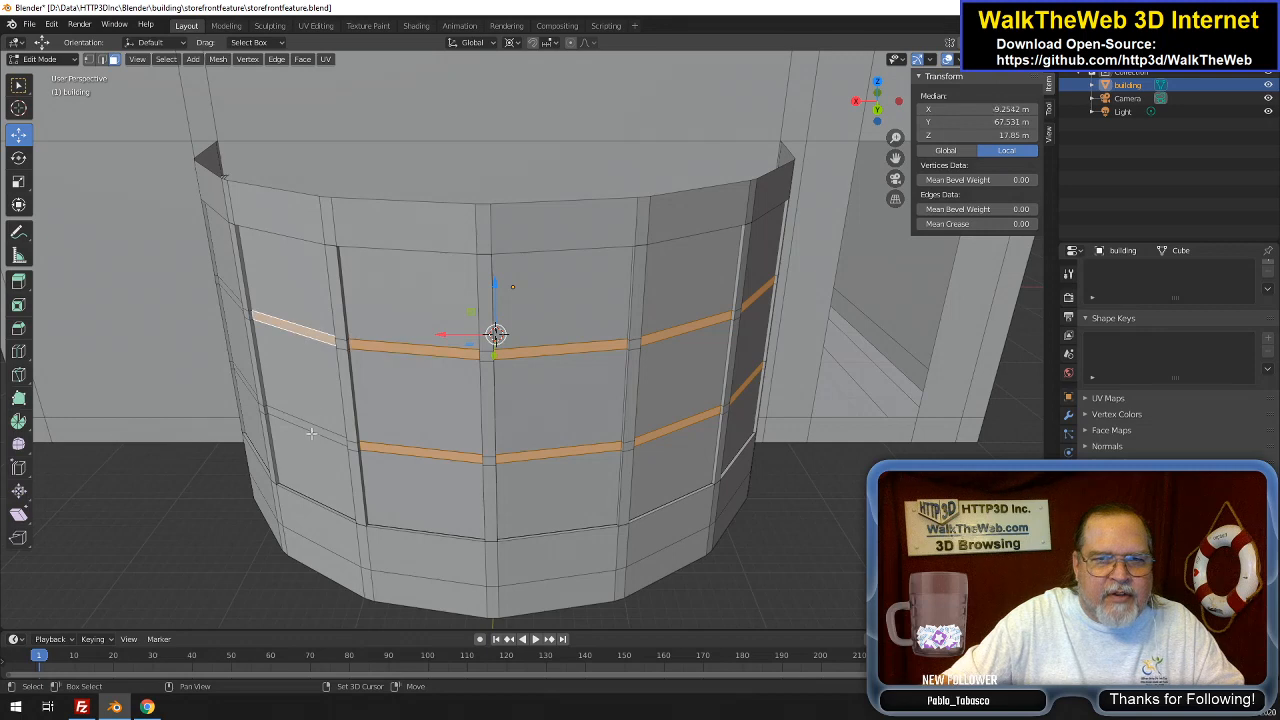
shift+click(311, 428)
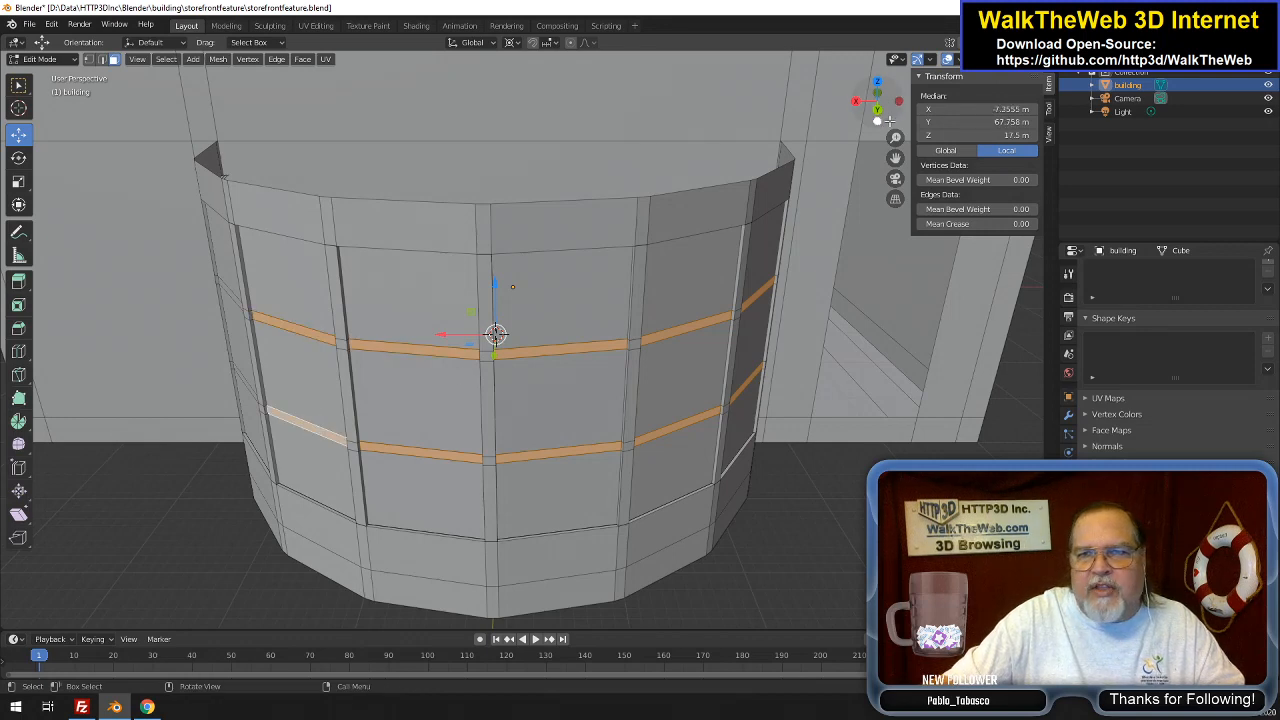
drag(878, 105, 848, 108)
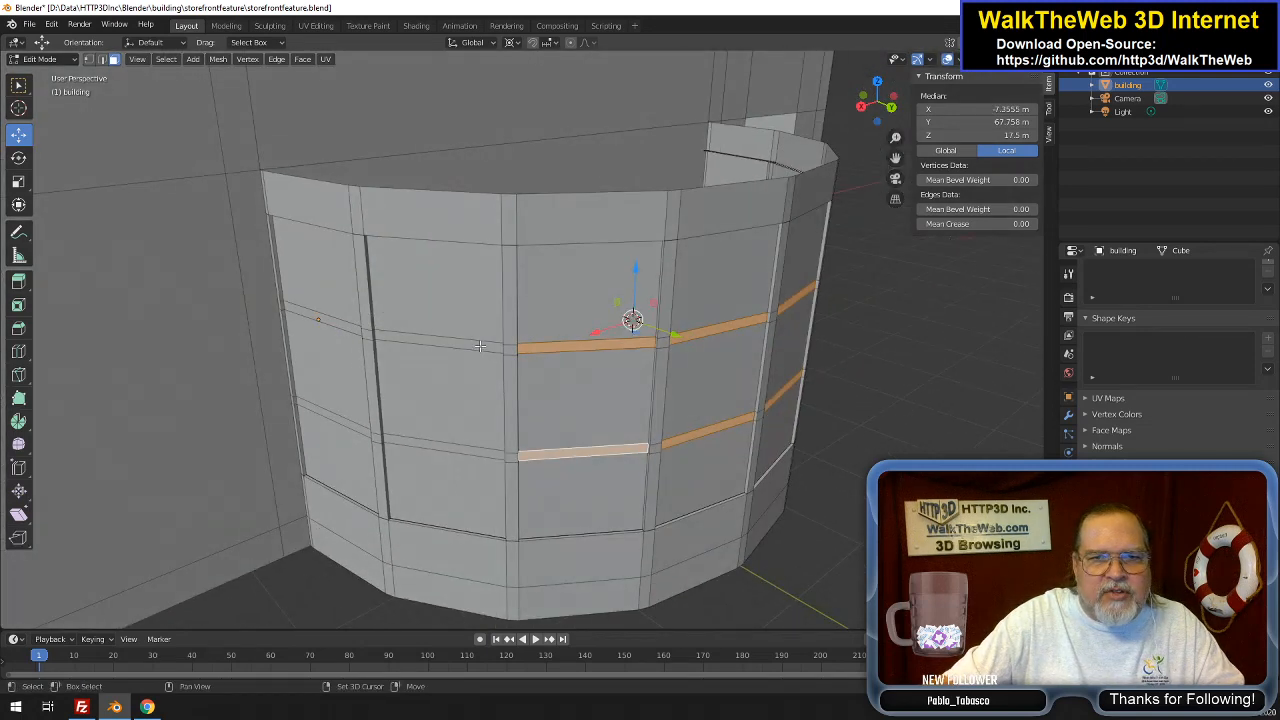
shift+click(480, 344)
shift+click(437, 450)
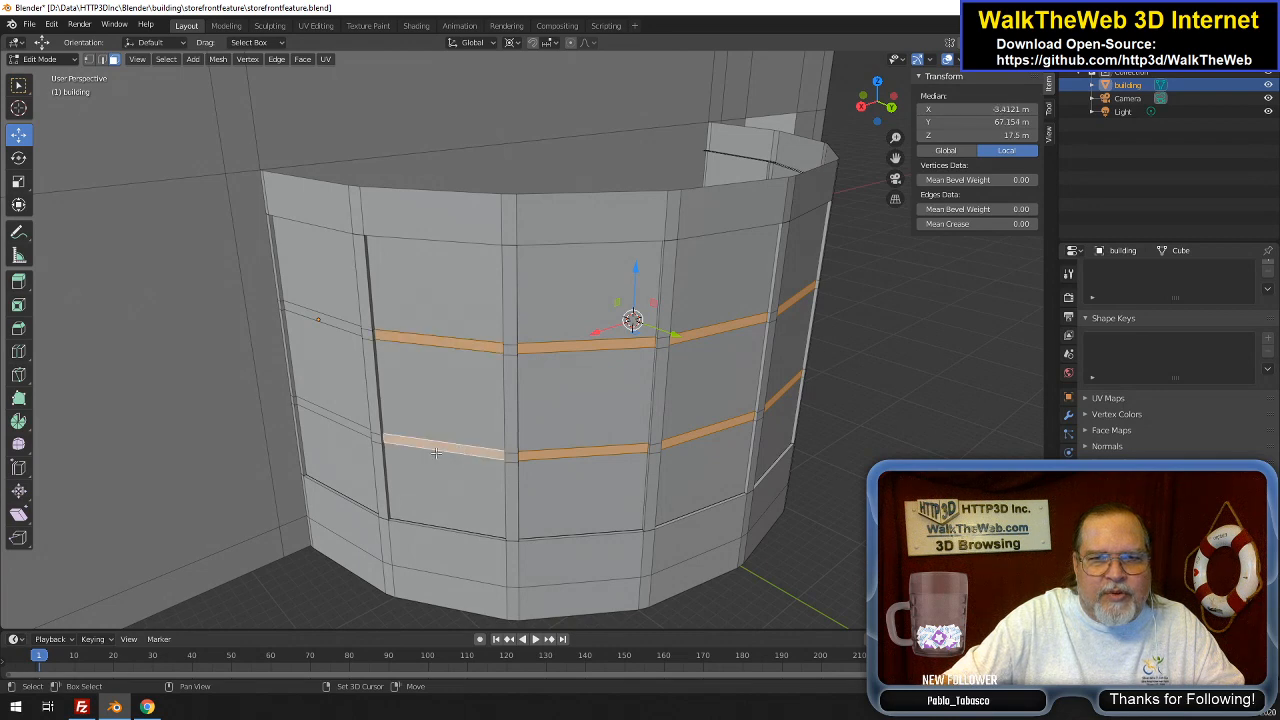
shift+click(342, 413)
shift+click(343, 326)
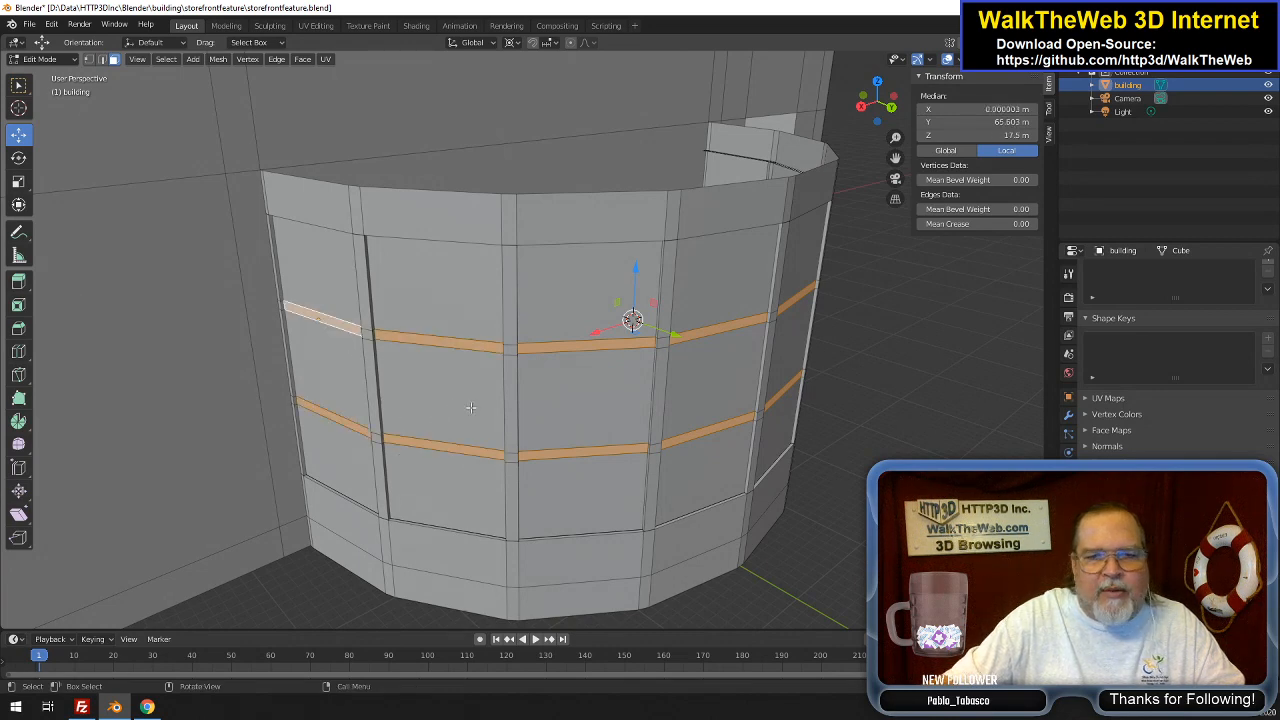
Extrude the selected band faces in place and scale them outward by 1.01 in X and Y, leaving Z locked
key(e)
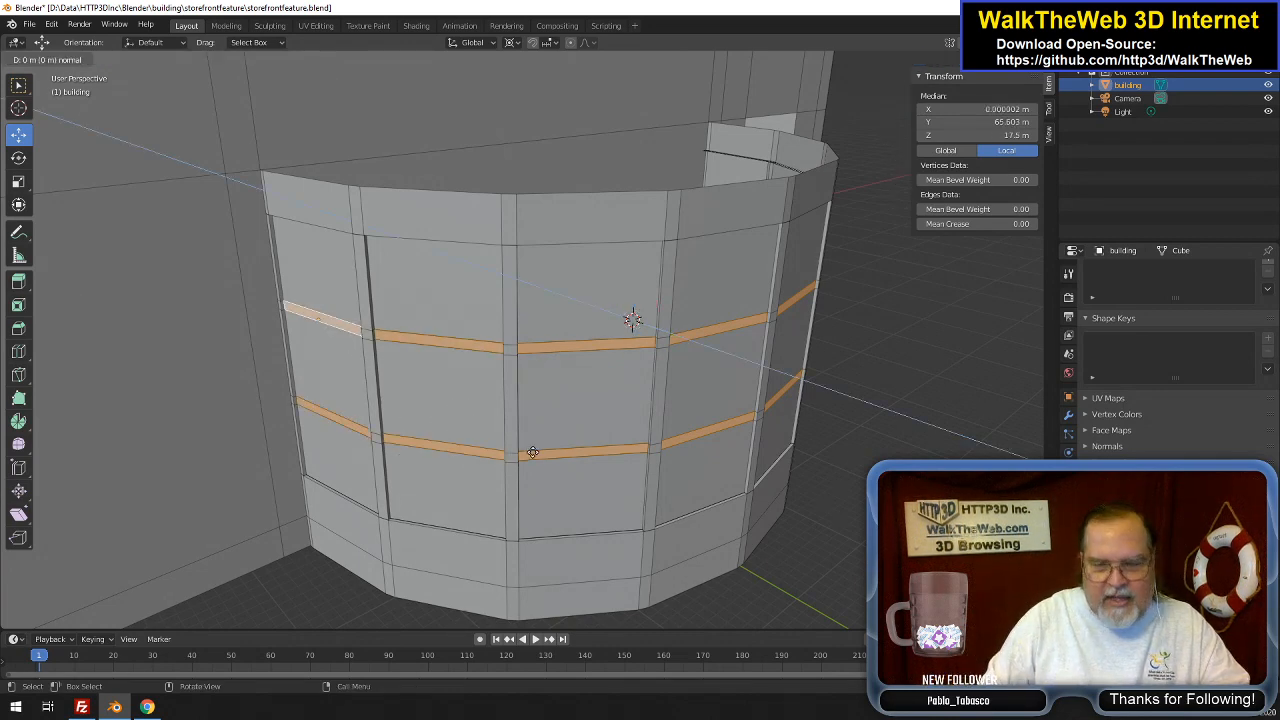
right_click(533, 453)
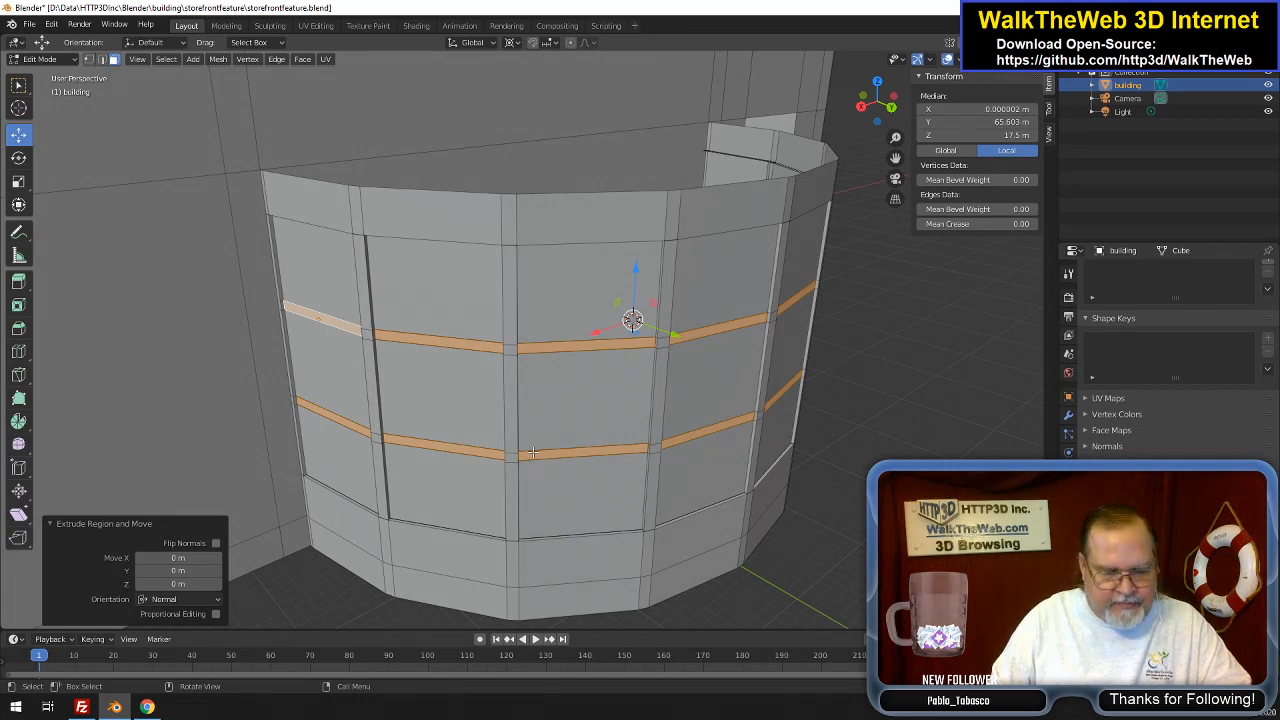
key(s)
key(shift+z)
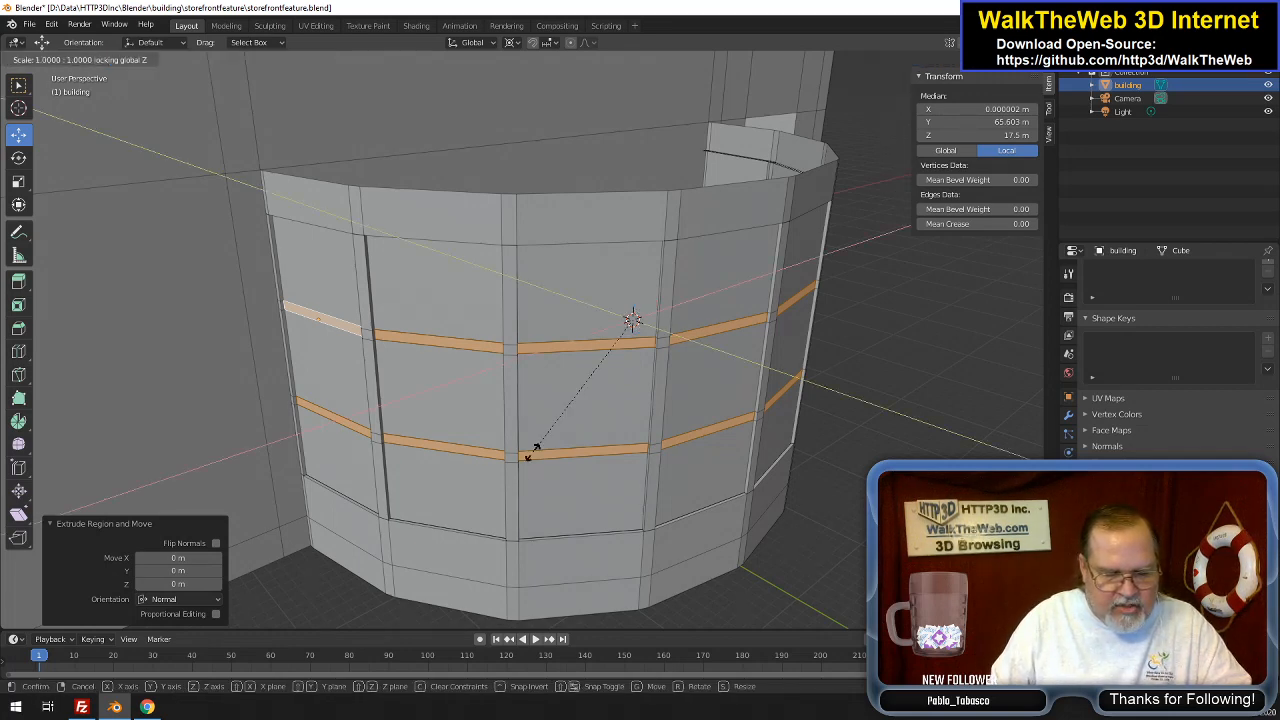
text(1.01)
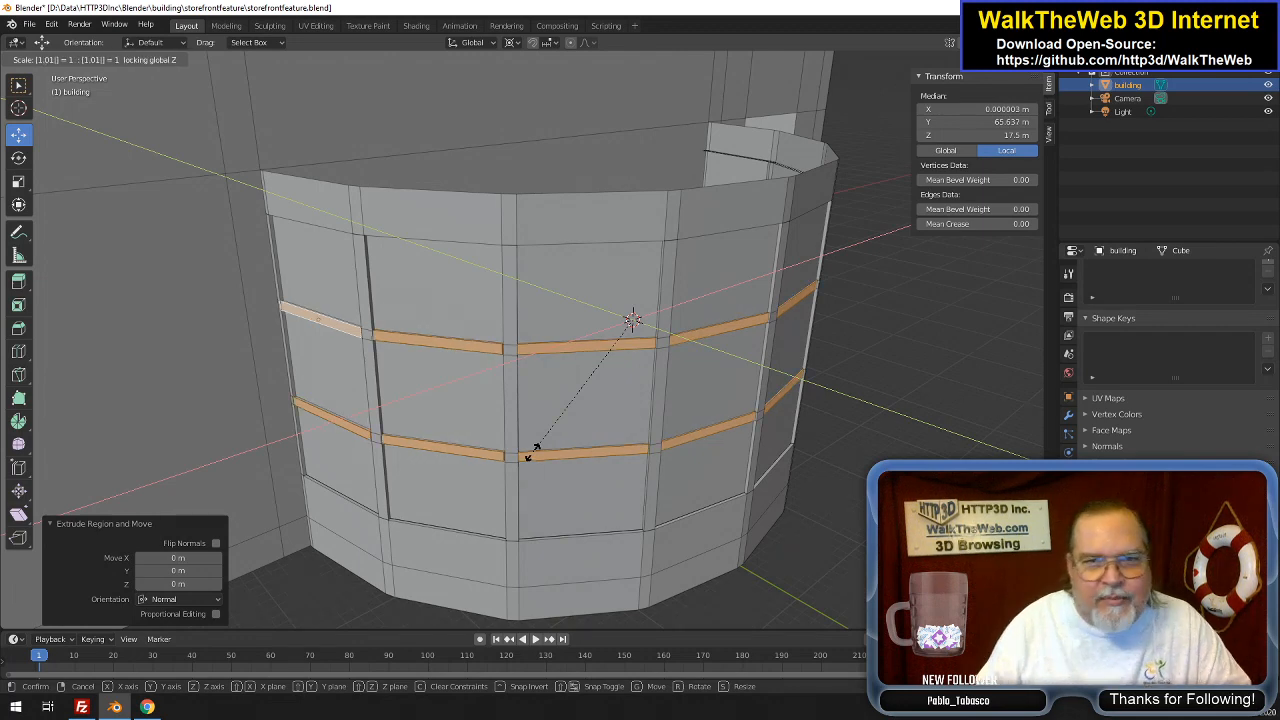
key(Return)
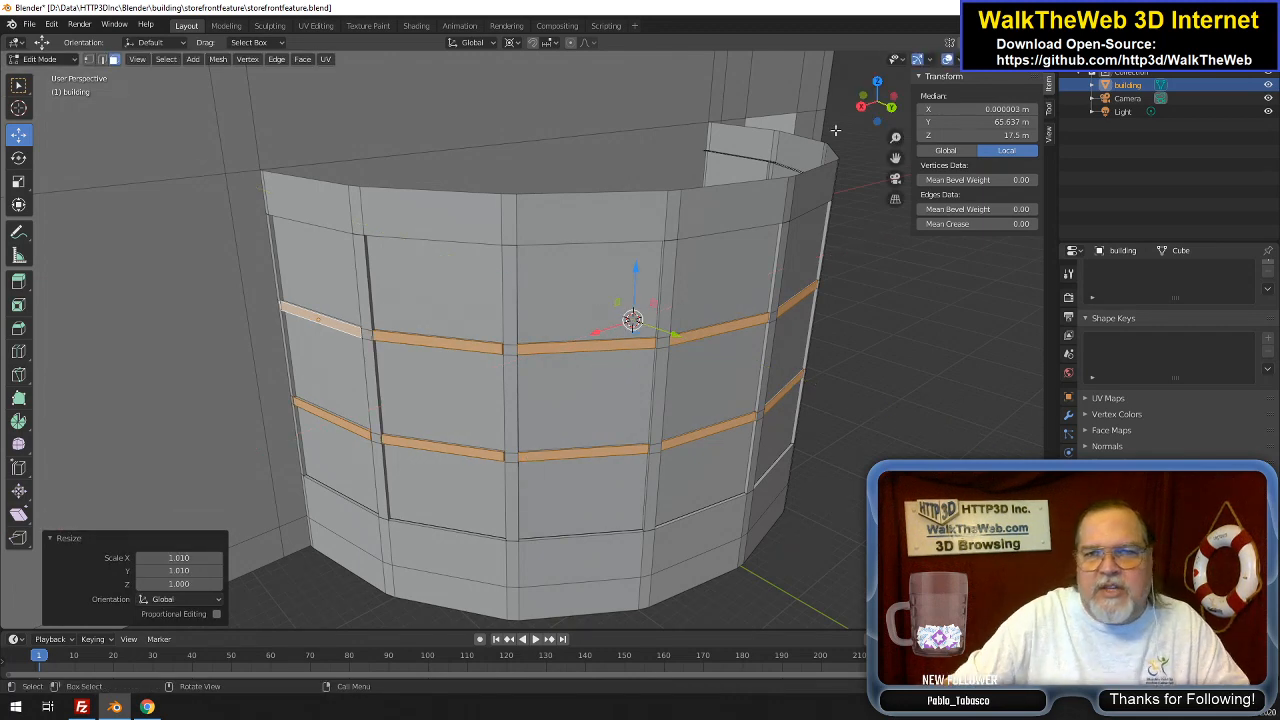
Examine the raised horizontal bands and the recessed panes from the front of the bay window
middle_drag(597, 312, 605, 400)
middle_drag(319, 221, 146, 480)
middle_drag(560, 390, 623, 355)
scroll(623, 355, up, 2)
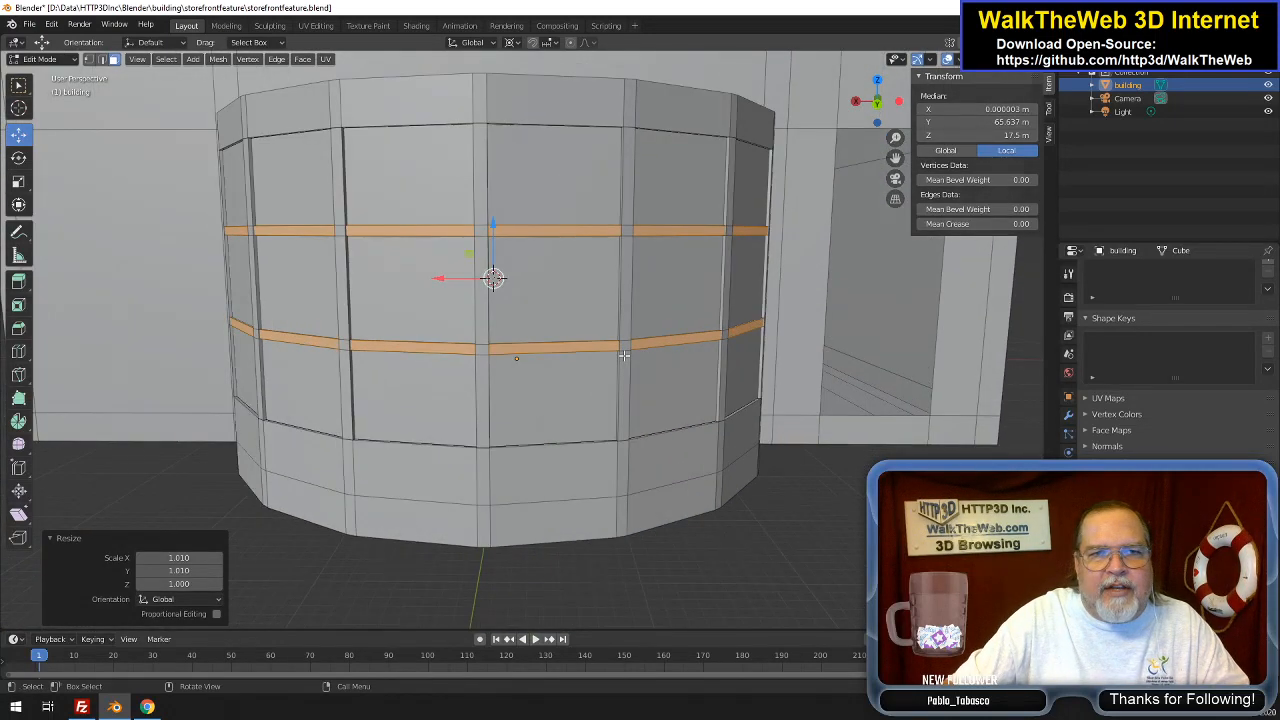
click(588, 294)
click(452, 285)
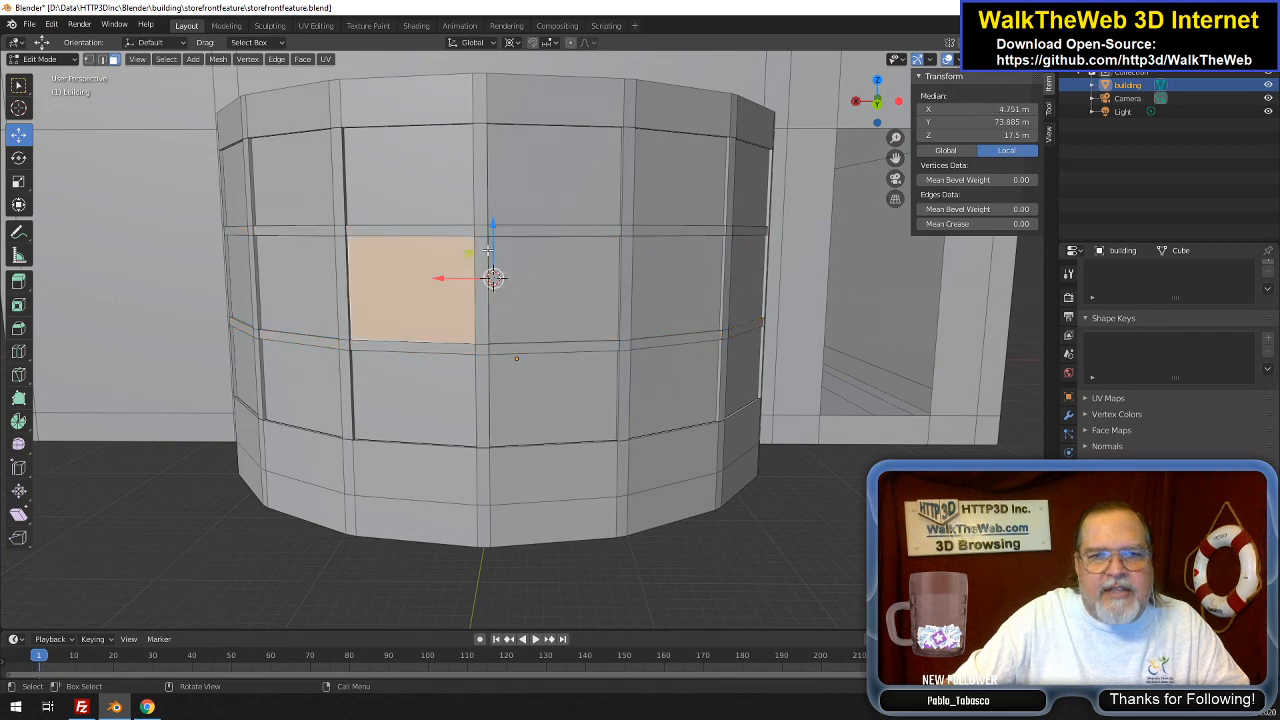
Select all geometry linked to an upper pane face of the bay window, and switch to vertex selection
click(411, 202)
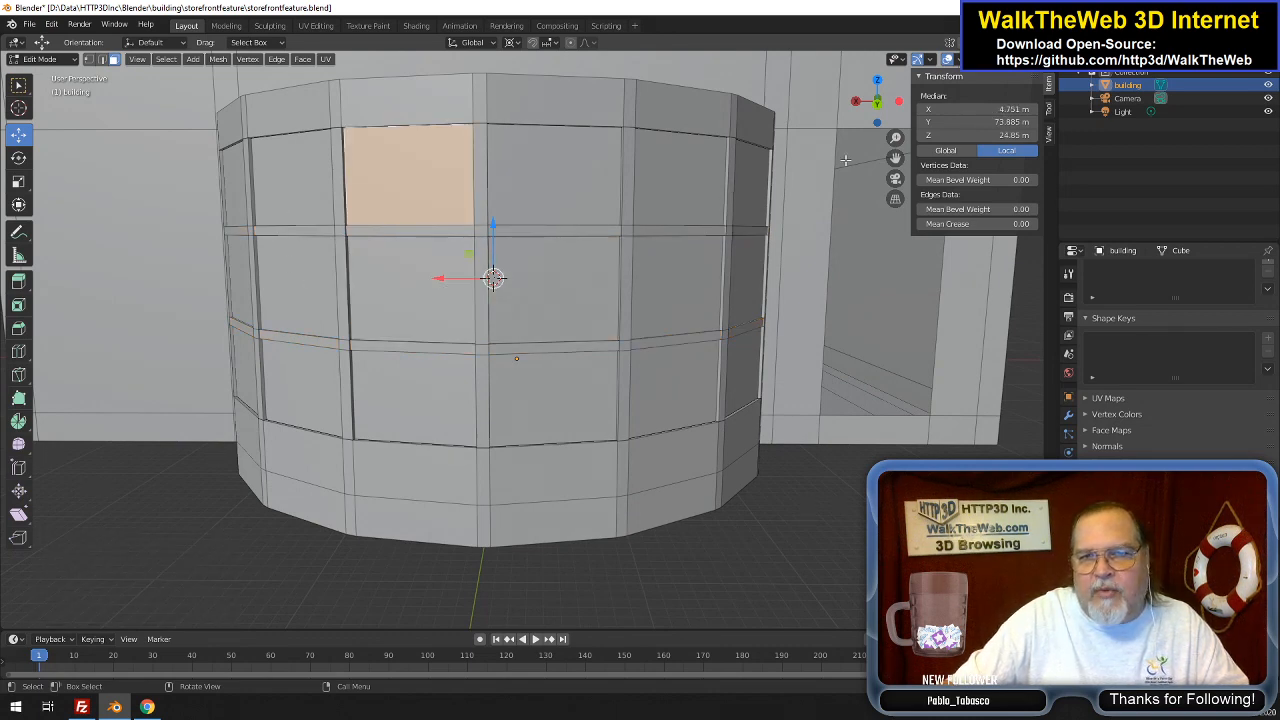
drag(876, 104, 816, 141)
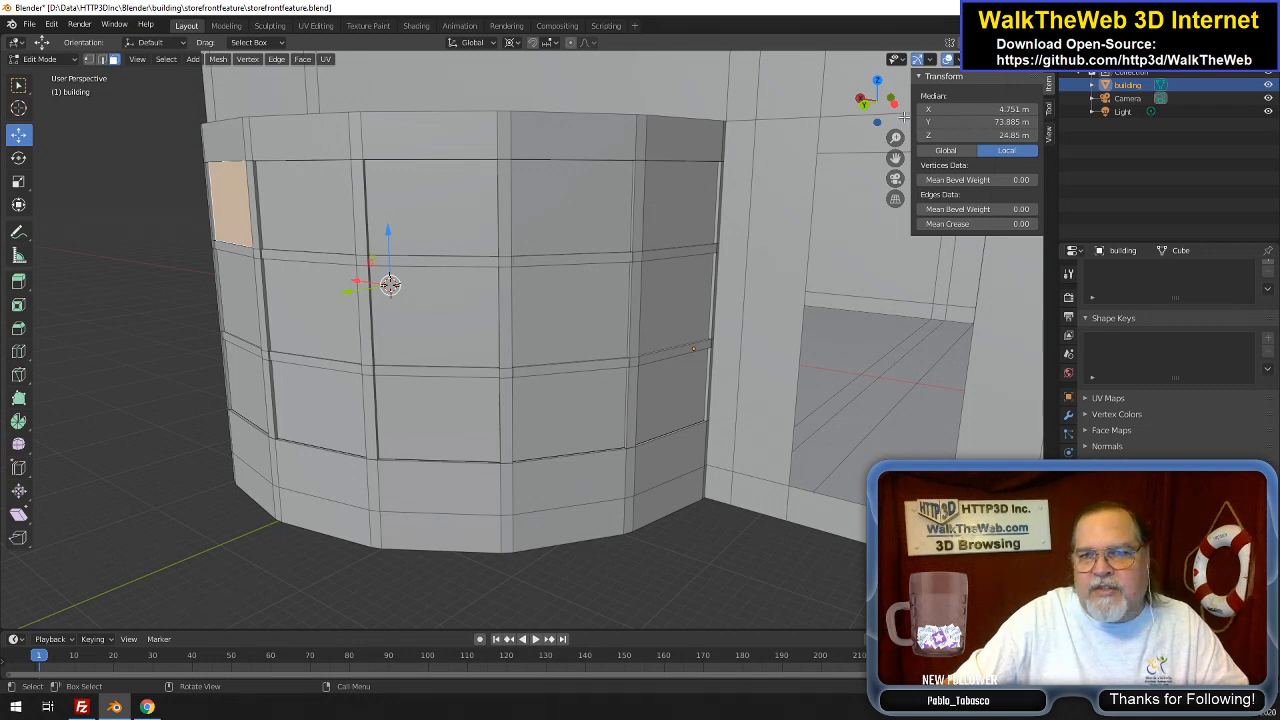
drag(844, 108, 776, 172)
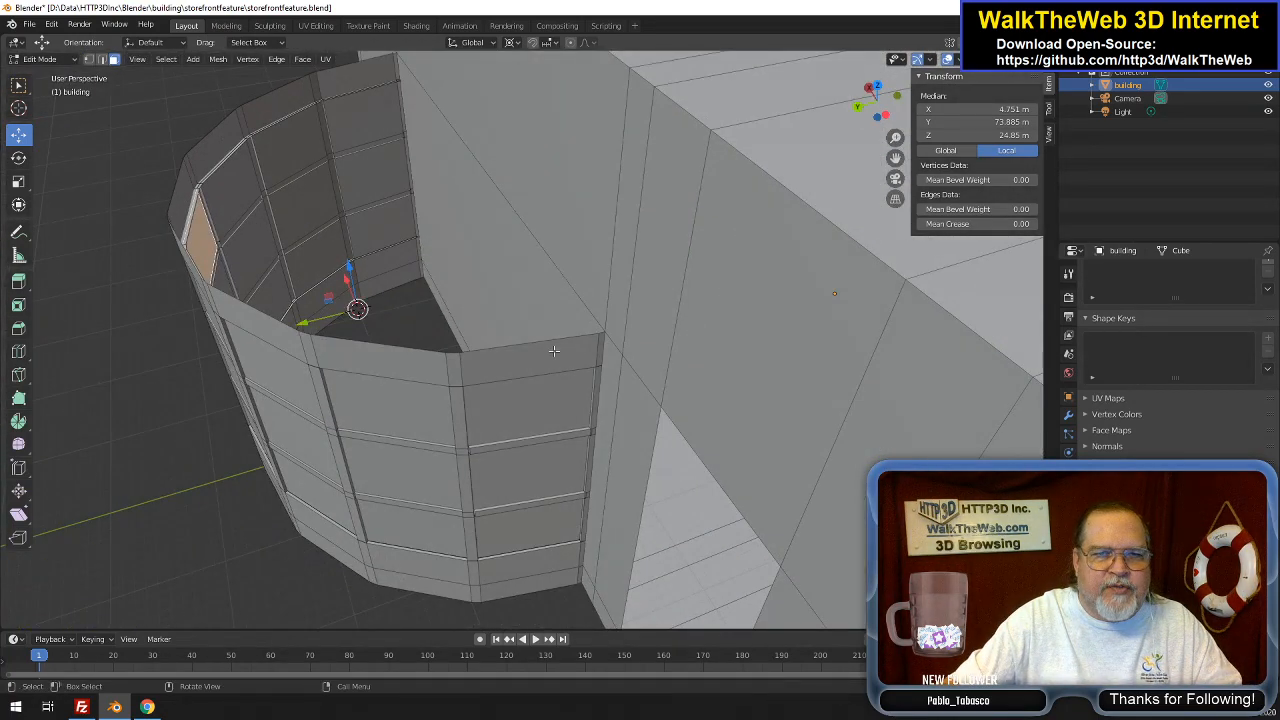
key(ctrl+l)
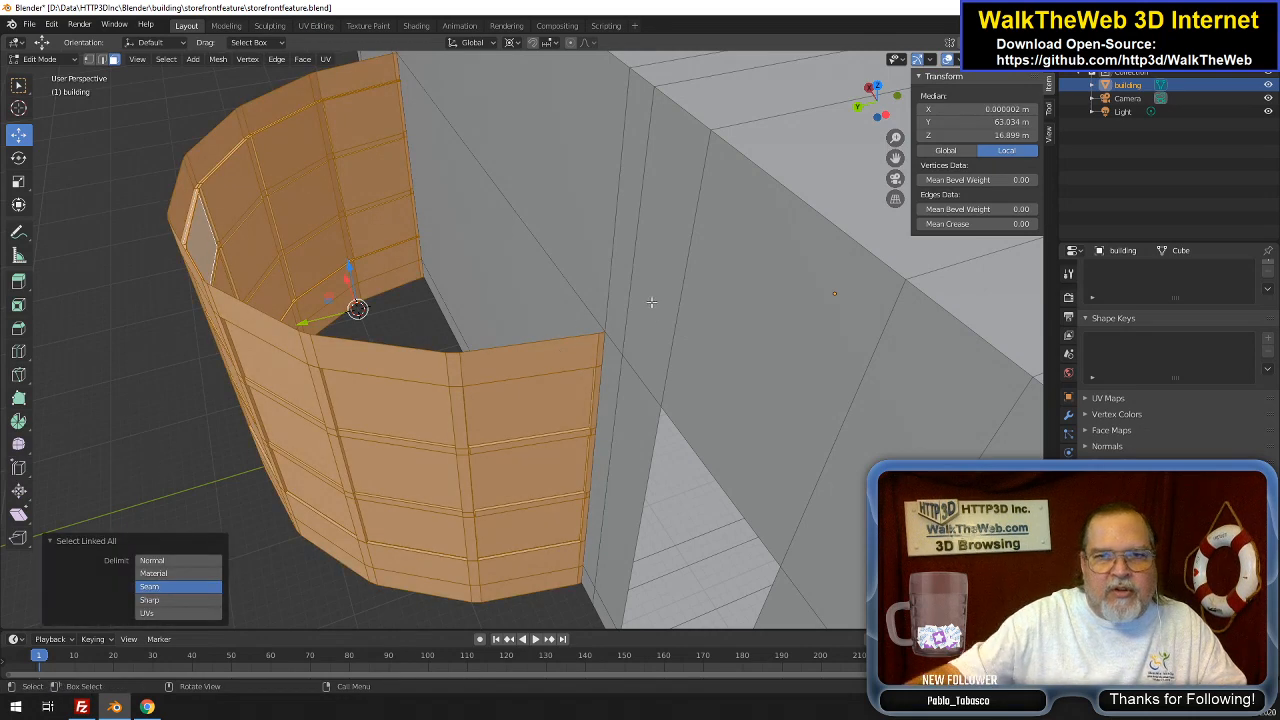
click(89, 60)
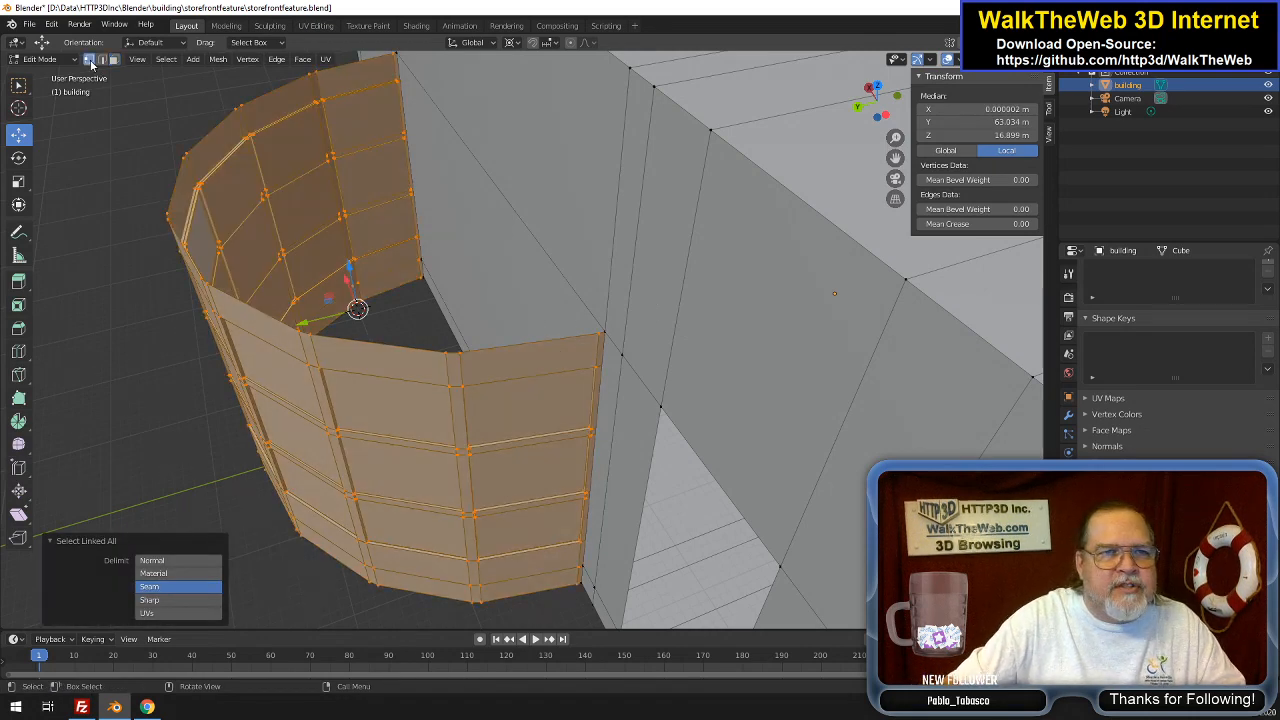
Reselect the bay window's linked geometry and merge its vertices by distance with a 0.0001 m threshold
key(s)
right_click(214, 220)
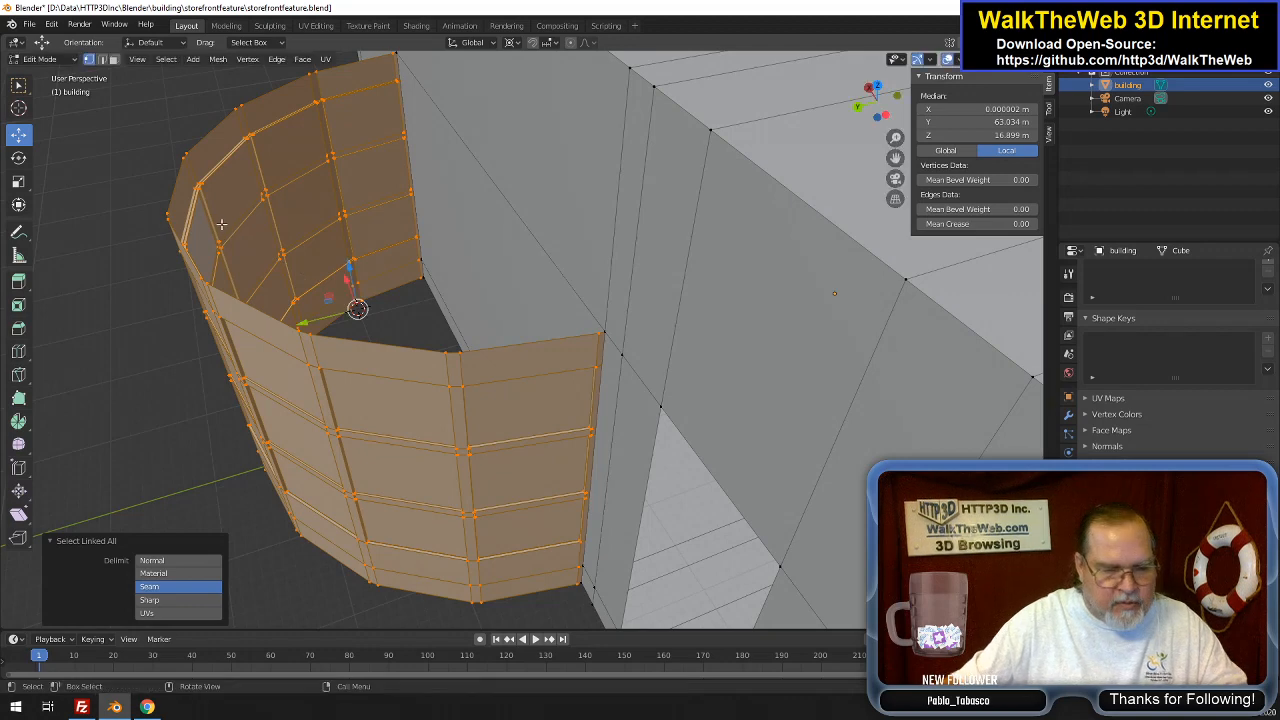
key(a)
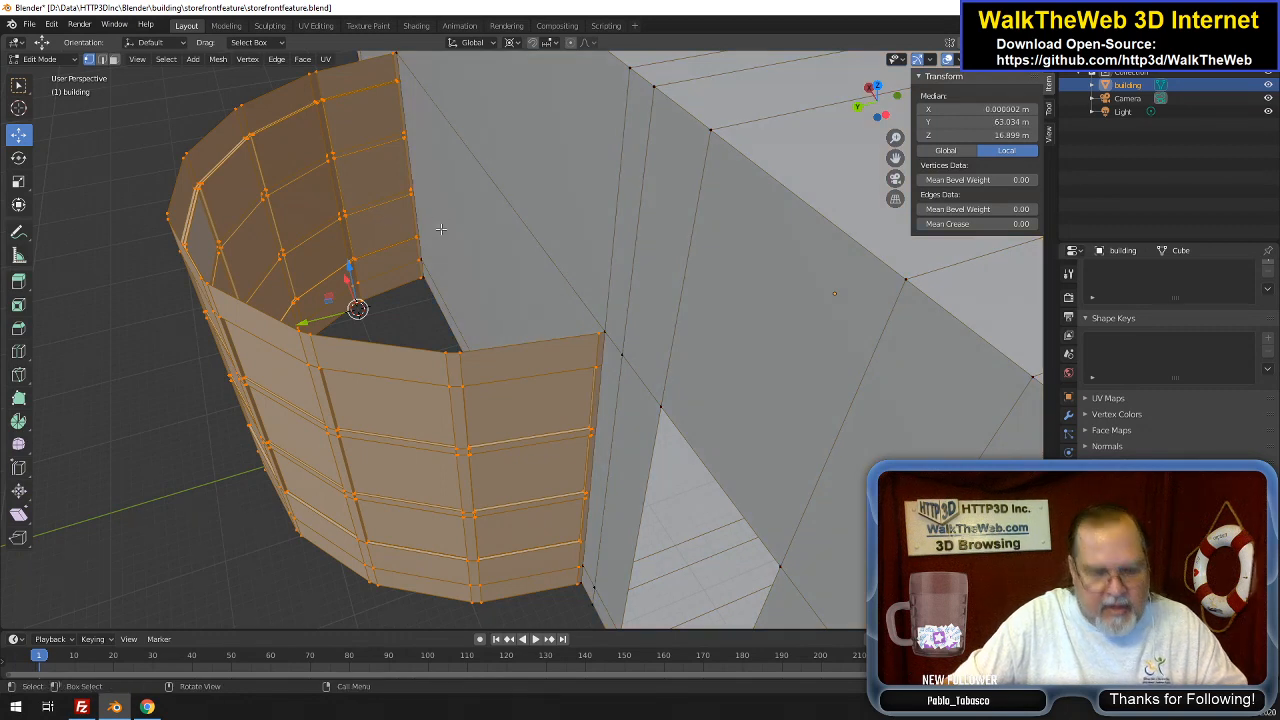
key(ctrl+l)
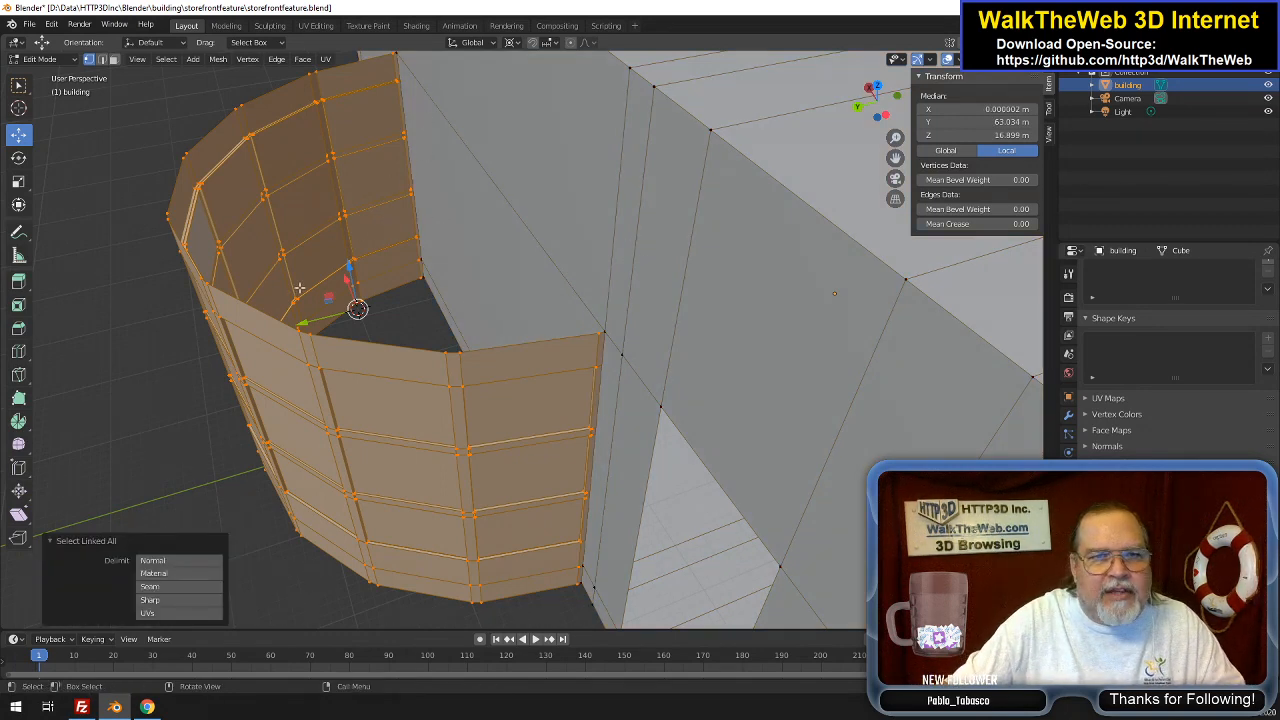
click(217, 61)
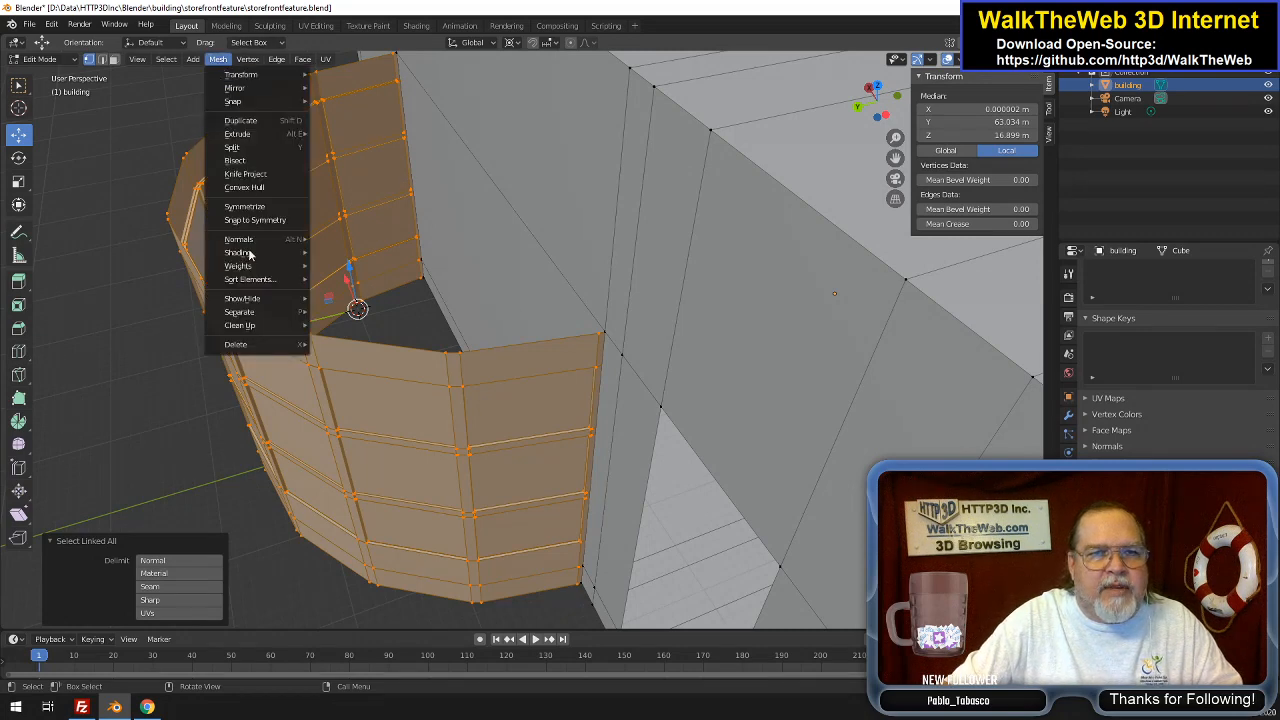
mouse_move(272, 325)
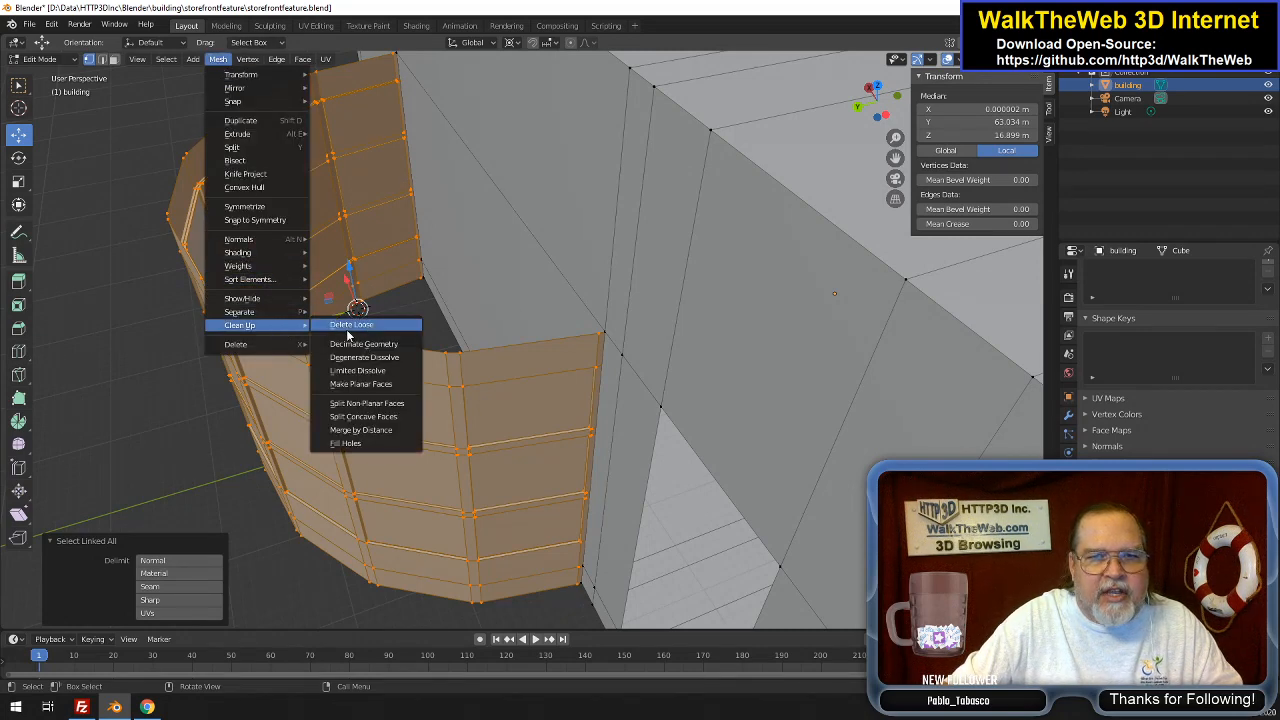
click(377, 430)
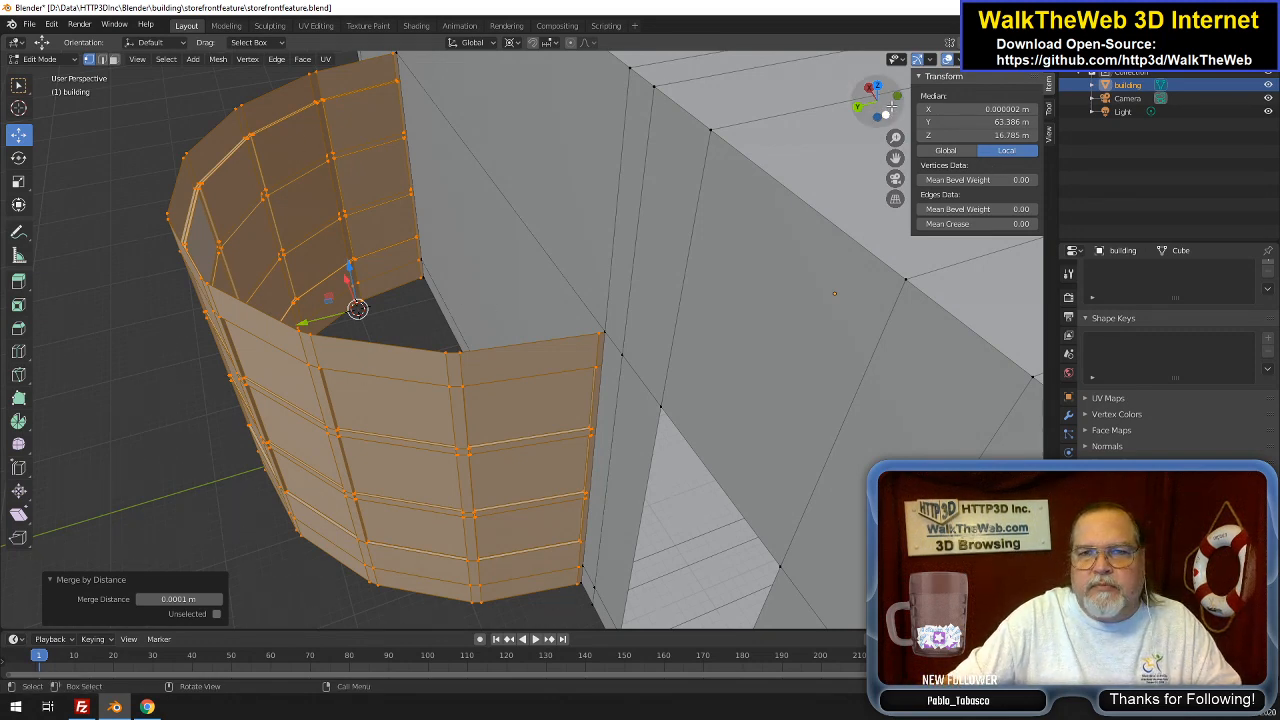
drag(890, 105, 840, 145)
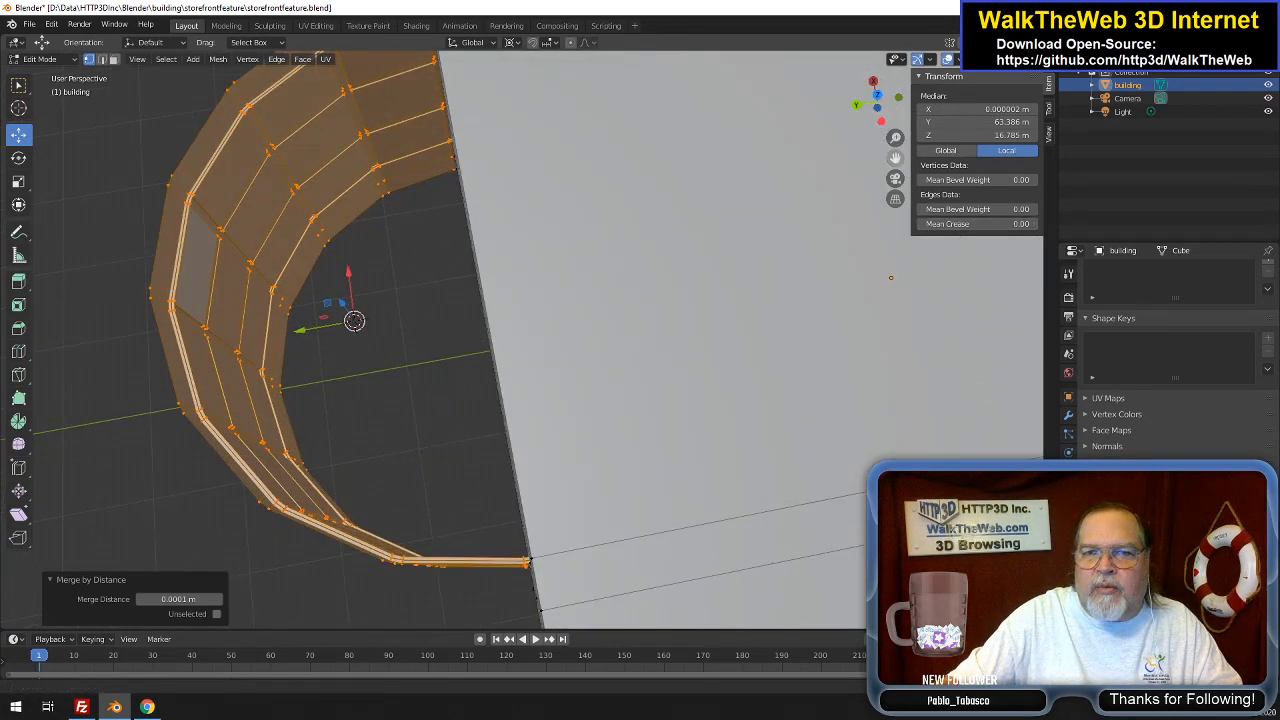
drag(895, 158, 943, 133)
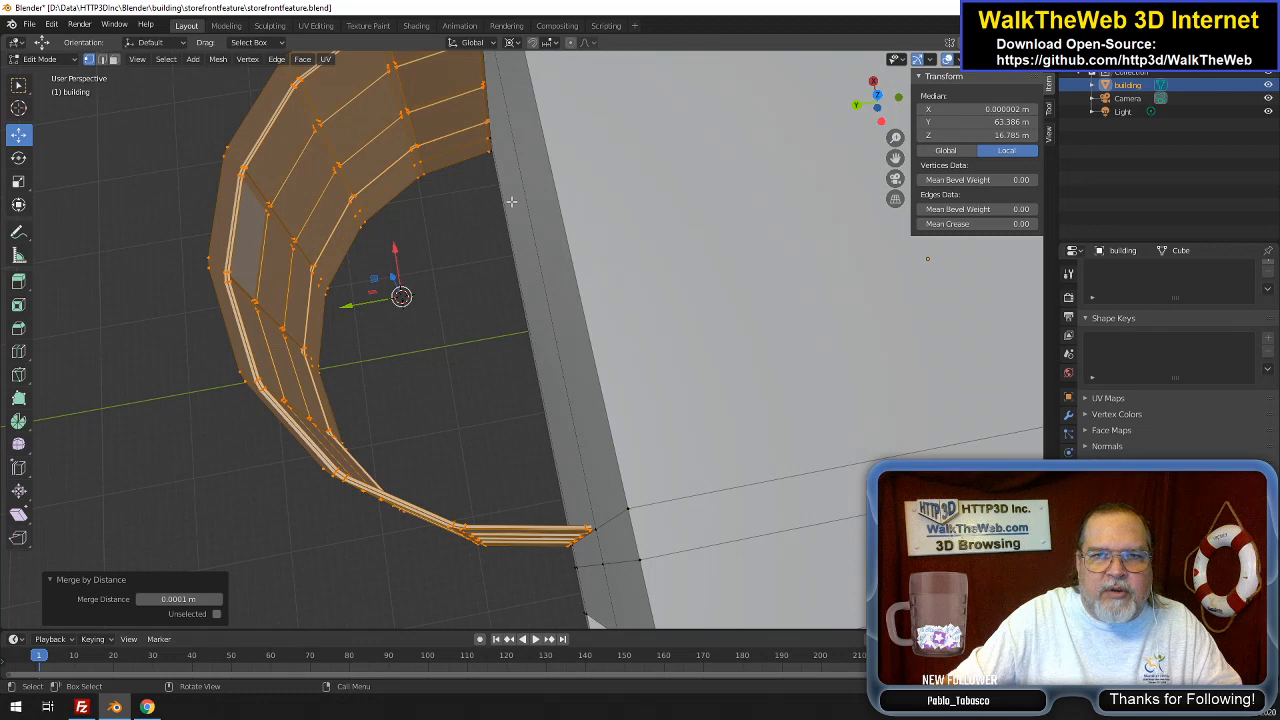
click(497, 165)
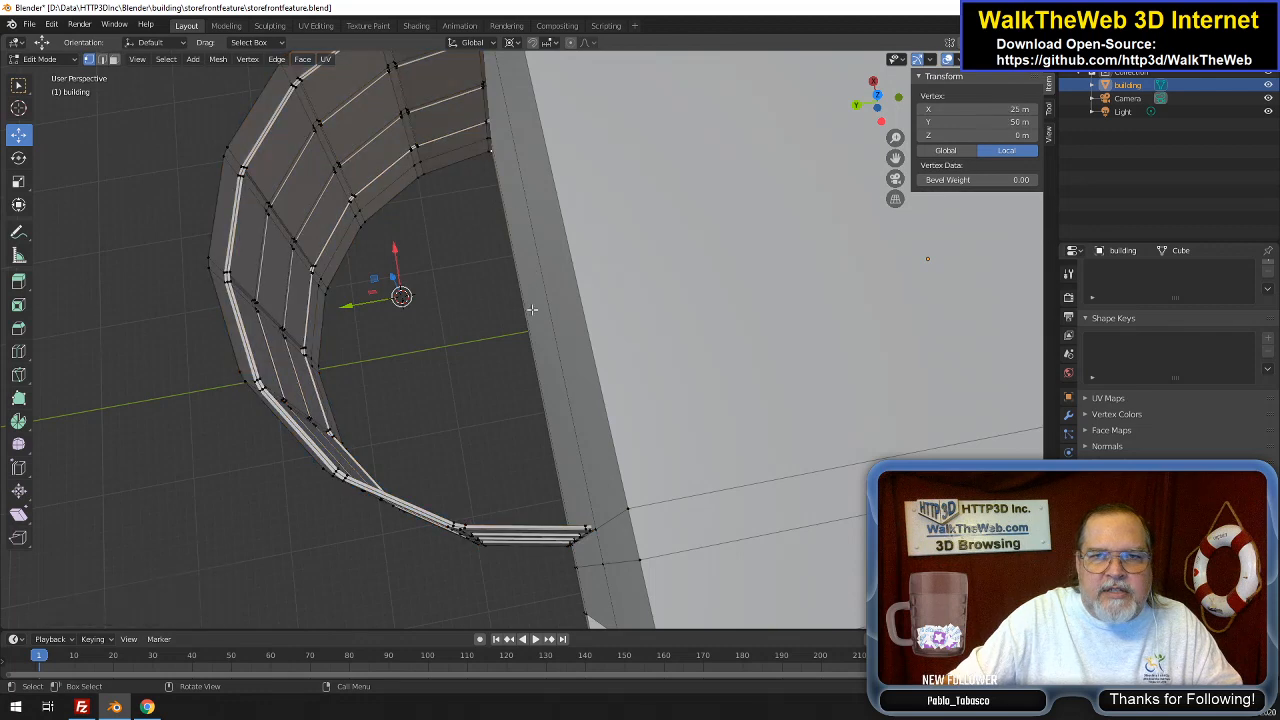
shift+click(569, 549)
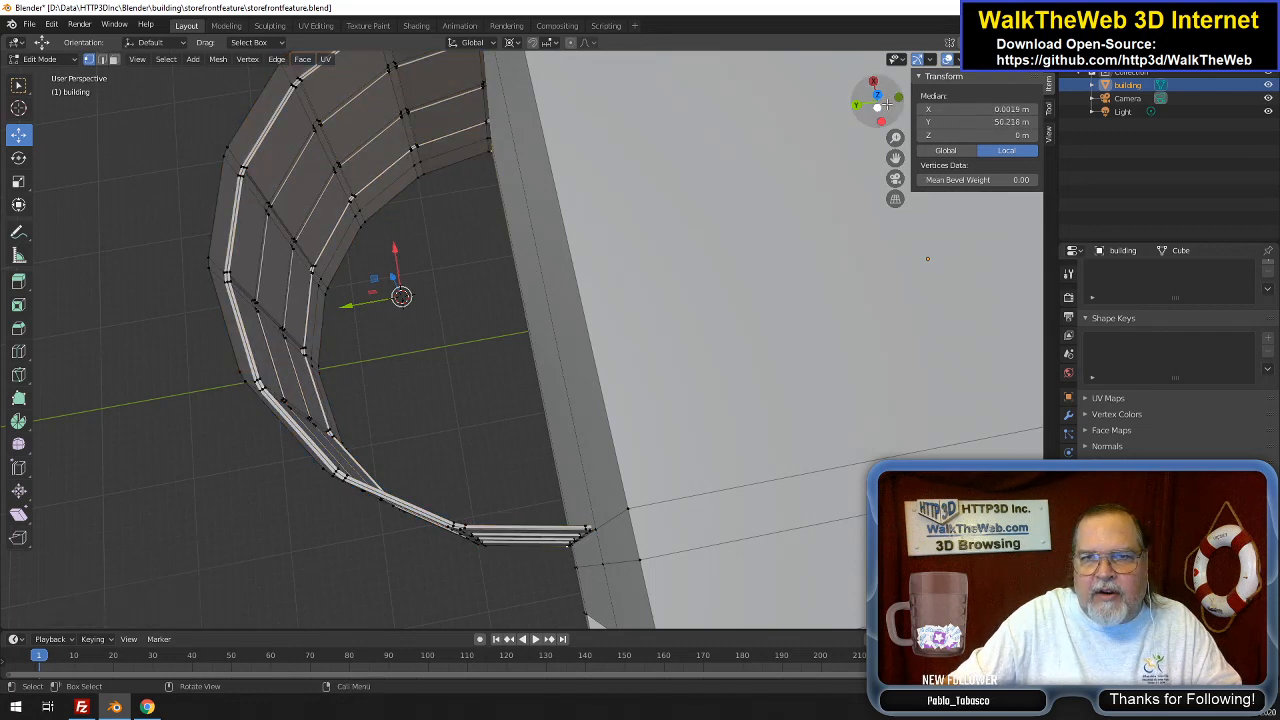
Select the bay window's two bottom corner vertices at the wall and snap the 3D cursor to the midpoint between them
mouse_move(872, 102)
mouse_down()
mouse_move(888, 104)
mouse_move(870, 104)
mouse_up()
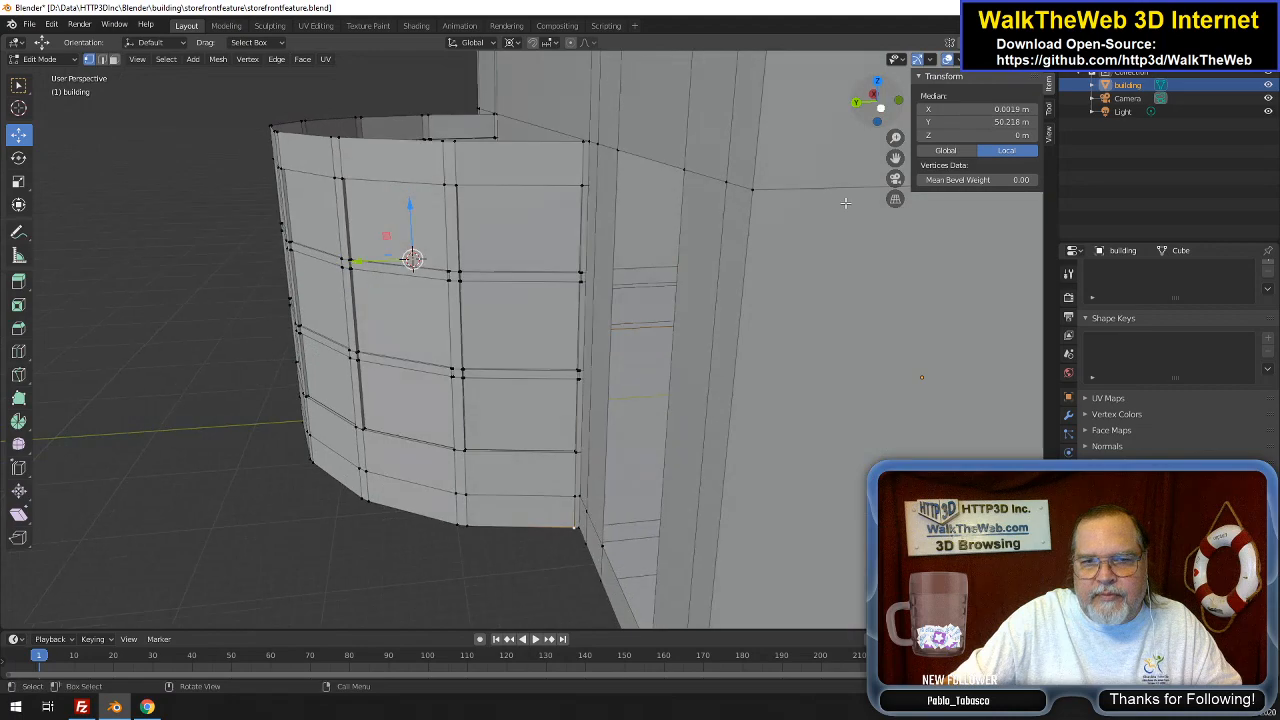
click(579, 526)
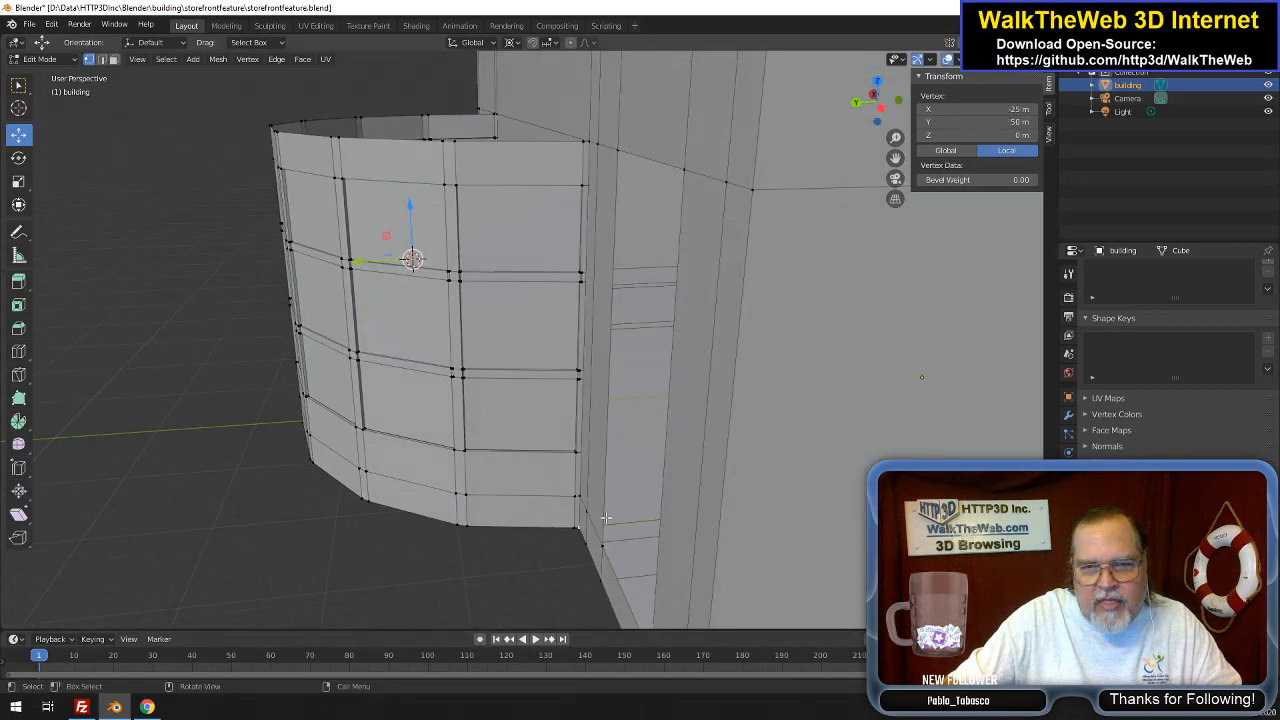
drag(878, 104, 900, 216)
click(895, 105)
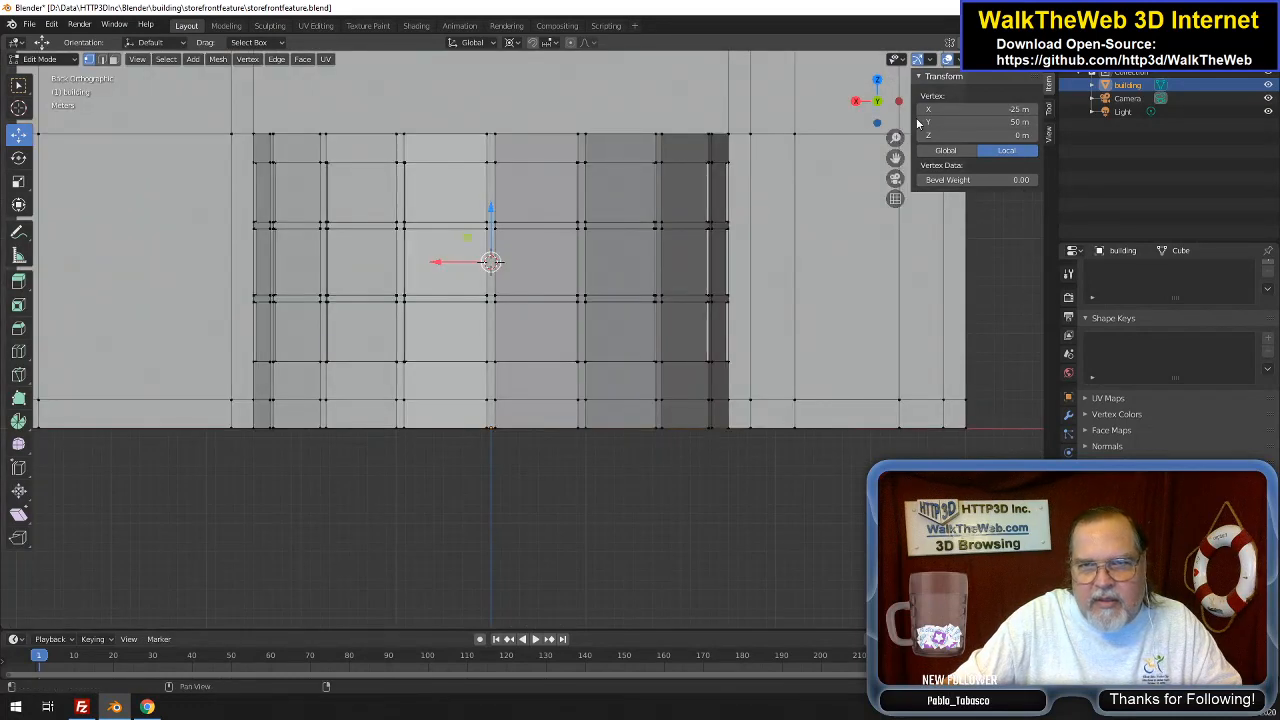
drag(886, 112, 996, 109)
shift+click(370, 457)
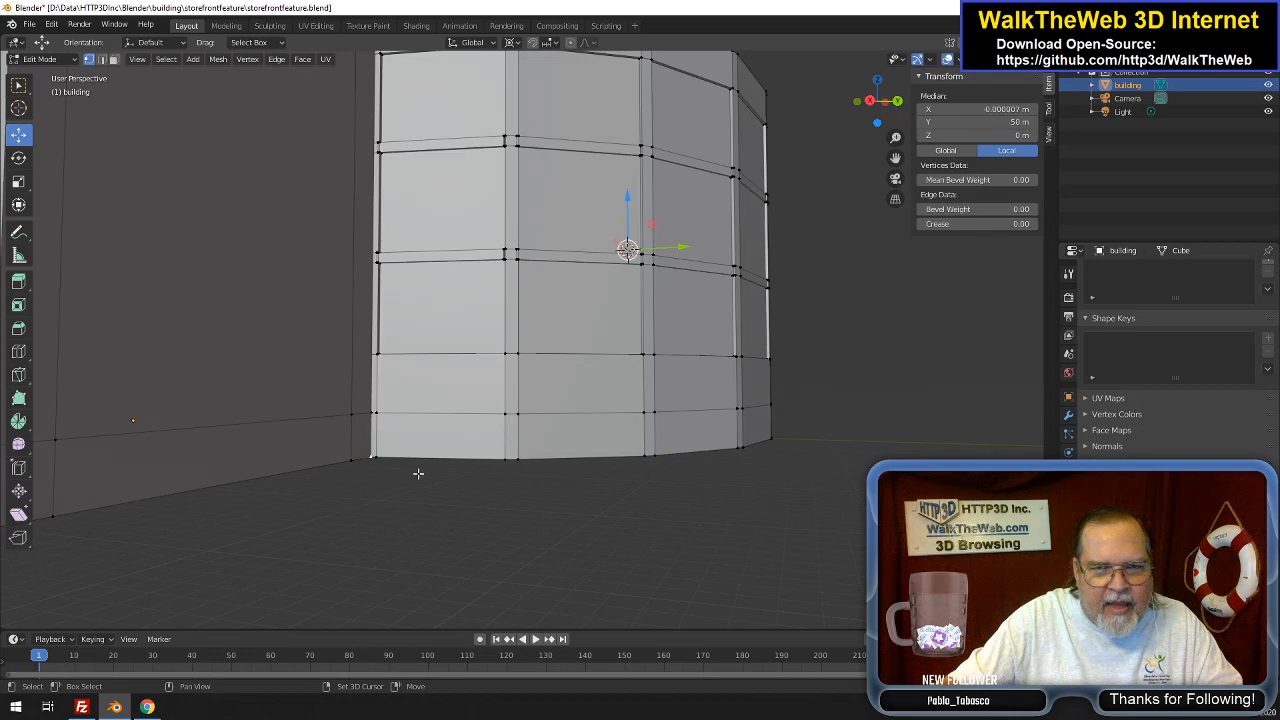
click(230, 62)
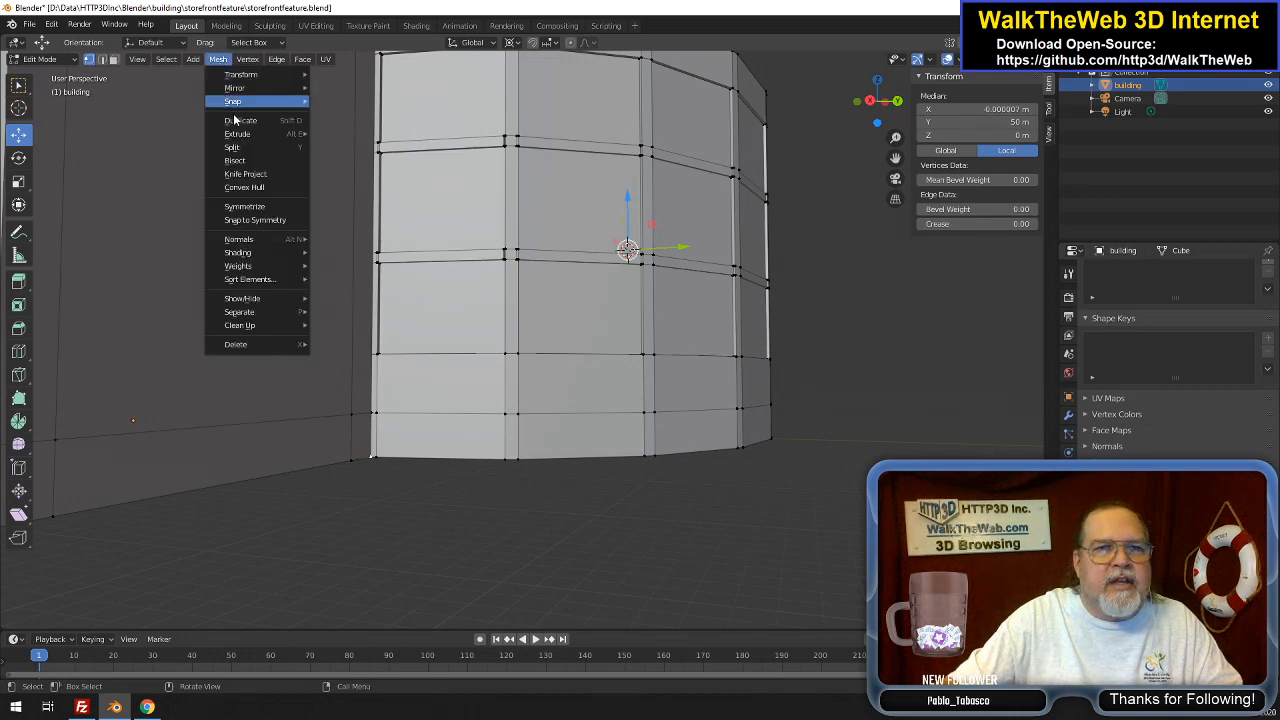
mouse_move(255, 104)
click(366, 161)
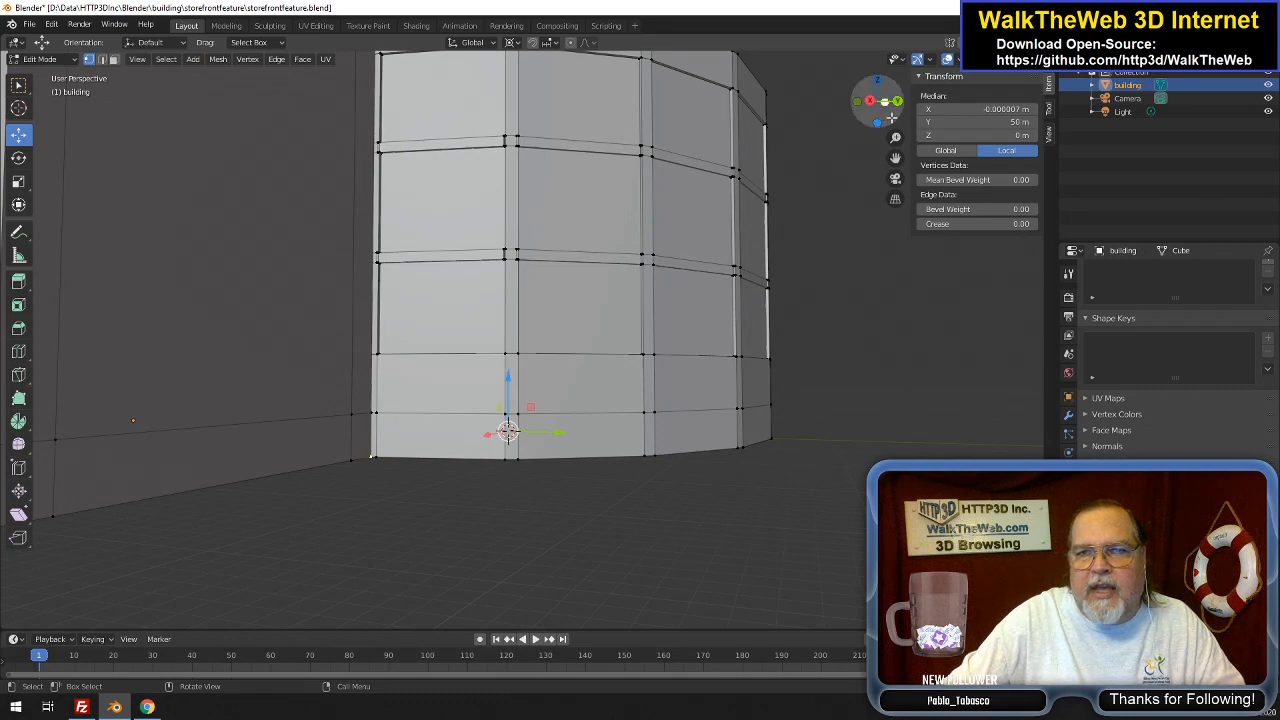
Select all geometry linked to the bay window and scale it along Y to about 0.742 from the 3D cursor
drag(892, 117, 533, 317)
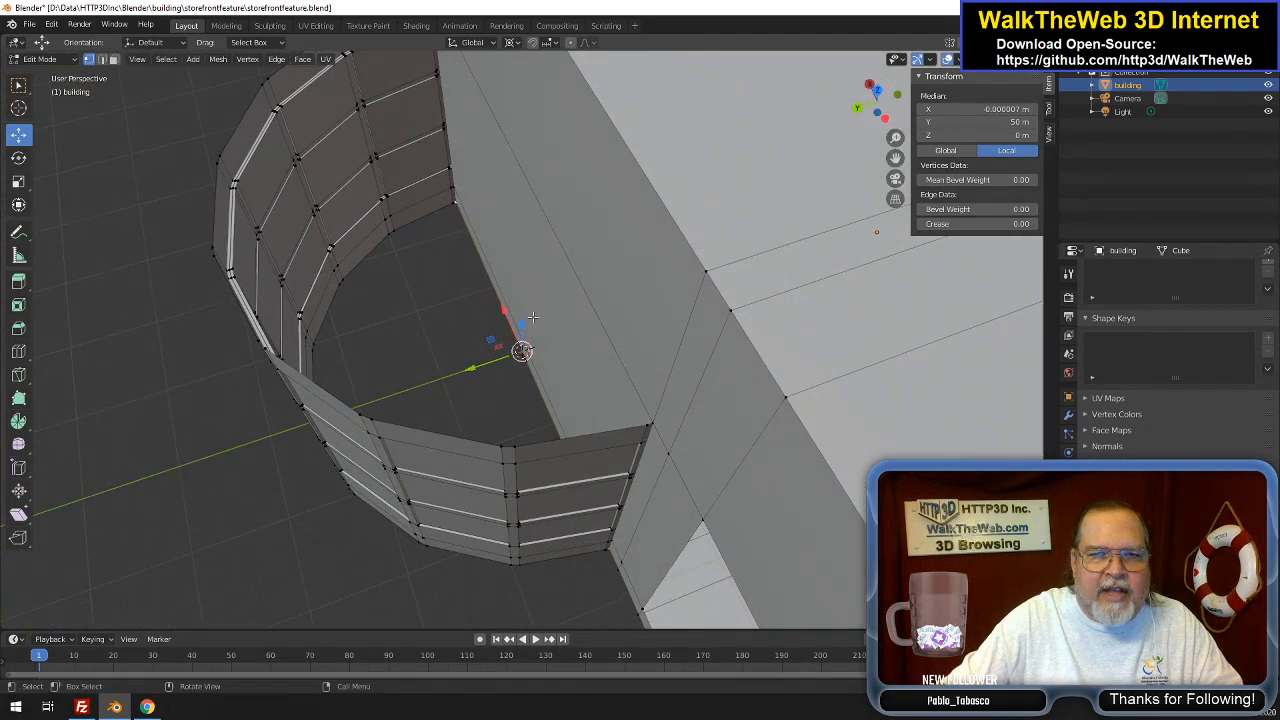
alt+click(521, 461)
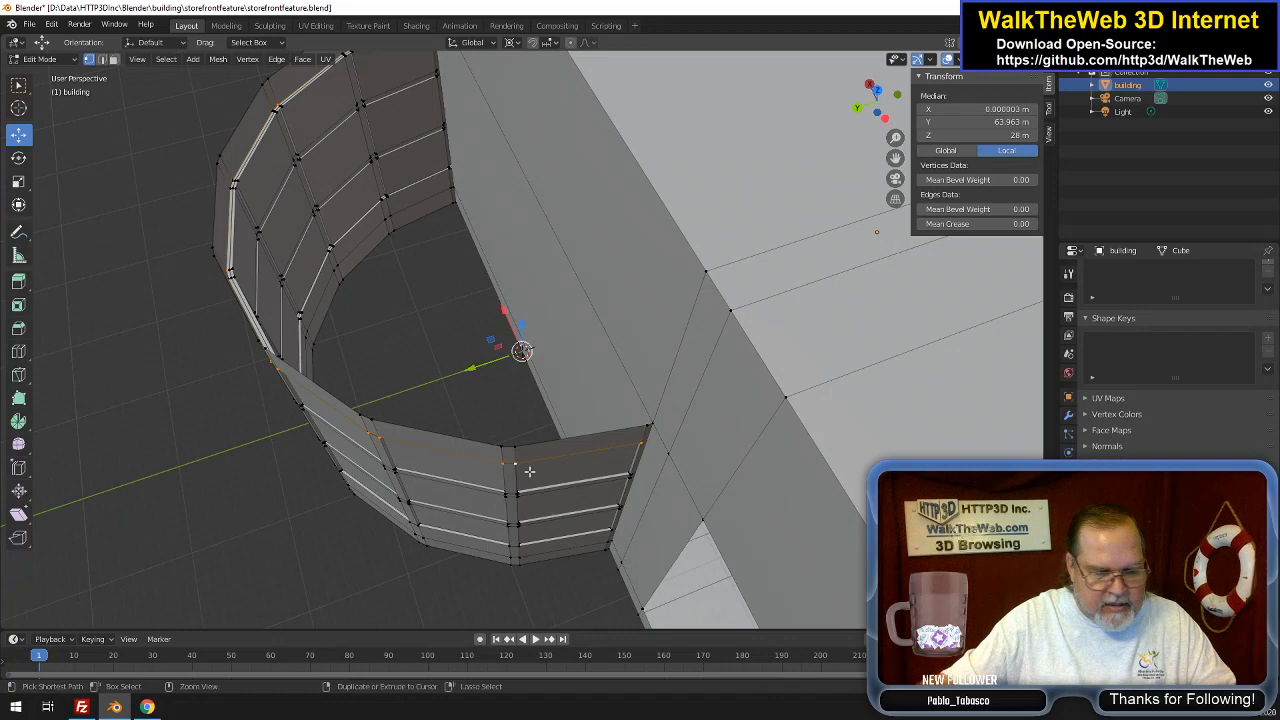
key(ctrl+l)
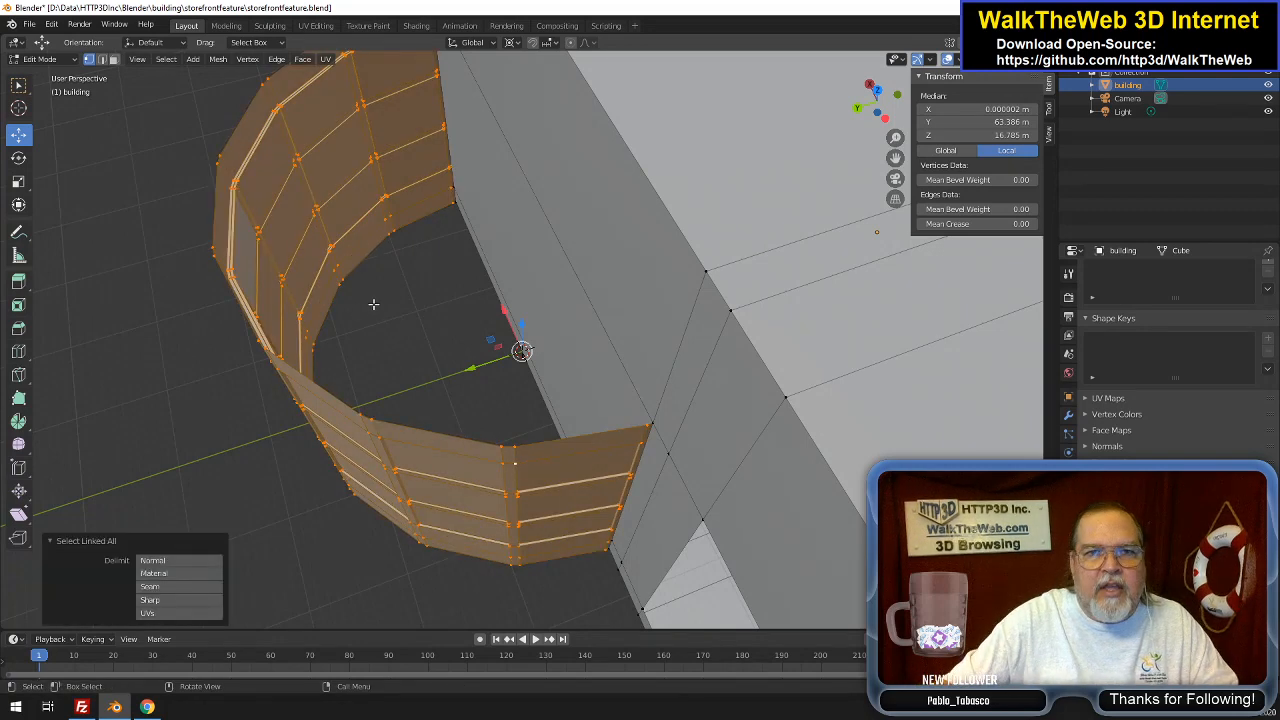
scroll(440, 300, down, 1)
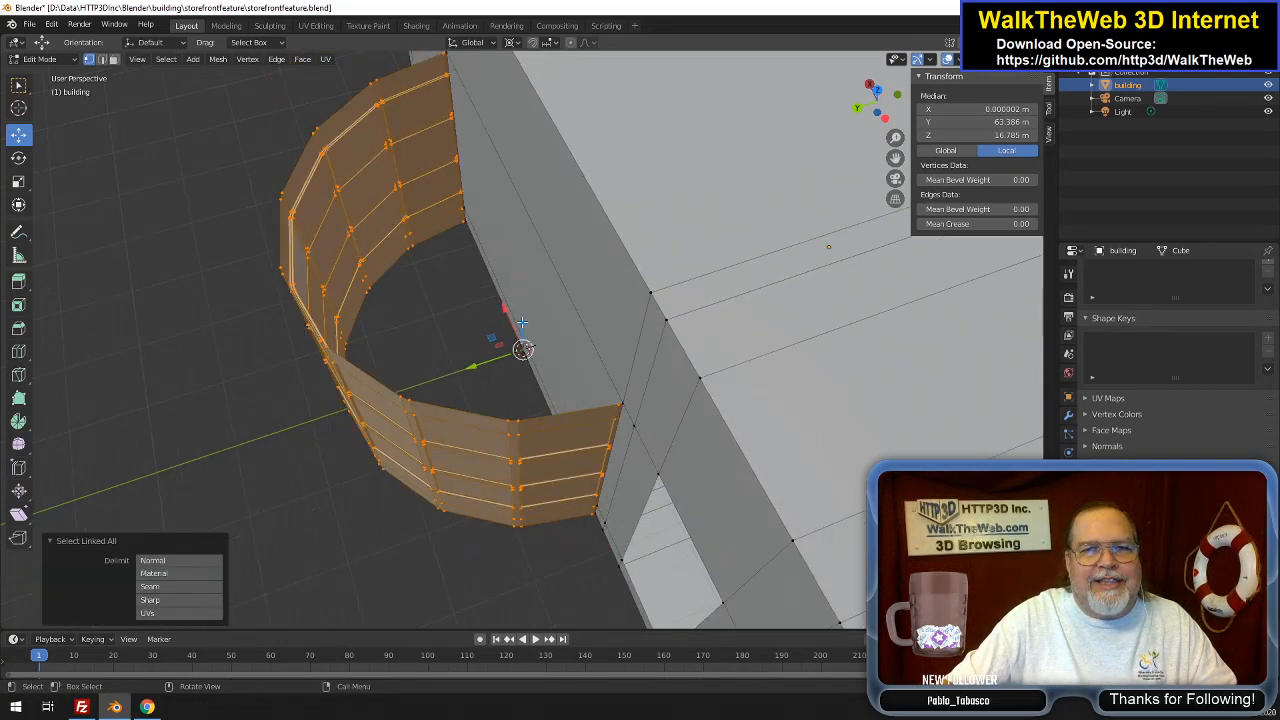
scroll(520, 320, up, 1)
drag(885, 117, 884, 66)
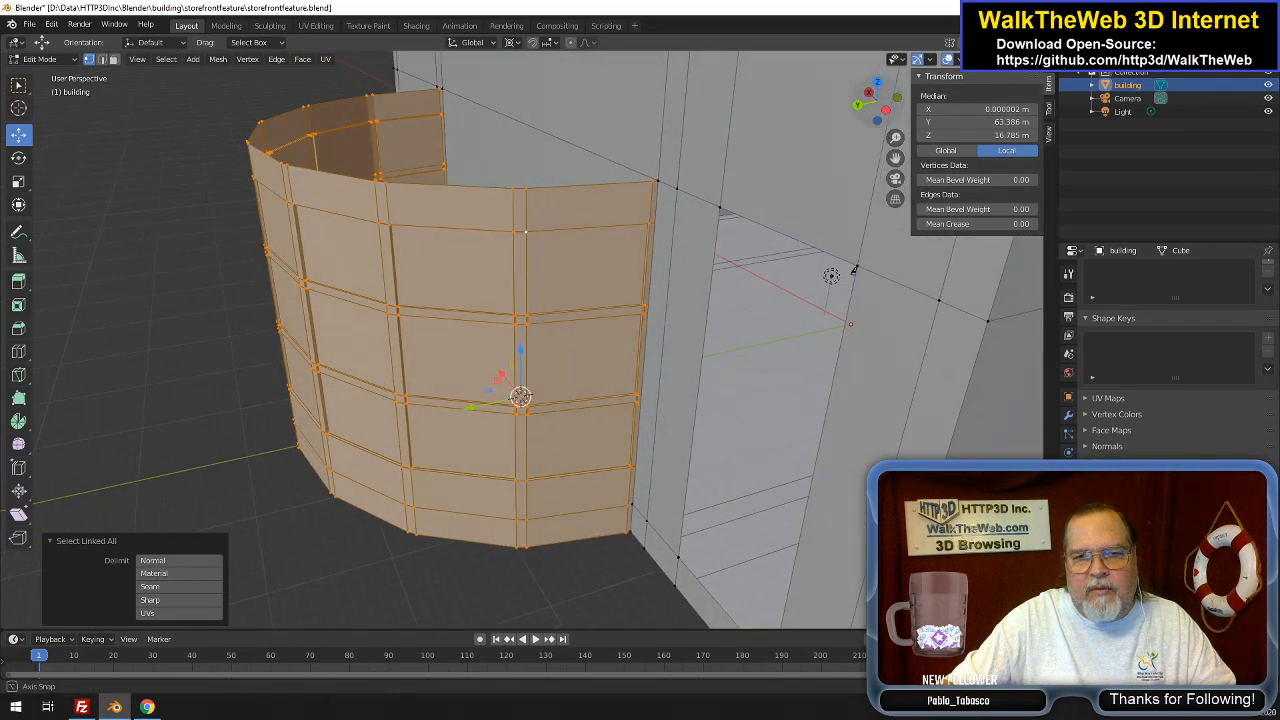
middle_drag(520, 320, 520, 350)
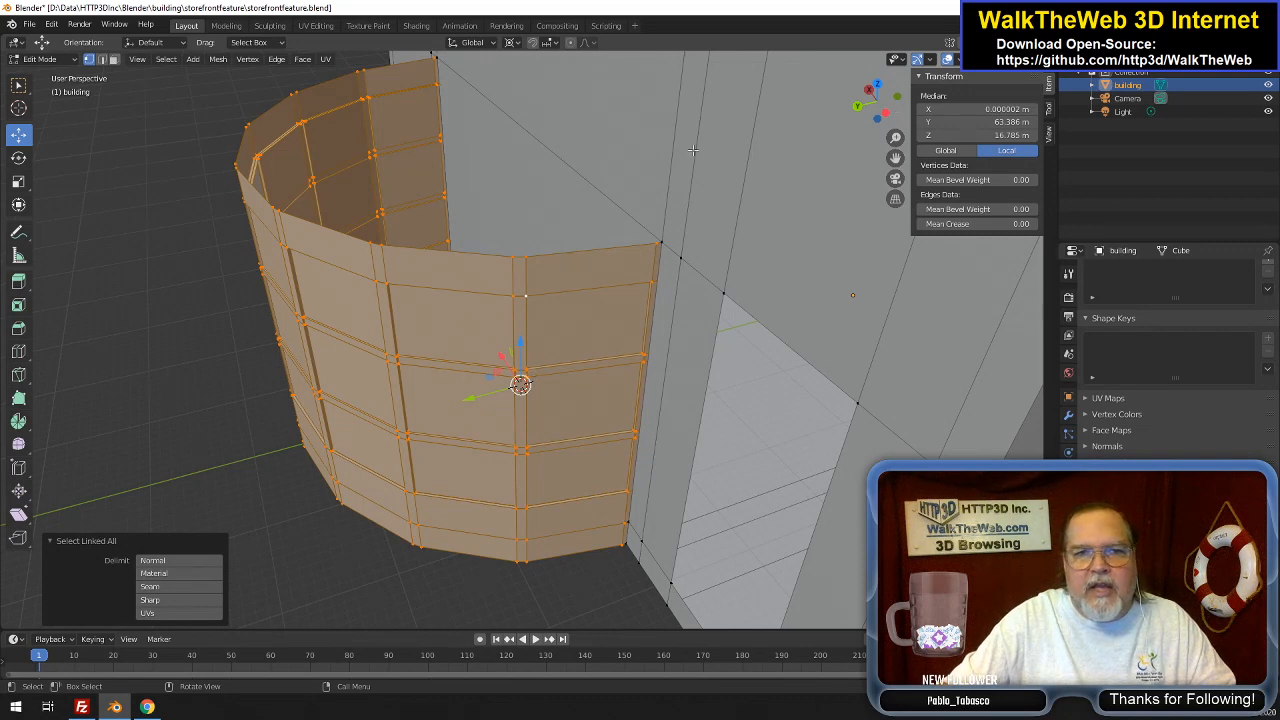
key(s)
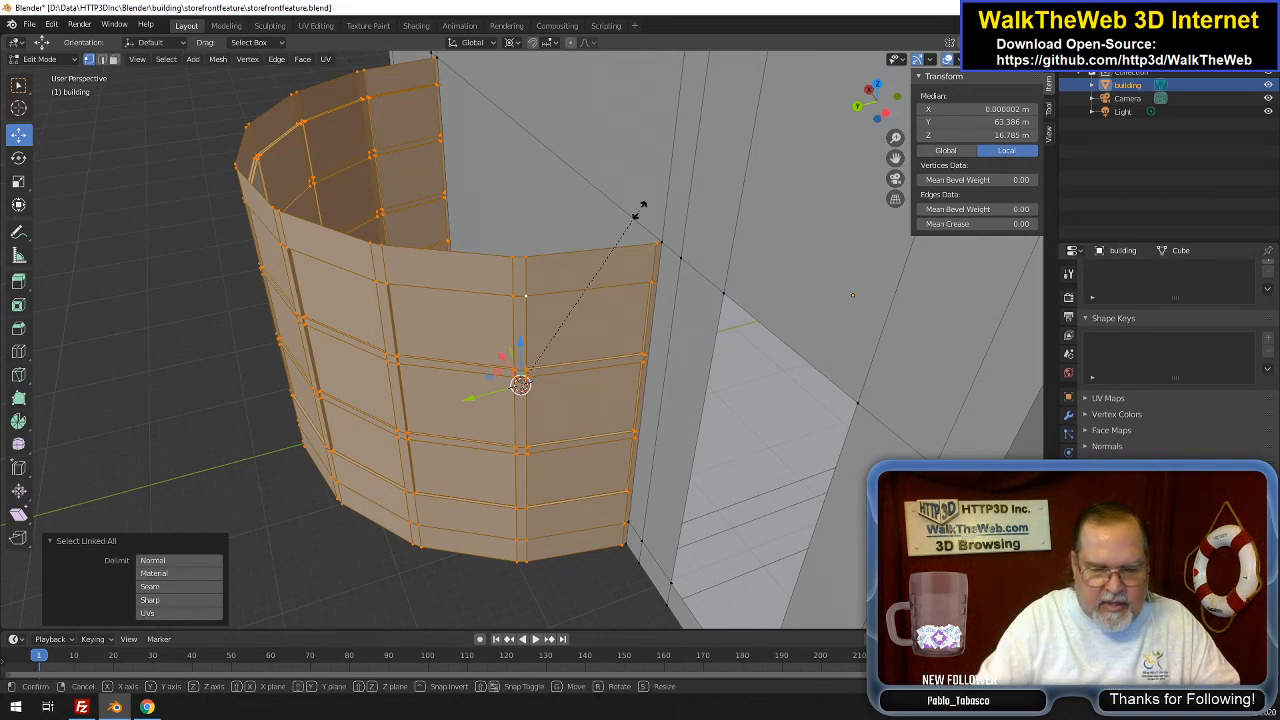
key(y)
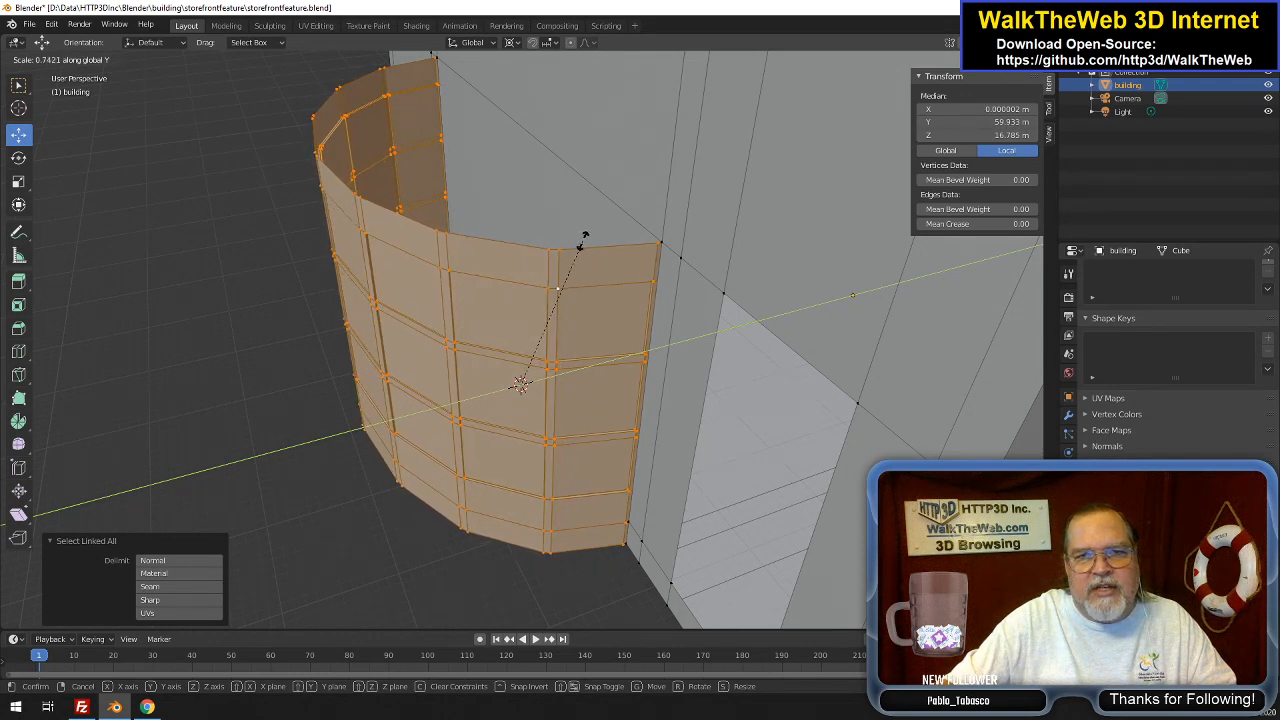
click(584, 238)
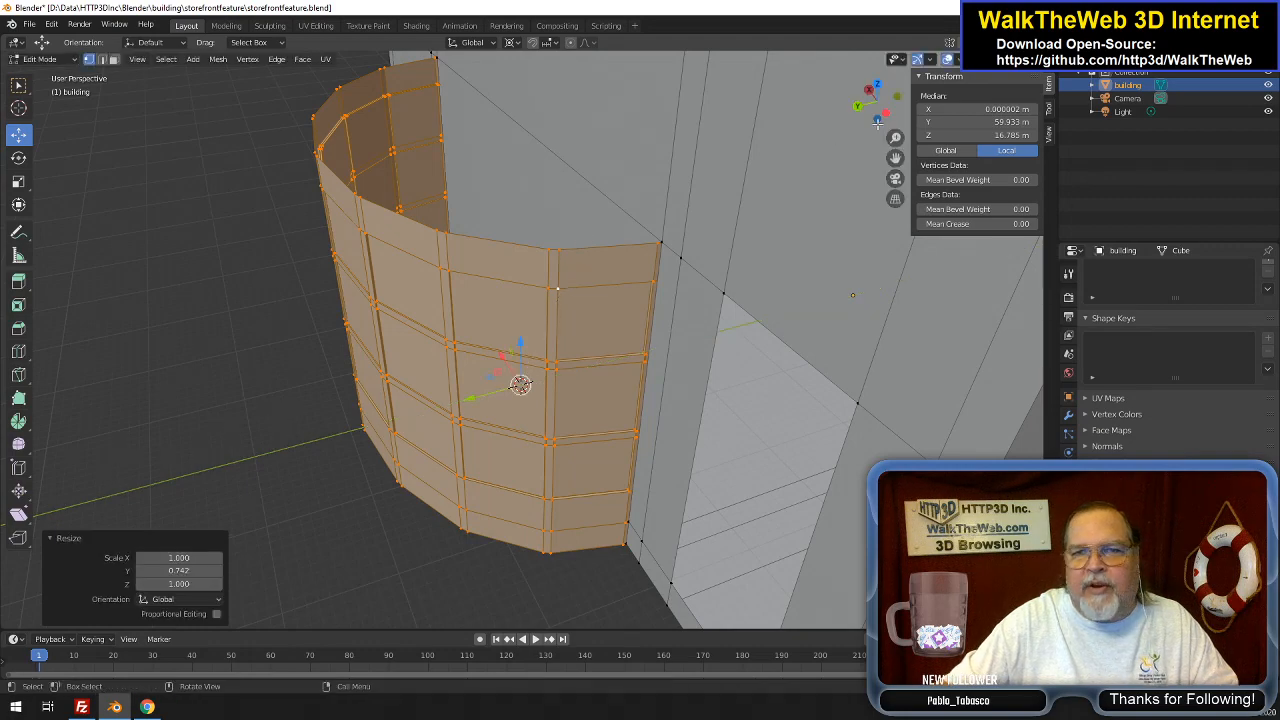
In face selection, select the two lowest horizontal face loops and the topmost face loop of the bay window
drag(867, 113, 873, 172)
middle_drag(505, 343, 490, 285)
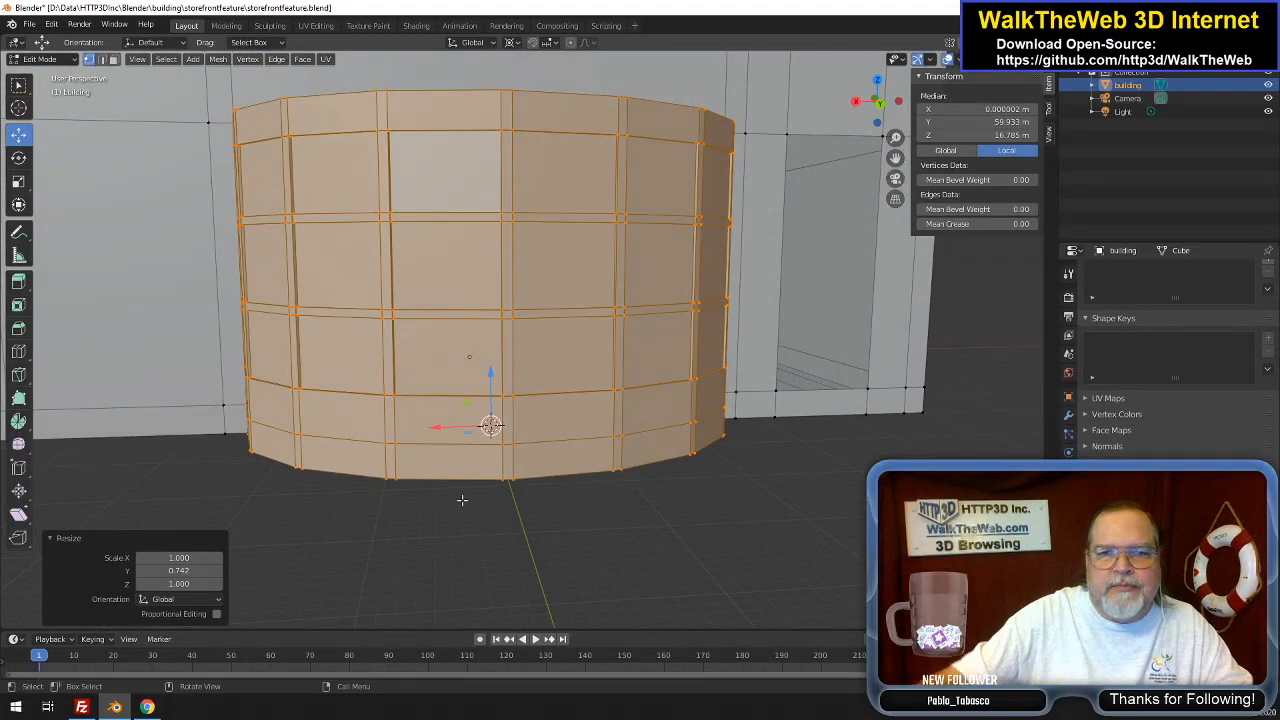
drag(883, 110, 829, 104)
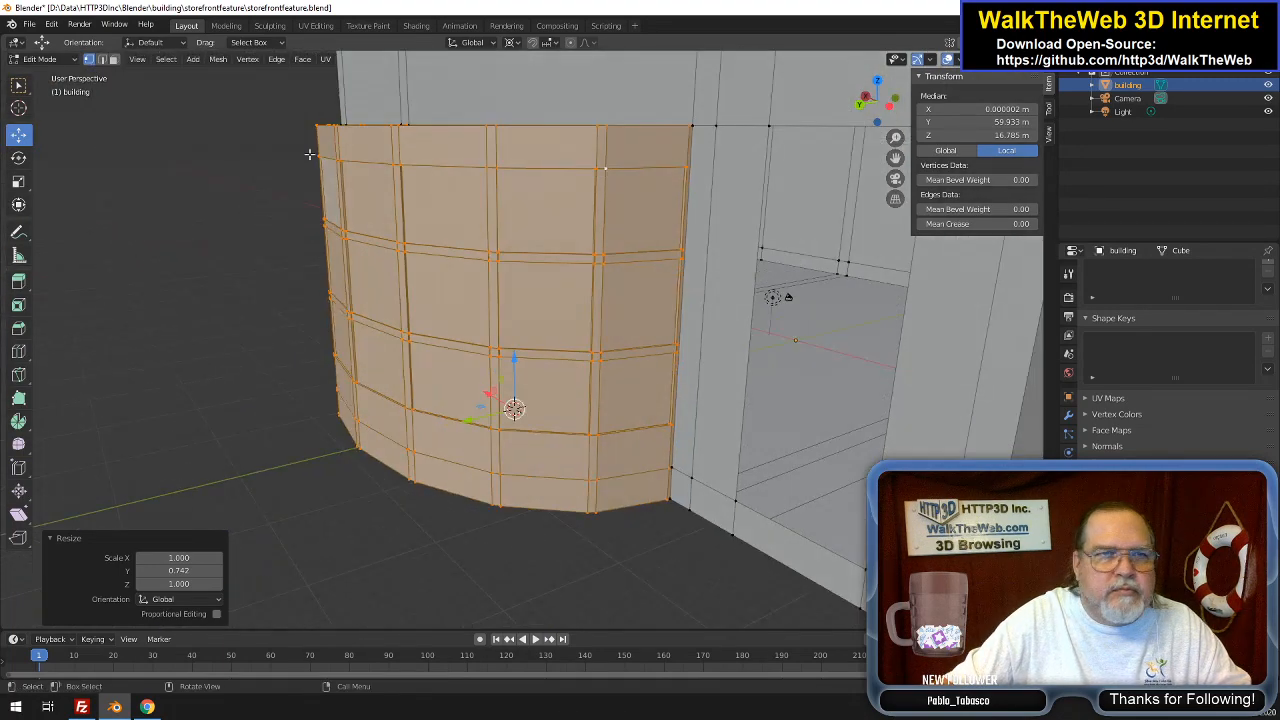
click(113, 59)
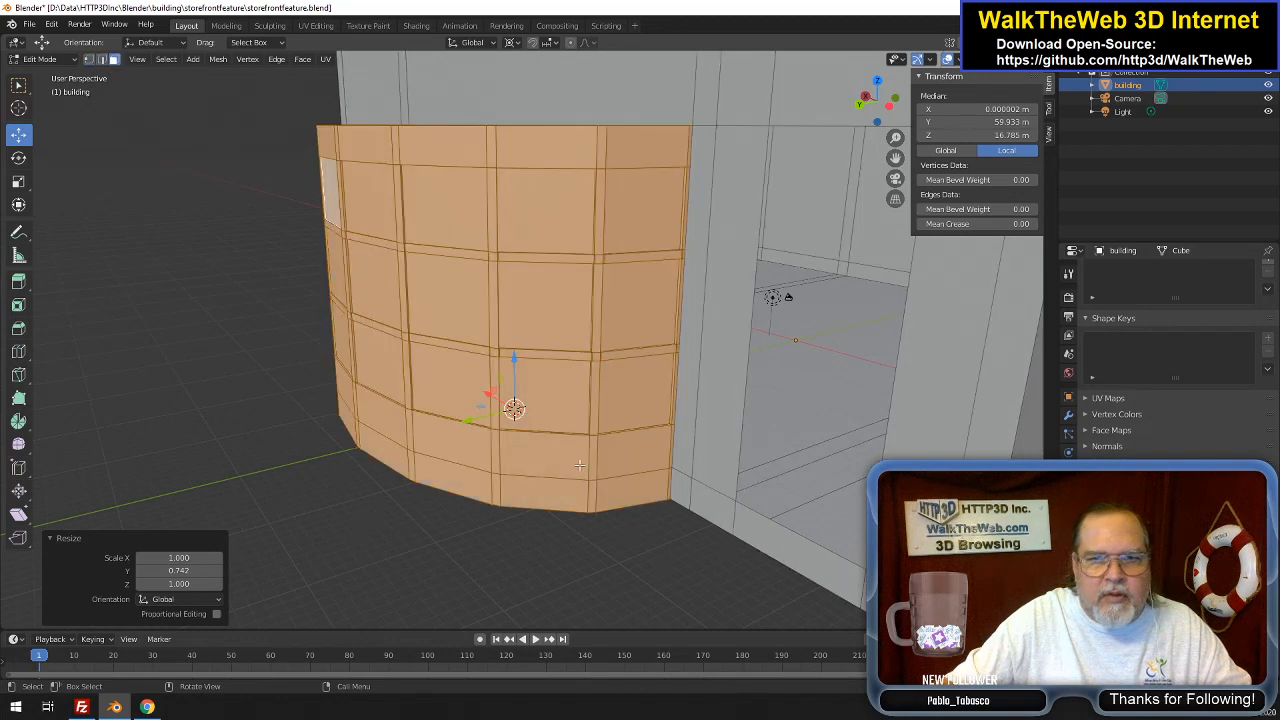
key(alt)
alt+click(615, 489)
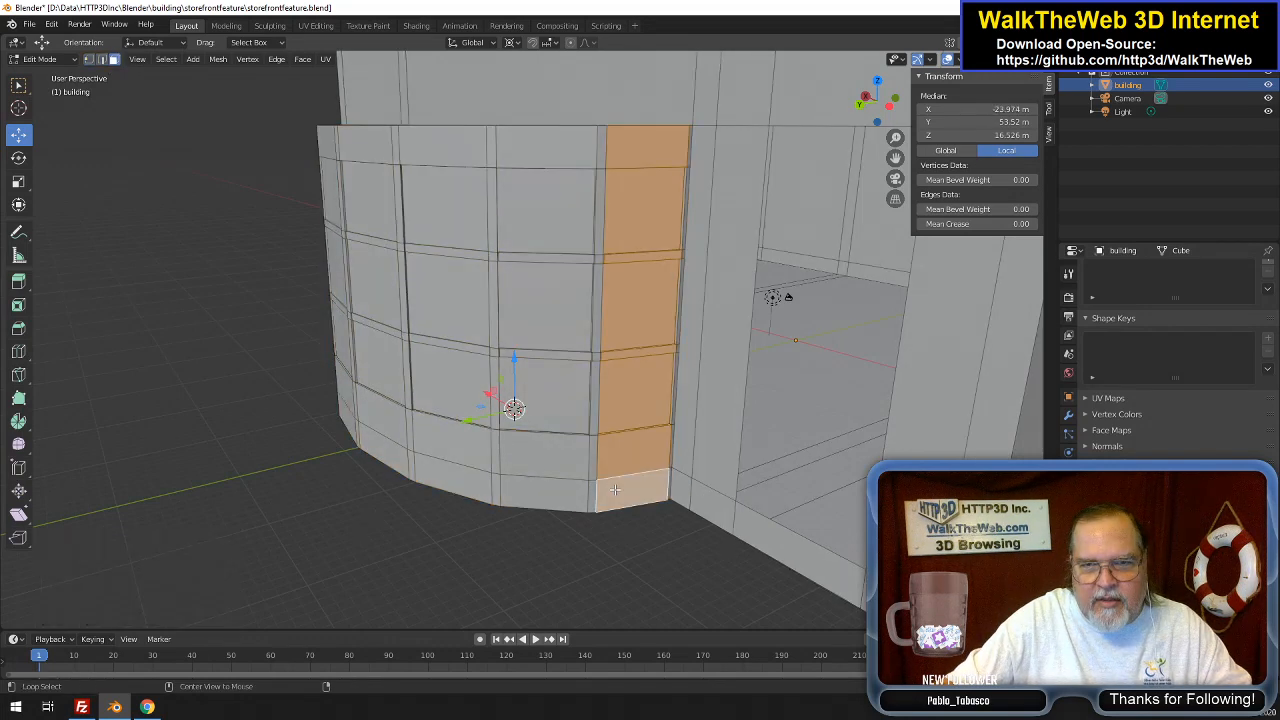
alt+click(596, 494)
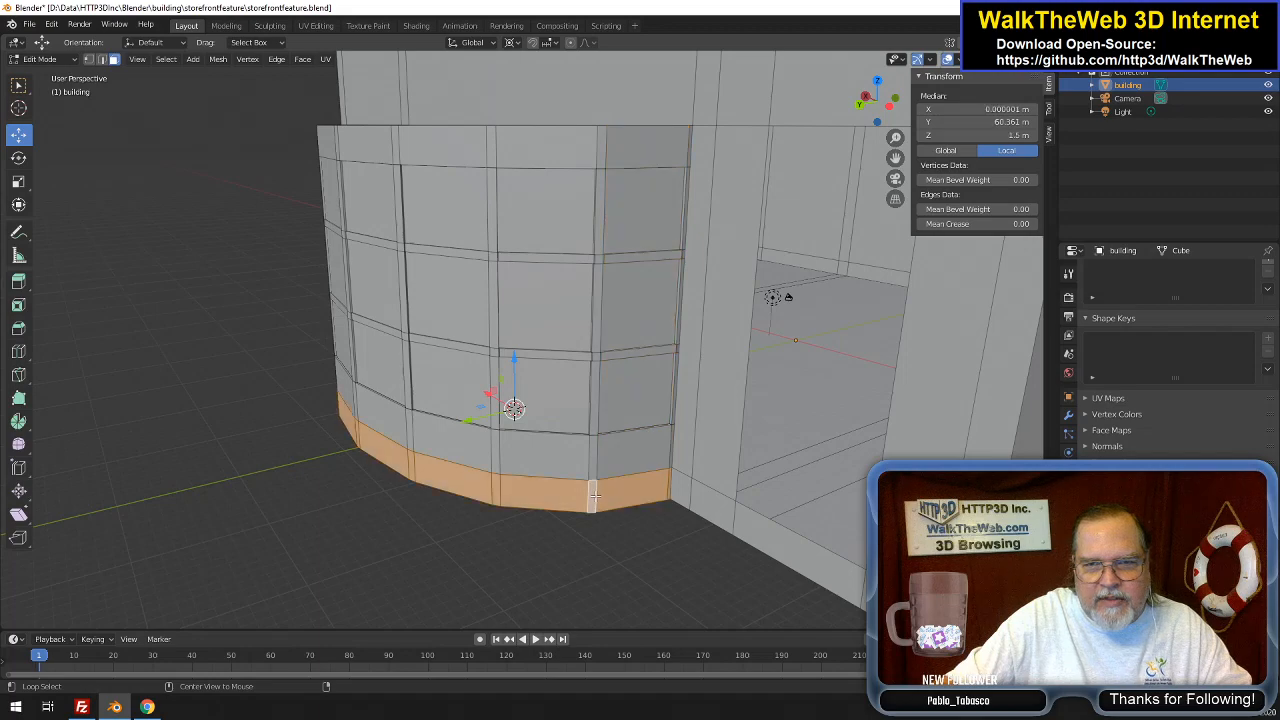
mouse_move(877, 114)
mouse_down()
mouse_move(1067, 120)
mouse_move(993, 96)
mouse_move(864, 98)
mouse_up()
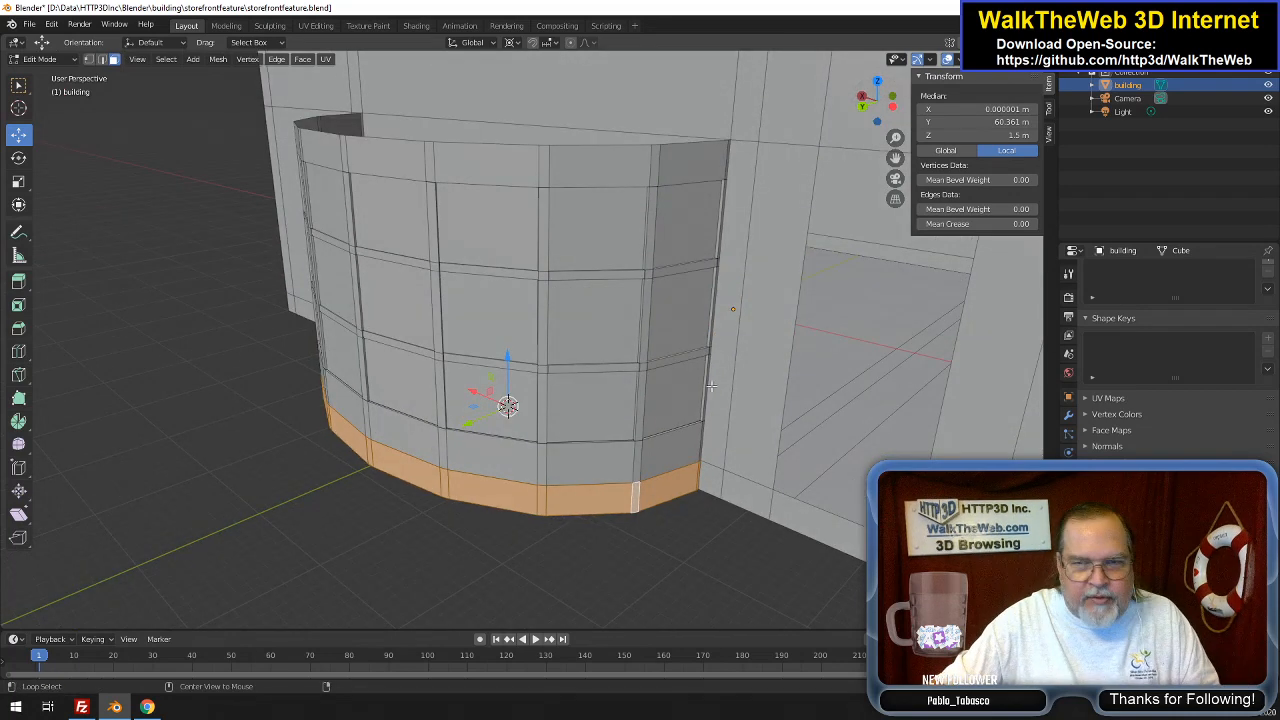
alt+shift+click(643, 462)
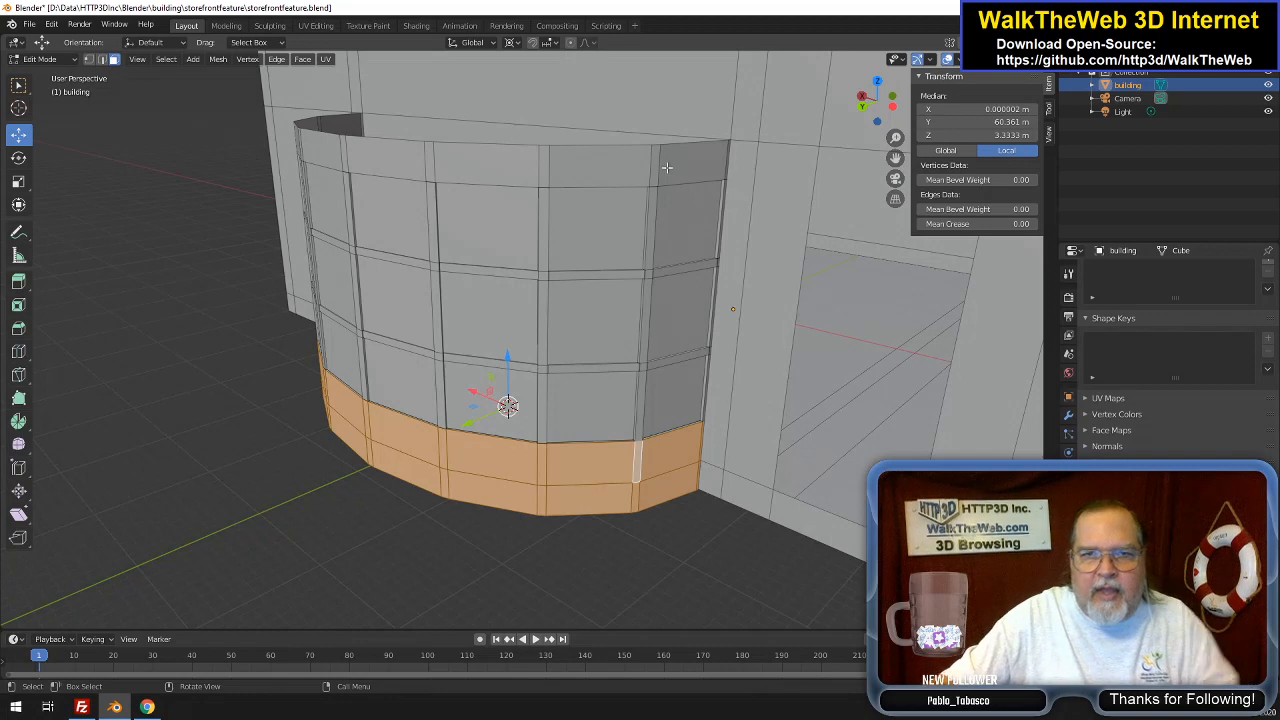
key(alt)
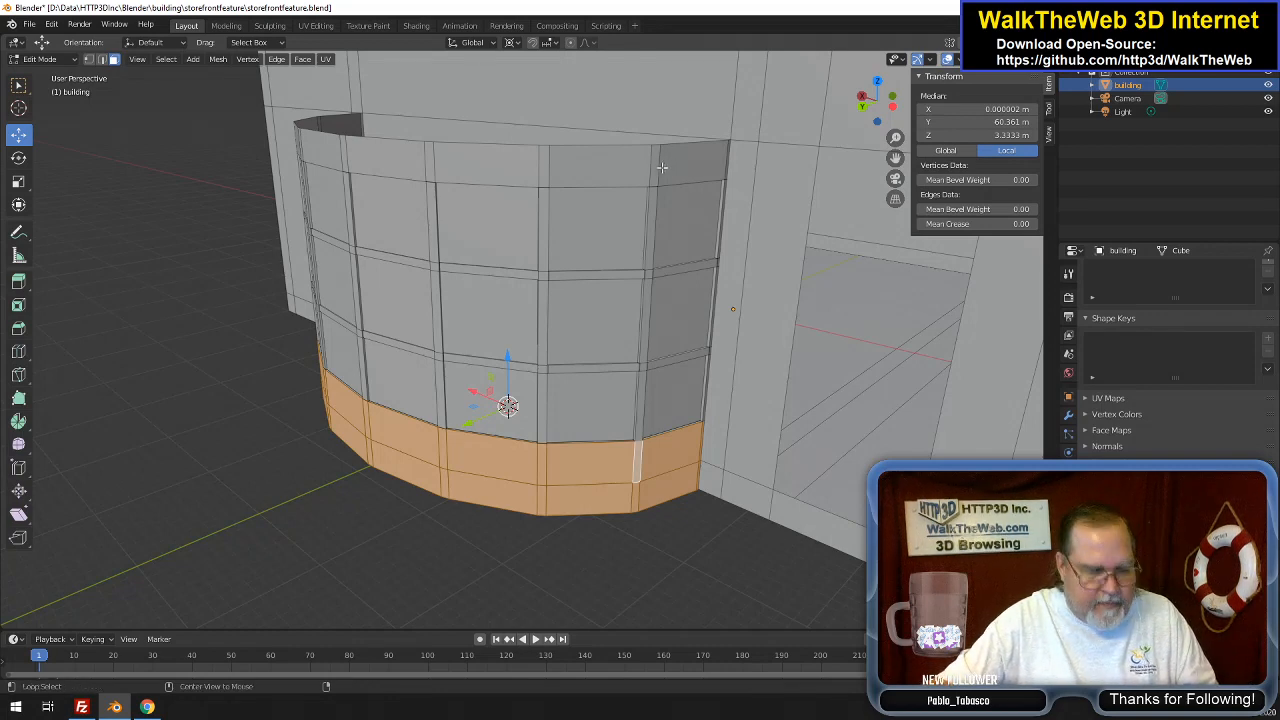
alt+shift+click(661, 167)
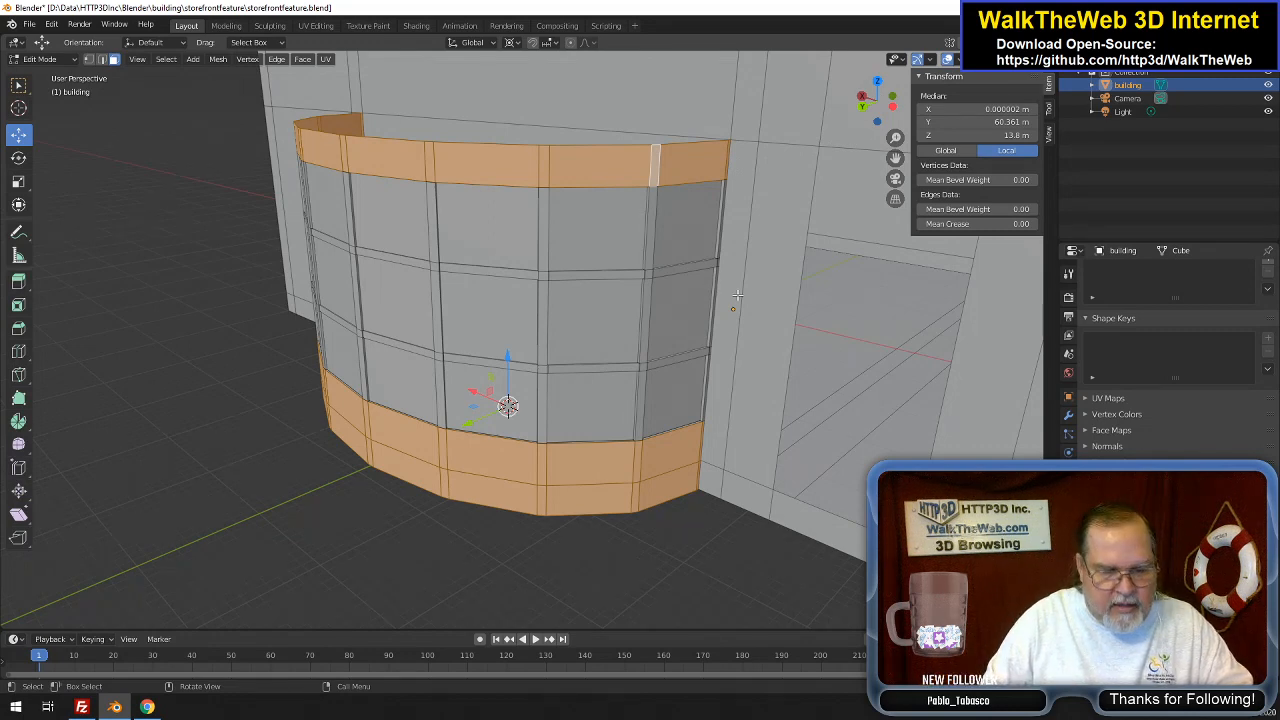
Extrude the selected top and bottom bands in place and scale them outward to about 1.029 in X and Y, leaving Z locked
key(e)
click(737, 295)
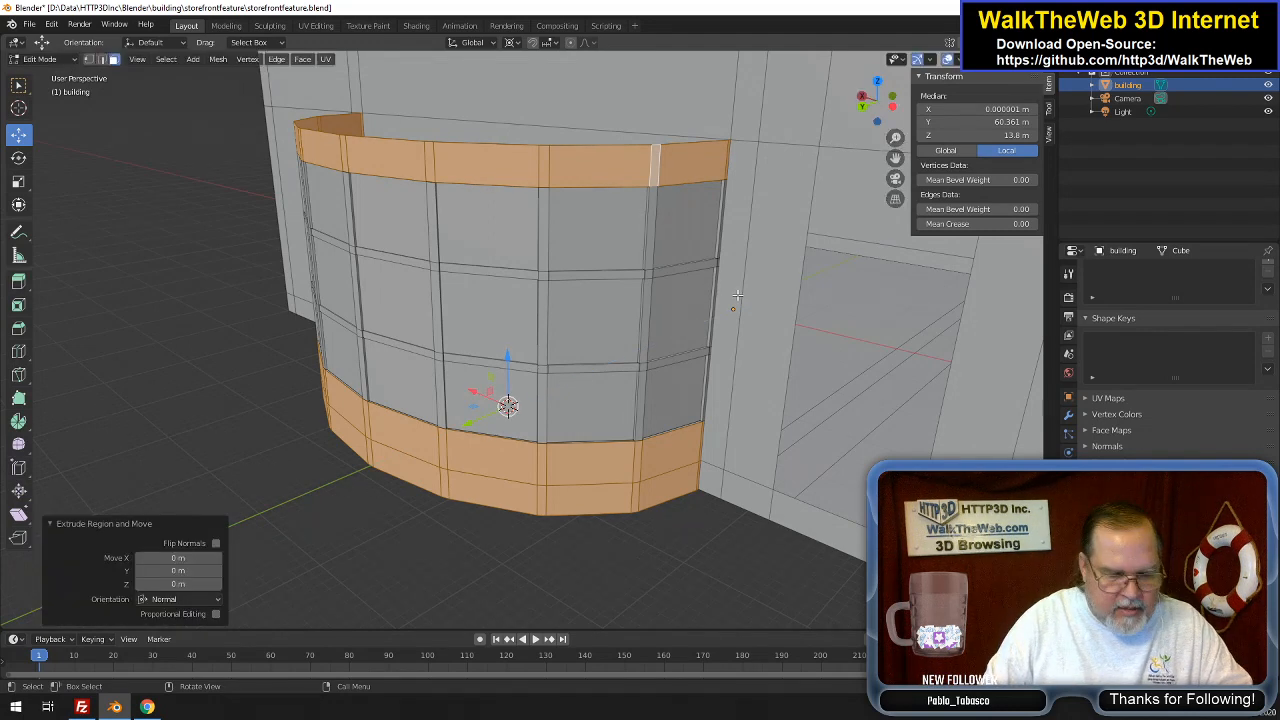
key(s)
key(shift+z)
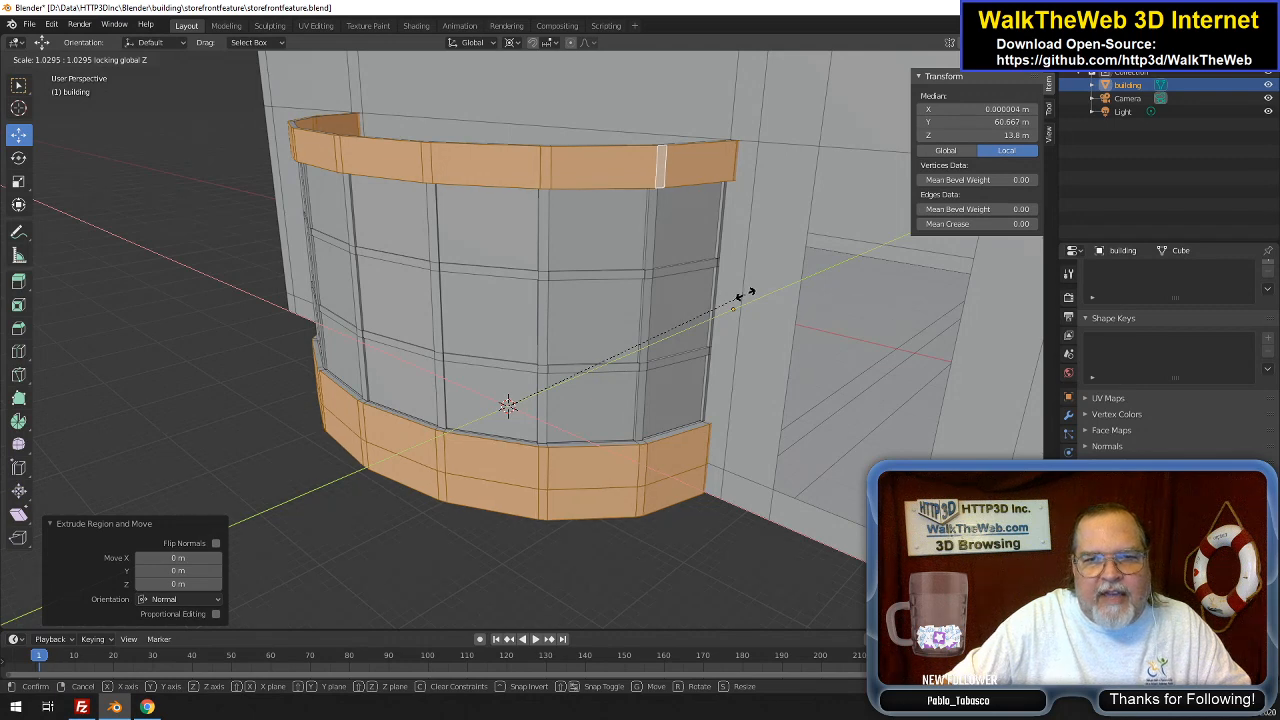
click(745, 295)
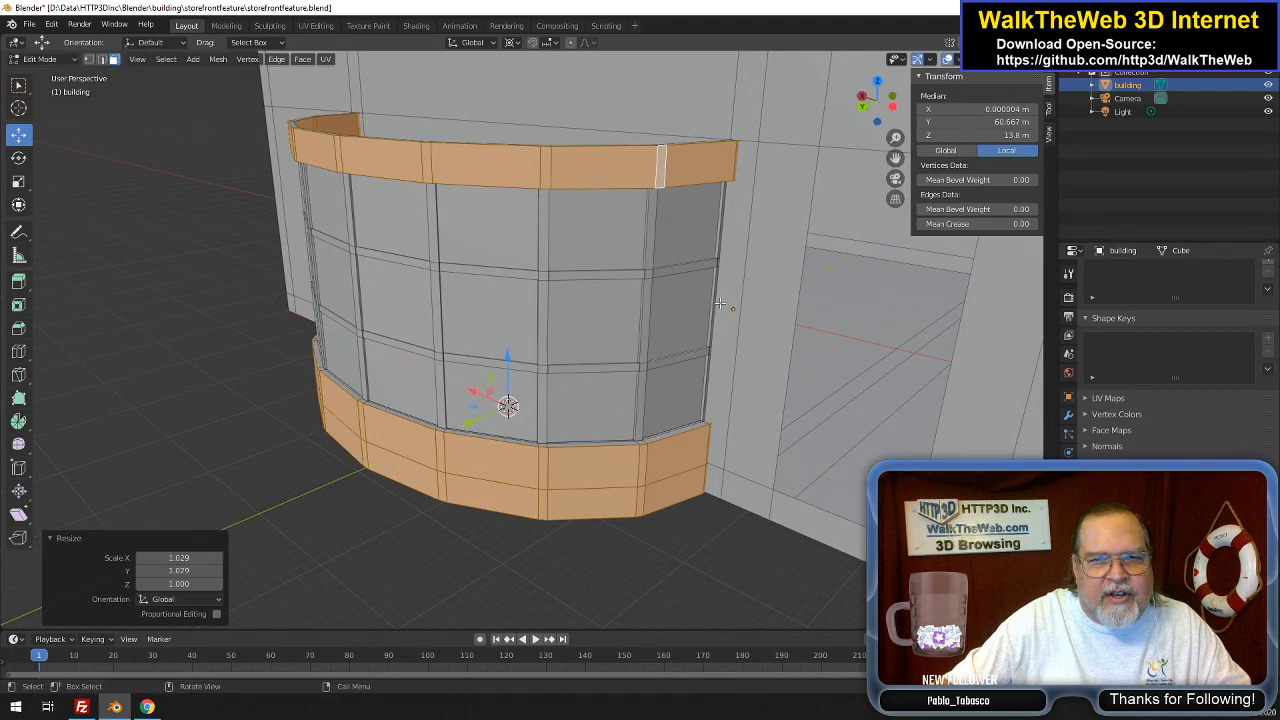
Select the lowest horizontal face loop of the bay window's base and extrude it in place
alt+click(642, 500)
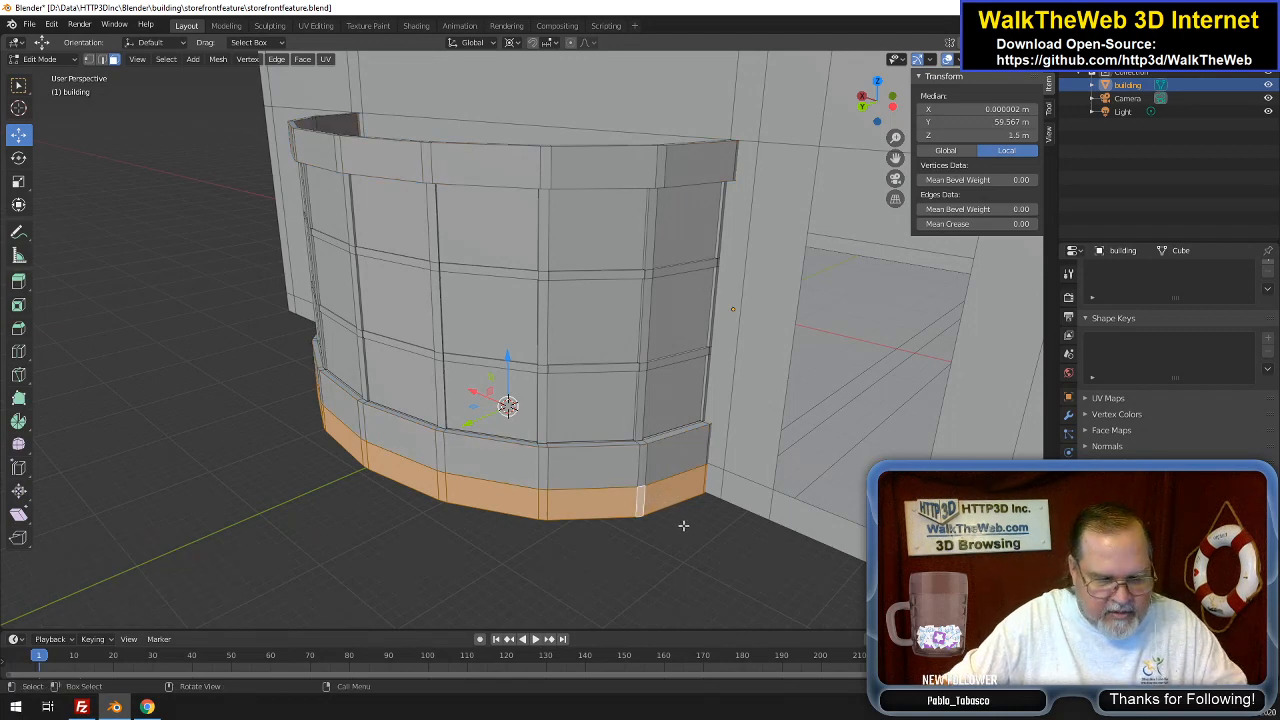
key(e)
key(Escape)
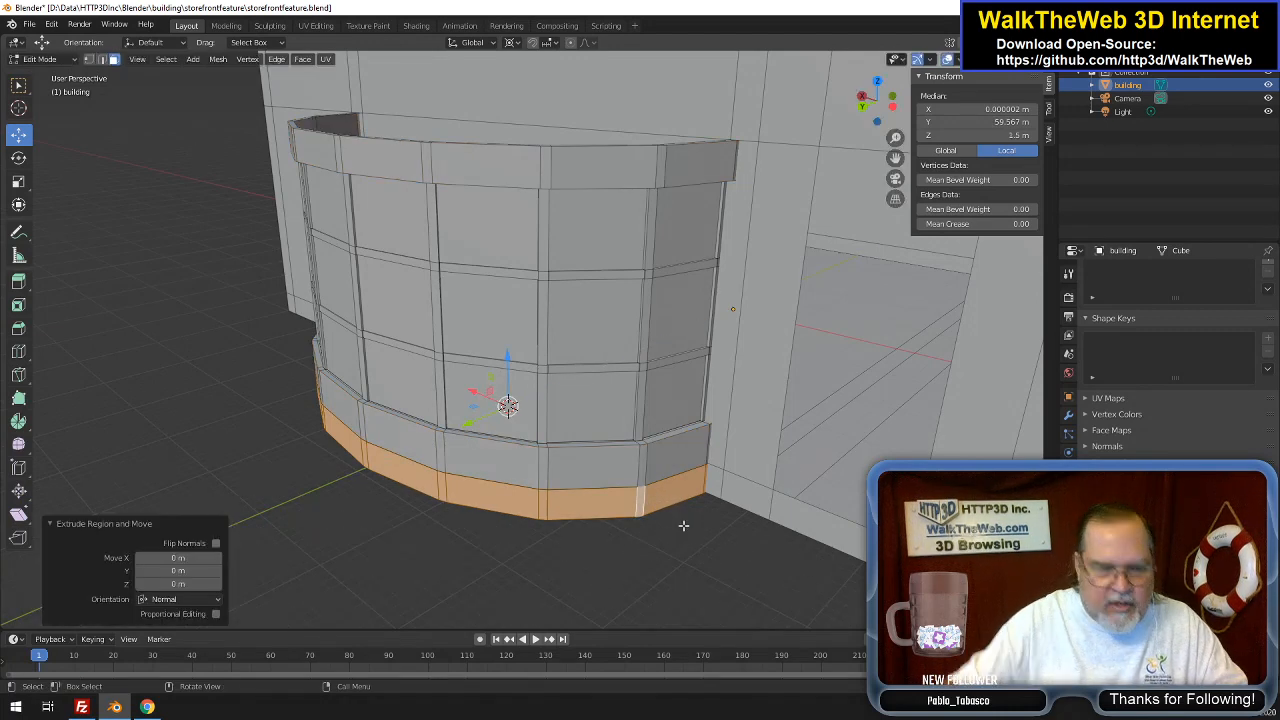
Scale the extruded lowest base band outward to 1.07 in X and Y, leaving Z locked
key(s)
key(shift+z)
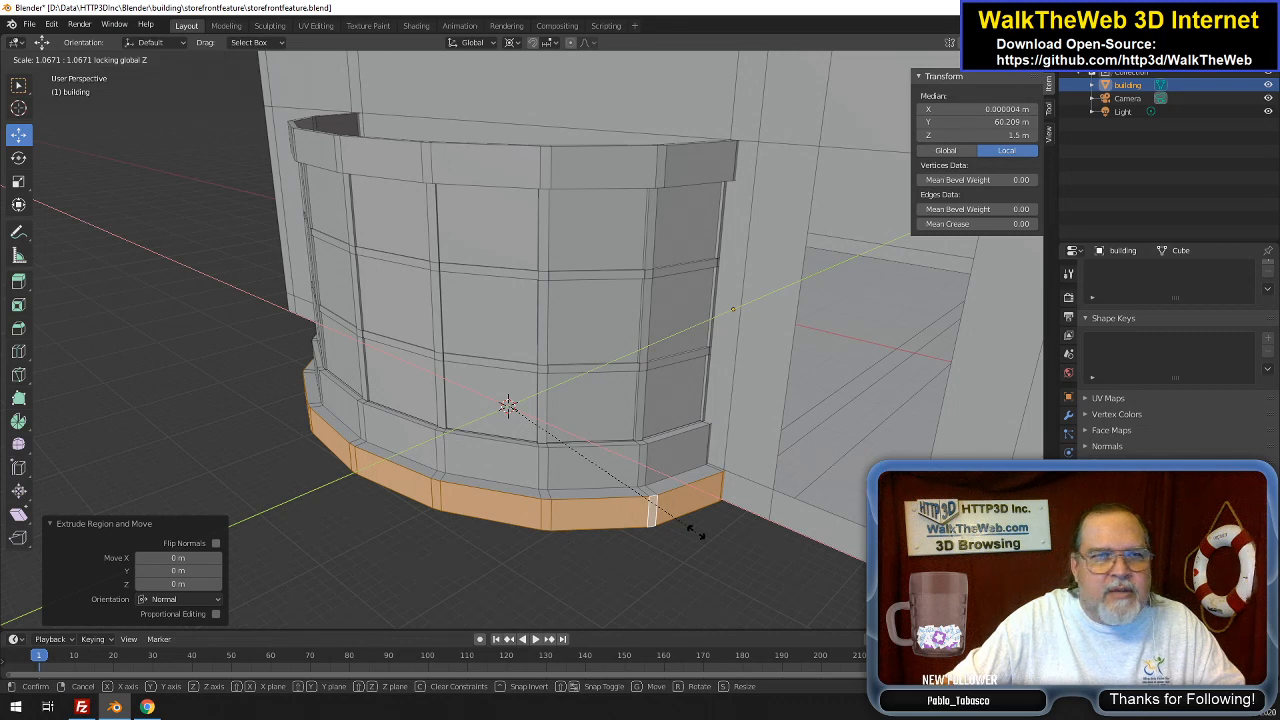
key(1)
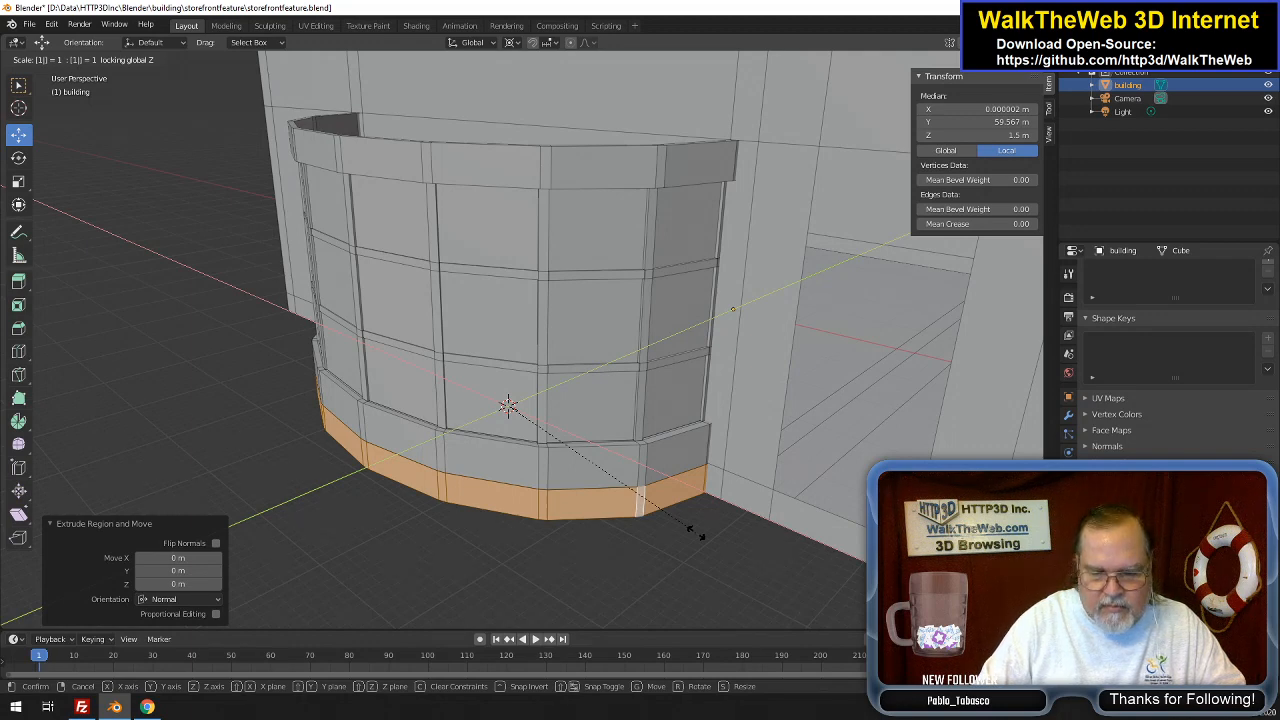
text(.1)
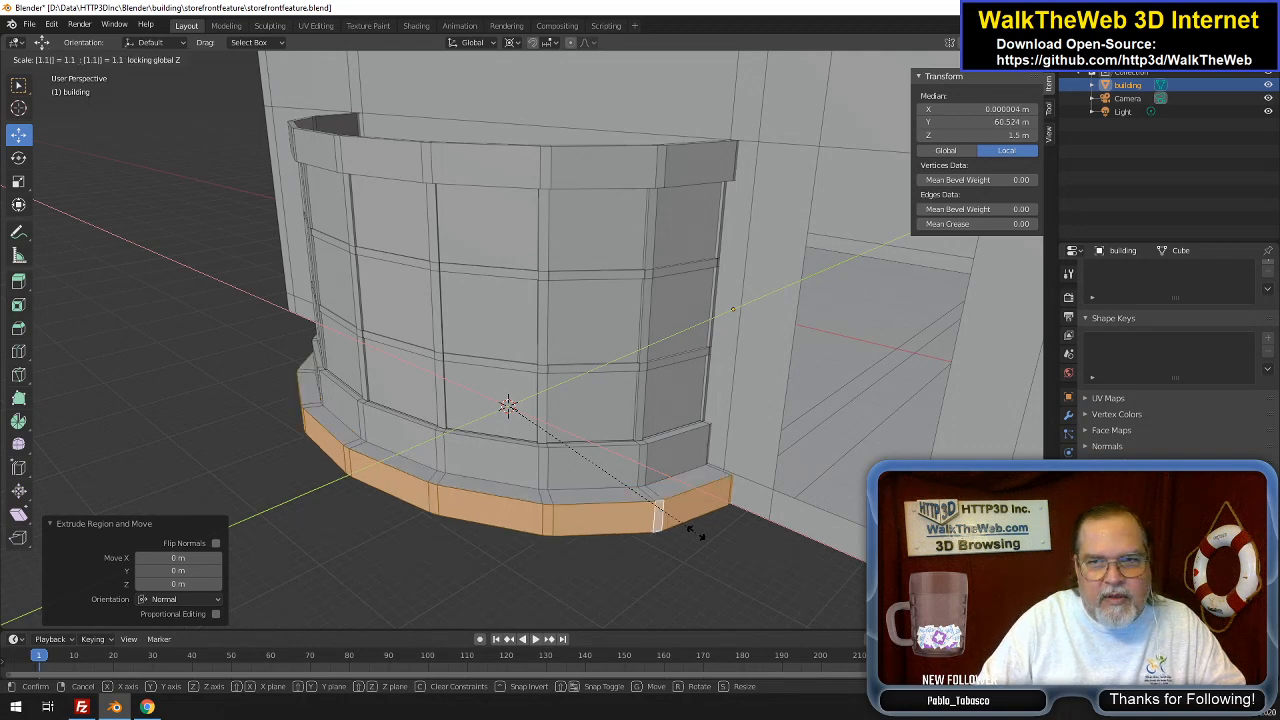
key(BackSpace)
key(BackSpace)
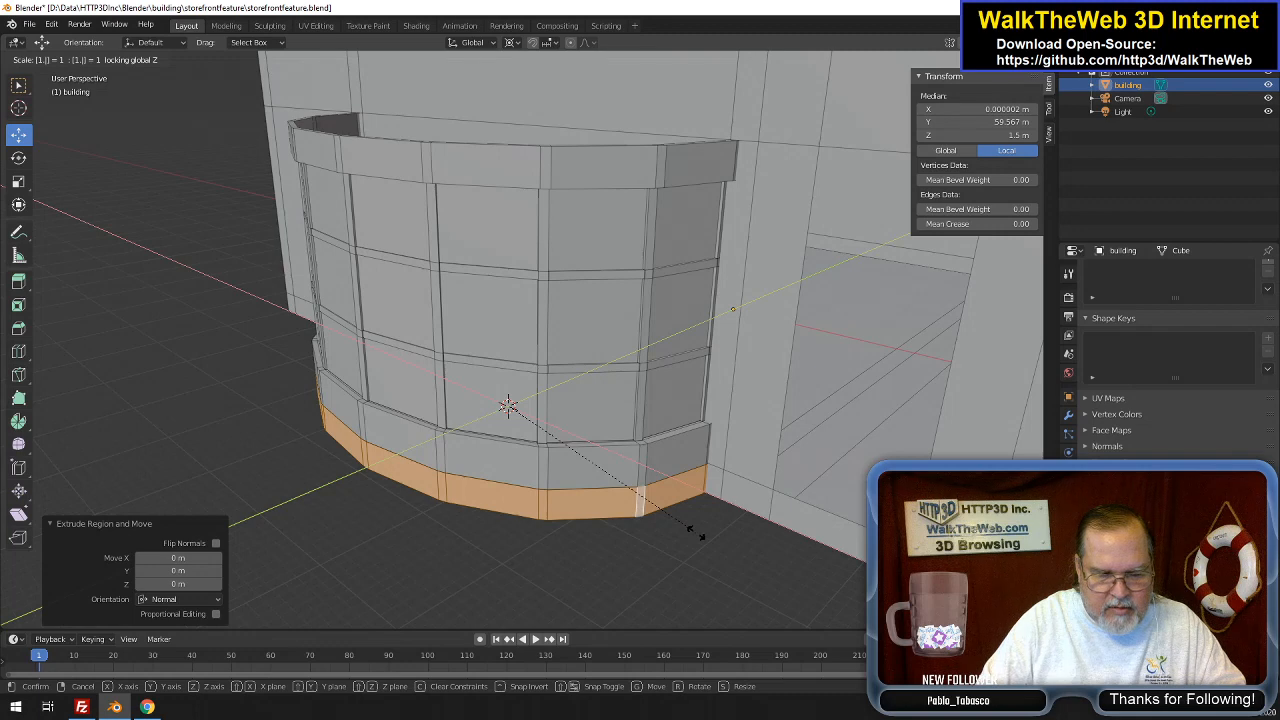
text(.05)
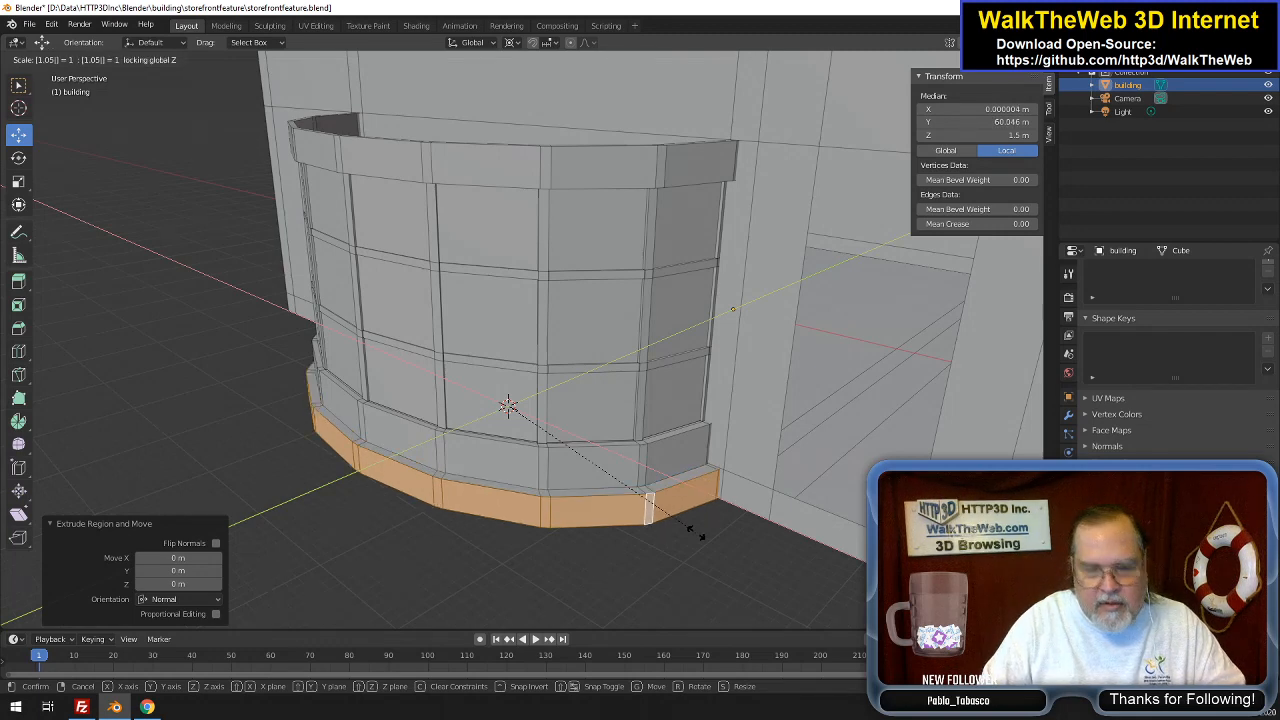
key(BackSpace)
text(6)
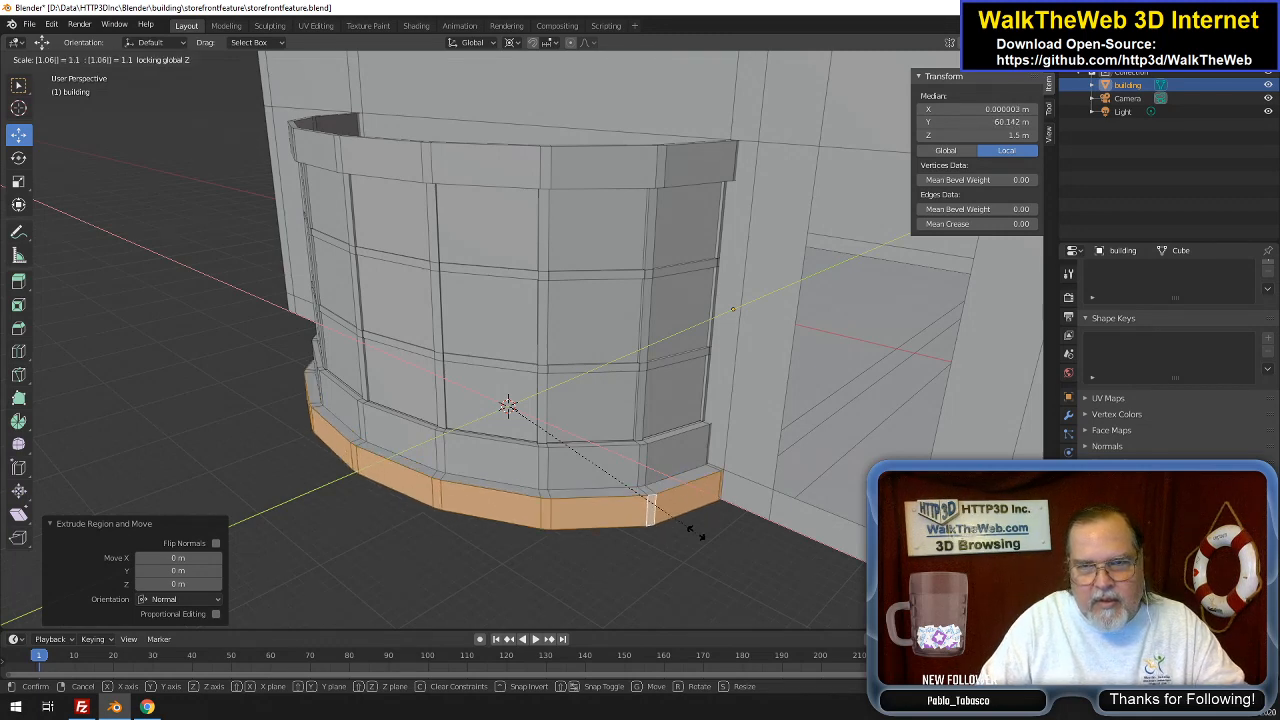
key(BackSpace)
text(7)
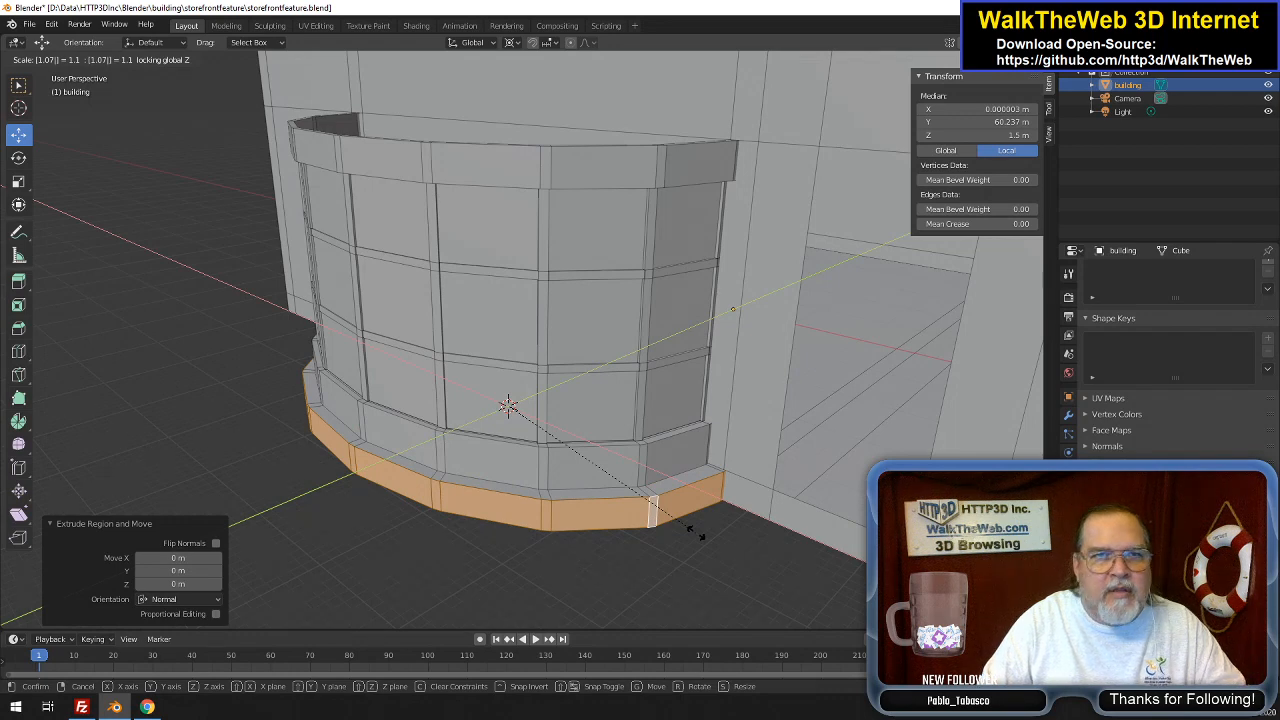
text(5)
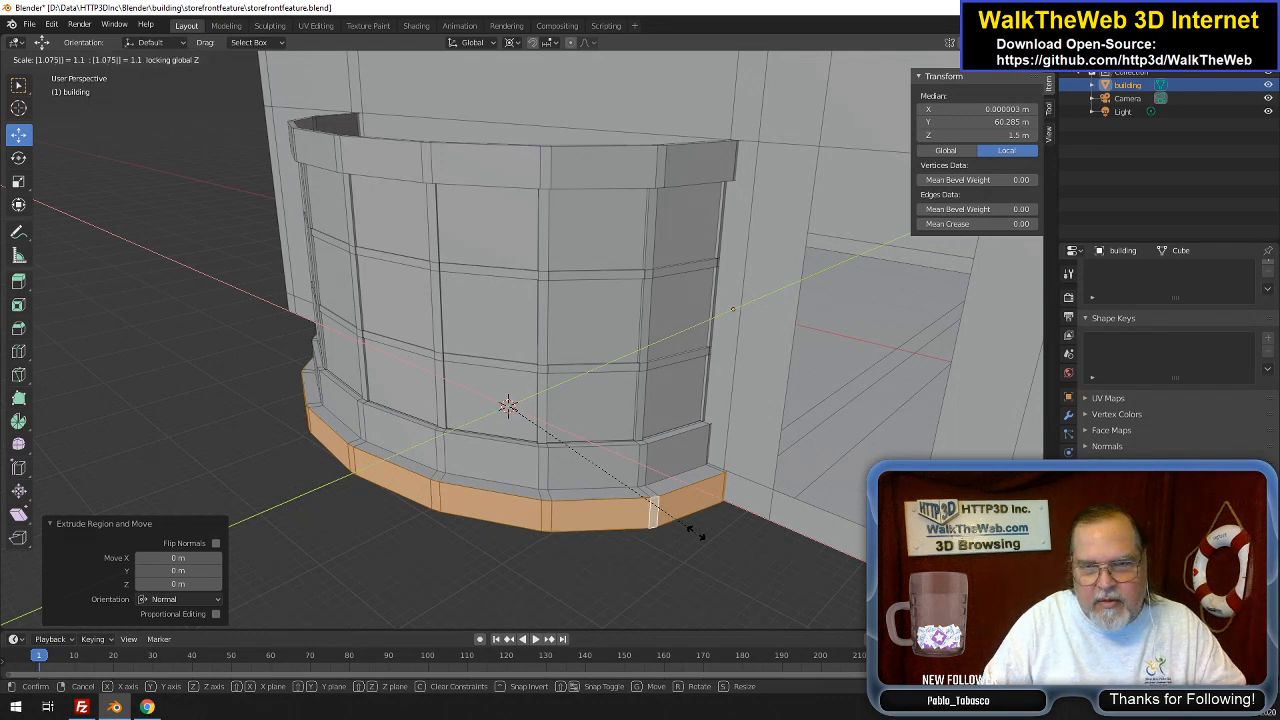
key(BackSpace)
key(Return)
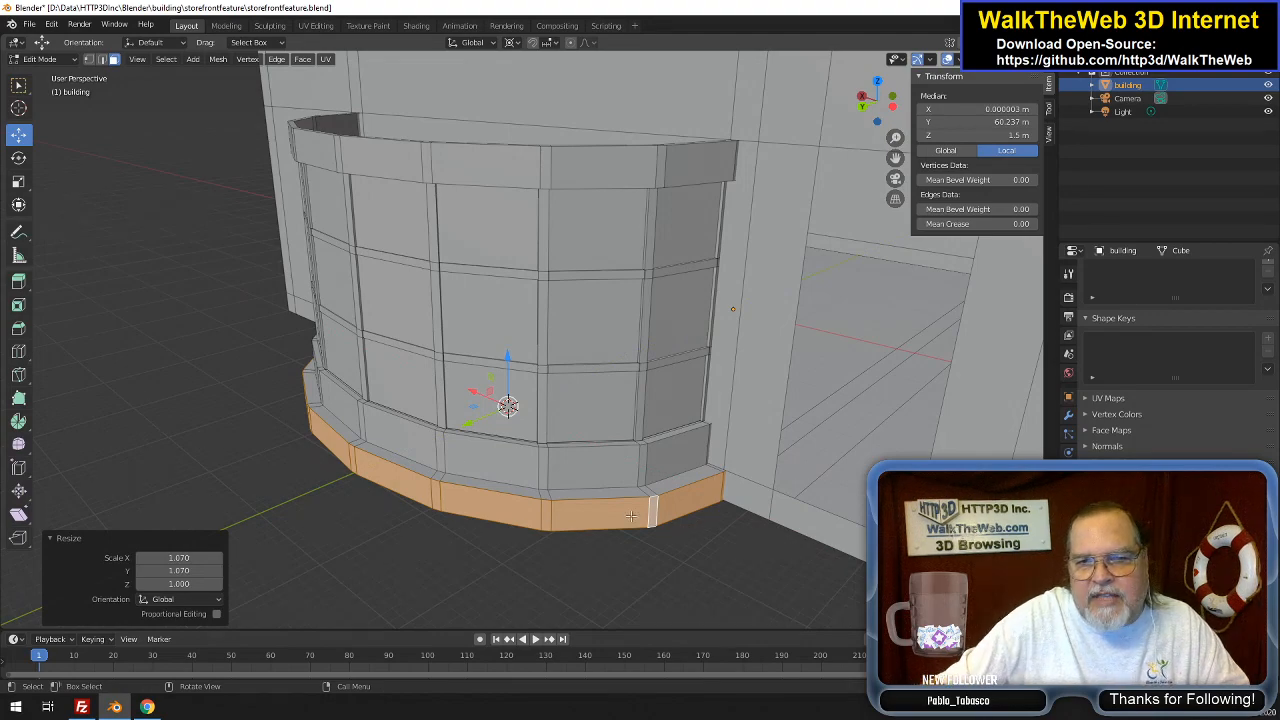
Switch to edge selection and select the outer edge loop along the top rim of the bay window
drag(882, 110, 945, 100)
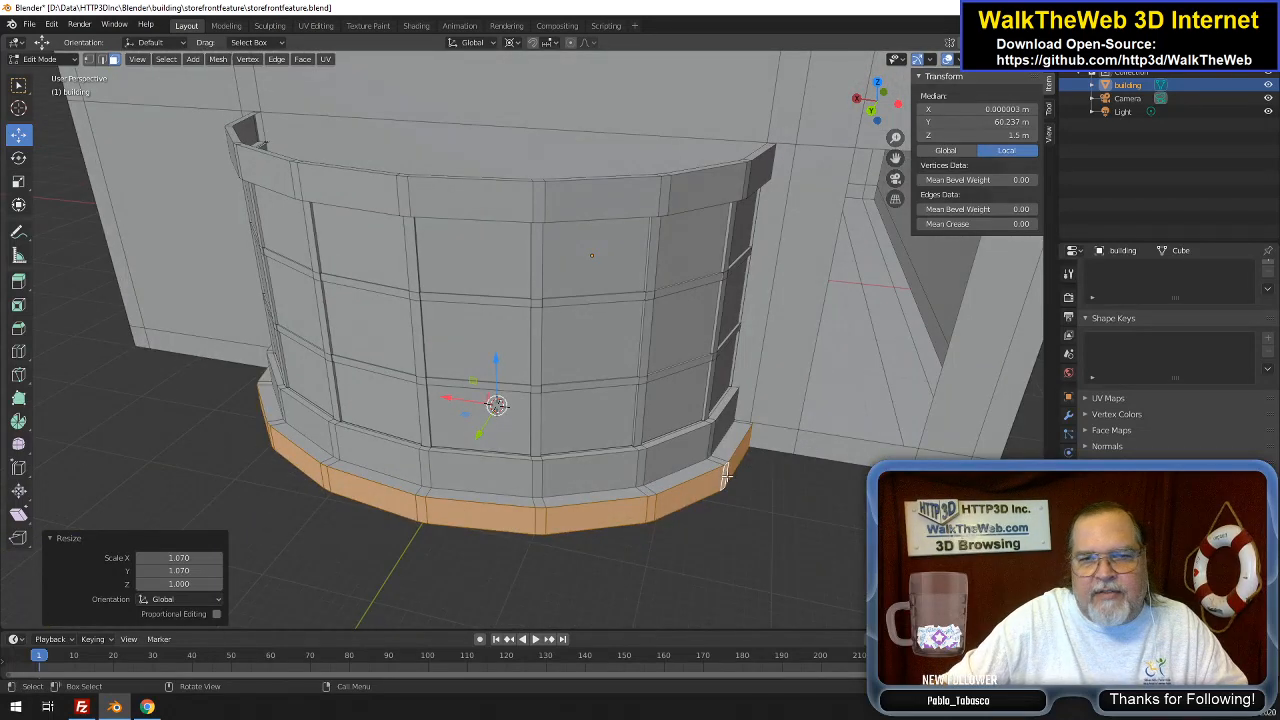
mouse_move(887, 110)
mouse_down()
mouse_move(907, 95)
mouse_move(882, 98)
mouse_move(906, 95)
mouse_move(900, 124)
mouse_up()
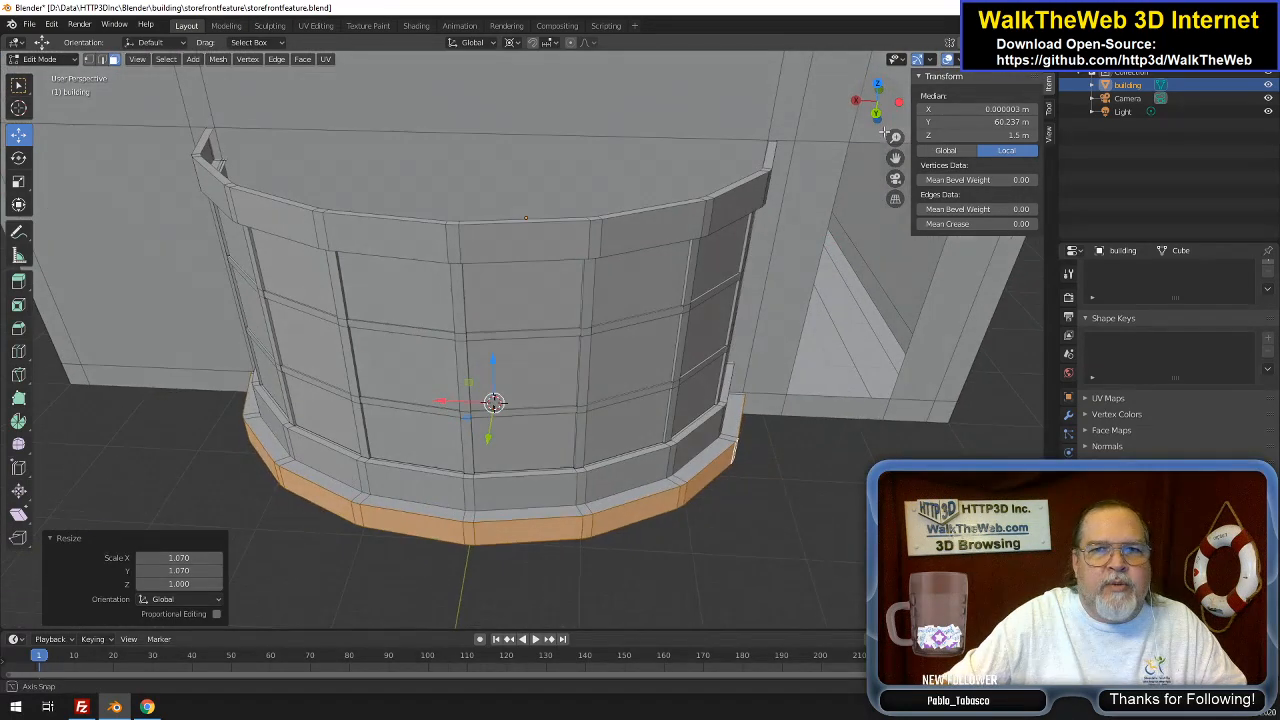
scroll(579, 104, down, 4)
scroll(579, 104, up, 2)
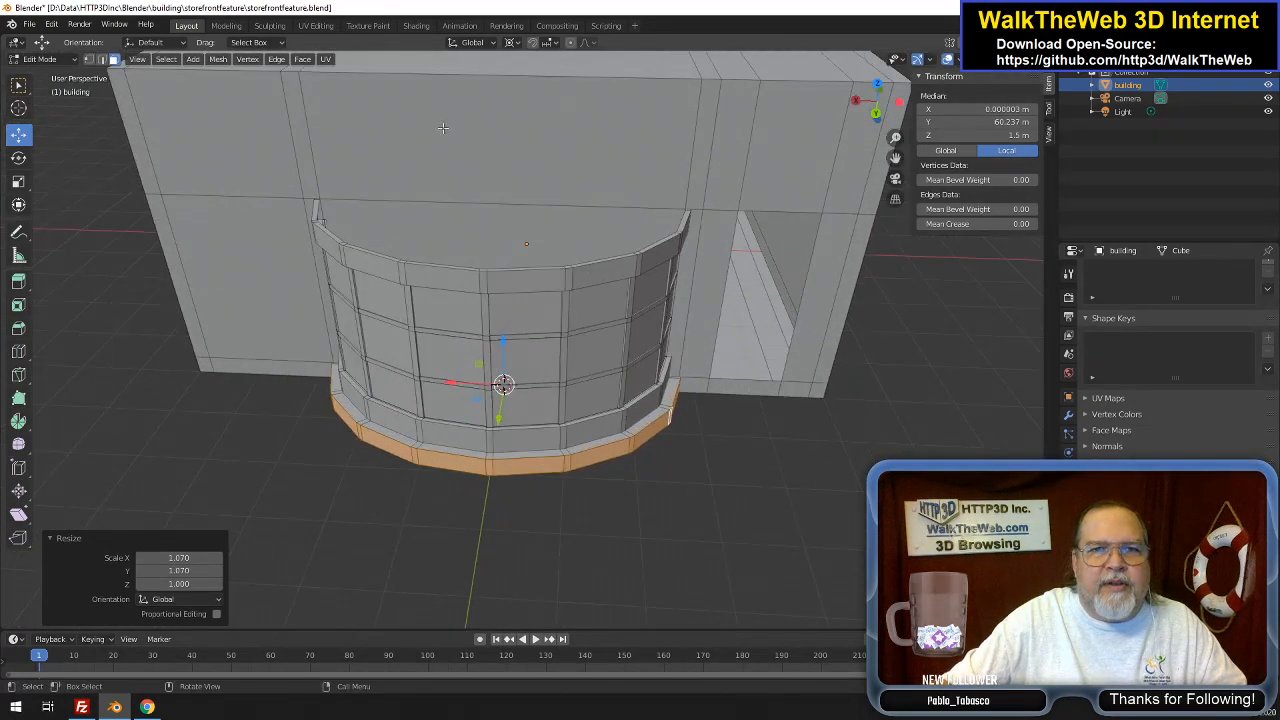
mouse_move(892, 113)
mouse_down()
mouse_move(899, 102)
mouse_move(902, 126)
mouse_move(901, 102)
mouse_up()
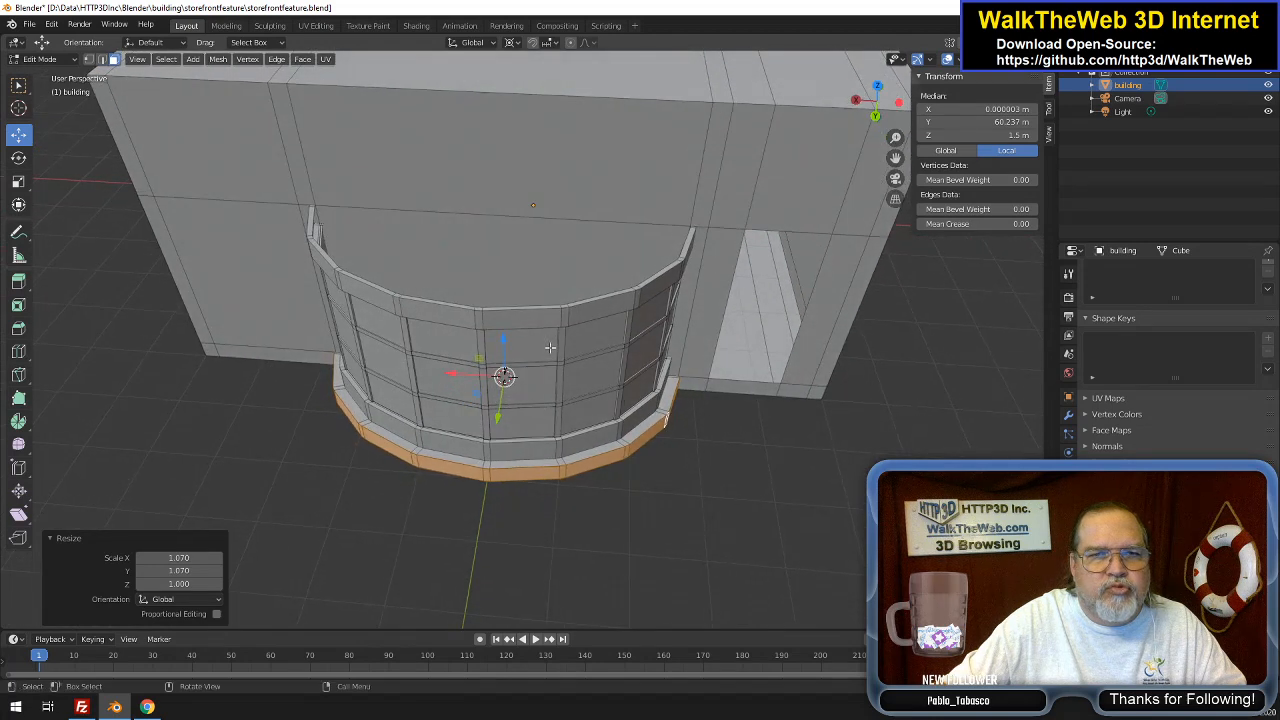
alt+click(431, 303)
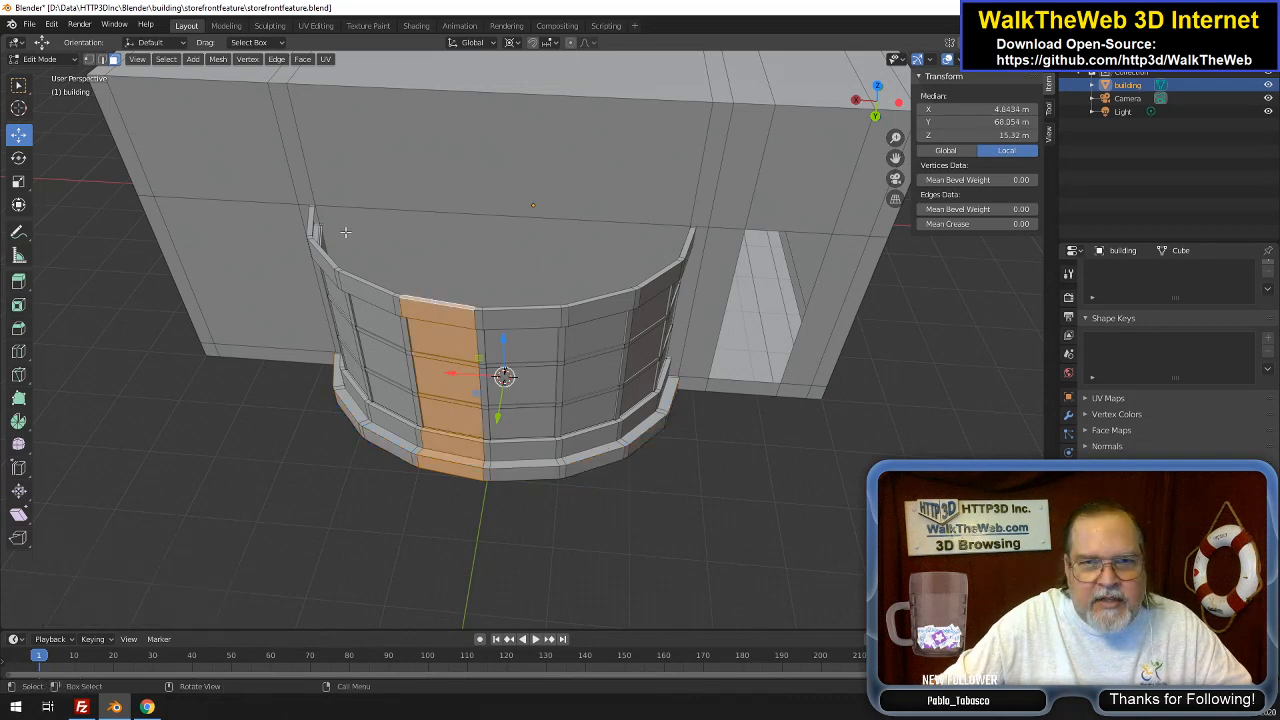
click(103, 60)
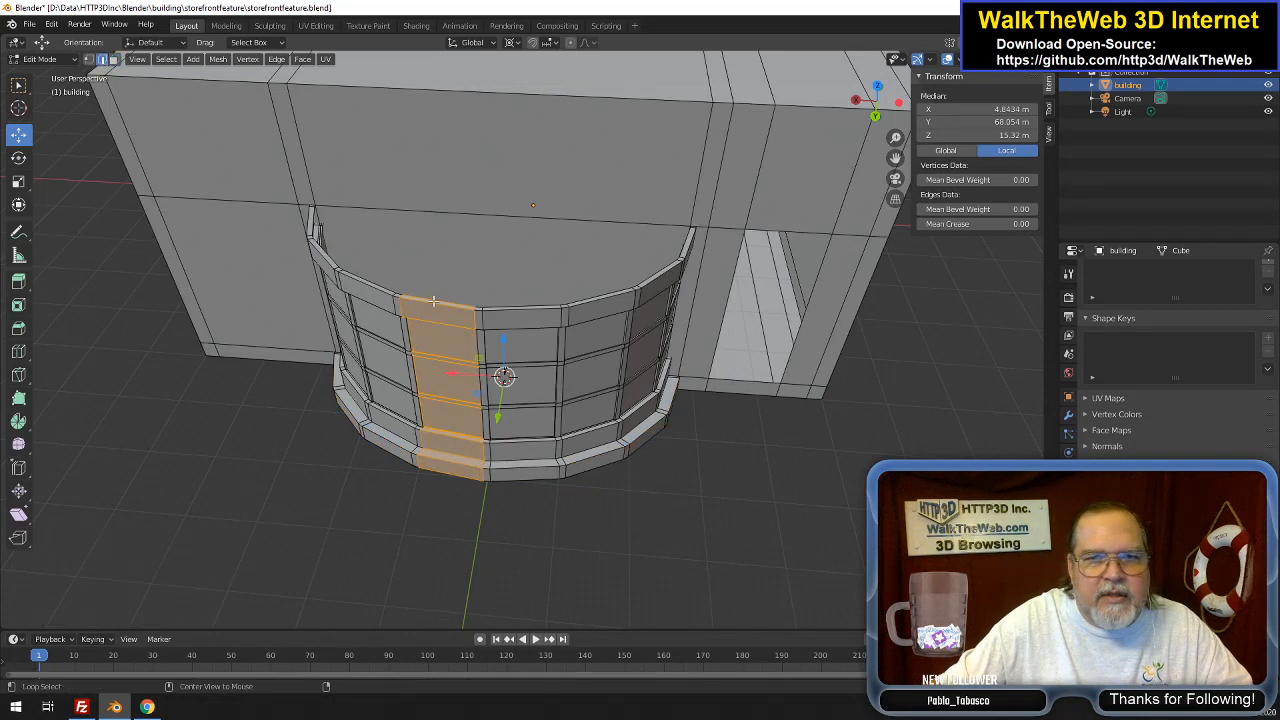
alt+click(434, 301)
alt+click(486, 318)
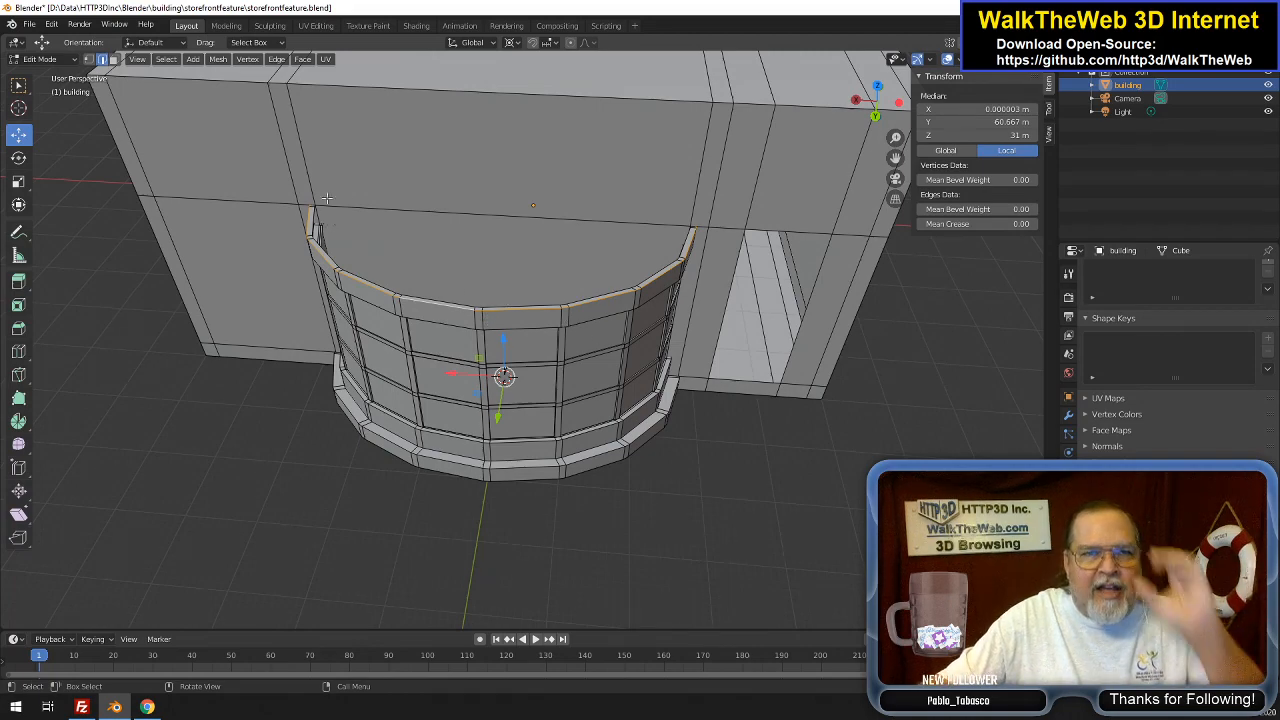
Extrude the top rim edge loop in place and scale it outward to 1.15 in X and Y, leaving Z locked
mouse_move(894, 112)
mouse_down()
mouse_move(892, 50)
mouse_move(882, 98)
mouse_up()
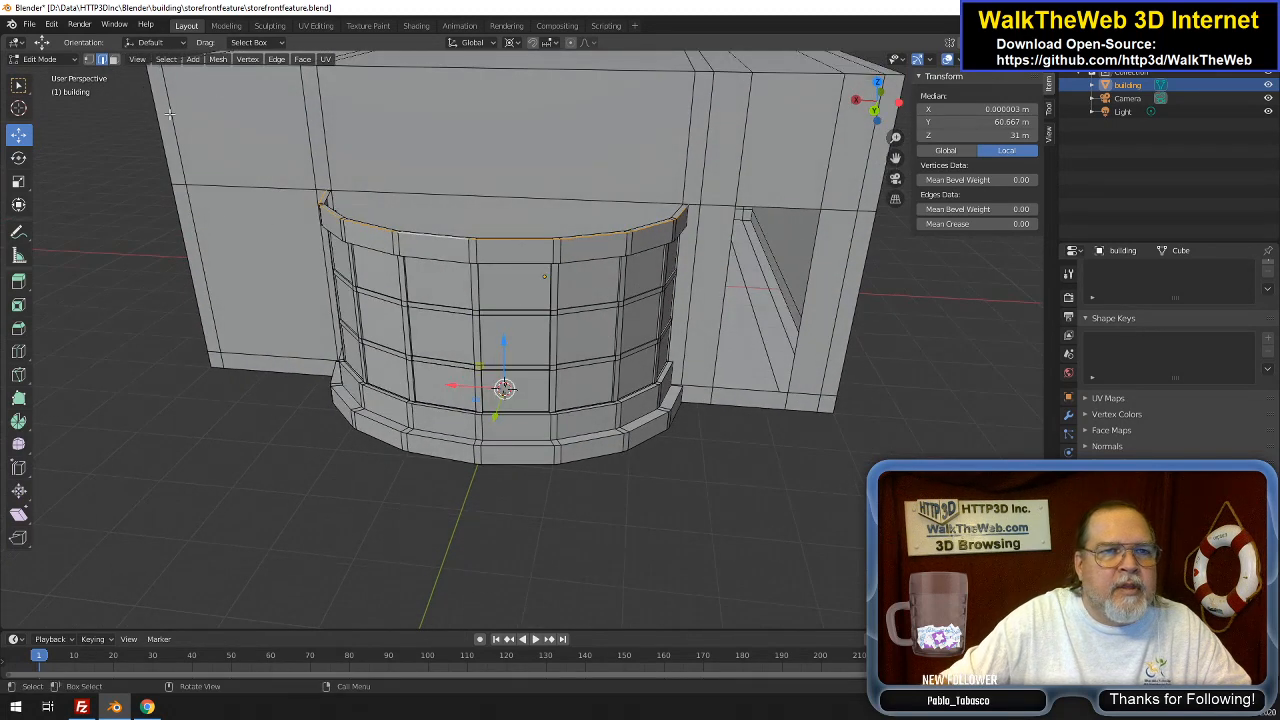
key(e)
right_click(225, 219)
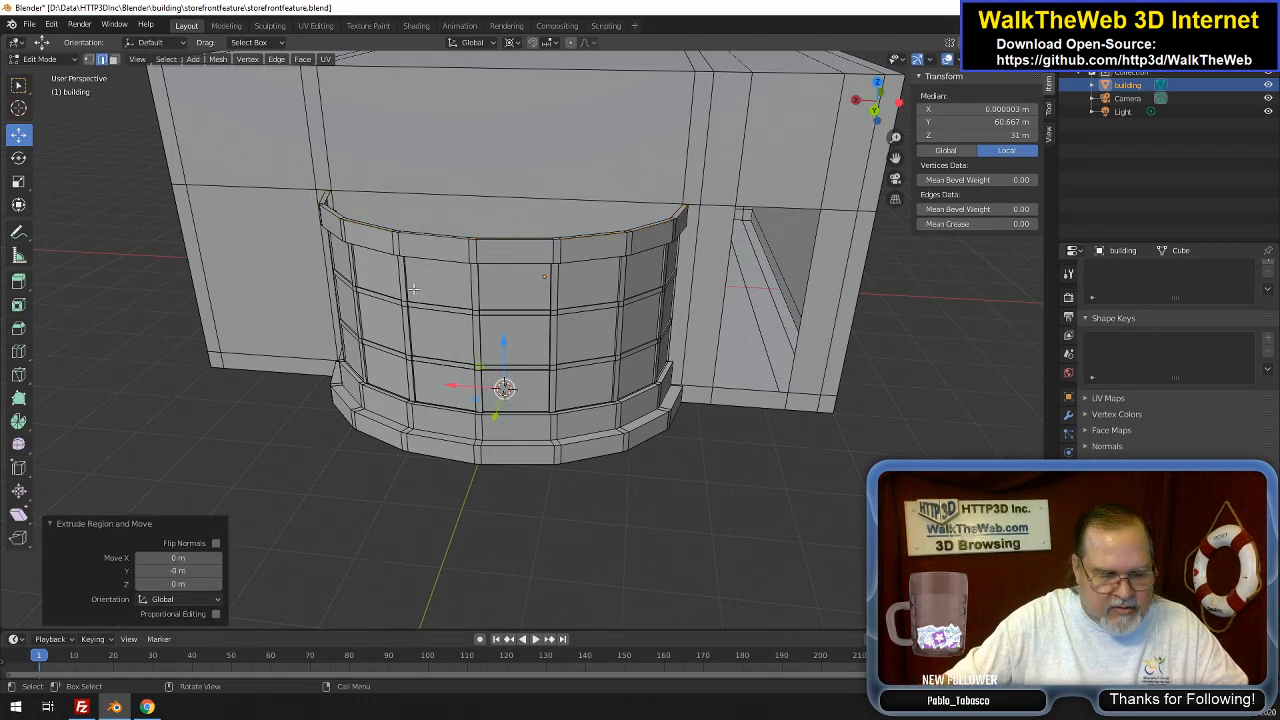
key(s)
key(shift+z)
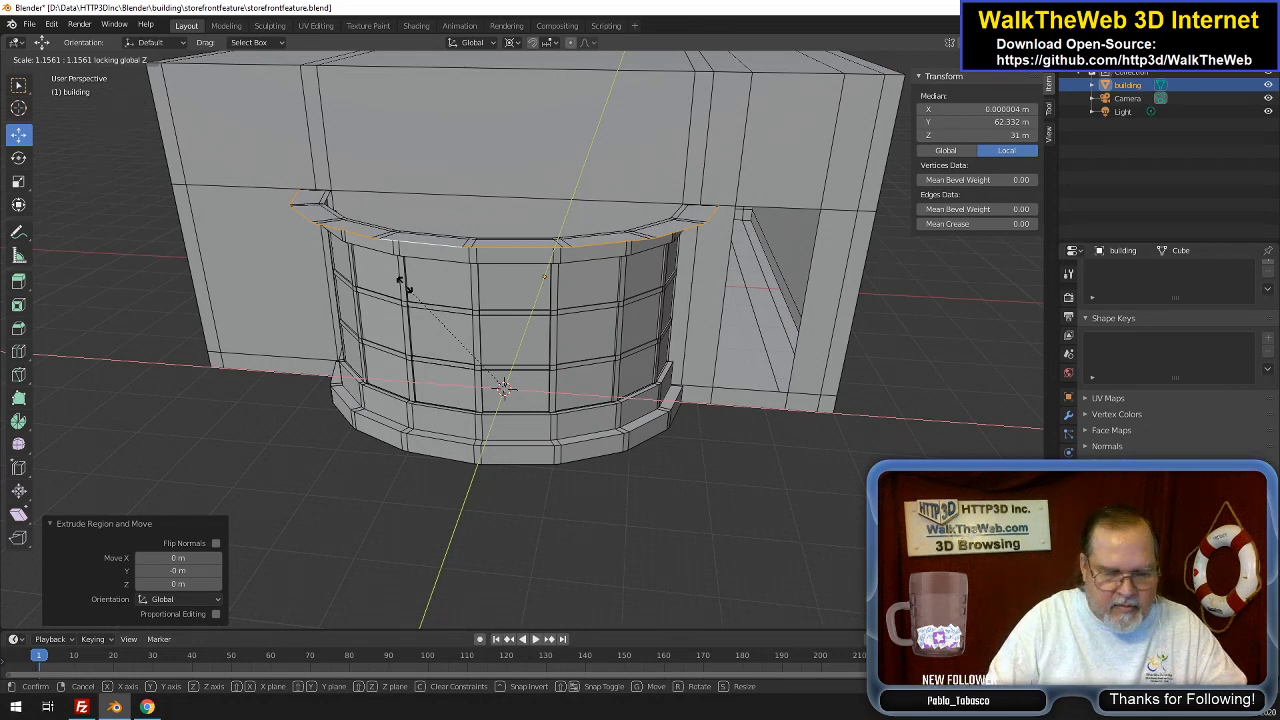
text(1.15)
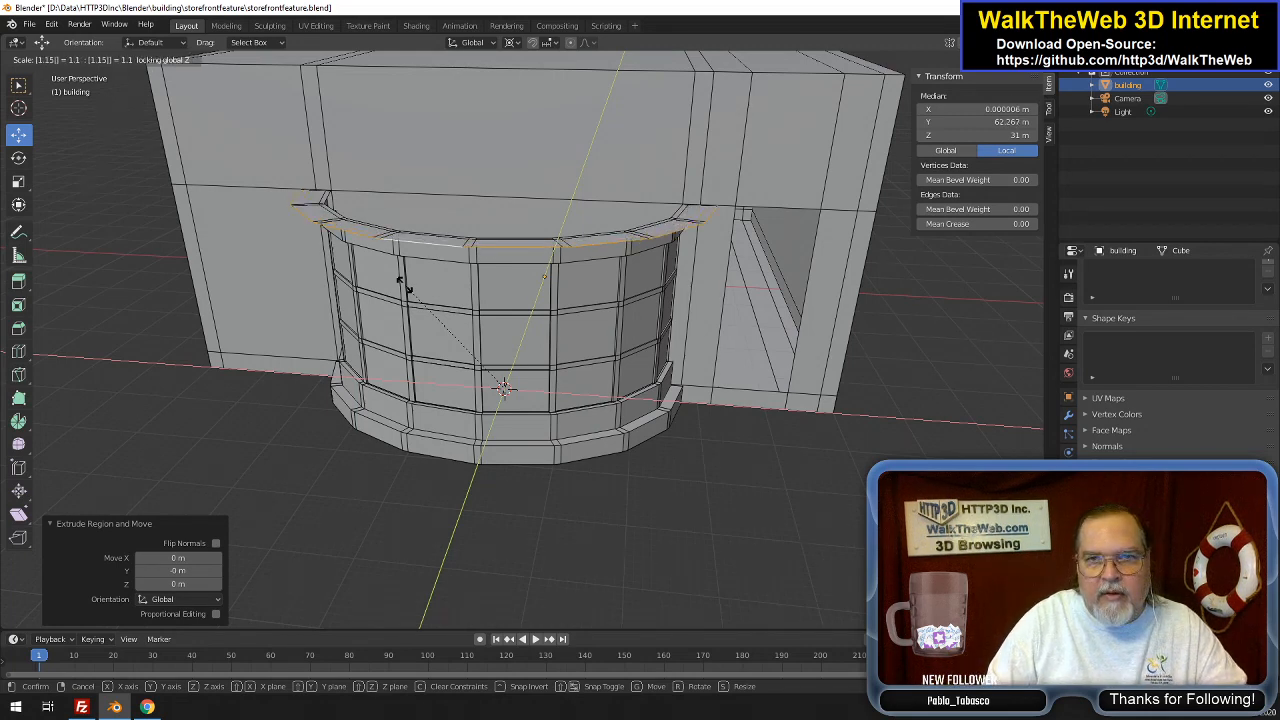
key(Return)
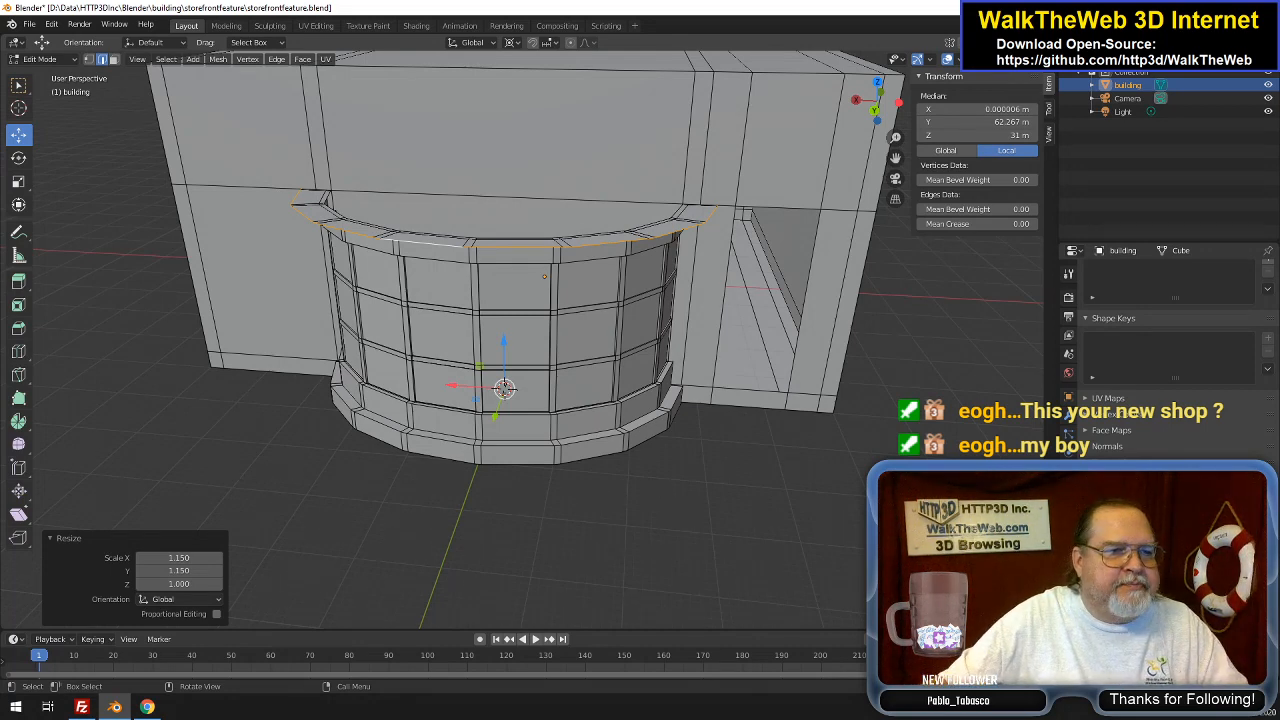
Switch to the WalkTheWeb 3D community in Chrome and walk the avatar past the storefront to examine the Western Red Barn Store's porch
click(147, 707)
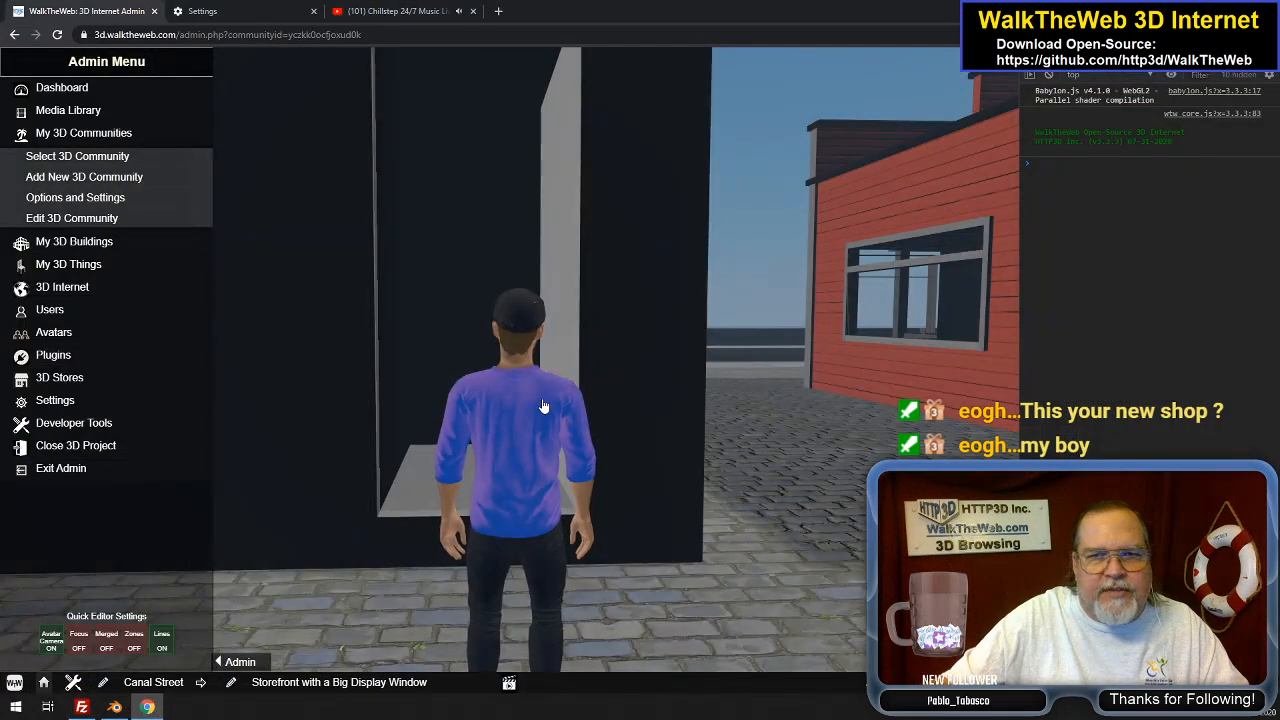
drag(715, 364, 814, 360)
key(Right)
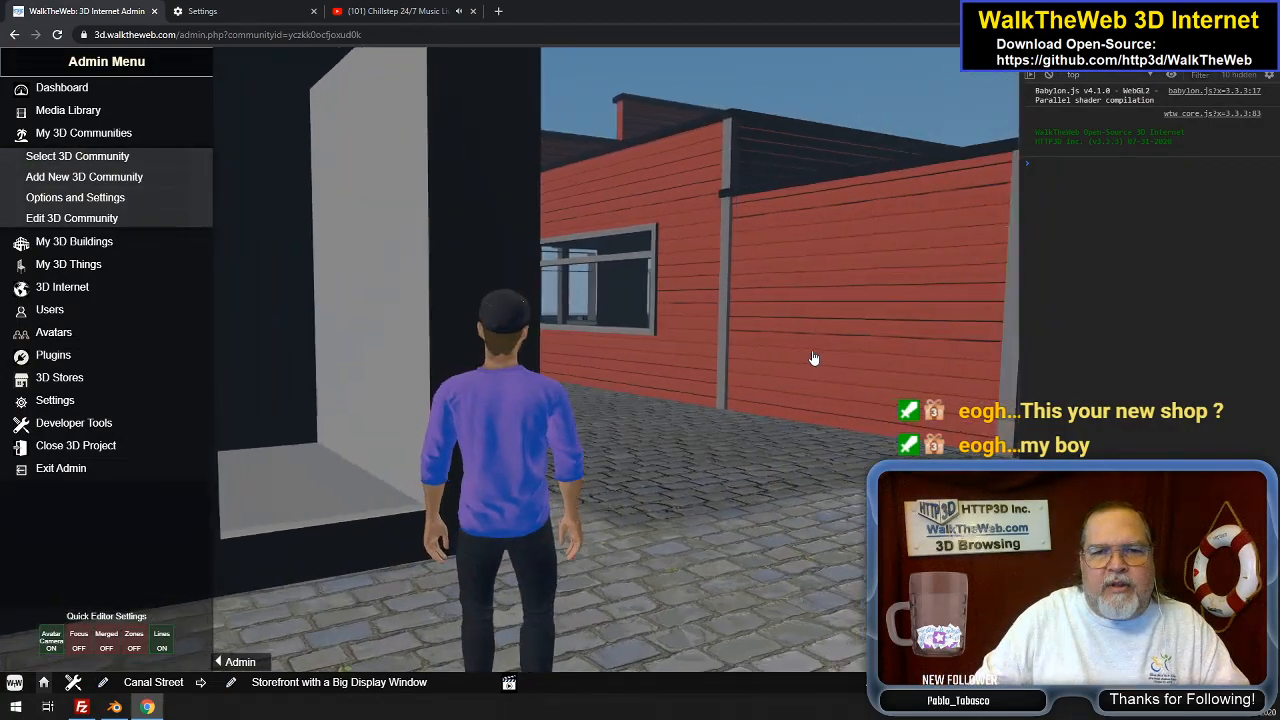
key(Up)
key(Left)
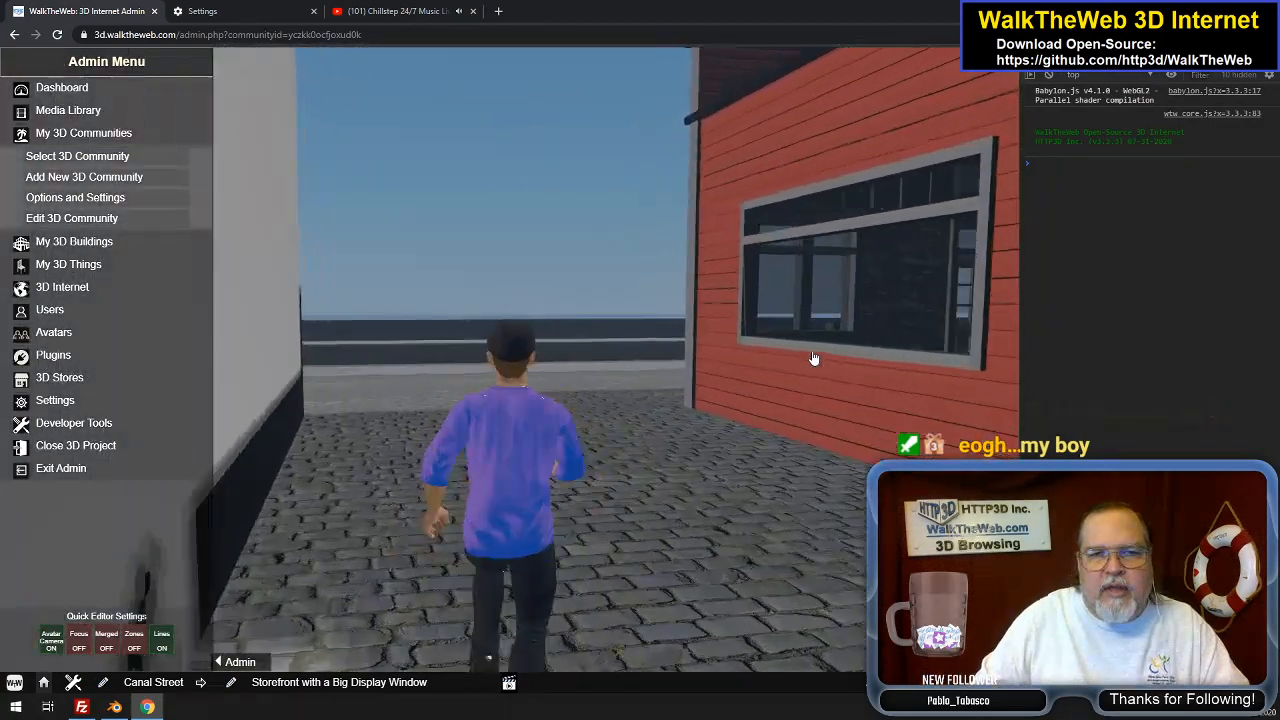
key(Right)
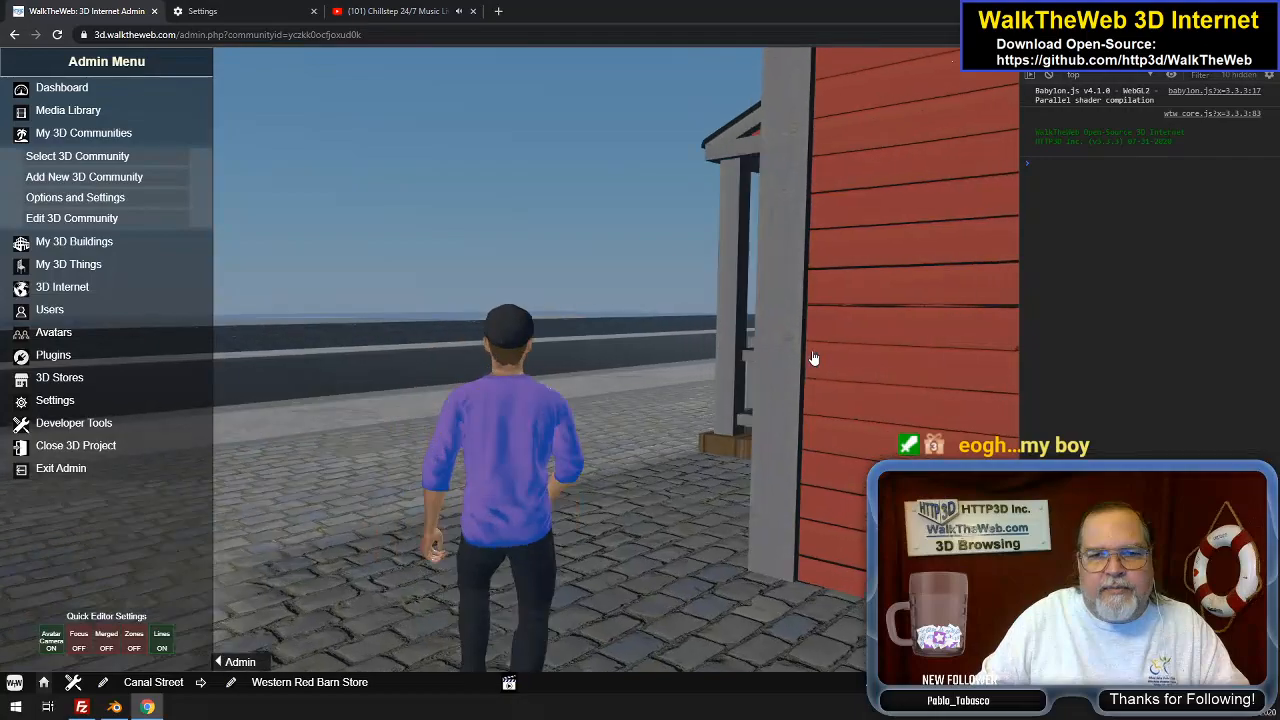
key(Right)
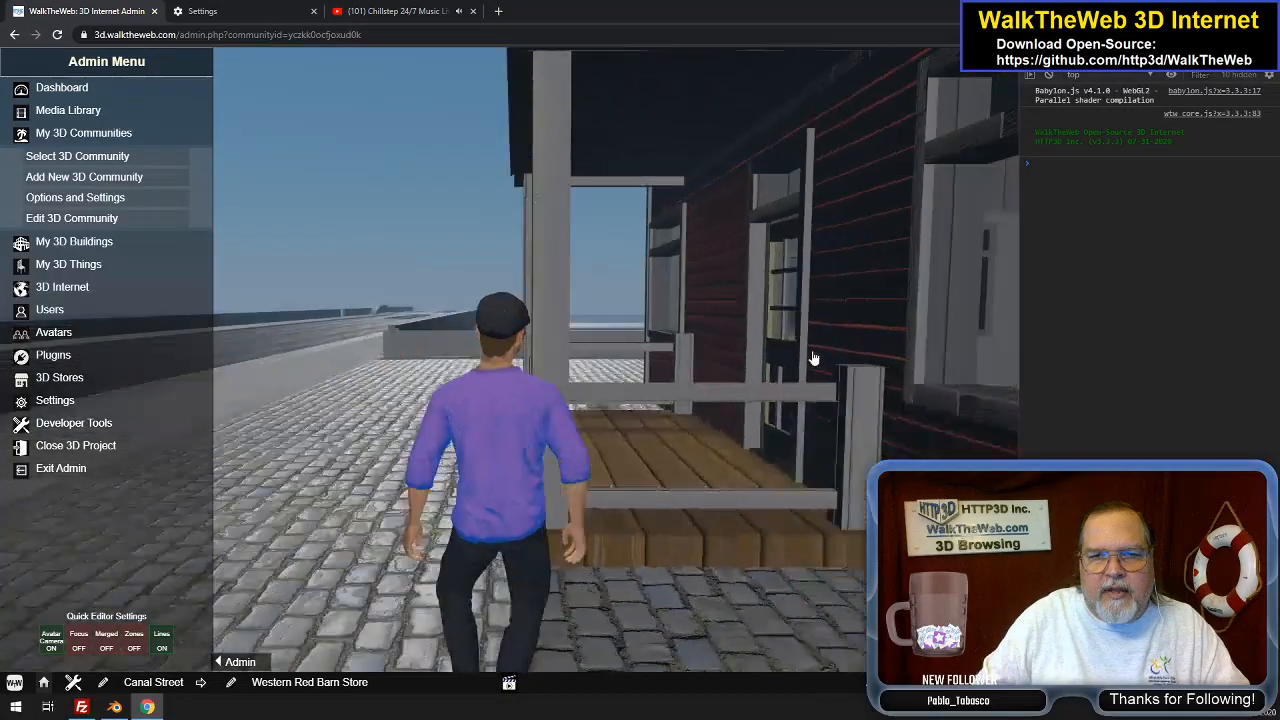
key(Right)
key(Down)
key(Left)
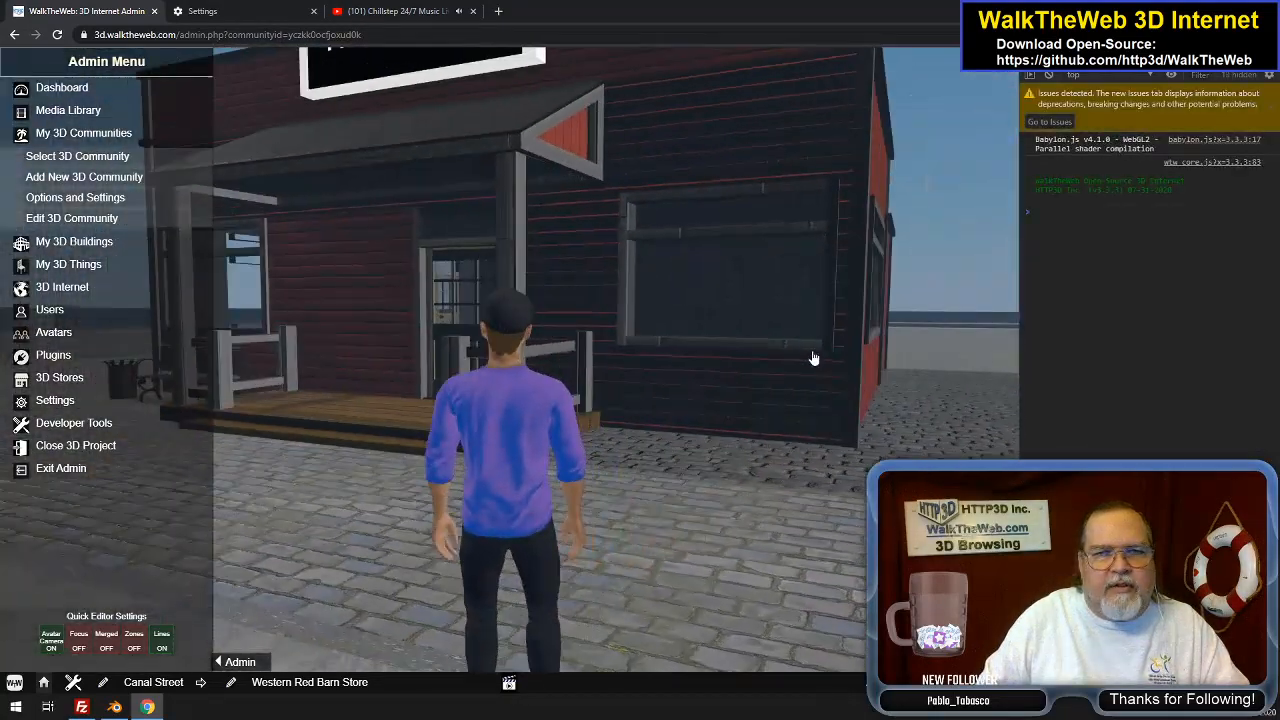
Walk the avatar back to the street and examine the outside of the Storefront with a Big Display Window building
key(Down)
key(Right)
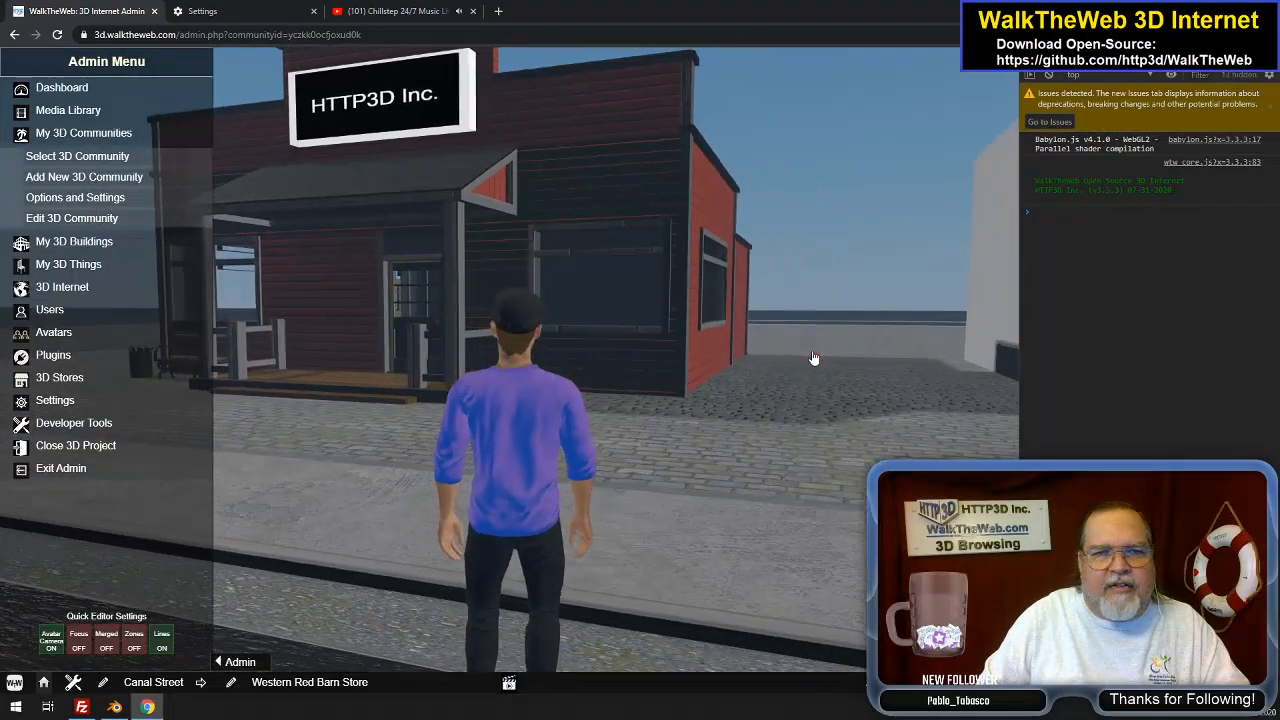
key(Left)
key(Right)
key(Up)
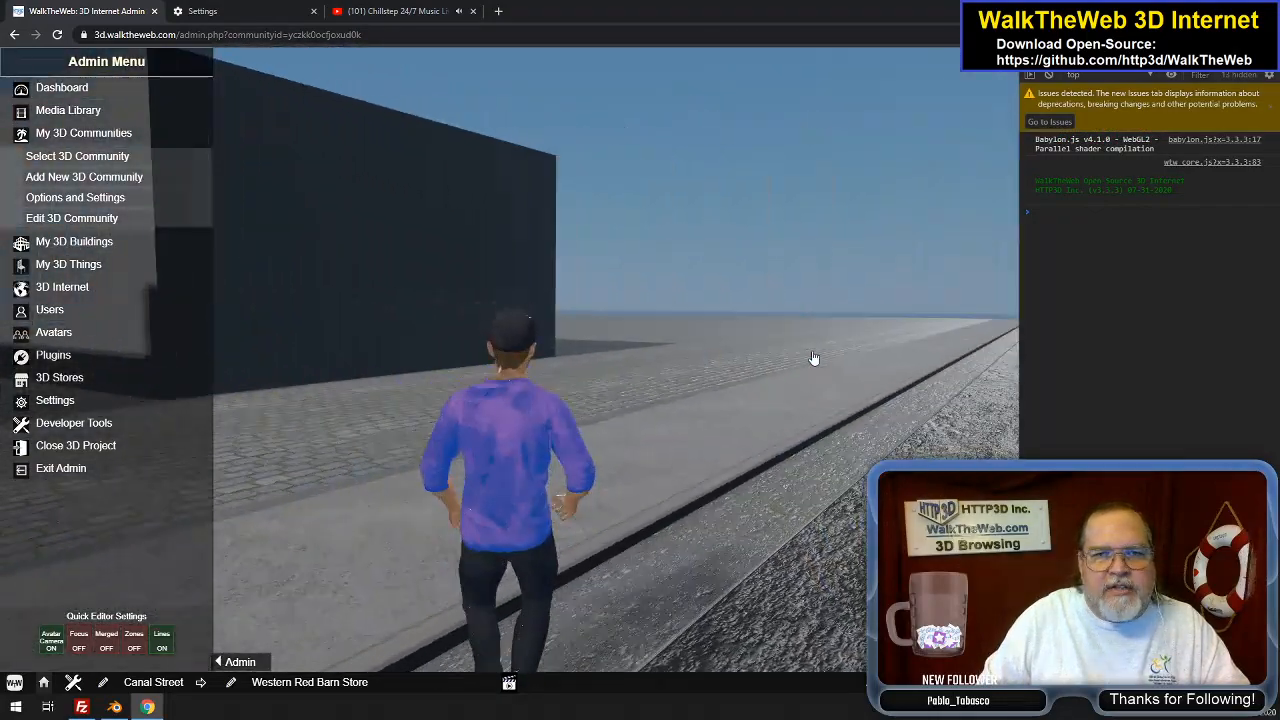
key(Left)
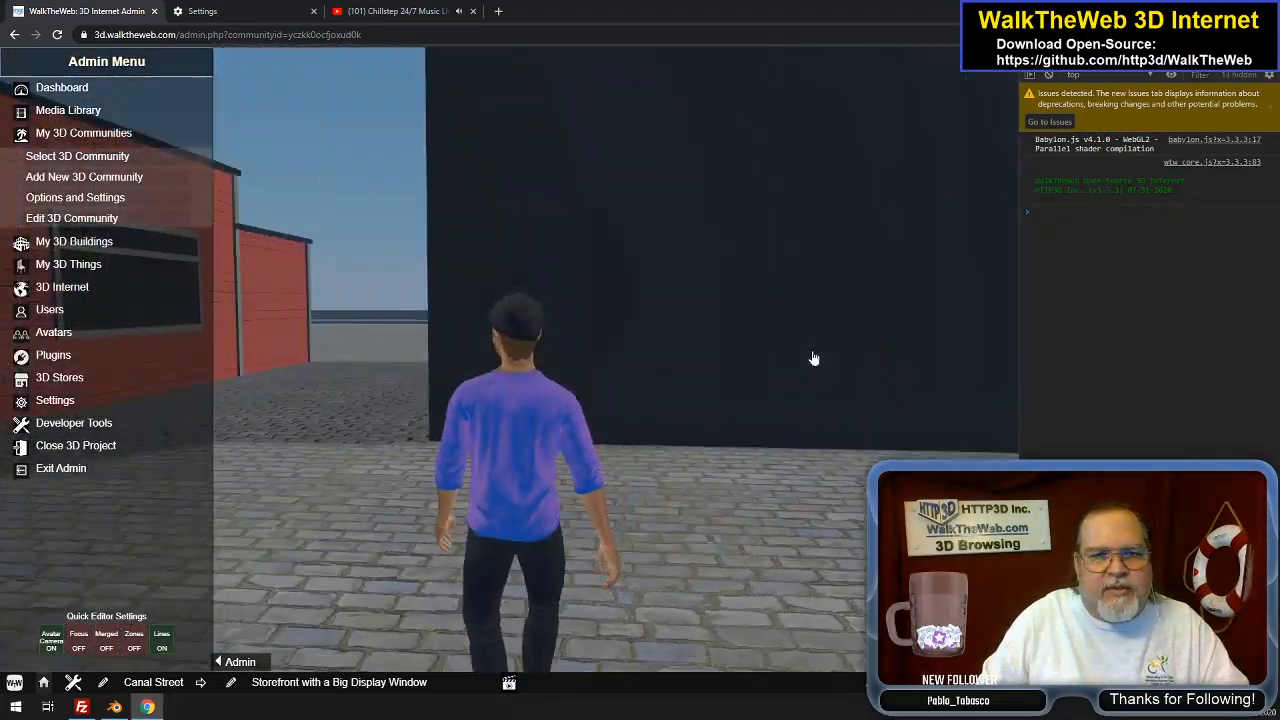
key(Right)
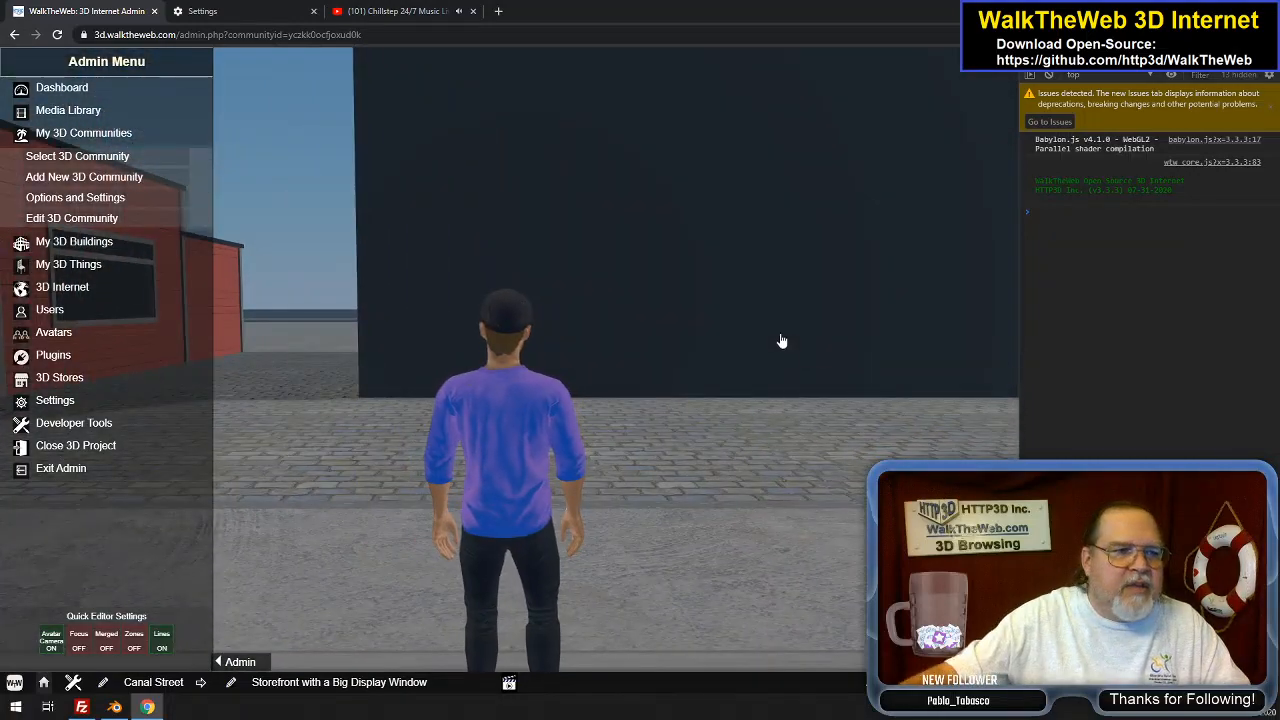
key(Up)
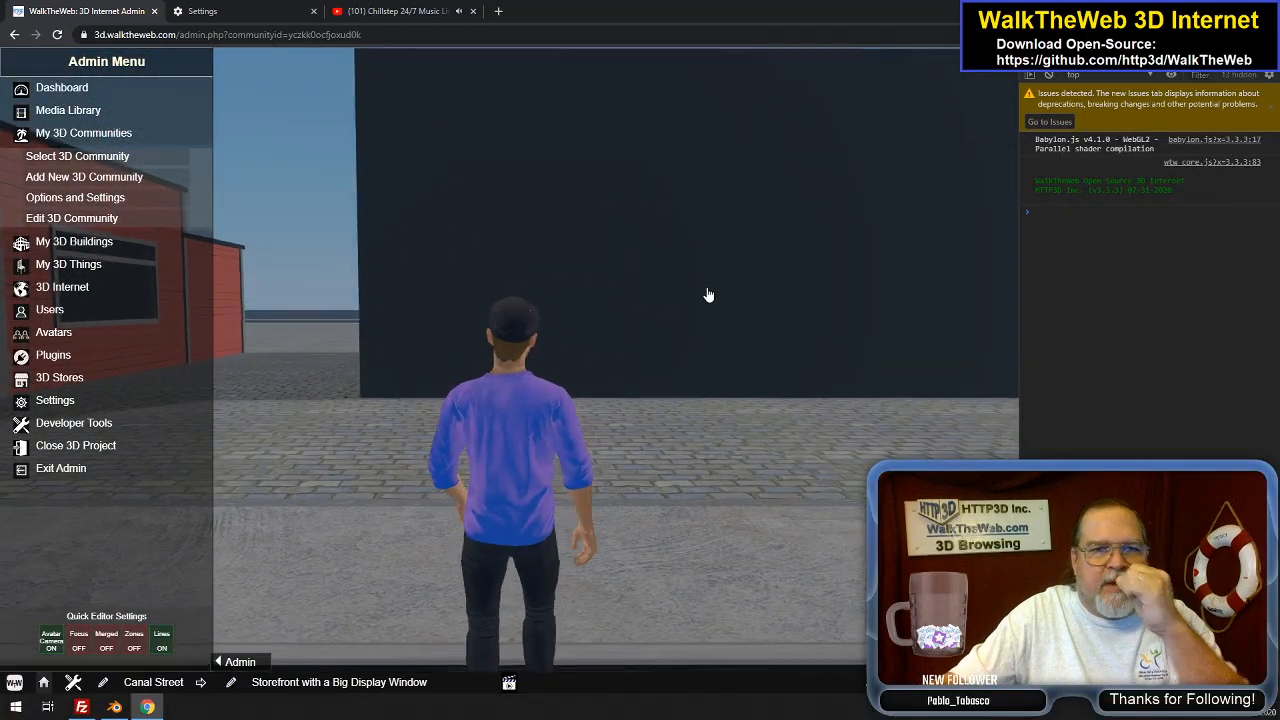
drag(711, 290, 267, 180)
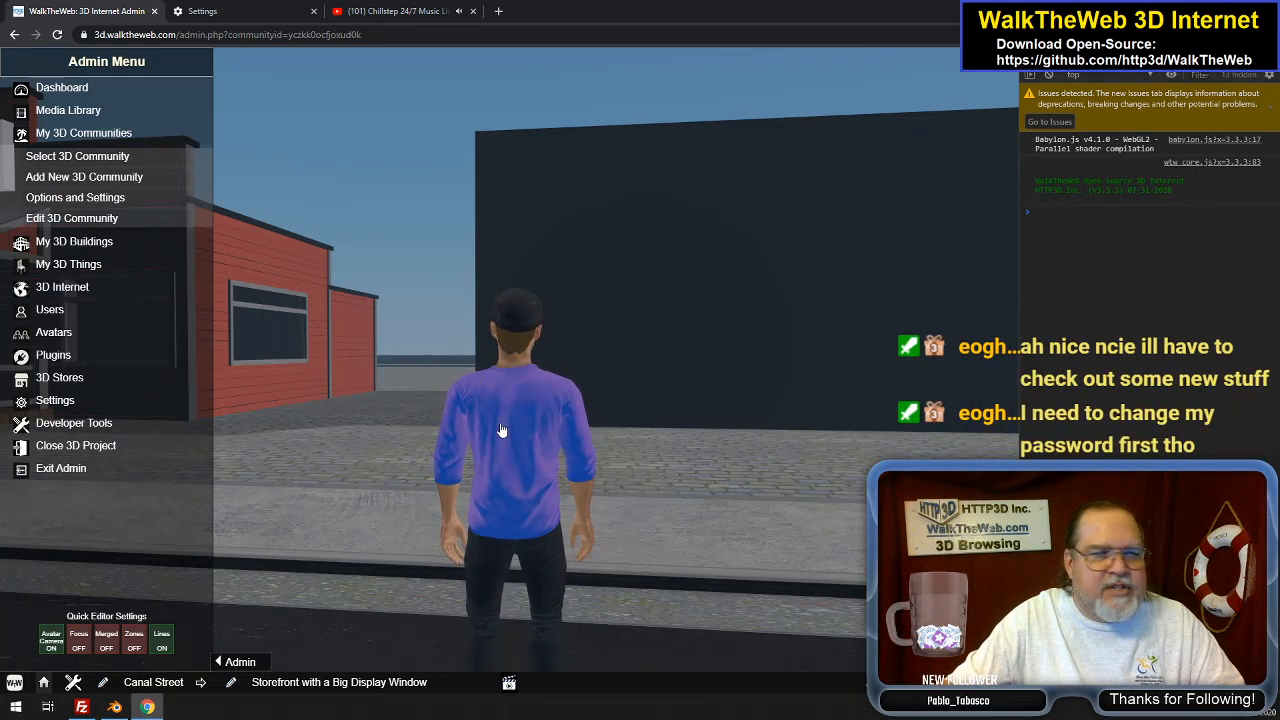
Walk the avatar along the street past the Western Red Barn Store and down the stairs to examine the canal
key(Left)
key(Left)
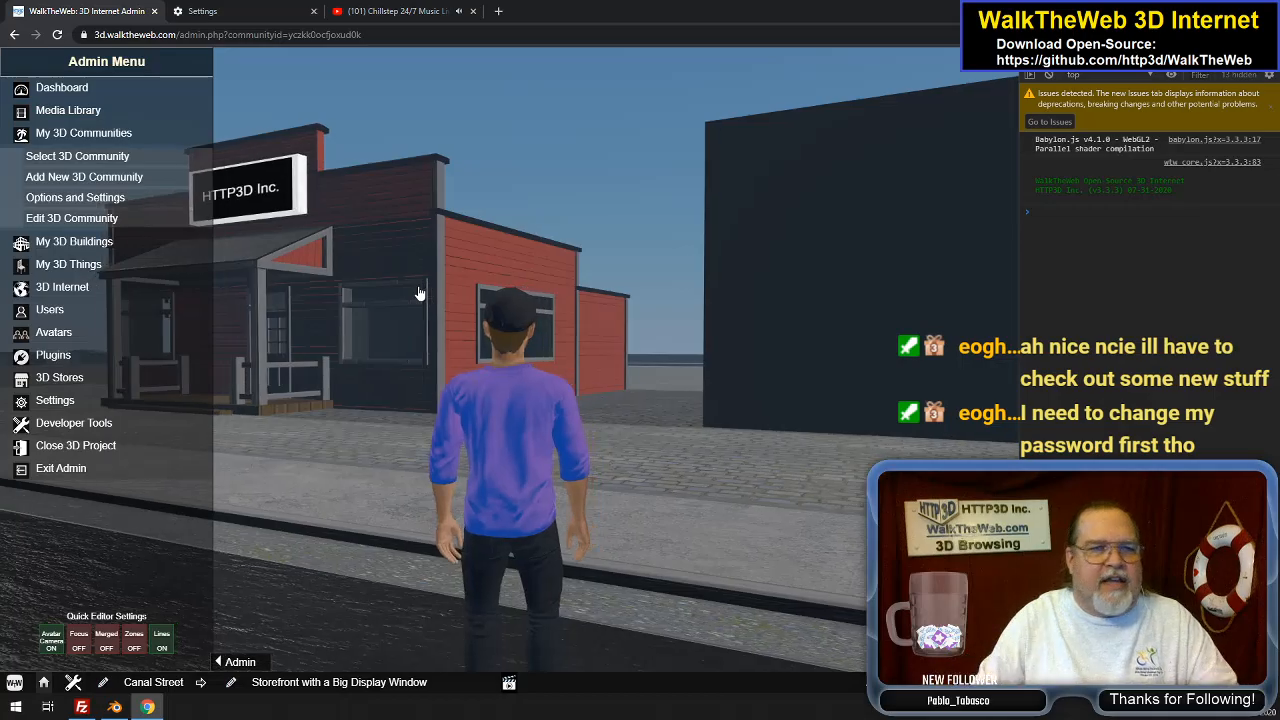
key(Left)
key(Up)
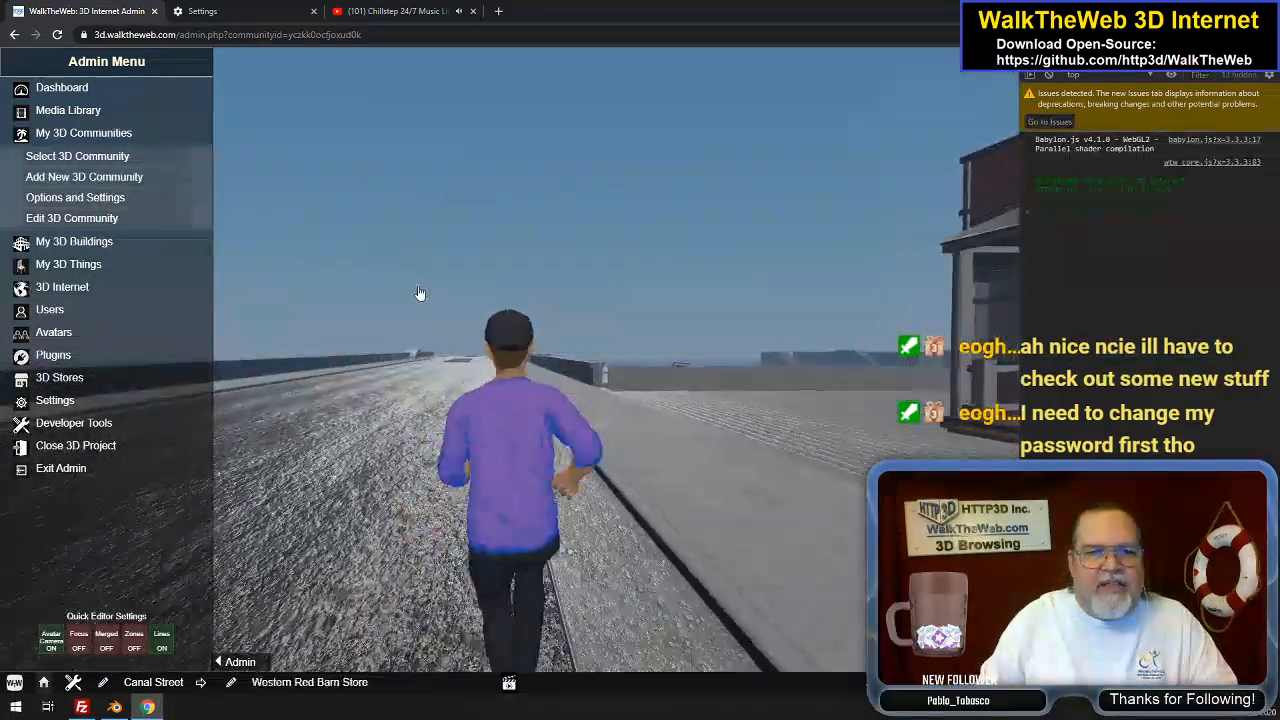
key(Right)
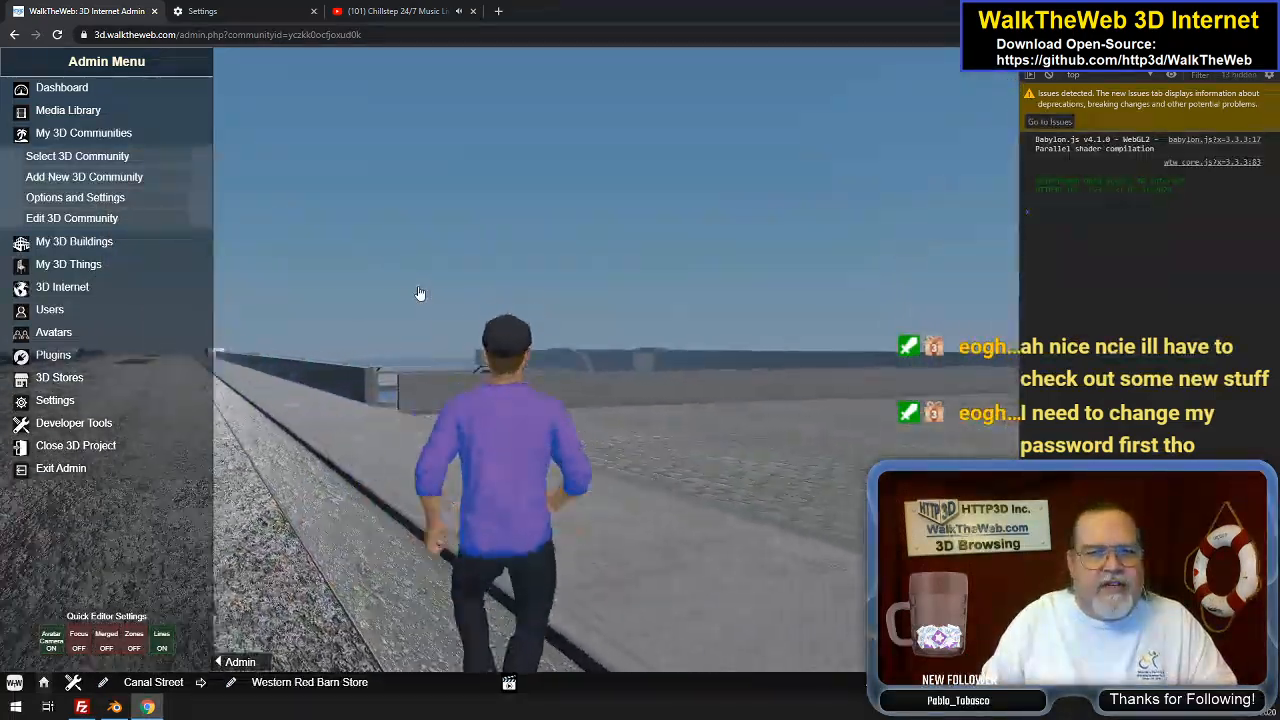
key(Left)
key(Right)
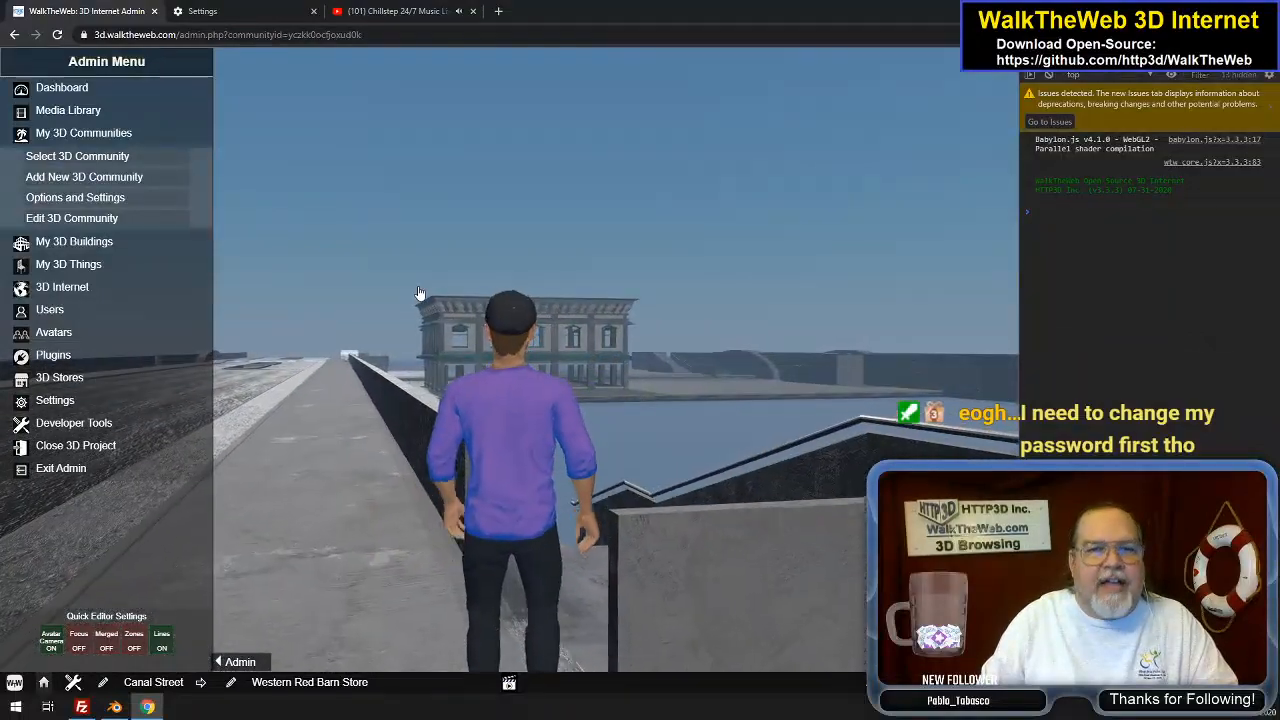
key(Right)
key(Left)
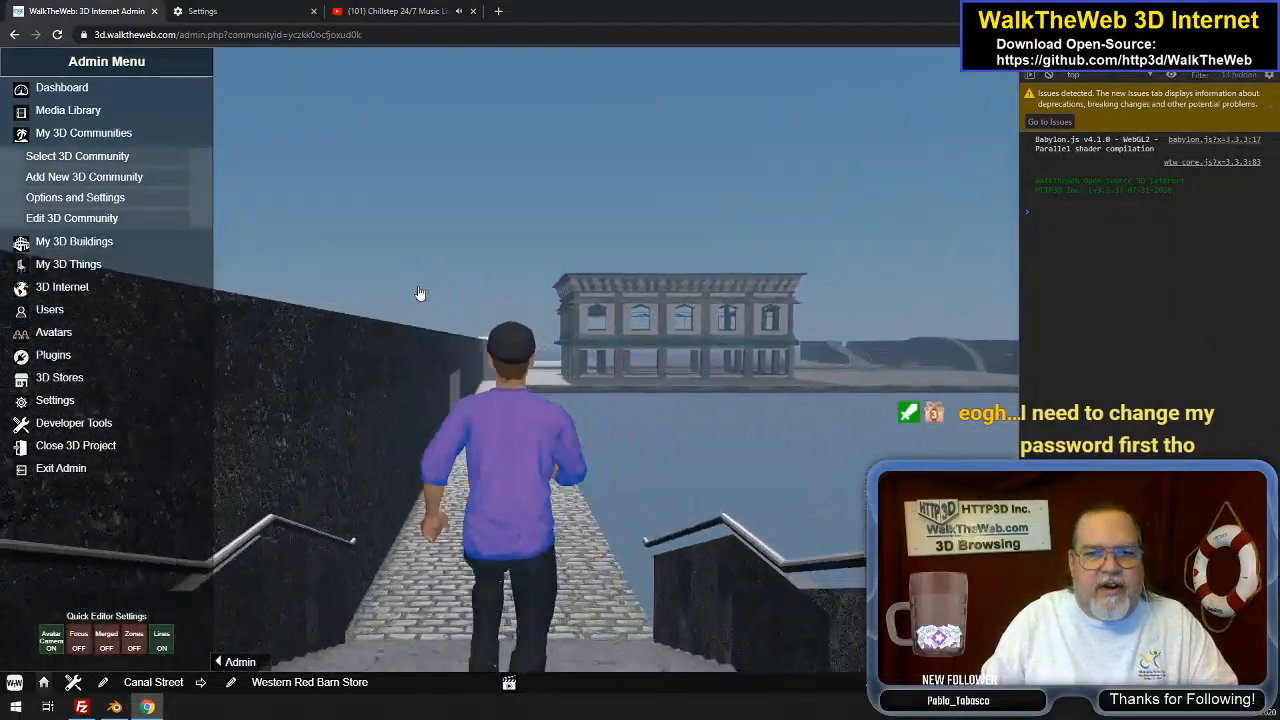
key(Right)
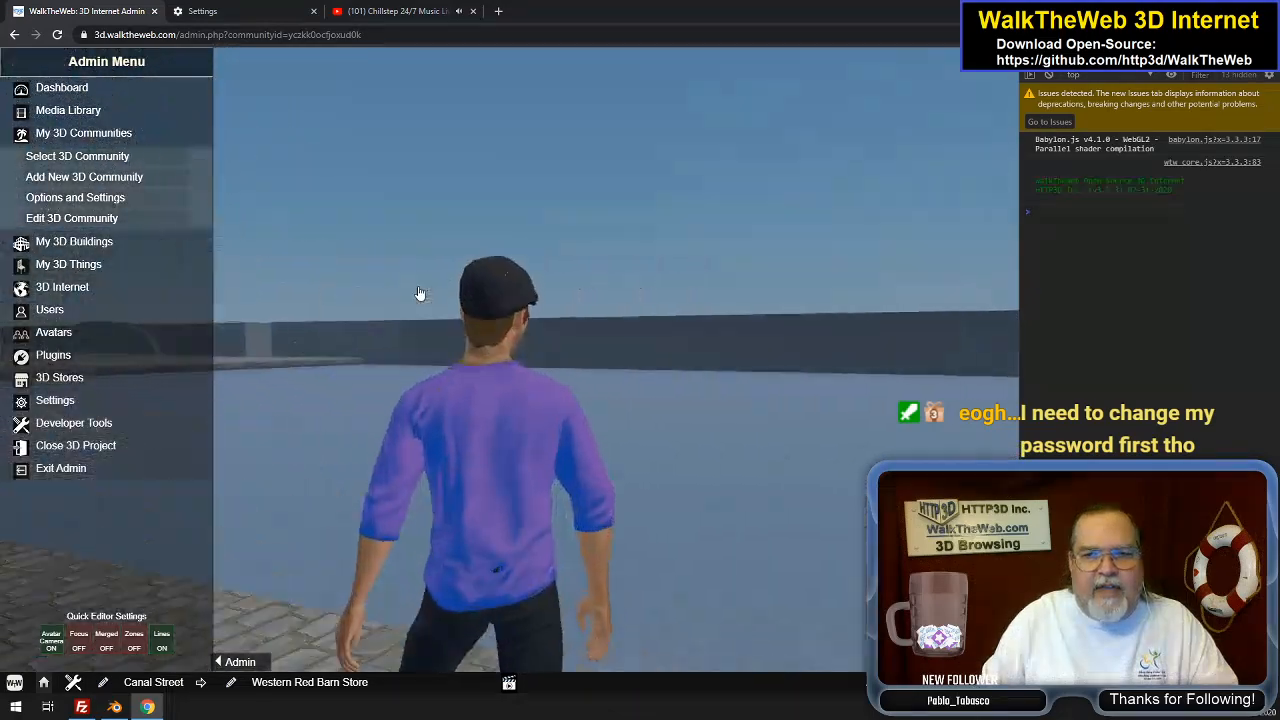
key(Right)
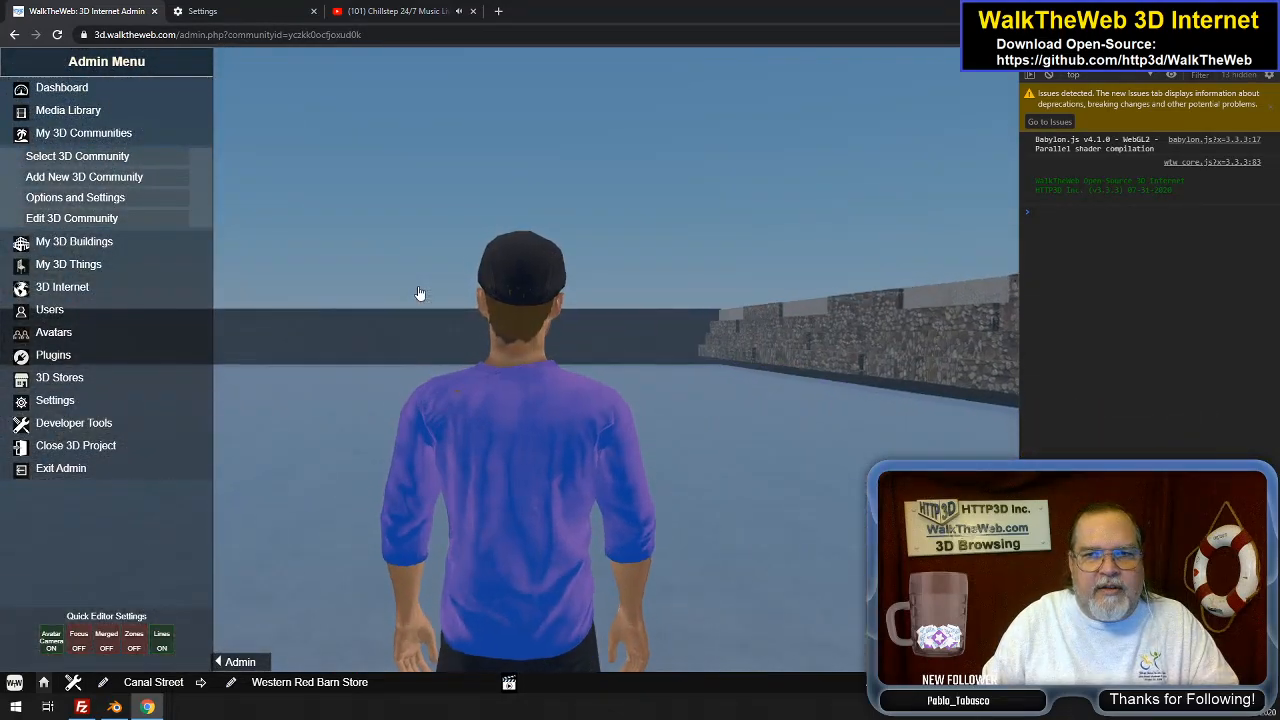
Follow the cobbled canal walkway and examine the covered passage opening in the dark stone wall
key(Left)
key(Up)
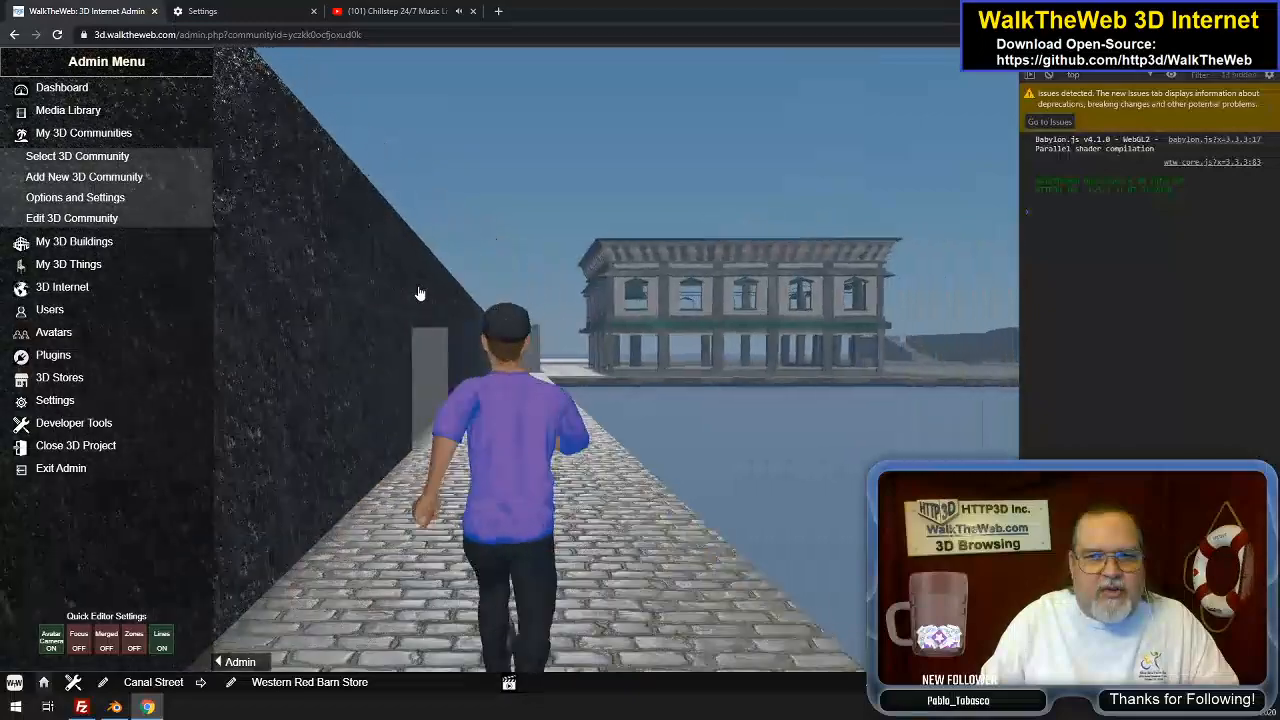
key(Left)
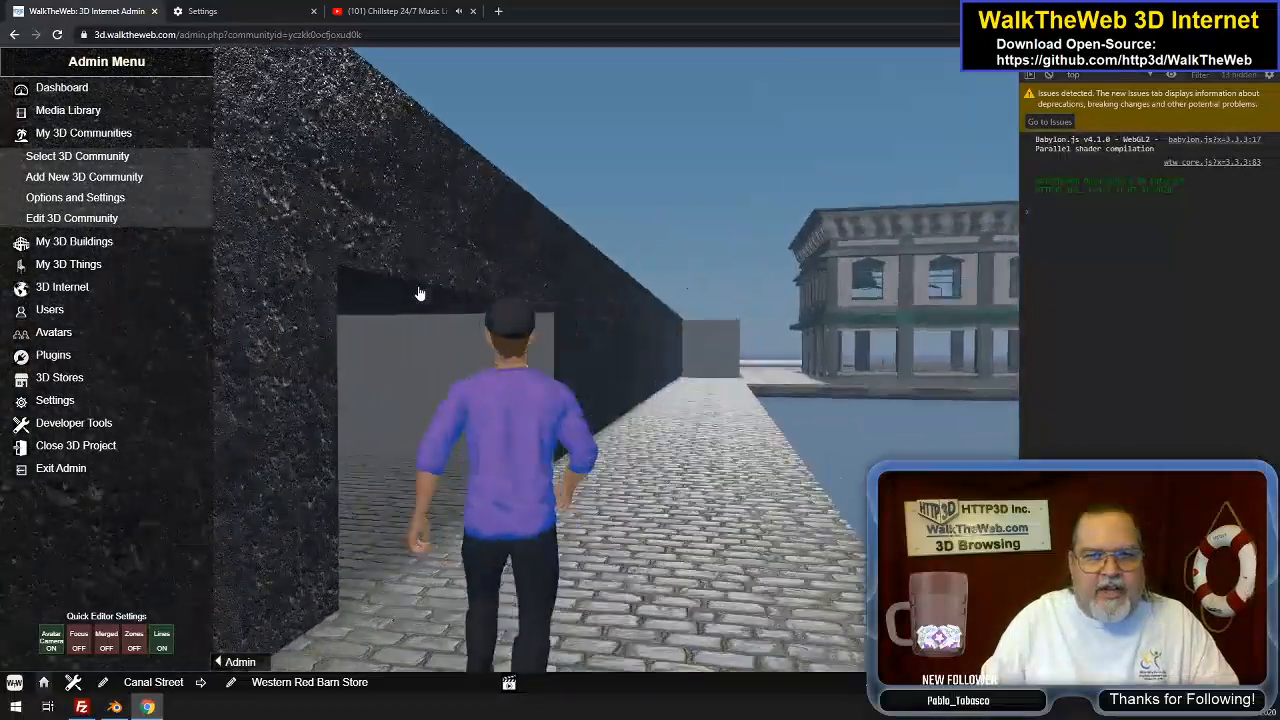
key(Right)
key(Left)
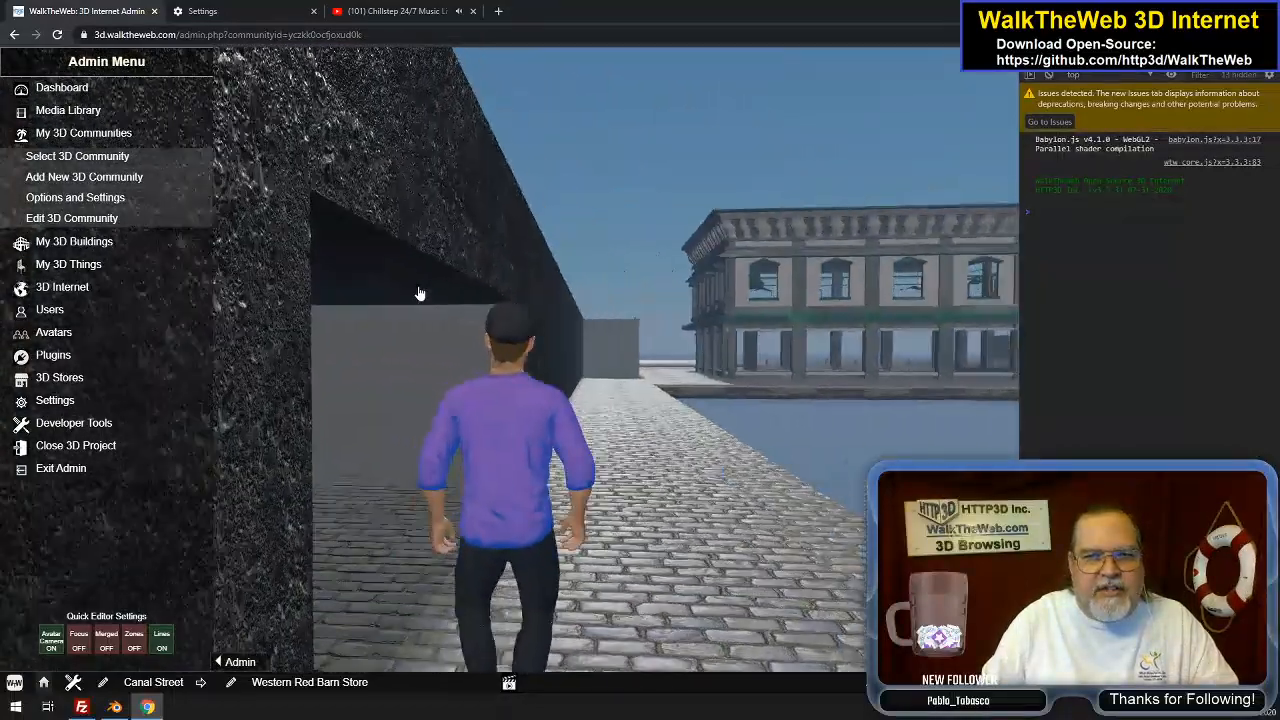
key(Left)
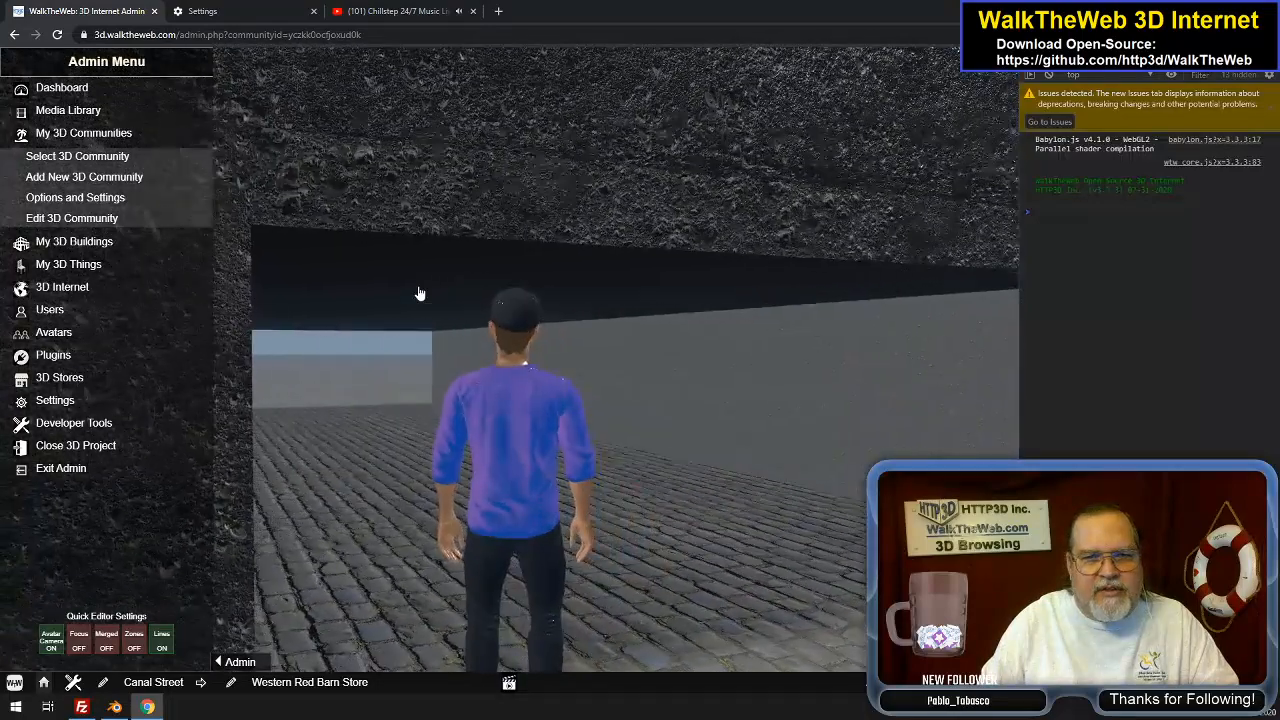
Continue the avatar along the canal walkway to examine the two-storey Corner Store building with the green trim
key(Up)
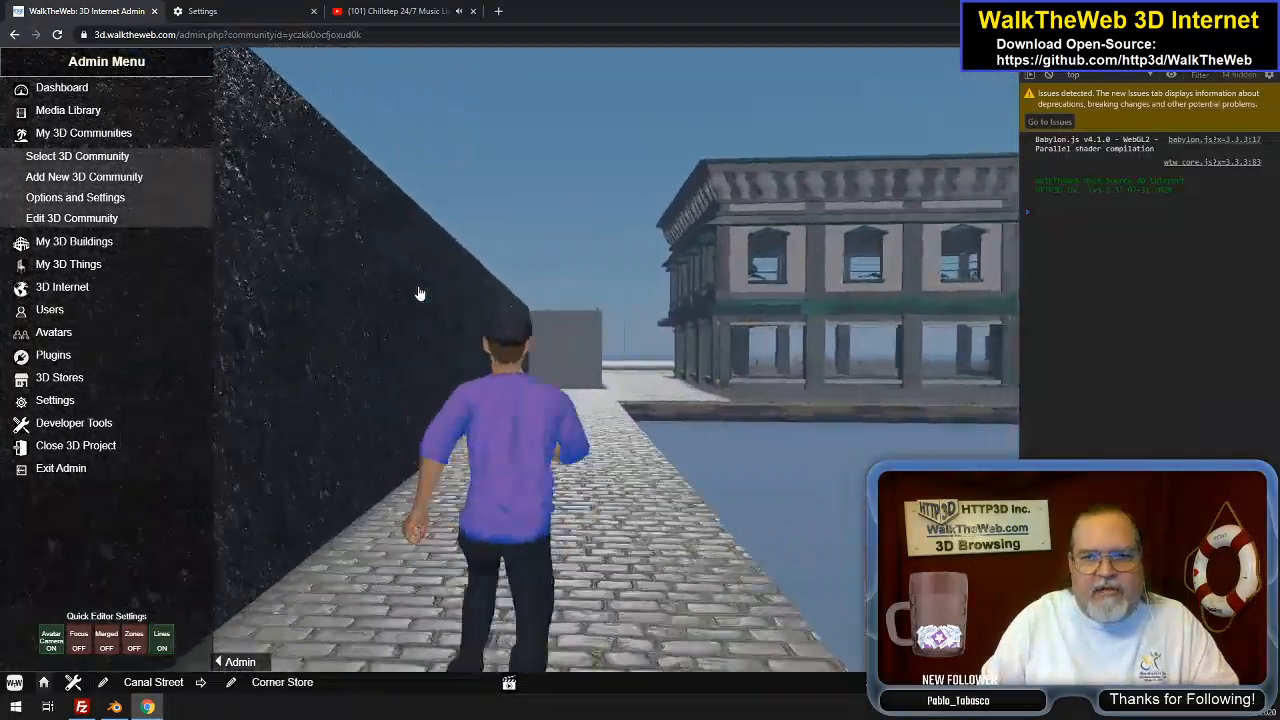
key(Up)
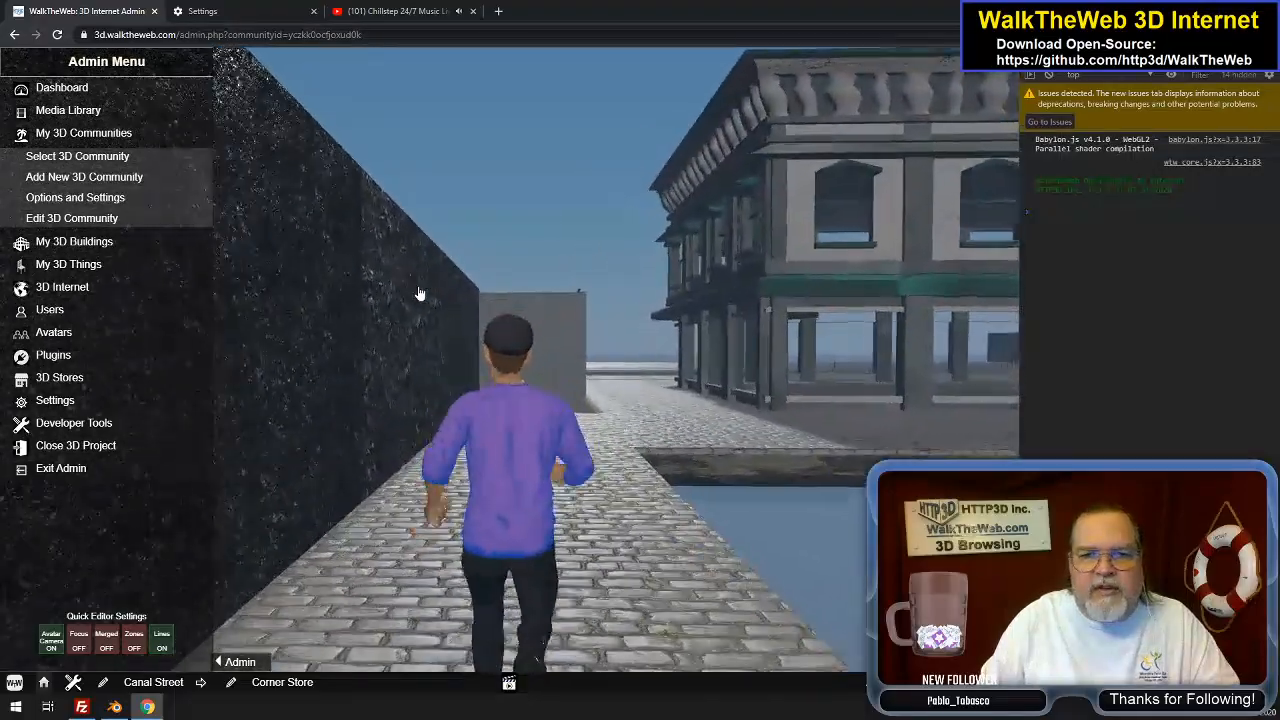
key(Up)
key(Right)
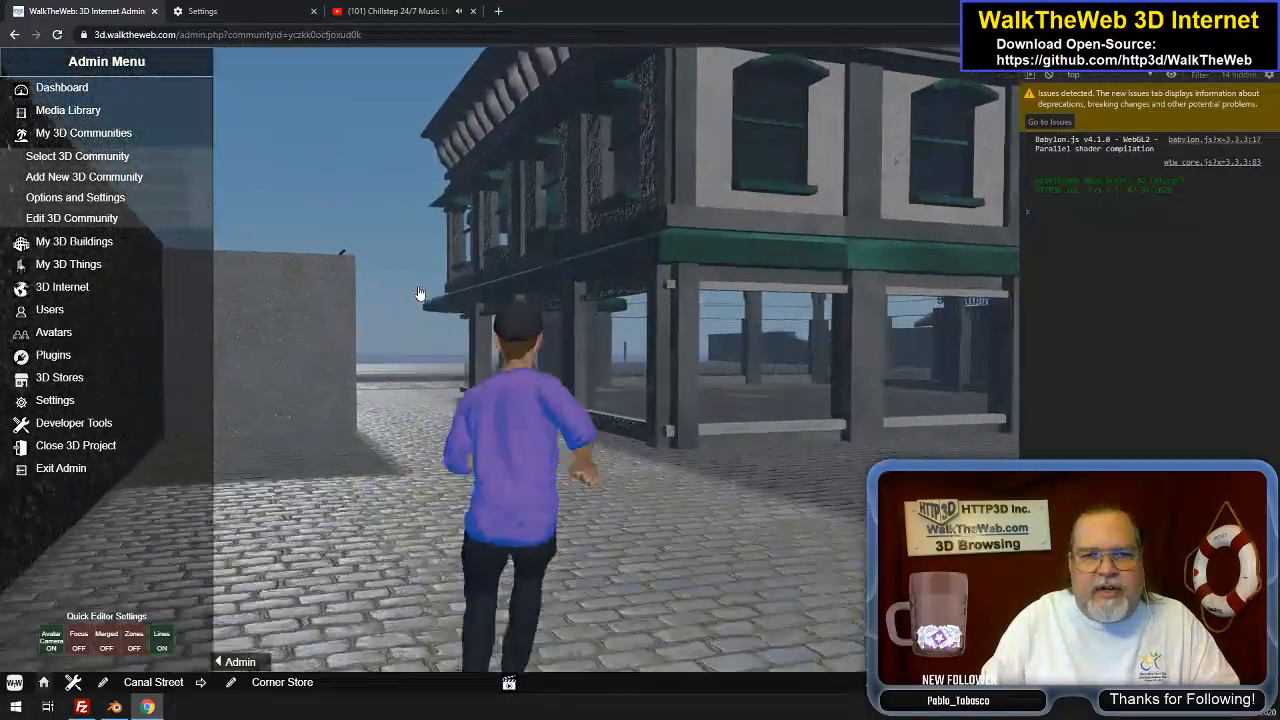
key(Up)
key(Left)
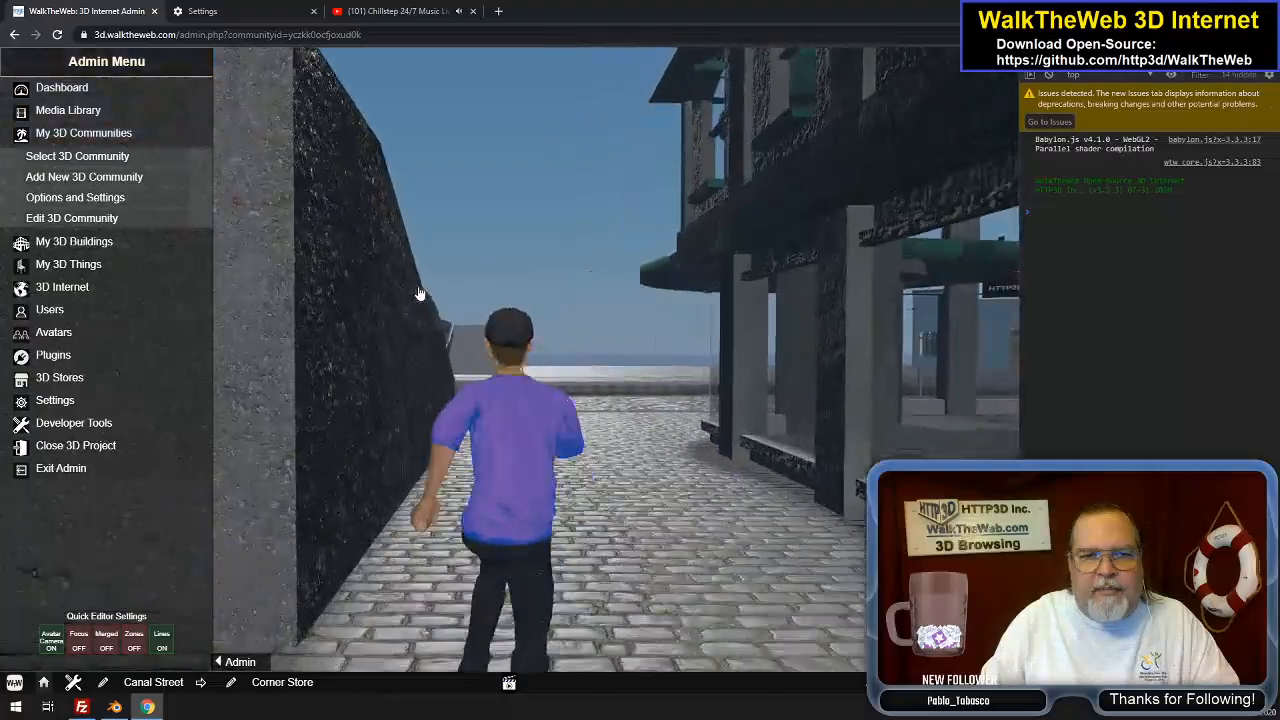
Walk the avatar past the Corner Store and over the stone stairs beside the arched bridge to view the waterfront
key(Up)
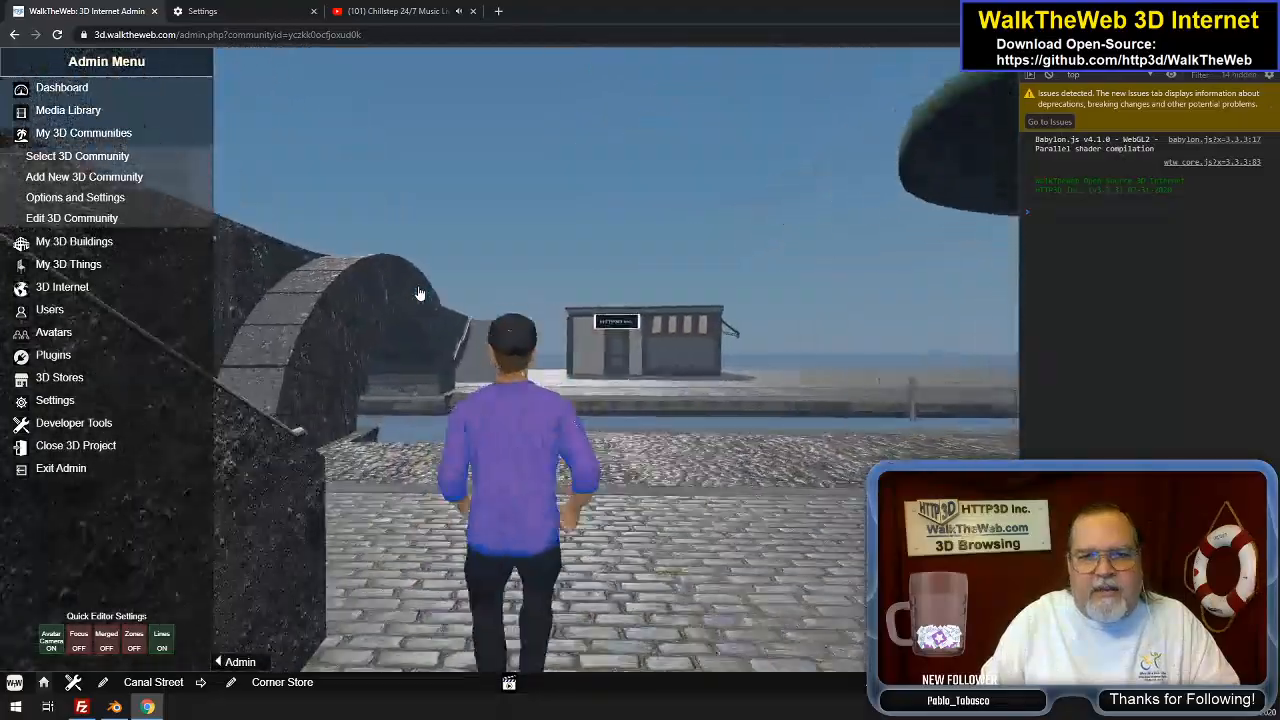
key(Up)
key(Left)
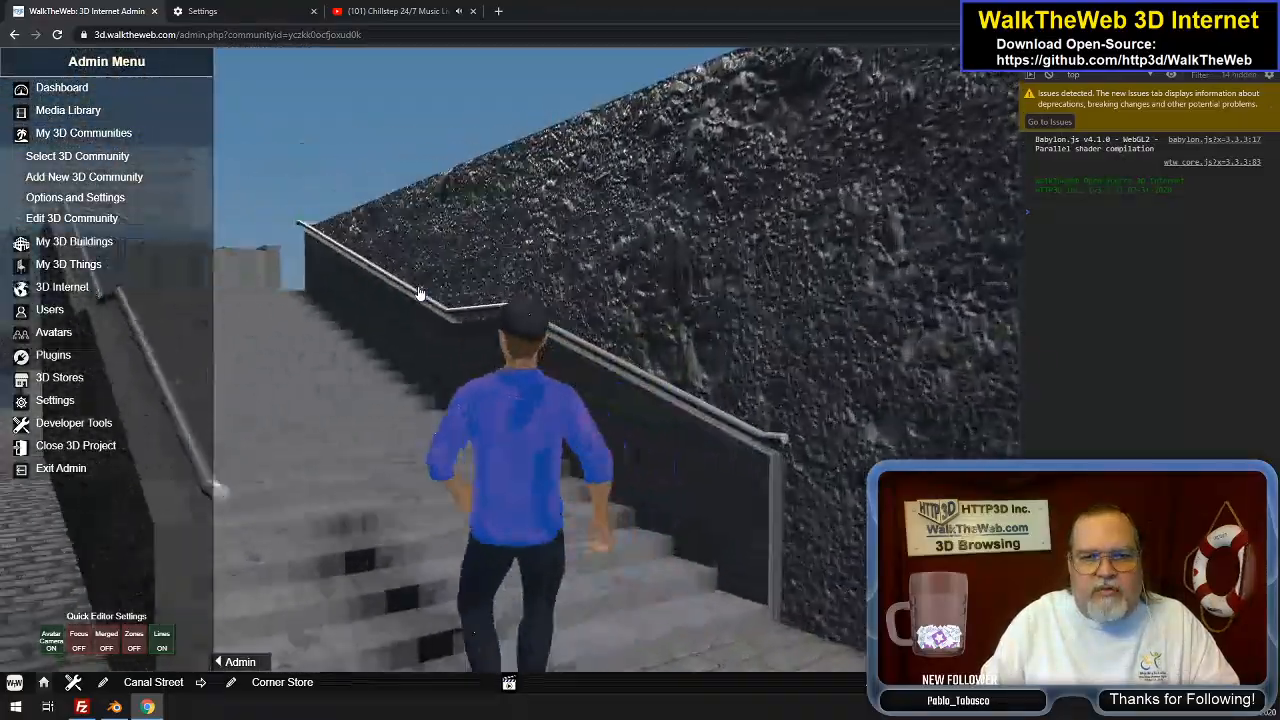
key(Up)
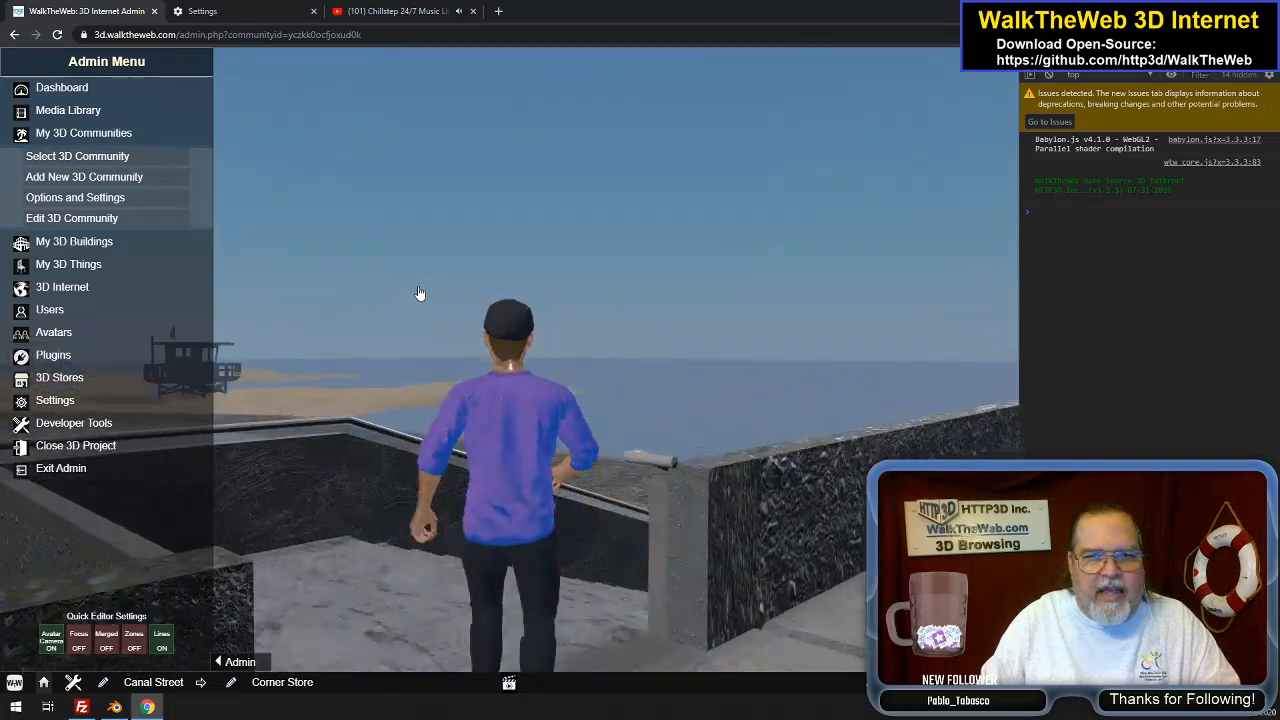
key(Right)
key(Up)
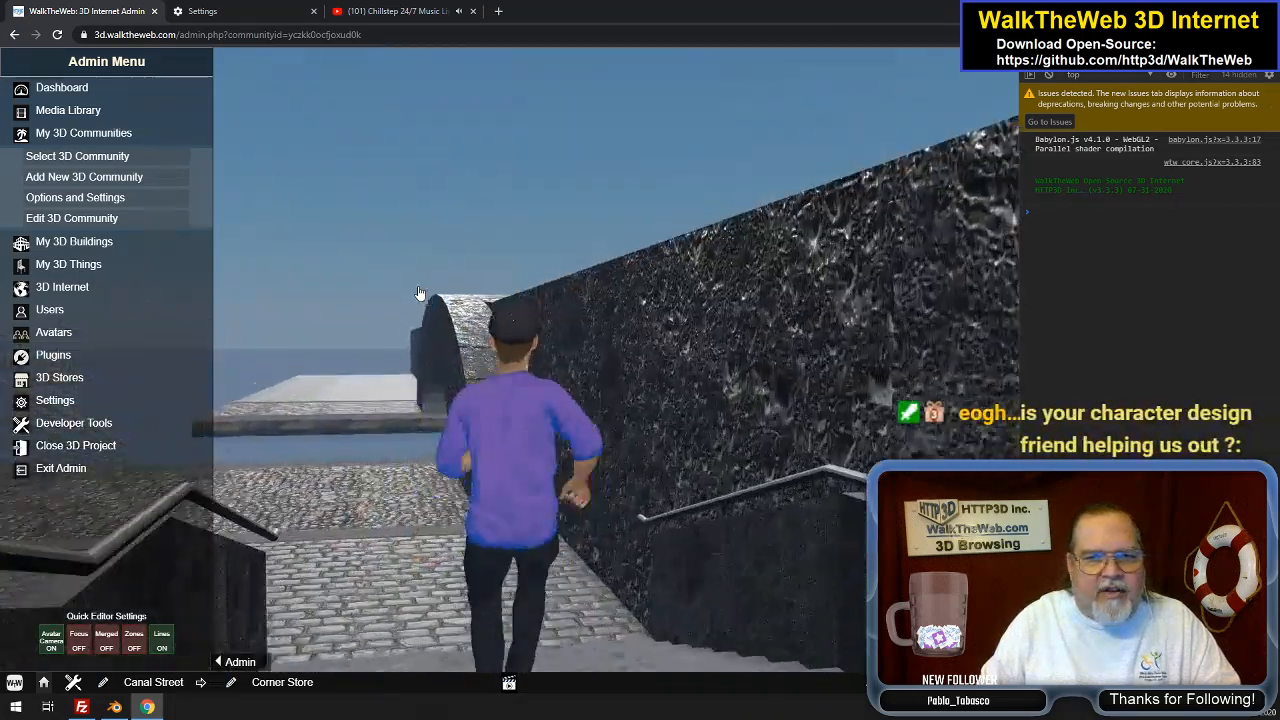
Walk the avatar onto the beach and around the Lifeguard Tower to examine its exterior and entry ramp
key(Left)
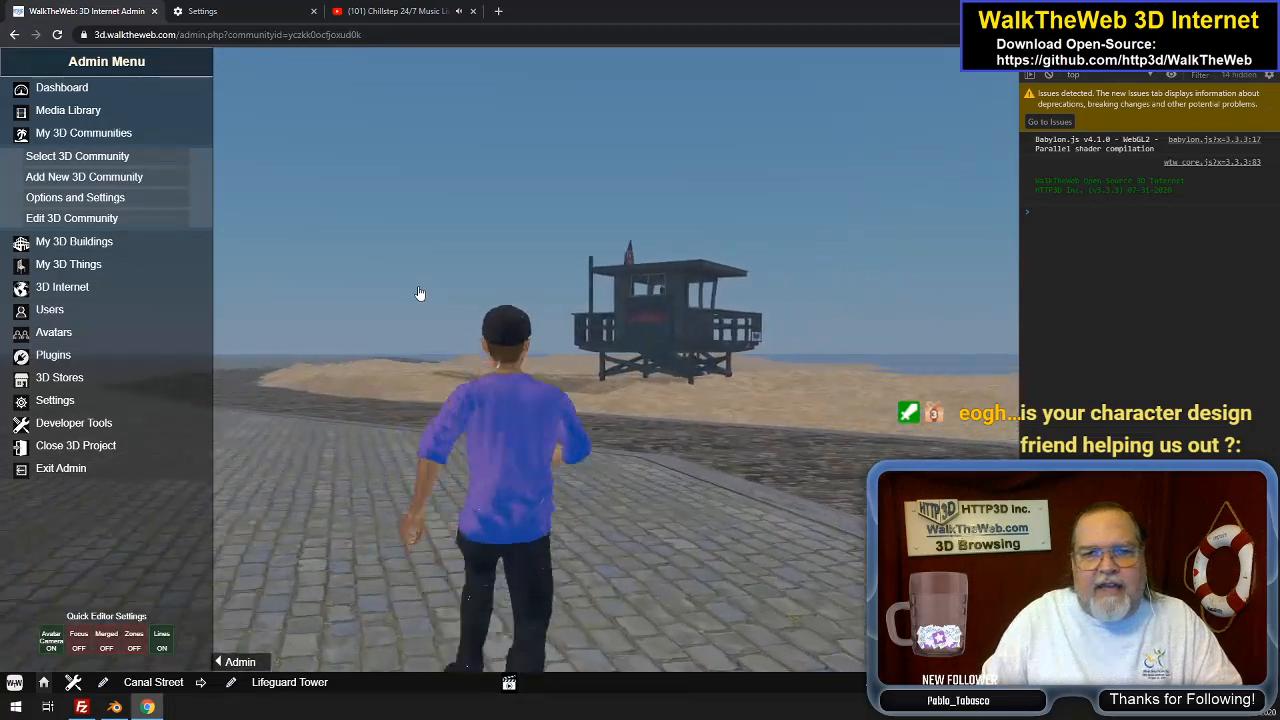
key(Up)
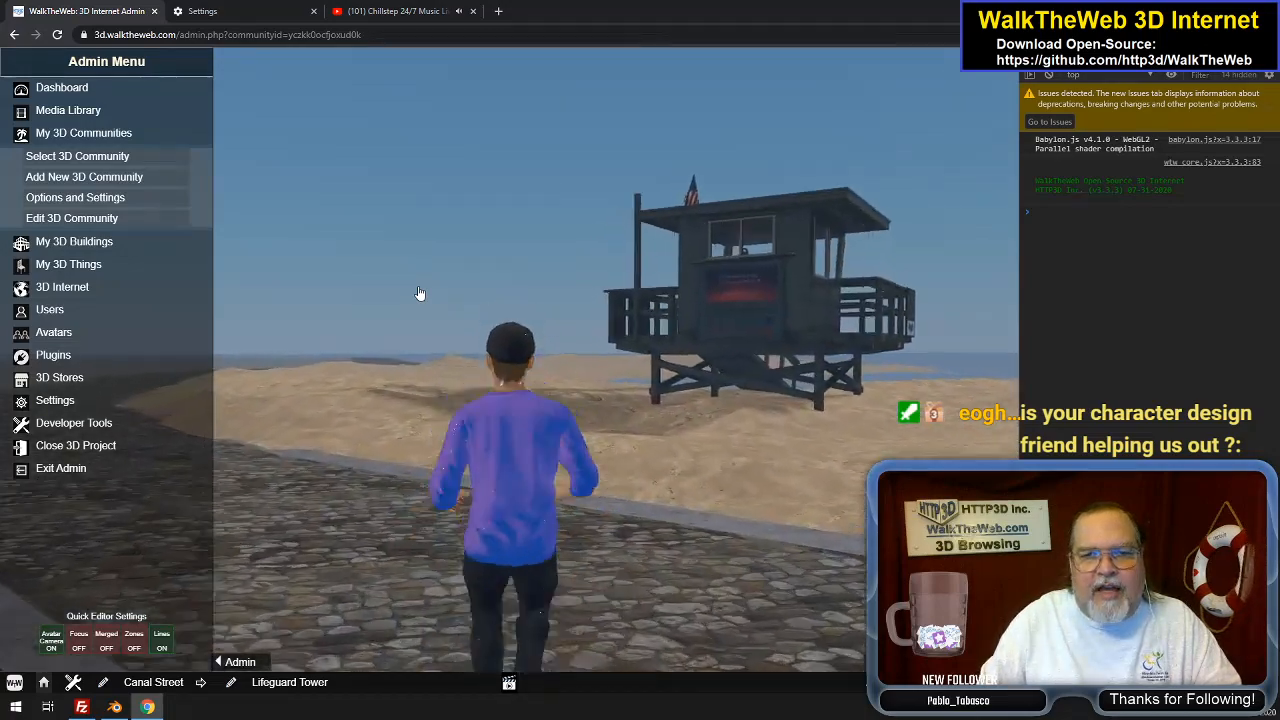
key(Up)
key(Left)
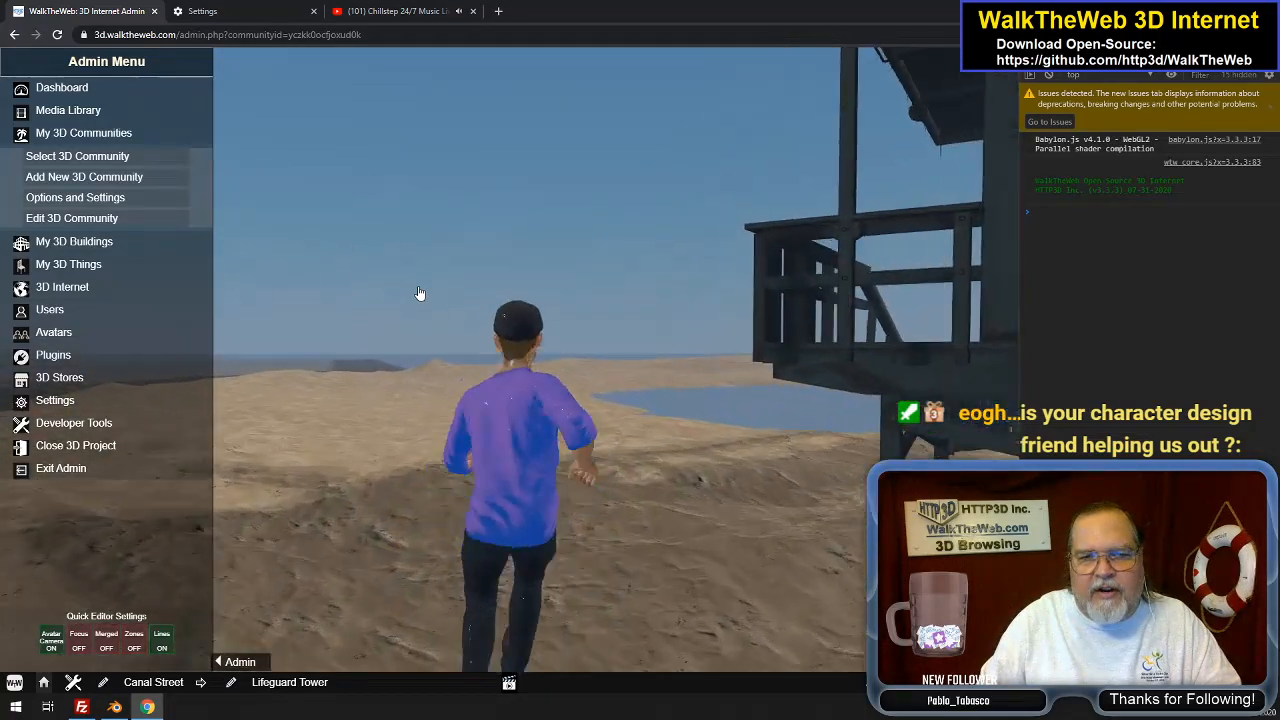
key(Up)
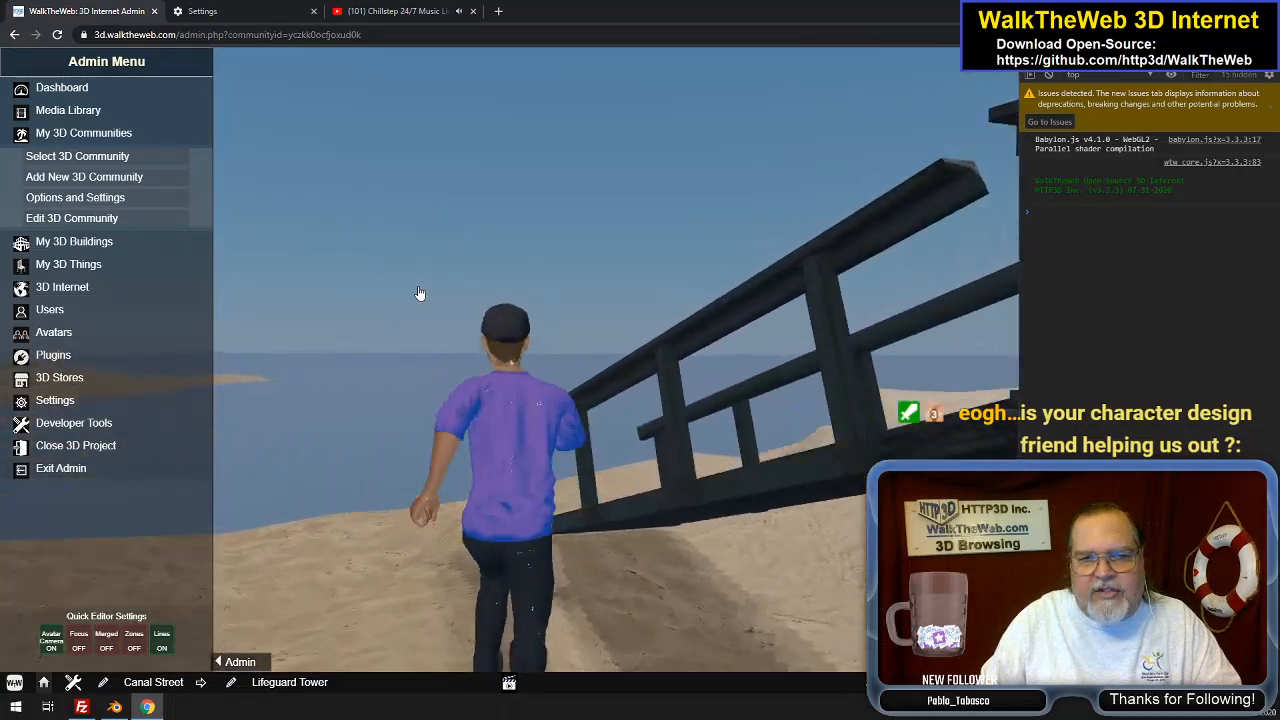
key(Up)
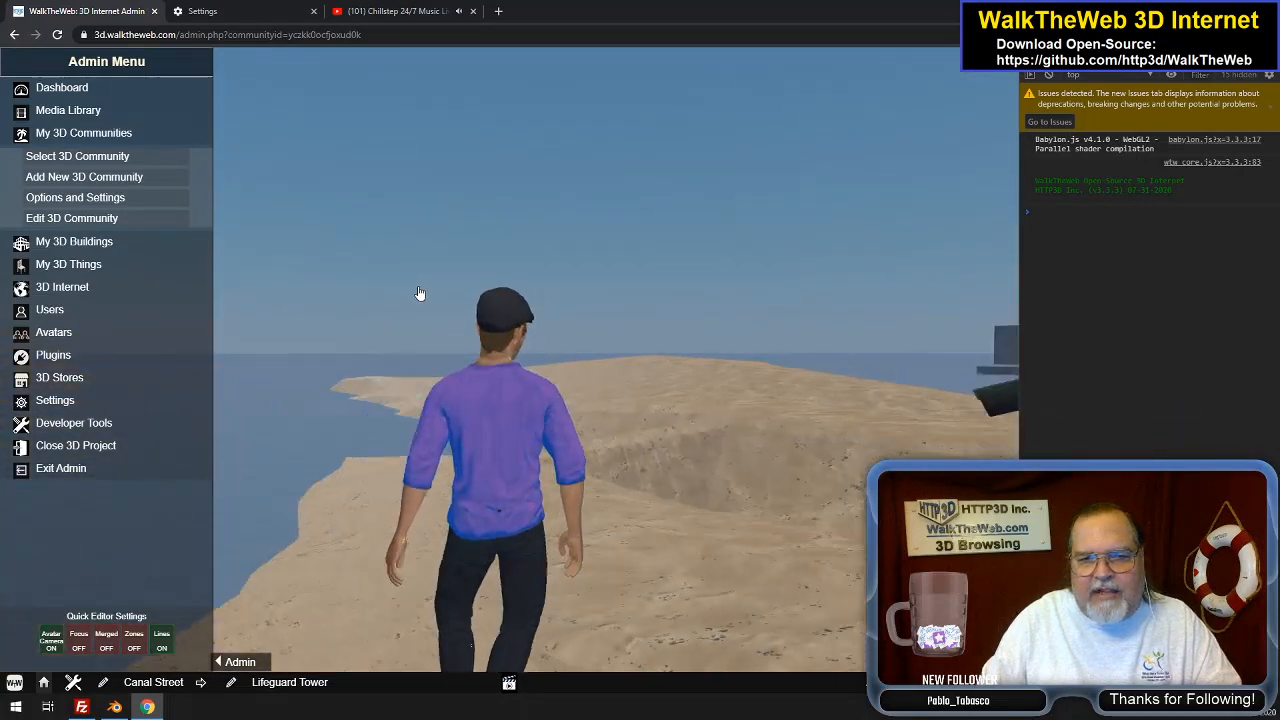
key(Right)
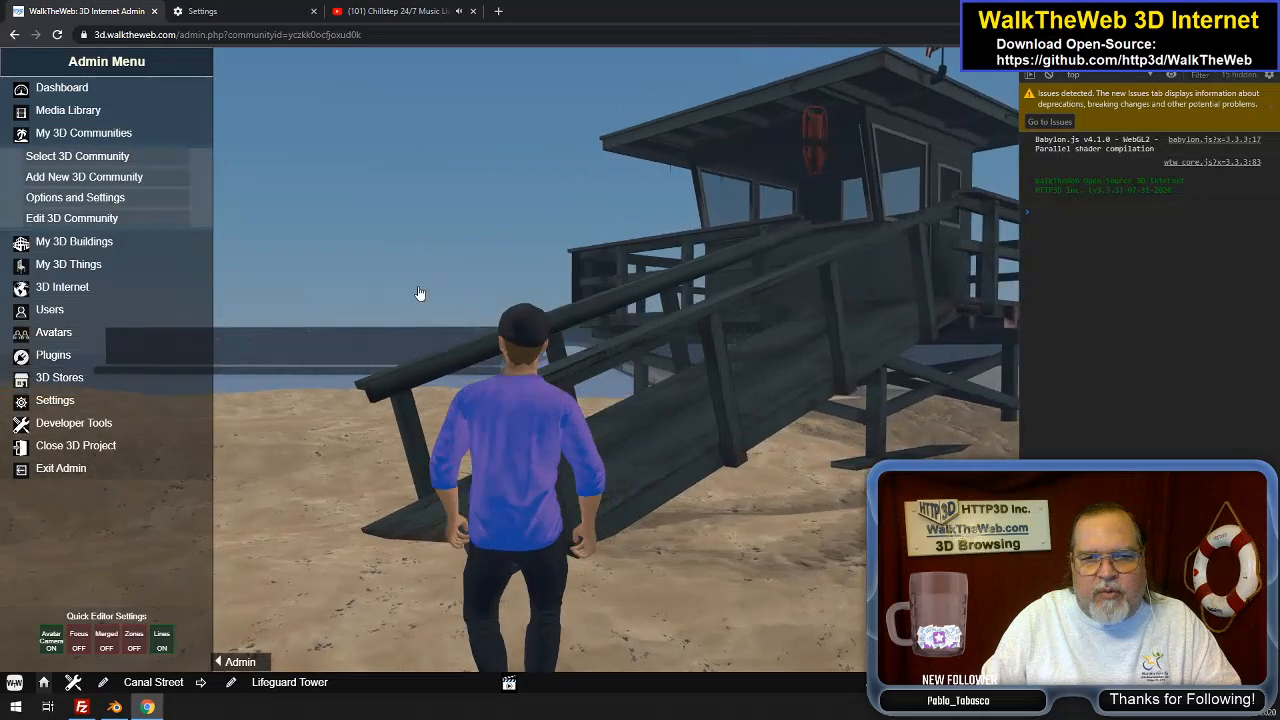
key(Left)
key(Right)
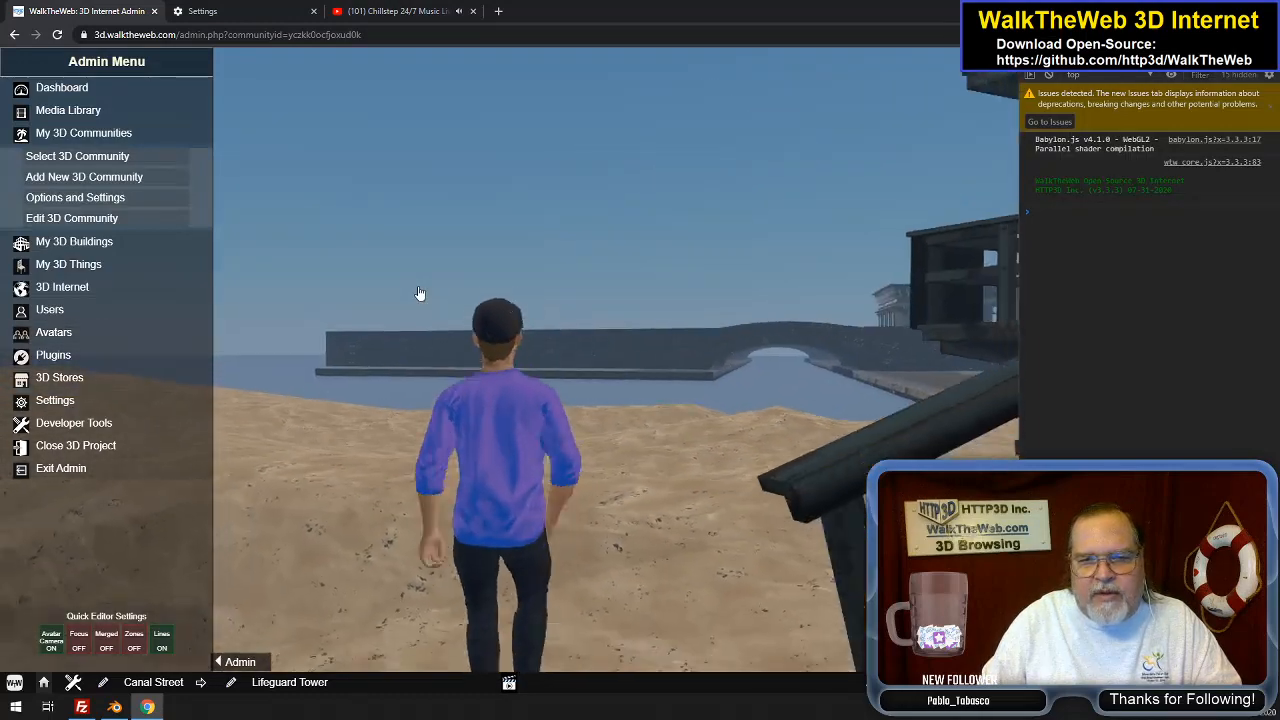
key(Up)
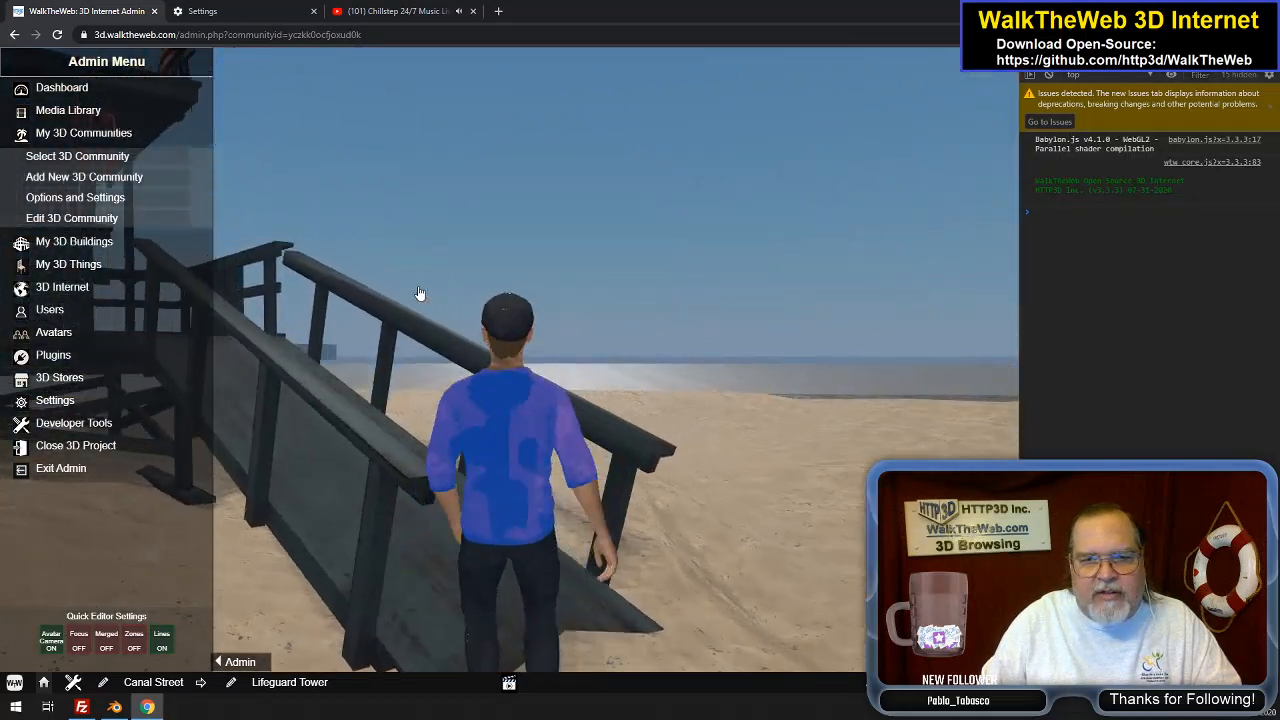
Climb the Lifeguard Tower's ramp with the avatar and examine the deck and the cabin interior
key(Left)
key(Up)
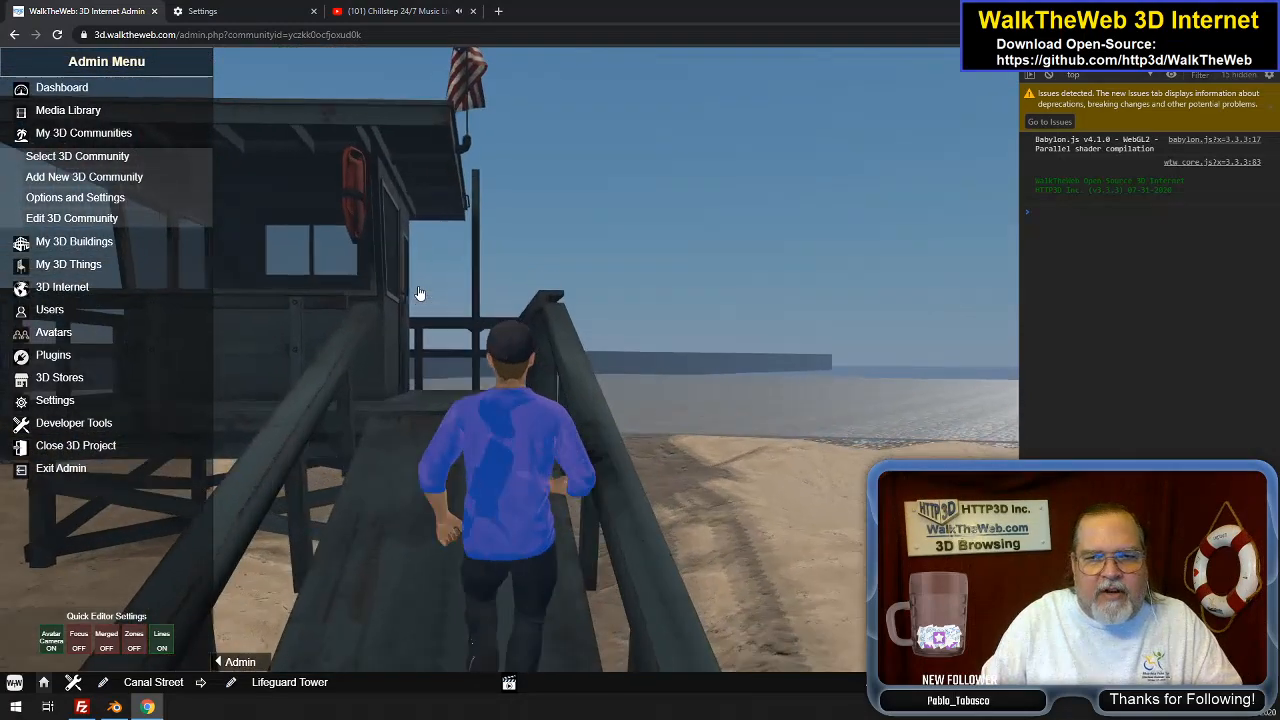
key(Up)
key(Left)
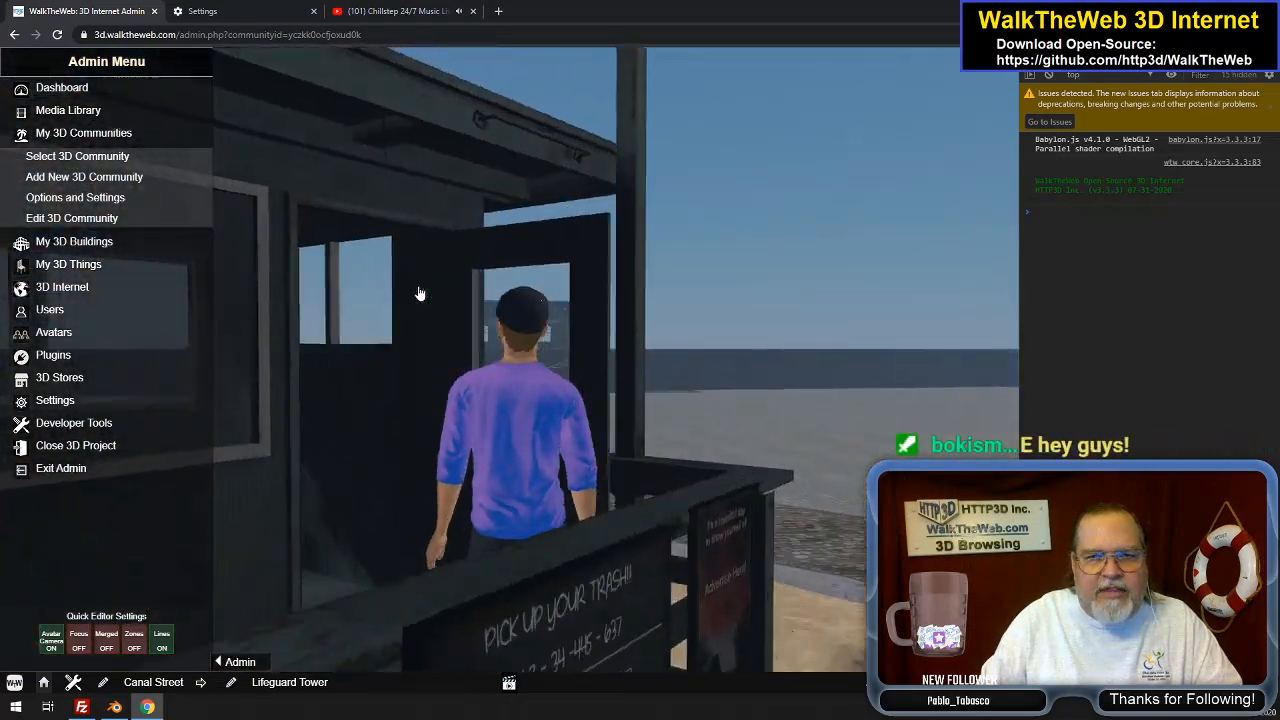
key(Up)
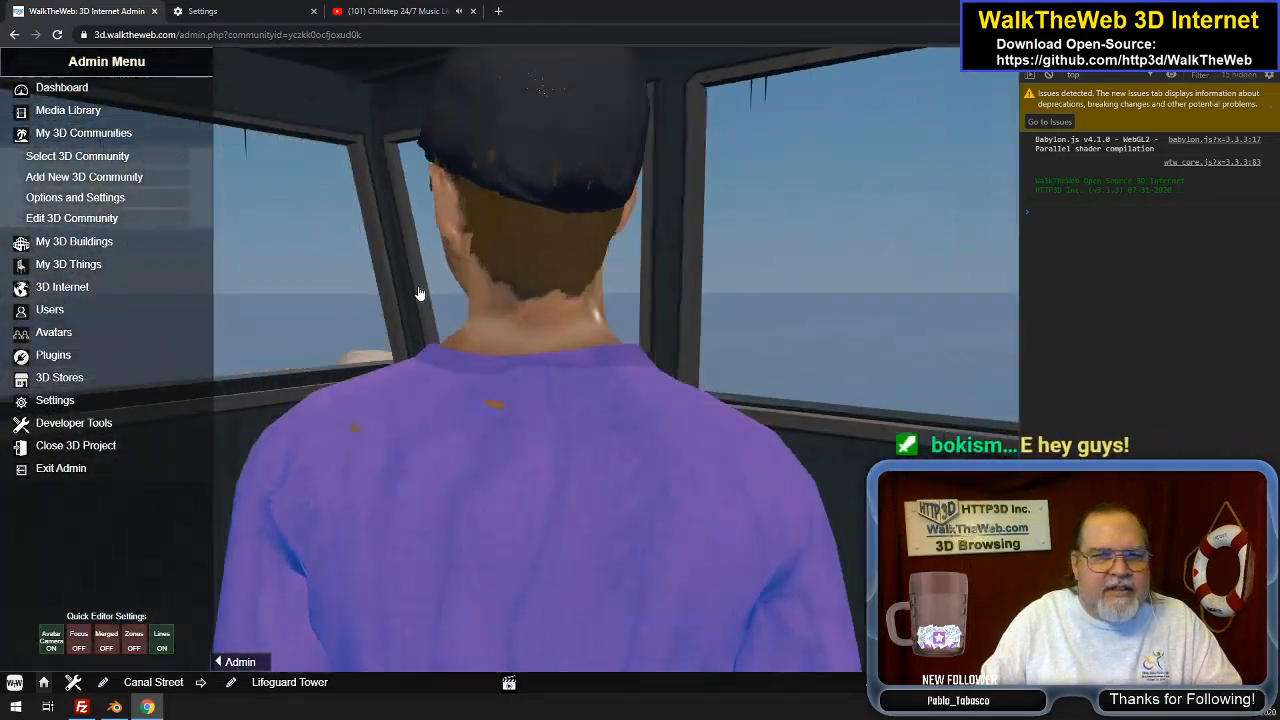
key(Up)
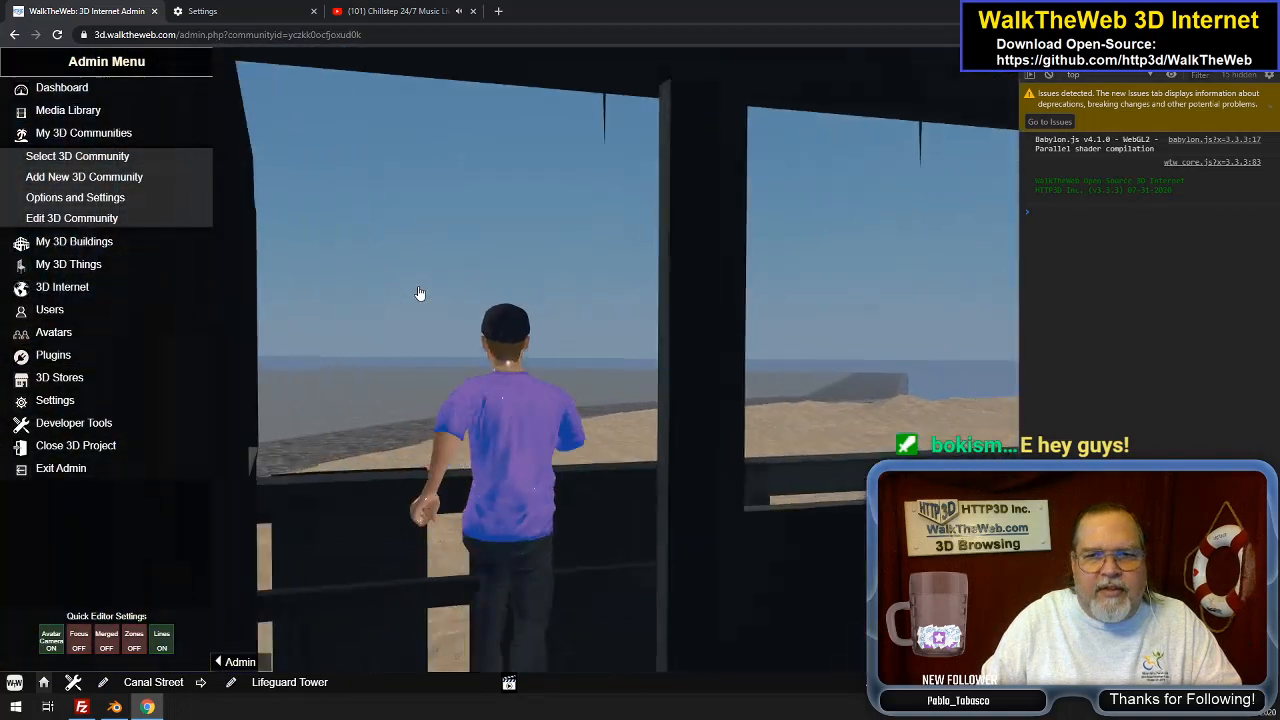
Leave the Lifeguard Tower and walk the avatar across the sand to the cobblestone plaza
key(Up)
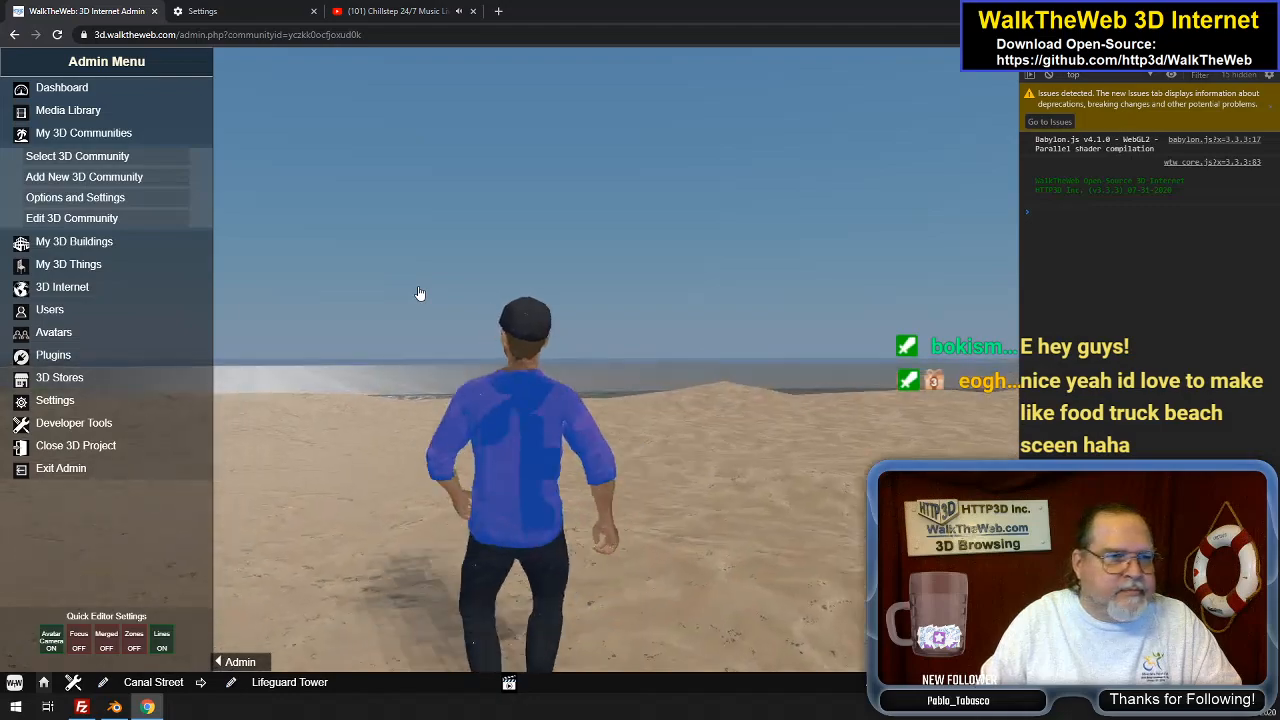
key(Left)
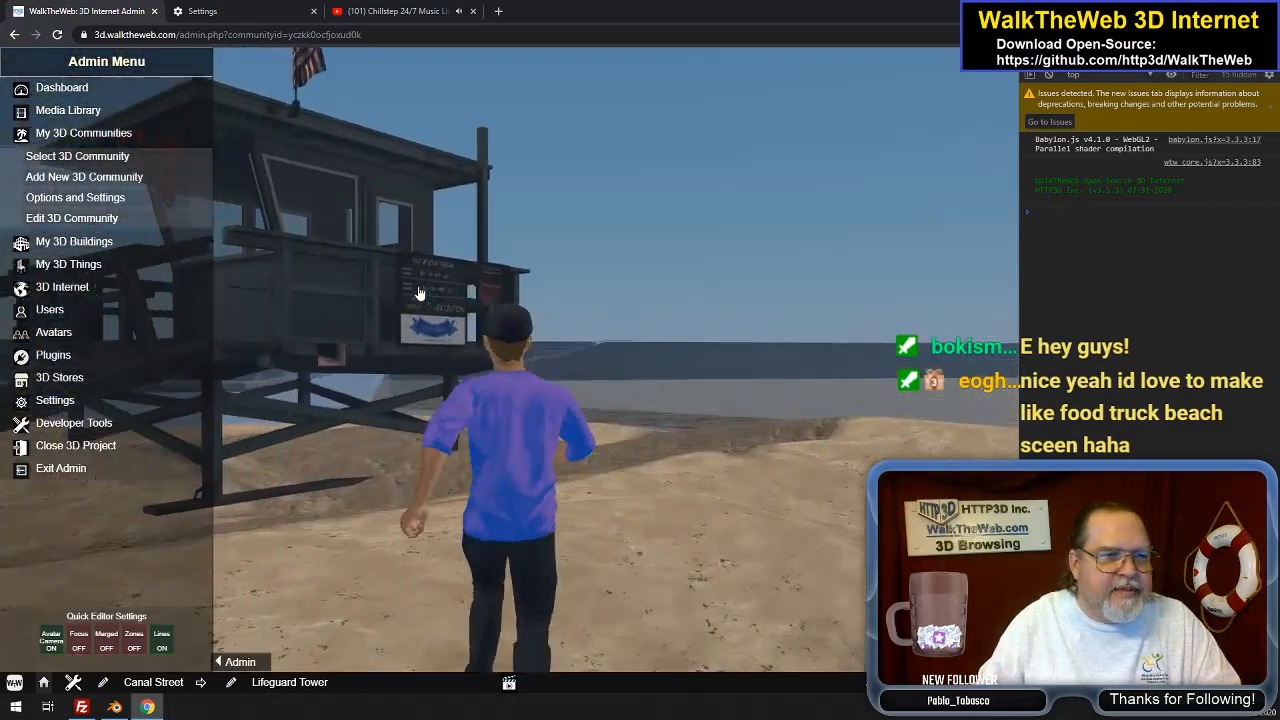
key(Right)
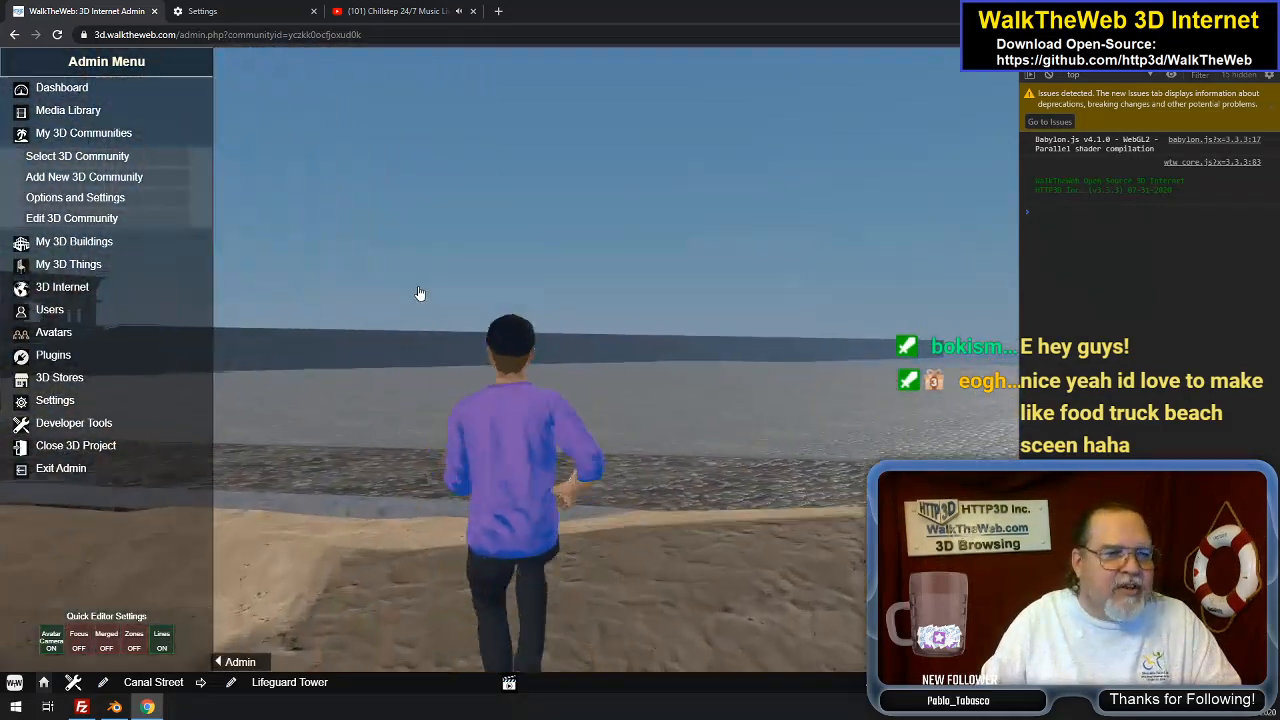
key(Up)
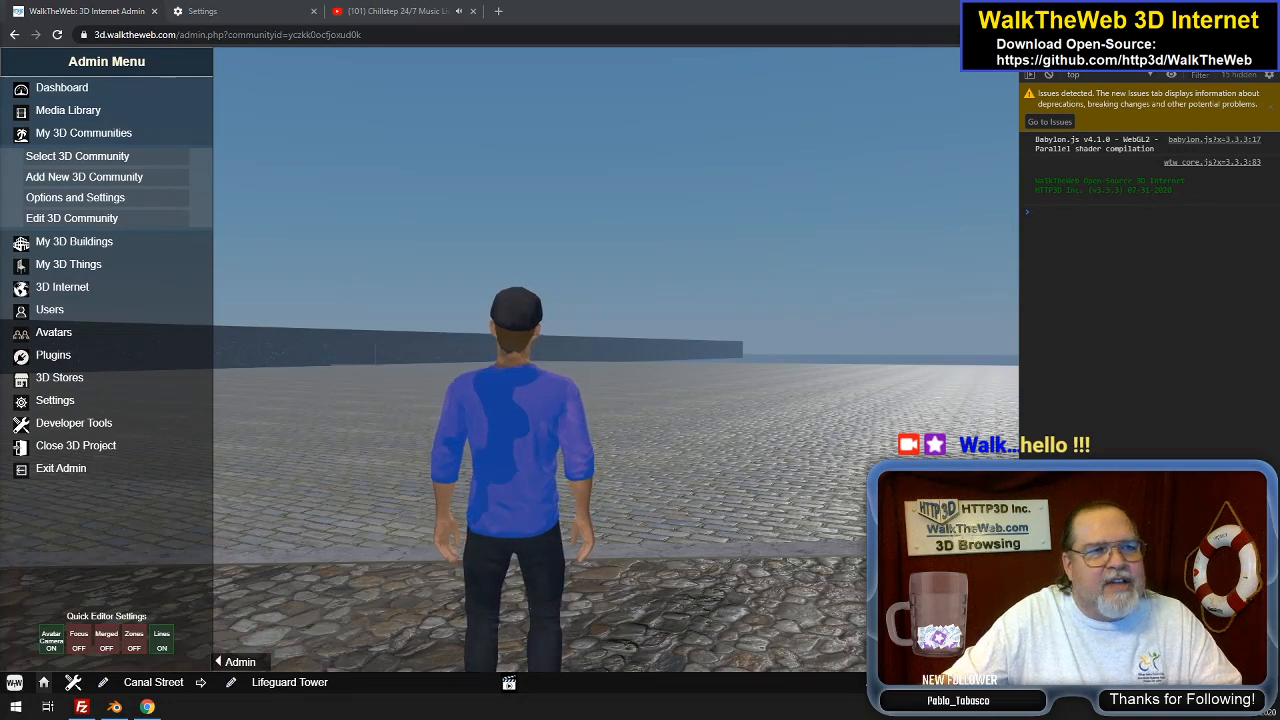
Walk the avatar across the cobblestone plaza toward the dark stone wall and staircase beside the arched bridge
click(707, 404)
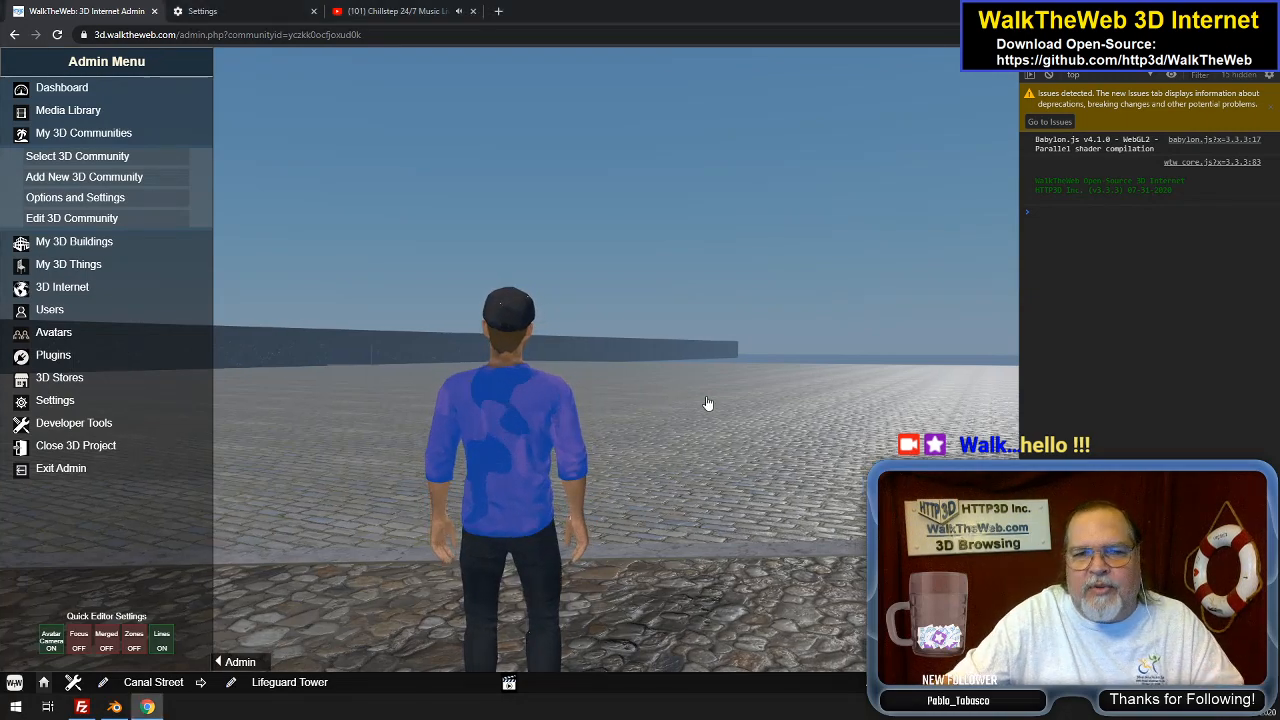
key(Right)
key(Up)
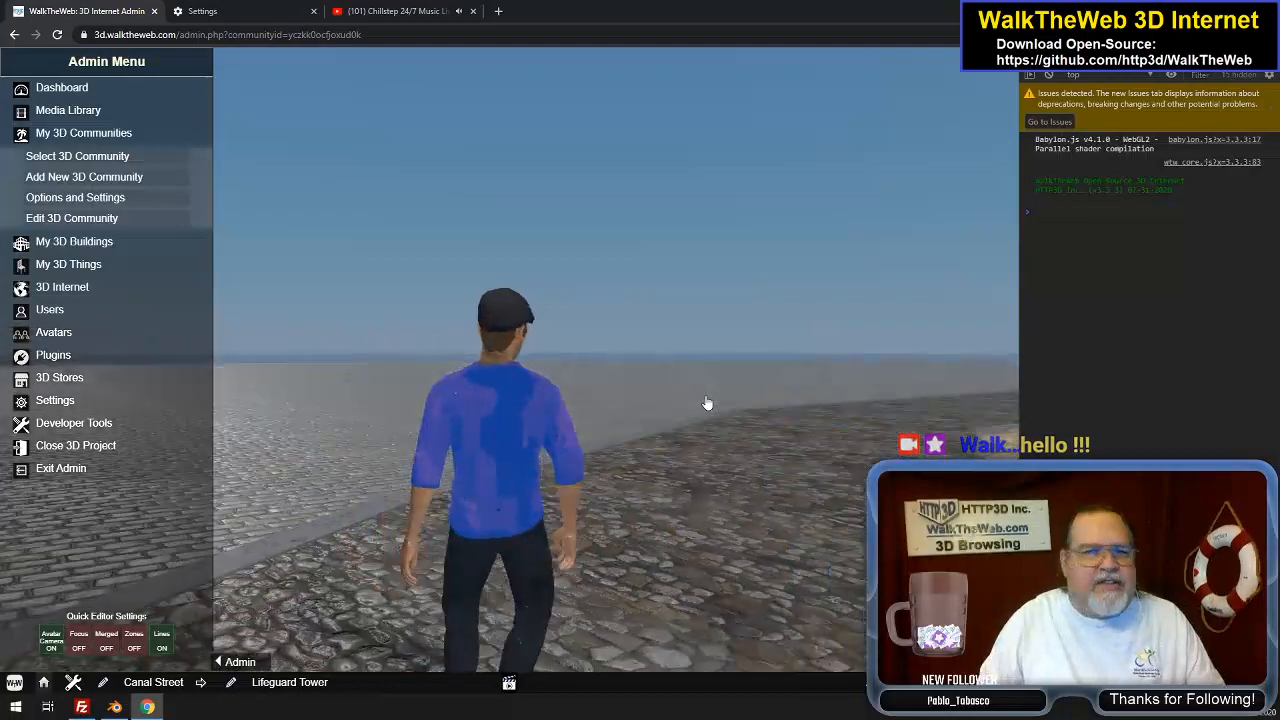
key(Left)
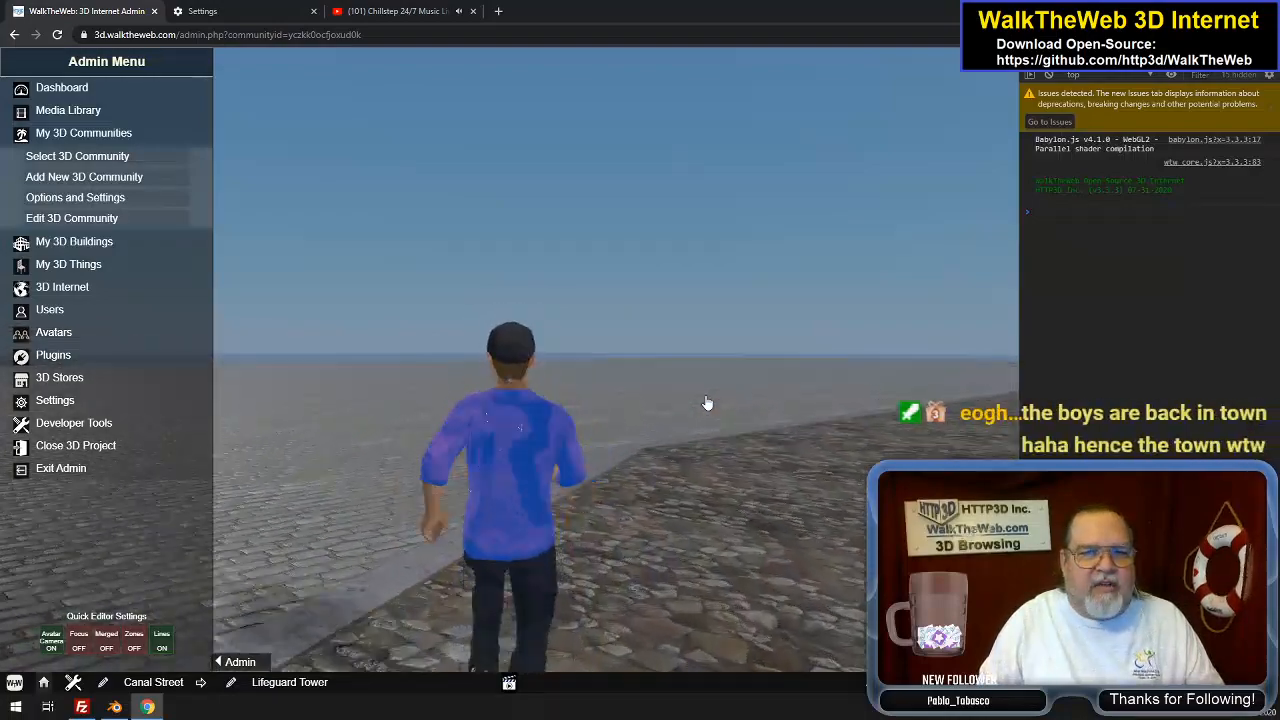
key(Left)
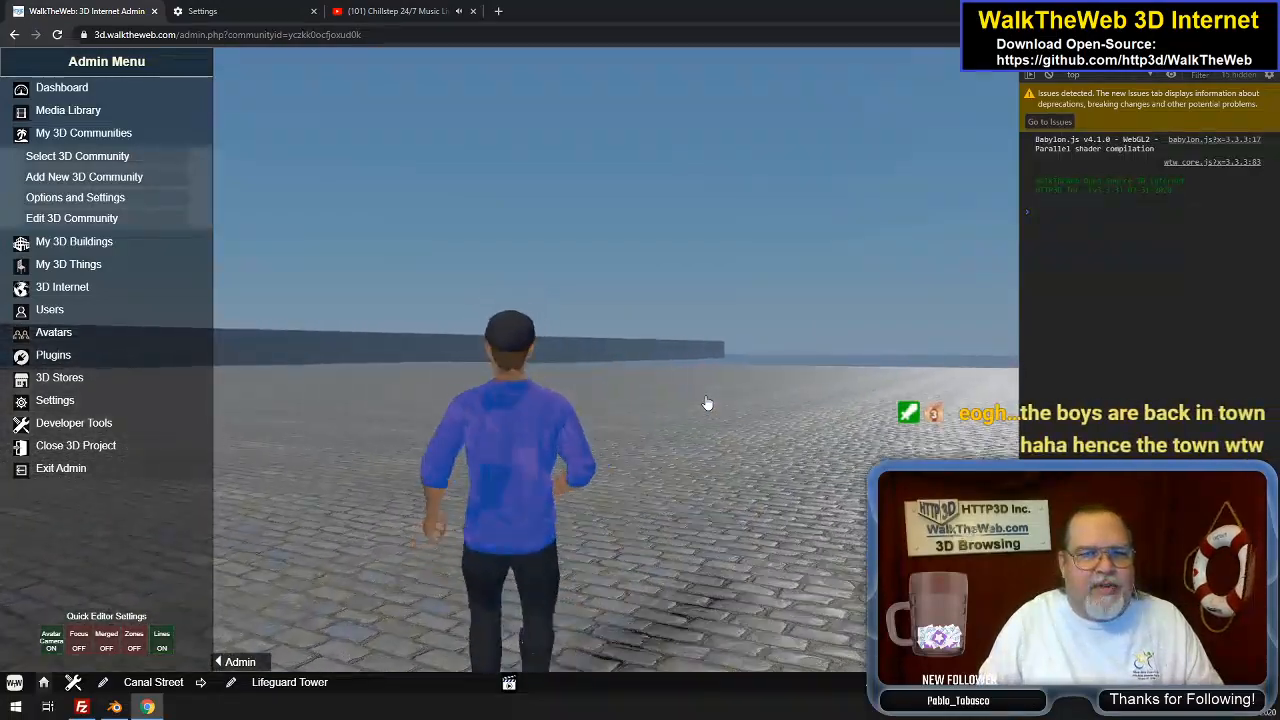
key(Up)
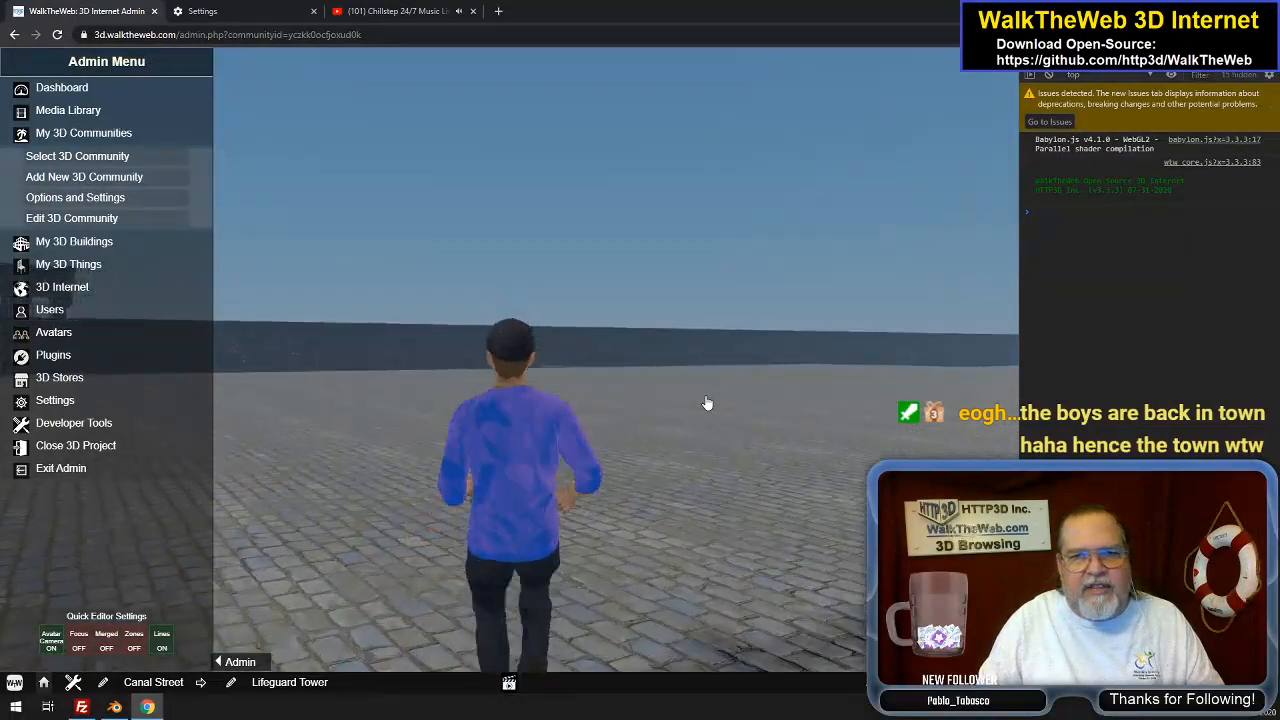
key(Up)
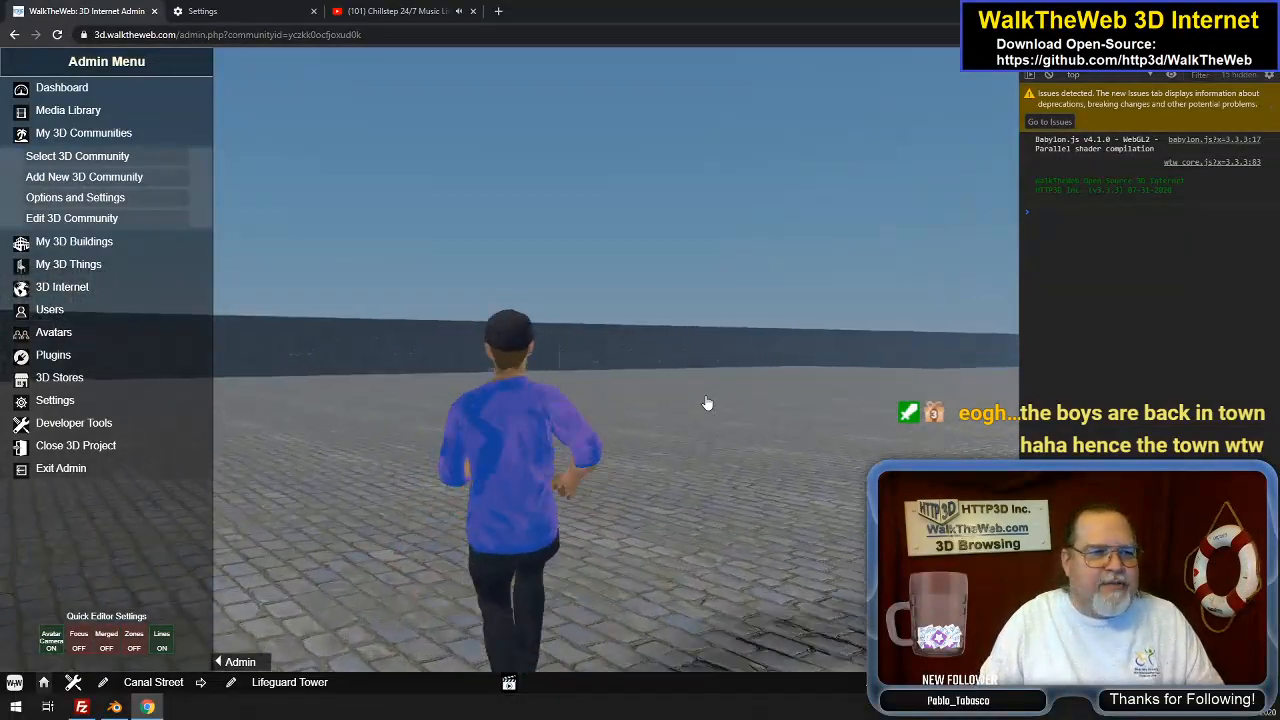
key(Left)
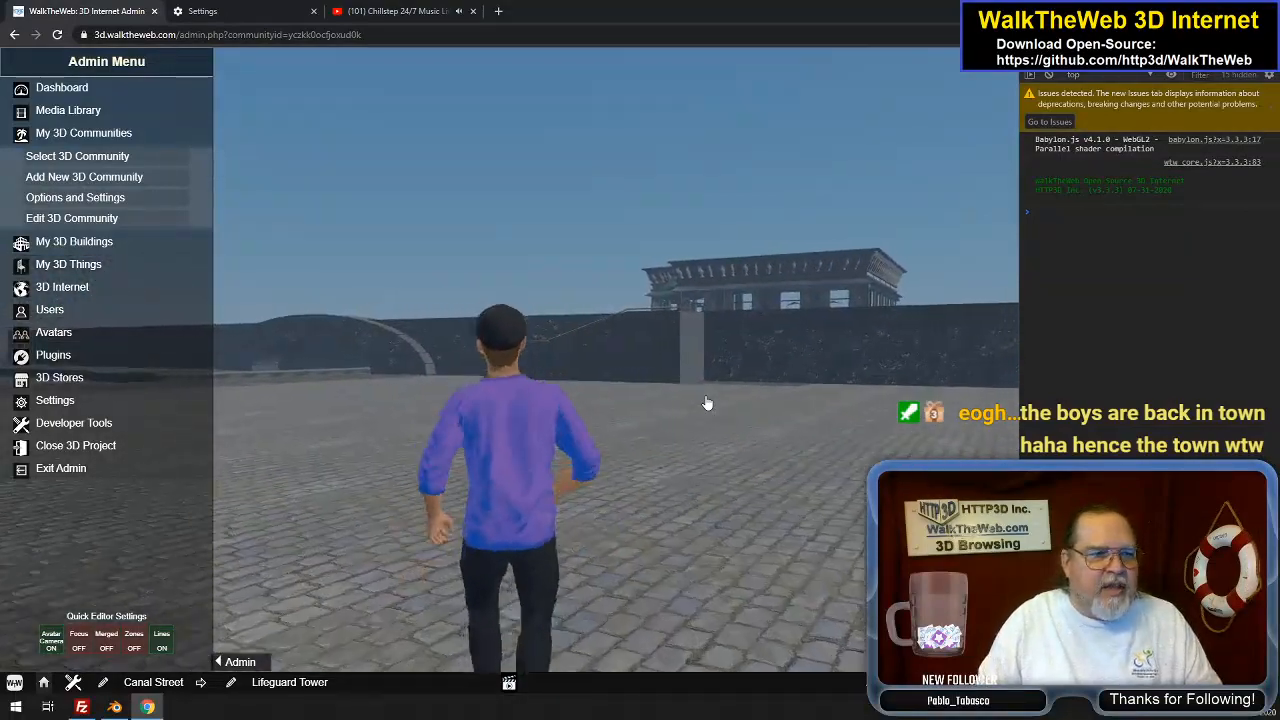
key(Left)
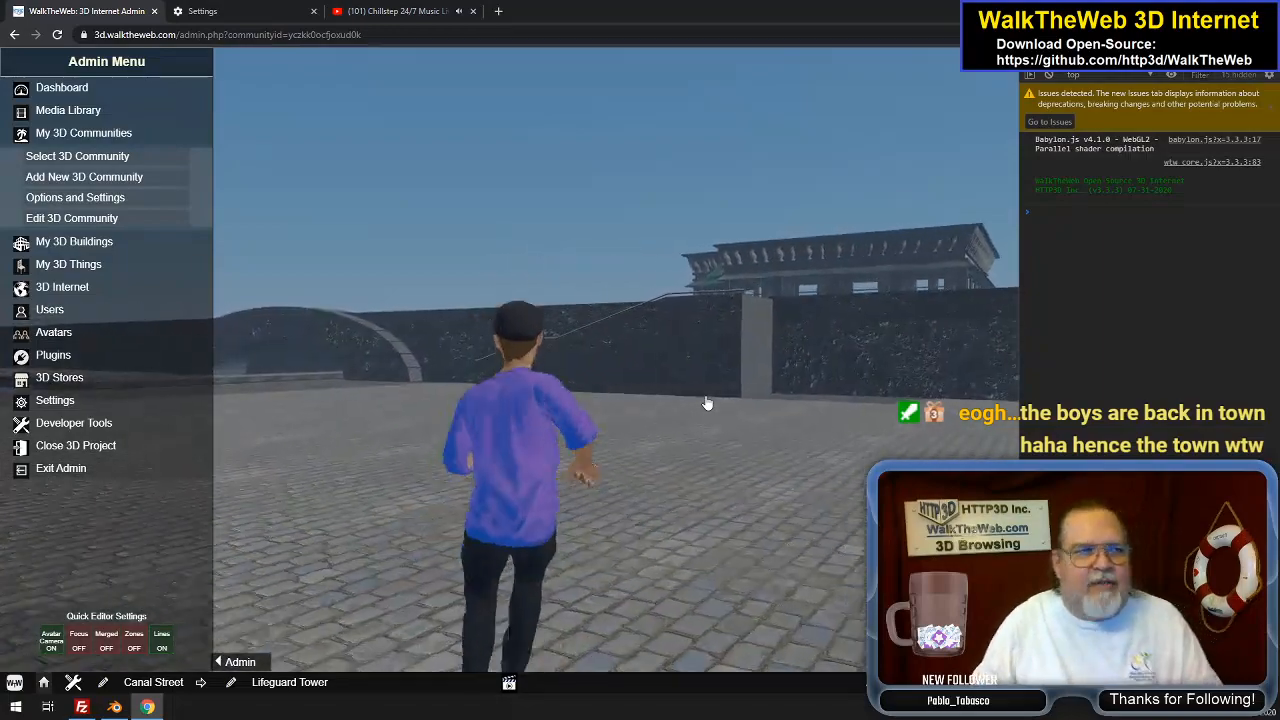
key(Left)
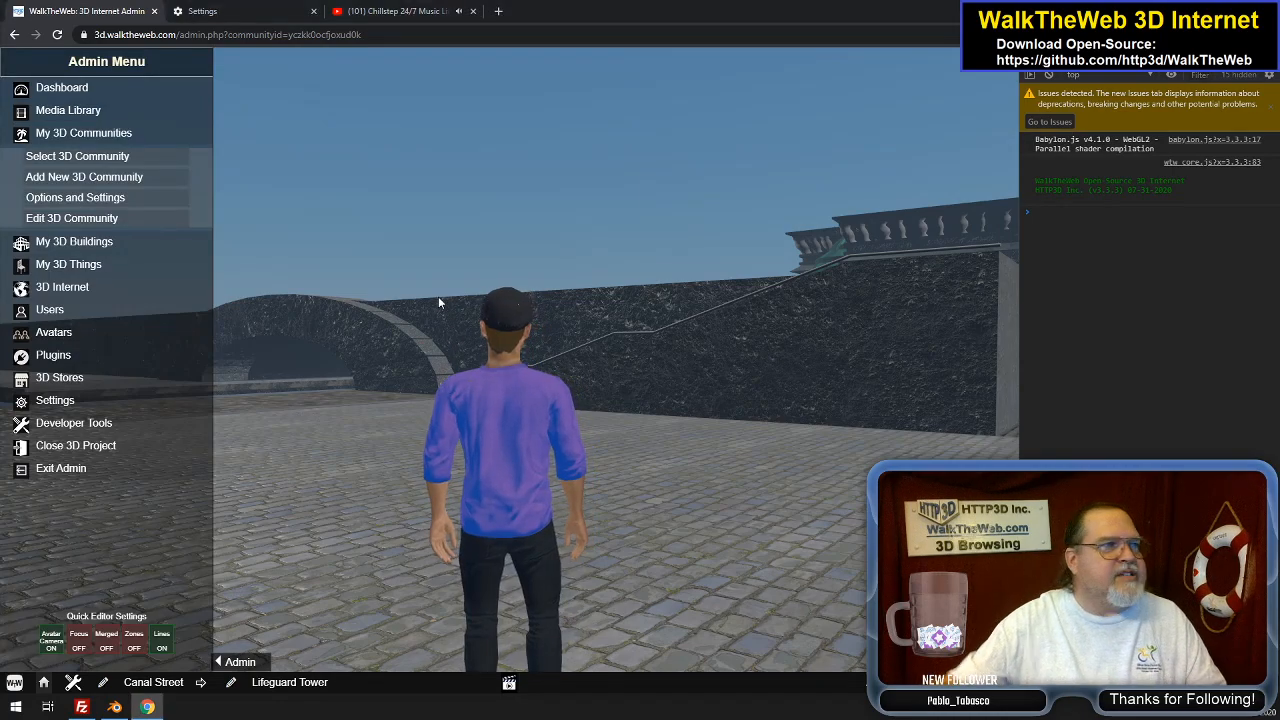
Walk the avatar around the stone wall and climb the staircase to street level
key(Up)
key(Up)
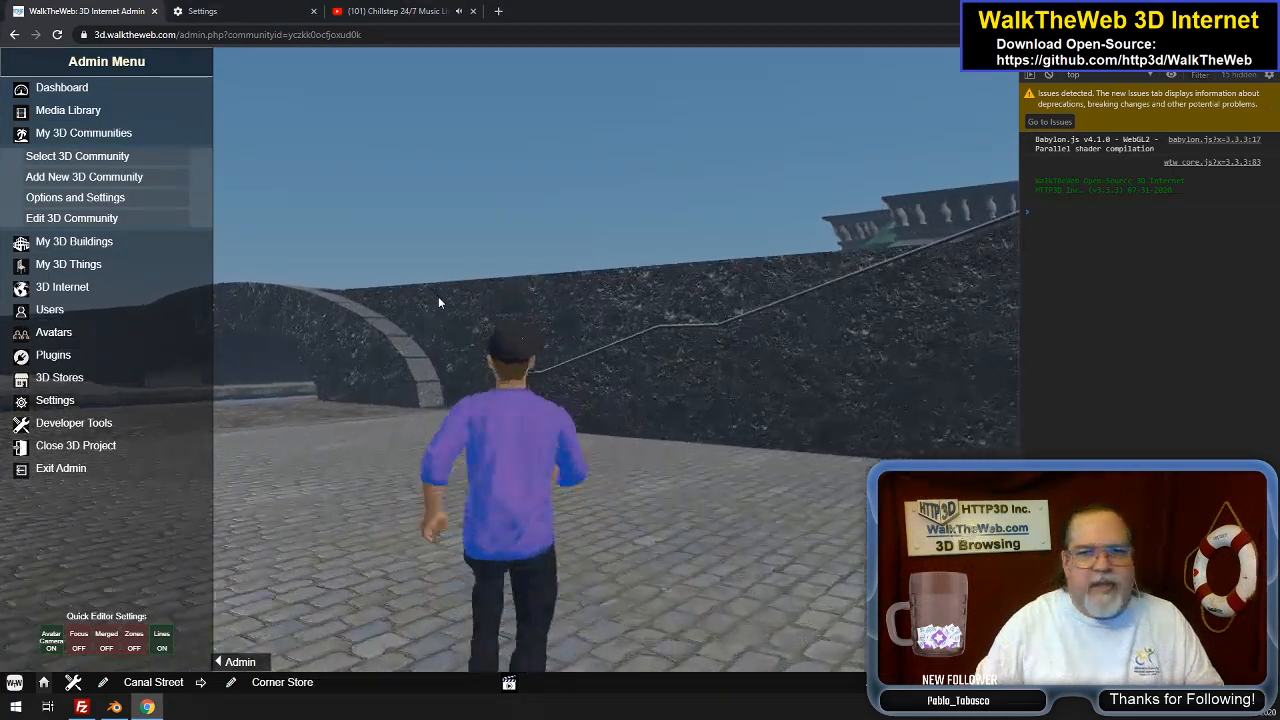
key(Up)
key(Right)
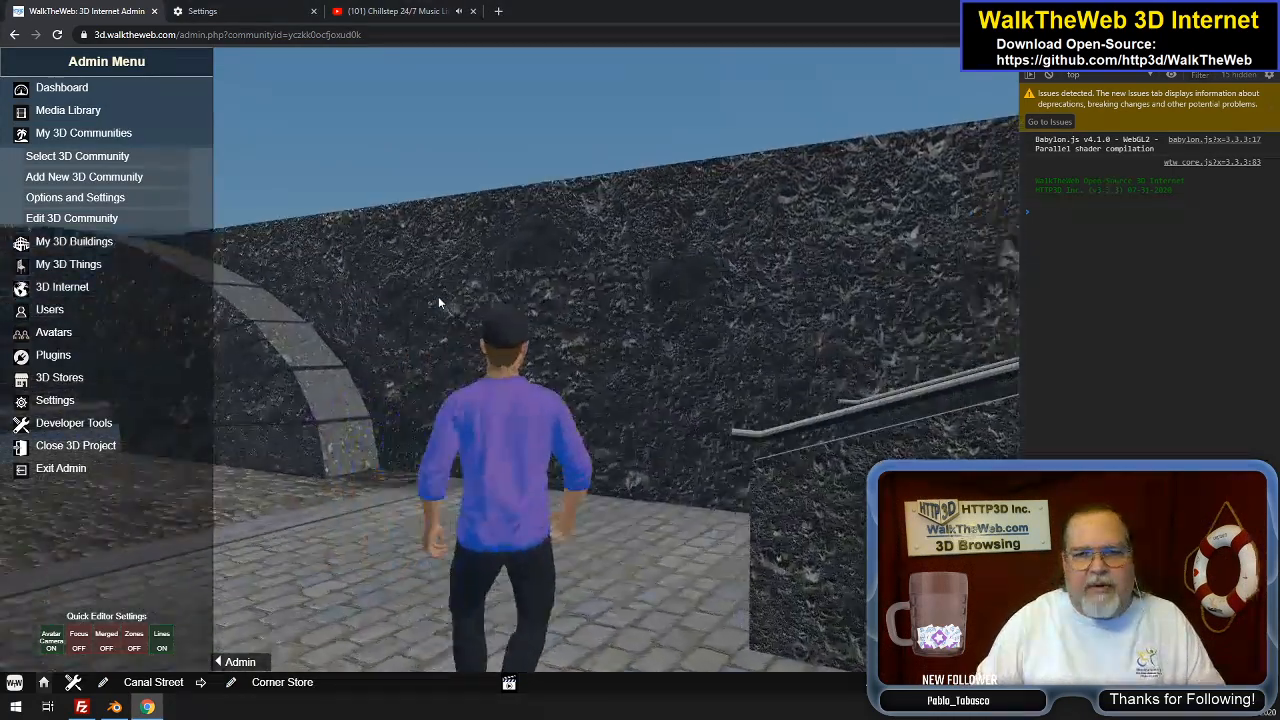
key(Up)
key(Left)
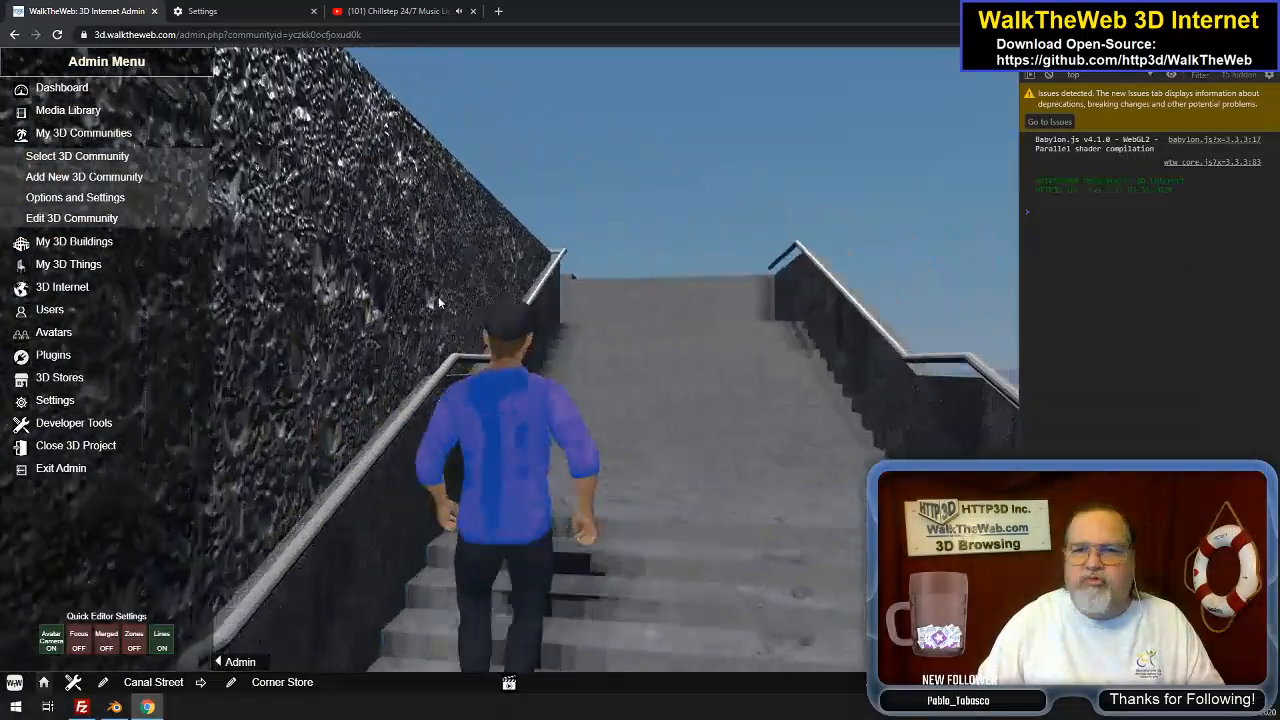
key(Up)
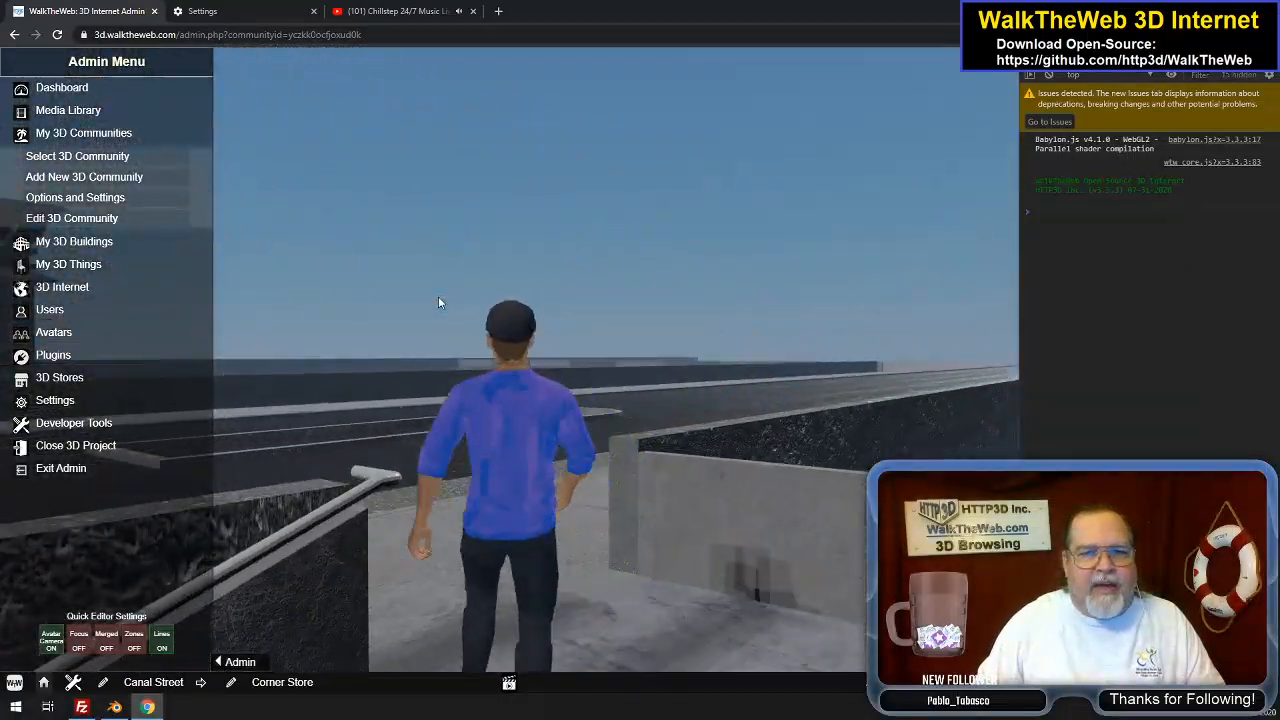
Look along the street in both directions from the sidewalk and walk the avatar out onto the roadway
key(Left)
key(Up)
key(Left)
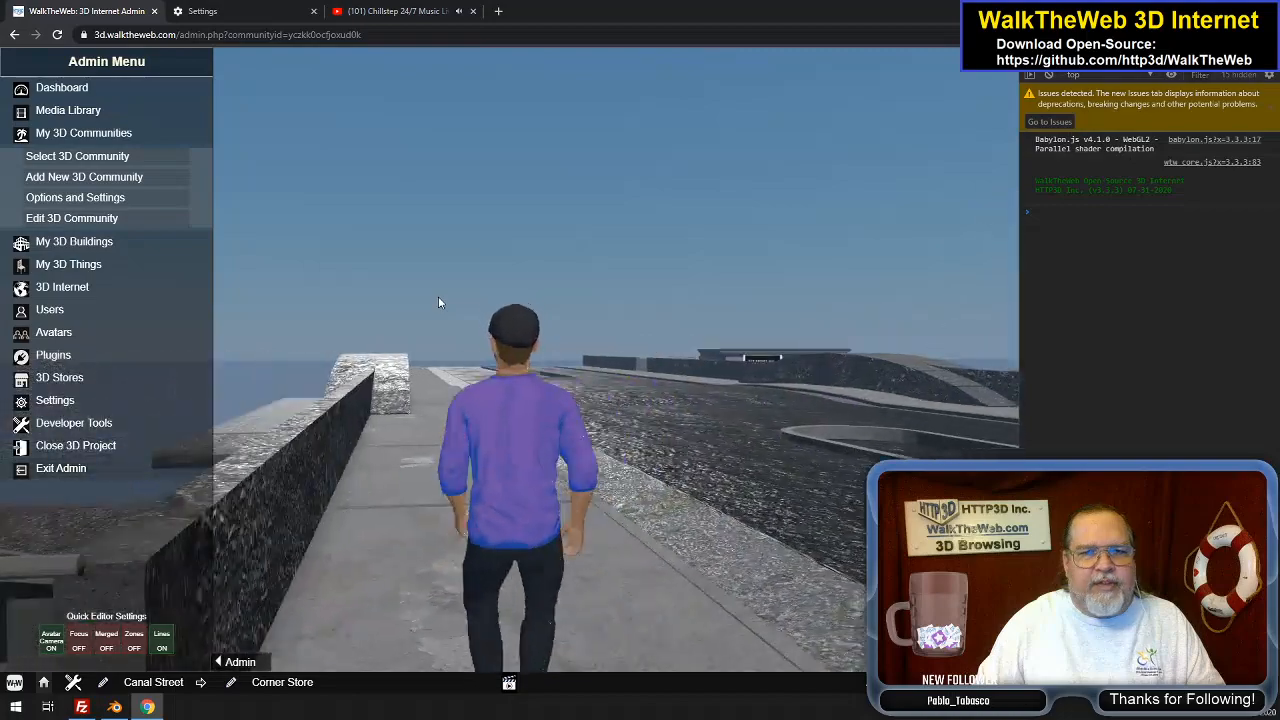
key(Right)
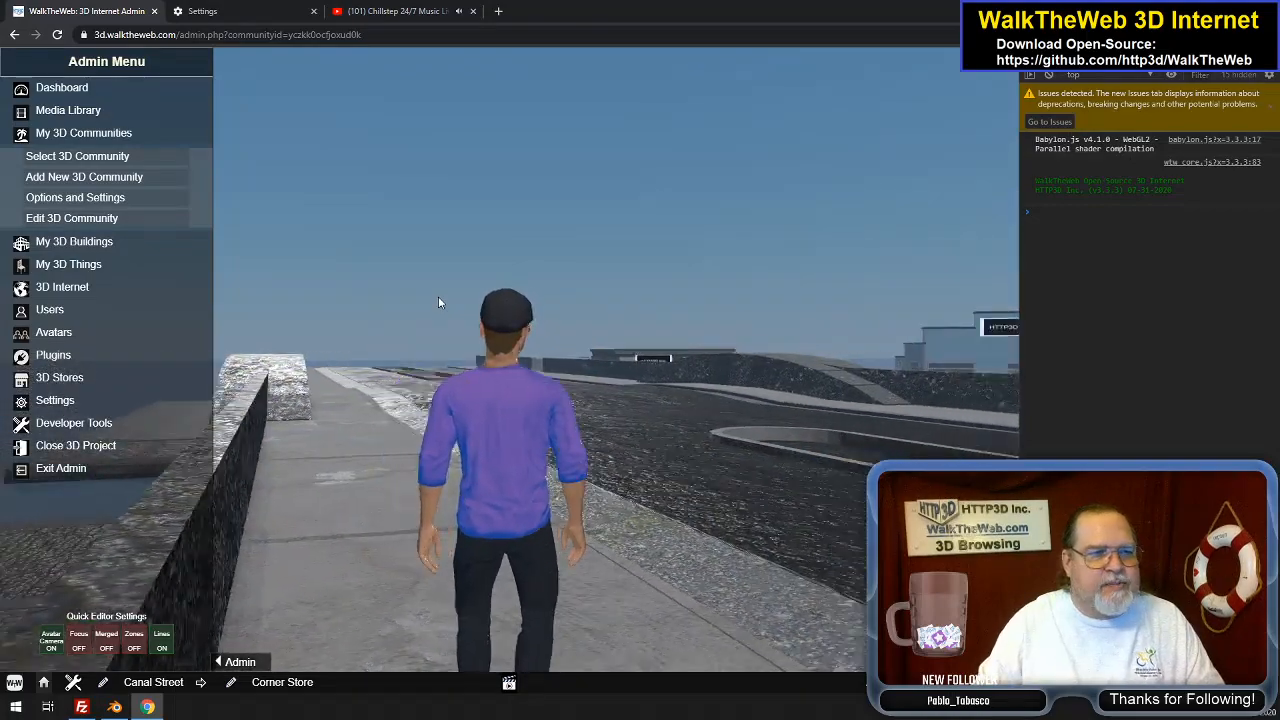
key(Right)
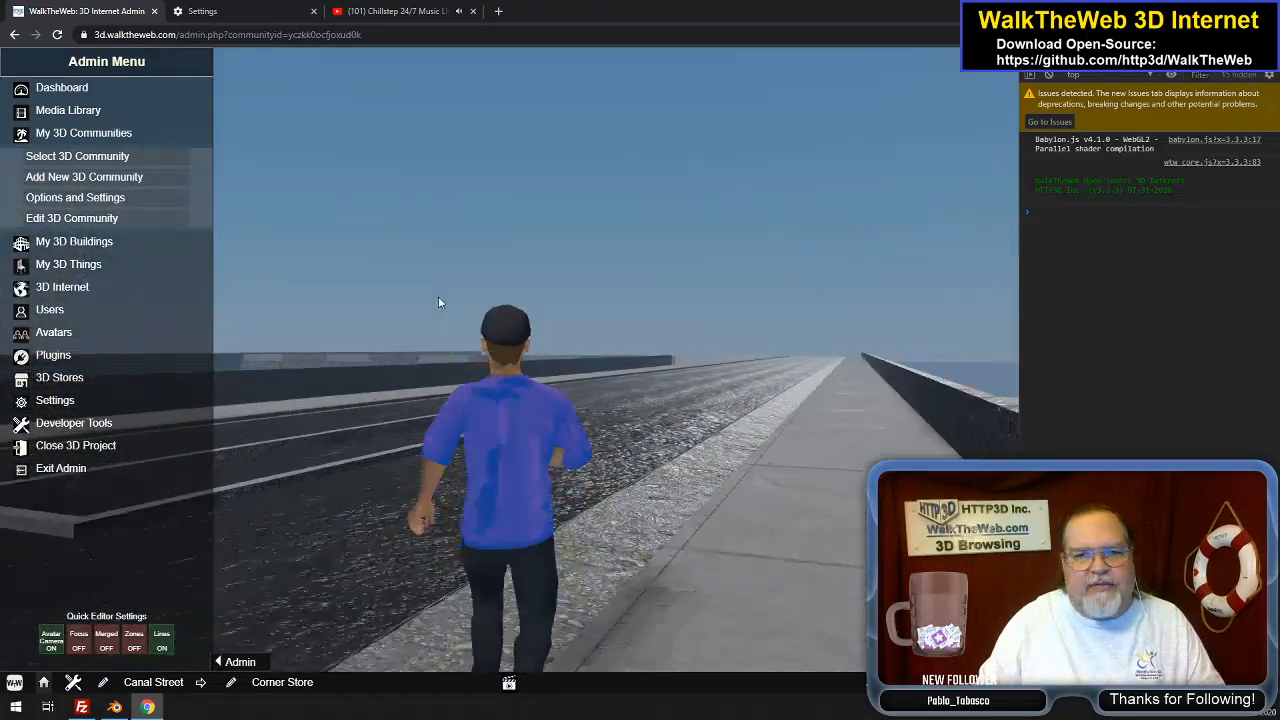
key(Up)
key(Up)
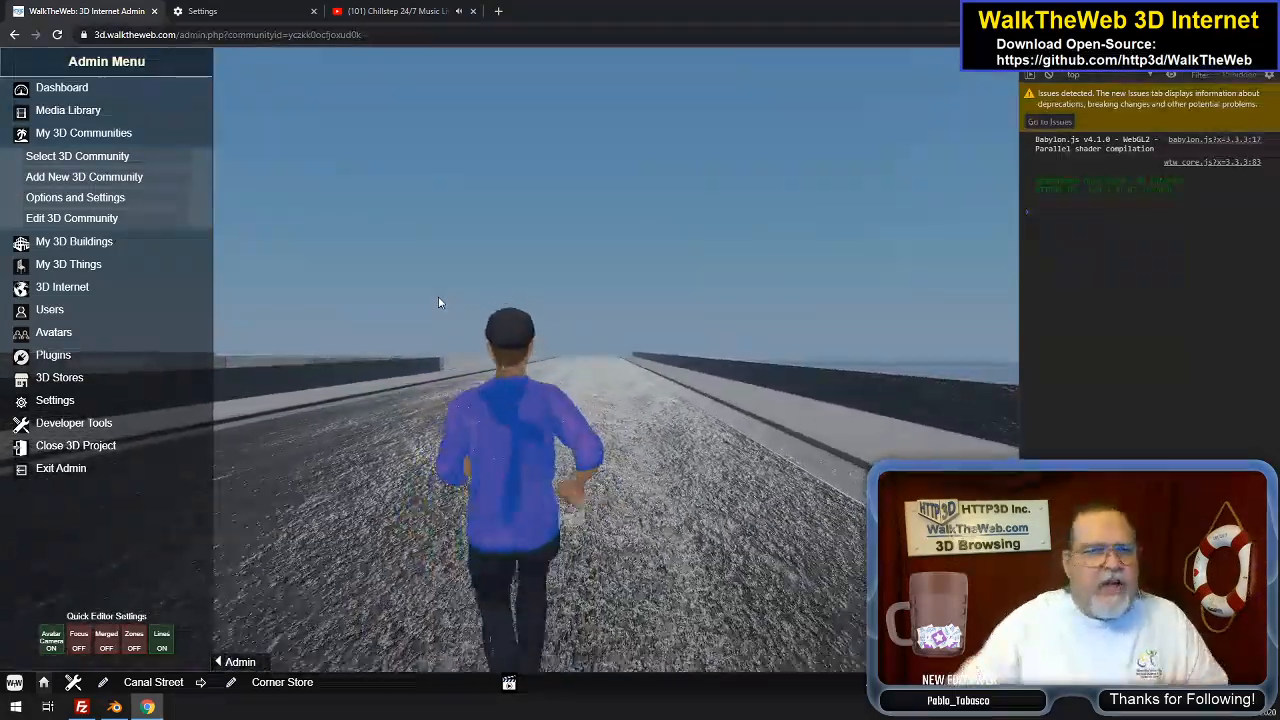
Switch to Blender and save the storefrontfeature.blend file
click(115, 707)
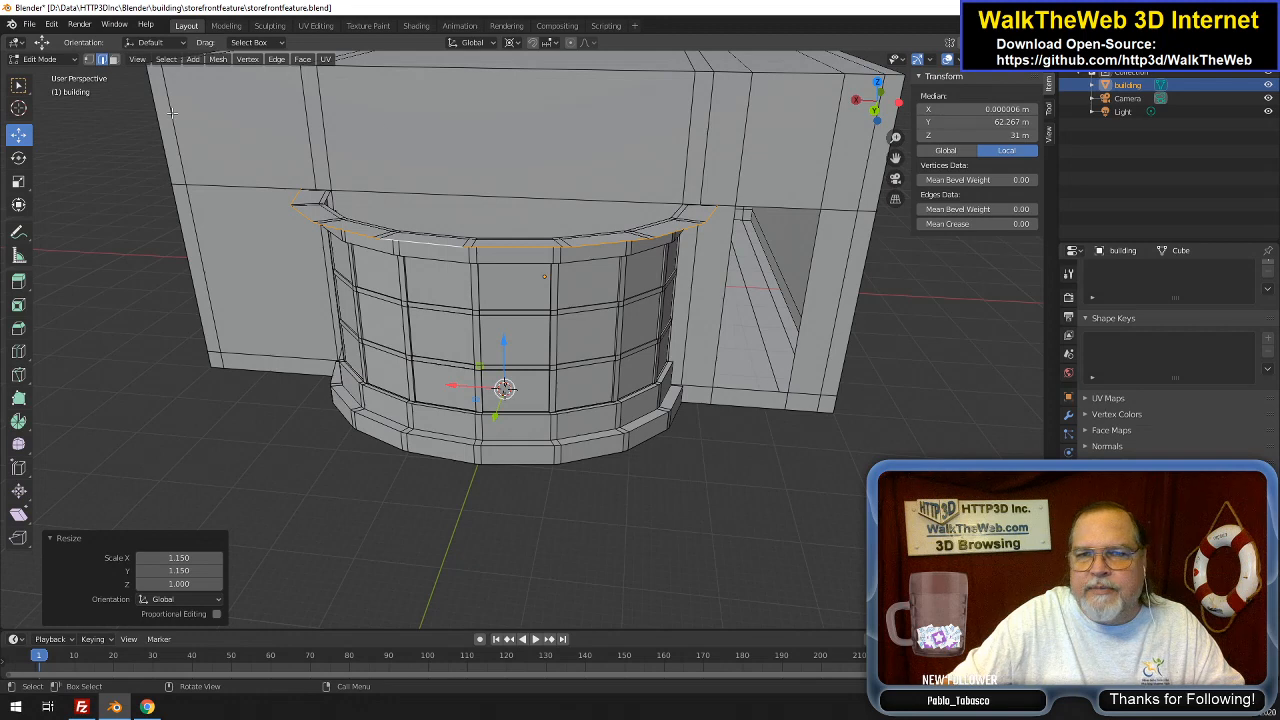
click(29, 24)
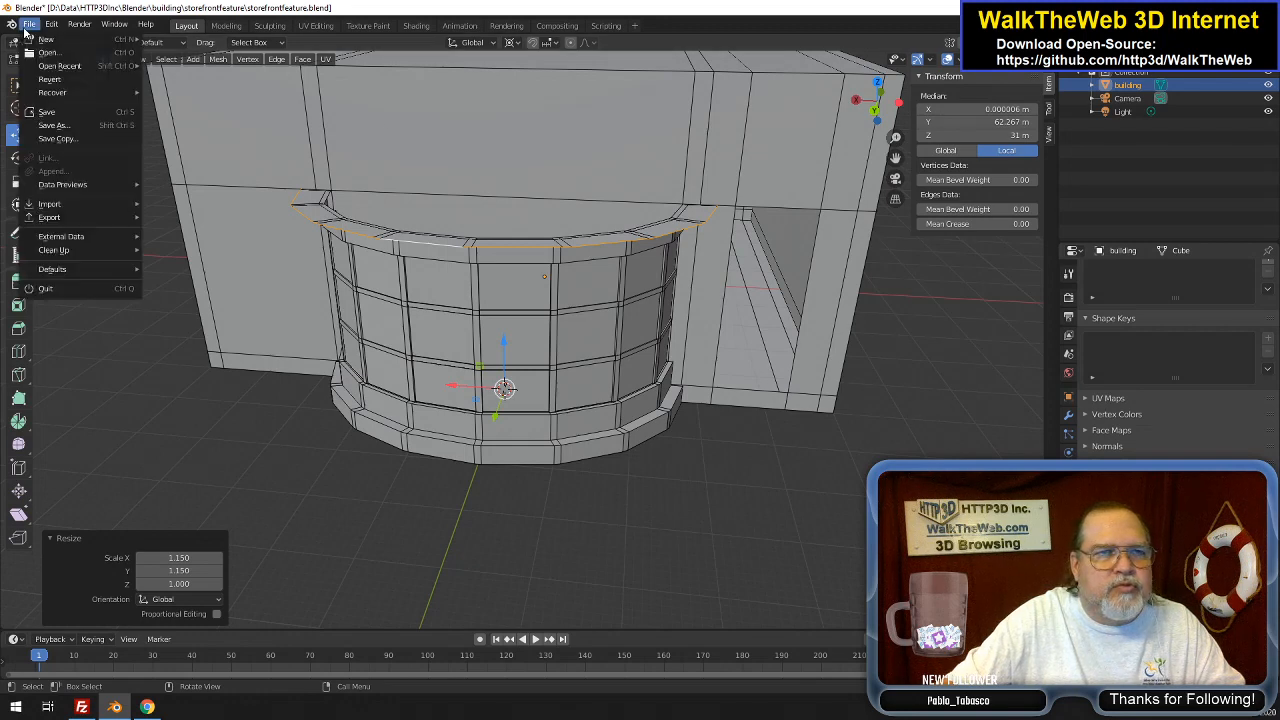
click(67, 114)
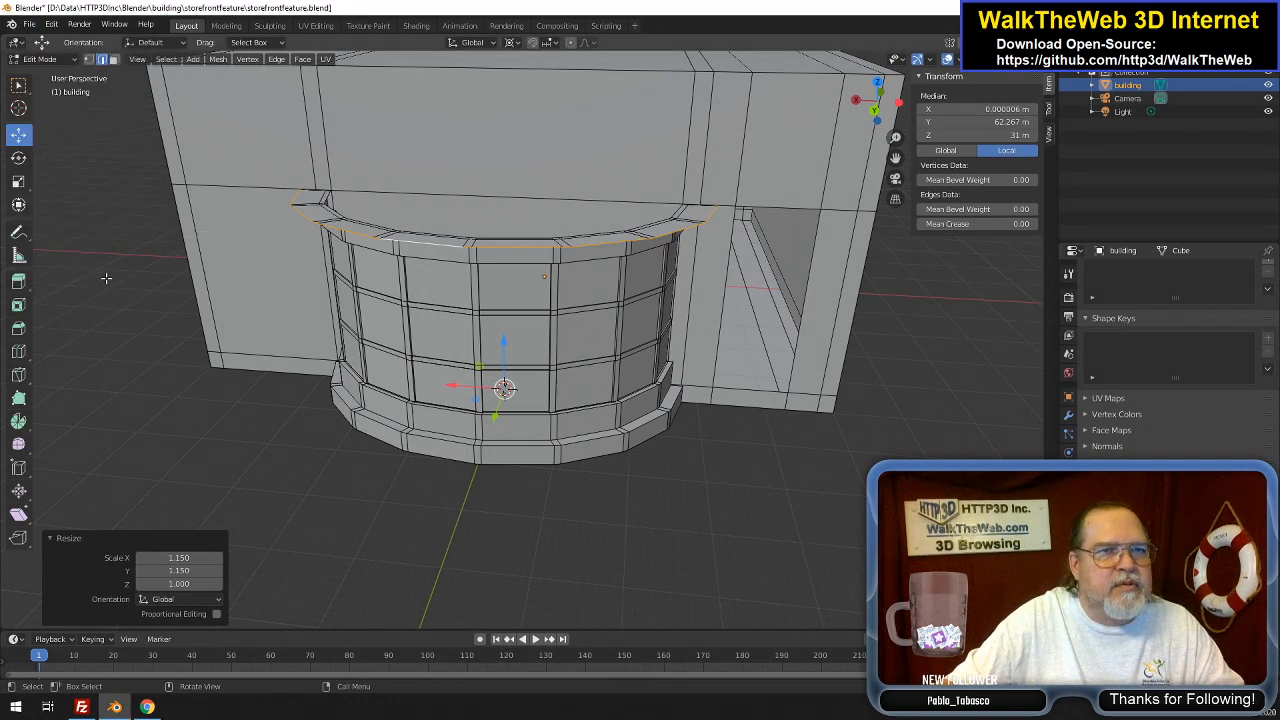
click(29, 24)
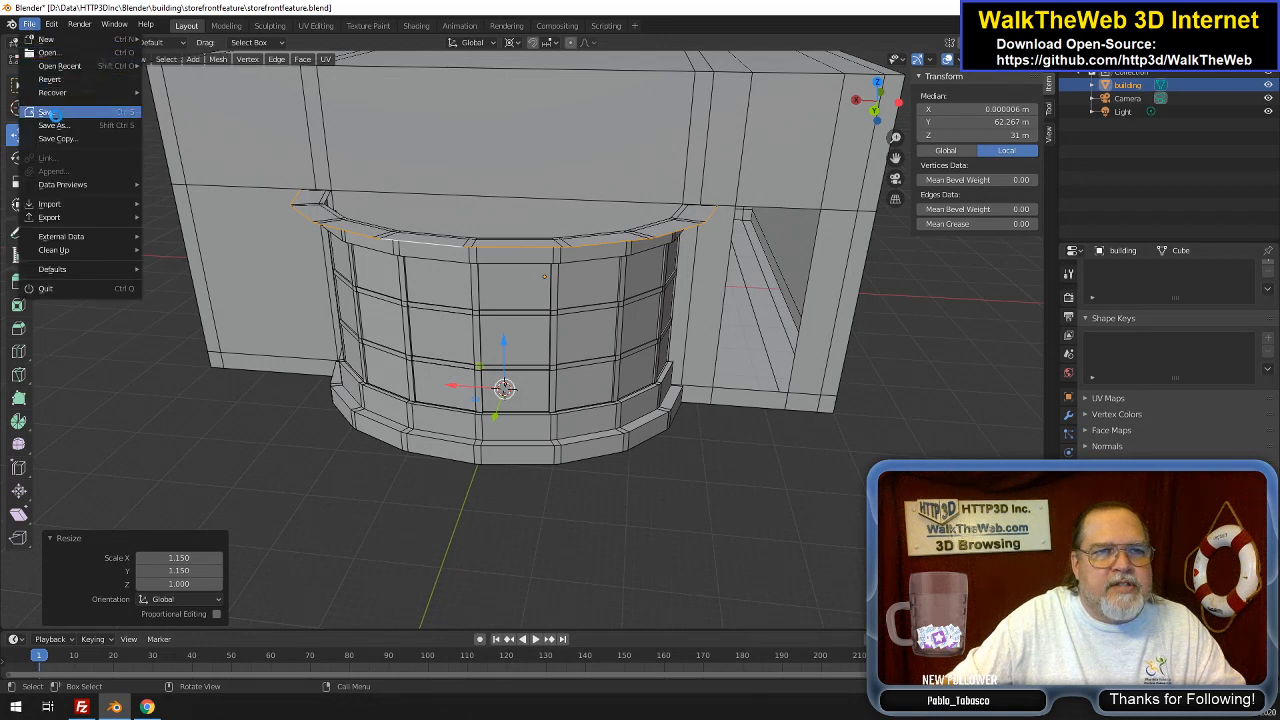
click(55, 113)
Export the storefront building as storefrontfeature.babylon and have the building in Object Mode
click(31, 25)
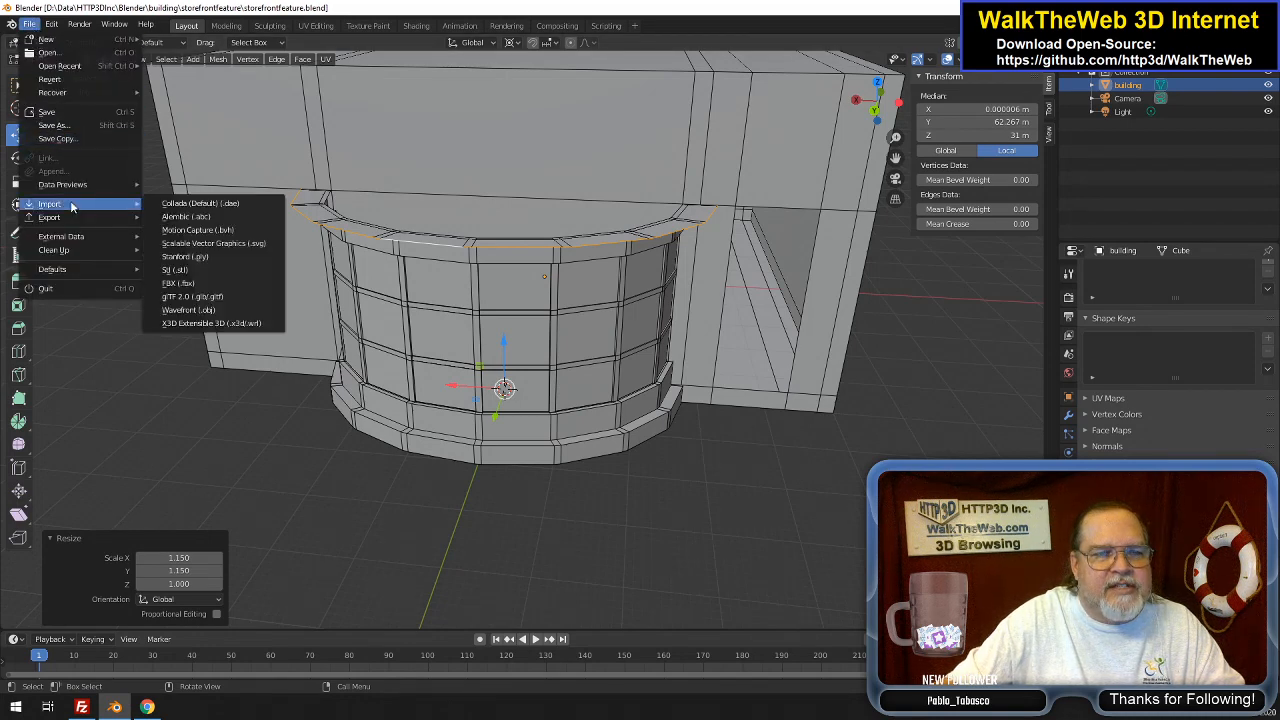
mouse_move(72, 219)
click(206, 352)
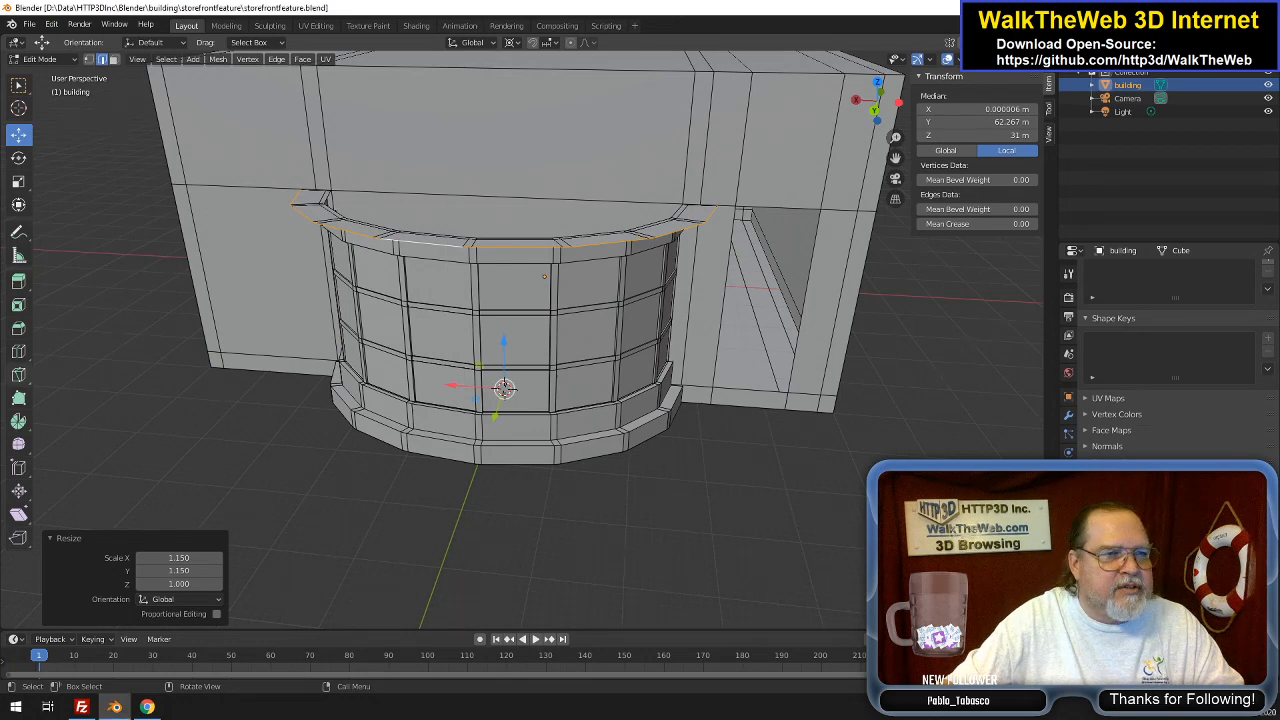
key(Tab)
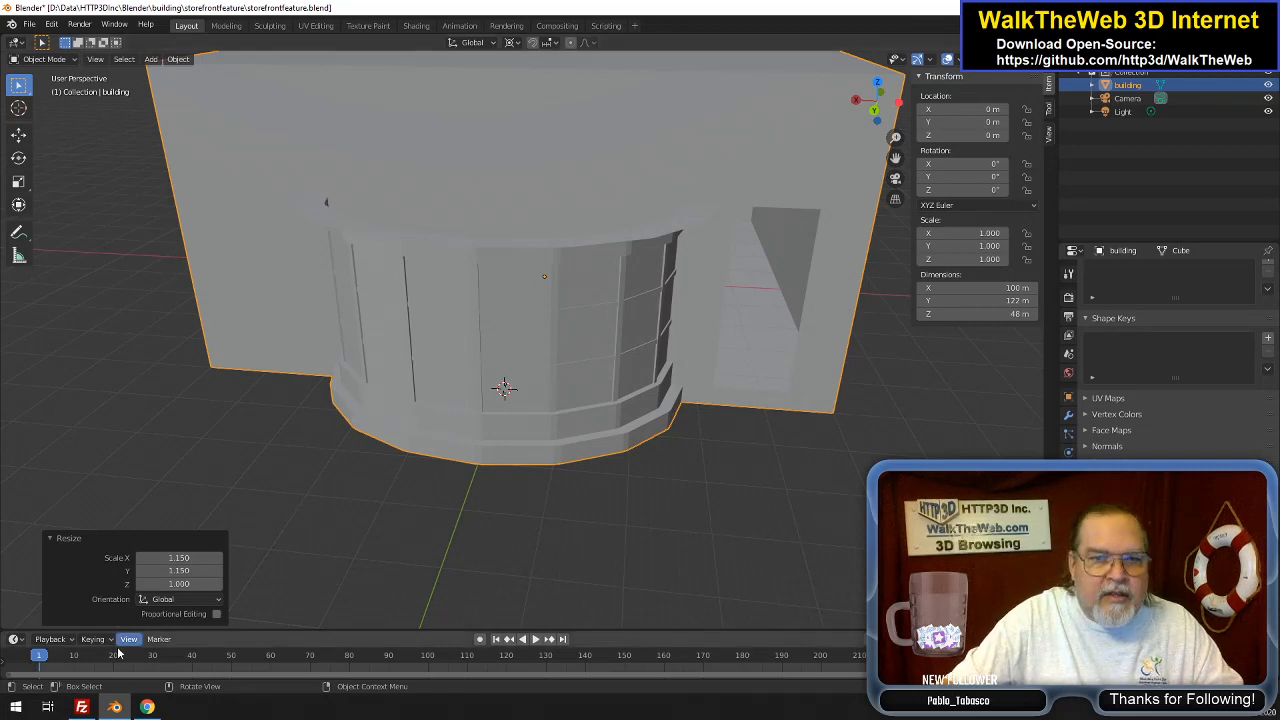
Switch to Chrome and replace the storefrontfeature.babylon 3D object's files in the Media Library with all five files from the storefrontfeature folder
mouse_move(147, 708)
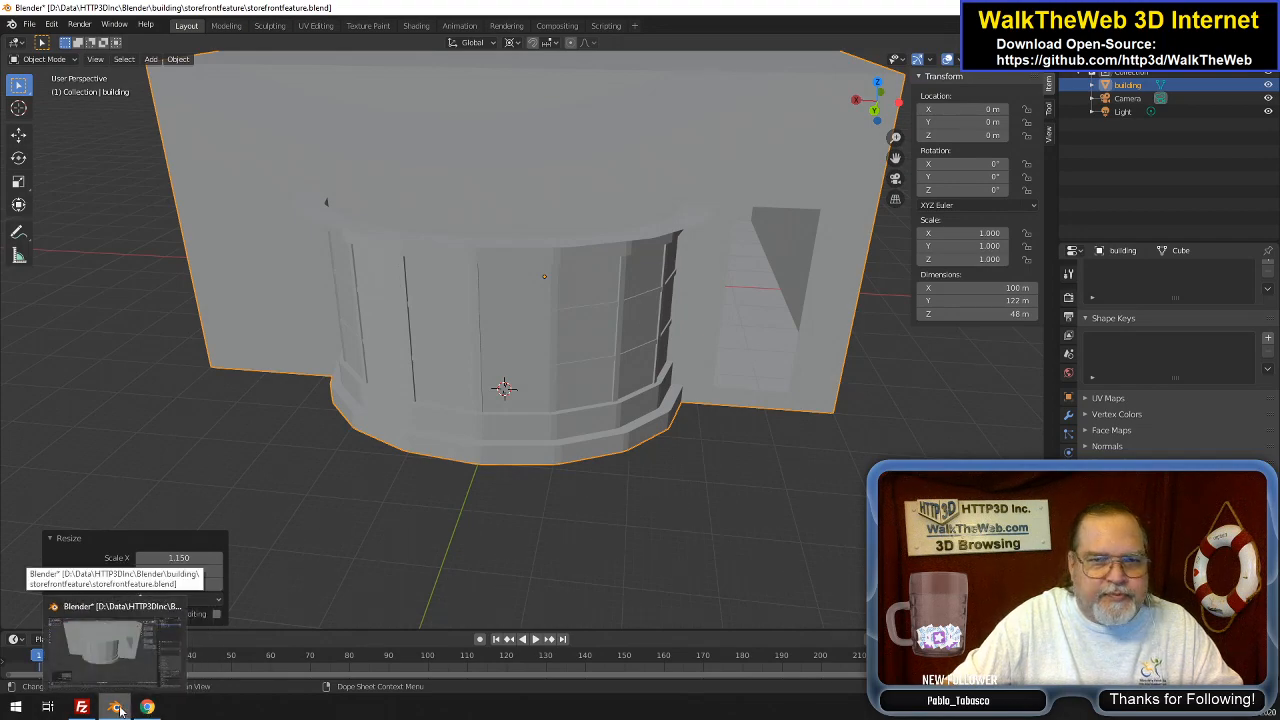
click(147, 708)
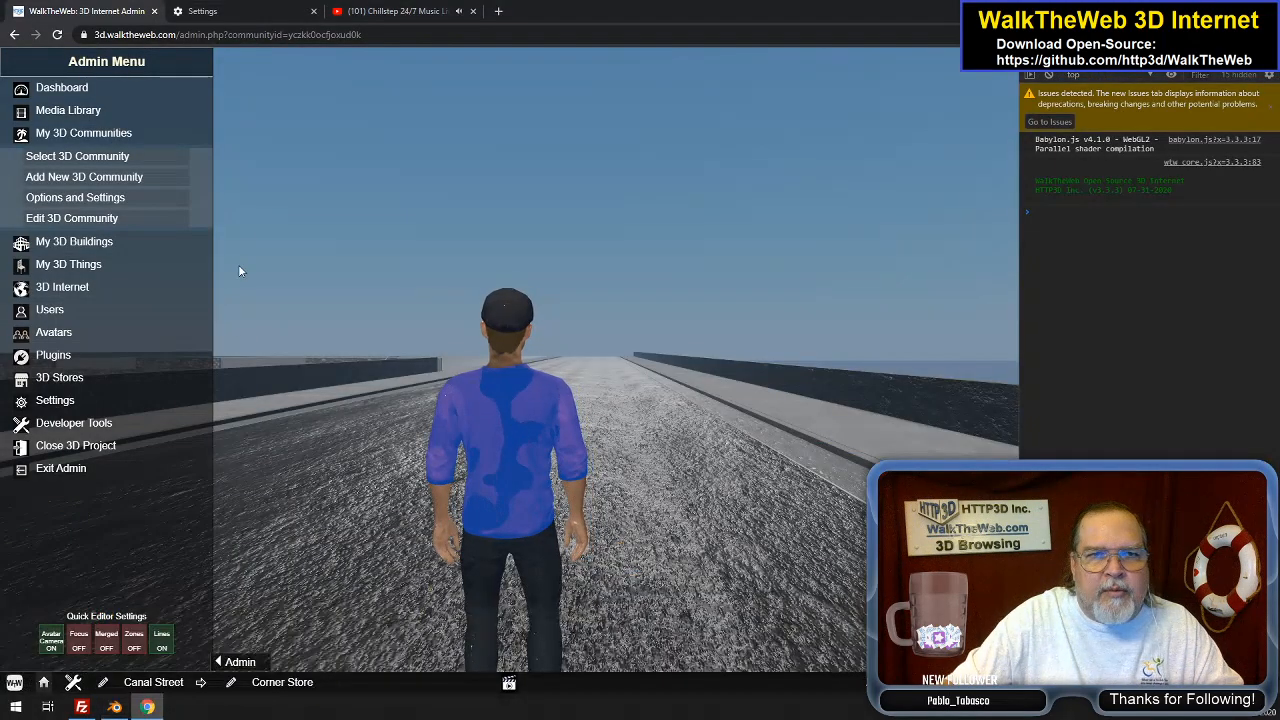
click(100, 119)
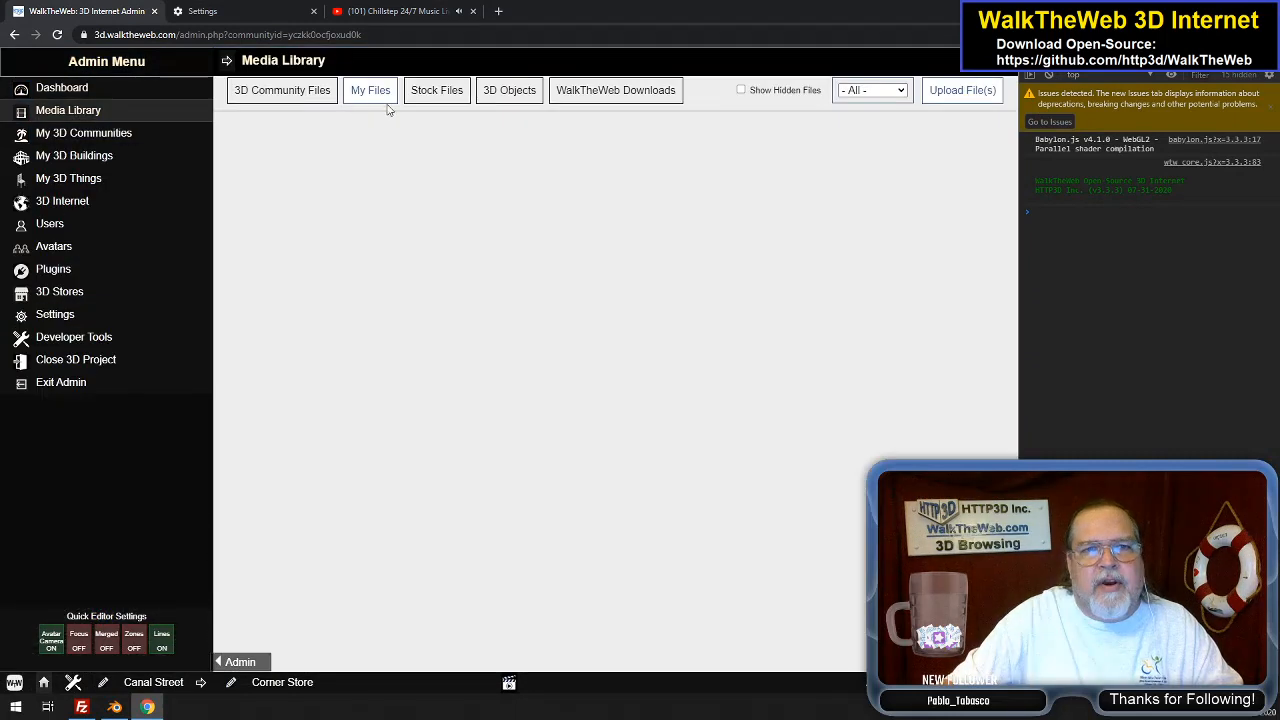
click(508, 91)
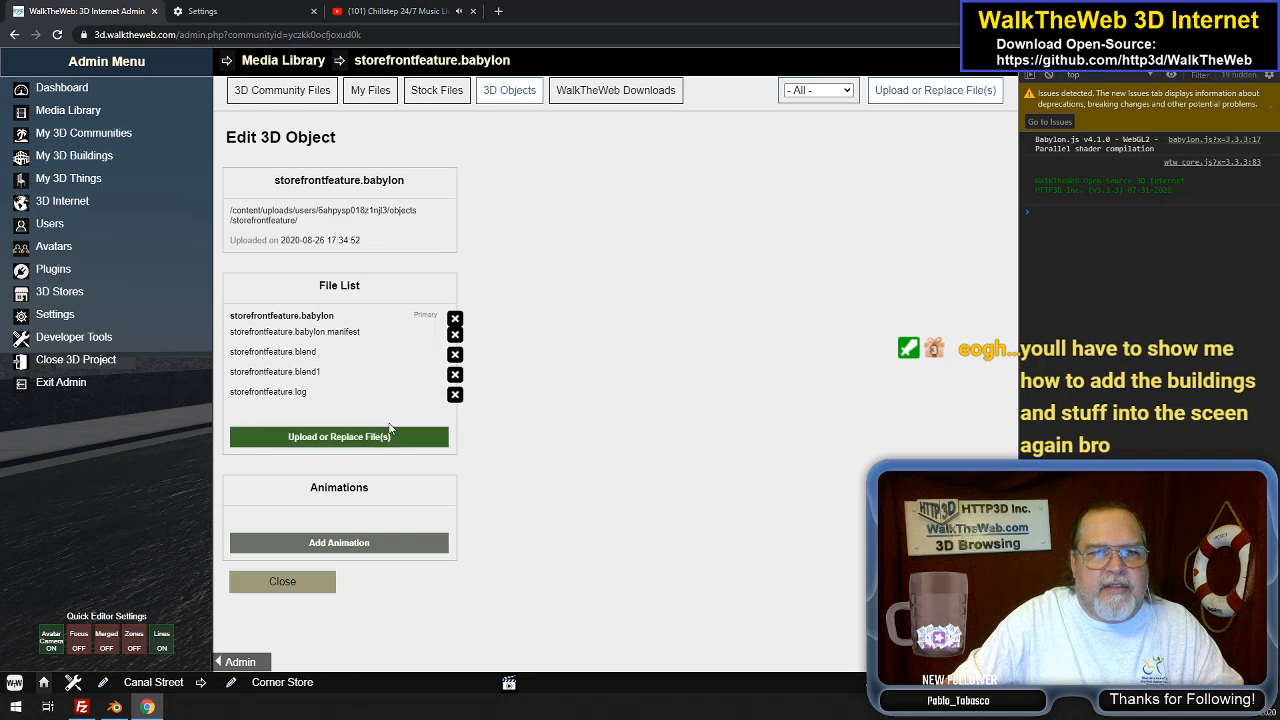
click(386, 432)
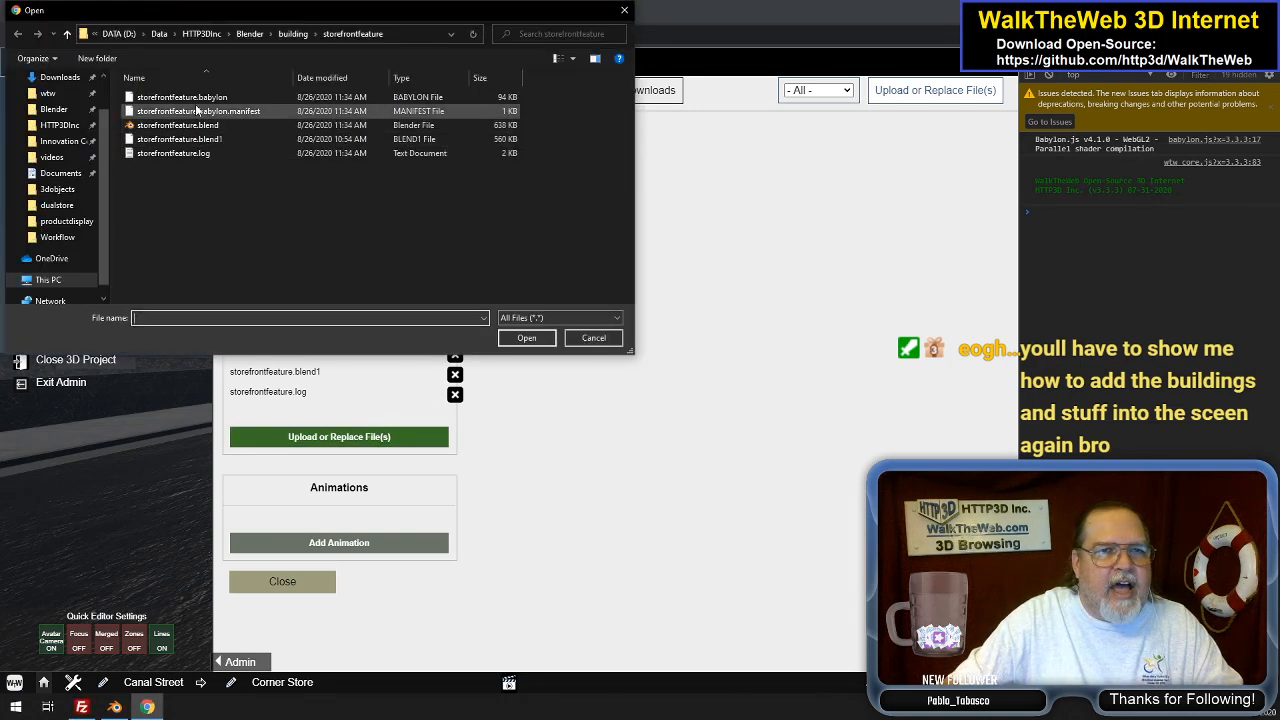
click(200, 97)
shift+click(200, 153)
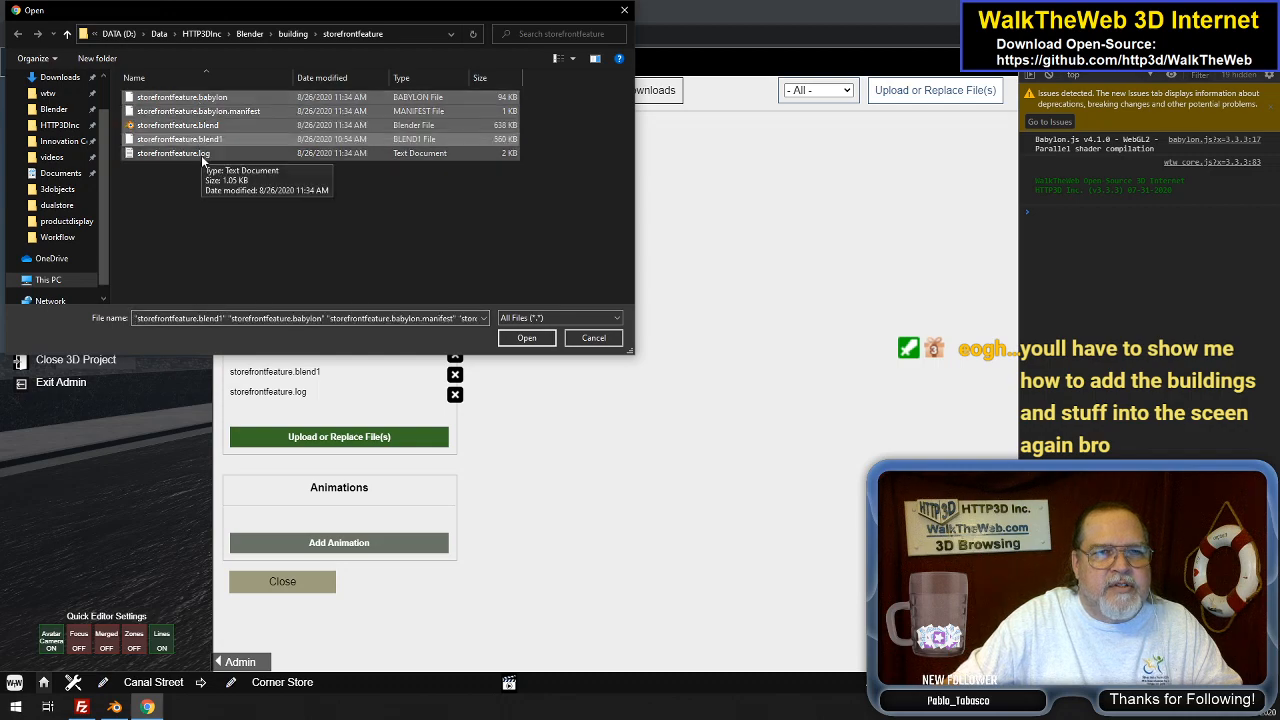
click(526, 337)
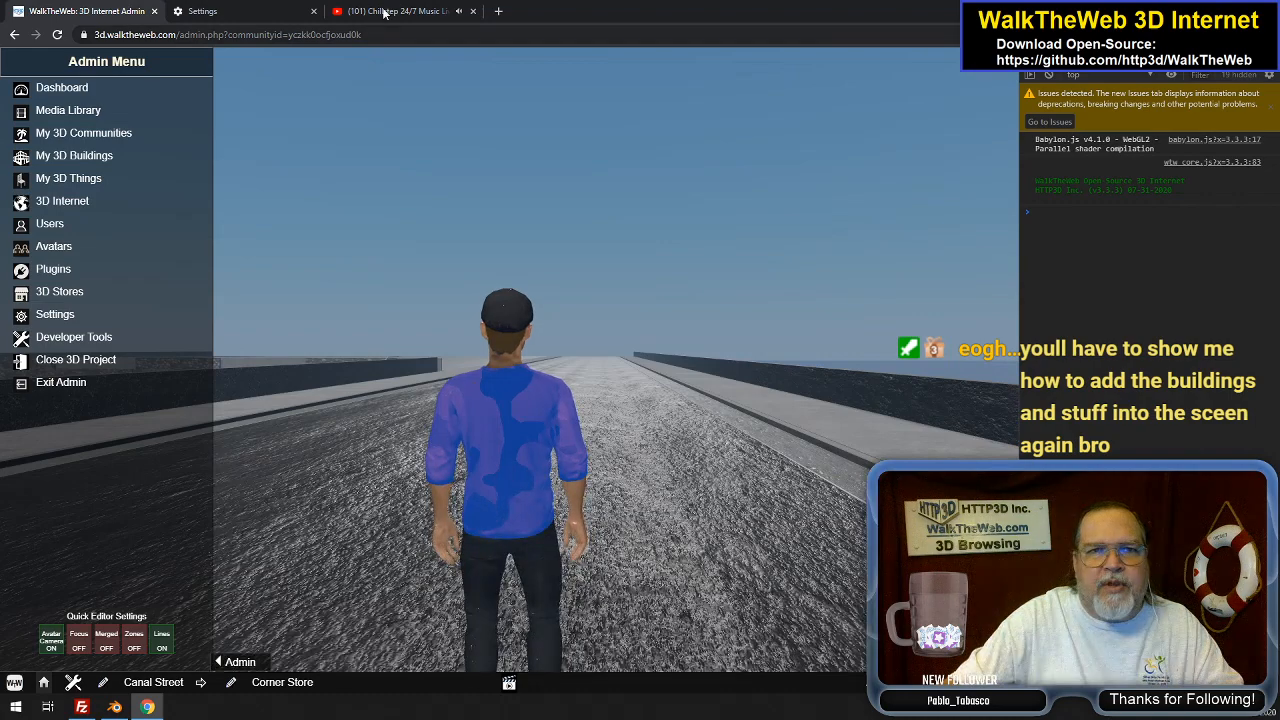
Clear Chrome's cached images and files for all time
click(384, 12)
click(272, 13)
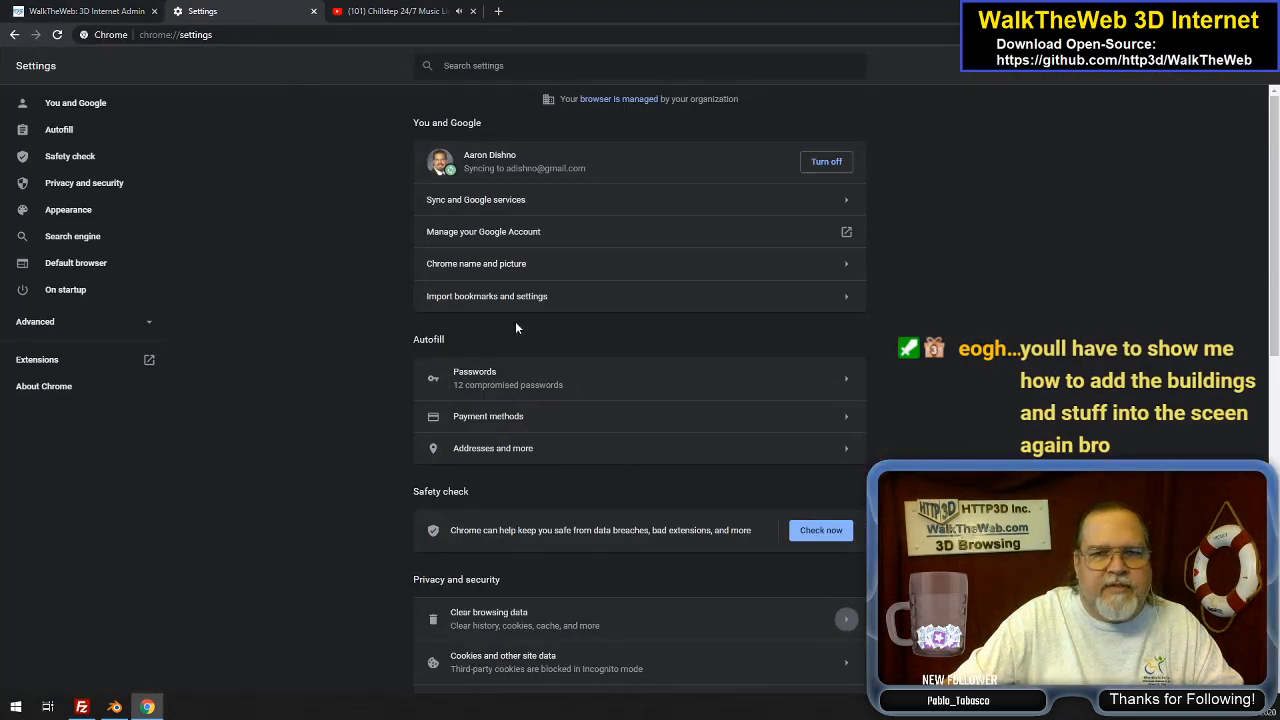
click(550, 620)
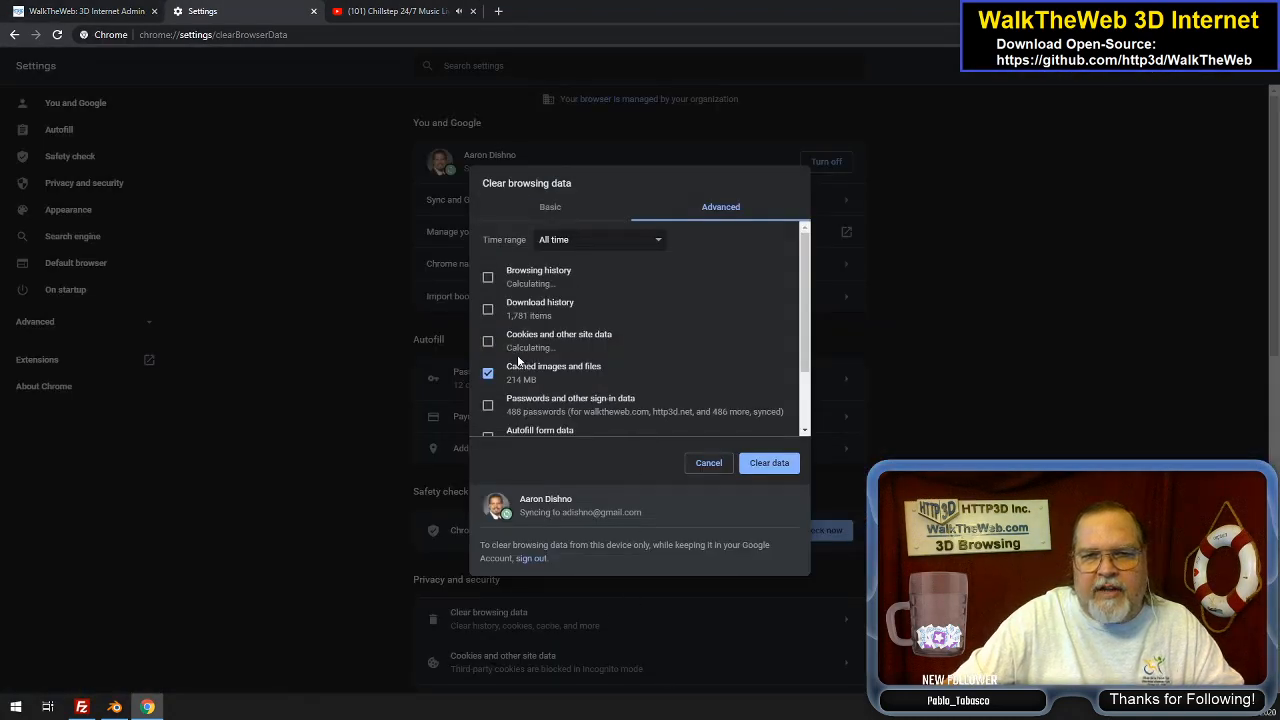
click(762, 465)
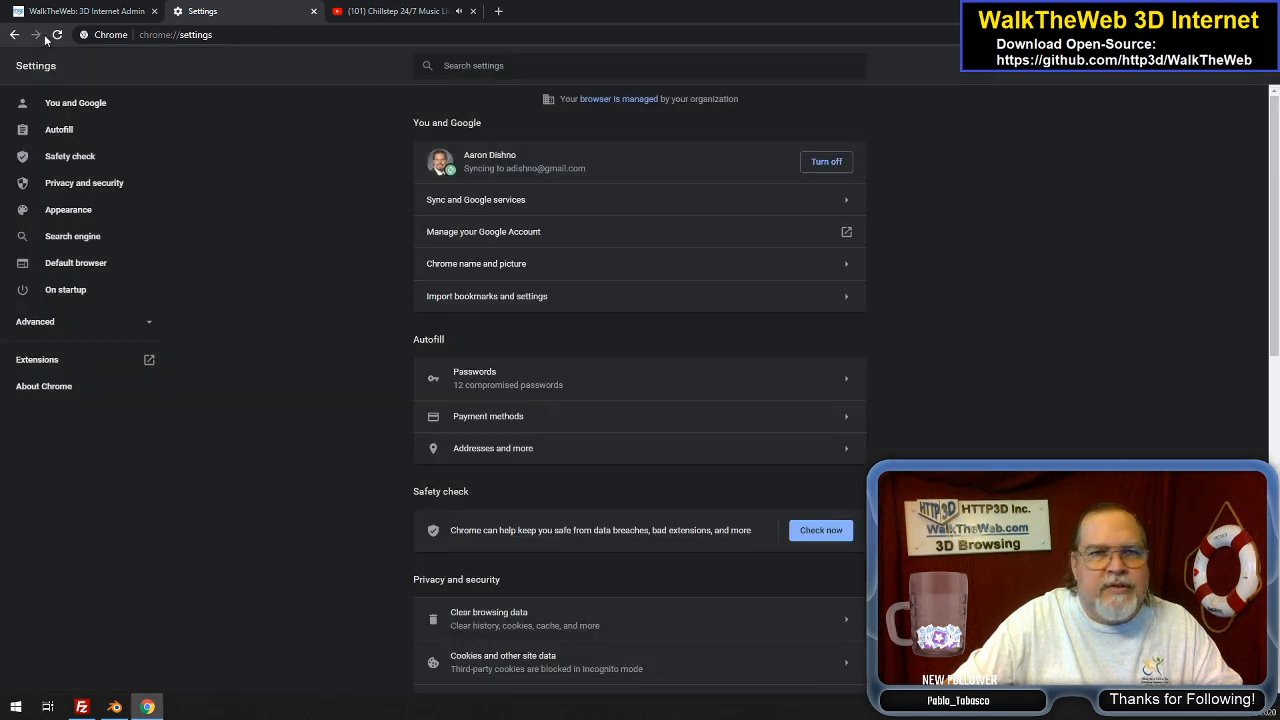
Return to the WalkTheWeb admin page and reload the Canal Street 3D community with the updated storefront files
click(80, 11)
click(208, 35)
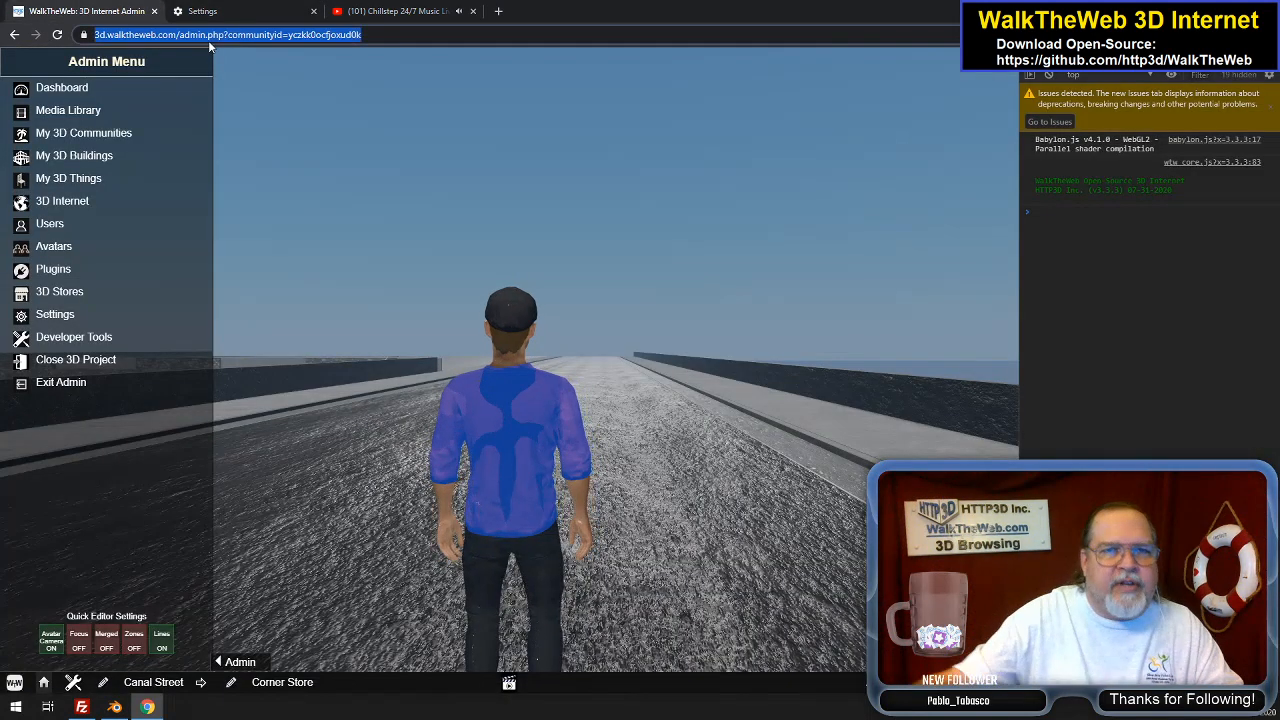
key(Return)
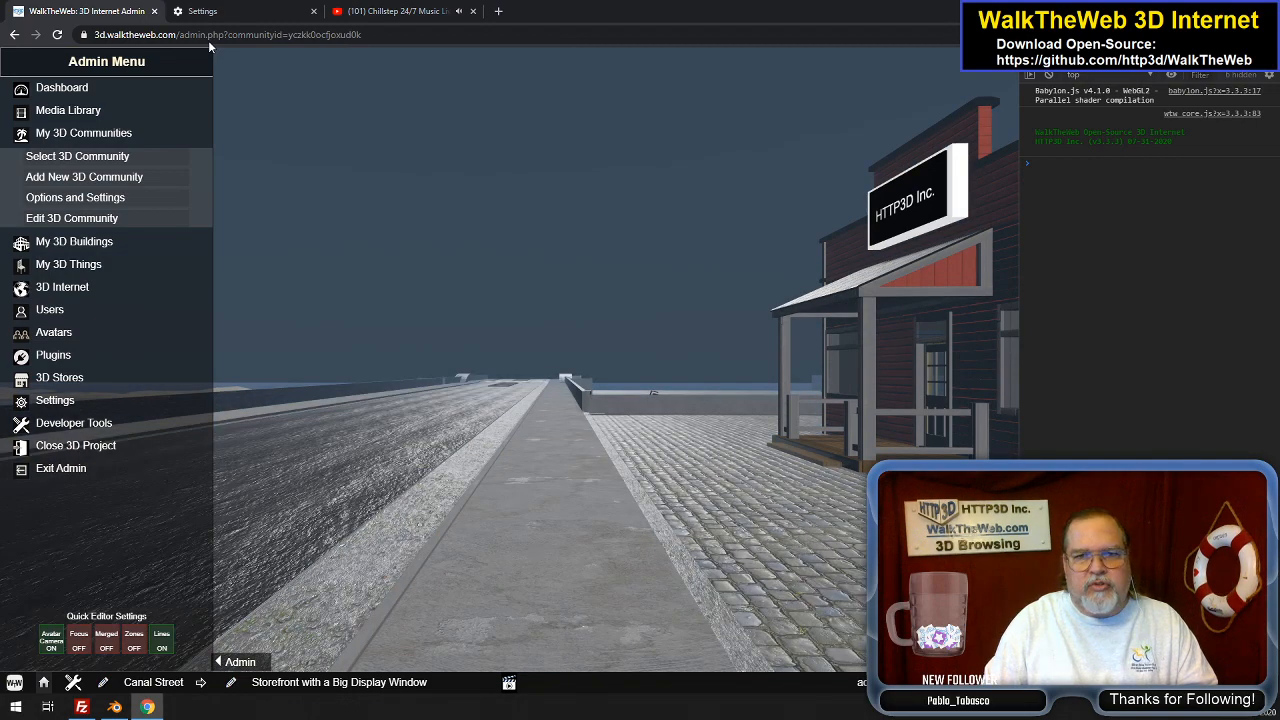
Walk the avatar up to the new storefront and examine the bay window and doorway from outside at several angles
drag(590, 305, 769, 326)
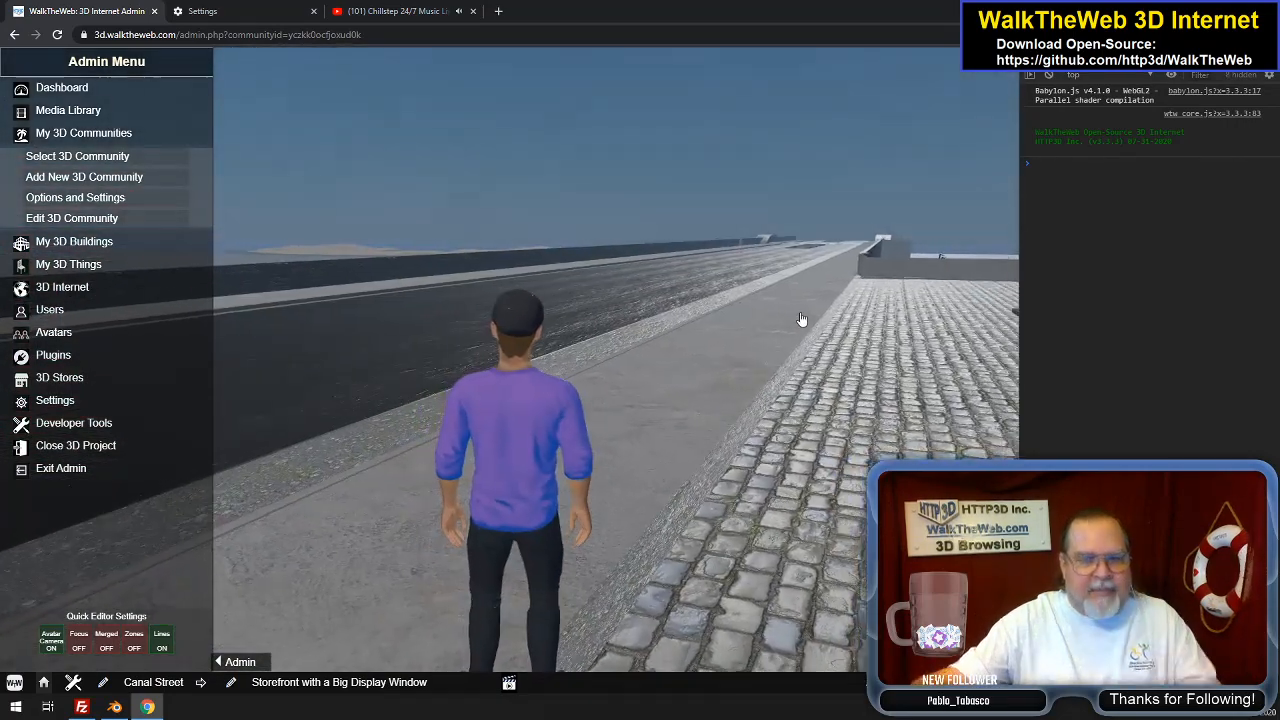
key(Right)
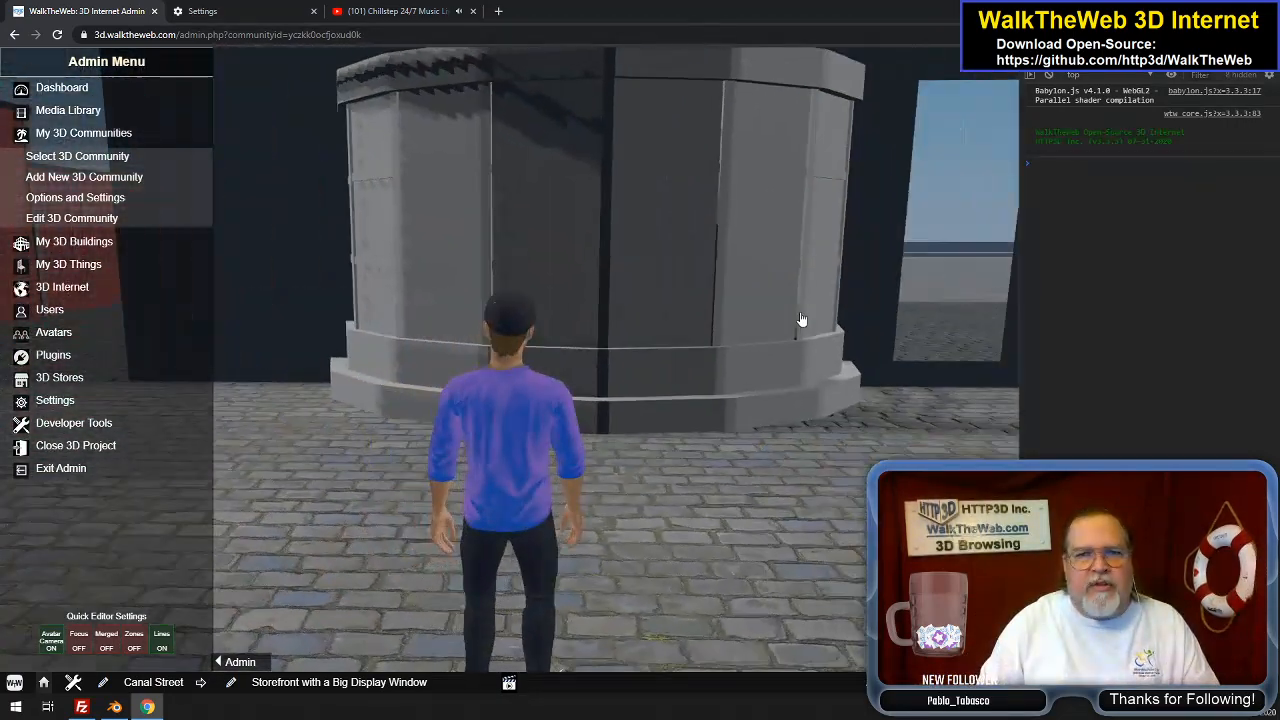
key(Right)
key(Up)
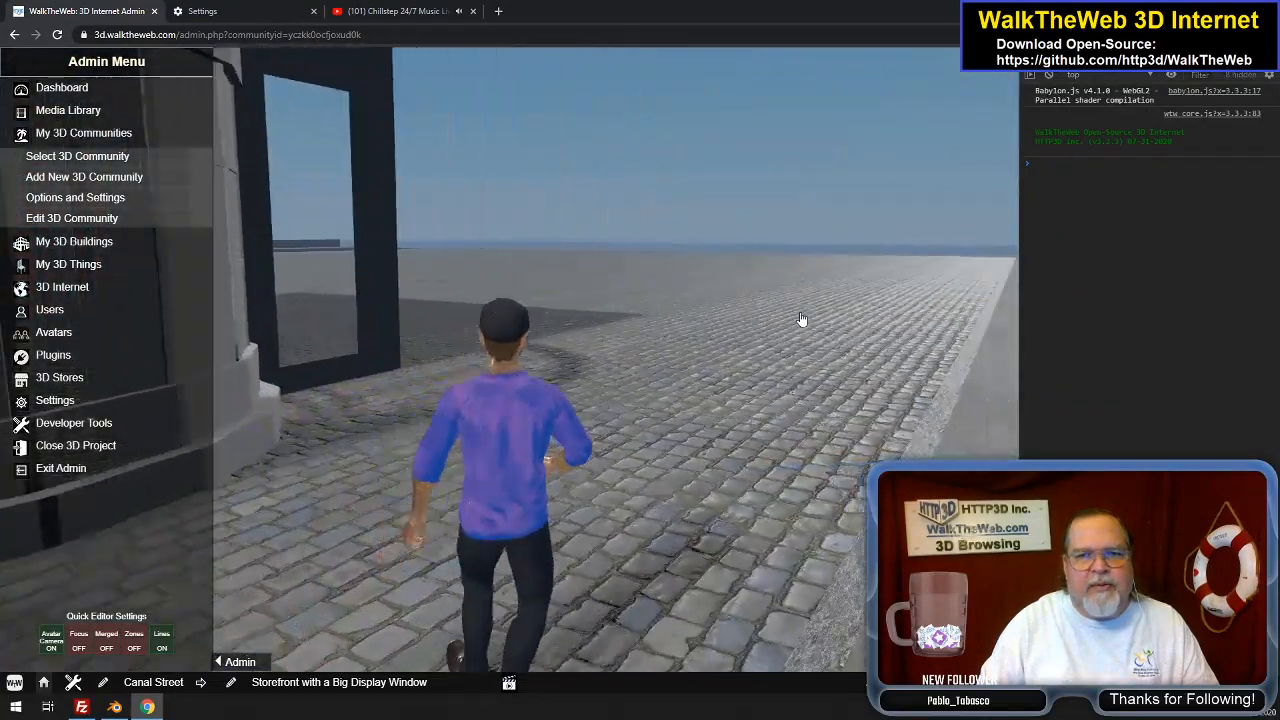
key(Left)
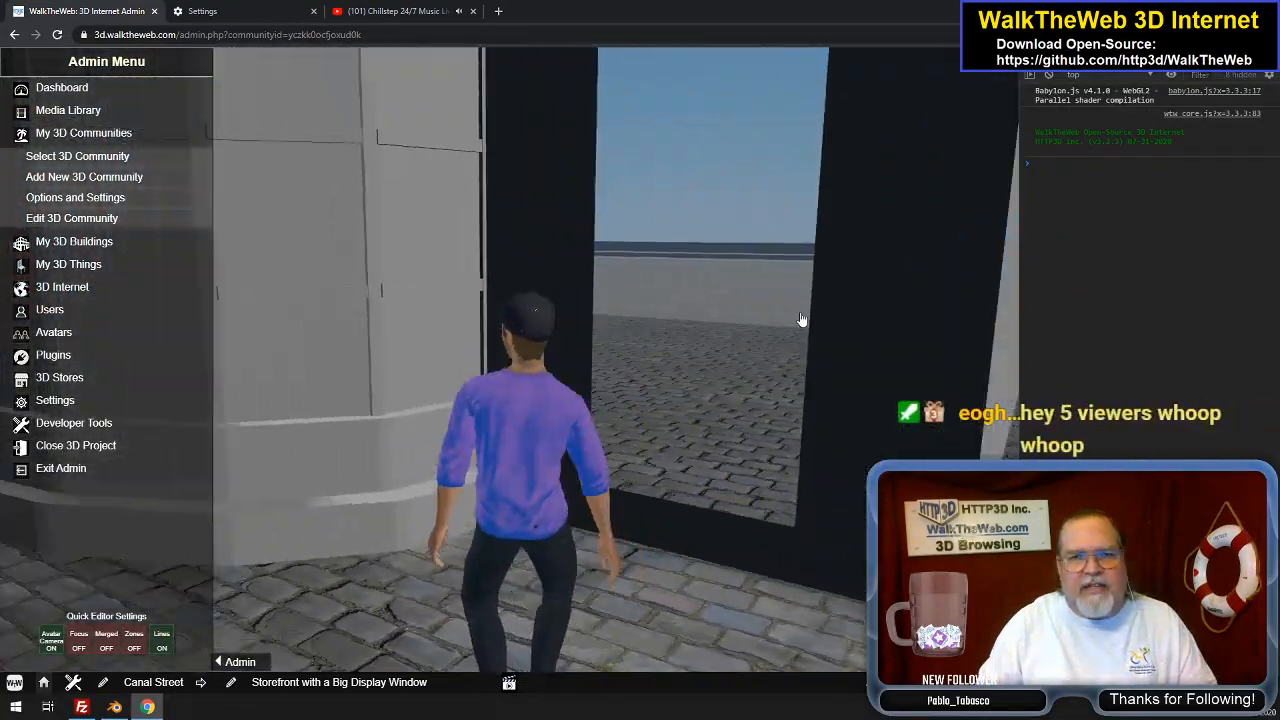
key(Left)
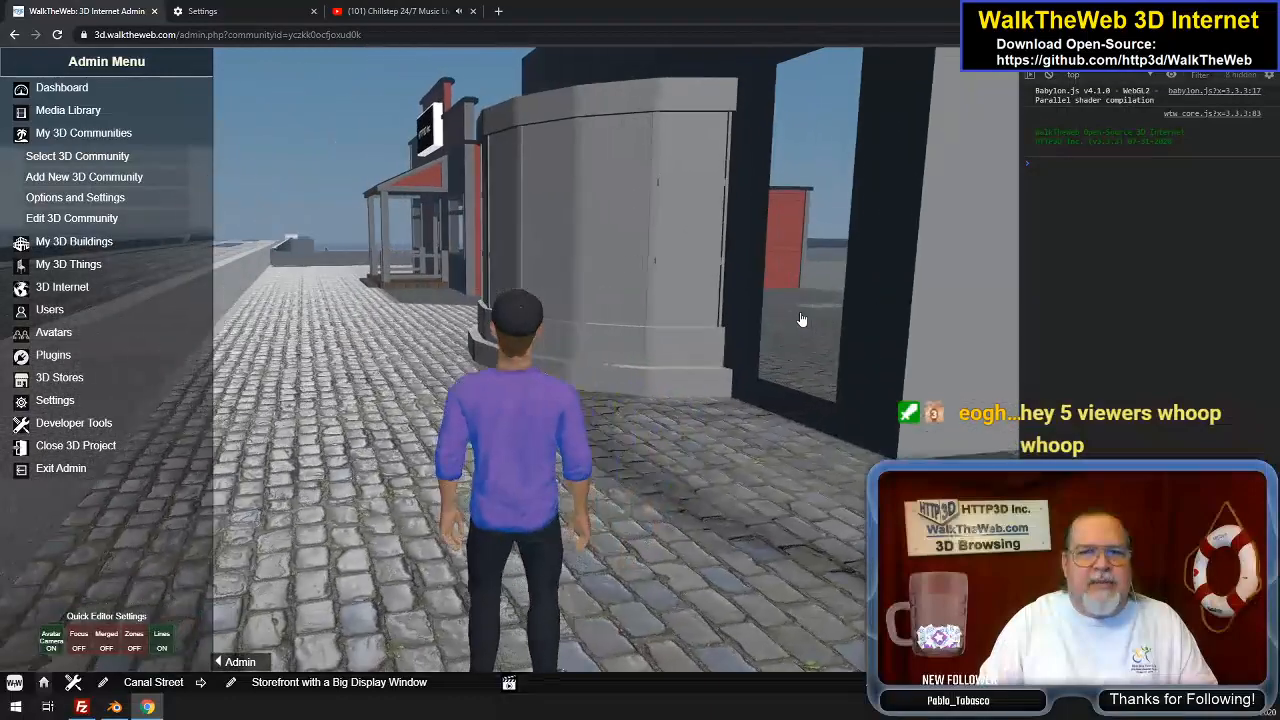
key(Right)
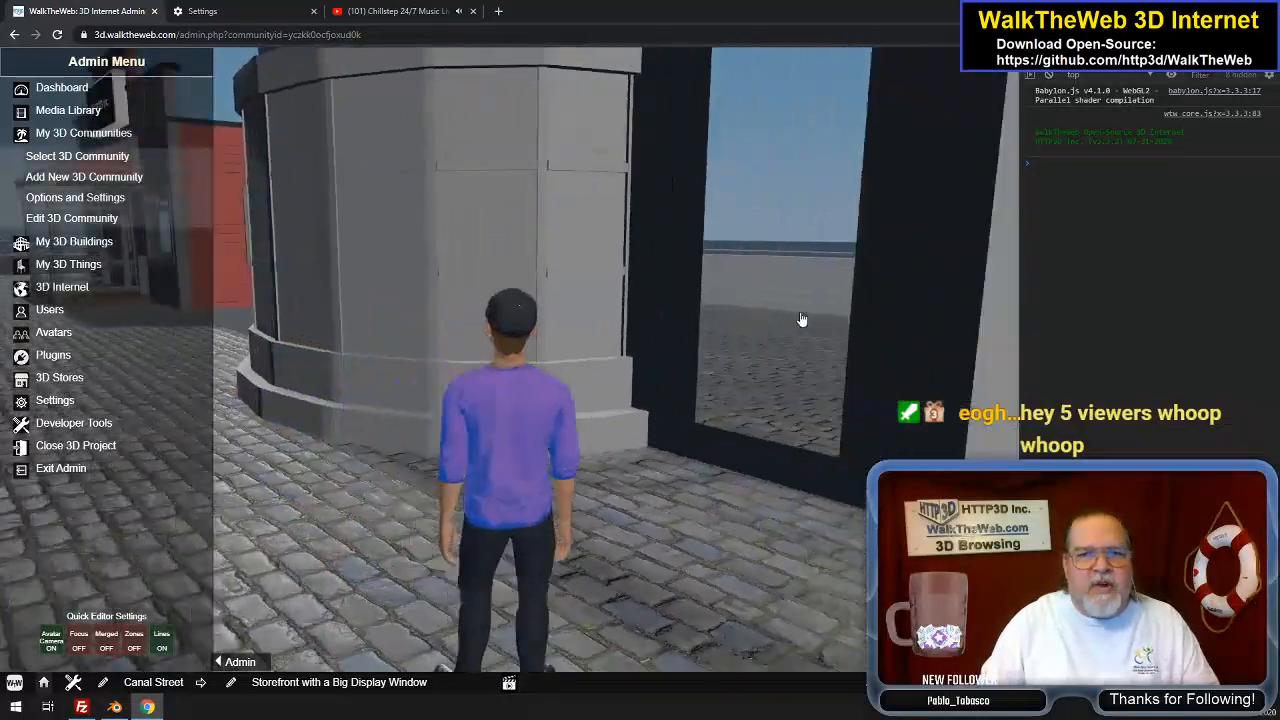
key(Right)
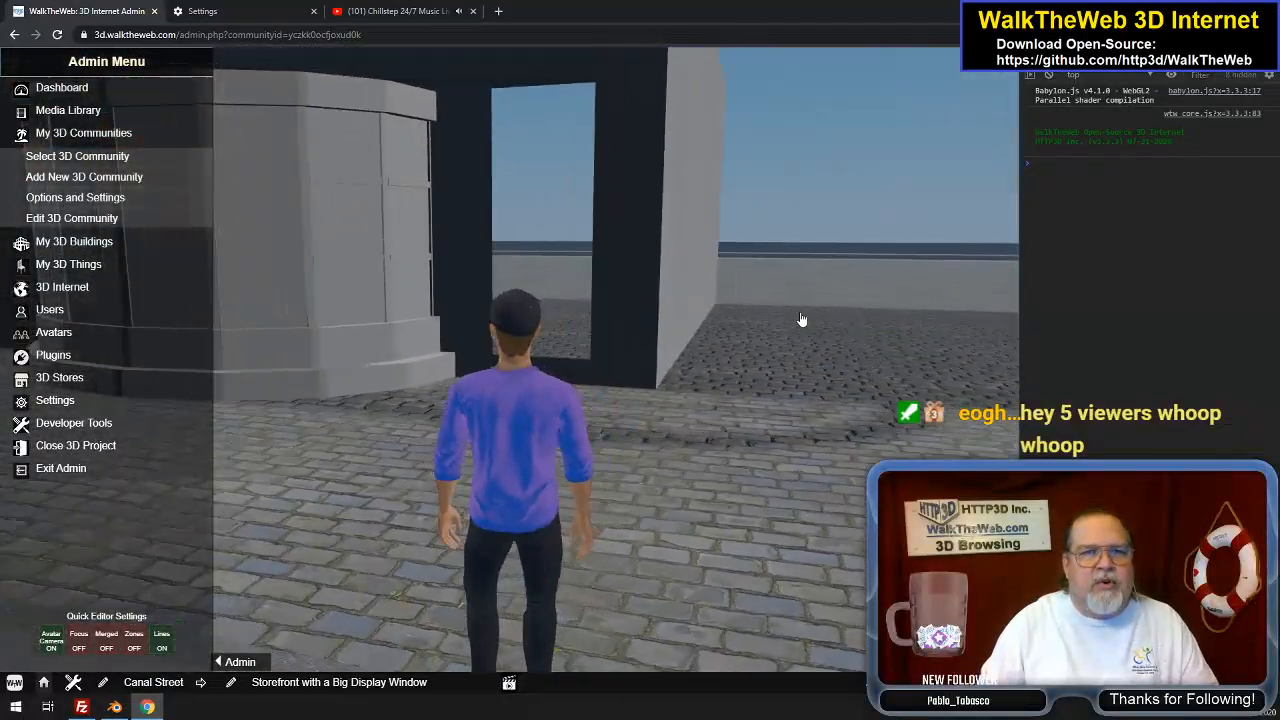
key(Left)
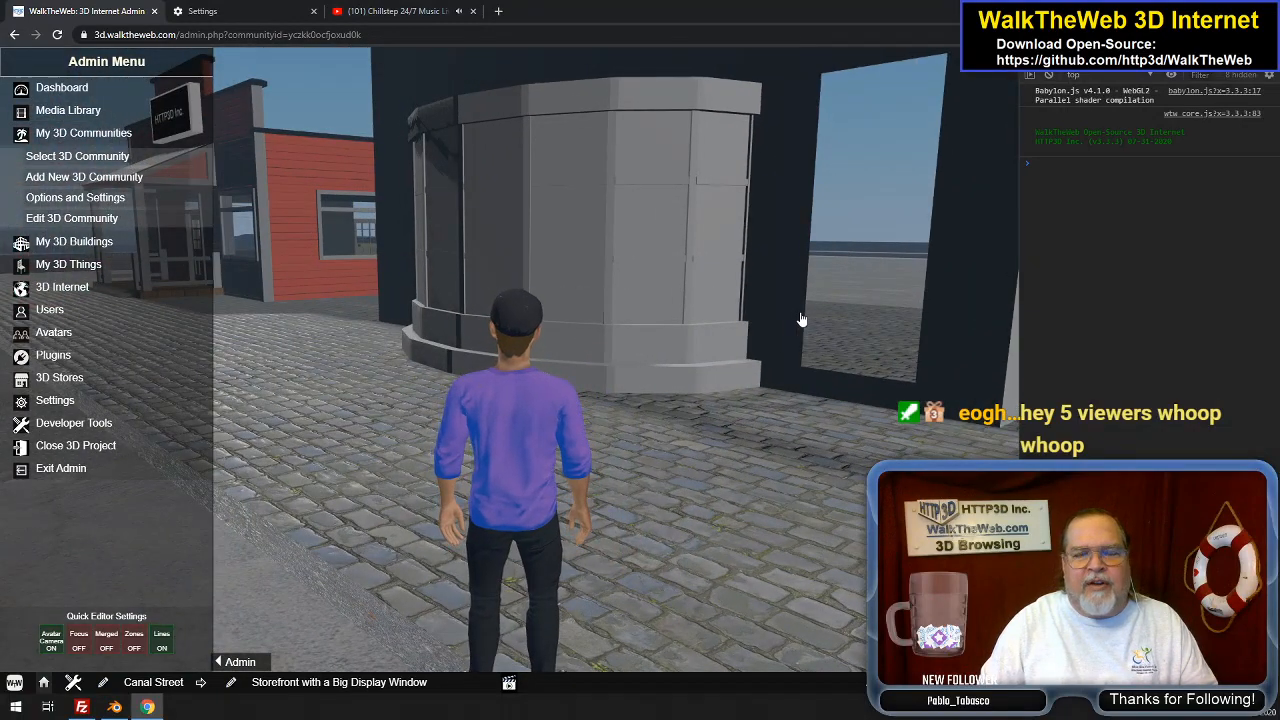
key(Right)
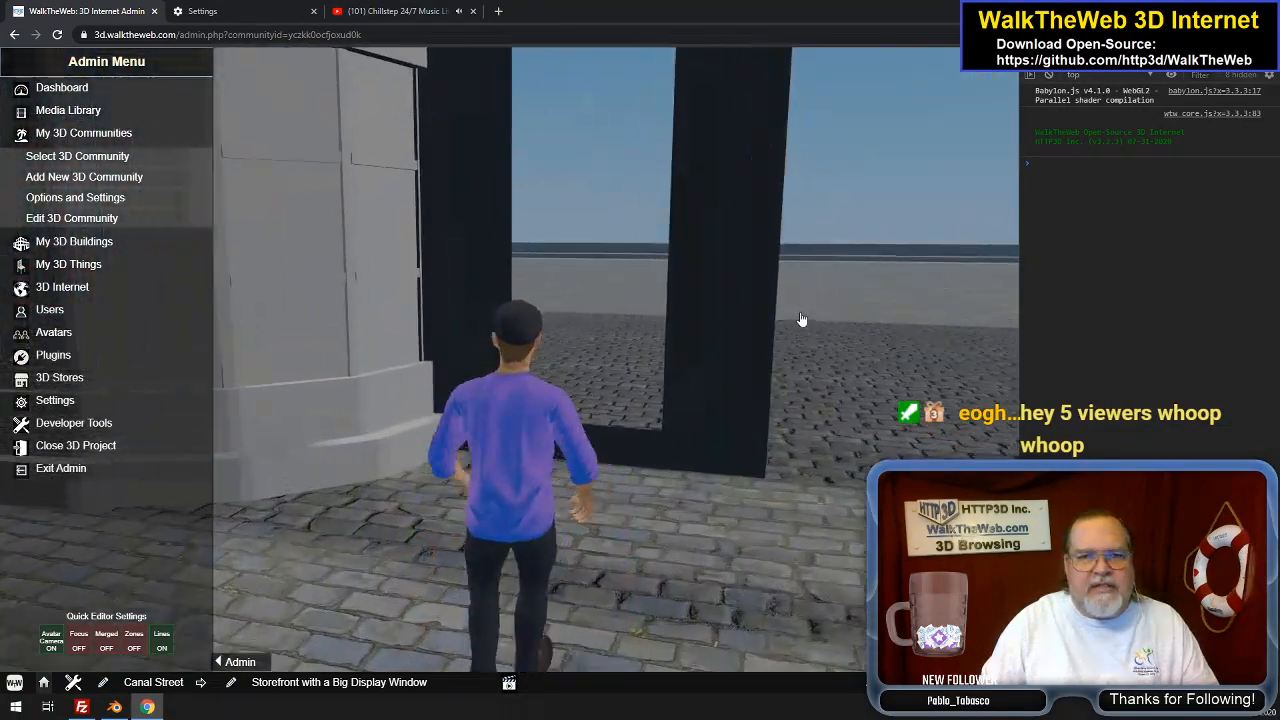
key(Left)
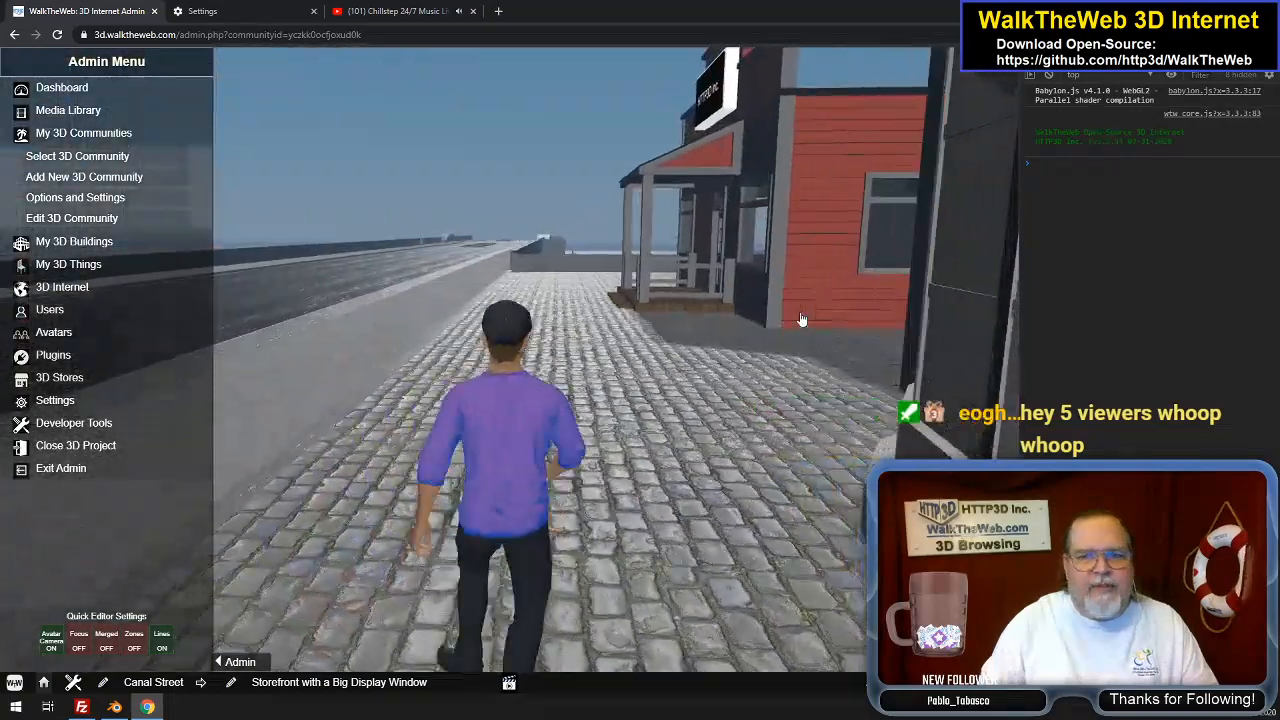
key(Right)
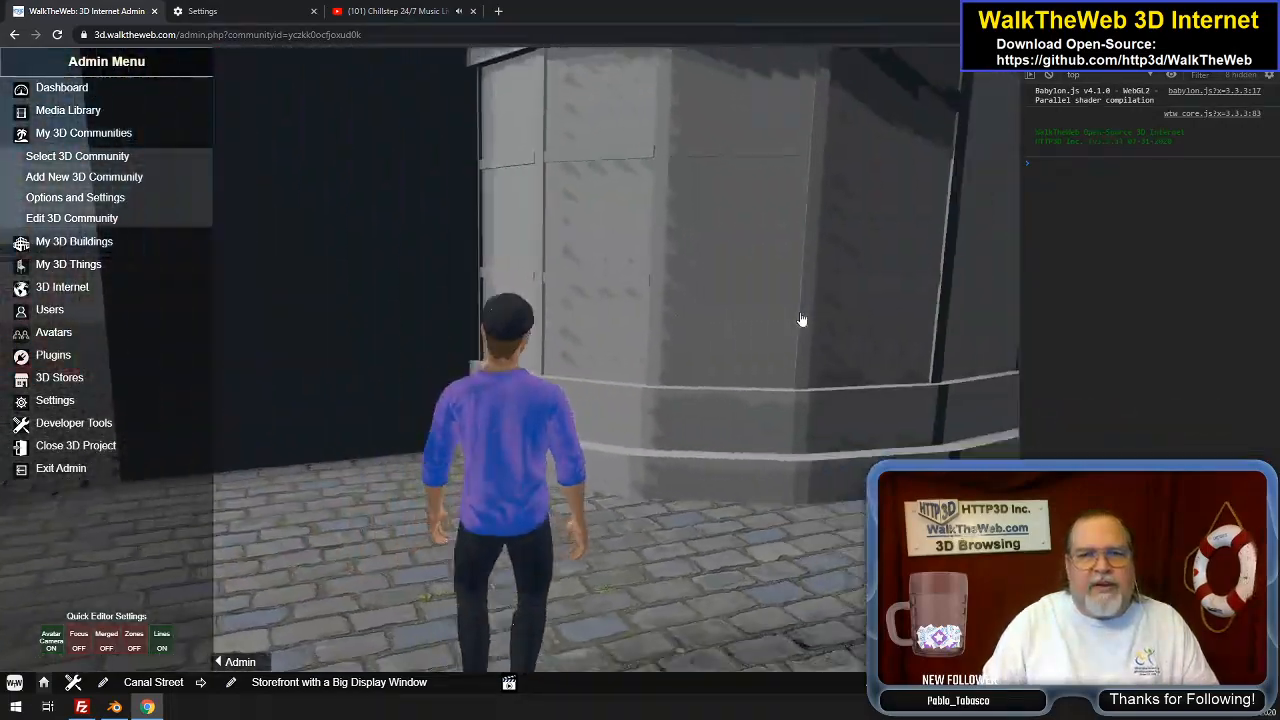
Walk the avatar through the doorway opening and examine the bay window from inside the storefront, looking out to the street
key(Right)
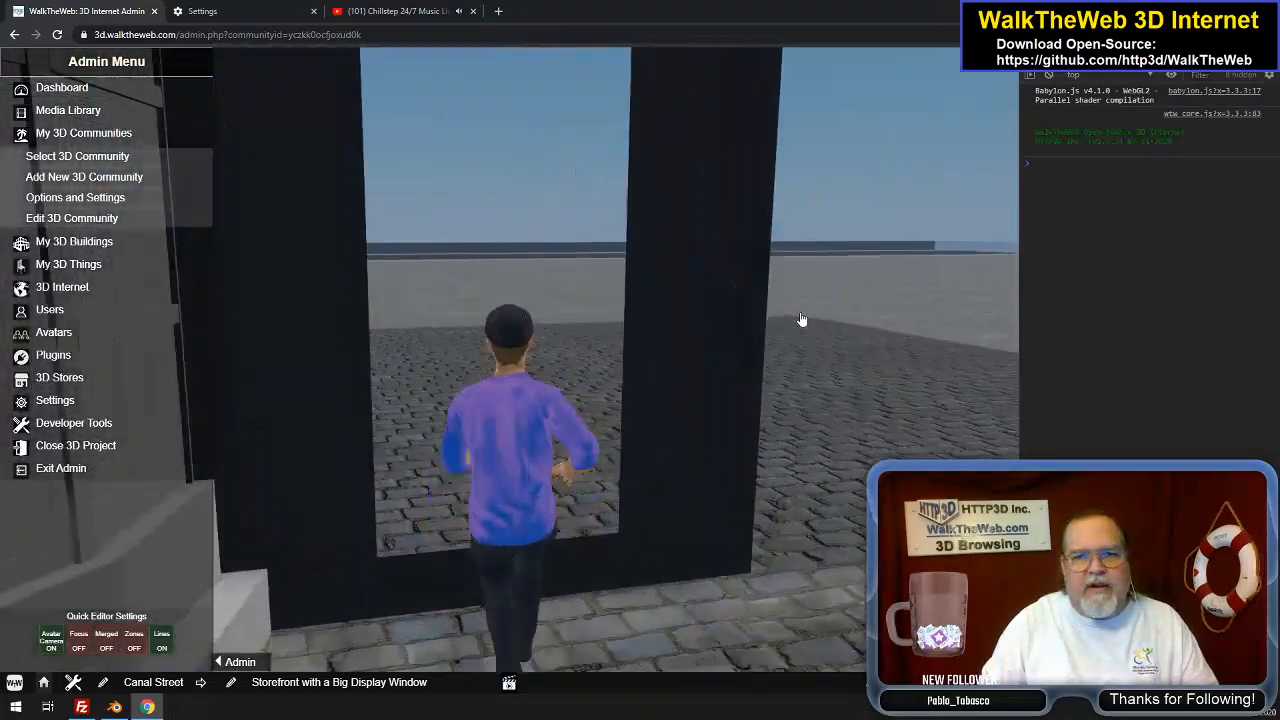
key(Left)
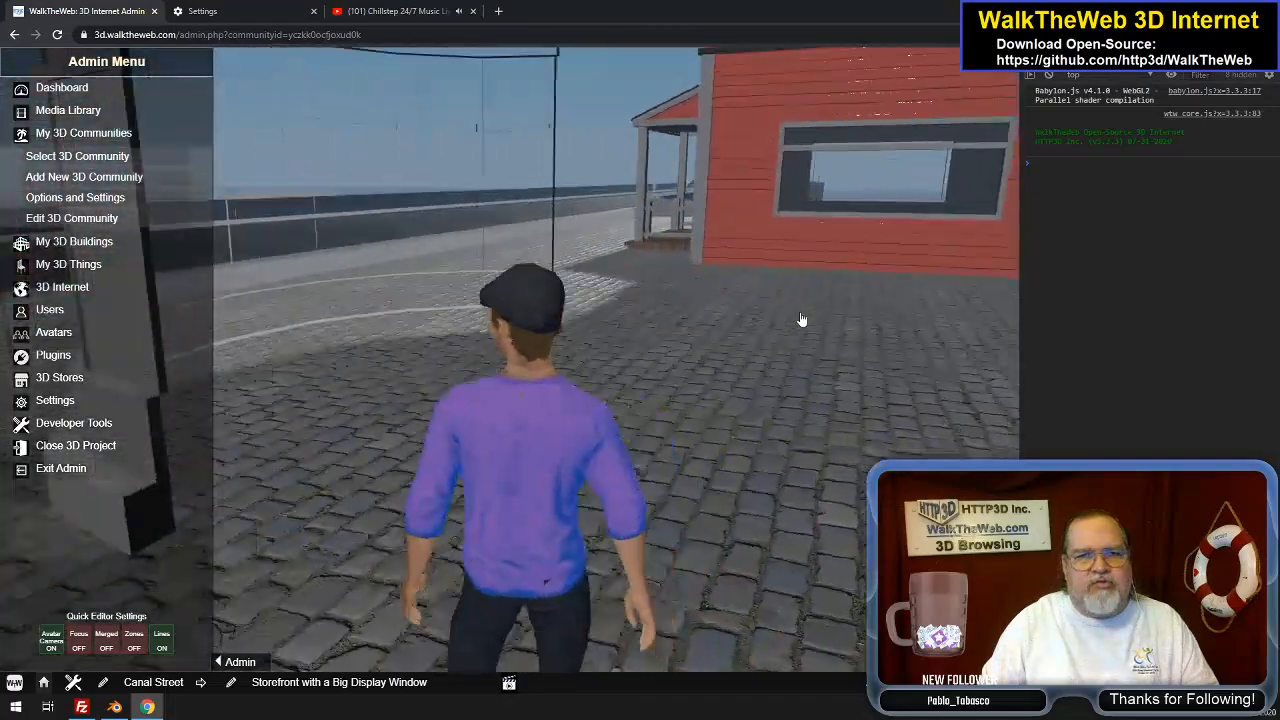
key(Left)
key(Right)
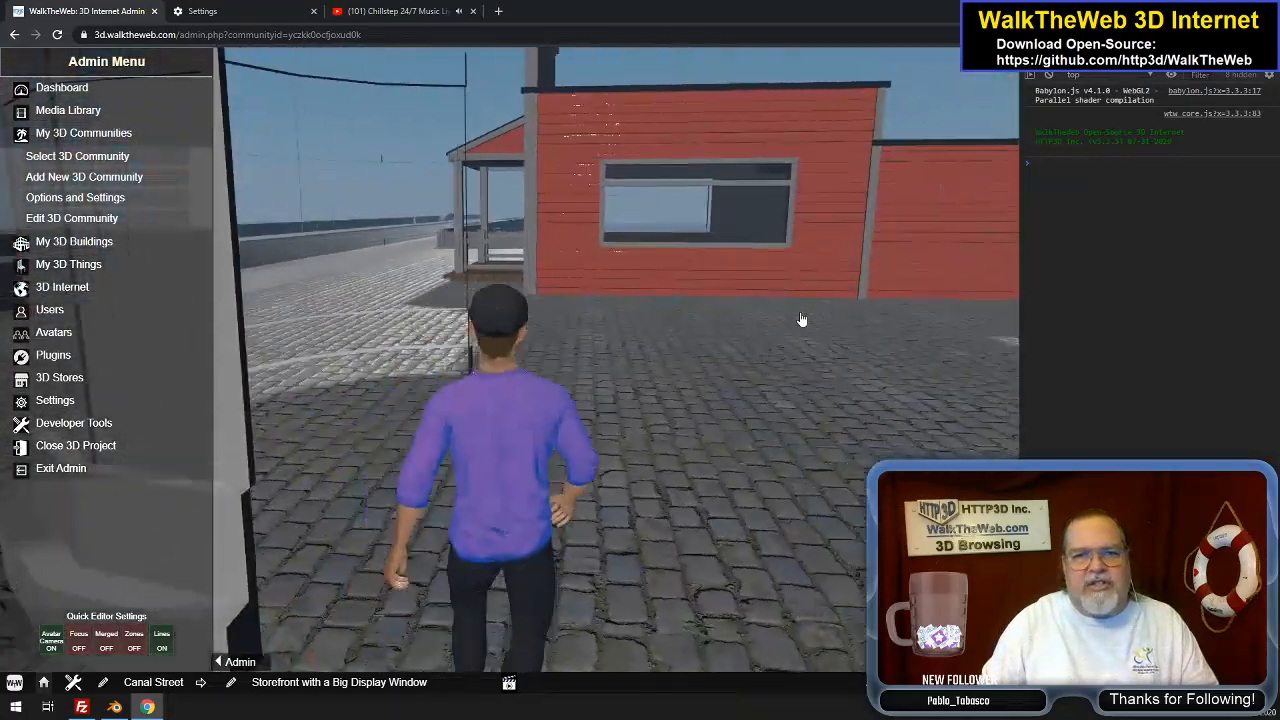
key(Left)
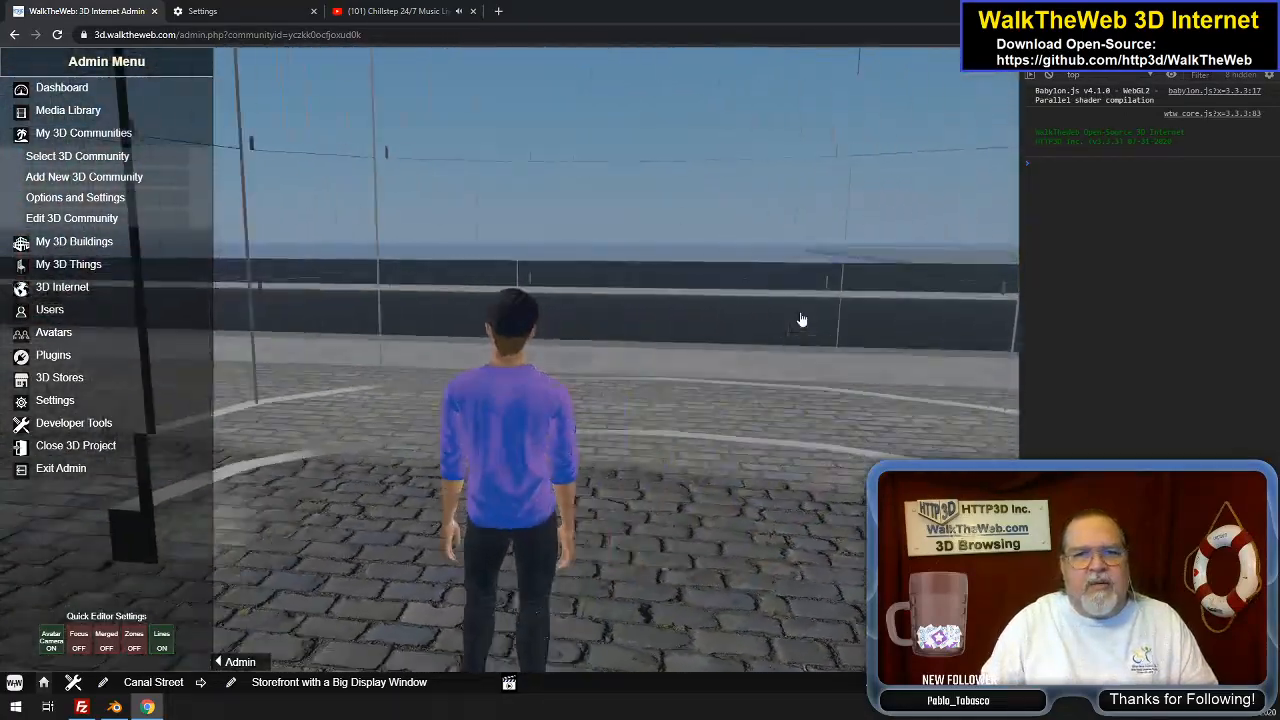
key(Right)
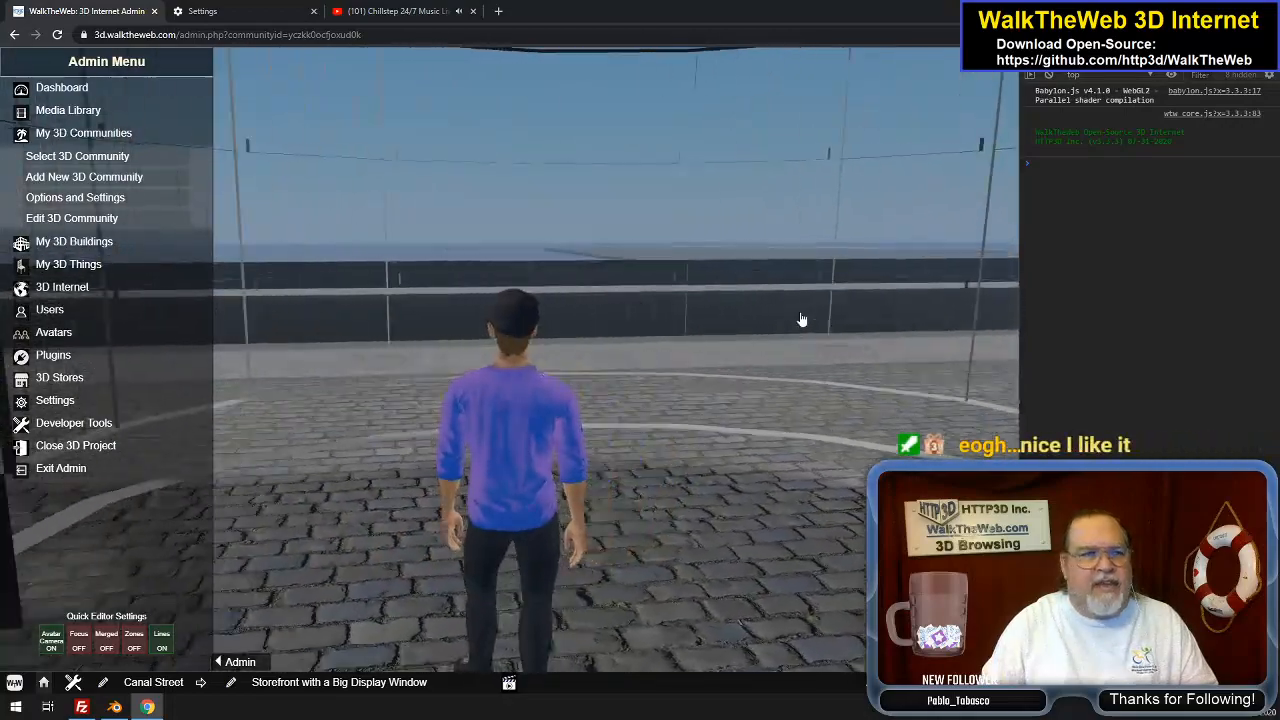
key(Left)
key(Up)
key(Right)
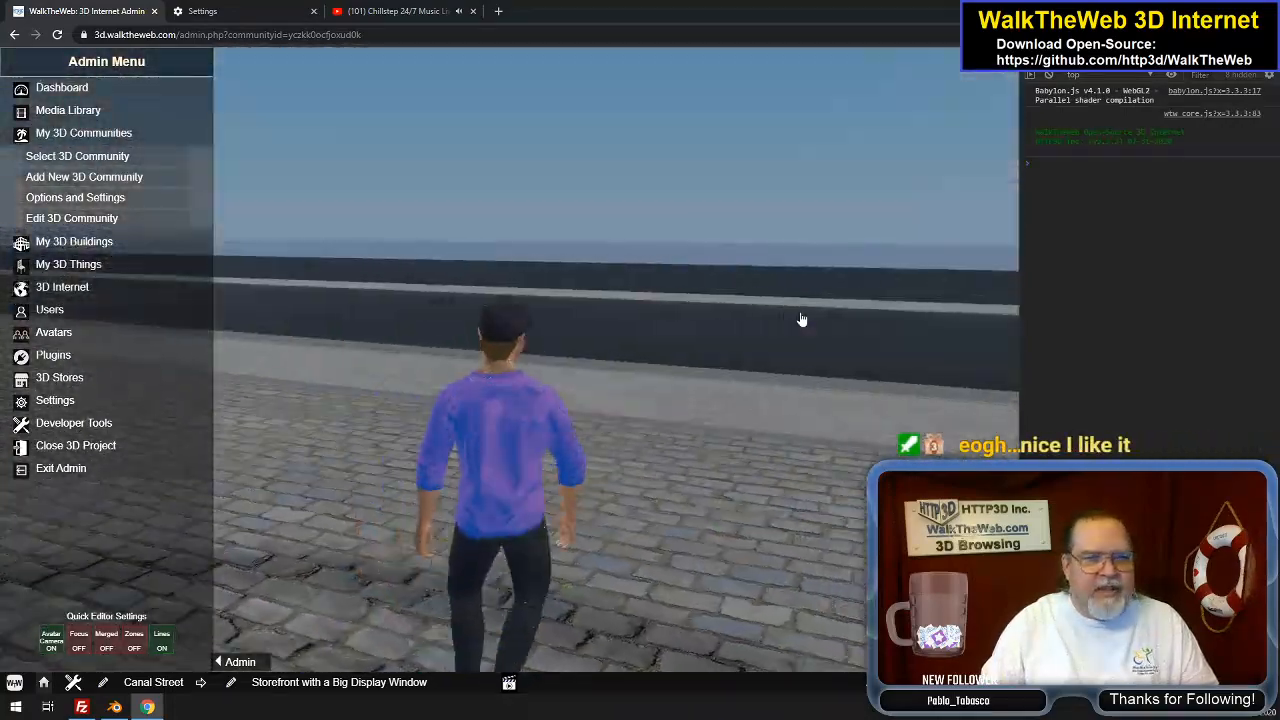
Walk the avatar back to the street and examine the whole storefront facade and bay window from the front
key(Down)
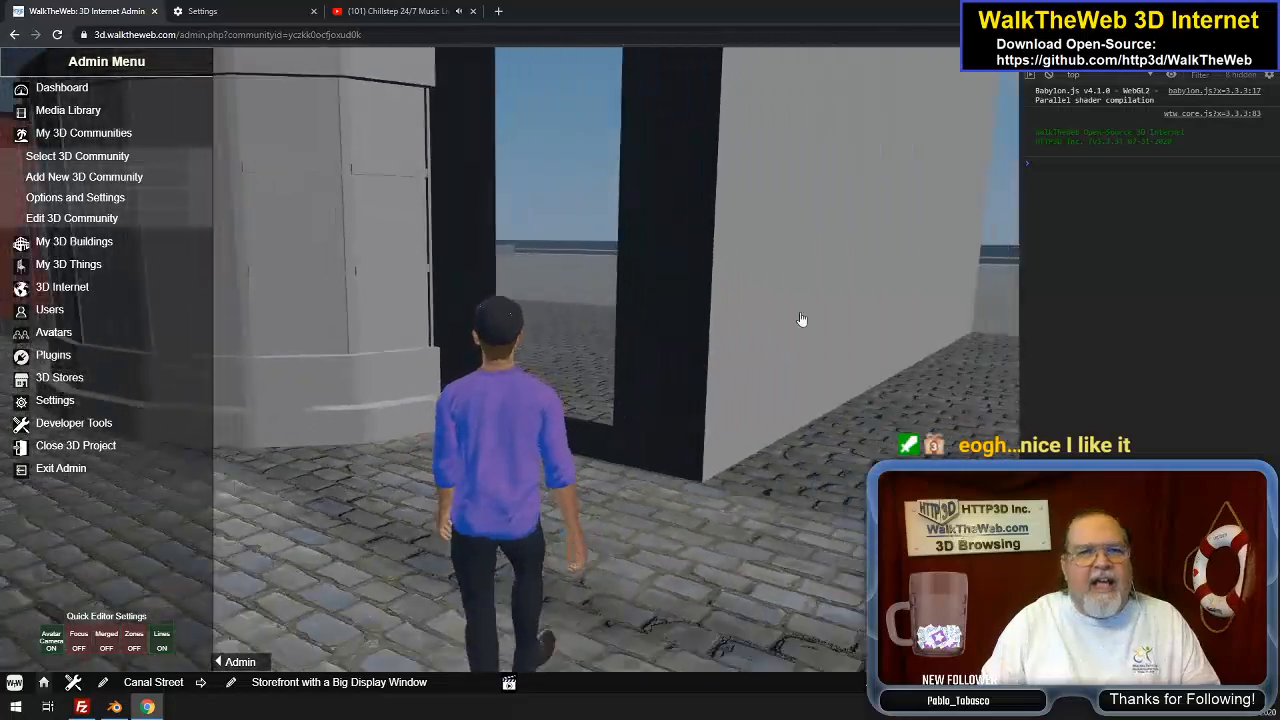
key(Left)
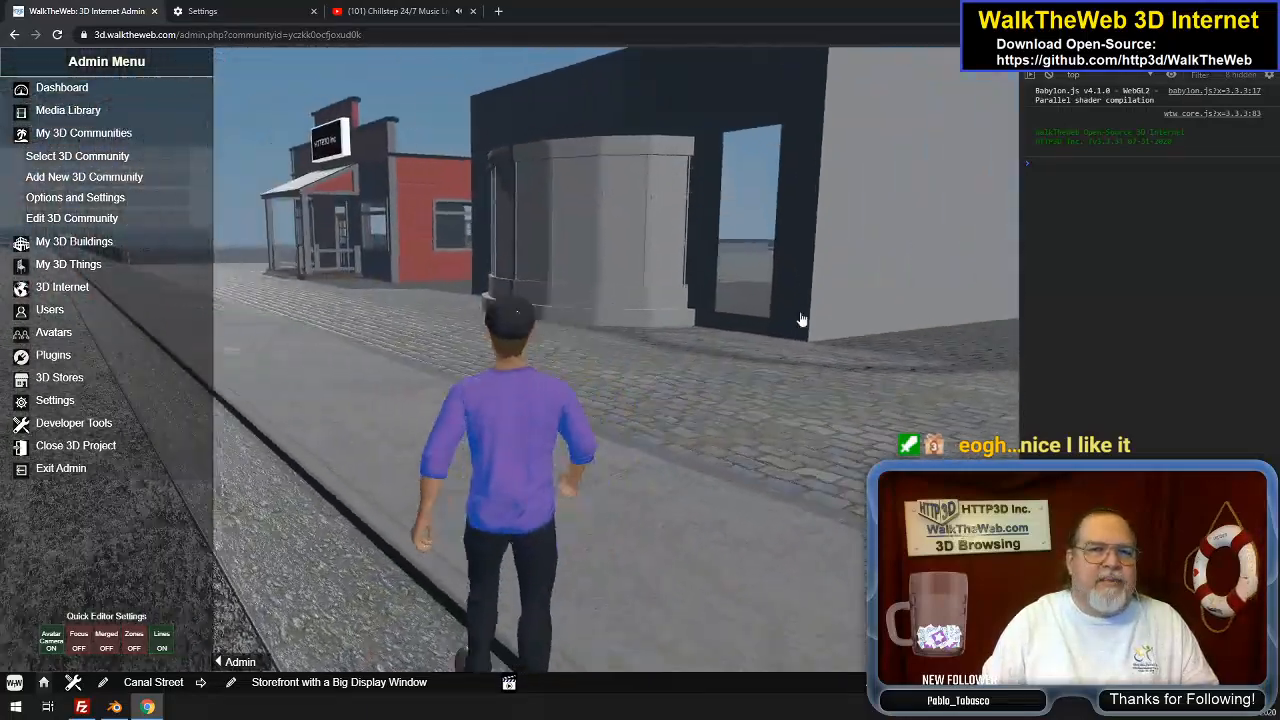
key(Up)
key(Right)
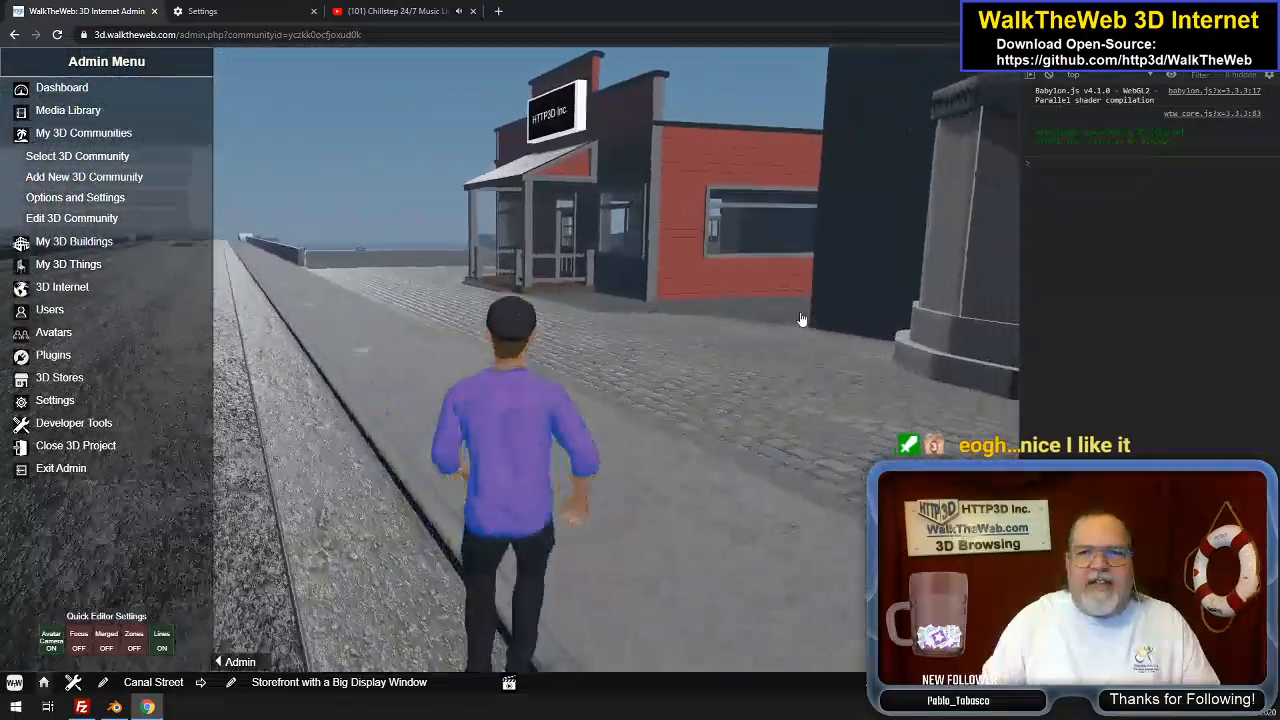
key(Right)
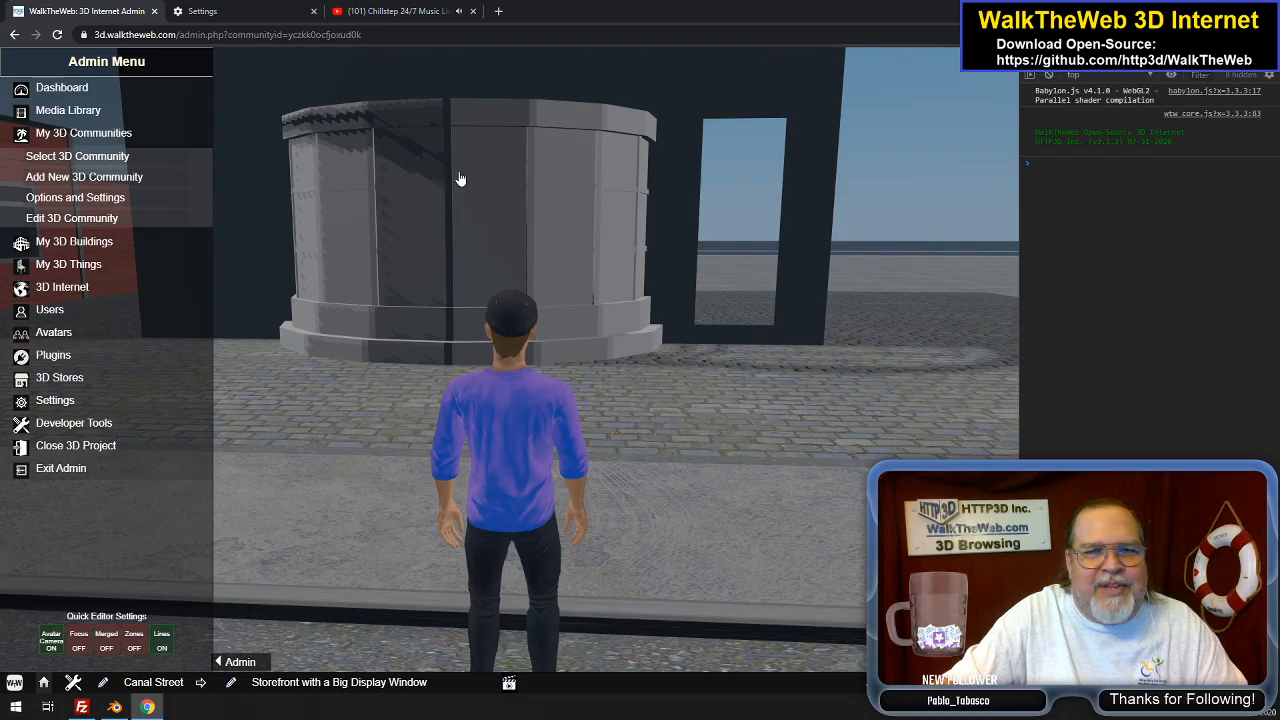
drag(389, 260, 363, 226)
drag(577, 201, 471, 191)
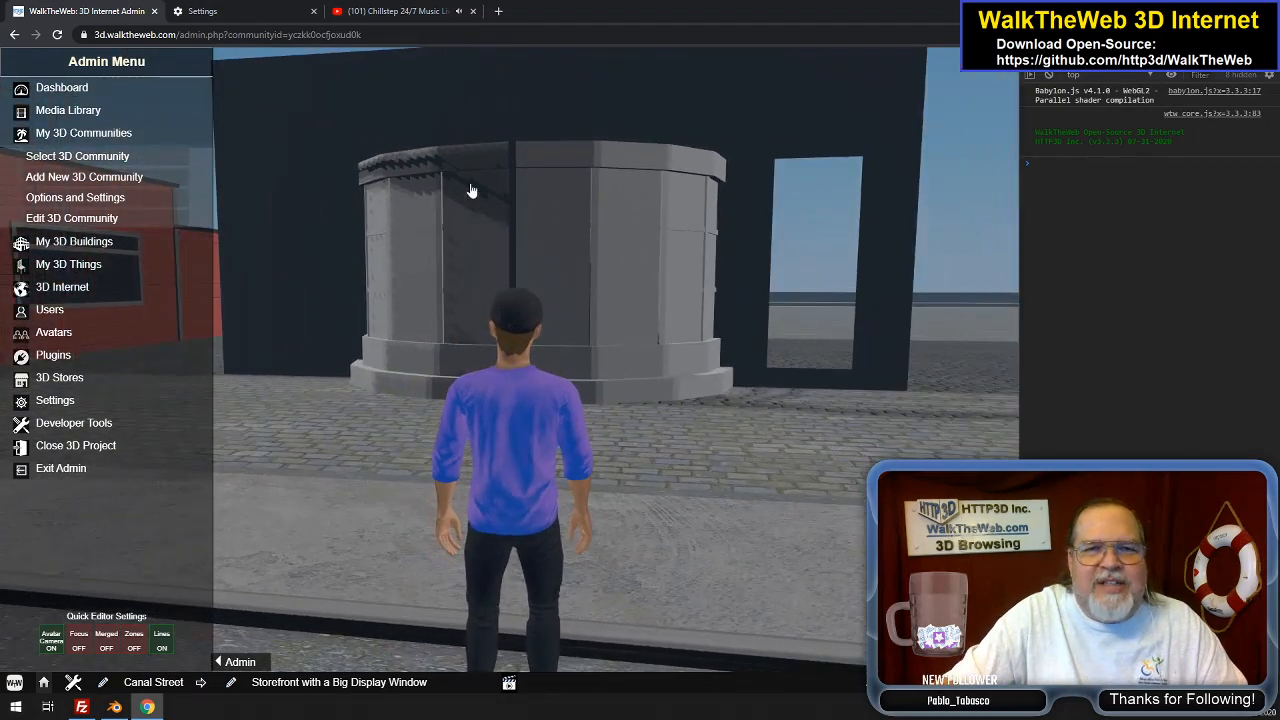
mouse_move(700, 250)
mouse_down()
mouse_move(737, 266)
mouse_move(699, 252)
mouse_move(496, 251)
mouse_move(686, 241)
mouse_up()
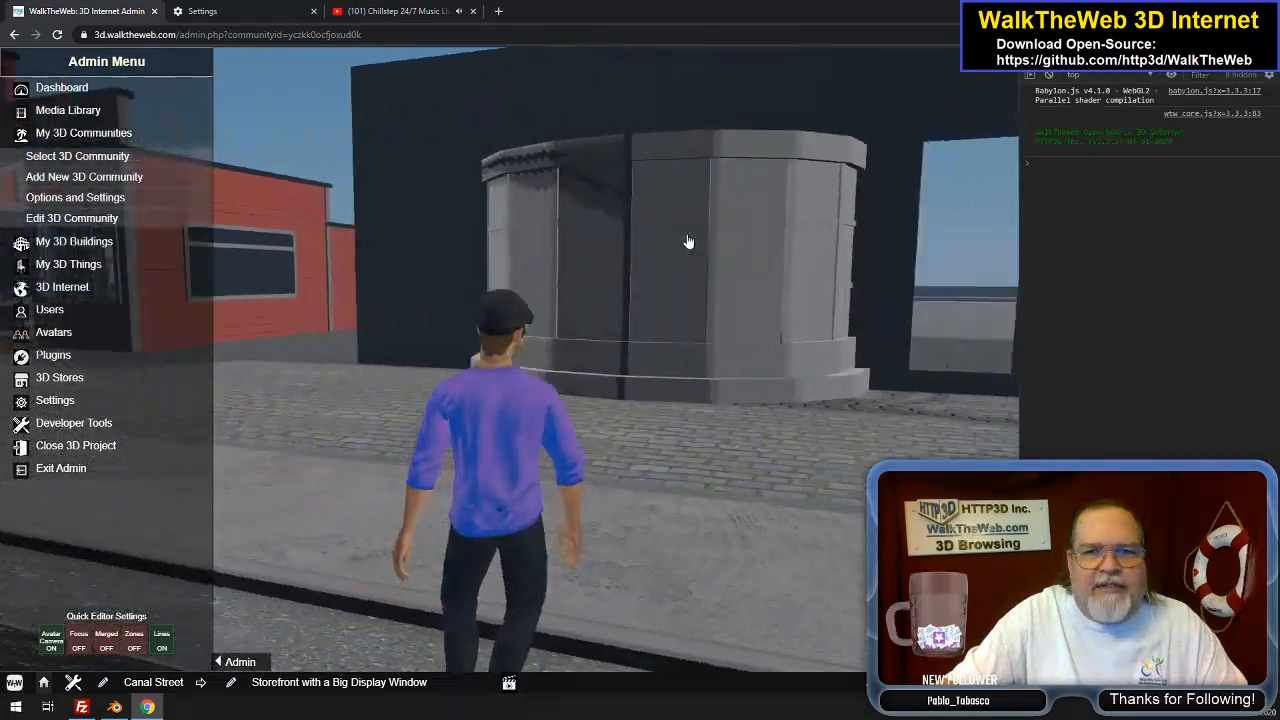
Switch to Blender, edit the building mesh, and extrude the bay window's selected upper rim edges straight up along Z by about 13.1 m
click(115, 707)
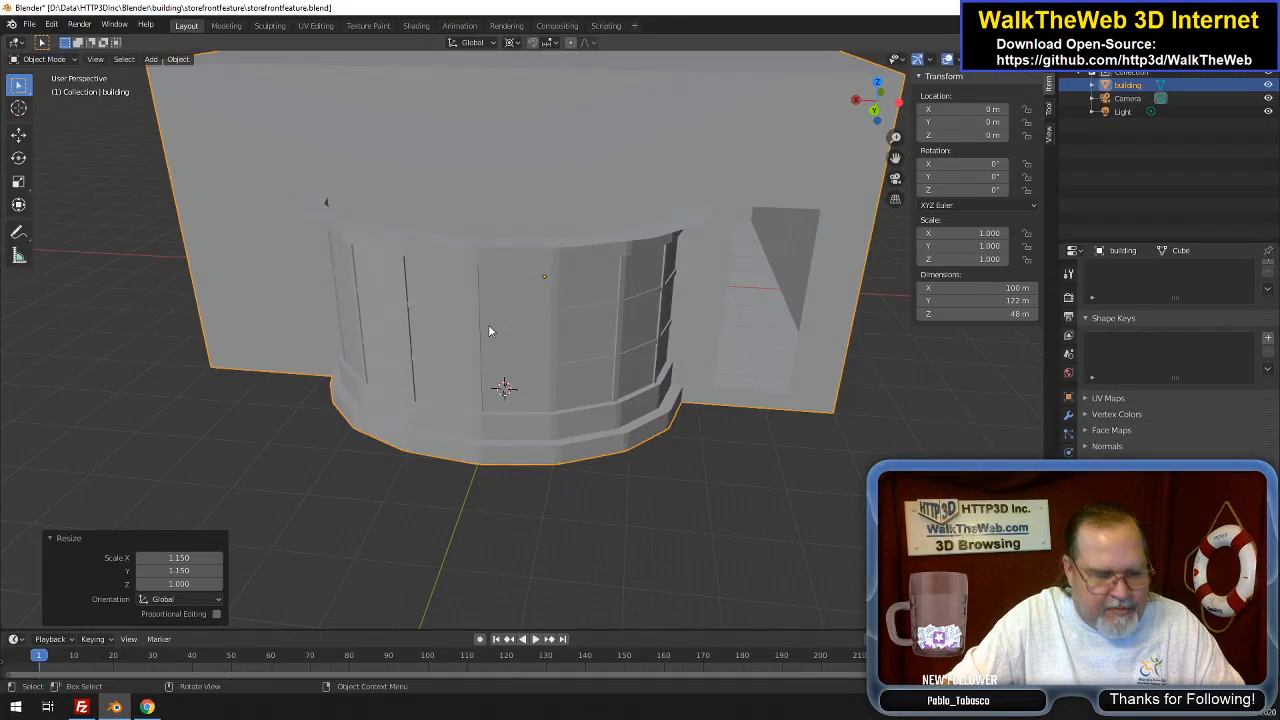
key(Tab)
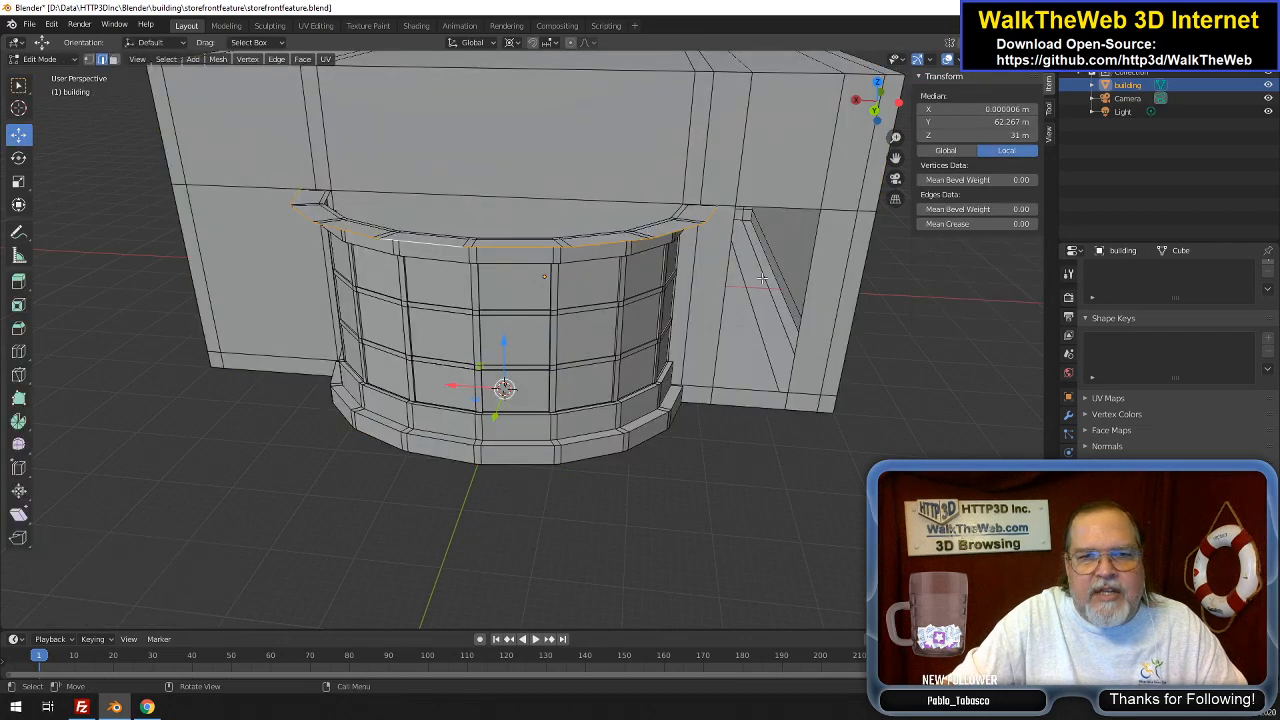
middle_drag(762, 279, 720, 244)
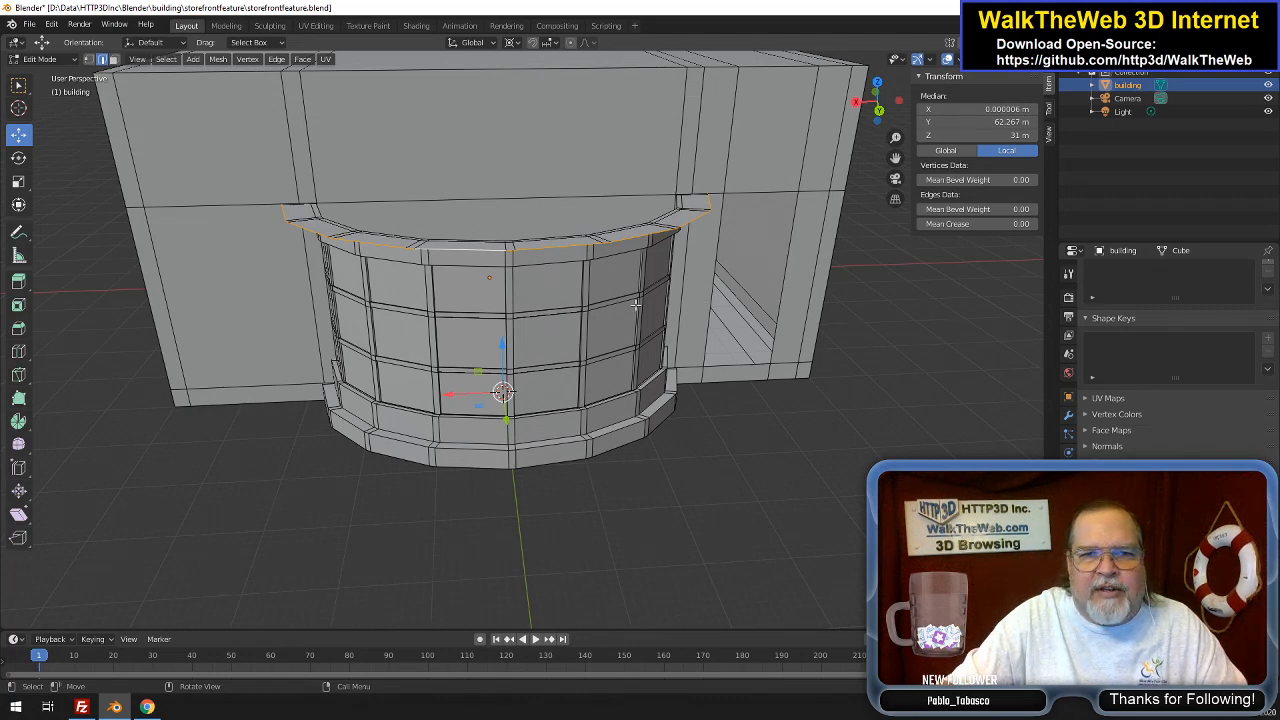
key(g)
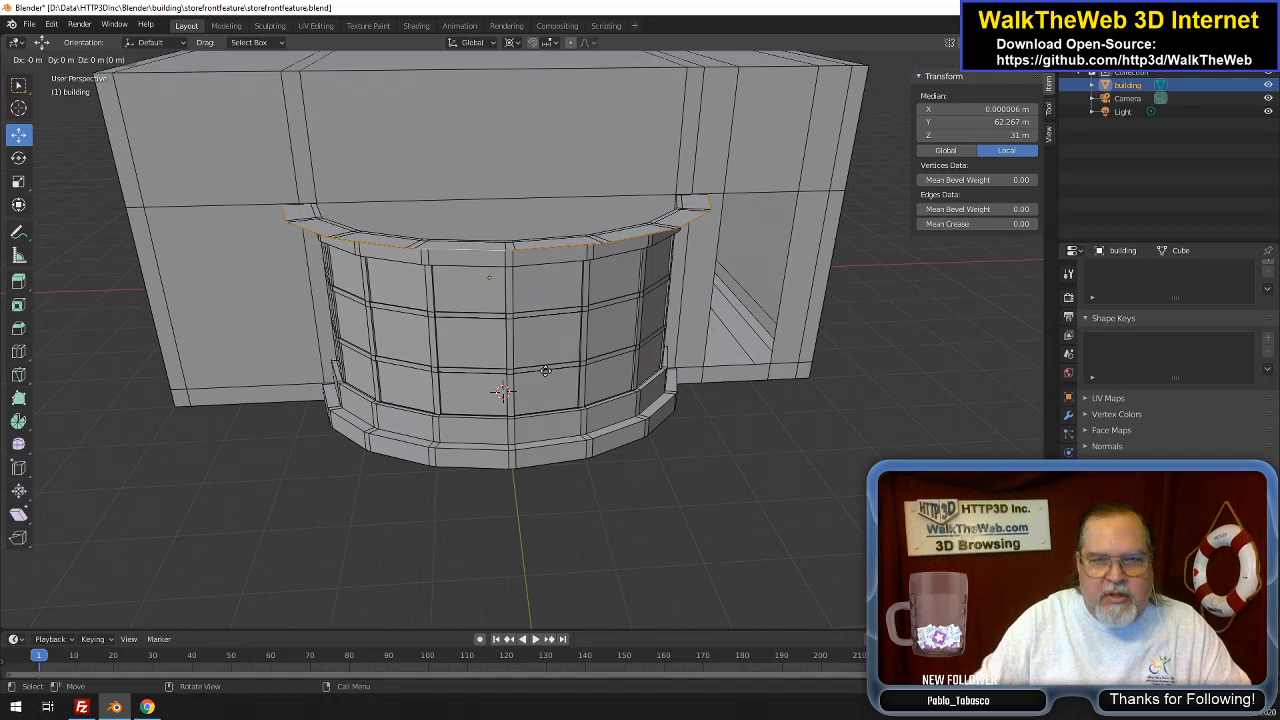
key(z)
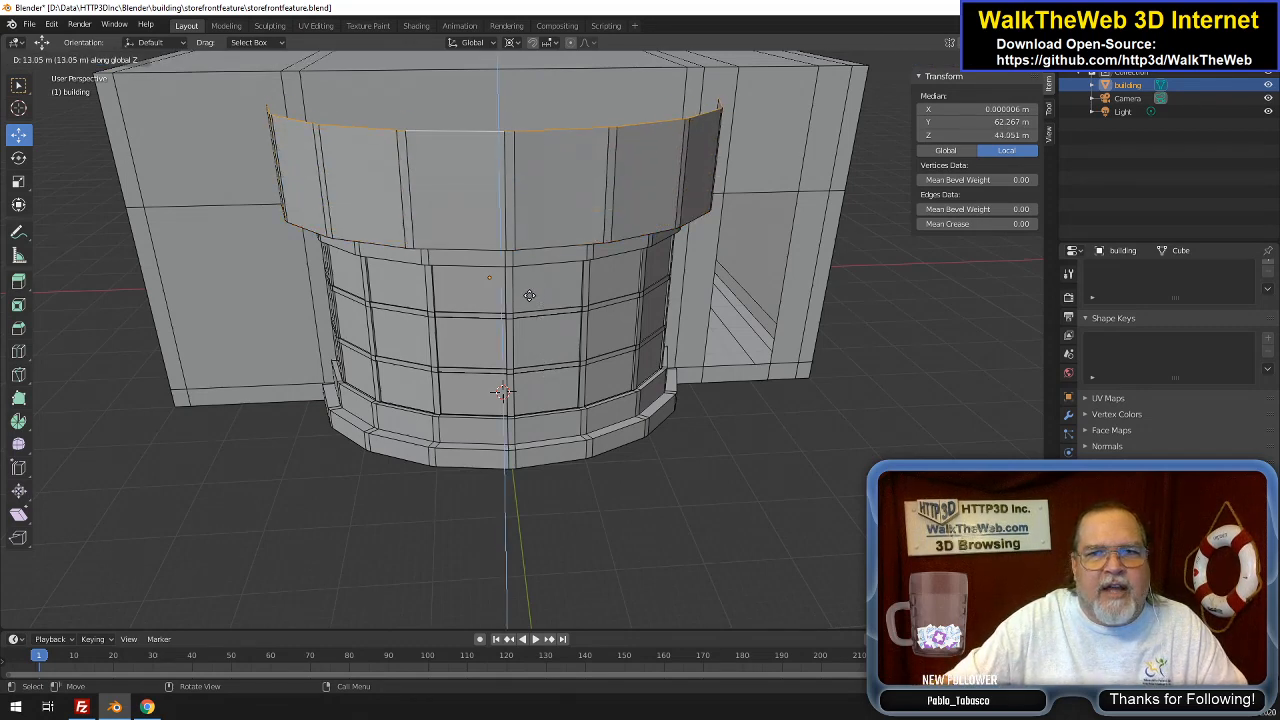
click(529, 295)
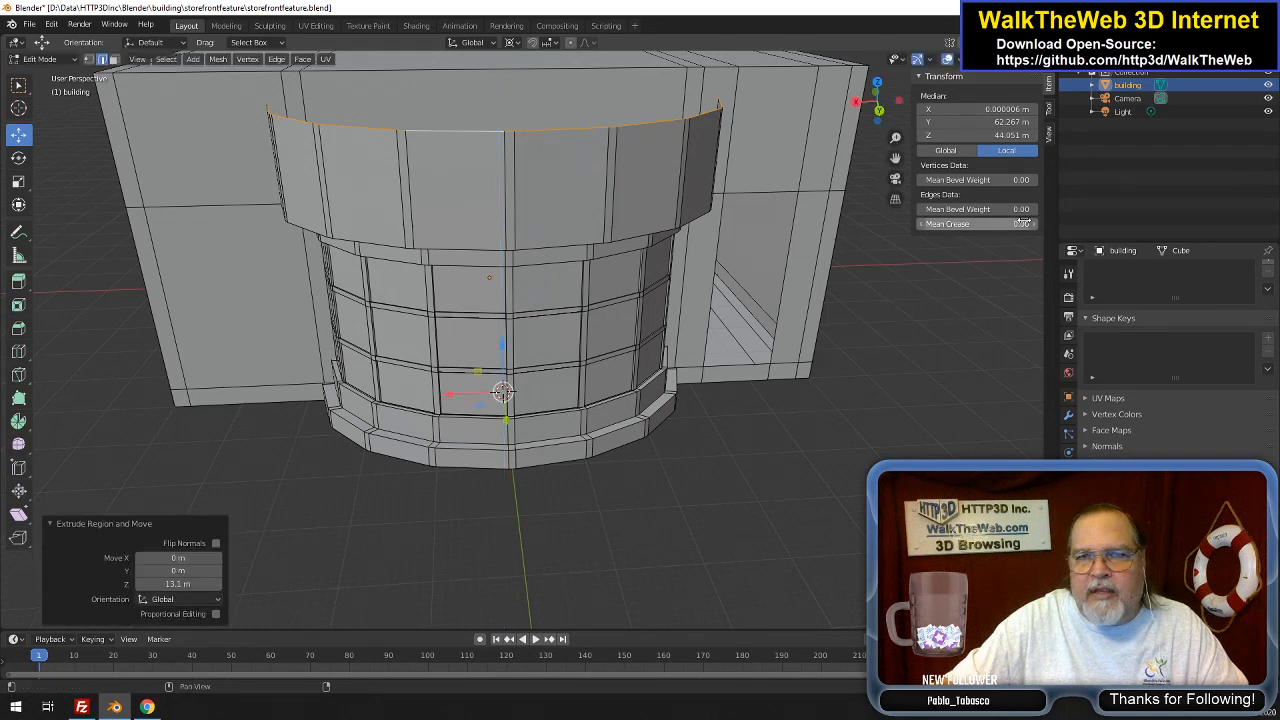
Set the median Z position of the extruded rim edges to 44 m
click(1000, 135)
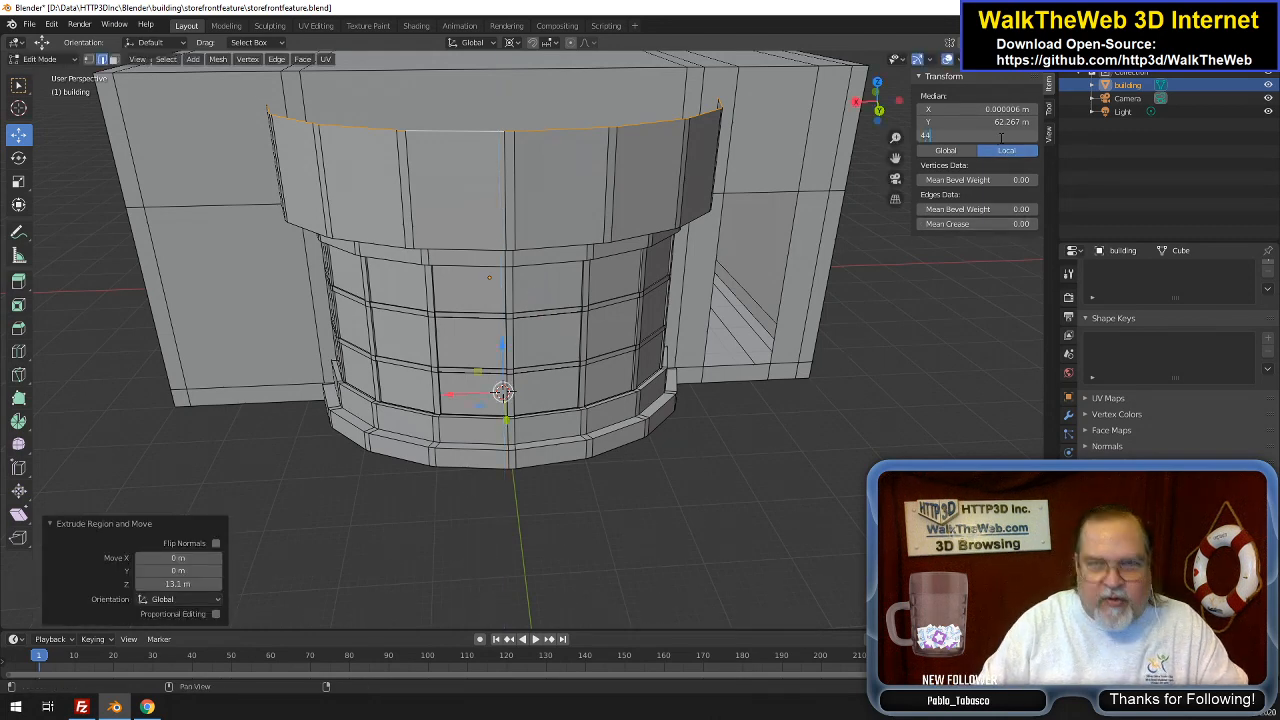
text(44)
key(Return)
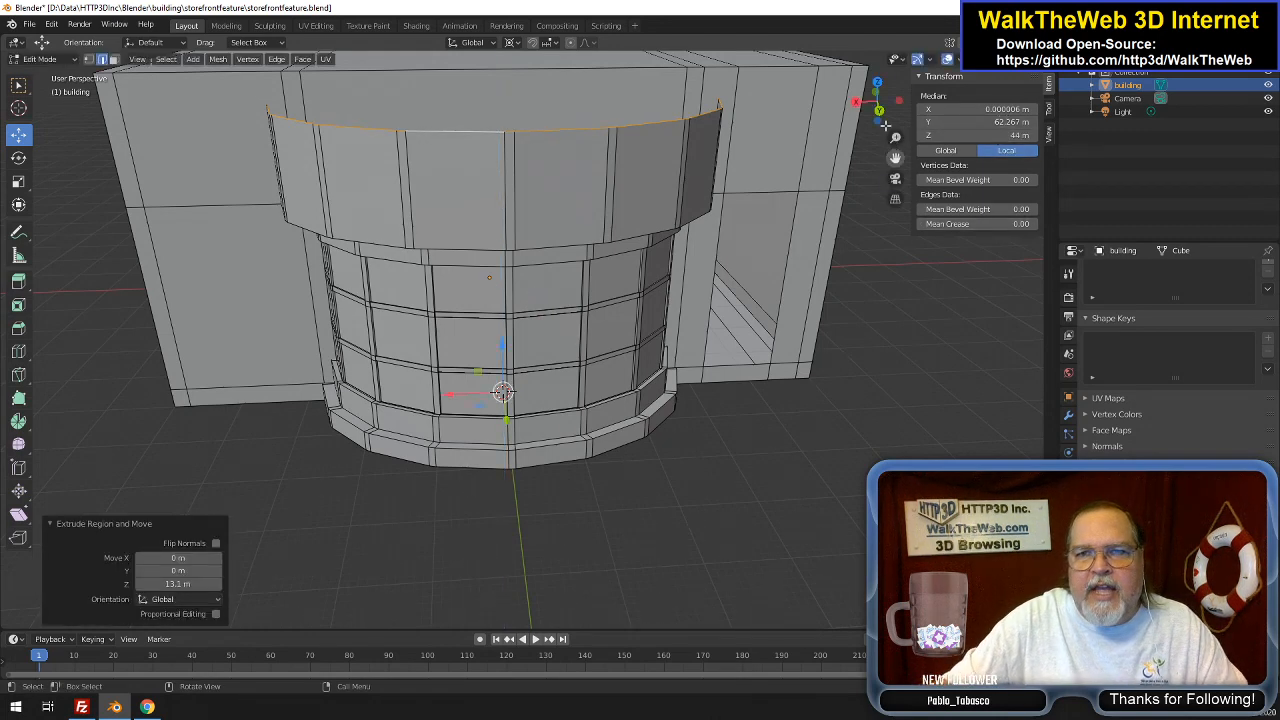
Try to collapse the raised rim edges to a central point by scaling them to 0 in X and Y, with Z locked
drag(884, 124, 800, 202)
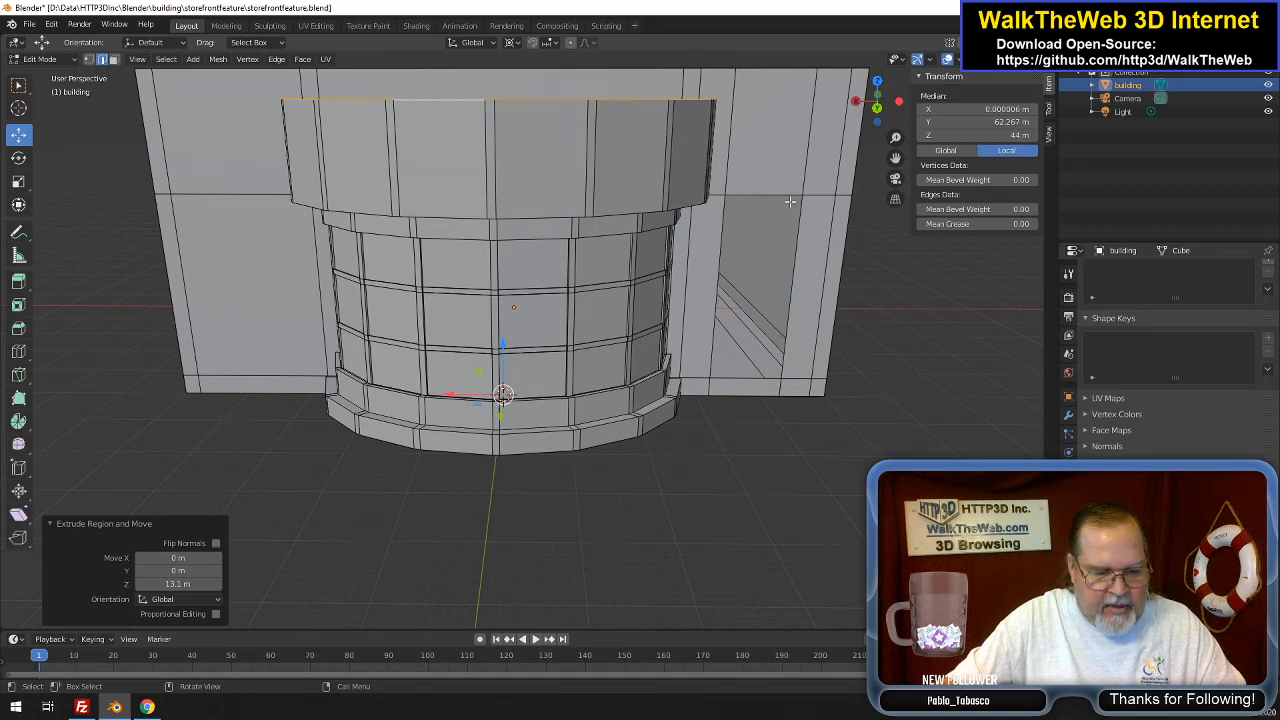
key(s)
key(shift+z)
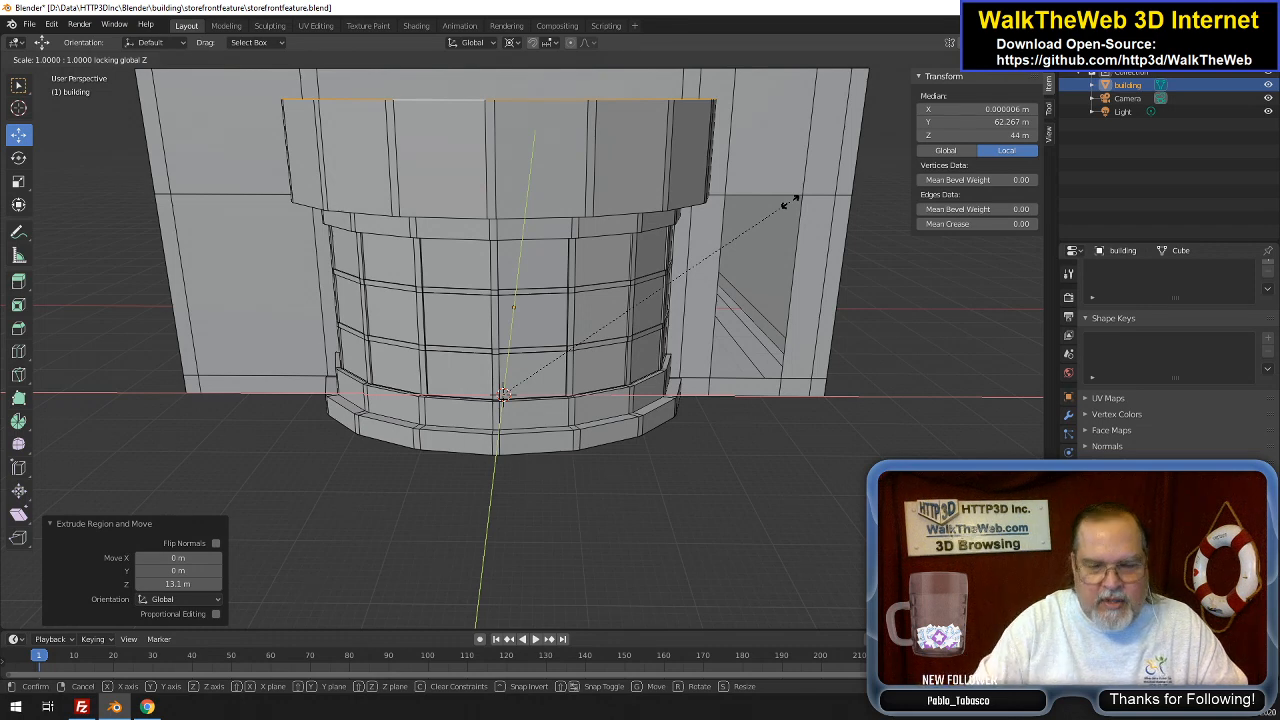
key(0)
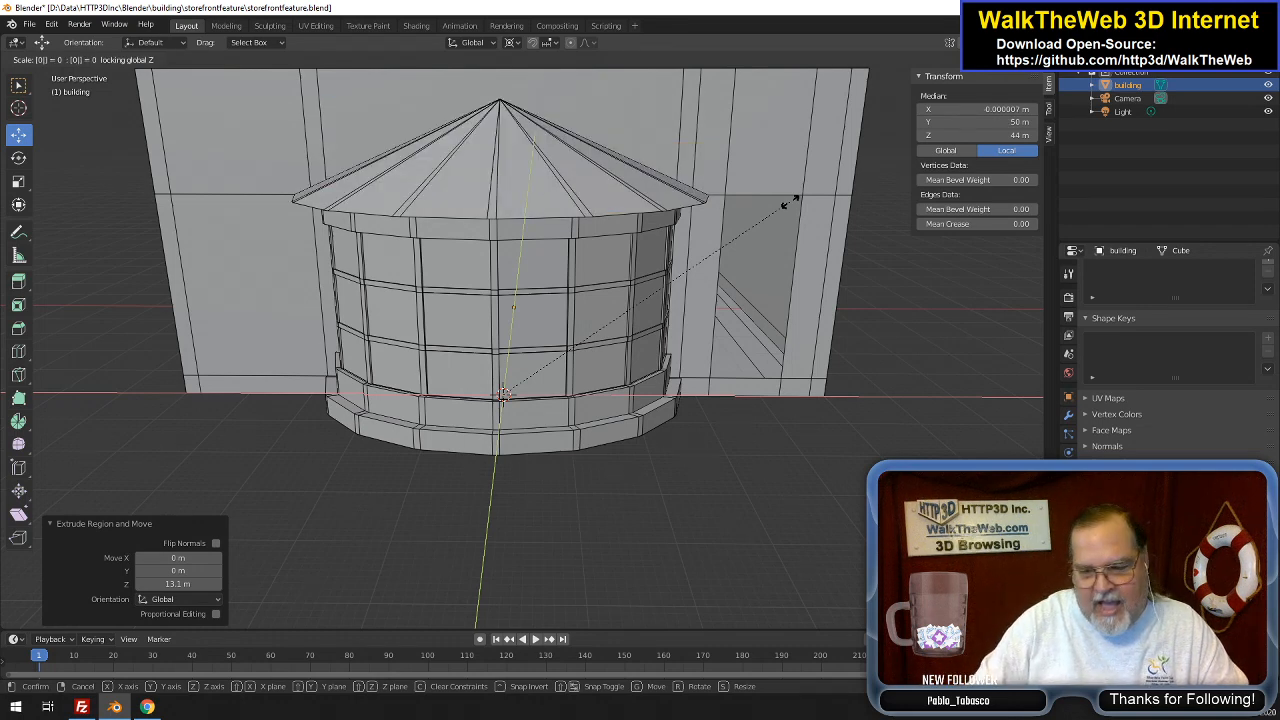
key(Return)
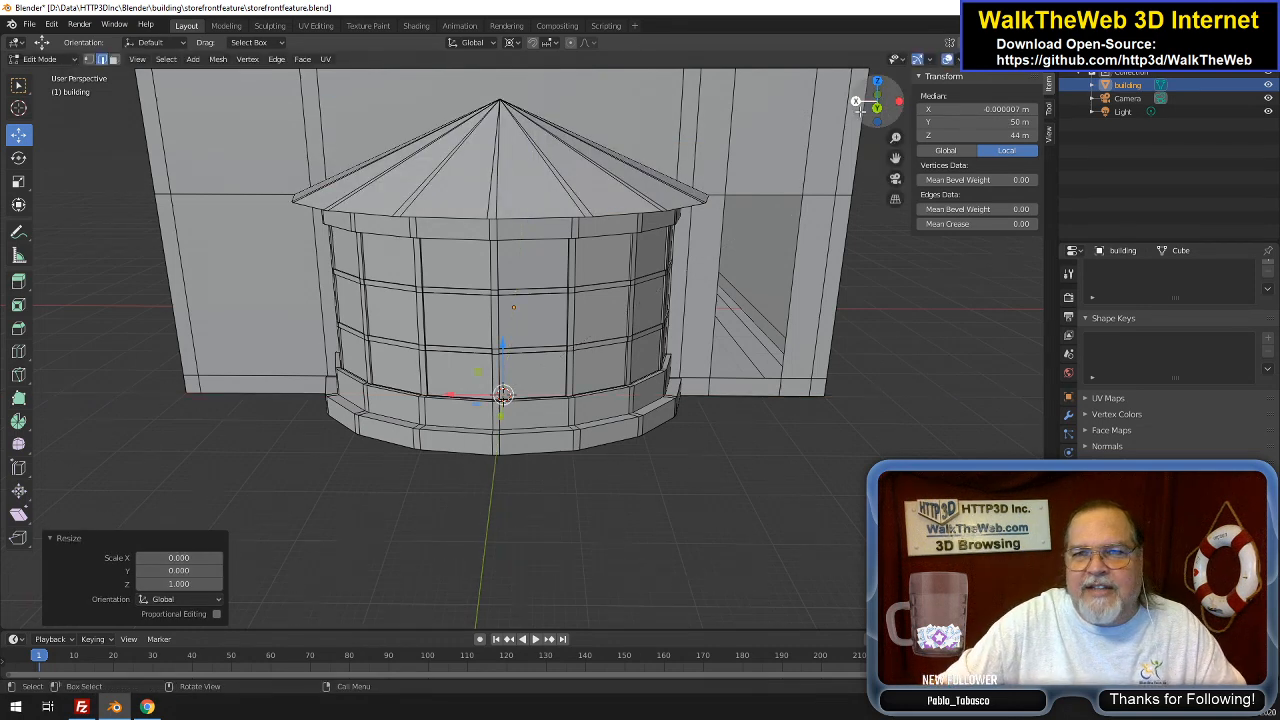
mouse_move(857, 100)
mouse_down()
mouse_move(820, 75)
mouse_move(892, 130)
mouse_move(880, 116)
mouse_move(862, 122)
mouse_move(866, 104)
mouse_up()
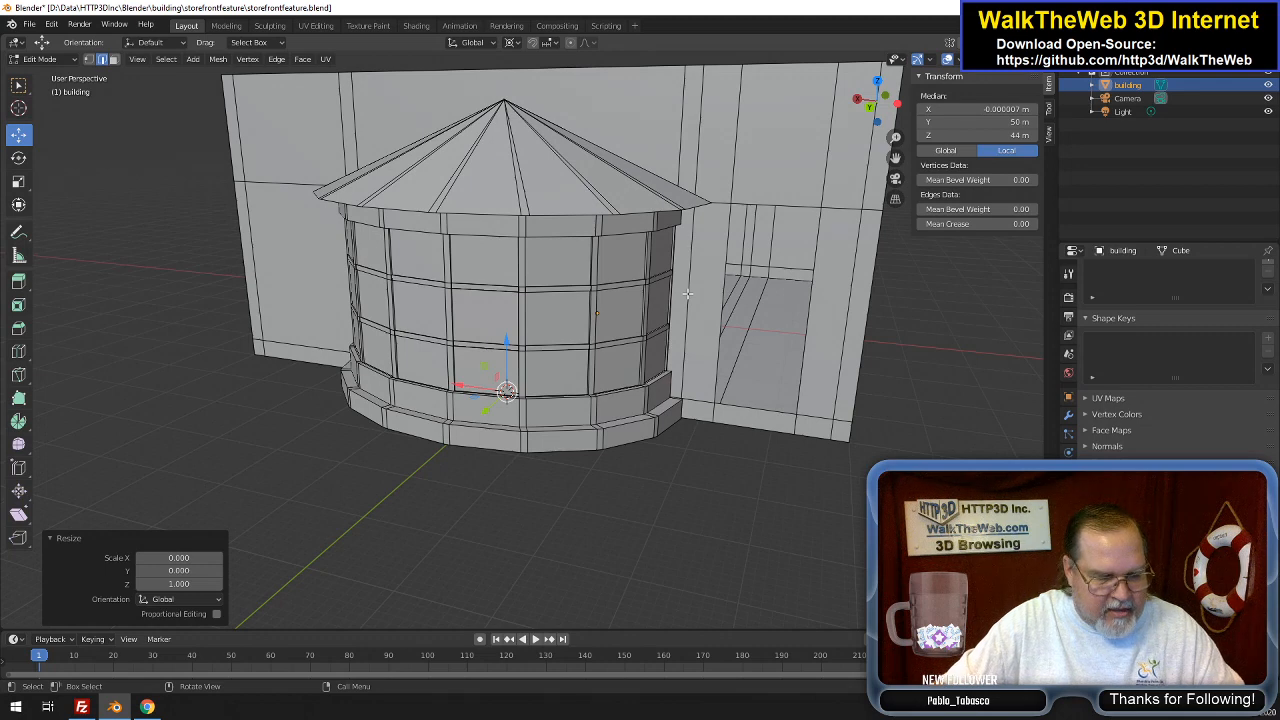
Undo the collapse and the tall rim extrusion, and extrude the rim edges up along Z by about 1.02 m instead
key(ctrl+z)
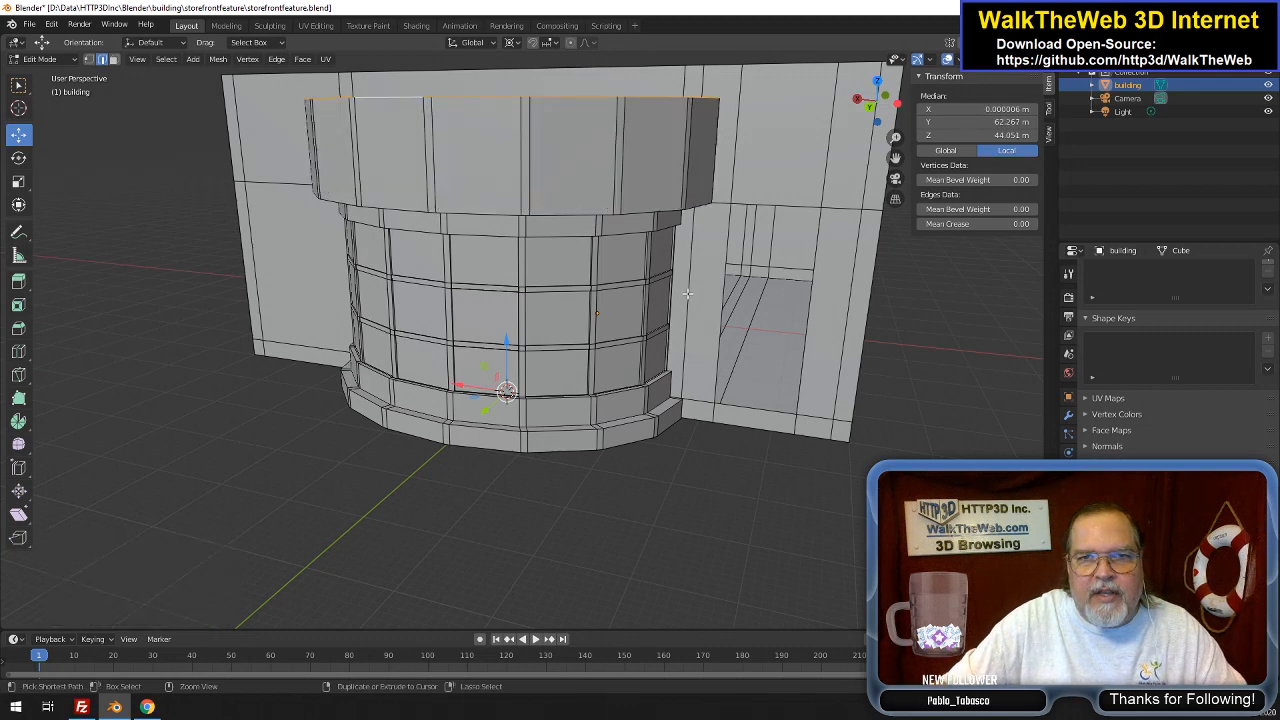
key(ctrl+z)
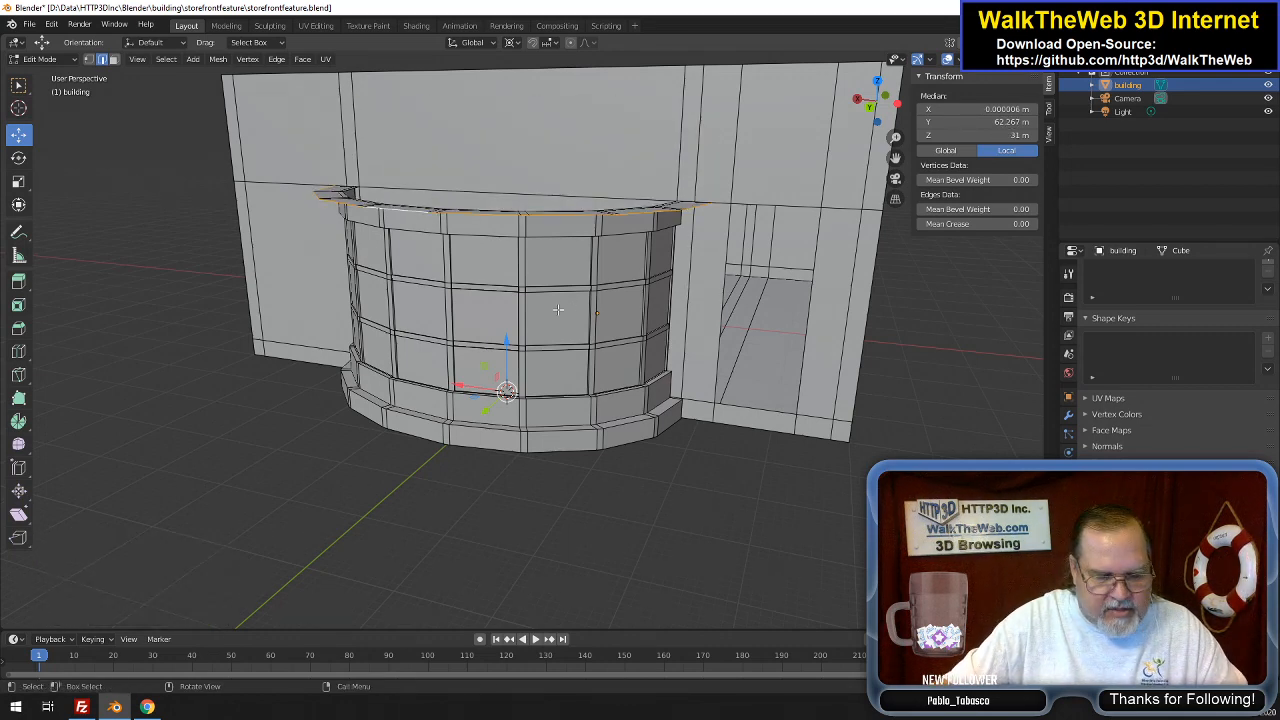
key(g)
key(z)
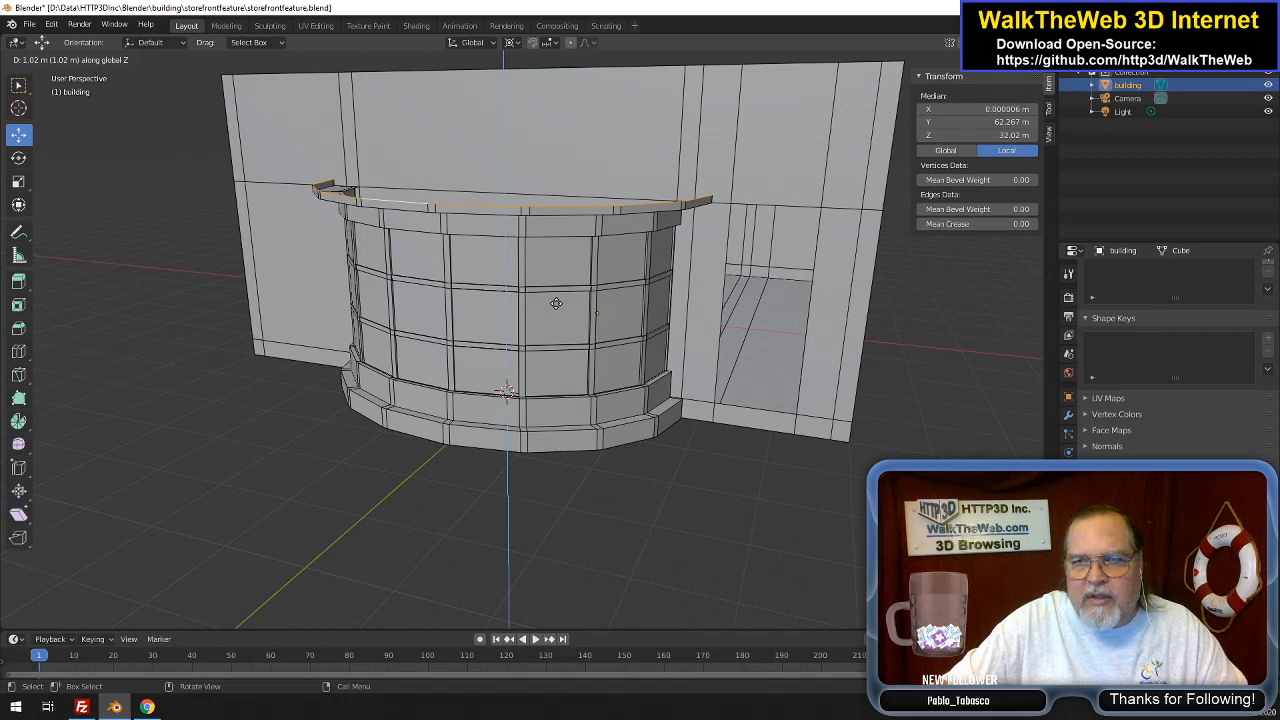
click(556, 303)
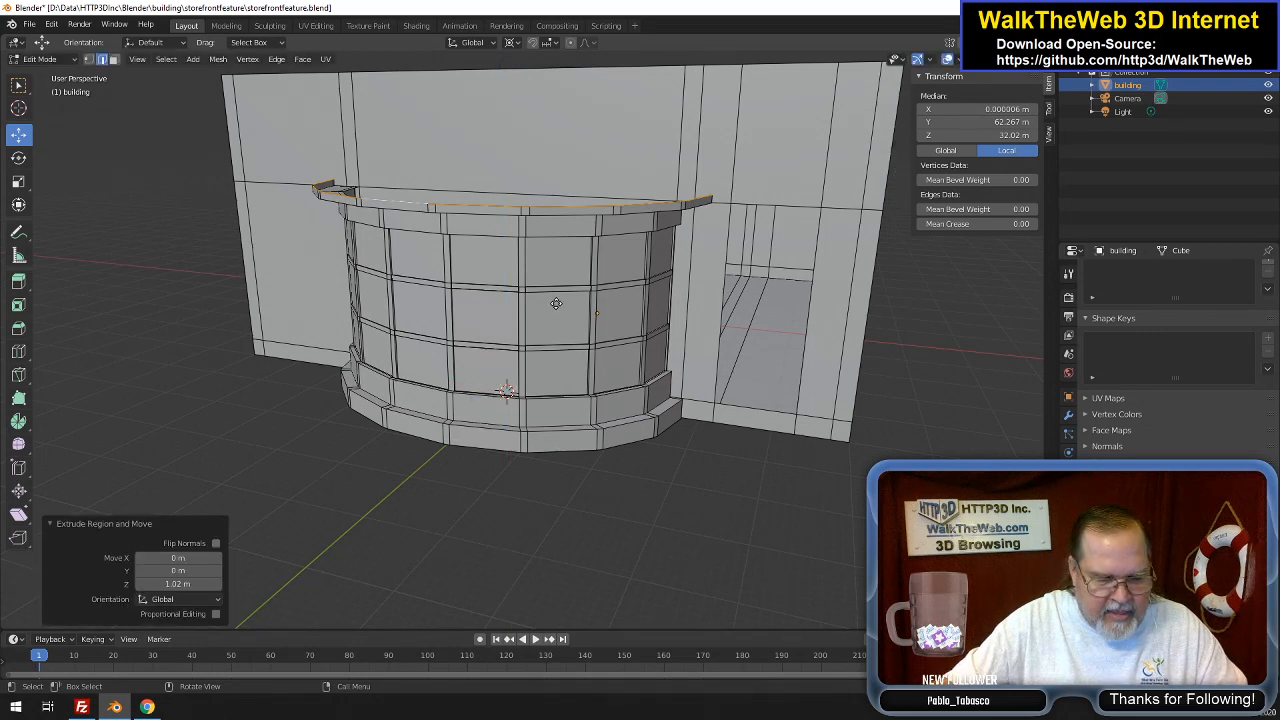
Extrude the rim edges upward again along Z by about 11.2 m and set their median Z position to 44 m
key(e)
key(z)
click(556, 235)
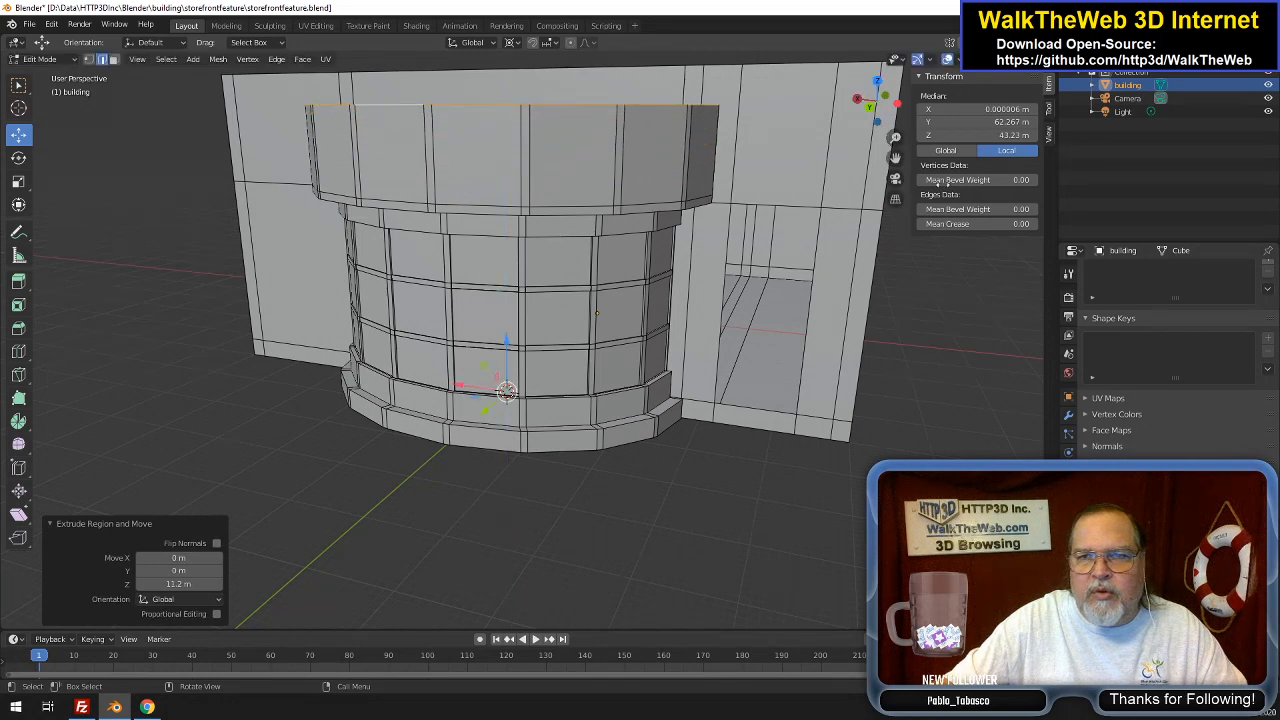
click(985, 136)
text(44)
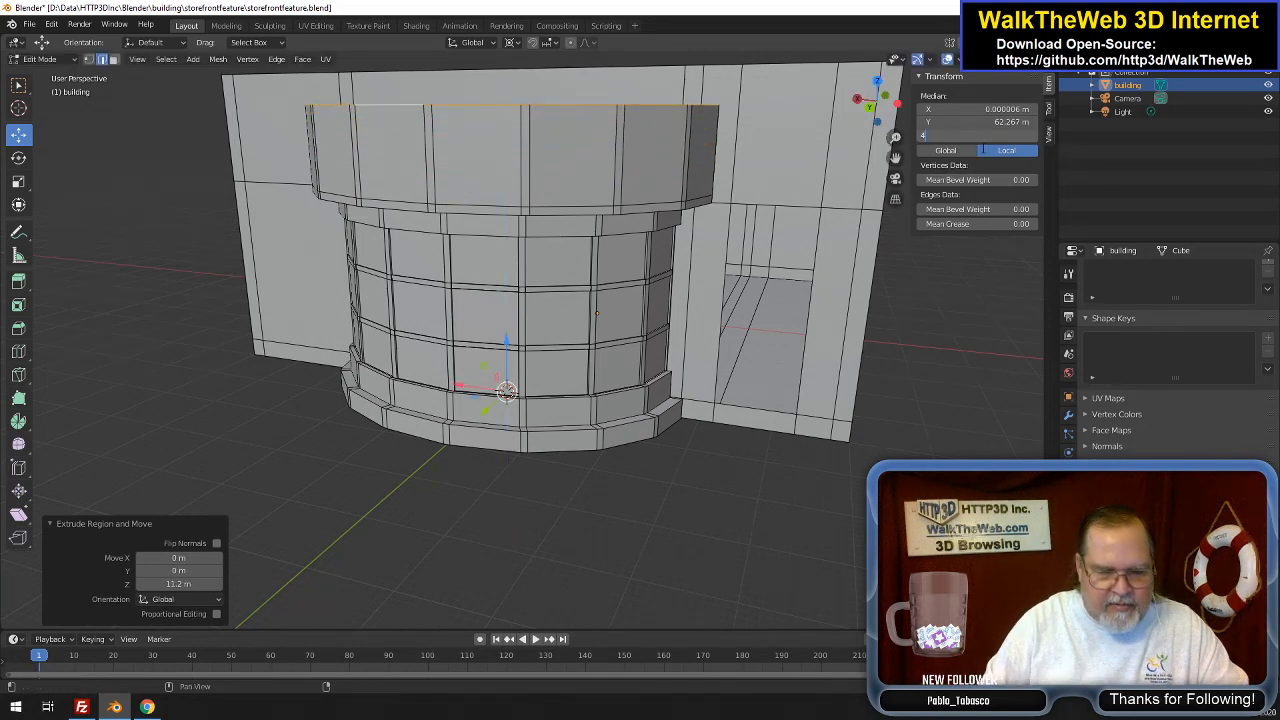
key(Return)
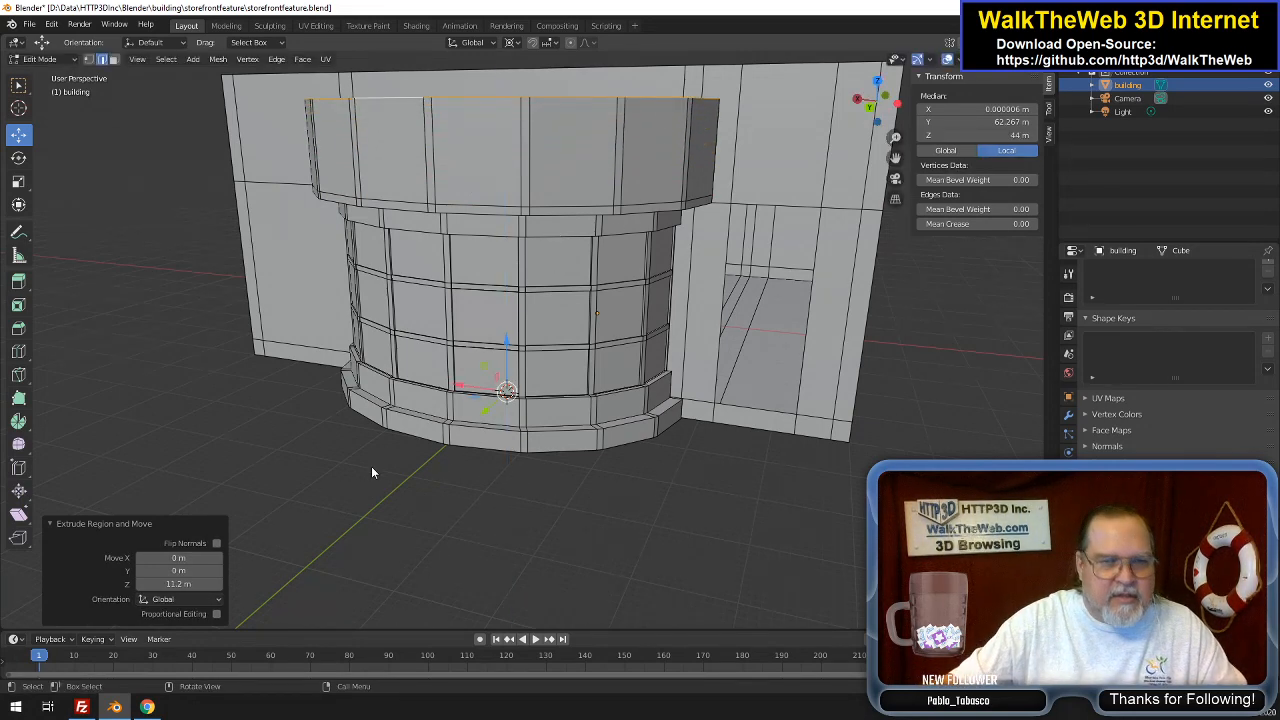
Scale the top rim edges to 0 in X and Y, with Z locked, to form a conical roof over the bay window
key(s)
key(shift+z)
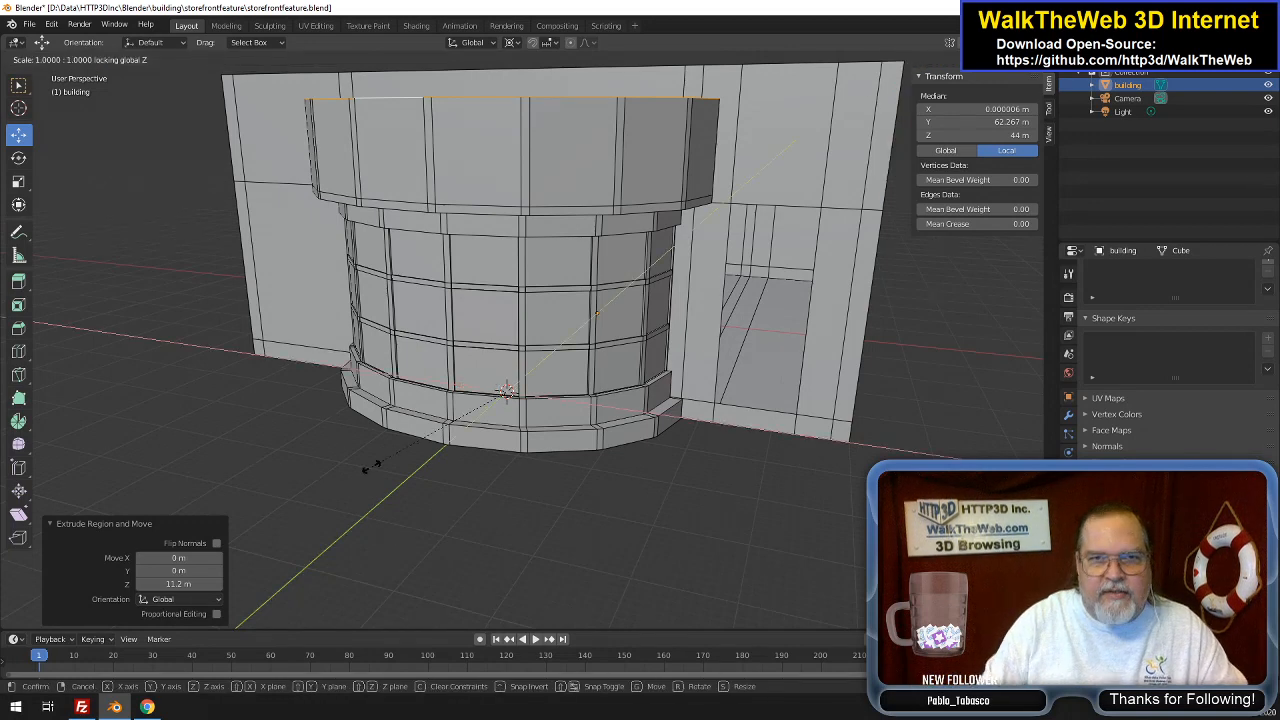
text(0)
key(Return)
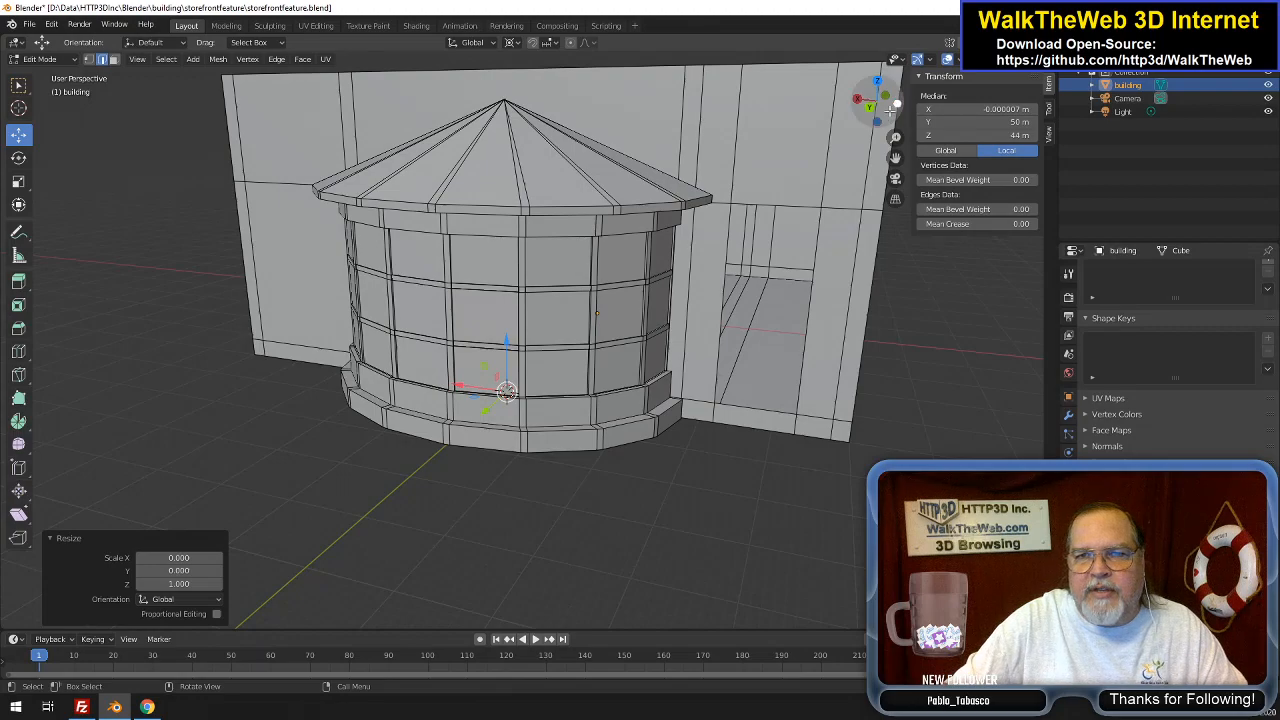
Extrude the doorway-side faces of the roof eave and the base ledge along X by about -24.5 m, across the doorway
drag(880, 104, 820, 122)
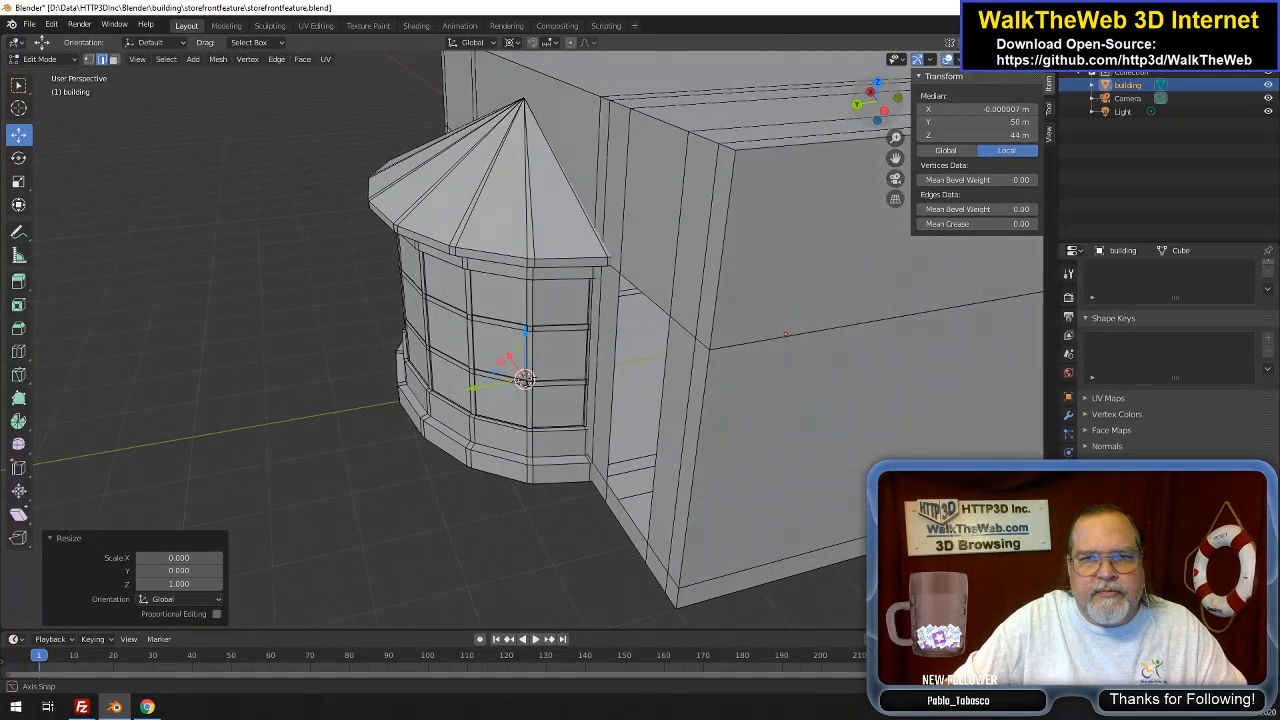
click(533, 263)
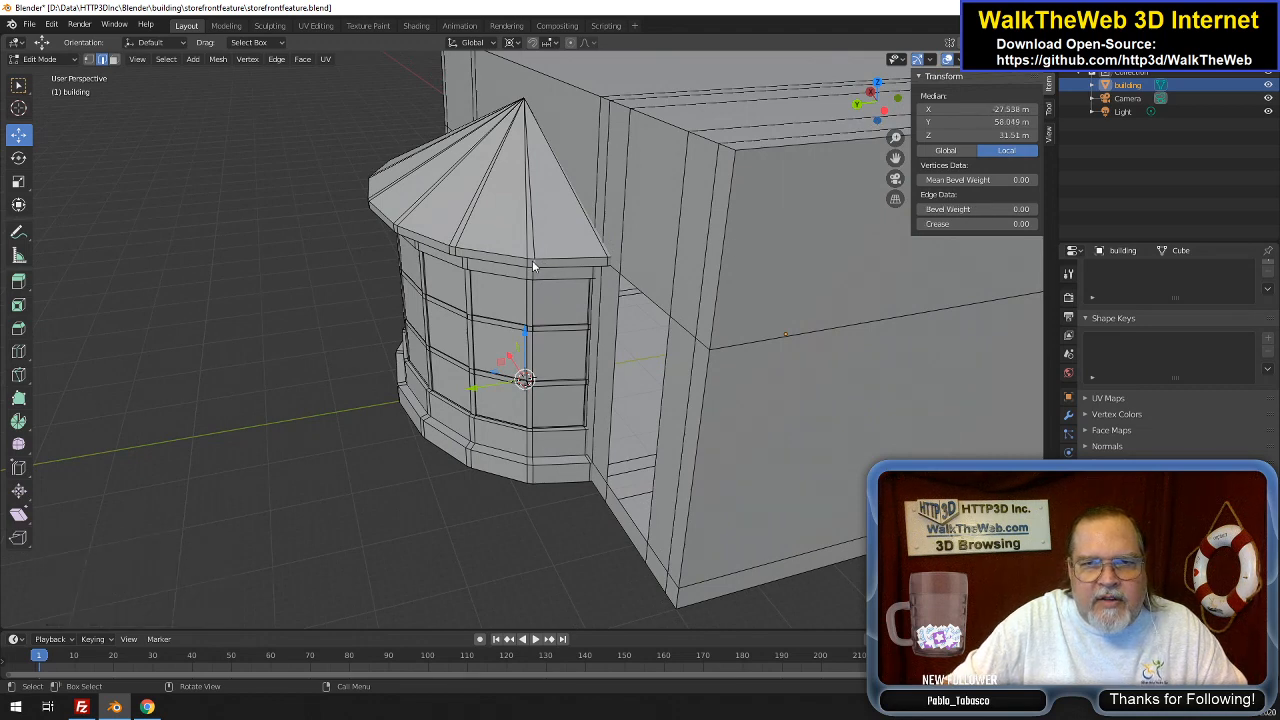
click(113, 59)
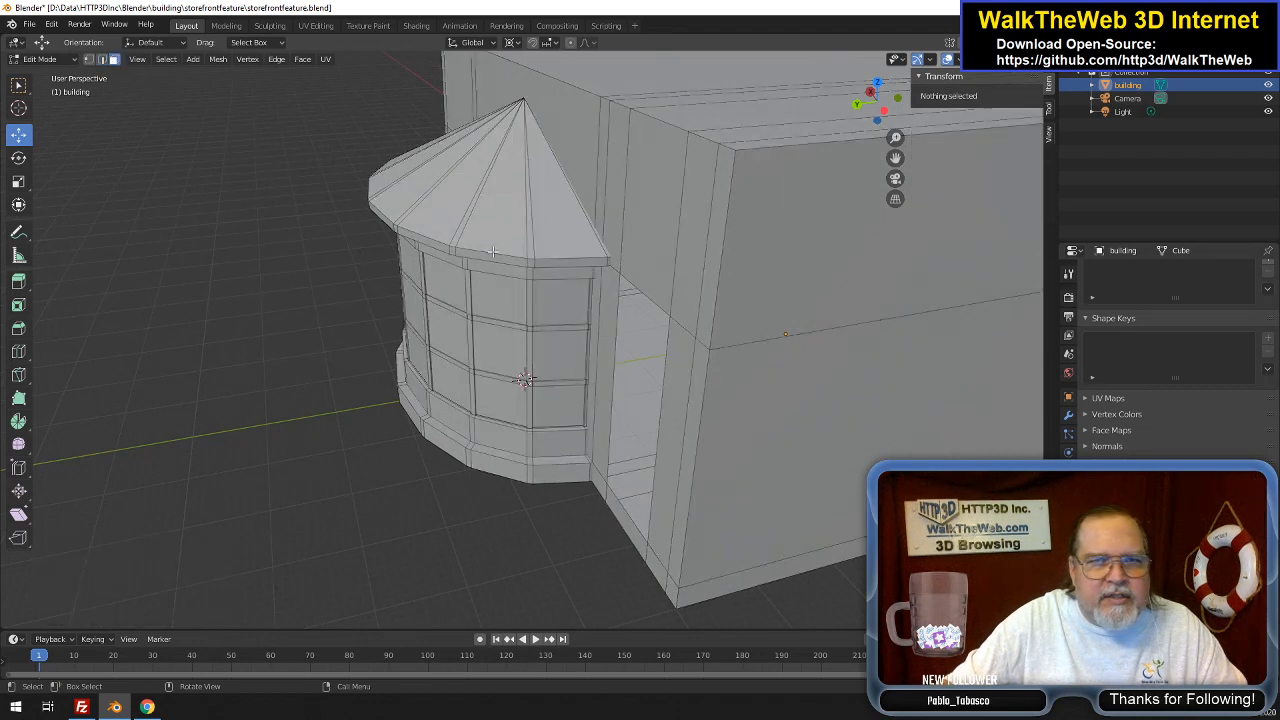
click(532, 264)
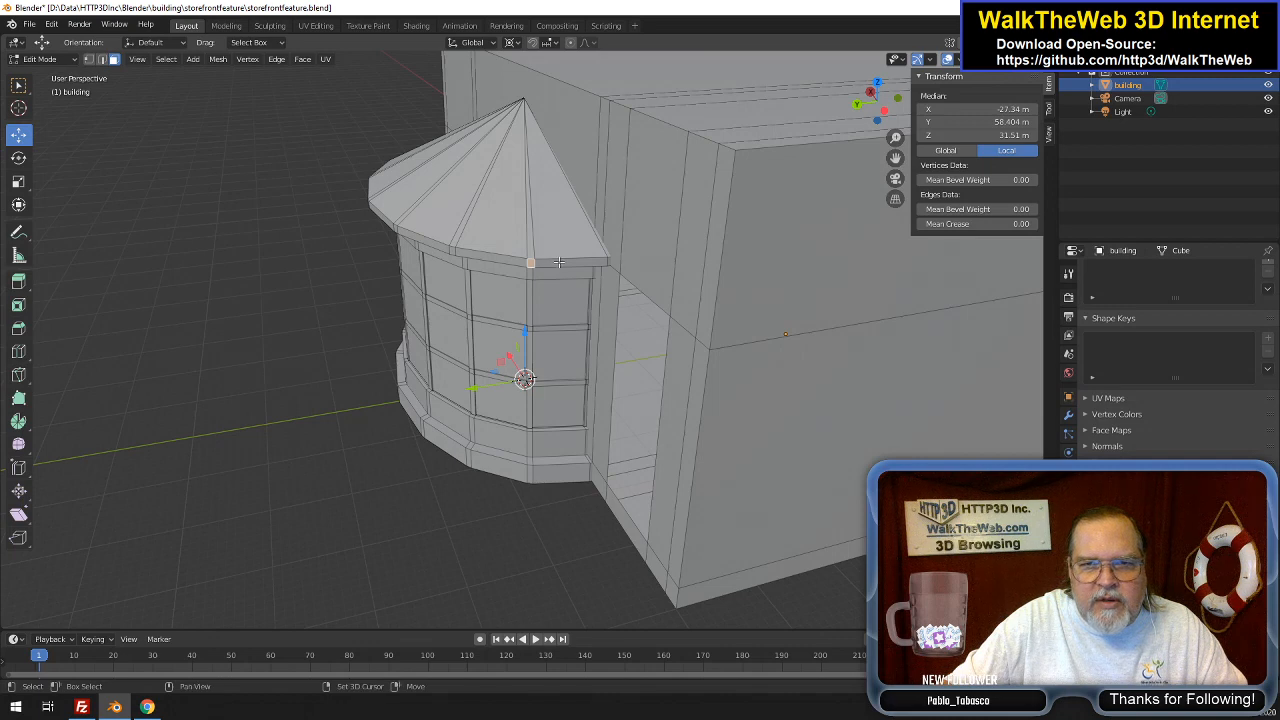
shift+click(596, 268)
shift+click(607, 262)
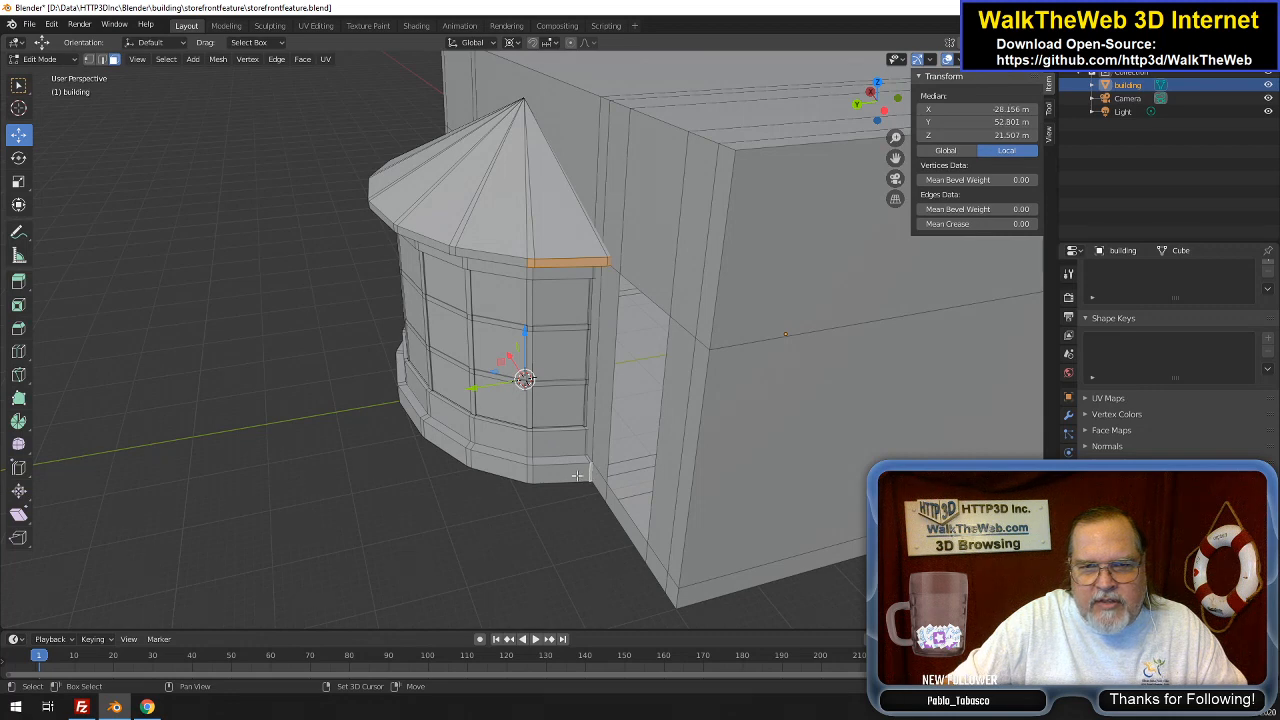
shift+click(578, 476)
shift+click(531, 477)
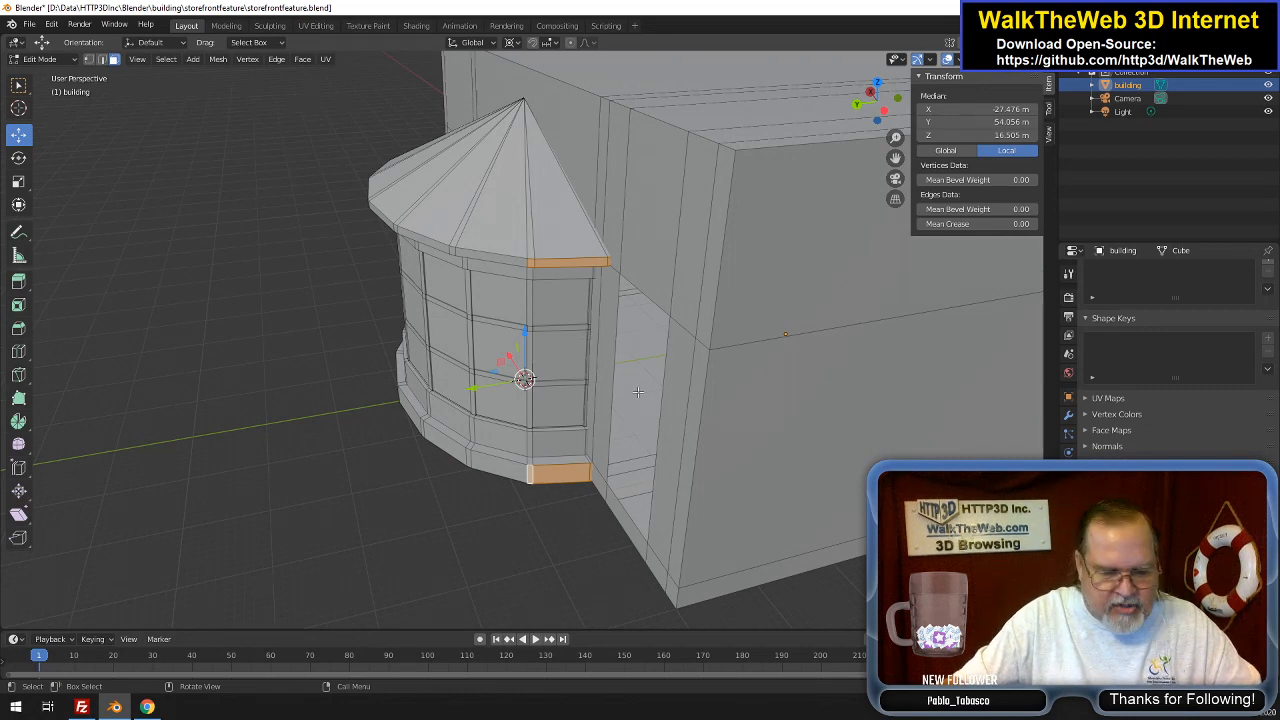
key(e)
key(x)
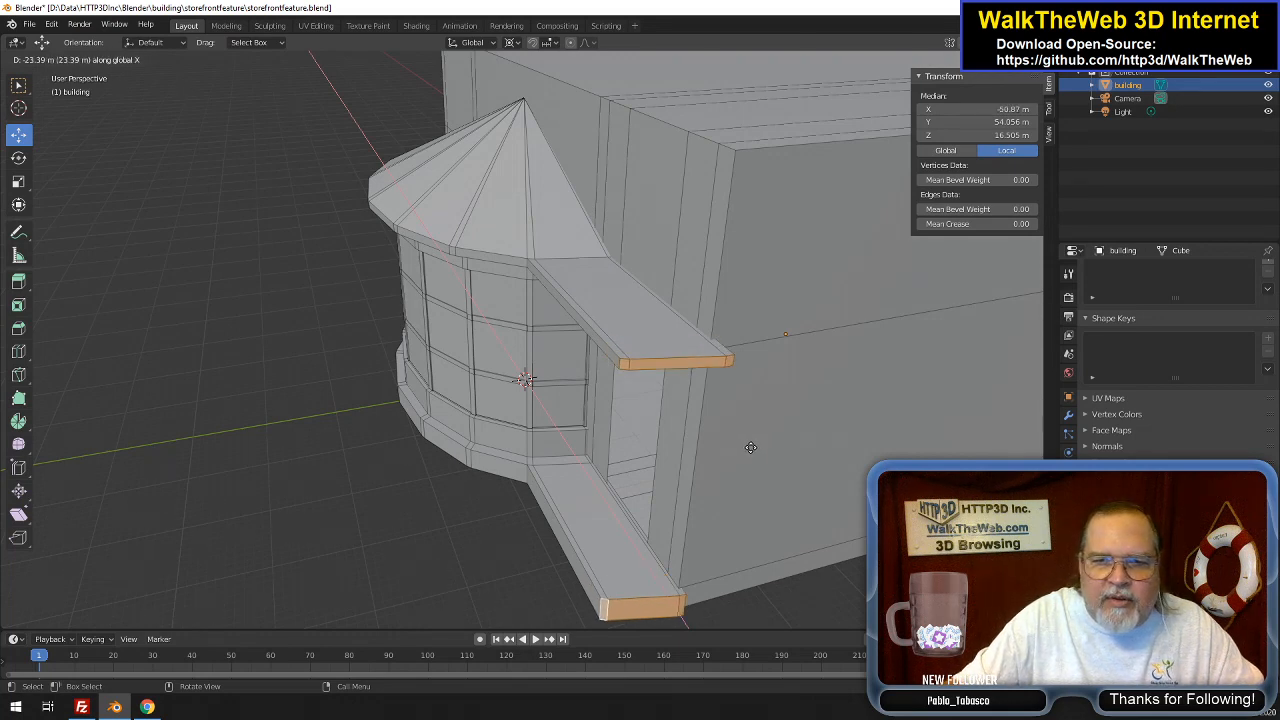
click(756, 450)
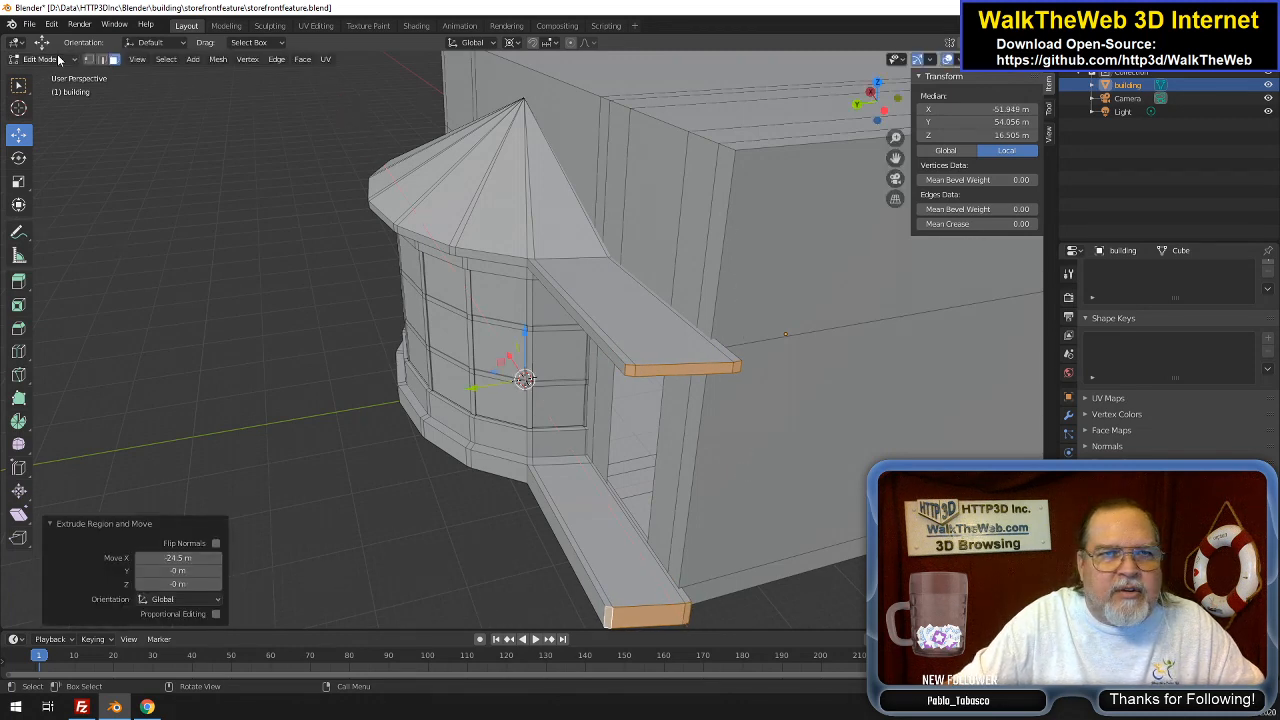
Check the building's top corner vertex position and set the median X of the extruded eave and ledge end vertices to -50 m
key(1)
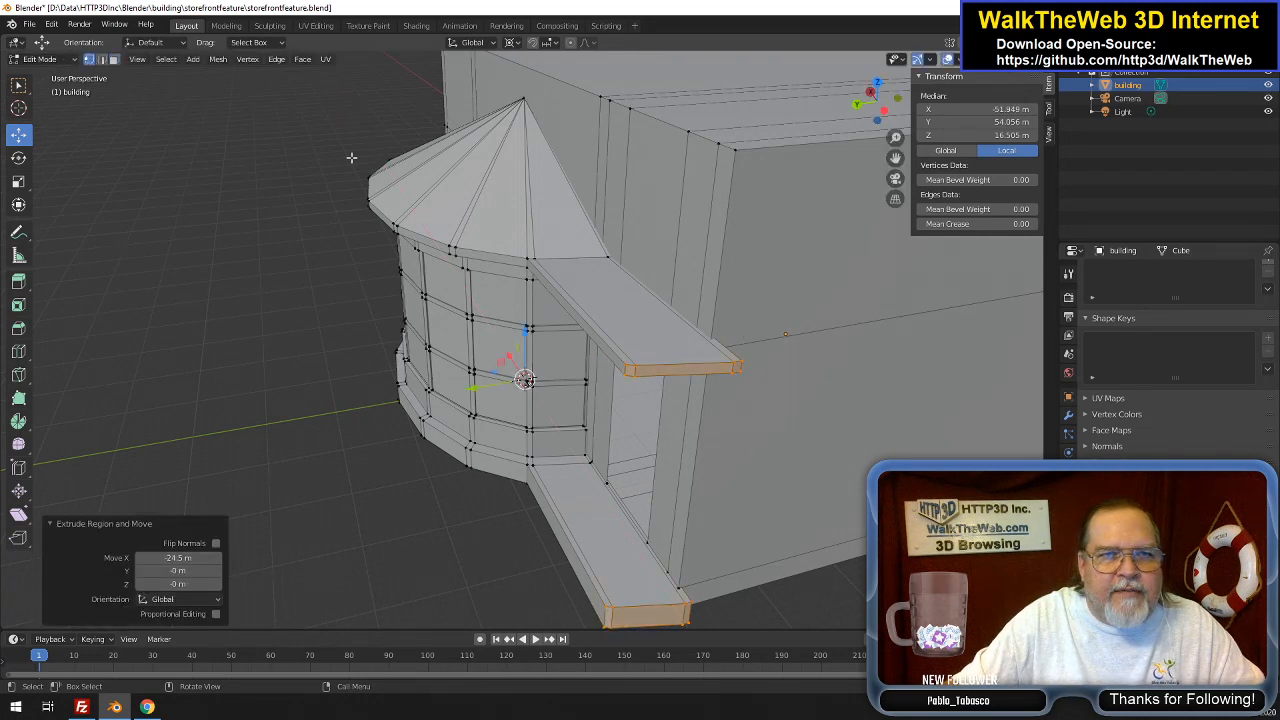
click(738, 150)
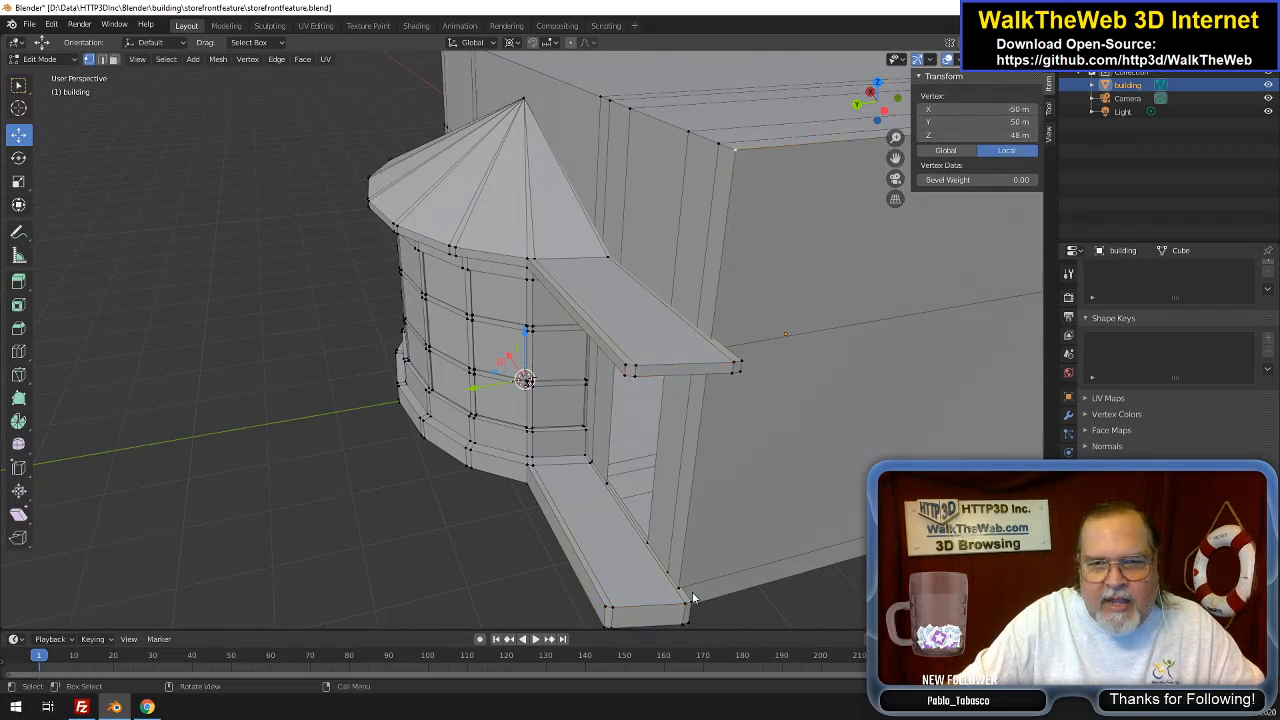
scroll(690, 560, down, 2)
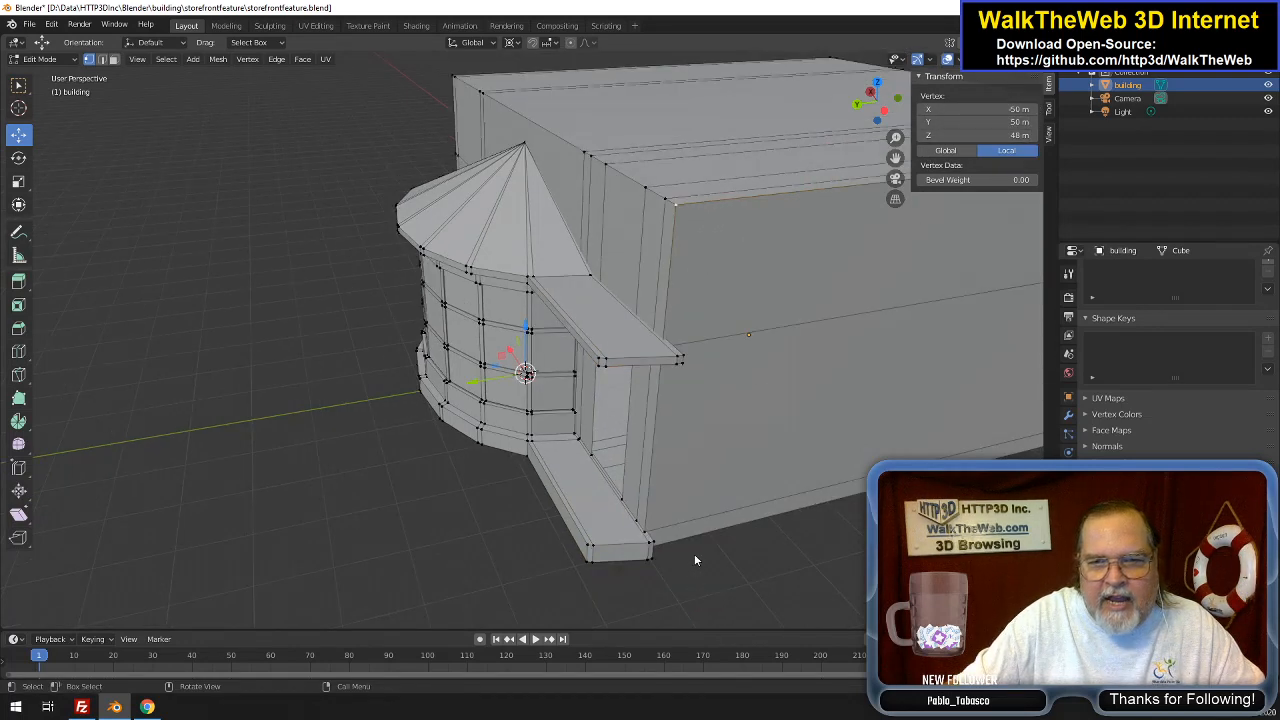
click(683, 361)
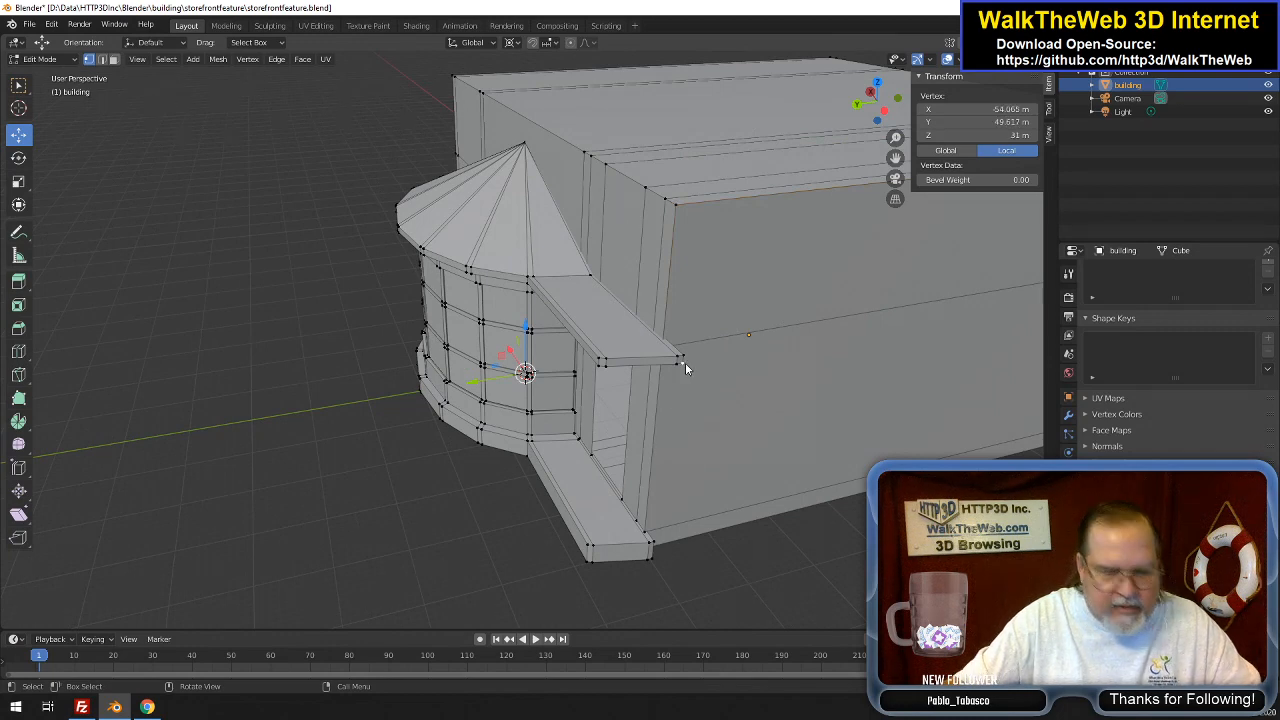
shift+click(681, 359)
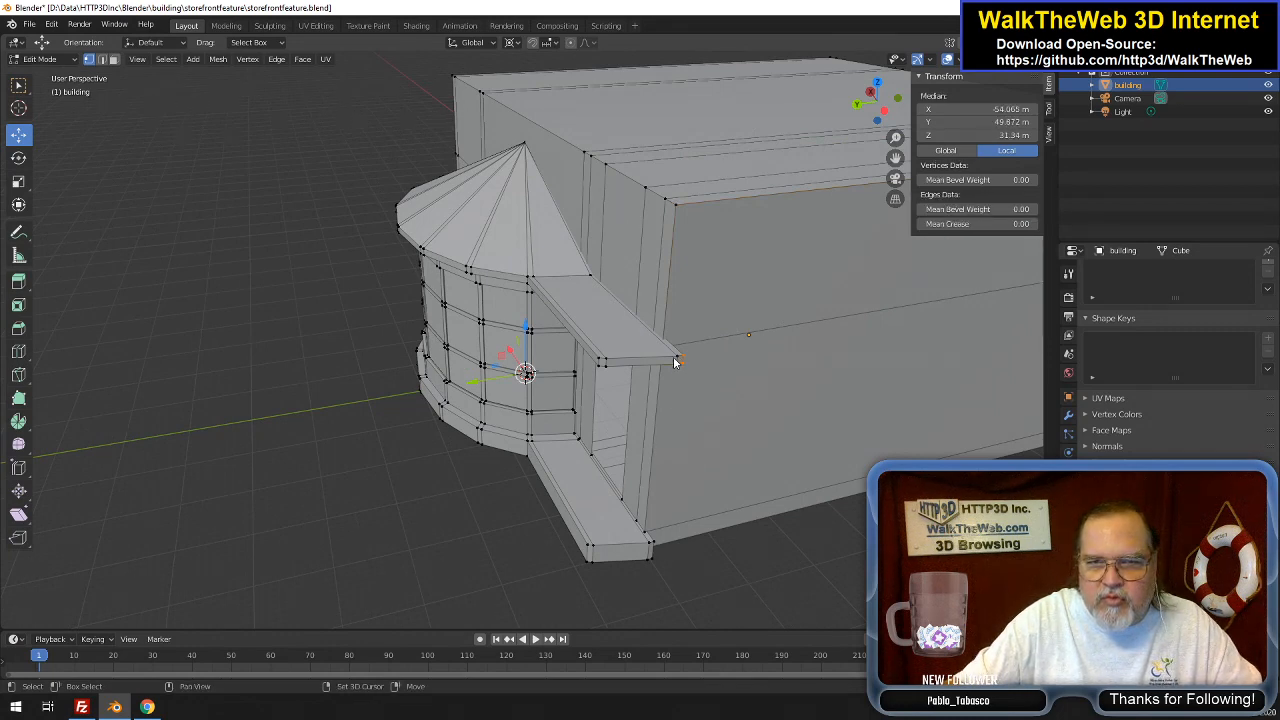
shift+click(602, 363)
shift+click(600, 365)
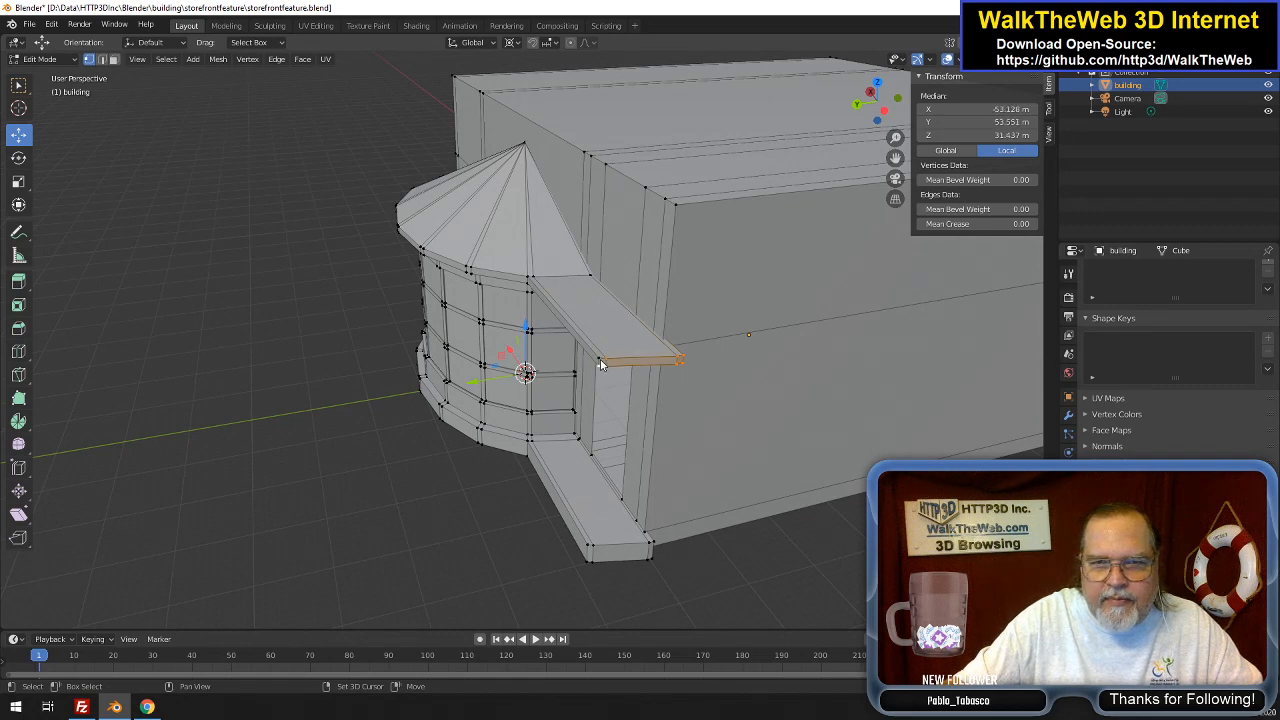
shift+click(600, 364)
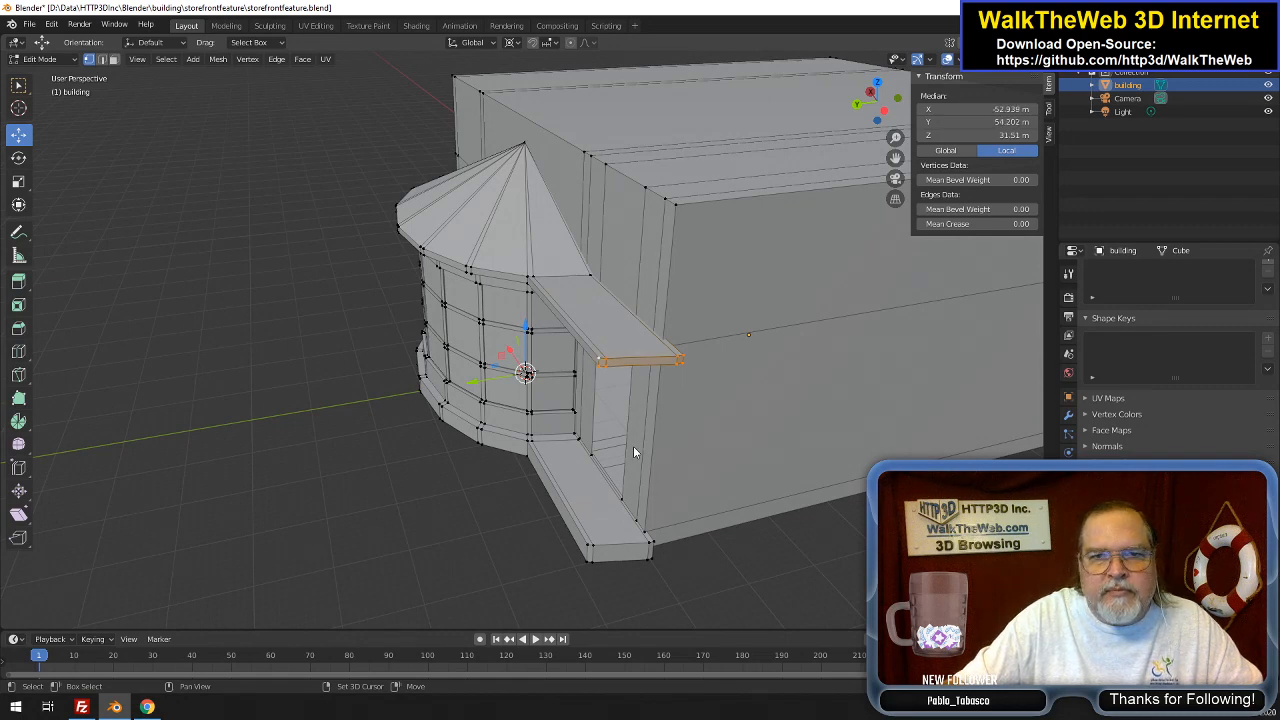
shift+click(651, 540)
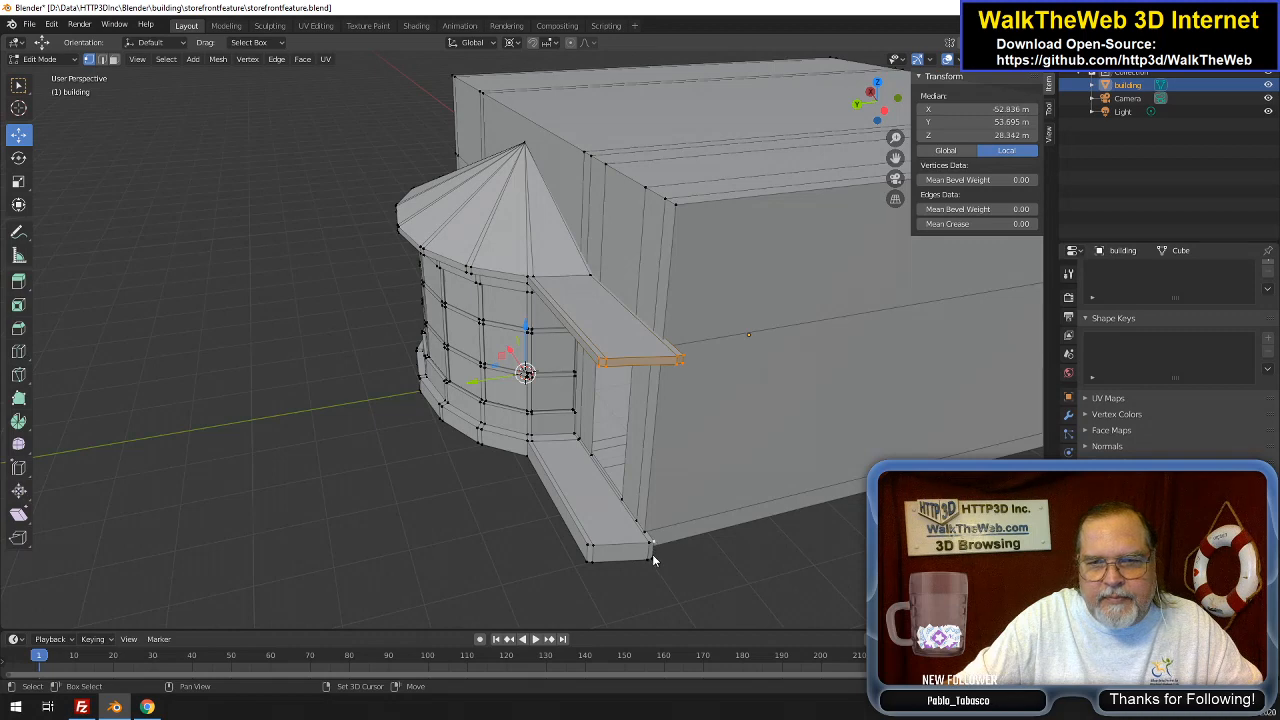
shift+click(653, 557)
shift+click(646, 559)
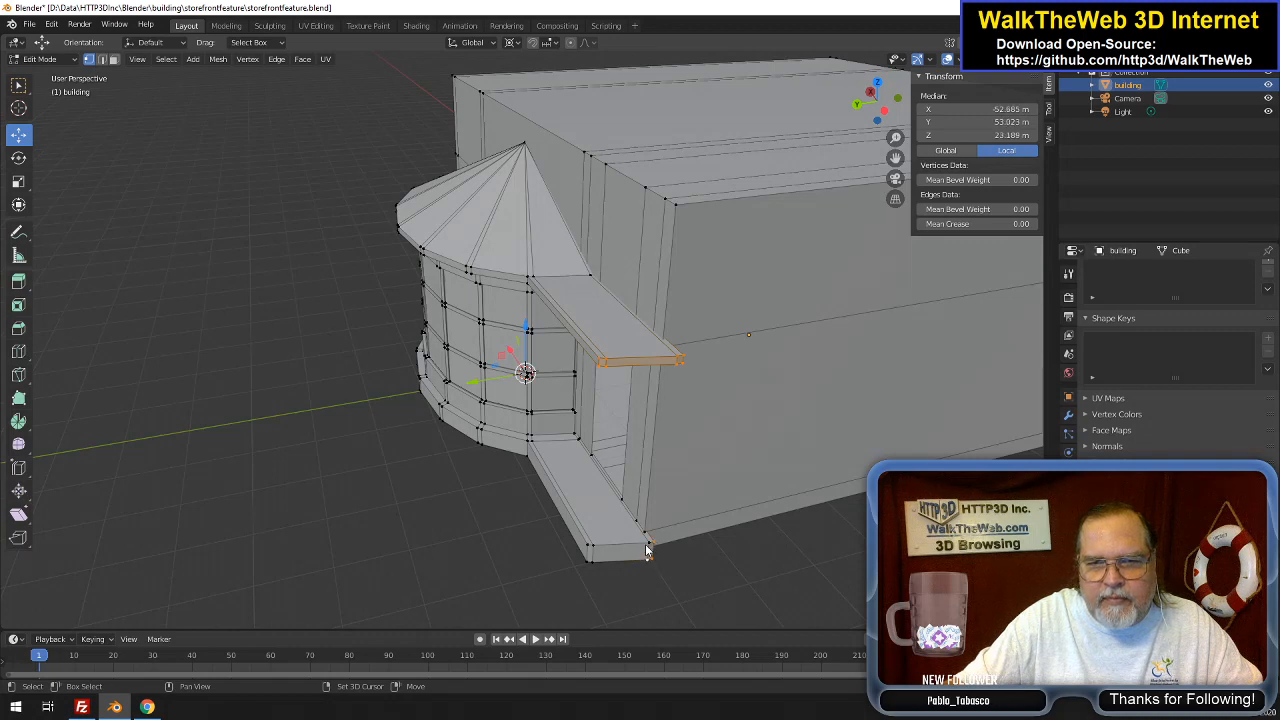
shift+click(591, 558)
shift+click(588, 546)
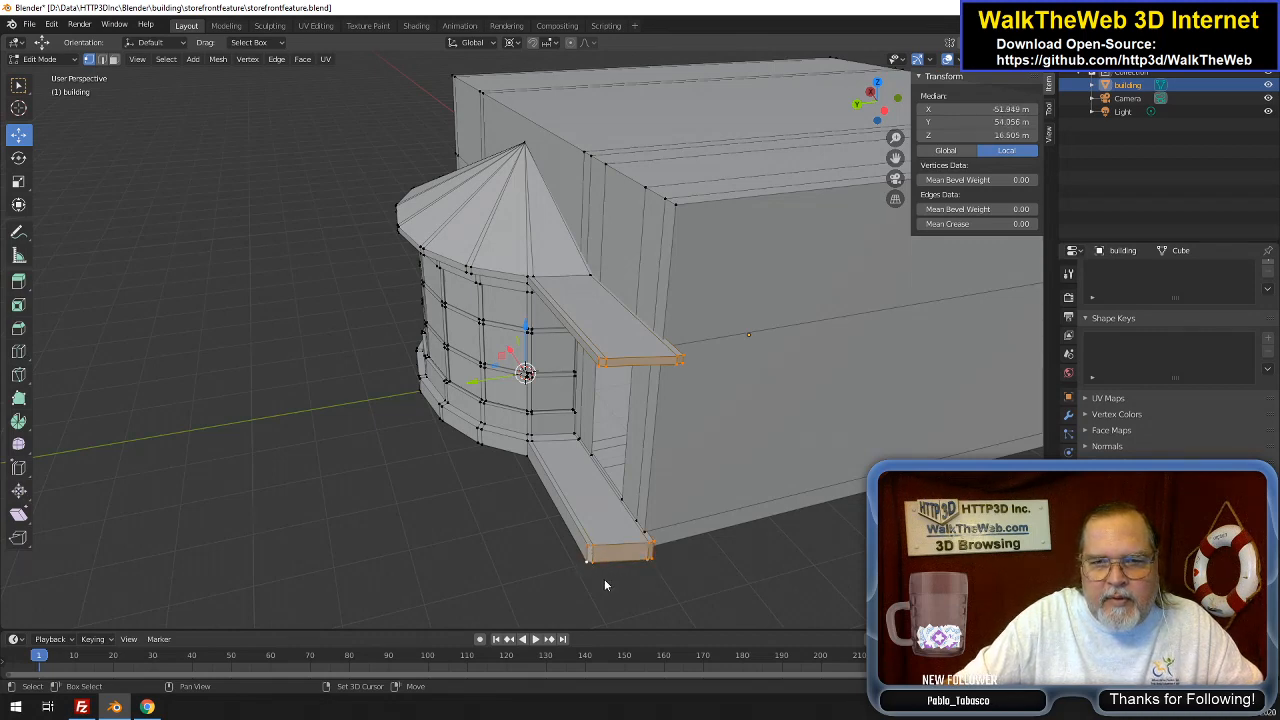
click(992, 109)
text(-5)
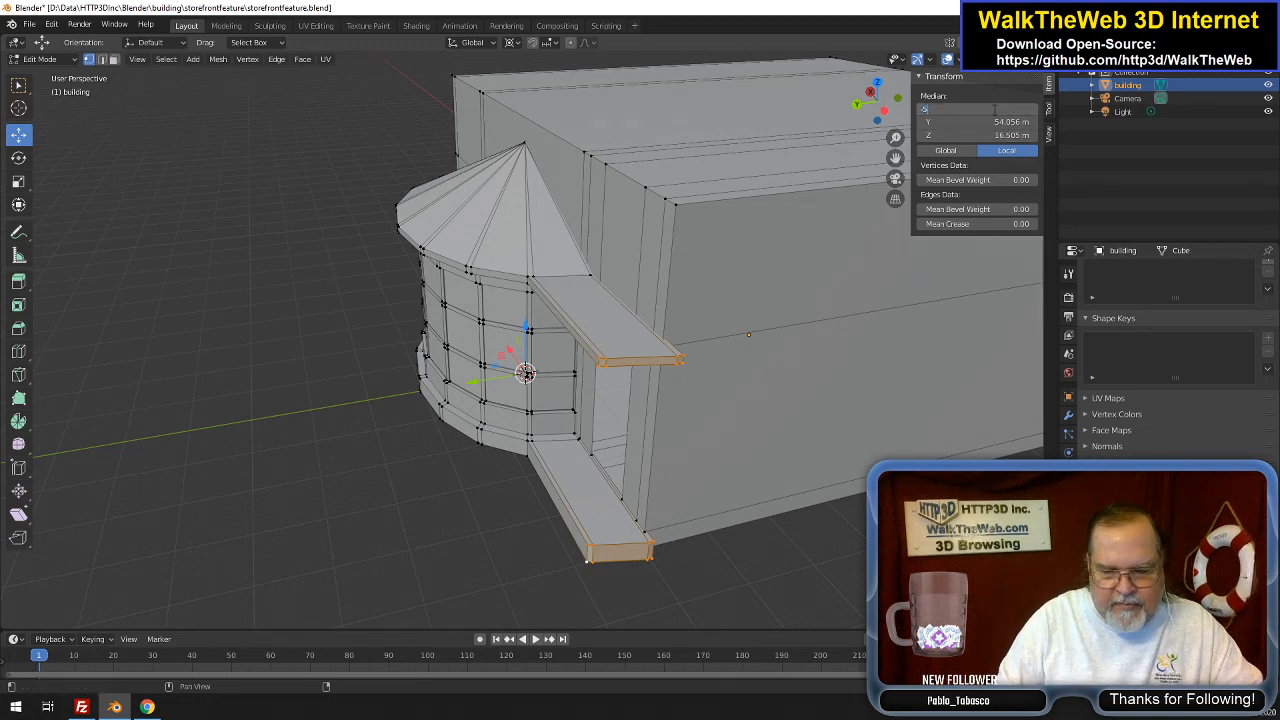
text(0)
key(Return)
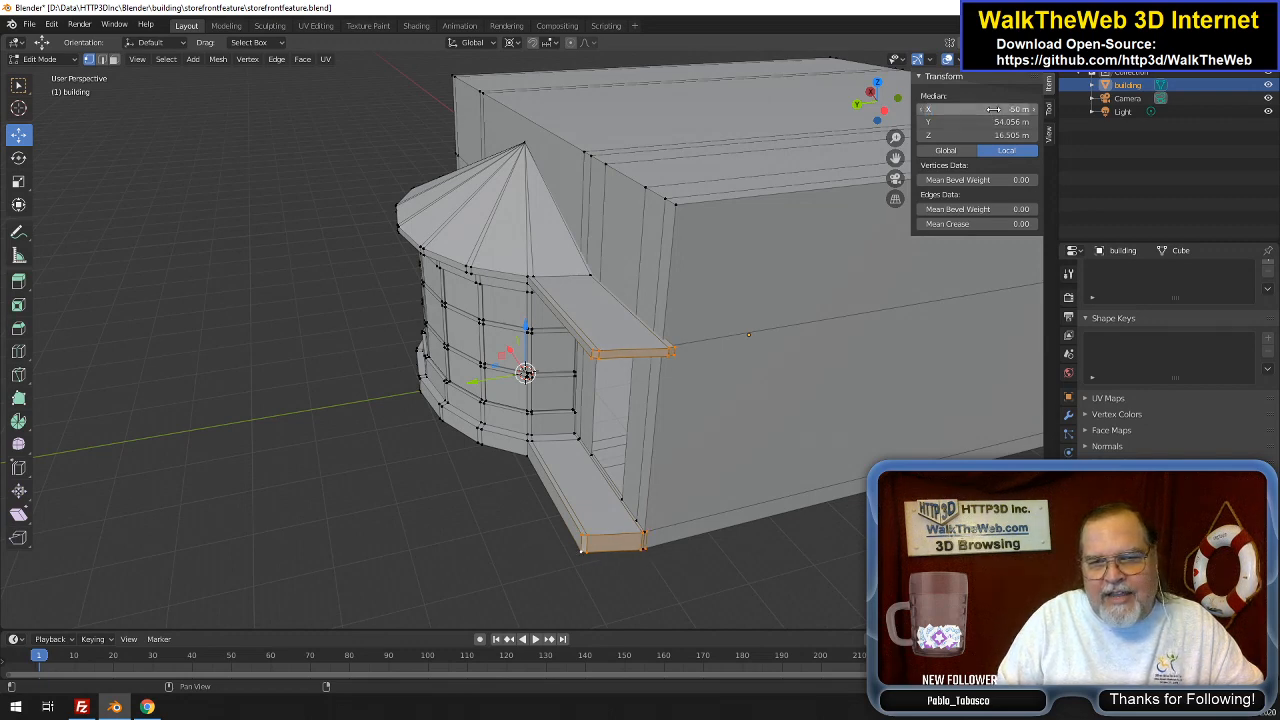
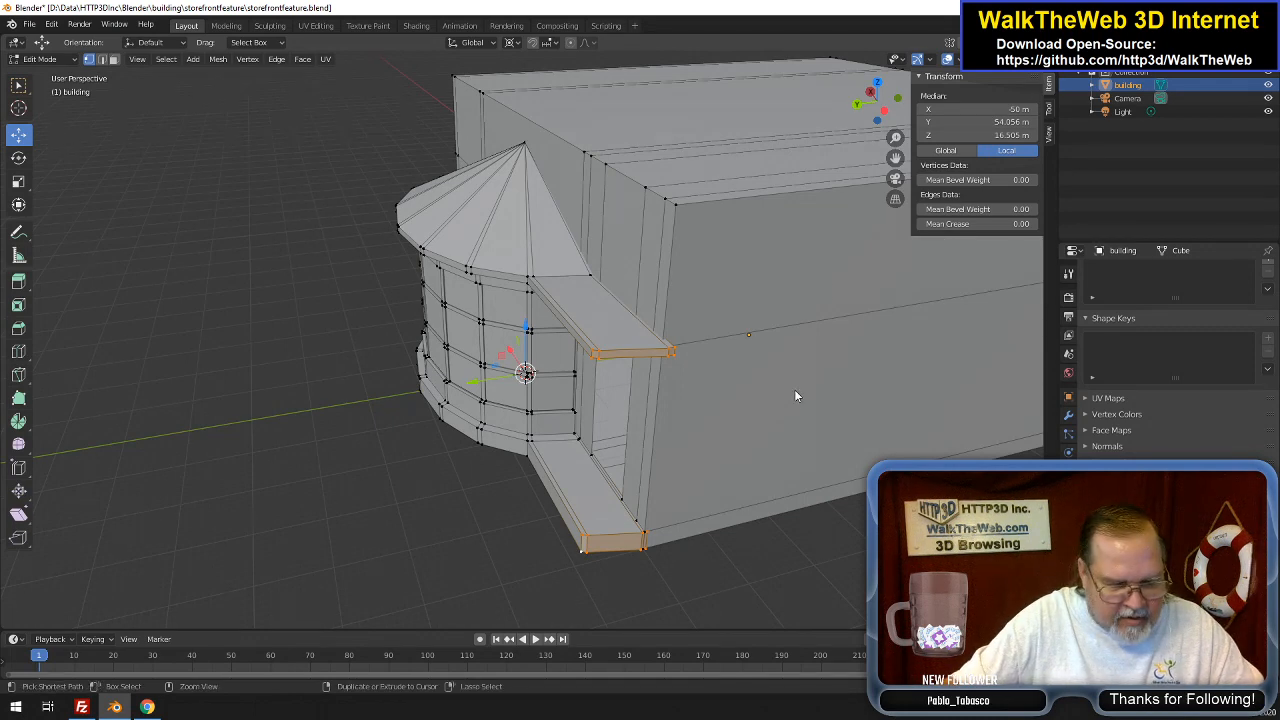
Undo the last X position change and snap the 3D cursor to the building's top front corner vertex
key(ctrl+z)
click(779, 308)
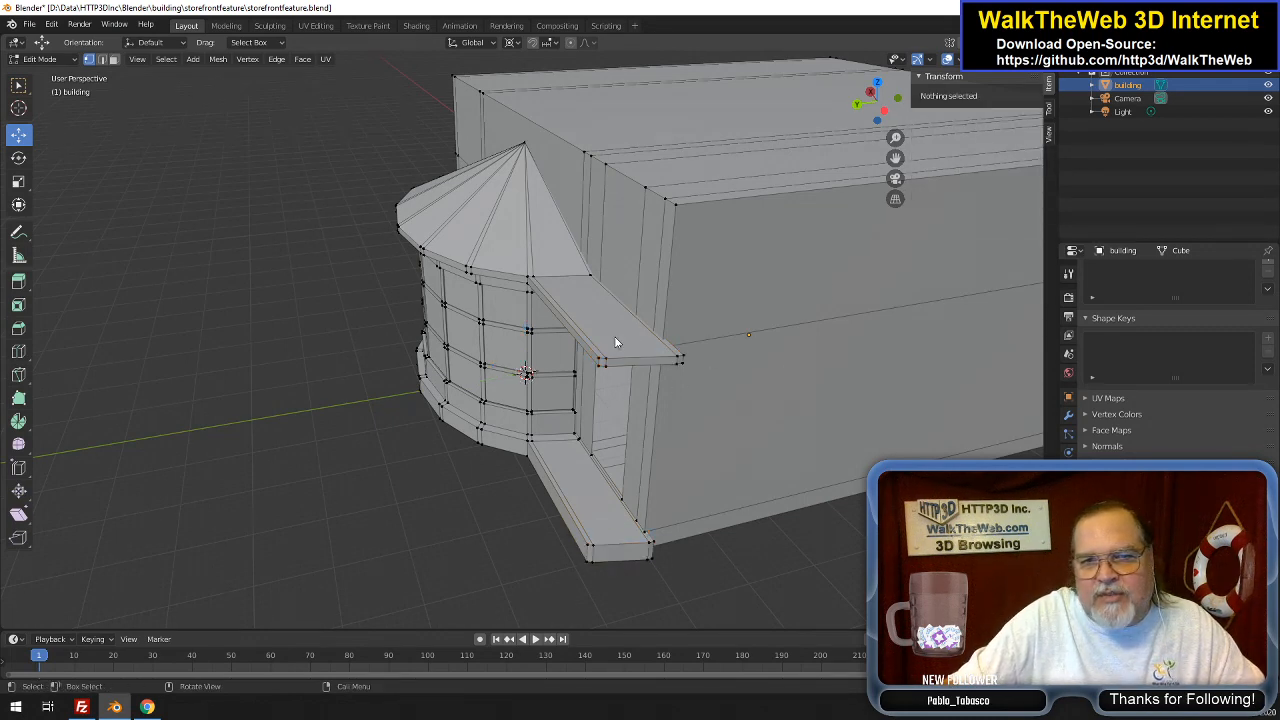
click(679, 206)
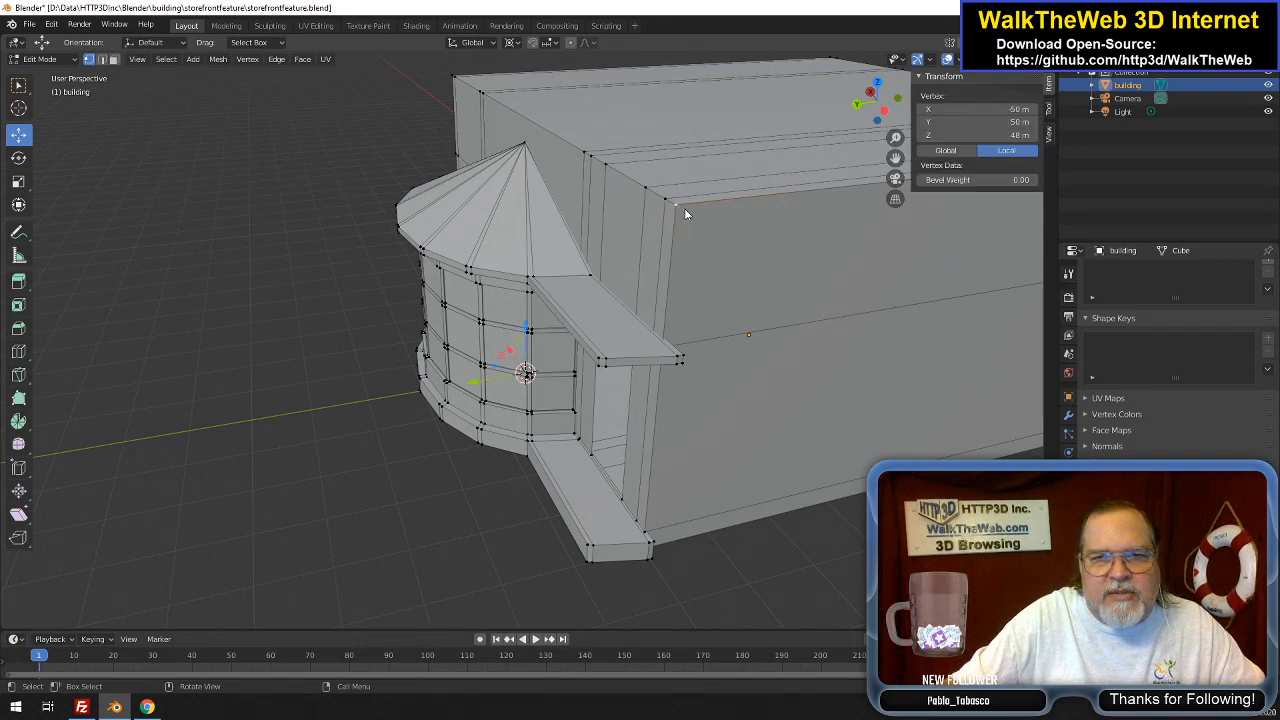
click(218, 59)
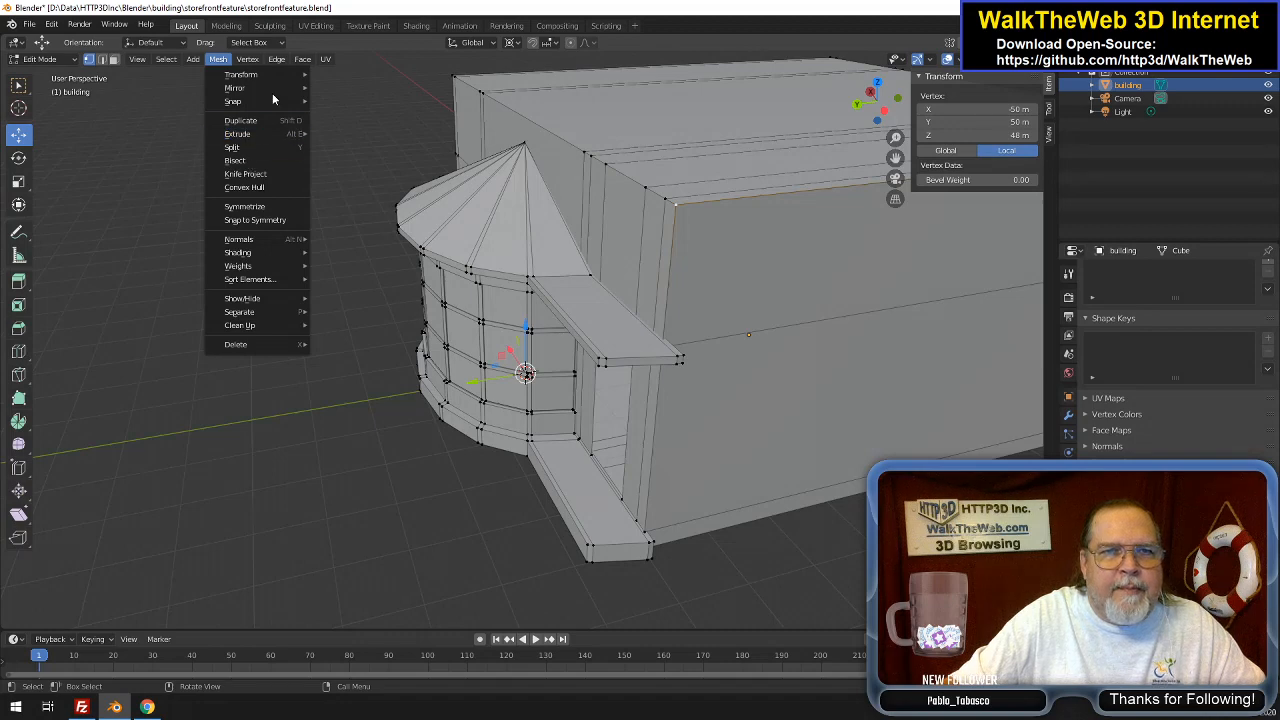
mouse_move(270, 106)
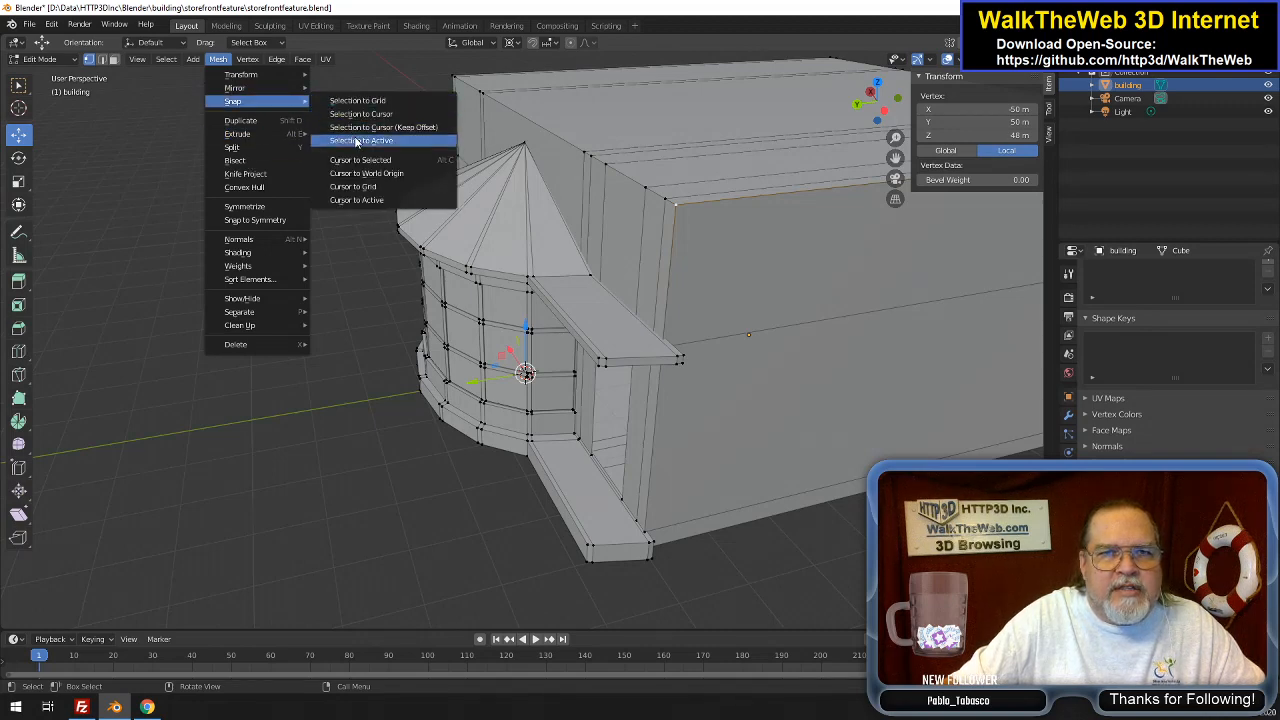
click(388, 160)
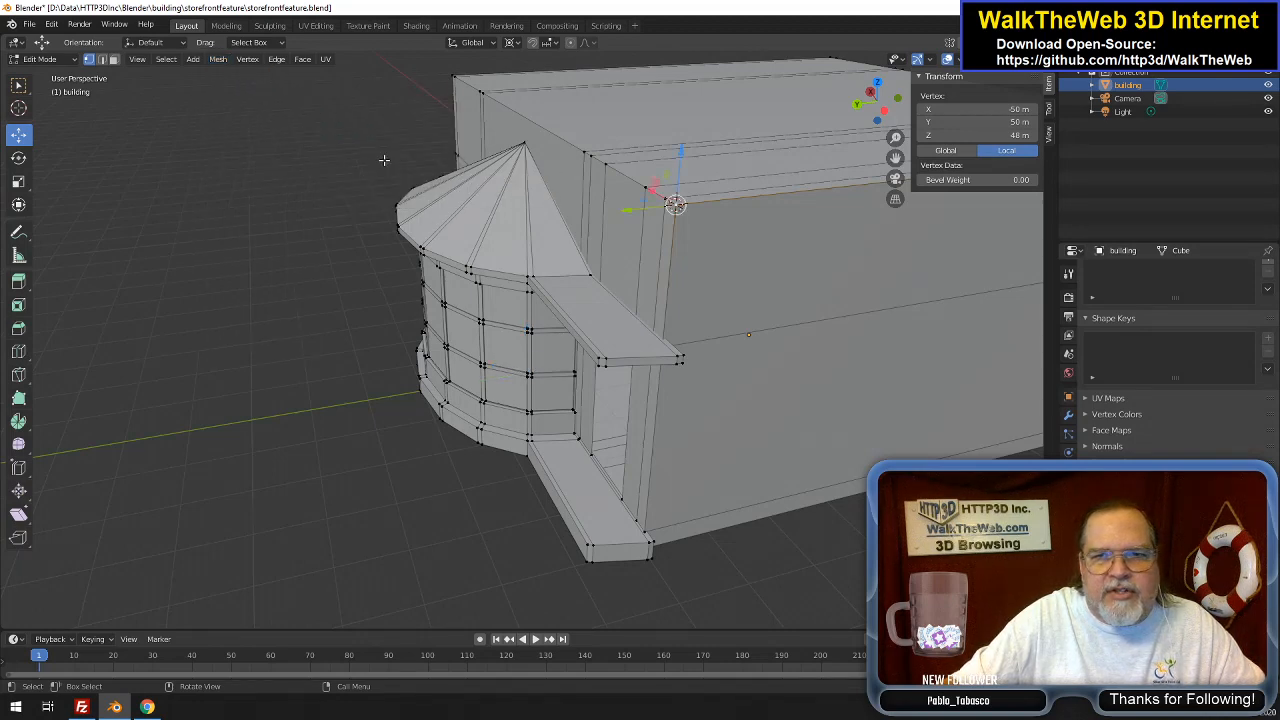
Scale the end vertices of the roof eave and base ledge to 0 along X about the 3D cursor
shift+click(679, 359)
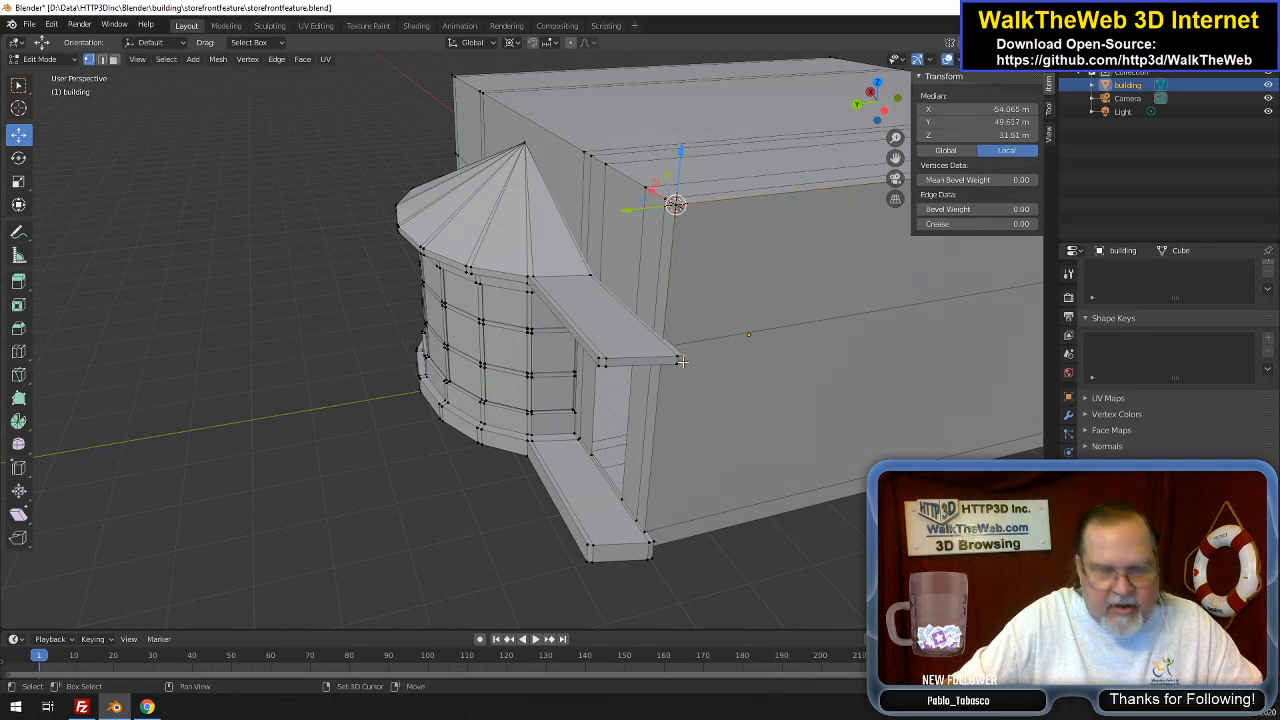
shift+click(600, 361)
shift+click(599, 359)
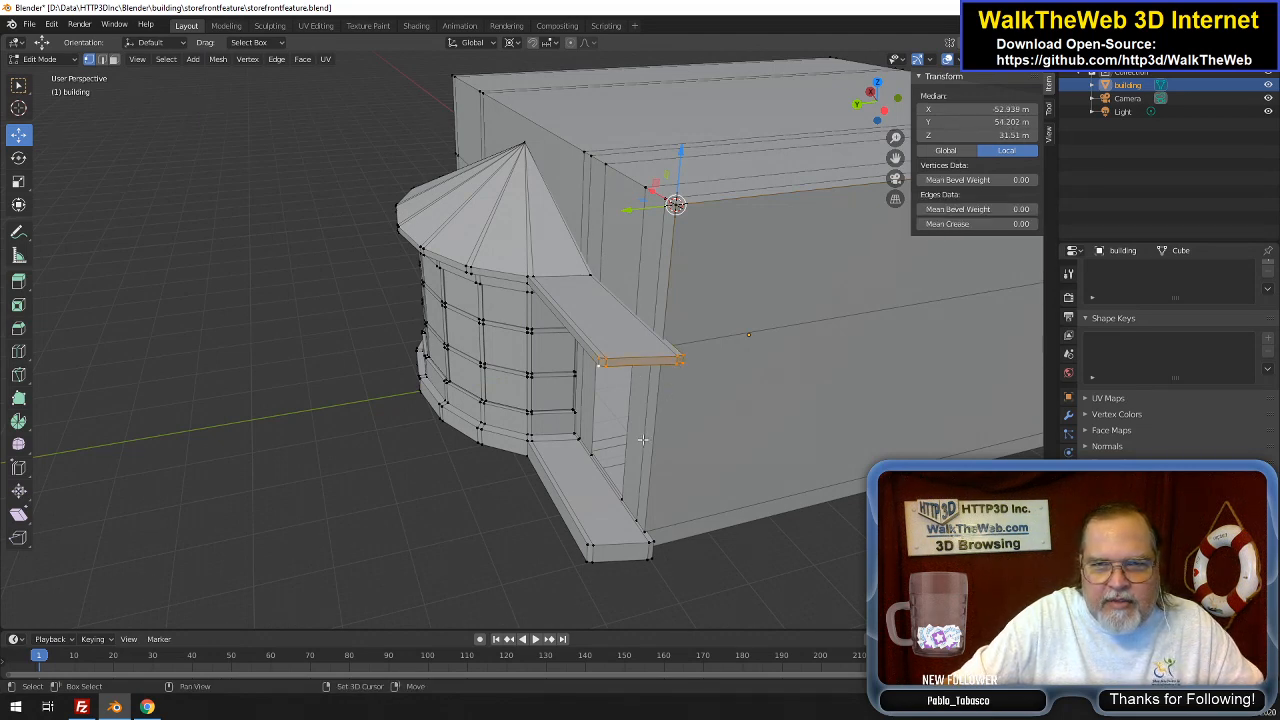
shift+click(652, 548)
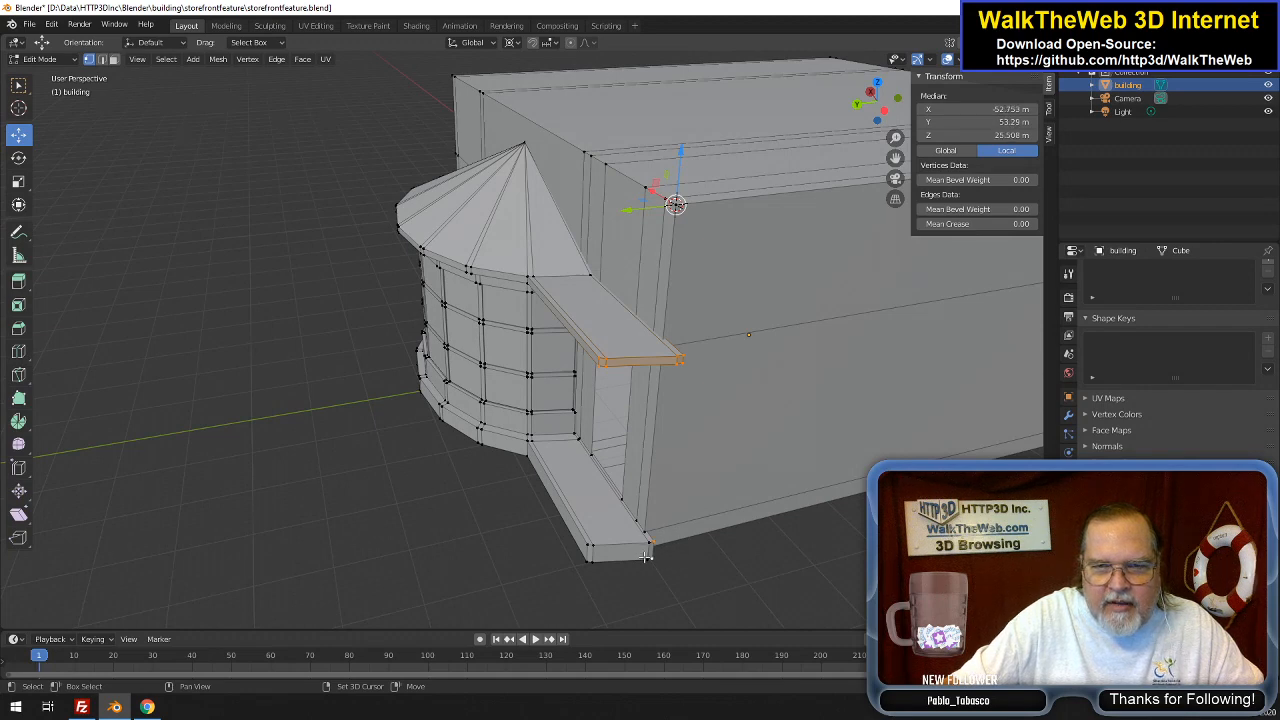
shift+click(589, 548)
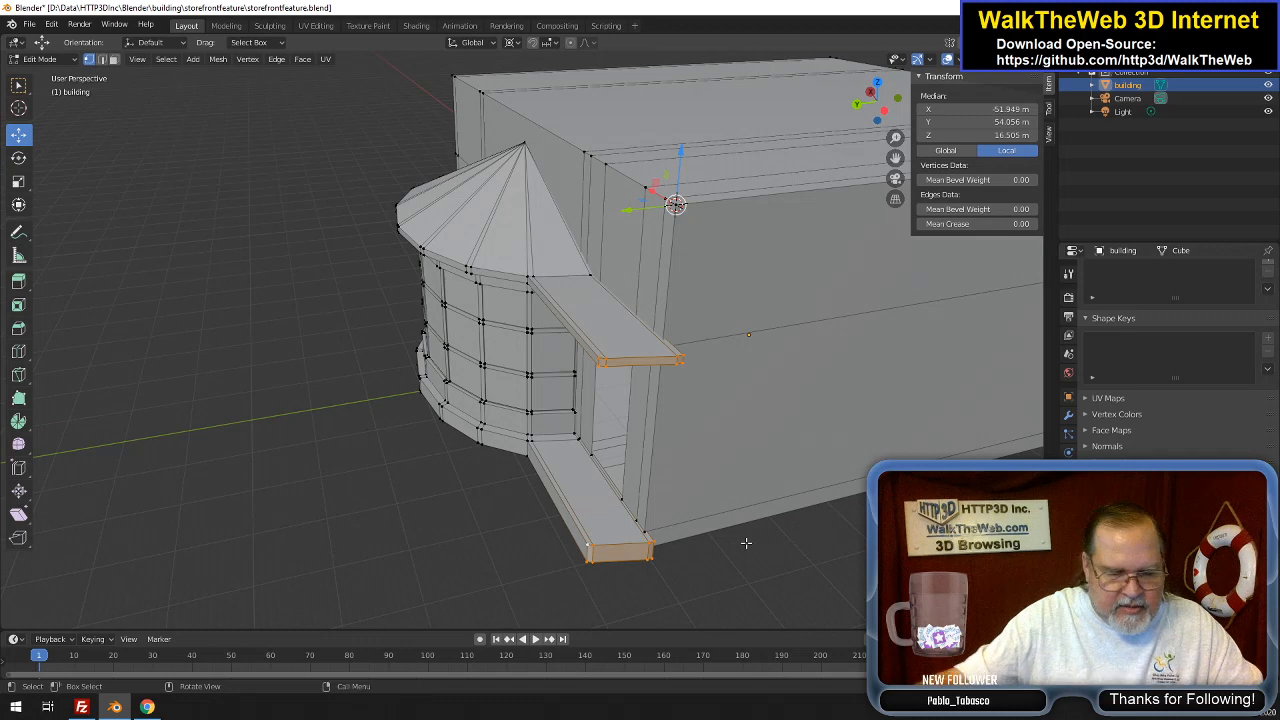
key(s)
key(x)
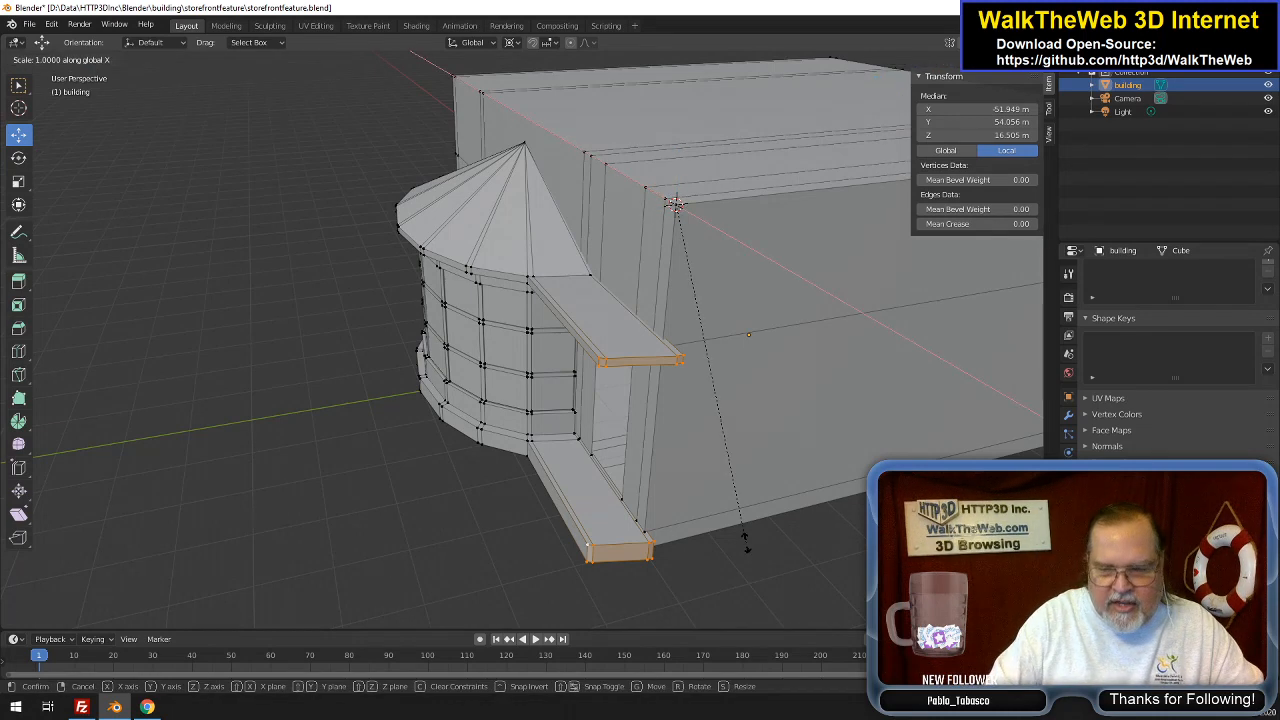
text(0)
key(Return)
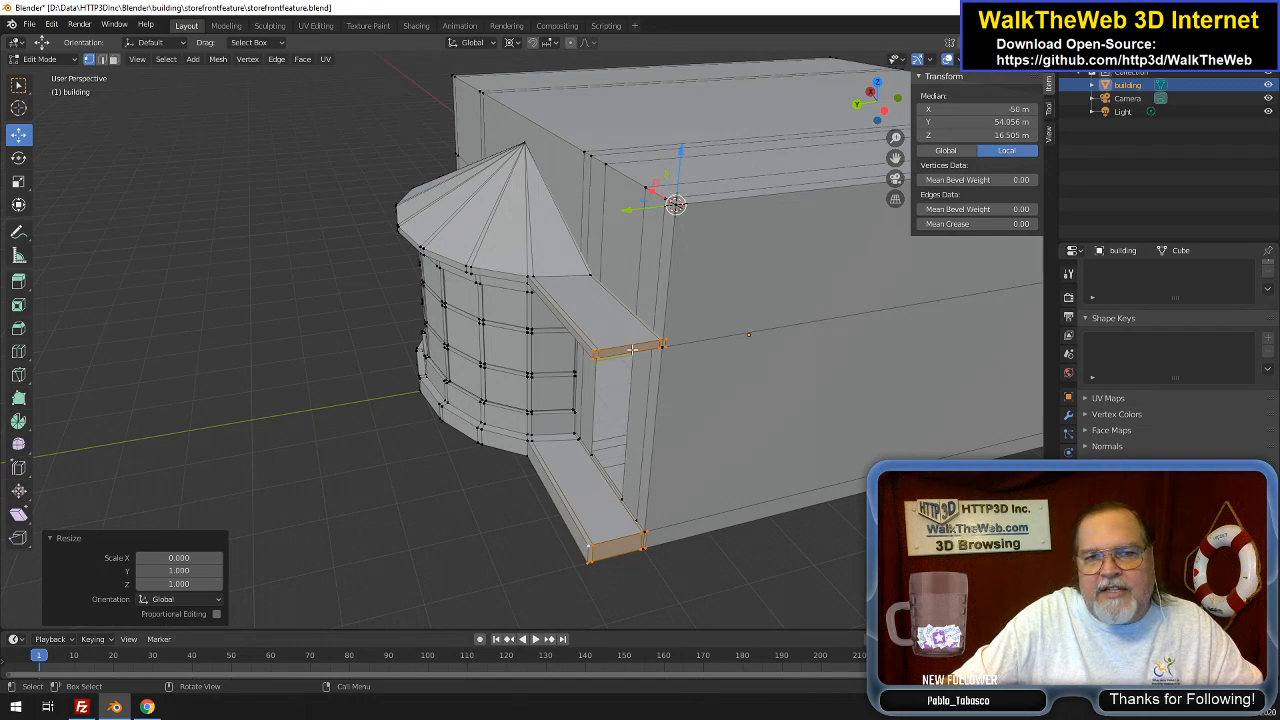
Deselect the roof eave's end vertices, keeping only the base ledge's end vertices selected
mouse_move(883, 108)
mouse_down()
mouse_move(957, 125)
mouse_move(975, 96)
mouse_move(905, 95)
mouse_move(901, 112)
mouse_move(938, 105)
mouse_move(826, 104)
mouse_move(904, 124)
mouse_move(920, 115)
mouse_move(866, 112)
mouse_up()
key(c)
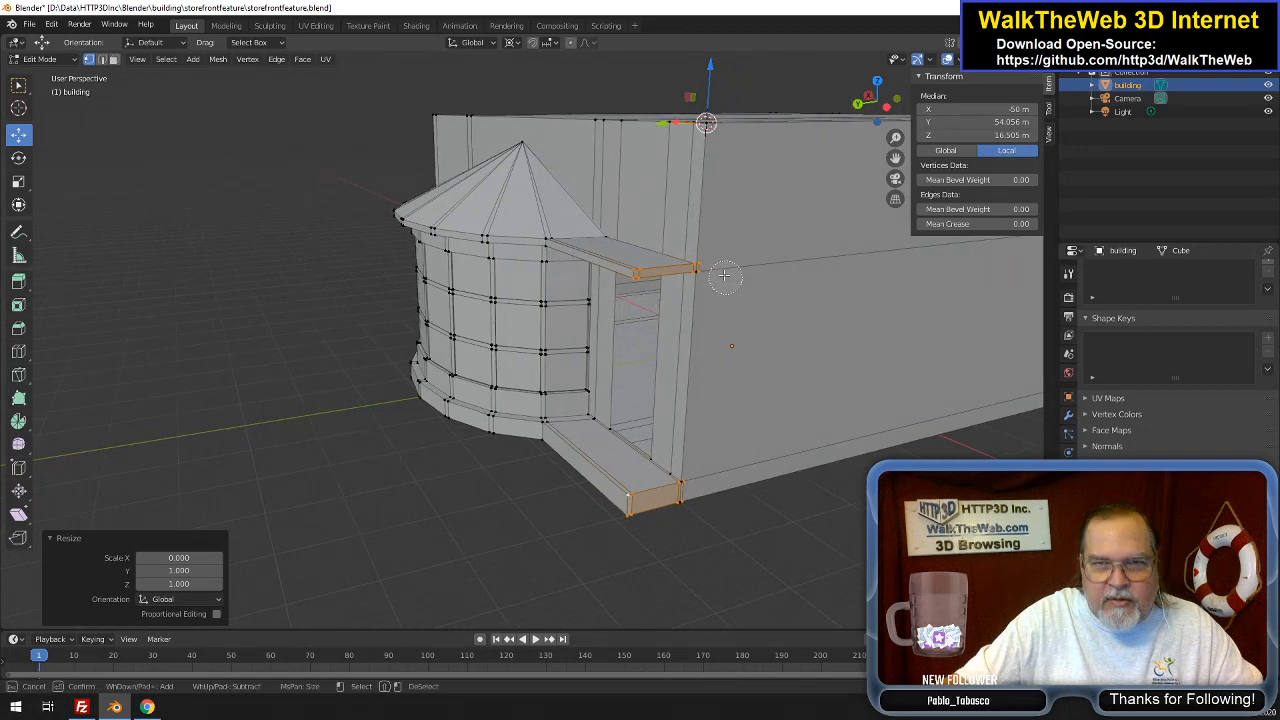
shift+click(699, 271)
shift+click(635, 279)
key(Escape)
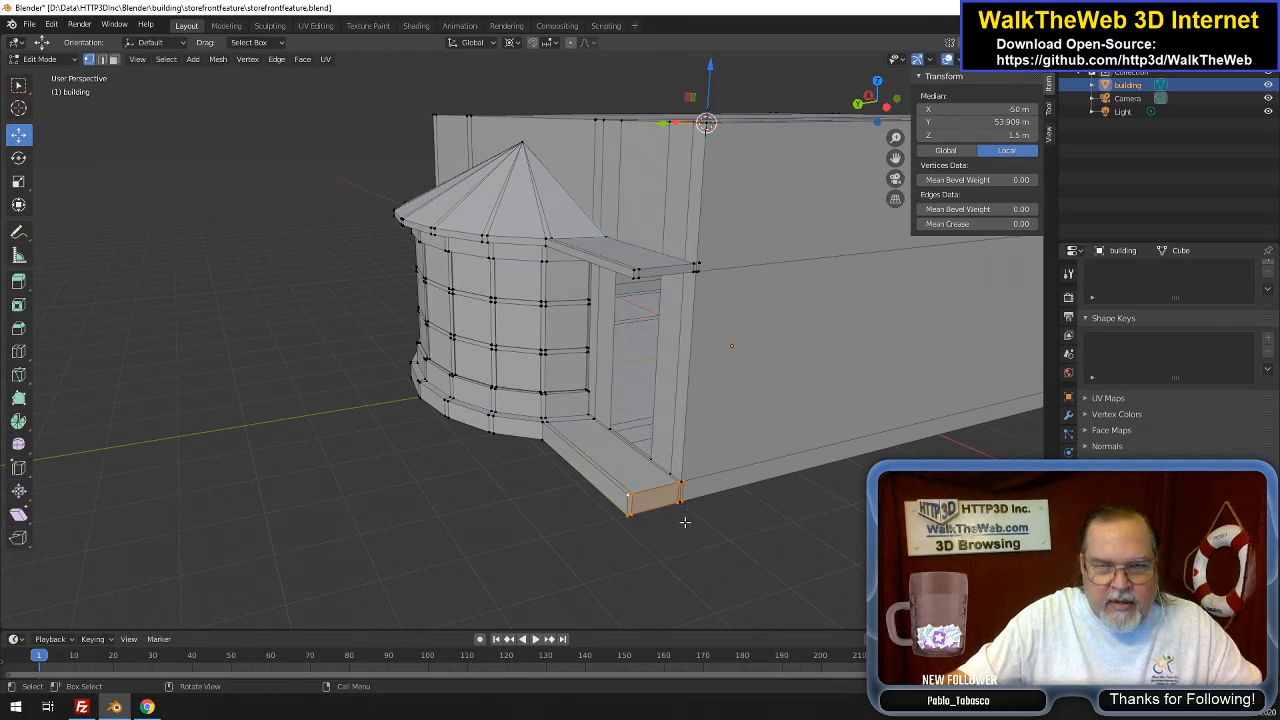
Set the median X of the base ledge's end vertices to -51 m and finally to -52 m
key(g)
key(x)
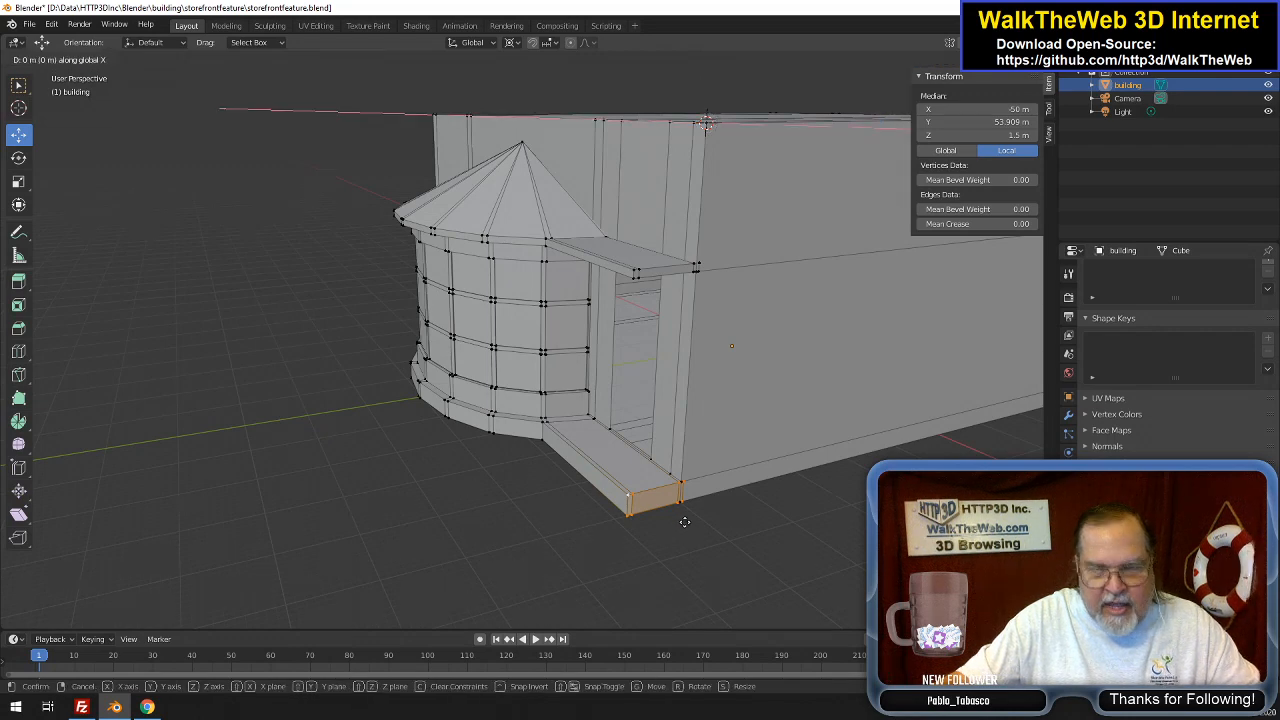
click(685, 522)
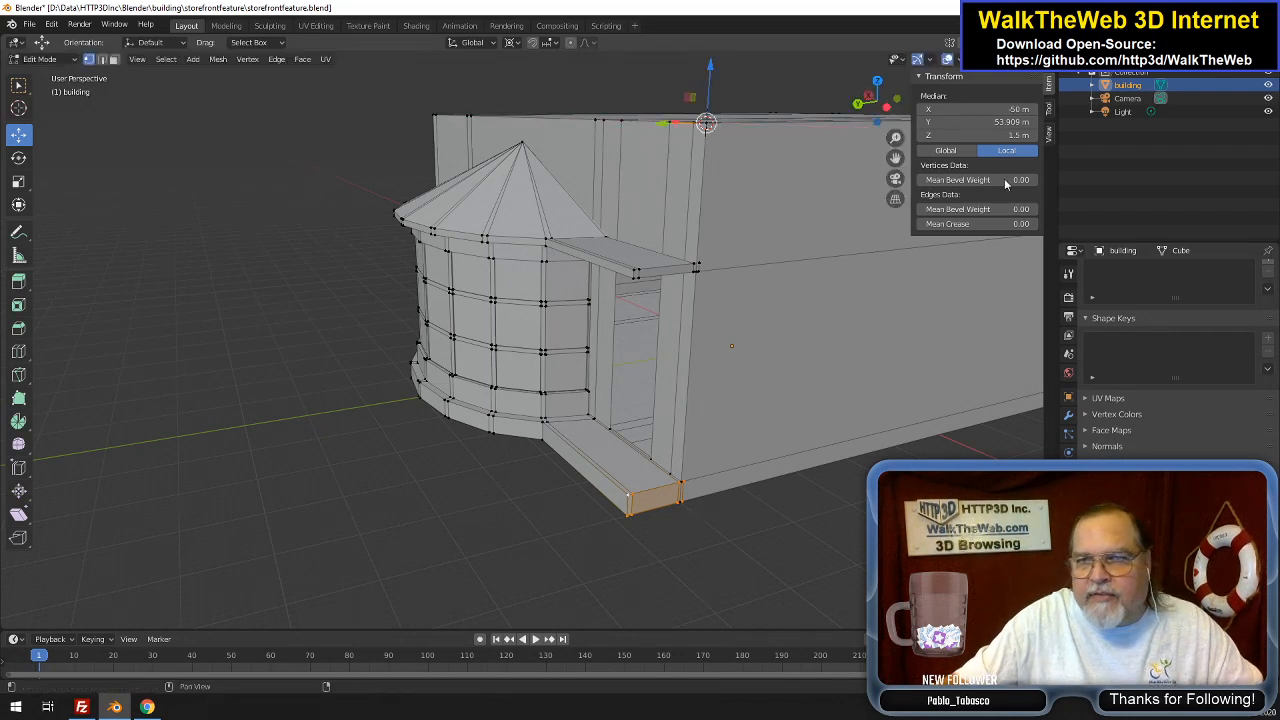
click(1019, 108)
click(962, 107)
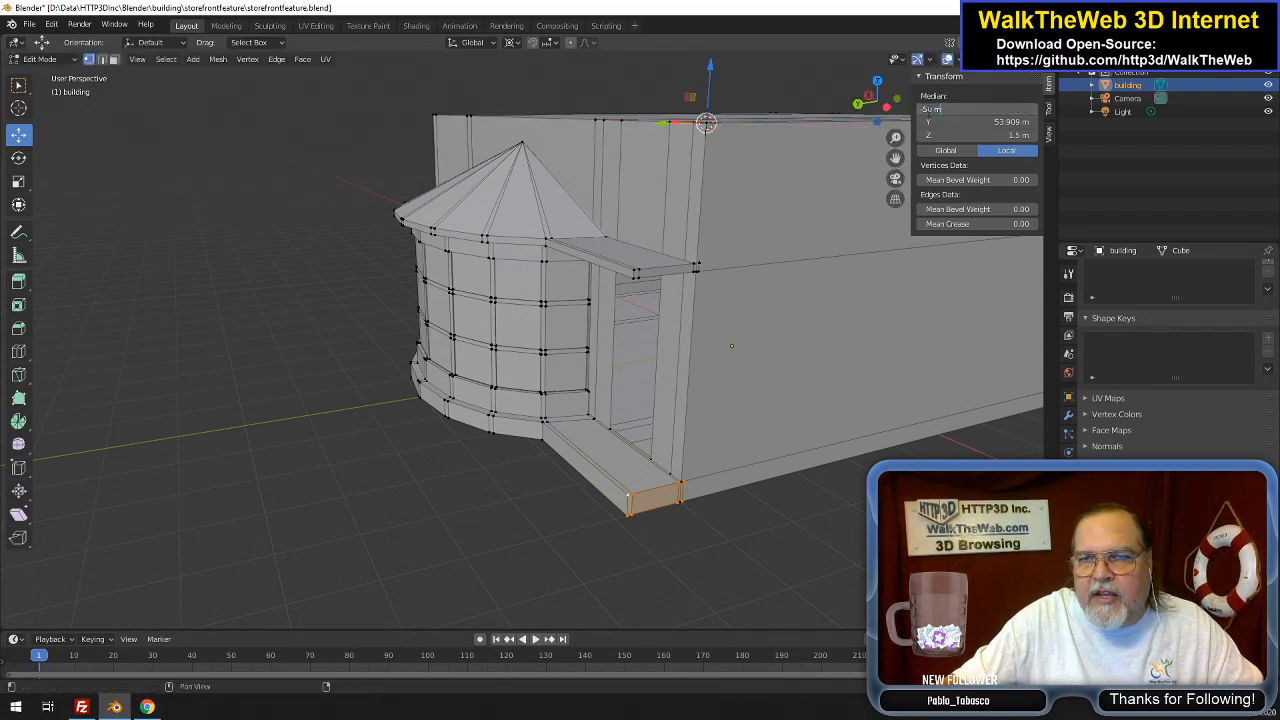
key(BackSpace)
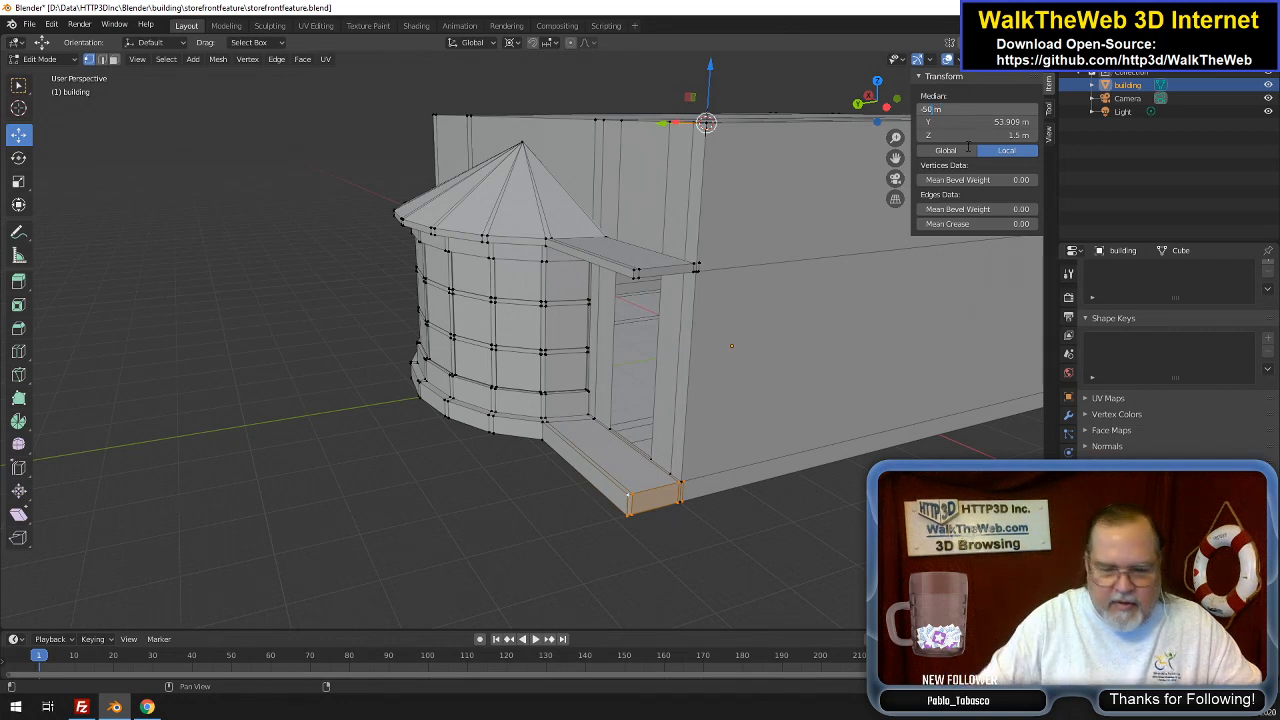
text(1)
key(Return)
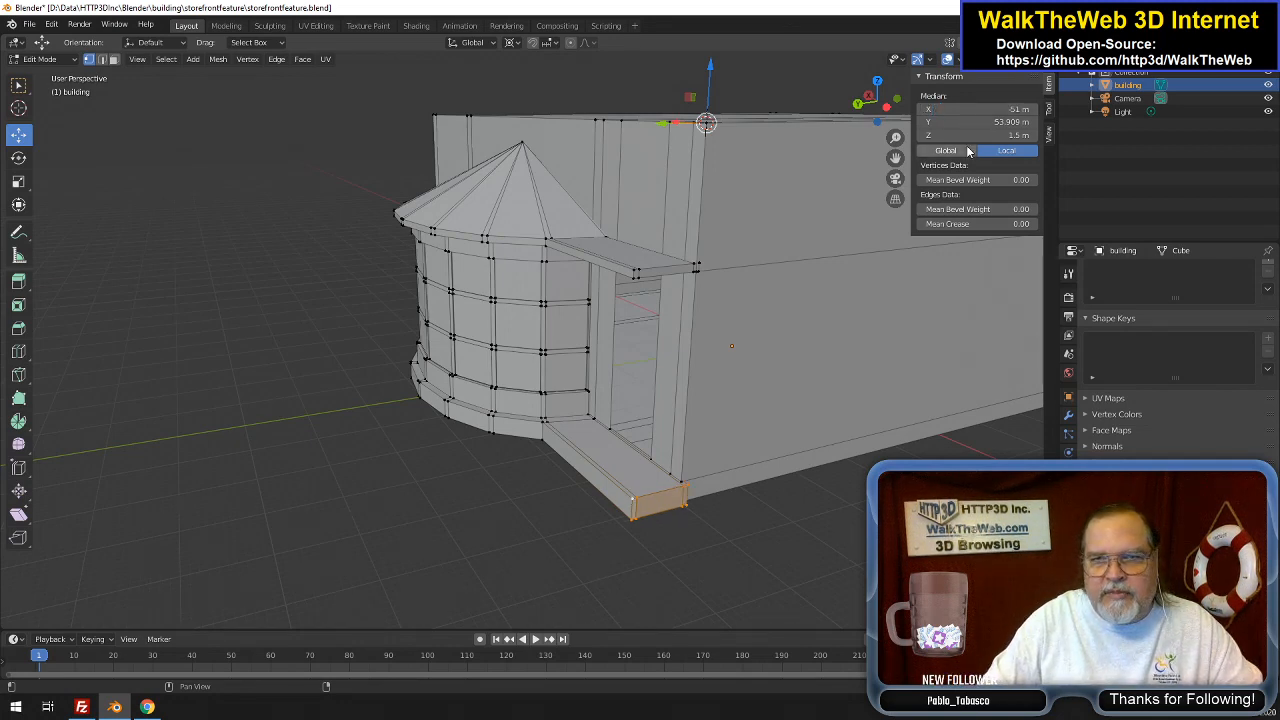
click(975, 108)
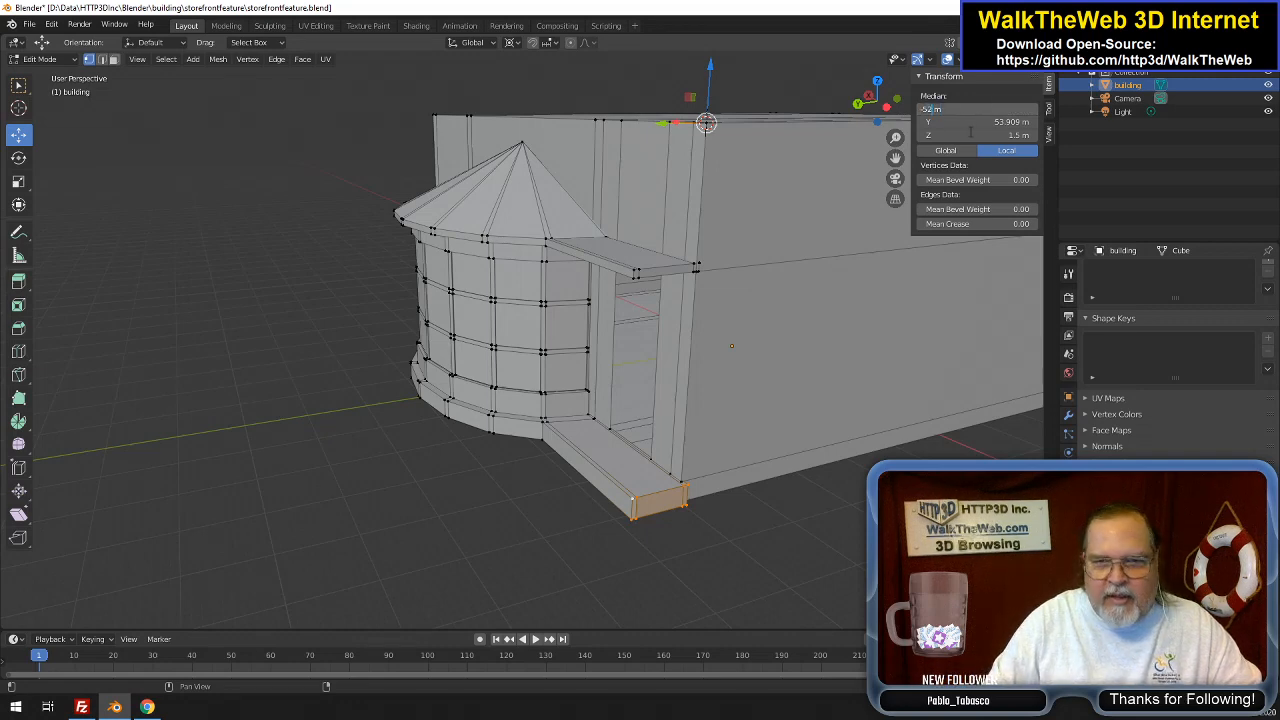
key(Return)
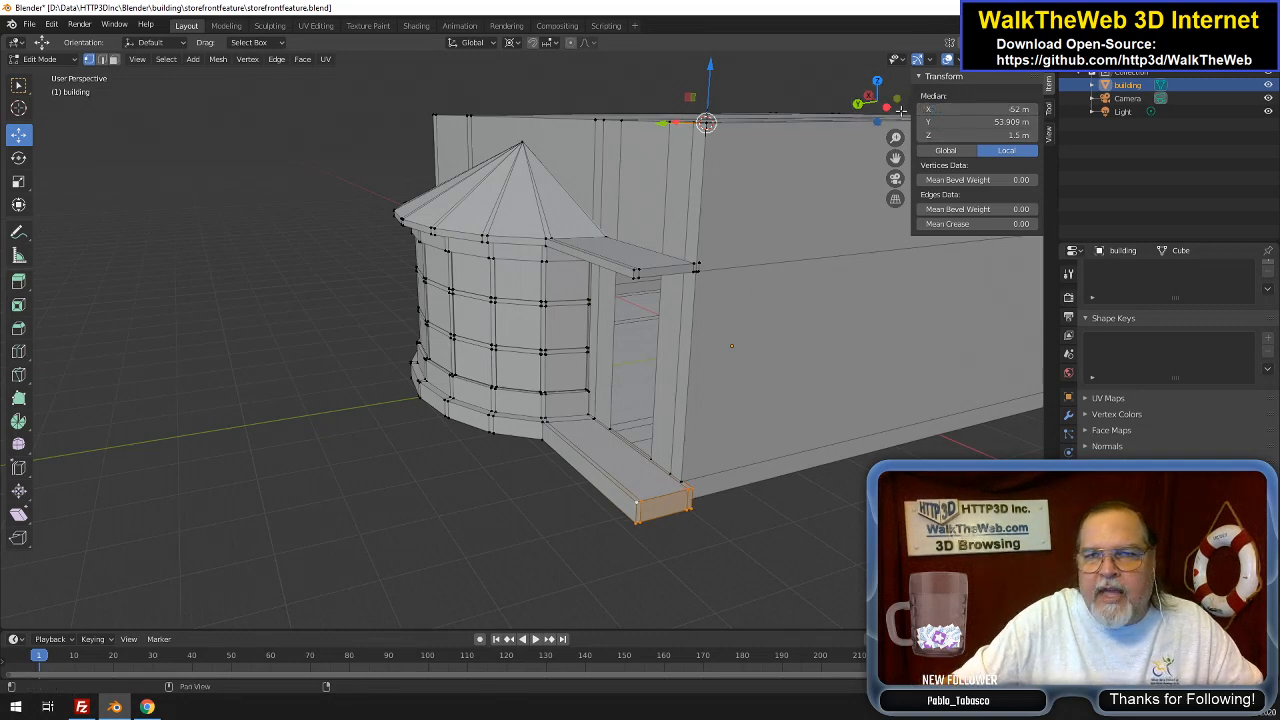
middle_drag(250, 465, 404, 465)
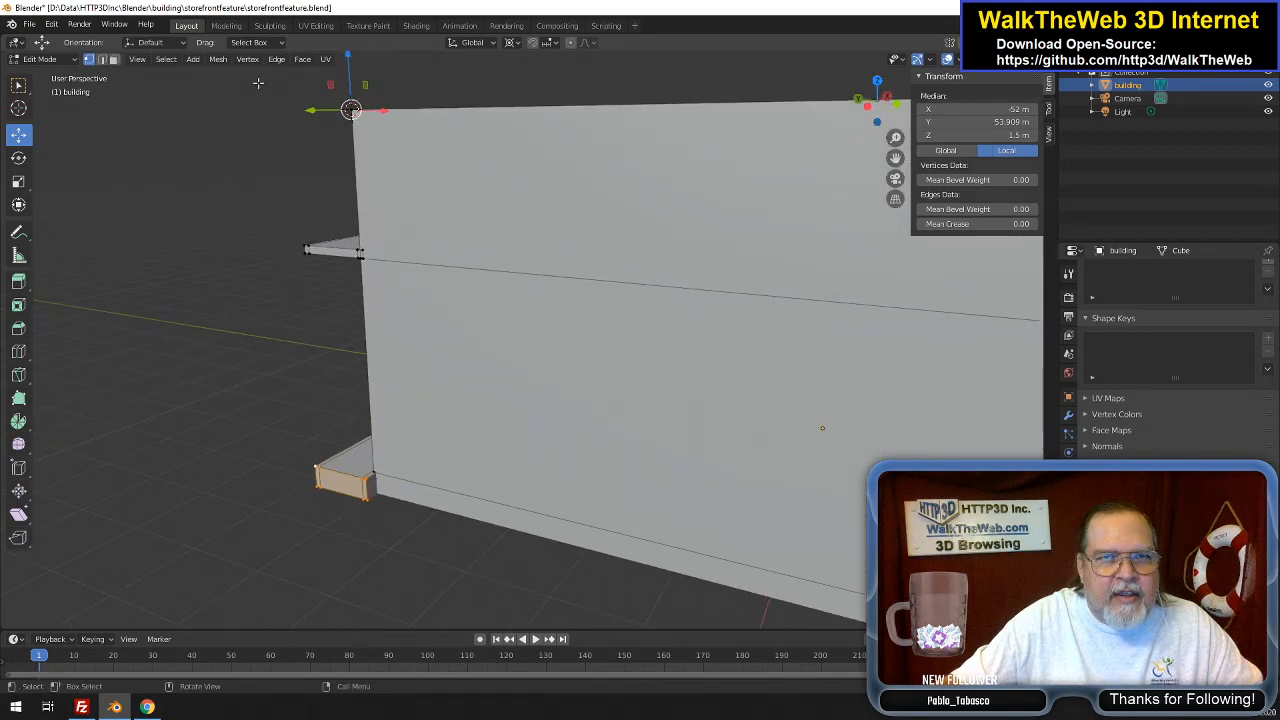
click(113, 59)
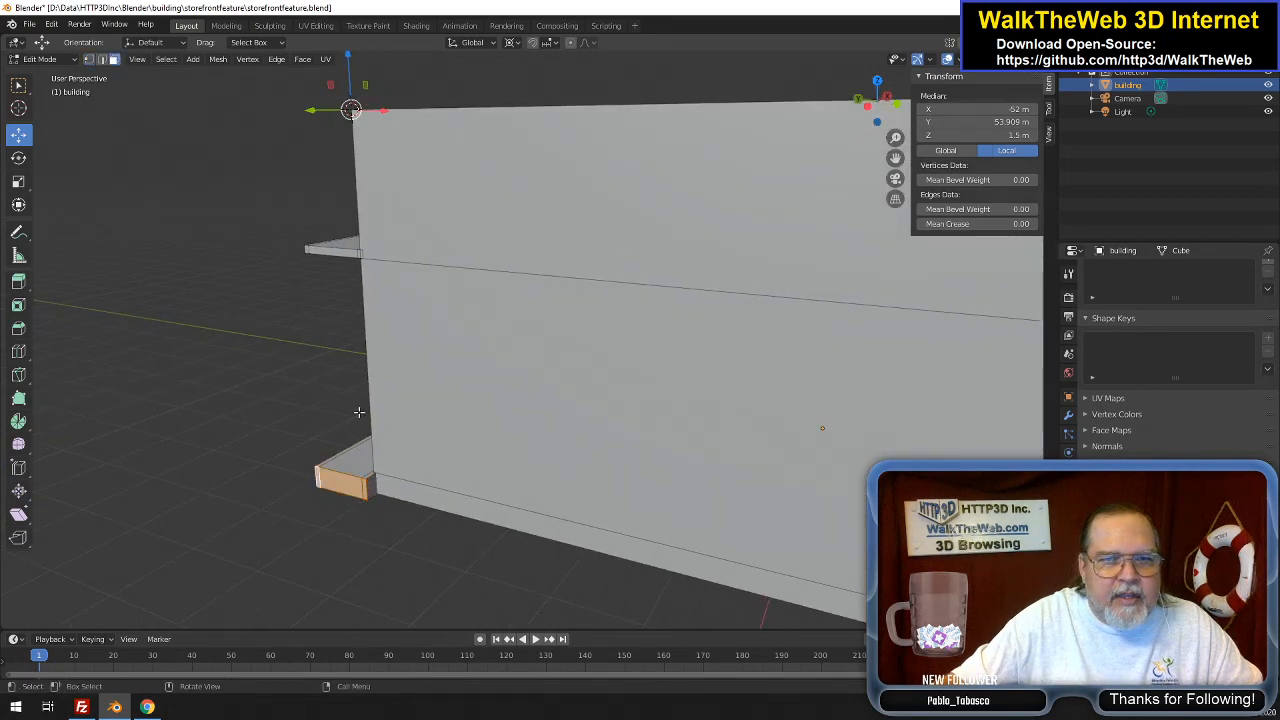
click(373, 488)
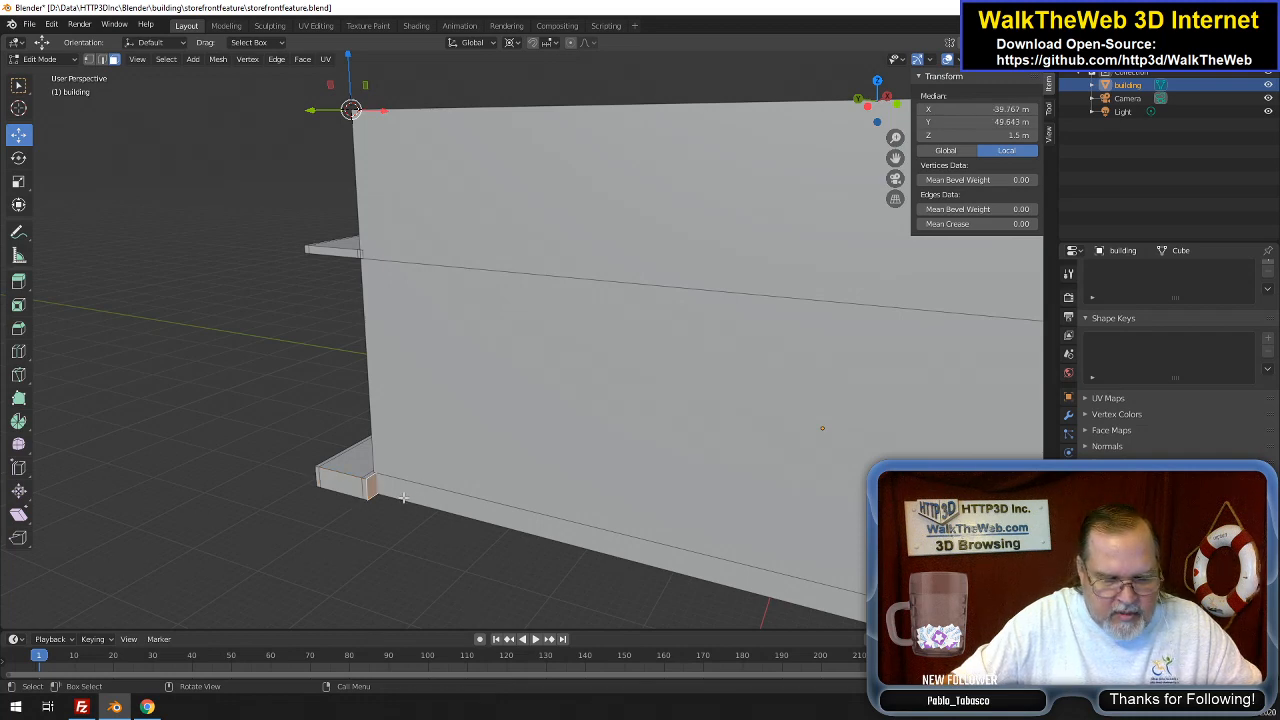
key(g)
key(y)
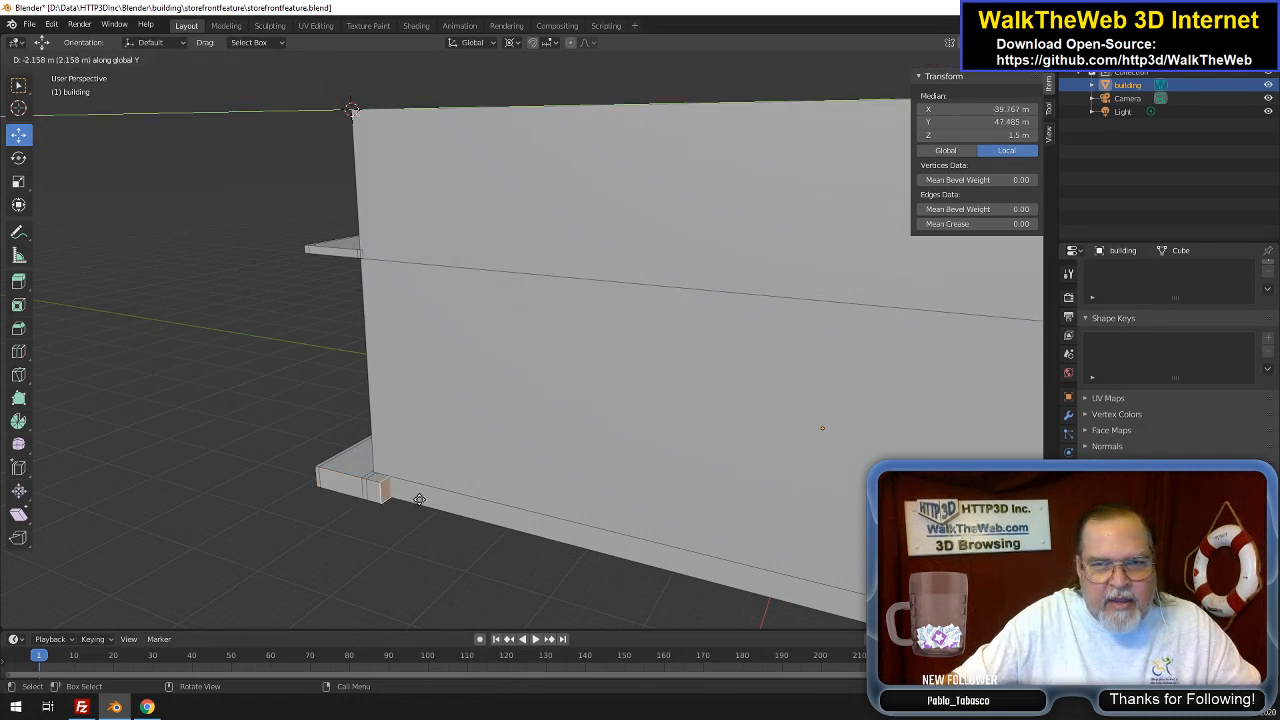
drag(423, 500, 424, 501)
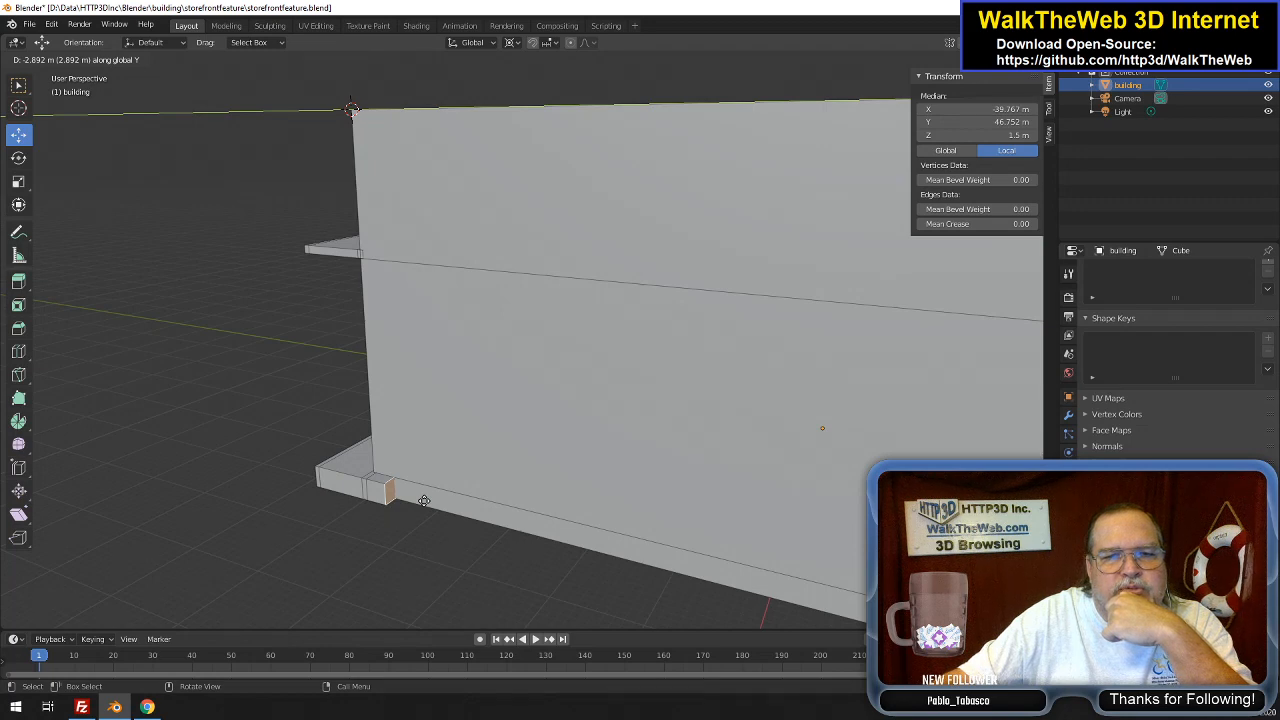
right_click(424, 500)
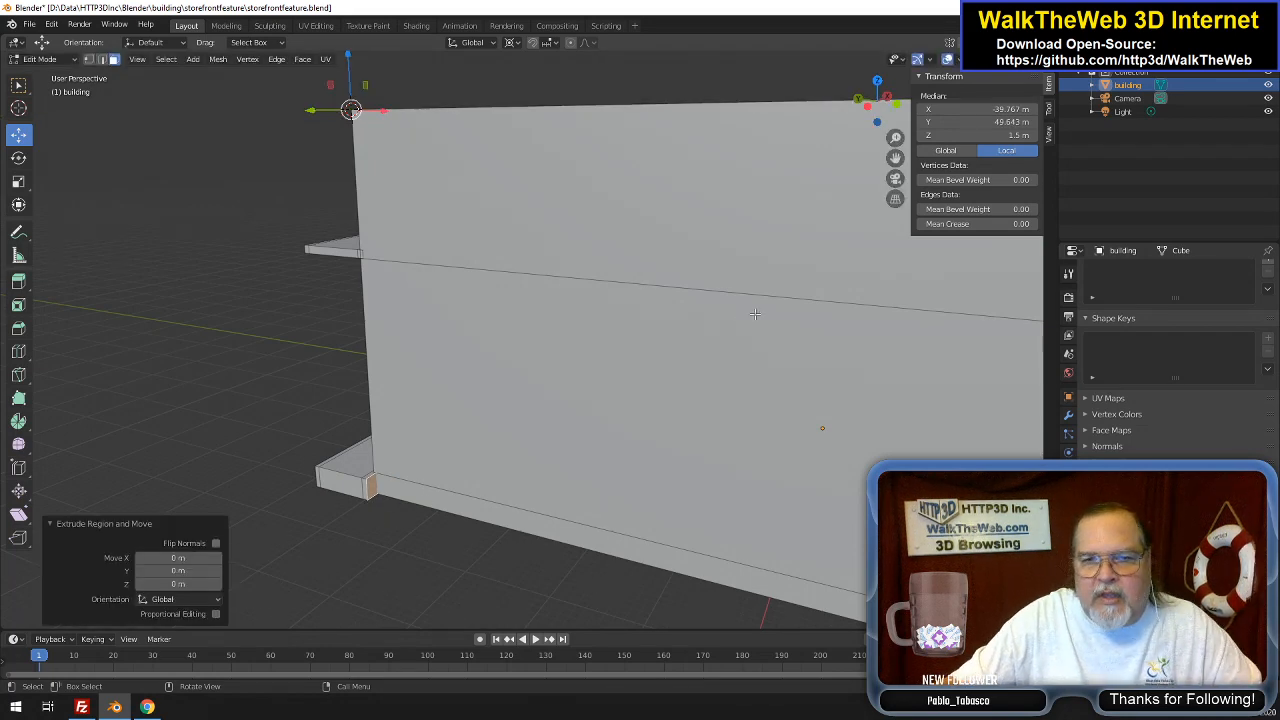
Select the narrow base strip face running along the building's side wall
scroll(754, 313, down, 2)
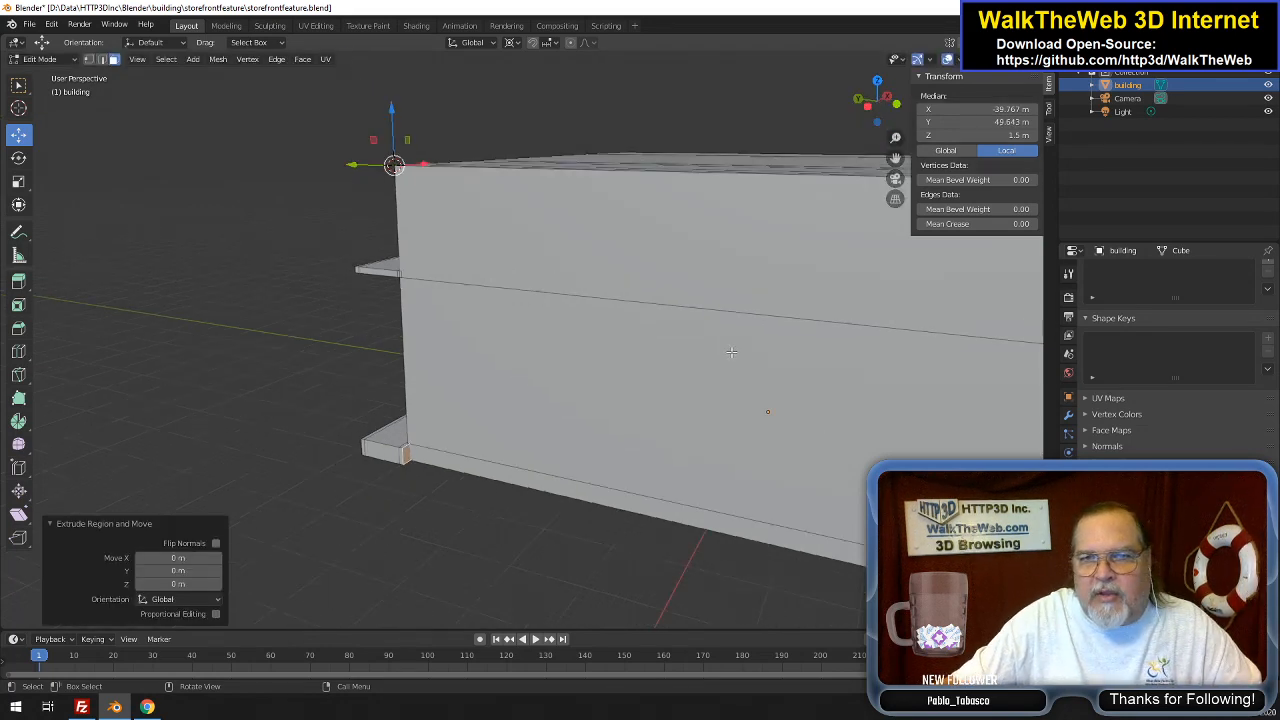
click(681, 480)
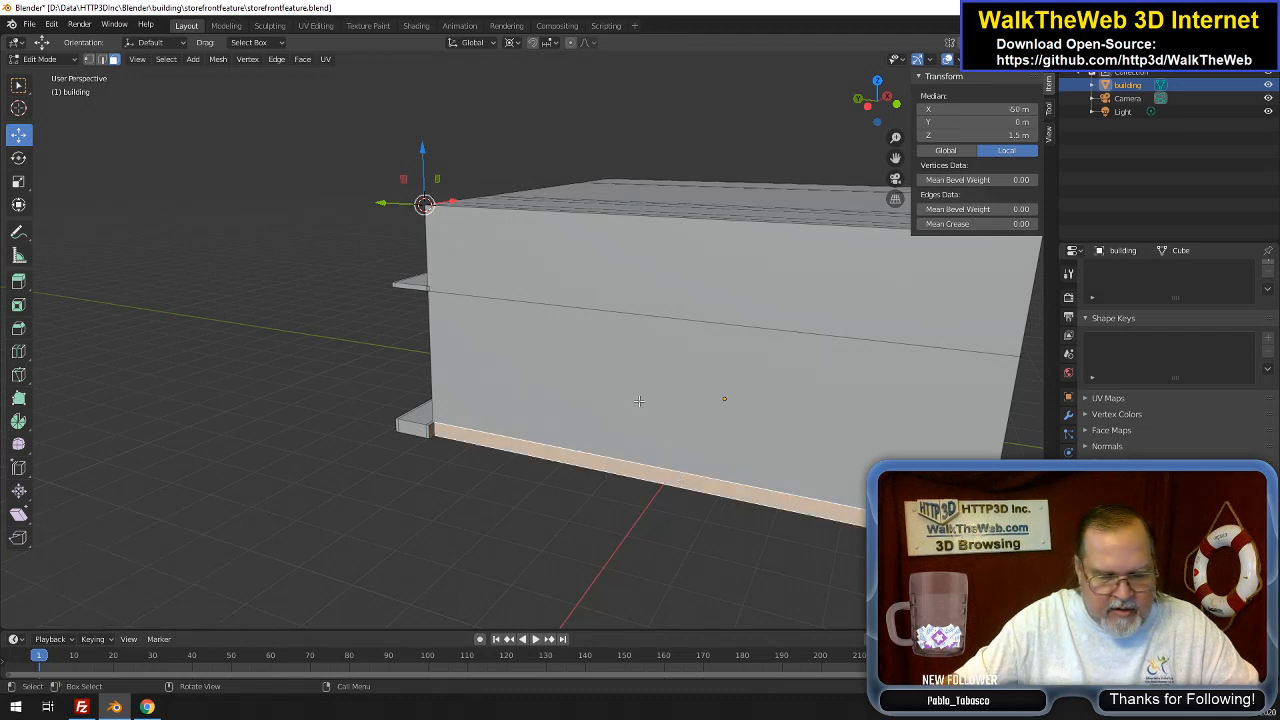
Extrude the selected base strip on the building's negative-X side wall by -2 m along the X axis
key(g)
key(z)
key(z)
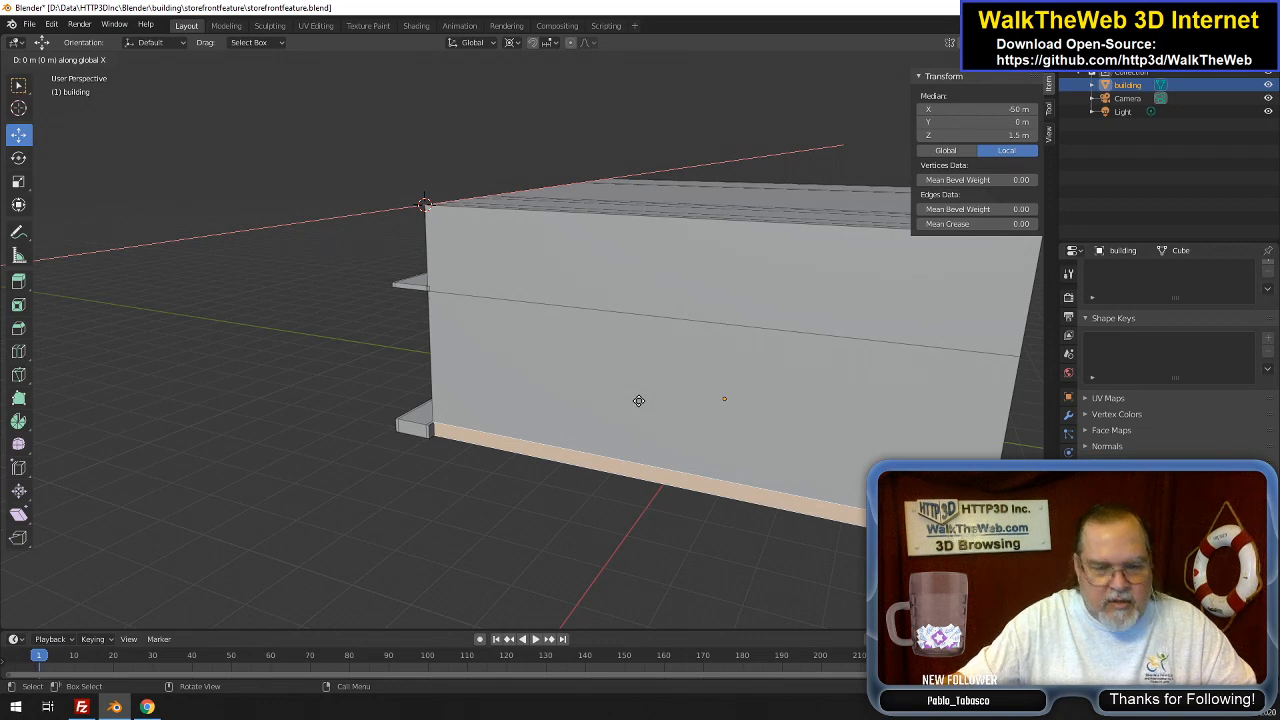
text(1)
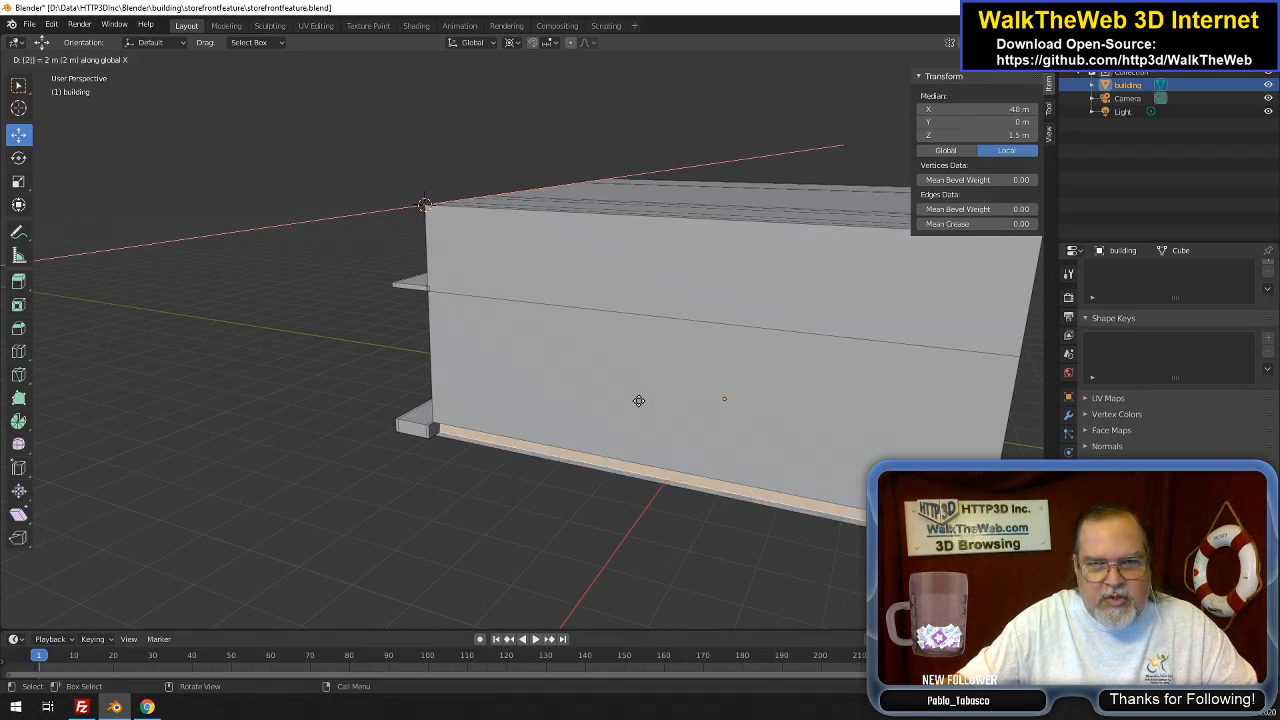
key(BackSpace)
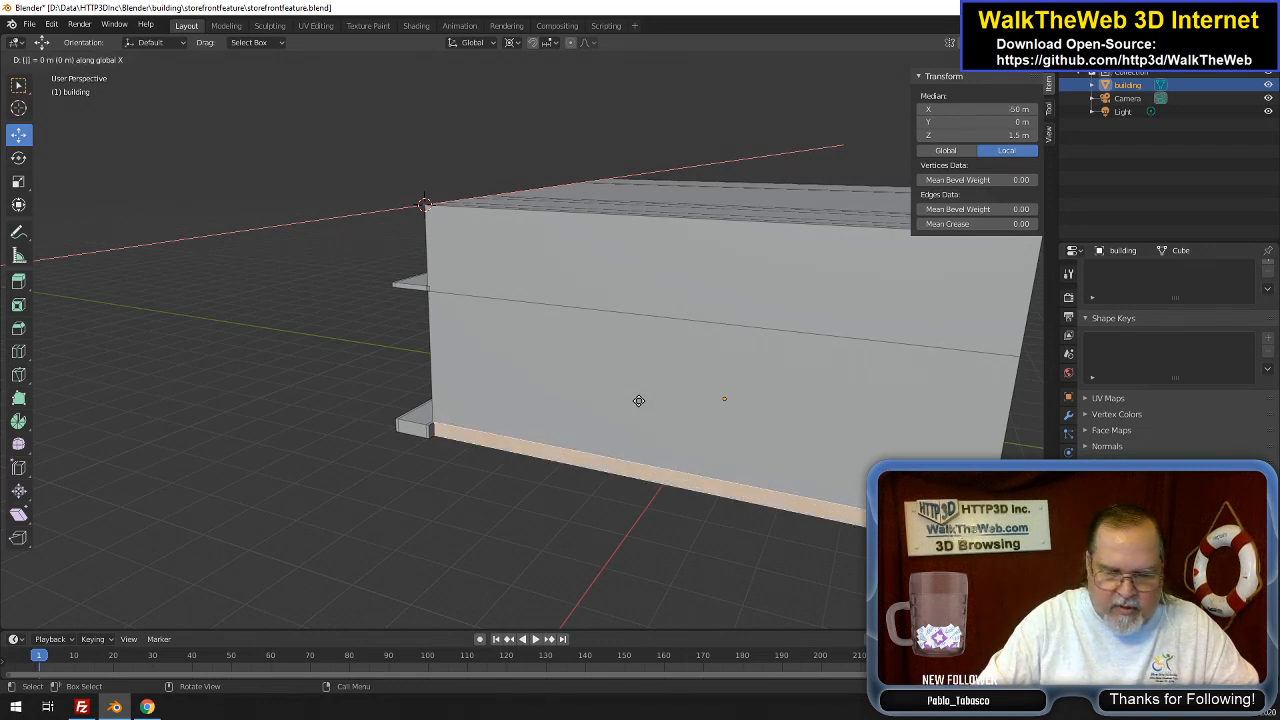
text(-2)
key(Return)
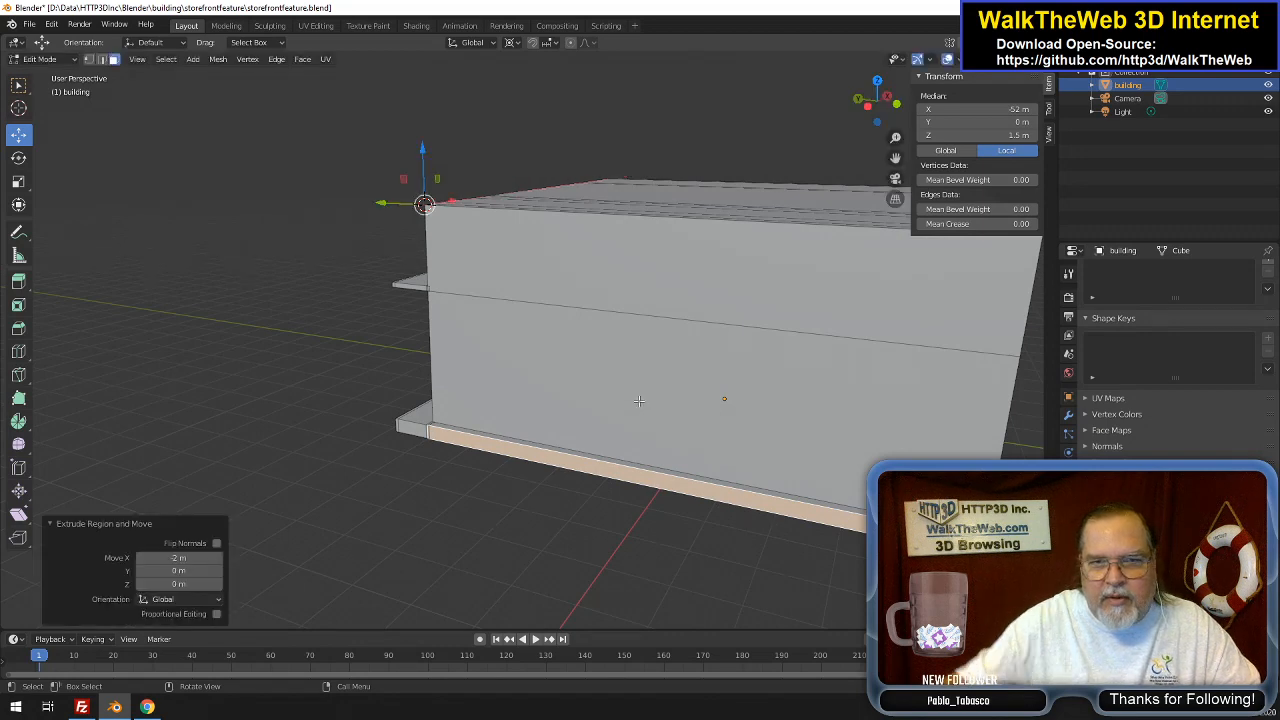
Extrude the base strip on the building's positive-X side wall by 2 m along the X axis
drag(876, 105, 765, 136)
scroll(823, 232, up, 3)
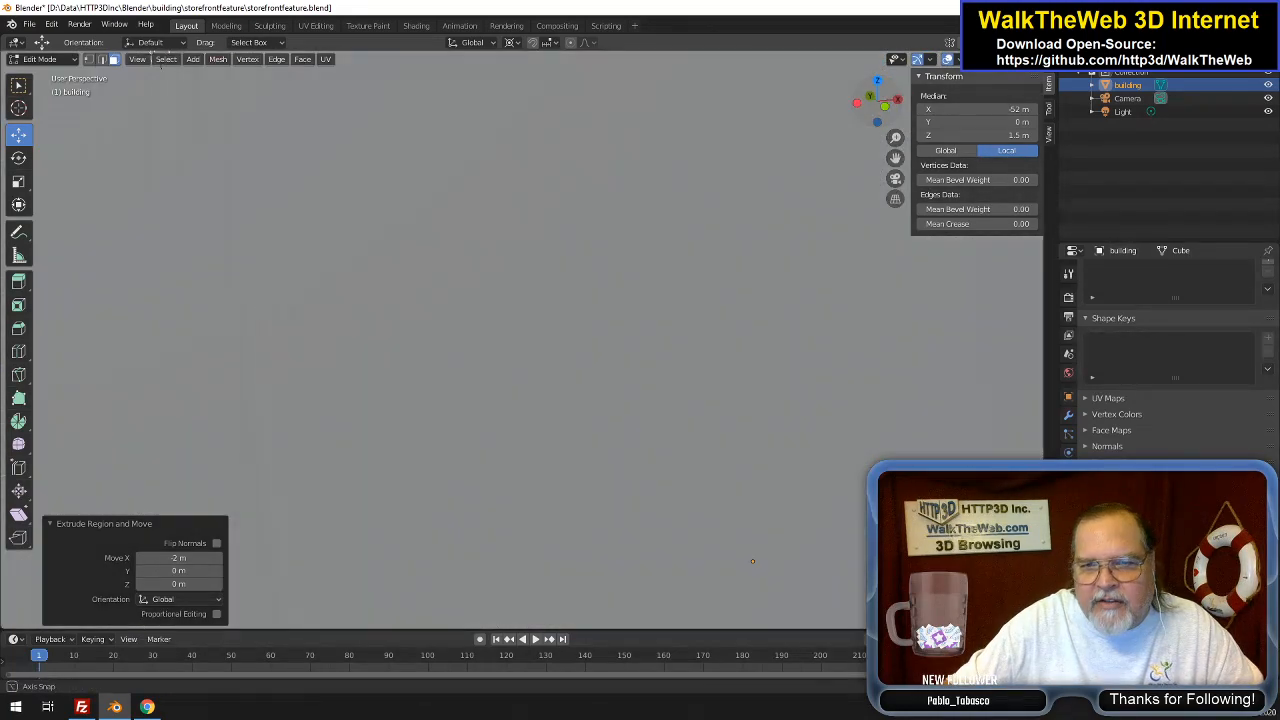
scroll(603, 292, down, 5)
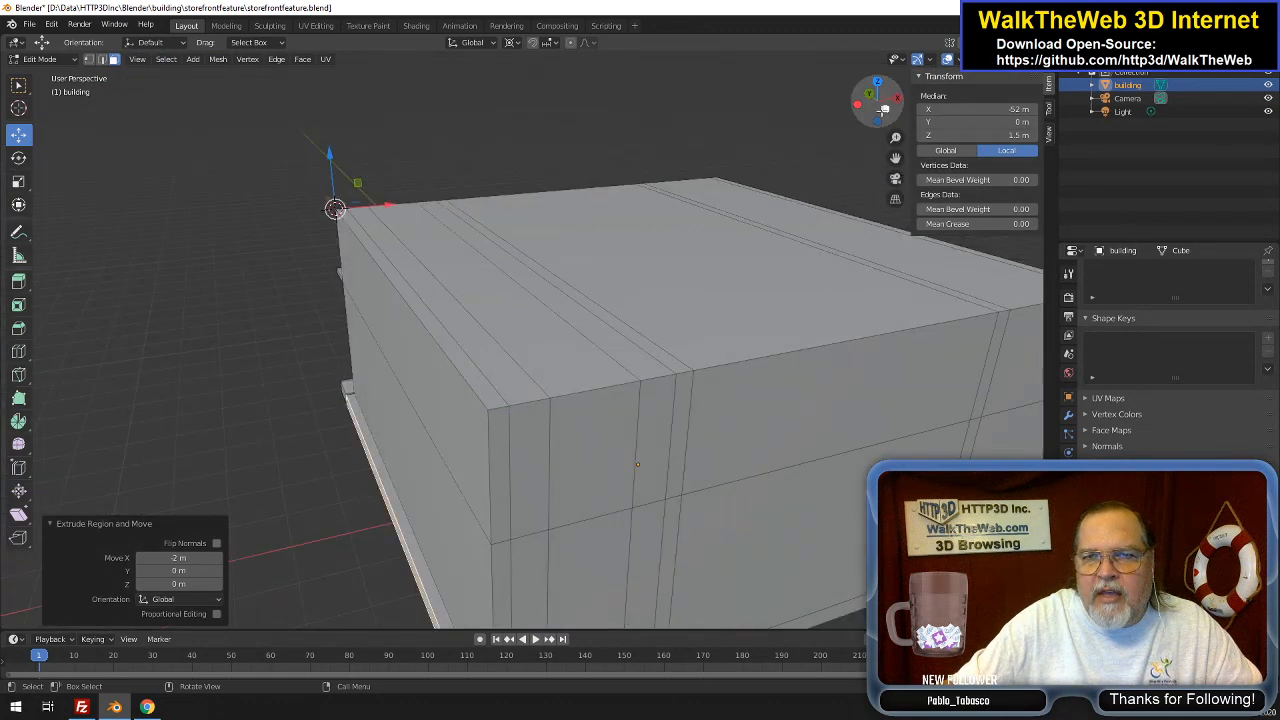
drag(872, 106, 904, 105)
click(448, 436)
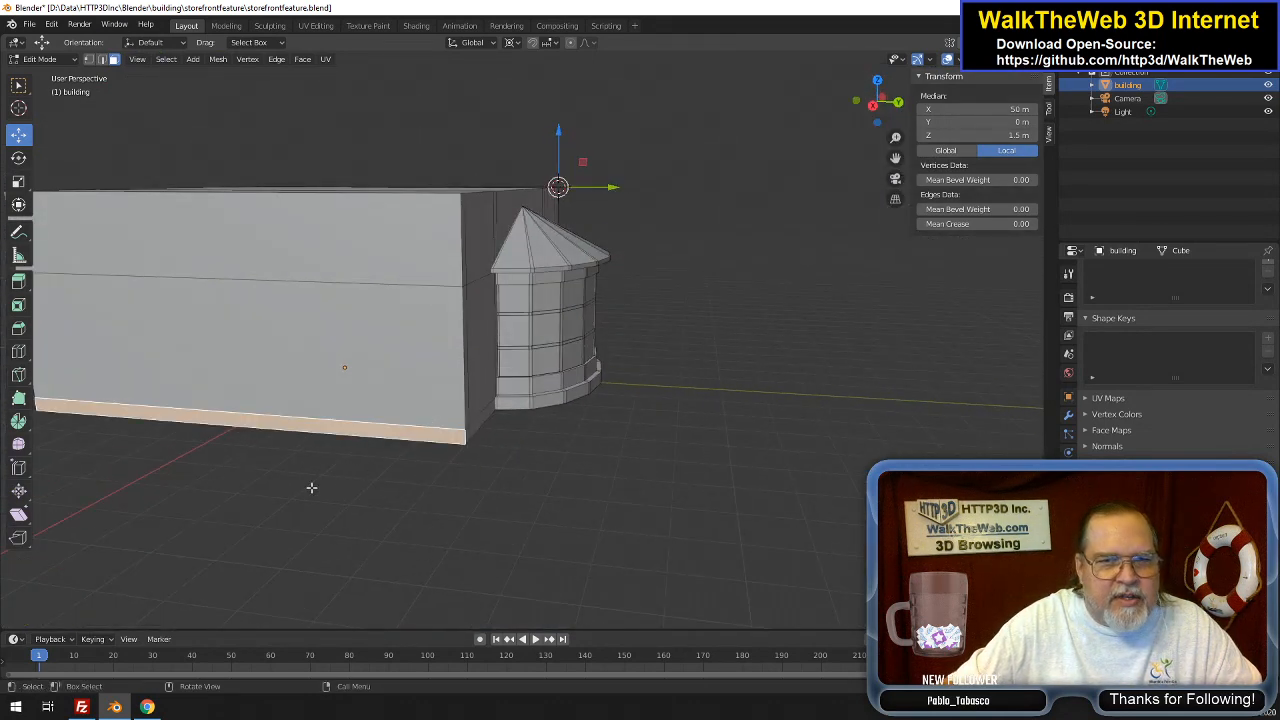
text(gx)
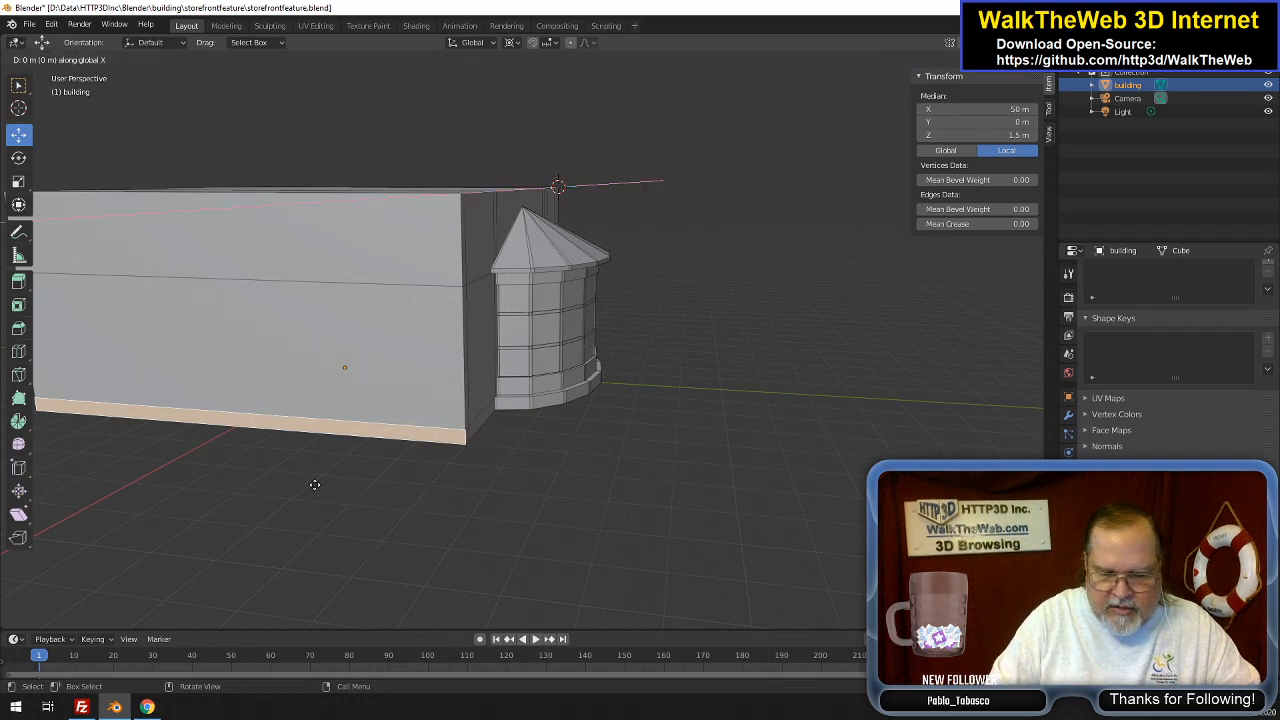
text(2)
key(Return)
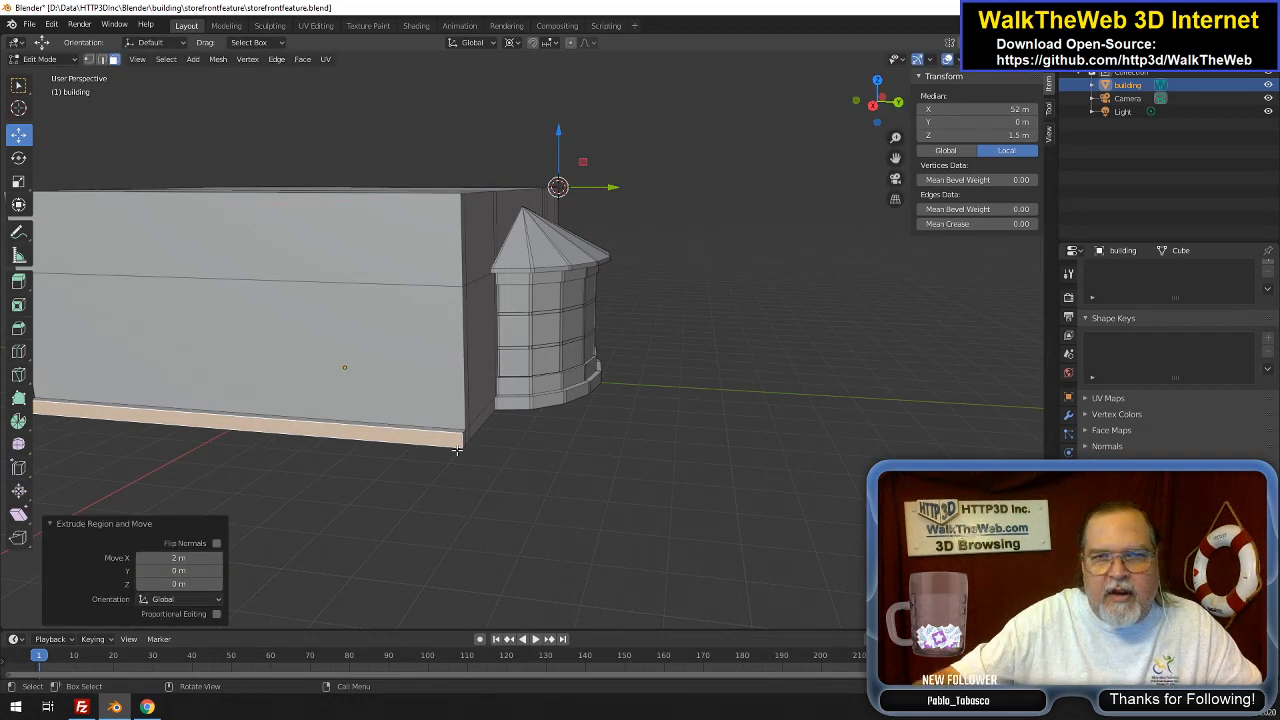
Add two evenly spaced vertical loop cuts to the solid front wall section on the tower's other side from the doorway
drag(877, 101, 827, 367)
scroll(618, 323, up, 4)
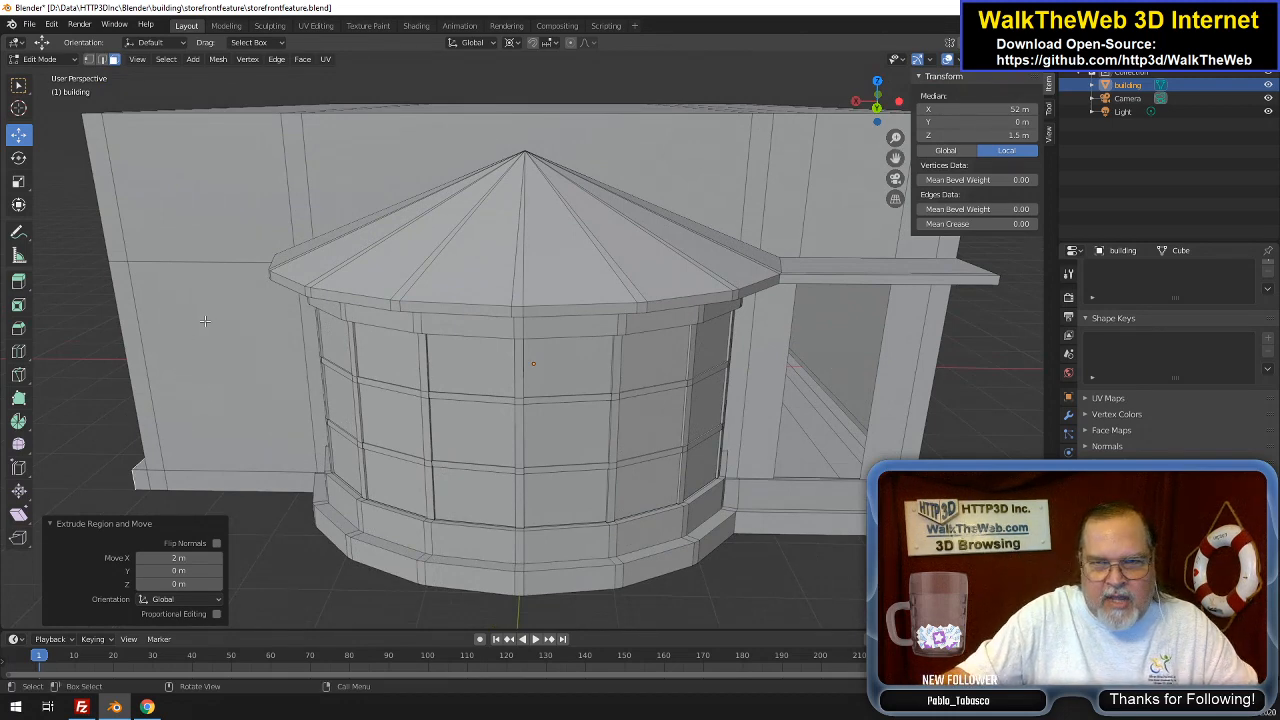
alt+click(800, 226)
click(800, 226)
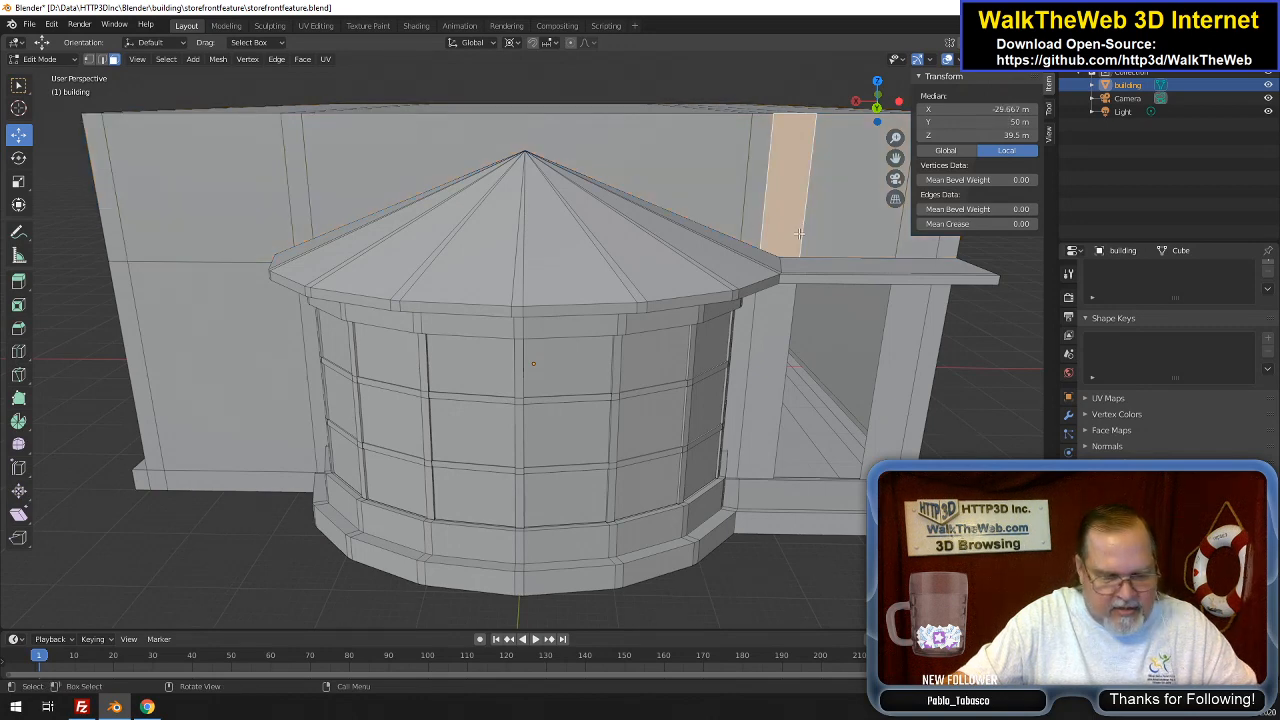
key(2)
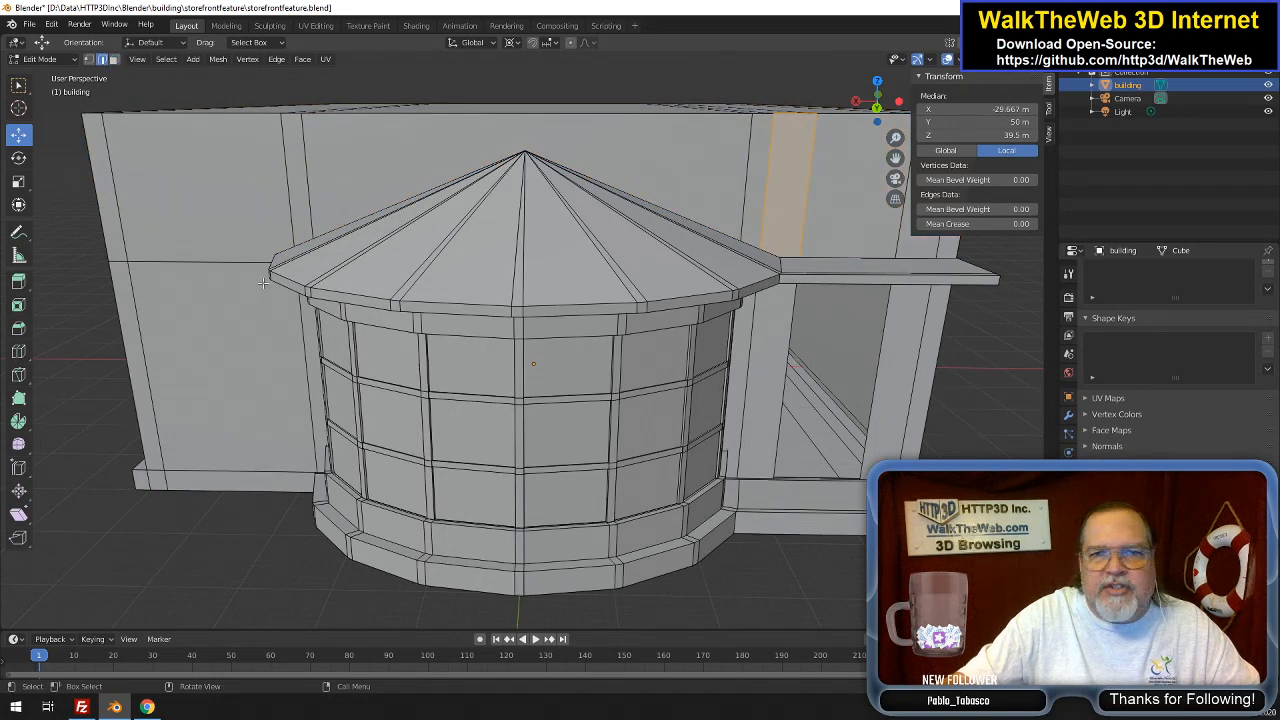
click(223, 380)
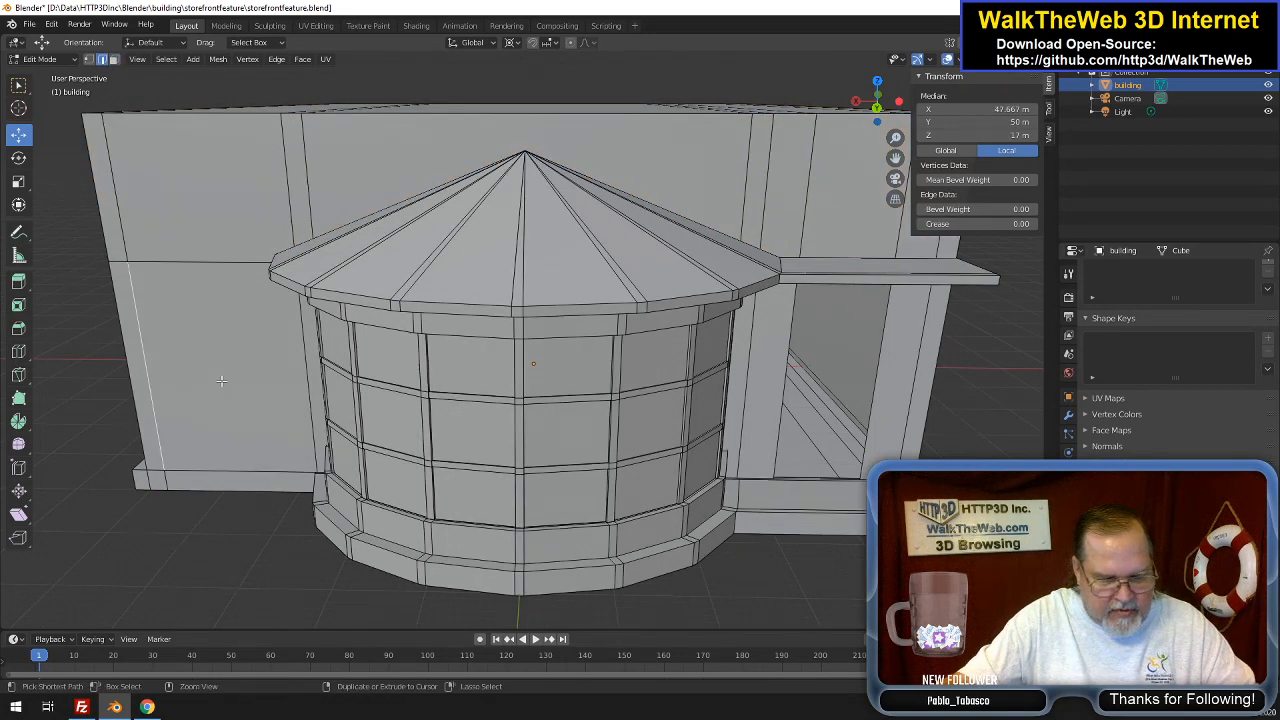
key(ctrl+r)
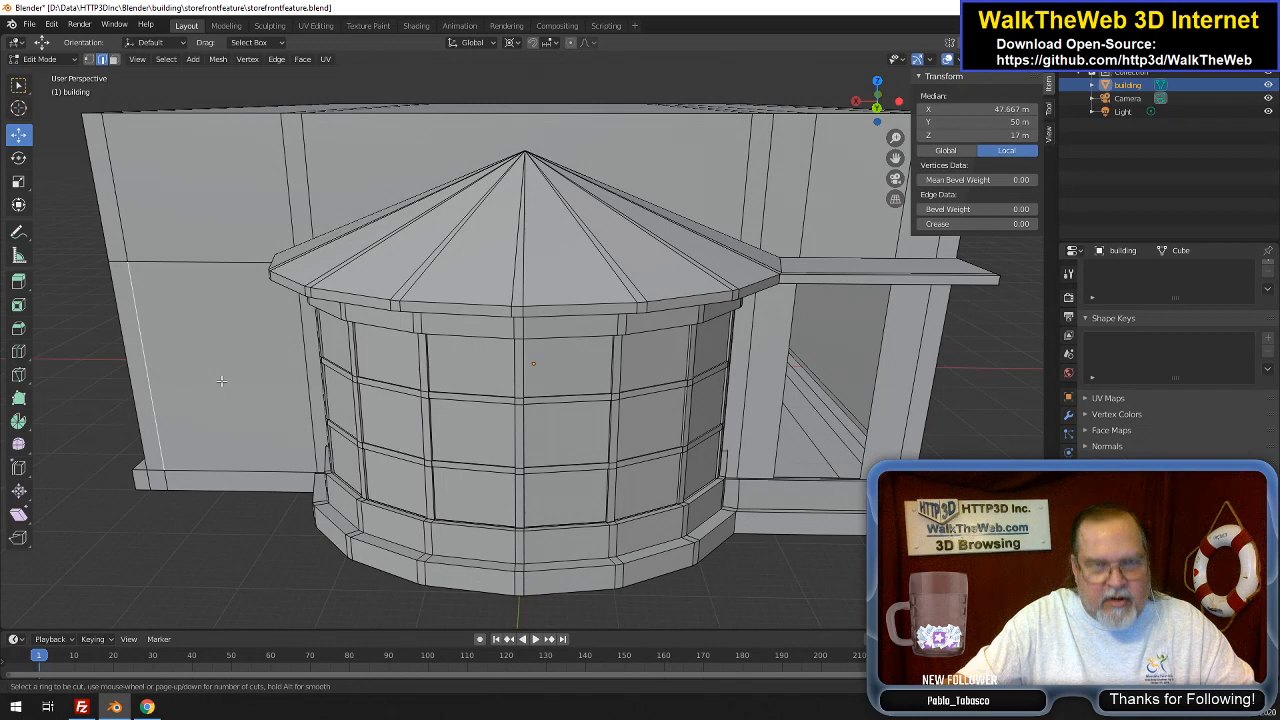
key(2)
click(234, 458)
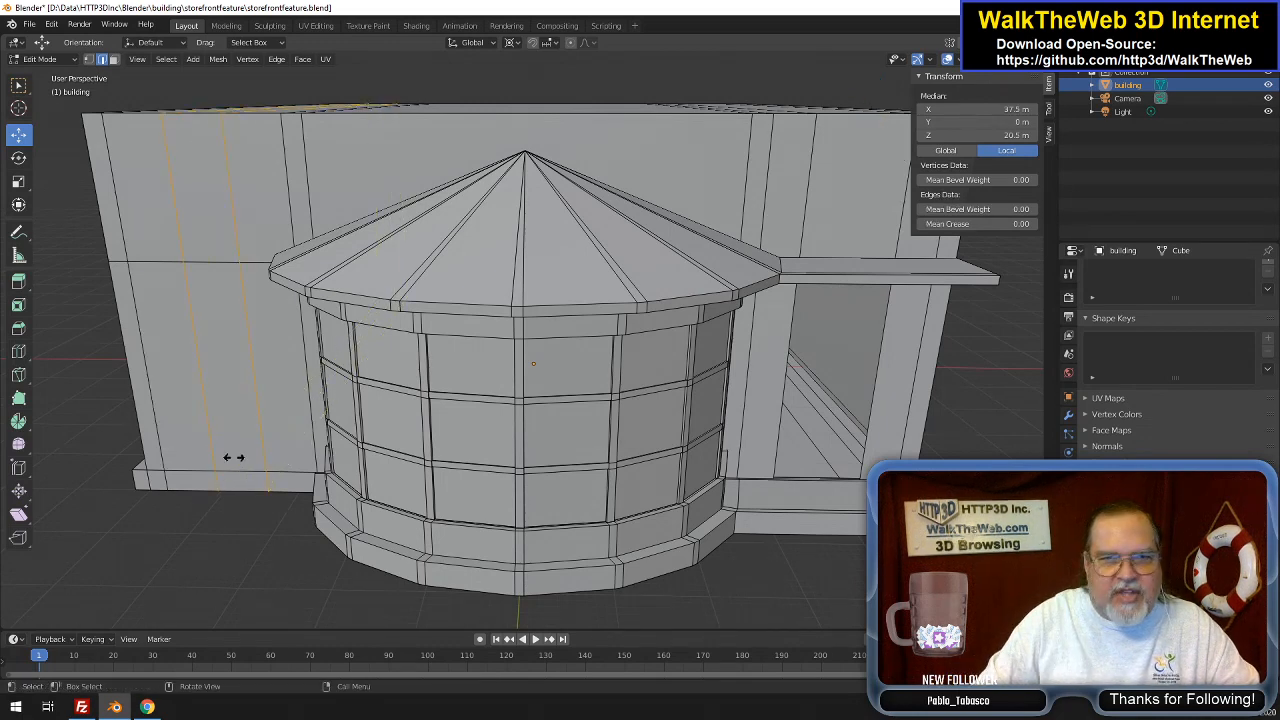
click(234, 458)
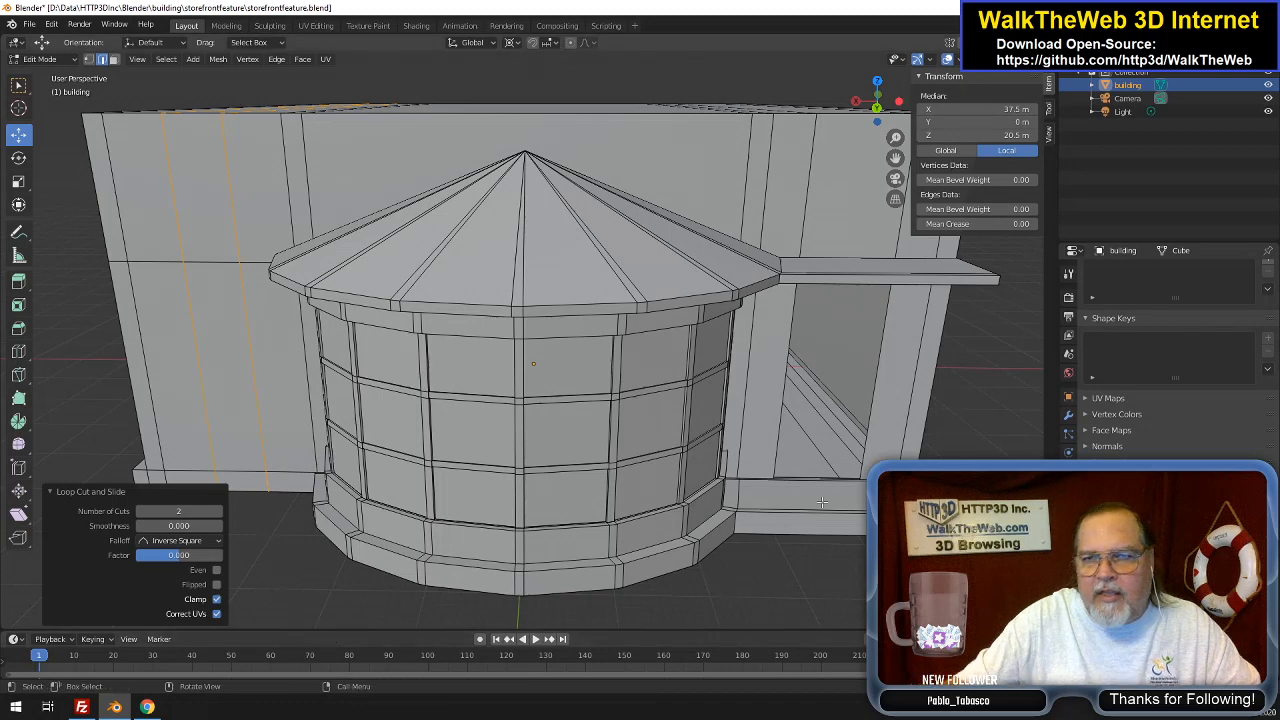
Try moving the new edge loop nearest the tower to X 43 m, mirroring the existing doorway's outer edge, and undo it
click(867, 429)
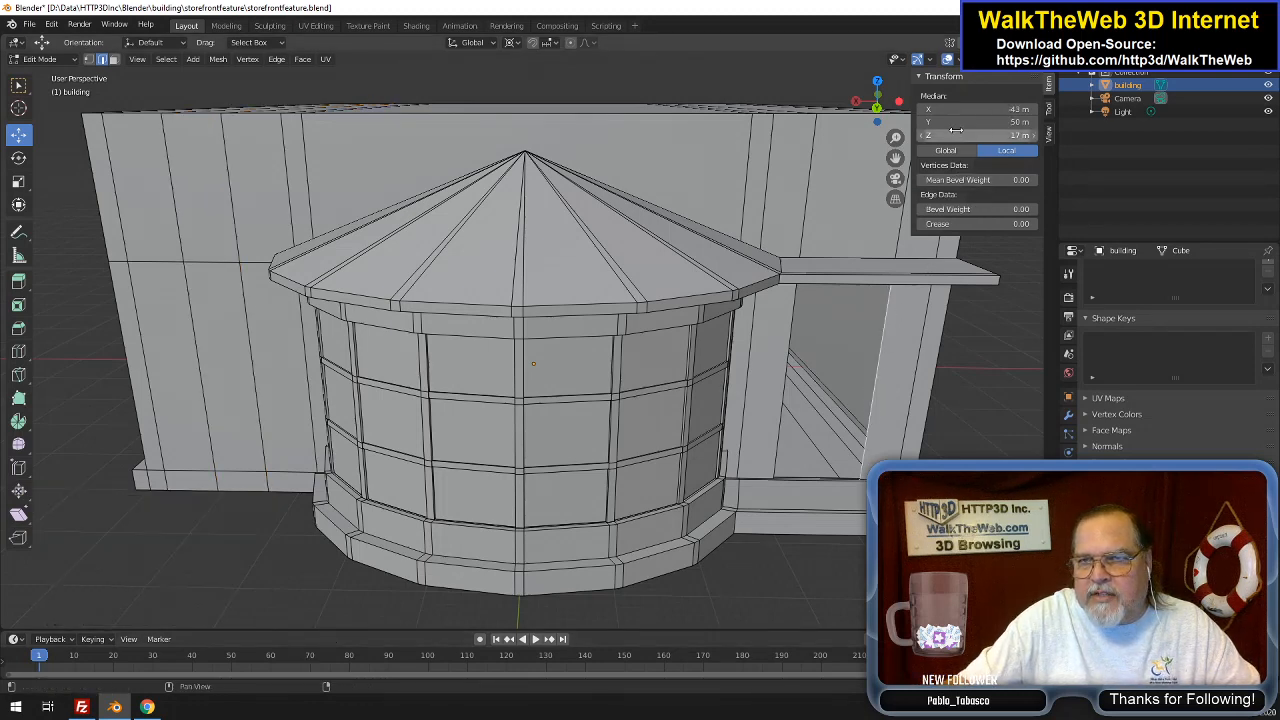
alt+click(257, 405)
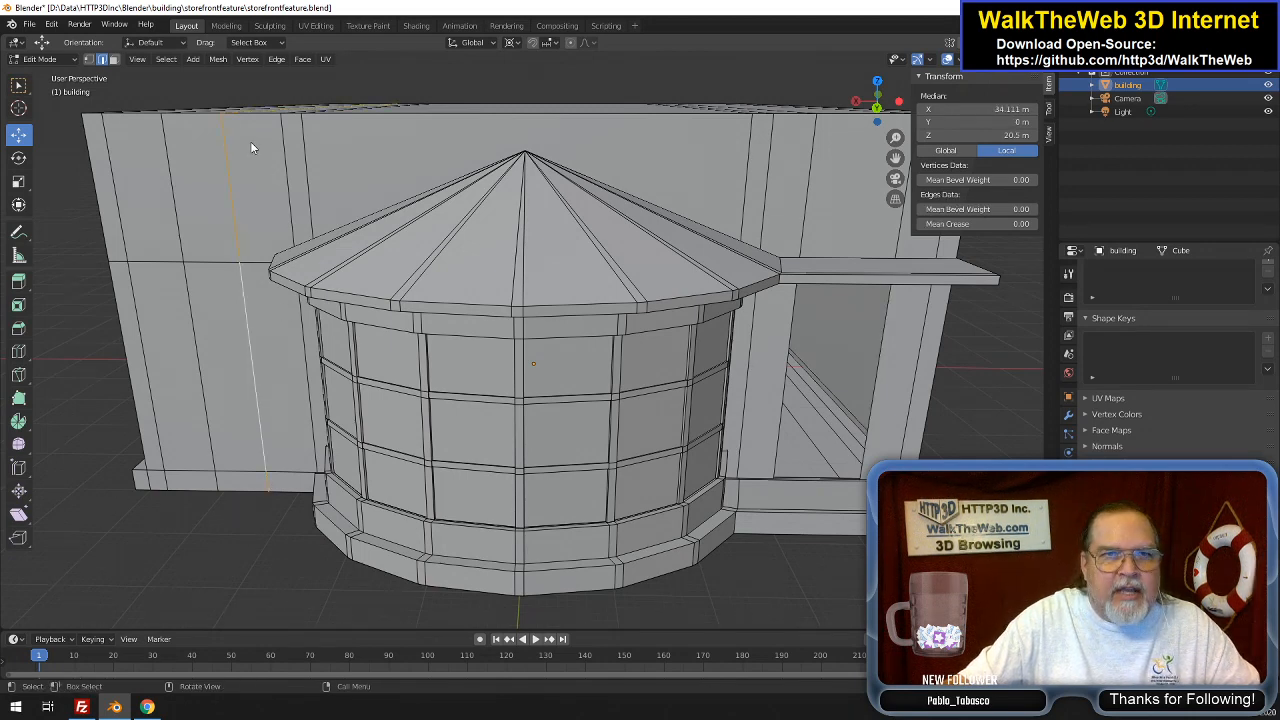
click(1001, 109)
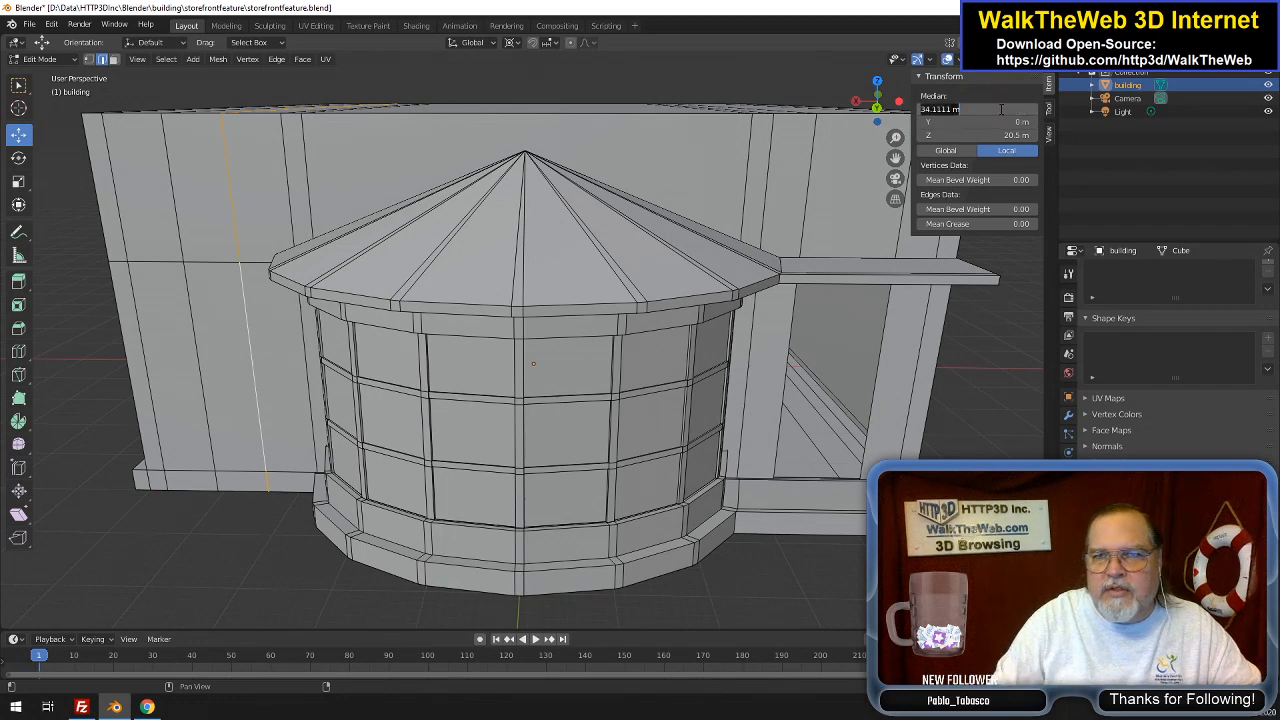
text(43)
key(Return)
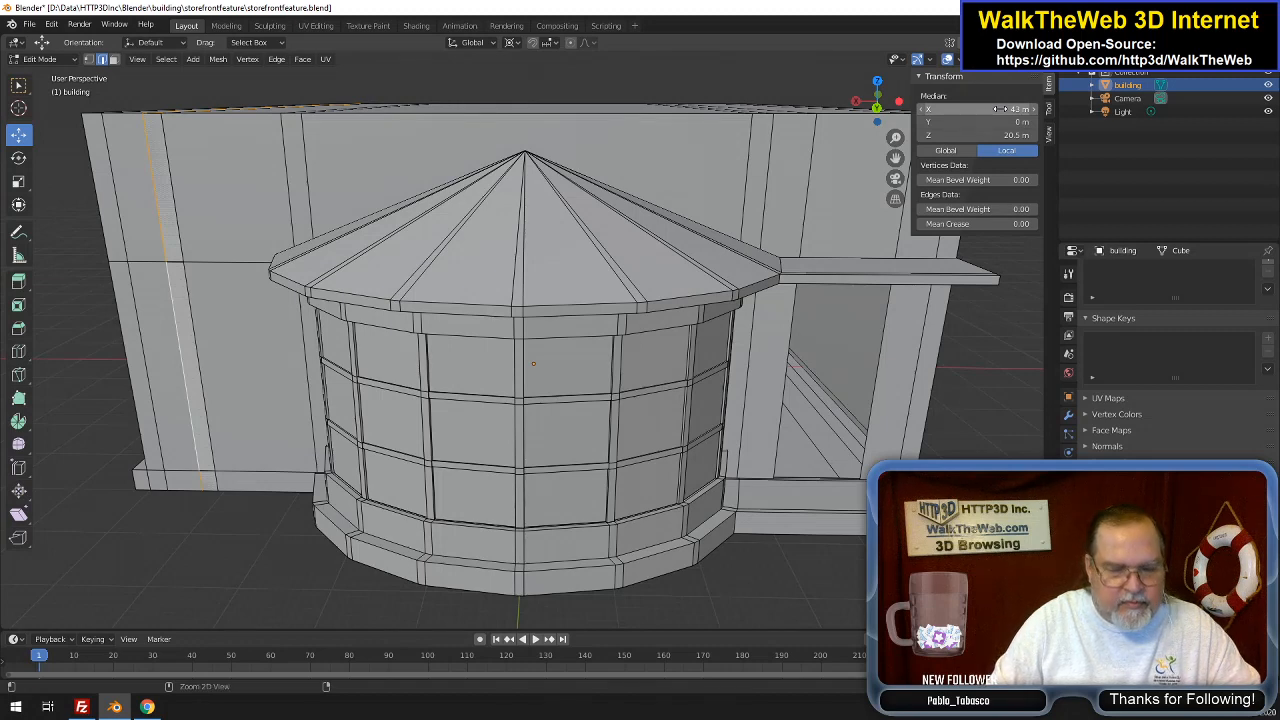
drag(1000, 108, 970, 108)
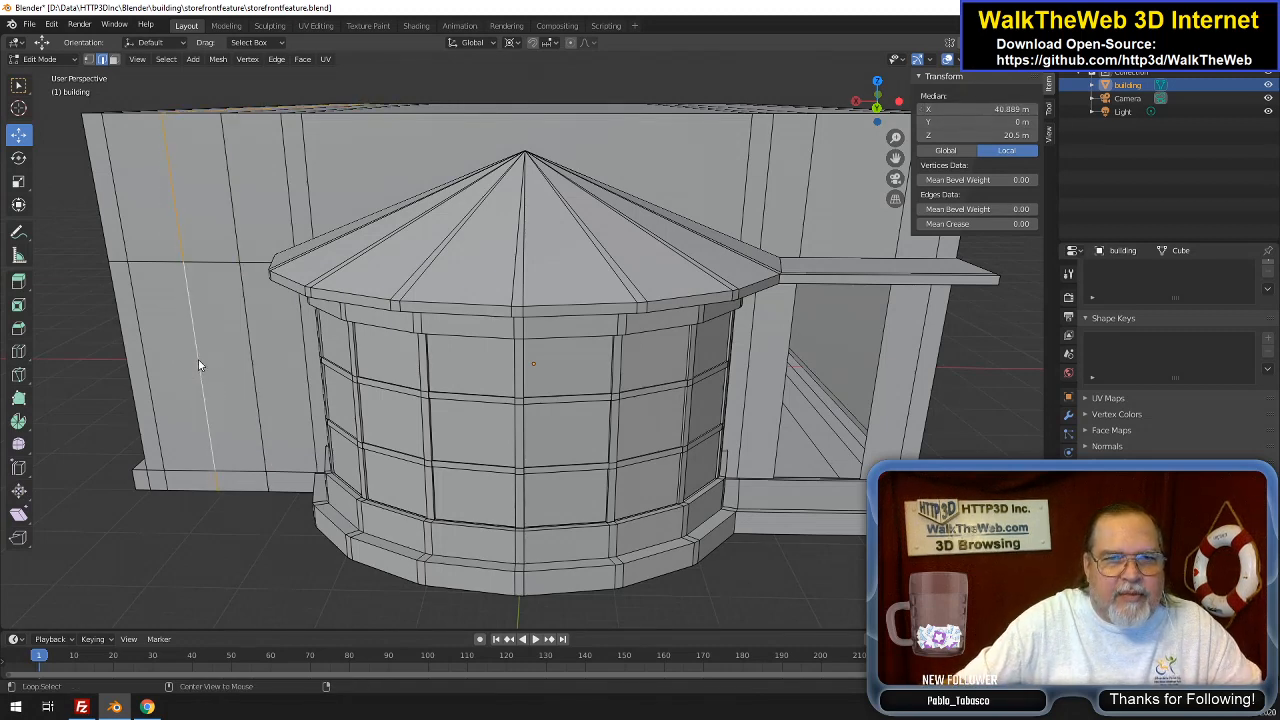
Set the median X of the new edge loop farther from the tower to 43 m
click(997, 108)
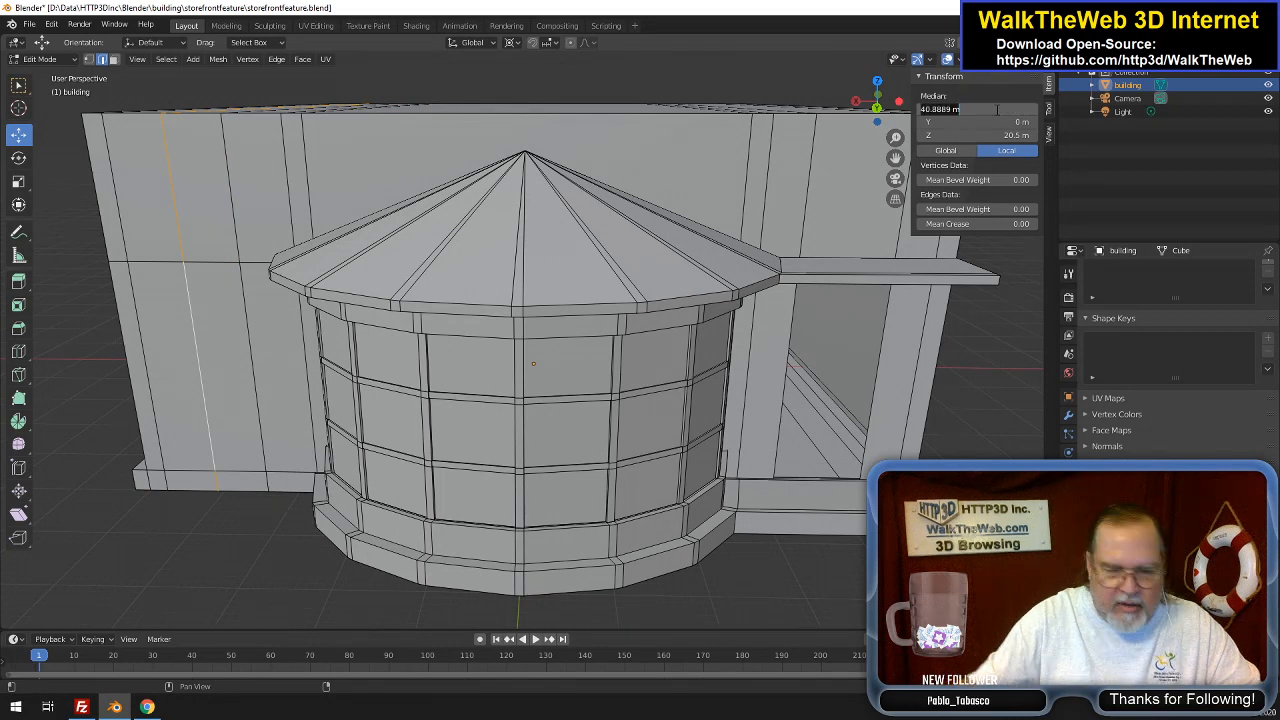
text(43)
key(Return)
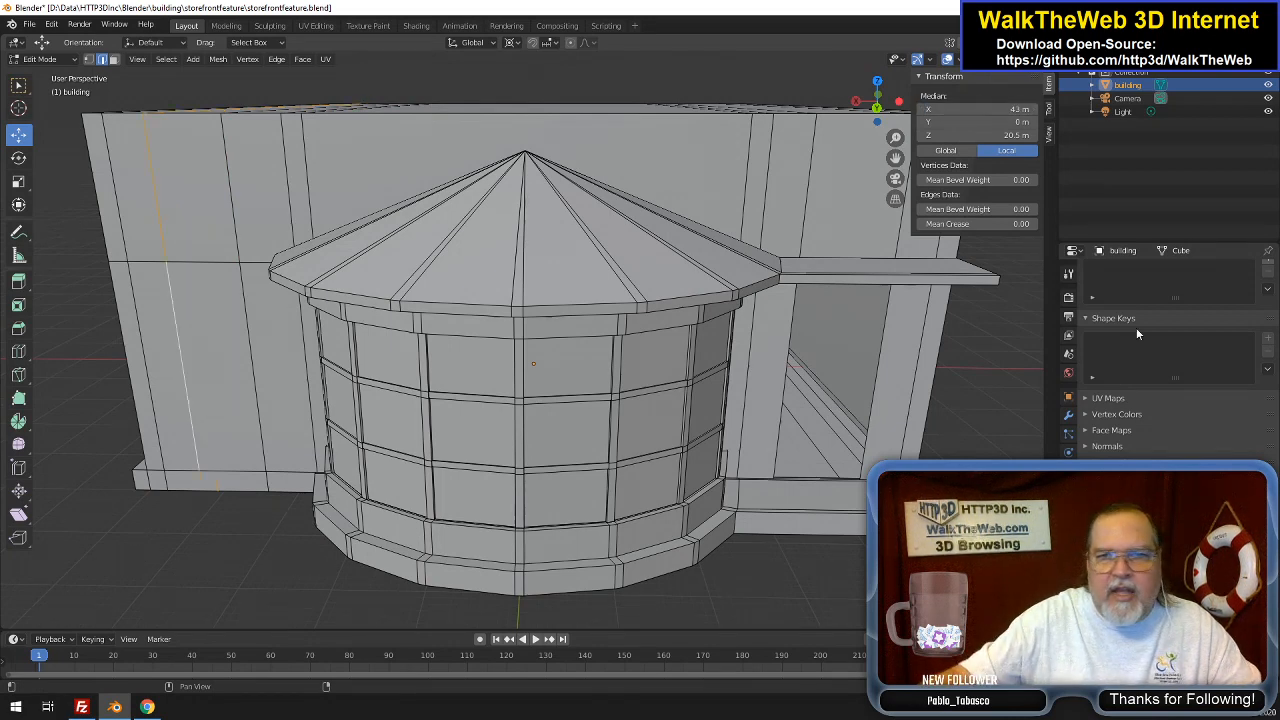
Check the X position of the existing doorway's inner edge and set the new loop nearest the tower to X 32 m
right_click(786, 370)
click(800, 222)
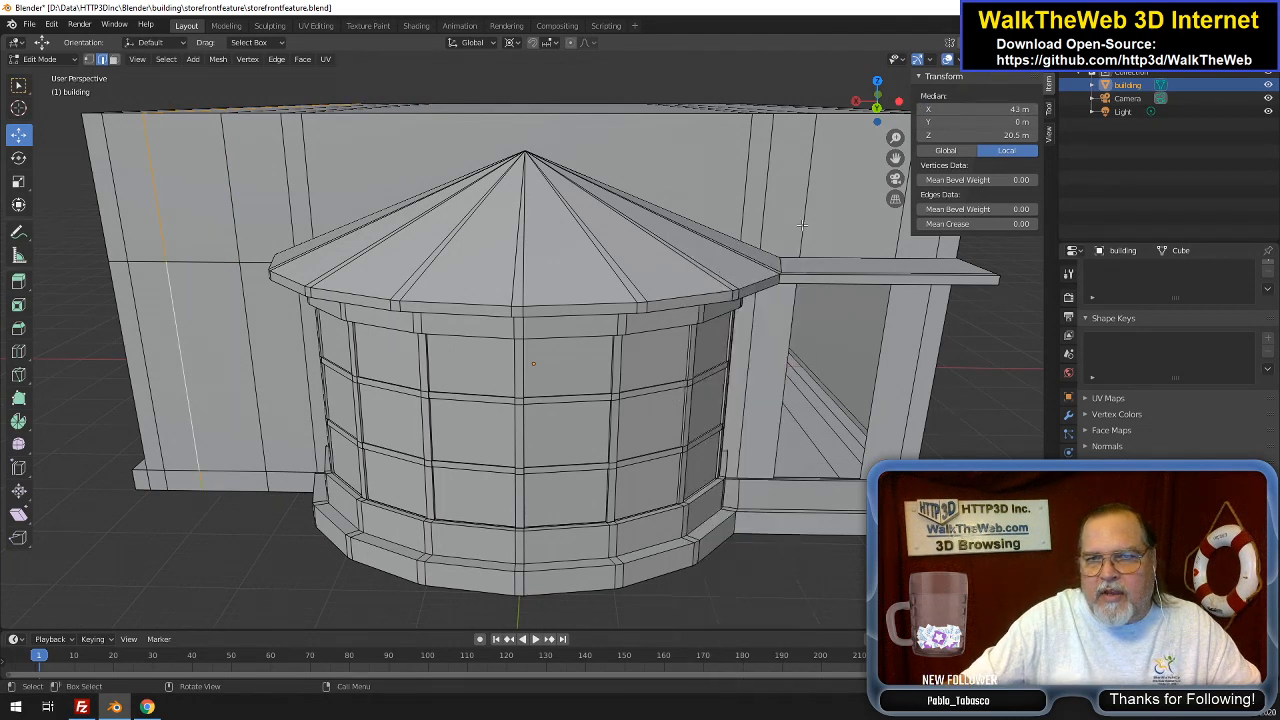
click(806, 224)
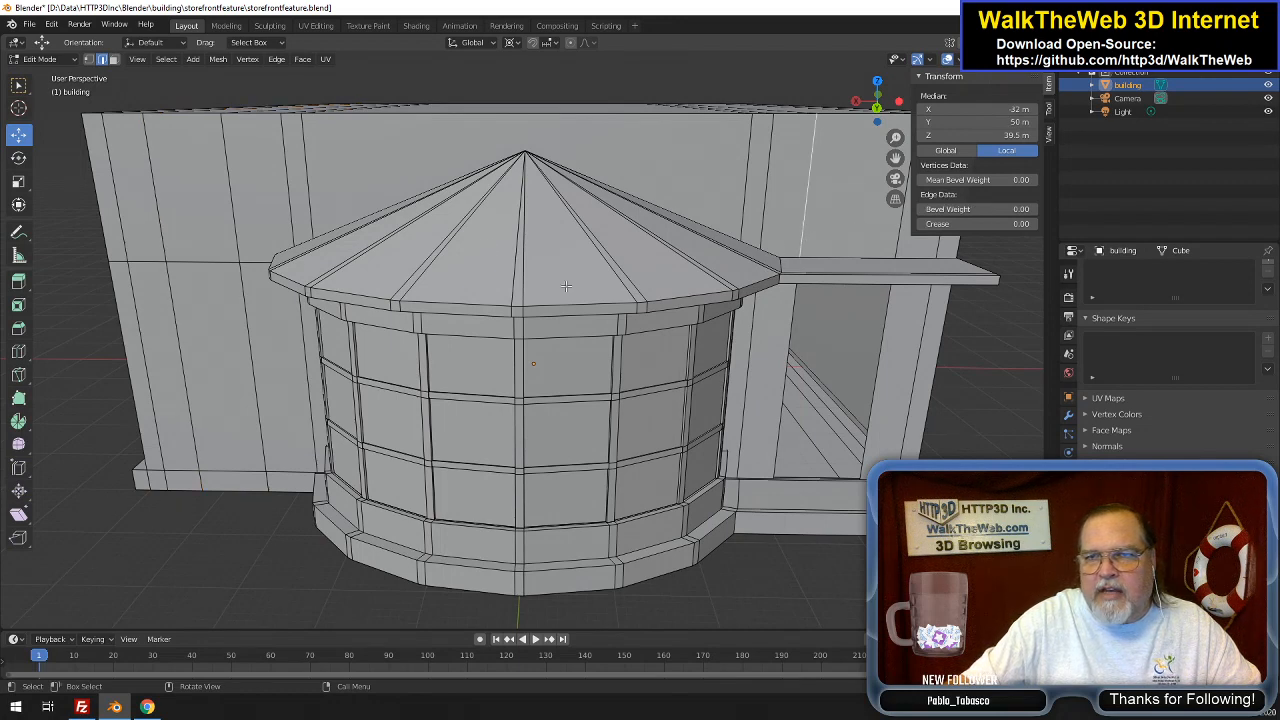
click(233, 228)
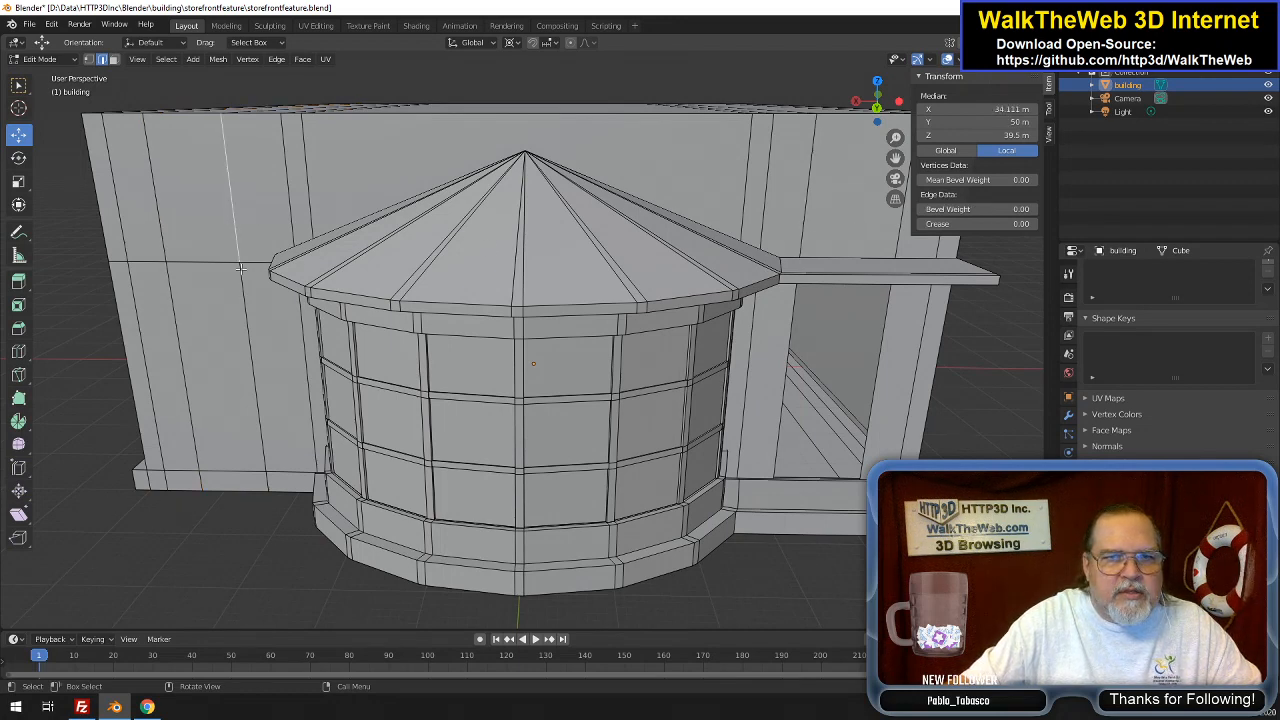
shift+click(243, 300)
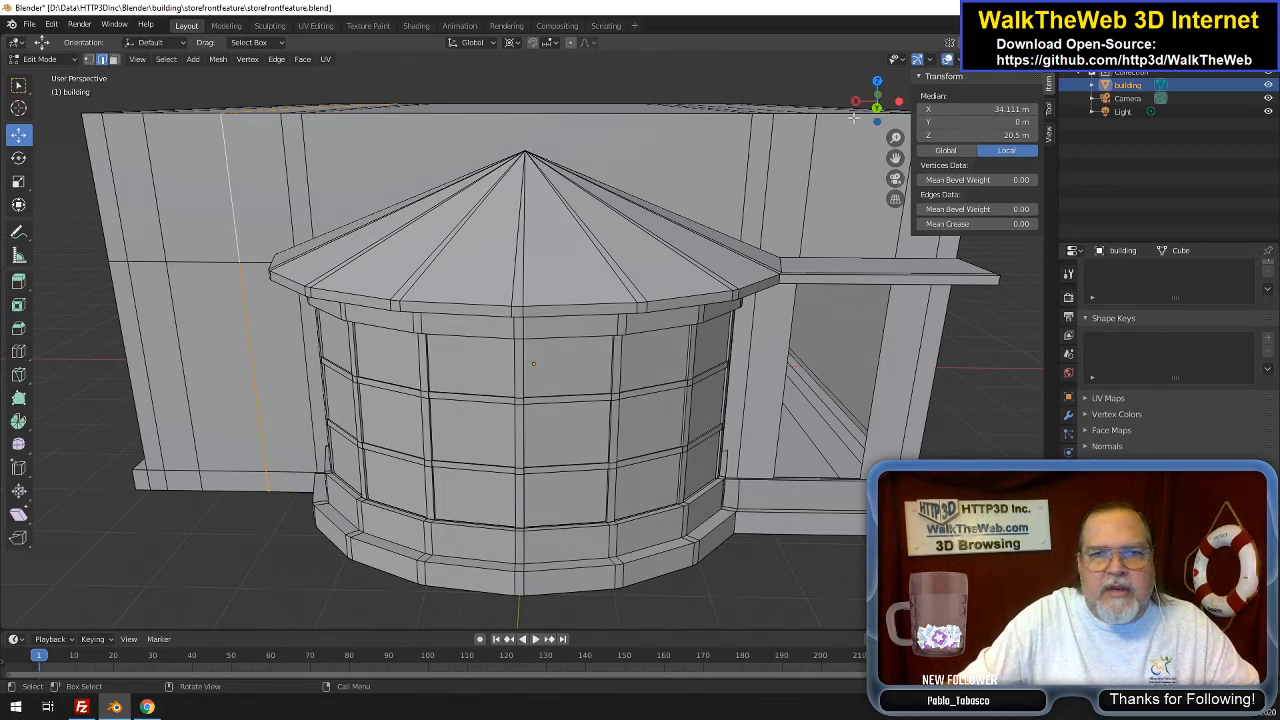
click(1007, 110)
text(32)
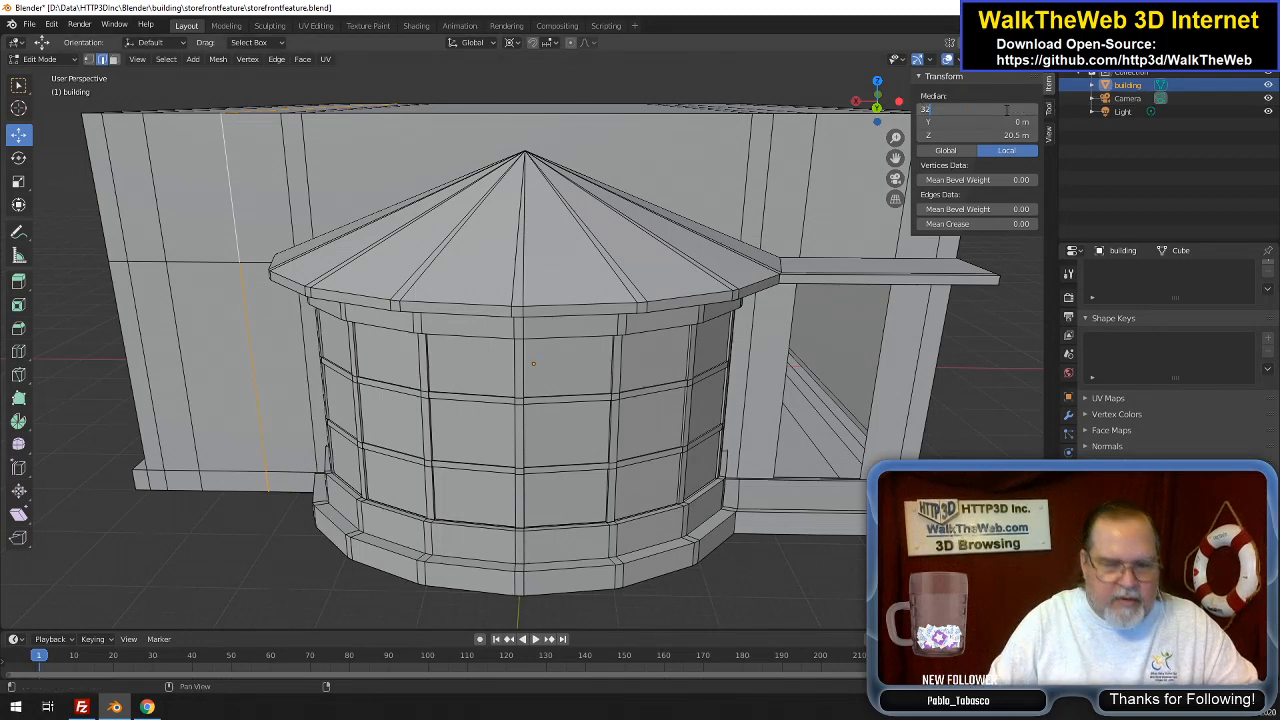
key(Return)
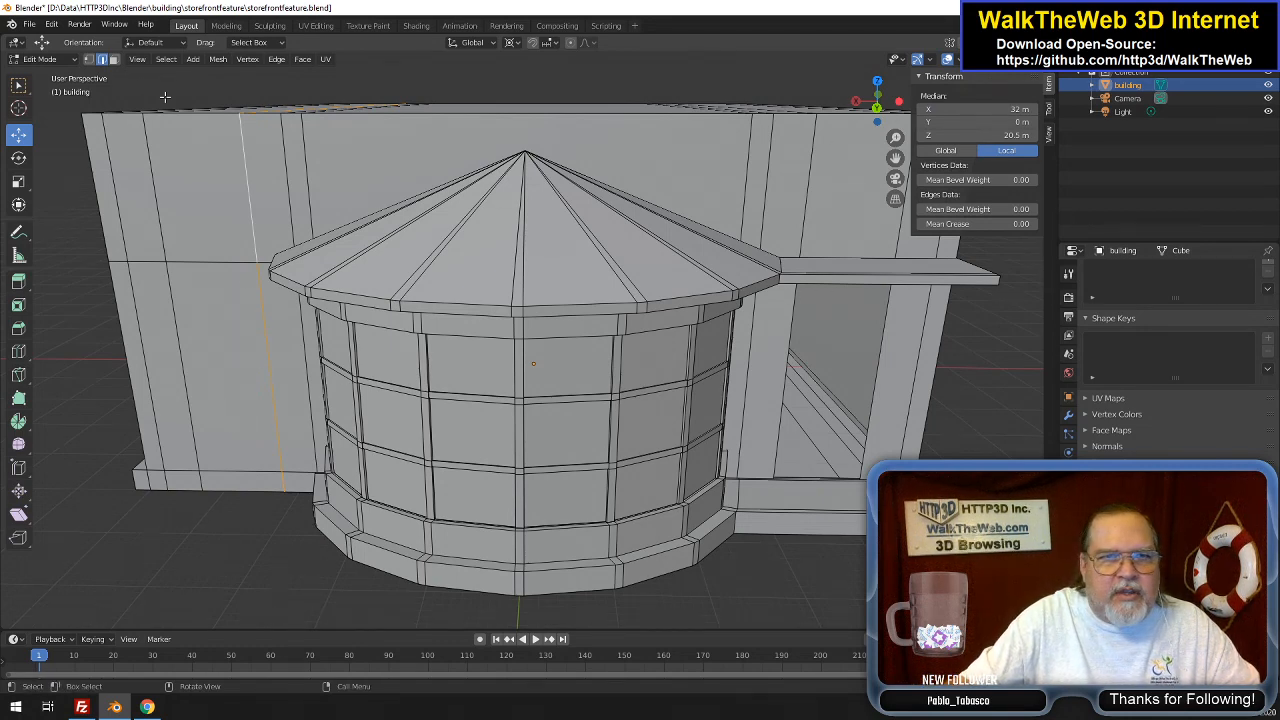
Delete the lower wall face between the two new edge loops to open a second doorway
click(114, 59)
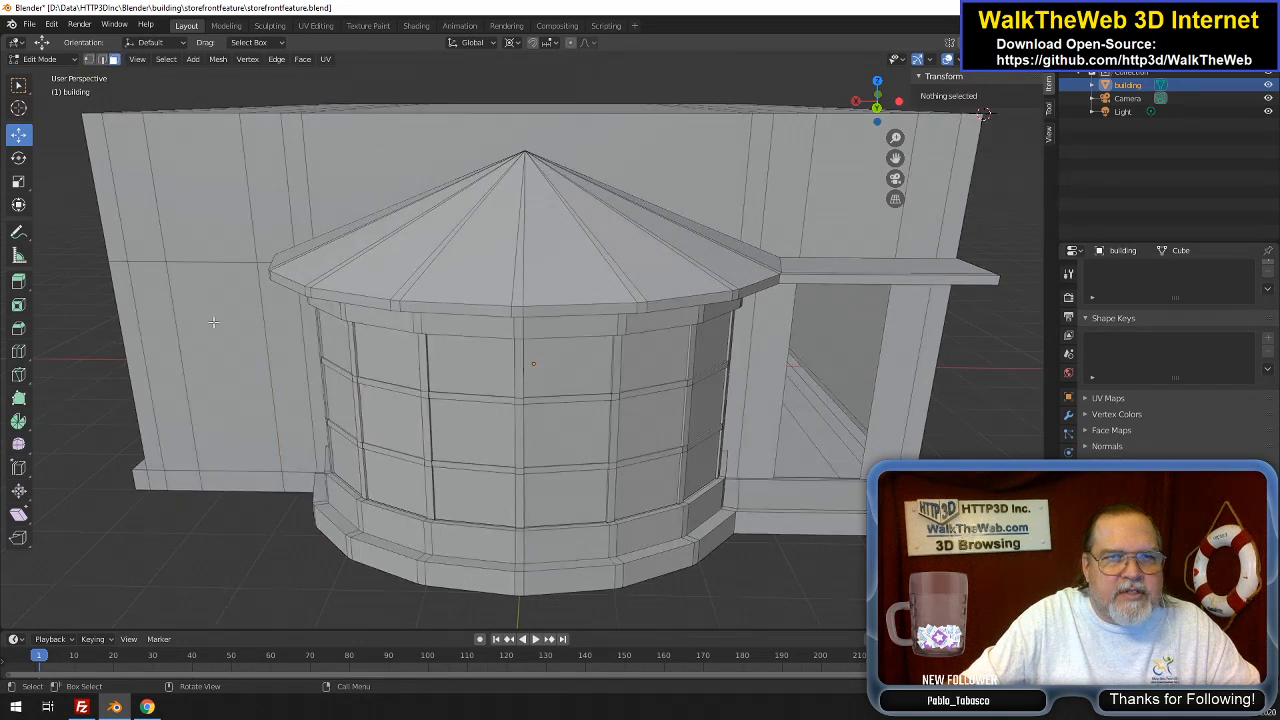
click(223, 354)
key(x)
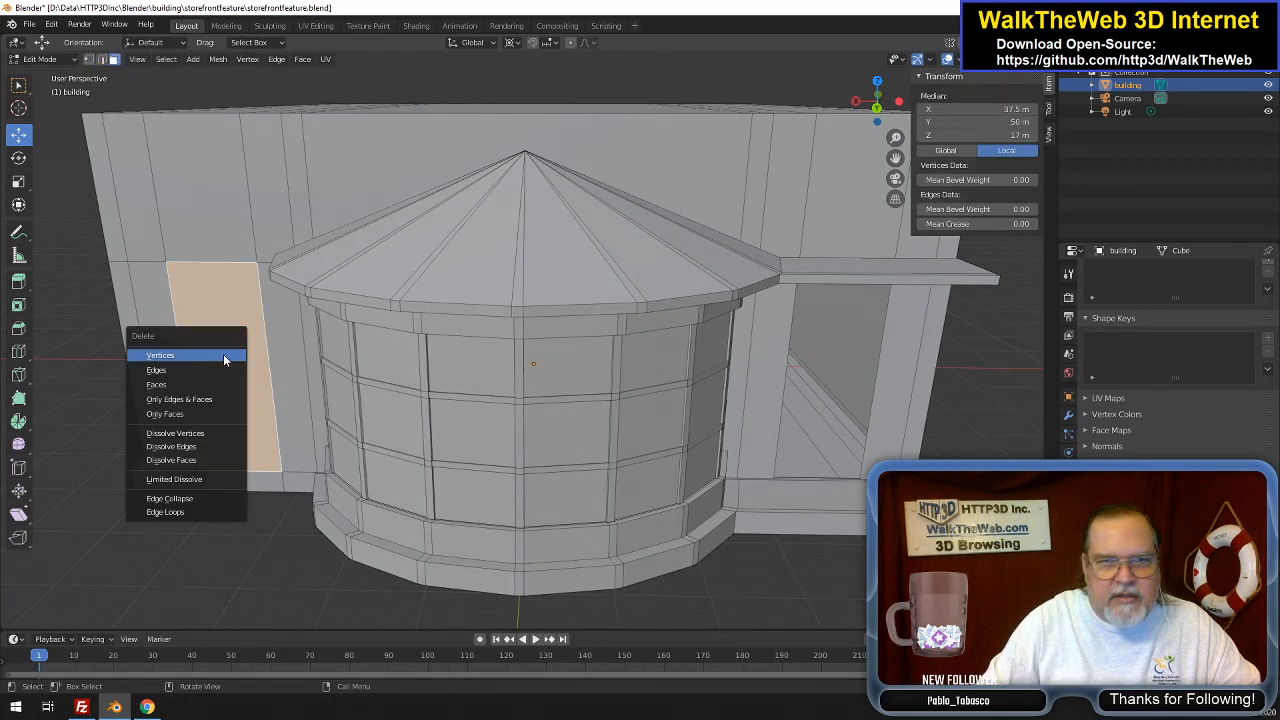
click(198, 384)
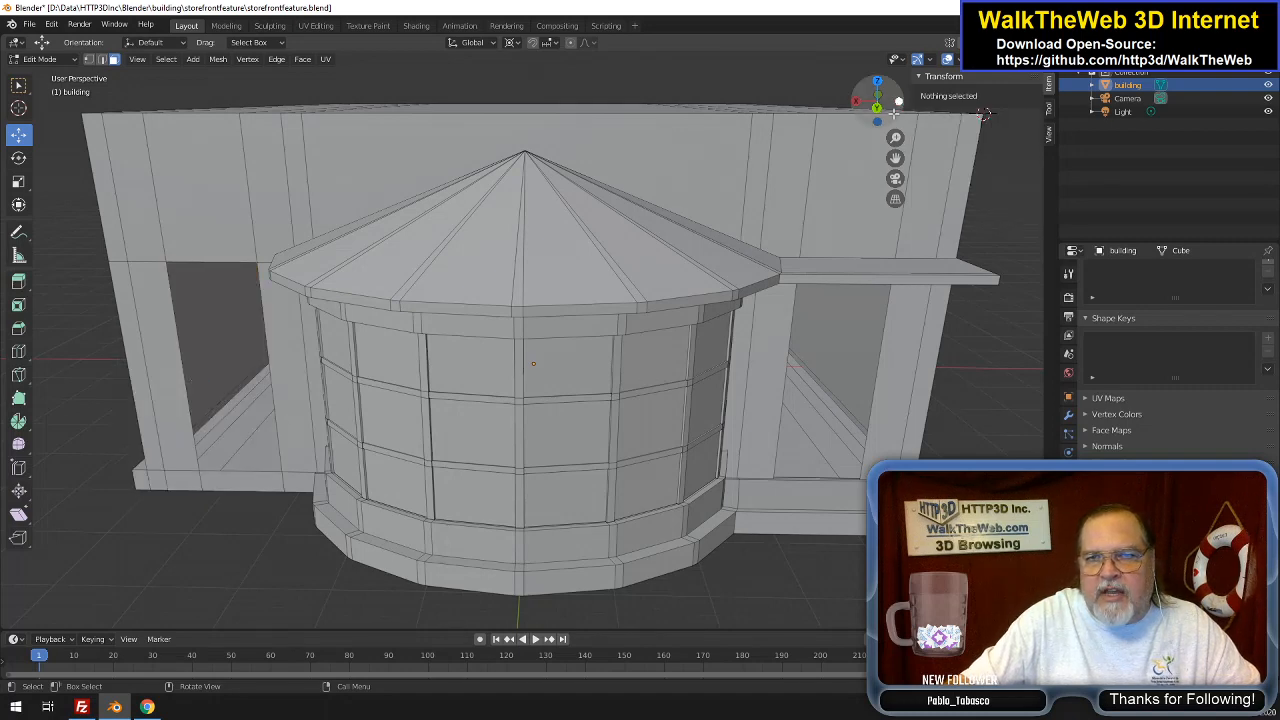
mouse_move(877, 104)
mouse_down()
mouse_move(845, 110)
mouse_move(896, 96)
mouse_move(902, 108)
mouse_up()
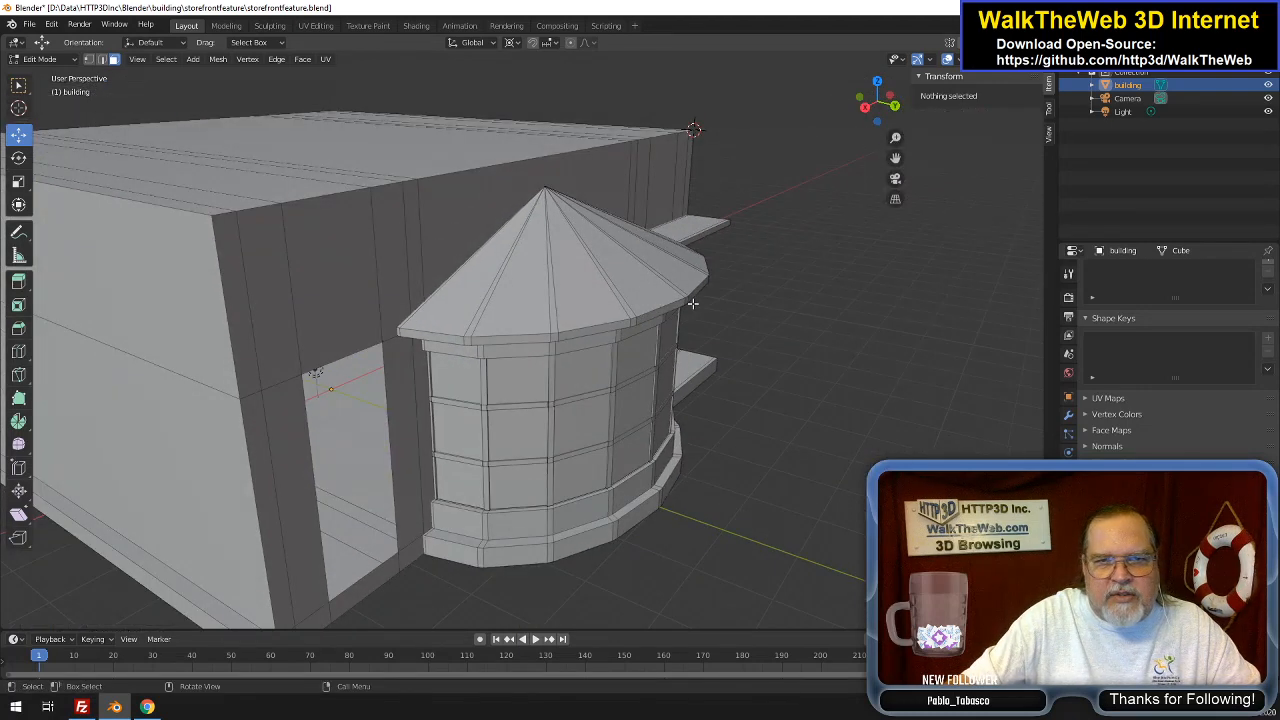
click(400, 334)
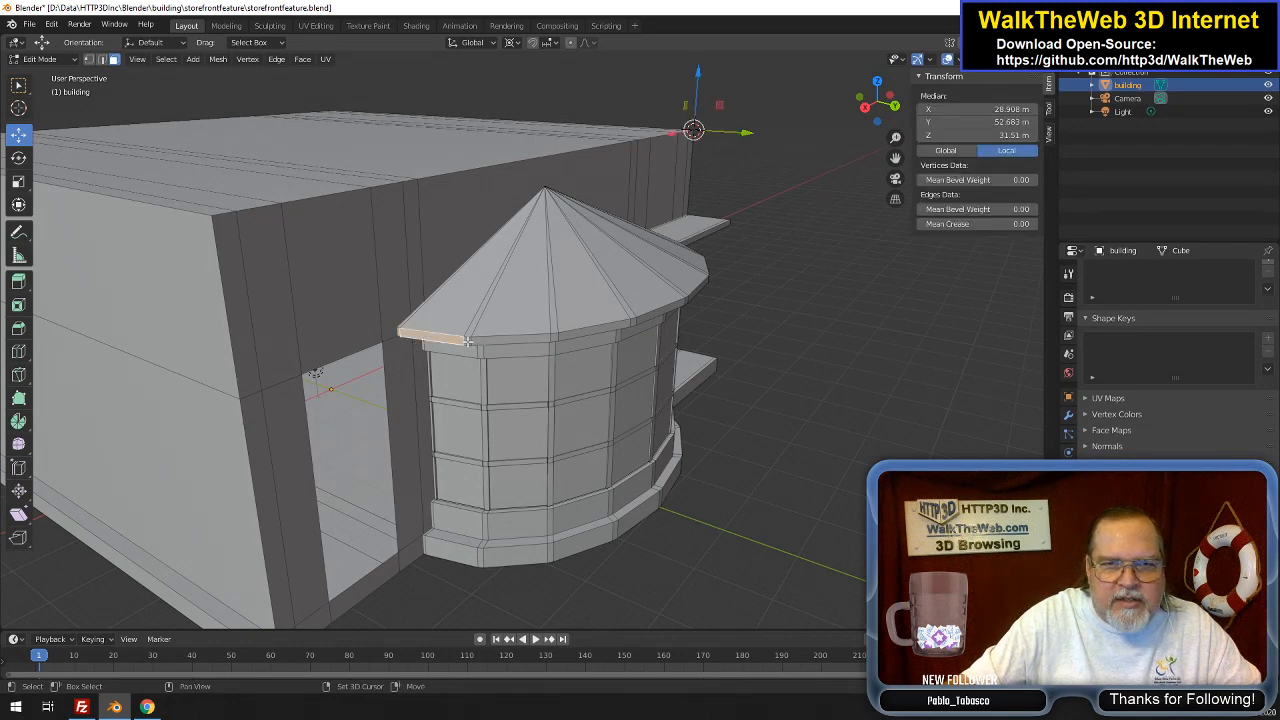
shift+click(467, 341)
shift+click(424, 546)
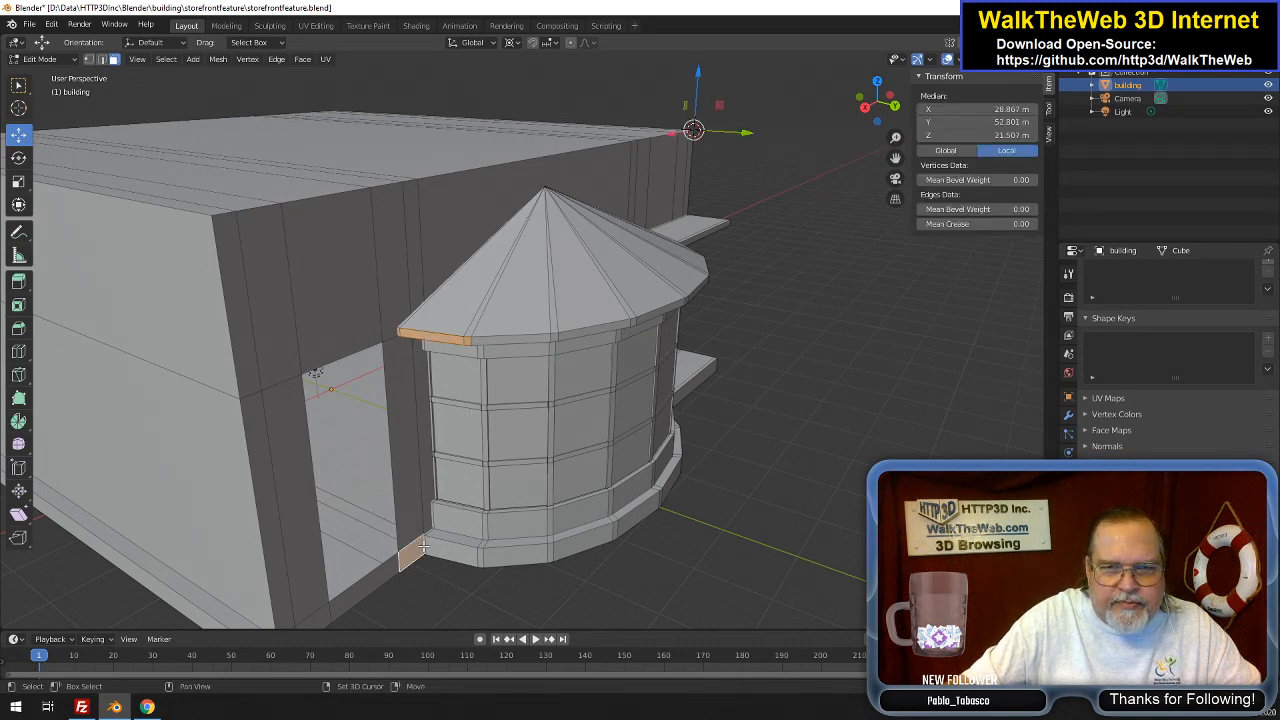
shift+click(424, 546)
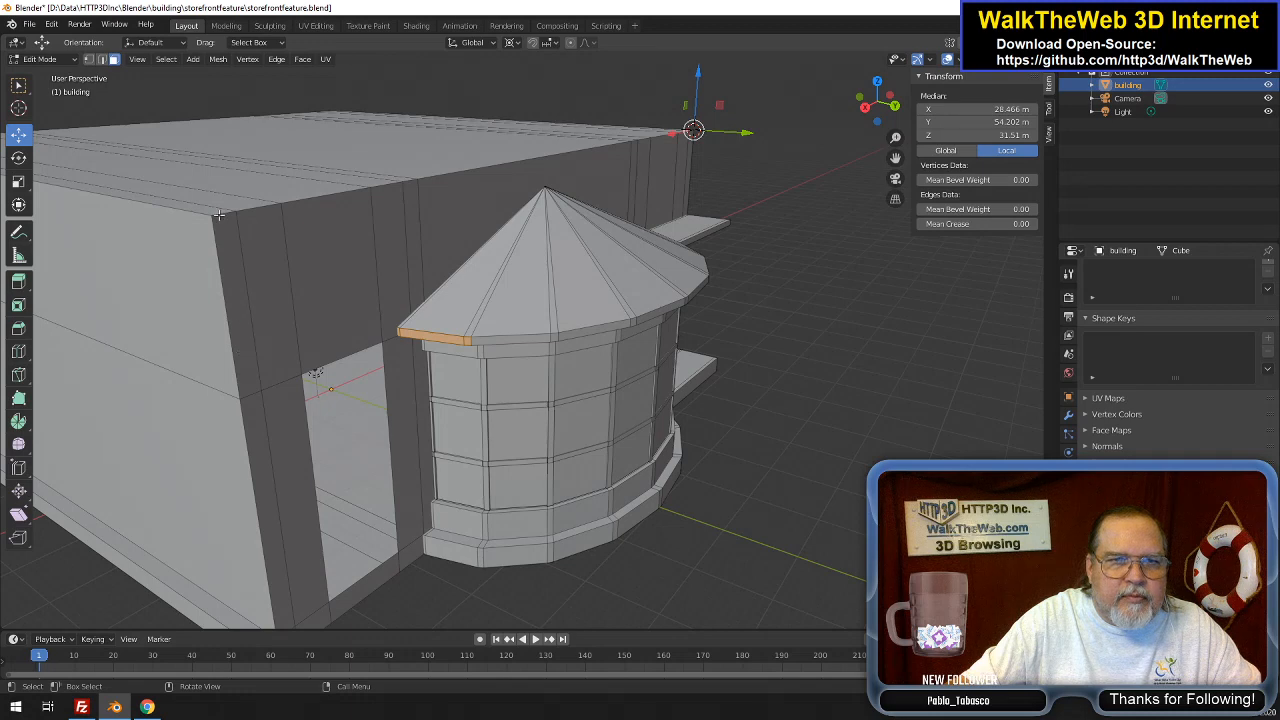
Snap the 3D cursor to the building's upper front corner vertex on the new doorway's side
click(88, 59)
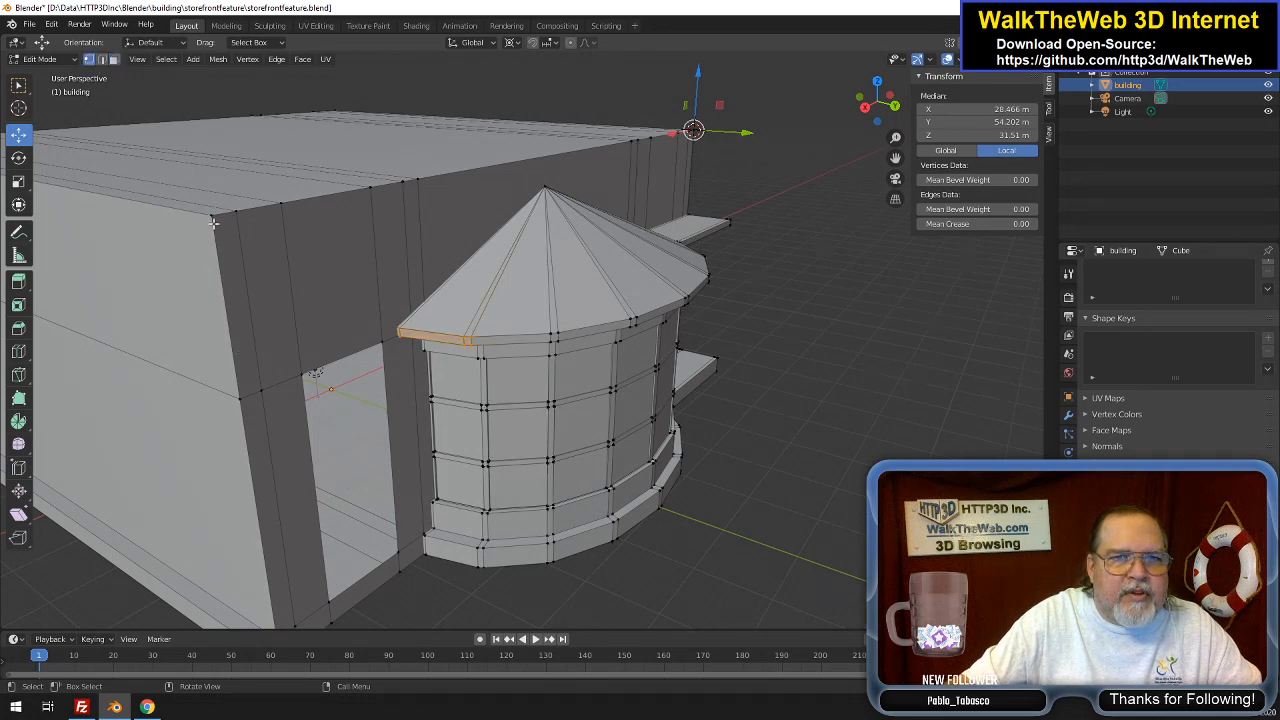
click(212, 224)
click(220, 60)
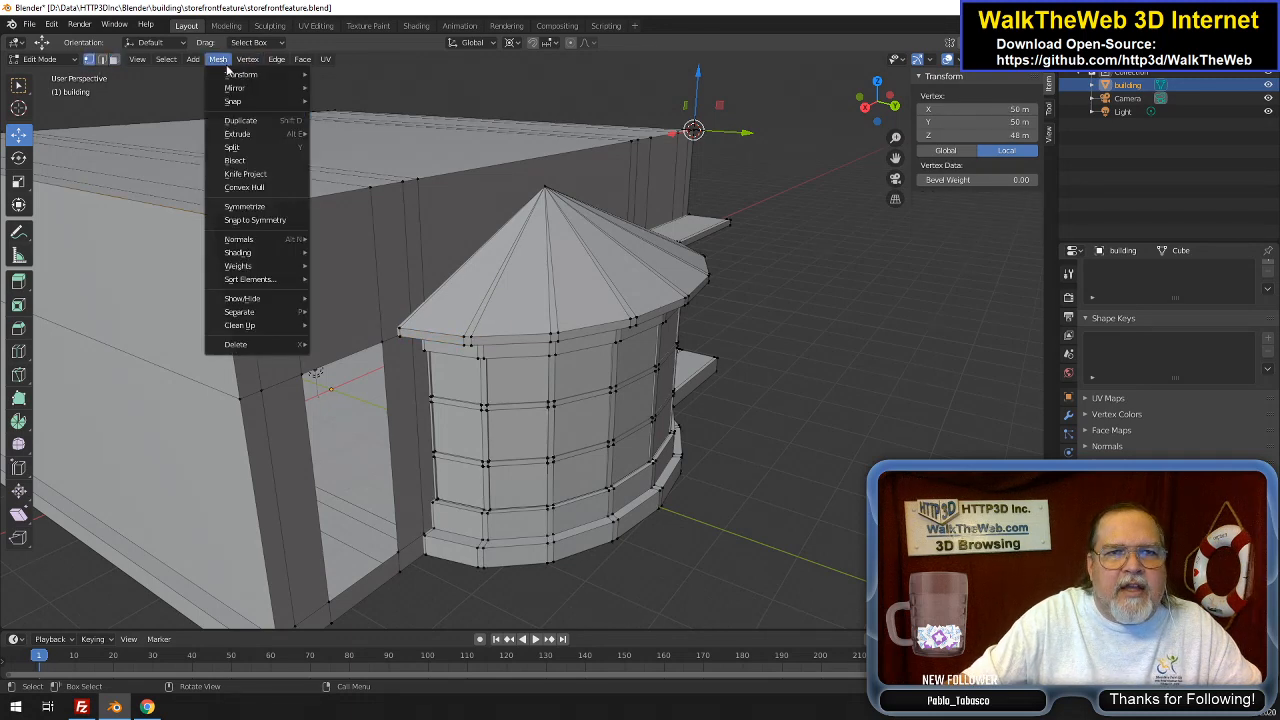
mouse_move(254, 101)
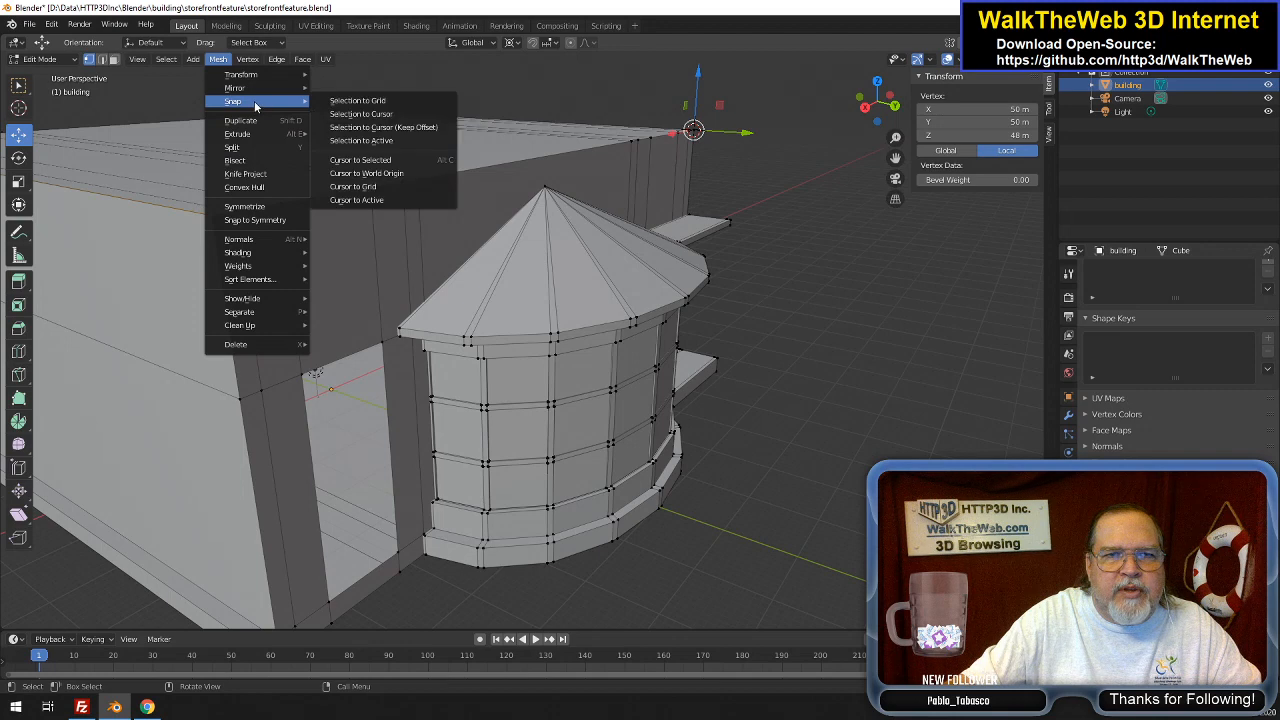
click(384, 166)
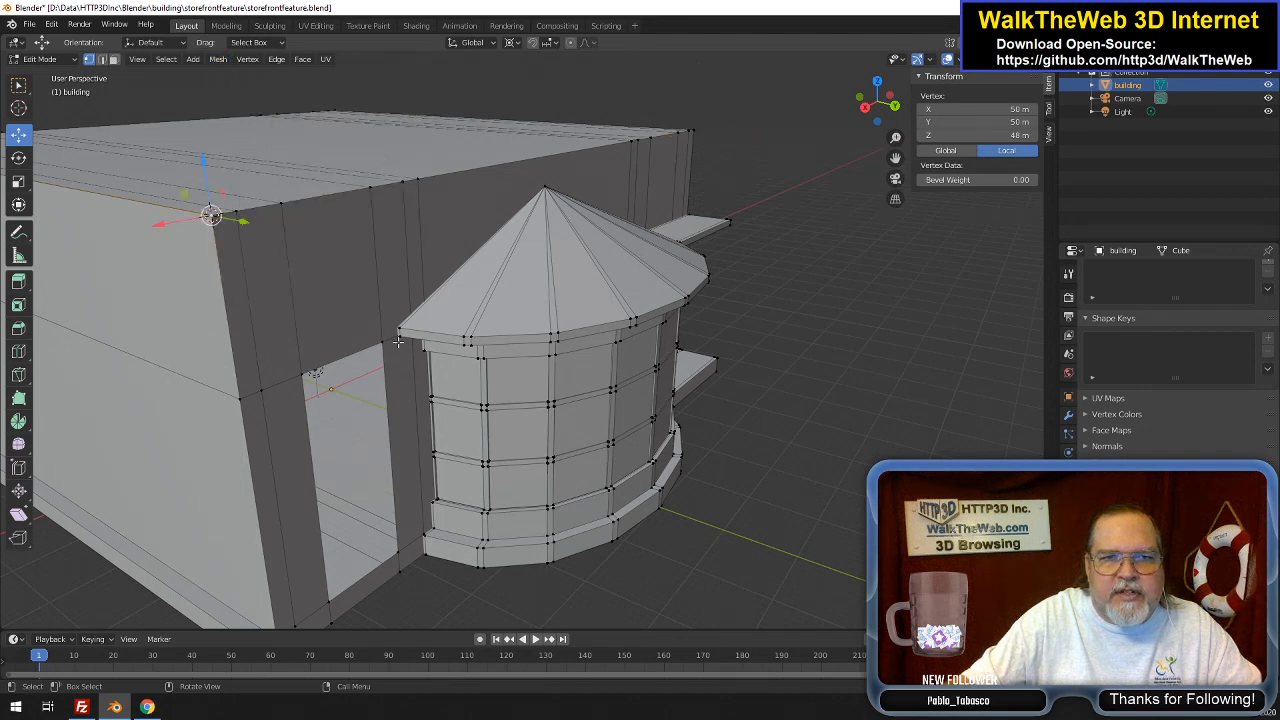
Extrude the tower's roof-rim and base-ledge end faces about 23.2 m along X, past the new doorway to the building's corner
click(116, 66)
click(116, 66)
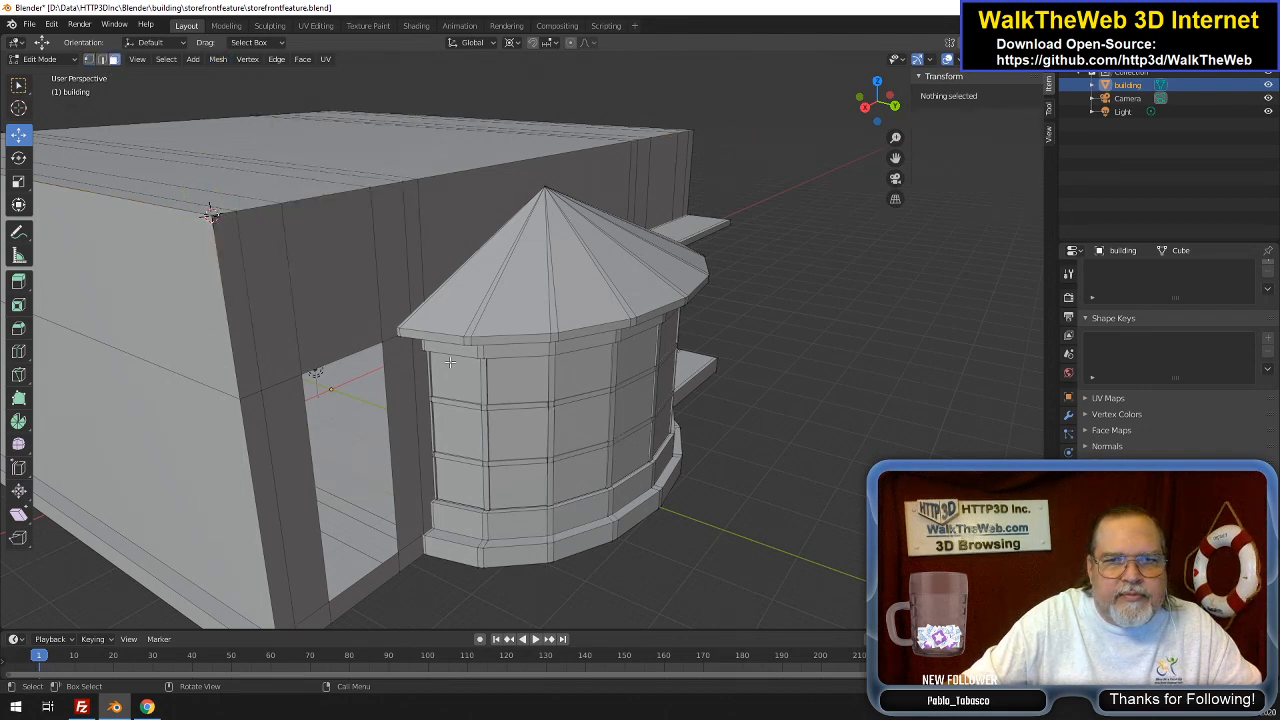
click(408, 335)
shift+click(458, 338)
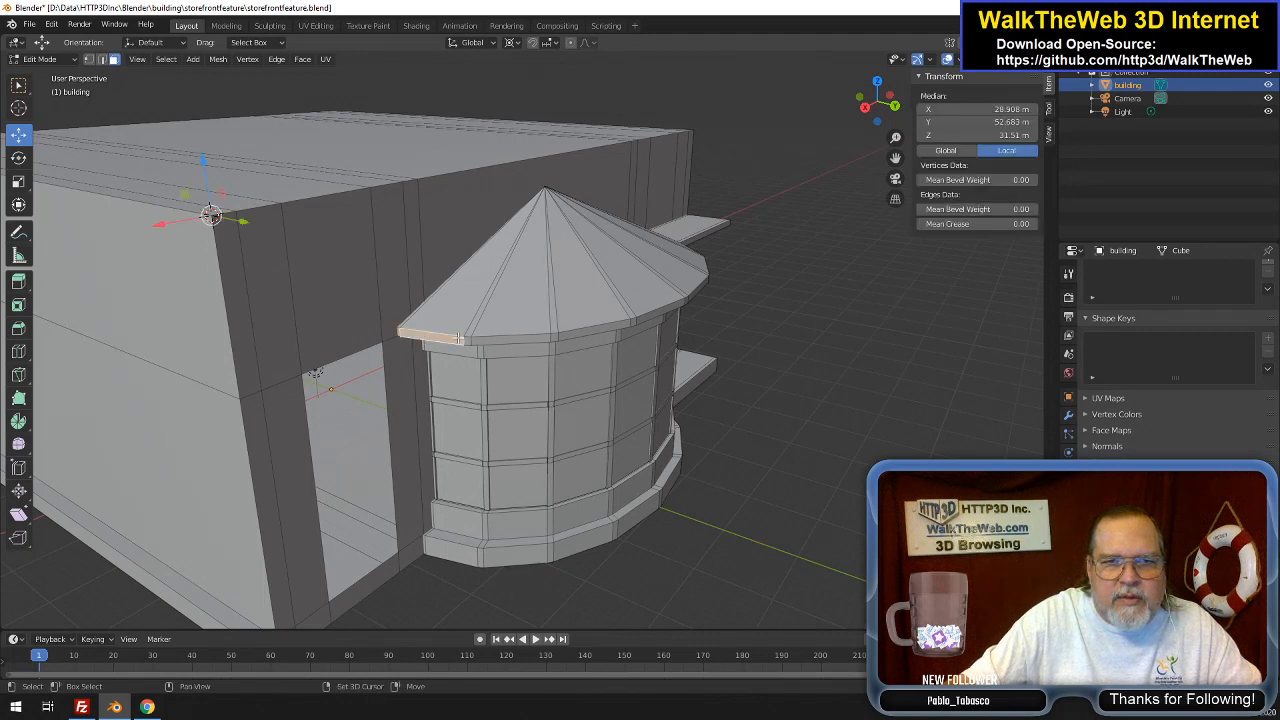
shift+click(468, 345)
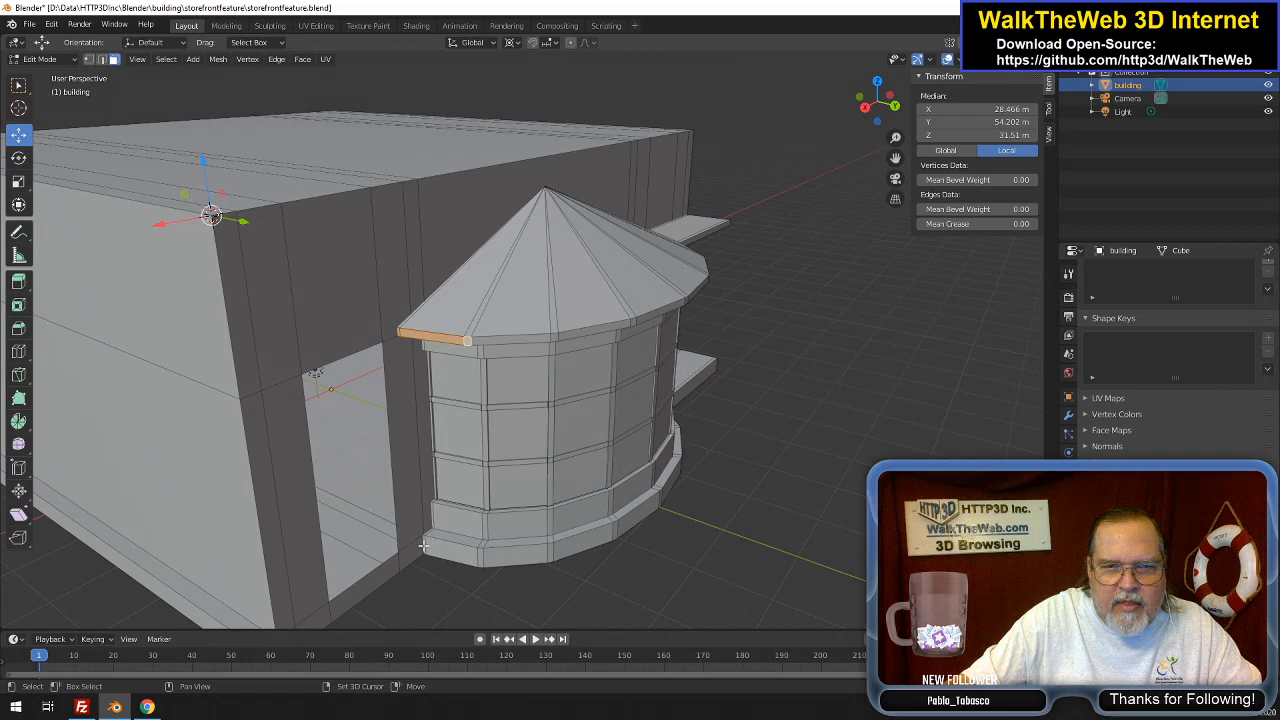
shift+click(427, 549)
shift+click(434, 549)
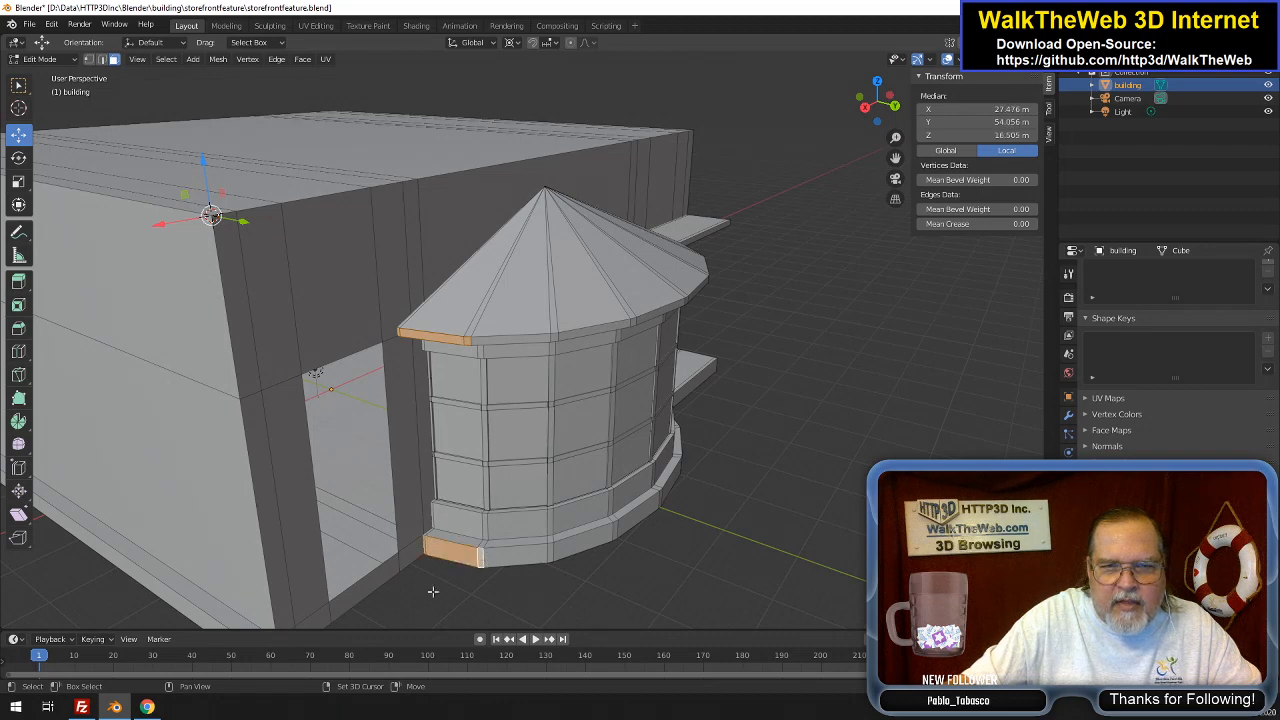
scroll(593, 505, down, 3)
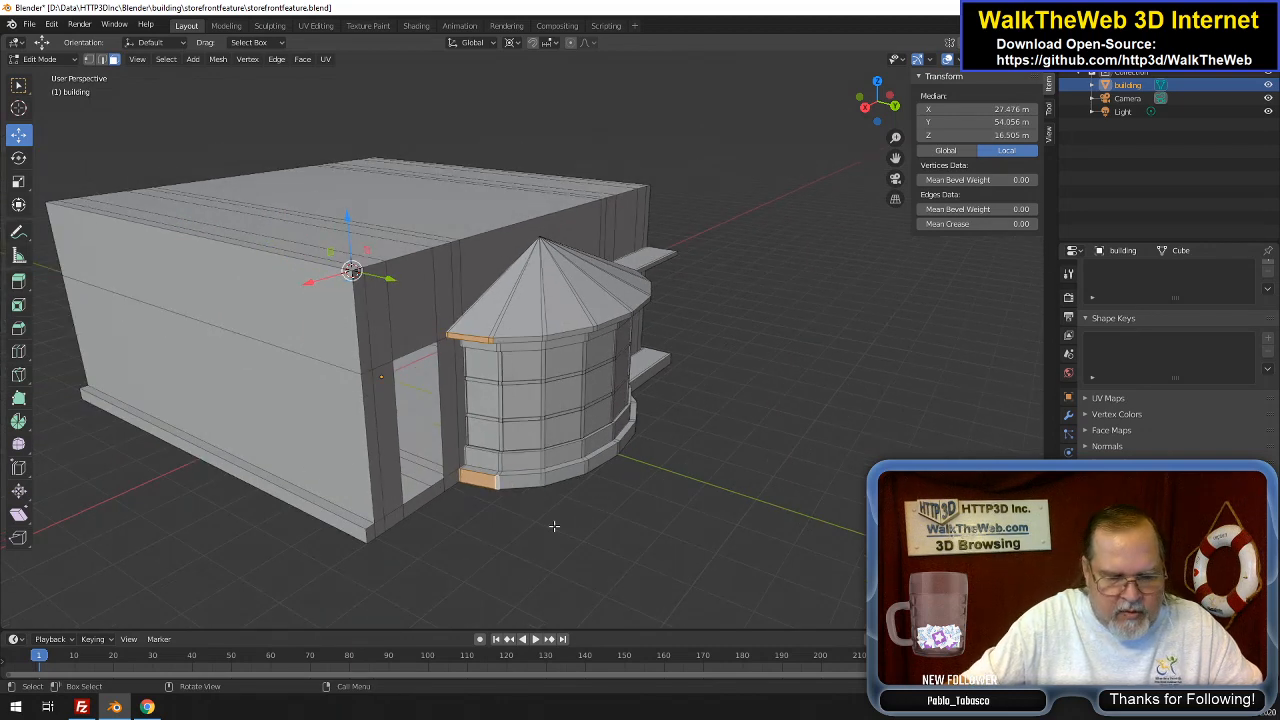
key(g)
key(x)
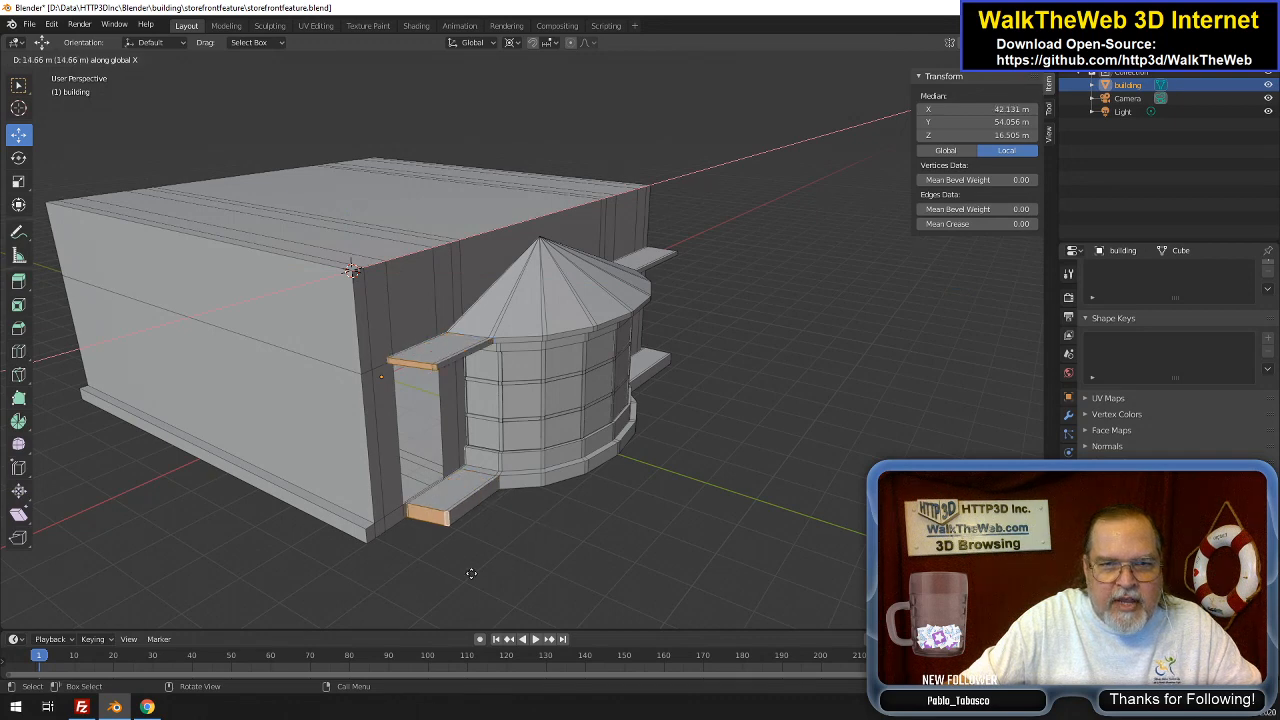
click(426, 598)
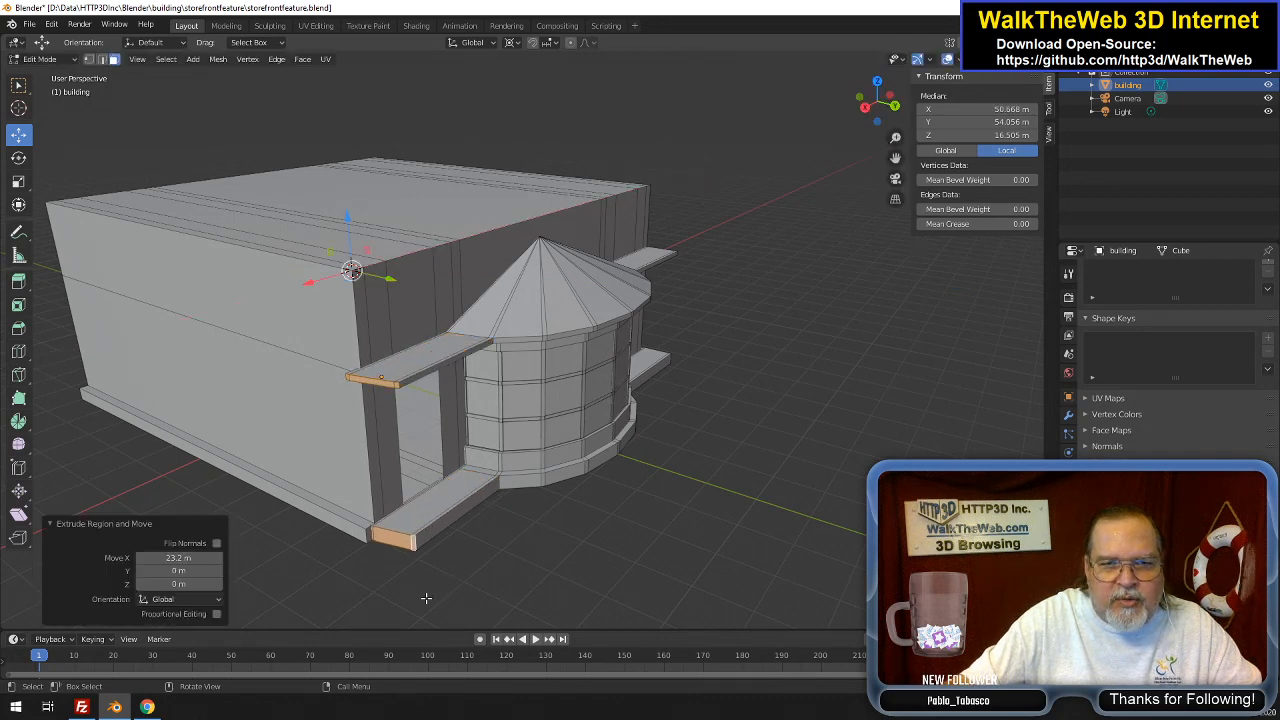
Flatten the extruded ends flush with the building's corner by scaling their vertices to 0 along X about the 3D cursor
click(89, 60)
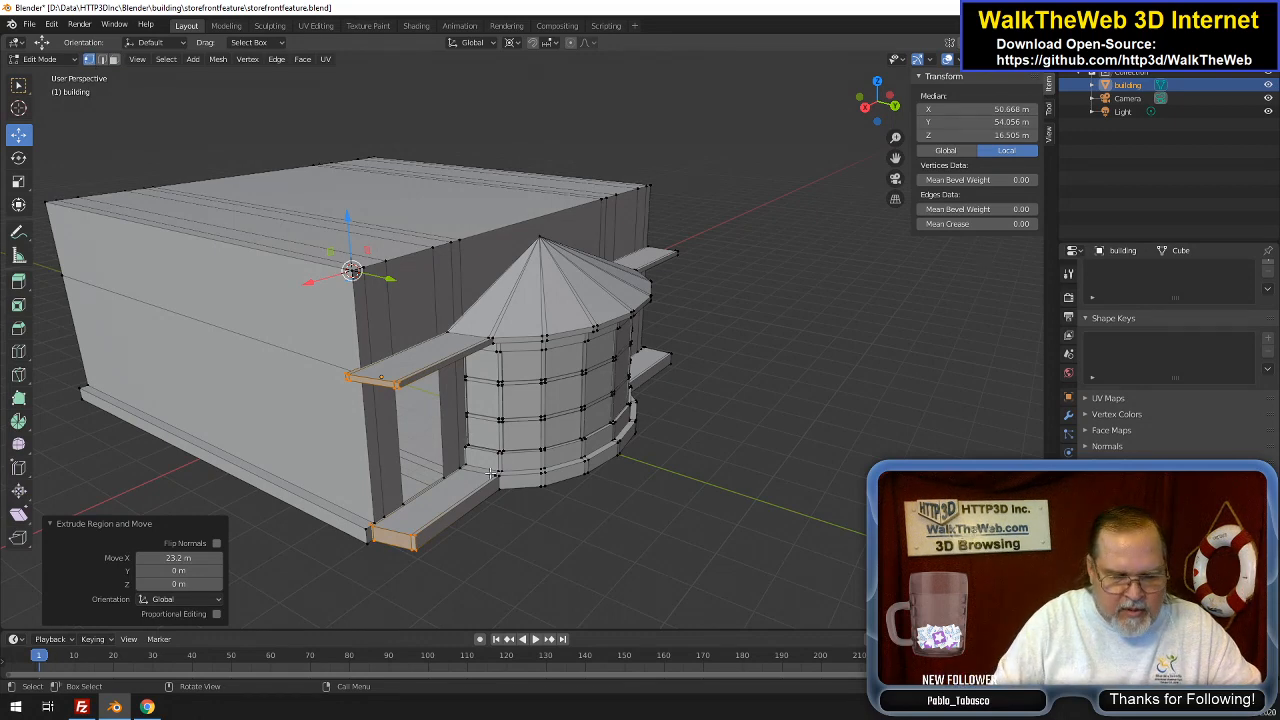
key(s)
key(x)
key(0)
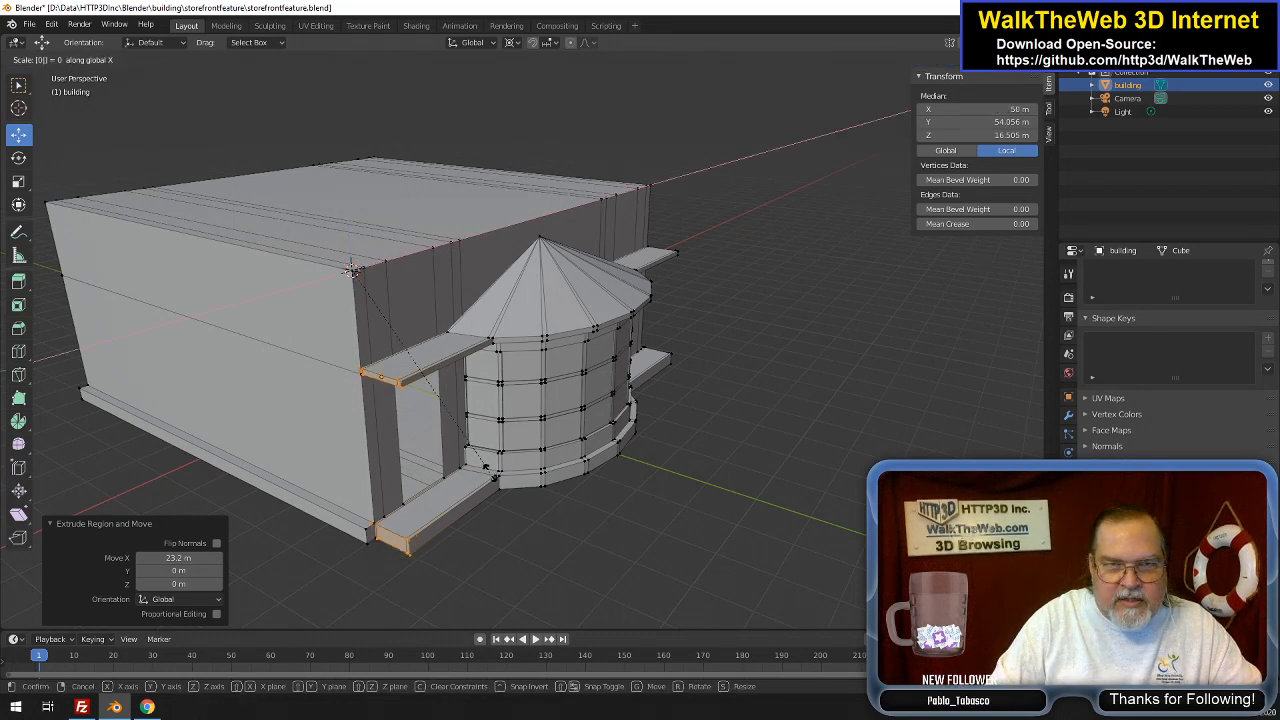
key(Return)
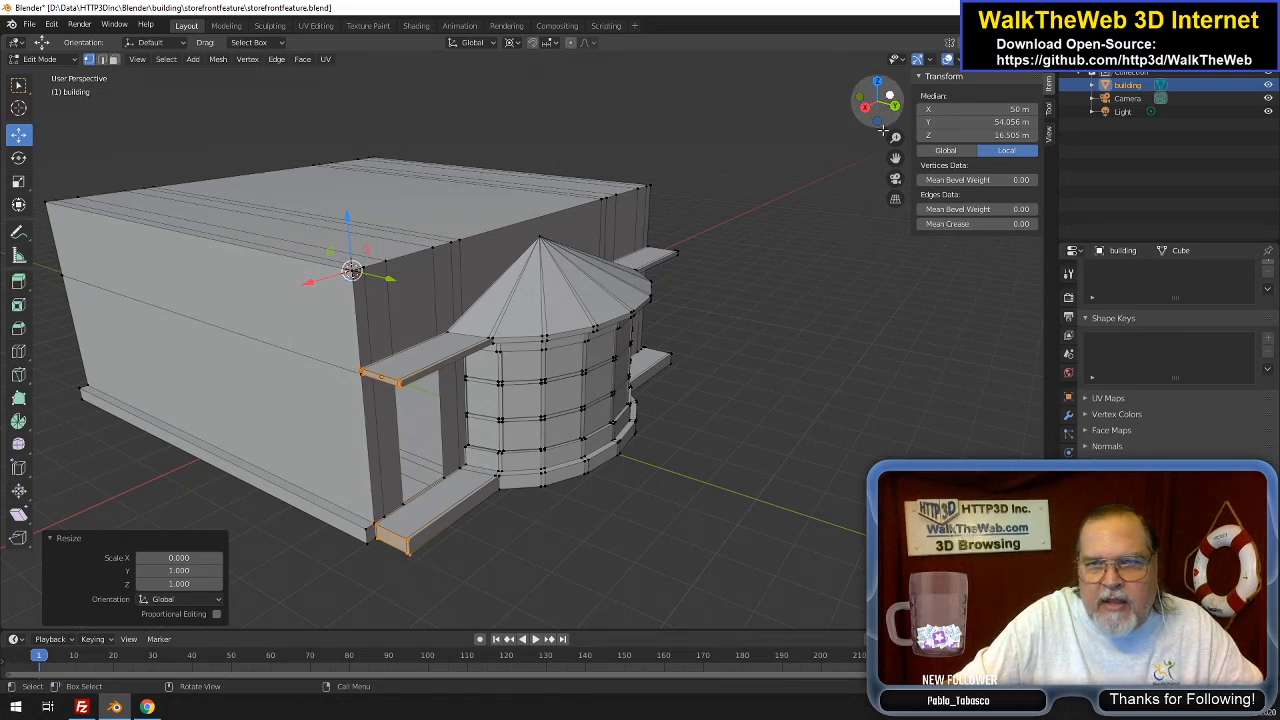
Deselect the upper canopy's end vertices and set the base ledge end's median X to 52 m
key(c)
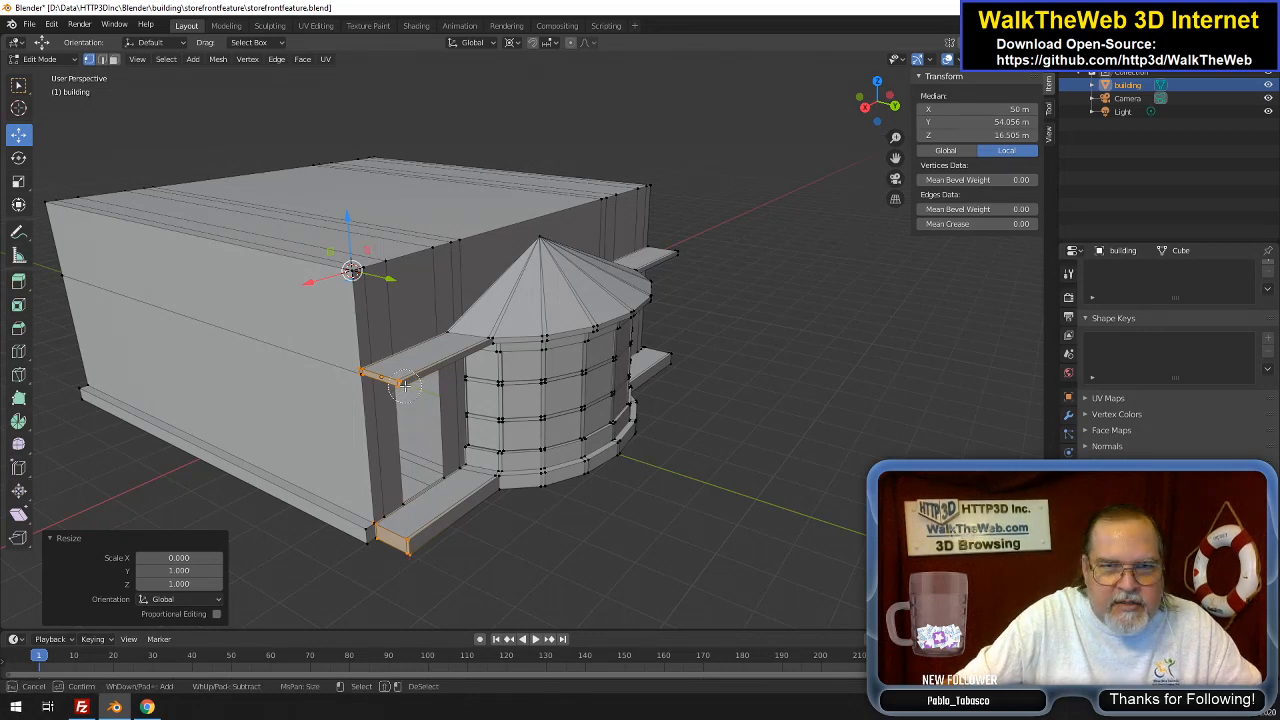
middle_click(404, 386)
middle_click(363, 381)
key(Escape)
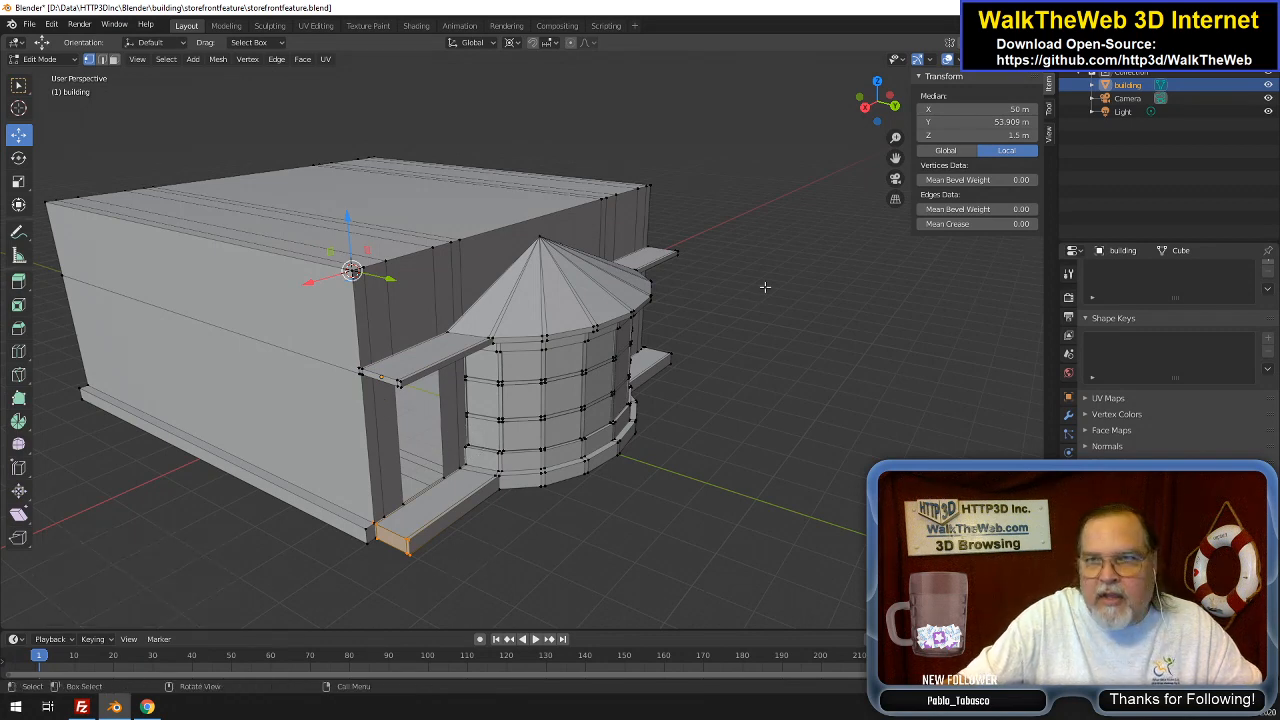
click(999, 109)
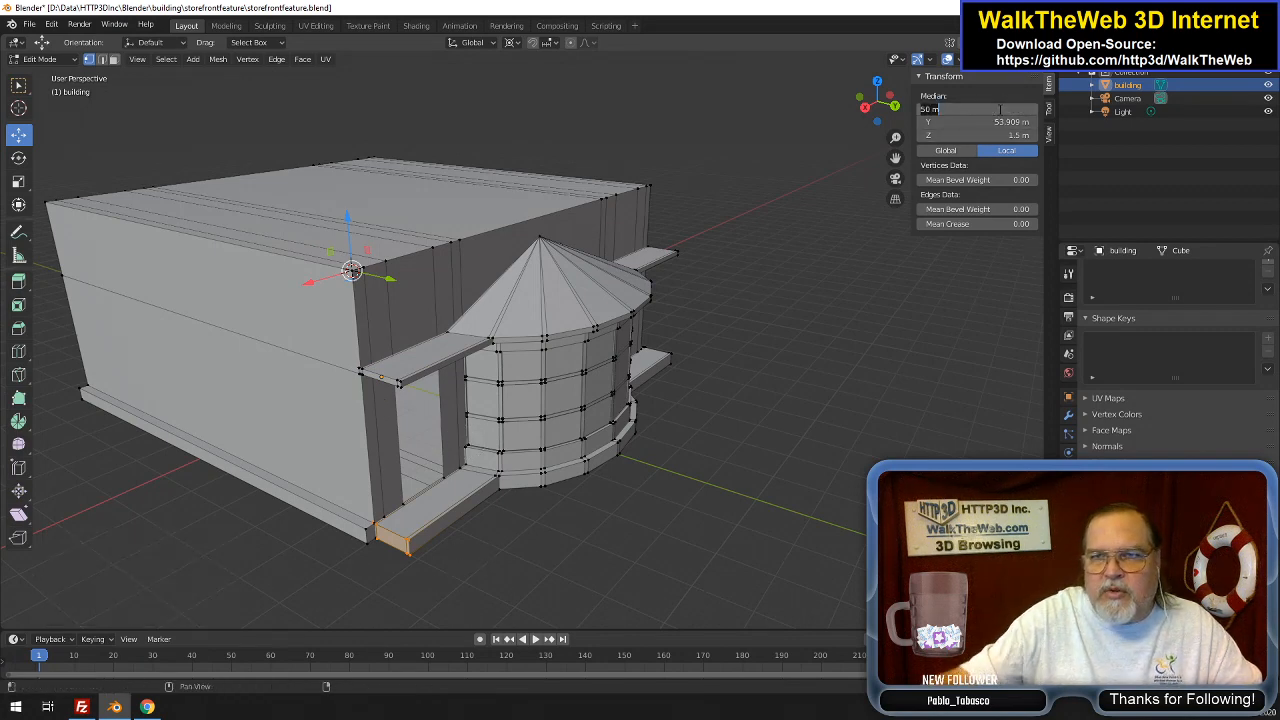
text(52)
key(Return)
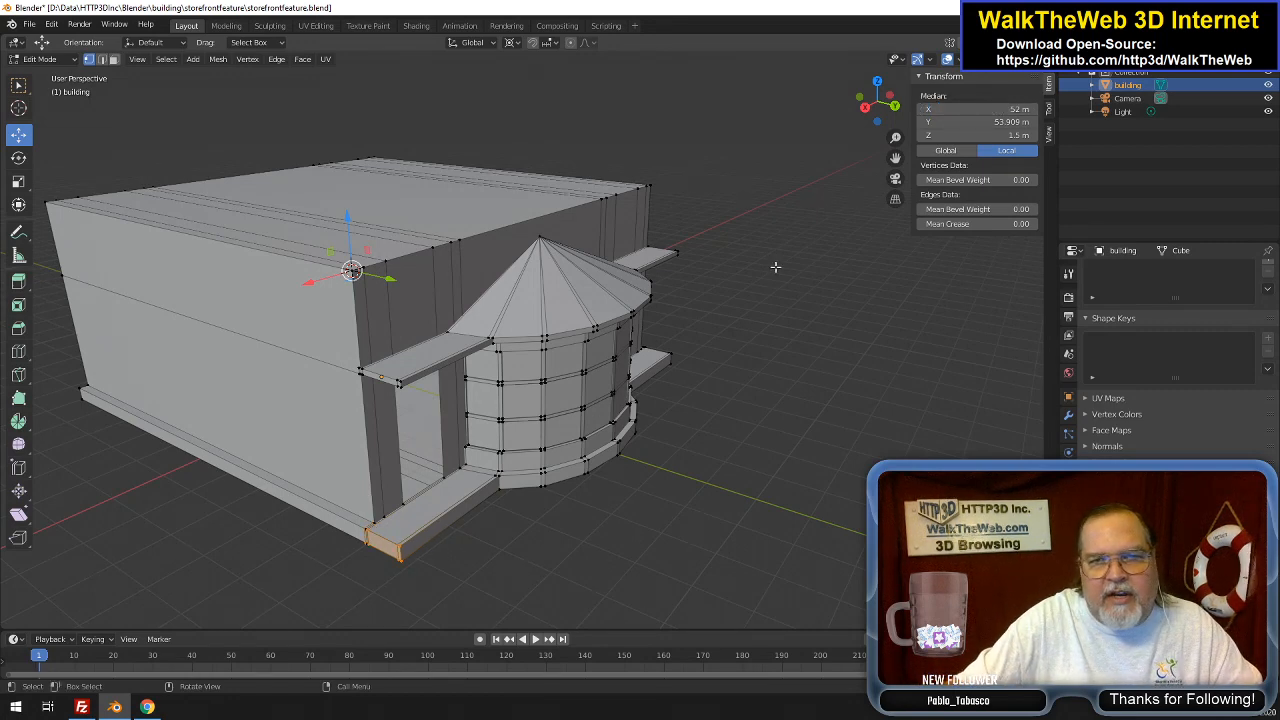
Select the upper rear edge vertices of the new doorway's canopy in wireframe shading, at both its outer end and the tower roof
drag(858, 106, 834, 117)
mouse_move(540, 380)
middle_down()
mouse_move(528, 393)
mouse_move(541, 405)
middle_up()
drag(888, 114, 892, 125)
scroll(797, 266, up, 2)
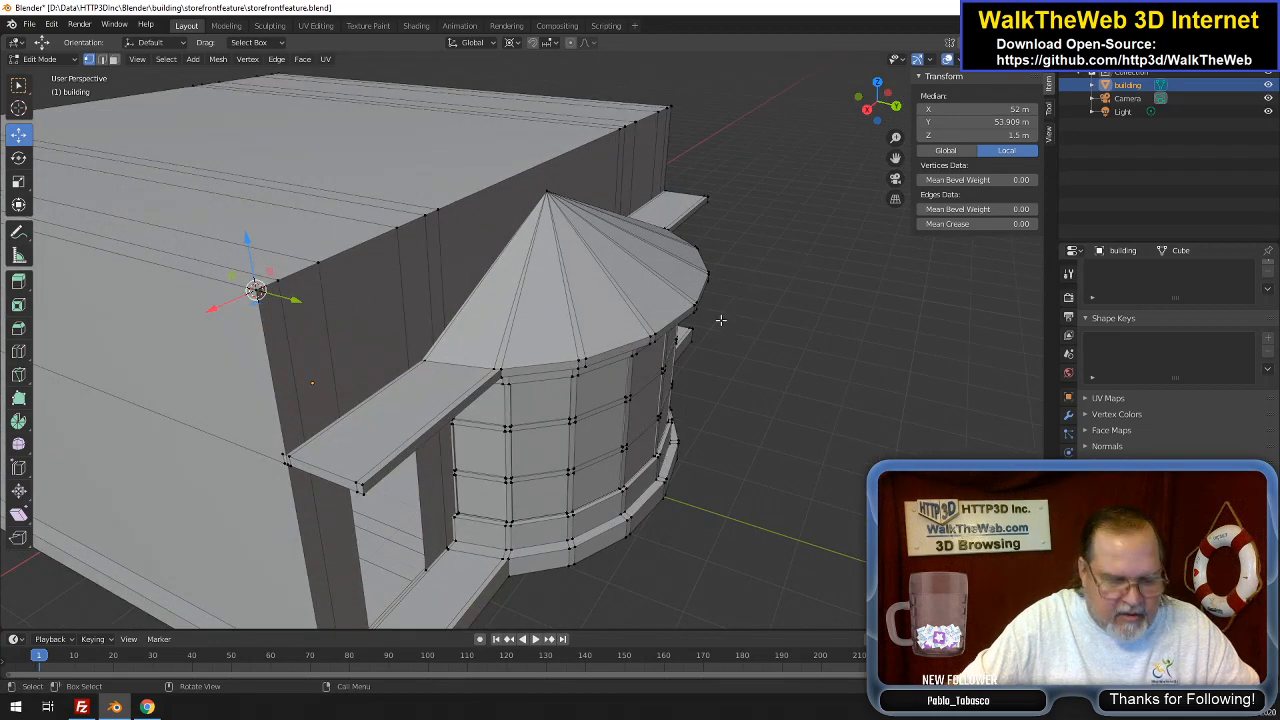
key(z)
click(481, 426)
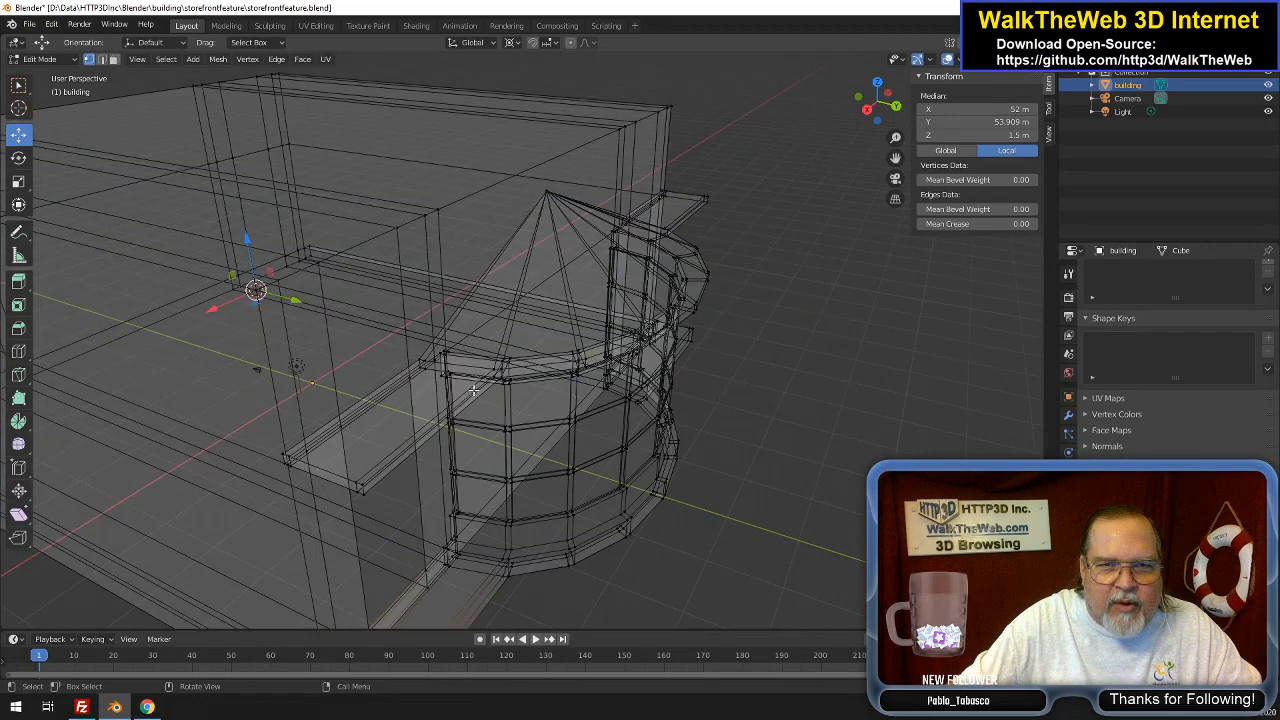
mouse_move(878, 104)
mouse_down()
mouse_move(890, 110)
mouse_move(864, 117)
mouse_up()
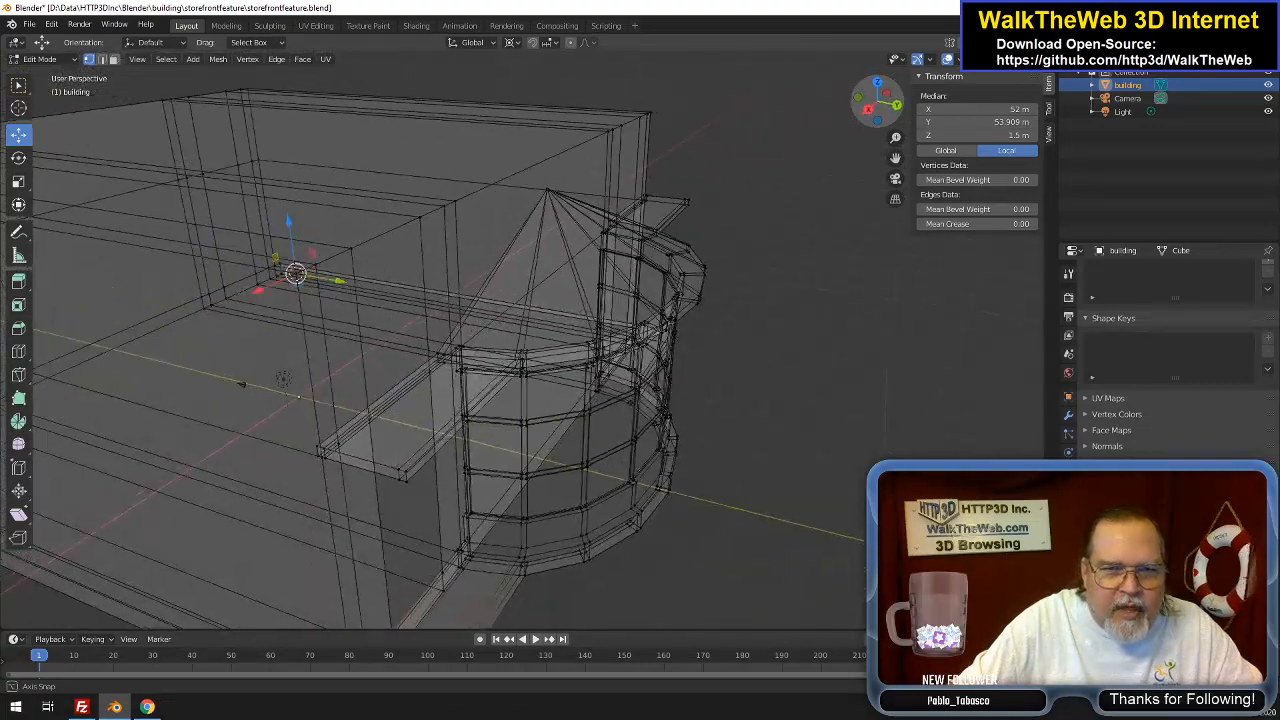
click(324, 463)
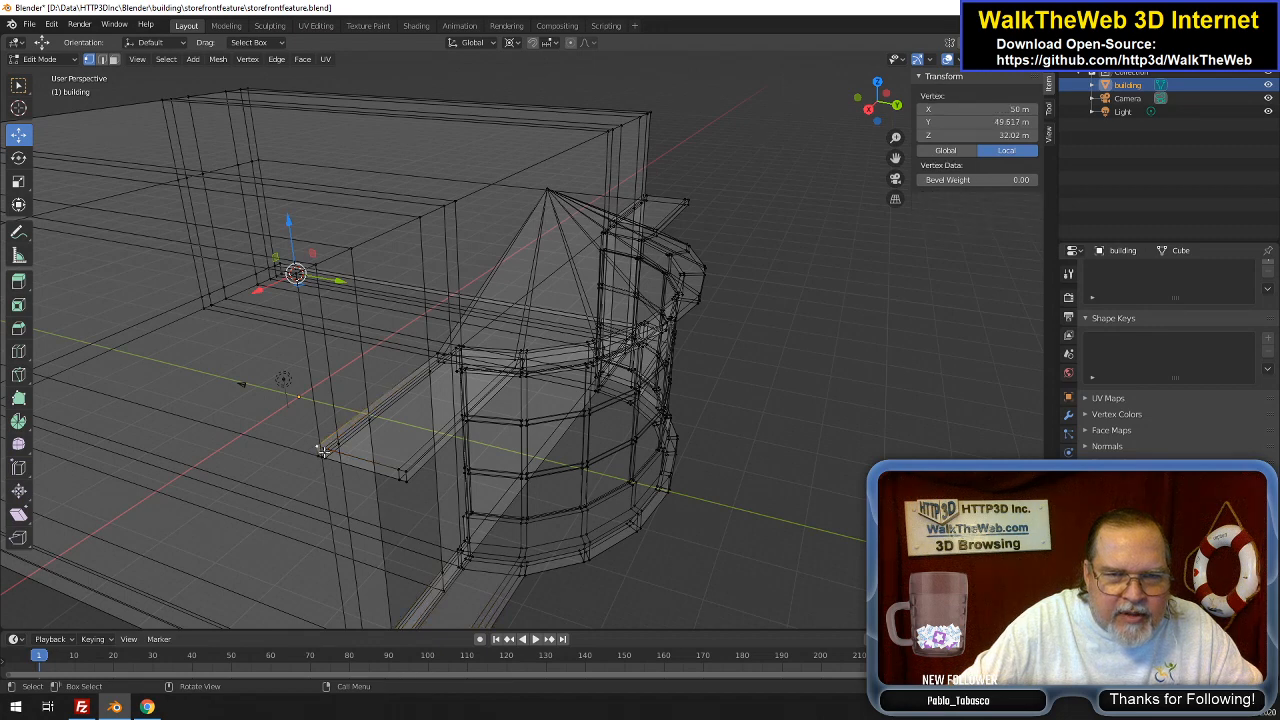
shift+click(330, 450)
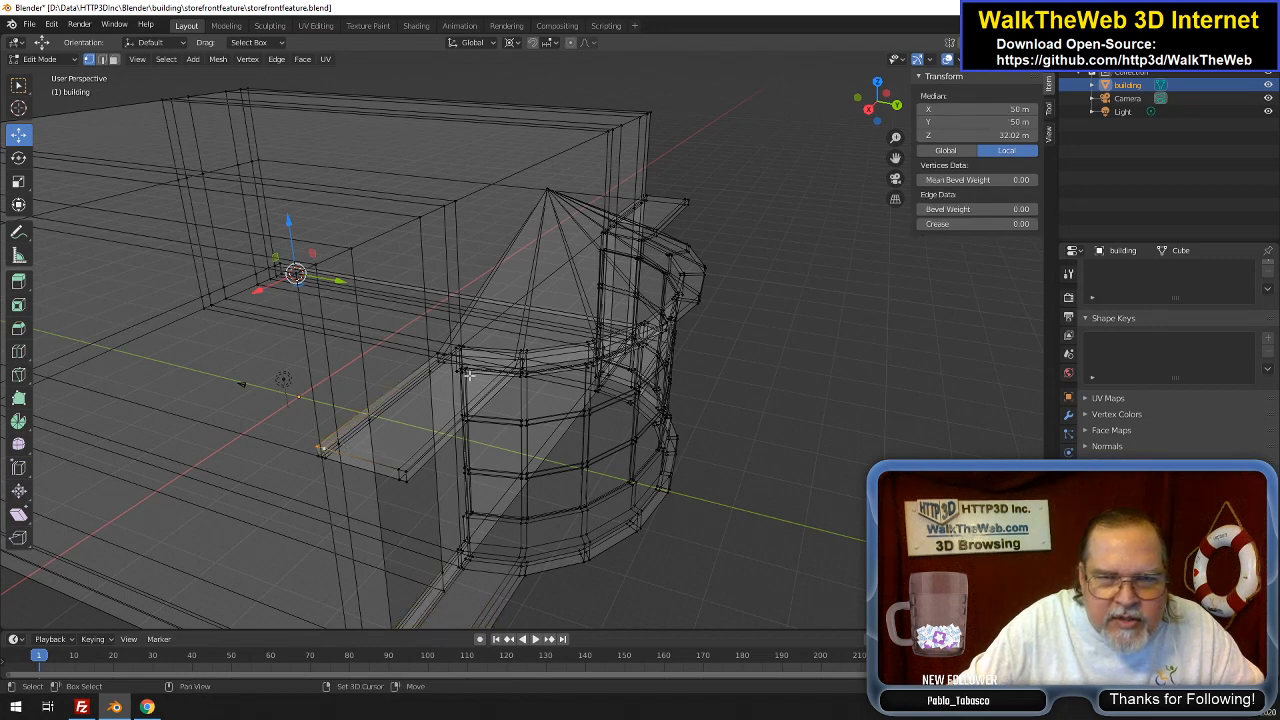
shift+click(439, 353)
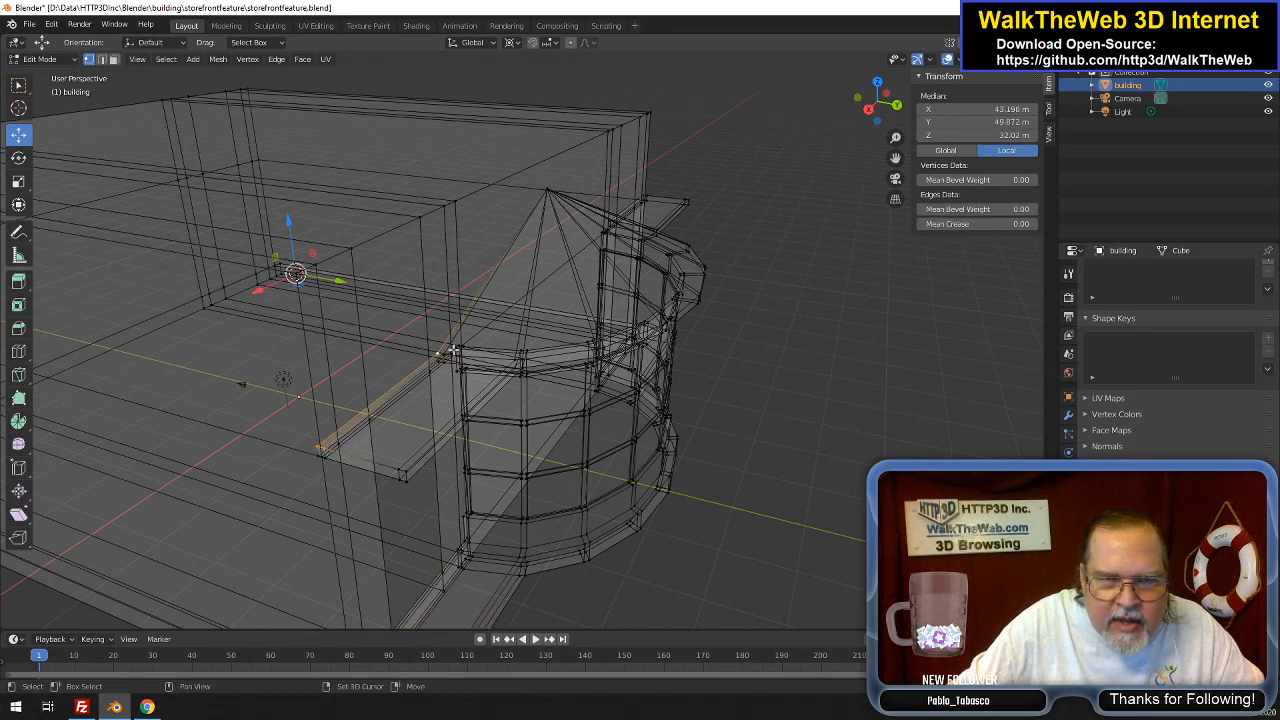
shift+click(452, 350)
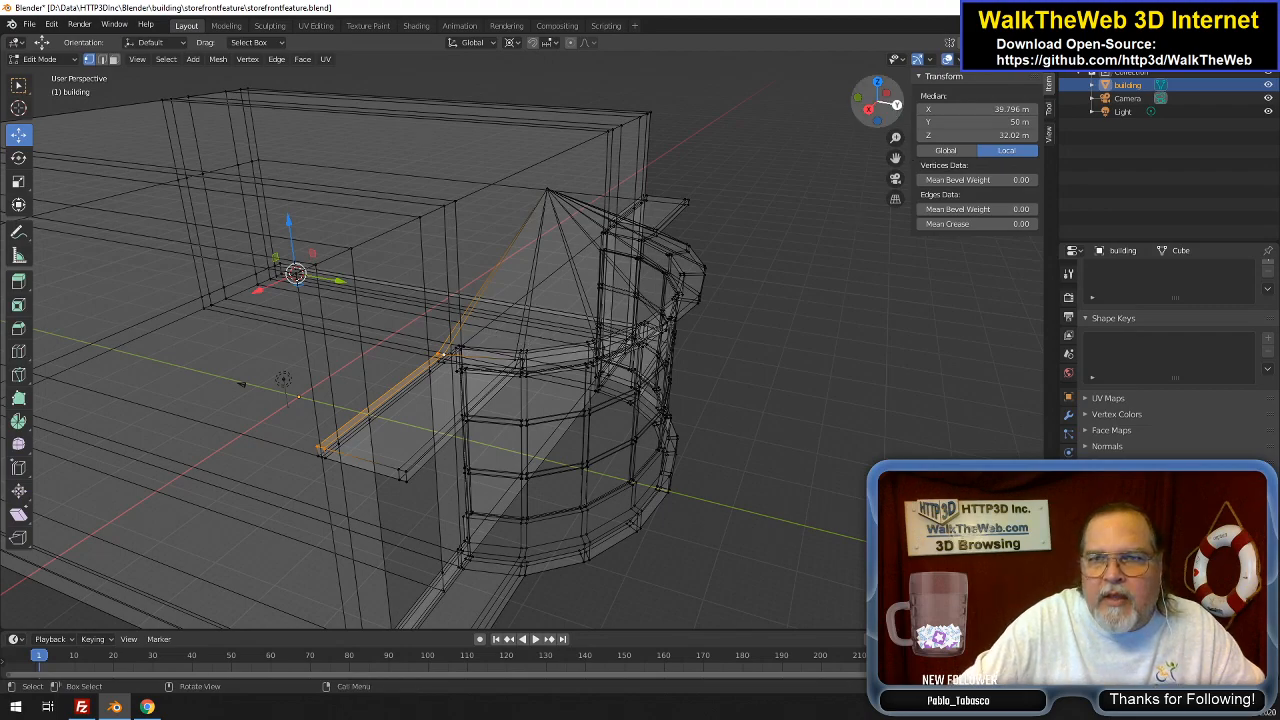
Add the opposite canopy's upper rear edge vertices, at its outer end and the tower roof, to the selection and return to solid shading
drag(888, 113, 686, 118)
shift+click(802, 460)
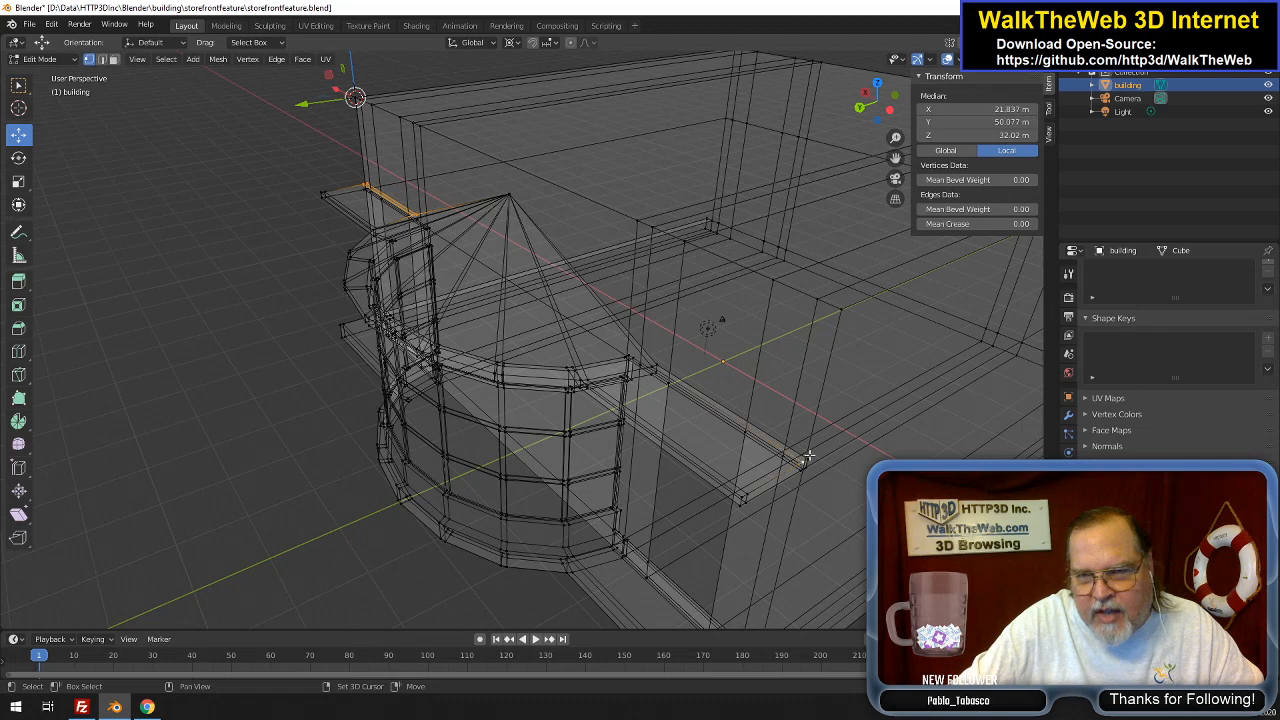
shift+click(651, 367)
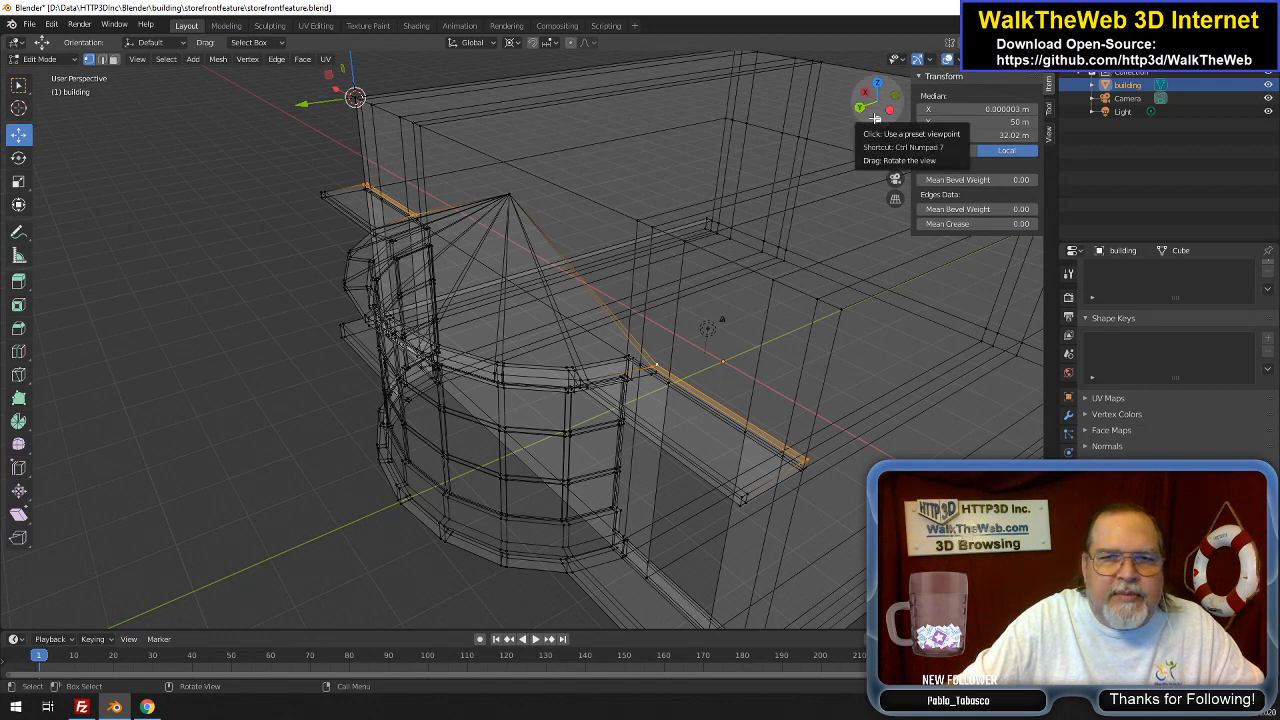
middle_drag(848, 256, 885, 242)
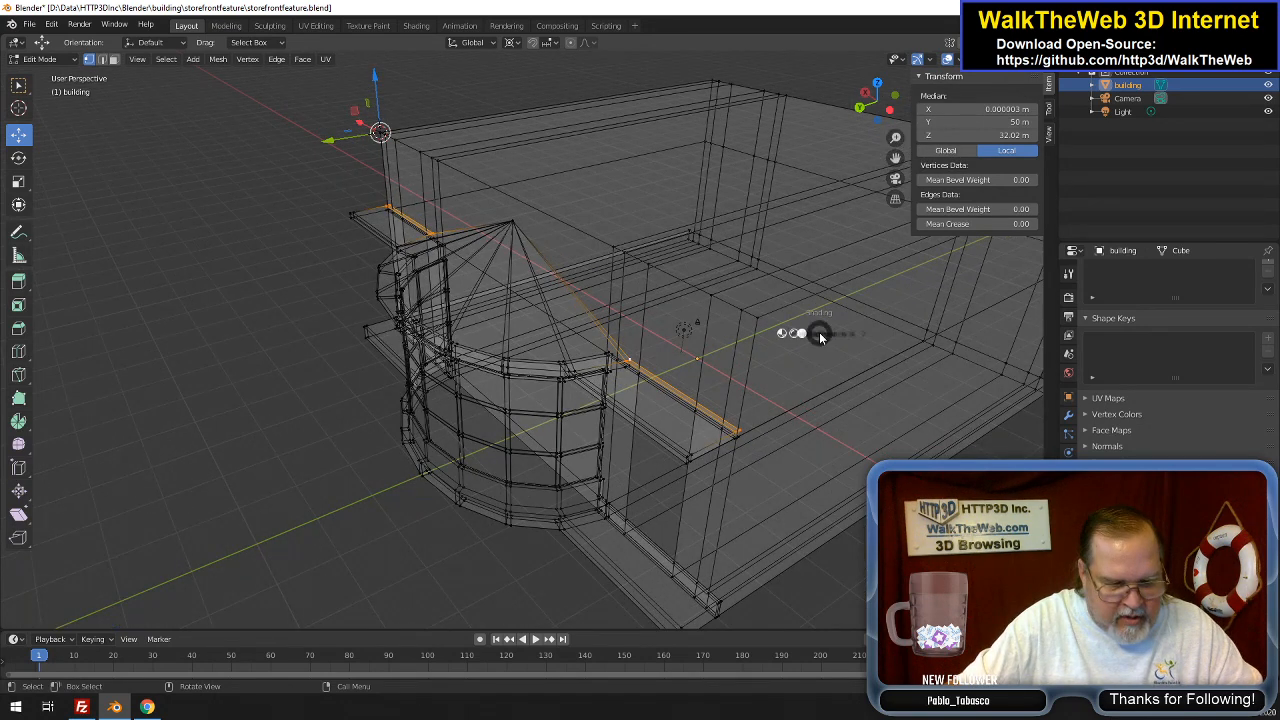
key(z)
click(910, 332)
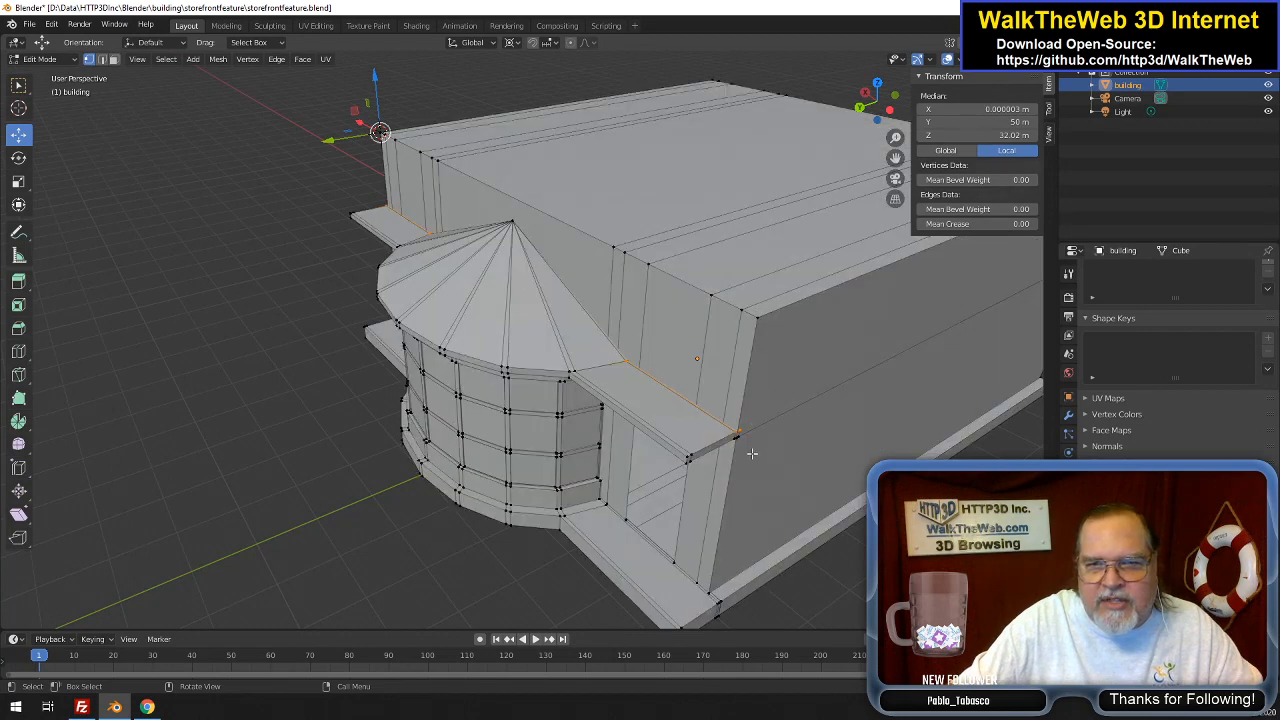
Move the selected rear edge vertices of both canopies up 5 m along Z and deselect everything
key(g)
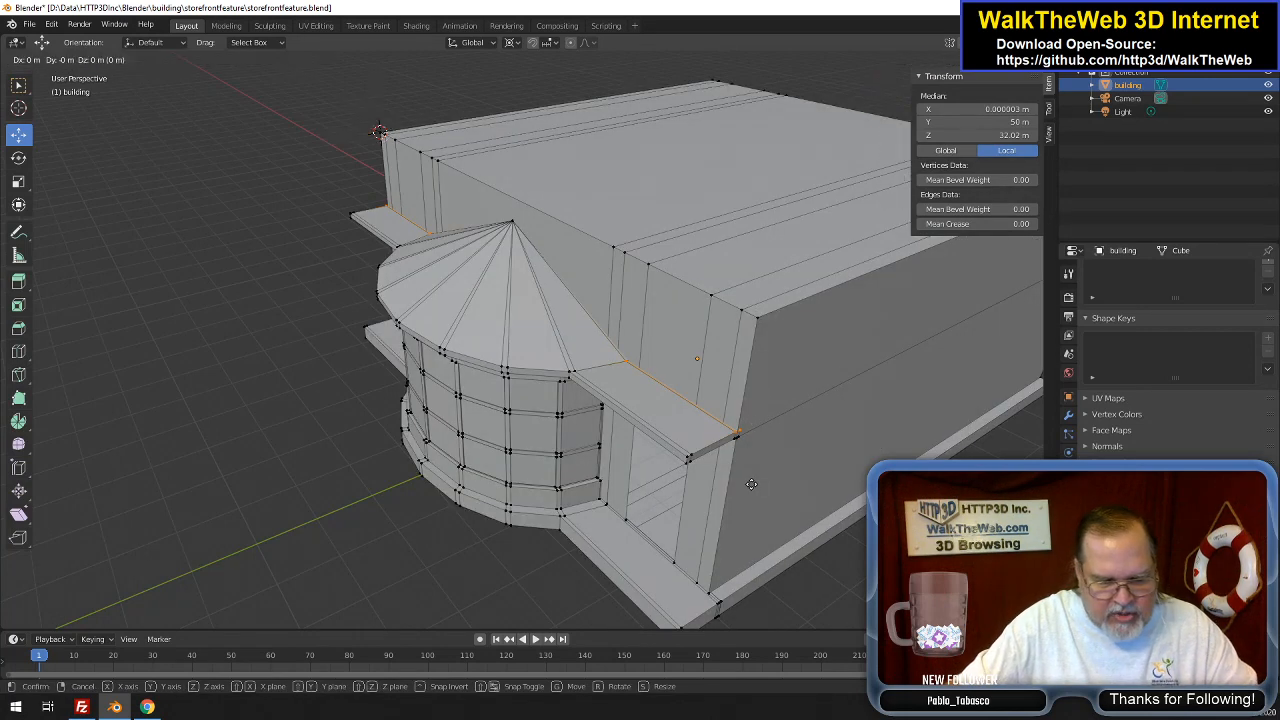
key(z)
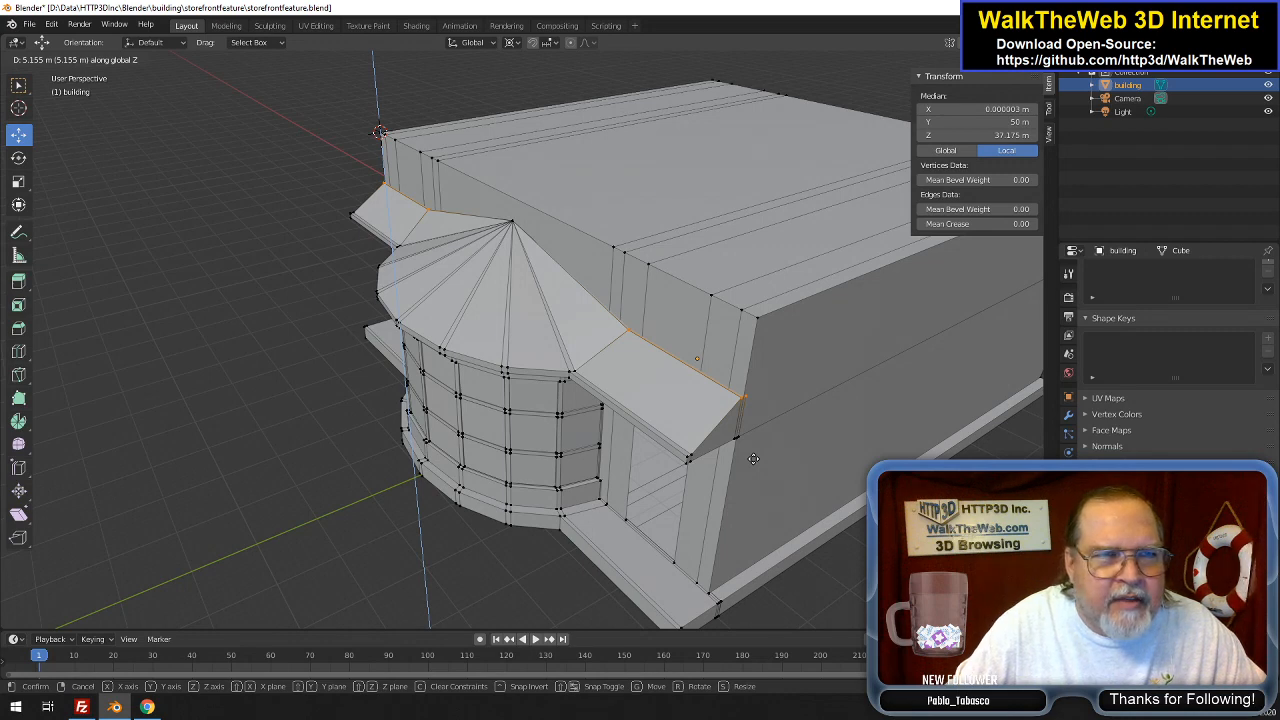
text(5)
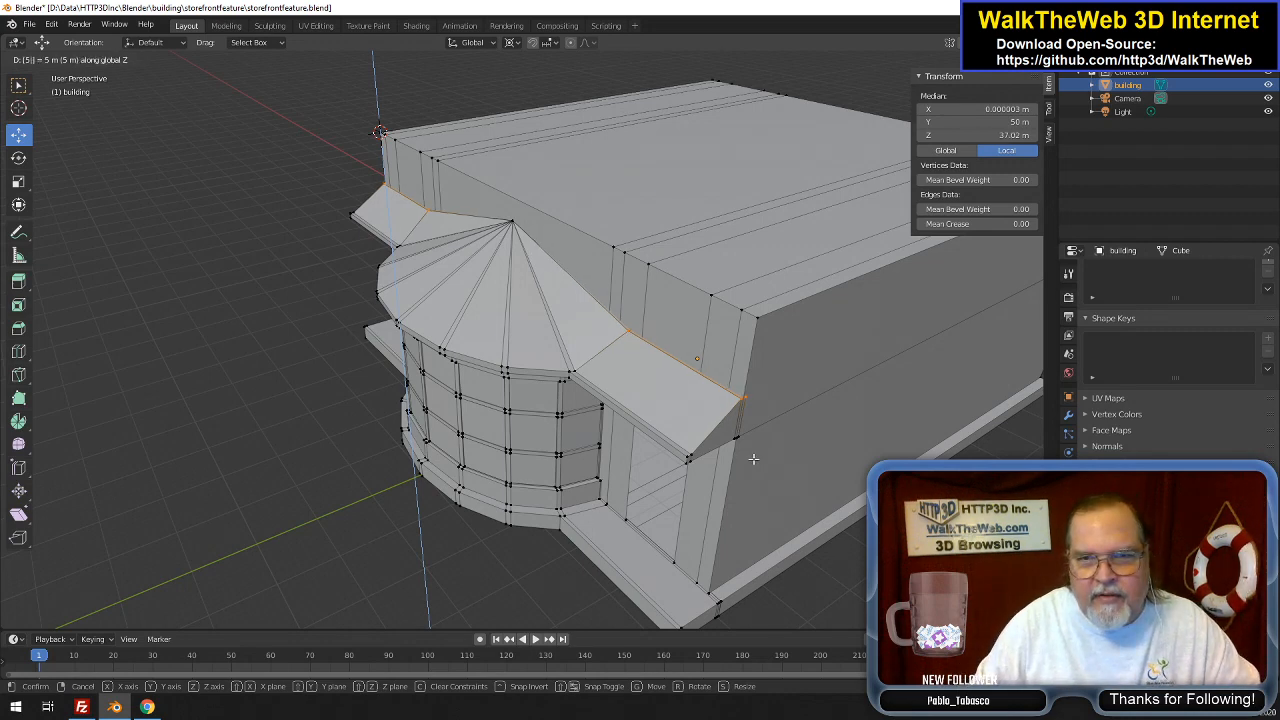
key(Return)
click(846, 450)
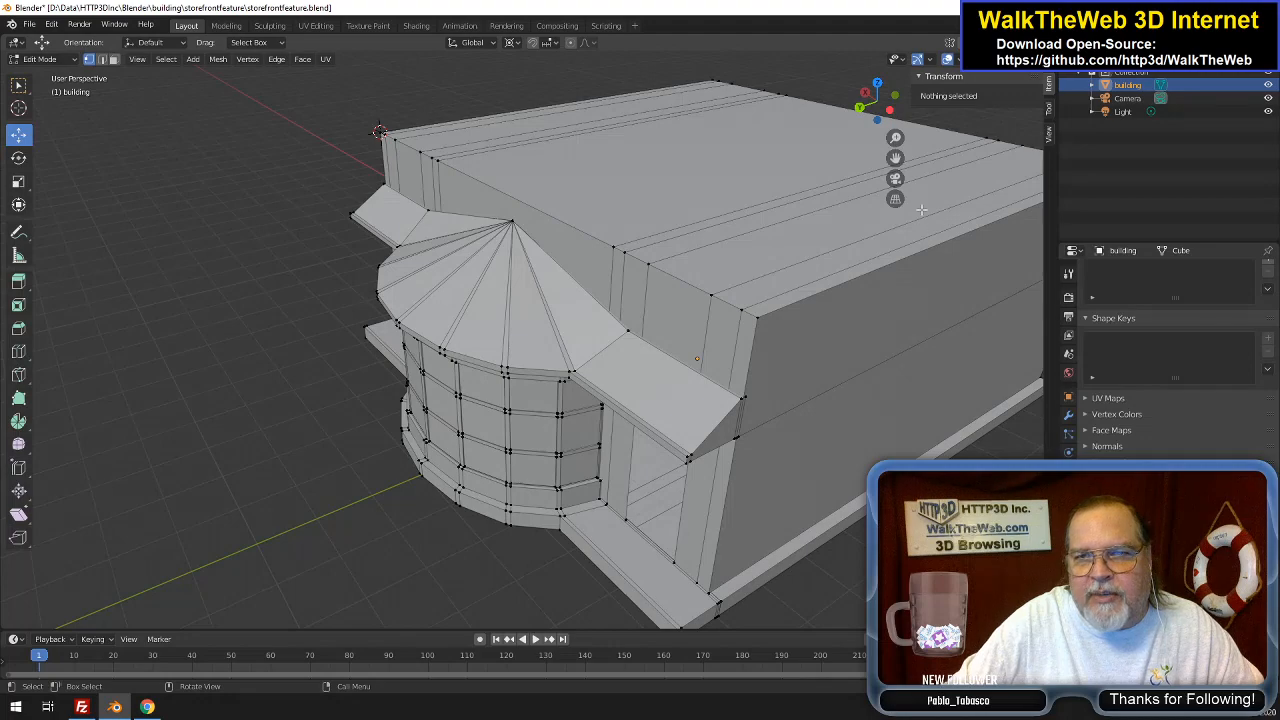
Save the building model to the existing storefrontfeature.blend file
drag(879, 106, 930, 108)
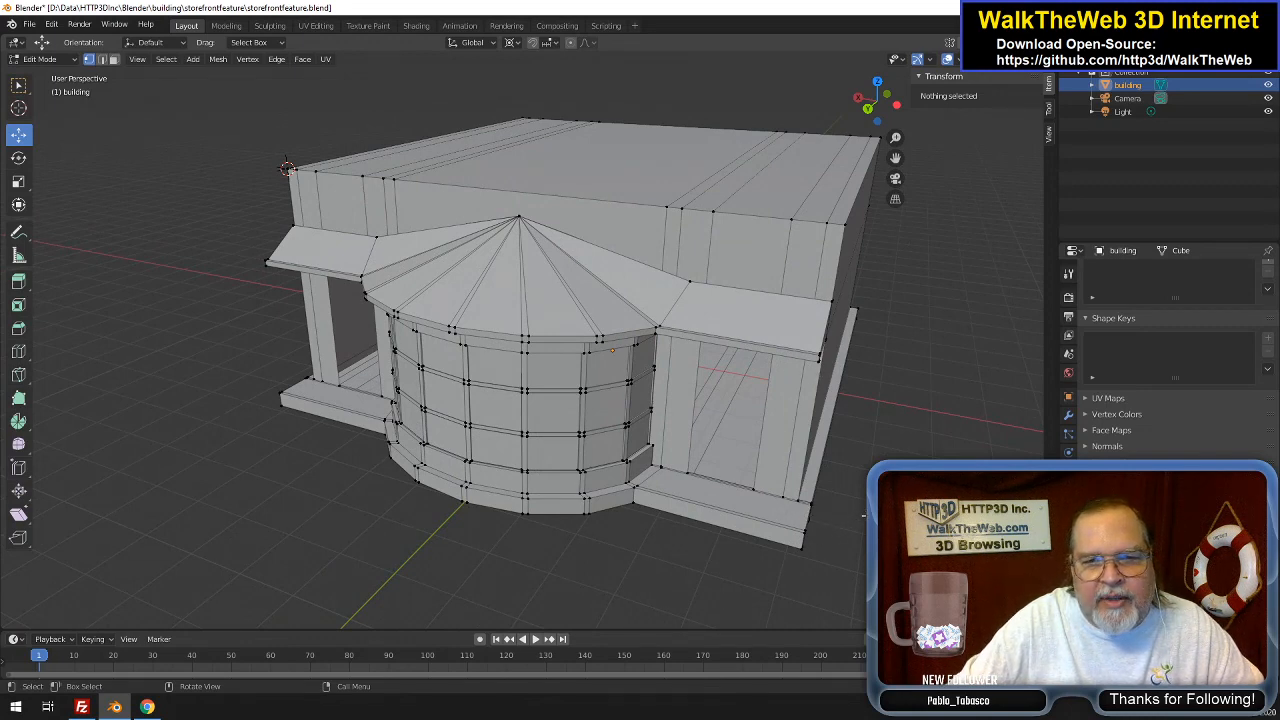
scroll(863, 516, down, 2)
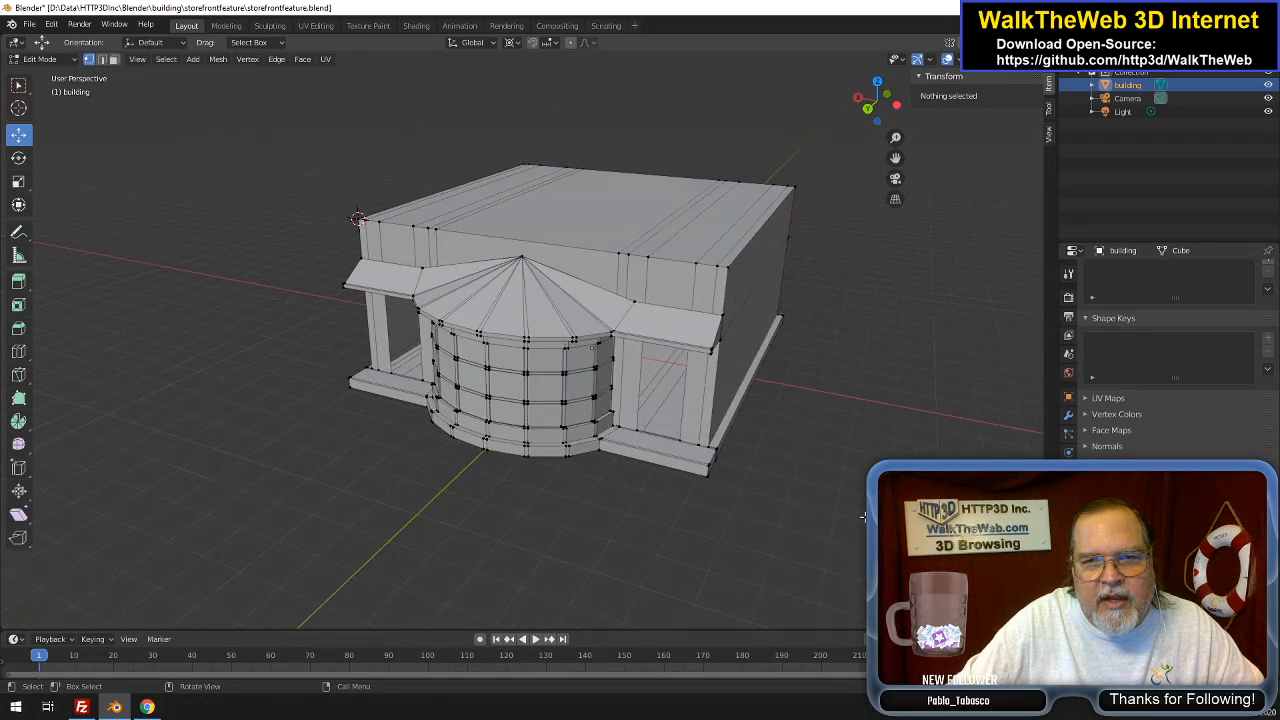
scroll(863, 516, up, 1)
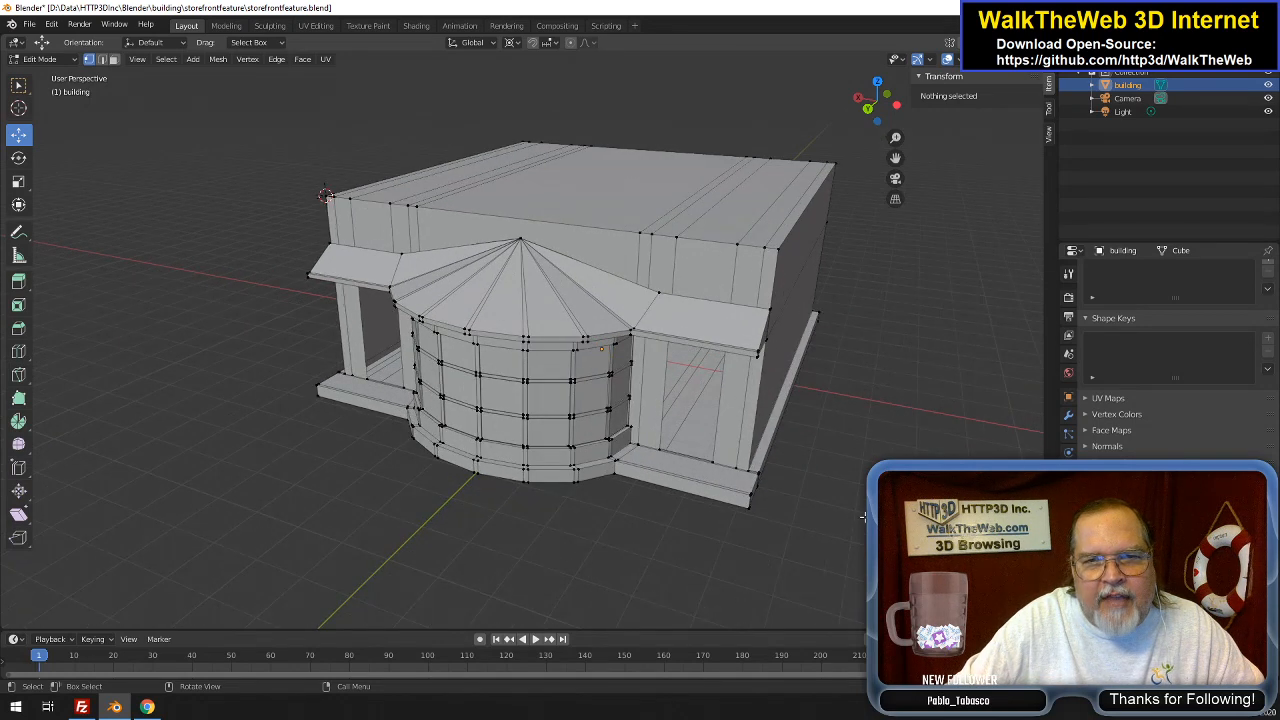
click(29, 24)
click(59, 119)
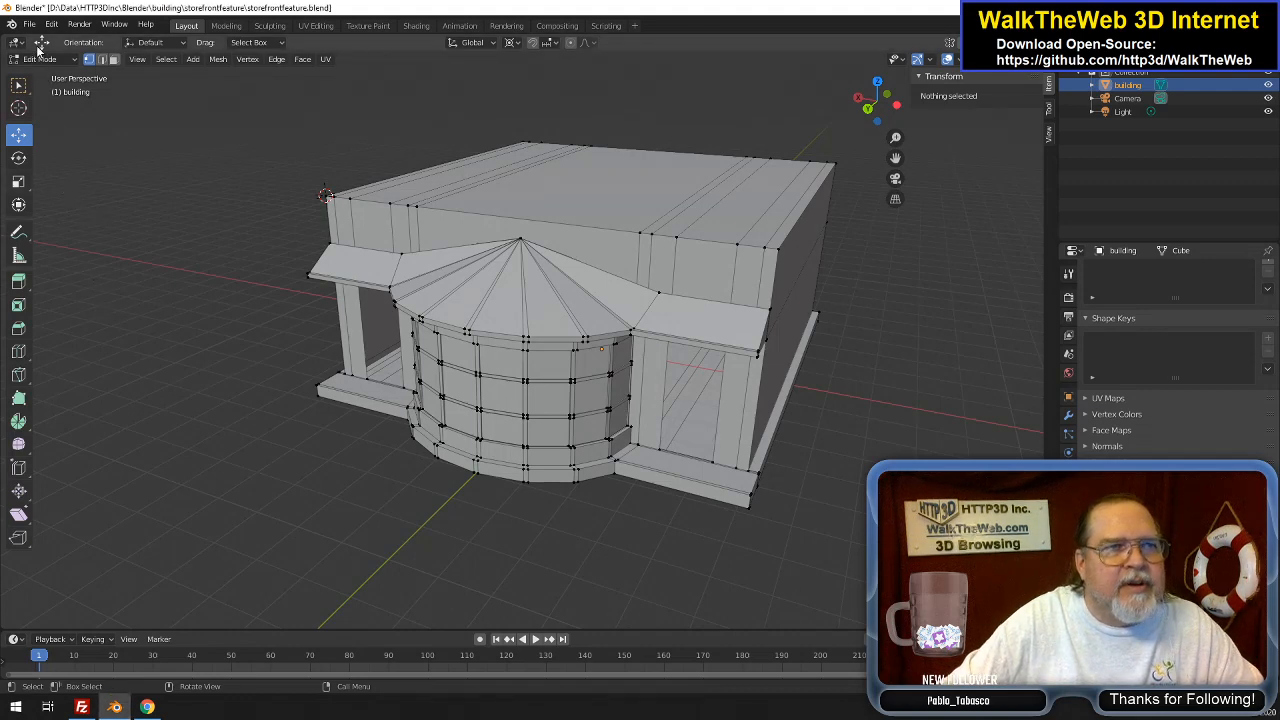
click(29, 26)
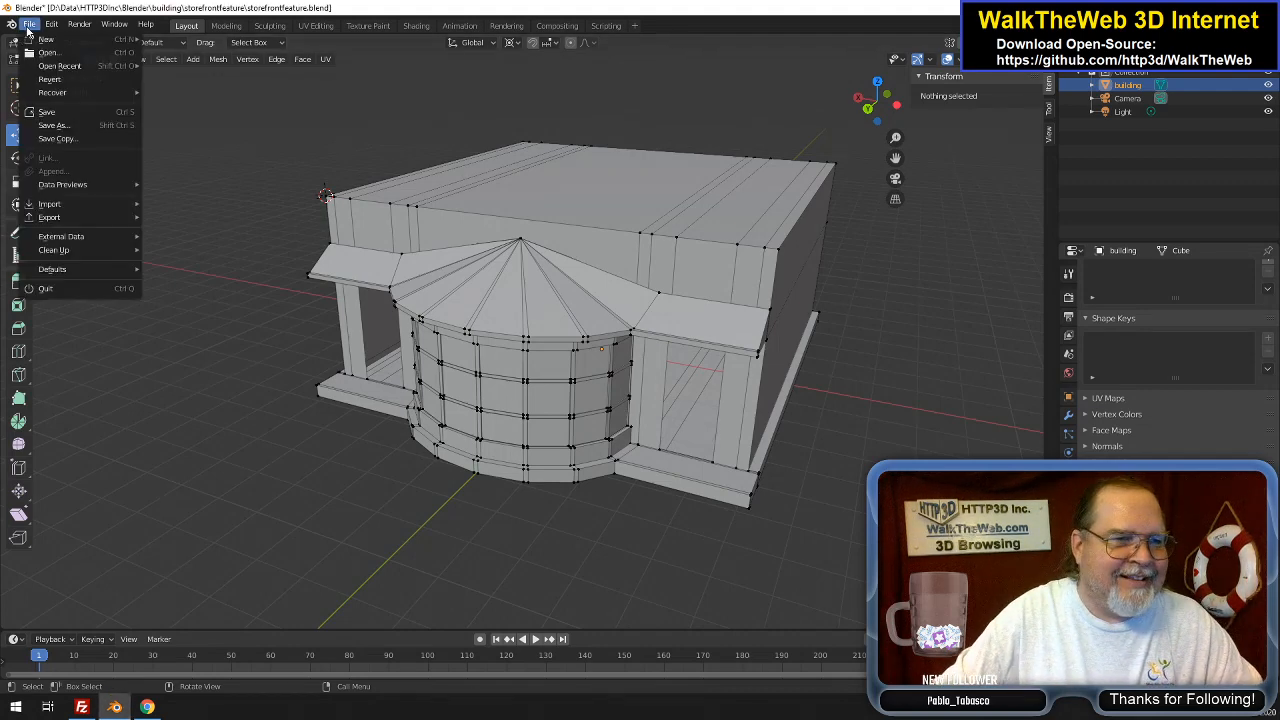
click(68, 114)
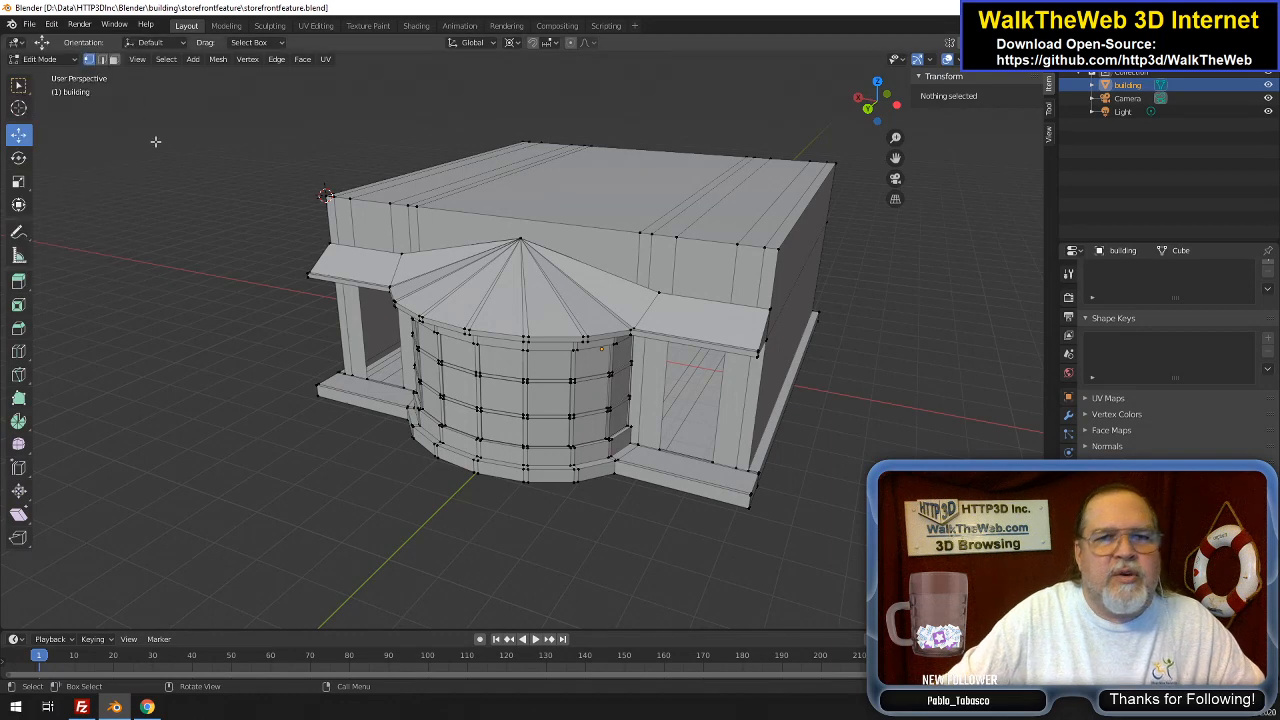
Export the model as a Babylon.js scene, overwriting storefrontfeature.babylon in the storefrontfeature folder
click(30, 28)
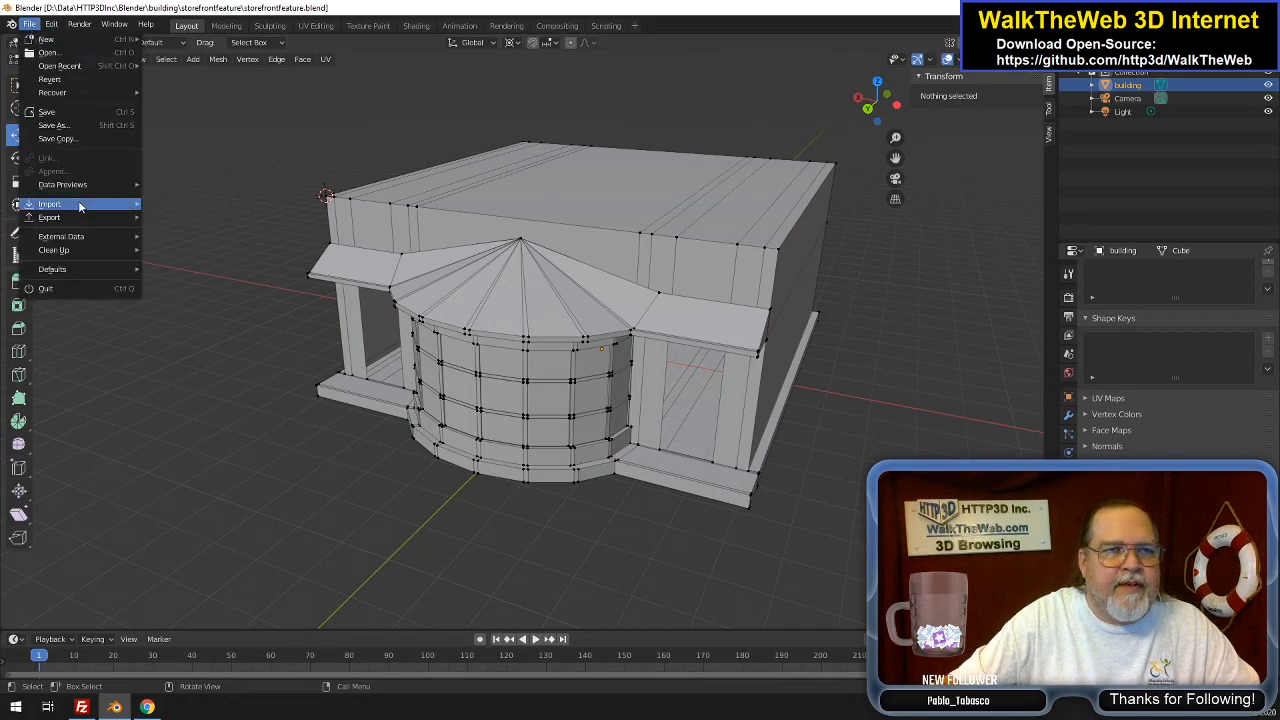
mouse_move(90, 217)
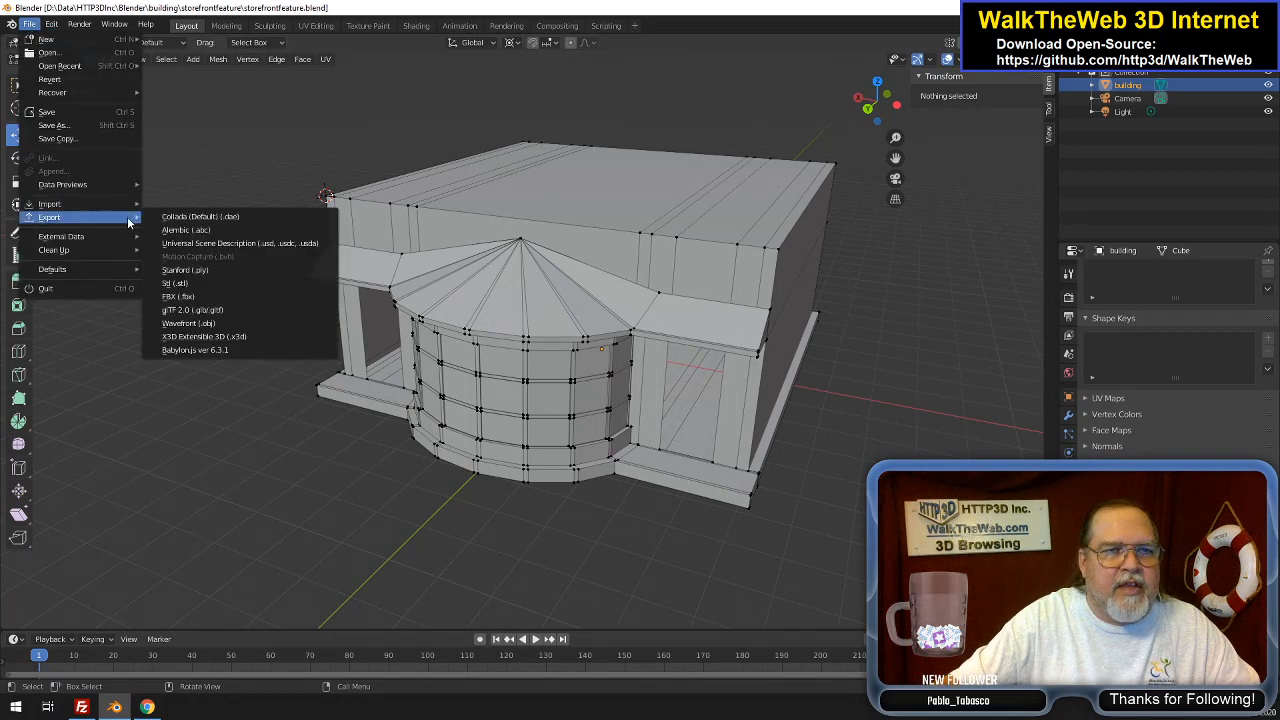
click(210, 350)
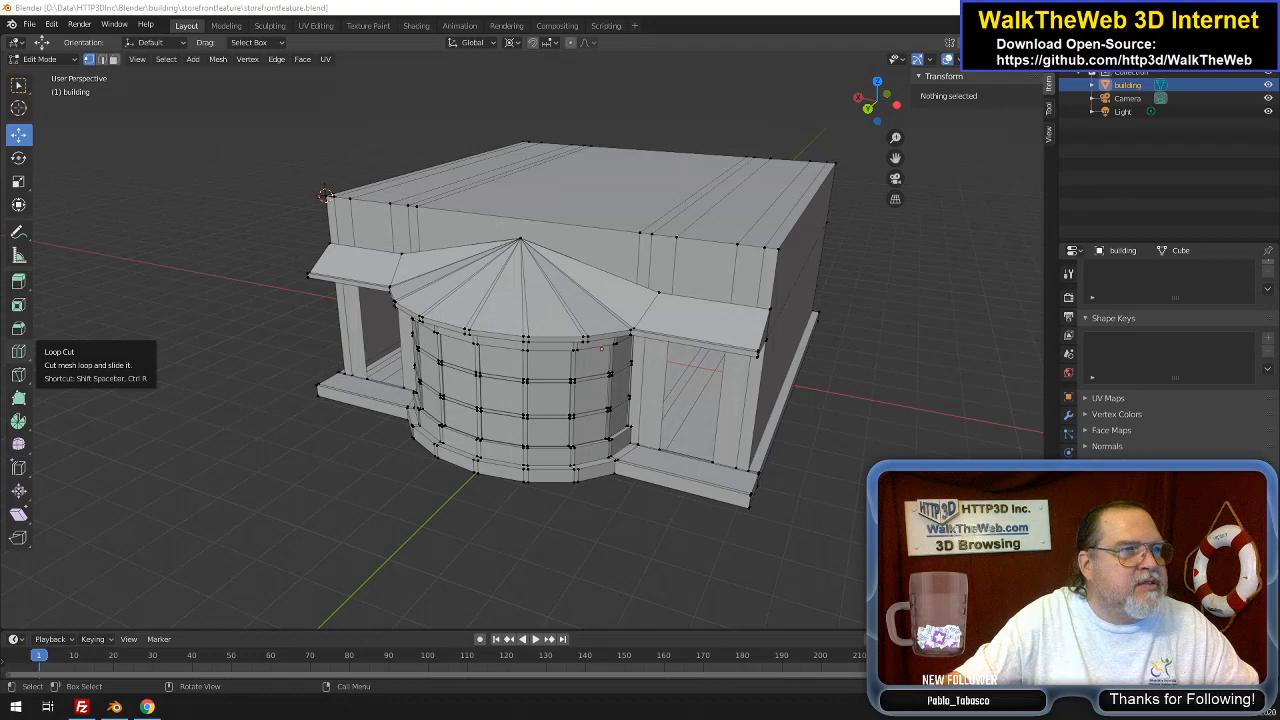
drag(0, 189, 456, 121)
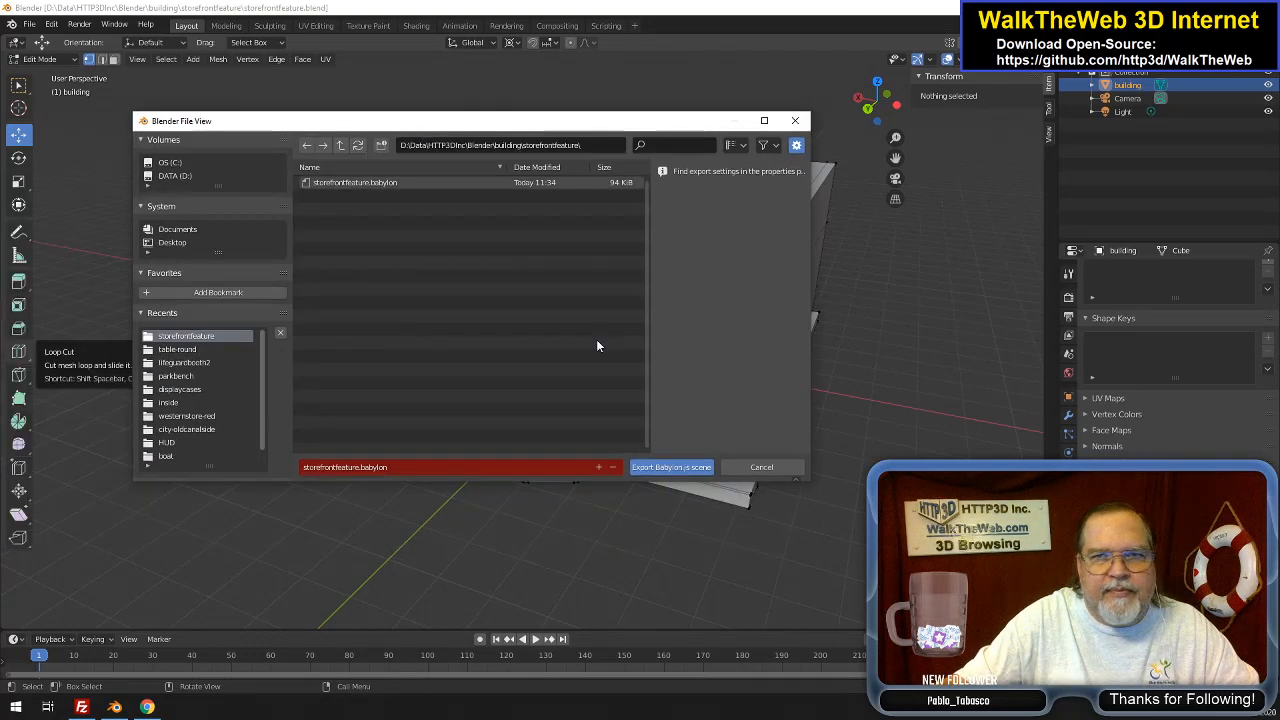
click(662, 468)
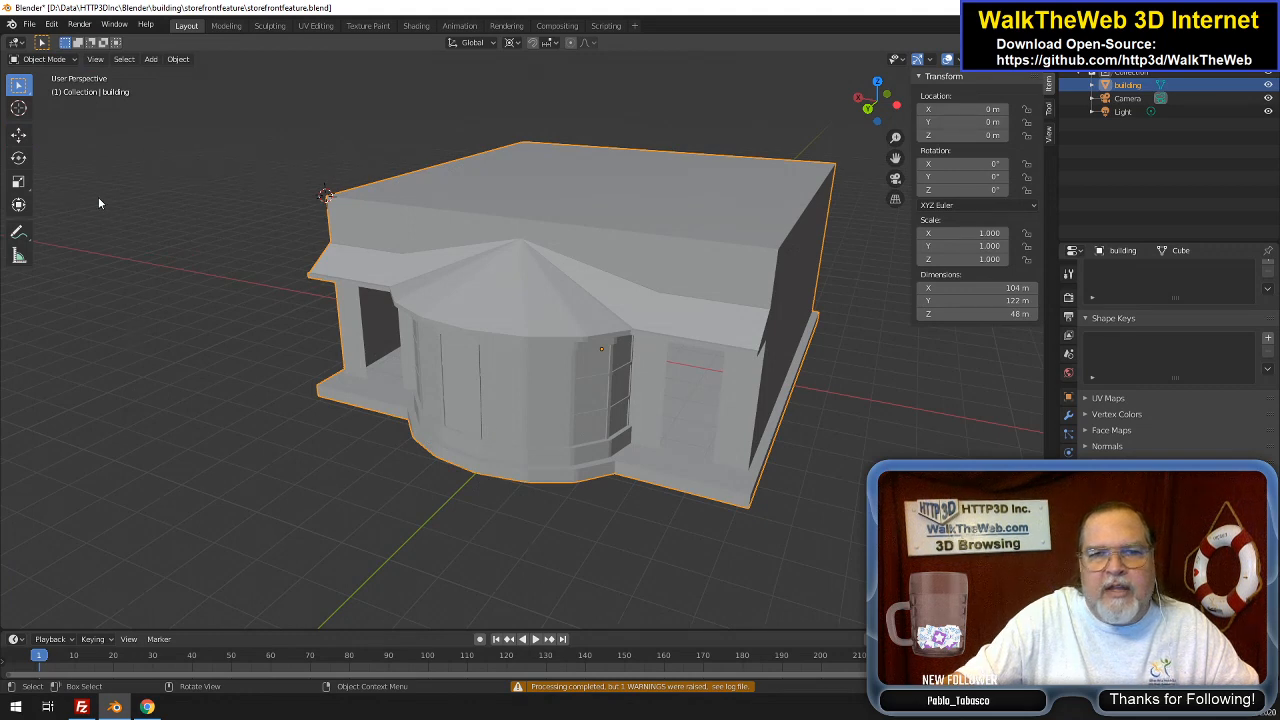
Switch to Chrome and clear the cached images and files for the All time range
click(149, 712)
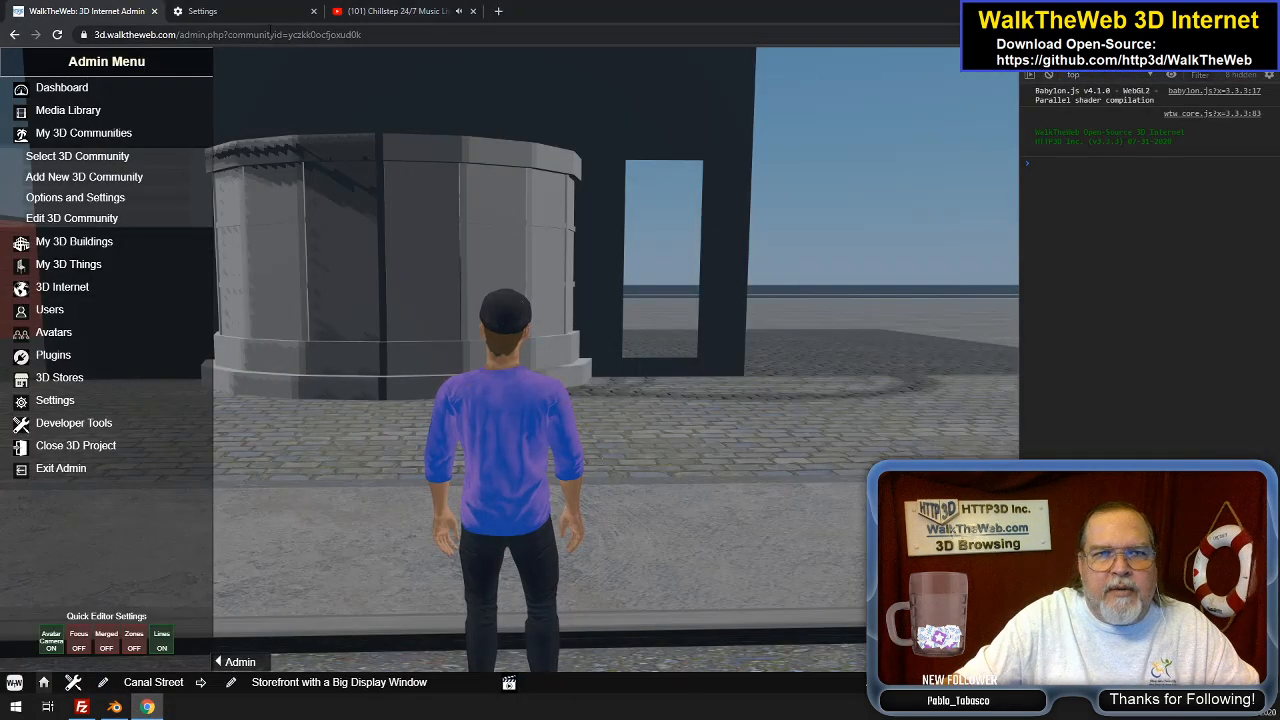
click(240, 12)
click(593, 620)
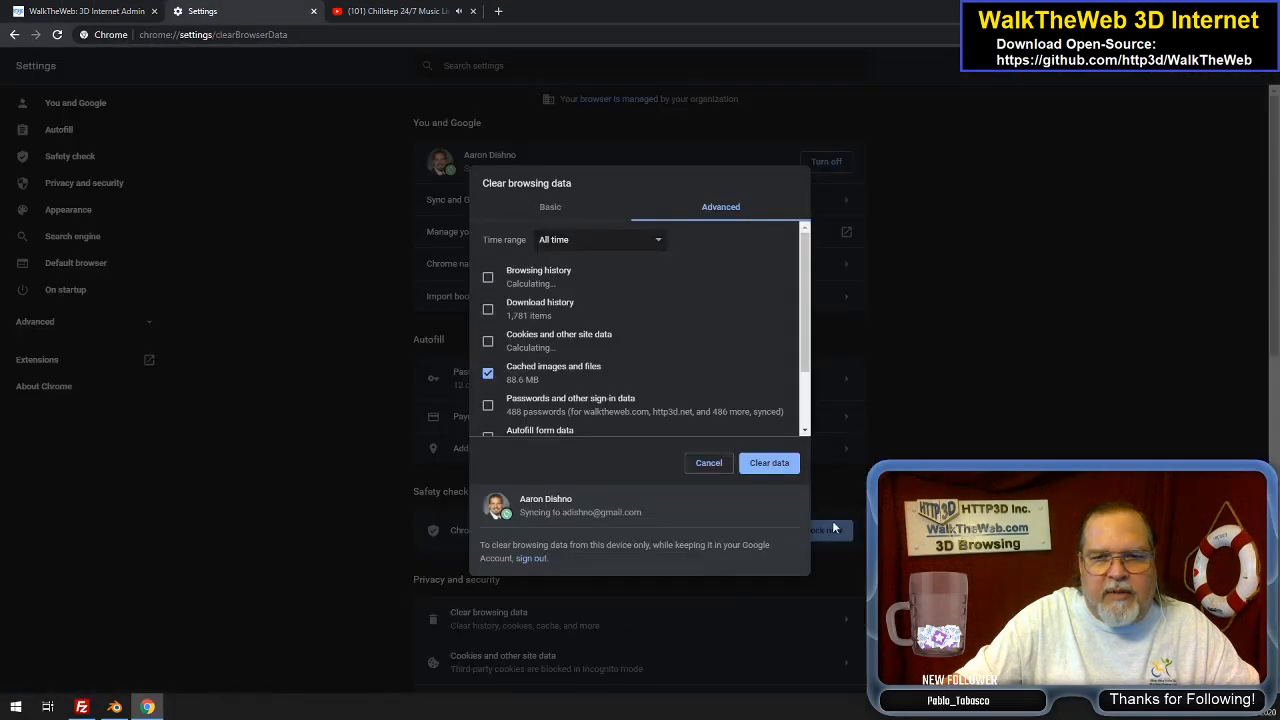
click(775, 464)
Open storefrontfeature.babylon for editing from the 3D objects in WalkTheWeb's media library
click(54, 18)
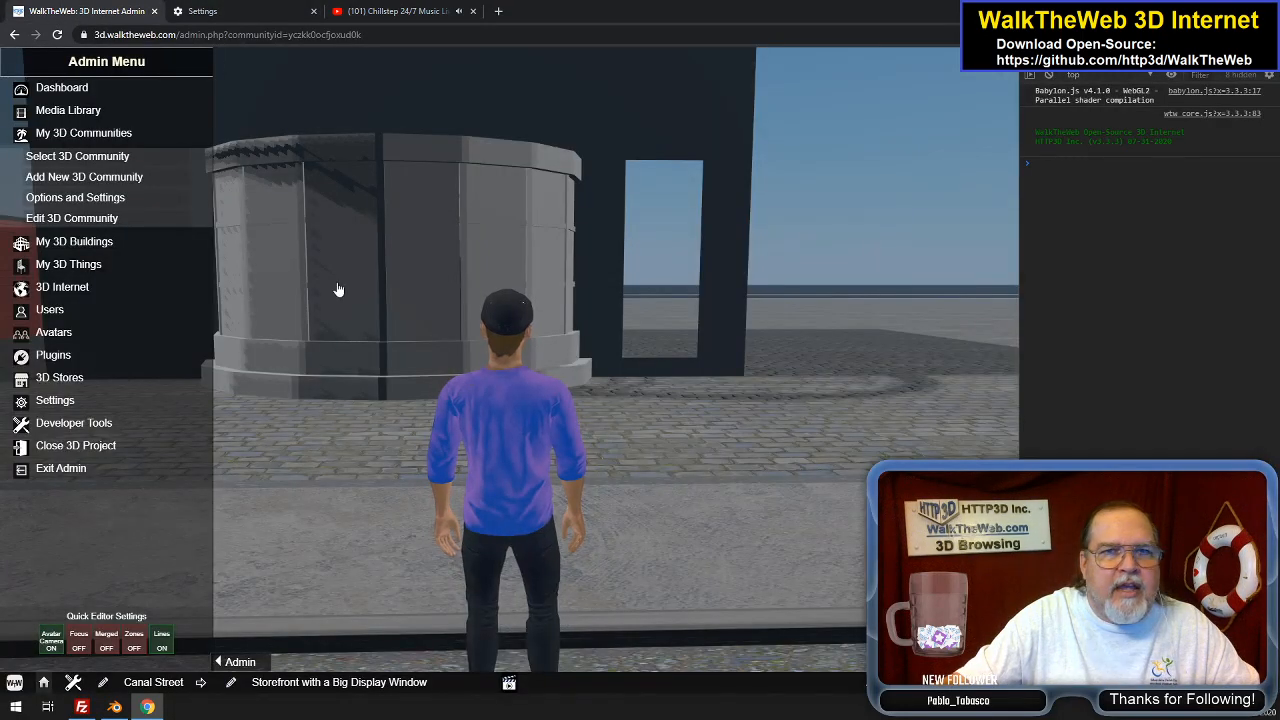
click(90, 110)
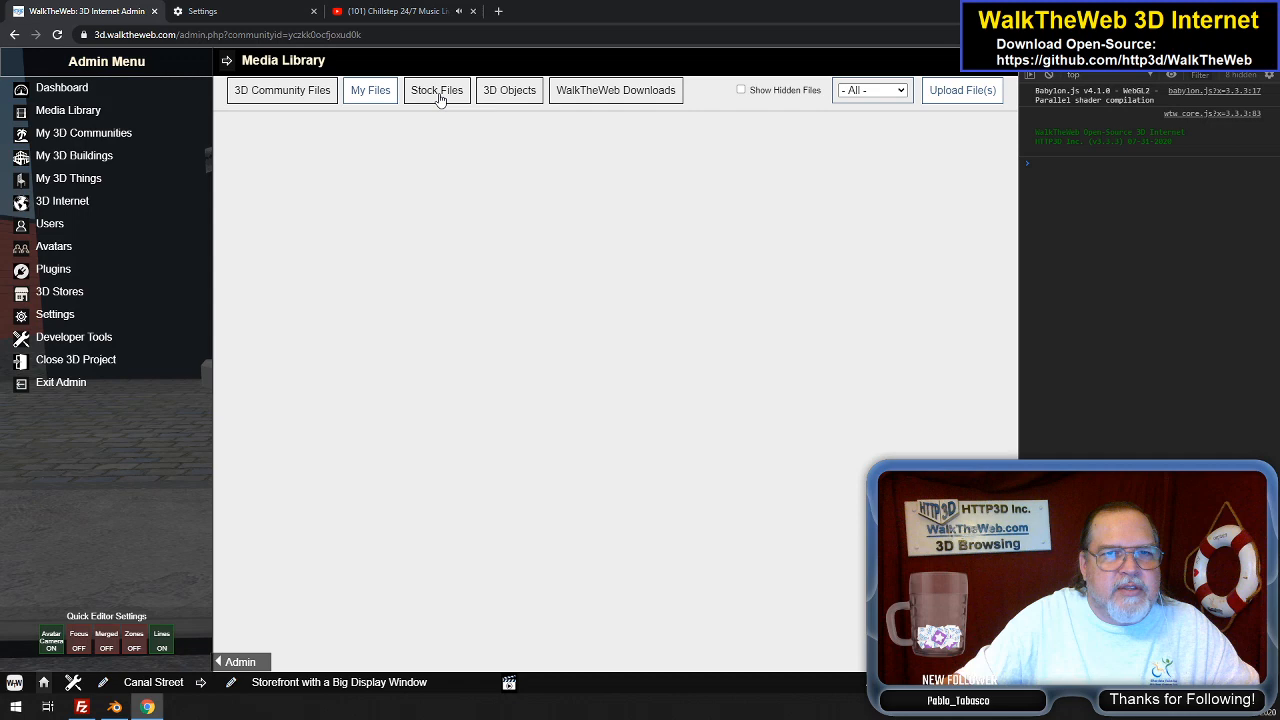
click(514, 91)
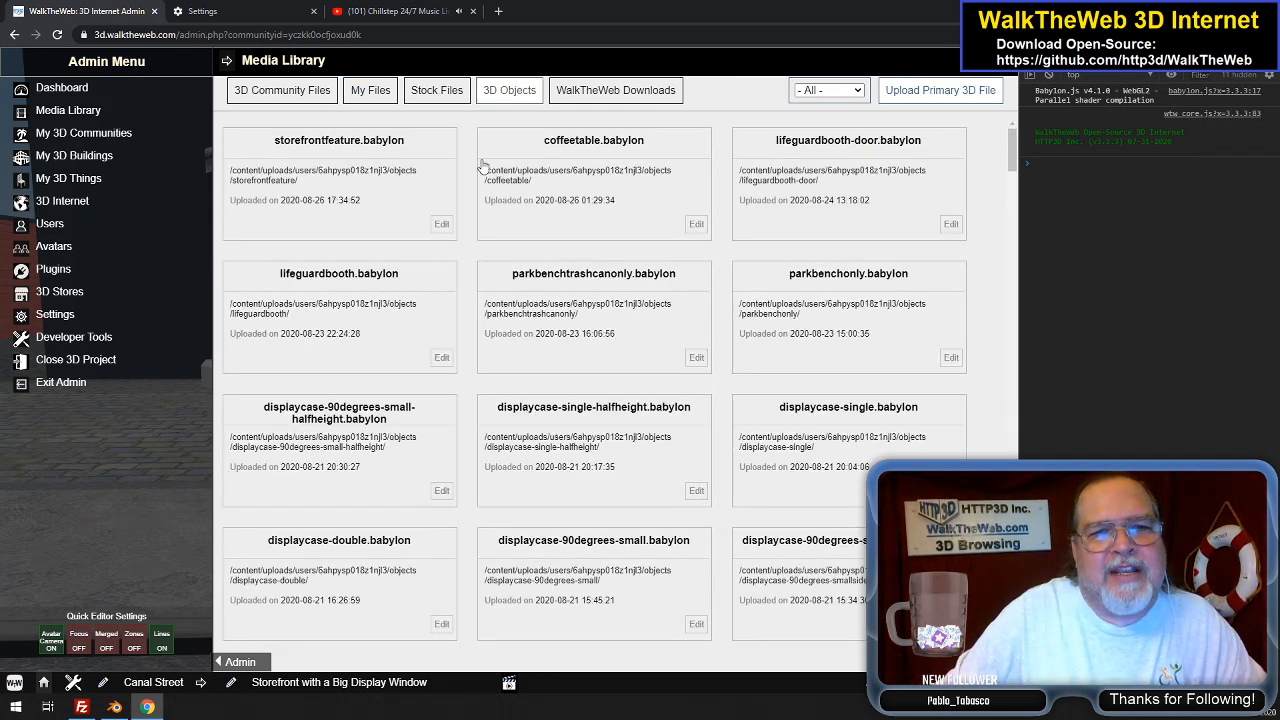
click(441, 224)
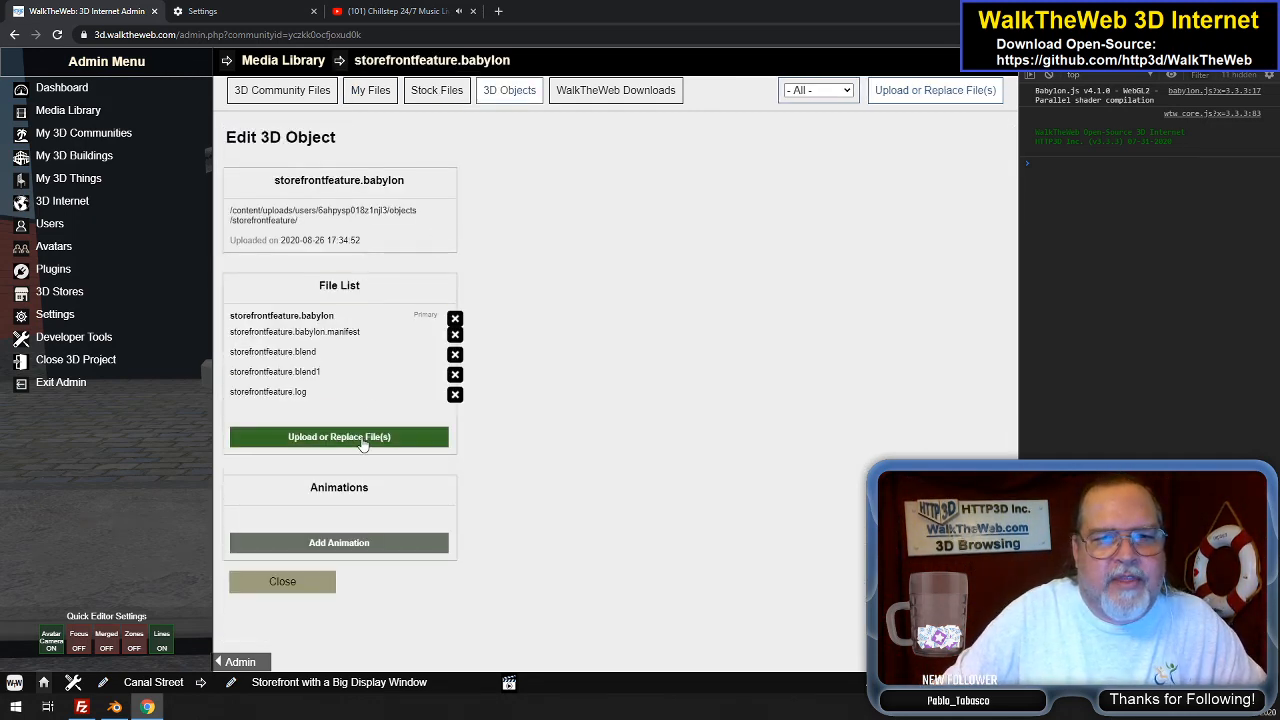
Replace the 3D object's uploaded files with all five files from the local storefrontfeature folder
click(366, 441)
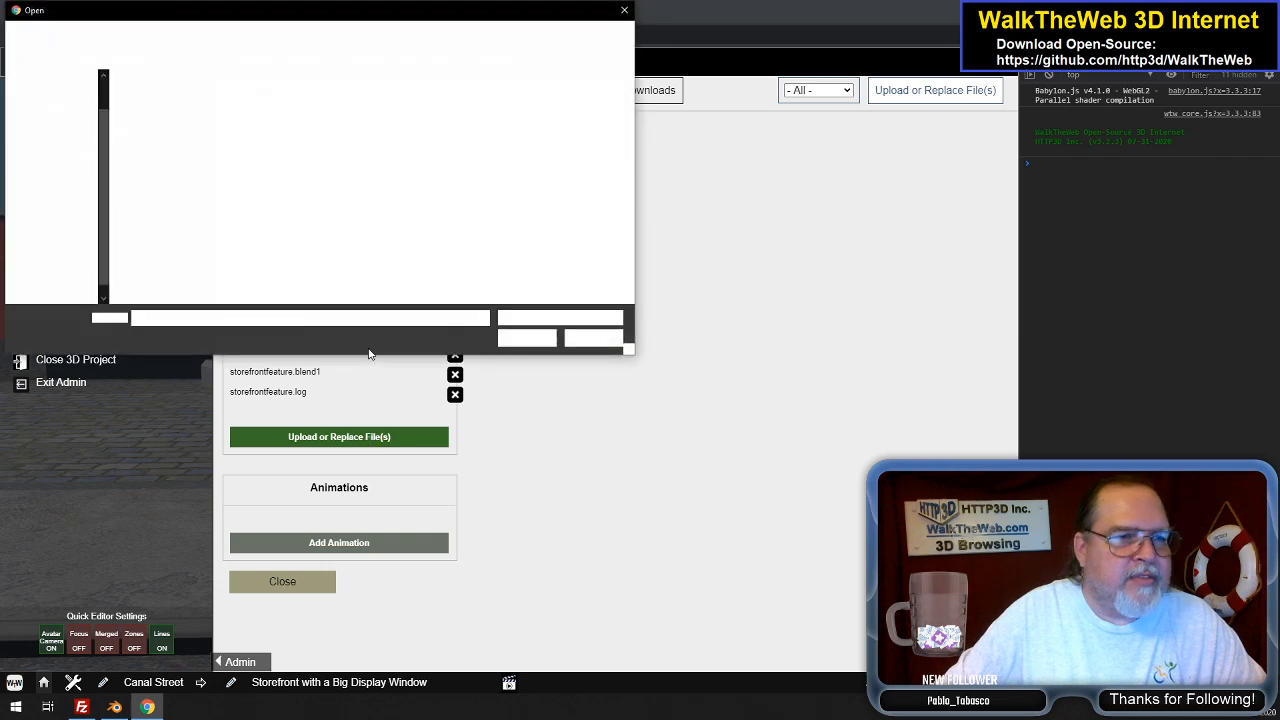
drag(196, 178, 200, 95)
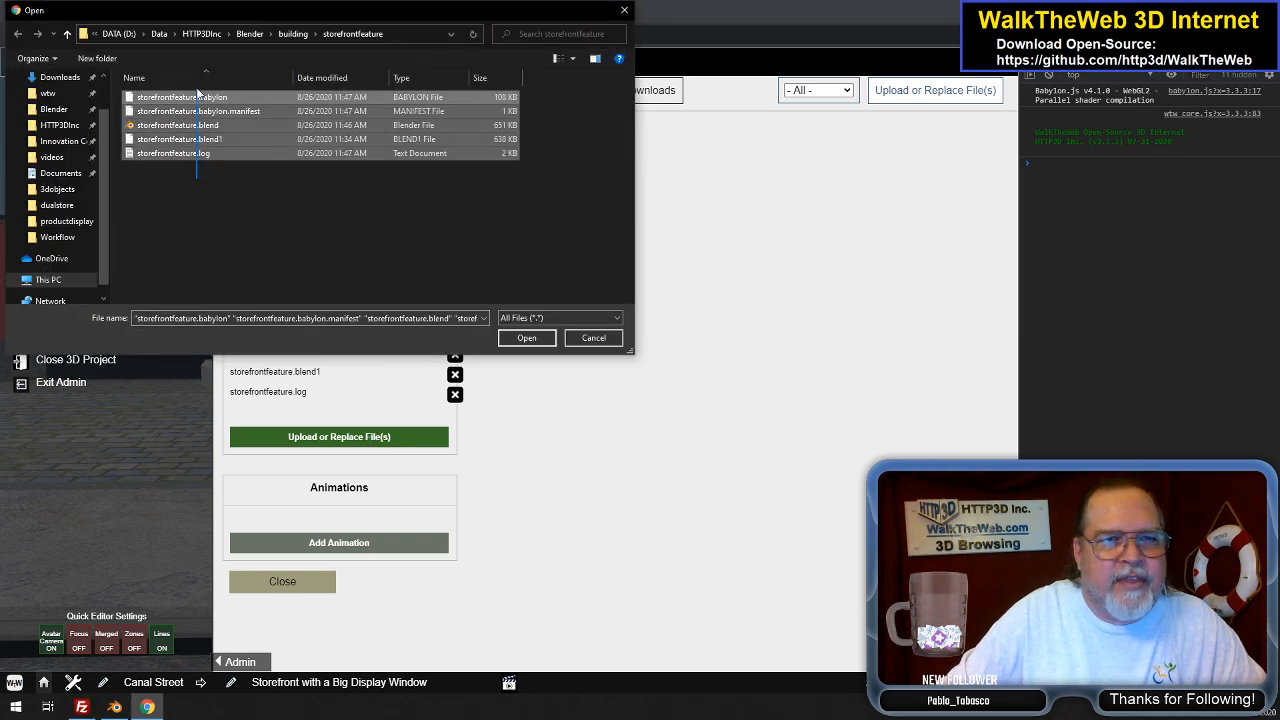
click(546, 340)
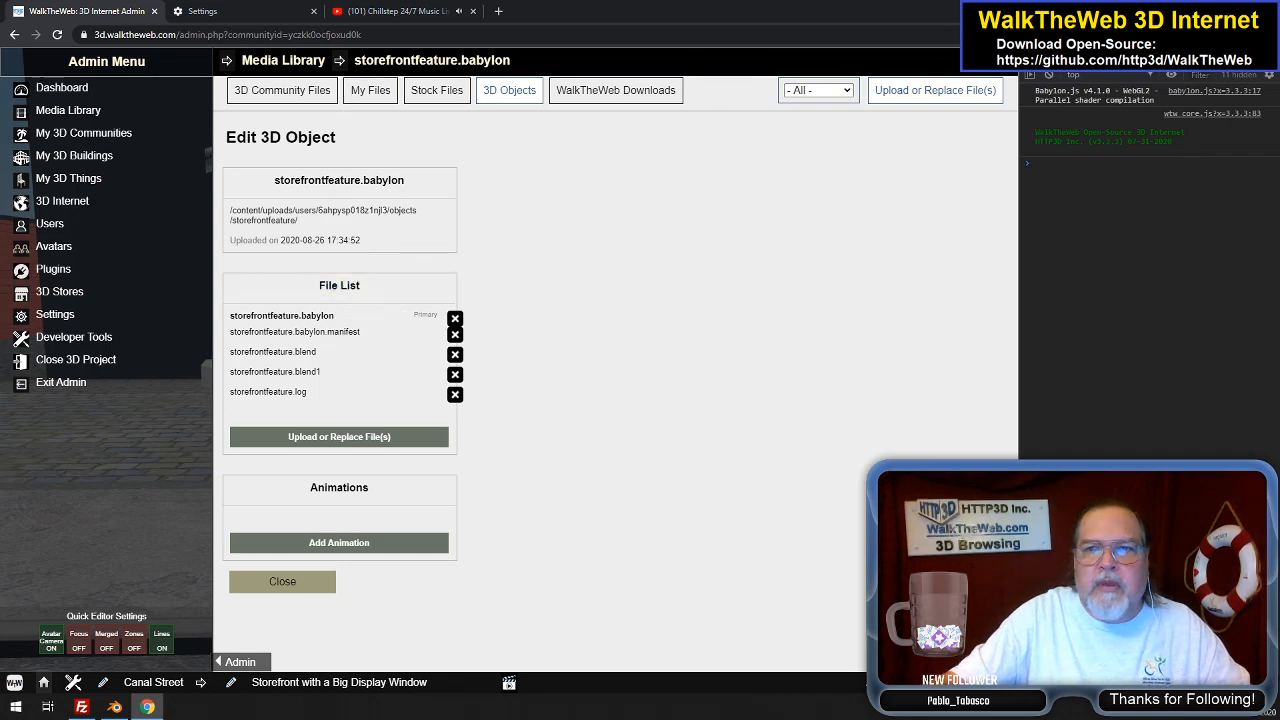
Close the media library and reload the 3D community page
click(1003, 60)
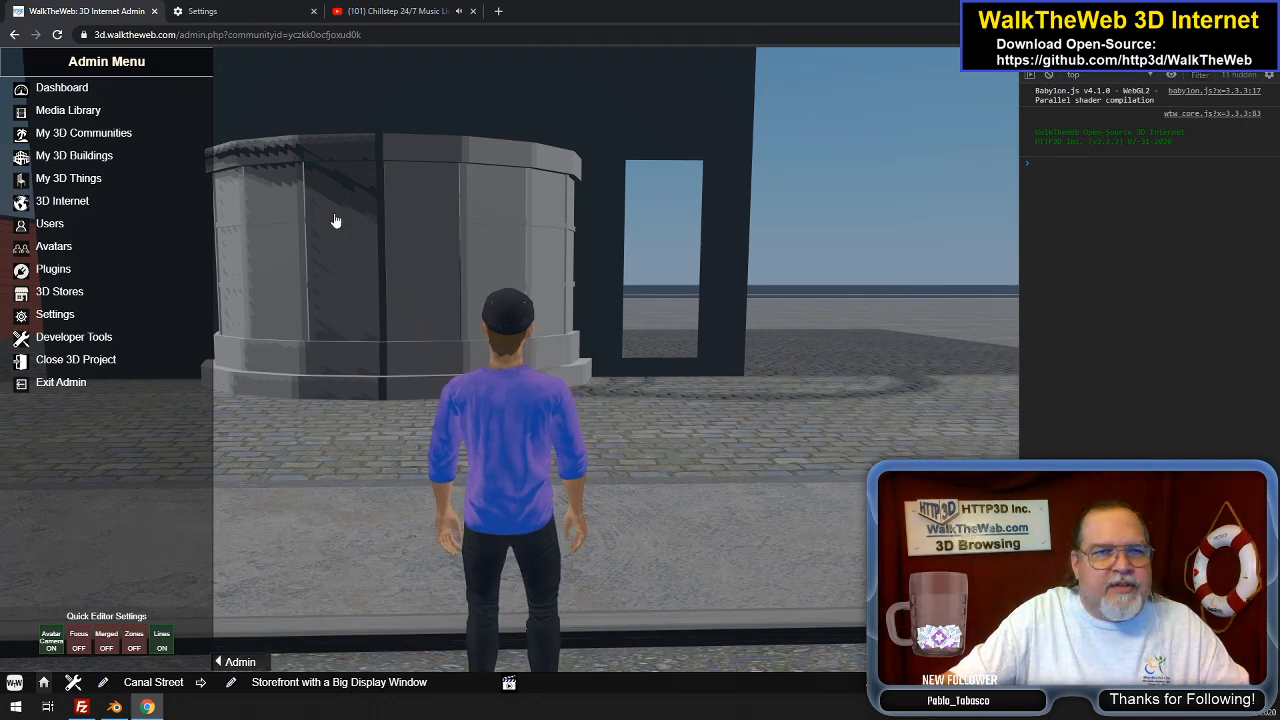
click(340, 36)
key(Return)
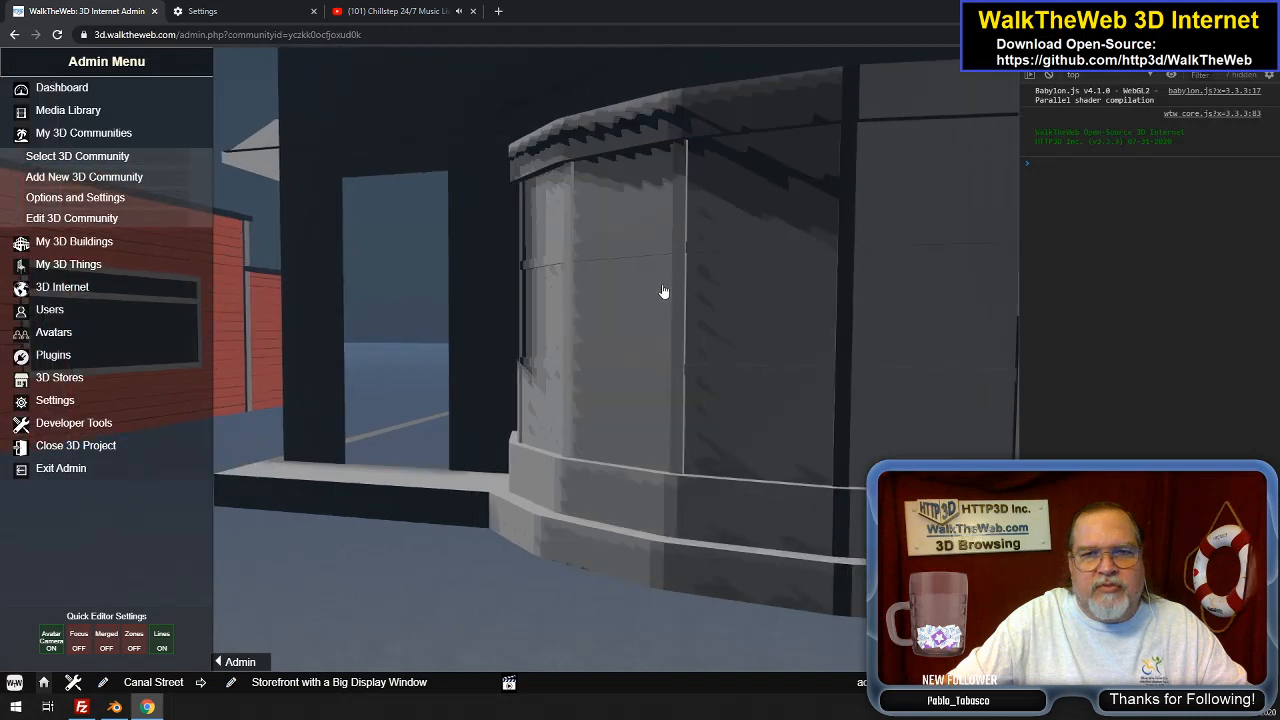
Examine the storefront's tower, doorways and base ledges on both sides in the 3D scene, and turn off the avatar camera
drag(664, 293, 575, 294)
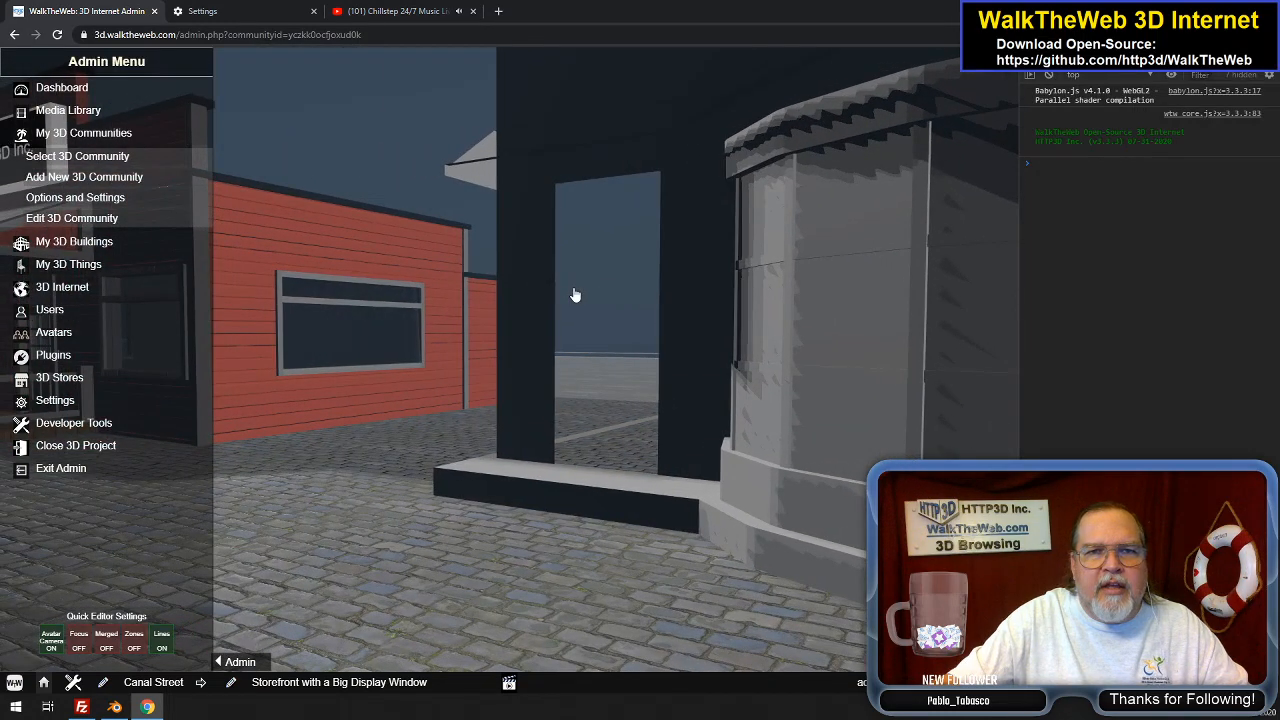
drag(575, 294, 798, 258)
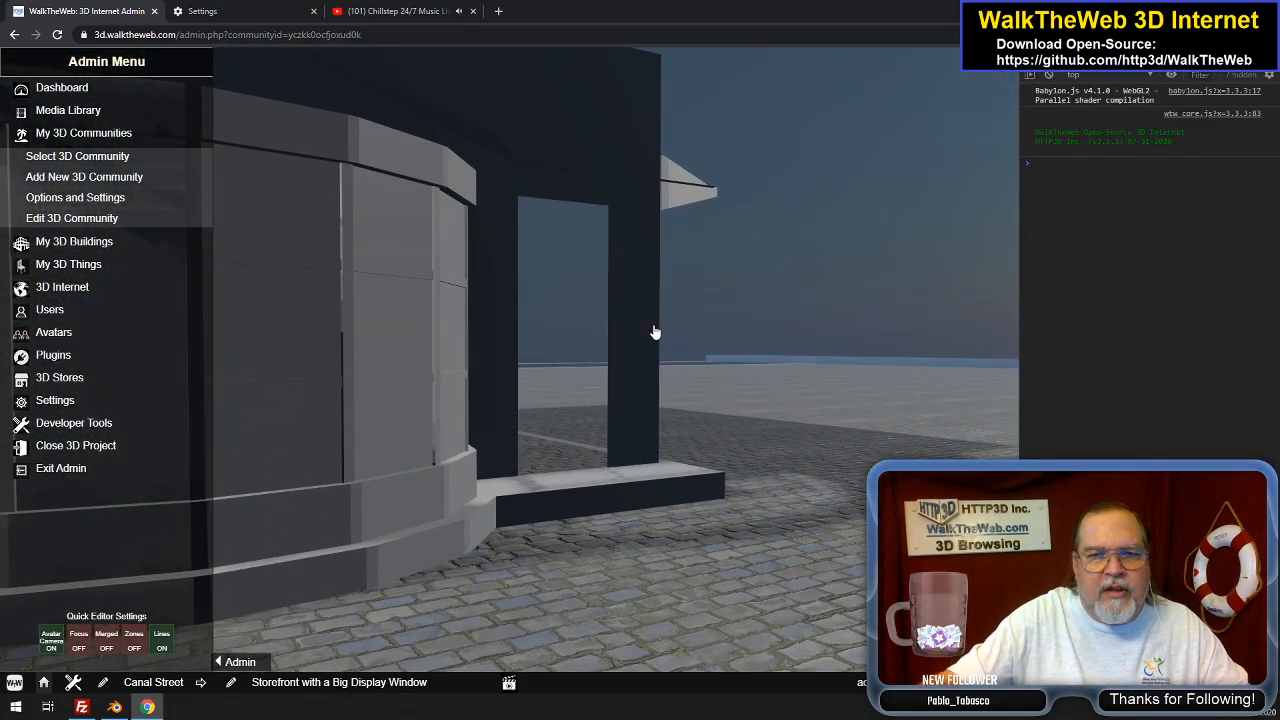
drag(655, 327, 549, 326)
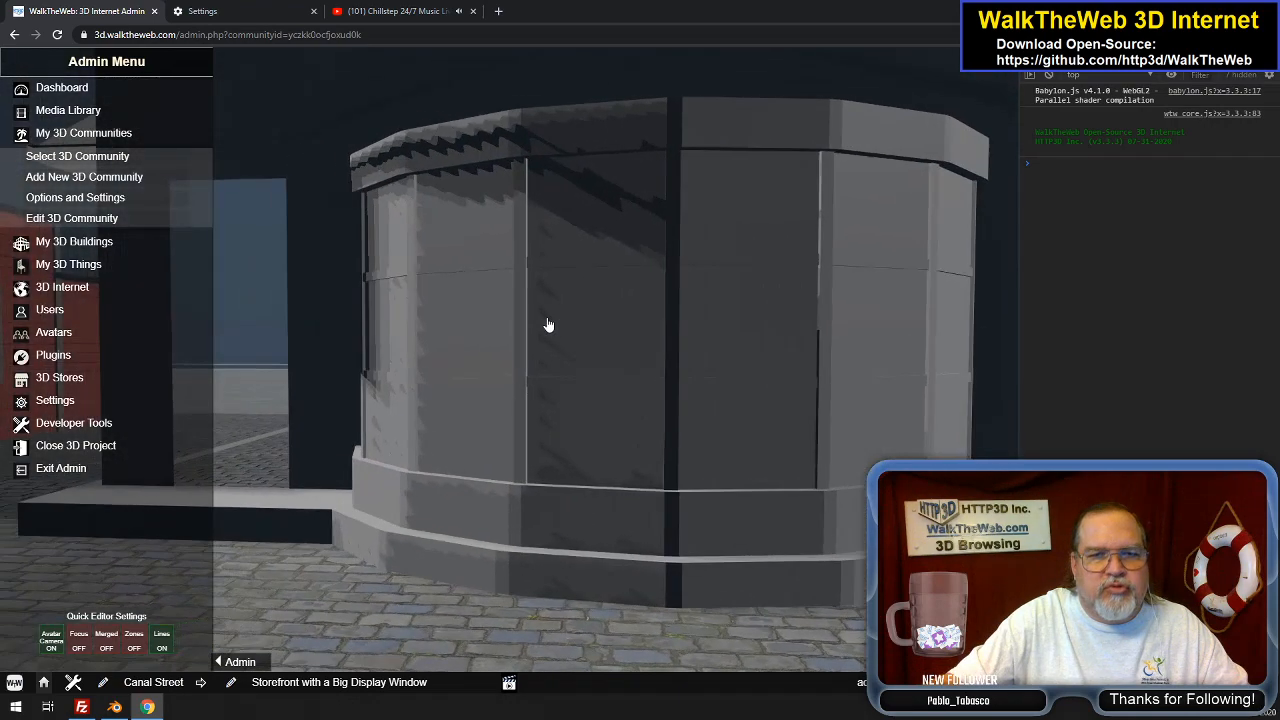
scroll(548, 325, down, 5)
drag(586, 281, 617, 243)
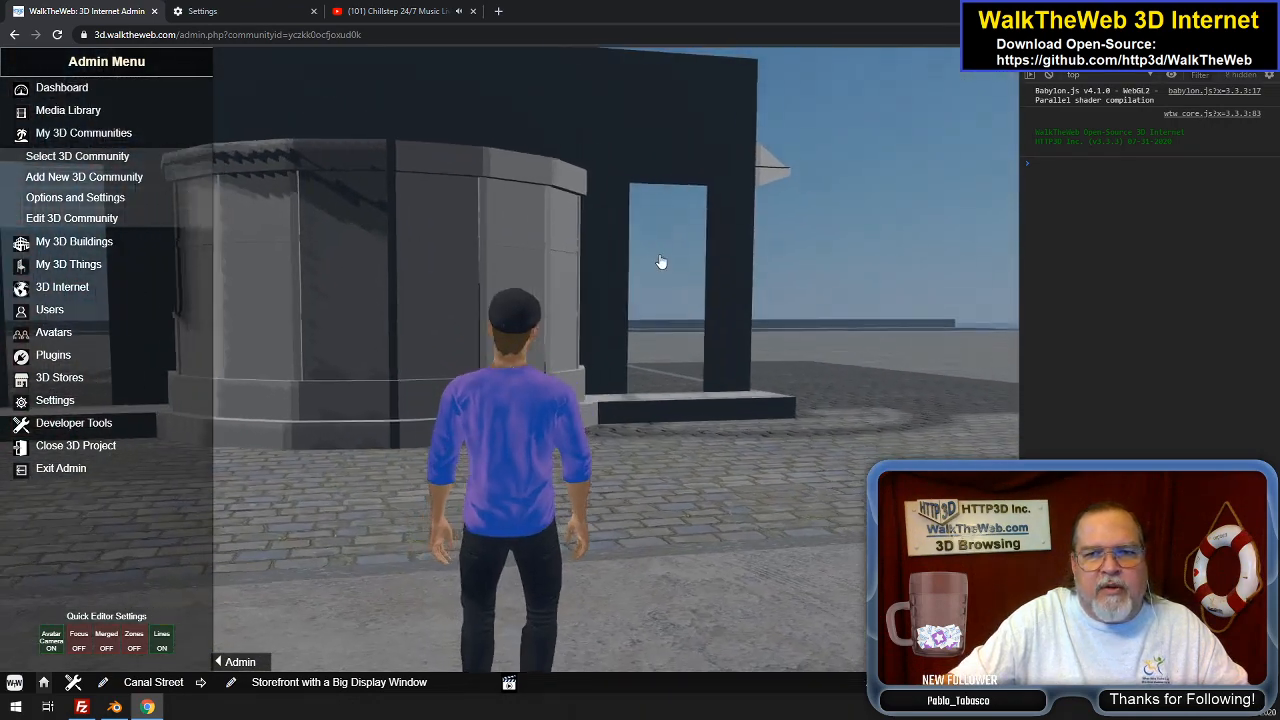
click(53, 649)
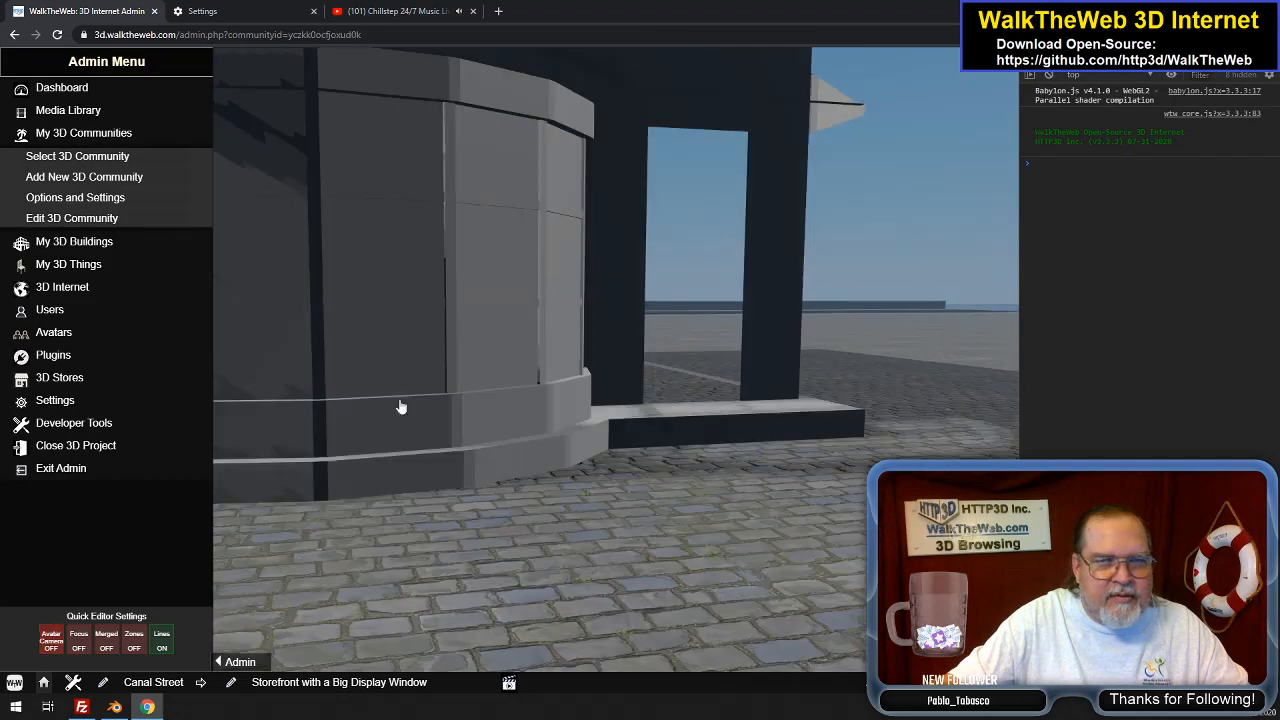
Examine the storefront's doorways, canopies and rounded tower from both sides in the 3D scene
drag(531, 501, 383, 136)
key(Up)
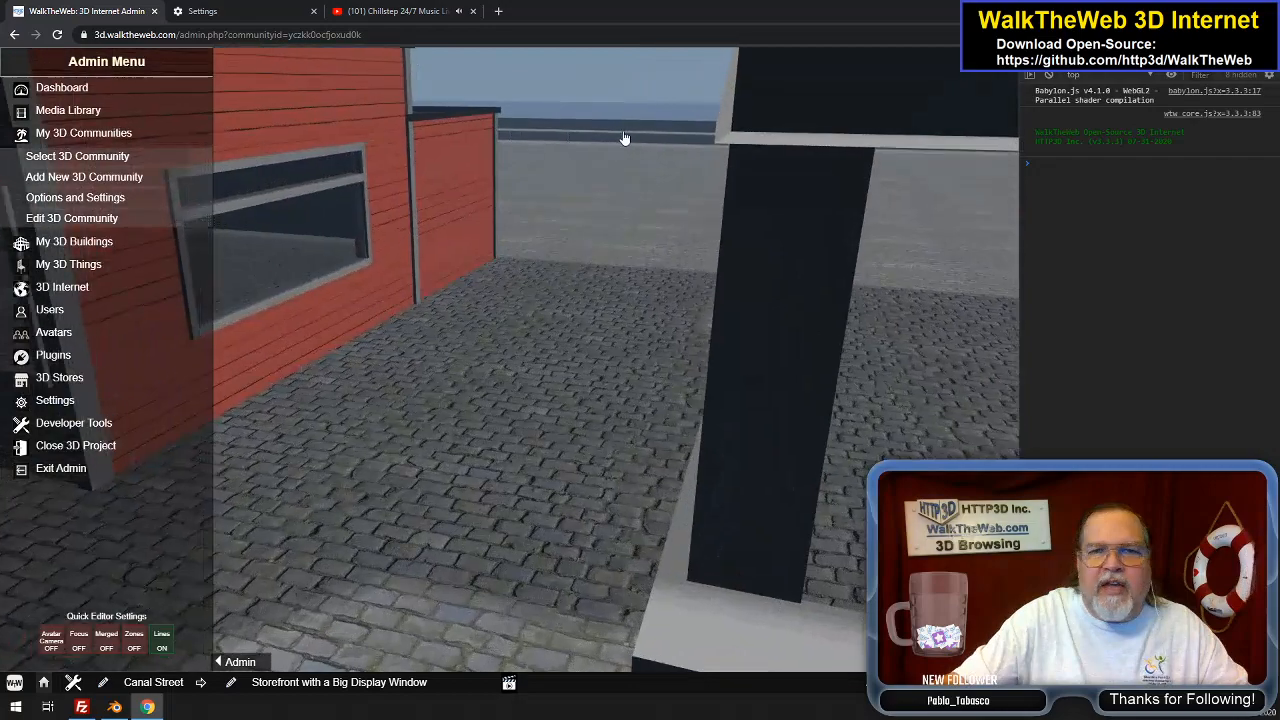
drag(626, 137, 509, 256)
key(Down)
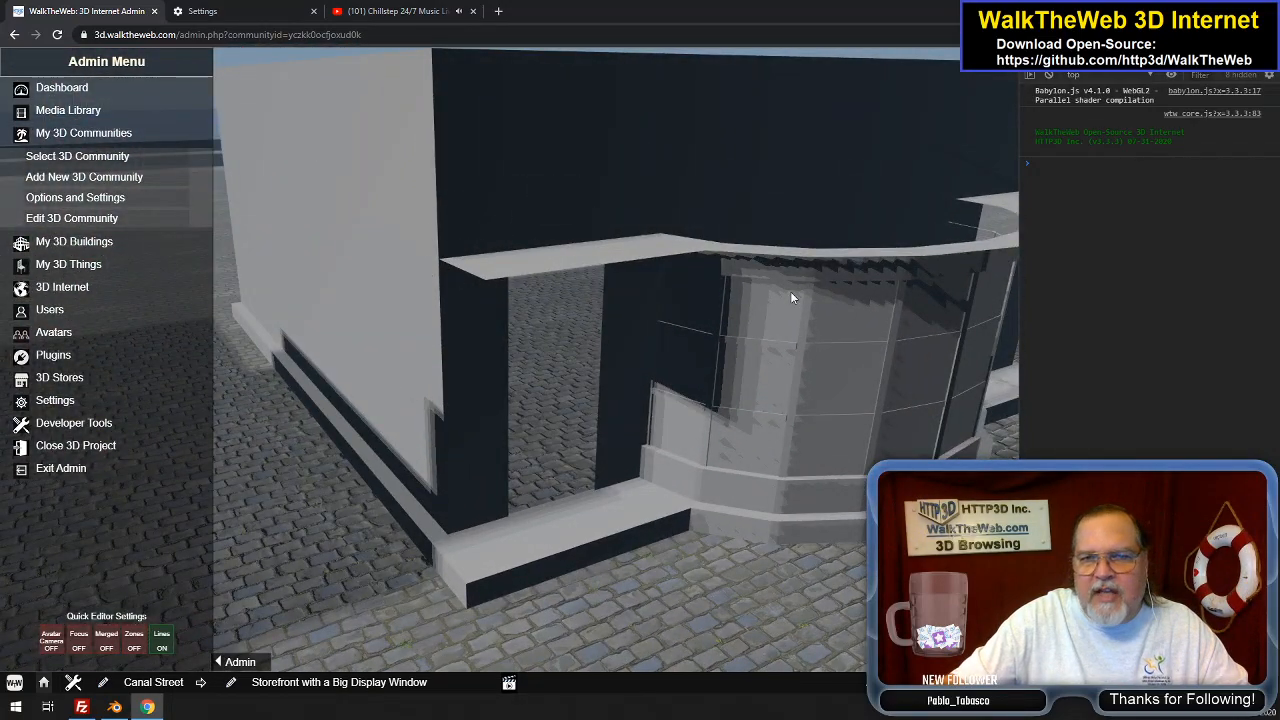
drag(790, 291, 926, 243)
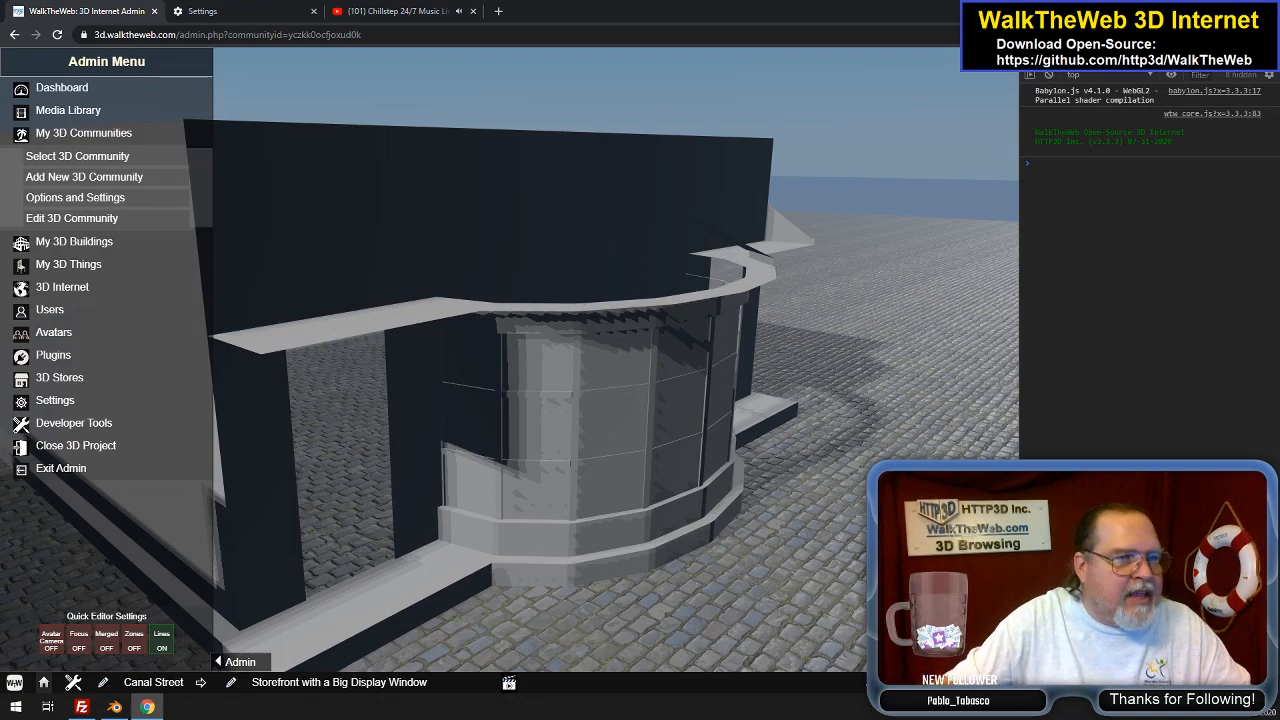
Switch to Blender, enter Edit Mode with face selection on the building, and display the face normals
click(114, 707)
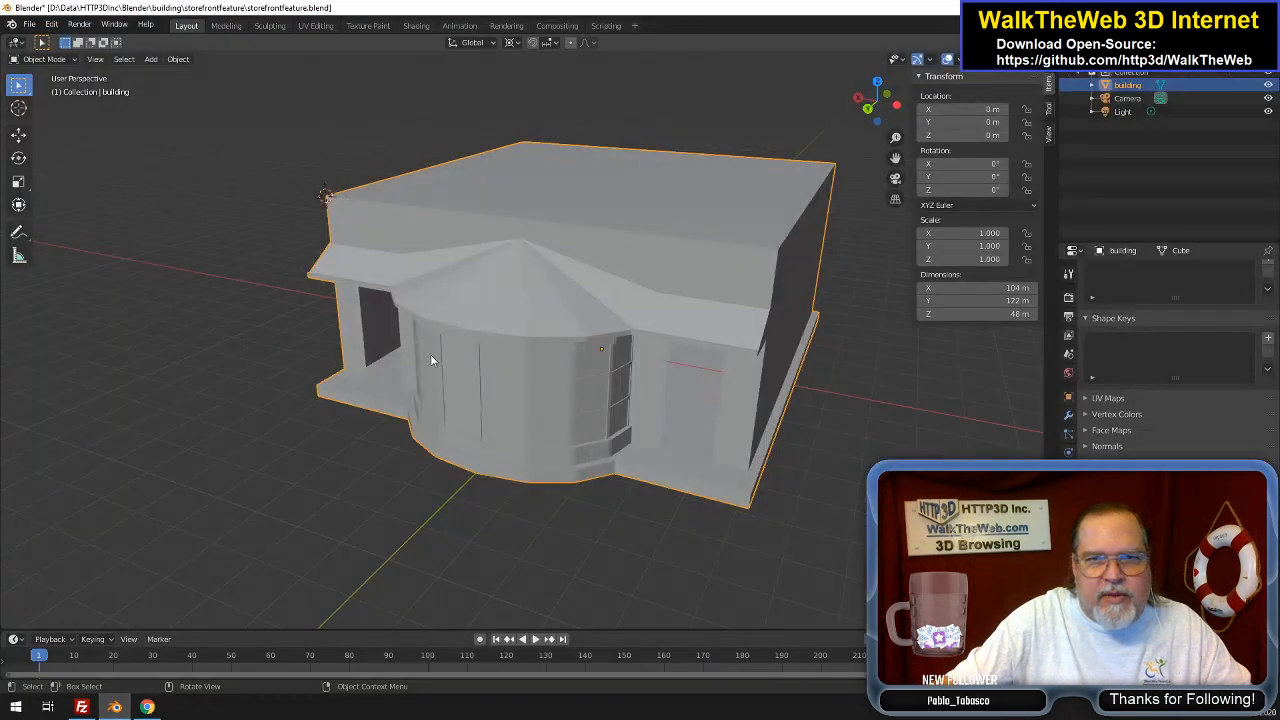
key(Tab)
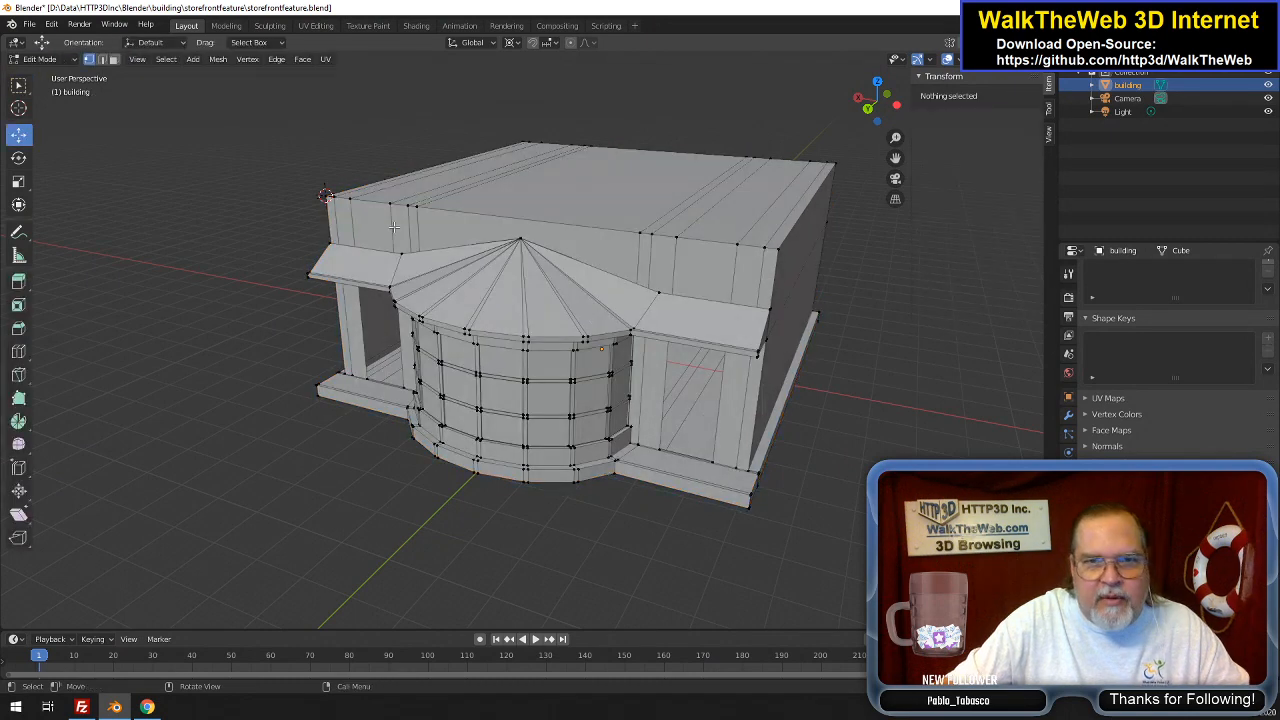
click(113, 59)
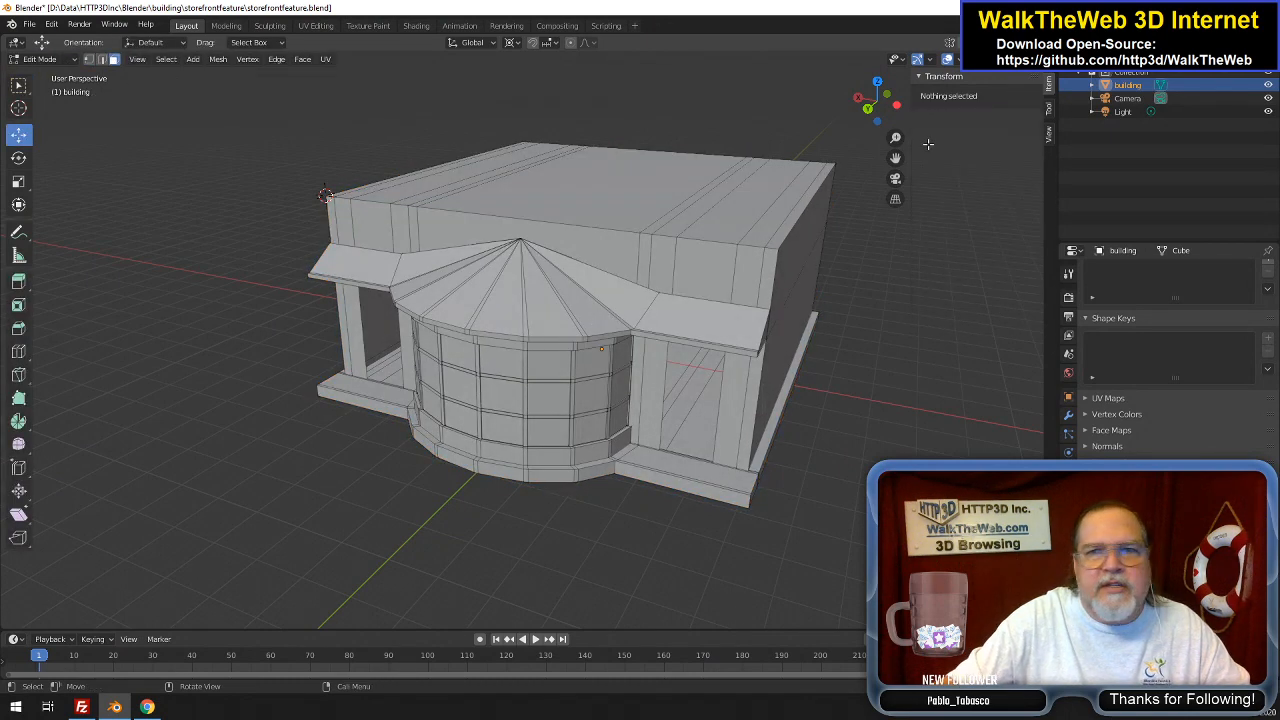
click(957, 58)
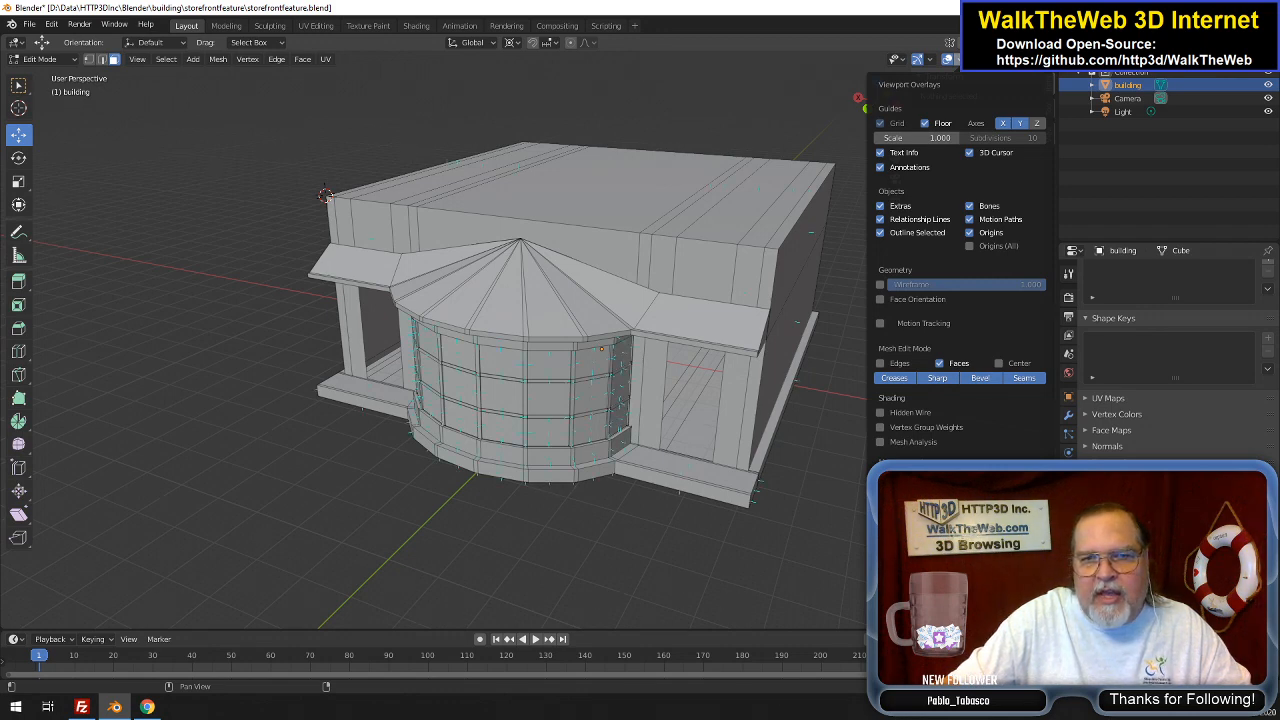
scroll(810, 529, up, 2)
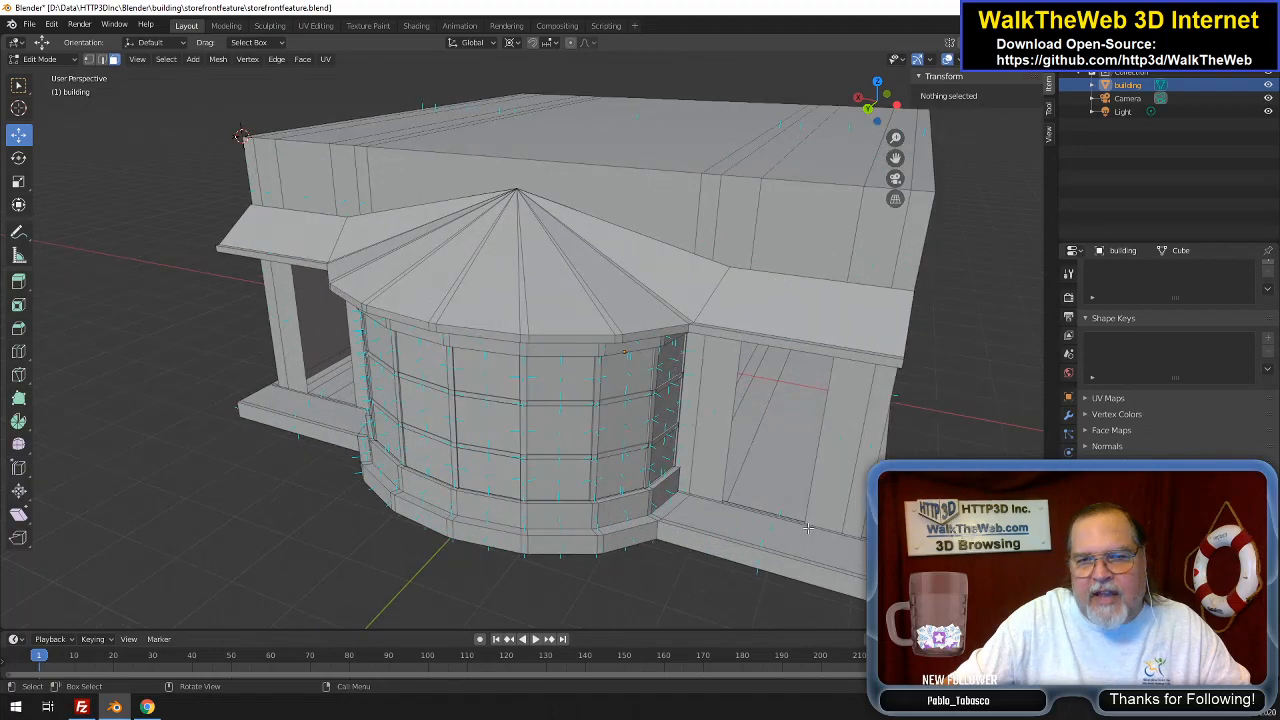
drag(878, 100, 692, 186)
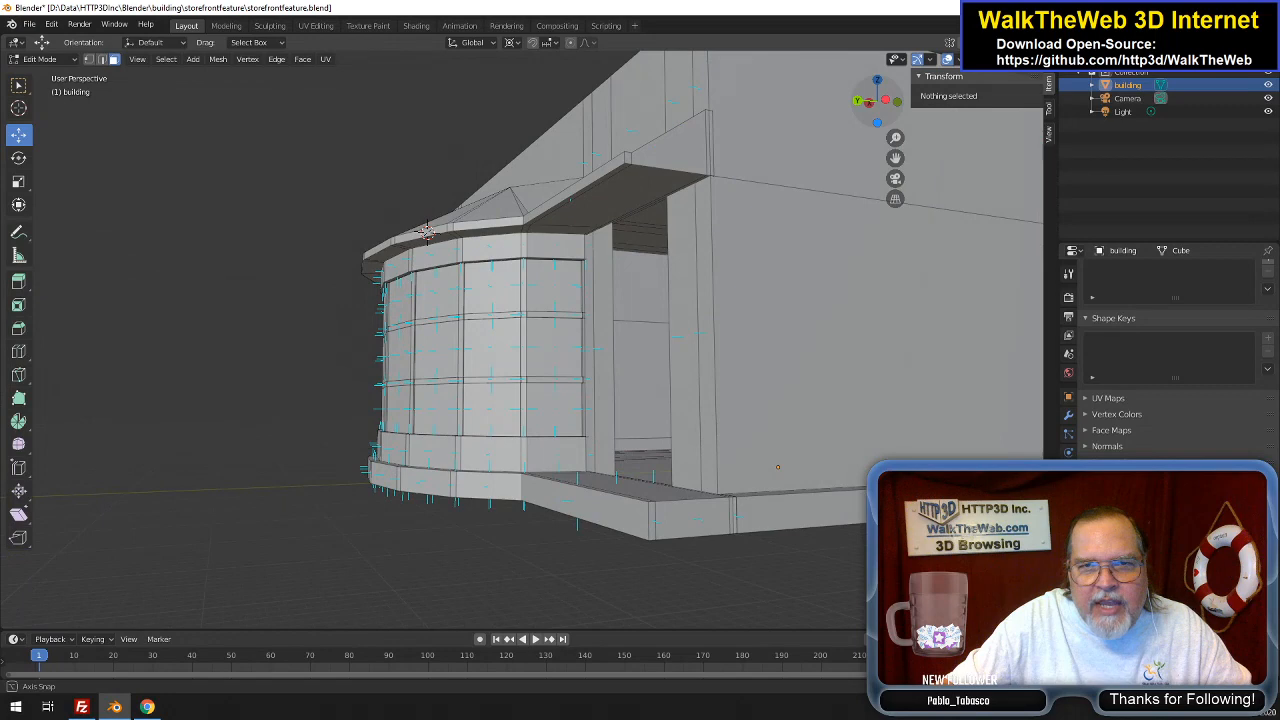
Try to select the doorway canopy's underside and the tower overhang's underside faces one by one
click(643, 197)
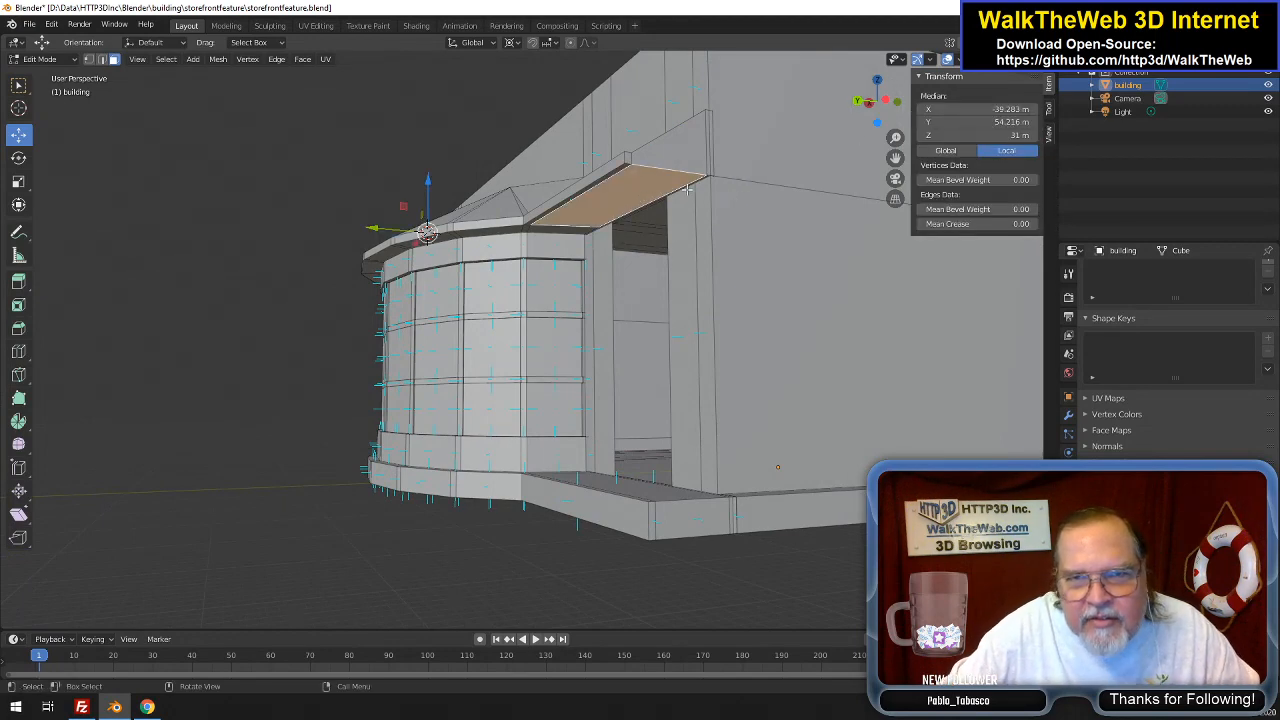
scroll(806, 178, up, 4)
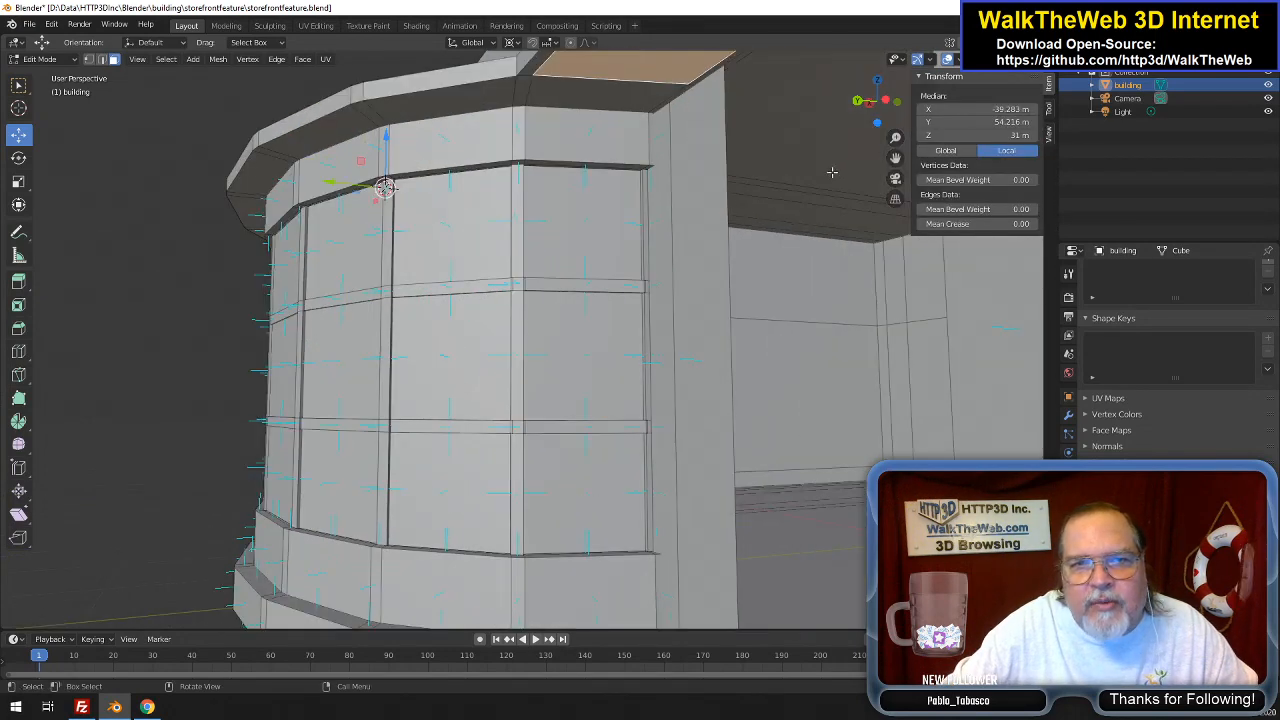
scroll(814, 579, up, 3)
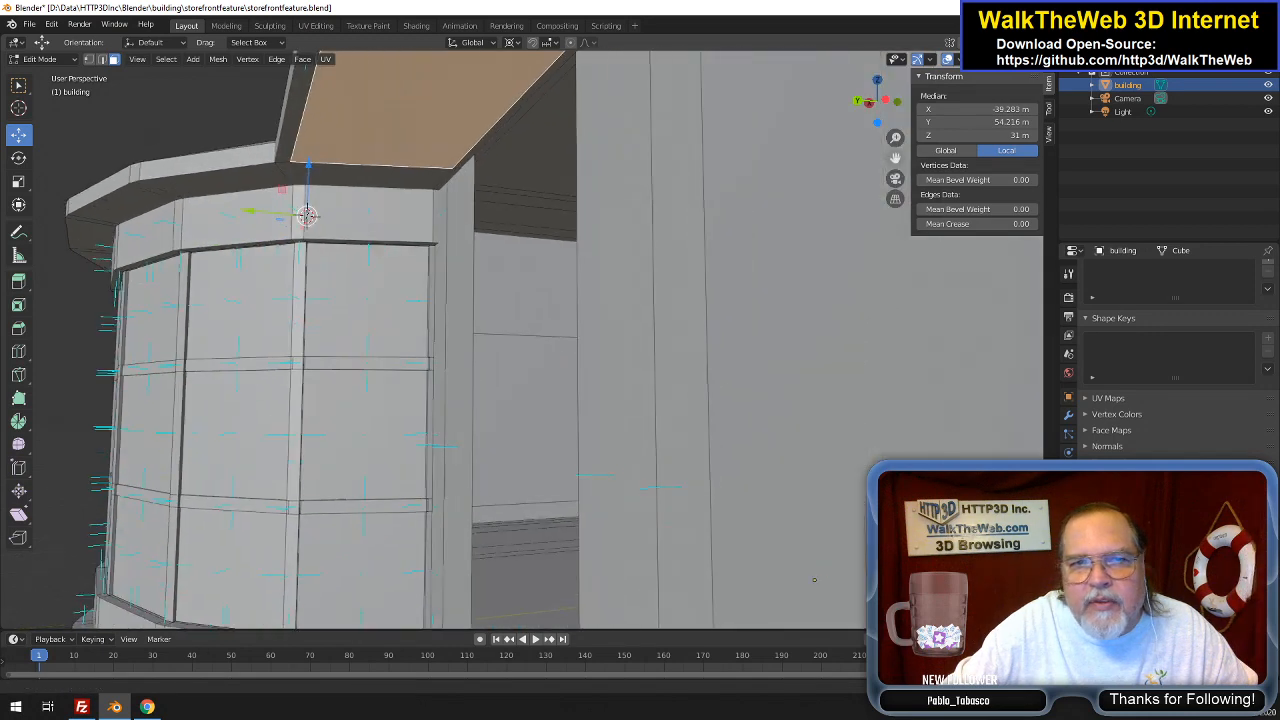
middle_drag(814, 579, 495, 145)
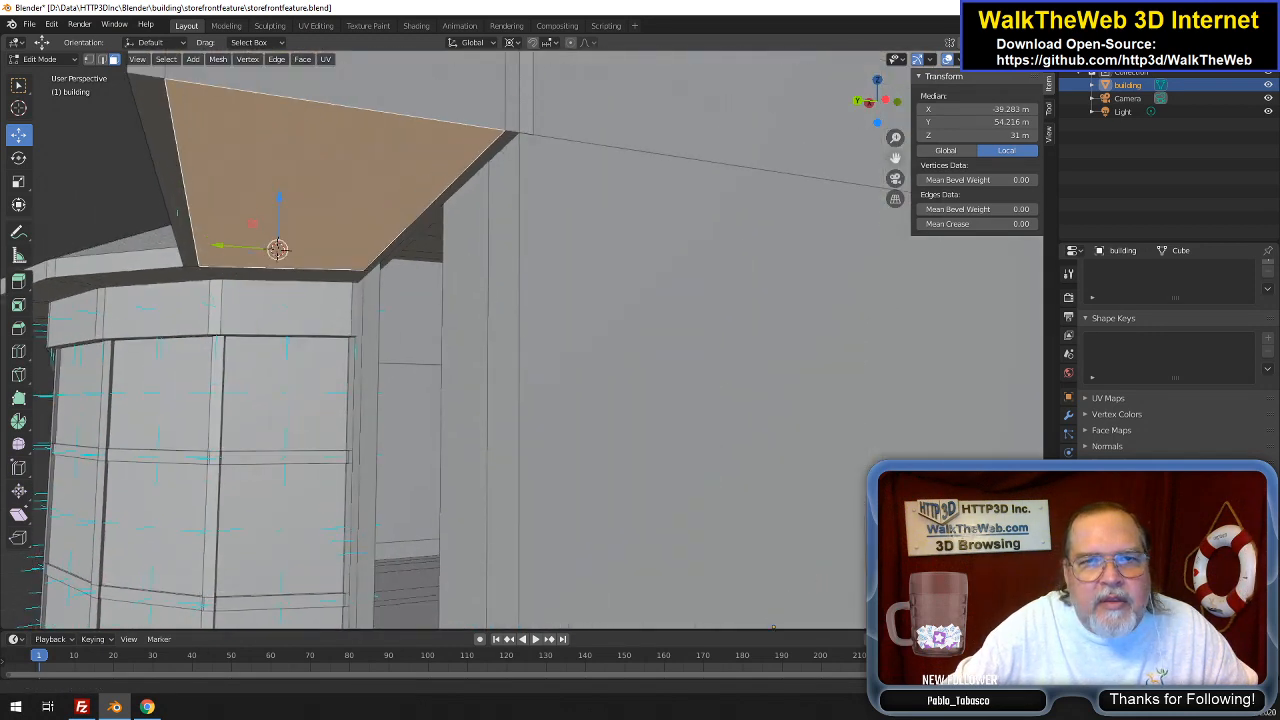
shift+click(495, 145)
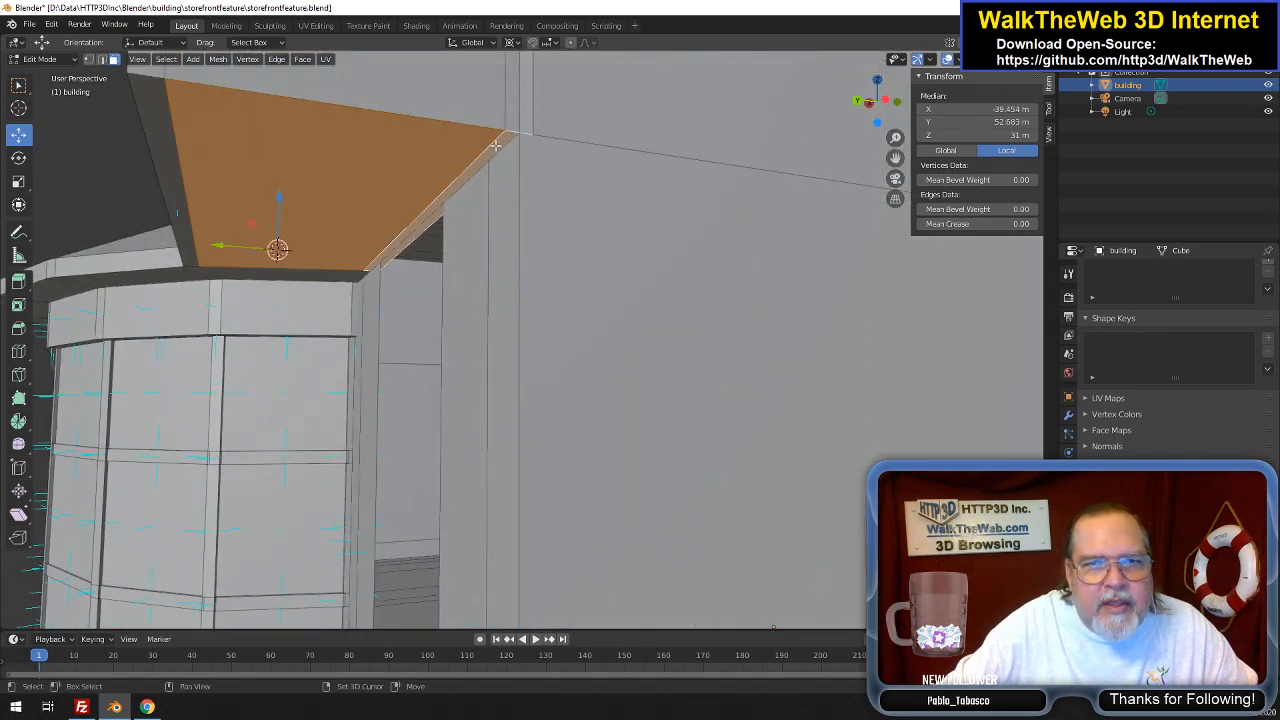
shift+click(326, 276)
shift+click(201, 274)
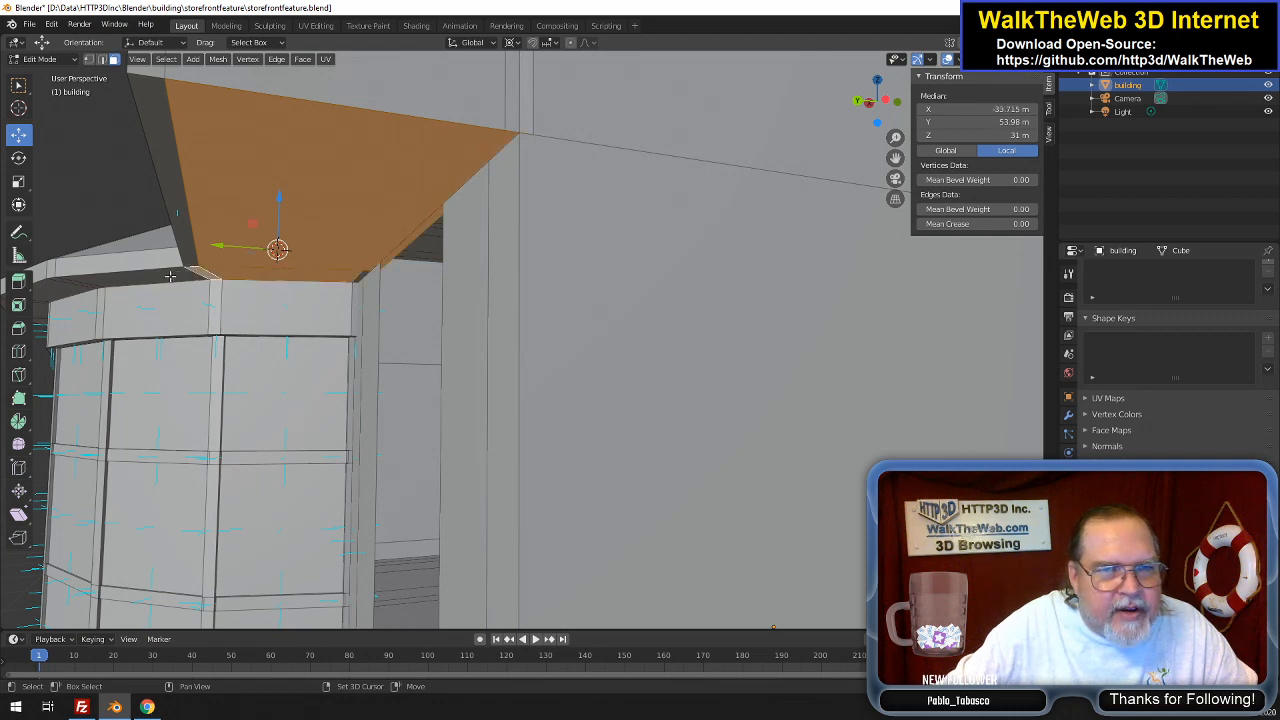
shift+click(168, 277)
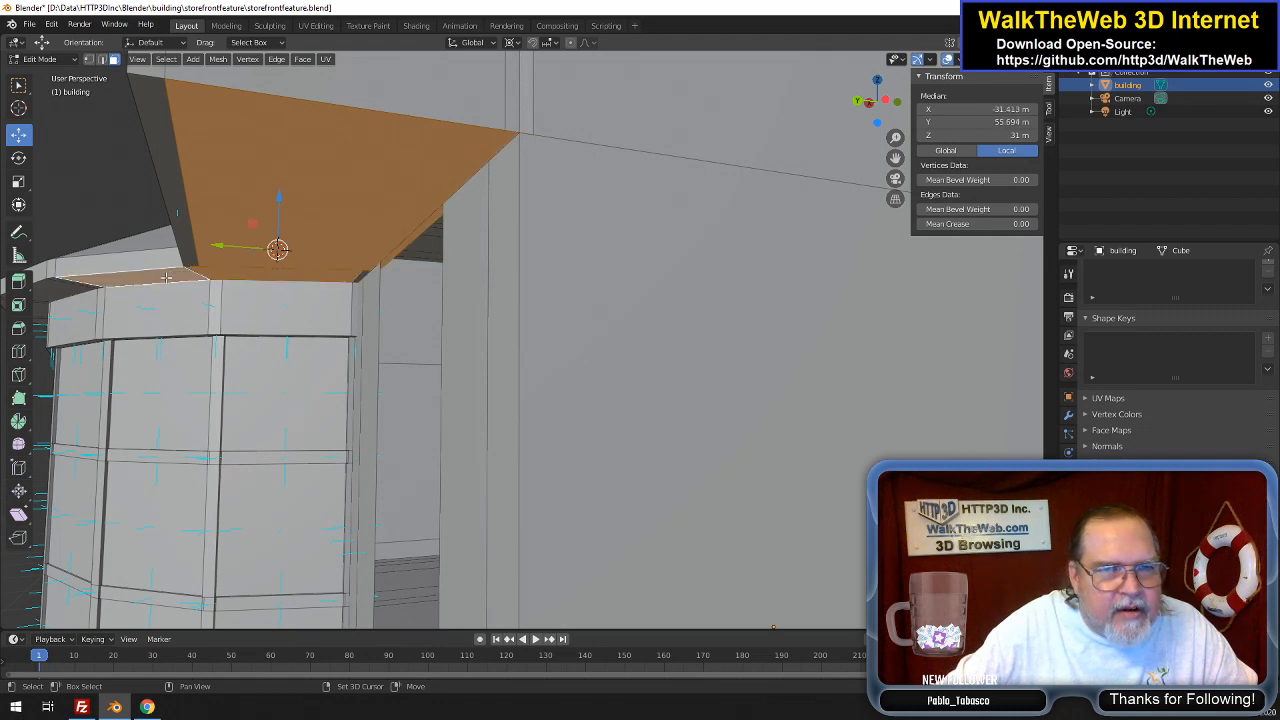
shift+click(69, 283)
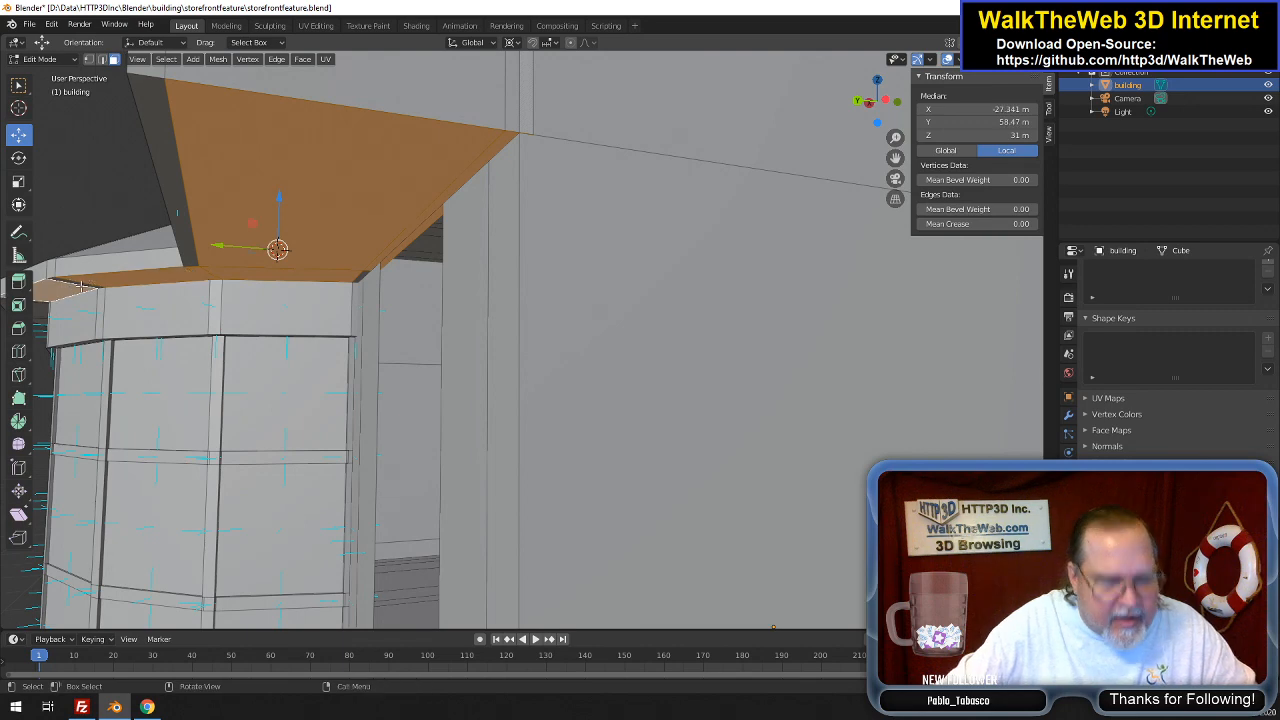
Select the tower overhang's underside face loop, plus the adjoining doorway canopy's underside and outer end faces
alt+click(81, 287)
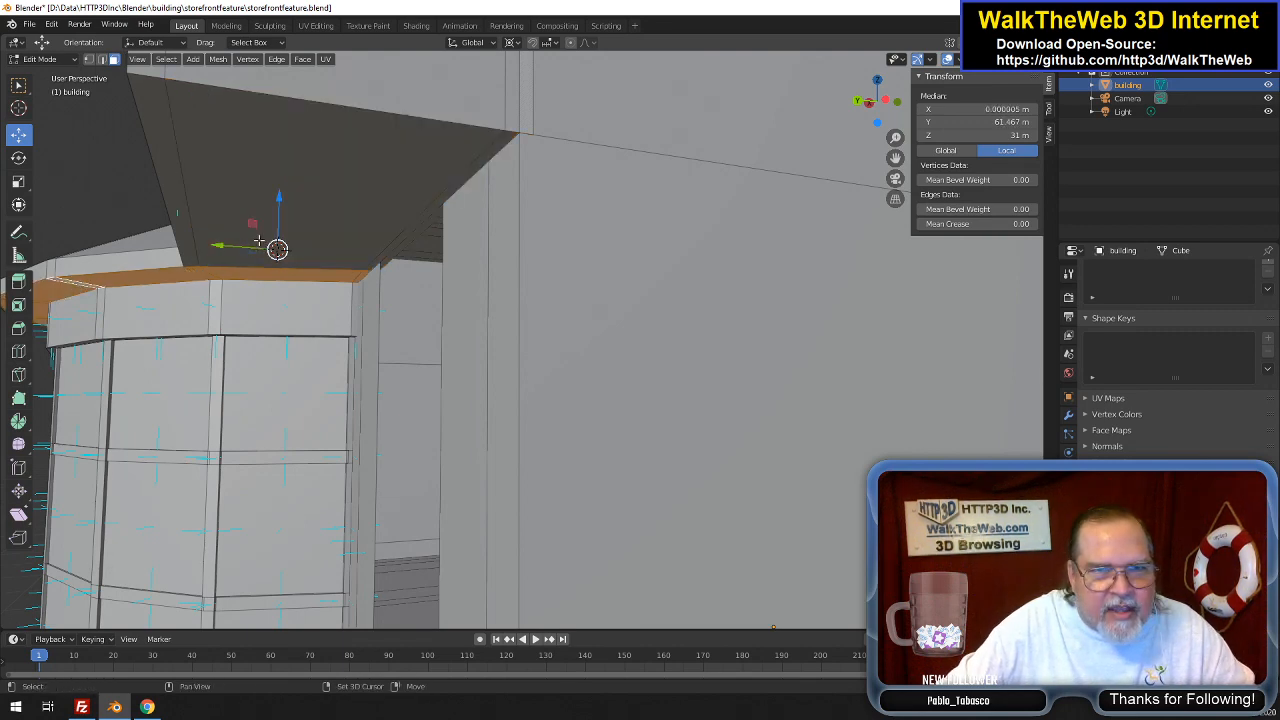
shift+click(366, 202)
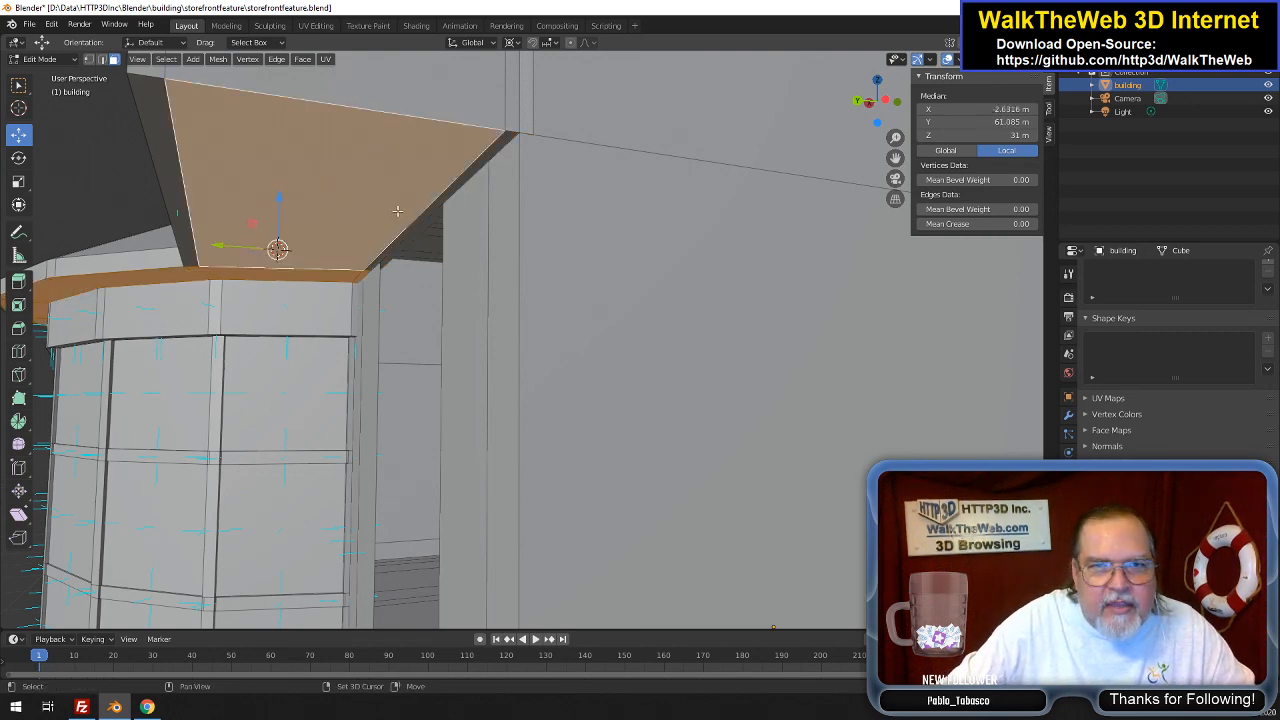
shift+click(433, 207)
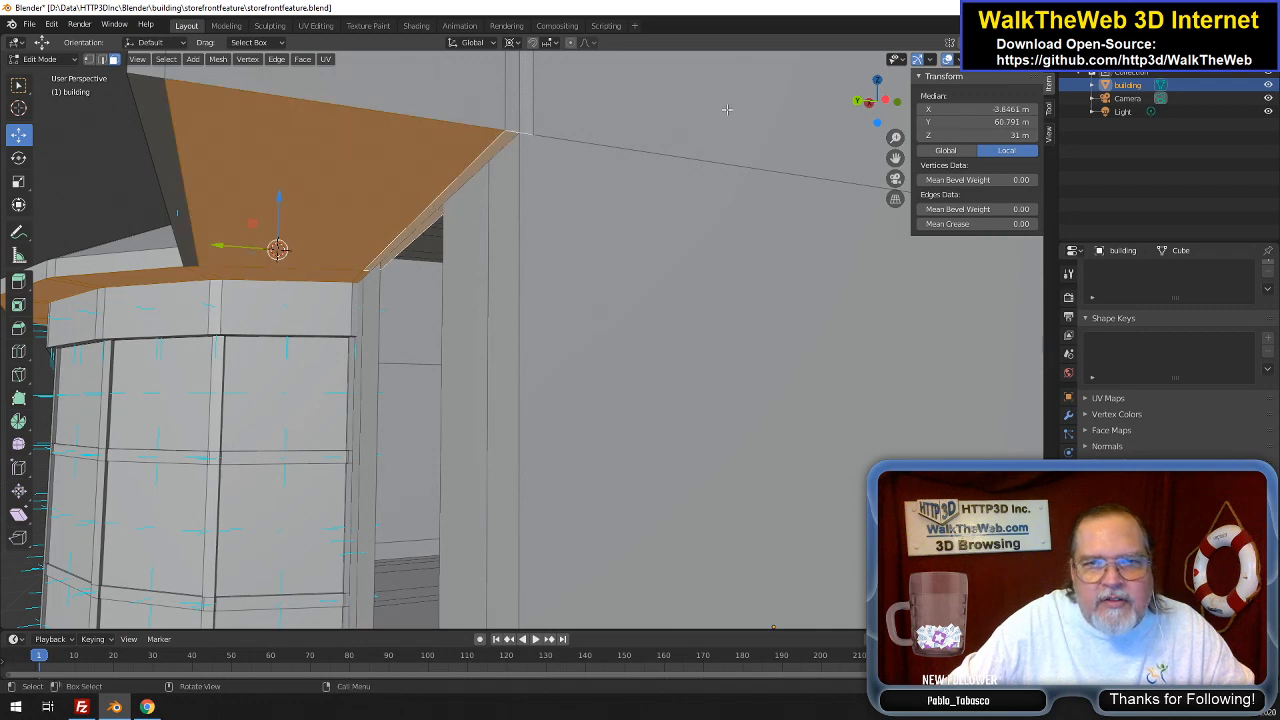
drag(875, 103, 875, 120)
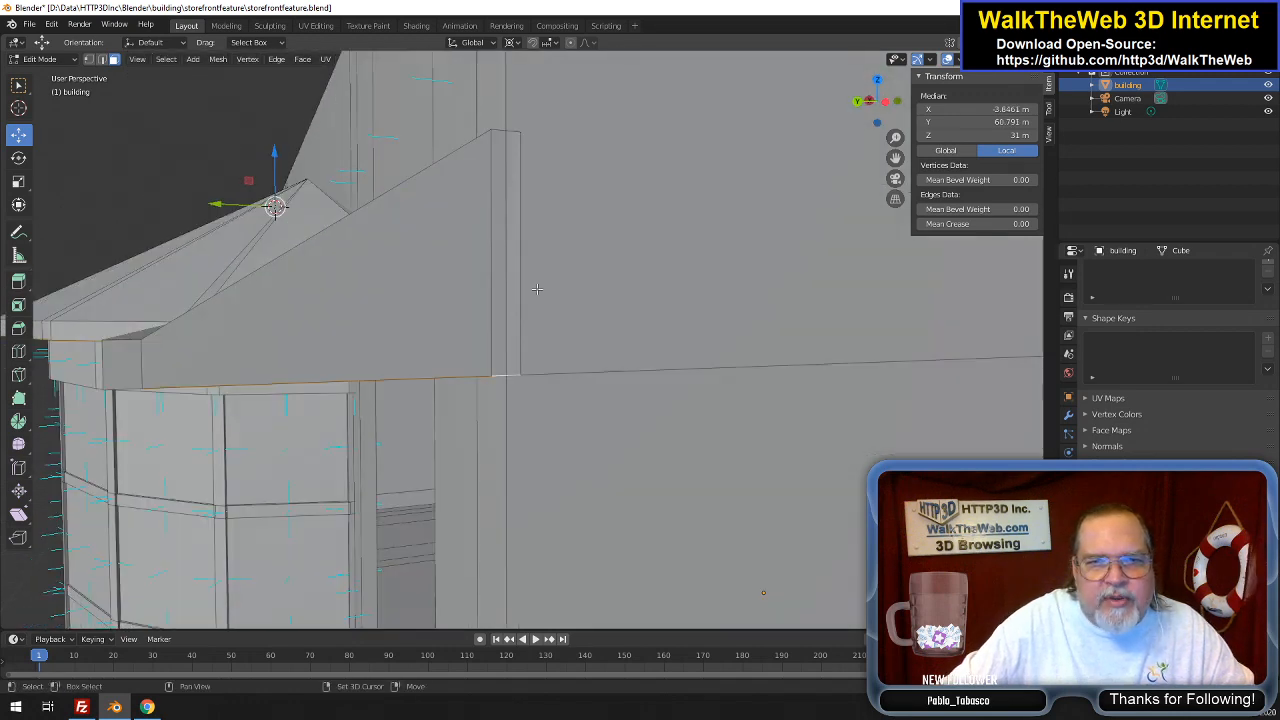
shift+click(496, 303)
shift+click(213, 358)
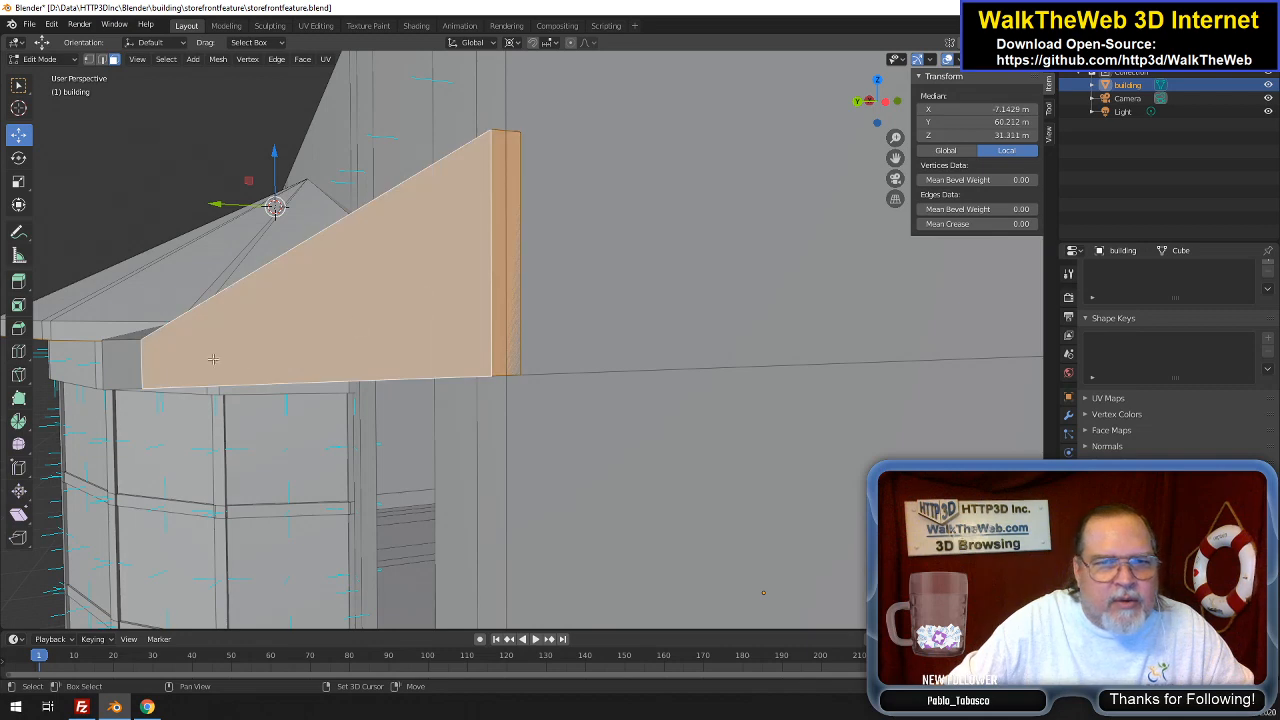
shift+click(122, 365)
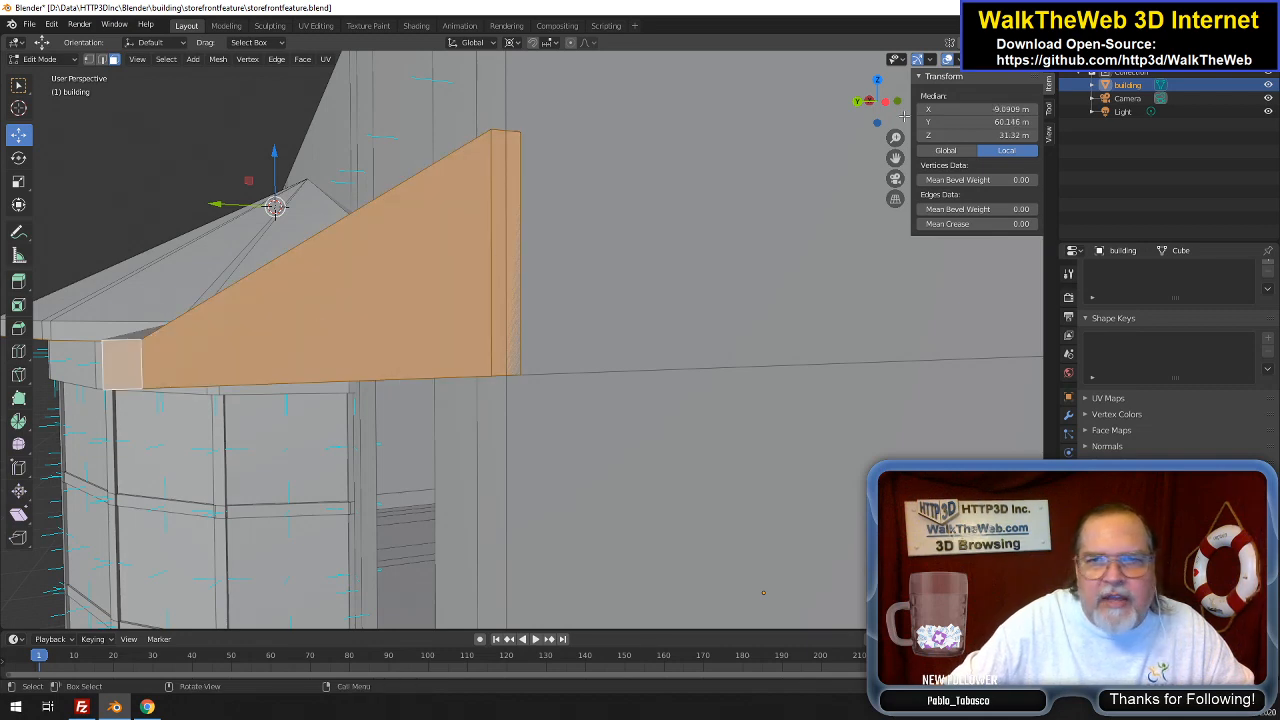
Add the canopy's sloped top and the adjacent tower roof panels to the face selection
drag(893, 113, 875, 118)
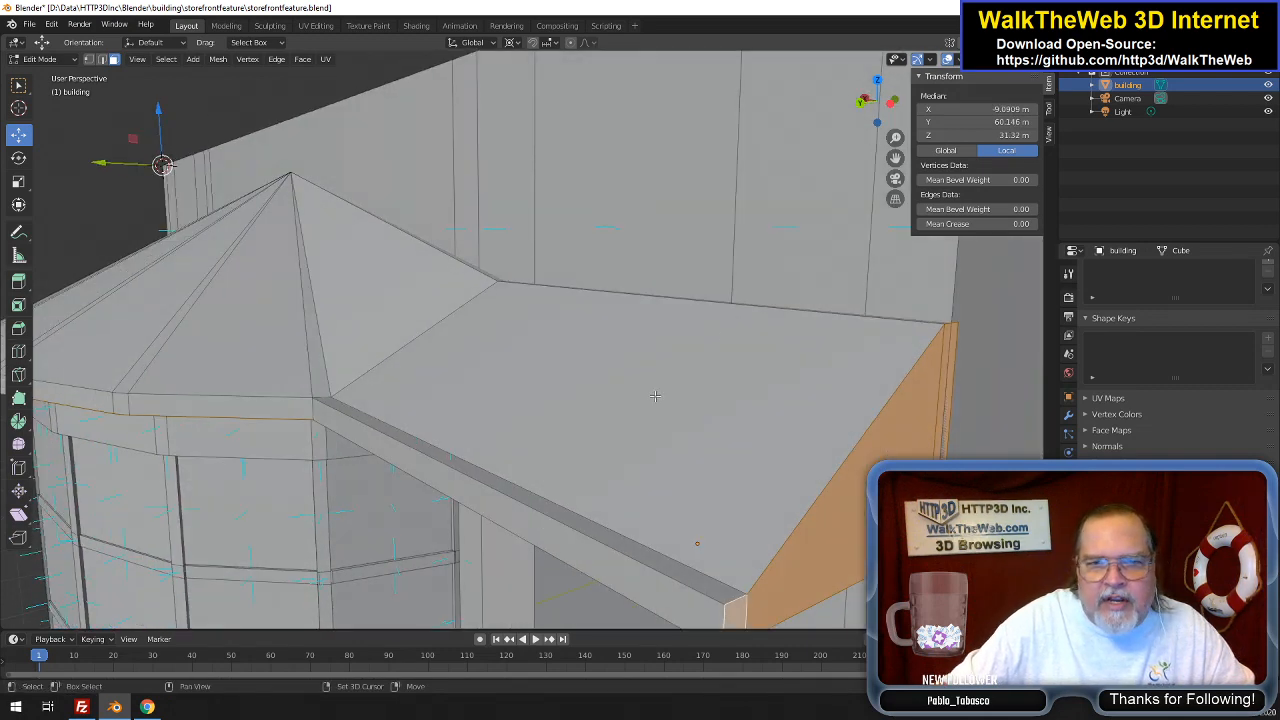
shift+click(628, 462)
scroll(657, 434, down, 2)
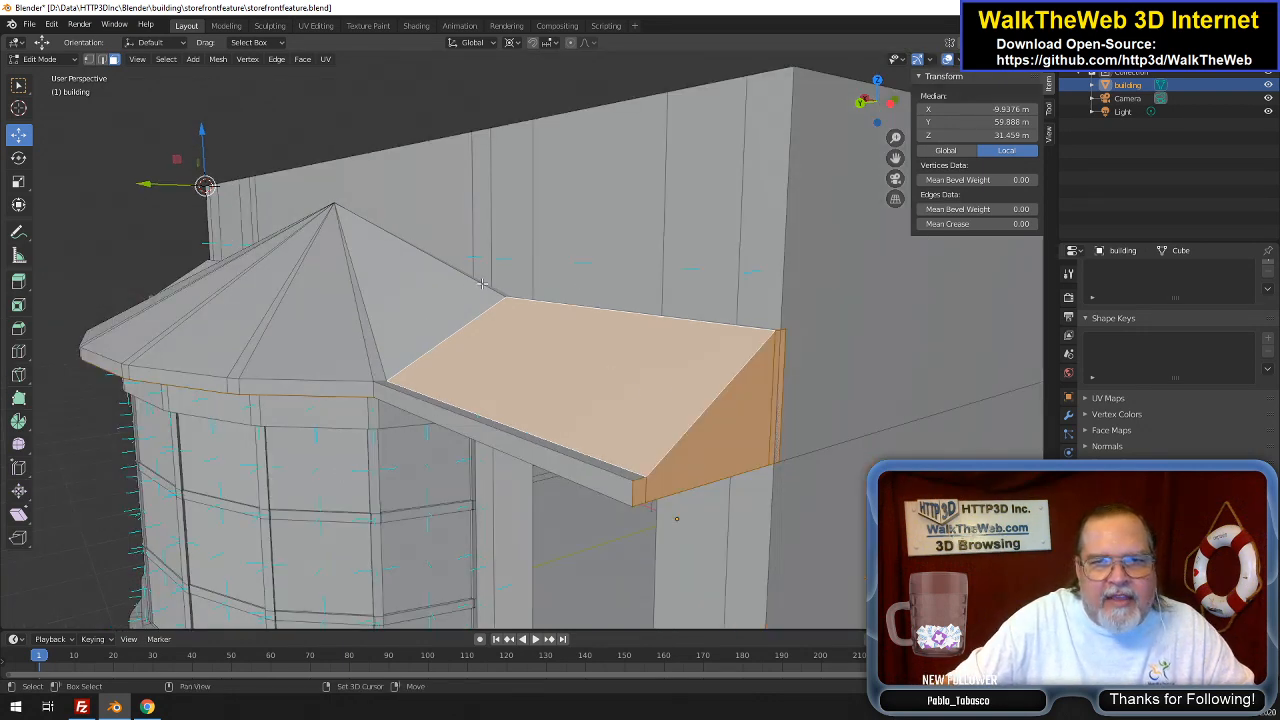
shift+click(482, 284)
shift+click(438, 301)
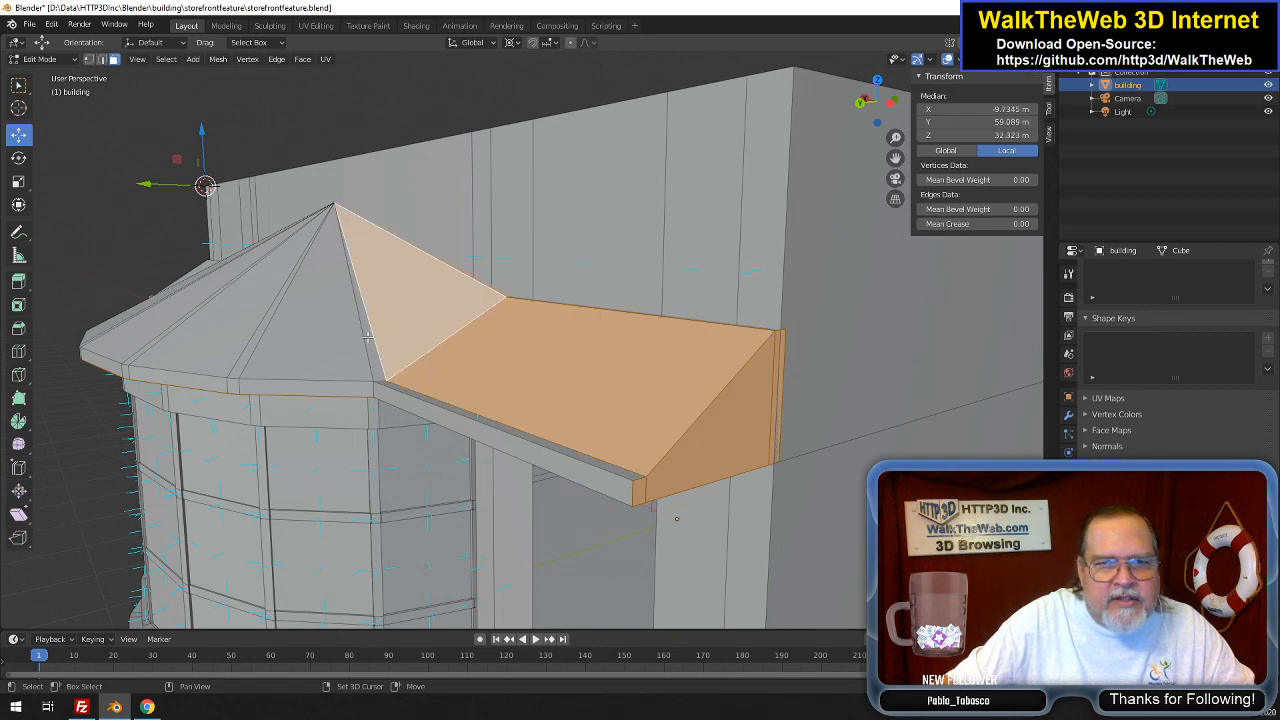
shift+click(367, 340)
shift+click(326, 356)
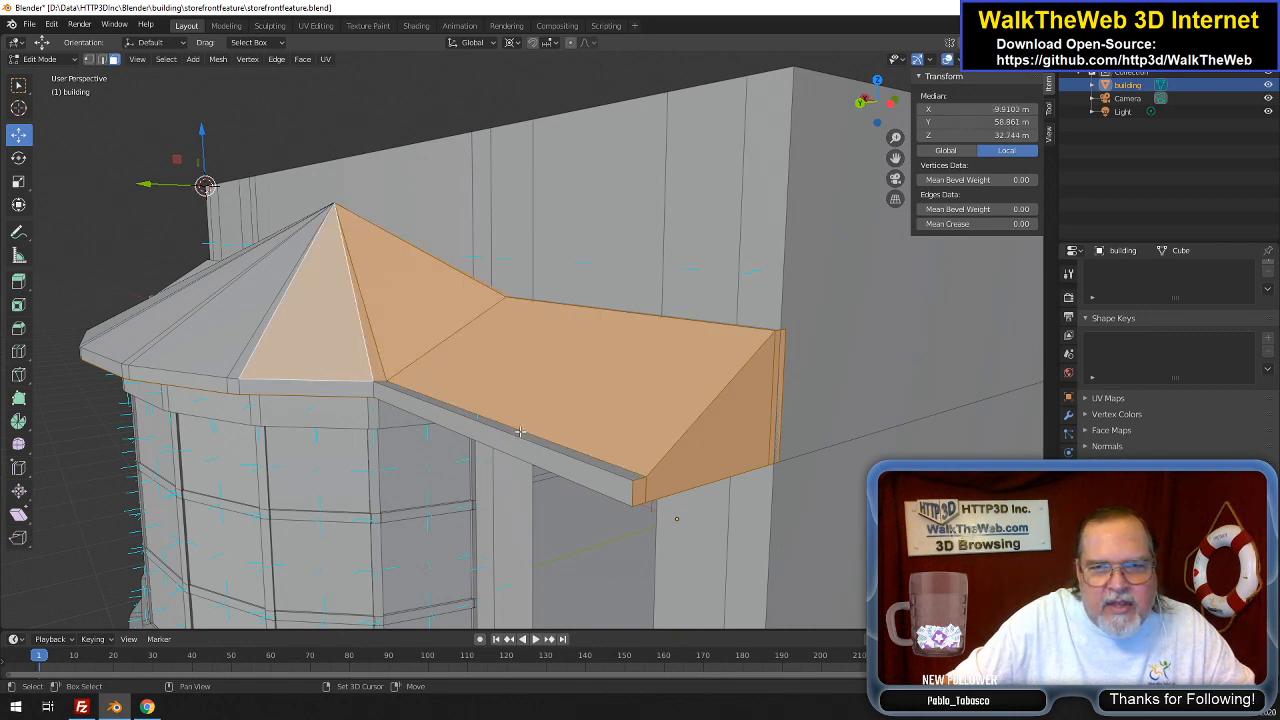
Add the canopy's front edge face, the nearby tower eave faces and the next roof panels to the selection
shift+click(487, 437)
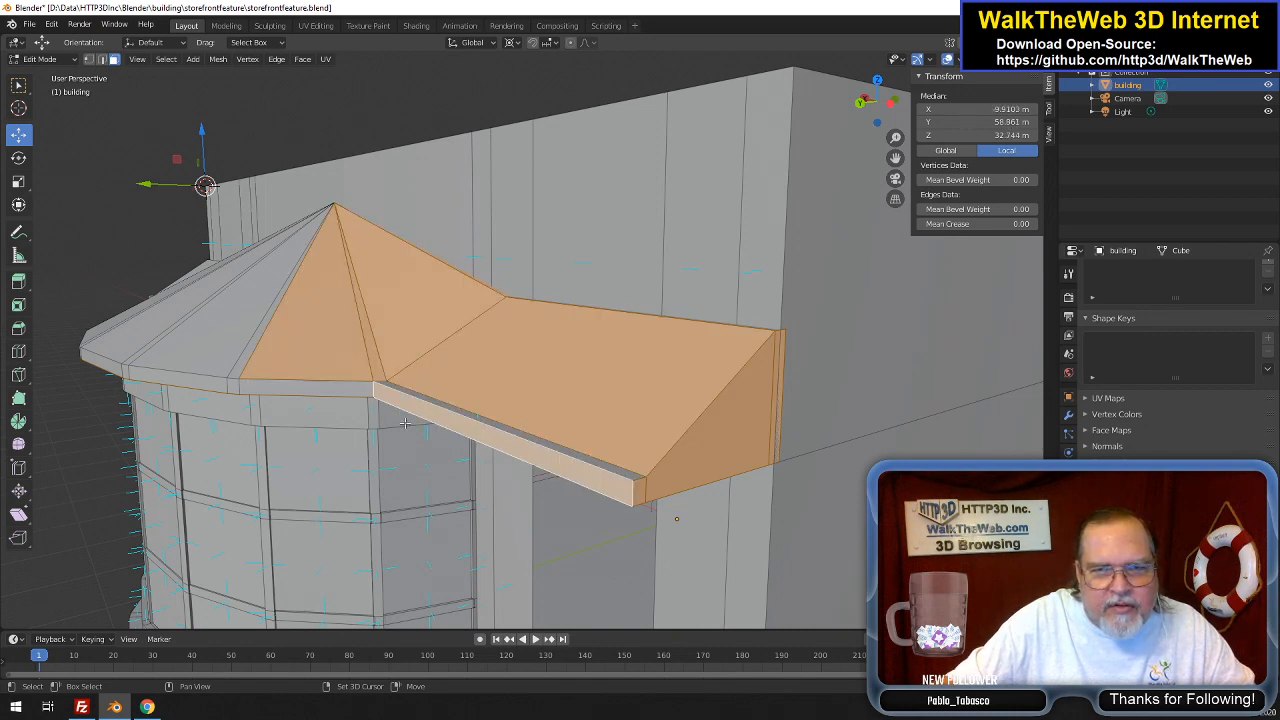
shift+click(352, 386)
shift+click(233, 387)
shift+click(238, 371)
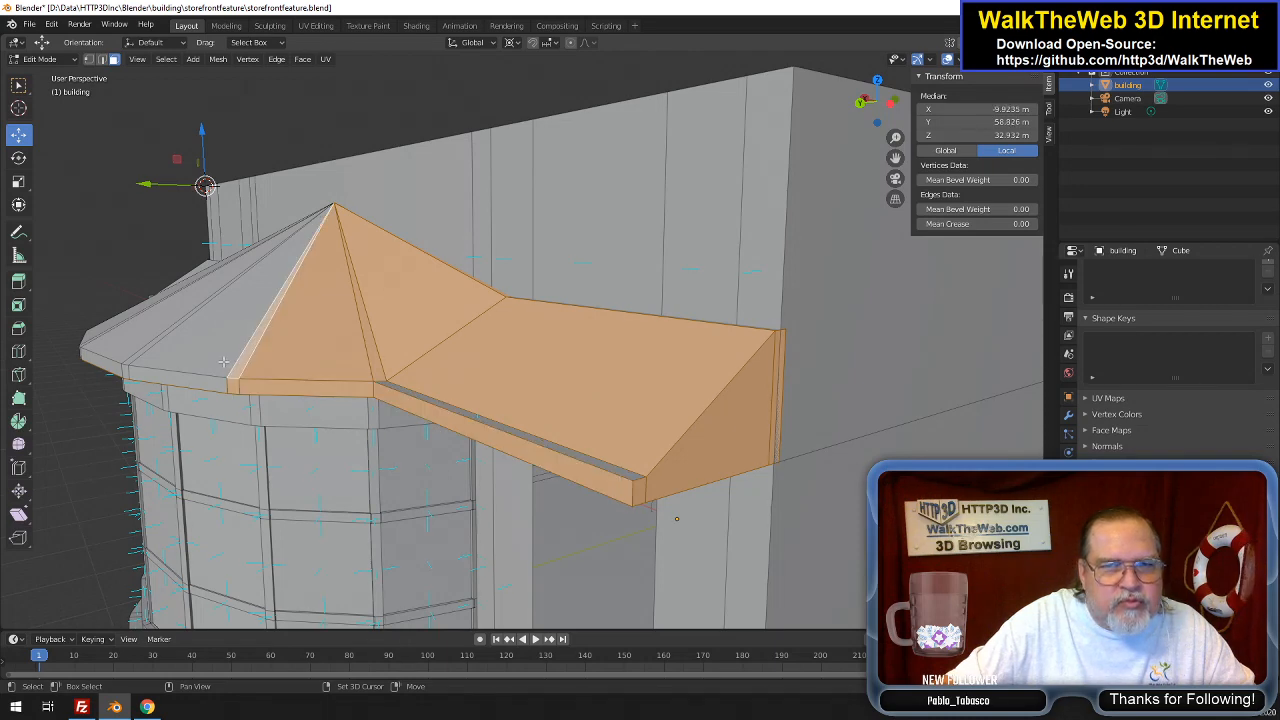
shift+click(218, 347)
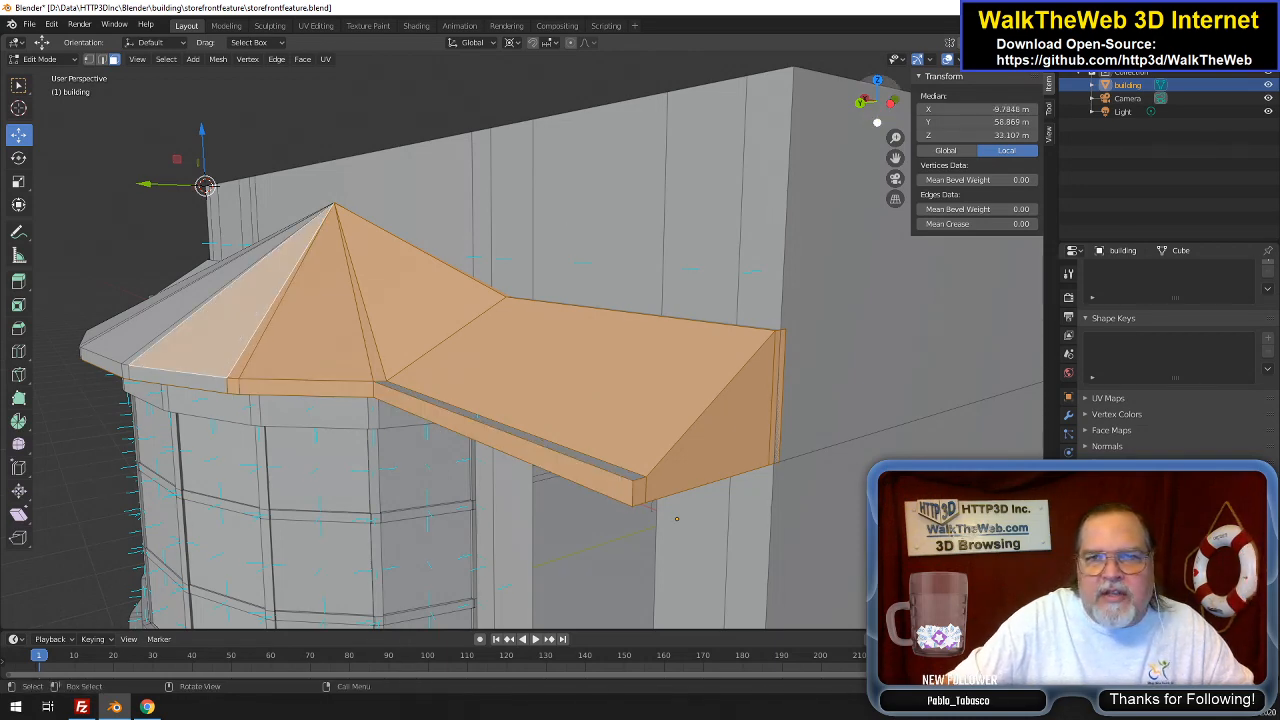
Circle-select the remaining conical roof panels and eave faces around the tower's front
drag(884, 106, 880, 116)
key(c)
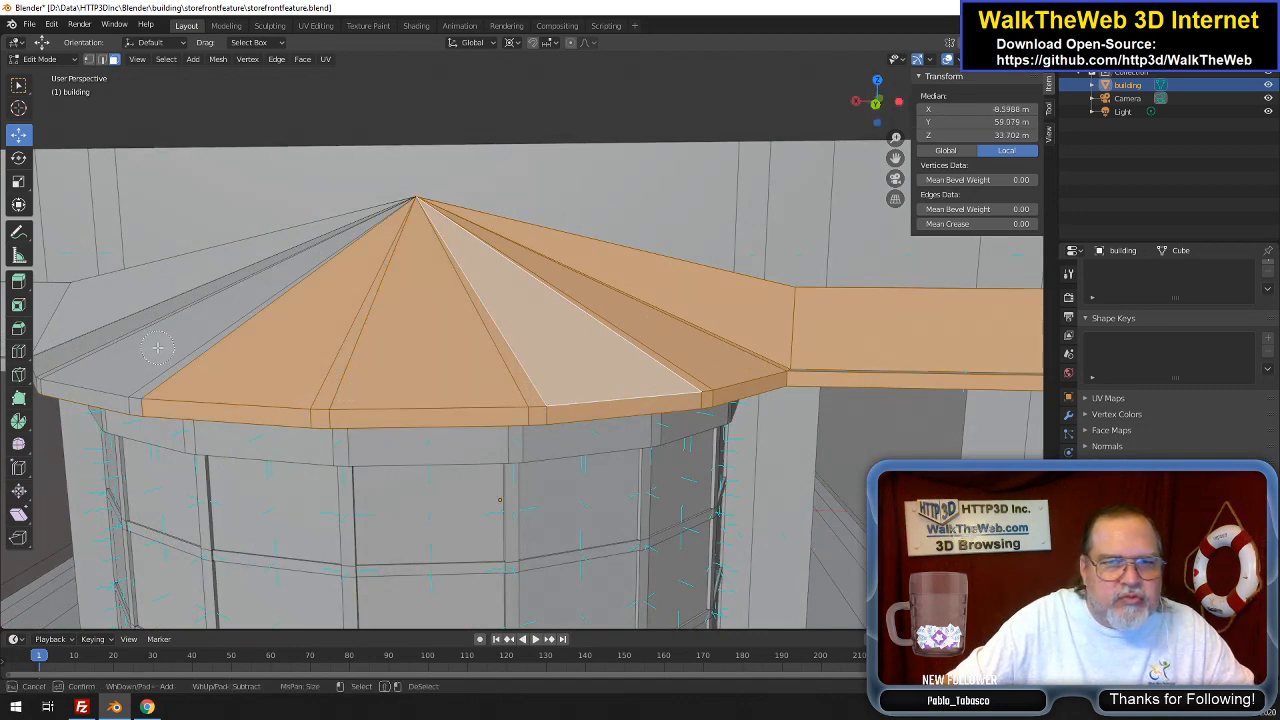
click(53, 375)
key(Escape)
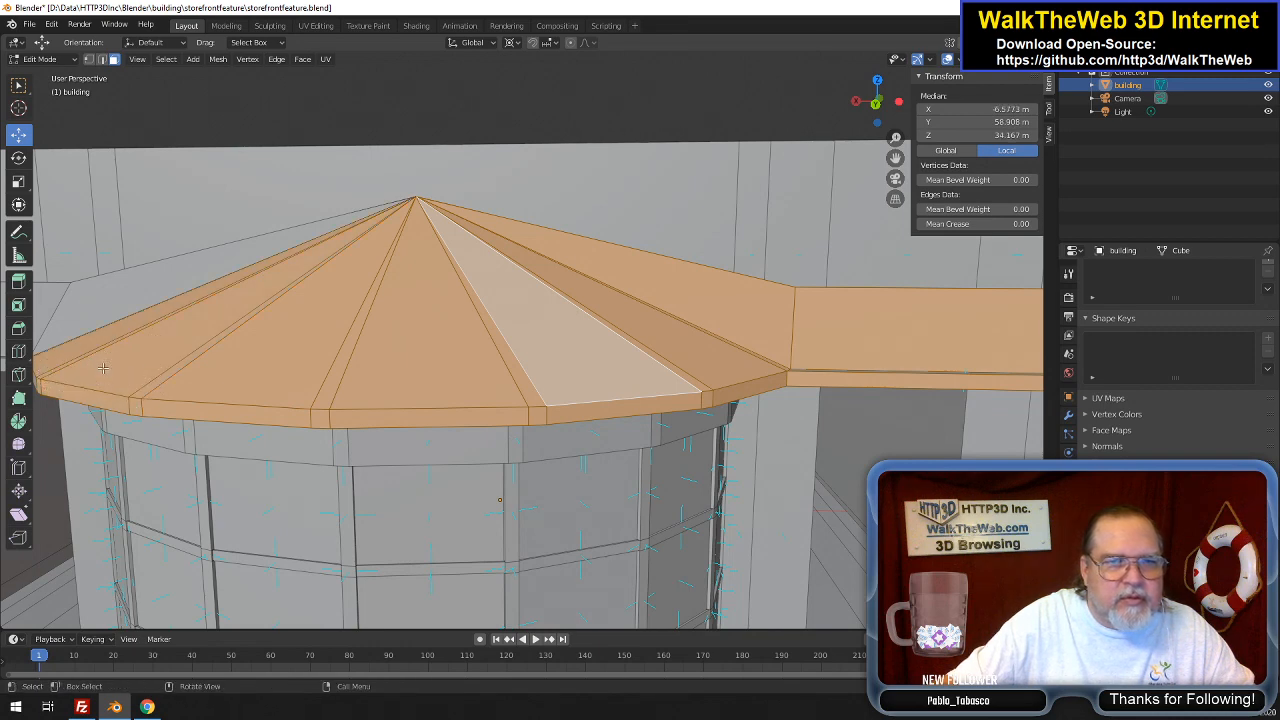
Add the tower's remaining eave face, side roof panel and wall-side edge strip, plus the second doorway canopy's sloped top, to the face selection
drag(880, 116, 950, 118)
shift+click(473, 382)
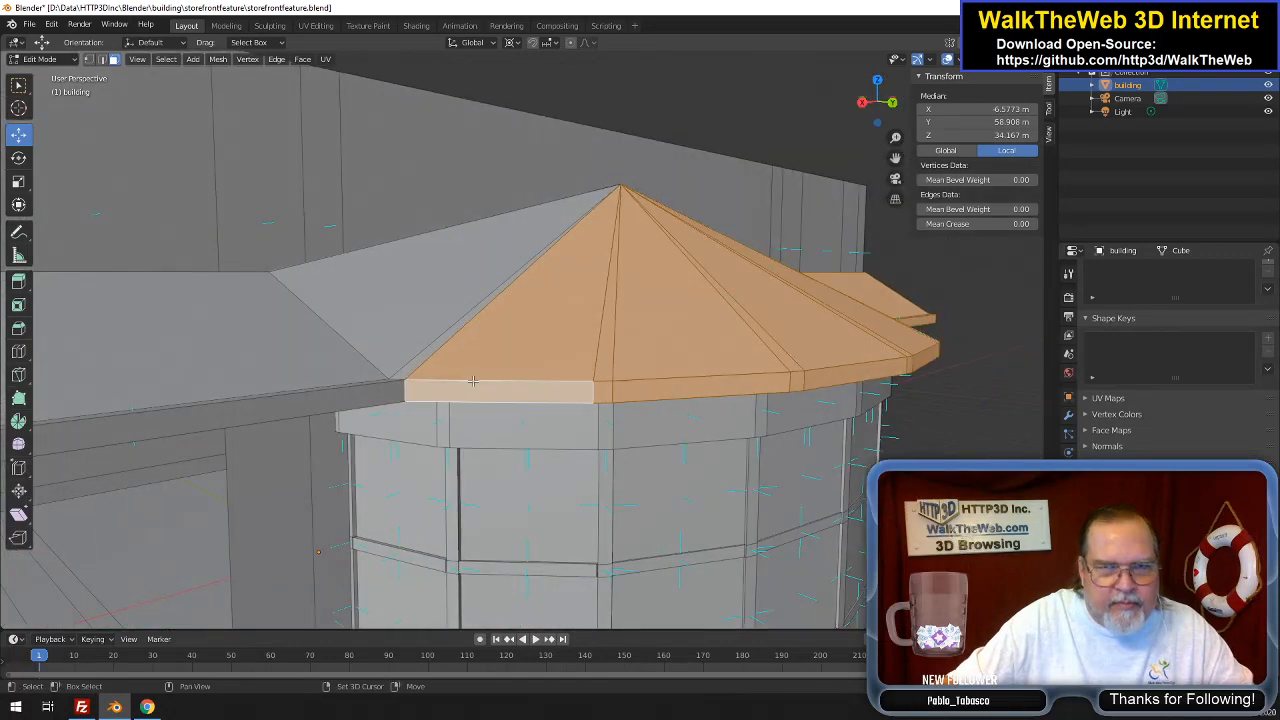
shift+click(417, 327)
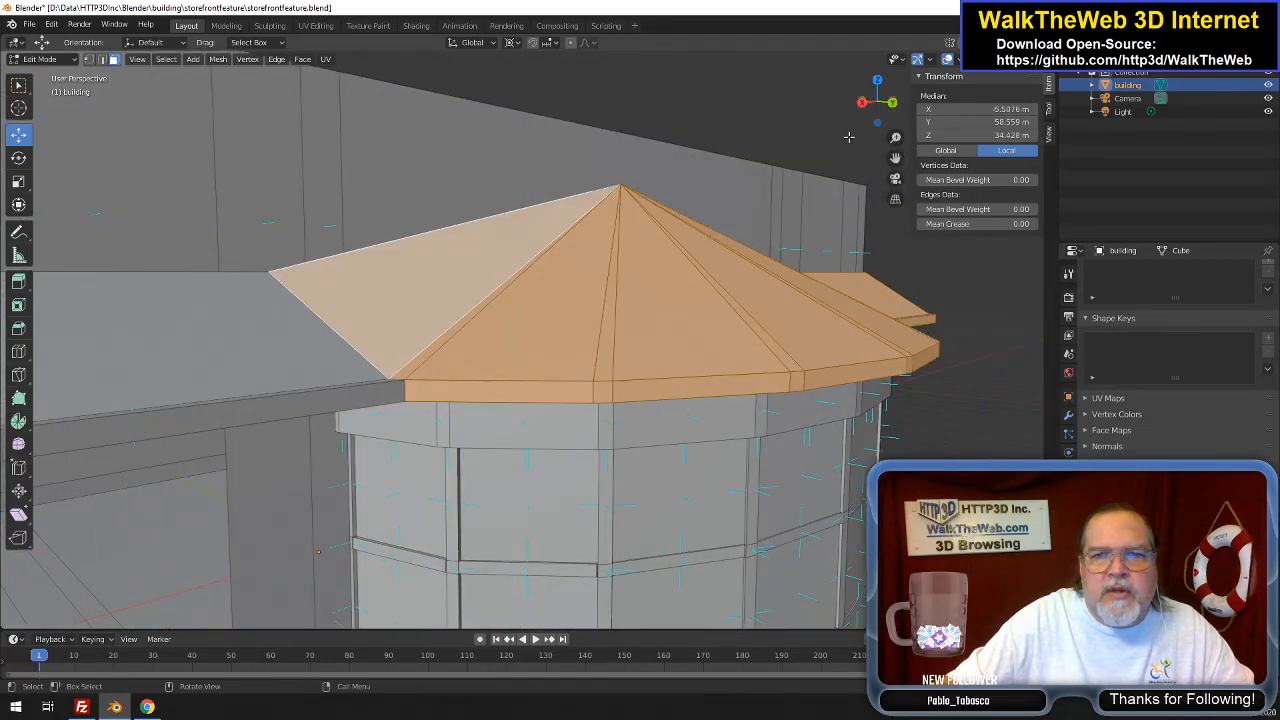
drag(869, 113, 862, 126)
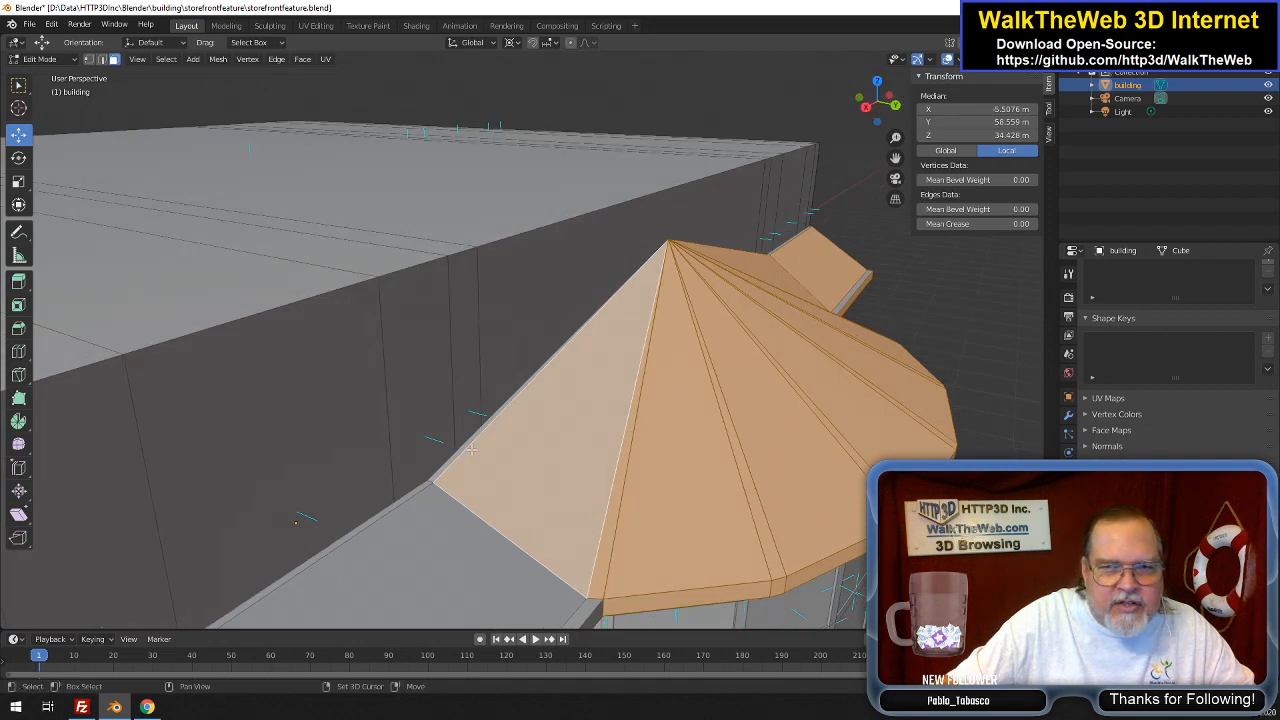
shift+click(449, 473)
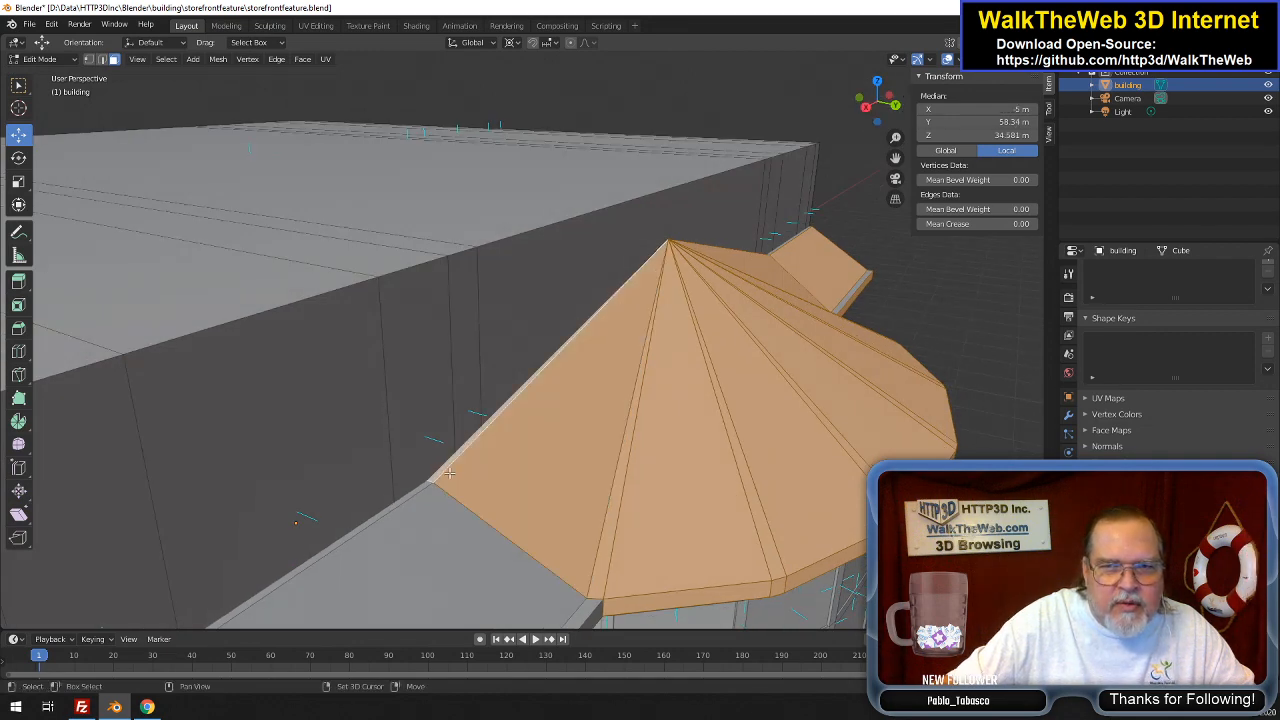
shift+click(426, 520)
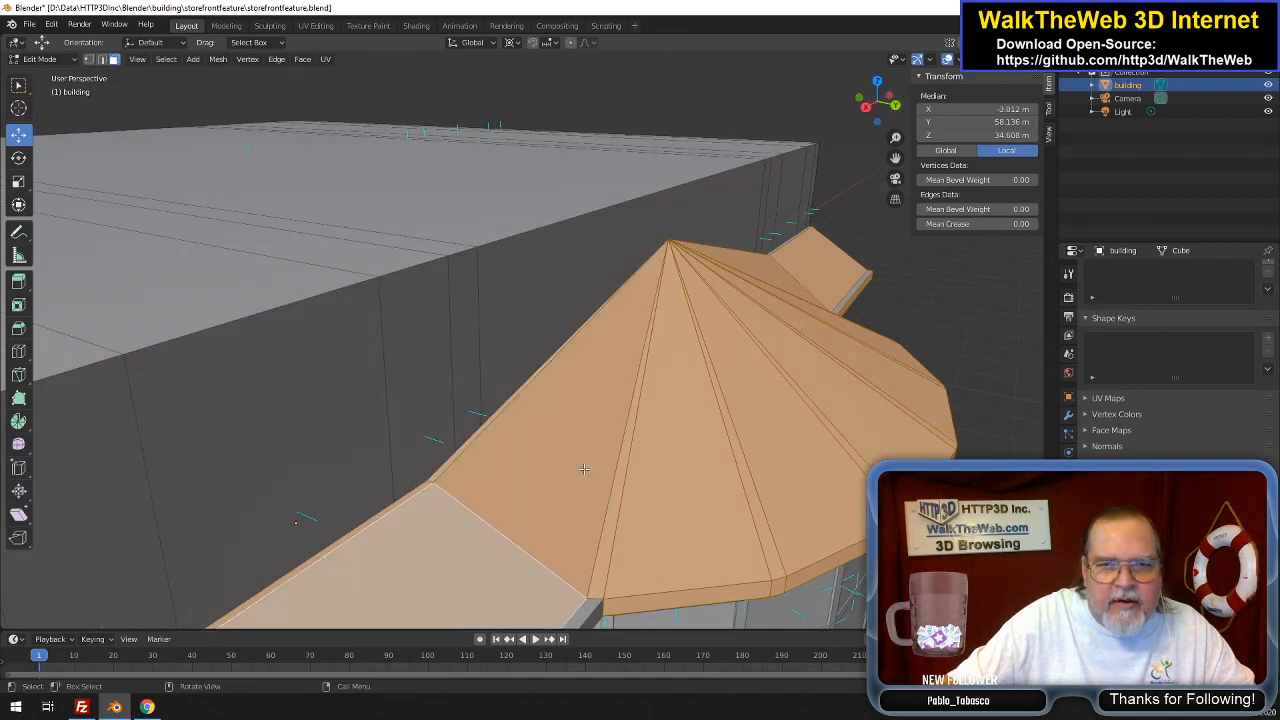
Add the second canopy's triangular outer end face, the narrow strip against the wall and the long front edge face to the selection
scroll(557, 500, down, 3)
shift+click(333, 562)
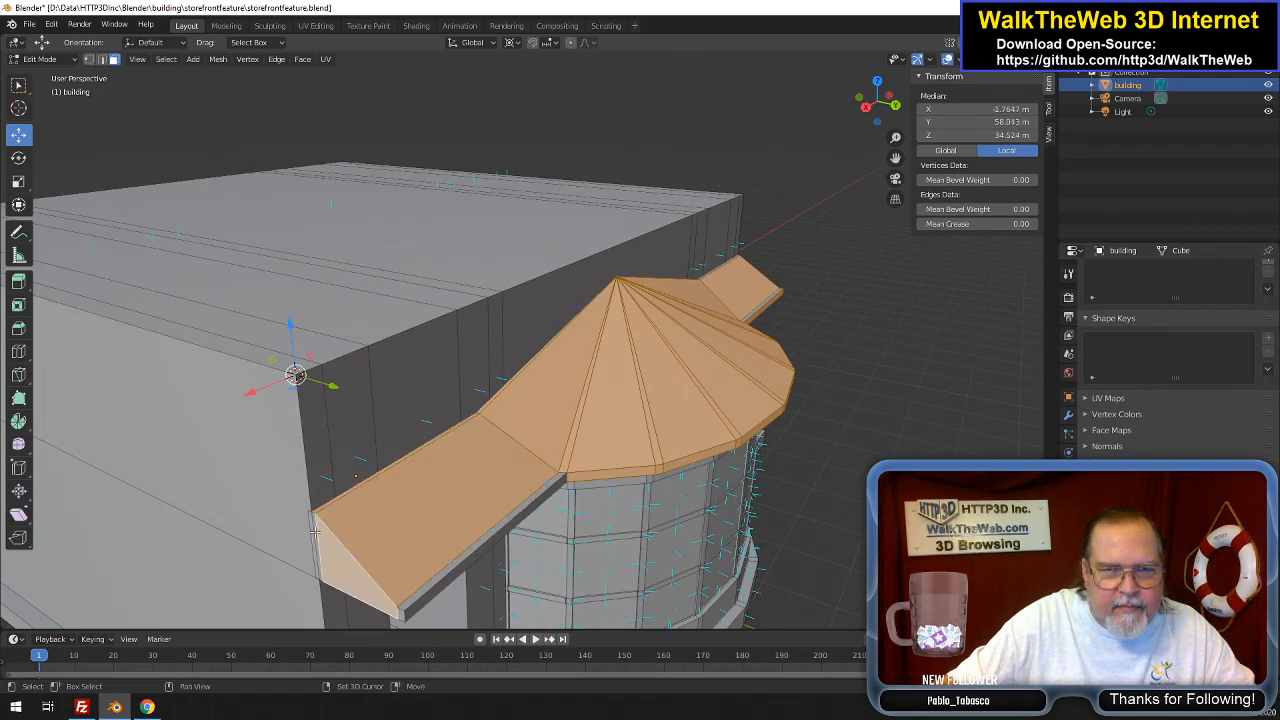
shift+click(315, 532)
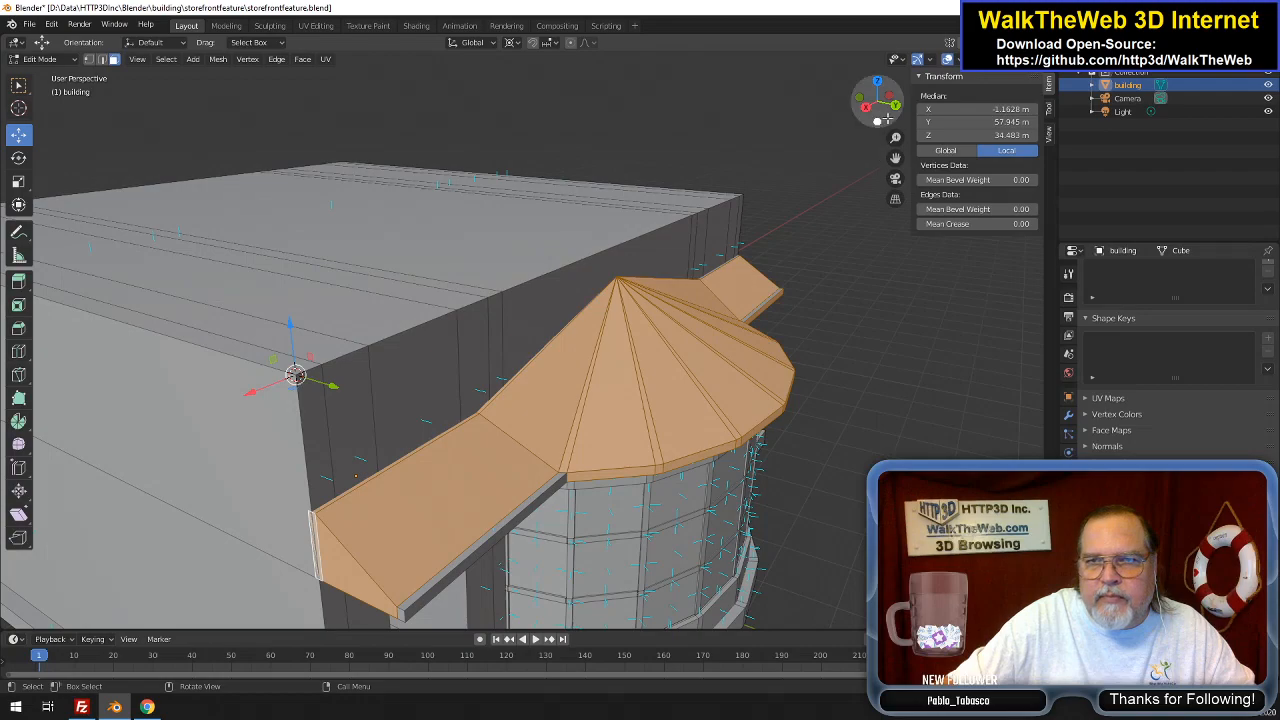
drag(888, 108, 850, 121)
click(441, 311)
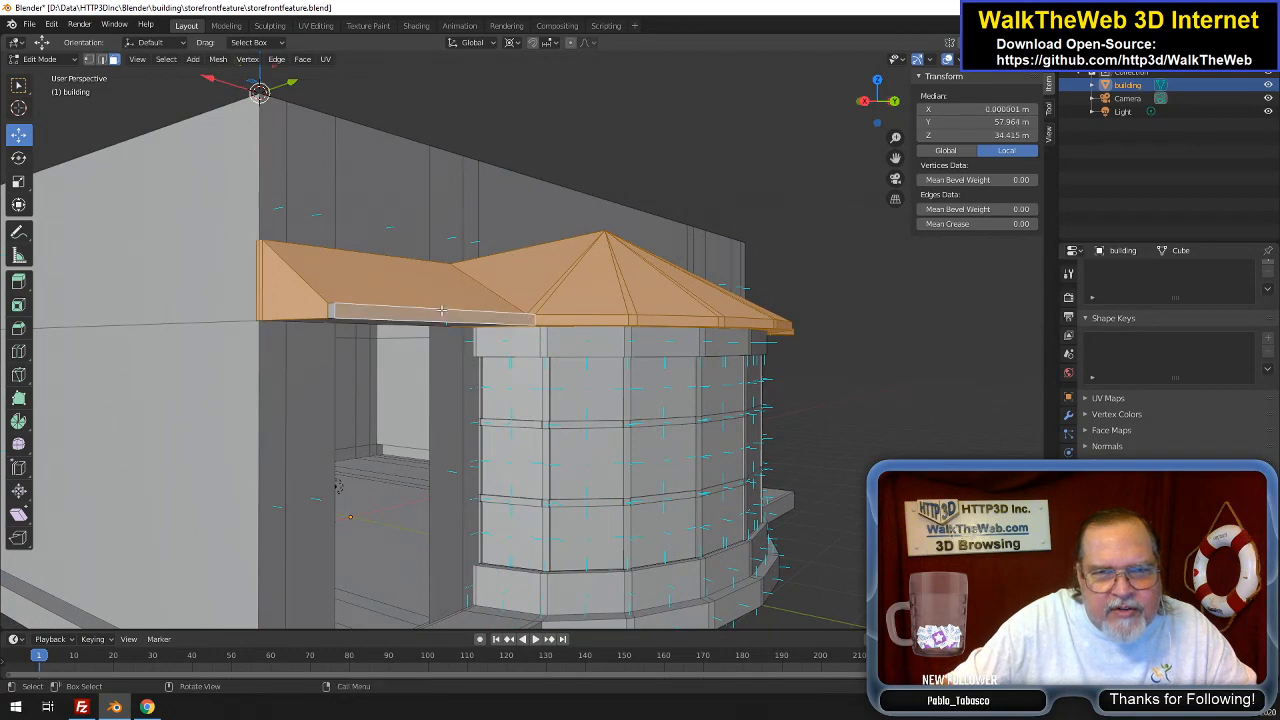
Add the small outer end face of the second canopy's front edge and the canopy's underside to the selection
scroll(652, 230, up, 2)
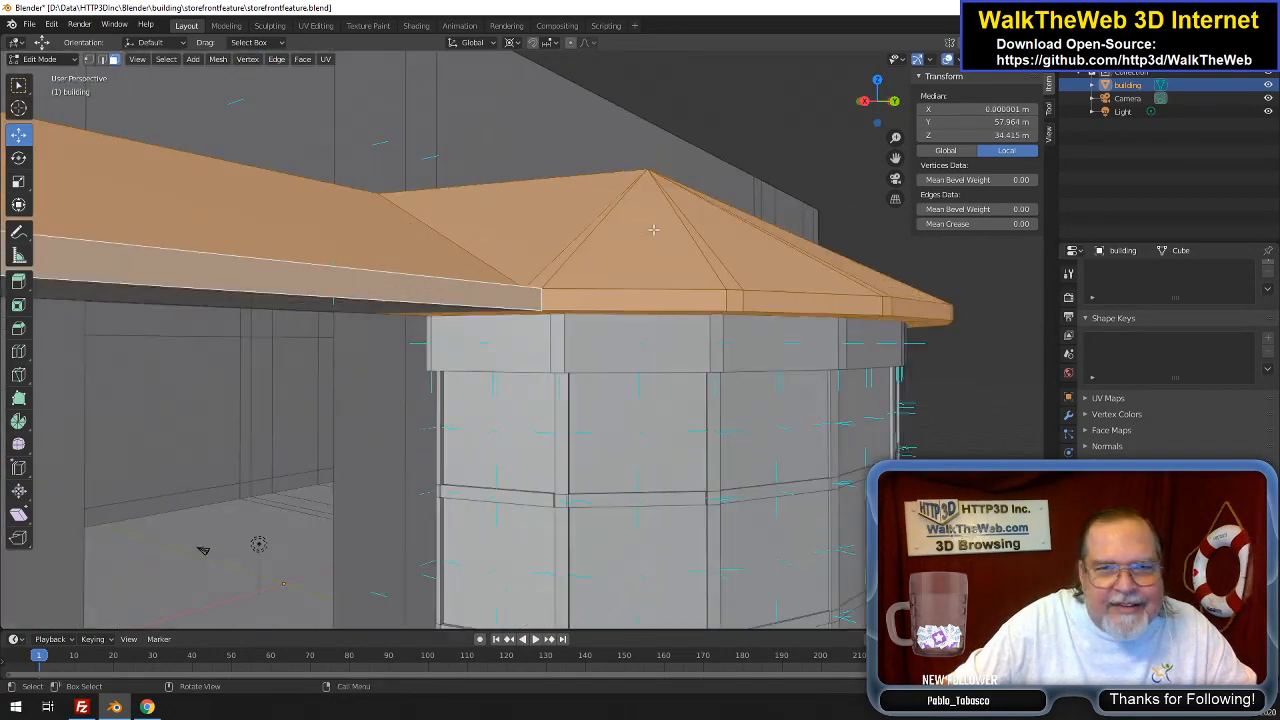
click(904, 121)
key(ctrl+z)
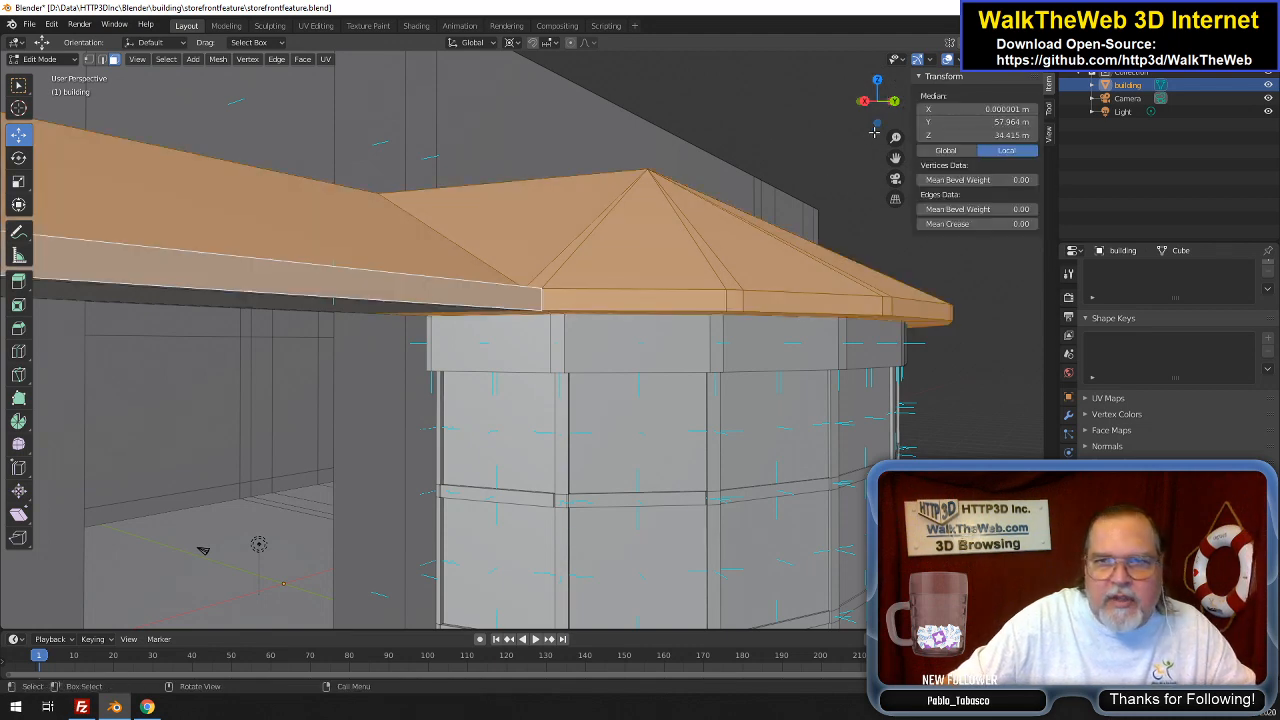
mouse_move(867, 122)
mouse_down()
mouse_move(908, 121)
mouse_move(885, 124)
mouse_up()
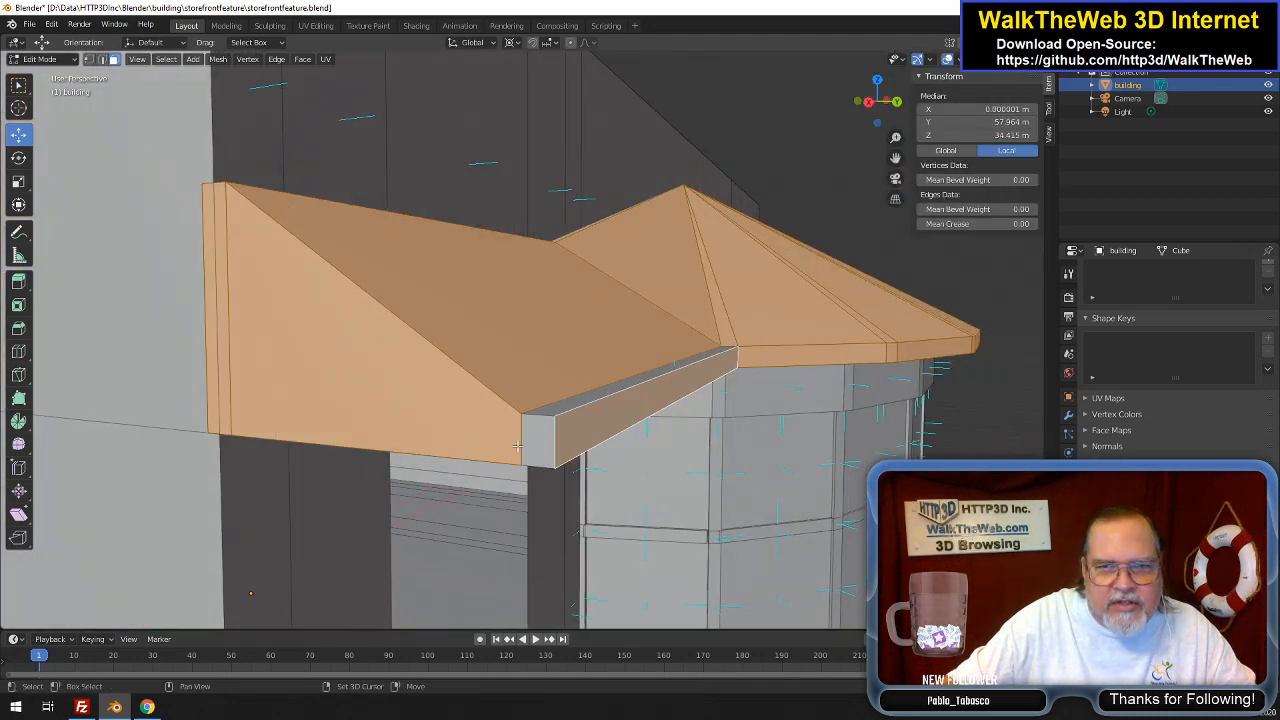
shift+click(528, 452)
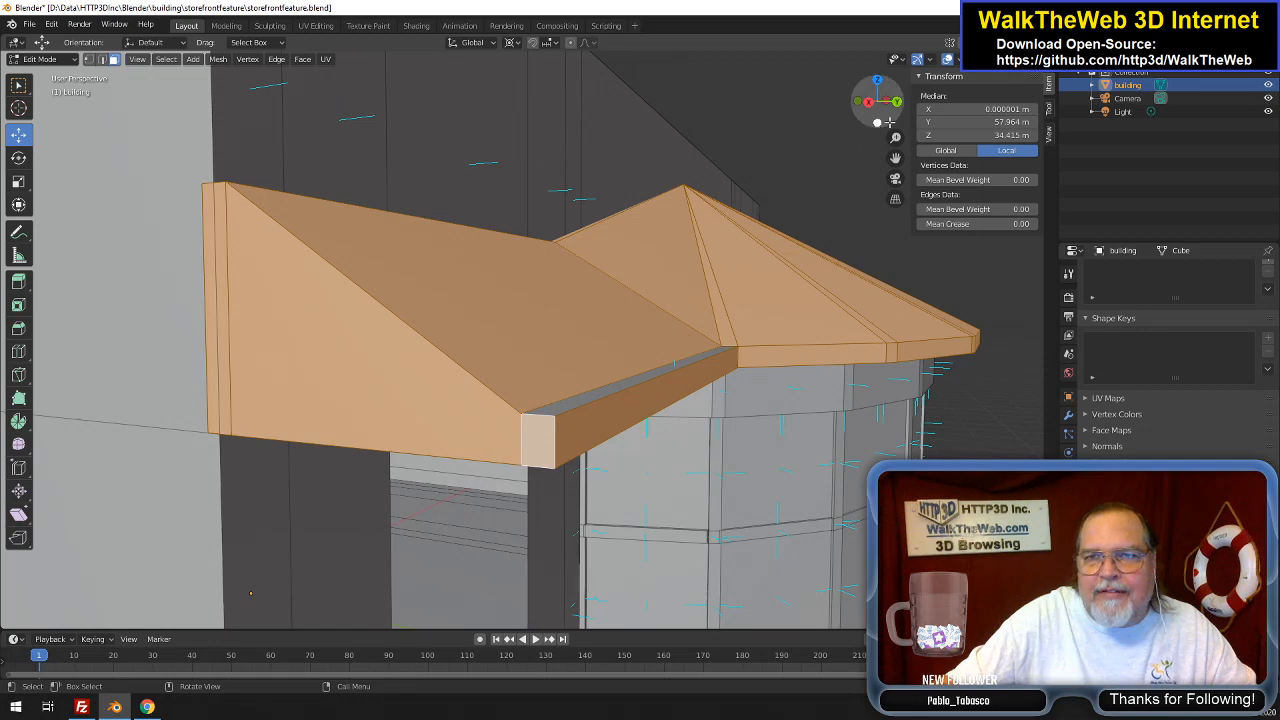
drag(873, 120, 872, 101)
shift+click(547, 227)
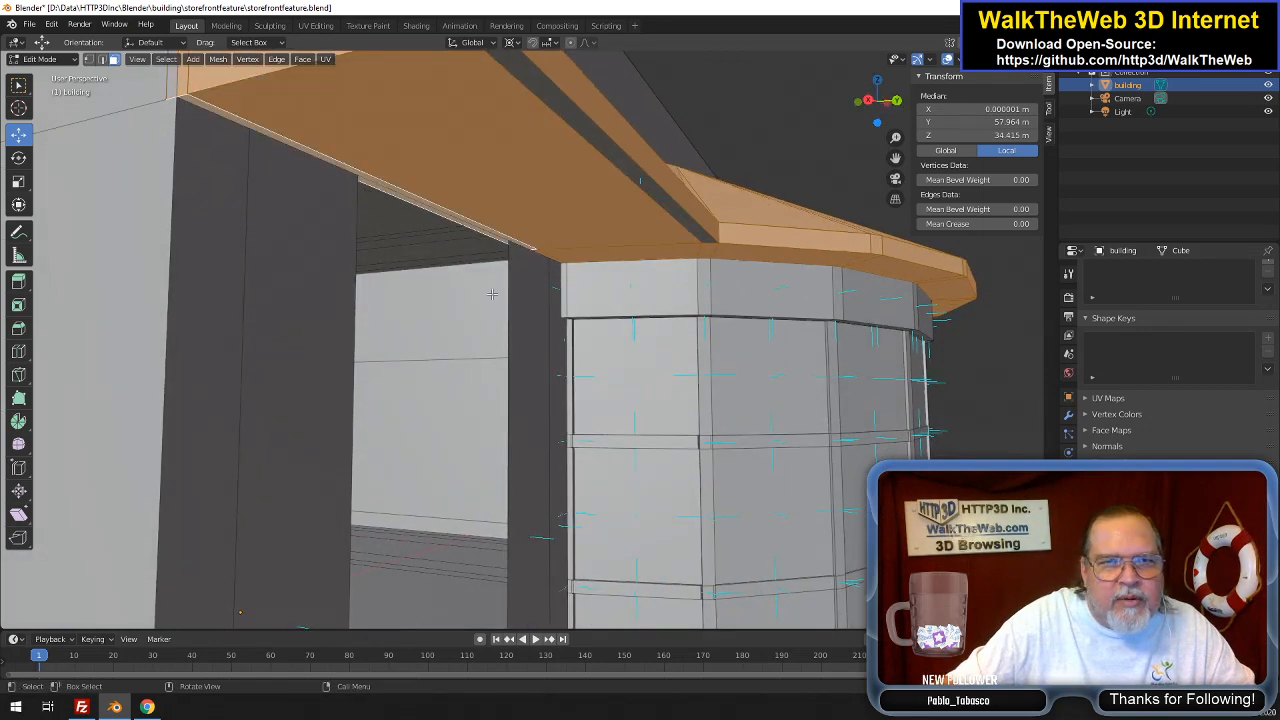
middle_drag(521, 245, 491, 293)
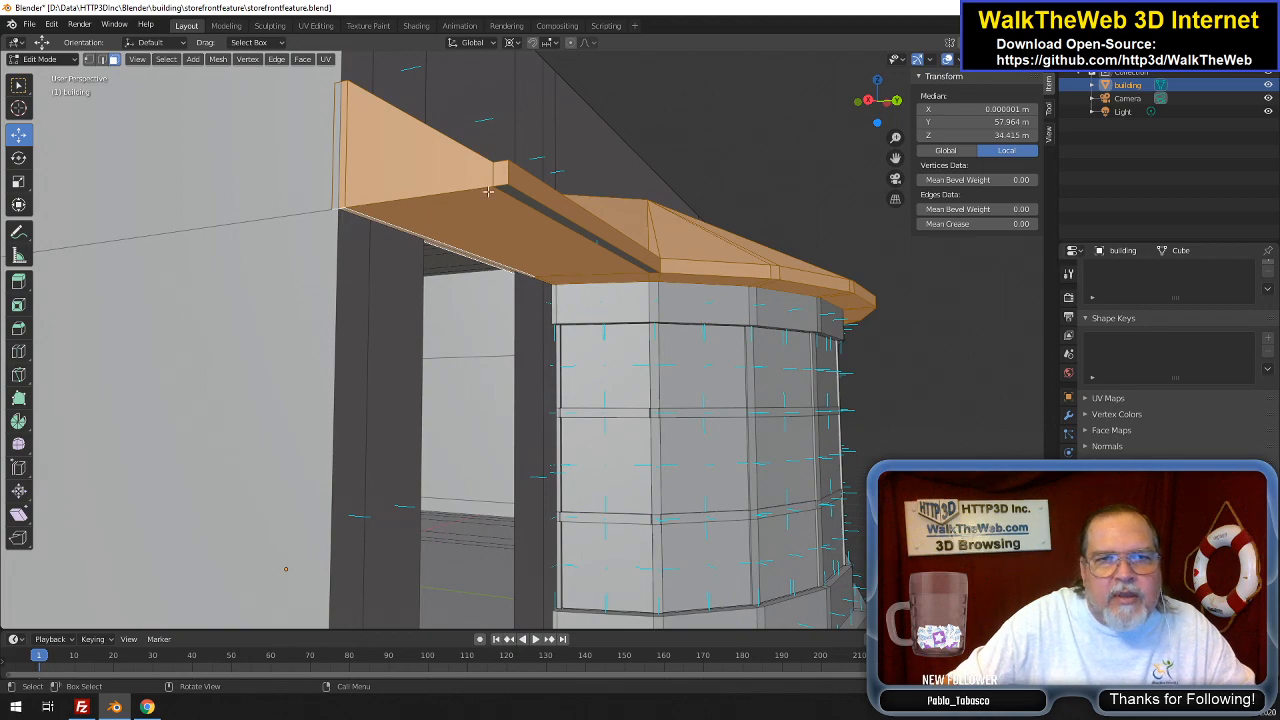
Flip the normals of all selected tower roof and canopy faces
drag(877, 103, 838, 113)
drag(386, 511, 545, 522)
middle_drag(545, 522, 507, 432)
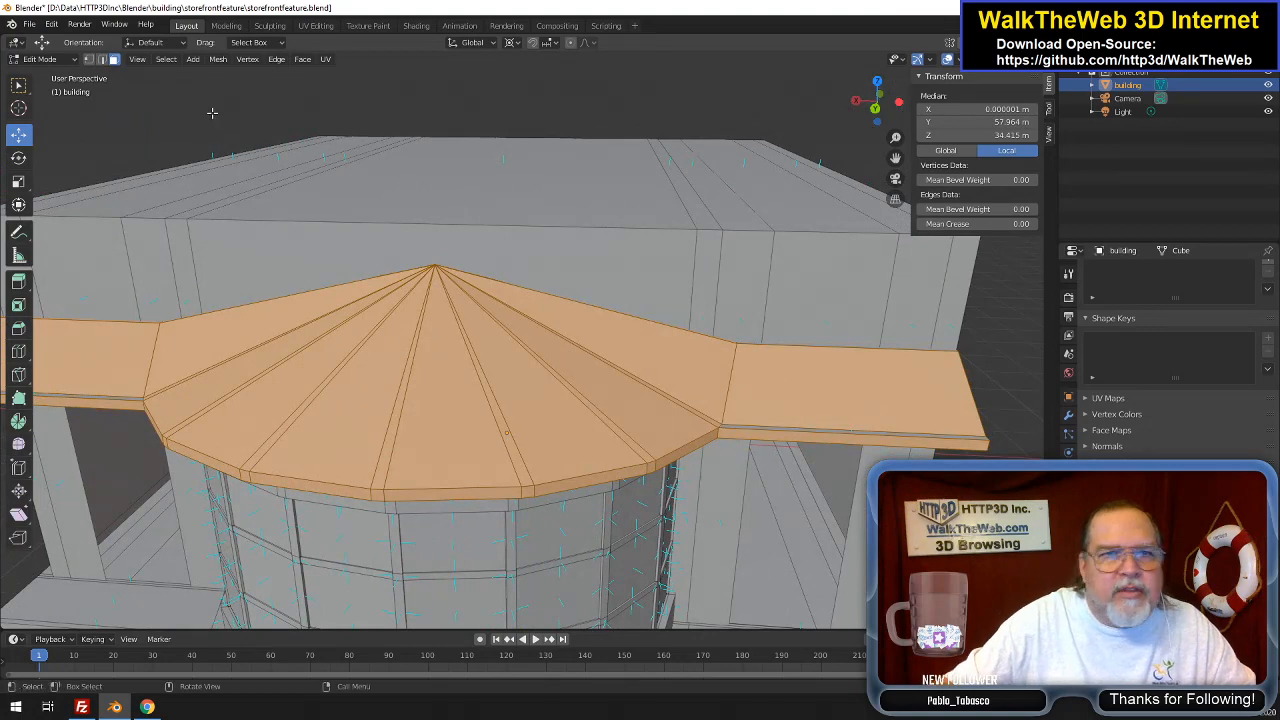
click(218, 59)
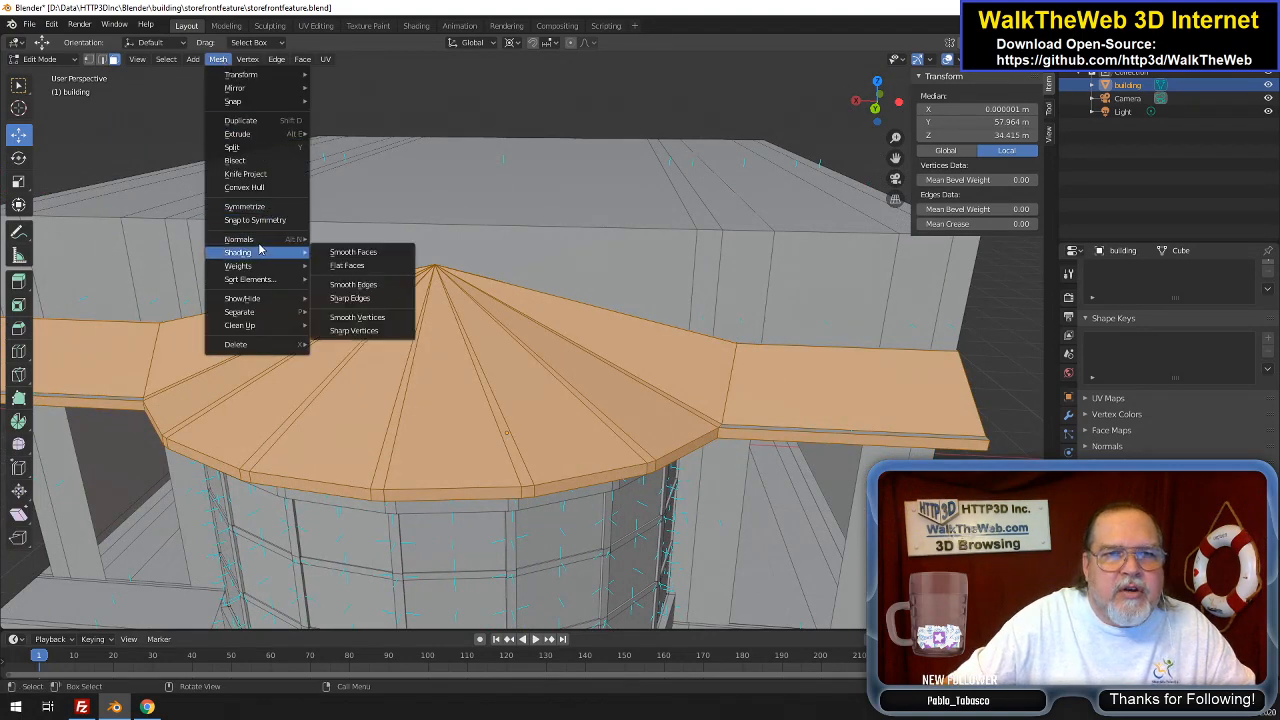
click(336, 243)
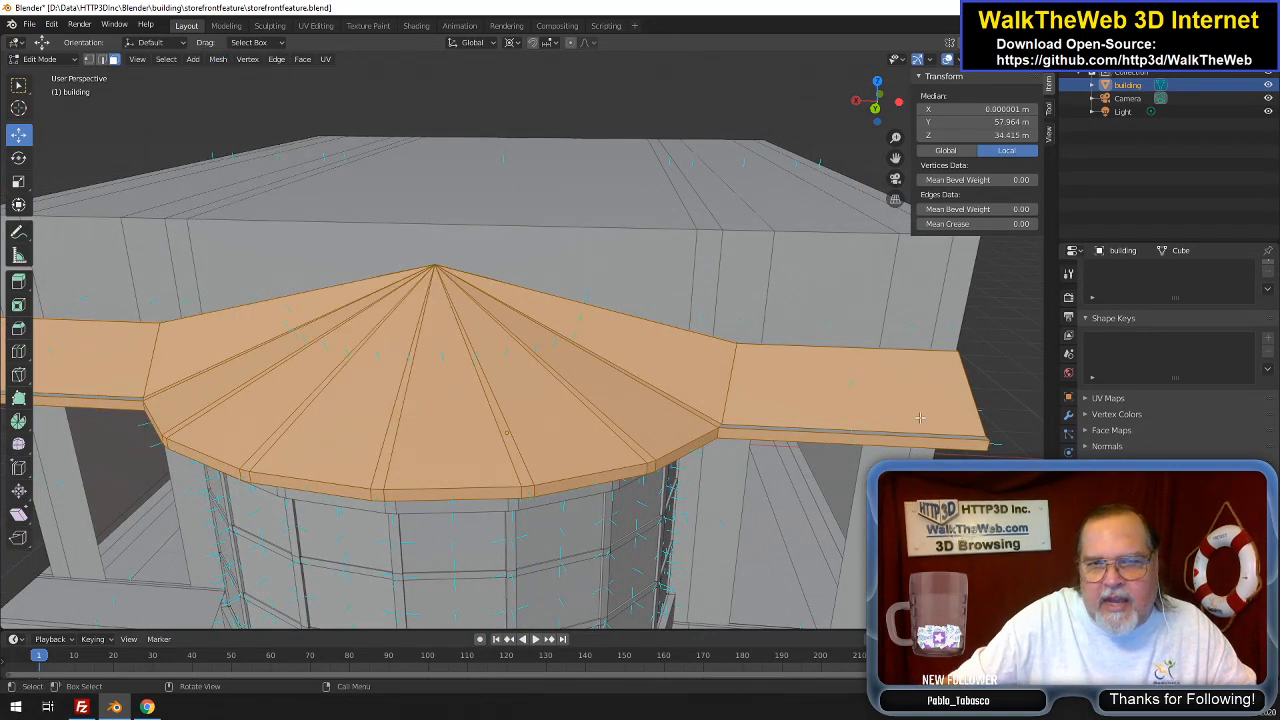
Examine the normal direction lines on the tower roof and both canopies from the front, above and the sides
scroll(481, 375, down, 5)
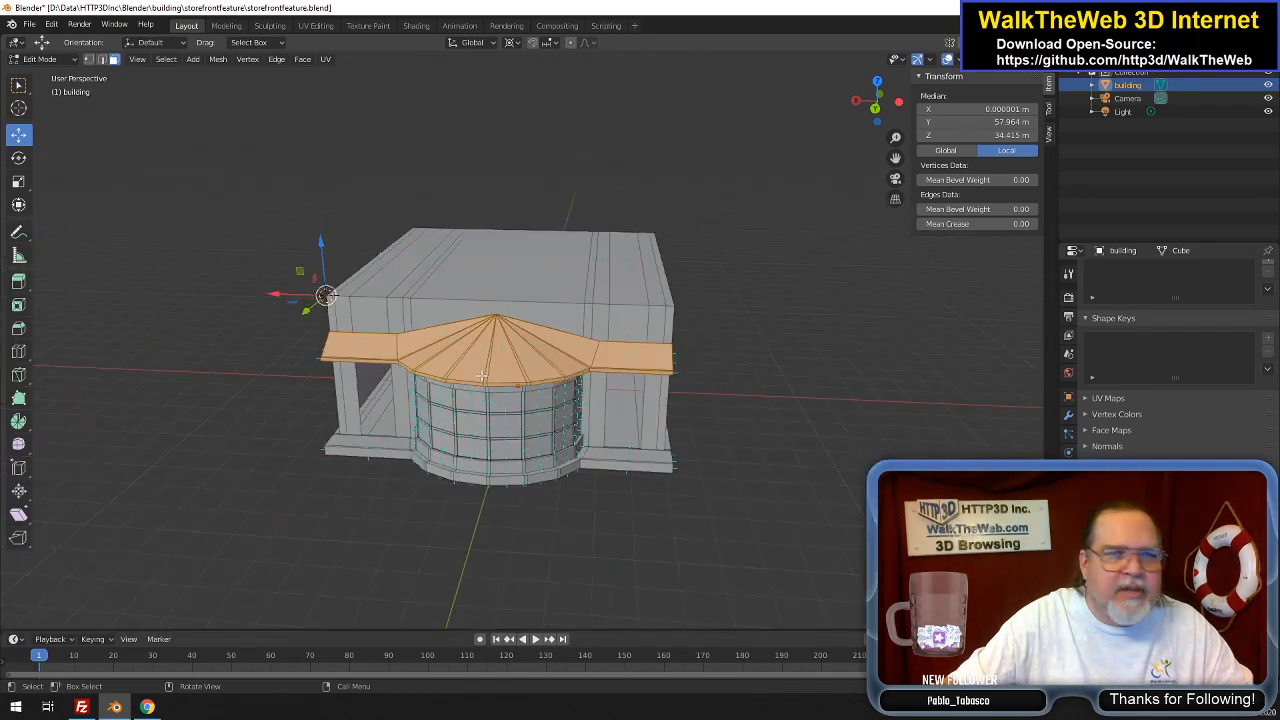
scroll(481, 375, up, 5)
drag(884, 120, 950, 115)
drag(785, 102, 881, 114)
scroll(777, 220, down, 4)
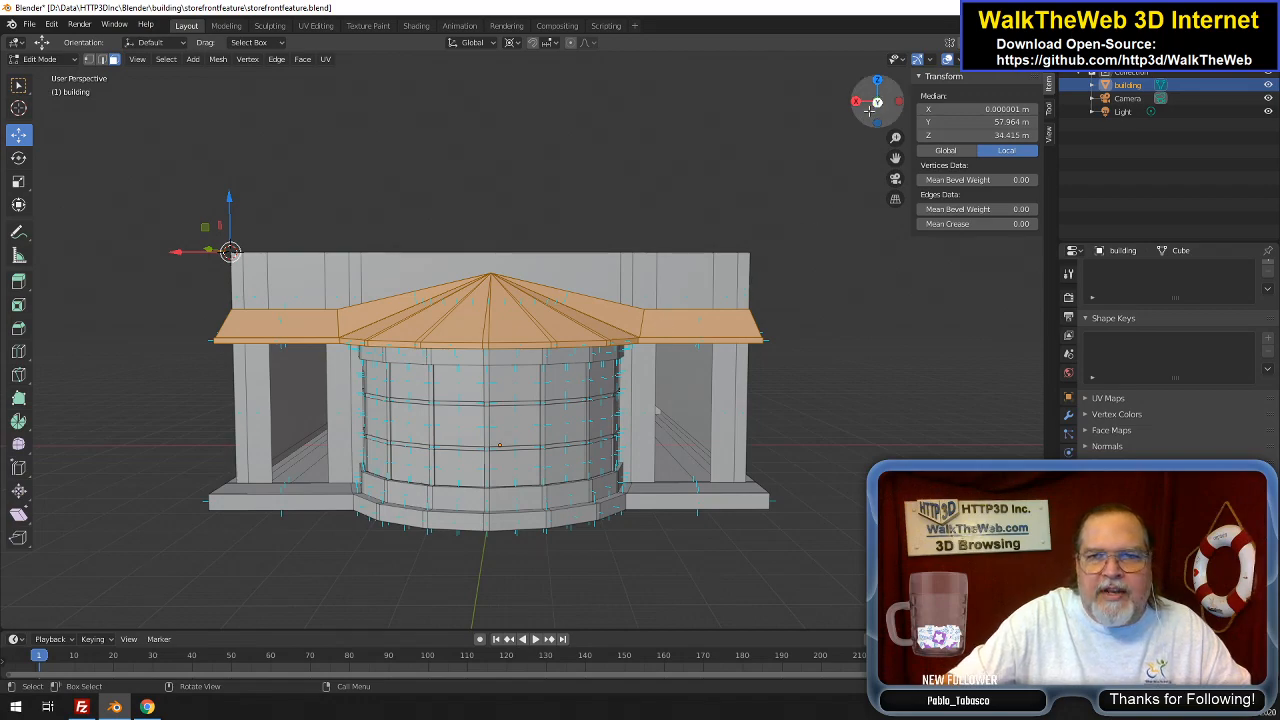
mouse_move(871, 106)
mouse_down()
mouse_move(845, 120)
mouse_move(785, 72)
mouse_move(793, 138)
mouse_move(862, 92)
mouse_move(877, 123)
mouse_move(878, 99)
mouse_move(872, 110)
mouse_up()
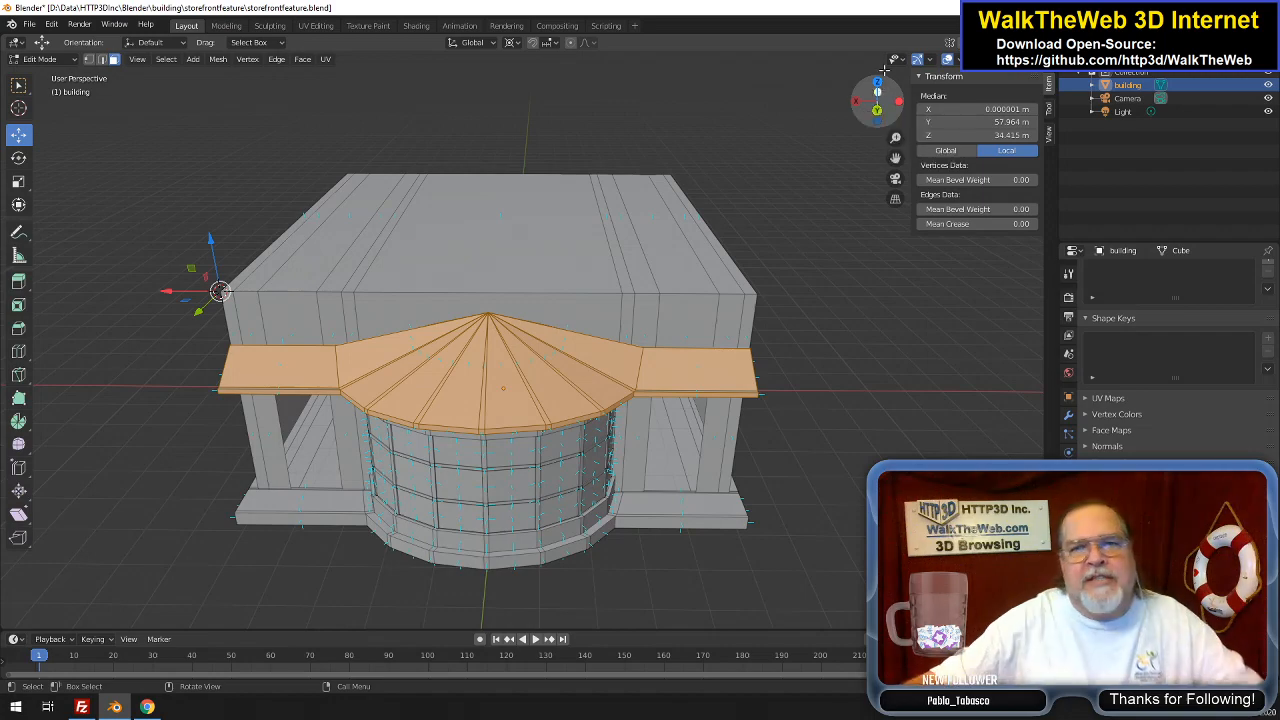
drag(891, 110, 878, 102)
drag(876, 102, 976, 104)
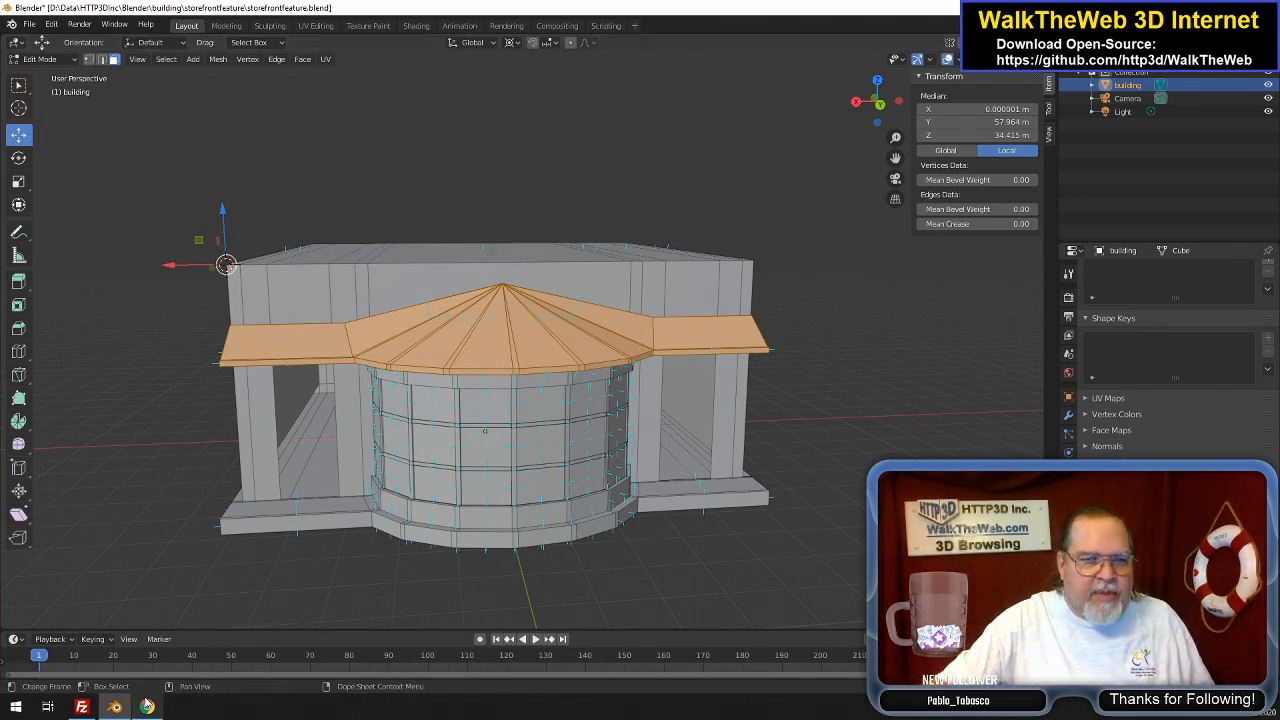
Switch to the WalkTheWeb community in Chrome and examine which storefront walls and pillars display incorrectly
click(147, 707)
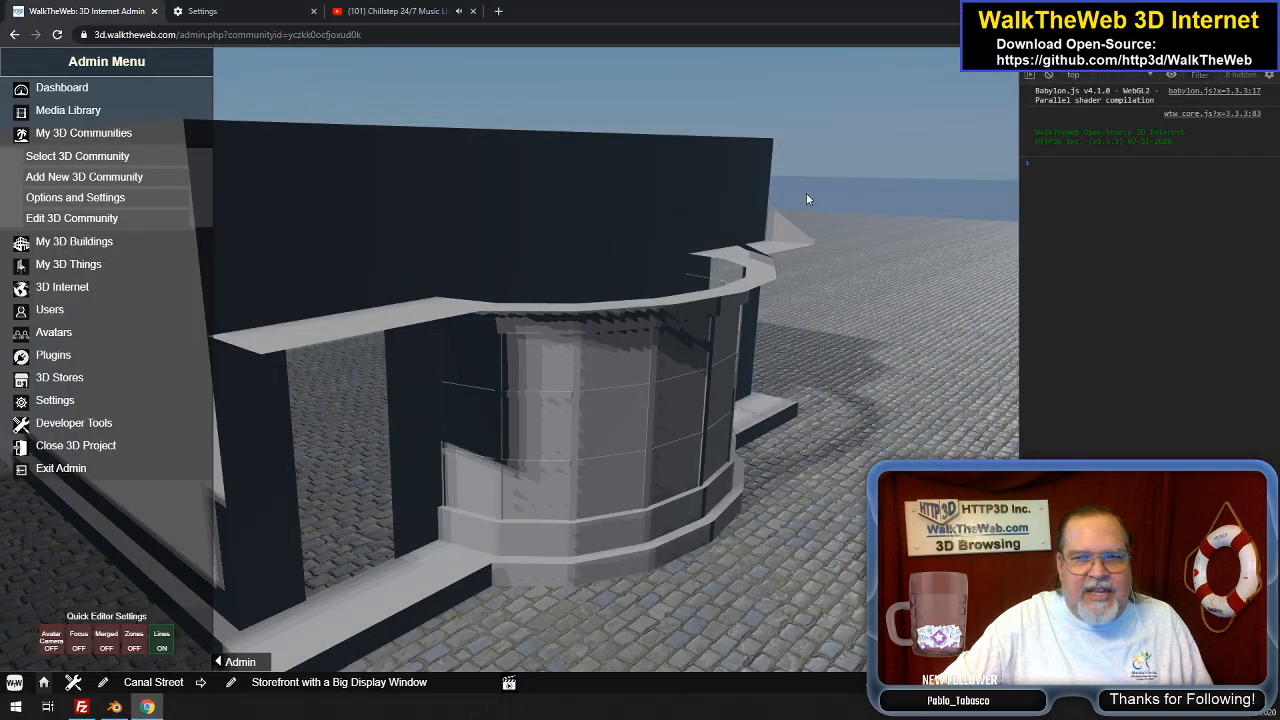
drag(674, 284, 620, 289)
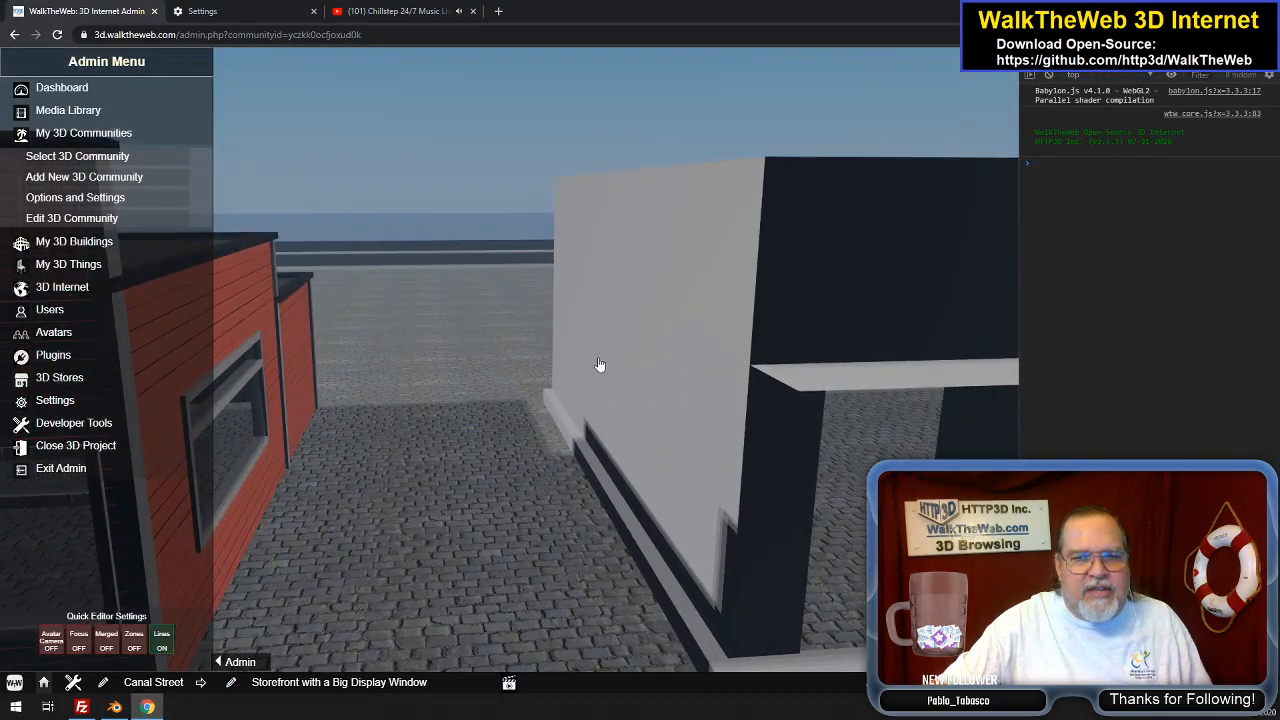
key(Down)
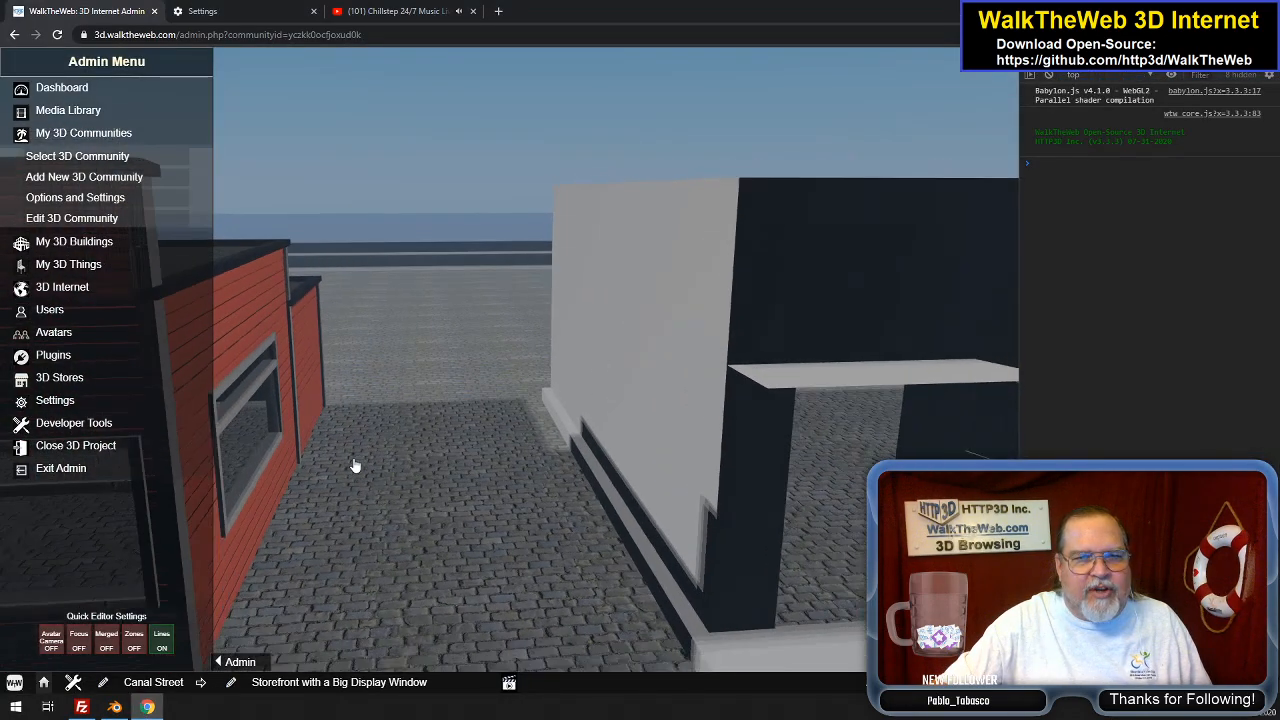
scroll(355, 466, down, 4)
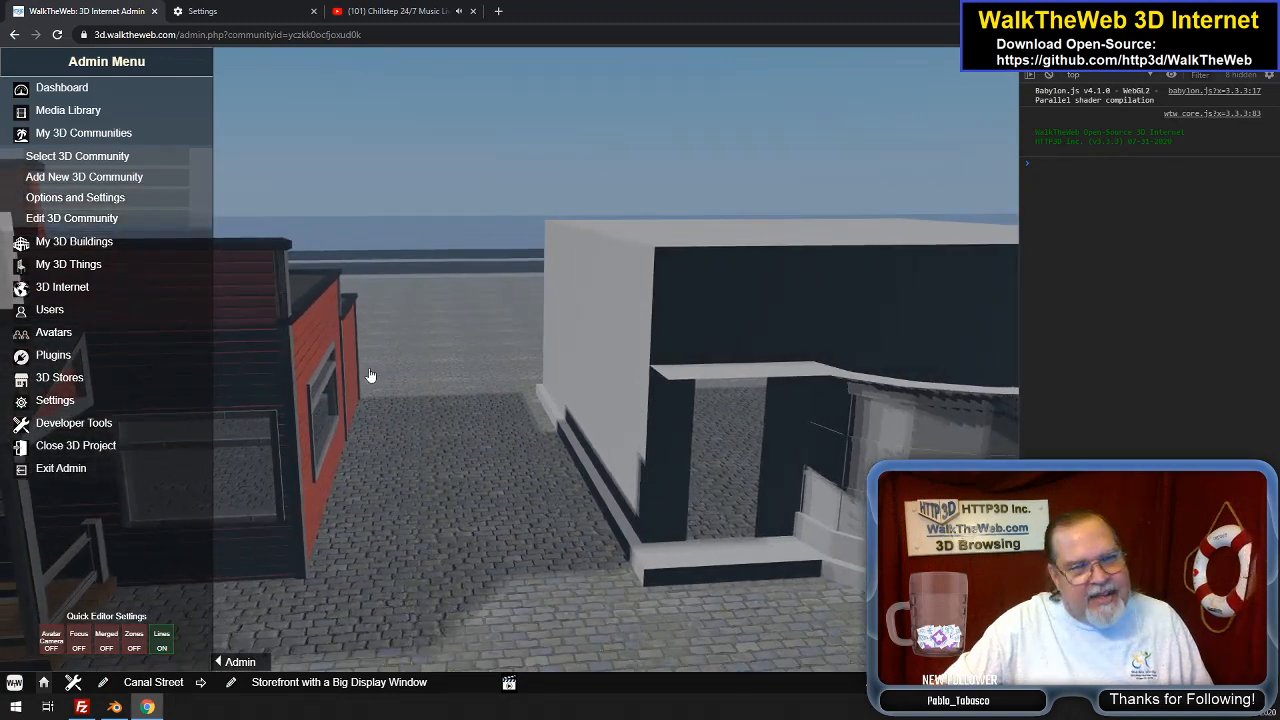
scroll(732, 447, down, 3)
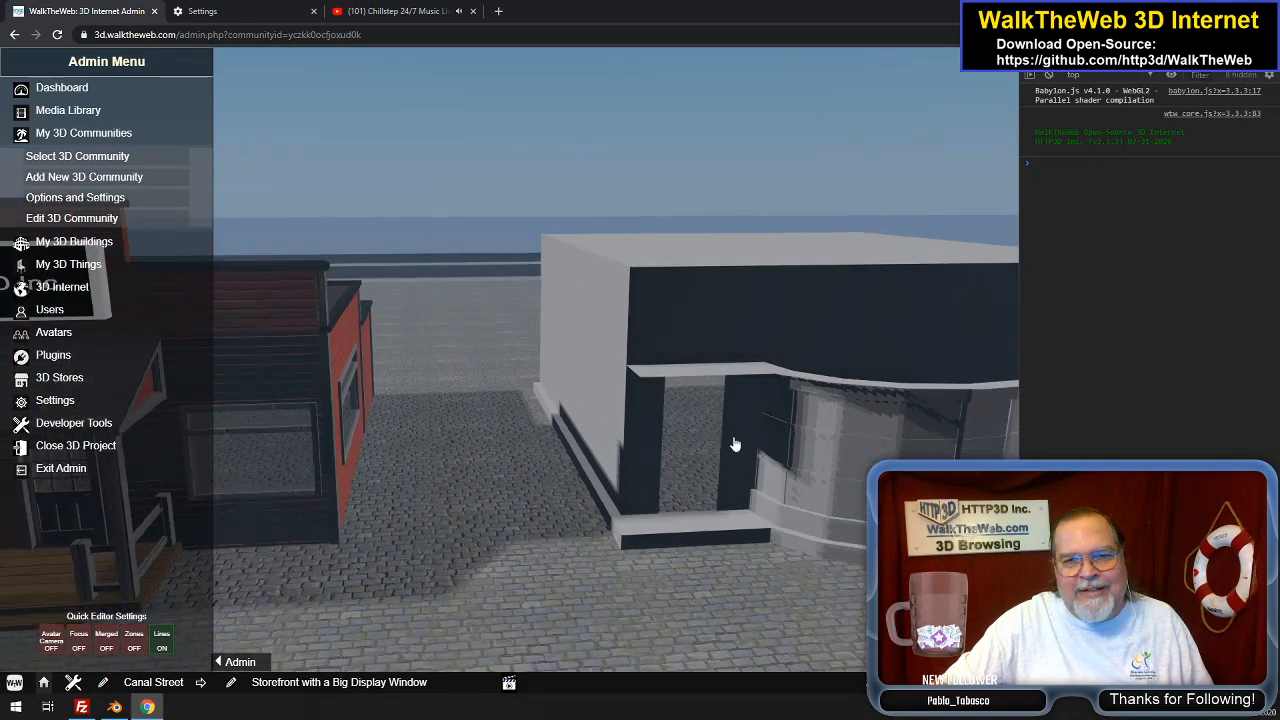
drag(797, 446, 869, 440)
drag(722, 445, 755, 440)
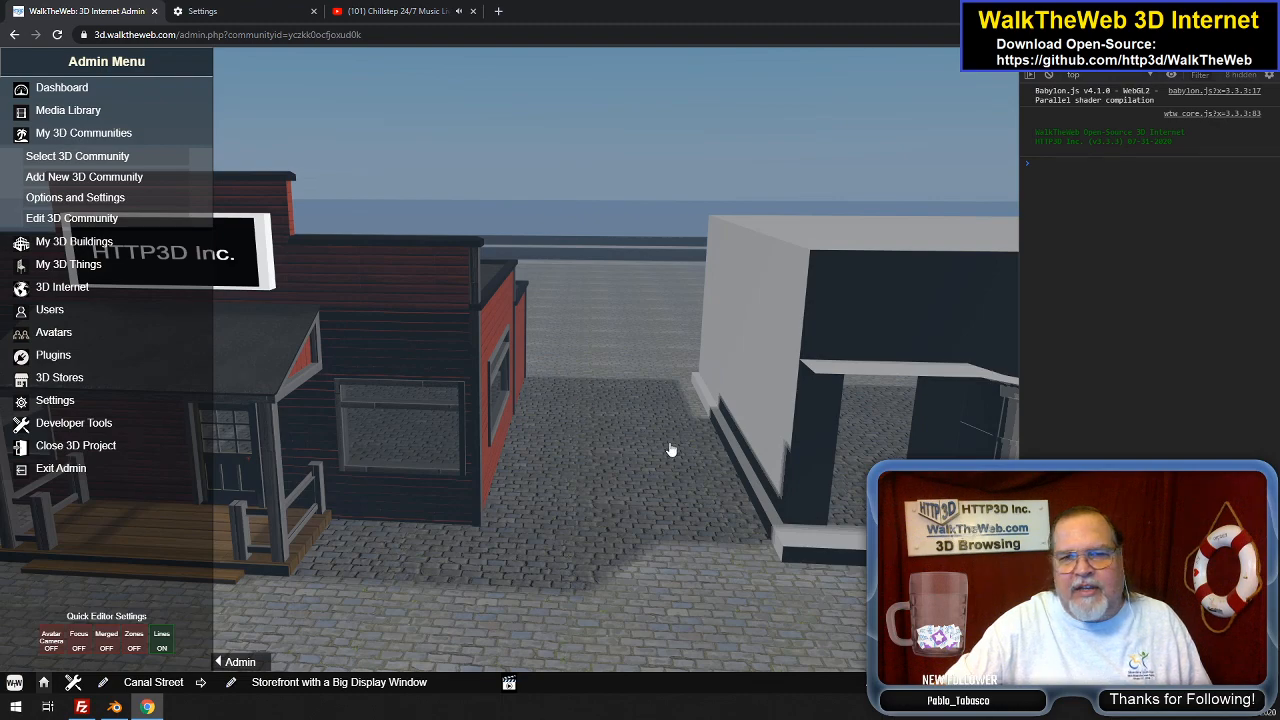
drag(769, 443, 836, 440)
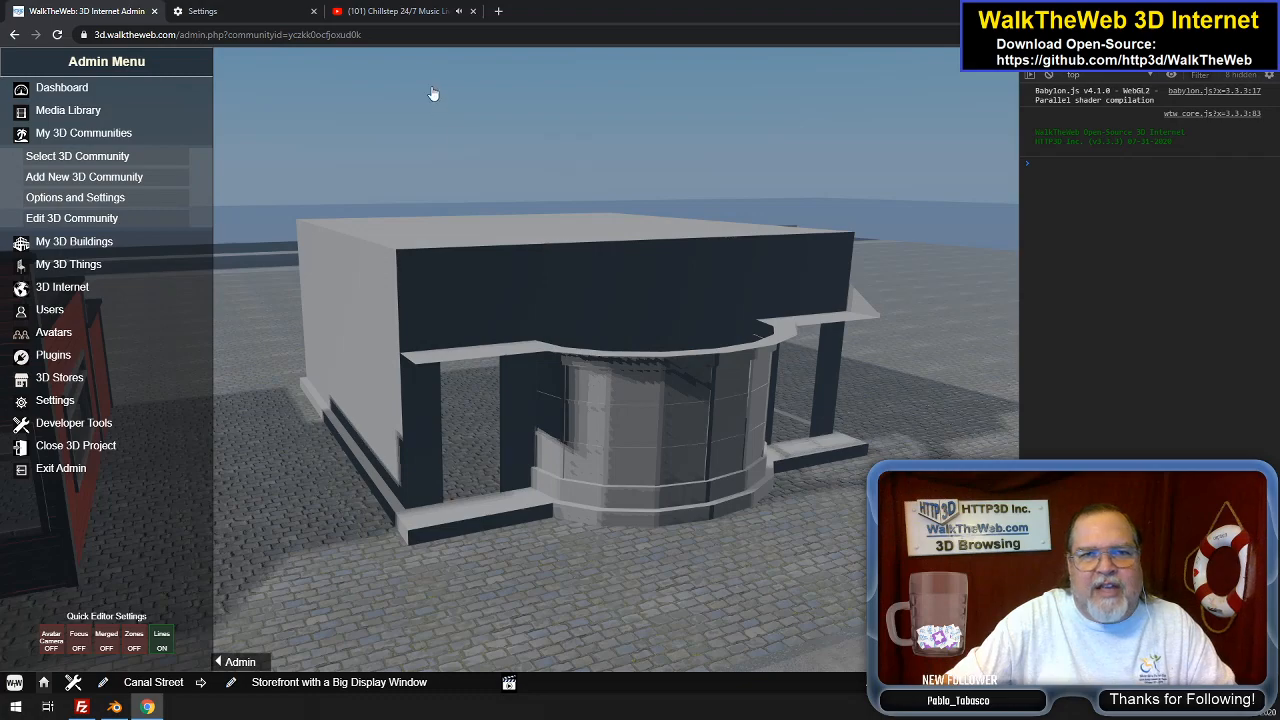
Return to Blender and select the front faces of the pillars beside both doorways, including the narrow outer corner strips
click(115, 707)
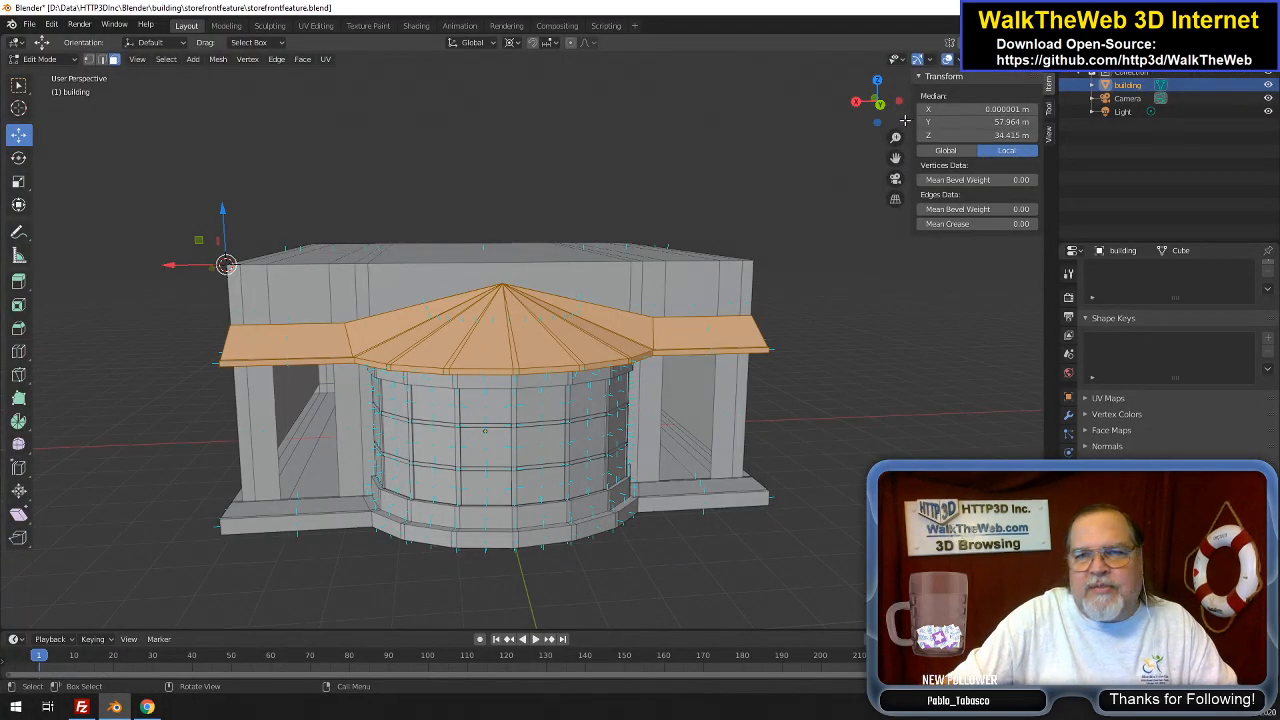
mouse_move(880, 100)
mouse_down()
mouse_move(790, 90)
mouse_move(851, 96)
mouse_move(853, 117)
mouse_move(863, 110)
mouse_up()
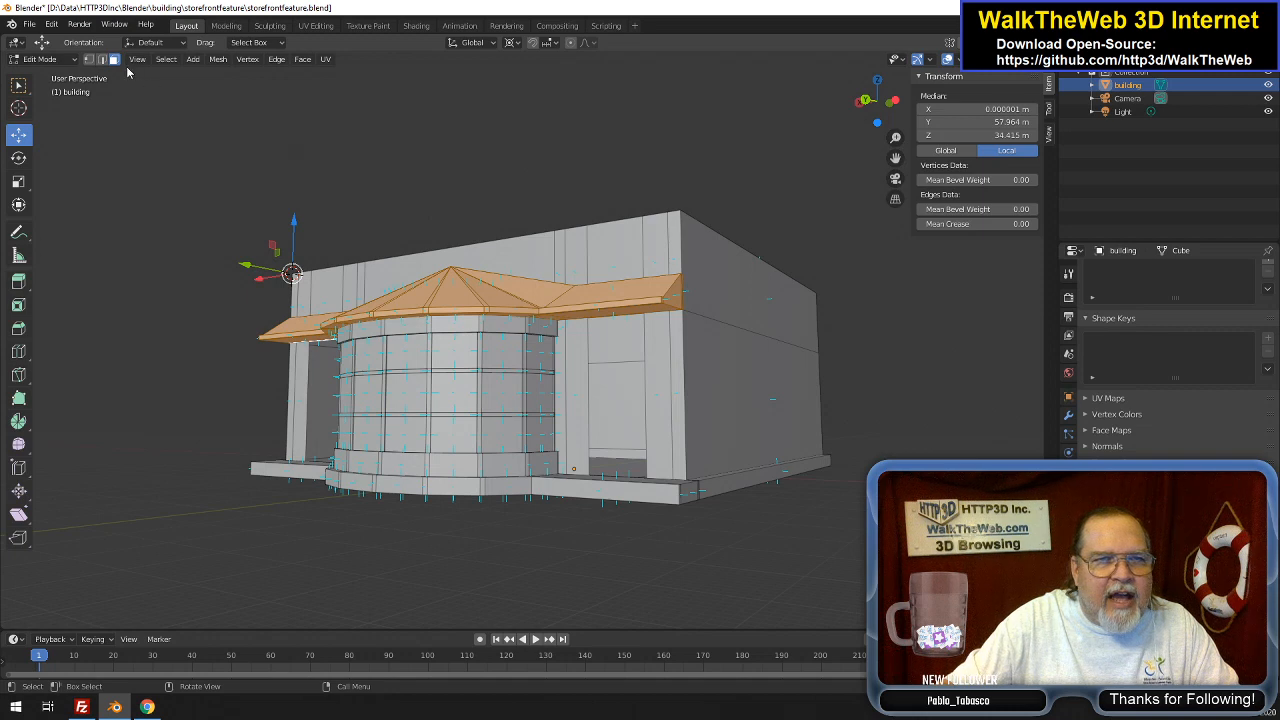
click(575, 399)
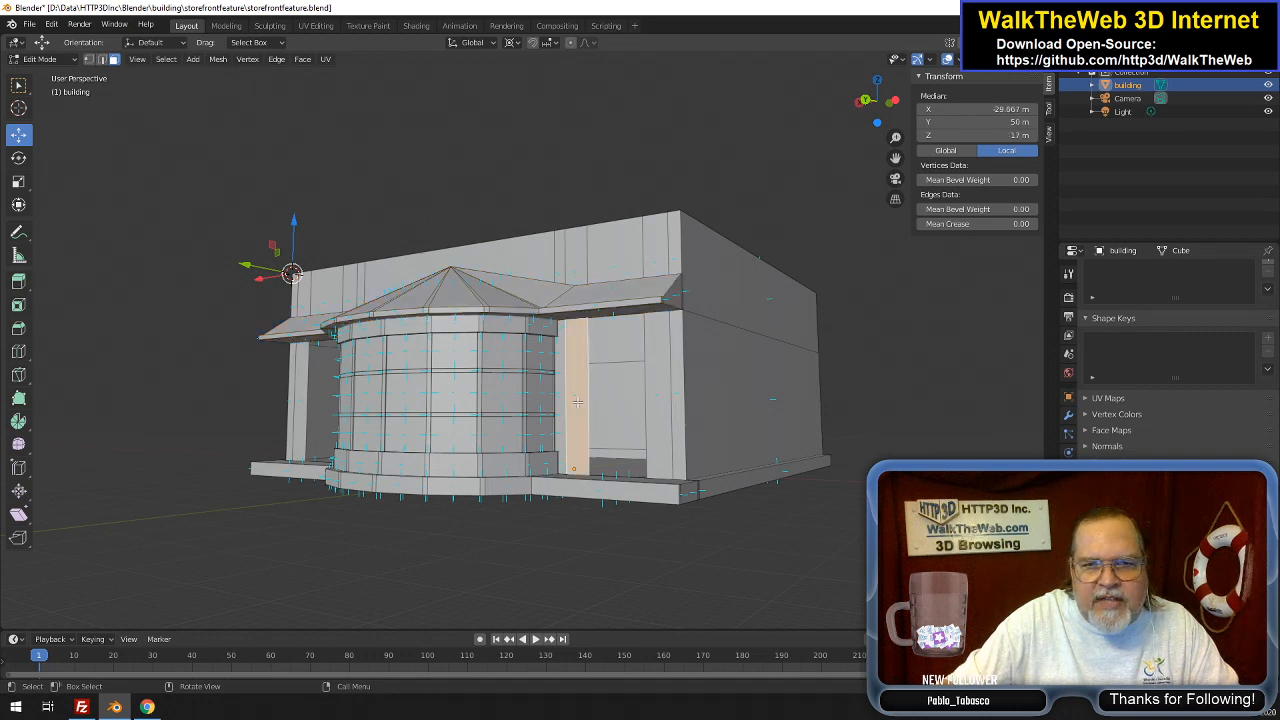
shift+click(658, 411)
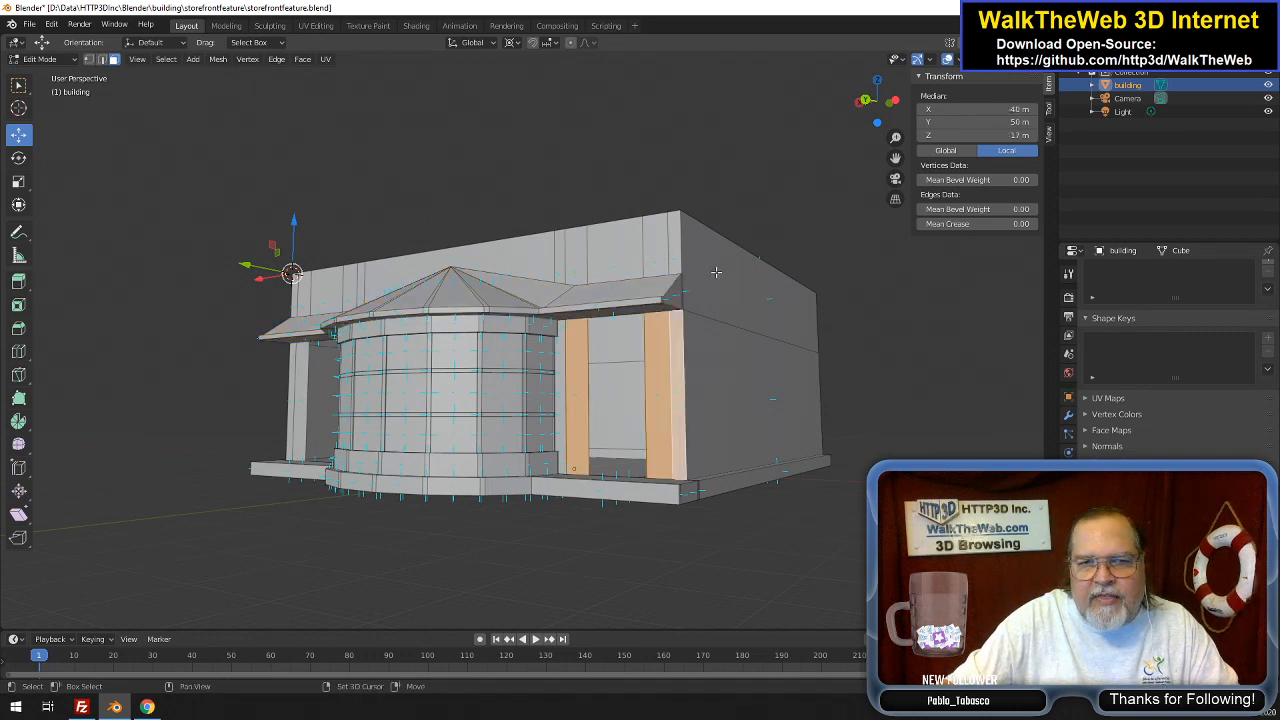
drag(877, 101, 860, 104)
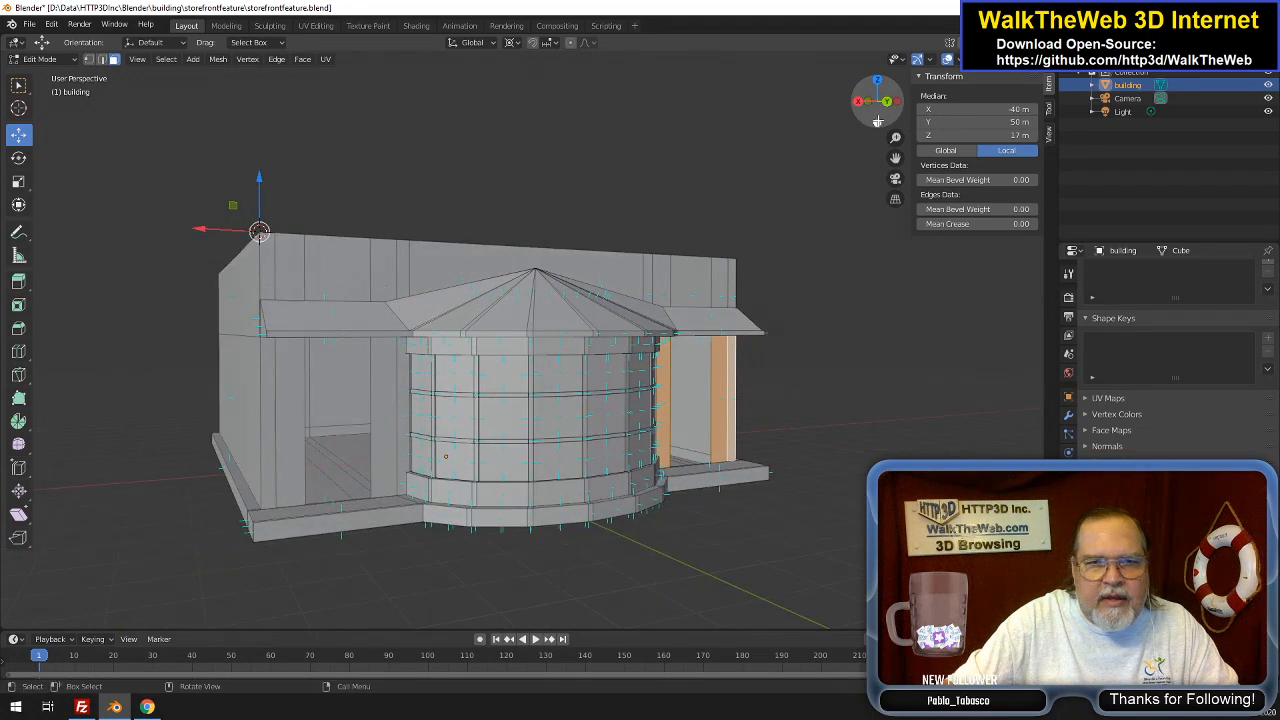
shift+click(382, 430)
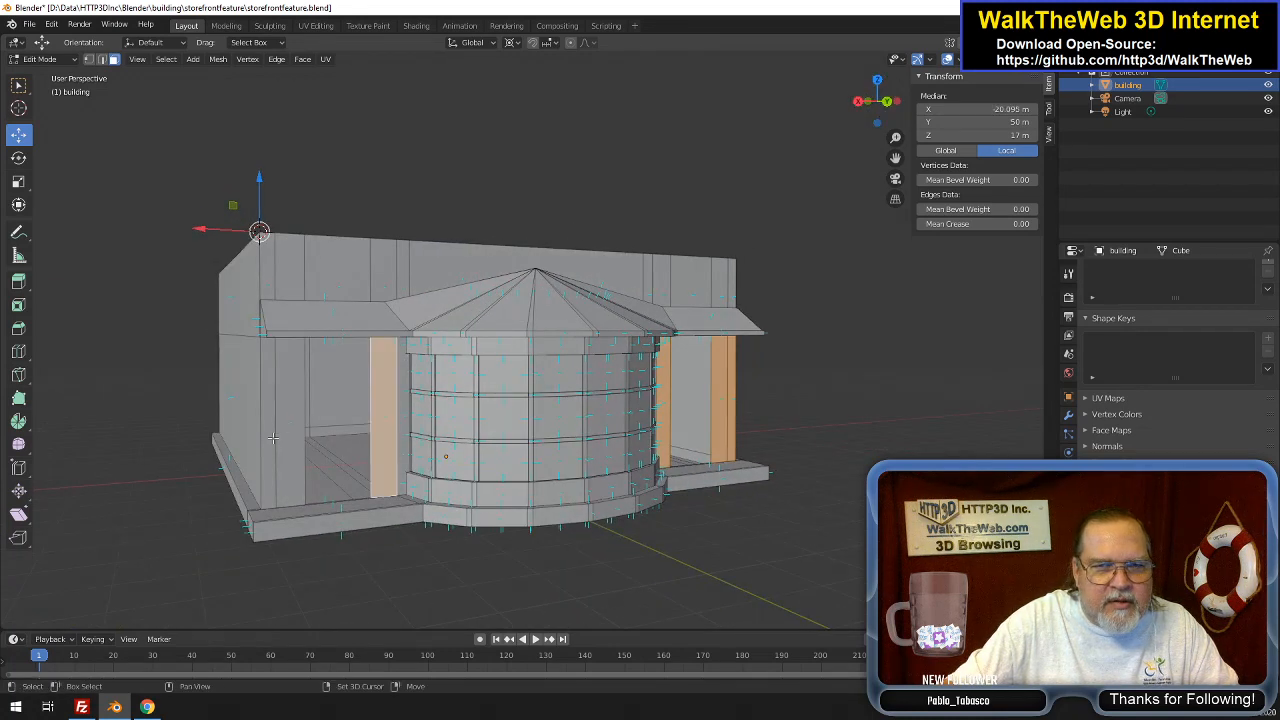
shift+click(275, 437)
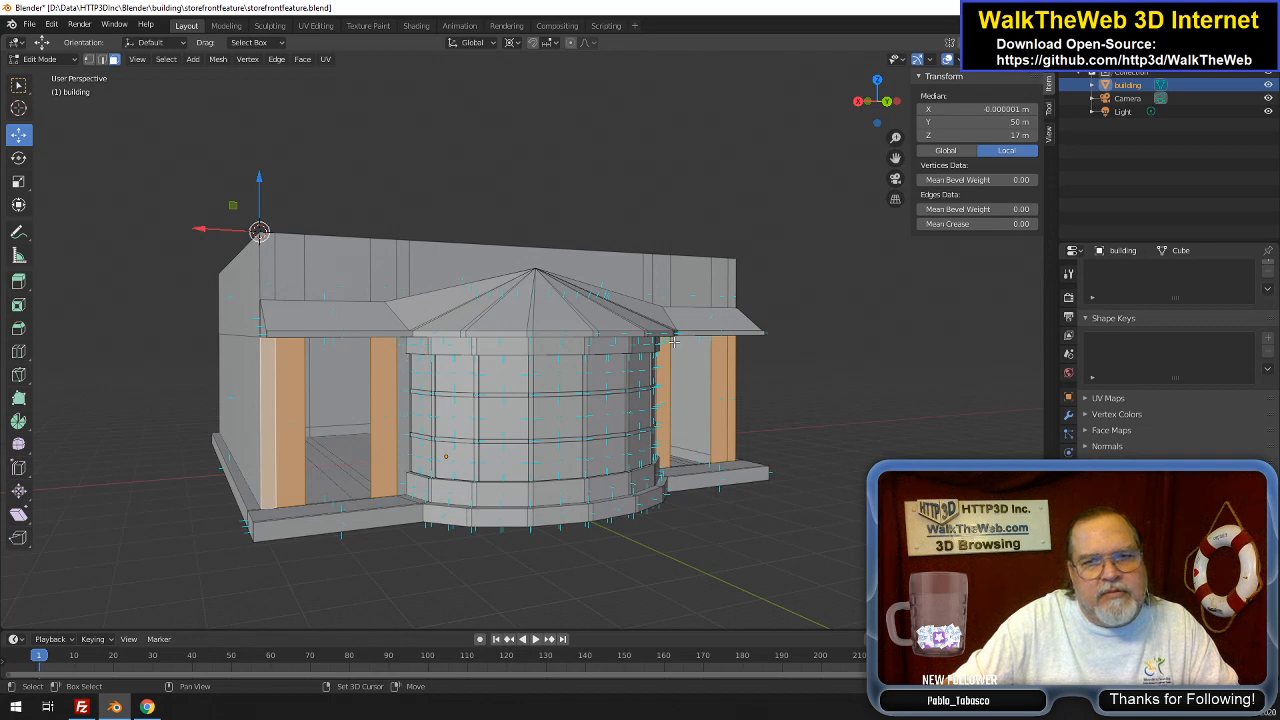
Extrude the selected pillar front faces -4 m along the Y axis, into the building
drag(874, 101, 904, 103)
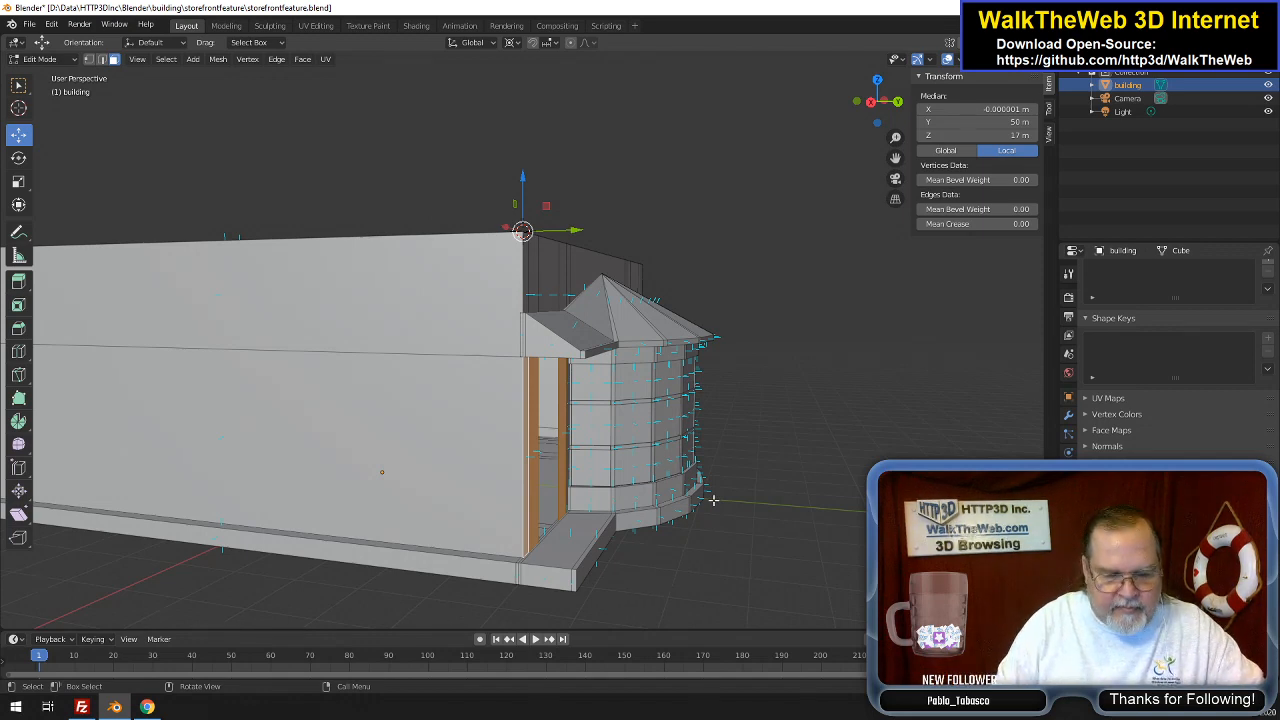
key(g)
key(y)
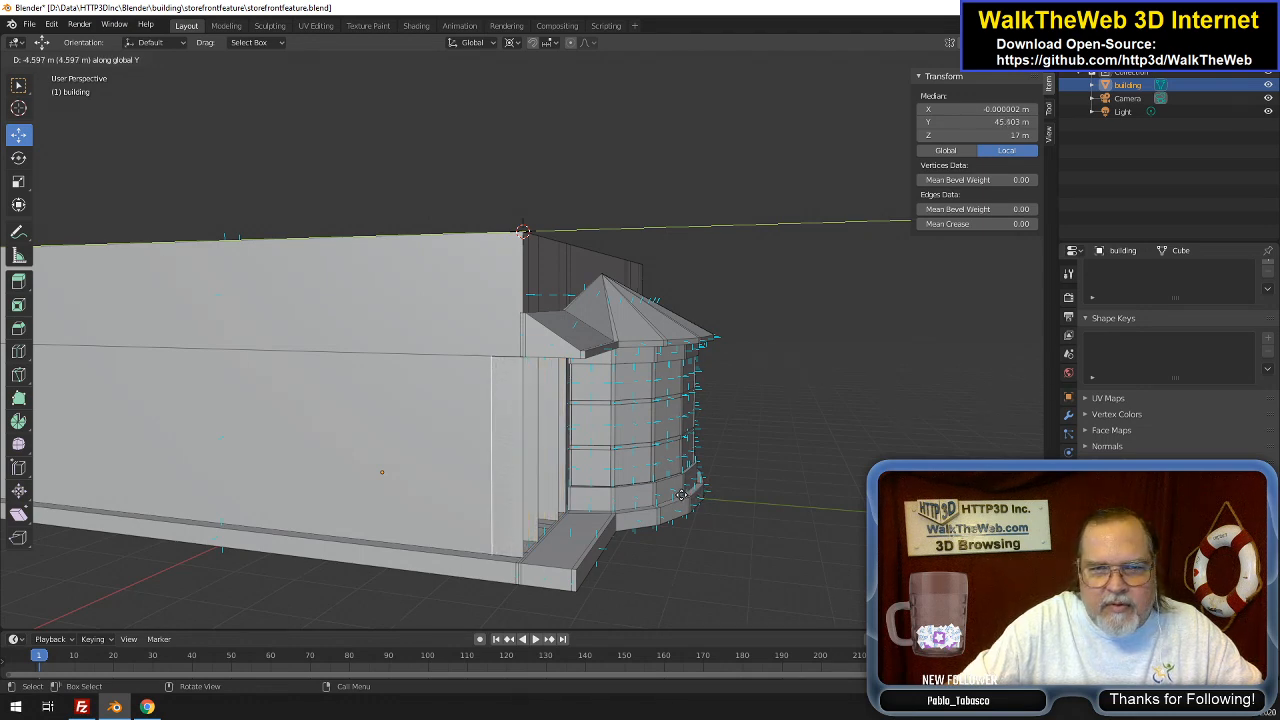
key(4)
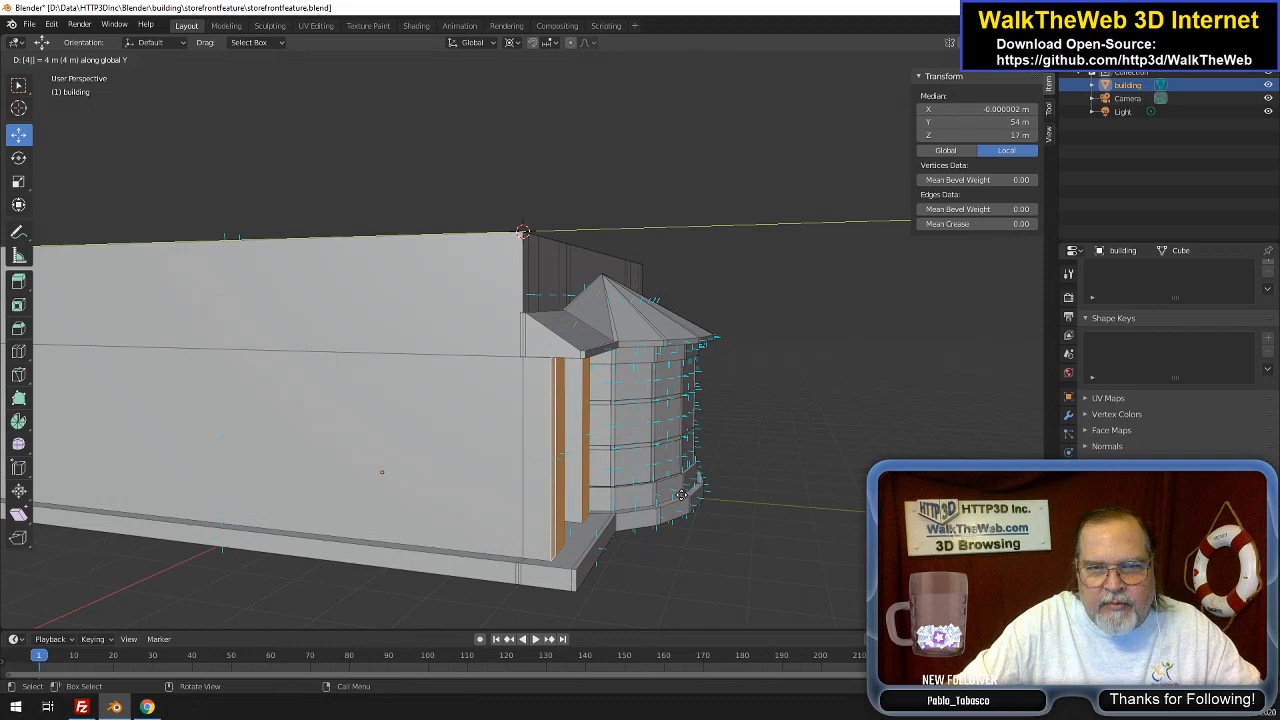
key(BackSpace)
text(-4)
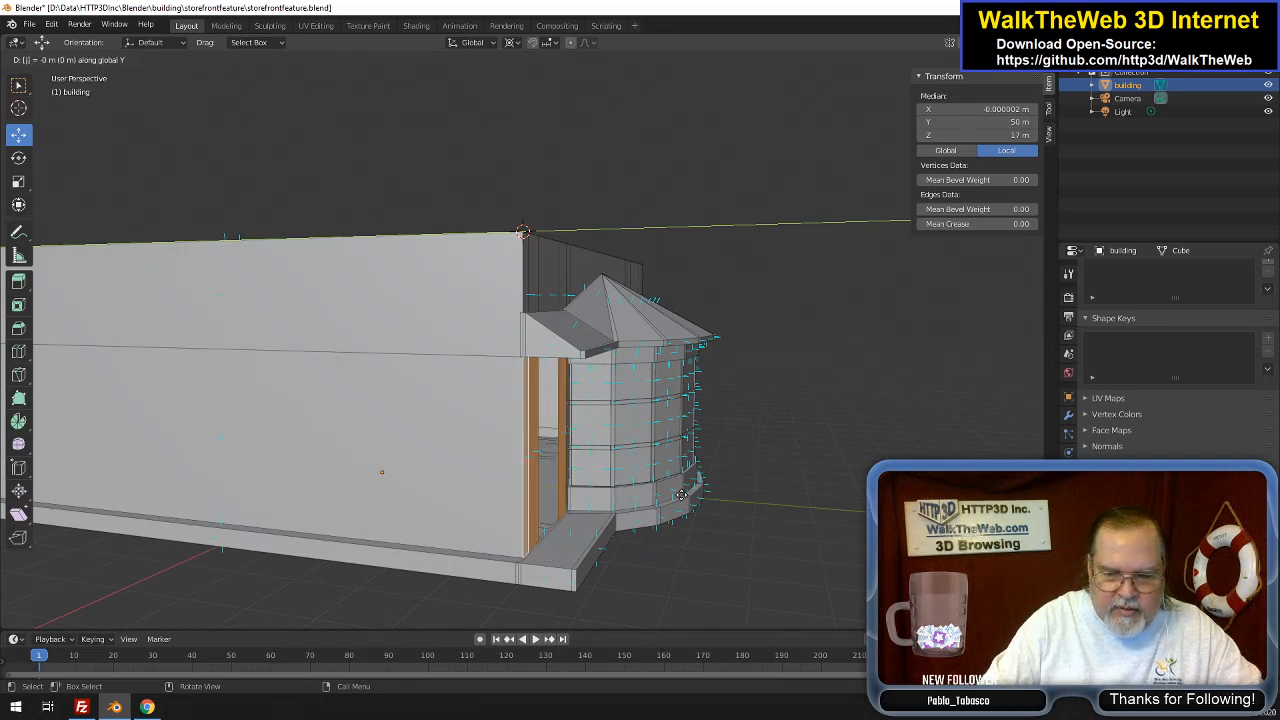
key(Return)
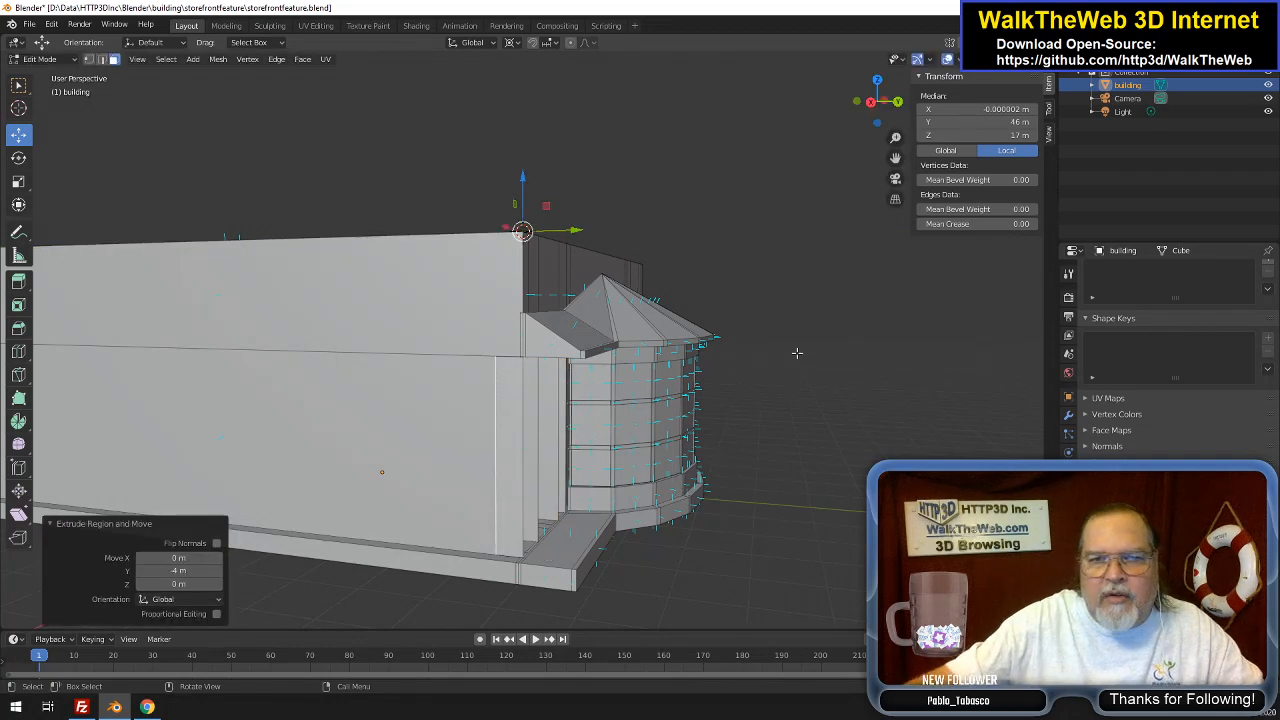
Delete only the edges and faces of the original vertical front edges at the corner and doorway on the positive X side
mouse_move(891, 119)
mouse_down()
mouse_move(674, 149)
mouse_move(738, 142)
mouse_move(771, 157)
mouse_move(786, 120)
mouse_move(878, 118)
mouse_up()
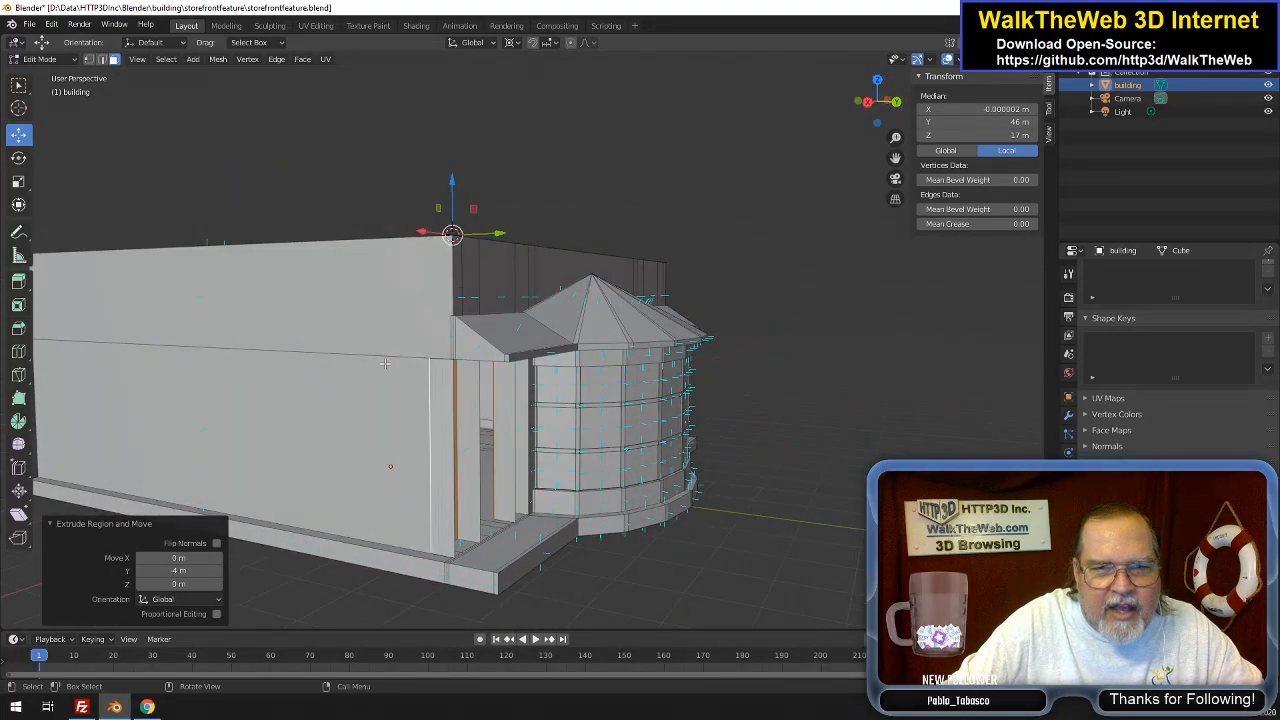
click(102, 60)
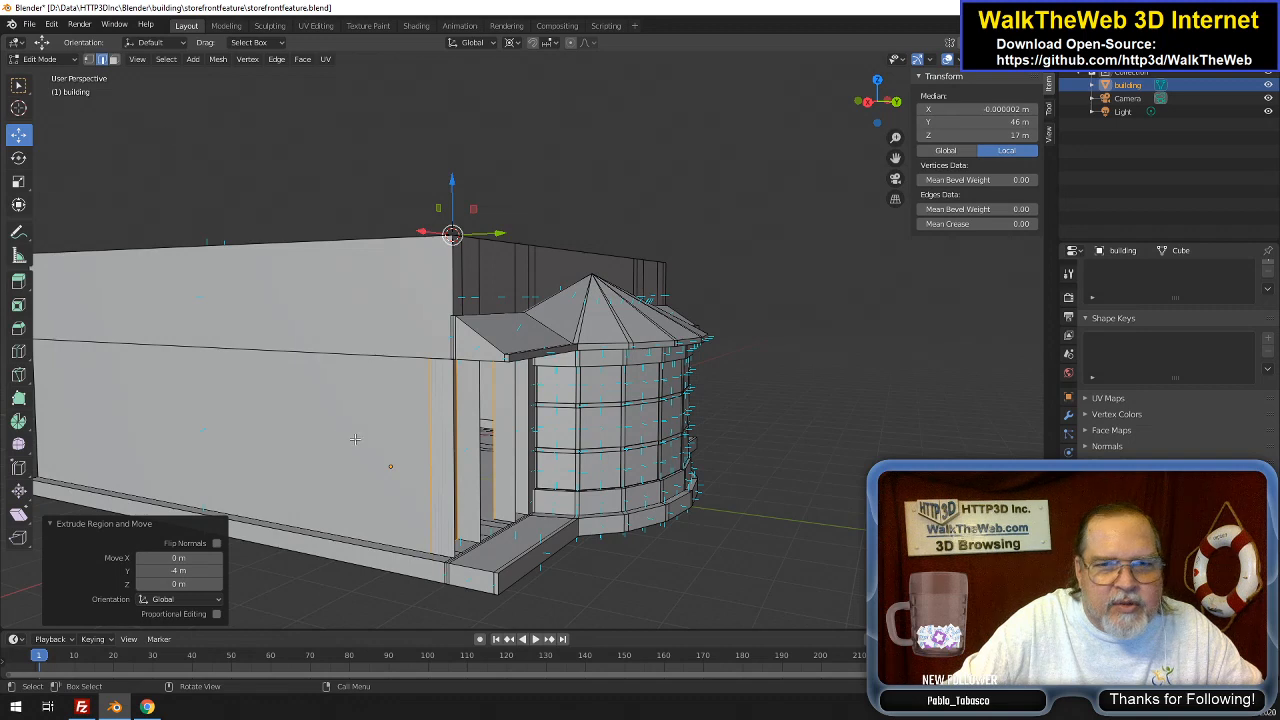
click(453, 475)
scroll(455, 480, up, 2)
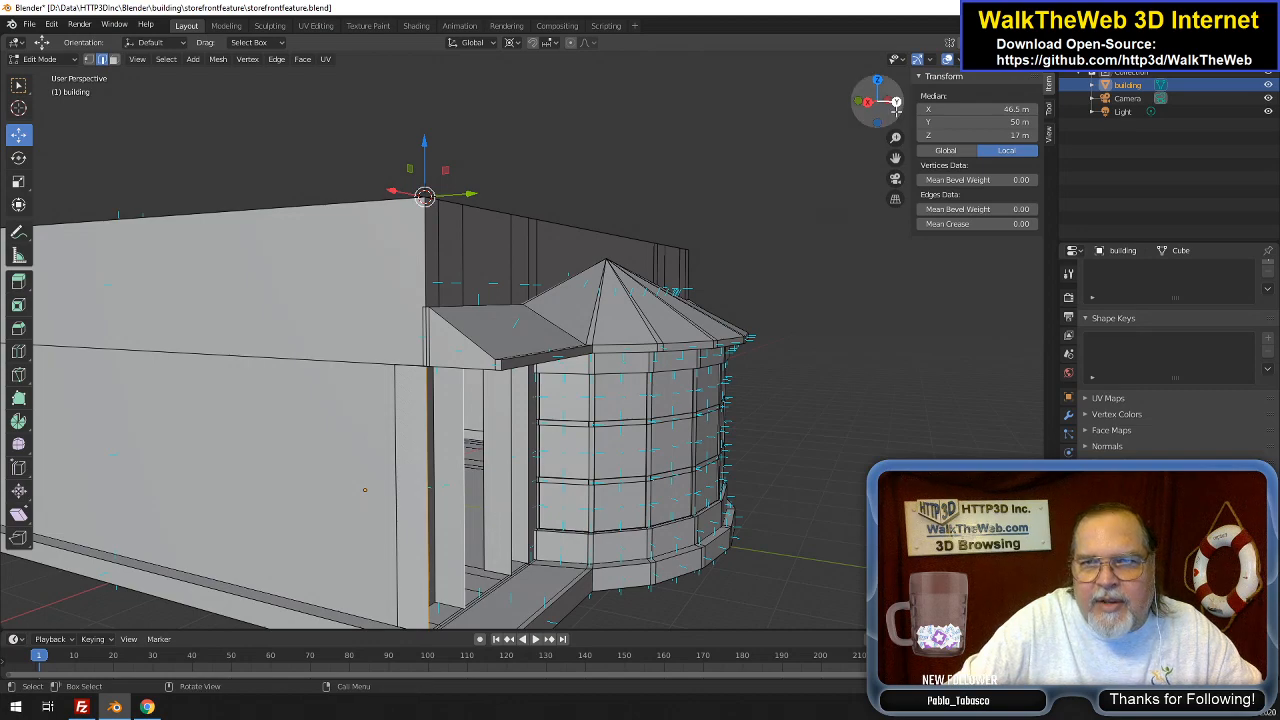
drag(872, 100, 815, 104)
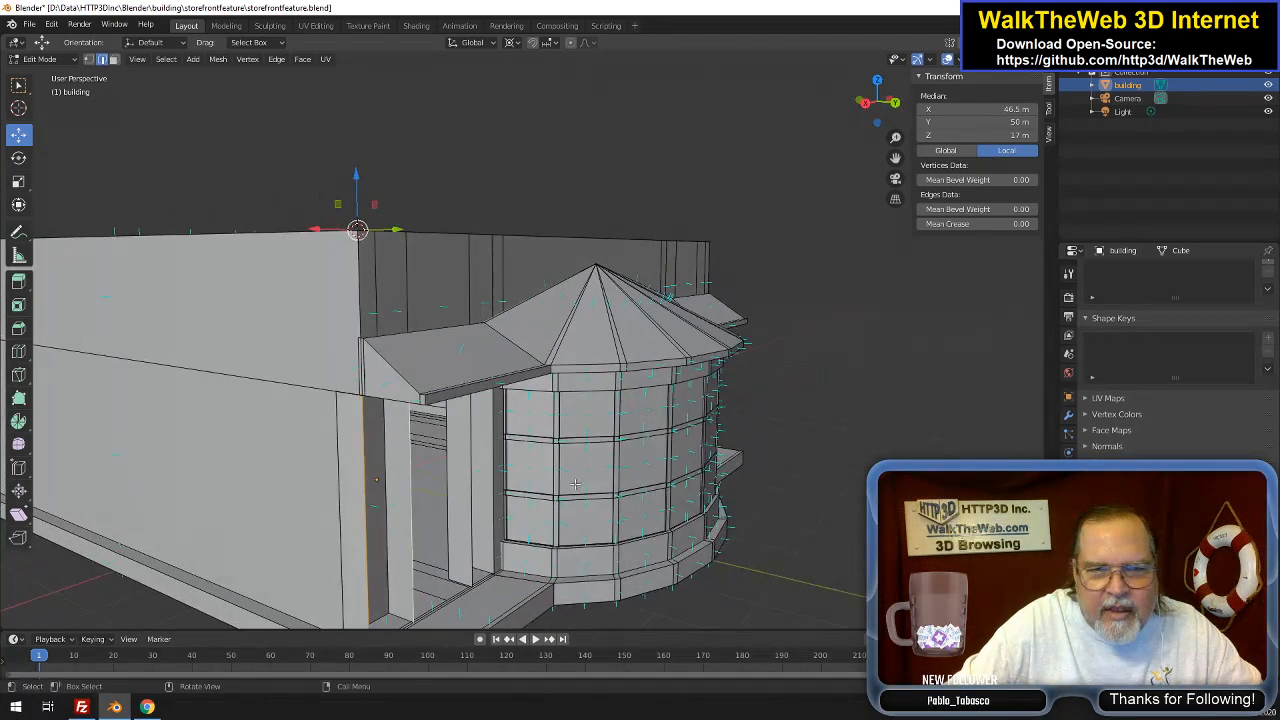
click(470, 483)
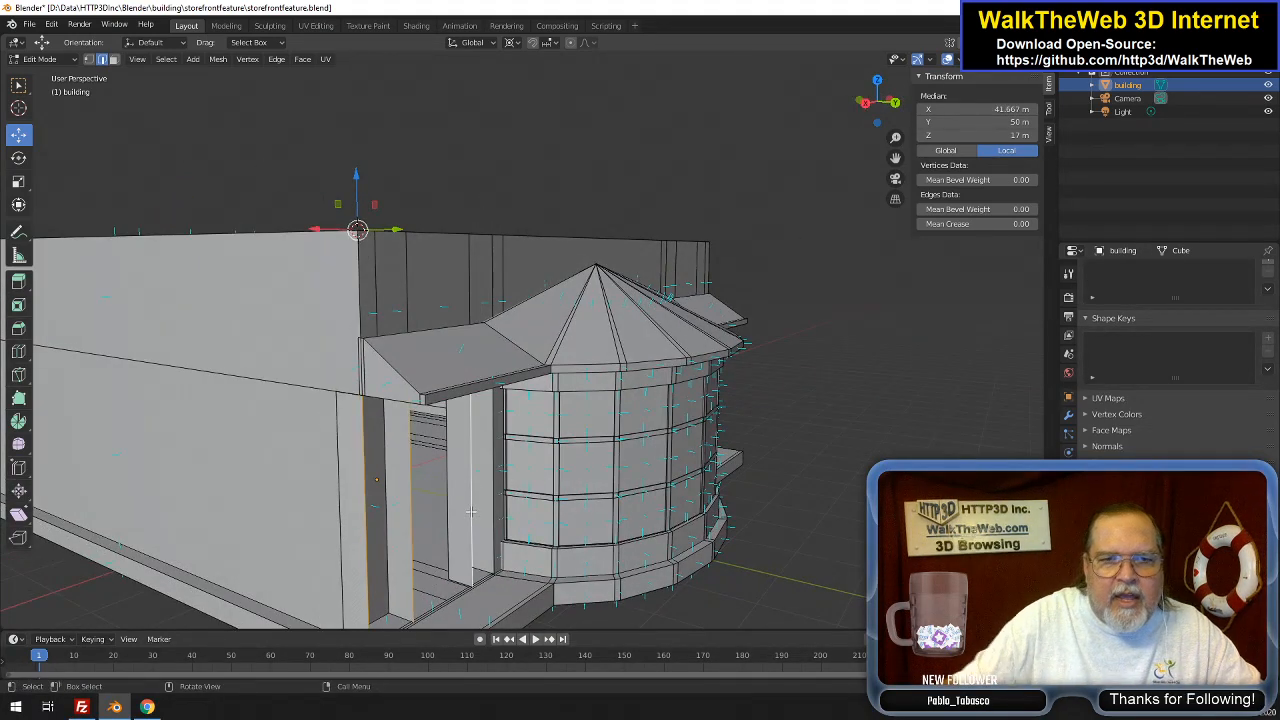
key(x)
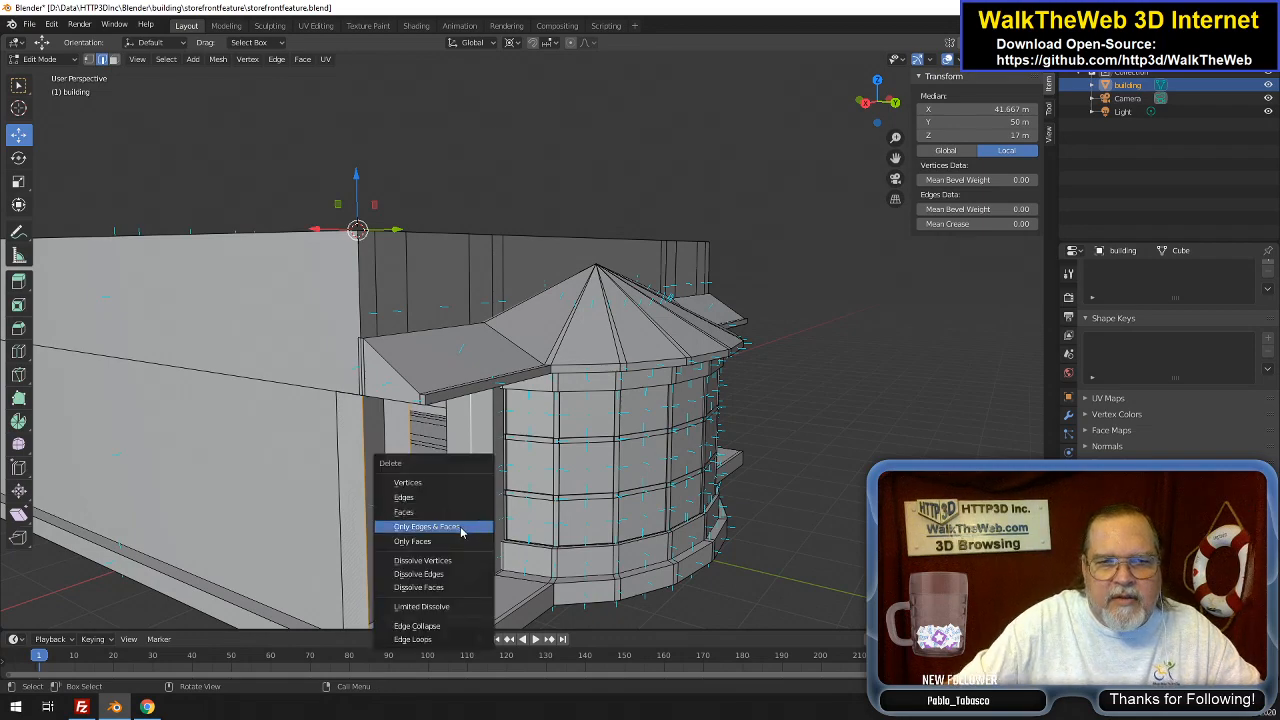
click(466, 526)
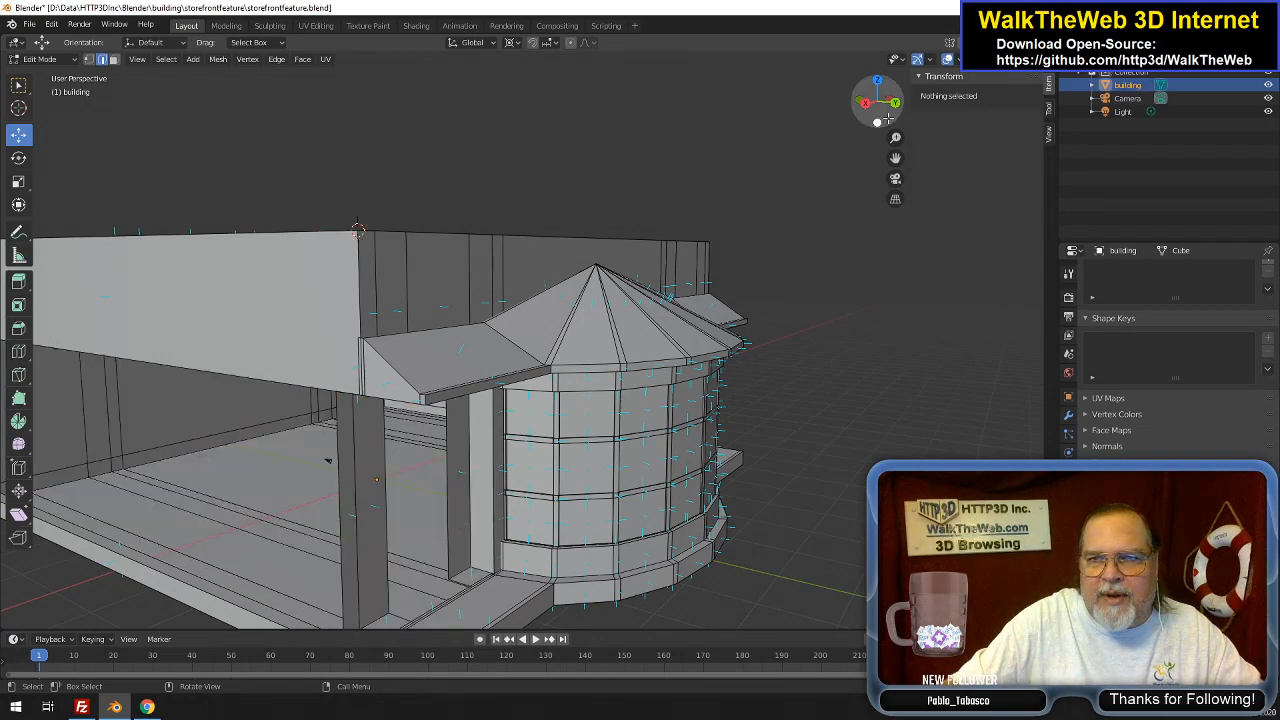
Delete only the edges and faces of the matching vertical front edges at the corner and doorway on the negative X side
drag(879, 117, 709, 119)
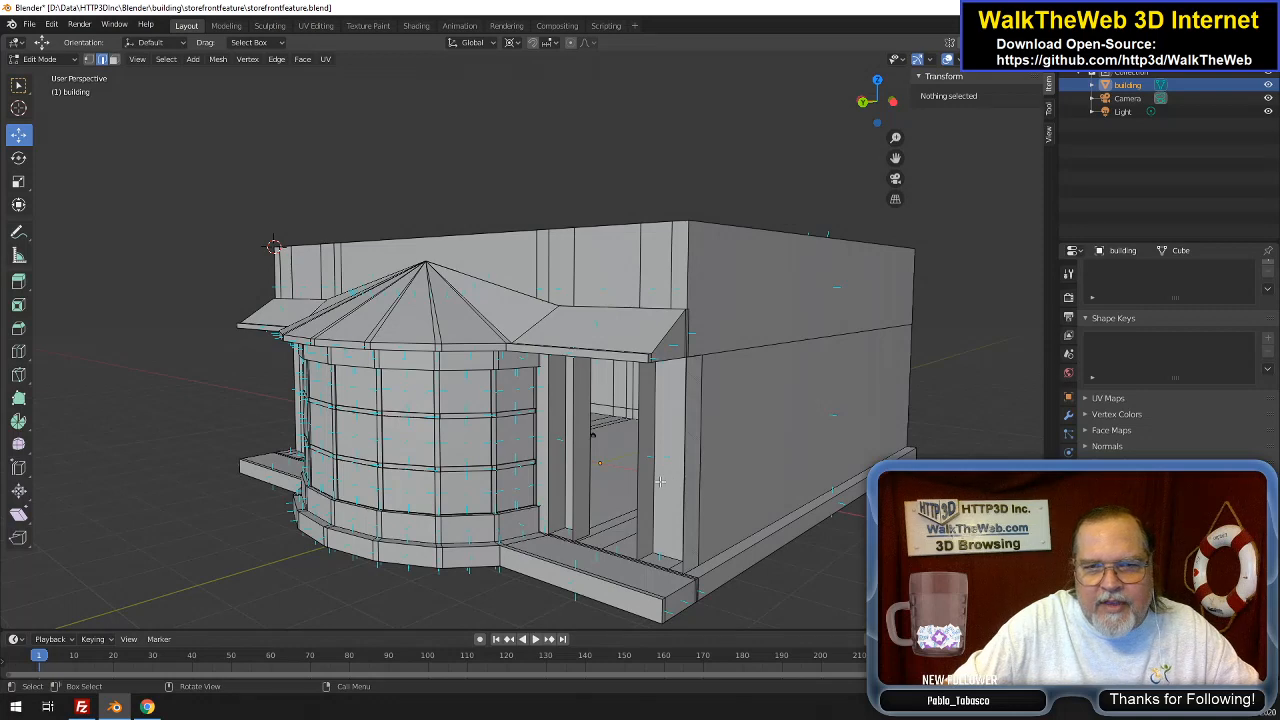
click(681, 507)
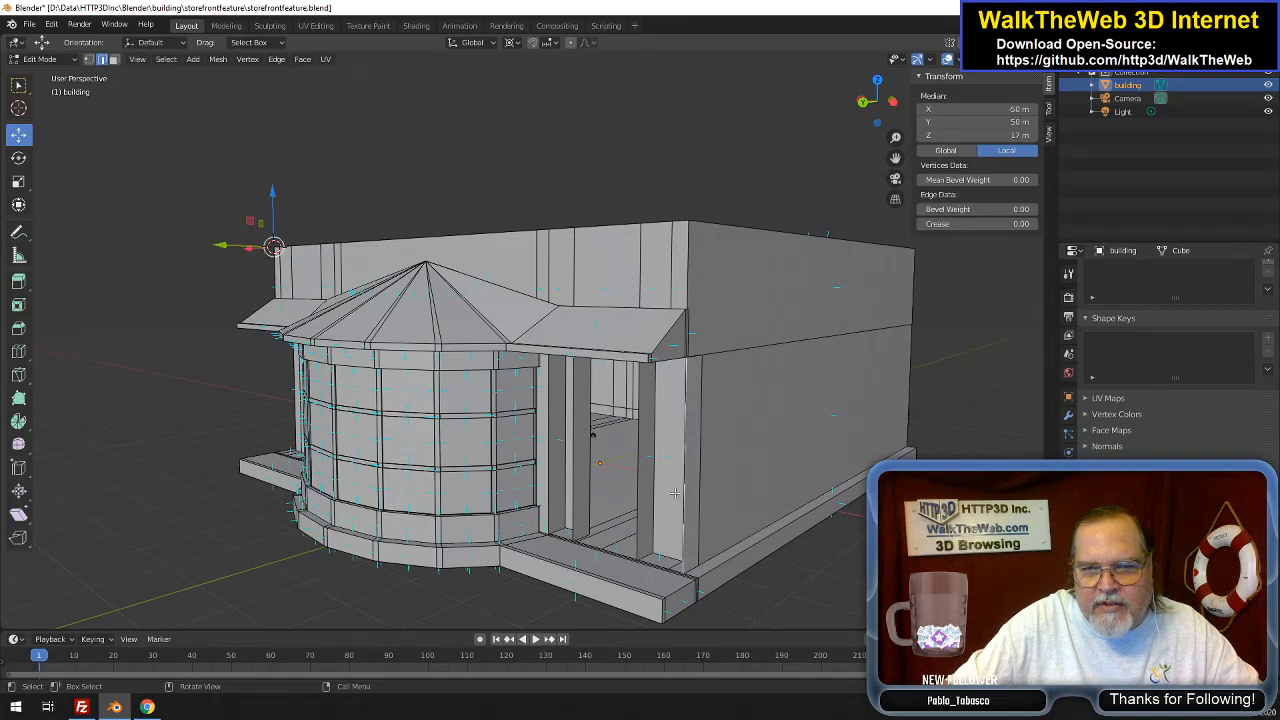
shift+click(638, 482)
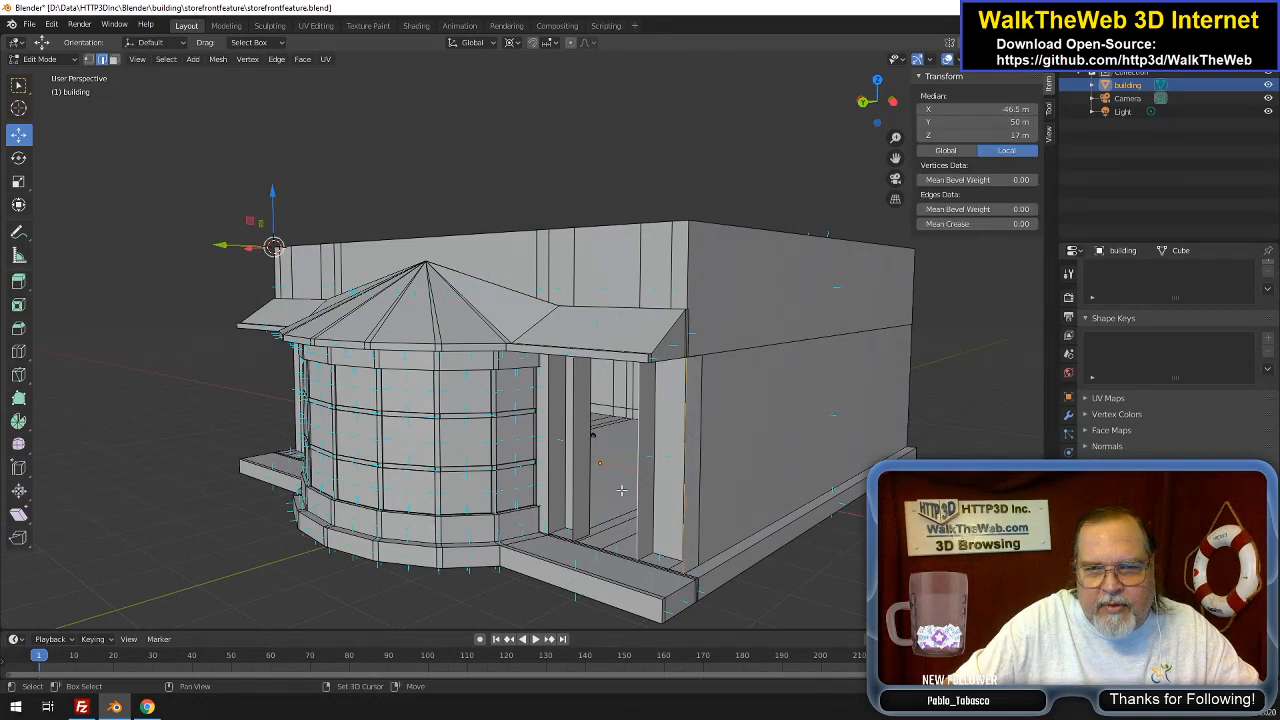
shift+click(573, 461)
key(x)
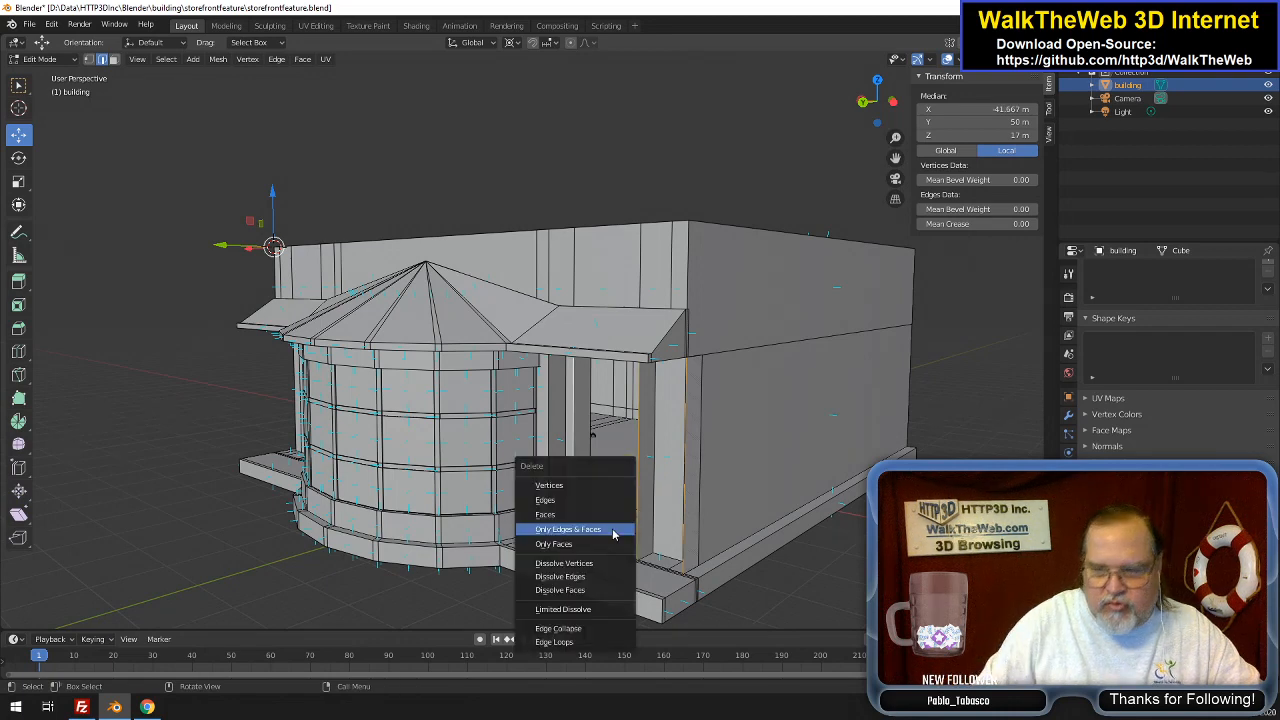
click(613, 532)
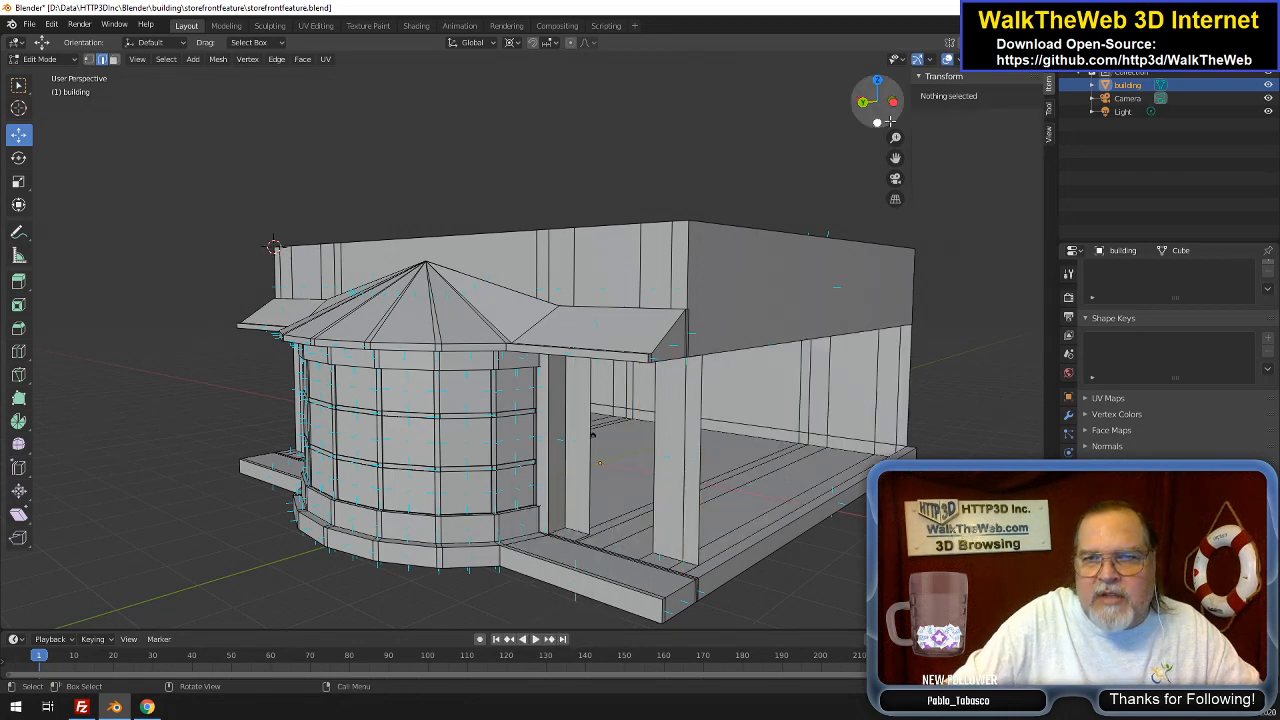
Fill the open lower side wall on the negative X side with a face from the recessed pillar edge to the rear corner
mouse_move(878, 104)
mouse_down()
mouse_move(890, 127)
mouse_move(862, 108)
mouse_up()
scroll(817, 262, down, 2)
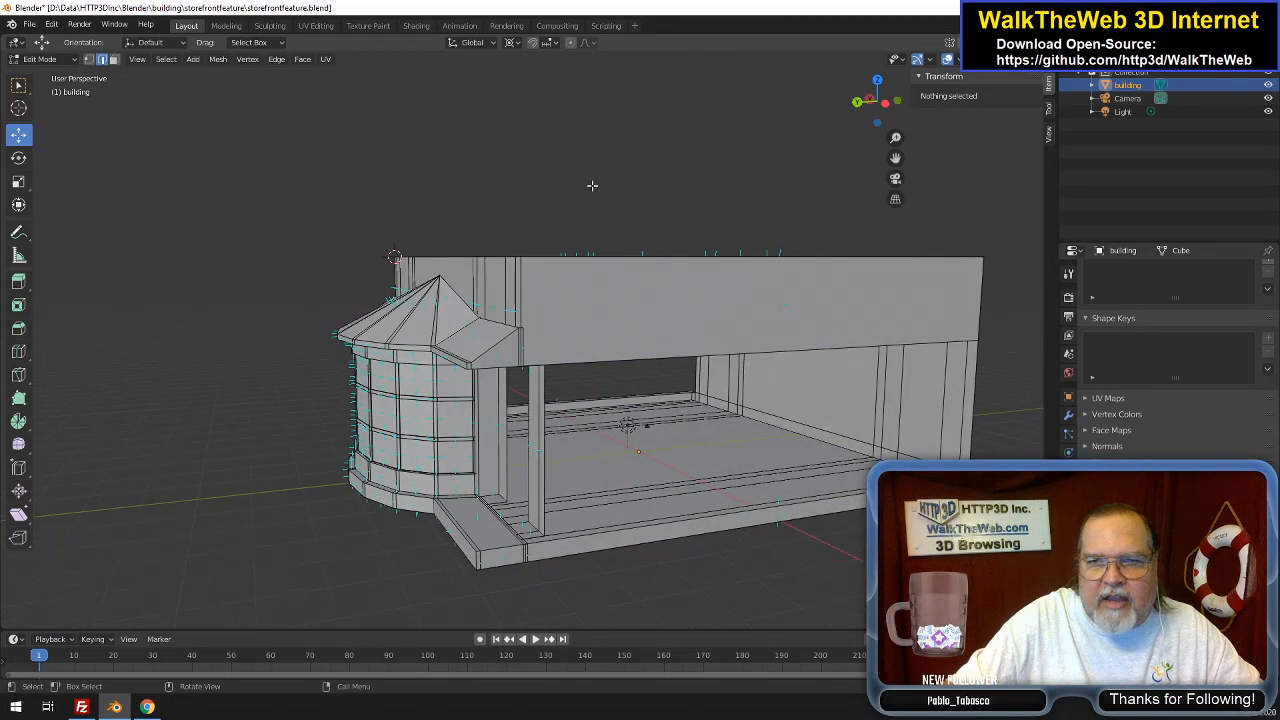
click(89, 59)
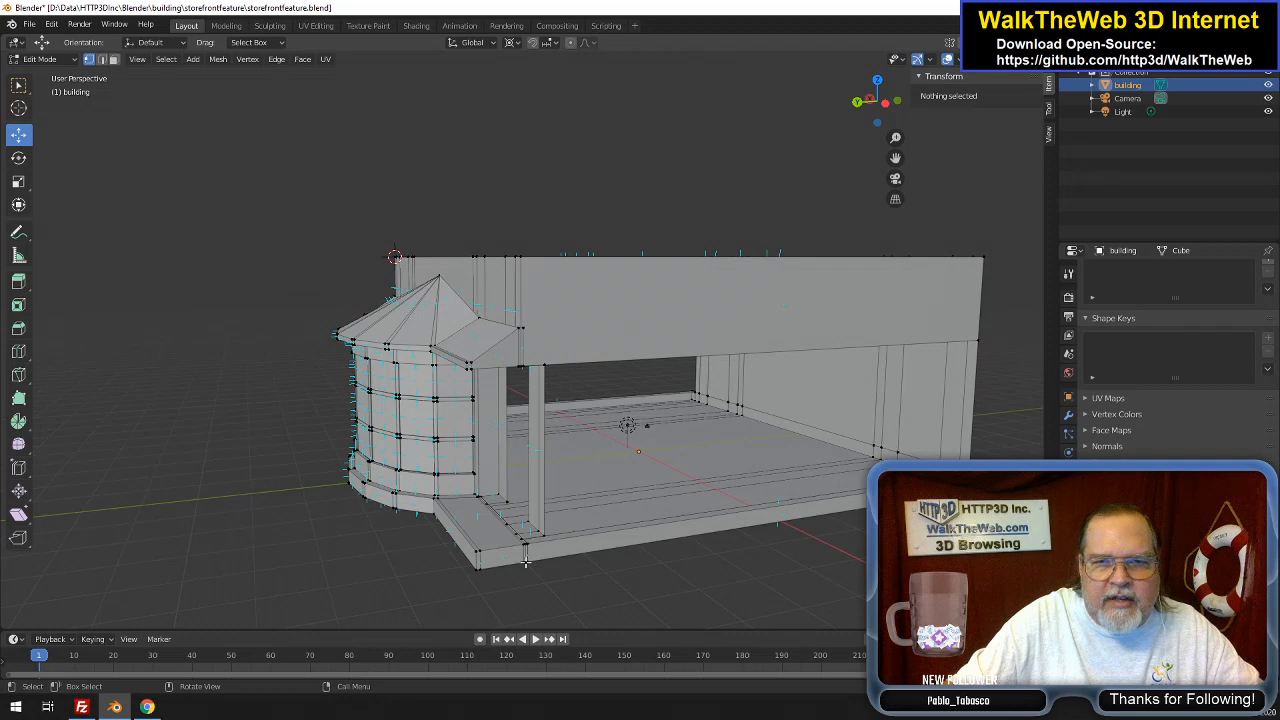
click(544, 535)
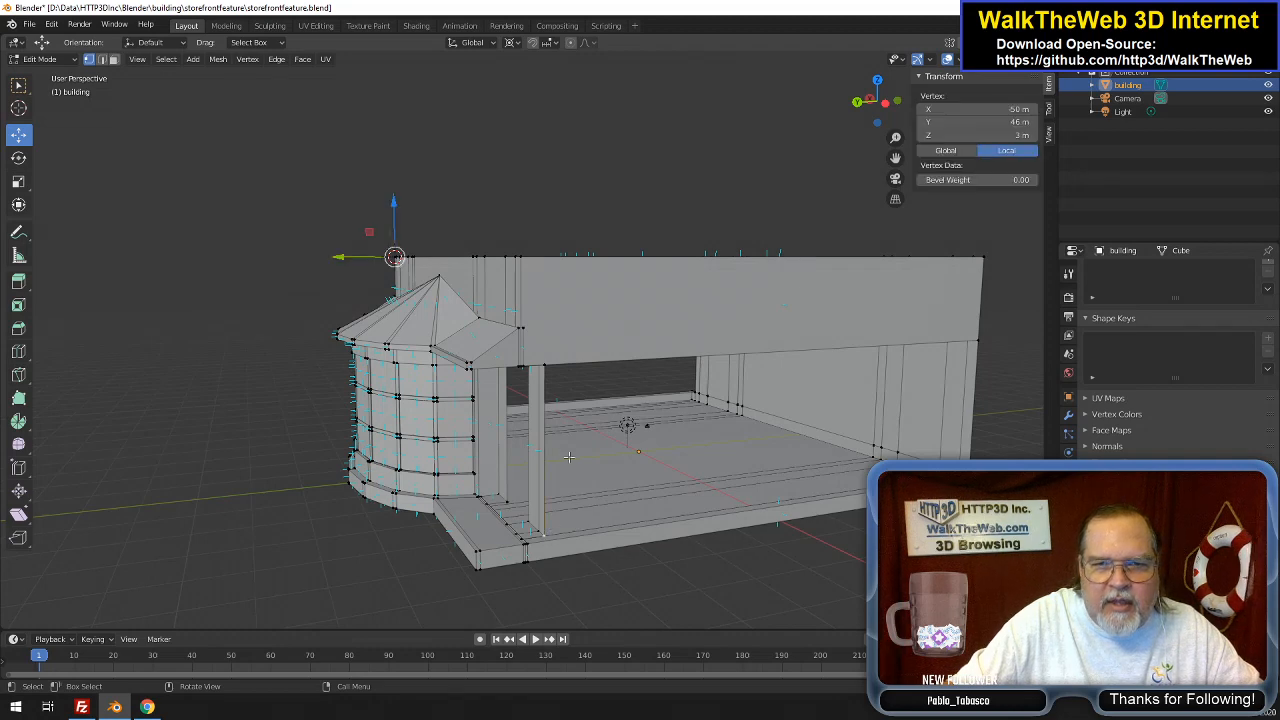
shift+click(598, 372)
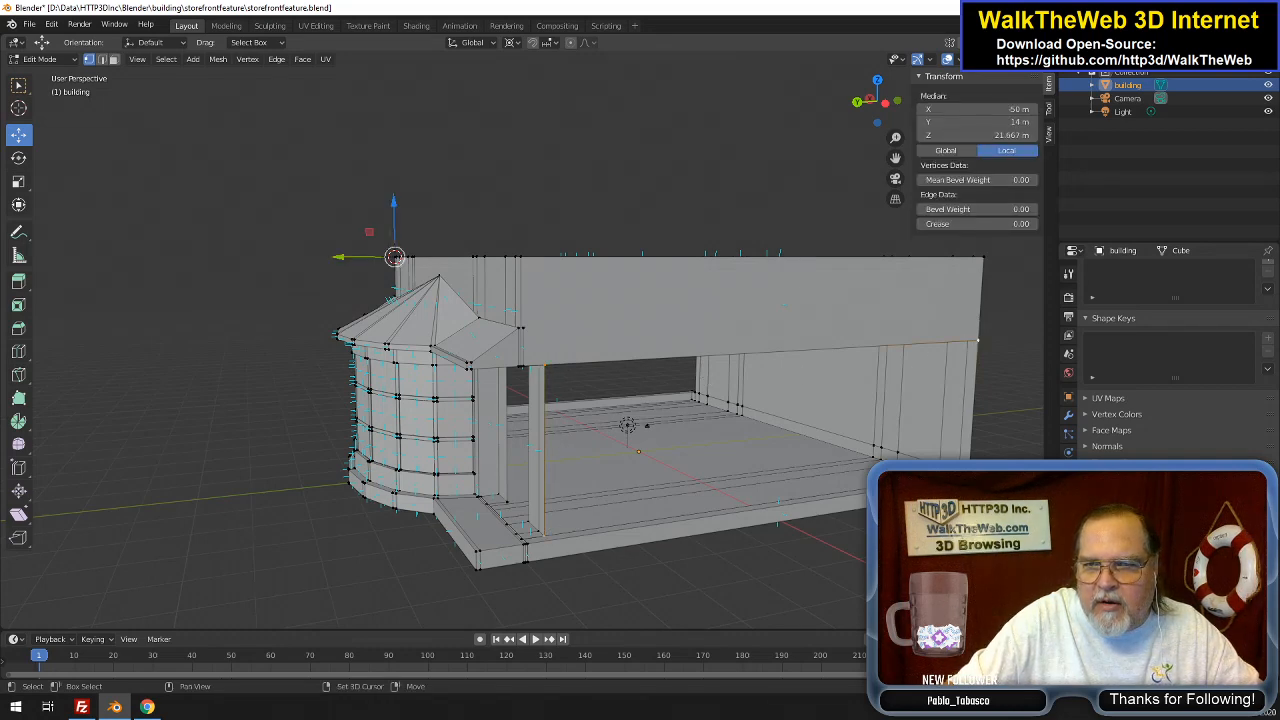
shift+click(977, 341)
key(f)
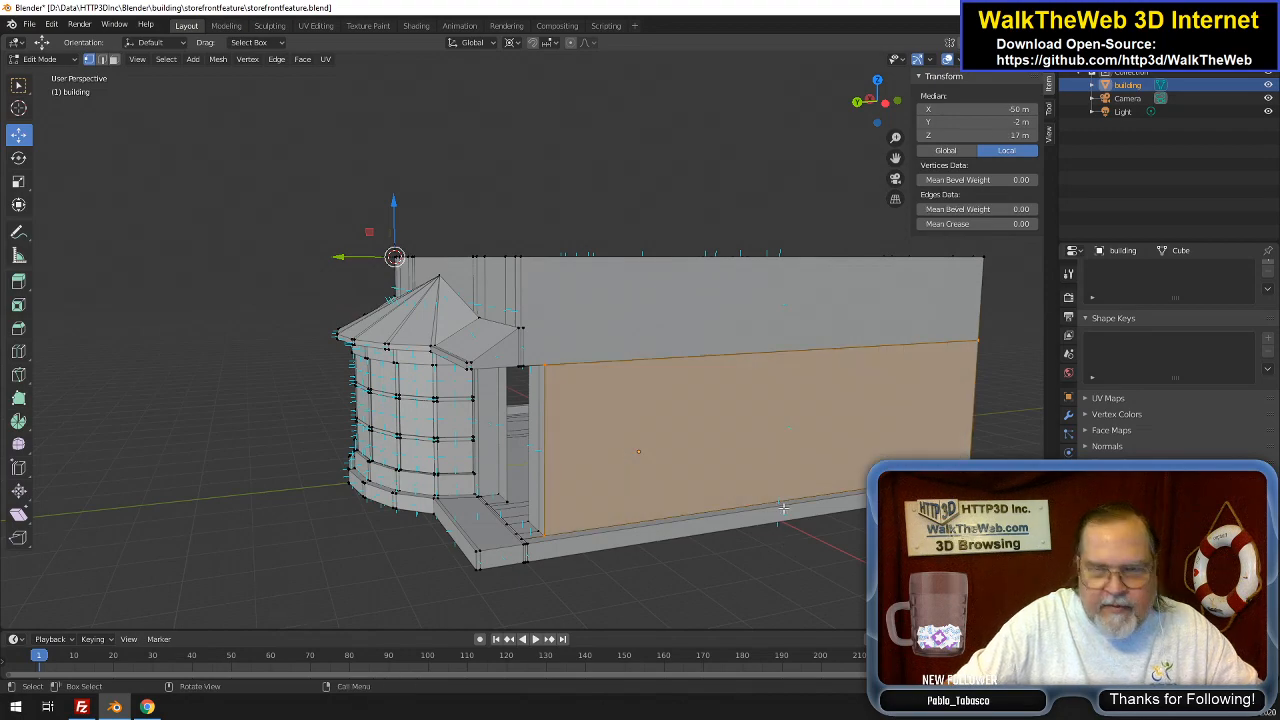
Fill the open lower side wall on the positive X side with a face from the recessed pillar edge to the rear corner
drag(881, 106, 1137, 95)
shift+middle_drag(337, 464, 459, 435)
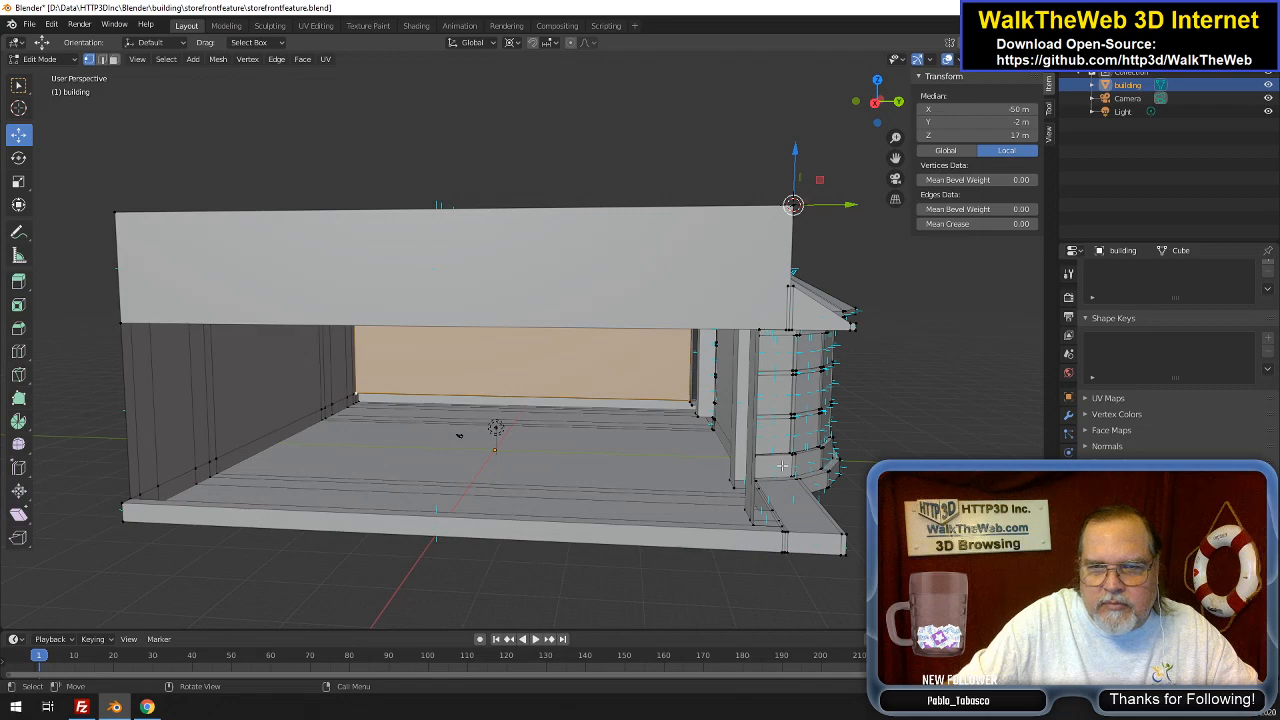
drag(878, 106, 889, 110)
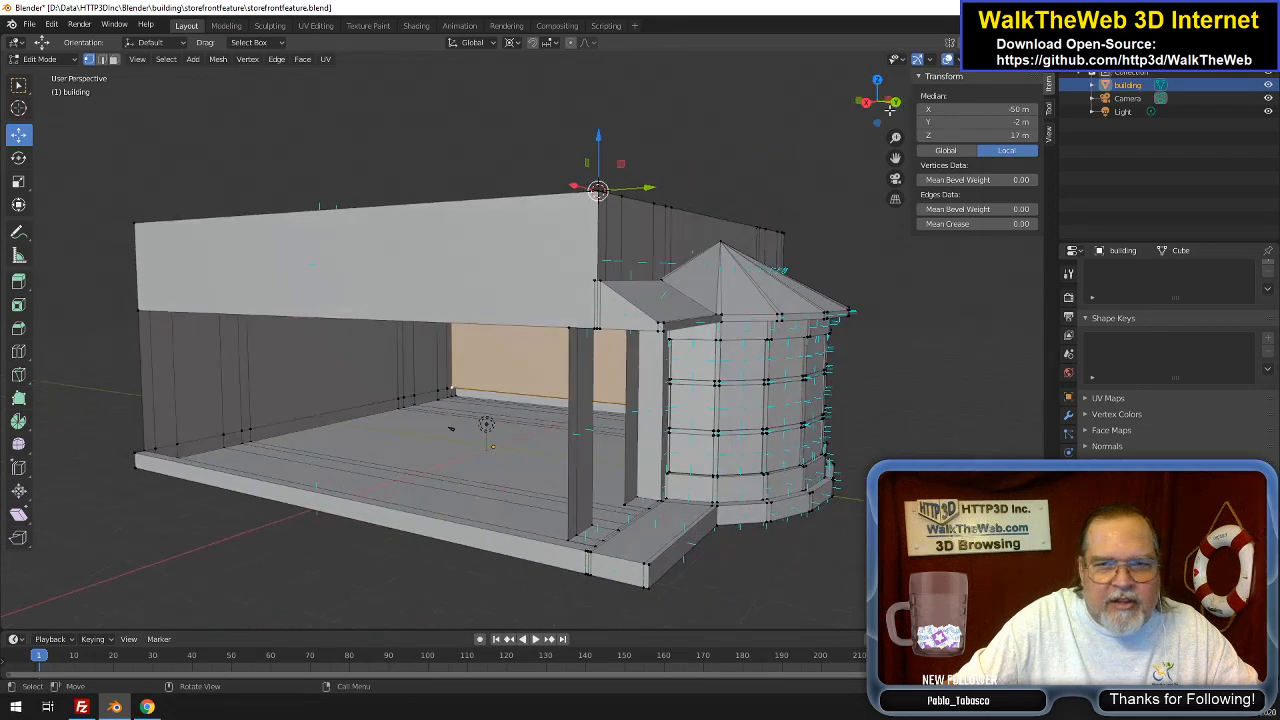
click(569, 326)
shift+click(567, 541)
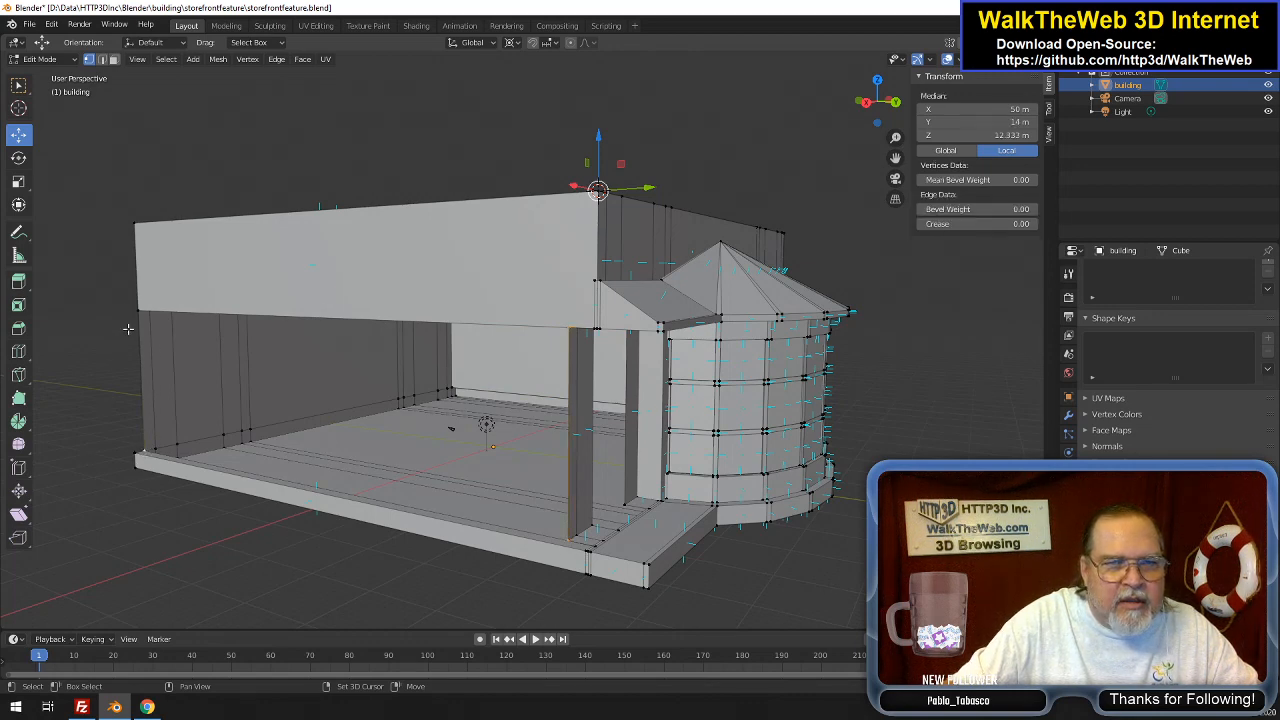
shift+click(138, 311)
key(f)
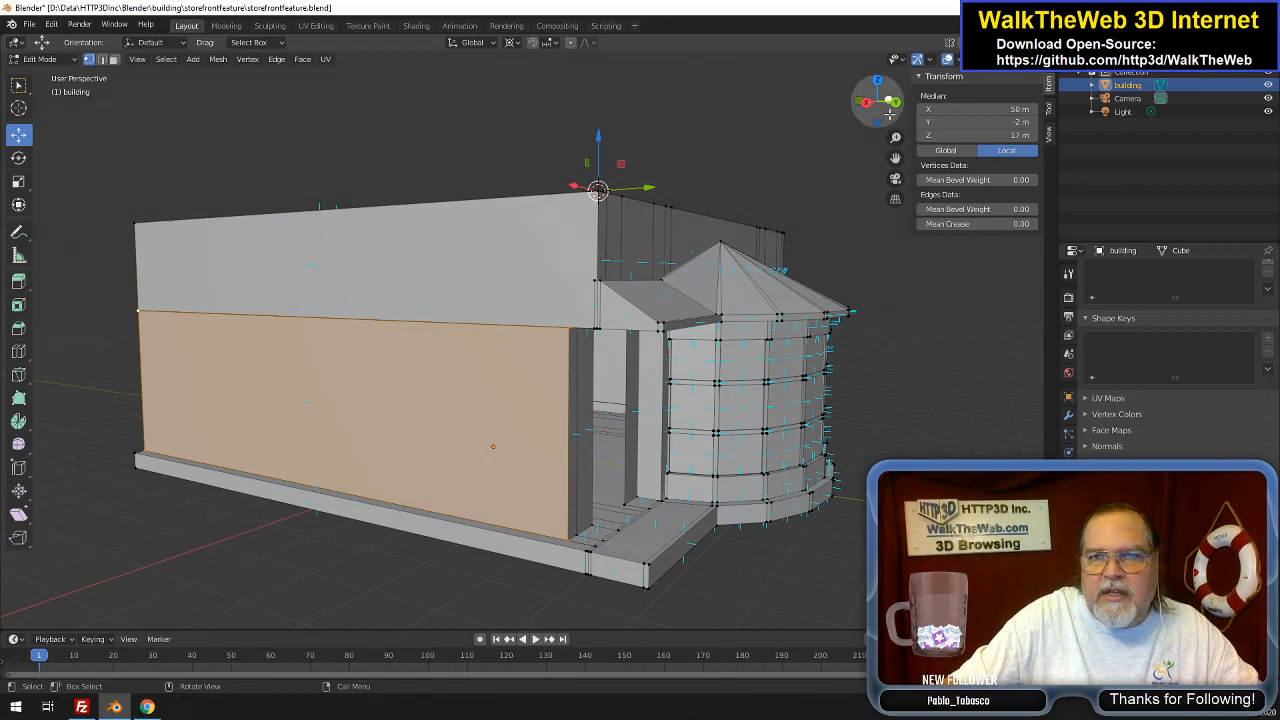
Extrude the three upper front wall faces above each side canopy inward by -2 m along the Y axis
drag(886, 102, 828, 114)
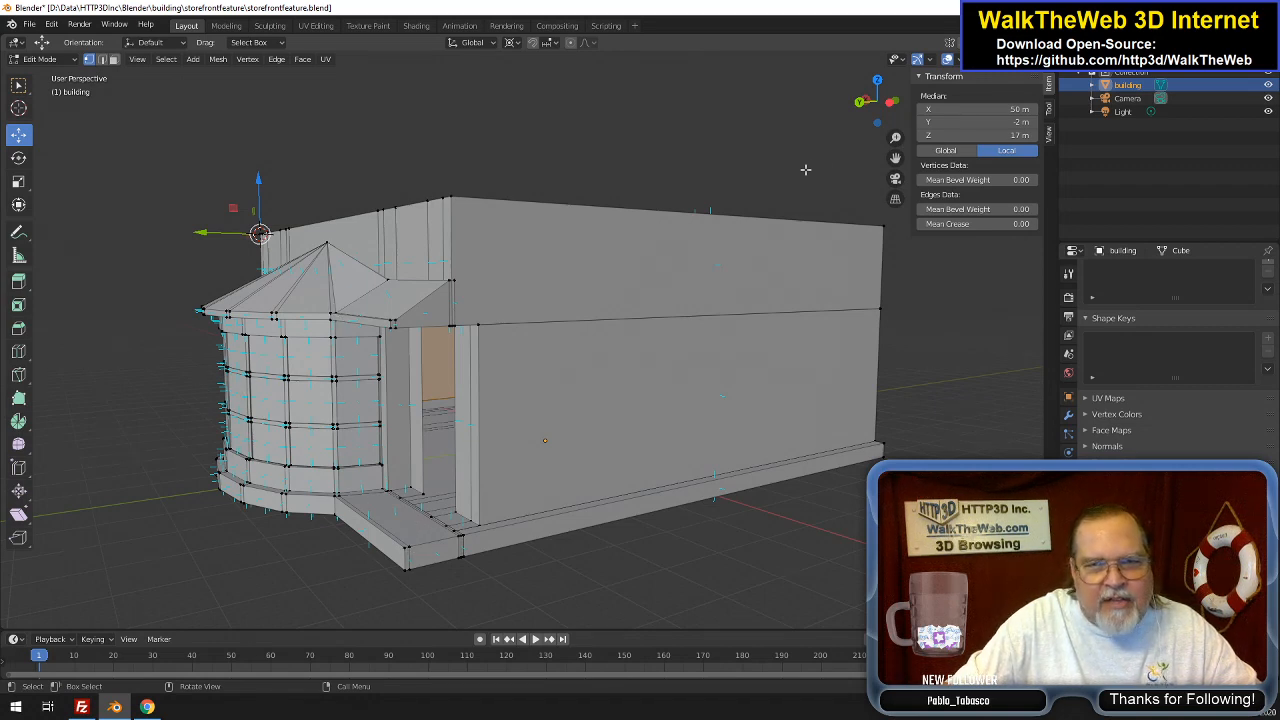
drag(881, 107, 956, 110)
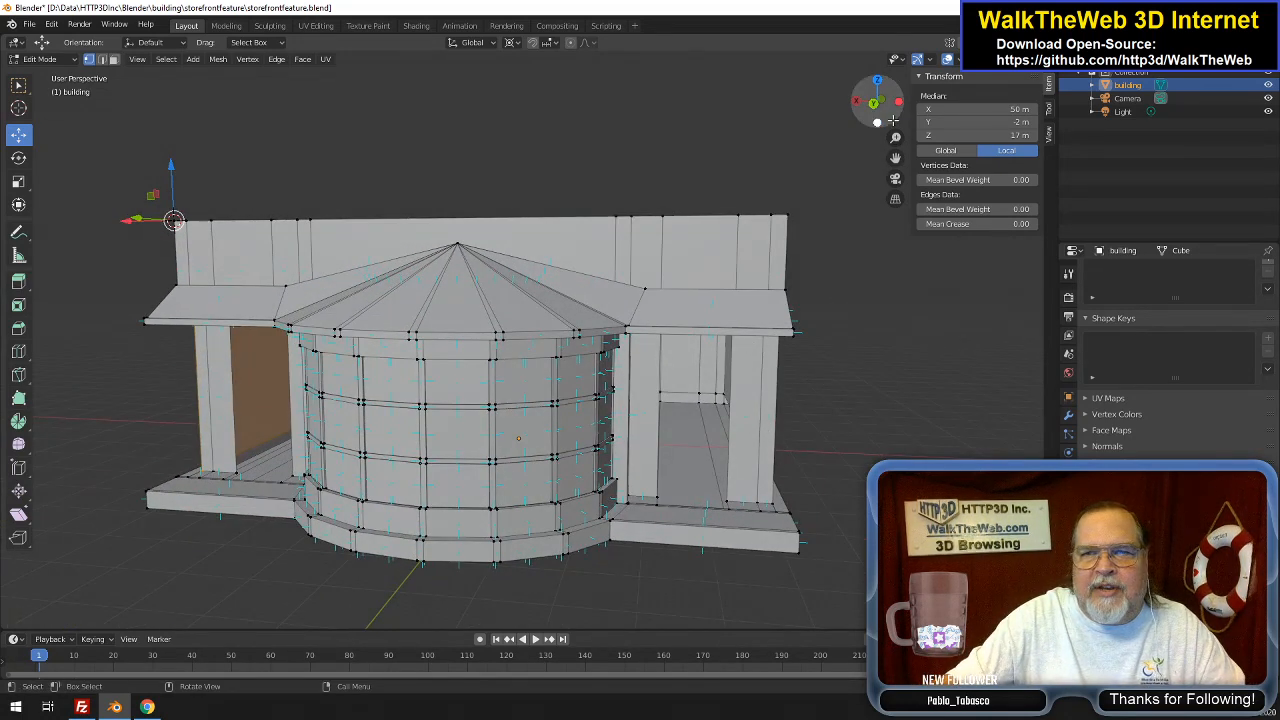
middle_drag(647, 450, 430, 499)
drag(792, 272, 792, 277)
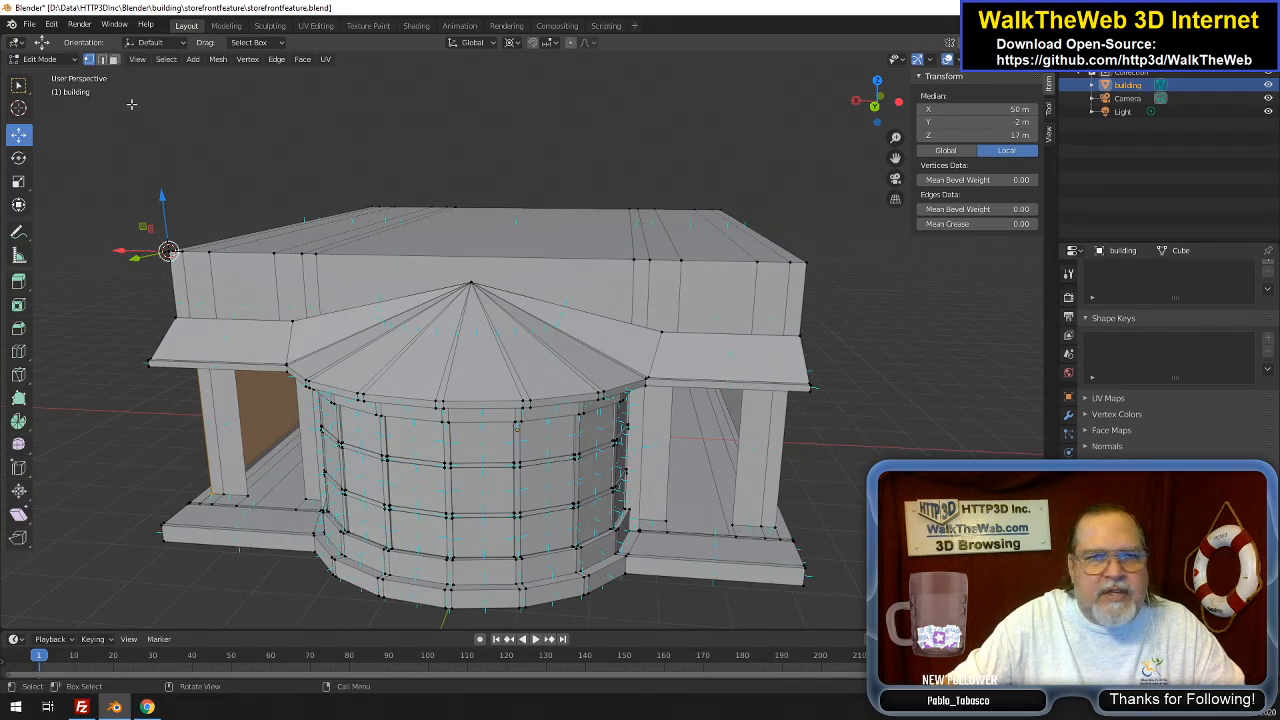
click(113, 60)
click(770, 298)
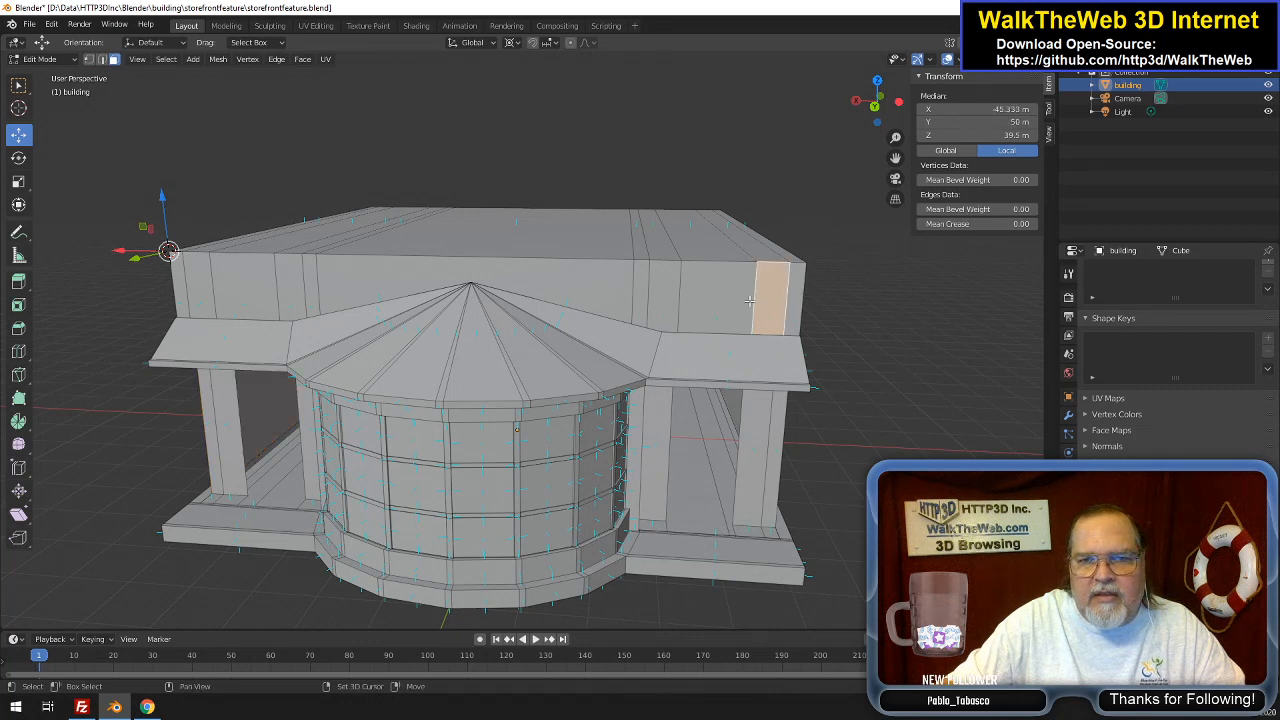
shift+click(730, 298)
shift+click(666, 296)
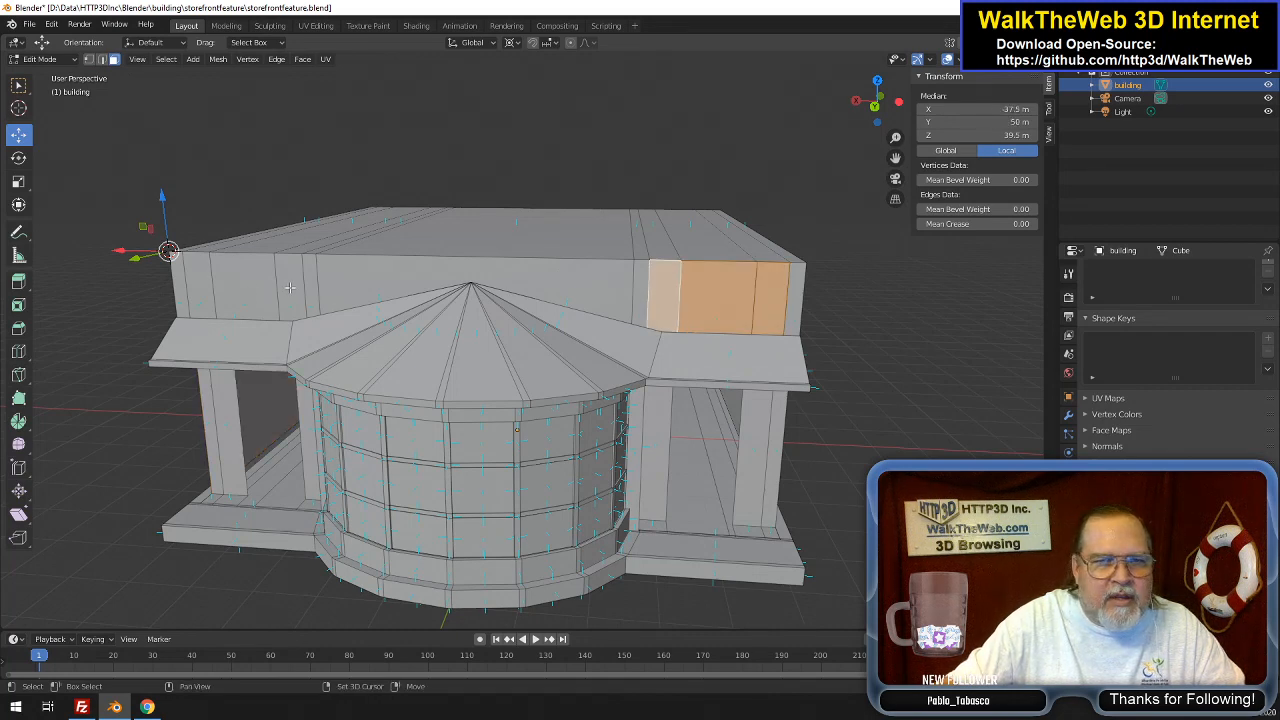
shift+click(289, 287)
shift+click(245, 287)
shift+click(200, 286)
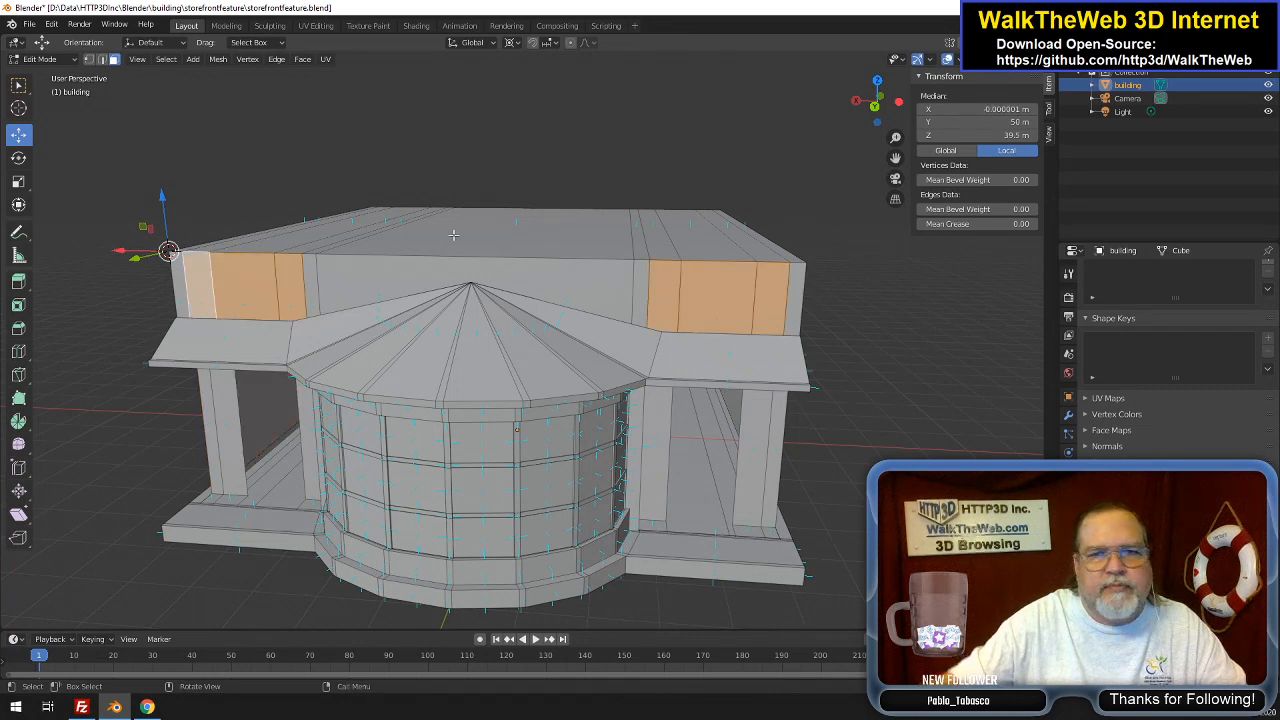
drag(880, 100, 908, 103)
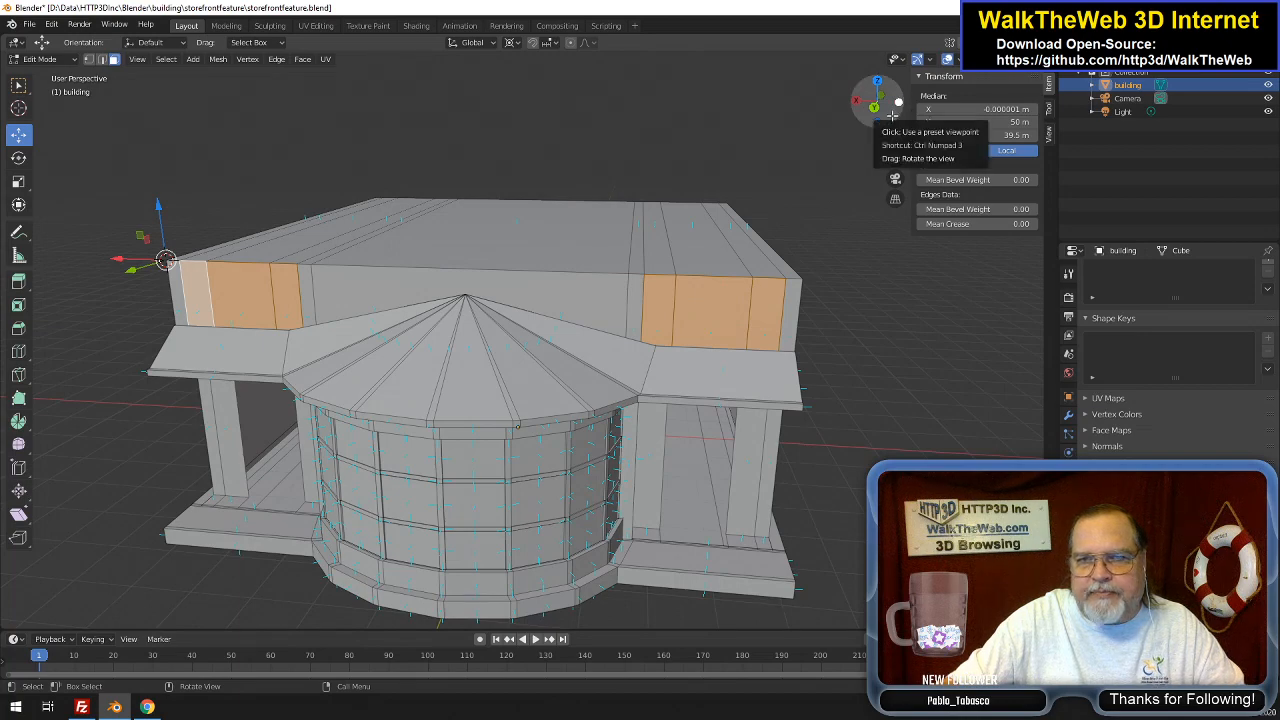
drag(892, 116, 860, 128)
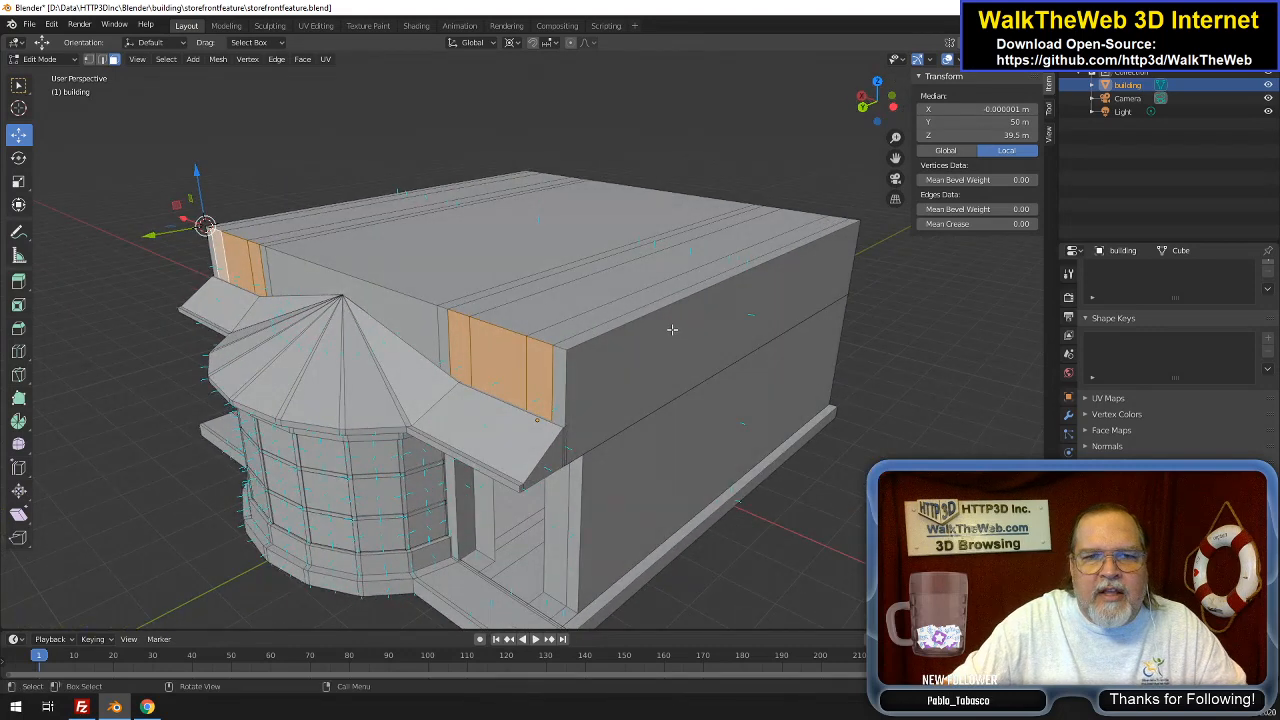
scroll(672, 329, up, 2)
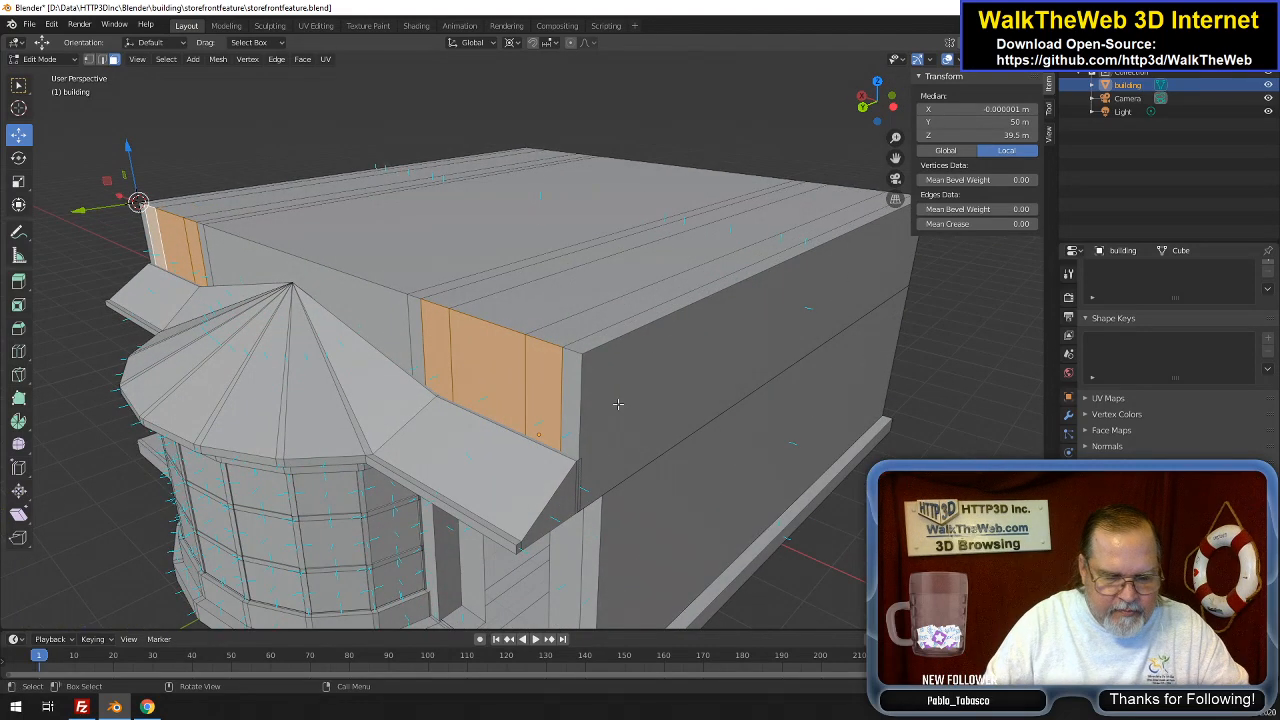
key(g)
key(z)
key(z)
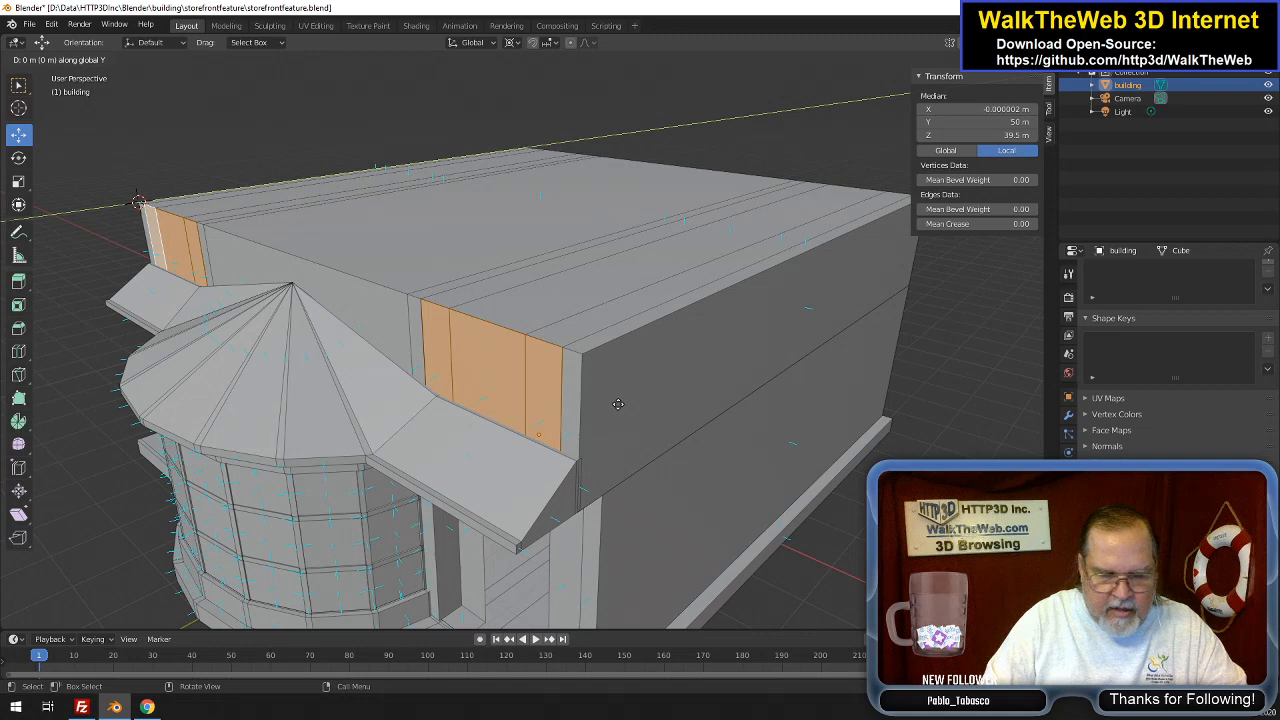
text(y-2)
key(Return)
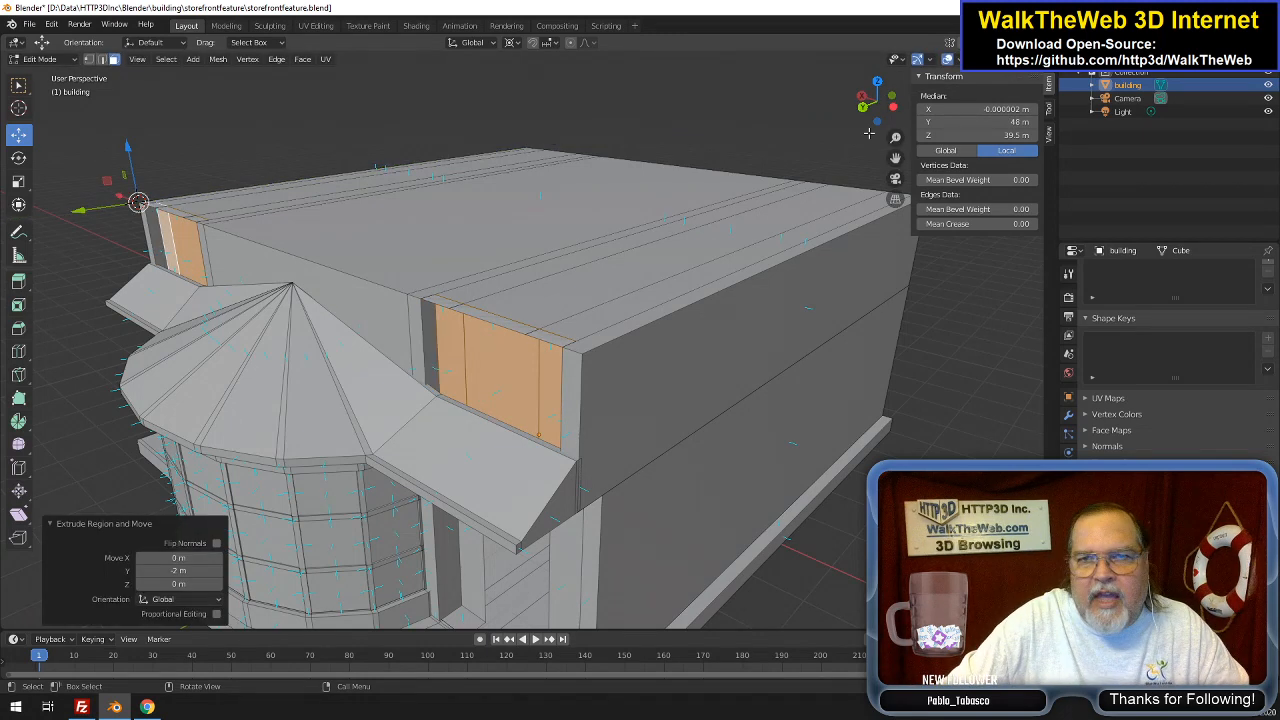
Inspect the recessed panels above the canopies and save the Blender file
drag(888, 112, 840, 105)
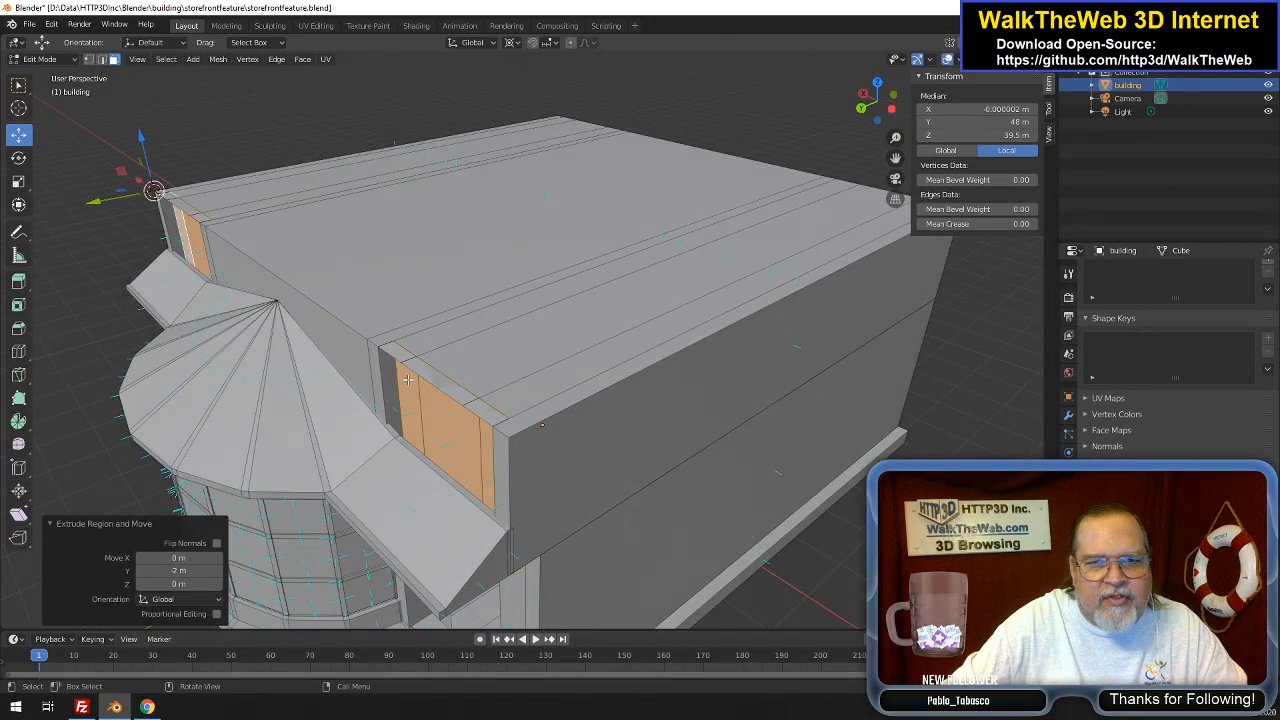
mouse_move(884, 116)
mouse_down()
mouse_move(850, 106)
mouse_move(860, 118)
mouse_up()
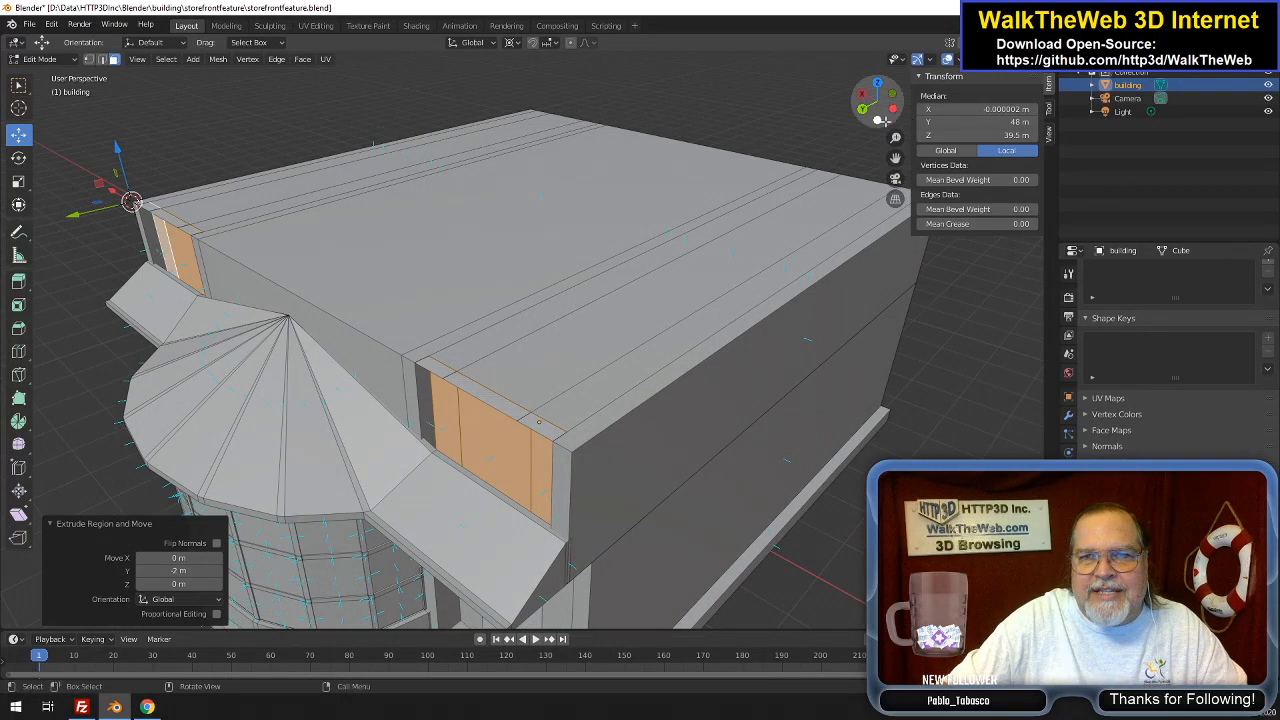
mouse_move(857, 108)
mouse_down()
mouse_move(870, 124)
mouse_move(791, 176)
mouse_move(800, 118)
mouse_move(922, 120)
mouse_move(738, 118)
mouse_move(862, 121)
mouse_up()
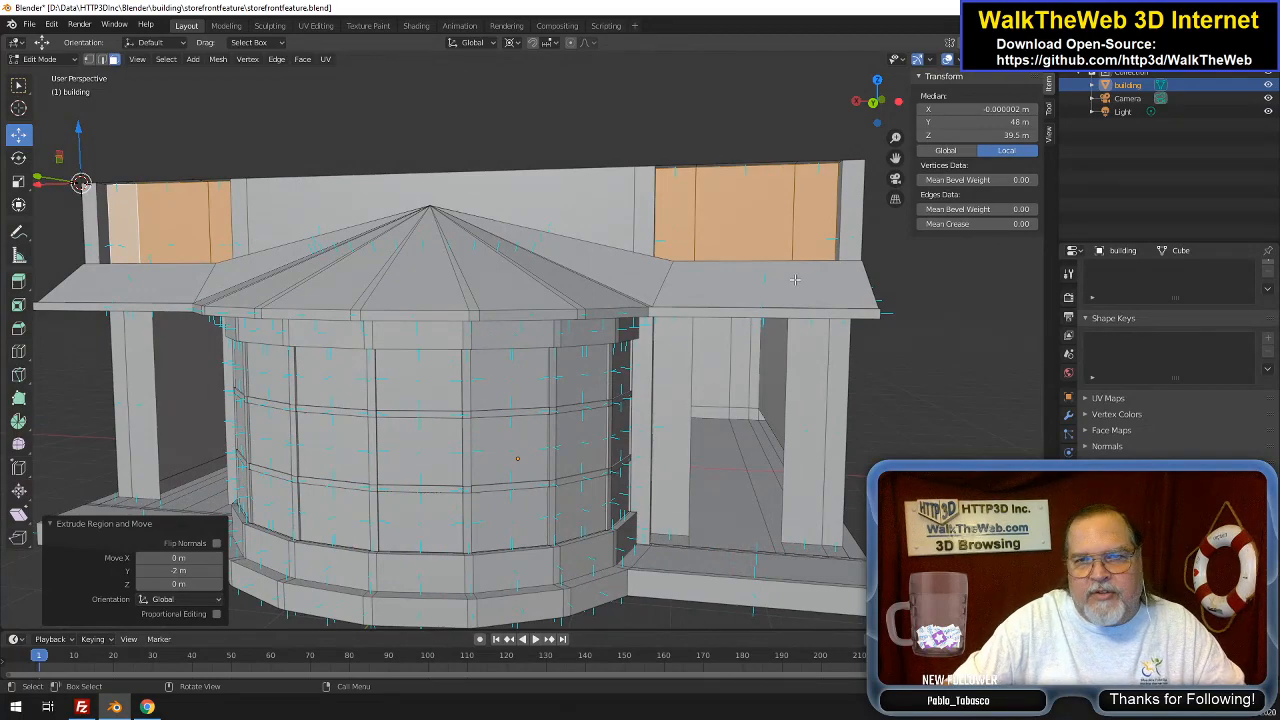
drag(870, 112, 722, 177)
click(30, 26)
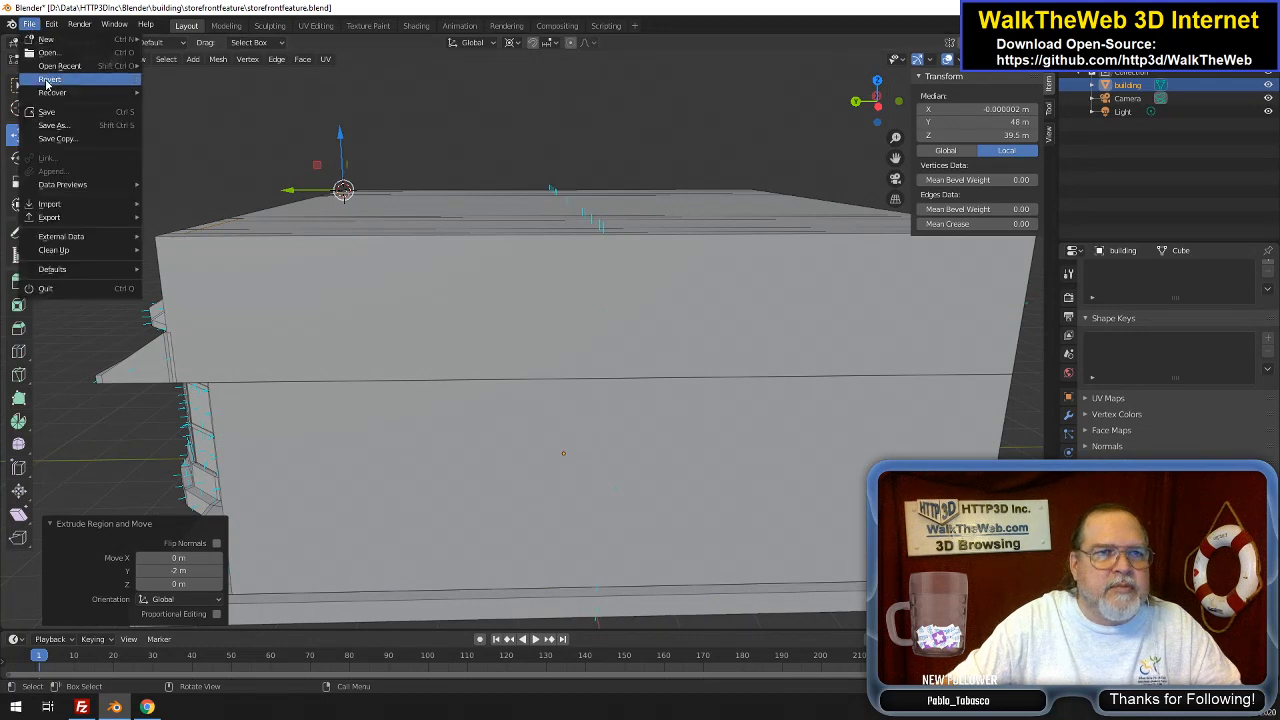
click(50, 113)
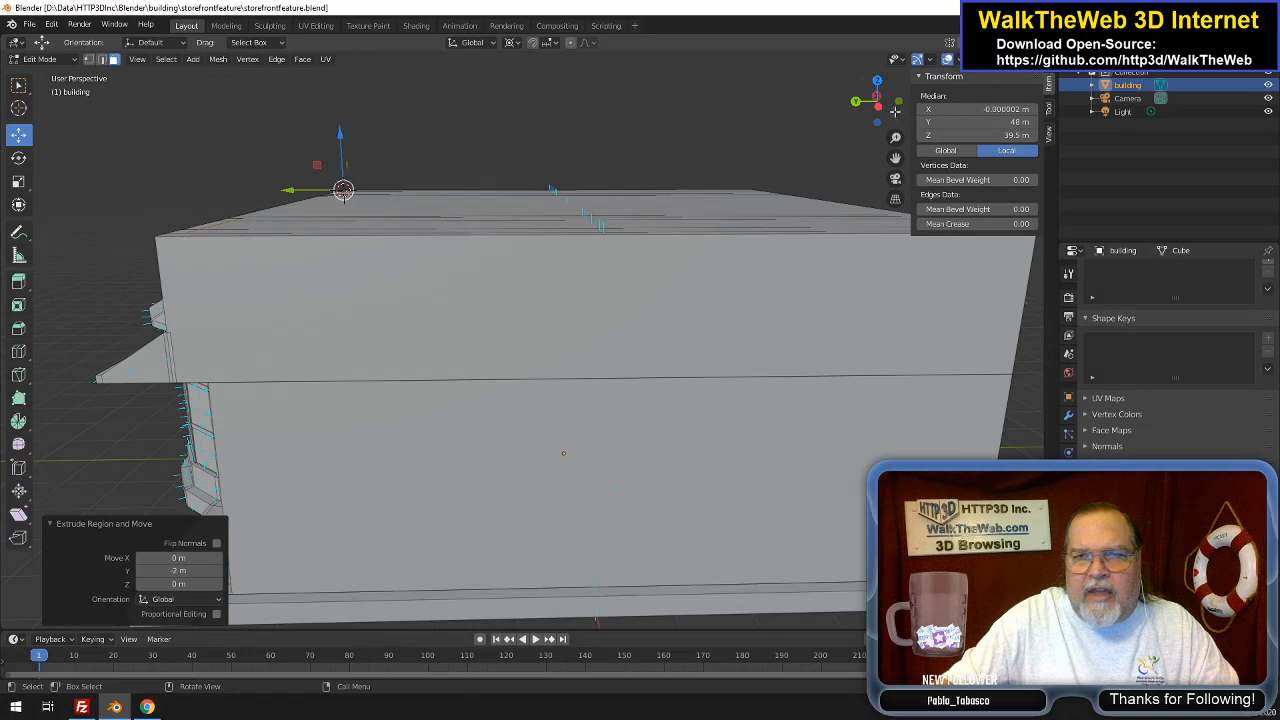
Add two vertical loop cuts to the lower side wall on the negative X side with a slide factor of -0.35
mouse_move(895, 110)
mouse_down()
mouse_move(866, 112)
mouse_move(889, 109)
mouse_up()
scroll(745, 299, down, 2)
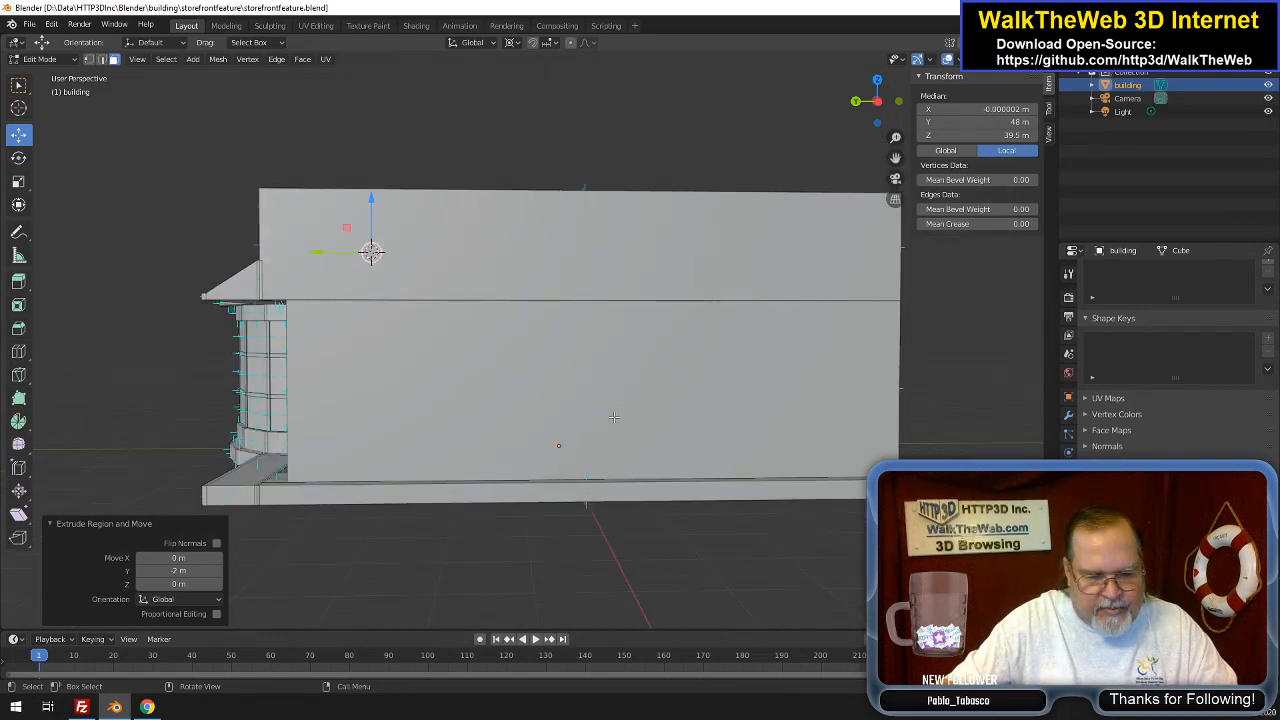
key(ctrl+r)
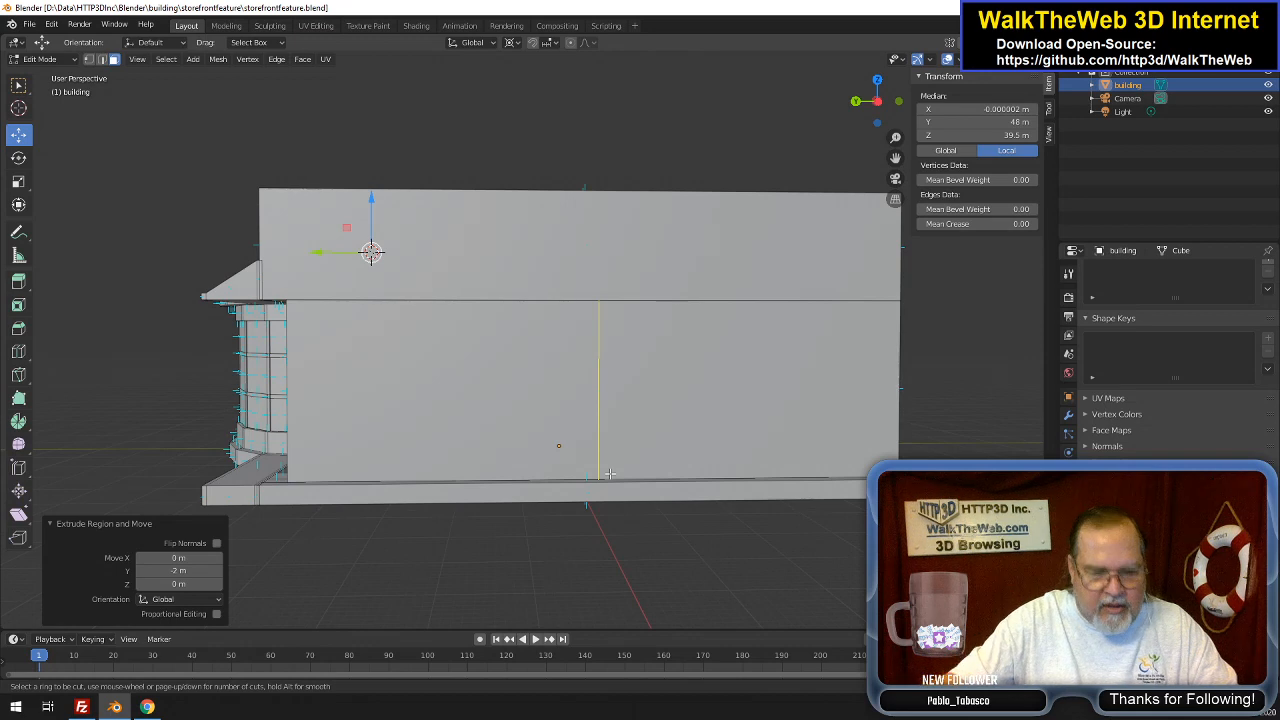
scroll(609, 473, up, 1)
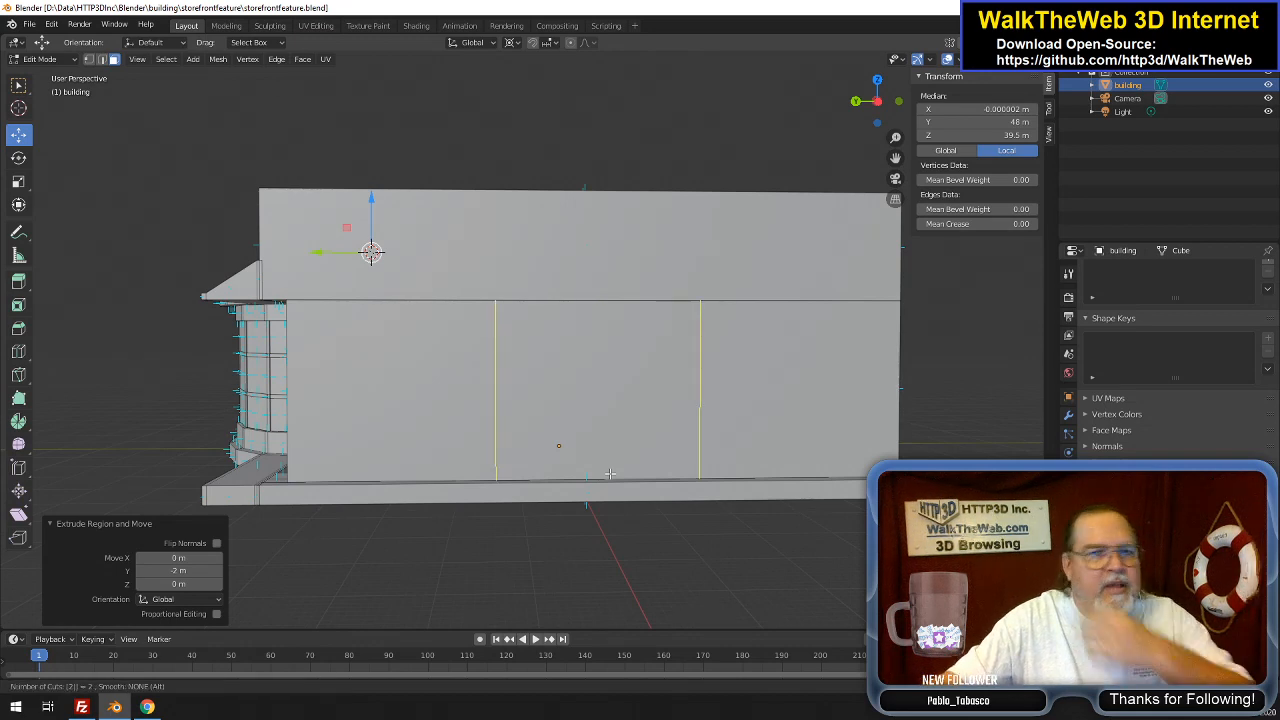
click(609, 473)
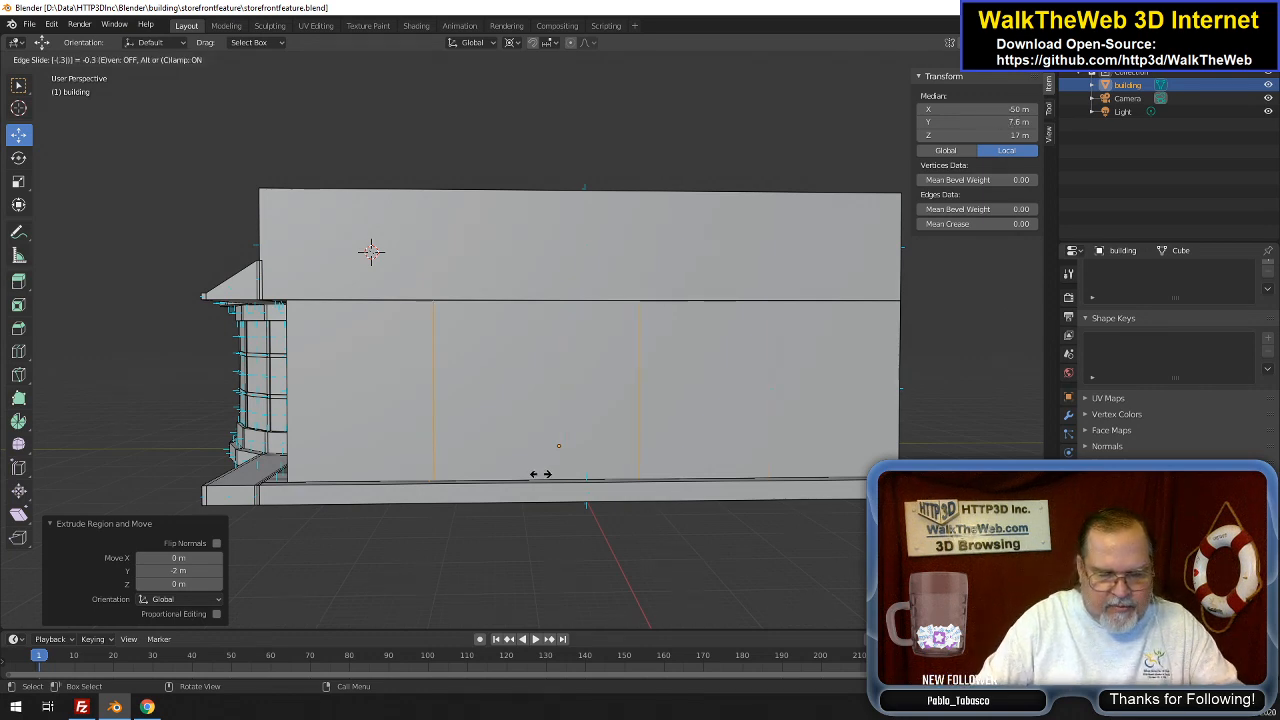
click(540, 474)
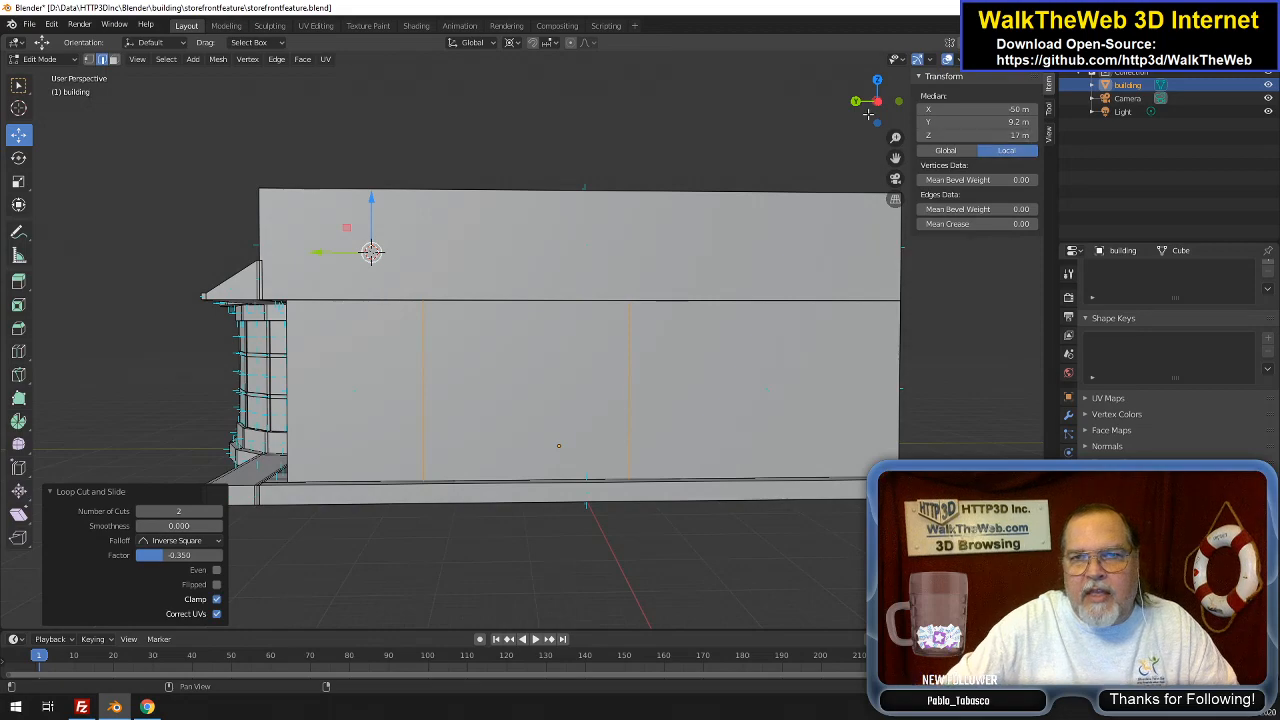
Add two matching vertical loop cuts to the lower side wall on the positive X side with a slide factor of -0.35
drag(877, 101, 1048, 103)
key(ctrl+r)
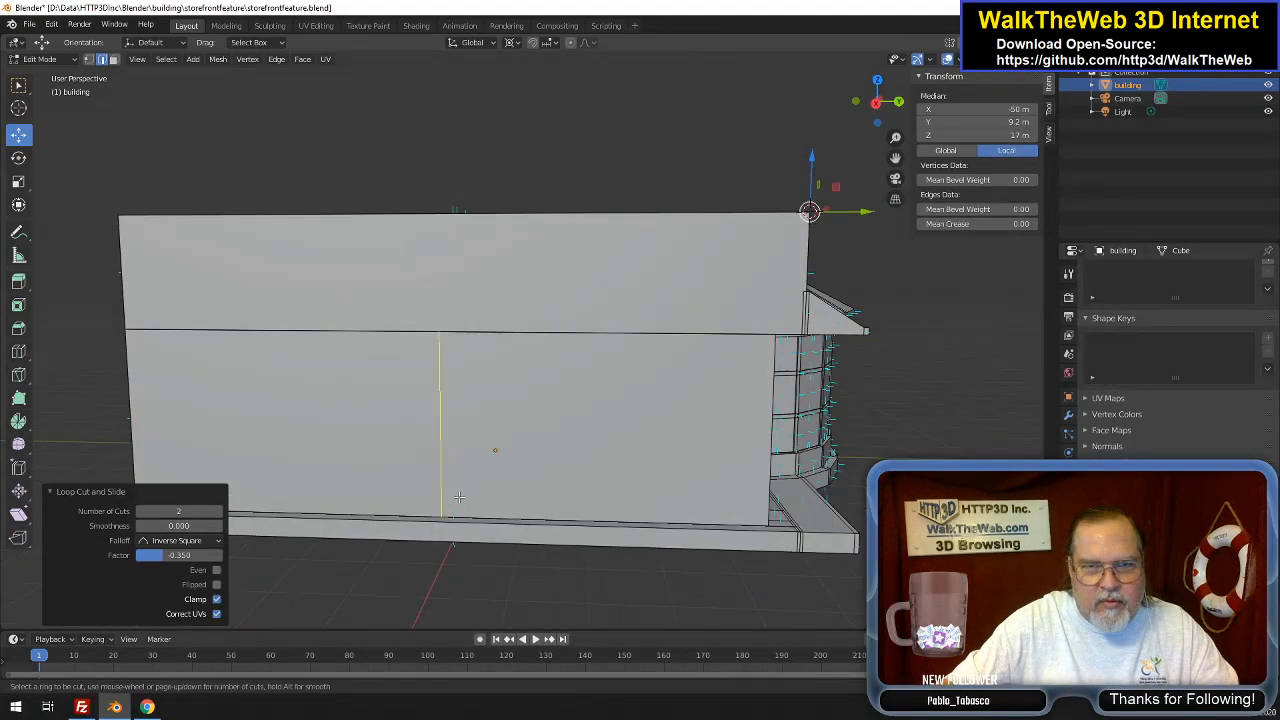
scroll(458, 497, up, 1)
click(458, 497)
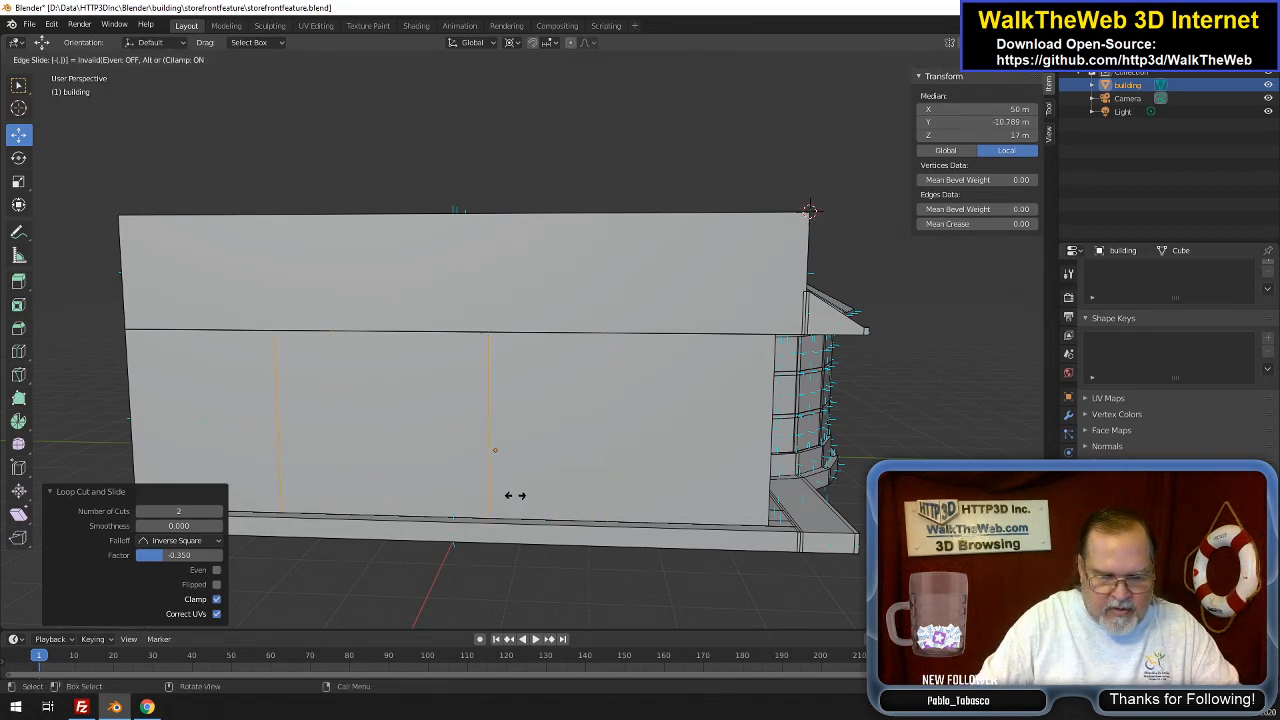
click(515, 495)
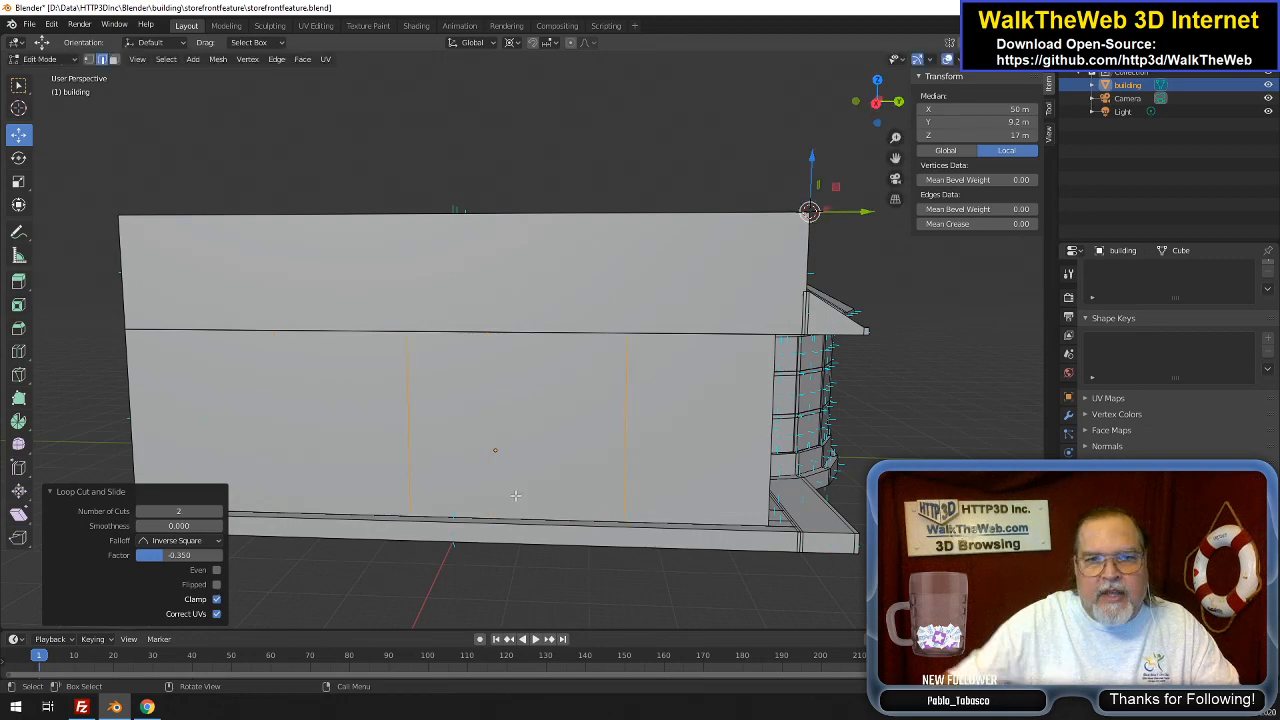
Add a horizontal loop cut around the lower walls near their base and set its Z position to 8 m
drag(888, 104, 672, 105)
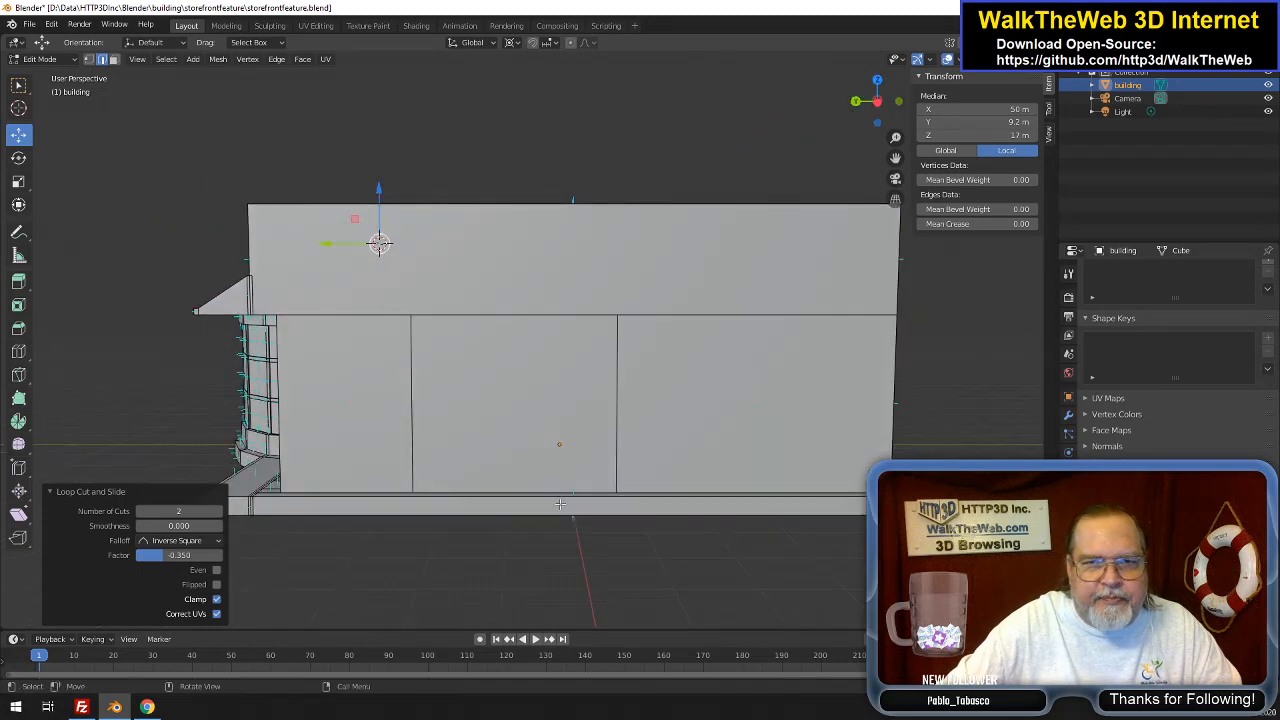
key(ctrl+r)
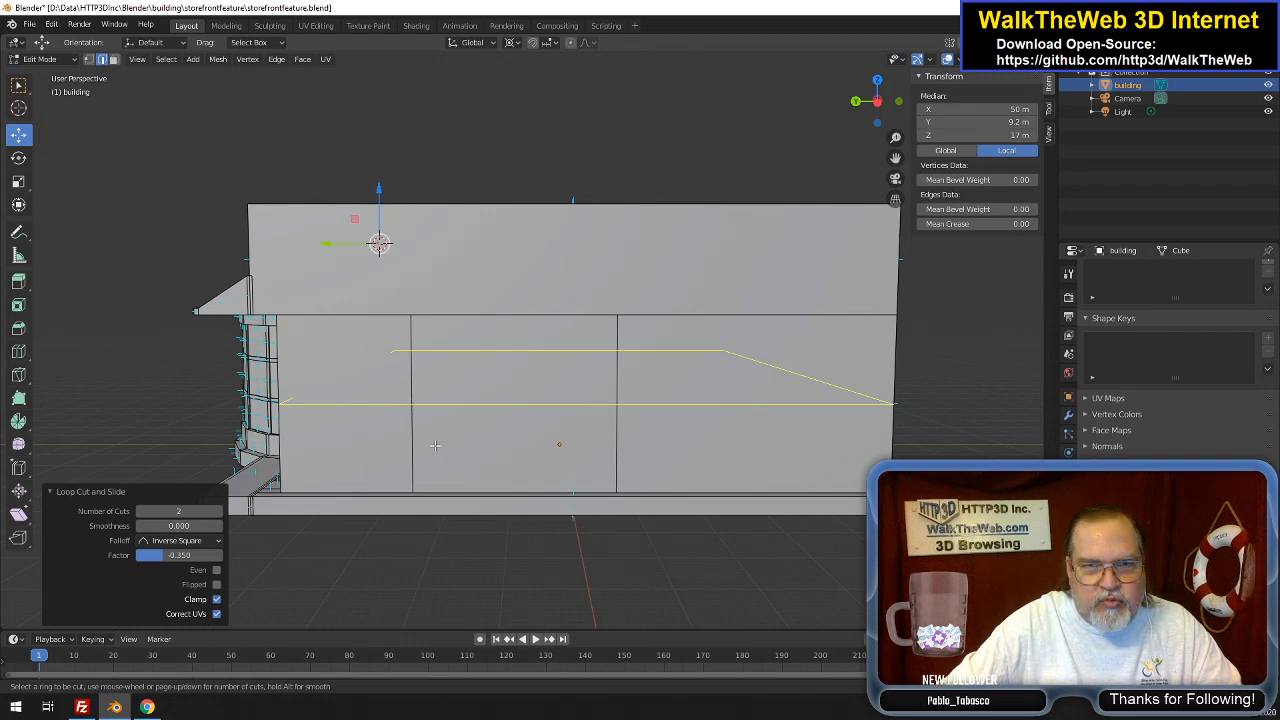
drag(435, 445, 434, 476)
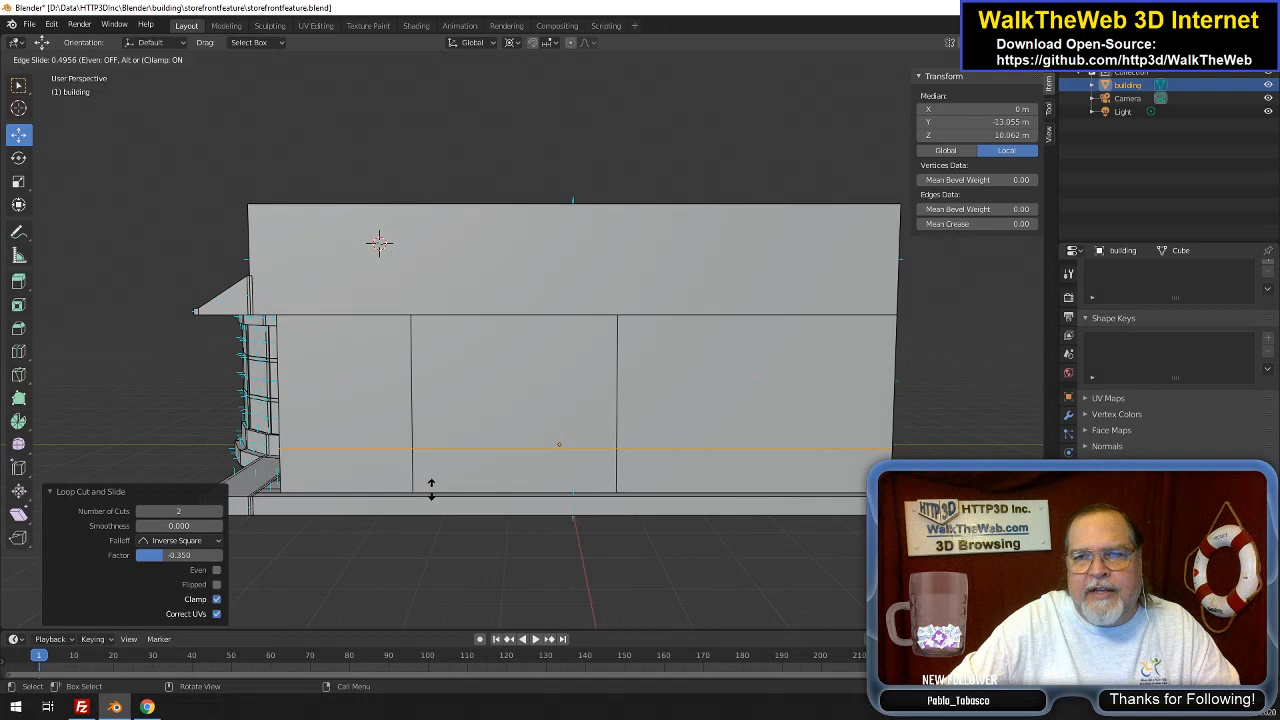
drag(431, 490, 431, 491)
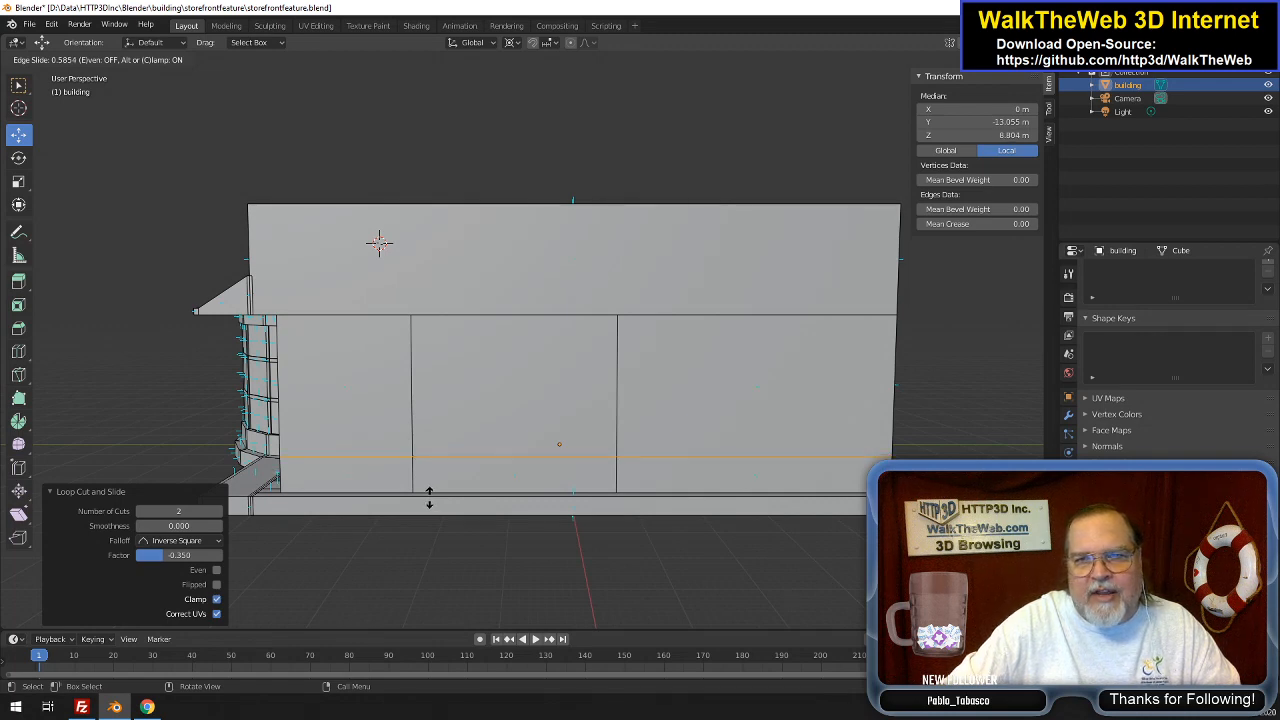
drag(429, 497, 429, 500)
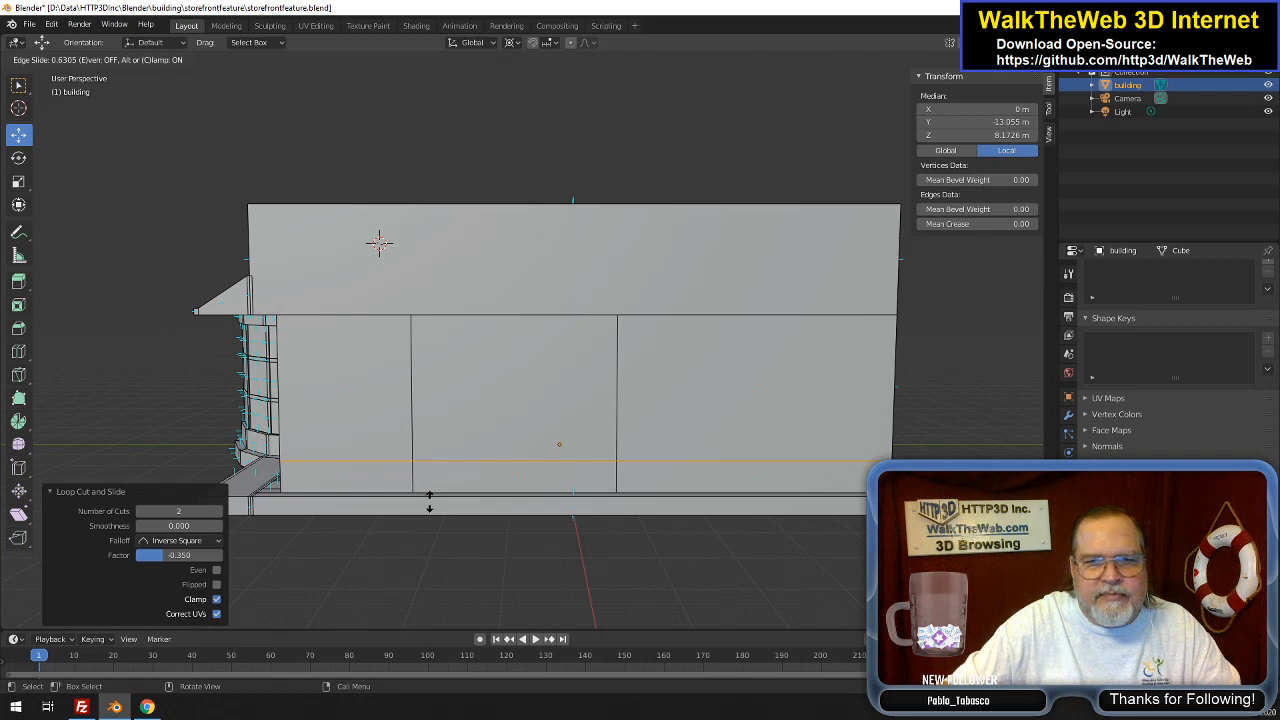
click(429, 500)
click(1010, 137)
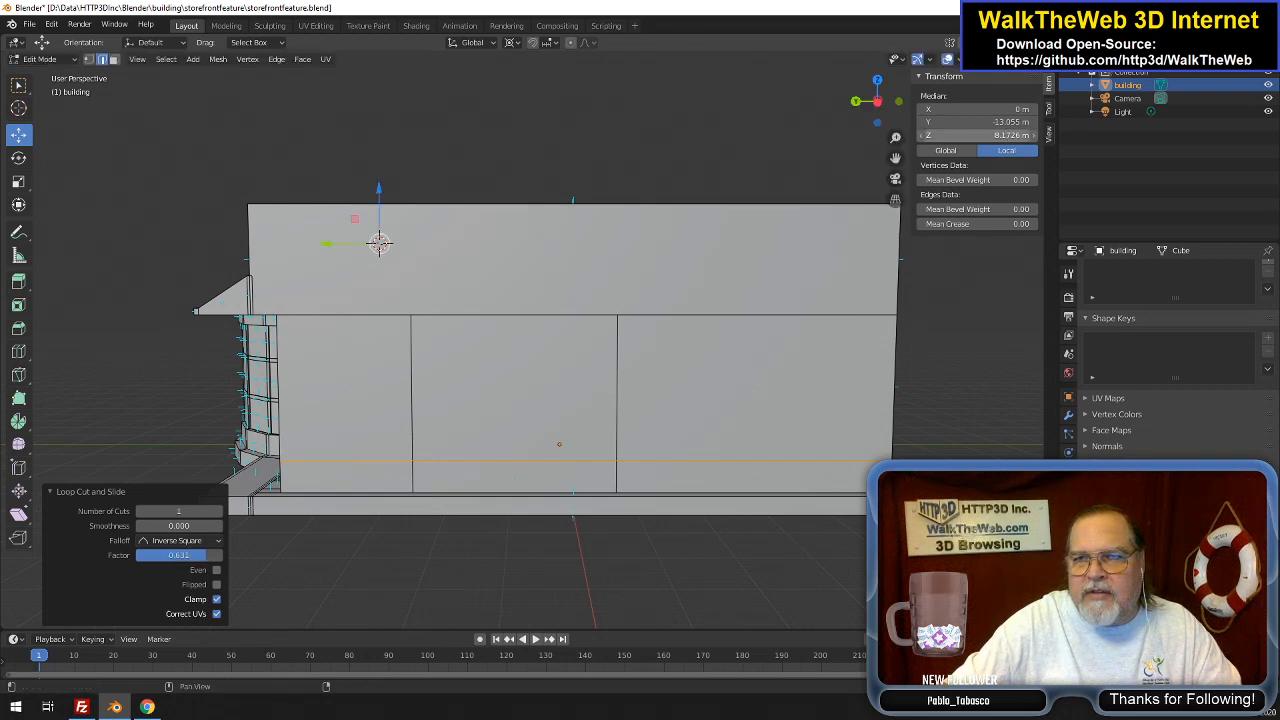
text(8)
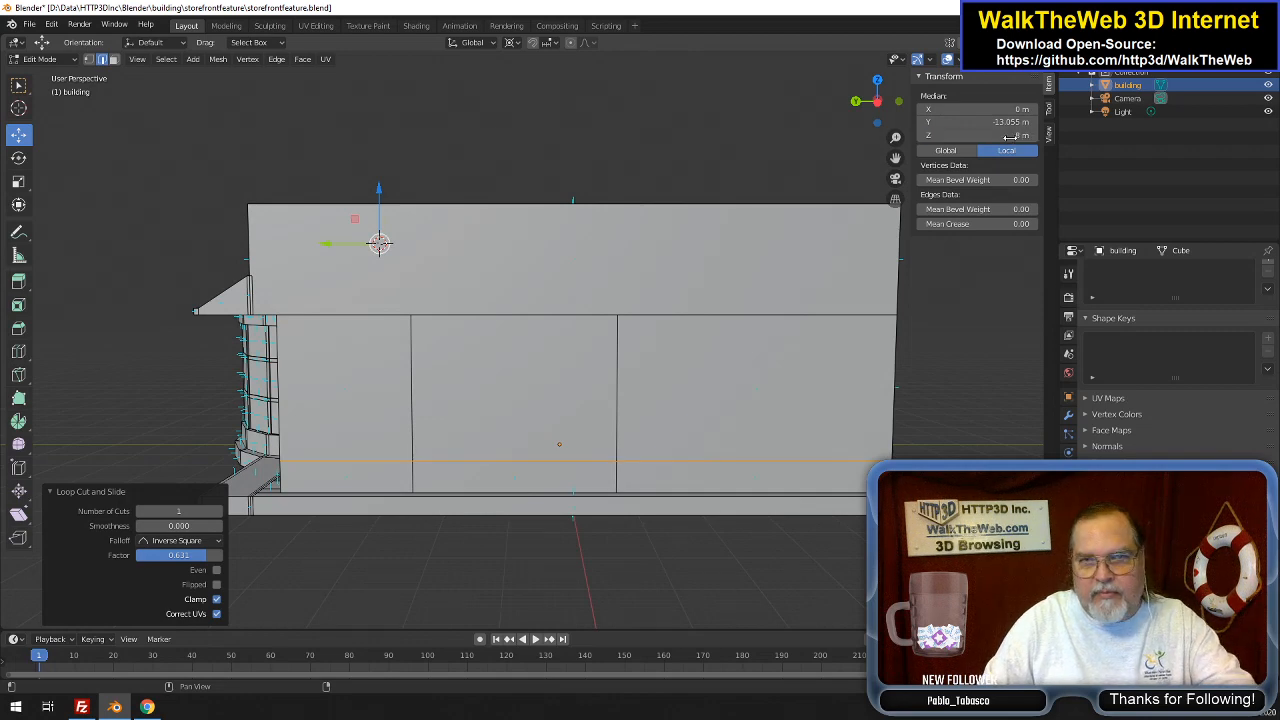
key(Return)
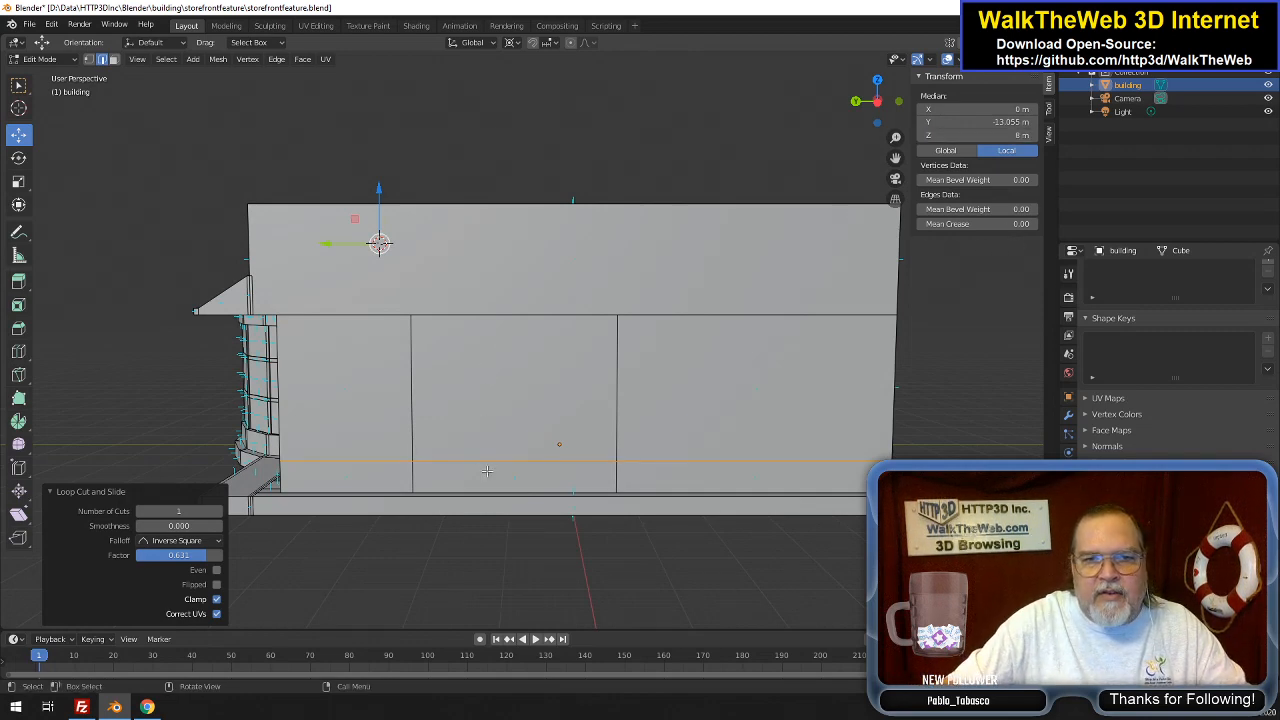
Add another horizontal loop cut midway between the 8 m cut and the bottom of the lower walls
key(ctrl+r)
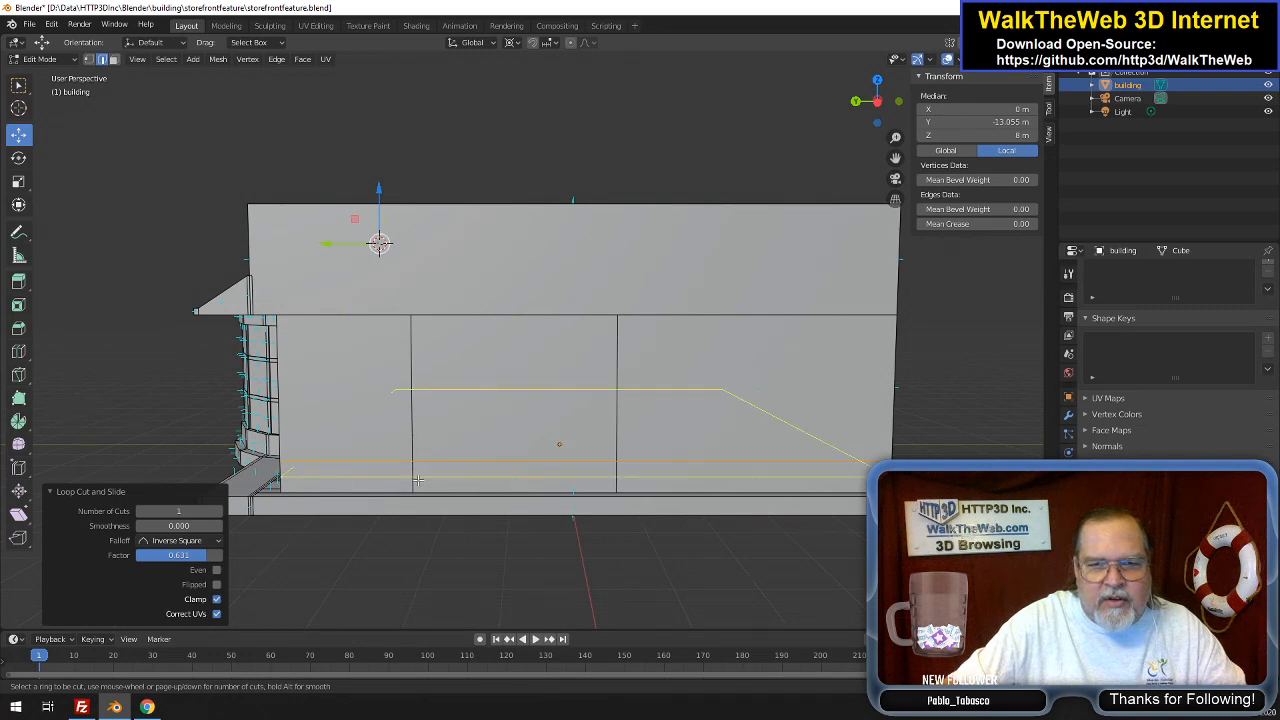
click(417, 480)
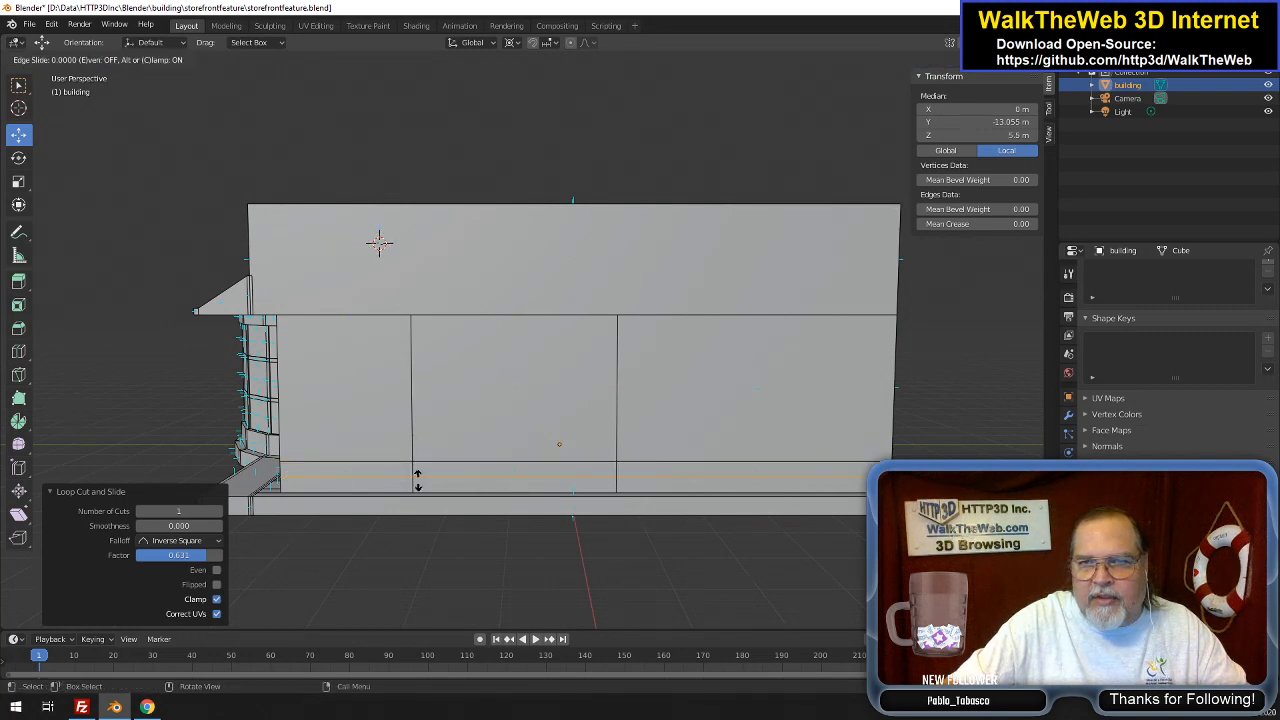
right_click(417, 480)
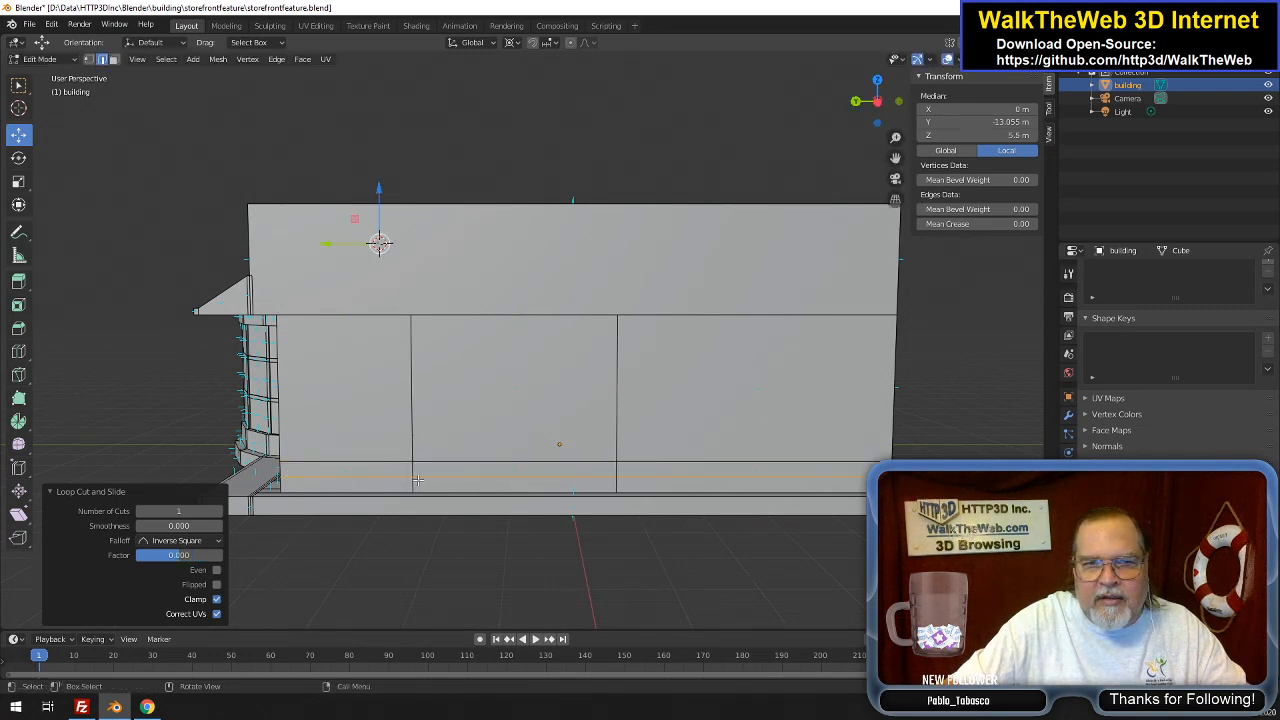
Set the Z position of the lowest horizontal loop cut on the lower walls to 6.5 m
click(1013, 135)
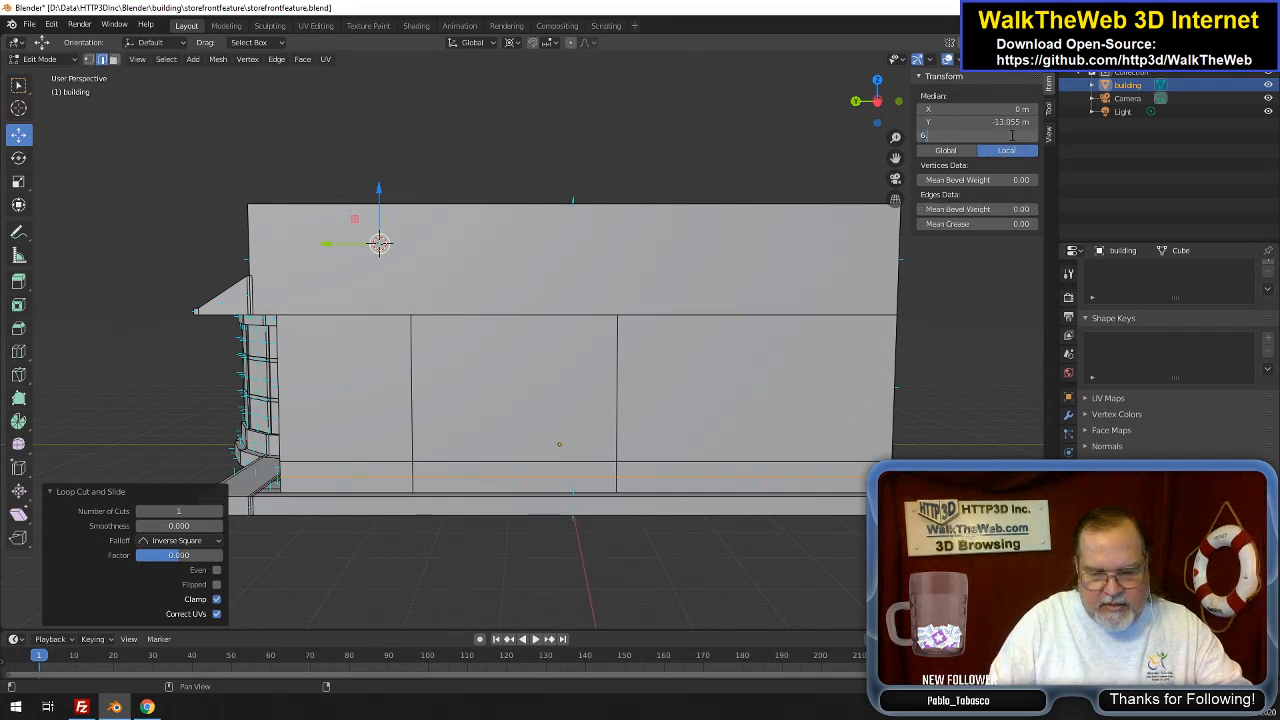
text(6)
key(Return)
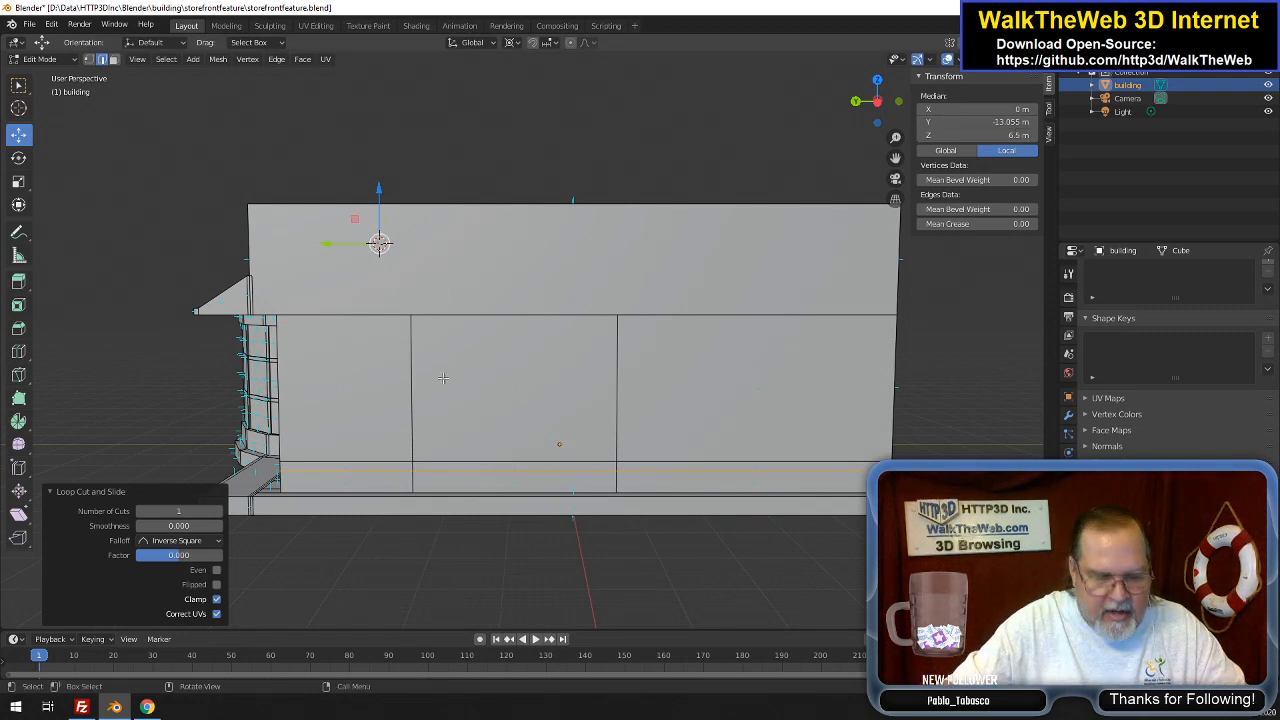
Add a horizontal loop cut near the top of the lower walls and set its Z position to 27 m
key(ctrl+r)
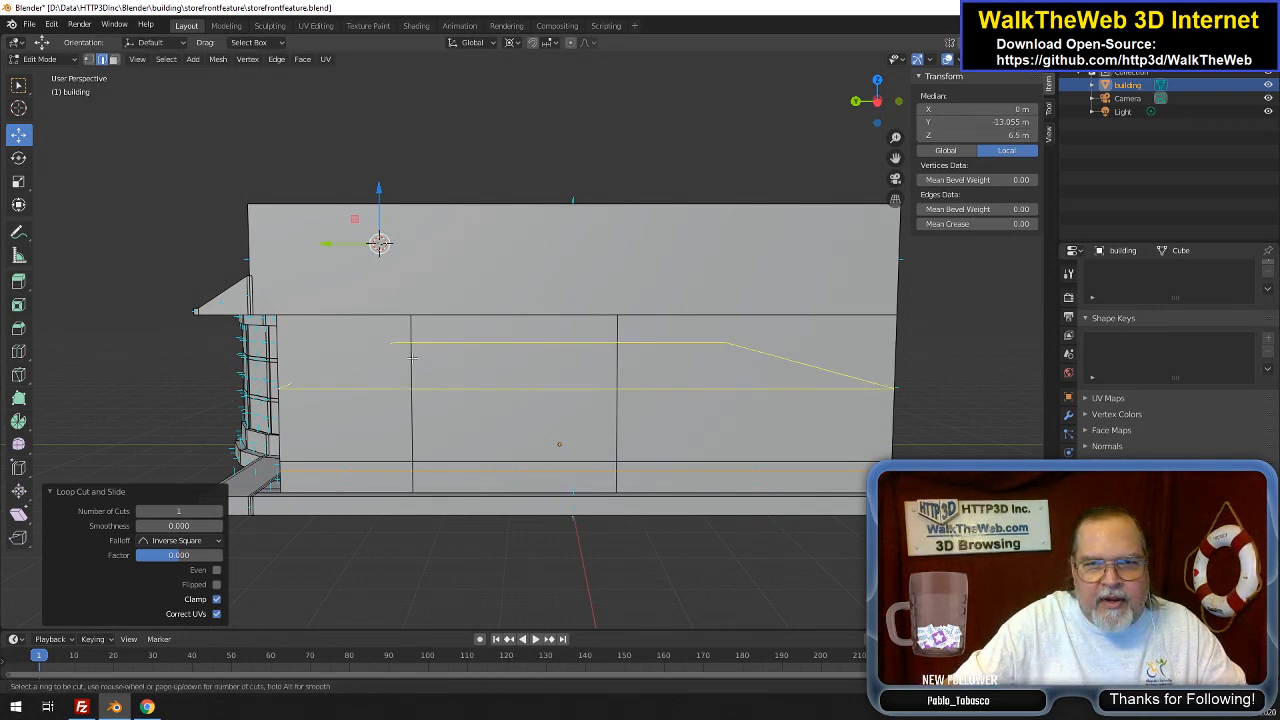
click(413, 356)
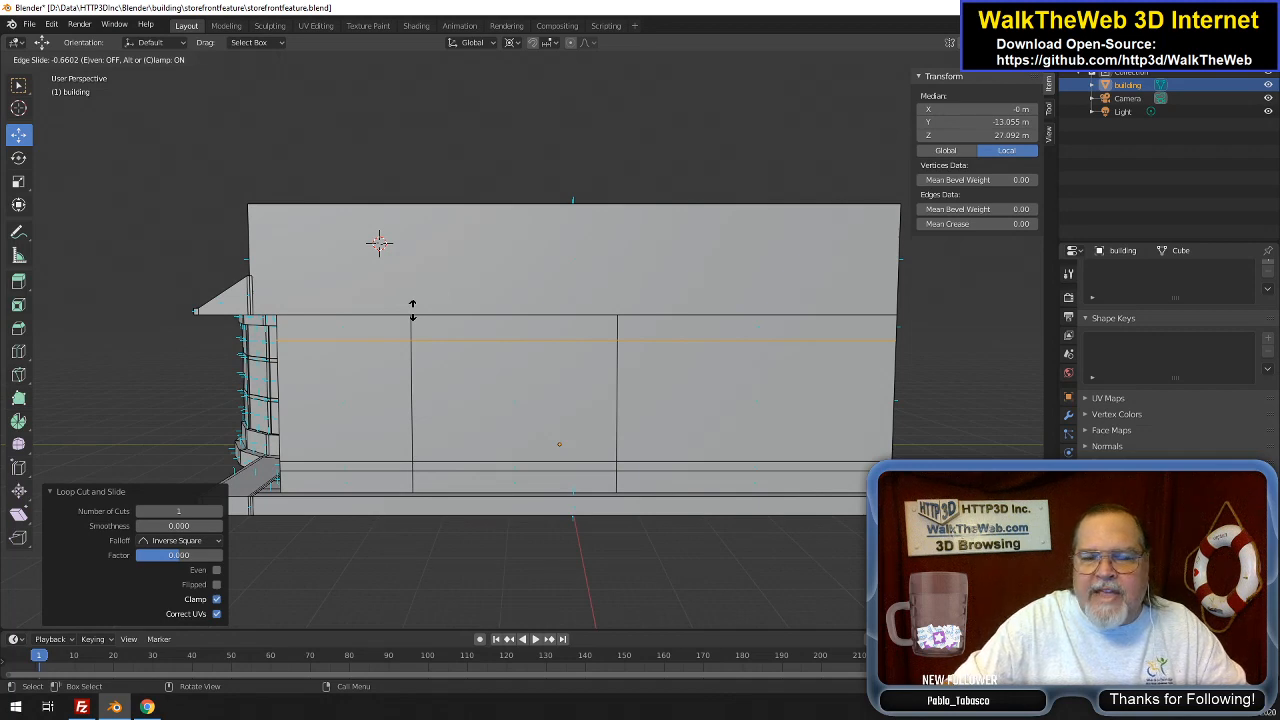
click(412, 310)
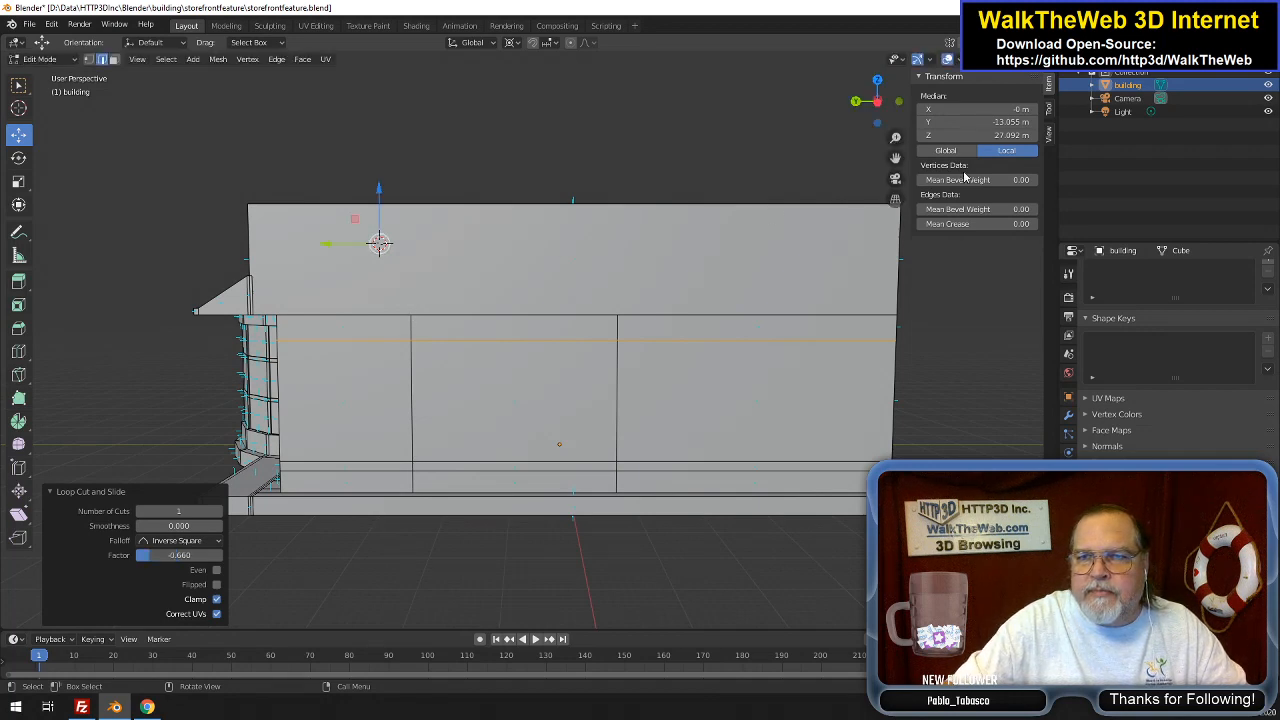
click(1016, 135)
text(27)
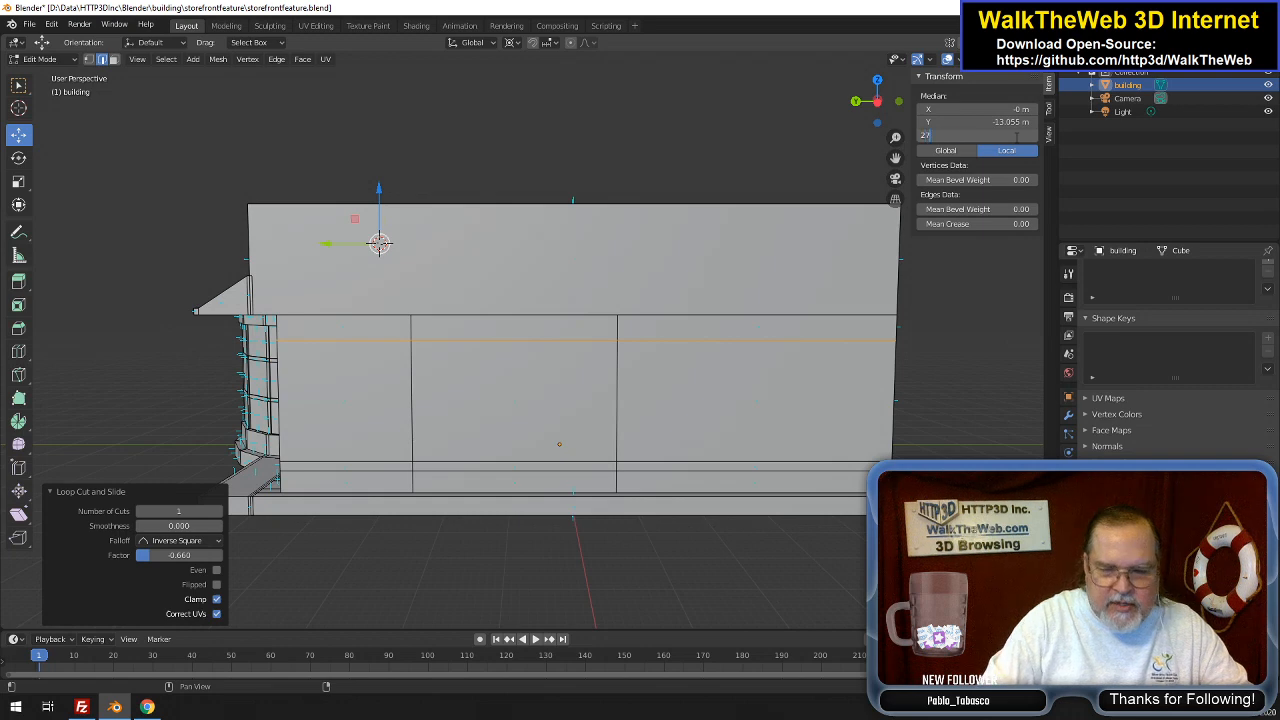
key(Return)
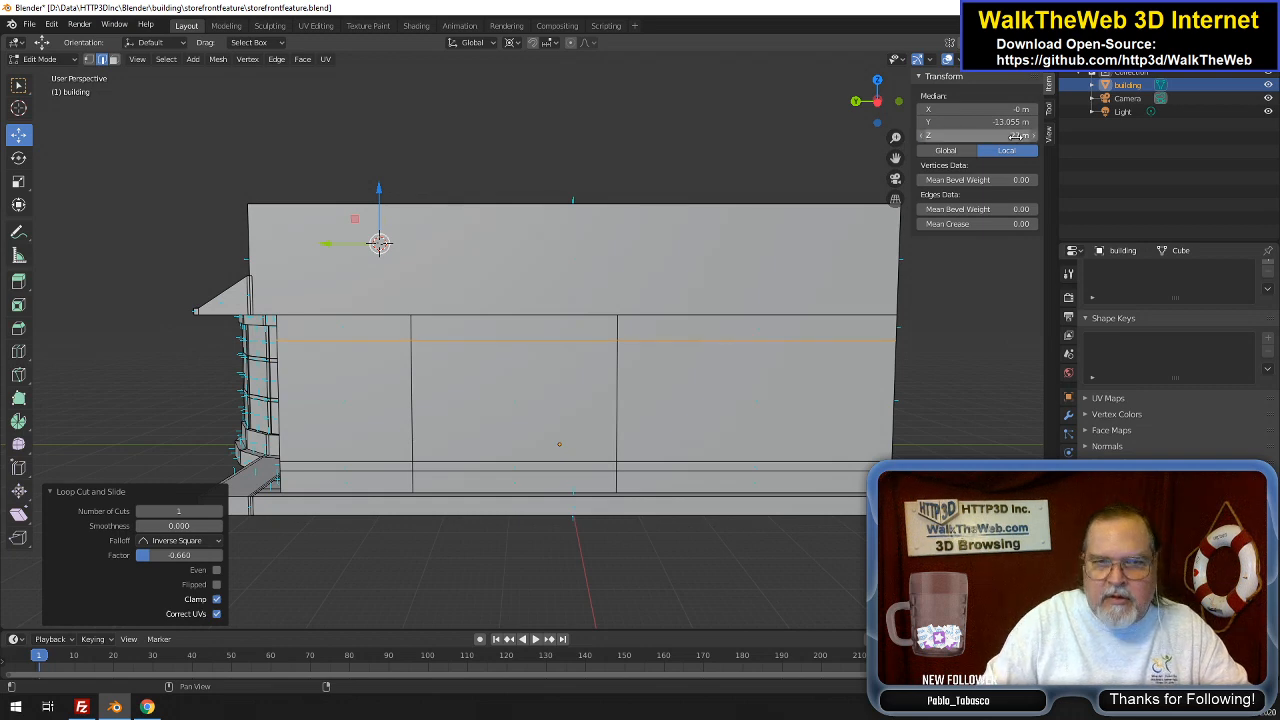
Add another horizontal loop cut just below the 27 m one and set its Z position to 25.5 m
key(ctrl+r)
click(420, 400)
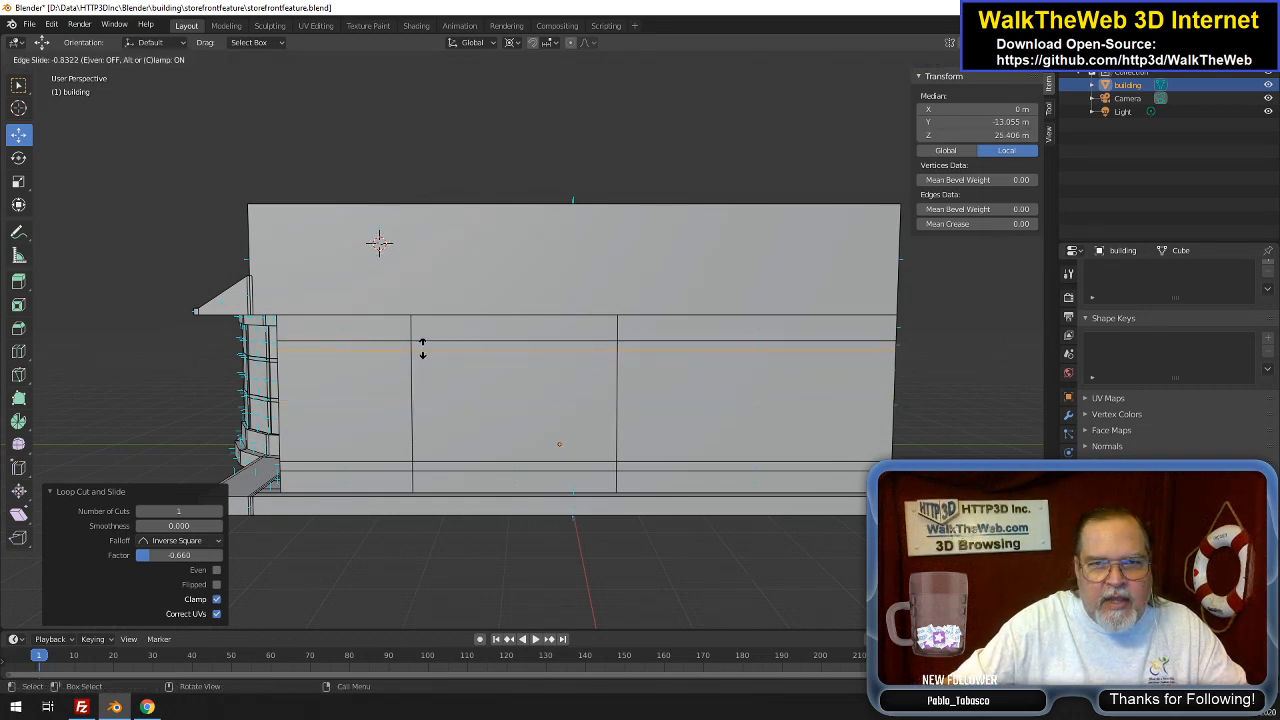
click(422, 357)
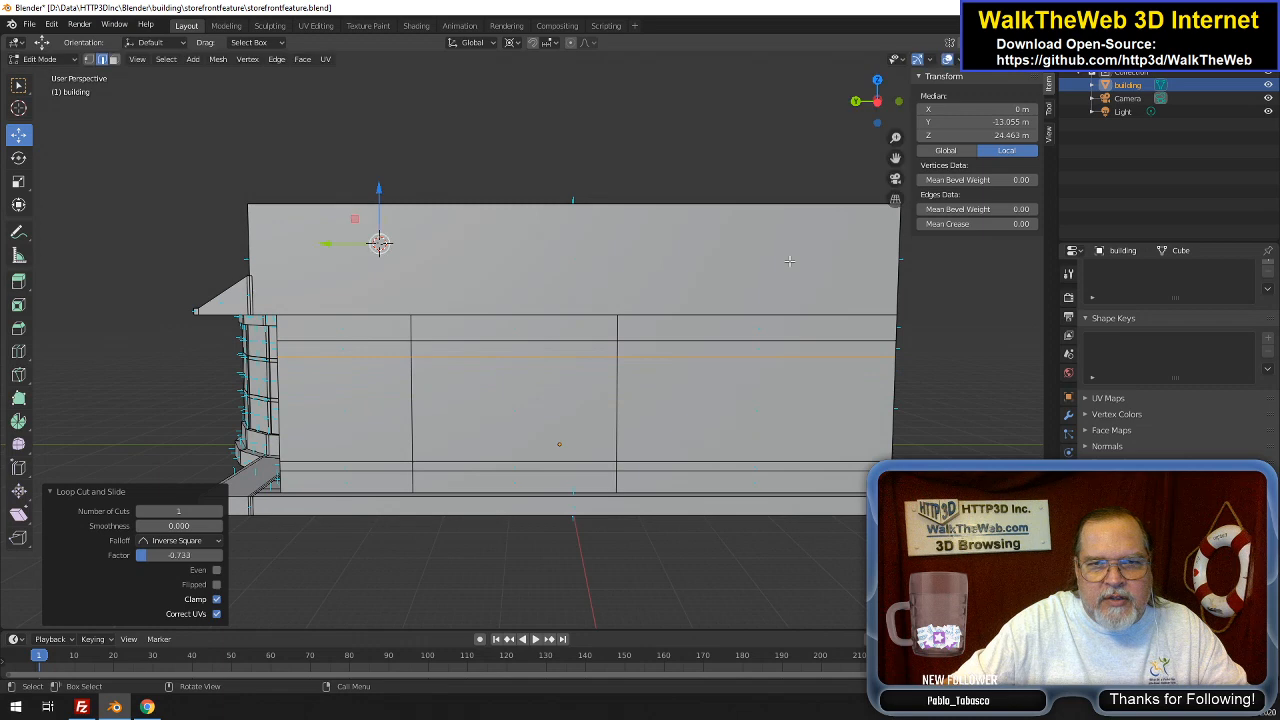
click(998, 135)
text(2)
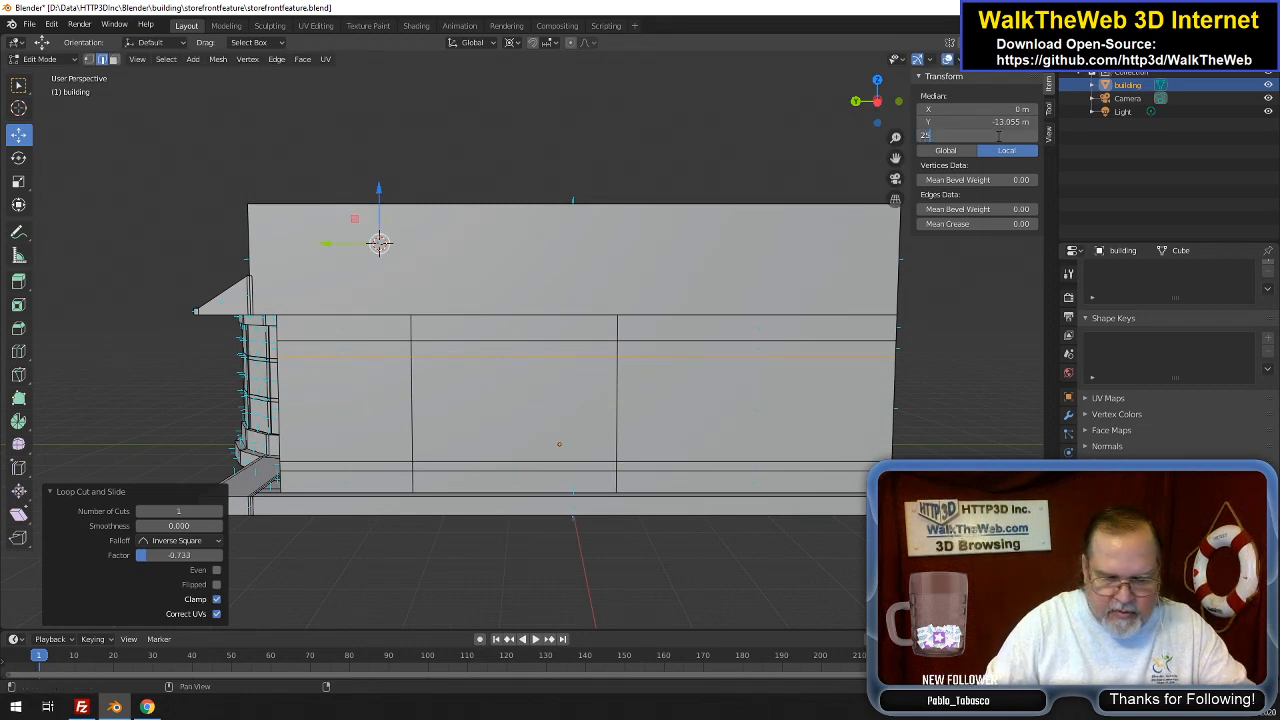
text(5.5)
key(Return)
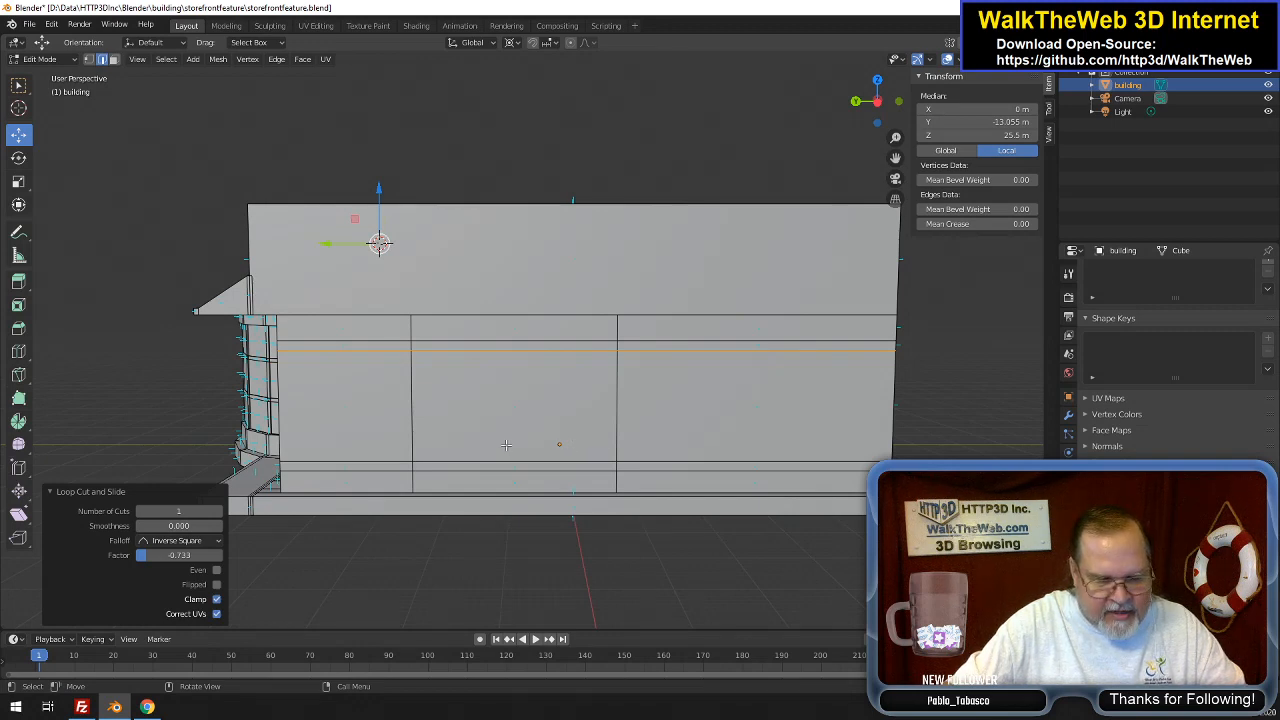
Add two evenly spaced vertical loop cuts, without sliding, to the middle section of the lower side wall on the negative X side
key(ctrl+r)
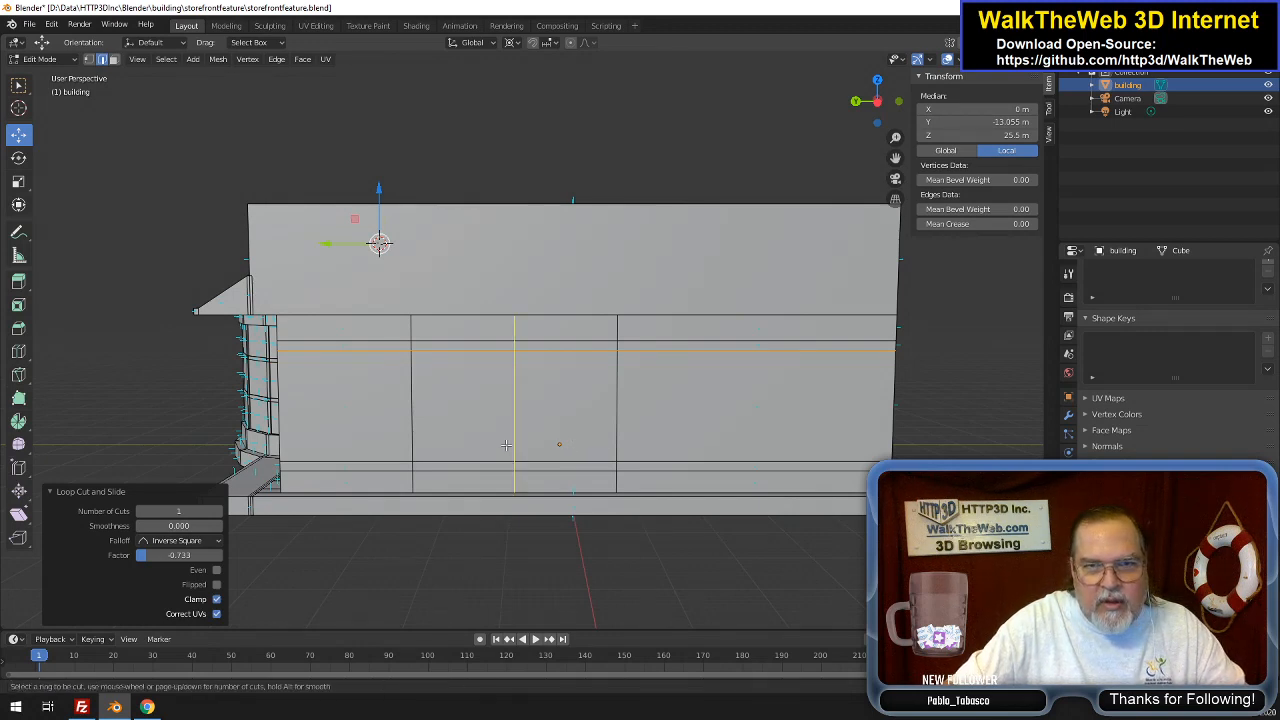
scroll(506, 444, up, 1)
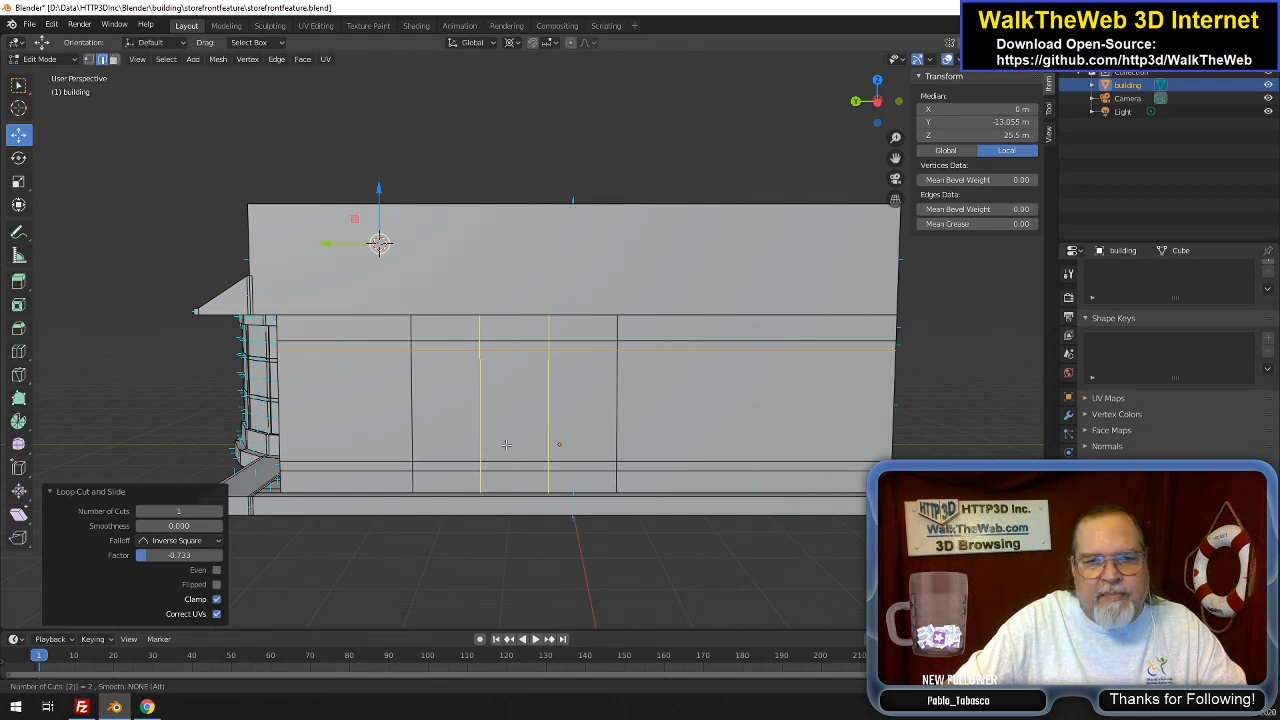
click(506, 444)
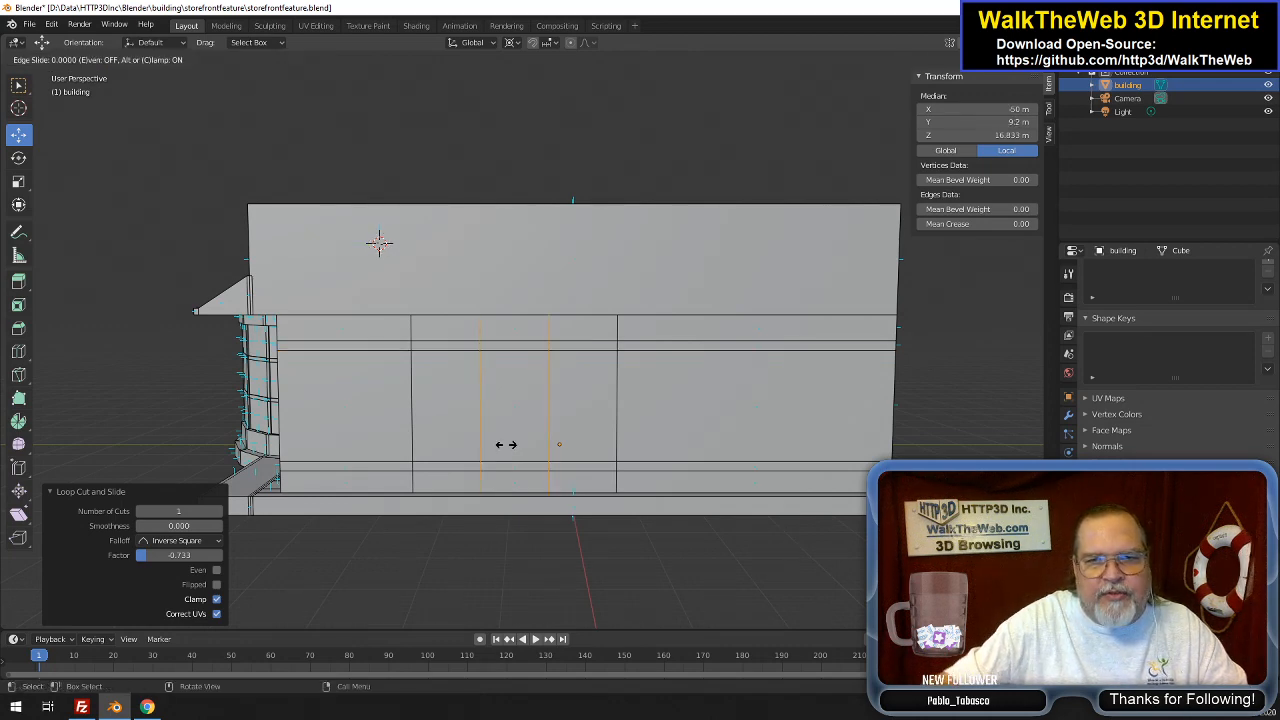
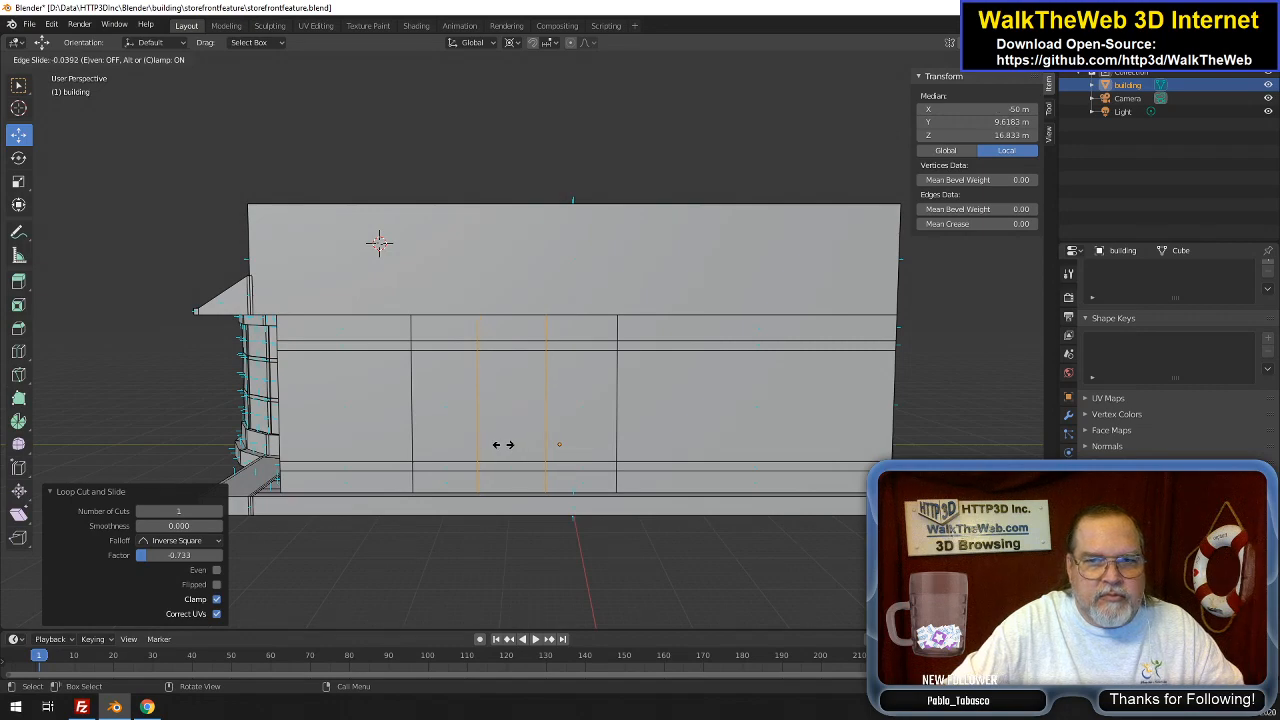
right_click(502, 445)
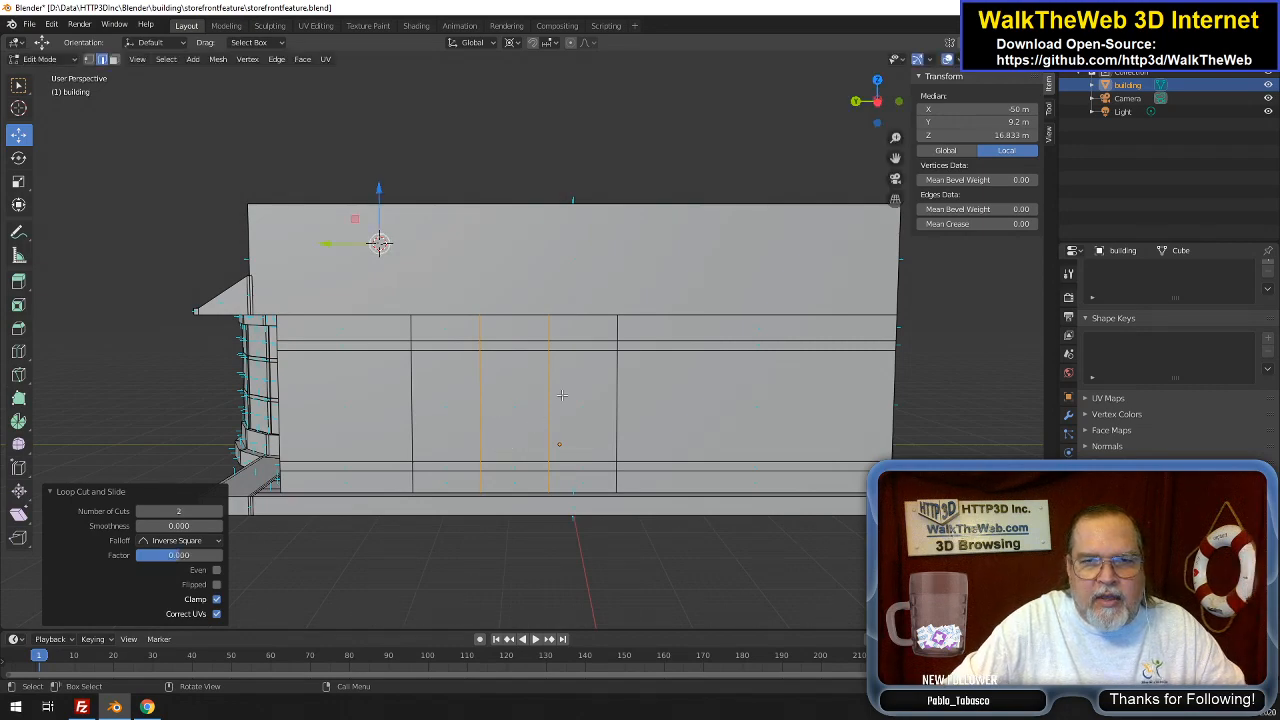
Add two matching evenly spaced vertical loop cuts to the middle section of the lower side wall on the positive X side
drag(876, 106, 880, 122)
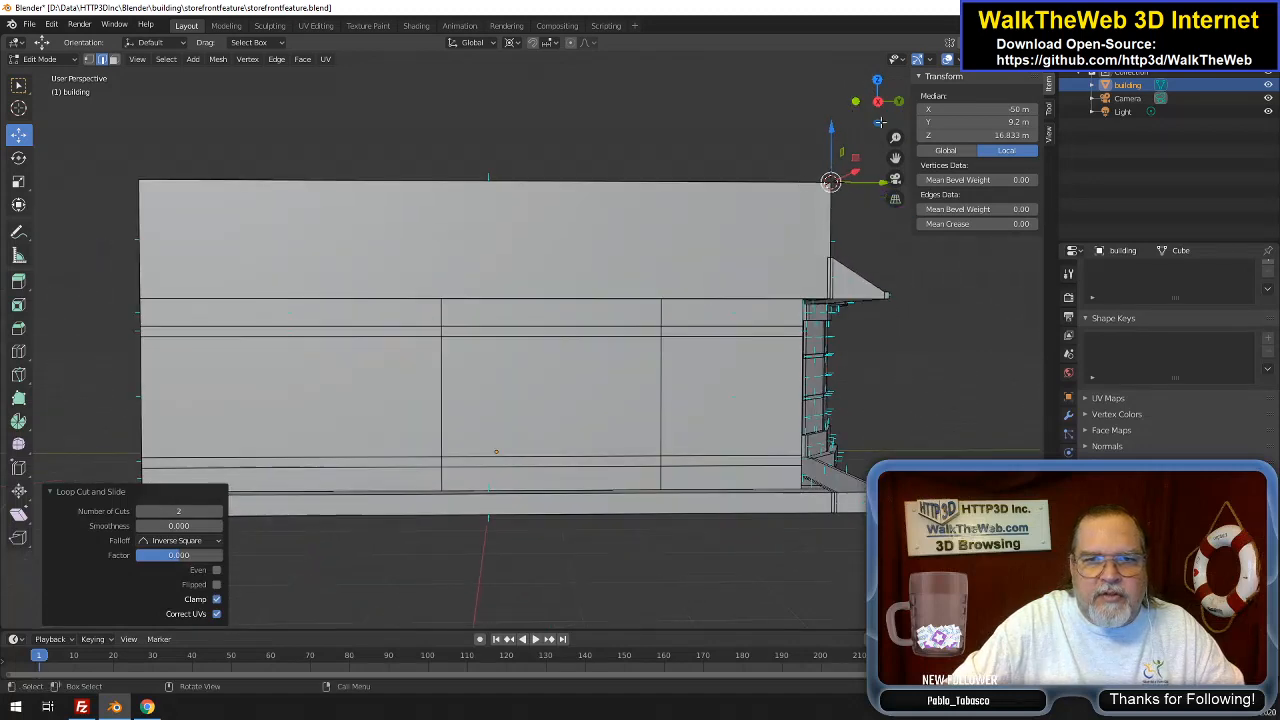
key(ctrl+r)
scroll(552, 435, up, 1)
click(552, 435)
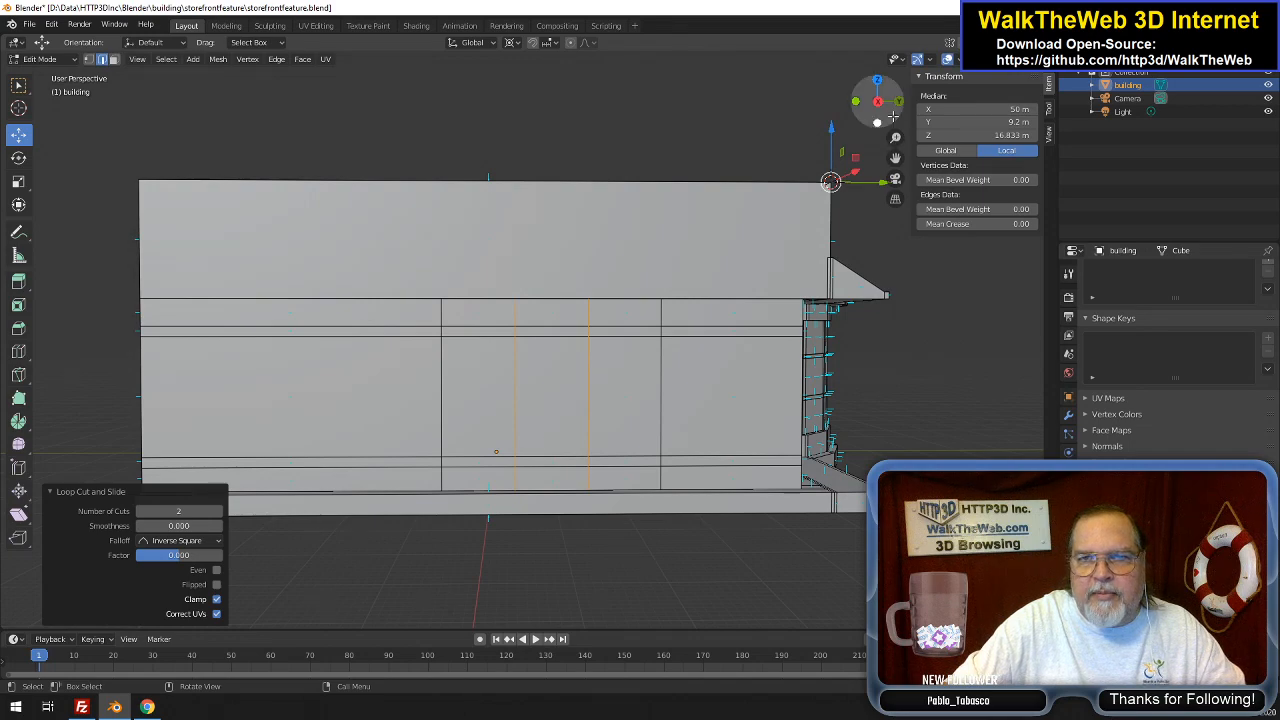
Add the negative X wall's two new vertical edge lines to the selected positive X ones and duplicate all of them in place
drag(878, 118, 585, 118)
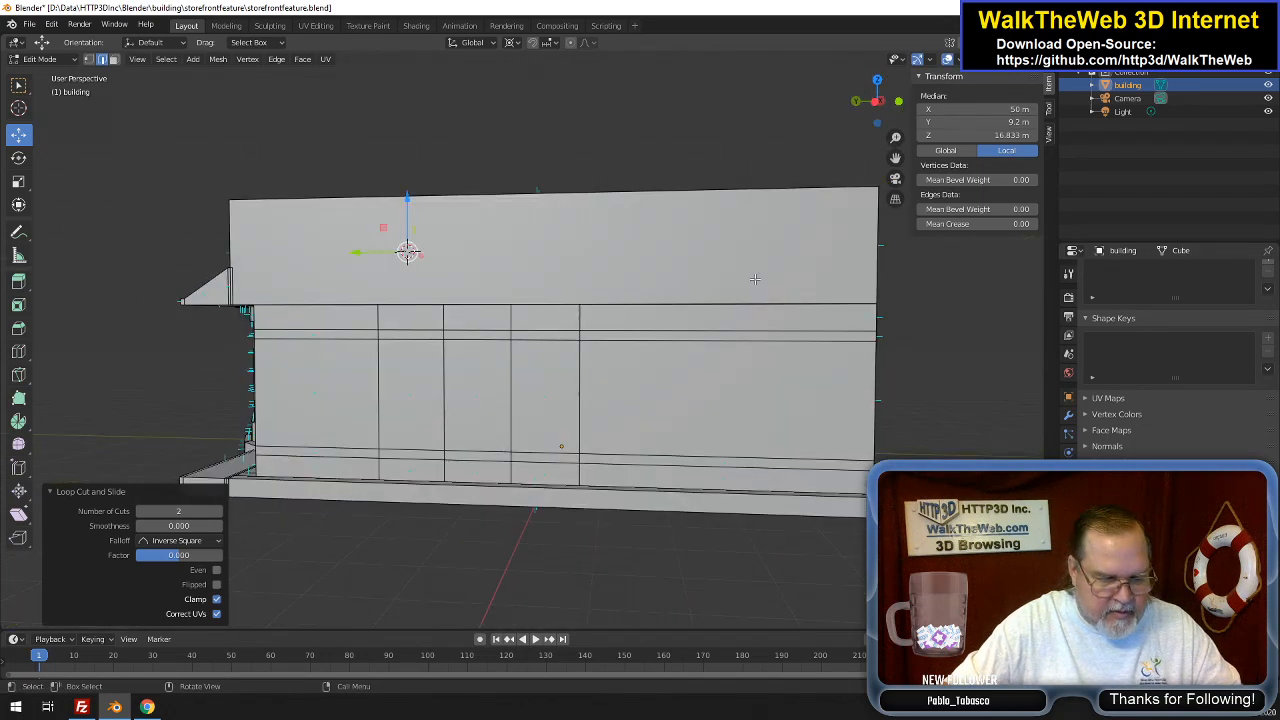
click(511, 465)
shift+click(513, 426)
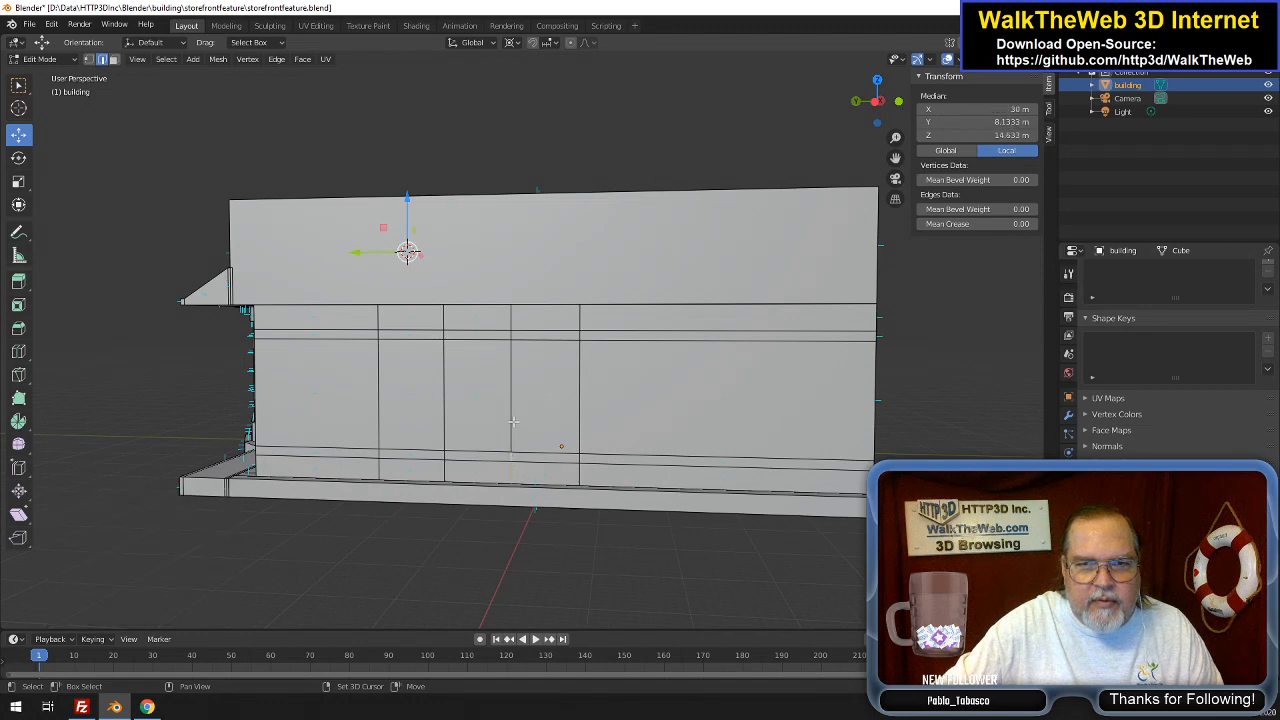
shift+click(513, 334)
shift+click(511, 320)
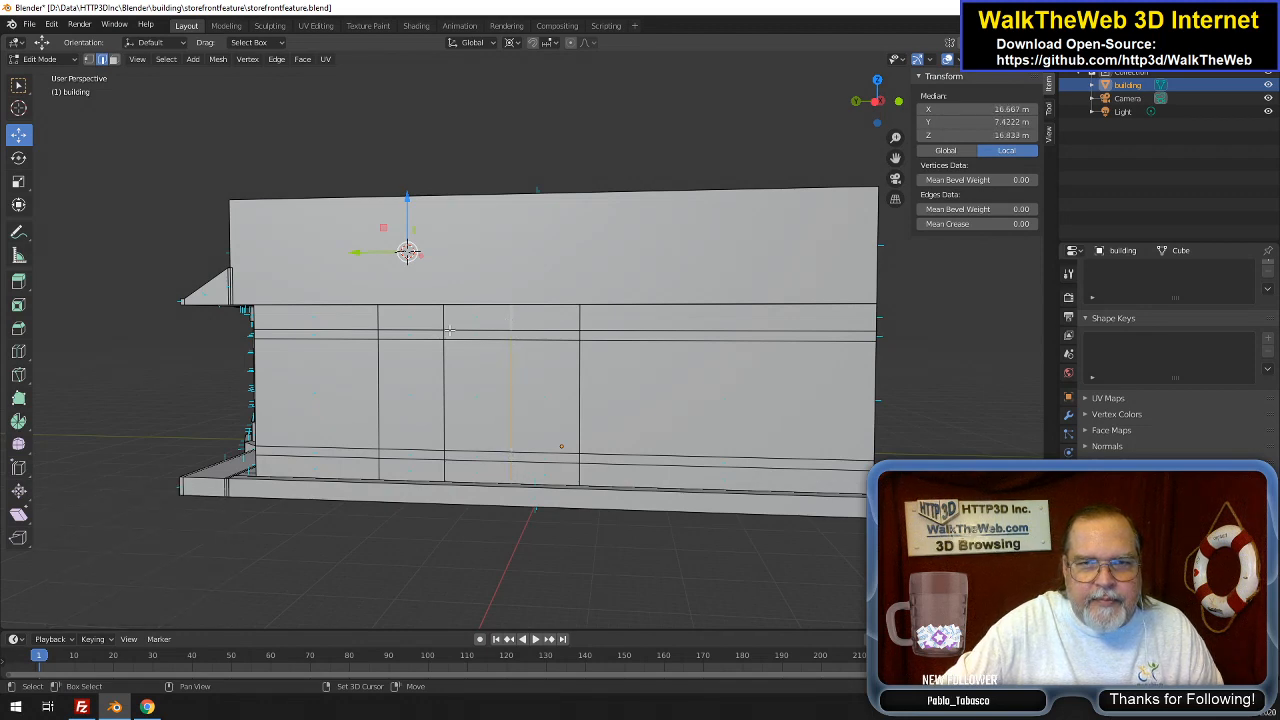
shift+click(445, 321)
shift+click(443, 448)
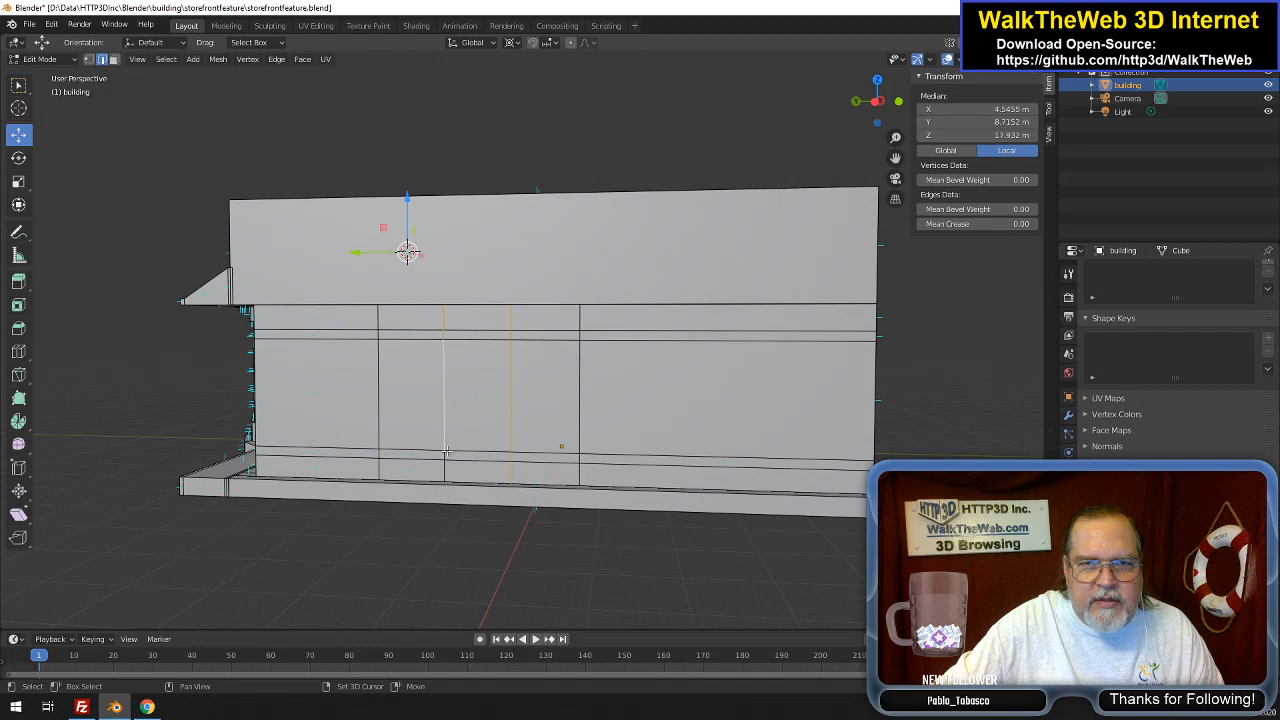
shift+click(443, 465)
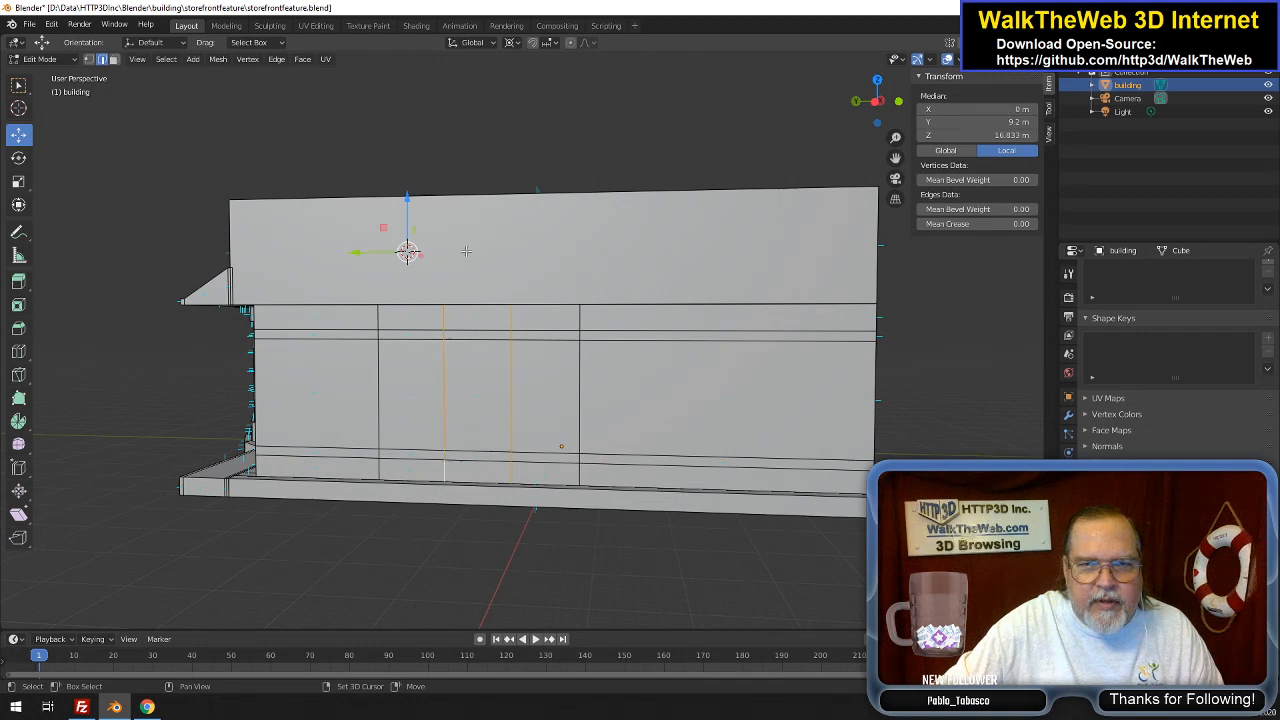
click(220, 60)
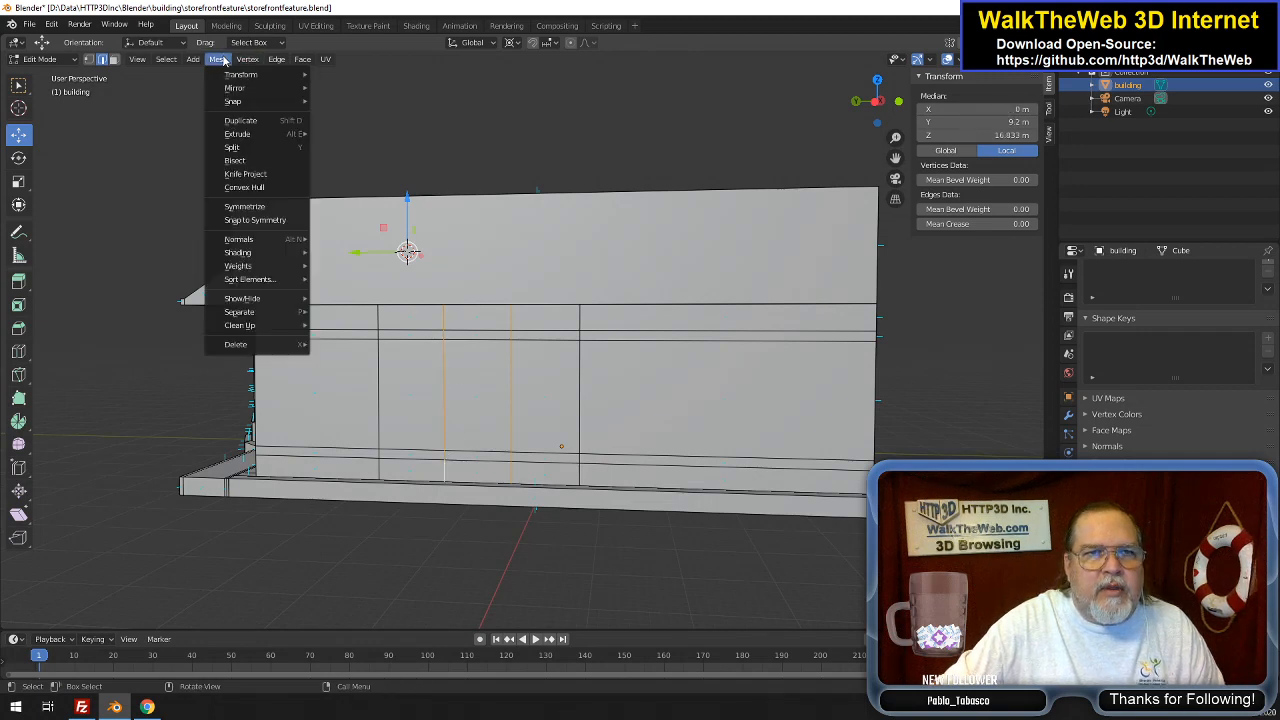
click(245, 121)
key(Escape)
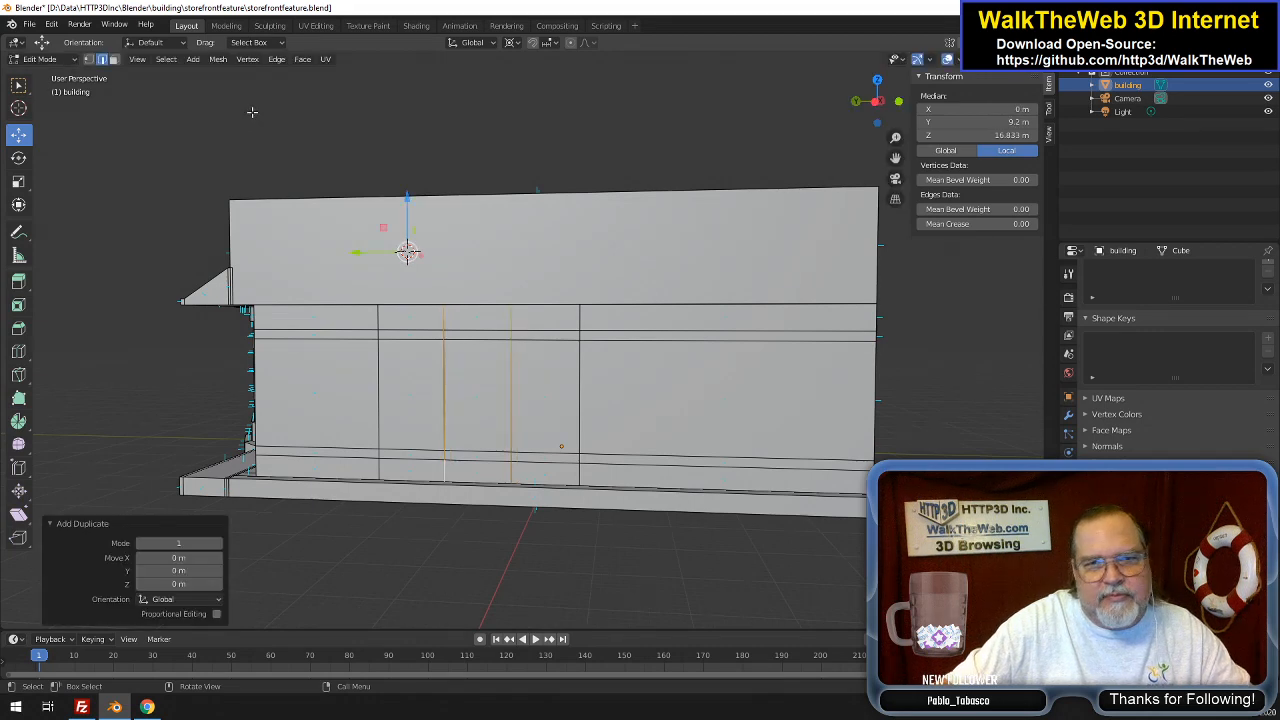
Snap the 3D cursor to the selected vertical edges and scale them by 2.75 along the Y axis
click(218, 59)
mouse_move(233, 102)
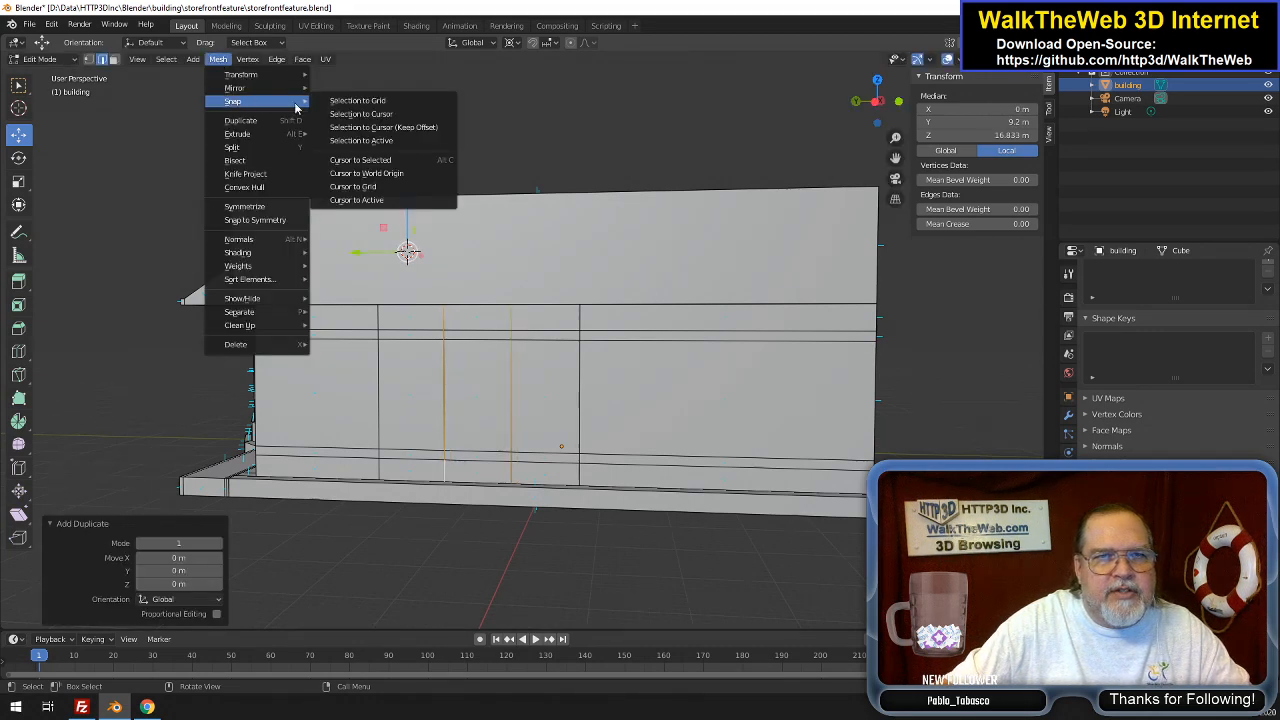
click(385, 160)
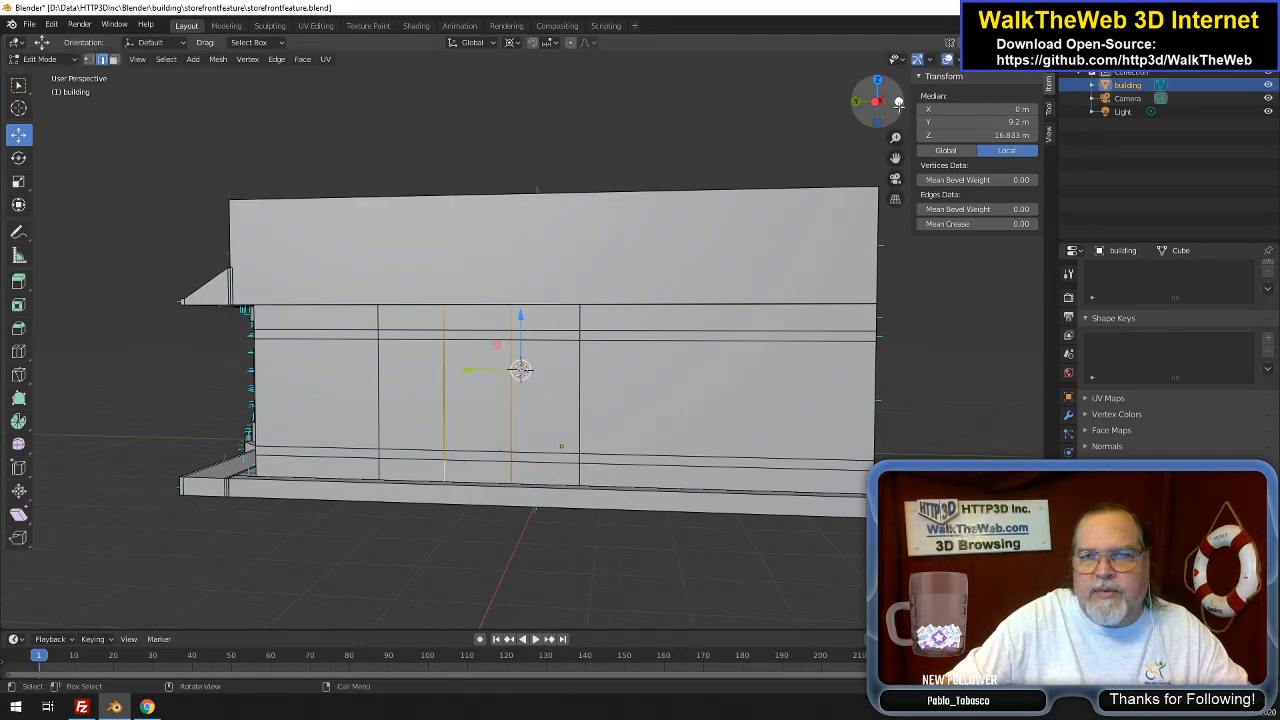
drag(879, 120, 888, 119)
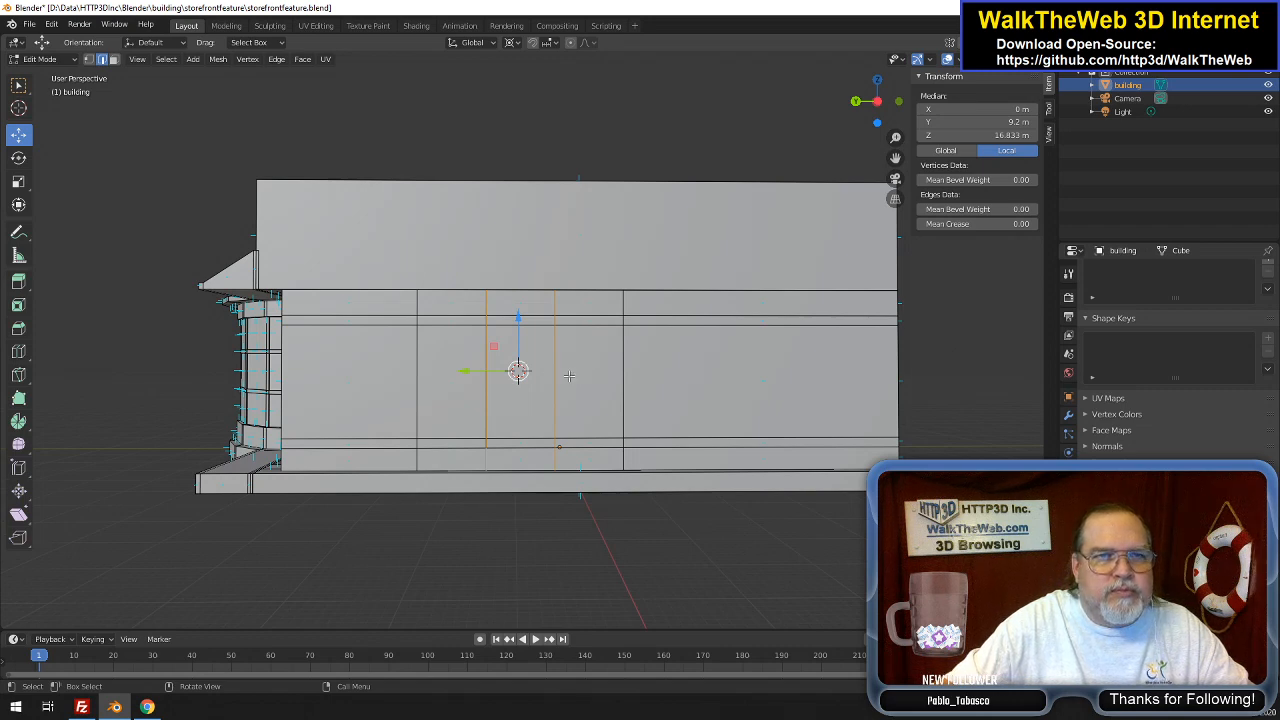
key(s)
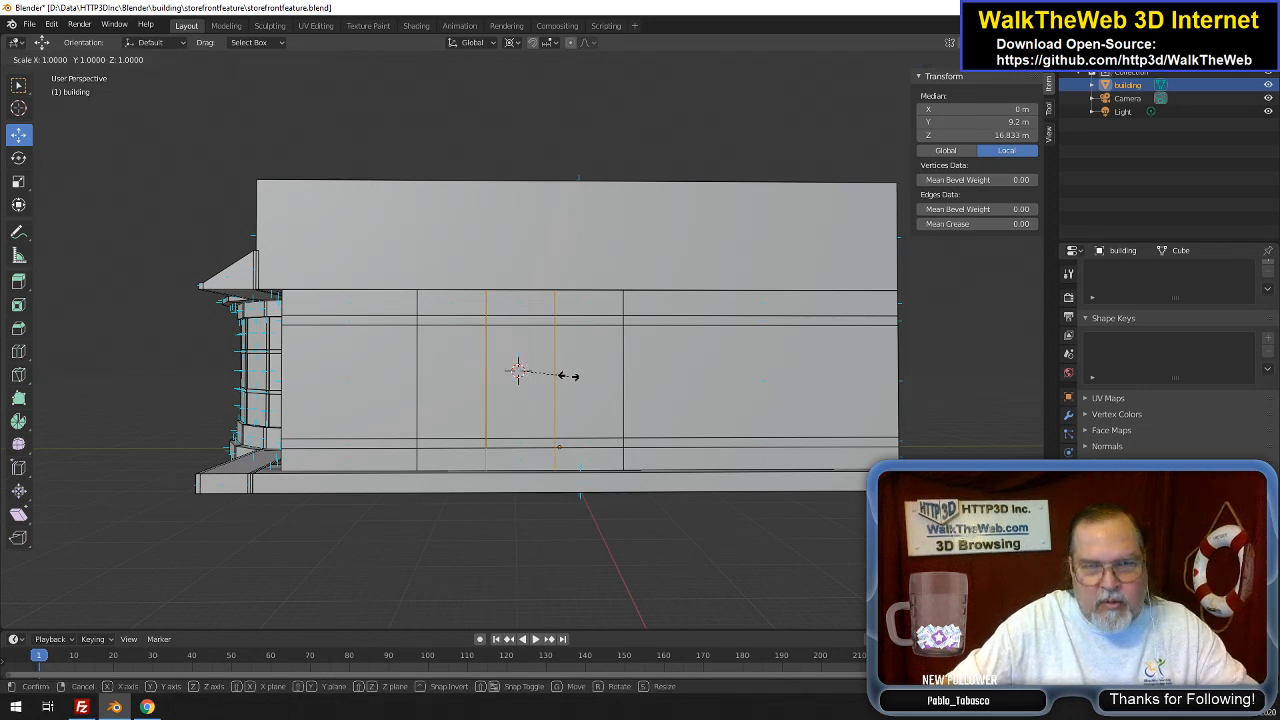
key(y)
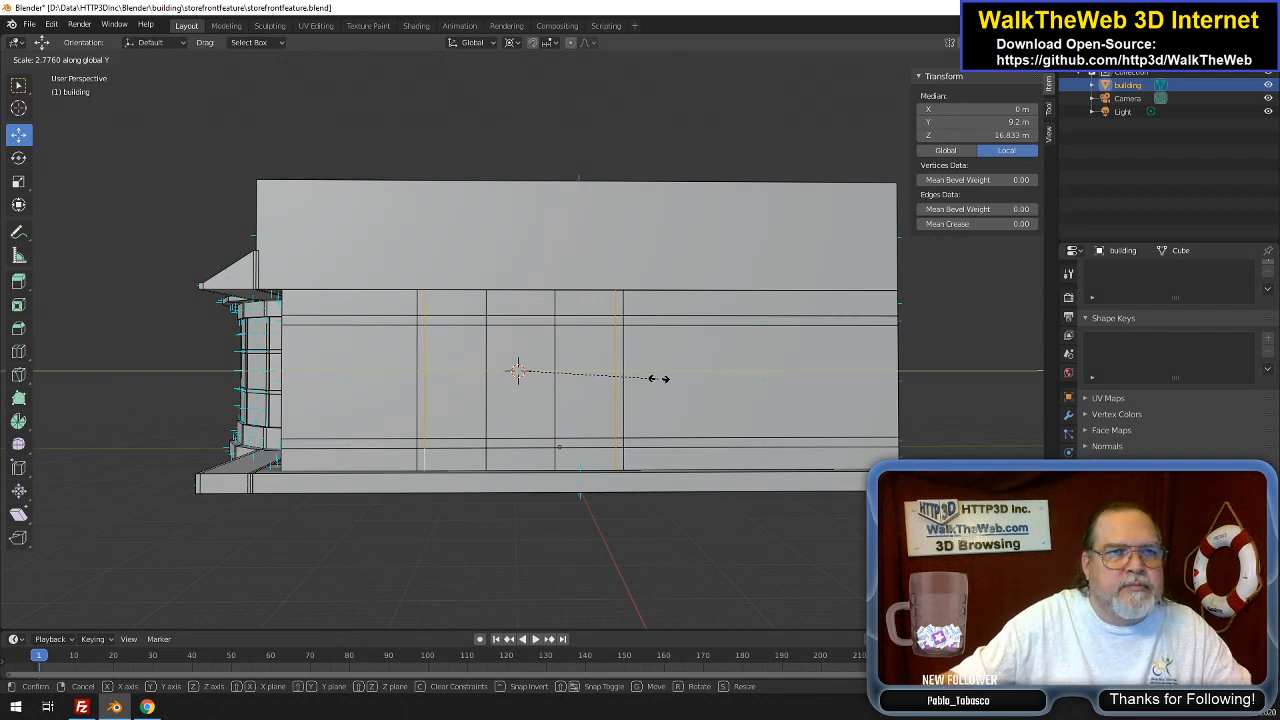
text(2)
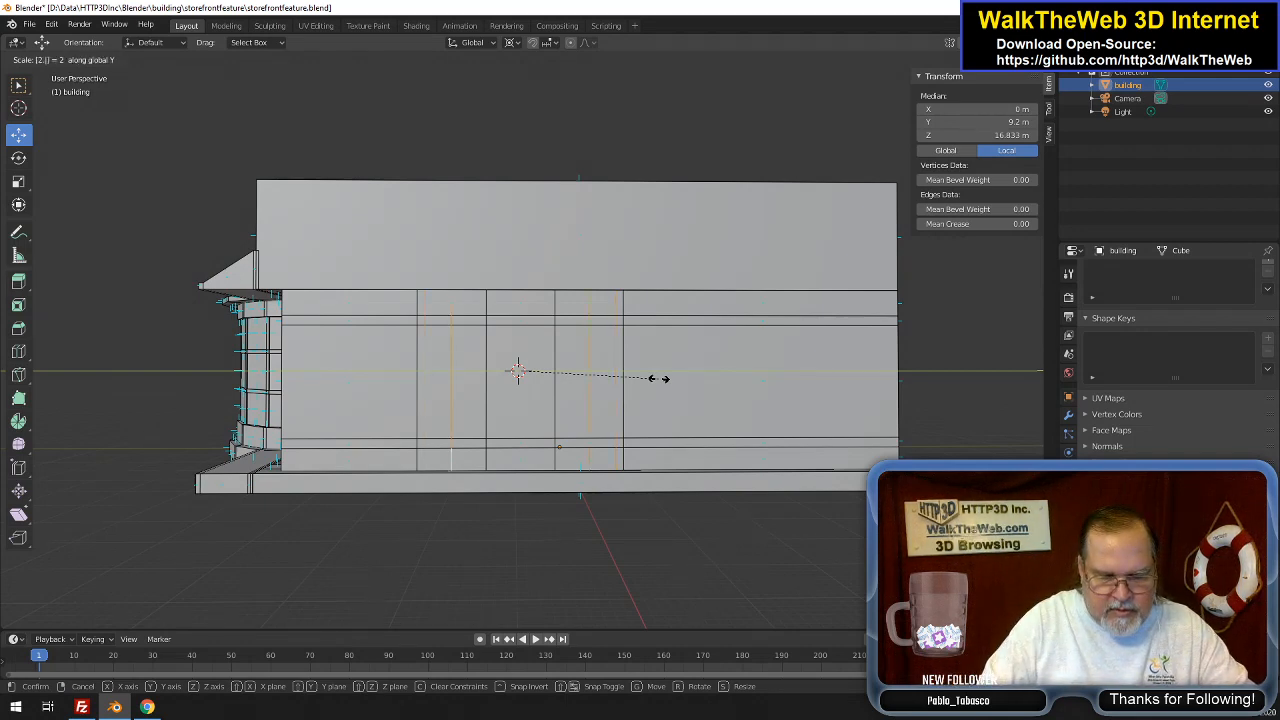
text(.75)
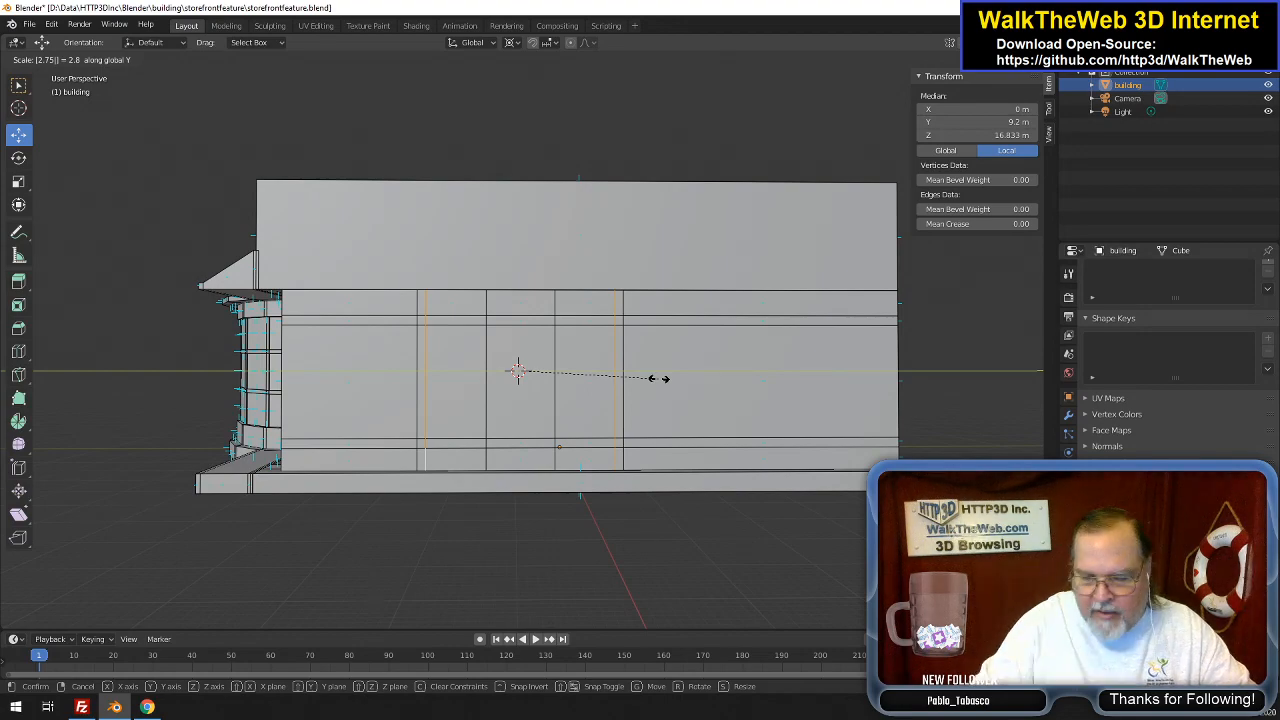
key(Return)
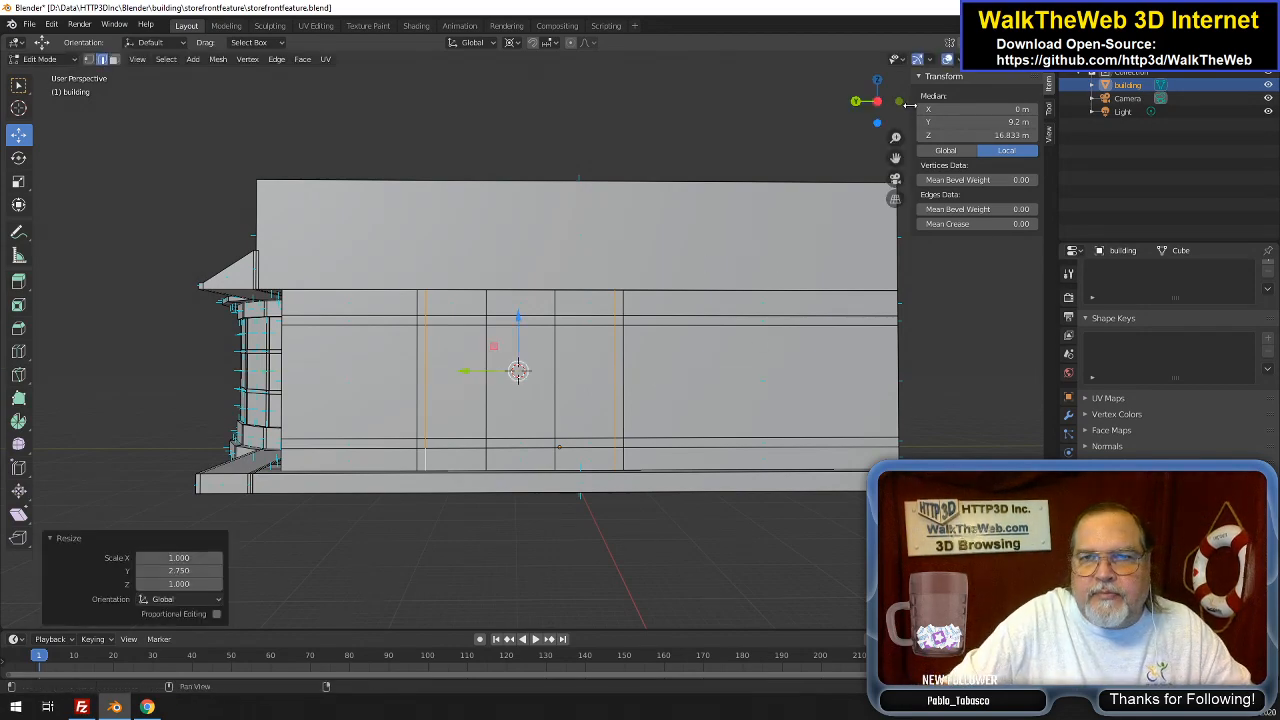
Add two evenly spaced vertical loop cuts, without sliding, to the centre panel between the inner vertical lines of the negative X side wall
mouse_move(877, 101)
mouse_down()
mouse_move(1112, 102)
mouse_move(852, 103)
mouse_move(874, 101)
mouse_up()
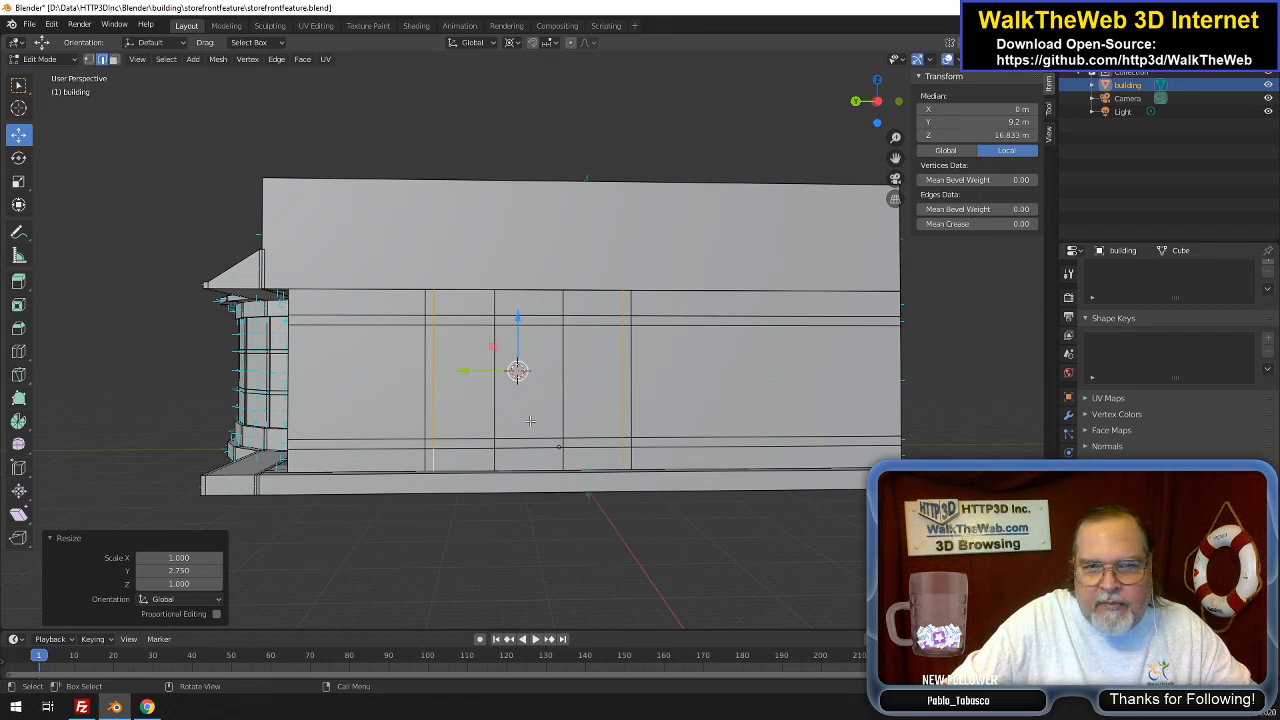
key(ctrl+r)
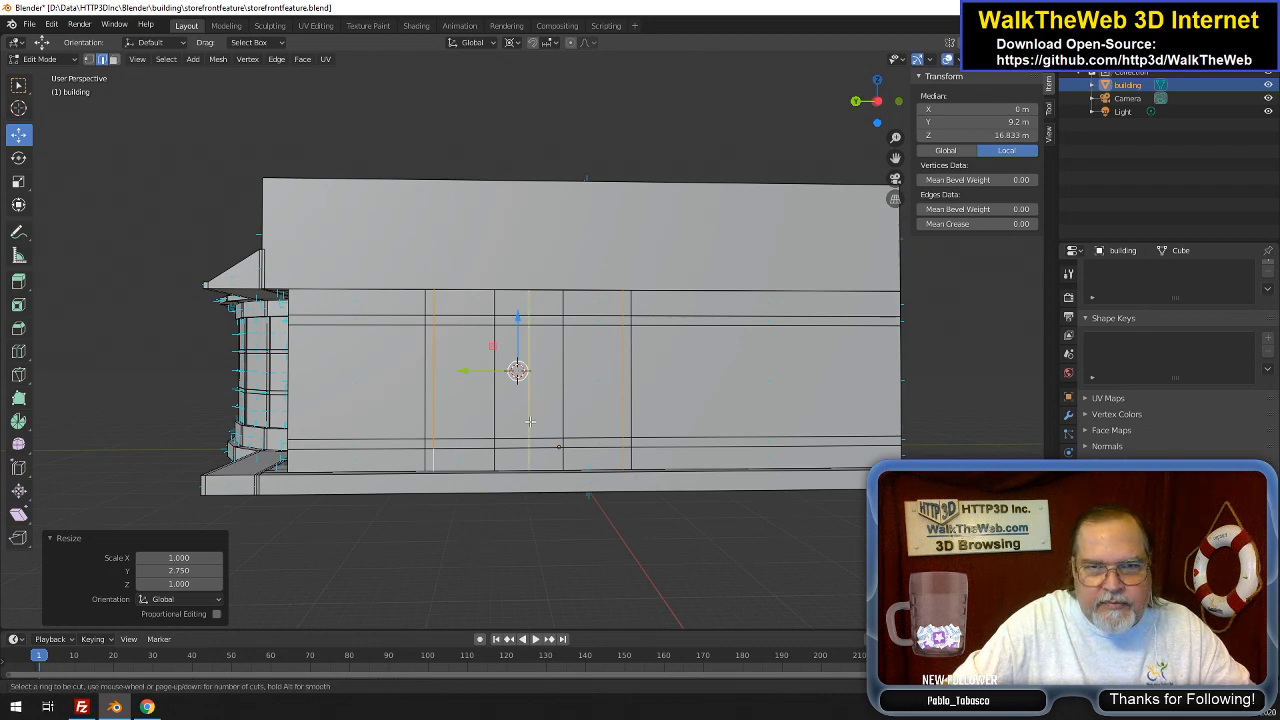
scroll(530, 421, up, 1)
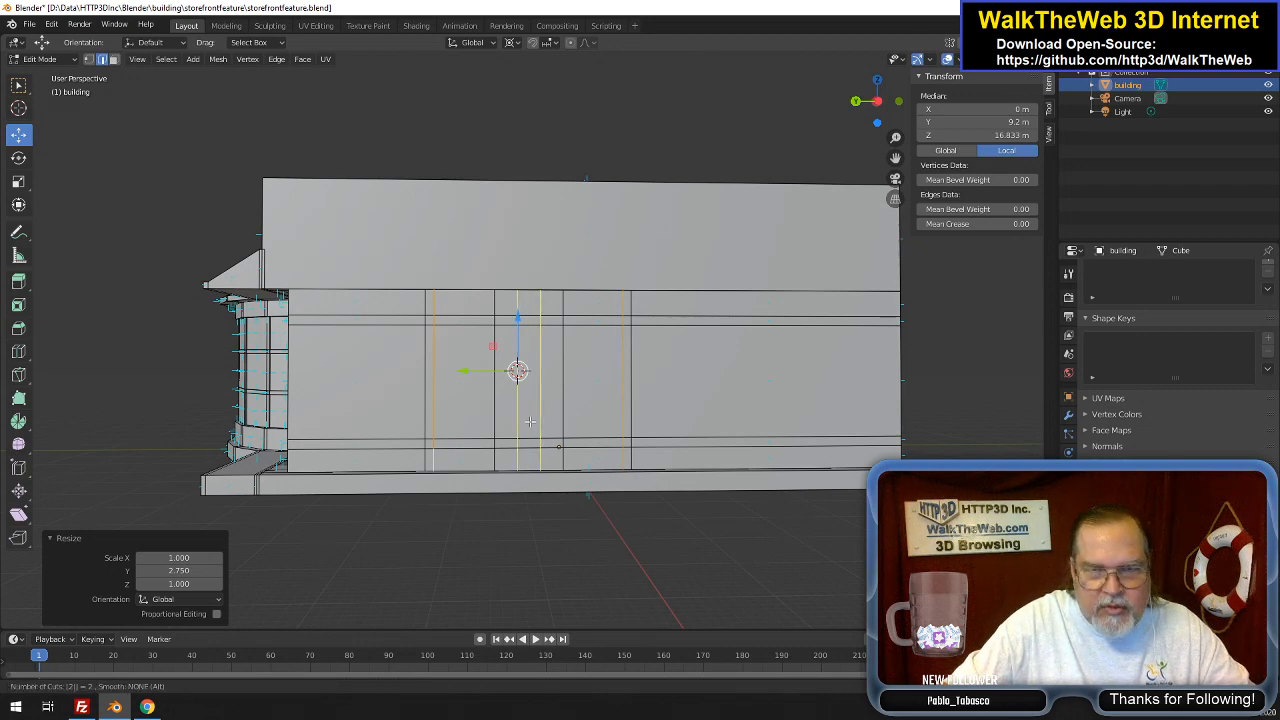
click(530, 421)
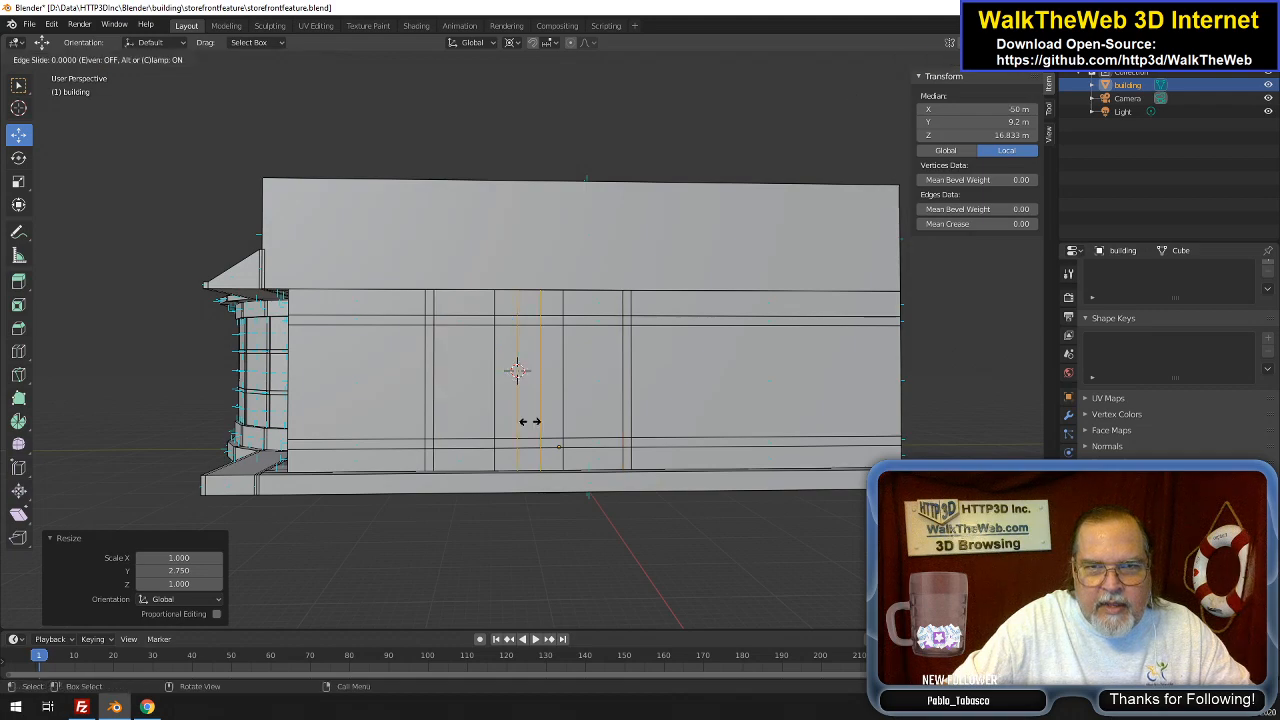
right_click(580, 333)
Add two matching evenly spaced vertical loop cuts to the centre panel of the lower side wall on the positive X side
drag(888, 112, 582, 118)
key(ctrl+r)
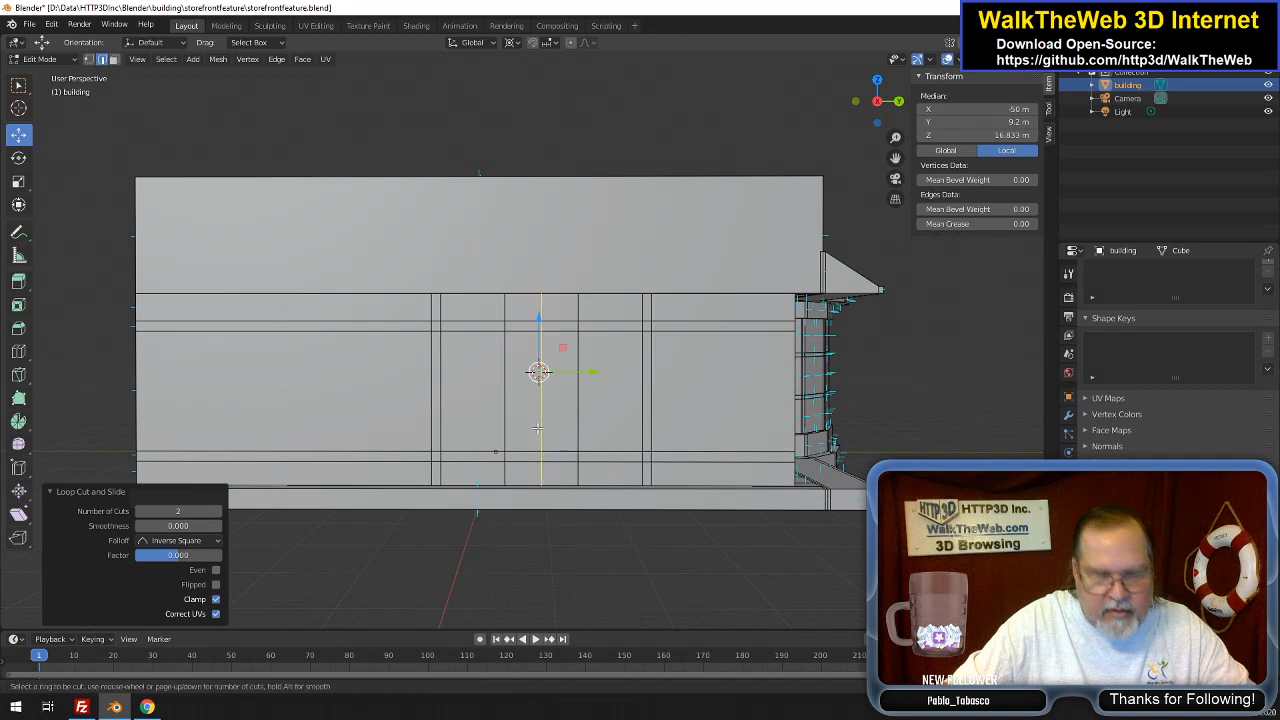
scroll(537, 427, up, 1)
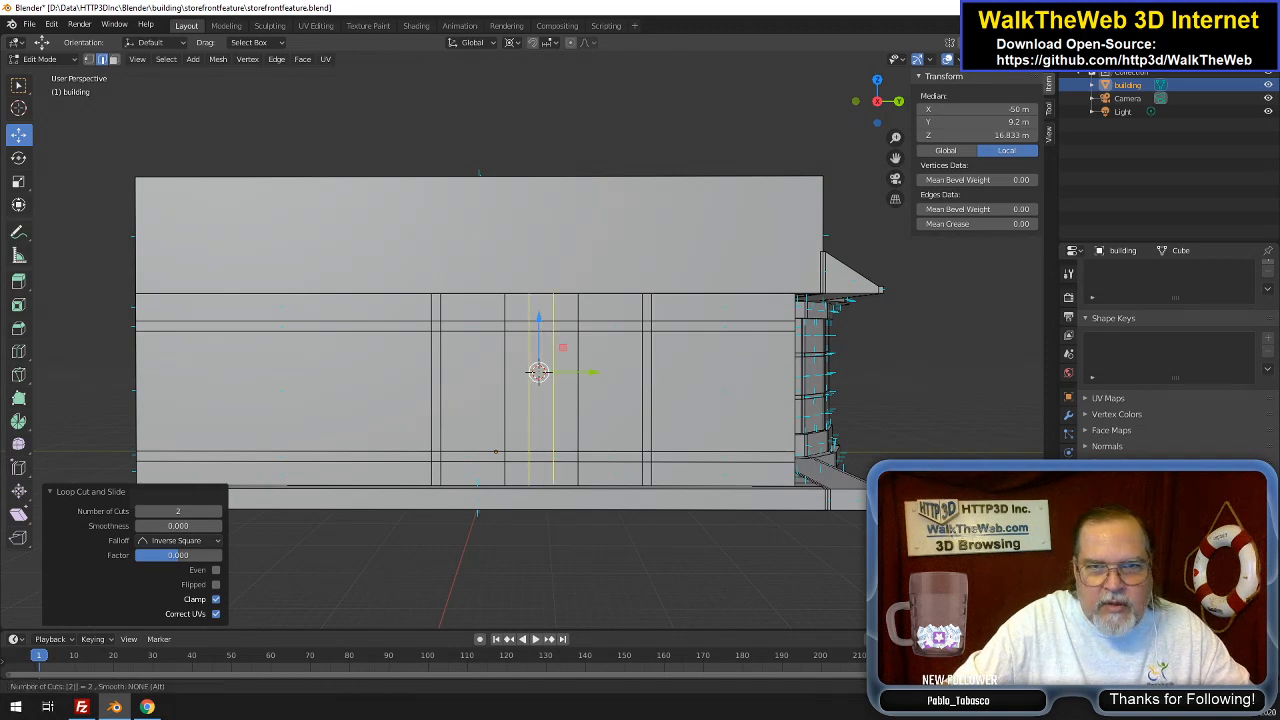
click(537, 427)
click(537, 428)
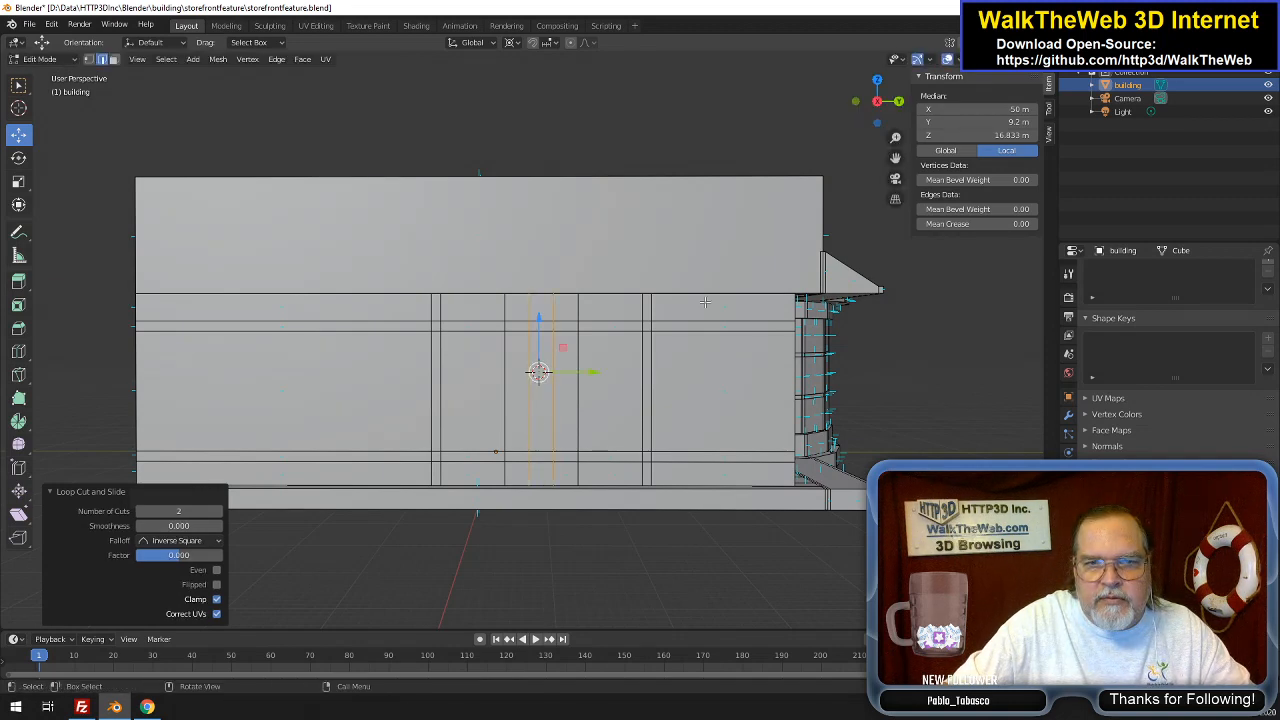
Add every segment of the negative X wall's two new centre-panel vertical lines to the selected positive X edges
drag(888, 120, 588, 120)
scroll(632, 444, up, 2)
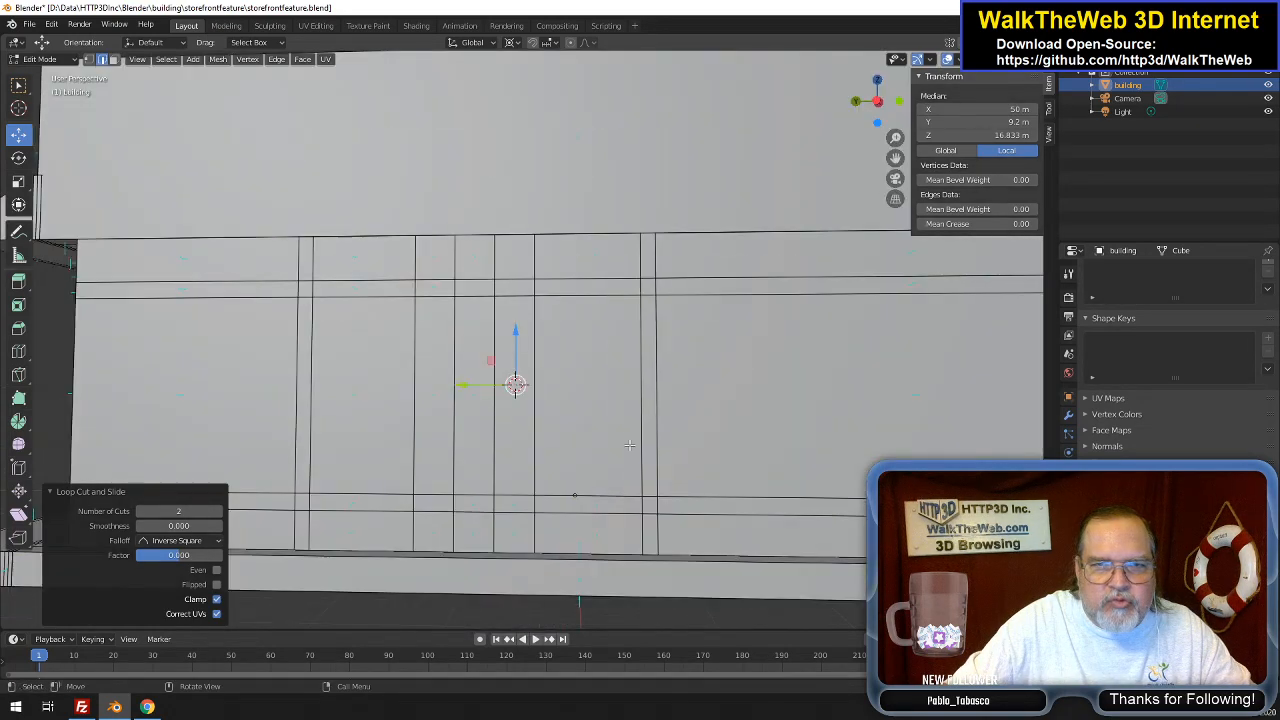
click(492, 540)
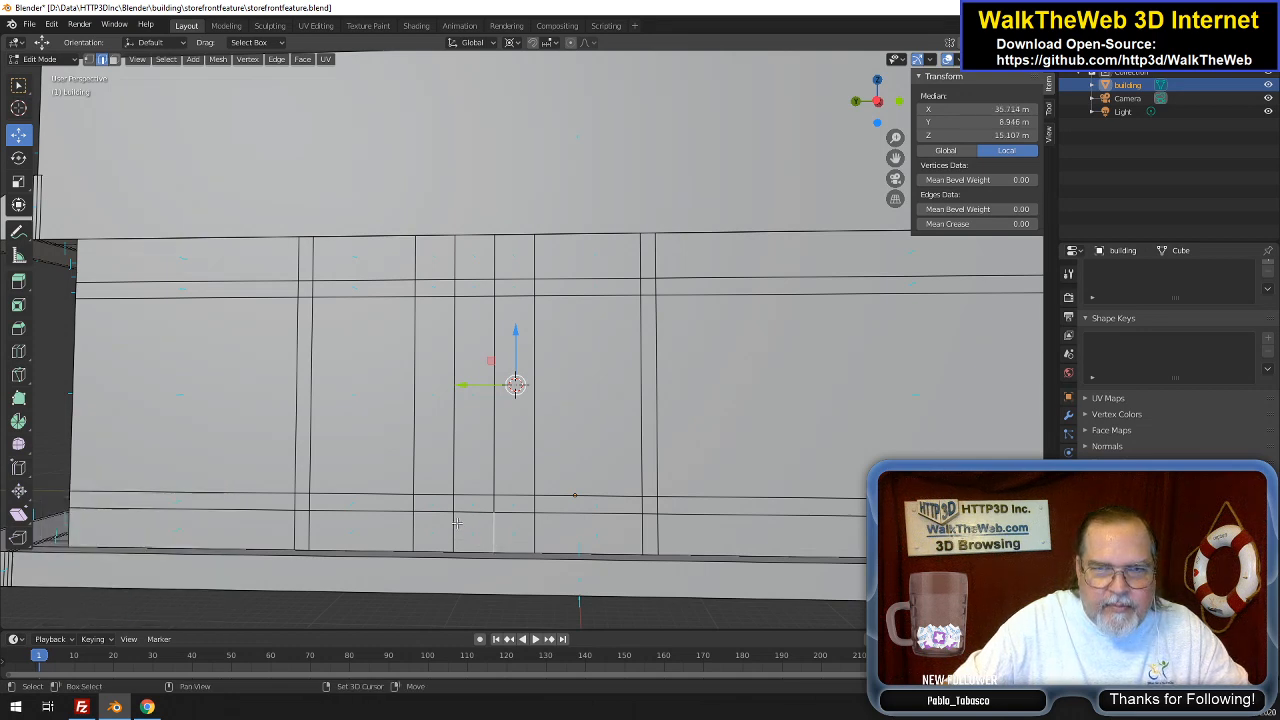
shift+click(455, 530)
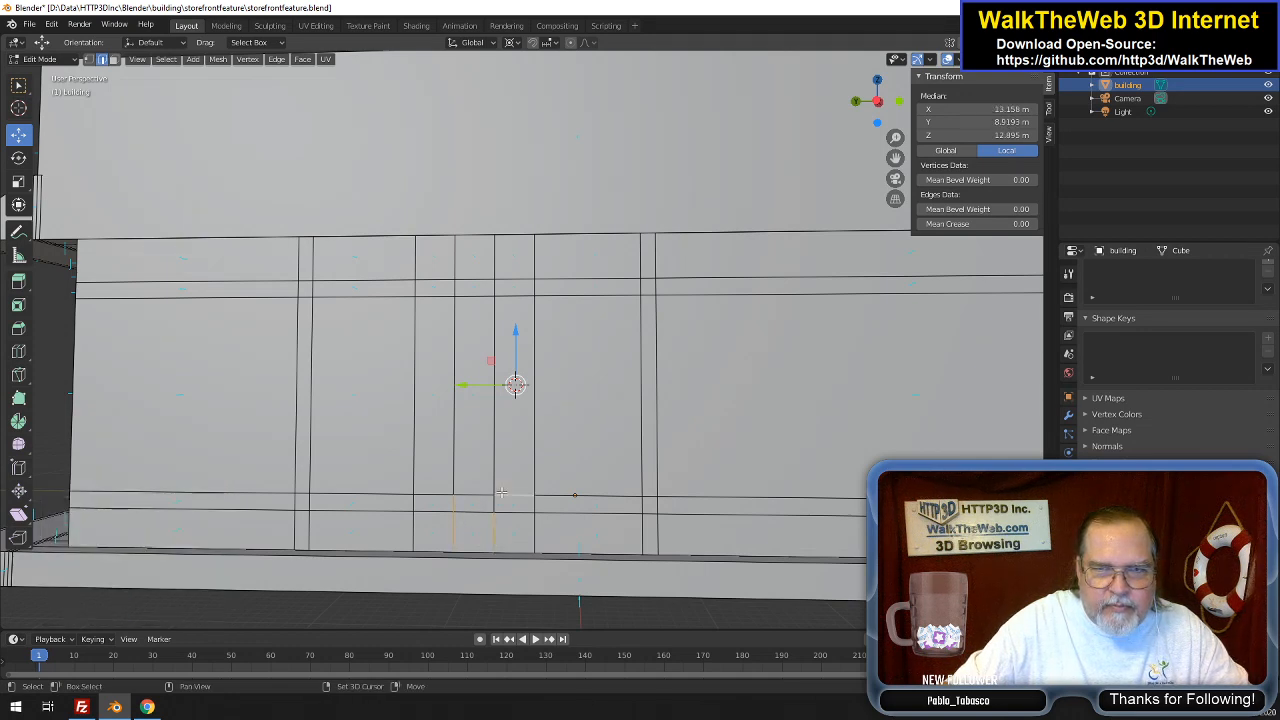
shift+click(494, 382)
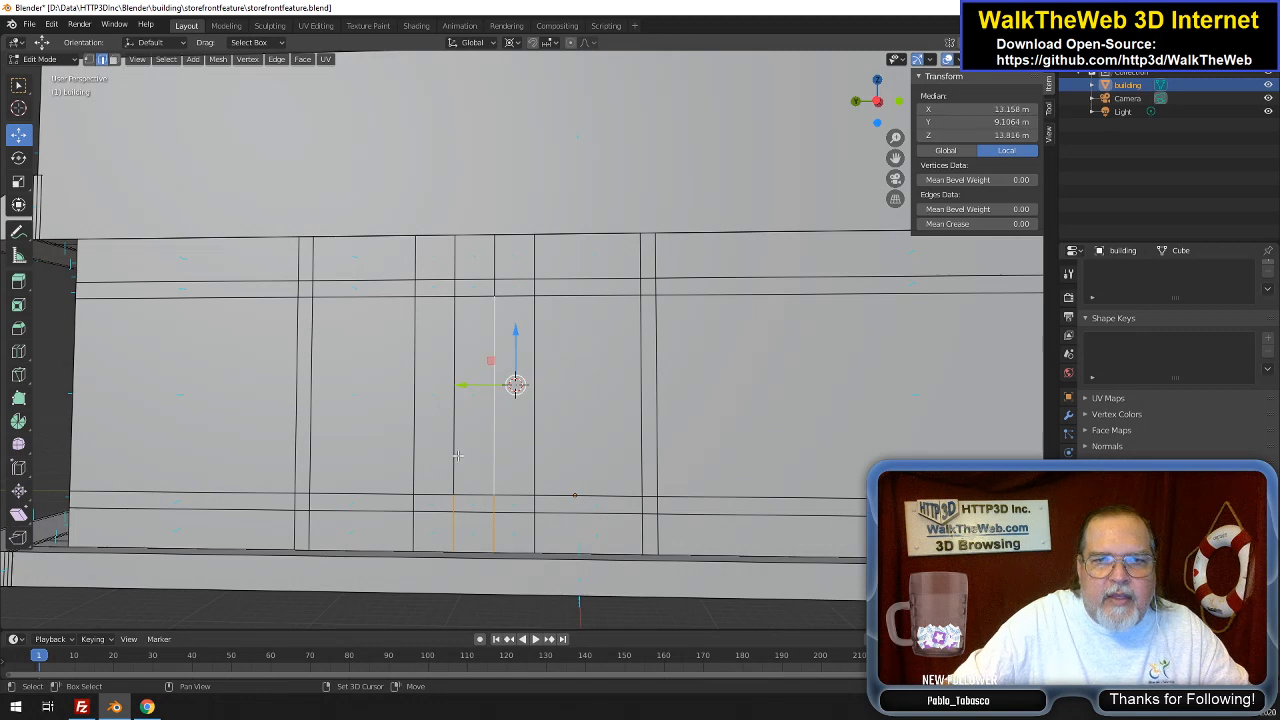
shift+click(456, 382)
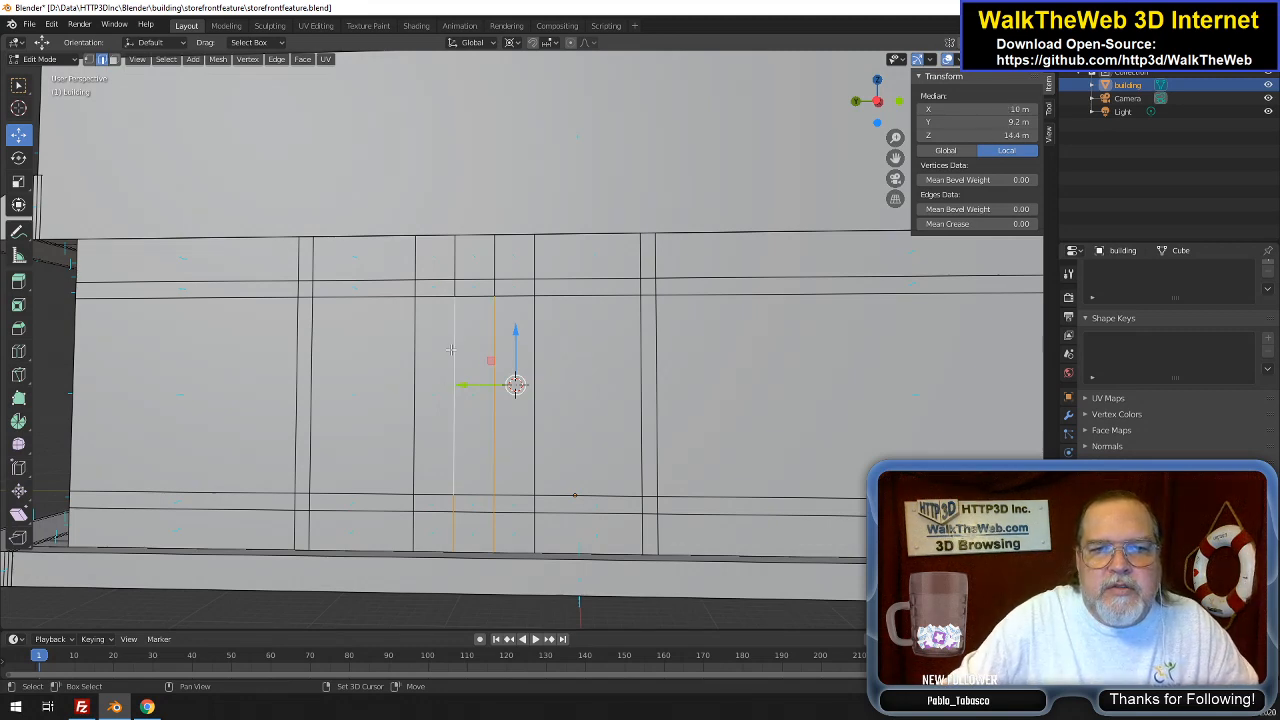
shift+click(495, 285)
shift+click(456, 288)
shift+click(455, 266)
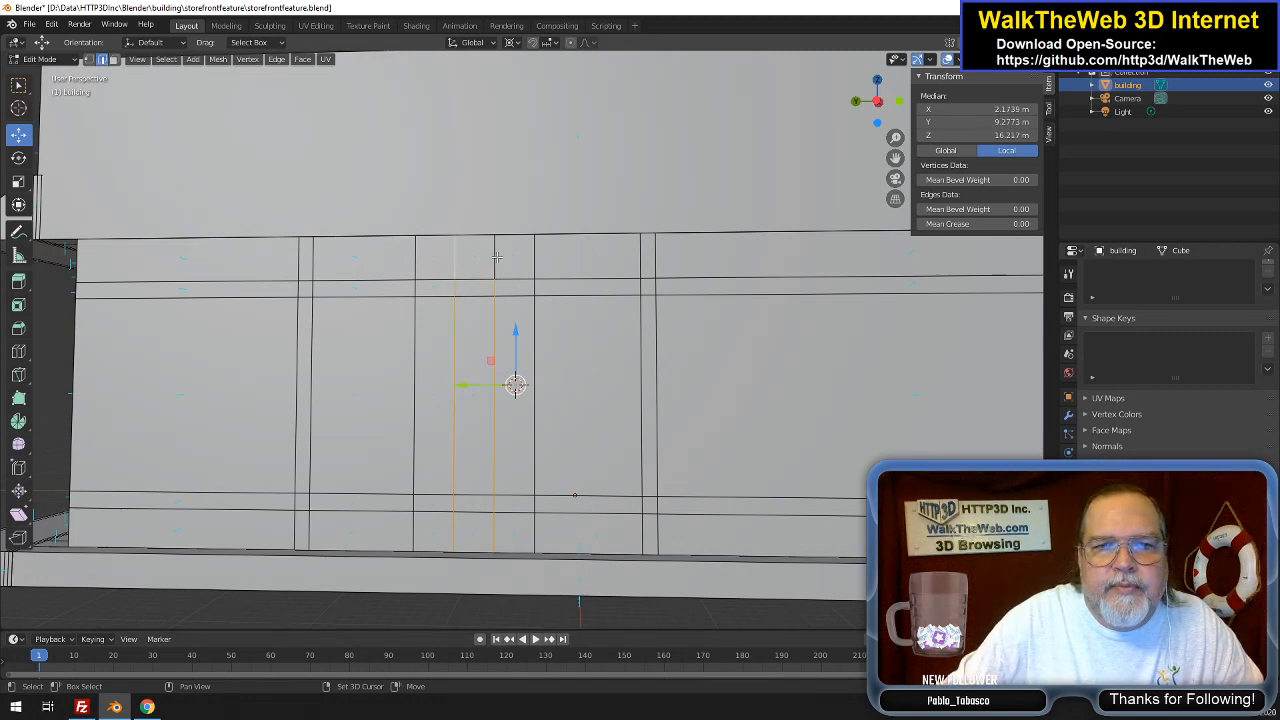
shift+click(495, 257)
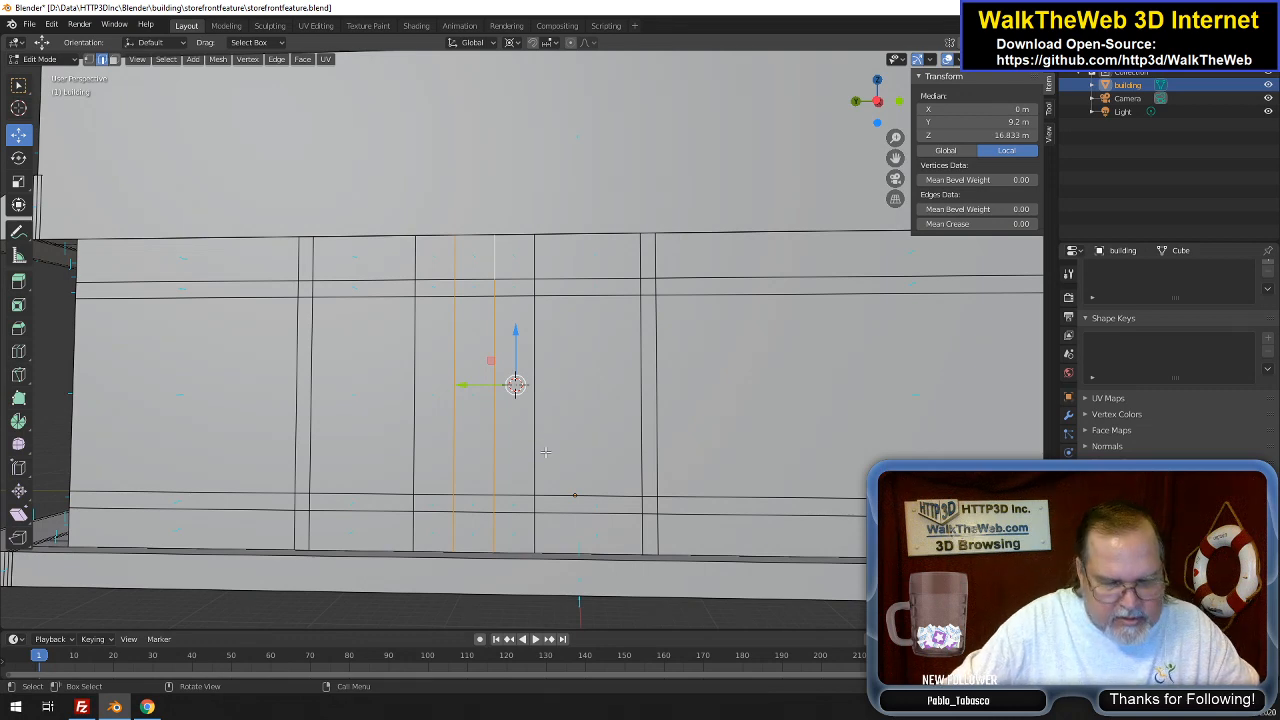
Scale the selected centre-panel vertical edges on both side walls by 2.7 along the Y axis
scroll(560, 455, up, 2)
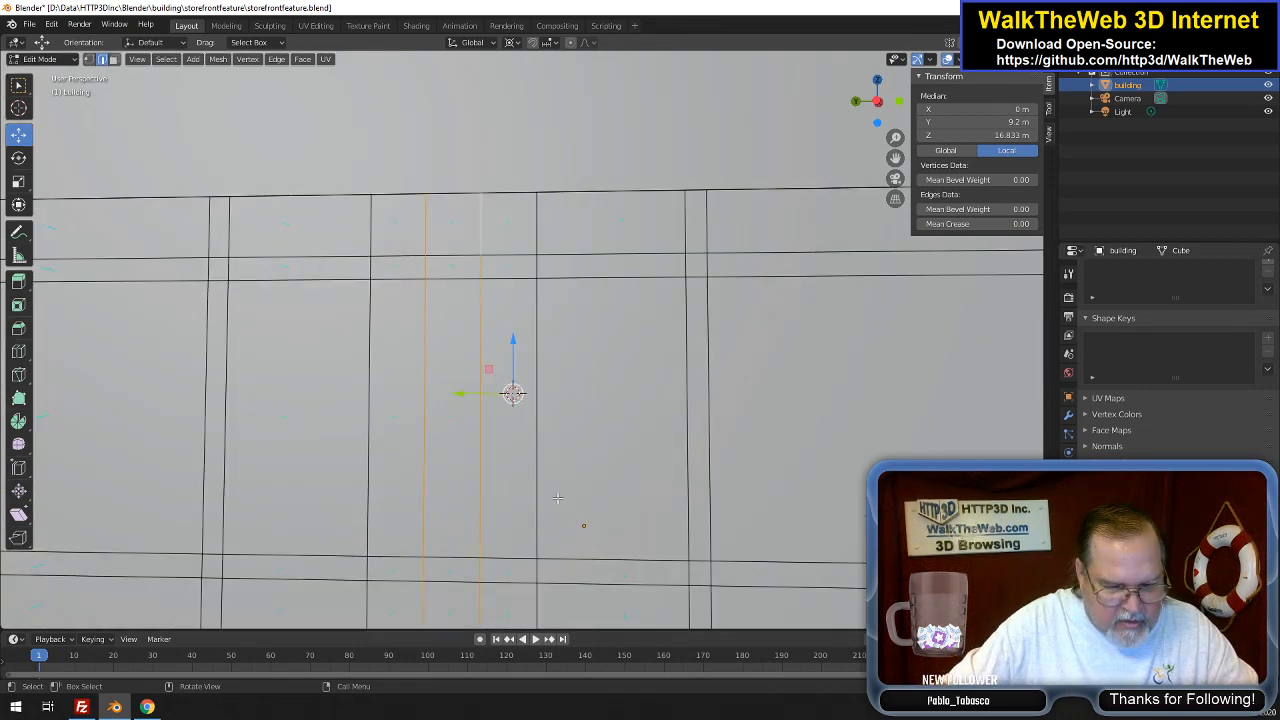
key(s)
key(y)
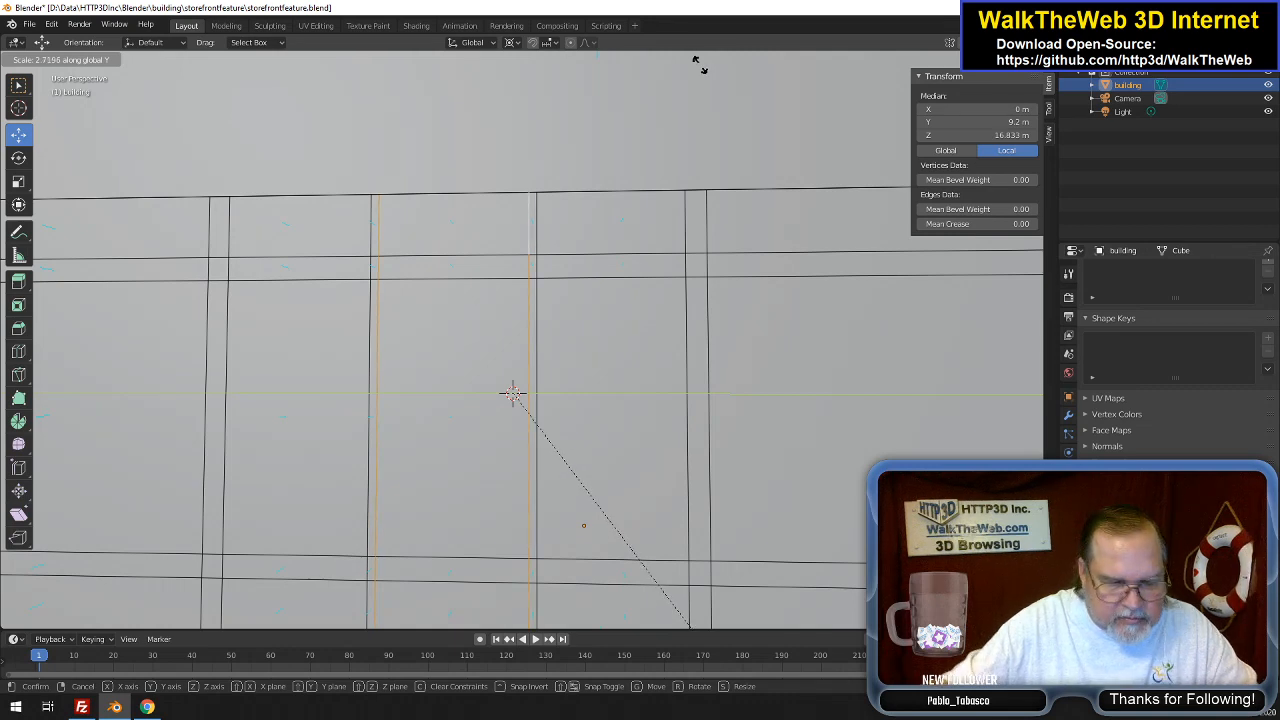
text(2.7)
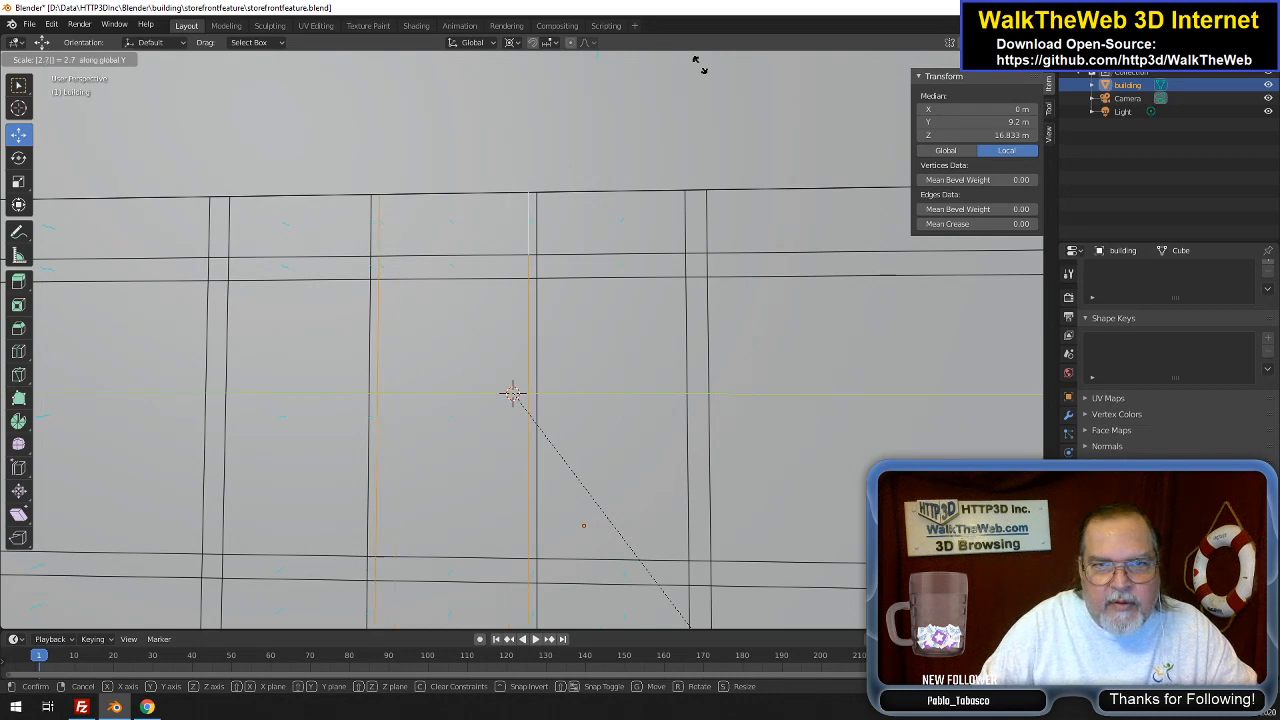
key(Return)
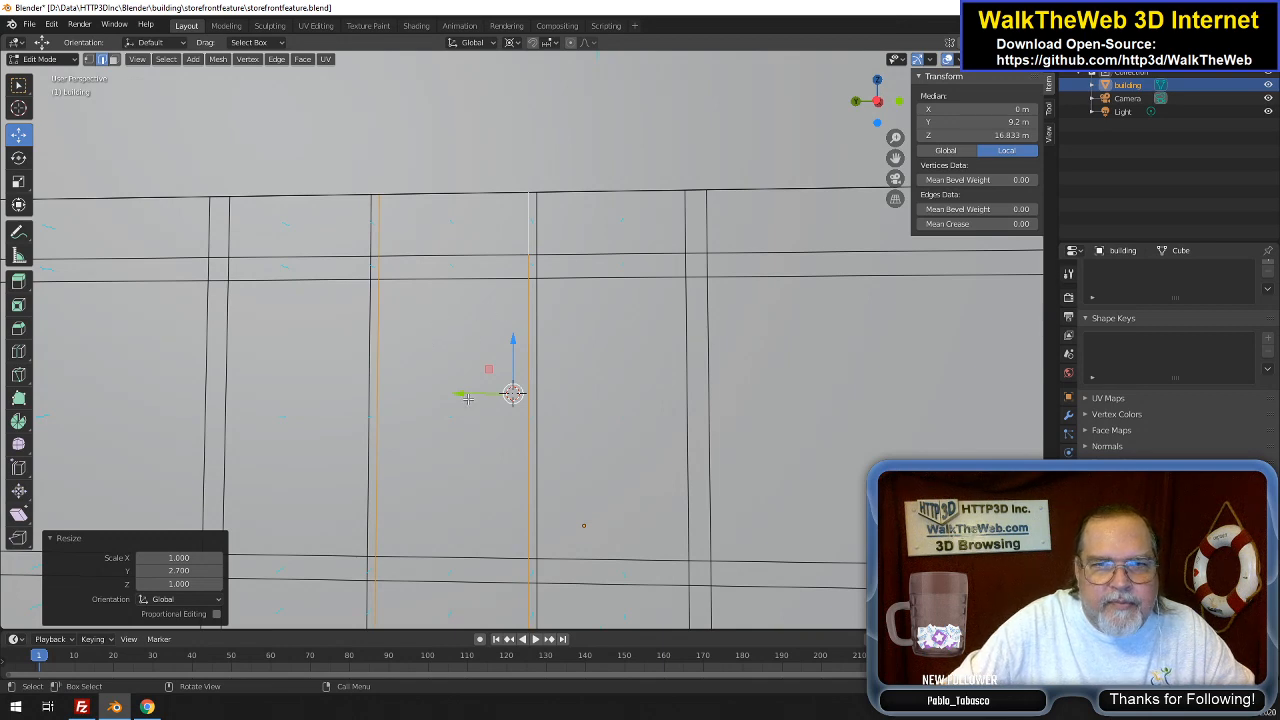
Add two evenly spaced horizontal loop cuts, without sliding, around the tall middle band of the lower walls
scroll(459, 432, down, 4)
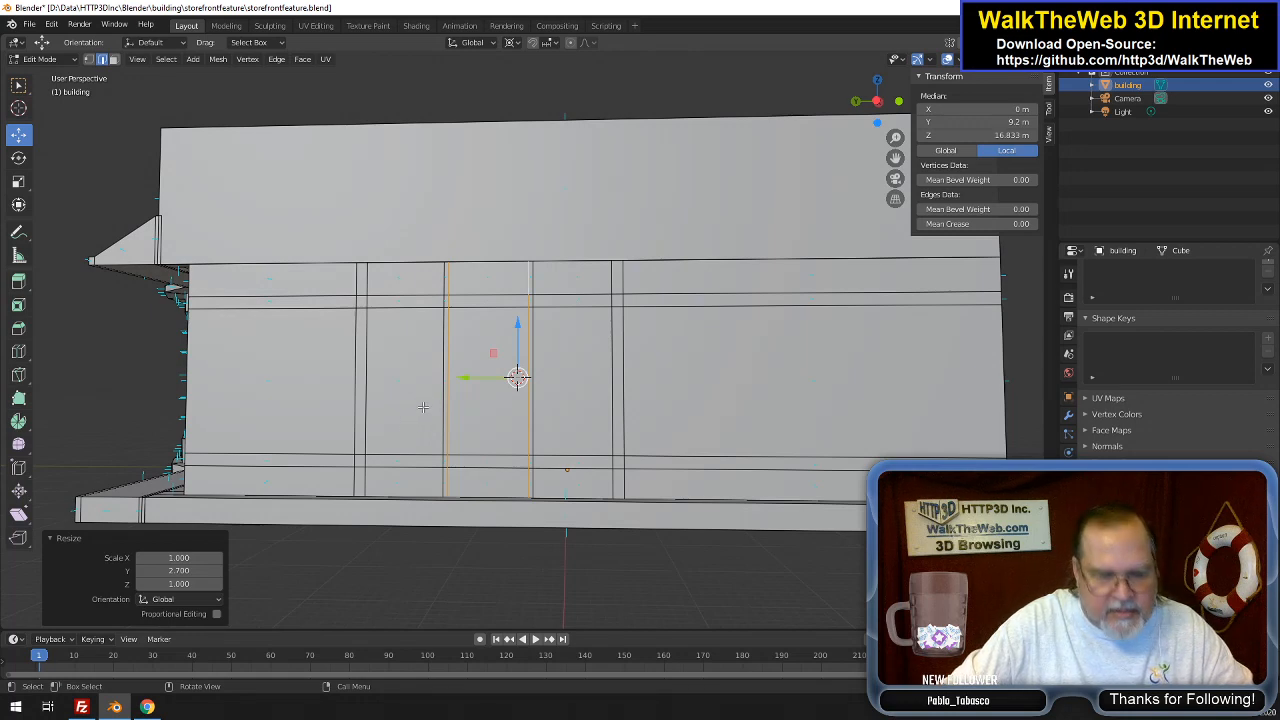
key(ctrl+r)
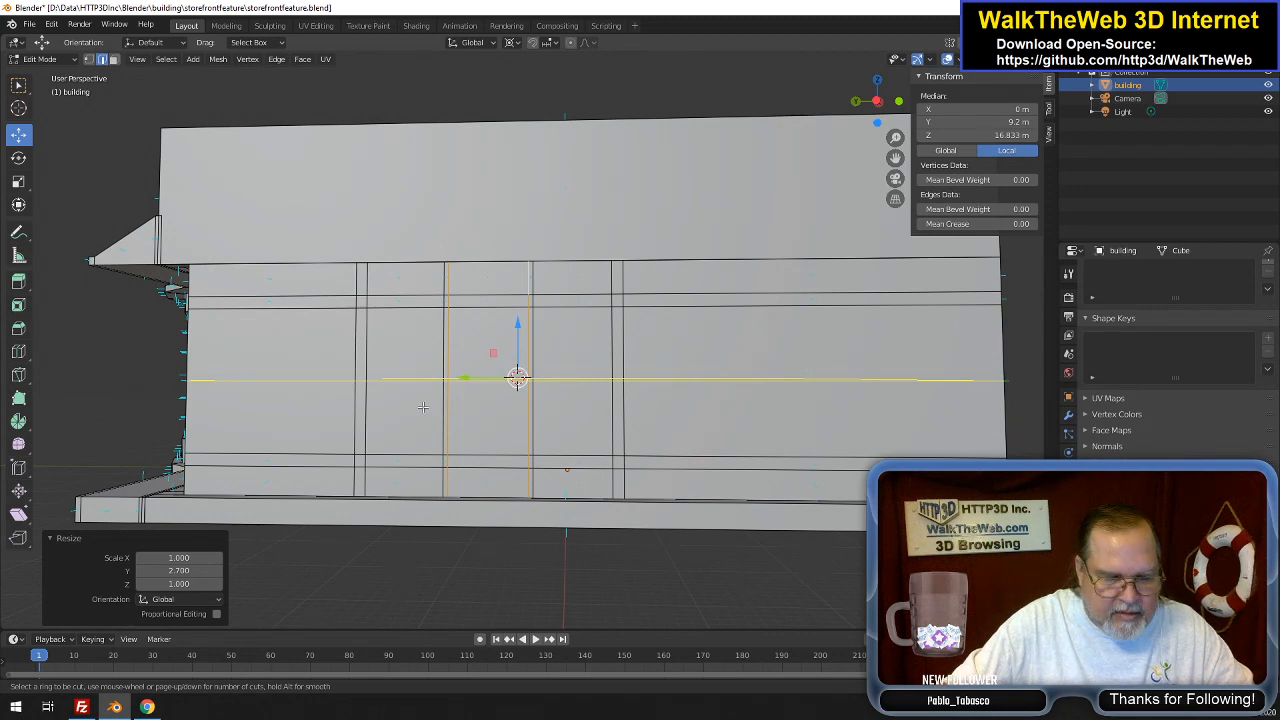
scroll(423, 407, up, 1)
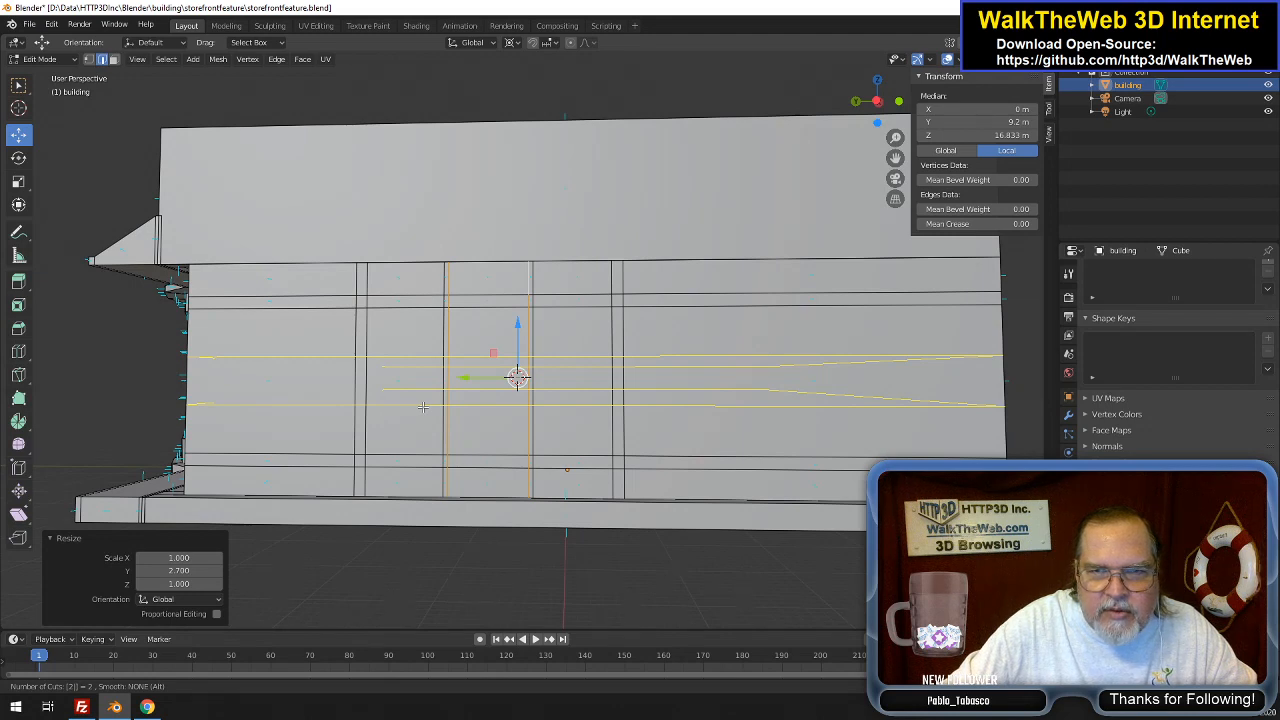
click(423, 407)
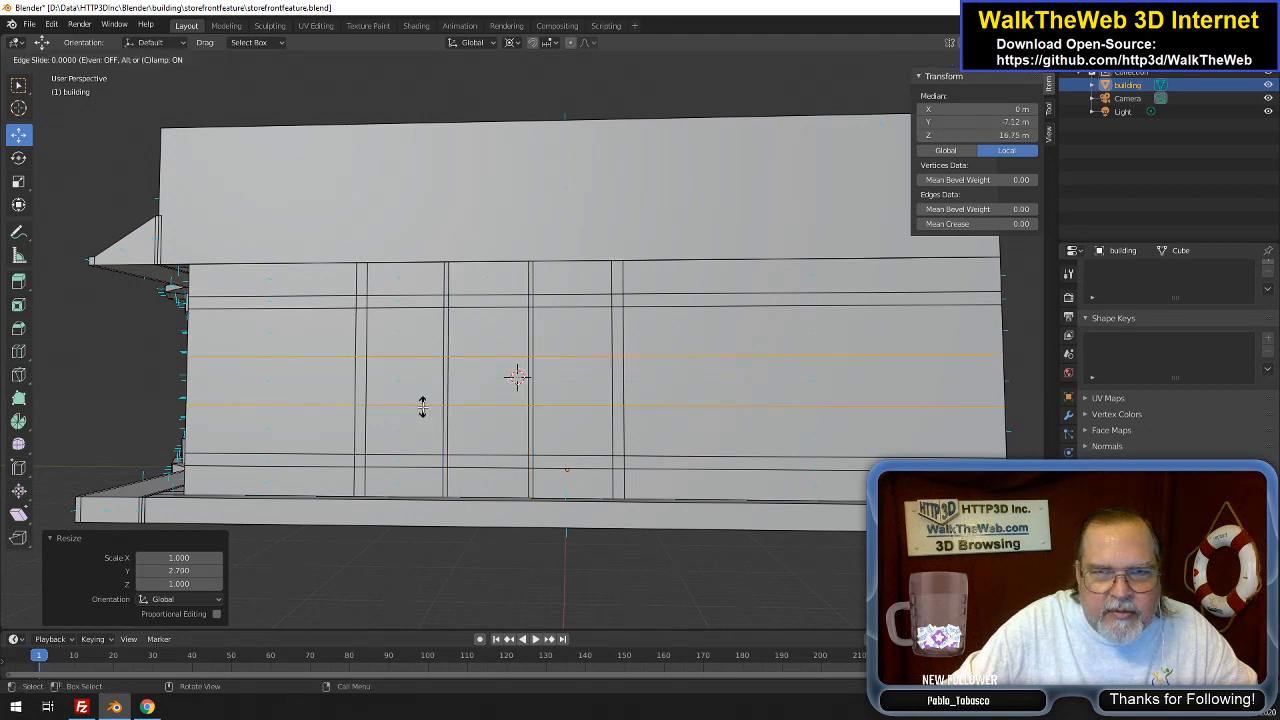
right_click(423, 407)
Scale the two new horizontal edge loops by 0.095 along the Z axis to form a narrow strip
key(s)
key(z)
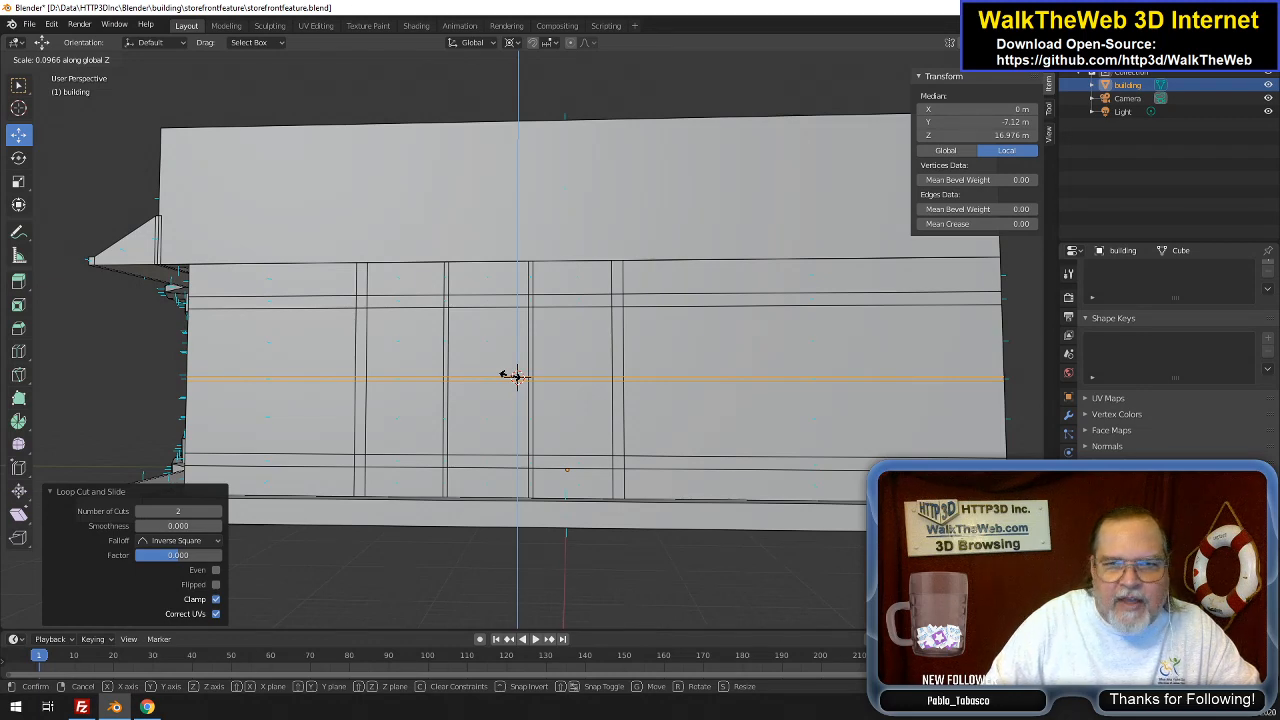
text(.09)
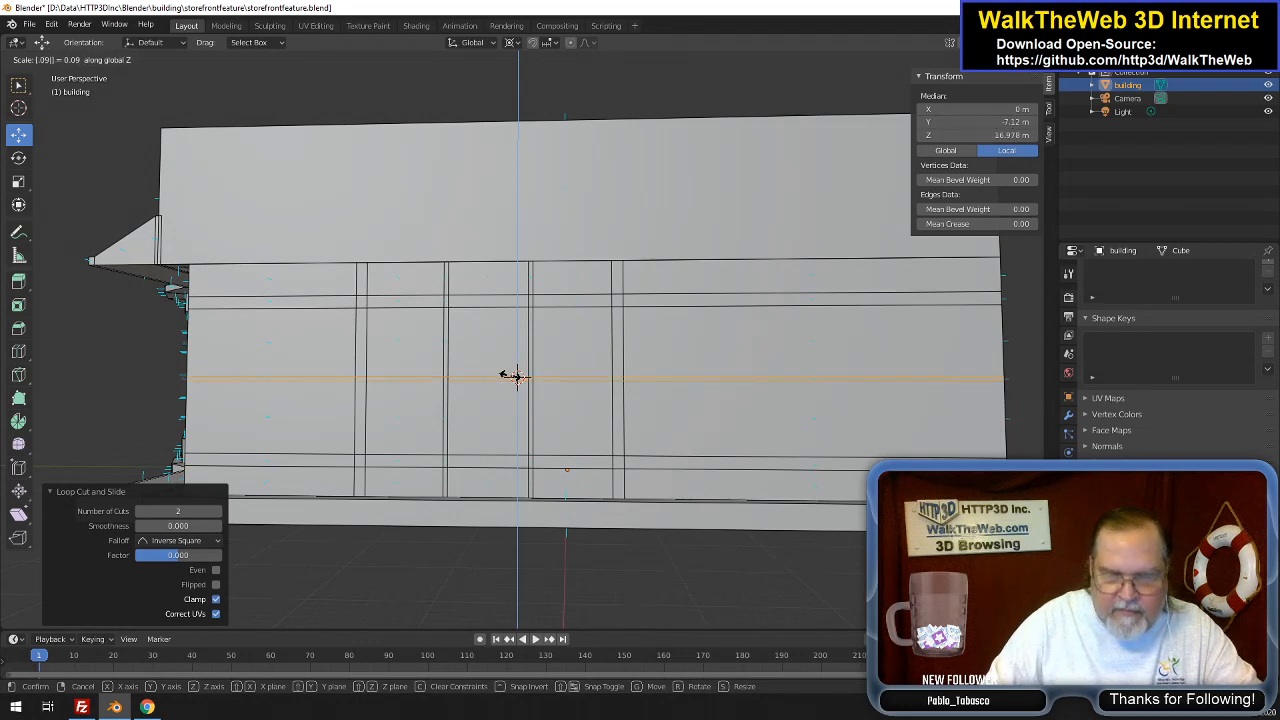
text(5)
key(Return)
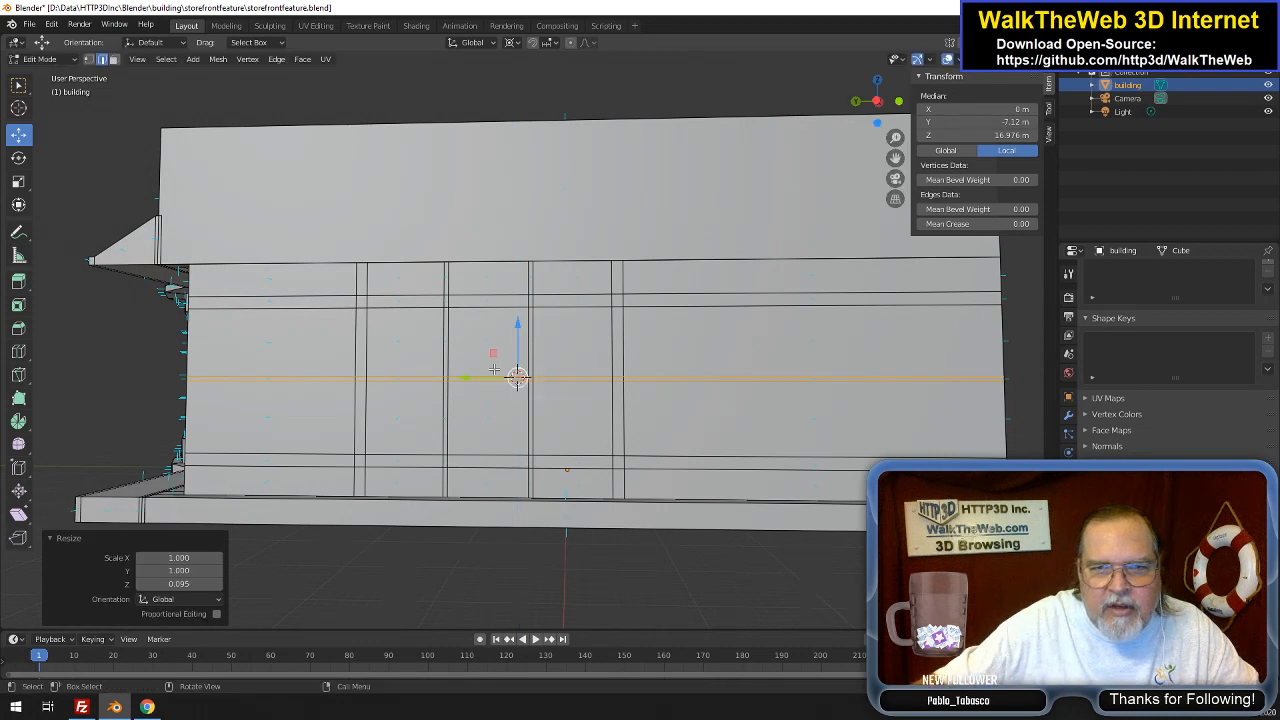
scroll(604, 409, up, 2)
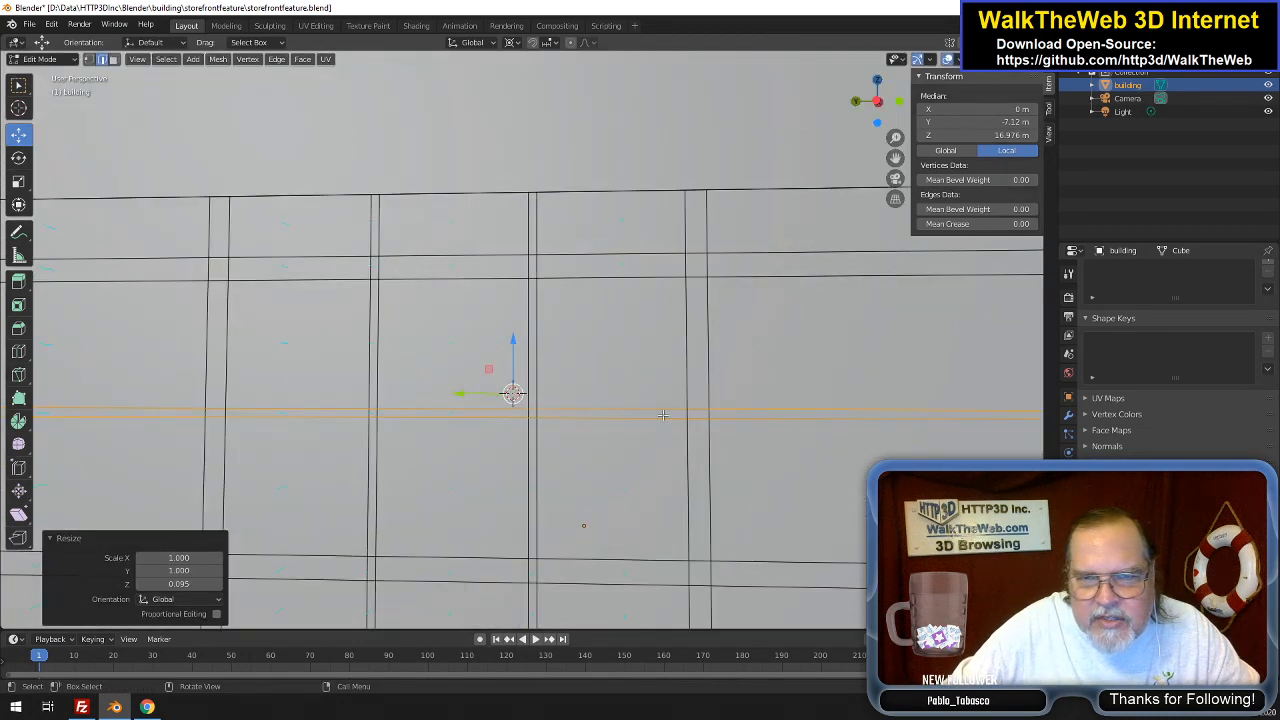
scroll(487, 419, down, 2)
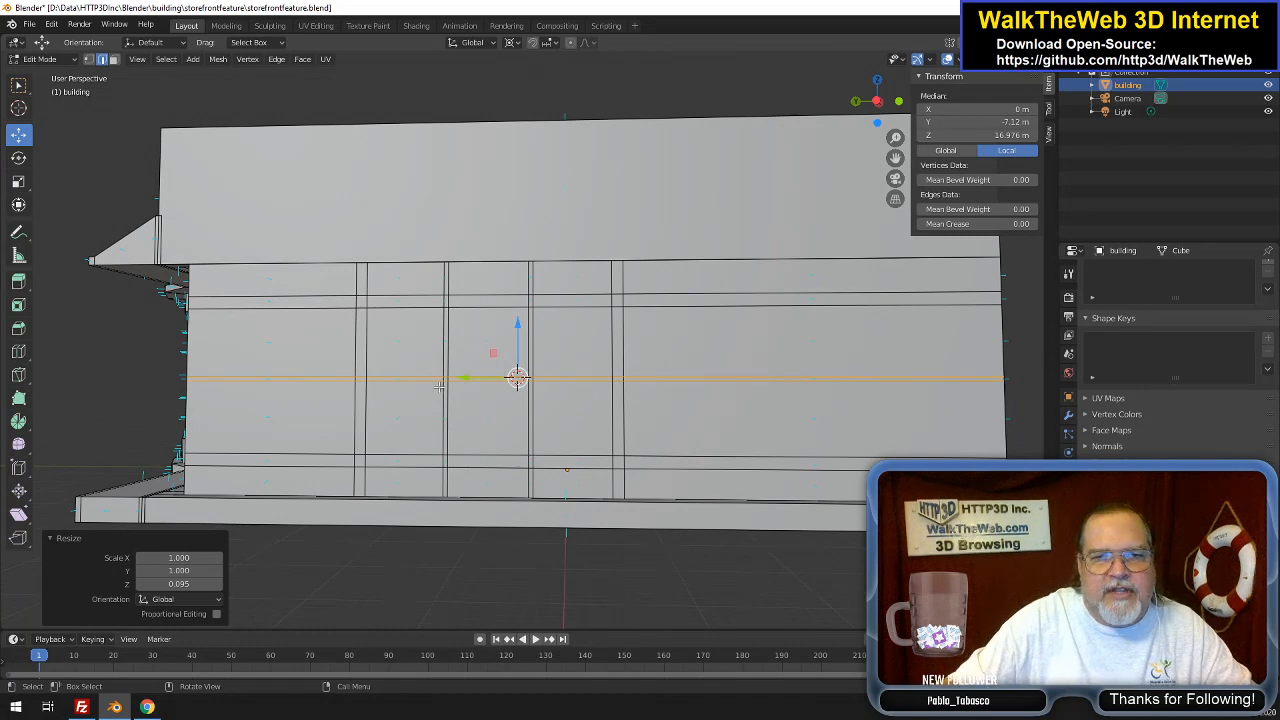
scroll(450, 399, down, 1)
scroll(473, 394, up, 1)
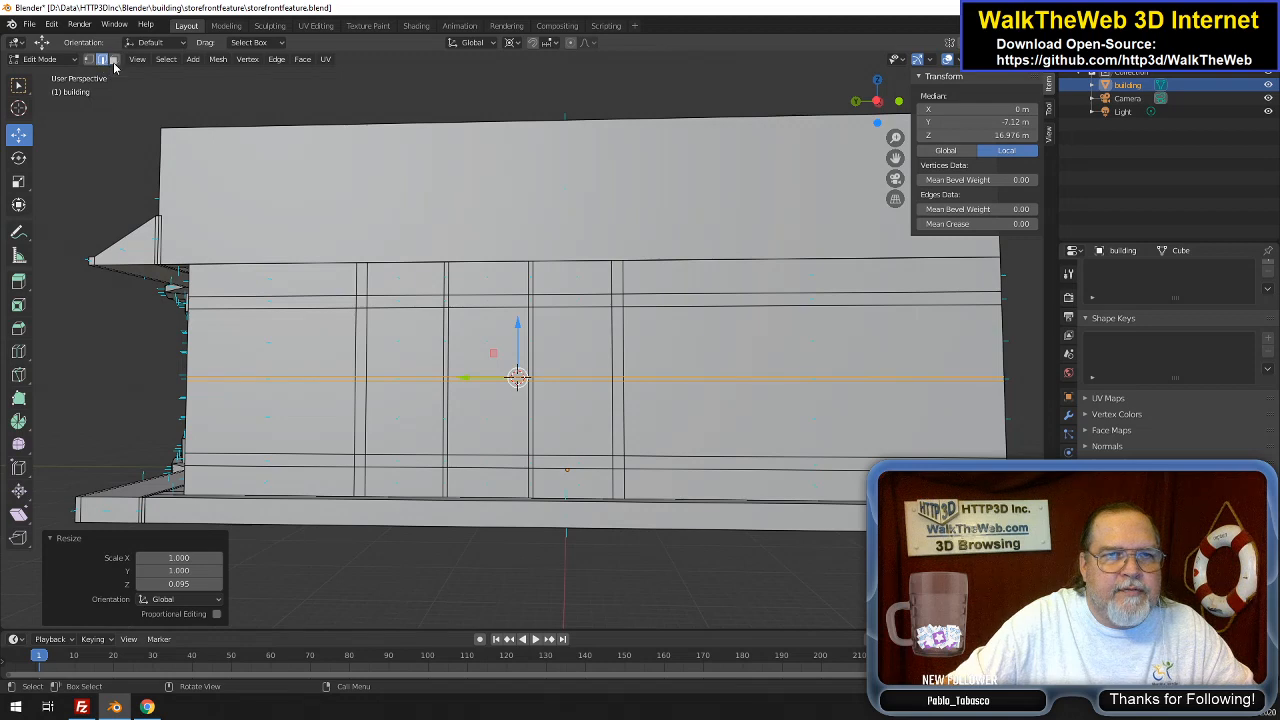
Switch to face selection and examine how the negative X wall's faces are divided by selecting panels and strips around the window grid
key(alt+a)
click(418, 338)
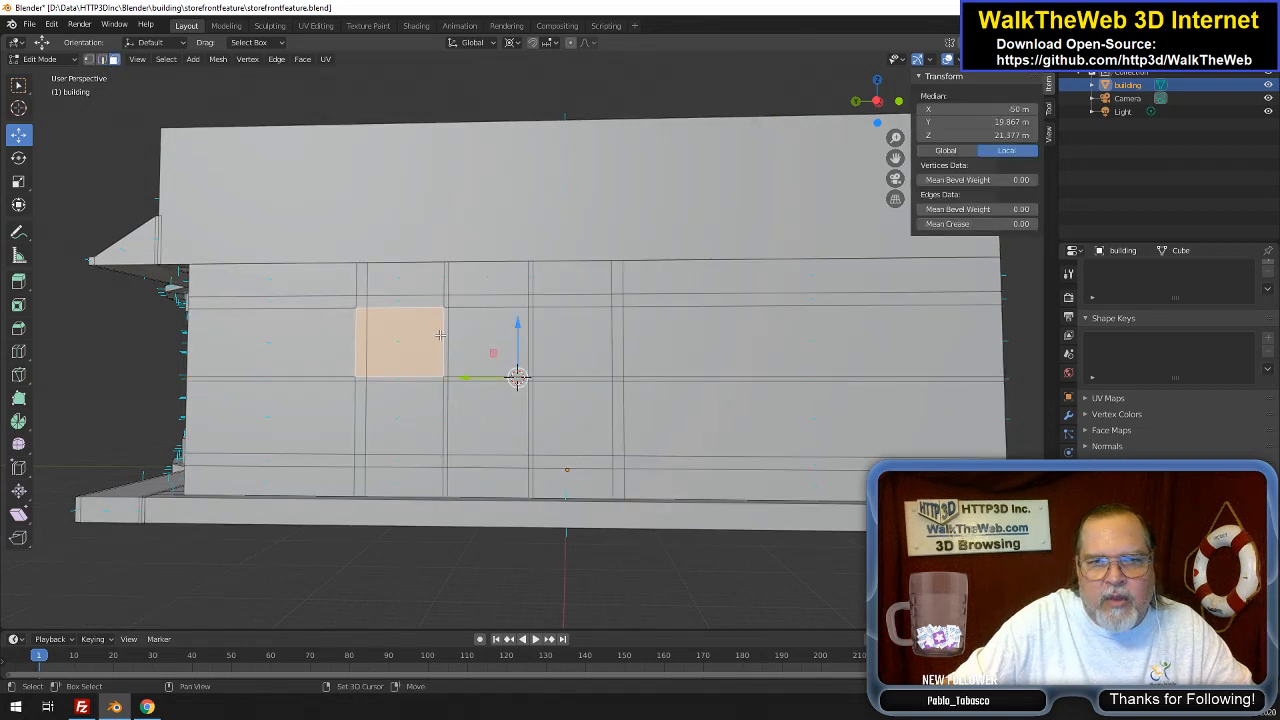
click(360, 301)
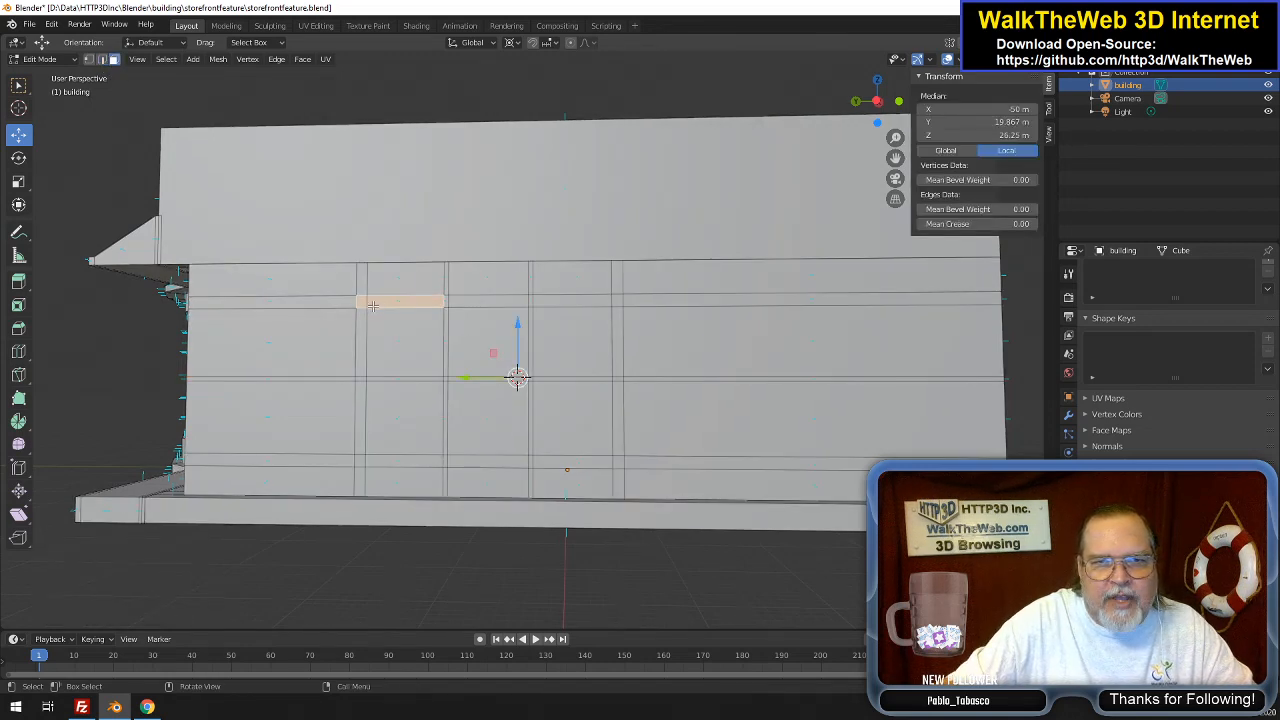
shift+click(470, 301)
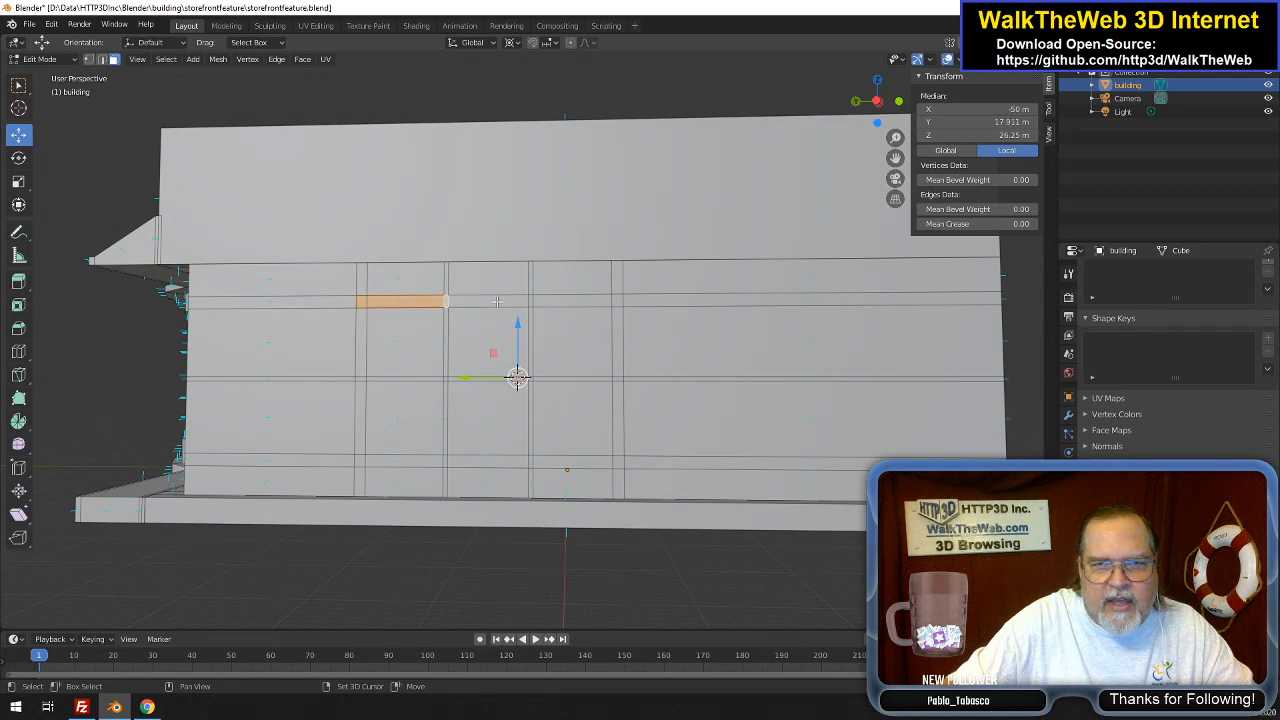
shift+click(578, 300)
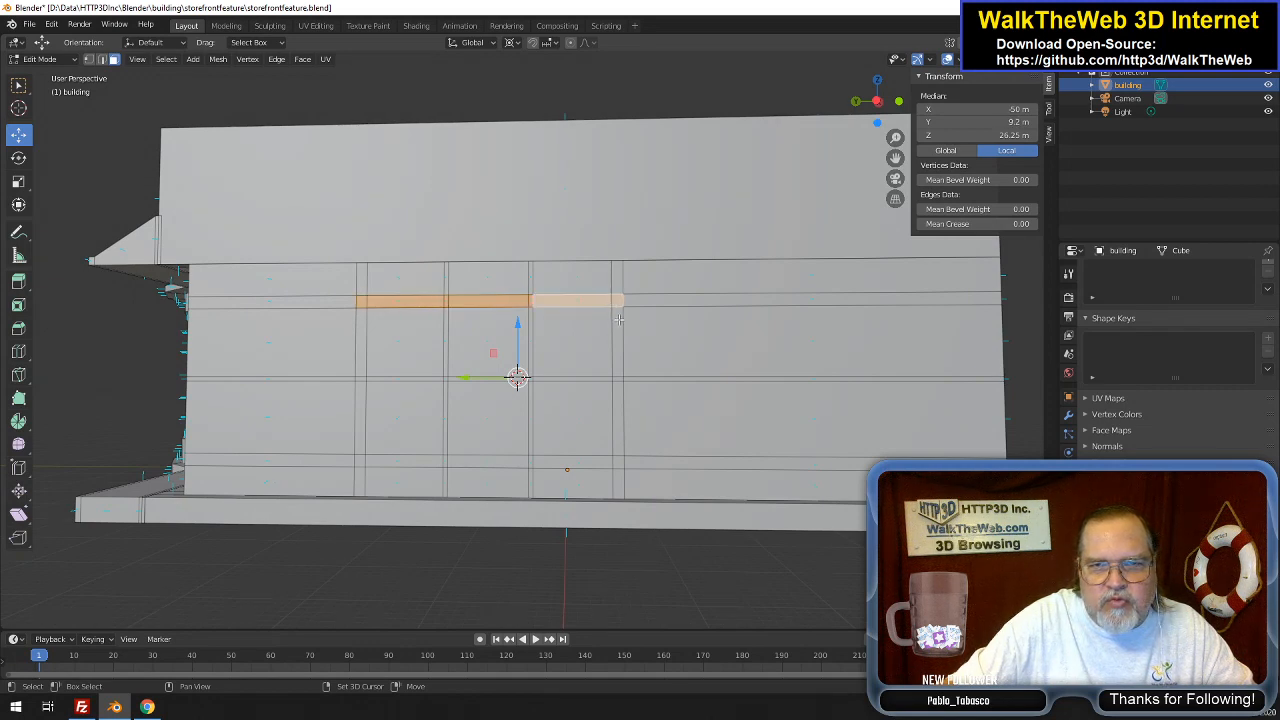
shift+click(619, 329)
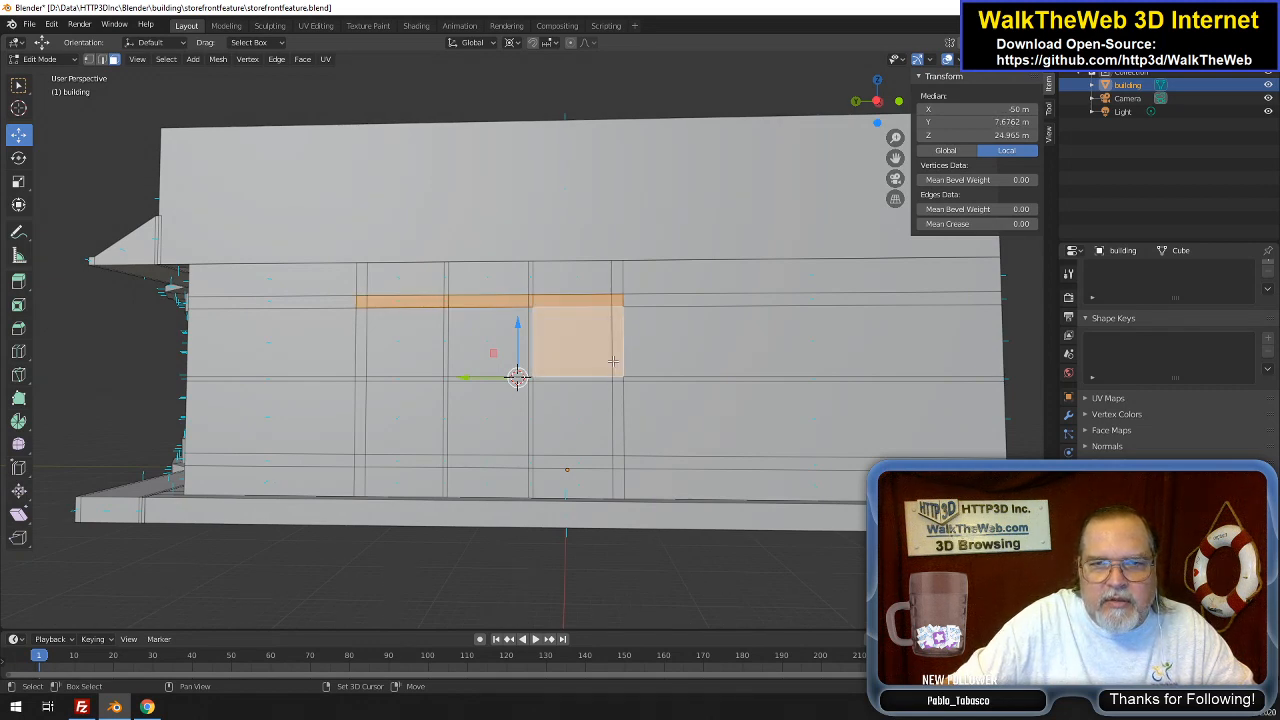
click(600, 351)
click(612, 278)
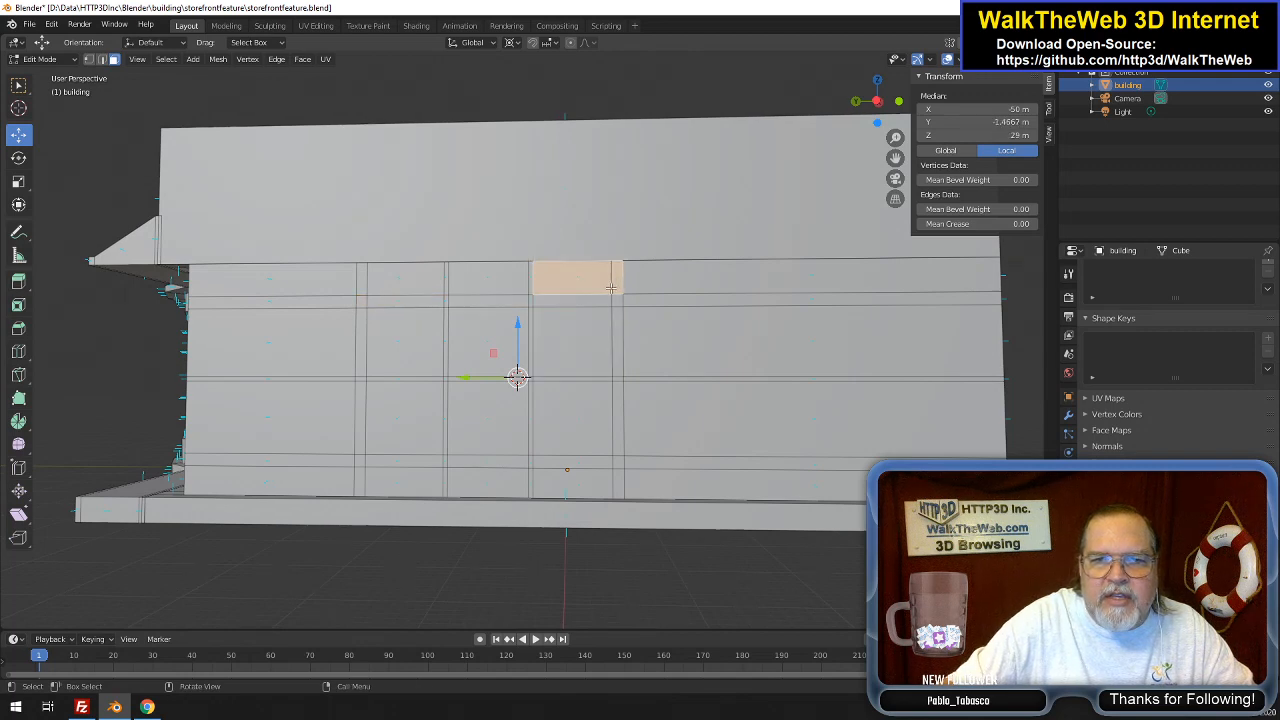
click(620, 355)
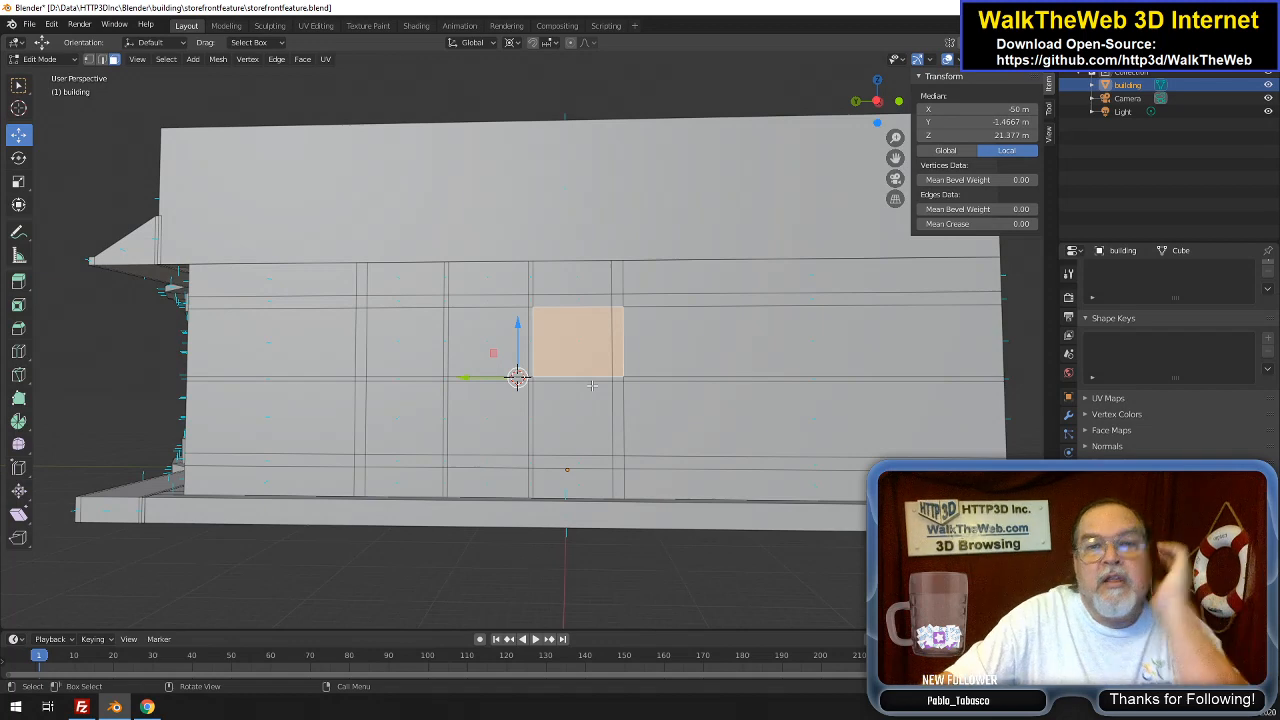
Check the extents of the lower panel, base face and strip in the window grid's rear column by selecting each face
click(585, 438)
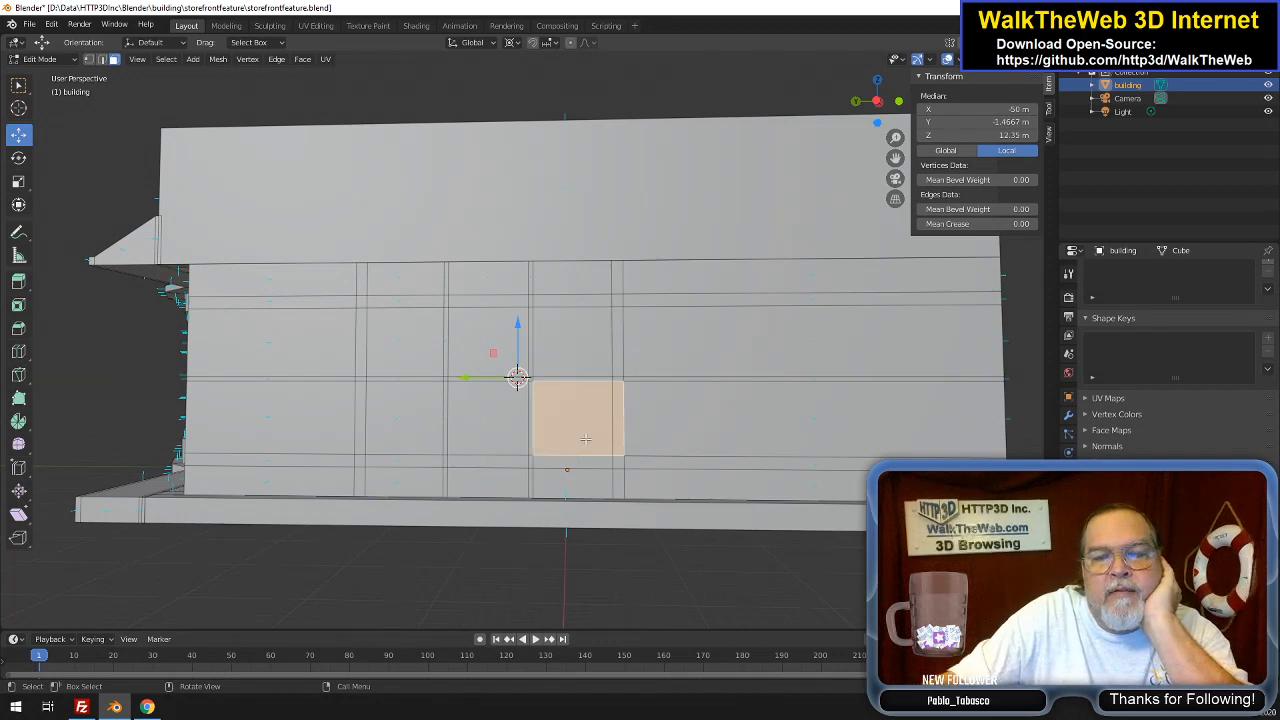
click(568, 474)
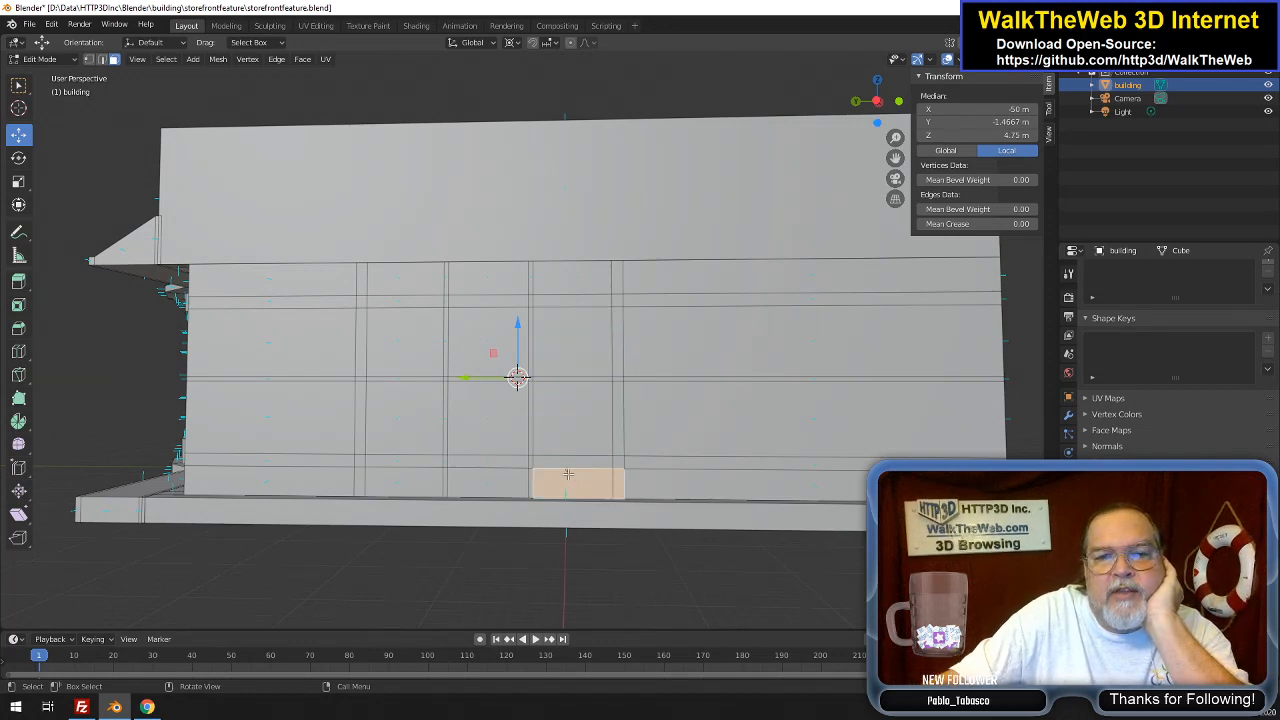
click(580, 452)
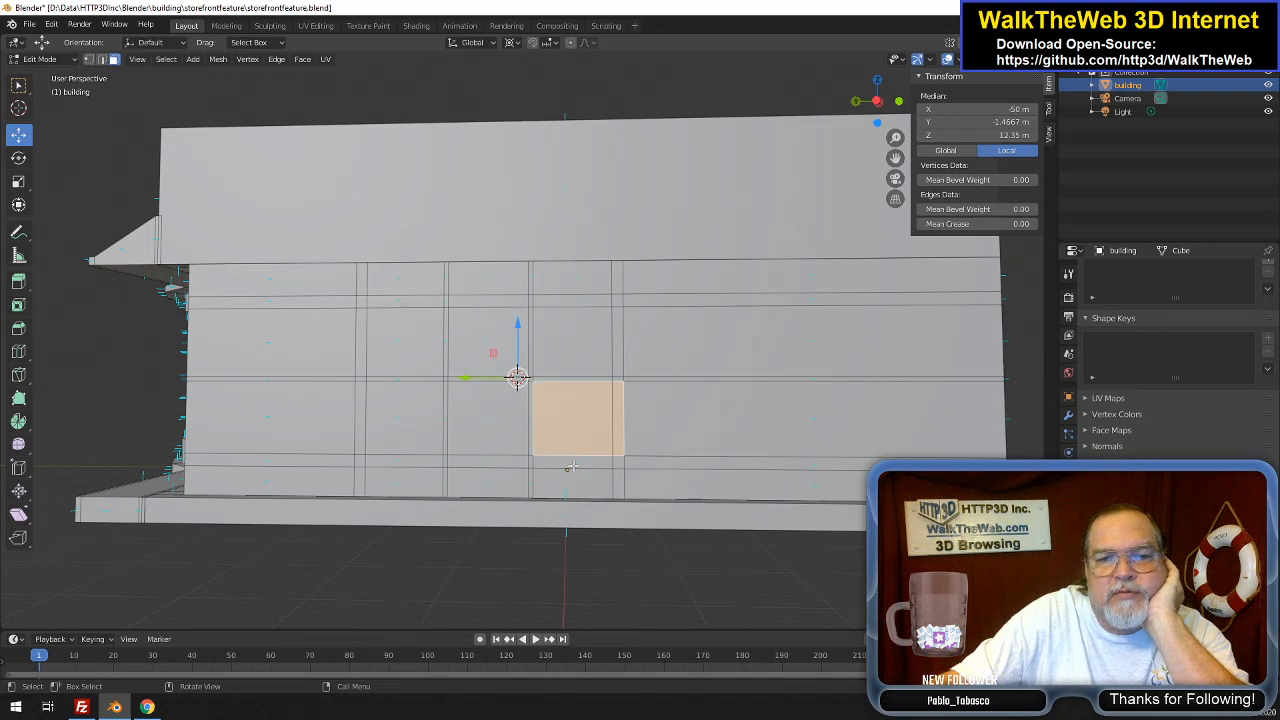
click(595, 463)
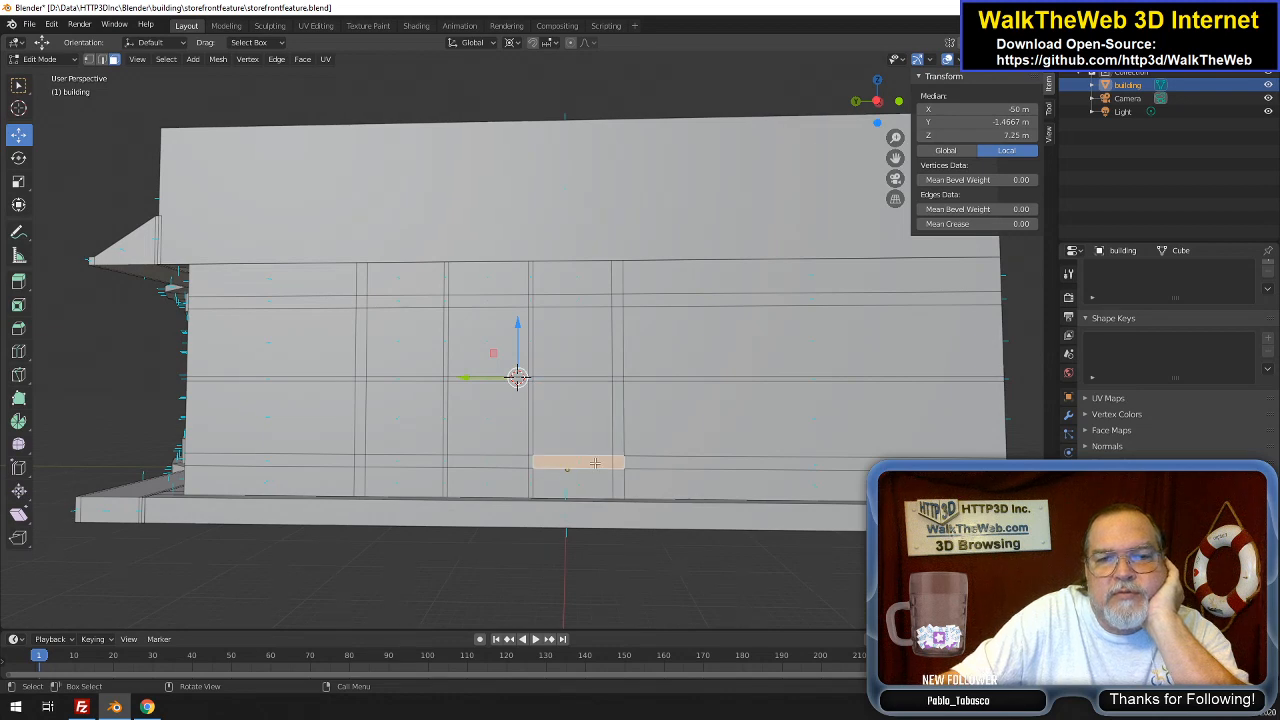
Examine how the faces in the window grid's front column overlap the vertical frame strip by selecting its panels and horizontal strips
click(382, 420)
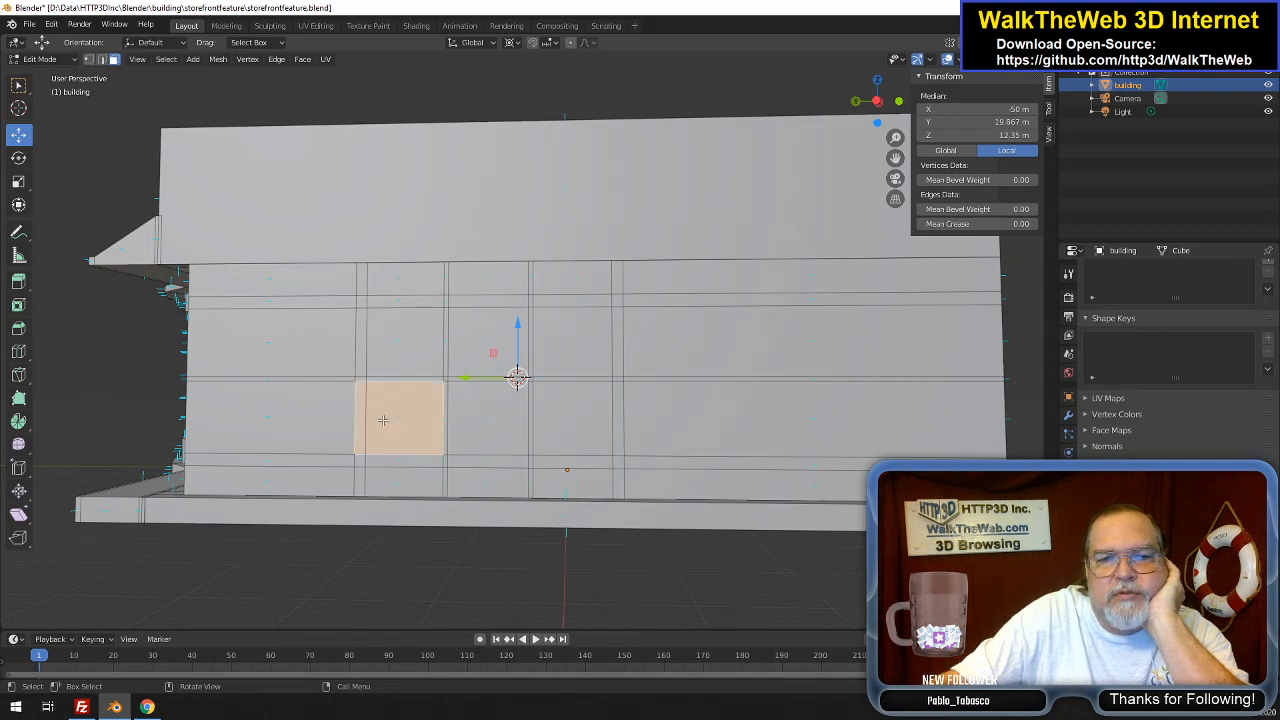
click(365, 348)
click(367, 284)
click(364, 301)
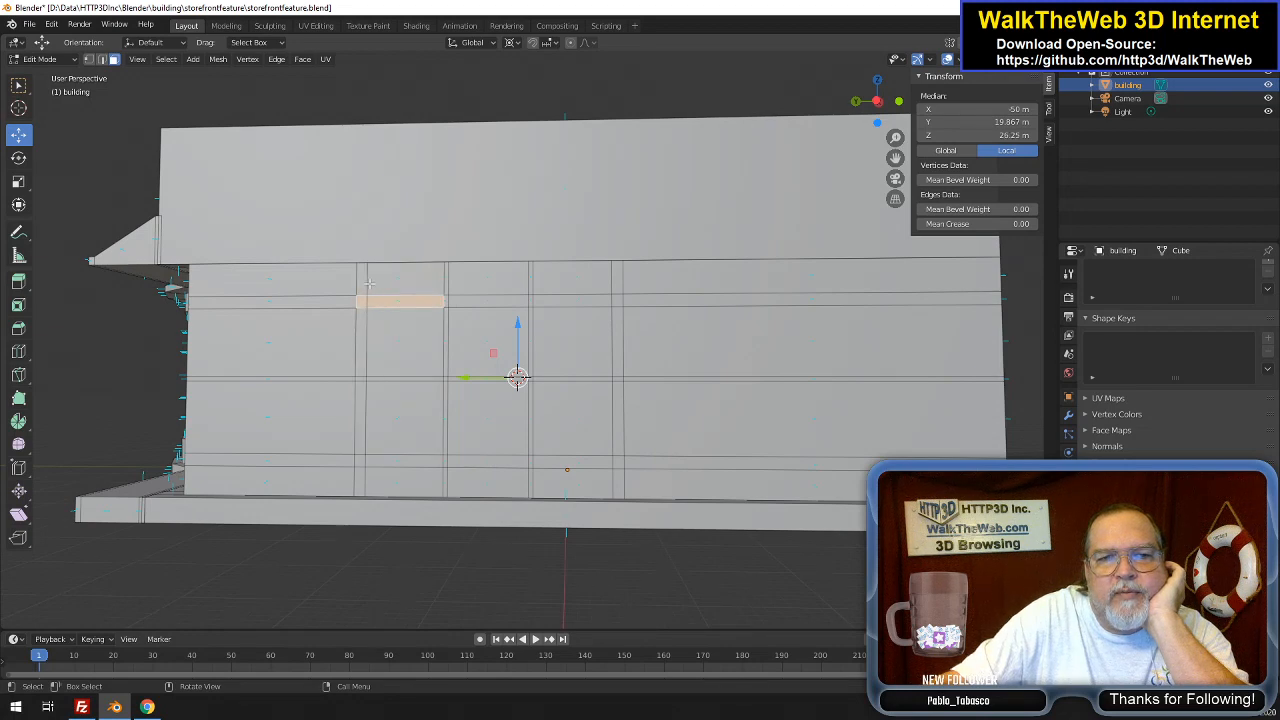
click(367, 284)
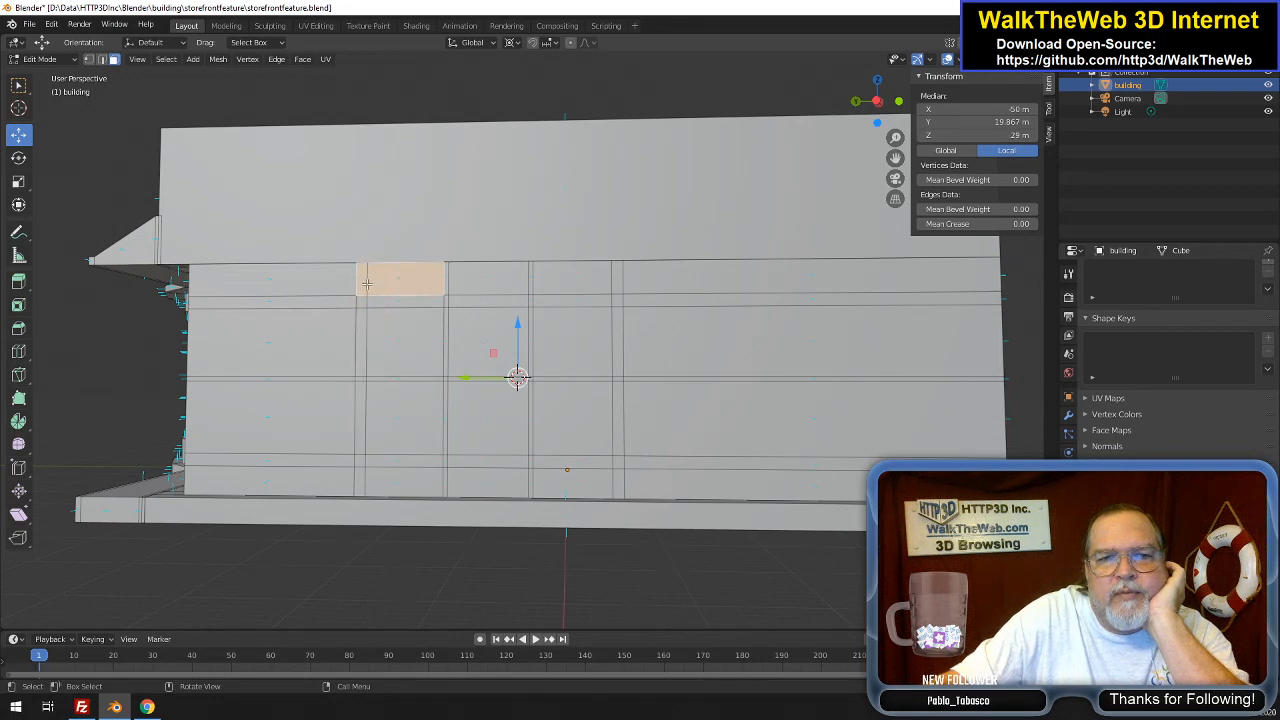
click(386, 334)
click(367, 284)
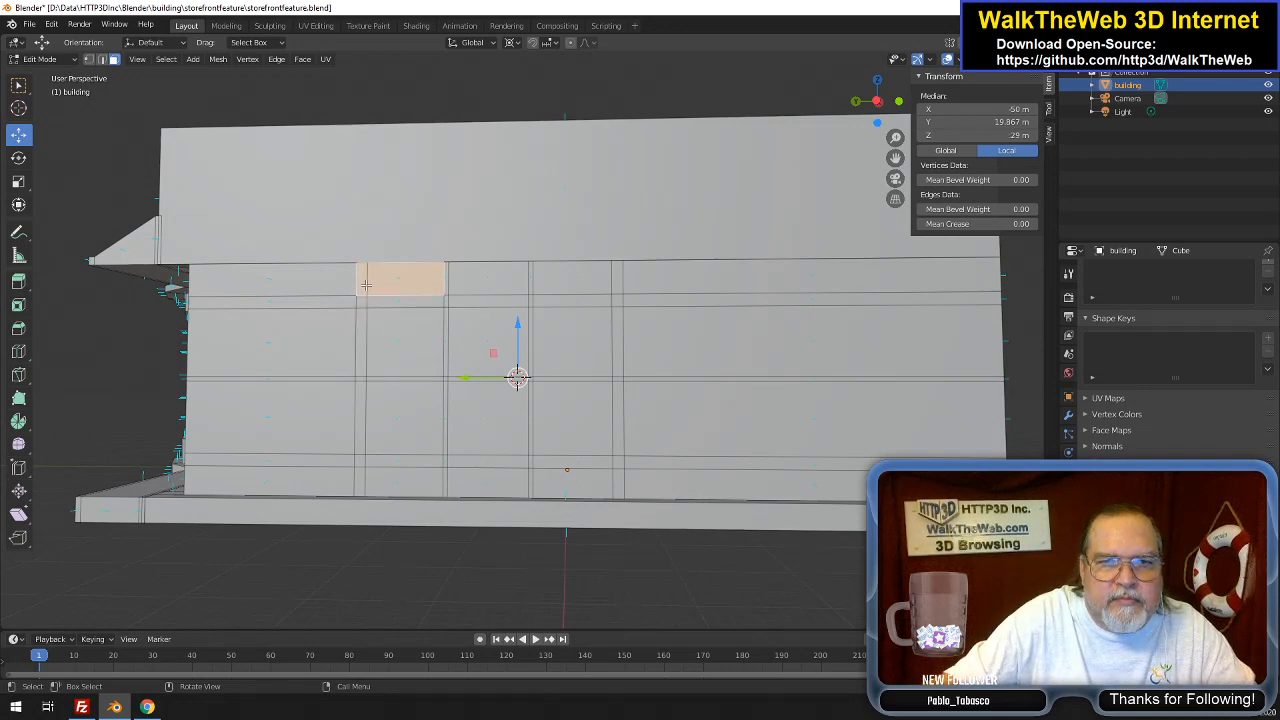
click(364, 318)
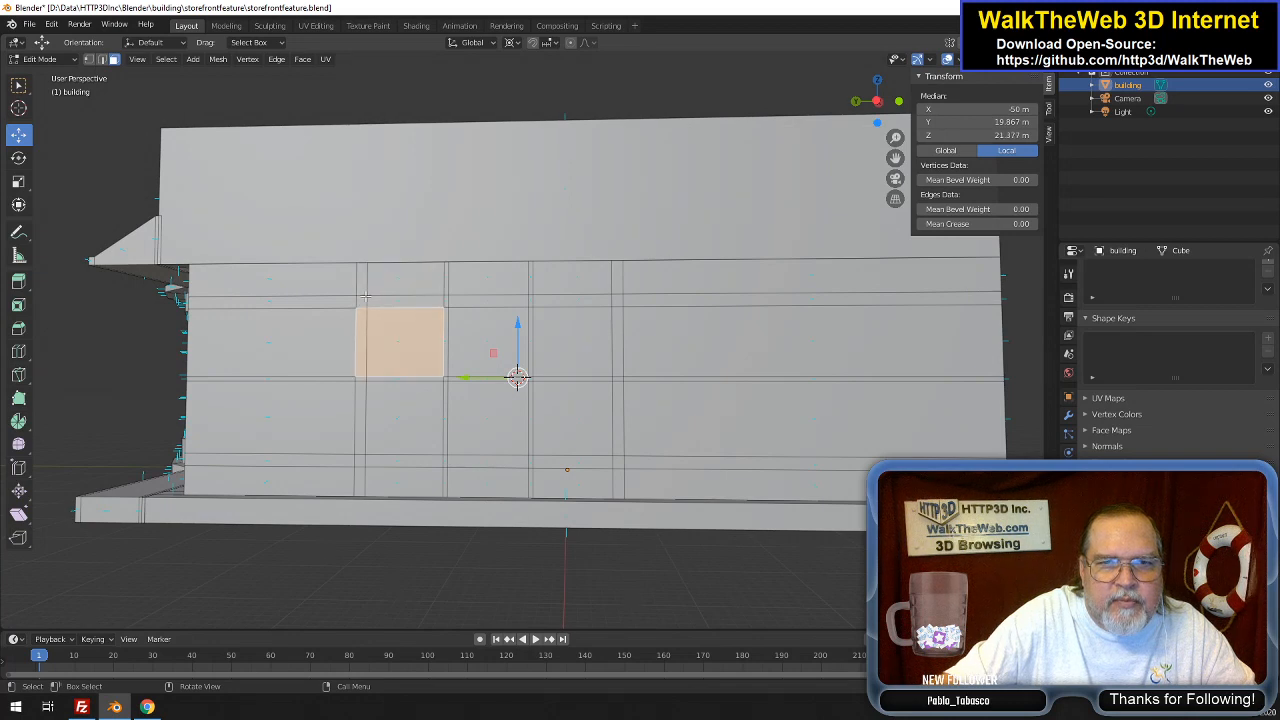
click(375, 296)
click(417, 362)
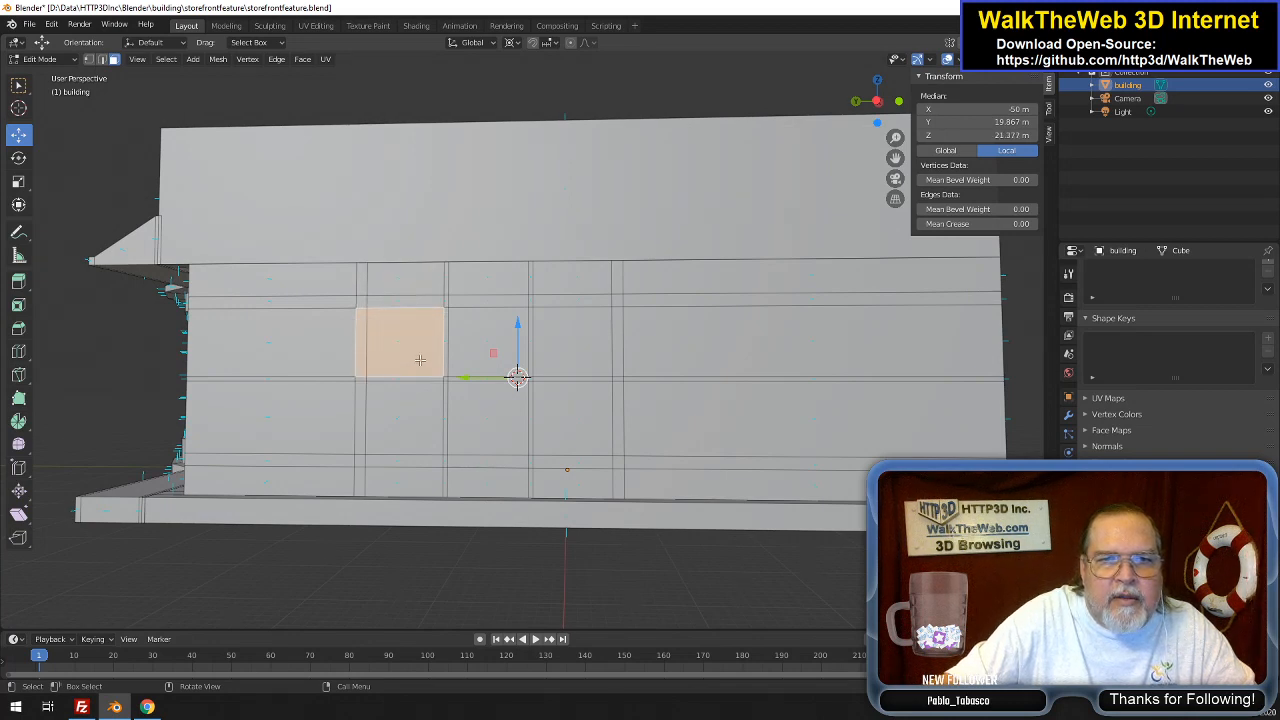
scroll(420, 360, up, 3)
scroll(390, 322, down, 2)
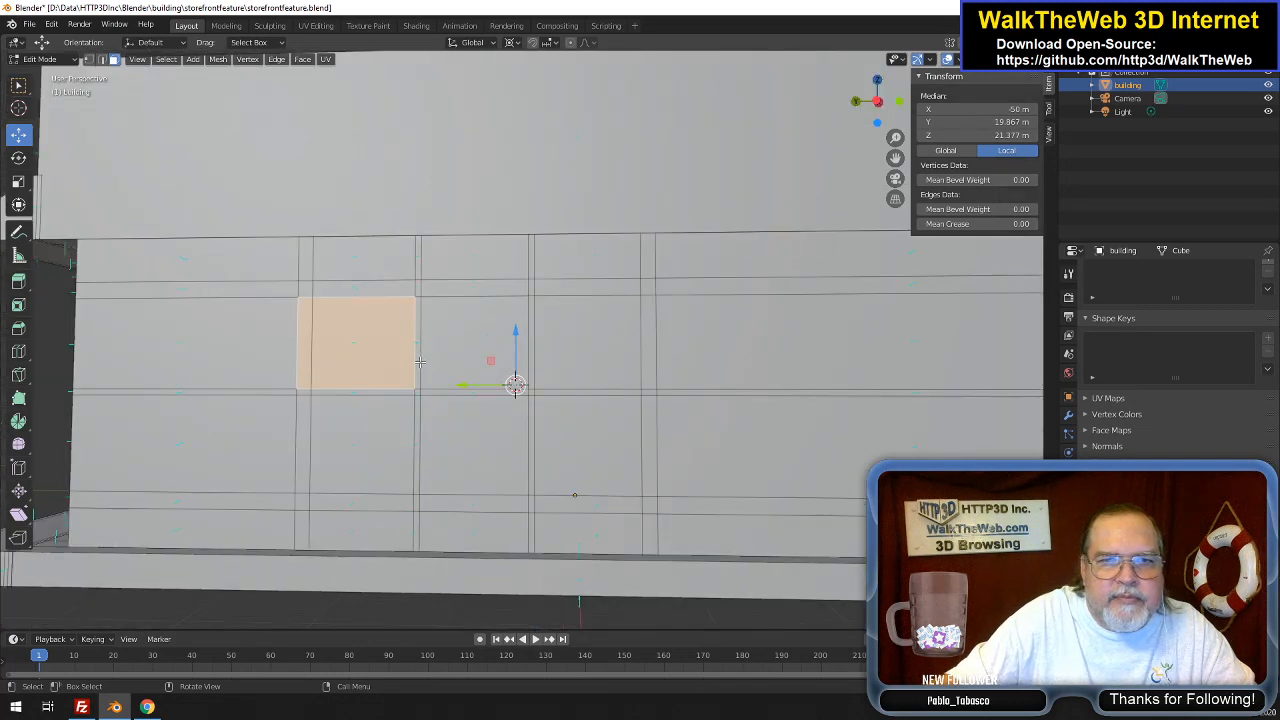
click(311, 269)
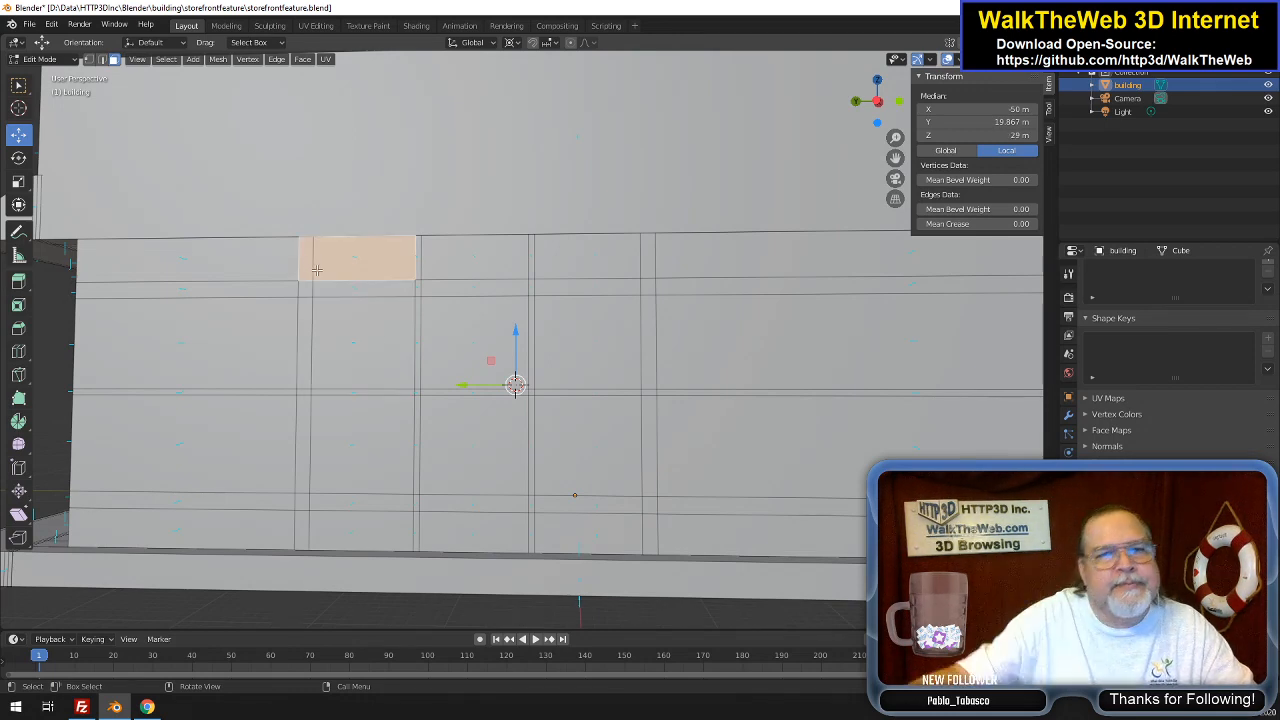
click(304, 289)
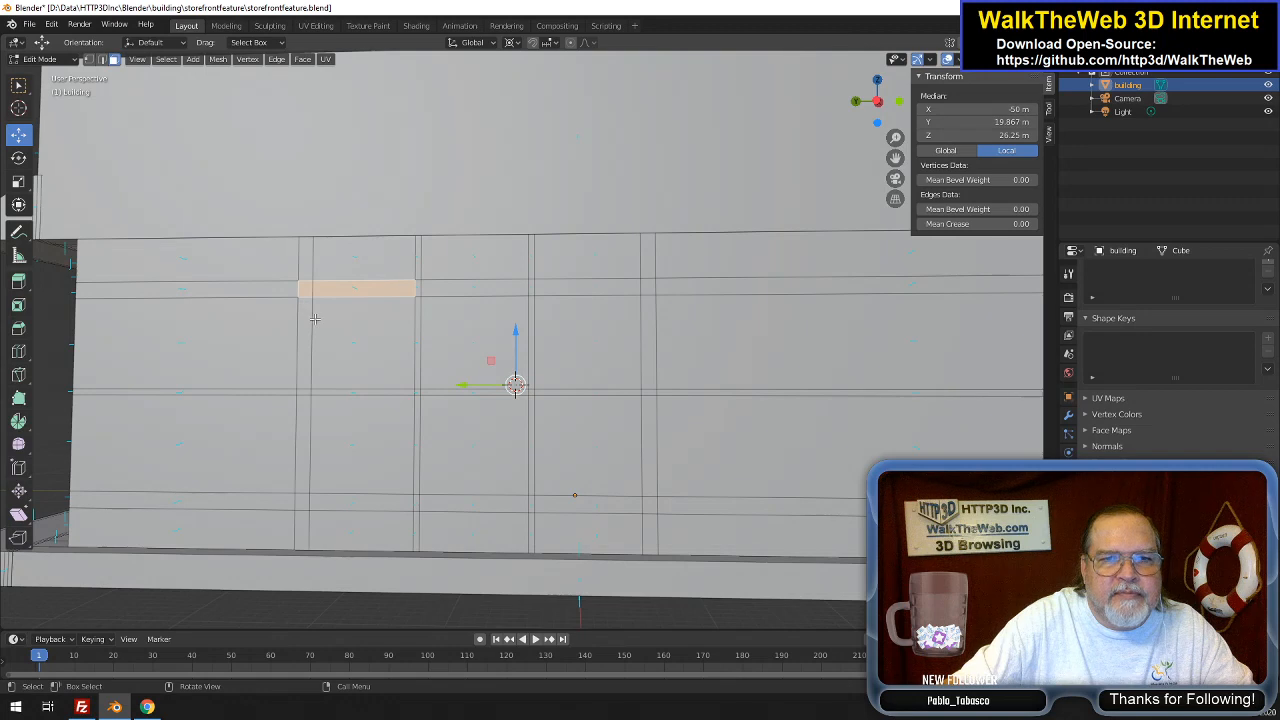
click(314, 318)
scroll(365, 320, up, 3)
scroll(365, 320, down, 4)
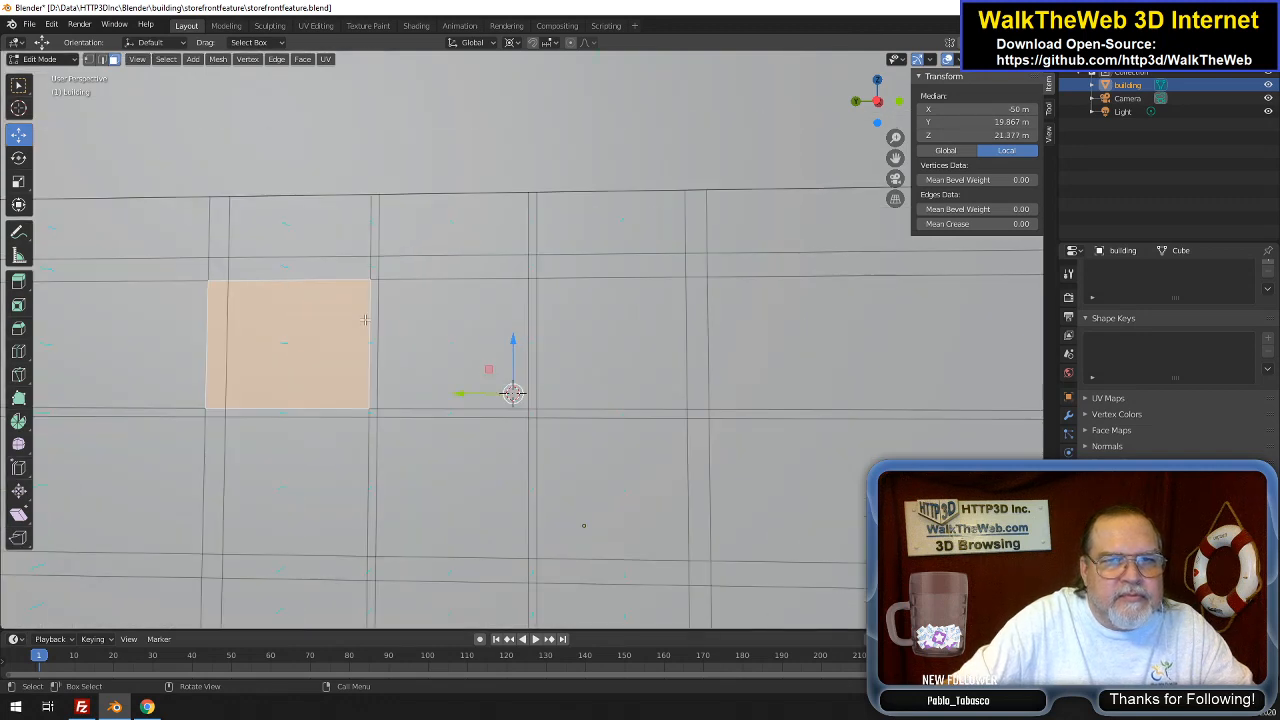
Inspect the edge layout of both side walls in wireframe shading from a raised angle, and return to solid shading facing the wall
key(z)
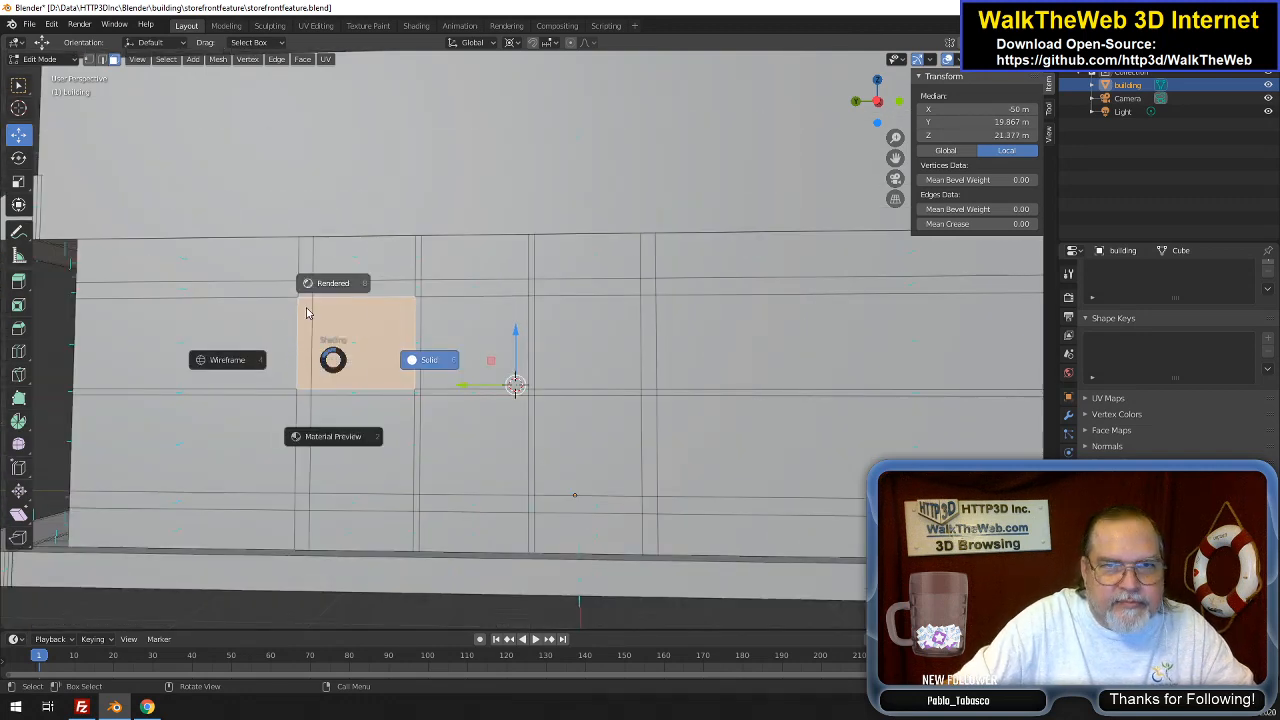
click(228, 360)
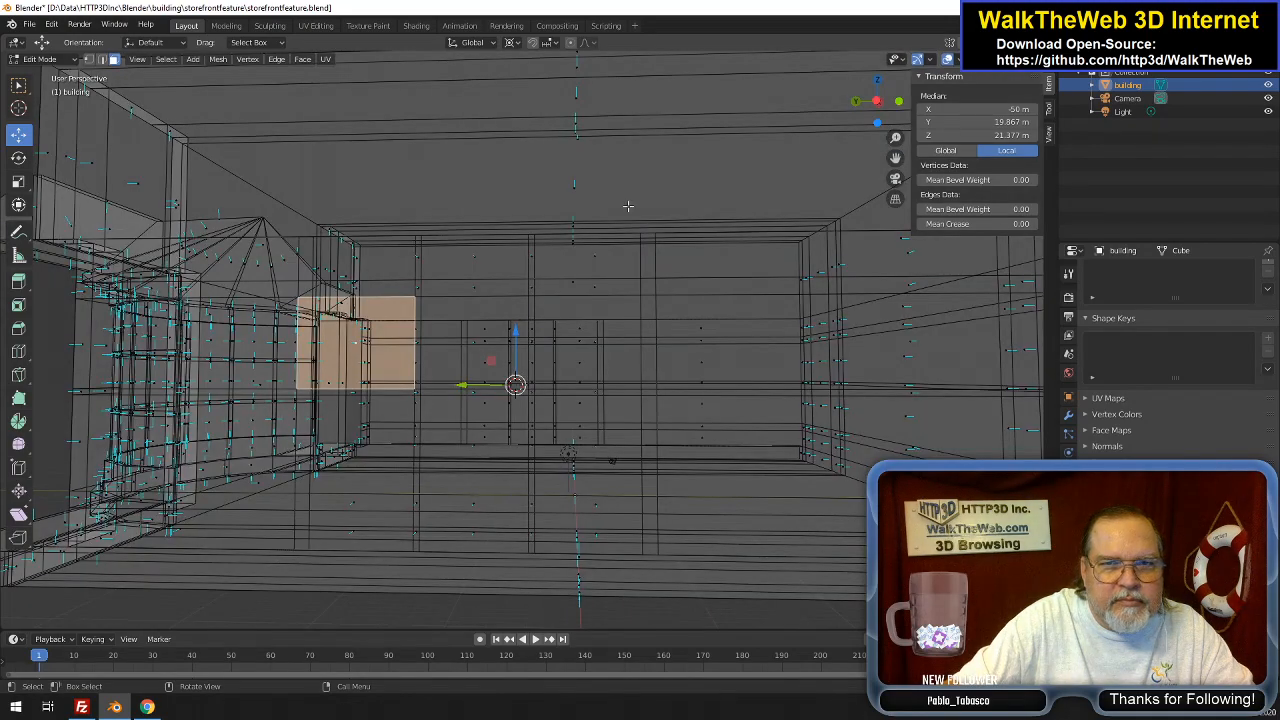
drag(887, 117, 879, 148)
scroll(758, 246, up, 1)
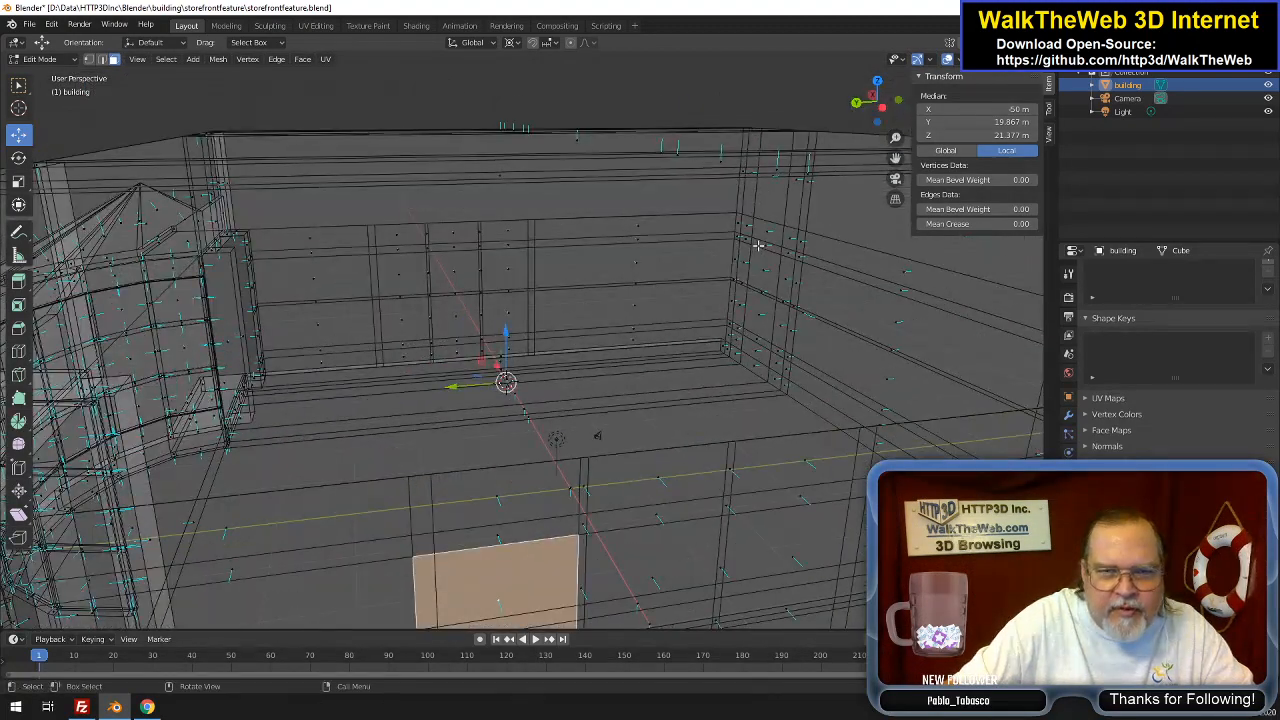
click(430, 508)
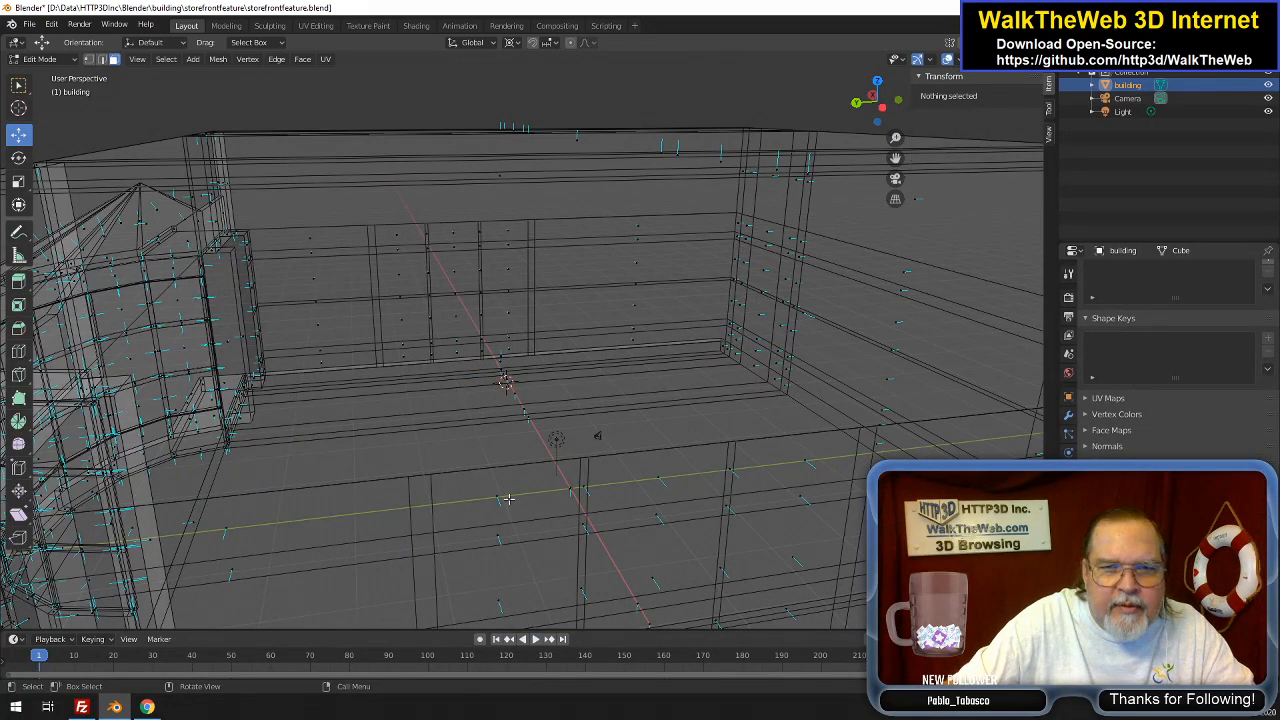
scroll(508, 498, down, 2)
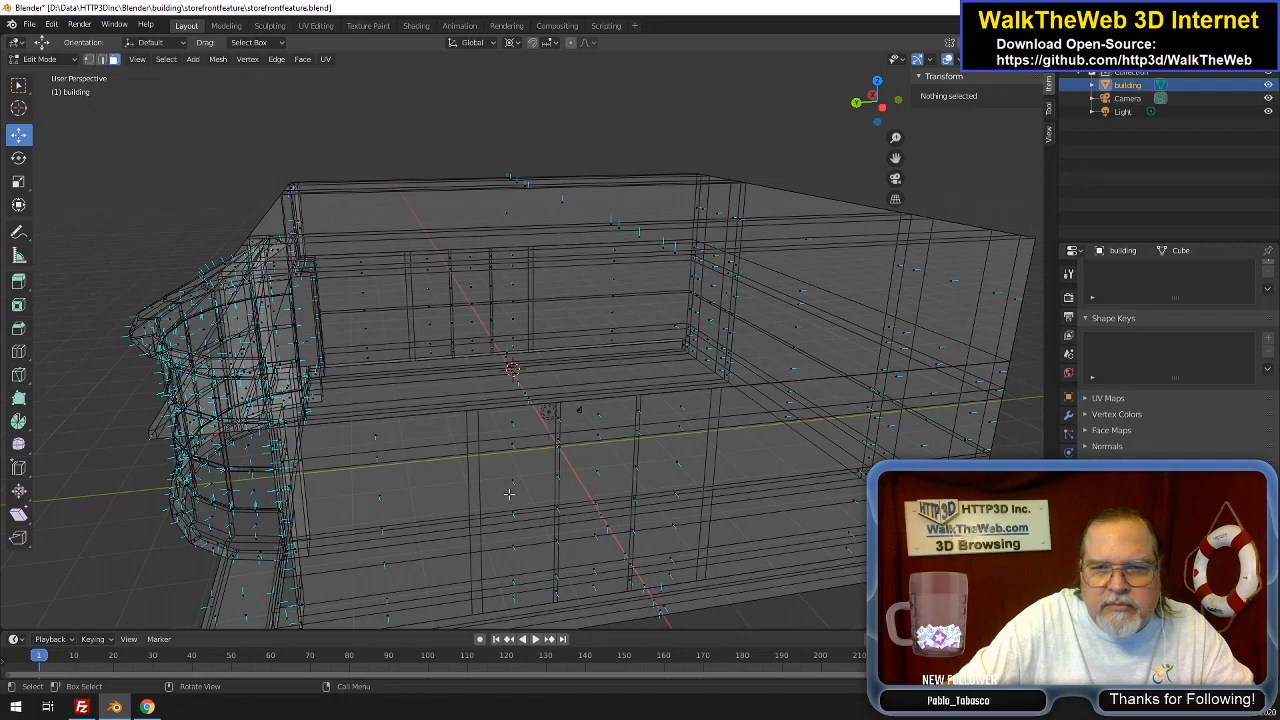
drag(872, 104, 898, 108)
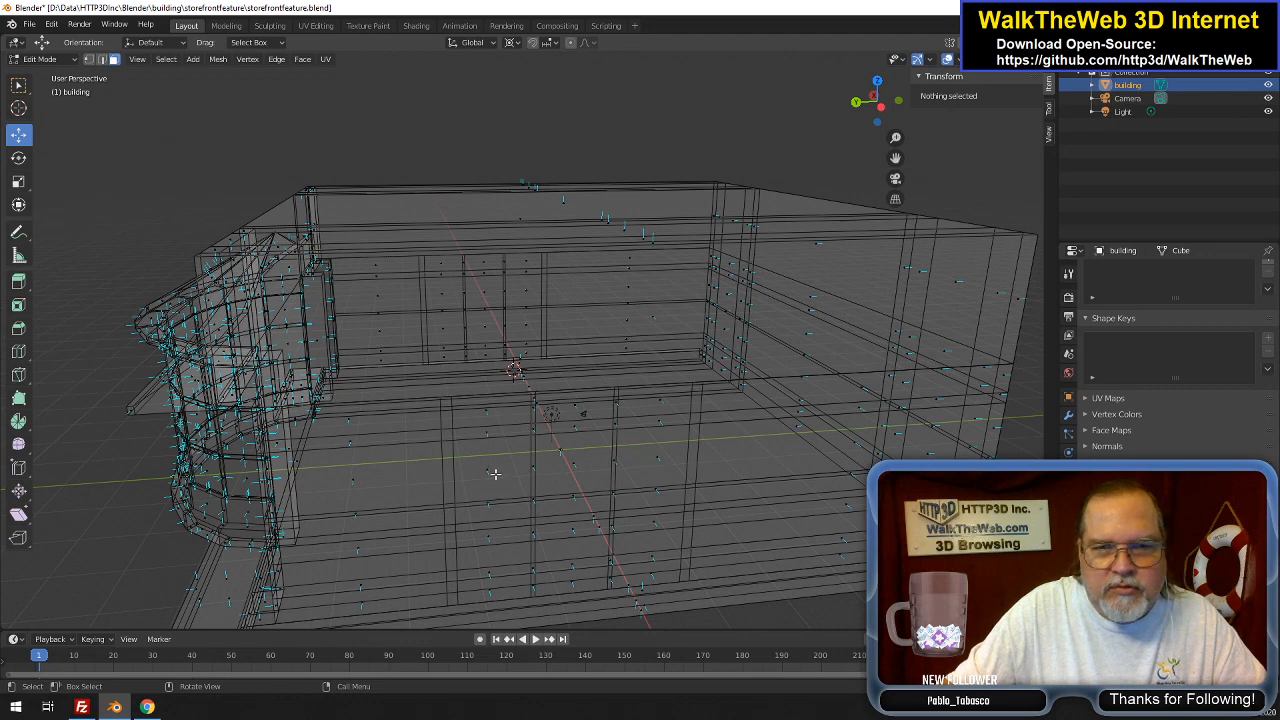
key(z)
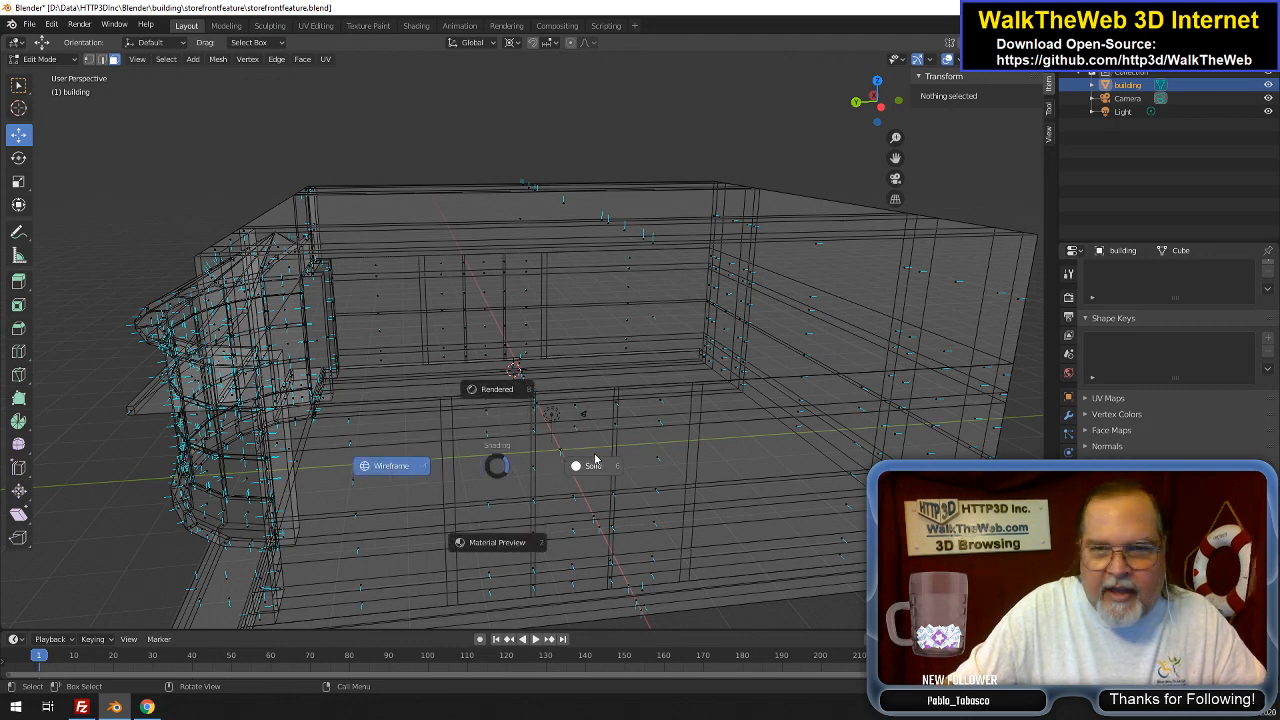
click(640, 463)
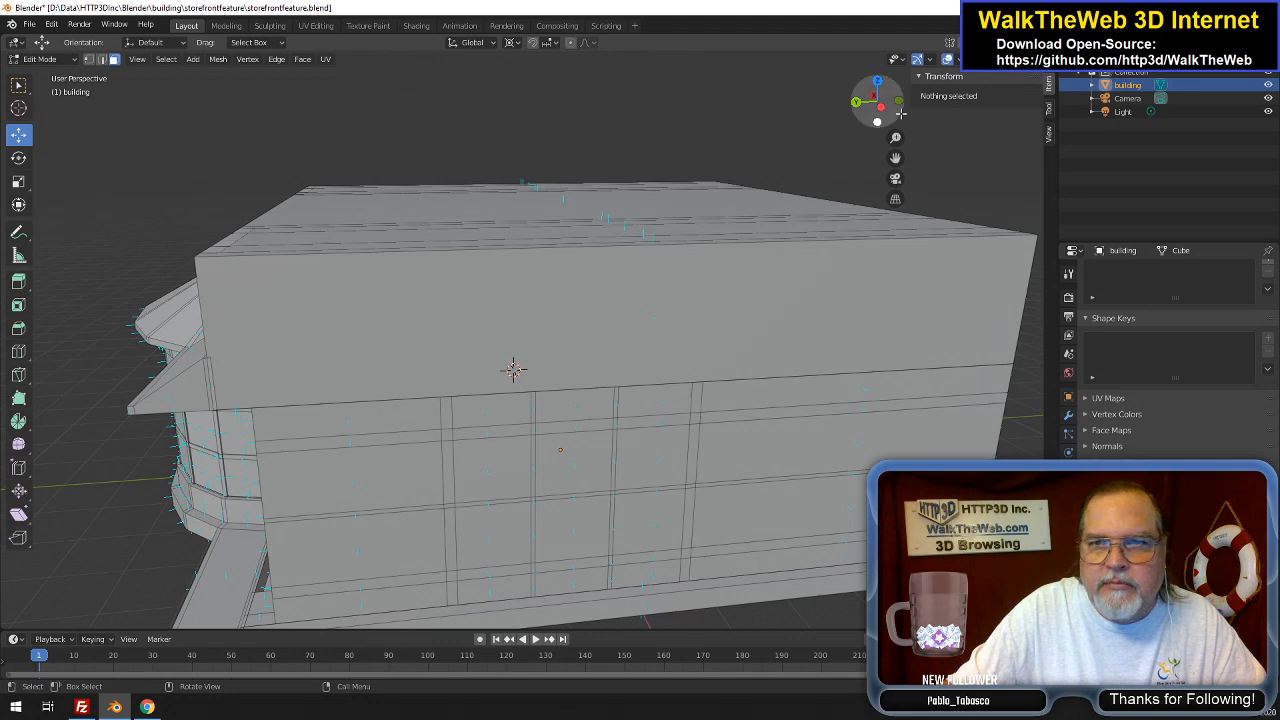
drag(890, 104, 877, 78)
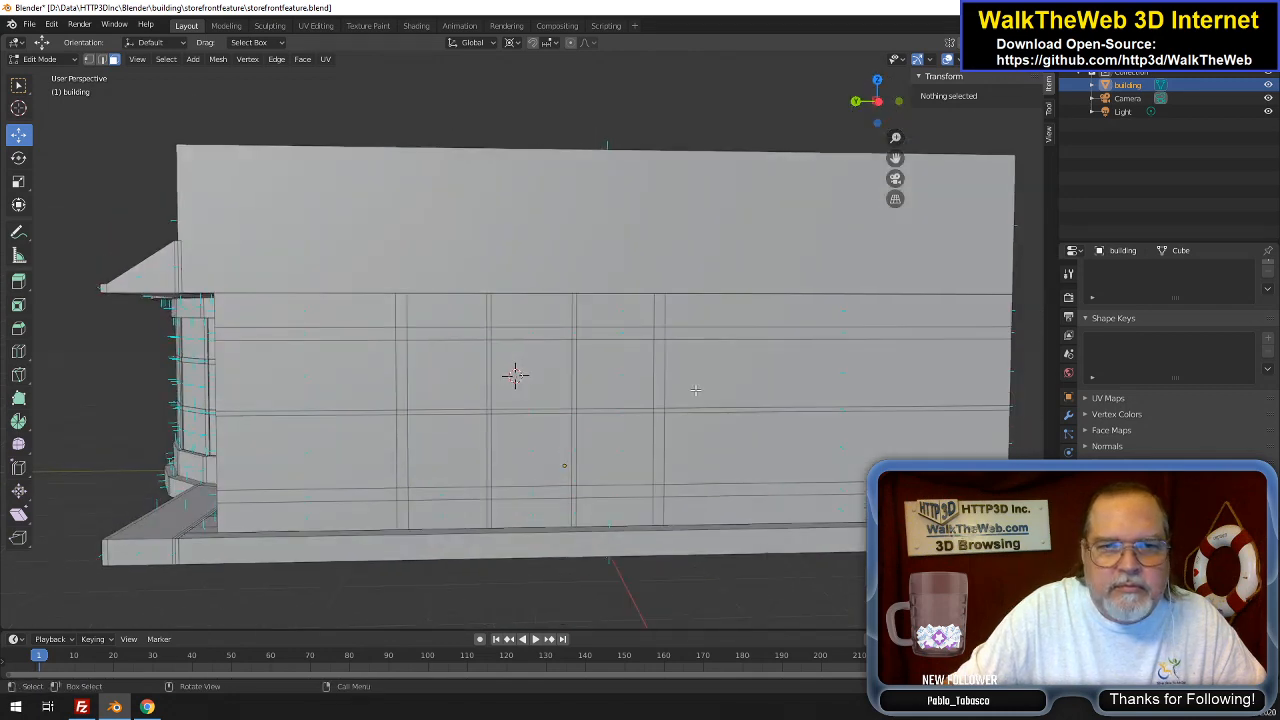
Select the full-height column of faces at the front of the window grid on the negative X wall
click(445, 491)
shift+click(442, 468)
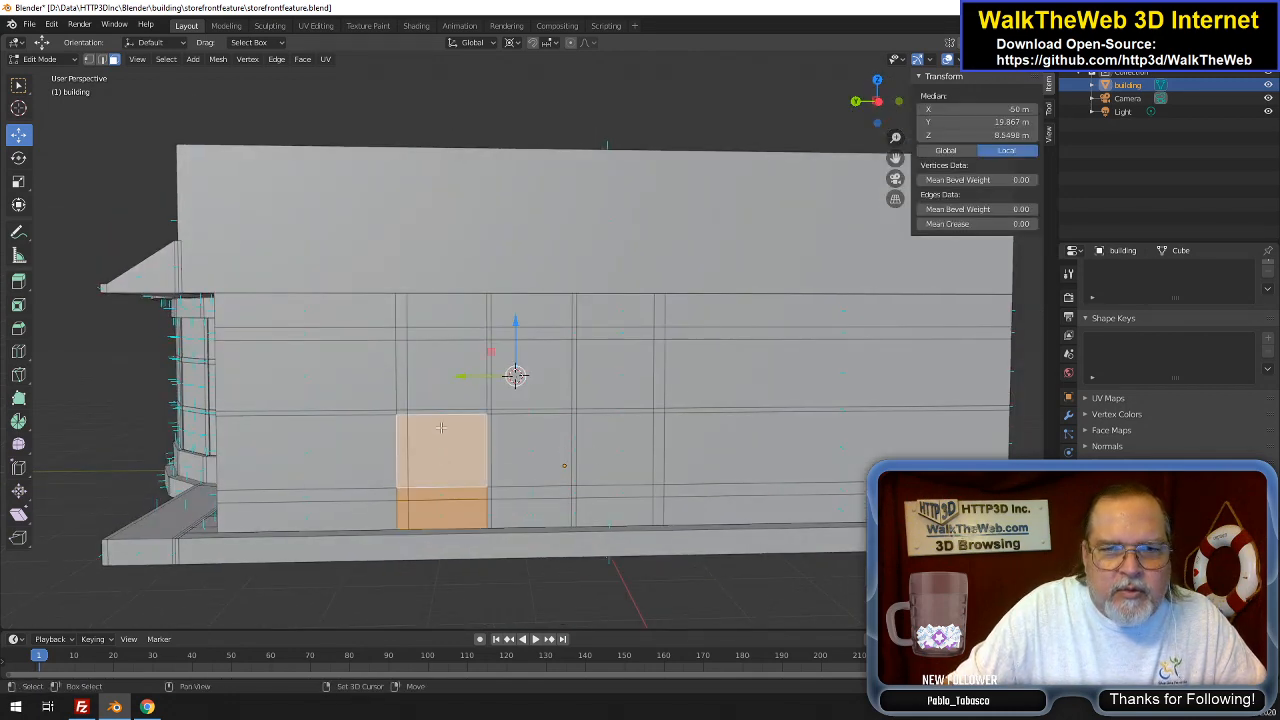
shift+click(439, 413)
shift+click(438, 362)
shift+click(433, 320)
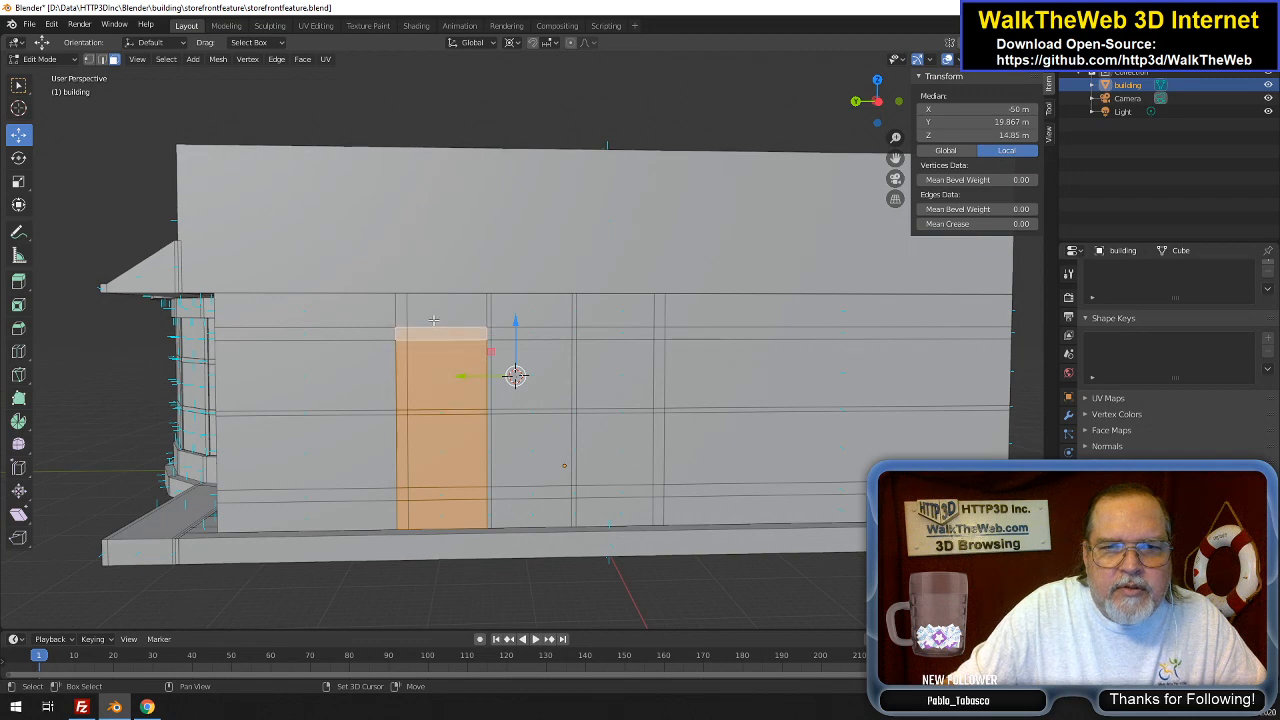
shift+click(434, 312)
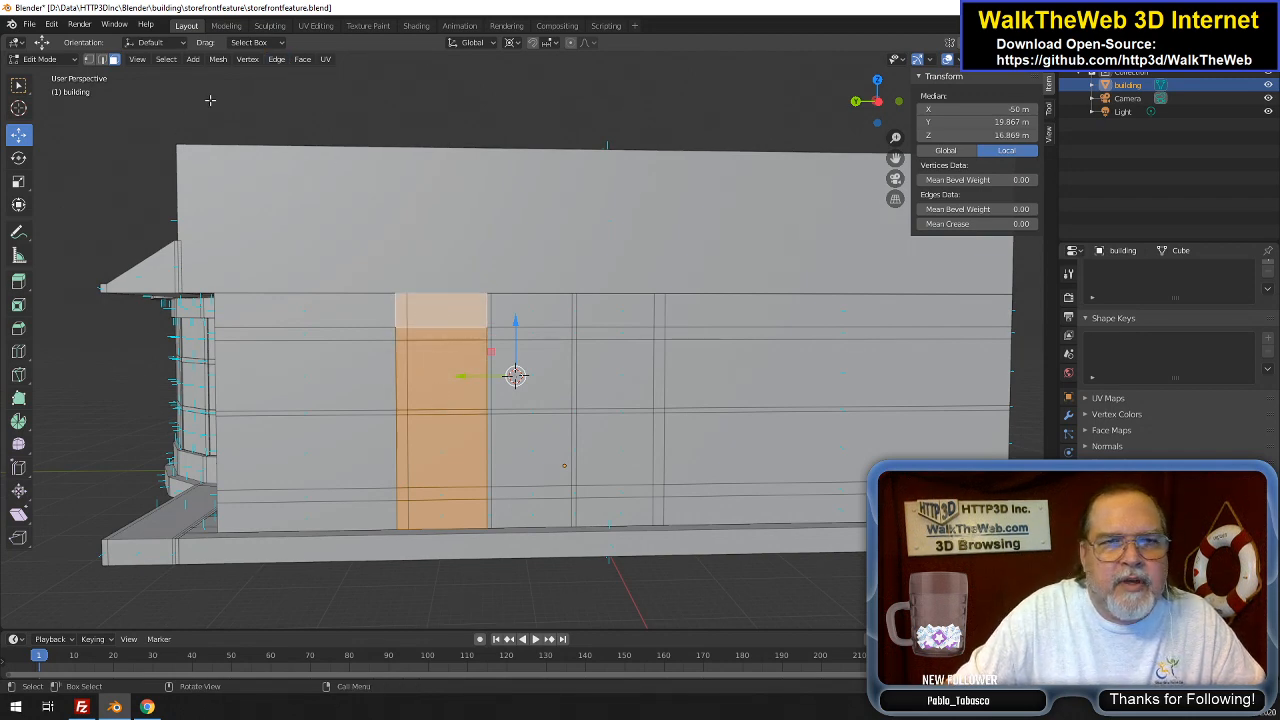
Try to subdivide the horizontal edges of the window grid's front column with one cut, using edge selection
click(101, 59)
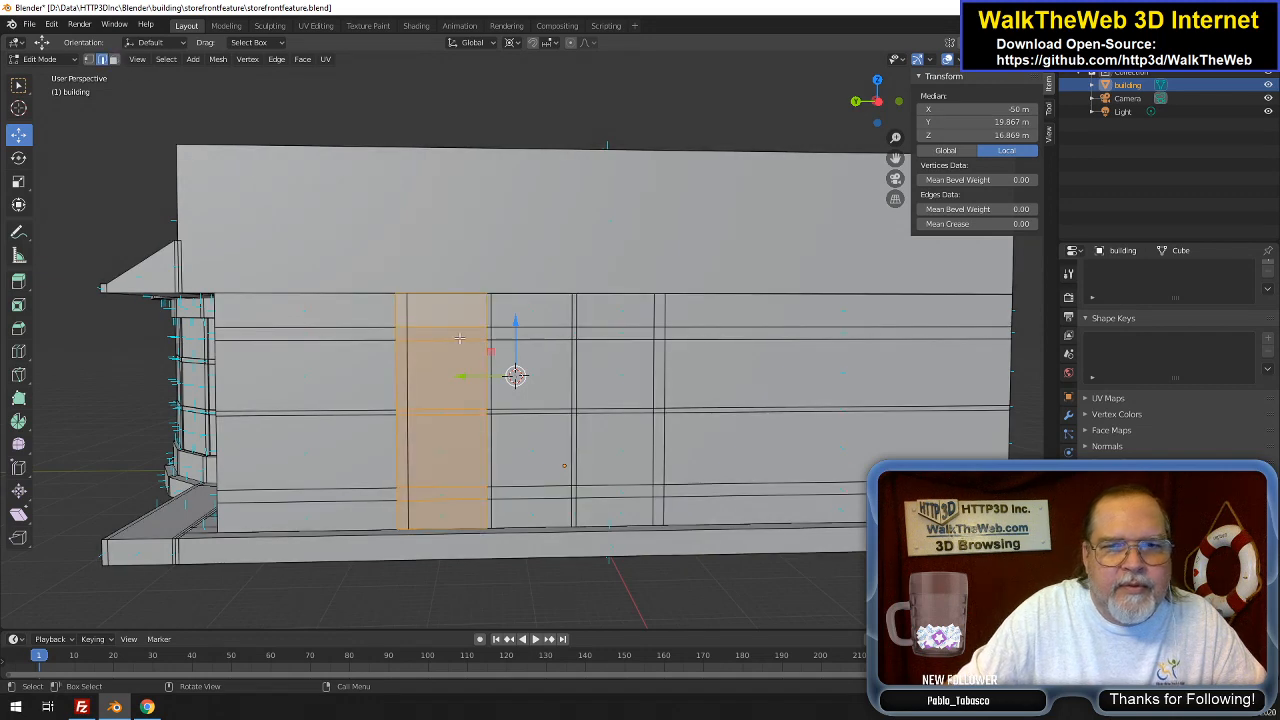
click(456, 295)
shift+click(440, 327)
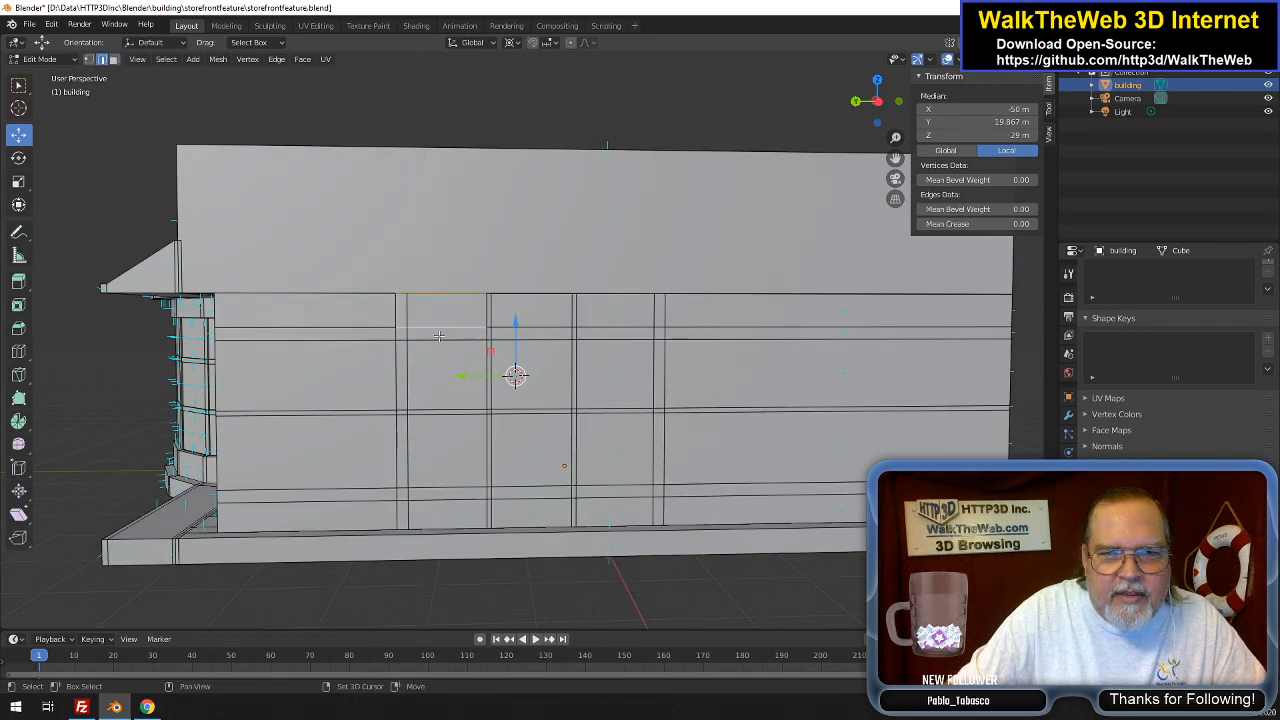
shift+click(438, 340)
shift+click(440, 411)
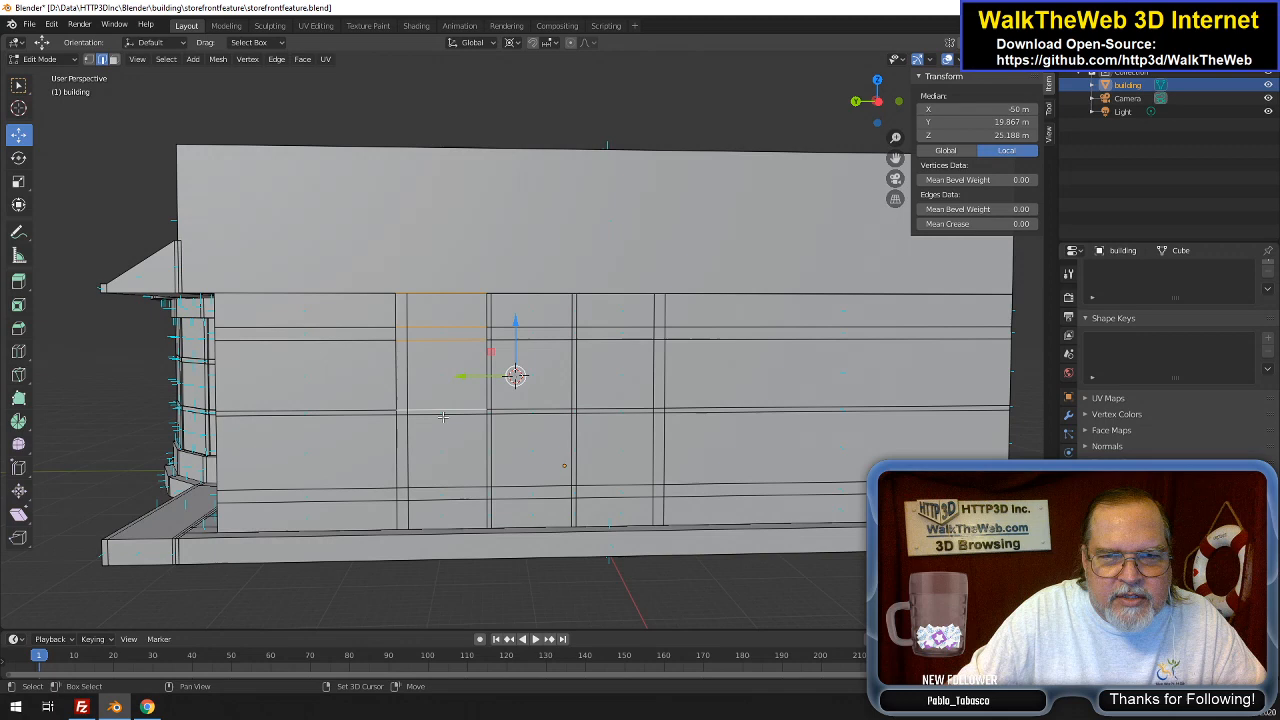
shift+click(440, 487)
shift+click(440, 499)
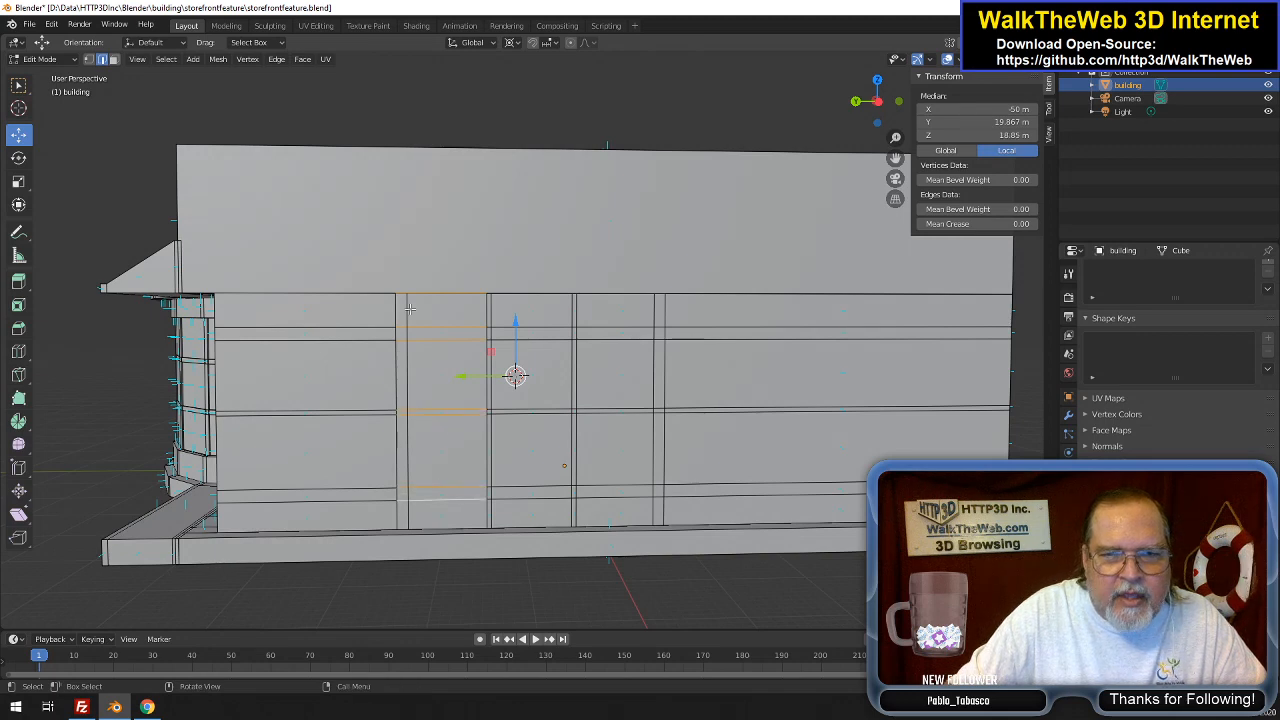
click(272, 60)
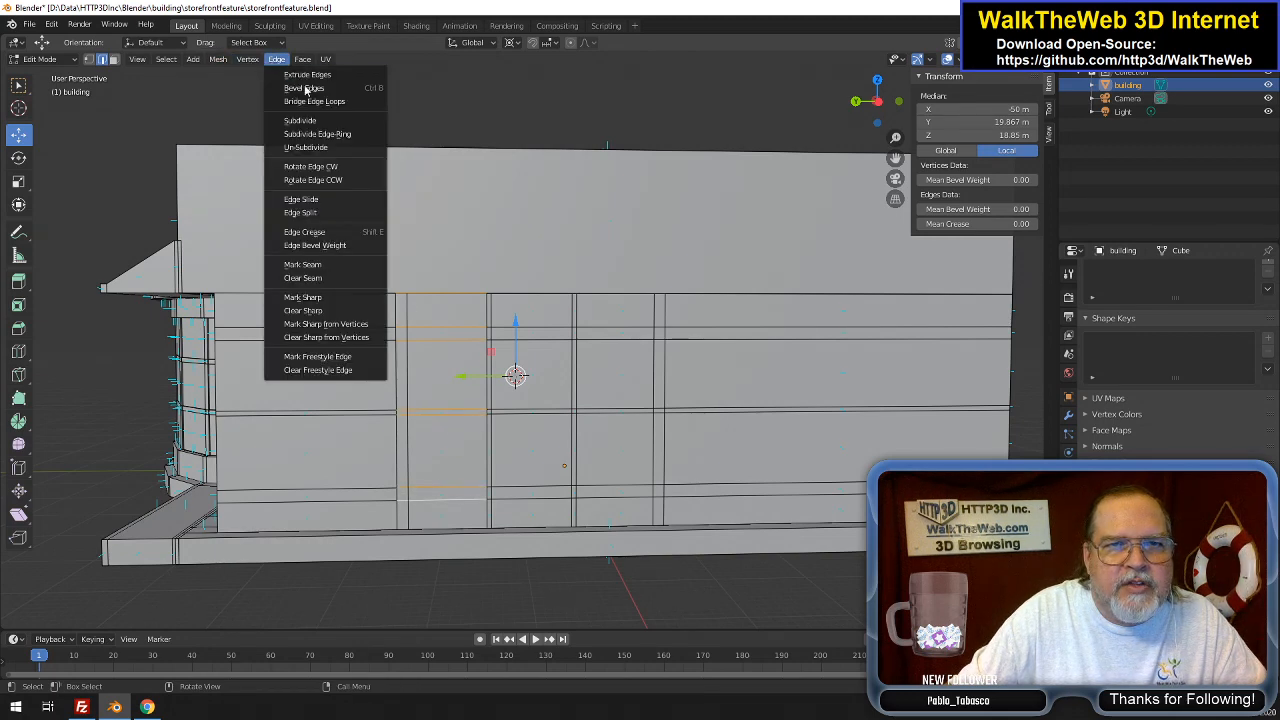
click(311, 121)
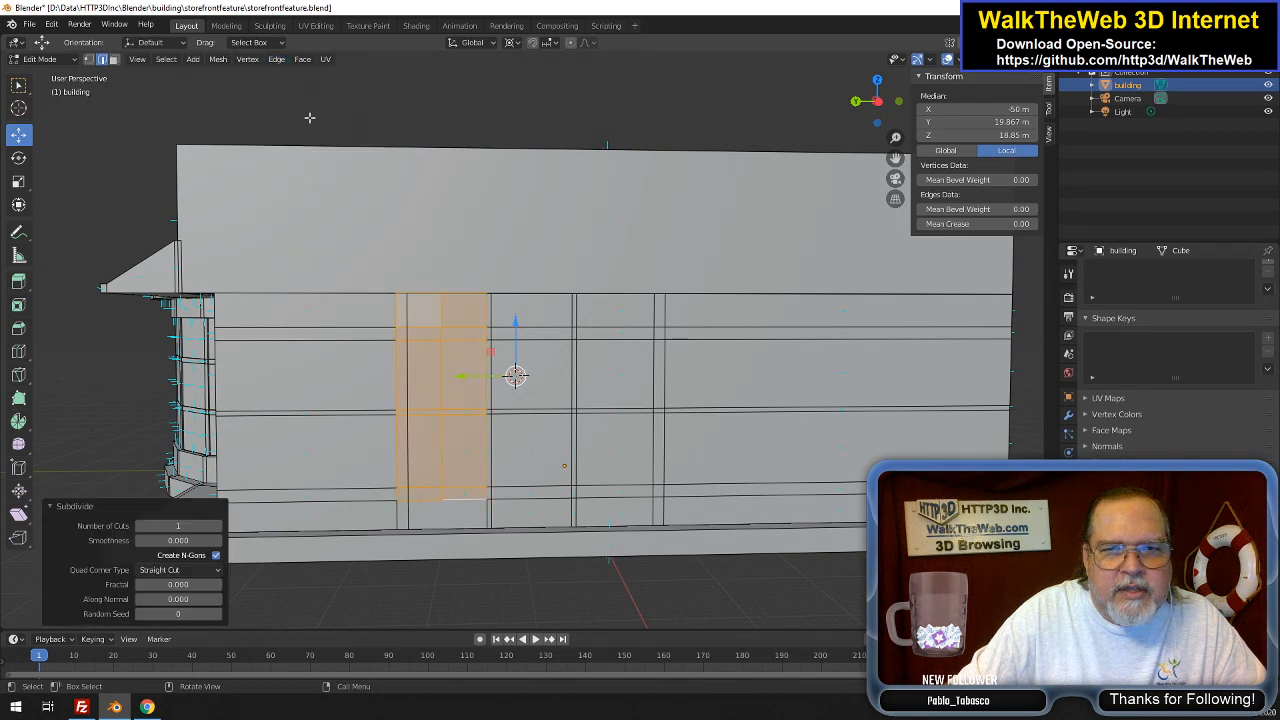
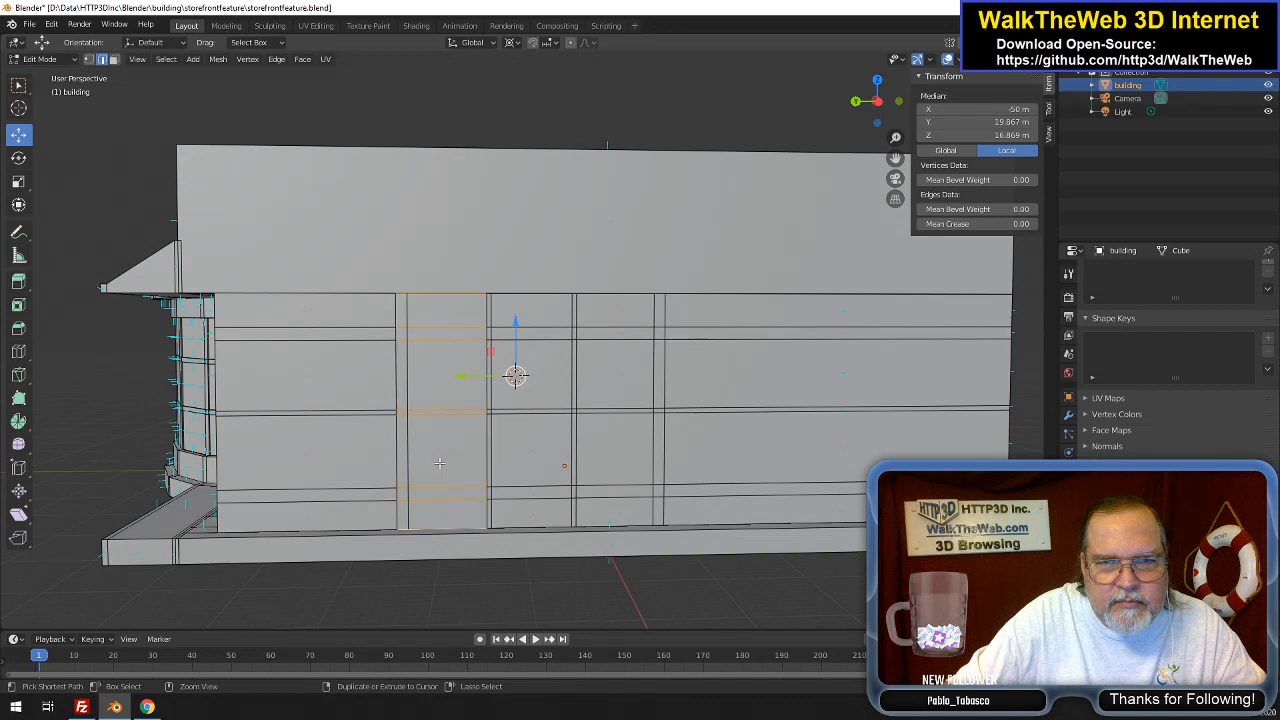
Delete the inner vertical edges of the window grid's front and rear frame strips on the negative X wall, removing only edges and faces
click(442, 460)
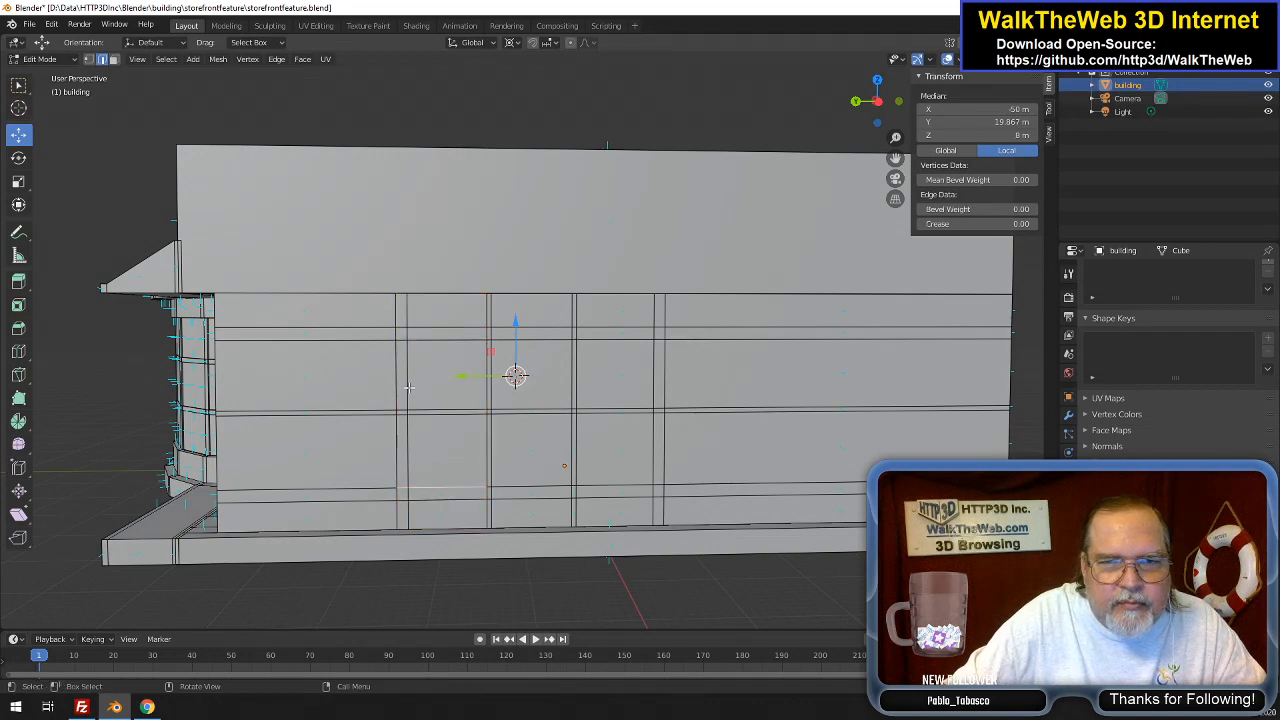
click(409, 388)
shift+click(408, 333)
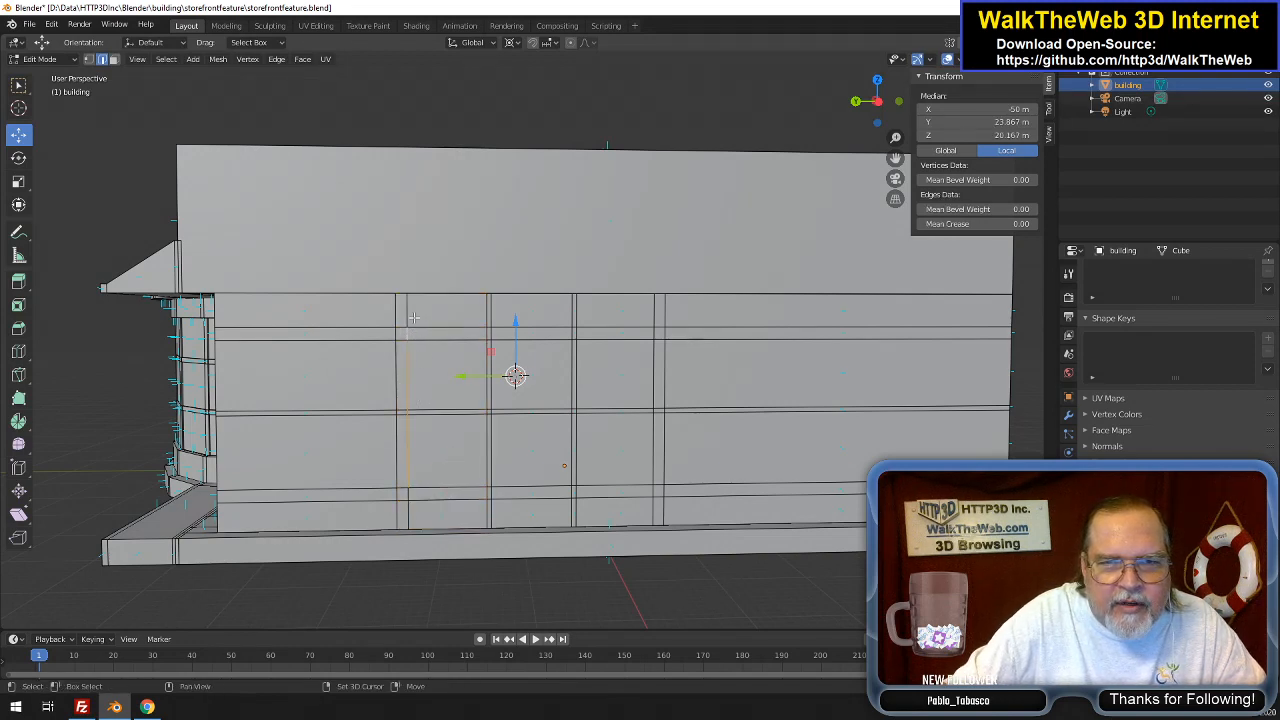
shift+click(411, 317)
shift+click(409, 497)
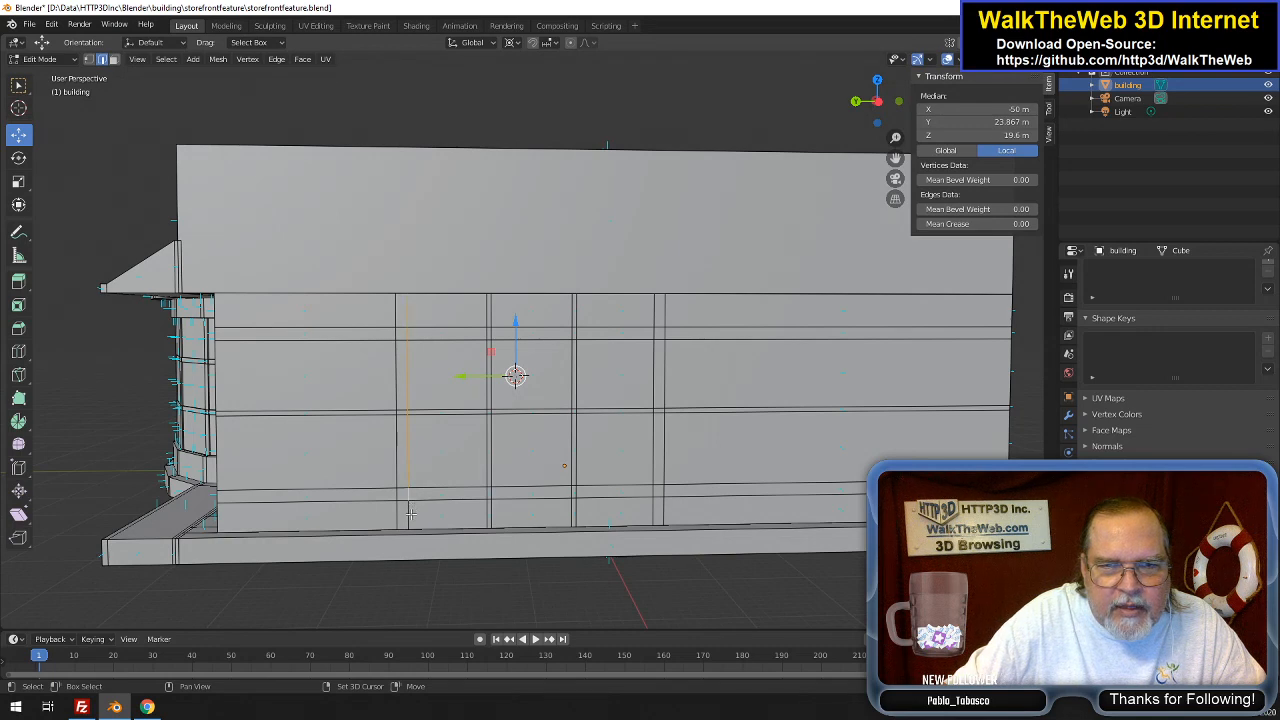
shift+click(411, 514)
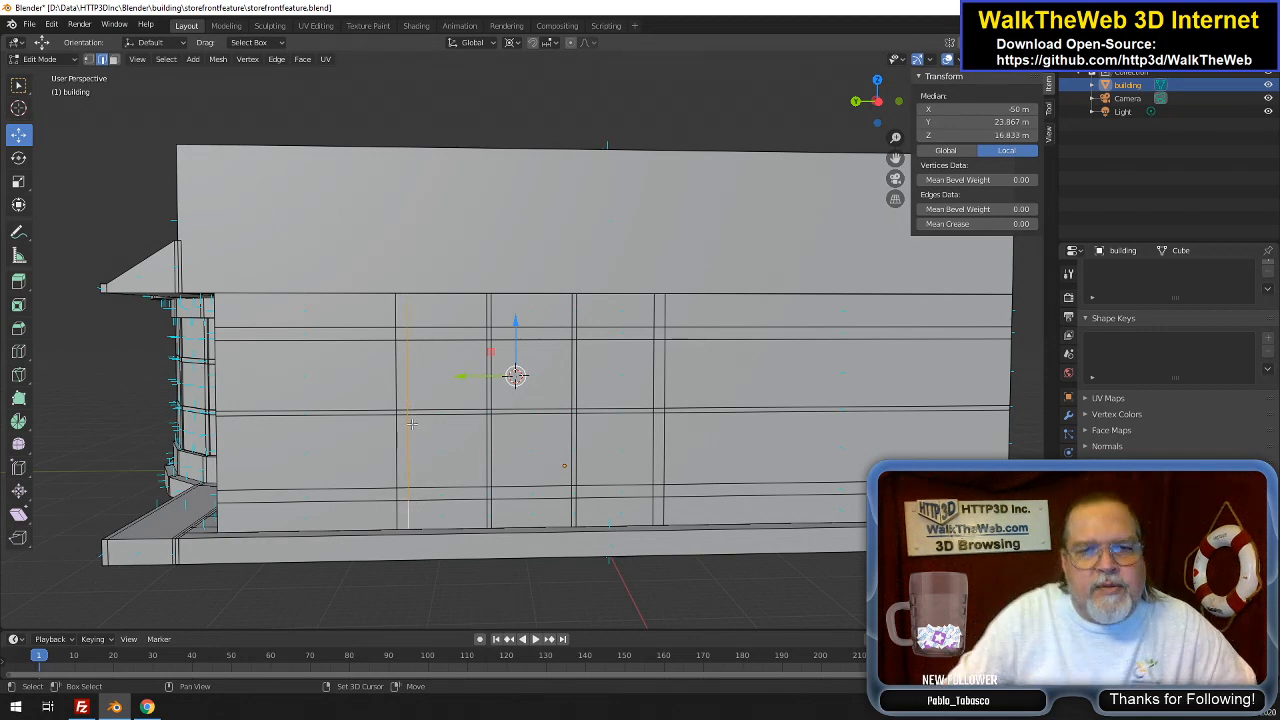
shift+click(652, 472)
shift+click(652, 491)
shift+click(652, 511)
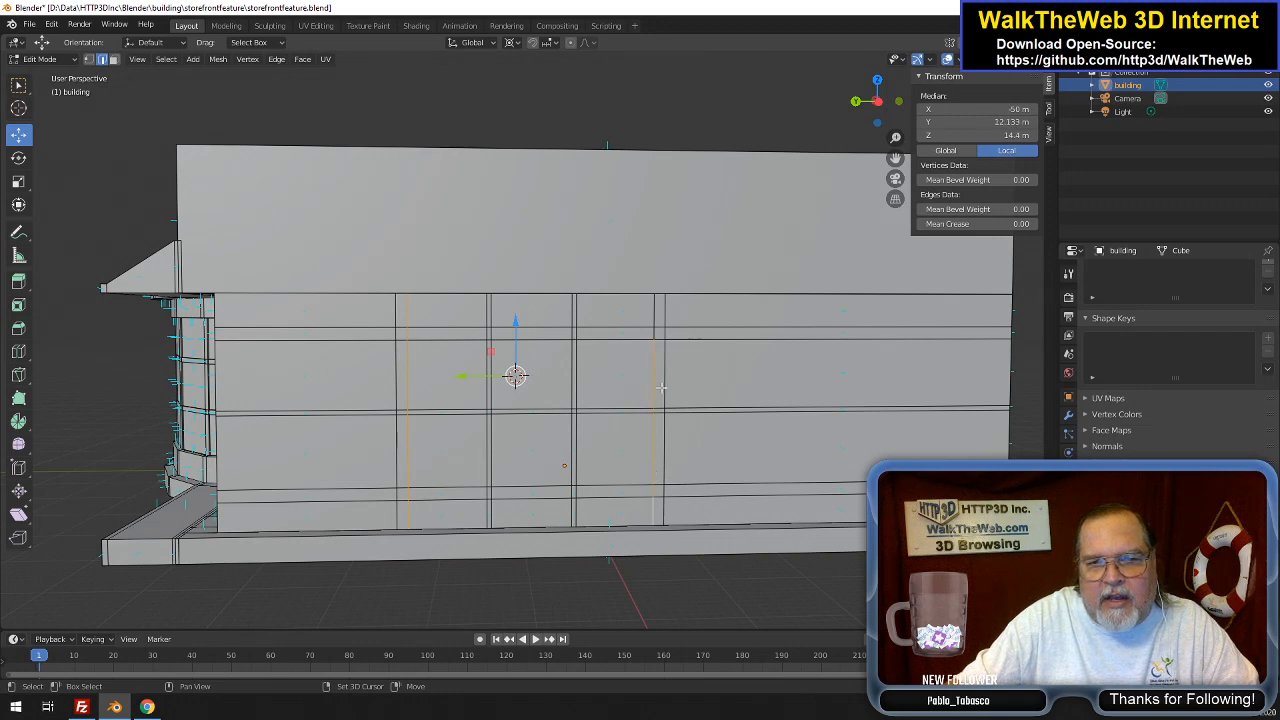
shift+click(653, 330)
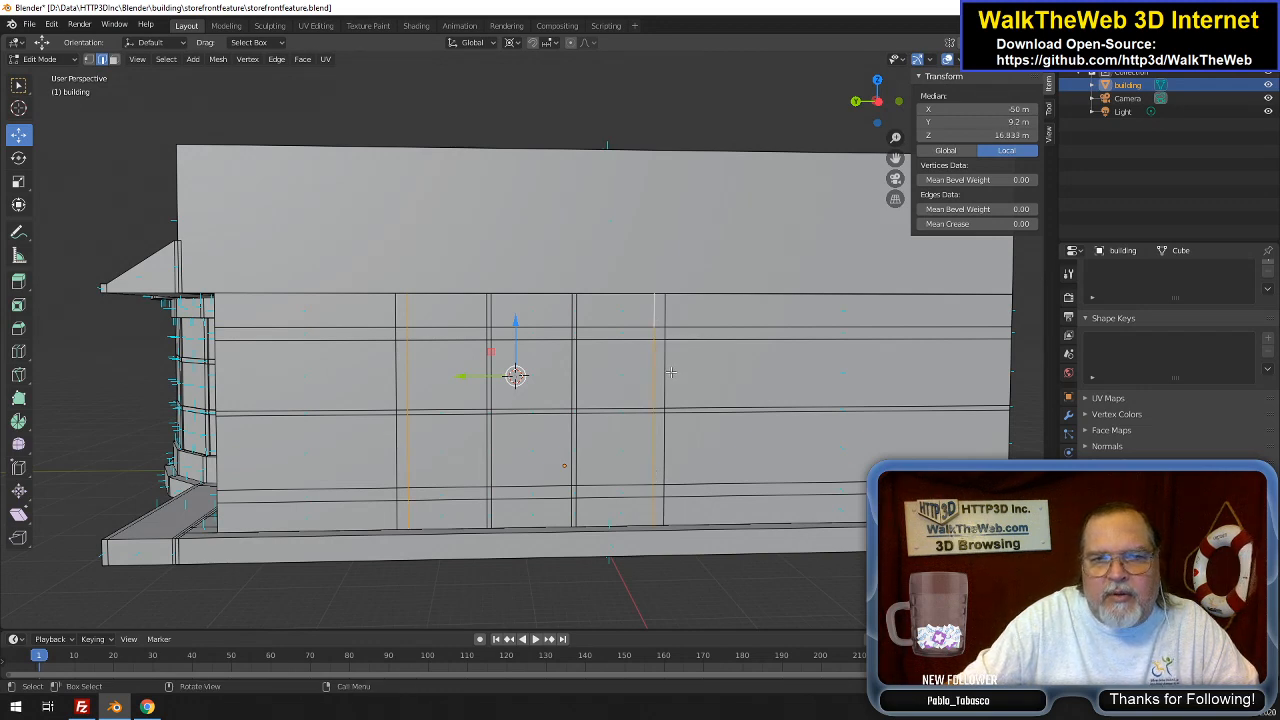
key(x)
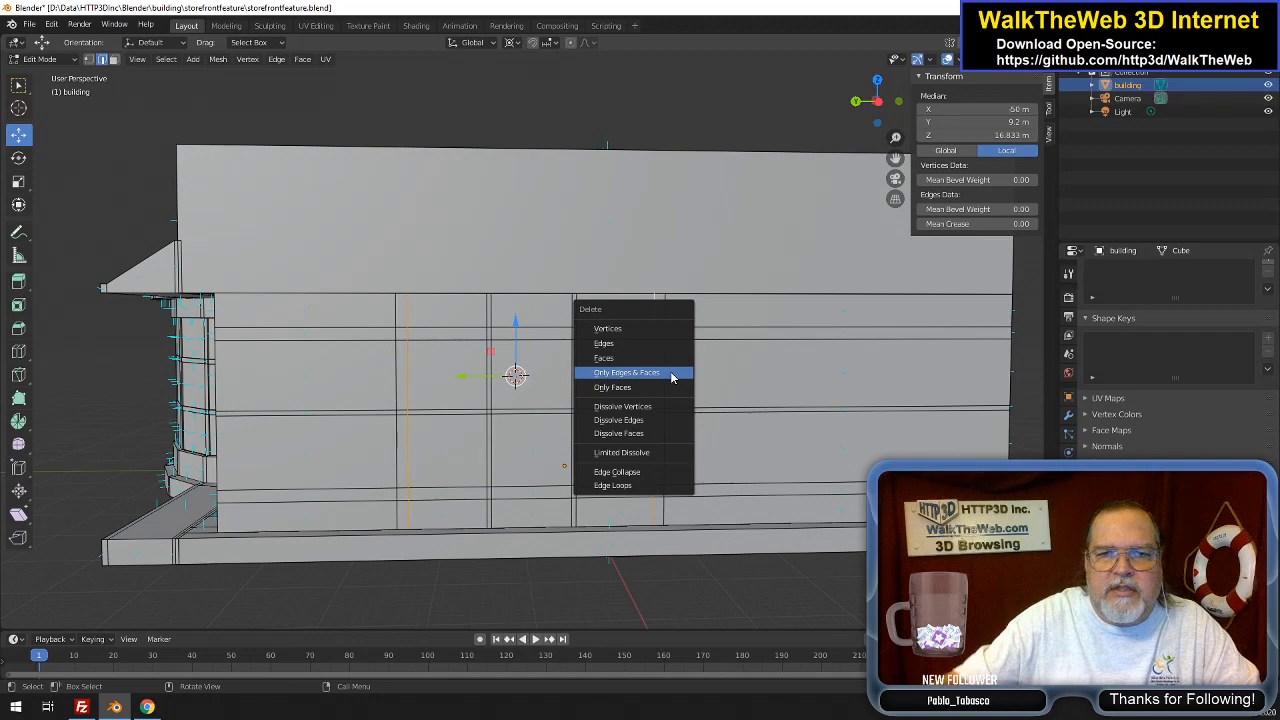
click(670, 372)
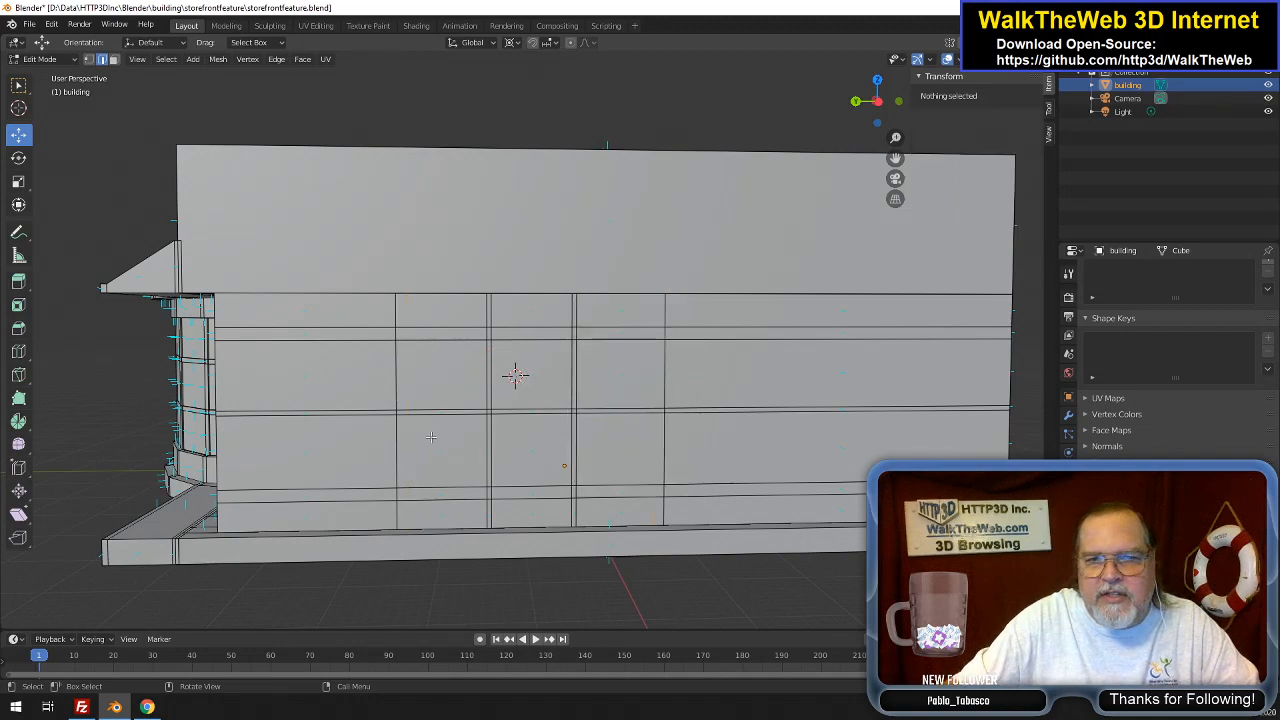
Add a vertical loop cut to the window grid's front column on the negative X wall, with a slide factor of -0.7
drag(864, 101, 776, 102)
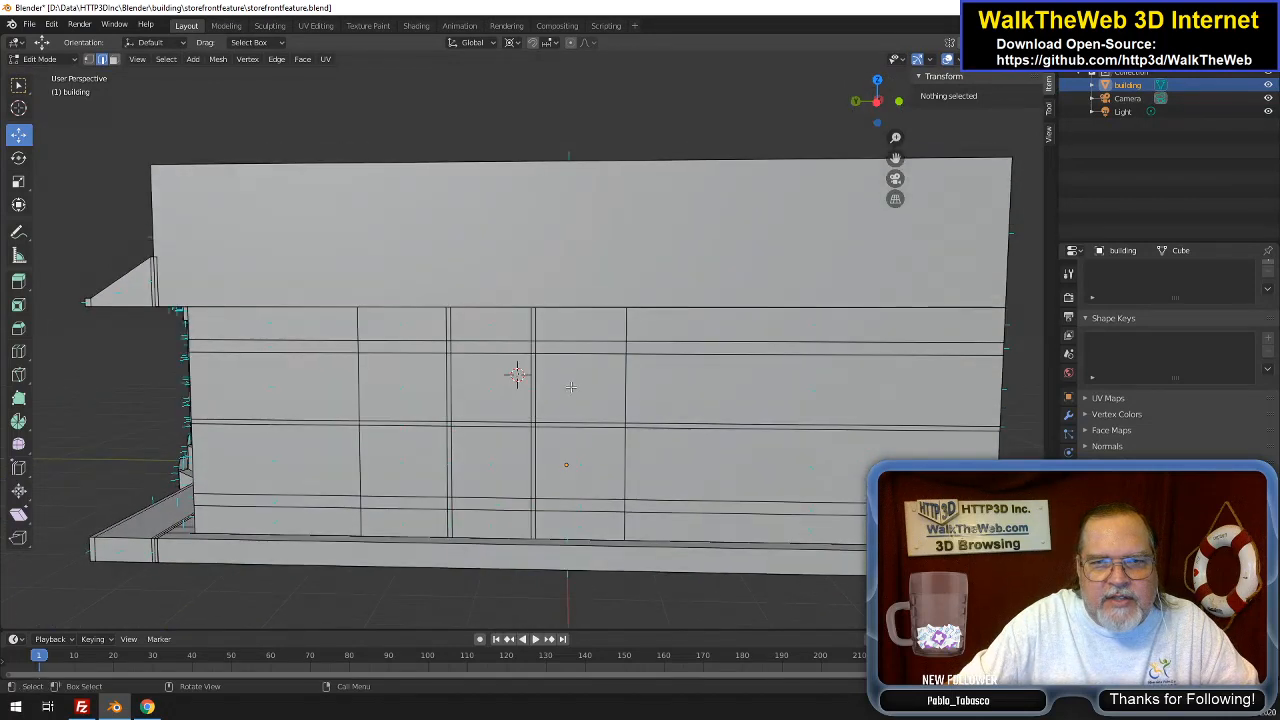
key(ctrl+r)
click(395, 520)
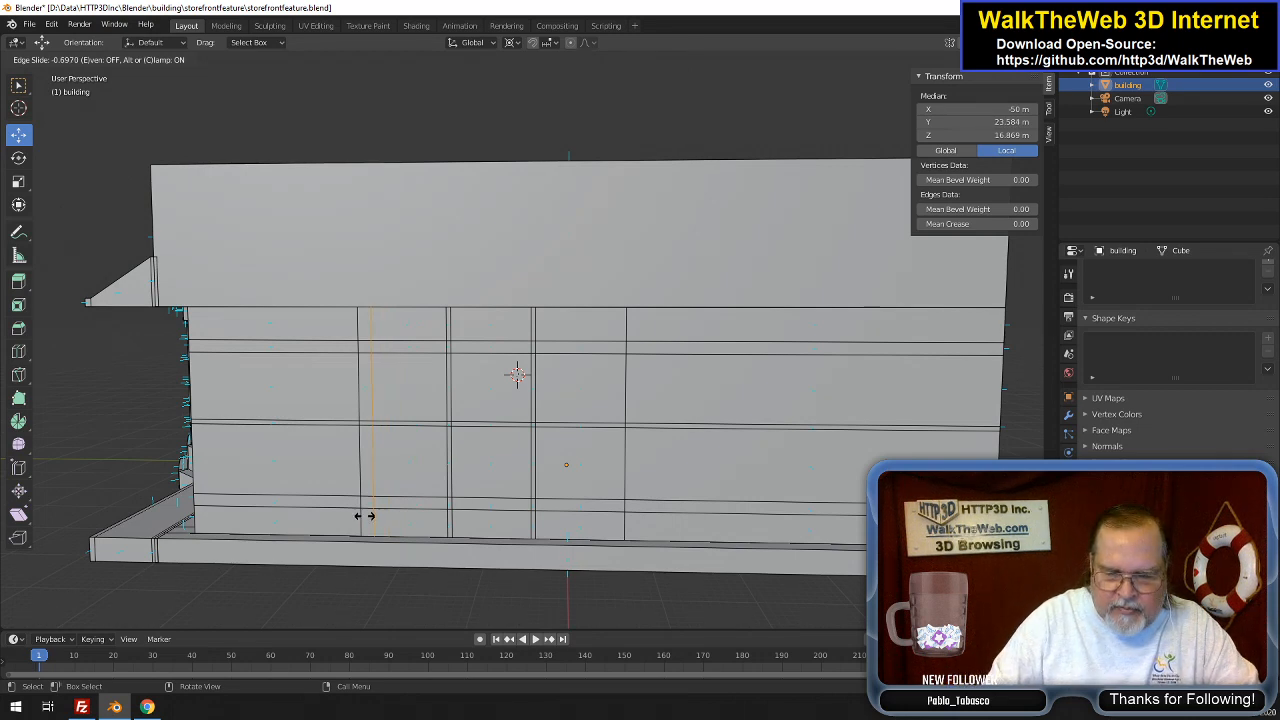
text(-.7)
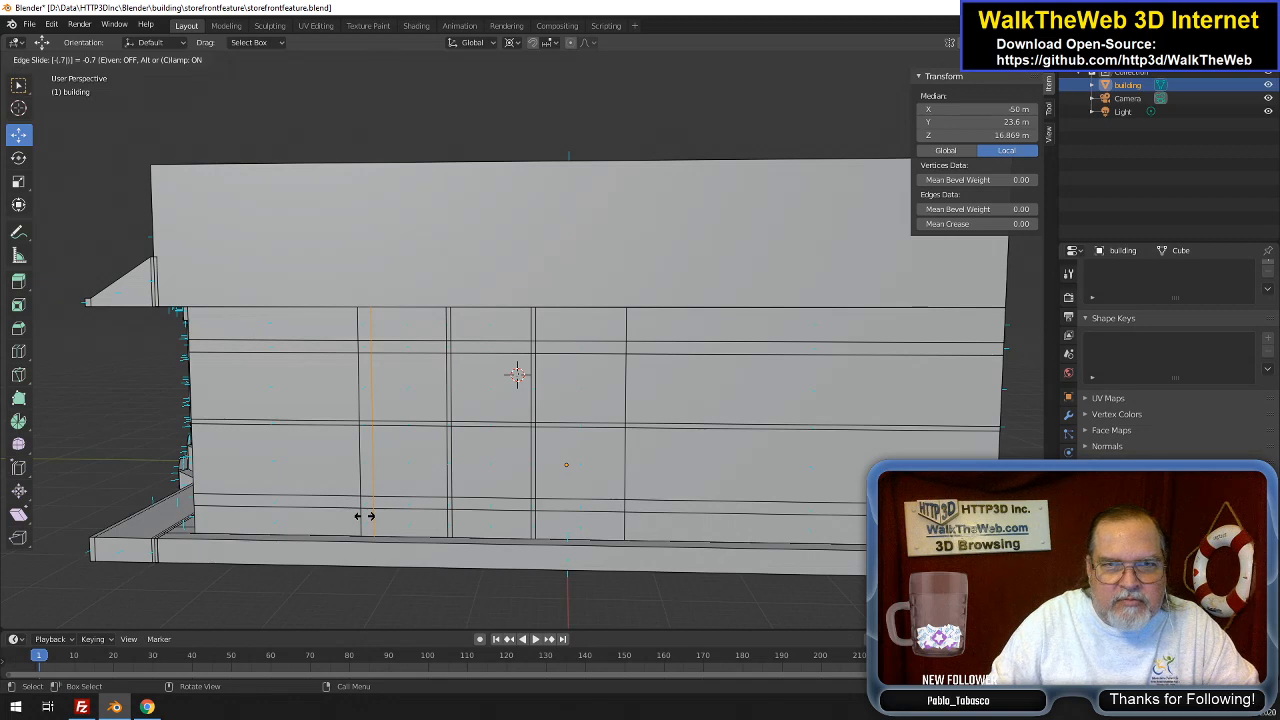
key(Return)
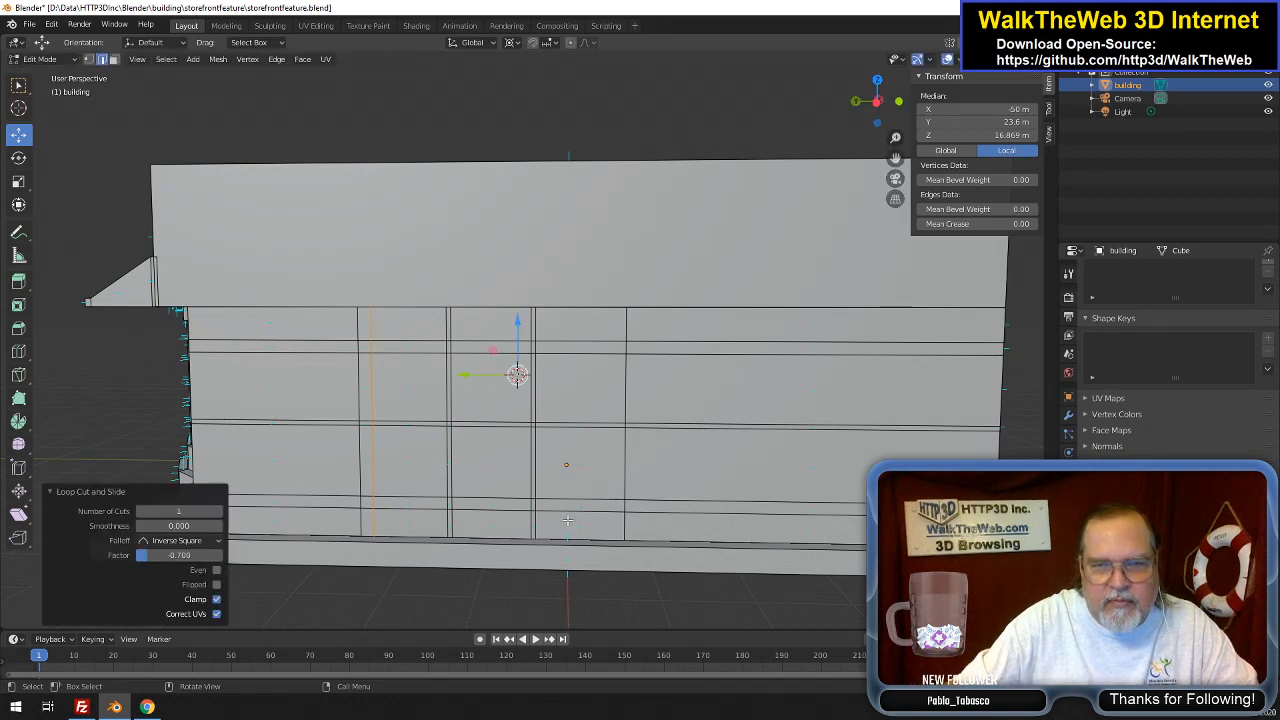
Add a vertical loop cut to the window grid's rear column on the negative X wall, with a slide factor of 0.7
key(ctrl+r)
click(579, 520)
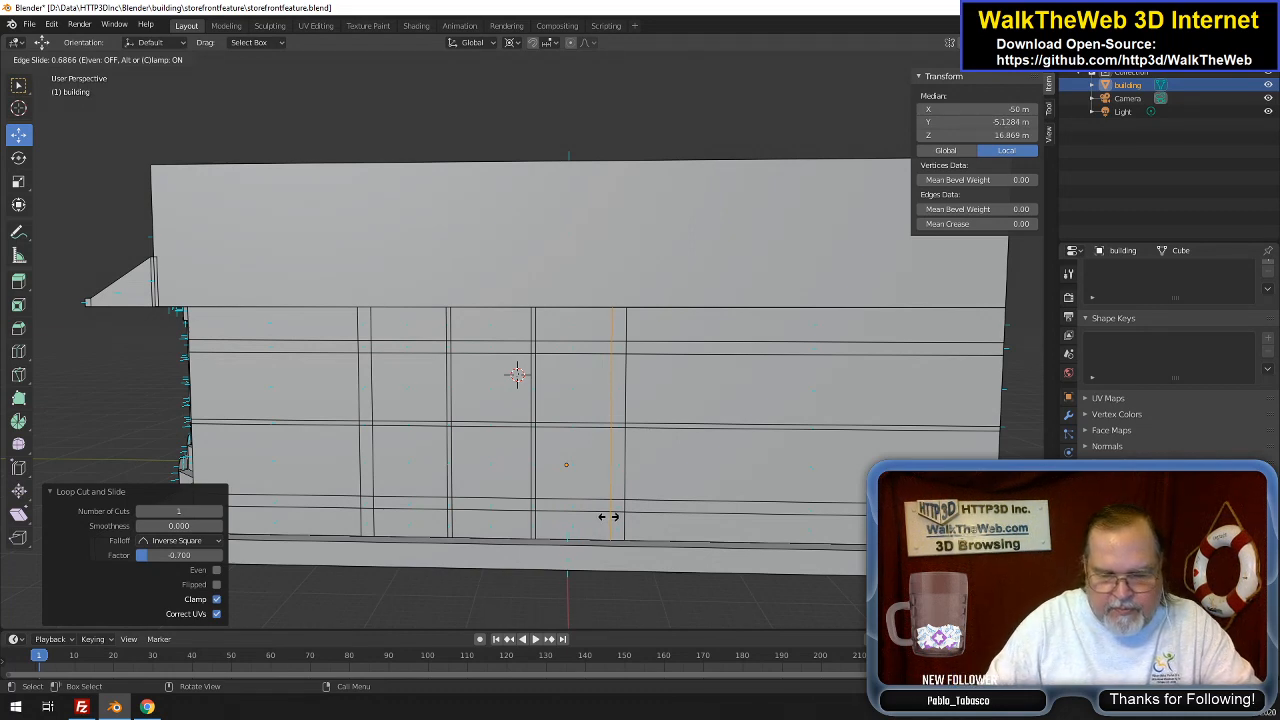
text(.7)
key(Return)
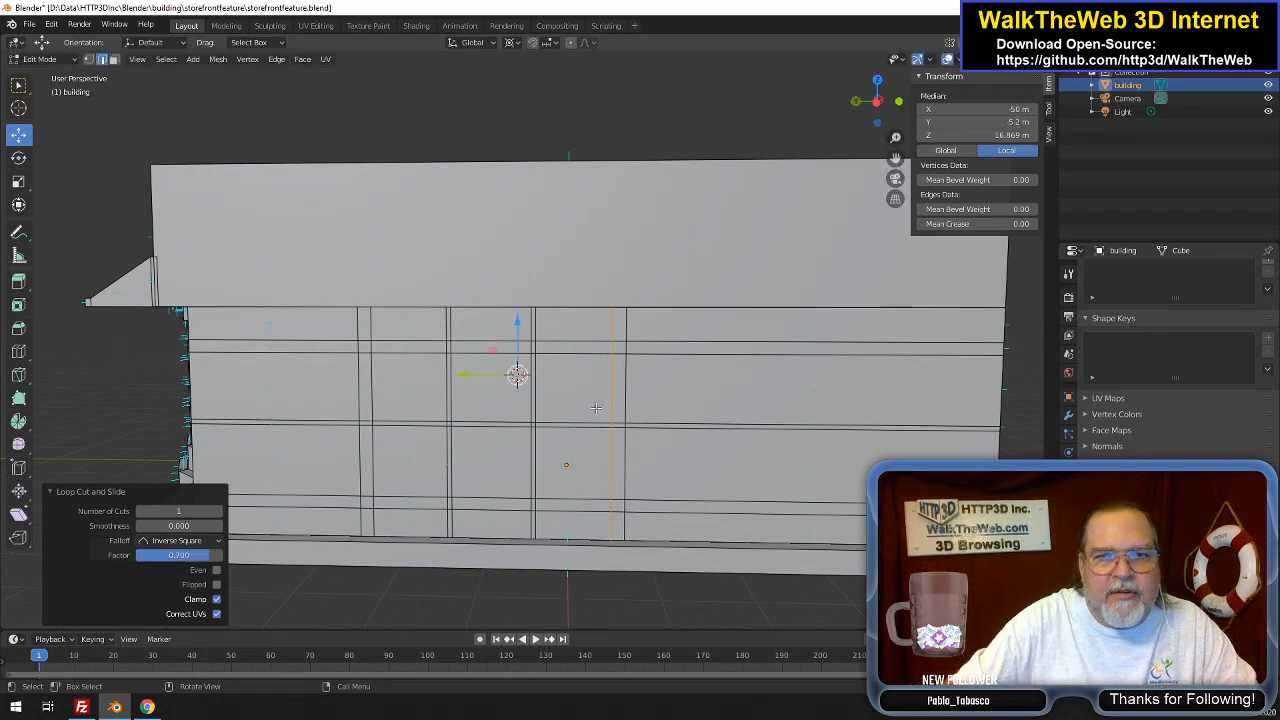
Delete the inner vertical edges of the front and rear frame strips on the positive X wall, removing only edges and faces
drag(880, 104, 1167, 108)
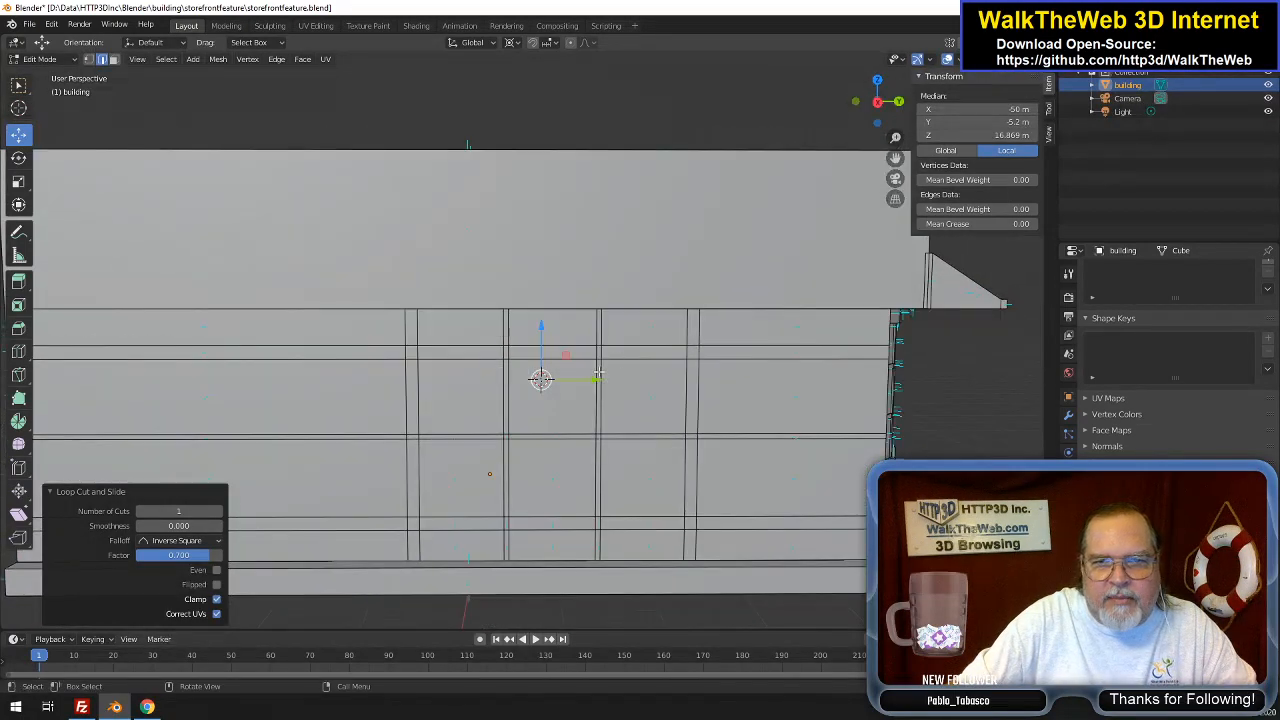
click(684, 548)
shift+click(695, 433)
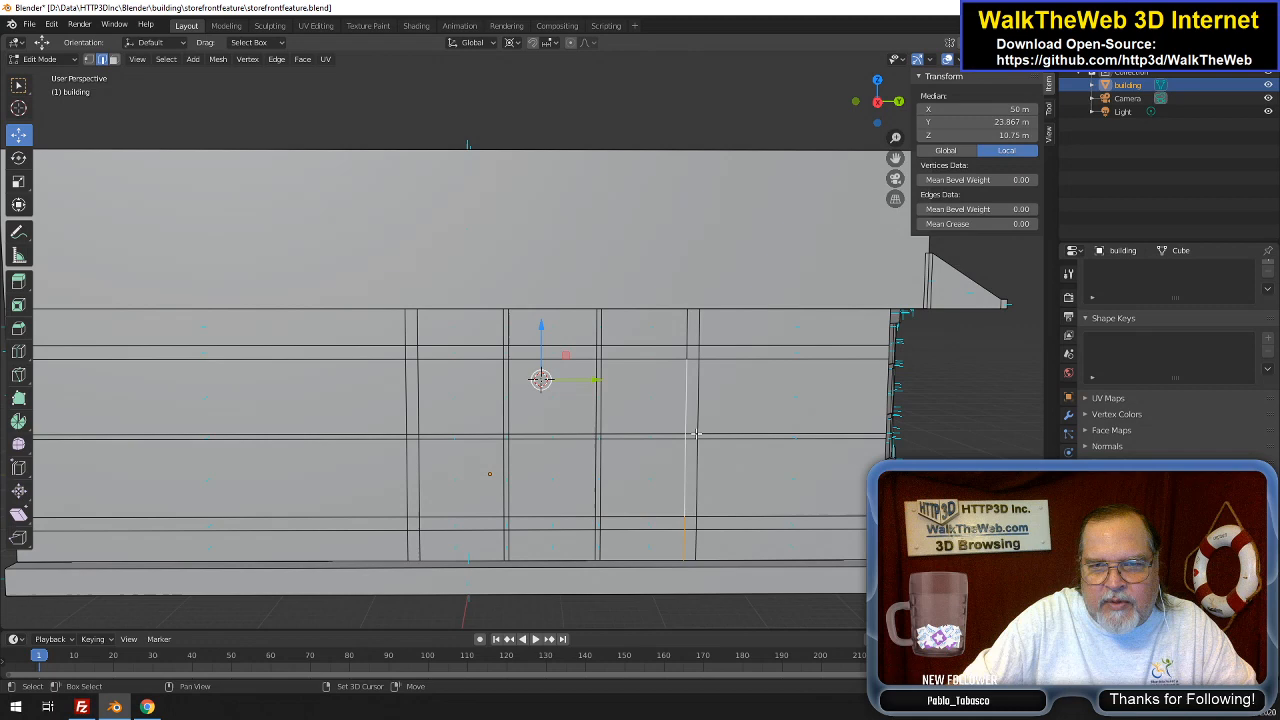
shift+click(692, 338)
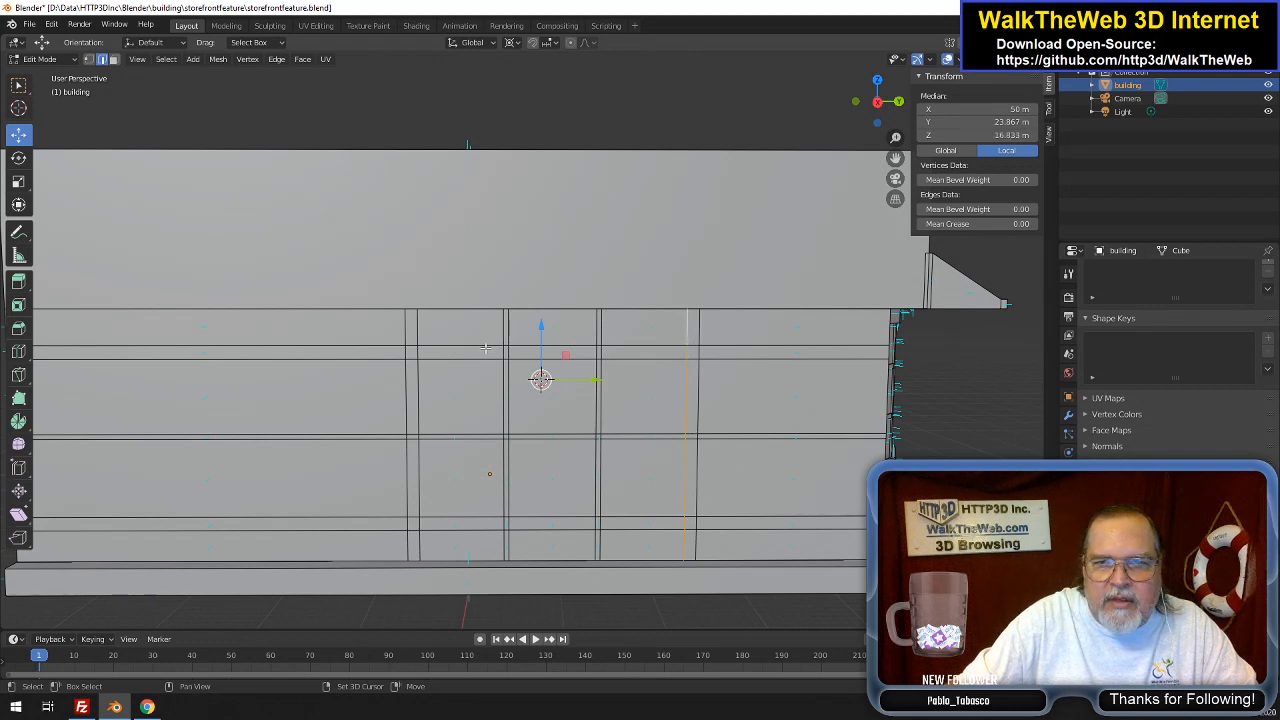
shift+click(422, 332)
shift+click(422, 353)
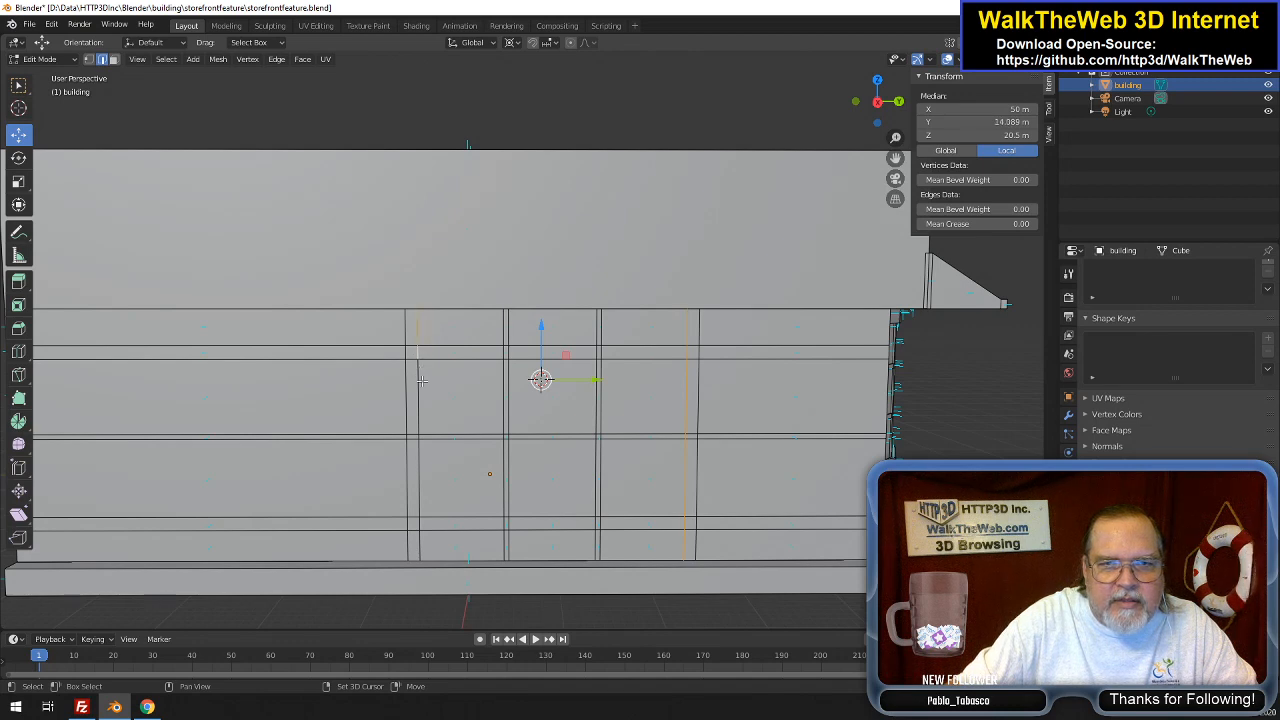
shift+click(425, 421)
shift+click(424, 521)
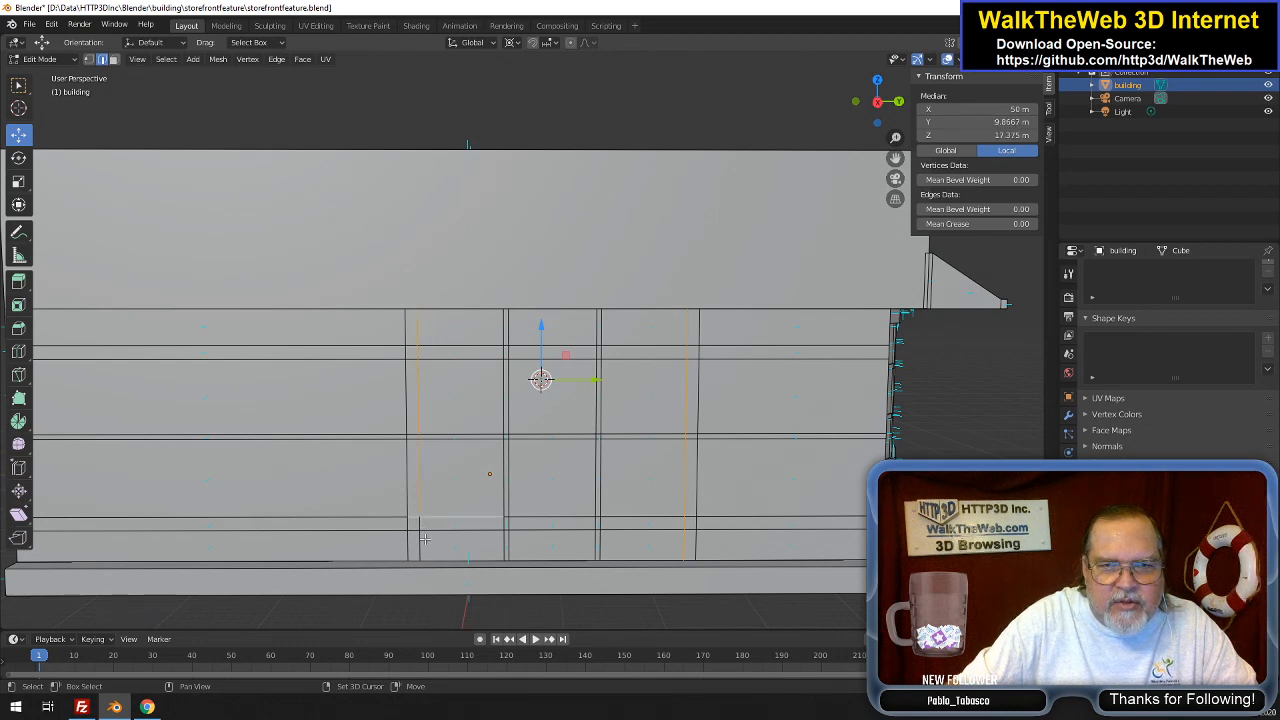
shift+click(424, 539)
shift+click(426, 516)
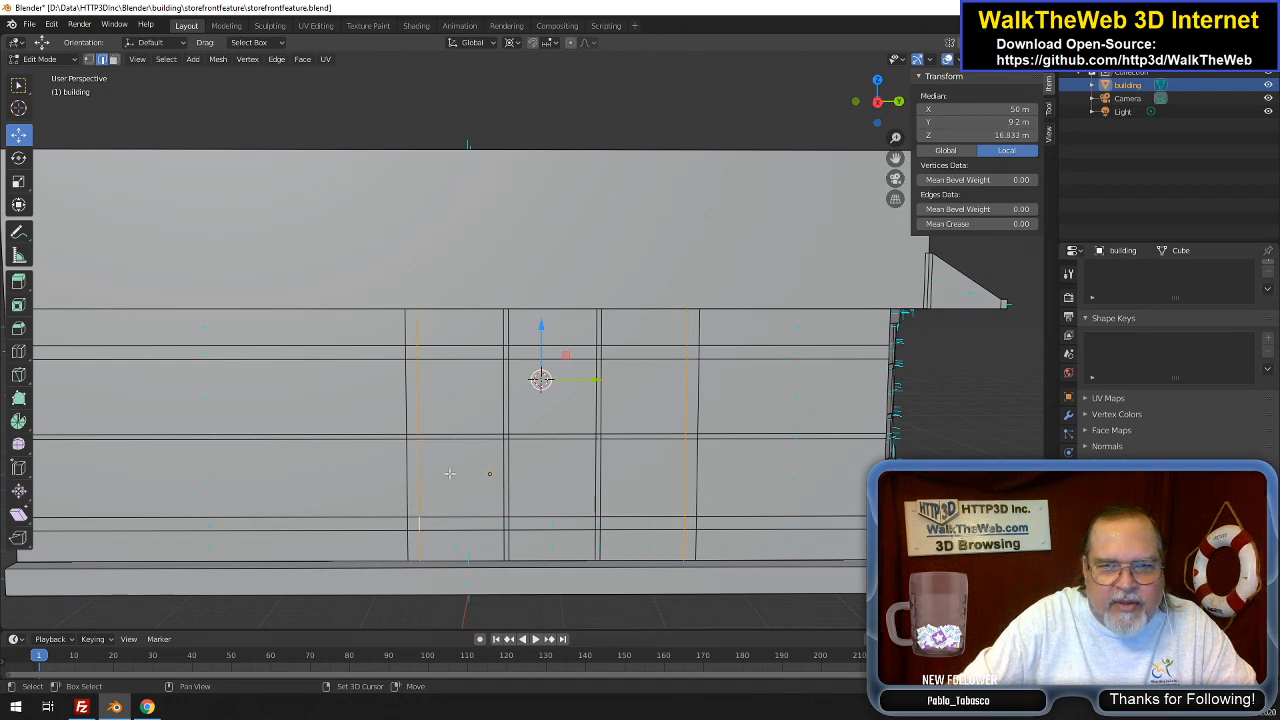
key(x)
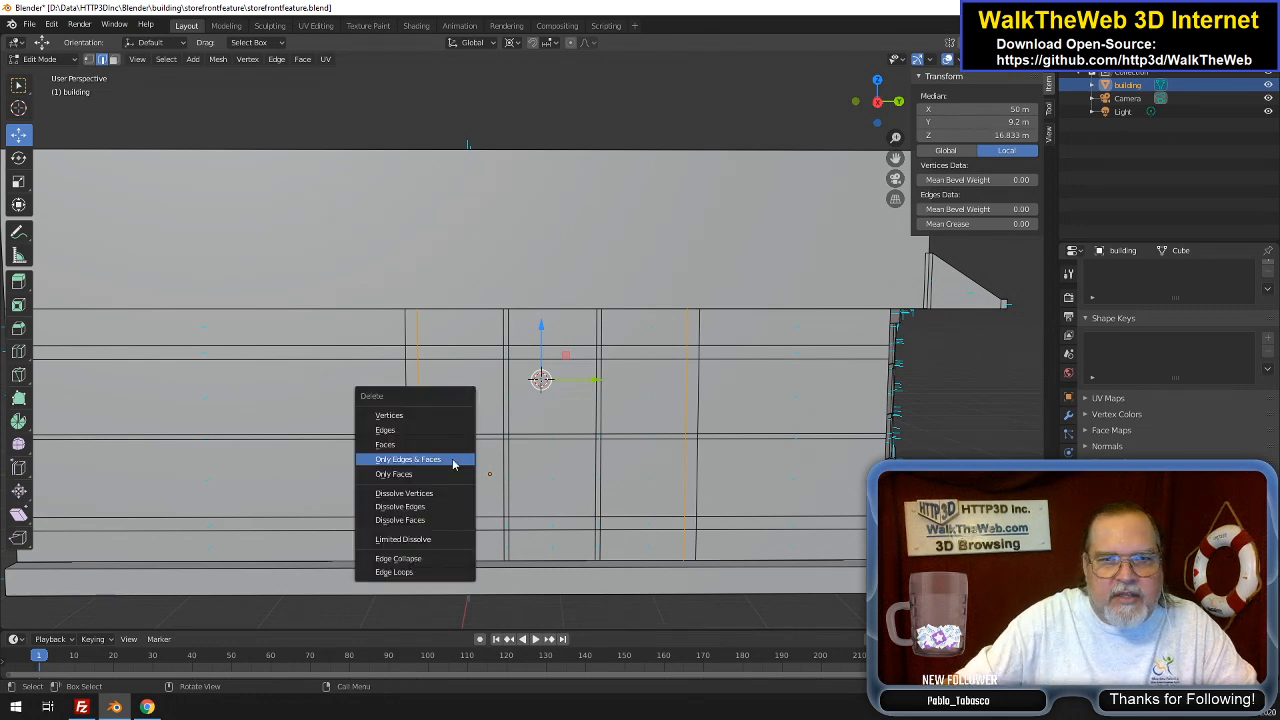
click(453, 464)
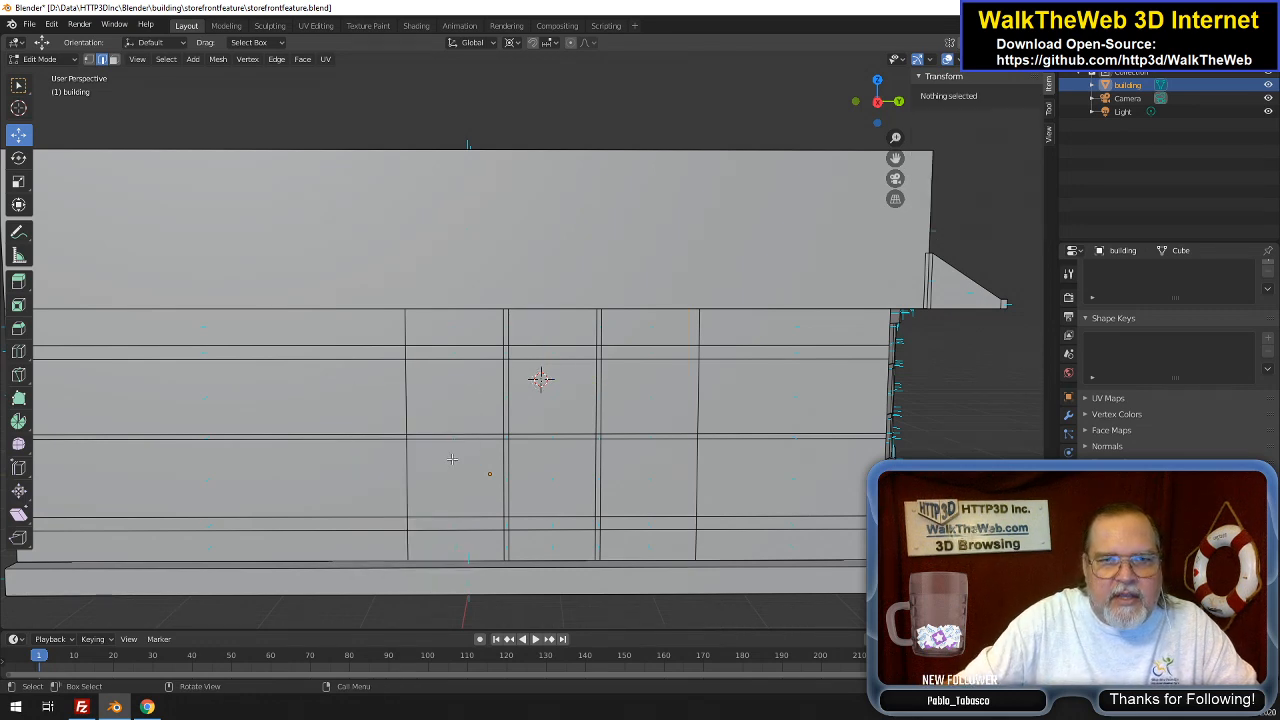
Add a vertical loop cut to the window grid's rear column on the positive X wall, with a slide factor of 0.7
key(ctrl+r)
click(450, 549)
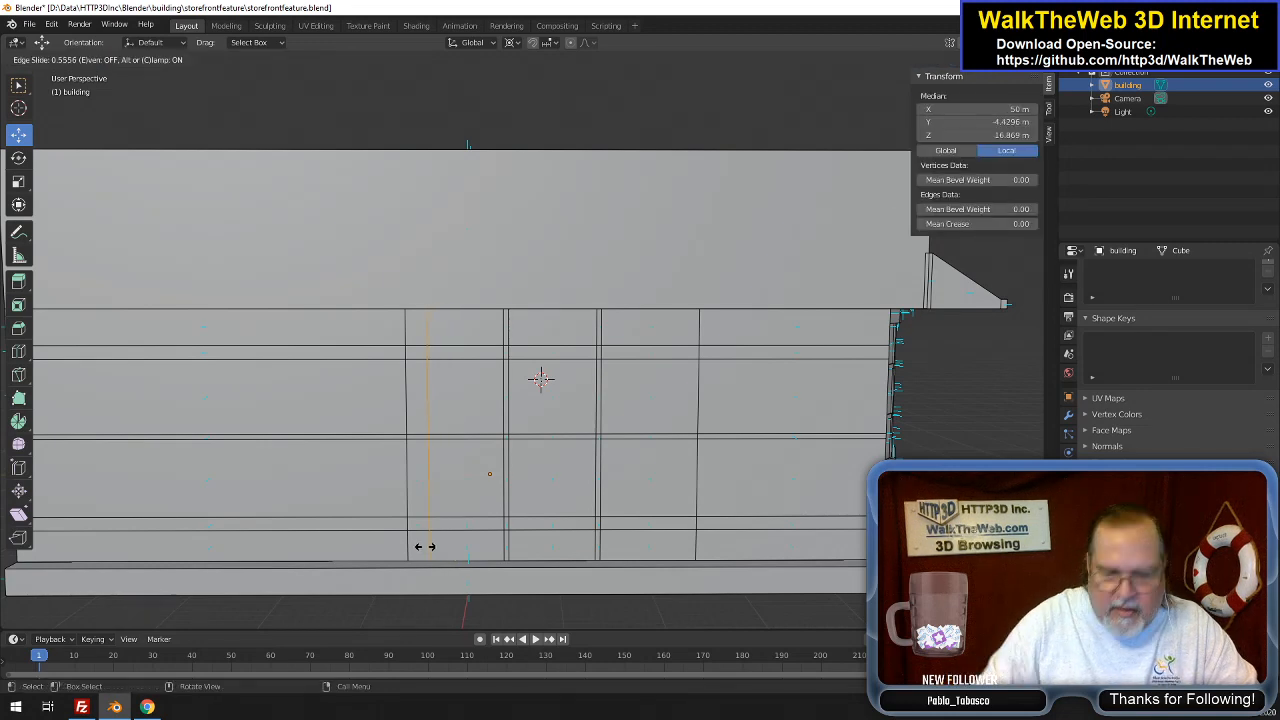
click(425, 547)
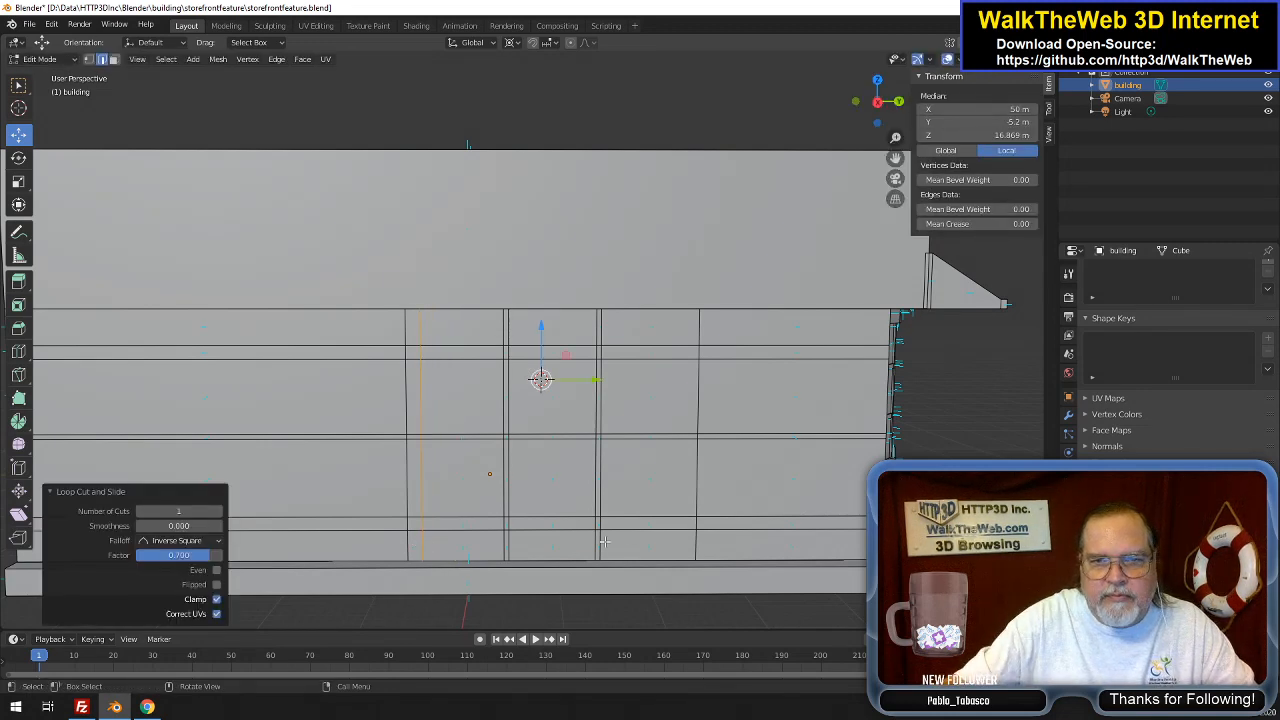
Add a vertical loop cut to the window grid's front column on the positive X wall, with a slide factor of -0.7
key(ctrl+r)
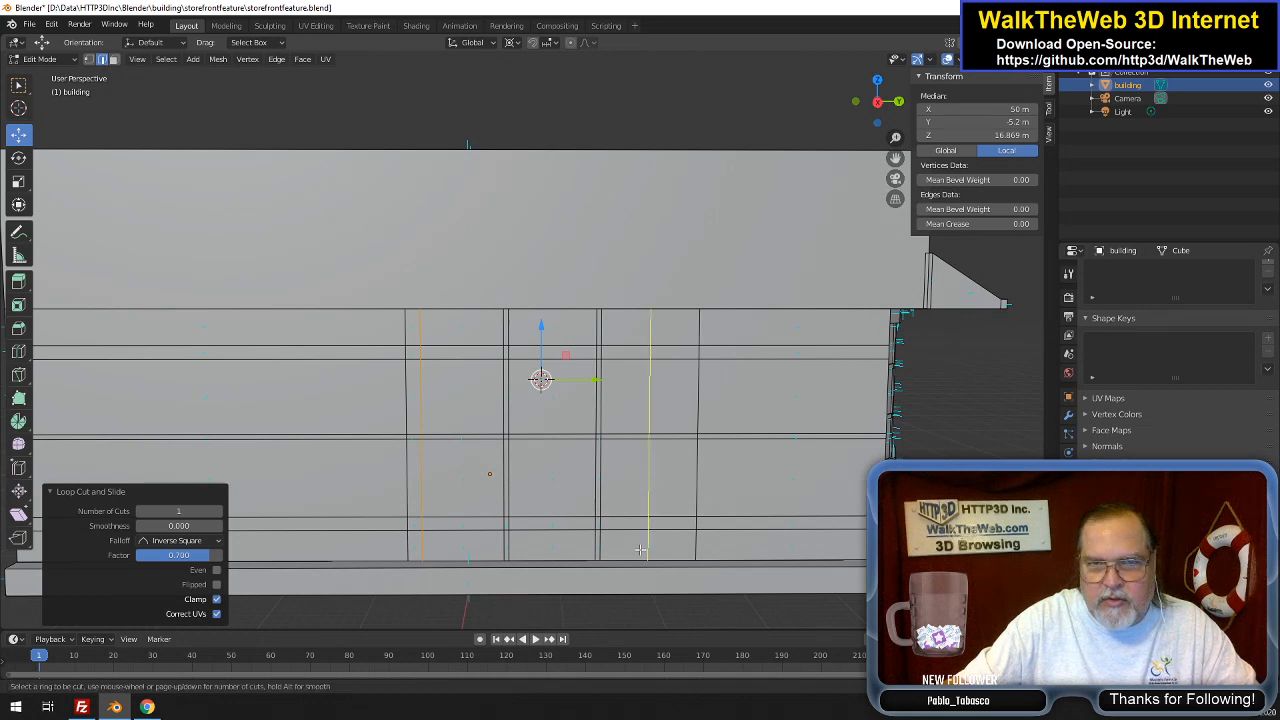
click(643, 549)
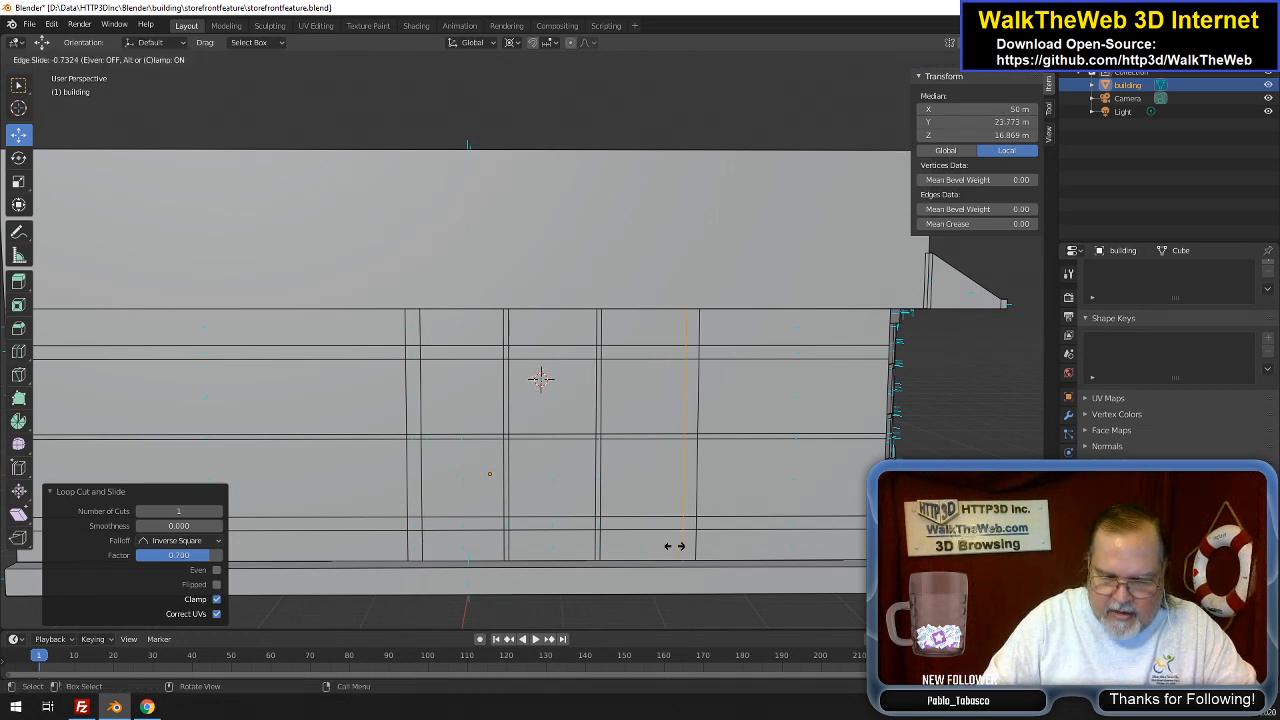
click(671, 544)
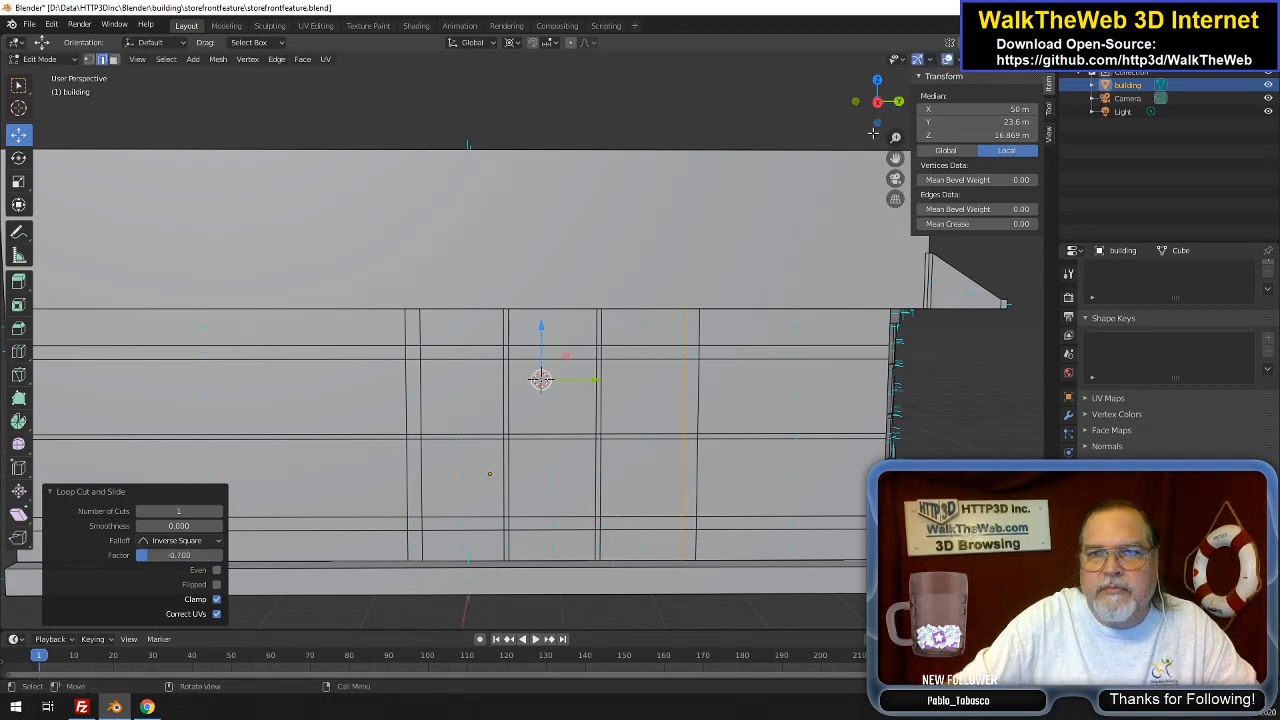
Select the outer window frame's faces on the negative X wall along the upper strip, the rear vertical strip and the lower strip's rear panel
drag(890, 113, 838, 107)
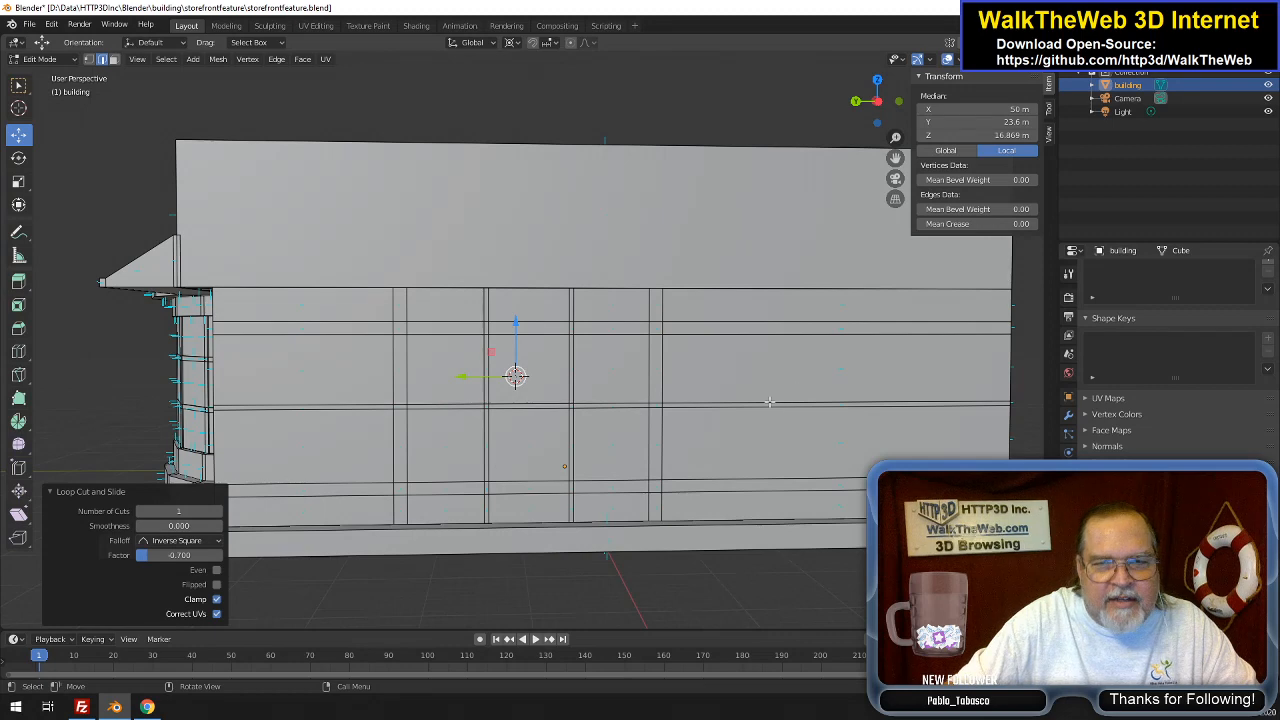
click(114, 60)
click(399, 325)
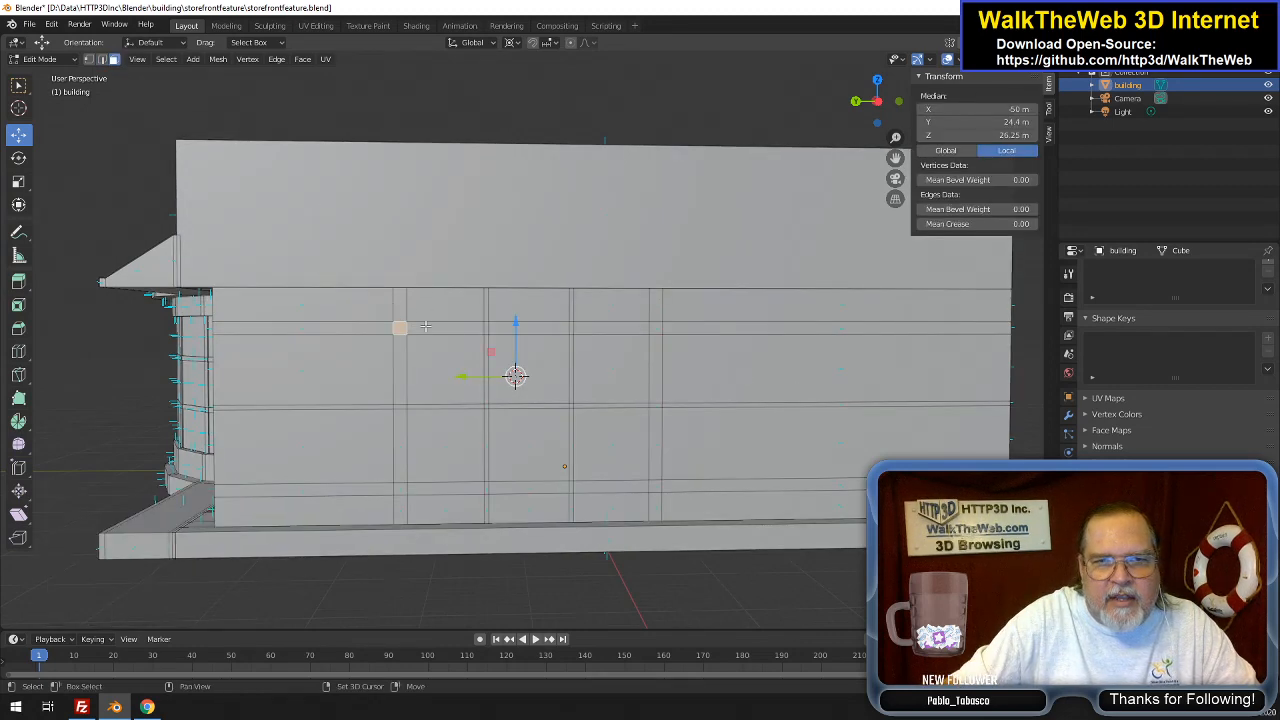
shift+click(494, 327)
shift+click(488, 328)
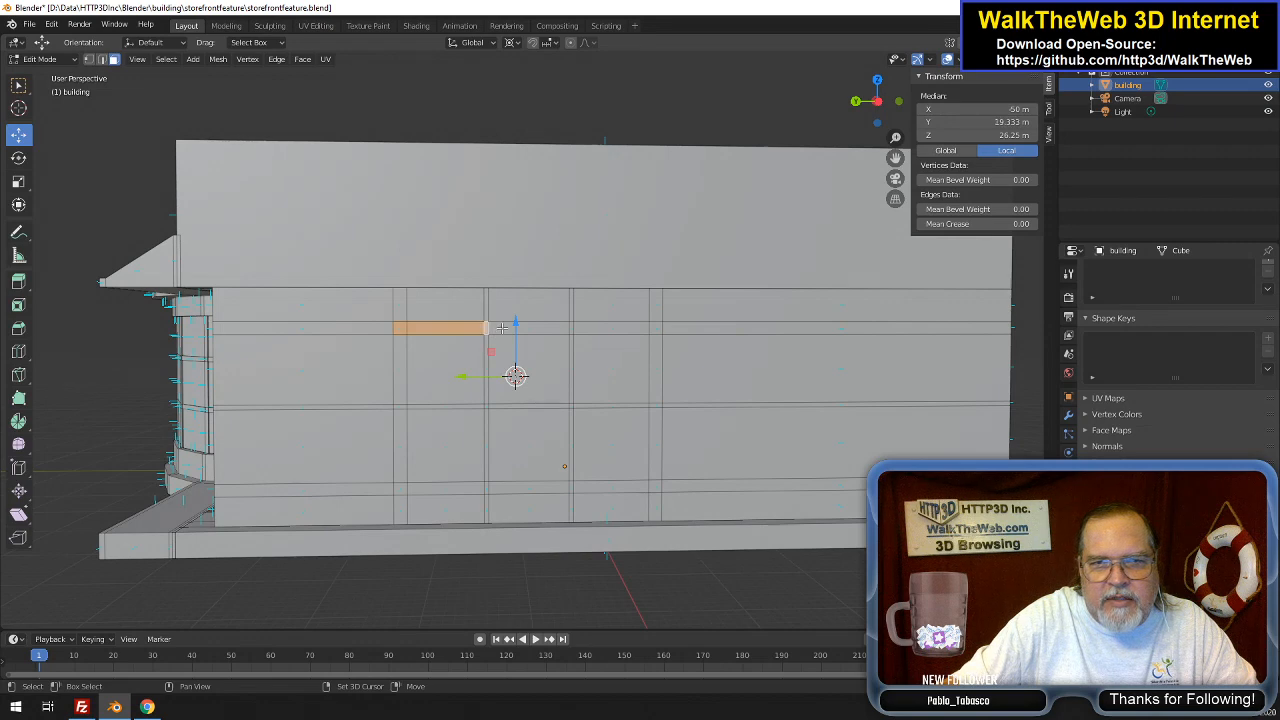
shift+click(564, 328)
shift+click(615, 328)
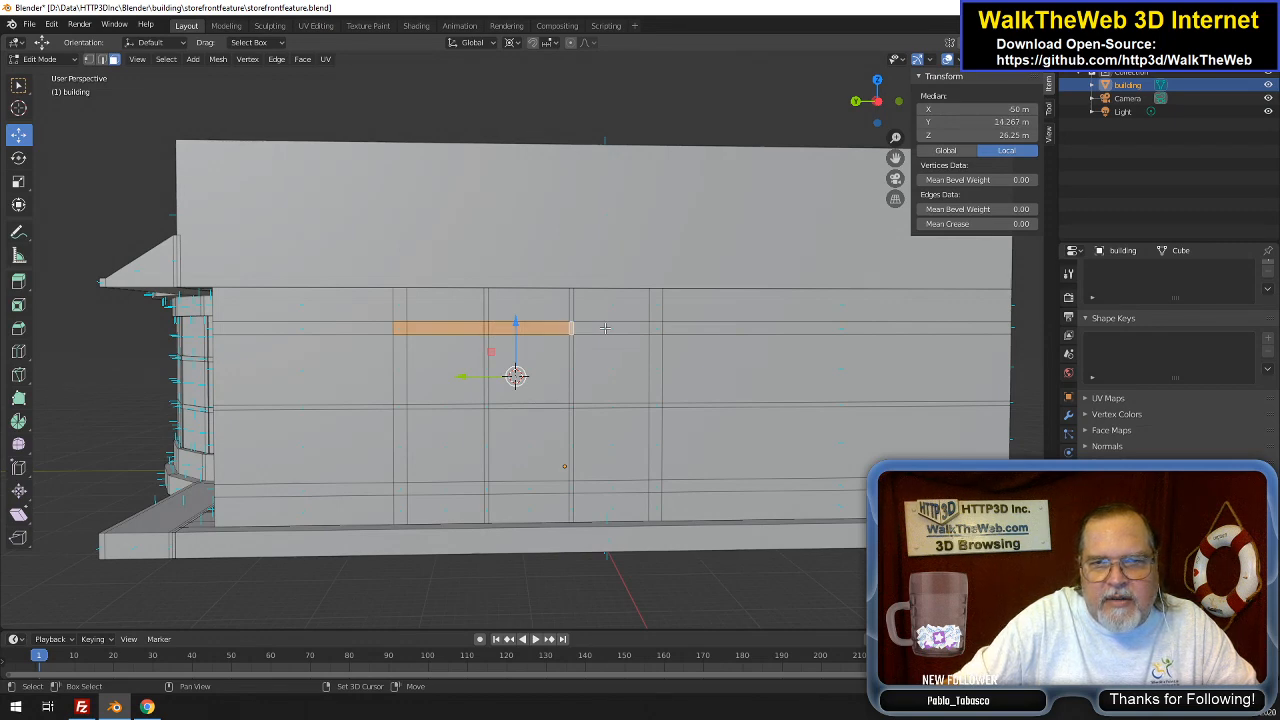
shift+click(655, 368)
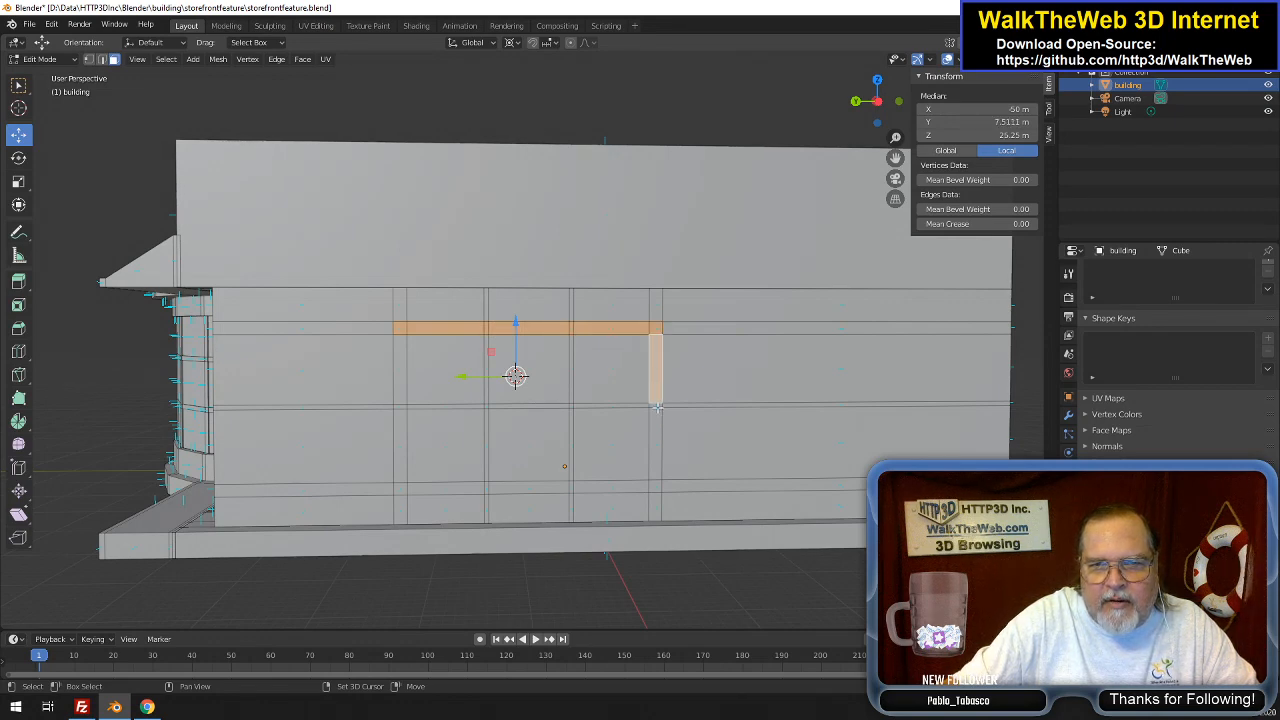
shift+click(656, 450)
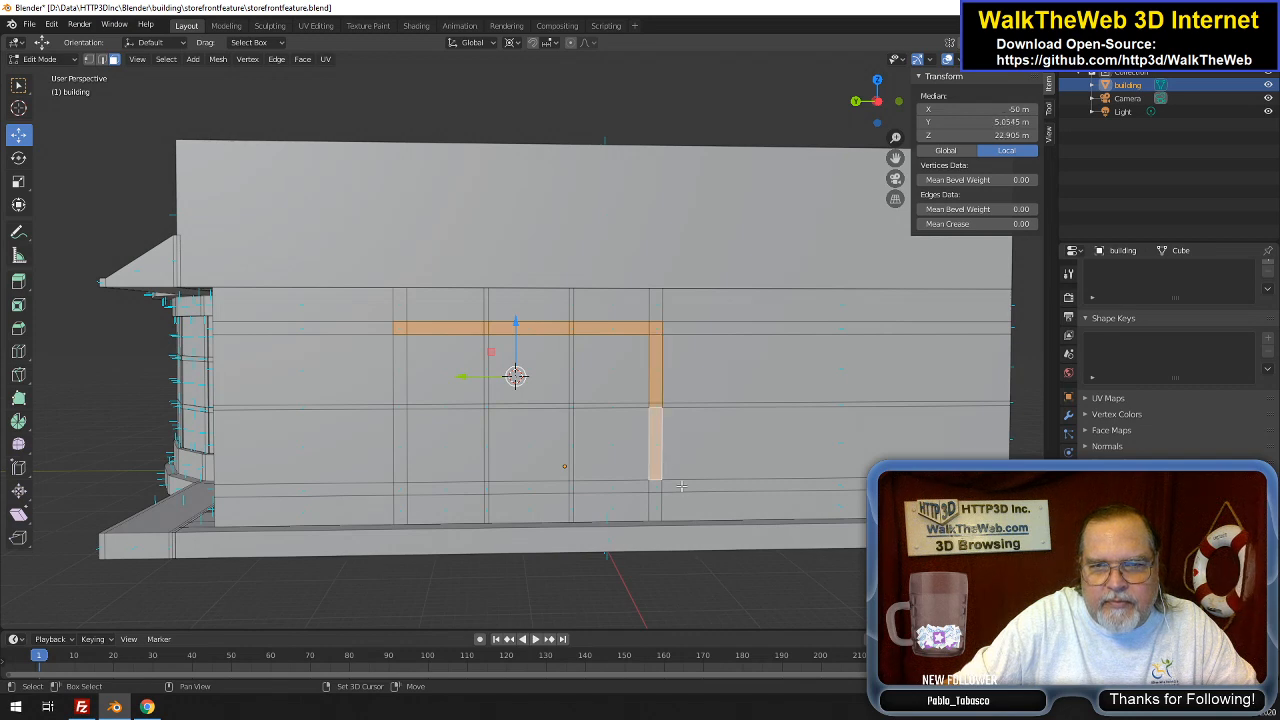
shift+click(615, 487)
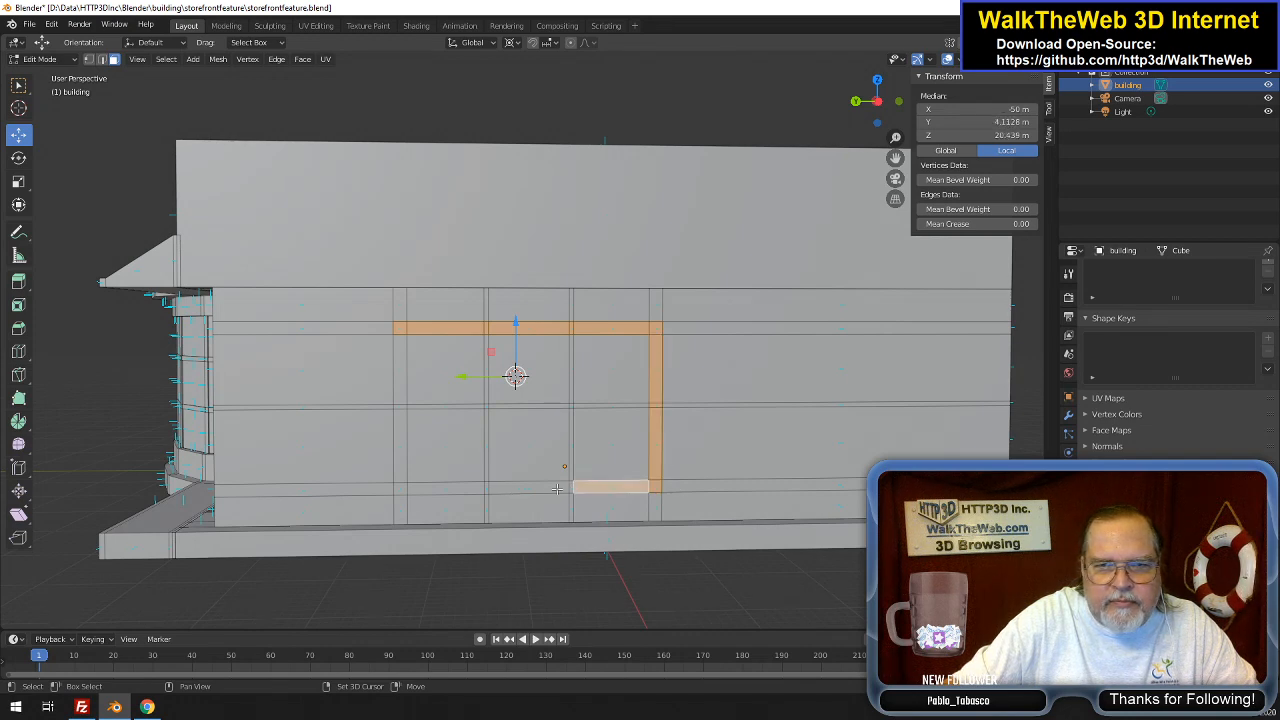
Finish selecting the faces outlining the side wall's window and extrude this frame by -1 m along the global X axis
shift+click(505, 487)
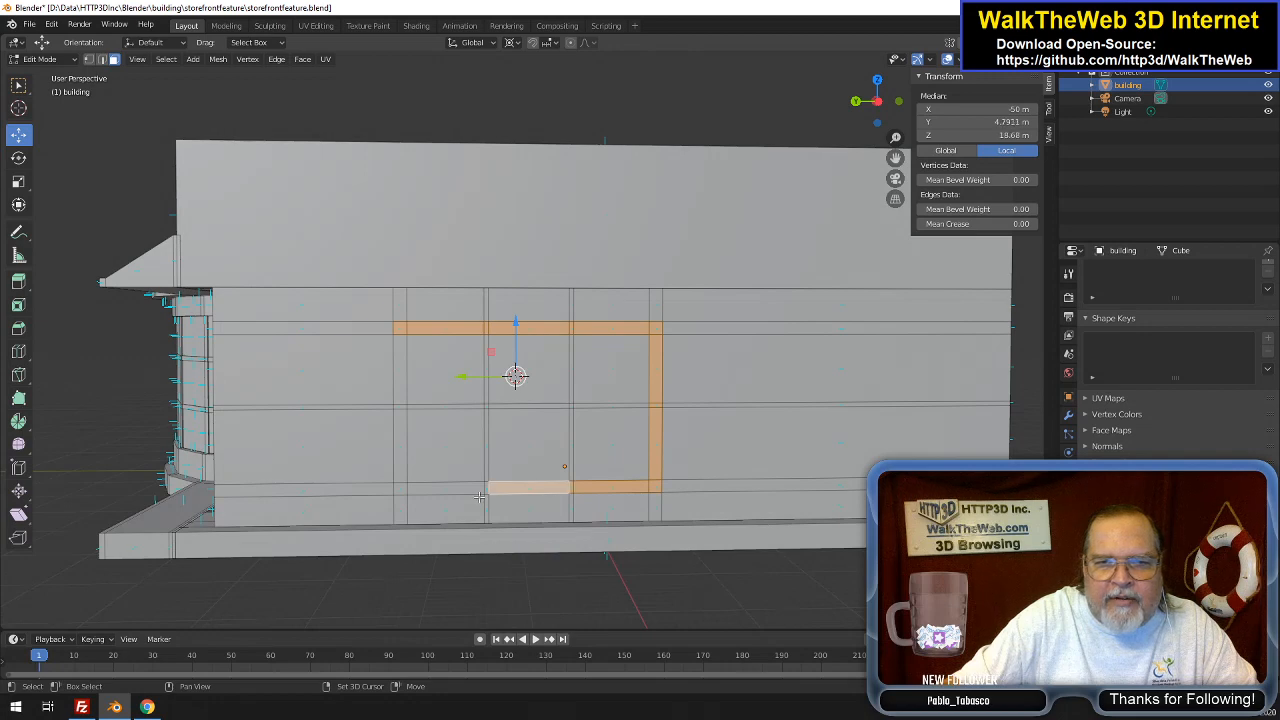
shift+click(468, 487)
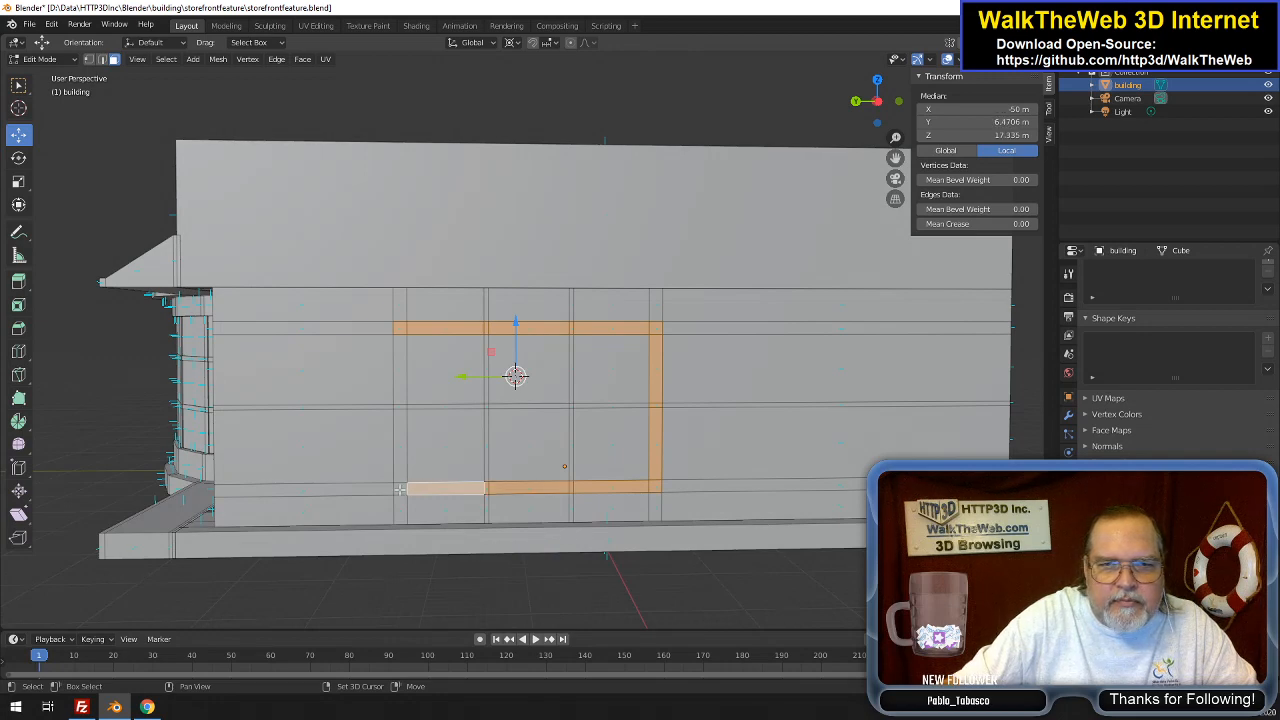
shift+click(398, 484)
shift+click(400, 445)
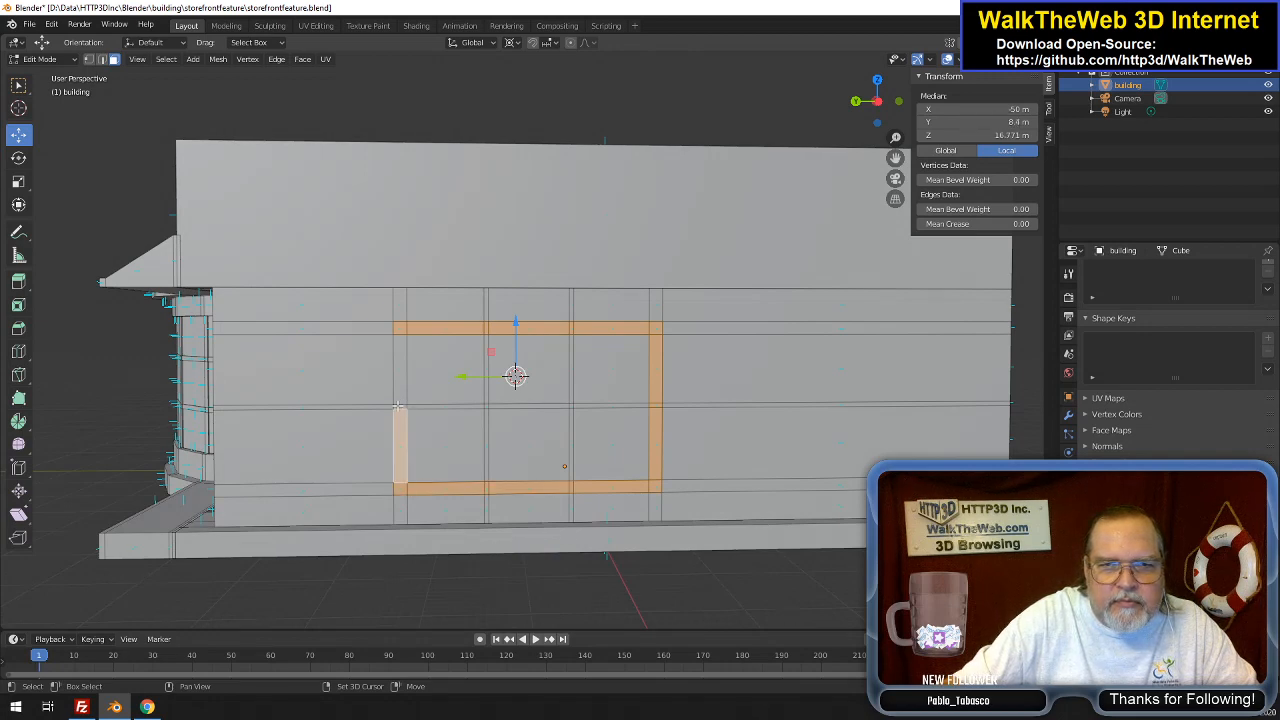
shift+click(400, 370)
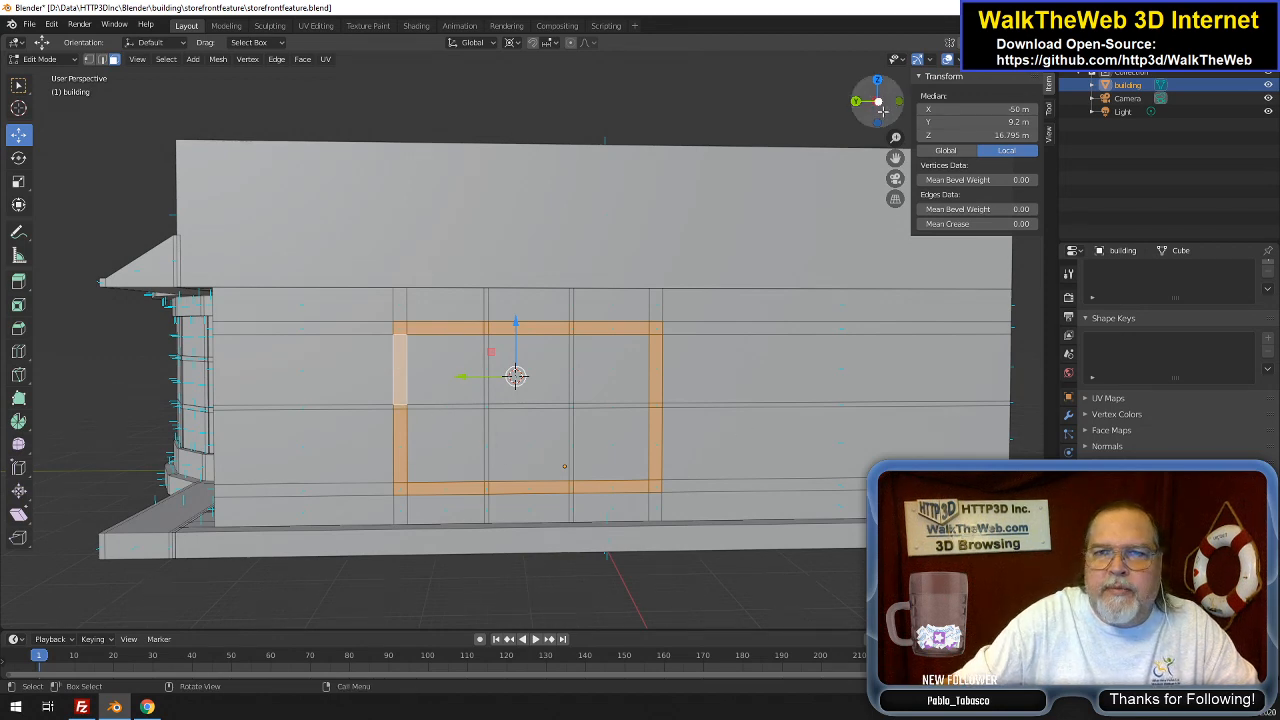
drag(877, 101, 911, 105)
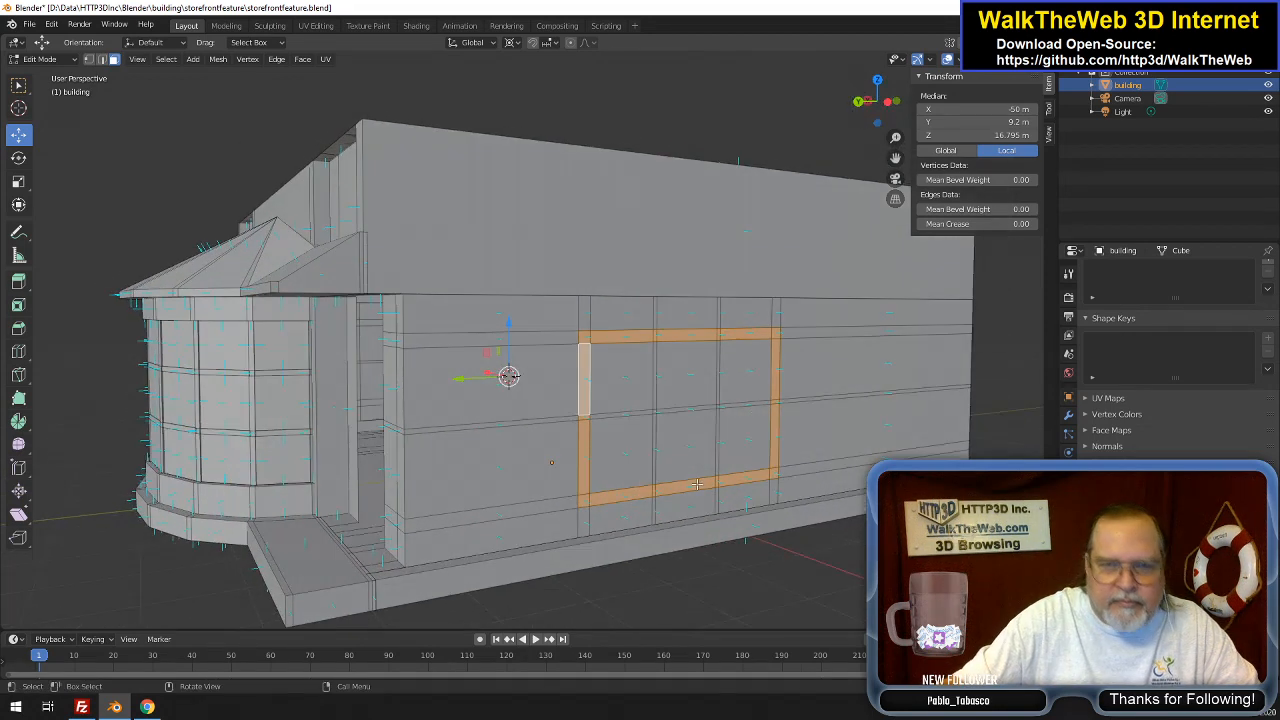
key(g)
key(x)
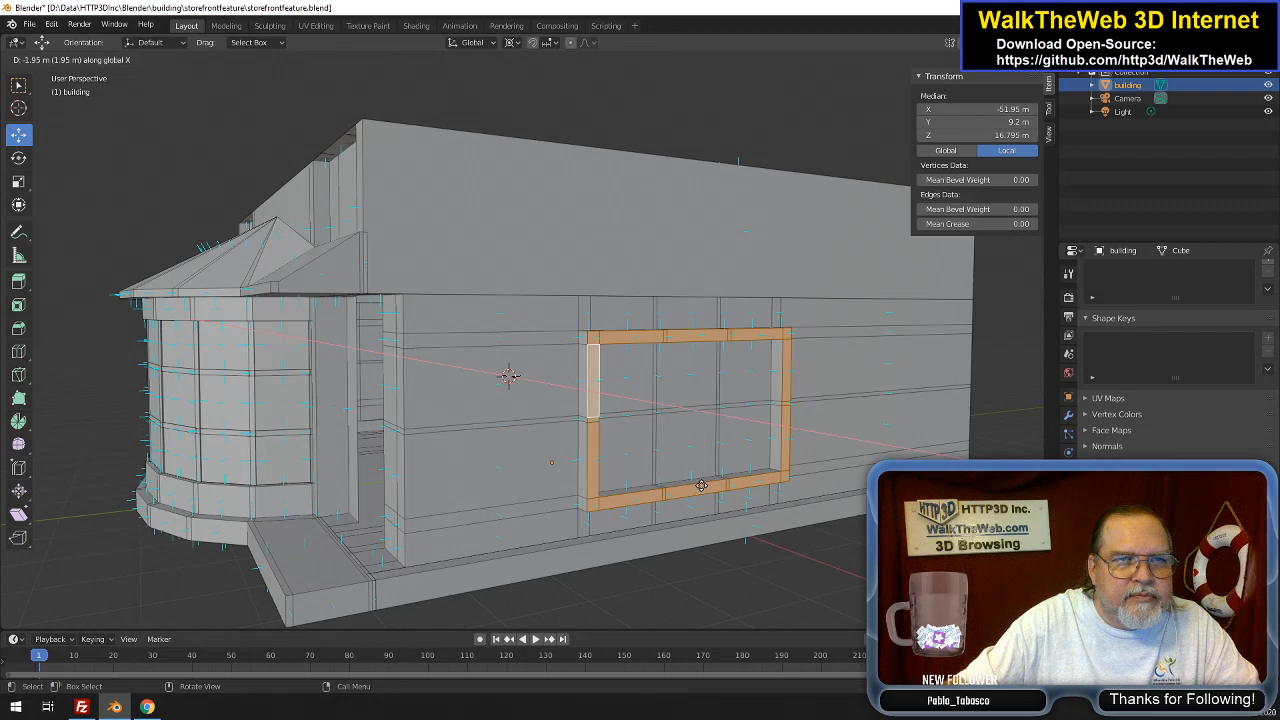
text(-2)
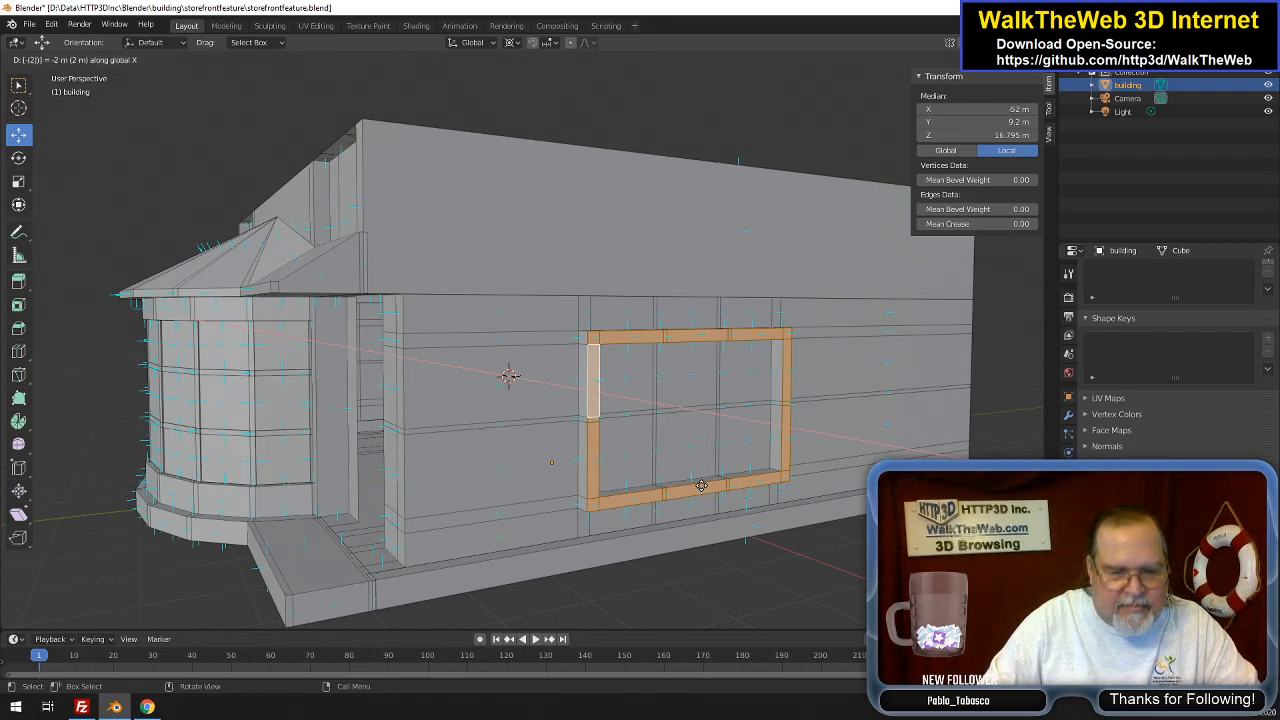
key(BackSpace)
text(1)
key(Return)
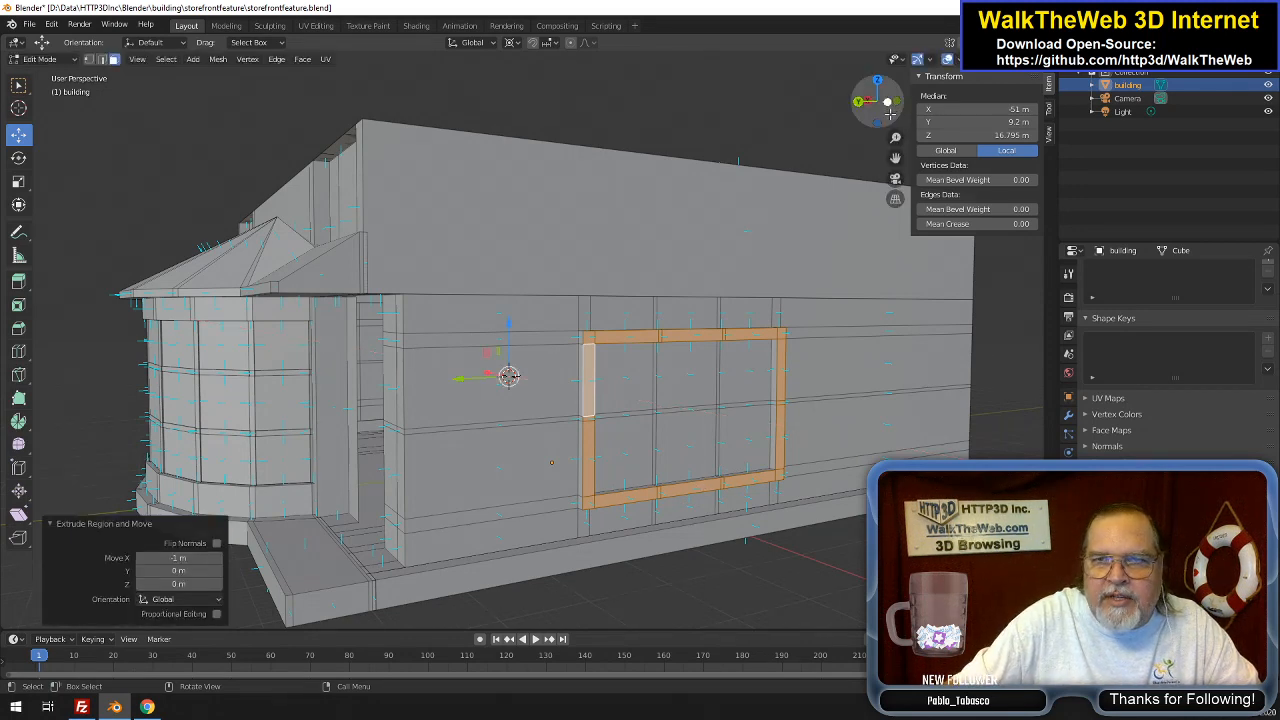
Select the bottom row of faces on the extruded window frame, corners included, and extrude it another -1 m along X as a sill
drag(887, 106, 854, 106)
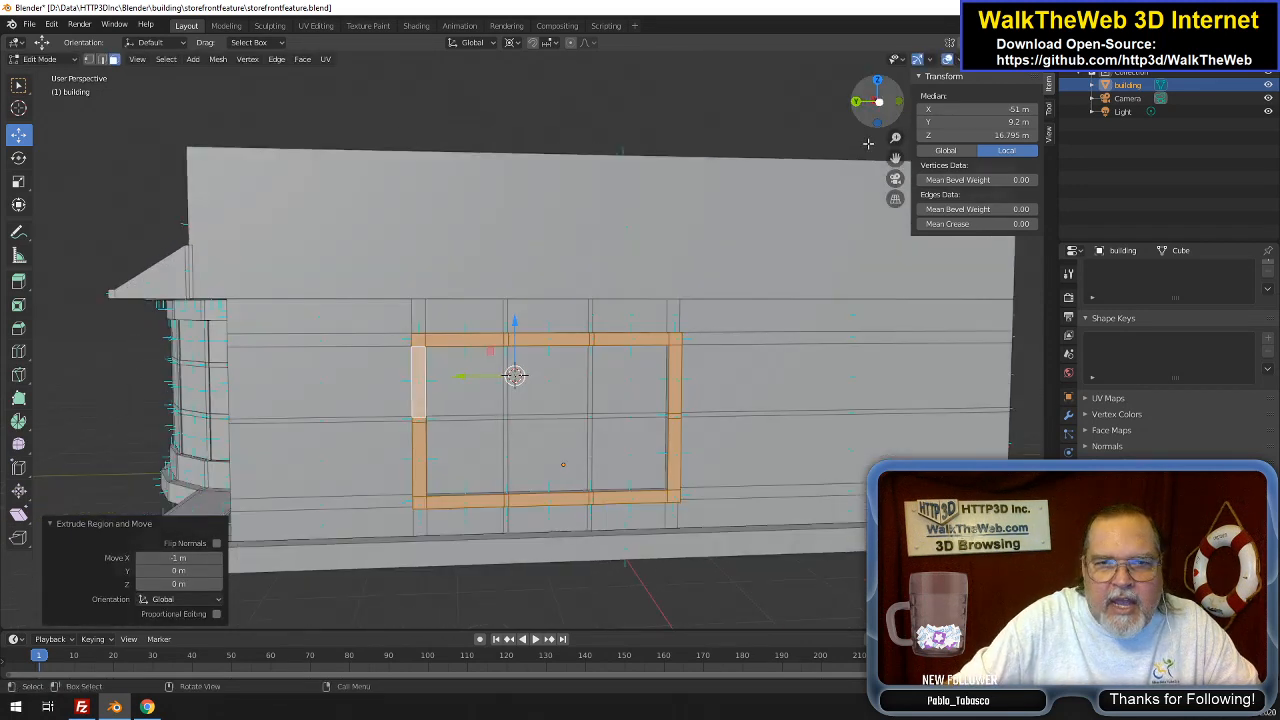
click(419, 502)
shift+click(506, 502)
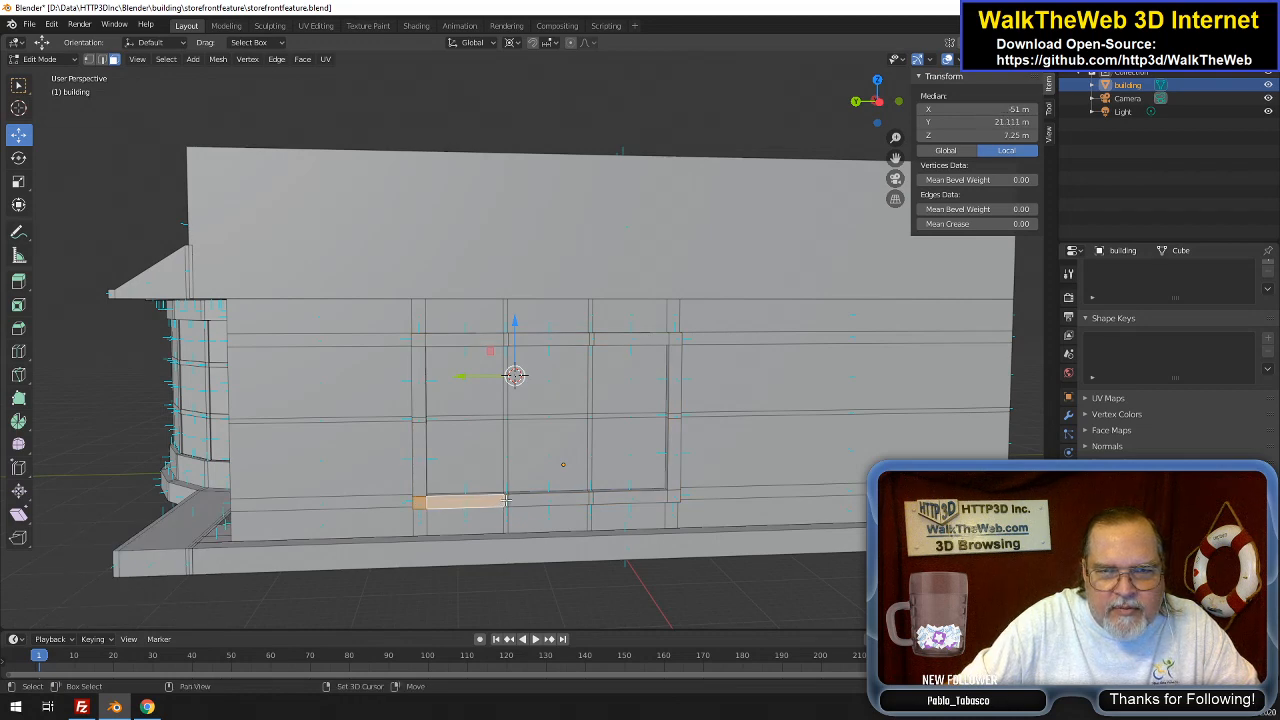
shift+click(587, 500)
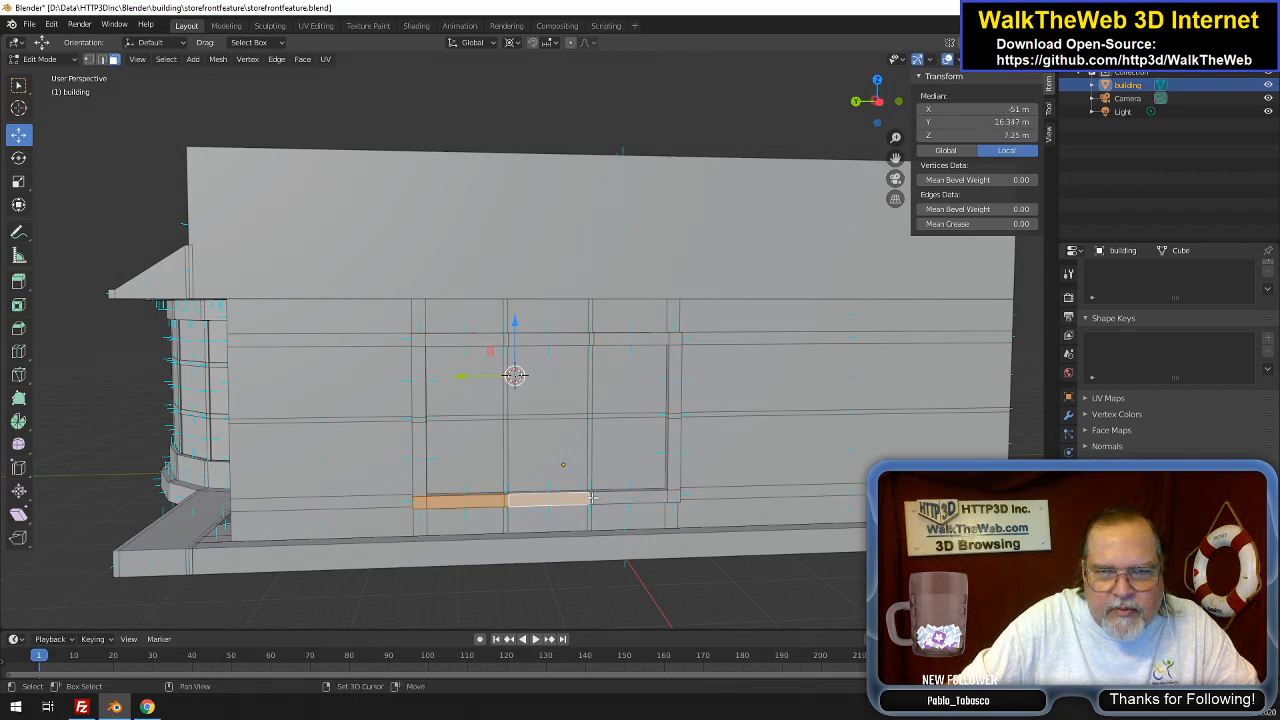
shift+click(669, 497)
shift+click(675, 498)
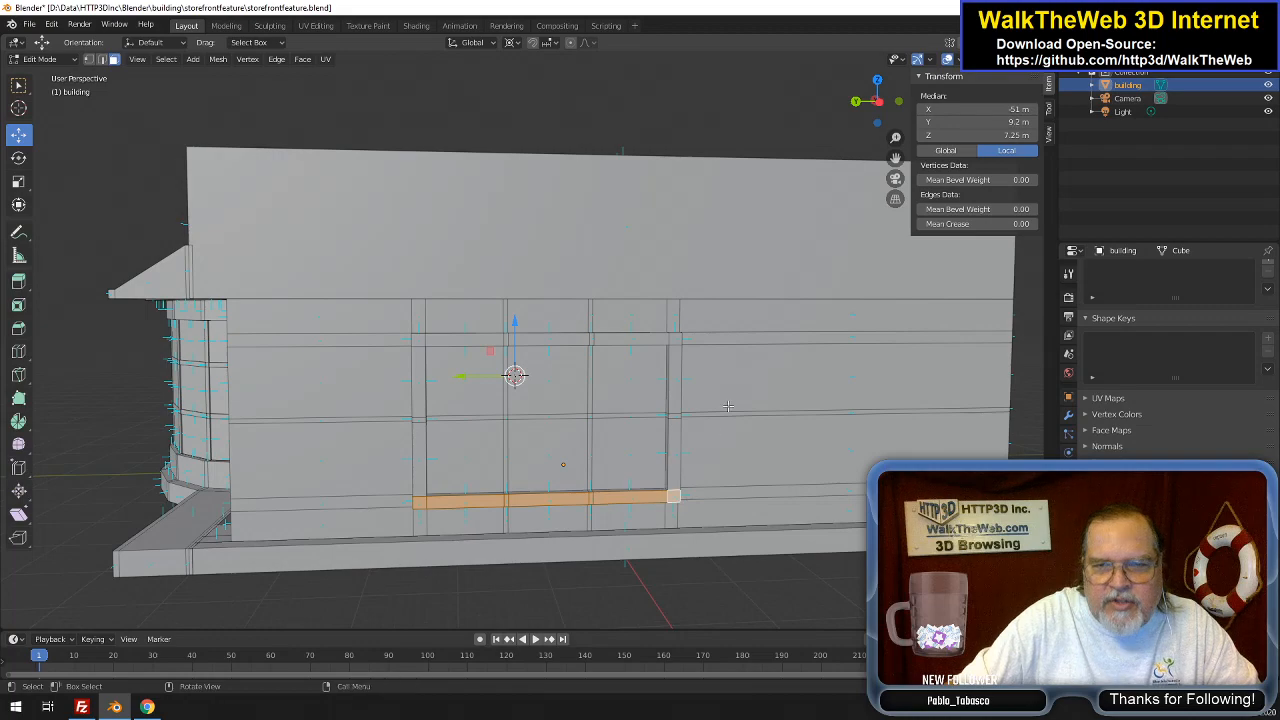
drag(882, 108, 940, 112)
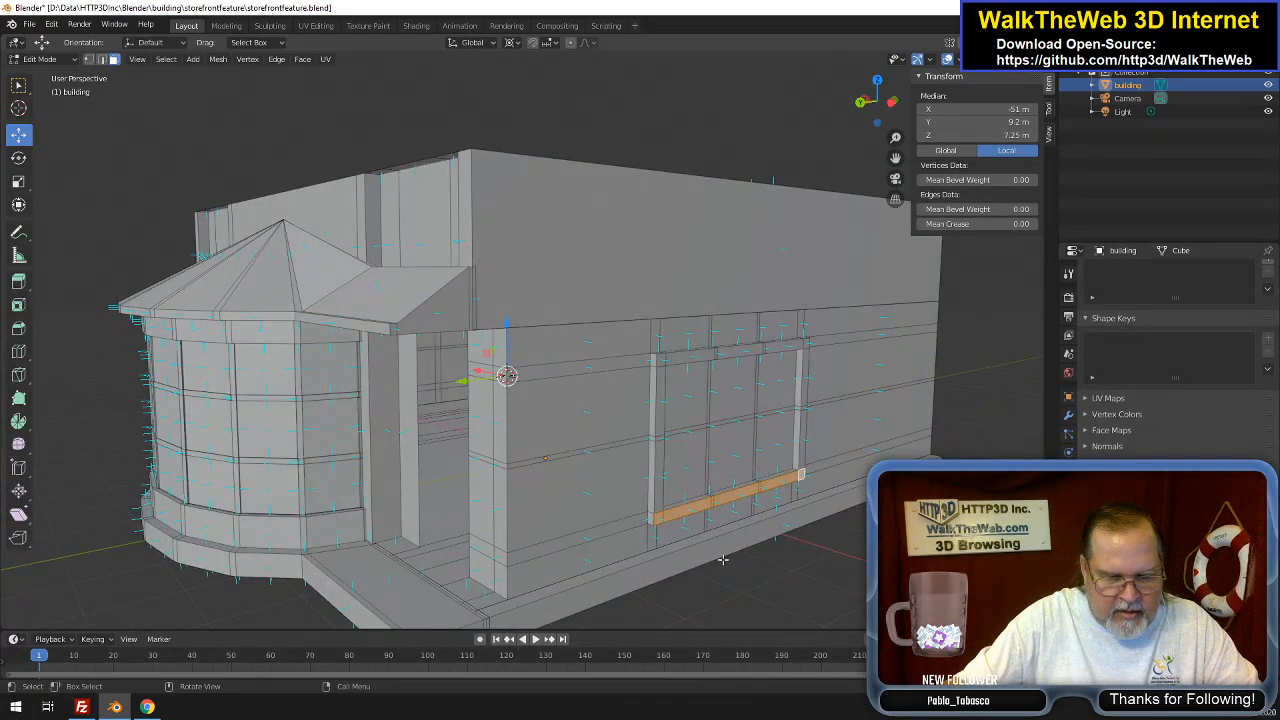
text(gx)
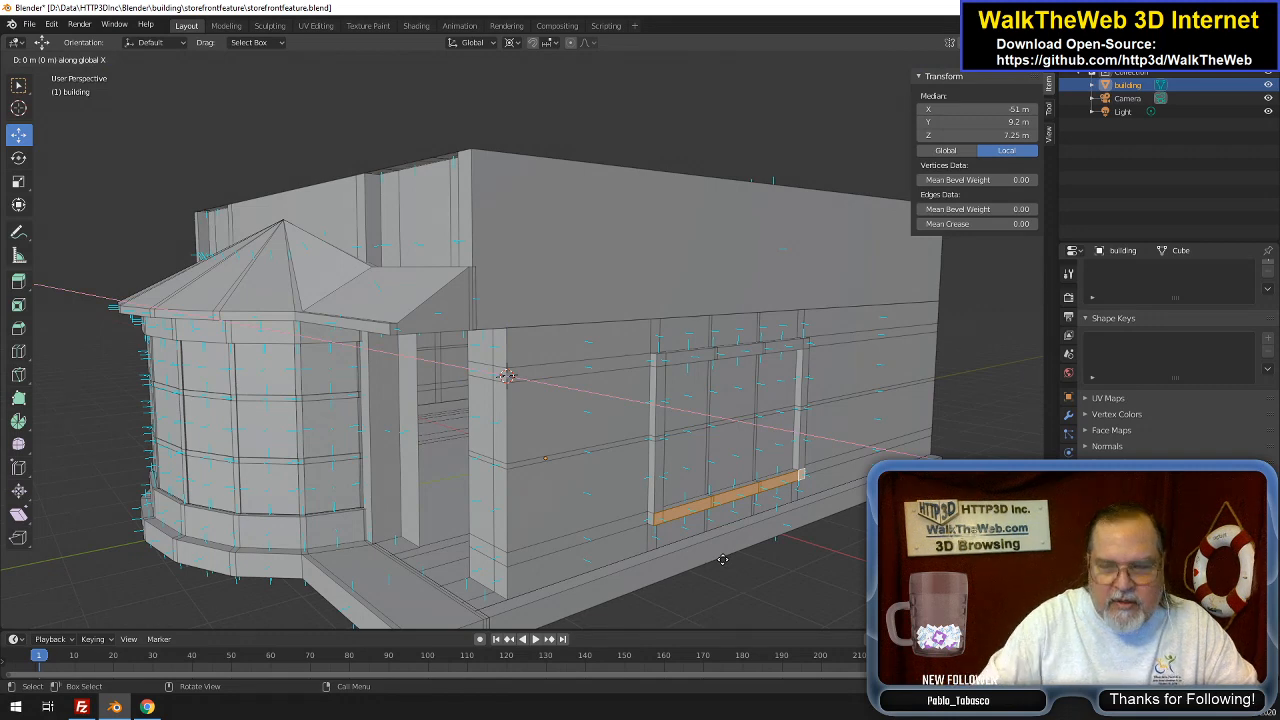
text(-1)
key(Return)
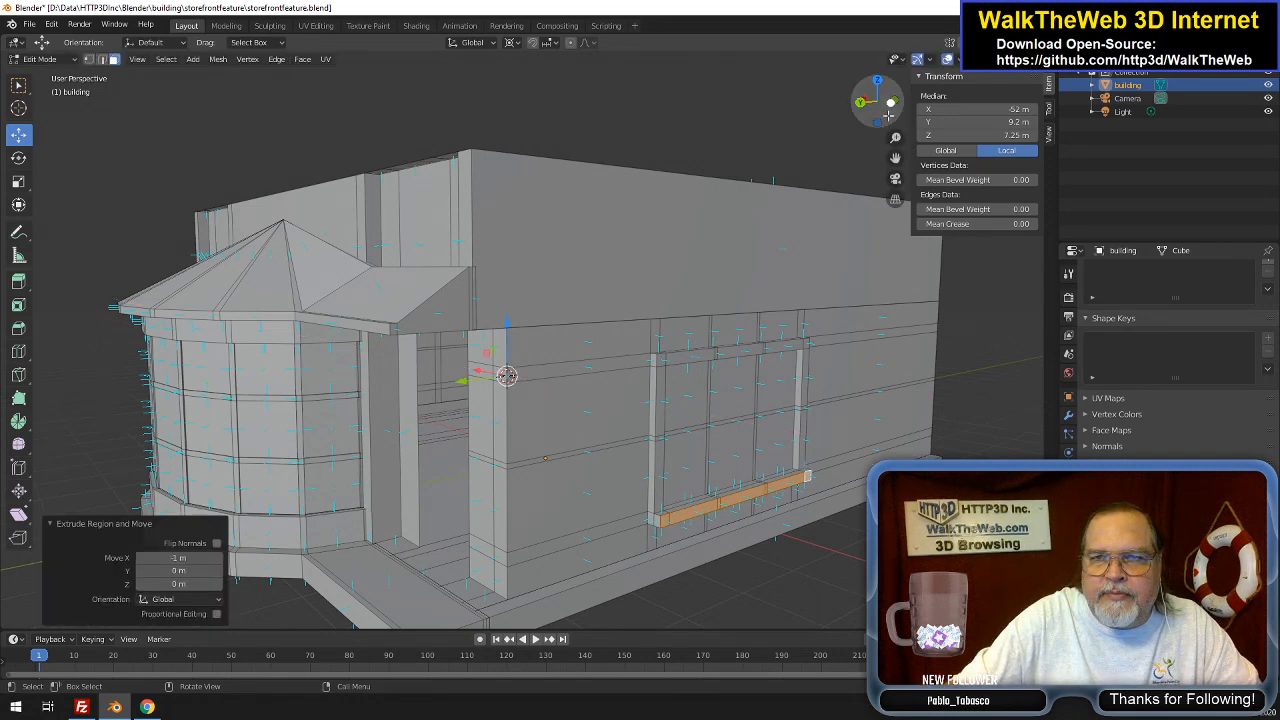
drag(884, 104, 836, 126)
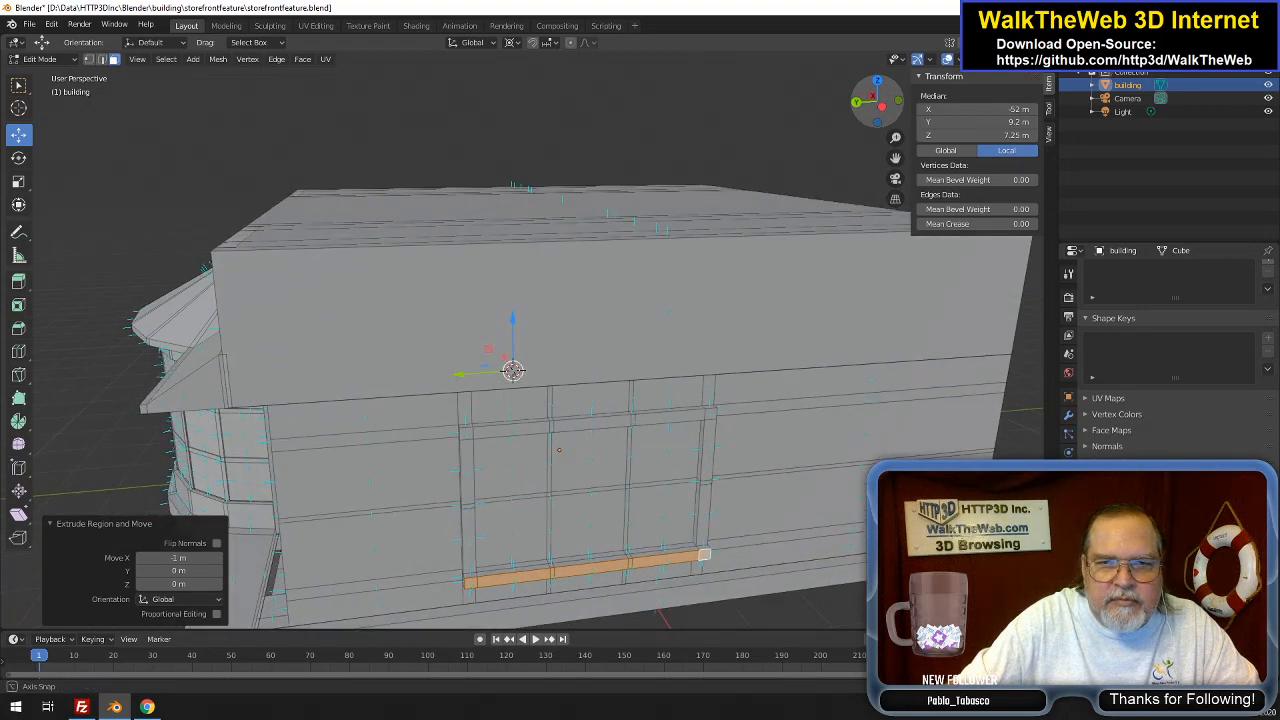
drag(836, 126, 815, 128)
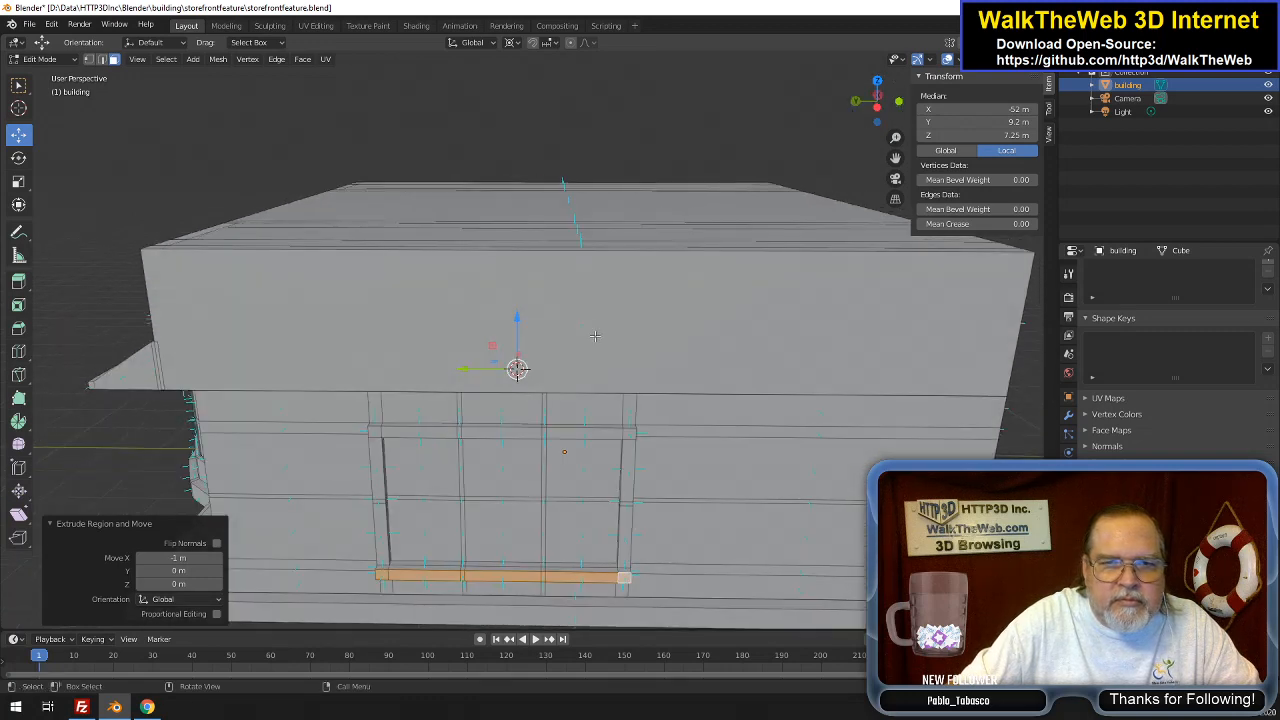
click(377, 411)
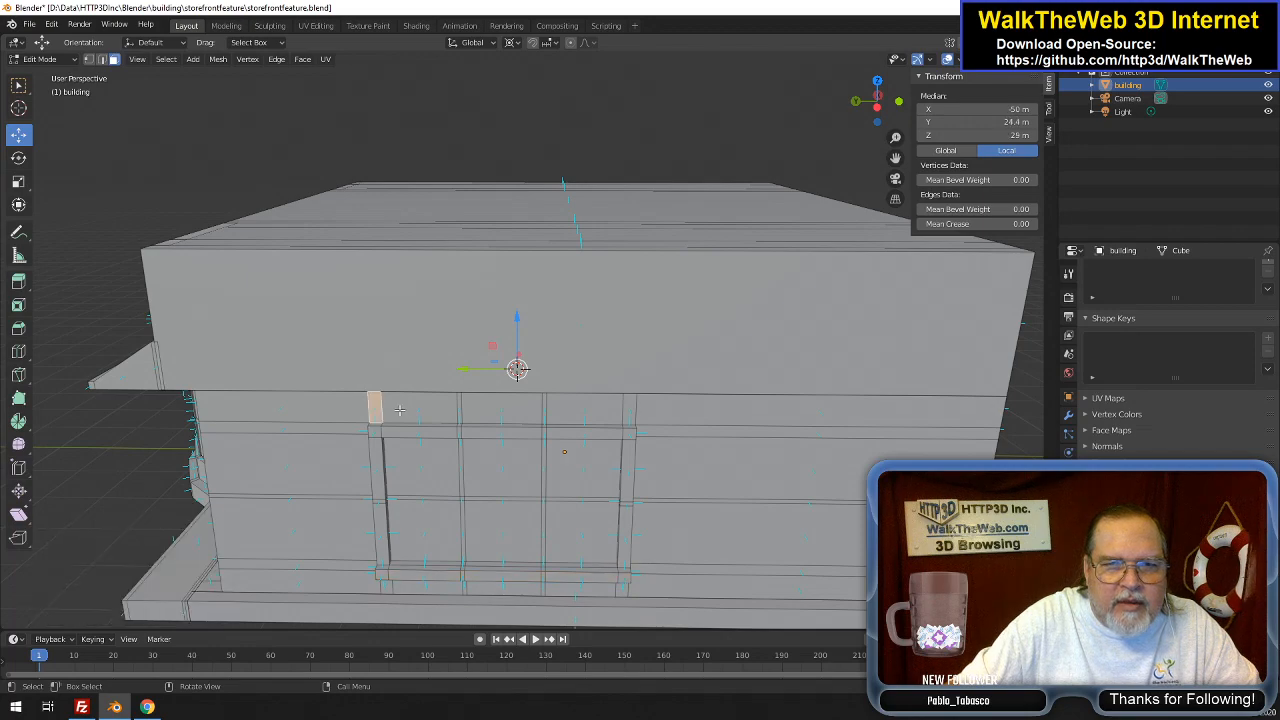
shift+click(420, 408)
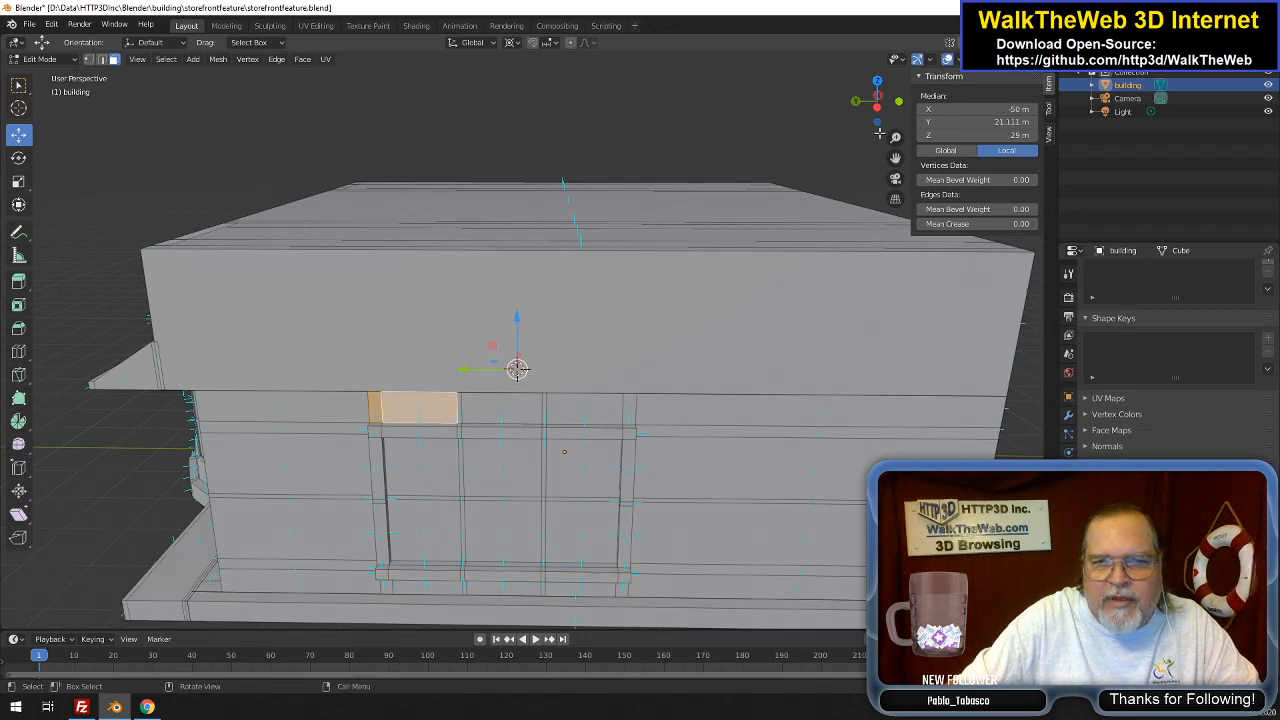
On the building's opposite side wall, select all faces outlining the window and extrude this frame 1 m along the global X axis
drag(877, 106, 854, 112)
click(385, 373)
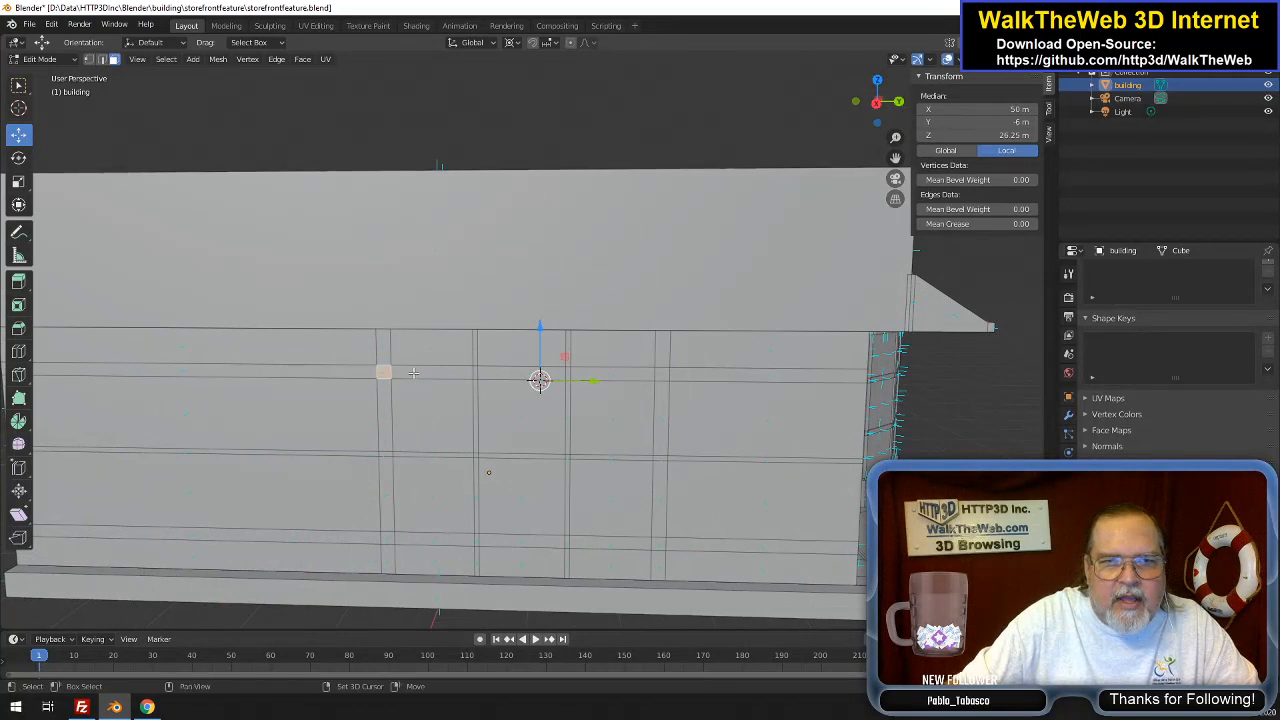
shift+click(470, 372)
shift+click(476, 372)
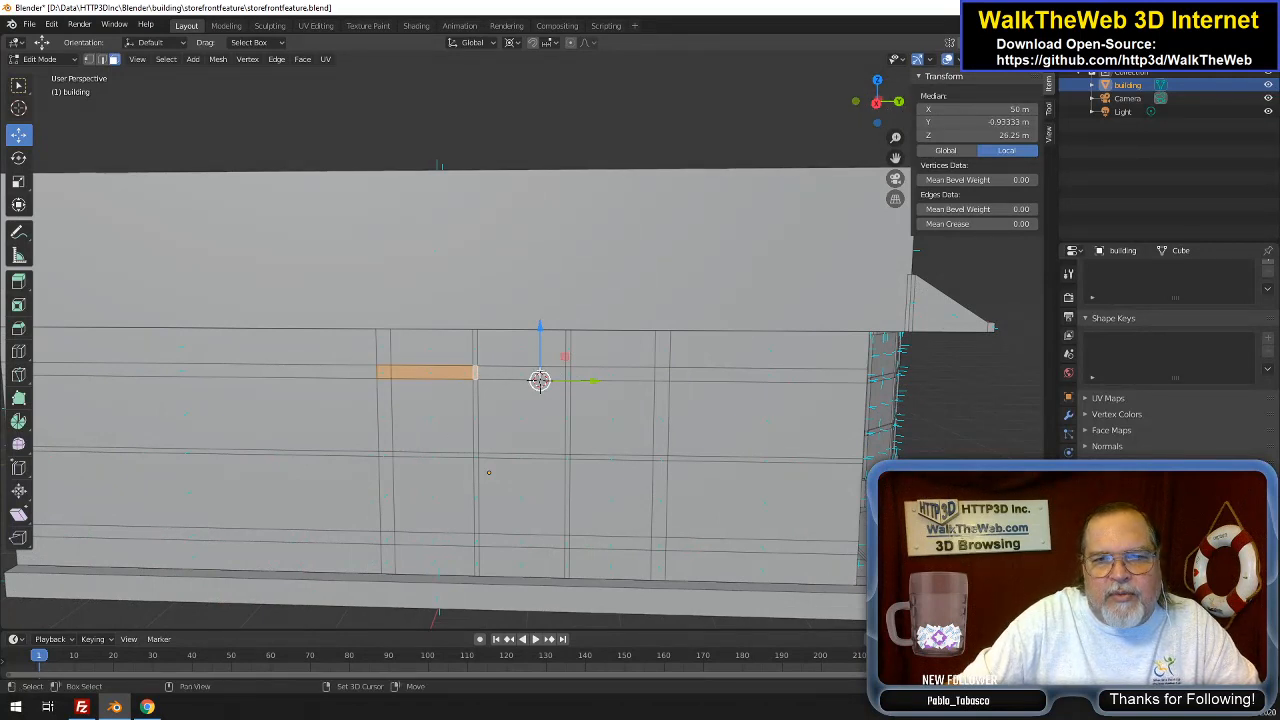
shift+click(555, 373)
shift+click(567, 373)
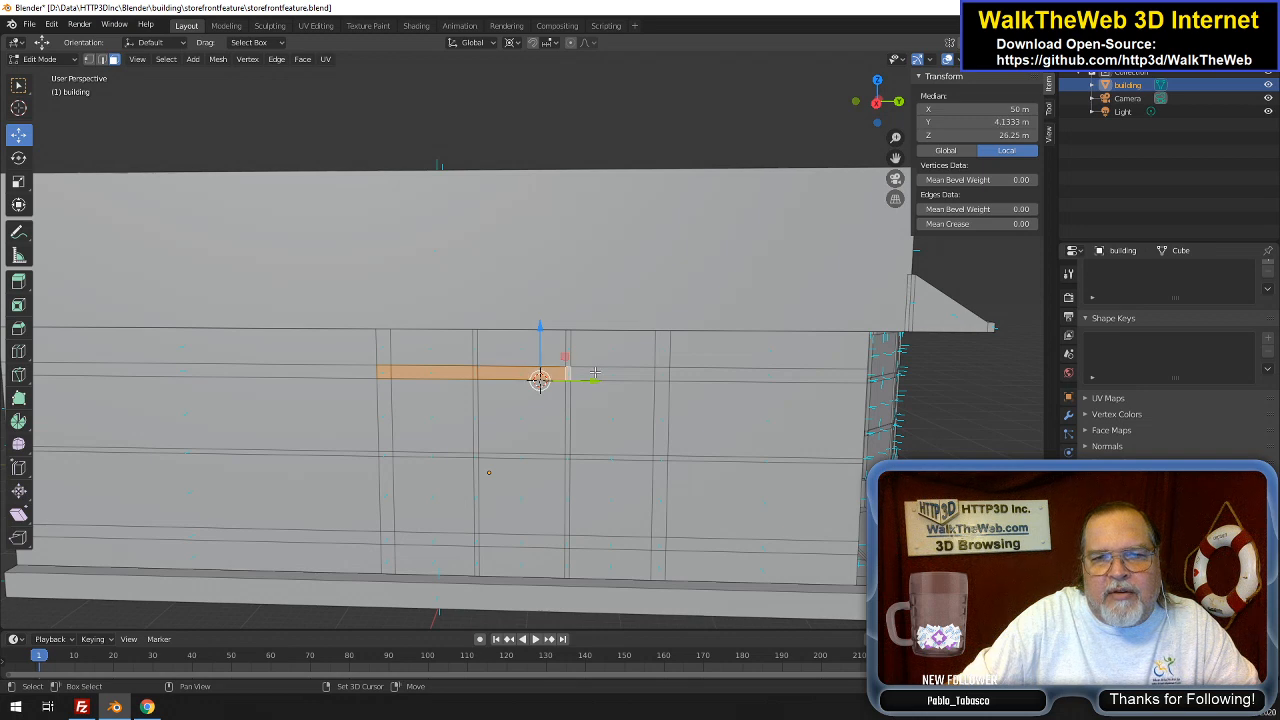
shift+click(612, 373)
shift+click(661, 374)
shift+click(657, 425)
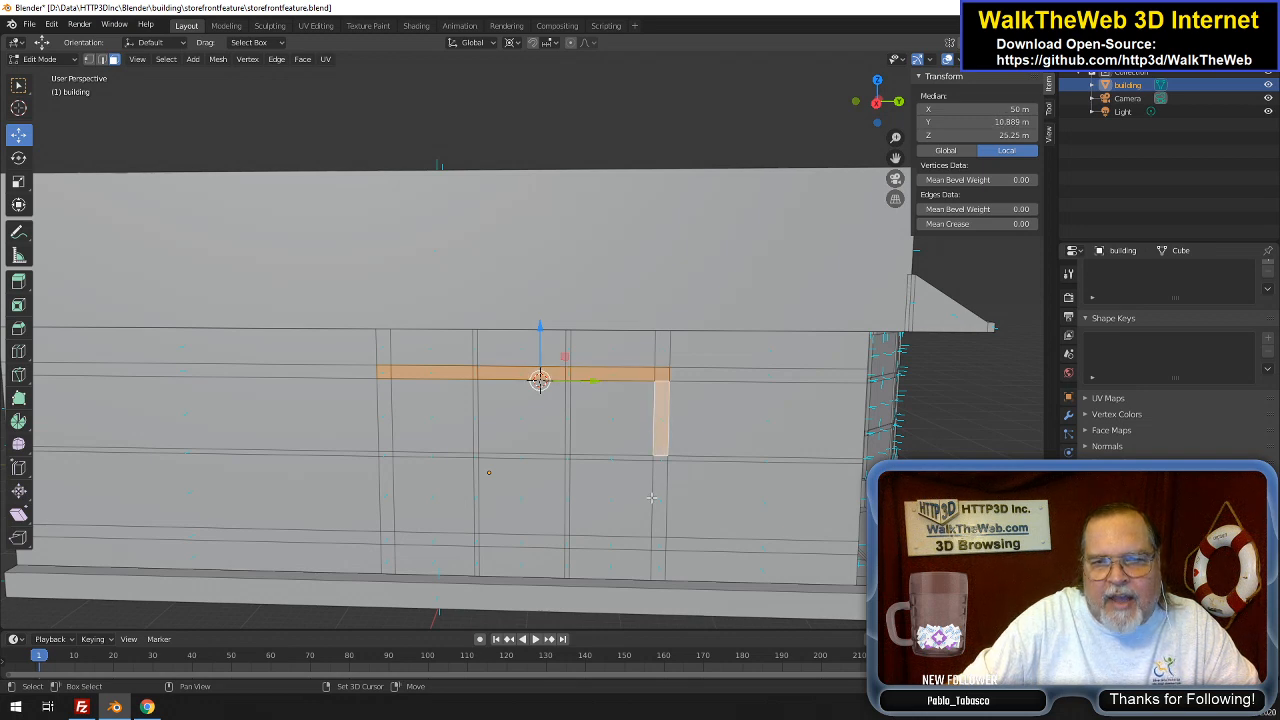
shift+click(659, 512)
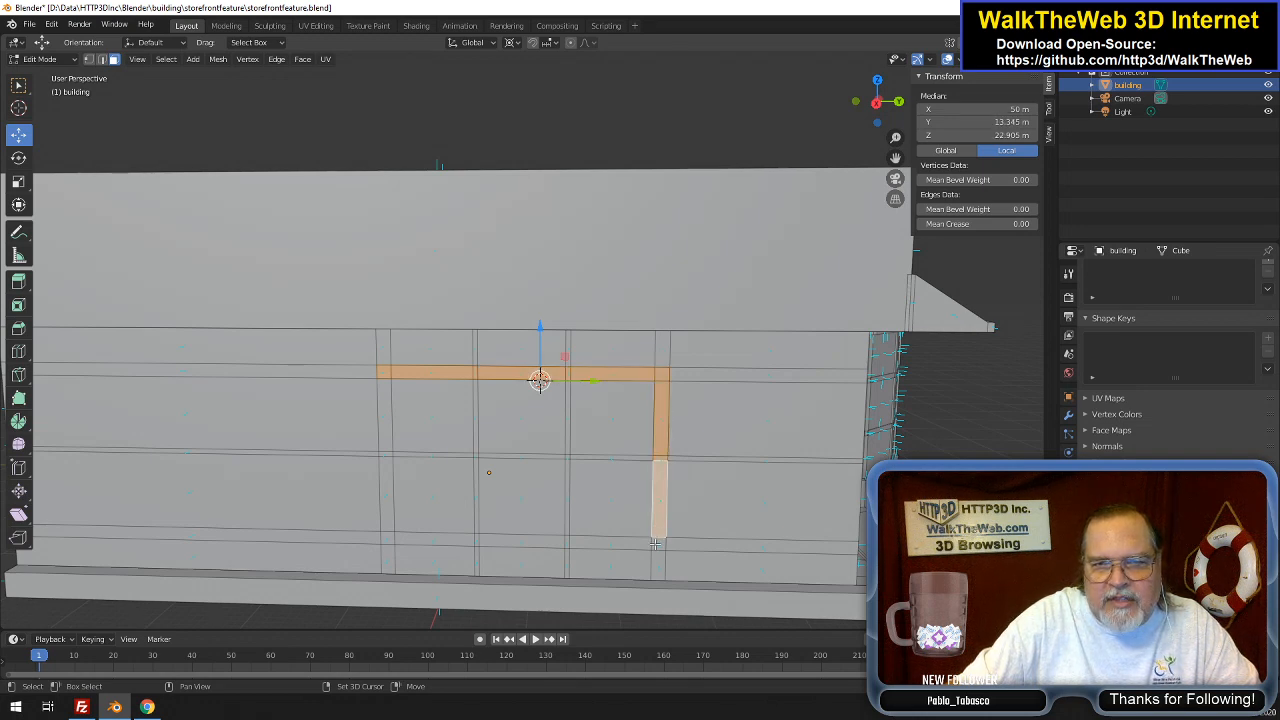
shift+click(657, 544)
shift+click(589, 541)
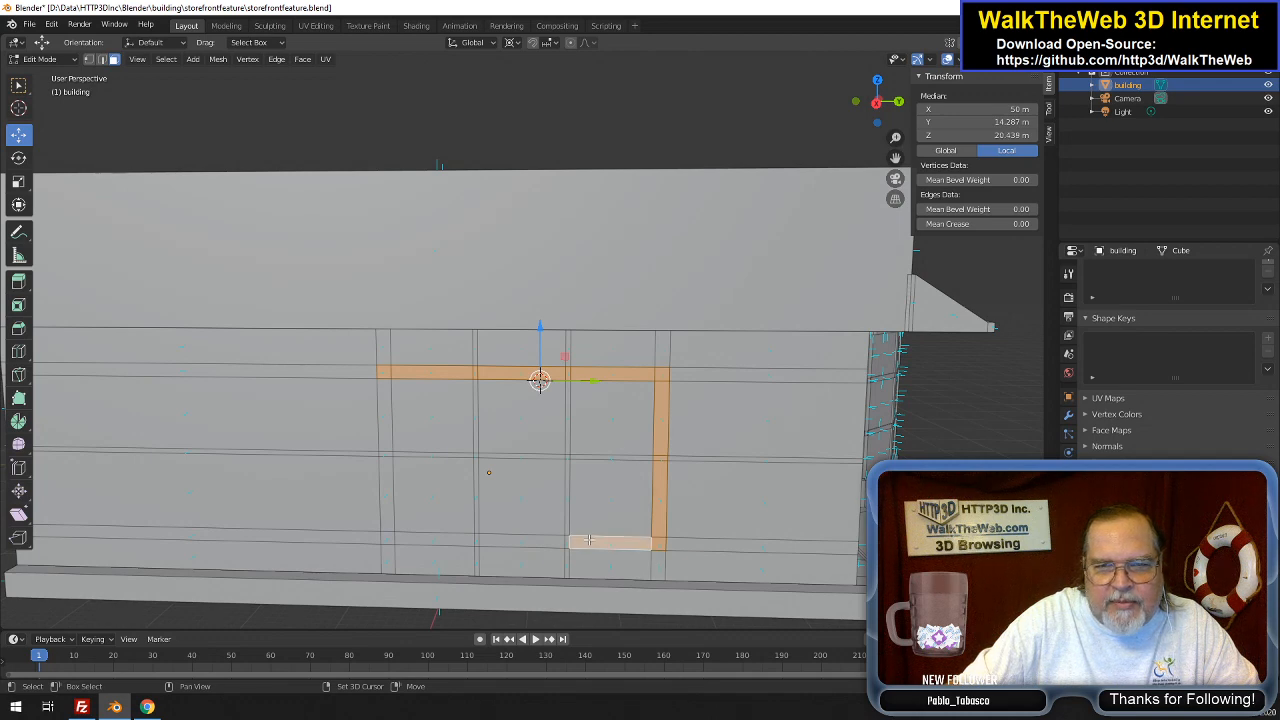
shift+click(486, 540)
shift+click(474, 540)
shift+click(435, 540)
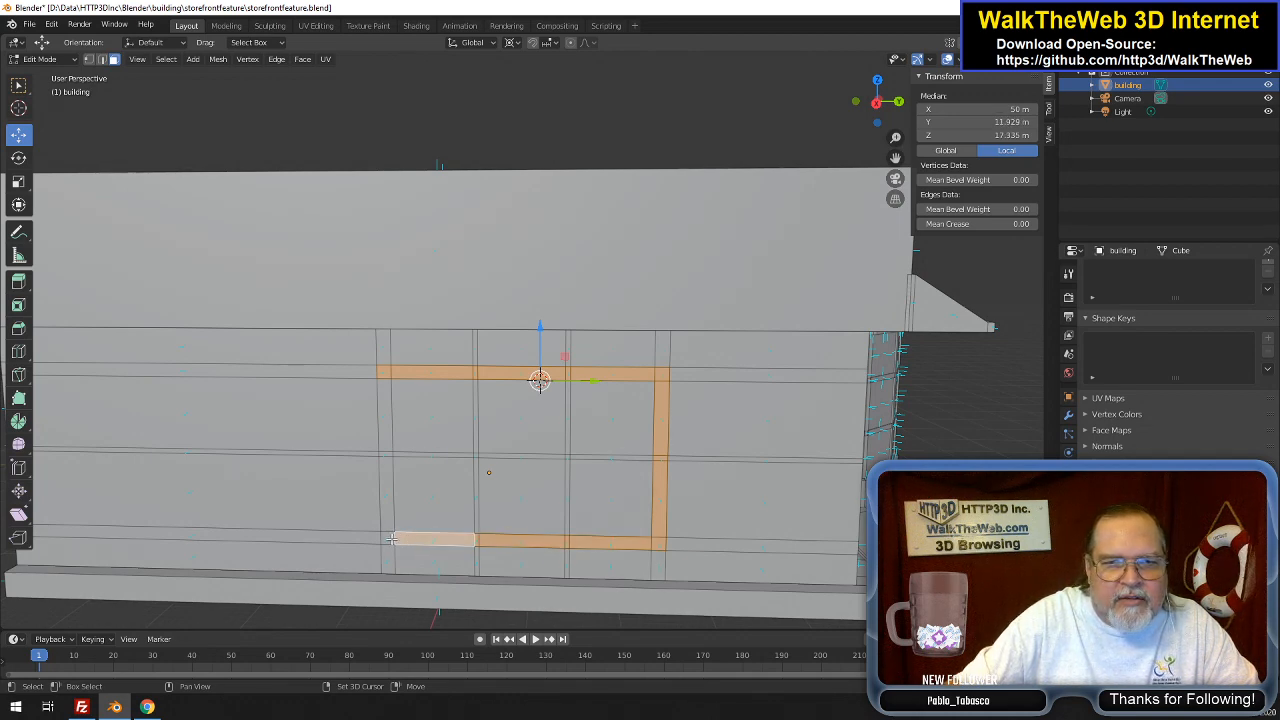
shift+click(386, 538)
shift+click(386, 498)
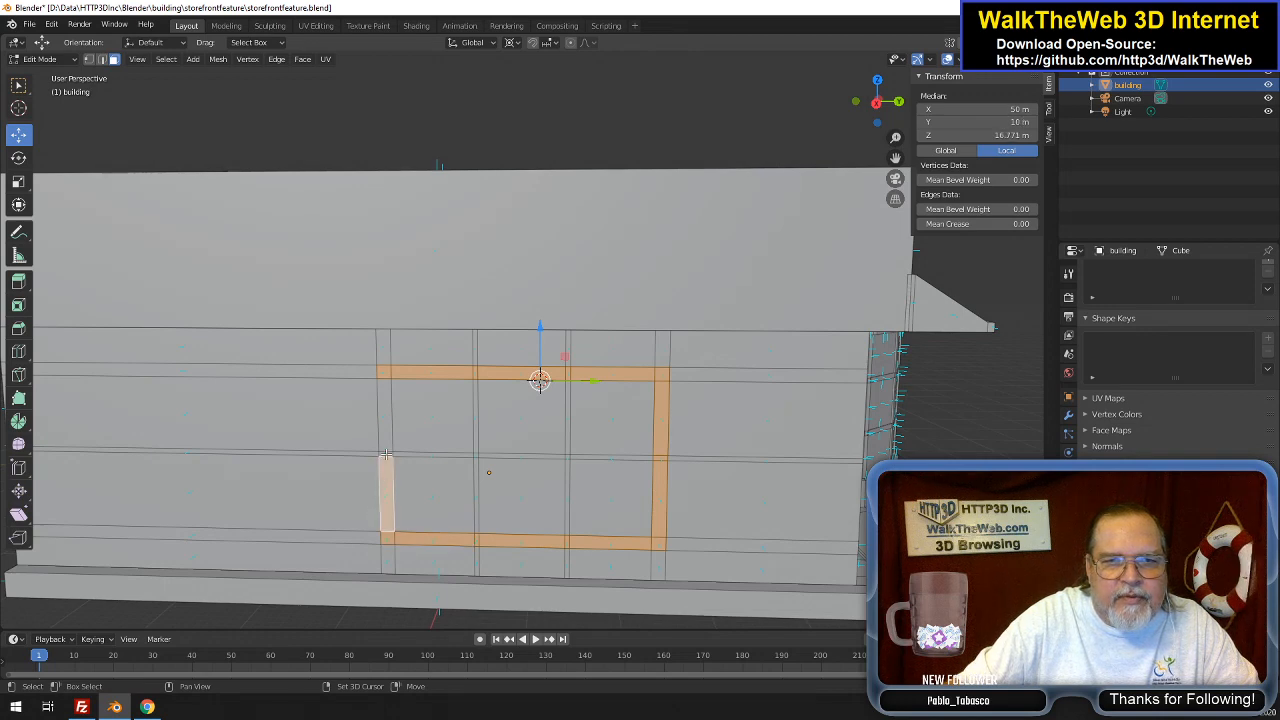
shift+click(386, 415)
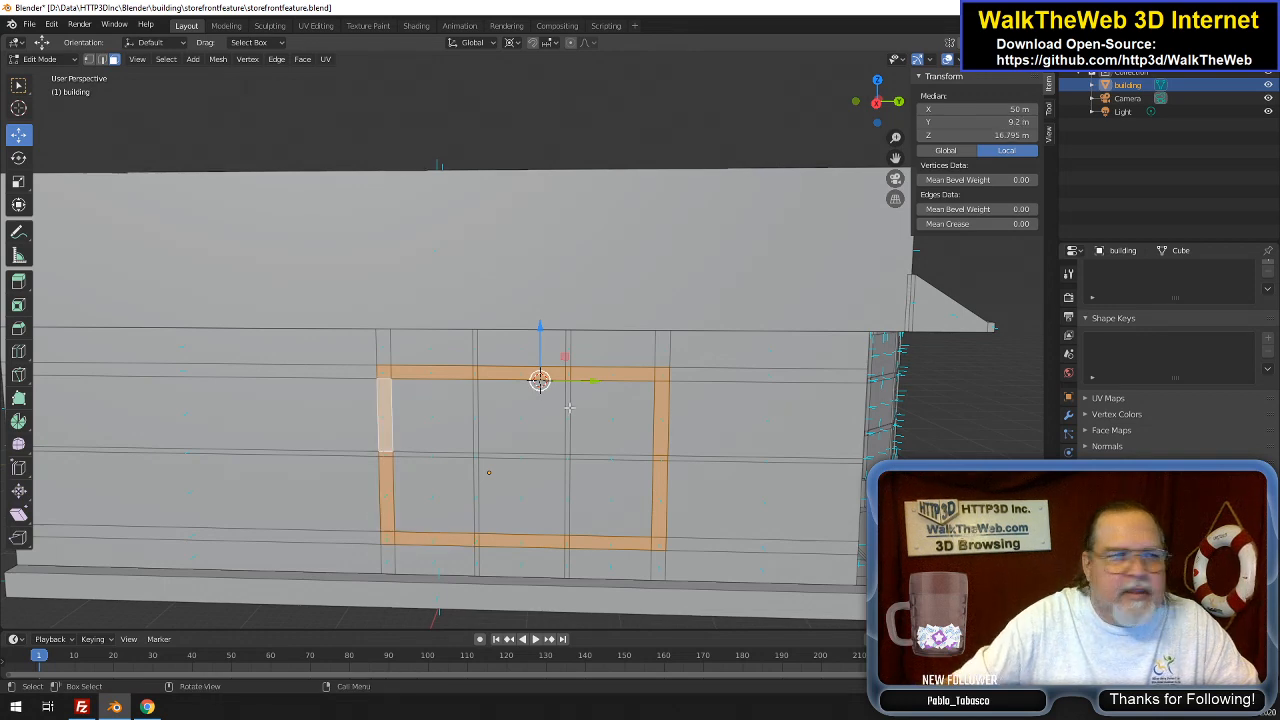
key(g)
key(x)
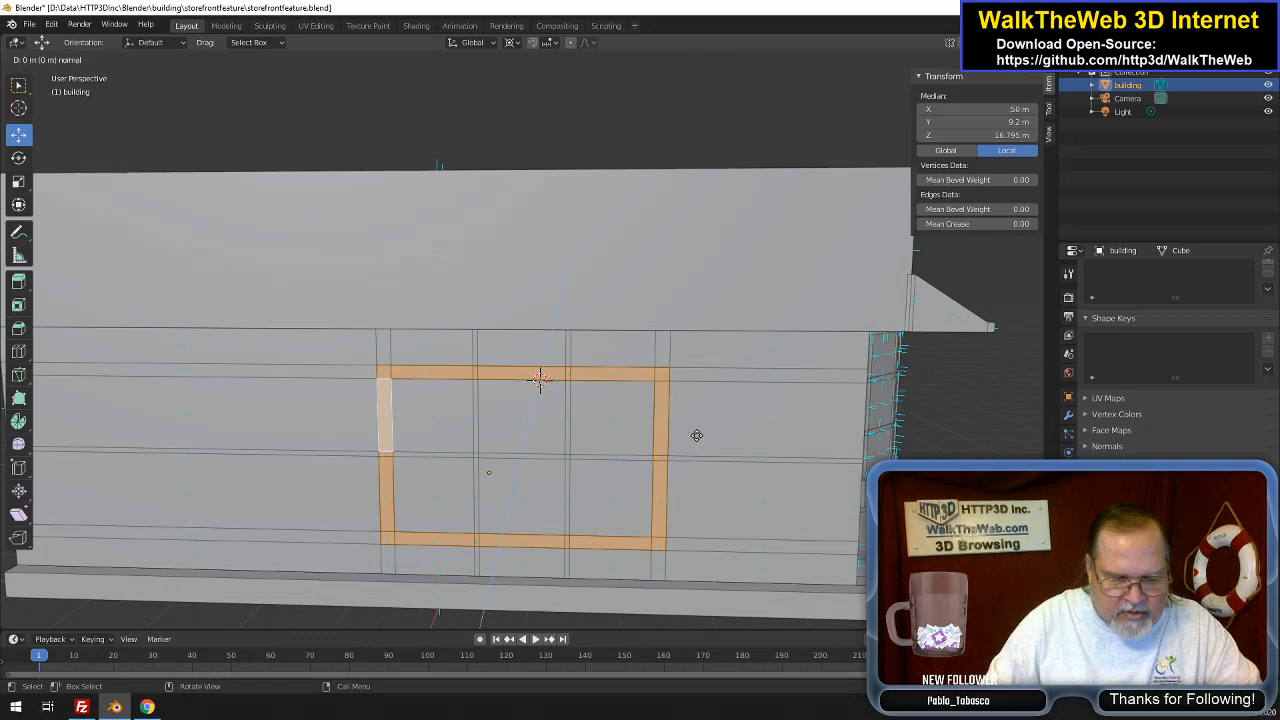
key(1)
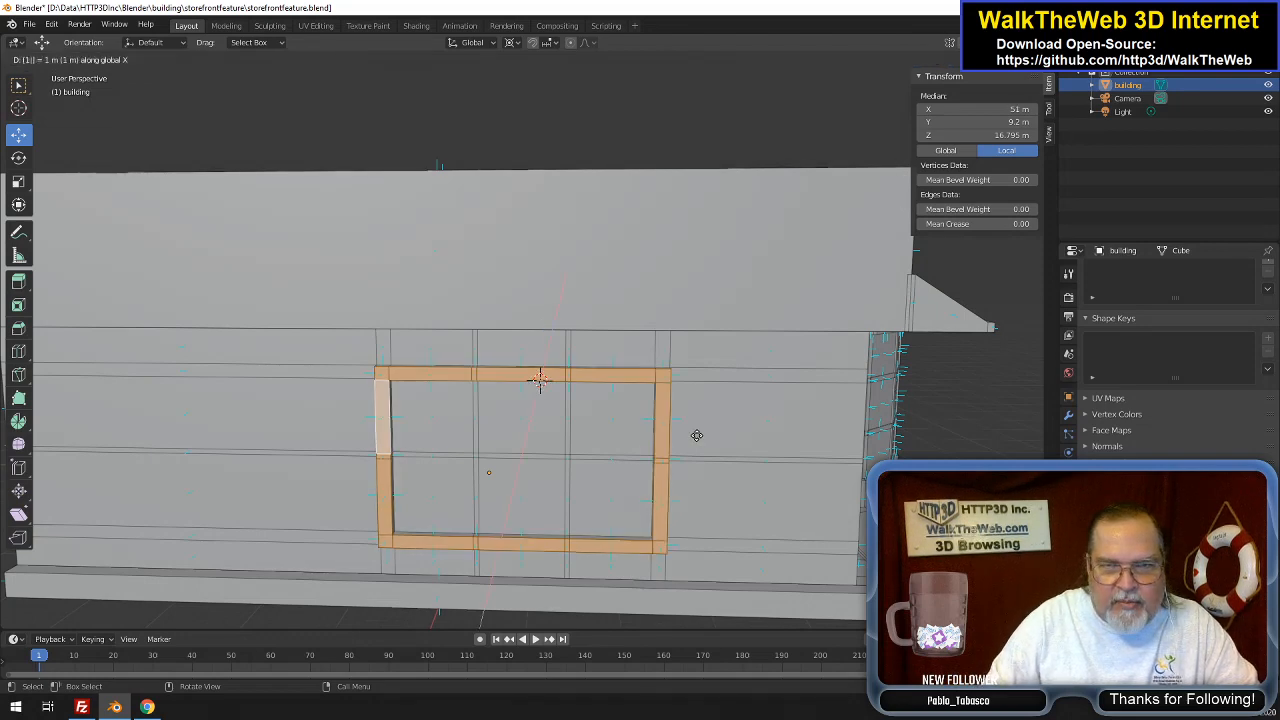
key(Return)
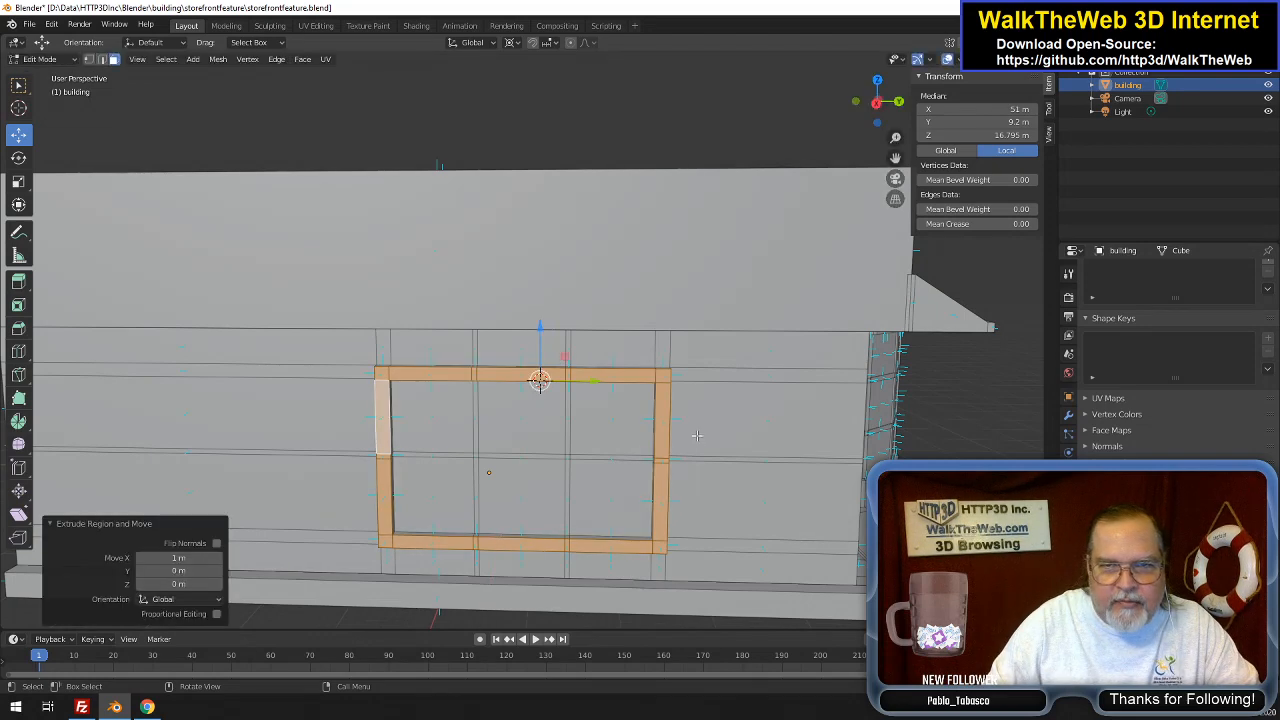
Select the bottom row of faces on this window frame, corners included, and extrude it 1 m along the global X axis as a sill
click(642, 548)
shift+click(580, 548)
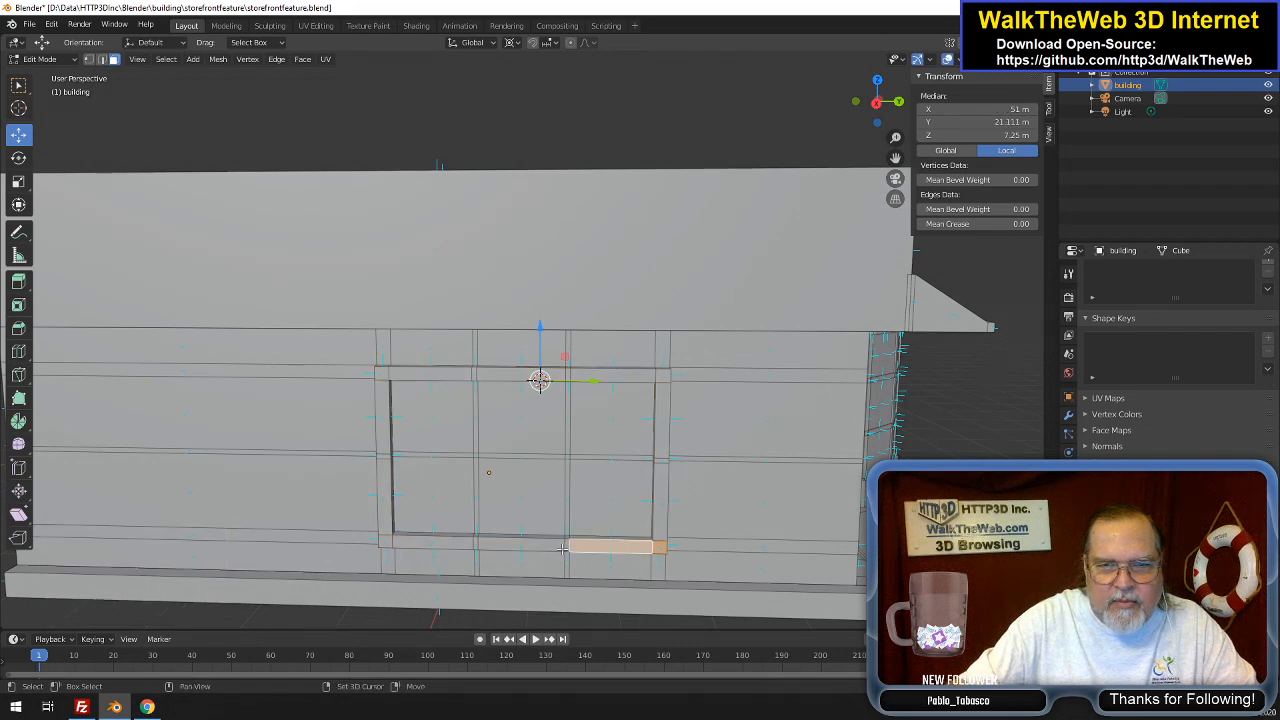
shift+click(490, 548)
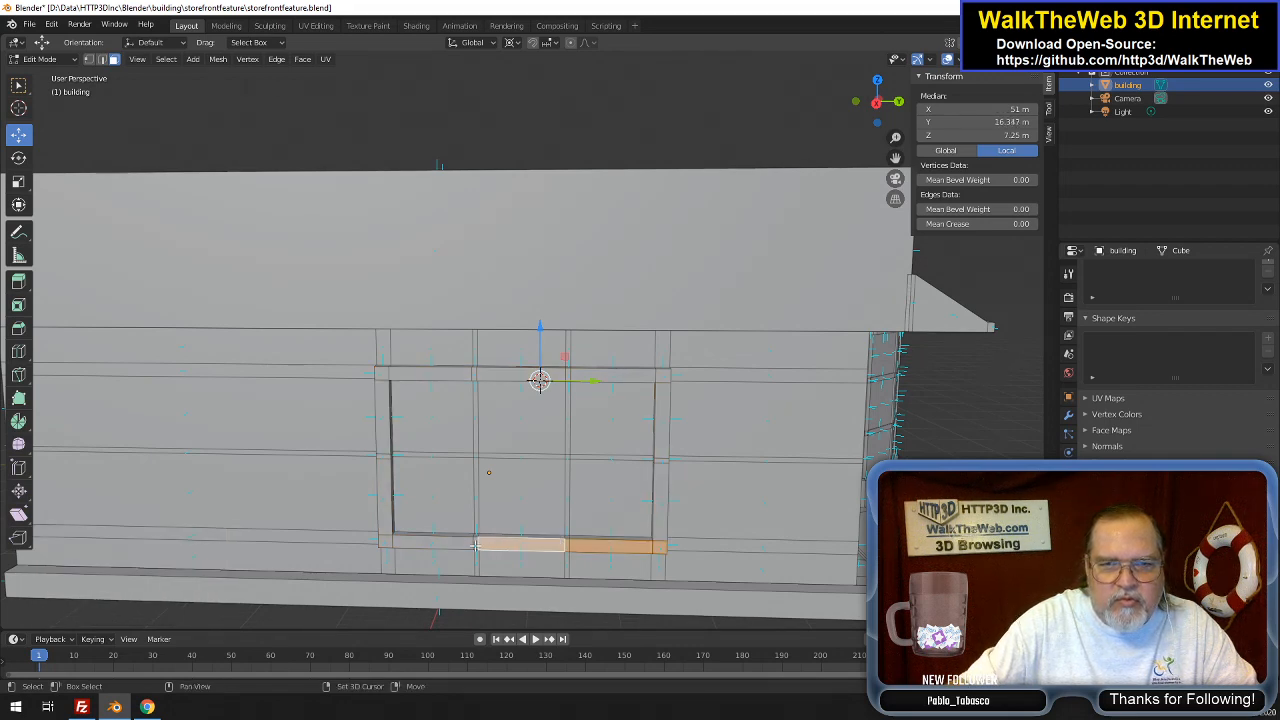
shift+click(410, 543)
shift+click(384, 545)
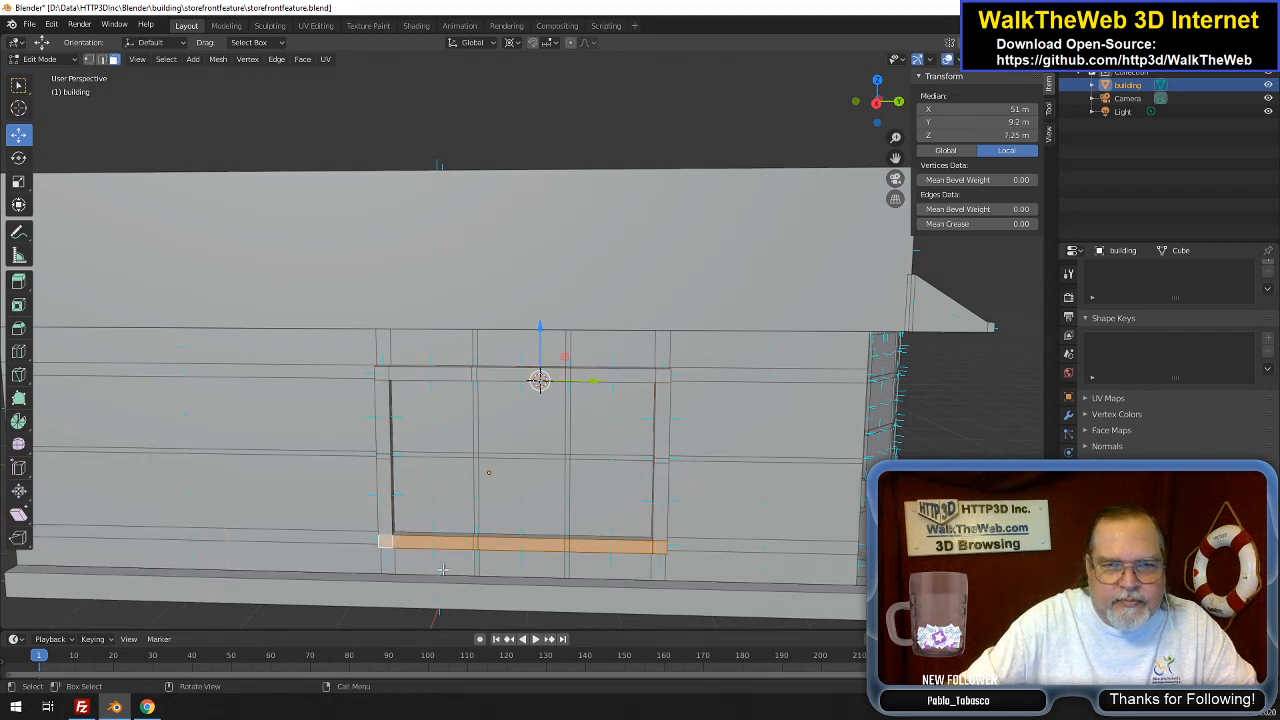
key(g)
key(x)
key(1)
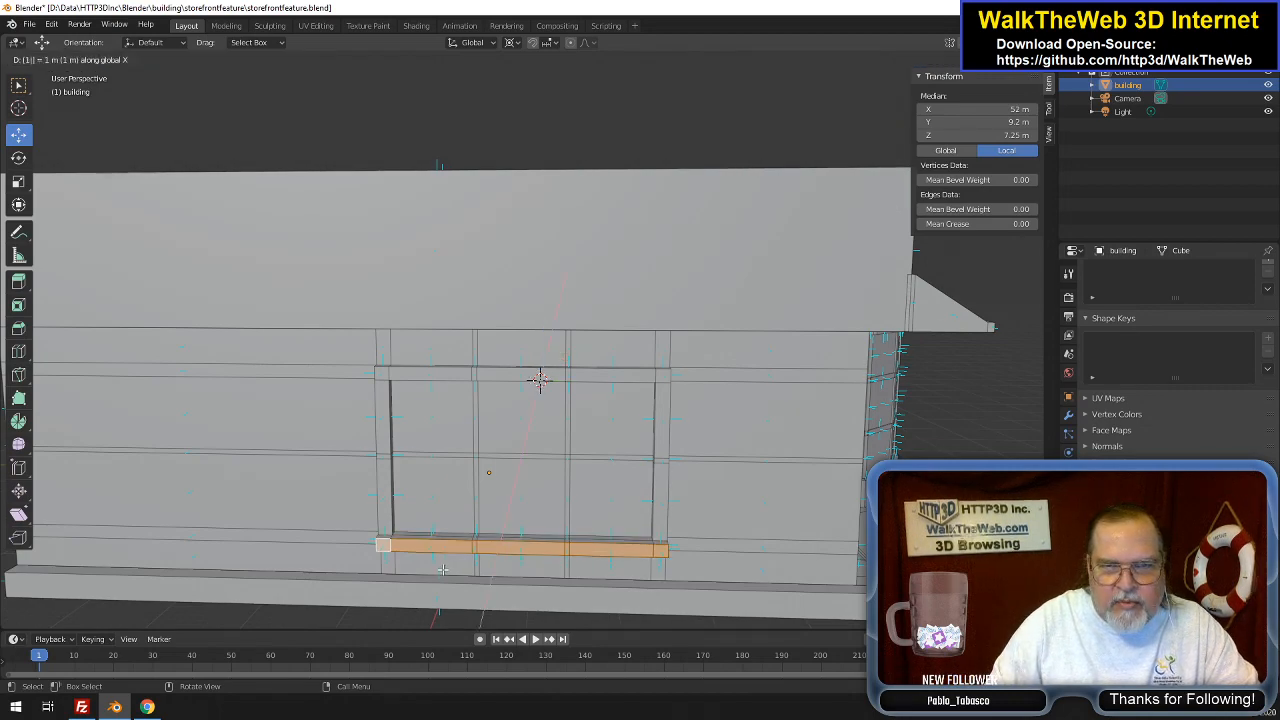
key(Return)
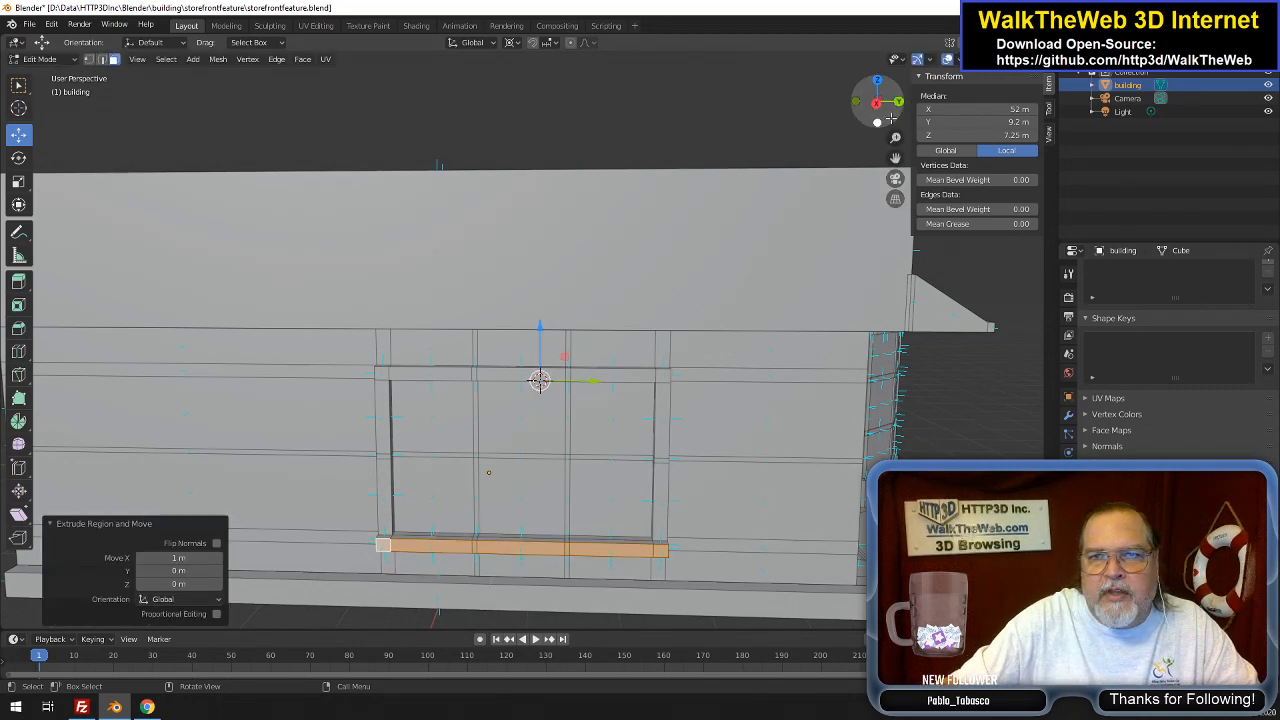
On the opposite side wall, select the row of faces directly above the window frame and extrude it -5 m along the global X axis
drag(888, 118, 579, 129)
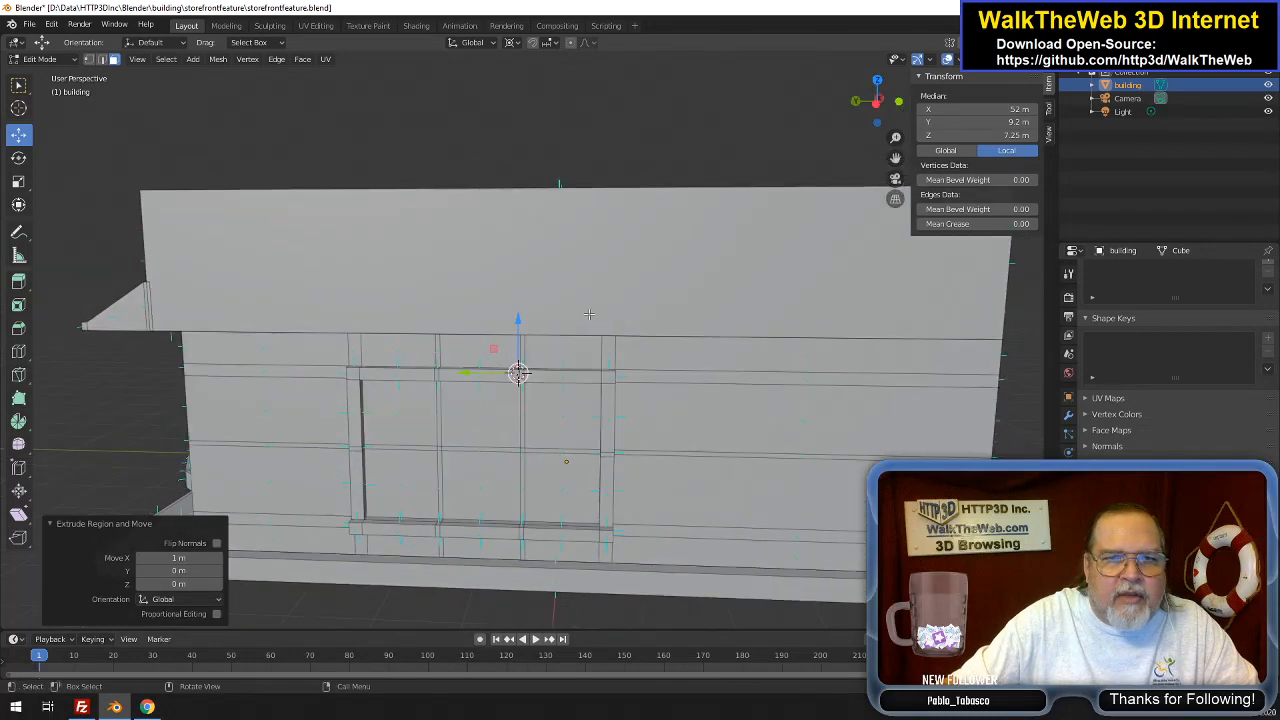
click(355, 349)
shift+click(435, 347)
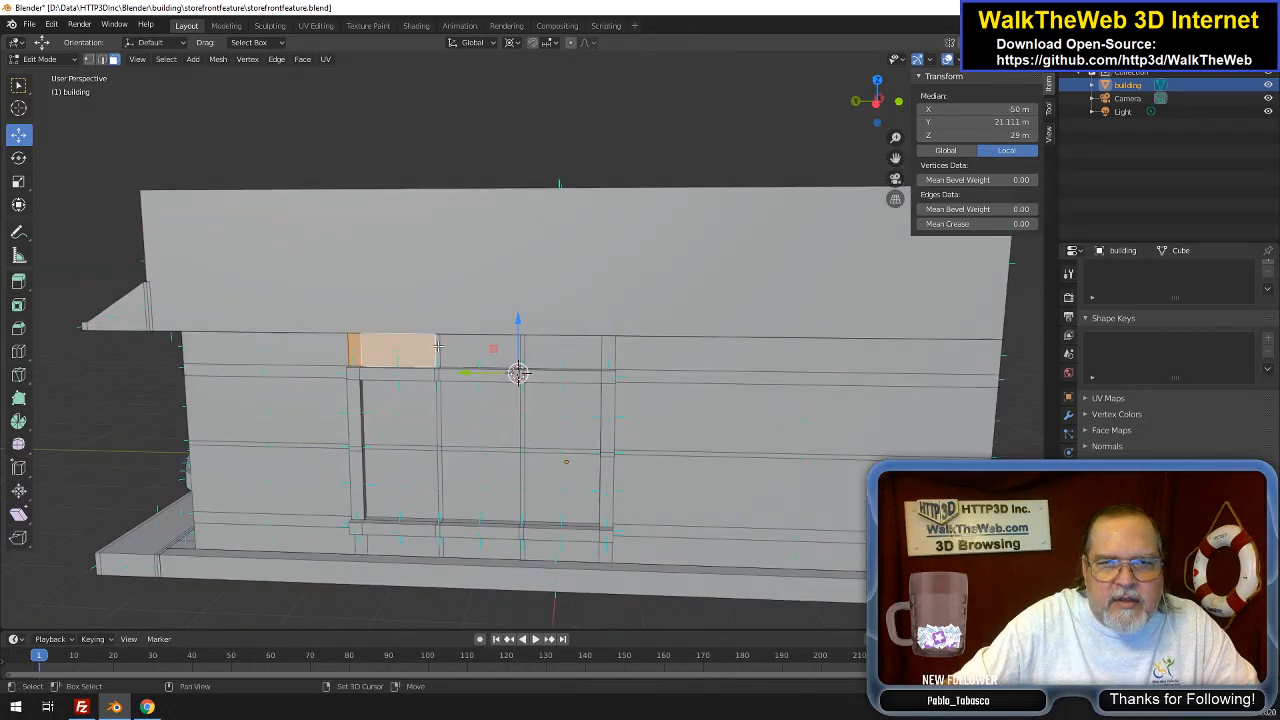
shift+click(530, 349)
shift+click(599, 349)
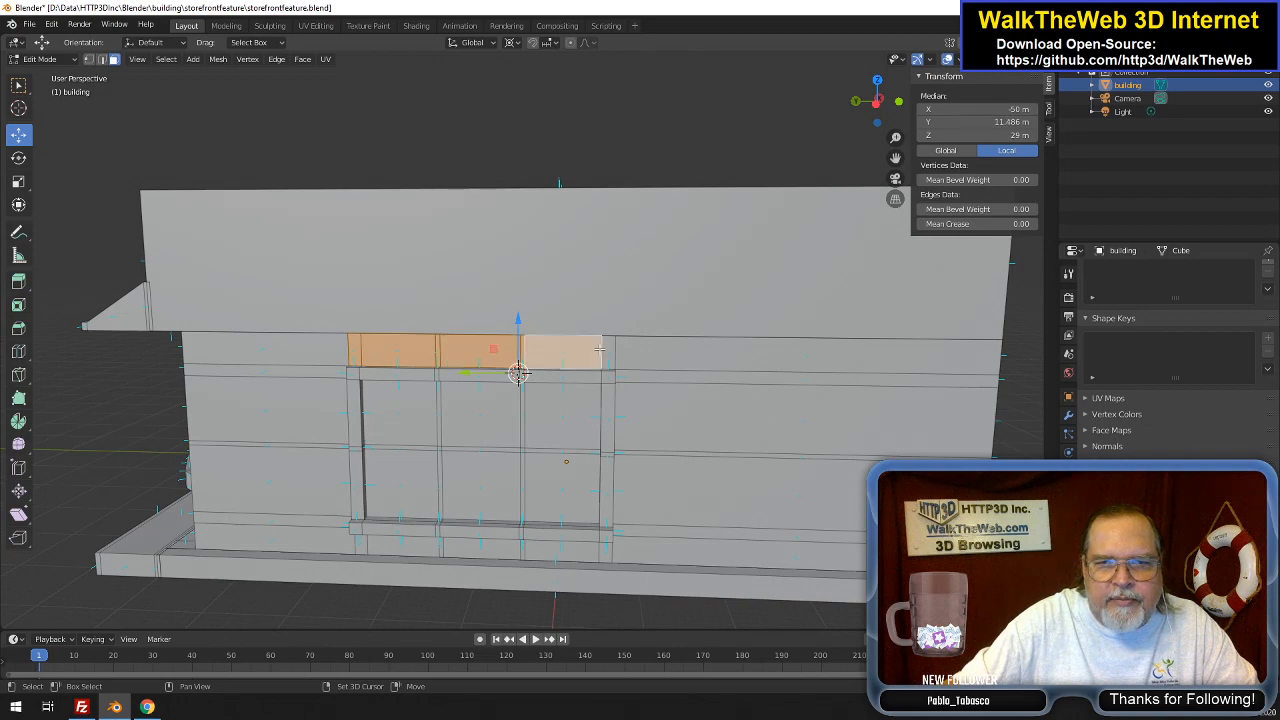
shift+click(608, 350)
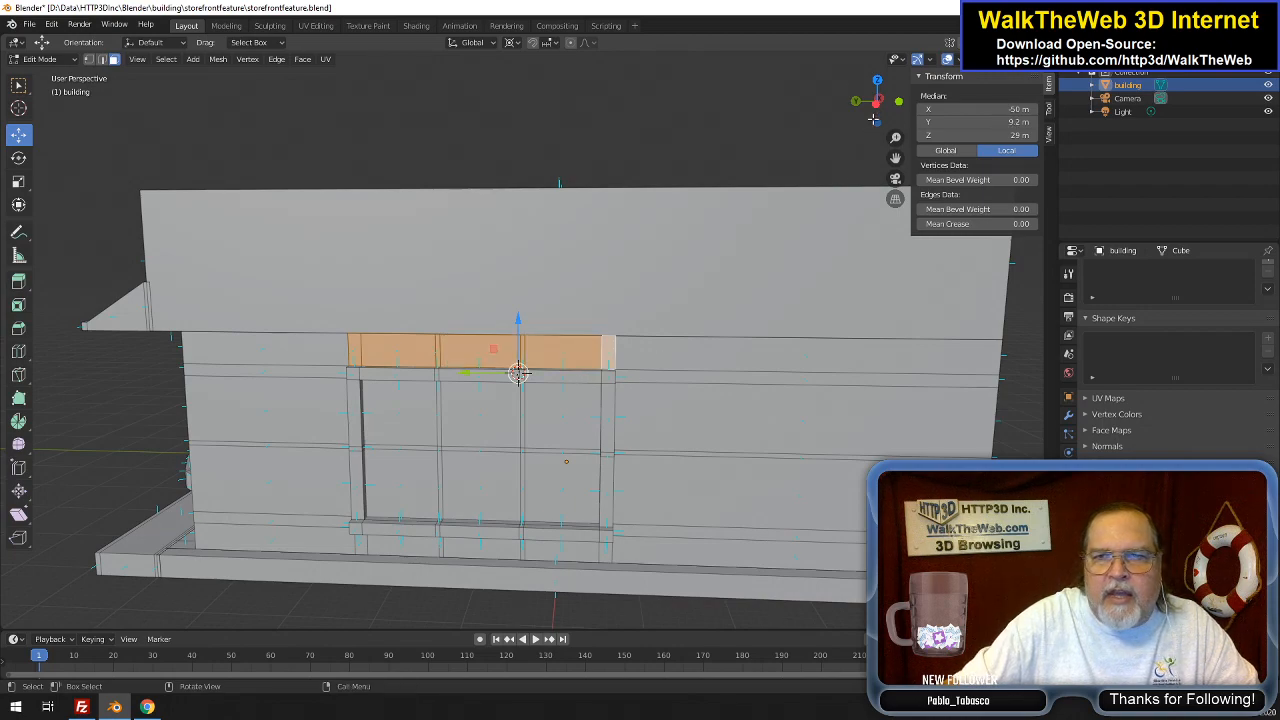
drag(873, 119, 738, 367)
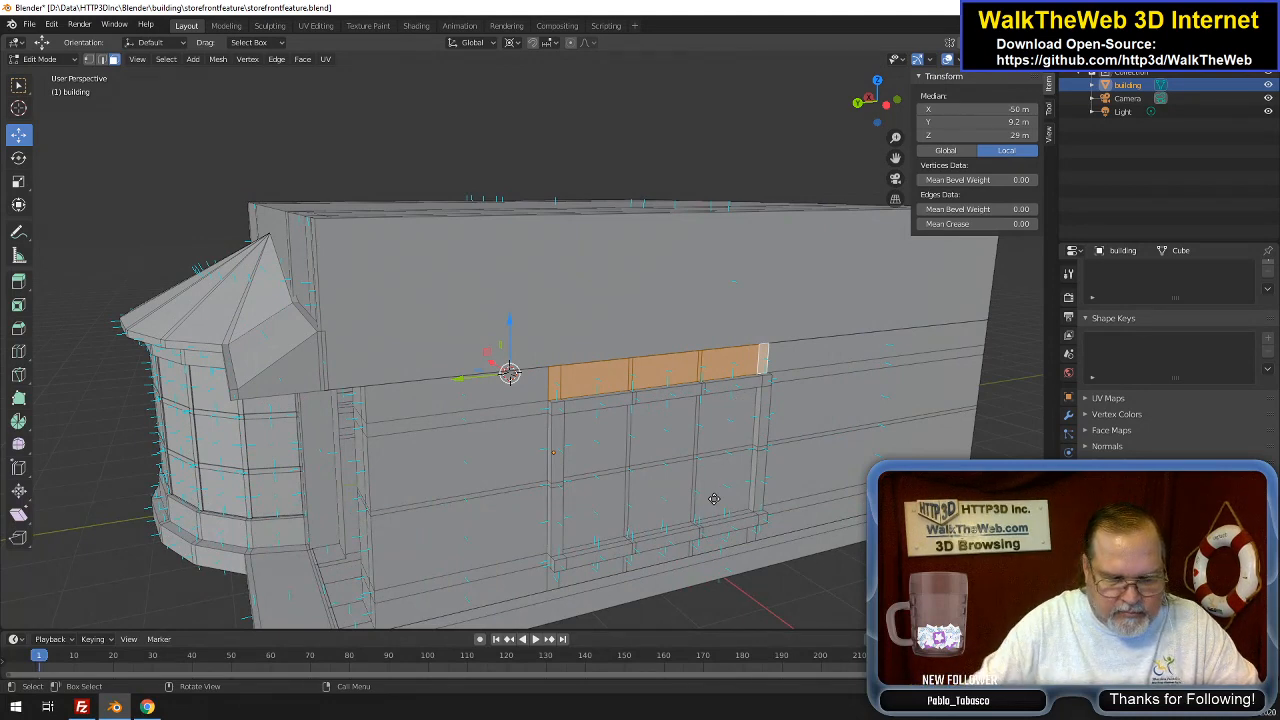
text(gx)
text(-5)
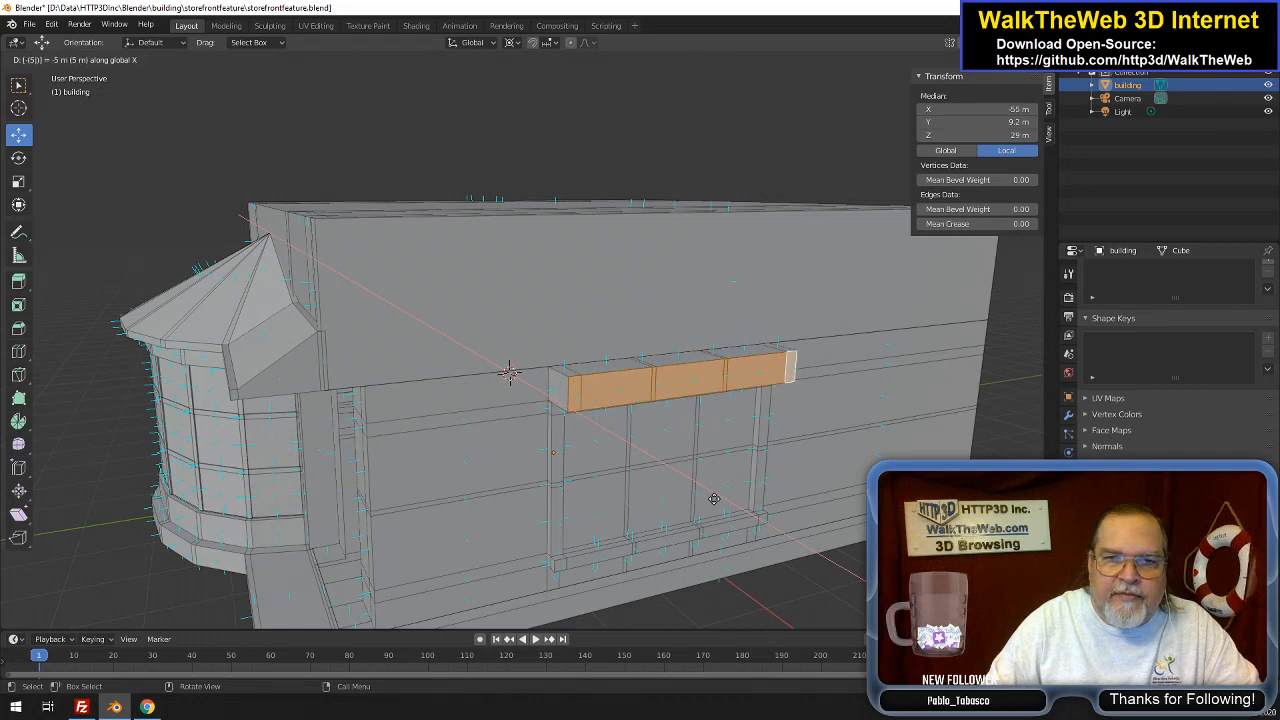
key(Return)
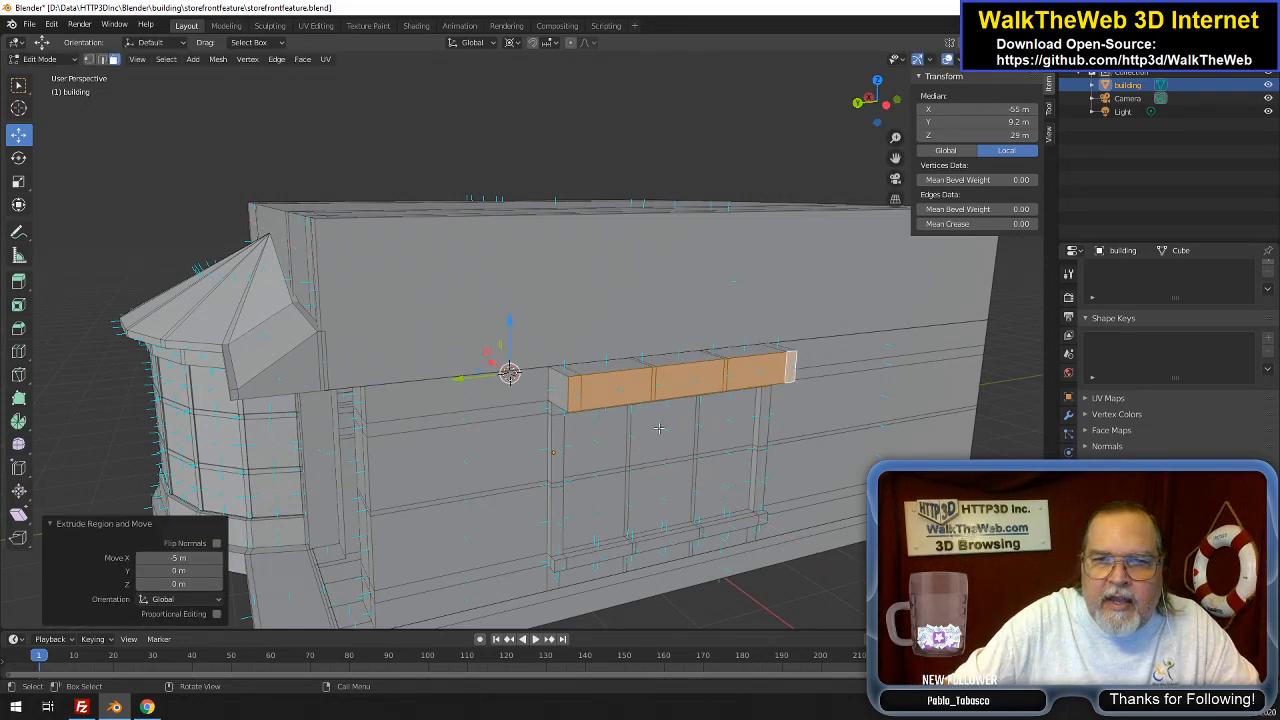
In vertex mode, snap the 3D cursor to the new block's upper corner vertex where it meets the wall
click(89, 60)
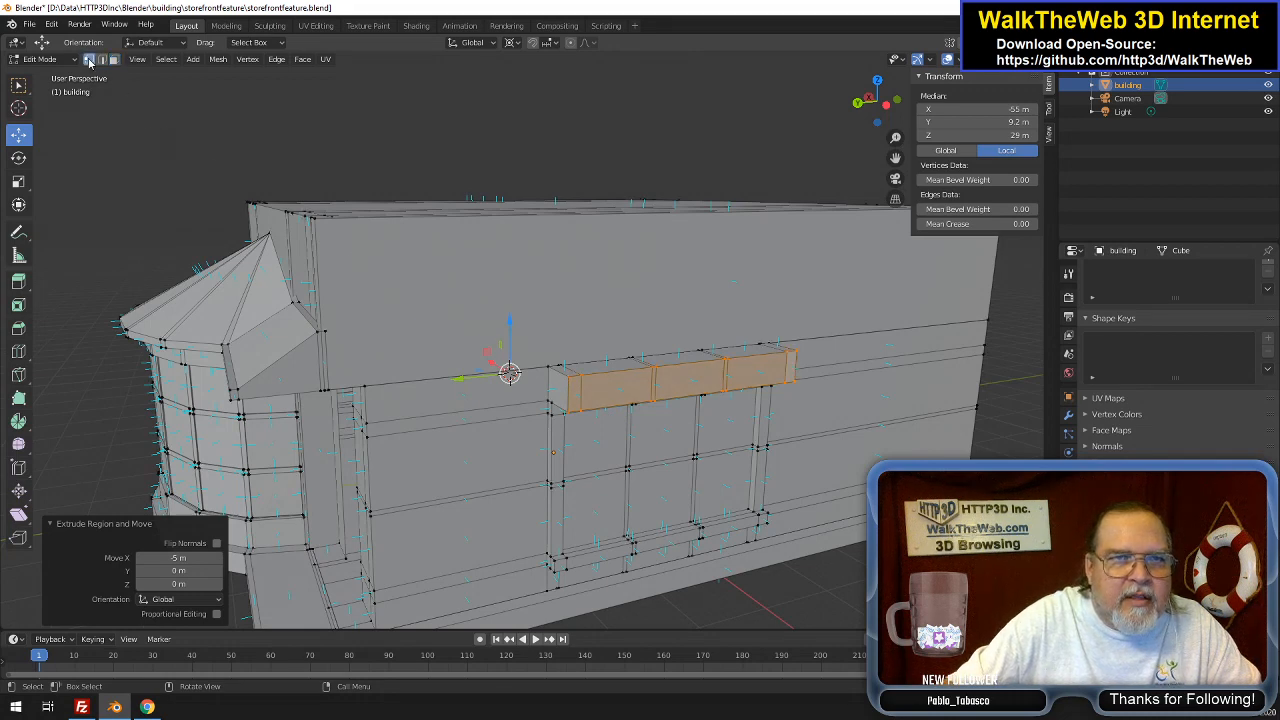
click(553, 367)
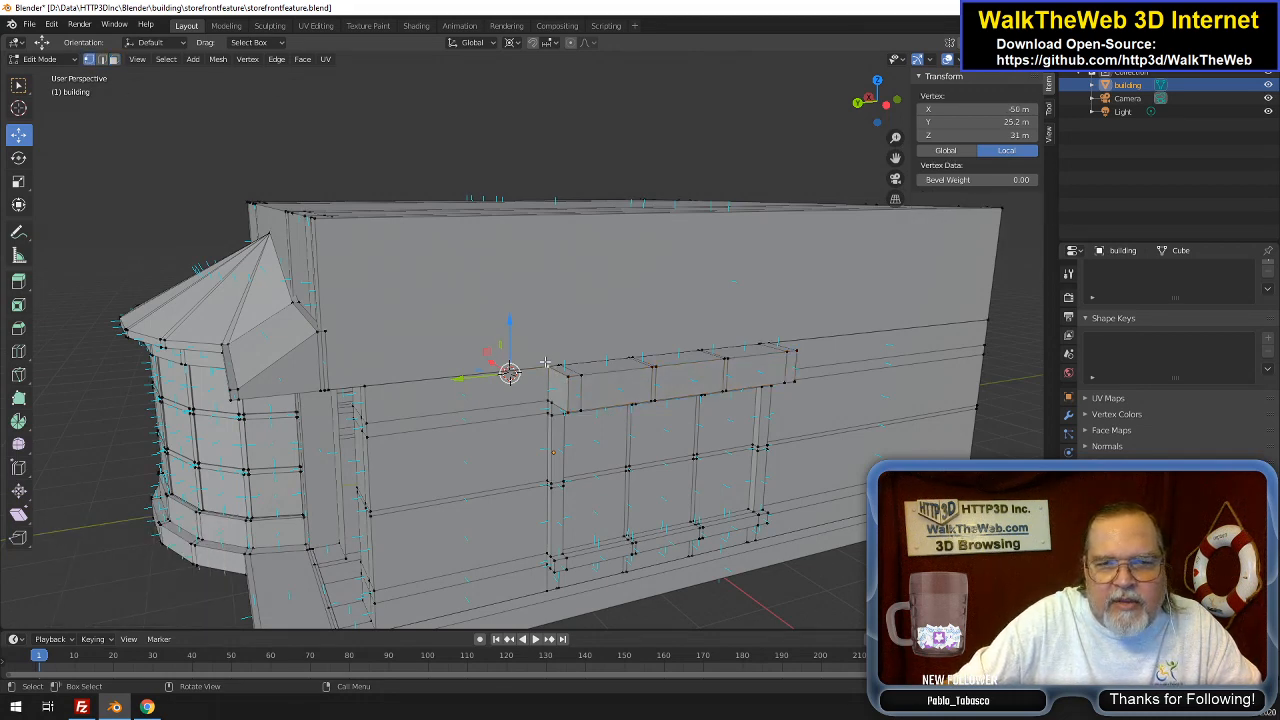
click(218, 59)
mouse_move(267, 102)
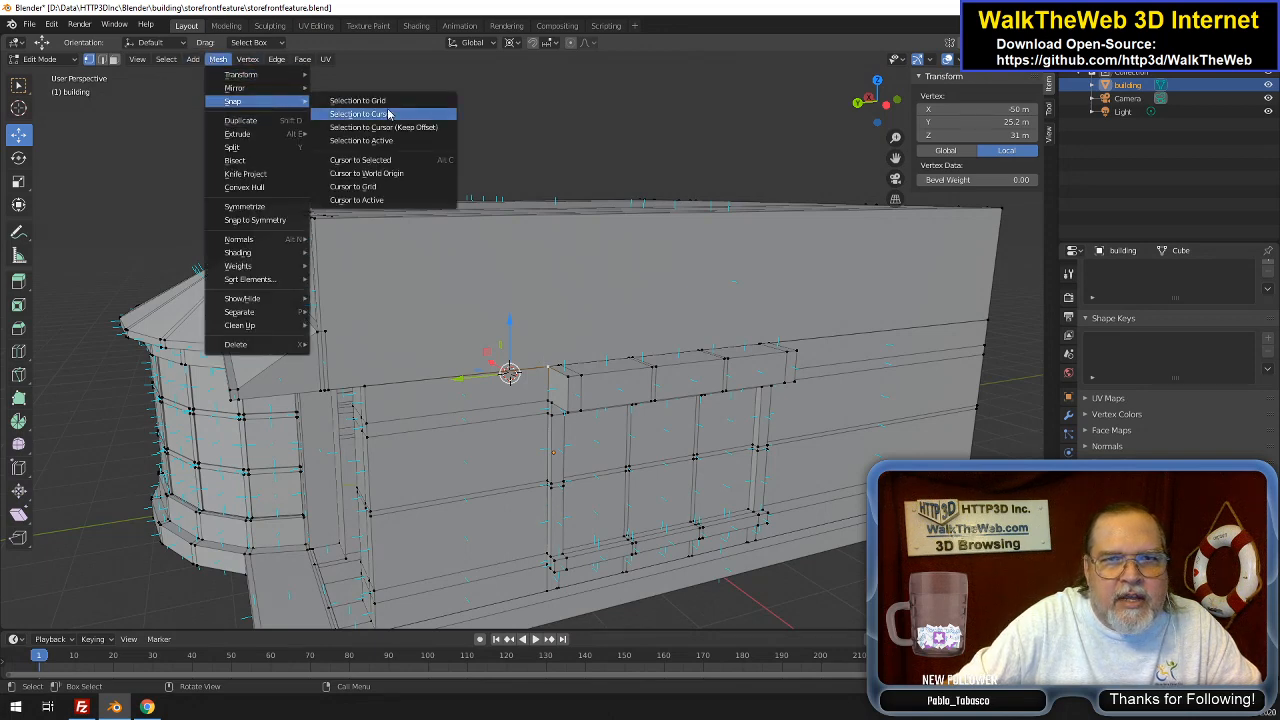
click(386, 164)
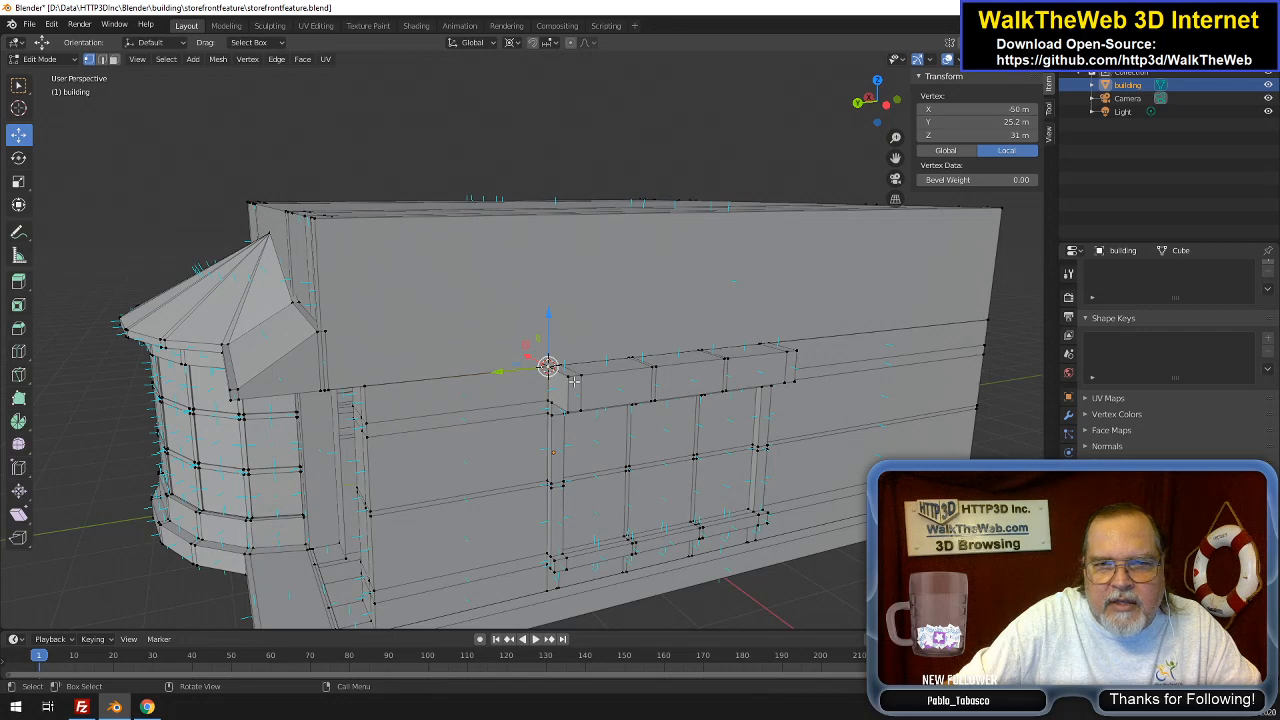
Select all outer top vertices of the extruded block and scale them to 0 along X, forming a sloped awning against the wall
shift+click(654, 367)
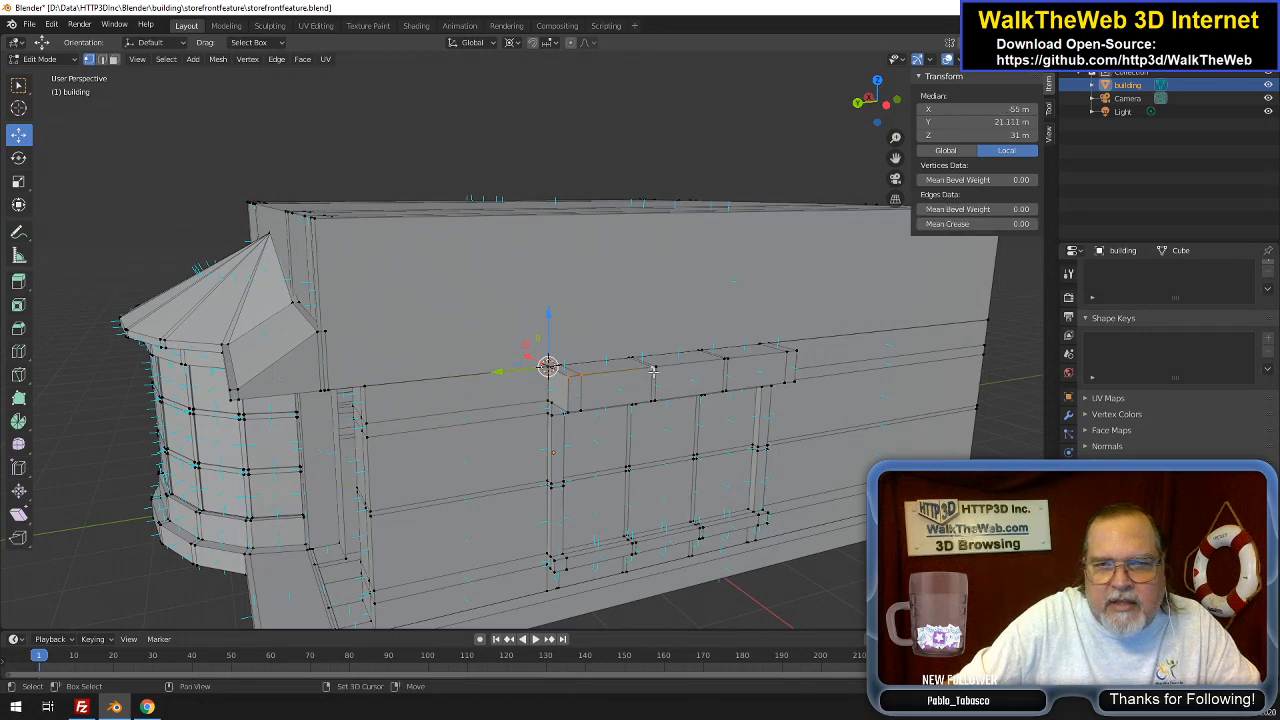
shift+click(733, 362)
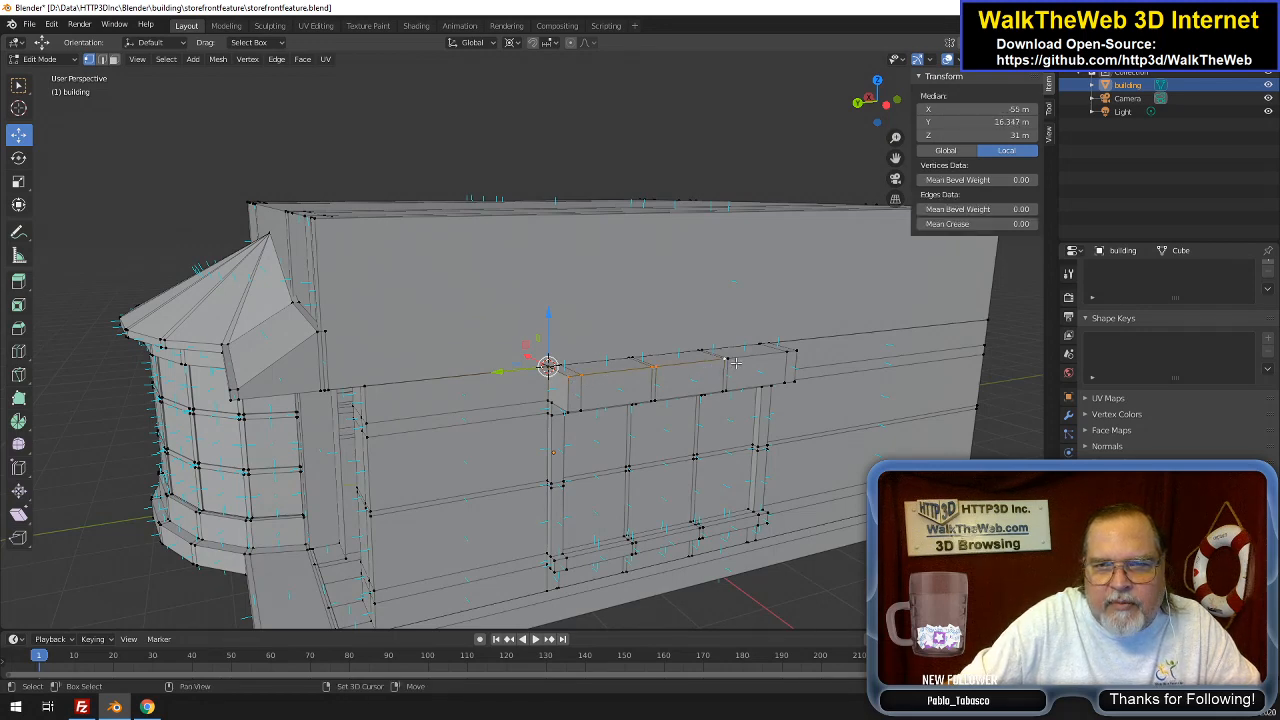
shift+click(797, 354)
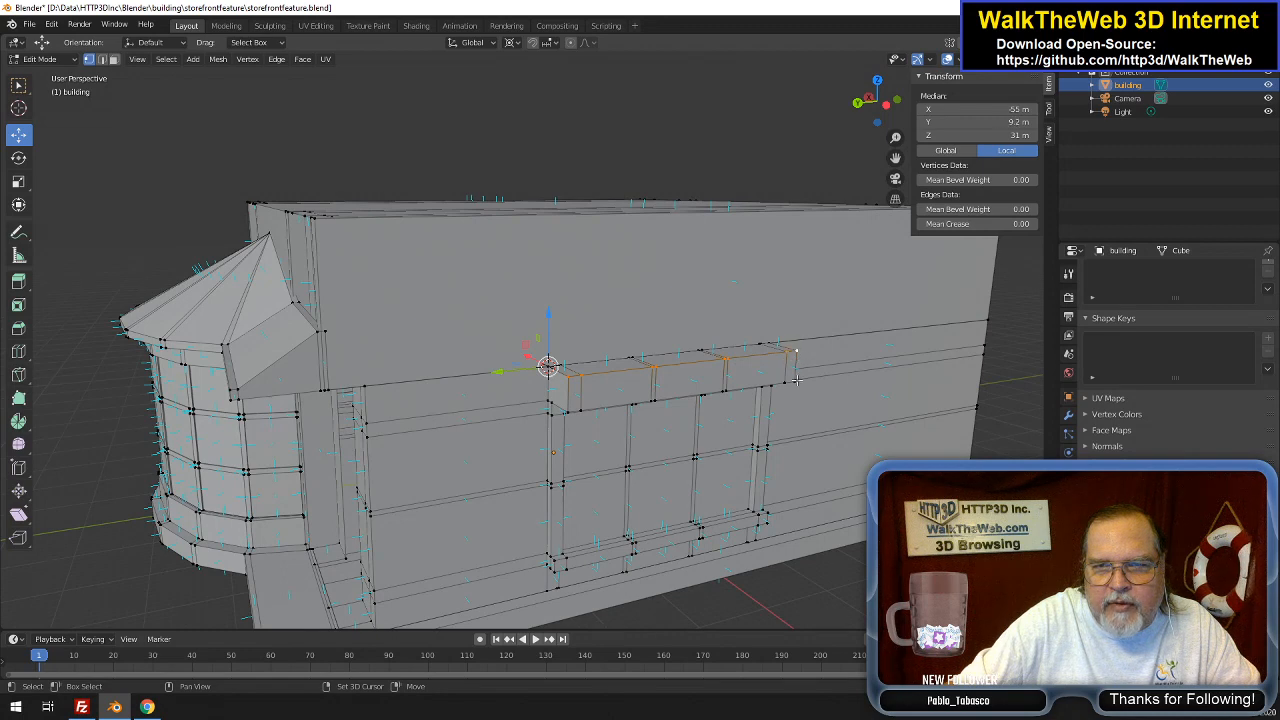
key(s)
key(x)
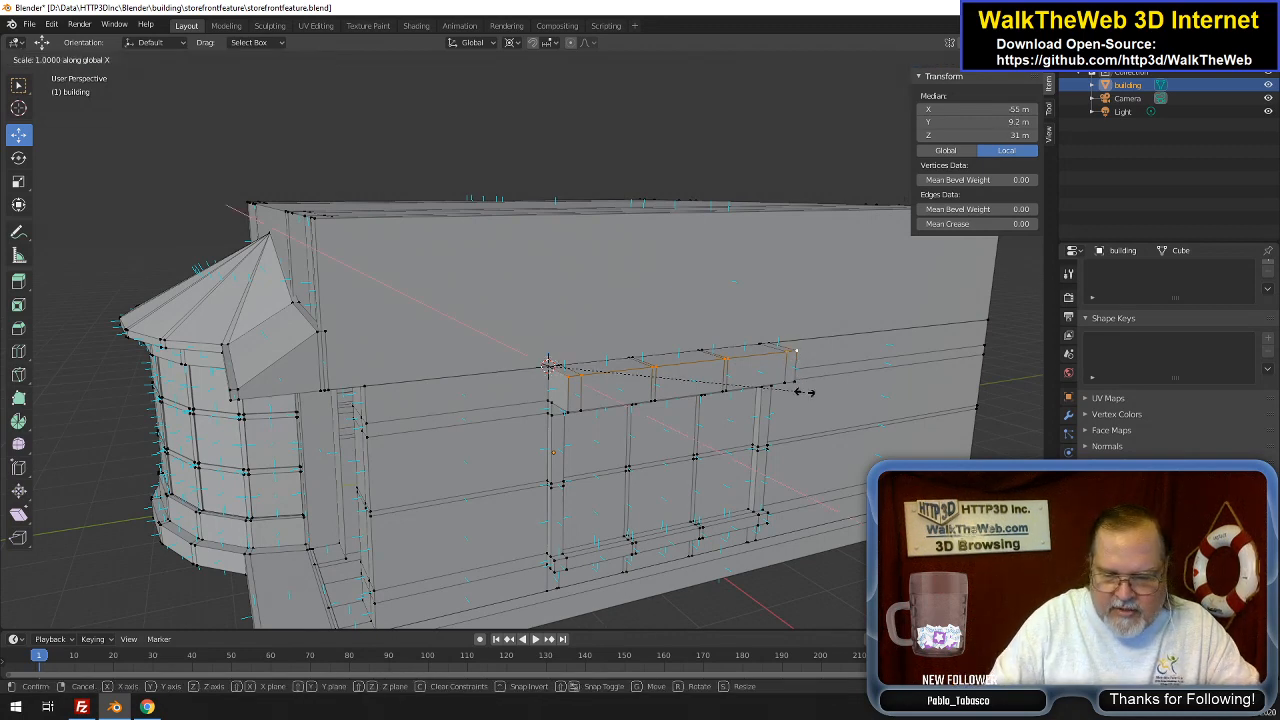
key(0)
key(Return)
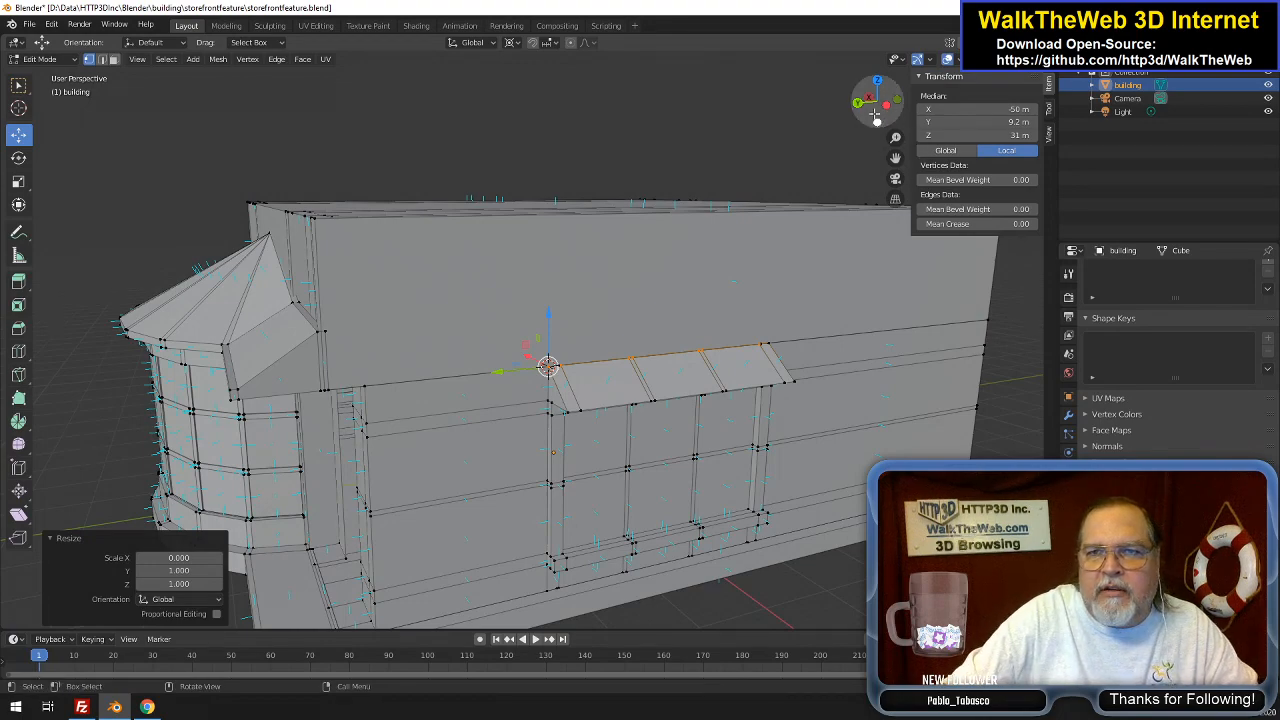
On the other side wall, select the full row of faces above the window frame and extrude it 5 m along the global X axis
mouse_move(876, 118)
mouse_down()
mouse_move(822, 100)
mouse_move(700, 103)
mouse_move(894, 102)
mouse_move(860, 105)
mouse_move(883, 110)
mouse_up()
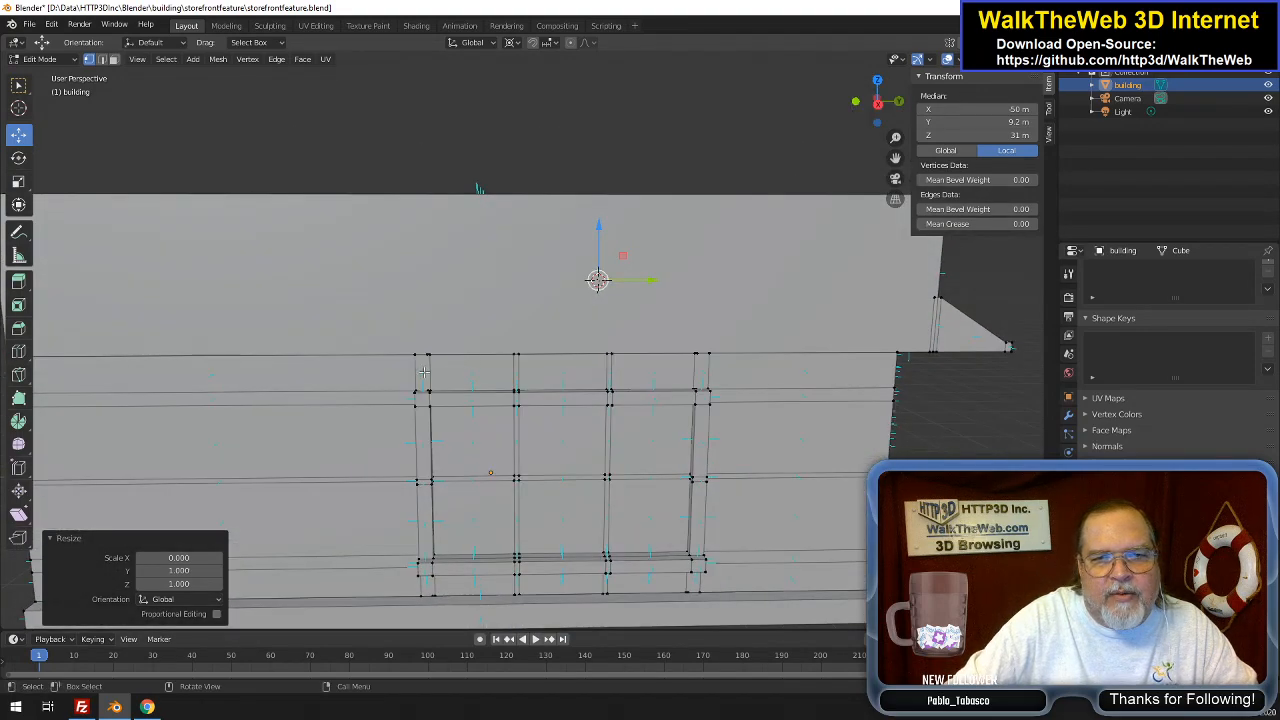
click(424, 372)
click(114, 60)
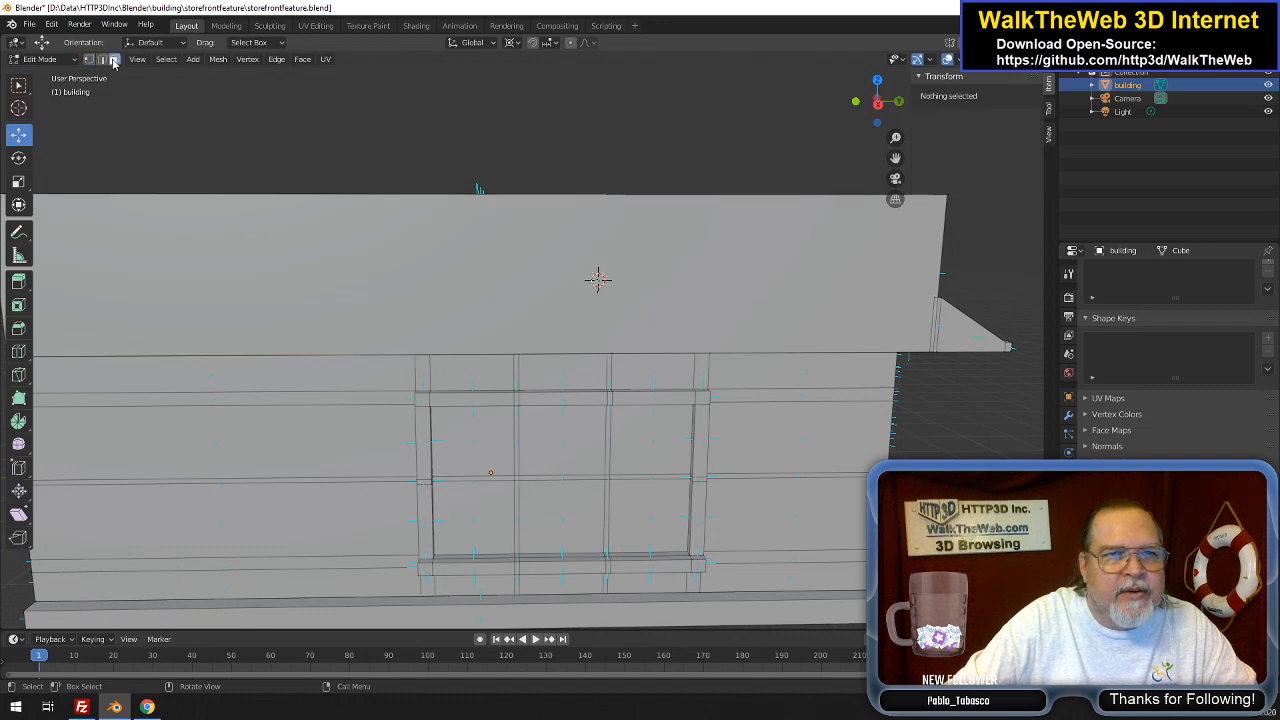
click(421, 372)
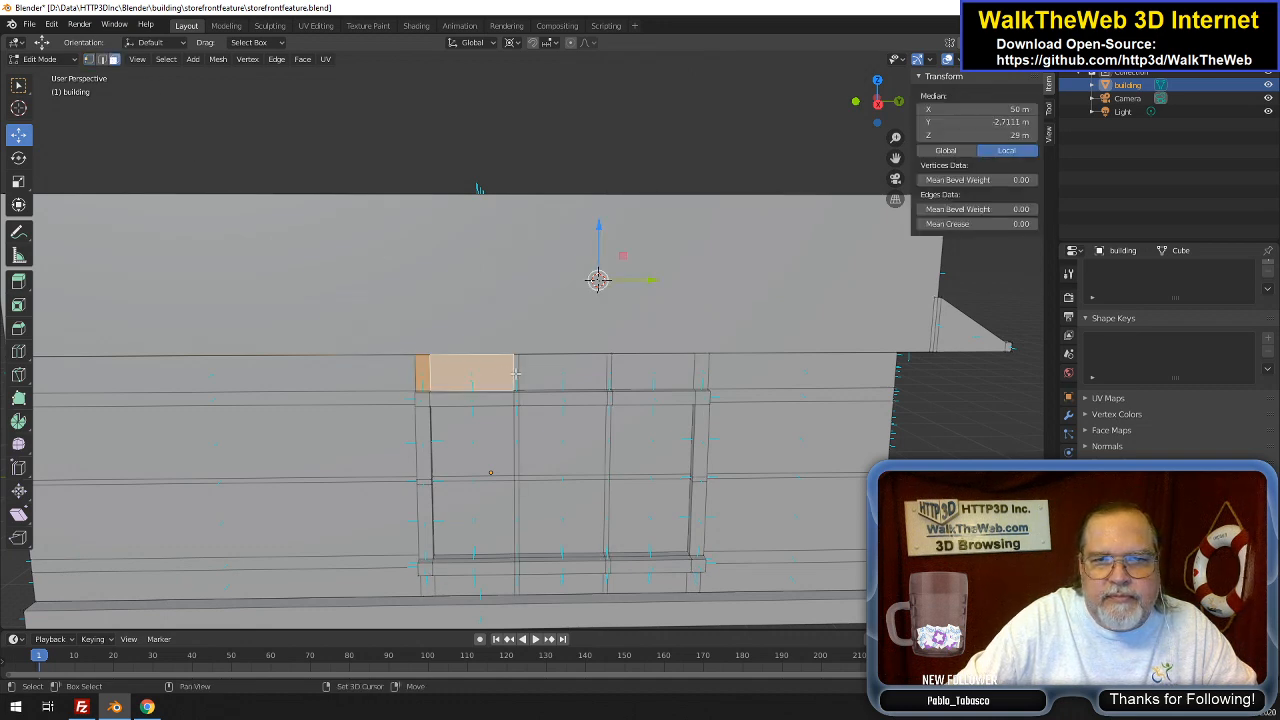
shift+click(611, 369)
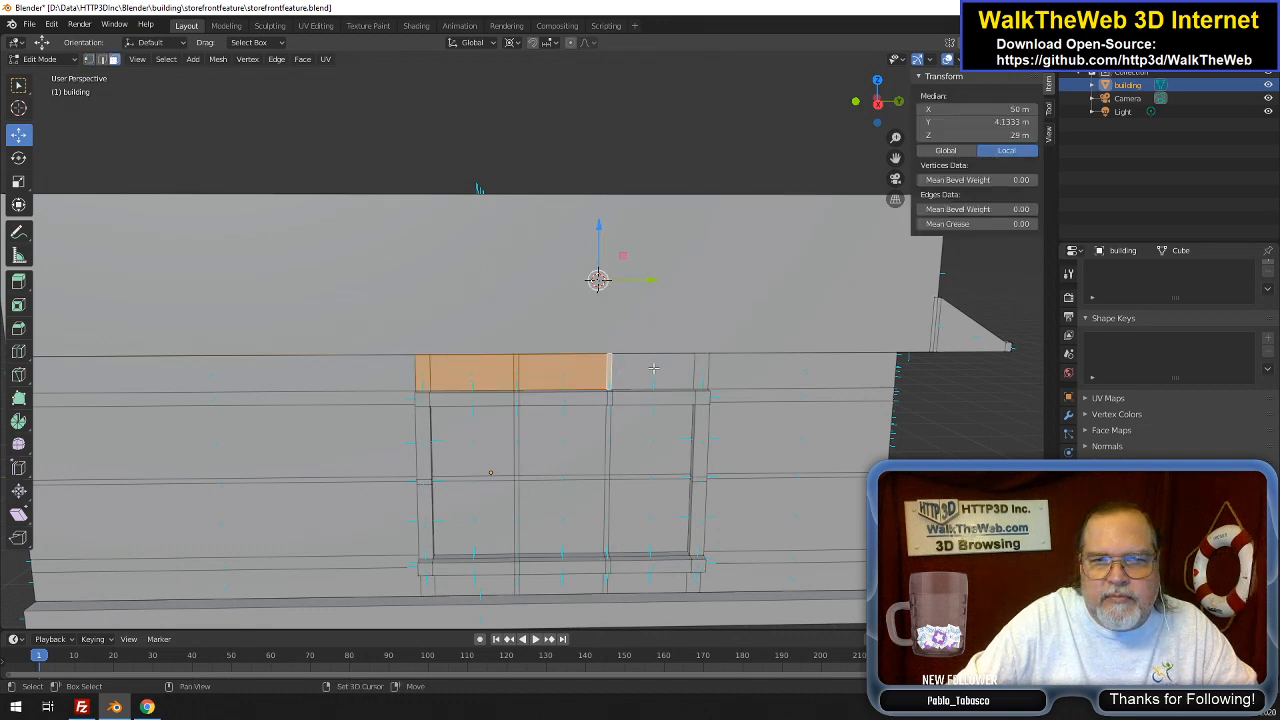
shift+click(652, 372)
shift+click(701, 371)
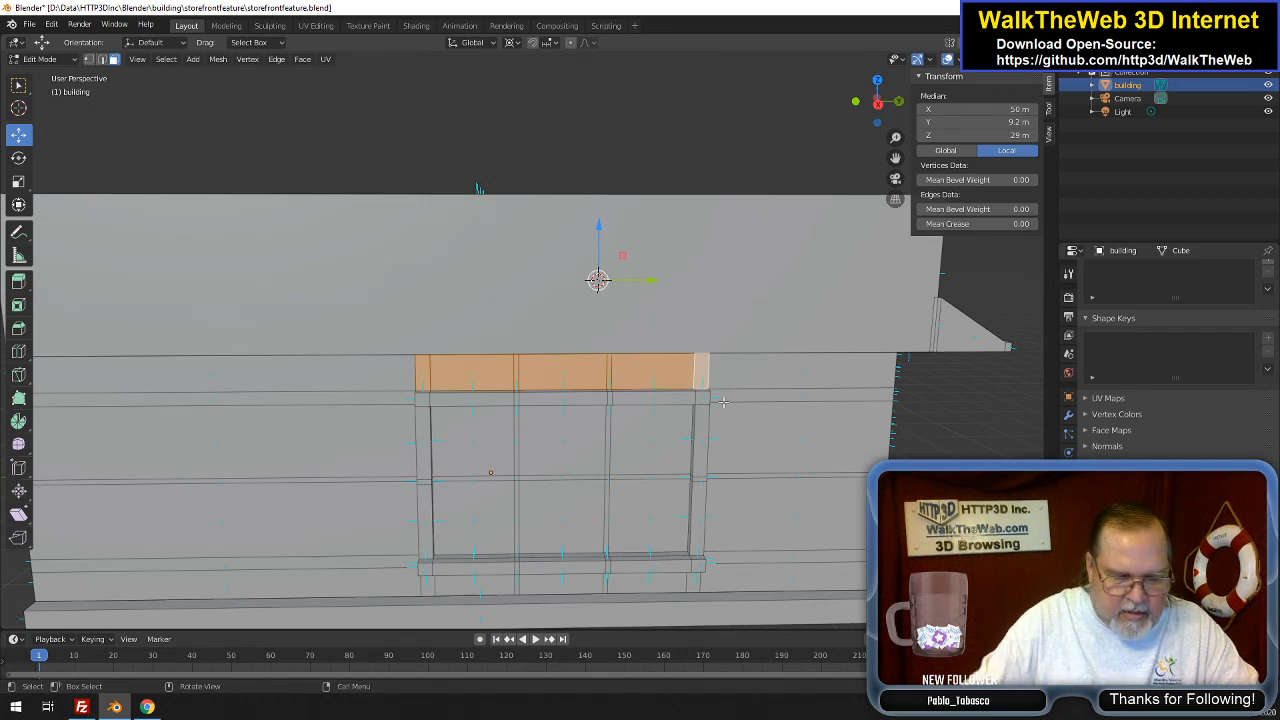
text(ex5)
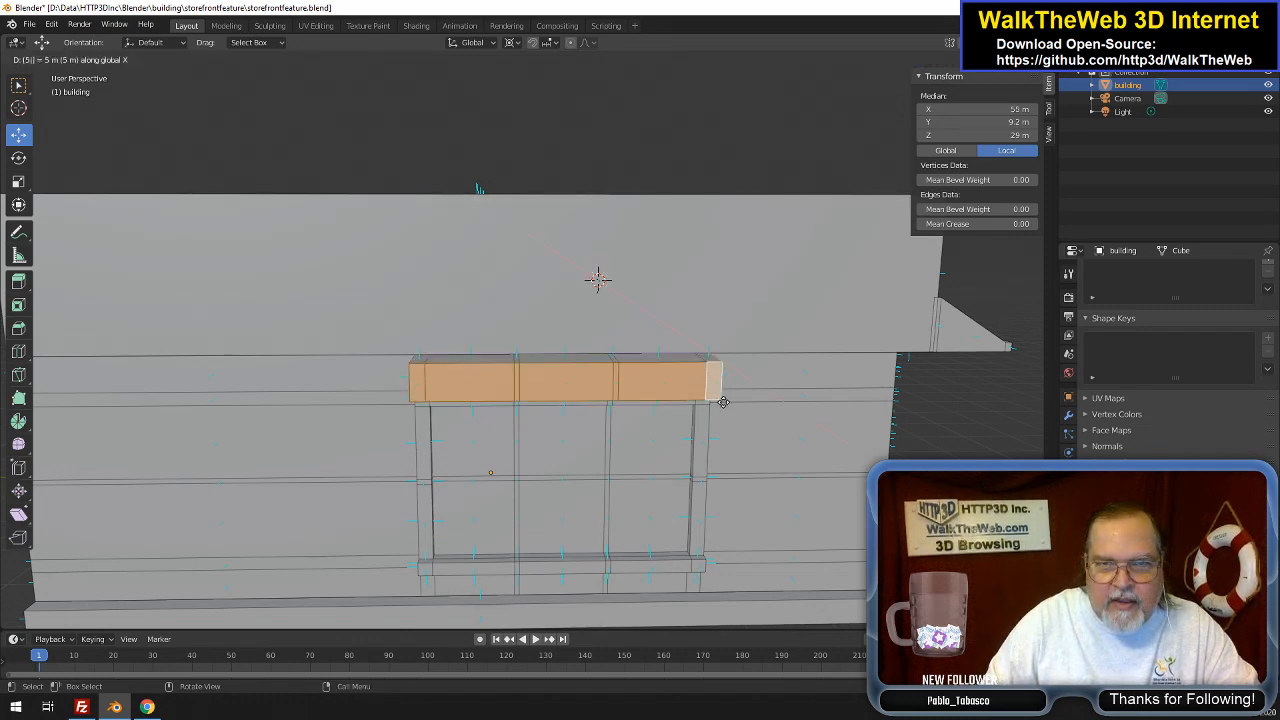
key(Return)
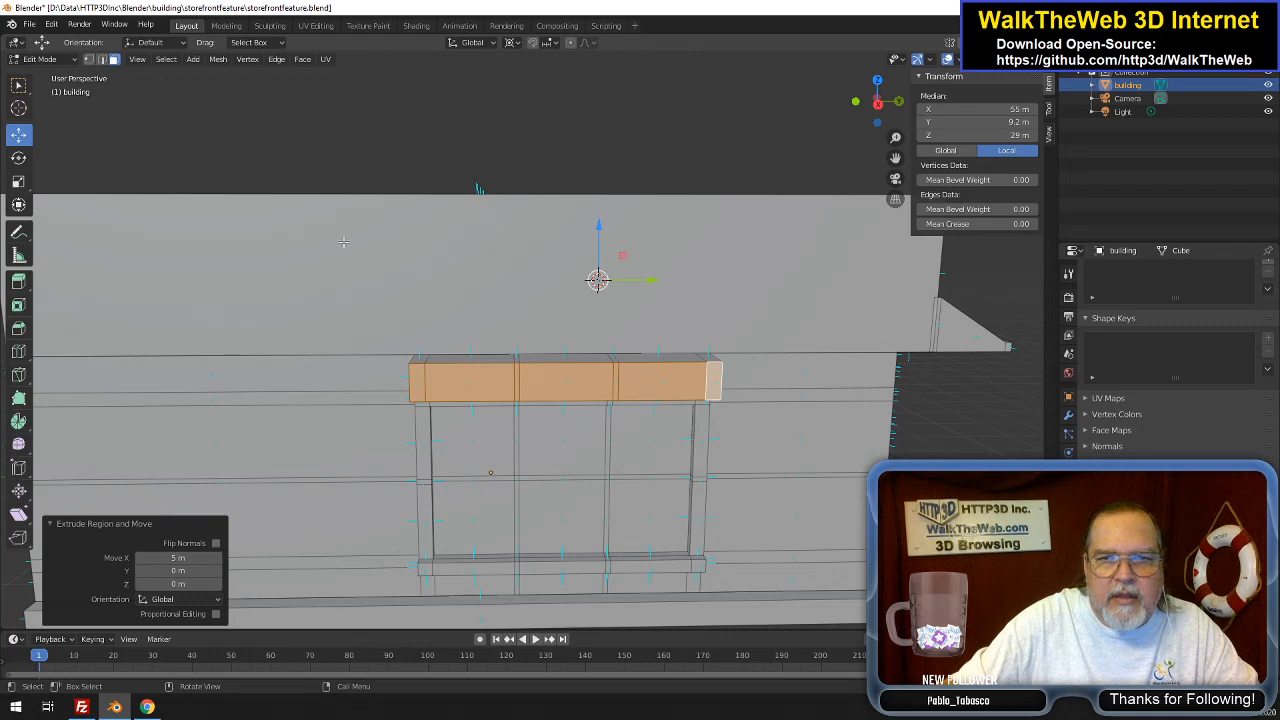
Switch to vertex selection and snap the 3D cursor to a top vertex where this second awning block joins the wall
click(88, 59)
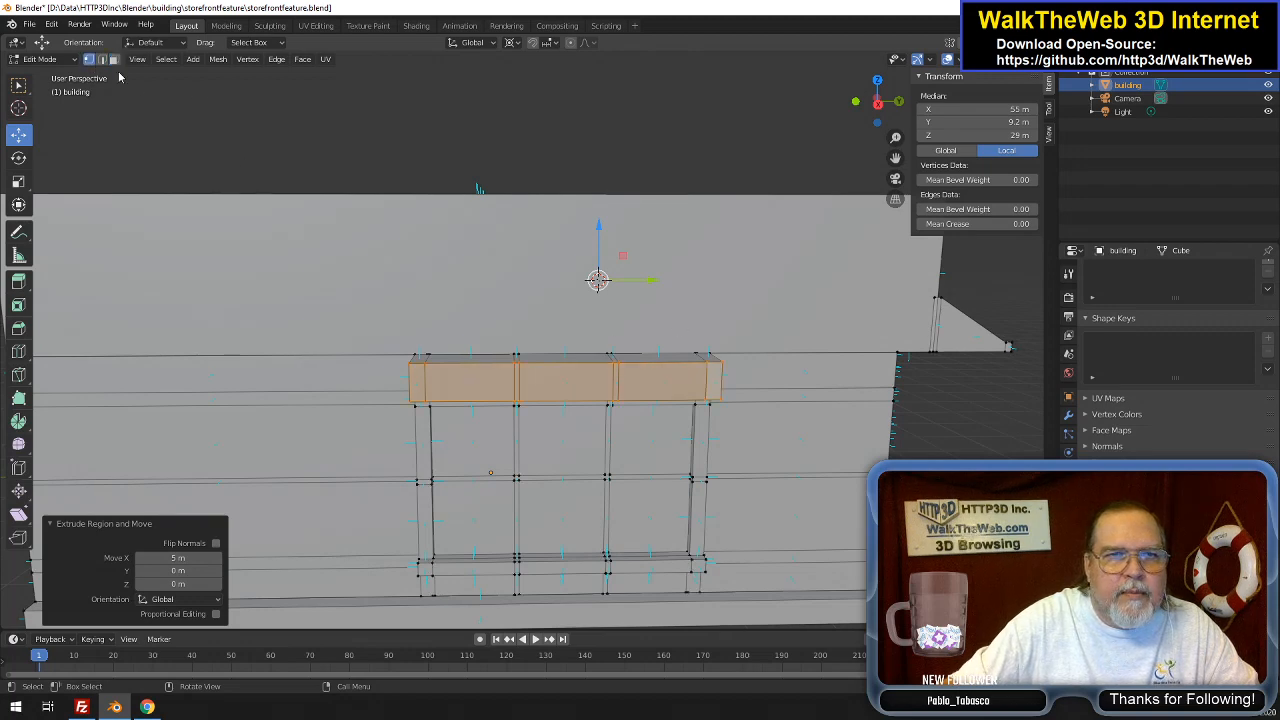
click(693, 352)
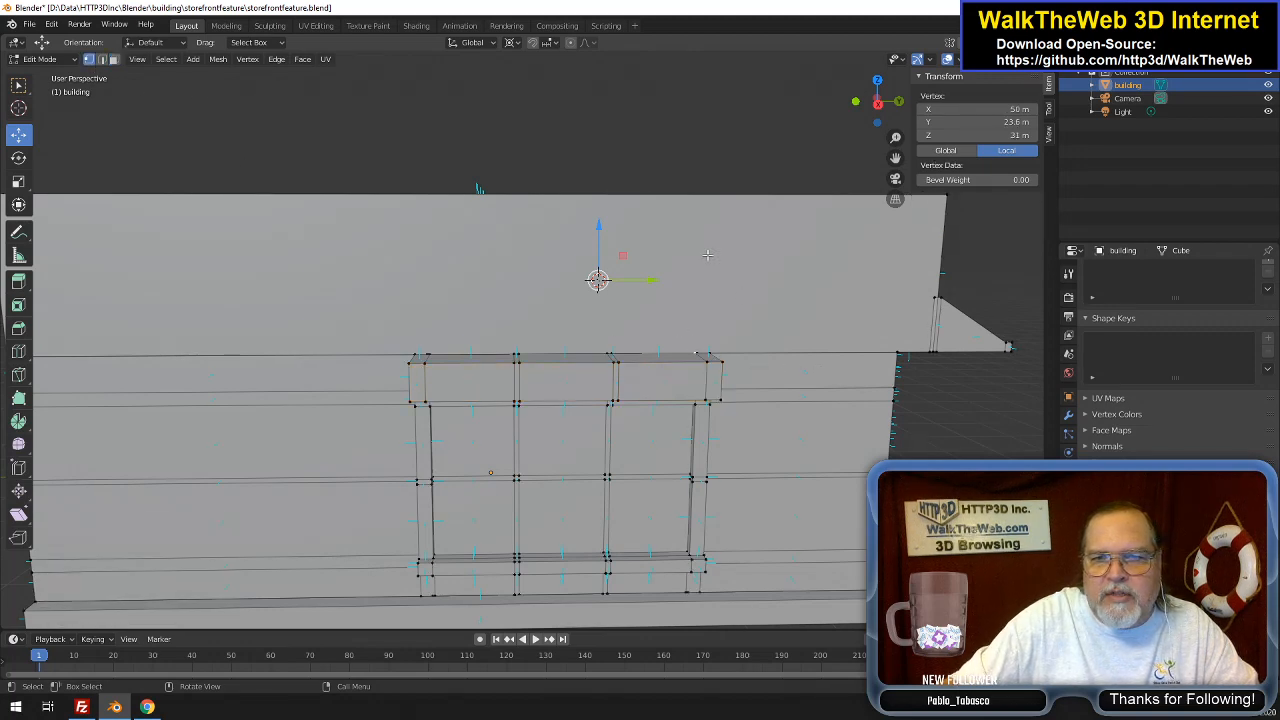
click(218, 59)
mouse_move(247, 108)
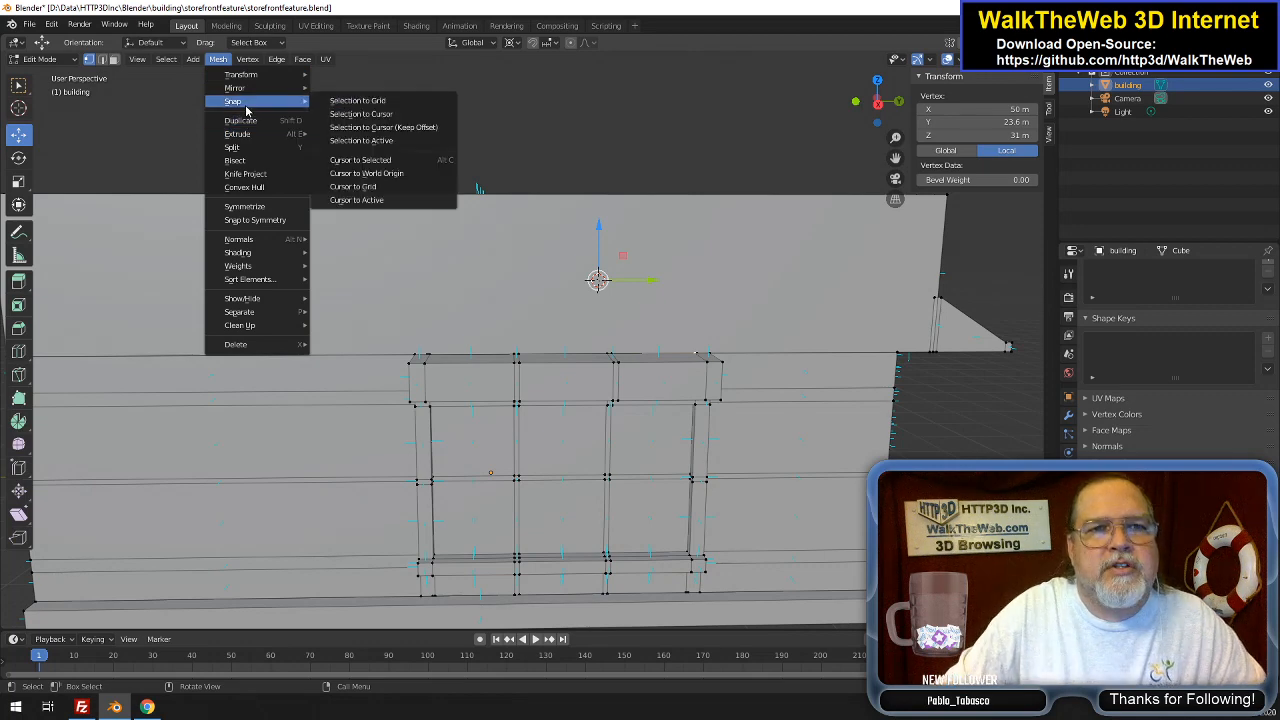
click(362, 160)
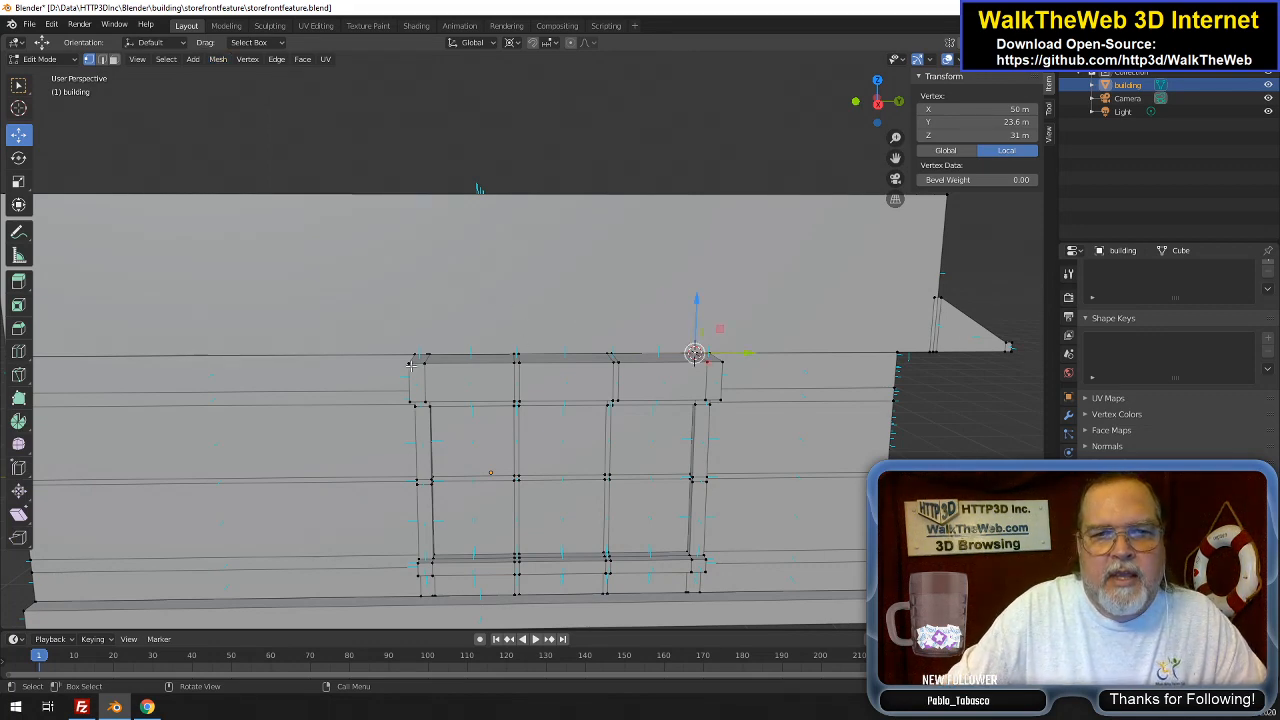
Select all outer top vertices of the second awning block and scale them to 0 along X, forming a slope against the wall
shift+click(478, 363)
shift+click(517, 362)
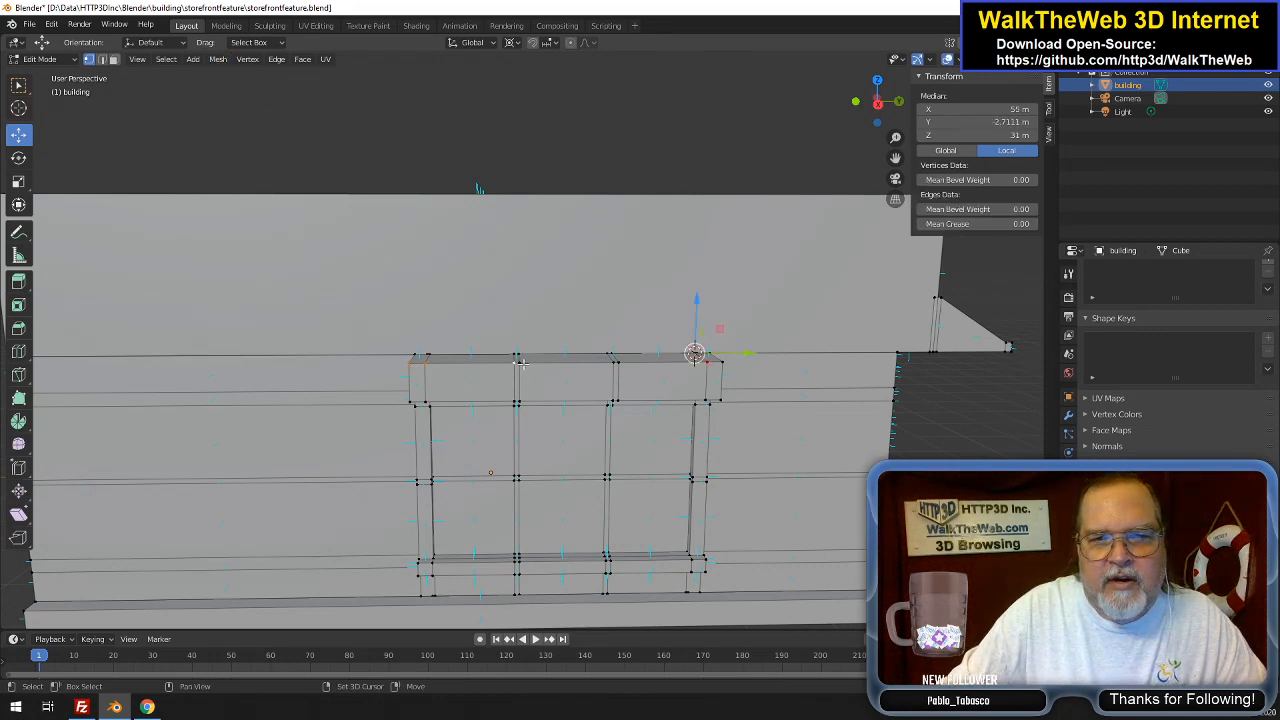
shift+click(707, 364)
shift+click(721, 364)
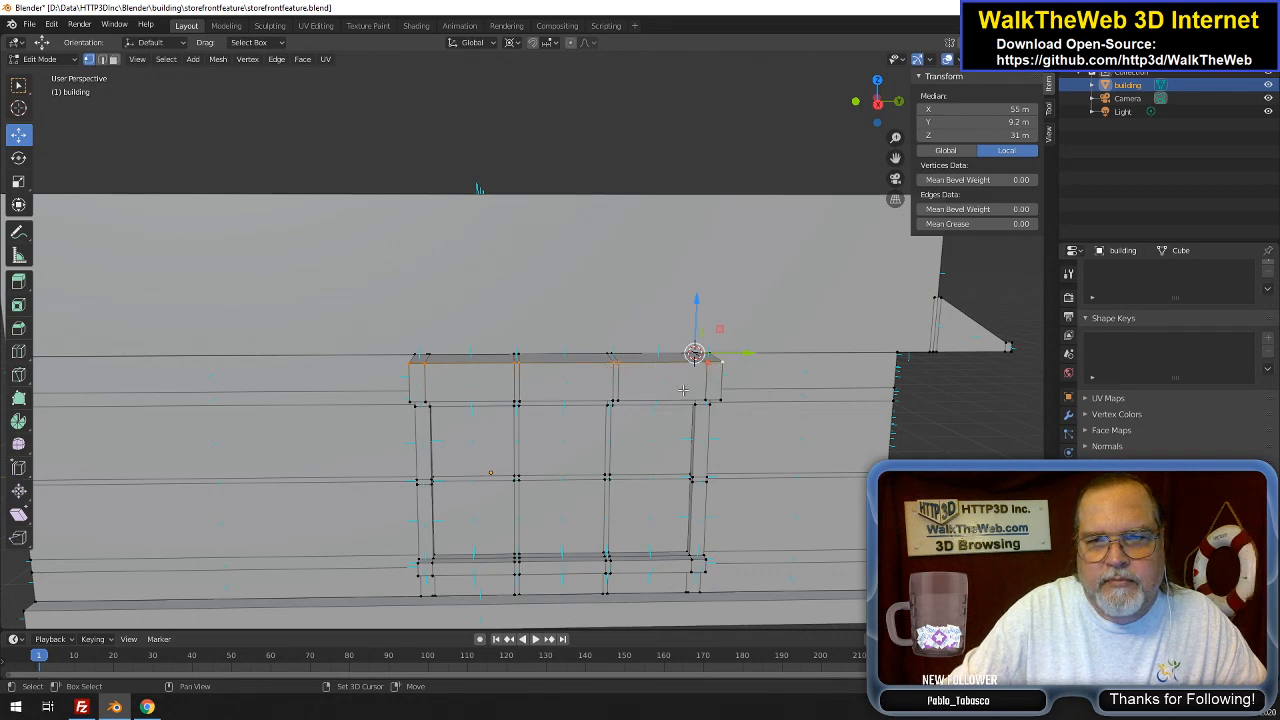
key(s)
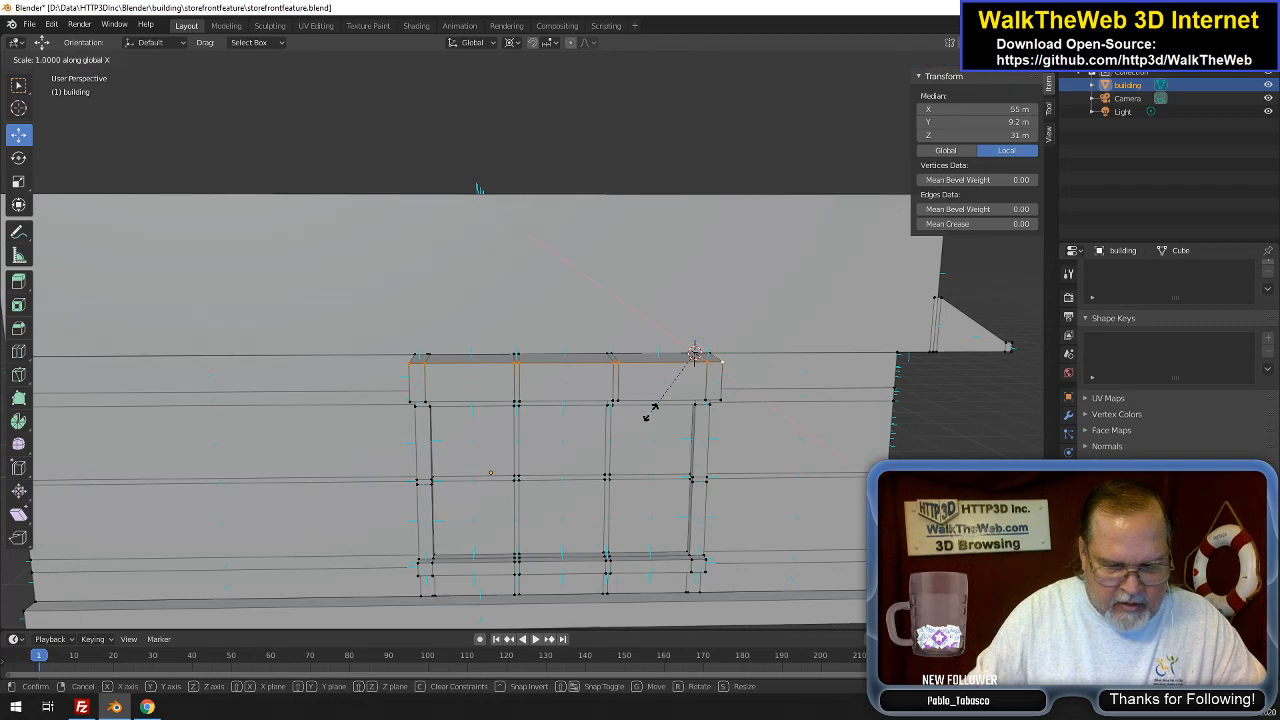
key(x)
key(0)
key(Return)
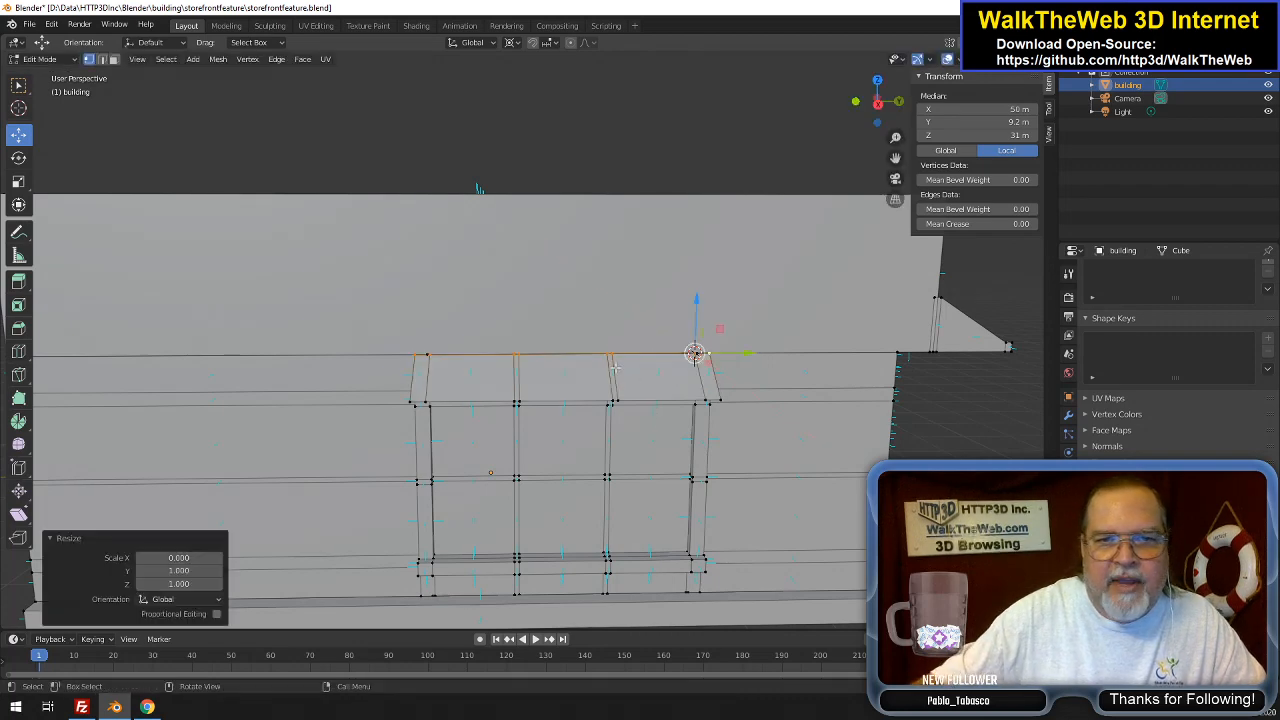
In face mode, select all the thin divider-bar faces inside this wall's window and extrude them 0.25 m along the global X axis
mouse_move(872, 100)
mouse_down()
mouse_move(909, 108)
mouse_move(908, 94)
mouse_move(877, 100)
mouse_up()
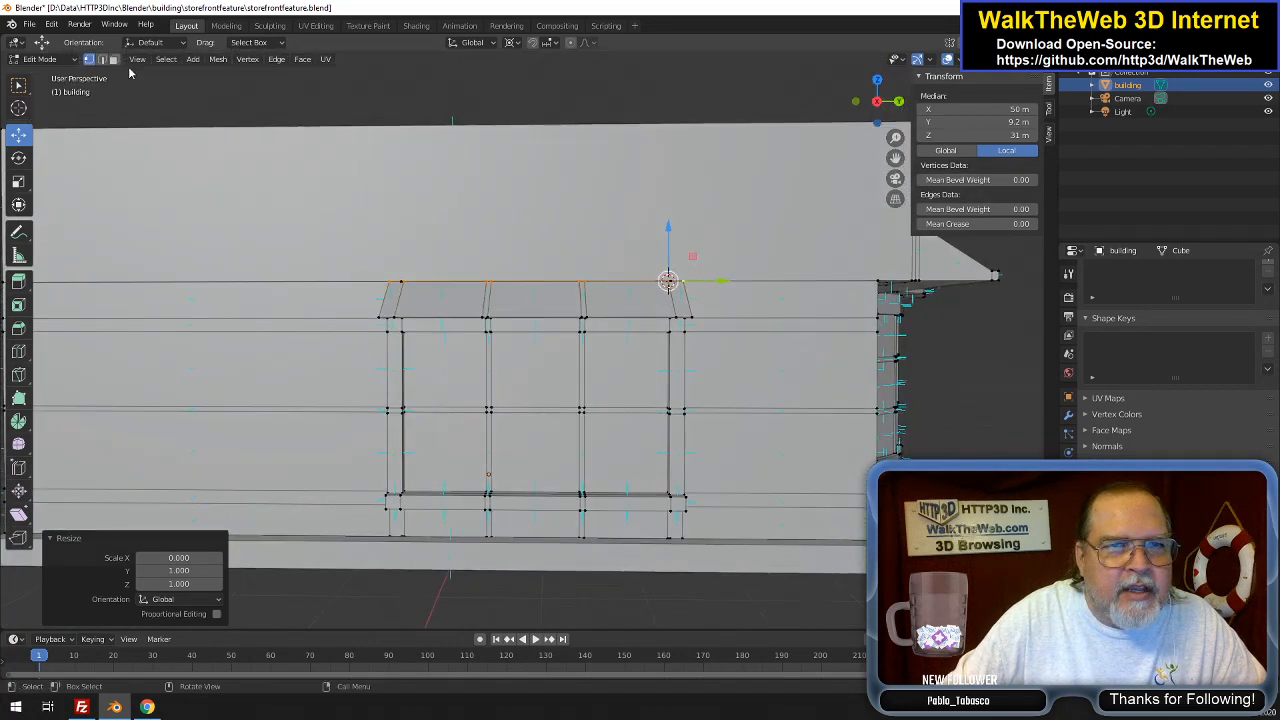
key(alt+a)
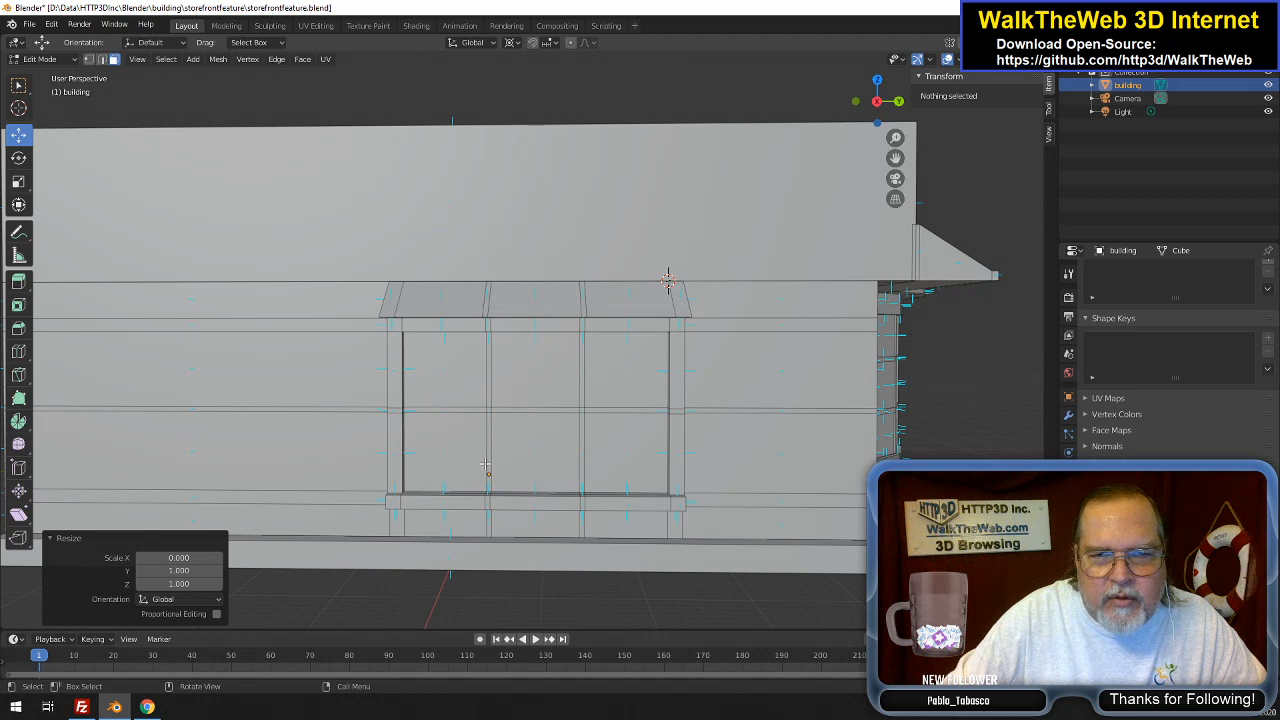
click(488, 470)
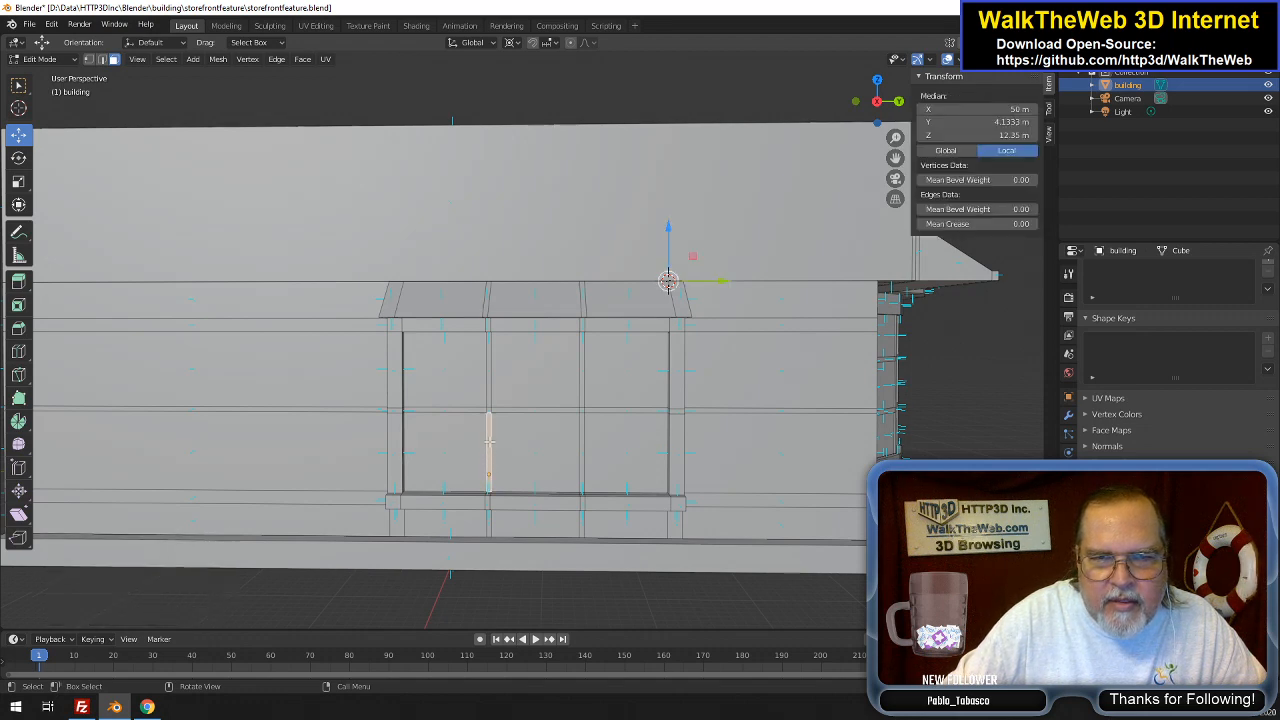
shift+click(488, 410)
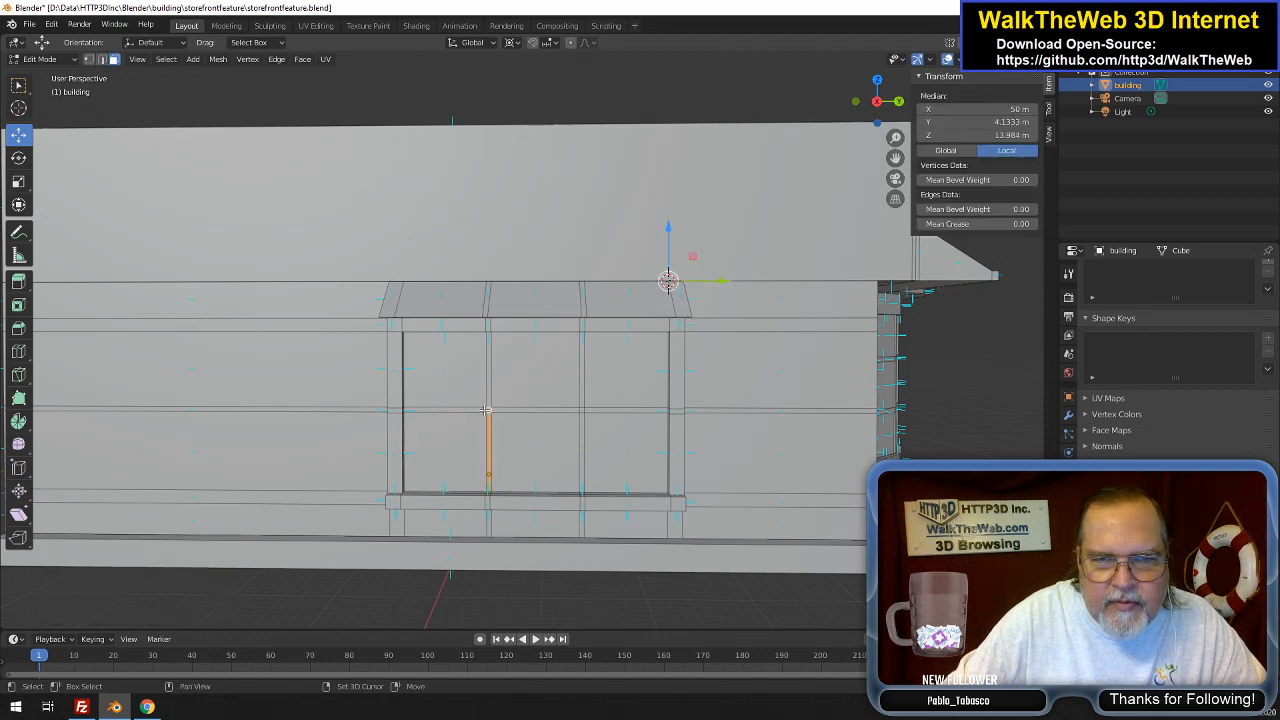
shift+click(484, 410)
shift+click(491, 402)
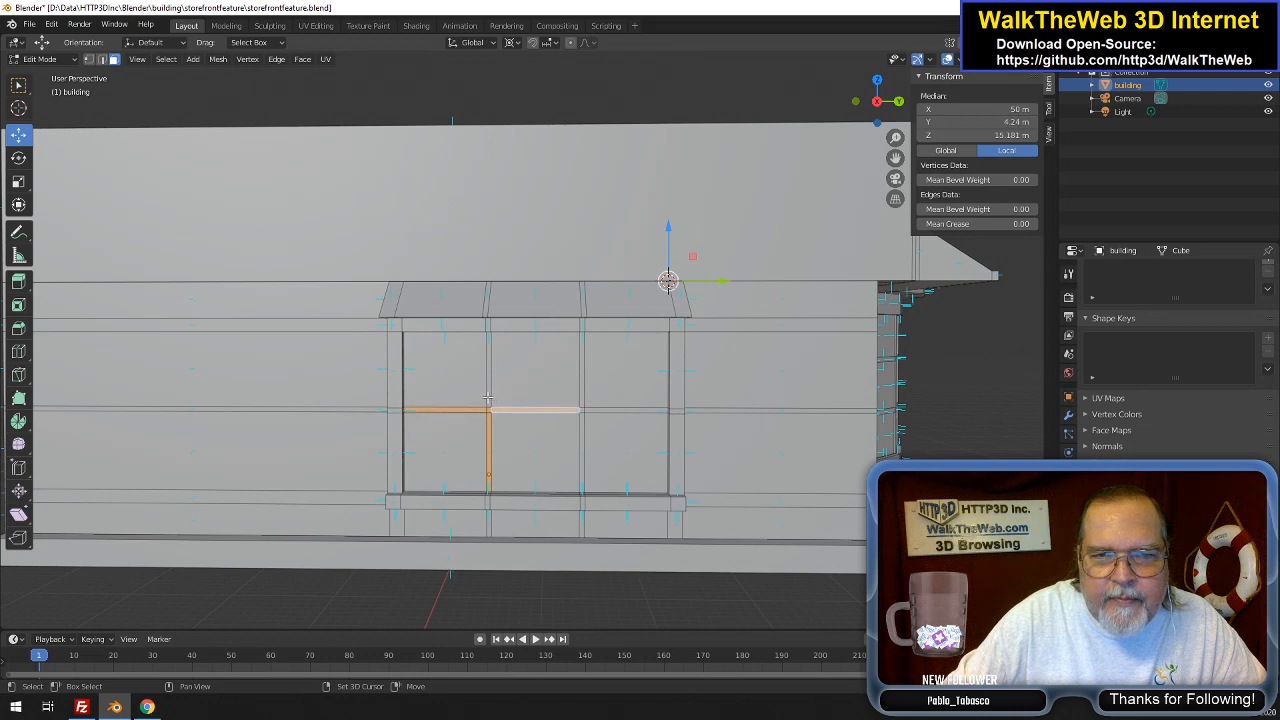
shift+click(488, 396)
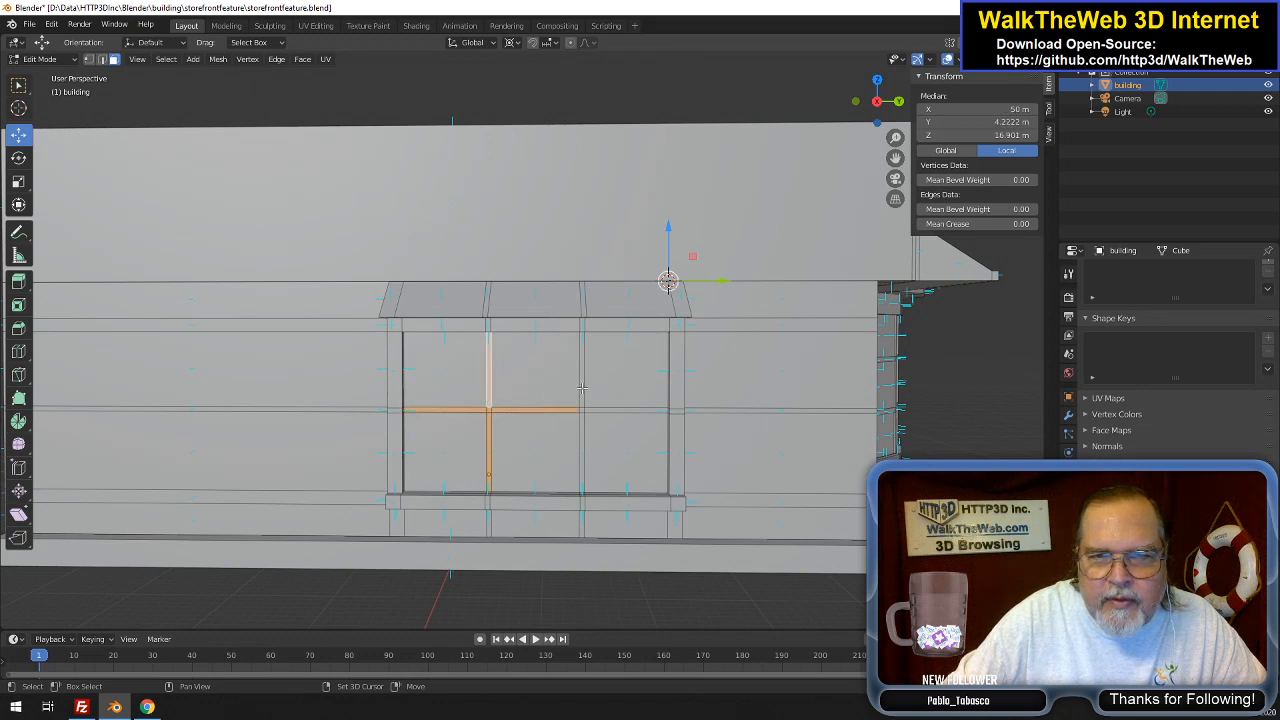
shift+click(582, 395)
shift+click(588, 410)
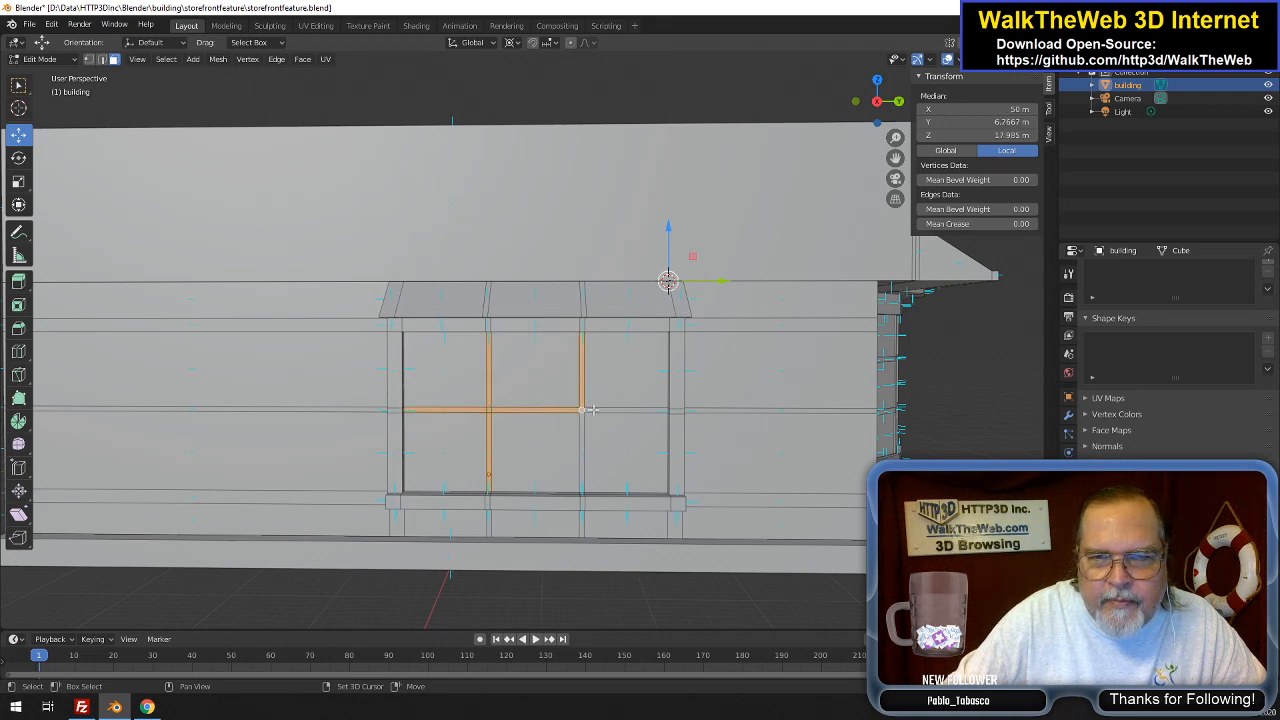
shift+click(581, 430)
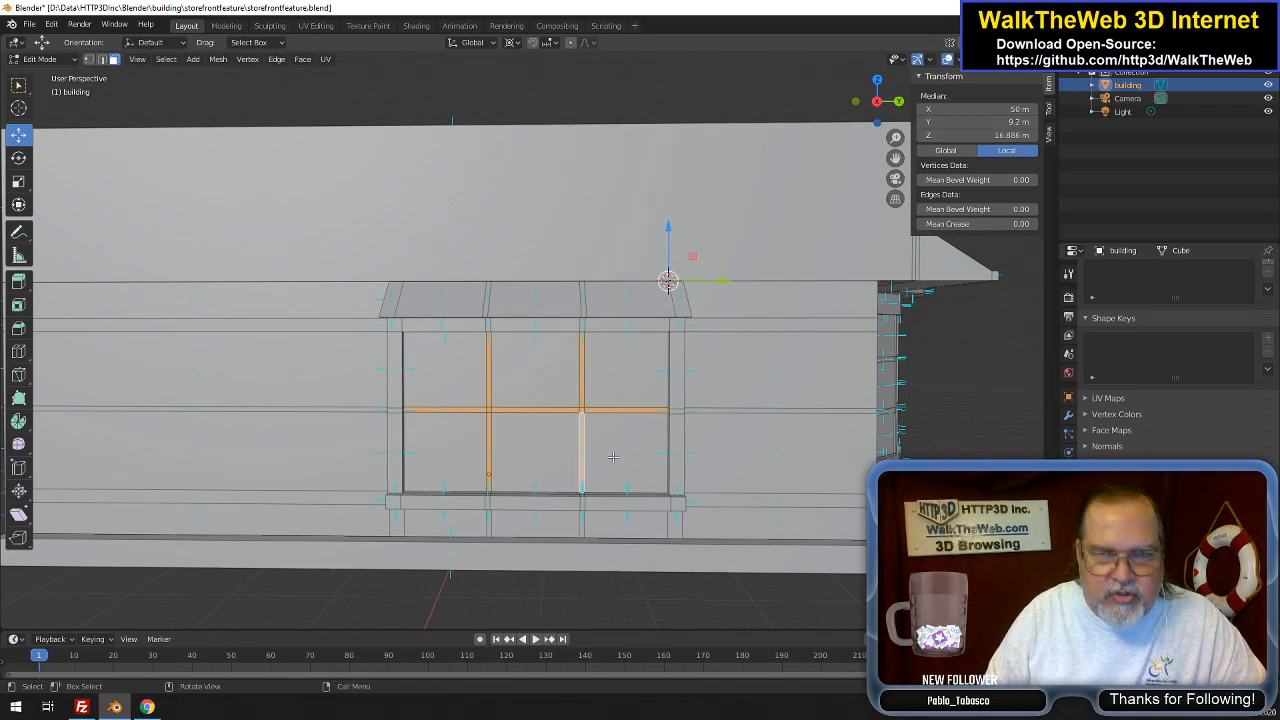
key(g)
key(x)
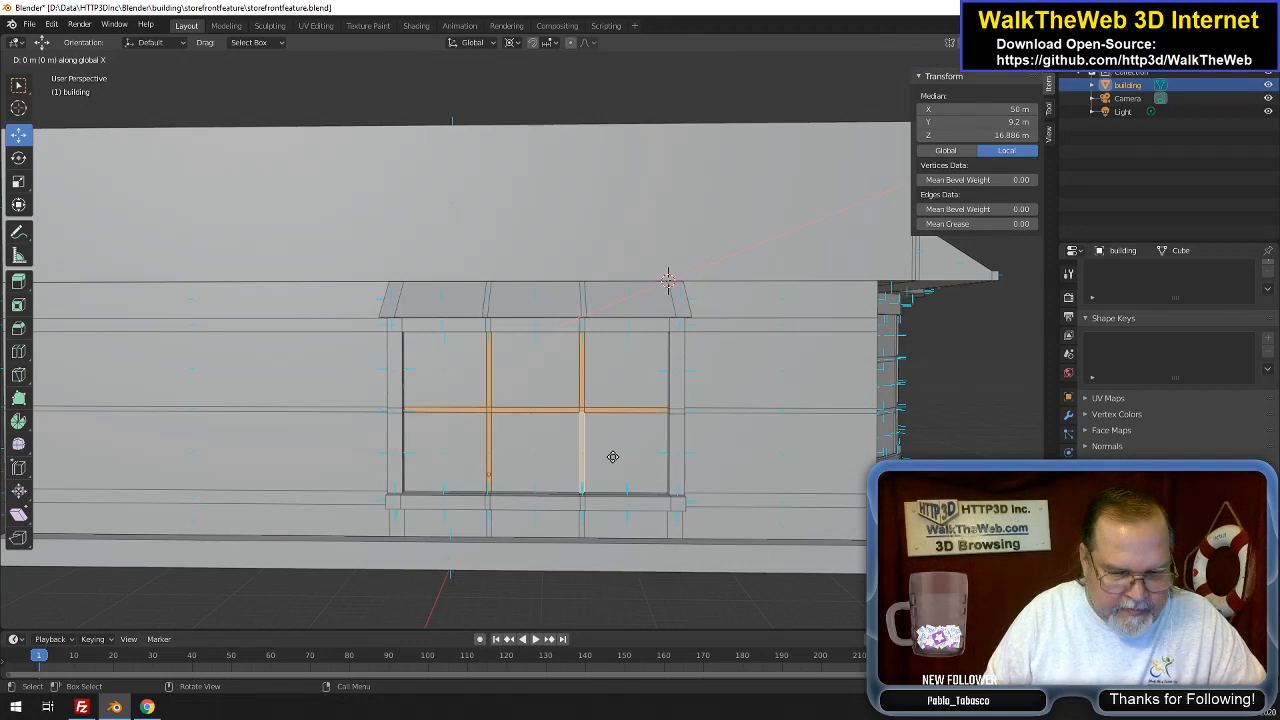
text(0.25)
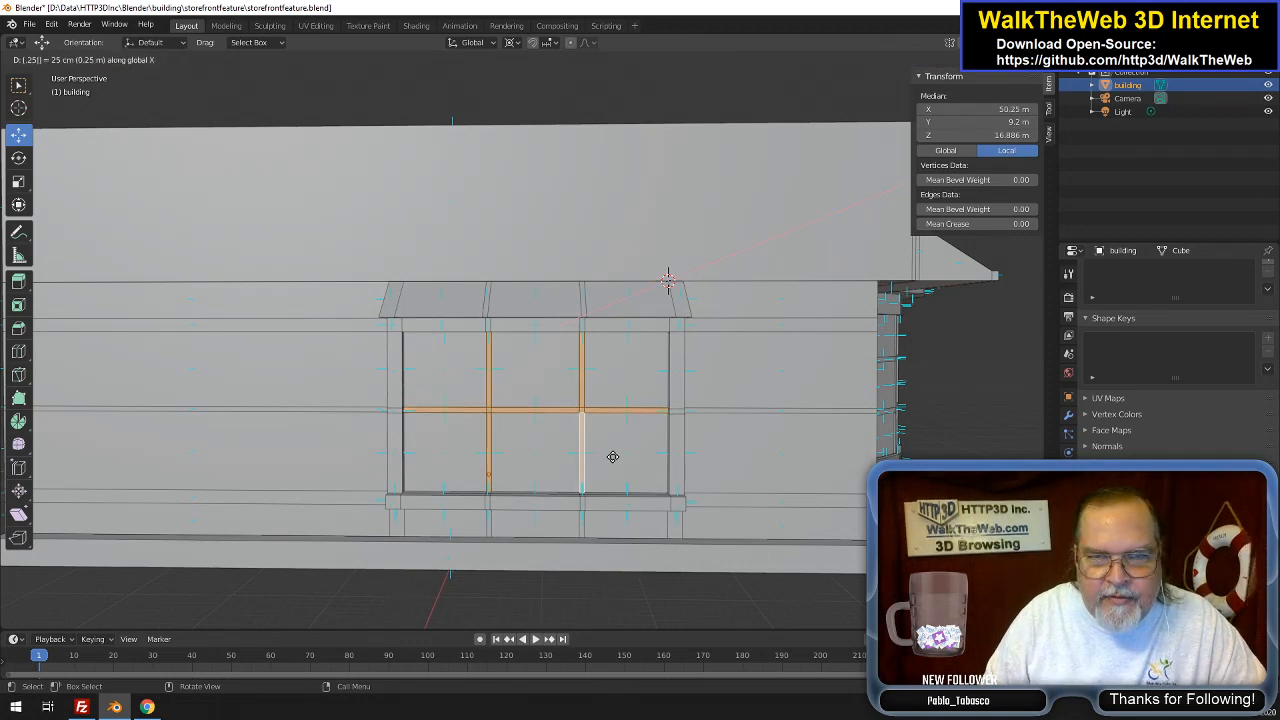
key(Return)
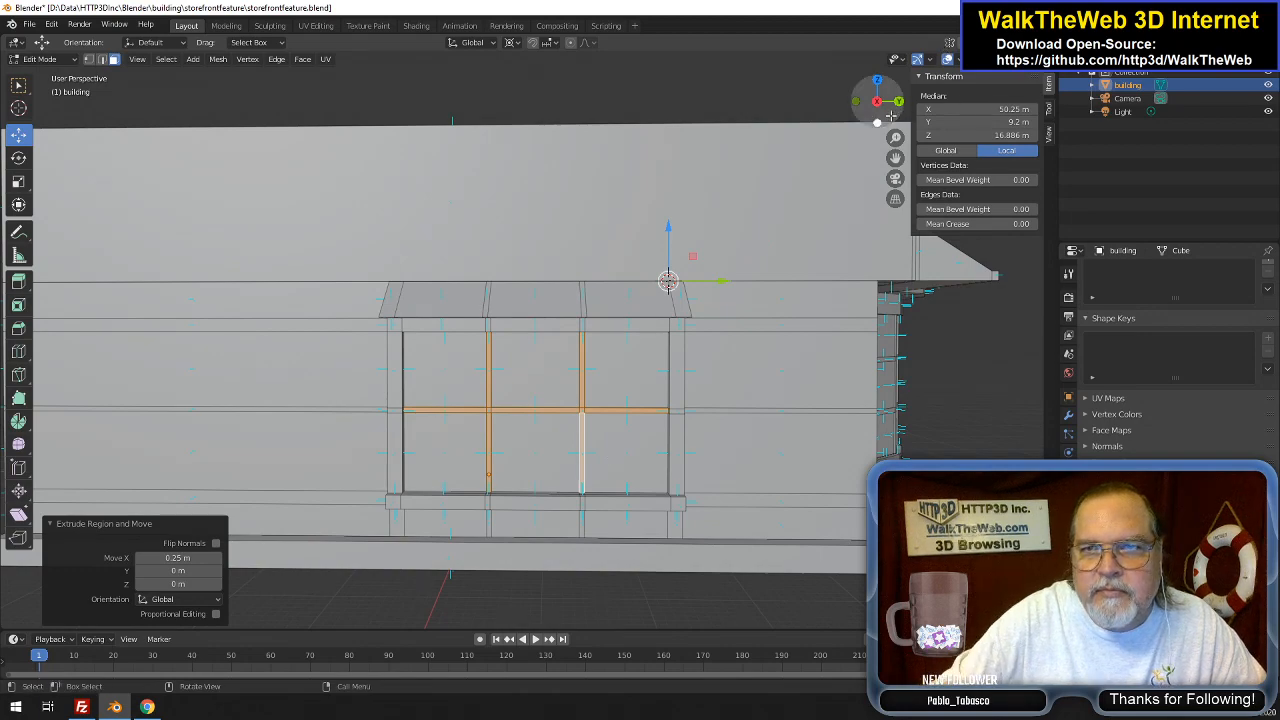
On the opposite side wall, select all the window's divider-bar faces and extrude them -0.25 m along the global X axis
mouse_move(877, 100)
mouse_down()
mouse_move(900, 110)
mouse_move(860, 104)
mouse_move(876, 100)
mouse_up()
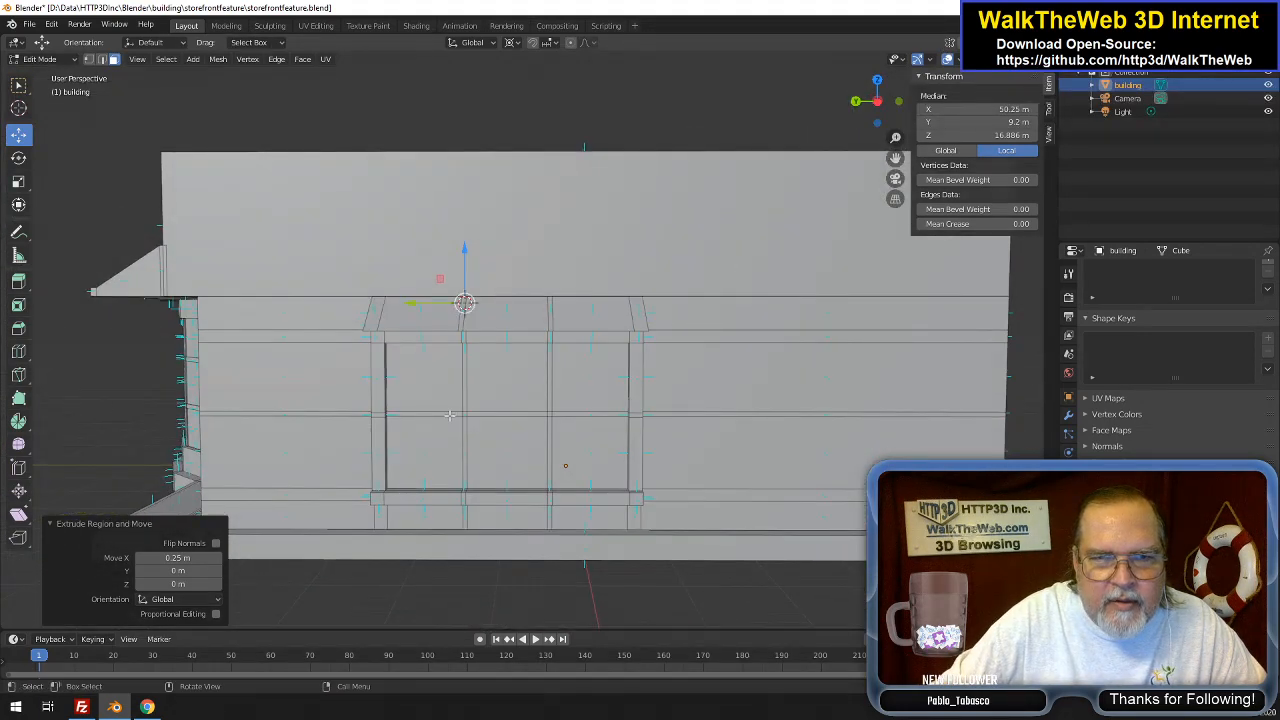
click(455, 415)
shift+click(466, 392)
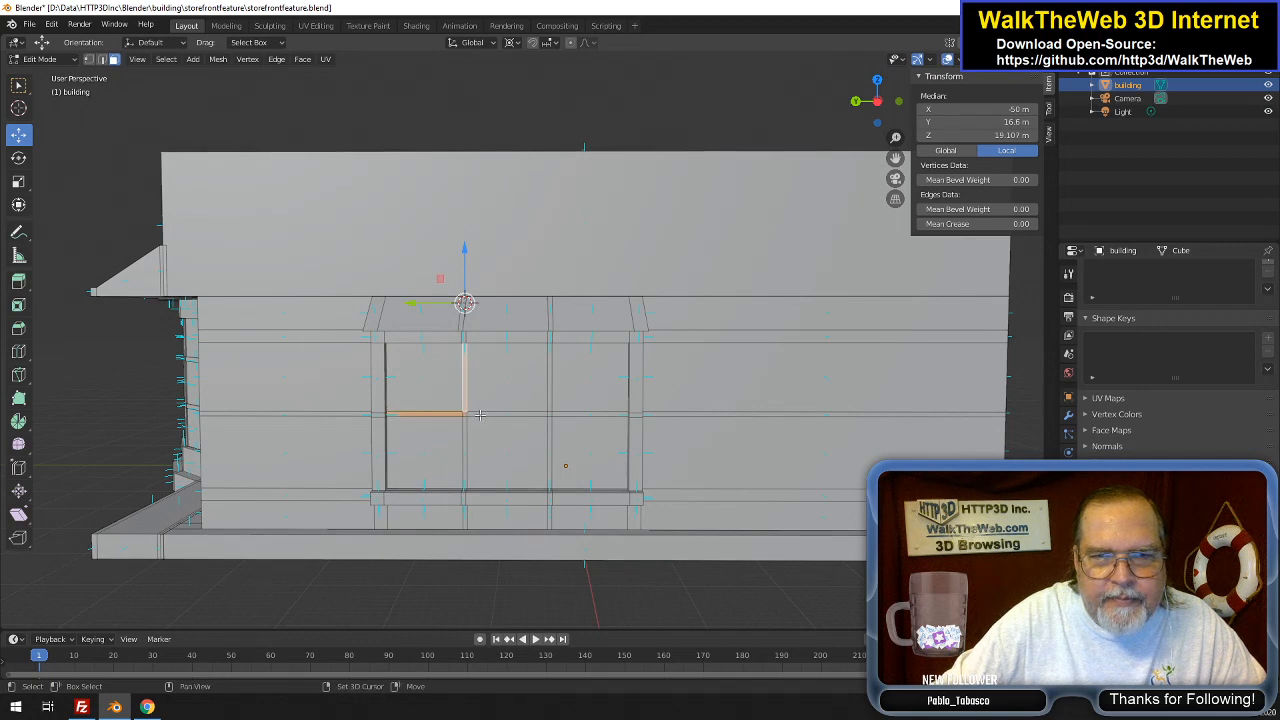
shift+click(540, 413)
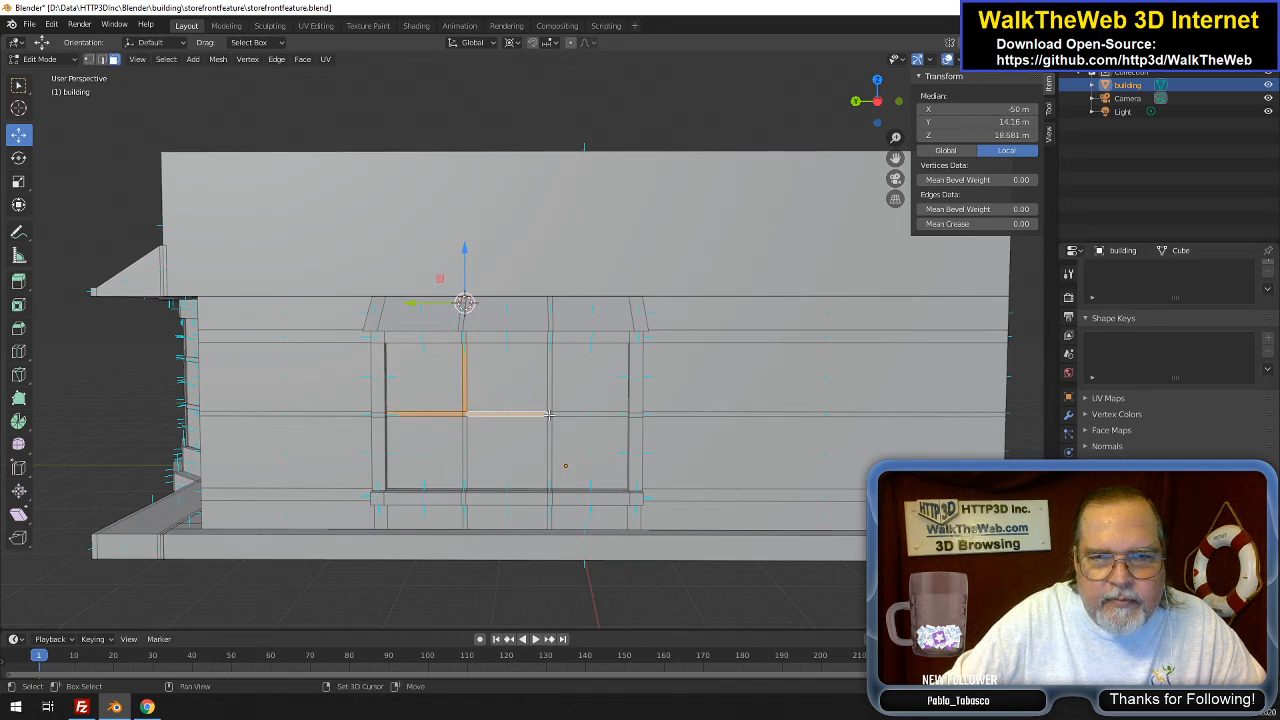
shift+click(548, 380)
shift+click(590, 413)
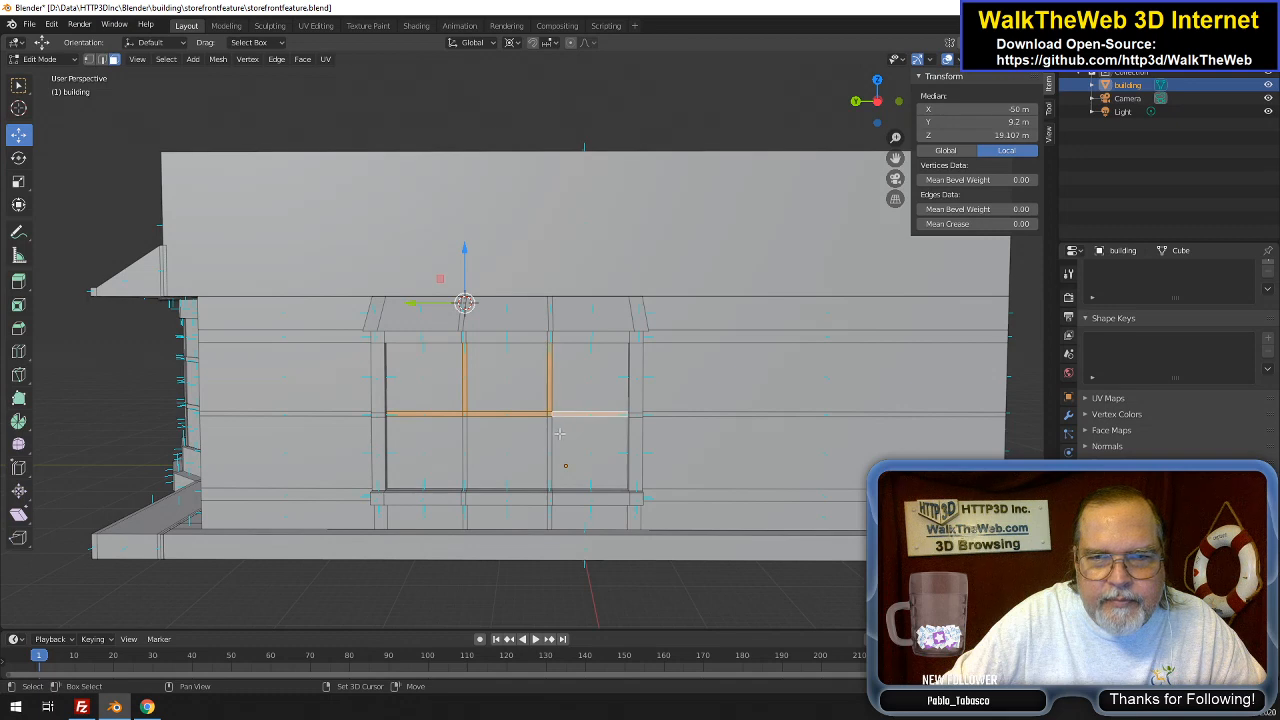
shift+click(548, 440)
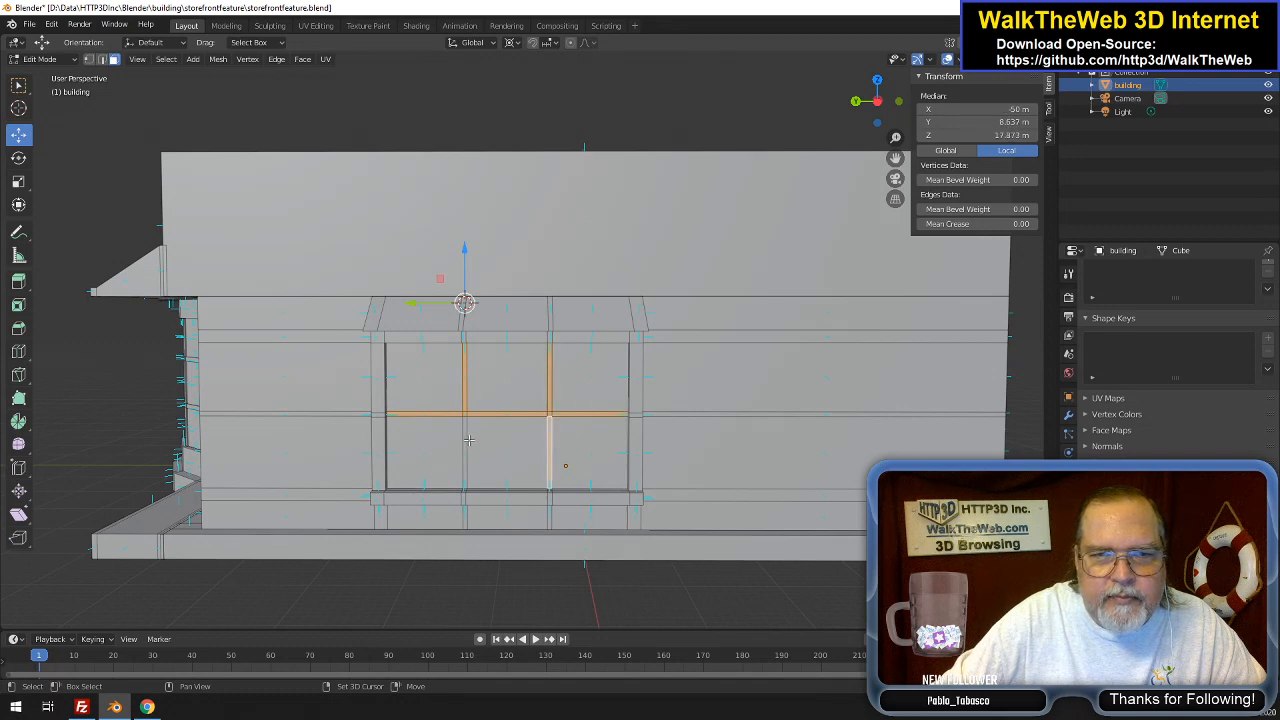
shift+click(464, 443)
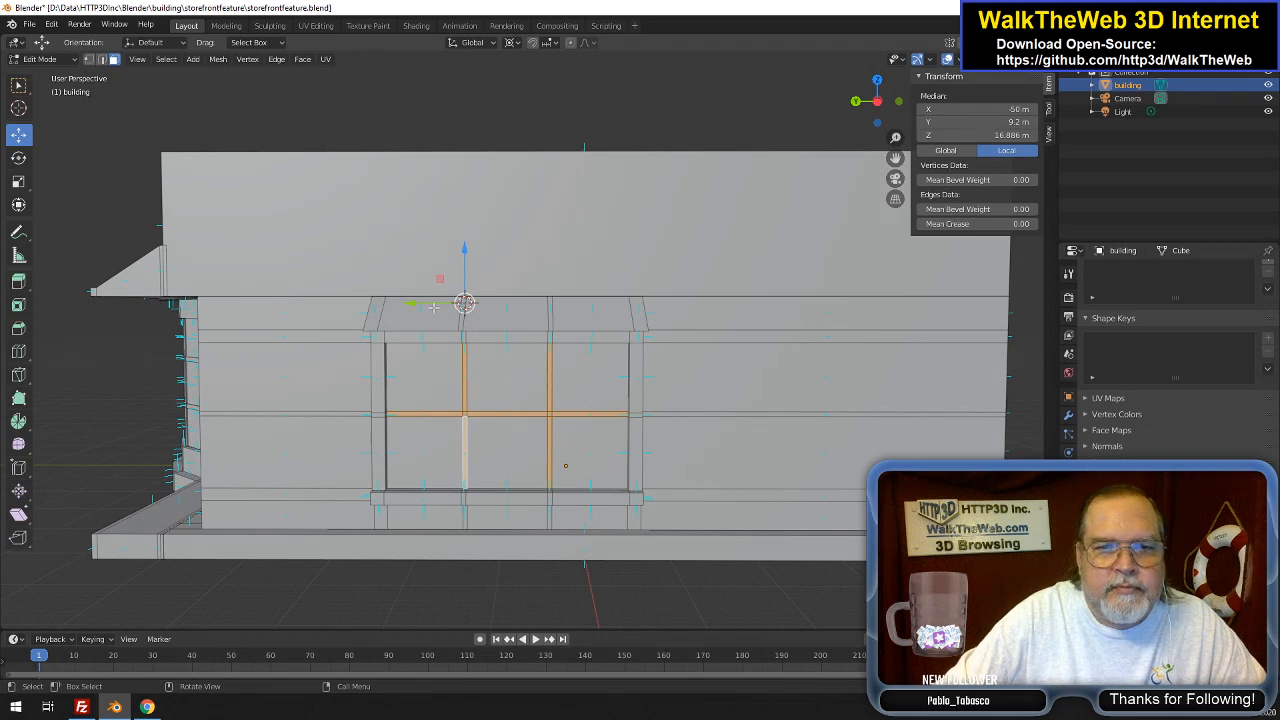
key(g)
key(x)
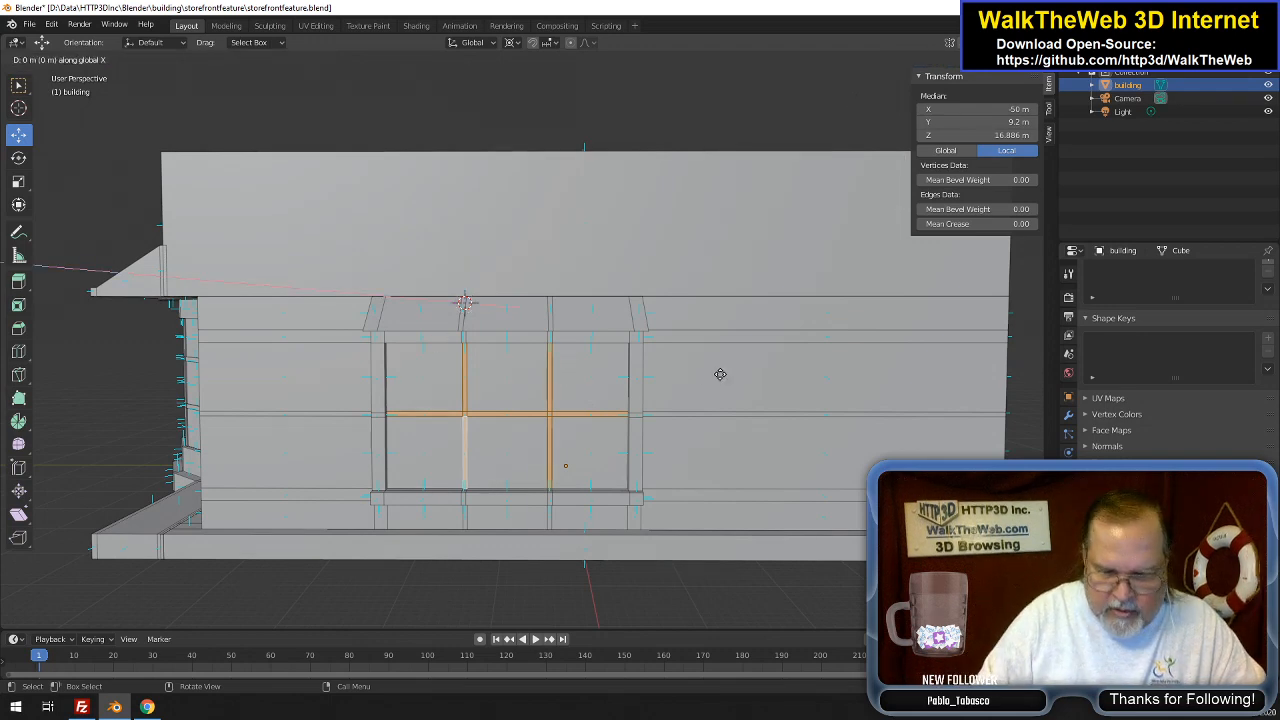
key(minus)
text(.25)
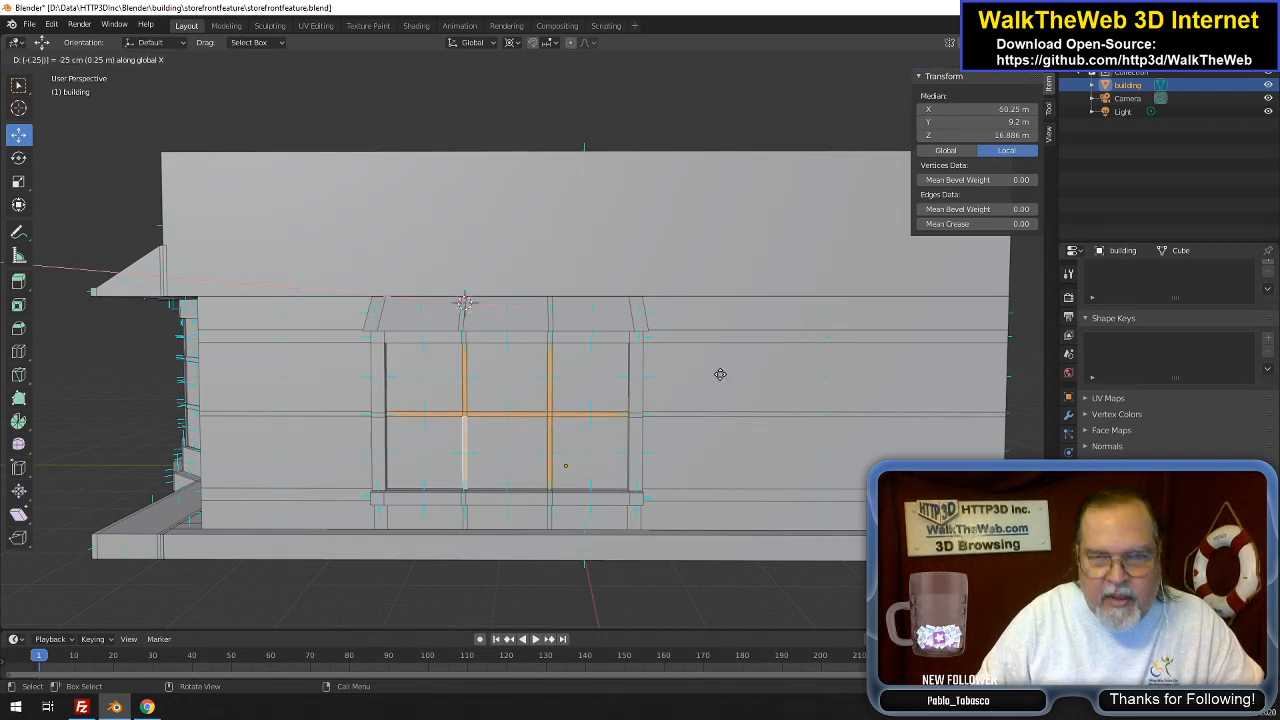
key(Return)
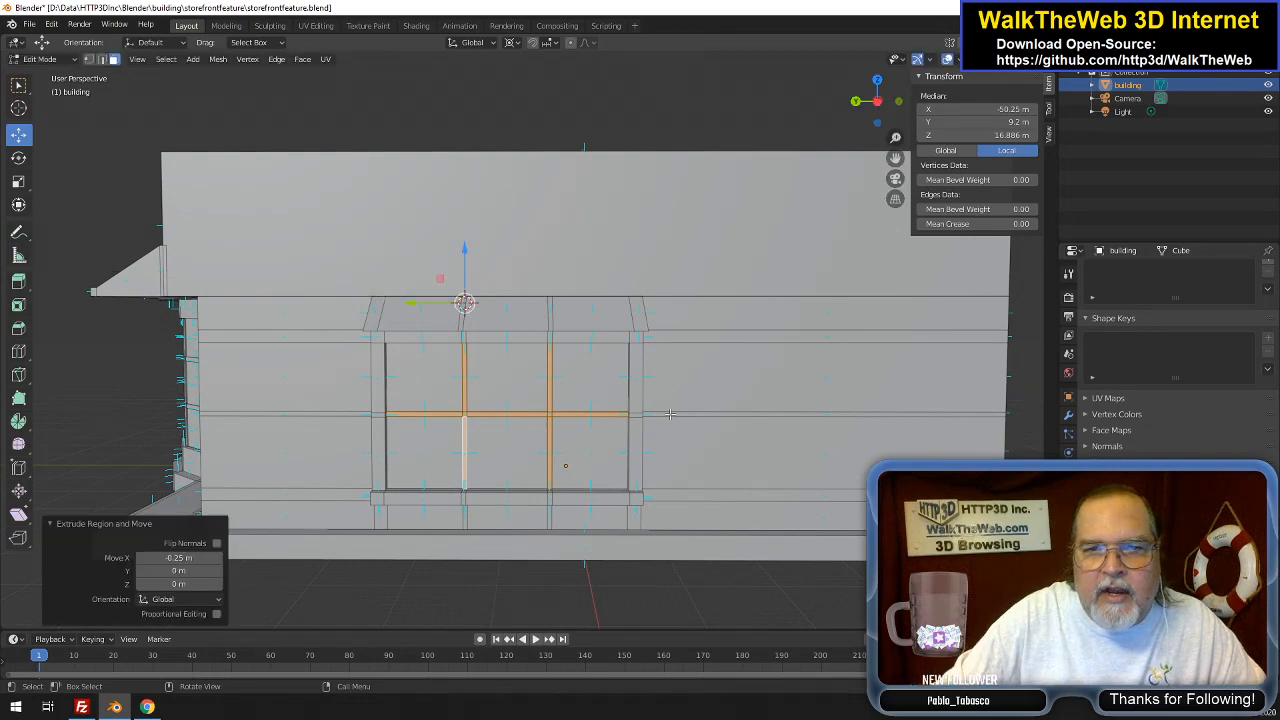
Bring the building's front with the rounded bay into view and switch to edge selection mode
drag(880, 102, 1000, 133)
click(178, 526)
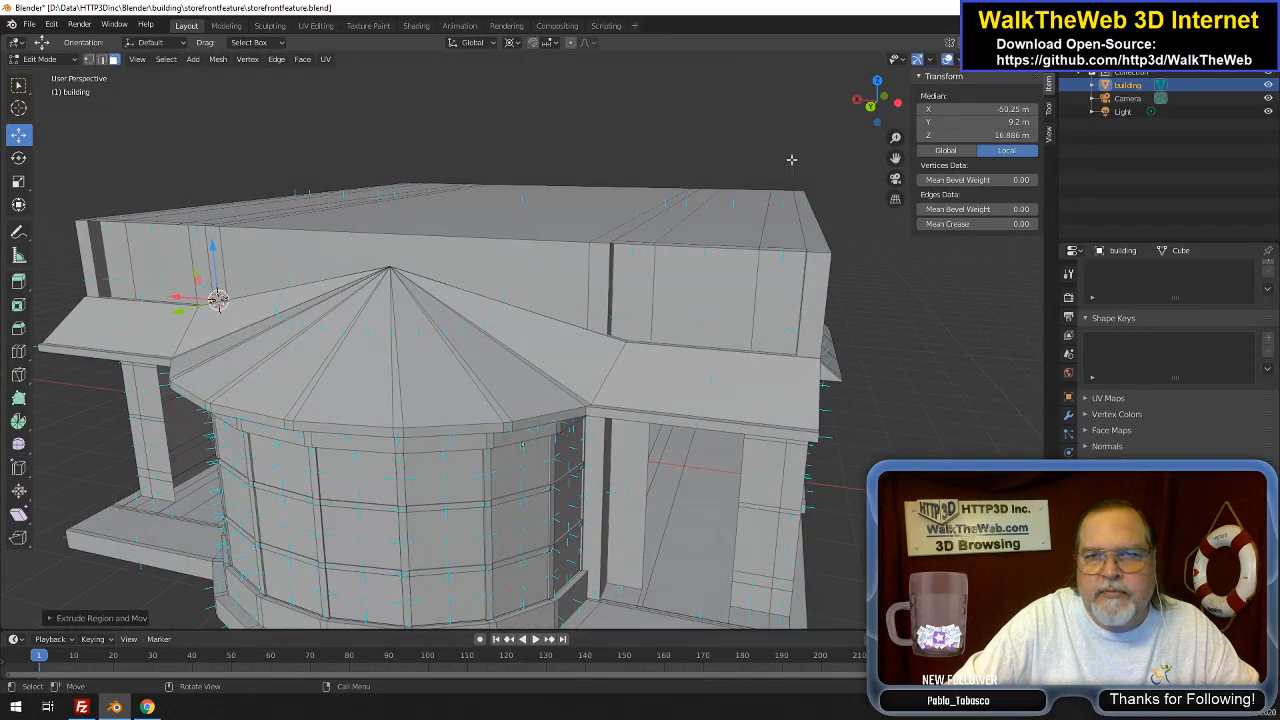
drag(880, 108, 734, 124)
scroll(791, 243, down, 2)
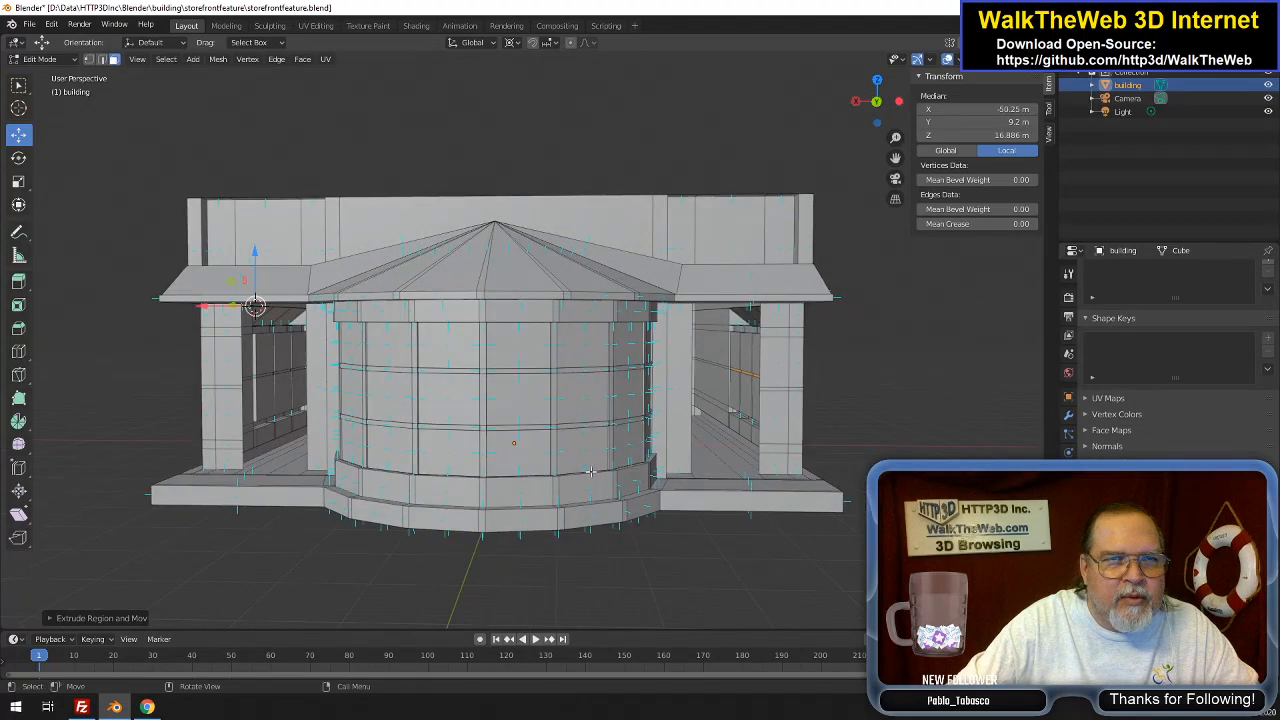
click(101, 60)
click(750, 505)
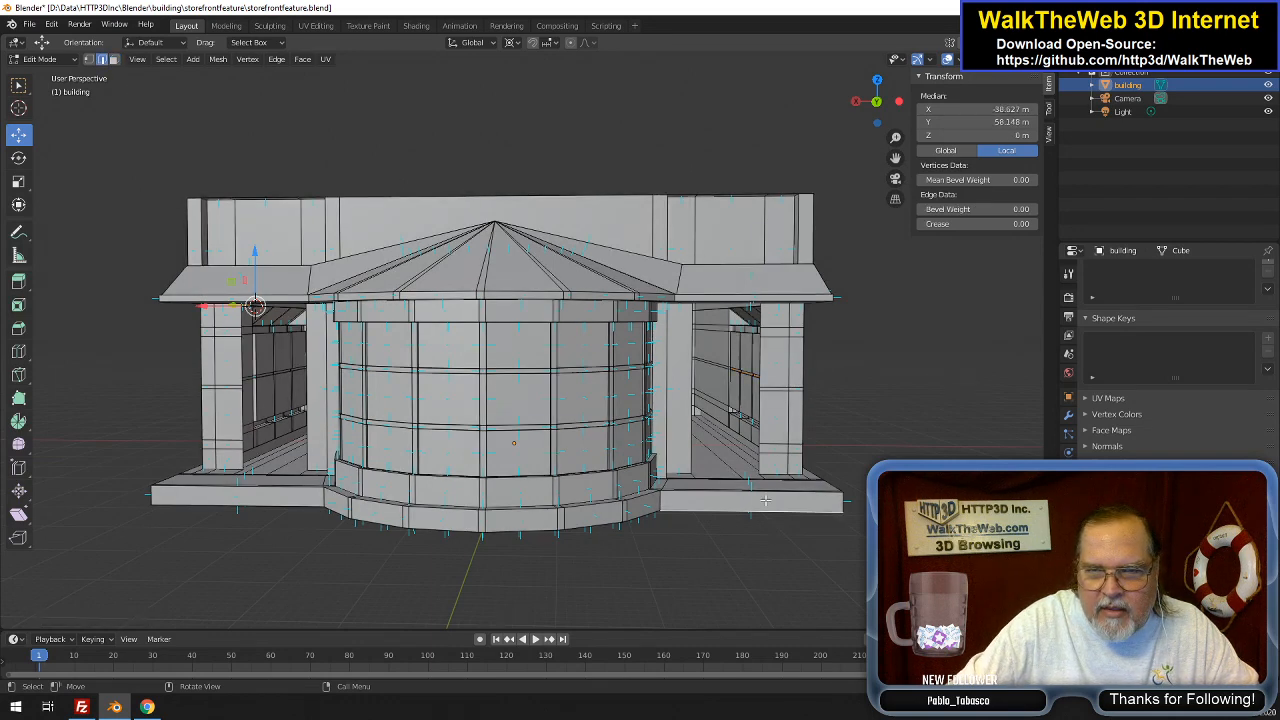
shift+click(285, 494)
shift+click(286, 489)
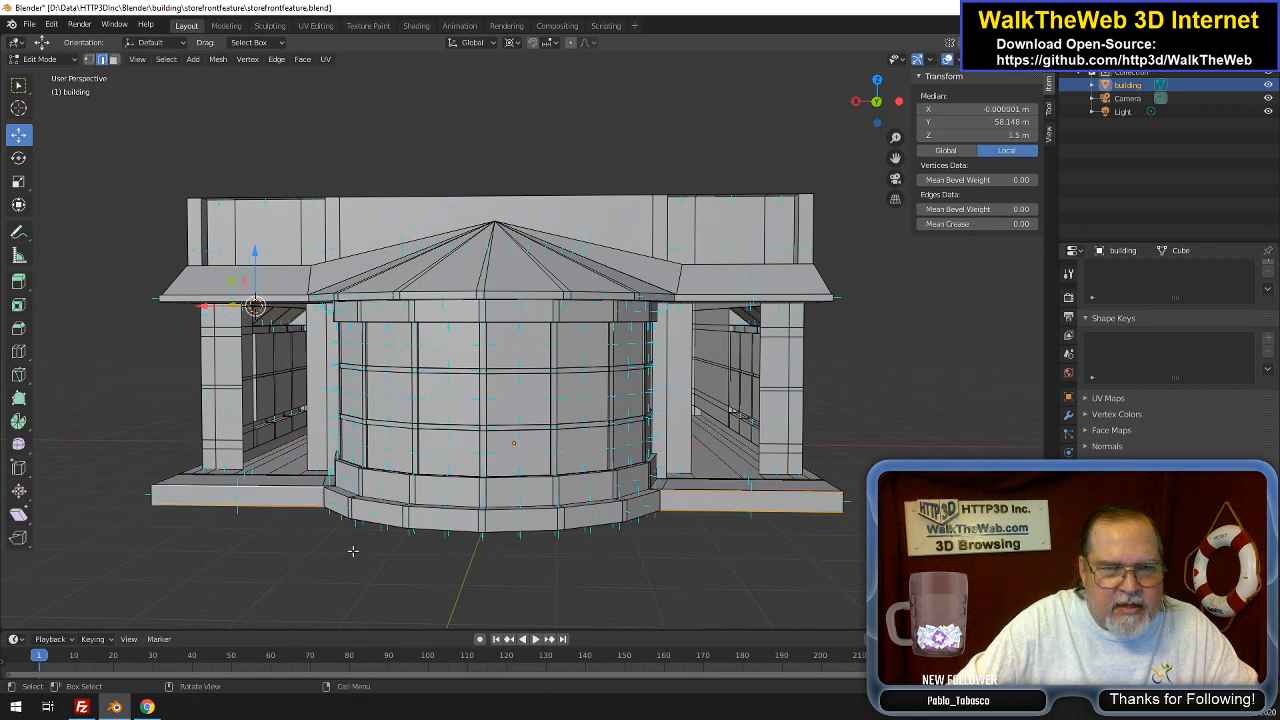
Select the short vertical end edges of the platform's front faces on both sides of the bay and subdivide them with 2 cuts
click(316, 497)
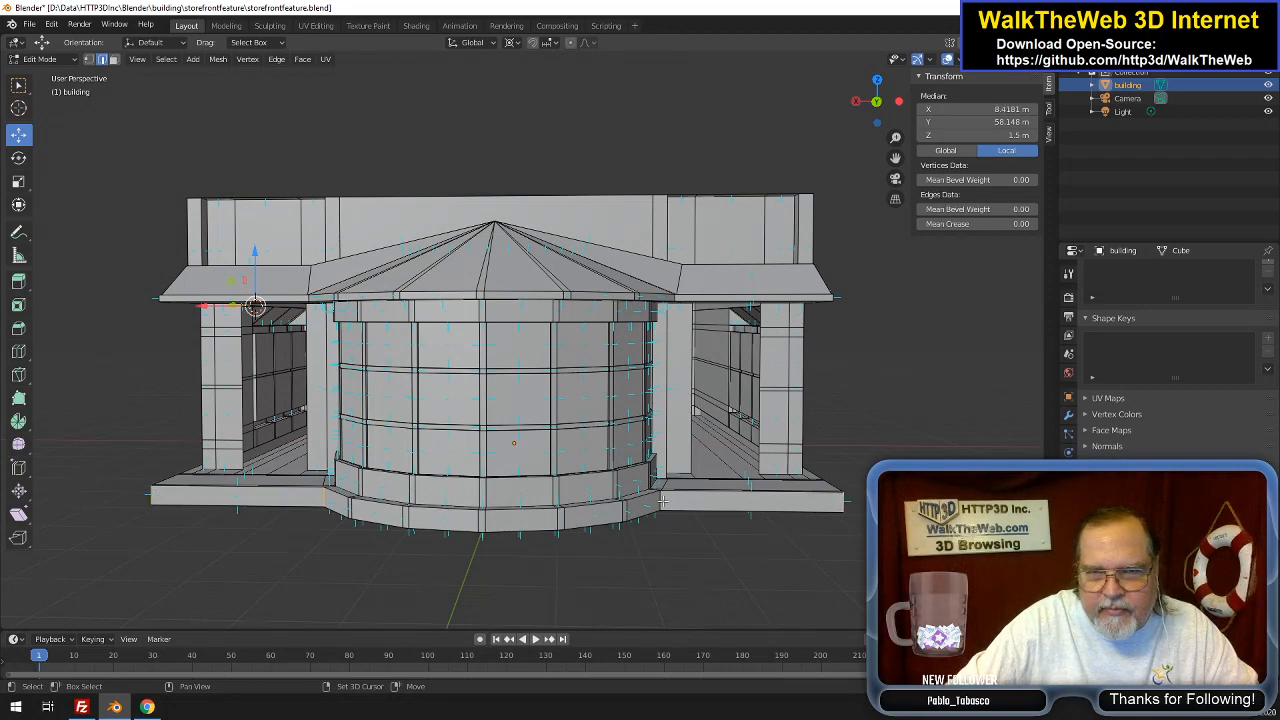
shift+click(664, 502)
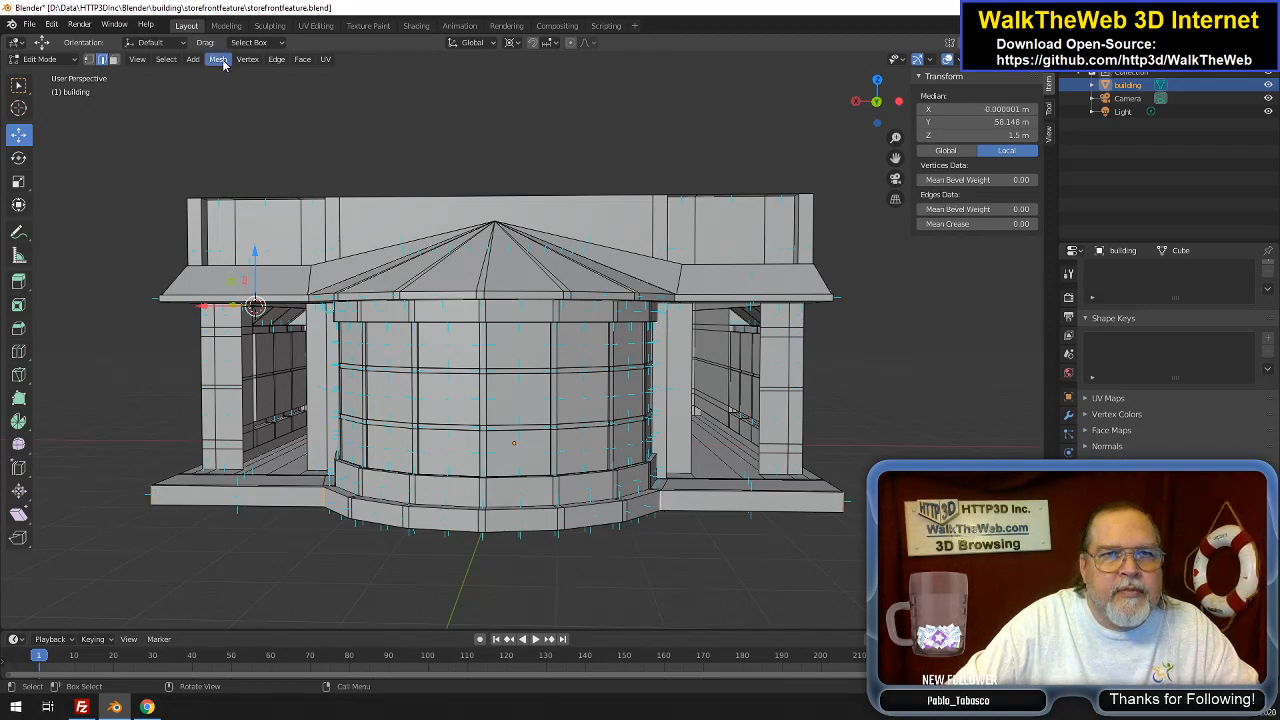
click(276, 59)
click(292, 121)
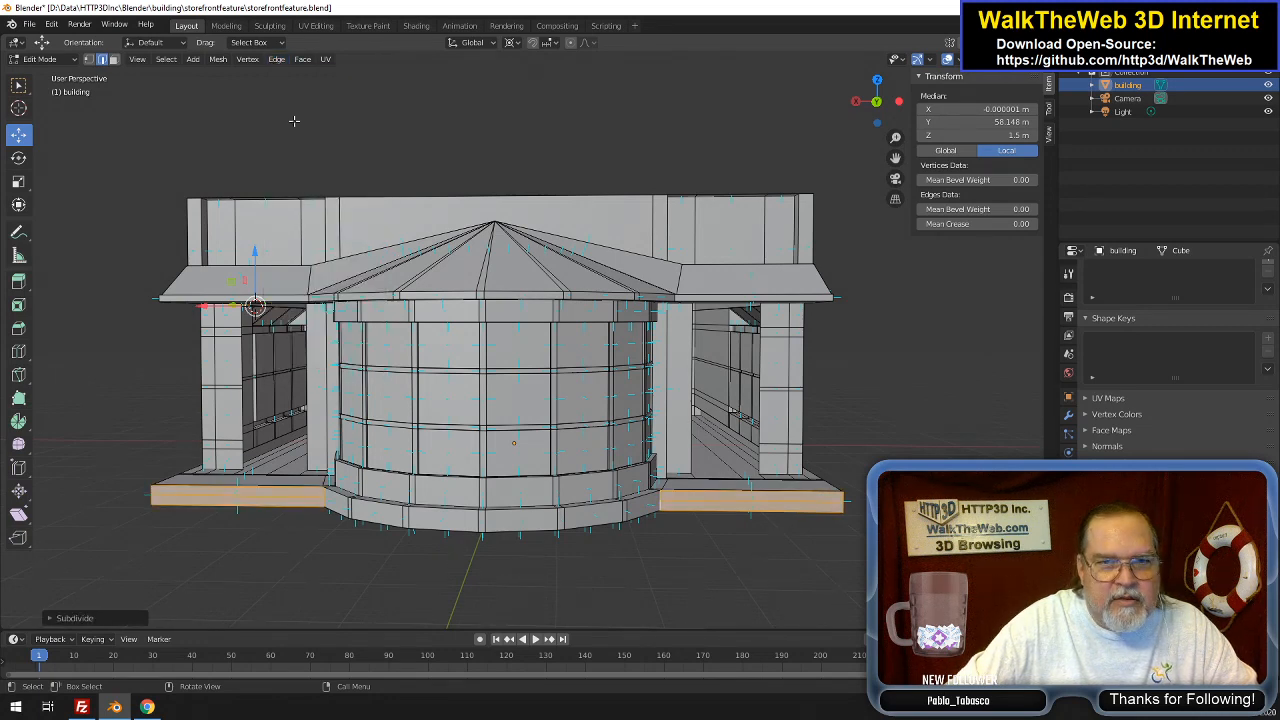
click(116, 620)
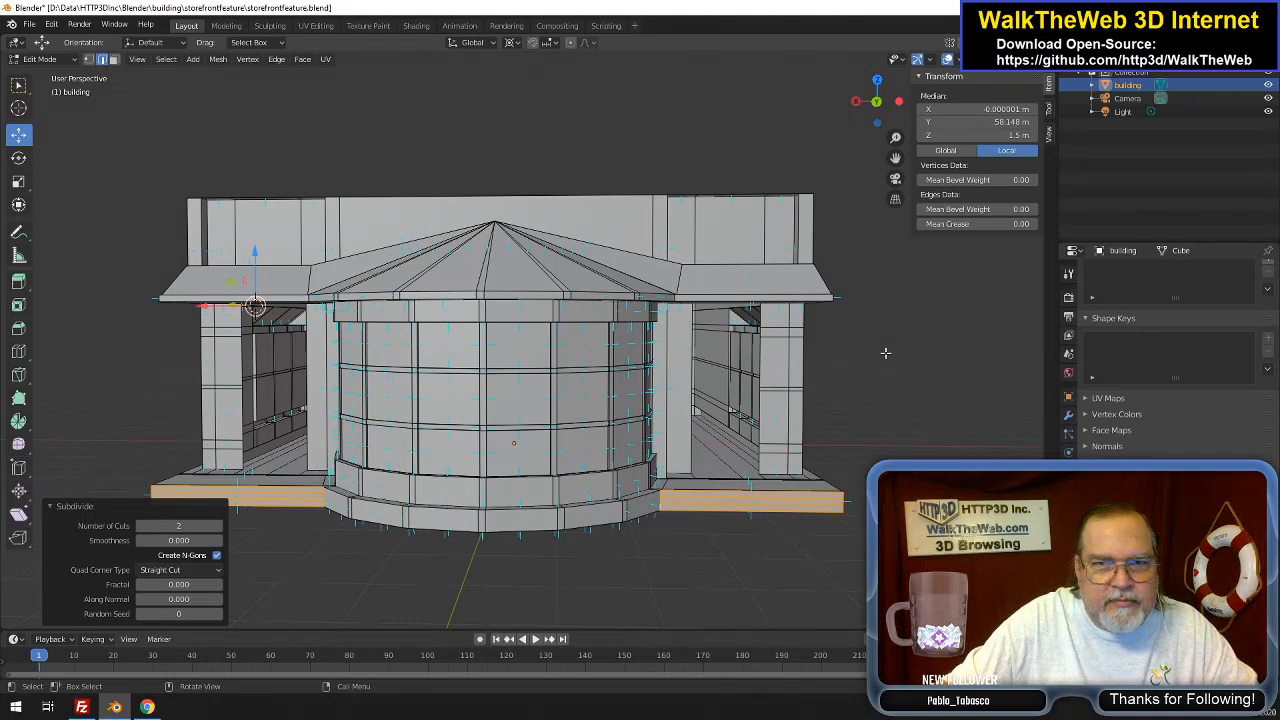
In face mode, select the lower two strips of the platform front on both sides of the bay and extrude them 3 m along global Y
click(115, 60)
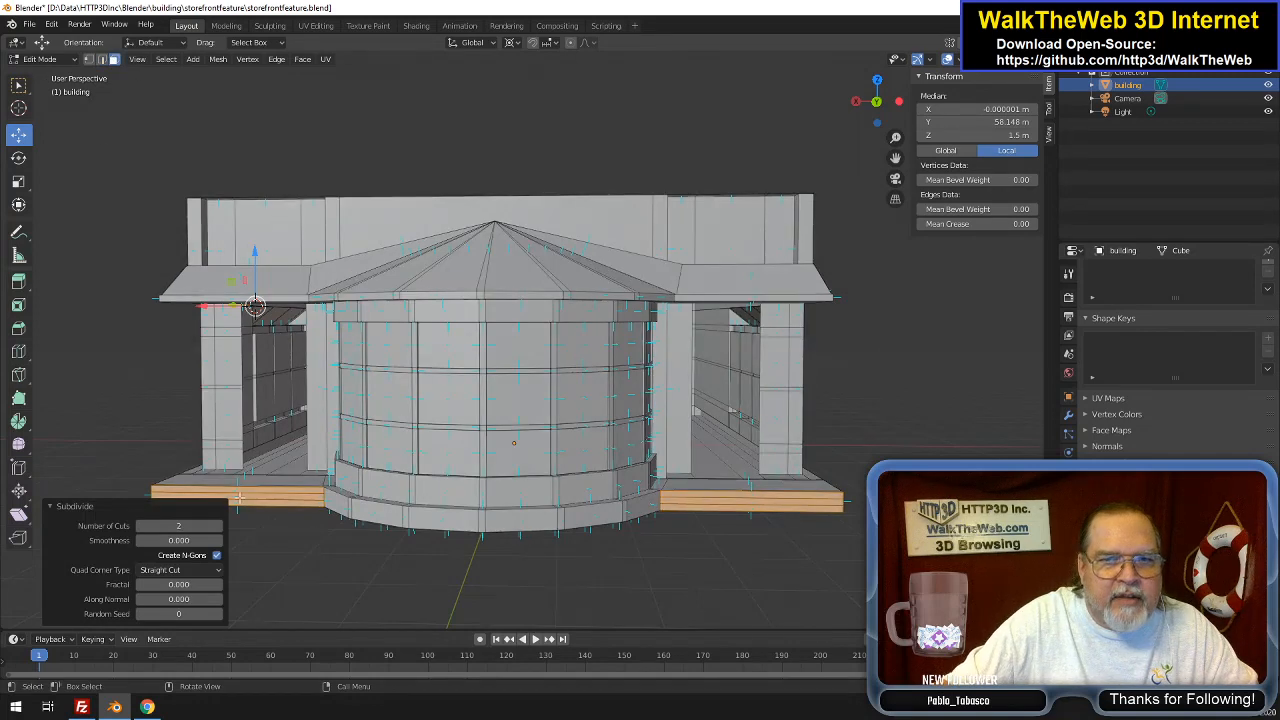
click(797, 502)
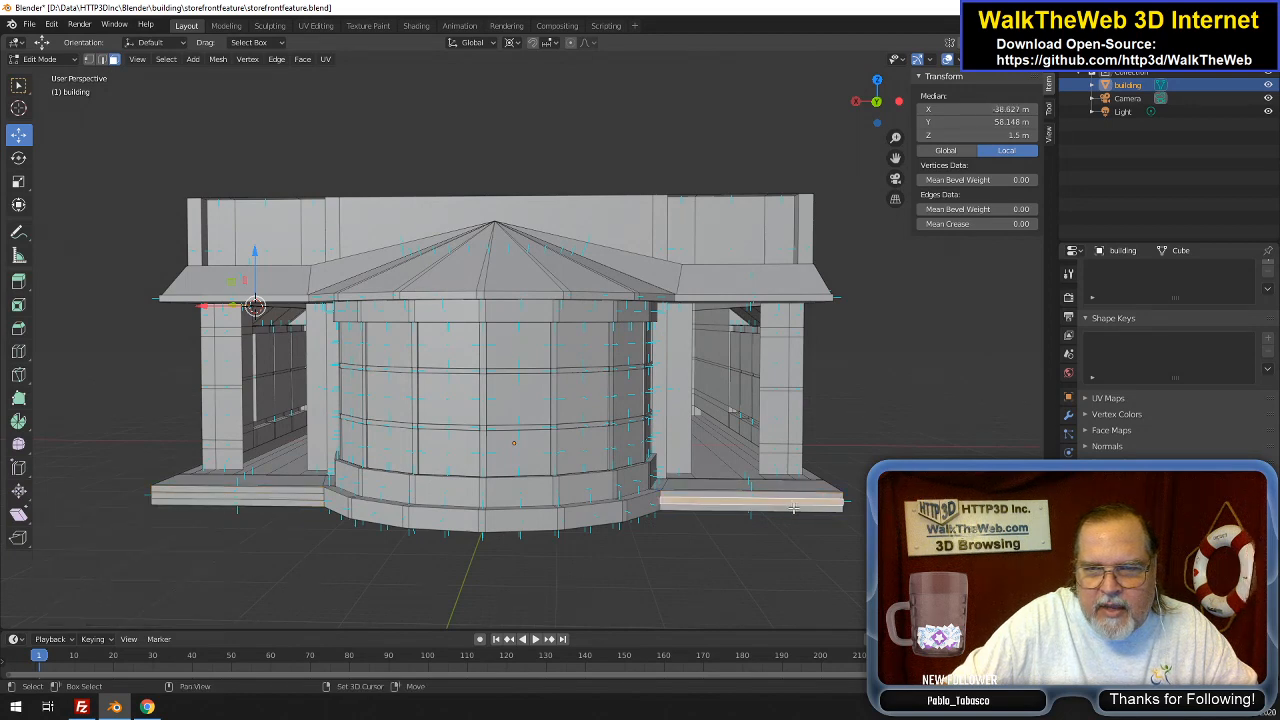
shift+click(284, 497)
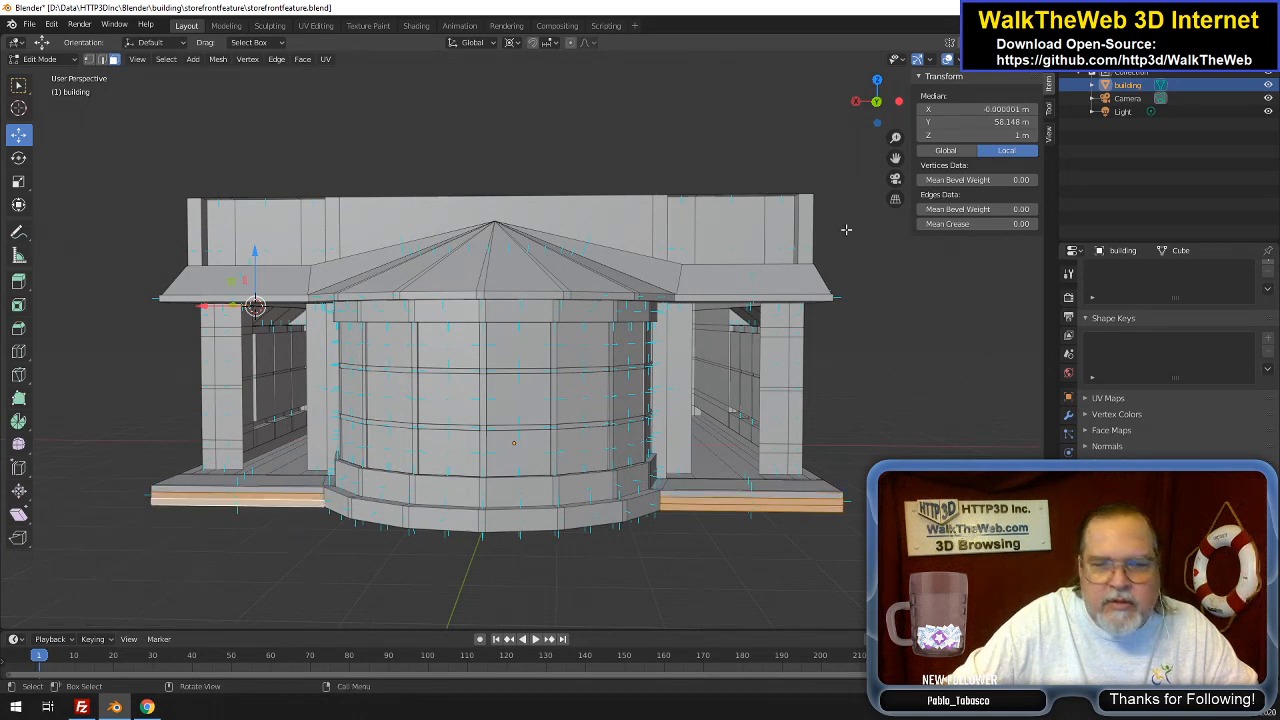
drag(871, 100, 815, 104)
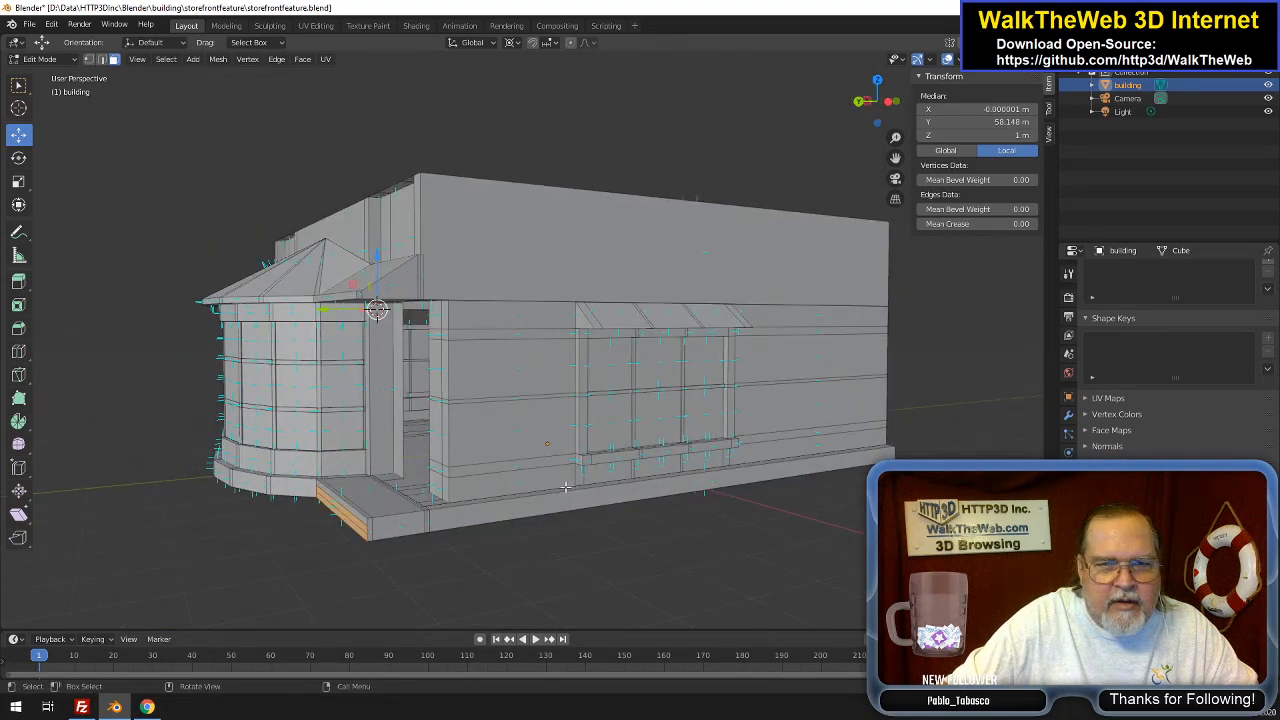
key(g)
key(y)
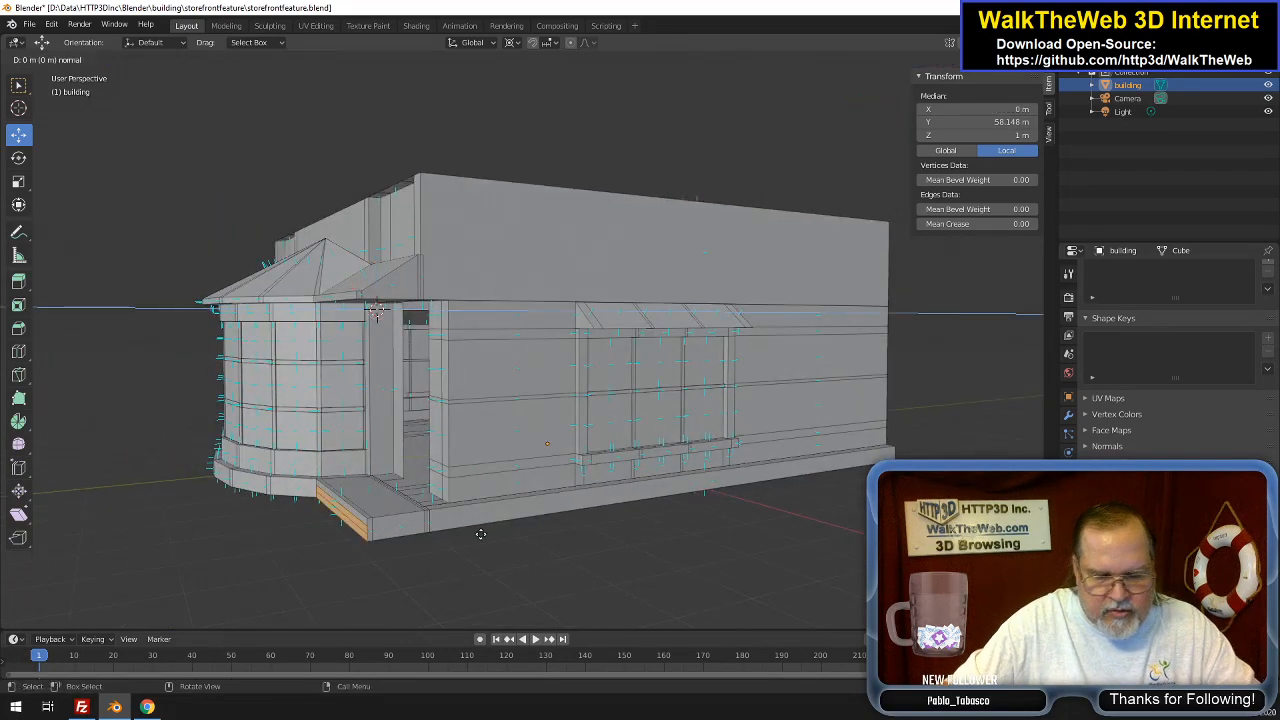
text(3)
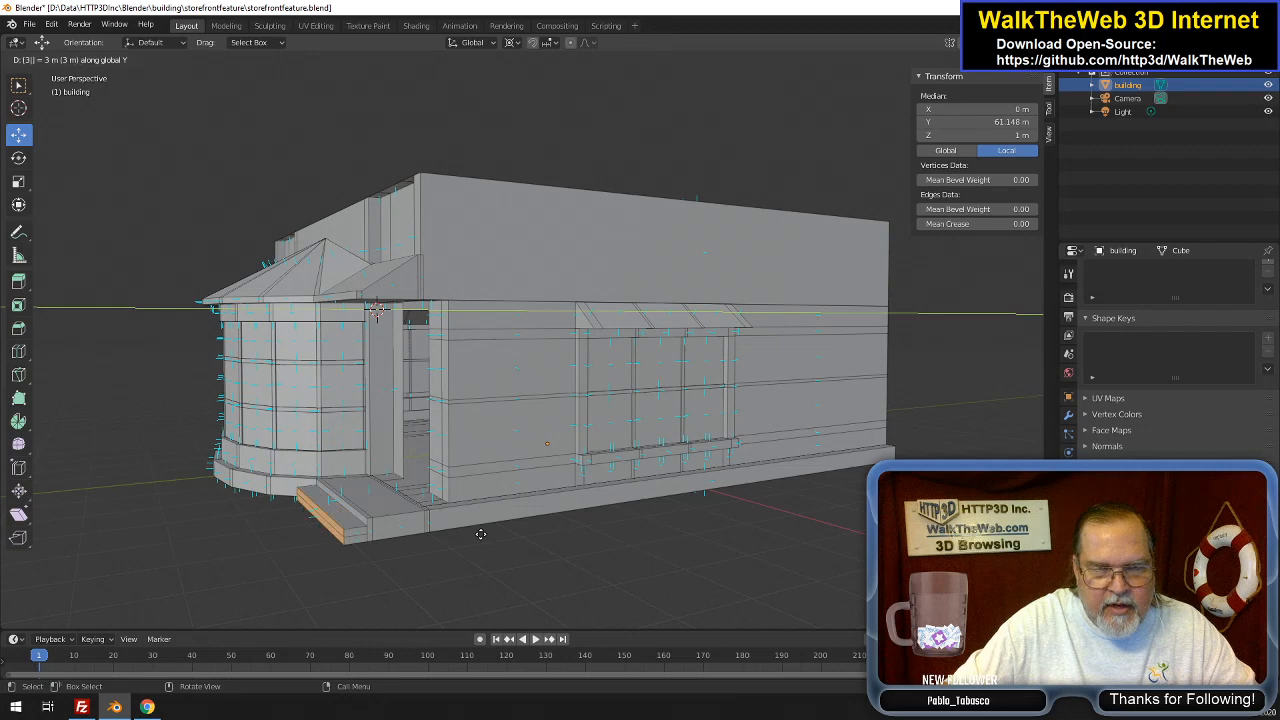
key(Return)
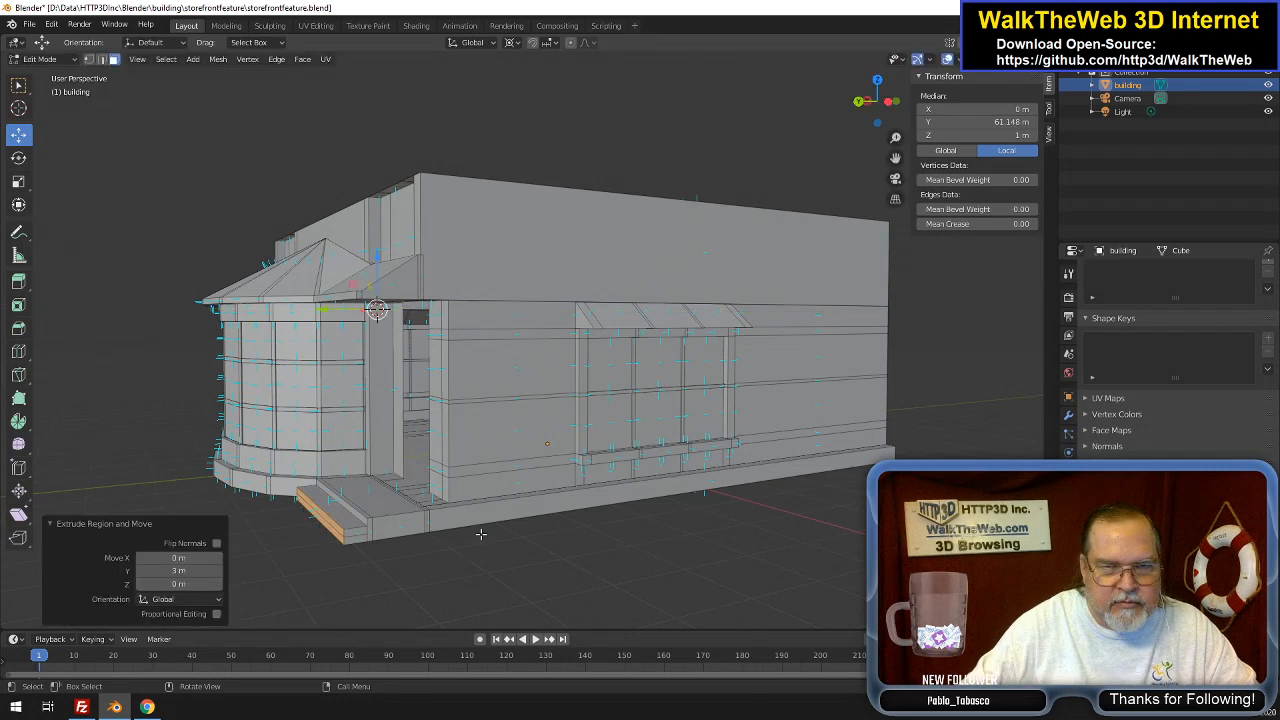
Select only the lowest step's front face on both sides of the bay and extrude both 3 m along the global Y axis
click(330, 528)
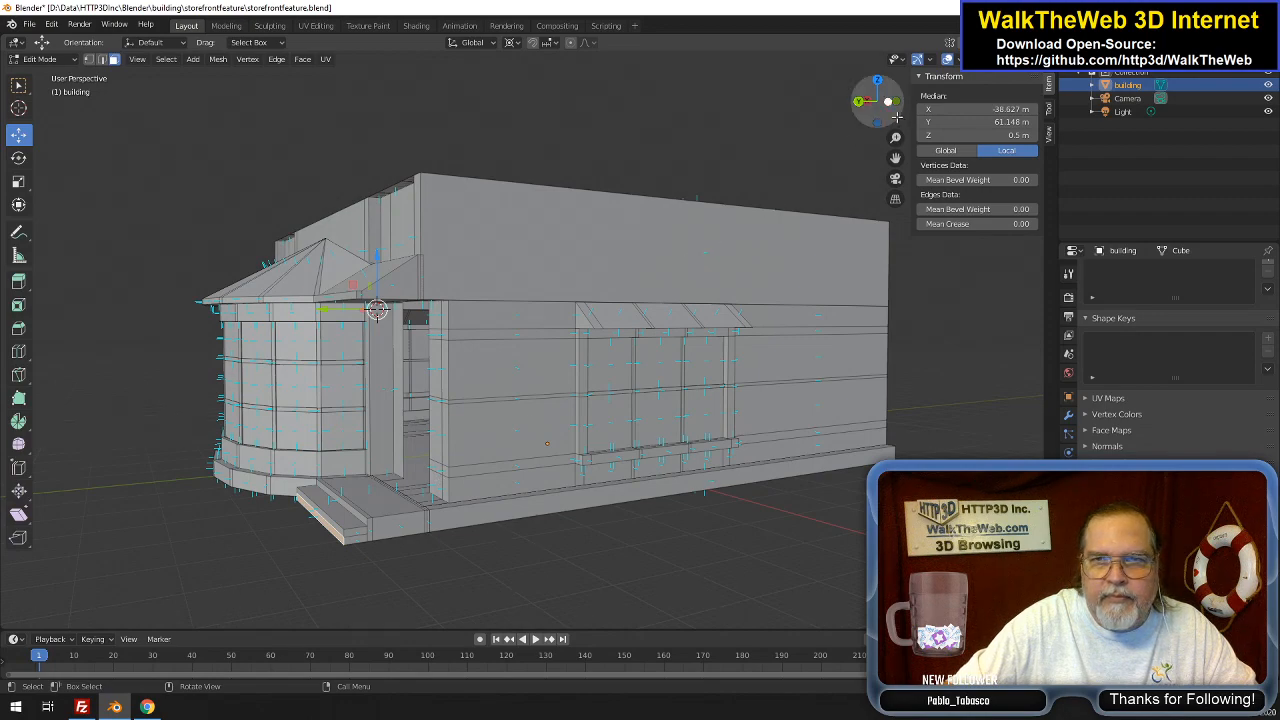
drag(874, 104, 984, 104)
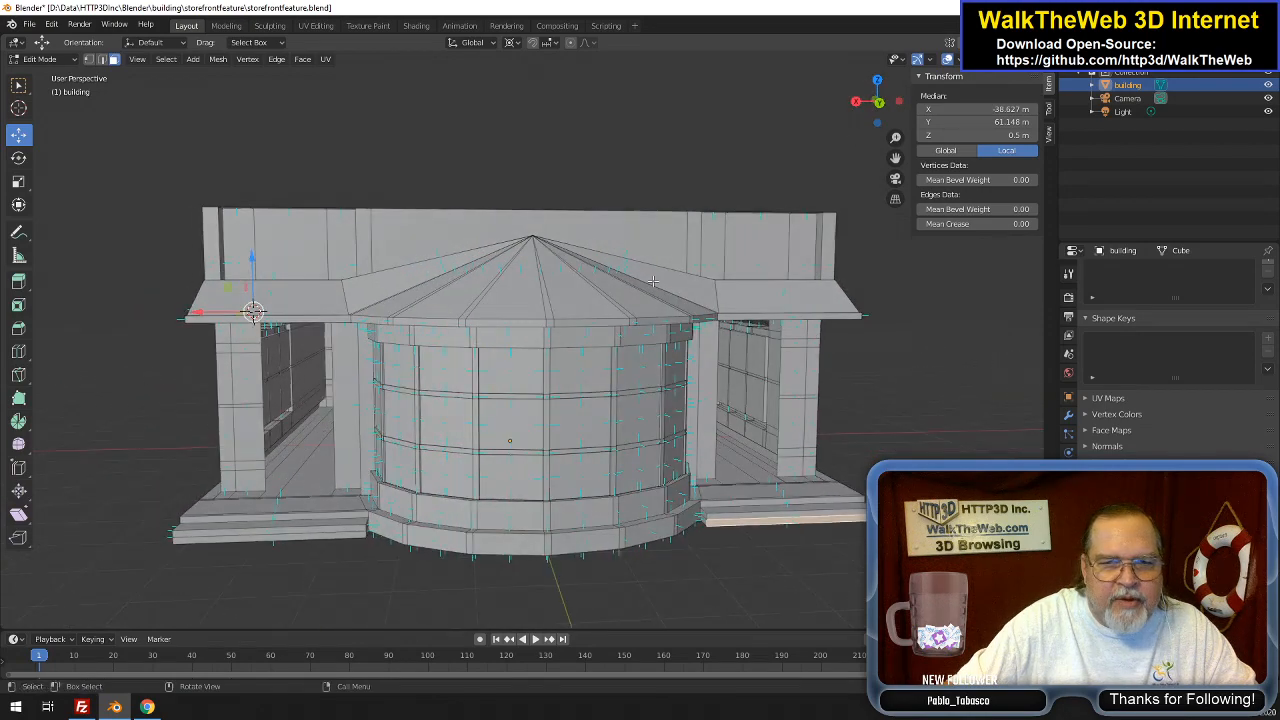
shift+click(278, 537)
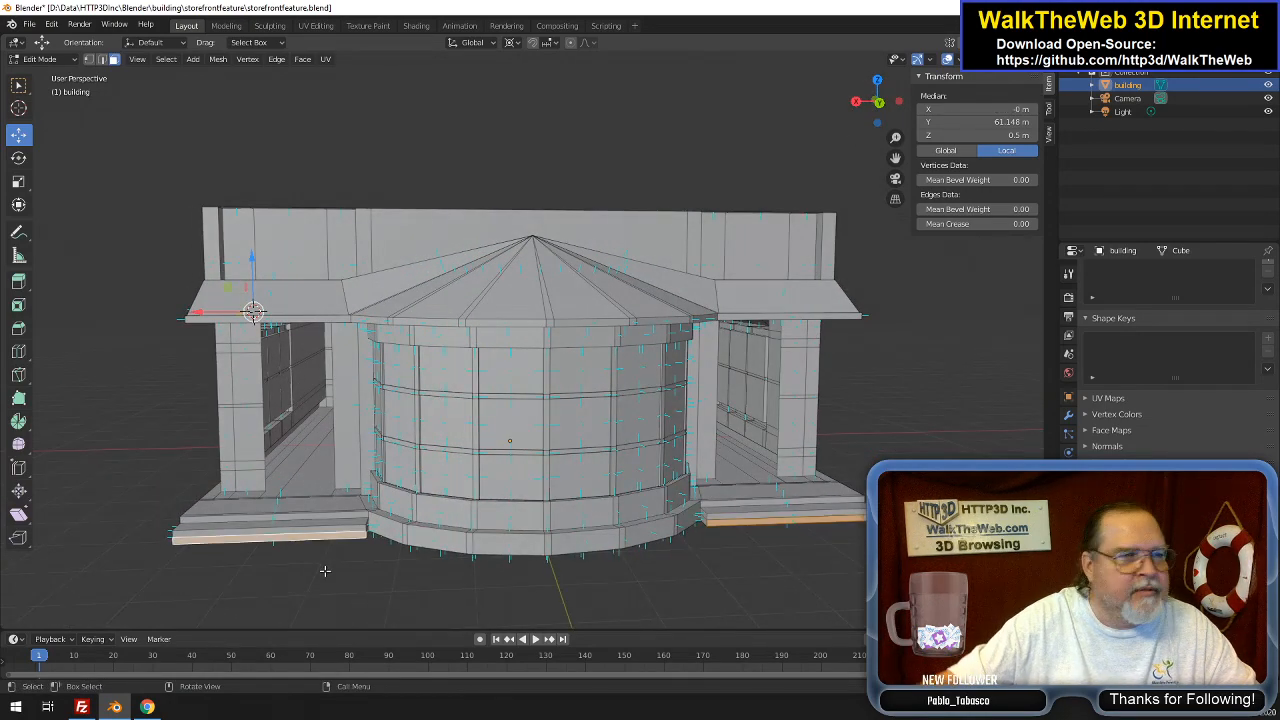
key(g)
key(y)
key(3)
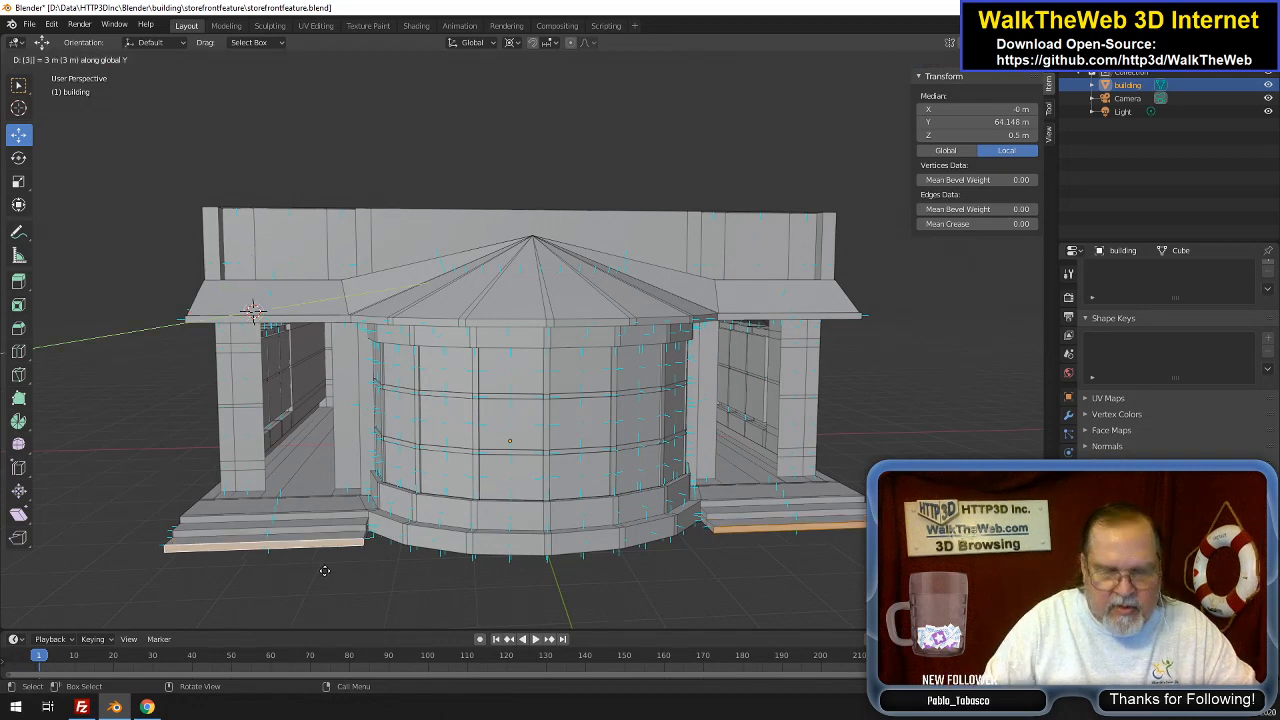
key(Return)
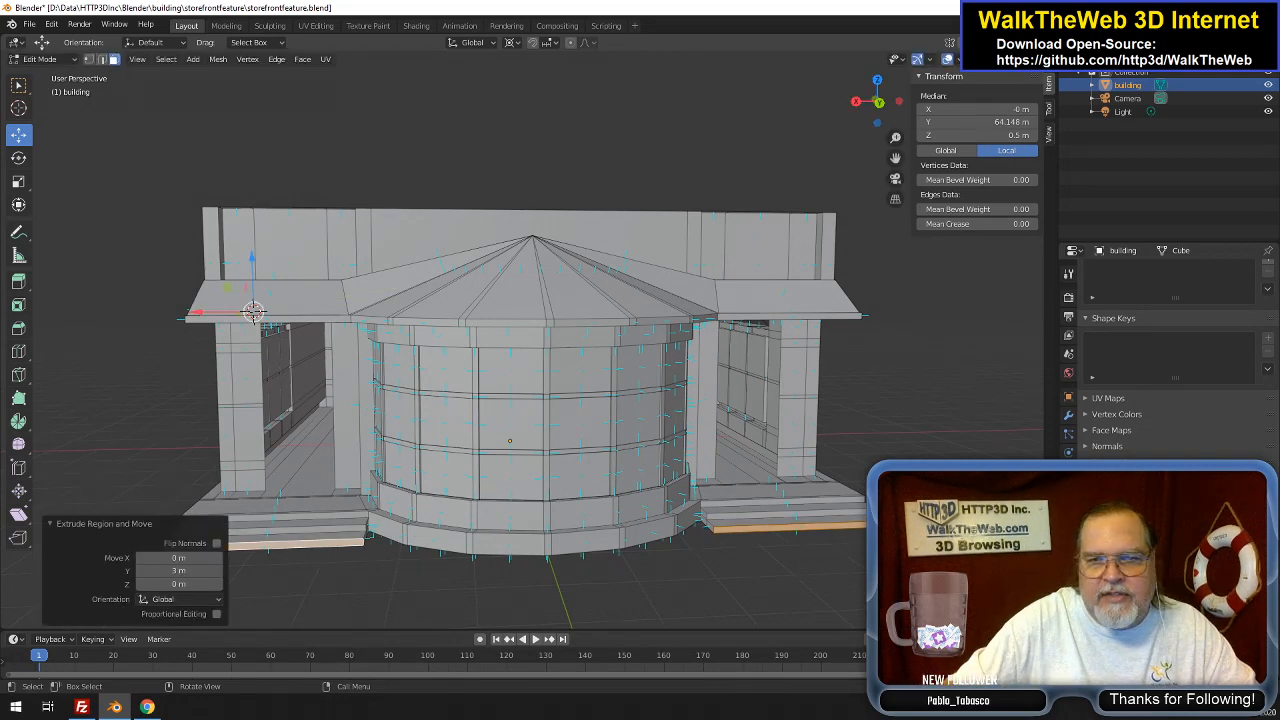
Save the Blender file under its current name
drag(870, 103, 947, 105)
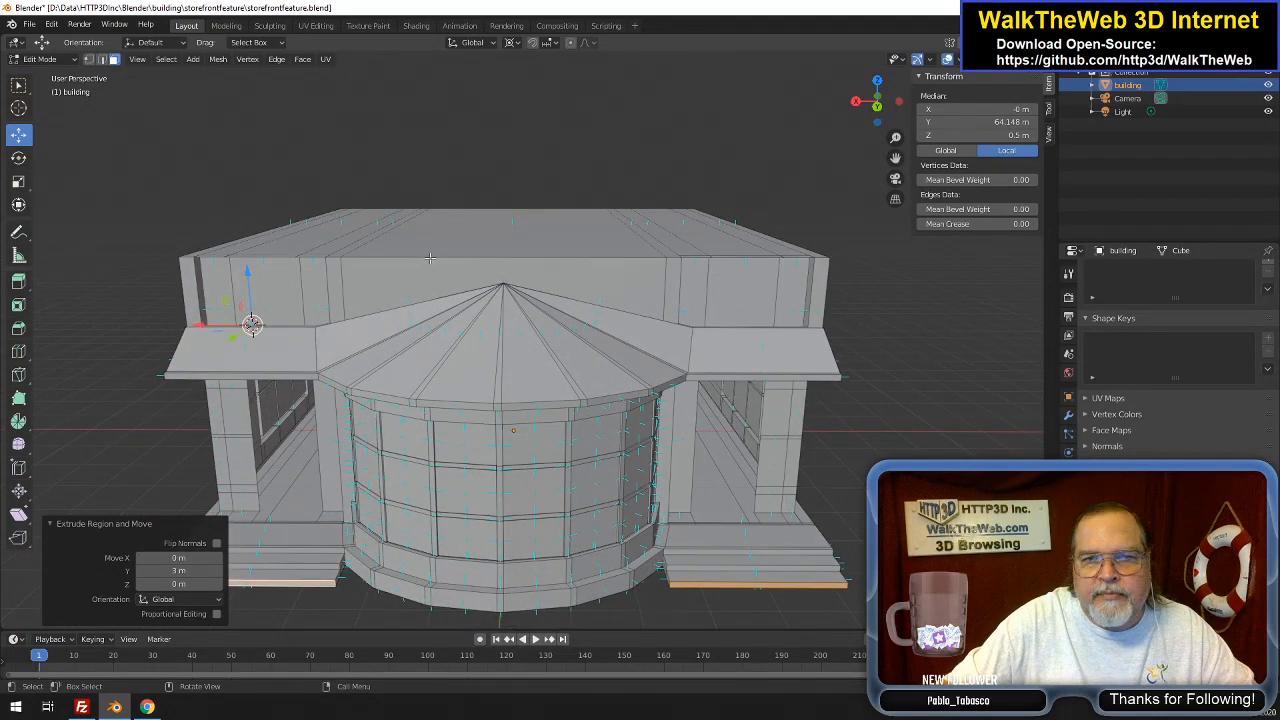
drag(877, 104, 619, 125)
click(29, 25)
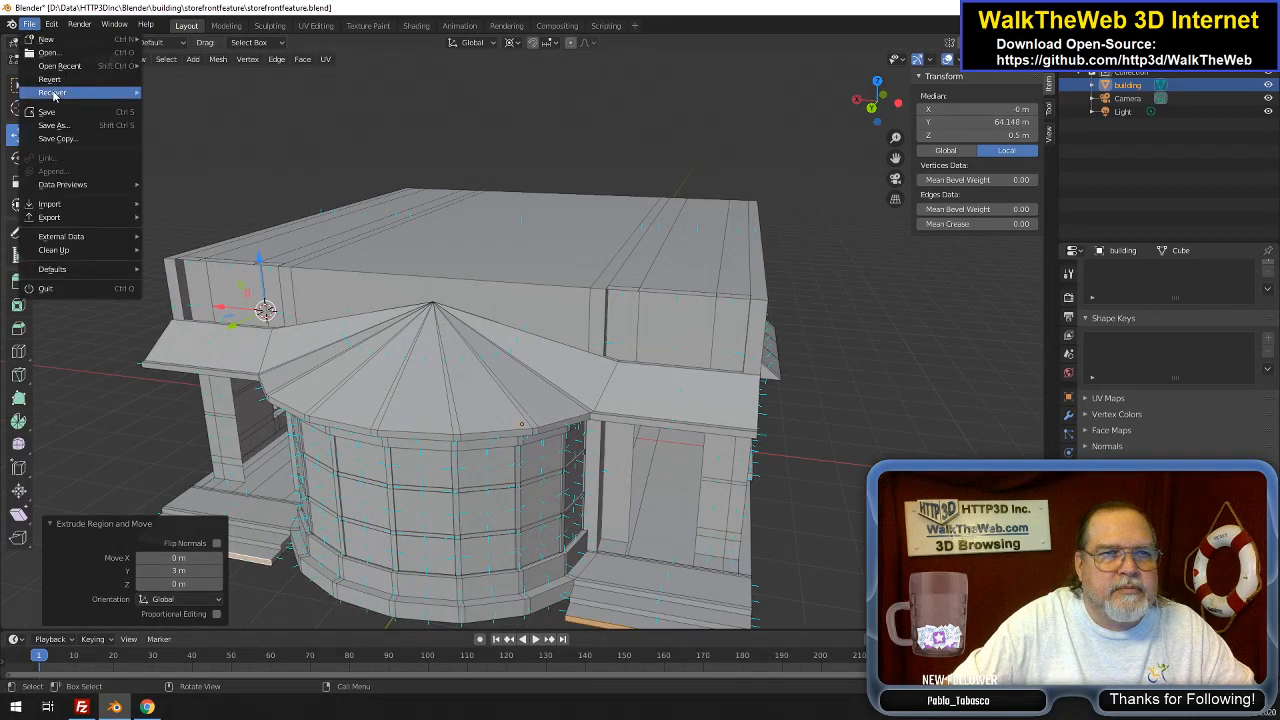
click(50, 112)
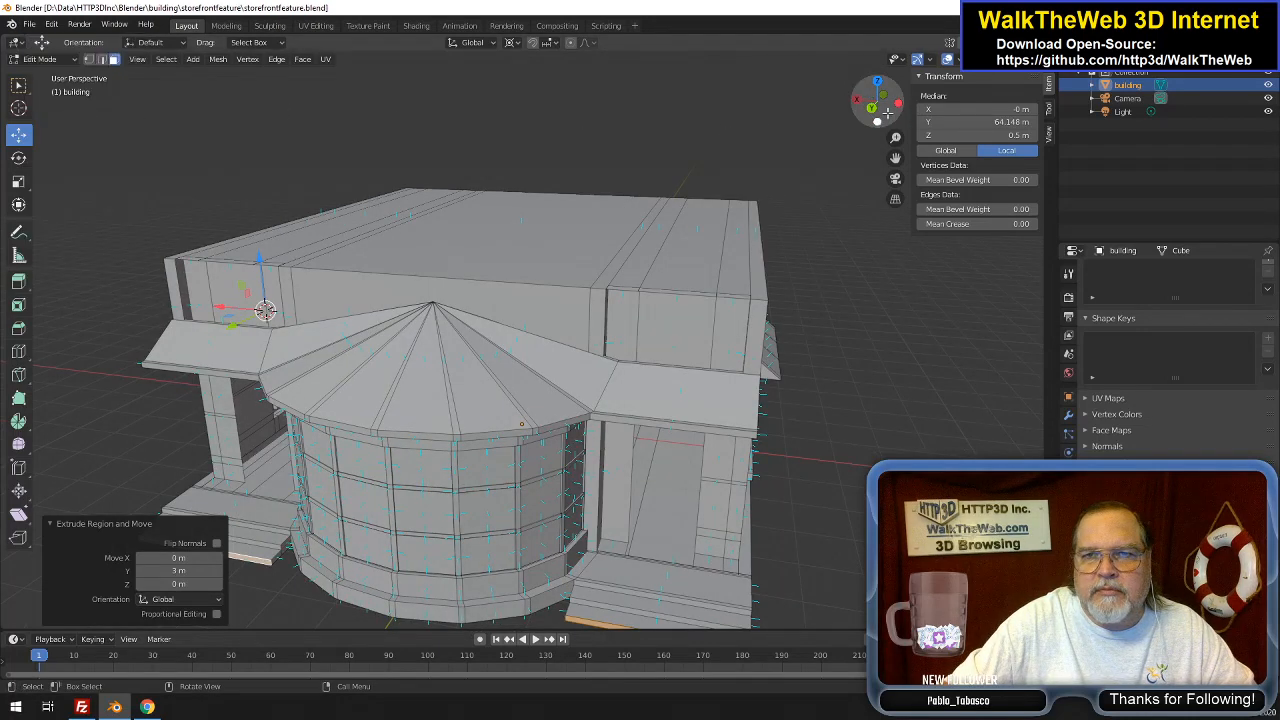
Select the platform's top face above the steps on one side of the bay and snap the 3D cursor to it
drag(889, 112, 760, 120)
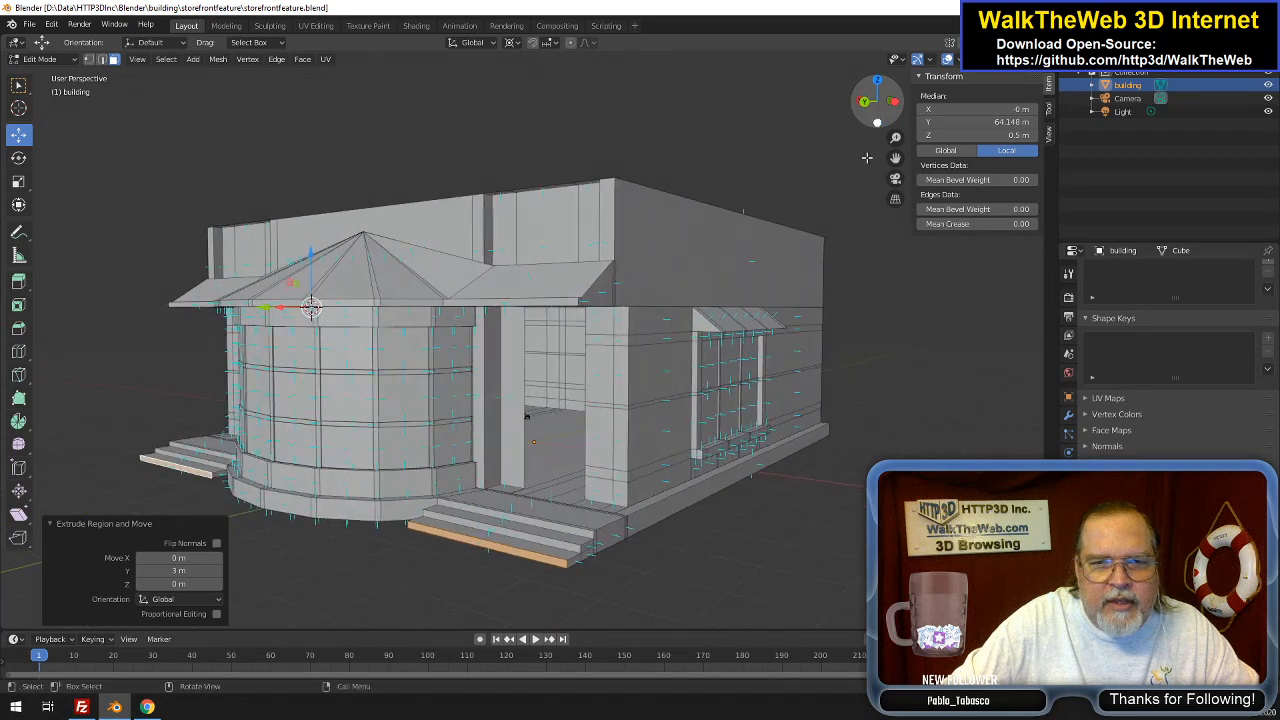
click(598, 525)
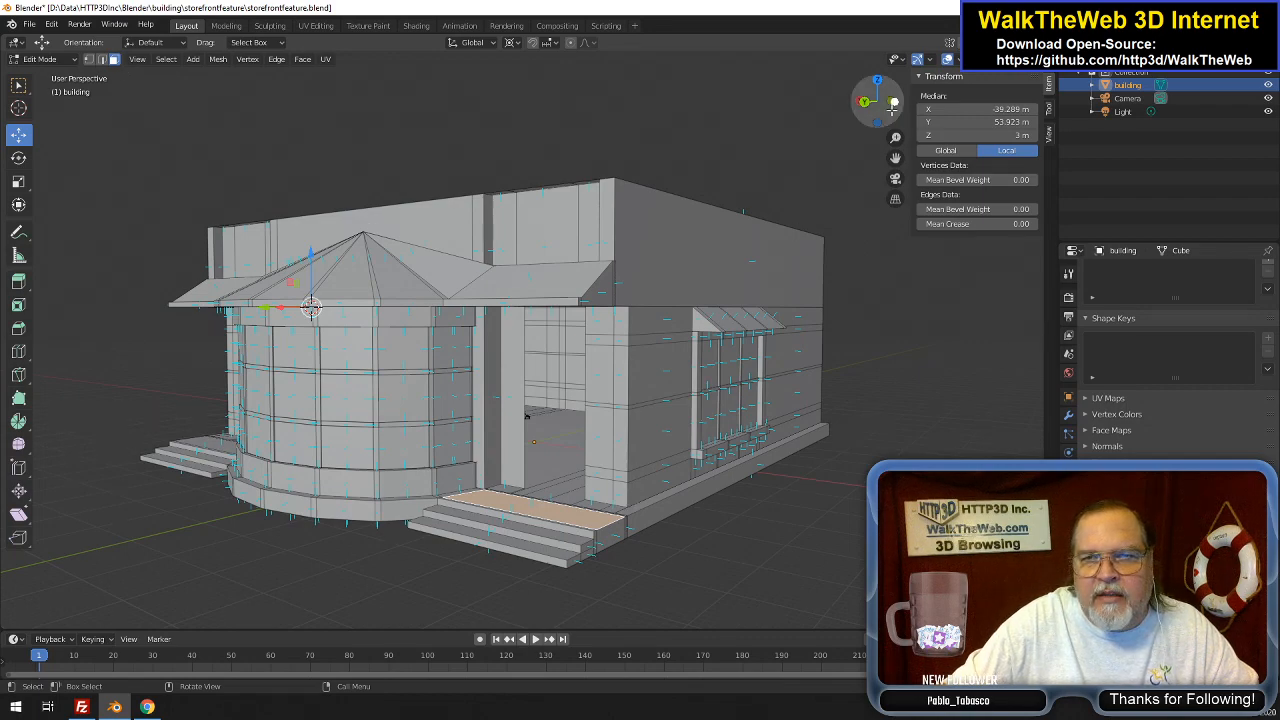
drag(884, 104, 815, 132)
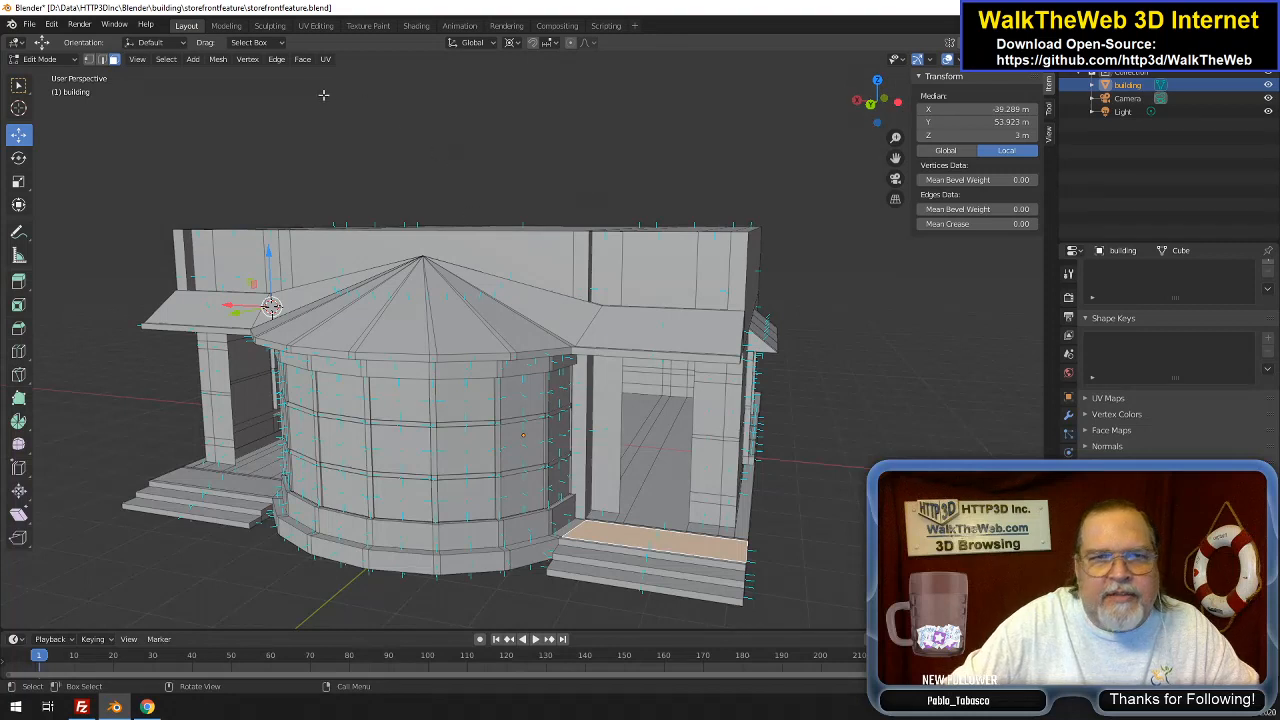
click(217, 59)
mouse_move(258, 102)
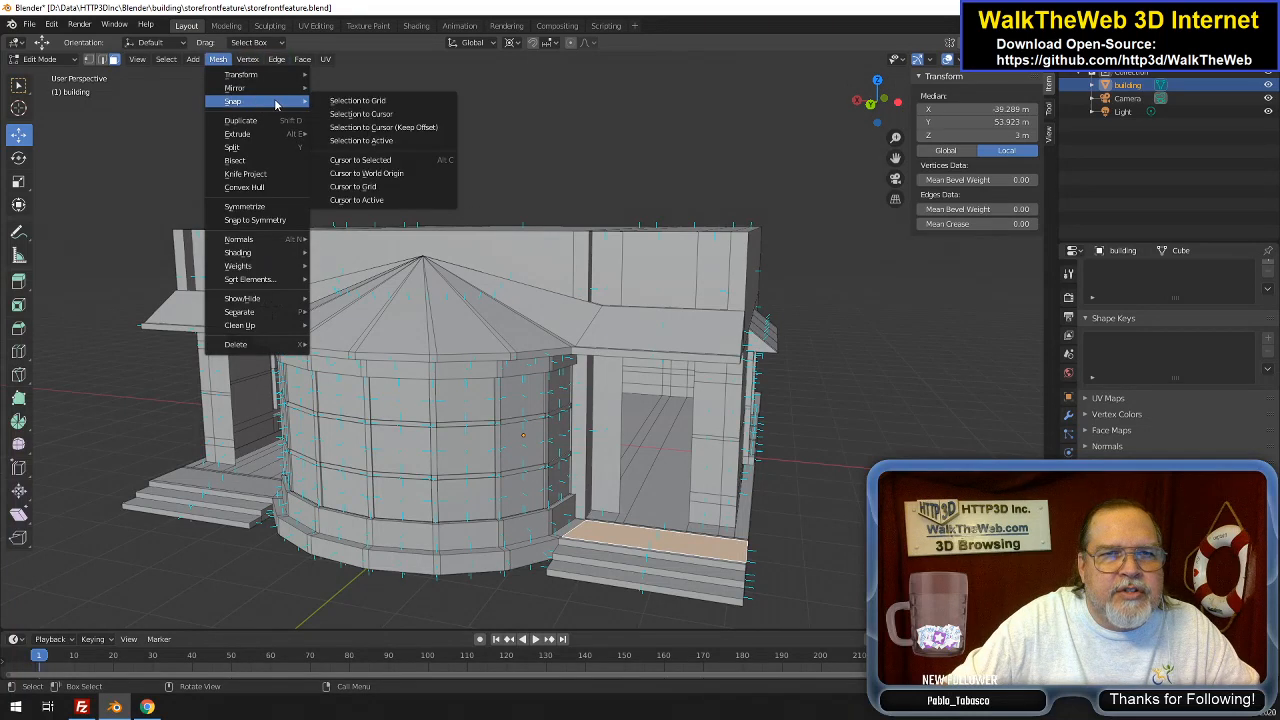
click(365, 160)
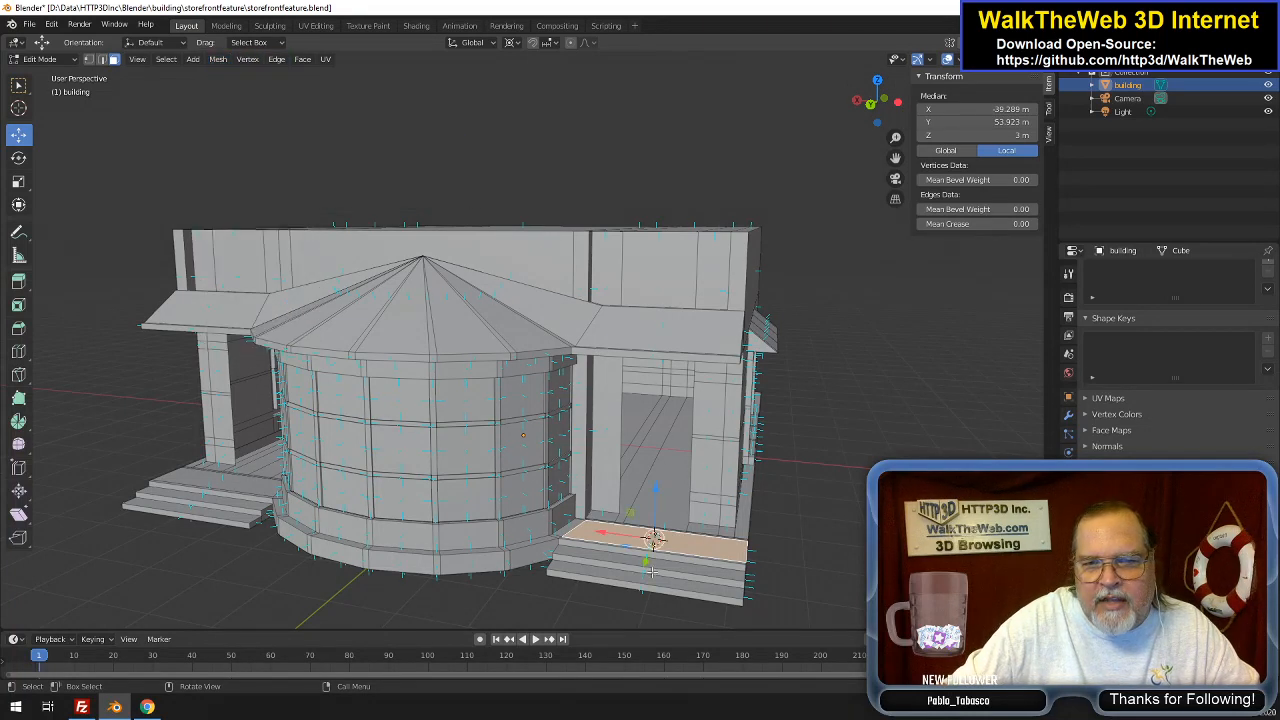
Add the overhang's underside above the steps to the selection and compare it with the platform face from the top in wireframe shading
drag(868, 100, 805, 108)
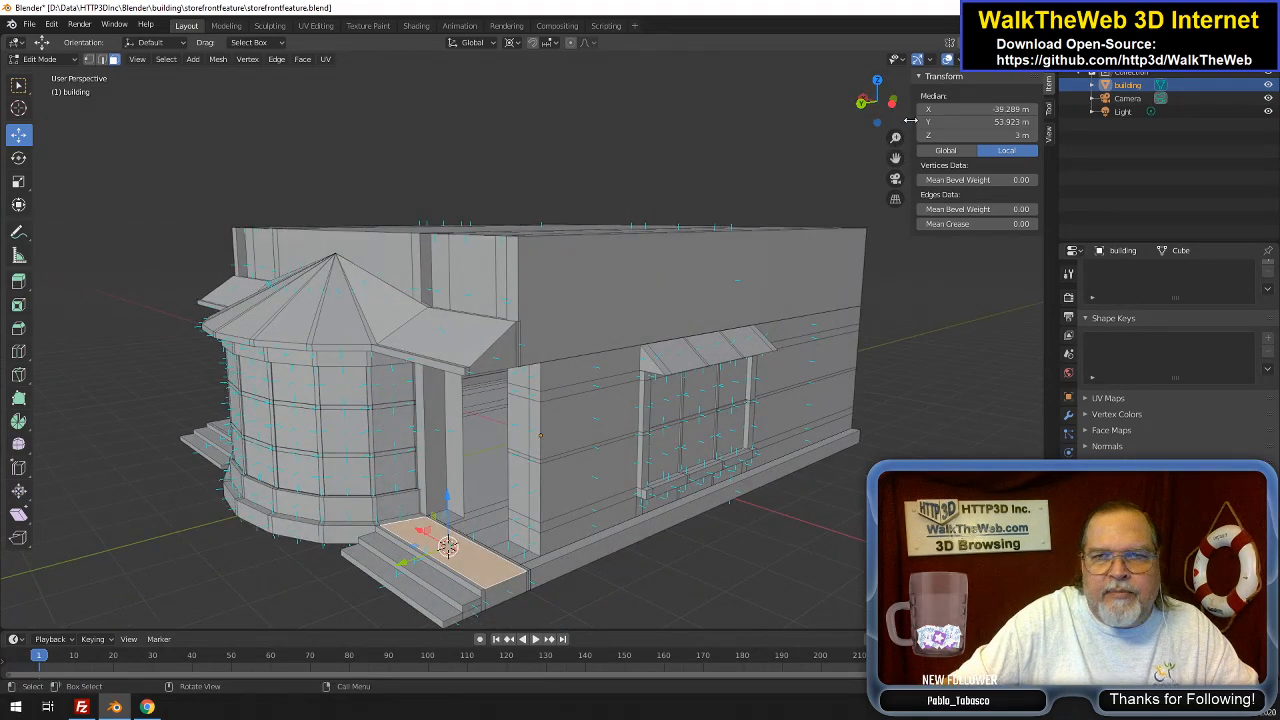
drag(880, 115, 903, 98)
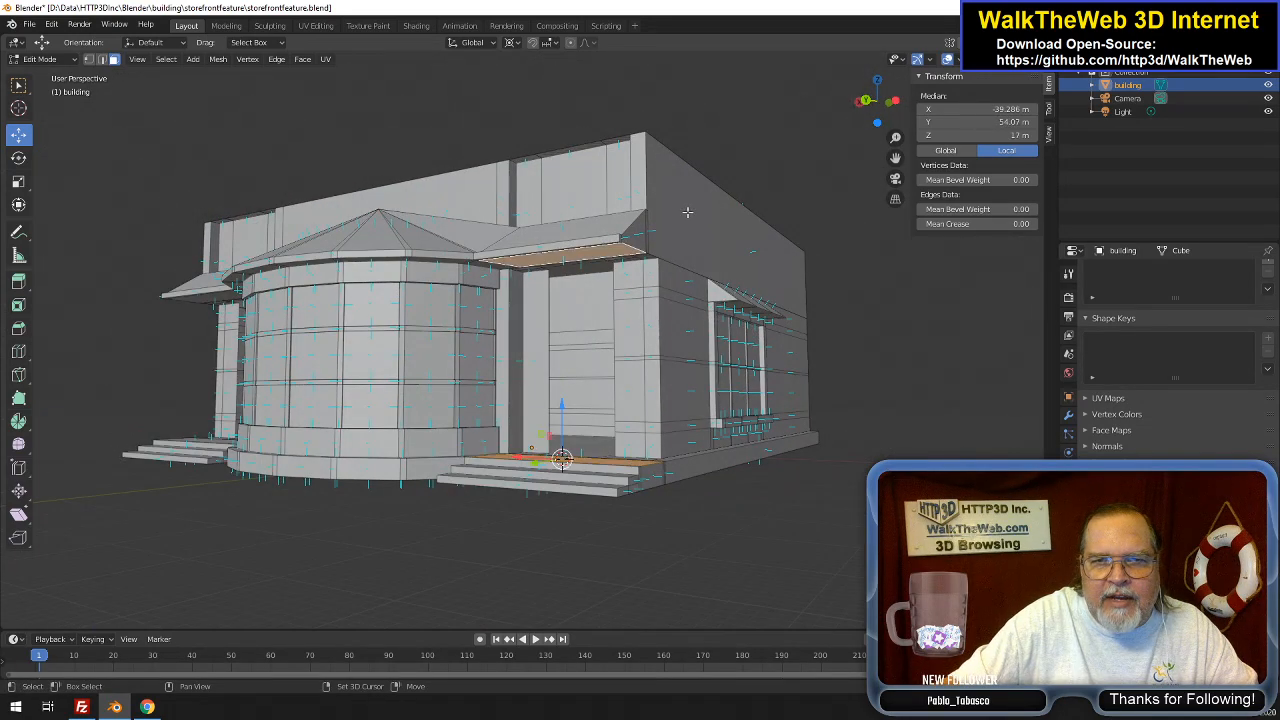
drag(880, 120, 872, 96)
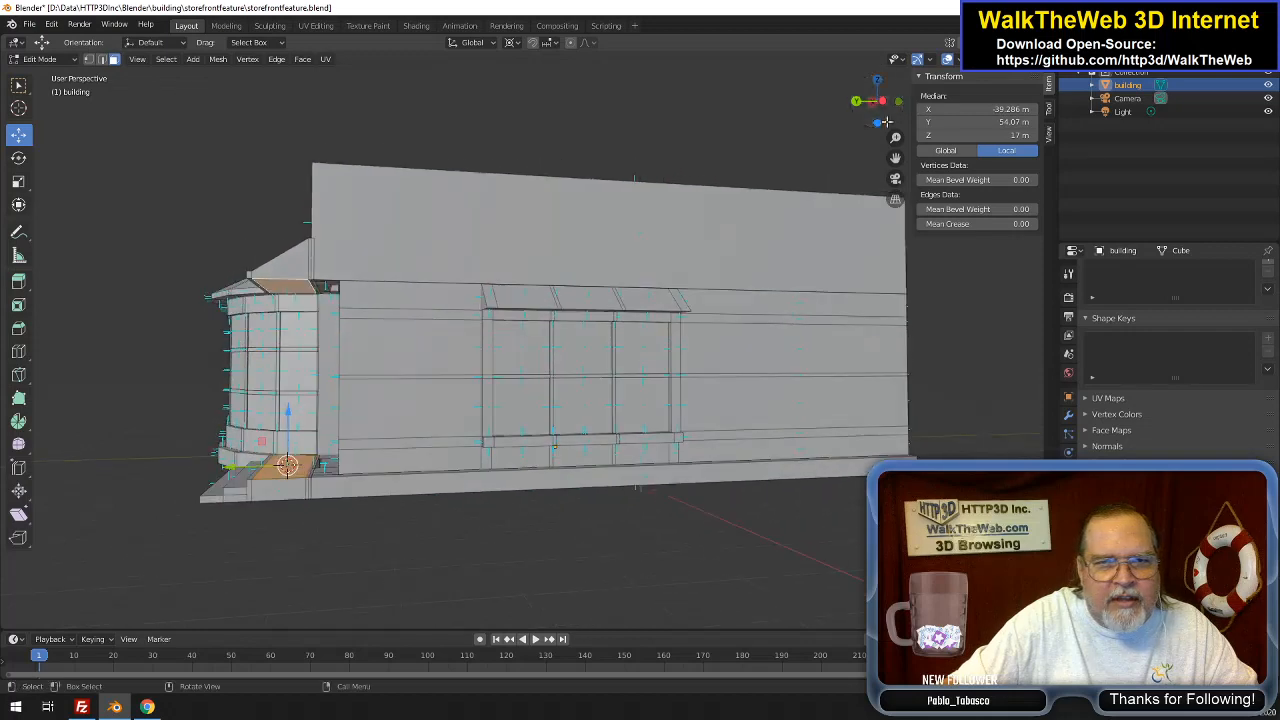
click(877, 80)
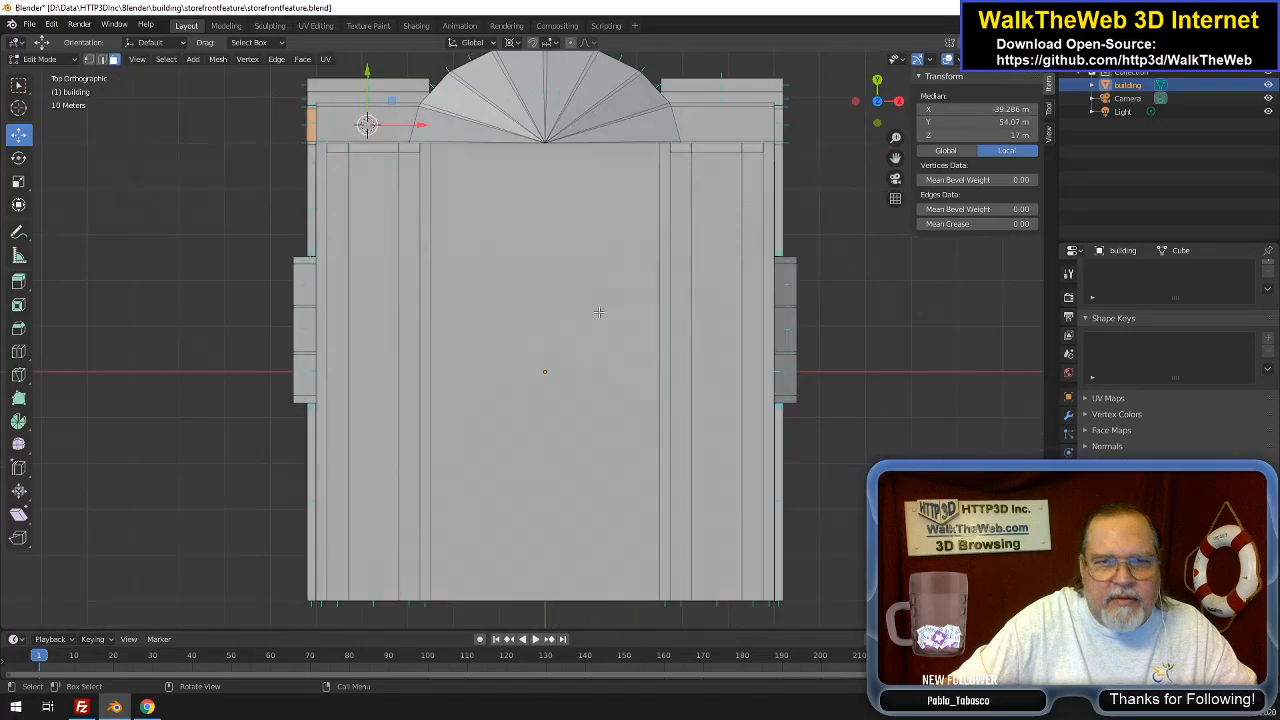
key(z)
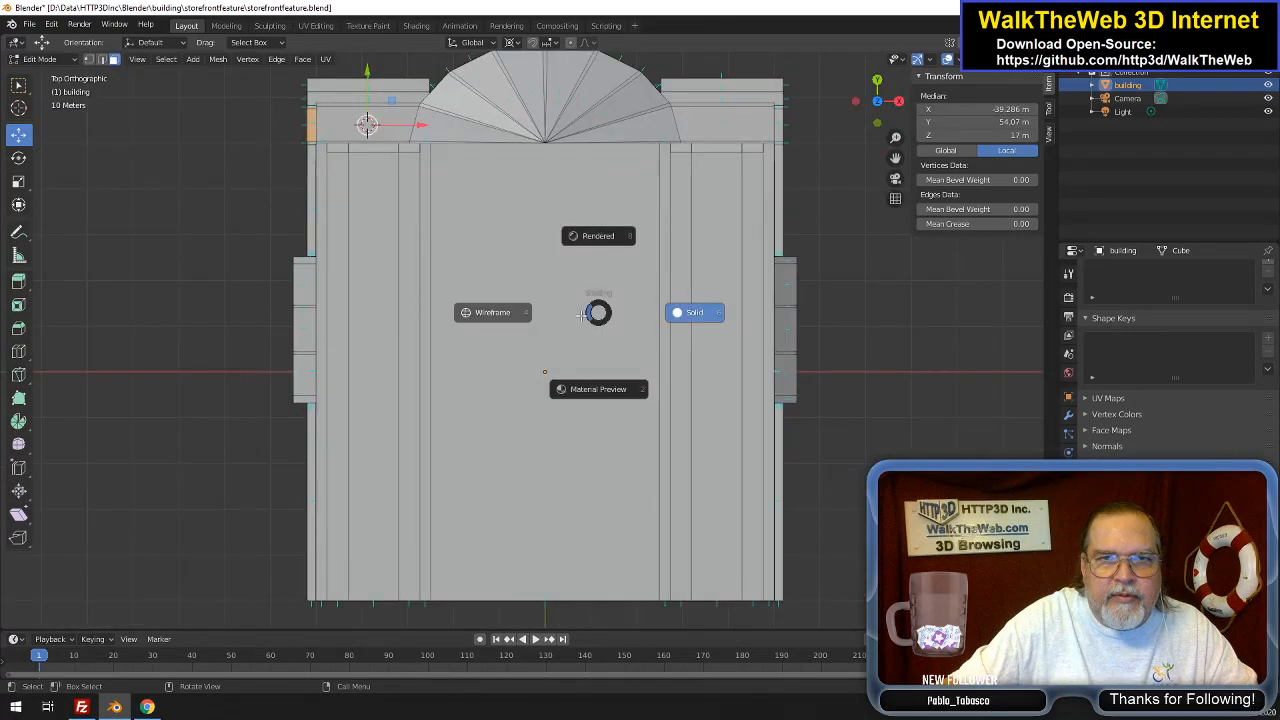
click(492, 312)
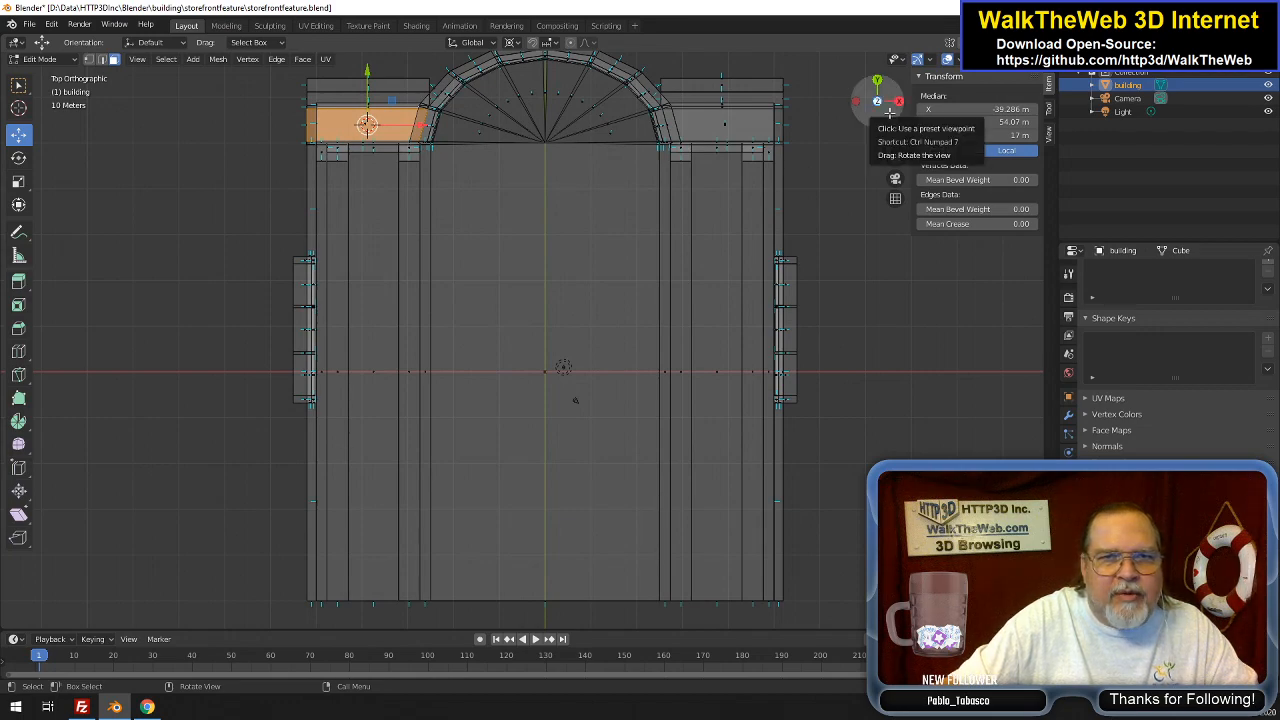
drag(890, 113, 985, 295)
drag(530, 625, 631, 610)
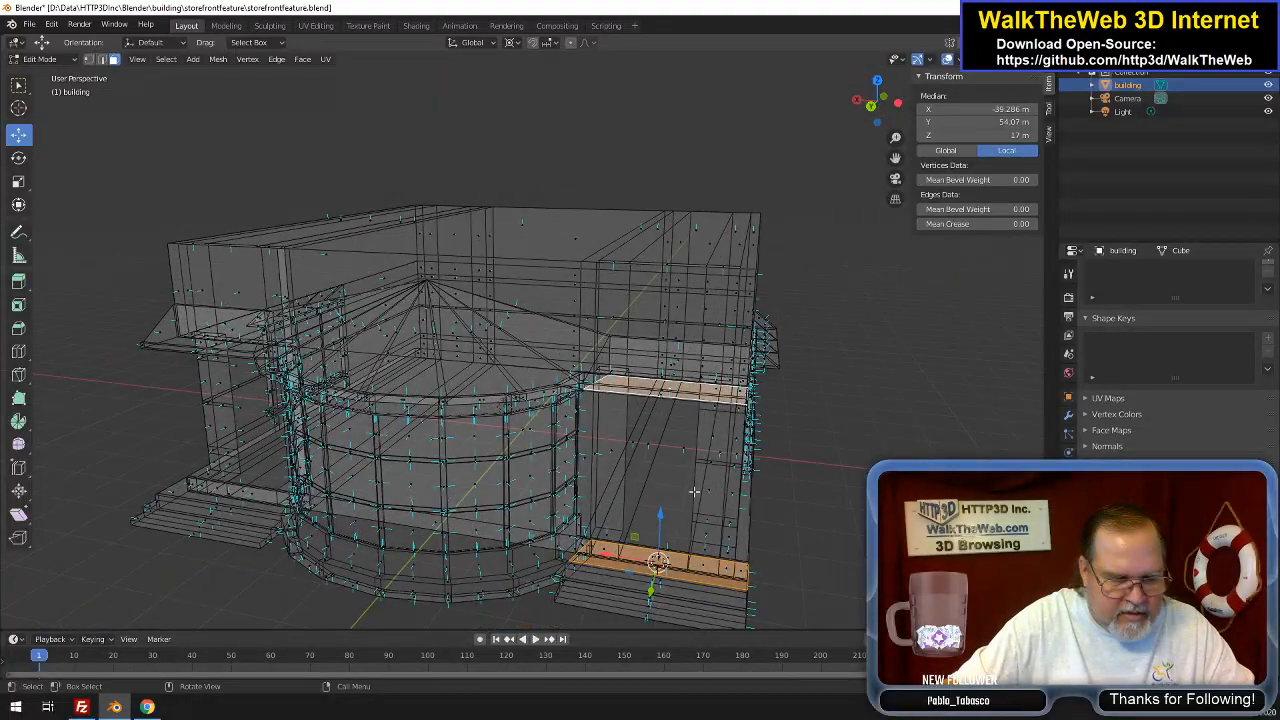
key(z)
click(790, 492)
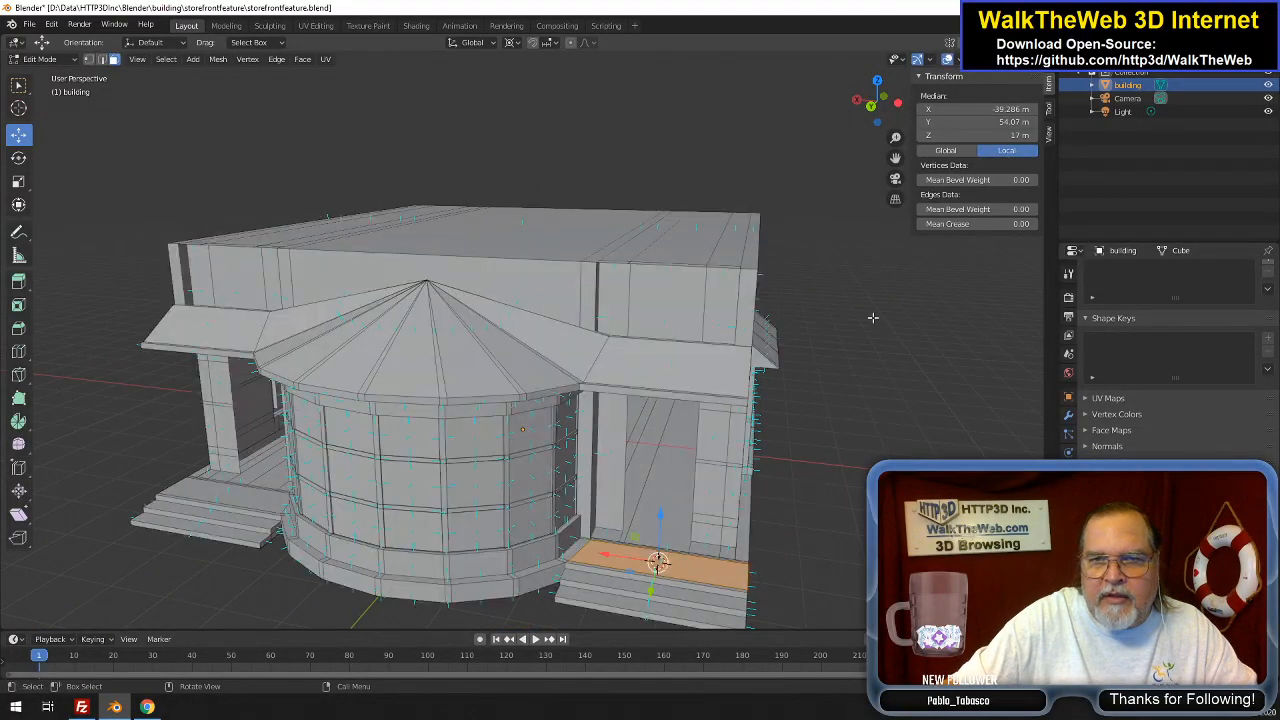
Turn off the display of face normals and frame the selected platform face beside the side wall
click(957, 59)
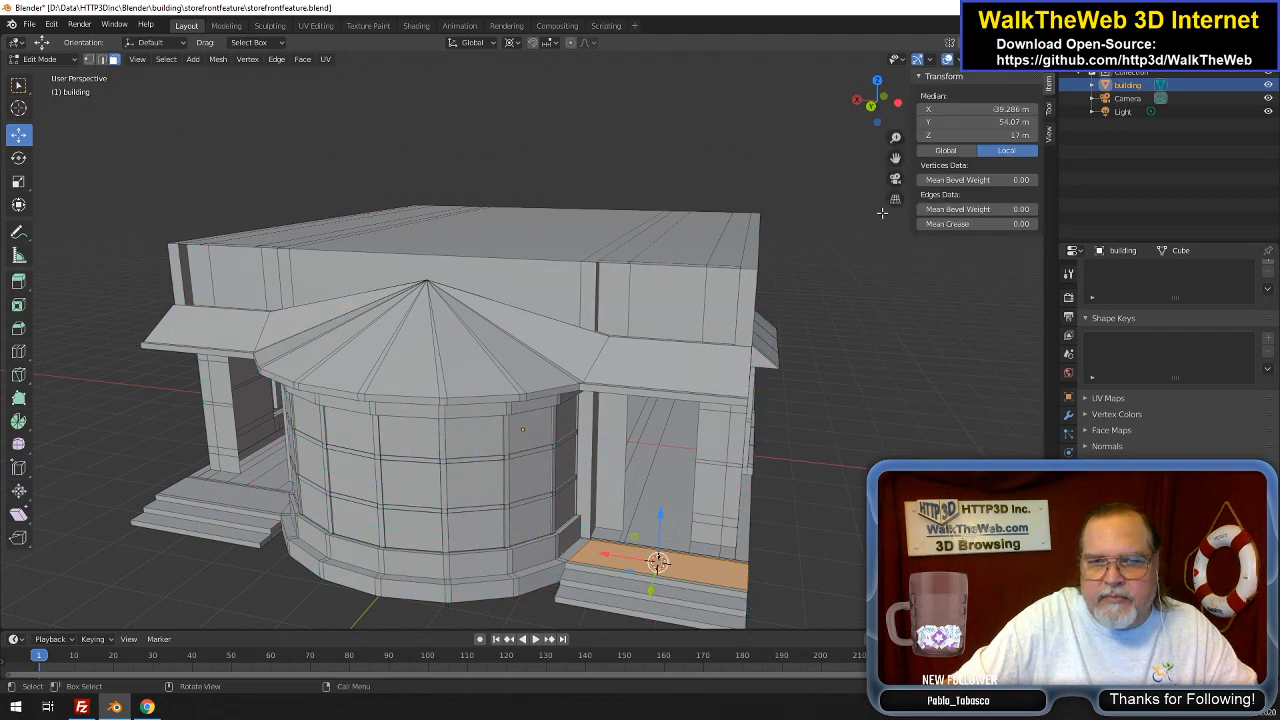
drag(877, 102, 880, 153)
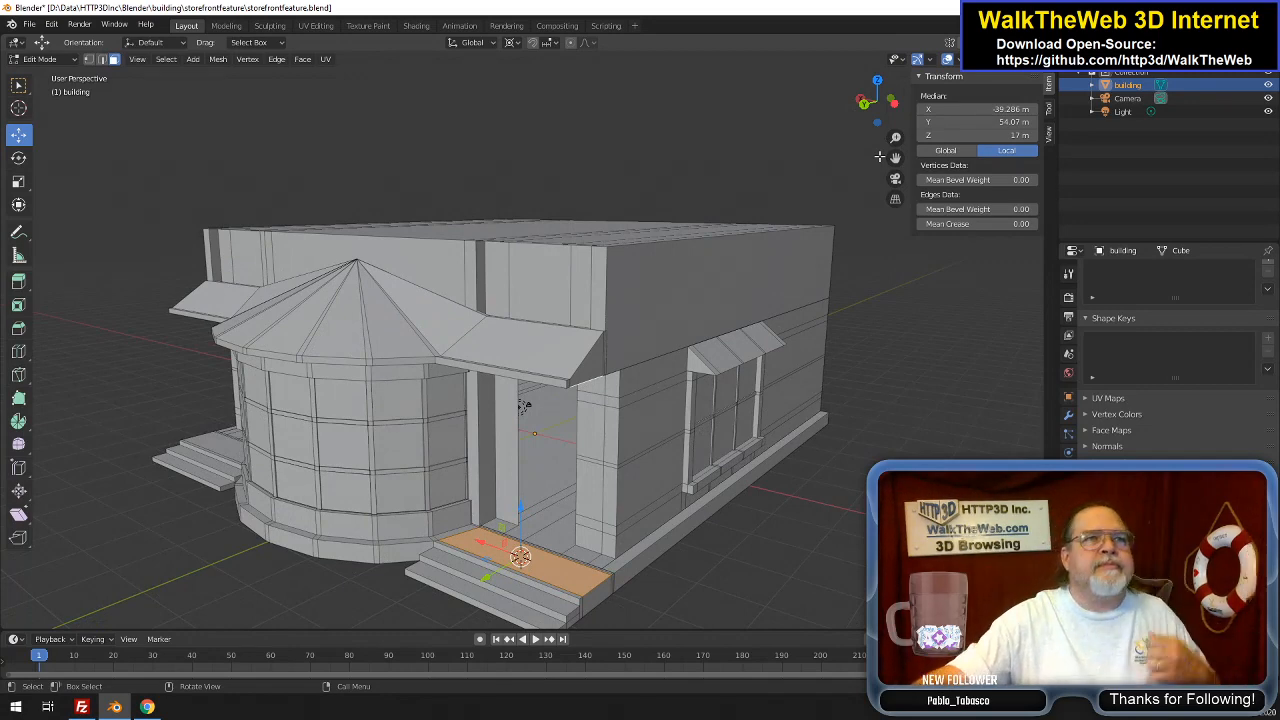
scroll(856, 362, up, 2)
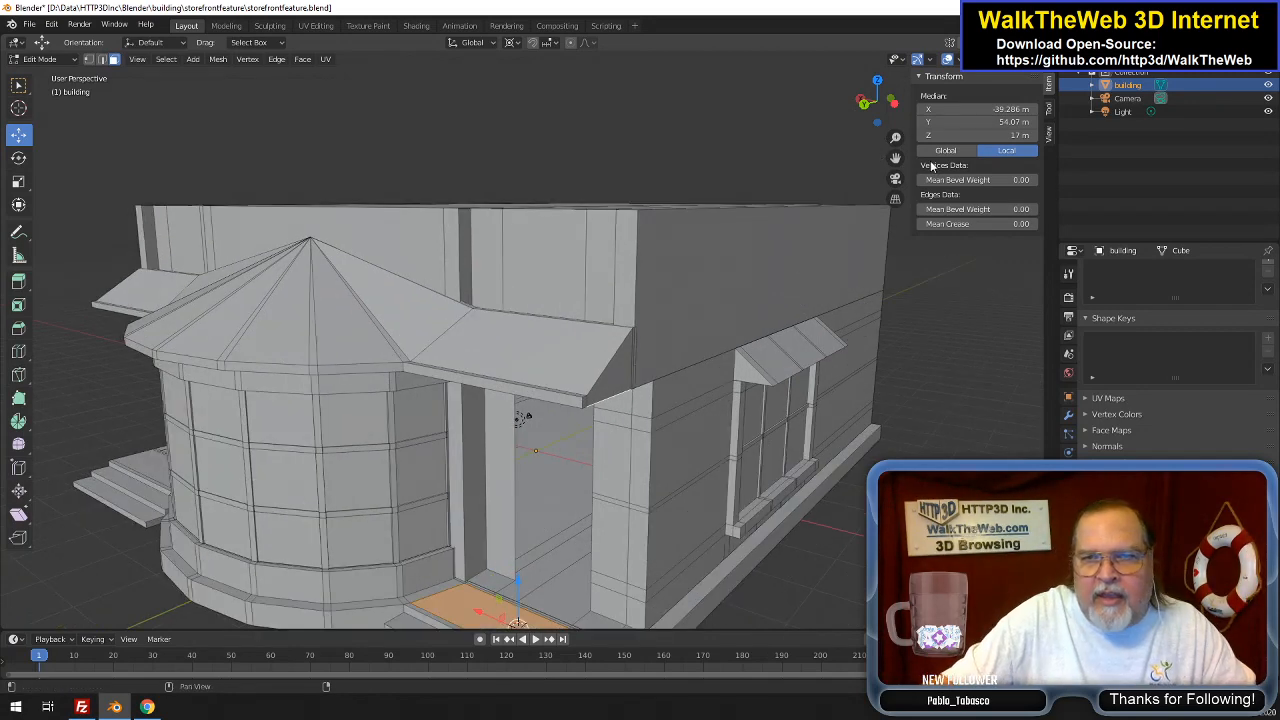
drag(895, 160, 840, 100)
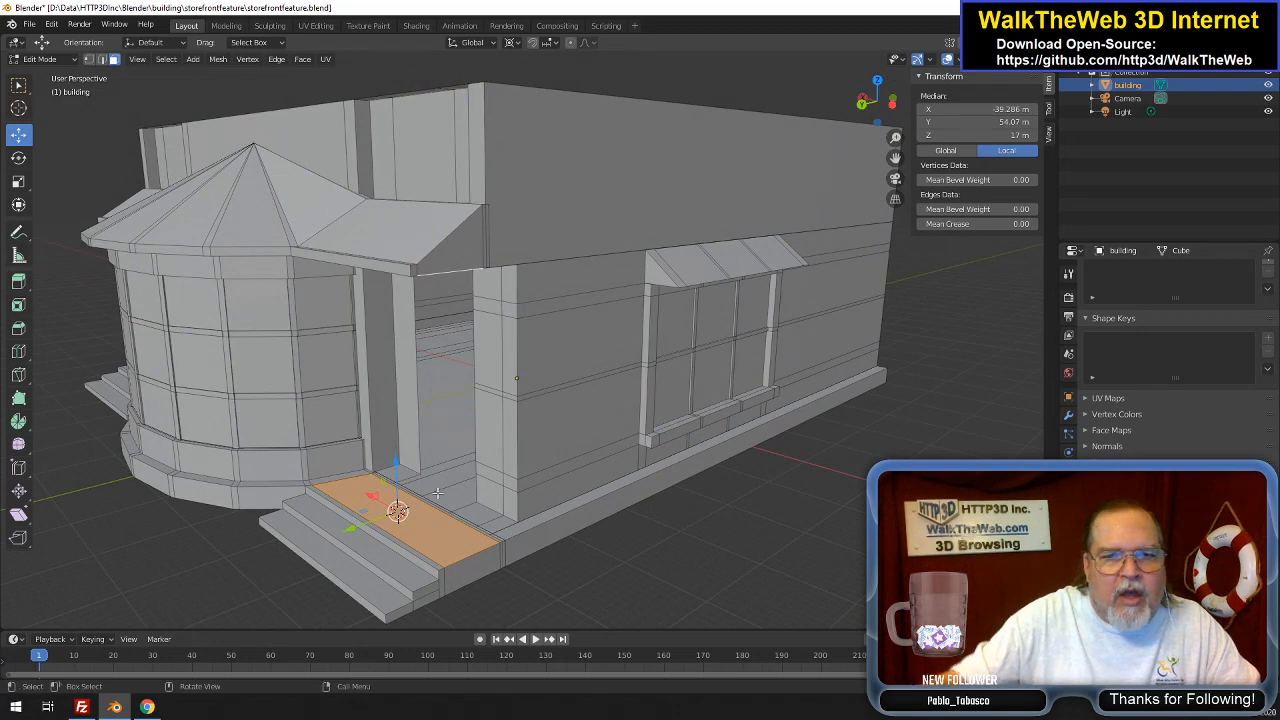
Add a 16-sided cylinder at the 3D cursor on the platform and set its radius to 2 m
click(193, 59)
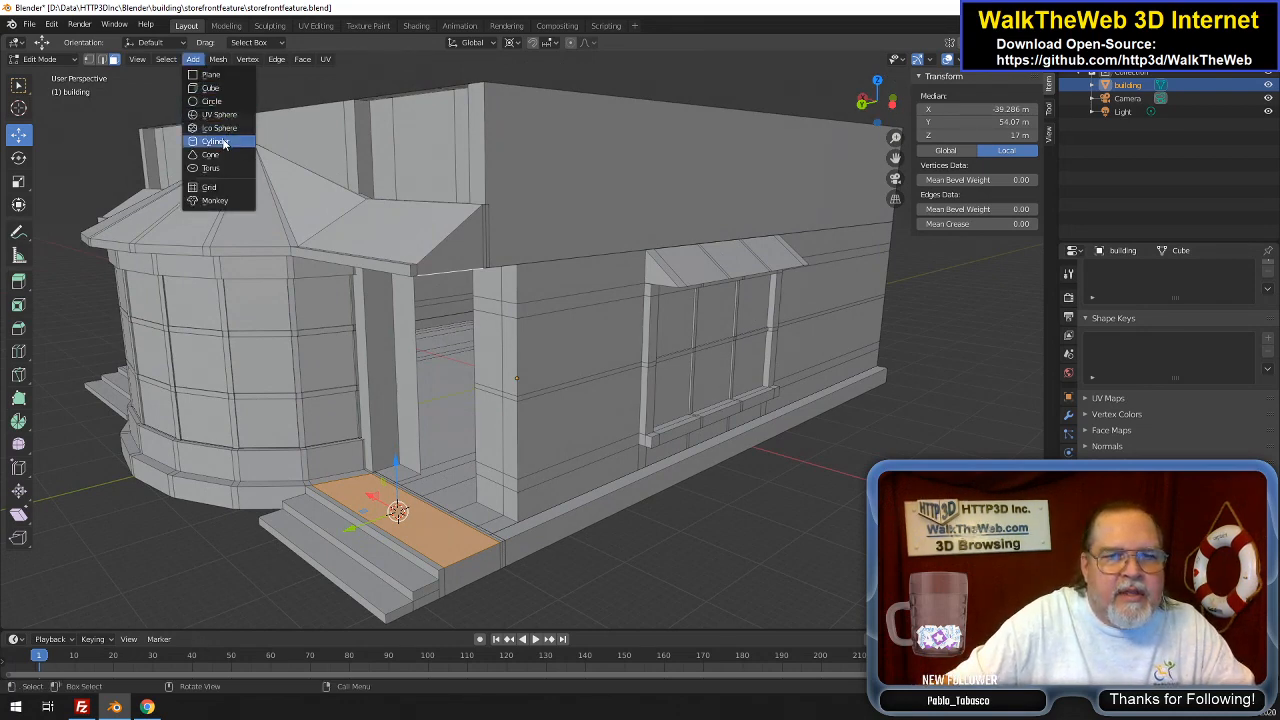
click(224, 143)
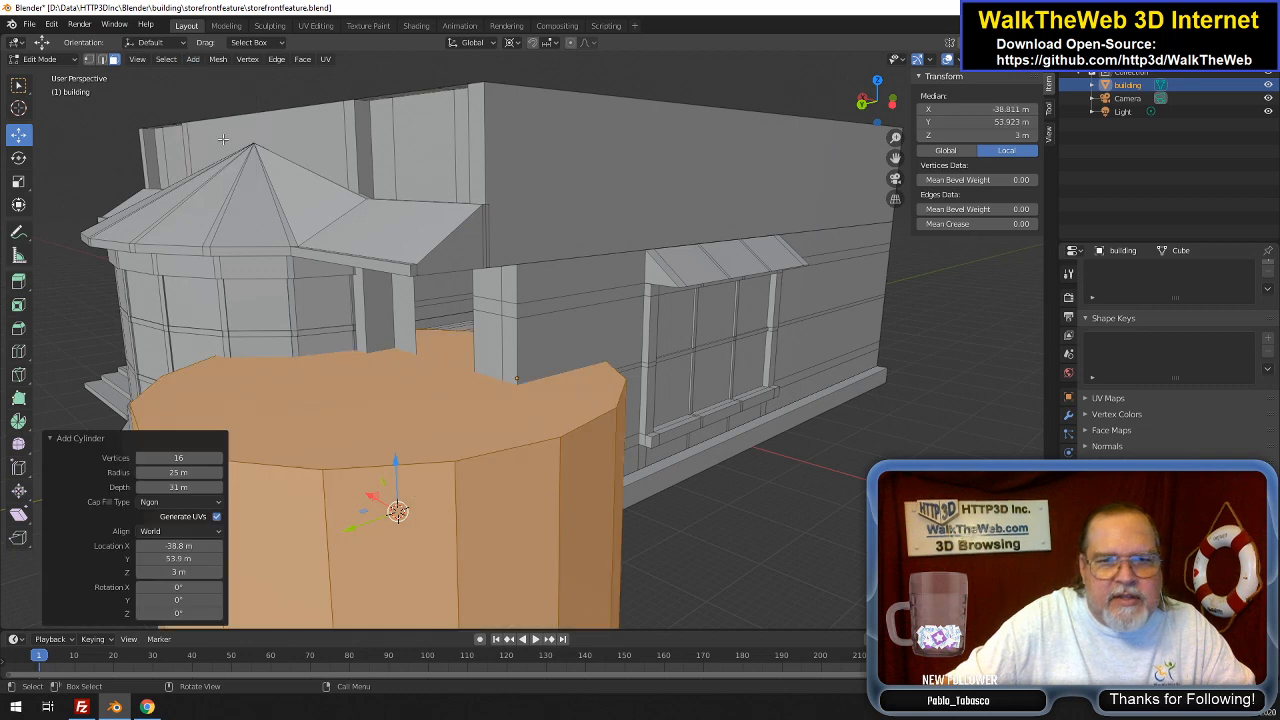
click(168, 472)
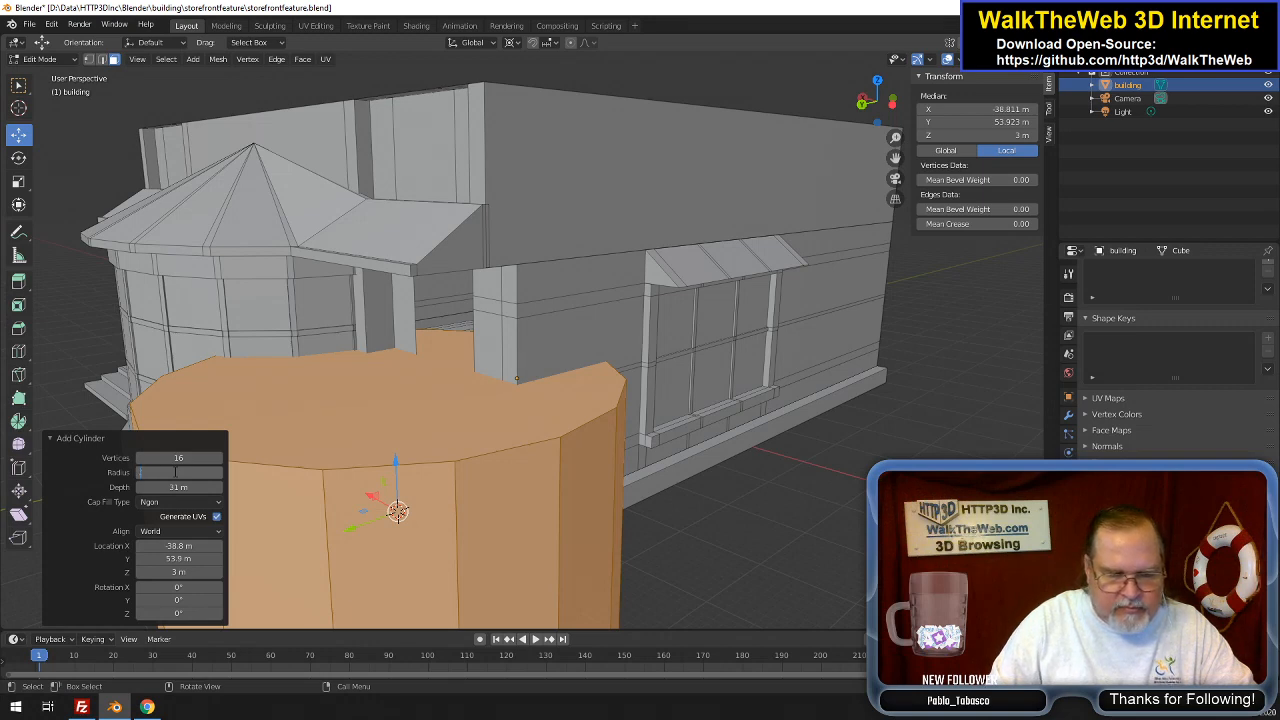
text(1)
key(Return)
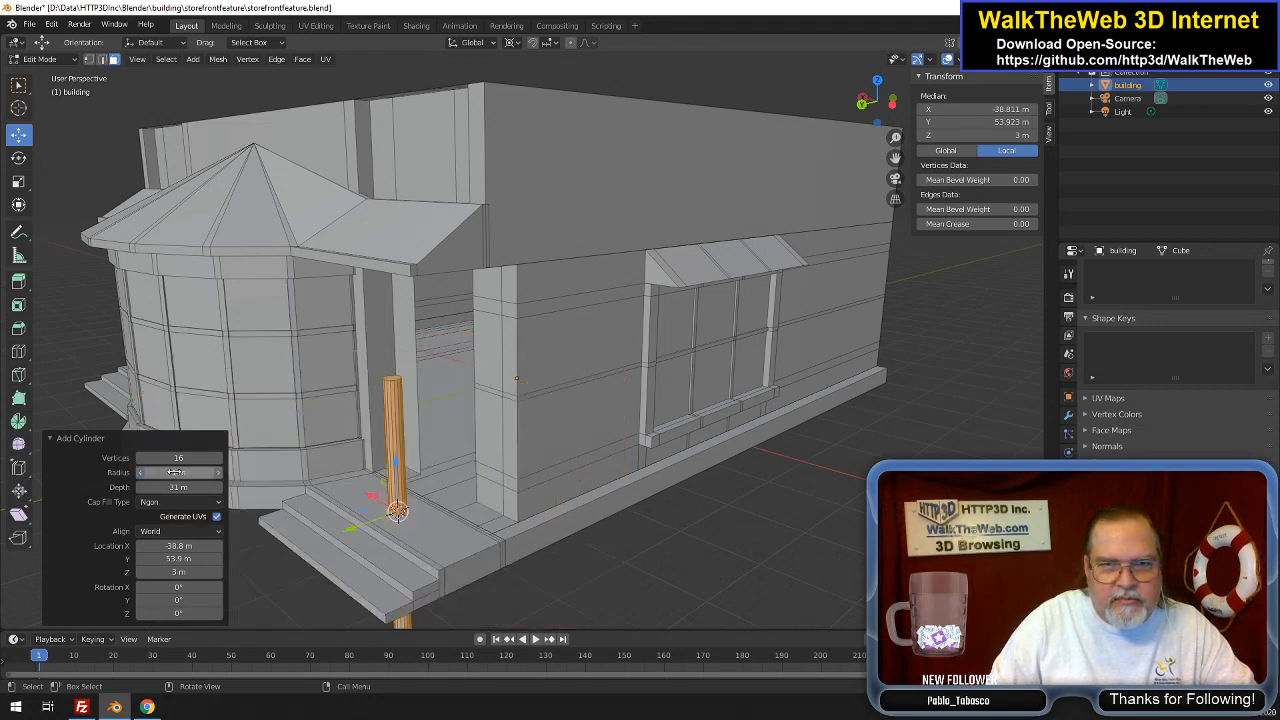
click(221, 471)
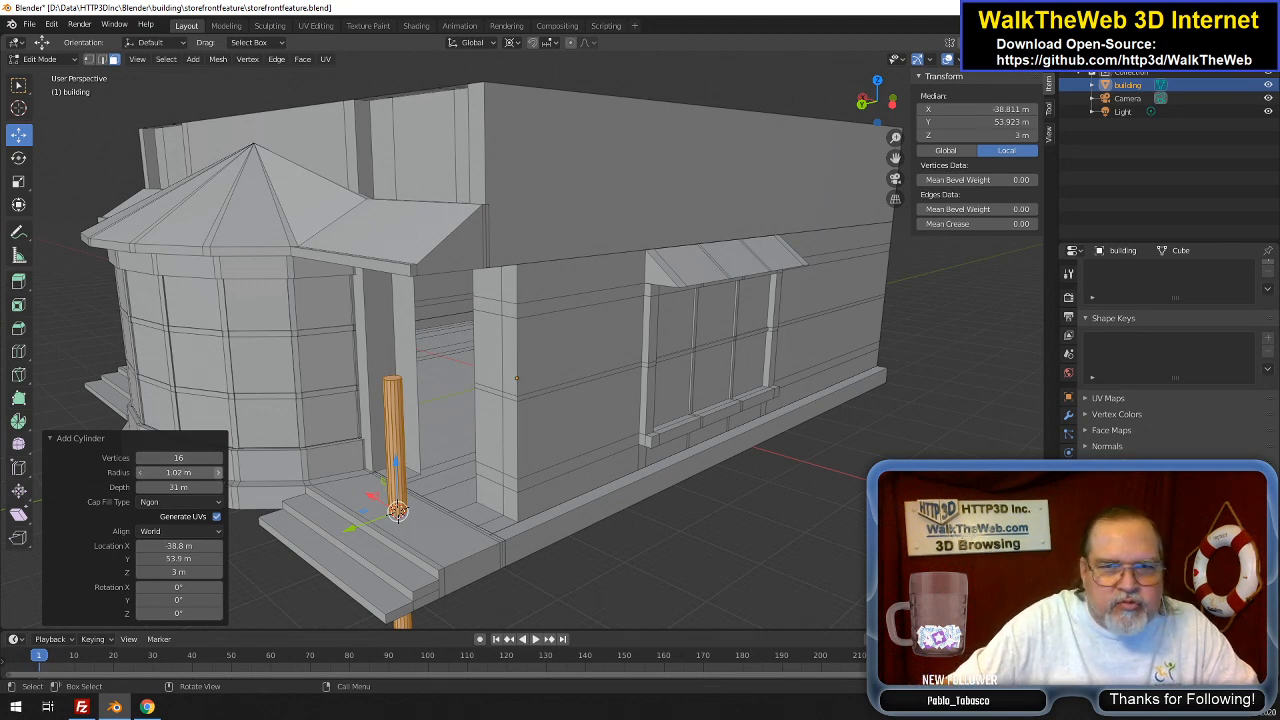
click(221, 472)
click(221, 473)
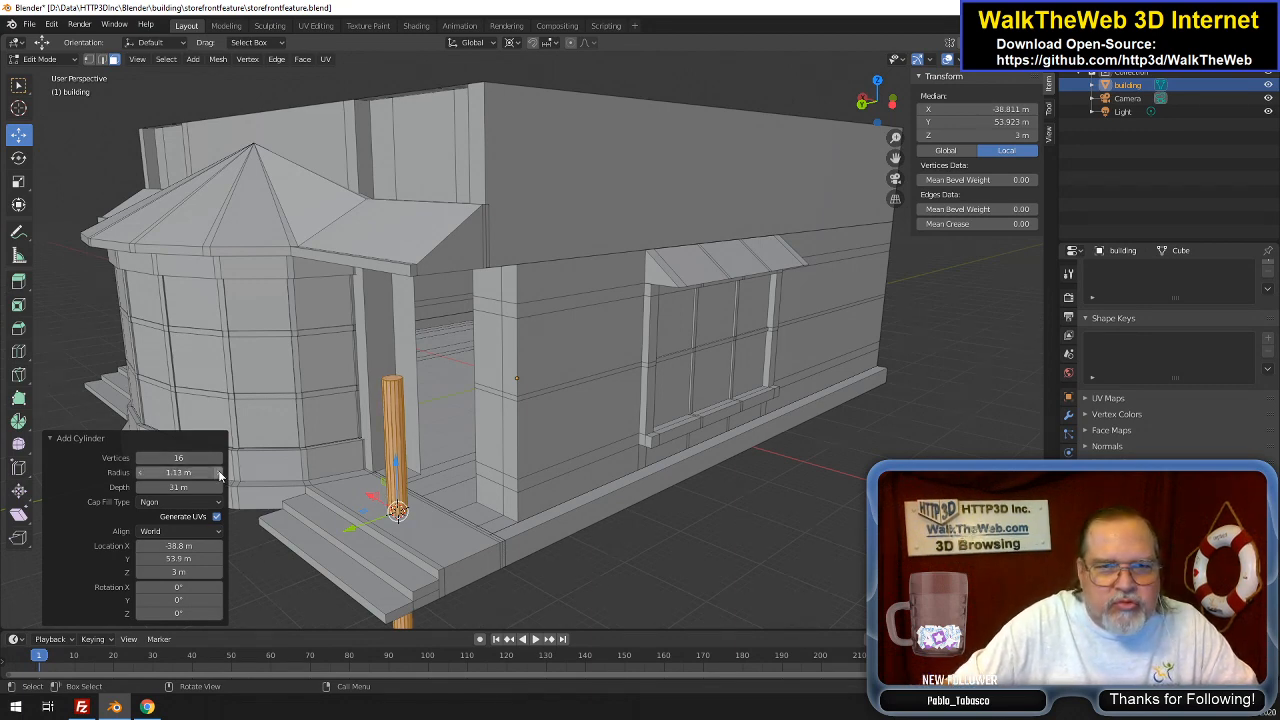
click(213, 473)
text(2)
key(Return)
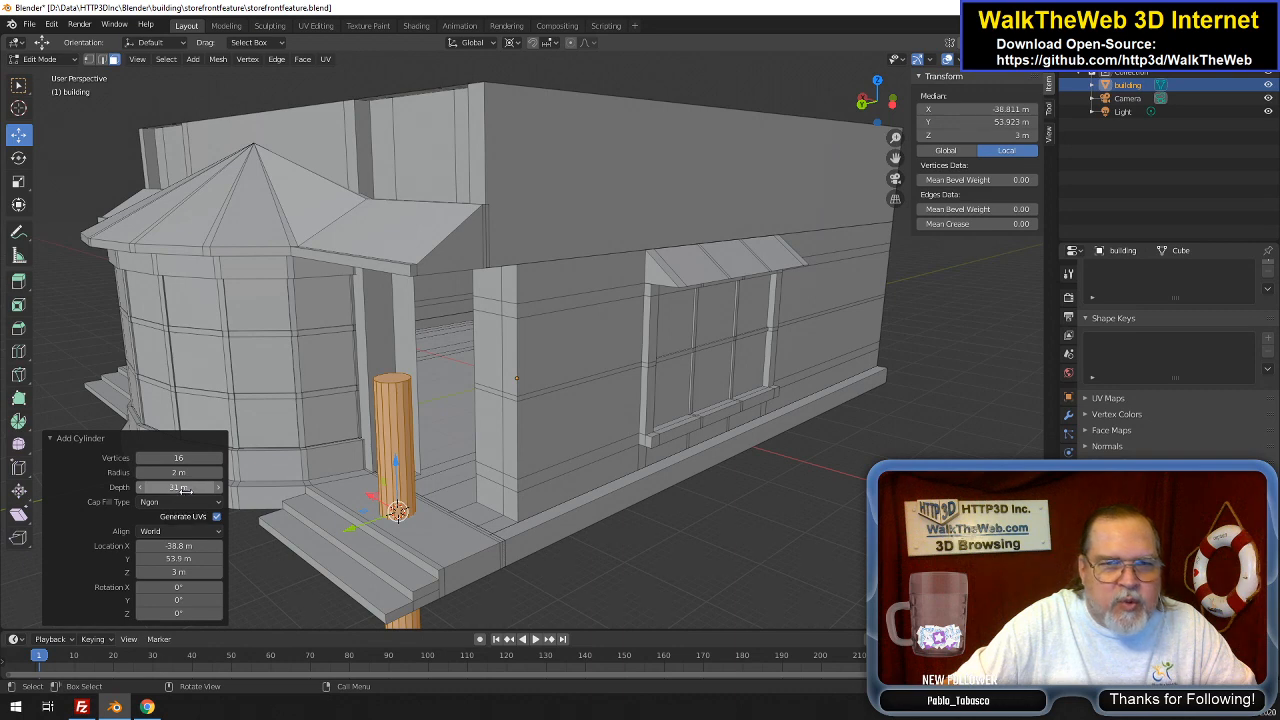
Set the new cylinder's depth to 28 m and its Z location to 17 m
click(186, 489)
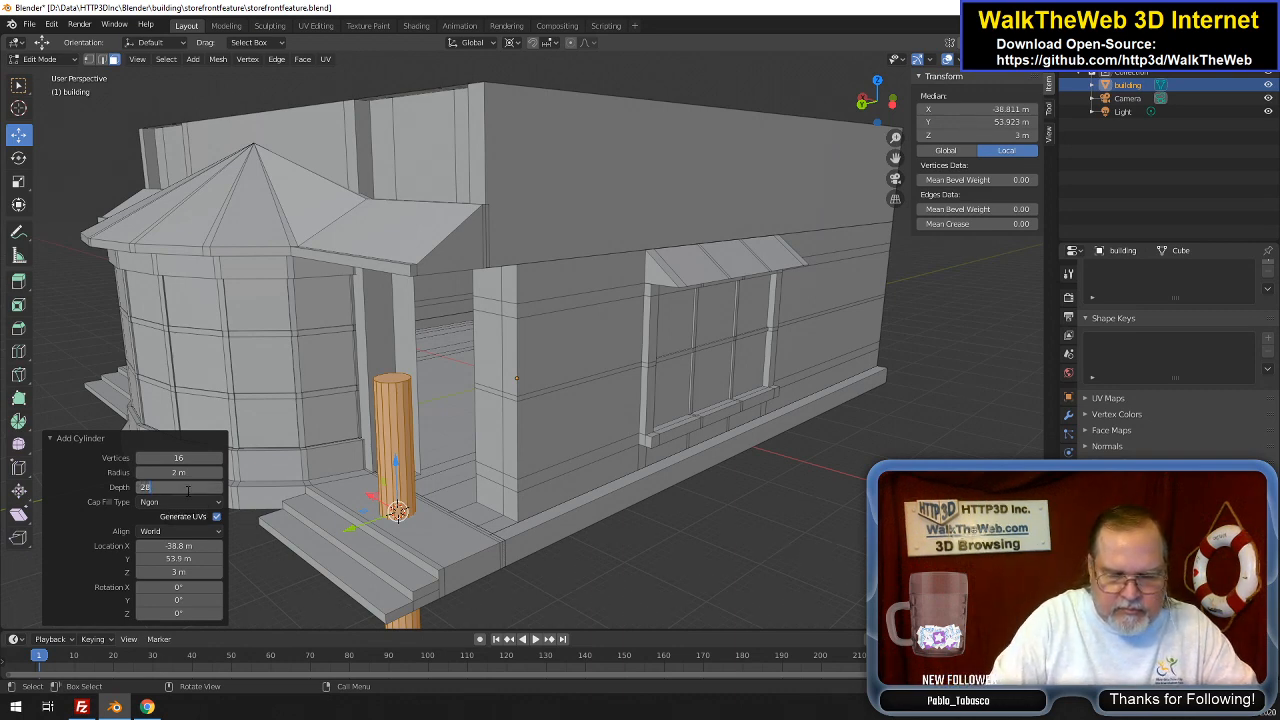
text(28)
key(Return)
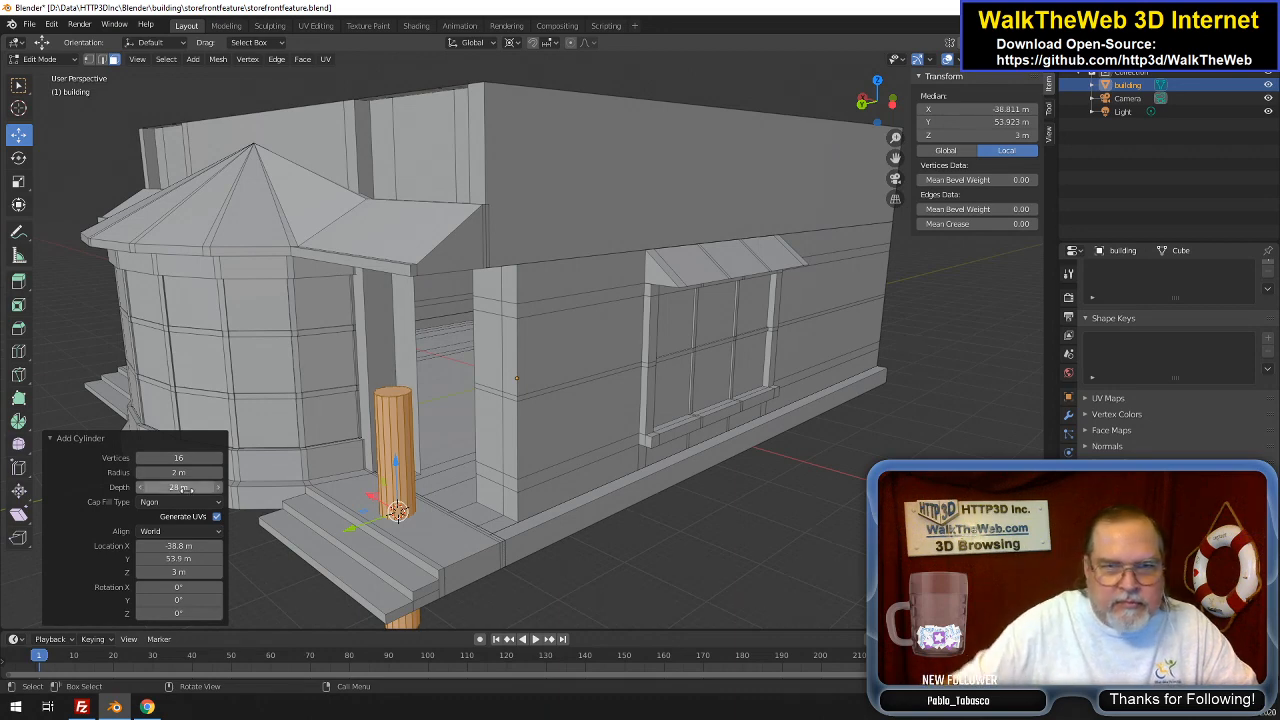
click(190, 572)
text(1)
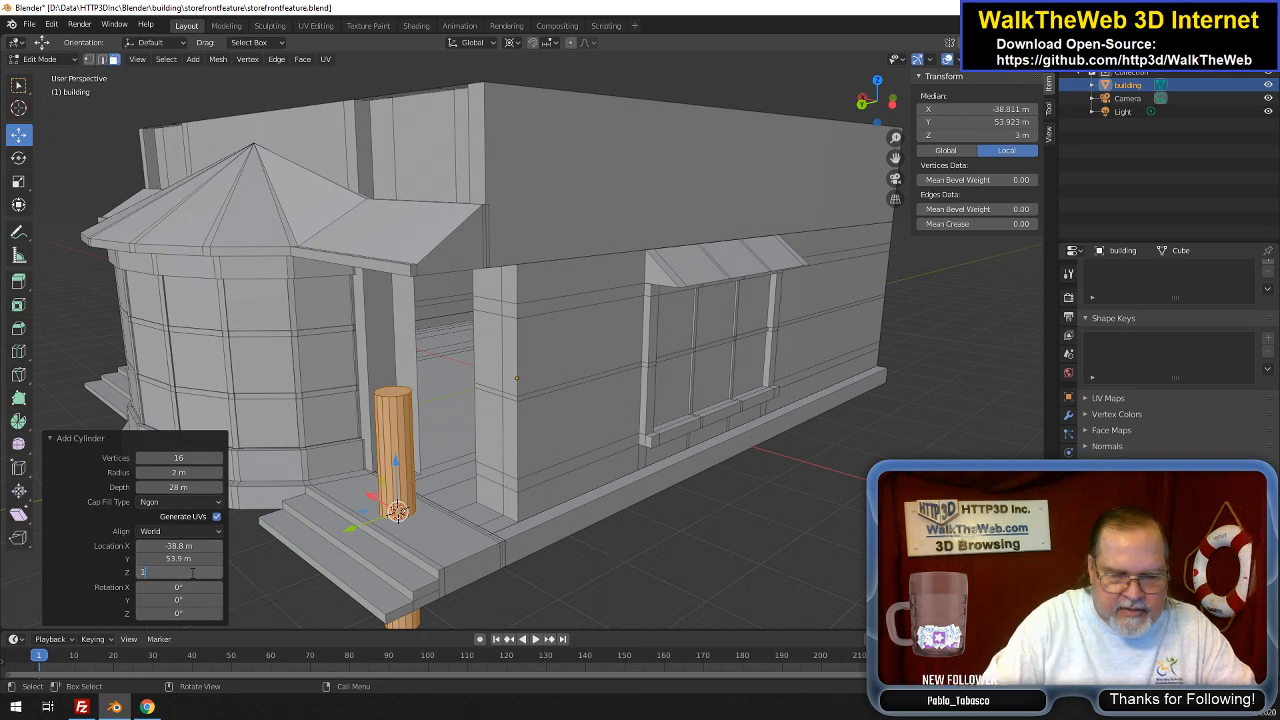
text(7)
key(Return)
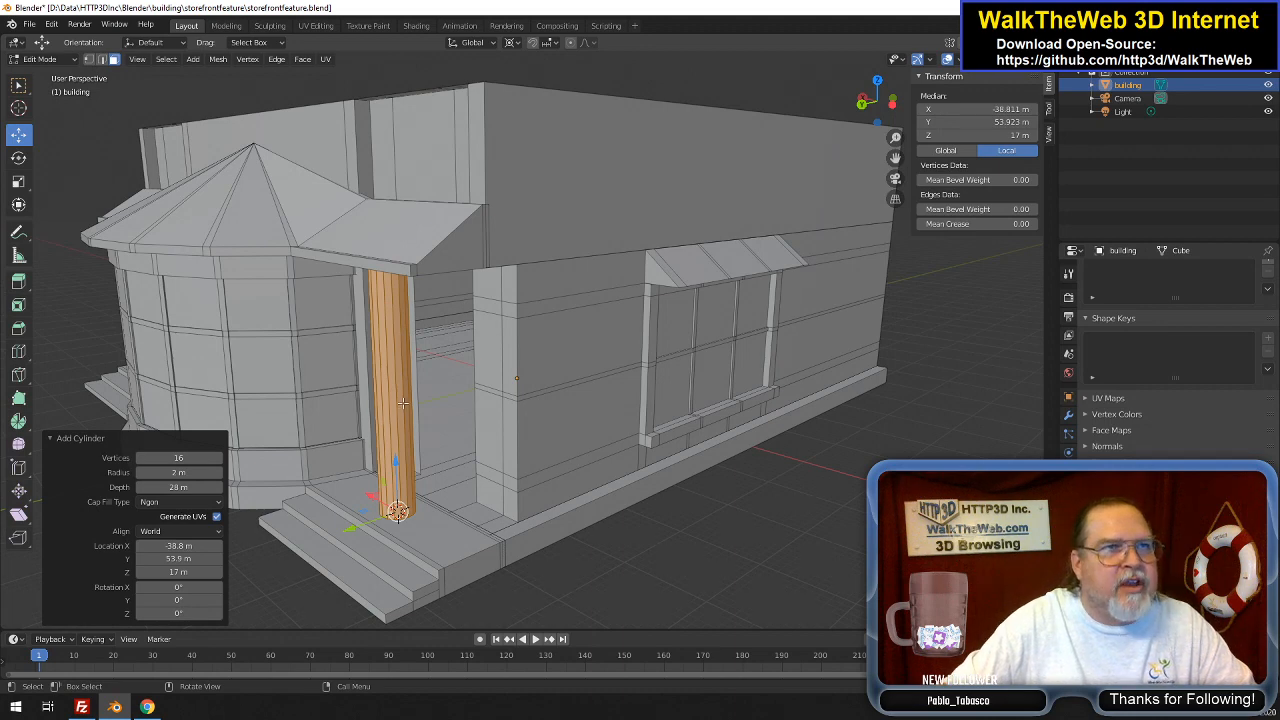
Try vertex counts between 12 and 17 on the cylinder and return to 16
click(140, 457)
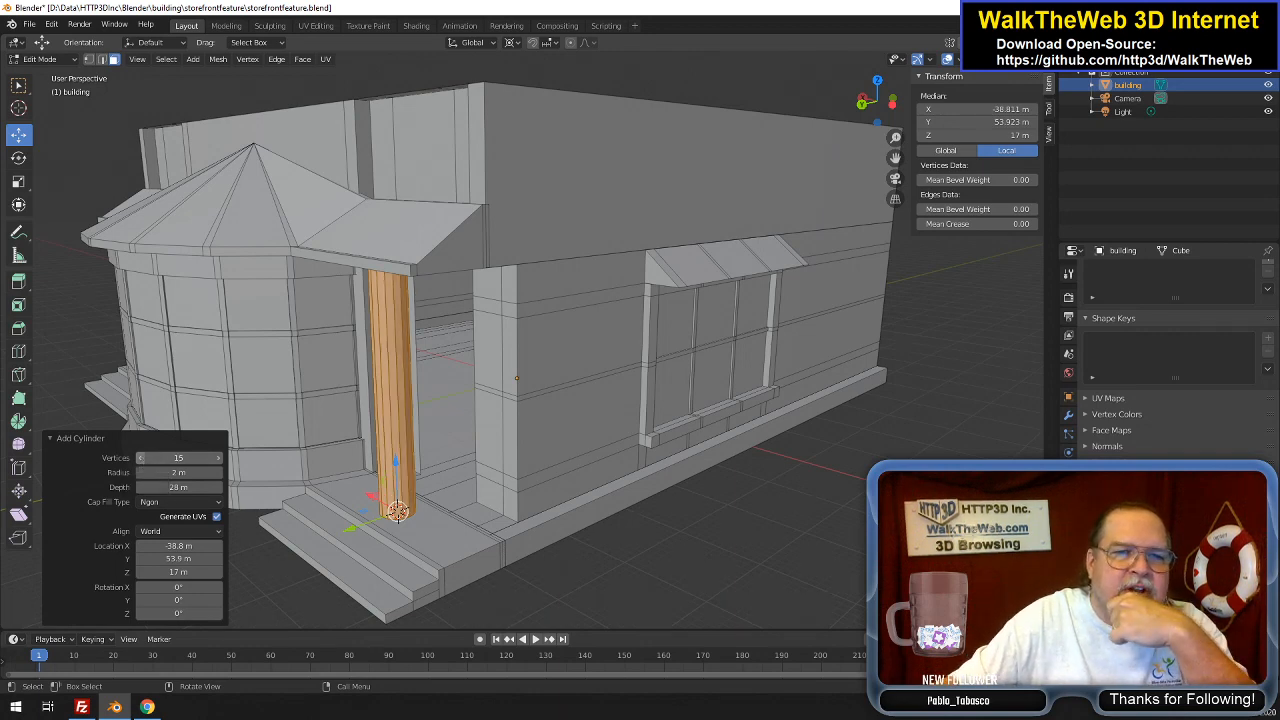
click(140, 457)
click(140, 457)
click(141, 458)
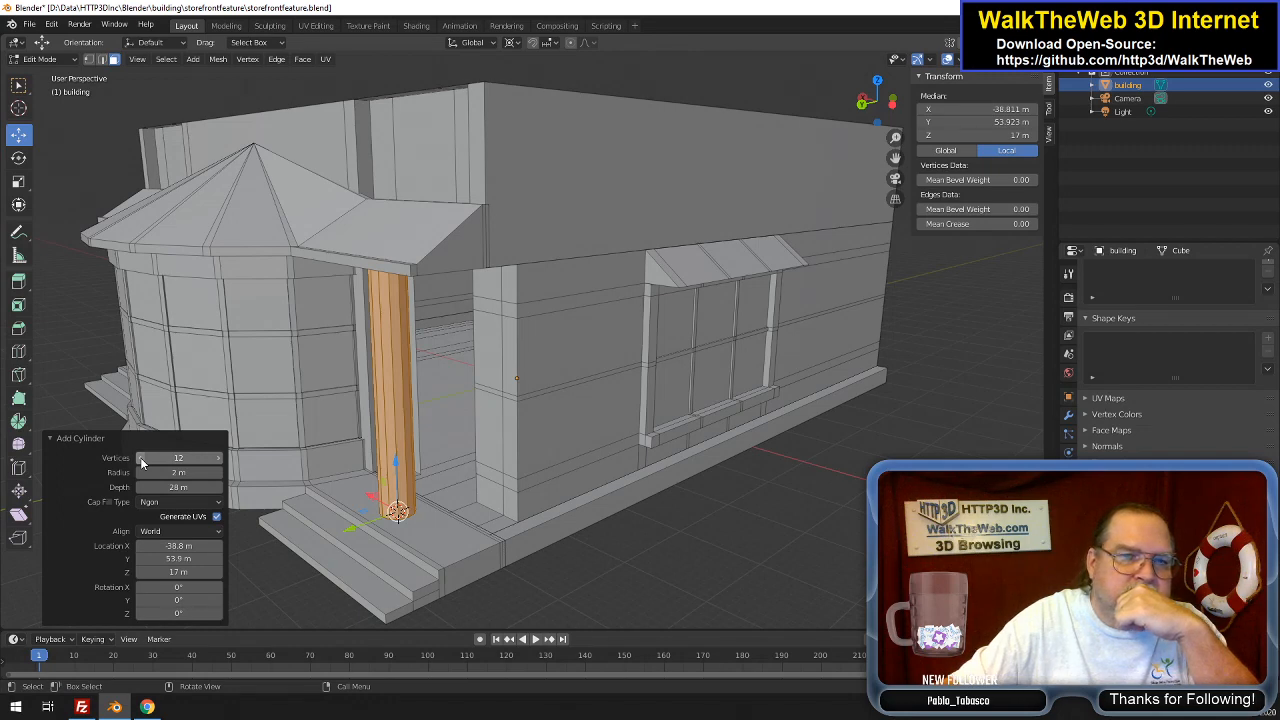
click(220, 459)
click(220, 459)
click(220, 459)
click(220, 459)
click(220, 459)
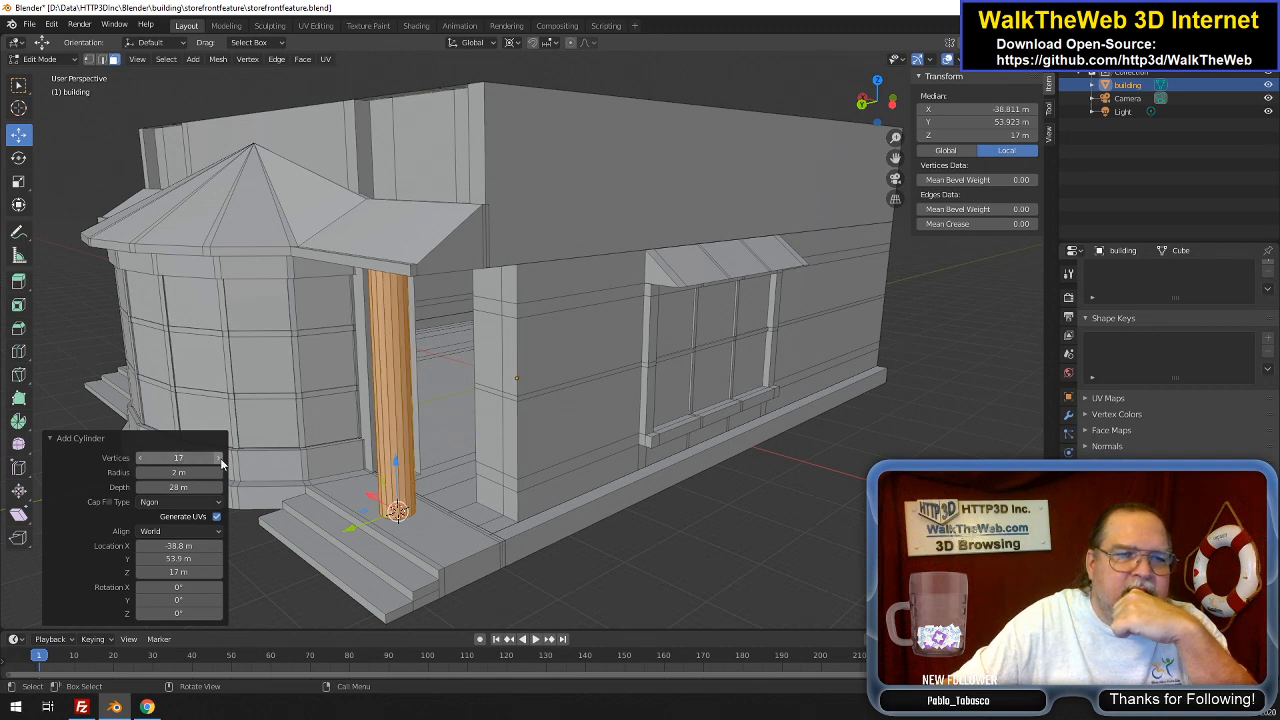
click(142, 457)
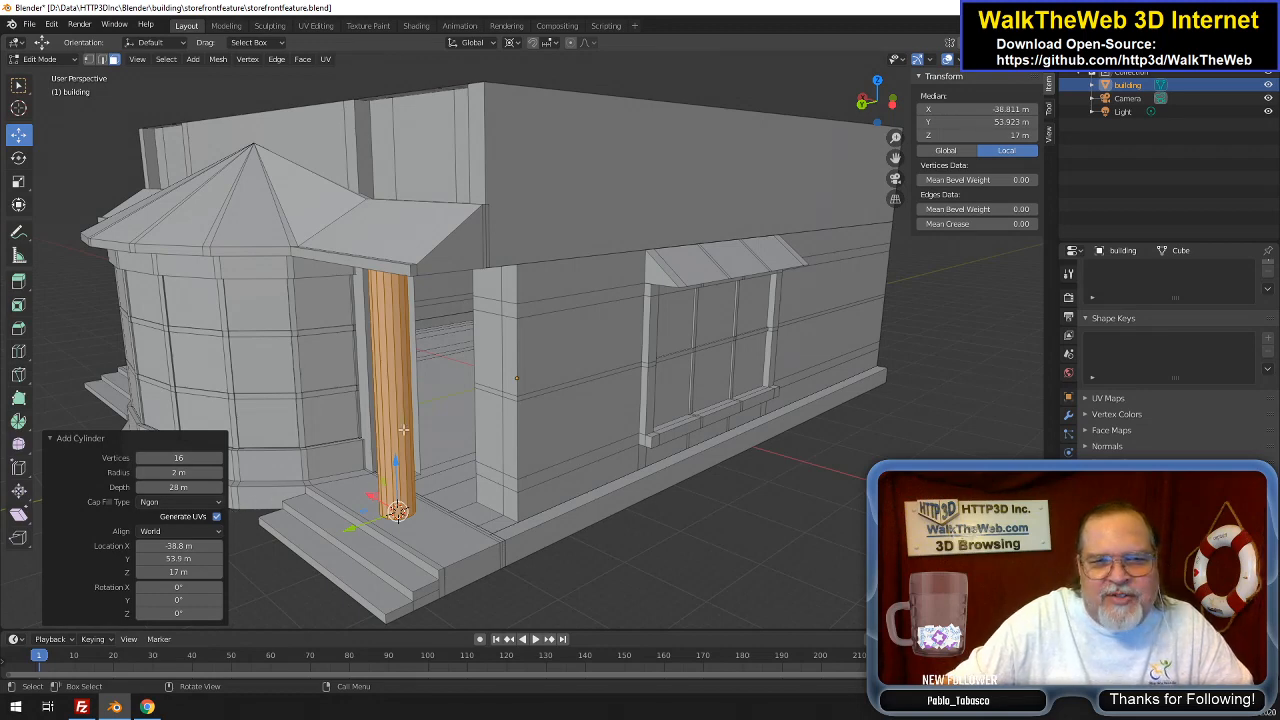
Cut eight evenly spaced horizontal edge loops around the column without sliding them
key(ctrl+r)
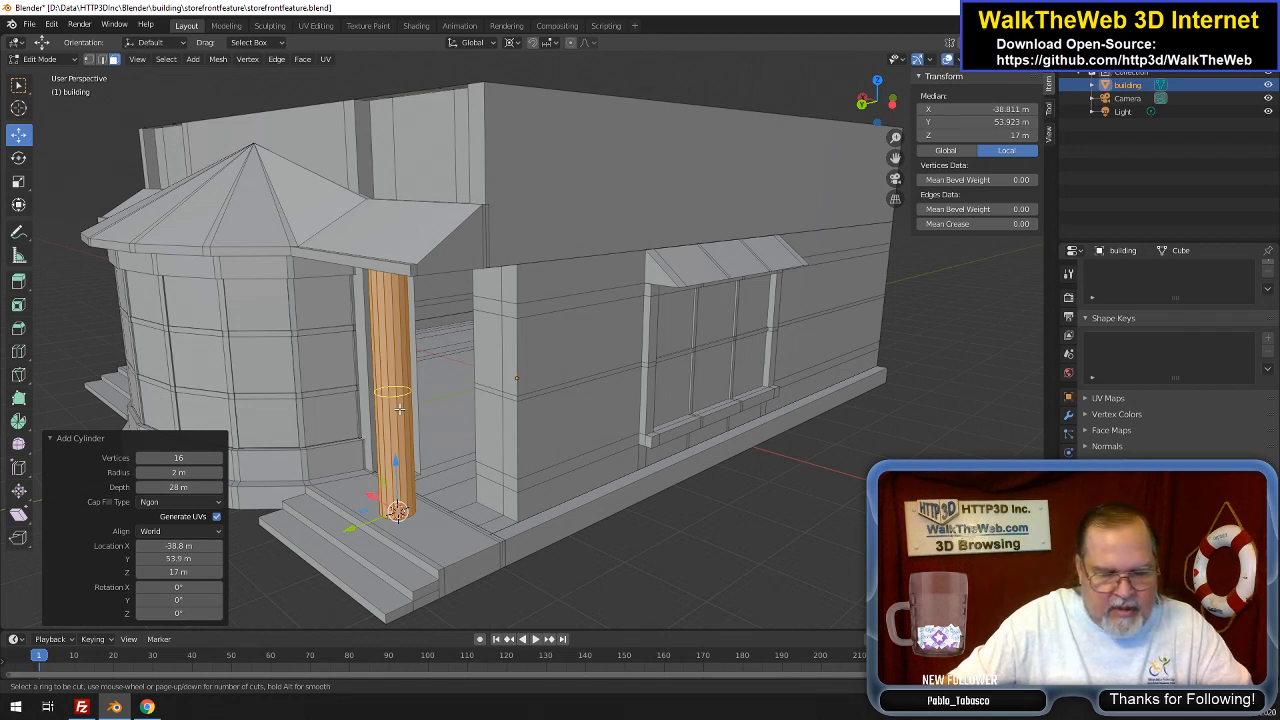
scroll(399, 408, up, 8)
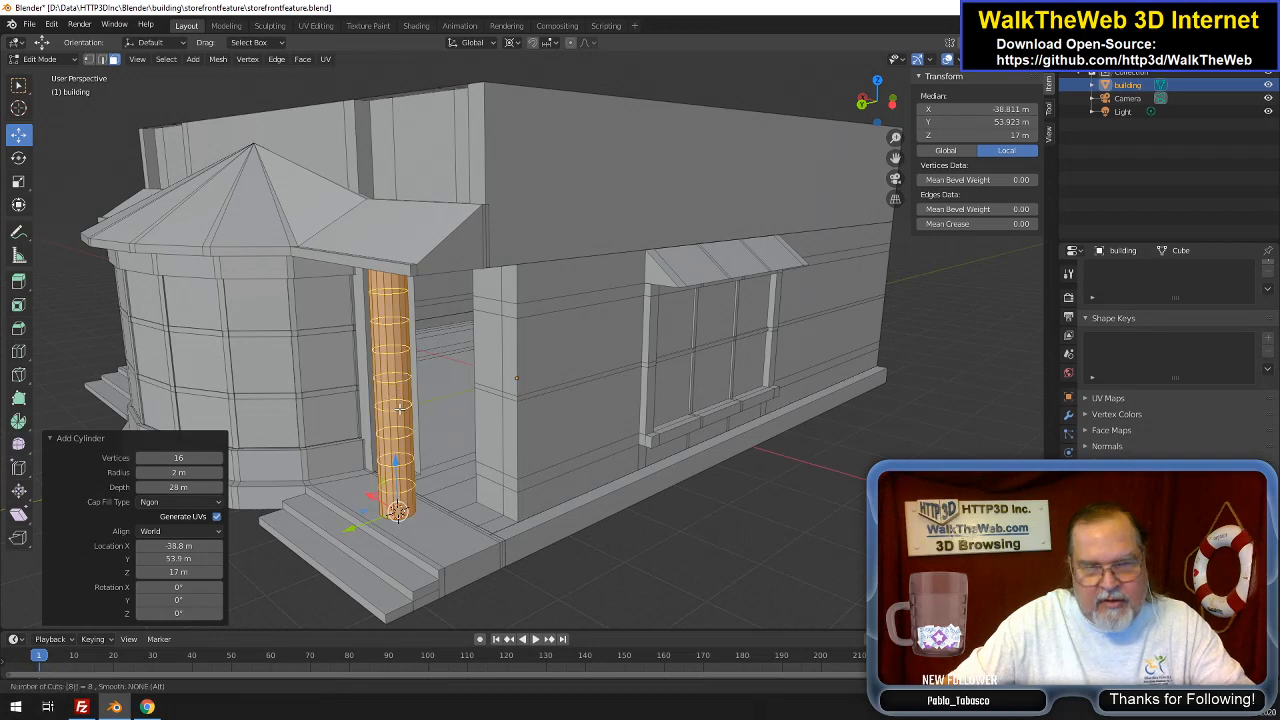
click(399, 408)
right_click(397, 510)
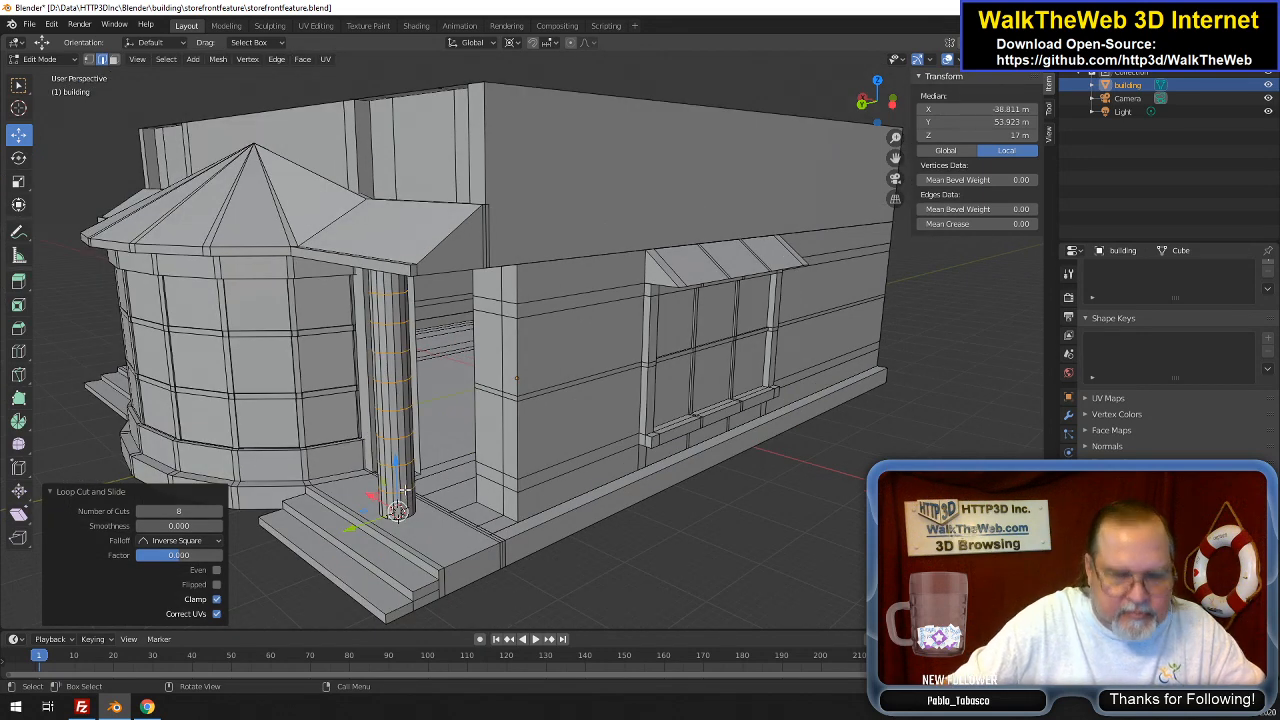
Select the whole linked column and snap the 3D cursor to its centre
key(ctrl+l)
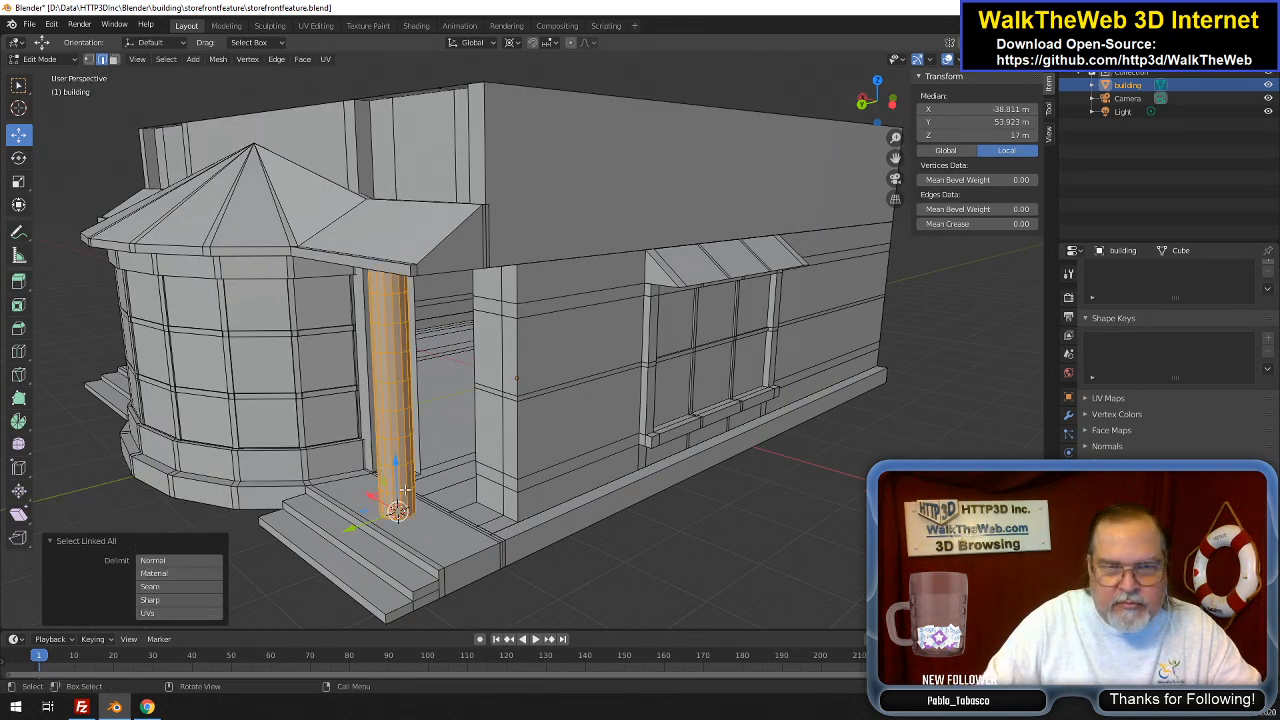
click(218, 59)
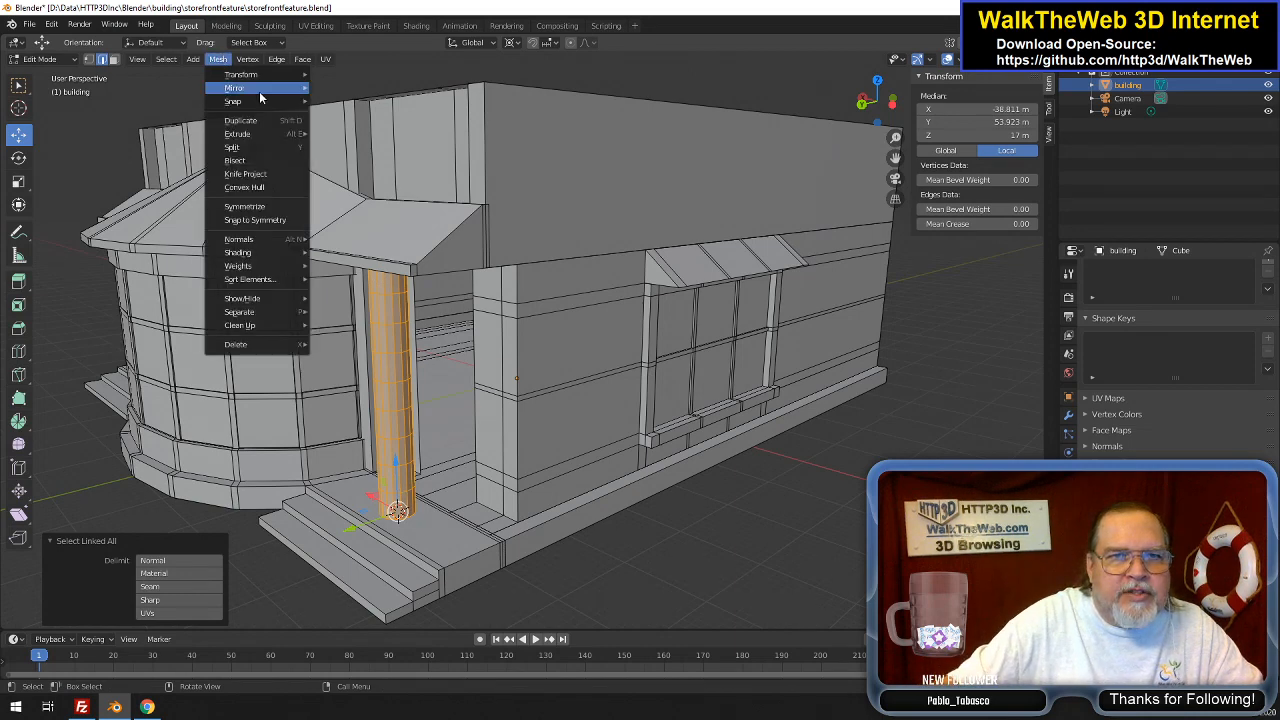
mouse_move(260, 102)
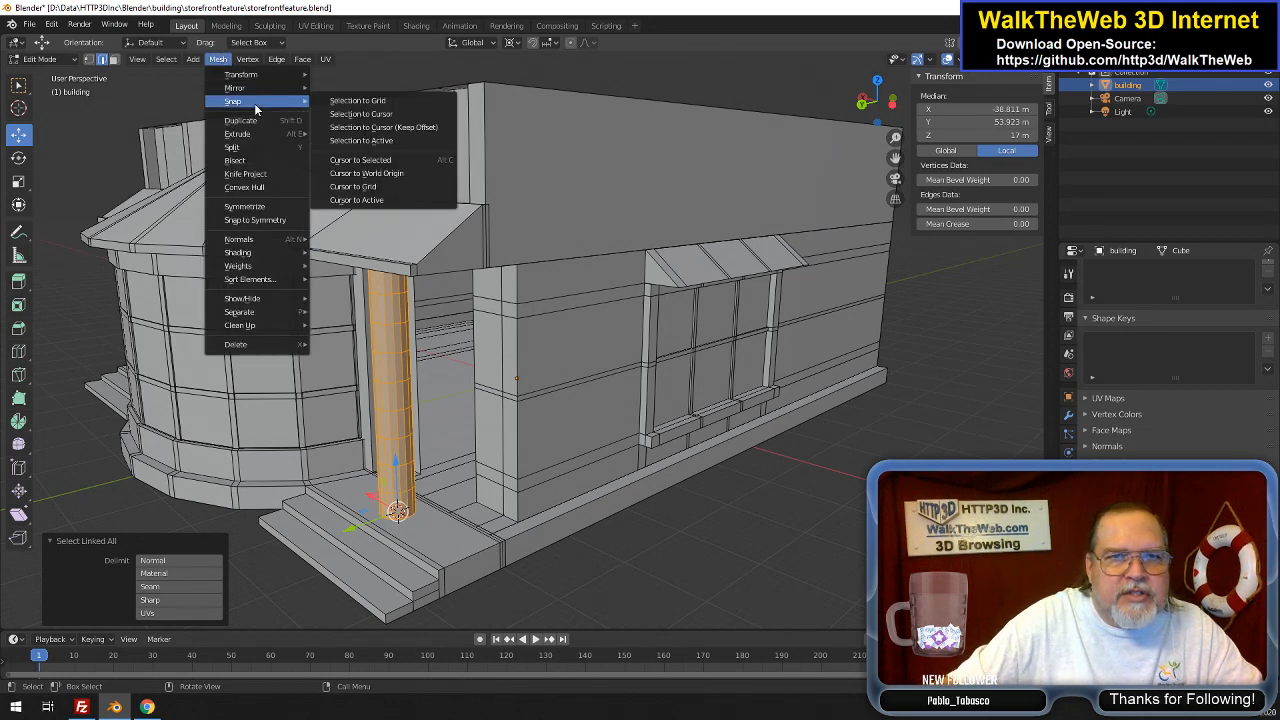
click(388, 161)
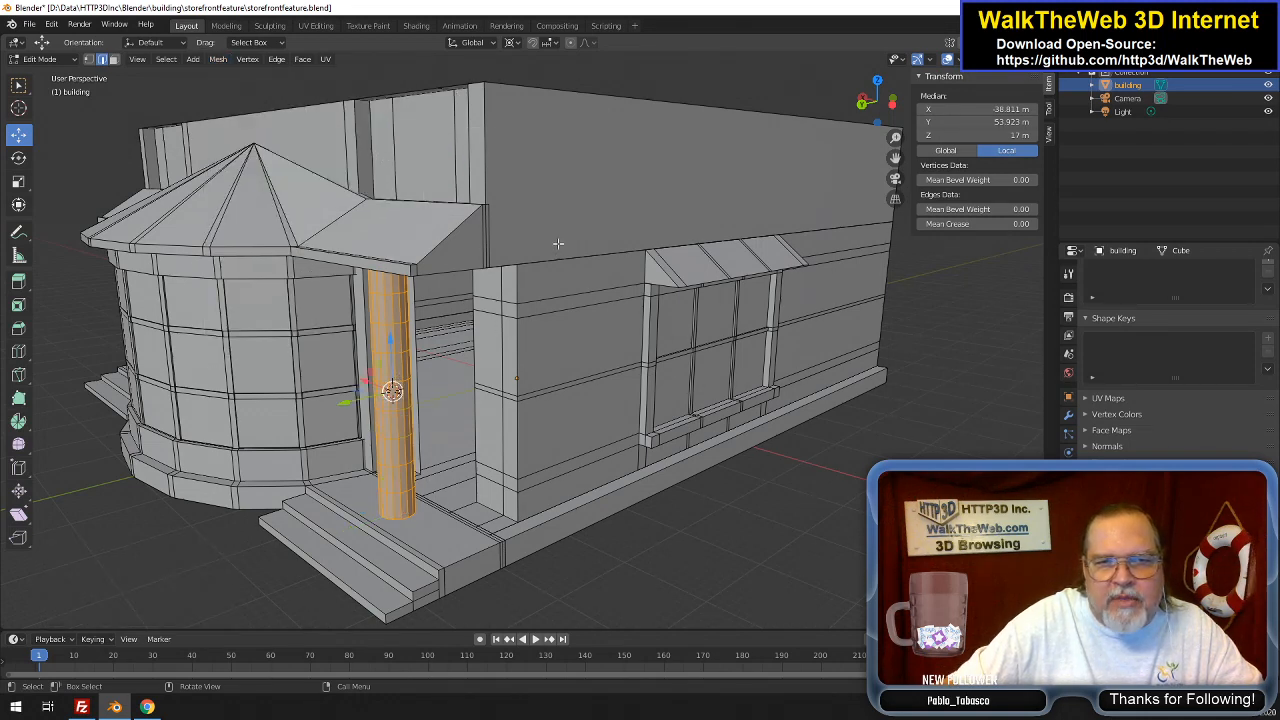
Select the column's lowest and highest added edge loops and scale them along Z by about 1.226, close to the column's ends
drag(890, 115, 852, 98)
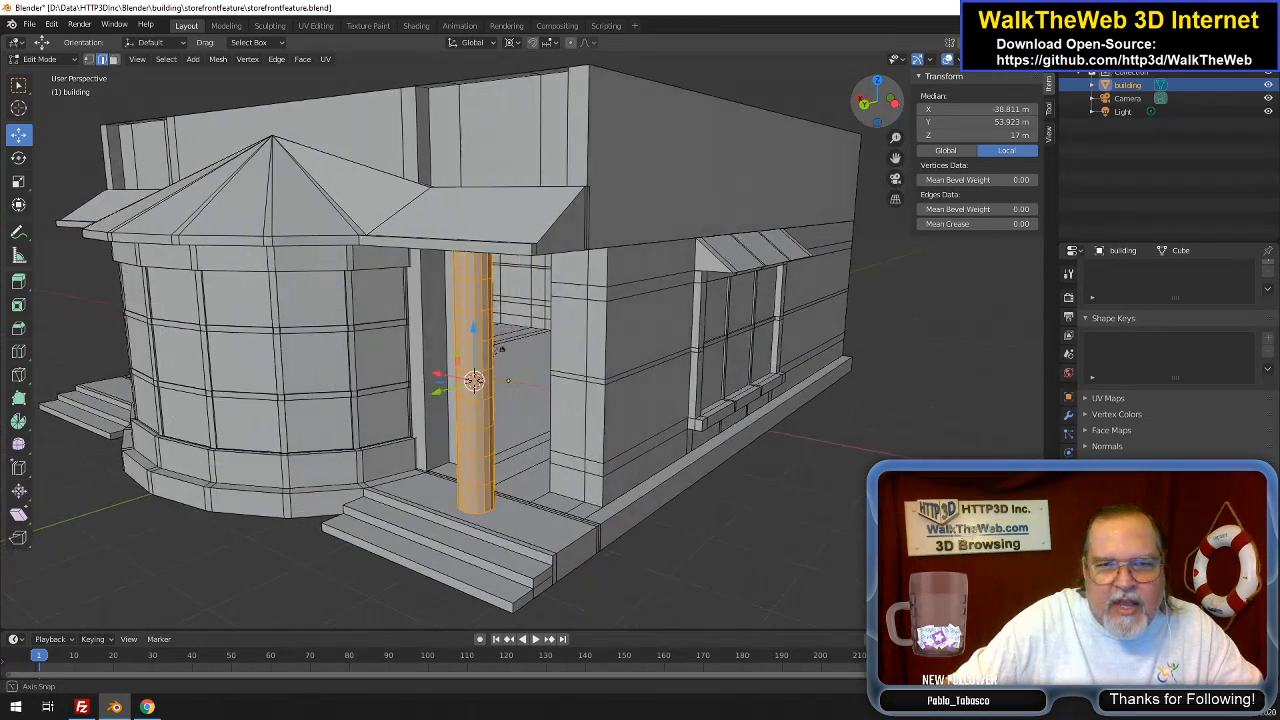
alt+click(480, 484)
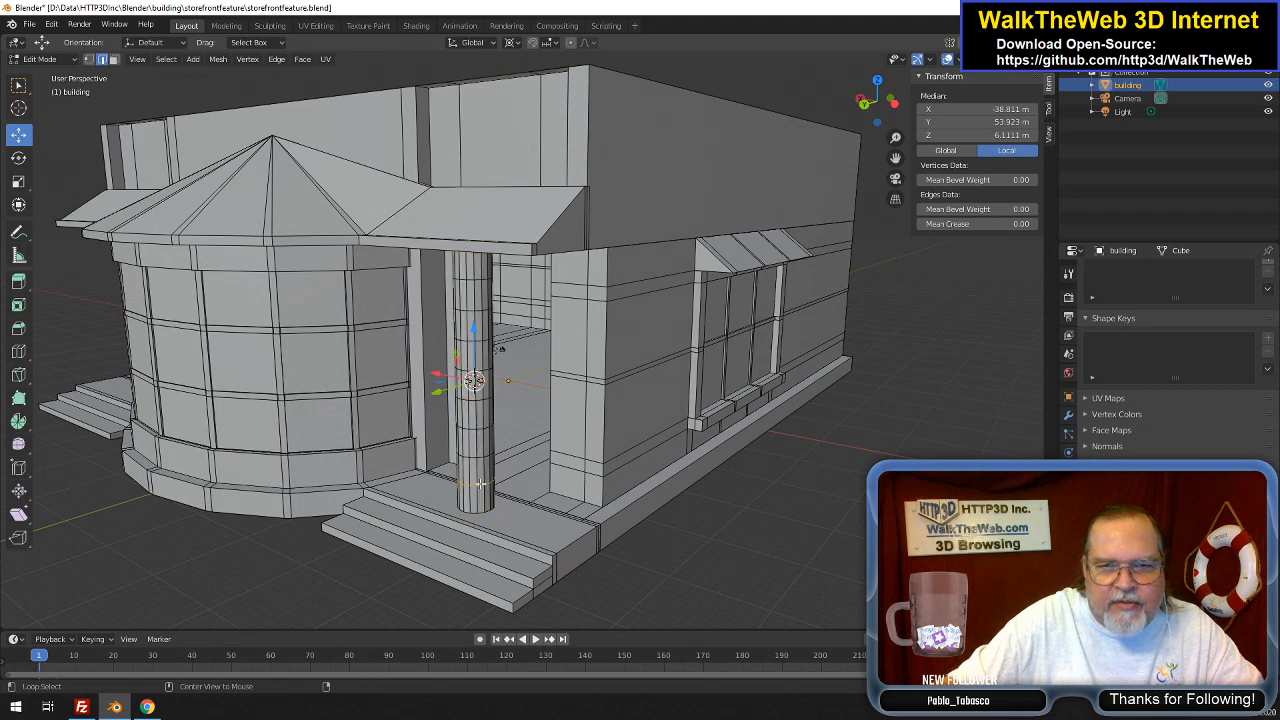
alt+shift+click(474, 283)
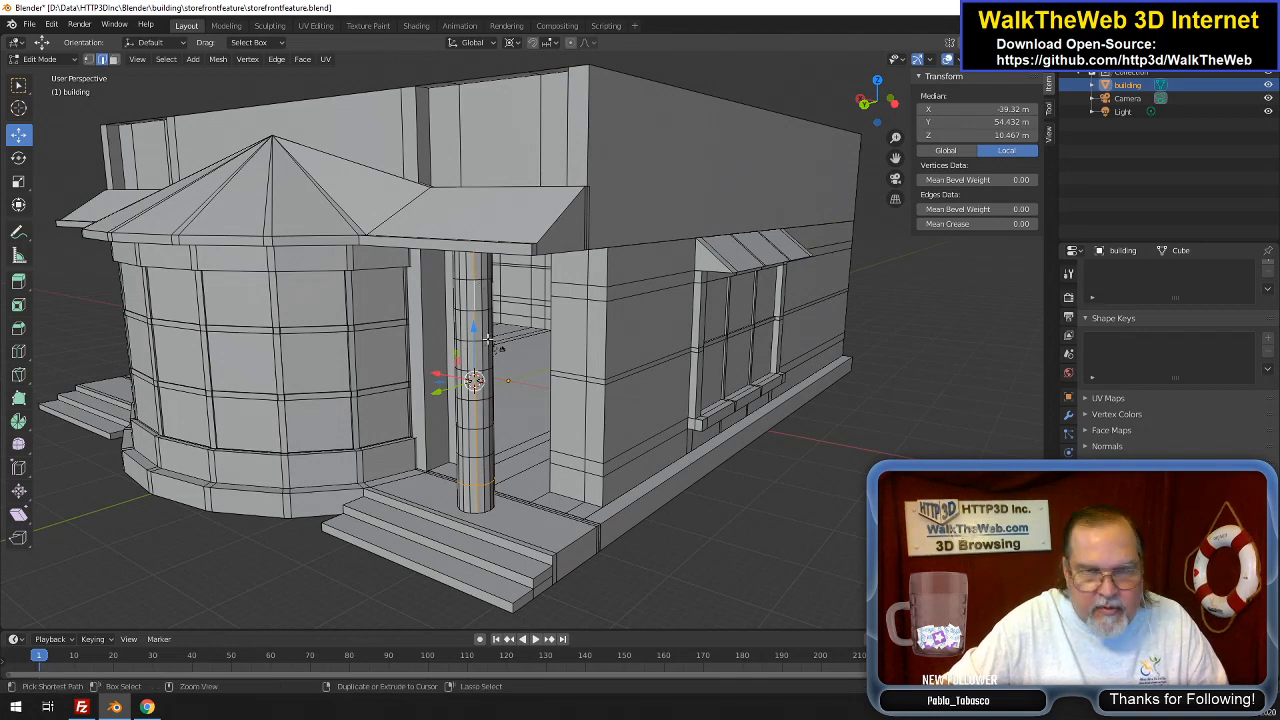
key(ctrl+z)
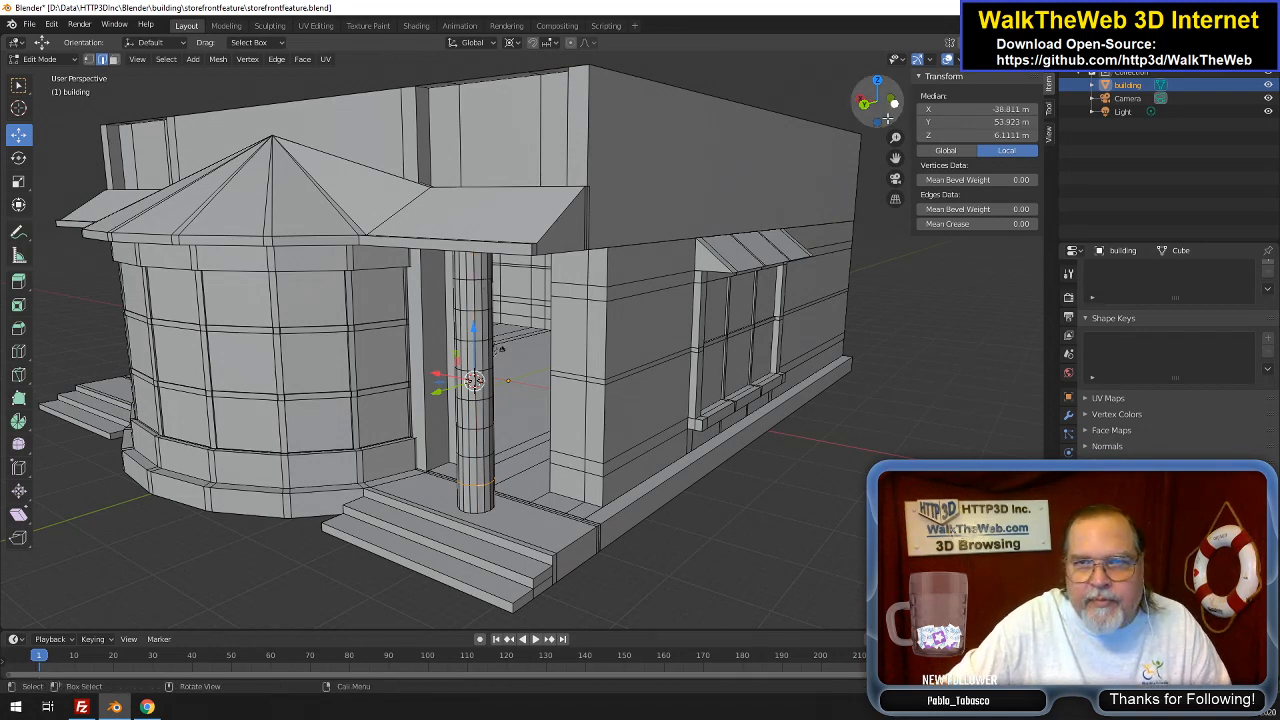
drag(880, 112, 886, 104)
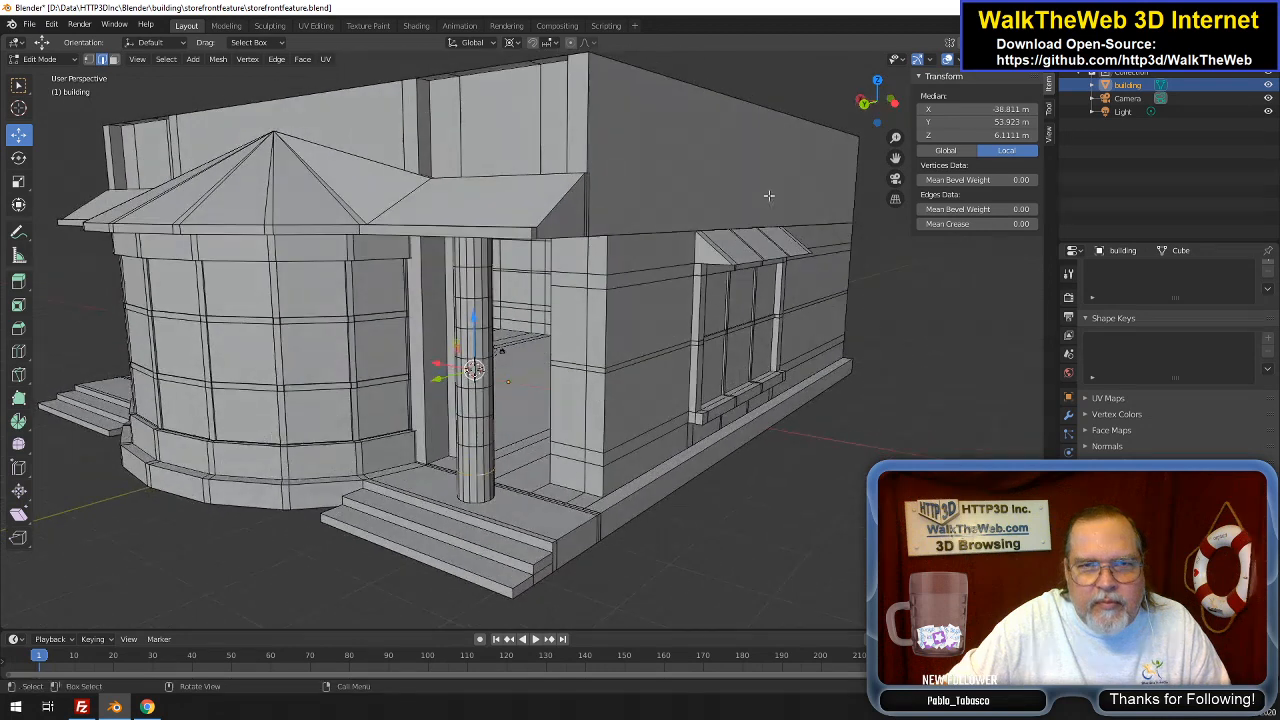
alt+click(478, 266)
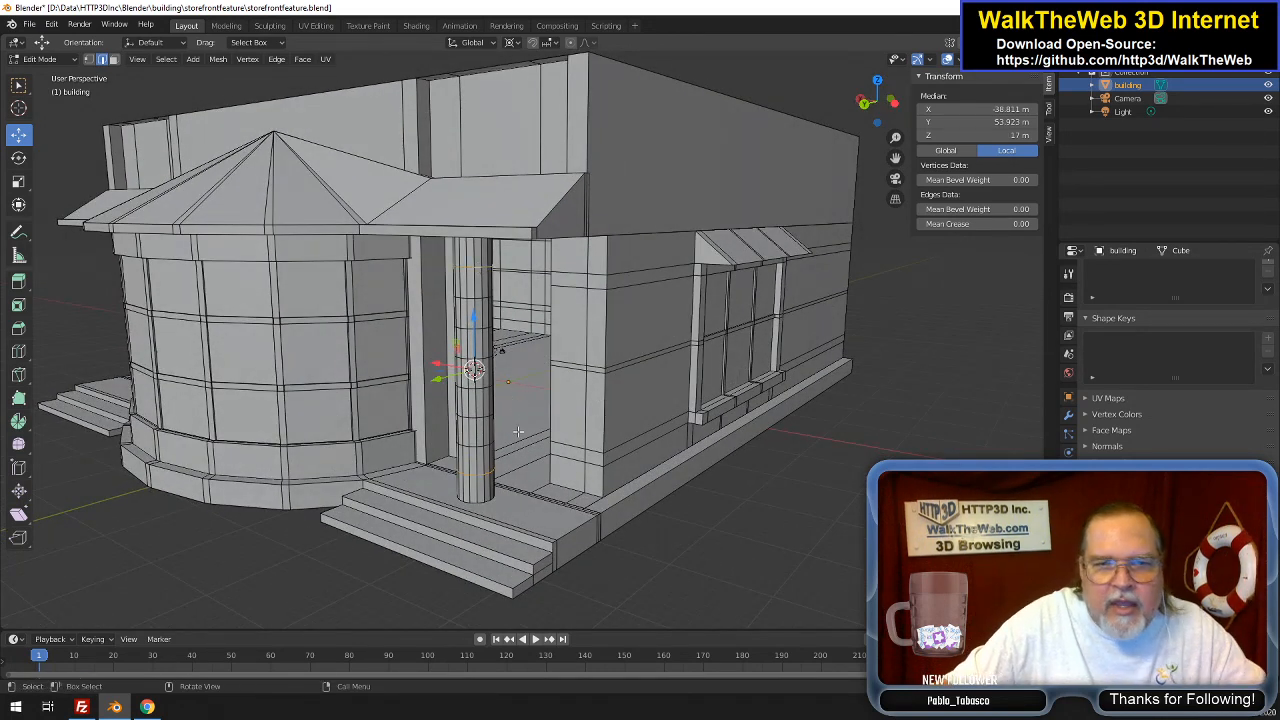
scroll(543, 375, up, 2)
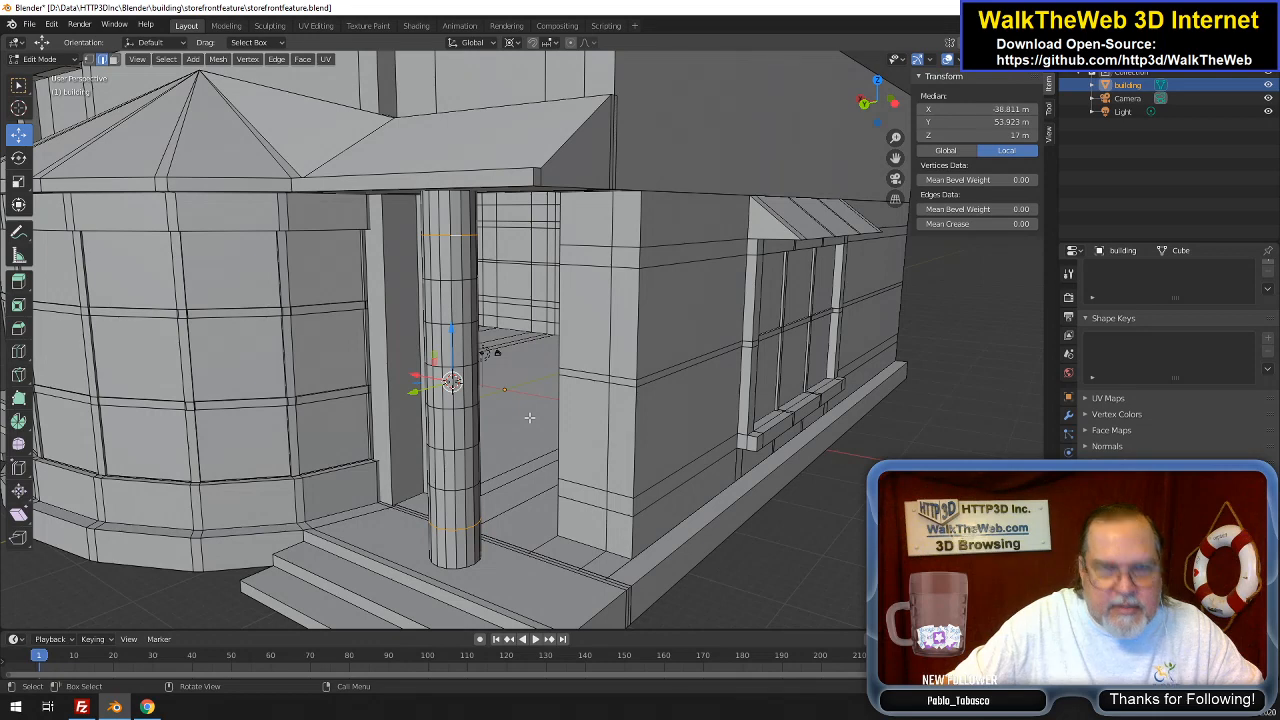
key(s)
key(z)
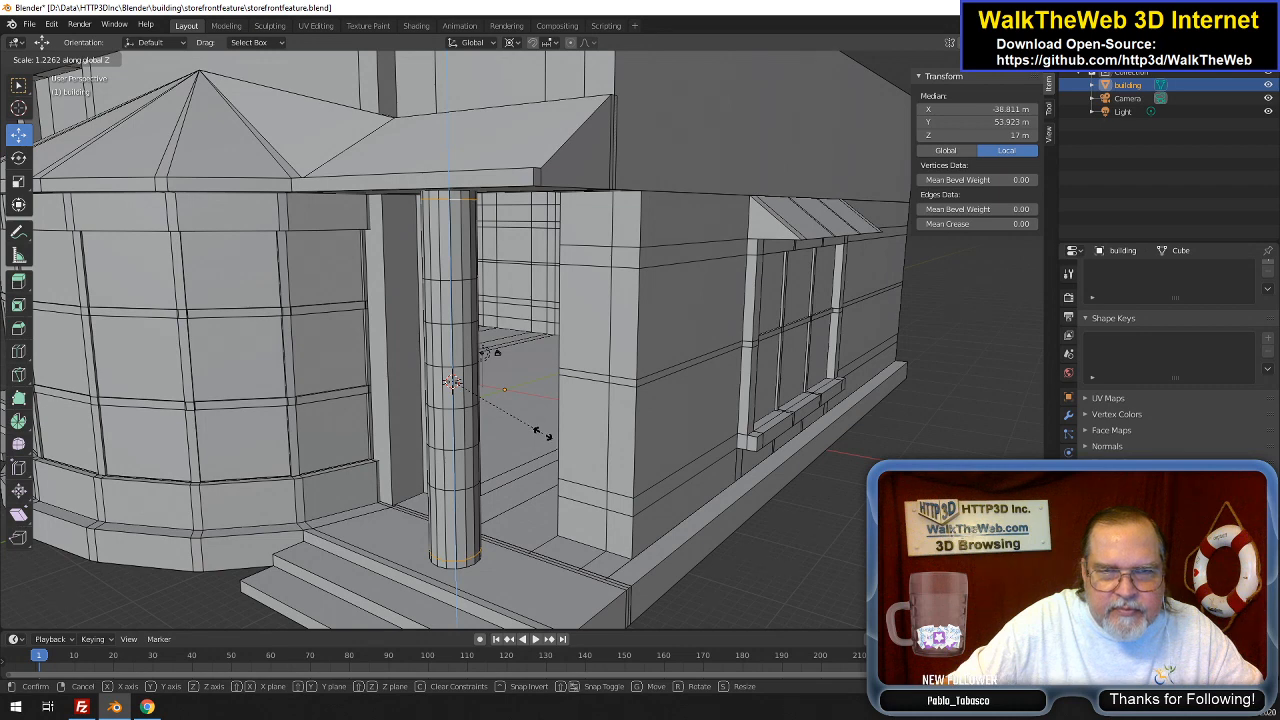
click(540, 432)
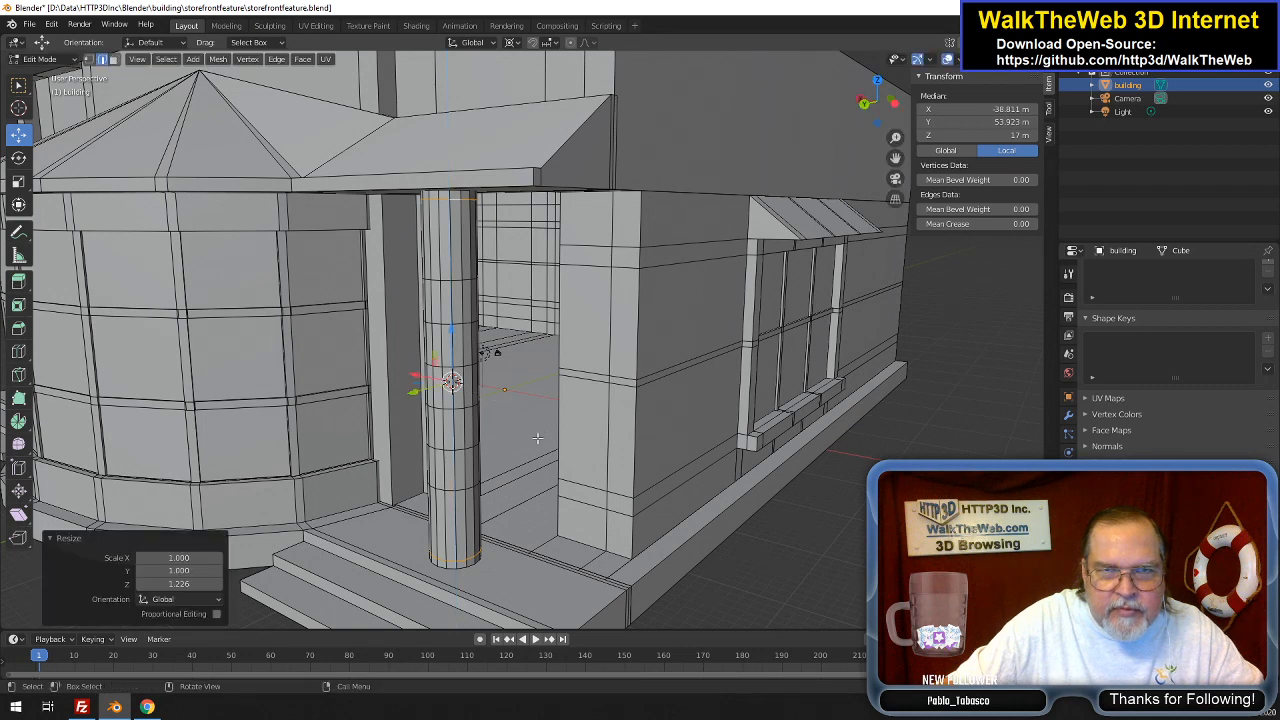
Select the second-lowest and second-highest added edge loops of the column and scale them along Z by about 1.554
alt+click(468, 488)
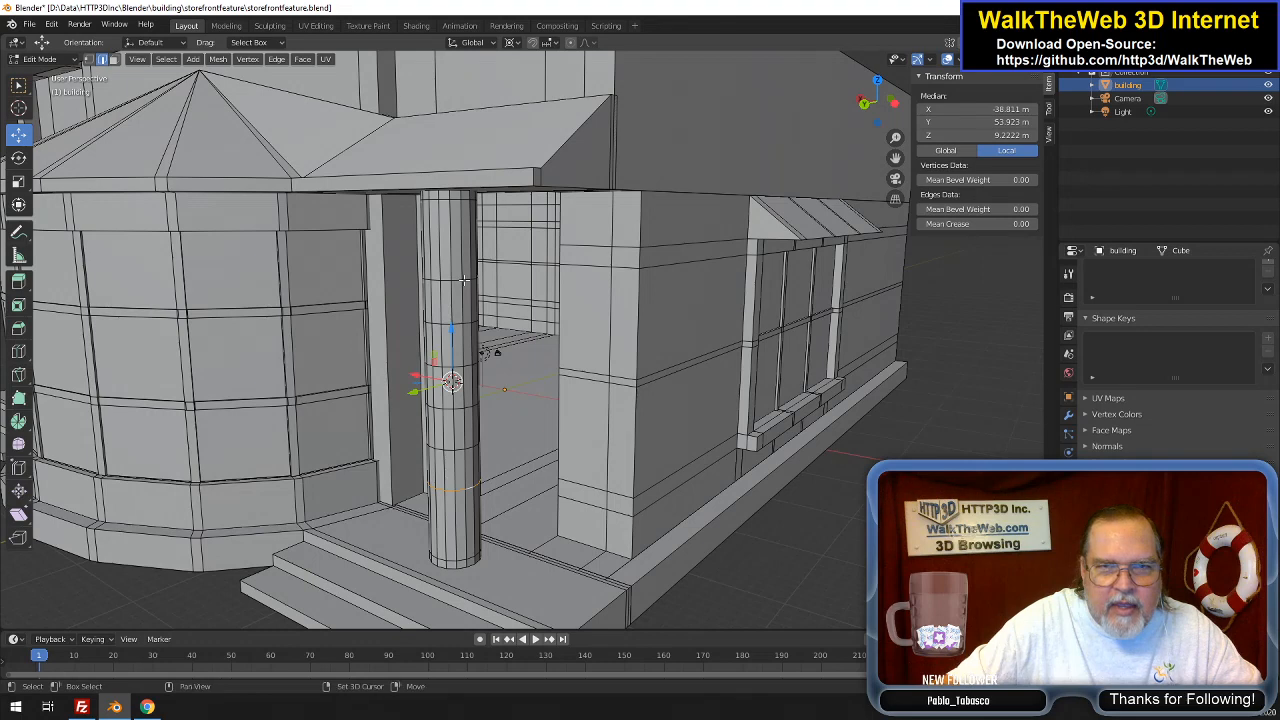
alt+shift+click(465, 280)
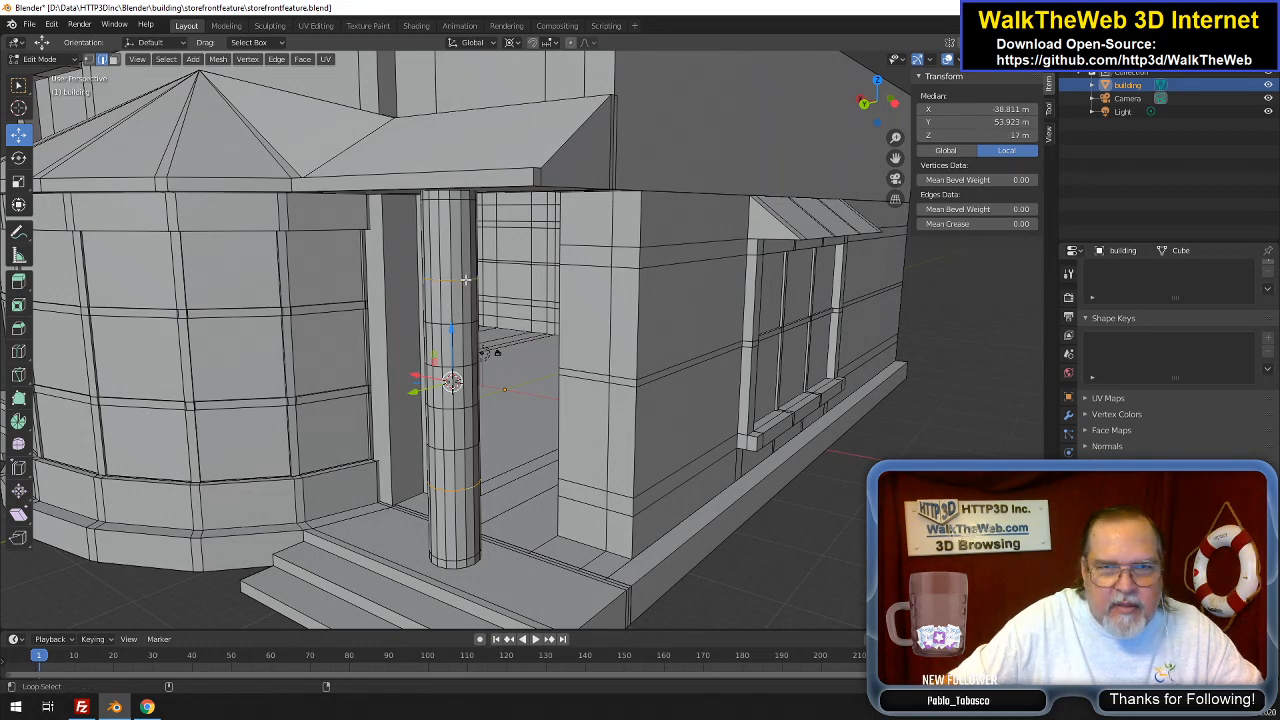
key(s)
key(z)
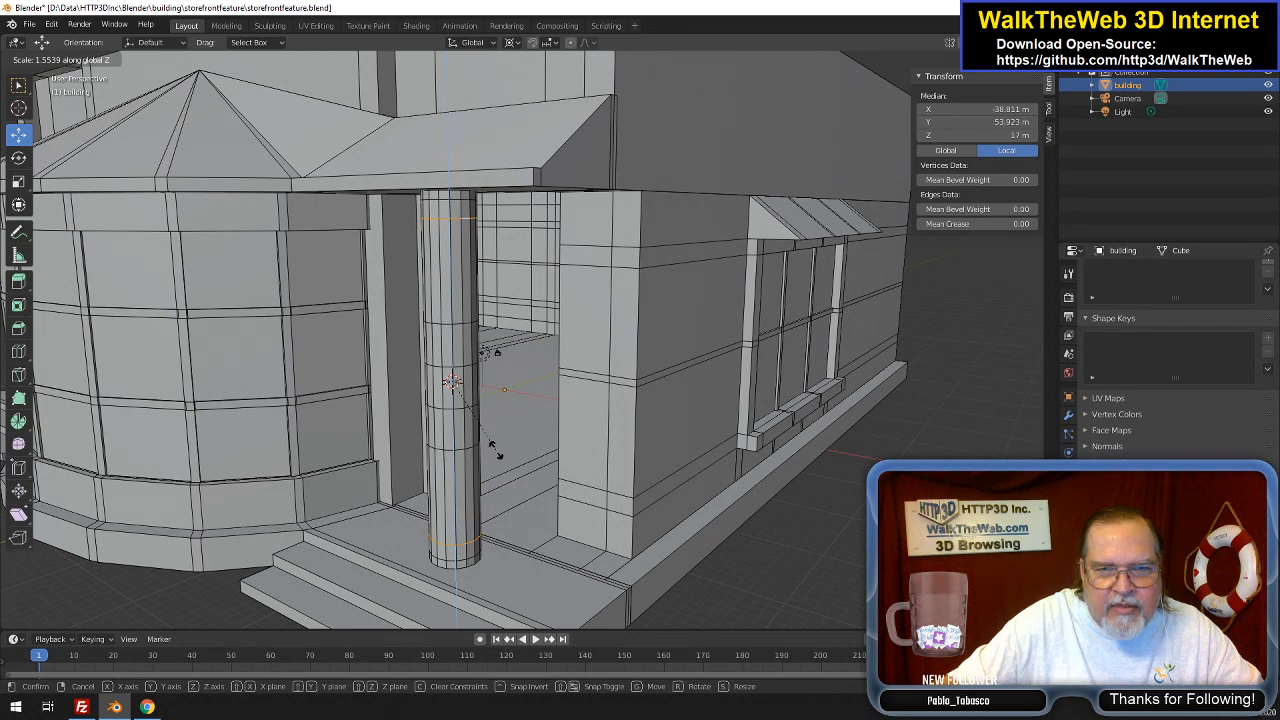
click(496, 451)
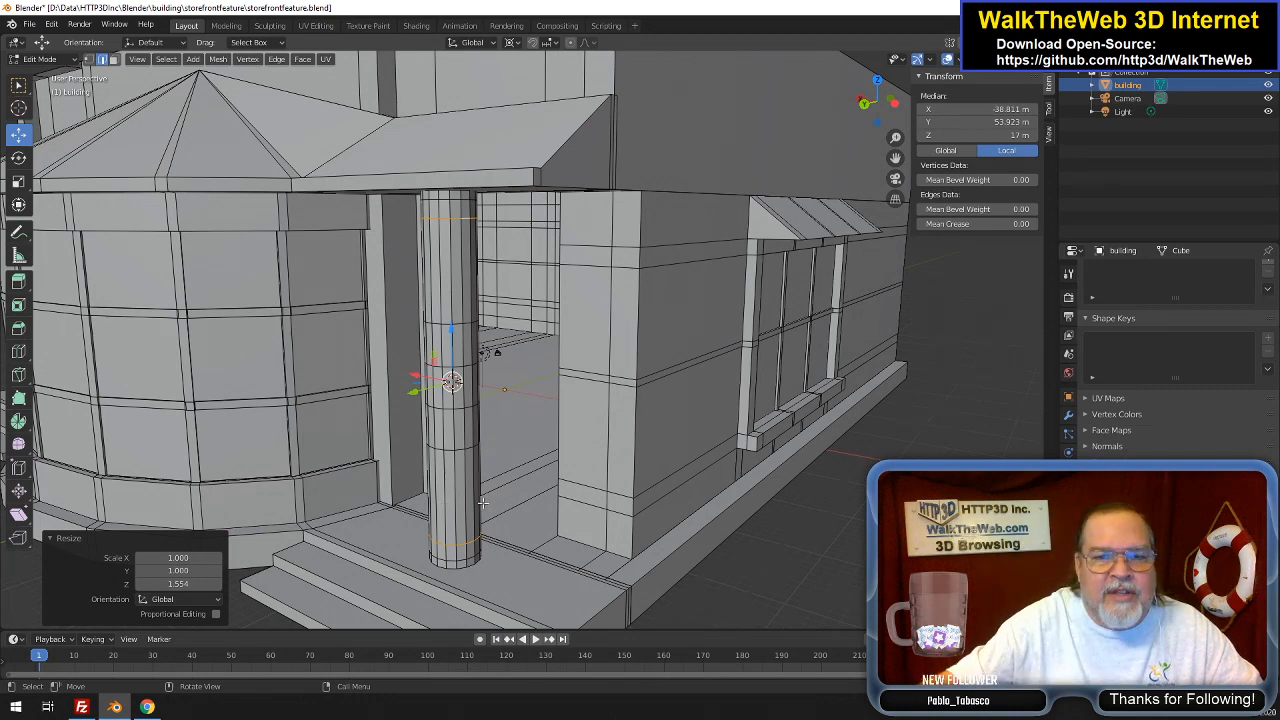
Select the third added edge loops from the column's bottom and top and scale them along Z by about 2.475
alt+click(458, 450)
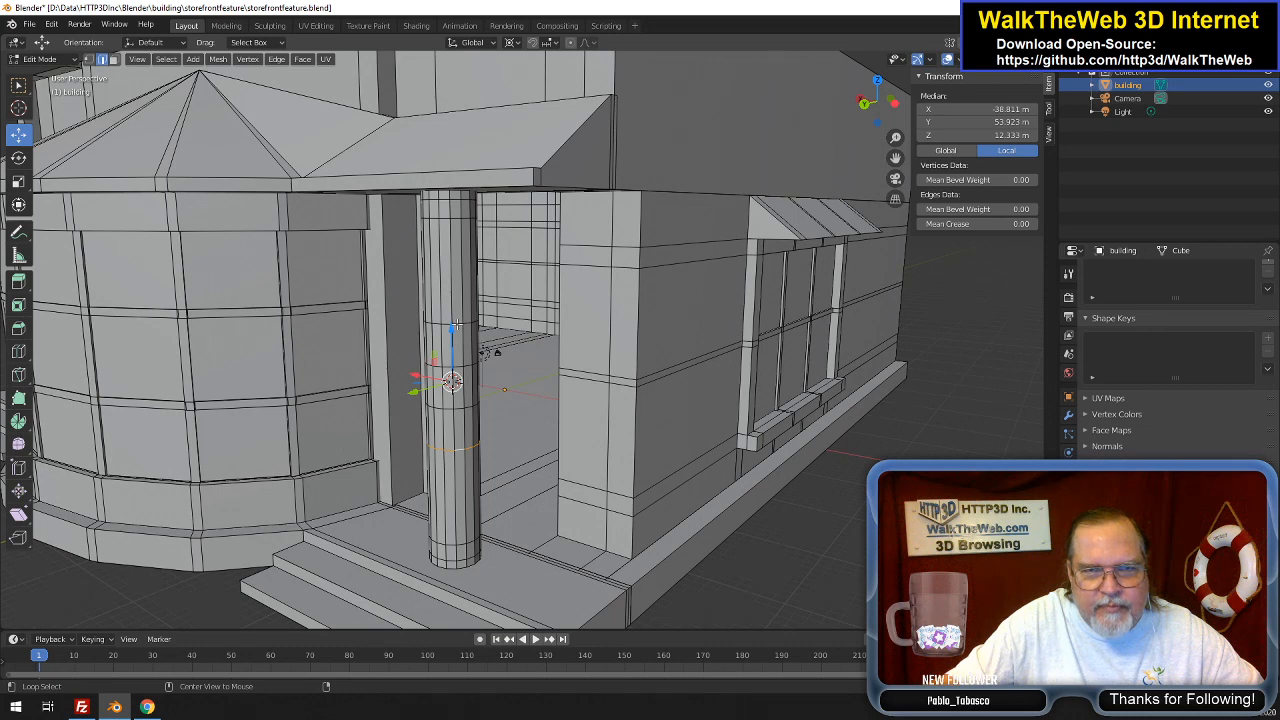
alt+shift+click(457, 325)
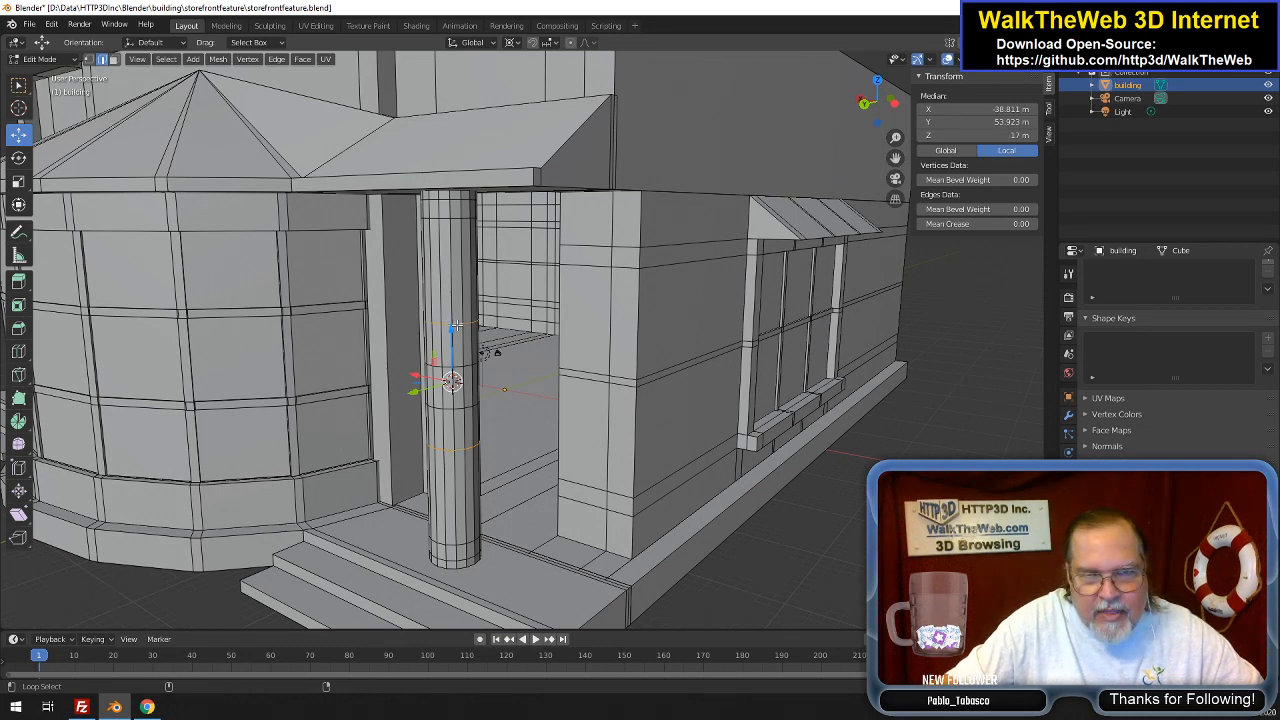
key(s)
key(z)
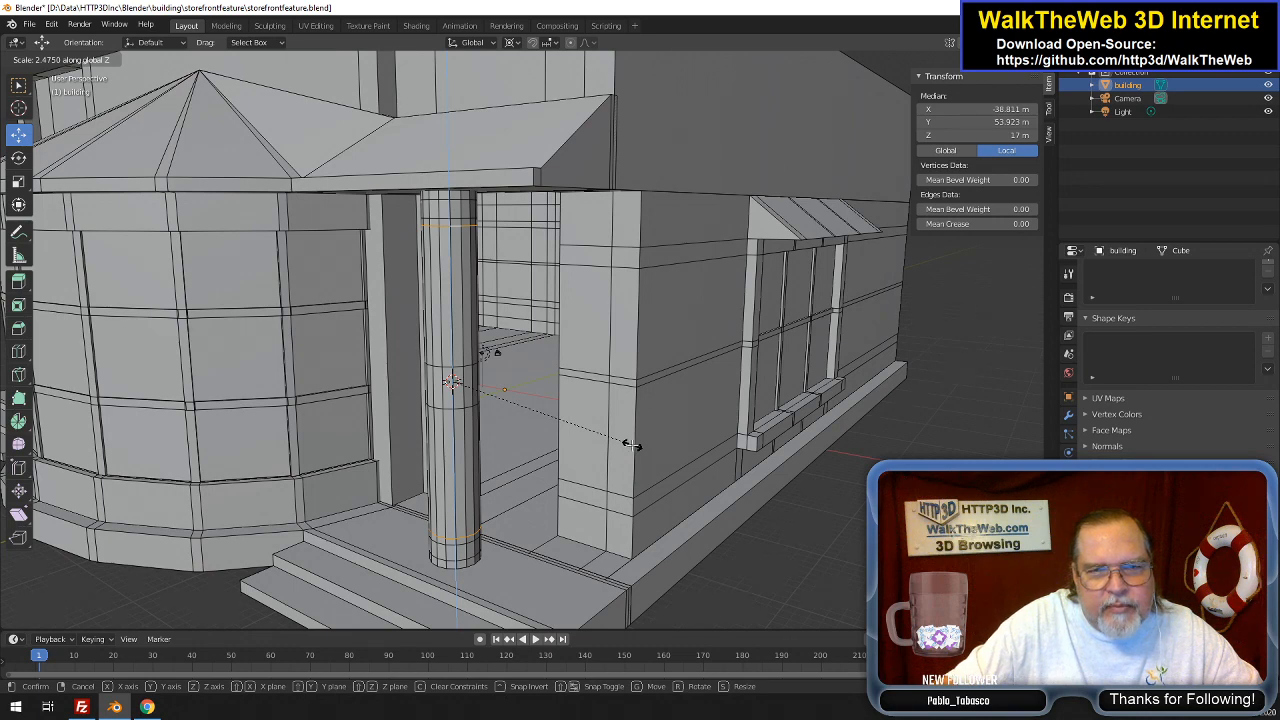
click(630, 444)
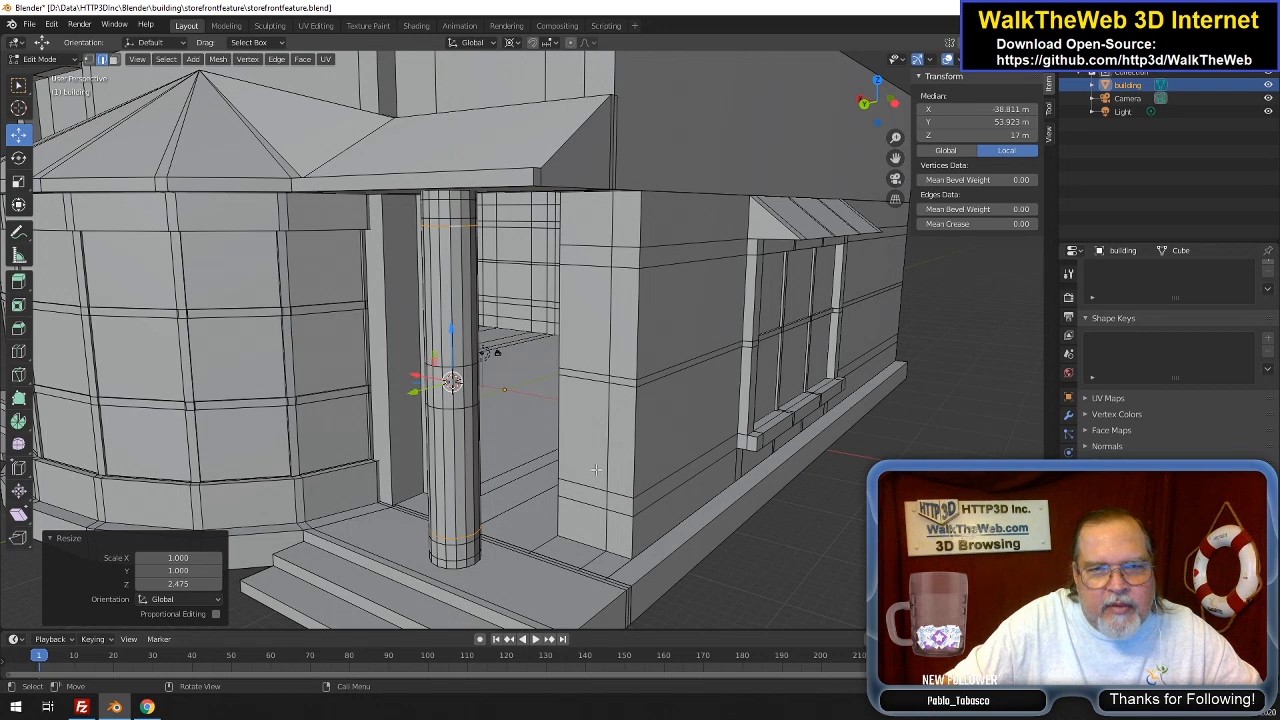
Select the two middle edge loops of the column and scale them along Z by about 7.326, close to the neighbouring loops
alt+click(458, 395)
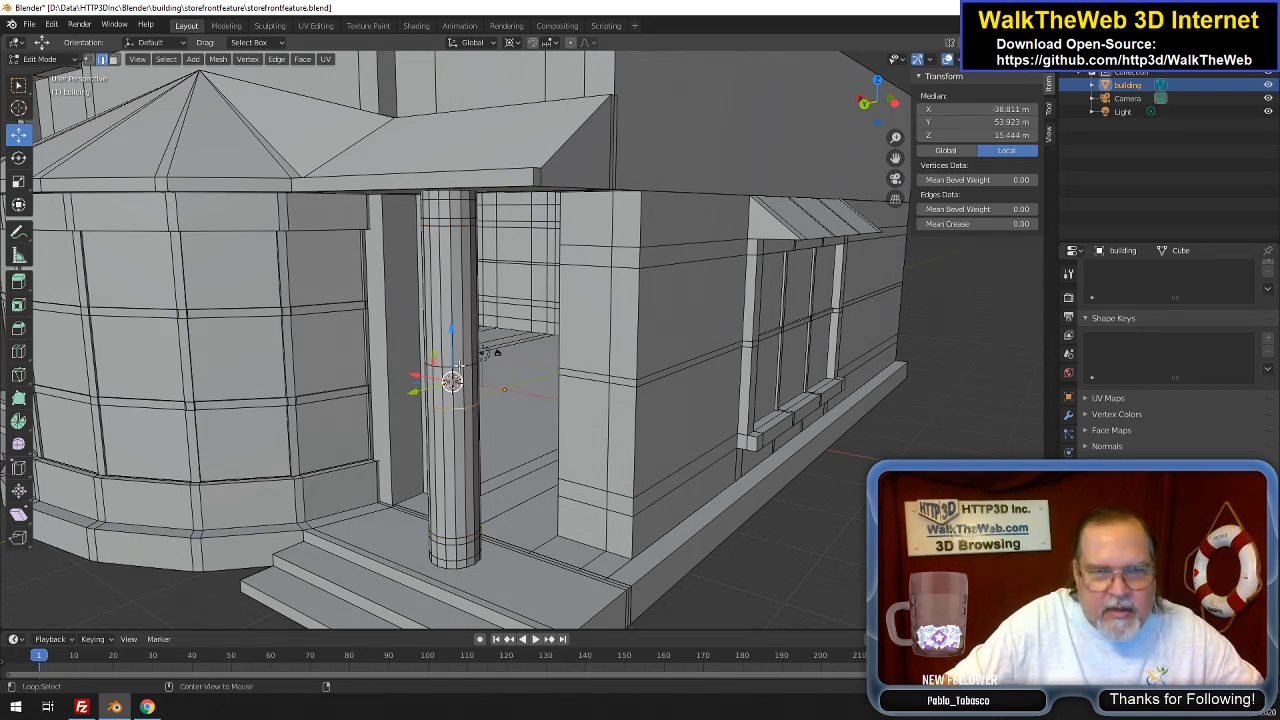
alt+shift+click(460, 367)
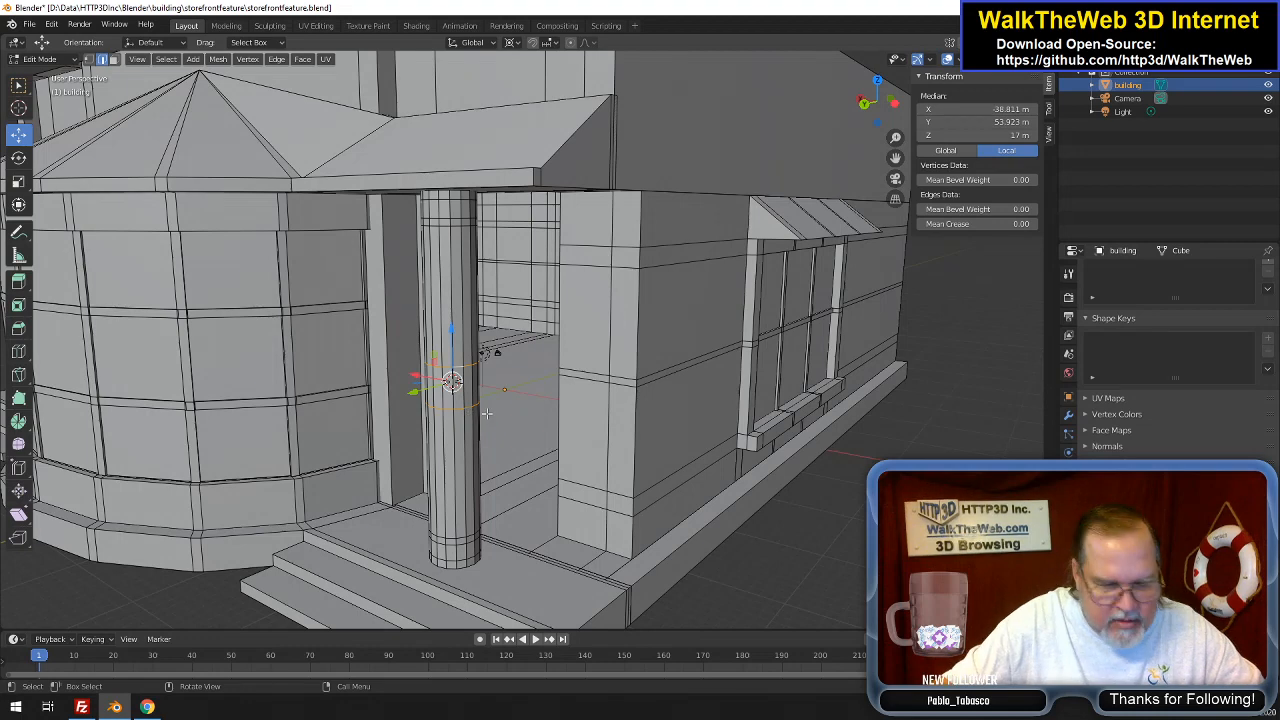
key(s)
key(z)
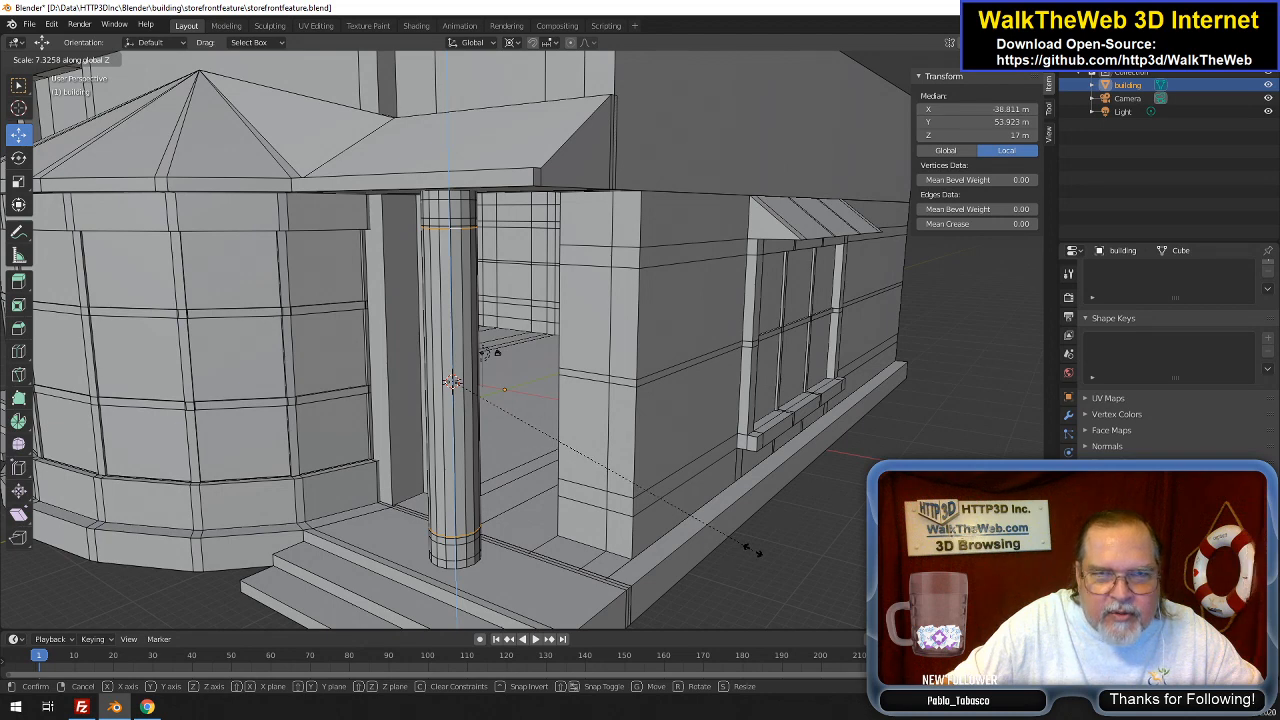
click(757, 551)
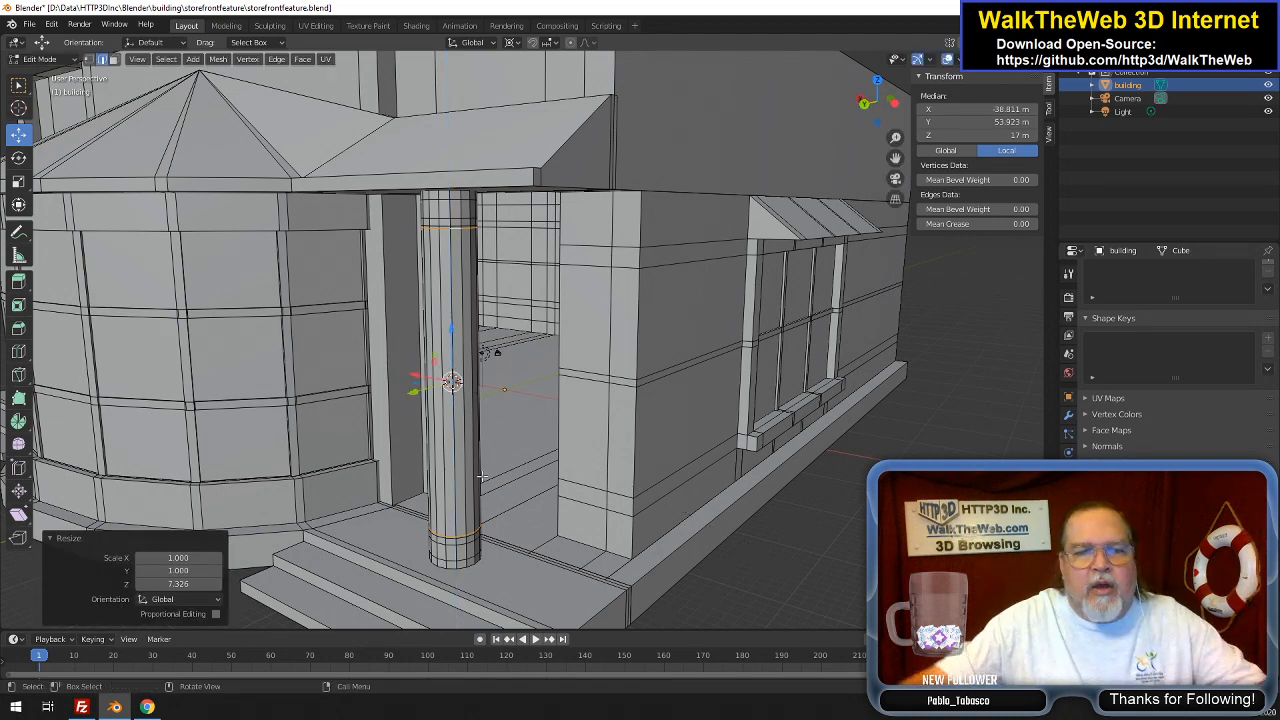
Select the lowest and highest face rings of the column and scale them by about 1.67 in X and Y only
alt+click(470, 556)
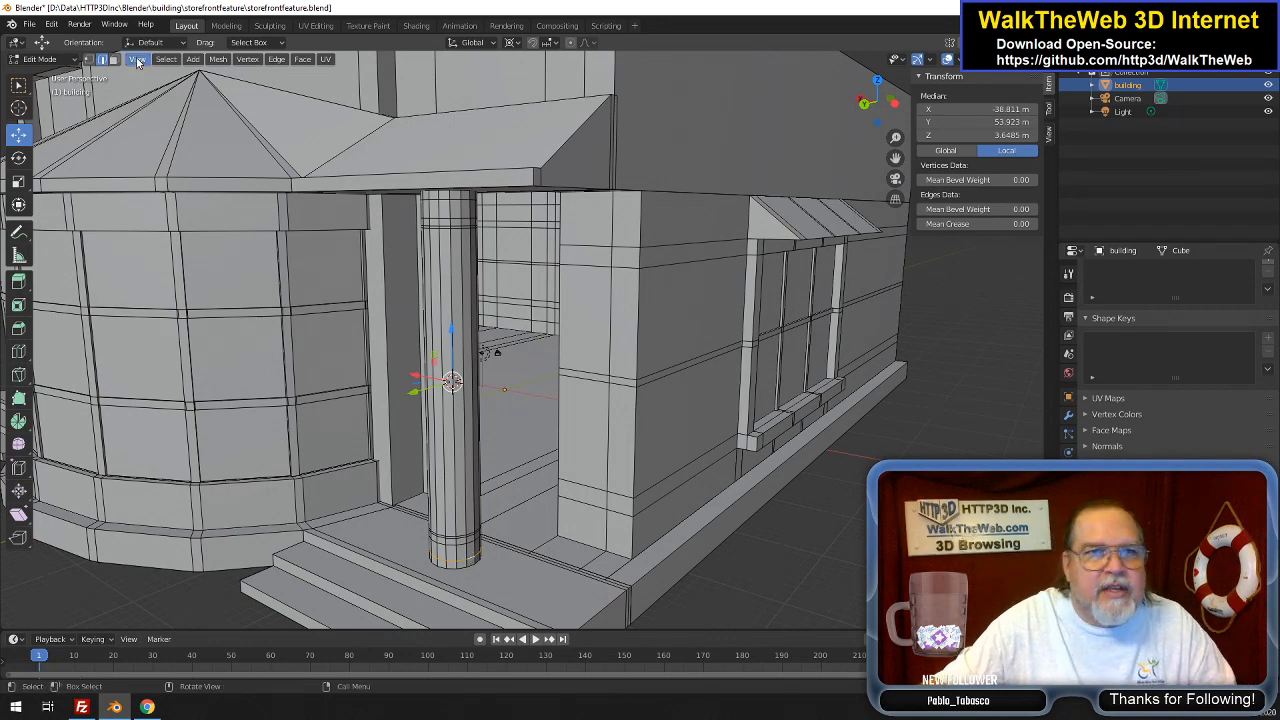
key(alt+a)
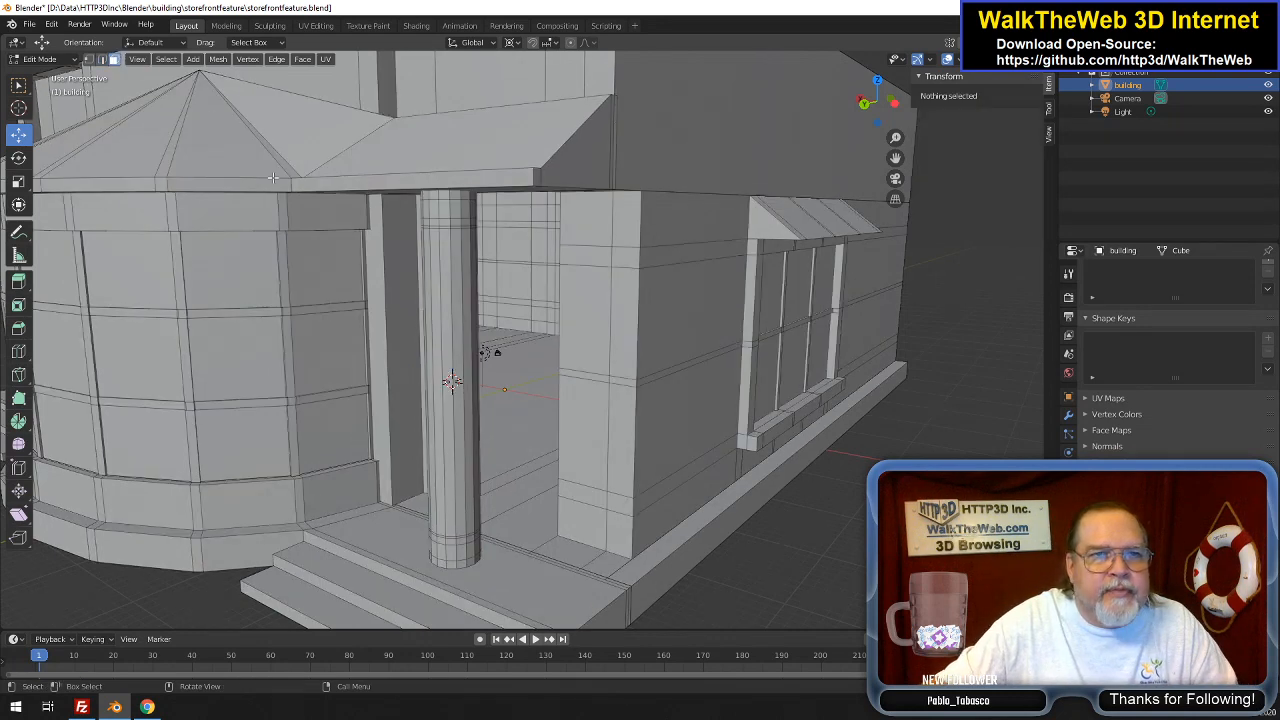
alt+click(462, 562)
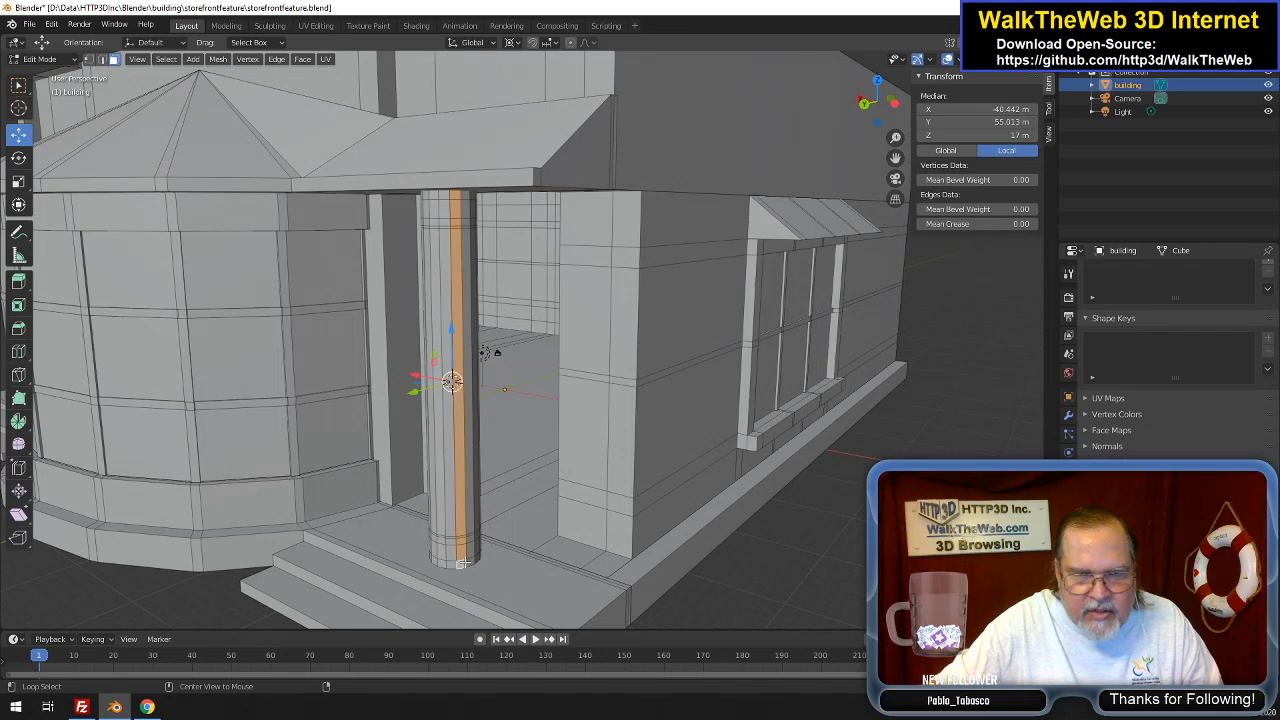
ctrl+alt+click(462, 562)
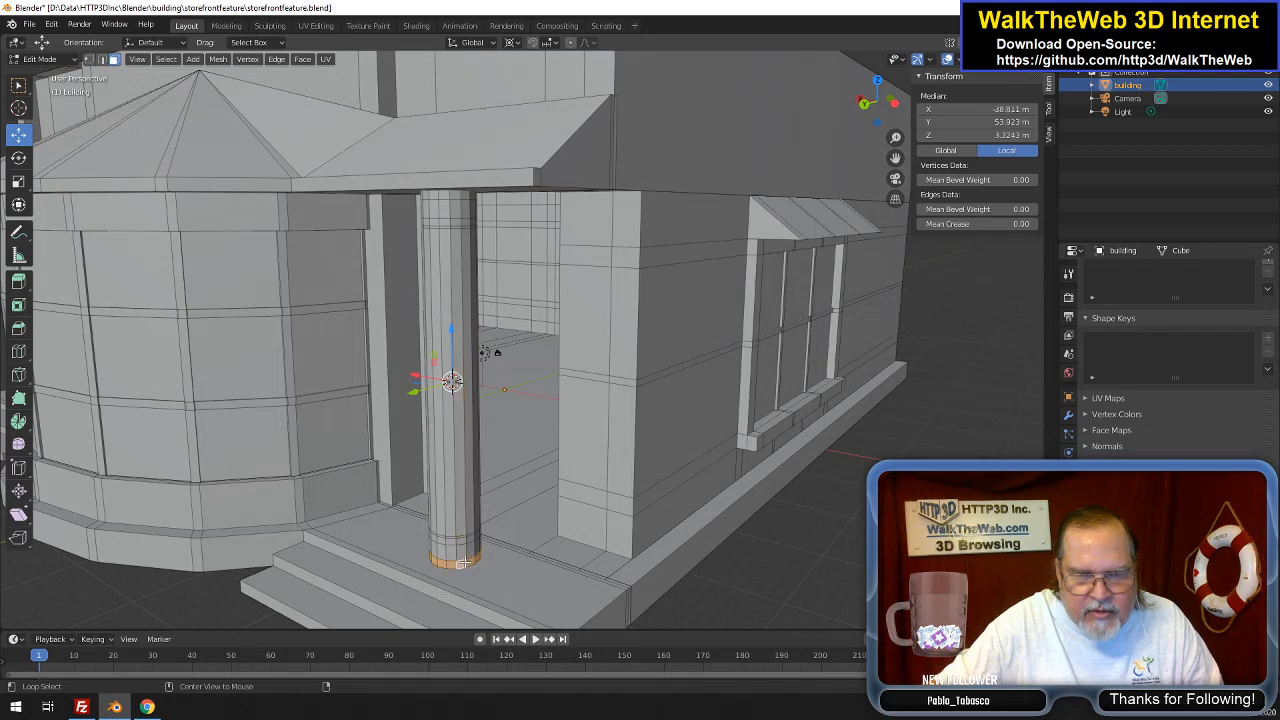
ctrl+alt+shift+click(469, 195)
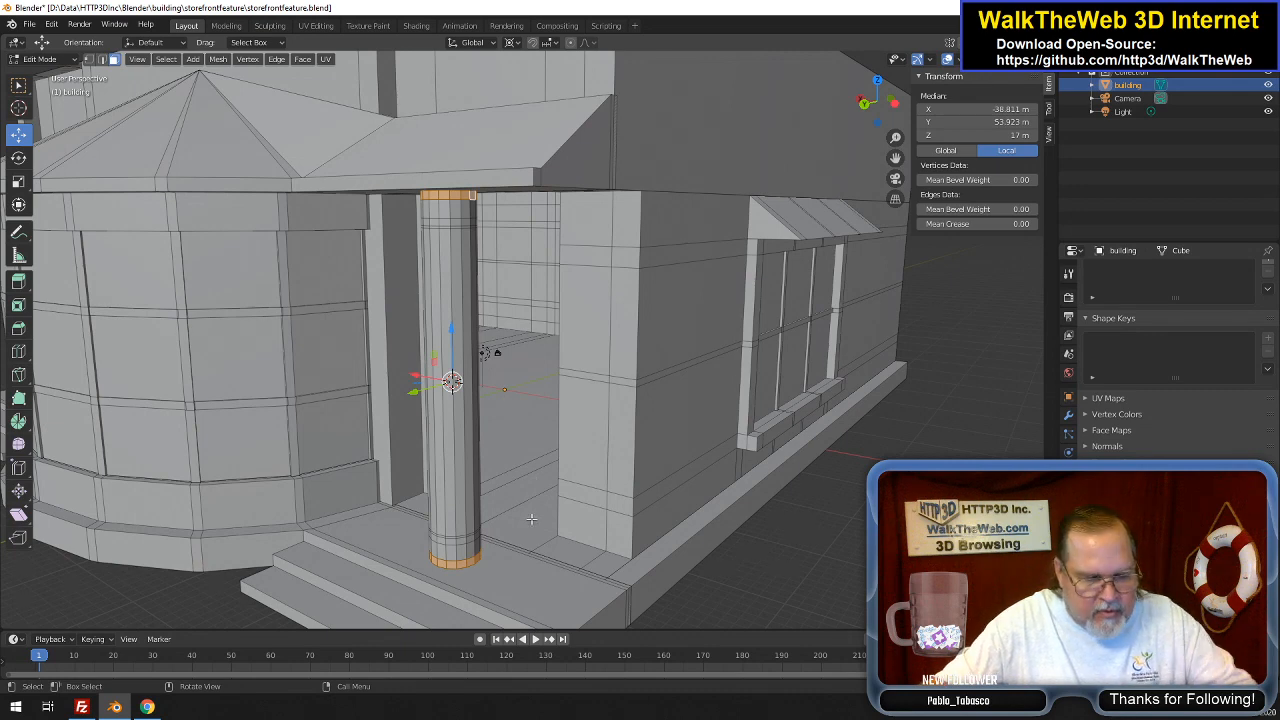
key(s)
key(shift+z)
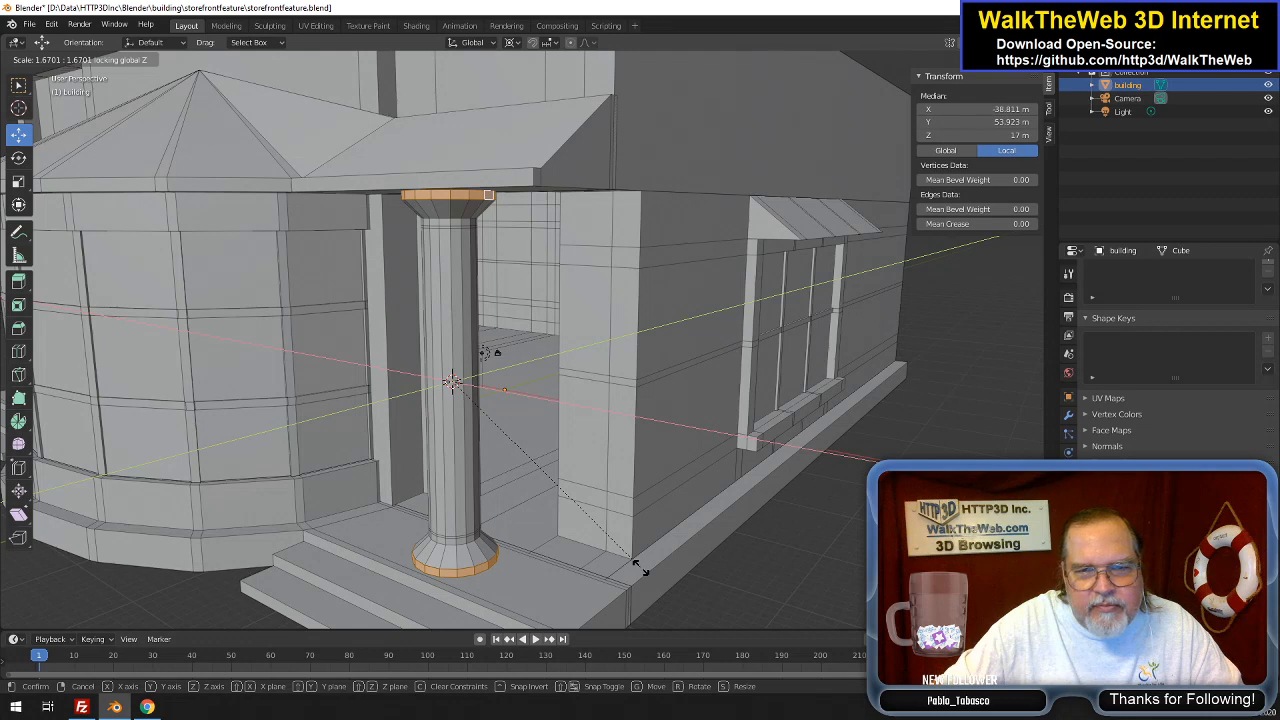
click(636, 565)
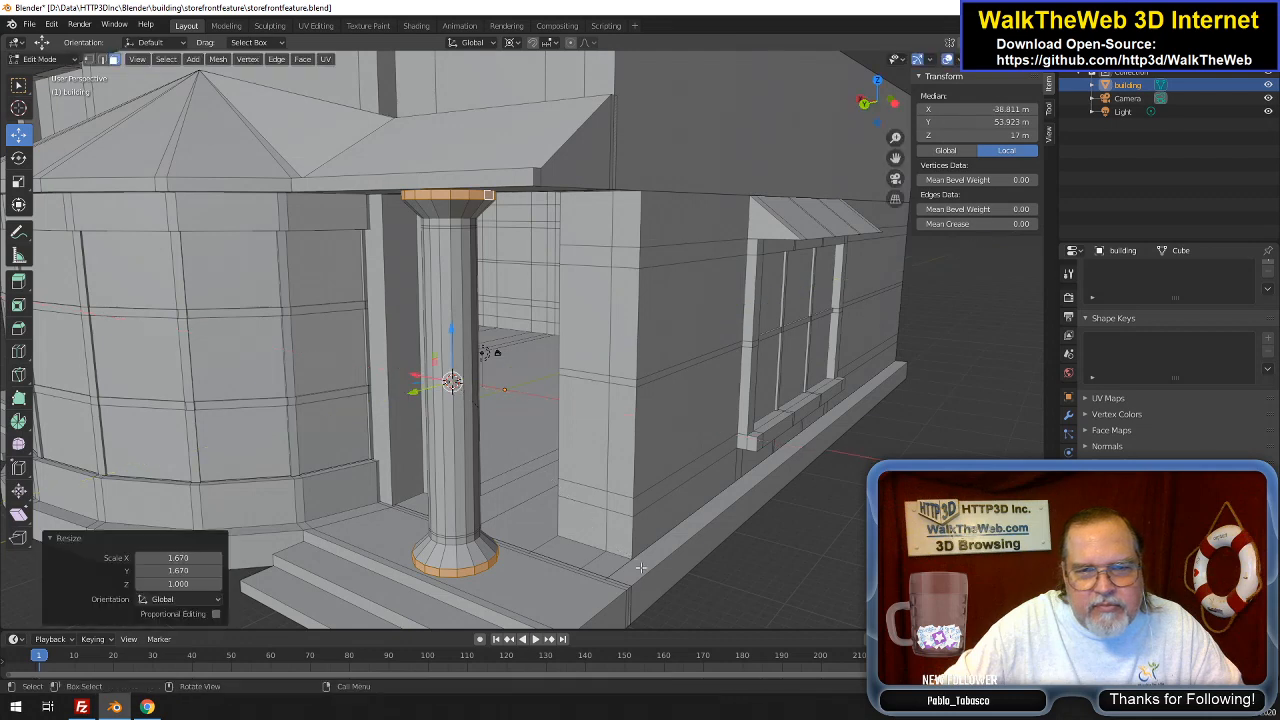
Select the narrow face rings just above the column's base and below its capital and scale them by about 1.226 in X and Y
alt+click(469, 540)
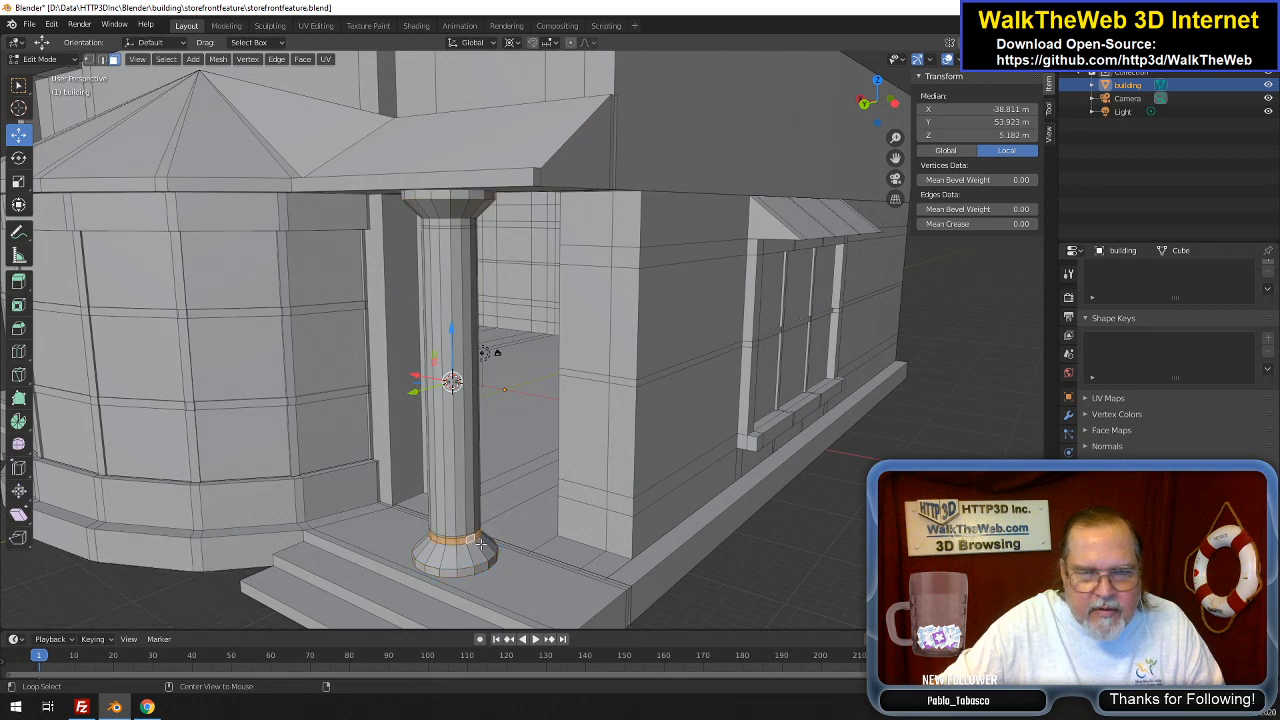
alt+shift+click(459, 223)
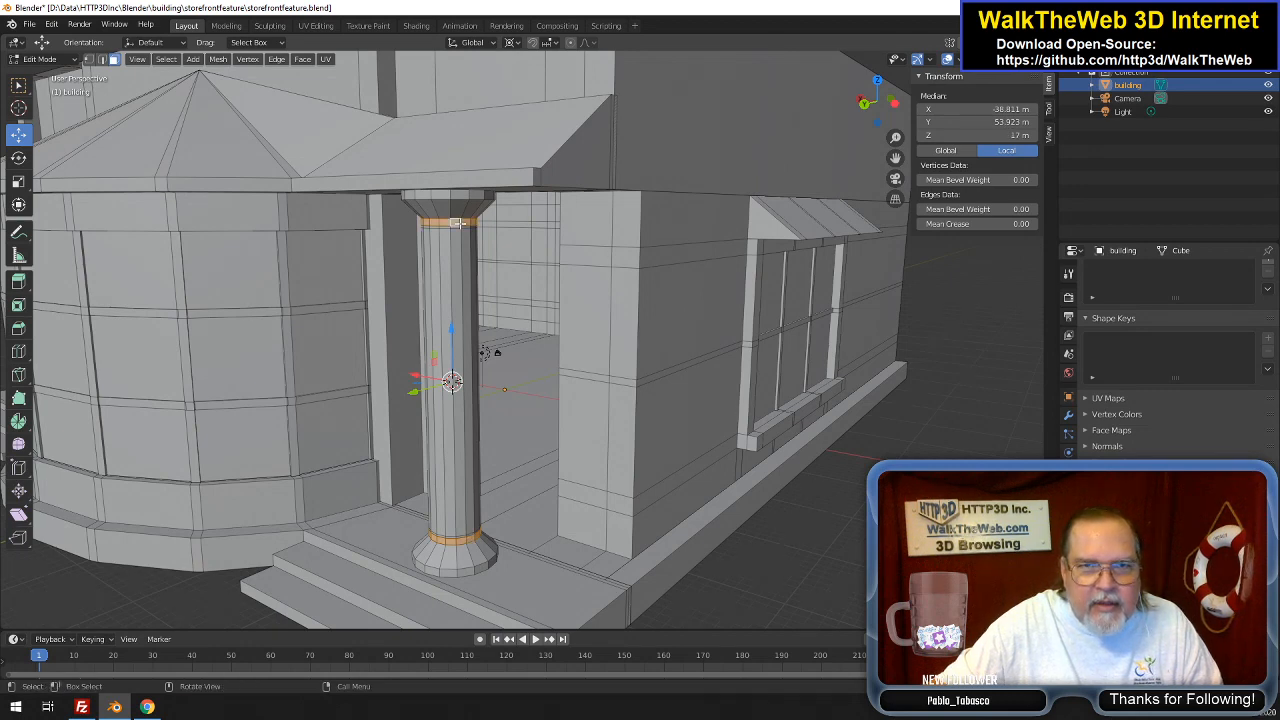
key(s)
key(shift+z)
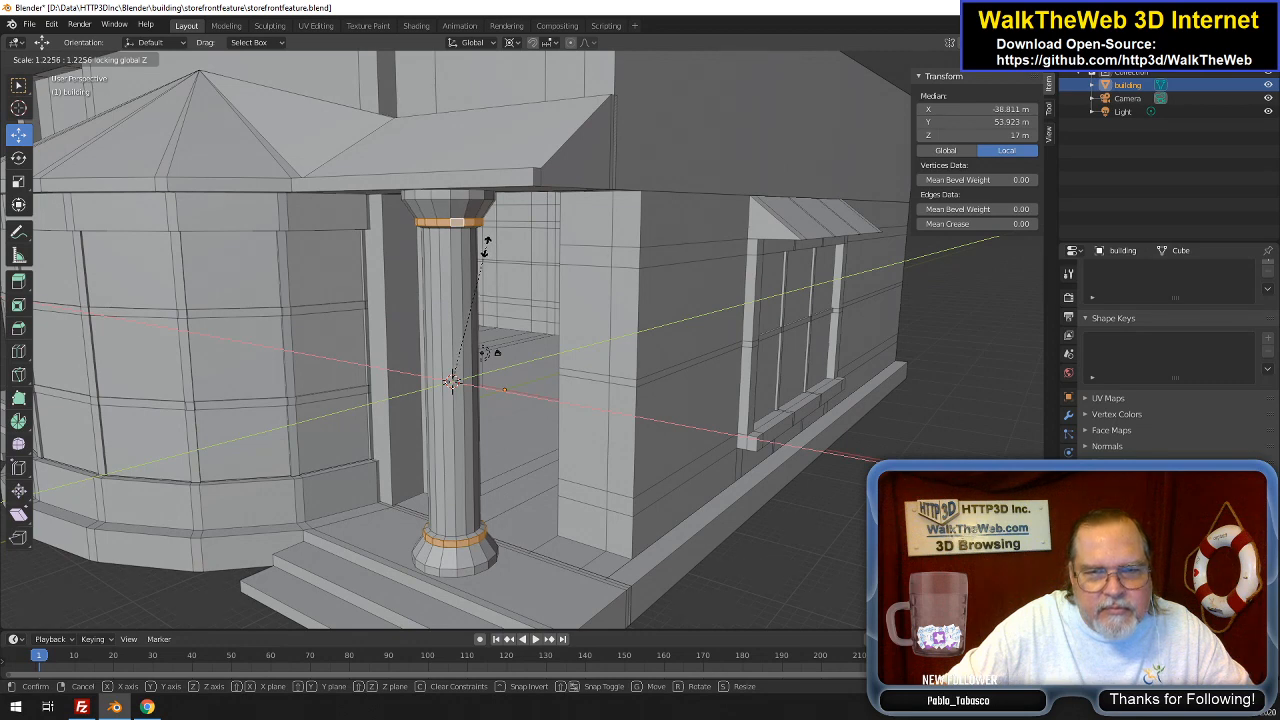
click(486, 245)
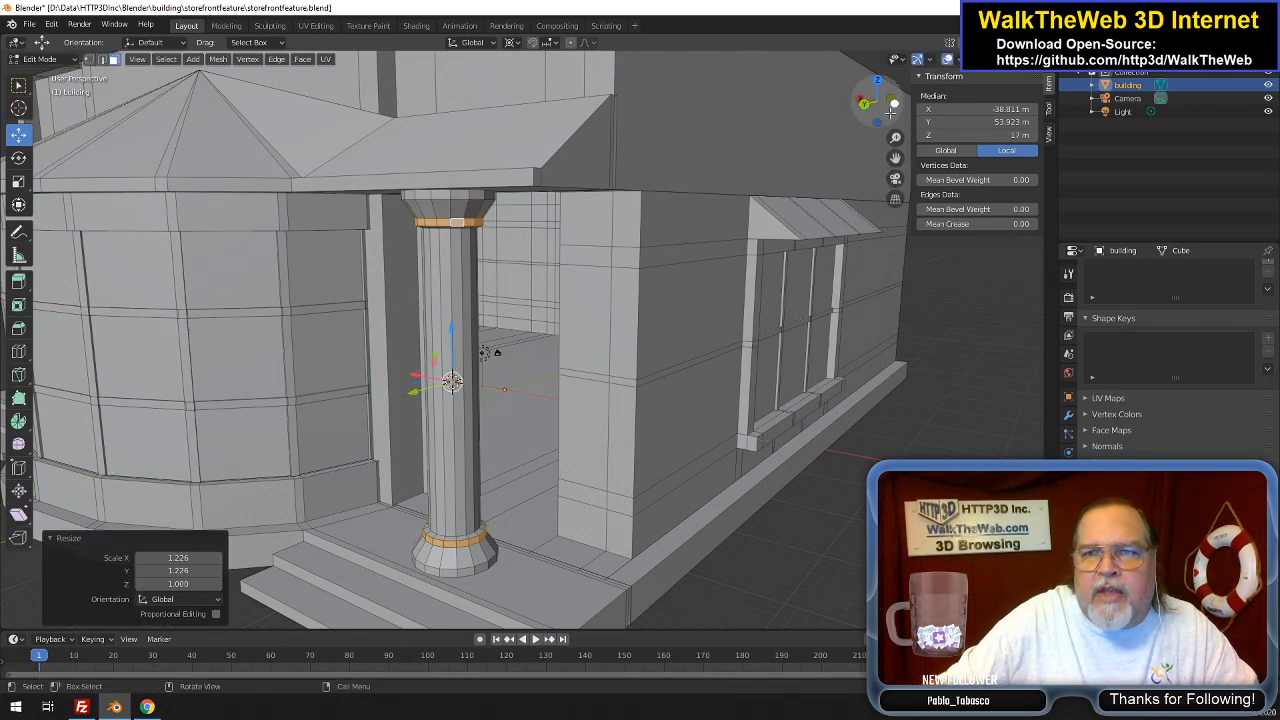
Select the whole linked column and move it about -8.12 m along X towards the platform's outer corner
drag(890, 112, 857, 108)
scroll(777, 286, down, 2)
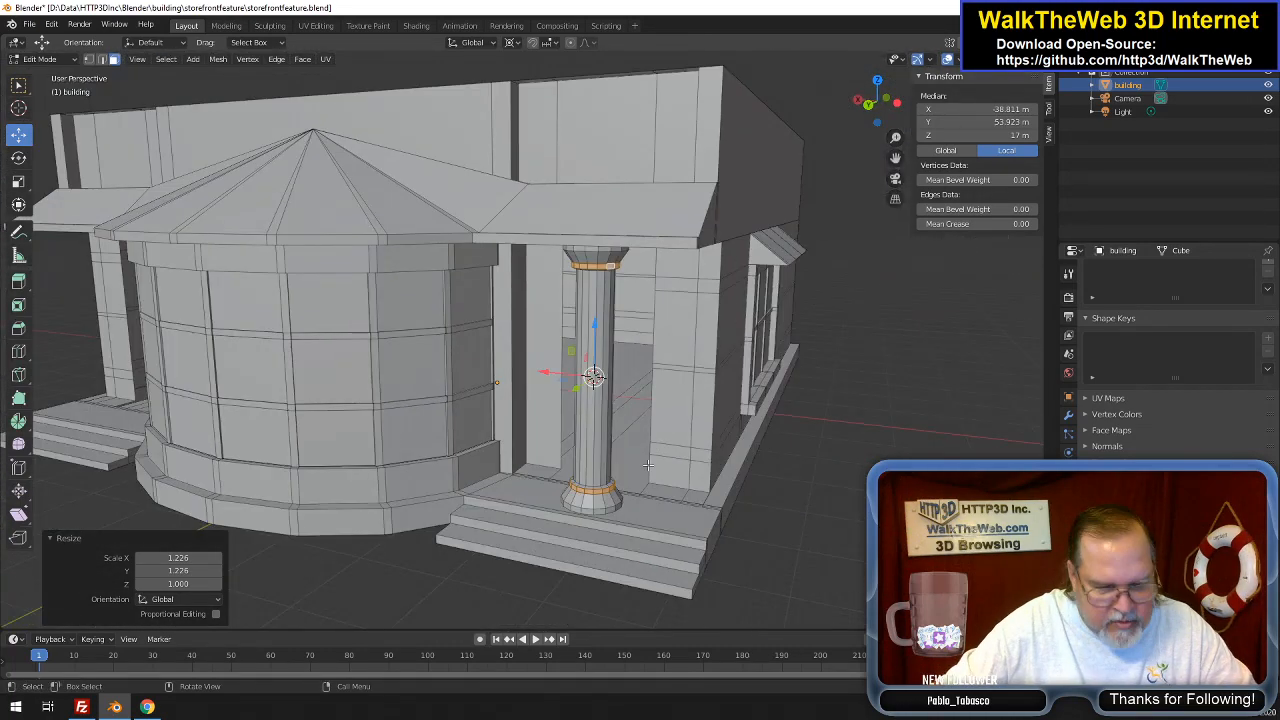
key(ctrl+l)
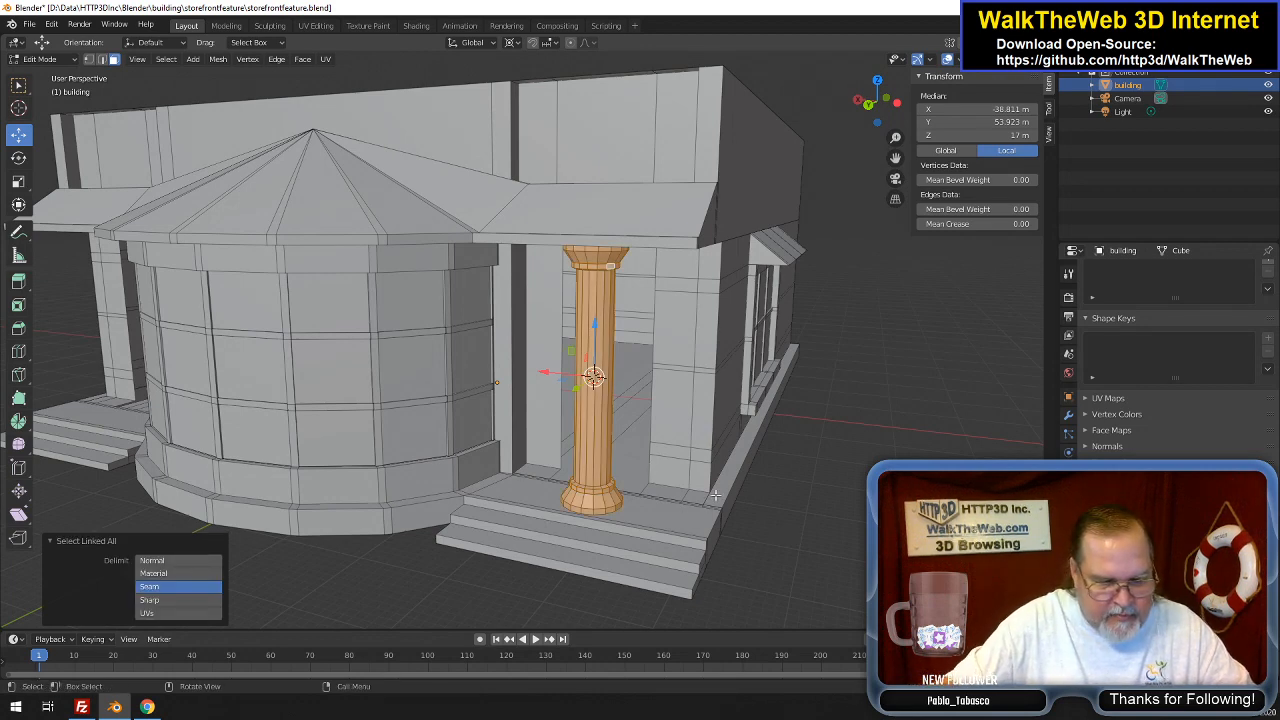
key(g)
key(x)
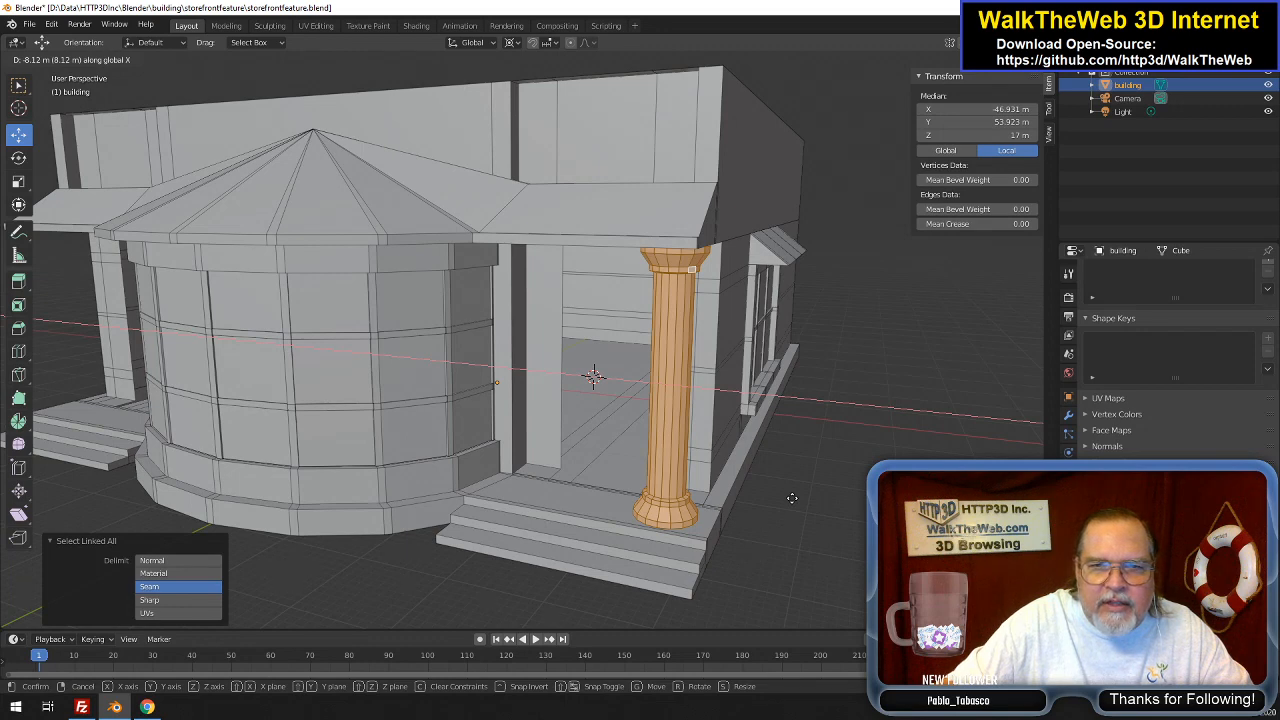
click(792, 498)
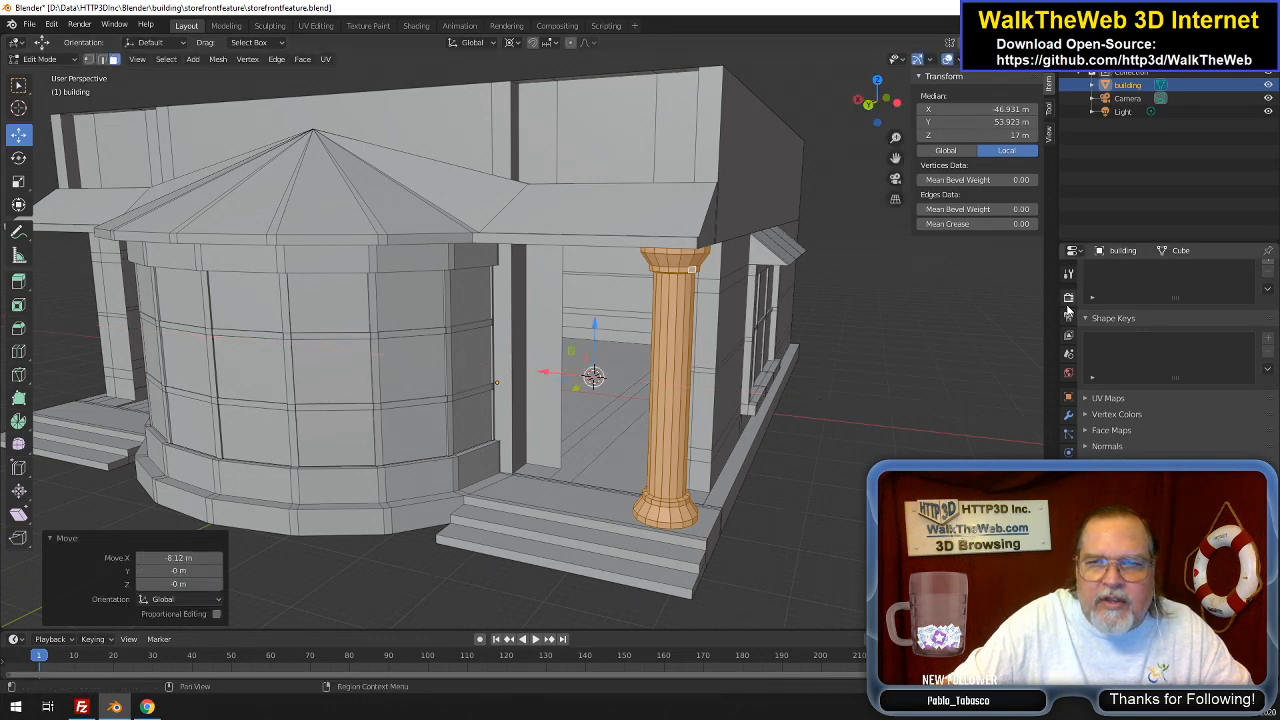
In the back orthographic view, move the column about 0.634 m along X so its capital sits under the overhang's edge
mouse_move(886, 113)
mouse_down()
mouse_move(925, 109)
mouse_move(921, 128)
mouse_move(919, 84)
mouse_move(914, 113)
mouse_move(852, 118)
mouse_move(876, 100)
mouse_up()
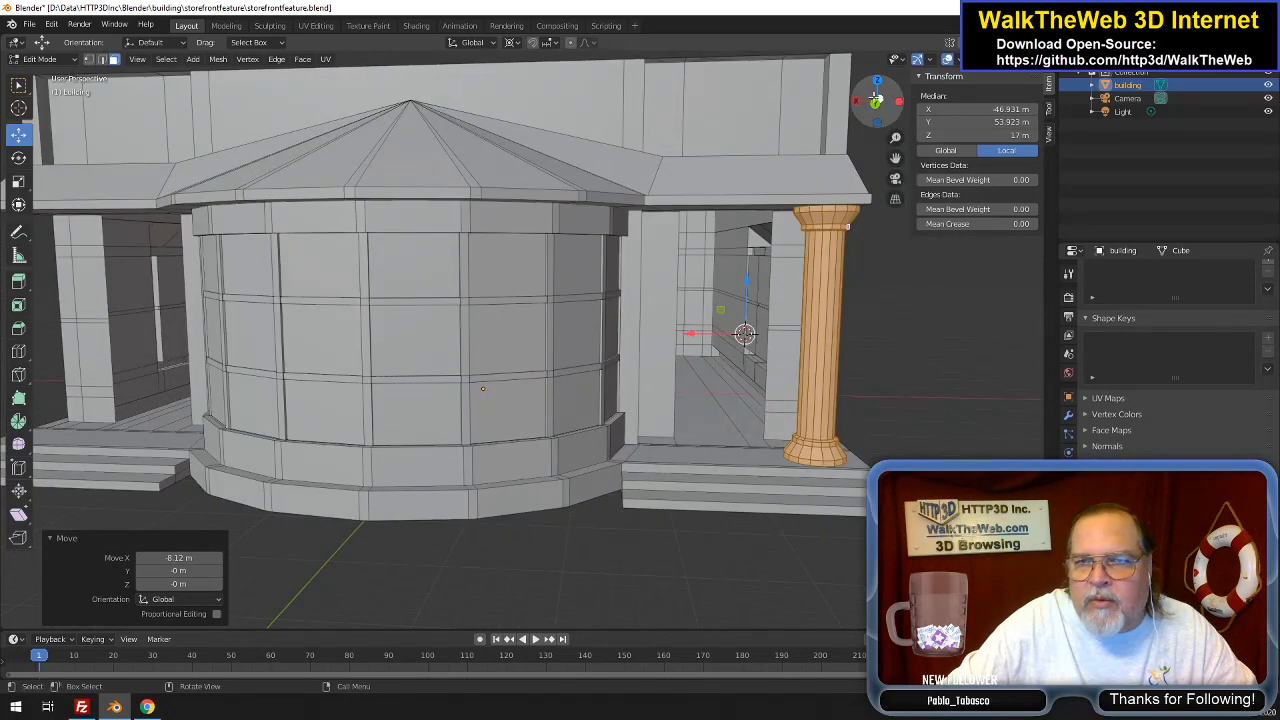
click(876, 101)
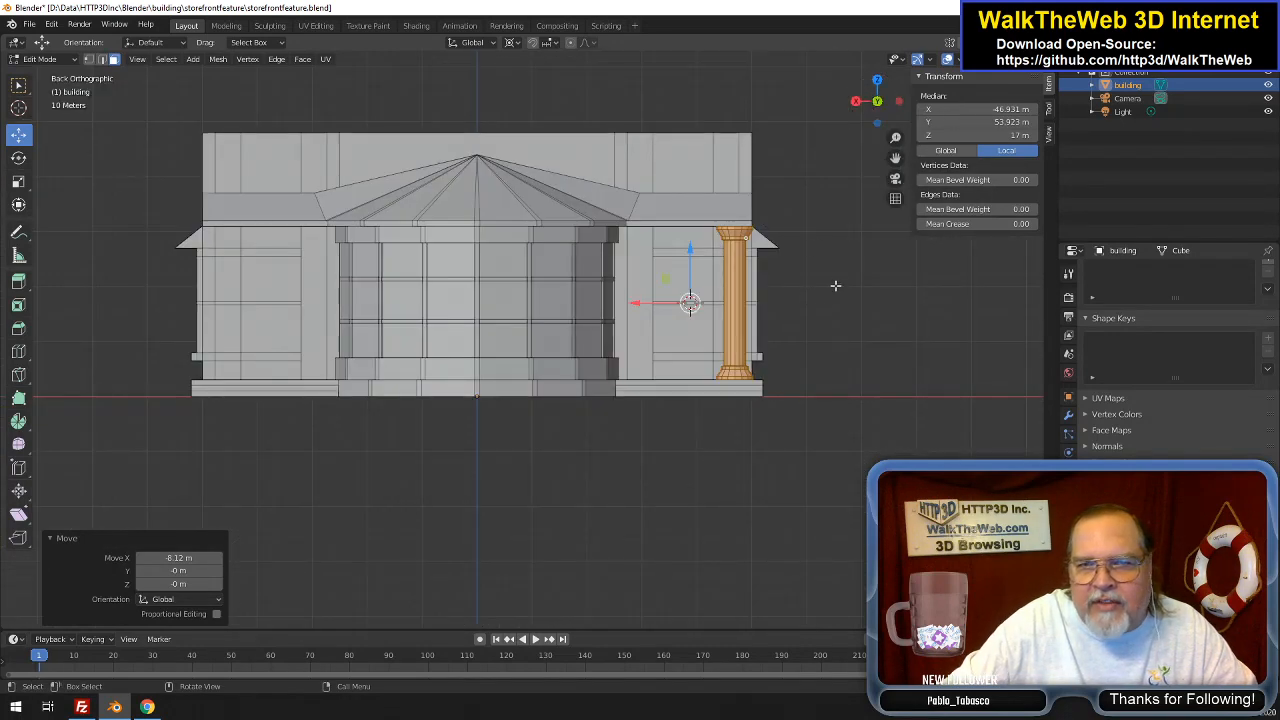
scroll(835, 285, up, 5)
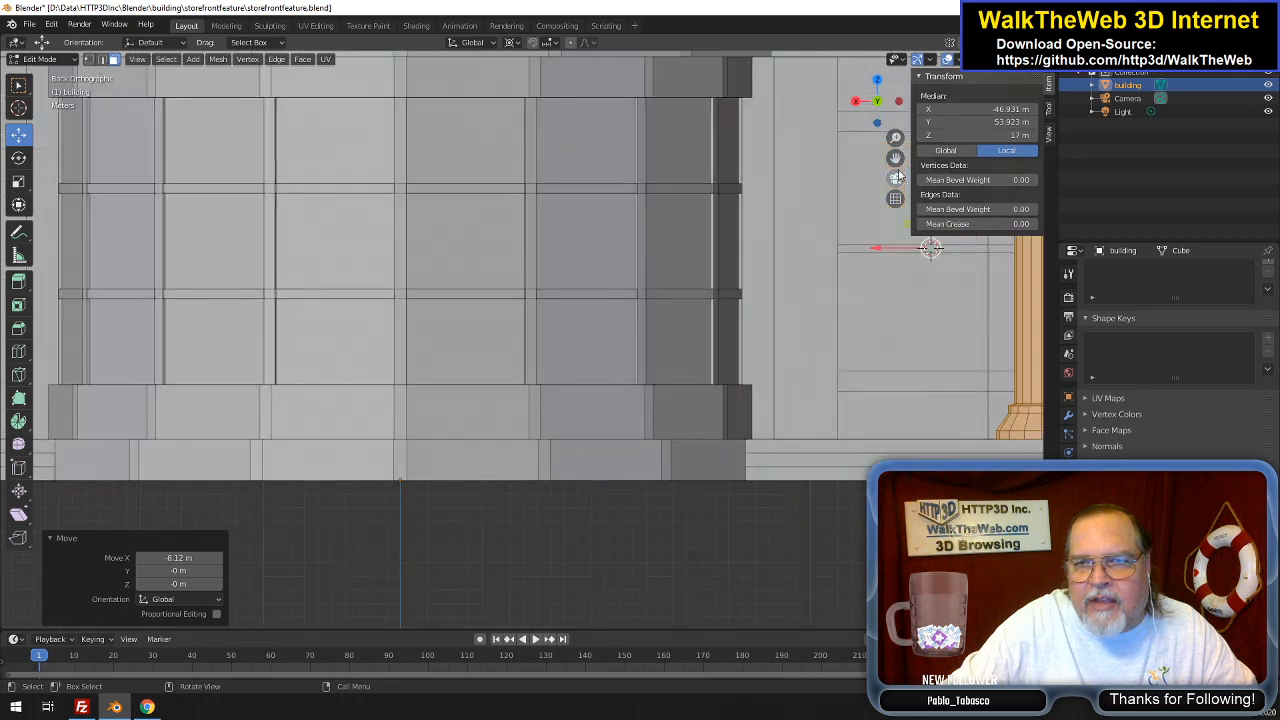
drag(895, 157, 352, 200)
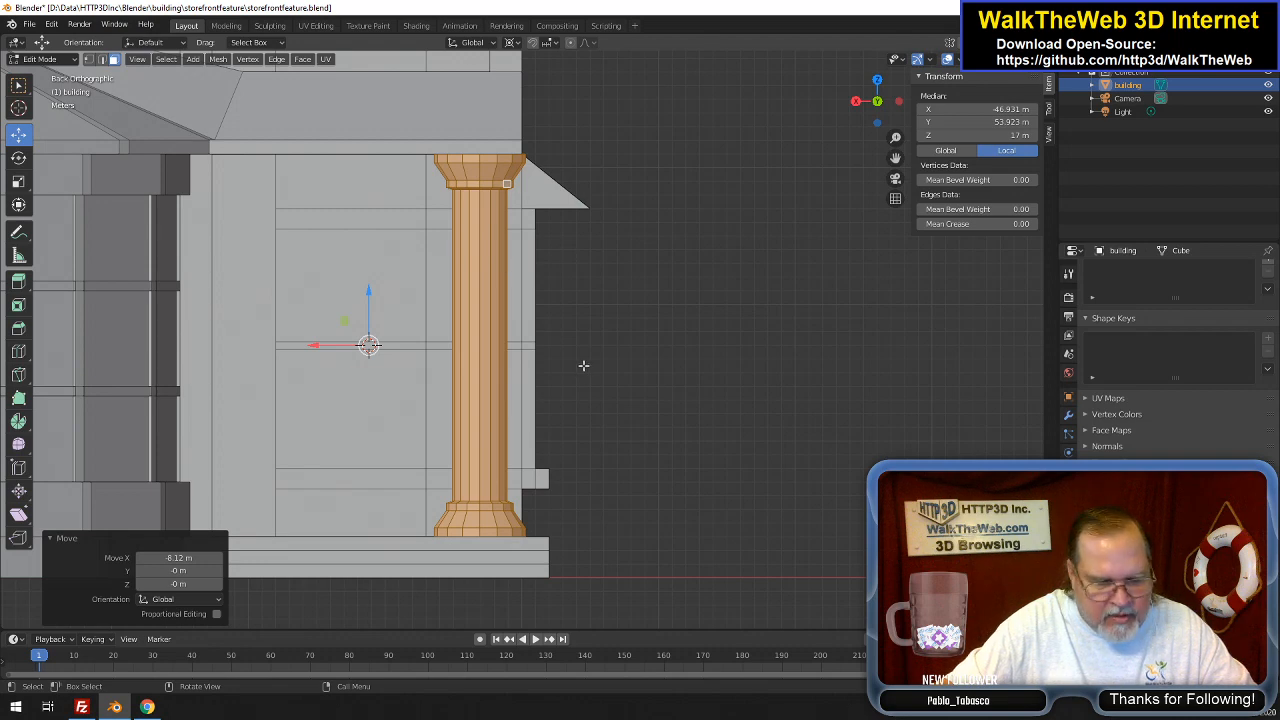
key(g)
key(x)
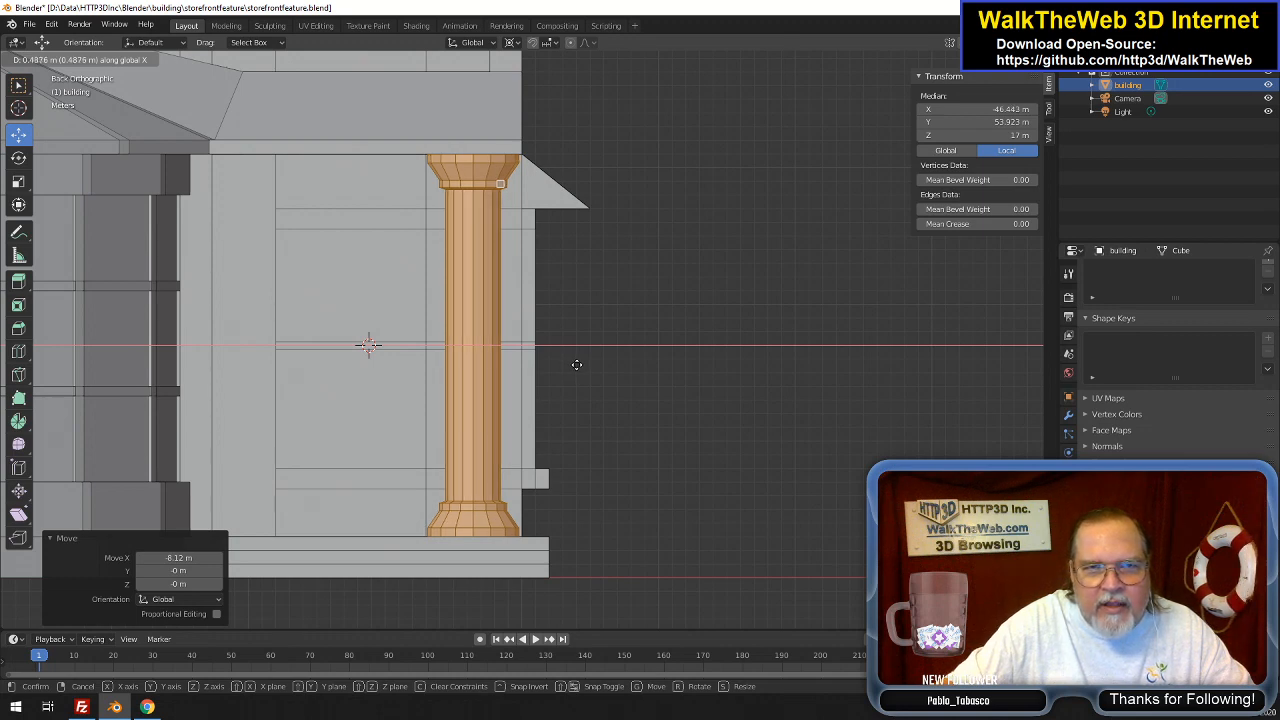
click(575, 365)
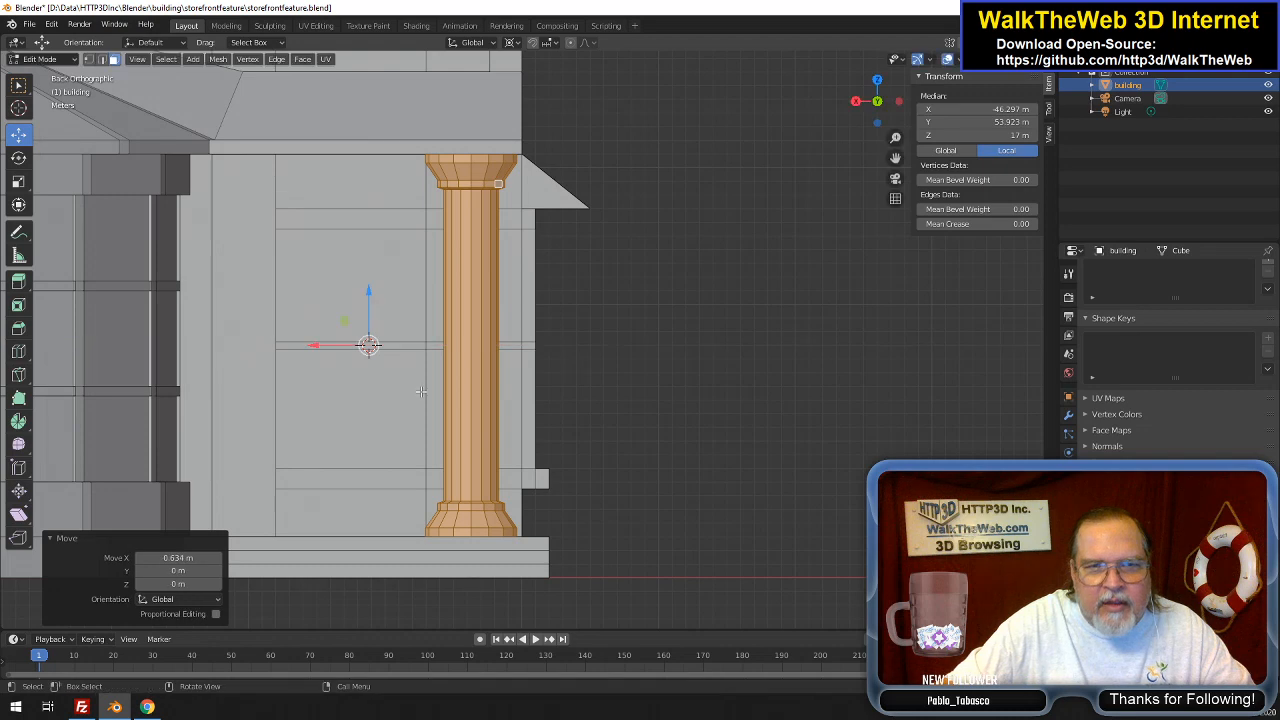
In wireframe shading, select the cap faces on top of the column's capital and delete only the faces
scroll(411, 355, down, 3)
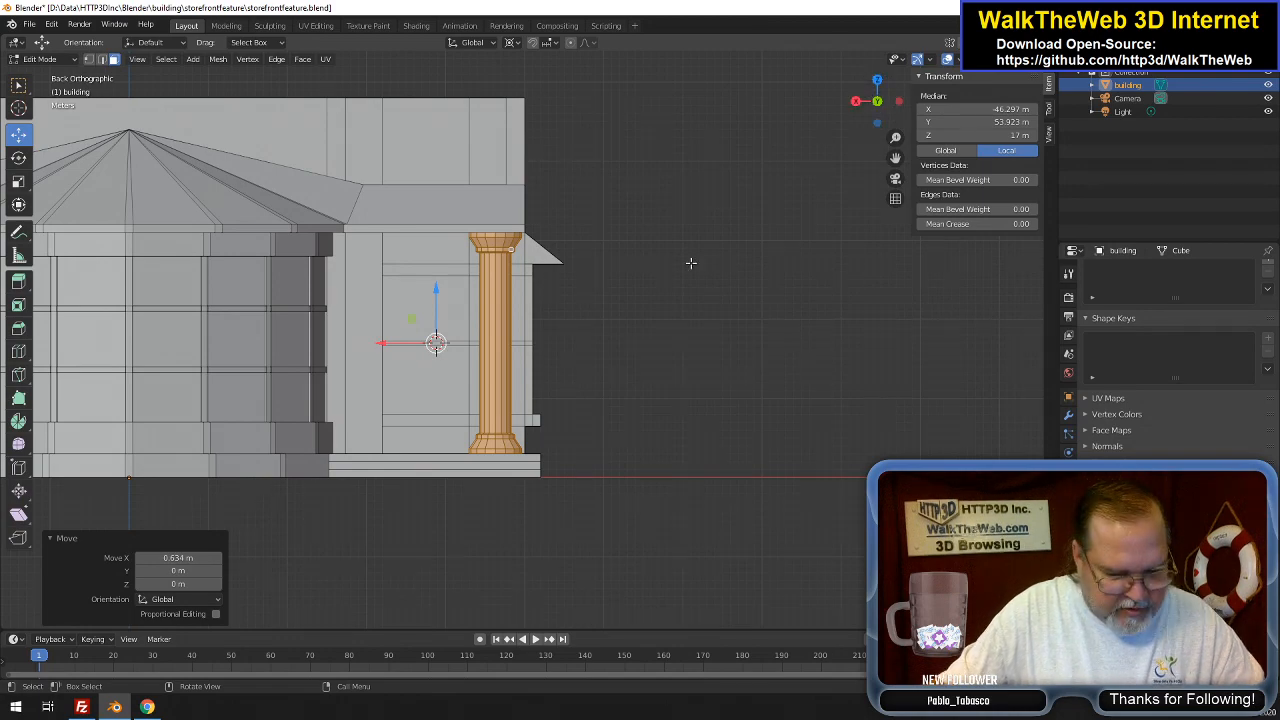
key(z)
click(588, 264)
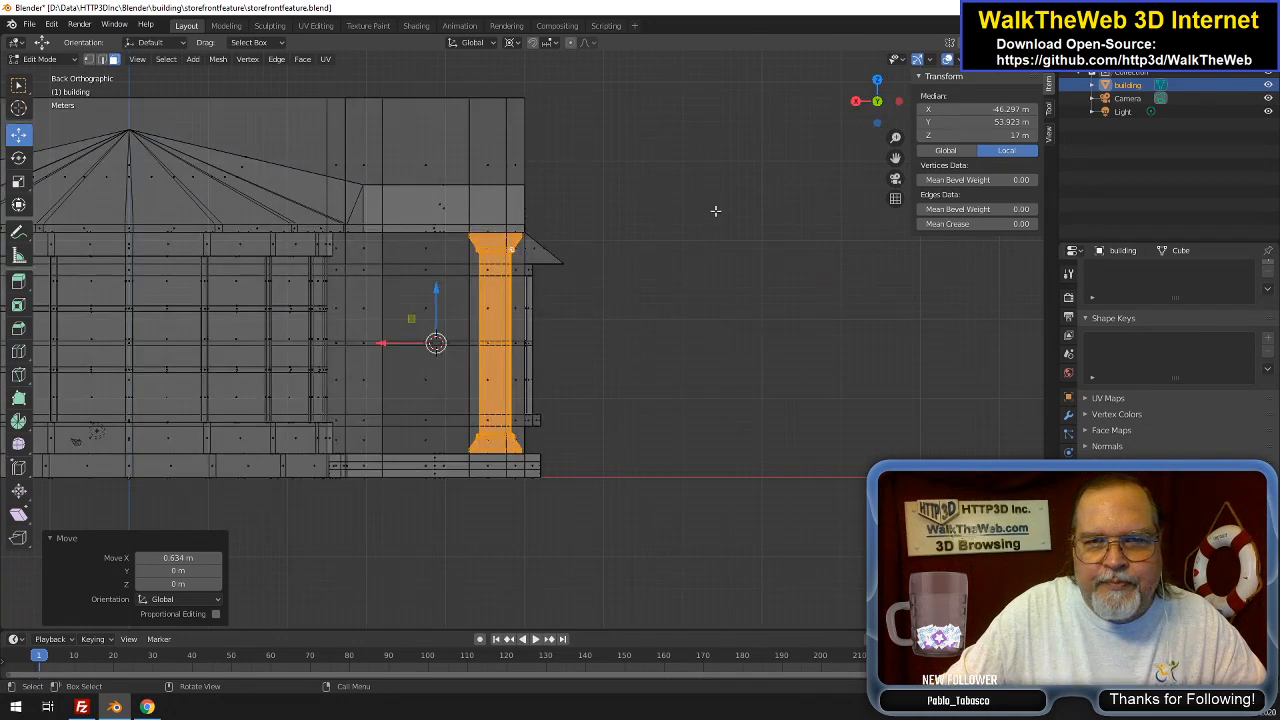
drag(868, 120, 854, 131)
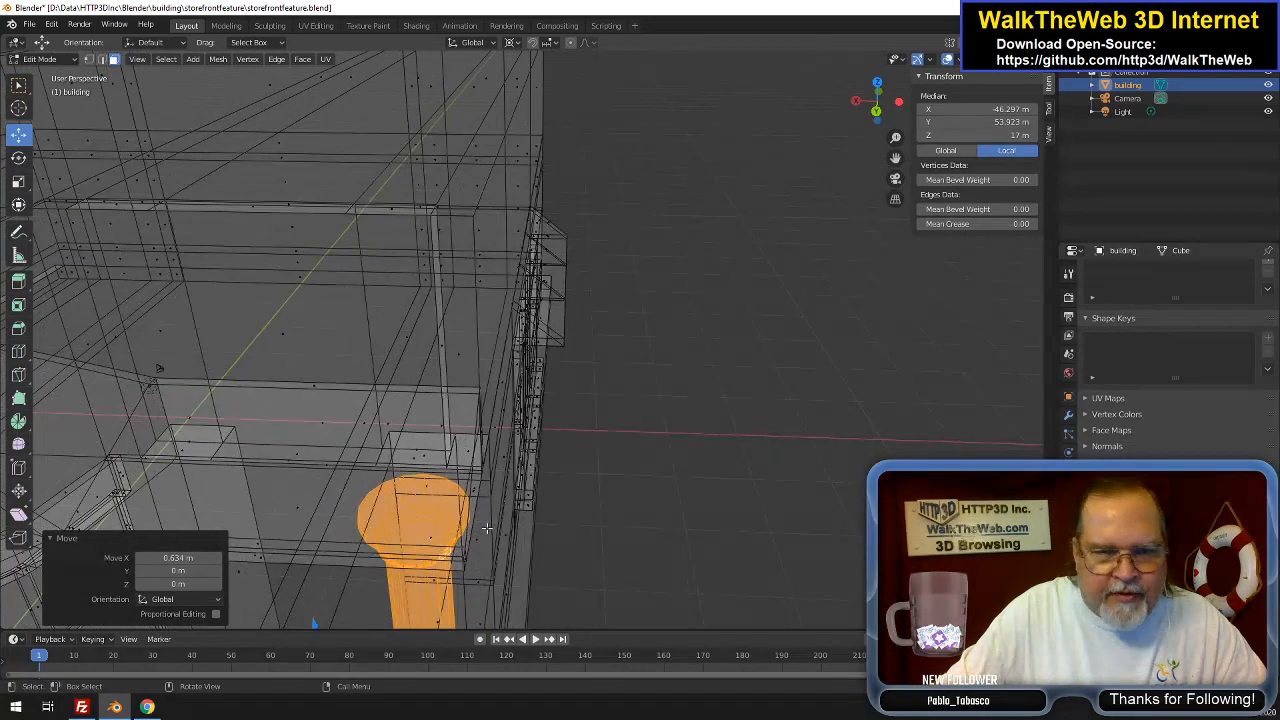
click(415, 520)
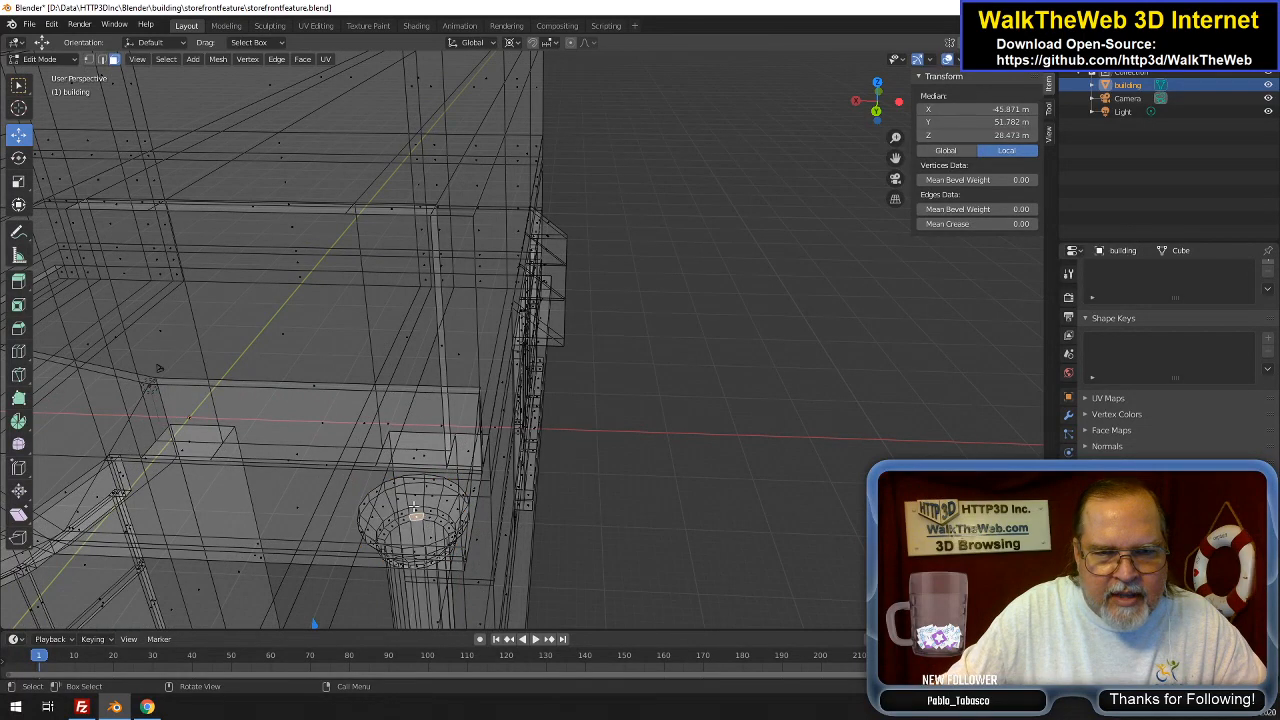
click(420, 510)
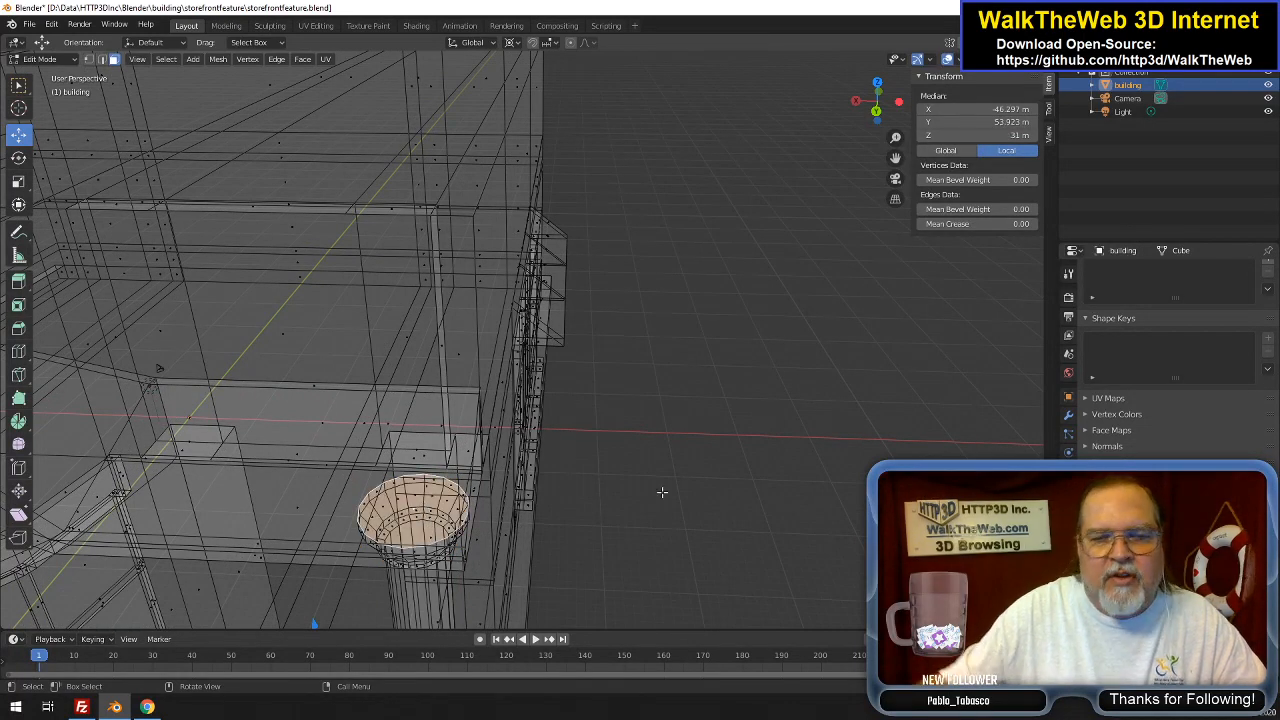
key(x)
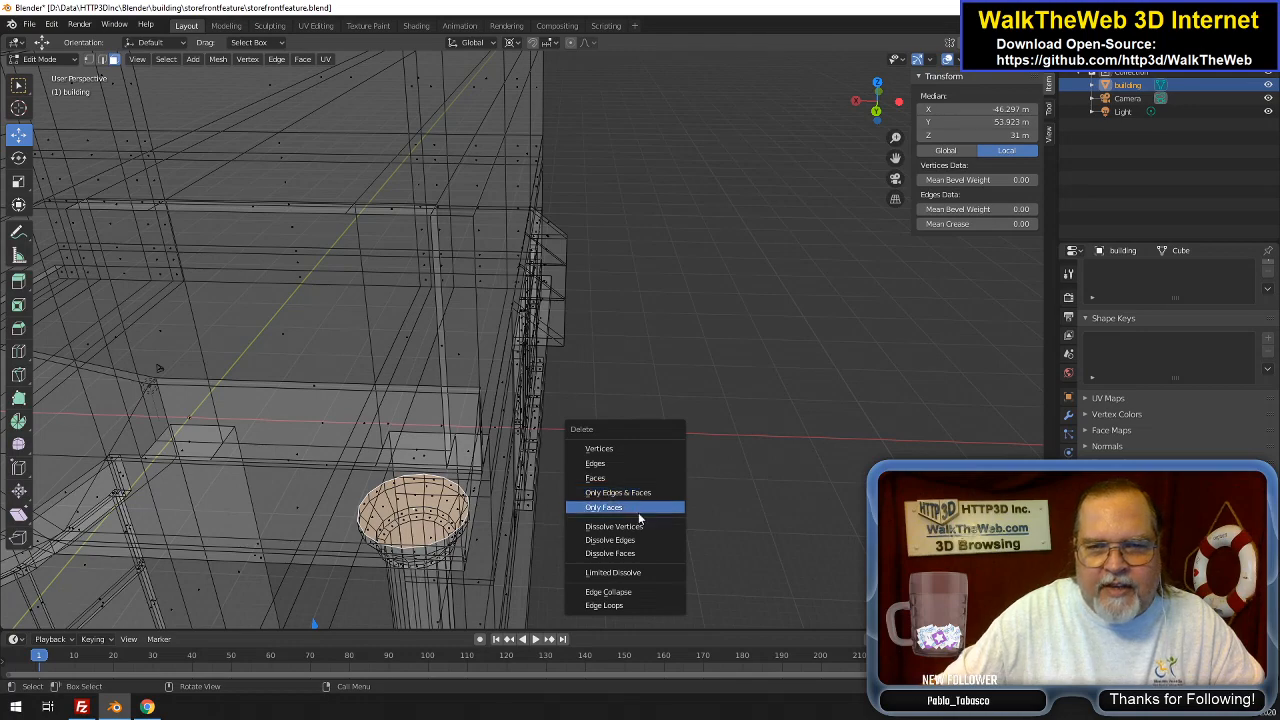
click(638, 512)
Select the cap faces on the underside of the column's base and delete only the faces
drag(871, 106, 880, 97)
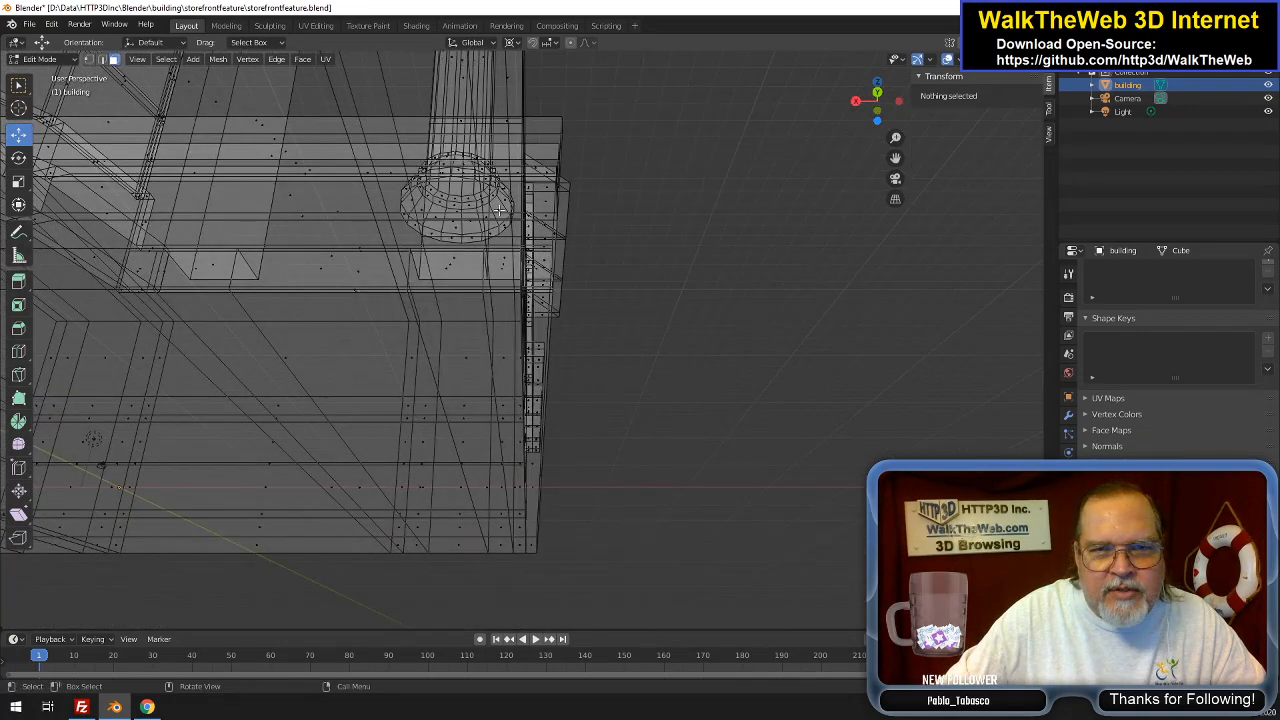
click(459, 213)
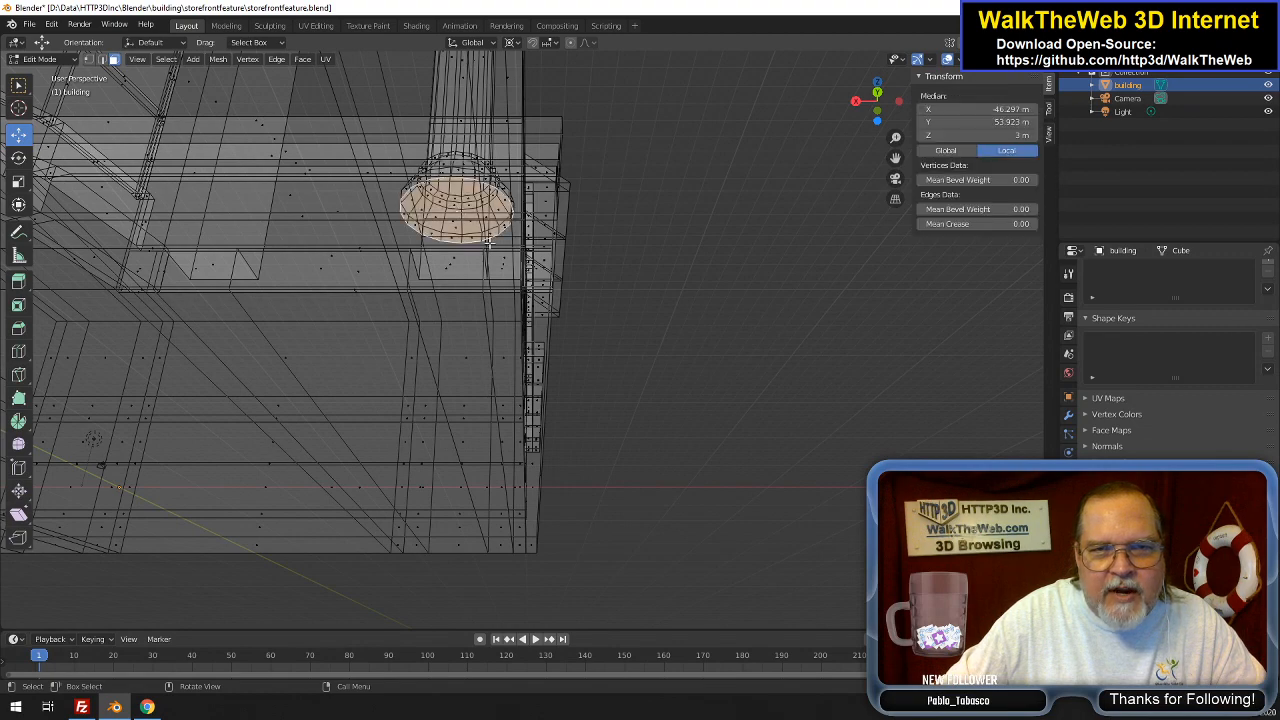
key(x)
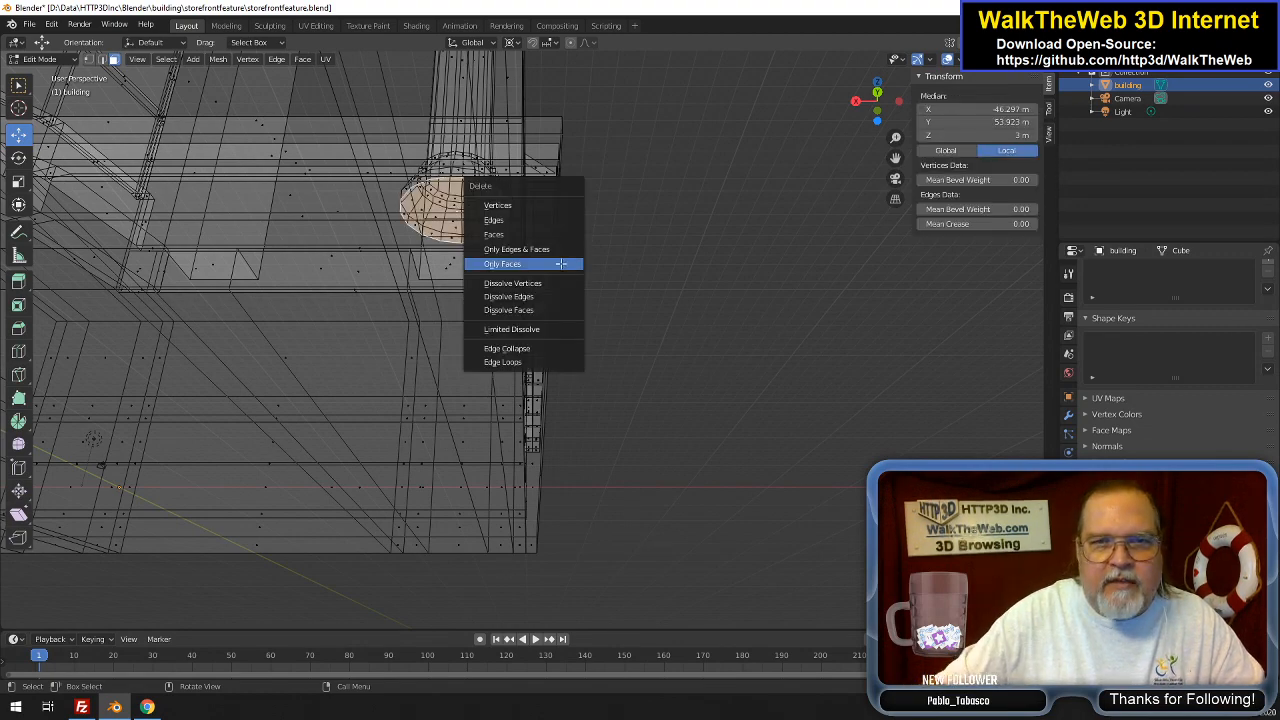
click(560, 264)
drag(877, 106, 876, 104)
scroll(716, 267, down, 1)
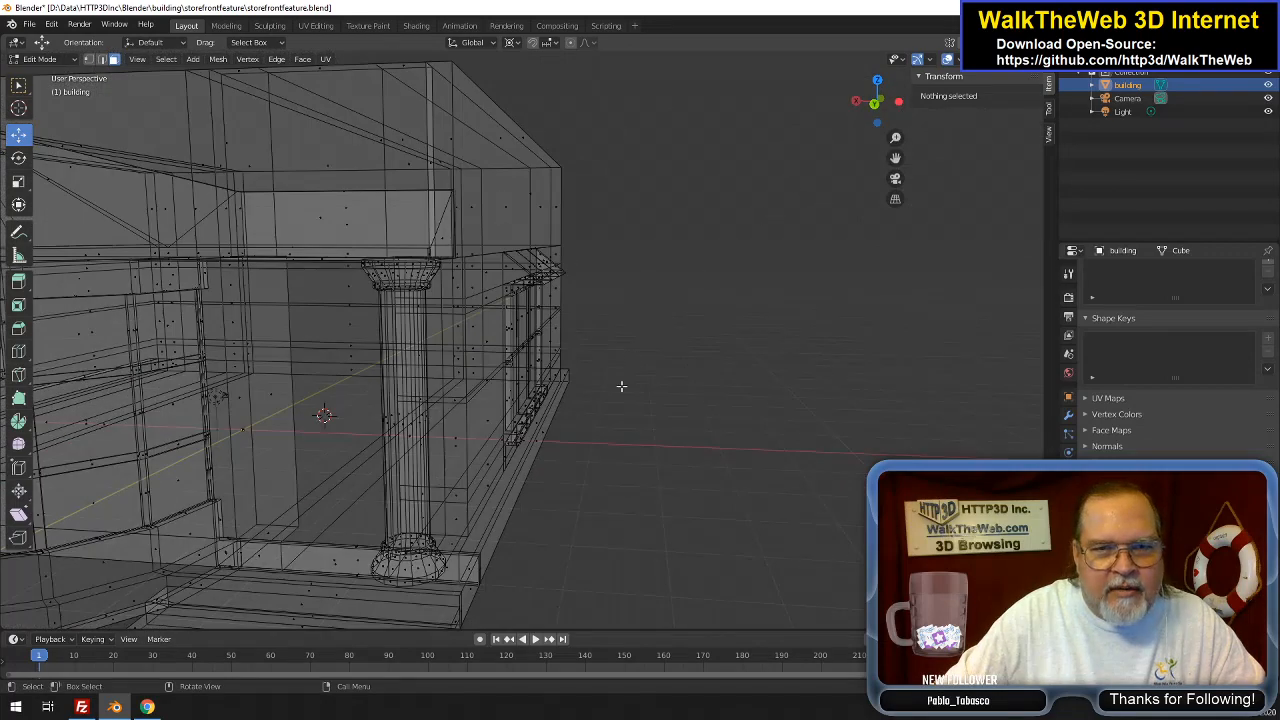
Select the whole linked column and return to solid shading with both entrances in view
click(405, 576)
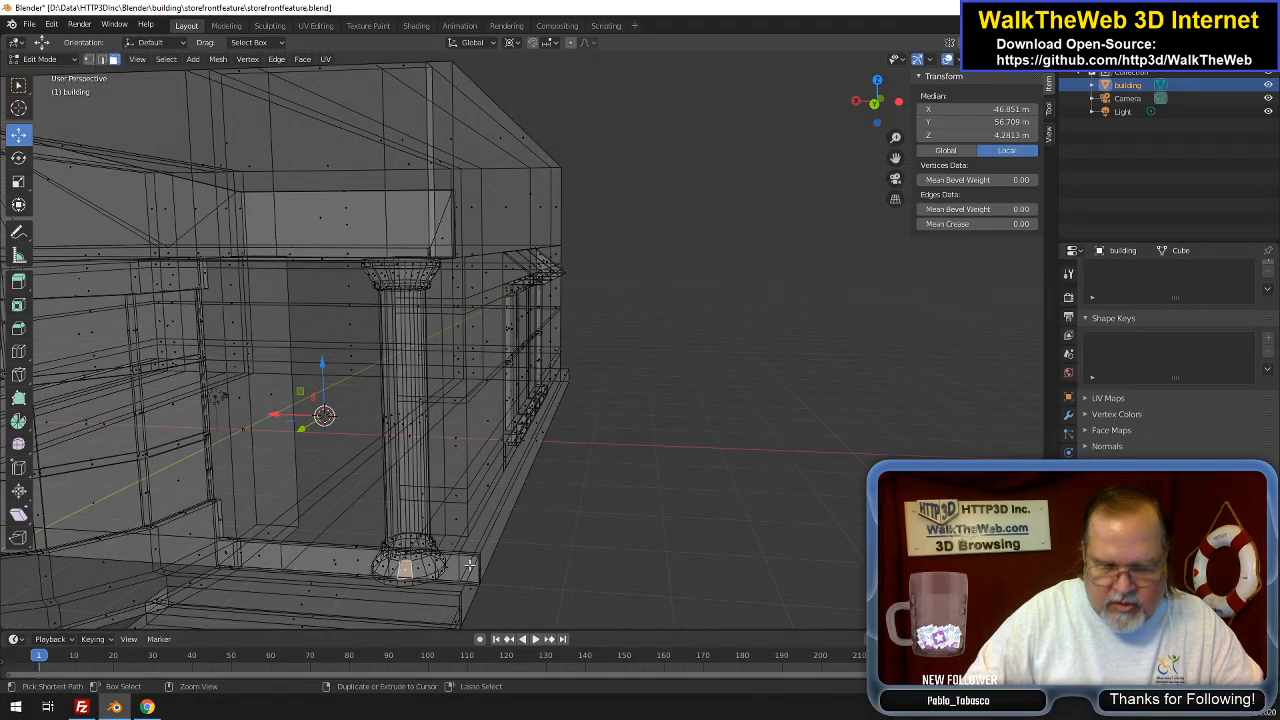
key(ctrl+l)
key(z)
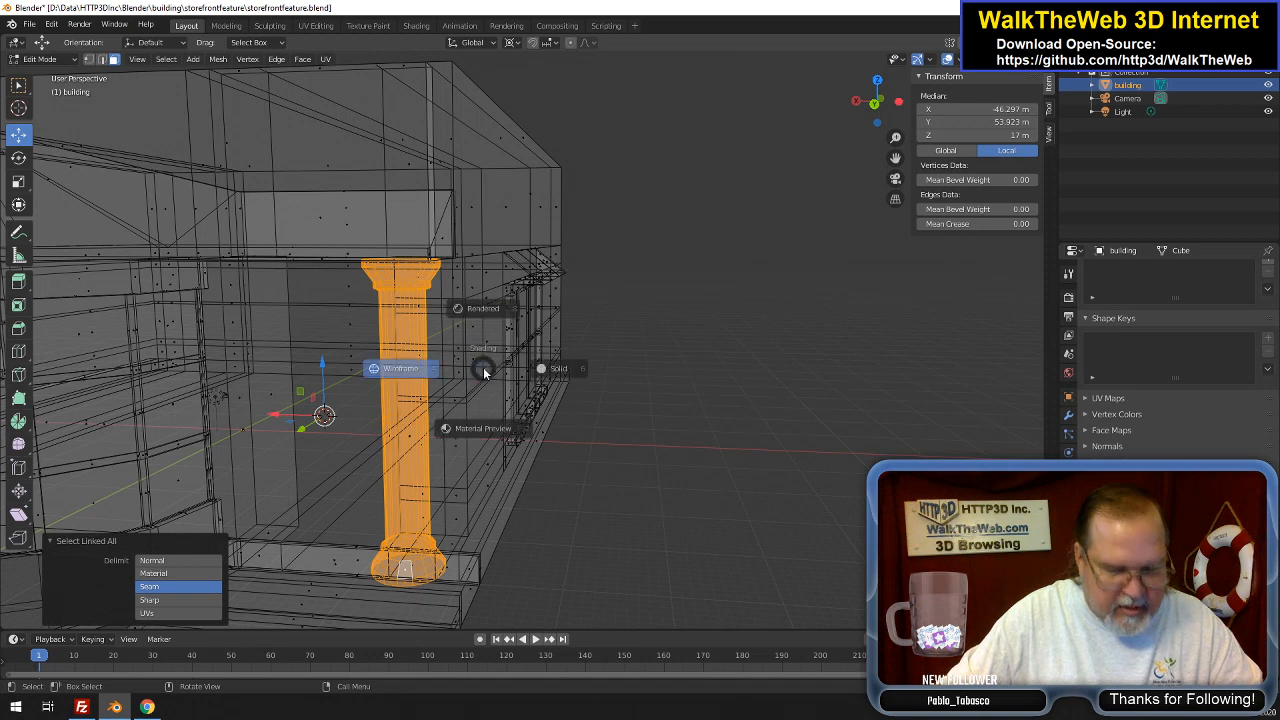
click(574, 367)
drag(889, 115, 923, 116)
scroll(786, 192, down, 2)
scroll(786, 192, down, 2)
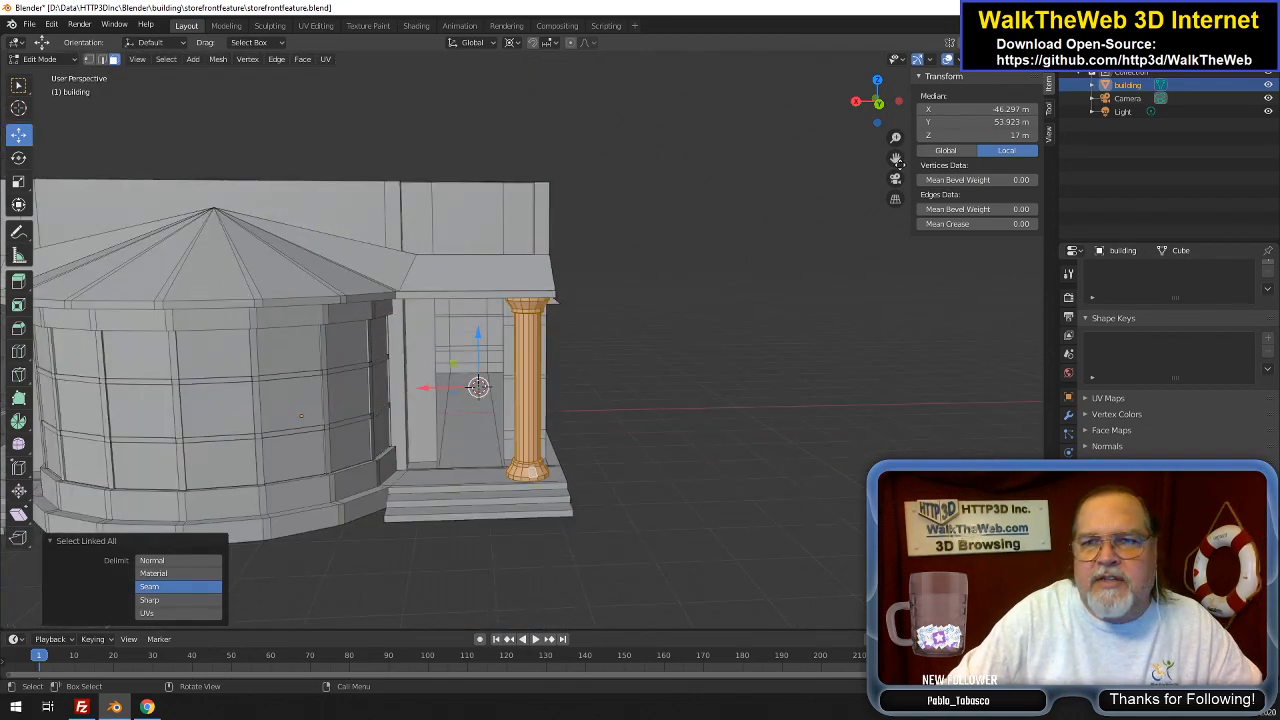
drag(895, 157, 1197, 129)
Snap the 3D cursor to the world origin
click(217, 59)
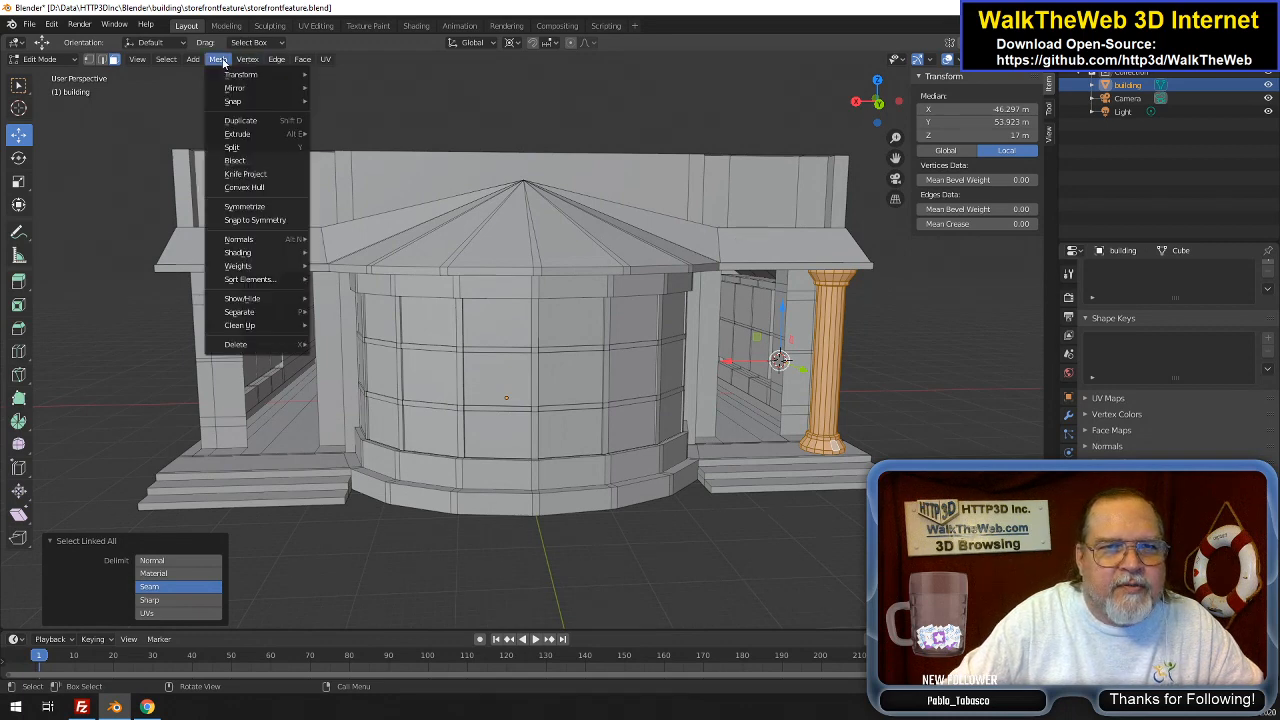
mouse_move(252, 101)
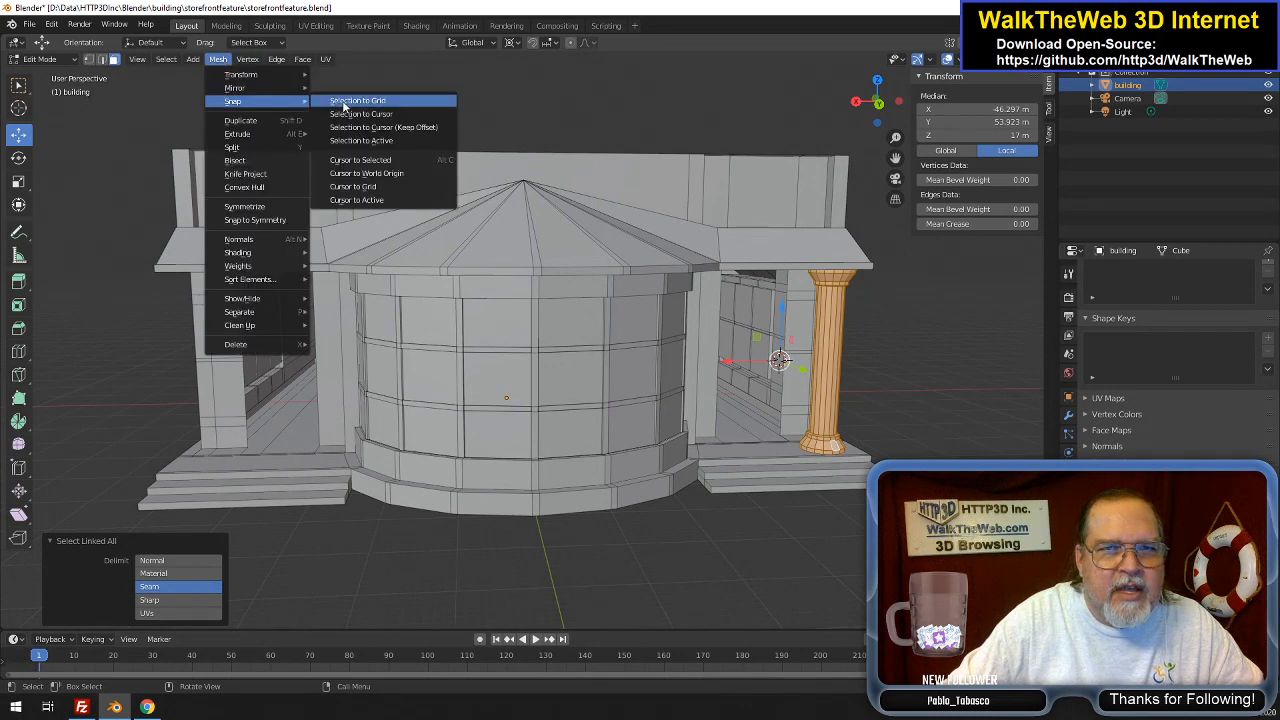
click(372, 173)
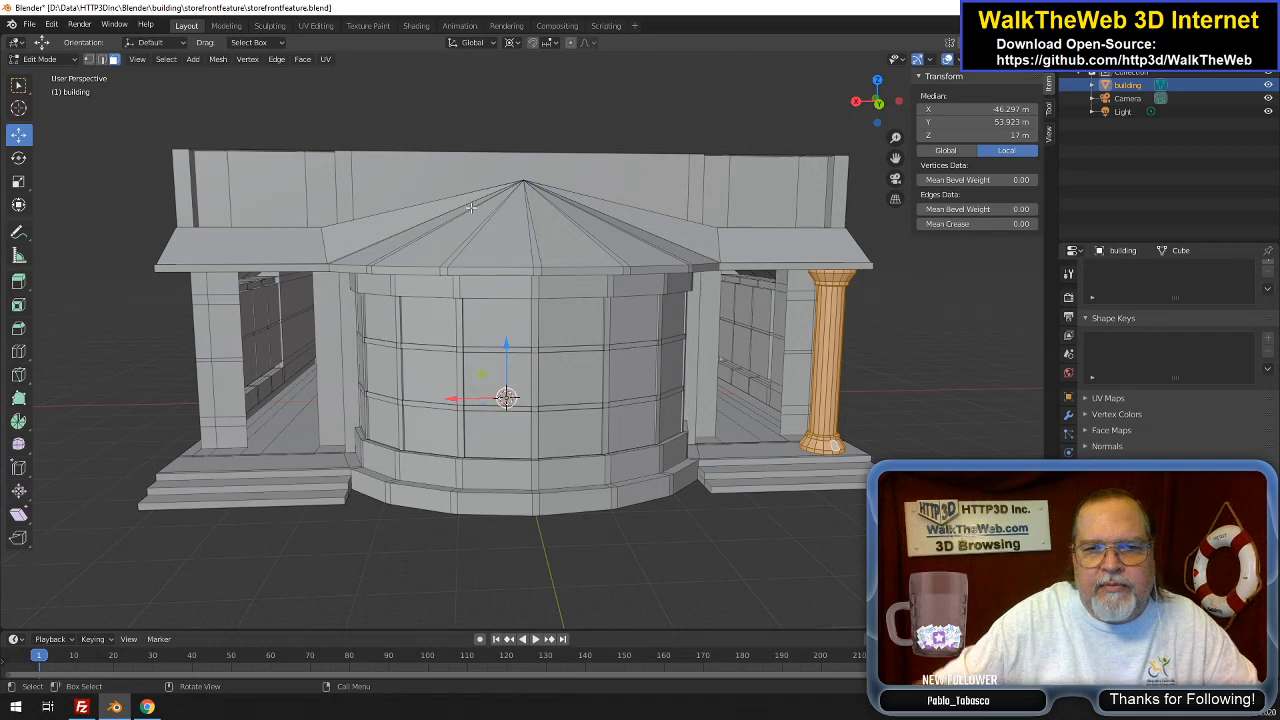
Duplicate the column in place and mirror the copy along global X to the opposite entrance
click(219, 59)
click(249, 122)
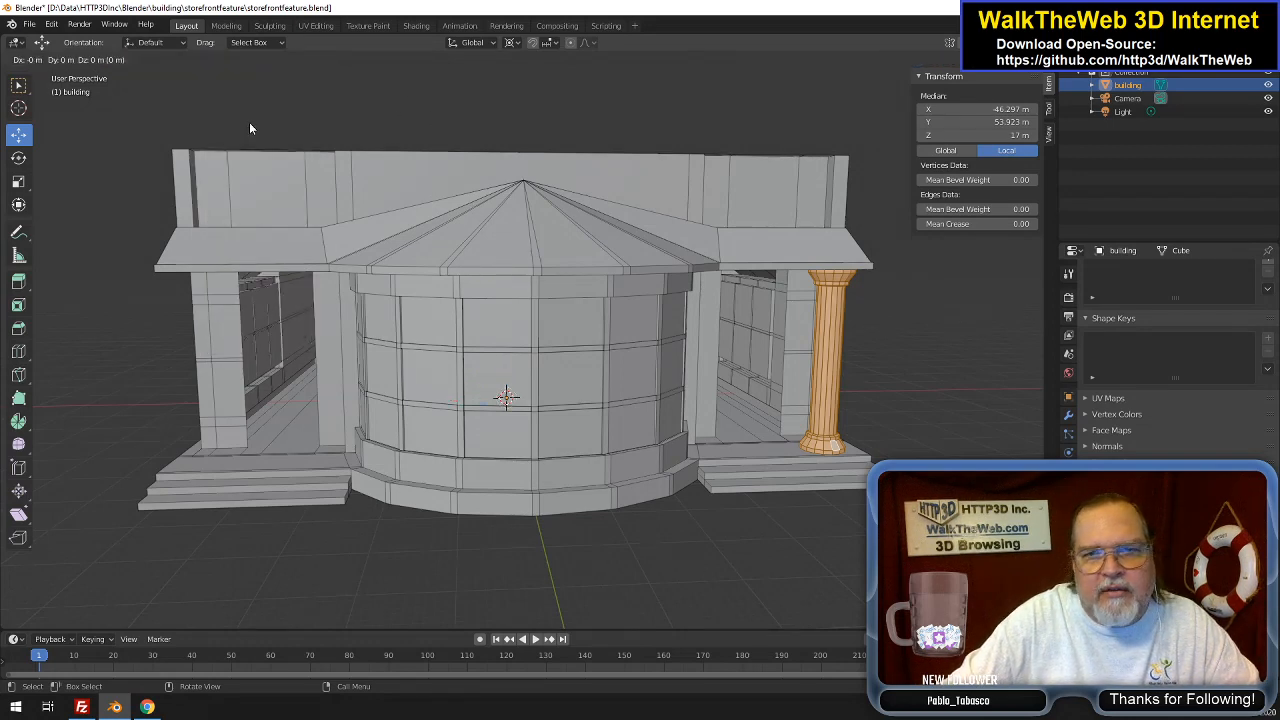
right_click(250, 128)
click(219, 59)
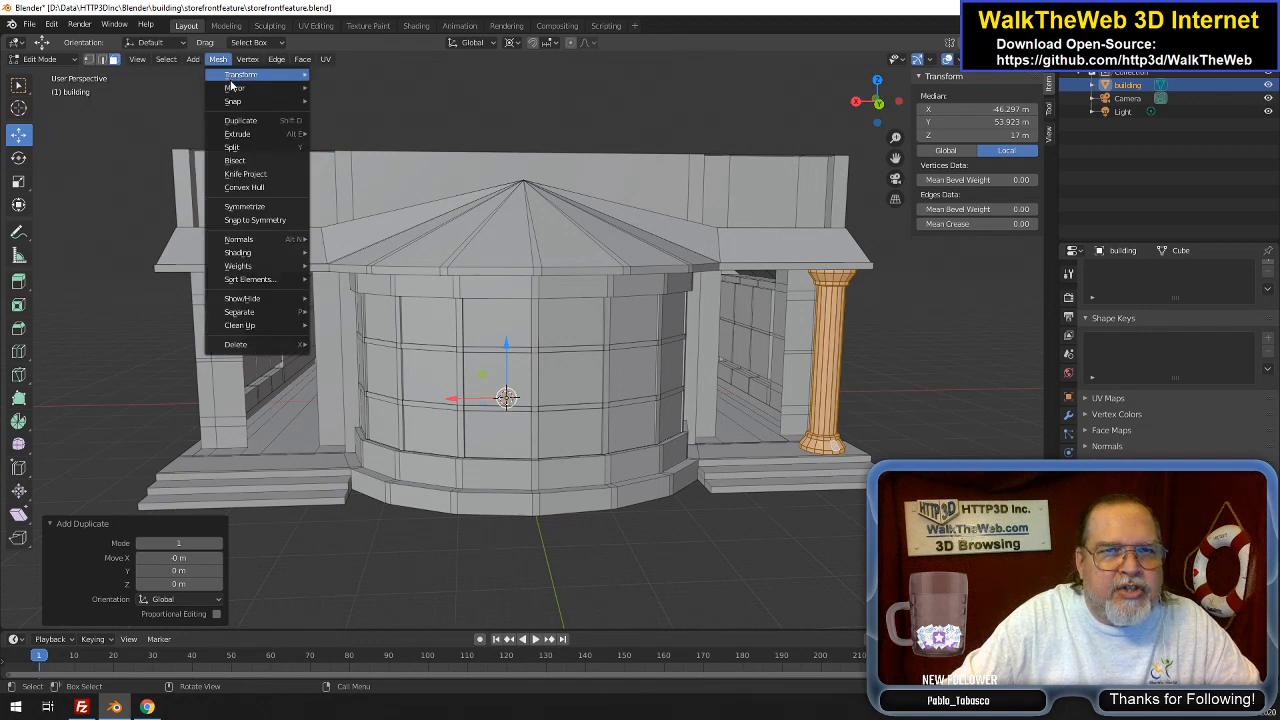
mouse_move(234, 88)
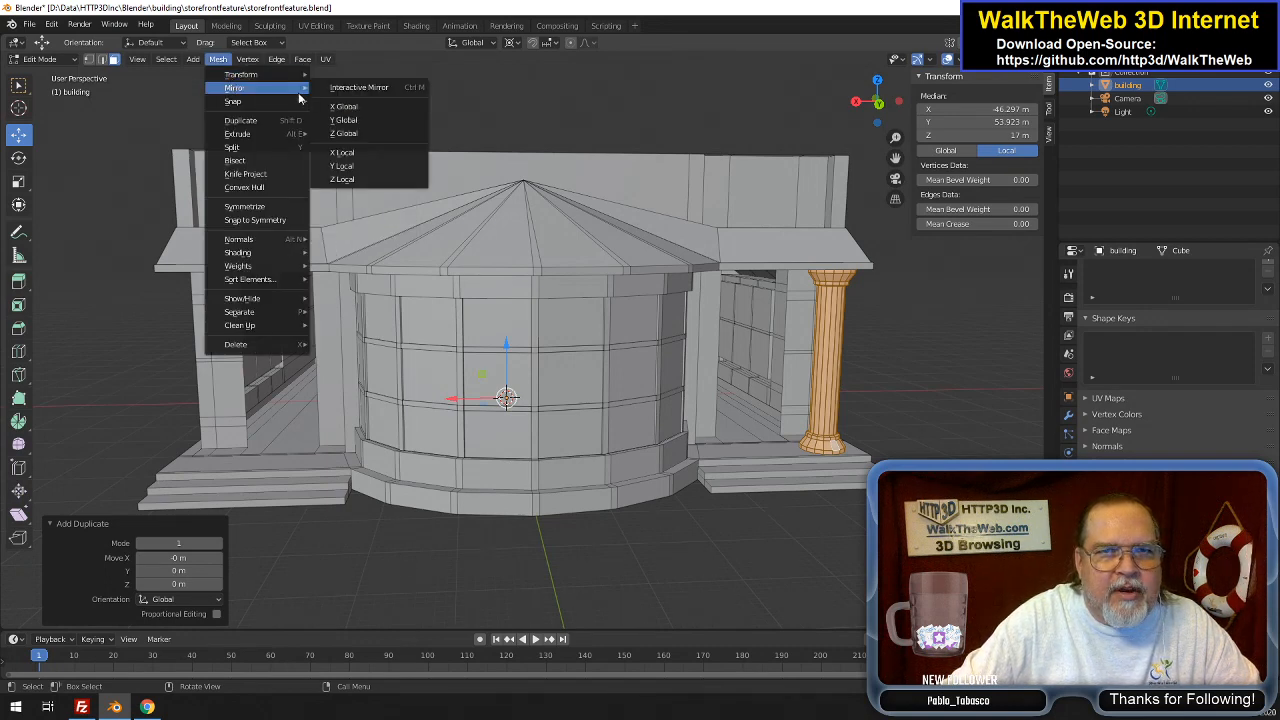
click(363, 107)
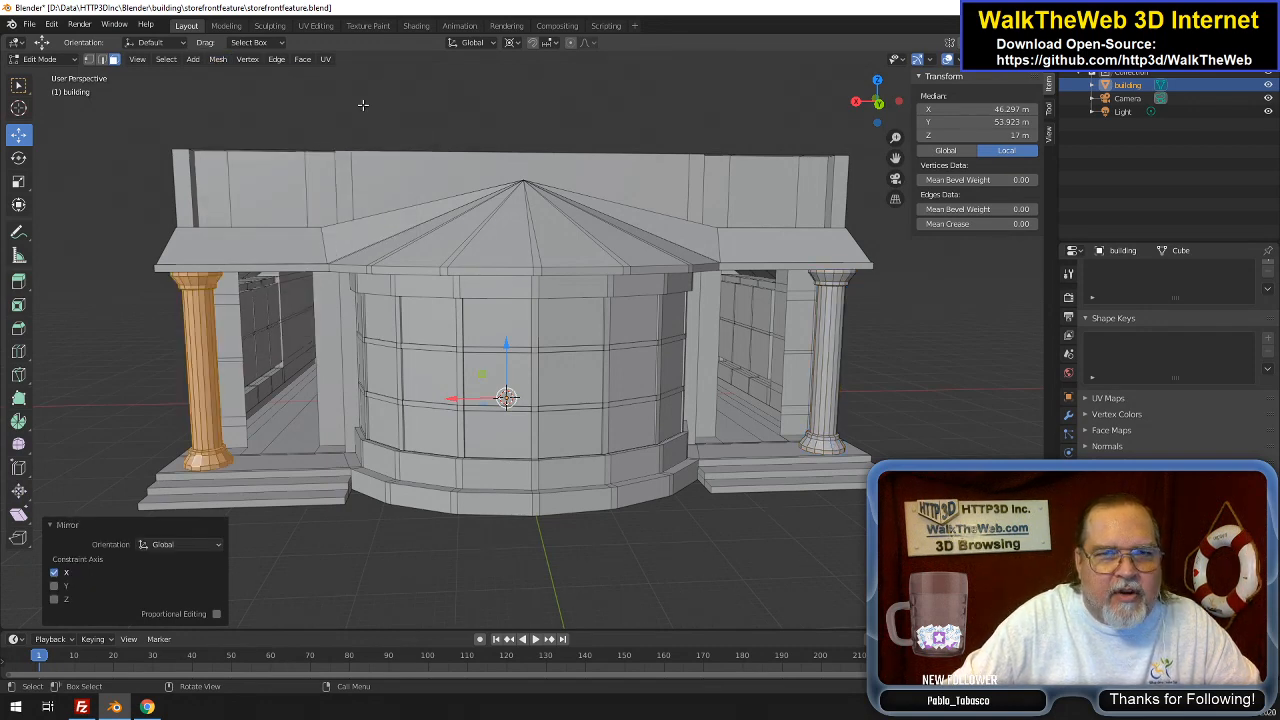
click(363, 105)
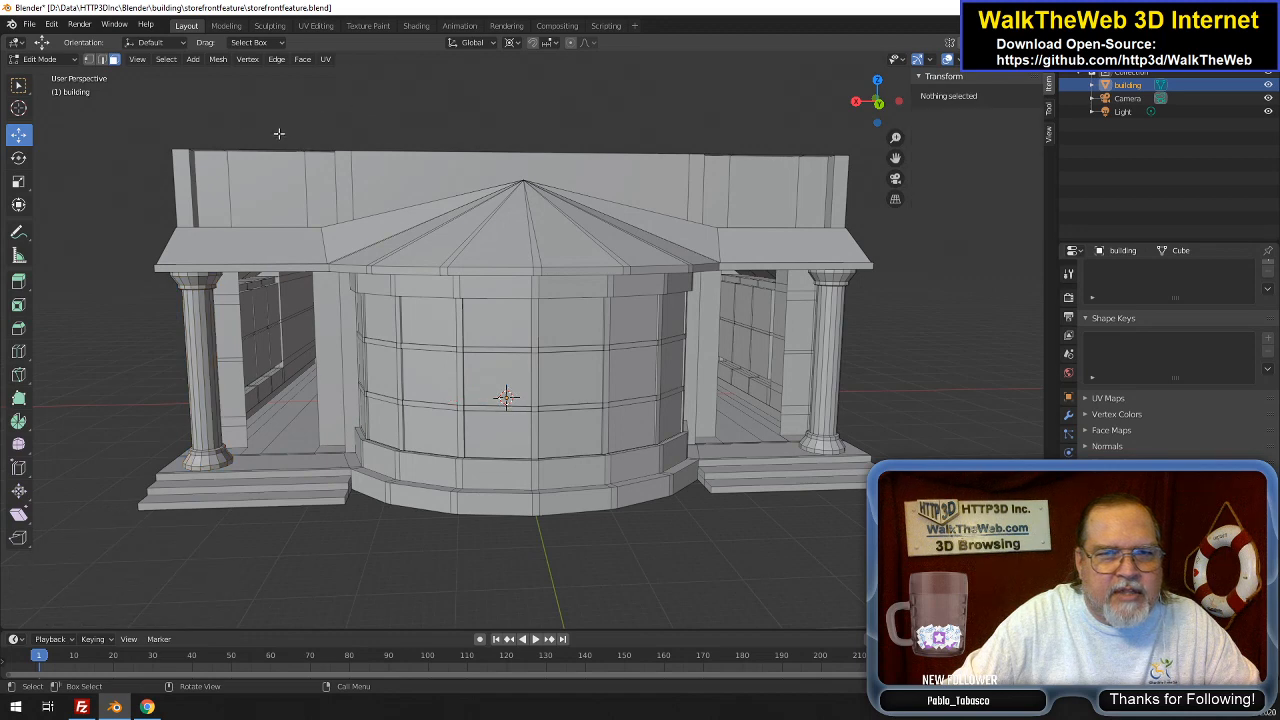
Select the whole mirrored column, turn on the face normals display and make the column's normals point outward
click(205, 368)
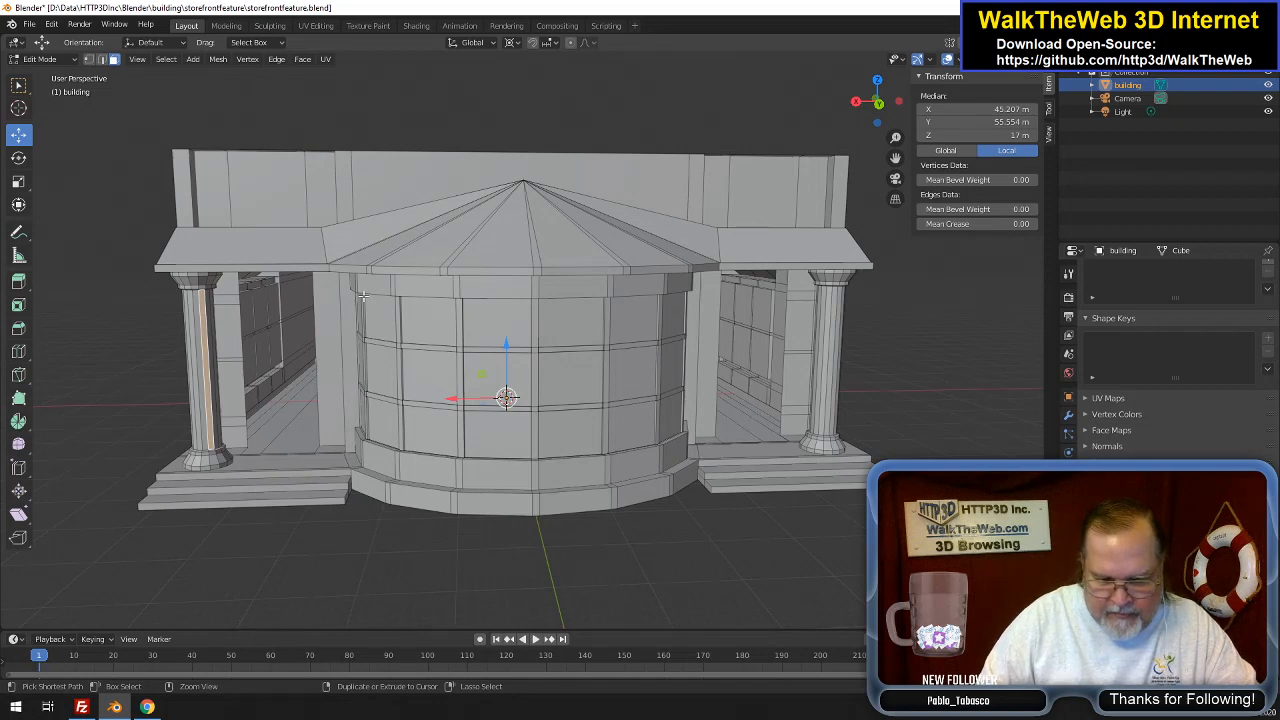
key(ctrl+l)
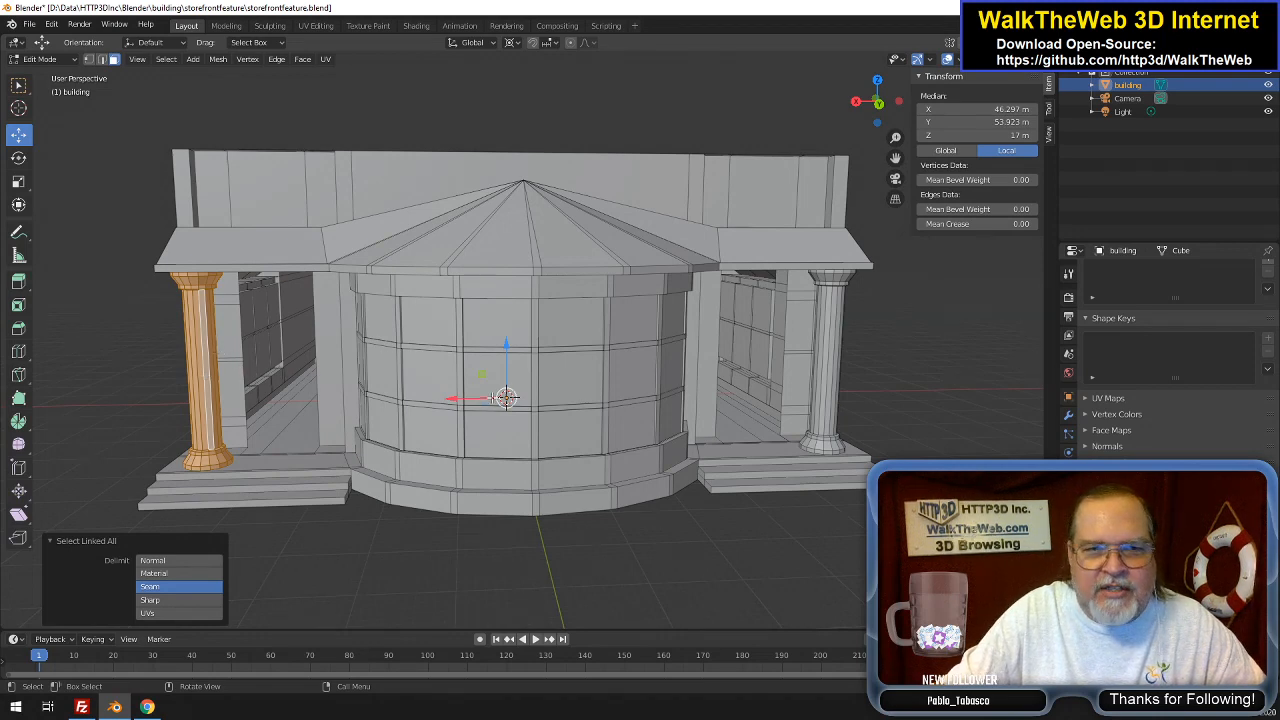
click(956, 59)
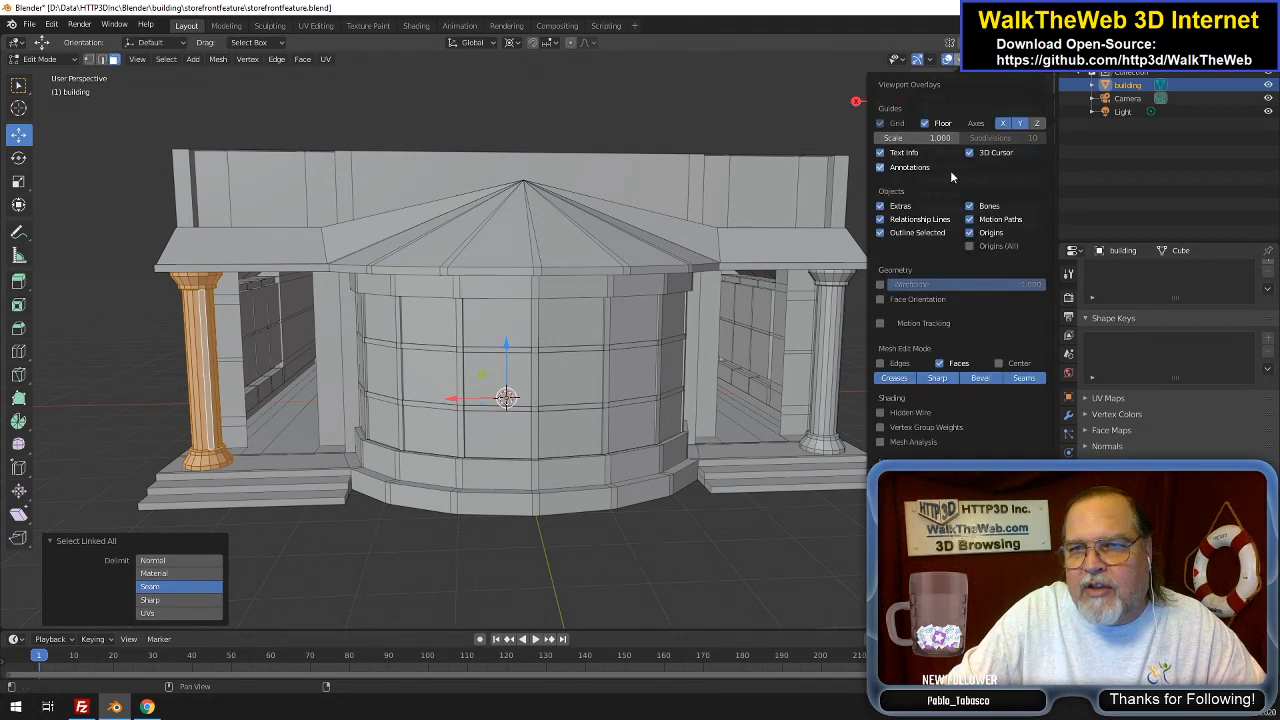
click(908, 528)
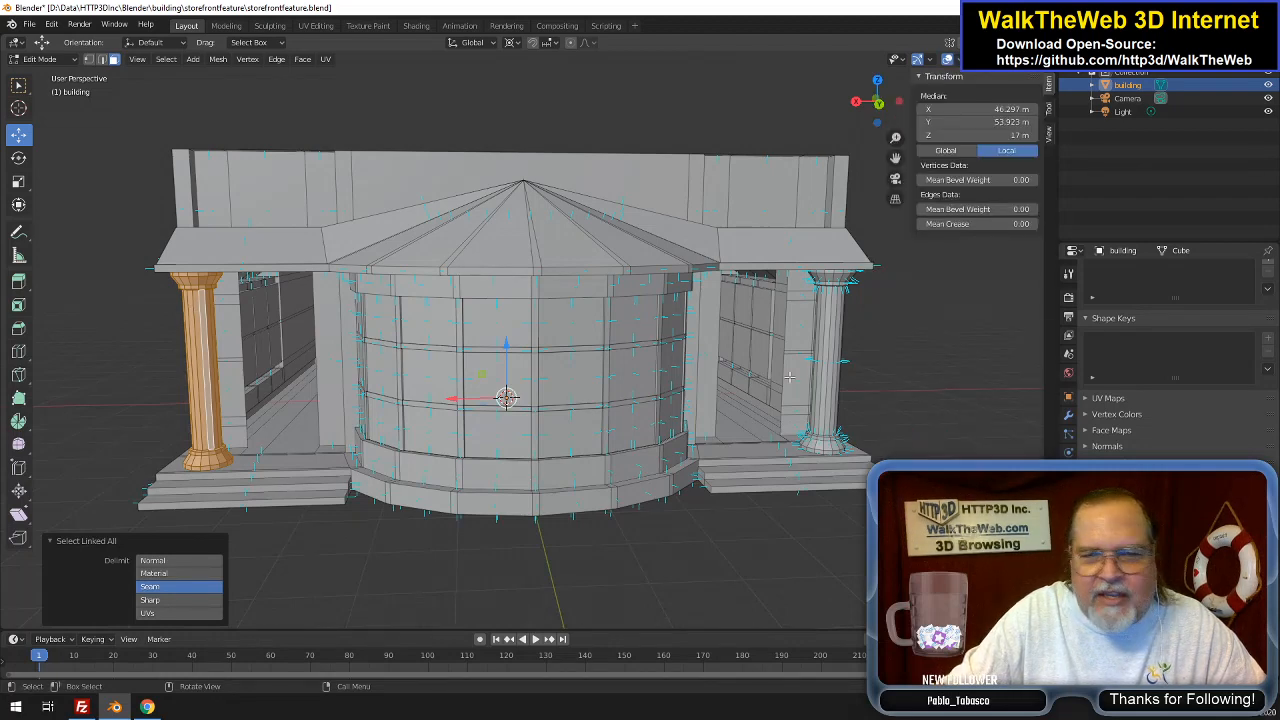
click(217, 59)
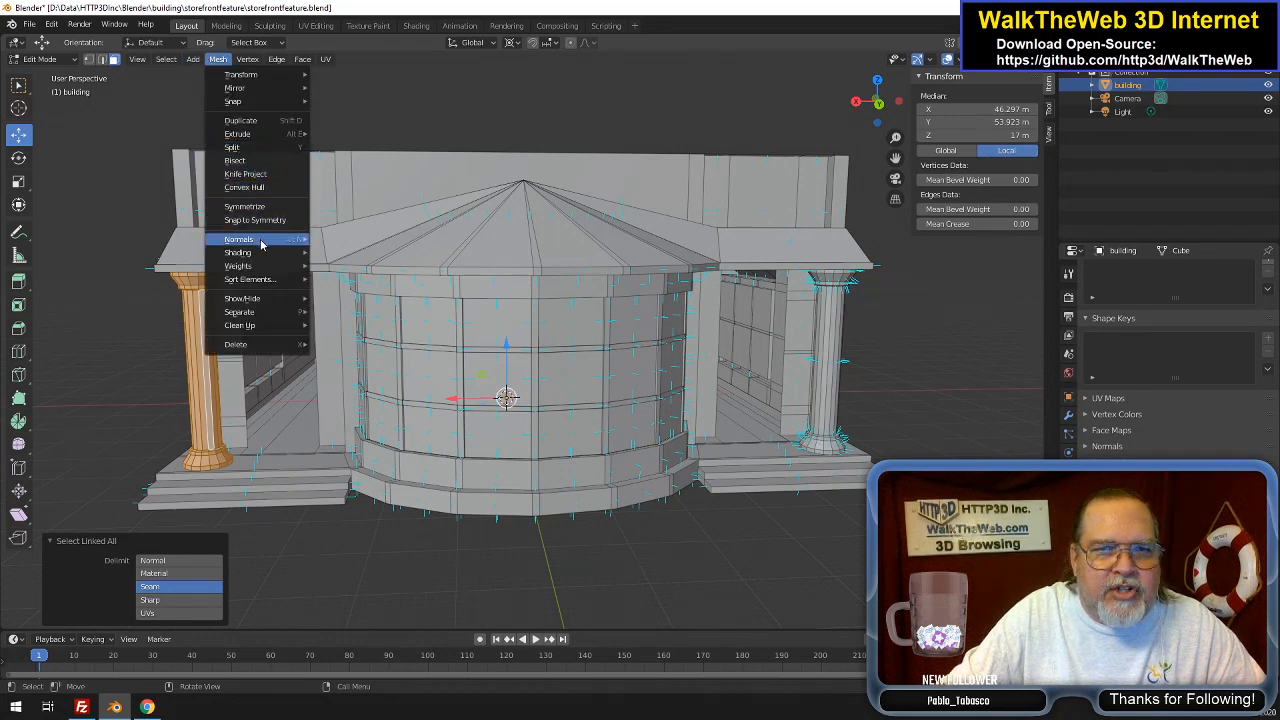
mouse_move(261, 244)
click(318, 238)
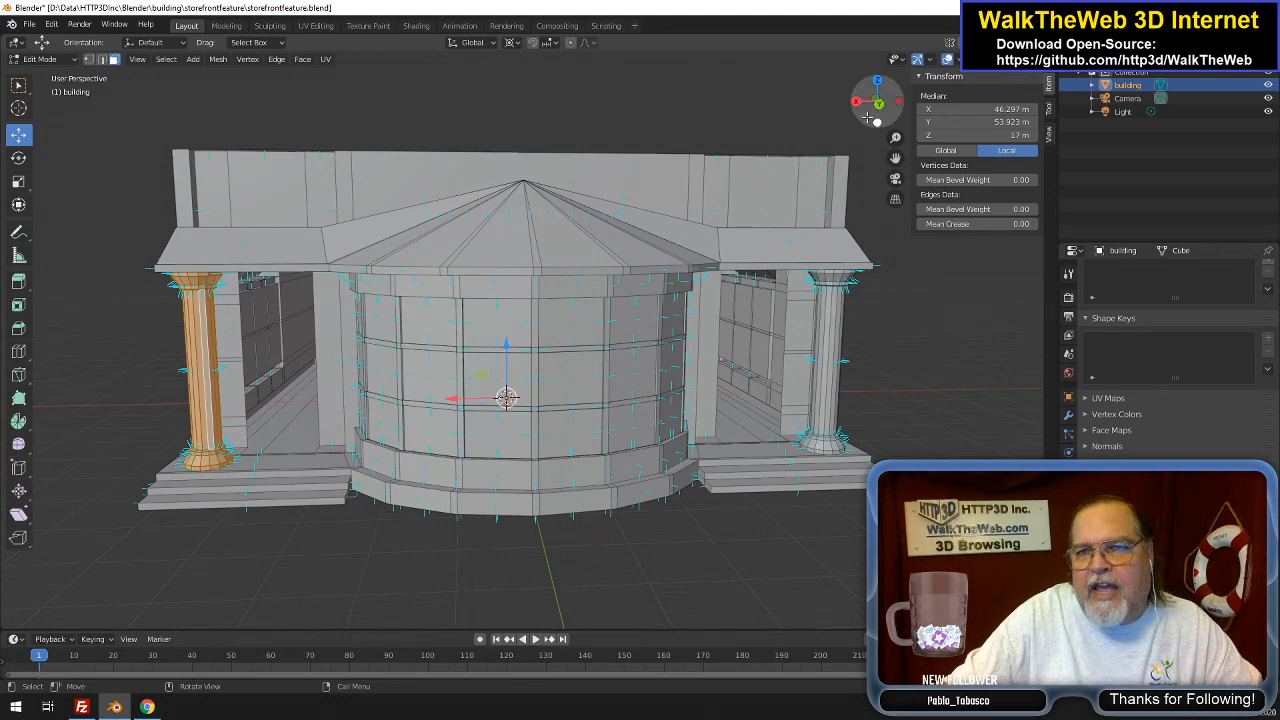
Save the storefrontfeature.blend file
mouse_move(889, 118)
mouse_down()
mouse_move(825, 118)
mouse_move(945, 118)
mouse_move(793, 127)
mouse_move(905, 116)
mouse_move(740, 116)
mouse_move(633, 76)
mouse_move(812, 116)
mouse_move(880, 104)
mouse_move(908, 77)
mouse_move(882, 94)
mouse_move(905, 96)
mouse_move(866, 121)
mouse_up()
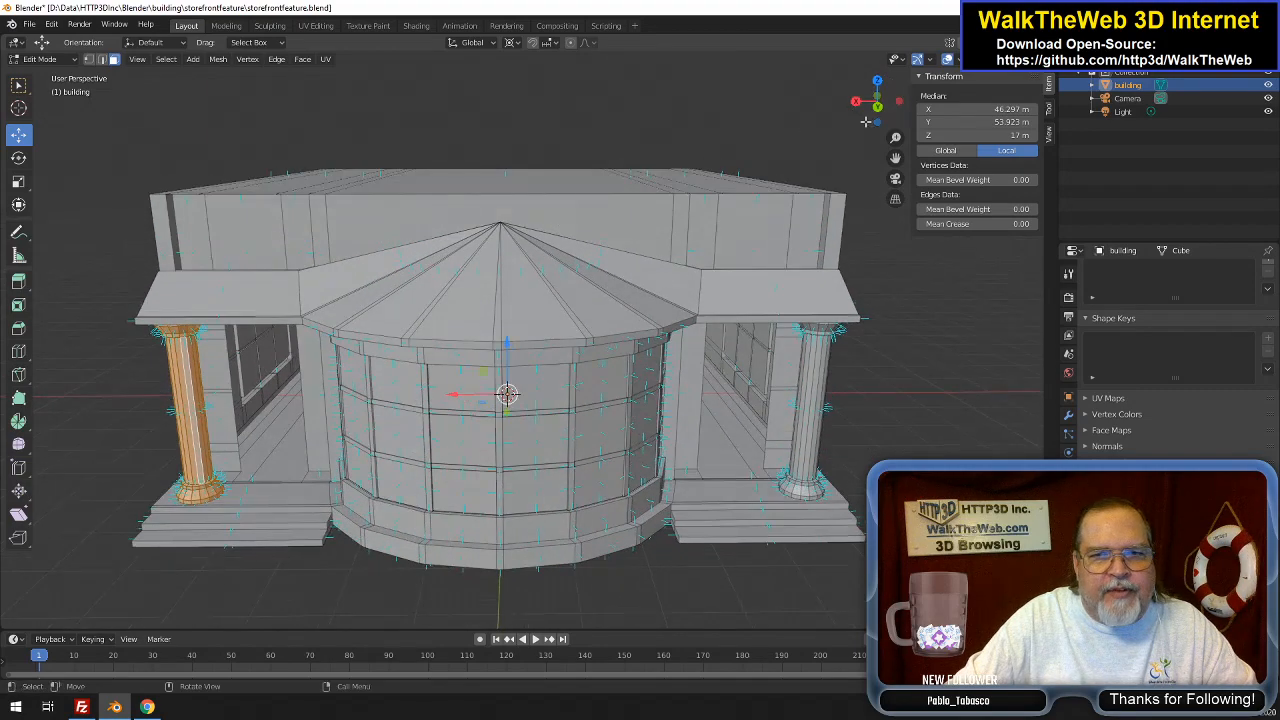
click(29, 24)
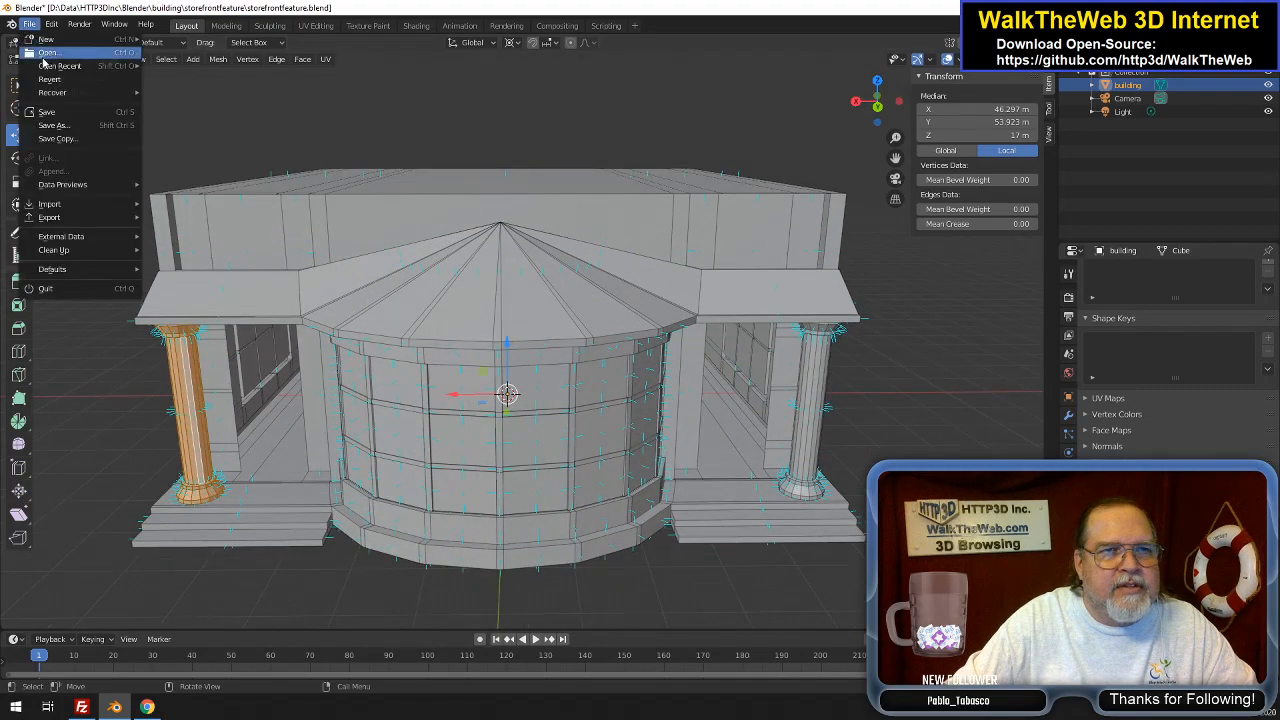
click(59, 108)
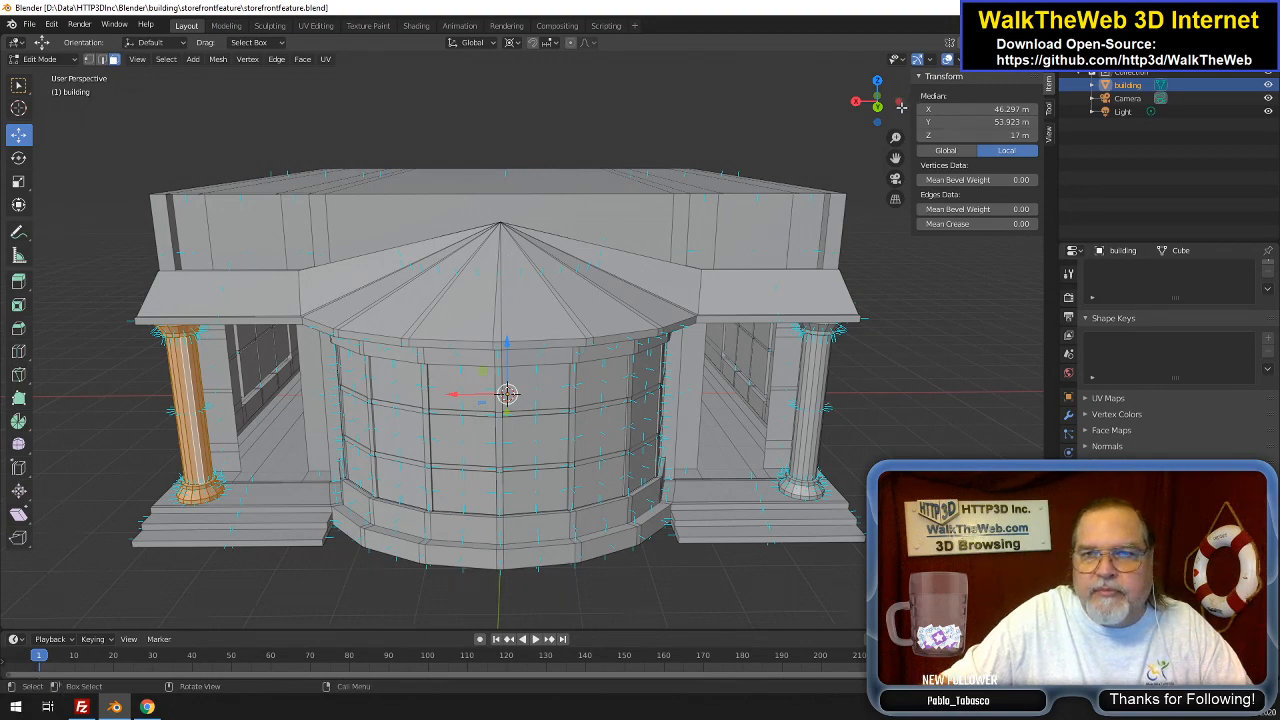
Switch to edge selection and turn off the face normals display
mouse_move(877, 102)
mouse_down()
mouse_move(820, 118)
mouse_move(824, 100)
mouse_move(886, 78)
mouse_move(926, 120)
mouse_move(924, 160)
mouse_move(928, 122)
mouse_move(1008, 92)
mouse_move(976, 30)
mouse_move(936, 24)
mouse_move(912, 48)
mouse_move(904, 100)
mouse_move(950, 106)
mouse_move(872, 104)
mouse_up()
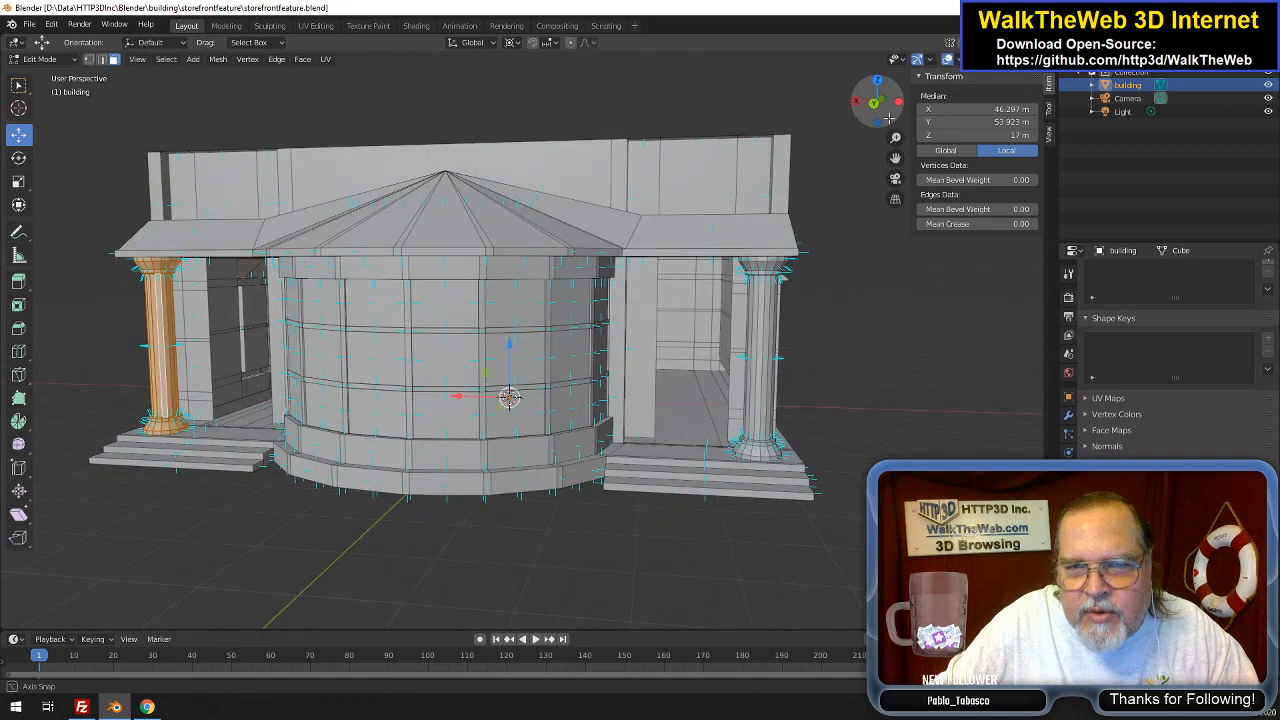
click(101, 59)
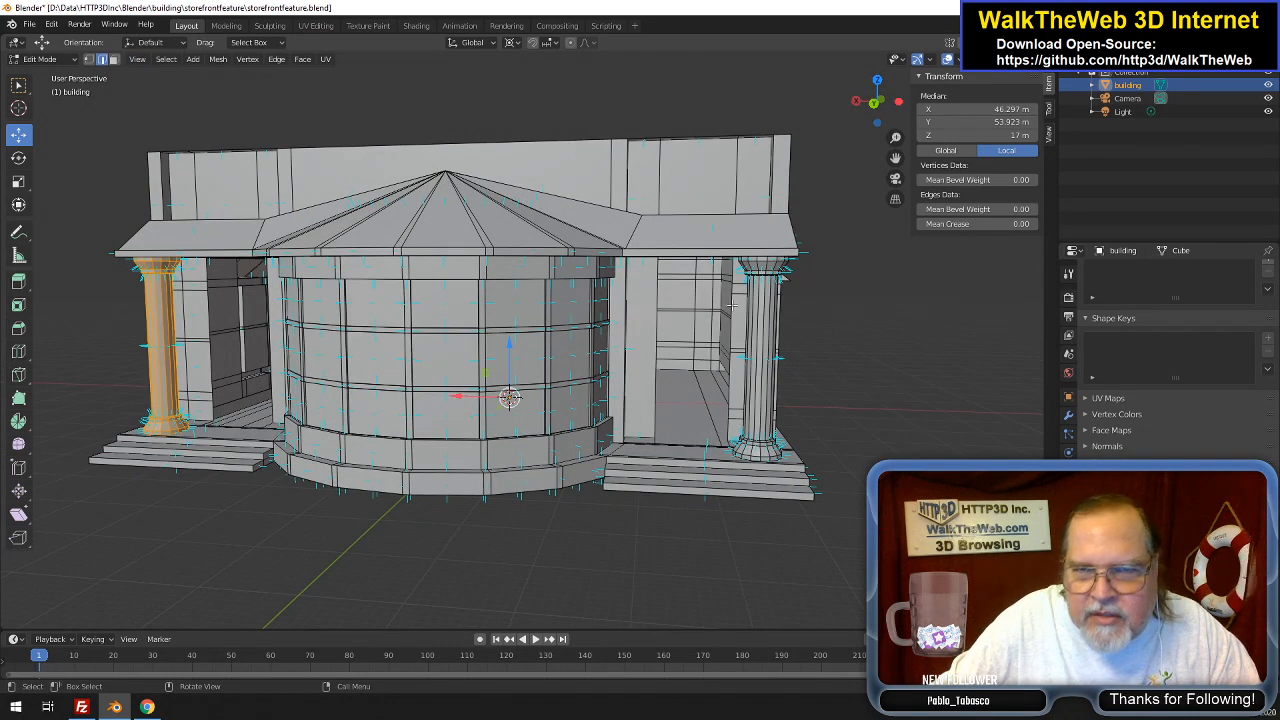
scroll(846, 148, up, 4)
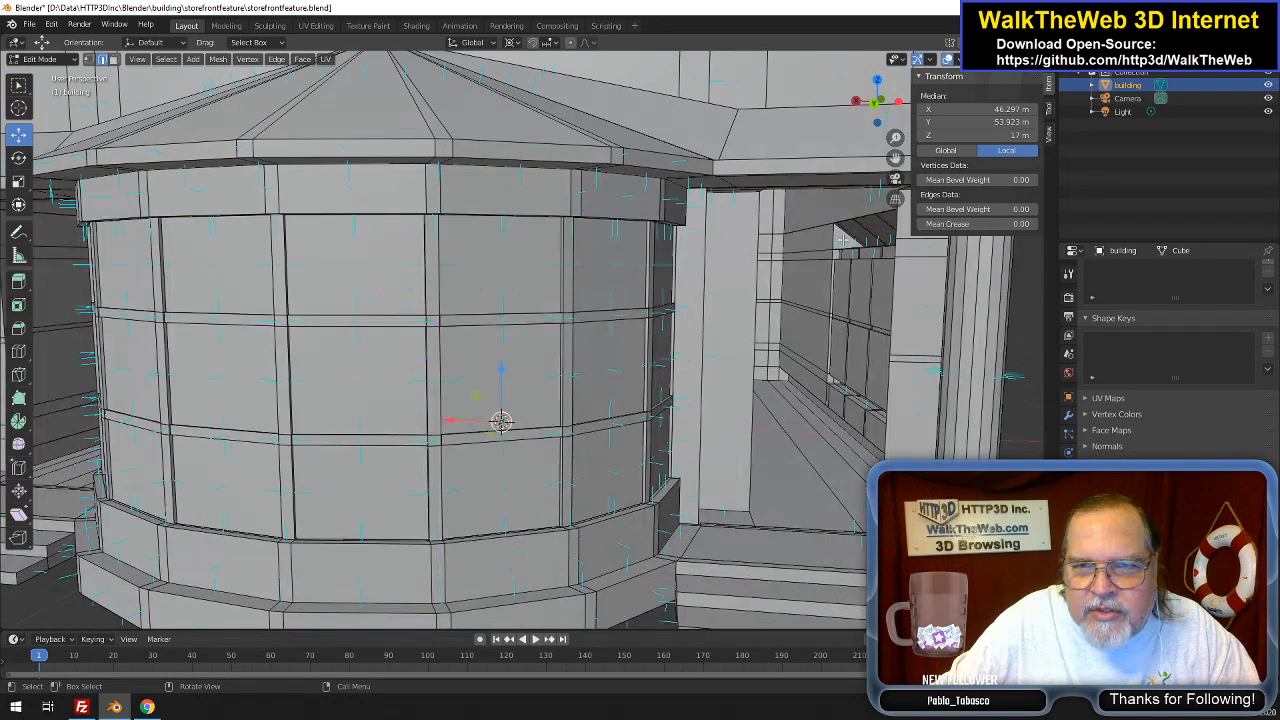
click(959, 59)
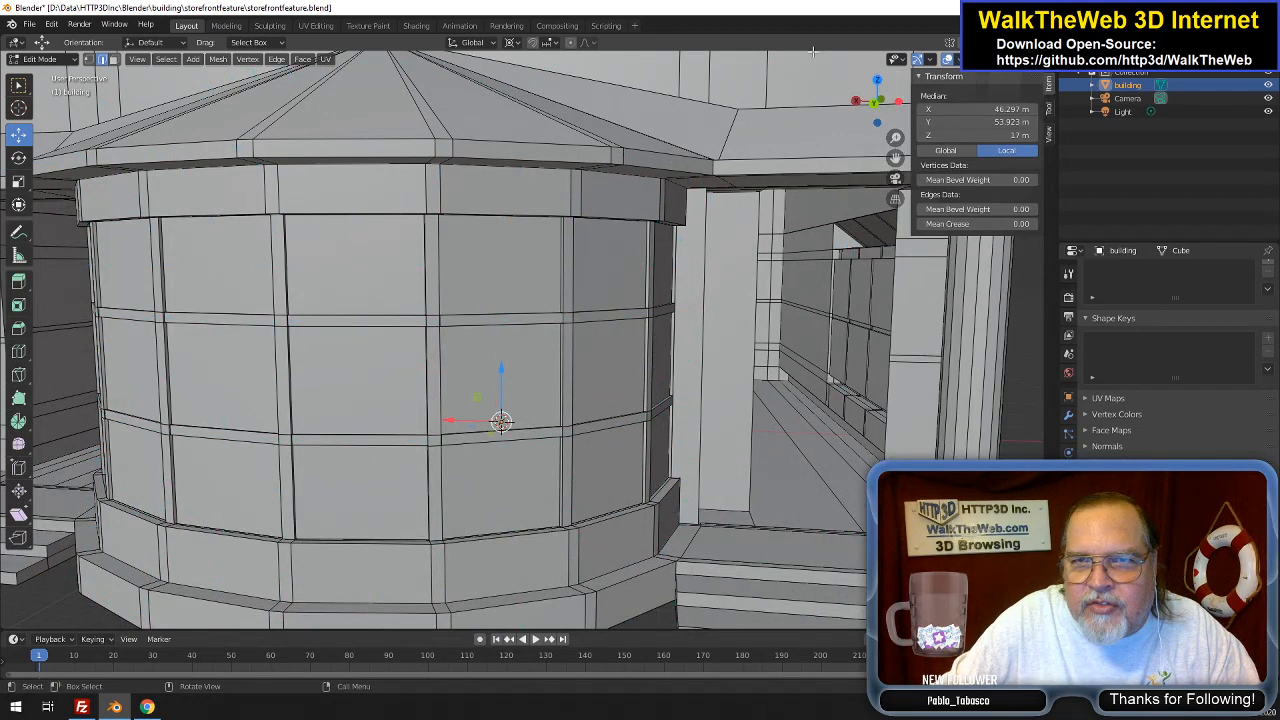
Select the edge loop framing the doorway opening at the entrance on the negative X side of the building
drag(896, 158, 818, 238)
click(733, 212)
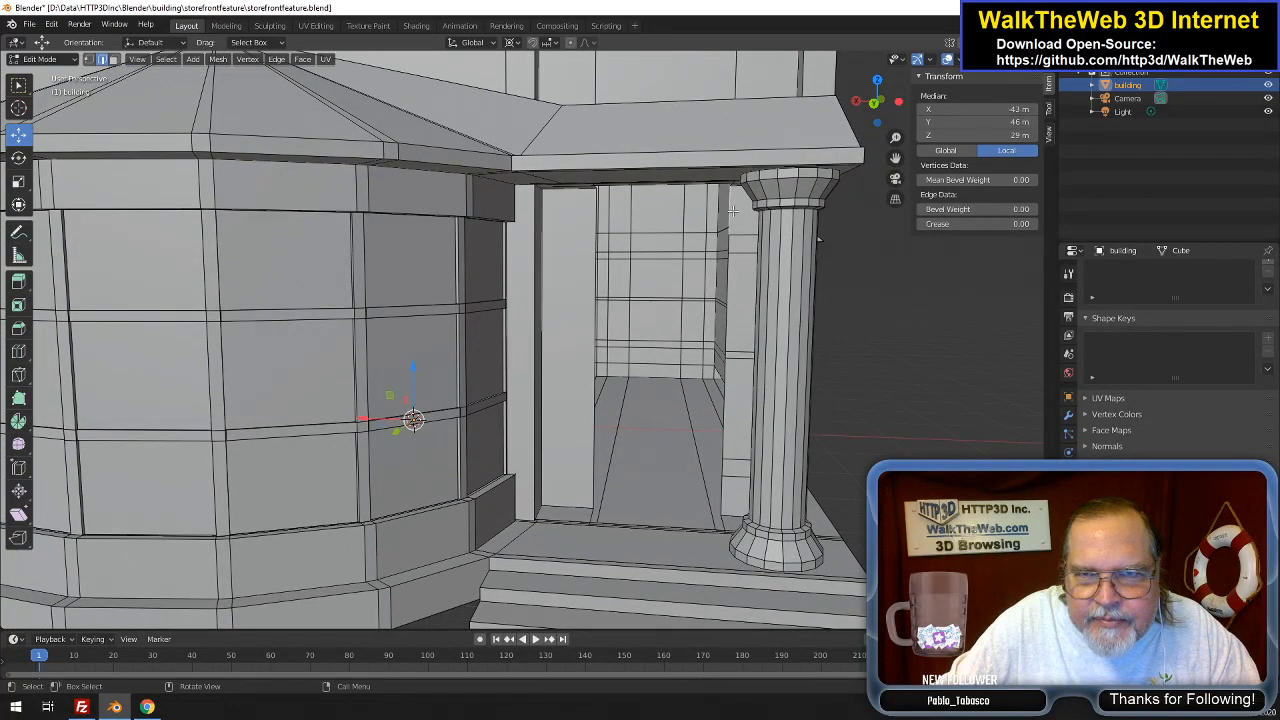
alt+click(724, 502)
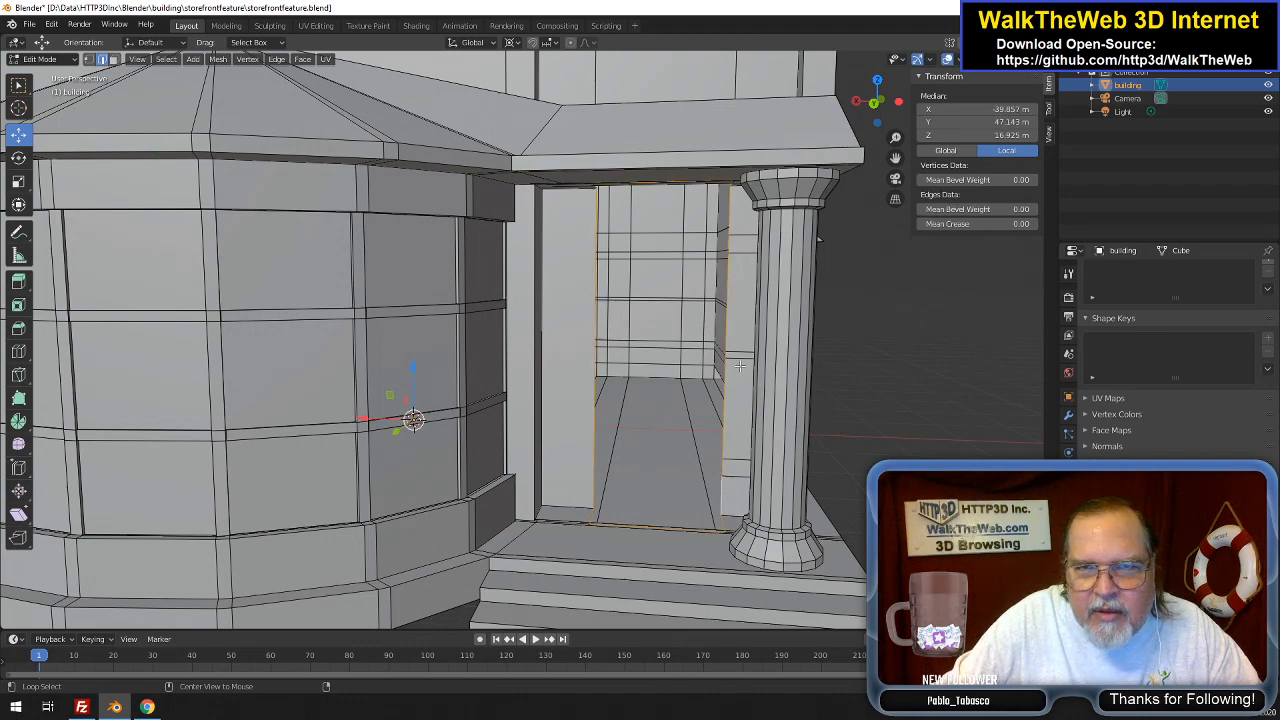
mouse_move(884, 116)
mouse_down()
mouse_move(918, 116)
mouse_move(892, 102)
mouse_up()
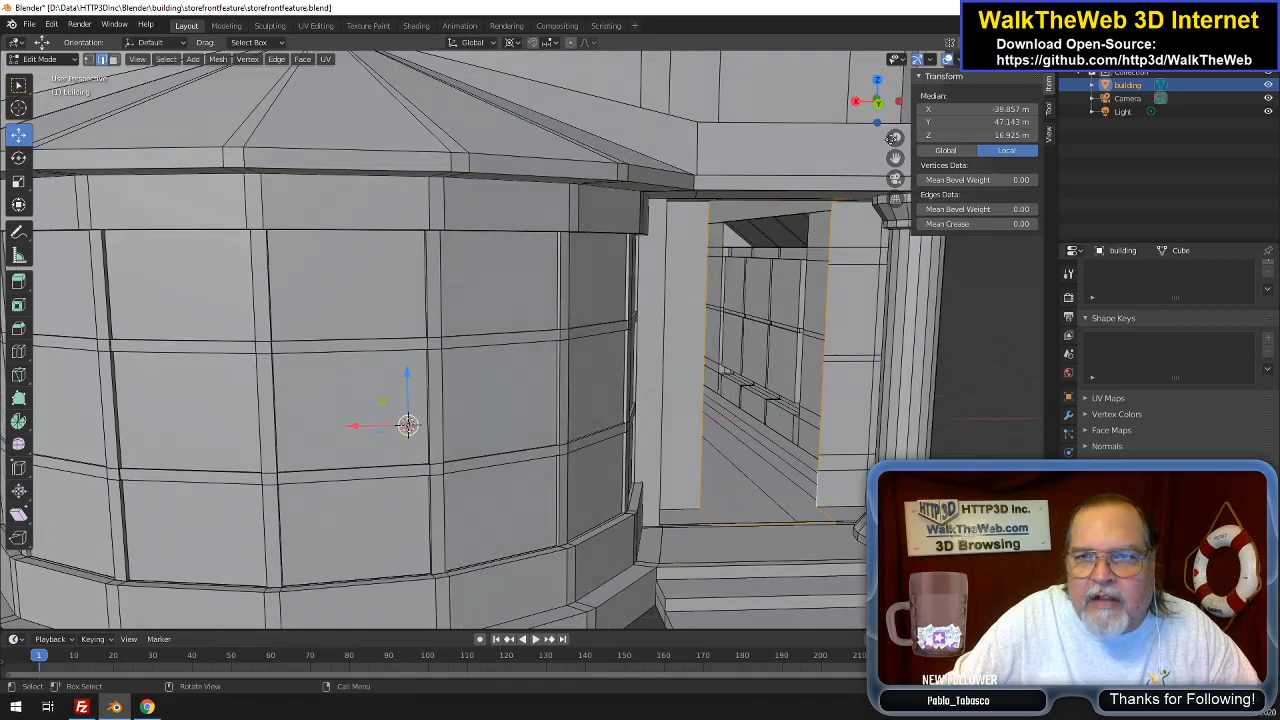
drag(894, 158, 1250, 150)
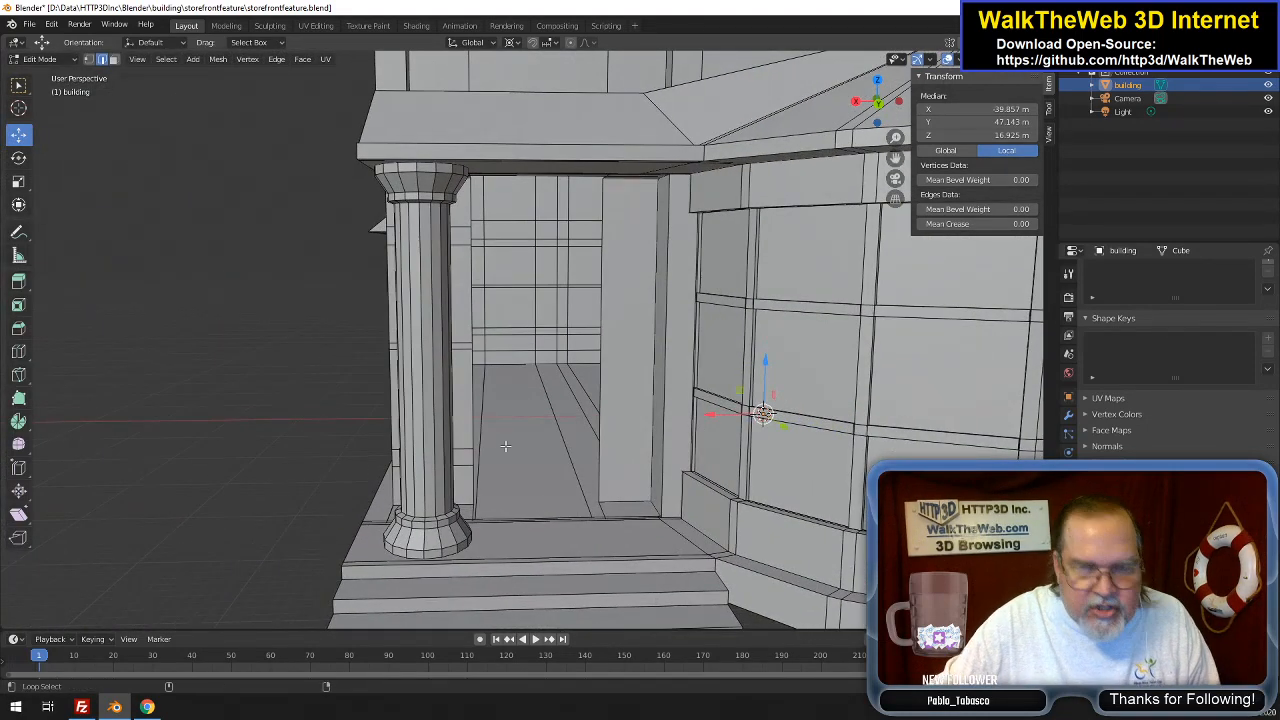
alt+click(601, 413)
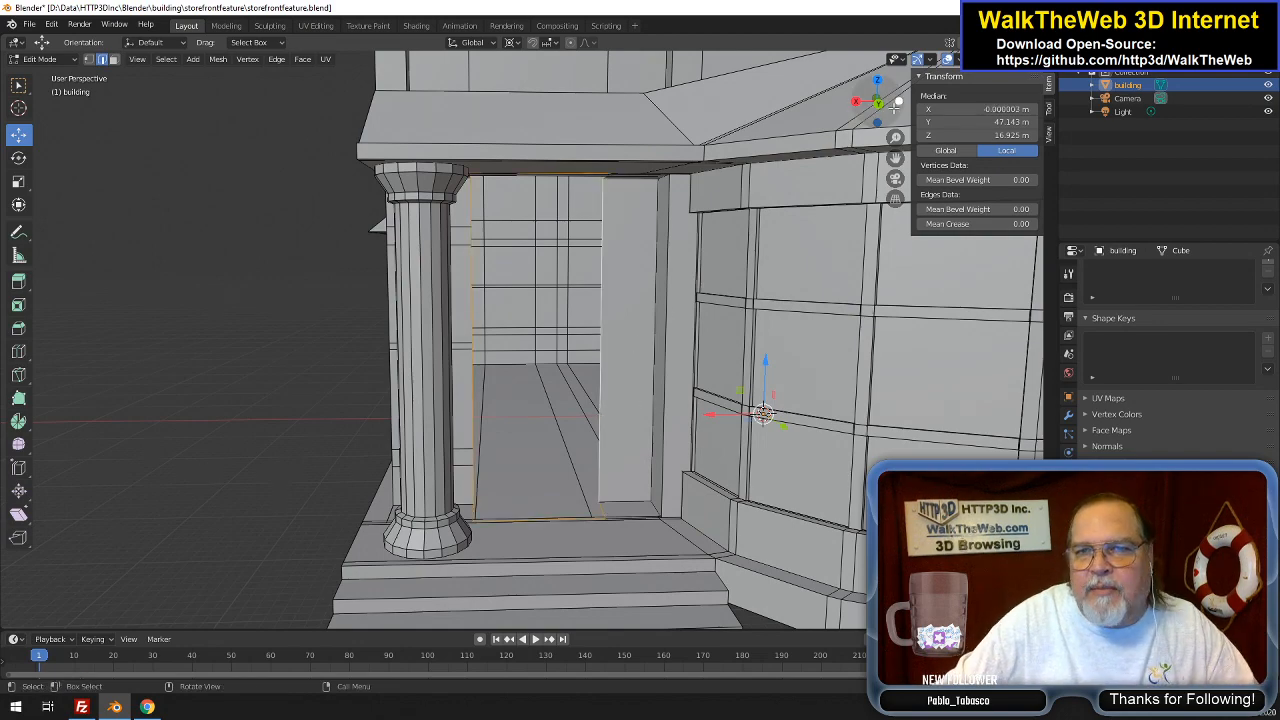
drag(895, 158, 287, 151)
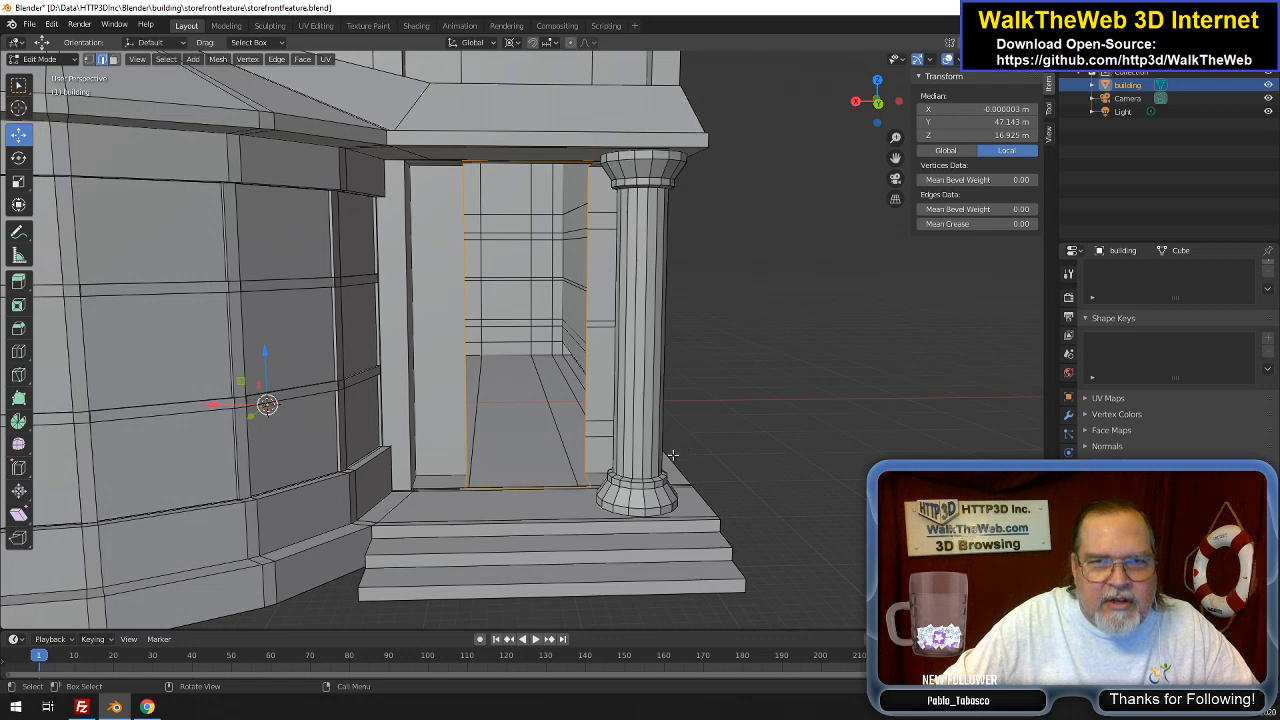
key(s)
key(x)
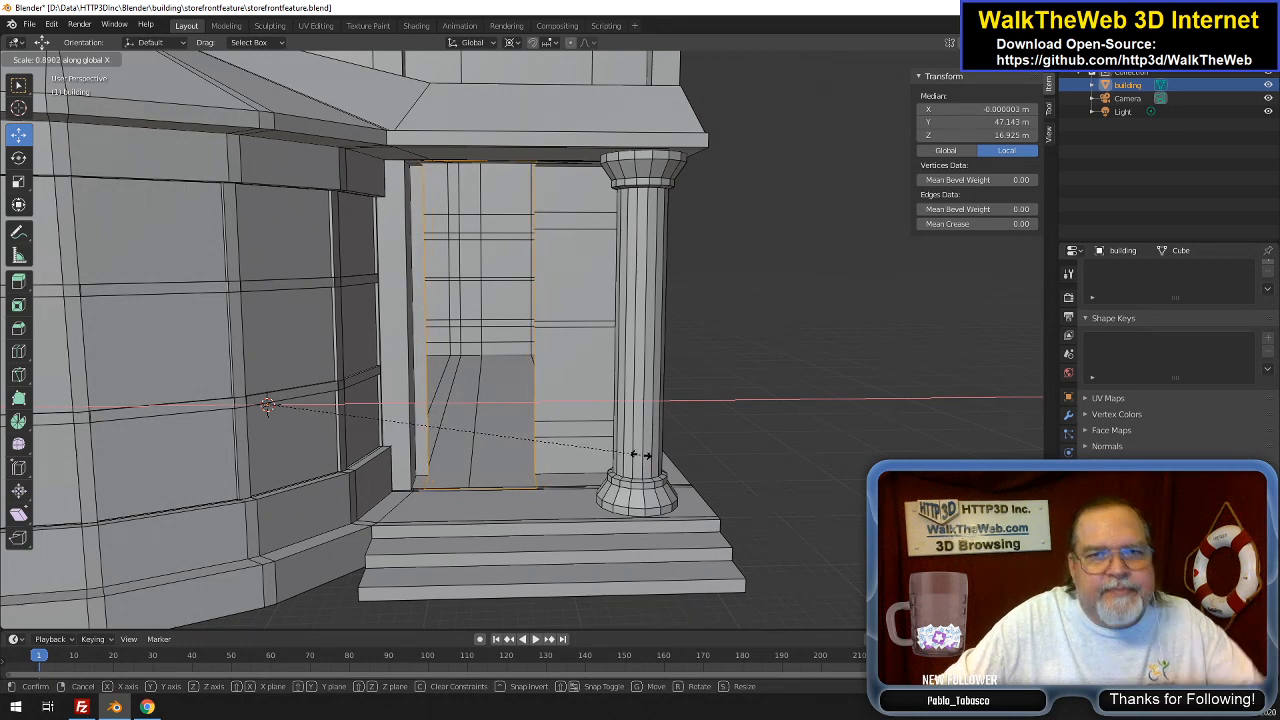
right_click(665, 455)
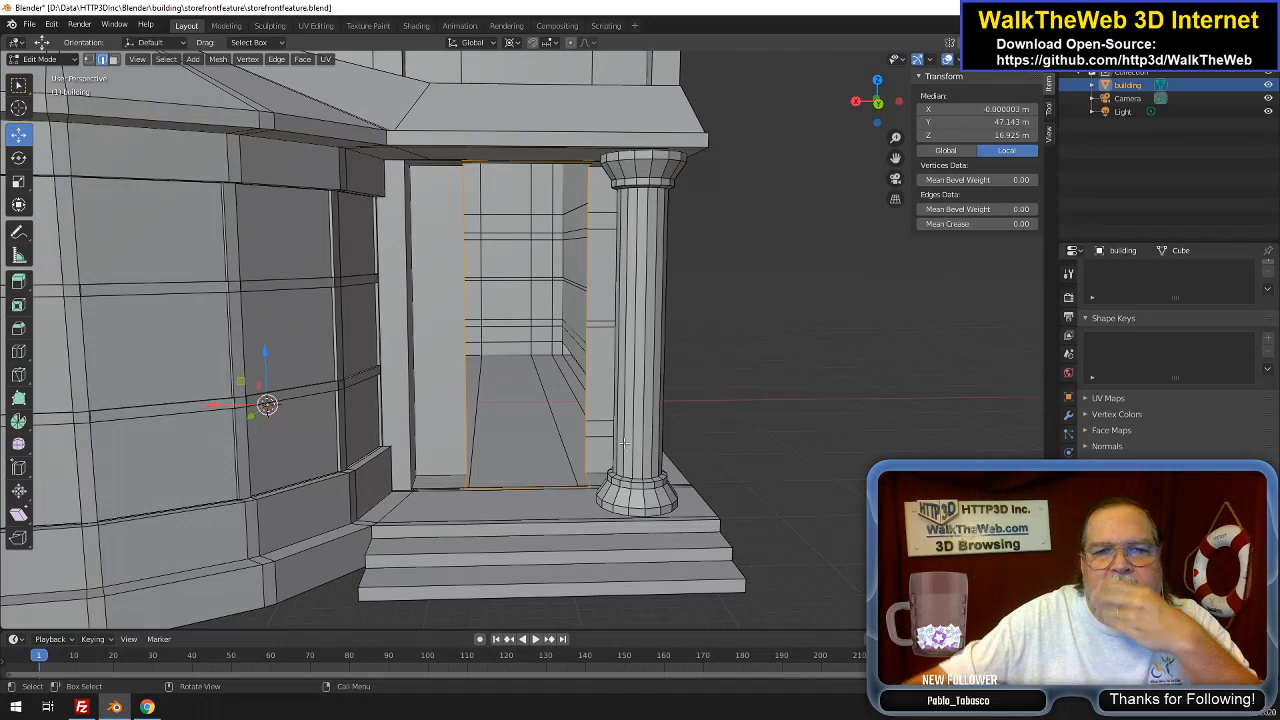
shift+click(463, 420)
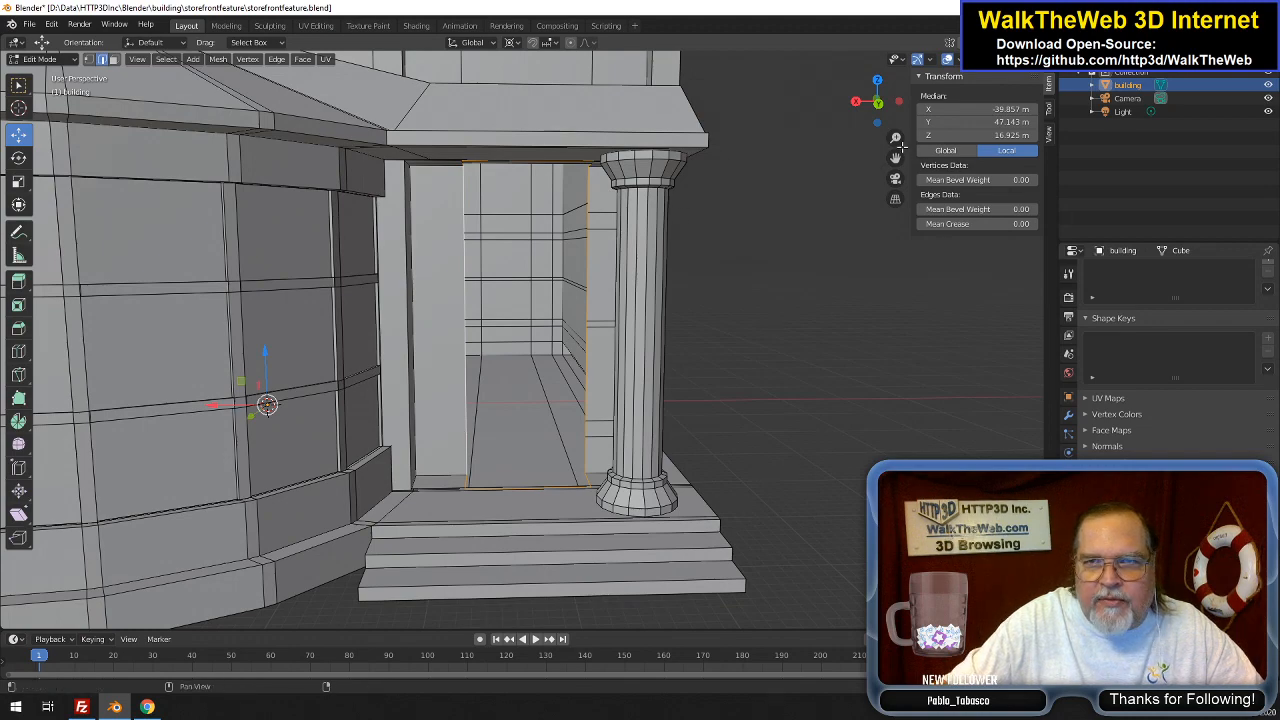
Move the selected doorway edge loop 2.5 m along global X towards the curved front
drag(895, 158, 788, 163)
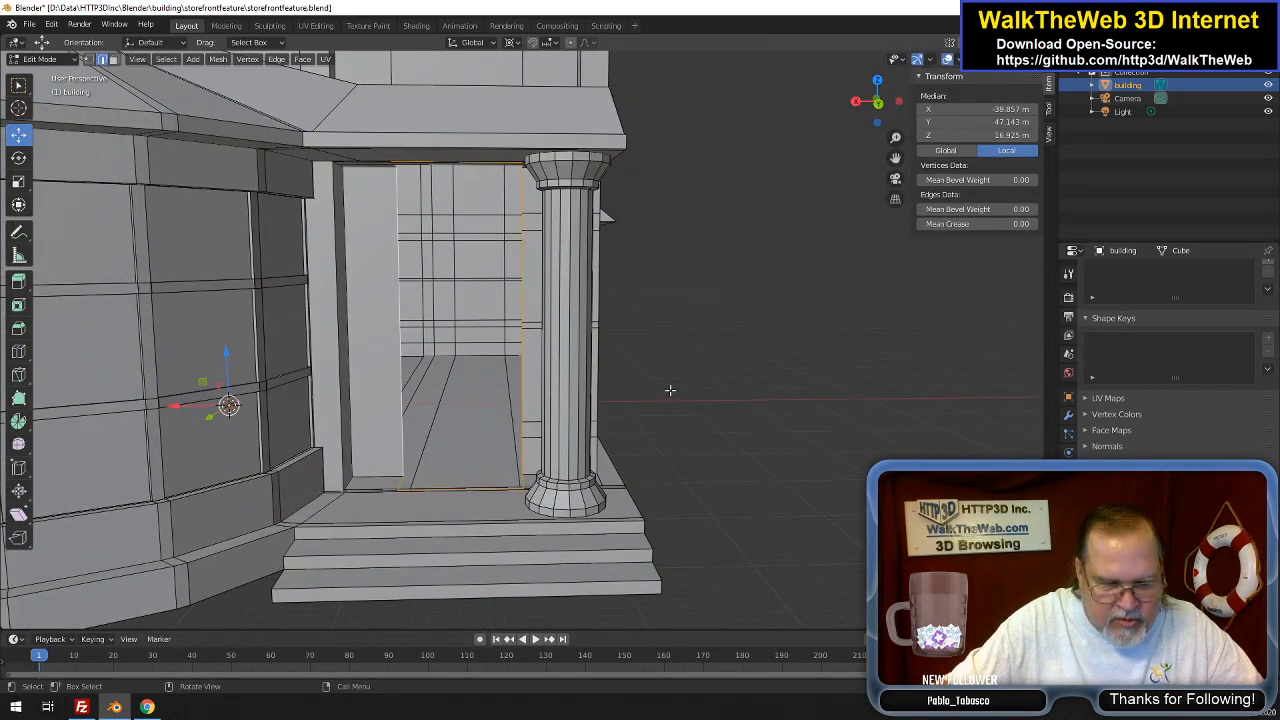
key(g)
key(x)
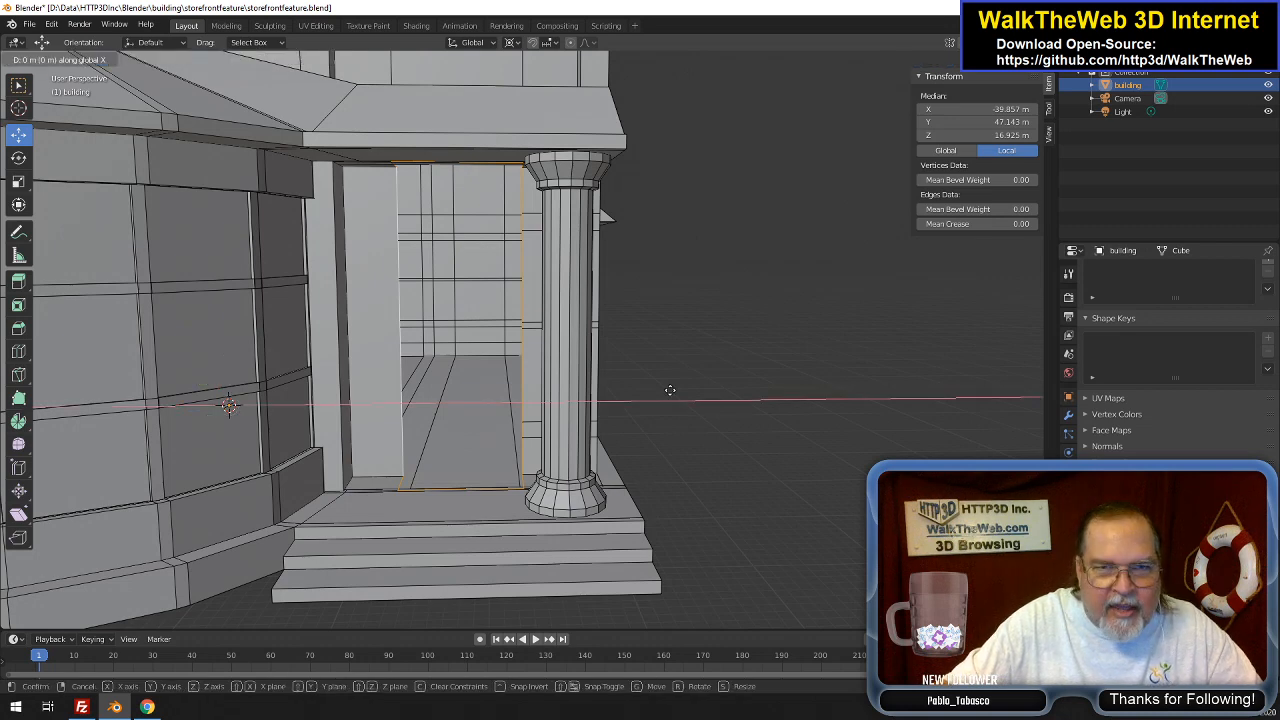
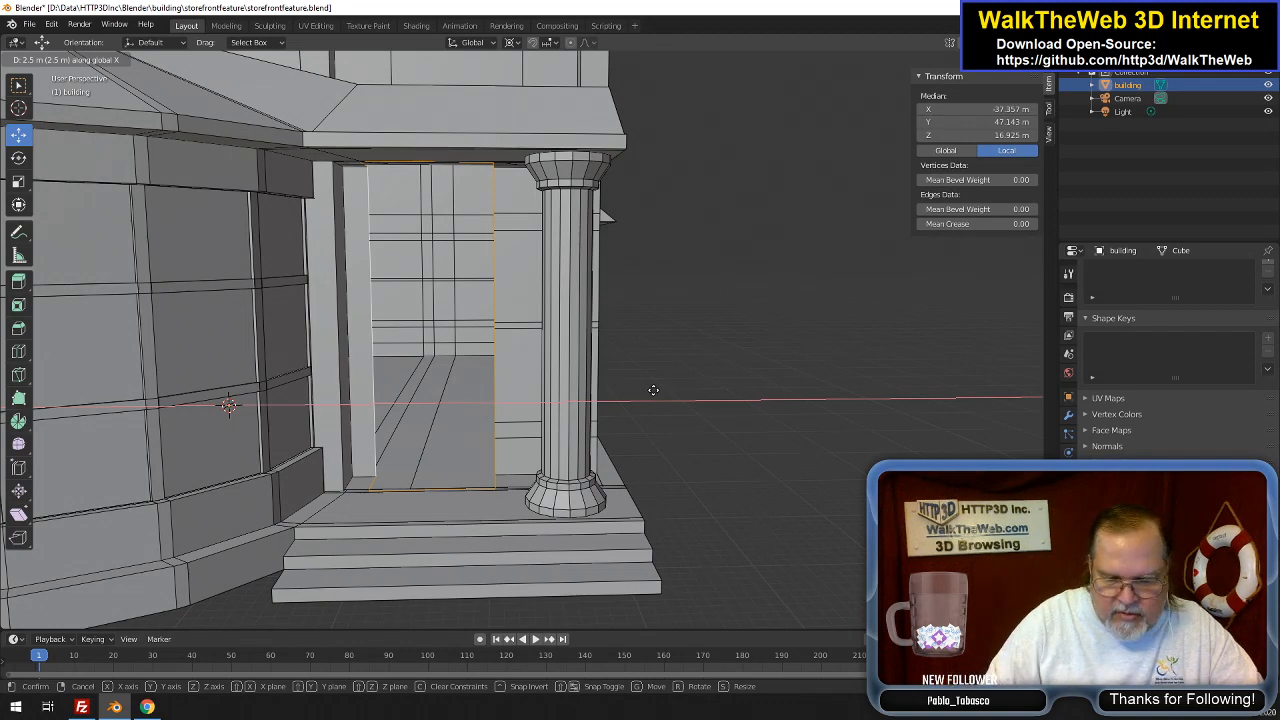
click(653, 390)
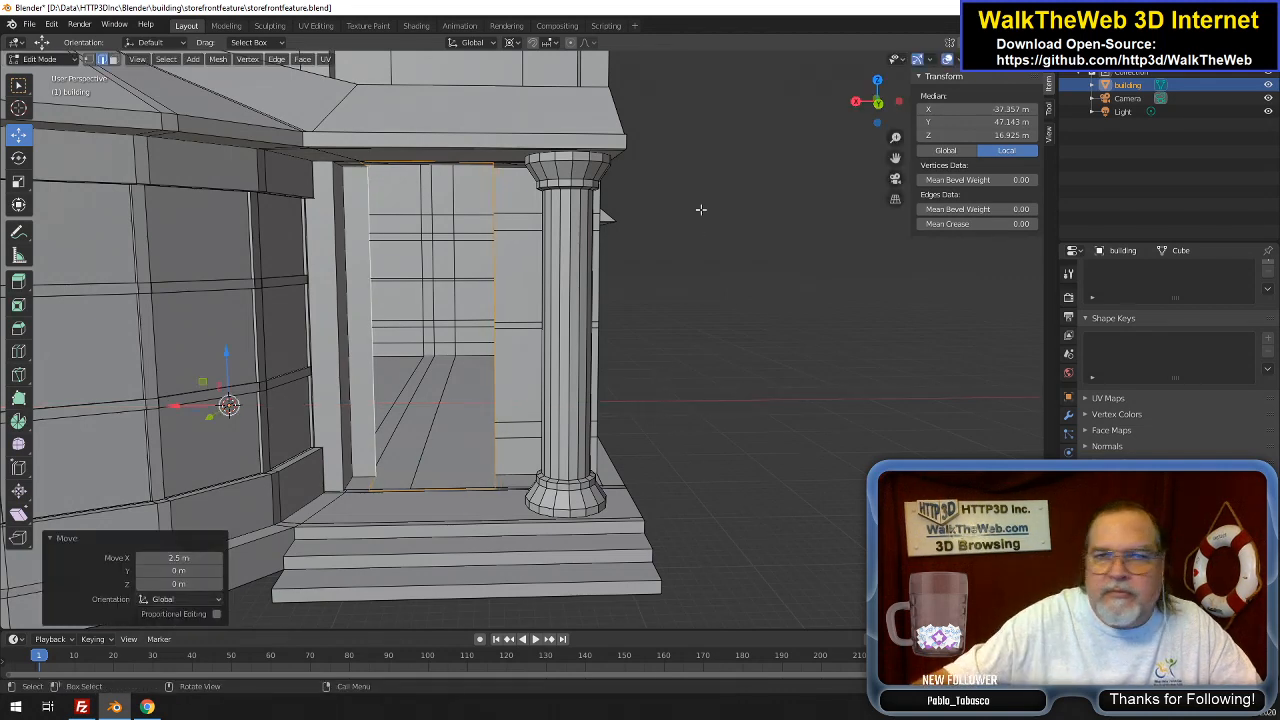
Select the matching doorway edge loop at the opposite entrance and move it -2.5 m along global X
drag(896, 159, 1279, 153)
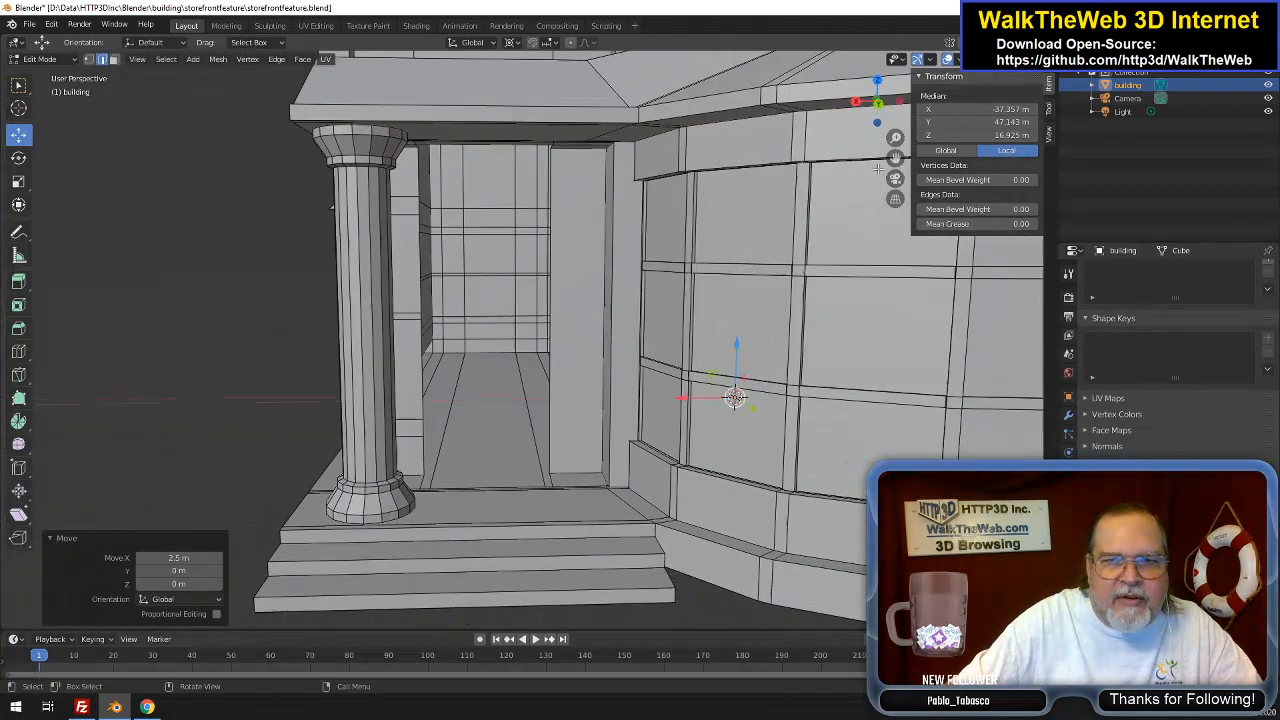
alt+click(555, 418)
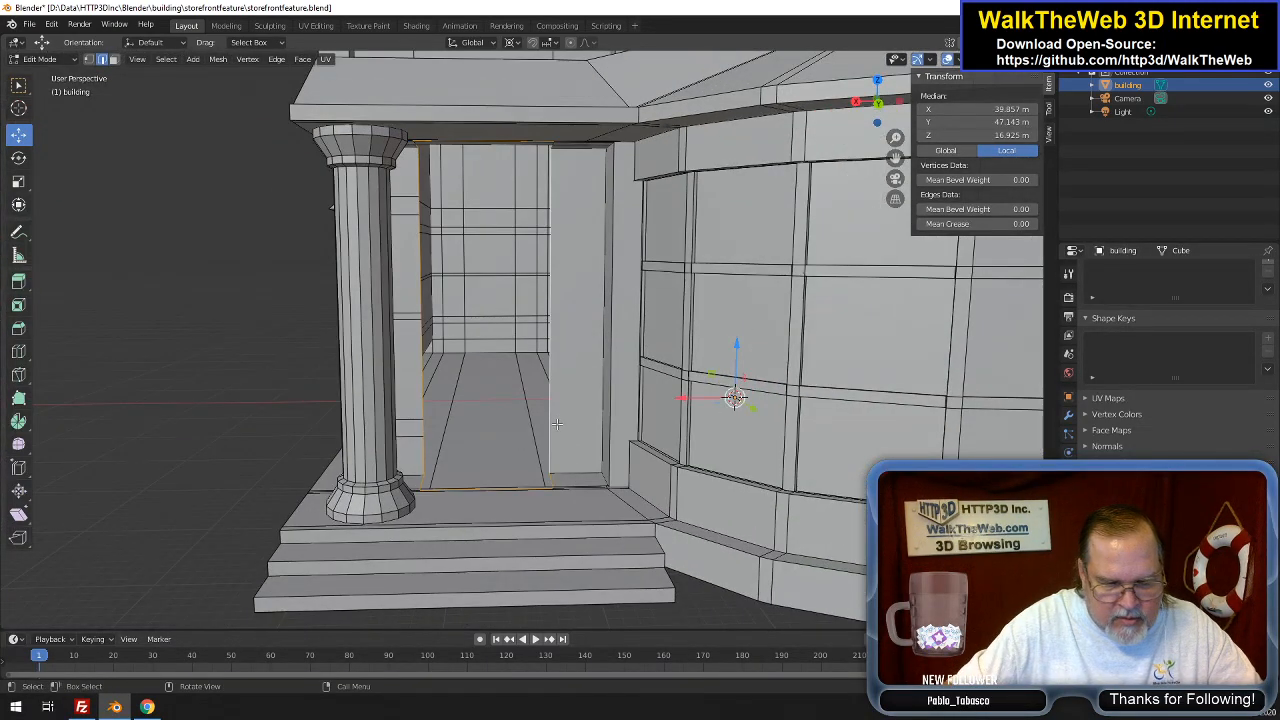
key(g)
key(x)
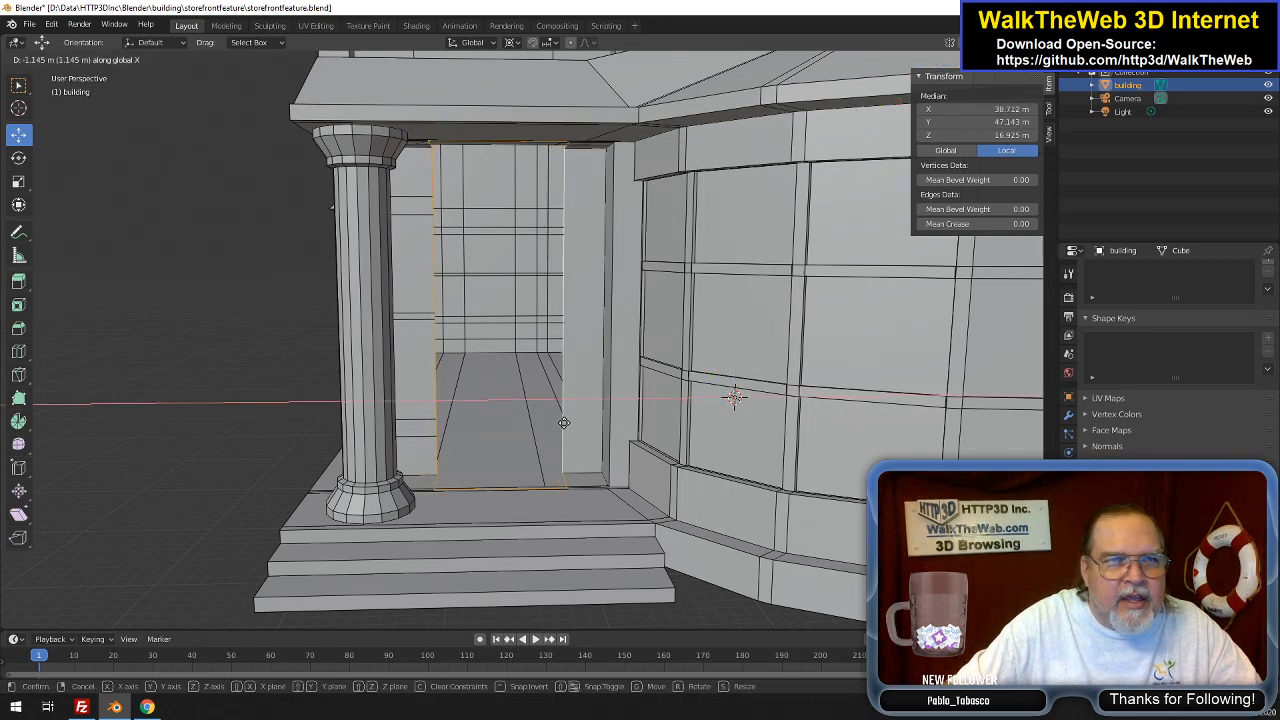
text(-2.5)
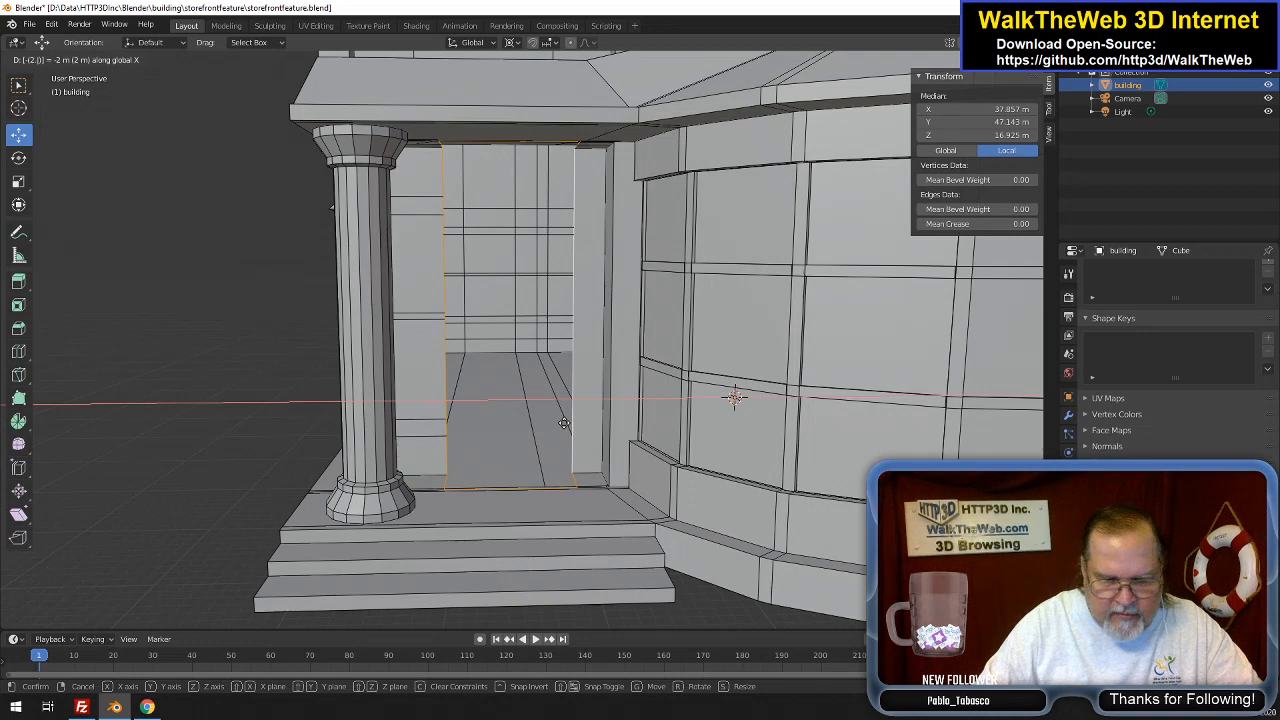
key(Return)
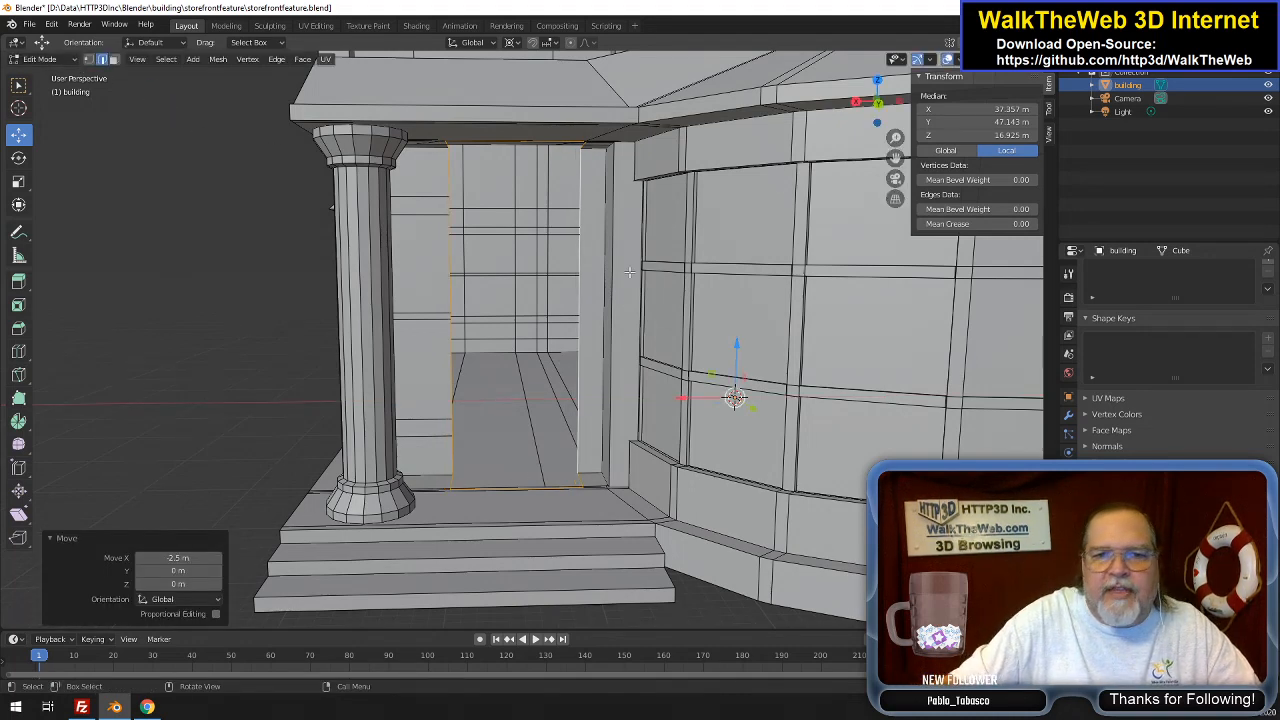
Check both entrances from the front and save the storefrontfeature.blend file
scroll(741, 307, down, 4)
scroll(862, 176, up, 2)
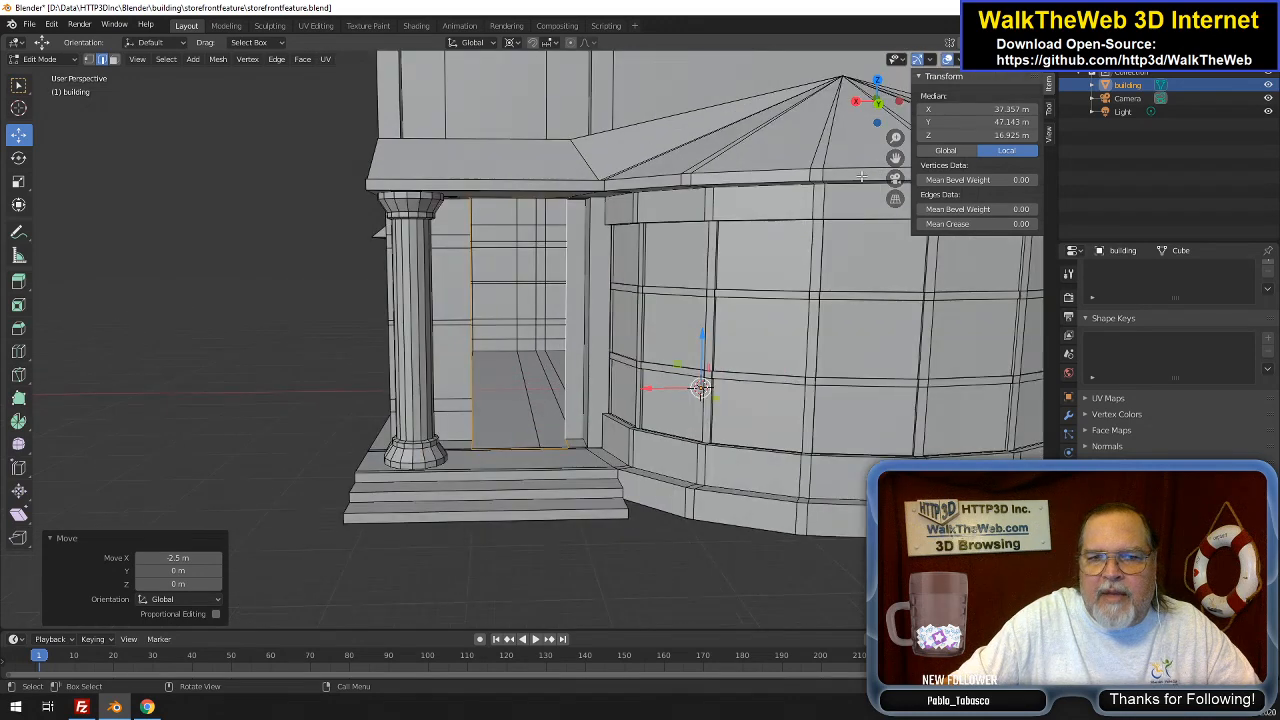
drag(899, 156, 520, 156)
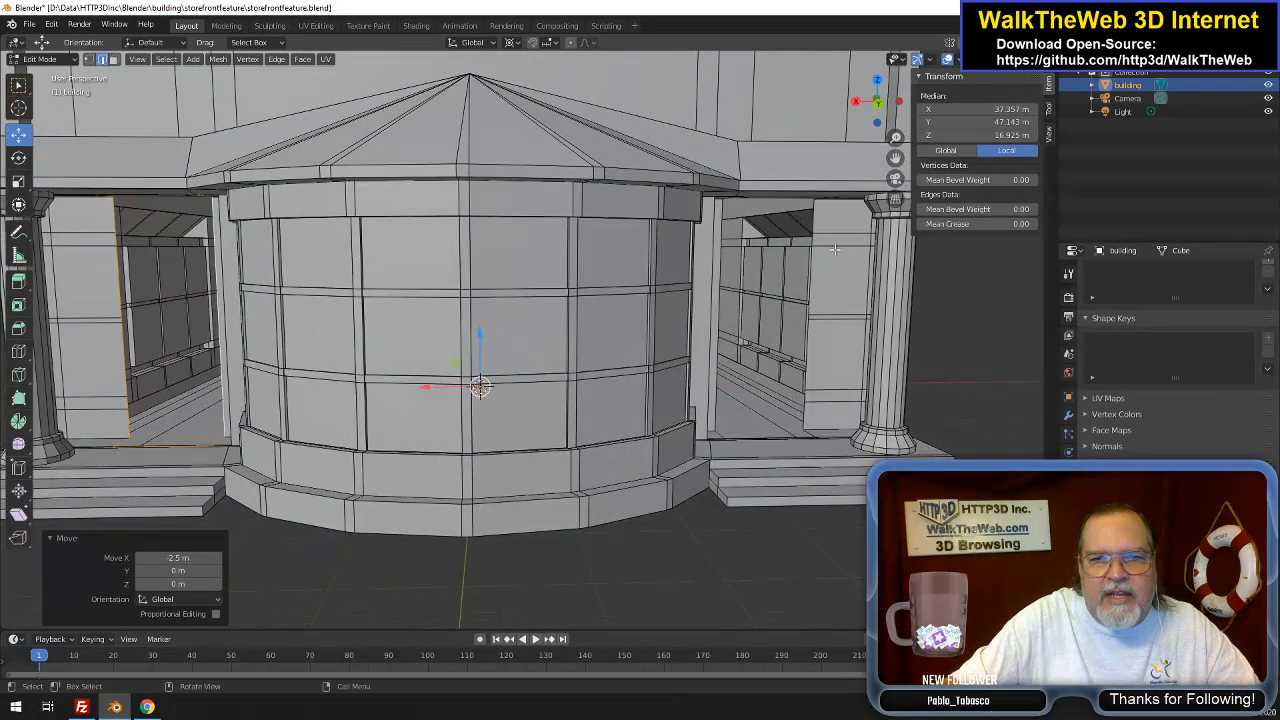
scroll(835, 250, down, 2)
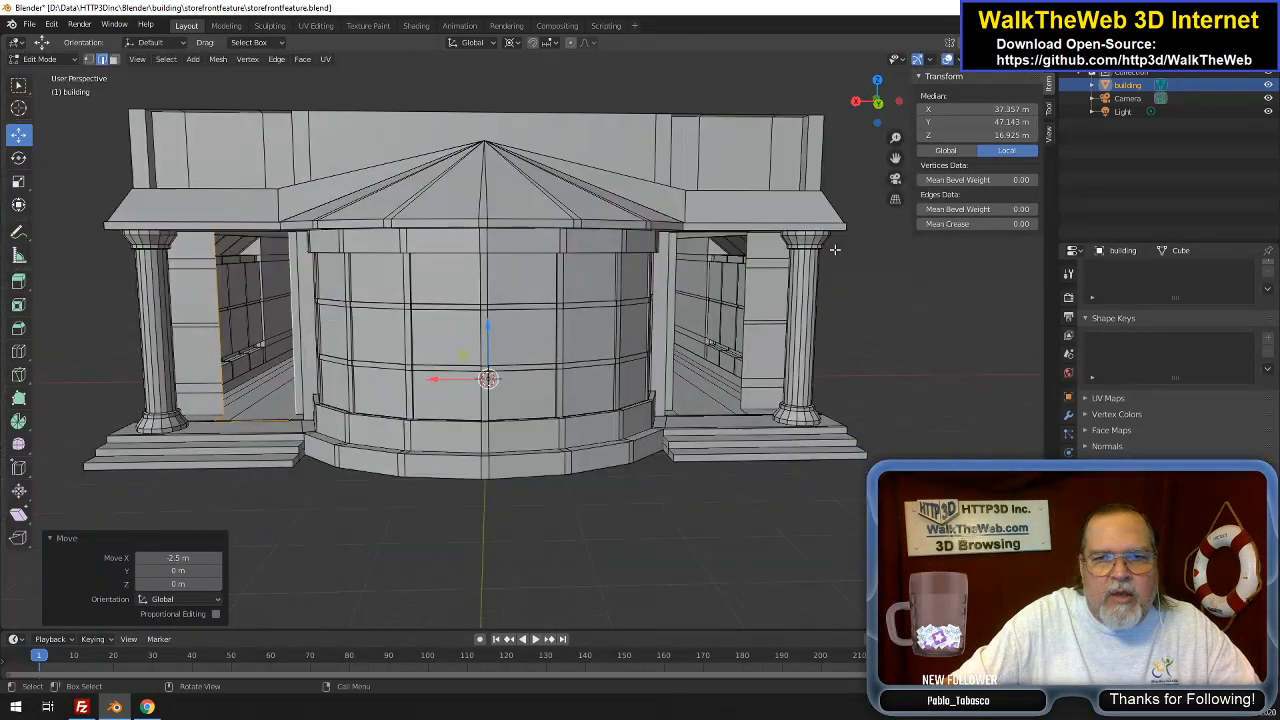
click(28, 25)
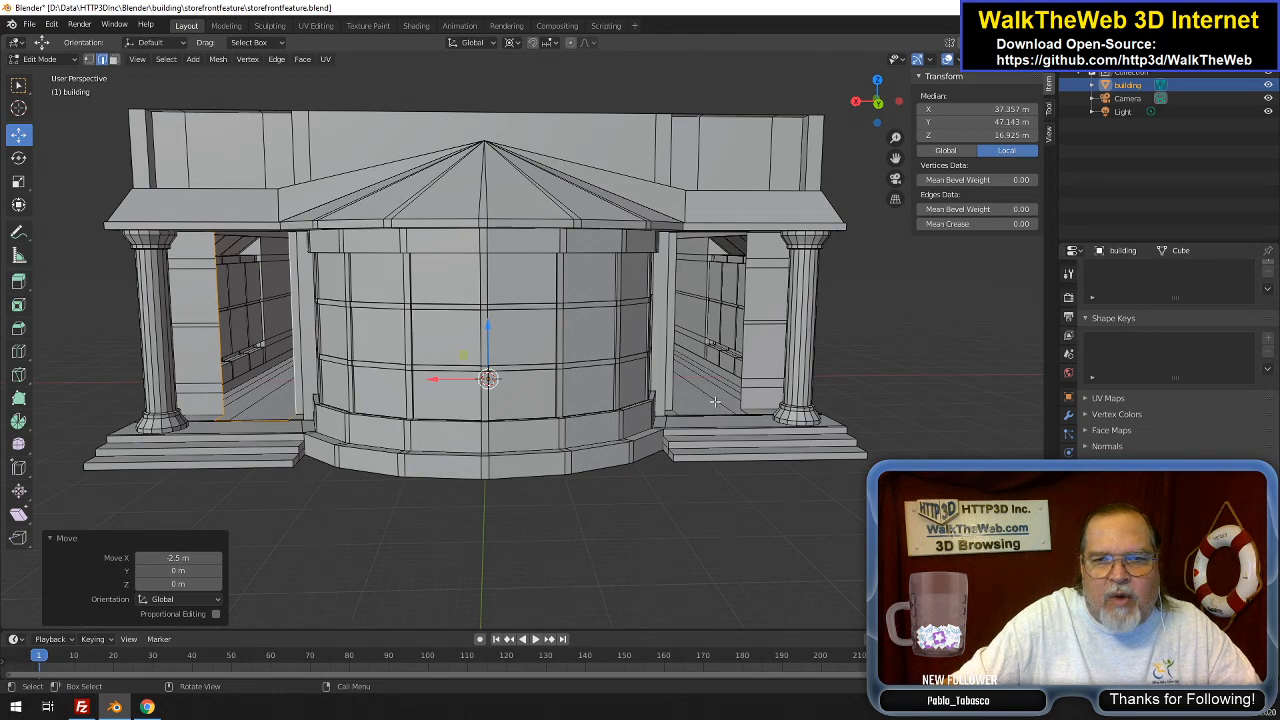
mouse_move(889, 123)
mouse_down()
mouse_move(789, 123)
mouse_move(922, 130)
mouse_move(871, 129)
mouse_up()
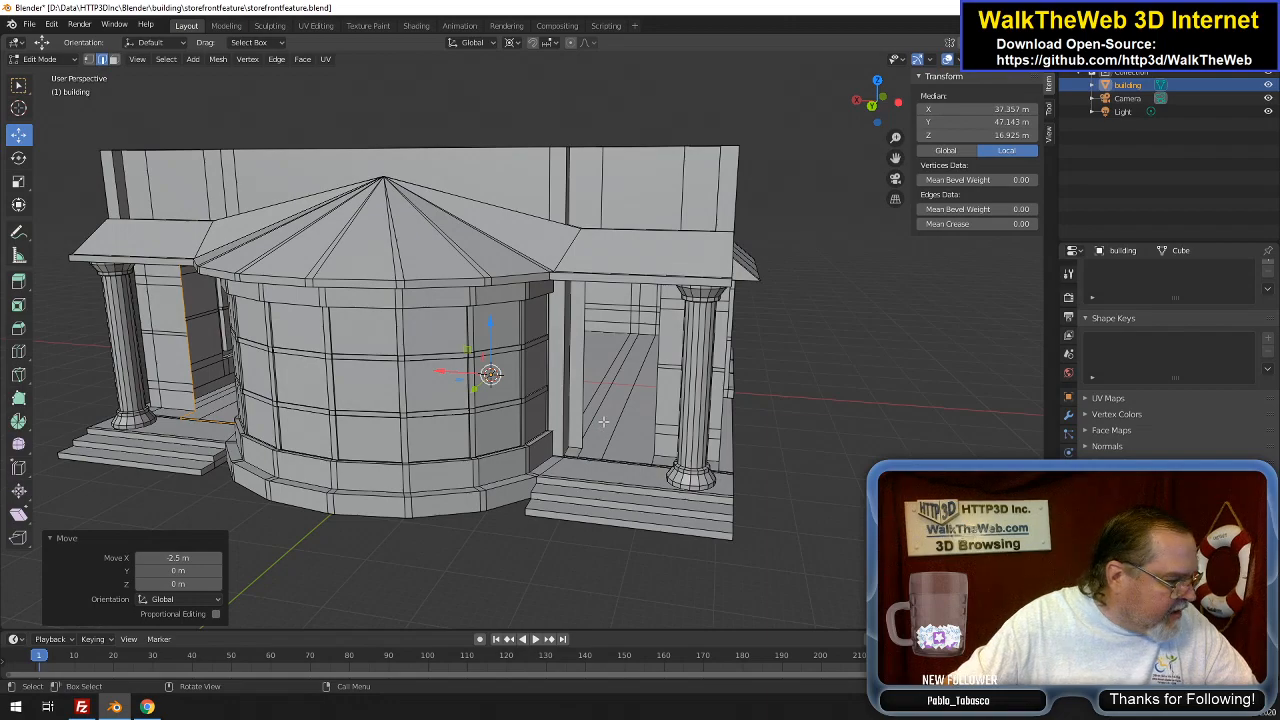
mouse_move(877, 105)
mouse_down()
mouse_move(860, 104)
mouse_move(895, 101)
mouse_move(692, 102)
mouse_move(873, 116)
mouse_up()
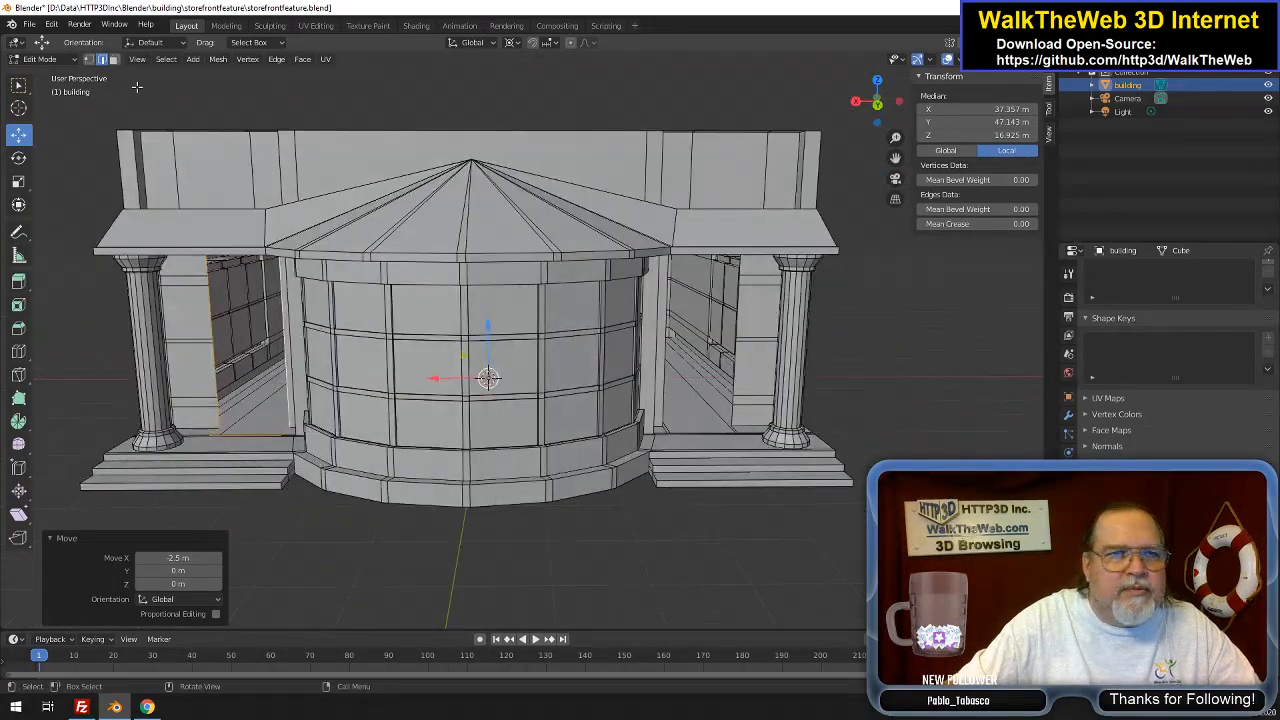
click(29, 24)
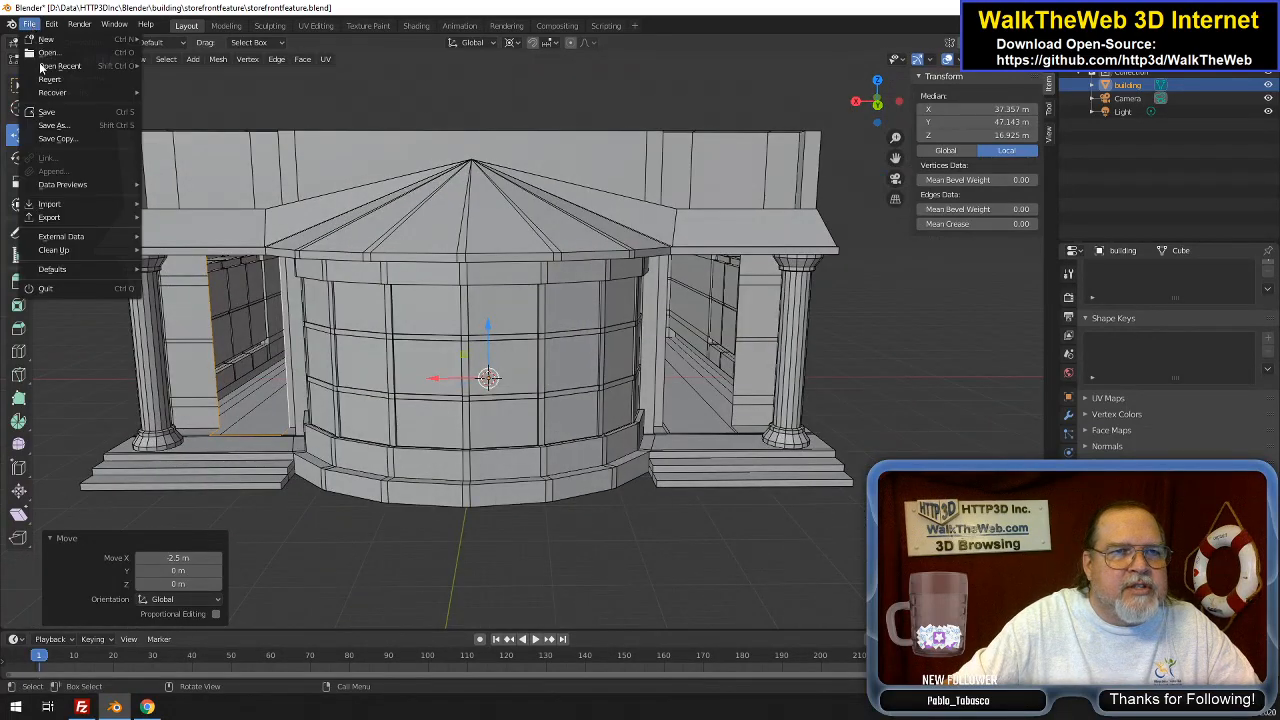
click(60, 121)
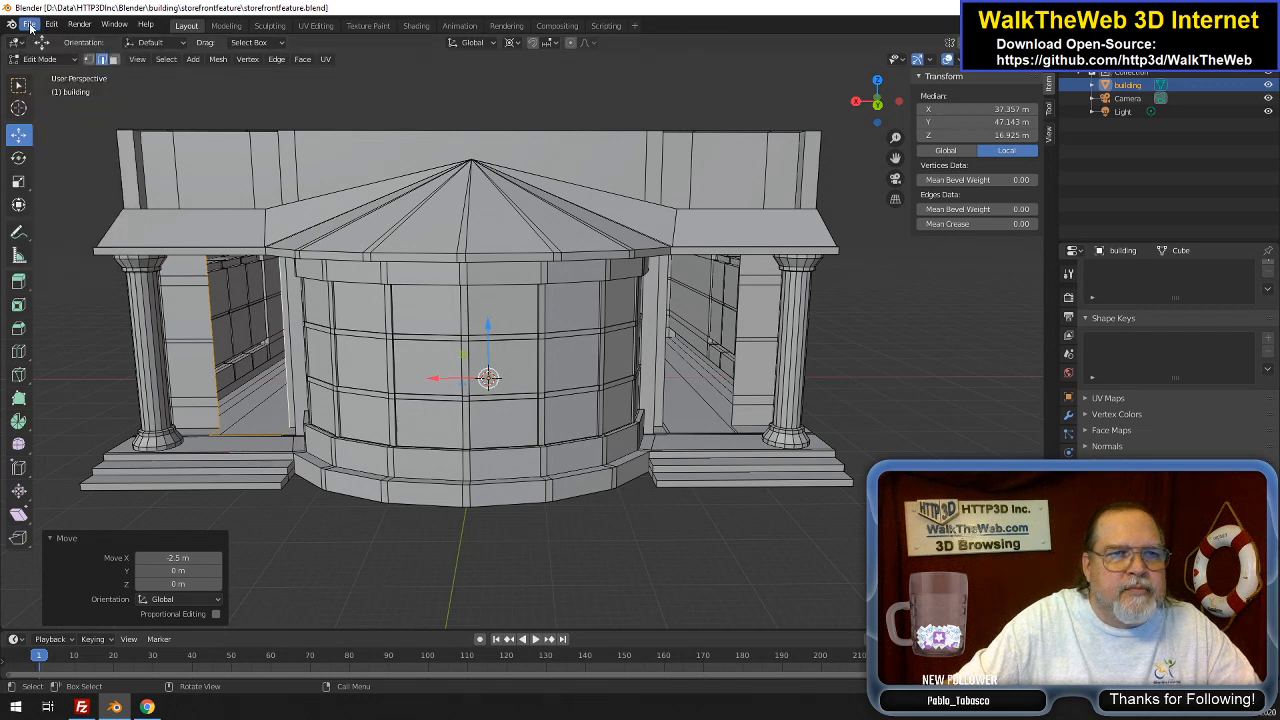
Export the scene in Babylon.js format over storefrontfeature.babylon and save the blend file again
click(29, 24)
mouse_move(78, 224)
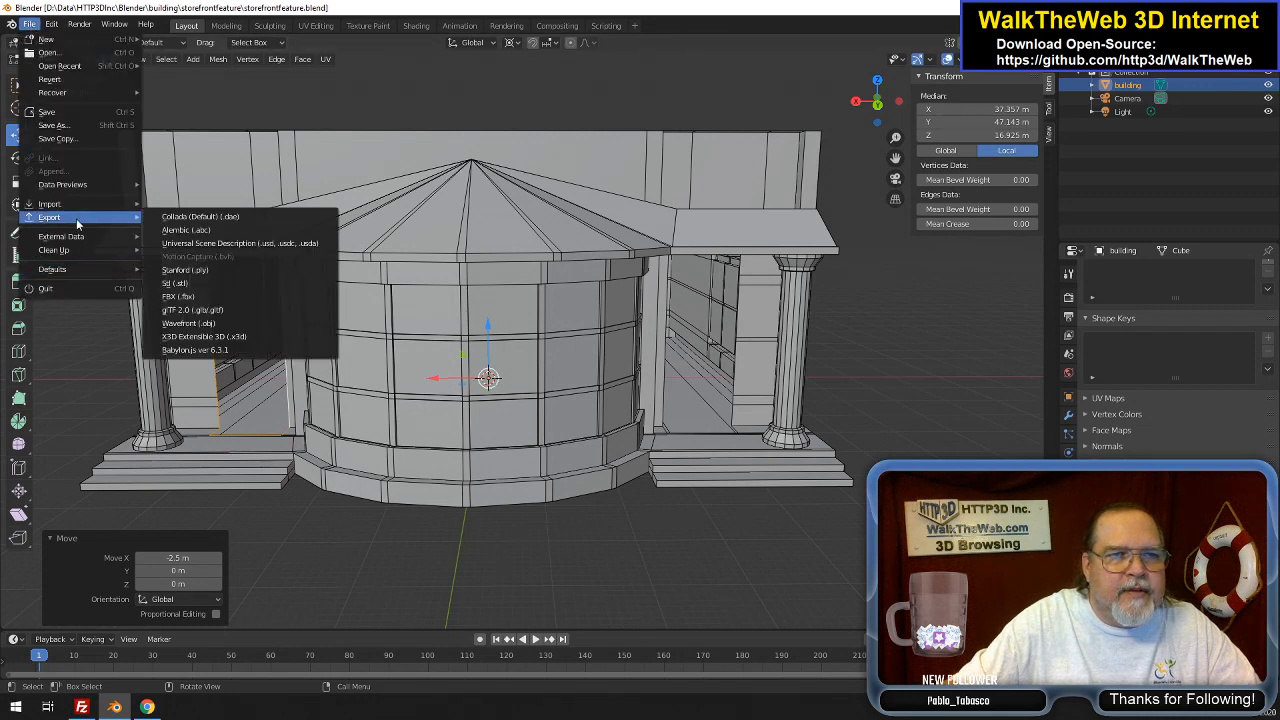
click(207, 353)
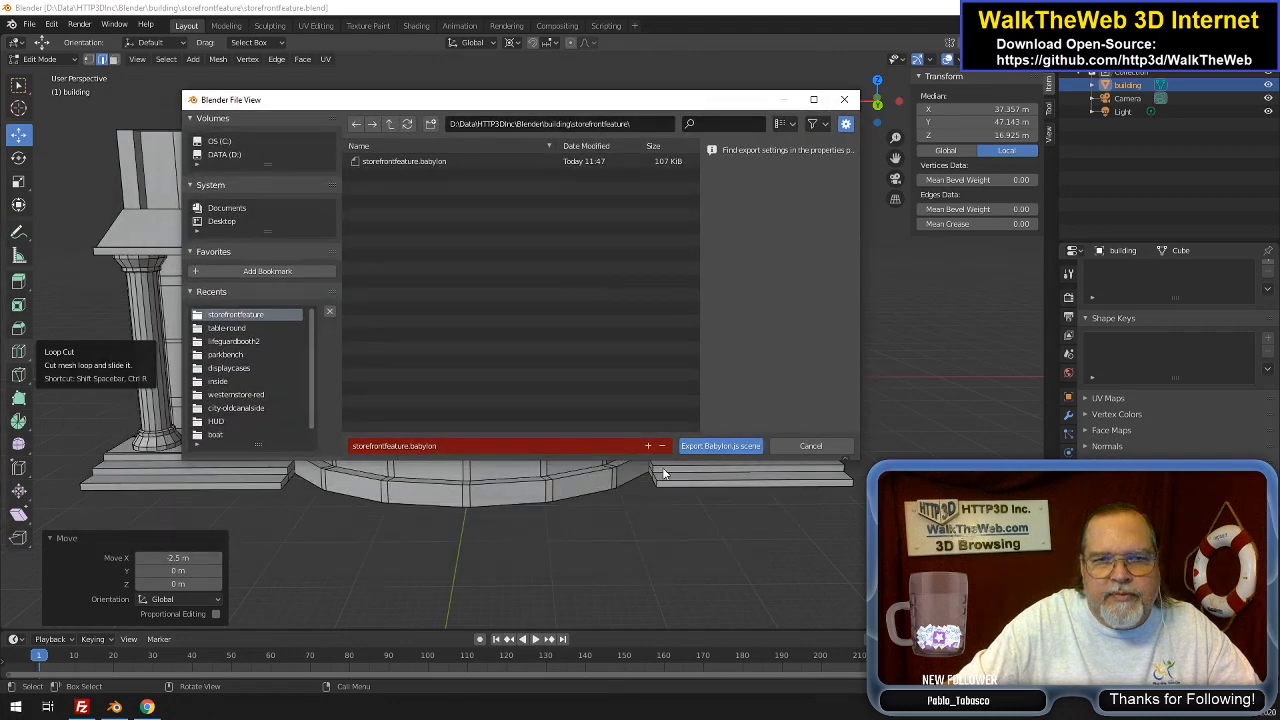
click(738, 446)
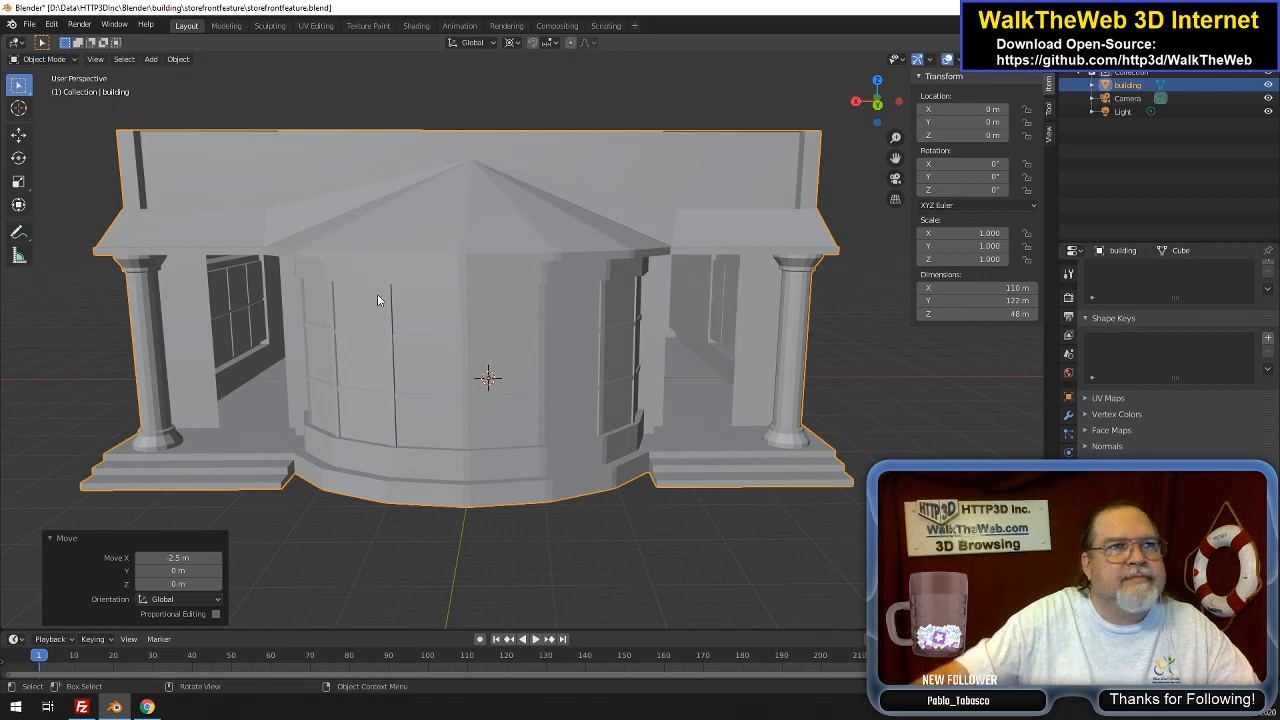
click(29, 24)
click(60, 116)
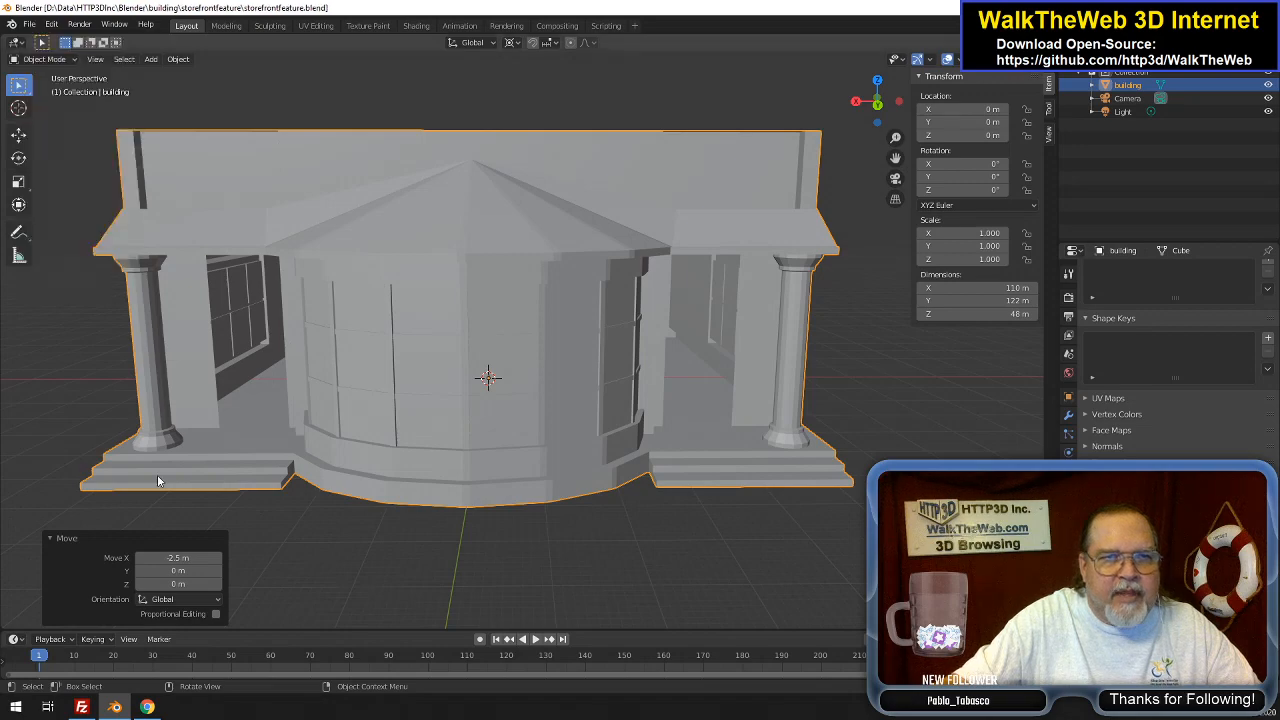
Switch to the WalkTheWeb admin site in Chrome and open storefrontfeature.babylon for editing from the Media Library's 3D objects
click(84, 708)
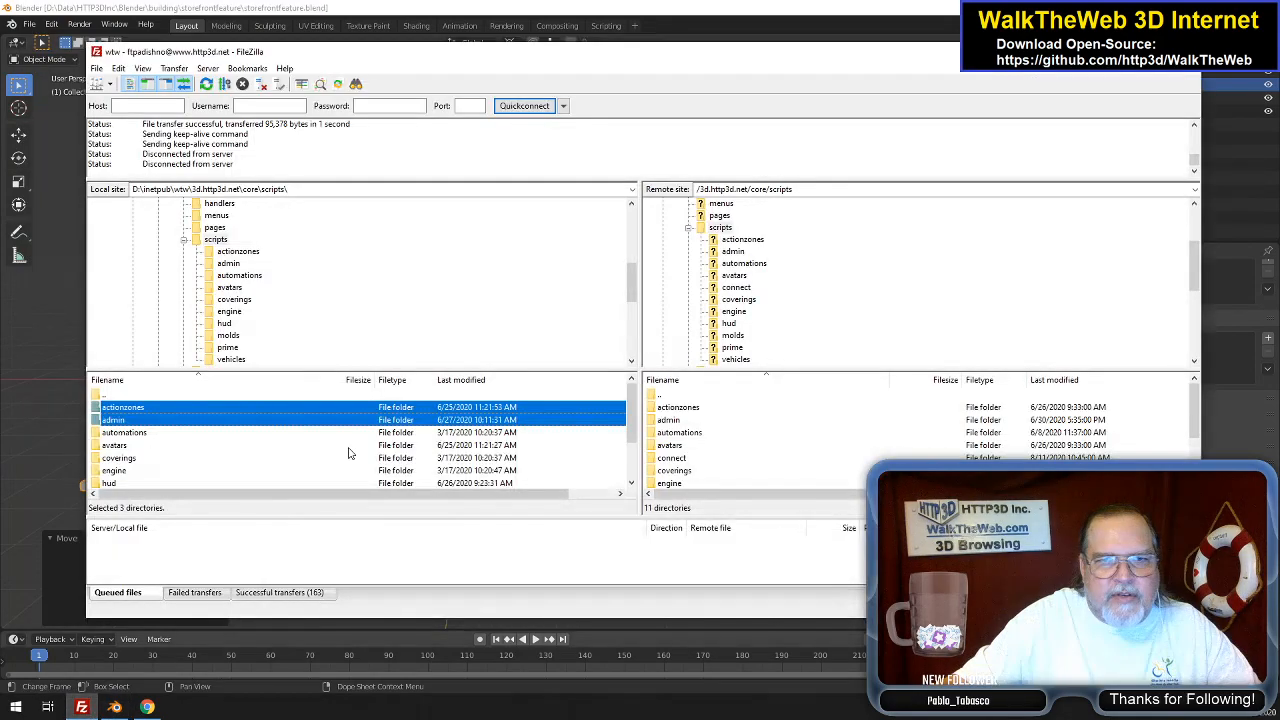
click(115, 707)
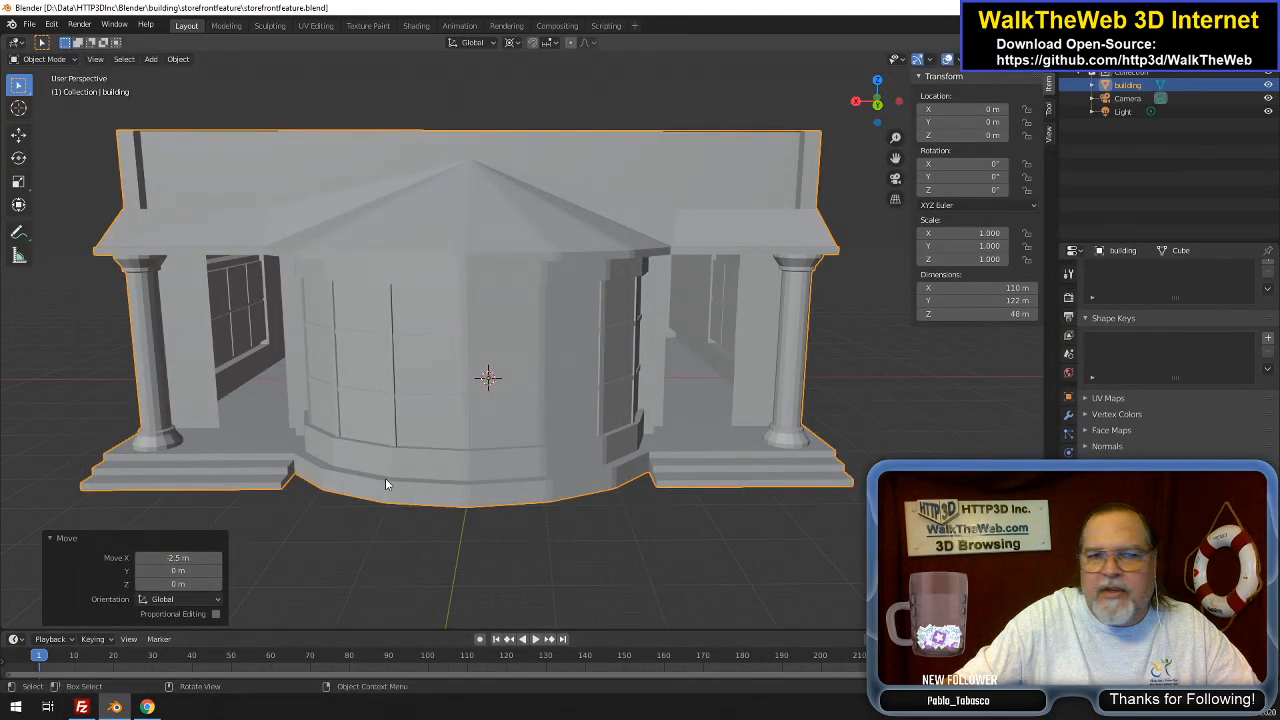
click(147, 707)
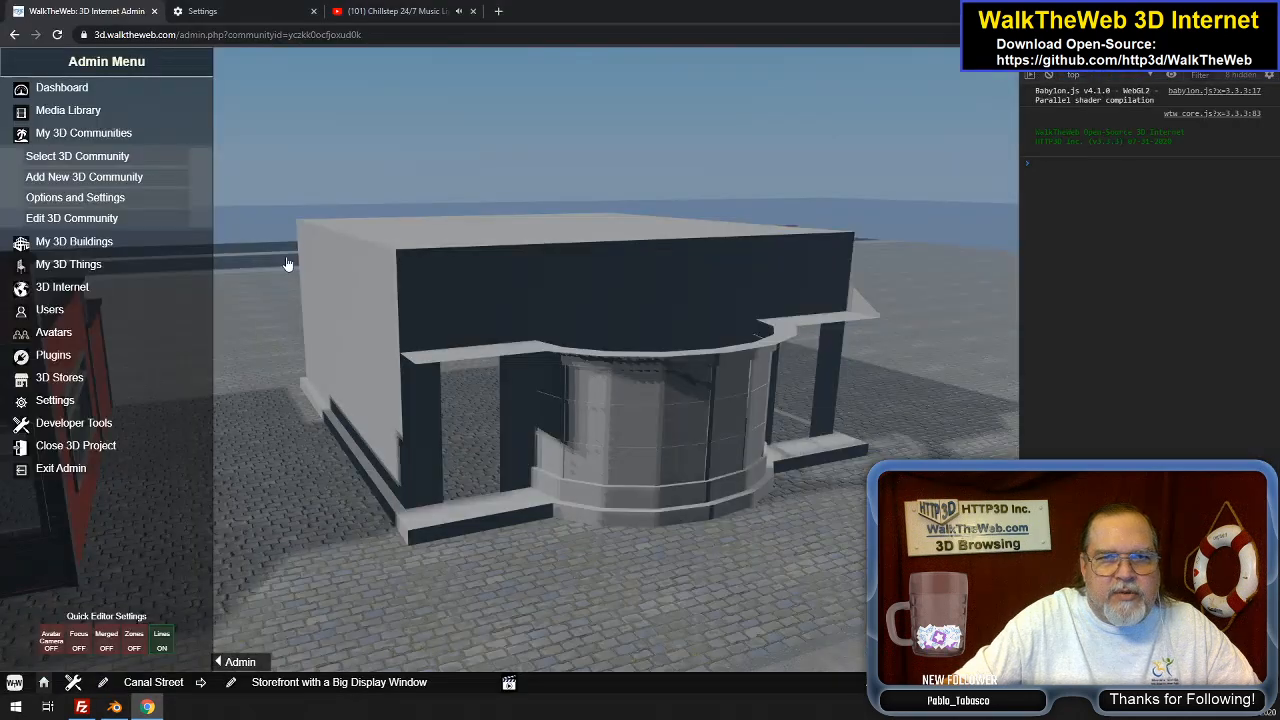
click(91, 109)
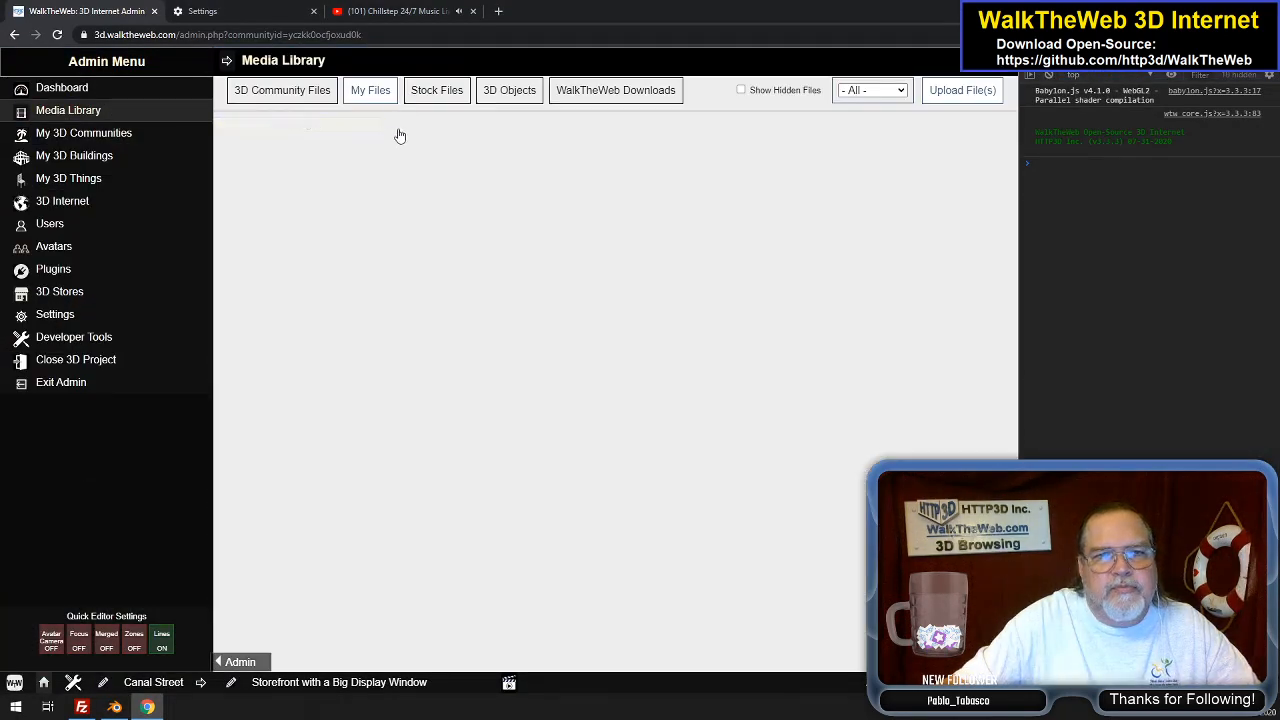
click(505, 92)
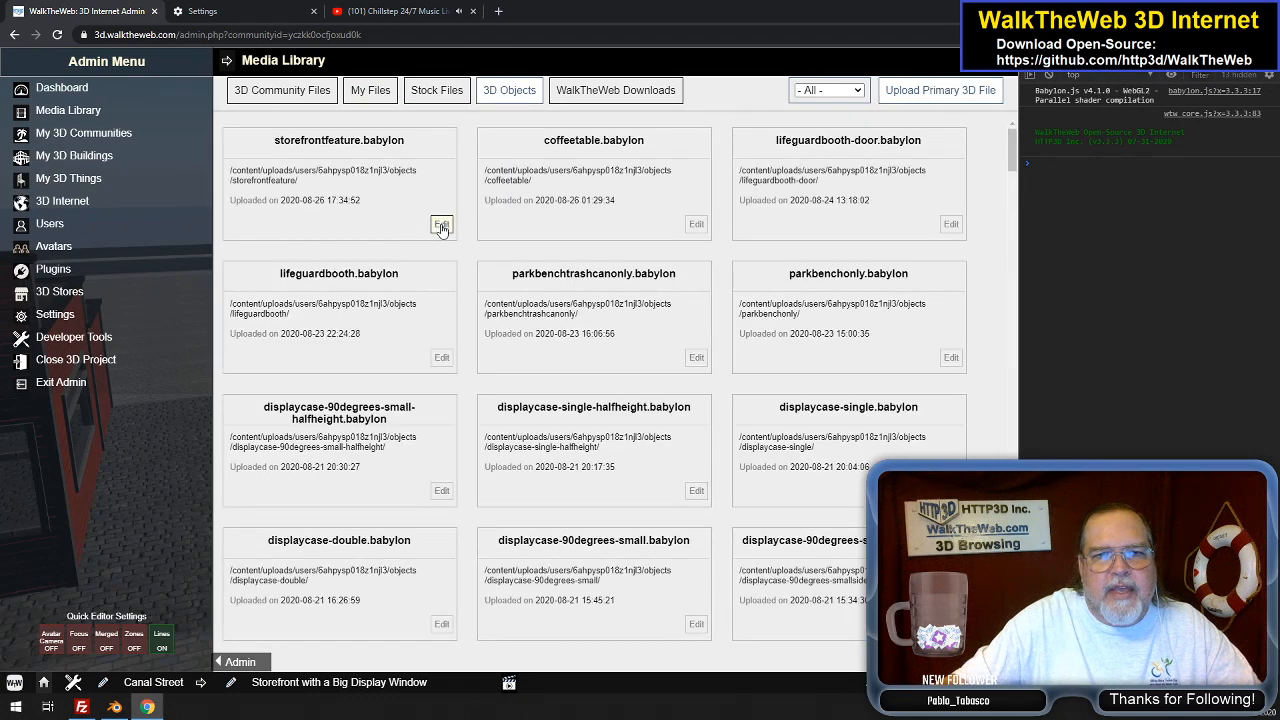
click(442, 225)
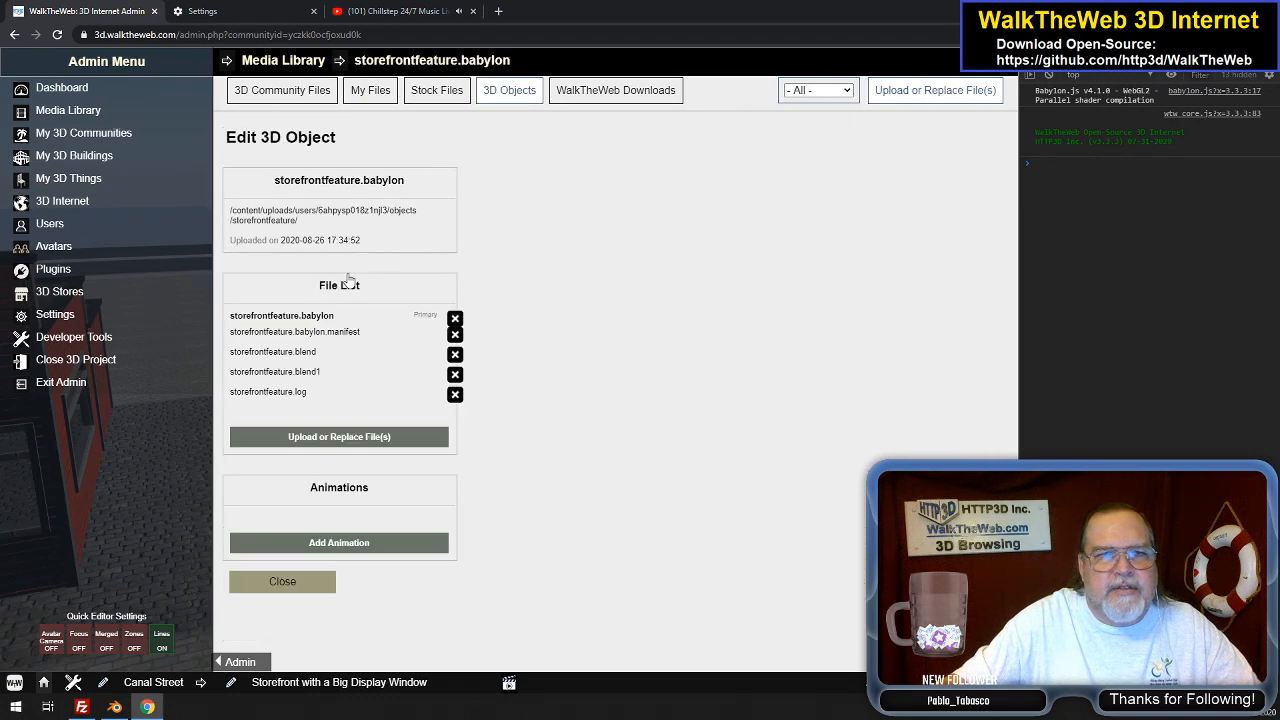
Upload the five storefrontfeature files, from storefrontfeature.babylon to storefrontfeature.log, to replace the 3D object's existing files
click(350, 440)
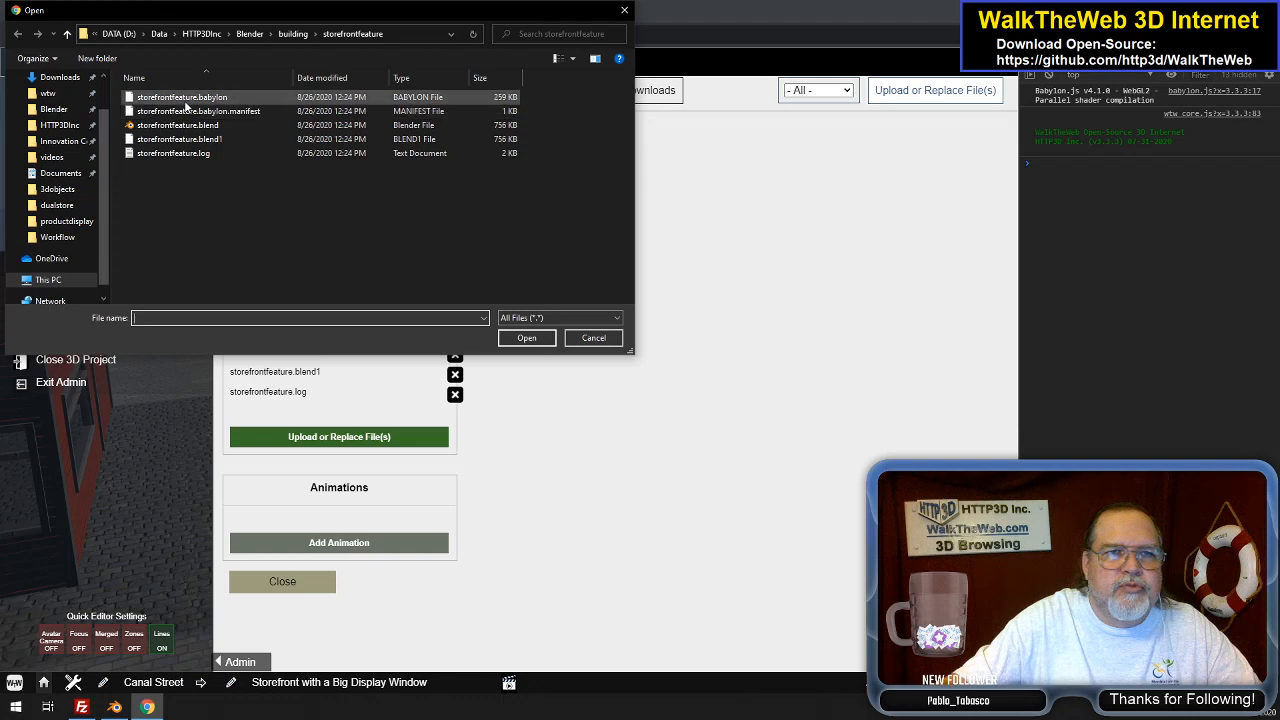
click(182, 97)
shift+click(175, 153)
click(522, 337)
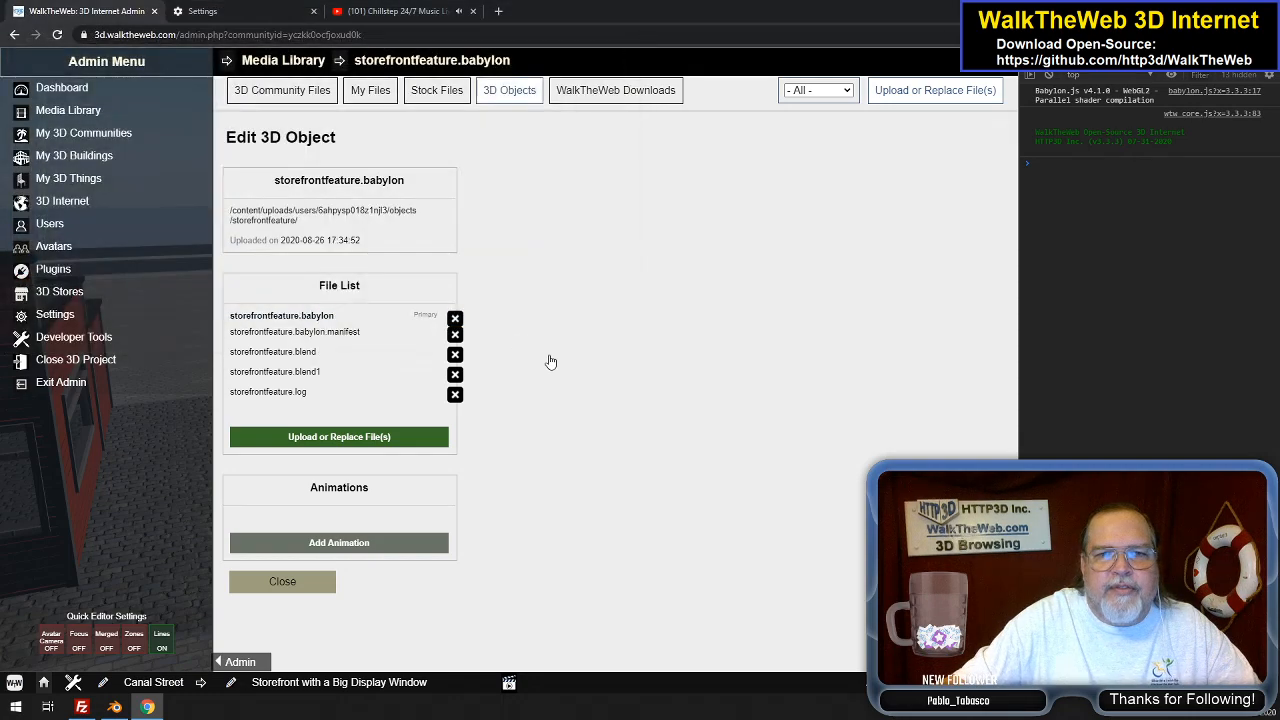
Clear Chrome's cached images and files for all time in the browser settings
click(260, 11)
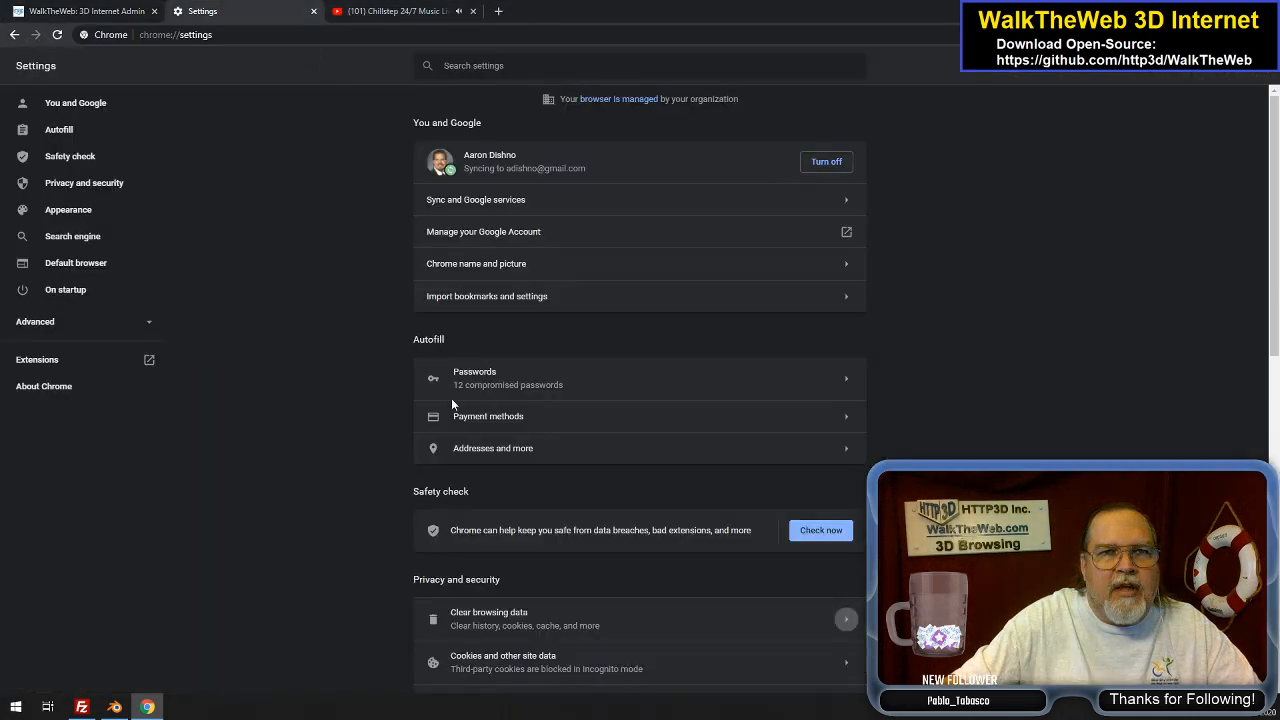
click(596, 660)
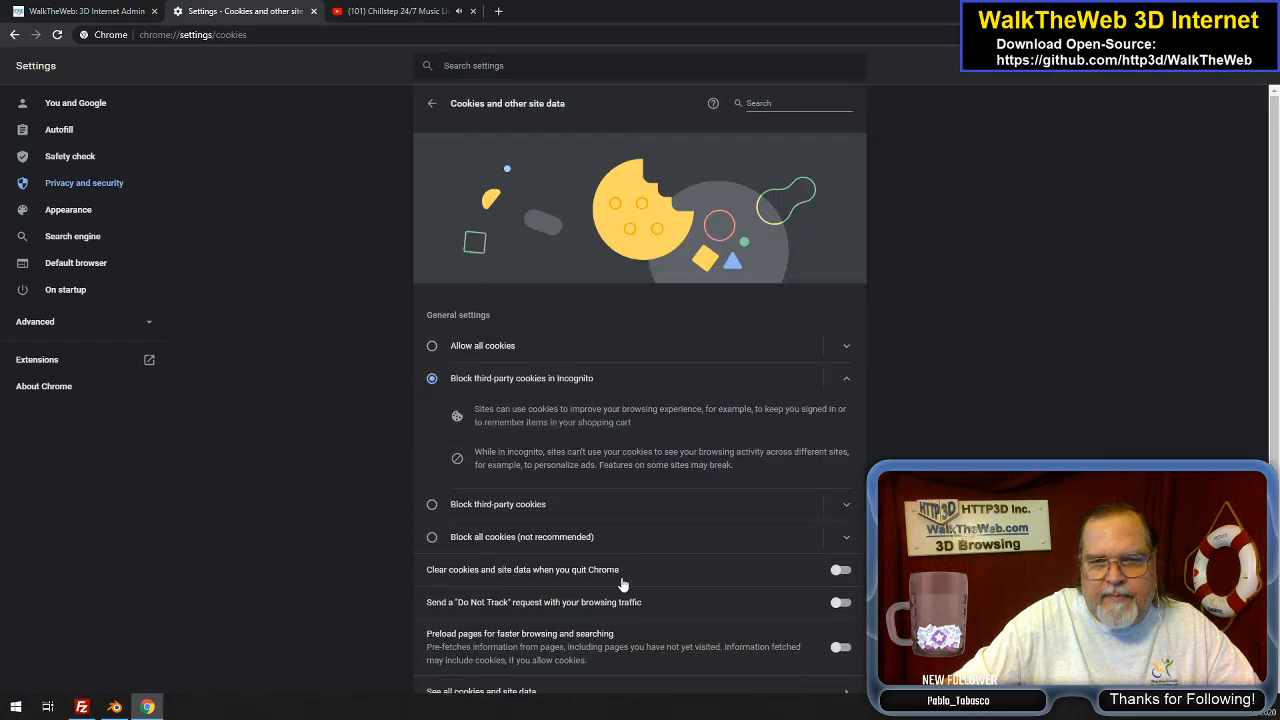
click(432, 104)
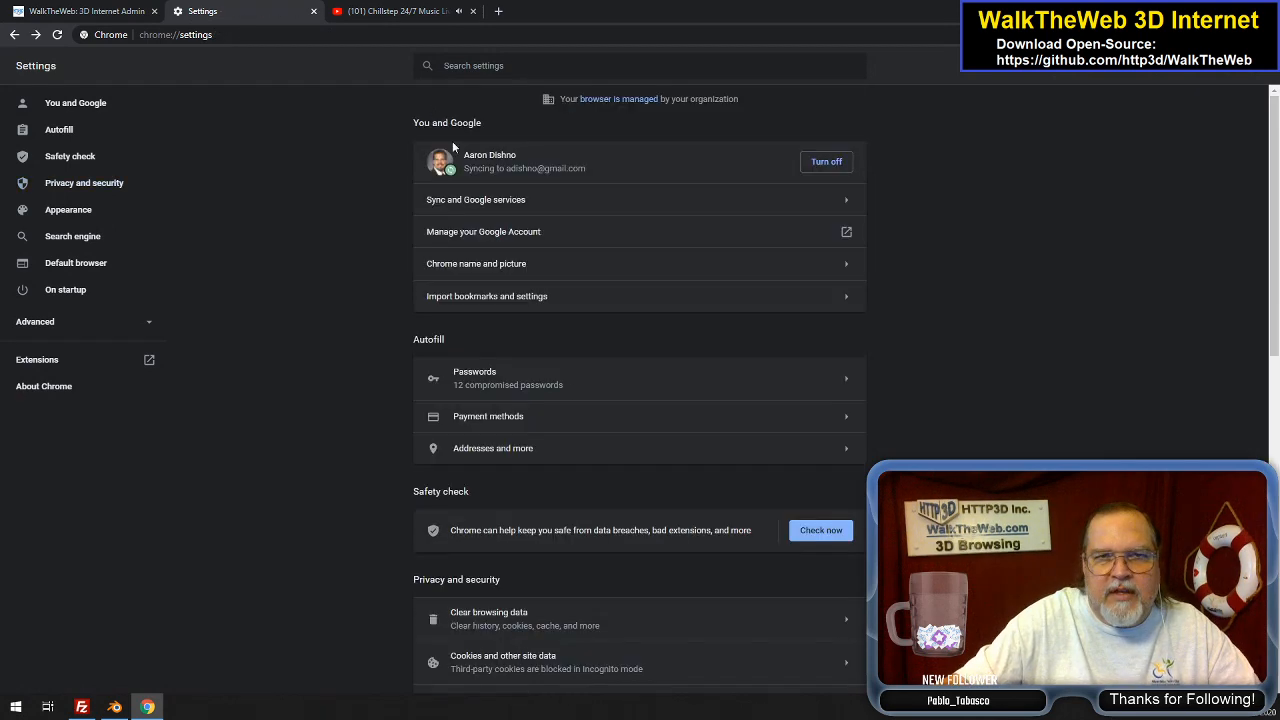
click(538, 618)
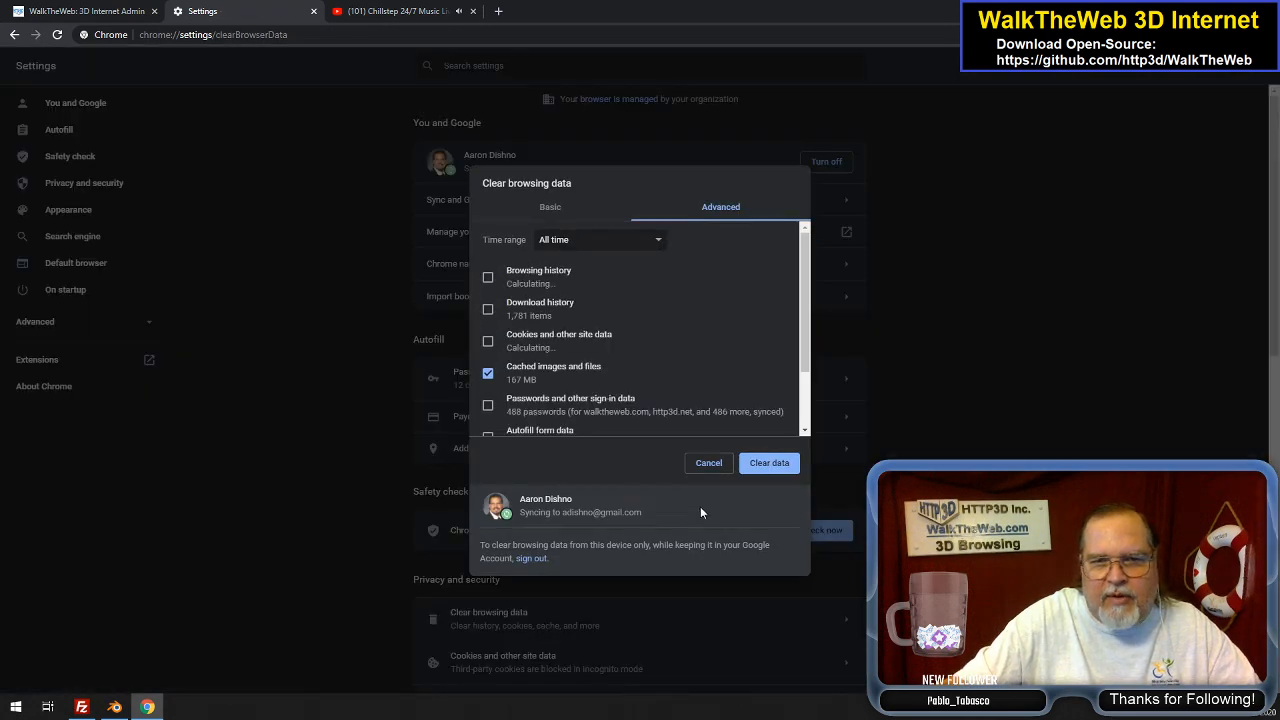
click(768, 463)
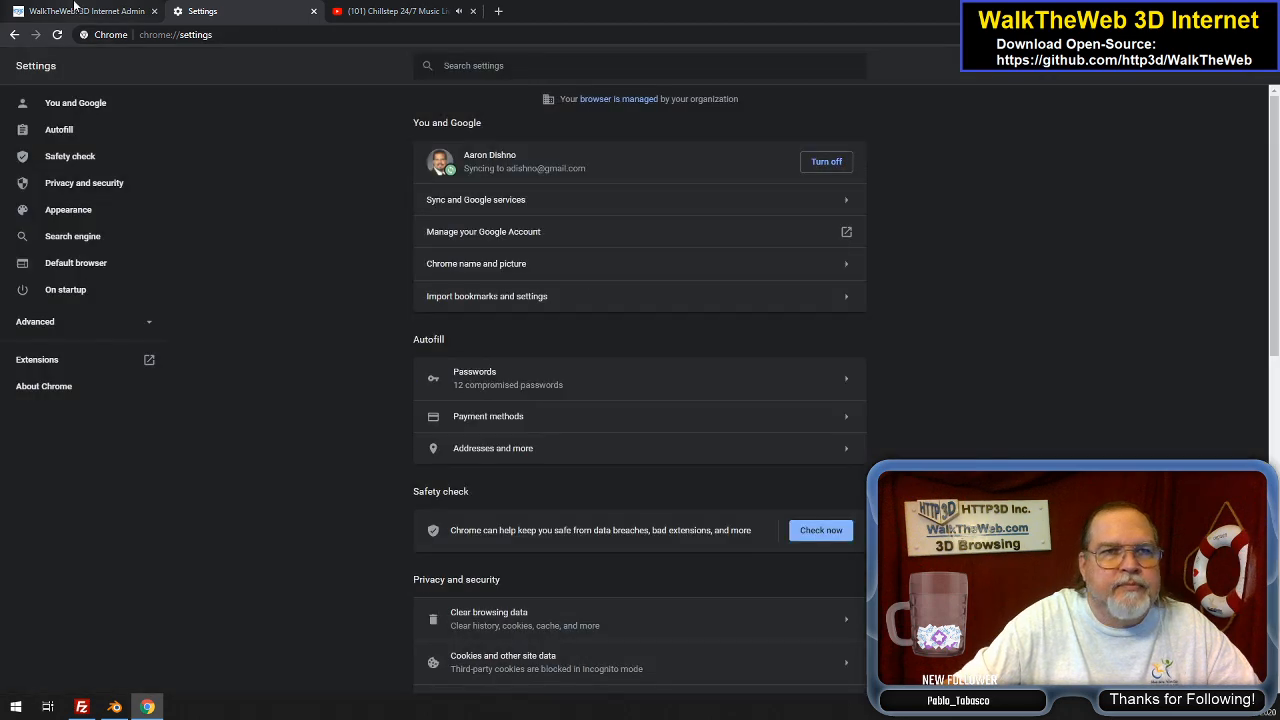
Return to the WalkTheWeb admin page and reload the 3D community
click(85, 11)
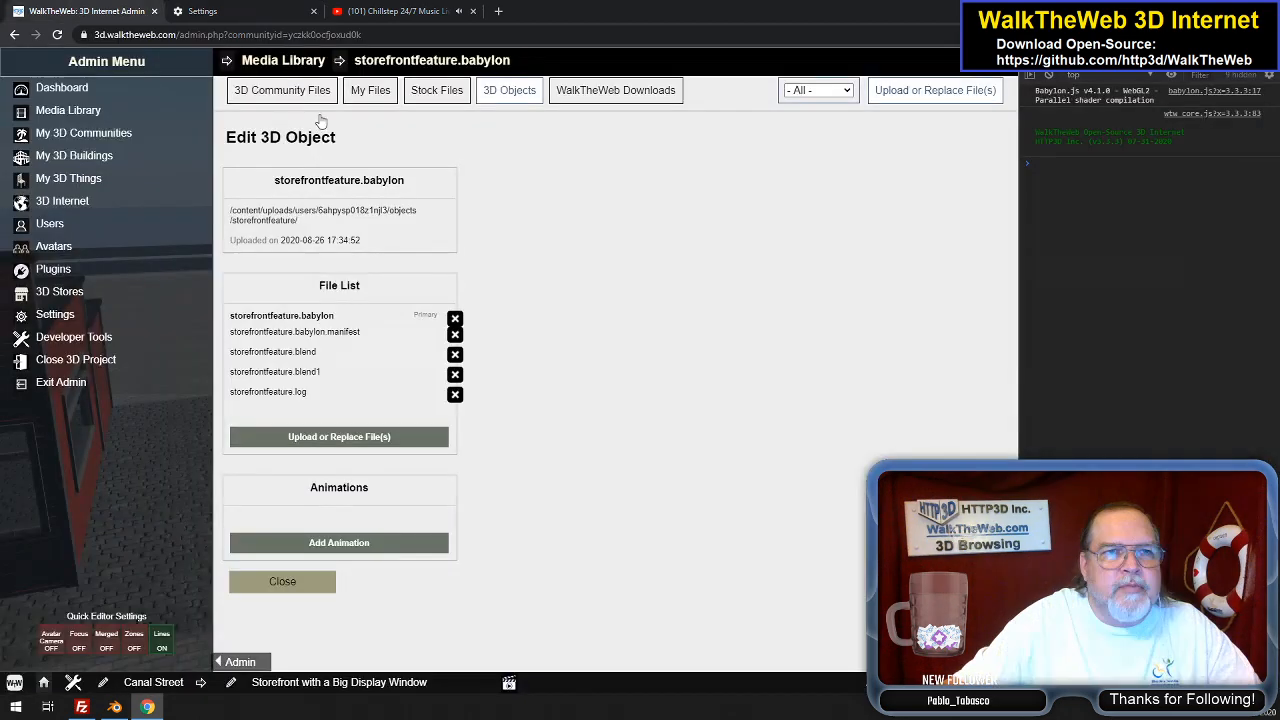
click(381, 35)
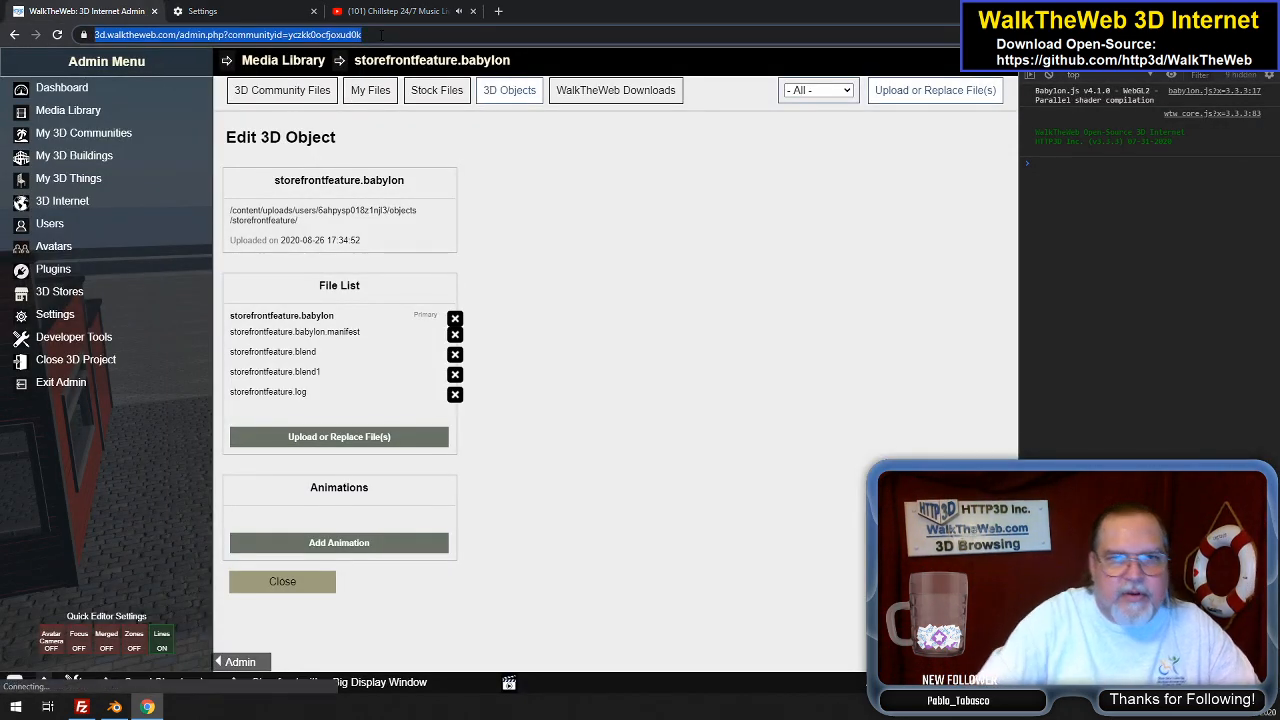
key(Return)
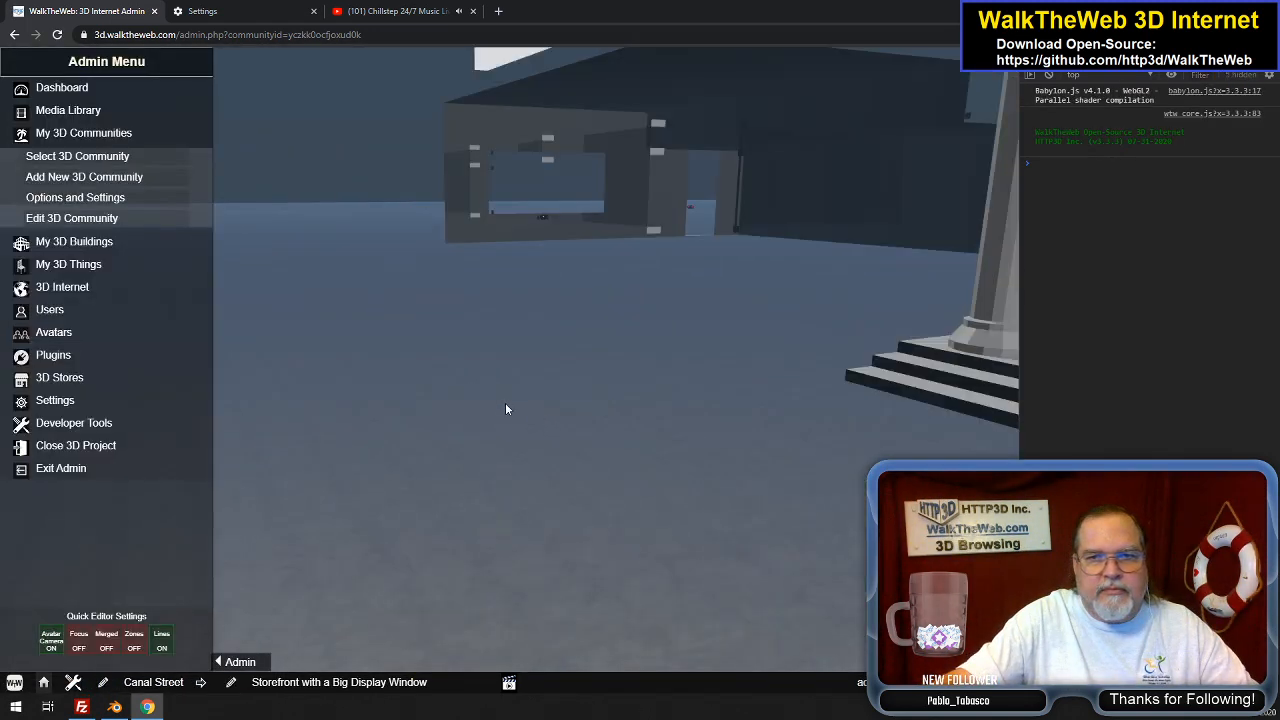
Examine the storefront's curved display window, columns and entrance steps from the front in the 3D community
drag(548, 404, 705, 402)
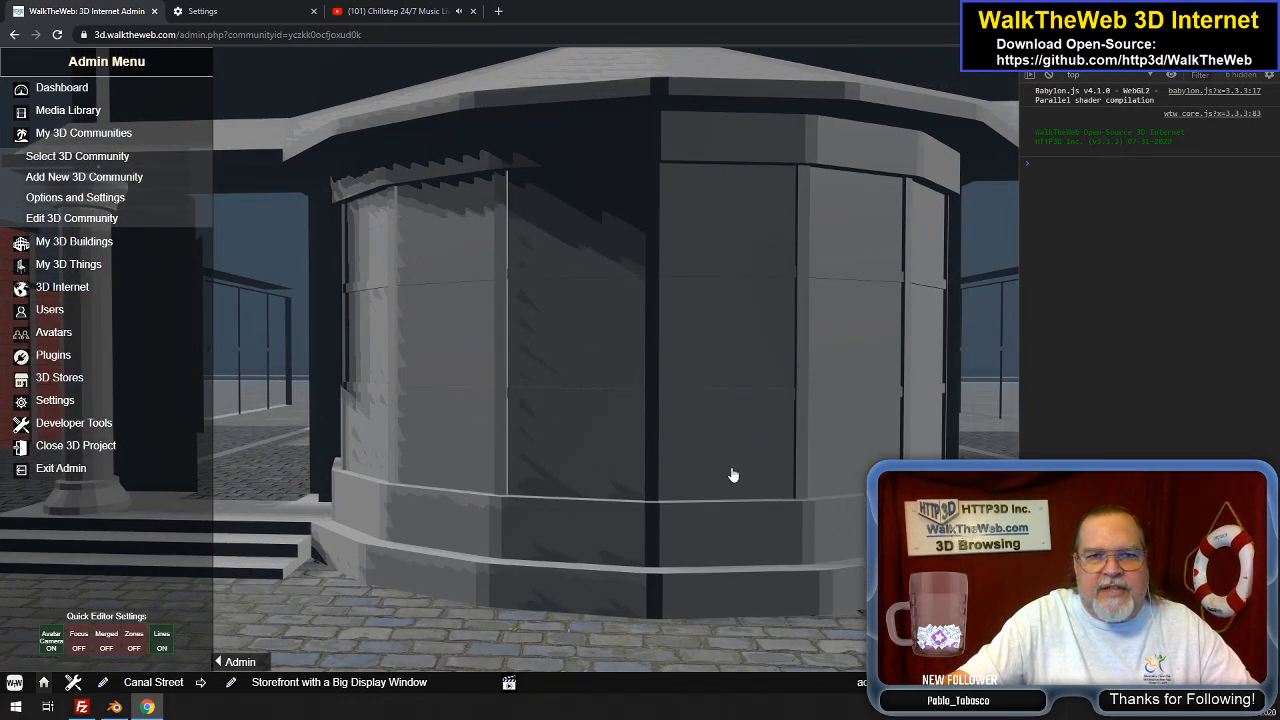
drag(733, 452, 637, 443)
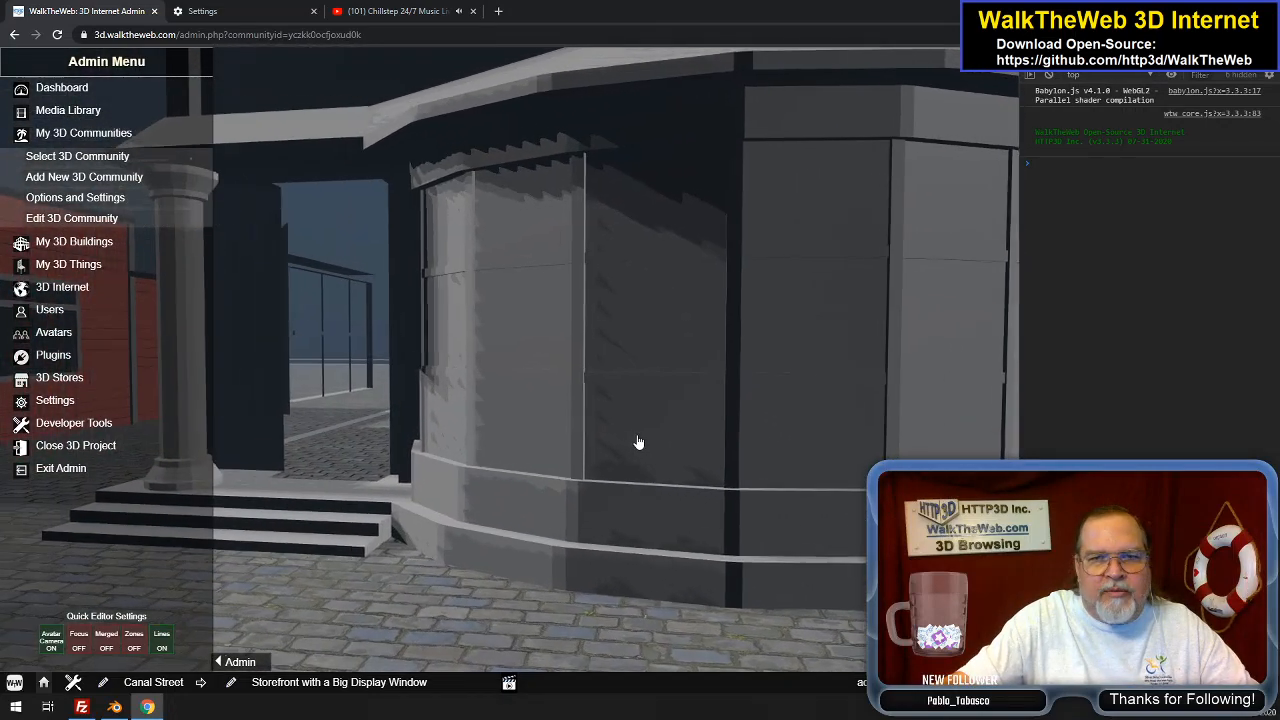
scroll(638, 442, down, 3)
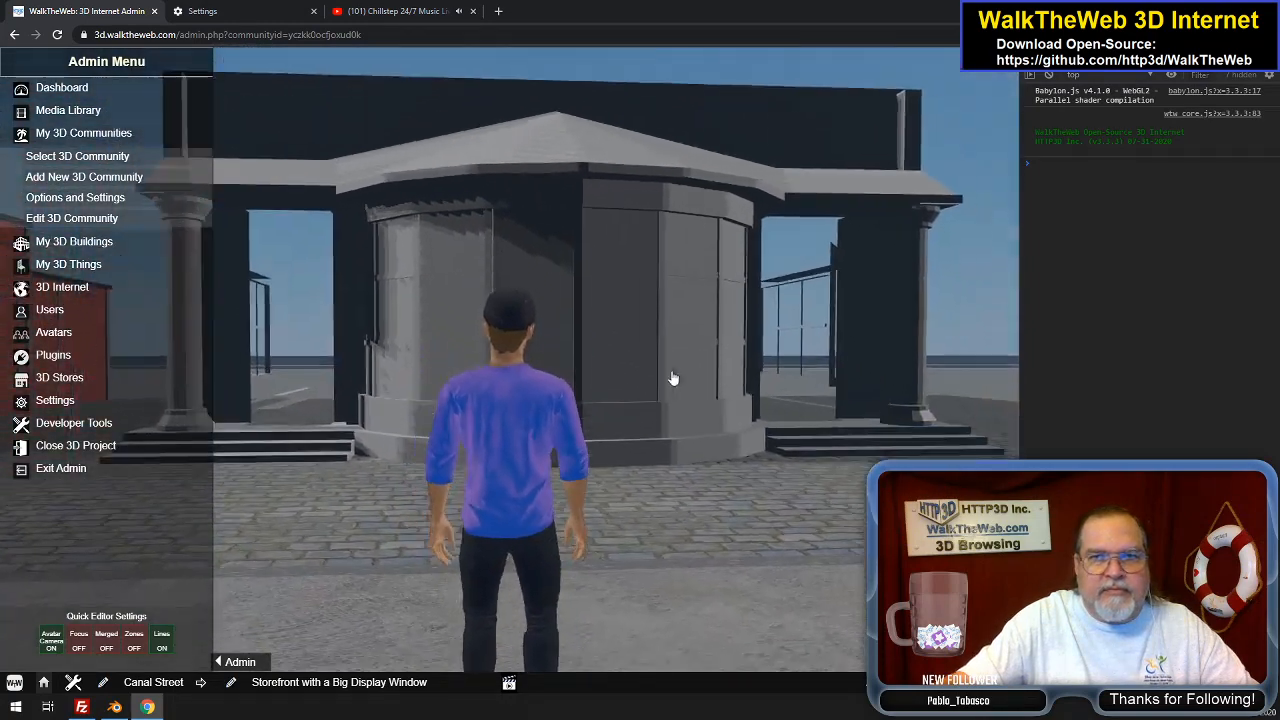
key(Right)
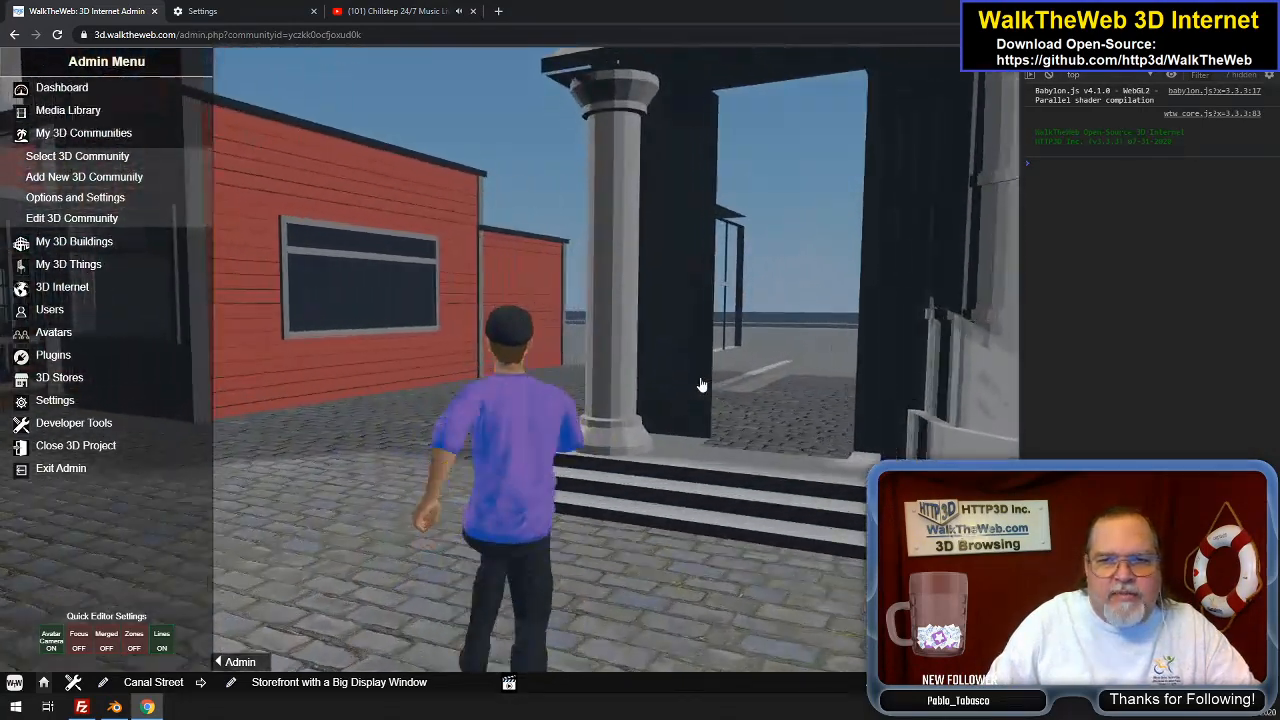
key(Up)
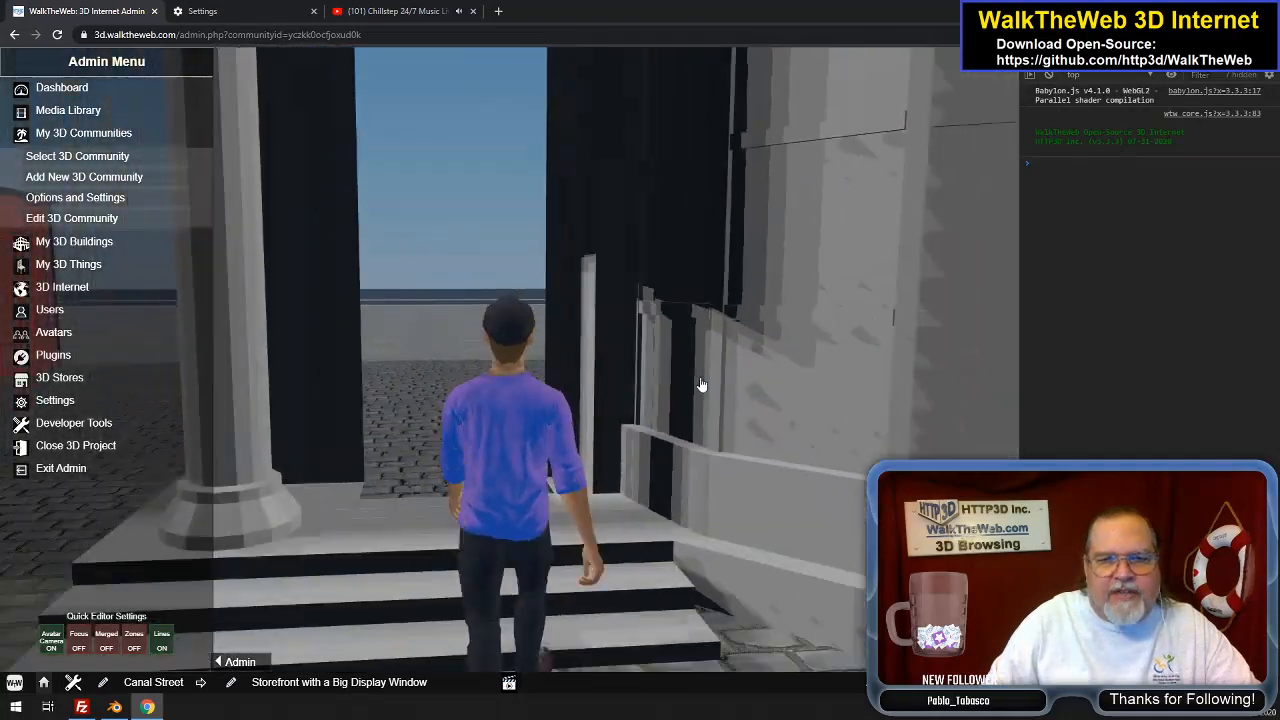
Walk the avatar past the entrance column to the side wall facing the red building and examine its window, awning and ledge
key(Down)
key(Left)
key(Up)
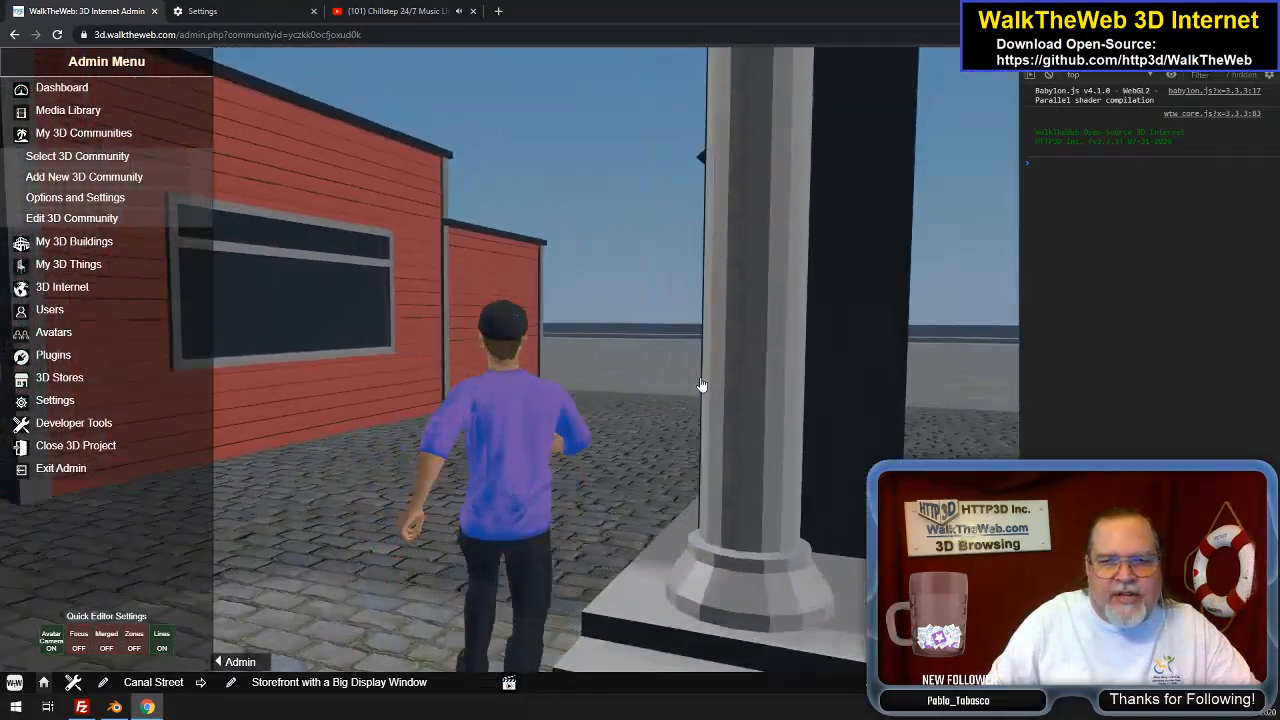
key(Up)
key(Right)
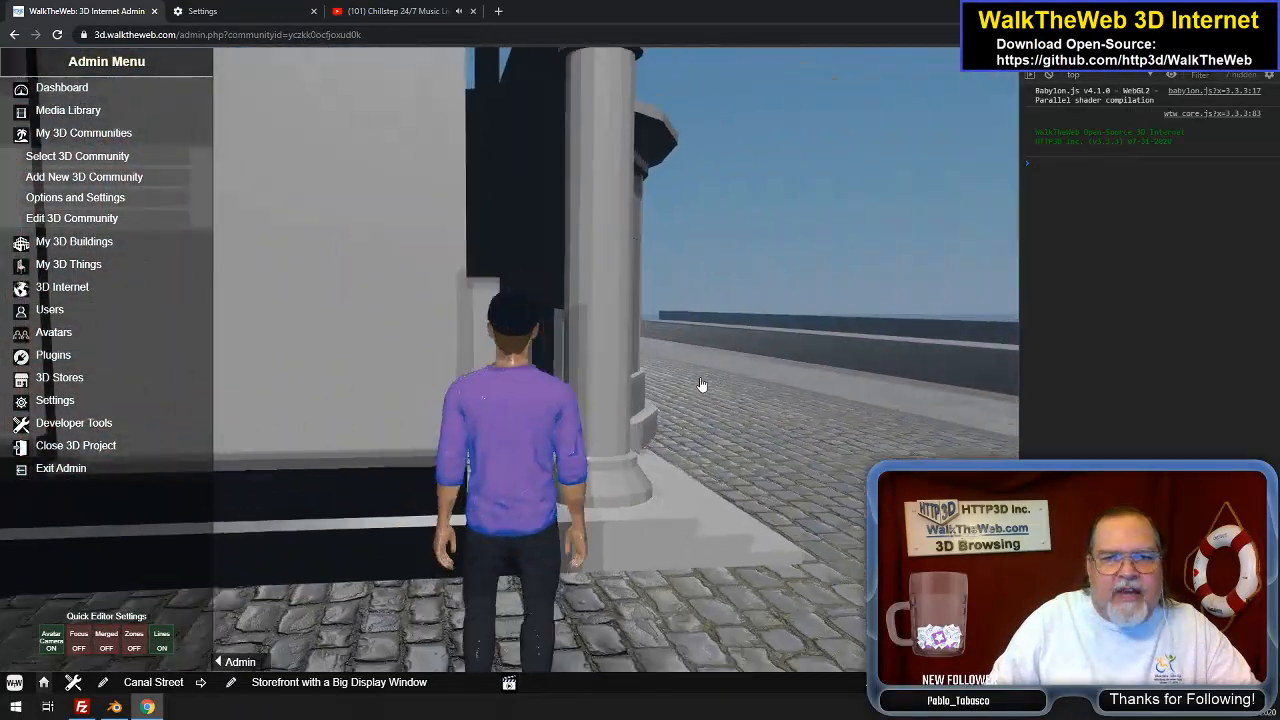
key(Left)
key(Up)
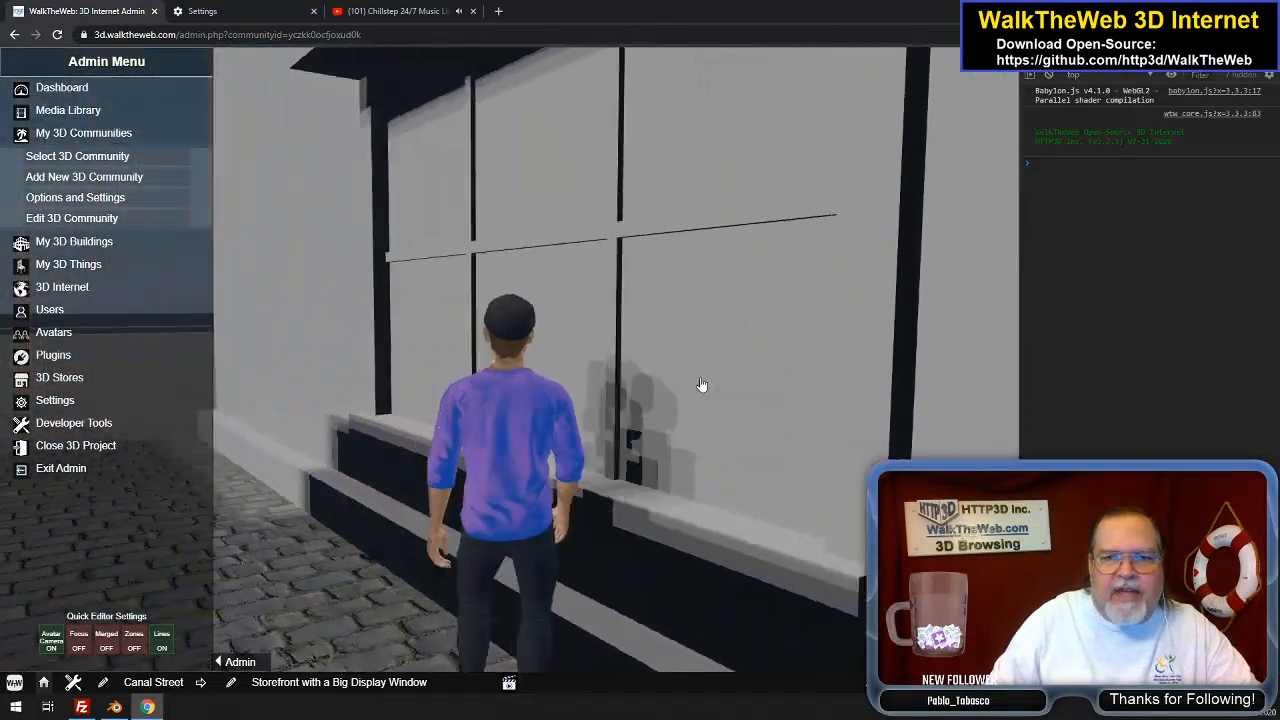
key(Right)
key(Down)
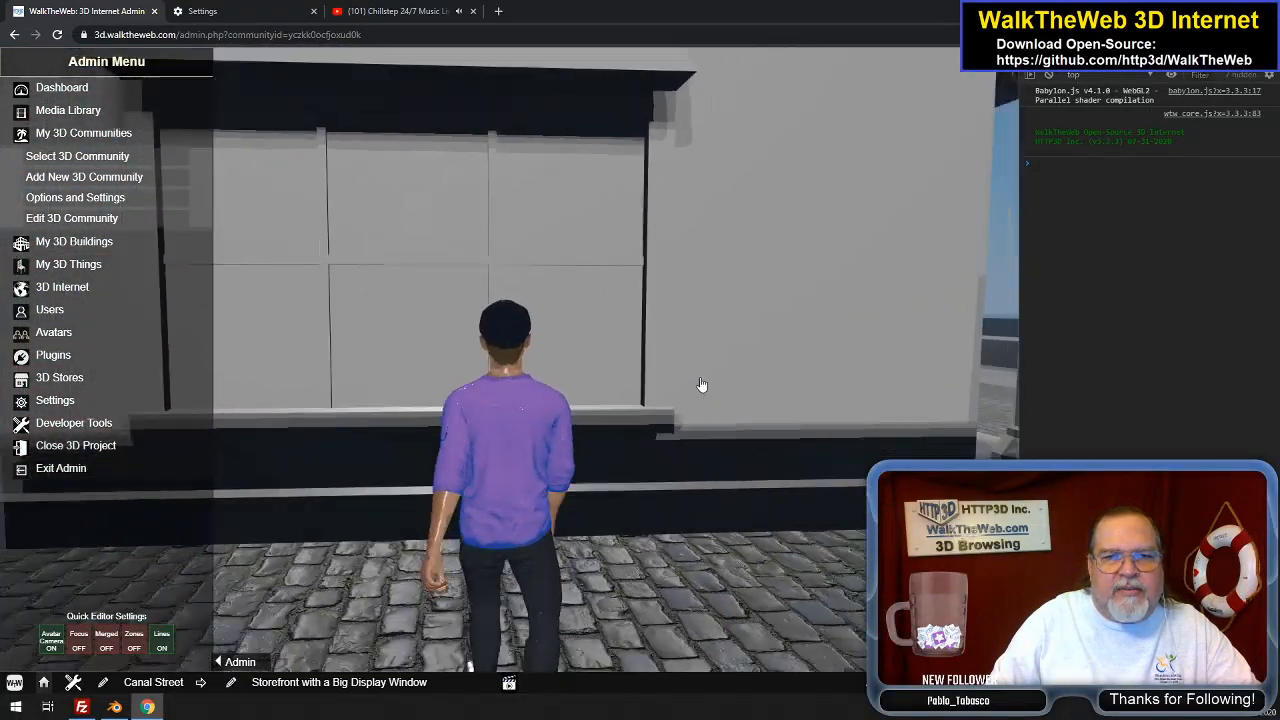
key(Down)
key(Left)
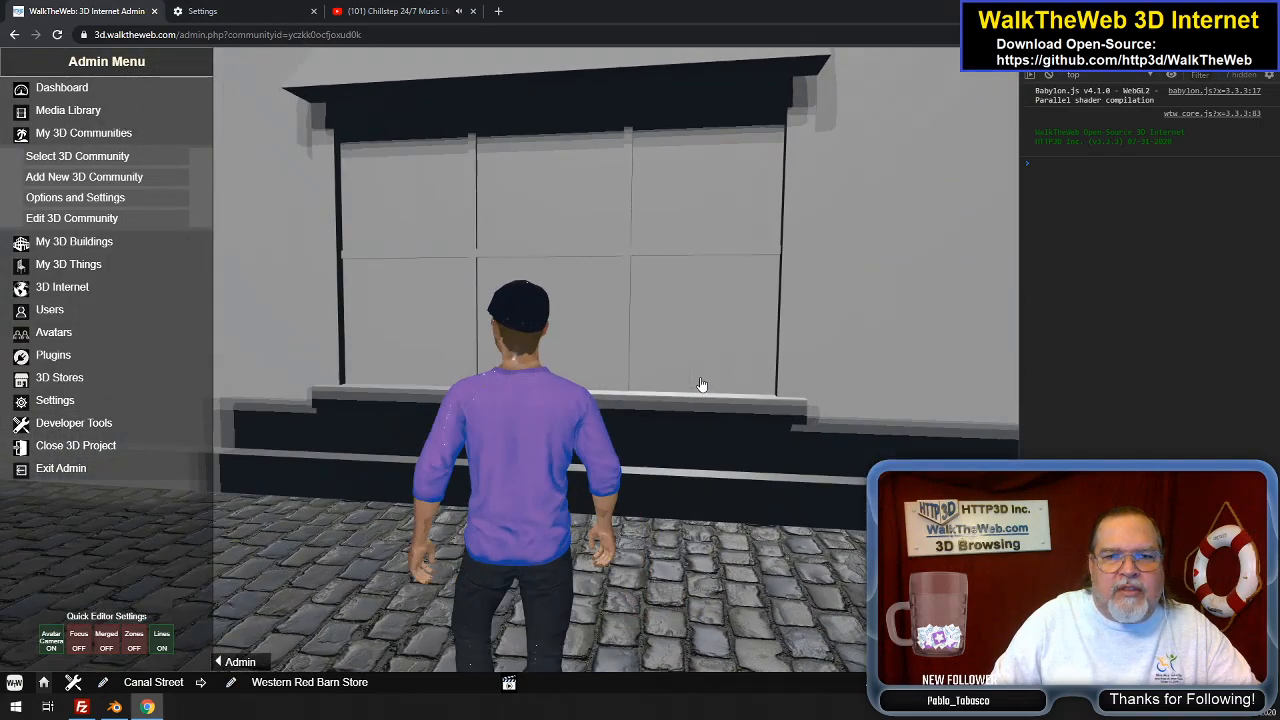
key(Up)
key(Left)
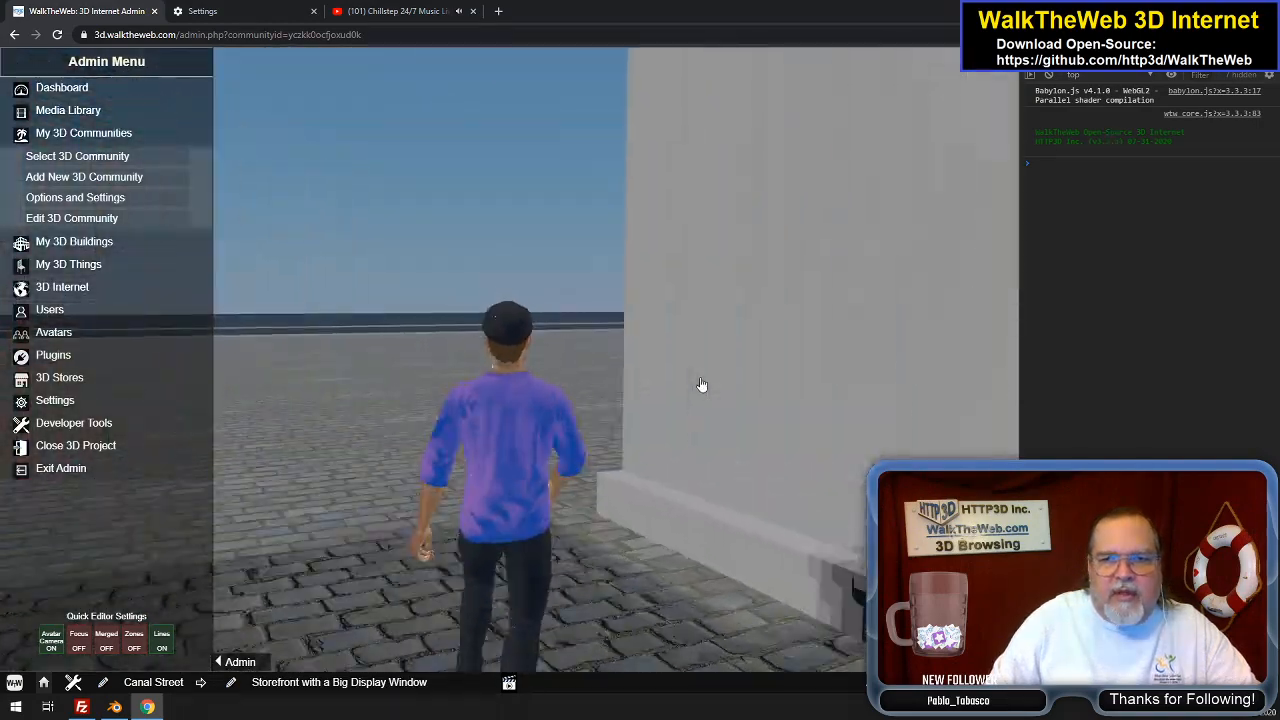
Walk the avatar around the back and opposite side of the storefront, and examine its facade and entrance from the street
key(Left)
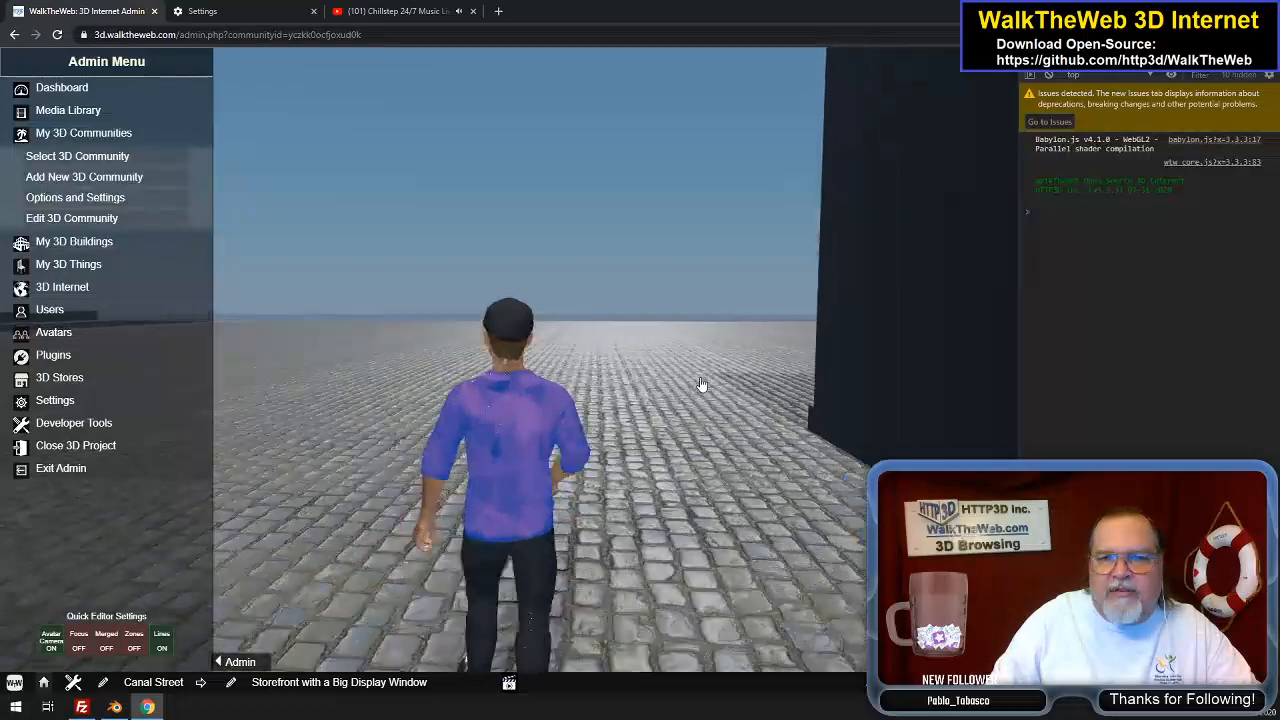
key(Right)
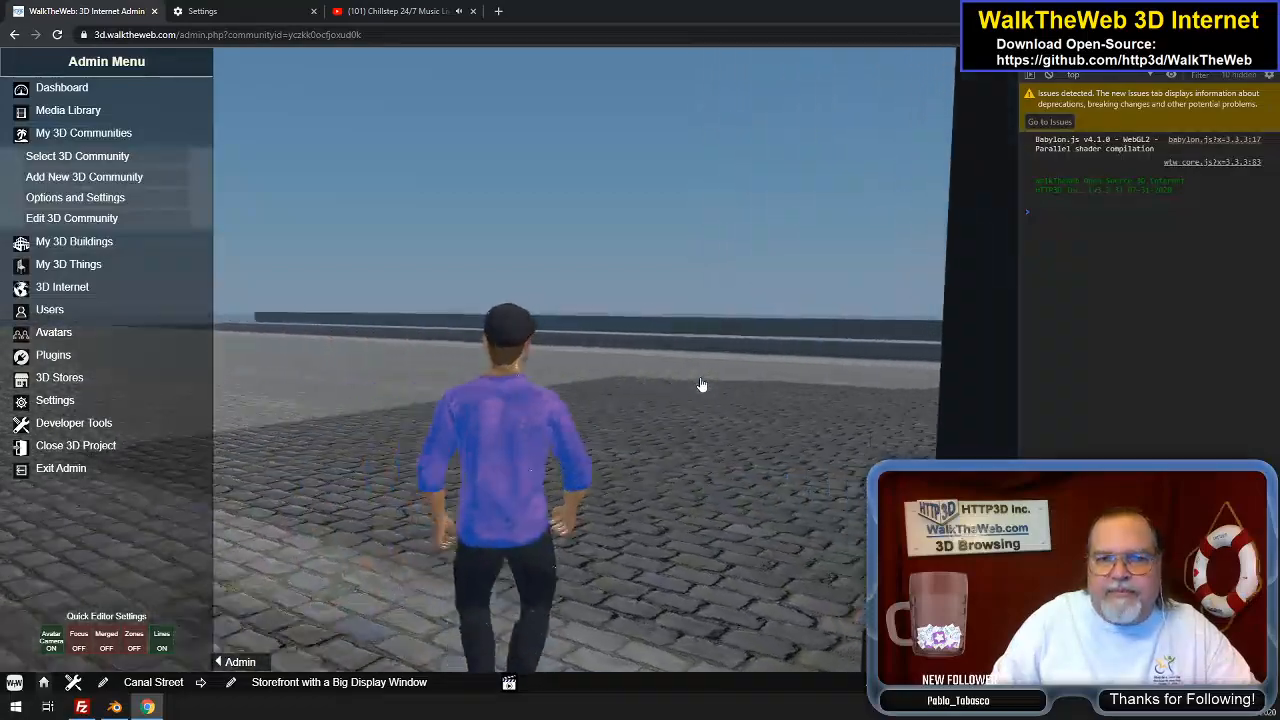
key(Left)
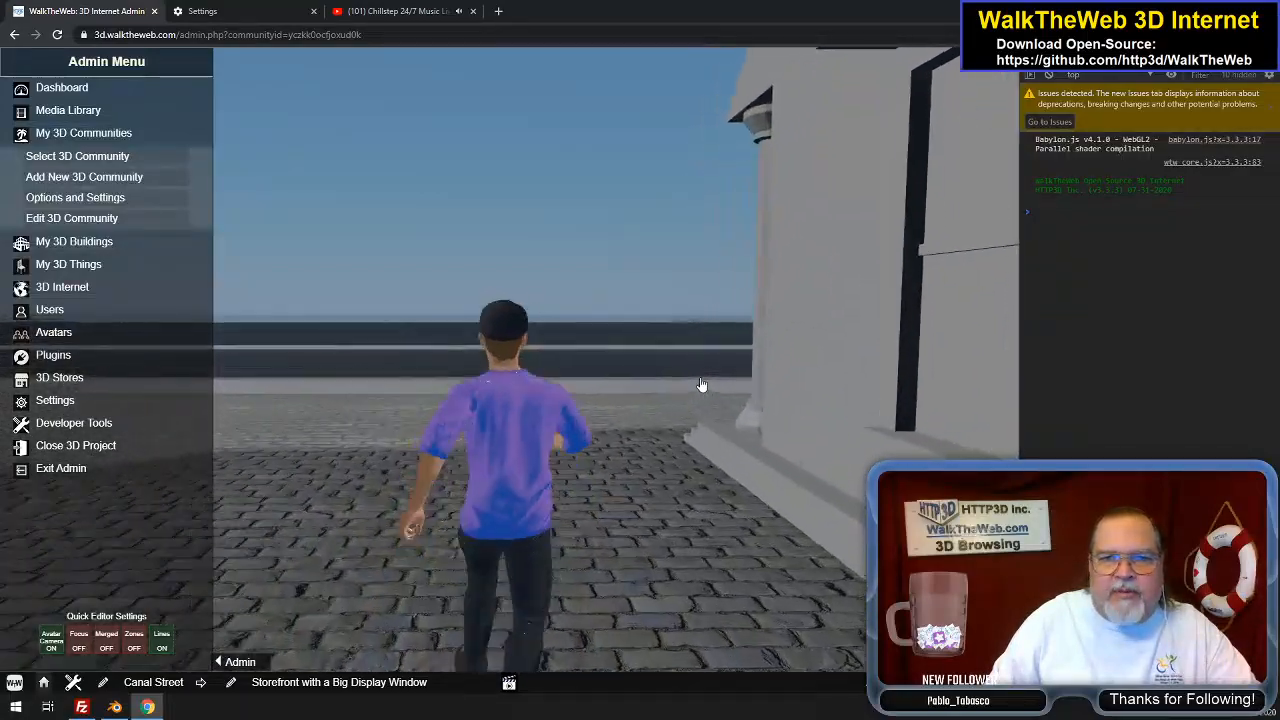
key(Right)
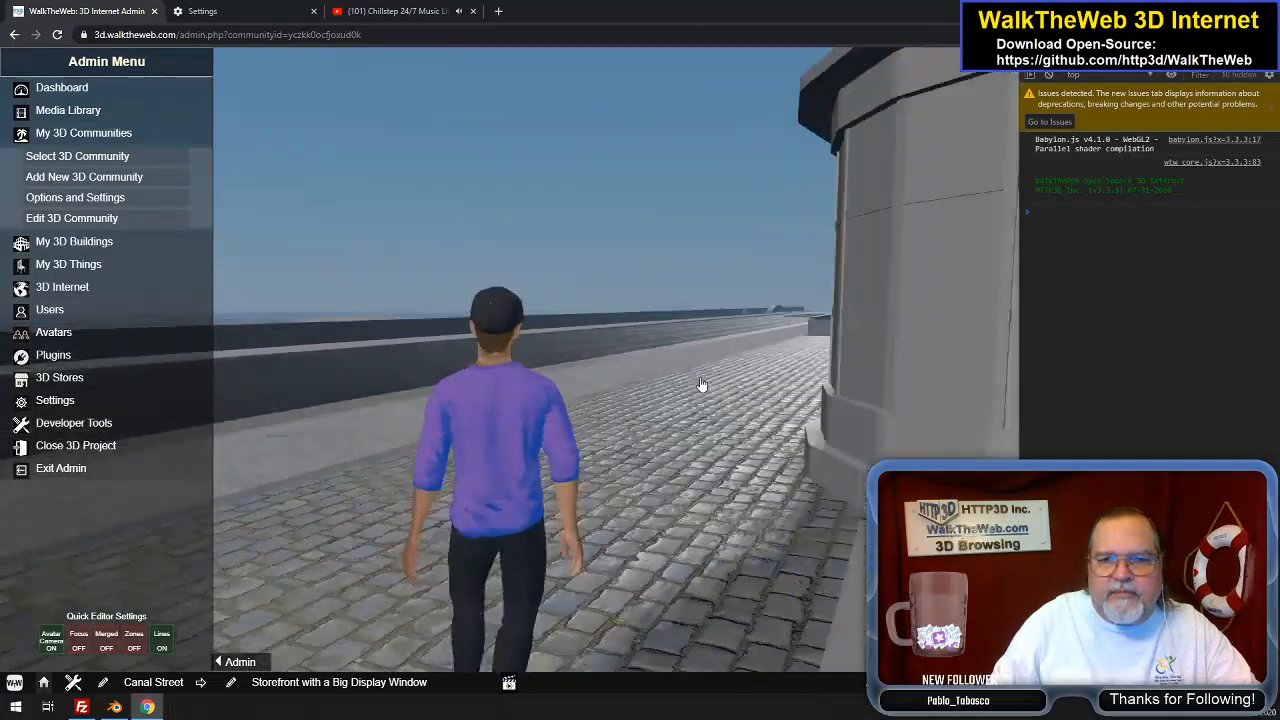
key(Down)
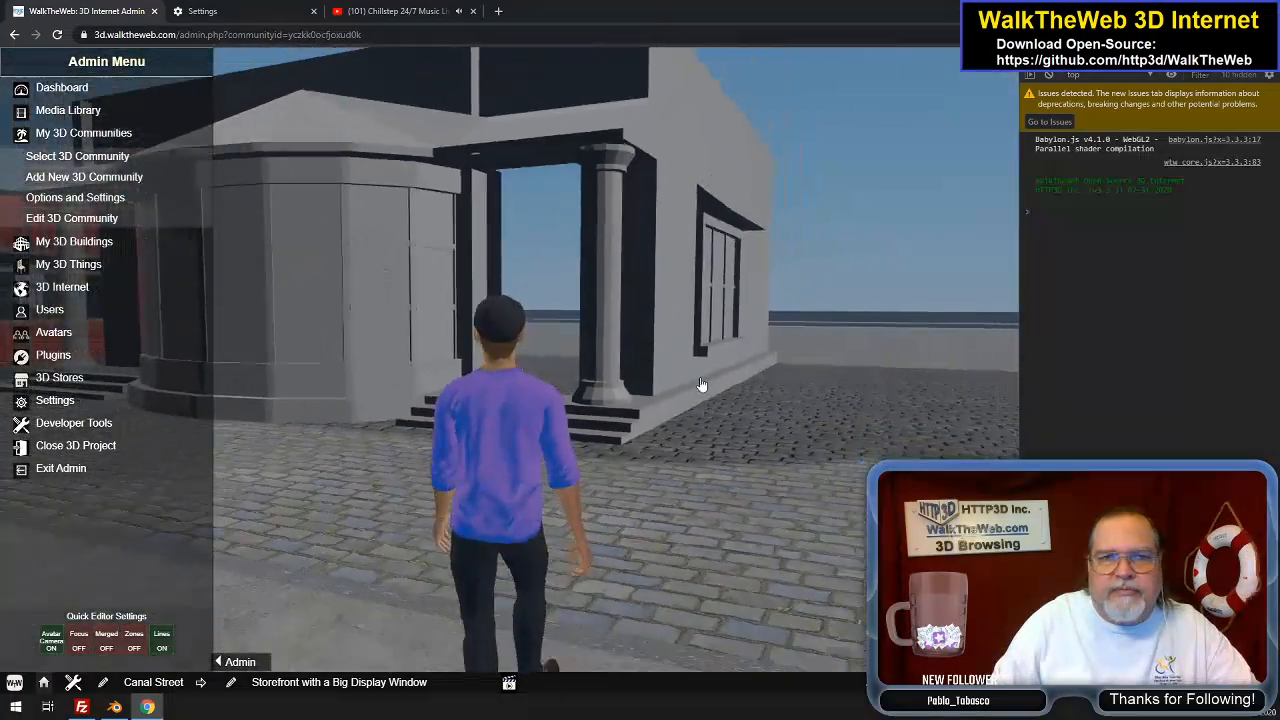
key(Up)
key(Left)
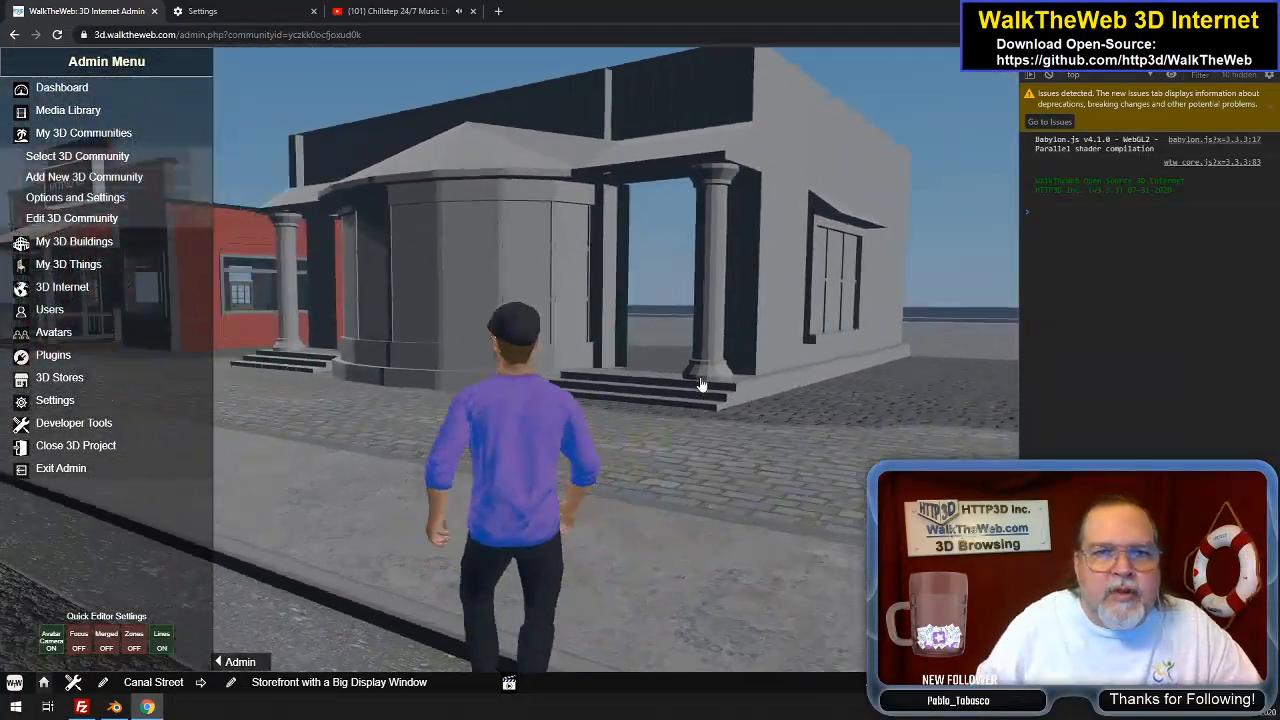
key(Down)
key(Right)
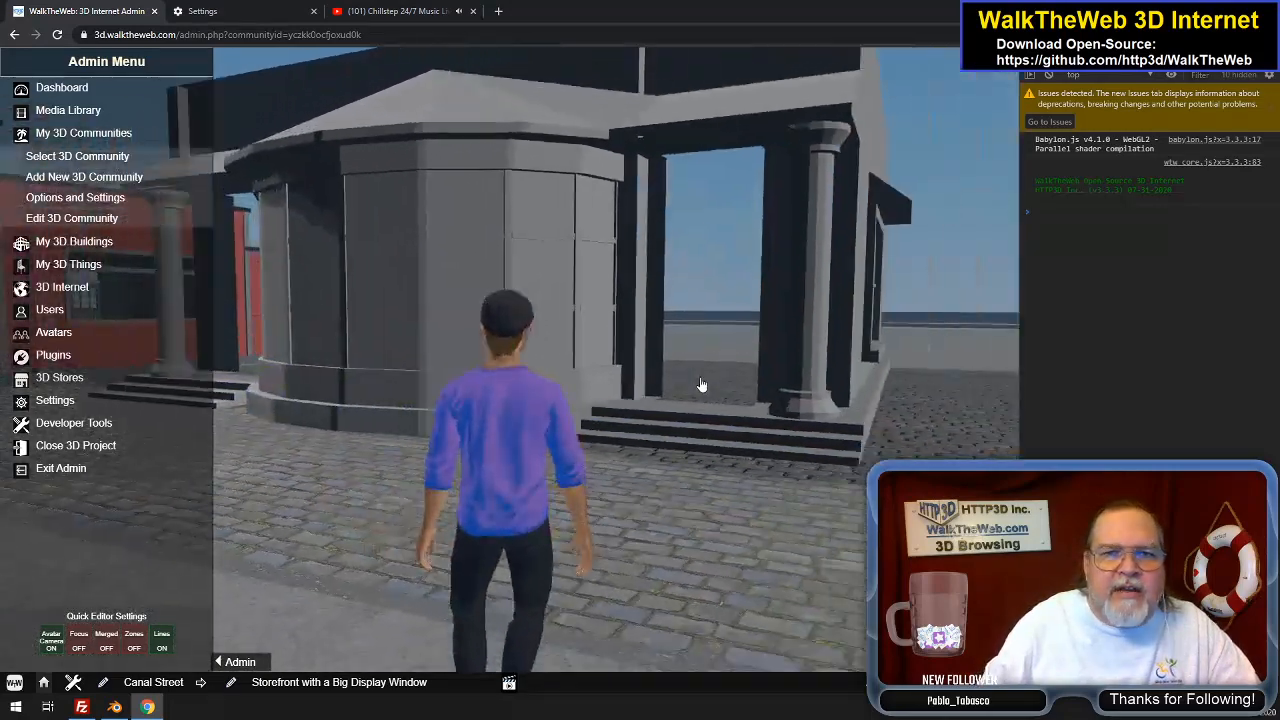
key(Left)
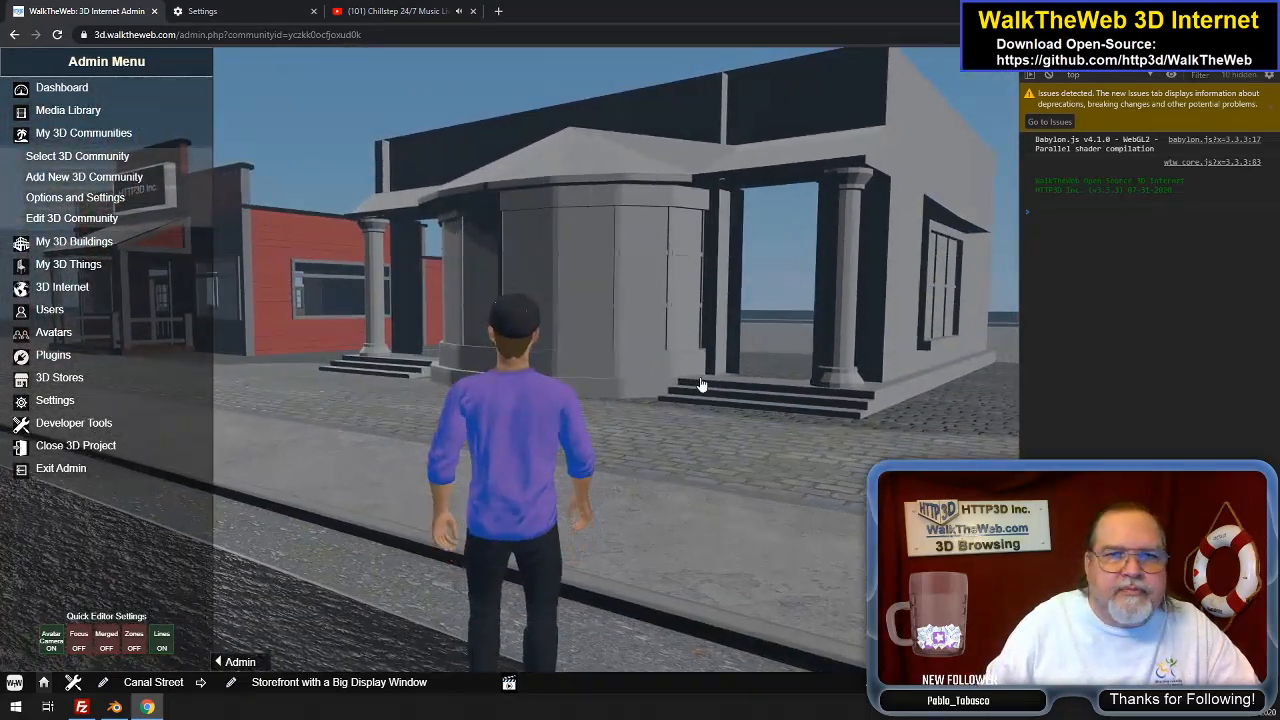
Walk the avatar up to the storefront entrance and back, examining the steps beside the display window
key(Up)
key(Right)
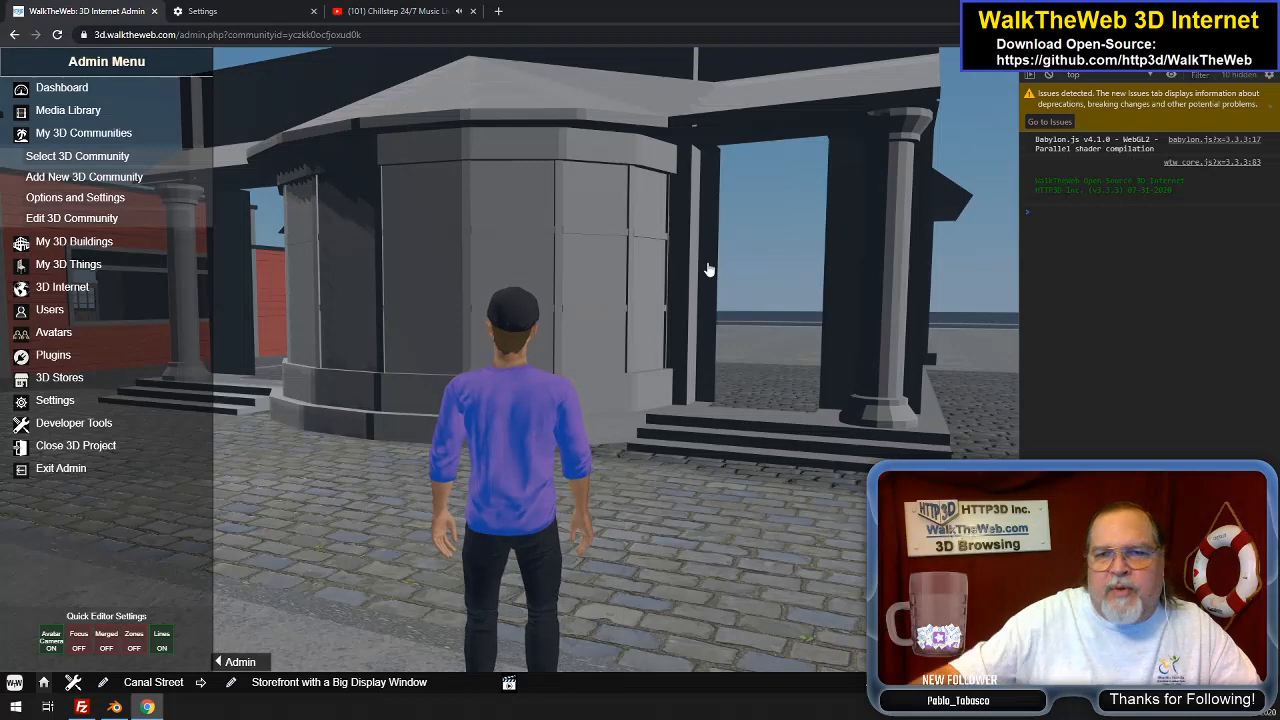
key(Down)
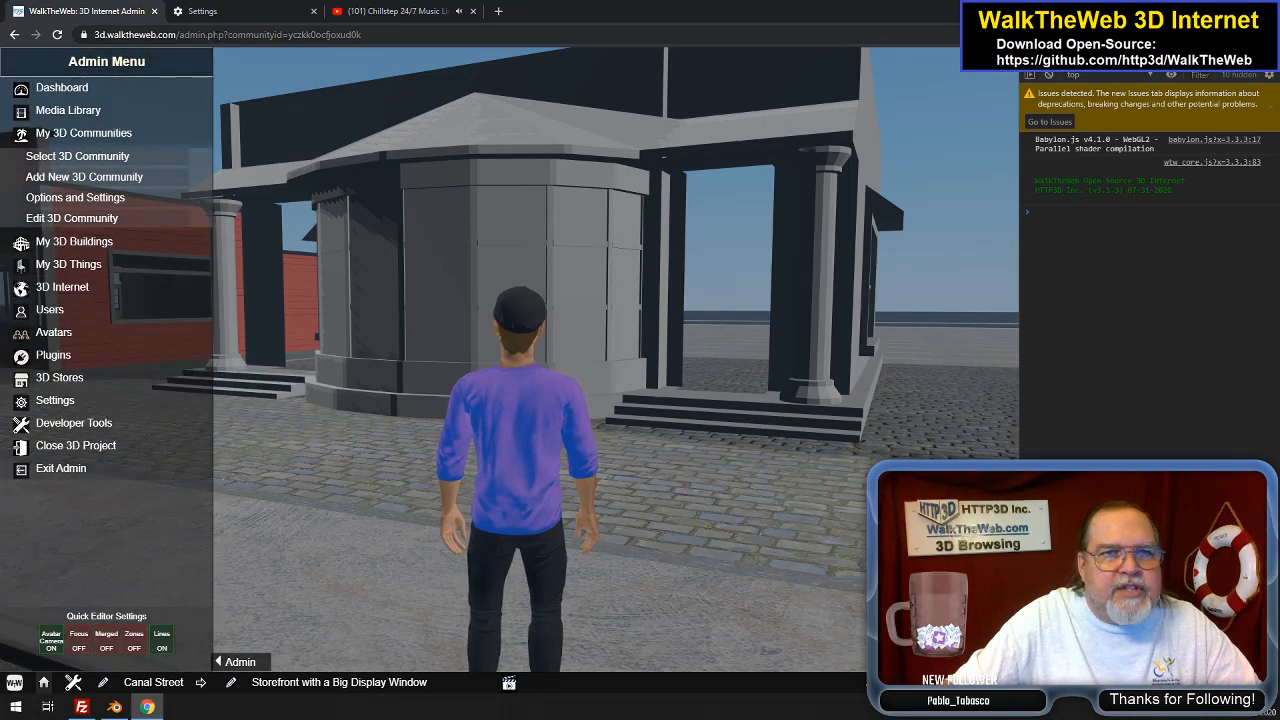
Switch to Blender, enter Edit Mode on the building and select the top front edges of both entrance landings
click(115, 707)
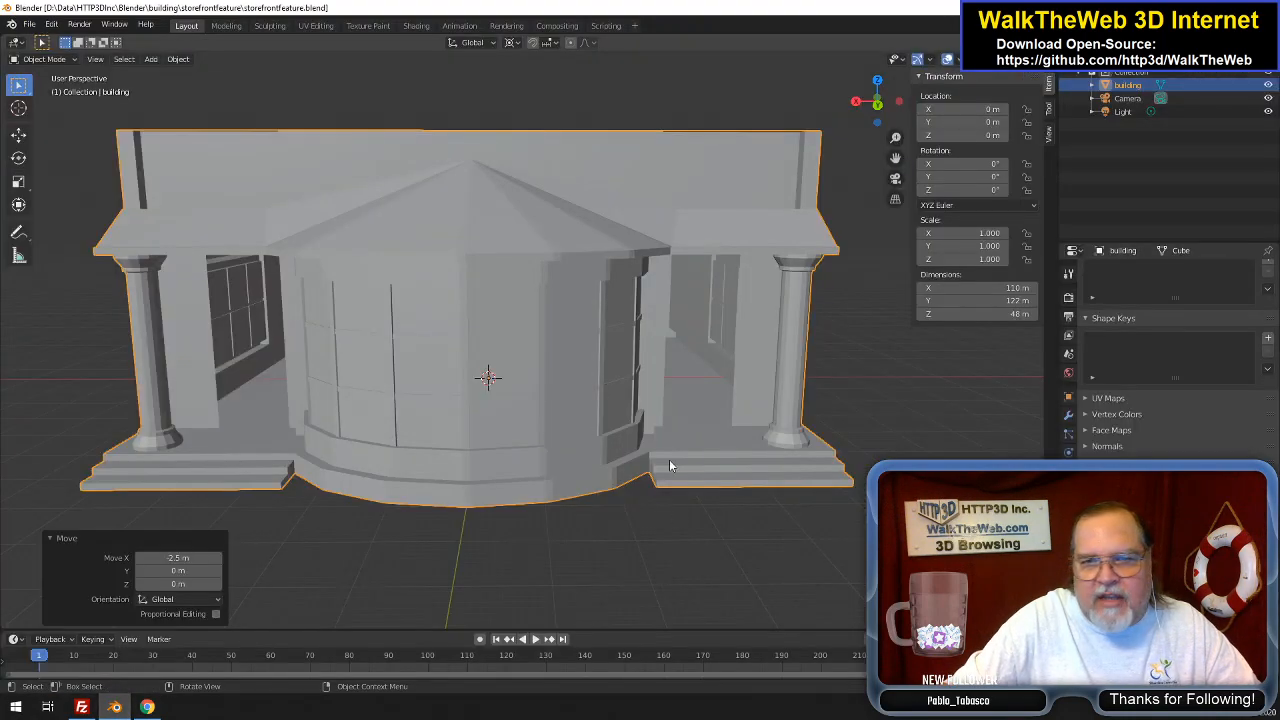
key(Tab)
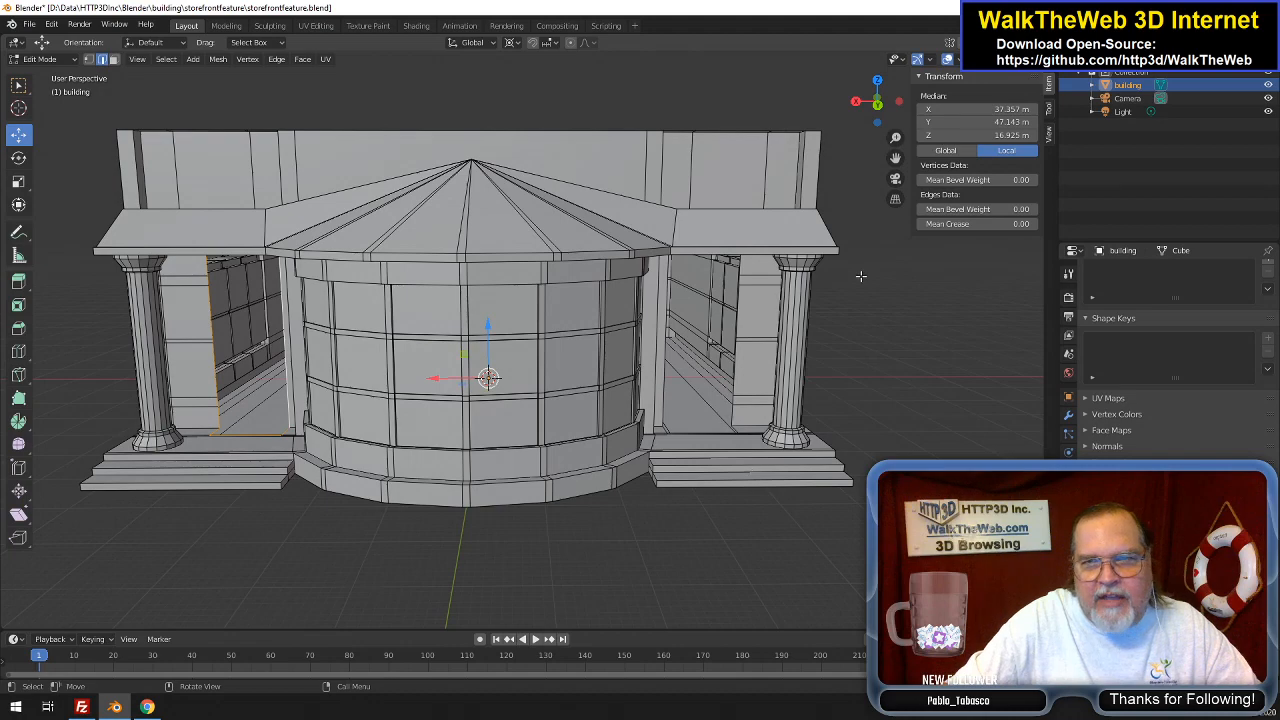
drag(877, 100, 810, 120)
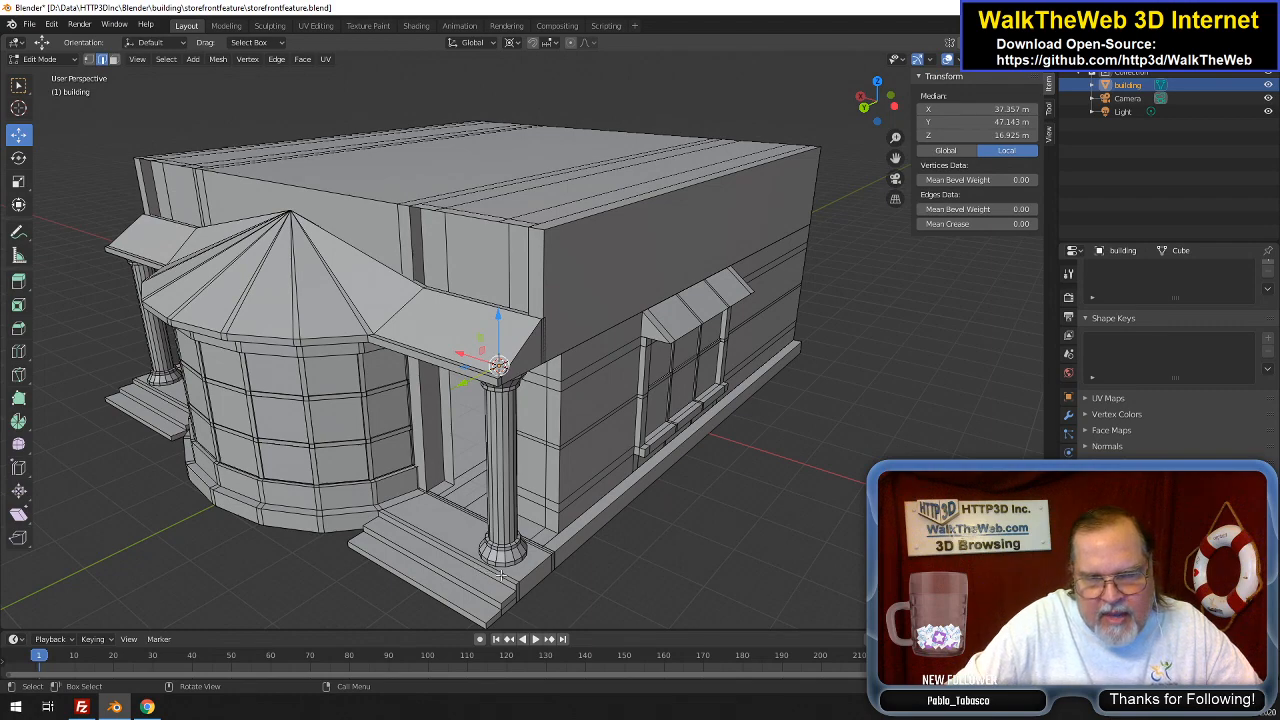
click(500, 577)
drag(855, 128, 1000, 126)
drag(828, 190, 857, 192)
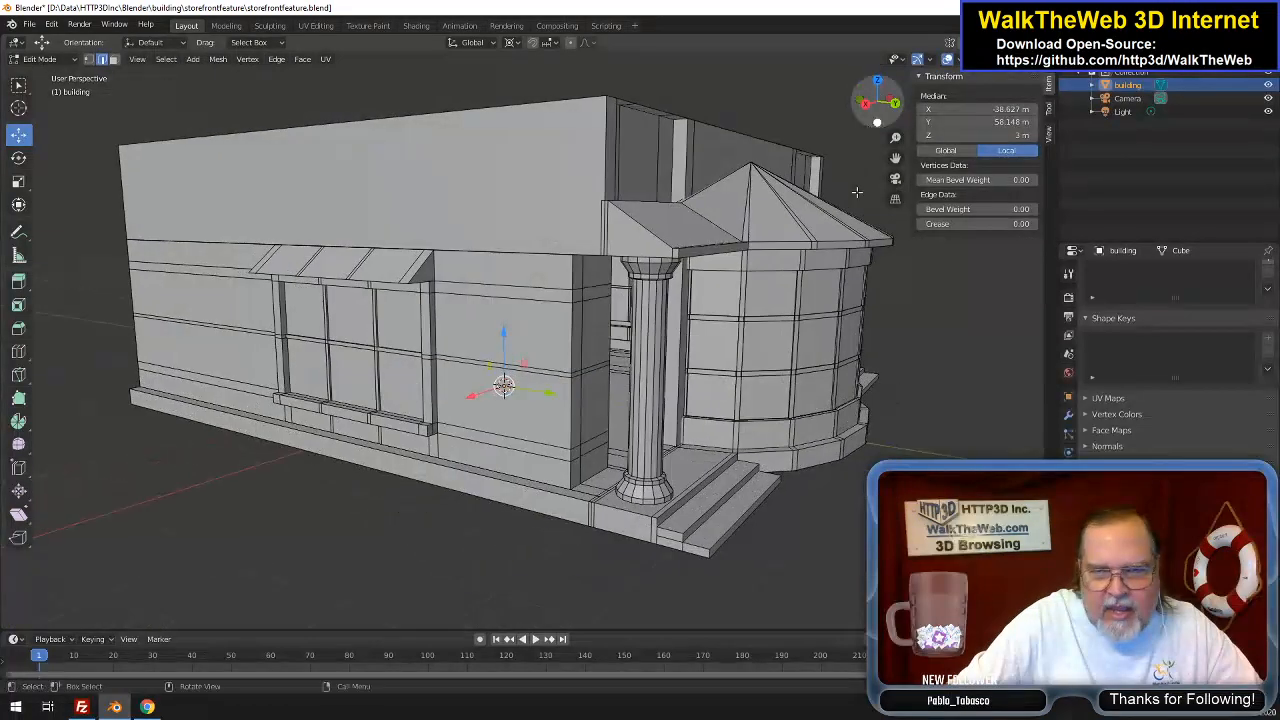
shift+click(692, 490)
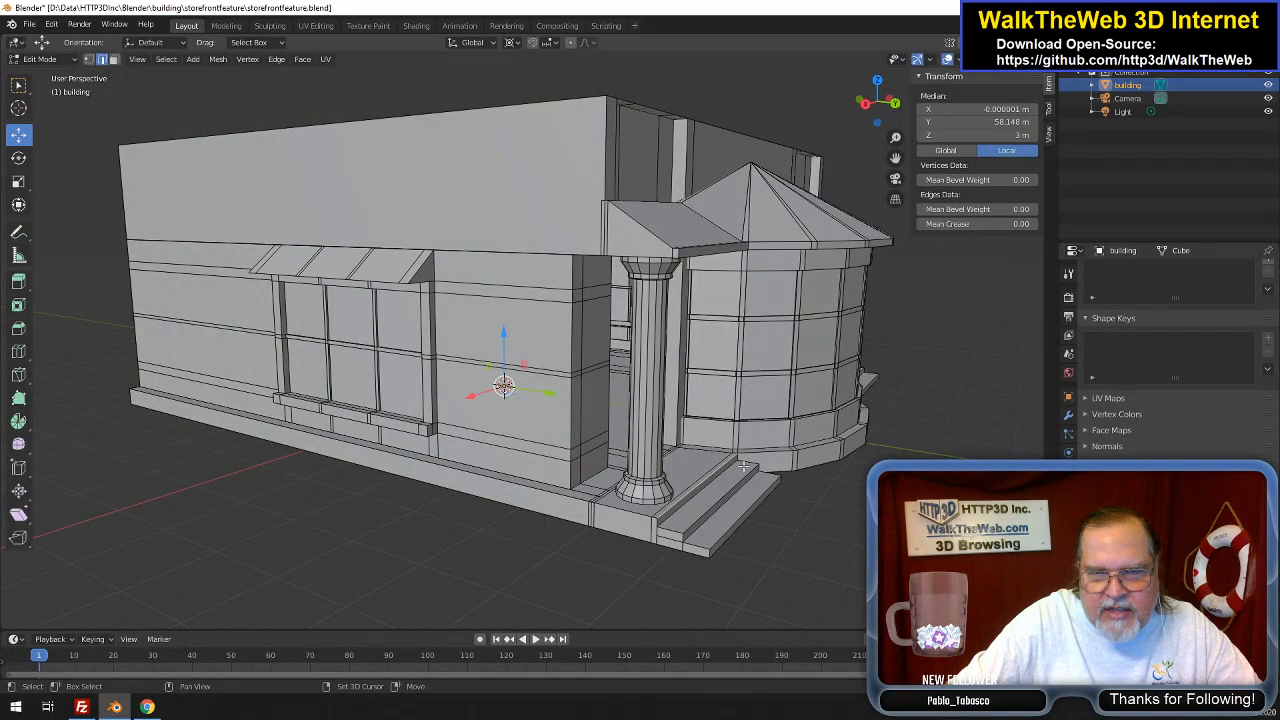
drag(882, 117, 704, 119)
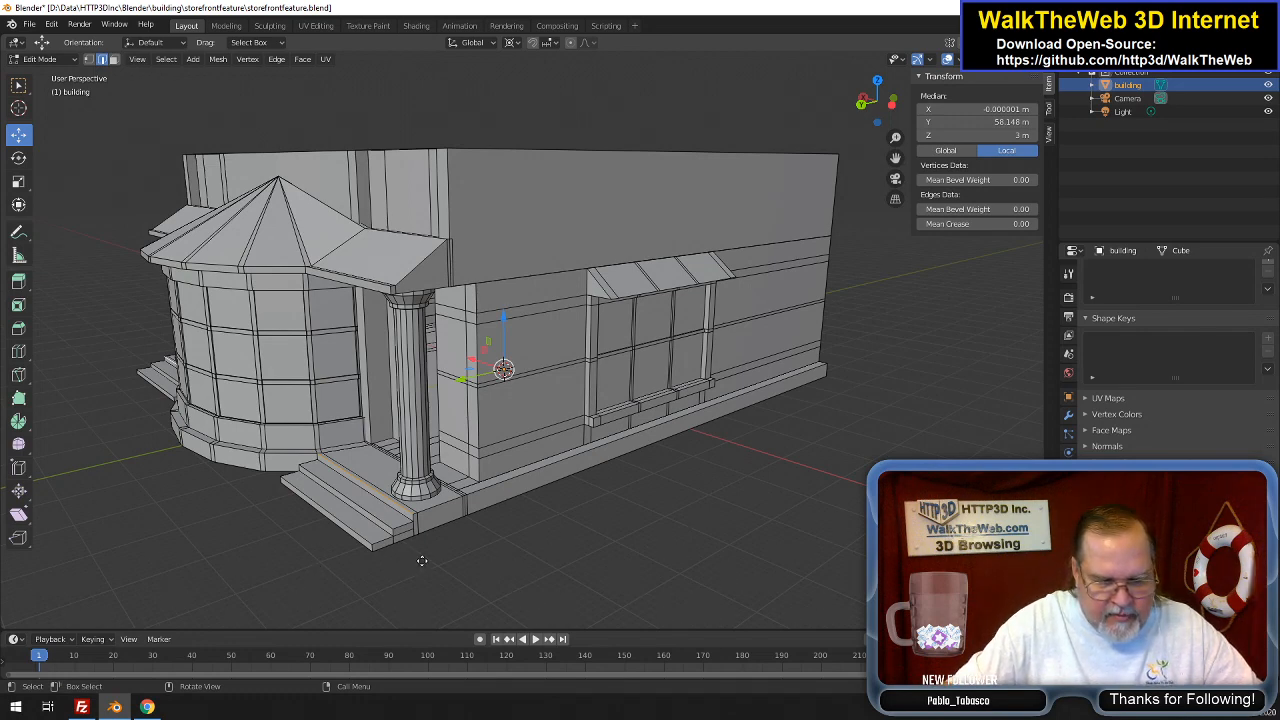
Extrude the selected landing edges in place, cancelling the trial 67 m move along Y
key(g)
key(y)
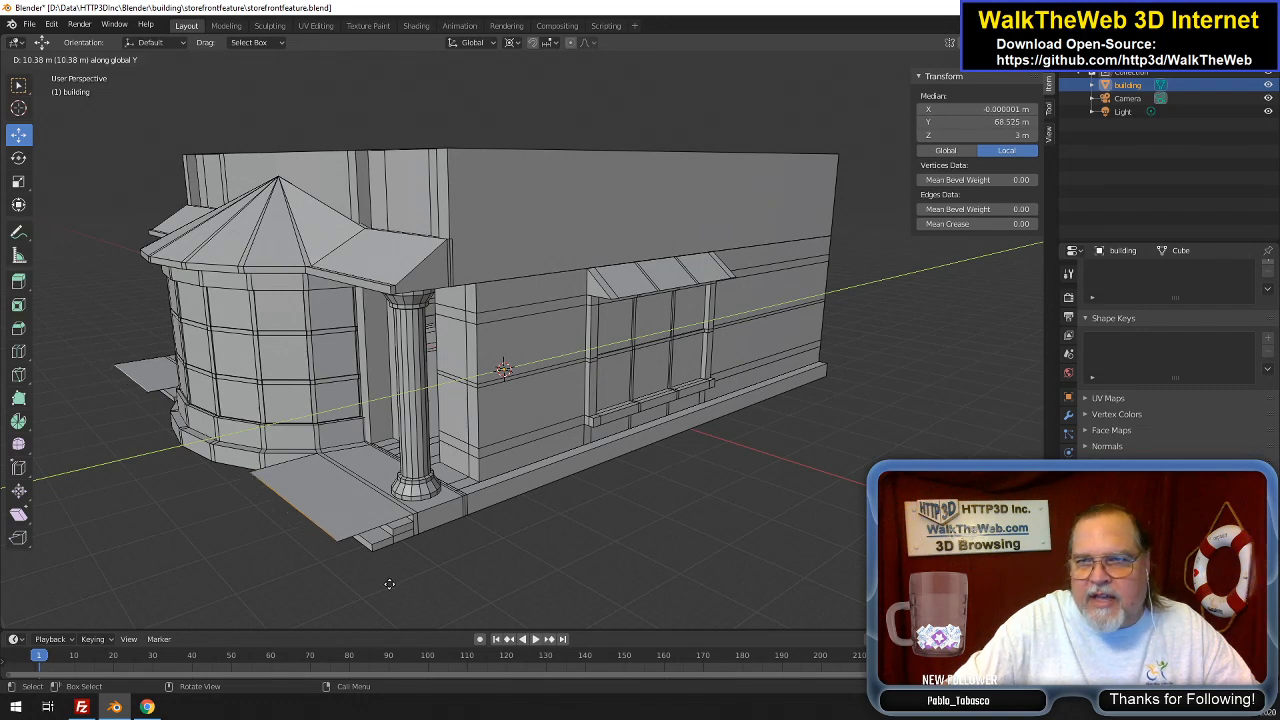
text(67)
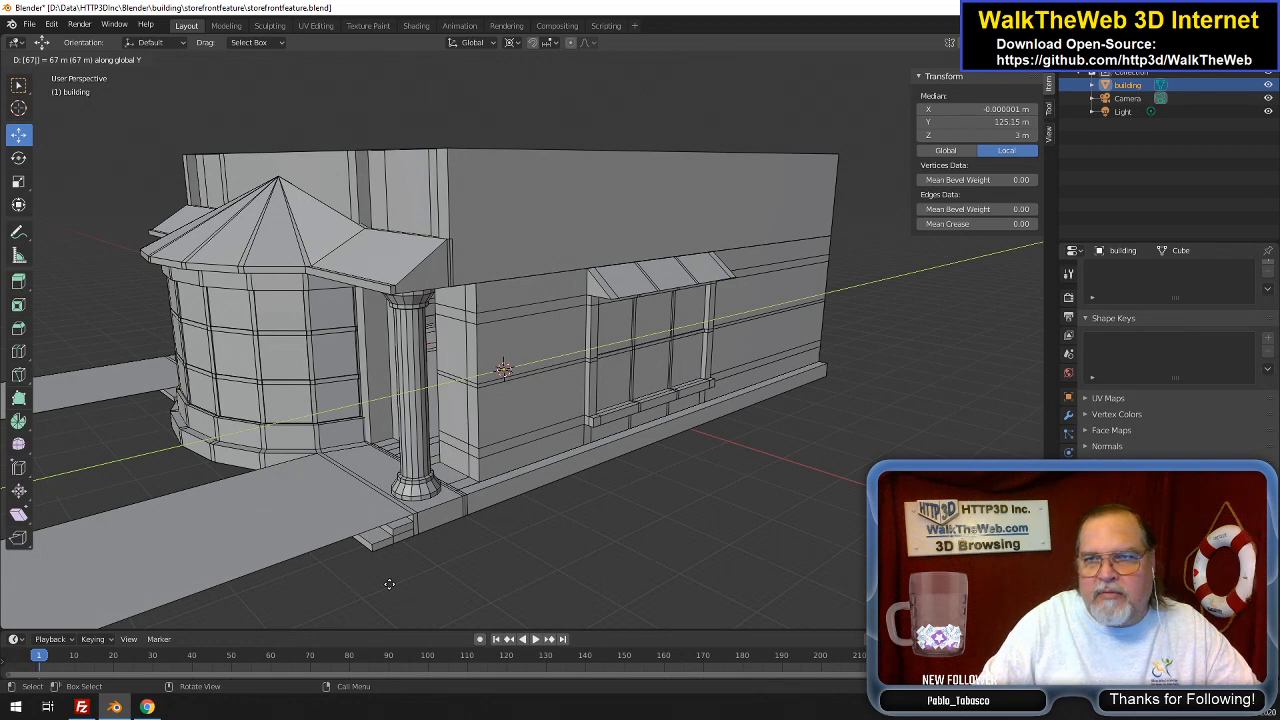
key(Escape)
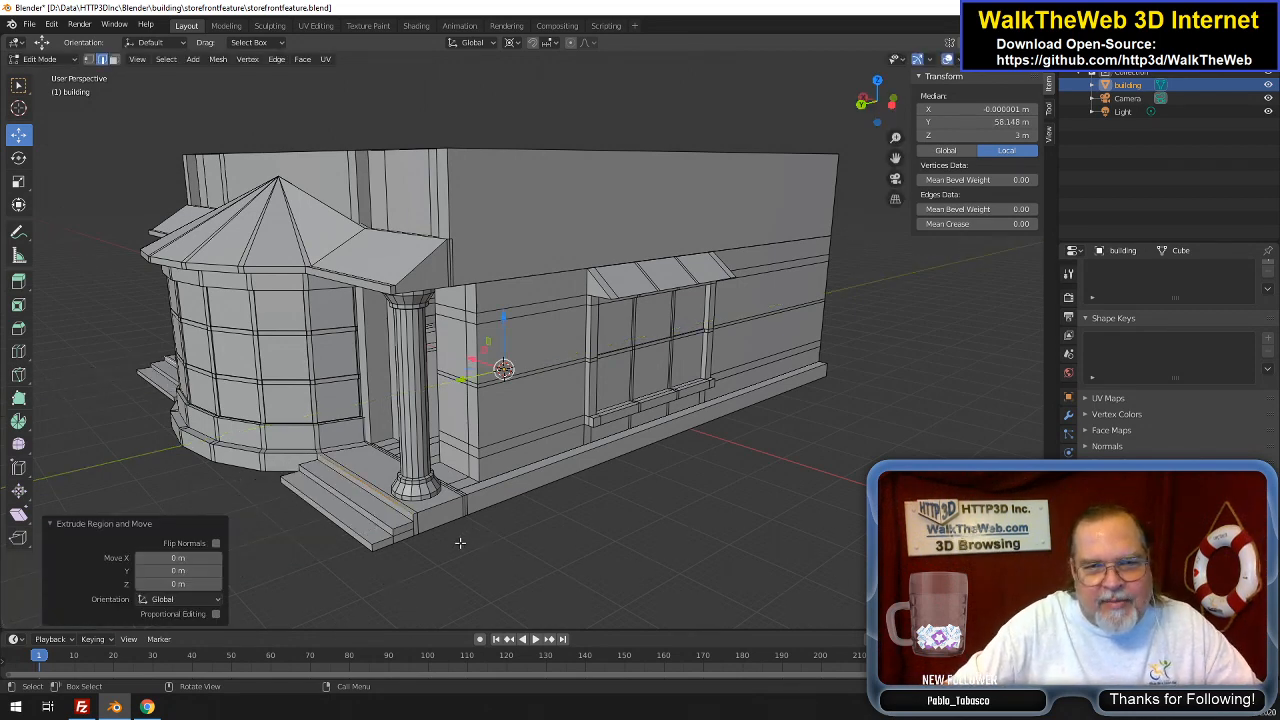
Pull the extruded landing edges forward and place them at Y 67 m and Z 0 m, forming ramps over both stairs
key(g)
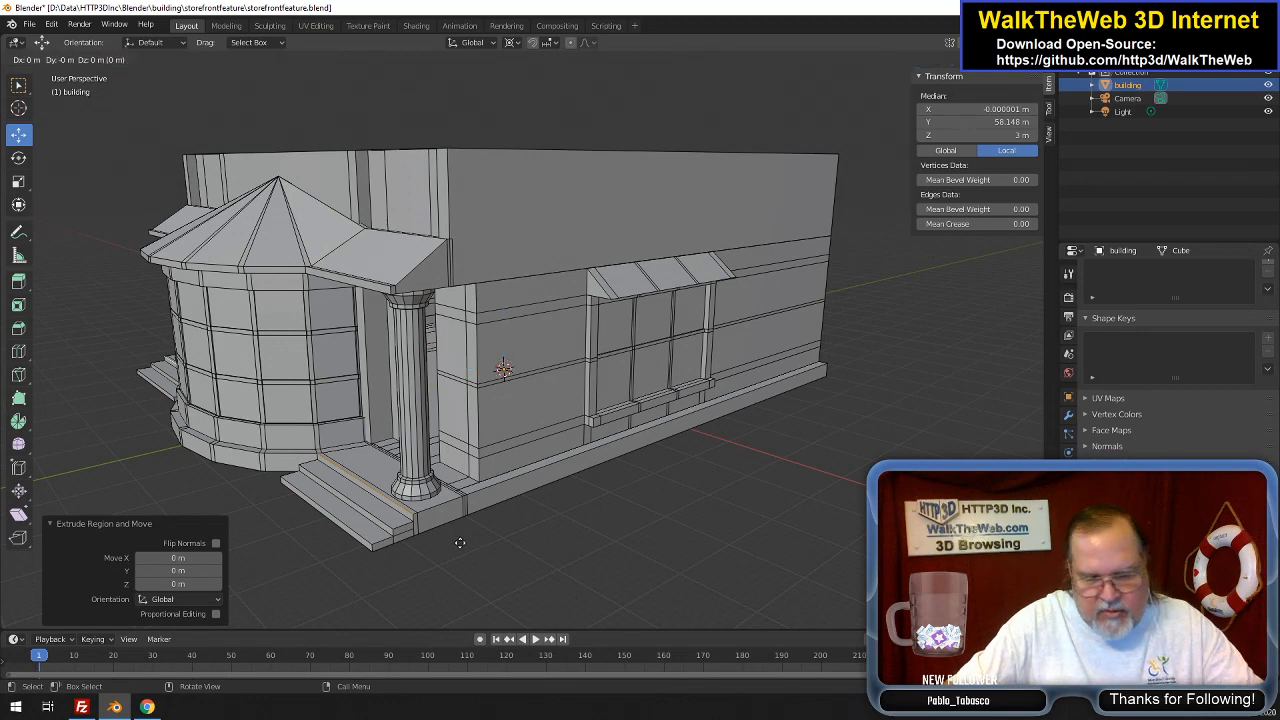
key(y)
click(420, 559)
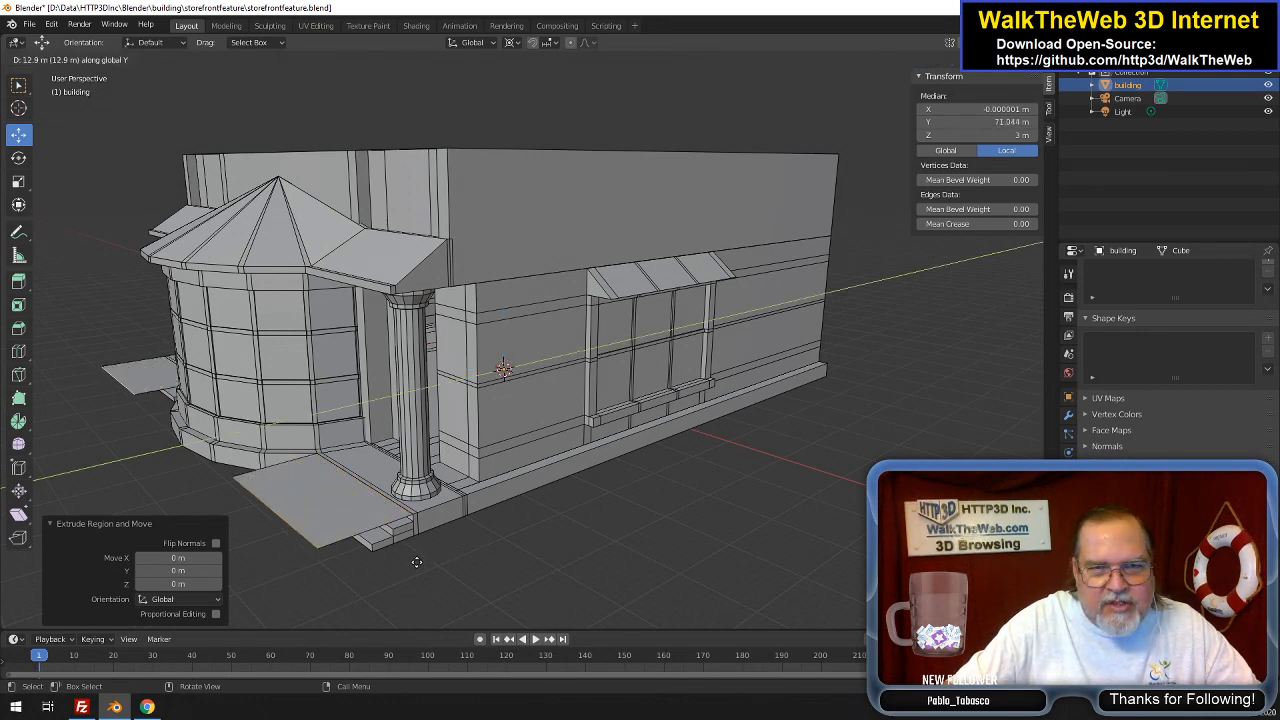
click(992, 123)
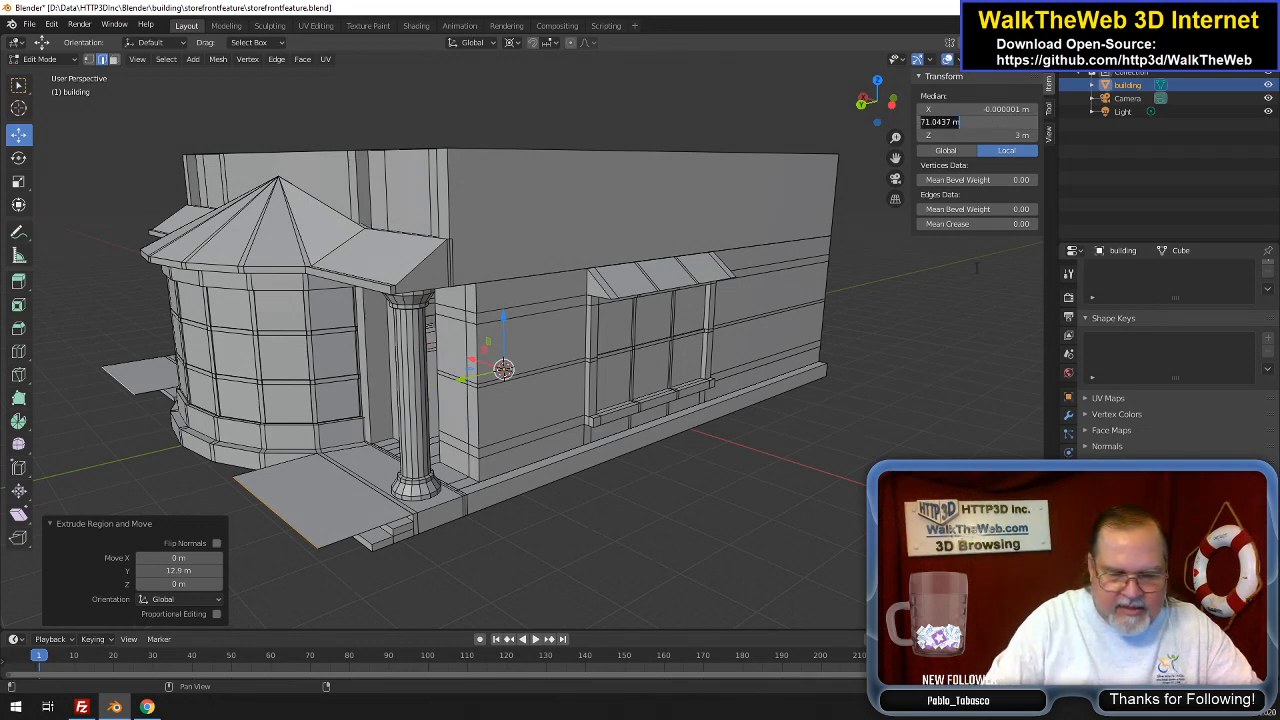
text(67)
key(Return)
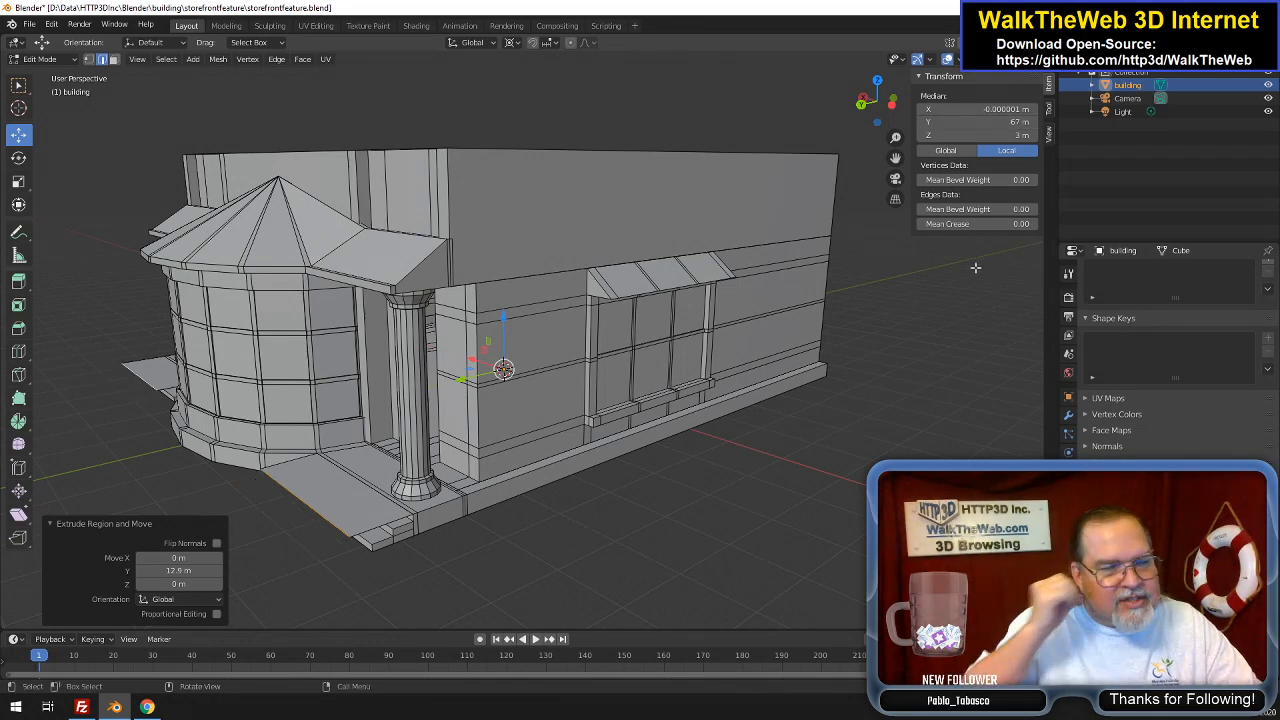
click(990, 135)
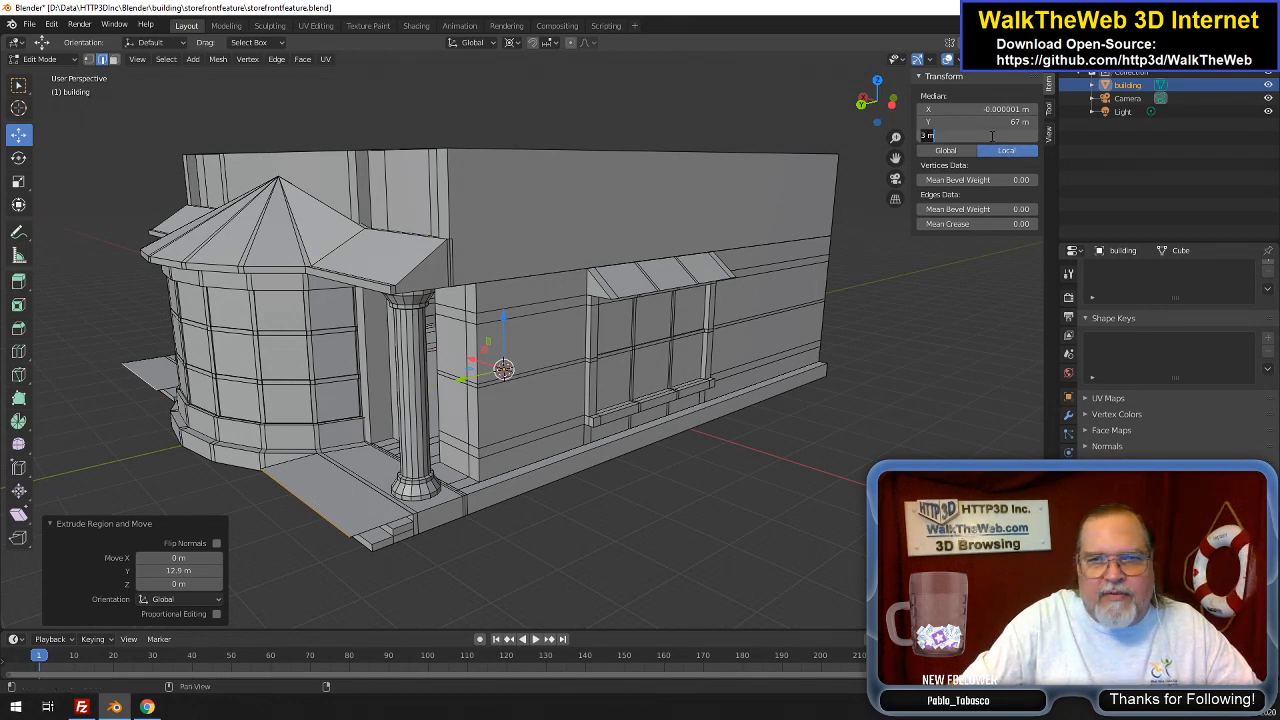
text(0)
key(Return)
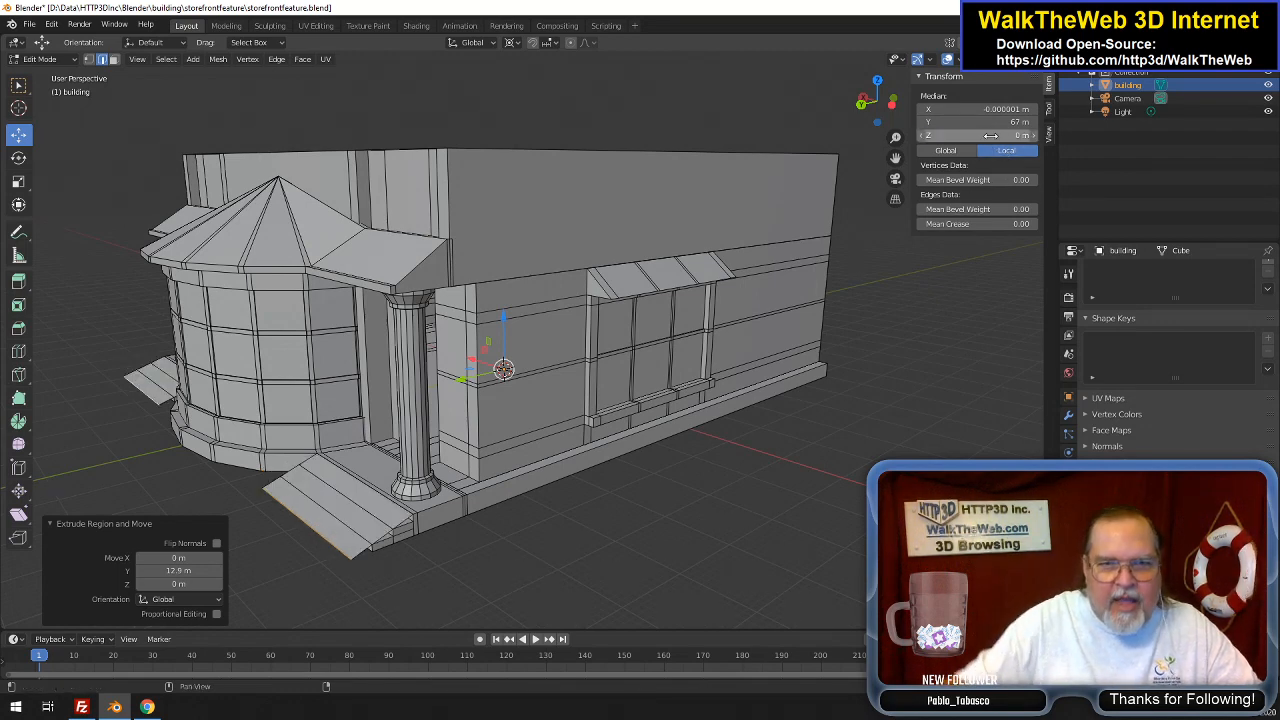
Subdivide the front and rear edges of the roof's wide central section with 2 cuts
drag(869, 115, 920, 104)
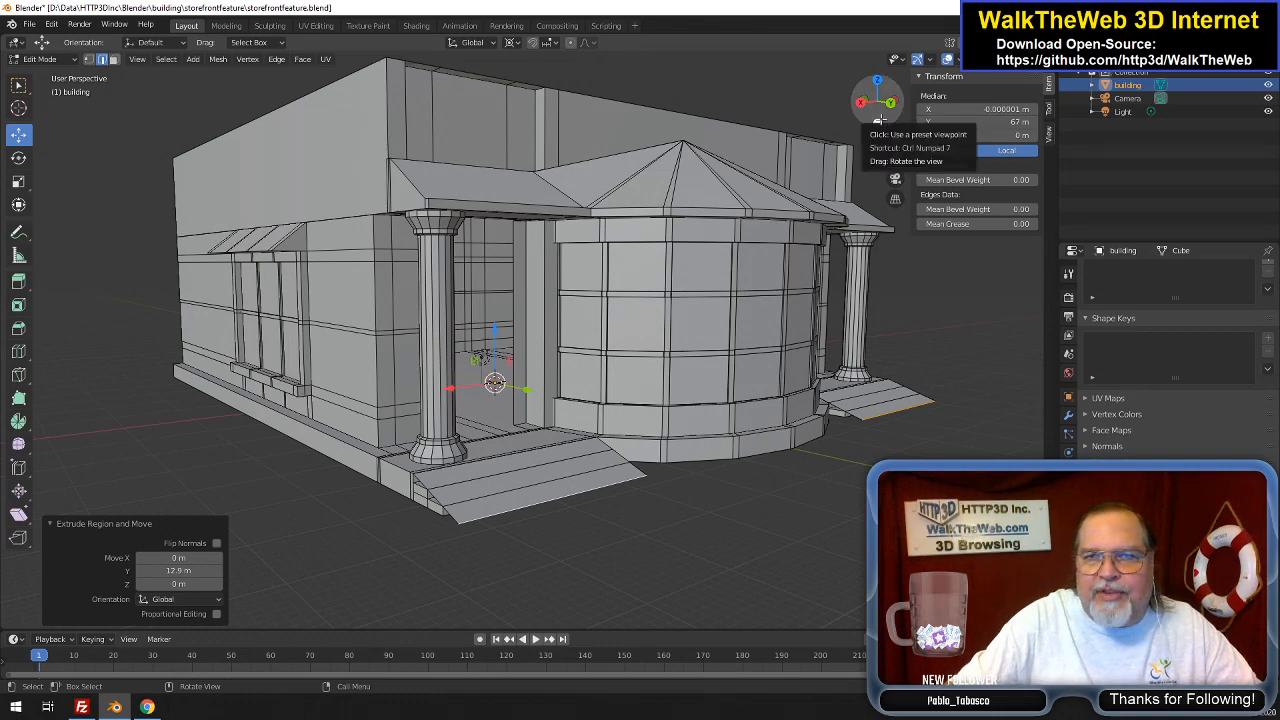
mouse_move(877, 108)
mouse_down()
mouse_move(886, 101)
mouse_move(864, 104)
mouse_up()
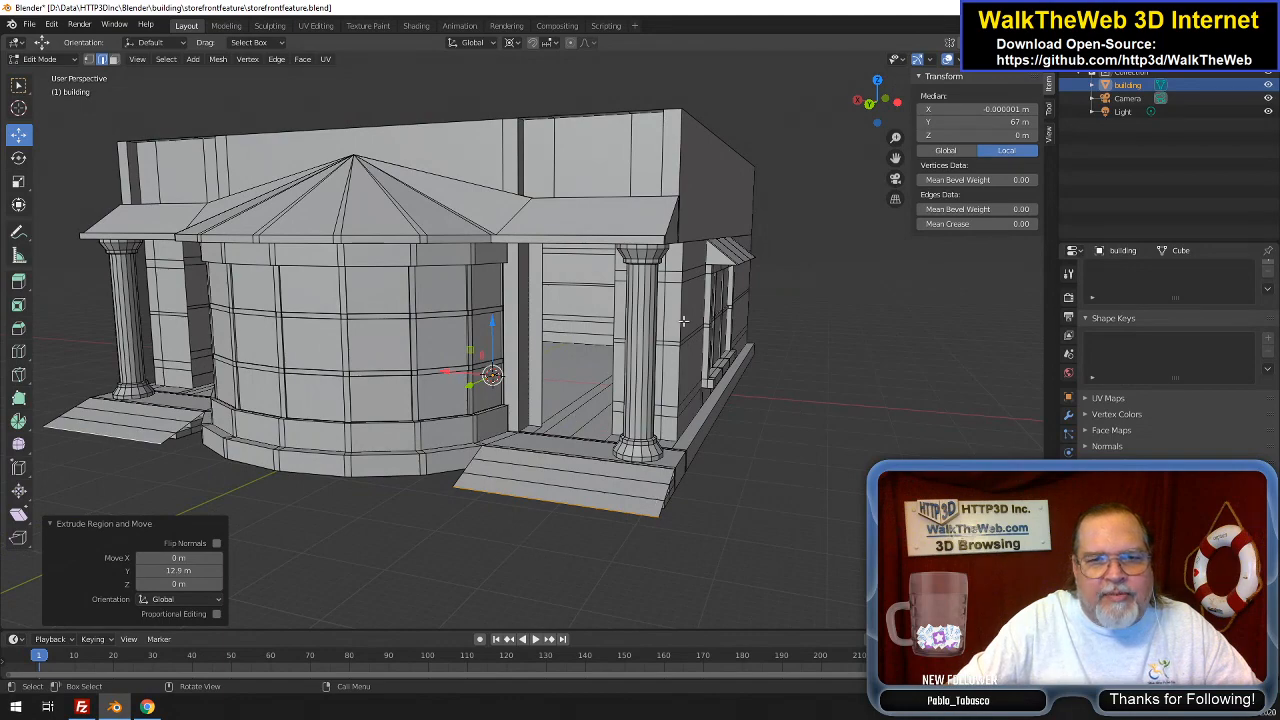
middle_drag(560, 400, 490, 384)
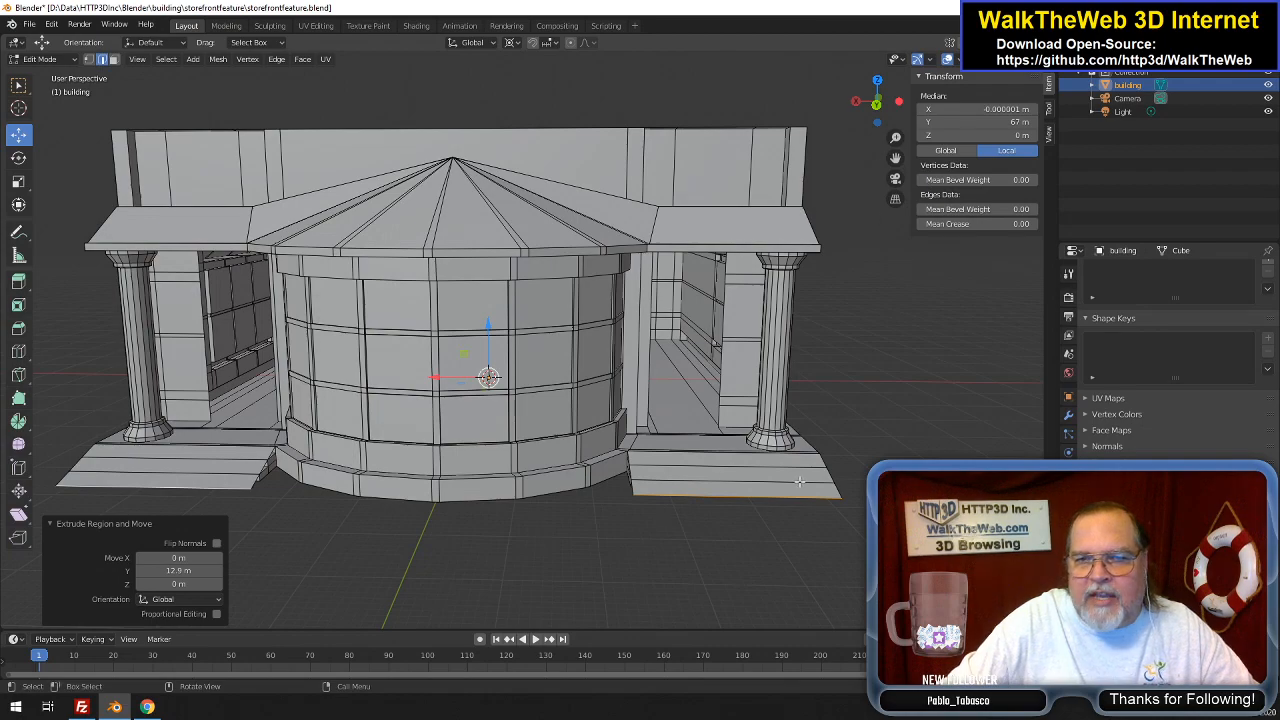
drag(880, 102, 878, 138)
scroll(752, 152, down, 1)
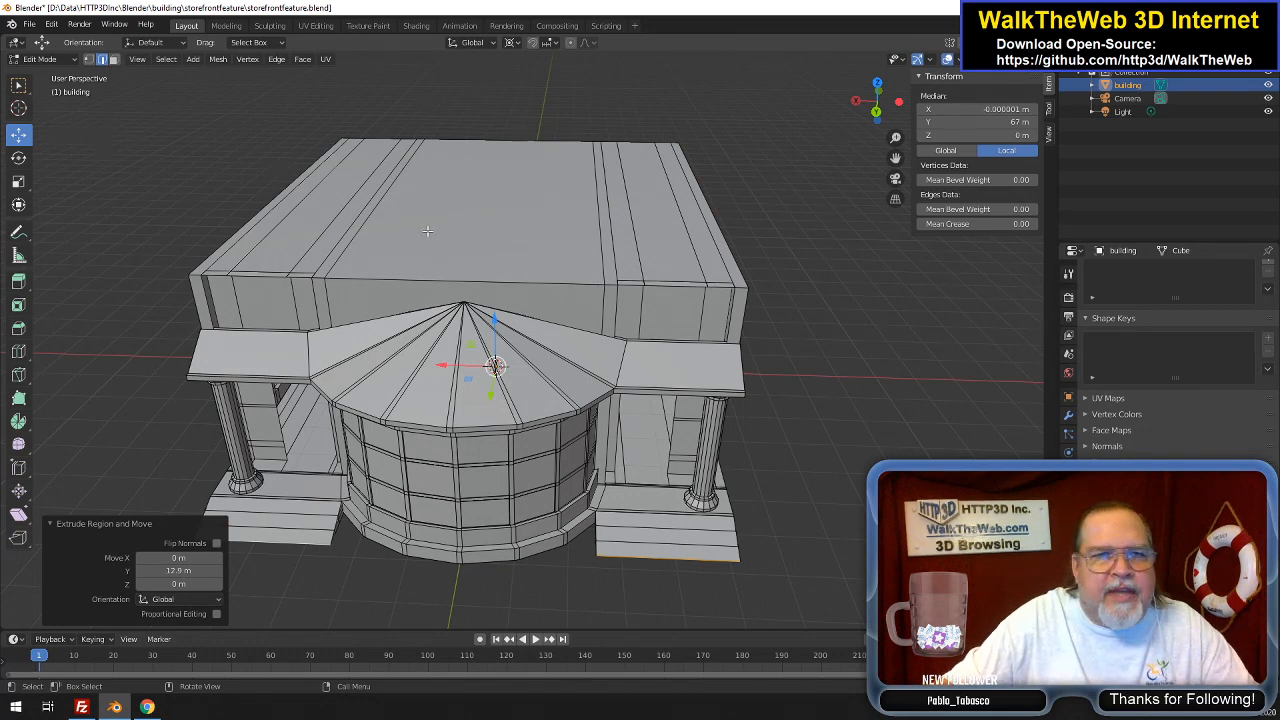
click(534, 281)
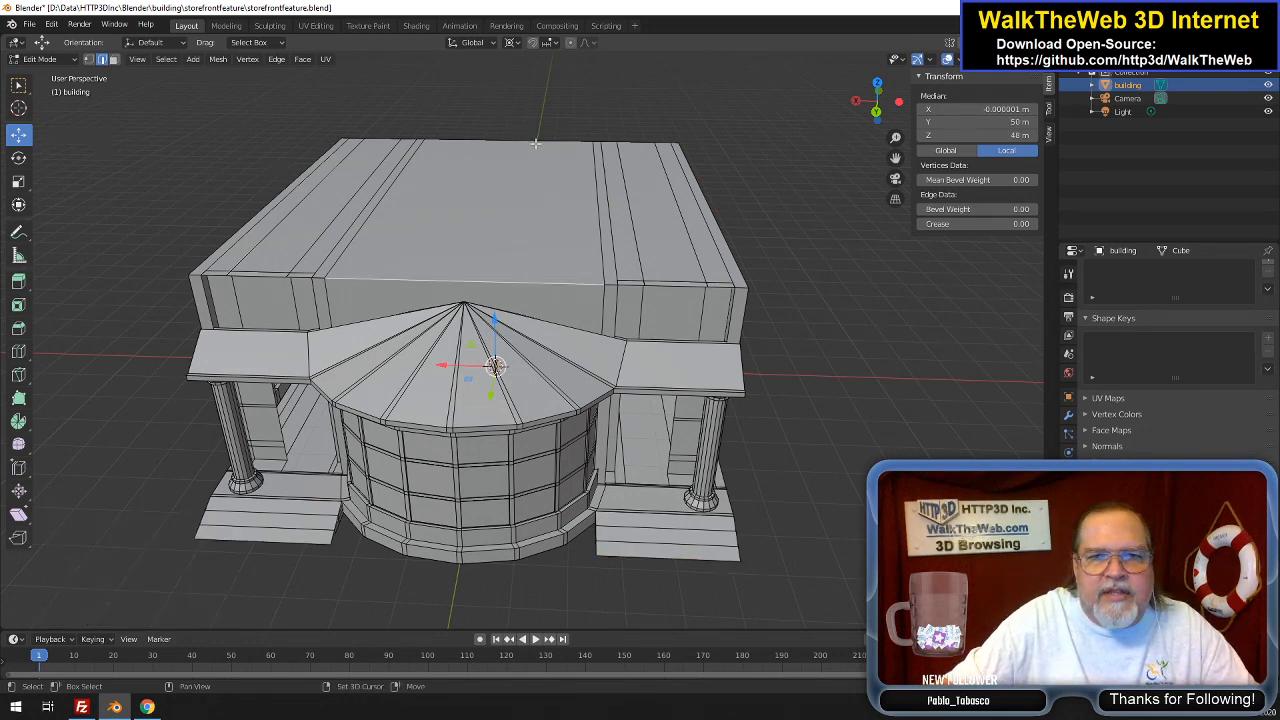
shift+click(545, 152)
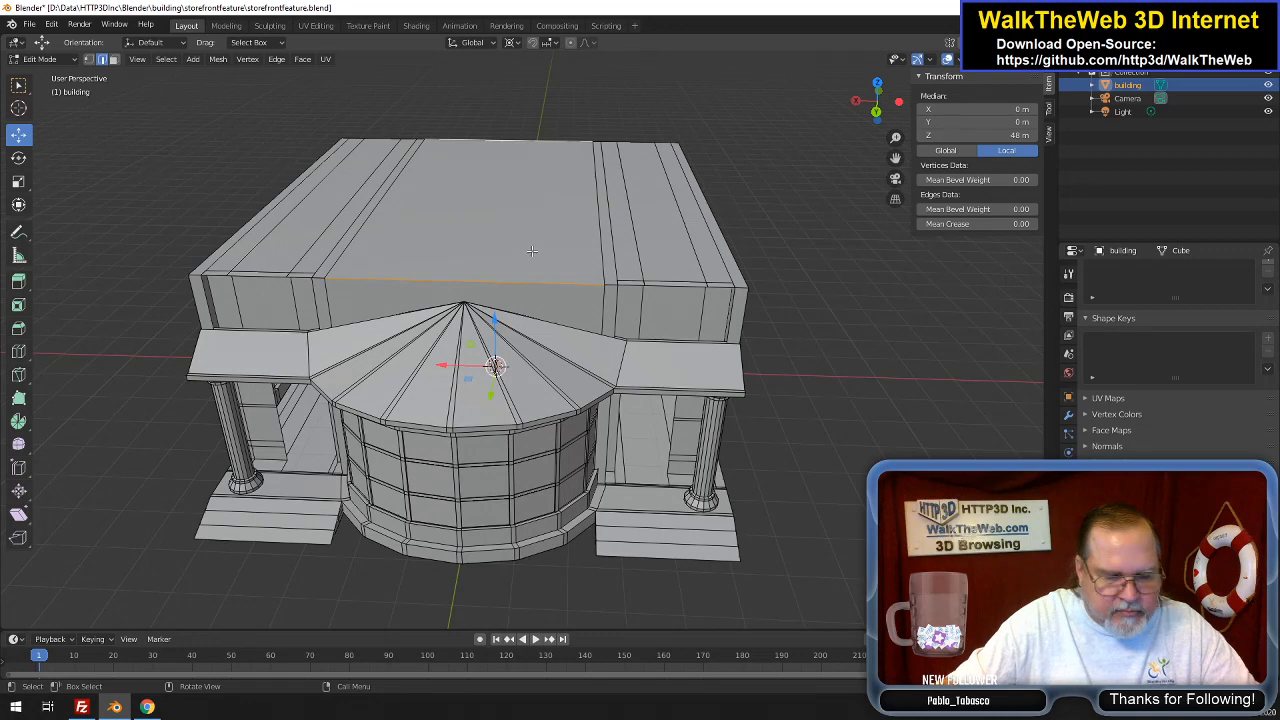
click(276, 60)
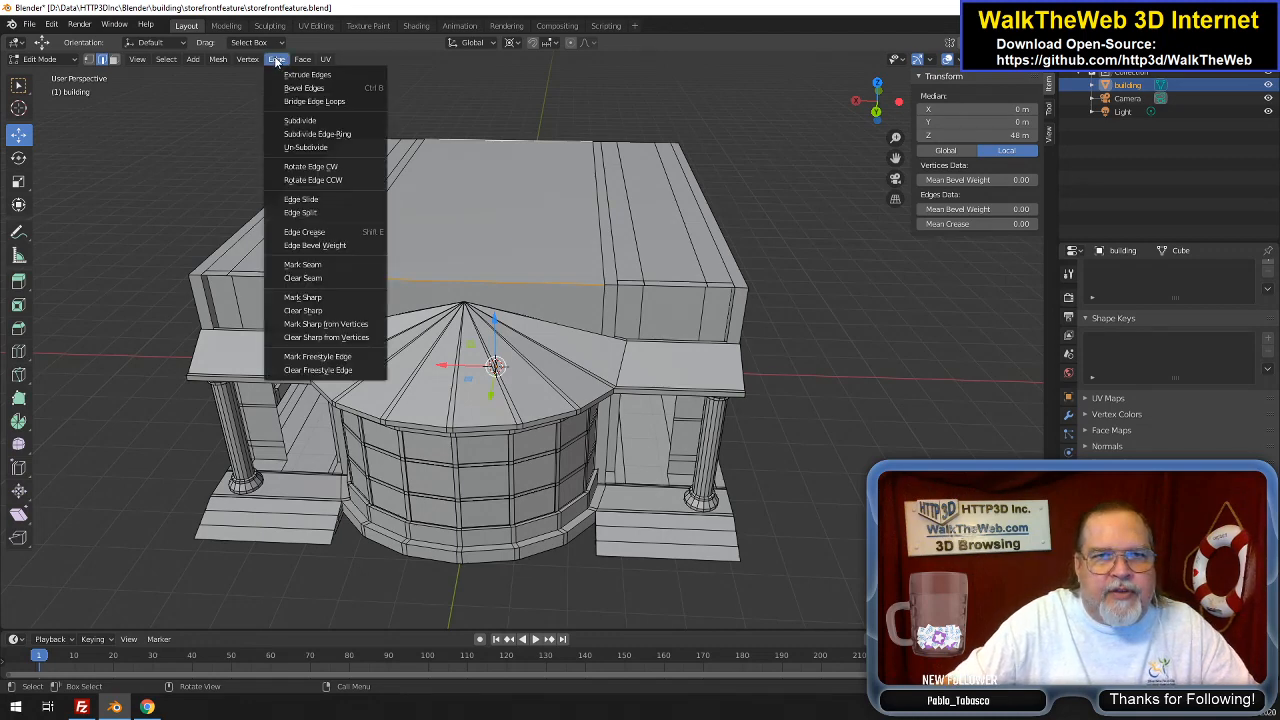
click(325, 120)
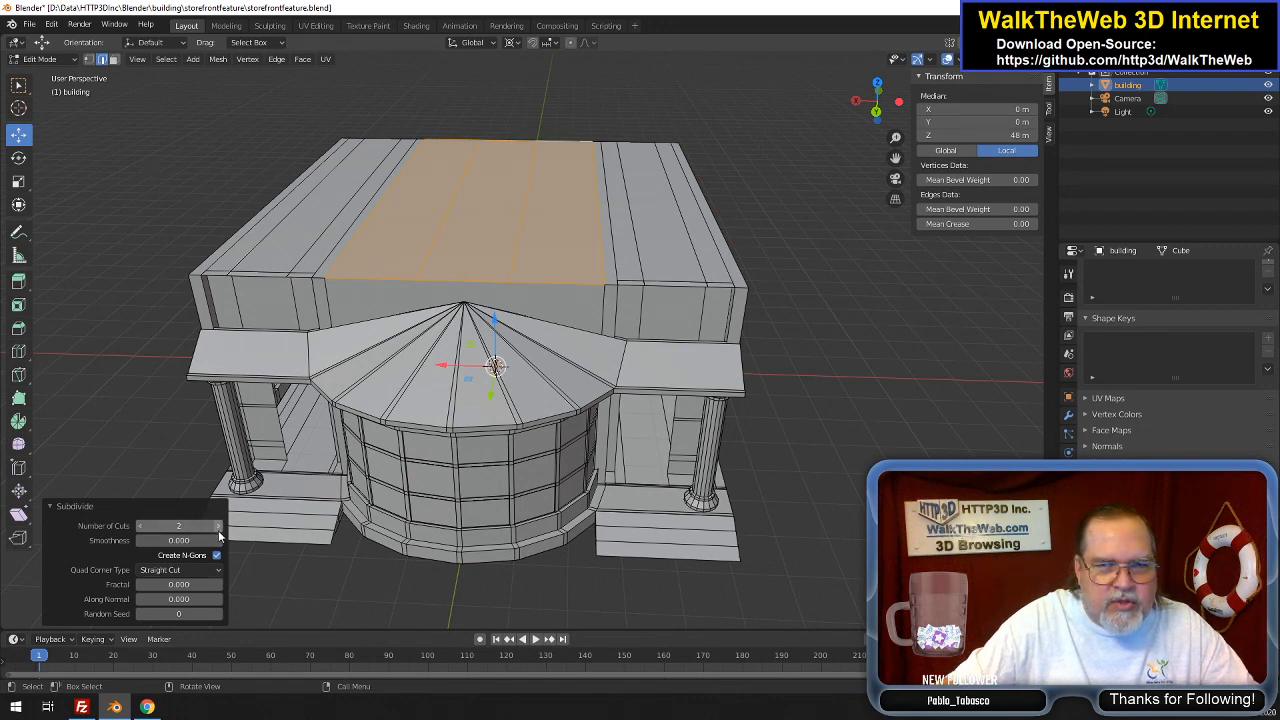
Scale the two new lengthwise roof edges toward the centre by 0.17 along X
click(507, 240)
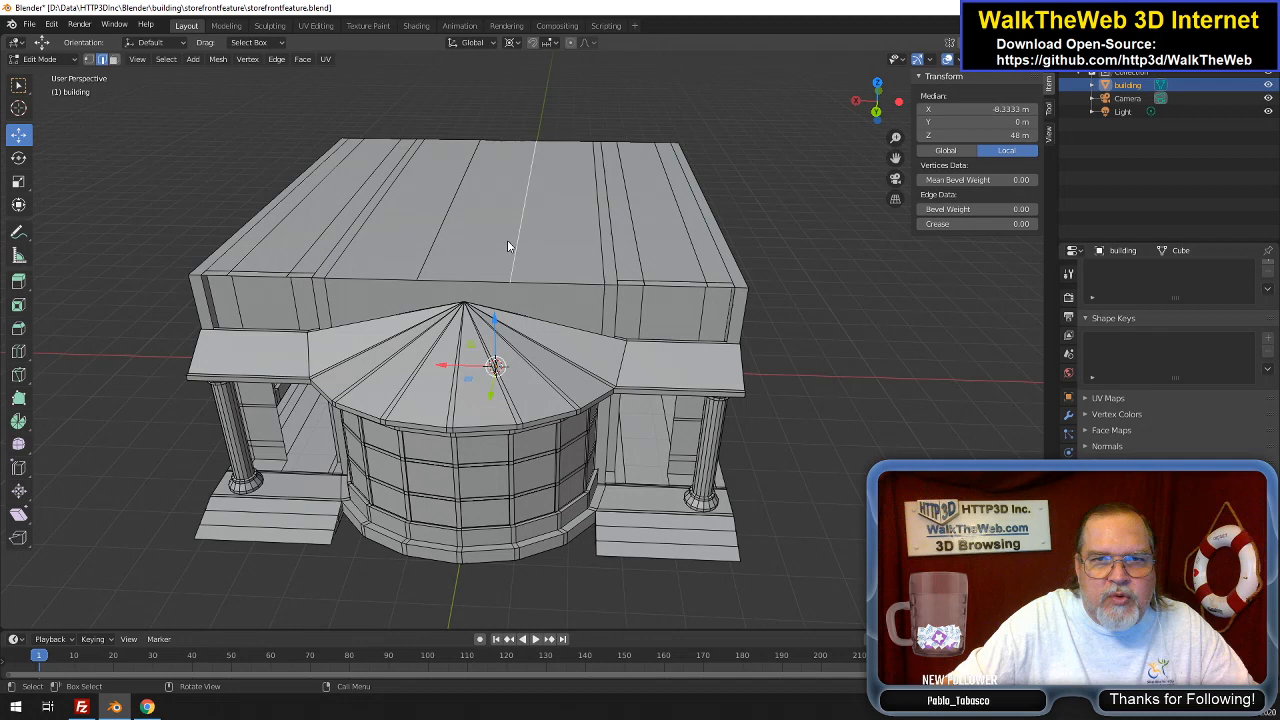
shift+click(452, 218)
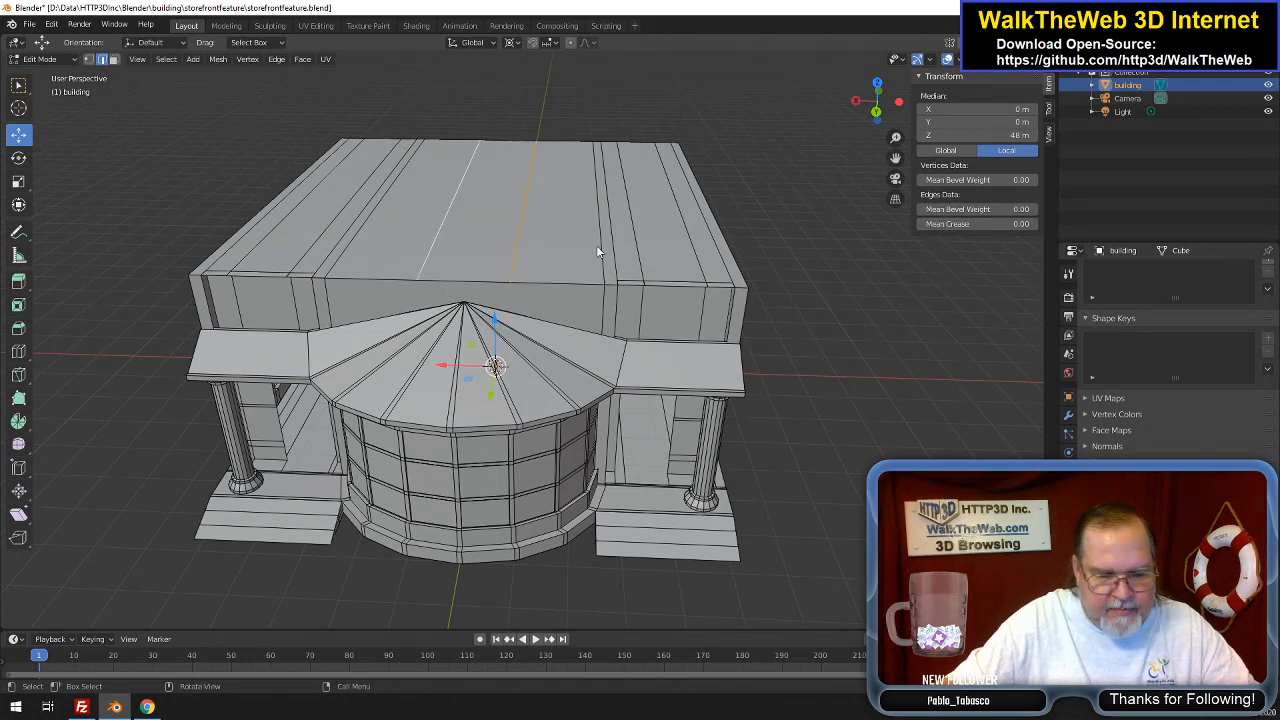
key(s)
key(x)
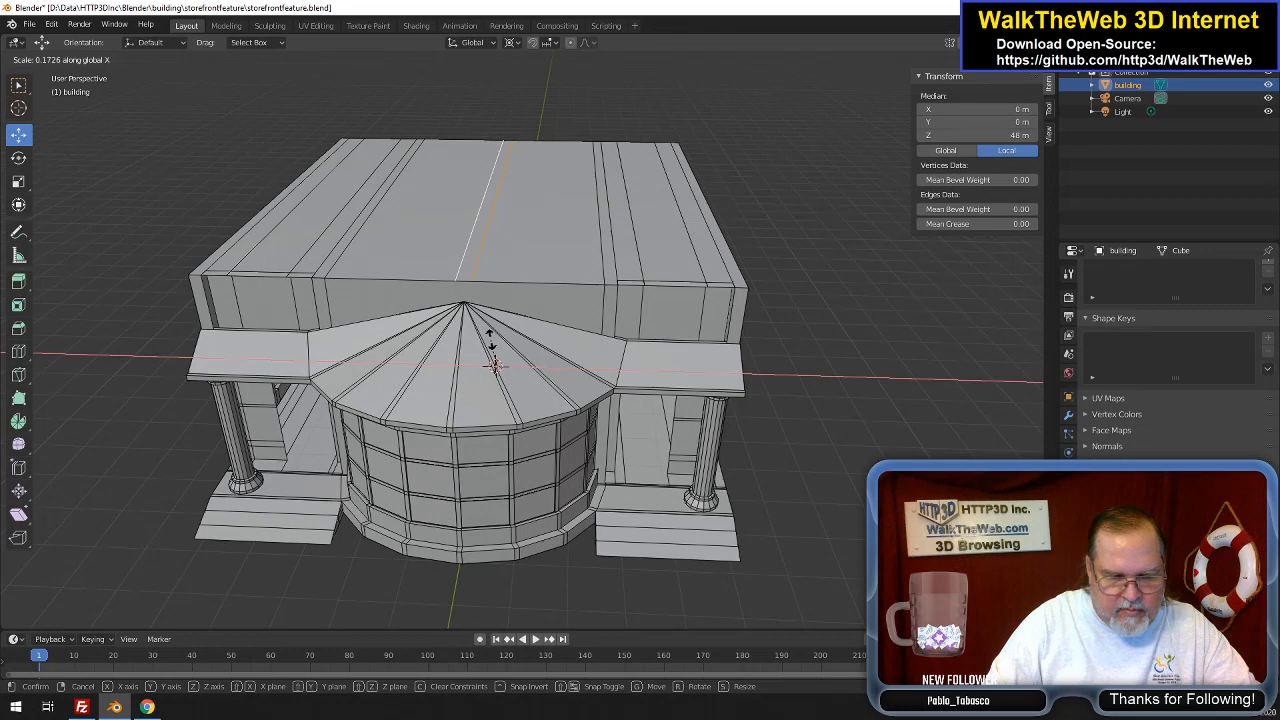
text(.17)
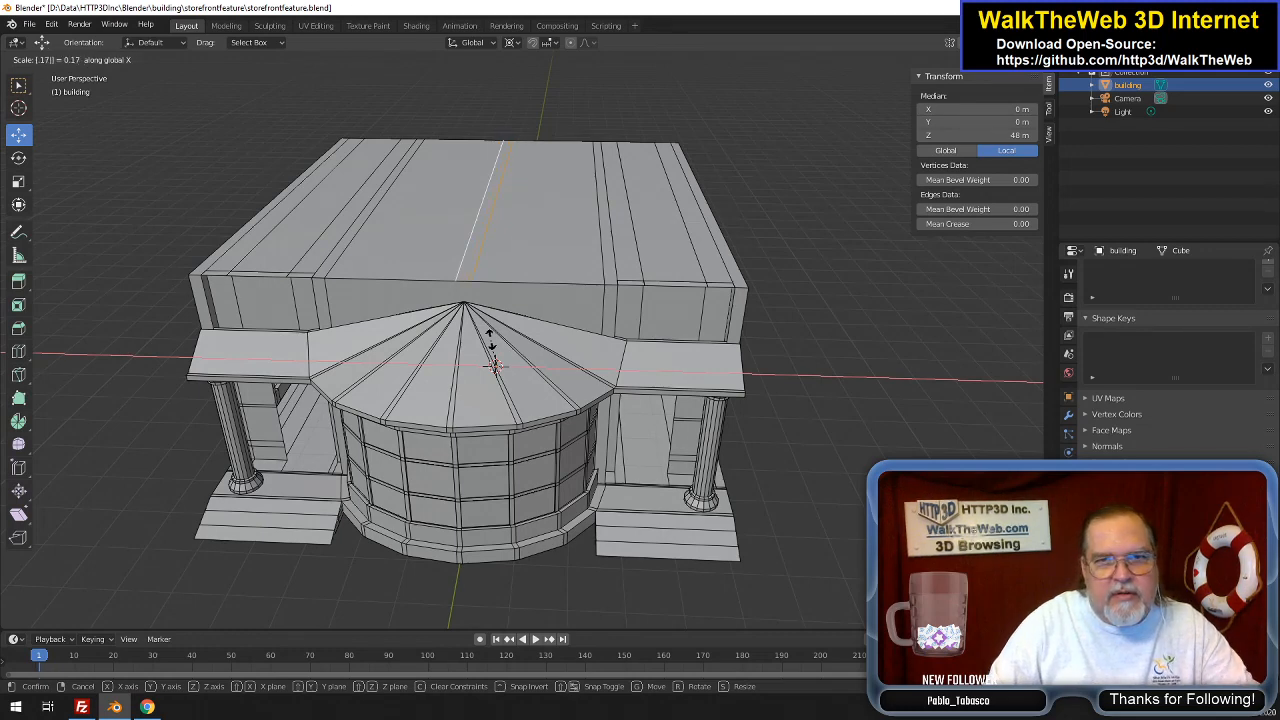
key(Return)
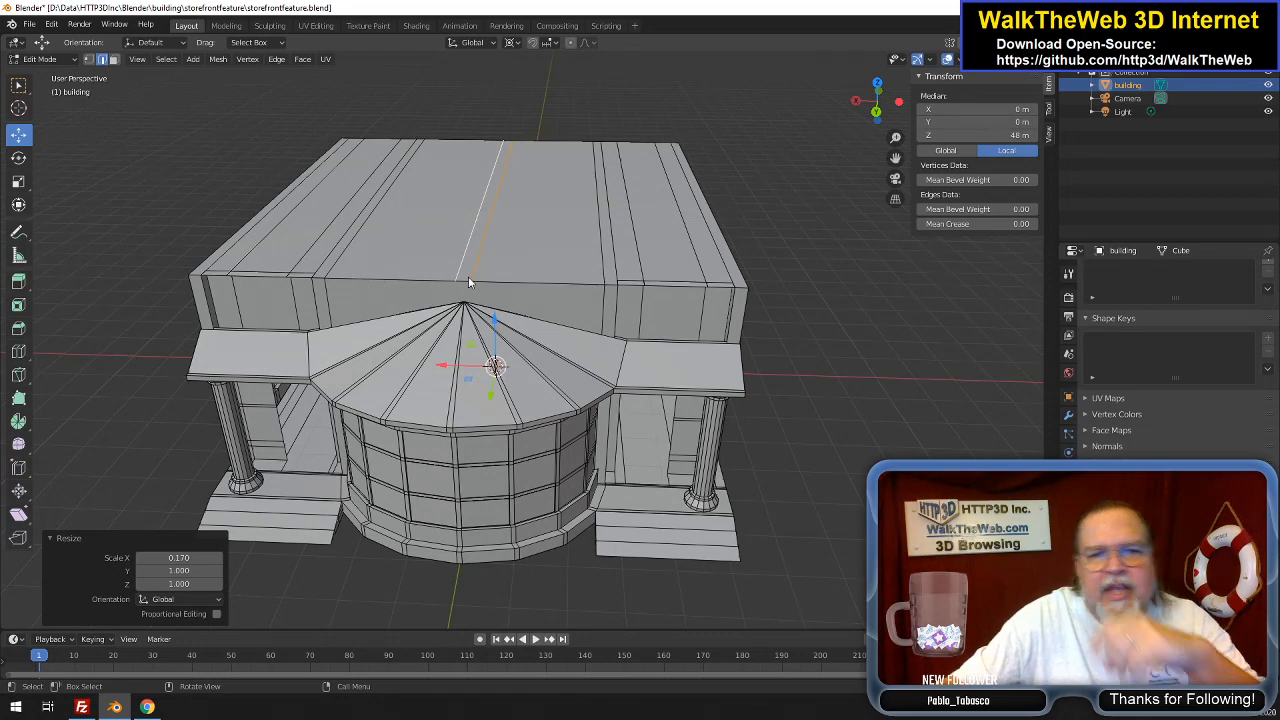
Raise the two central roof edges along Z and set their height to 65 m, forming a peaked roof
key(g)
key(z)
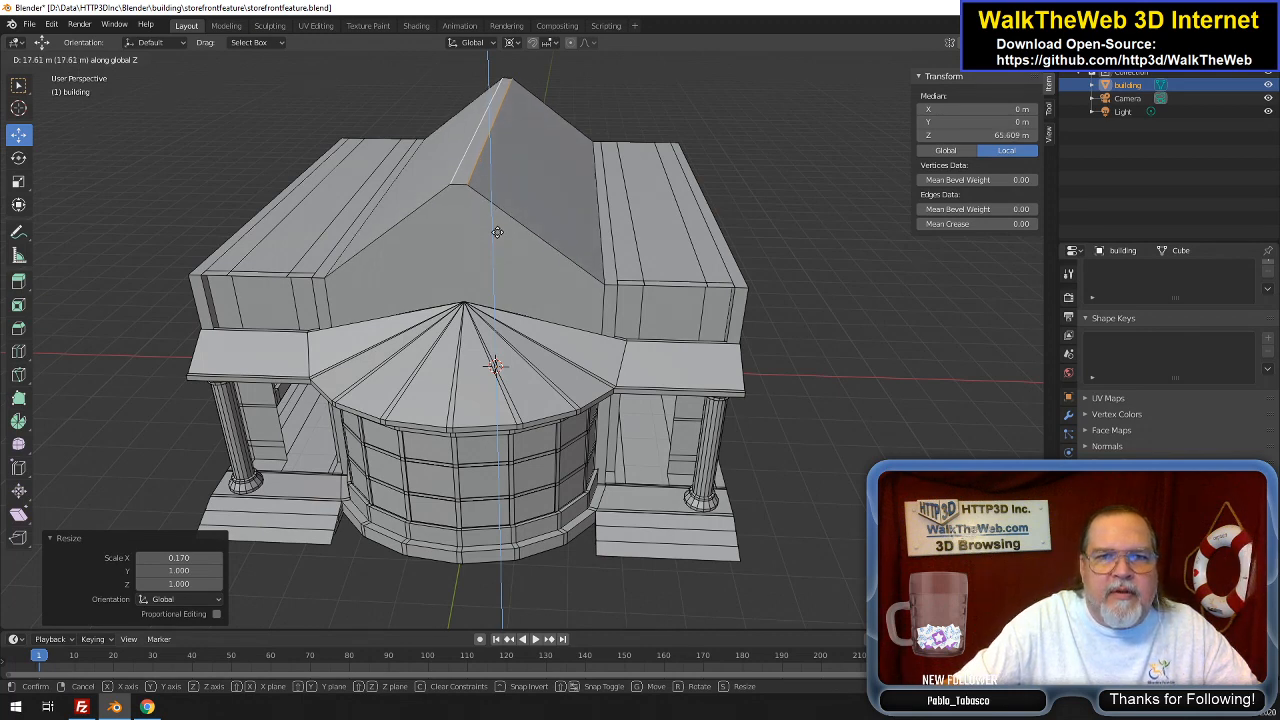
click(497, 230)
click(1013, 134)
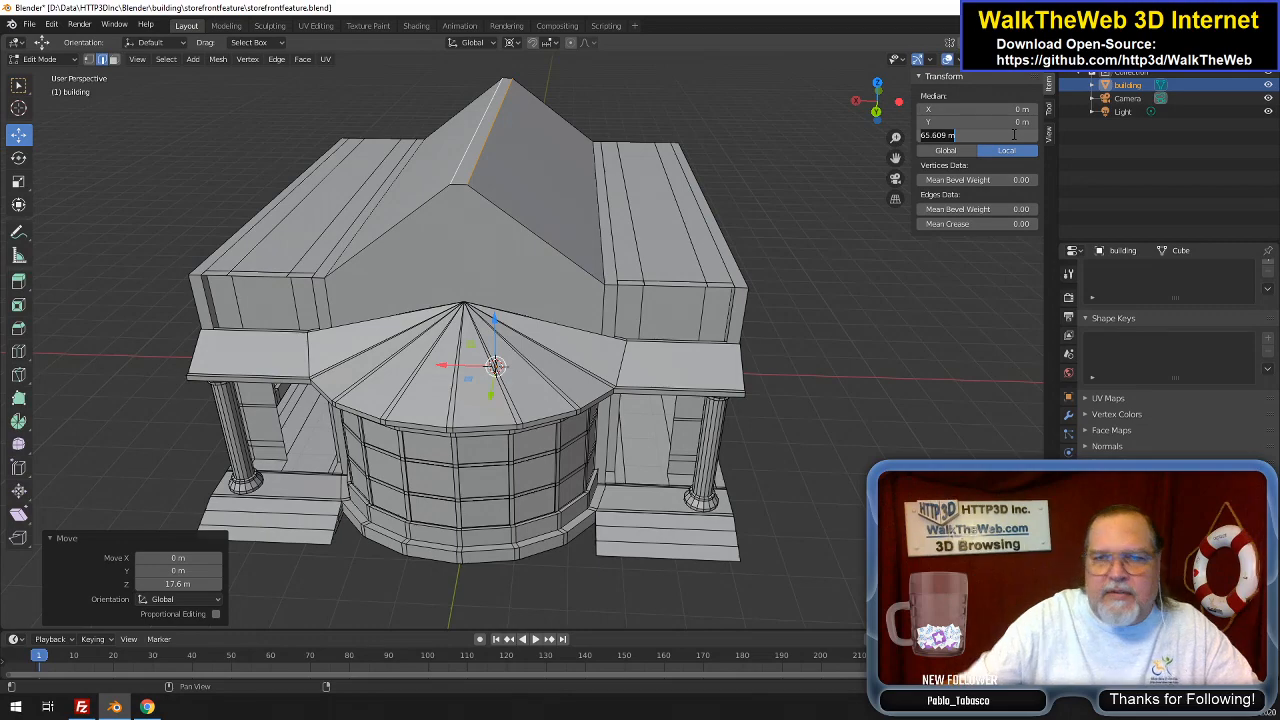
text(65)
key(Return)
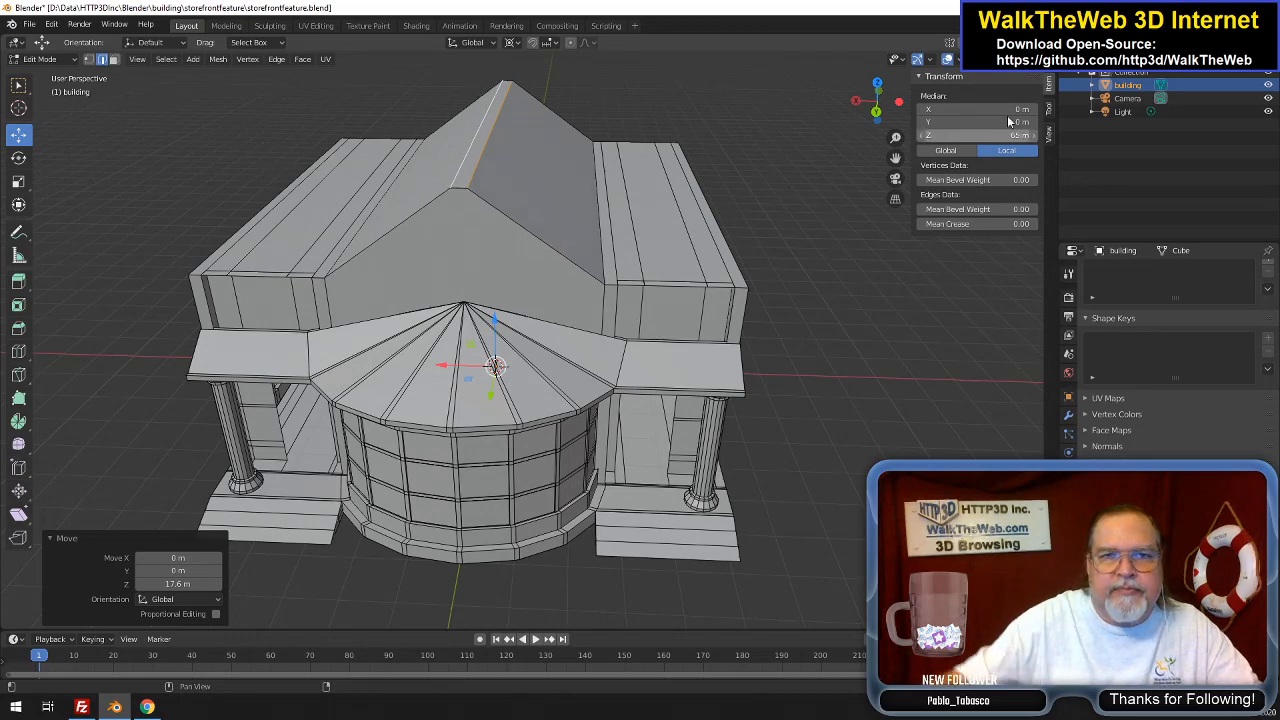
mouse_move(877, 101)
mouse_down()
mouse_move(860, 106)
mouse_move(871, 118)
mouse_up()
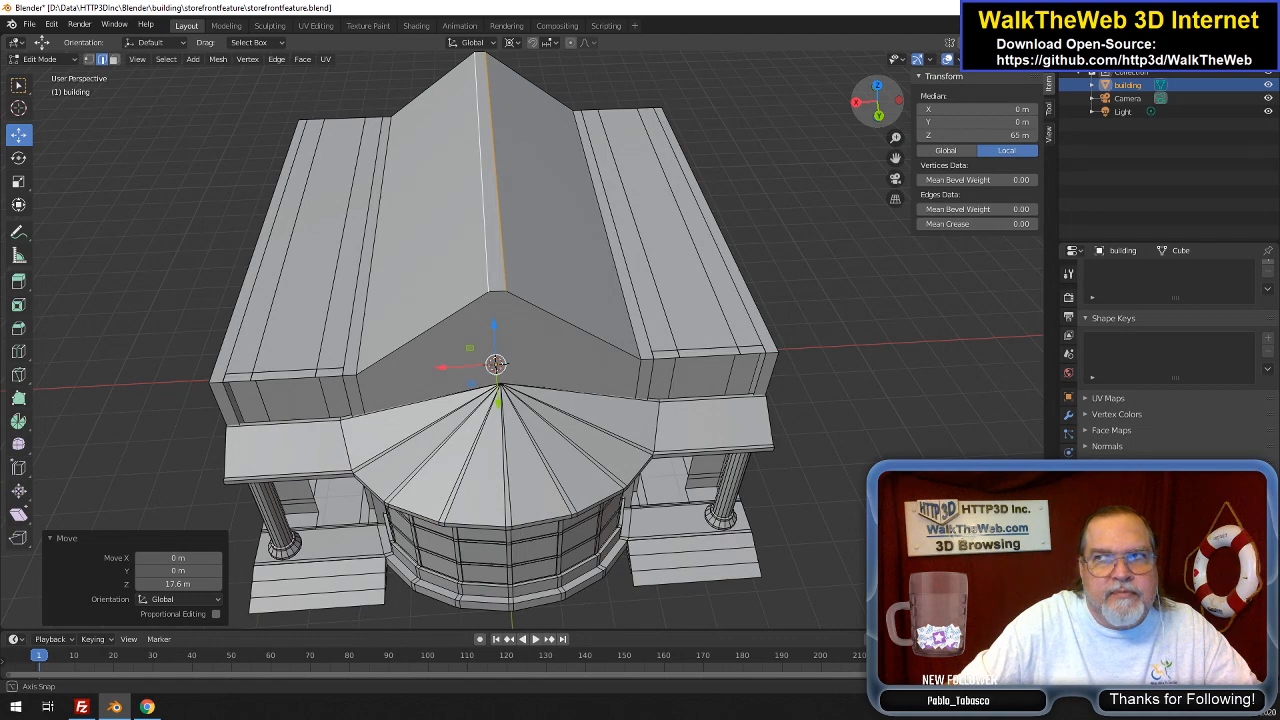
mouse_move(871, 118)
mouse_down()
mouse_move(880, 108)
mouse_move(877, 134)
mouse_up()
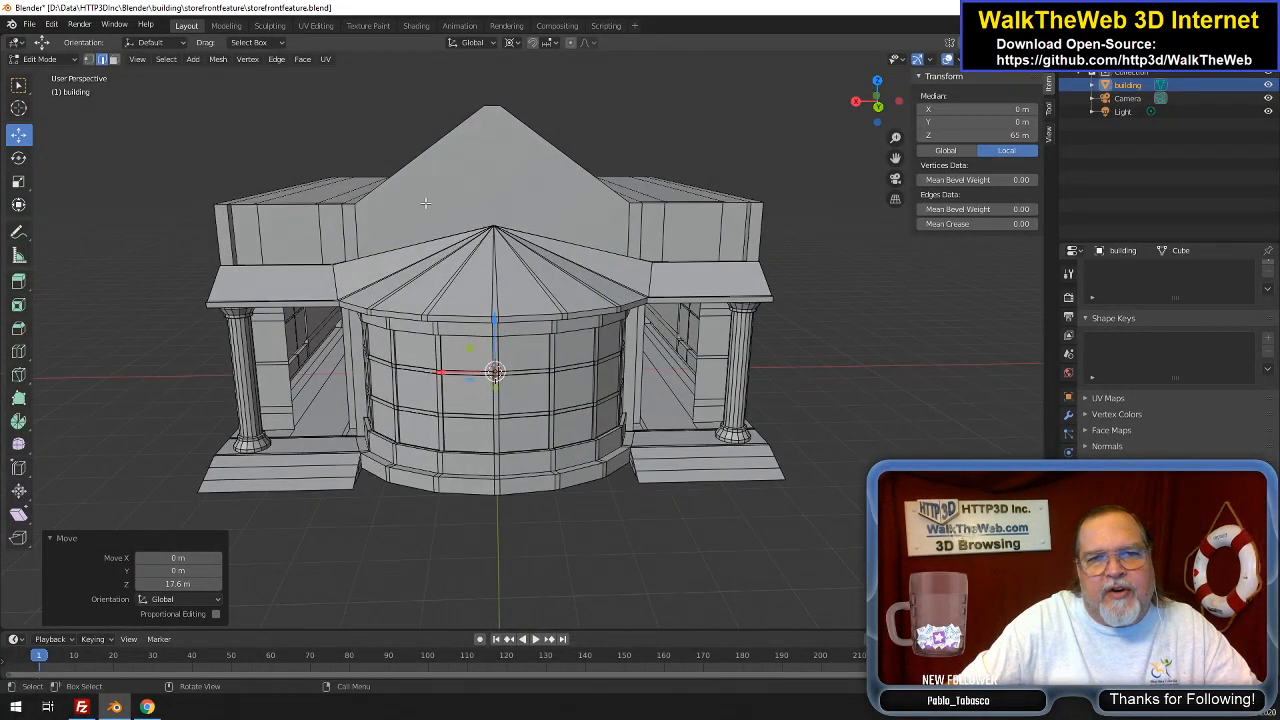
Extrude the two narrow lengthwise roof strips beside the peaked section 2 m upward along Z
mouse_move(872, 129)
mouse_down()
mouse_move(869, 110)
mouse_move(871, 126)
mouse_up()
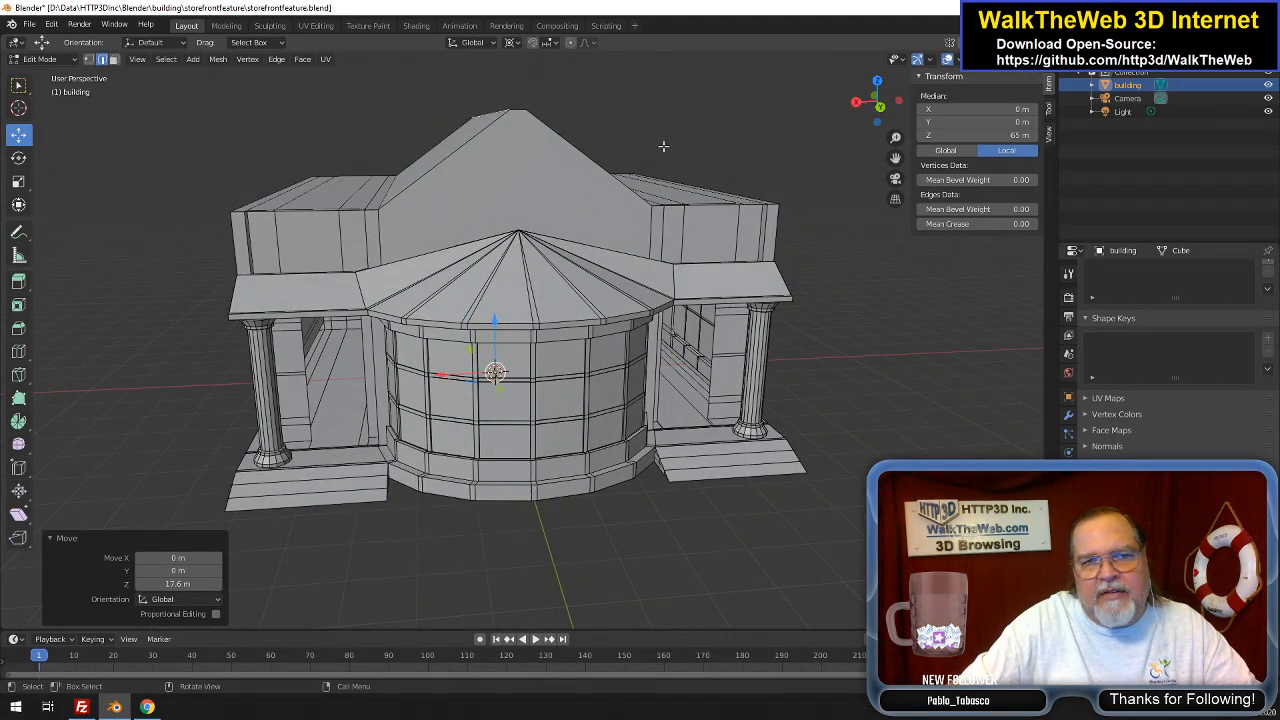
drag(862, 113, 862, 99)
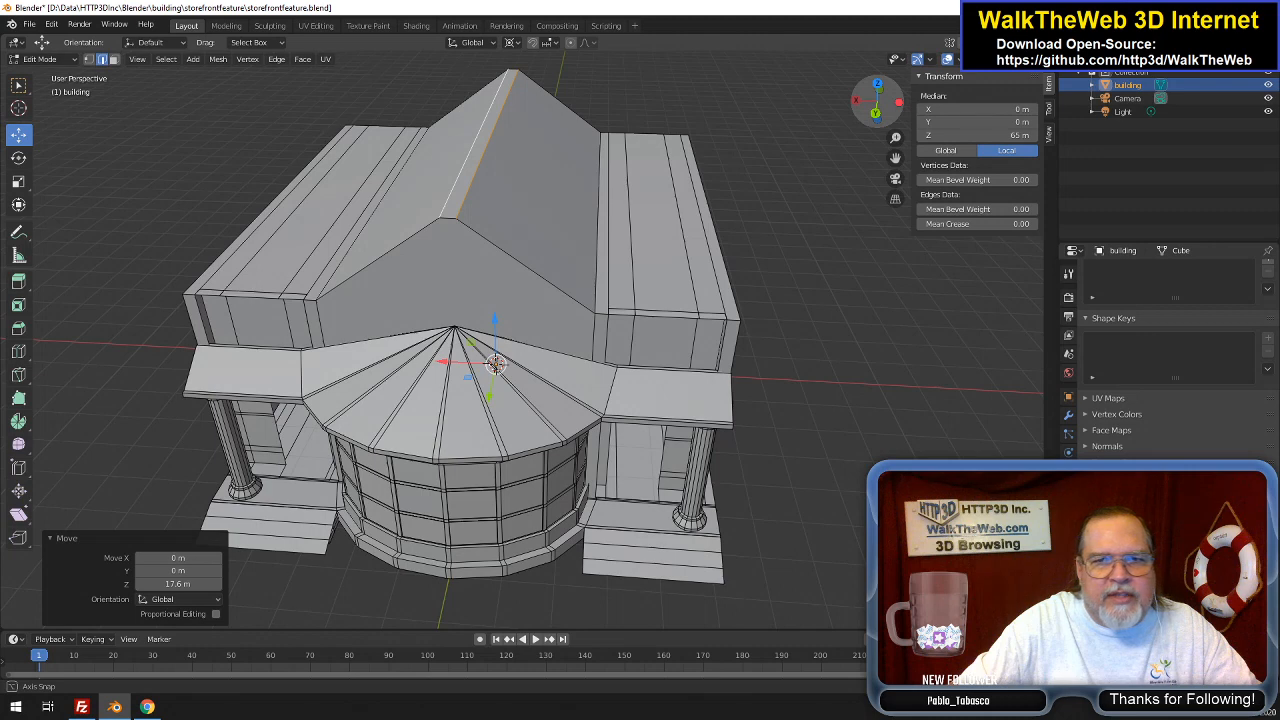
click(600, 316)
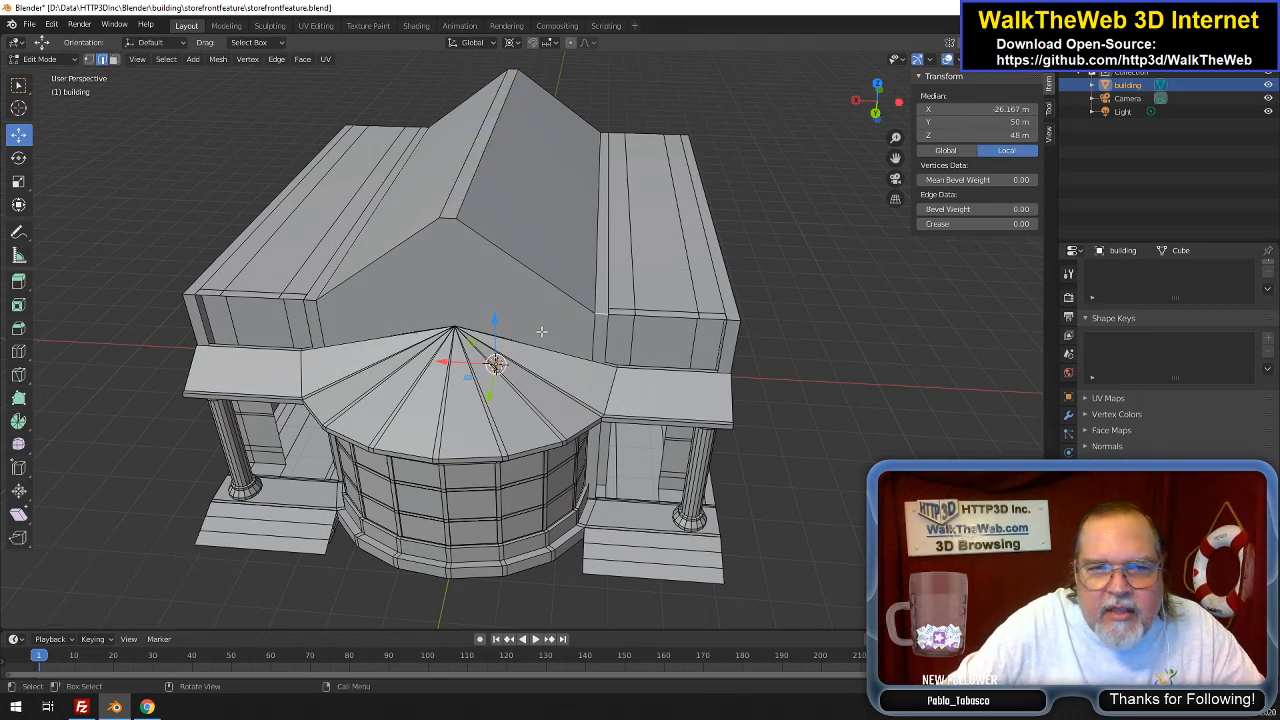
shift+click(310, 300)
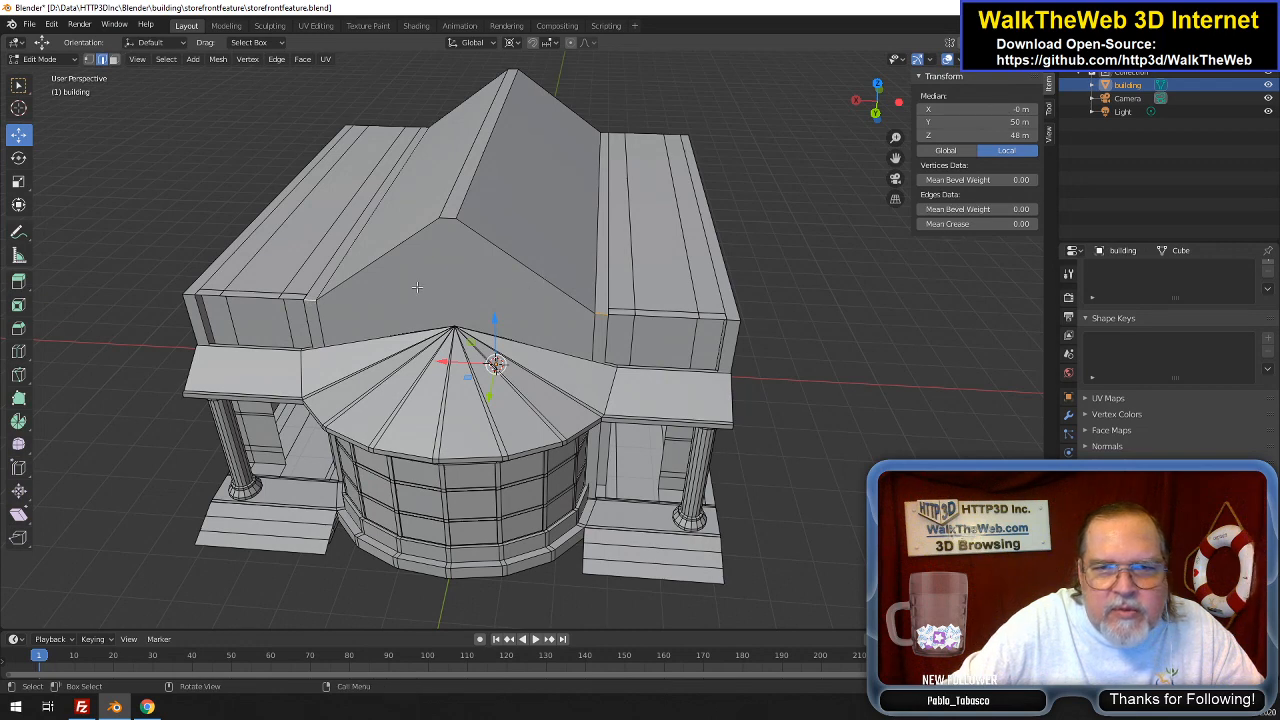
click(115, 60)
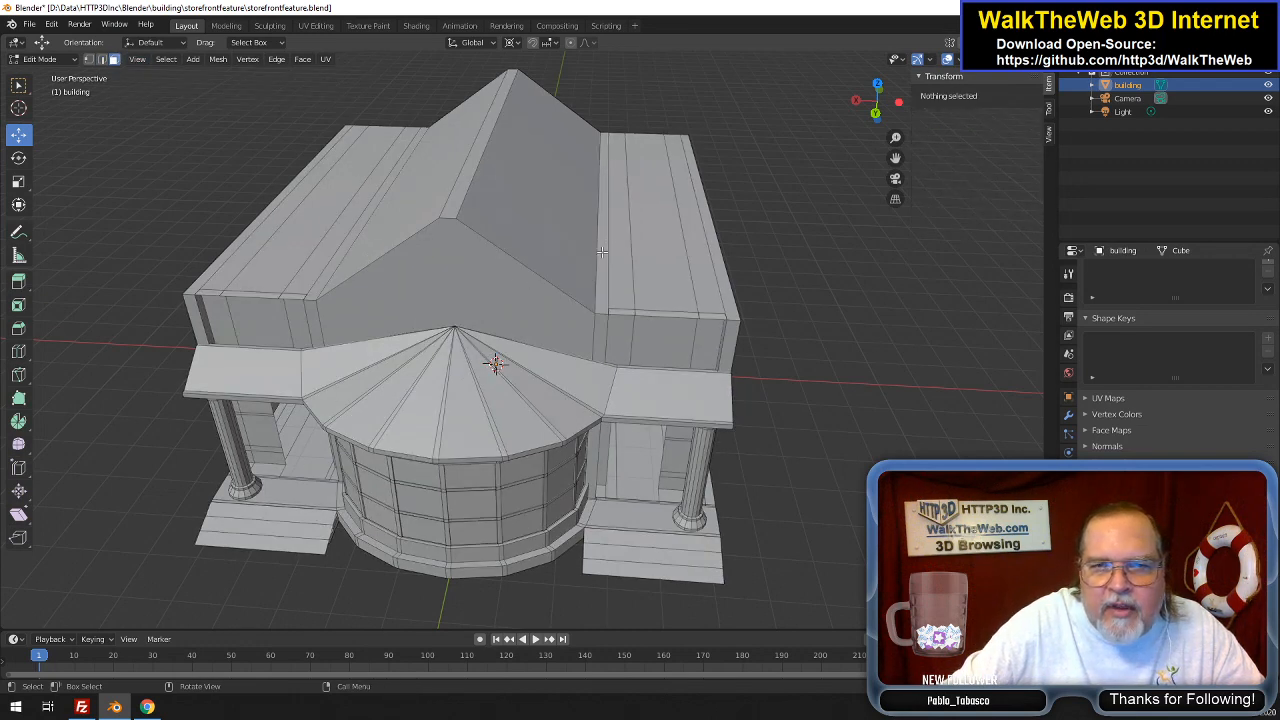
click(601, 252)
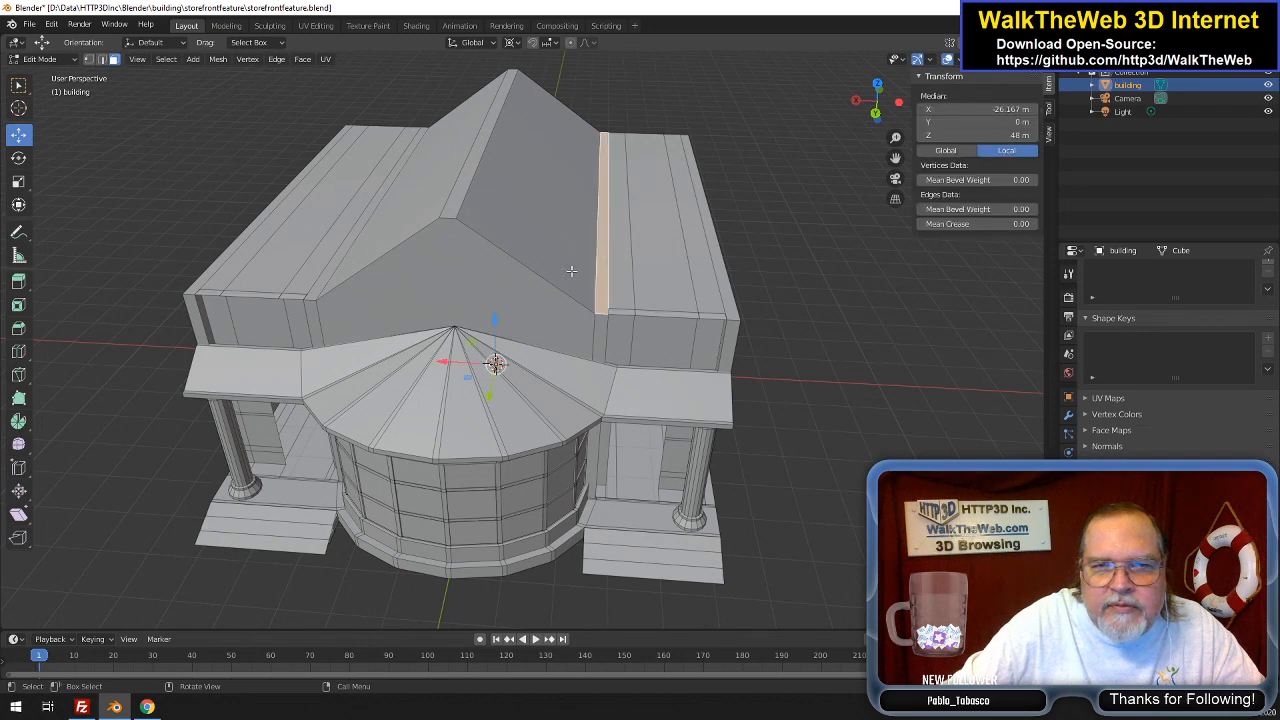
shift+click(335, 263)
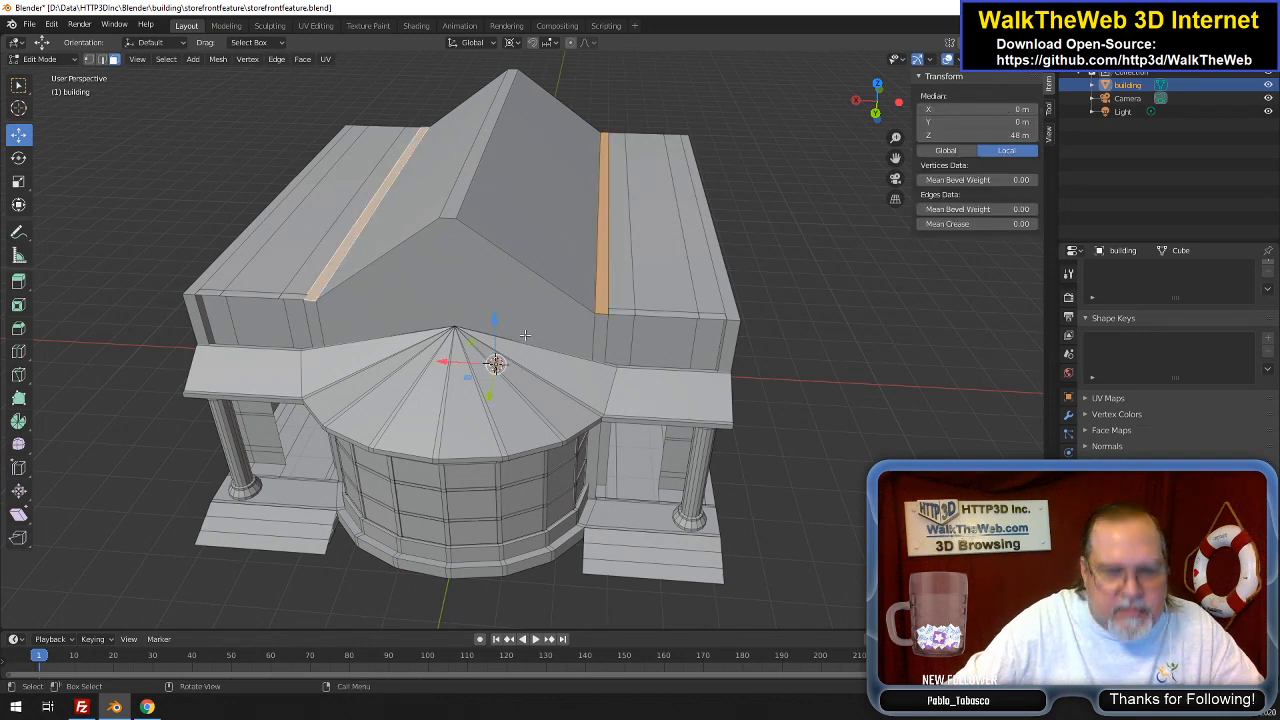
key(g)
key(z)
key(z)
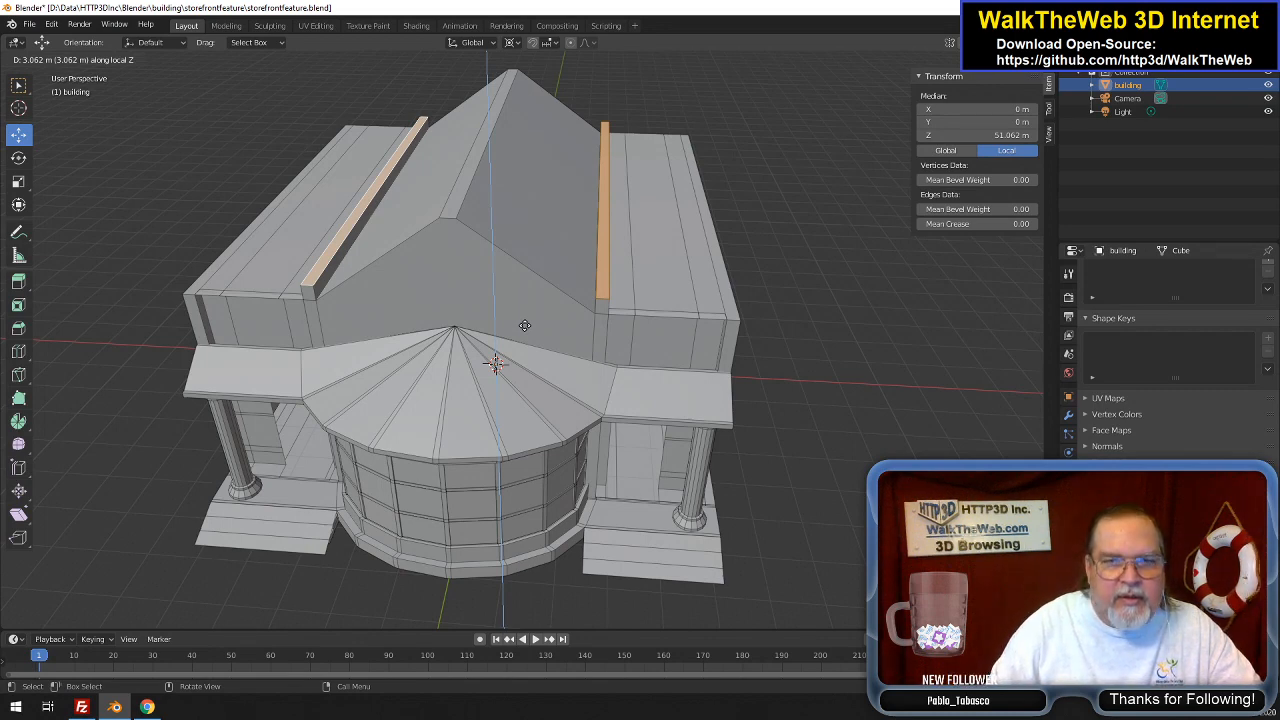
text(2)
key(Return)
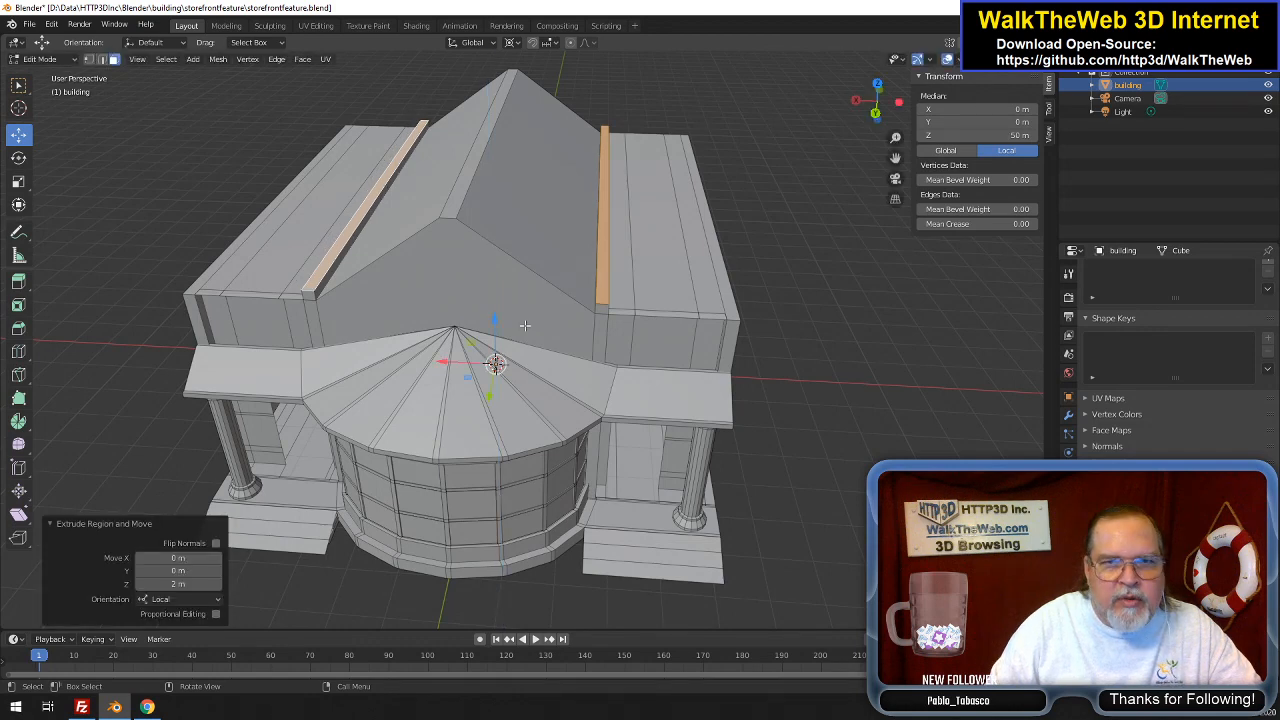
scroll(639, 315, up, 4)
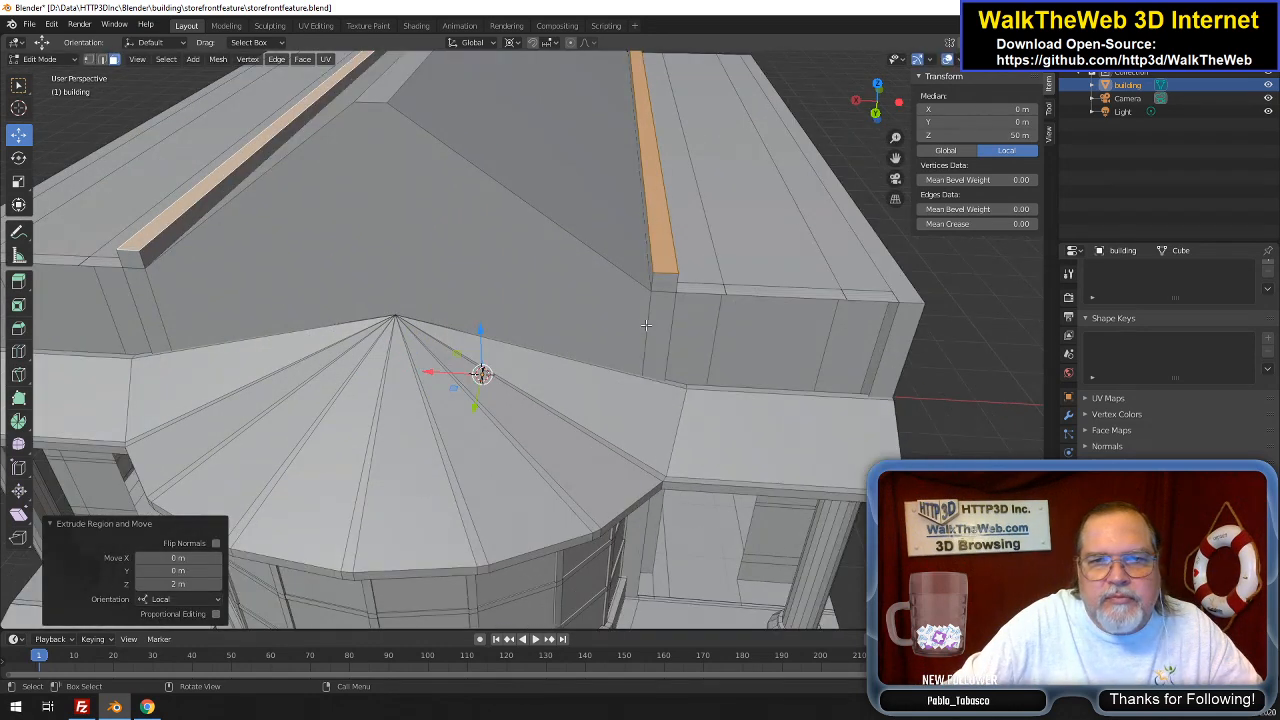
scroll(643, 320, down, 2)
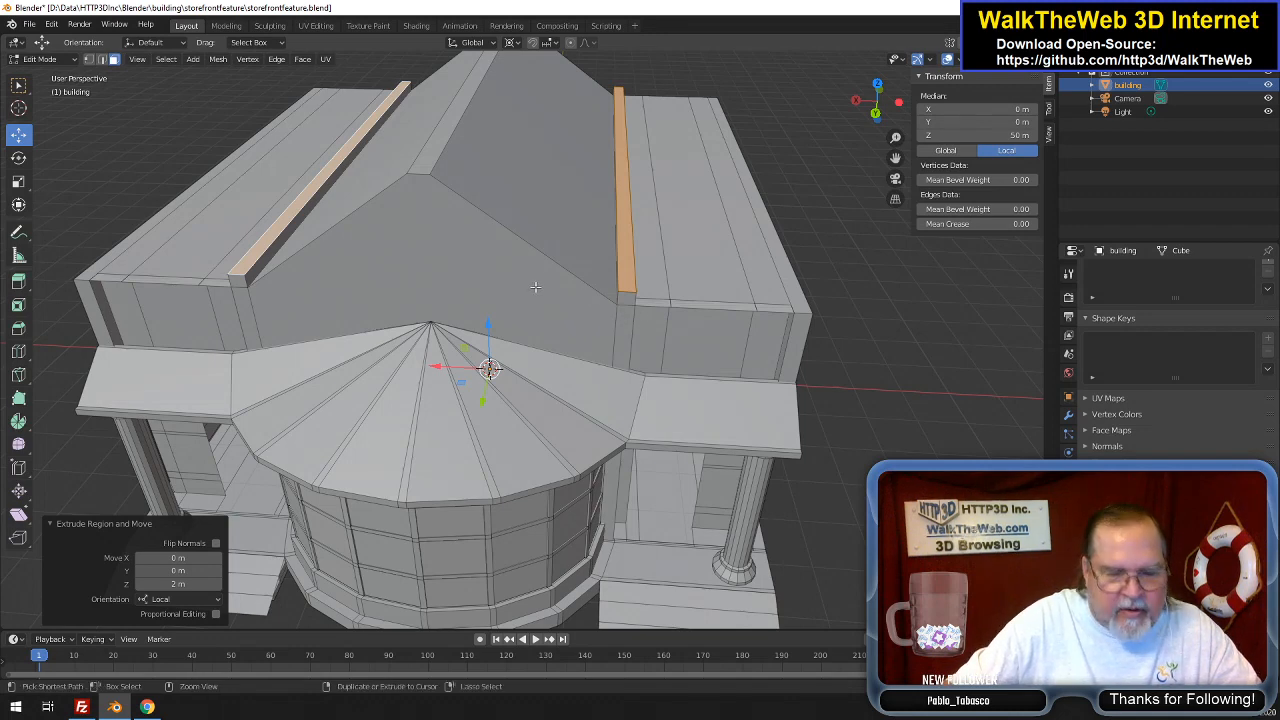
Undo the strip extrusion and the earlier raising of the two central roof edges
key(ctrl+z)
key(ctrl+z)
key(ctrl+z)
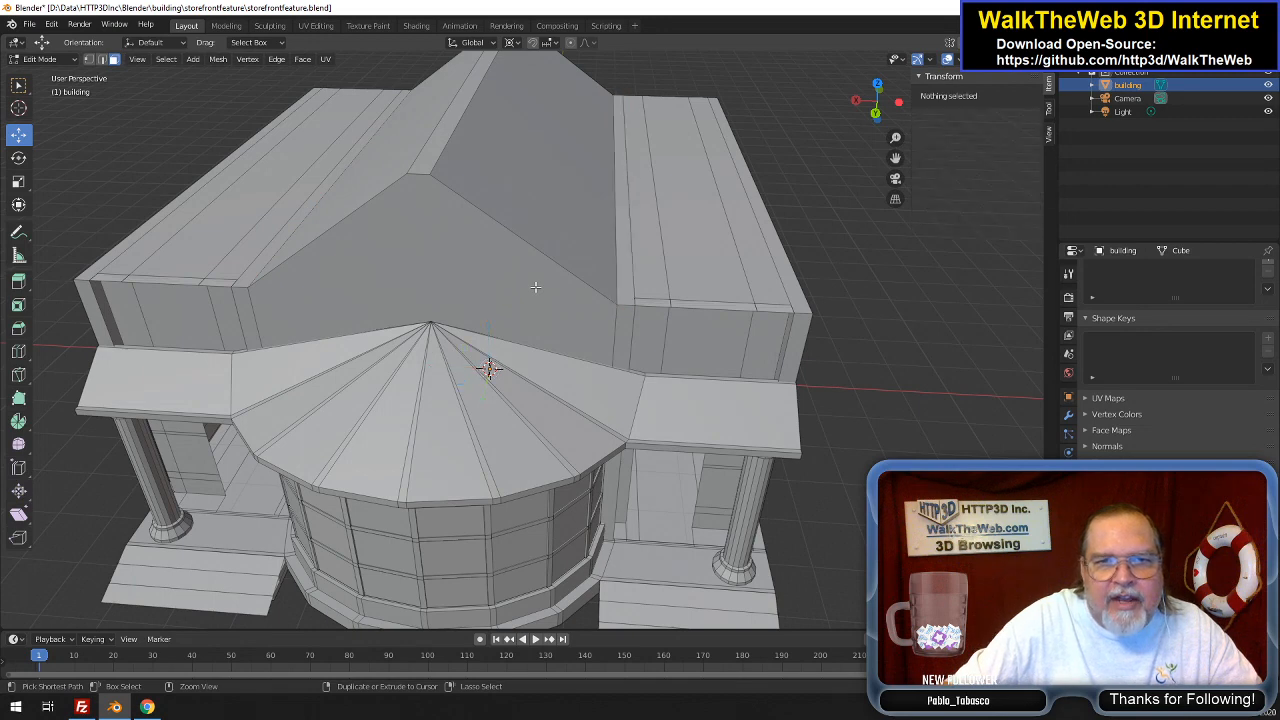
key(ctrl+z)
key(ctrl+z)
key(ctrl+z)
key(ctrl+z)
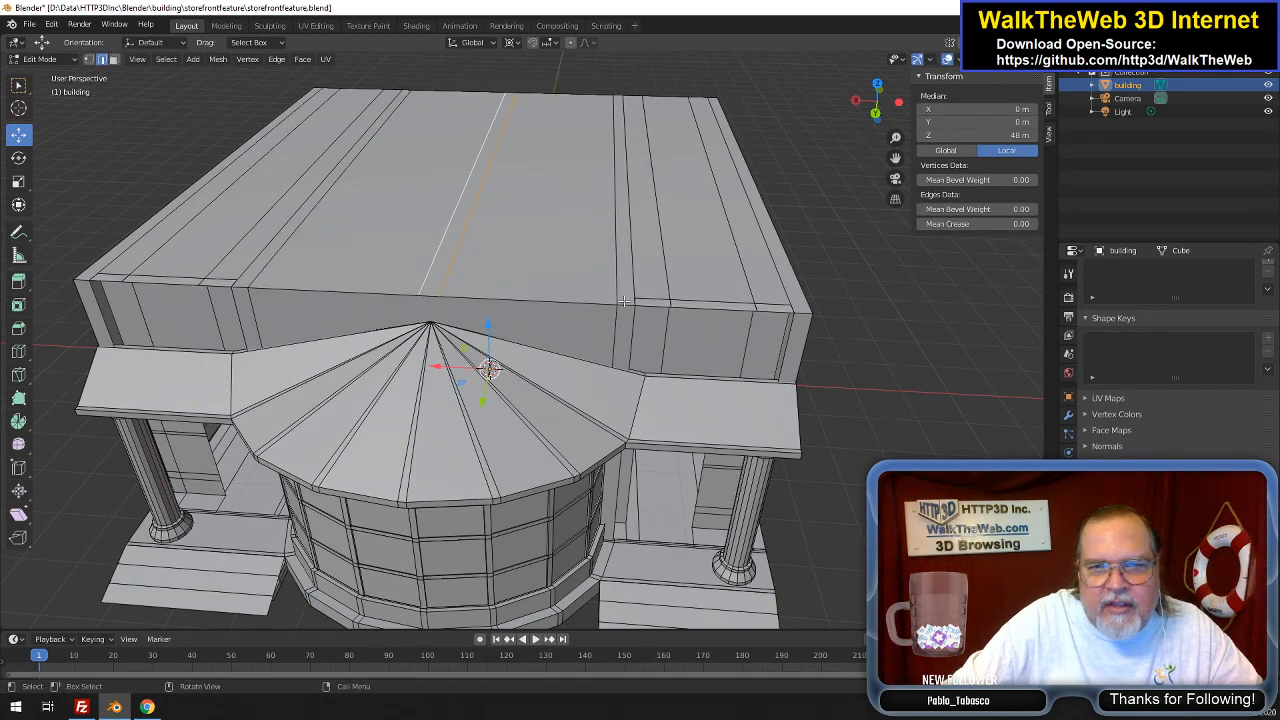
Select all faces of the wide central roof section together with the narrow strips on both sides of it
click(115, 60)
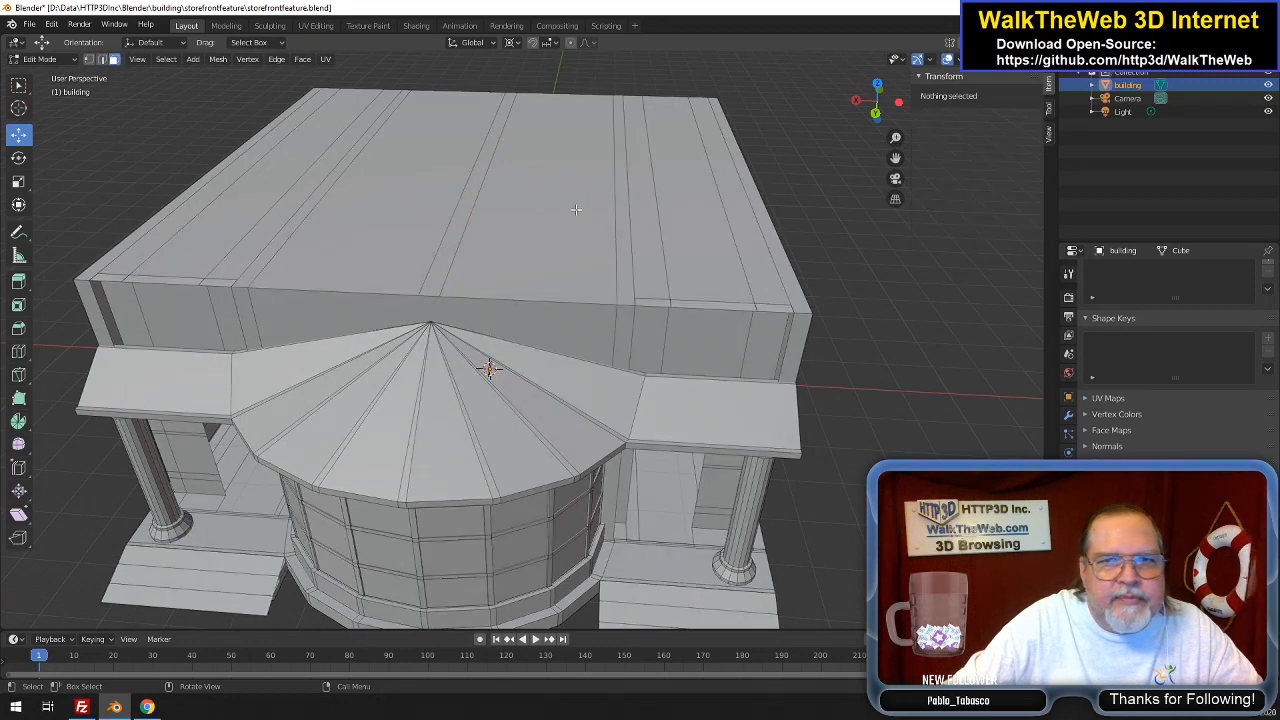
click(625, 209)
shift+click(552, 211)
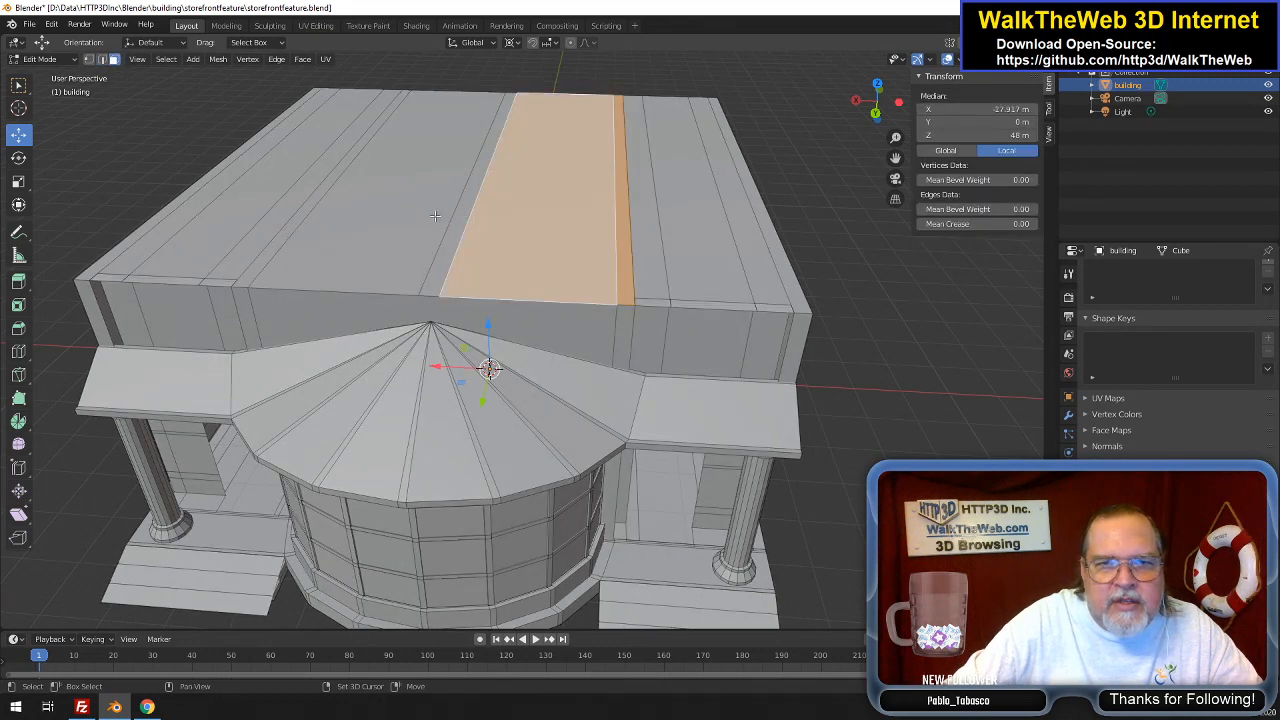
shift+click(310, 207)
shift+click(304, 213)
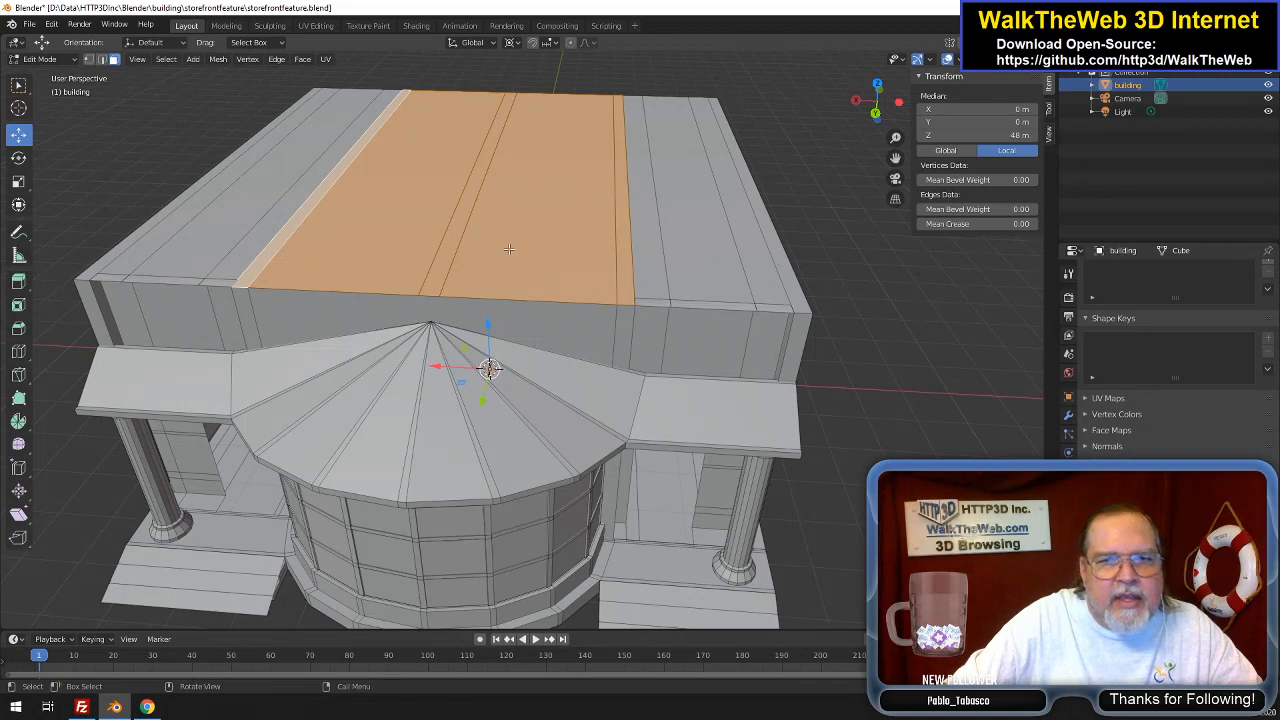
Try to extrude the selected central roof faces 2 m upward along Z
key(g)
key(z)
key(z)
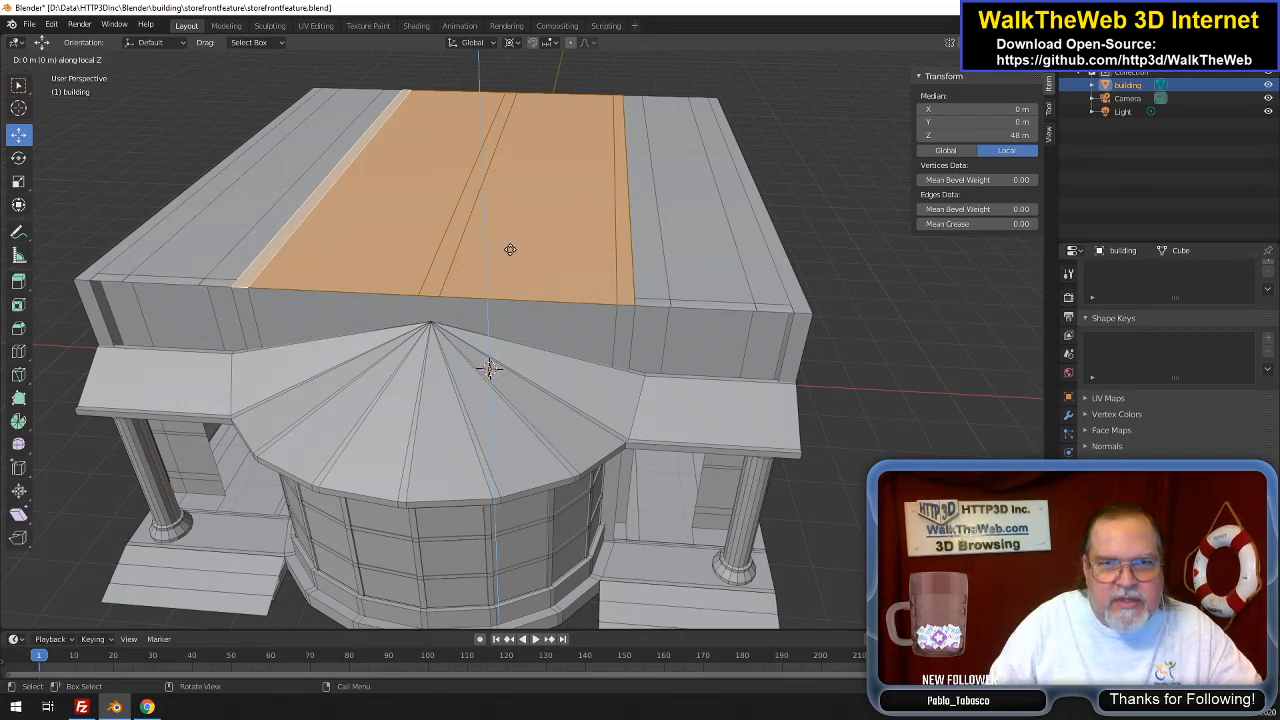
text(2)
key(Return)
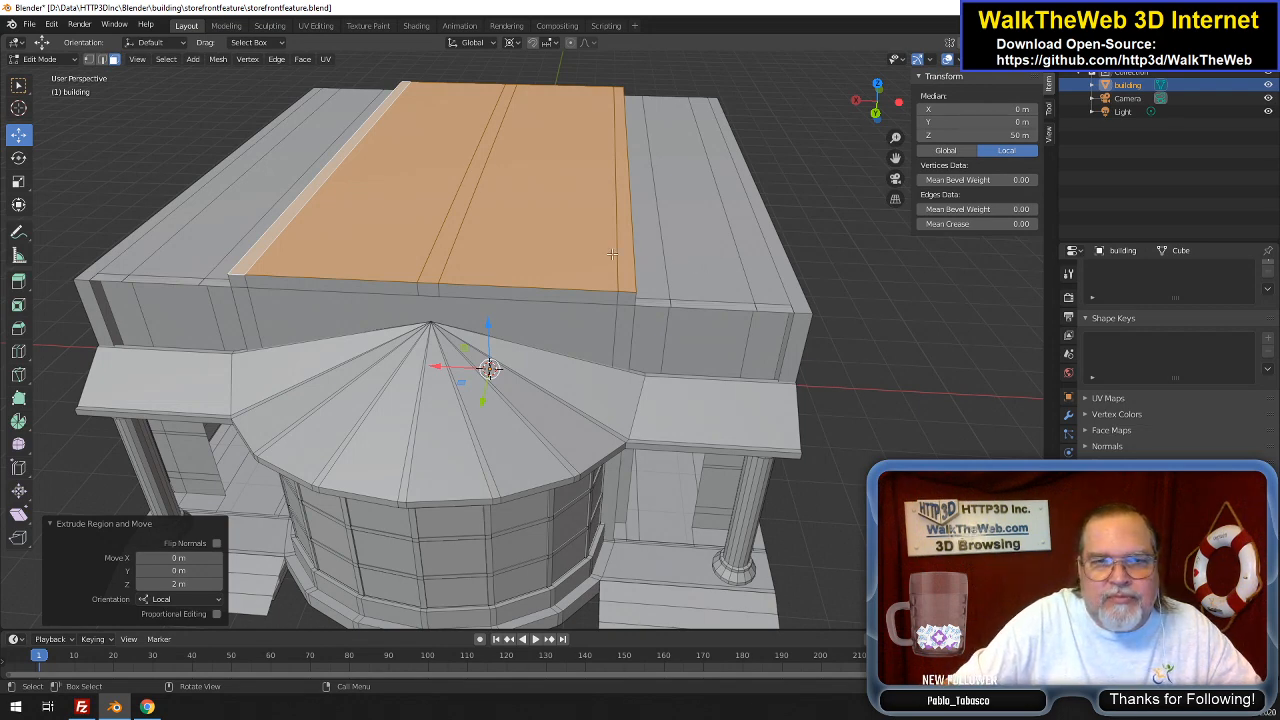
key(ctrl+z)
key(e)
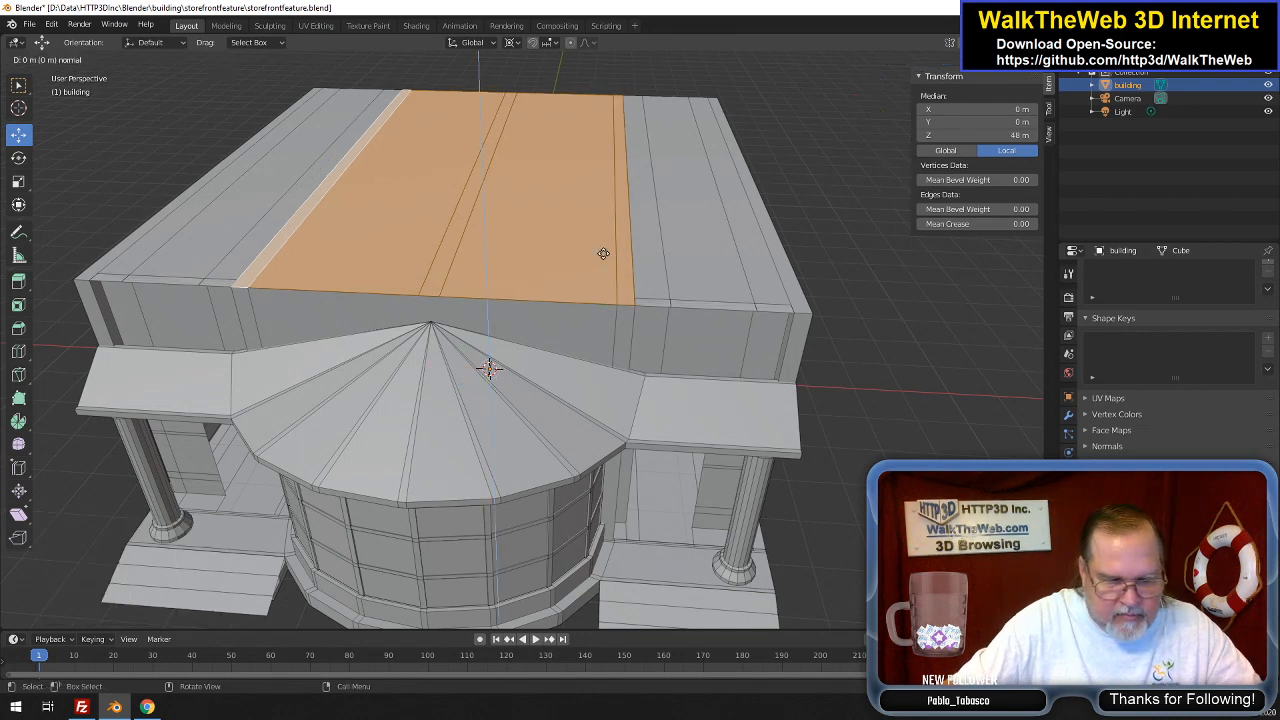
text(x)
text(3)
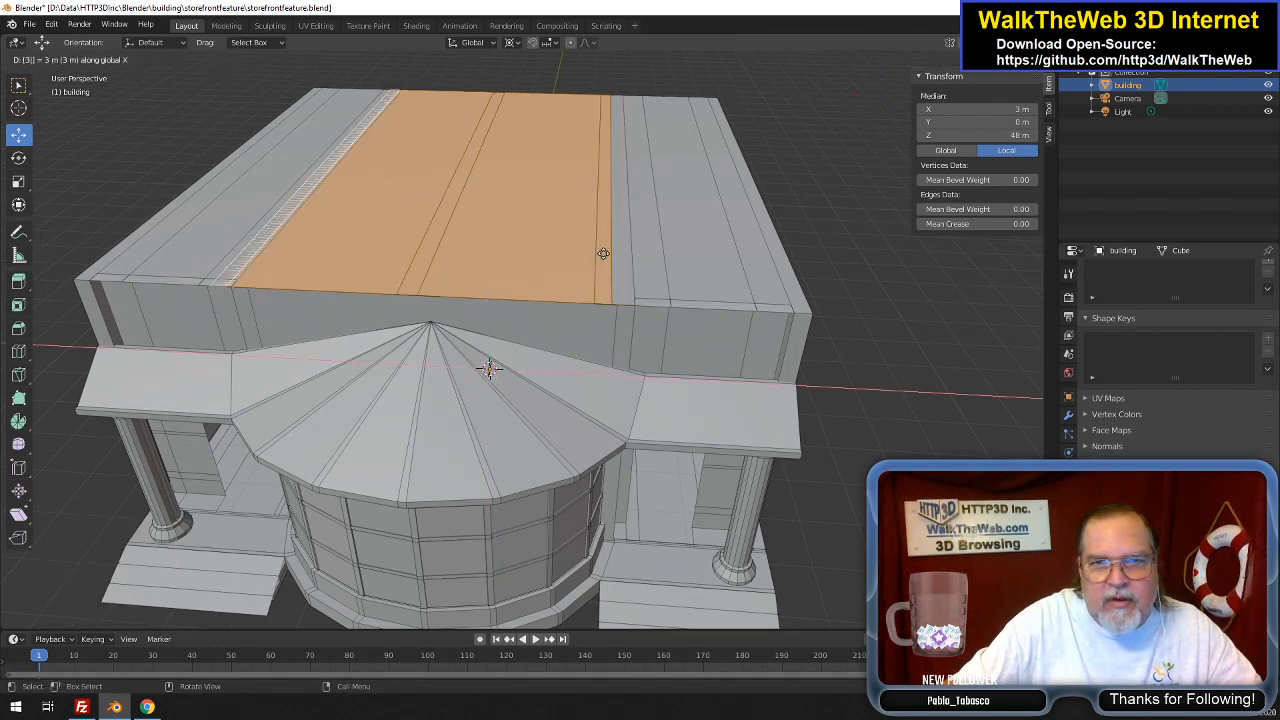
key(Escape)
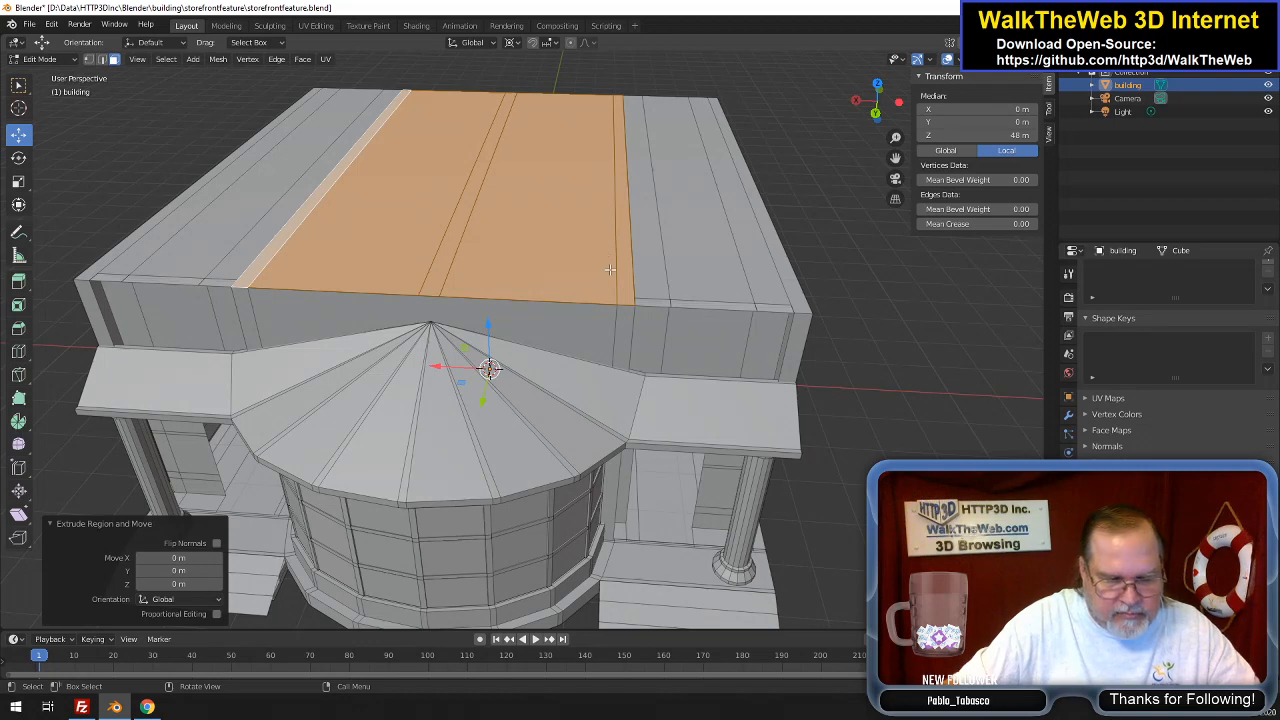
Extrude the selected central roof faces 4 m upward along Z
key(e)
key(z)
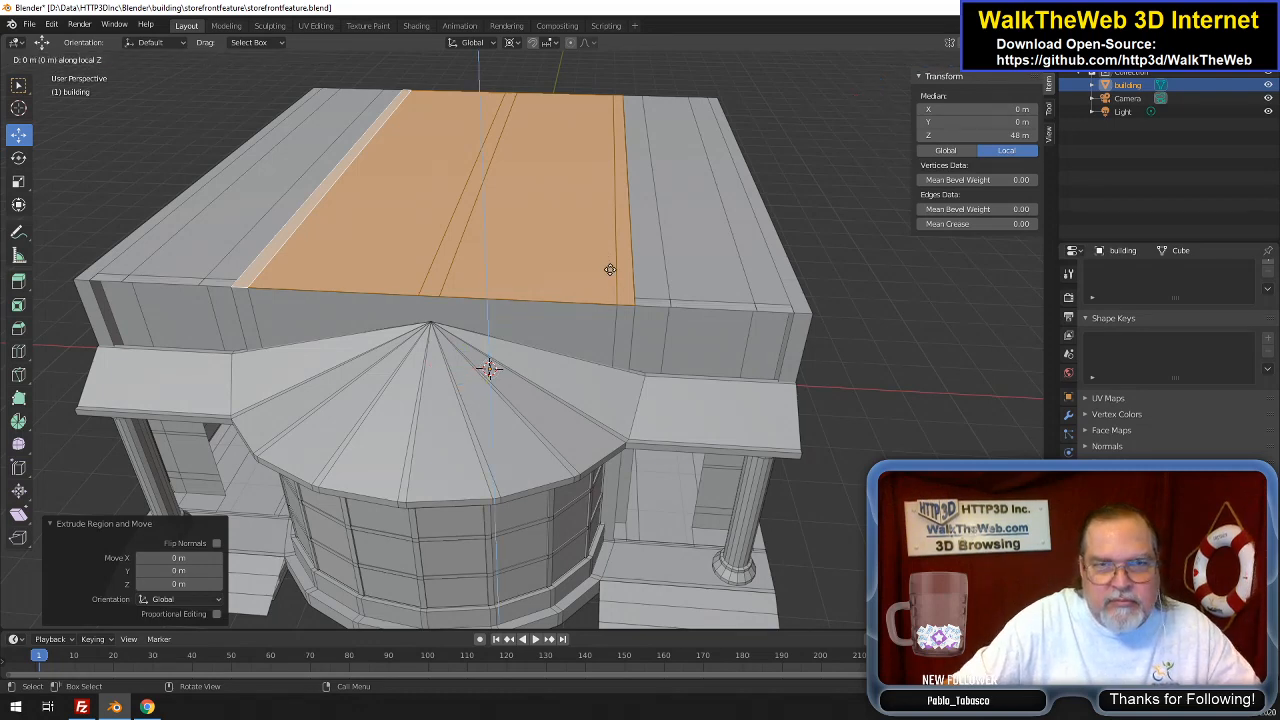
text(4)
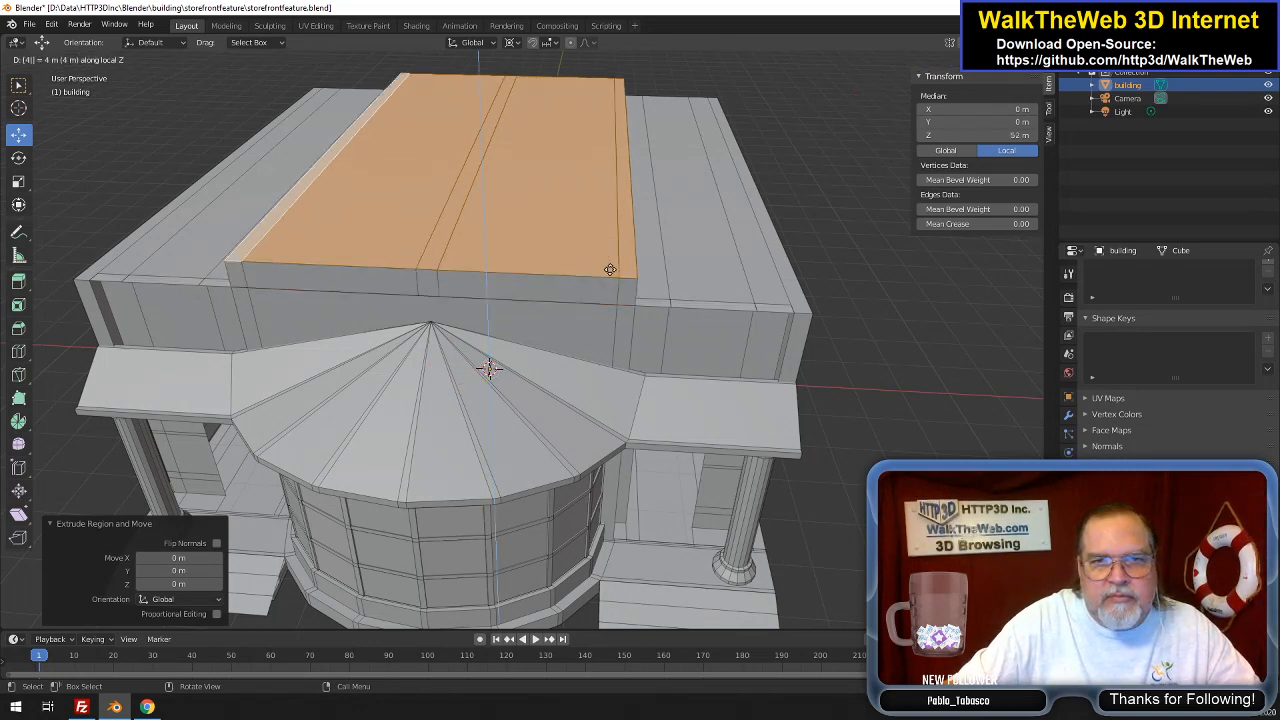
key(Return)
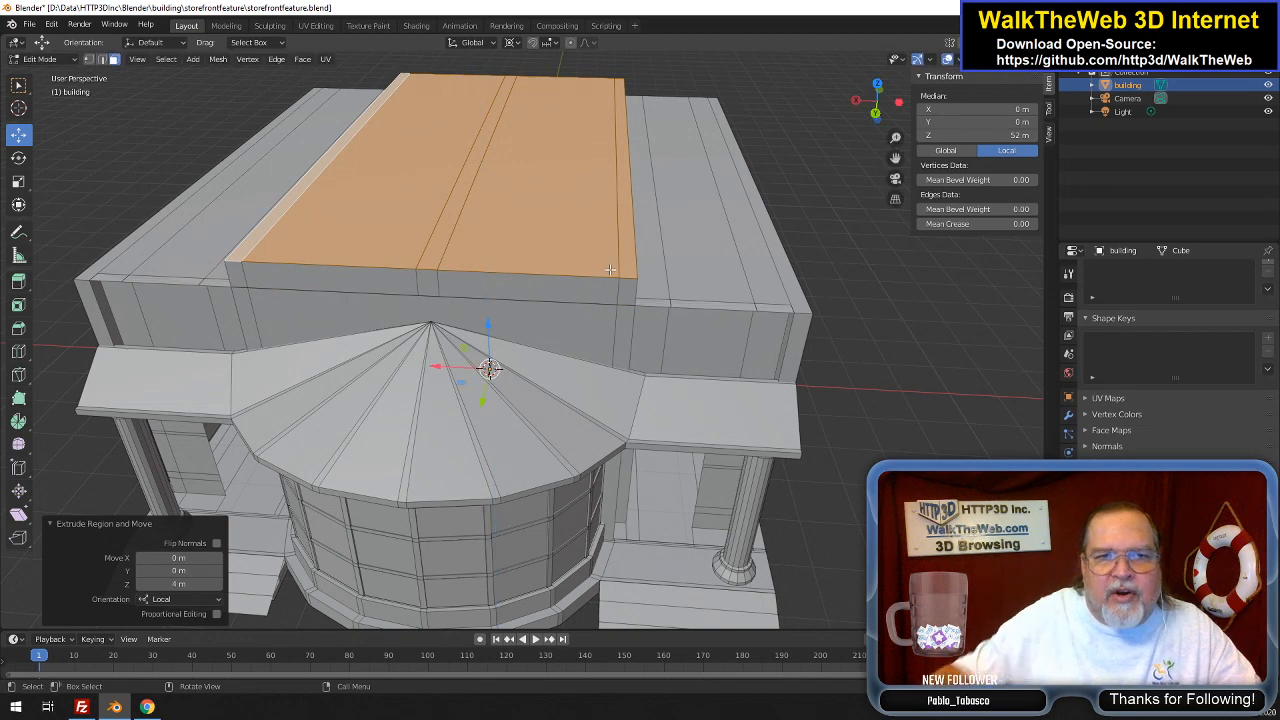
Raise the narrow middle face of the extruded roof section along Z and set its height to 65 m, forming the ridge
click(511, 85)
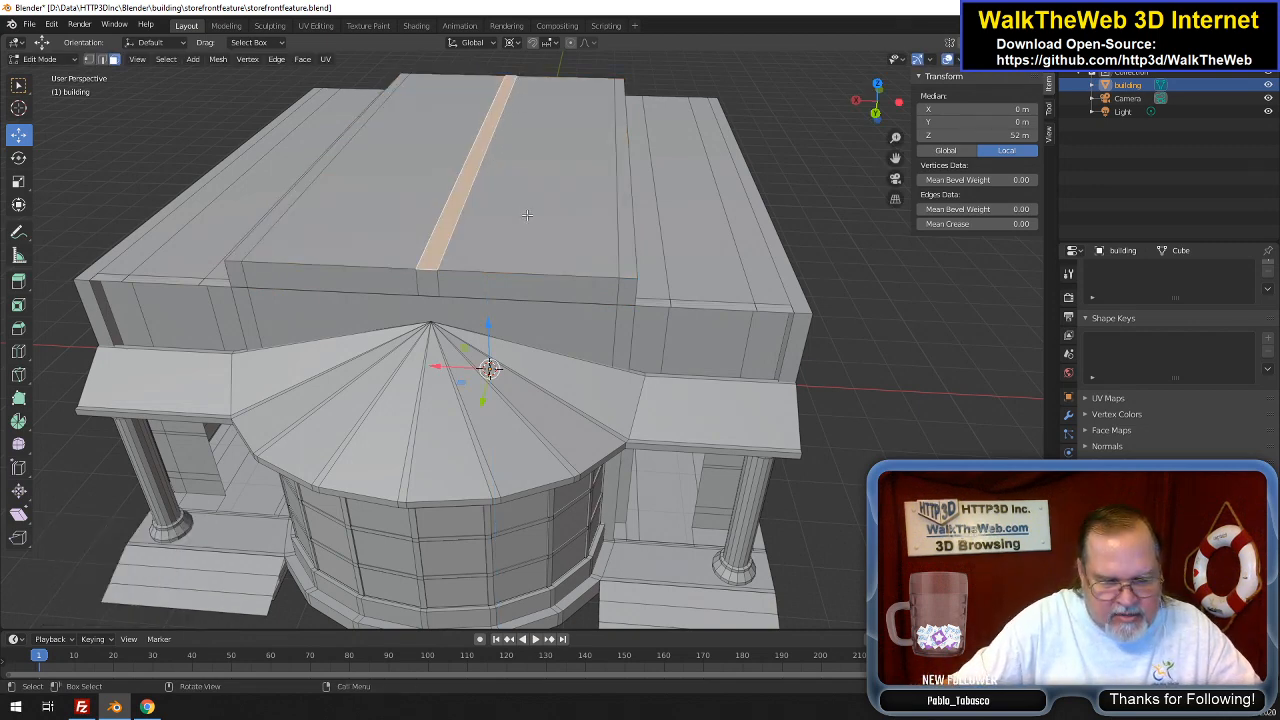
key(g)
key(z)
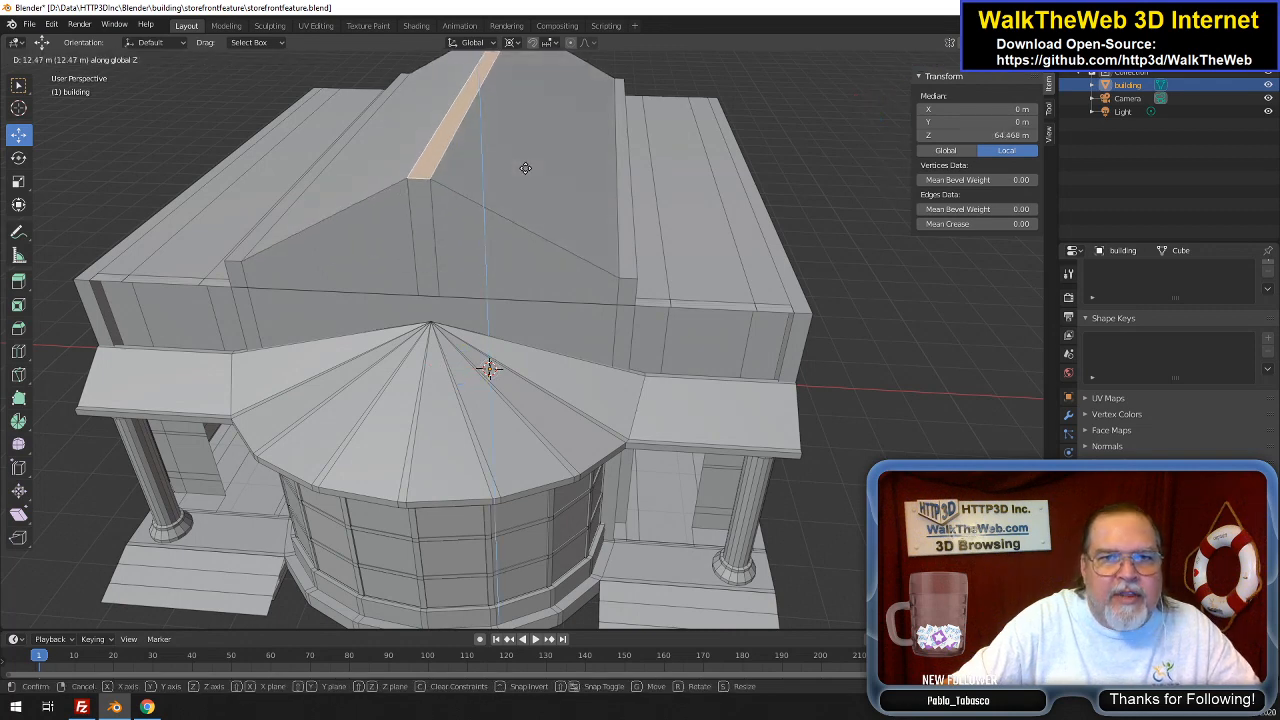
click(527, 166)
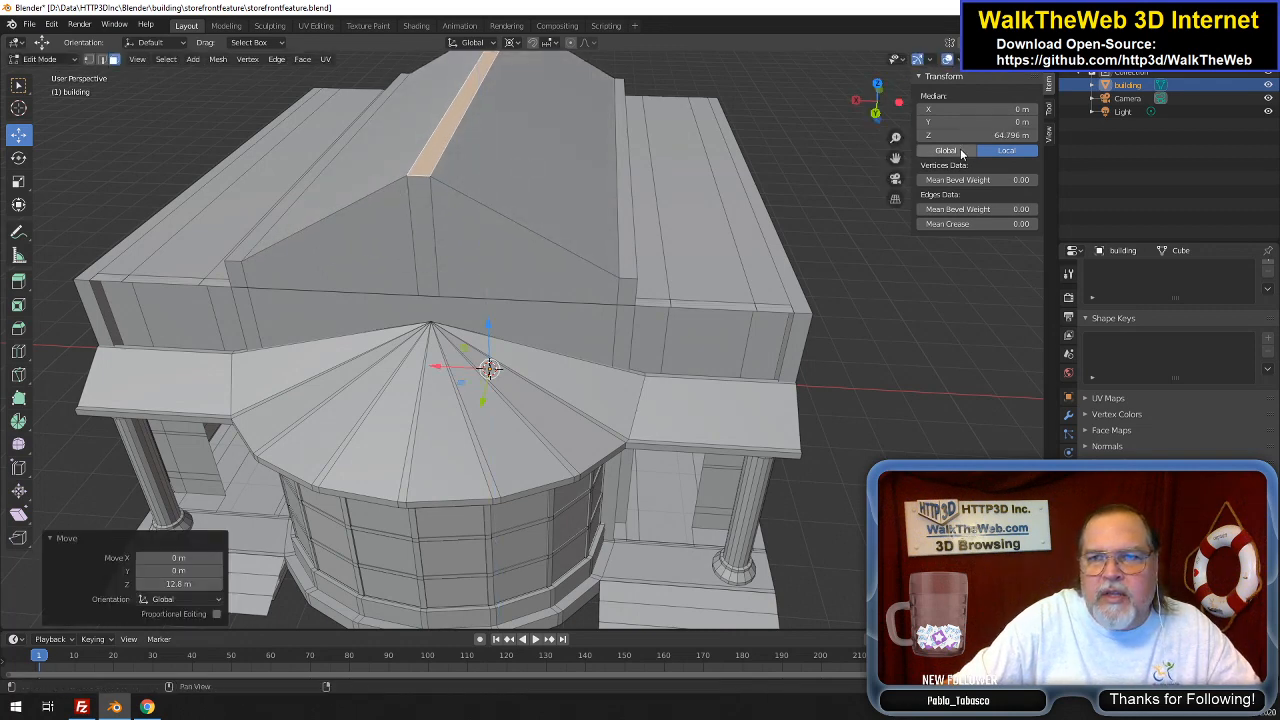
click(990, 134)
text(65)
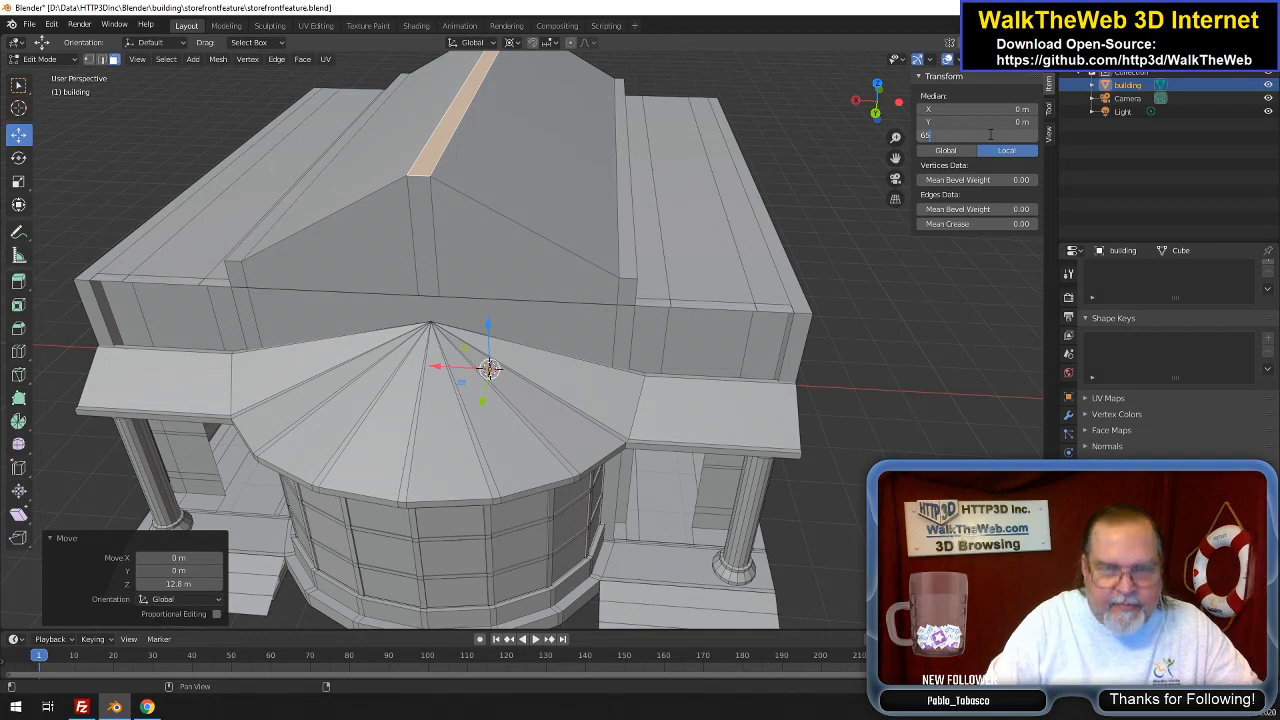
key(Return)
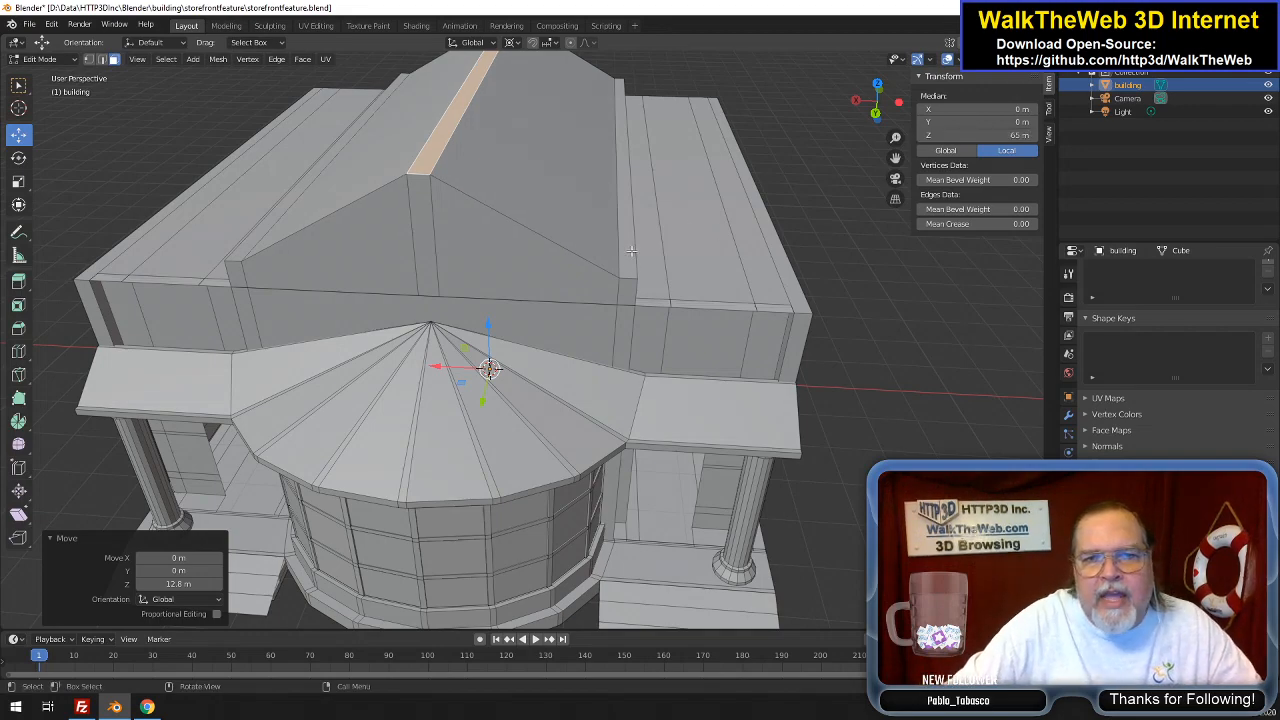
Select the front and rear sloping edges on one side of the peaked roof
drag(876, 103, 884, 96)
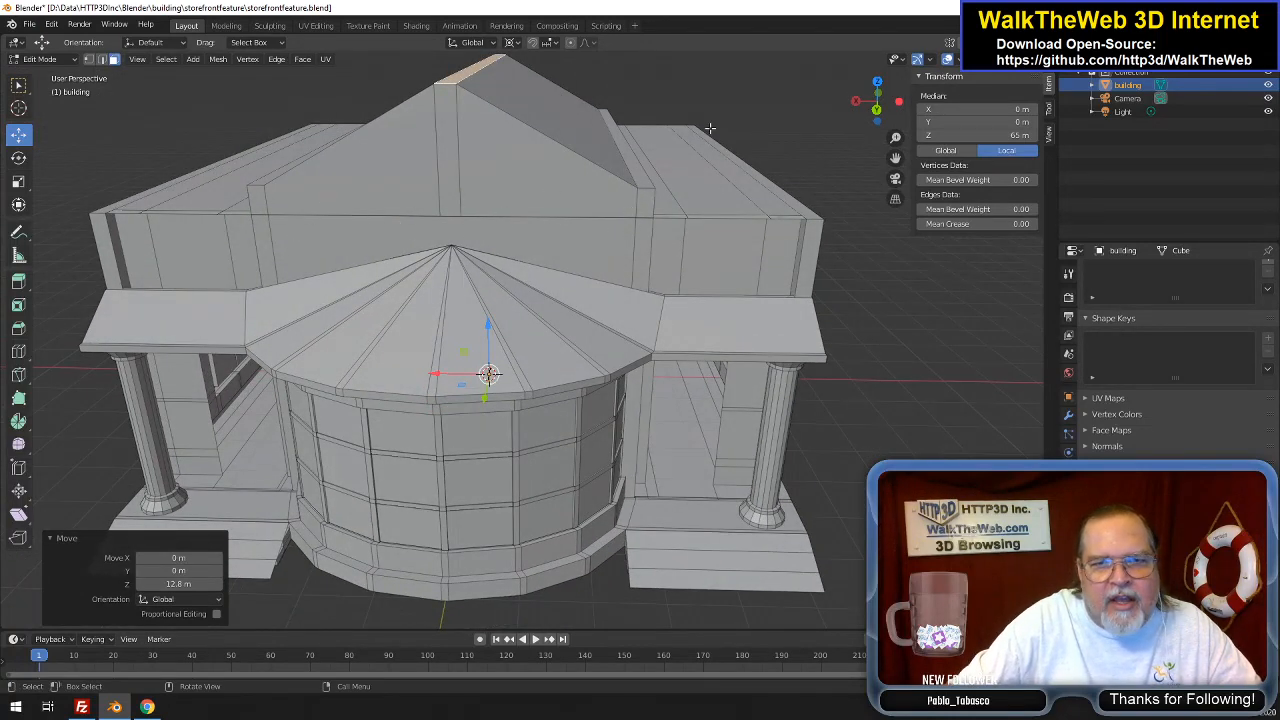
drag(863, 100, 1056, 147)
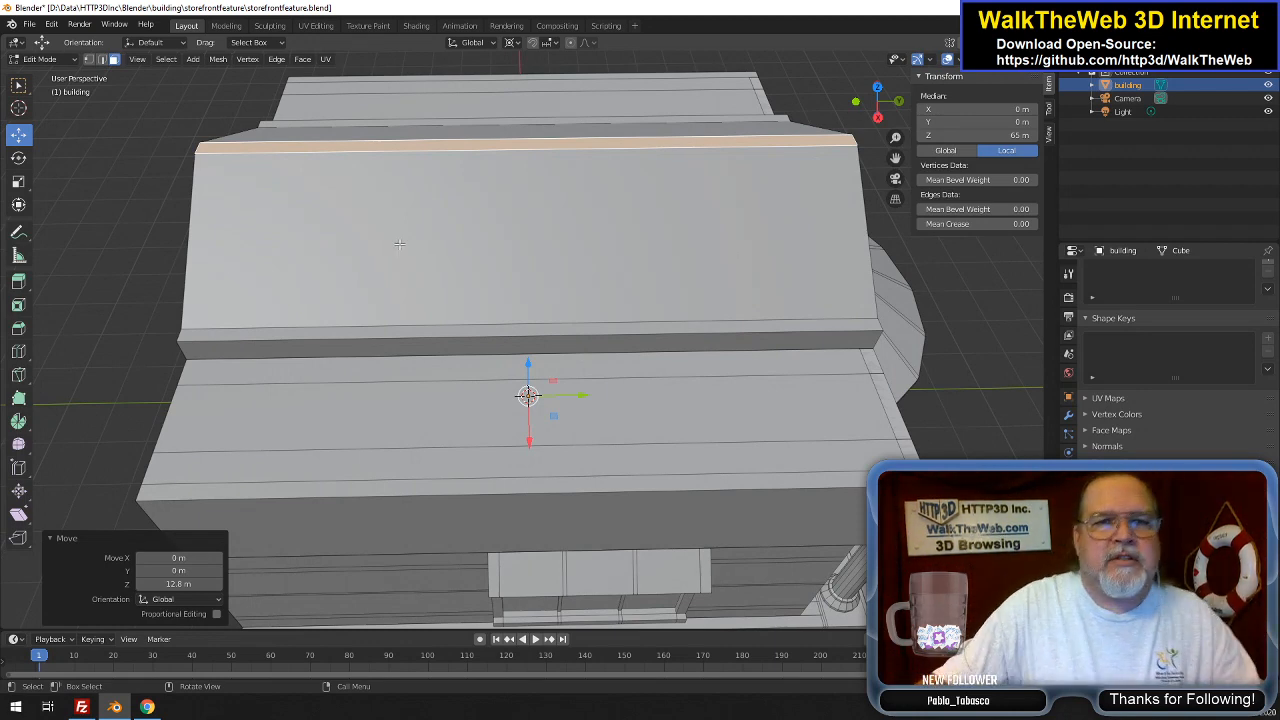
click(101, 59)
click(200, 257)
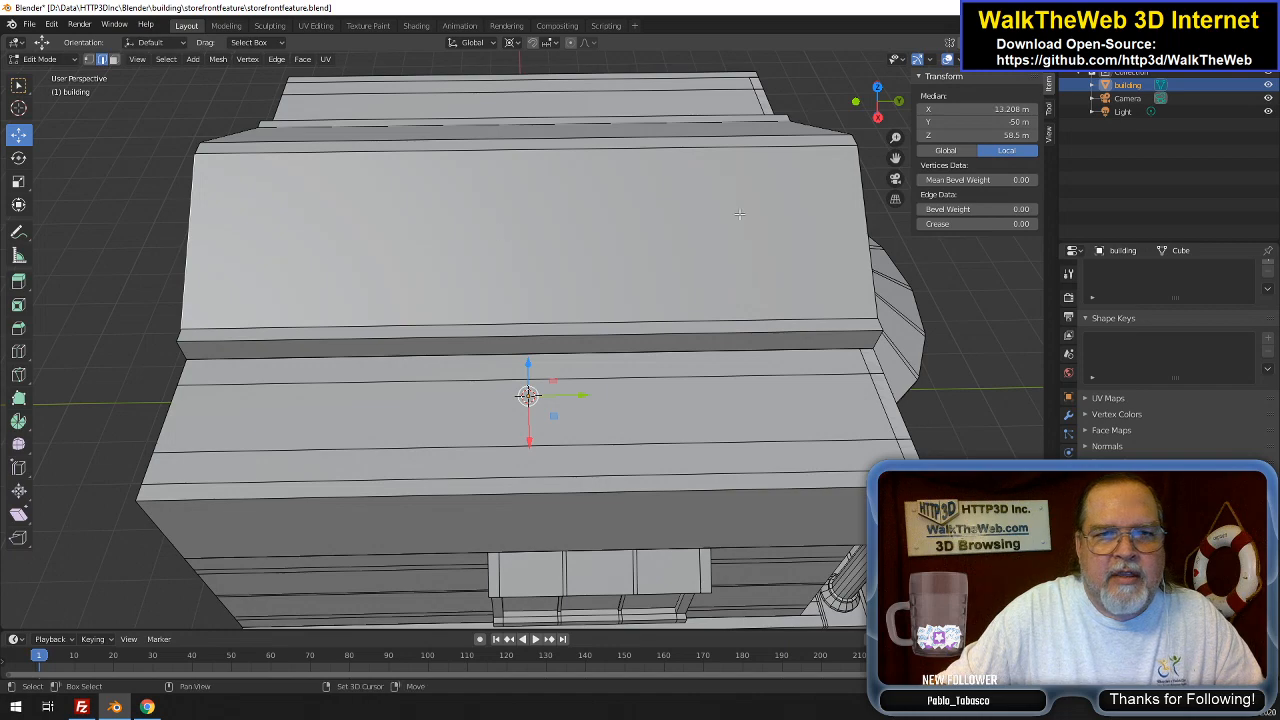
shift+click(858, 221)
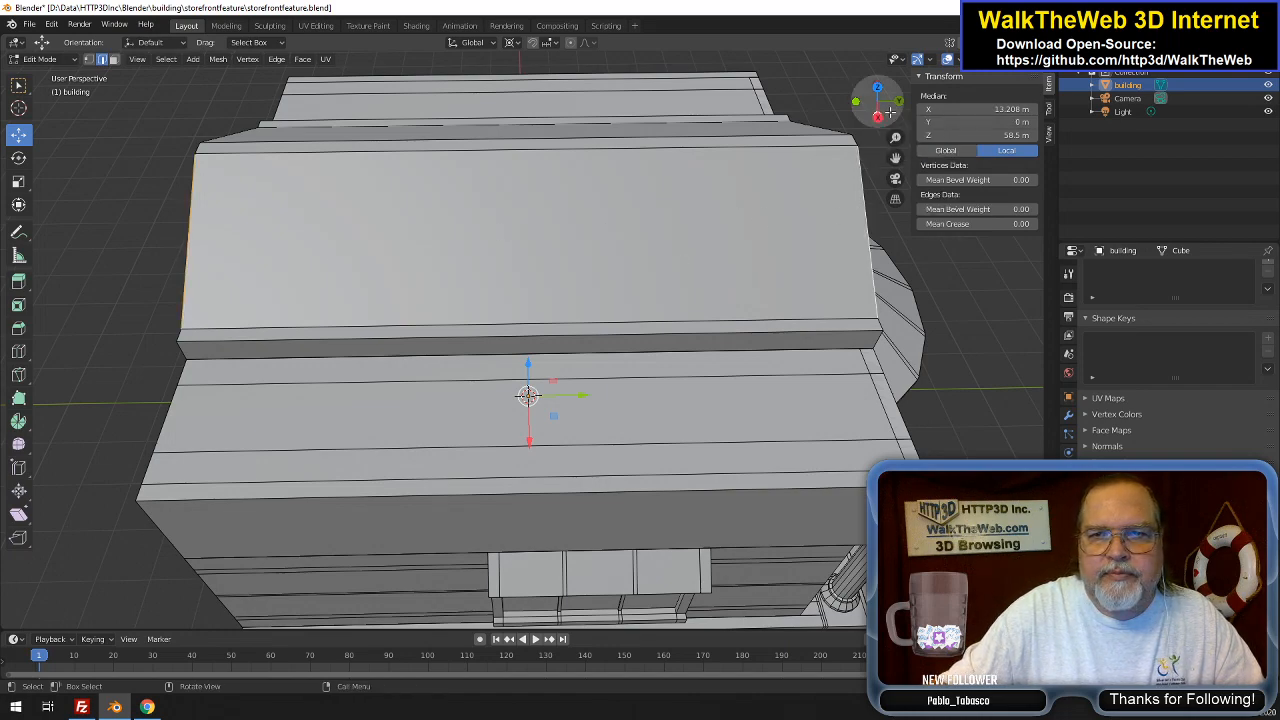
Add the remaining sloped end edges on both sides of the upper roof to the selection
drag(885, 113, 405, 160)
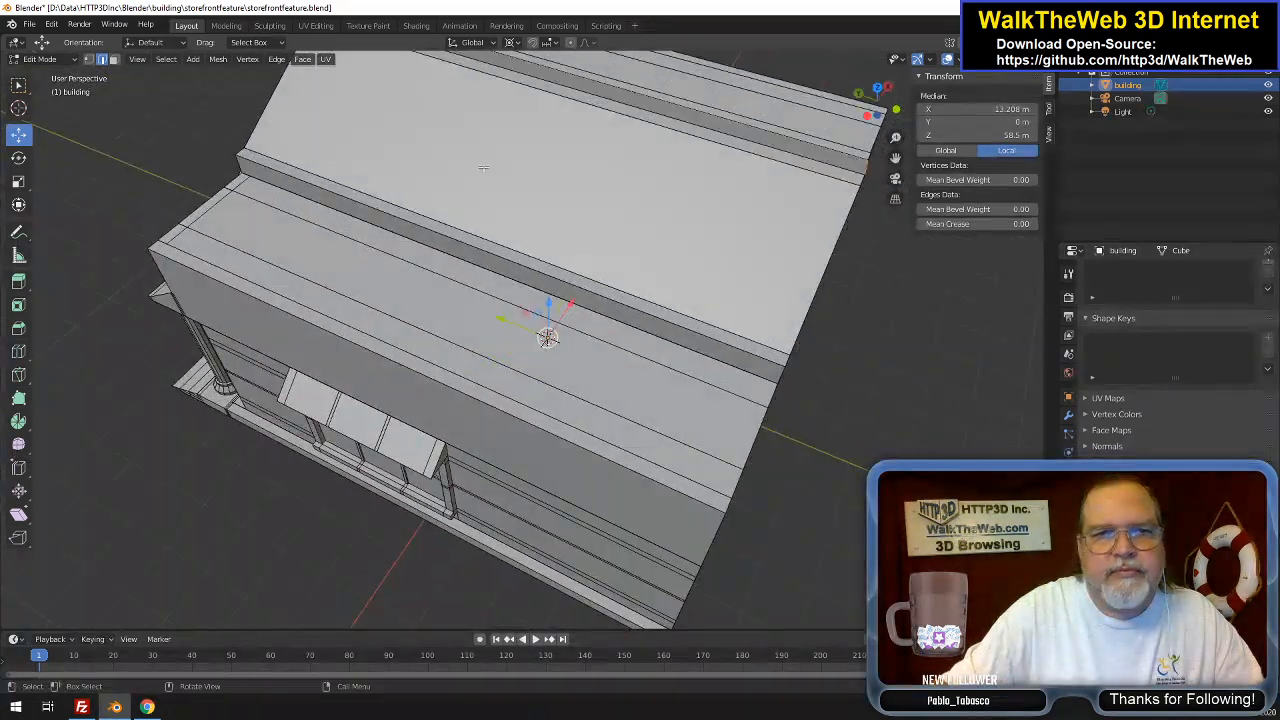
shift+click(279, 111)
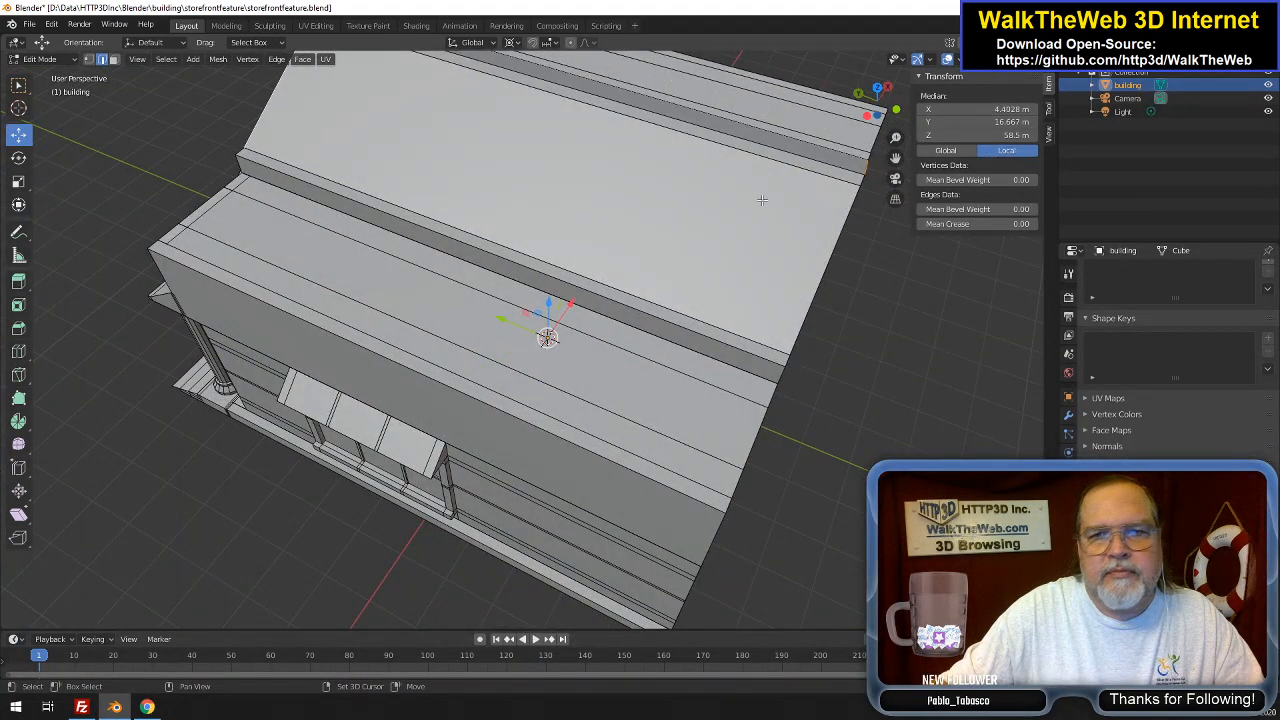
shift+click(810, 258)
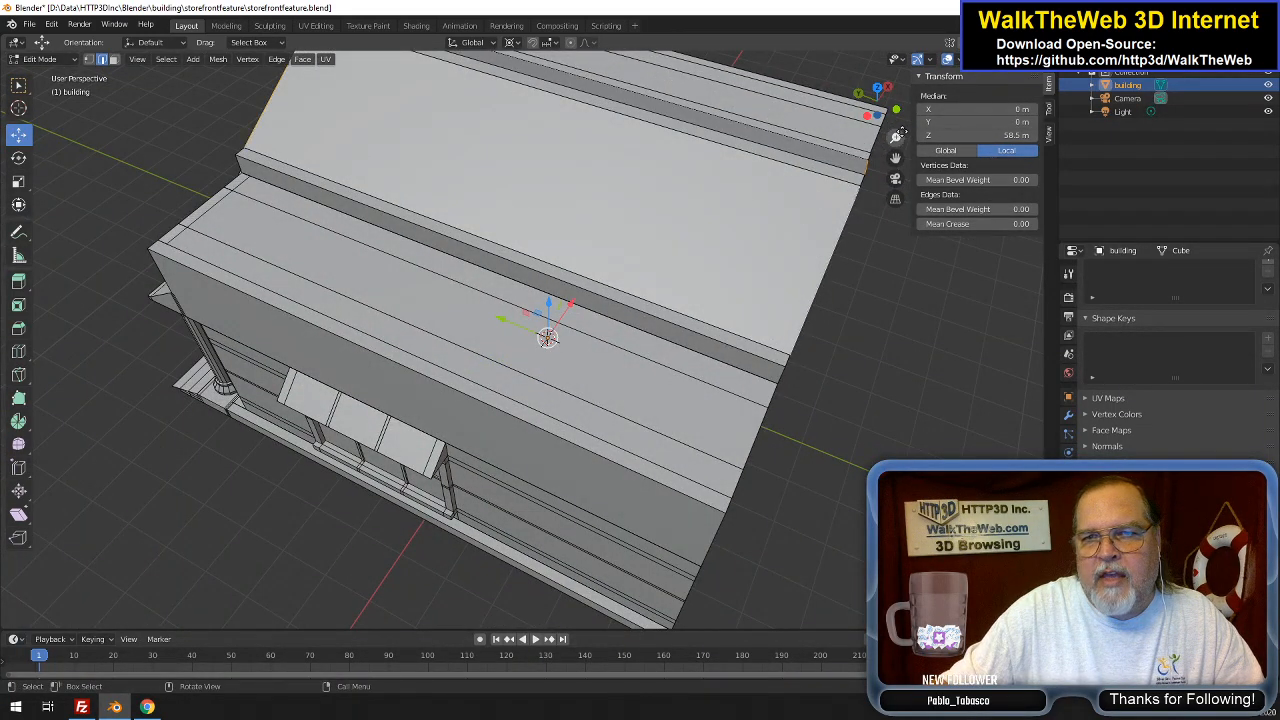
drag(893, 105, 260, 130)
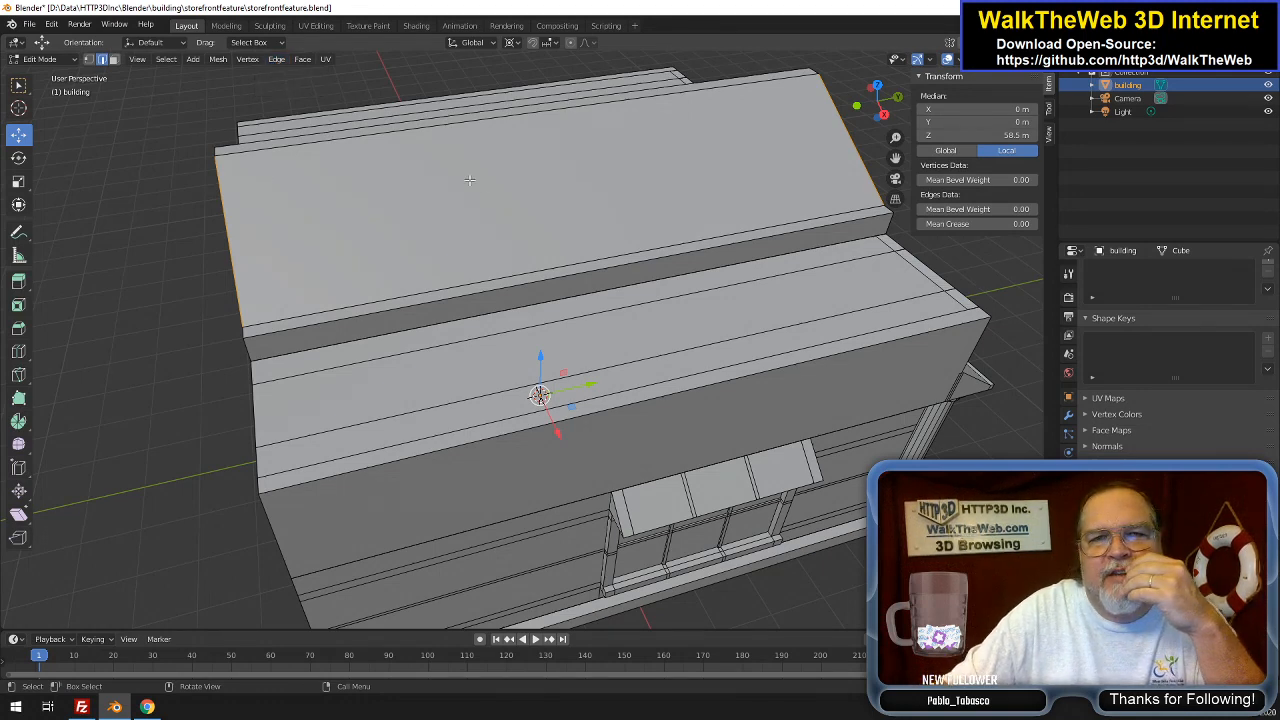
drag(864, 115, 829, 119)
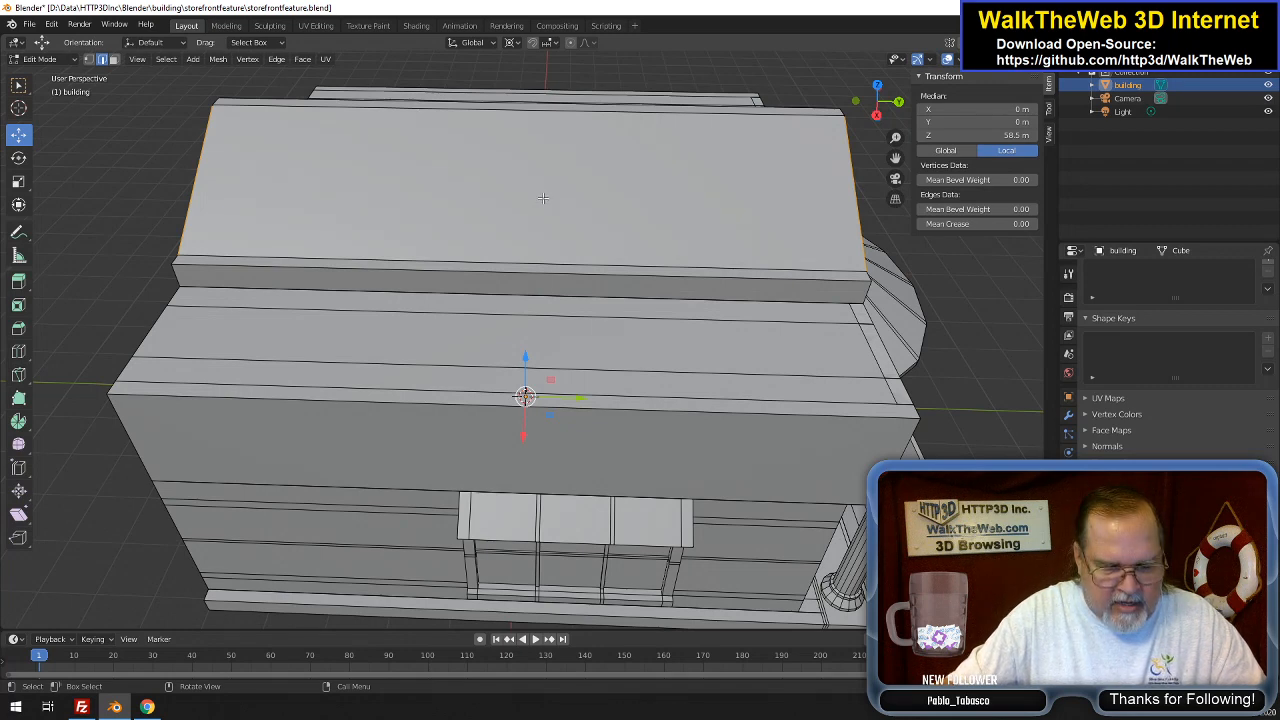
Add two lengthwise loop cuts to one upper roof slope, with slide factors -0.7 near the ridge and 0.7 near the eave
key(ctrl+r)
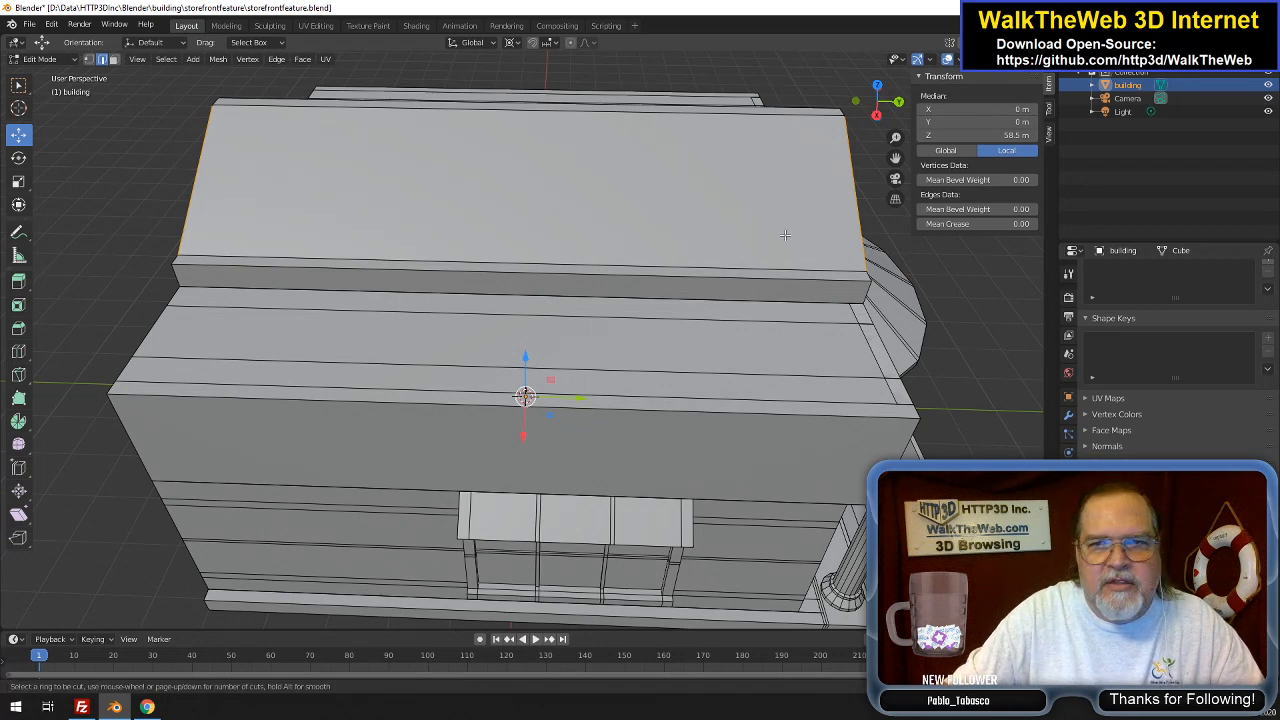
key(Escape)
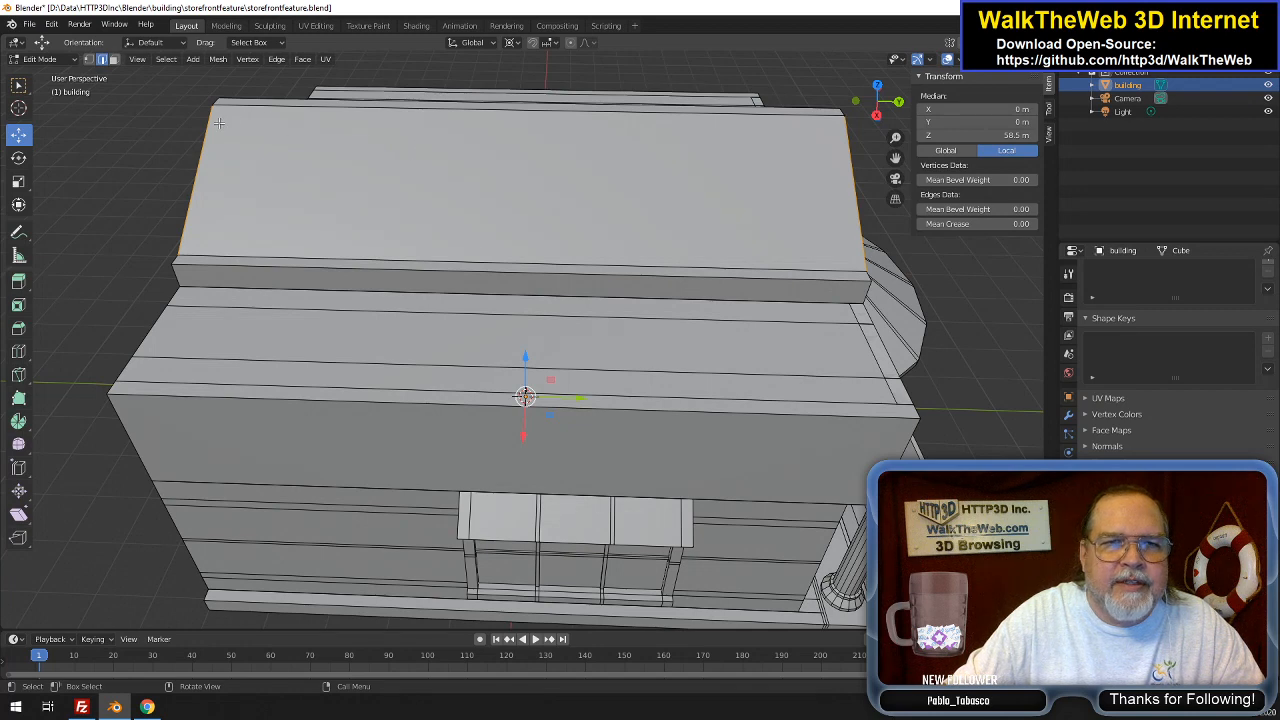
key(ctrl+r)
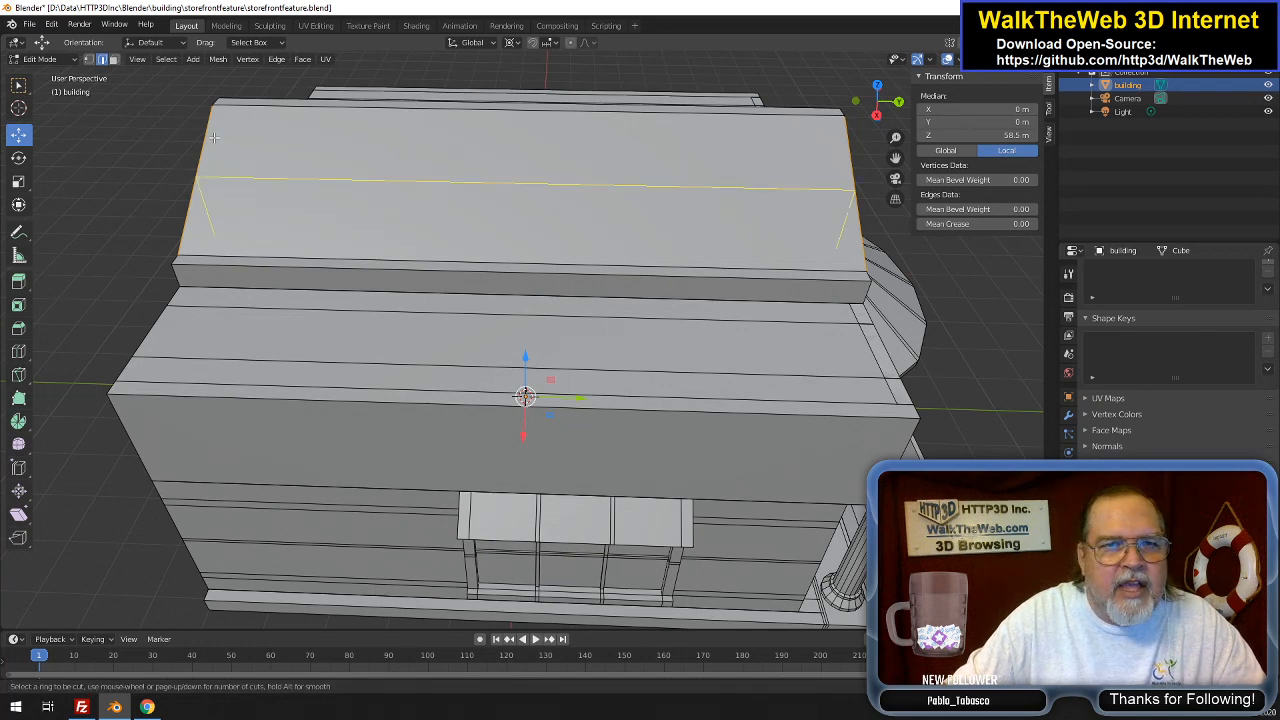
click(214, 137)
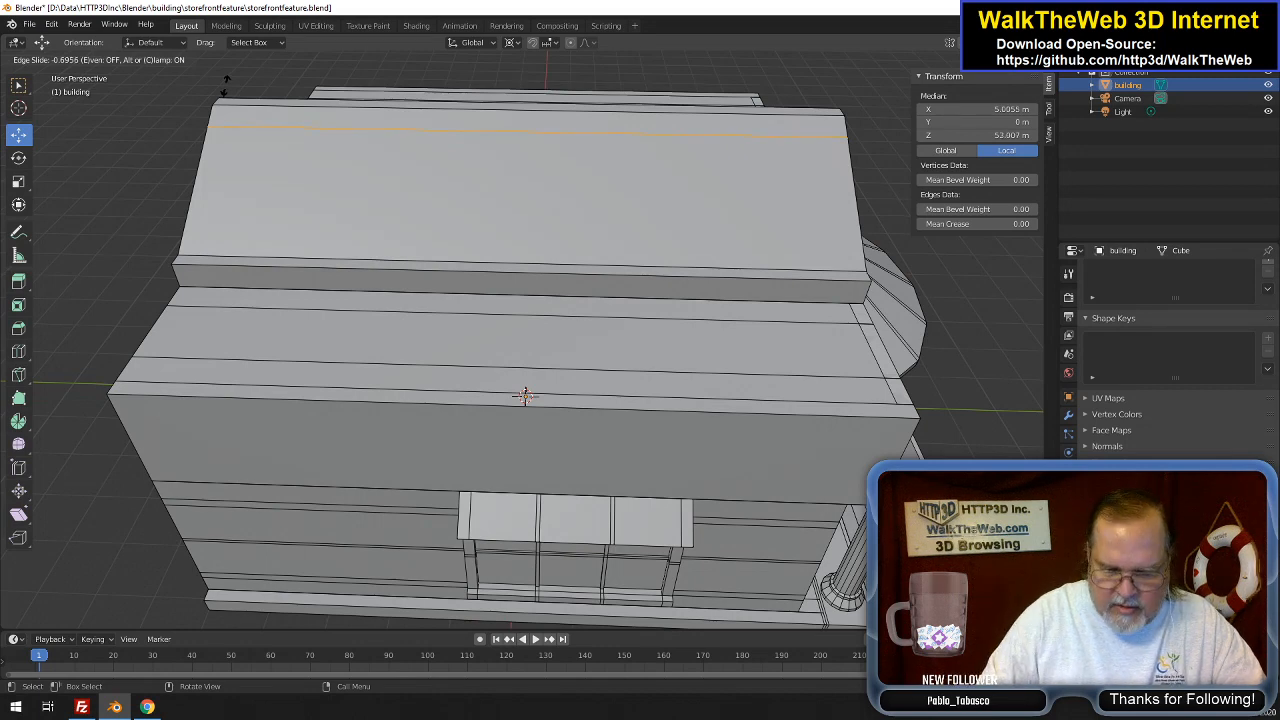
text(.7-)
key(Return)
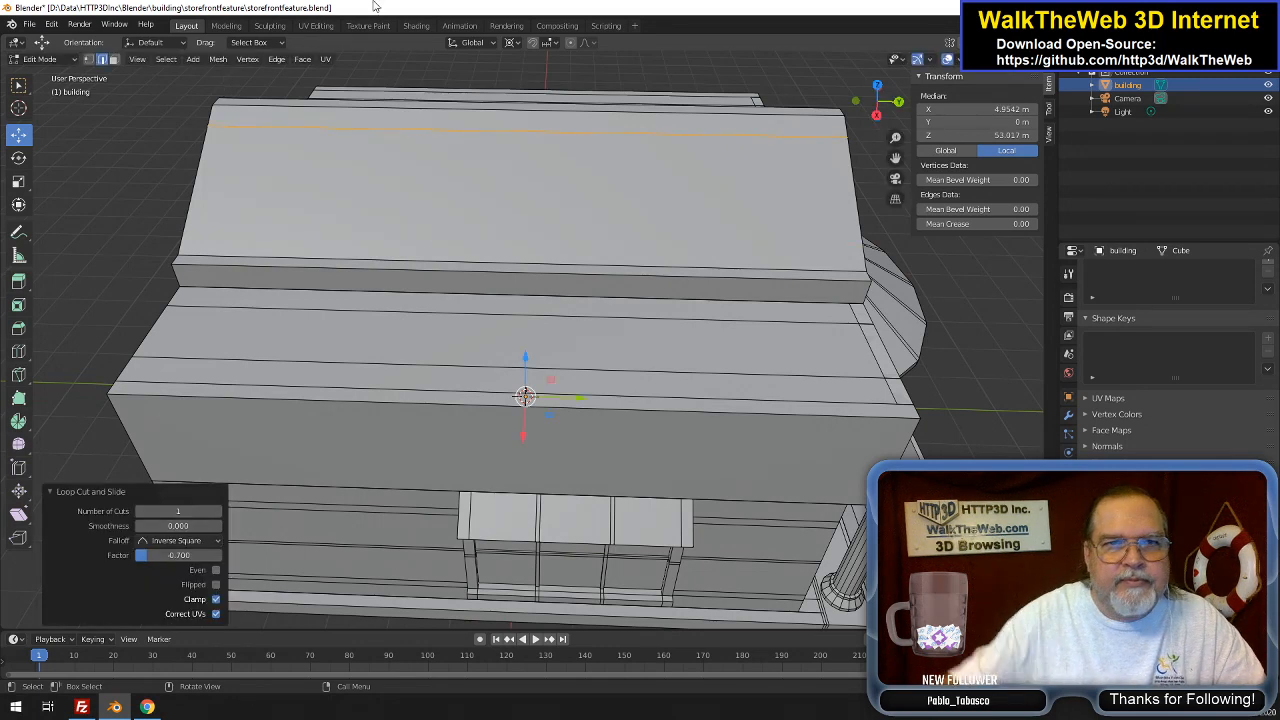
key(ctrl+r)
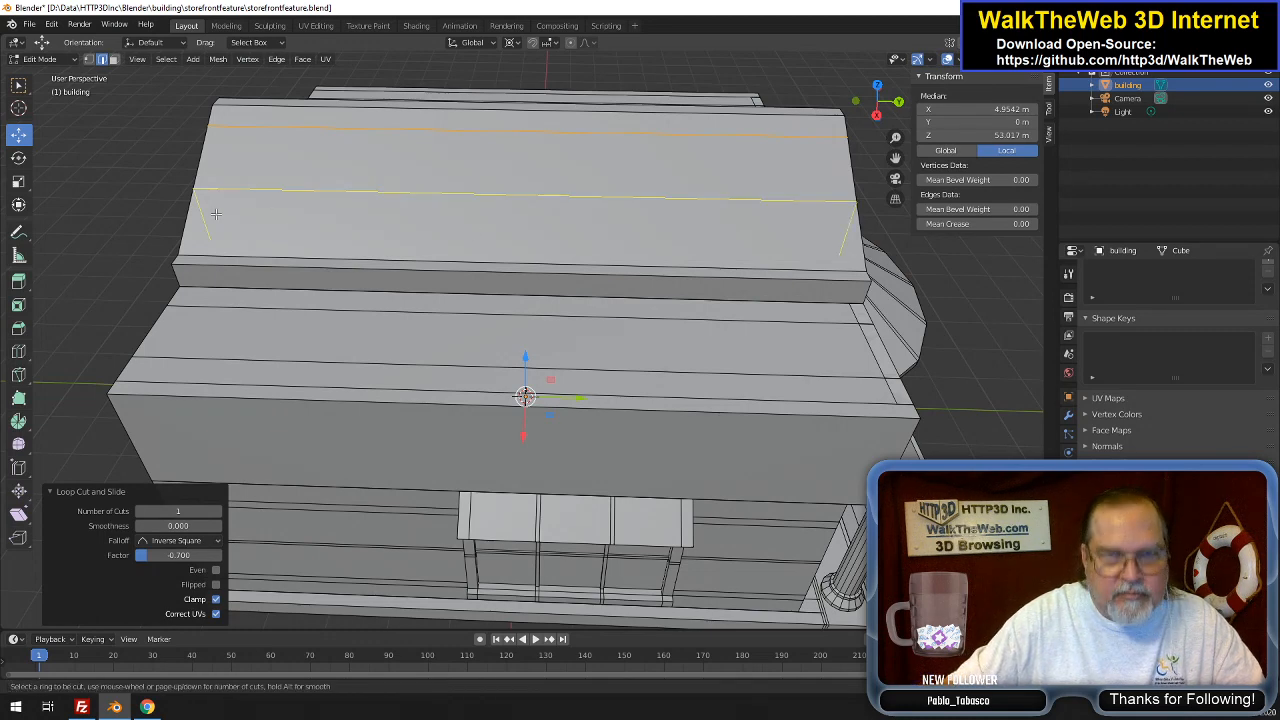
click(216, 213)
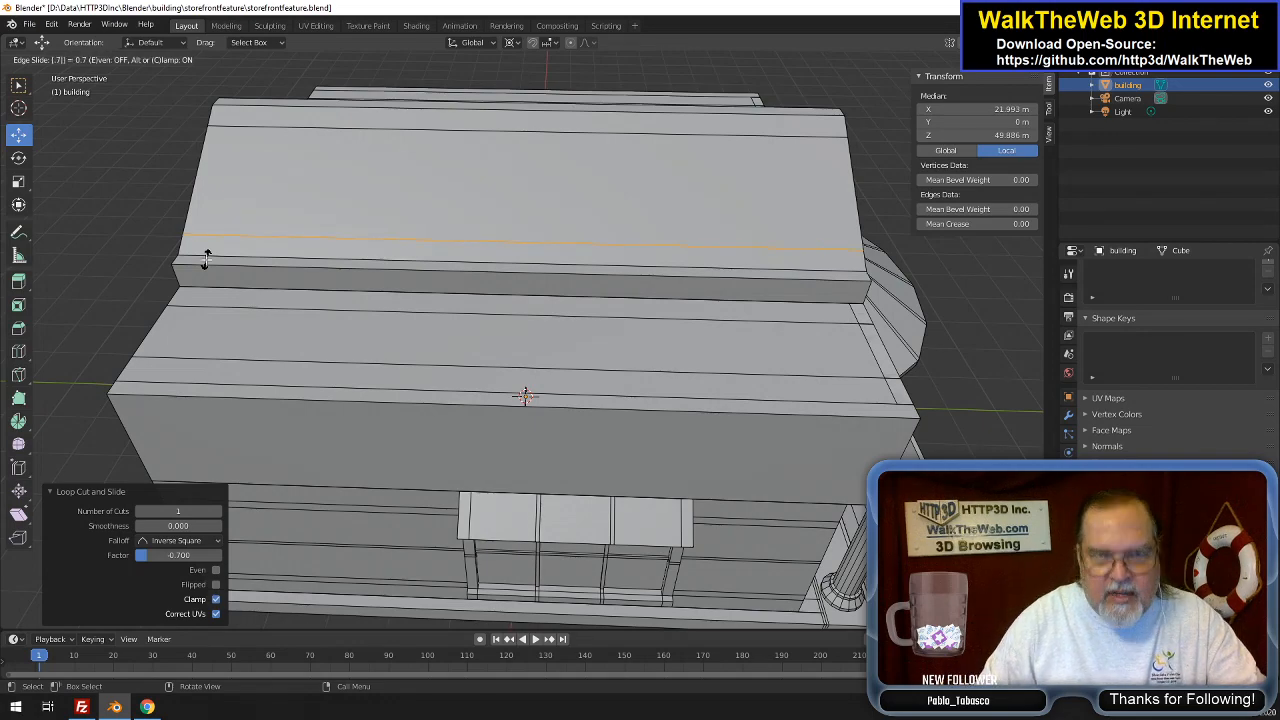
click(206, 254)
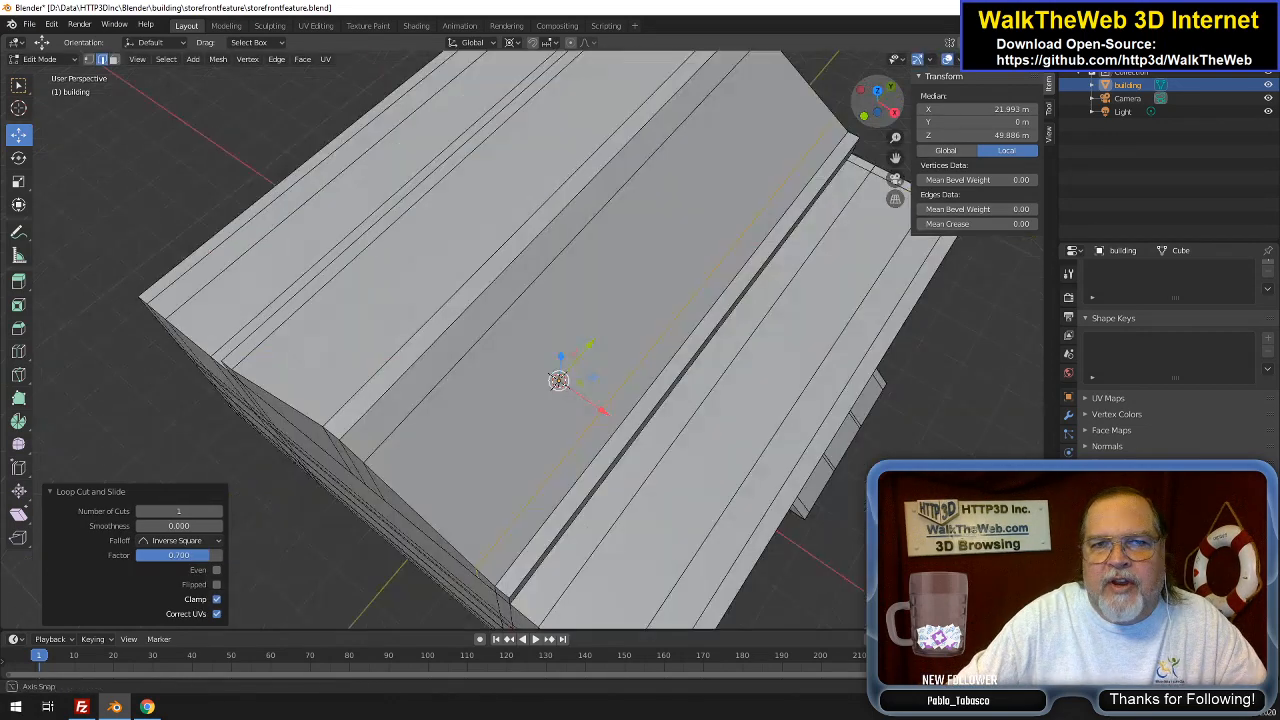
Add two matching lengthwise loop cuts to the opposite upper roof slope, with slide factors -0.7 near the ridge and 0.7 near the eave
drag(872, 108, 886, 113)
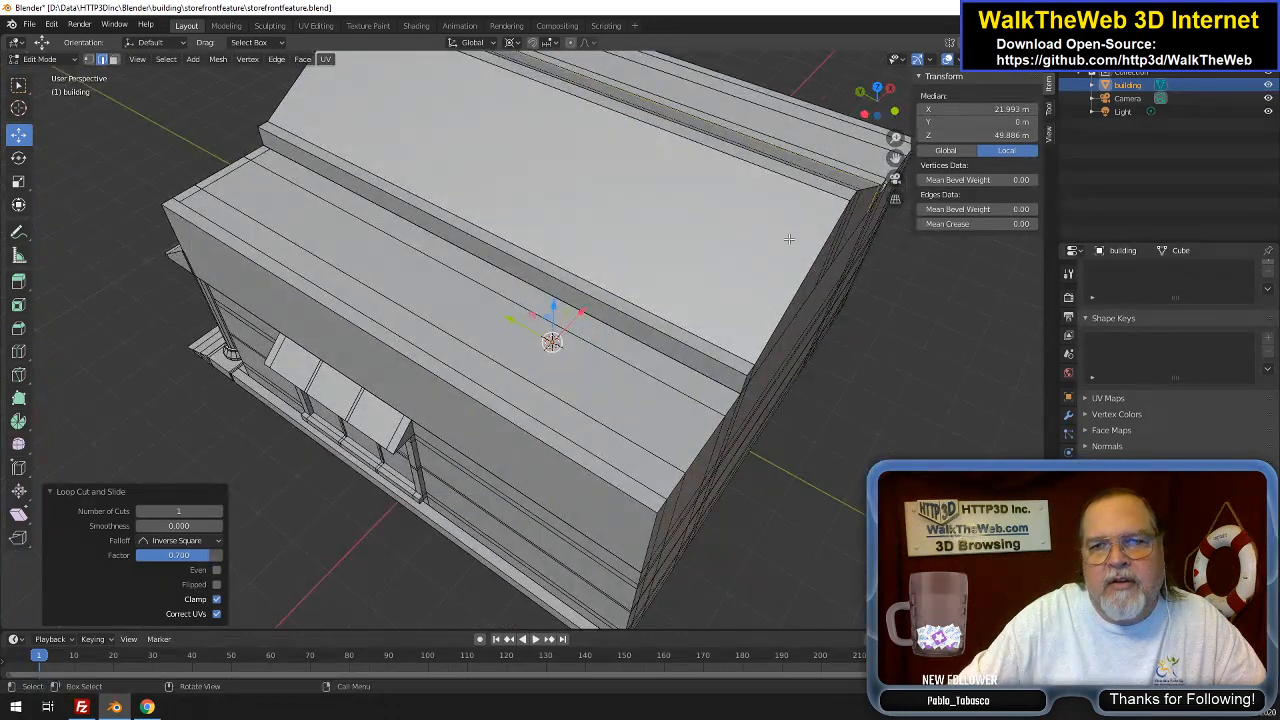
key(ctrl+r)
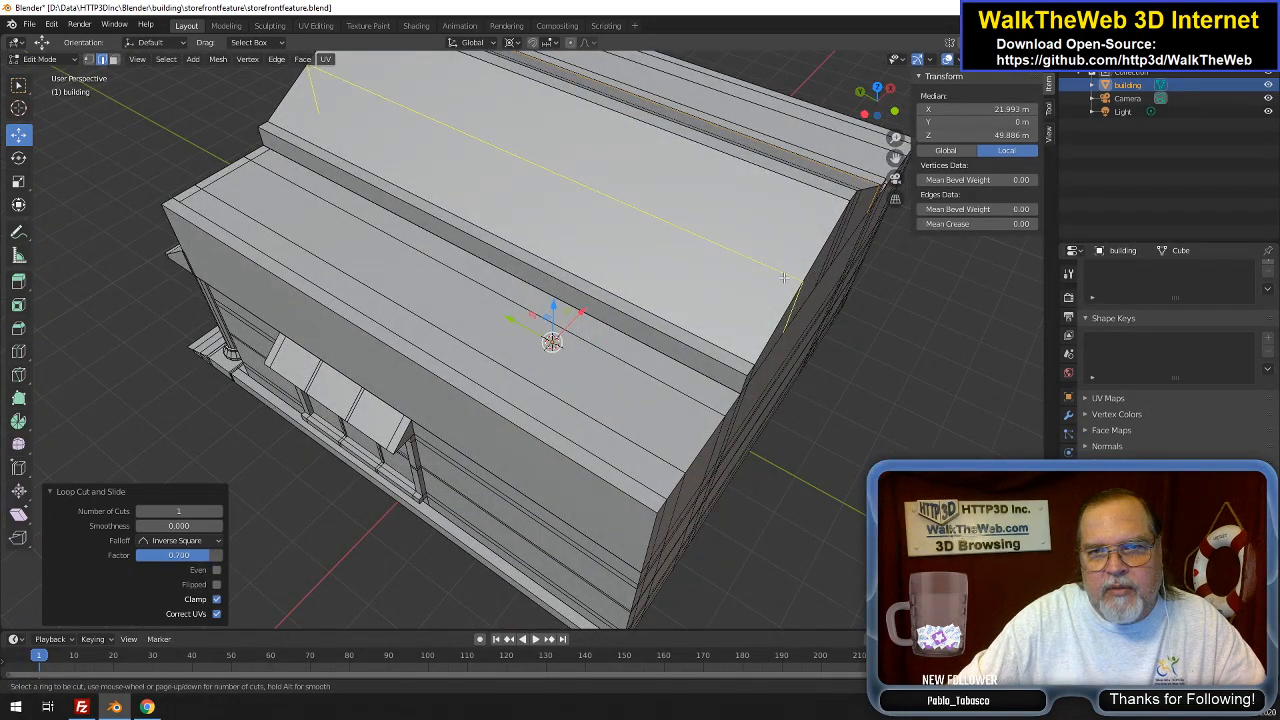
click(780, 272)
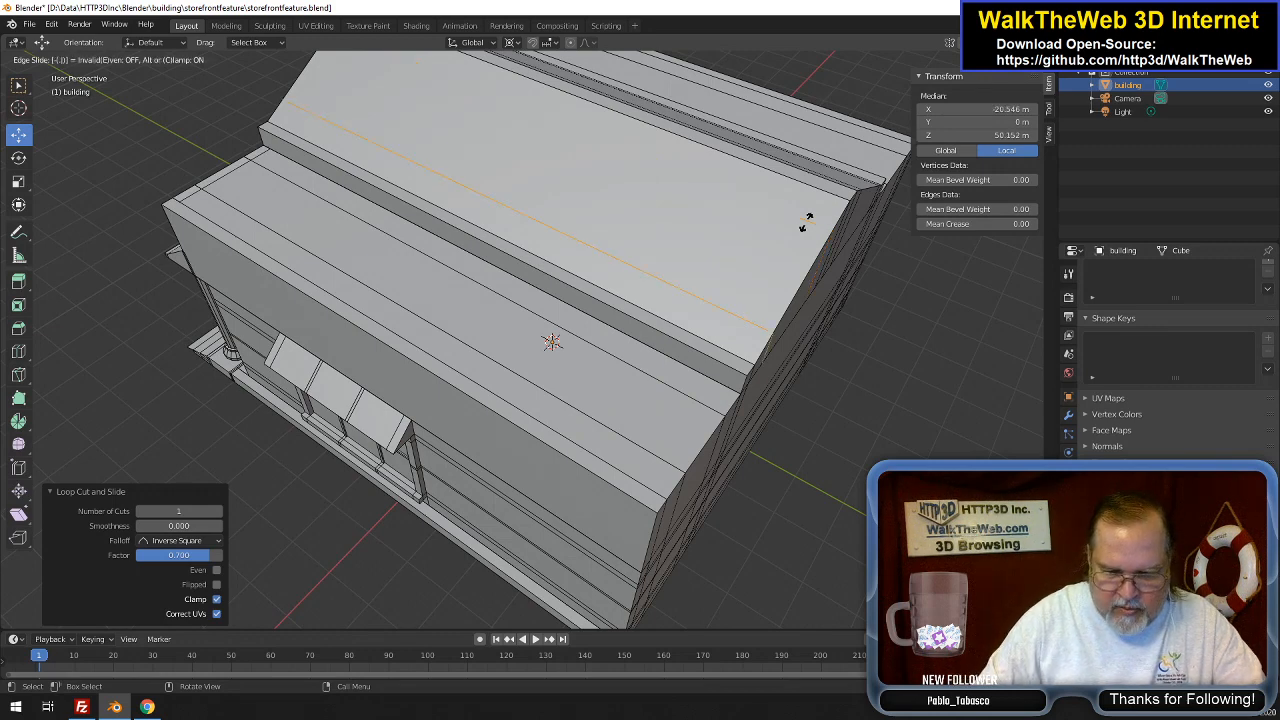
click(806, 222)
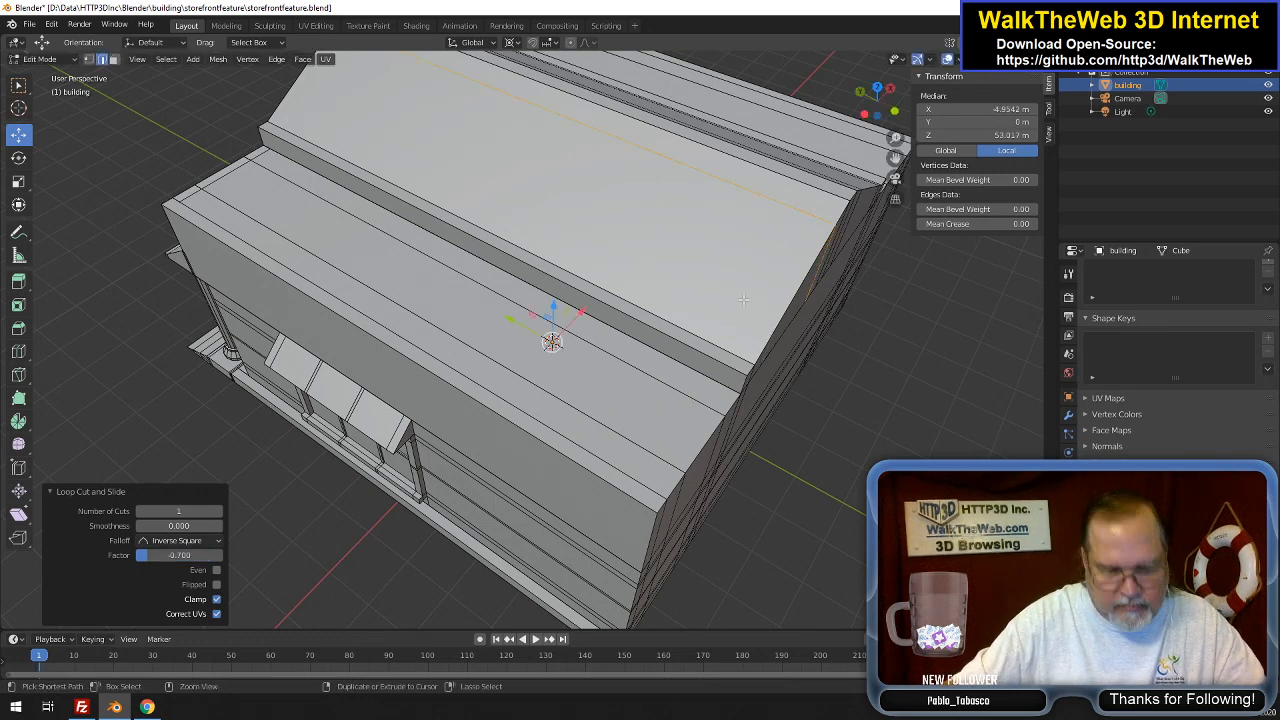
key(ctrl+r)
click(778, 305)
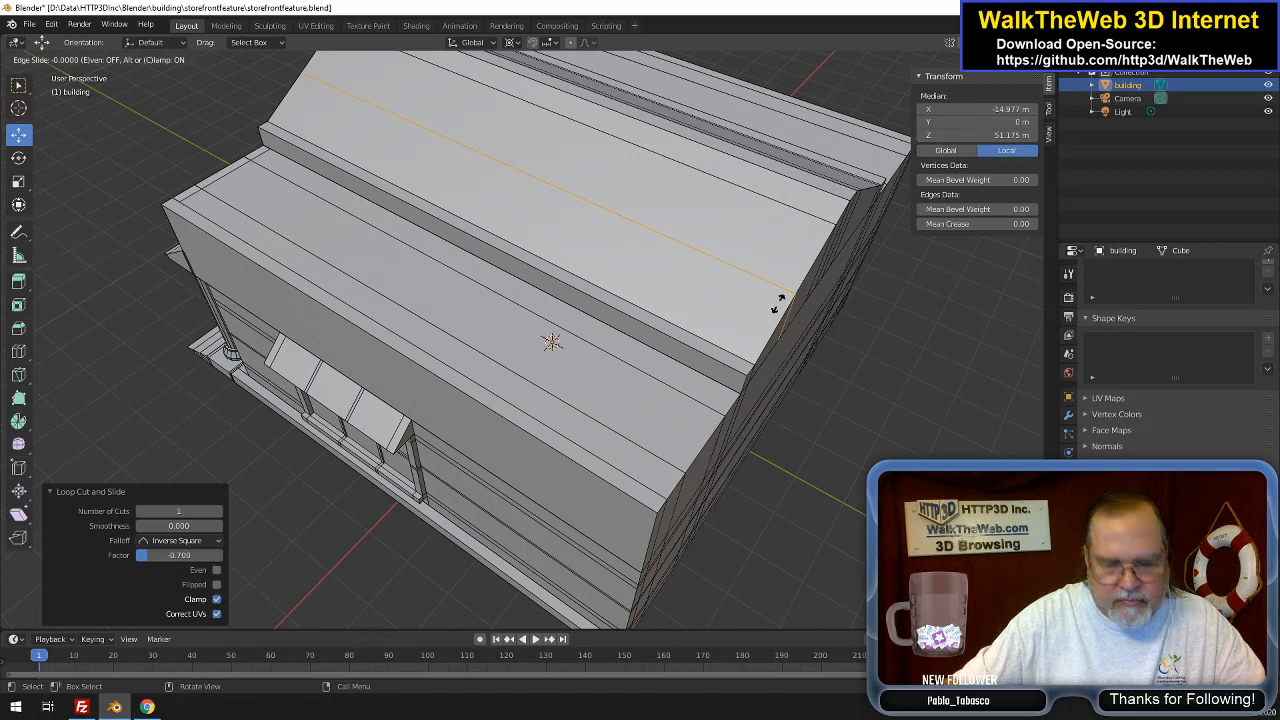
text(.7)
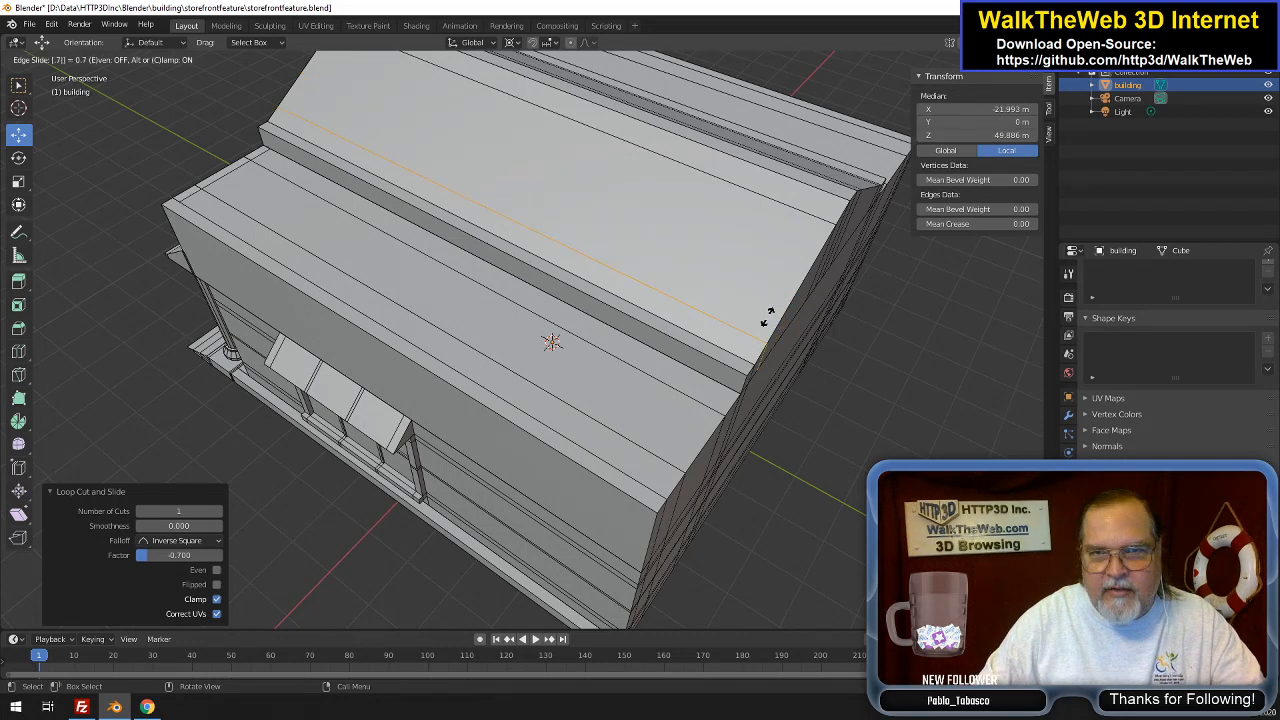
key(Return)
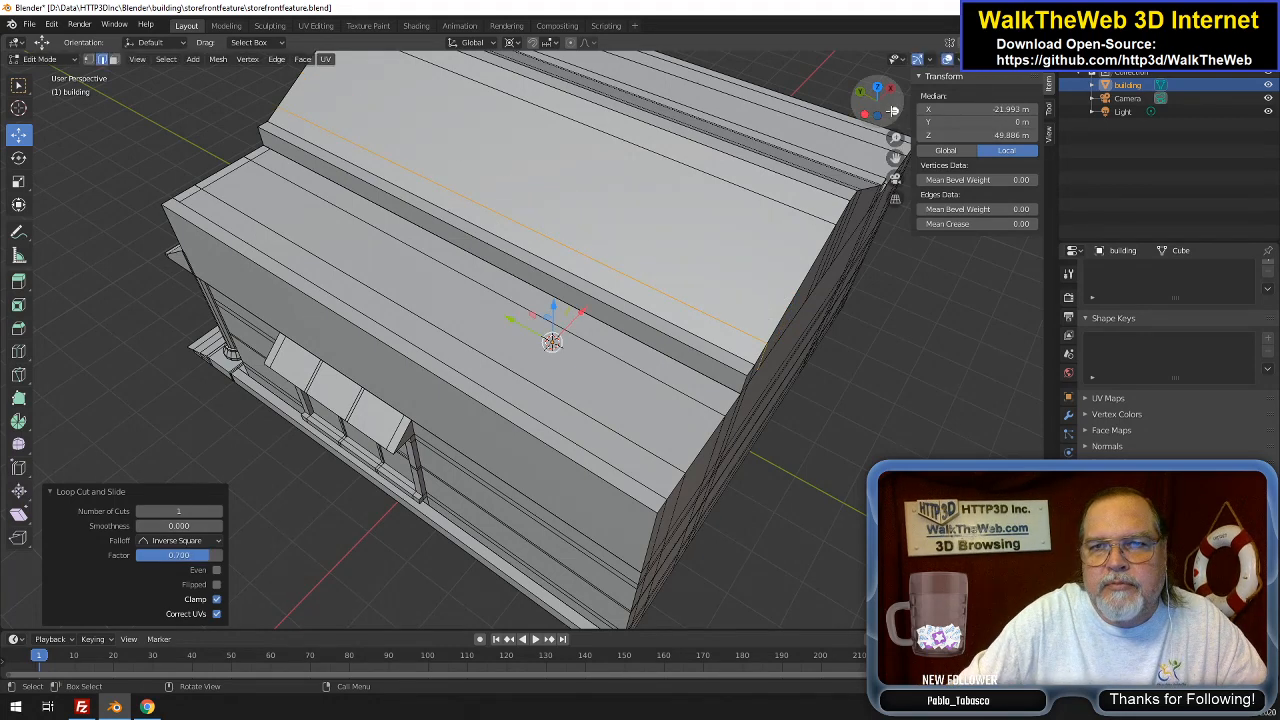
Subdivide the four lengthwise loop-cut edges on both slopes of the upper roof, using 2 cuts
drag(886, 115, 862, 132)
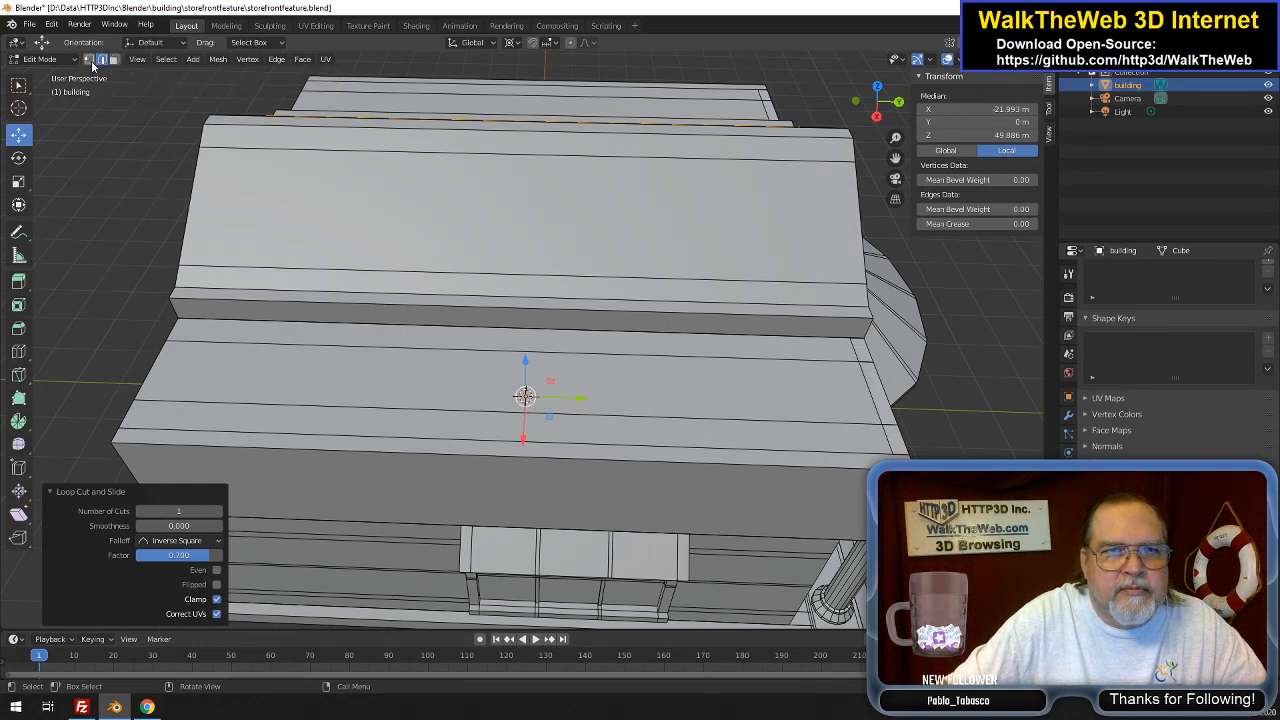
alt+click(401, 271)
alt+shift+click(451, 155)
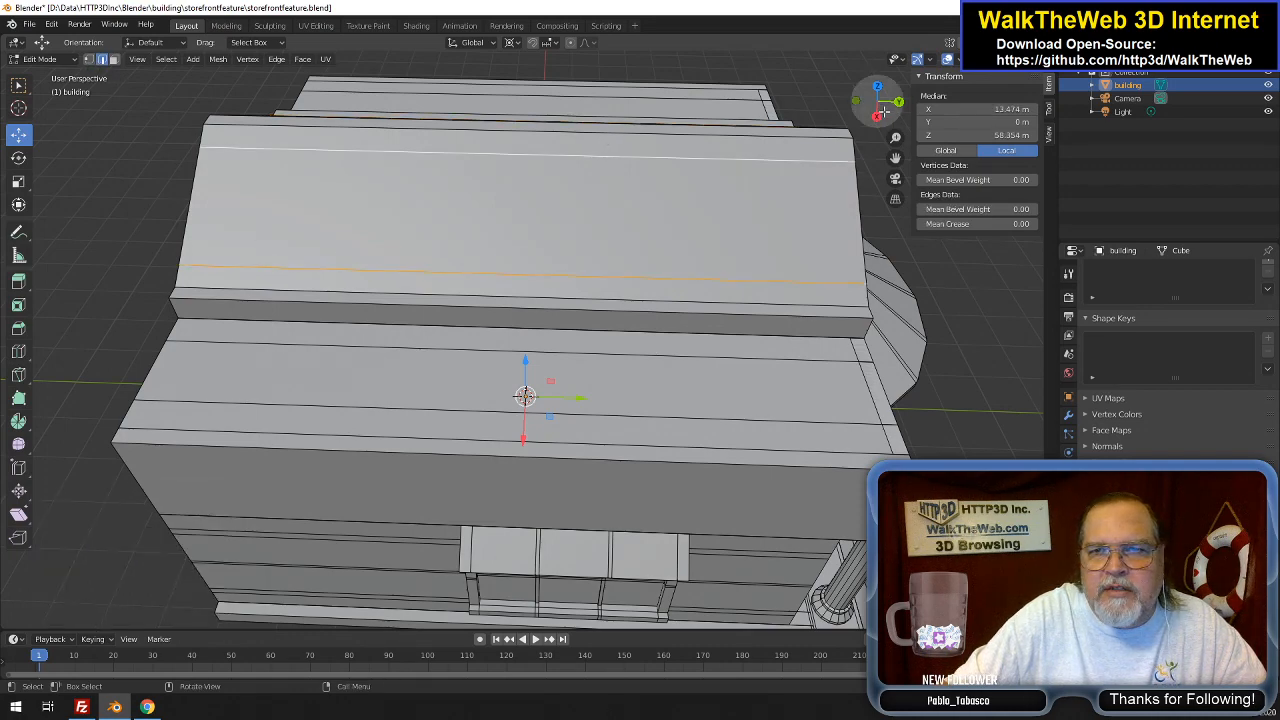
drag(884, 112, 1103, 101)
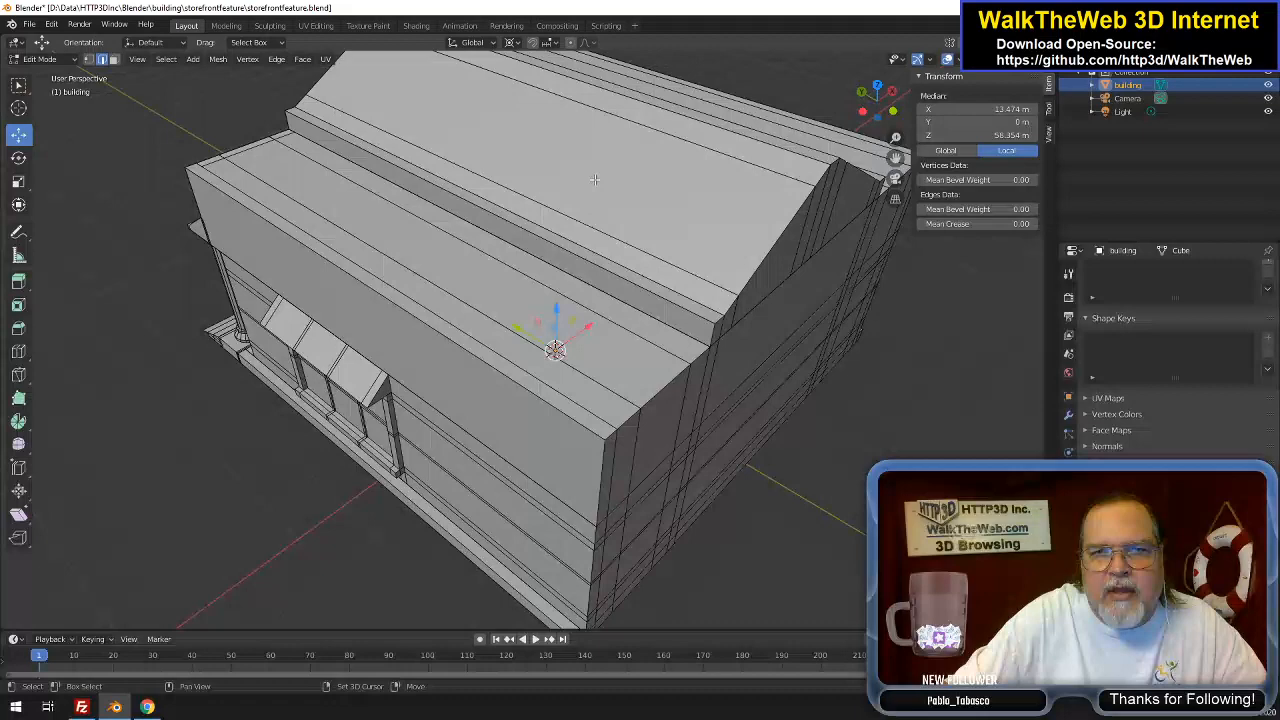
alt+click(621, 121)
alt+shift+click(577, 216)
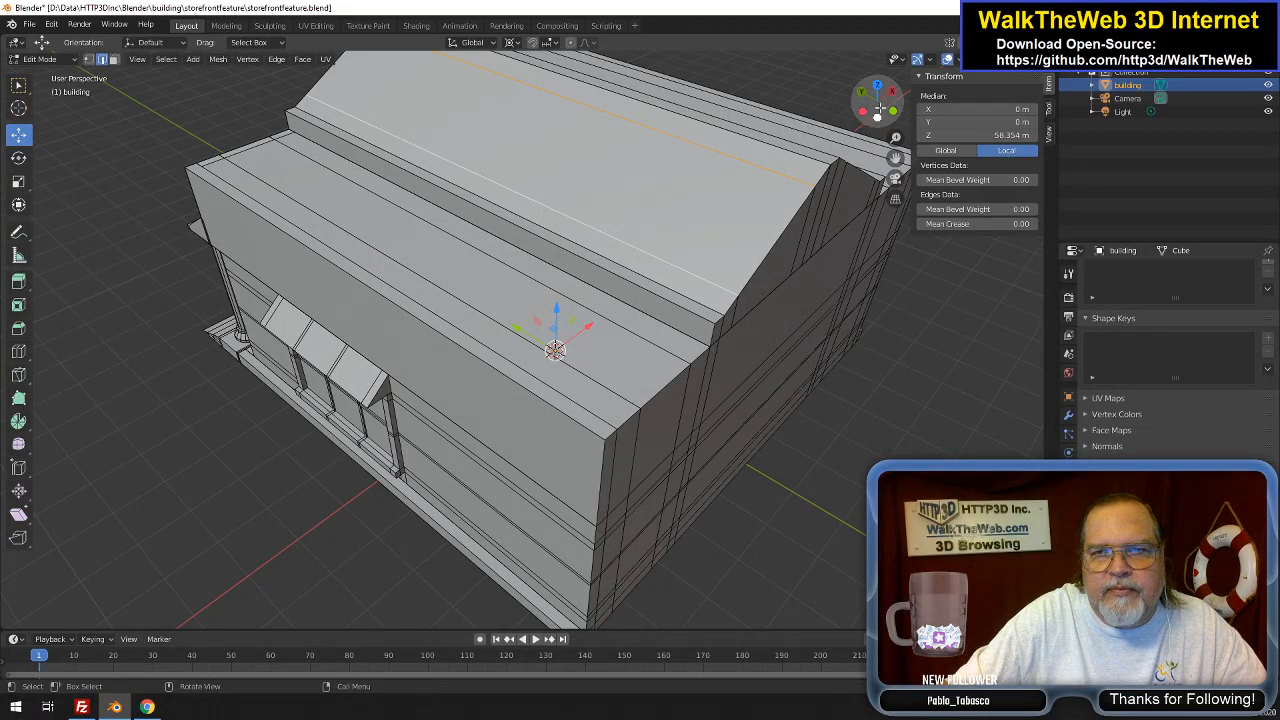
drag(880, 108, 848, 158)
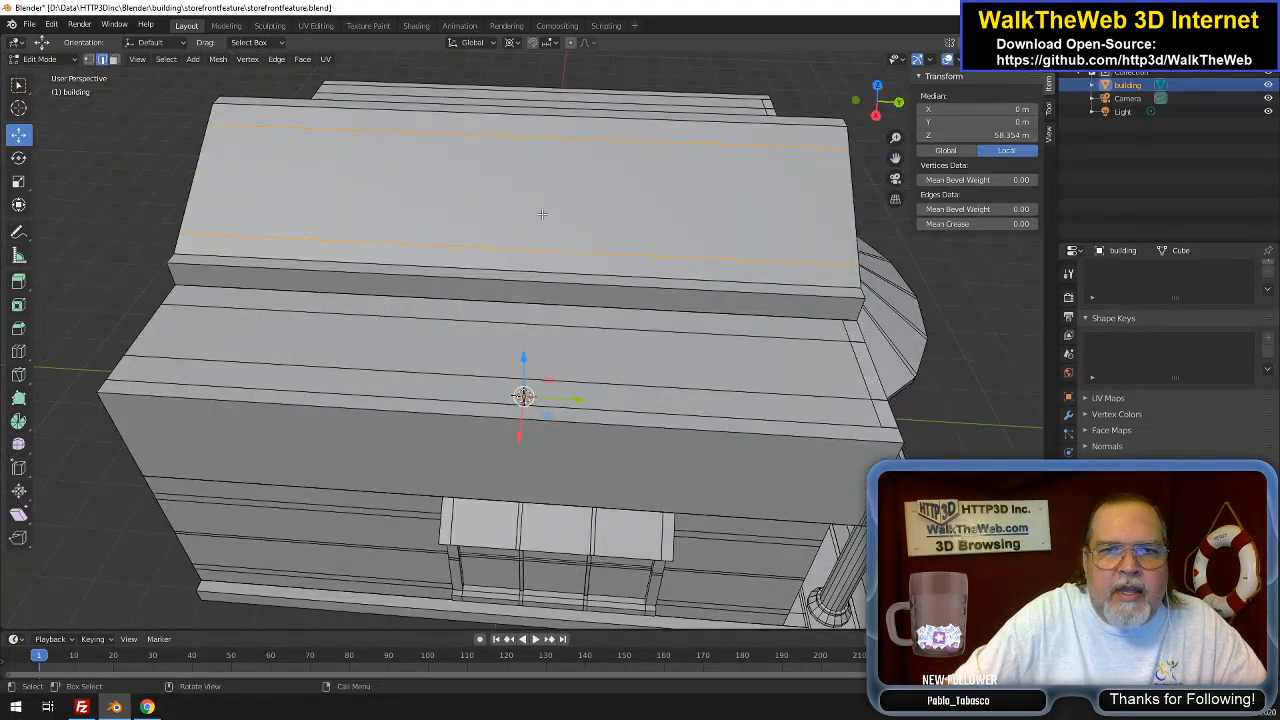
click(276, 59)
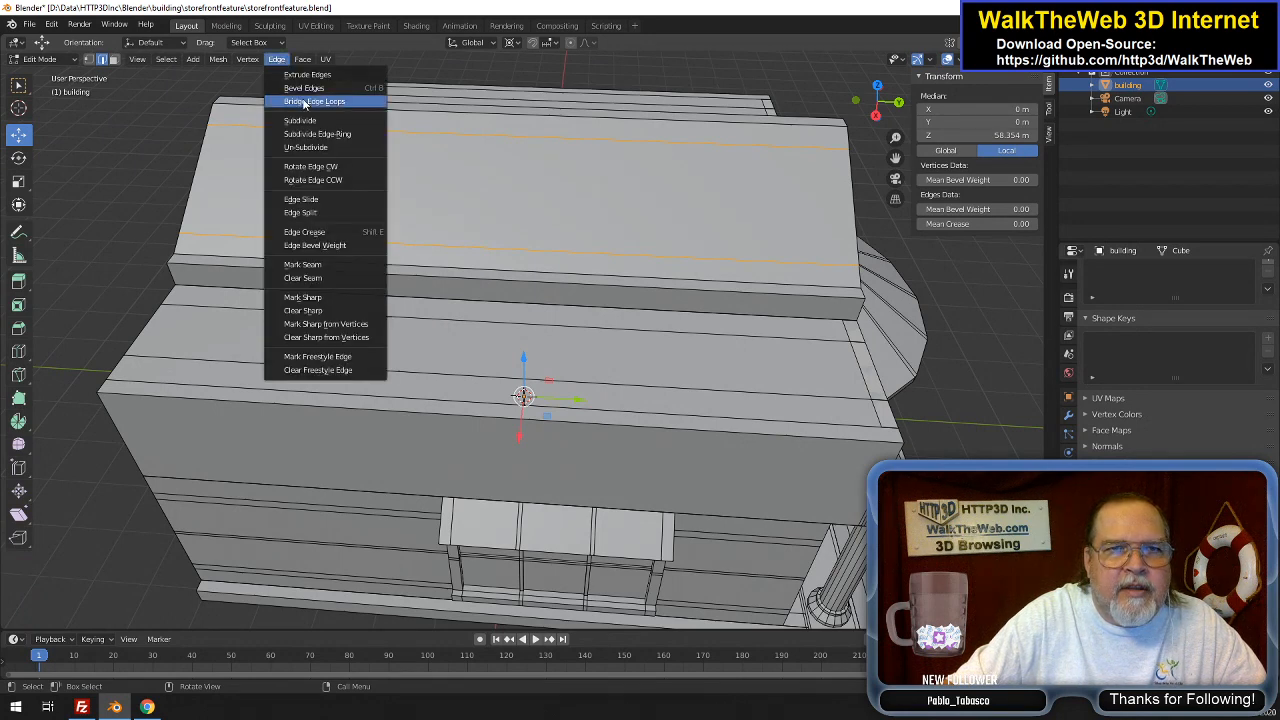
click(305, 121)
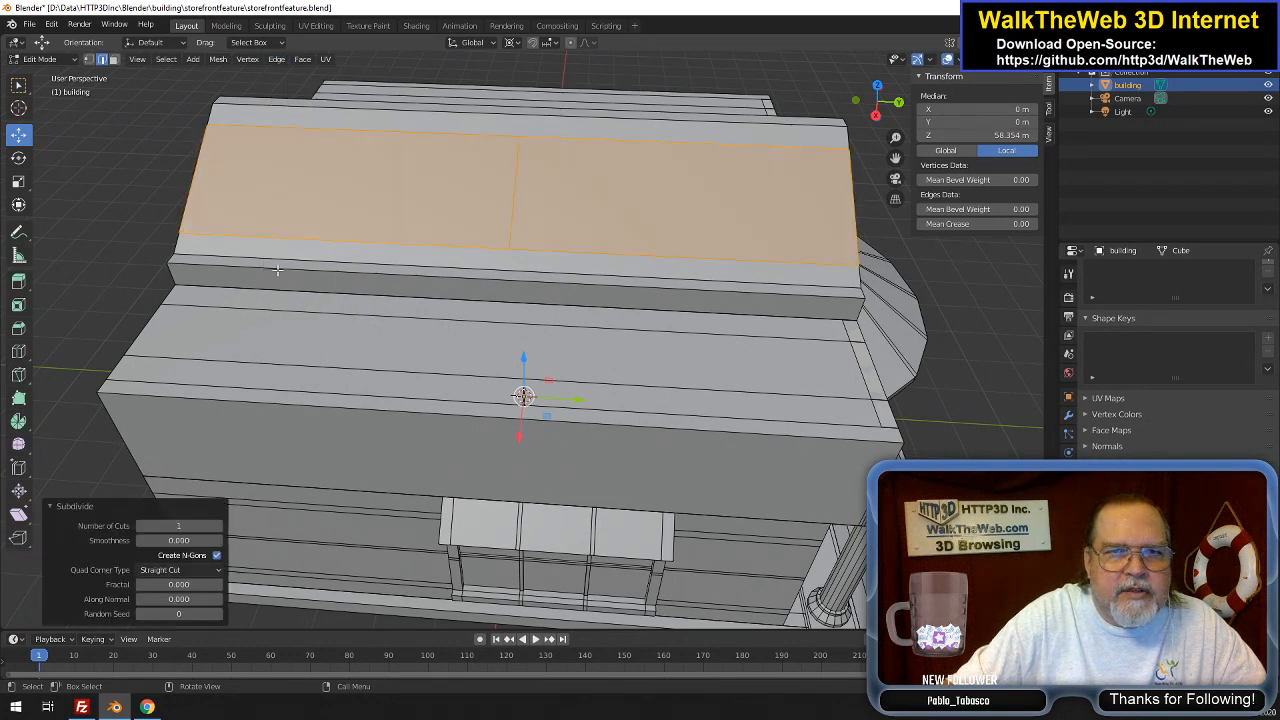
click(217, 528)
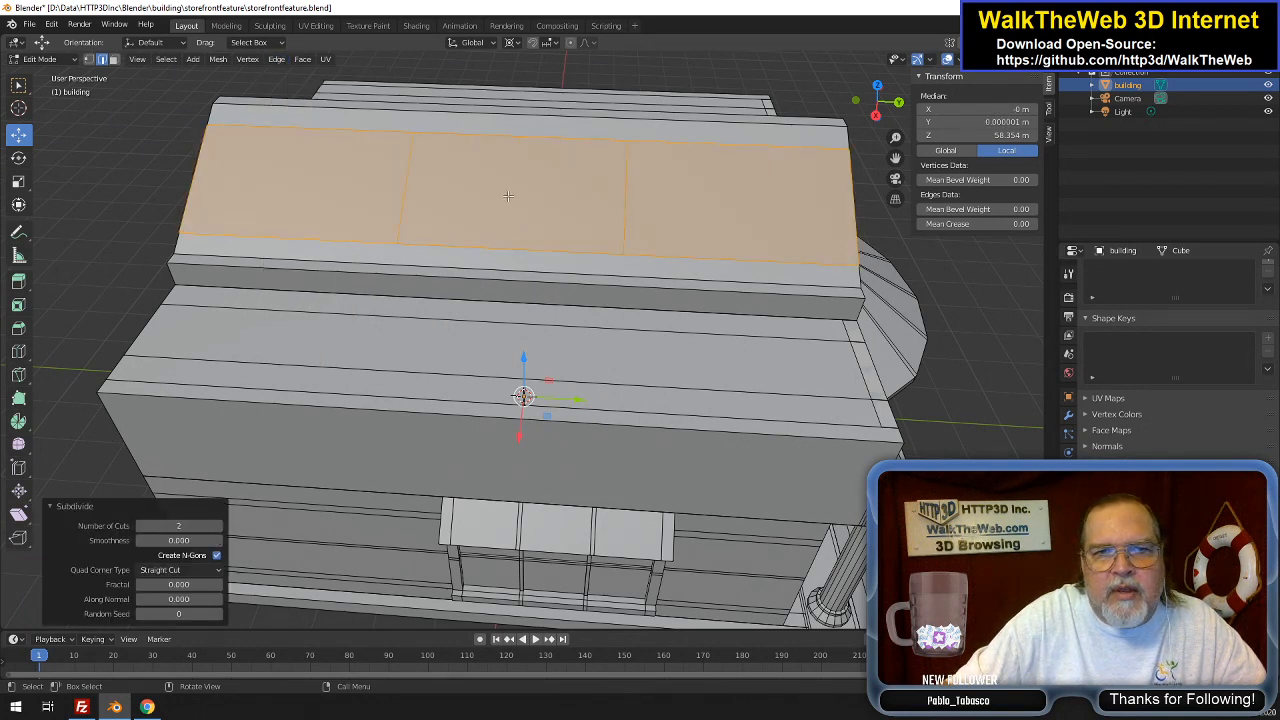
Spread the four crosswise divider edges on both upper roof slopes apart by scaling 1.69 along Y, and switch to face selection
click(626, 195)
shift+click(404, 195)
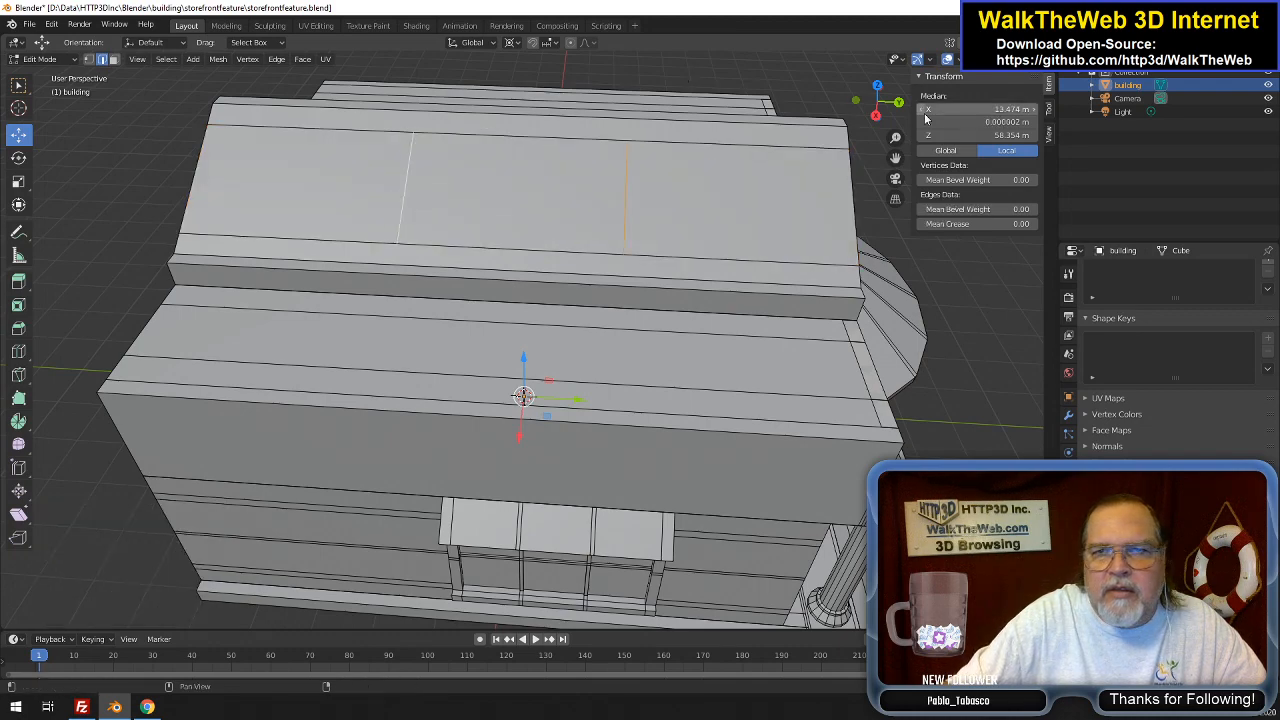
drag(882, 102, 1105, 108)
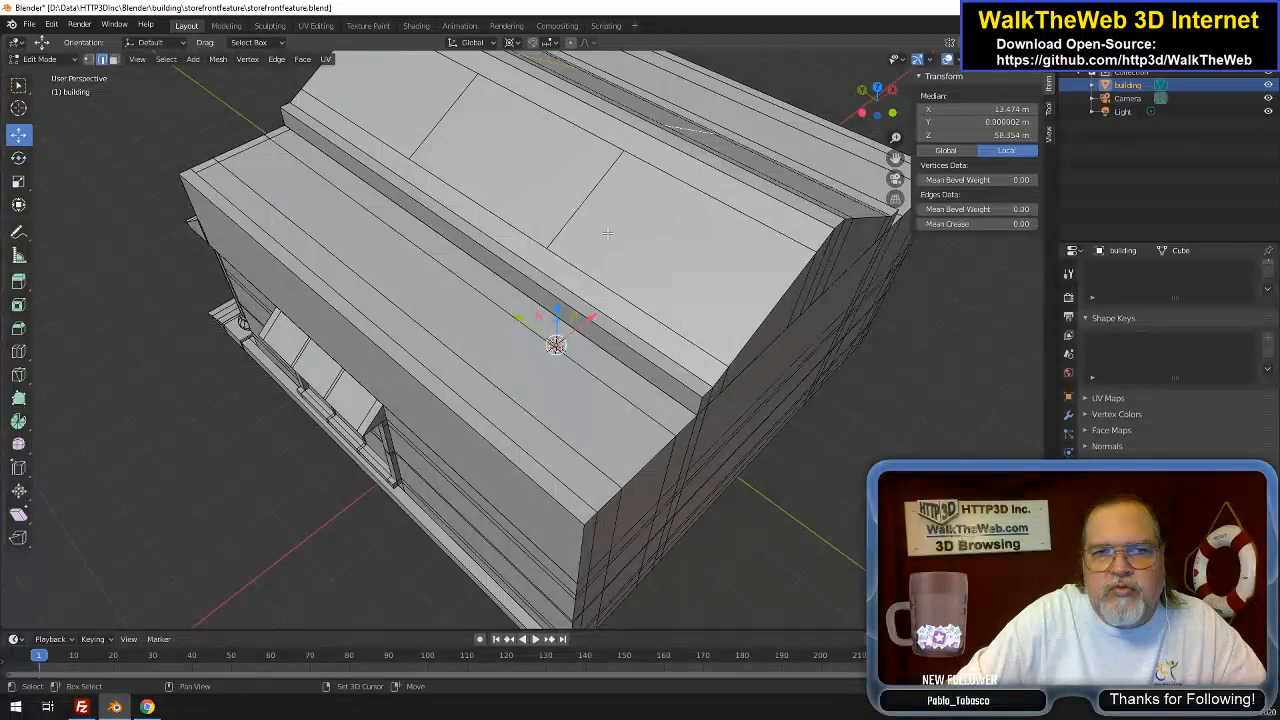
shift+click(600, 195)
shift+click(444, 116)
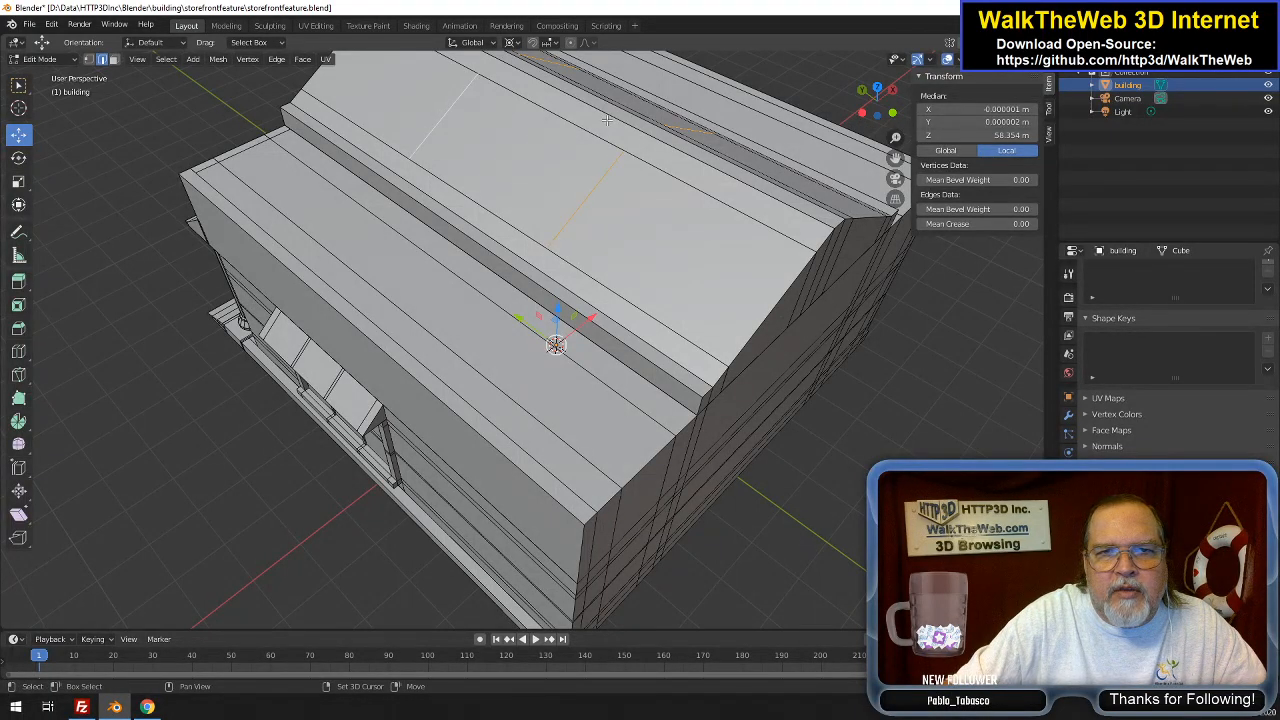
drag(888, 101, 700, 214)
key(s)
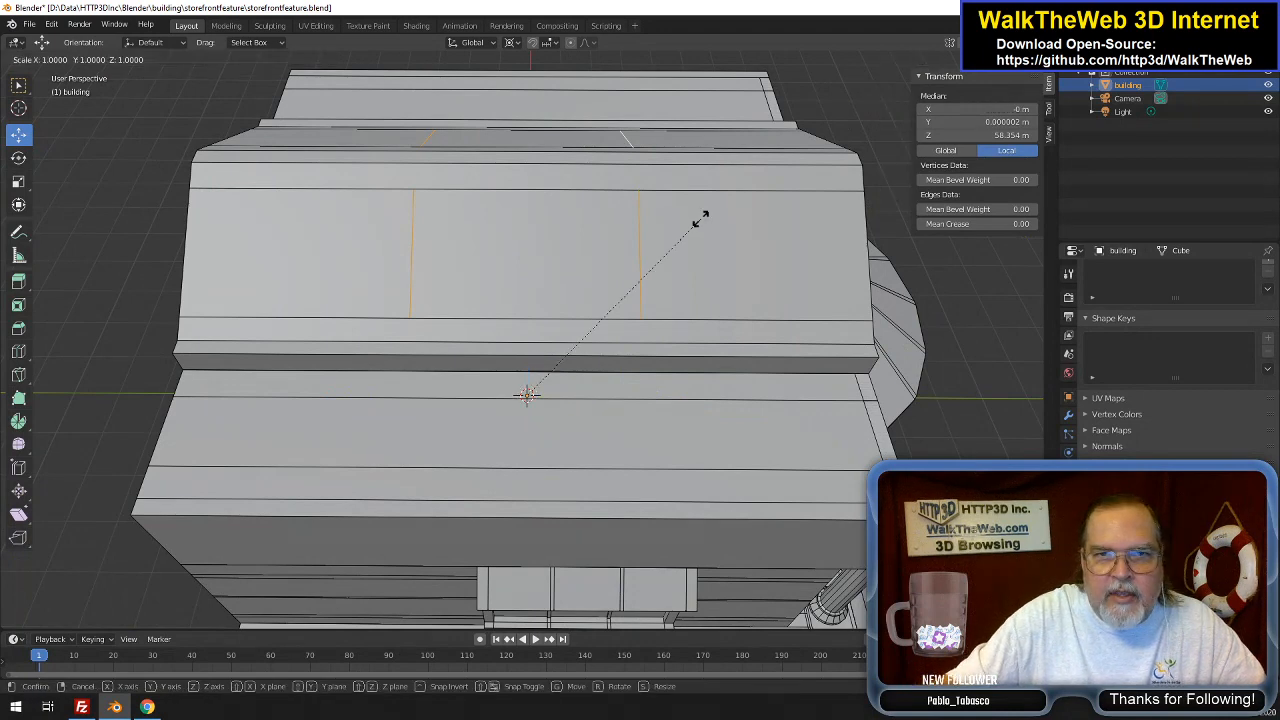
key(y)
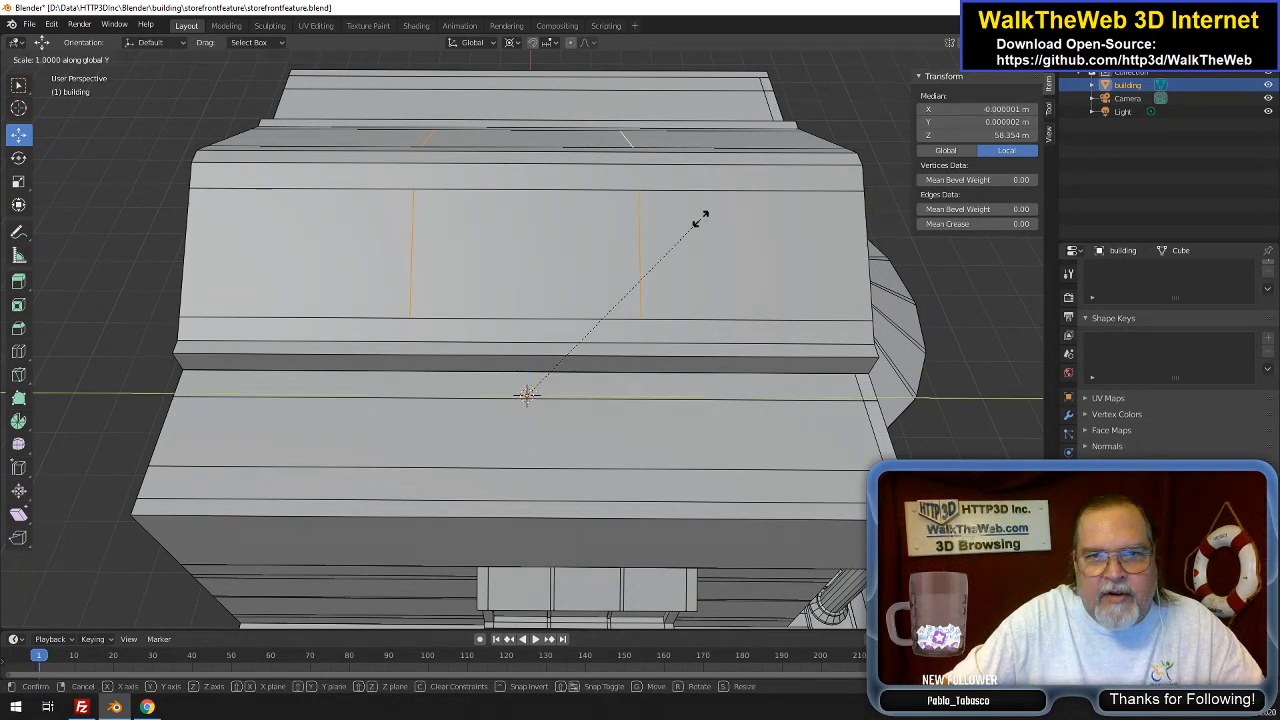
click(900, 224)
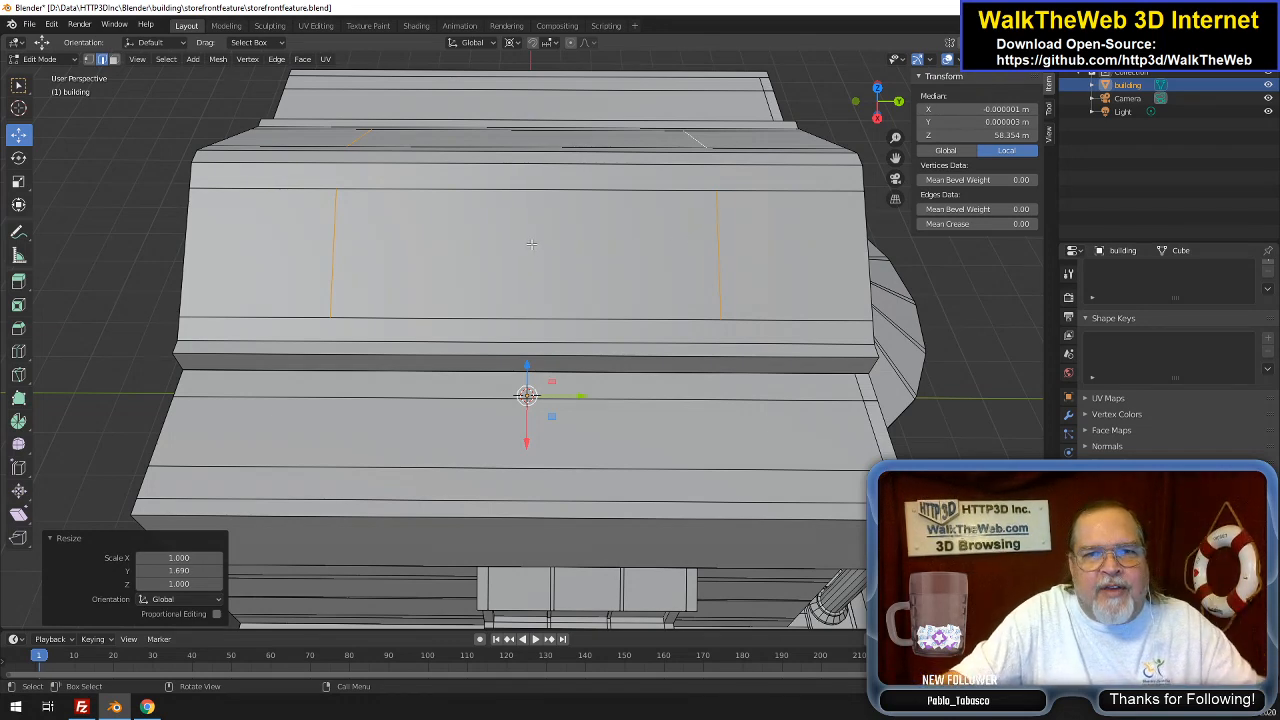
click(114, 59)
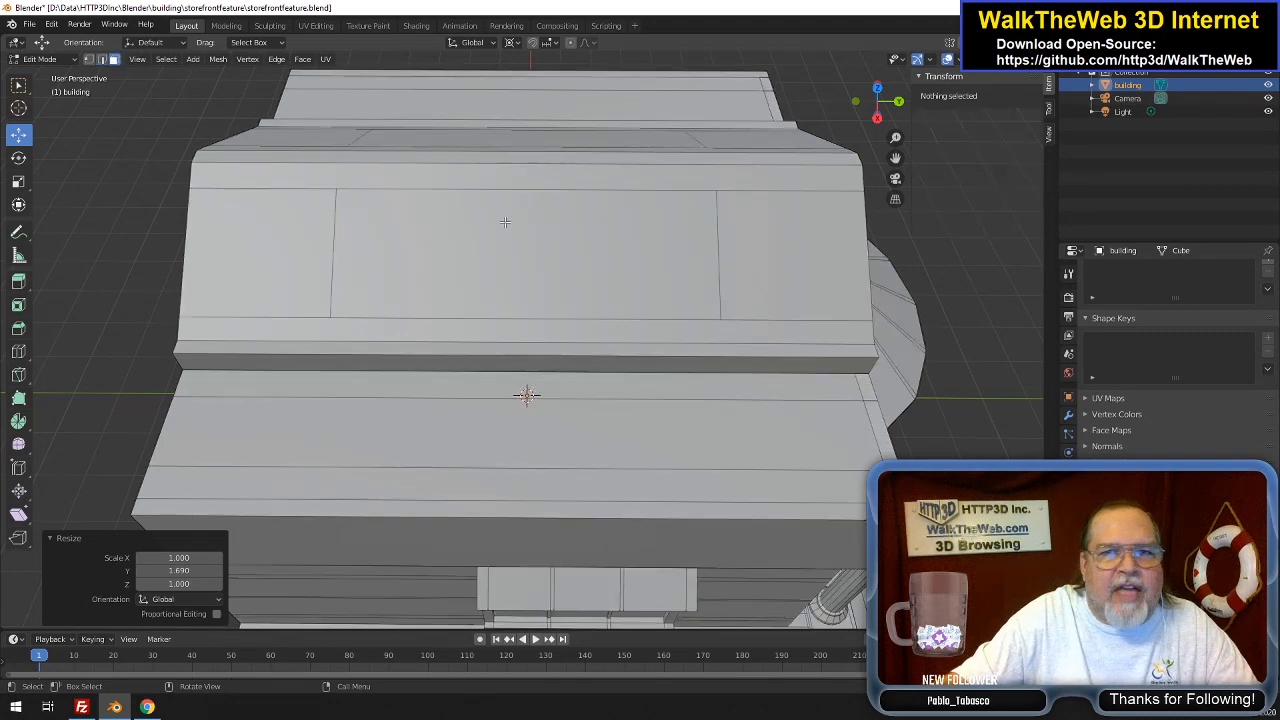
Extrude the central rectangular panel on the +X slope of the upper roof outward by 2 m
click(567, 263)
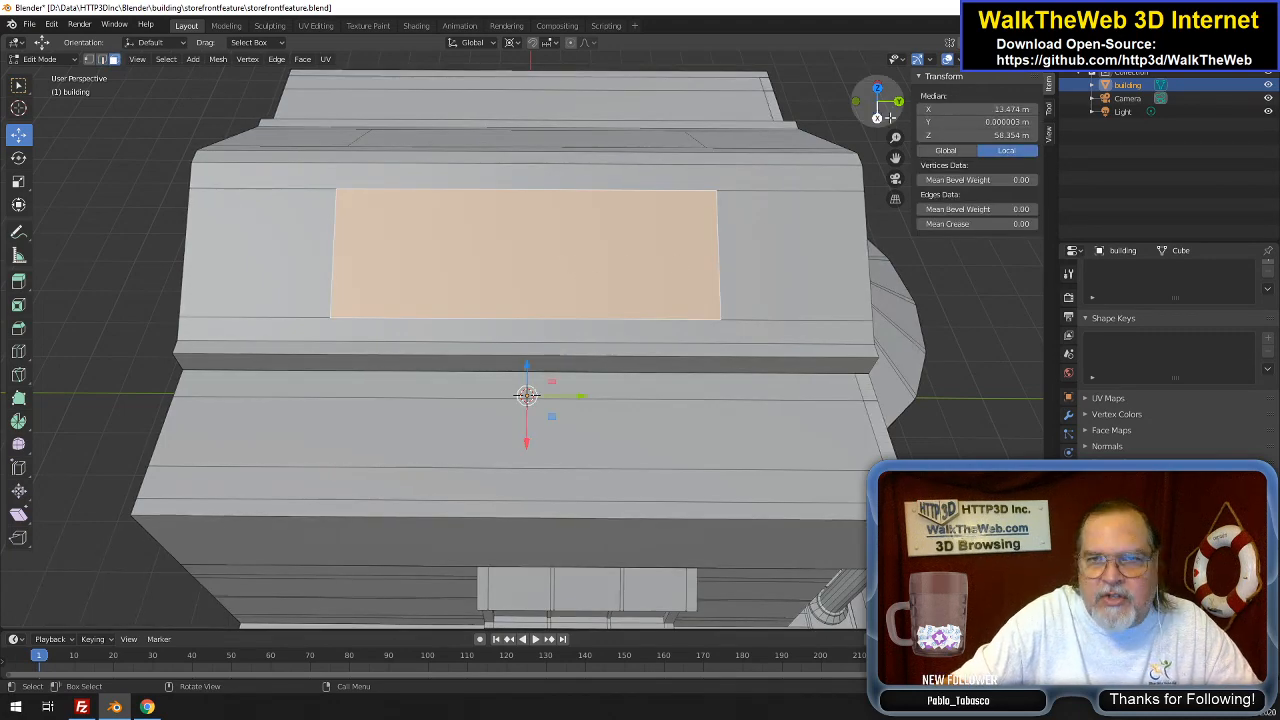
drag(885, 108, 862, 172)
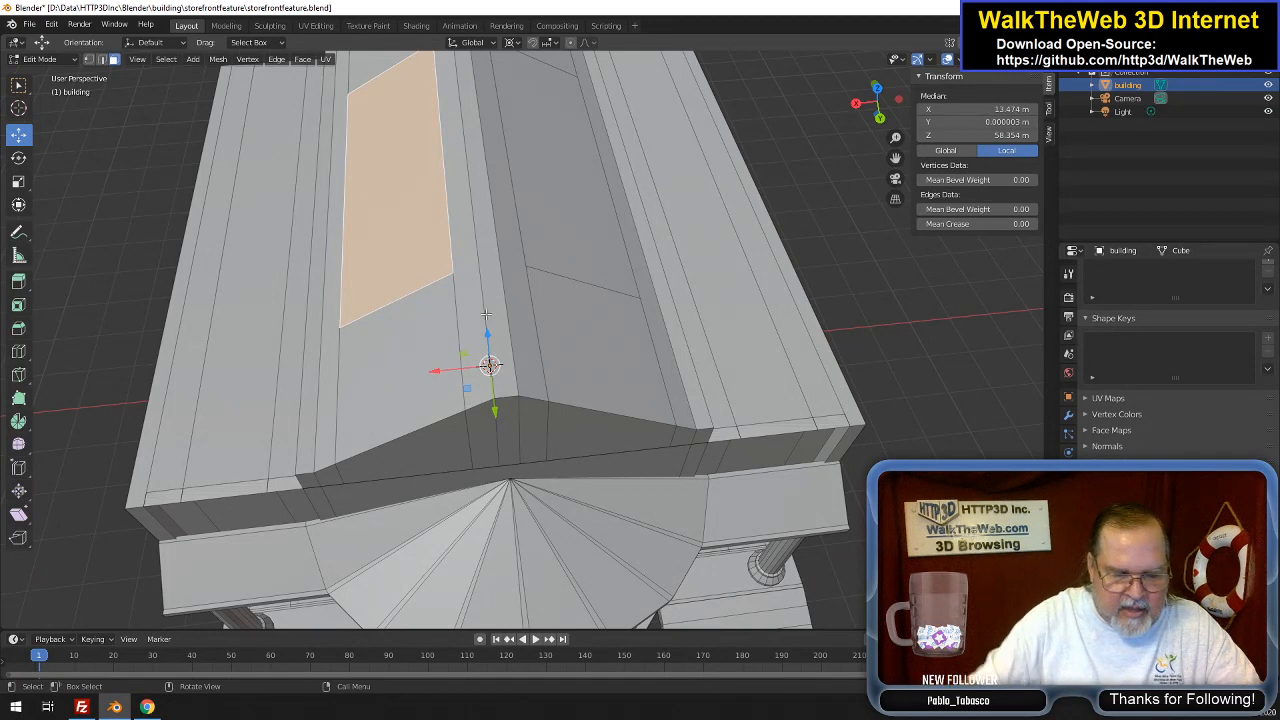
key(e)
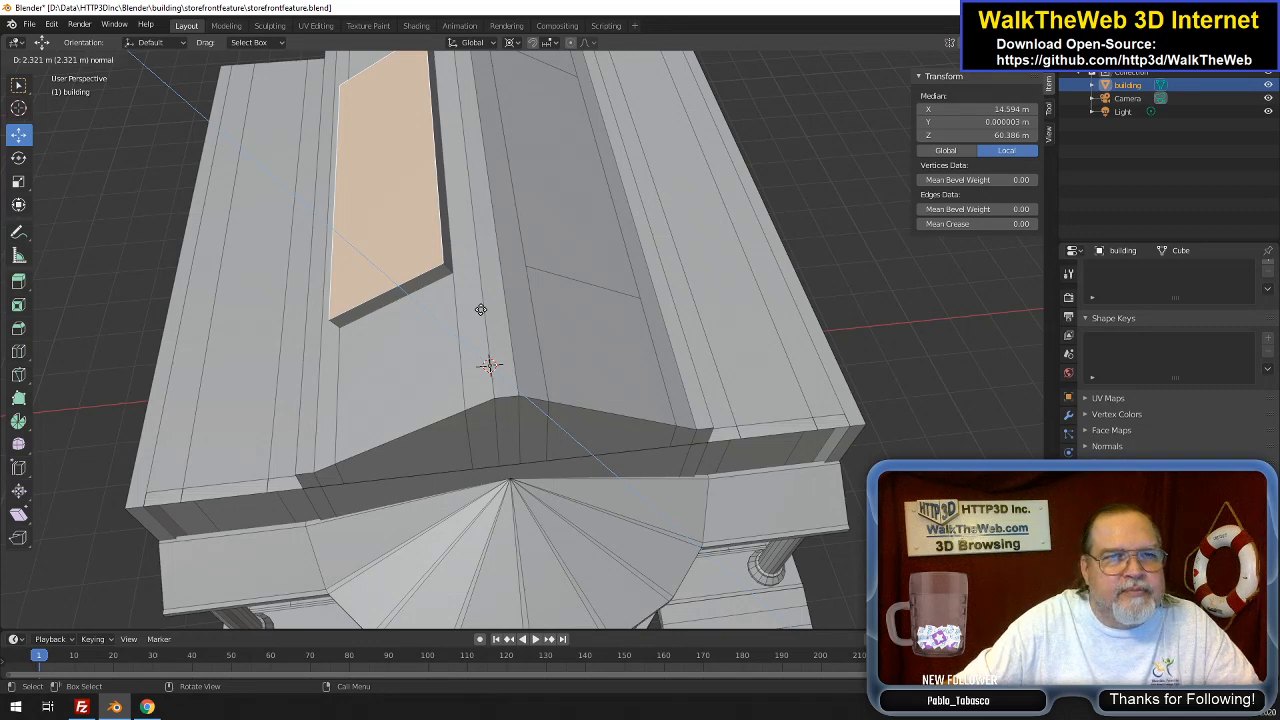
text(2)
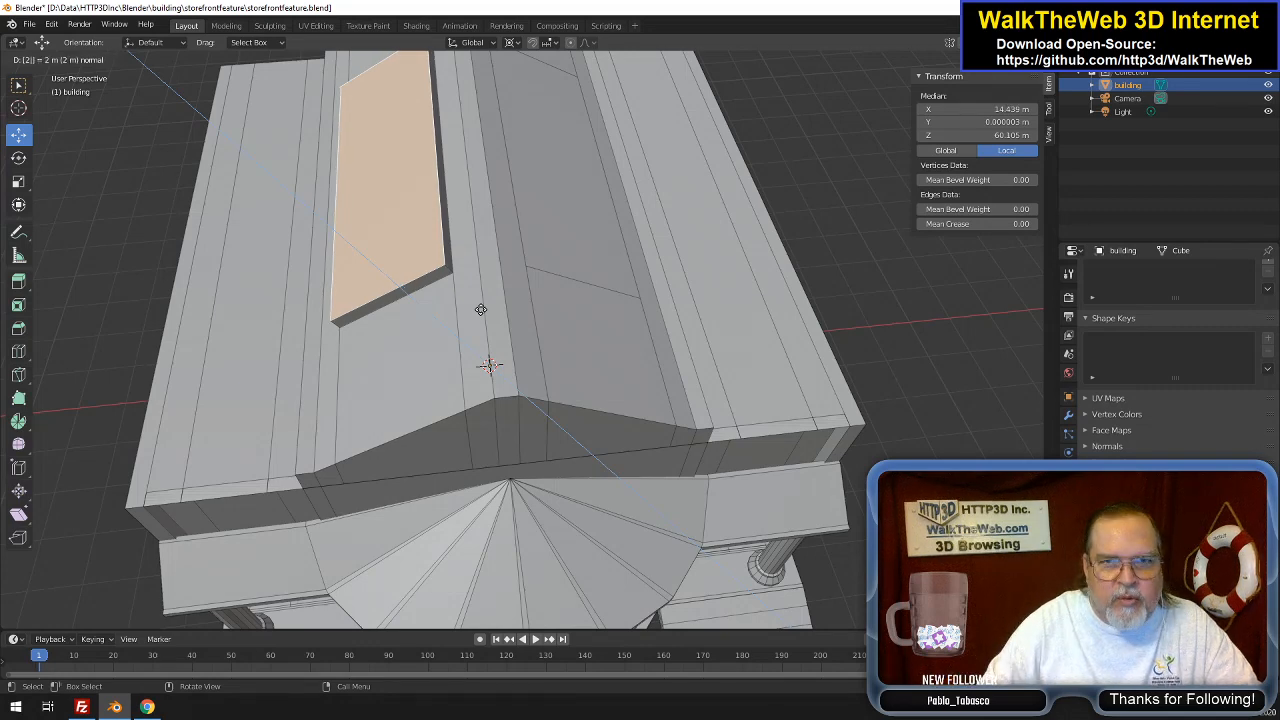
key(Return)
Extrude the matching central panel on the -X slope of the upper roof outward by 2 m
click(570, 248)
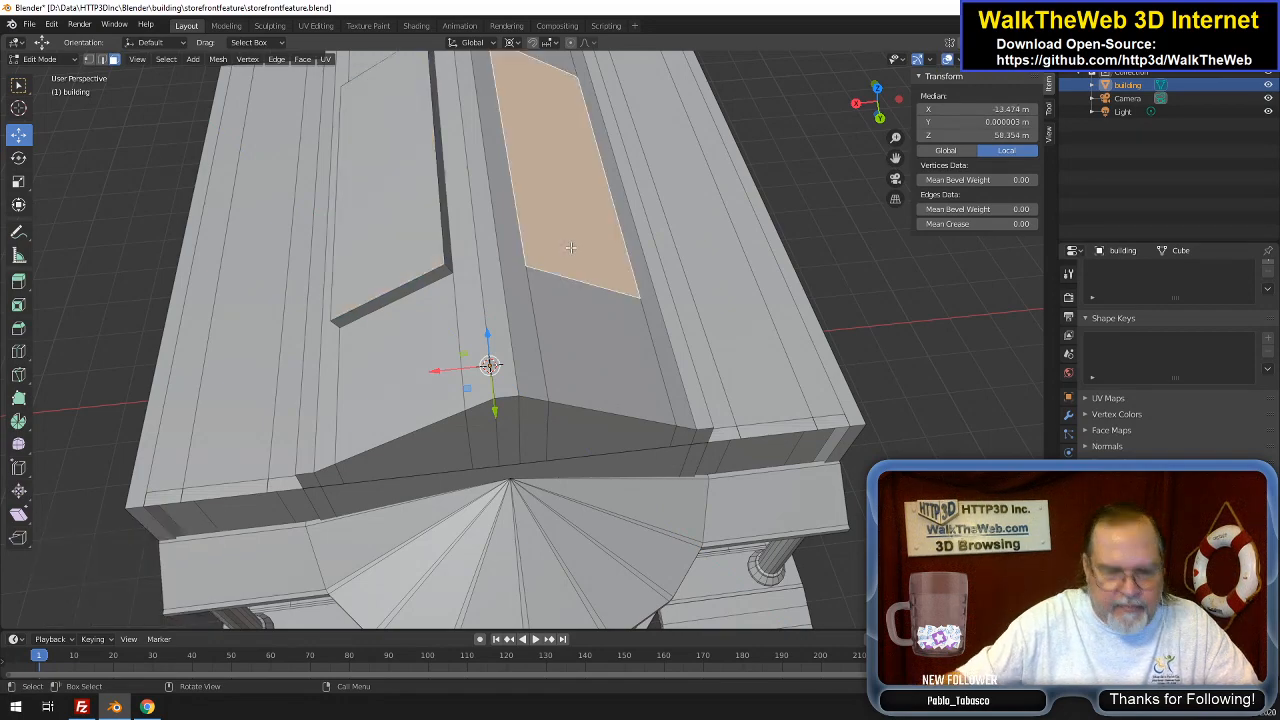
text(e2)
key(Return)
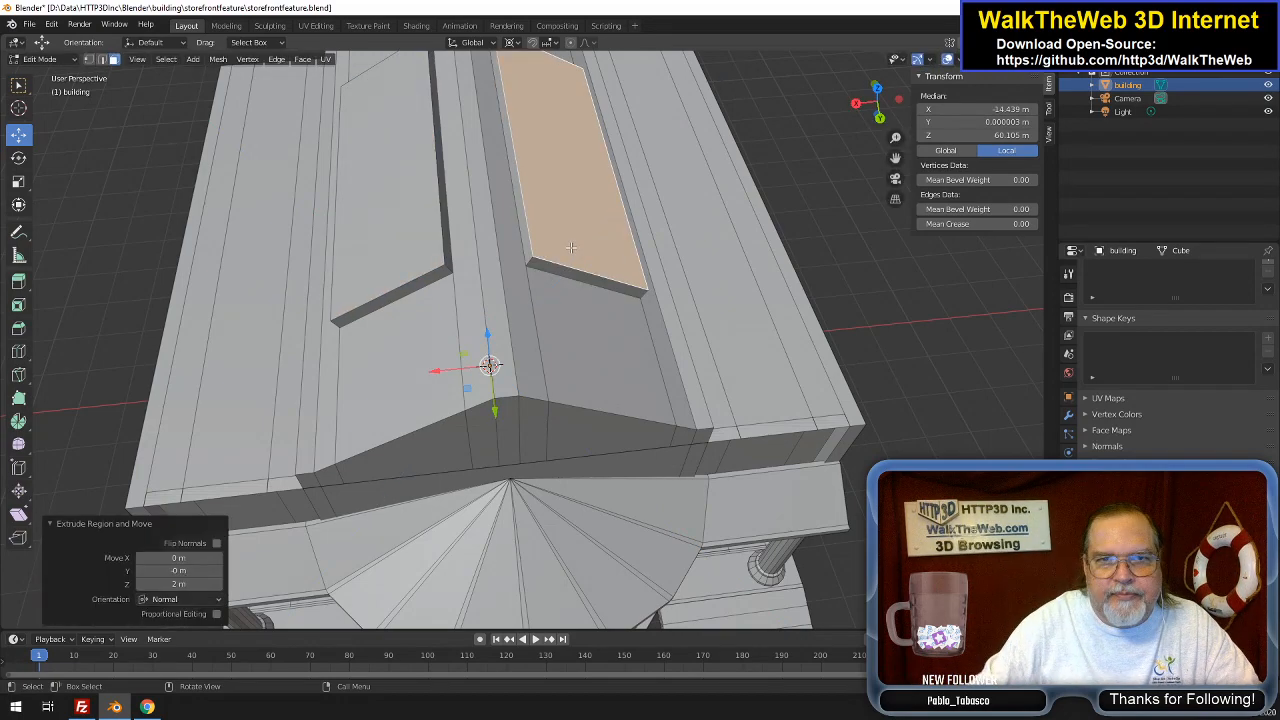
Subdivide the two short outer edges of the raised panel on the +X roof slope, using 6 cuts
drag(866, 112, 999, 109)
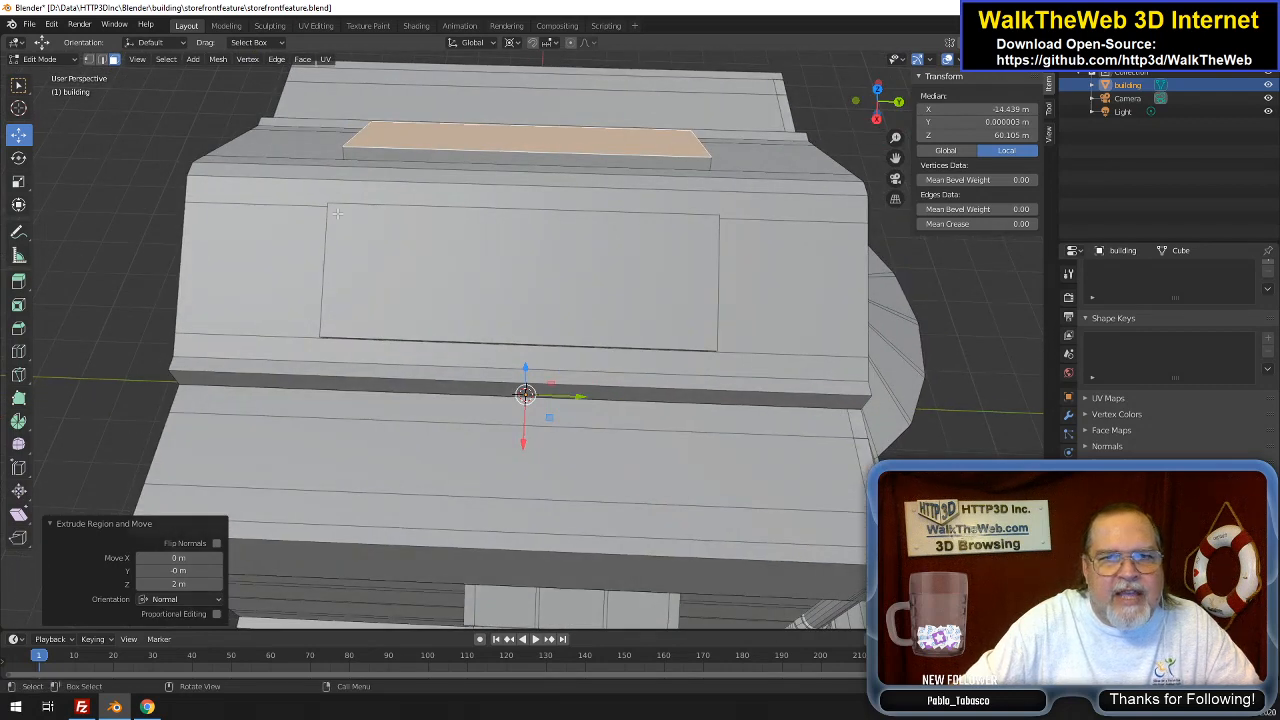
click(102, 61)
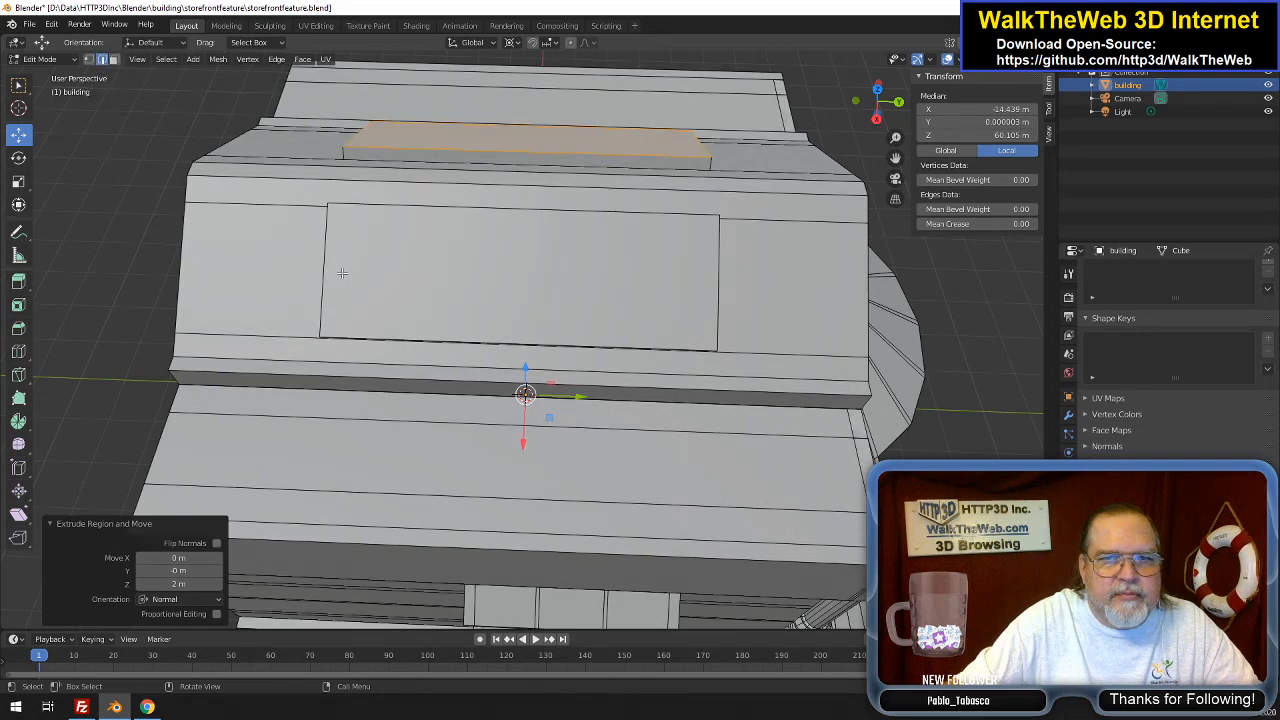
click(342, 272)
shift+click(717, 296)
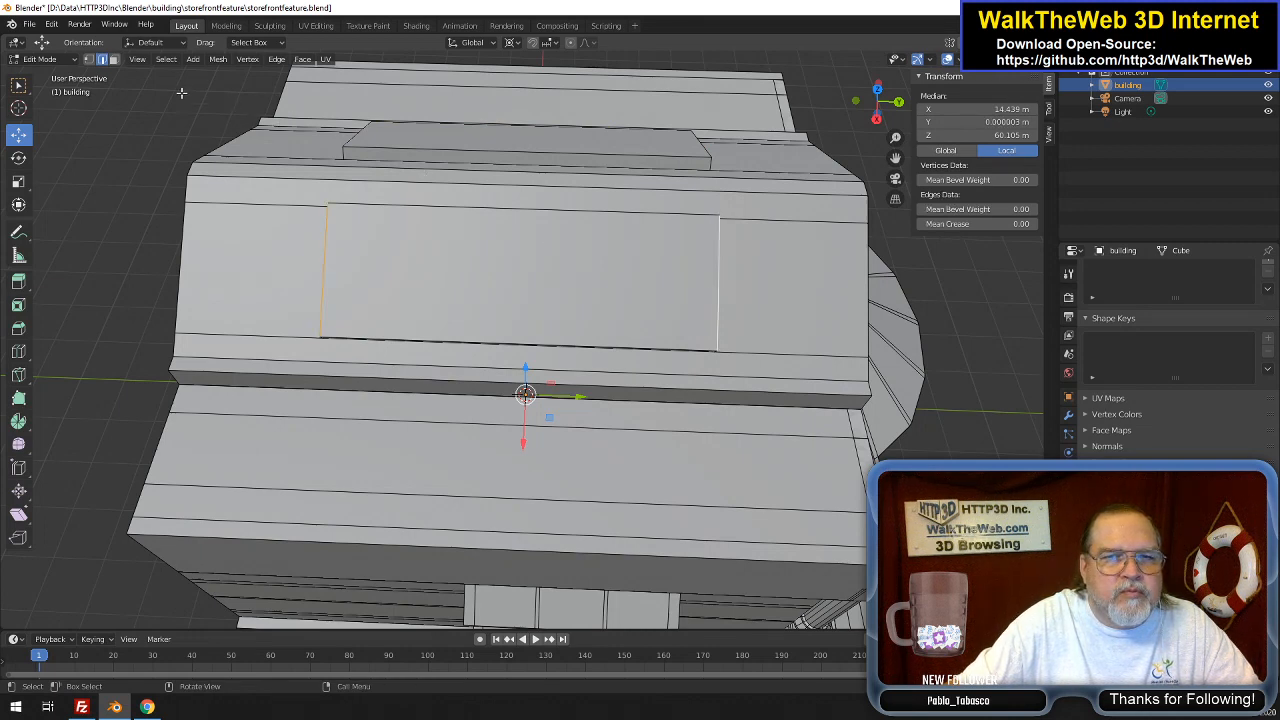
click(277, 60)
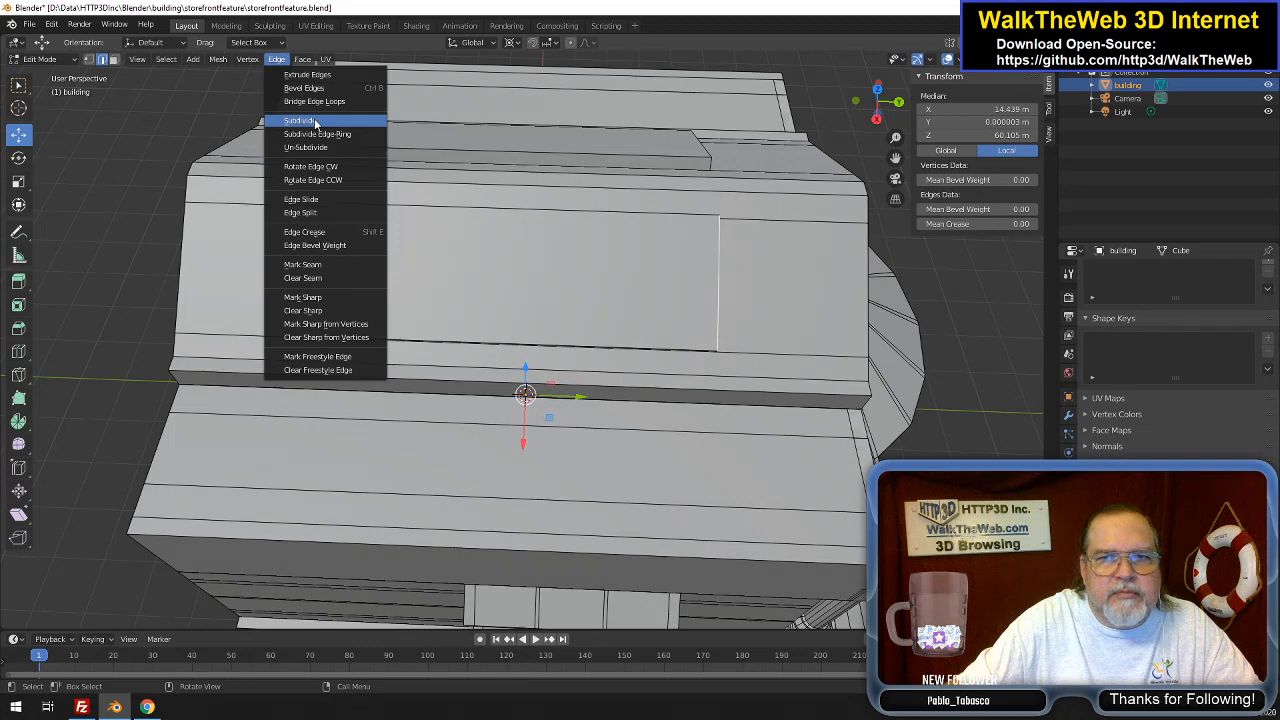
click(300, 121)
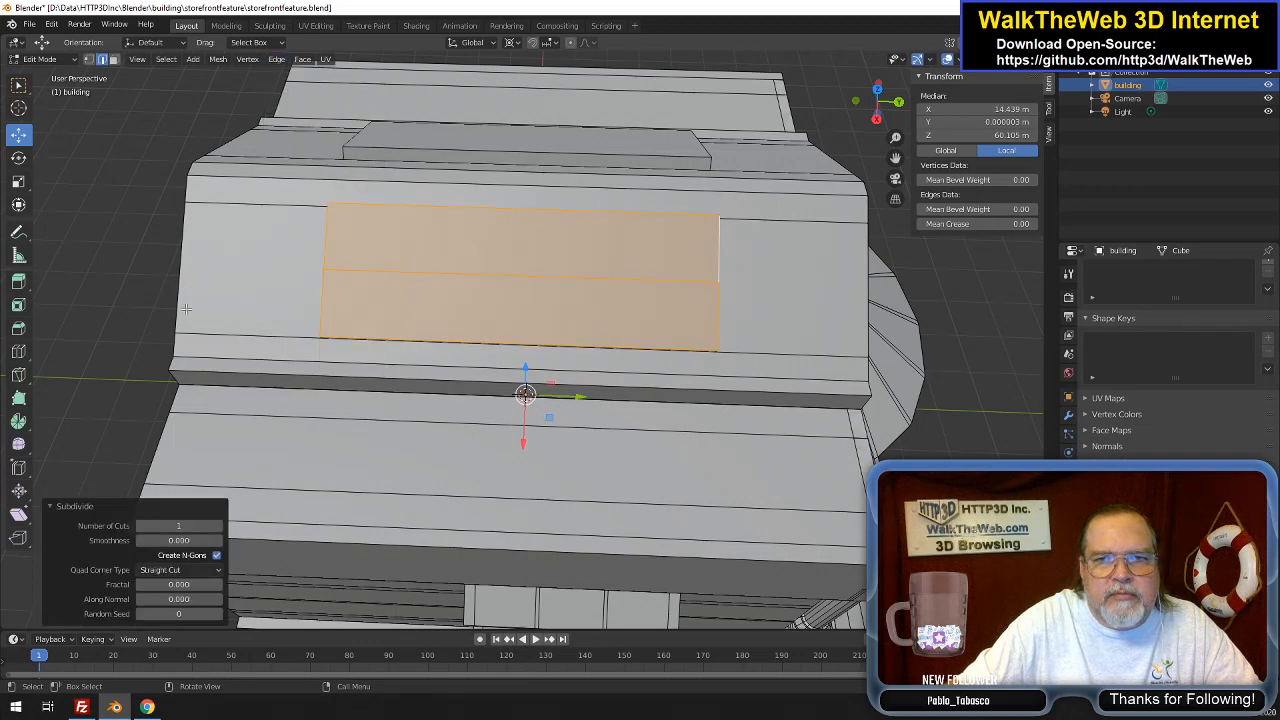
click(219, 527)
click(219, 527)
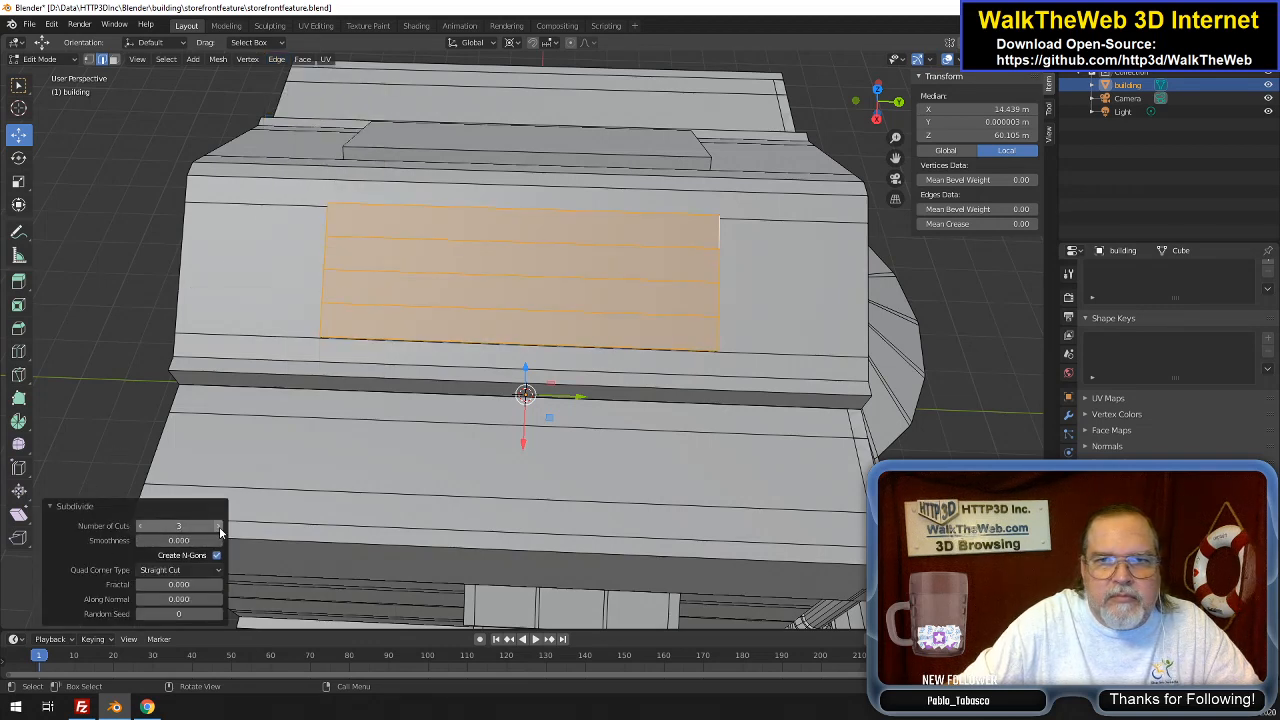
click(219, 527)
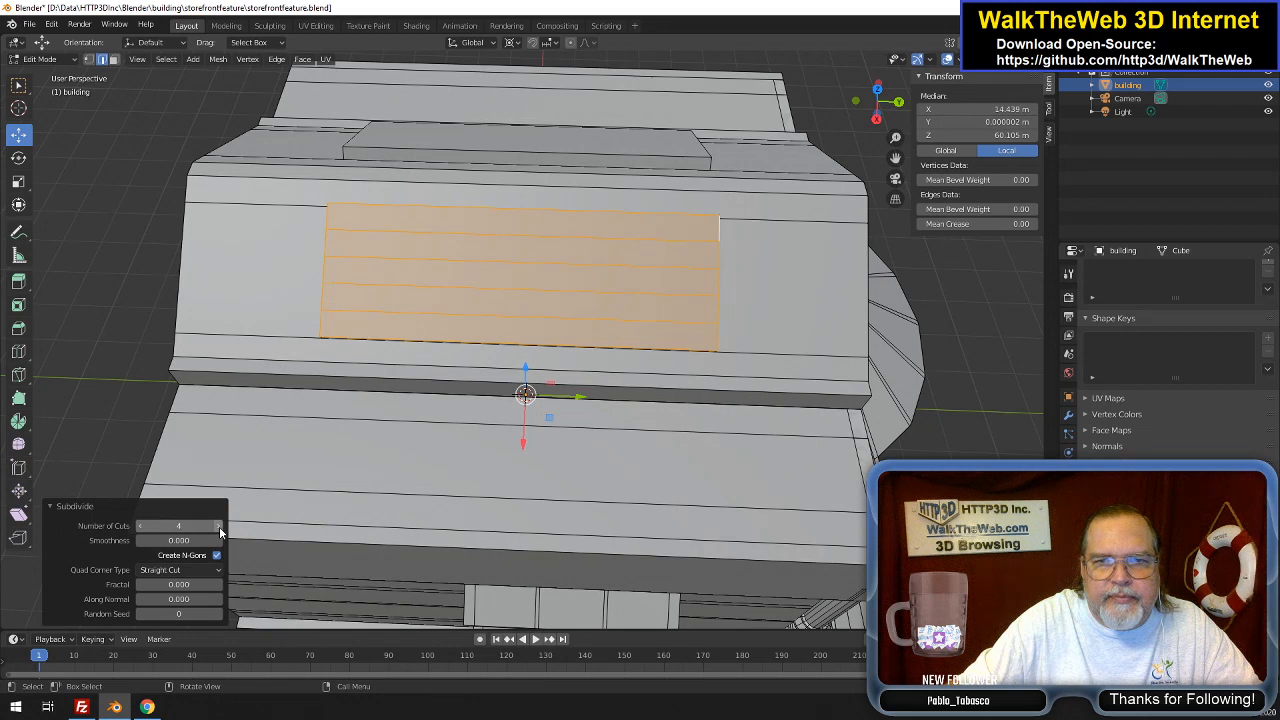
click(219, 527)
click(219, 527)
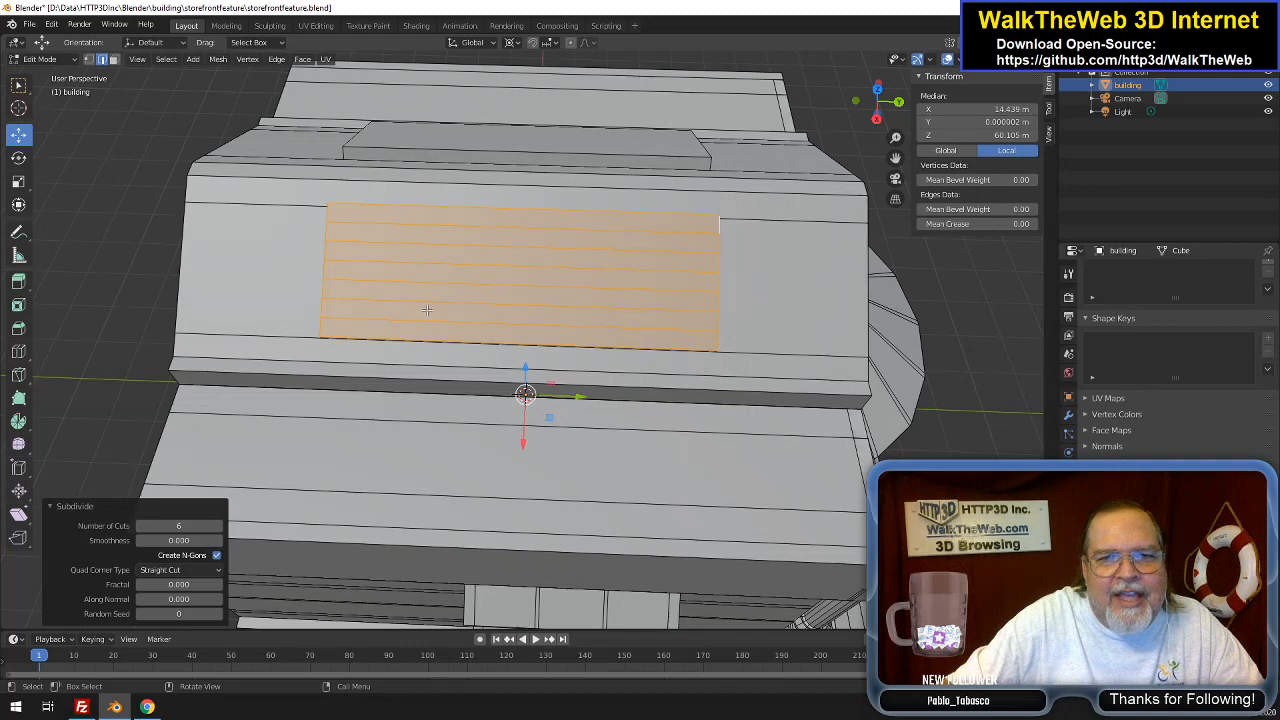
click(462, 256)
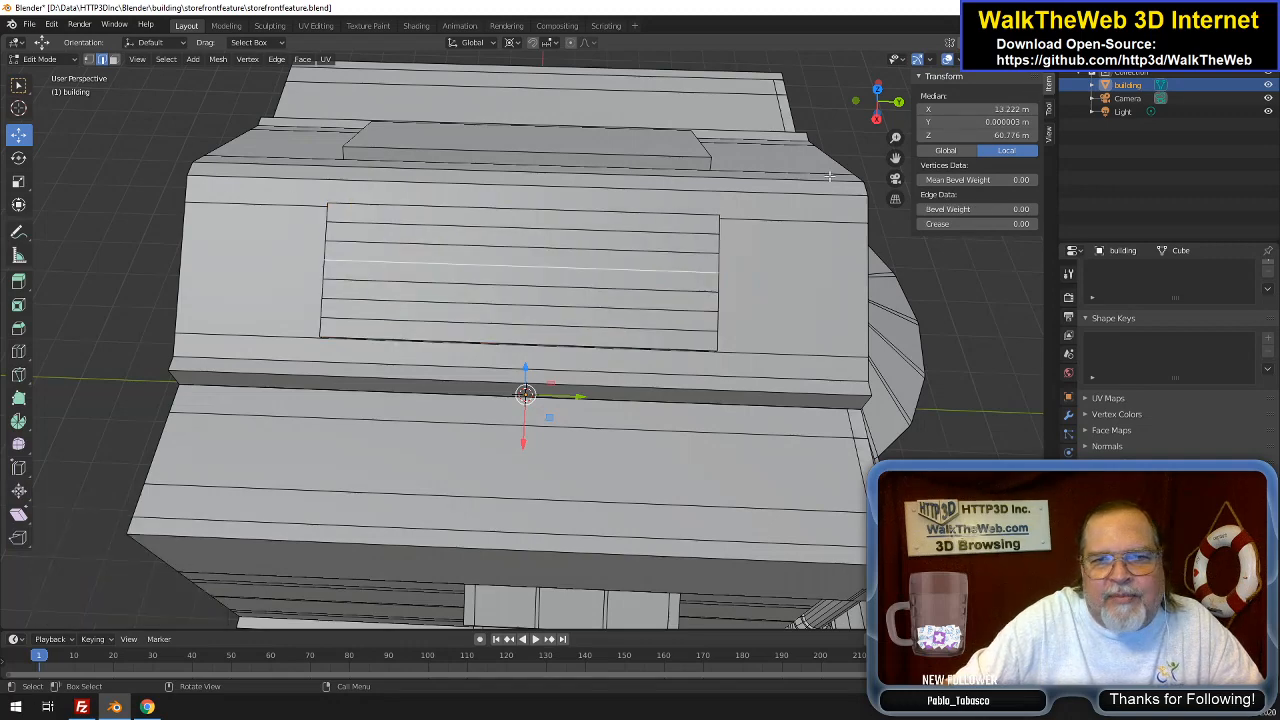
Subdivide the two short outer edges of the raised panel on the -X roof slope, using 6 cuts
drag(881, 107, 610, 105)
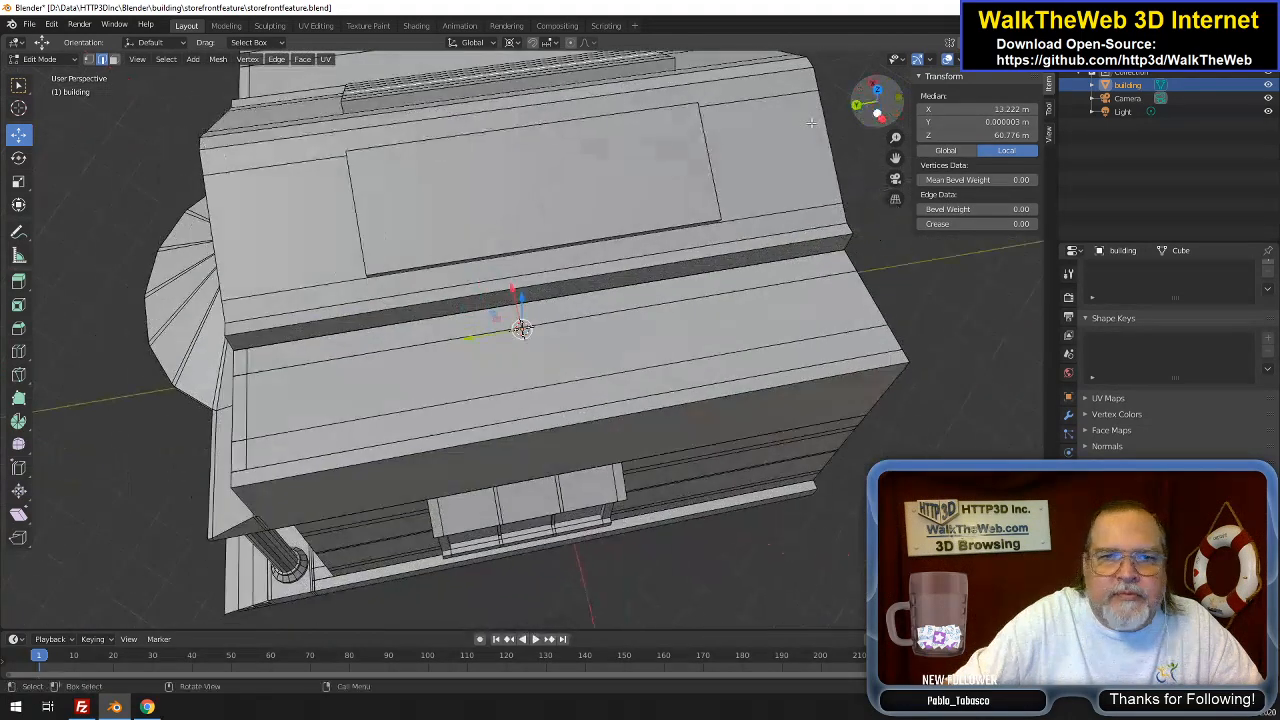
click(365, 220)
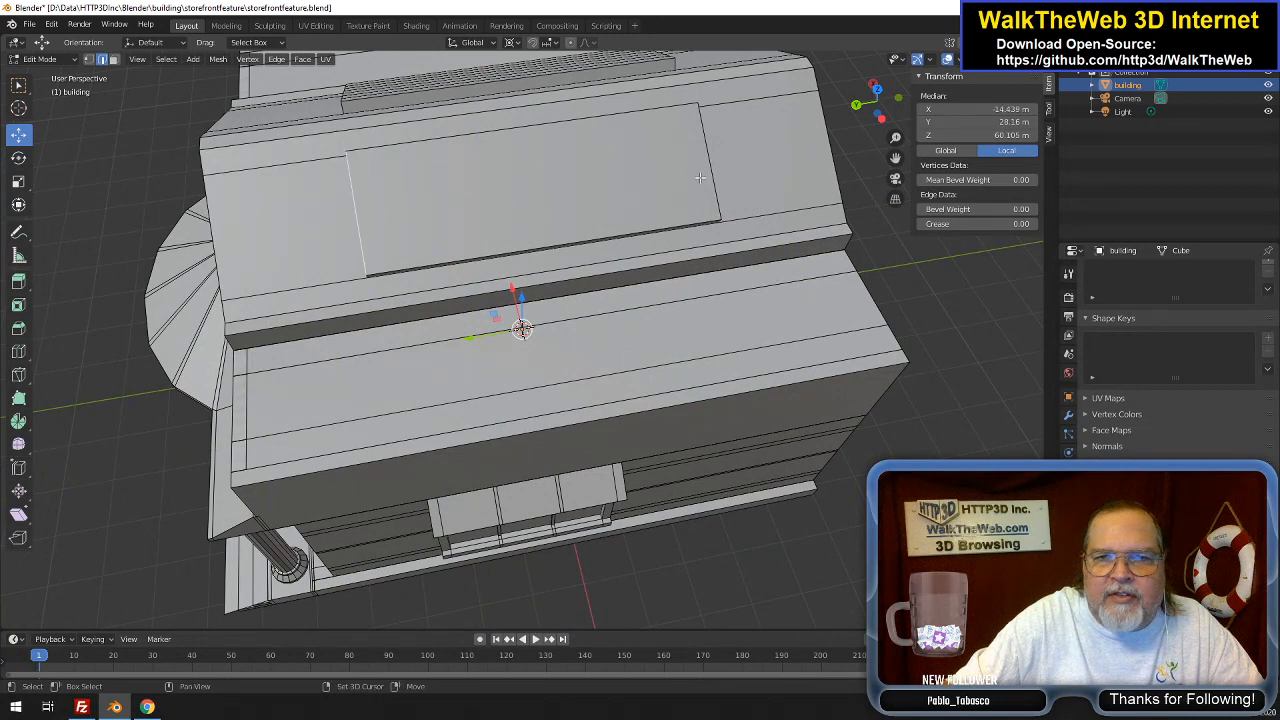
shift+click(710, 177)
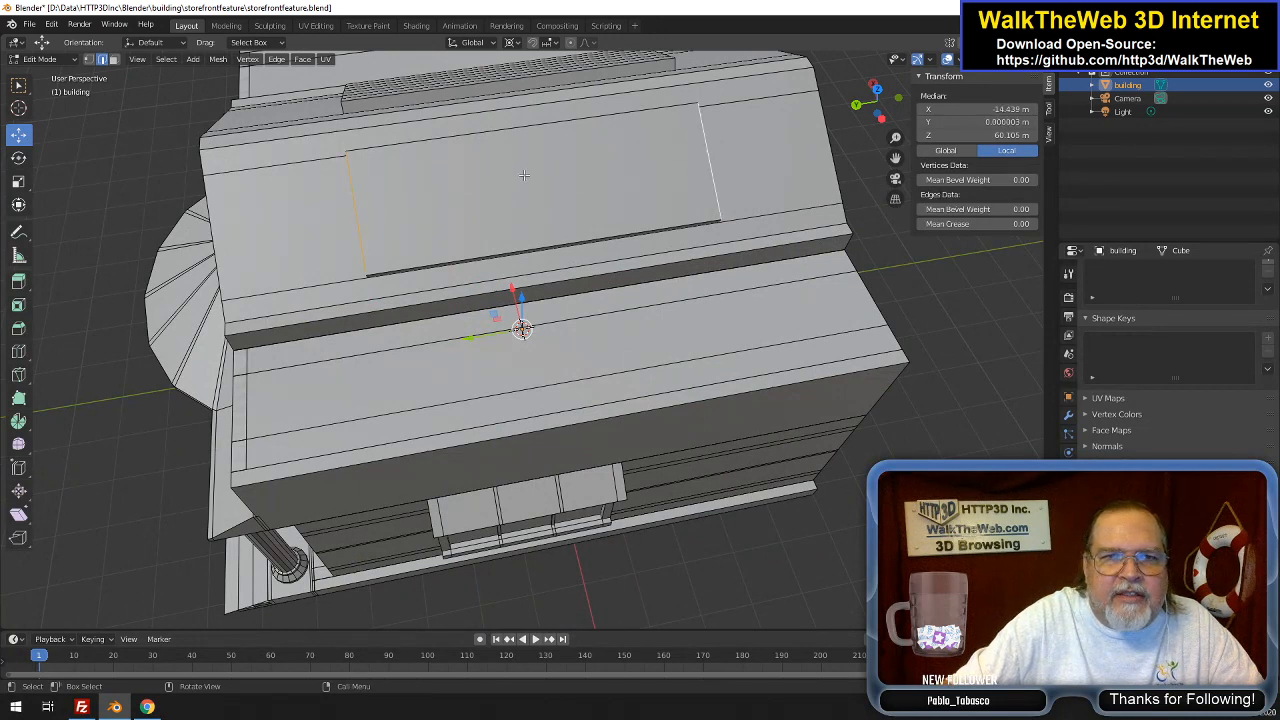
click(276, 59)
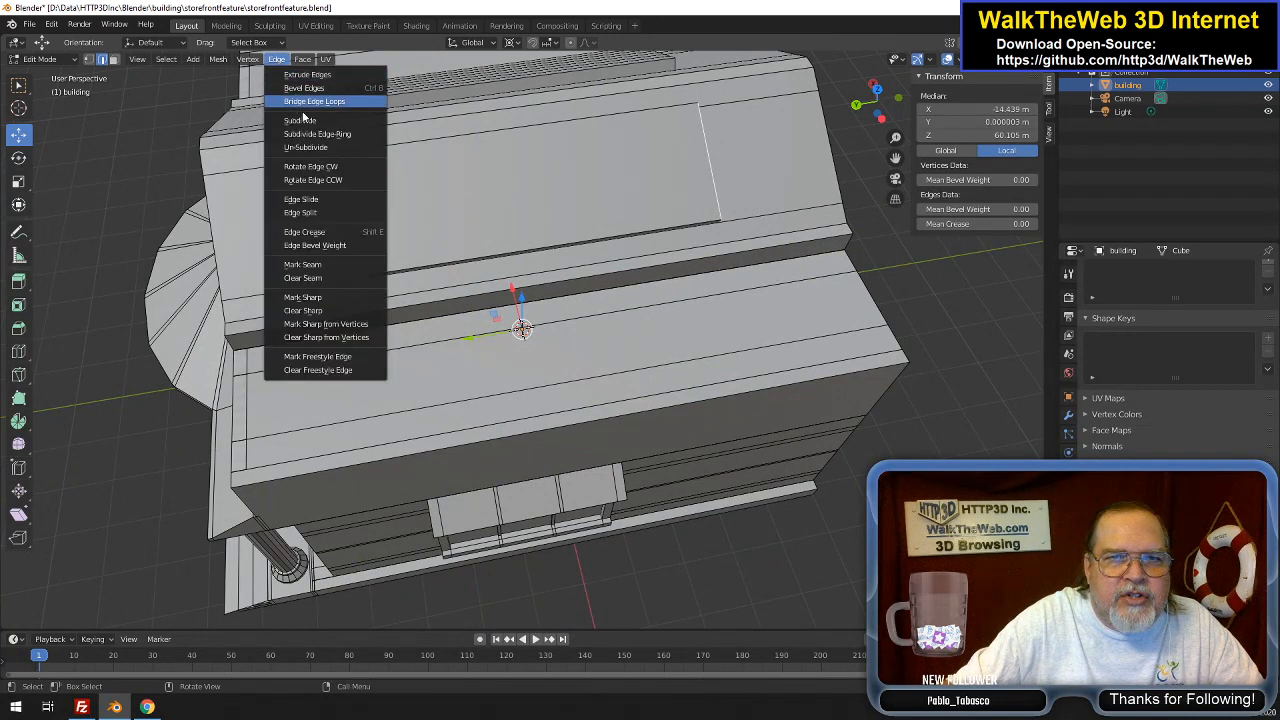
click(300, 120)
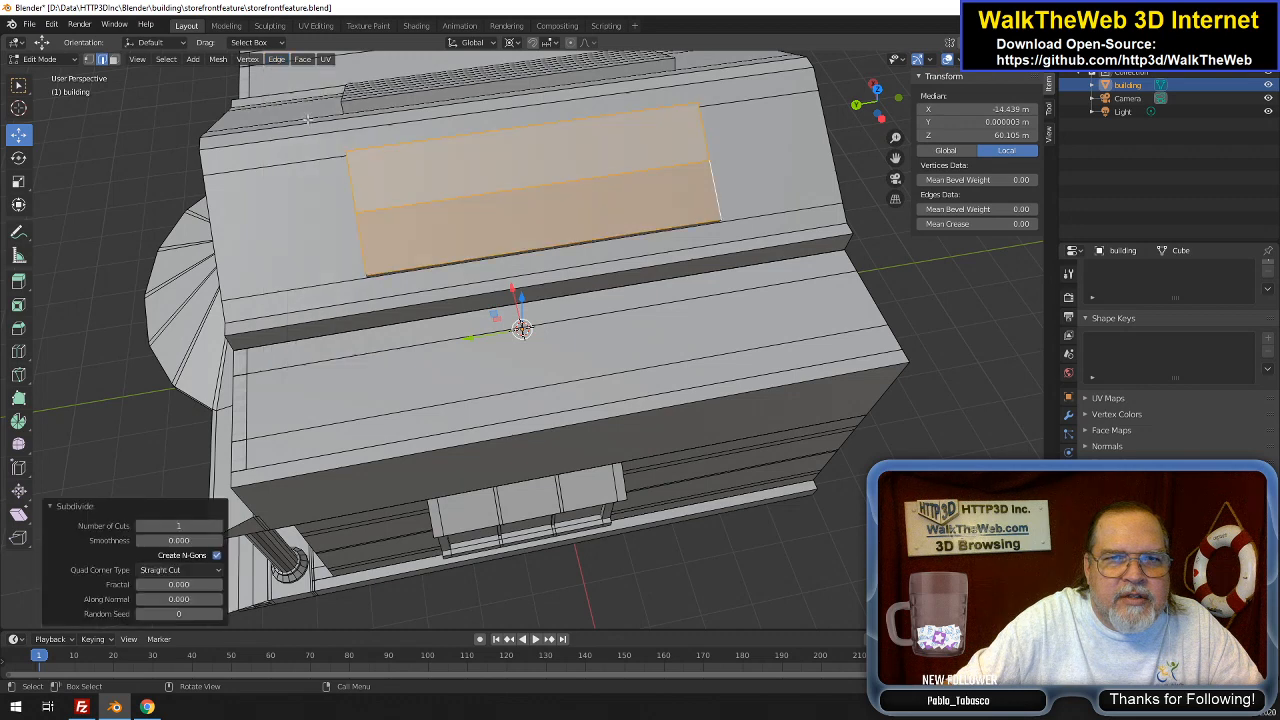
click(218, 528)
click(218, 528)
click(218, 528)
click(218, 528)
click(218, 528)
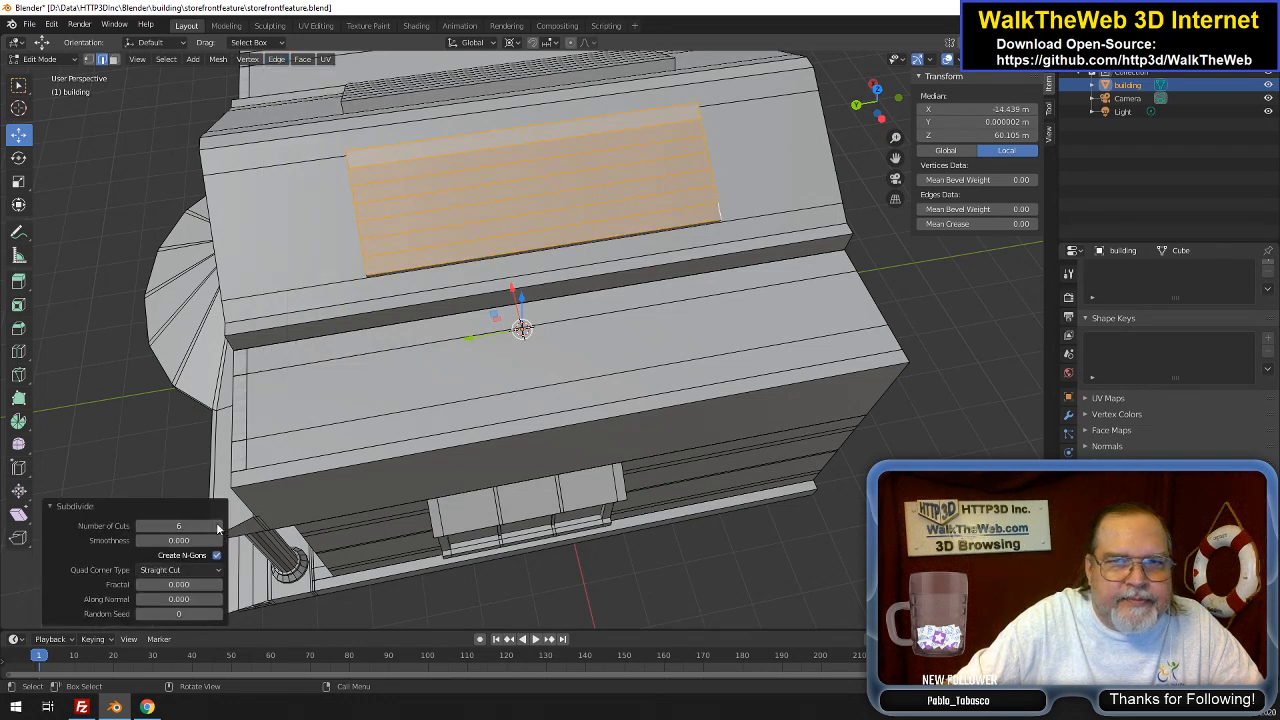
click(612, 168)
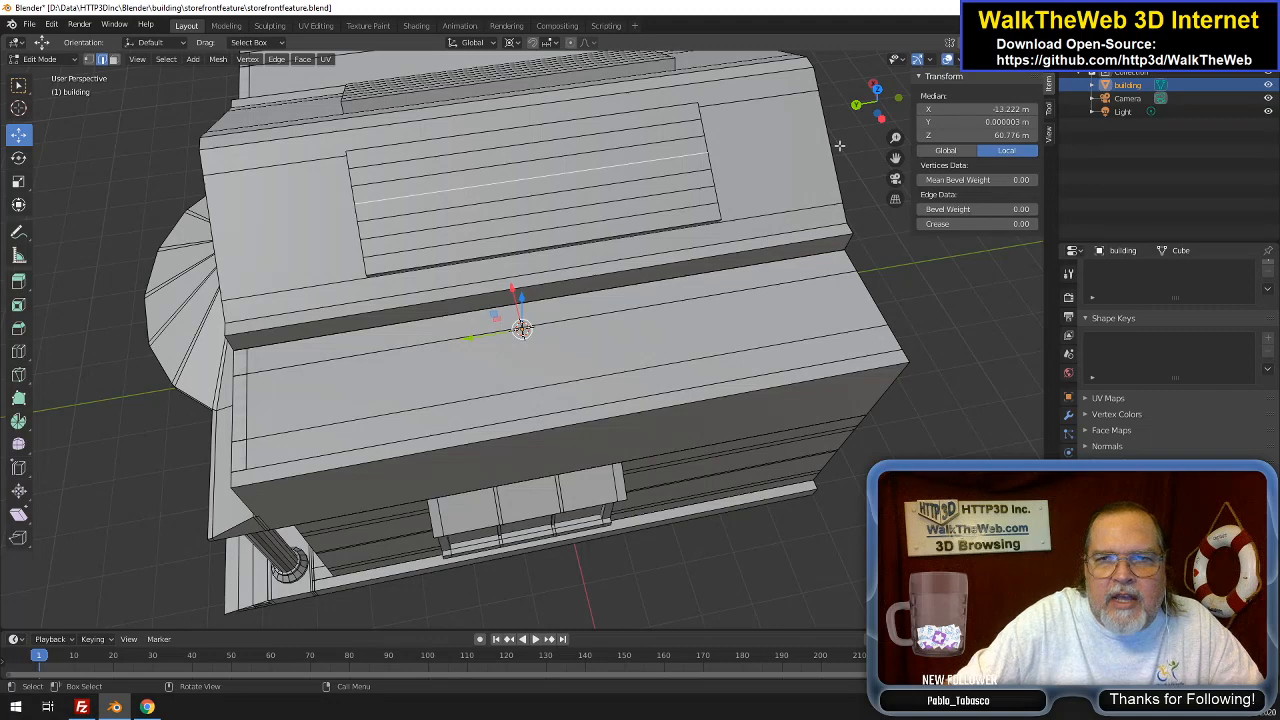
On the +X raised panel's end facing the fan-shaped roof, merge all cut vertices except the one nearest the ridge At Last, onto the one nearest the eave
drag(870, 113, 780, 128)
click(88, 59)
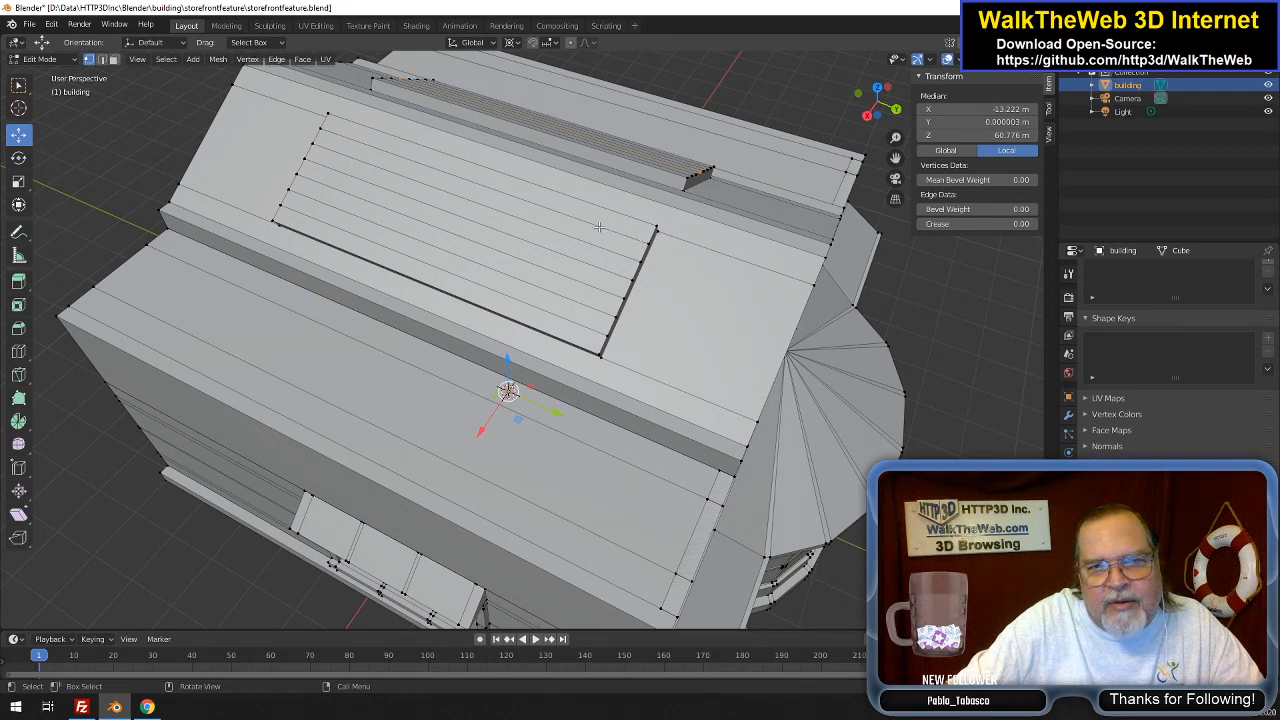
click(640, 263)
shift+click(632, 280)
shift+click(623, 299)
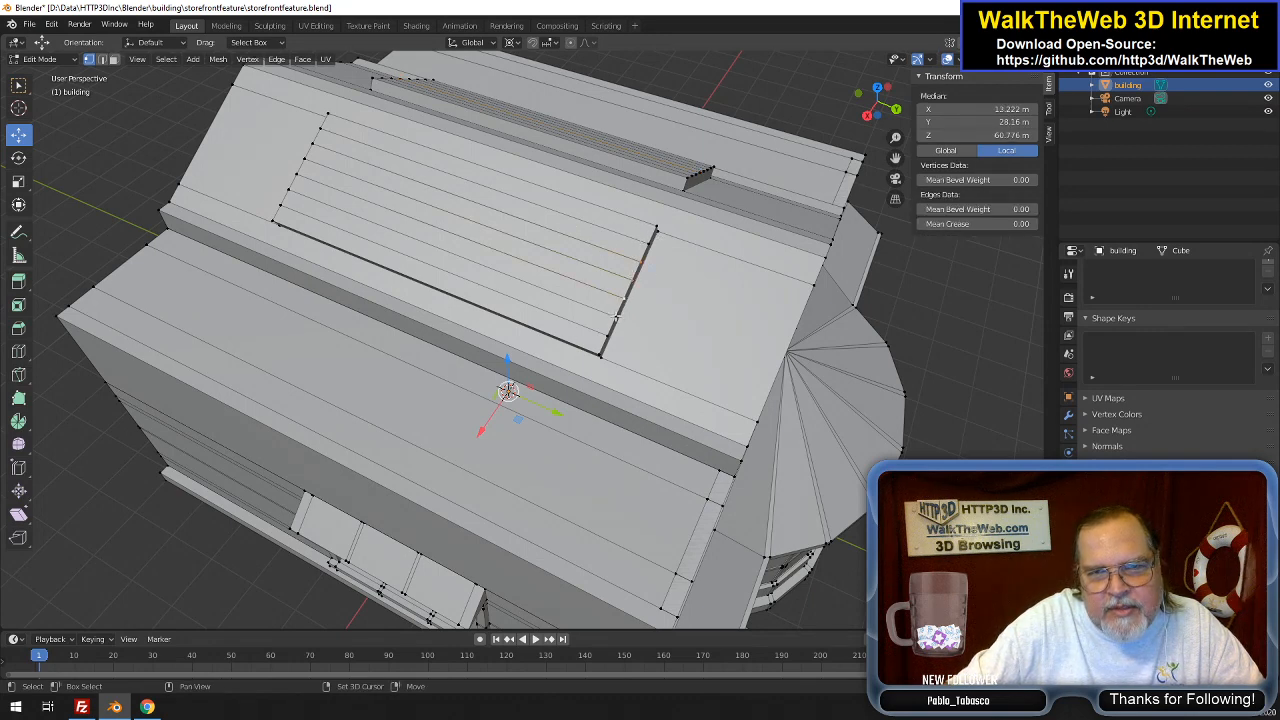
shift+click(615, 317)
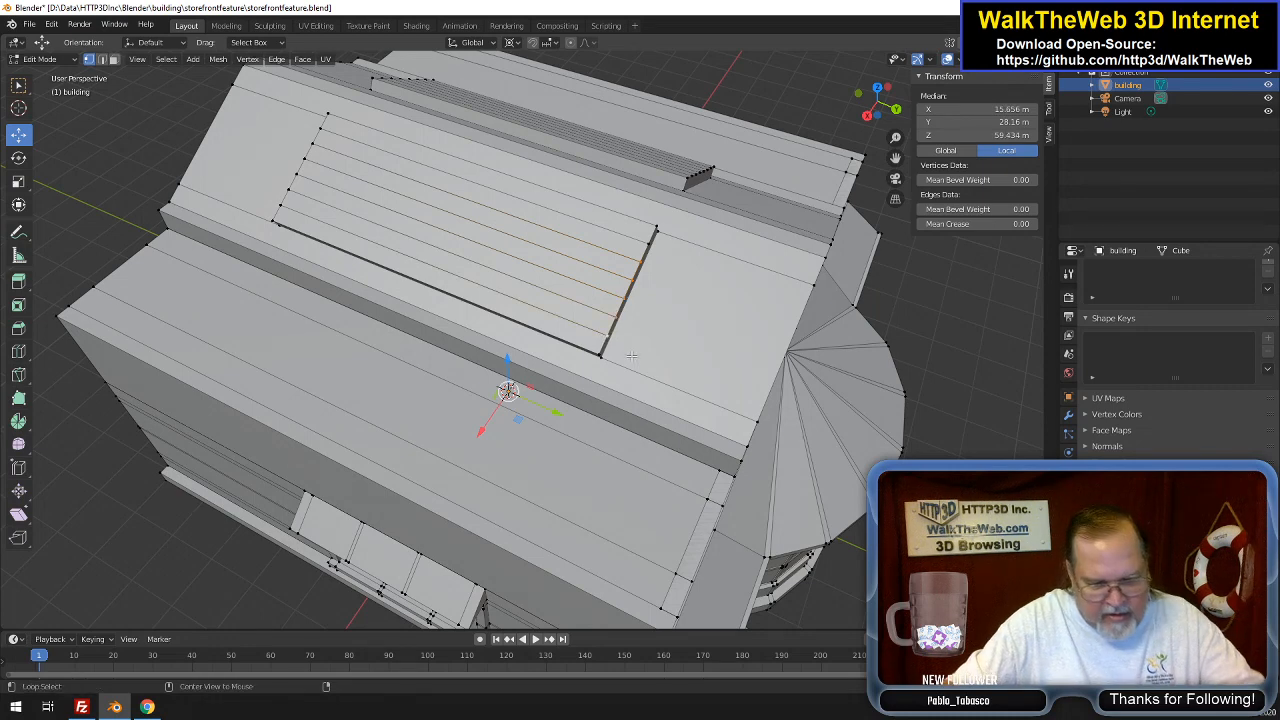
key(m)
click(566, 356)
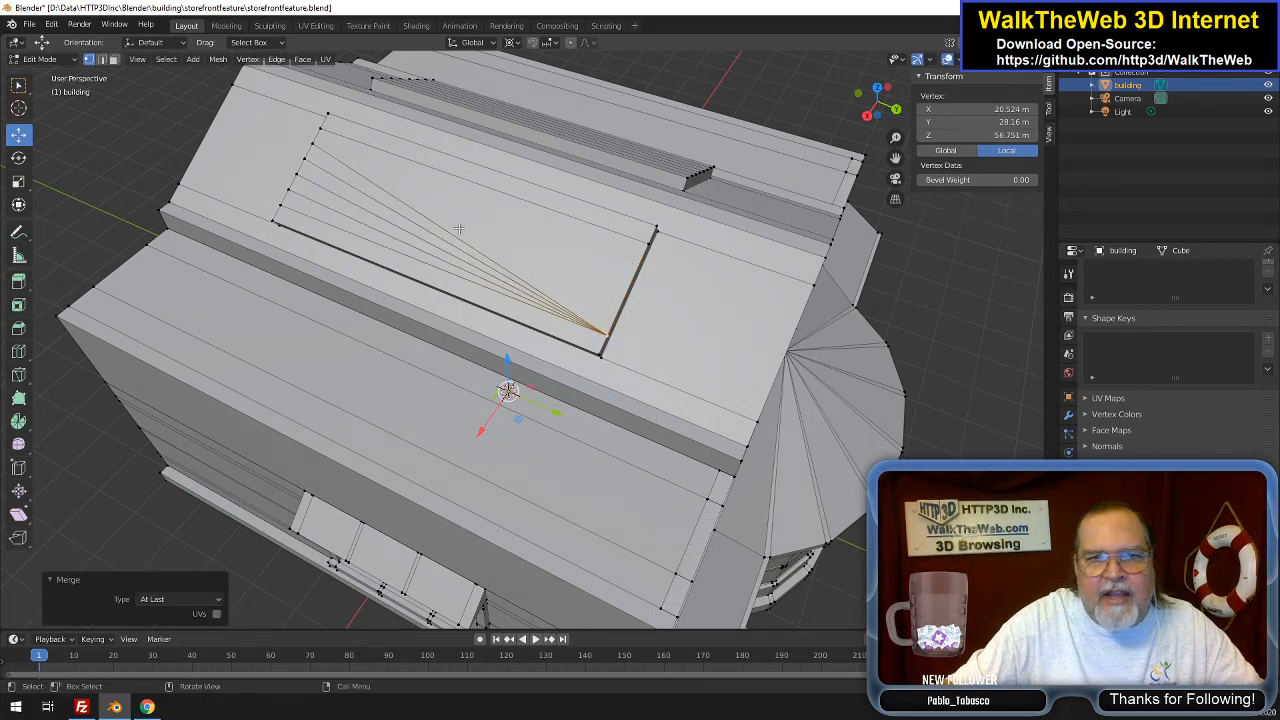
Merge the corresponding cut vertices at the far end of the +X raised panel At Last, onto the vertex nearest the eave
shift+click(305, 162)
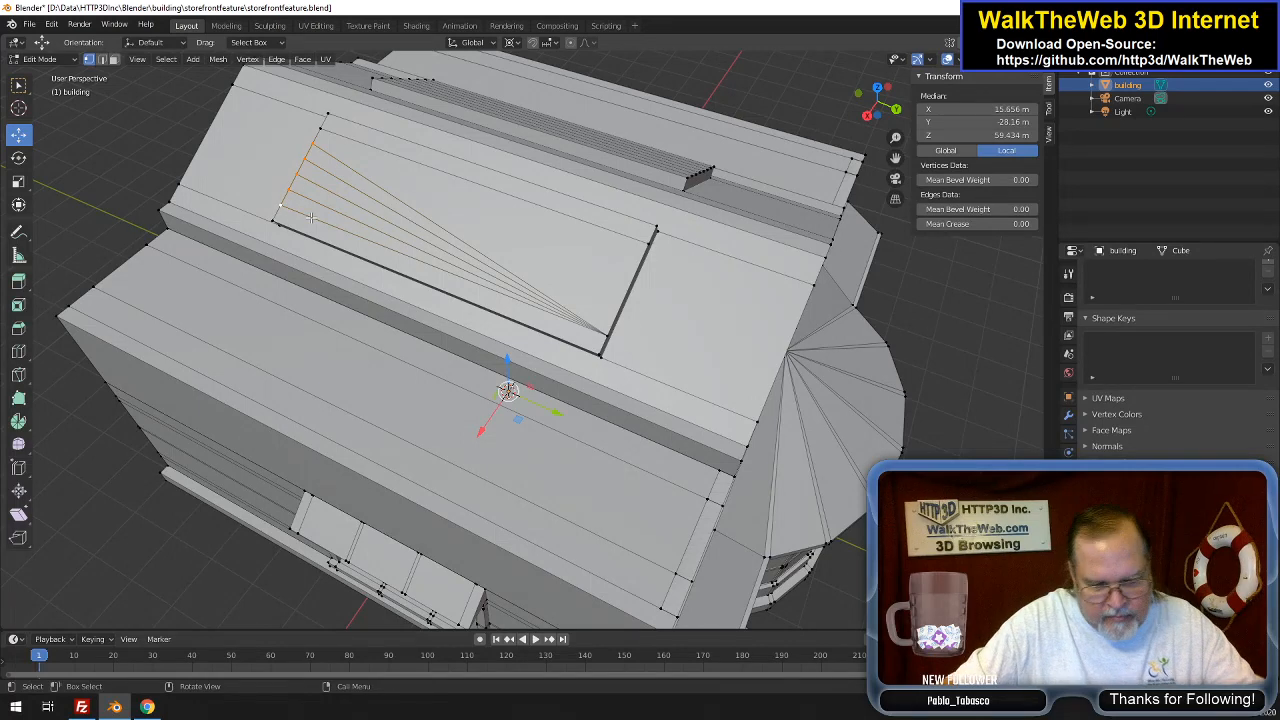
key(m)
click(310, 219)
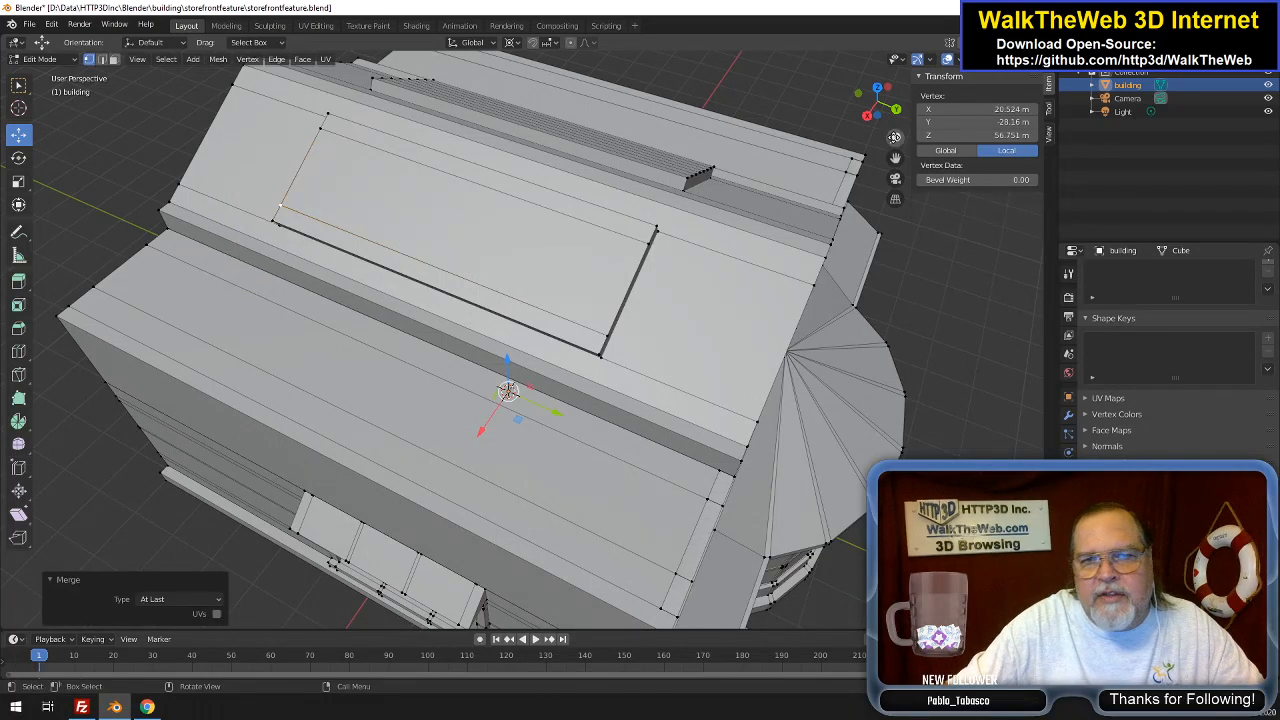
On the -X raised panel's end facing the fan-shaped roof, merge all cut vertices except the one nearest the ridge onto the eave-side vertex, using At Last
drag(879, 104, 722, 134)
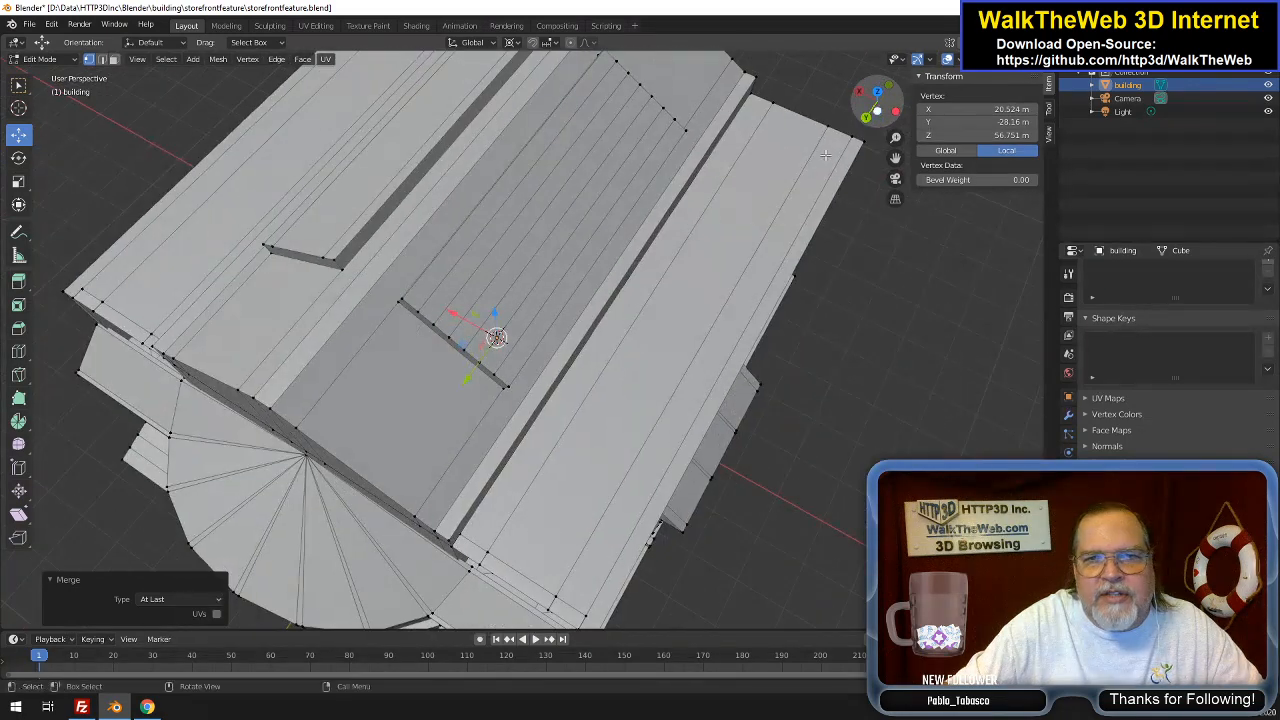
click(436, 321)
shift+click(457, 328)
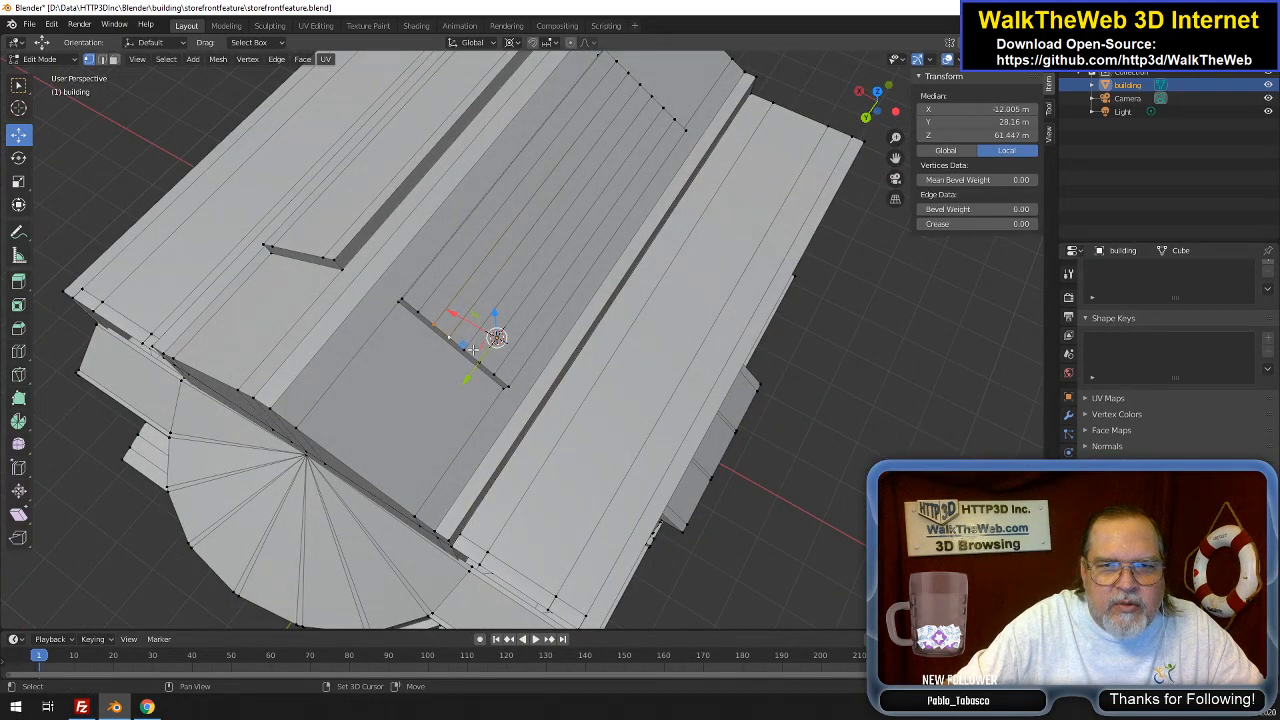
shift+click(505, 372)
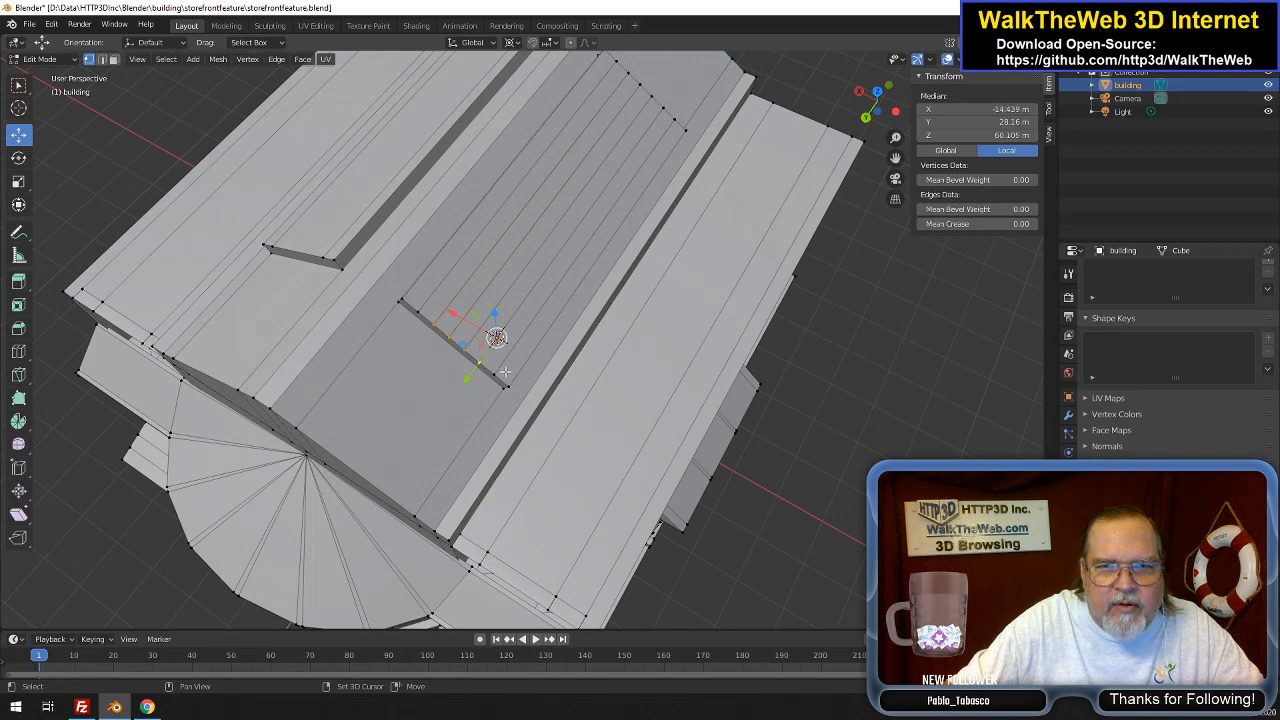
shift+click(500, 370)
key(m)
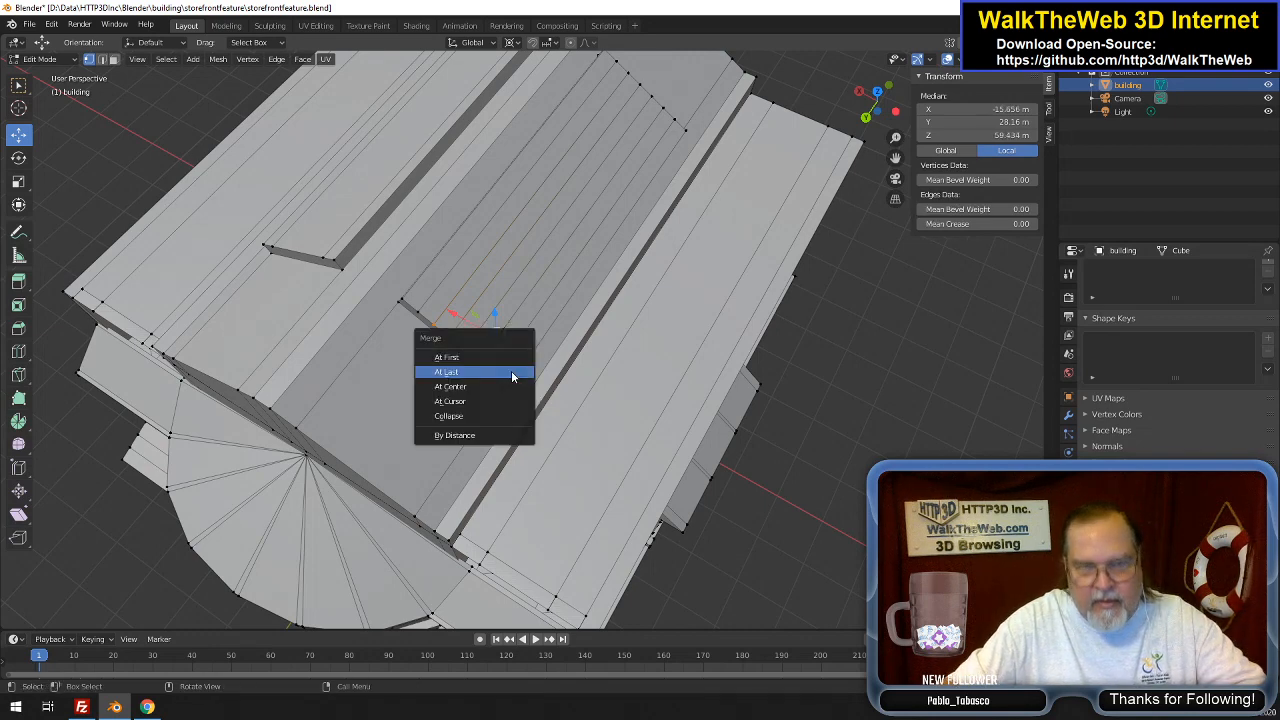
click(511, 371)
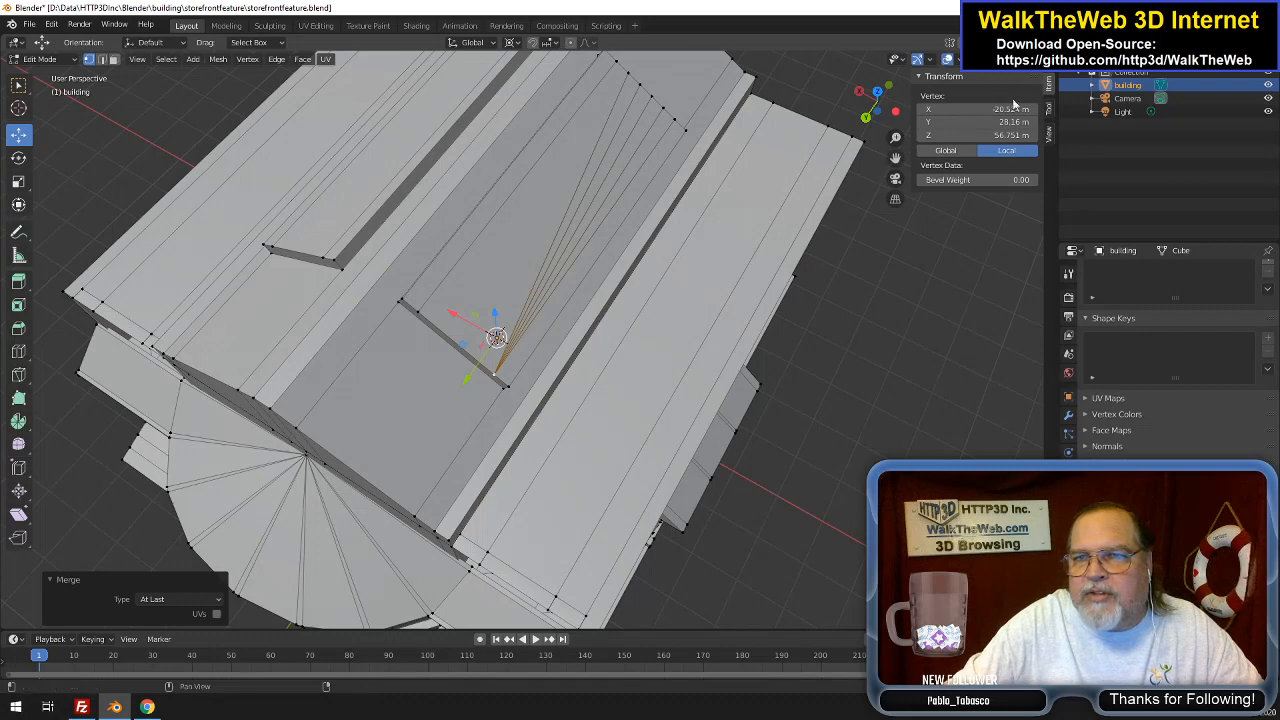
click(1037, 59)
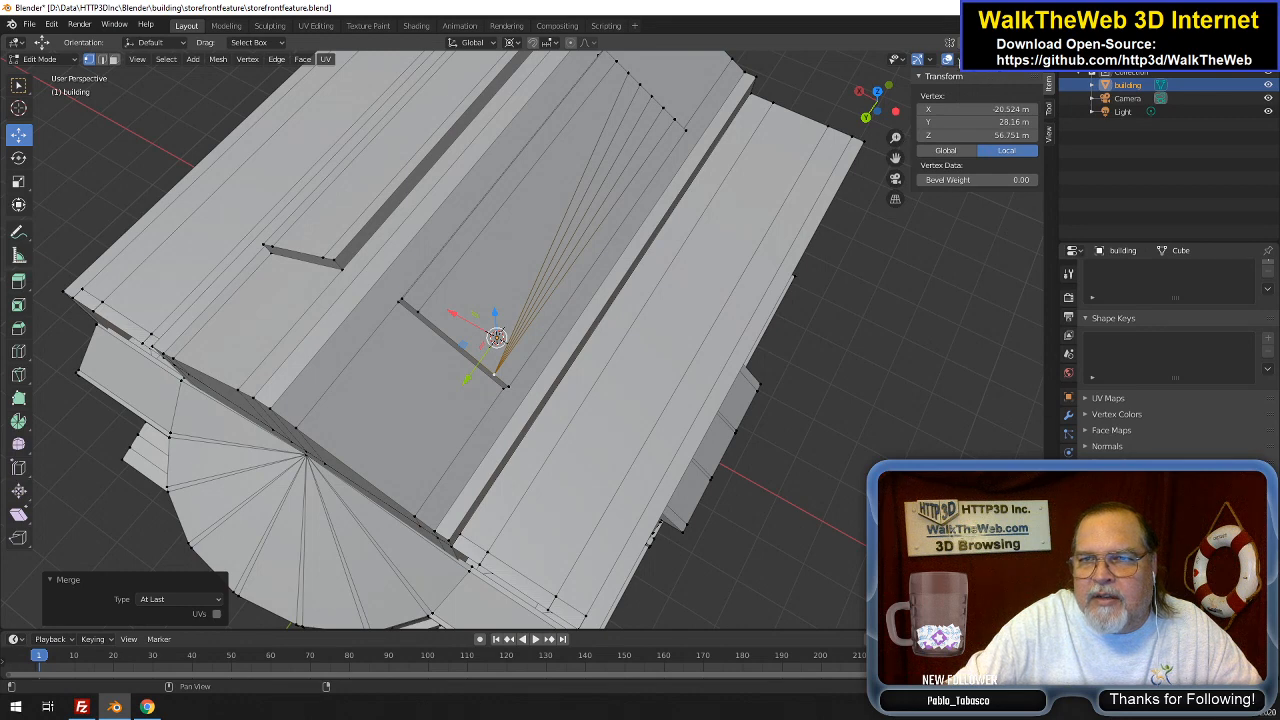
click(923, 59)
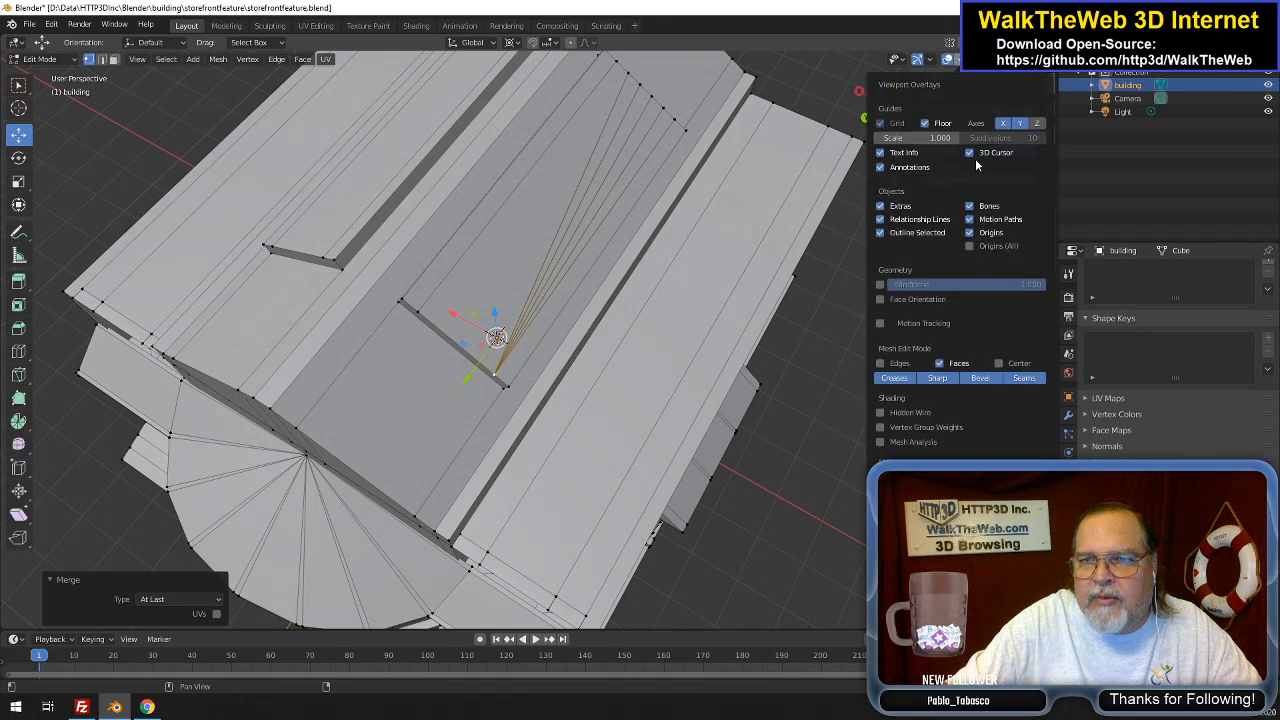
click(883, 166)
click(884, 166)
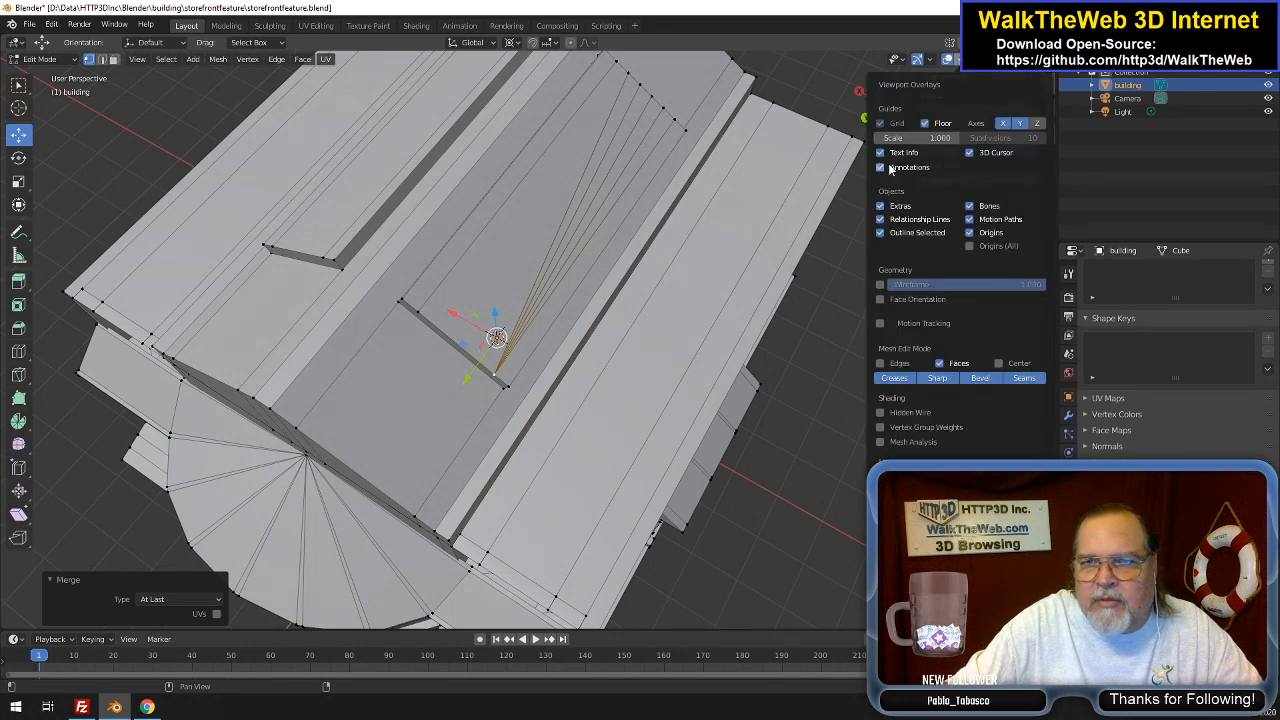
click(970, 152)
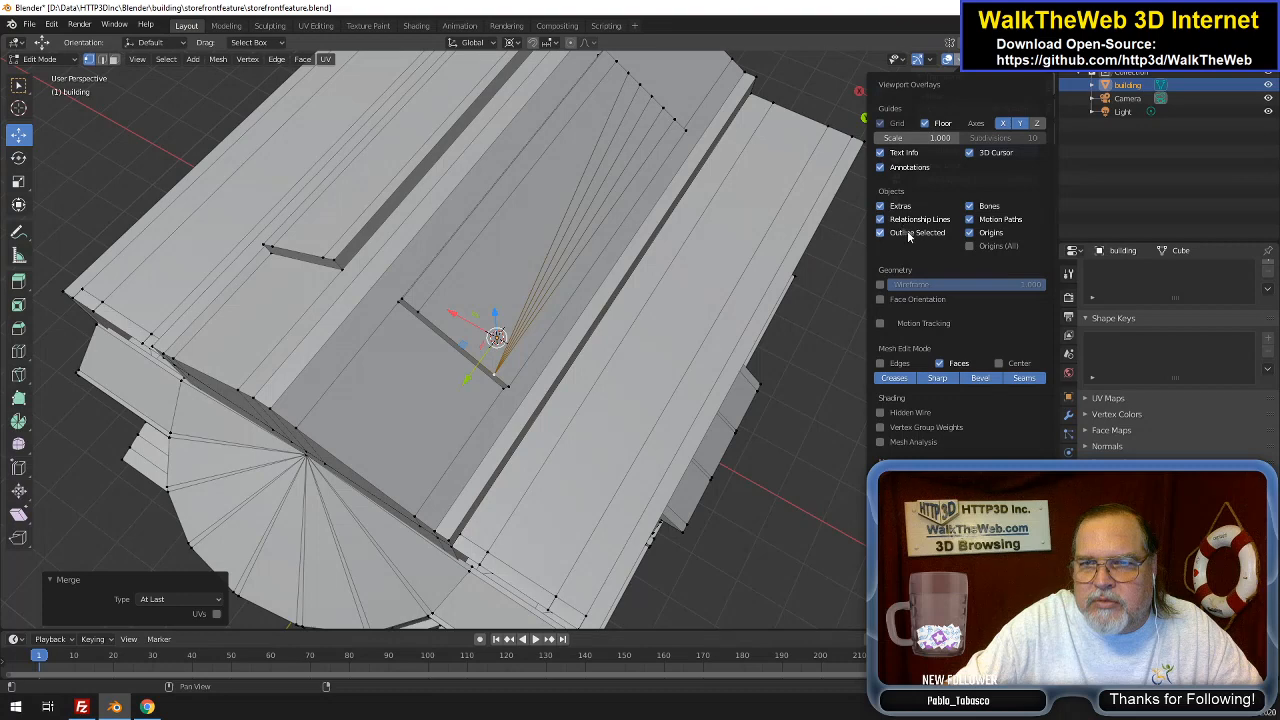
click(881, 220)
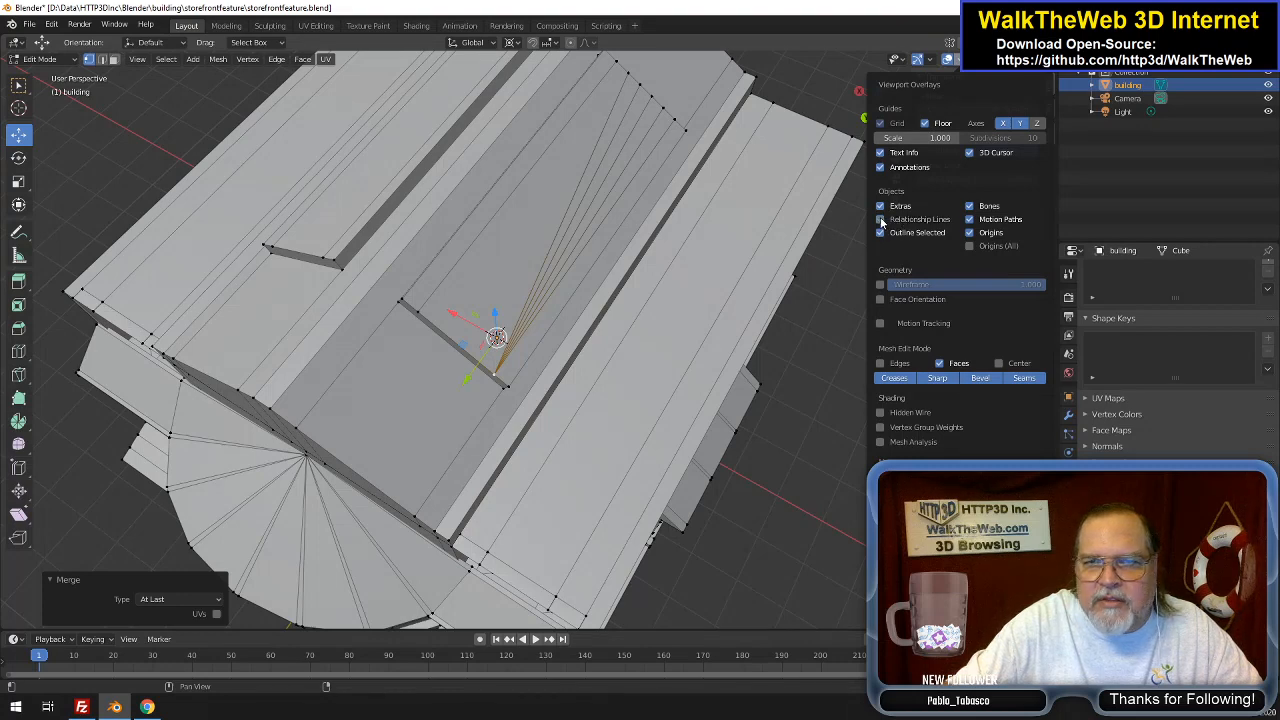
click(881, 220)
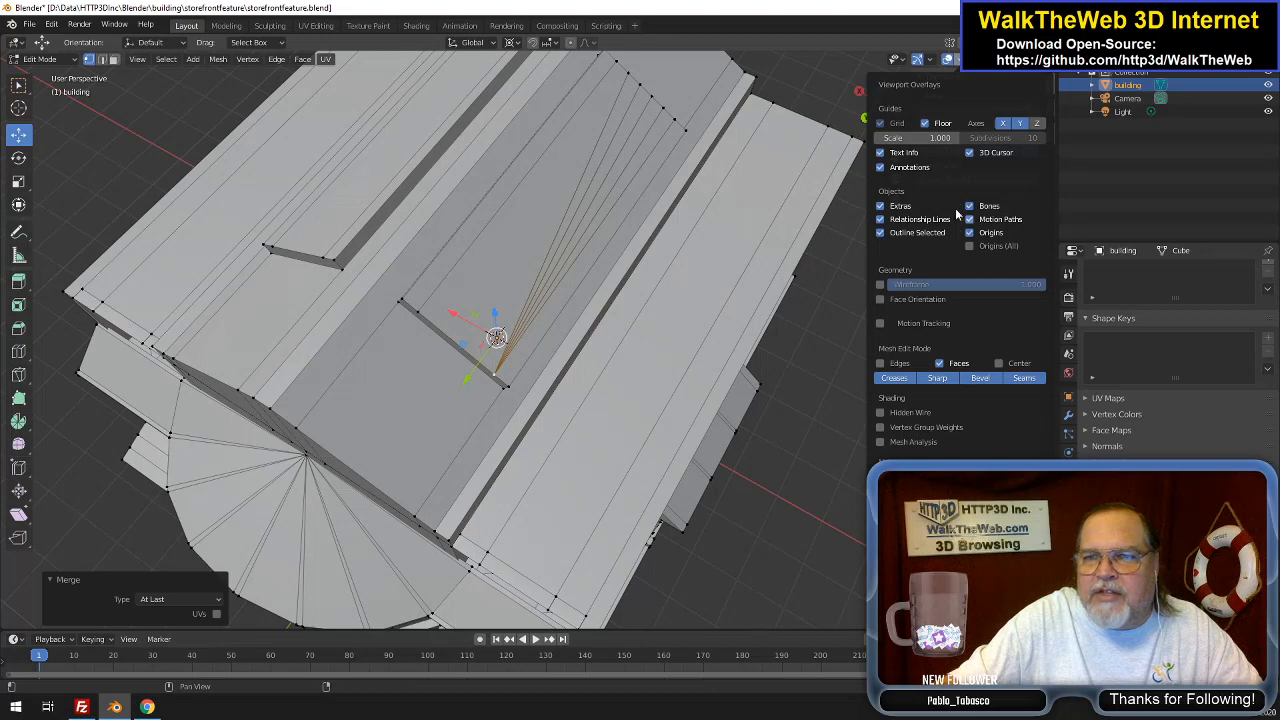
At the far end of the -X raised panel, merge all cut vertices except the one nearest the ridge onto the eave-side vertex, using At Last
click(624, 83)
shift+click(638, 92)
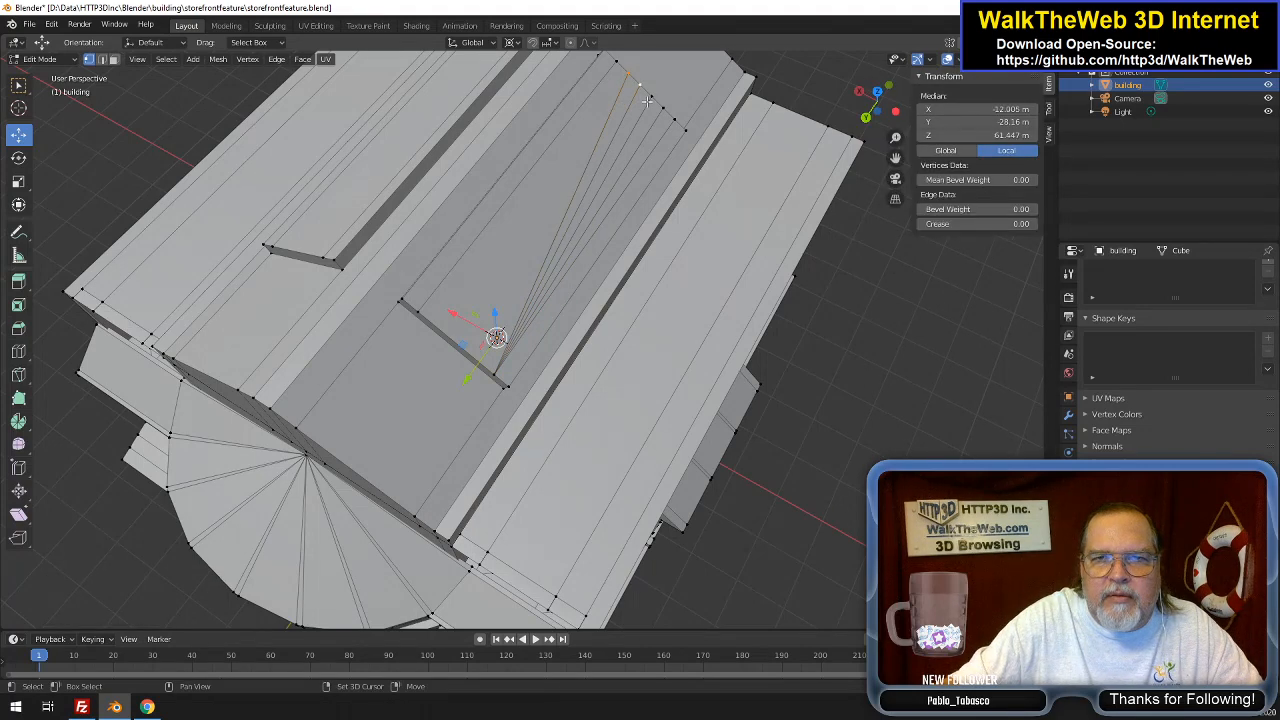
shift+click(648, 102)
shift+click(659, 114)
shift+click(673, 121)
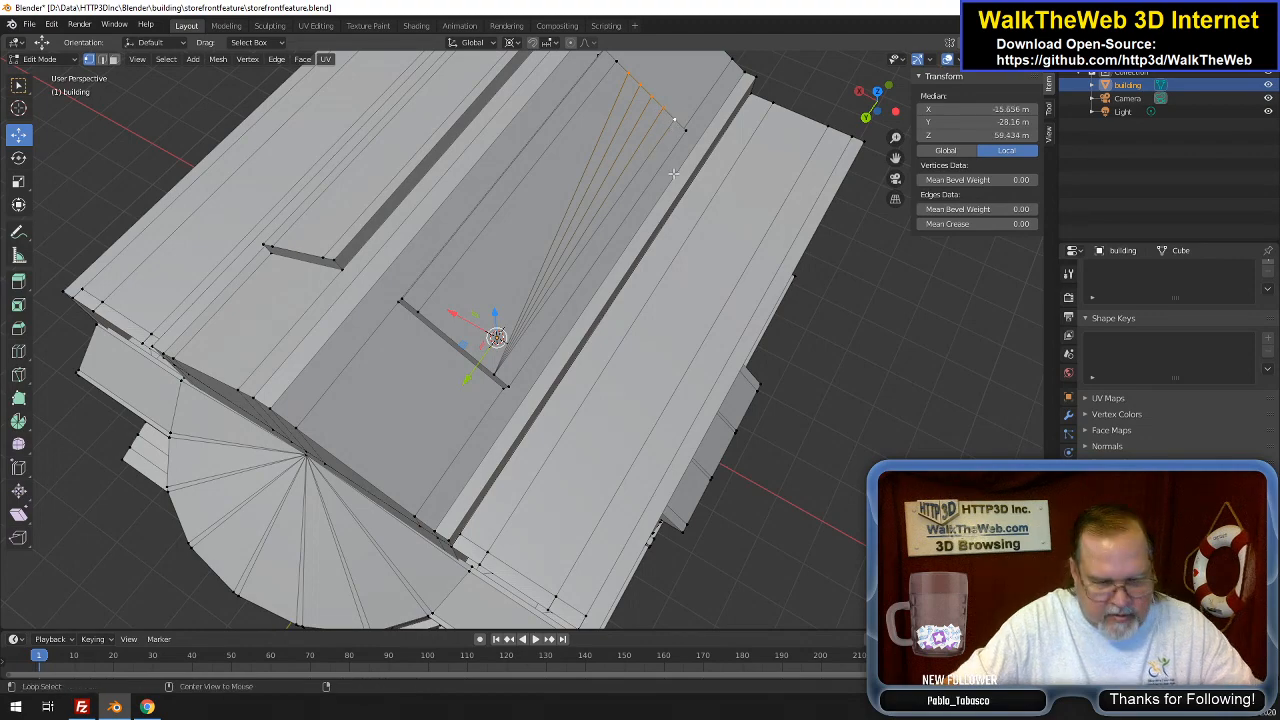
key(m)
click(674, 176)
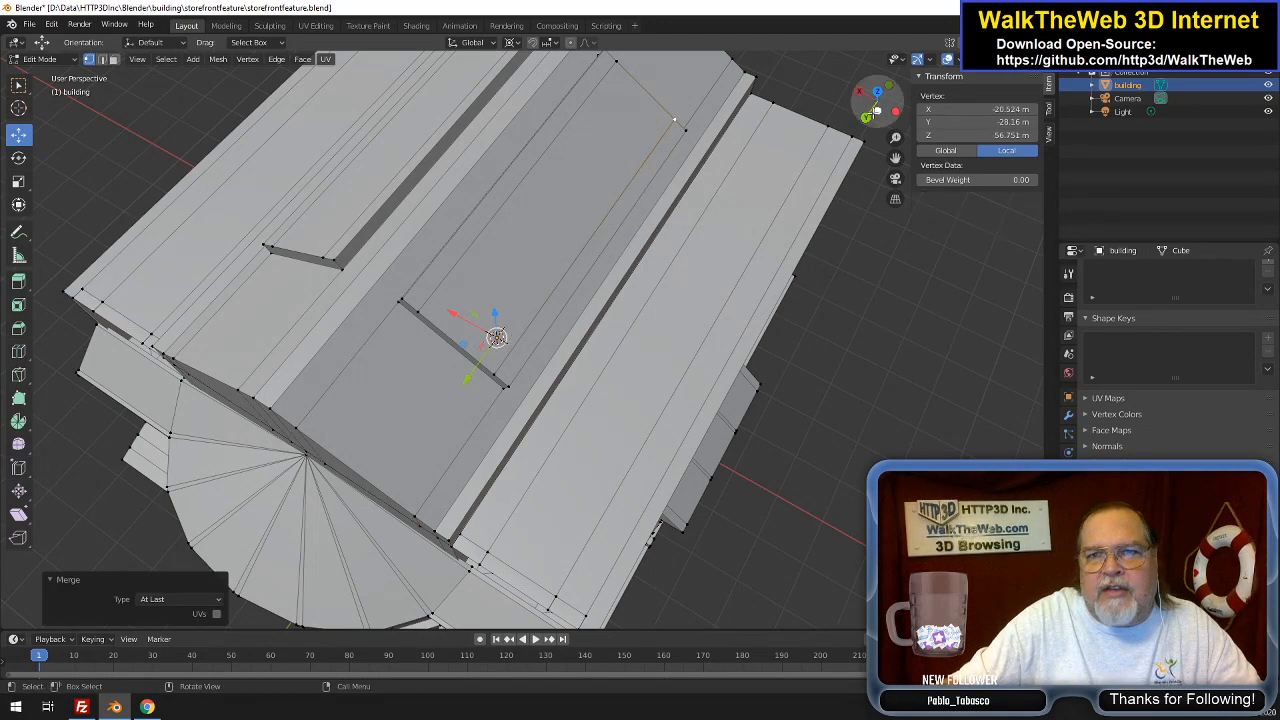
Subdivide the two long inner edges on each of the two raised roof panels, using 2 cuts
drag(866, 102, 888, 127)
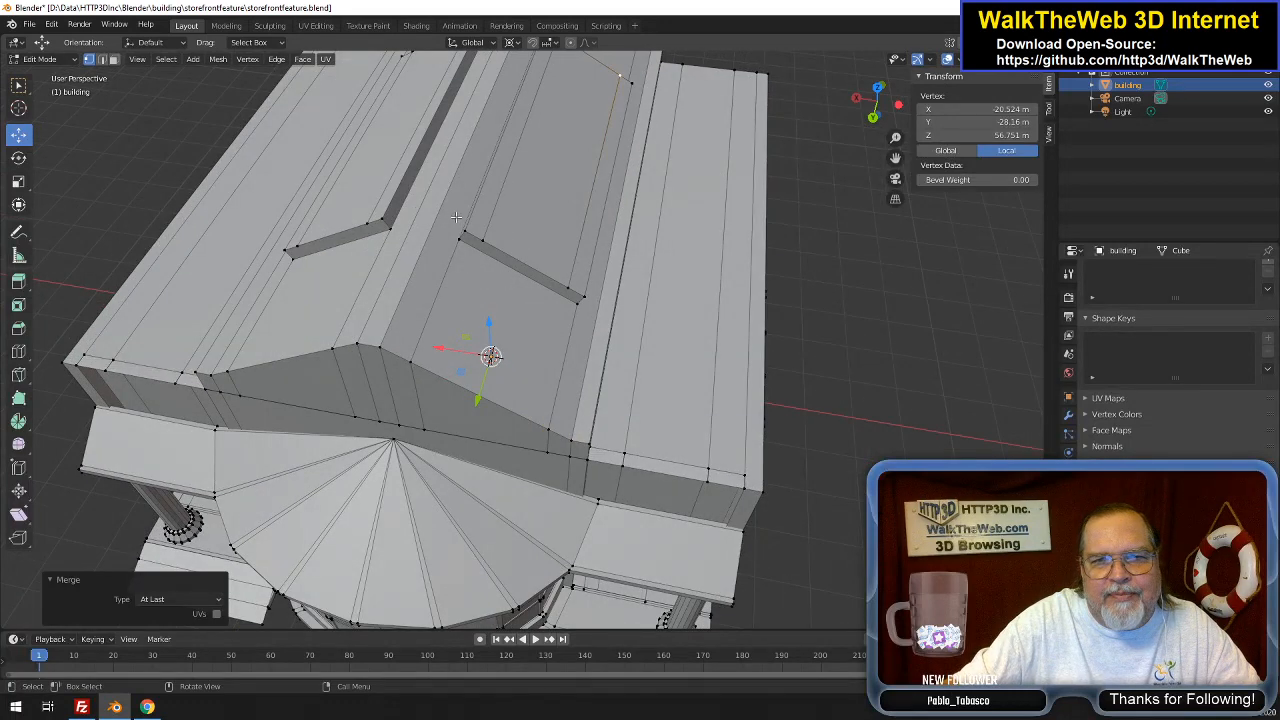
drag(898, 104, 788, 120)
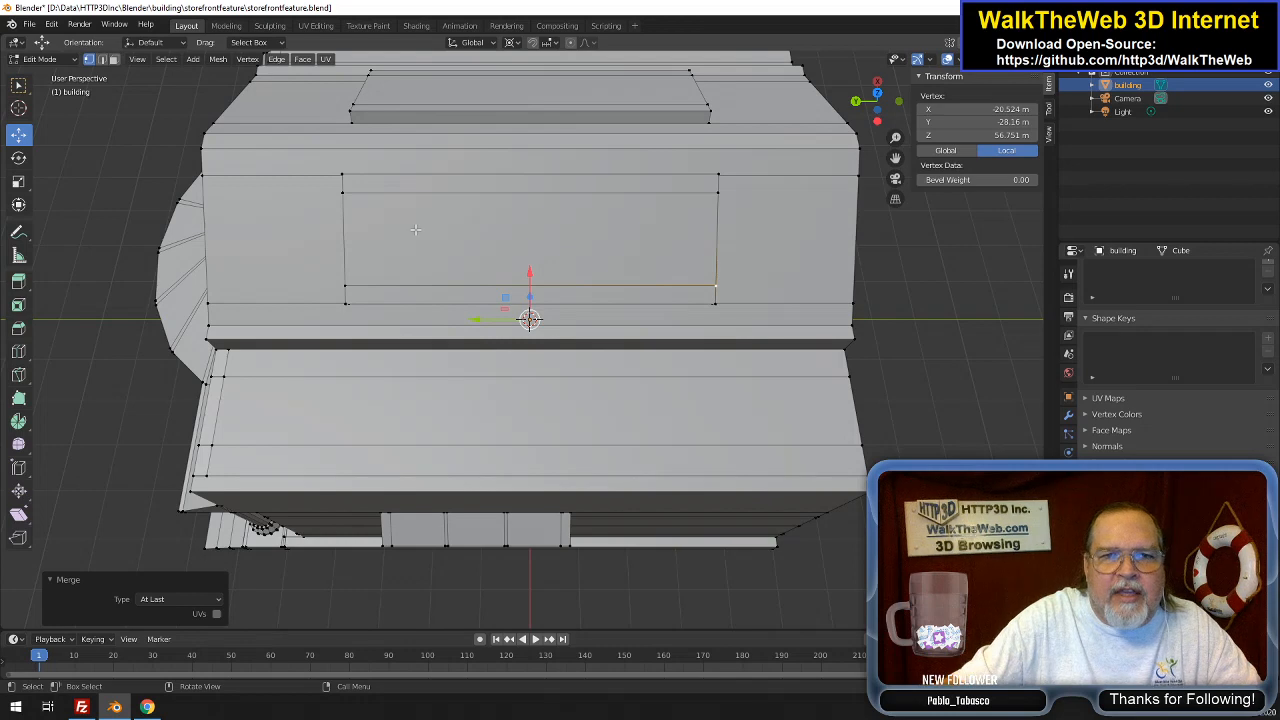
click(101, 60)
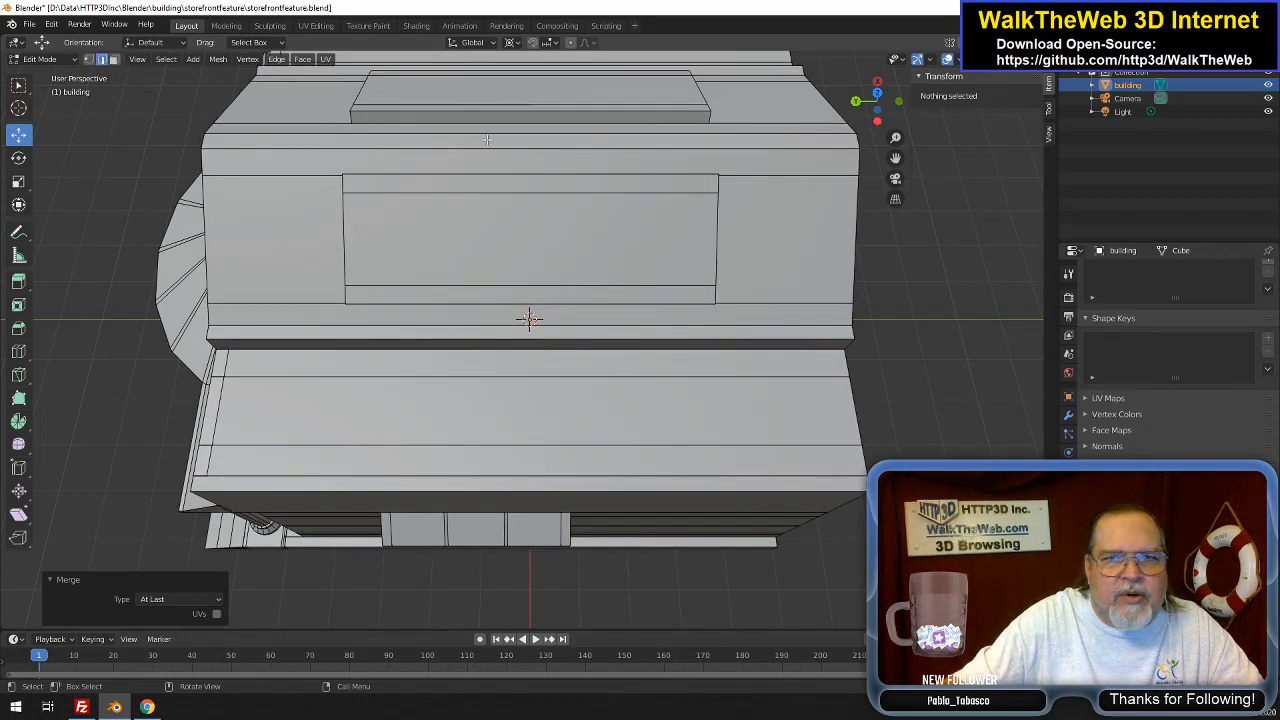
click(507, 233)
shift+click(580, 288)
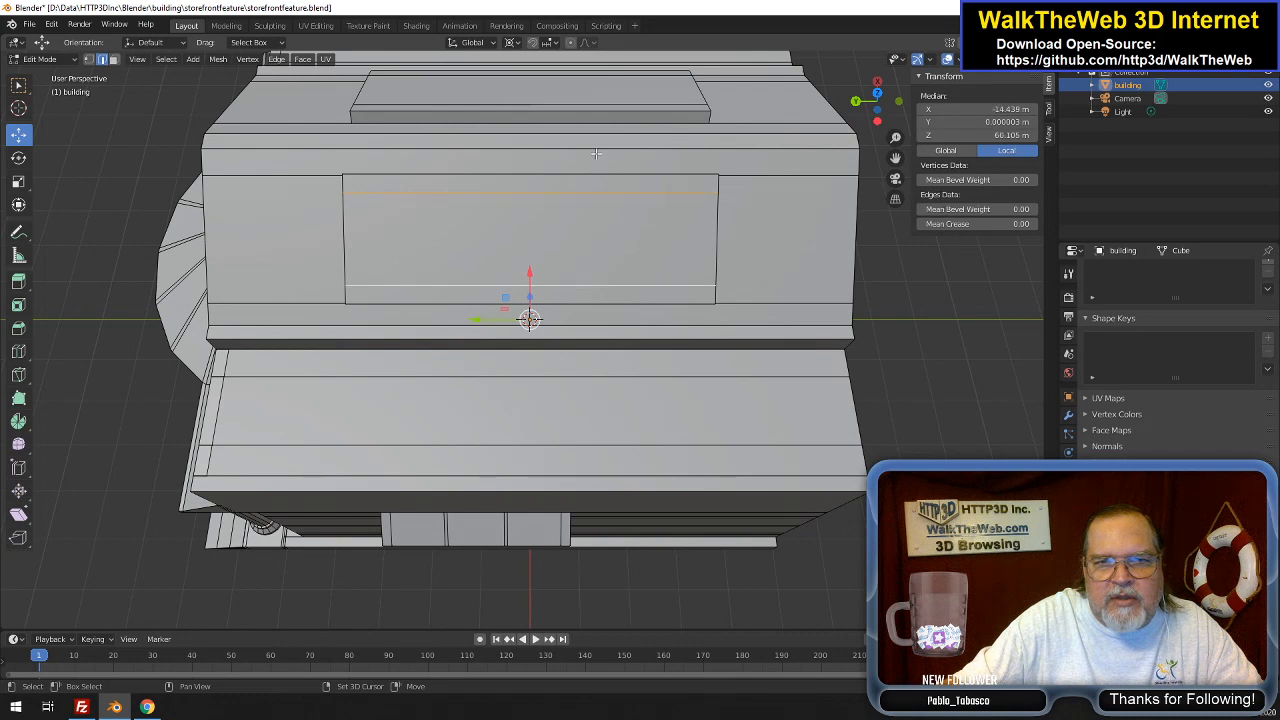
shift+click(584, 96)
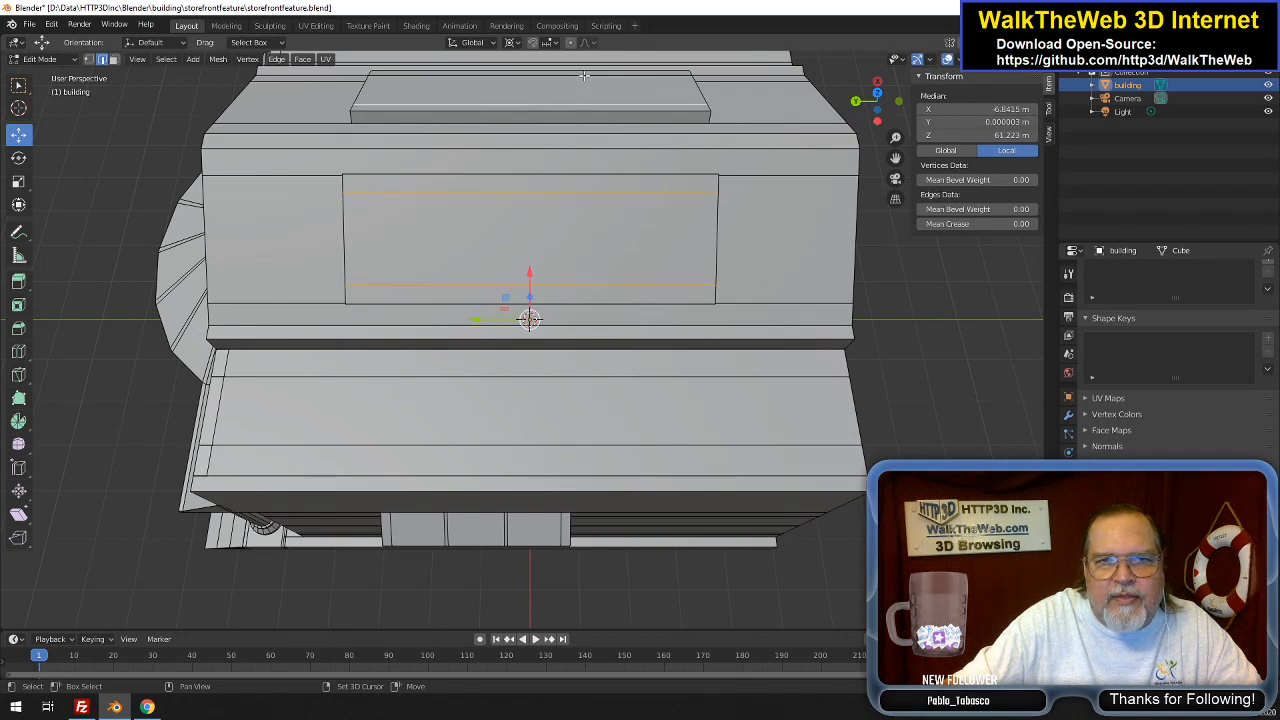
shift+click(584, 78)
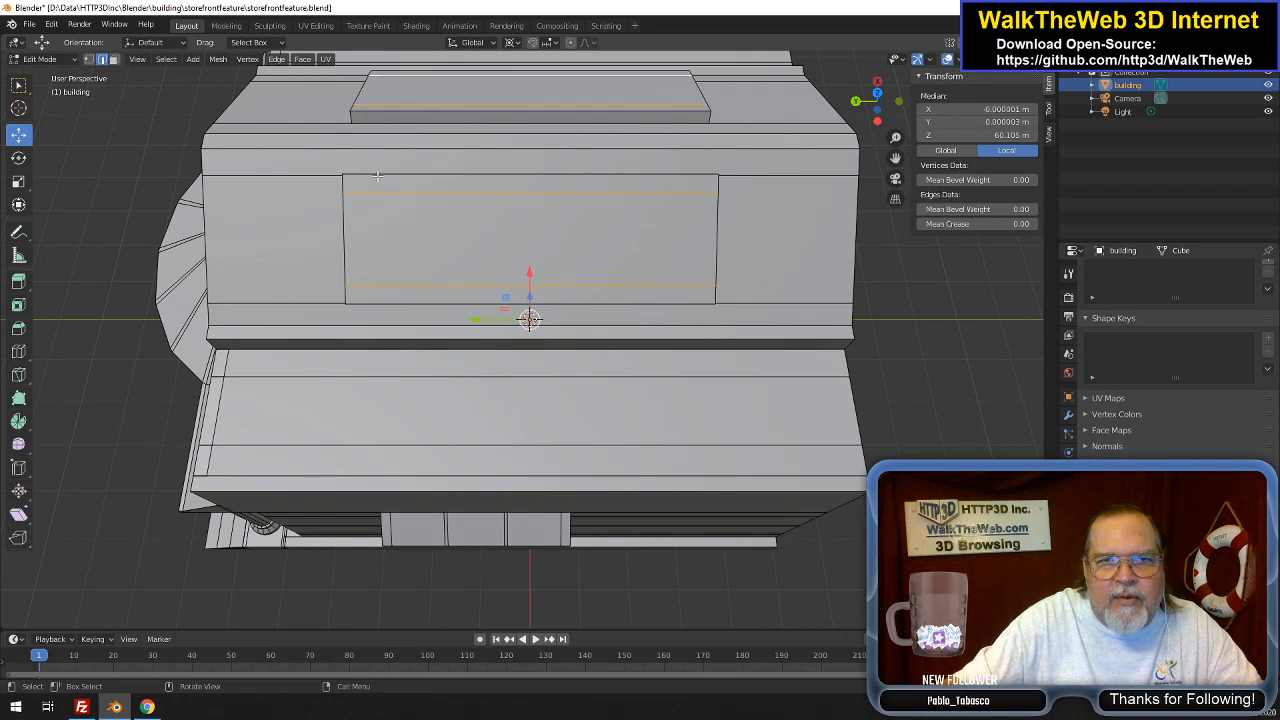
click(277, 59)
click(300, 121)
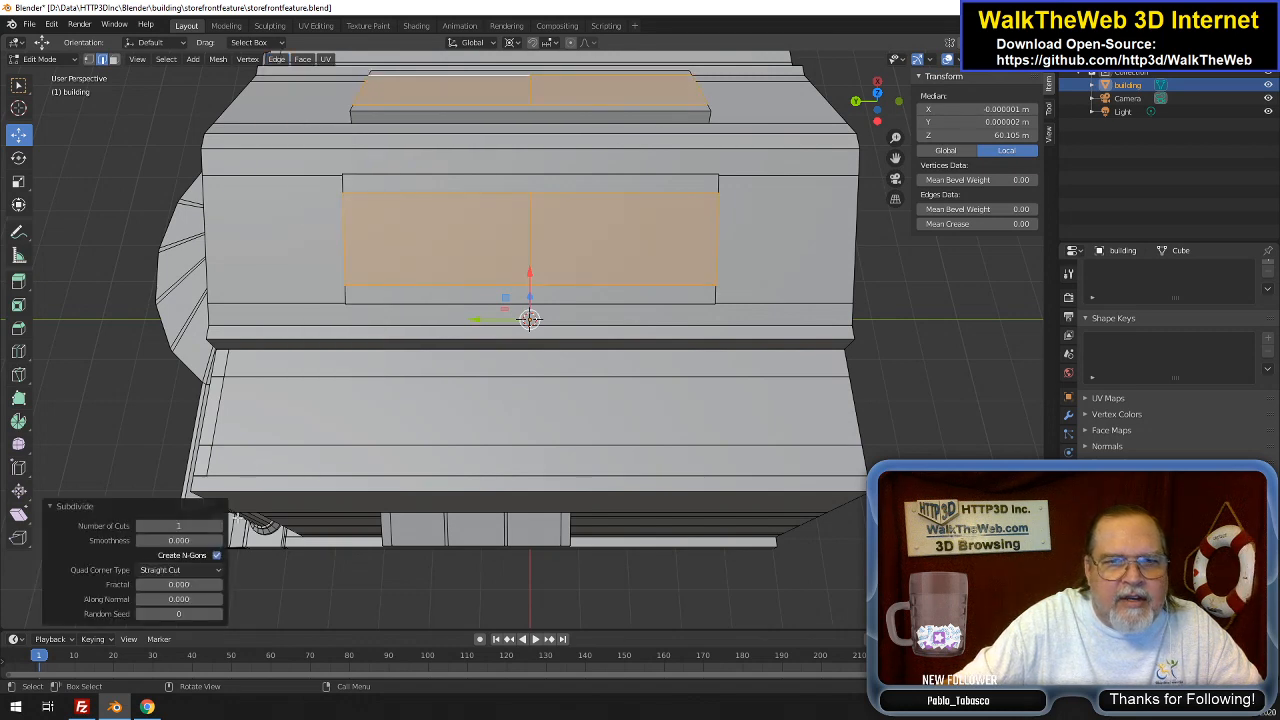
click(222, 525)
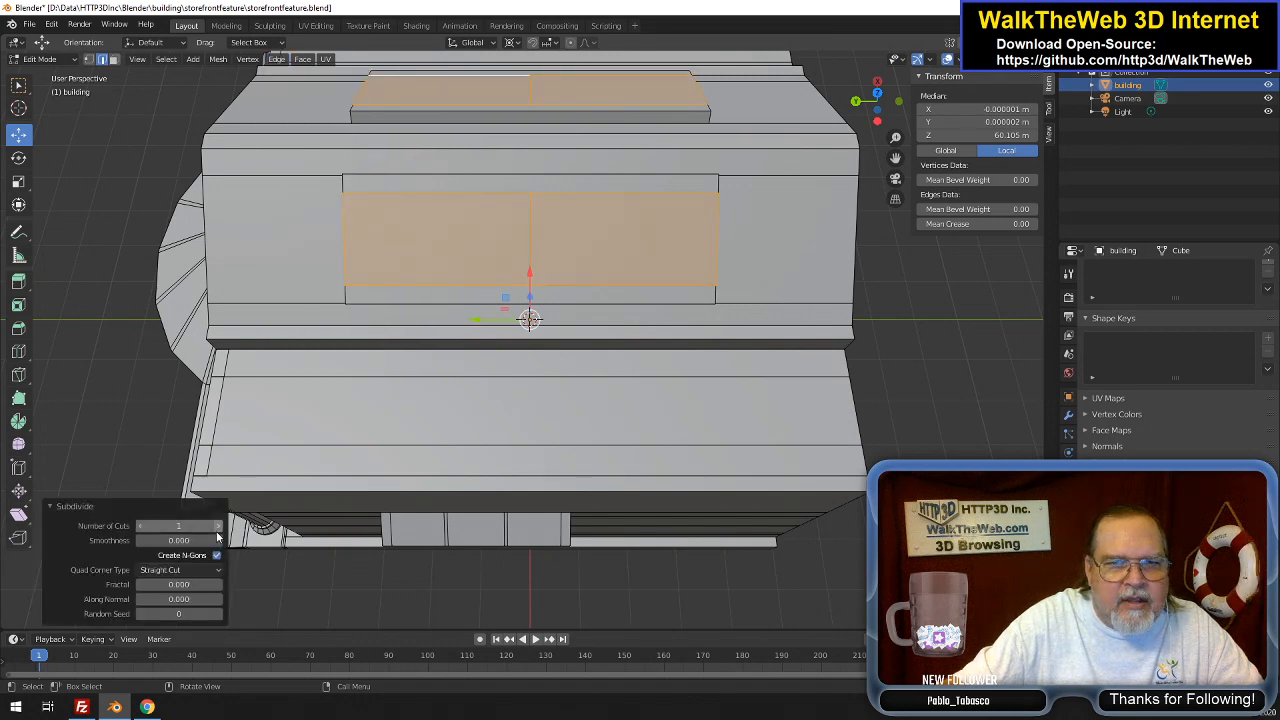
Scale the four new cross edges on both raised panels by 2.8 along the global Y axis, spreading them toward the panel ends
click(474, 251)
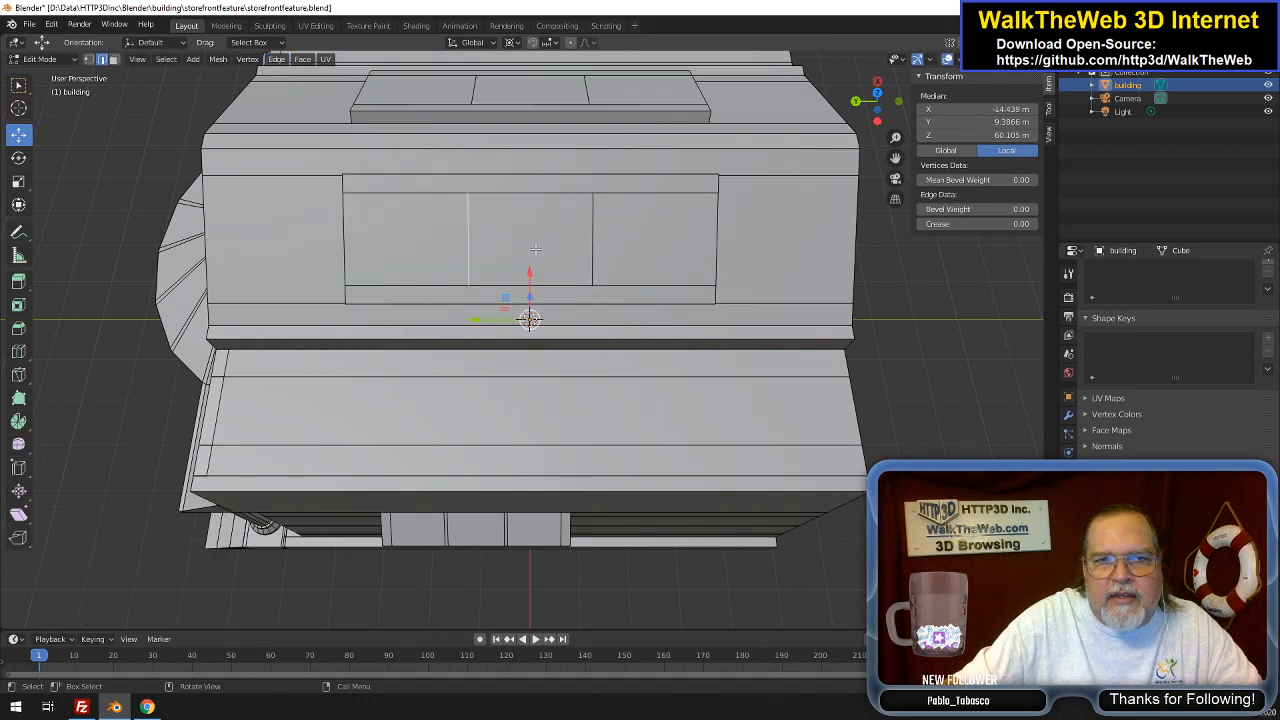
shift+click(587, 92)
shift+click(476, 90)
key(g)
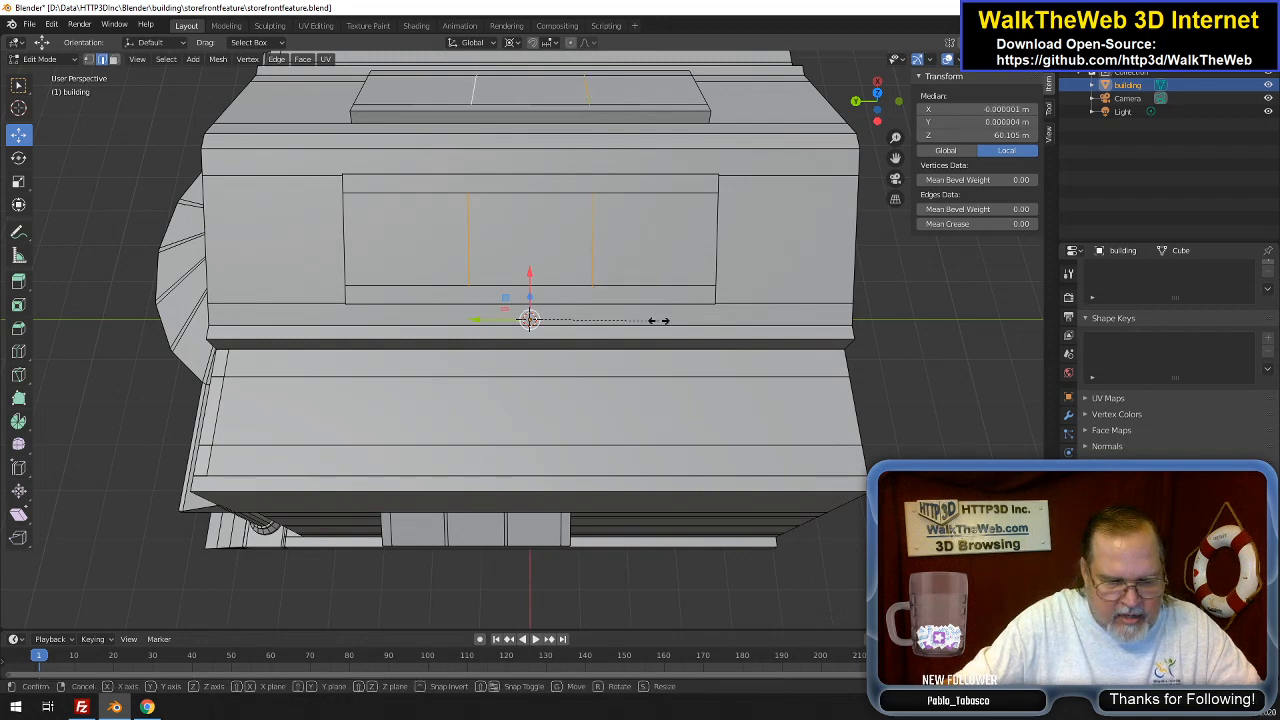
key(y)
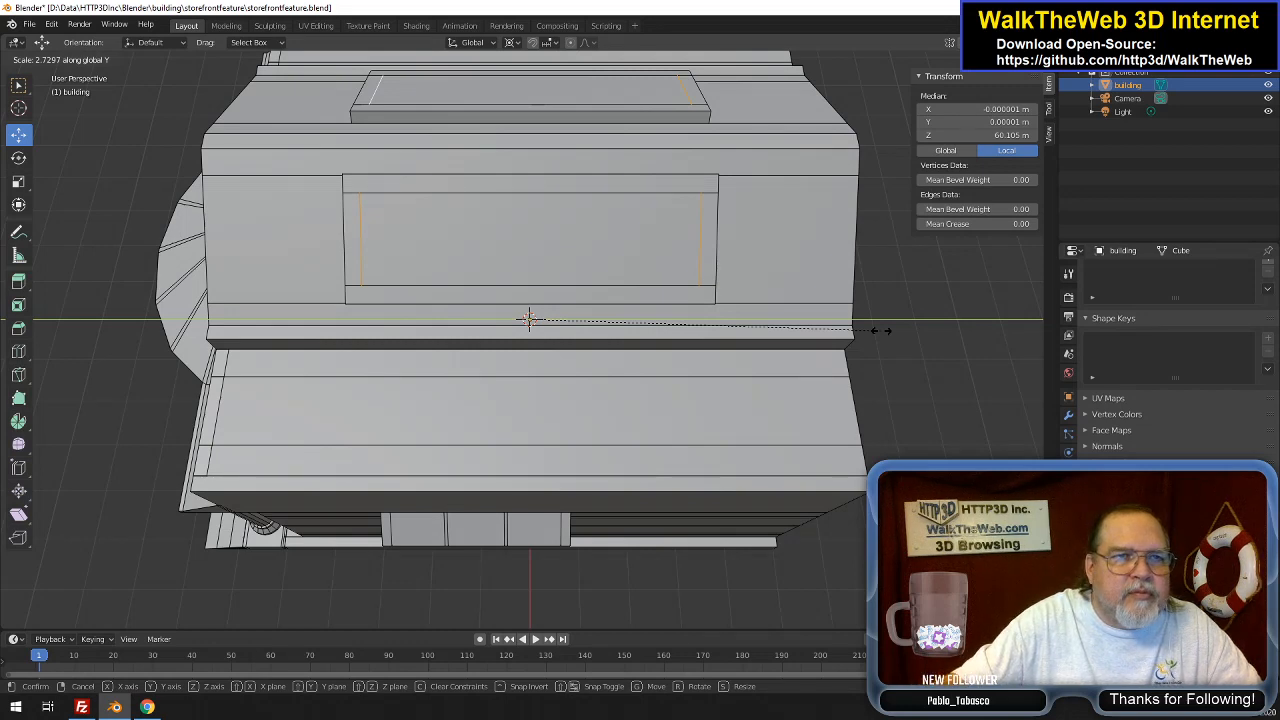
text(2.8)
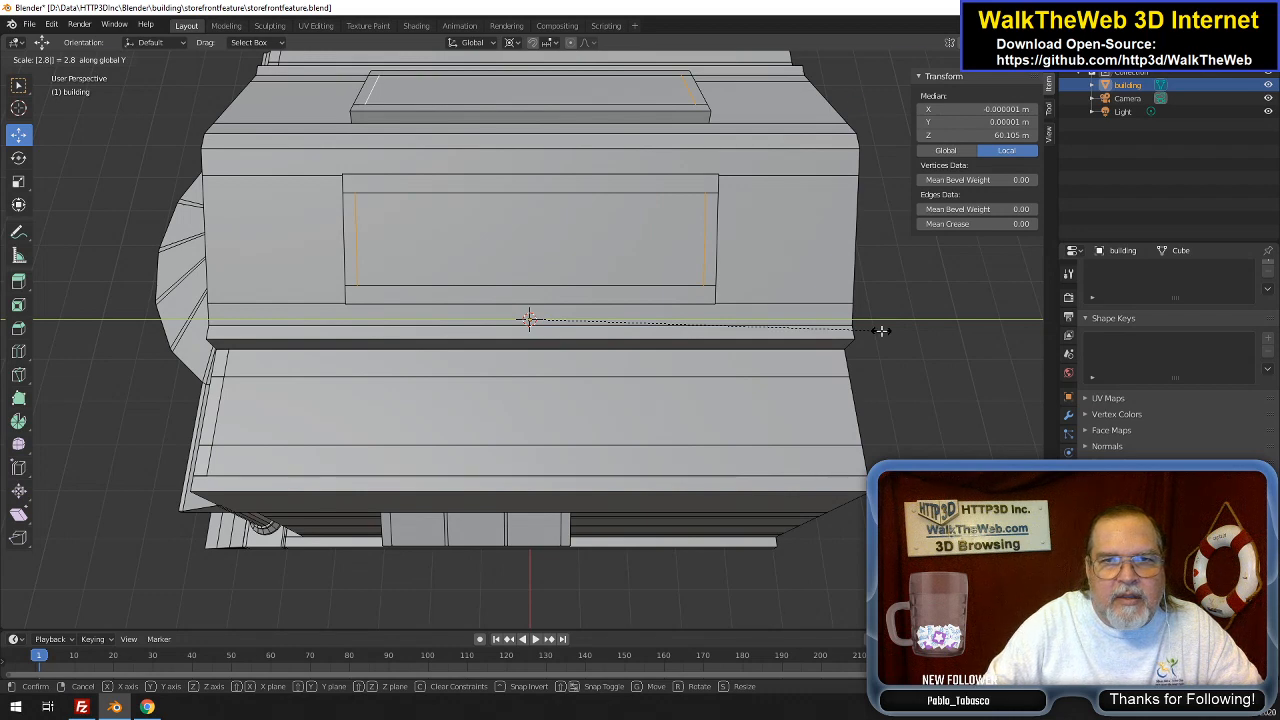
key(Return)
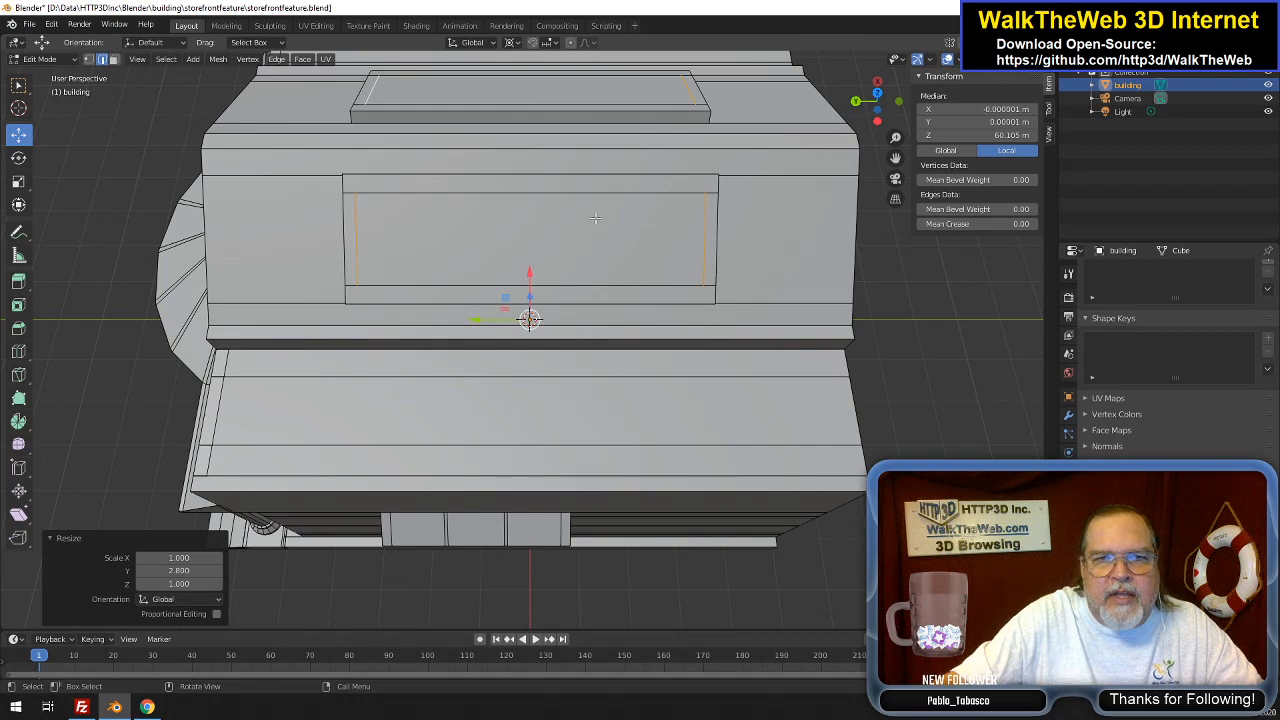
Add a single centred loop cut around the walls of the upper gabled section, without sliding it
drag(878, 120, 953, 106)
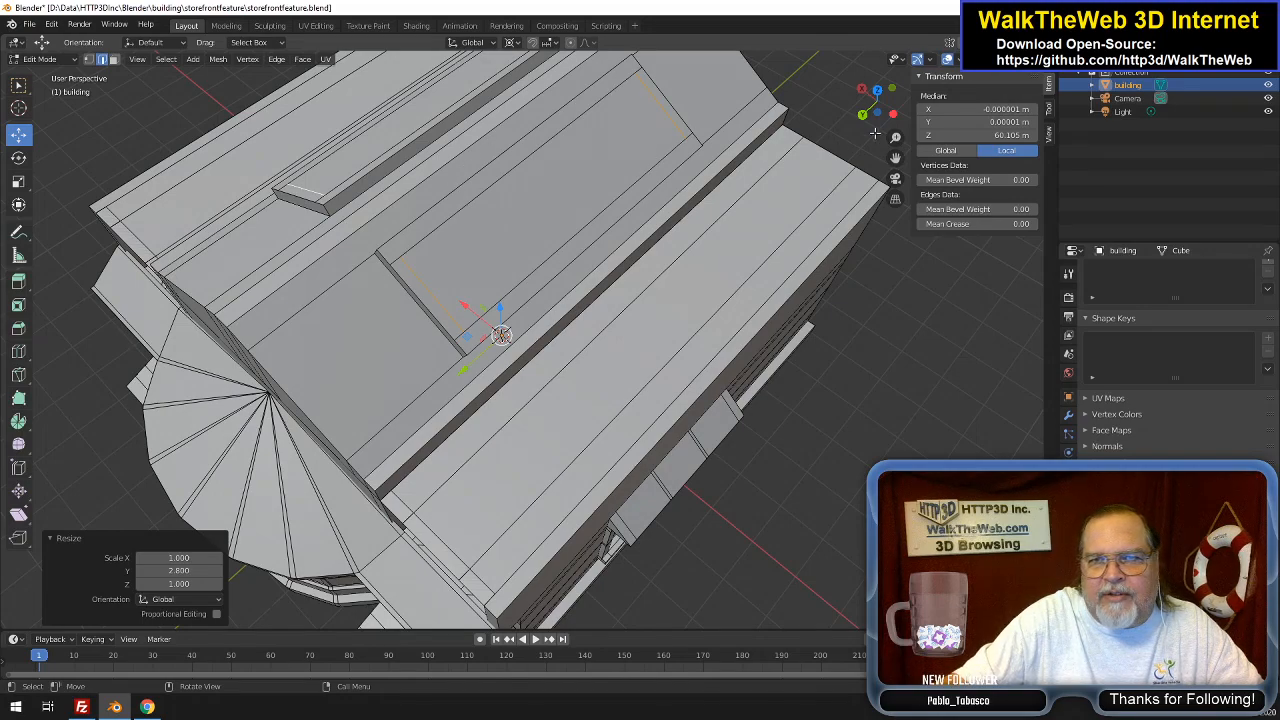
drag(878, 118, 920, 95)
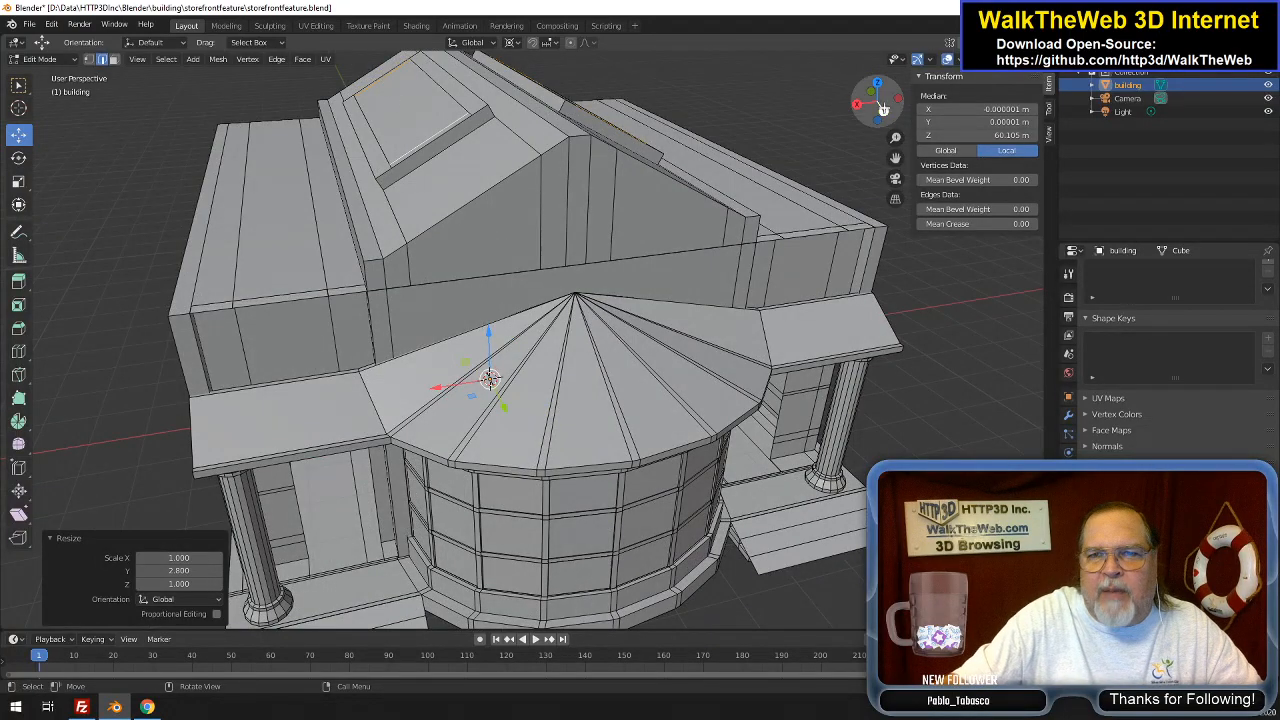
mouse_move(876, 100)
mouse_down()
mouse_move(878, 112)
mouse_move(785, 98)
mouse_move(800, 72)
mouse_move(886, 100)
mouse_move(871, 143)
mouse_move(848, 131)
mouse_move(880, 118)
mouse_move(862, 110)
mouse_move(866, 94)
mouse_up()
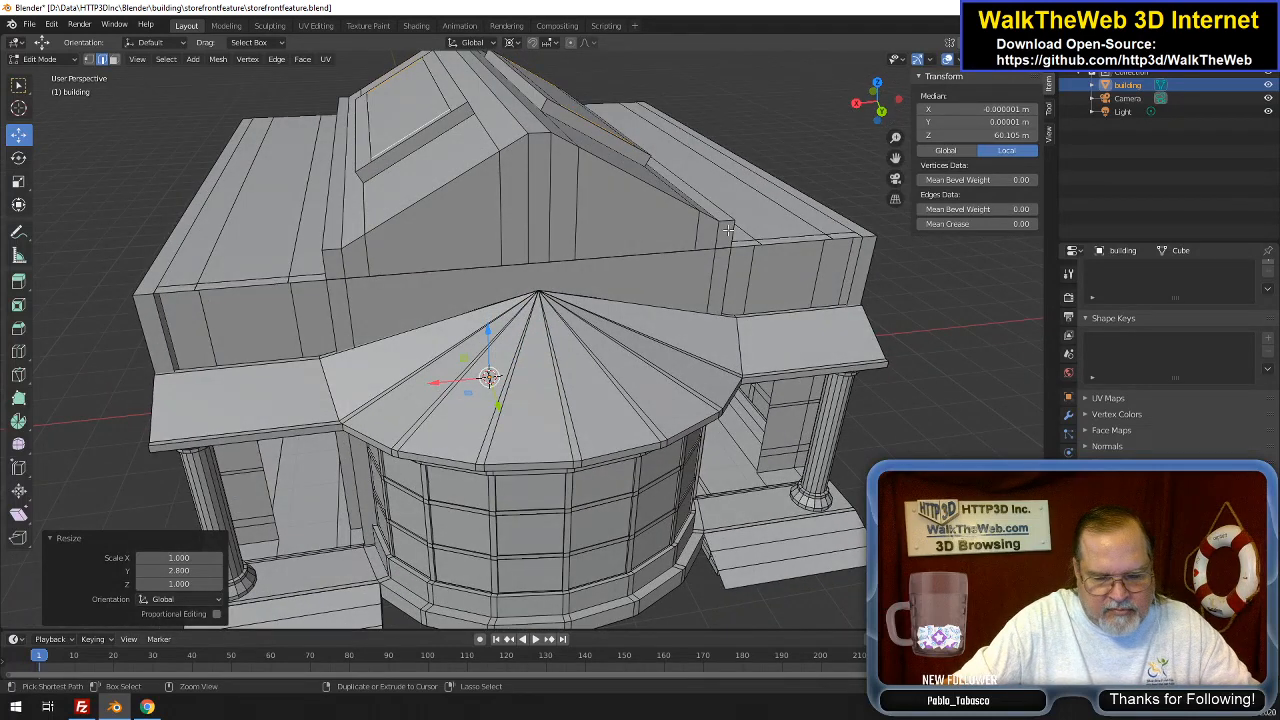
key(ctrl+r)
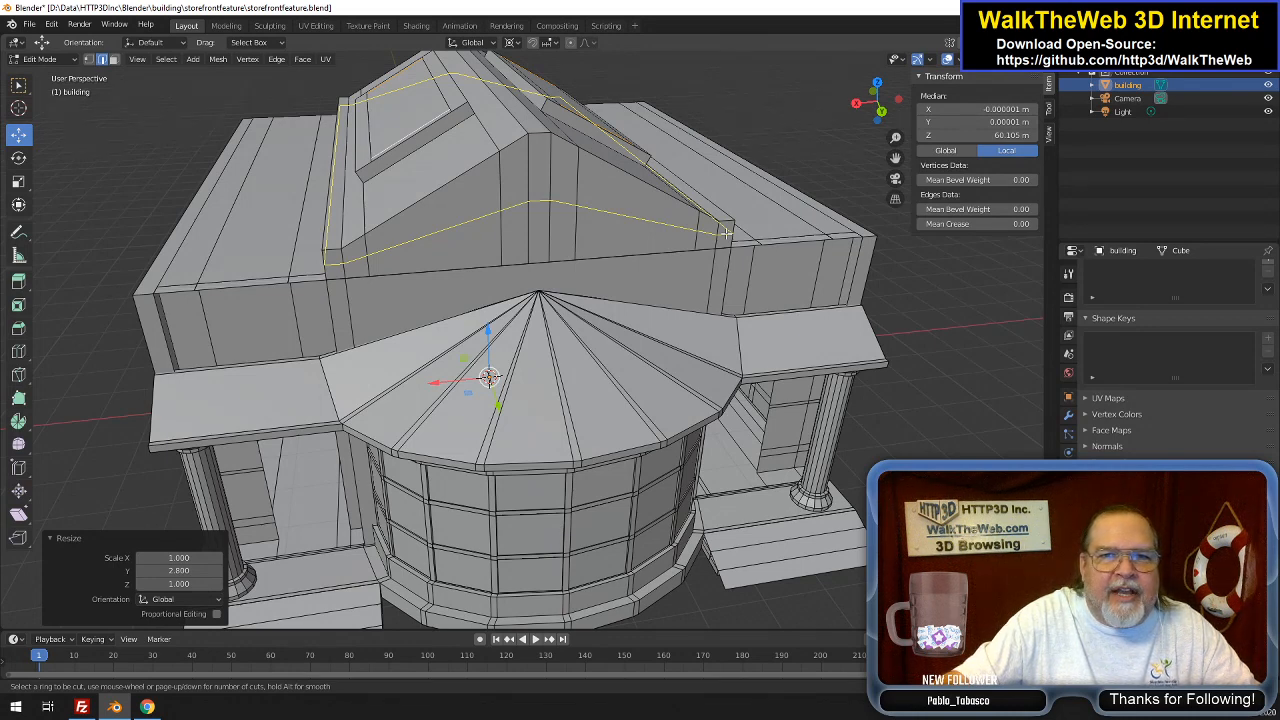
key(Escape)
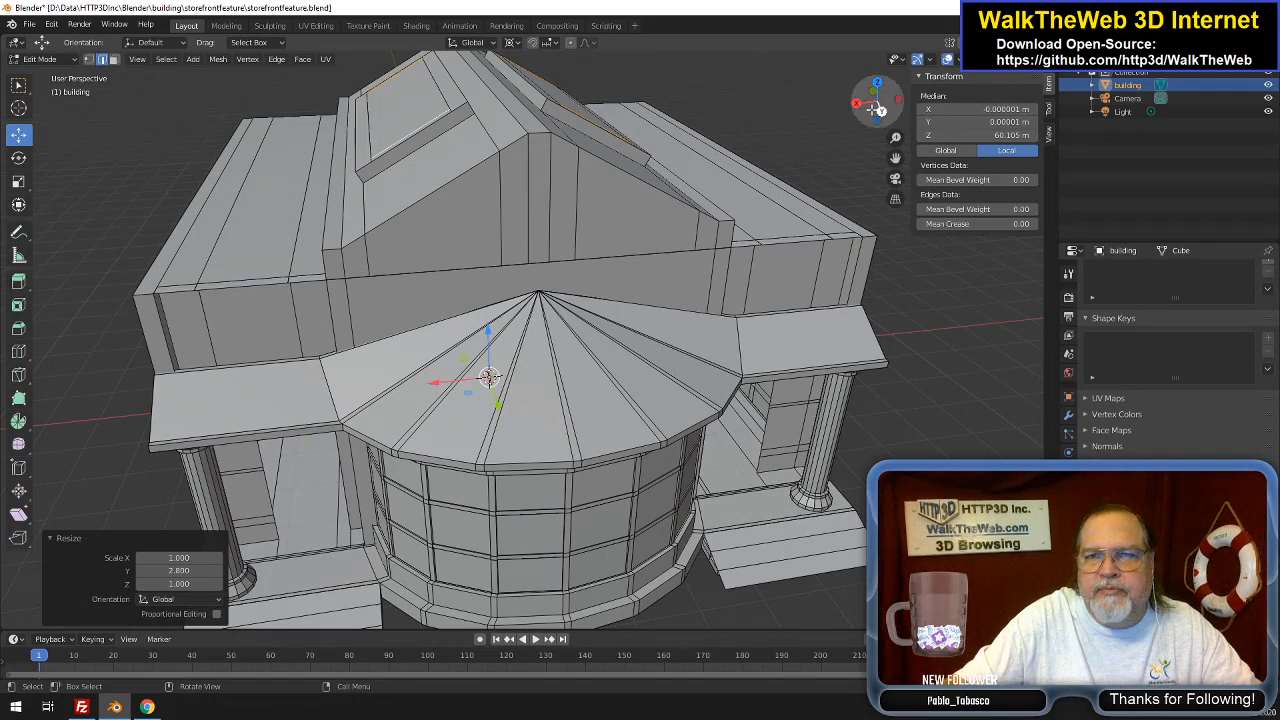
mouse_move(879, 108)
mouse_down()
mouse_move(853, 102)
mouse_move(862, 121)
mouse_up()
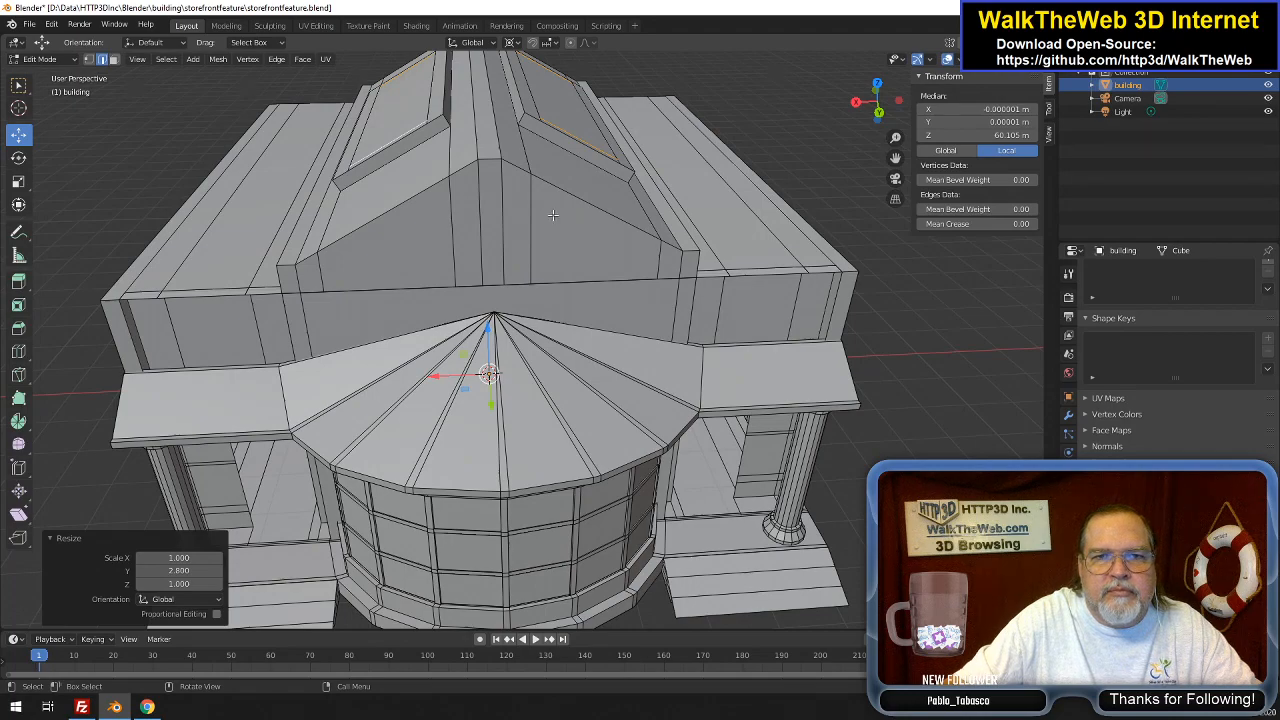
mouse_move(868, 106)
mouse_down()
mouse_move(910, 102)
mouse_move(905, 84)
mouse_move(862, 106)
mouse_up()
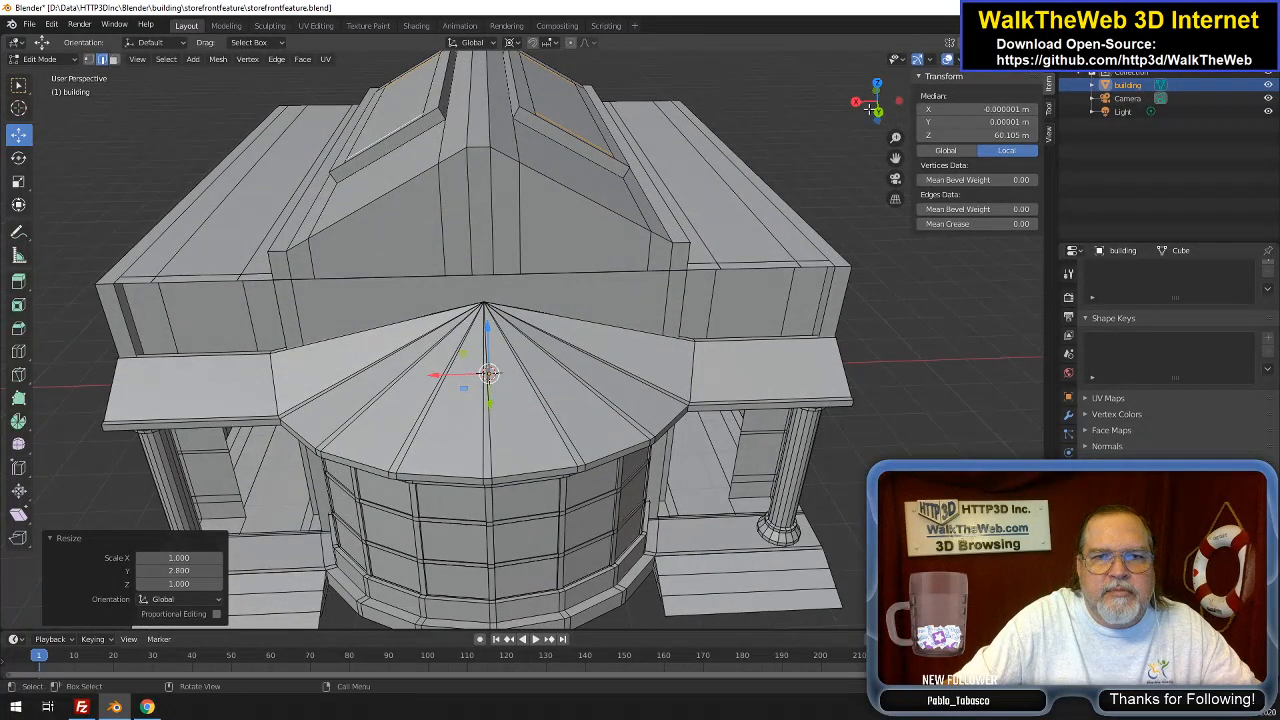
key(ctrl+r)
click(682, 259)
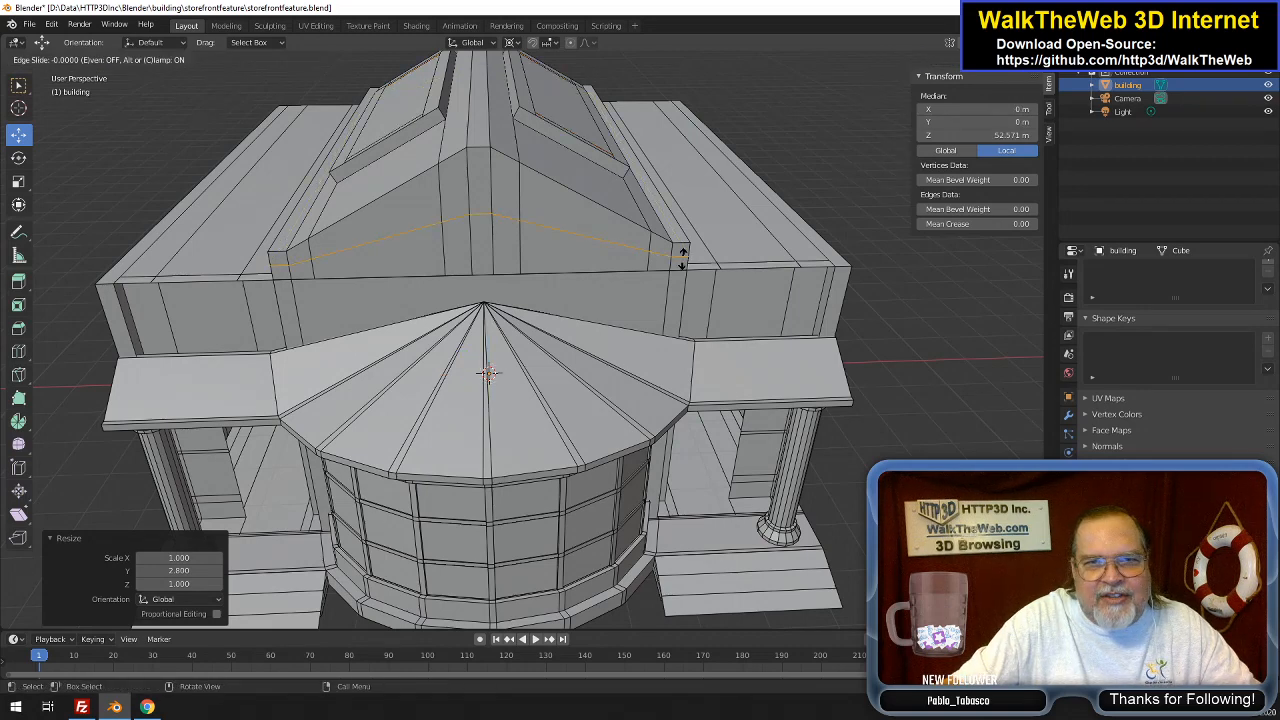
right_click(682, 259)
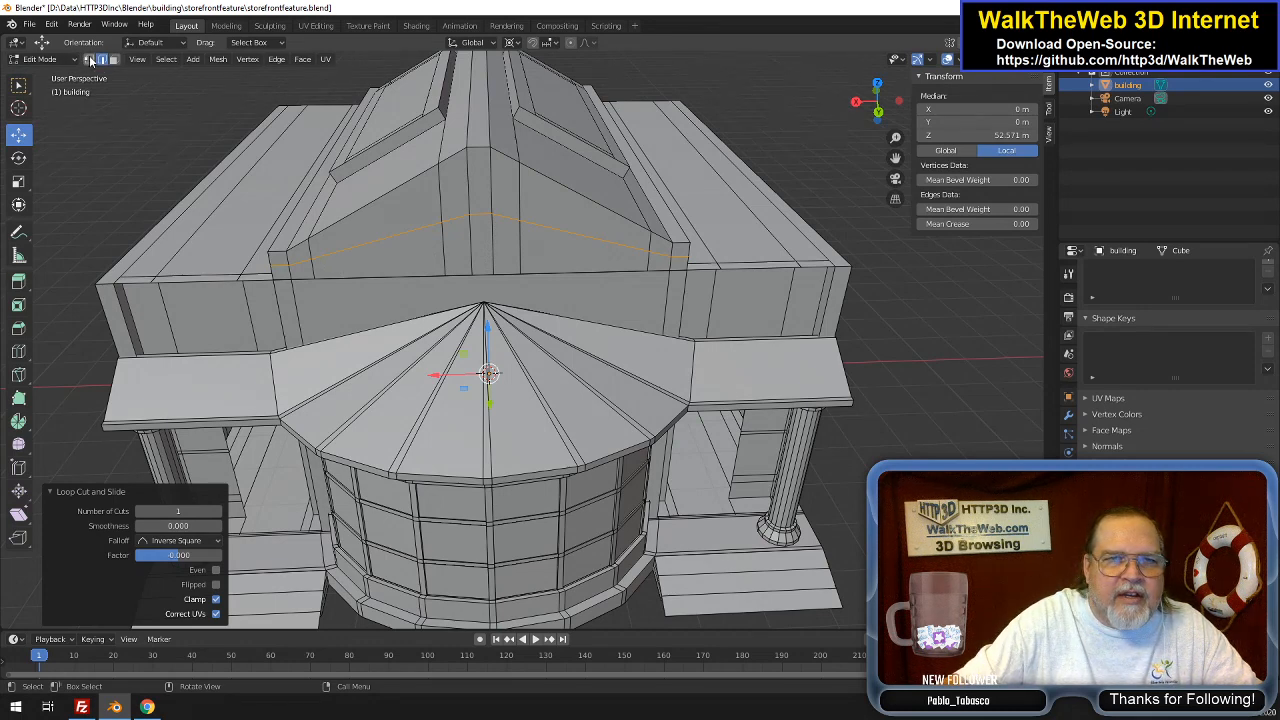
Select all edges of the horizontal cut across the front (+Y) gable wall of the upper section
click(284, 266)
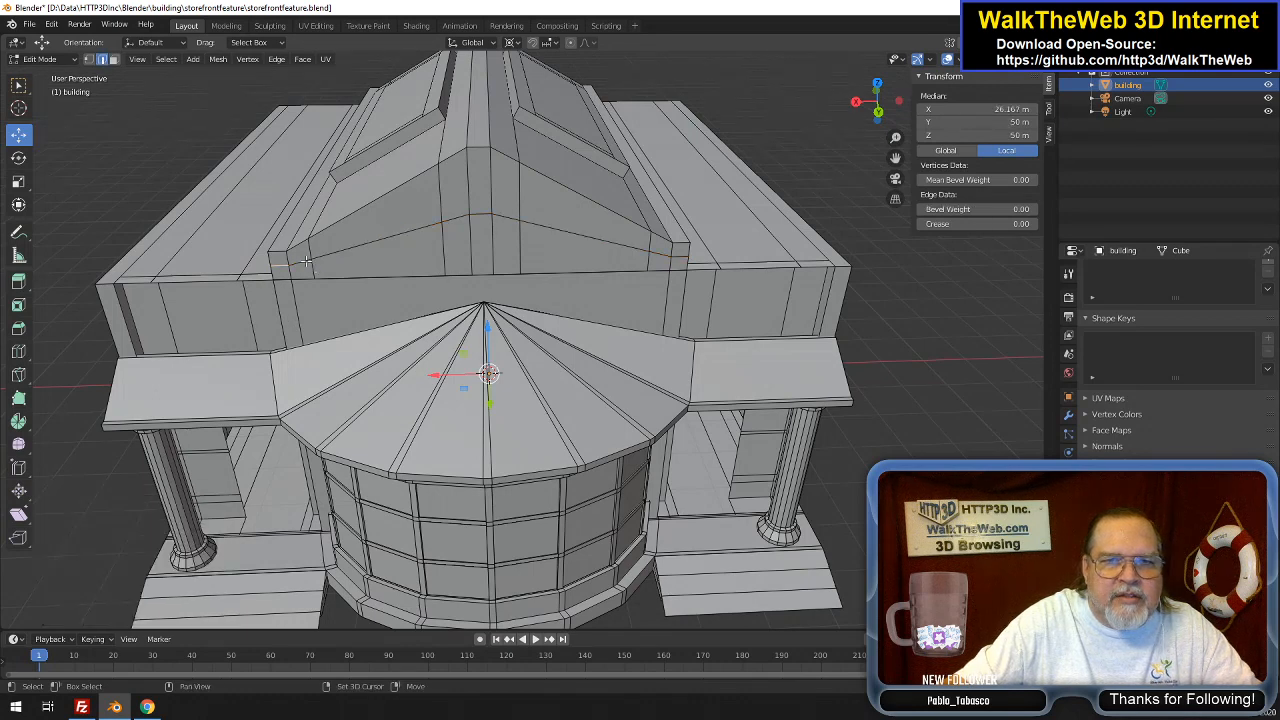
shift+click(305, 263)
shift+click(346, 250)
shift+click(459, 218)
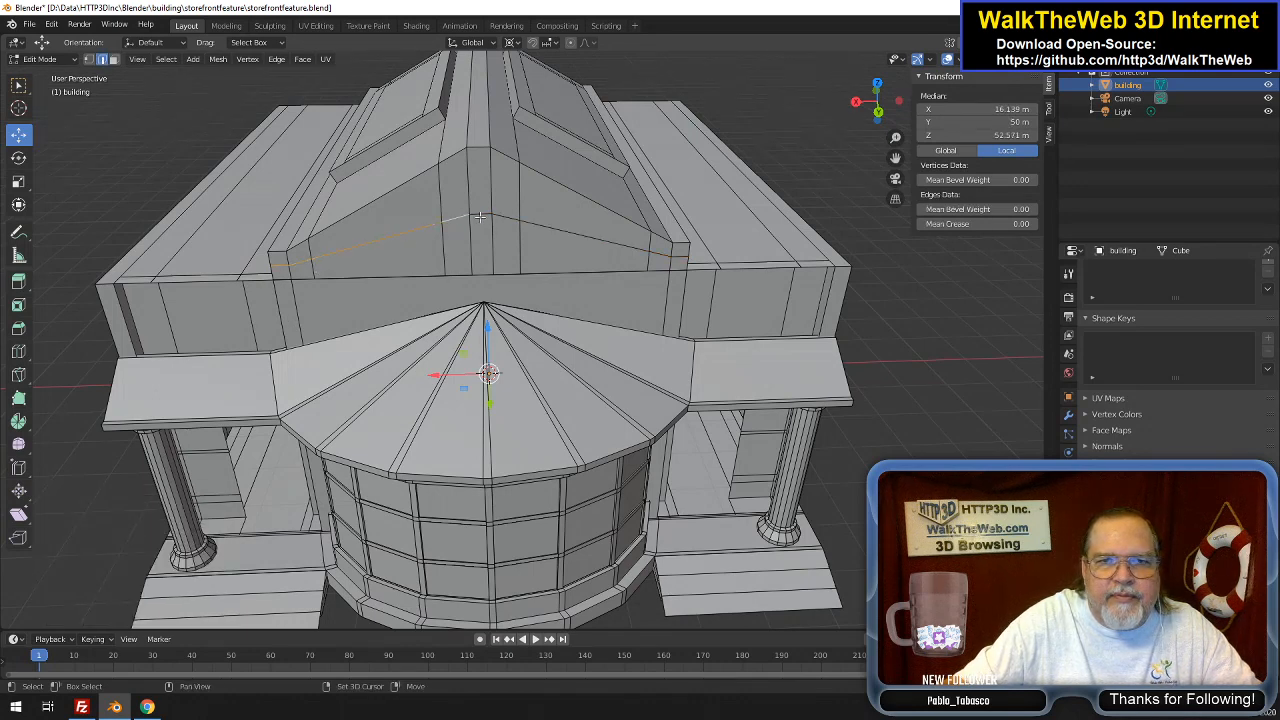
shift+click(481, 212)
shift+click(510, 220)
shift+click(553, 229)
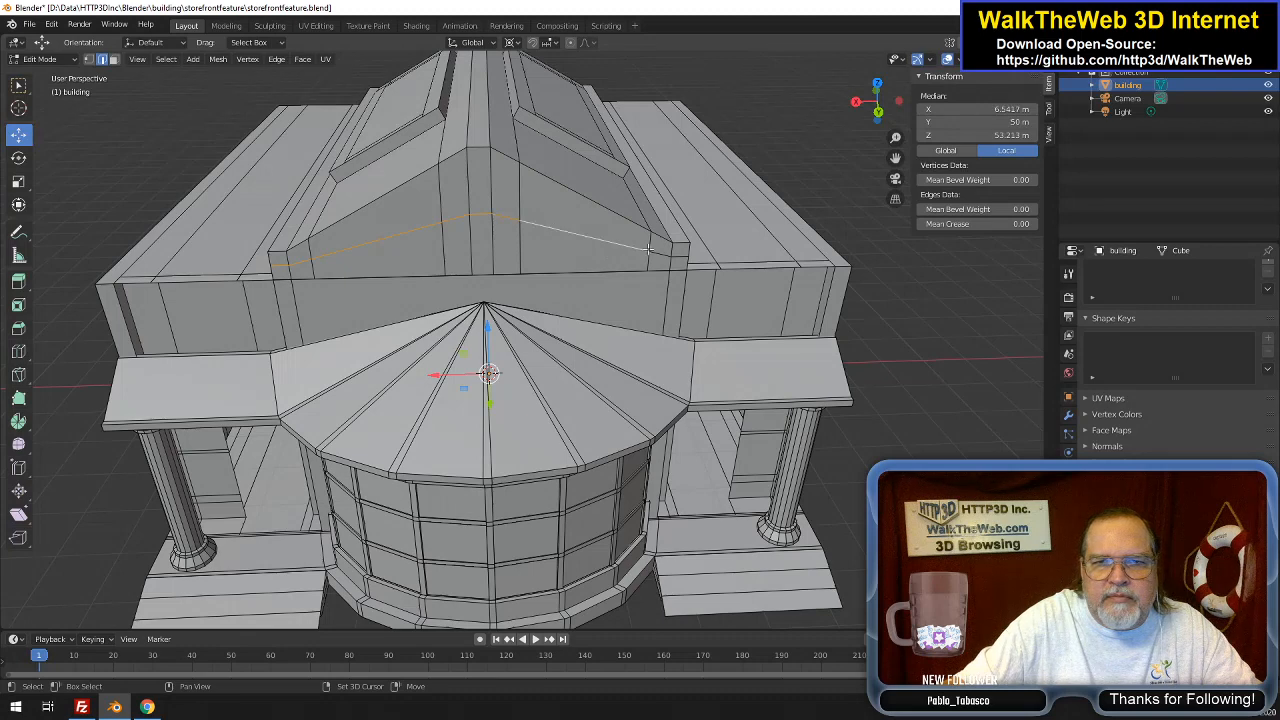
shift+click(655, 249)
shift+click(680, 254)
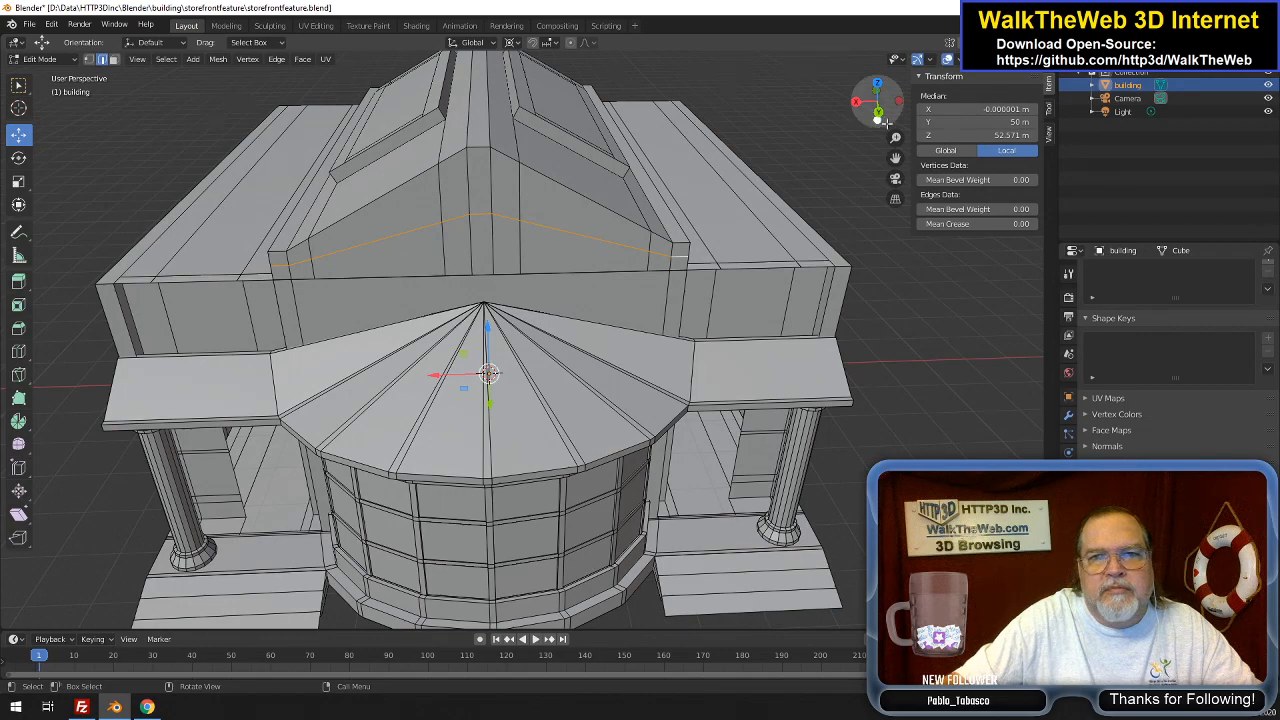
drag(890, 121, 858, 130)
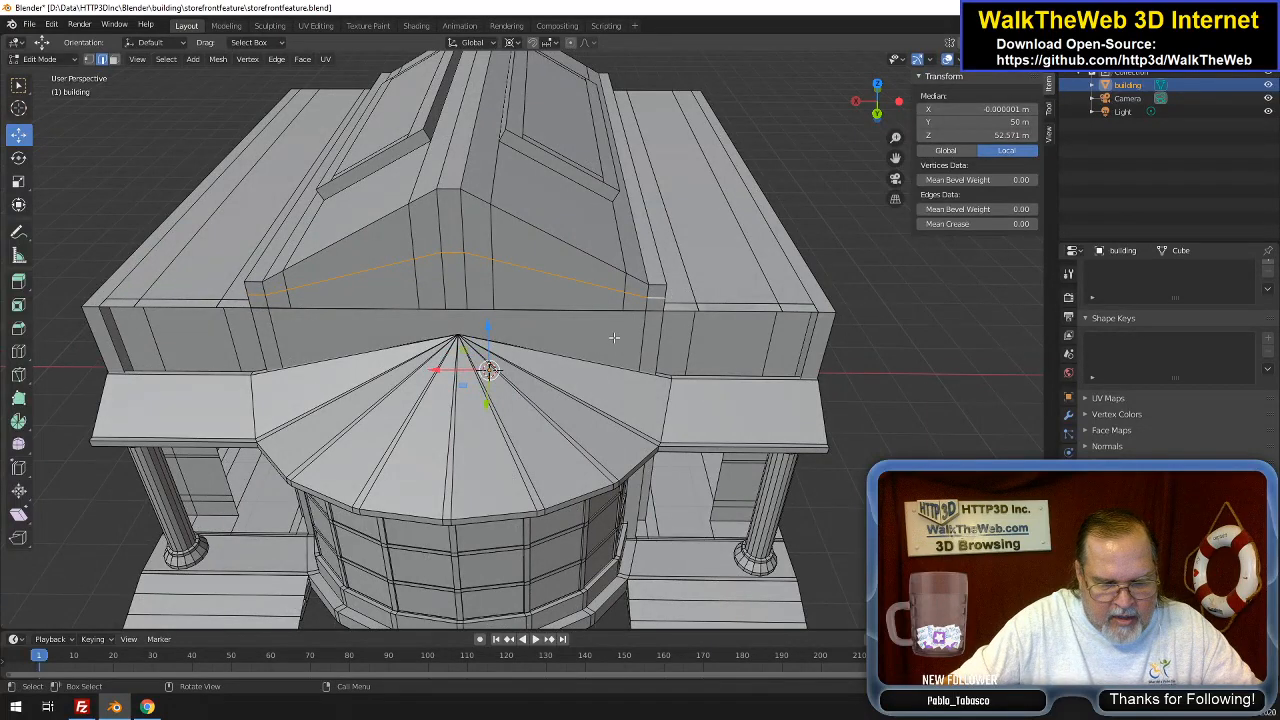
key(g)
key(y)
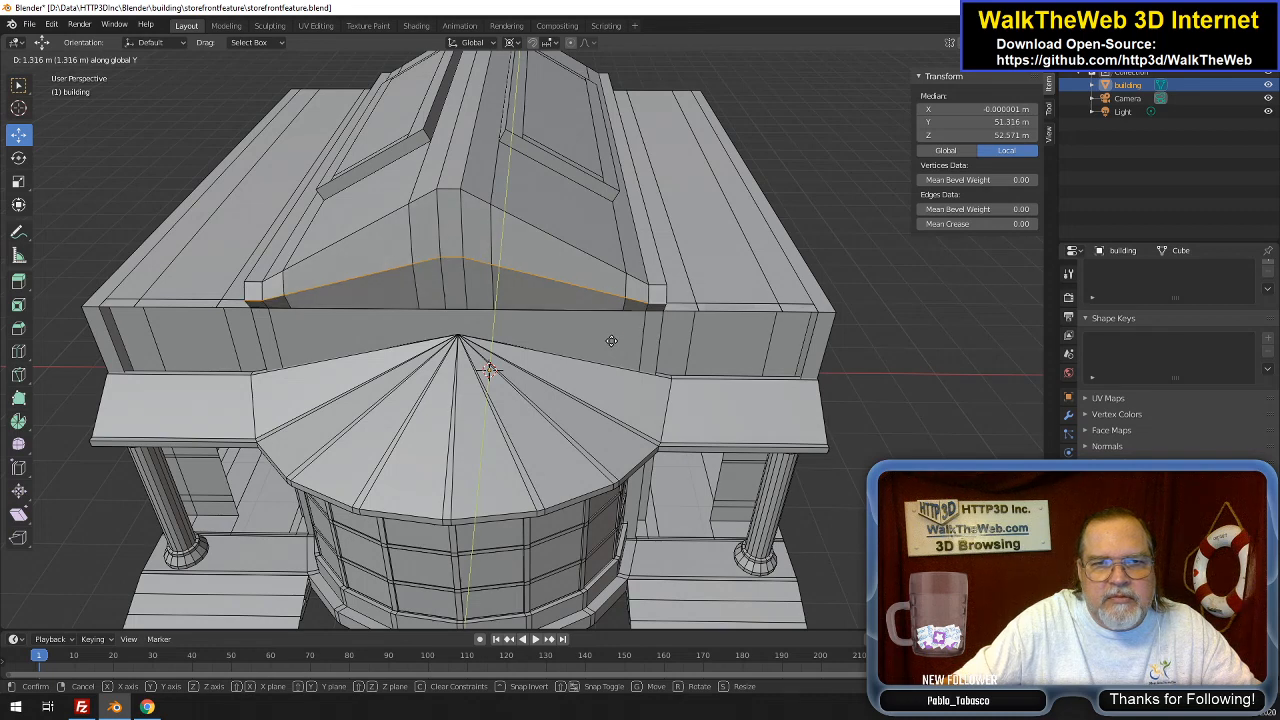
click(611, 341)
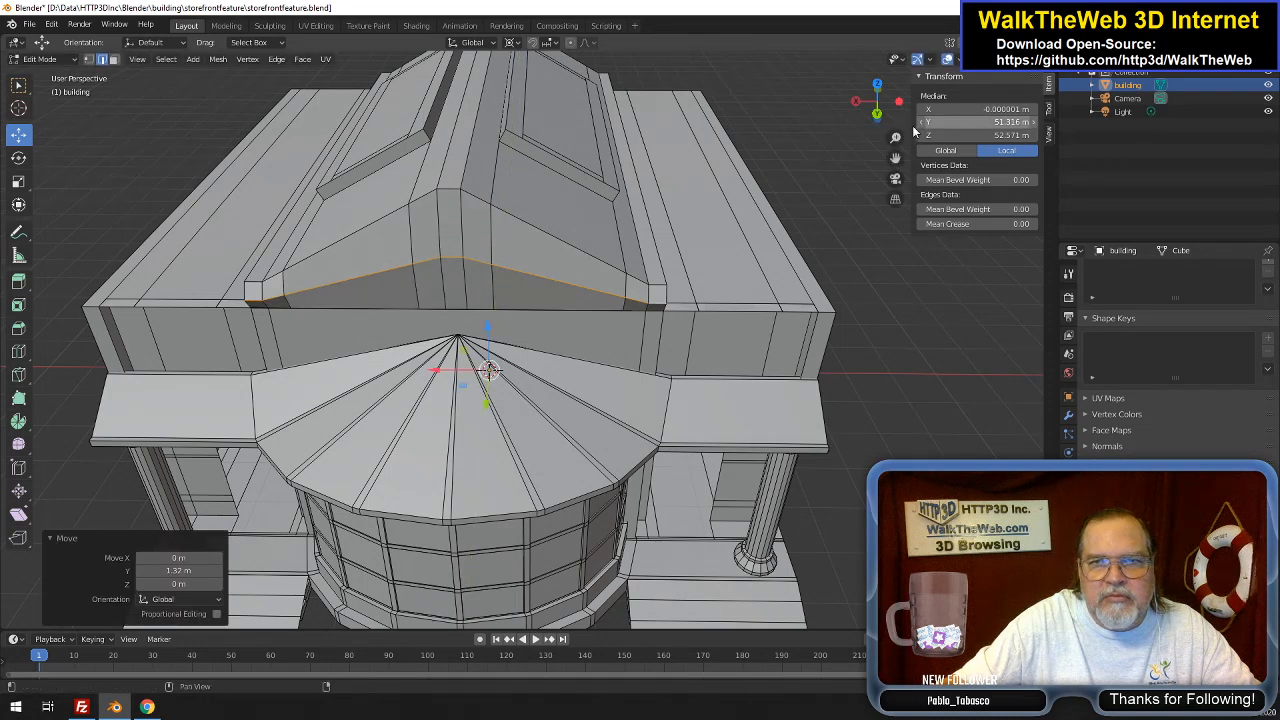
middle_drag(611, 341, 630, 405)
middle_drag(450, 362, 716, 246)
Move the front gable's selected cut edges outward by 2 m along the global Y axis
key(g)
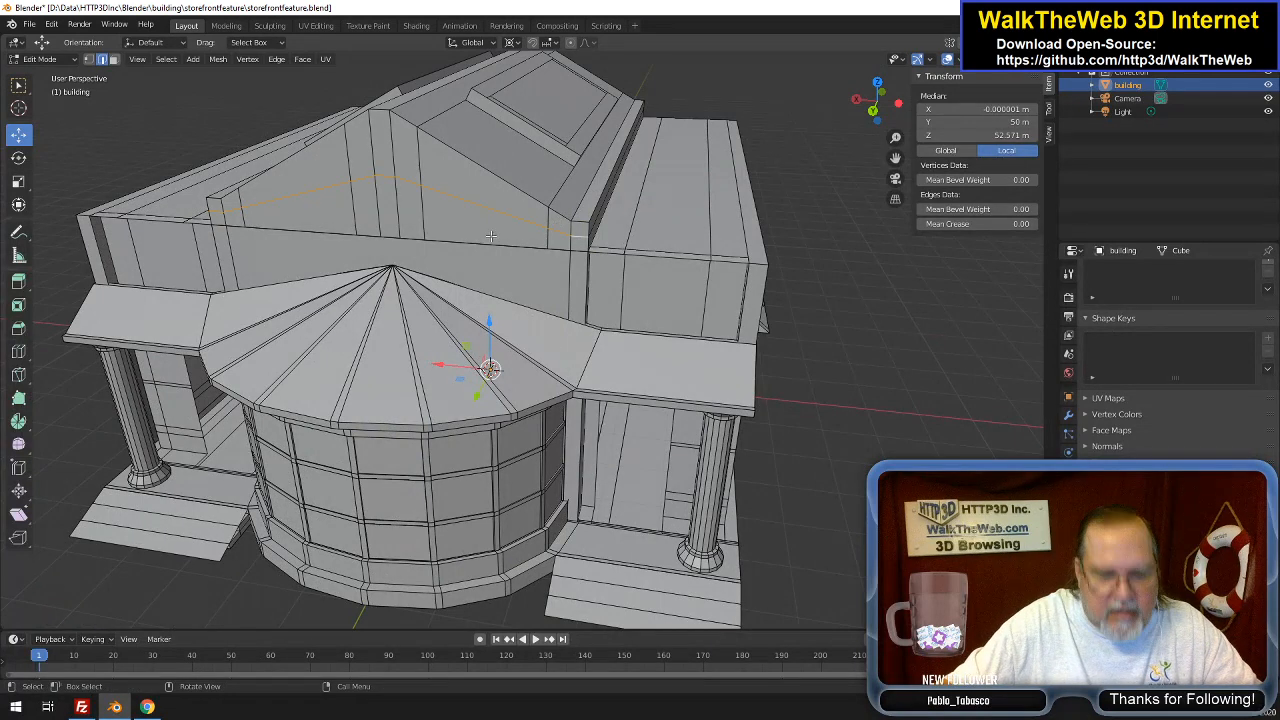
key(y)
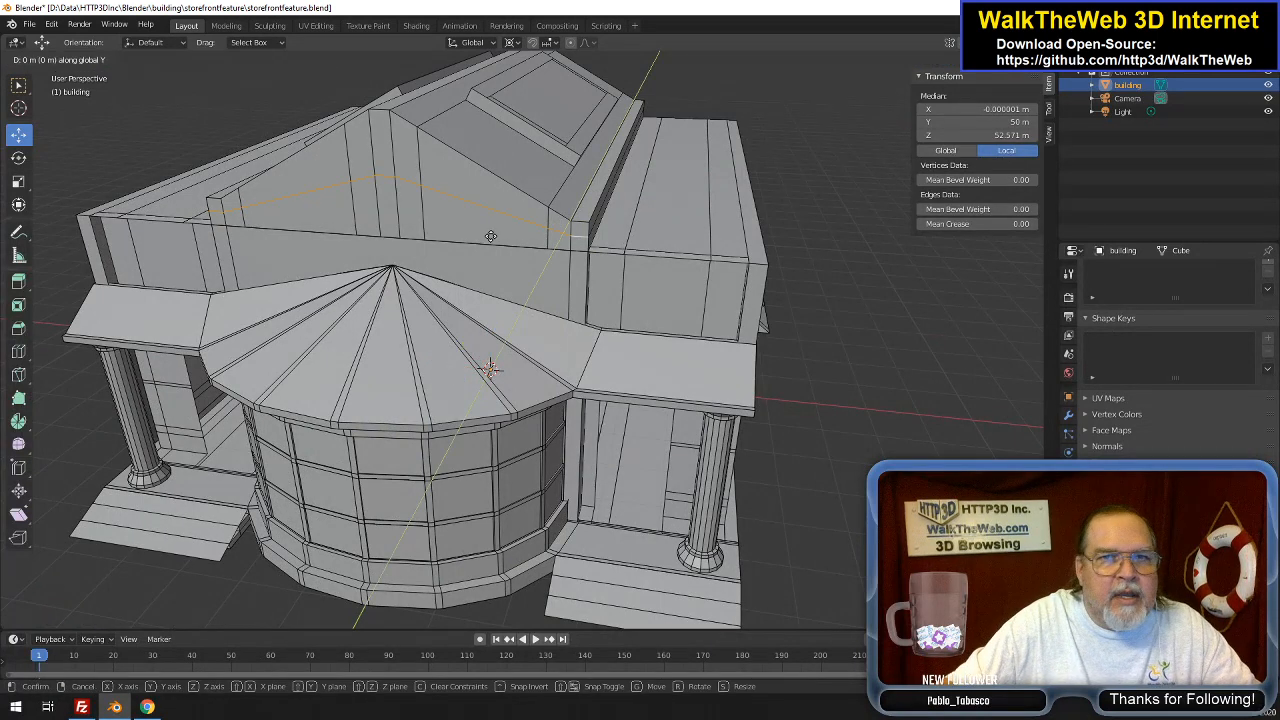
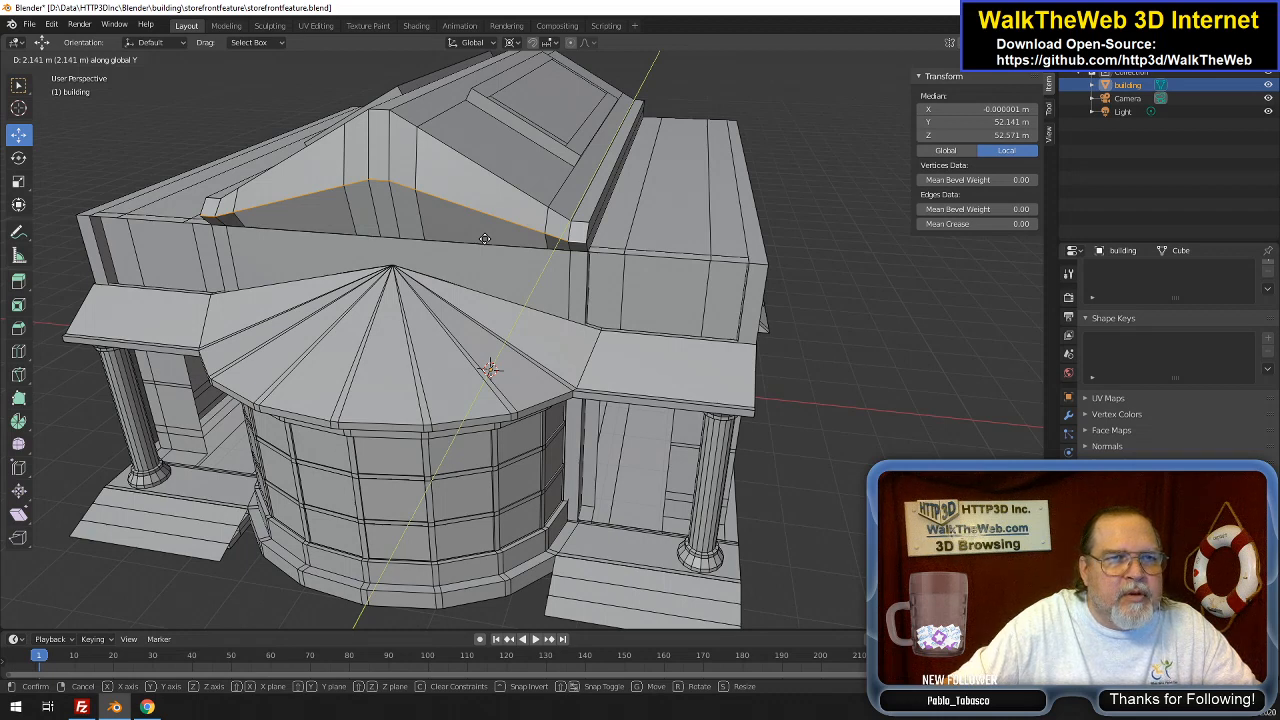
text(2)
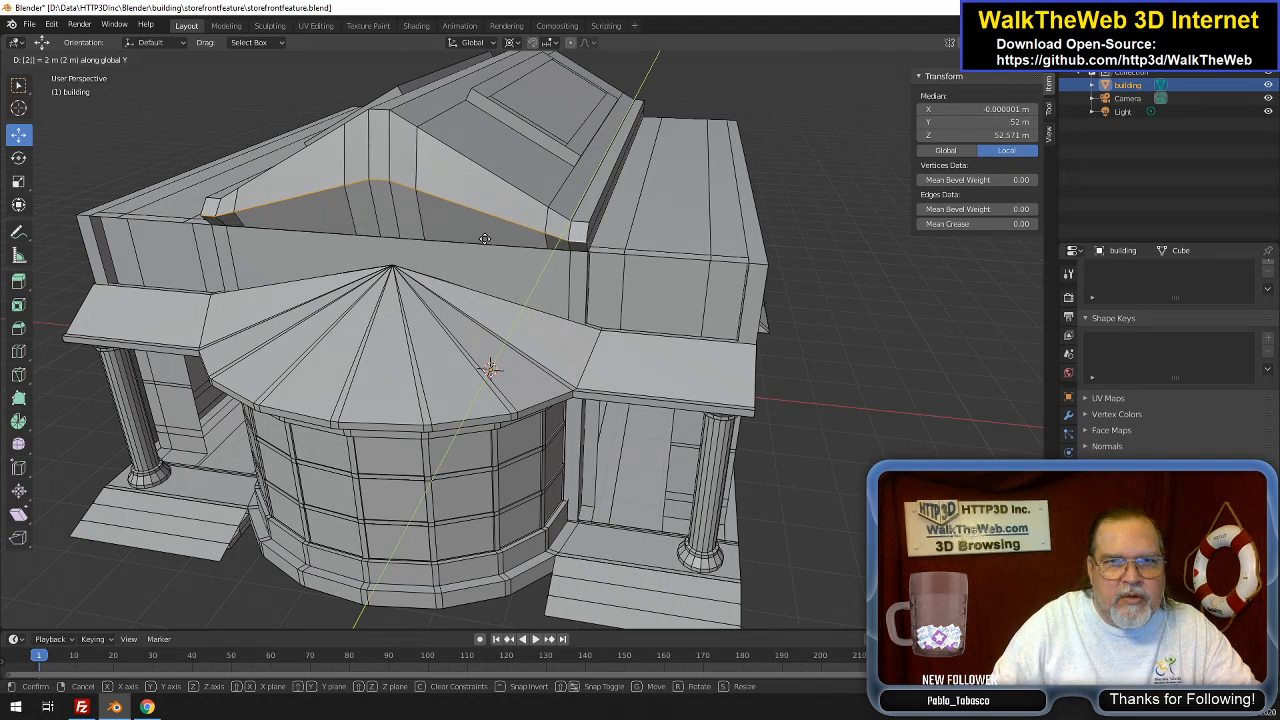
key(Return)
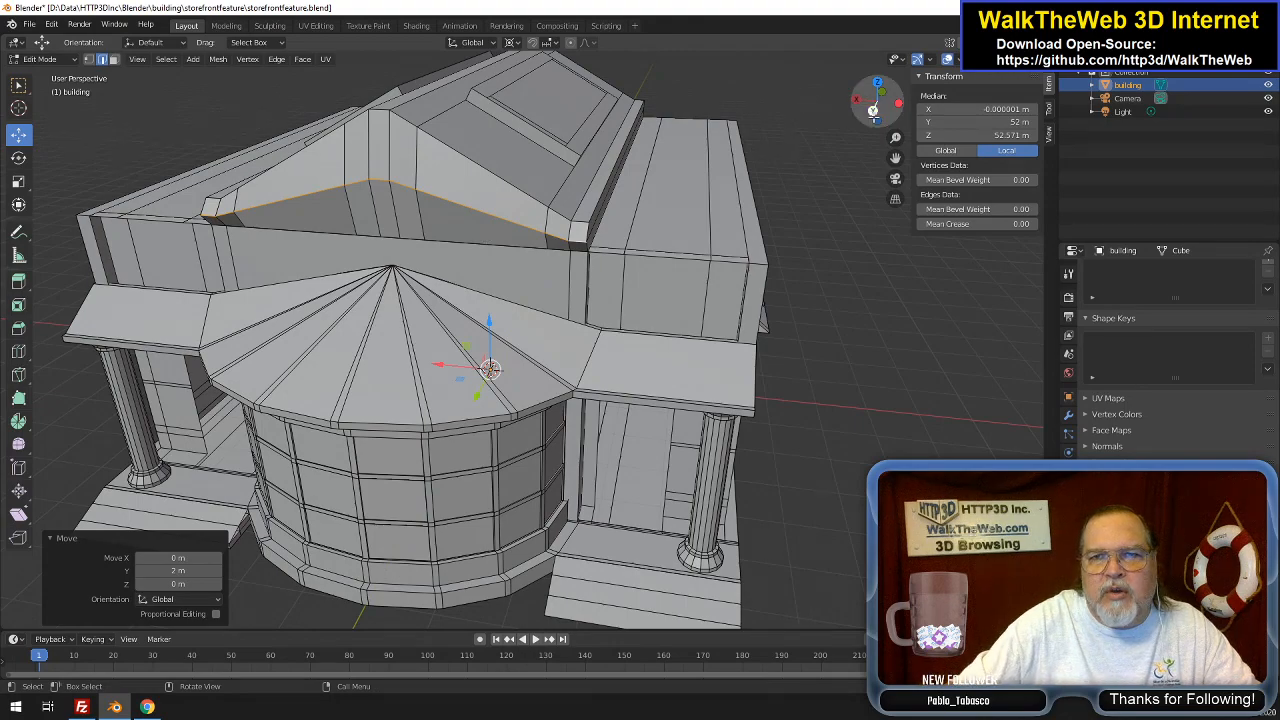
Select the horizontal cut edges across the rear gable wall and move them outward by -2 m along the global Y axis
drag(866, 114, 902, 106)
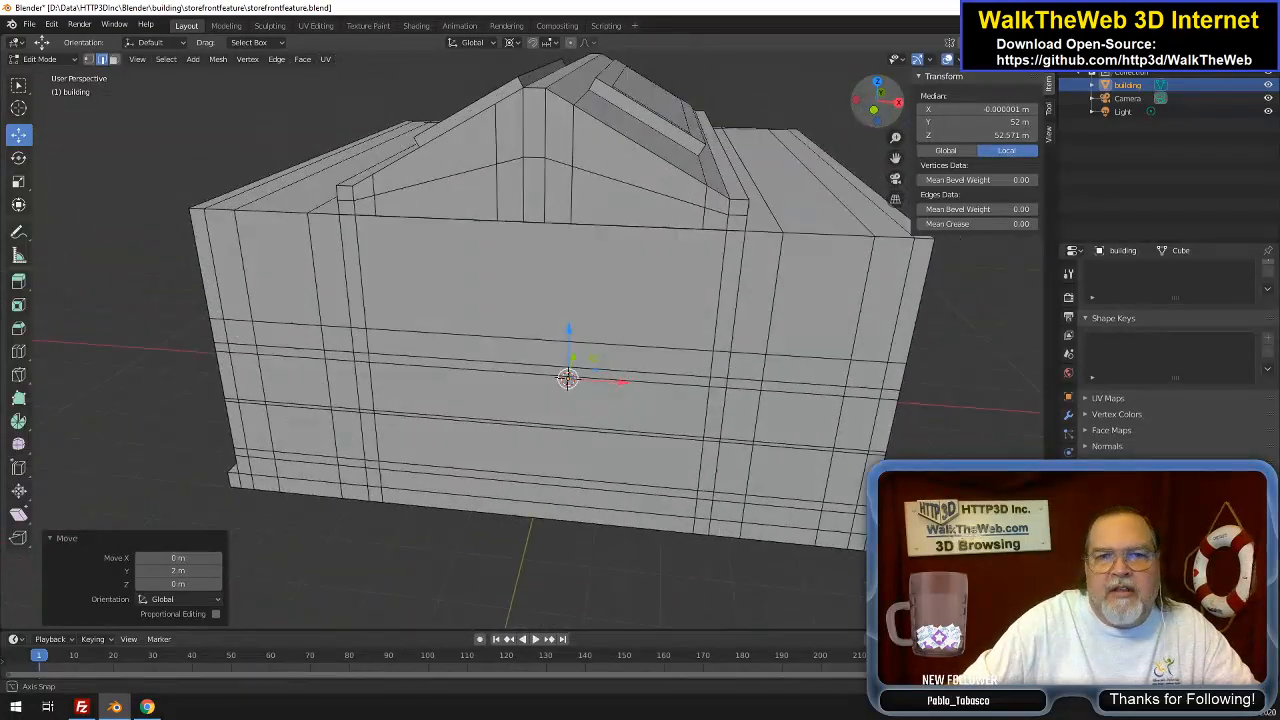
click(717, 214)
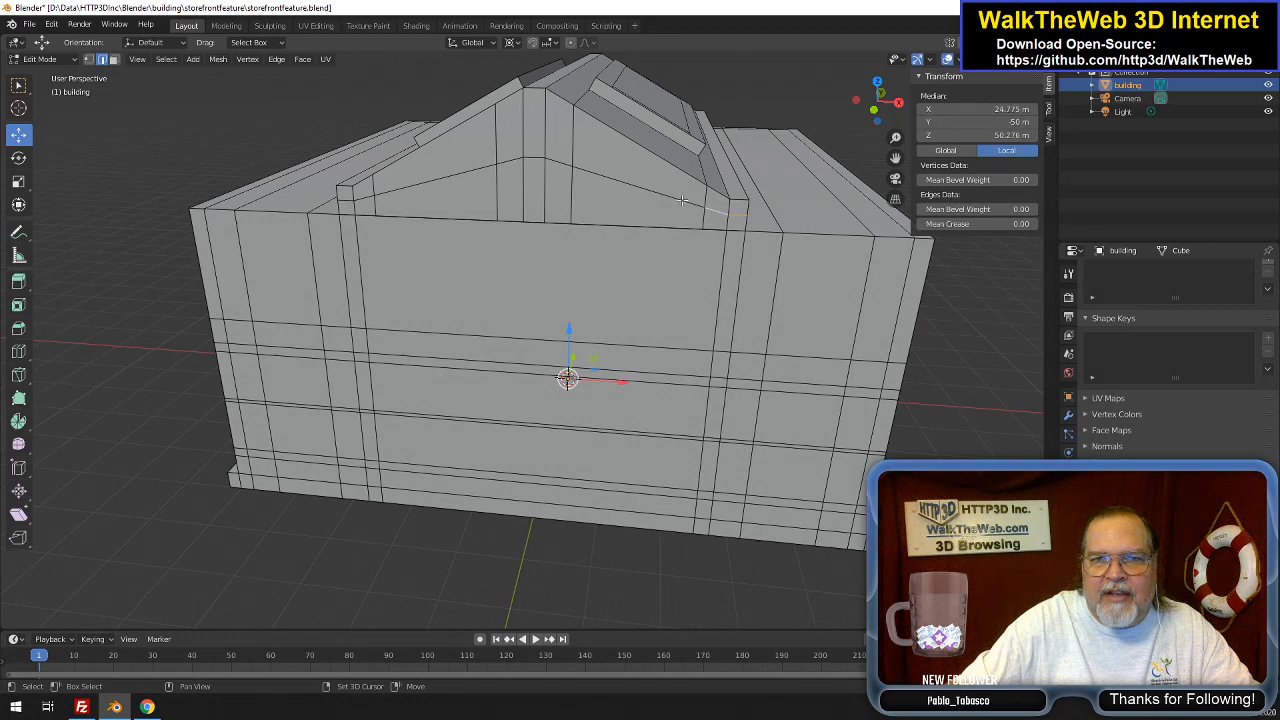
shift+click(581, 174)
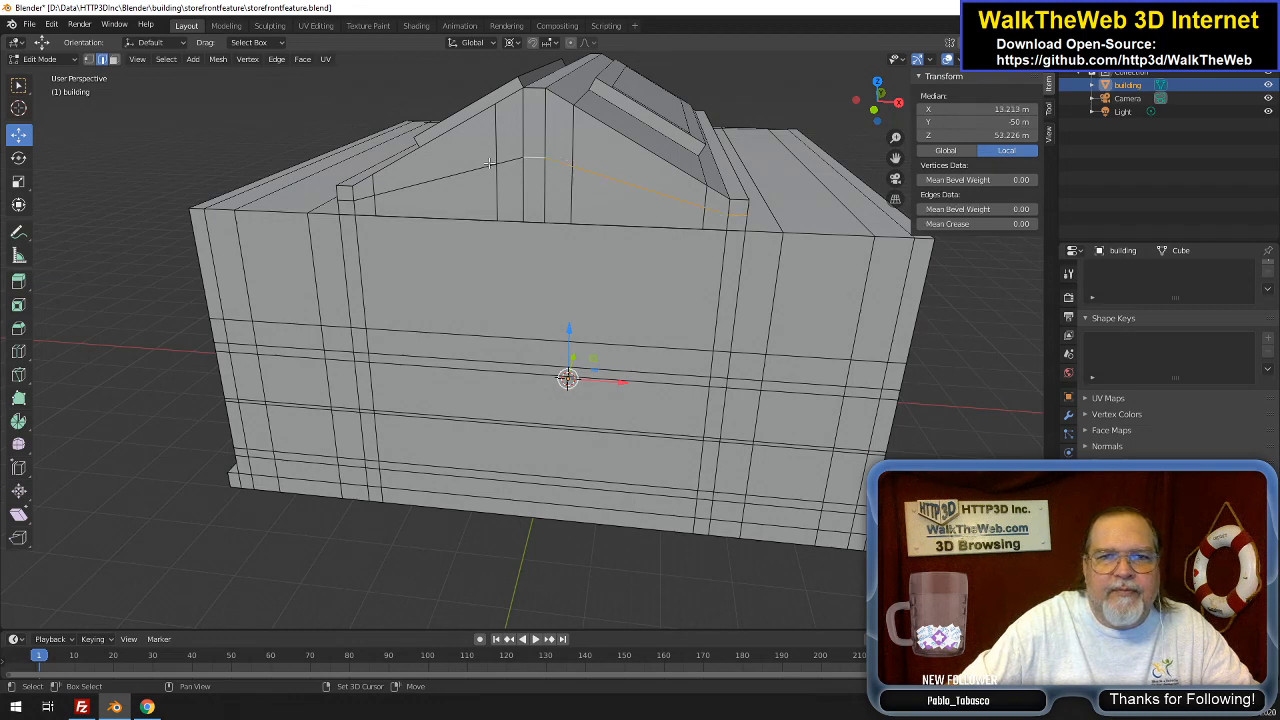
shift+click(370, 197)
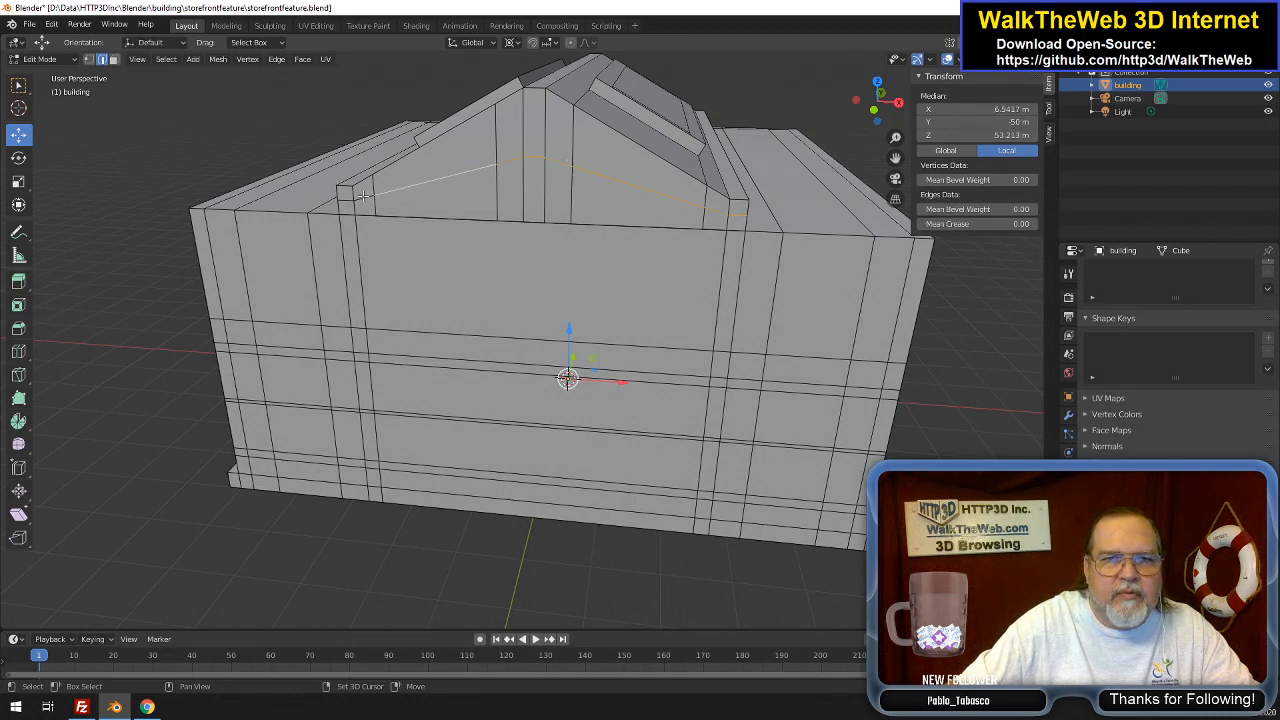
shift+click(360, 198)
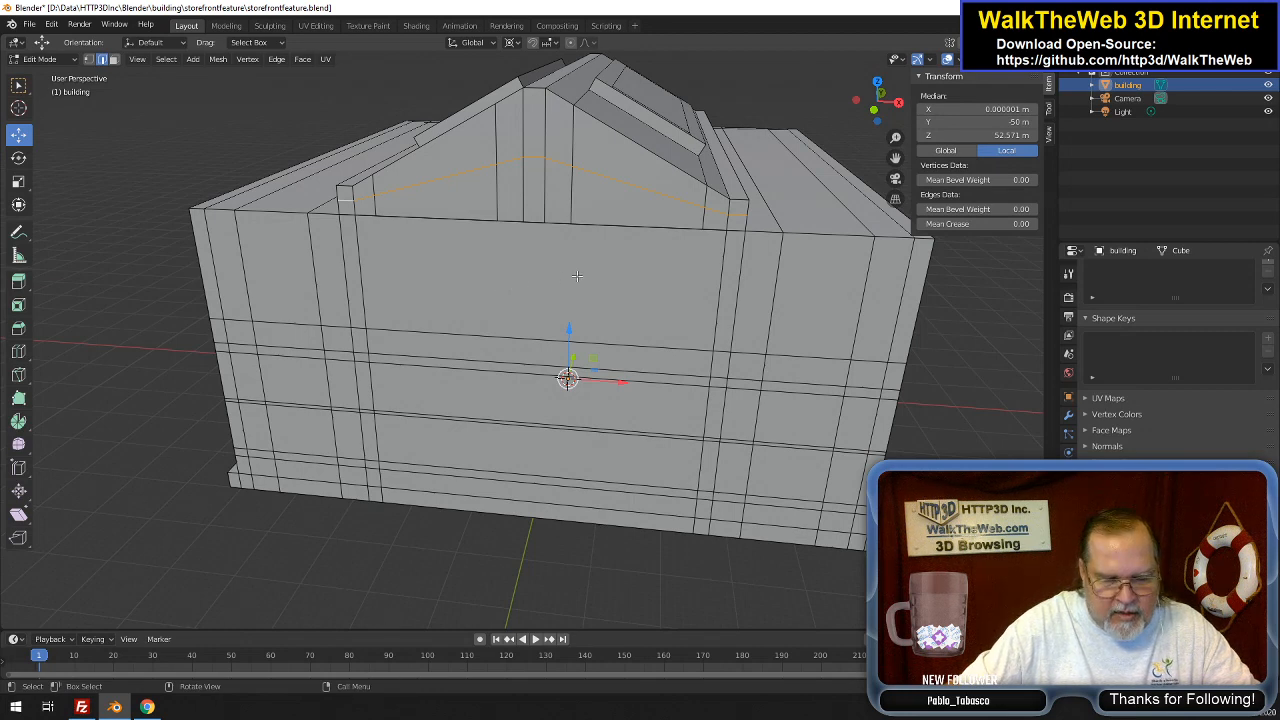
key(g)
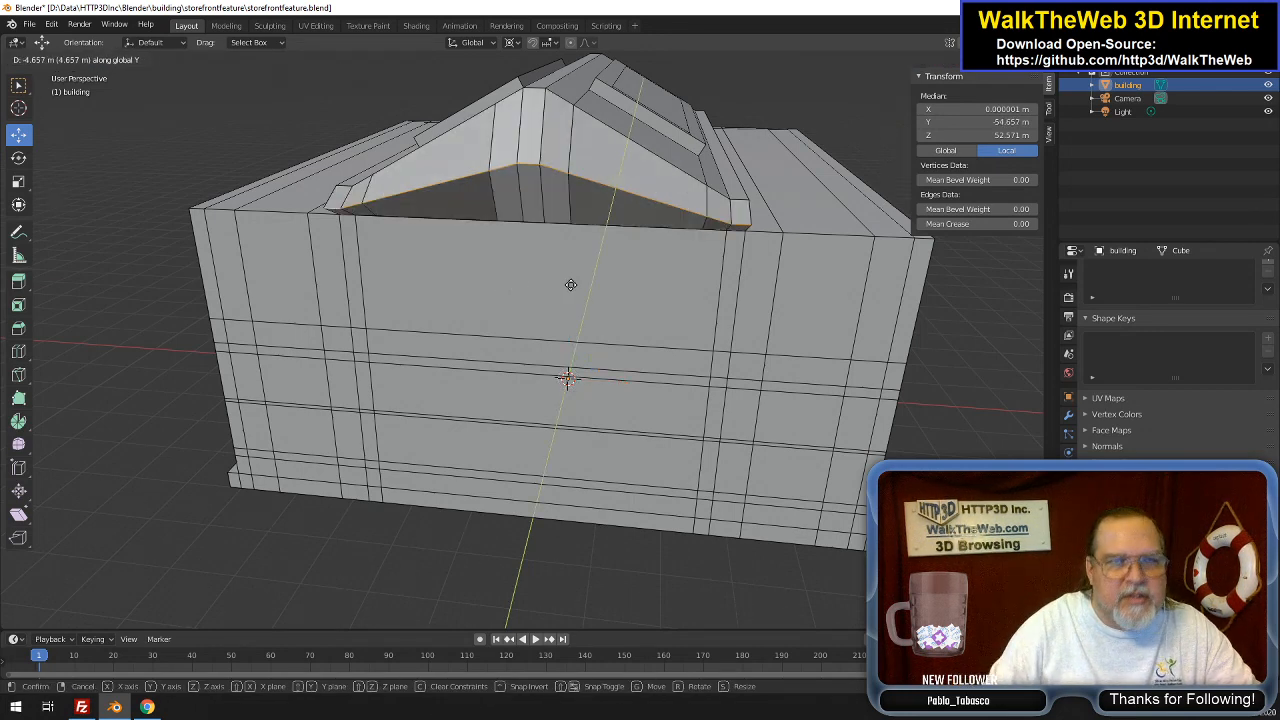
text(-2)
key(Return)
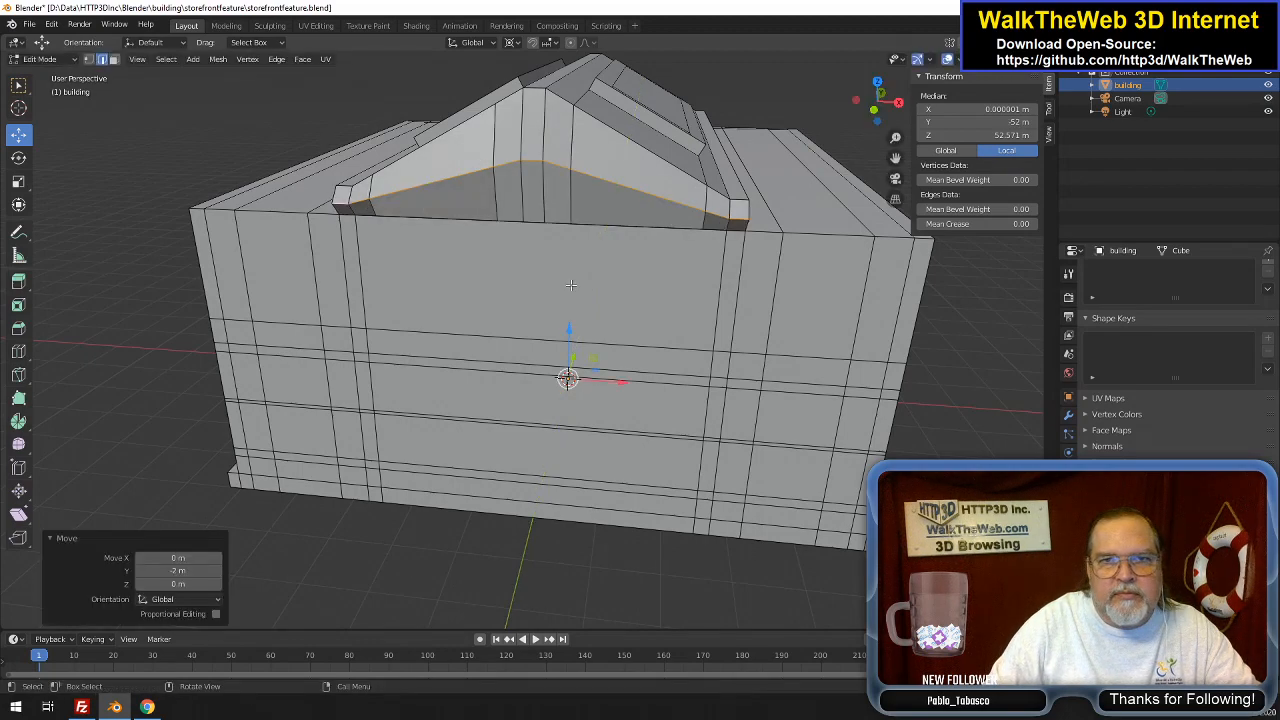
drag(884, 103, 290, 90)
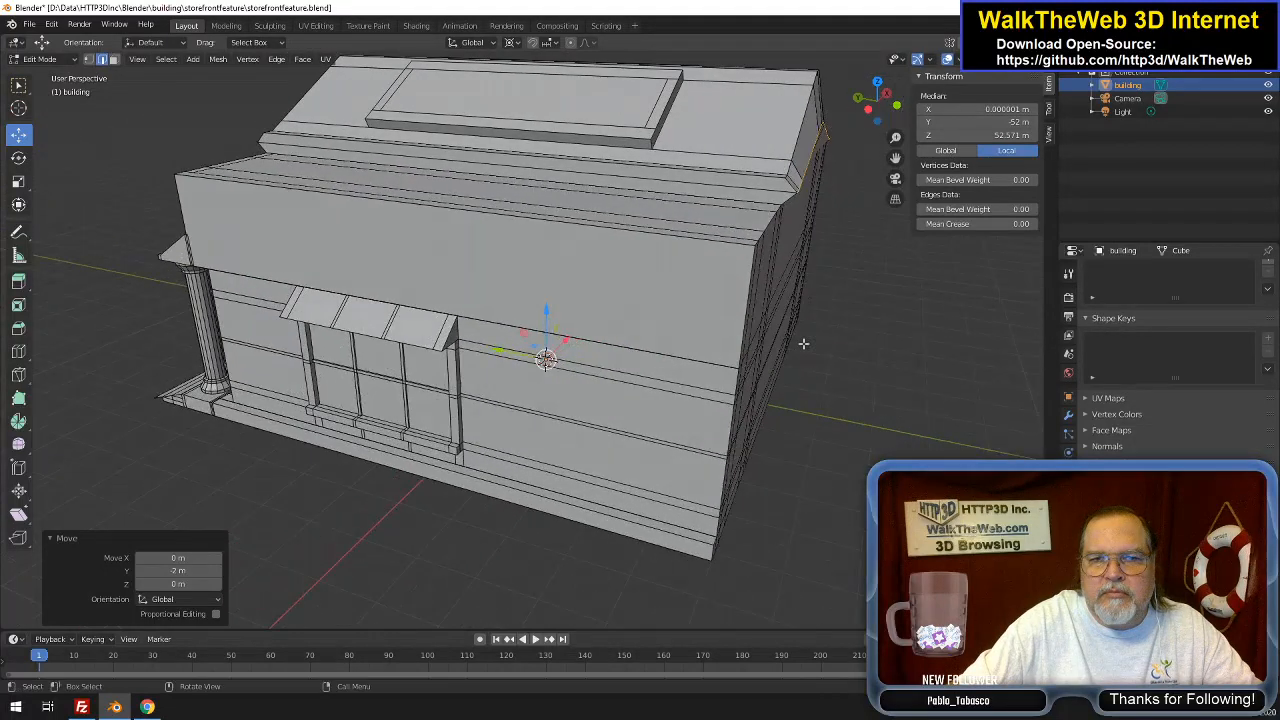
key(ctrl+r)
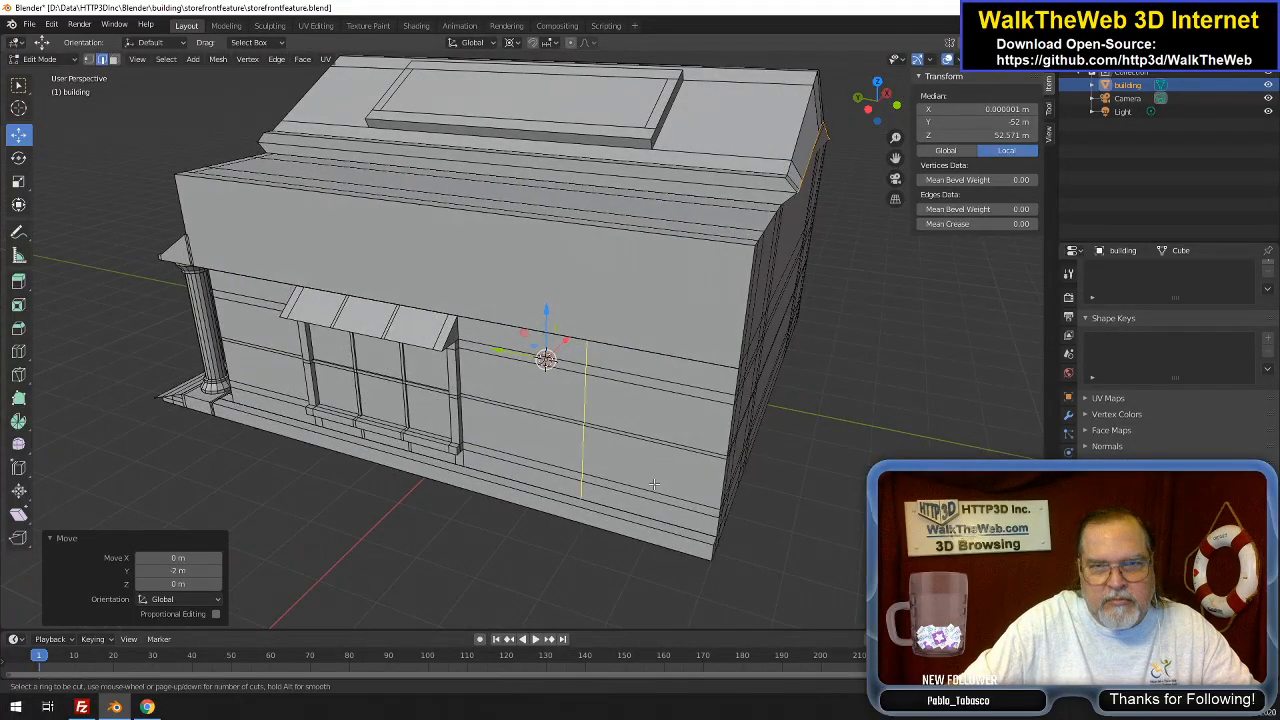
click(733, 241)
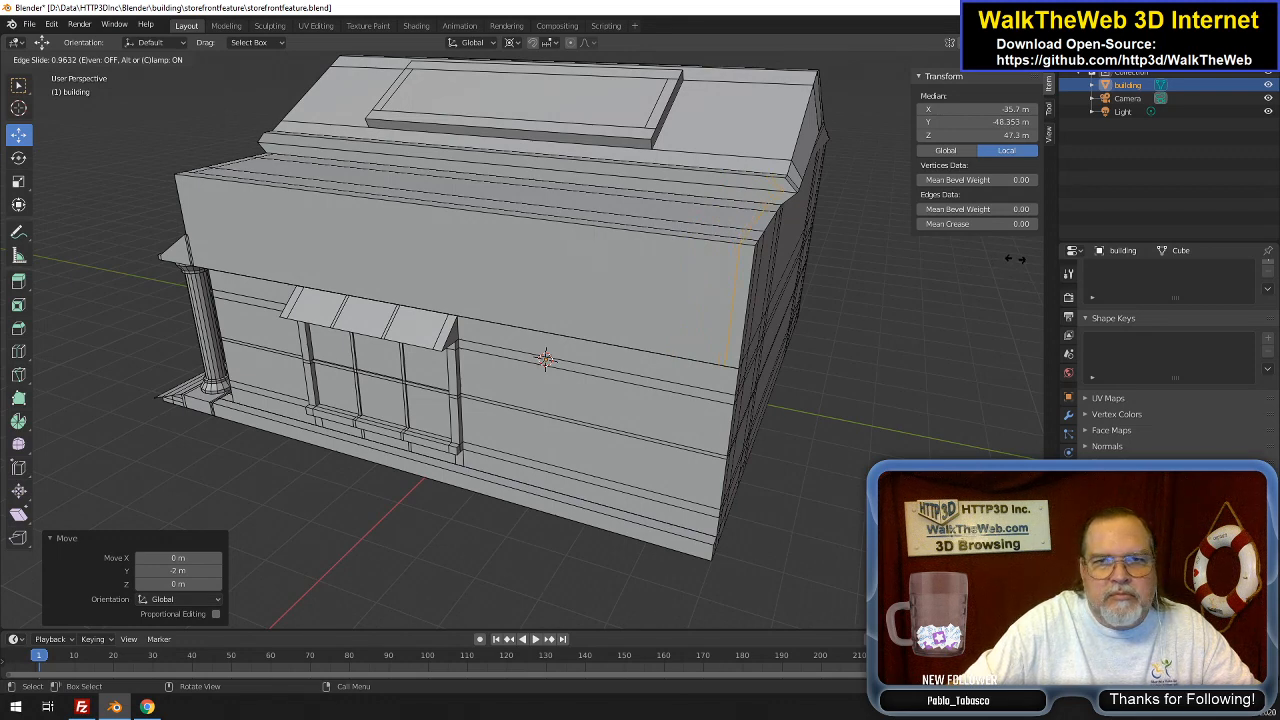
click(1013, 256)
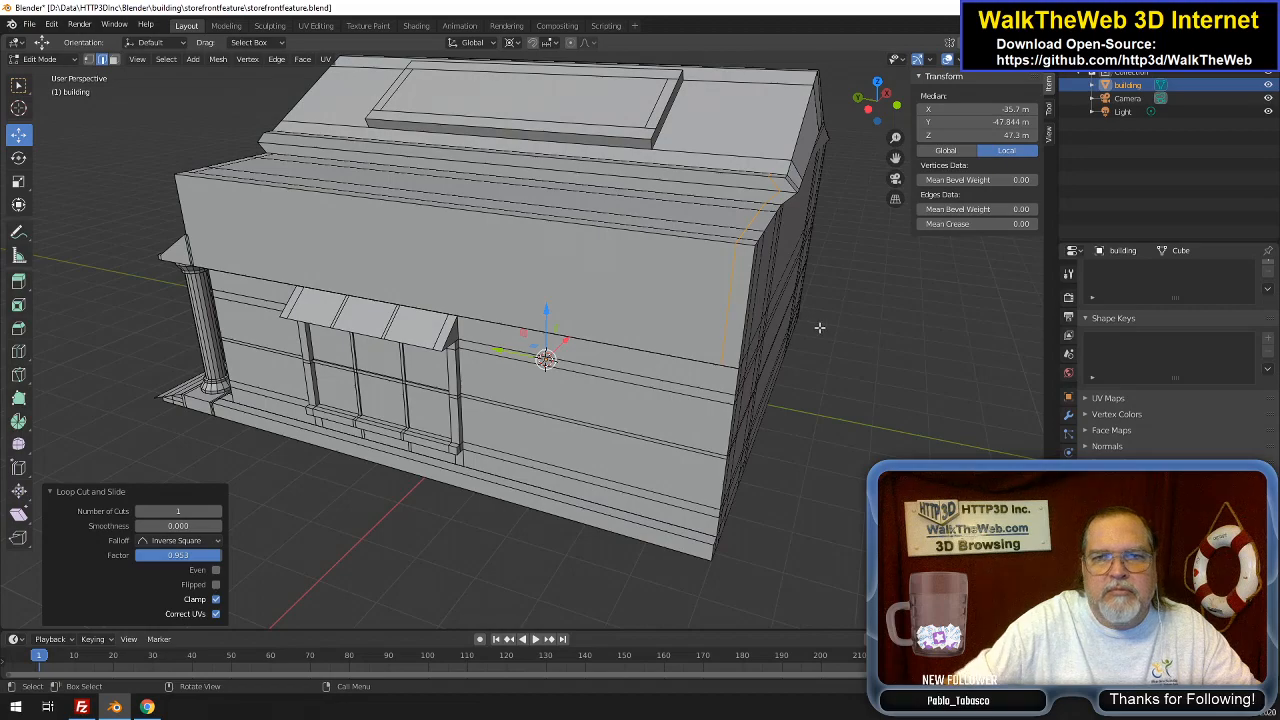
drag(883, 117, 858, 162)
key(ctrl+z)
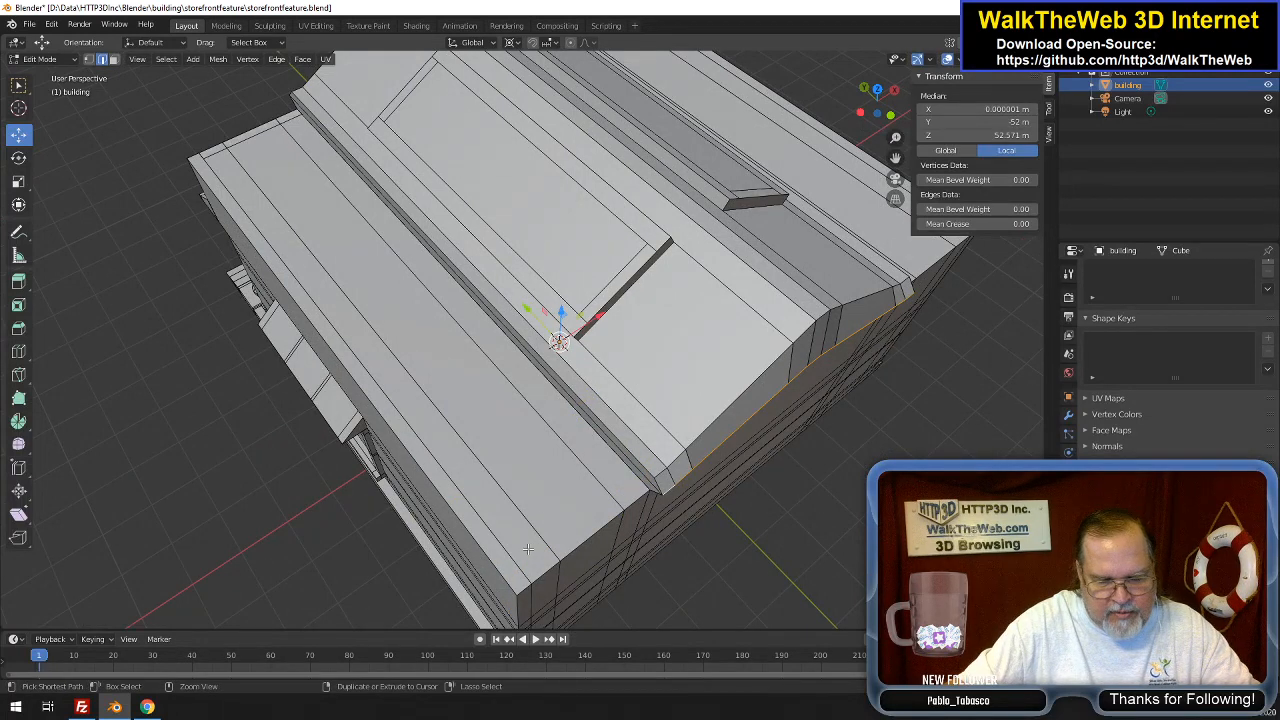
Add a single loop cut across the -X lower roof and wall, sliding it toward the rear end with a factor of 0.95
key(ctrl+r)
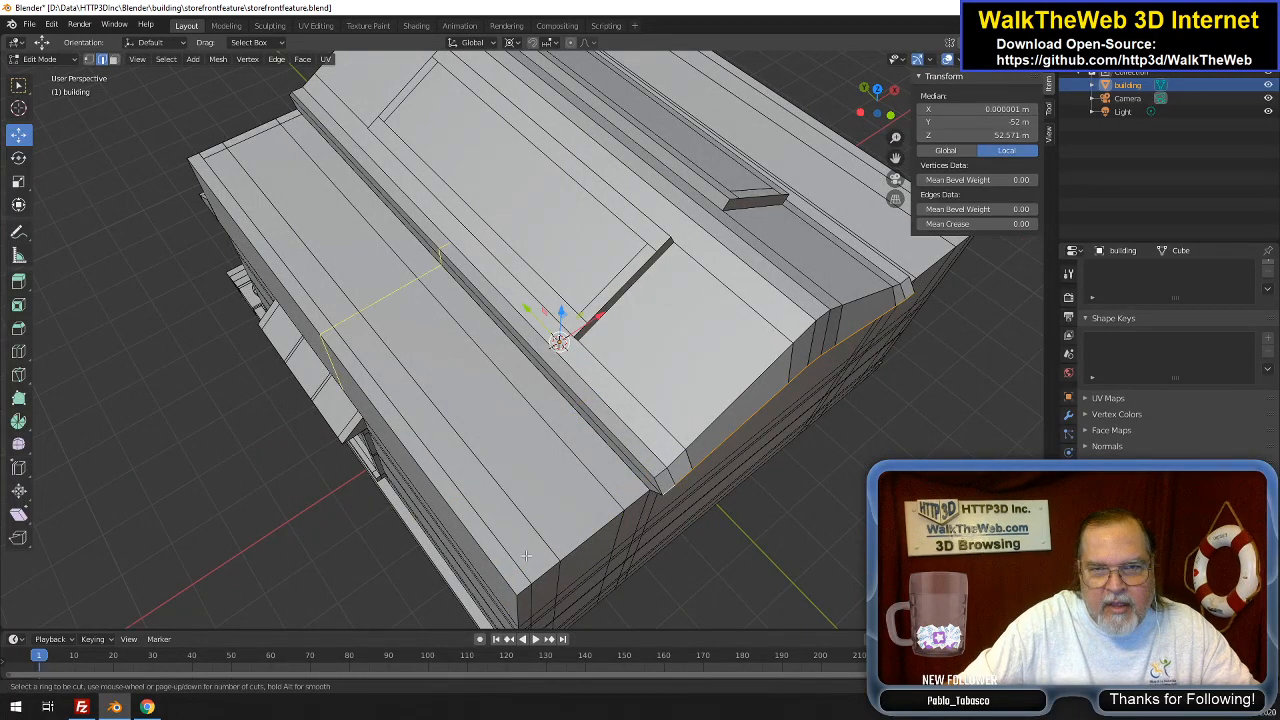
click(499, 494)
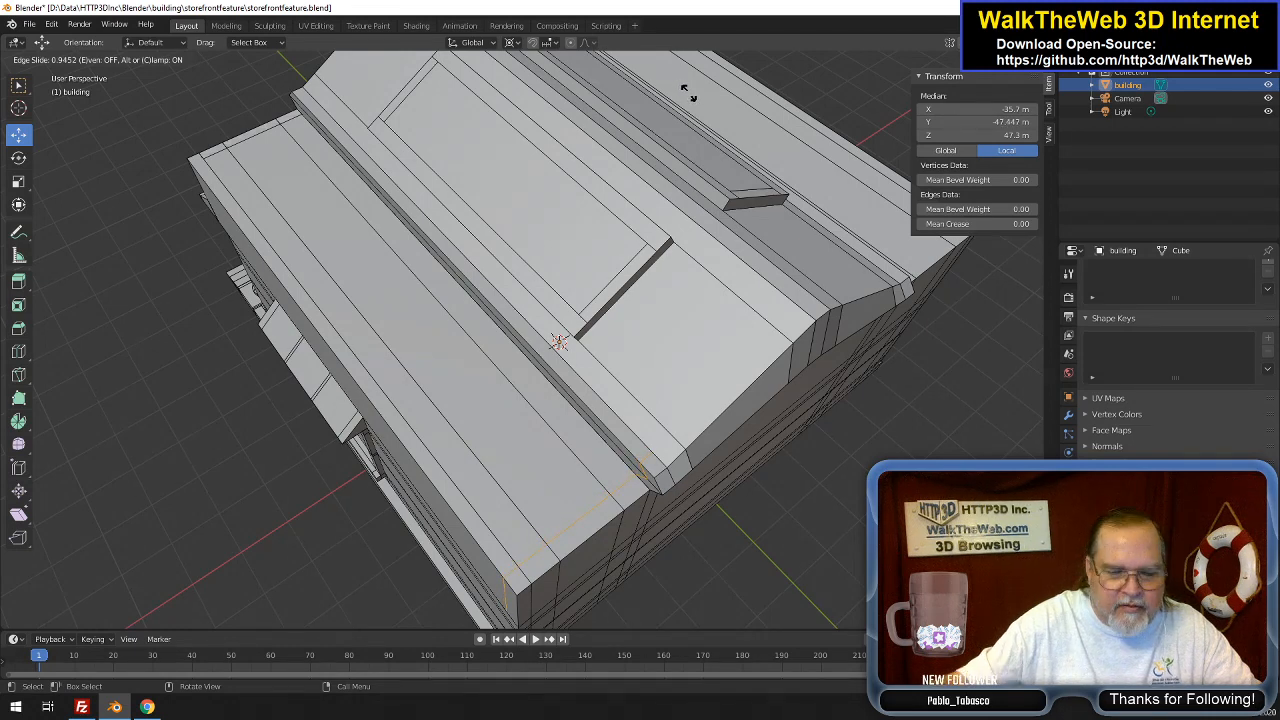
text(.95)
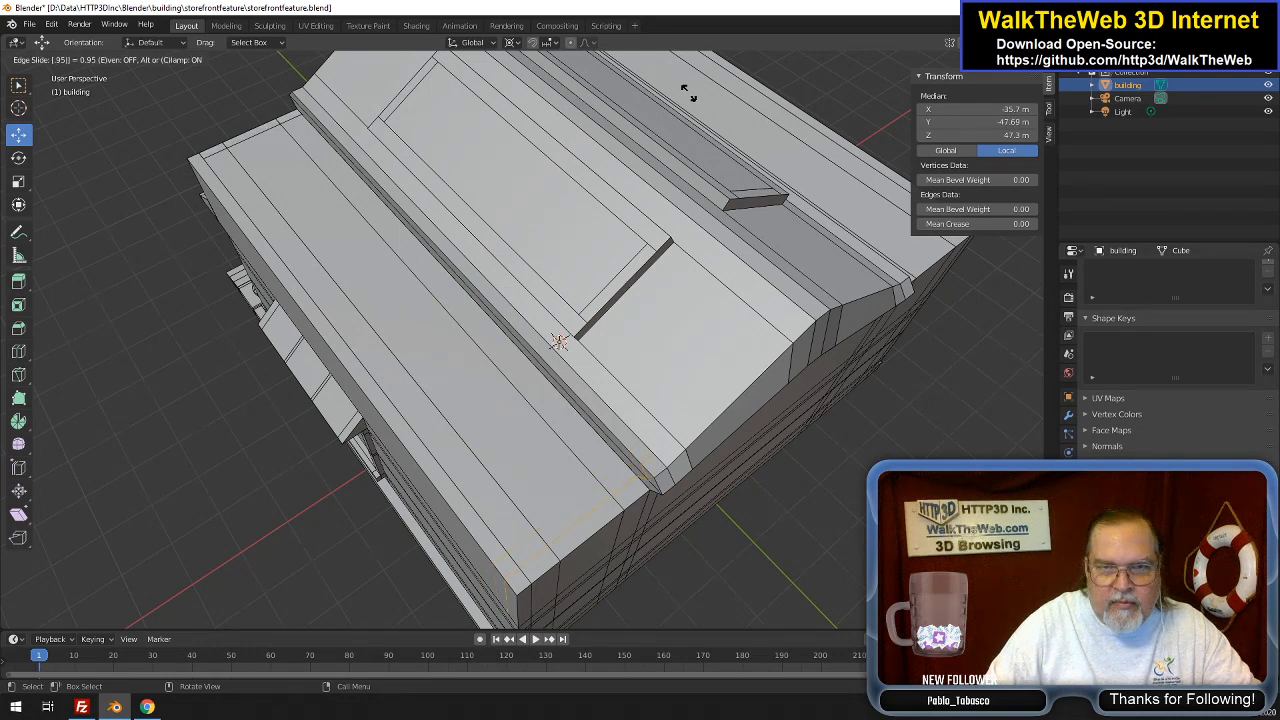
key(Return)
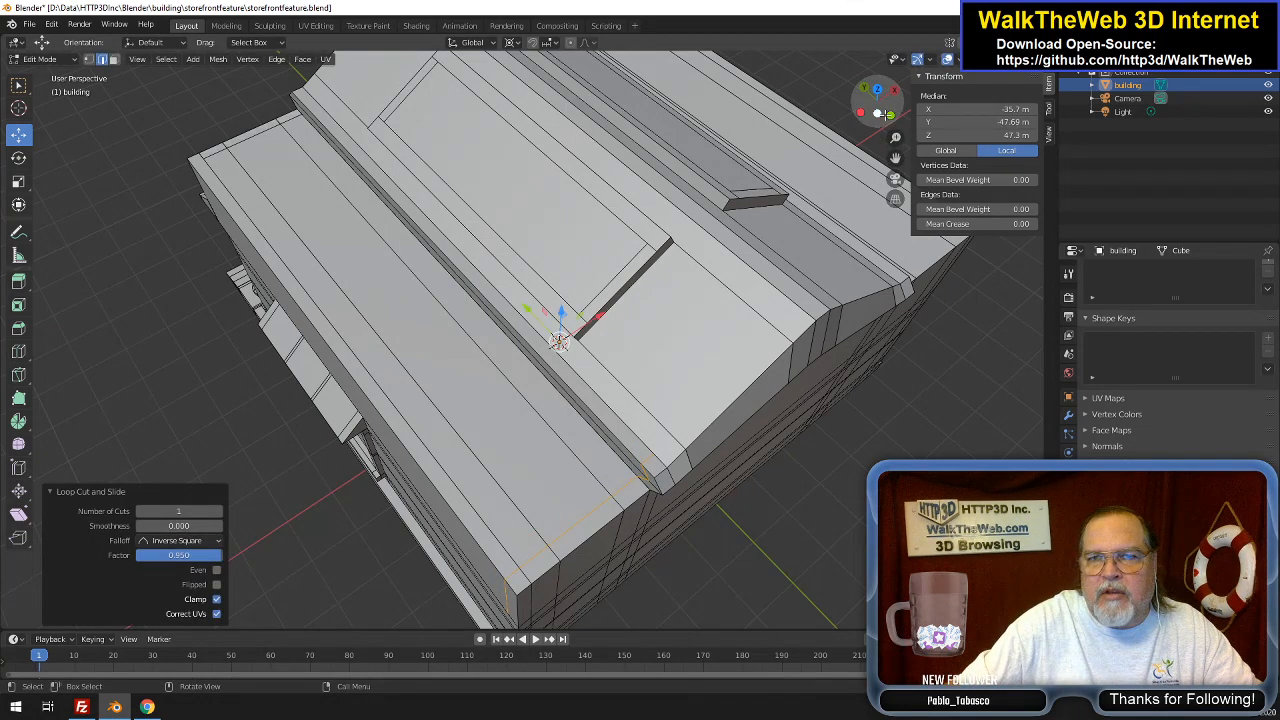
Add a matching loop cut across the +X lower roof and wall, slid toward the rear end with a factor of 0.95
drag(884, 114, 761, 90)
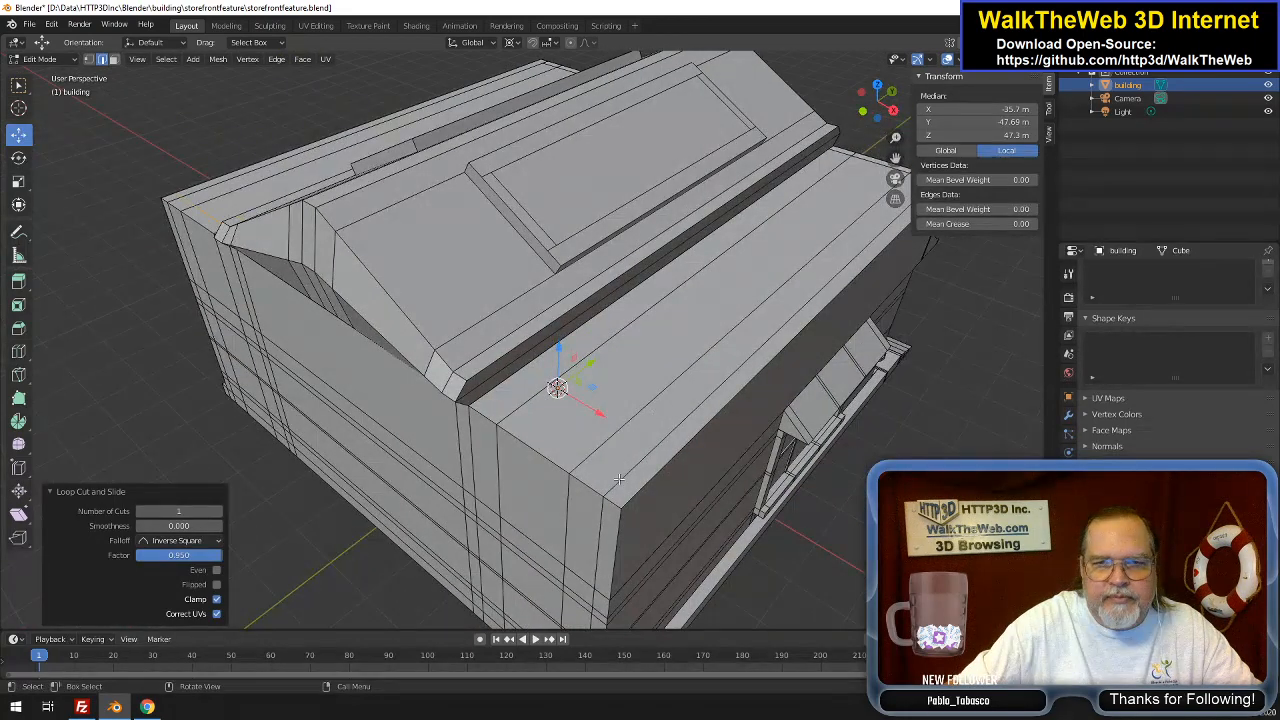
key(ctrl+r)
click(700, 349)
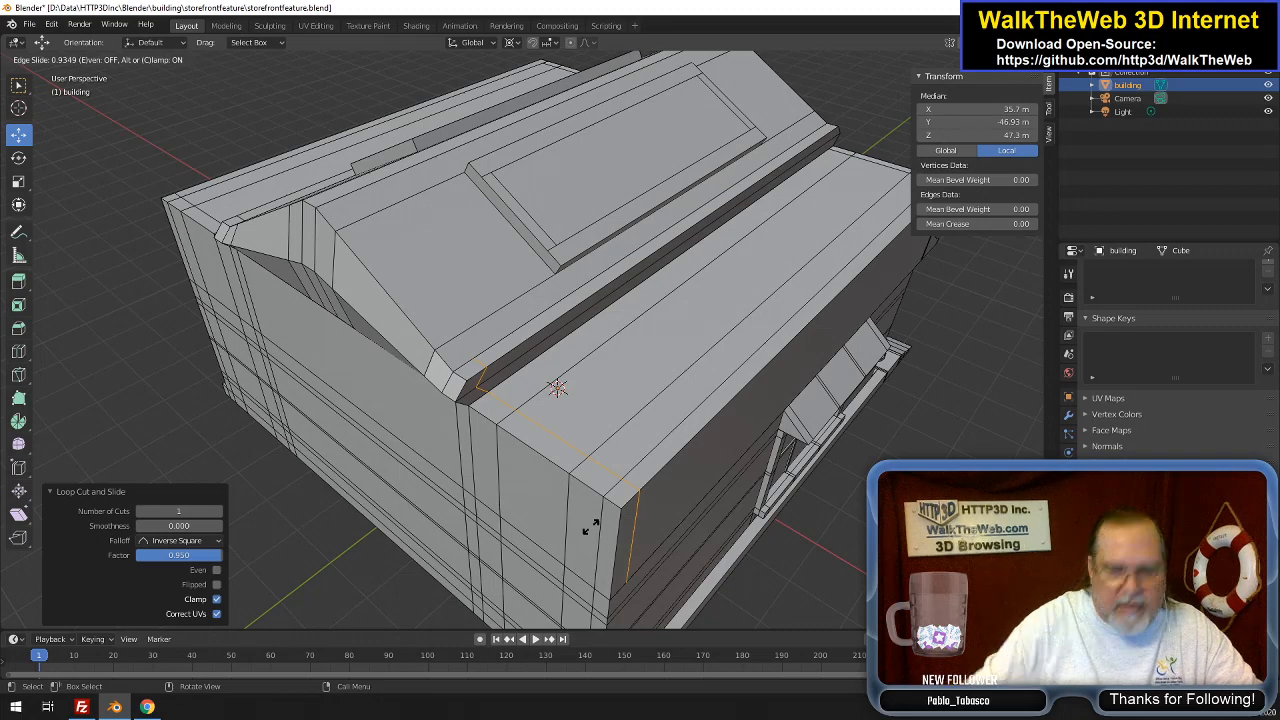
text(.95)
key(Return)
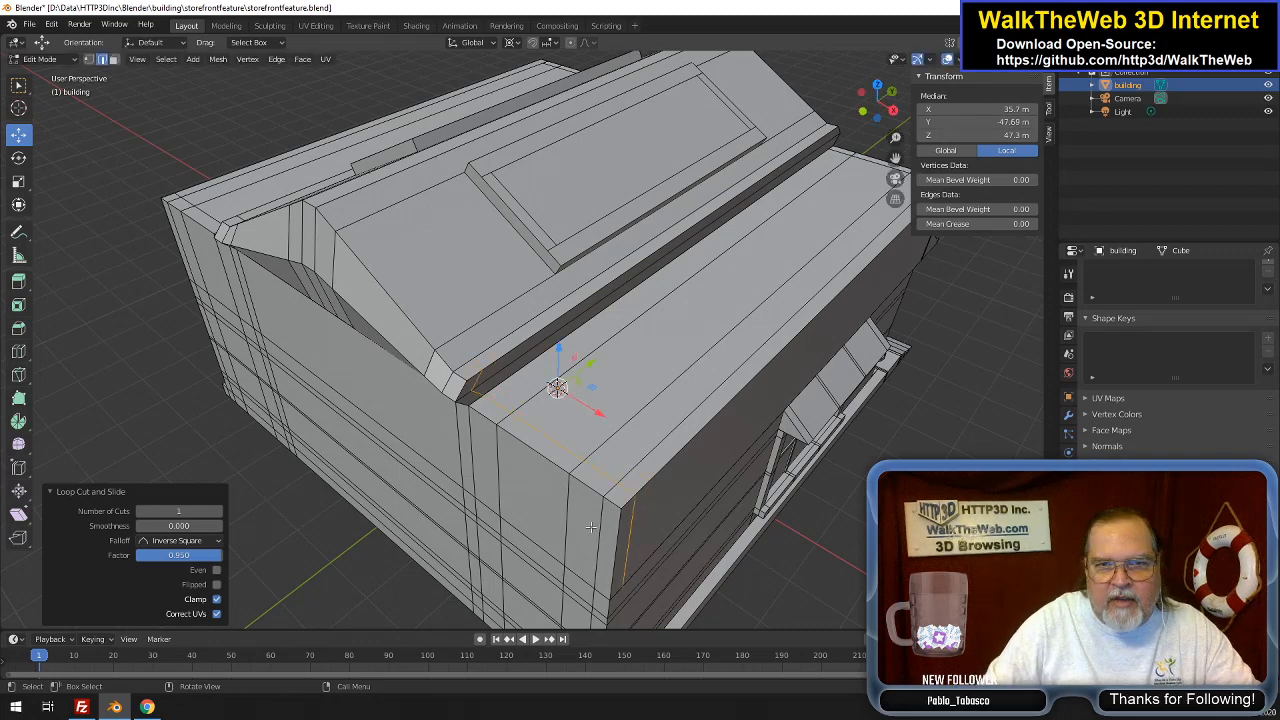
Switch to face selection and select the small border face at the front inner corner of the -X lower roof
middle_drag(721, 479, 856, 502)
middle_drag(679, 405, 679, 405)
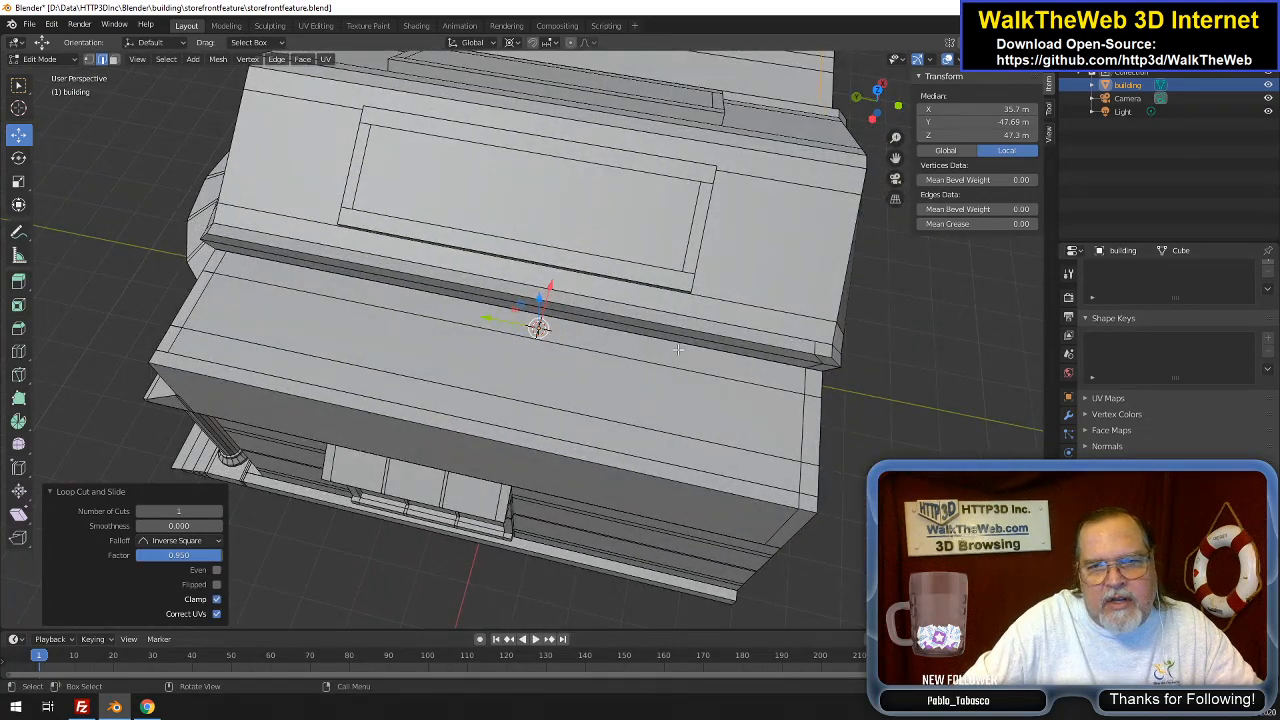
click(164, 130)
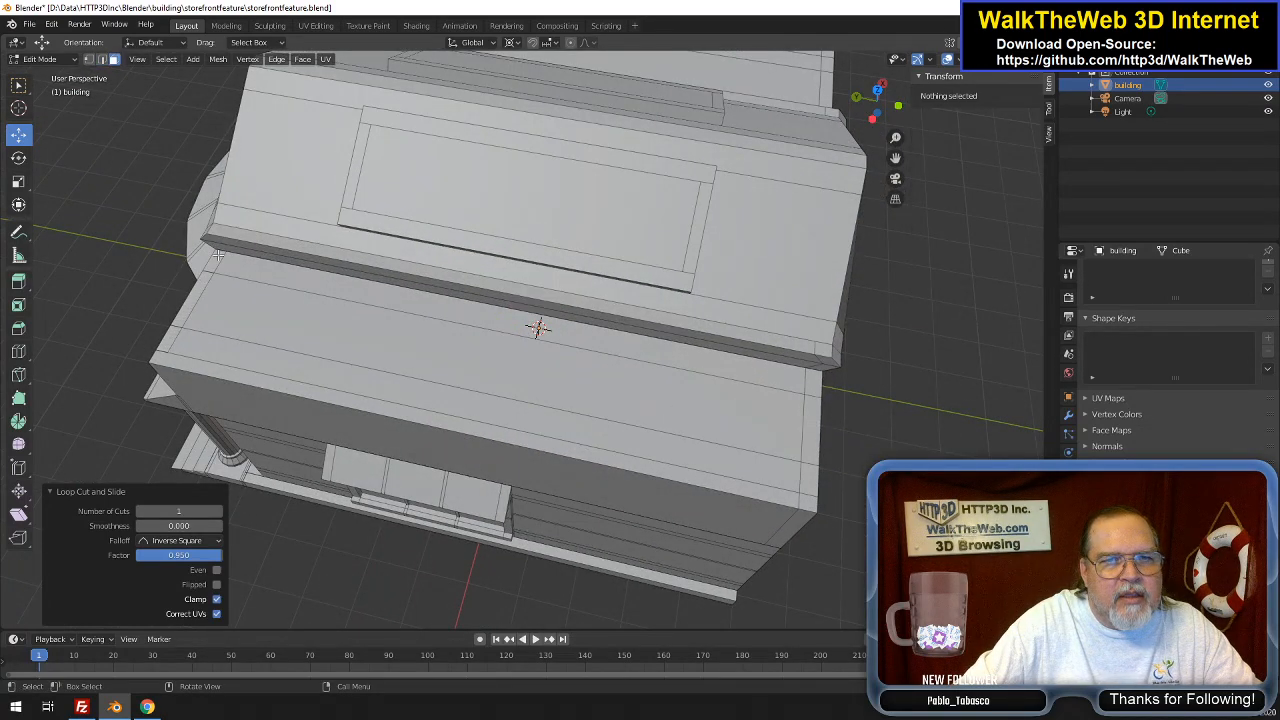
ctrl+alt+click(214, 264)
click(213, 268)
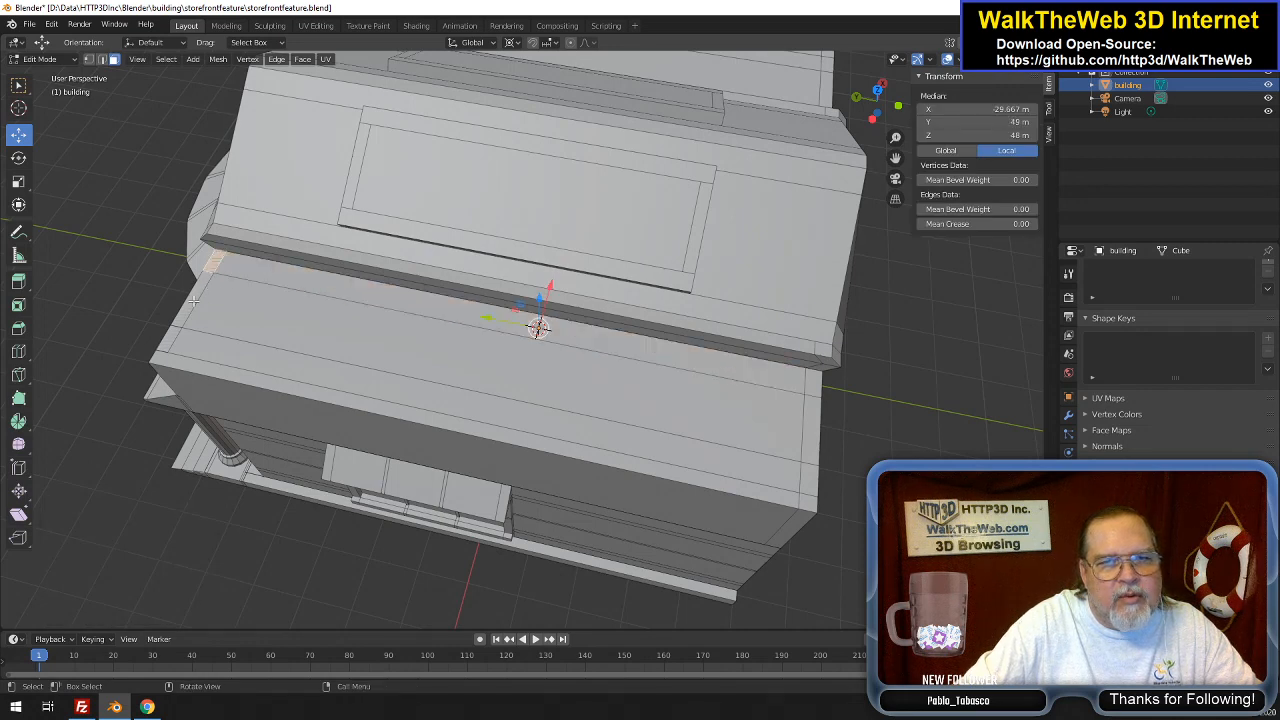
click(809, 396)
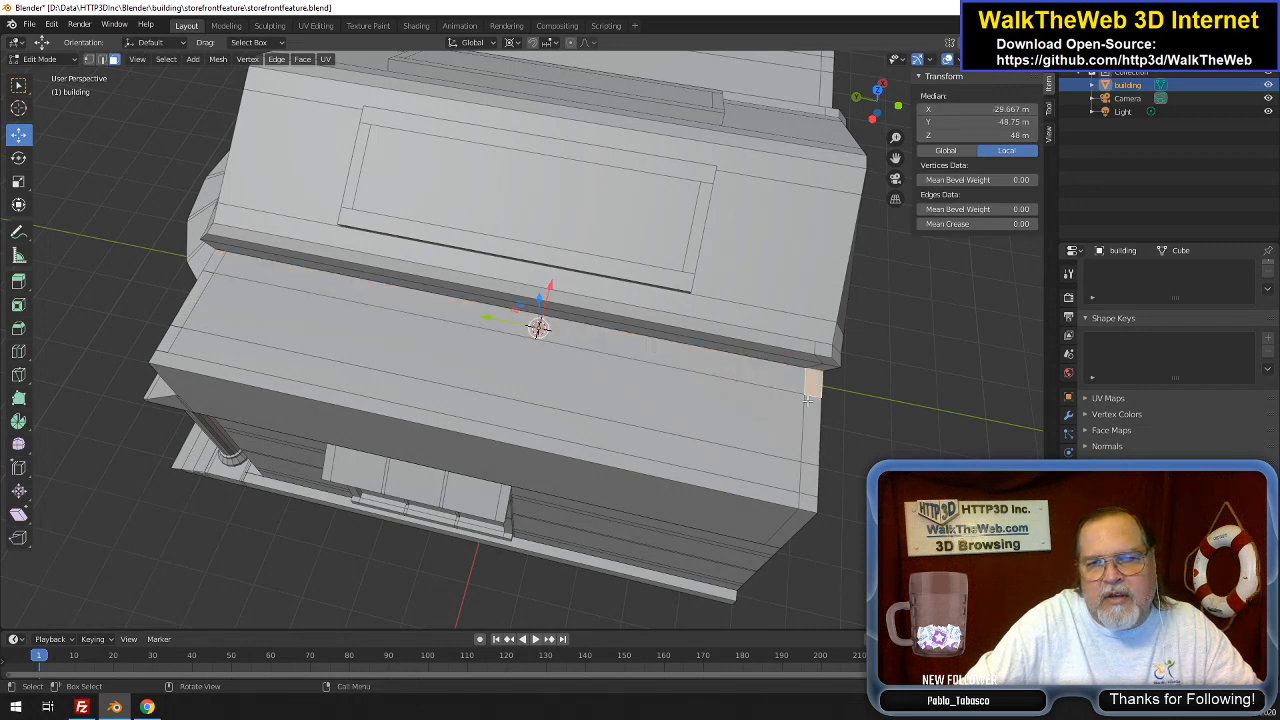
click(213, 262)
drag(878, 102, 818, 144)
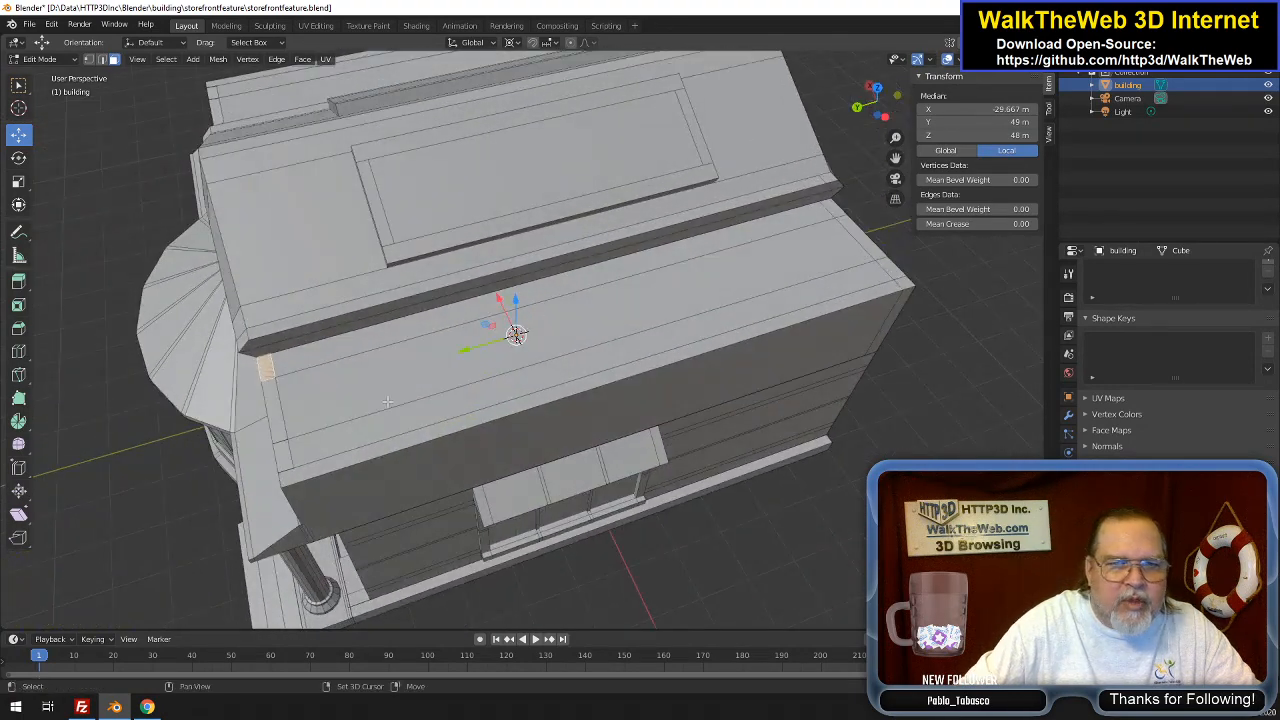
Add the remaining border faces along the front, outer and rear edges of the -X lower roof to the selection
shift+click(278, 418)
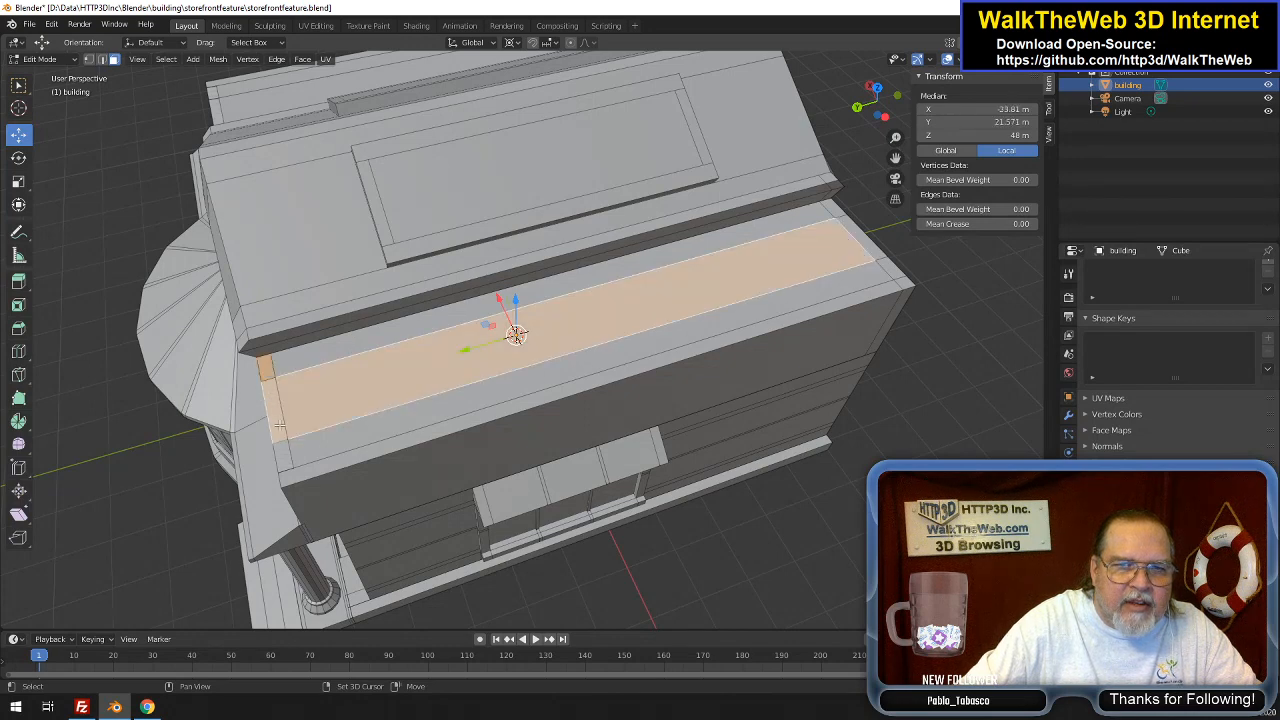
shift+click(277, 417)
shift+click(274, 410)
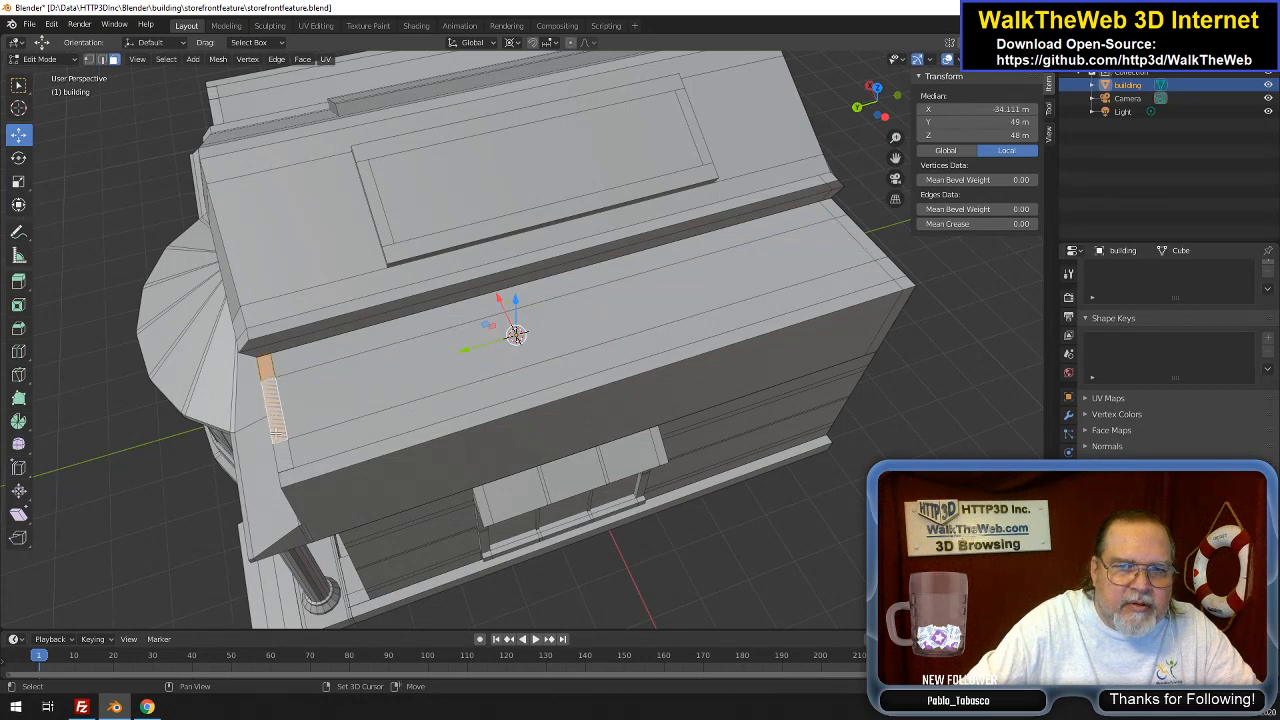
shift+click(282, 453)
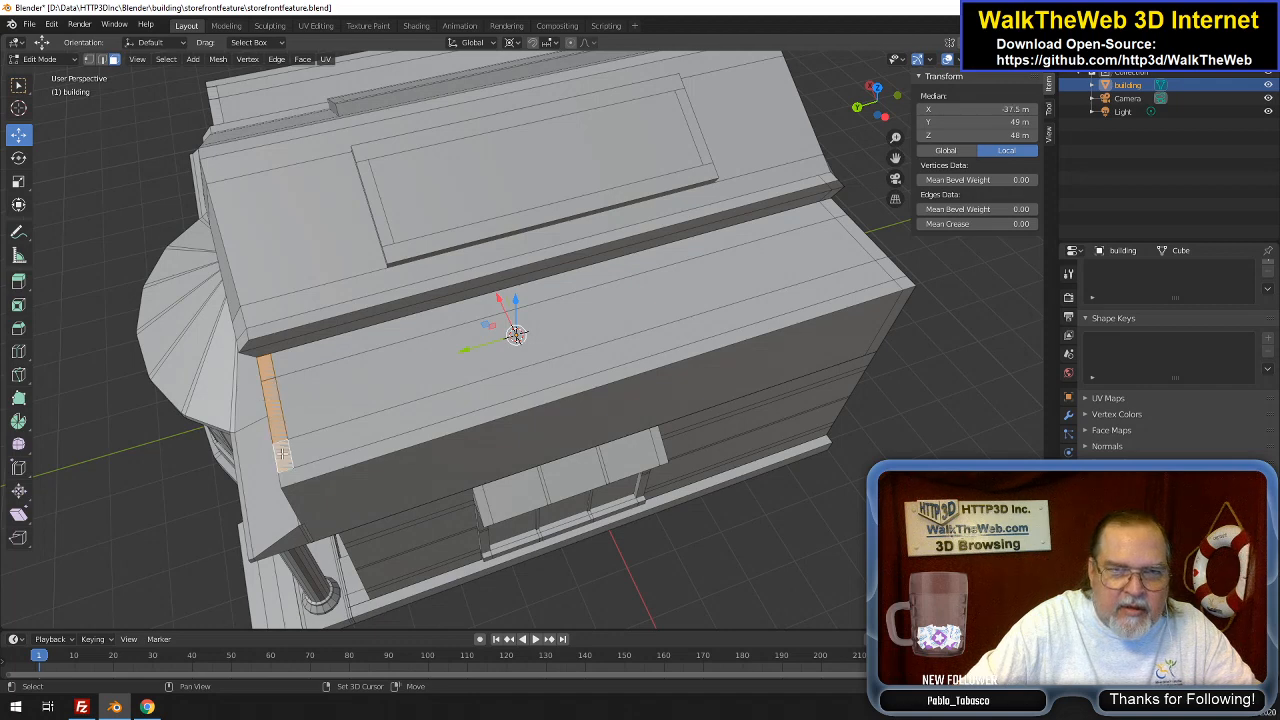
shift+click(316, 467)
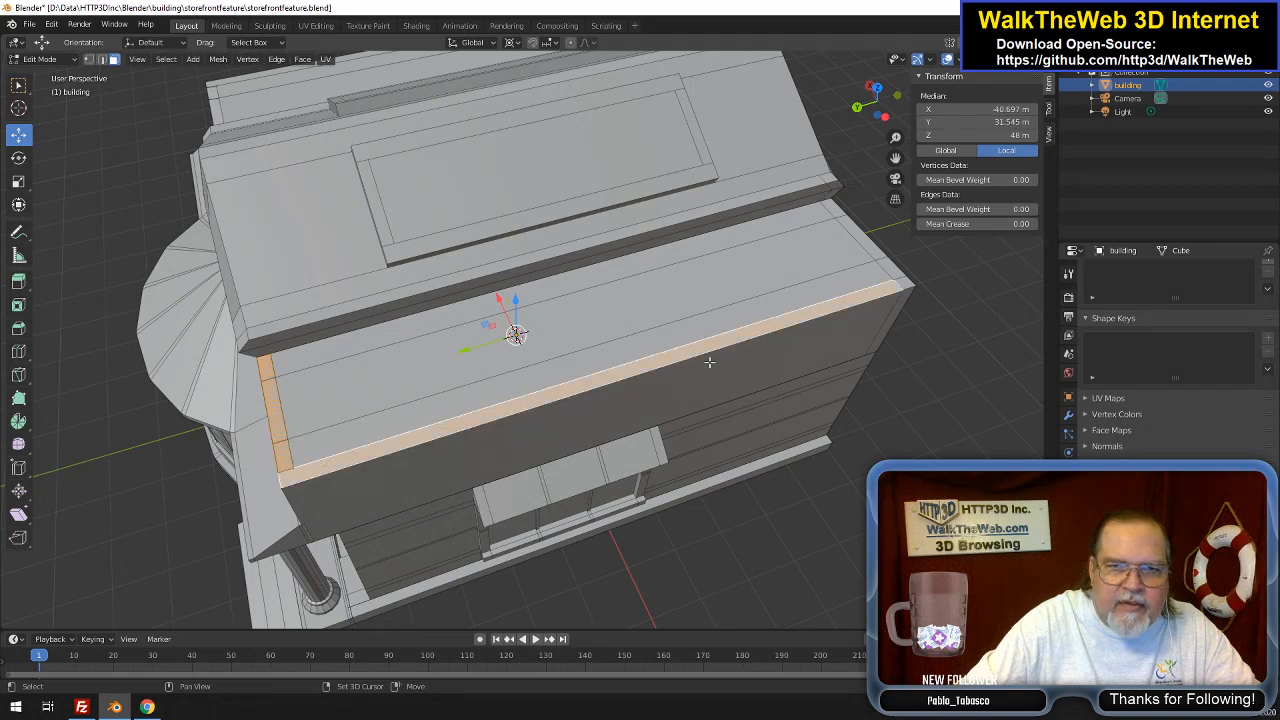
shift+click(903, 284)
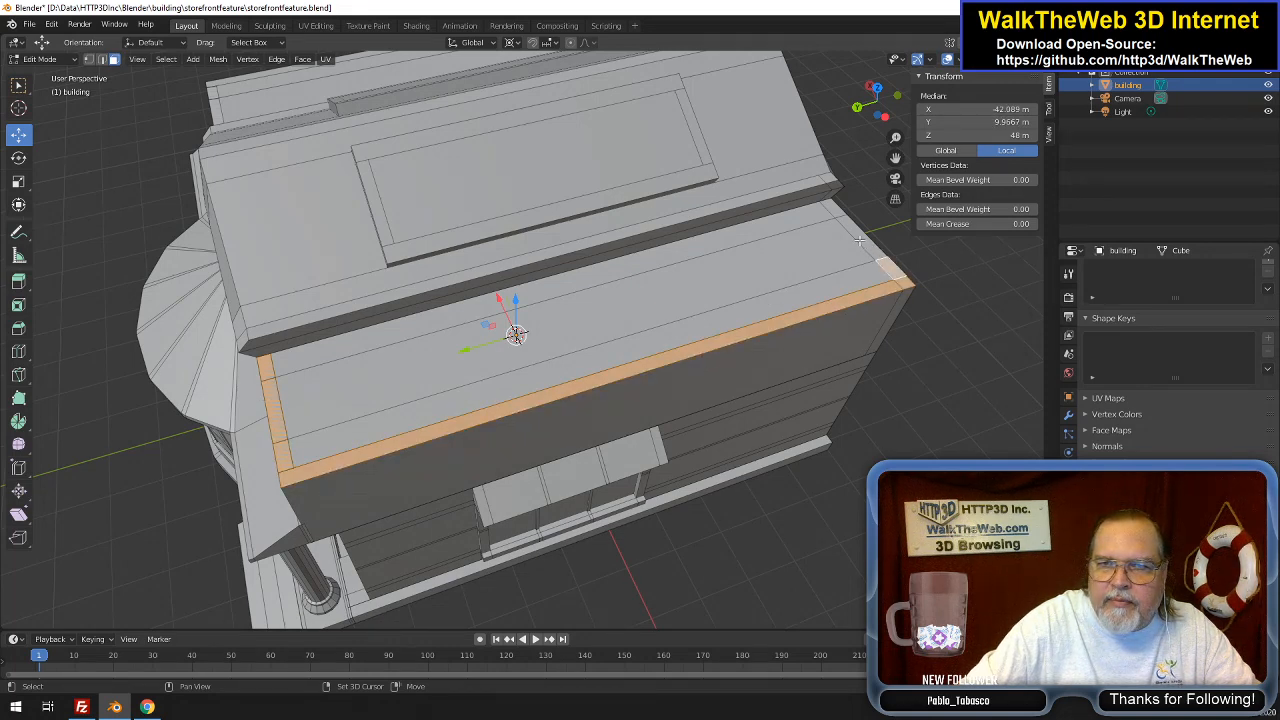
shift+click(859, 240)
shift+click(834, 209)
drag(878, 118, 1030, 122)
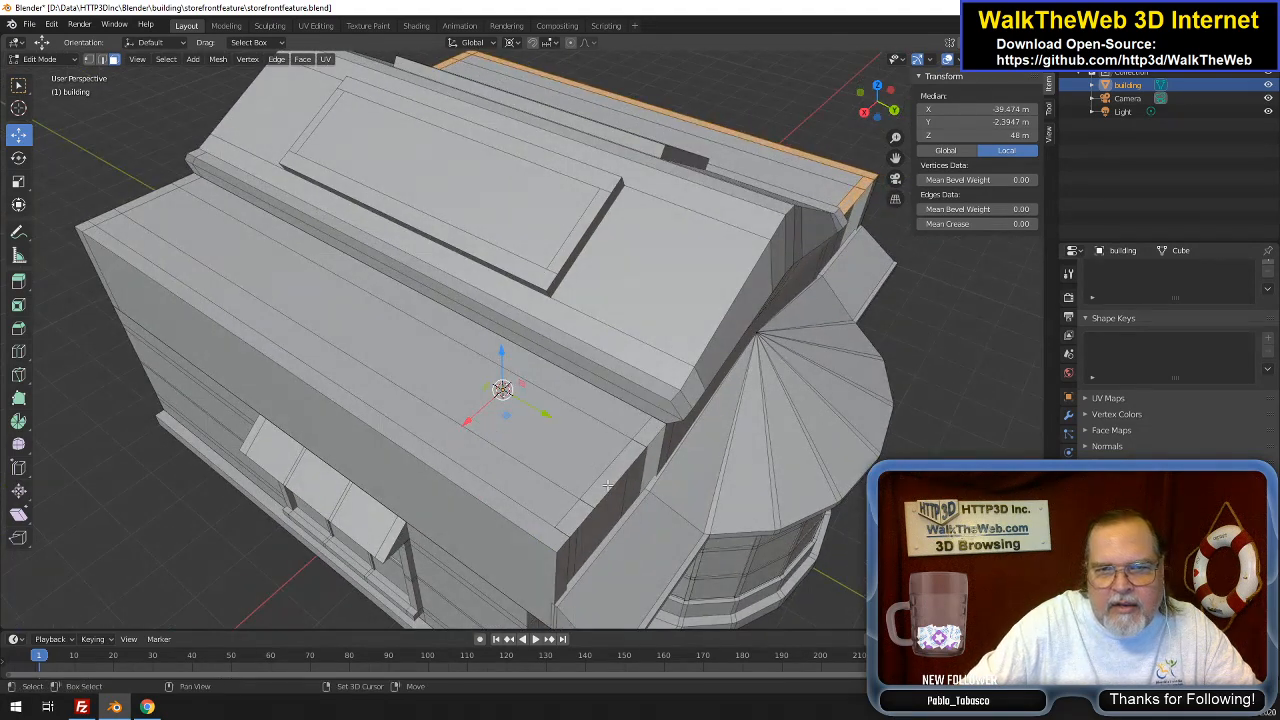
shift+click(651, 430)
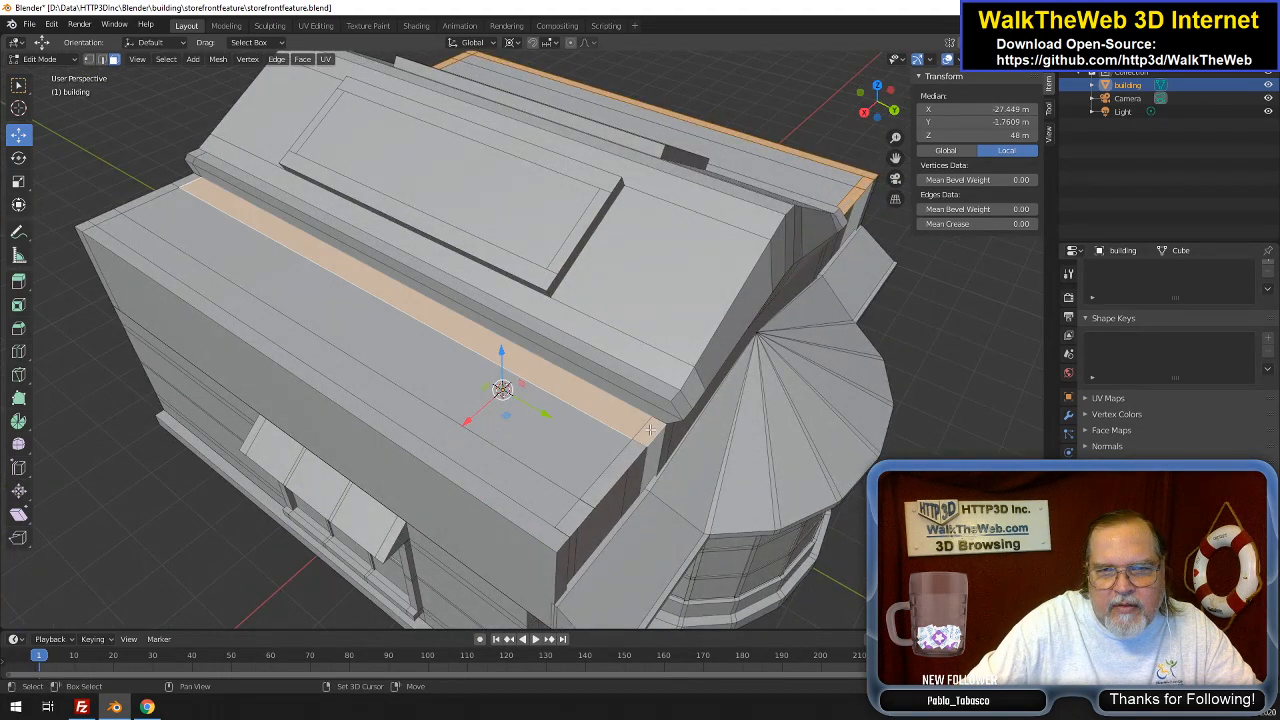
shift+click(651, 430)
shift+click(651, 430)
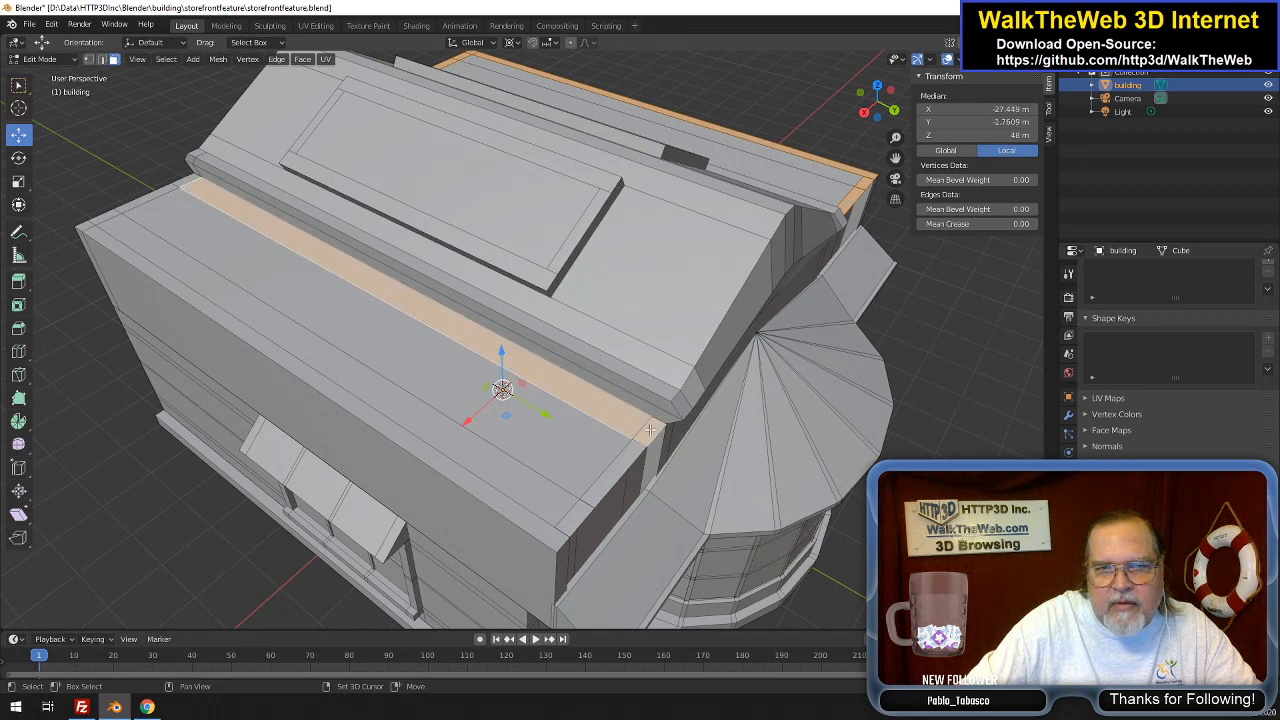
shift+click(651, 430)
shift+click(651, 430)
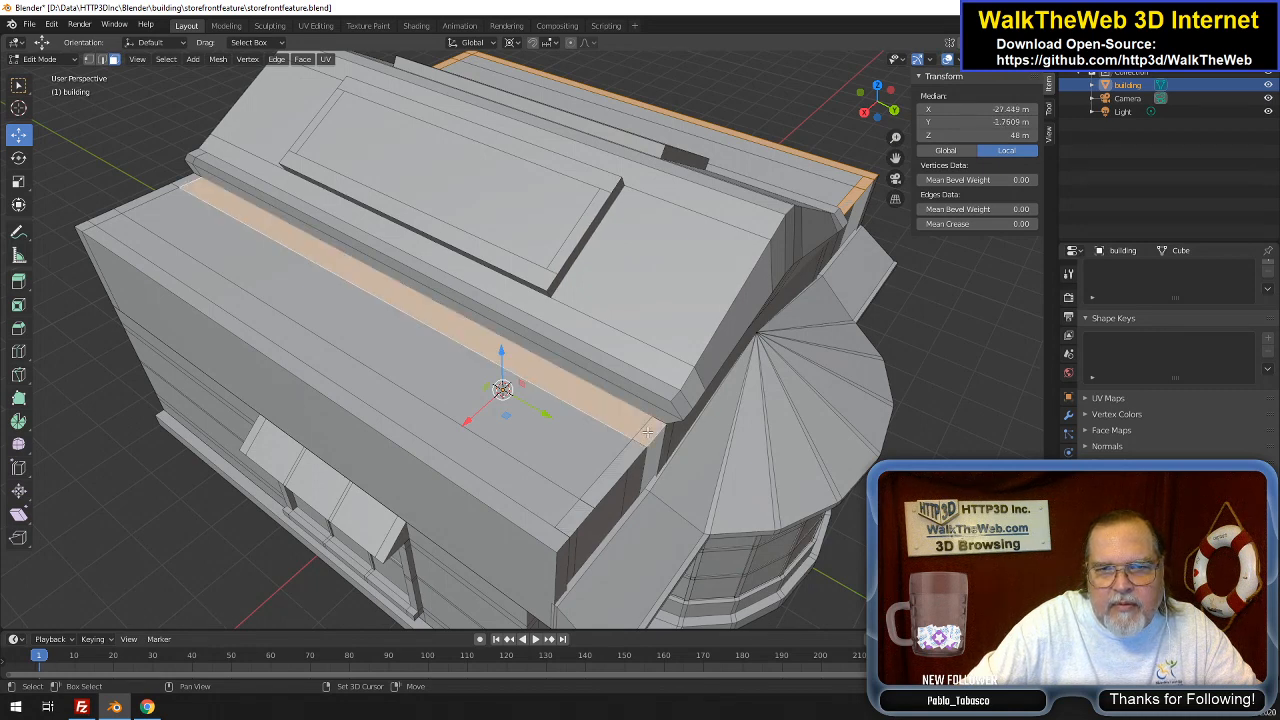
shift+click(651, 430)
Add the three front border faces of the +X lower roof to the selection in wireframe shading, then return to solid shading
key(z)
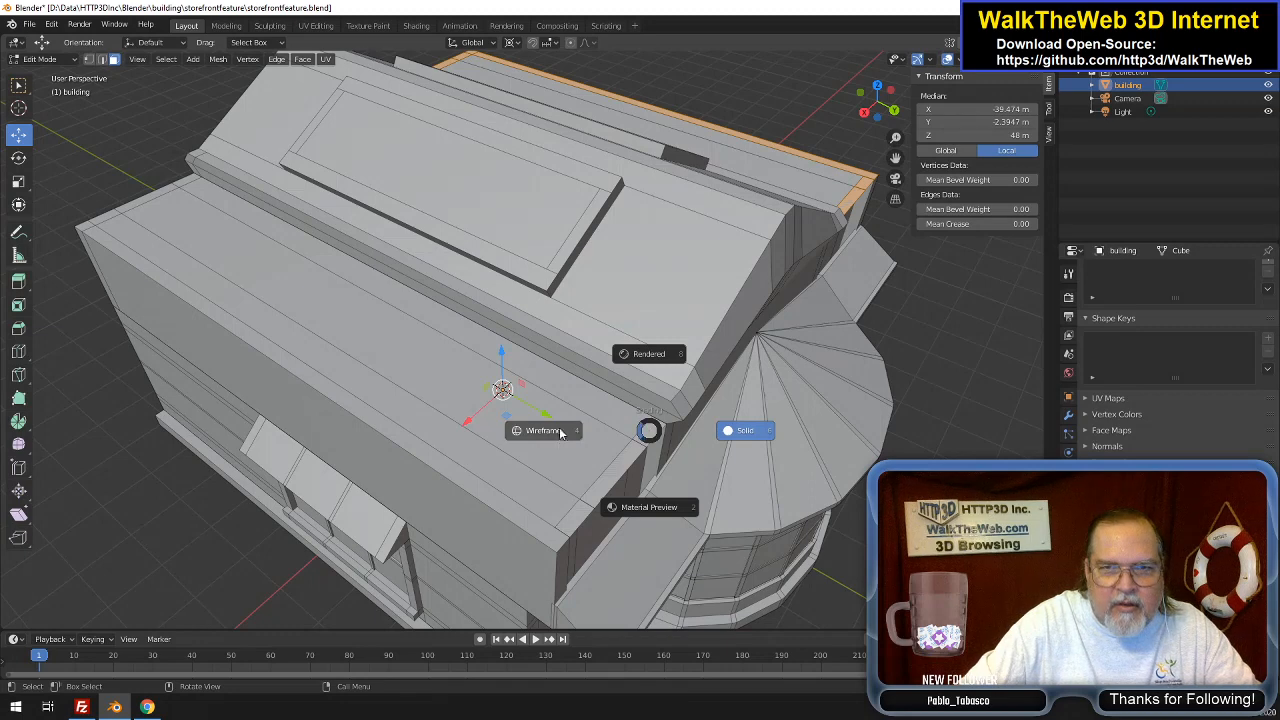
key(4)
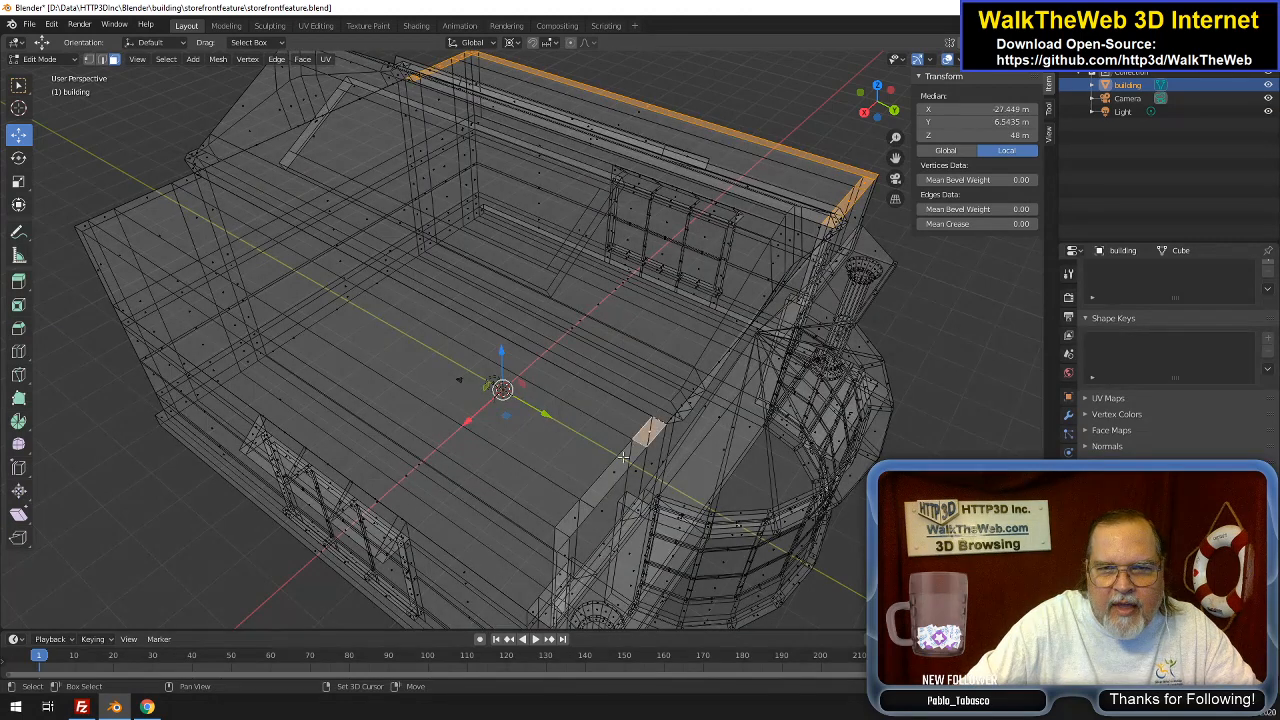
shift+click(614, 471)
shift+click(576, 512)
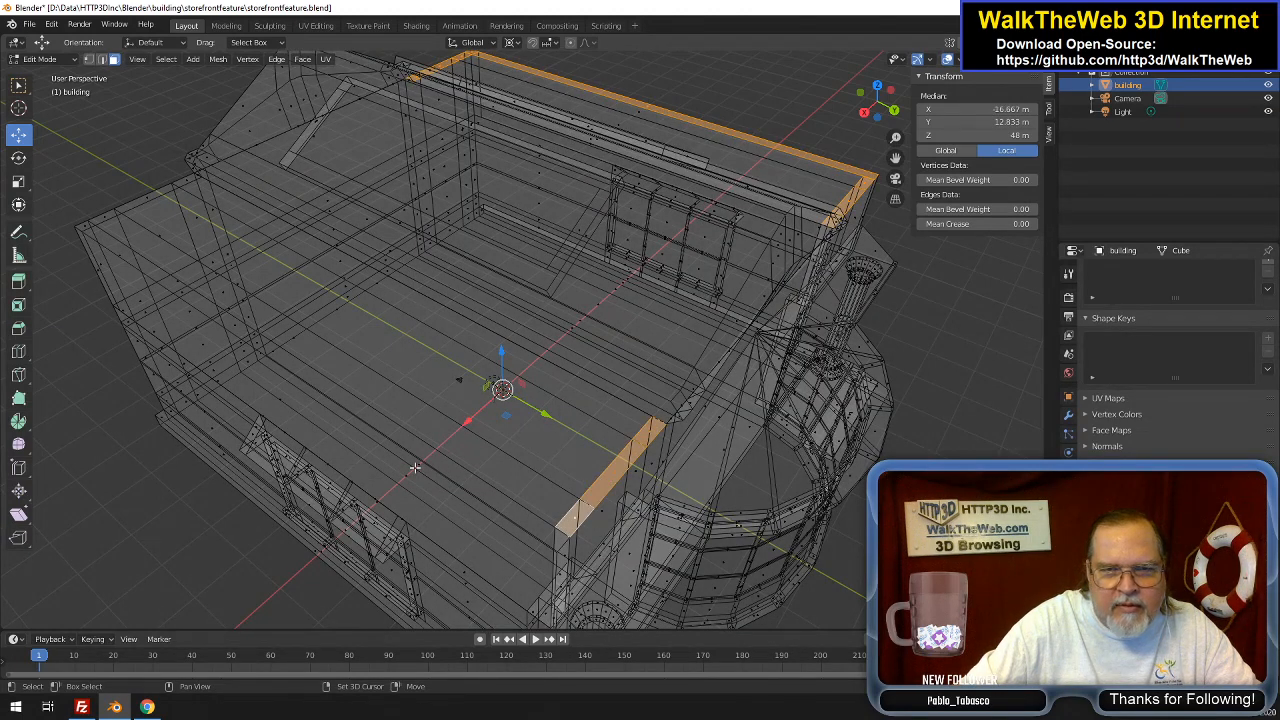
key(z)
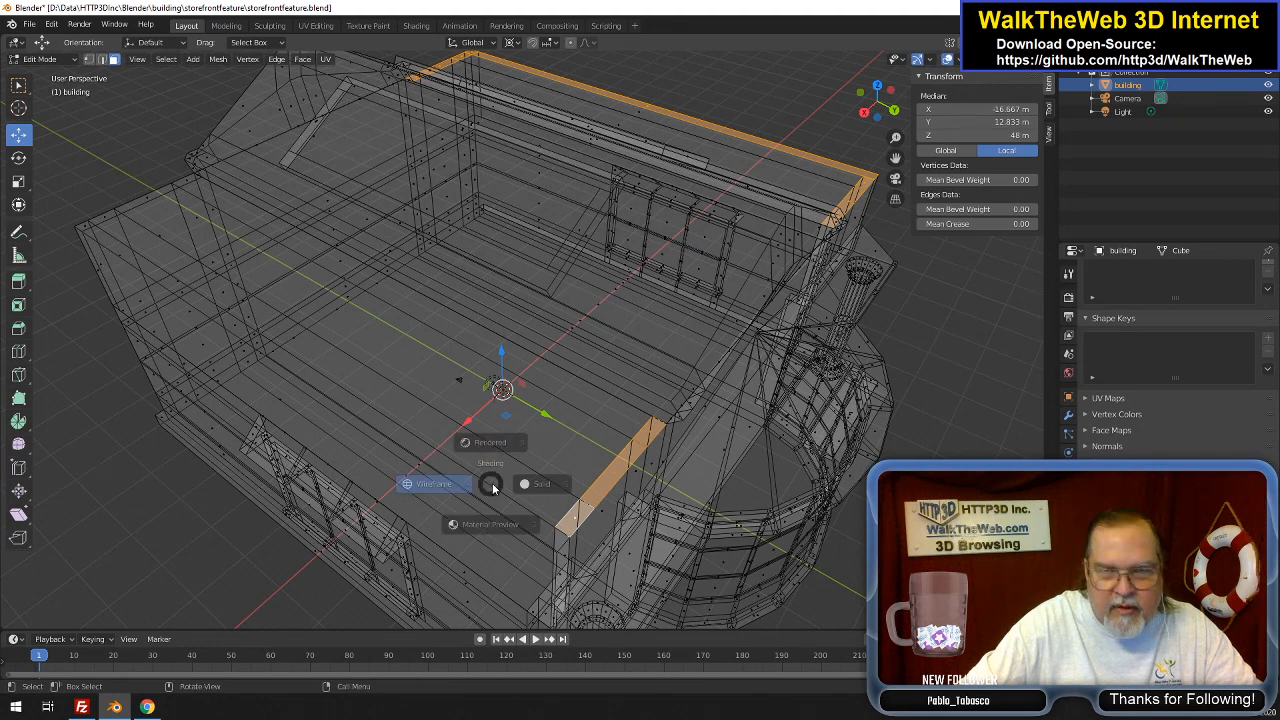
click(597, 487)
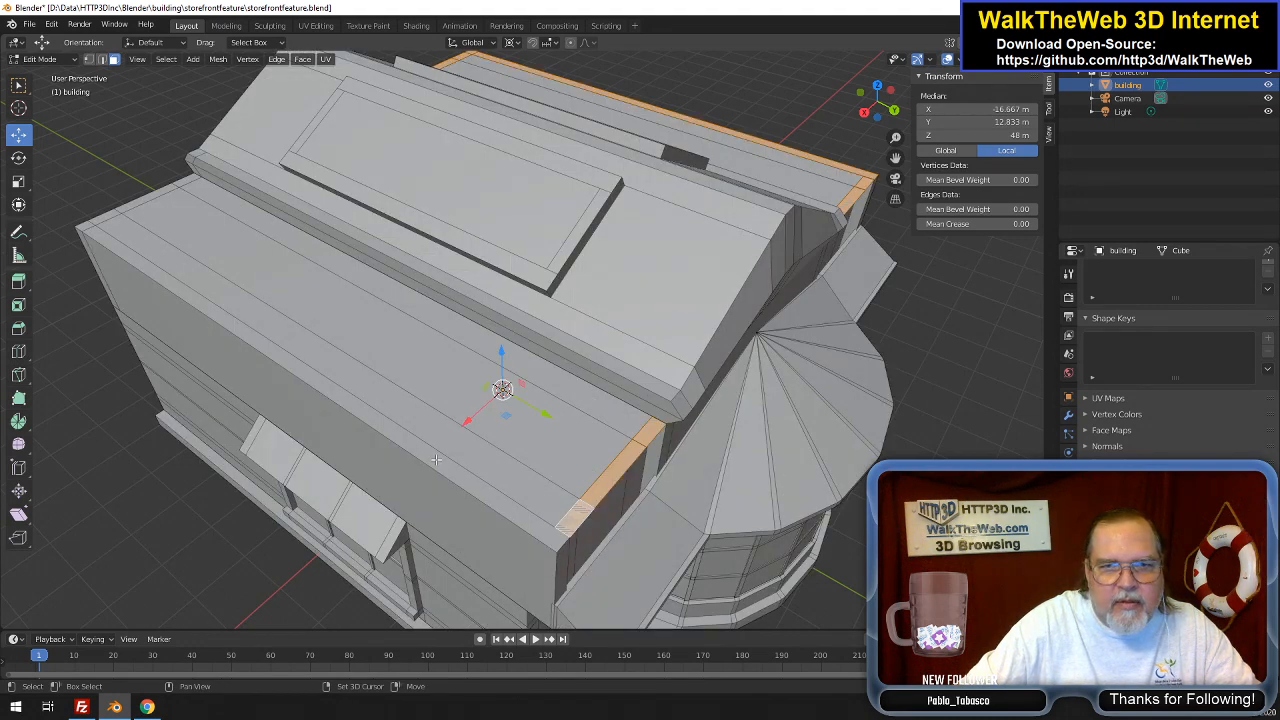
Extend the selection with the outer and rear border faces of the +X lower roof
shift+click(400, 423)
shift+click(86, 227)
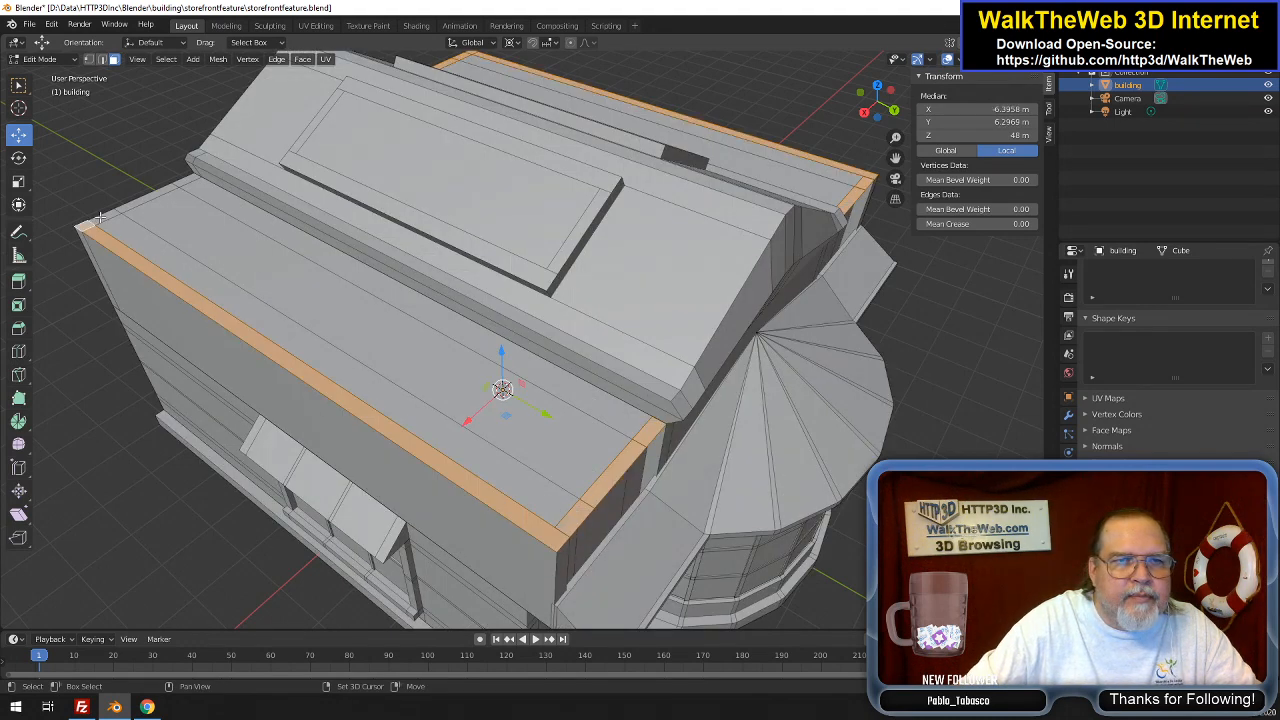
shift+click(178, 186)
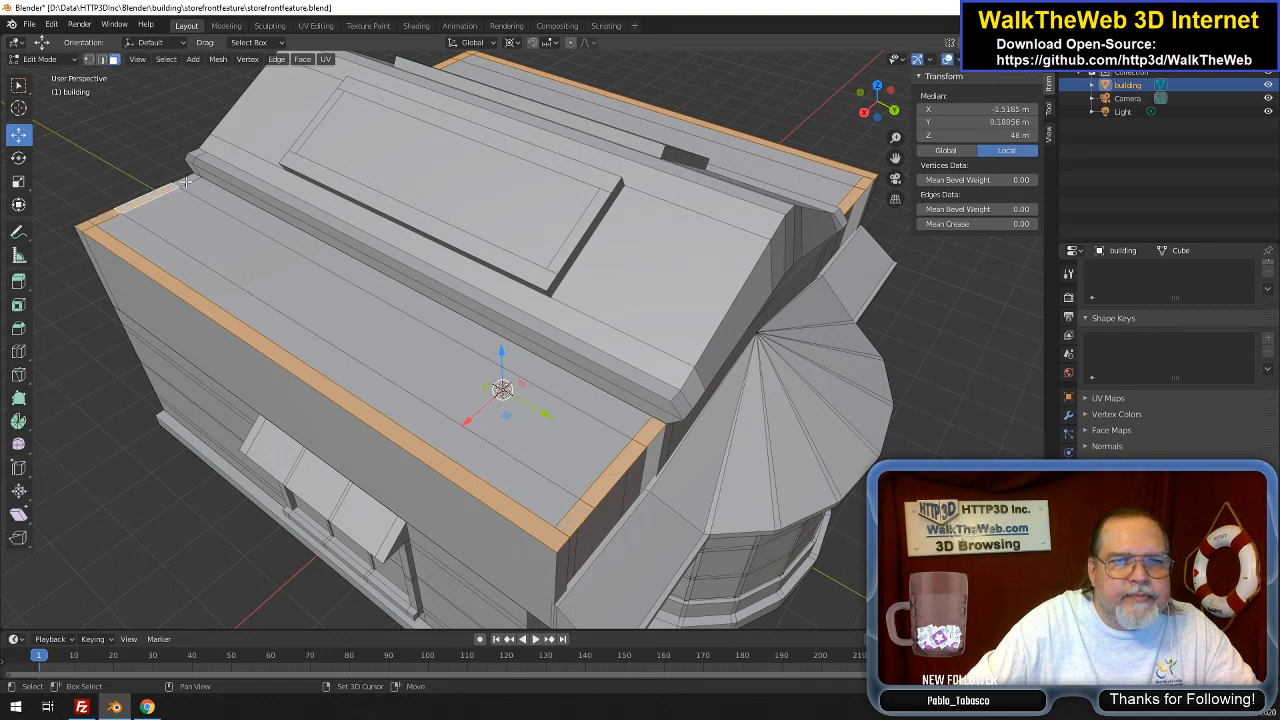
shift+click(185, 181)
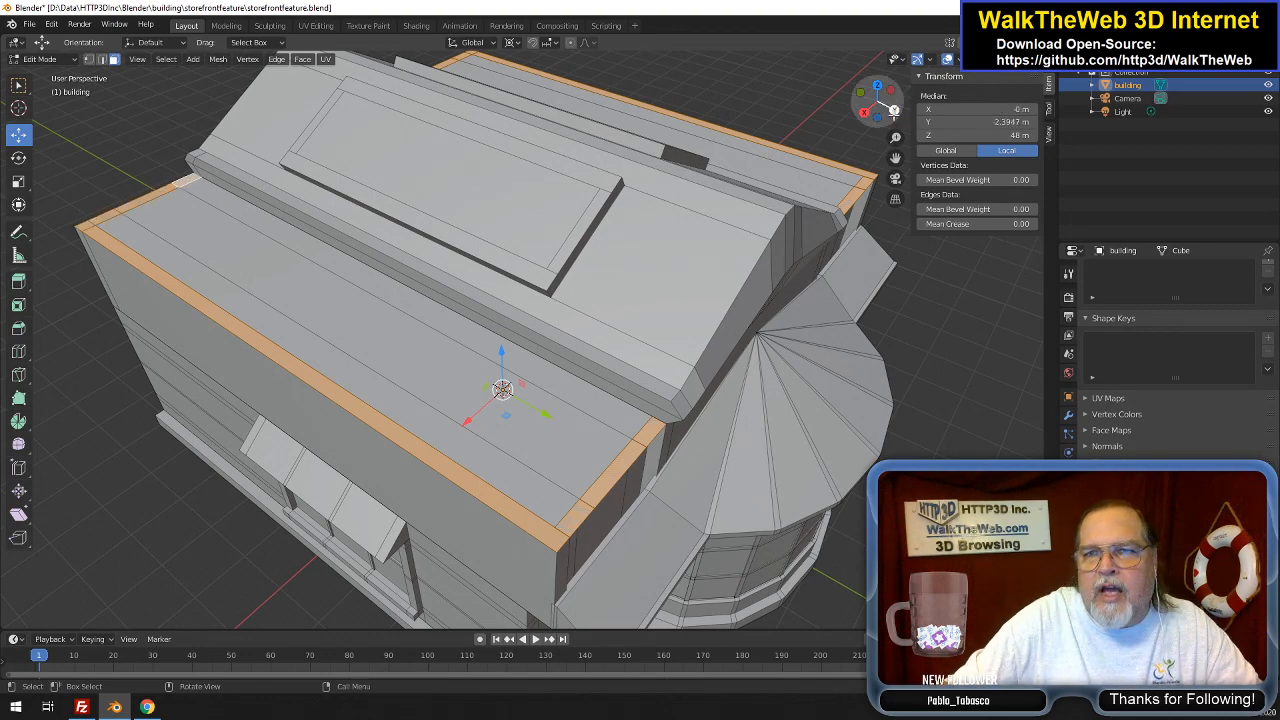
Extrude the selected roof border strips upward by 2 m along the local Z axis
drag(888, 112, 775, 106)
drag(768, 226, 760, 252)
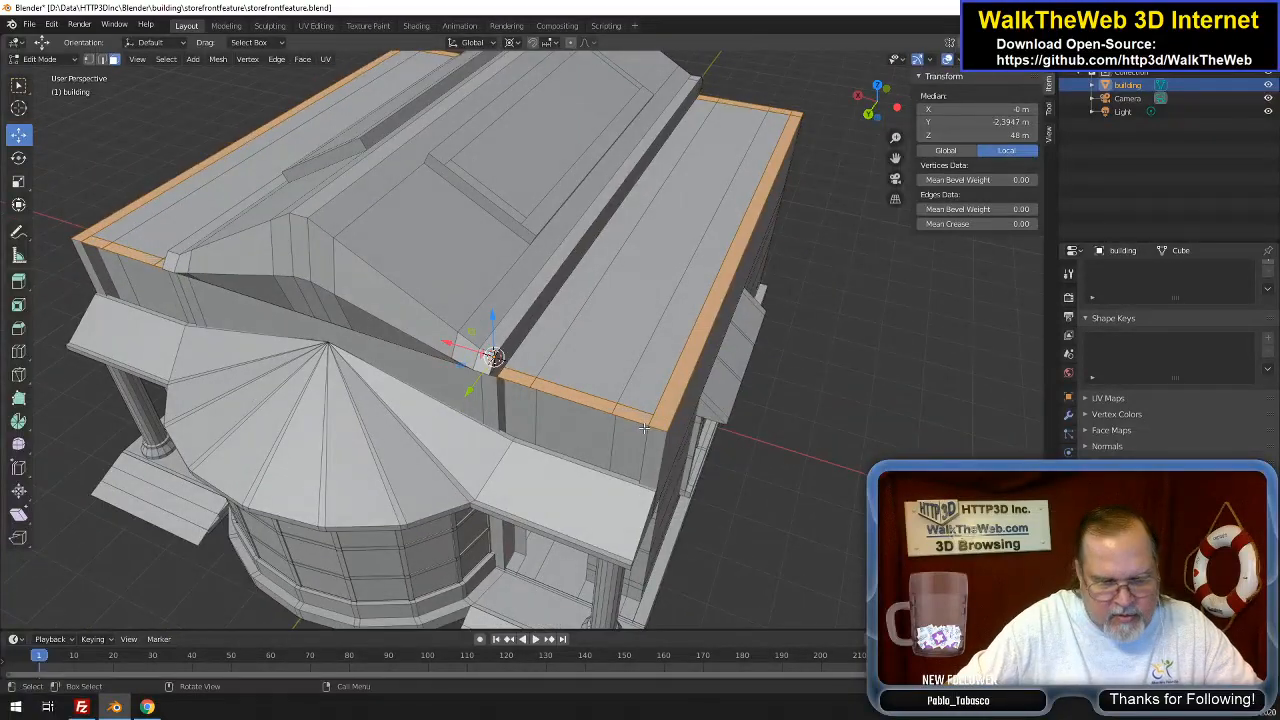
key(g)
key(z)
key(z)
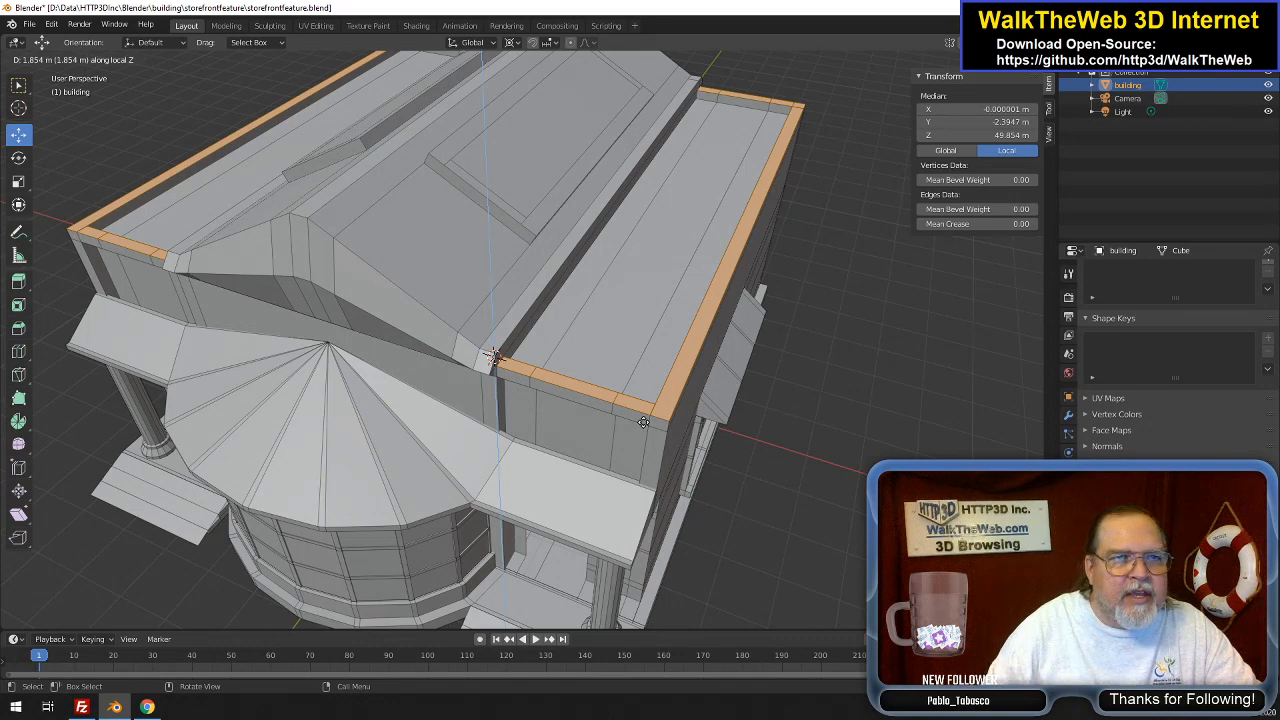
text(2)
key(Return)
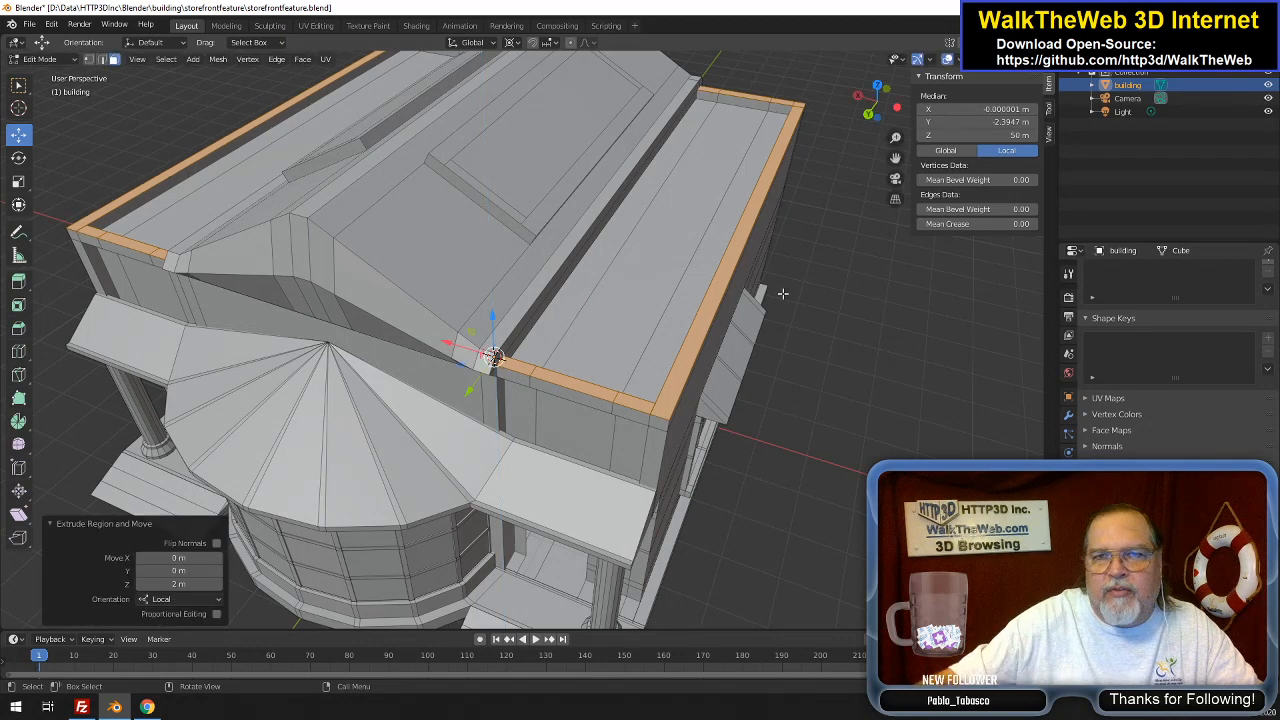
Select the two upper wall panels near the -X and +X ends of the rear wall
drag(876, 100, 409, 120)
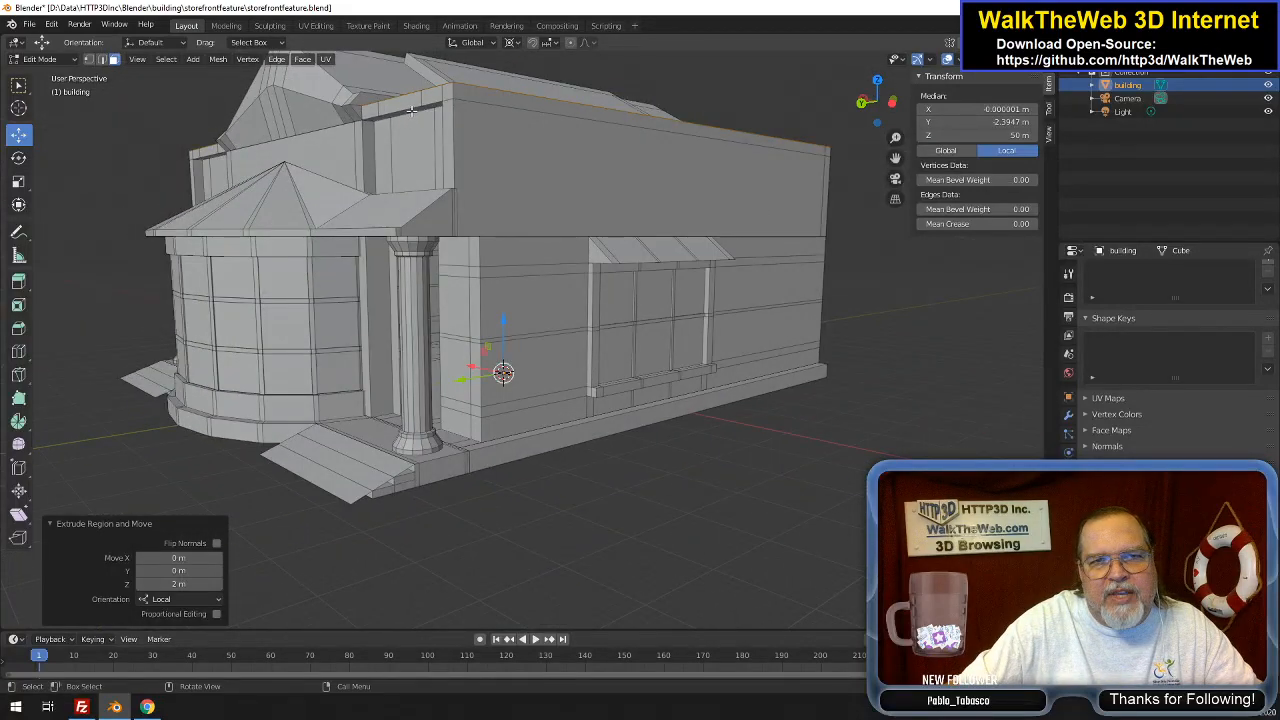
drag(877, 103, 552, 143)
mouse_move(667, 184)
middle_down()
mouse_move(645, 185)
mouse_move(656, 188)
middle_up()
scroll(656, 188, down, 3)
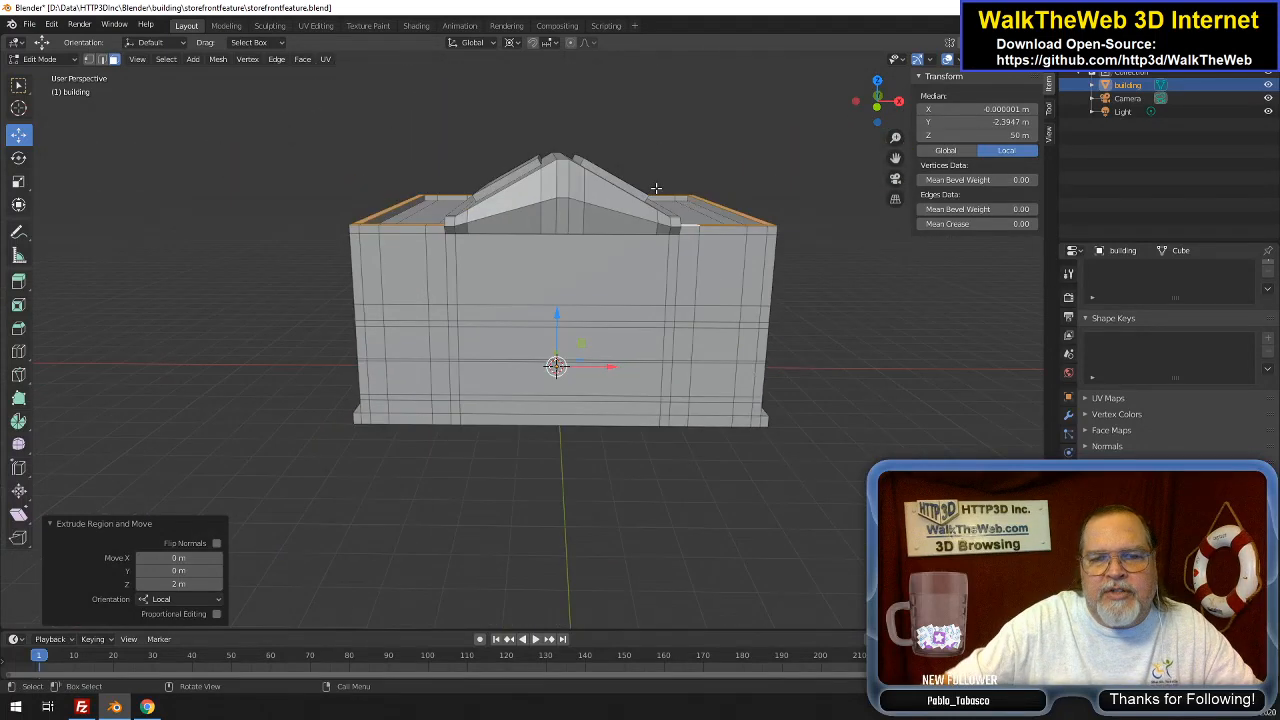
scroll(752, 188, up, 1)
mouse_move(898, 102)
mouse_down()
mouse_move(830, 108)
mouse_move(881, 101)
mouse_up()
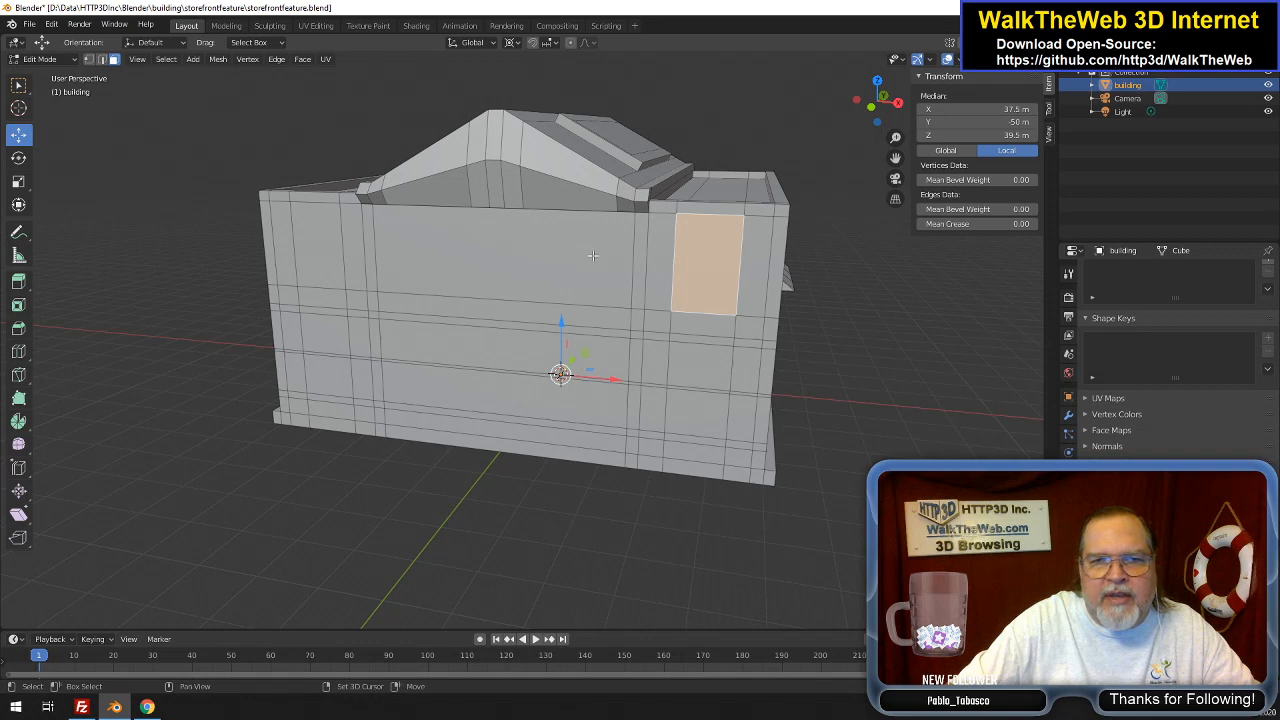
shift+click(331, 254)
shift+click(330, 298)
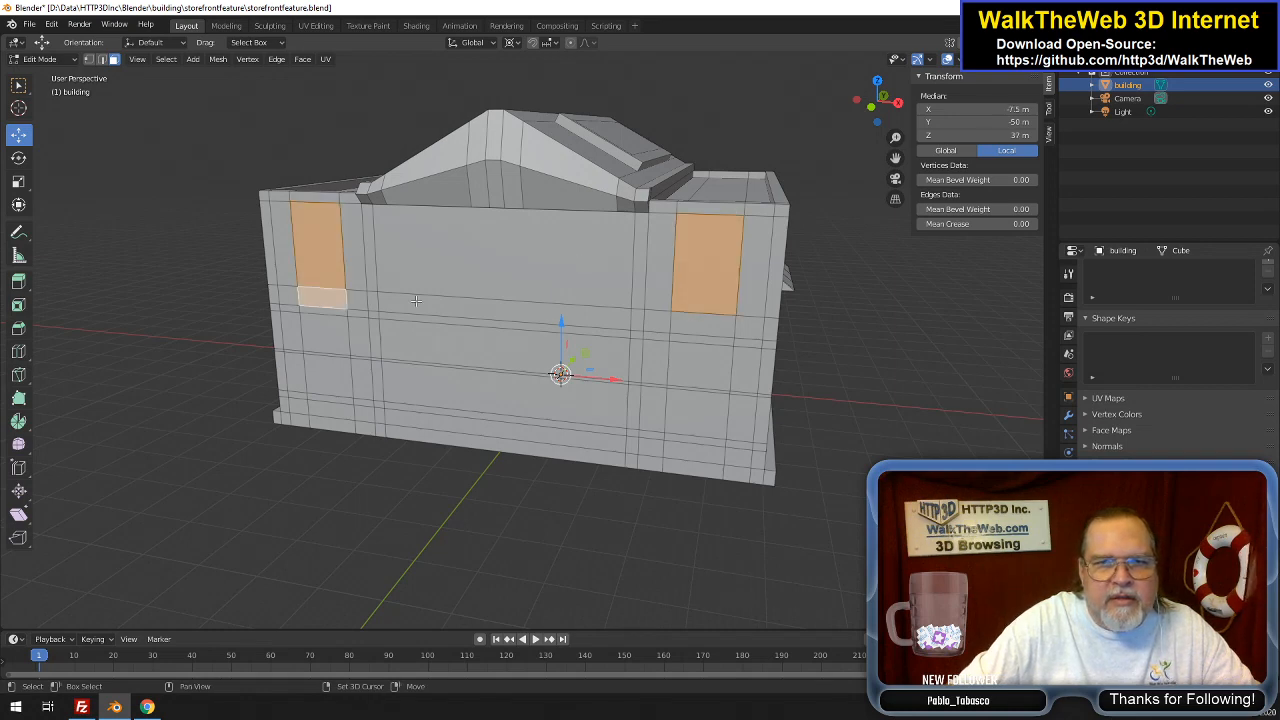
shift+click(320, 299)
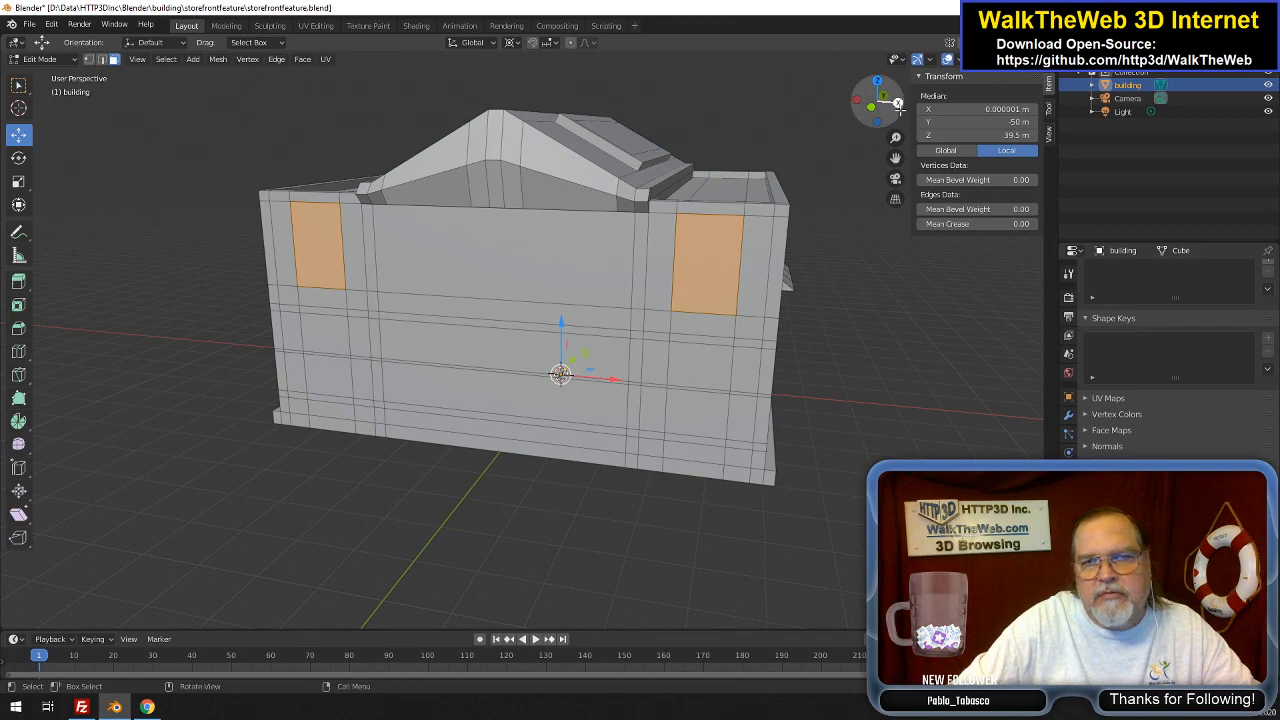
Add all faces of the lower panels near the +X and -X ends of the rear wall to the selection
drag(886, 102, 780, 104)
shift+click(746, 327)
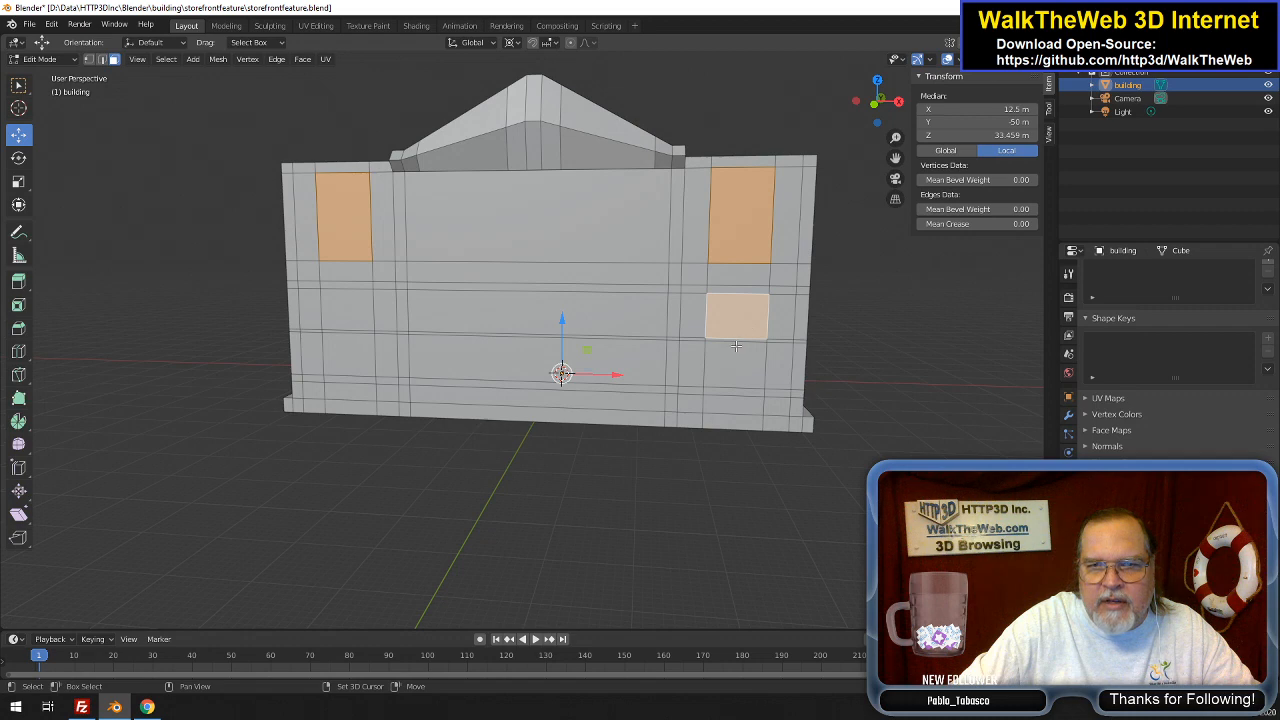
shift+click(732, 375)
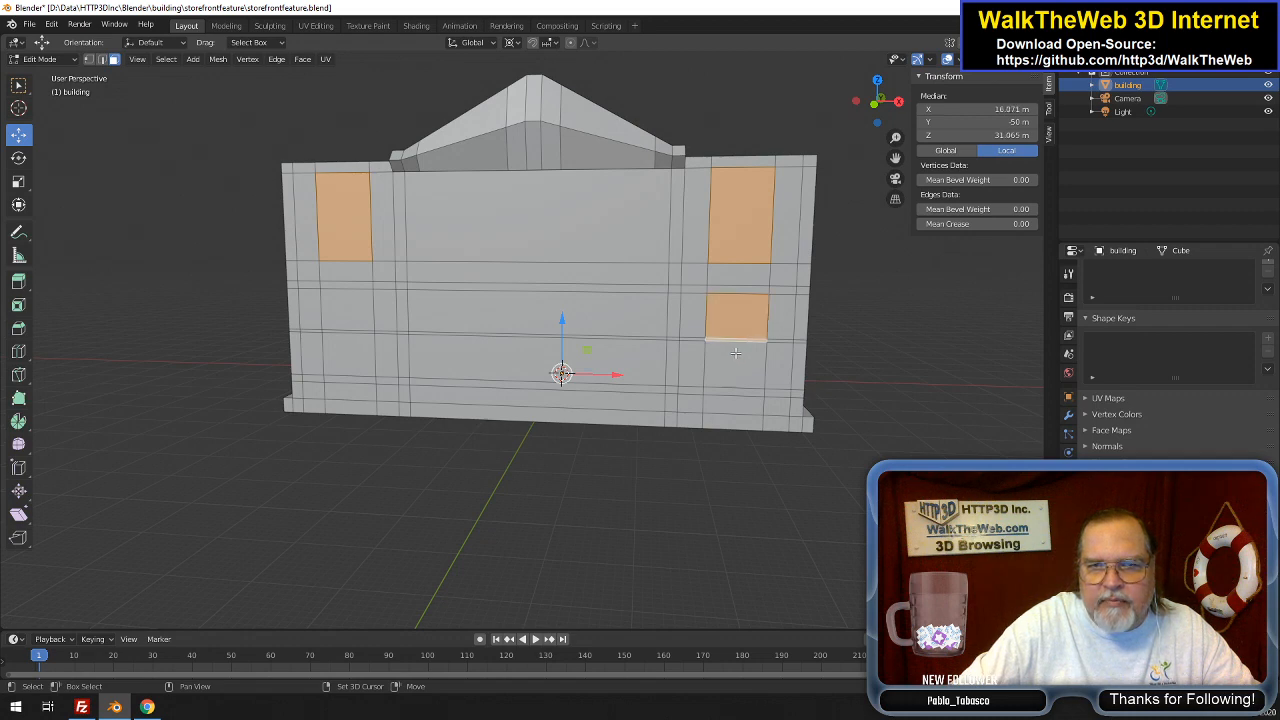
shift+click(731, 398)
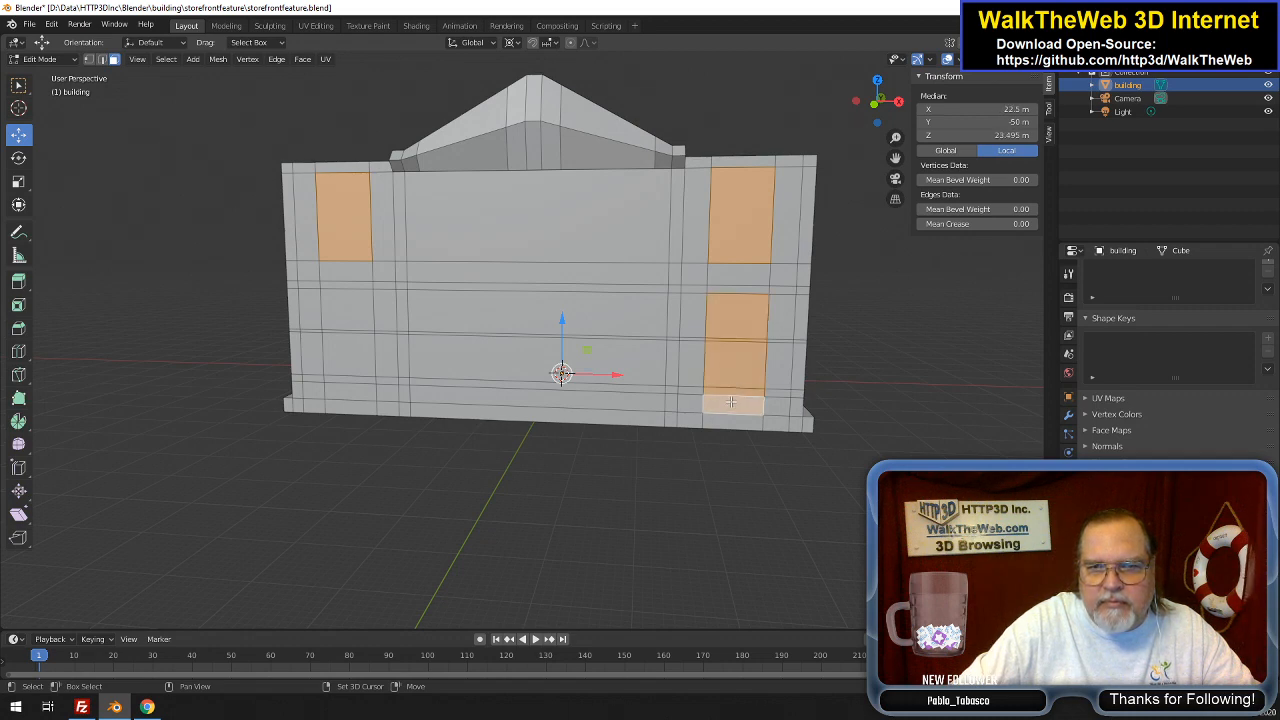
shift+click(345, 393)
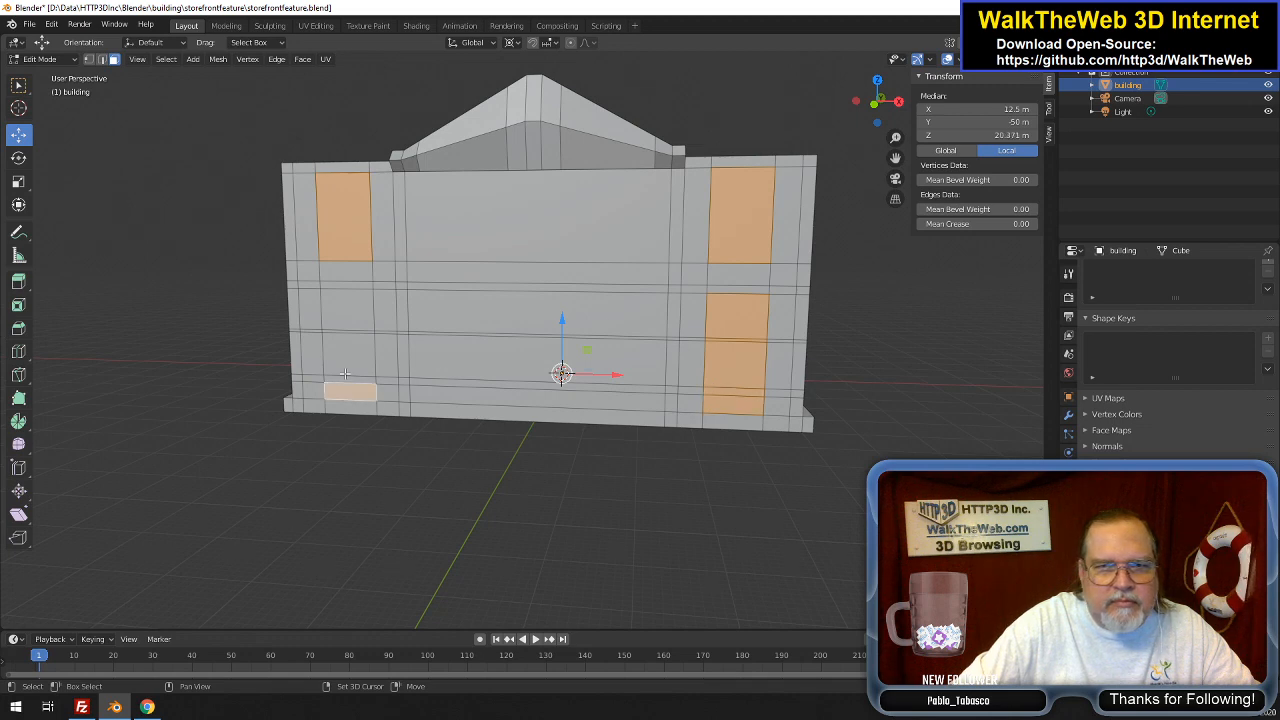
shift+click(348, 345)
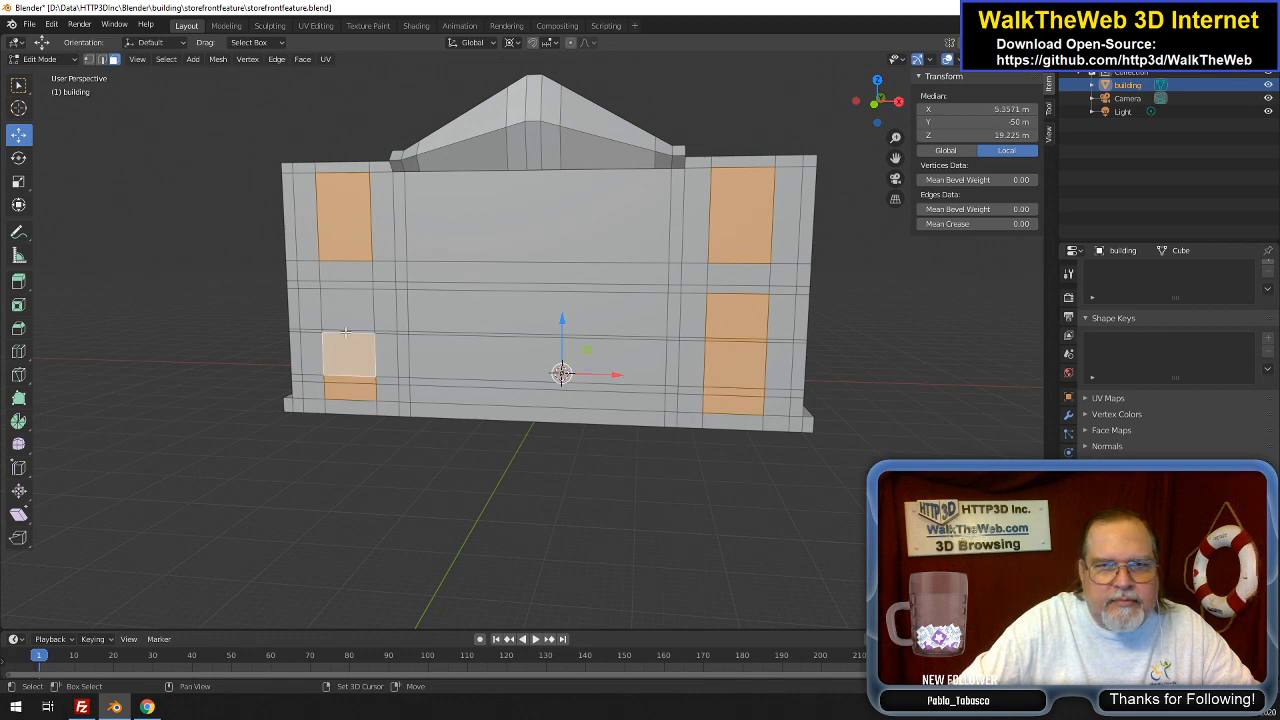
shift+click(345, 330)
shift+click(351, 281)
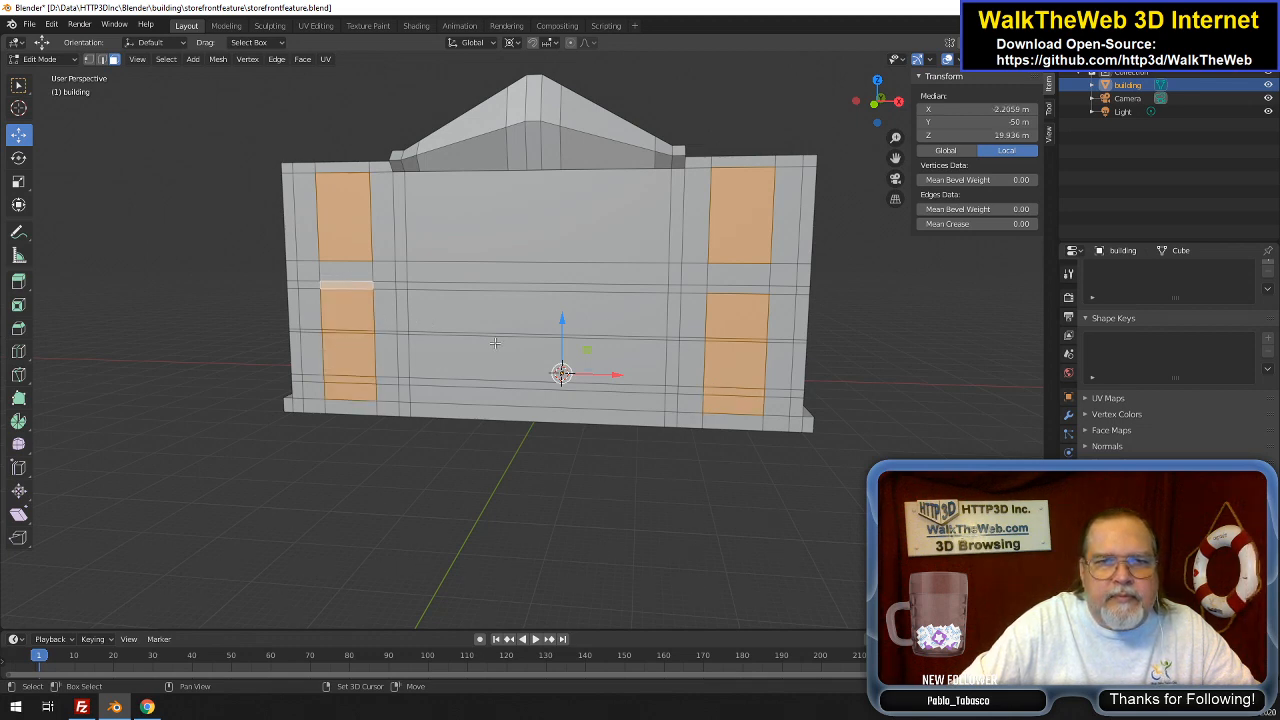
mouse_move(889, 119)
mouse_down()
mouse_move(797, 142)
mouse_move(900, 140)
mouse_up()
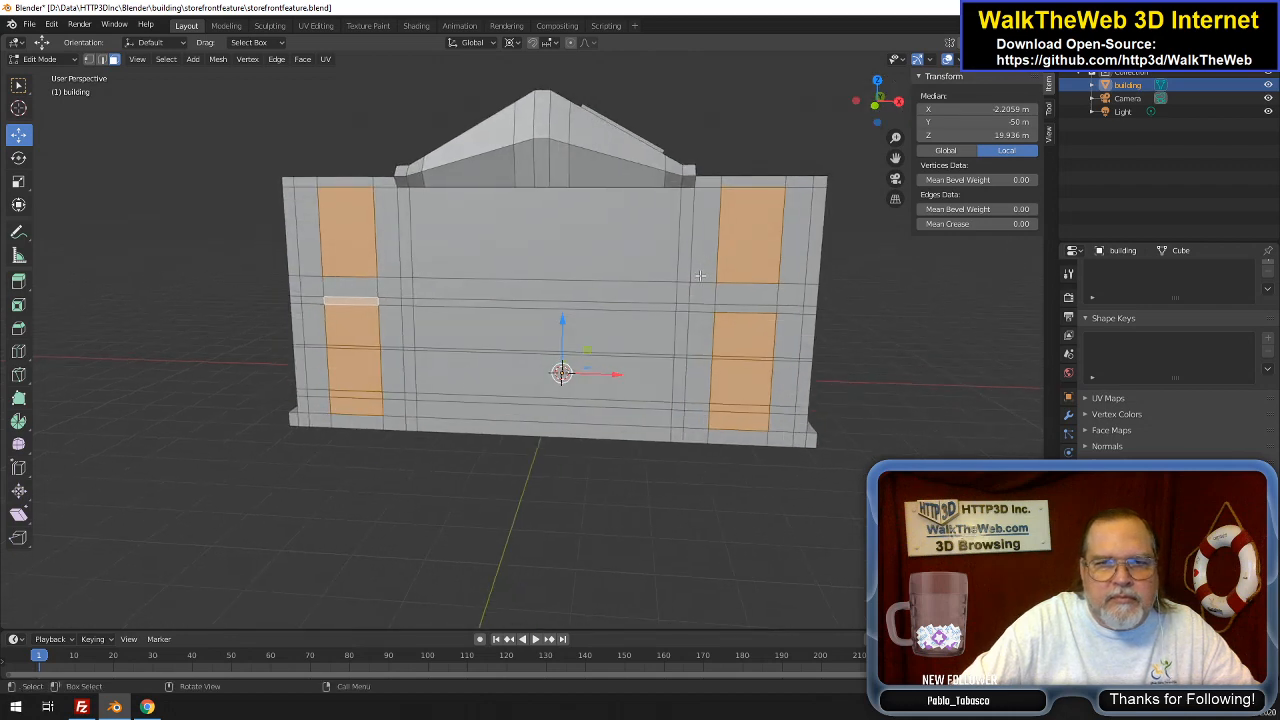
shift+click(411, 398)
shift+click(409, 357)
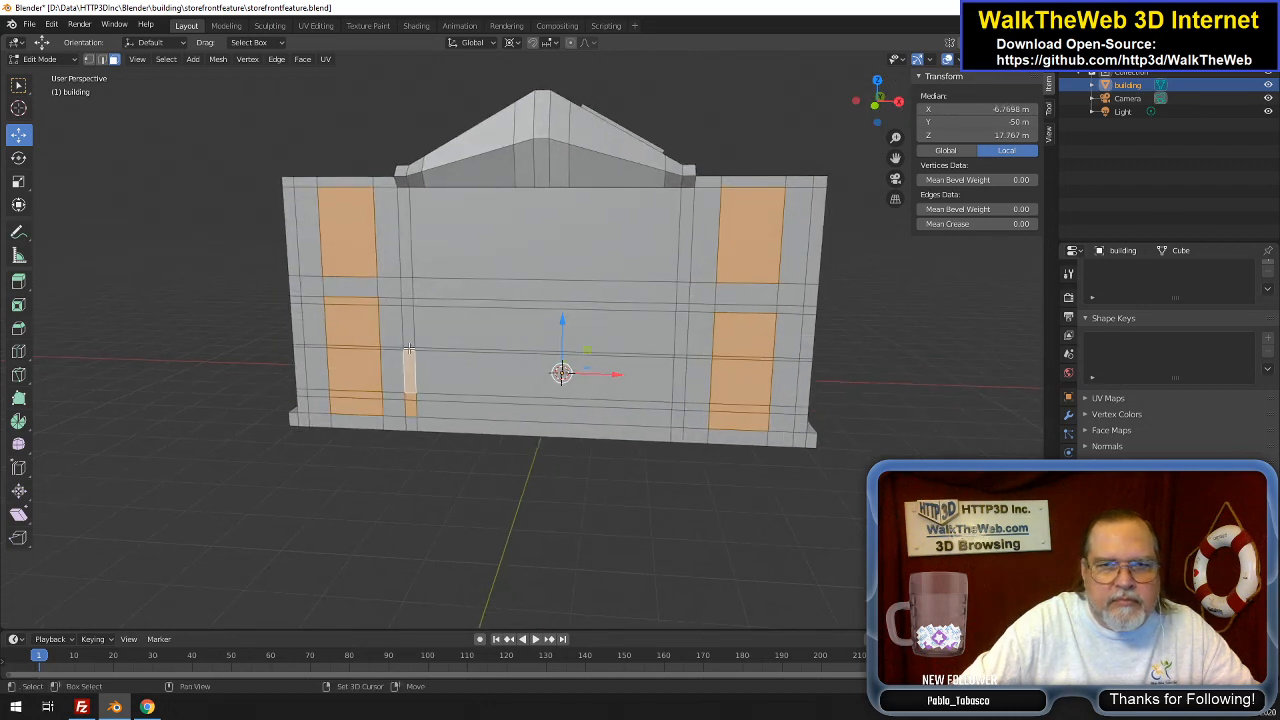
shift+click(409, 344)
shift+click(407, 284)
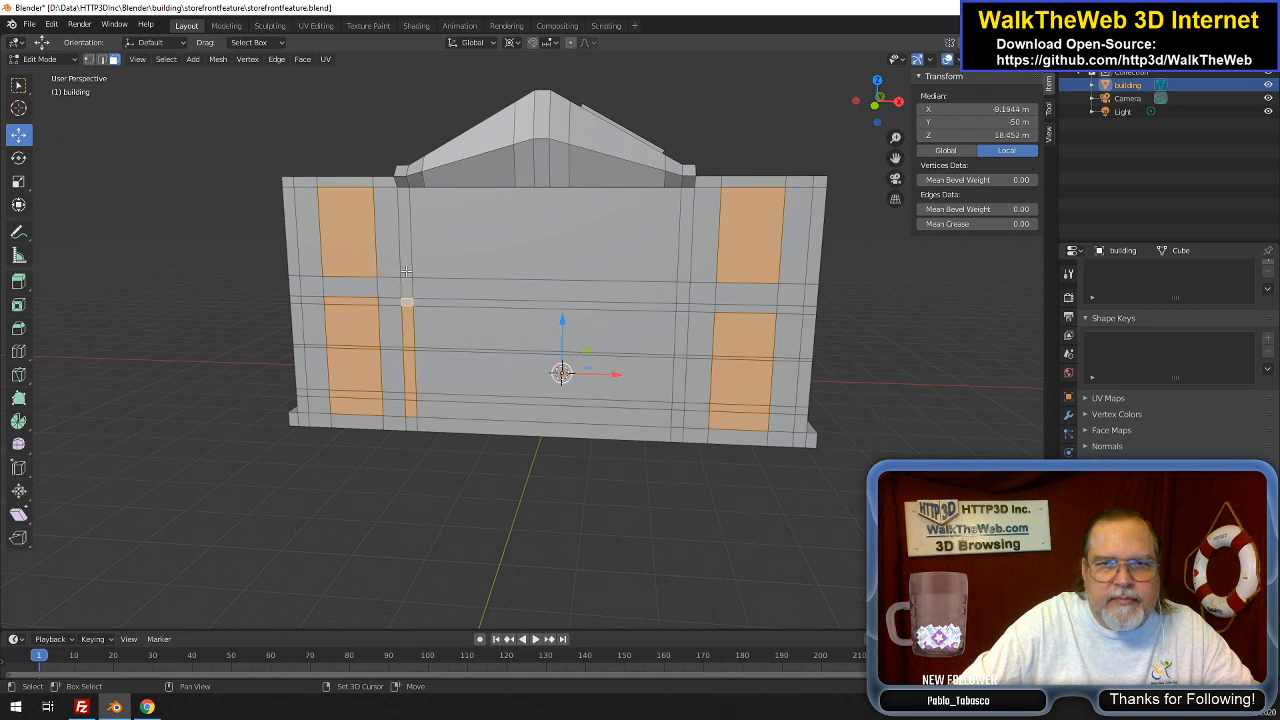
shift+click(406, 258)
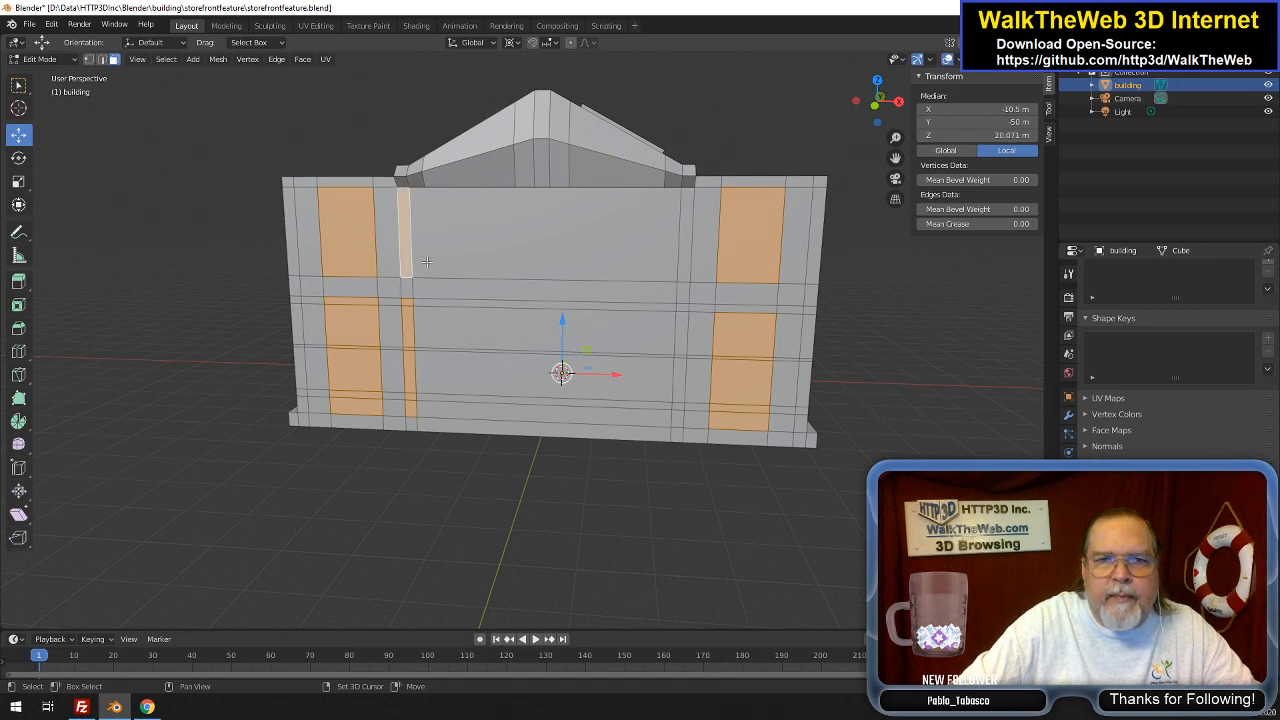
shift+click(682, 254)
shift+click(682, 295)
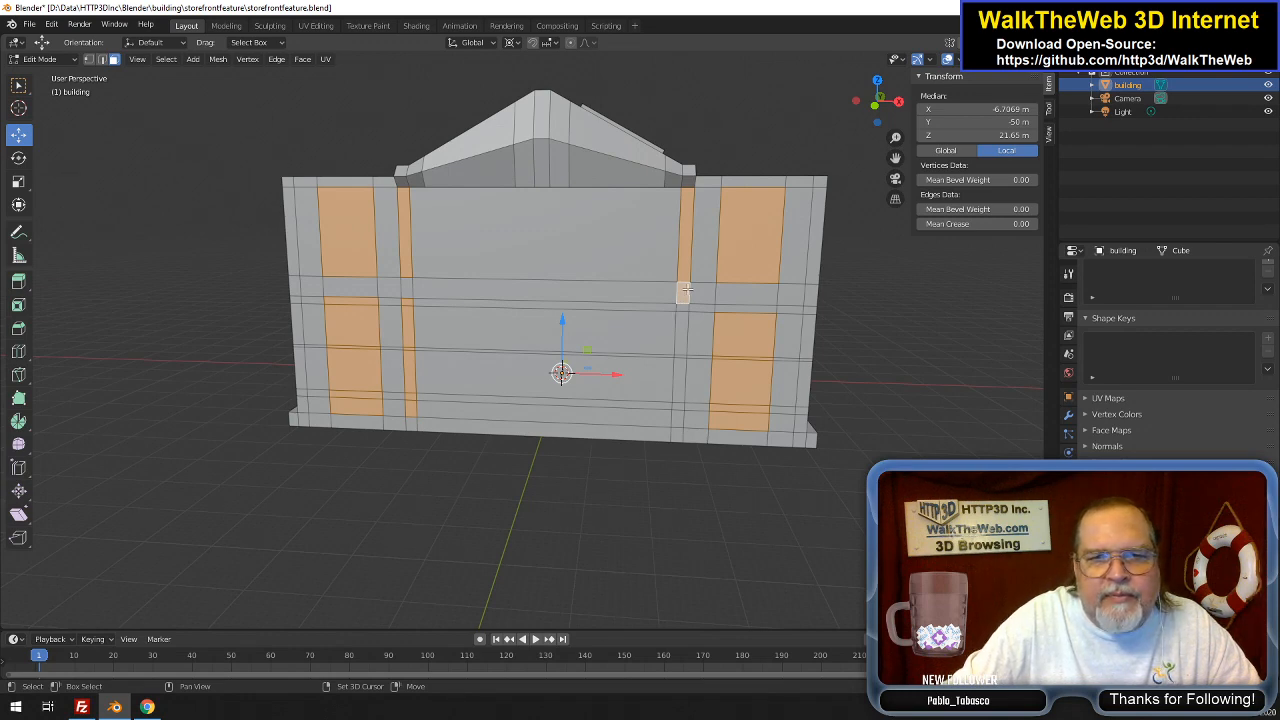
key(ctrl+z)
key(ctrl+z)
key(ctrl+z)
key(ctrl+z)
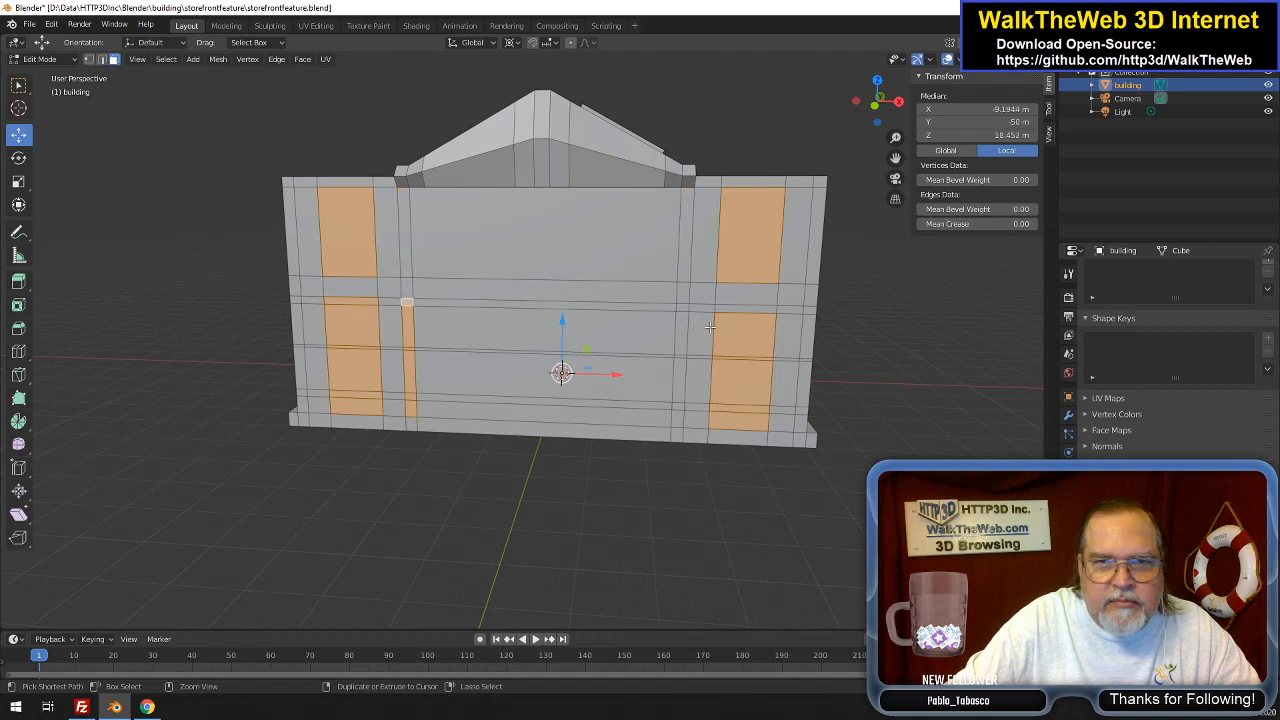
key(ctrl+z)
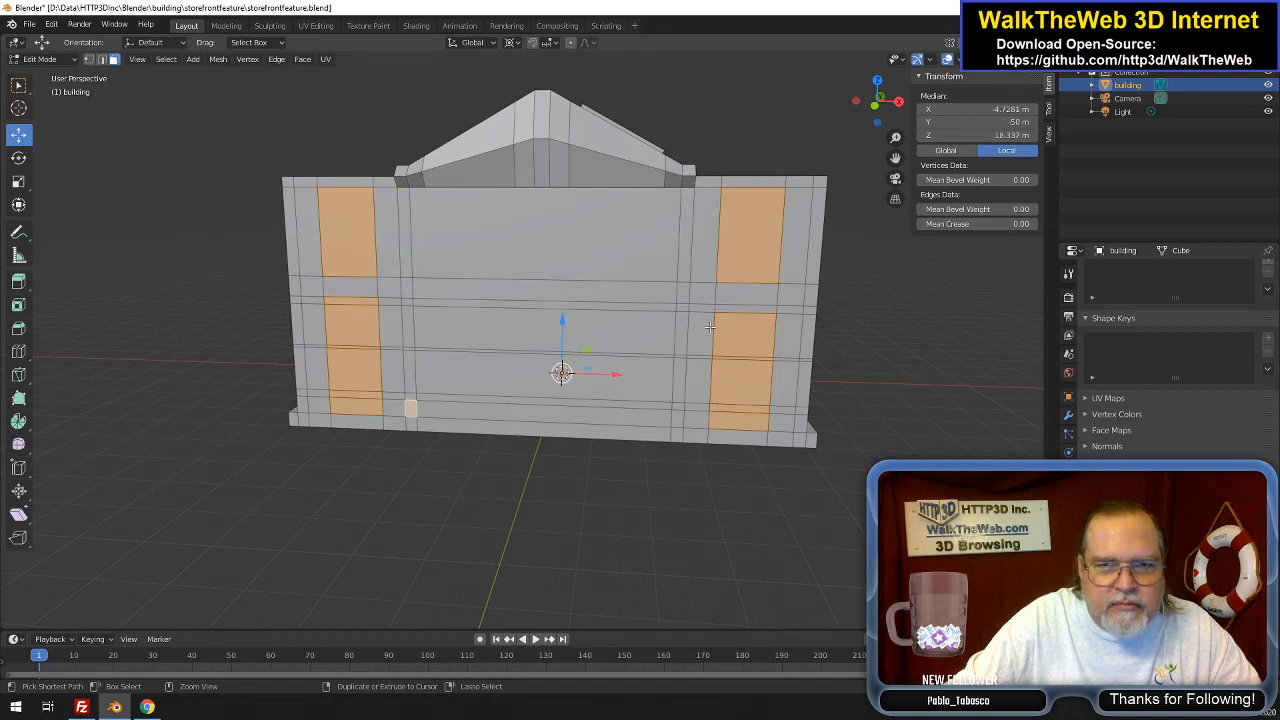
key(ctrl+z)
Add the wide central panel faces of the rear wall to the selection, above and below the horizontal band
click(569, 404)
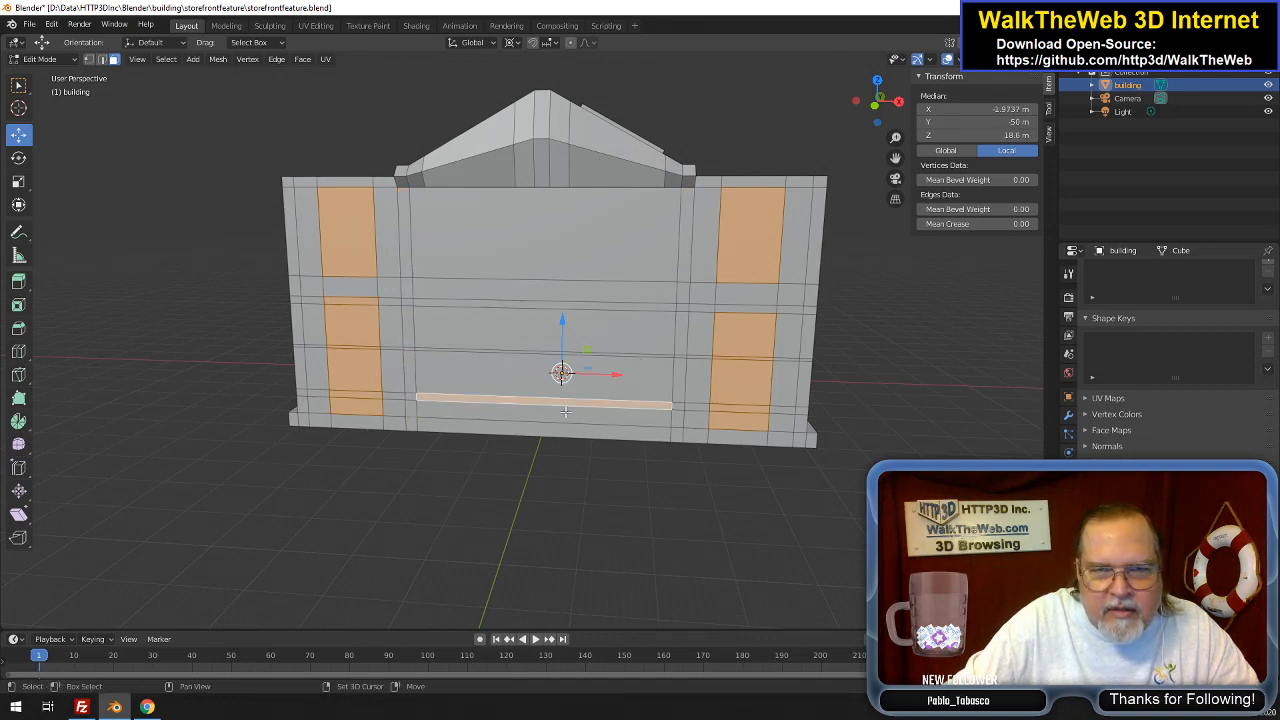
shift+click(566, 412)
shift+click(529, 374)
shift+click(529, 350)
shift+click(529, 325)
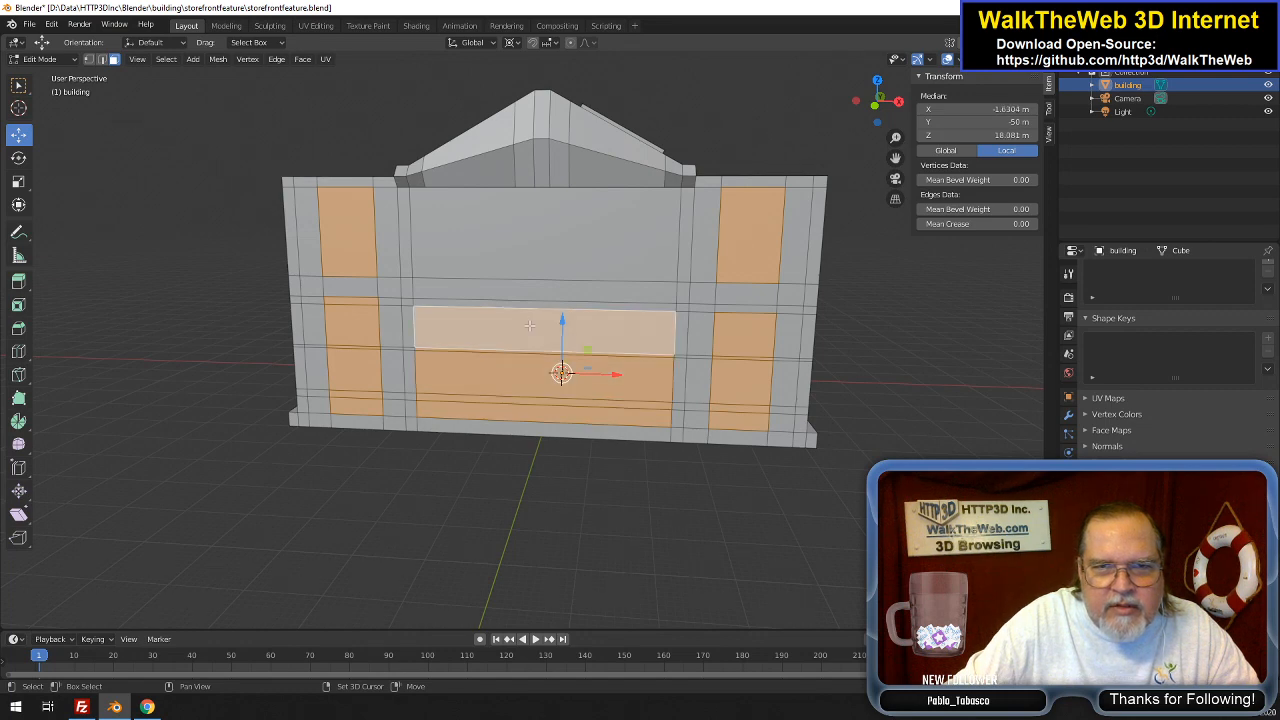
shift+click(537, 251)
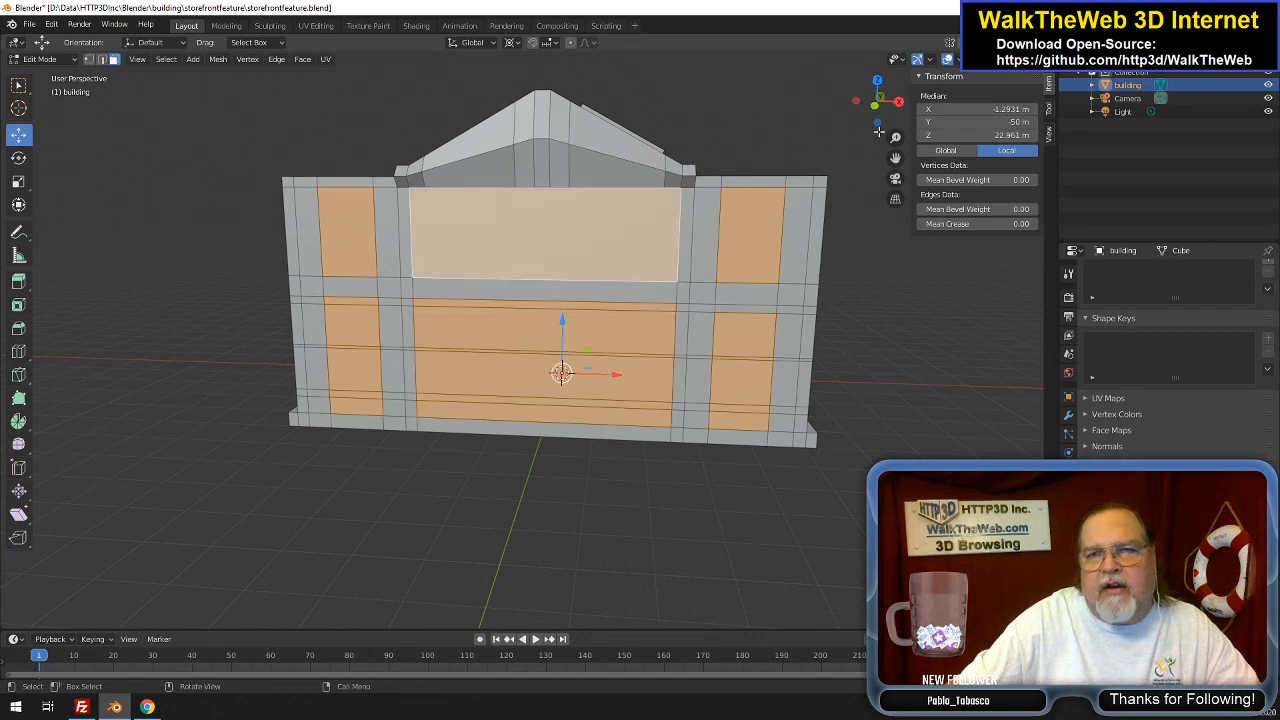
Extrude the selected rear wall panels 2 m inward along the global Y axis
mouse_move(878, 118)
mouse_down()
mouse_move(800, 128)
mouse_move(873, 123)
mouse_up()
key(e)
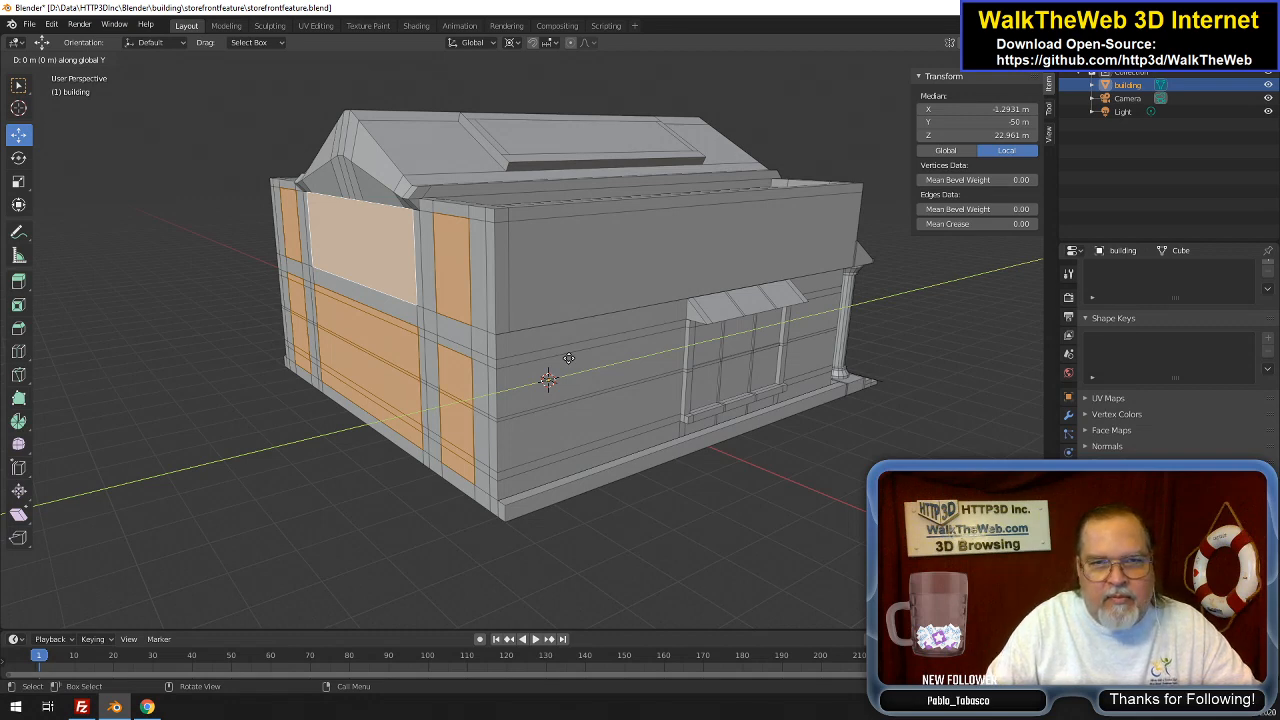
text(-2)
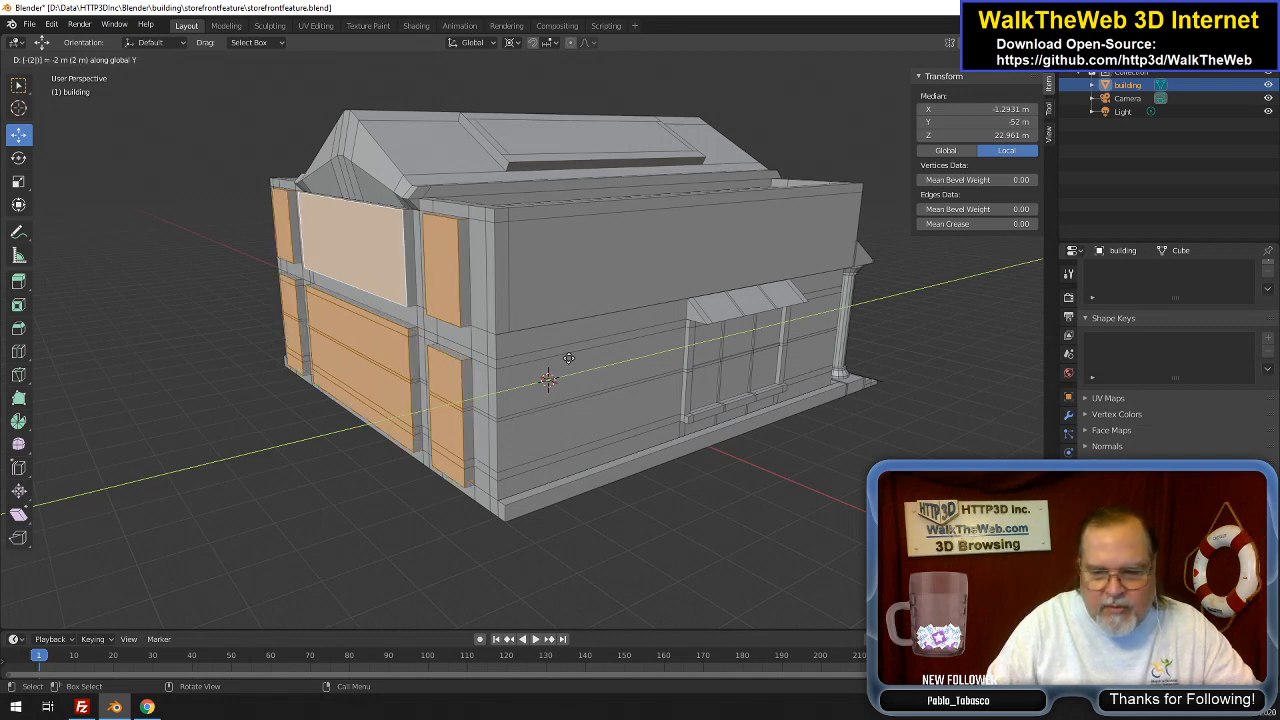
key(BackSpace)
key(BackSpace)
text(2)
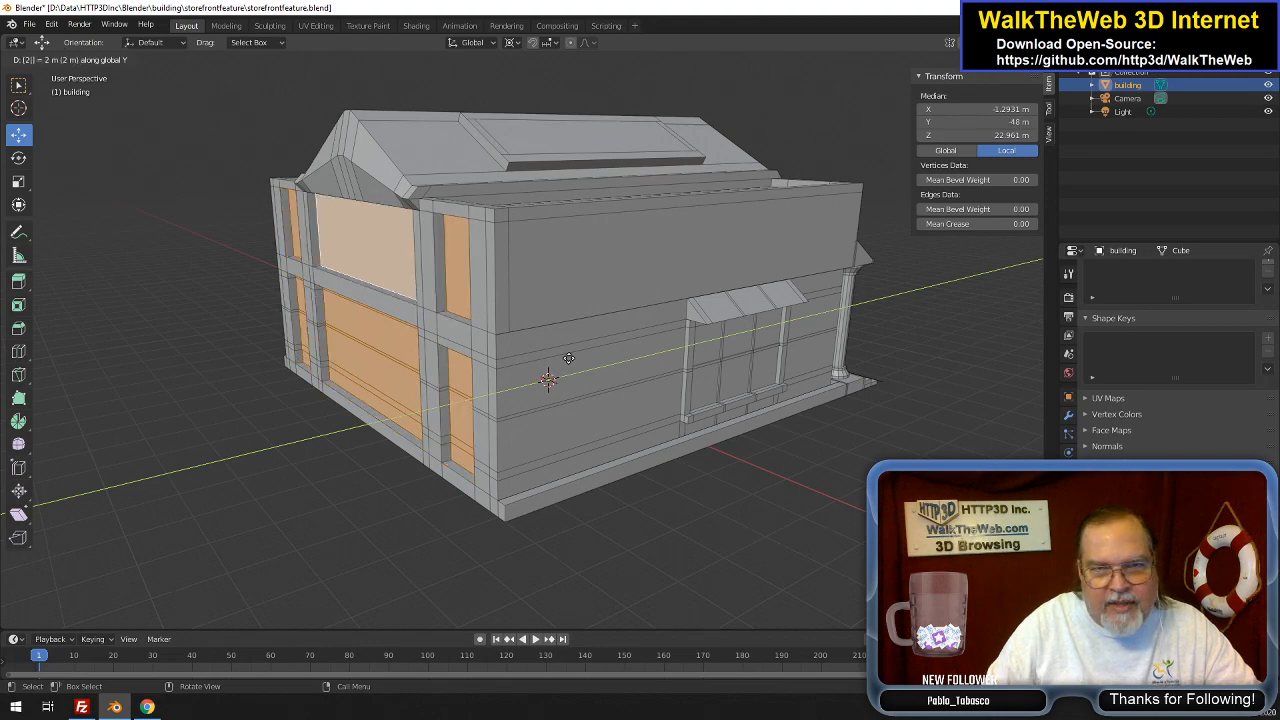
key(Return)
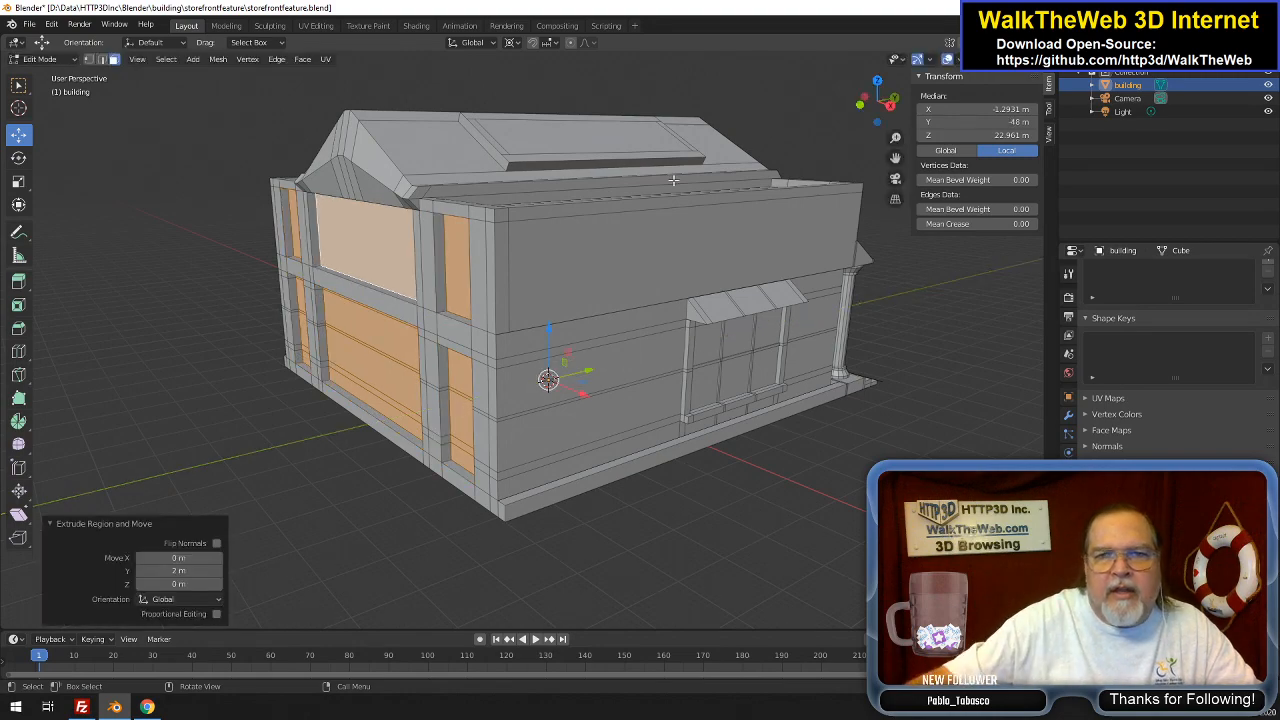
Select the full row of base faces running along the foot of the rear wall
drag(878, 110, 906, 96)
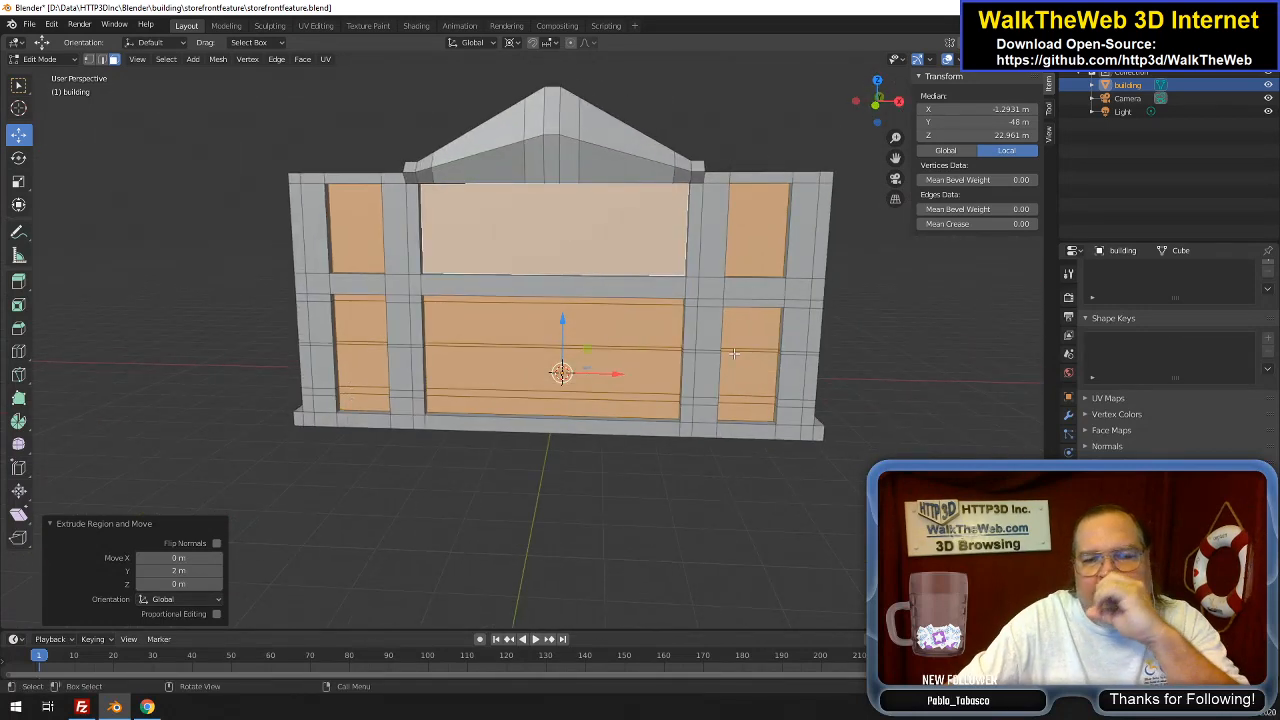
drag(877, 103, 302, 106)
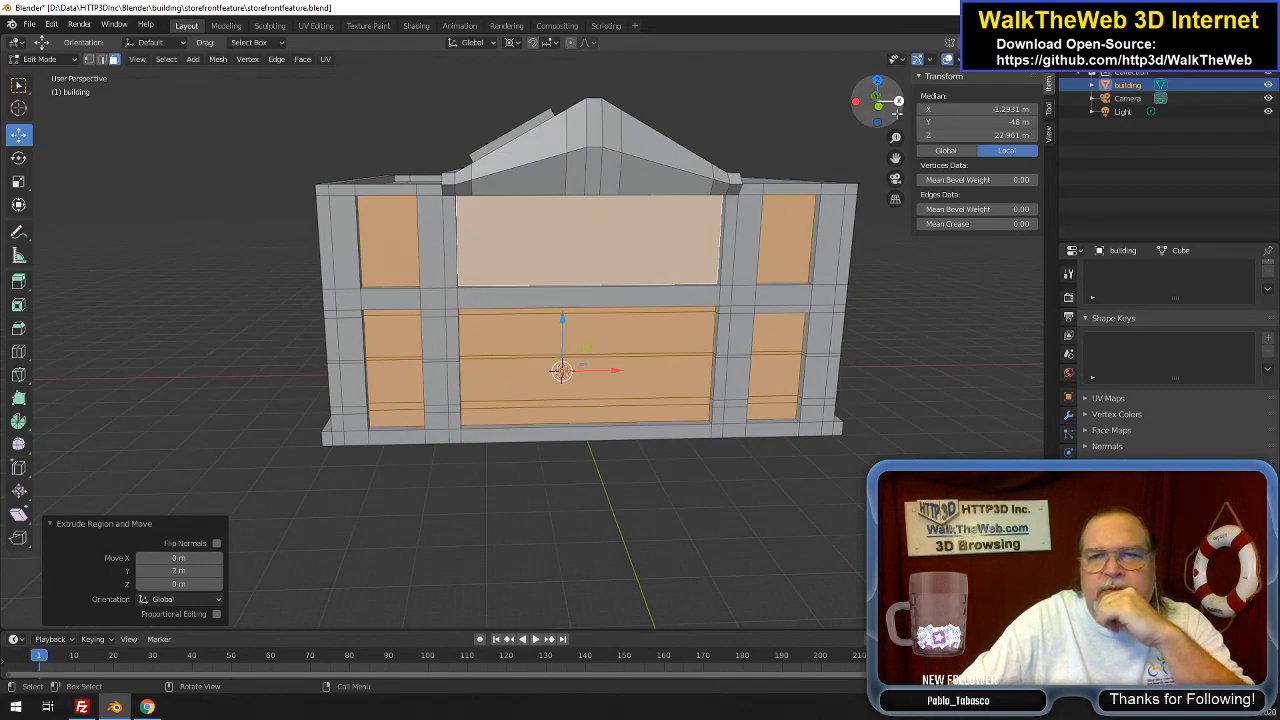
drag(868, 100, 1022, 54)
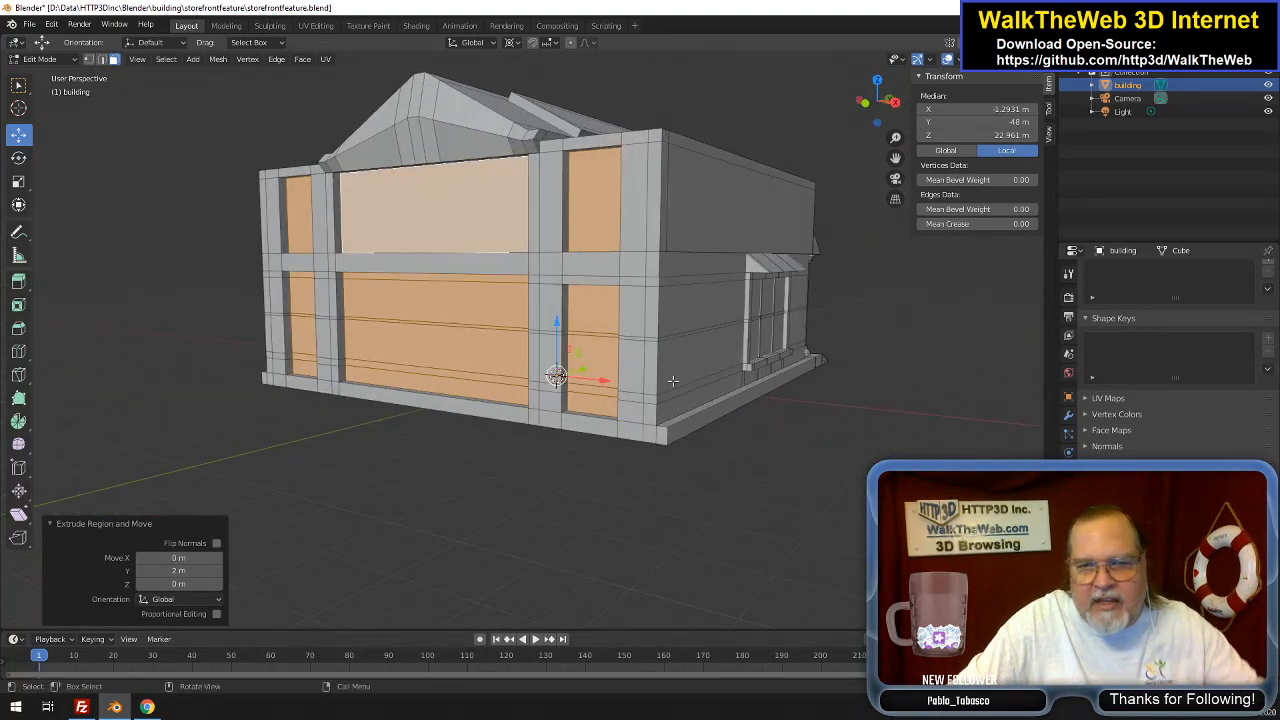
click(650, 437)
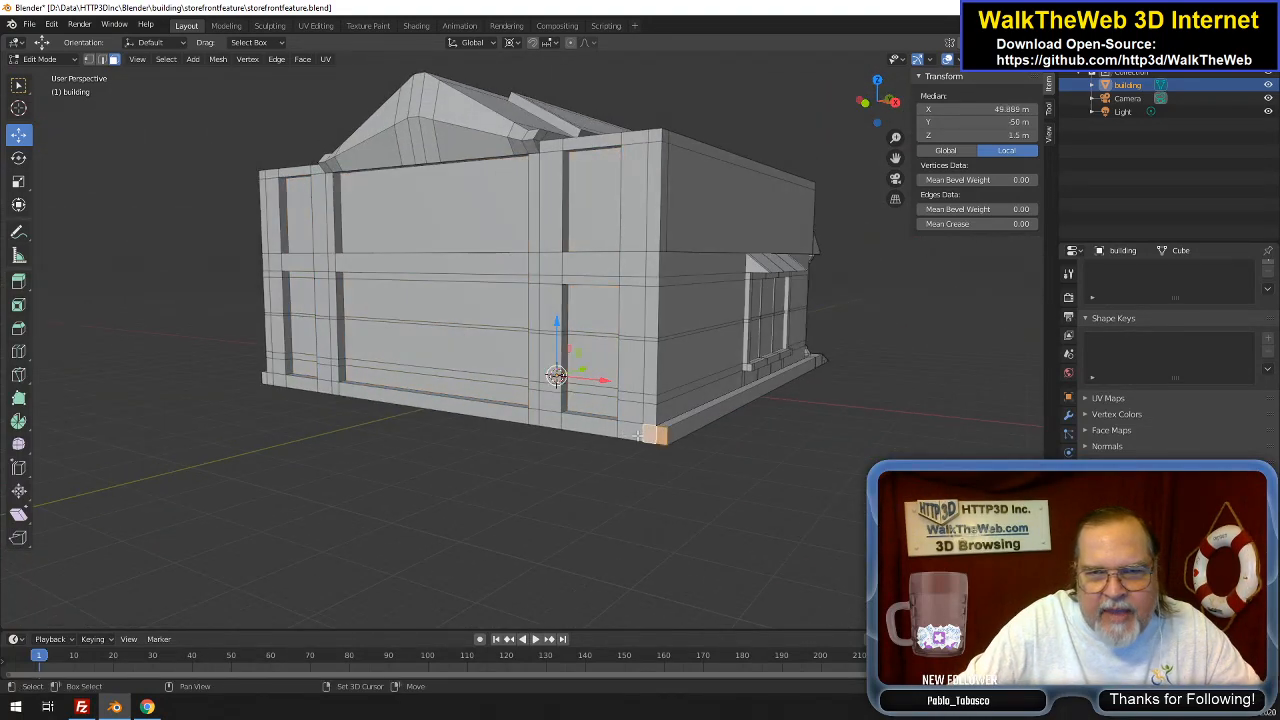
shift+click(568, 426)
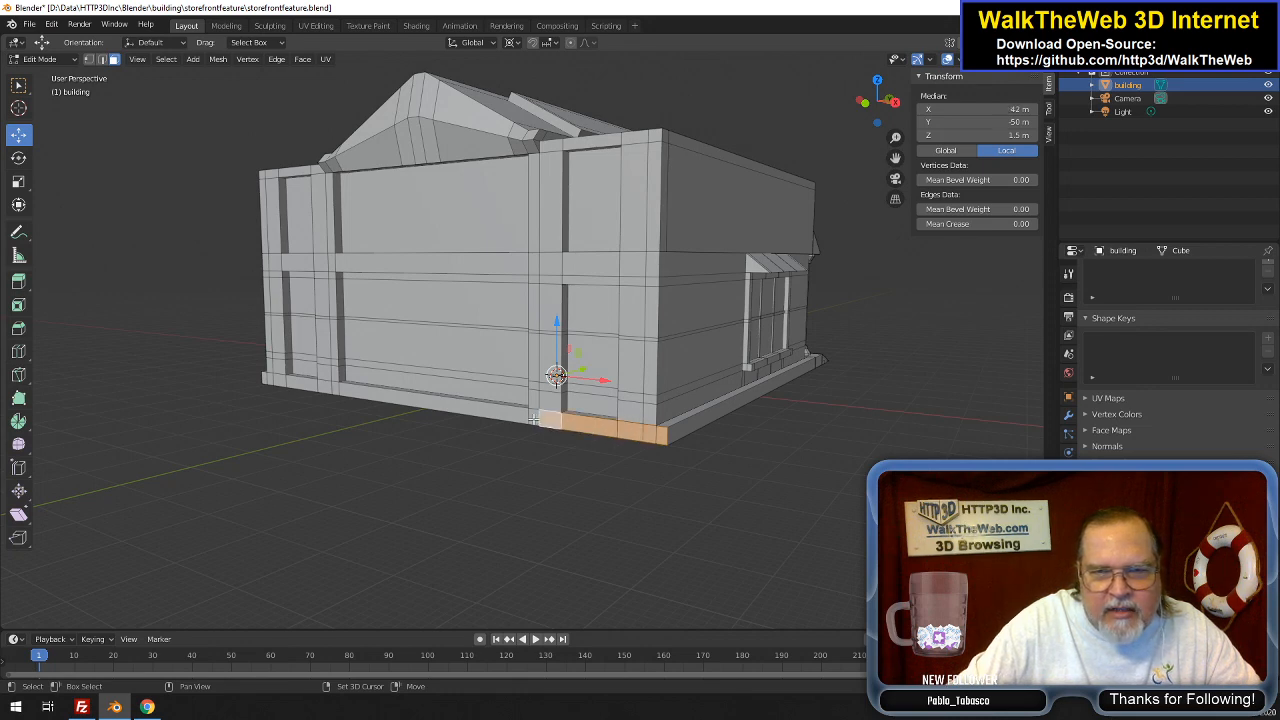
shift+click(351, 397)
shift+click(334, 388)
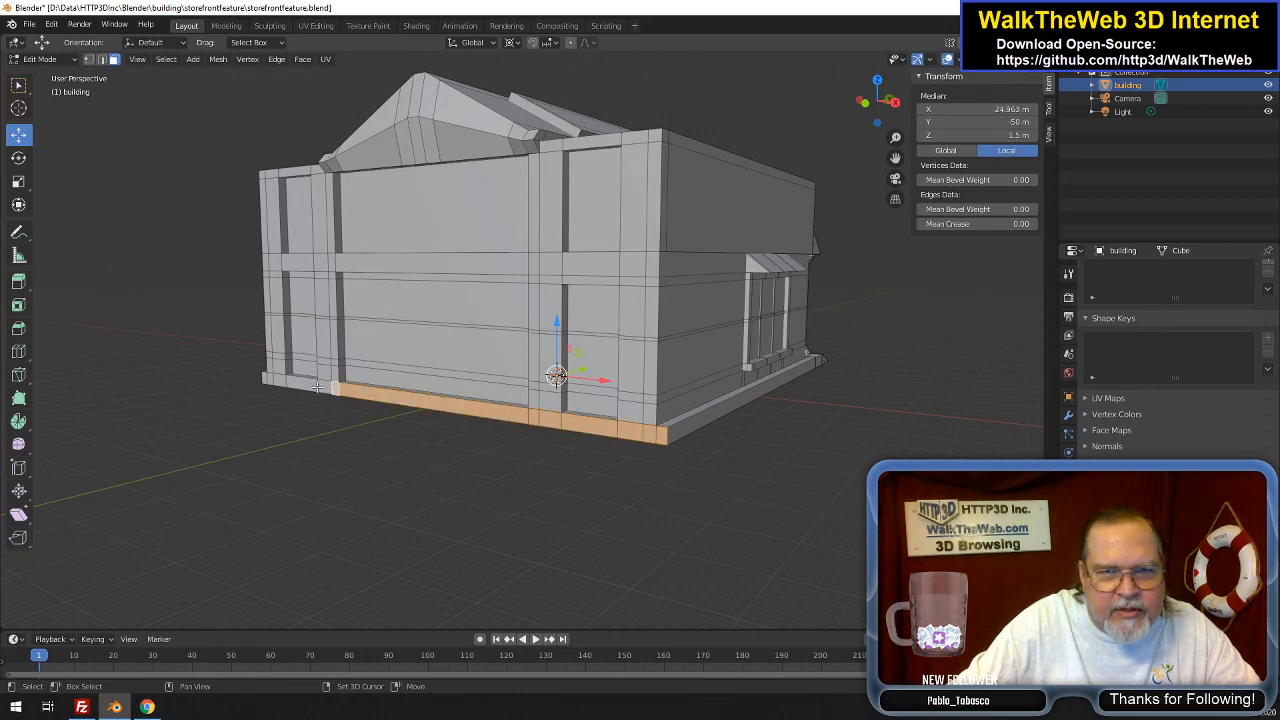
shift+click(275, 381)
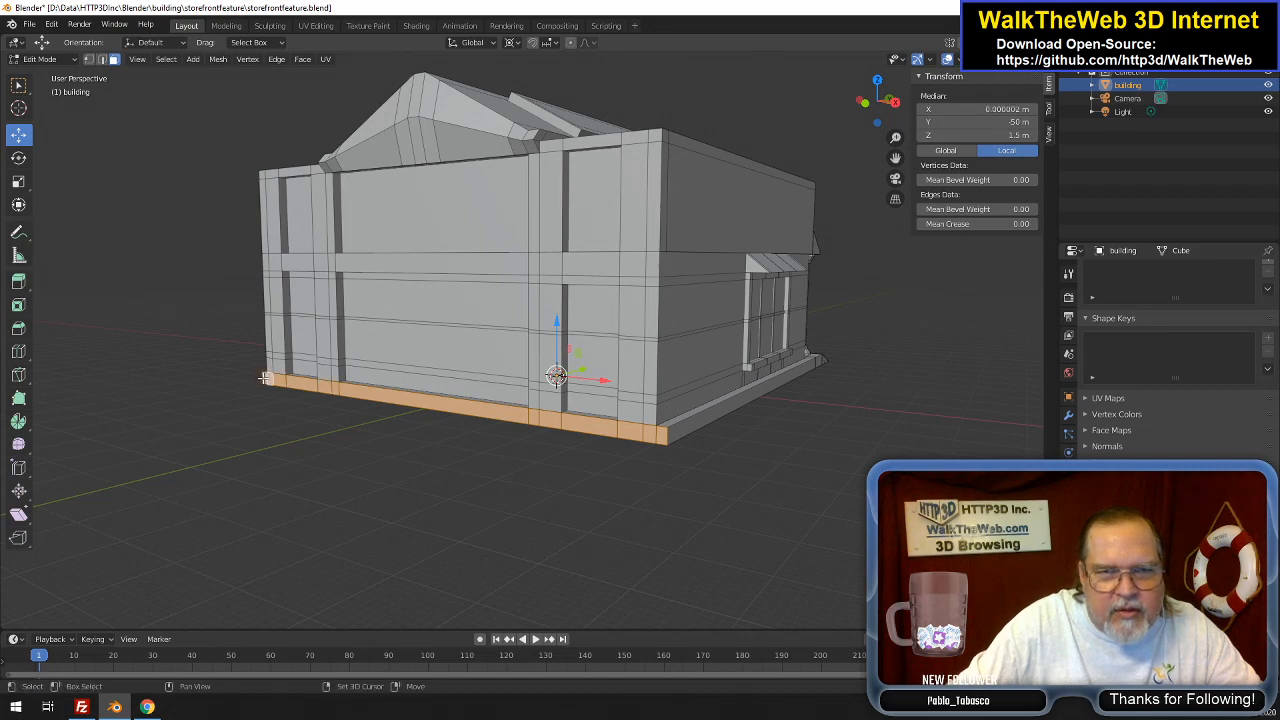
Extrude the rear base faces outward by -2 m along the global Y axis
drag(886, 126, 608, 489)
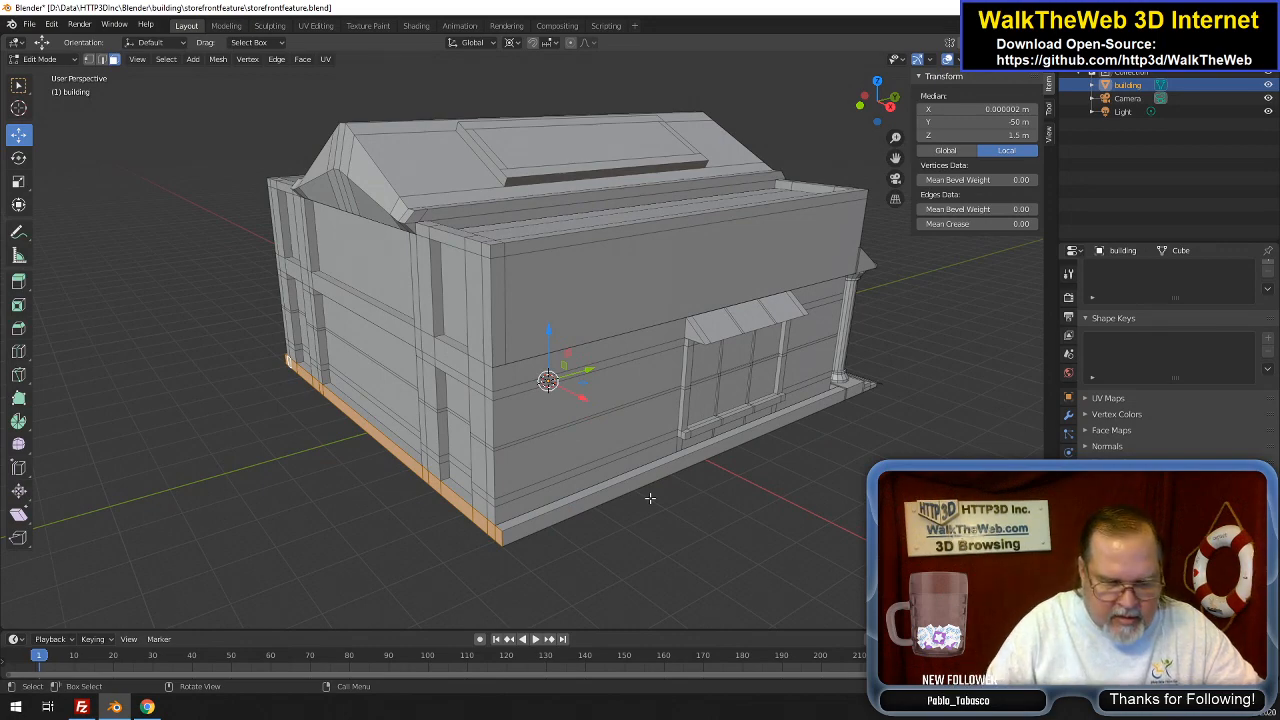
scroll(630, 455, up, 5)
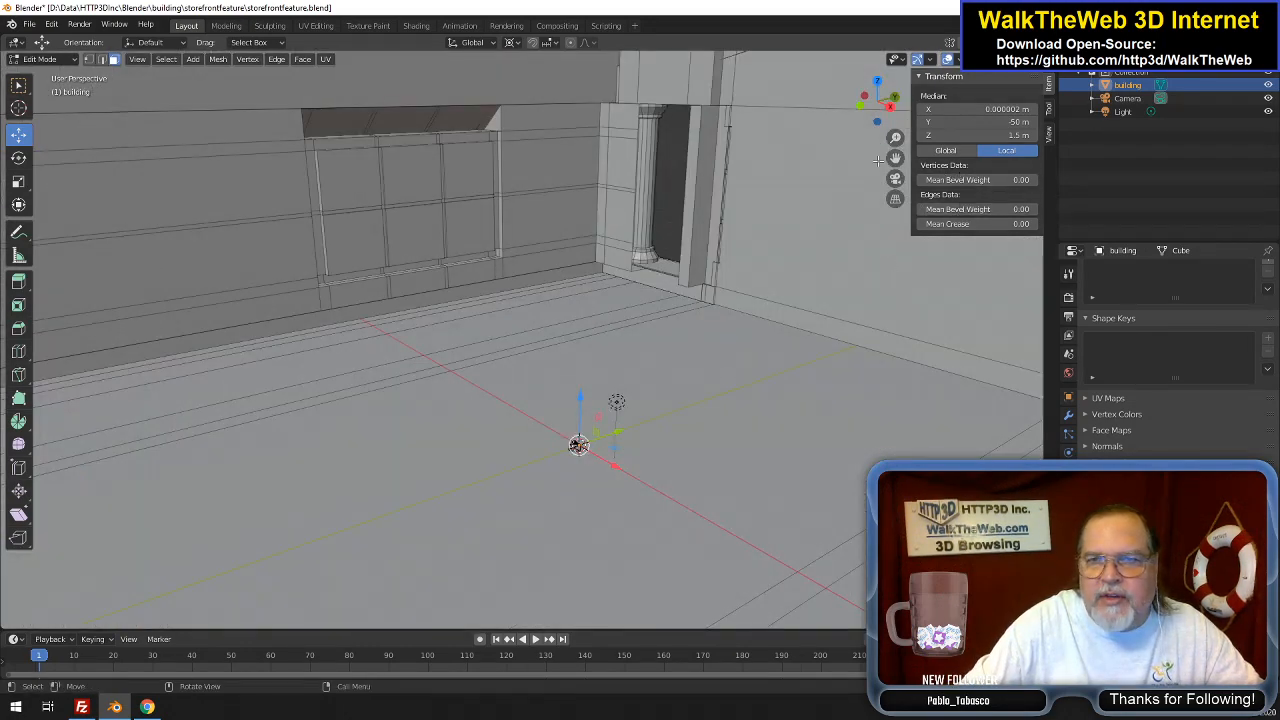
drag(893, 158, 879, 28)
scroll(655, 380, down, 5)
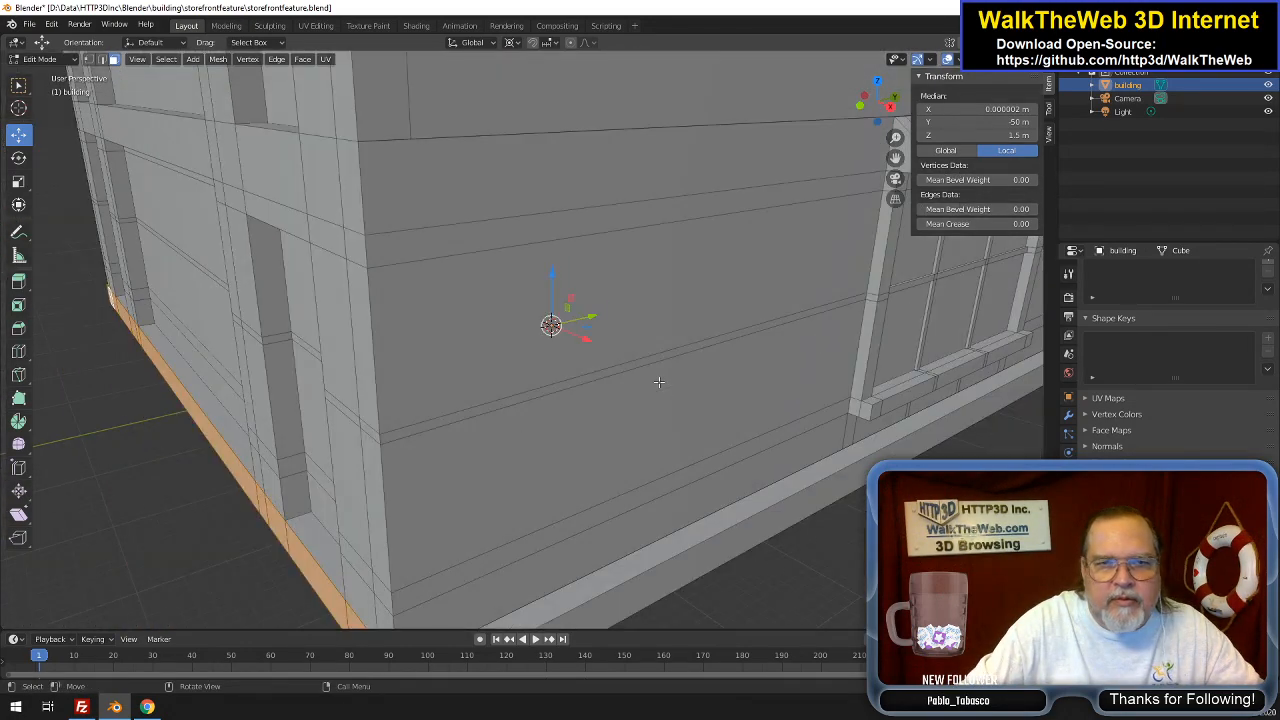
drag(893, 153, 893, 96)
key(g)
key(z)
key(z)
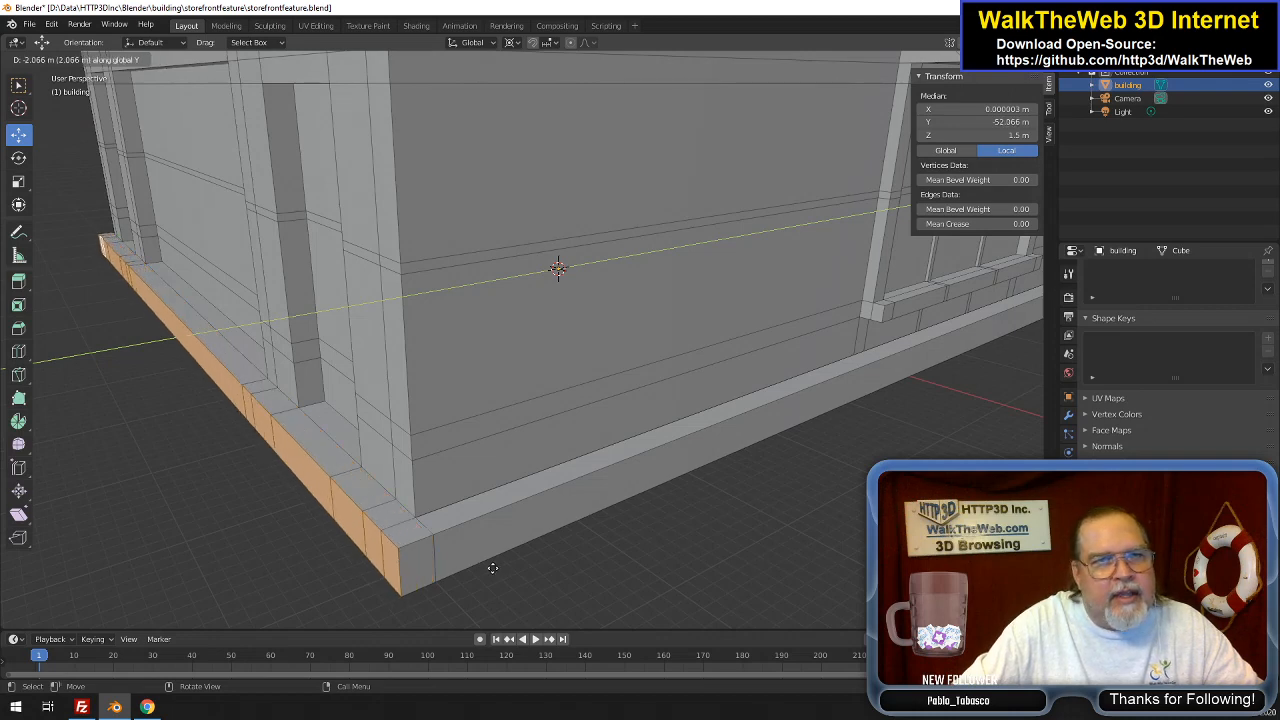
text(-2)
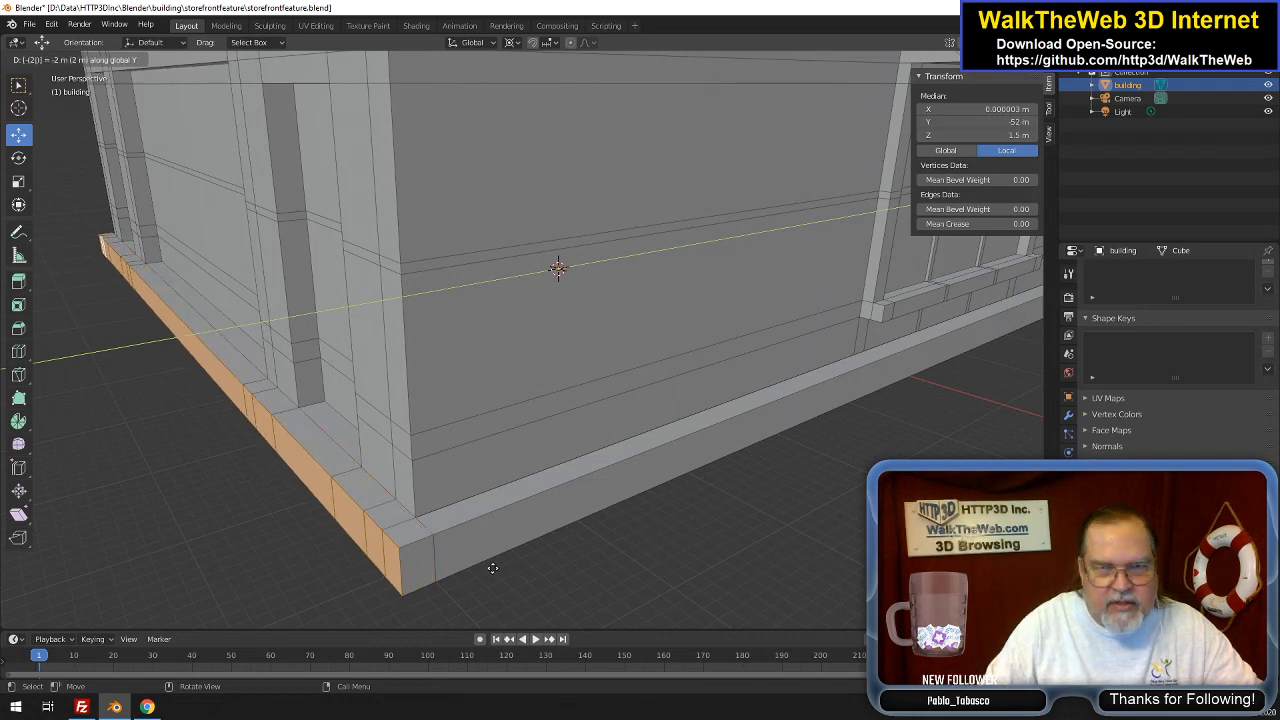
key(Return)
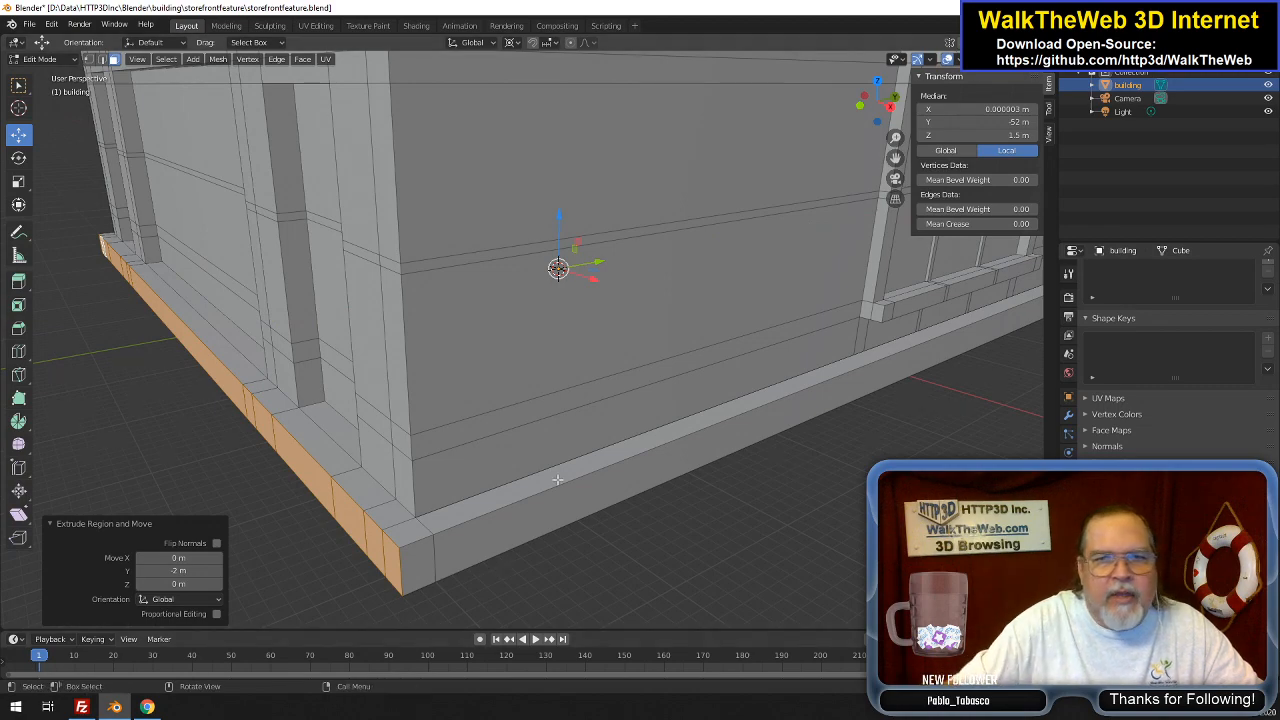
drag(889, 106, 762, 120)
drag(930, 166, 838, 172)
scroll(838, 172, down, 4)
scroll(838, 172, up, 1)
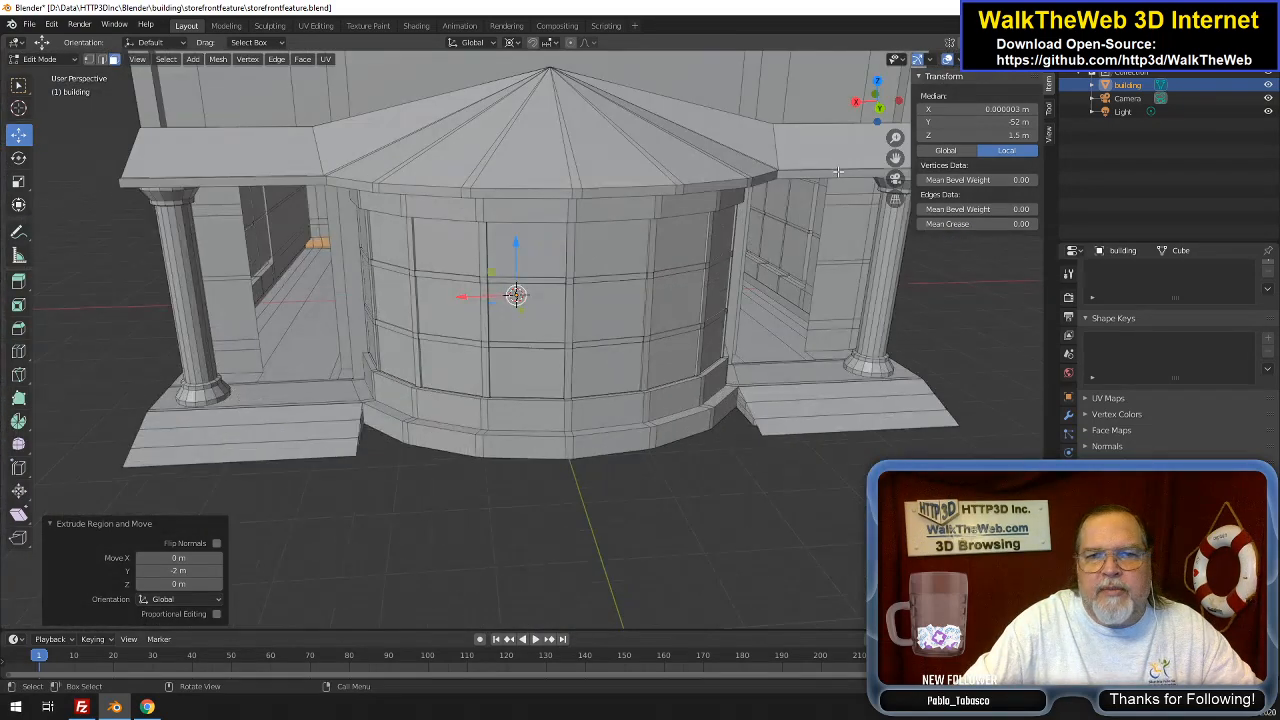
drag(882, 104, 850, 223)
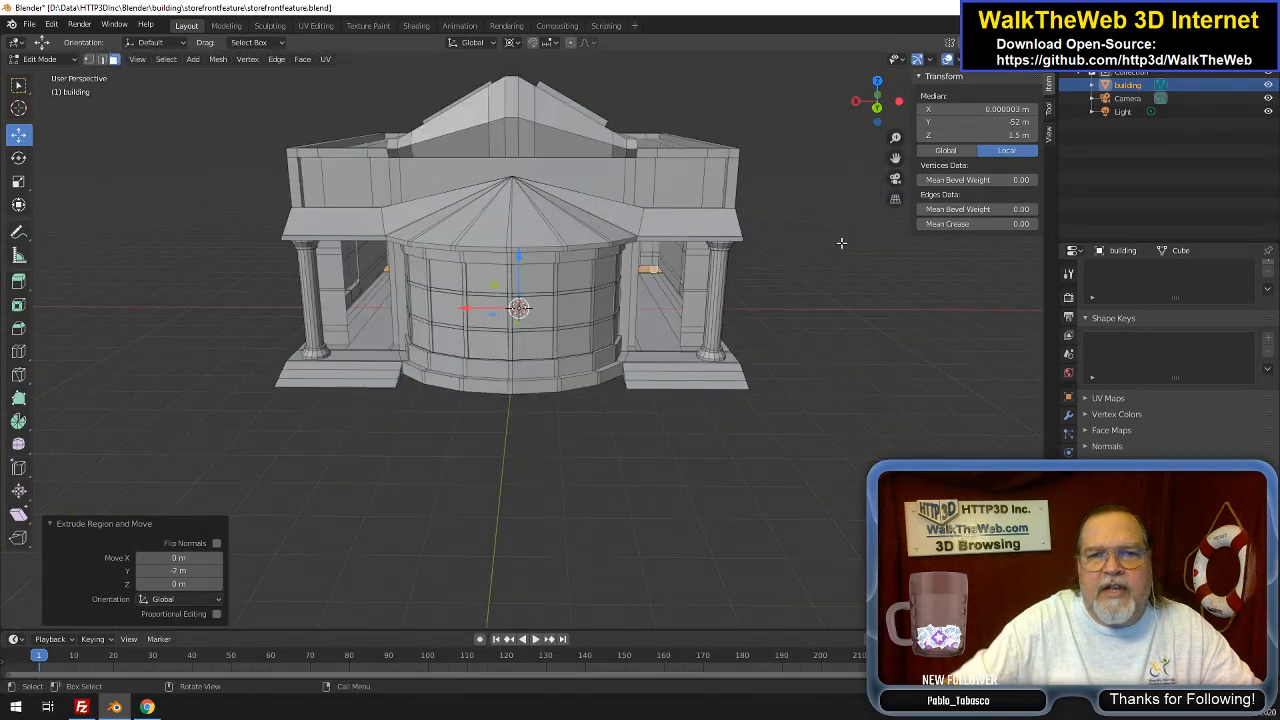
Examine the porches and rounded bay at the front of the building, and clear the face selection
scroll(841, 242, up, 10)
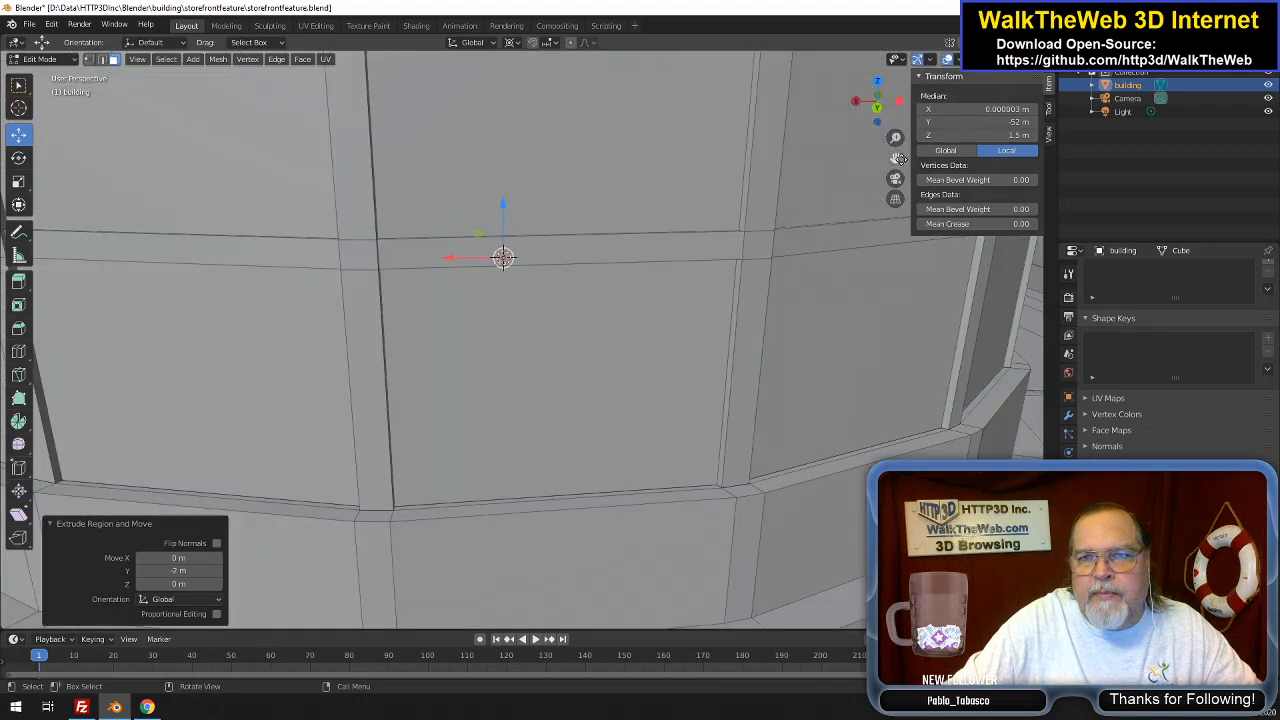
drag(898, 159, 781, 243)
scroll(715, 277, down, 2)
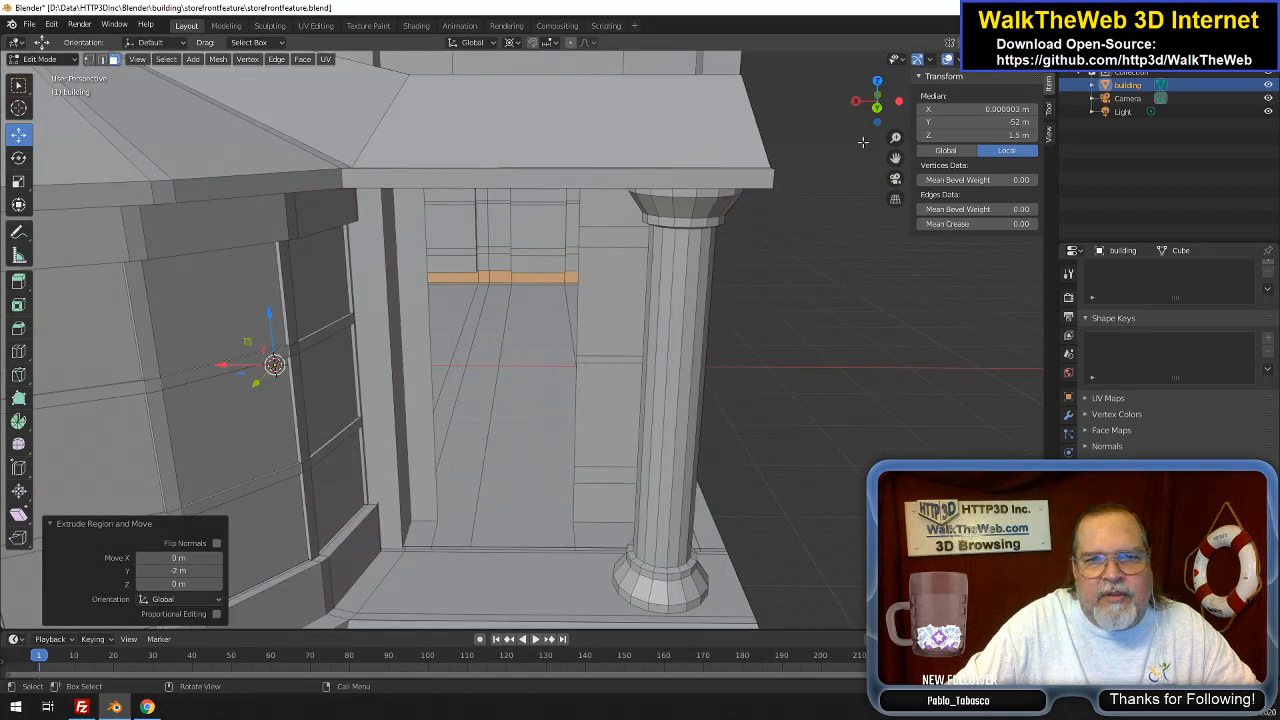
mouse_move(898, 112)
mouse_down()
mouse_move(791, 115)
mouse_move(838, 115)
mouse_move(863, 174)
mouse_move(885, 108)
mouse_move(912, 110)
mouse_move(900, 112)
mouse_up()
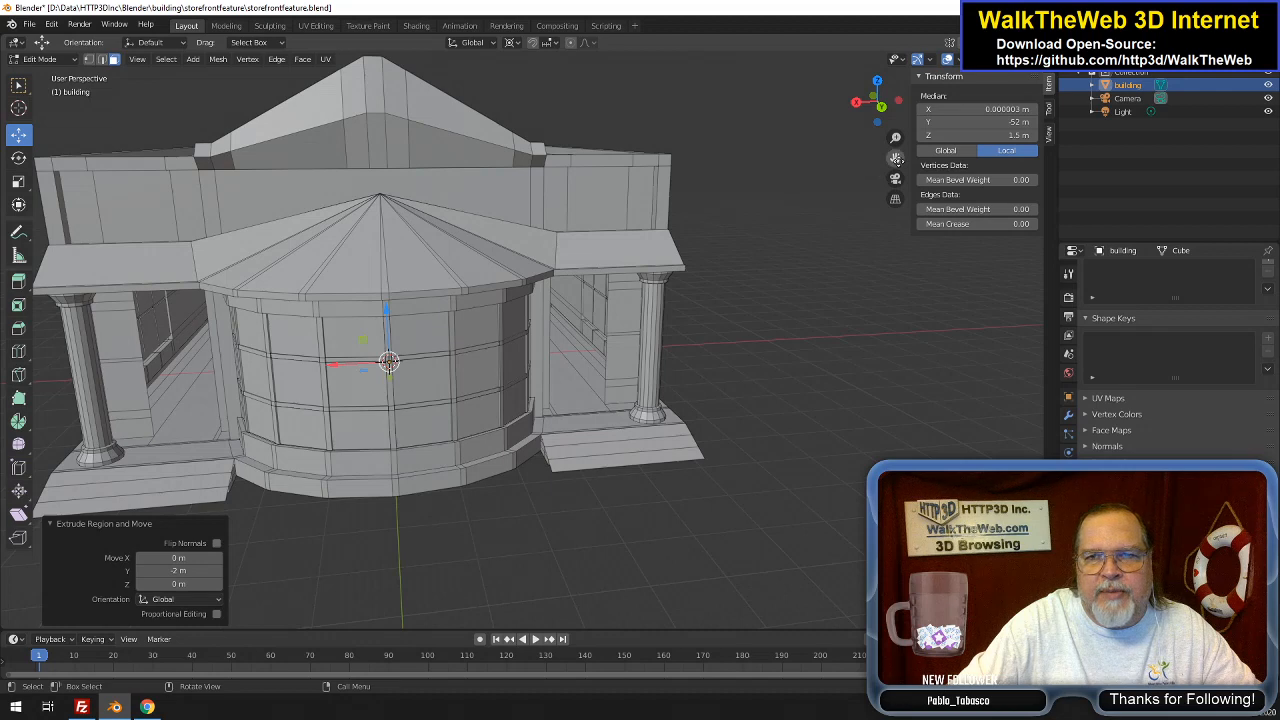
drag(896, 159, 955, 137)
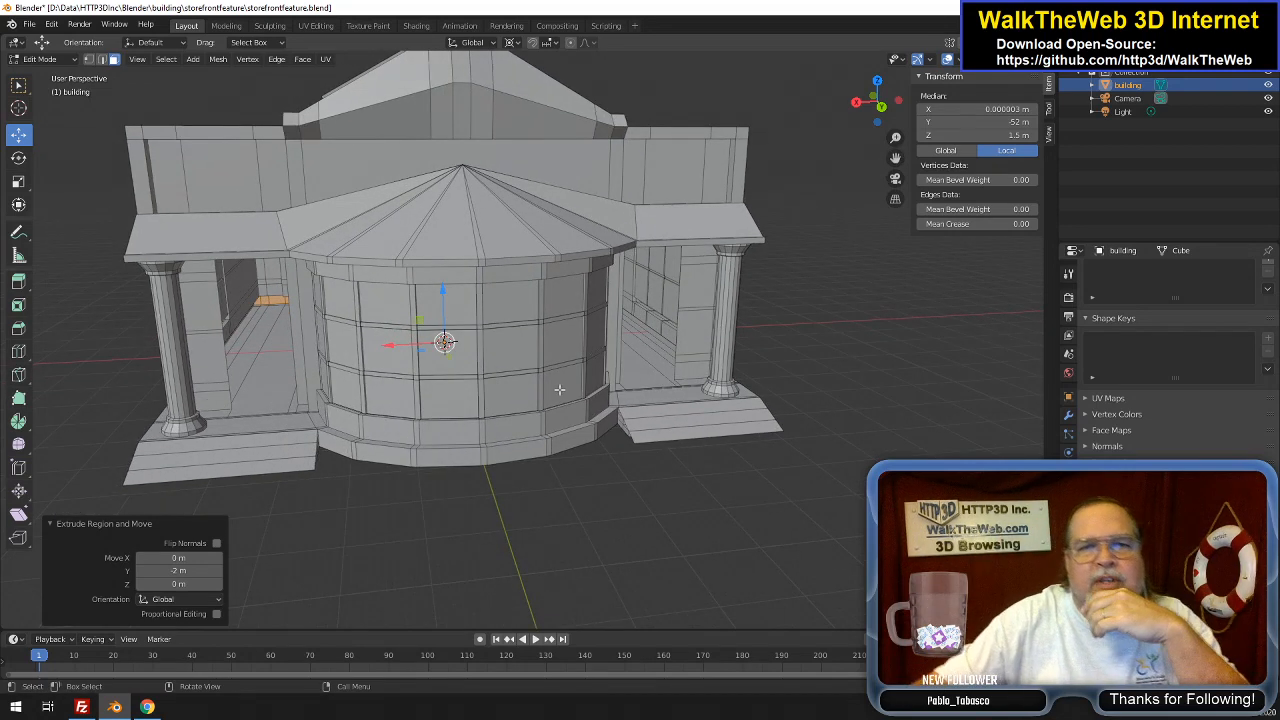
click(620, 481)
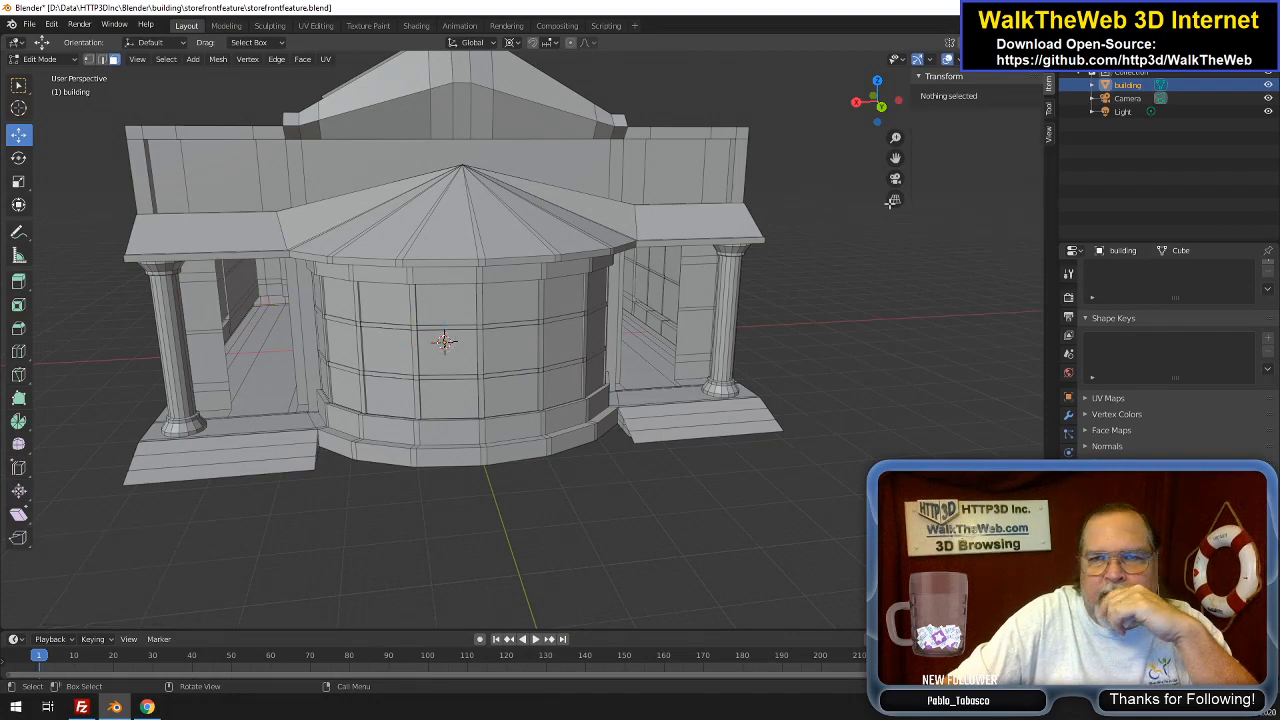
mouse_move(445, 342)
middle_down()
mouse_move(443, 306)
mouse_move(443, 352)
middle_up()
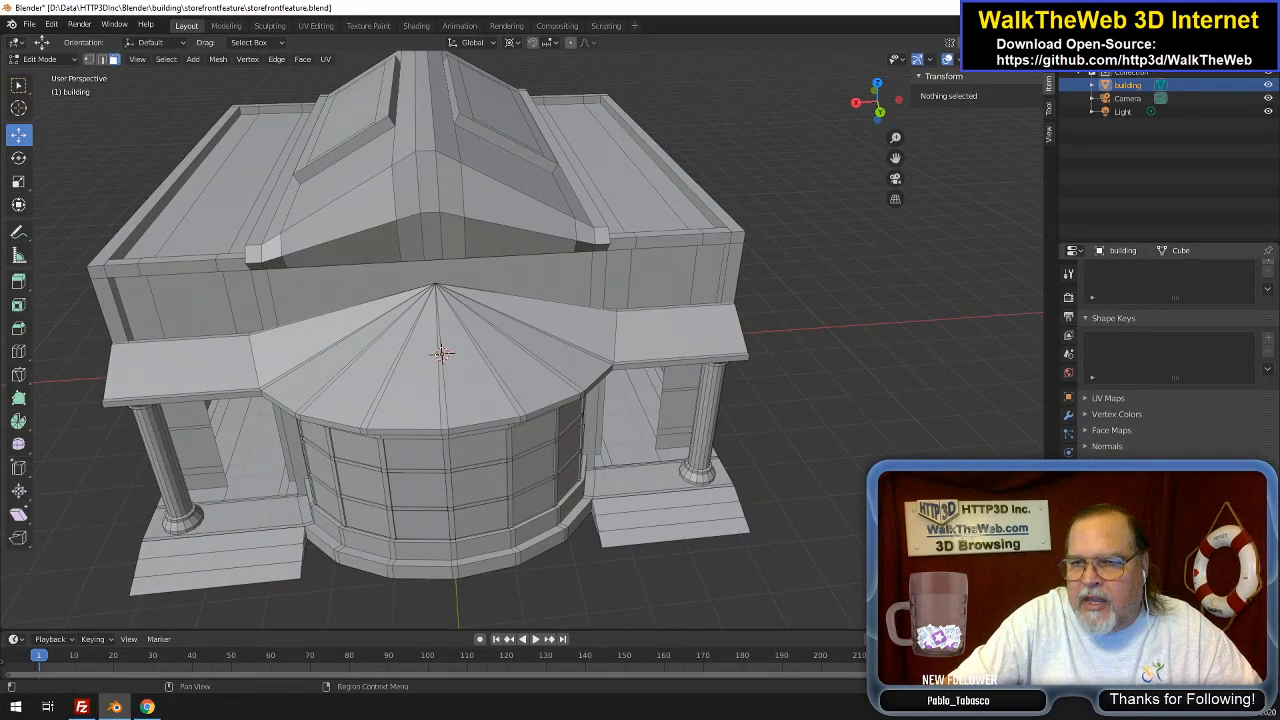
Add a second material slot to the building and create a material named windows in it
click(1068, 510)
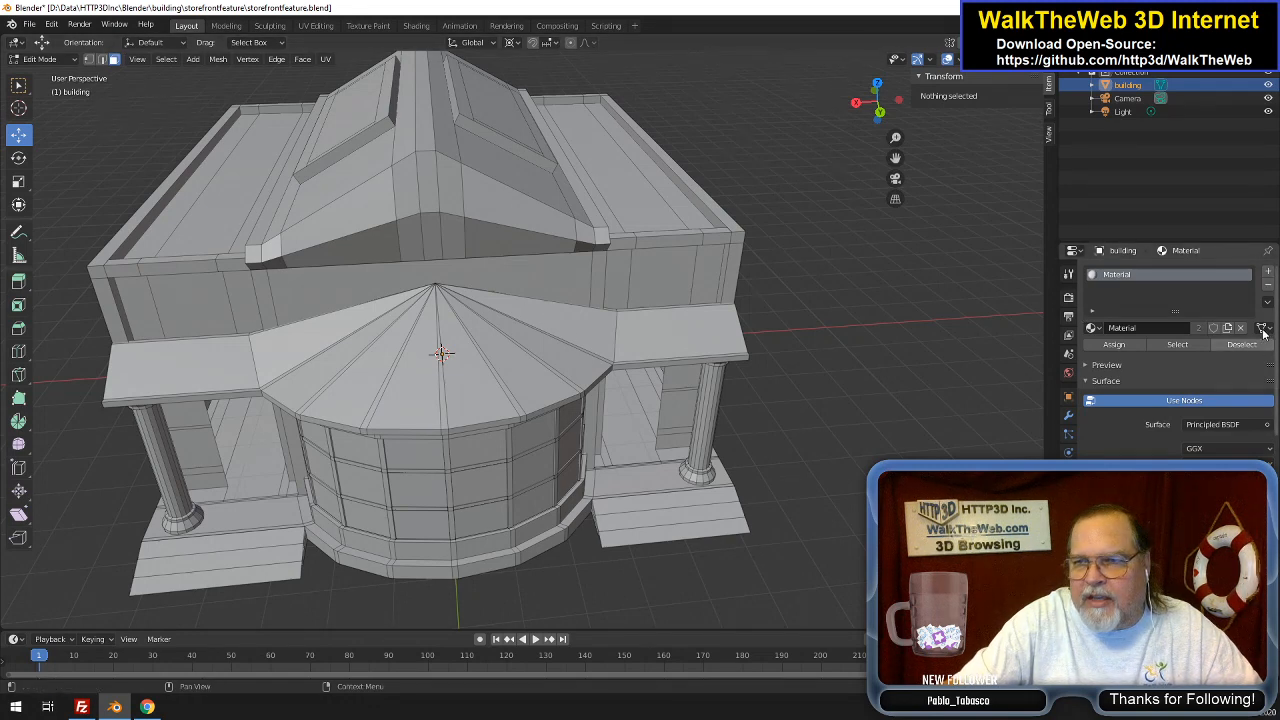
click(1269, 273)
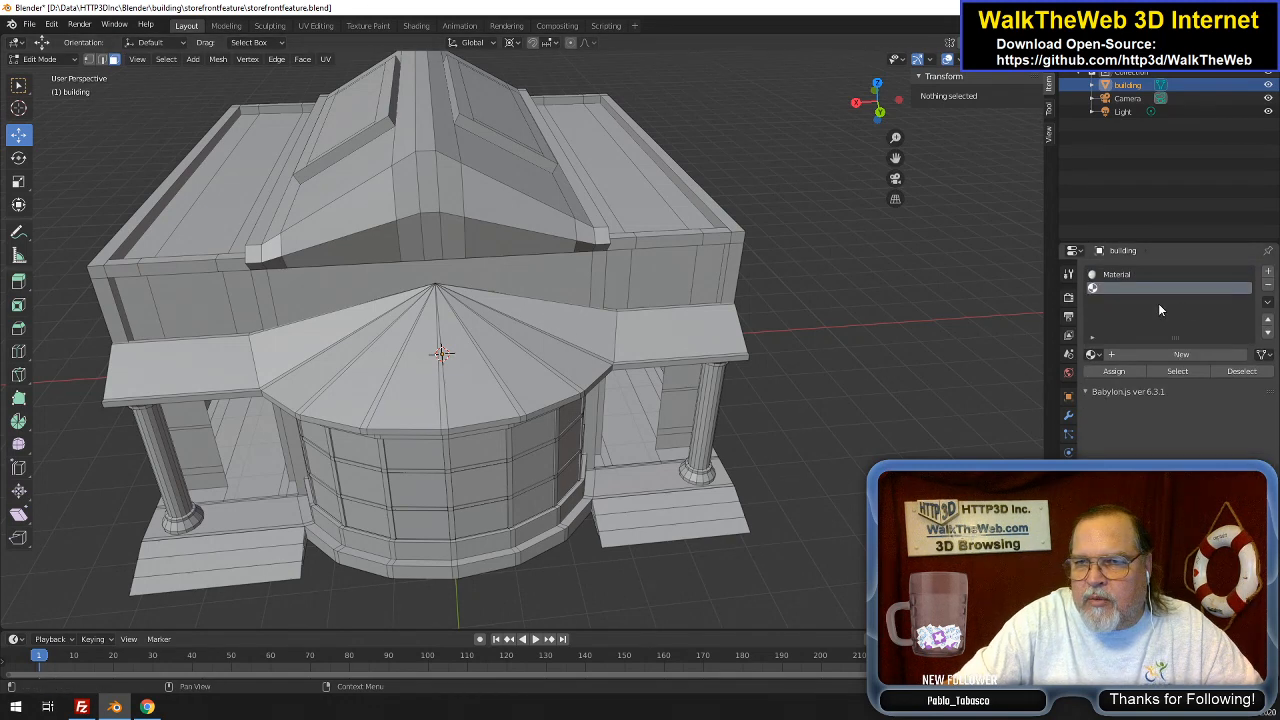
click(1138, 354)
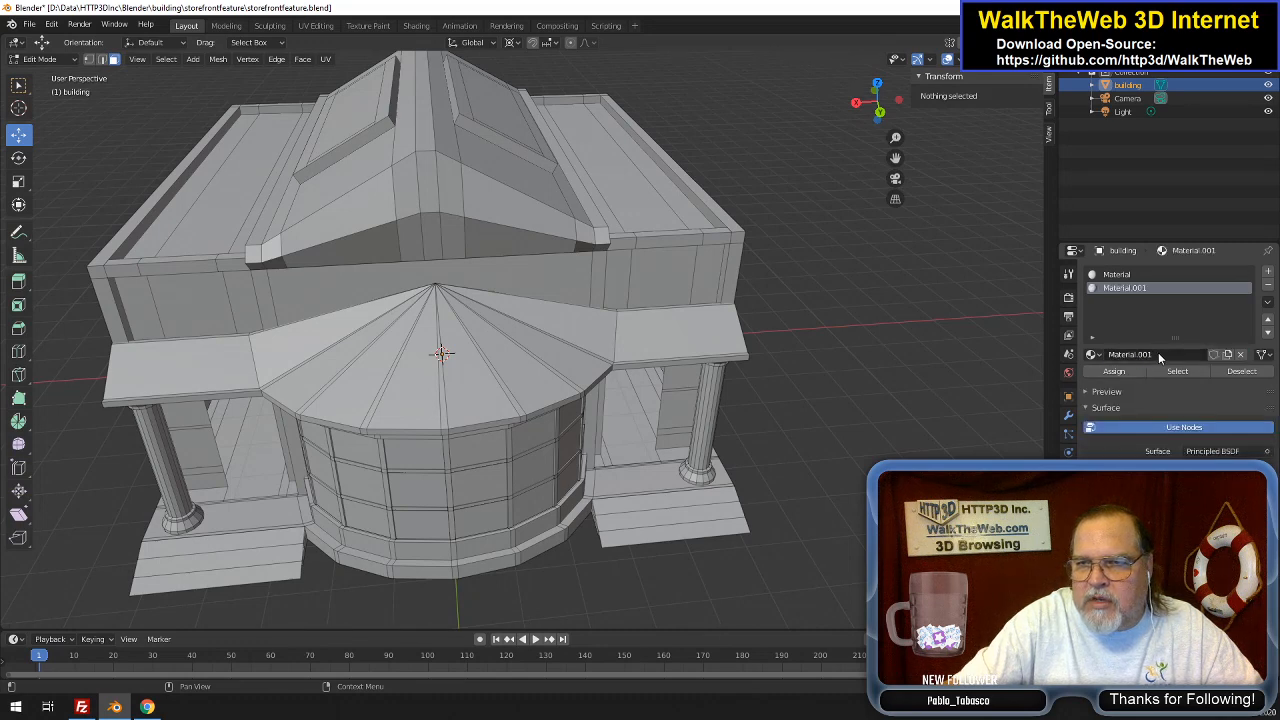
double_click(1158, 353)
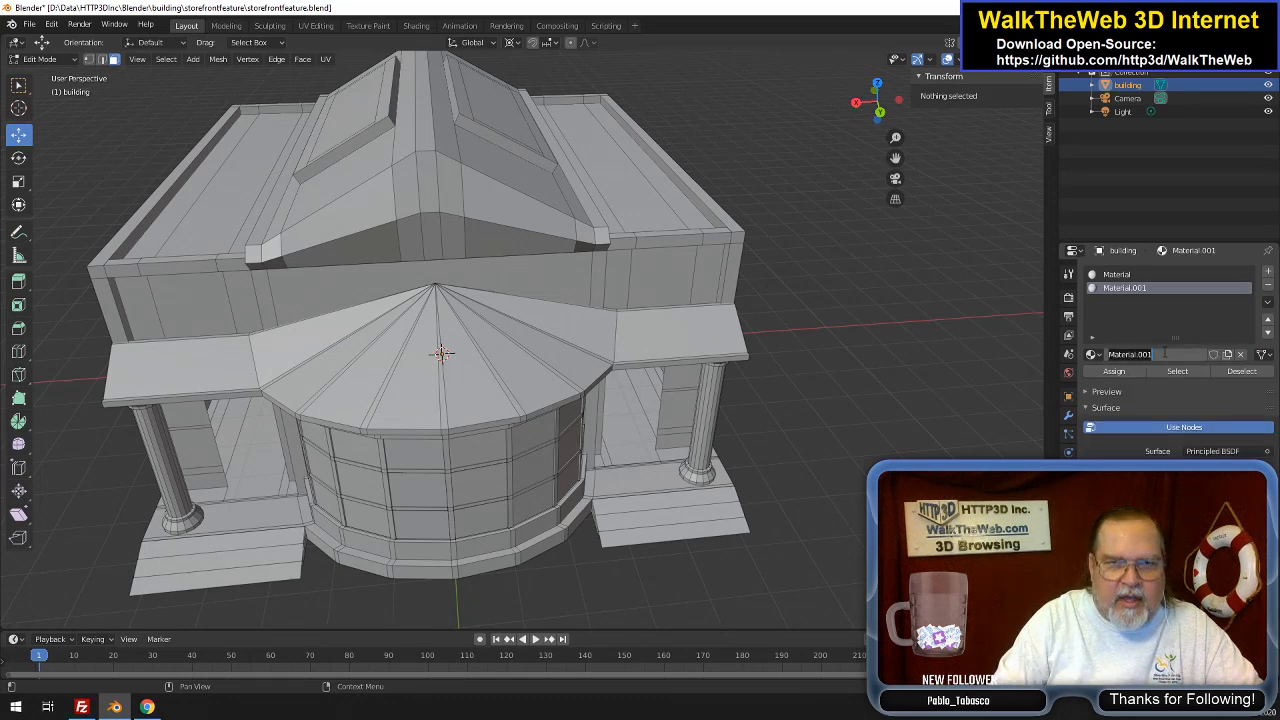
text(windows)
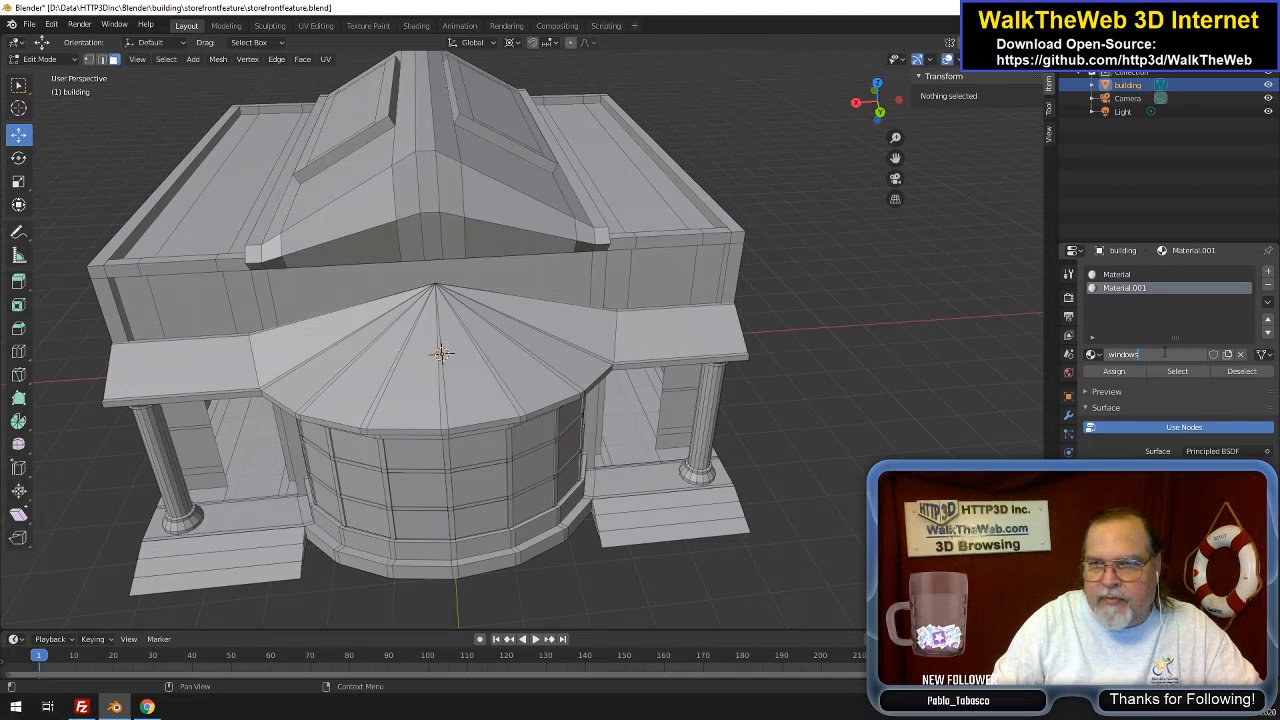
key(Return)
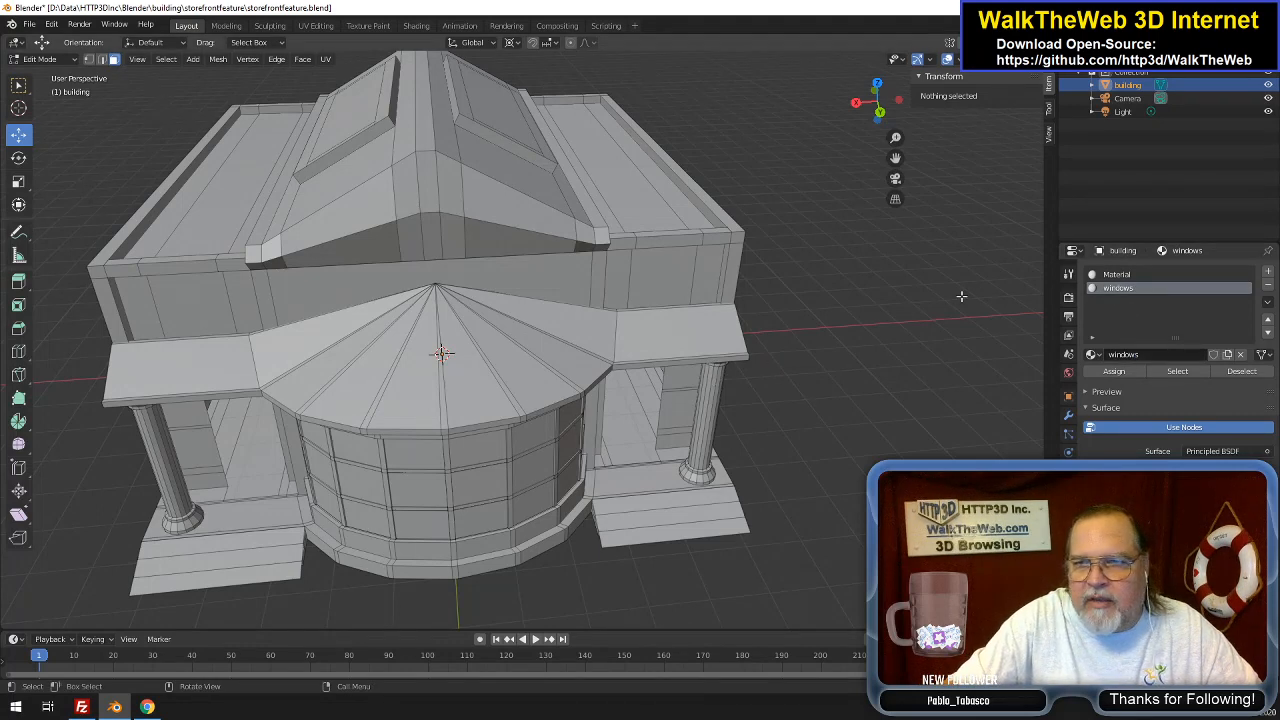
Select all three rows of pane faces in five adjacent columns of the rounded bay, starting from its -X end
drag(893, 113, 710, 226)
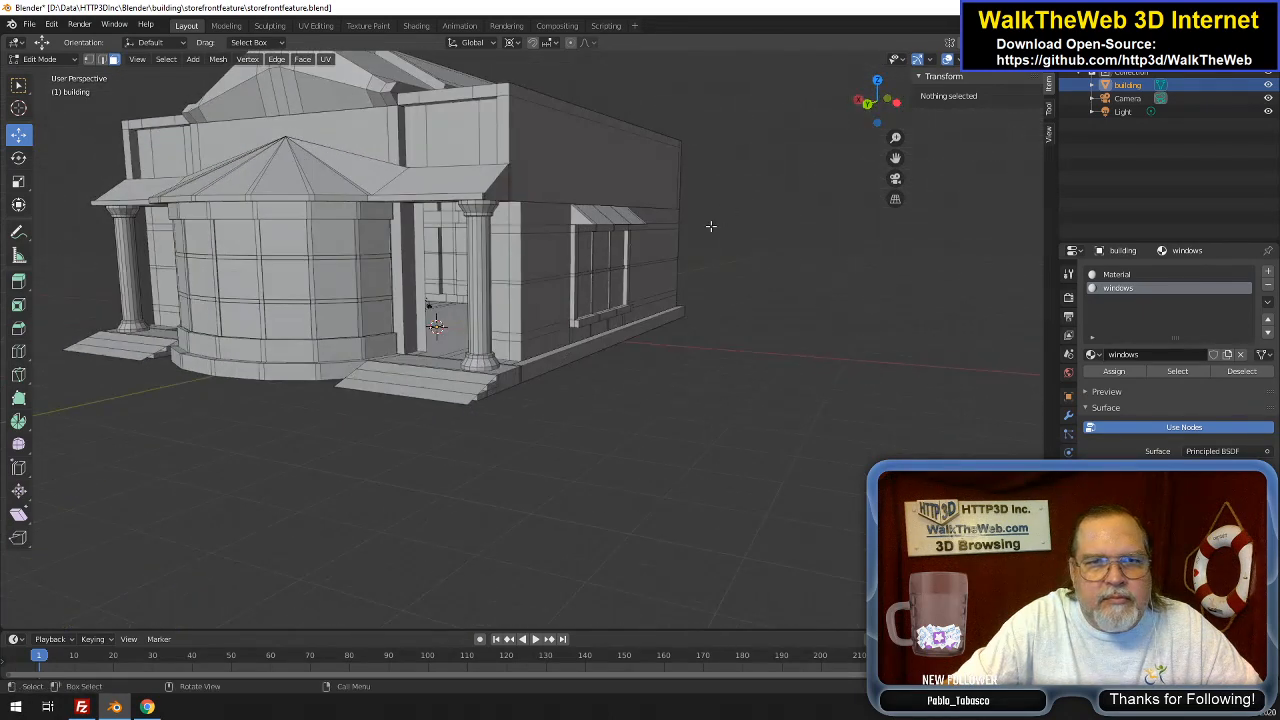
click(378, 248)
shift+click(374, 279)
shift+click(376, 318)
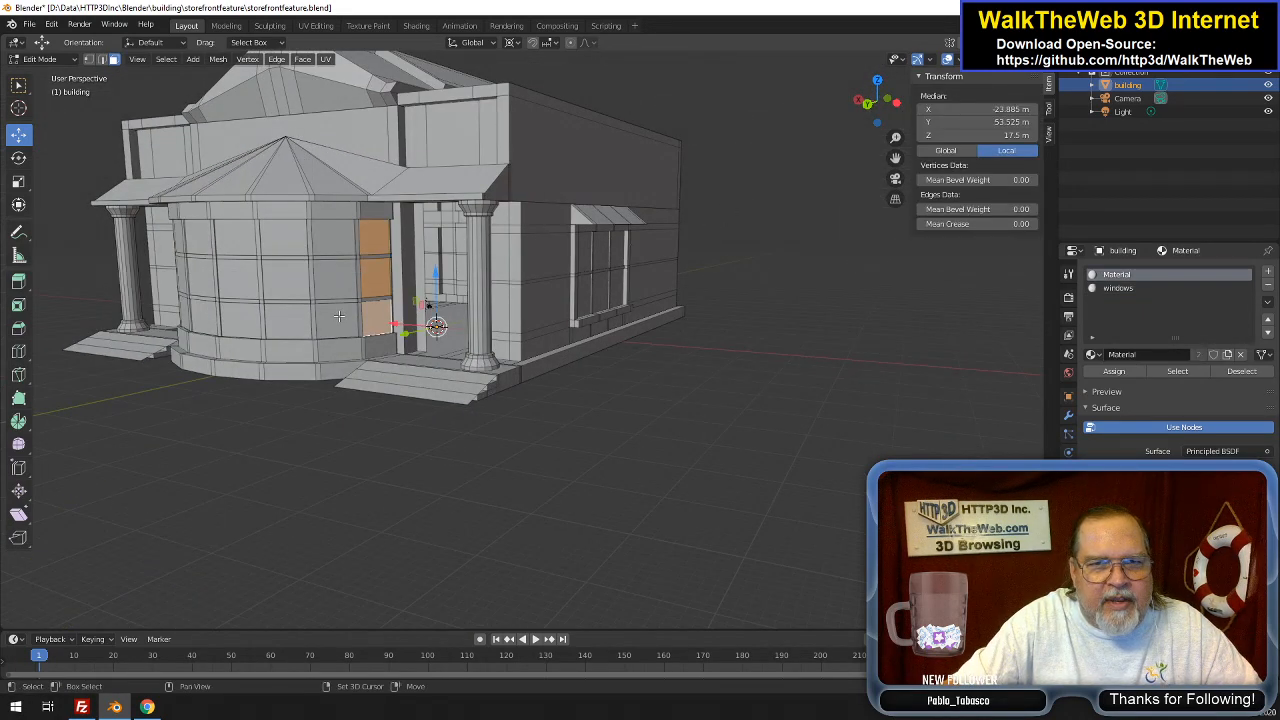
shift+click(342, 316)
shift+click(292, 320)
shift+click(335, 279)
shift+click(285, 278)
shift+click(333, 237)
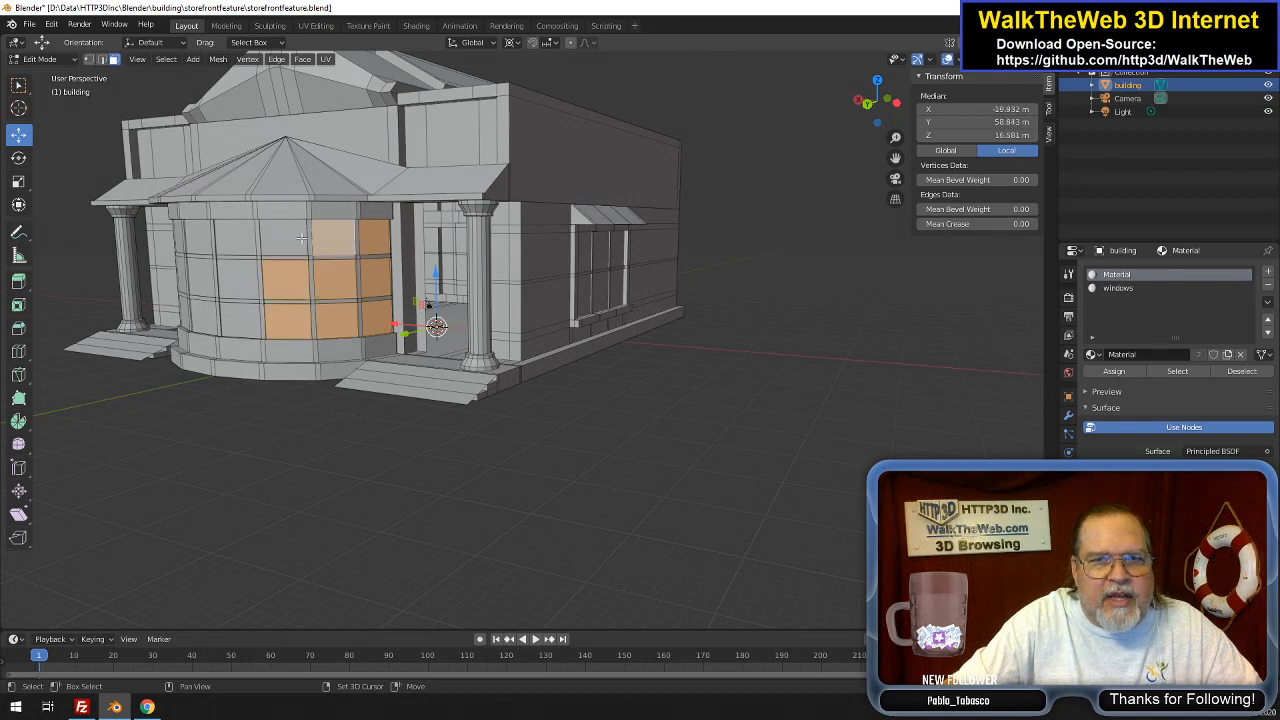
shift+click(284, 237)
shift+click(236, 240)
shift+click(230, 272)
shift+click(236, 318)
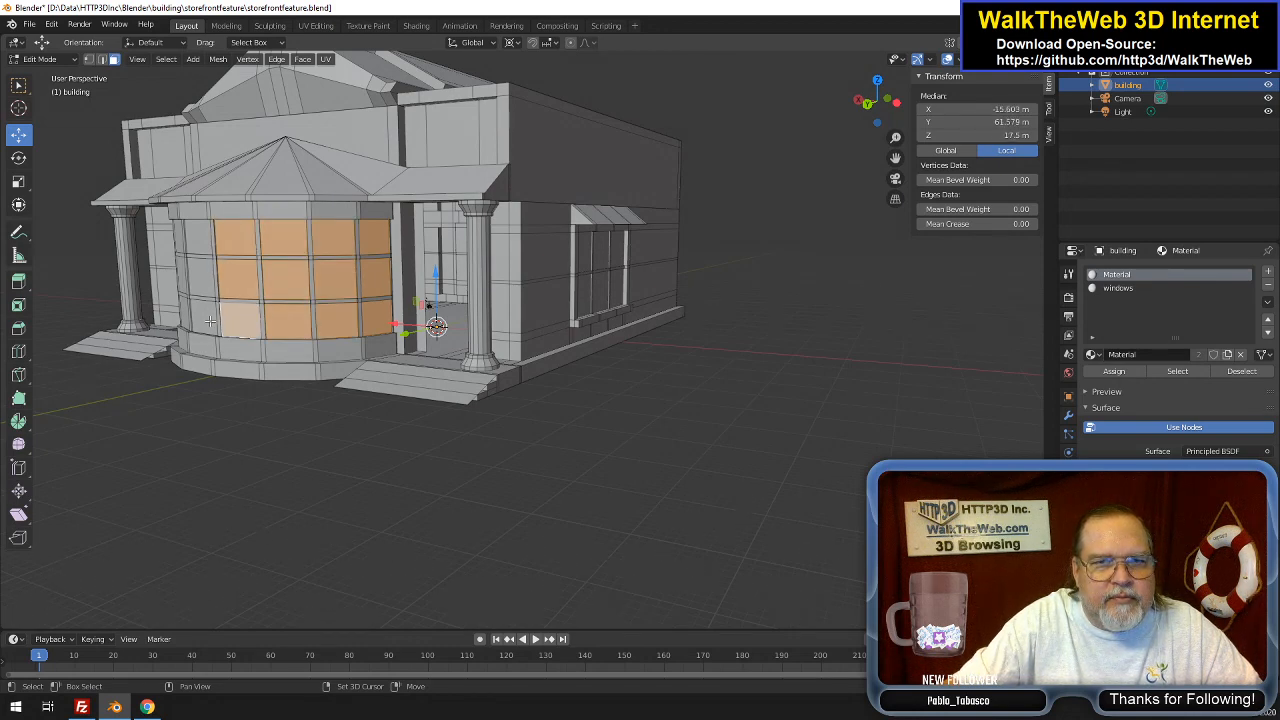
shift+click(209, 316)
shift+click(203, 285)
shift+click(198, 257)
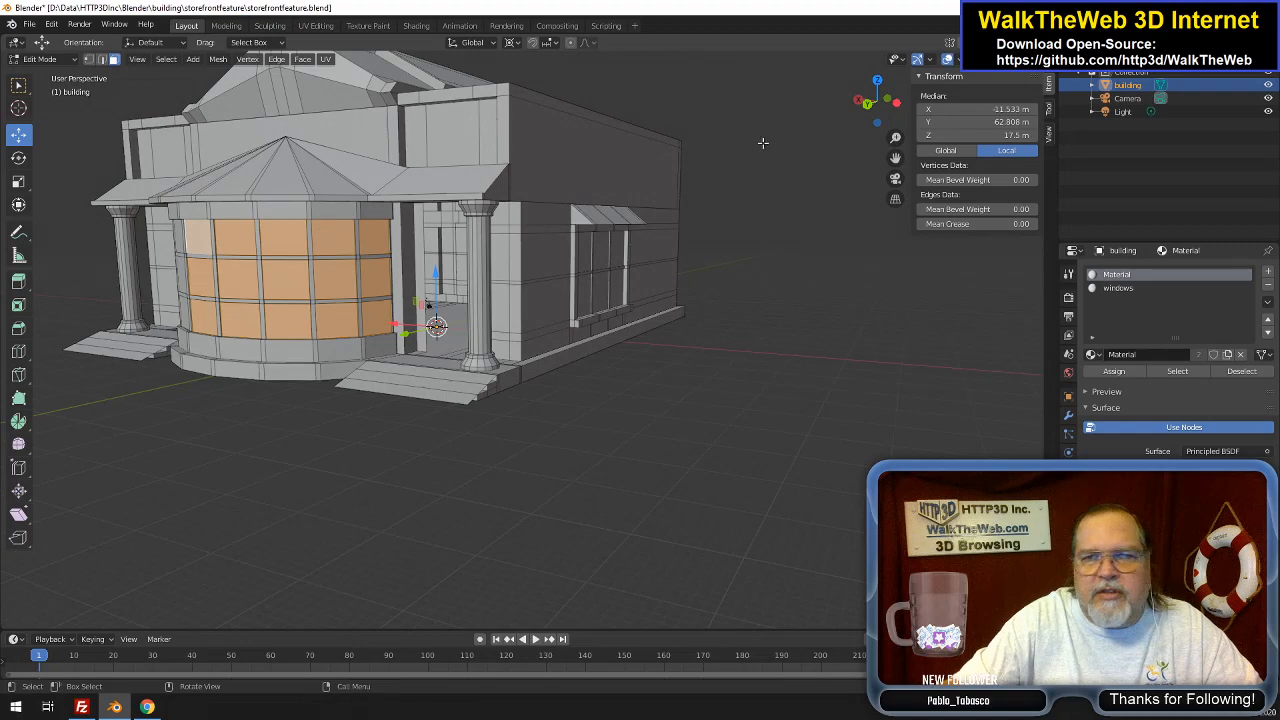
Add the pane faces in the bay's remaining three columns, all three rows, to the selection
drag(868, 110, 885, 106)
shift+click(548, 386)
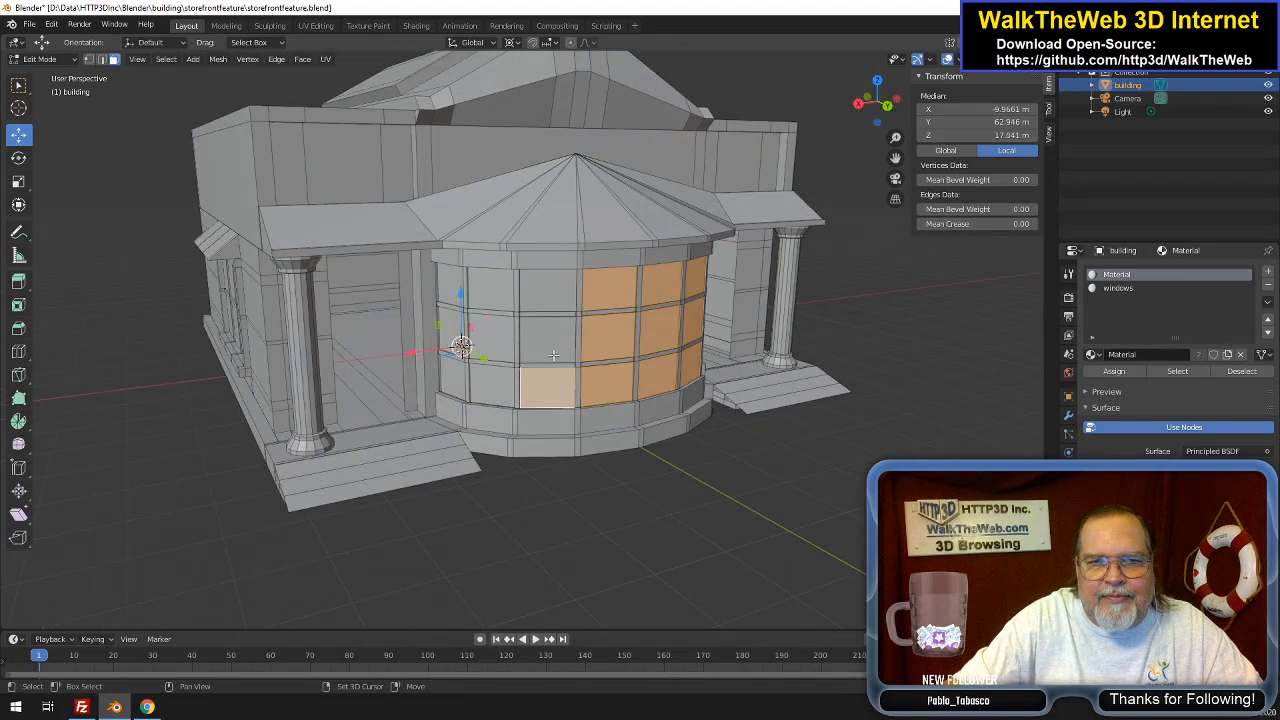
shift+click(547, 340)
shift+click(545, 302)
shift+click(495, 293)
shift+click(492, 337)
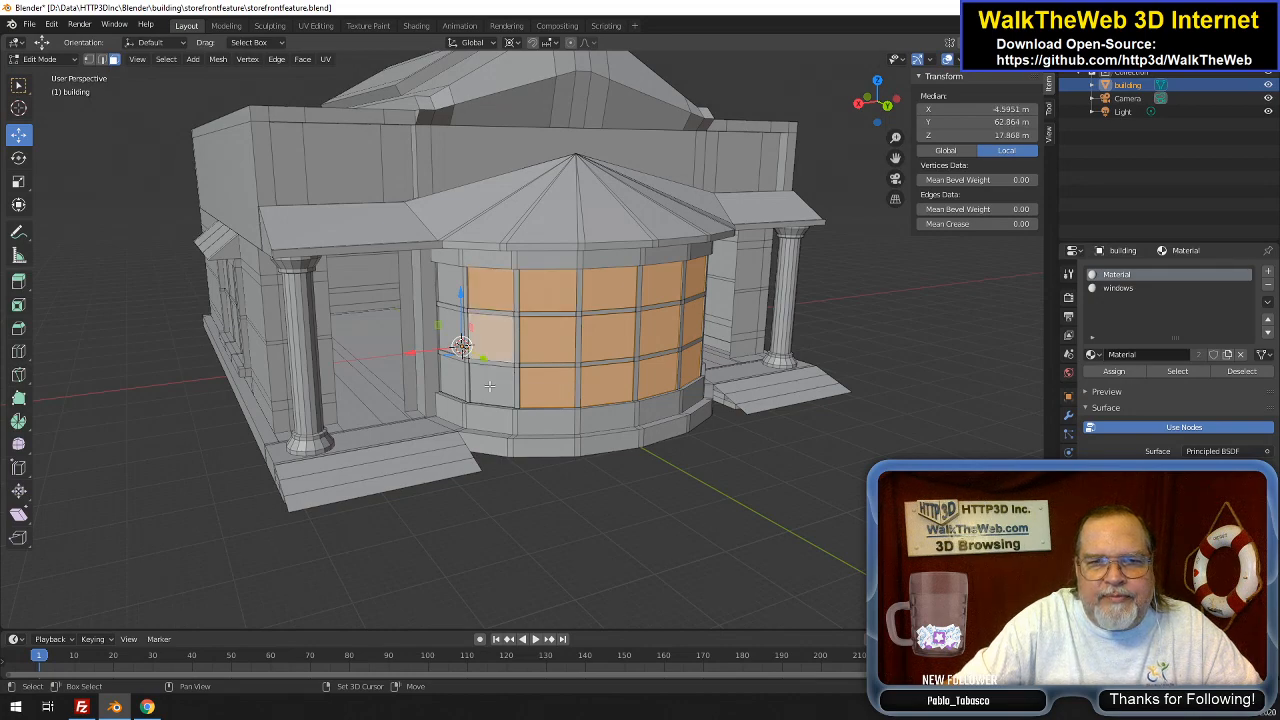
shift+click(492, 385)
shift+click(451, 378)
shift+click(452, 312)
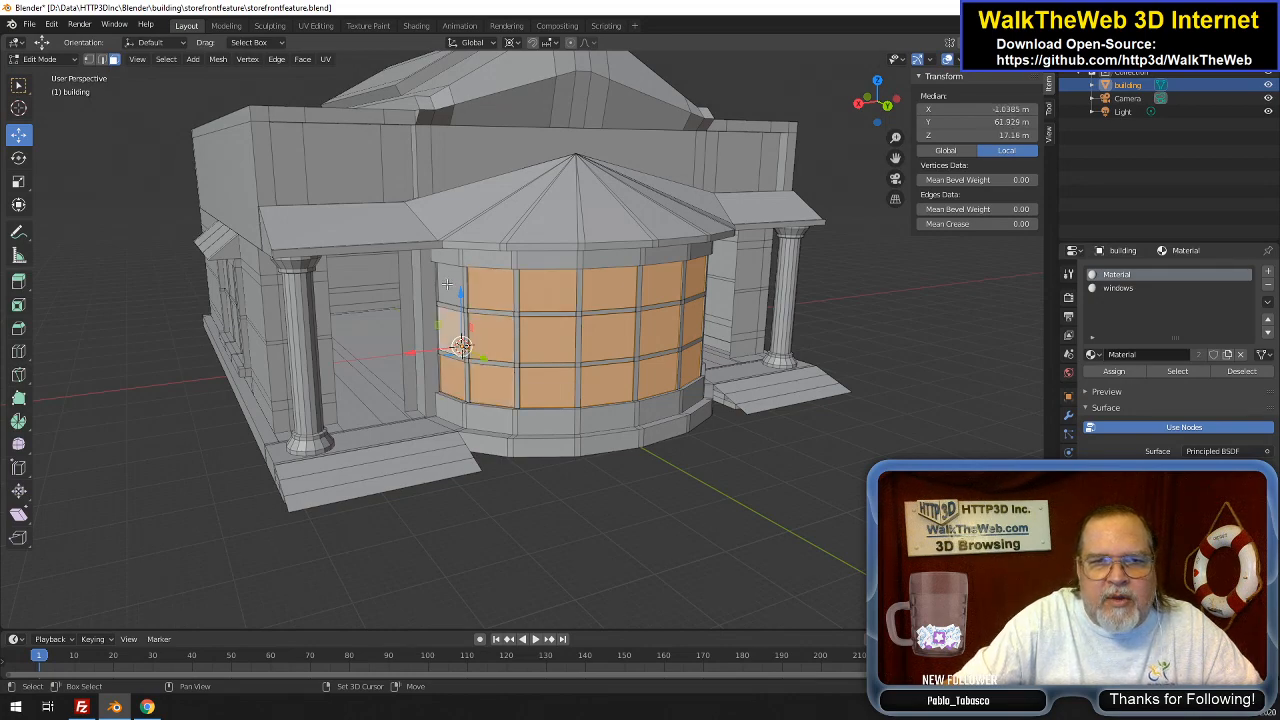
shift+click(450, 285)
Add the six pane faces of the awning window on the +X side wall to the selection
drag(876, 118, 960, 118)
shift+click(615, 385)
shift+click(616, 328)
shift+click(562, 330)
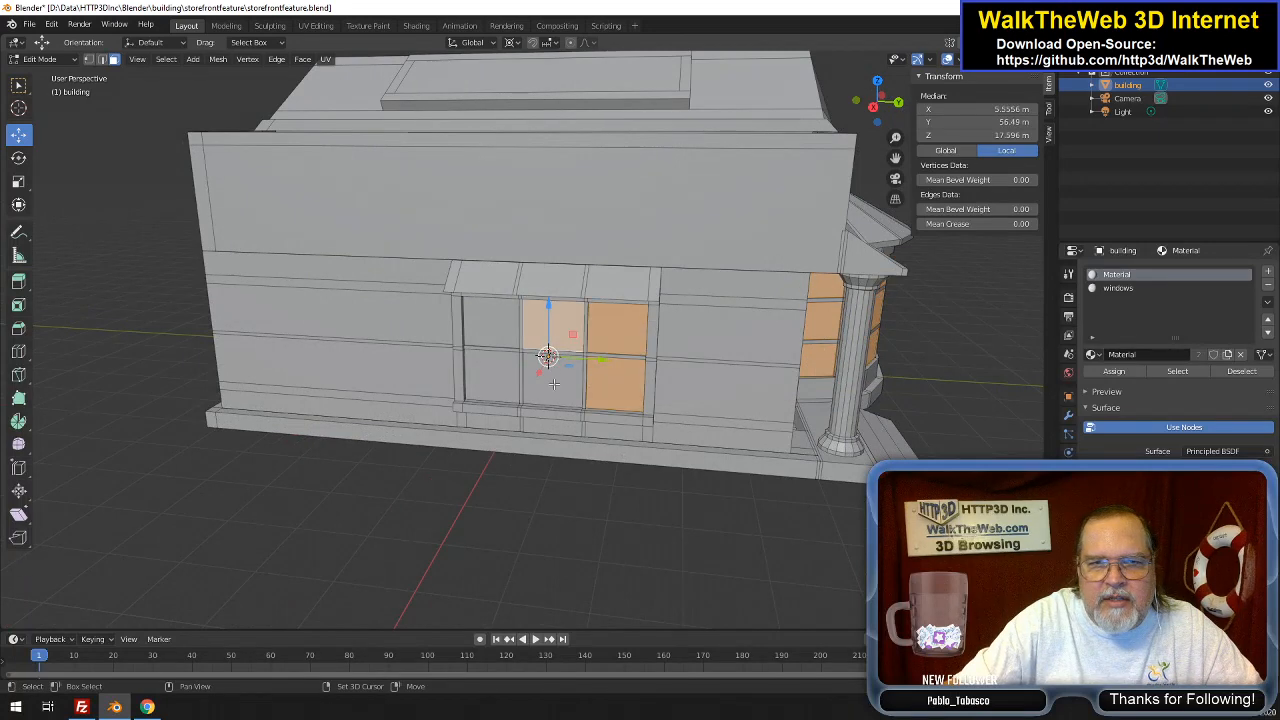
shift+click(554, 384)
shift+click(493, 384)
shift+click(490, 331)
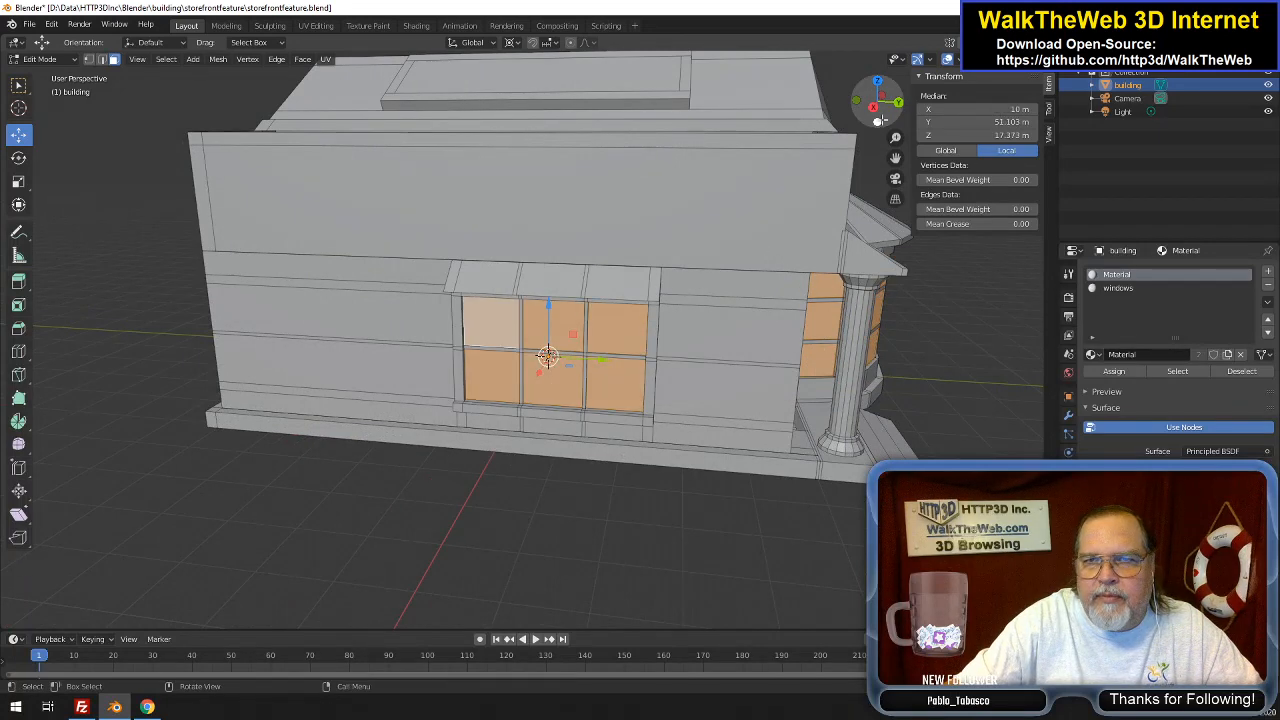
Add the recessed window faces at both ends of the rear wall to the selection, above and below the horizontal band
drag(877, 105, 960, 106)
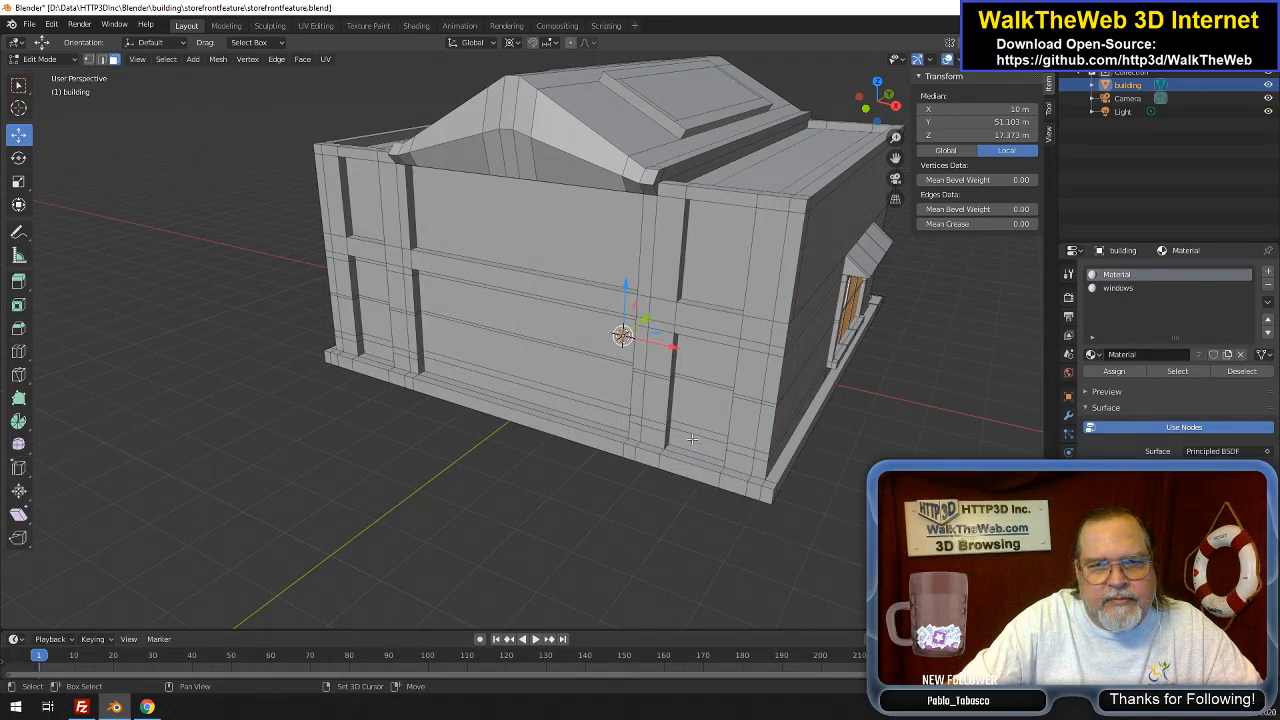
shift+click(693, 412)
shift+click(705, 362)
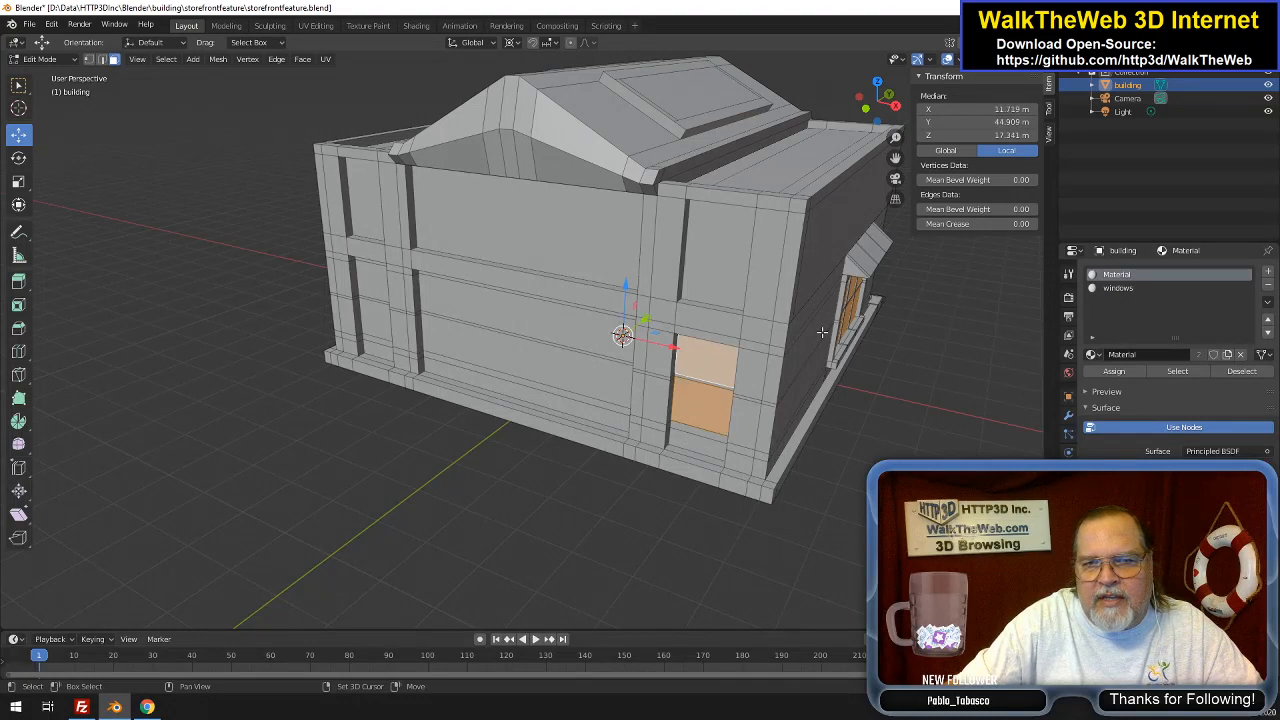
drag(890, 106, 889, 117)
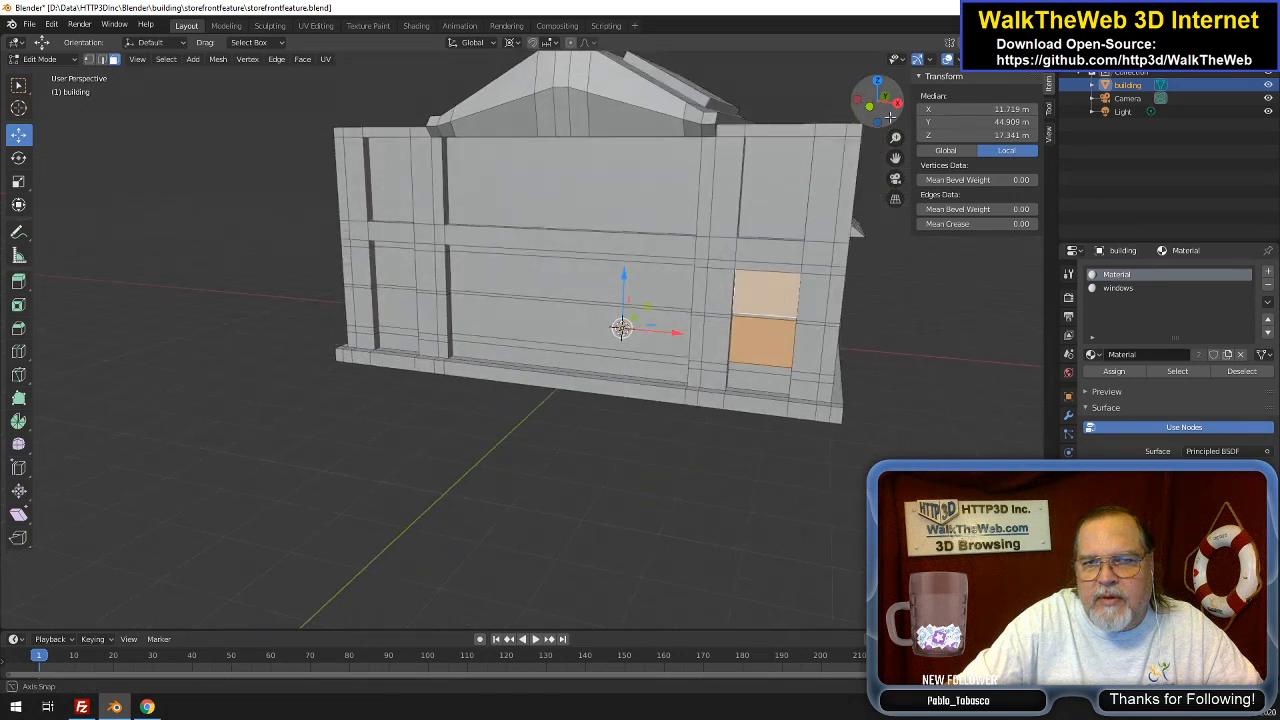
shift+click(770, 214)
shift+click(398, 204)
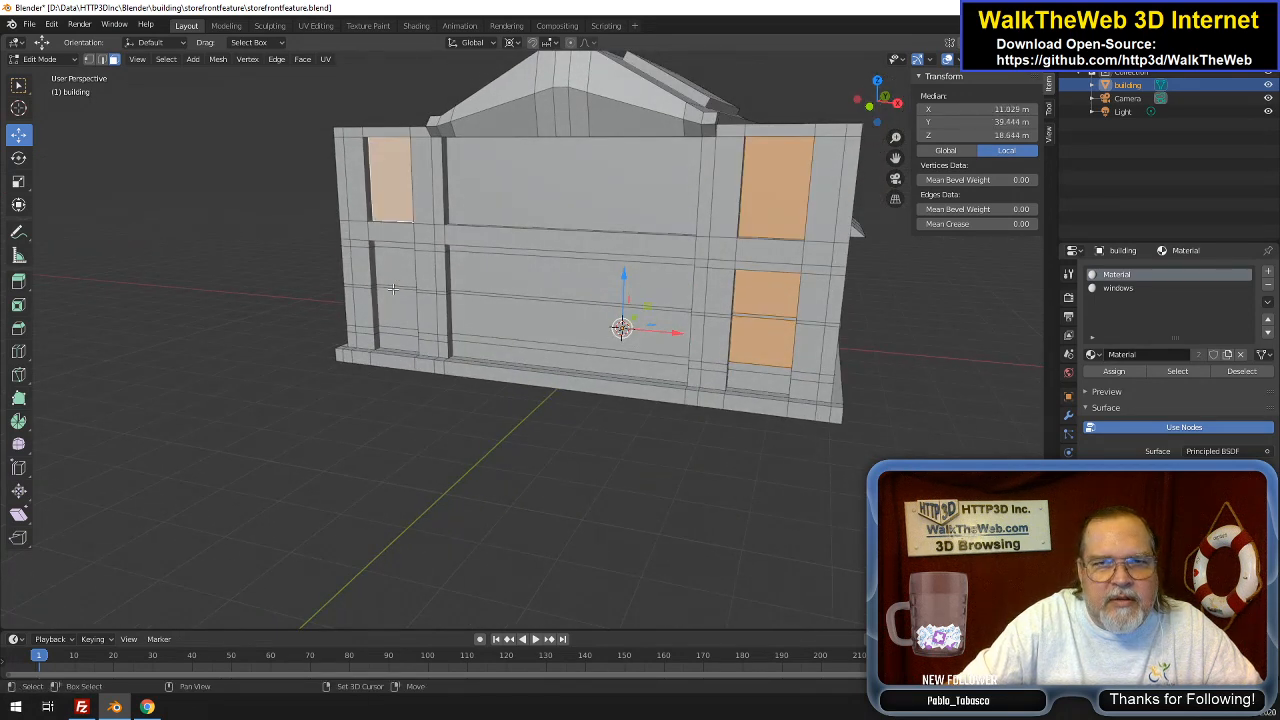
shift+click(395, 266)
shift+click(396, 308)
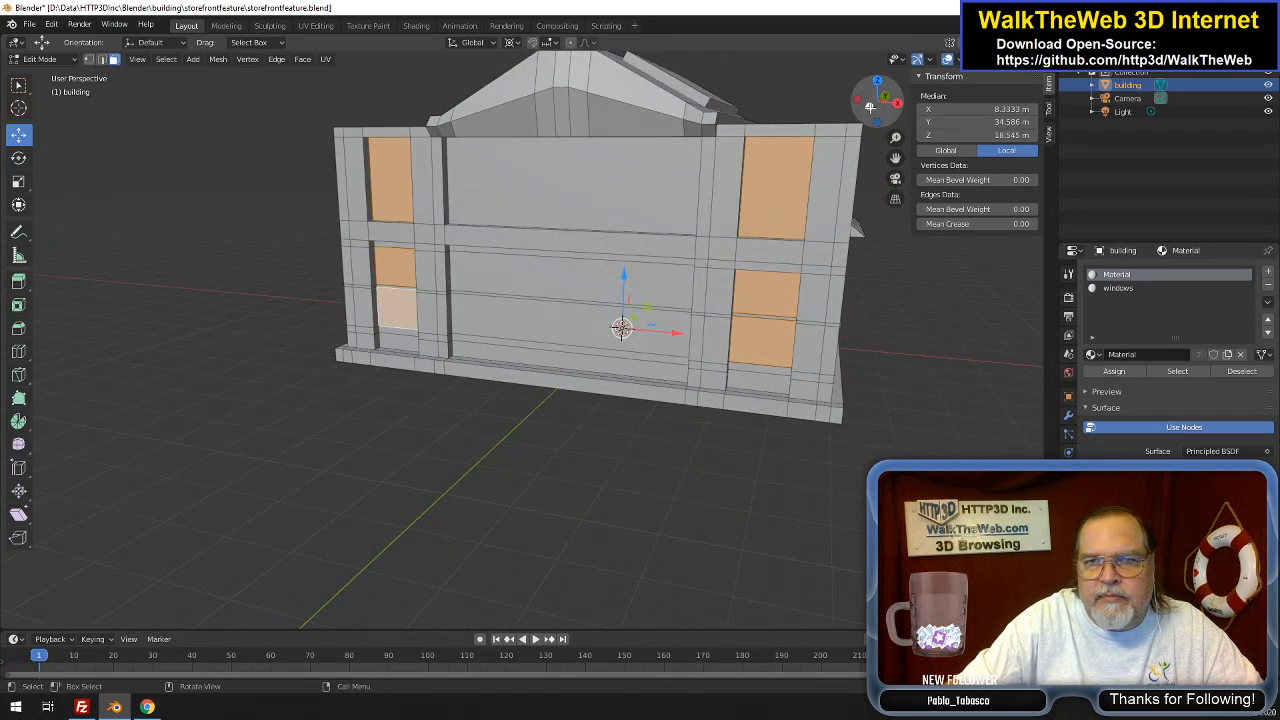
Add the six pane faces of the awning window on the opposite, -X side wall to the selection
drag(880, 120, 886, 104)
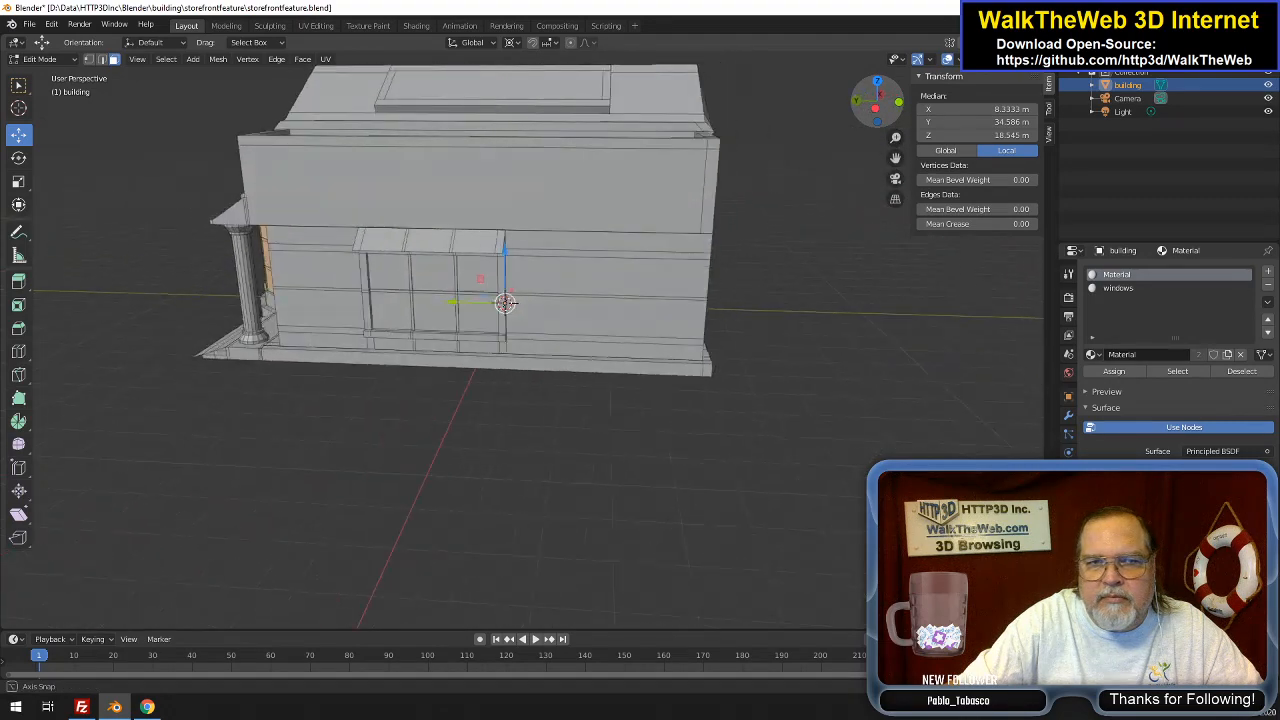
shift+click(480, 294)
shift+click(481, 271)
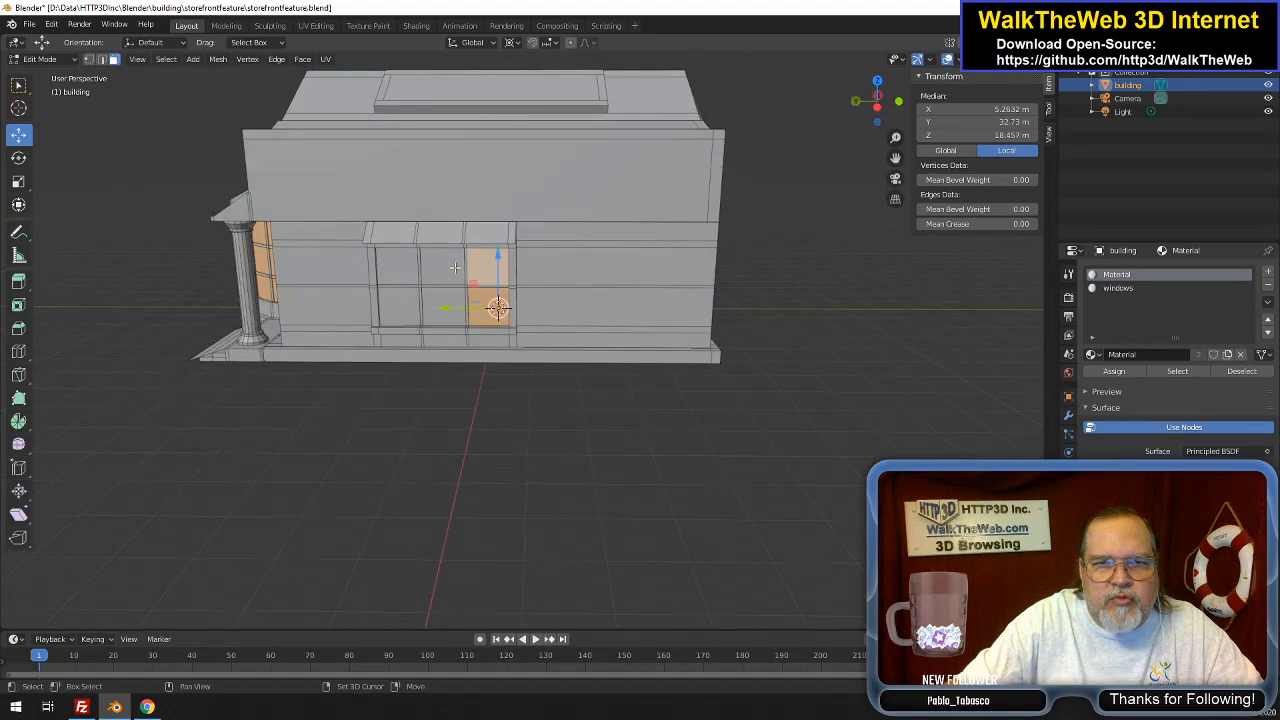
shift+click(443, 267)
shift+click(443, 307)
shift+click(398, 307)
shift+click(399, 265)
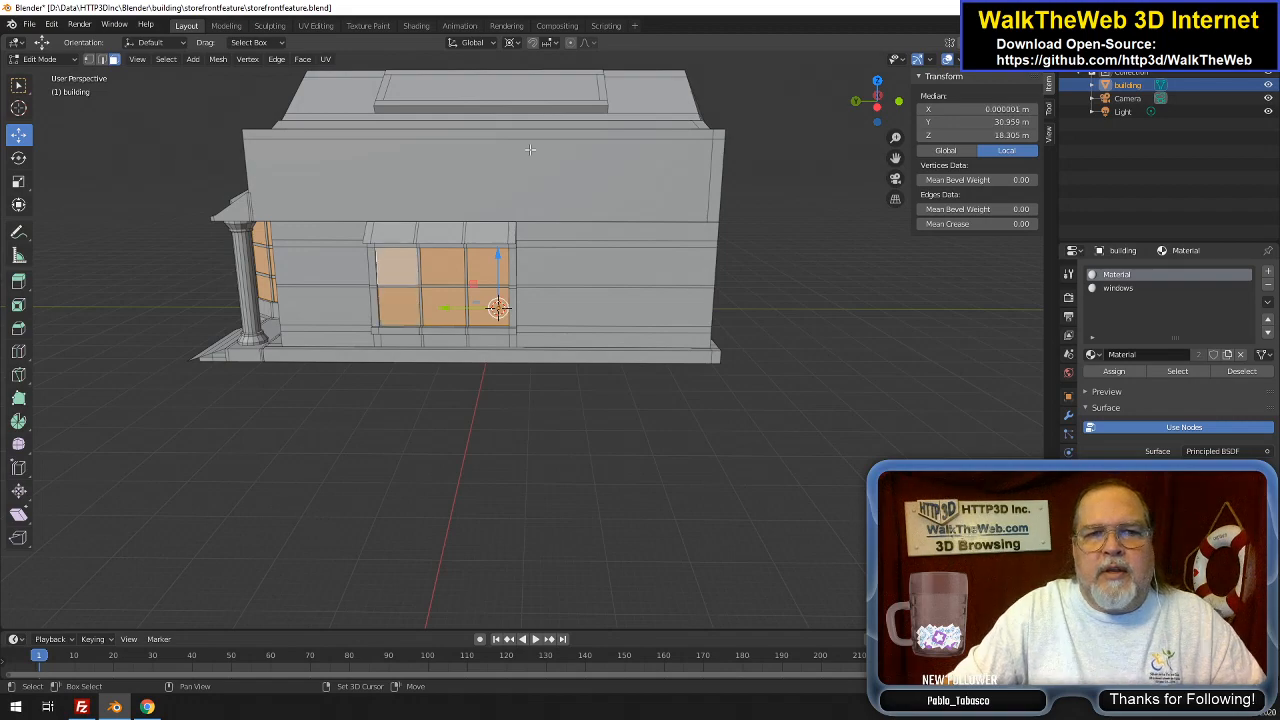
Add the two large skylight faces on both slopes of the gabled roof to the selection
shift+click(490, 88)
drag(891, 110, 709, 219)
shift+click(709, 219)
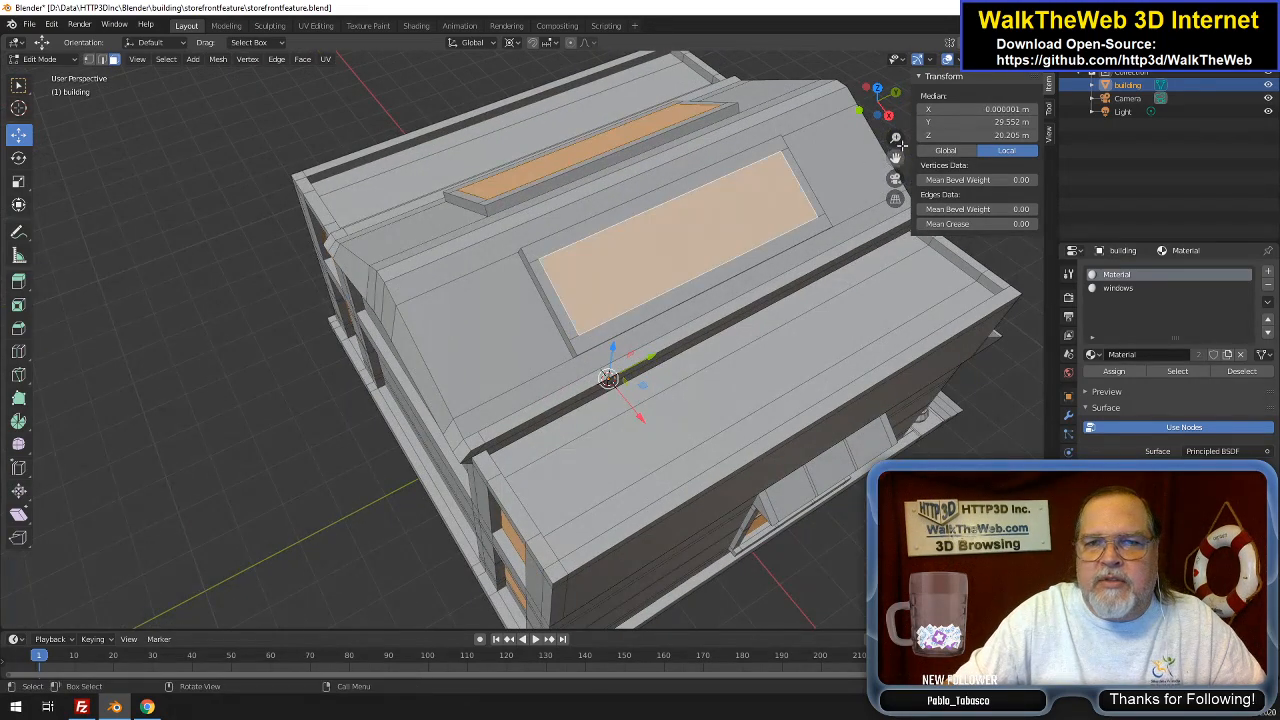
Assign the windows material to the selected panes and darken its base color to near black
drag(890, 108, 872, 108)
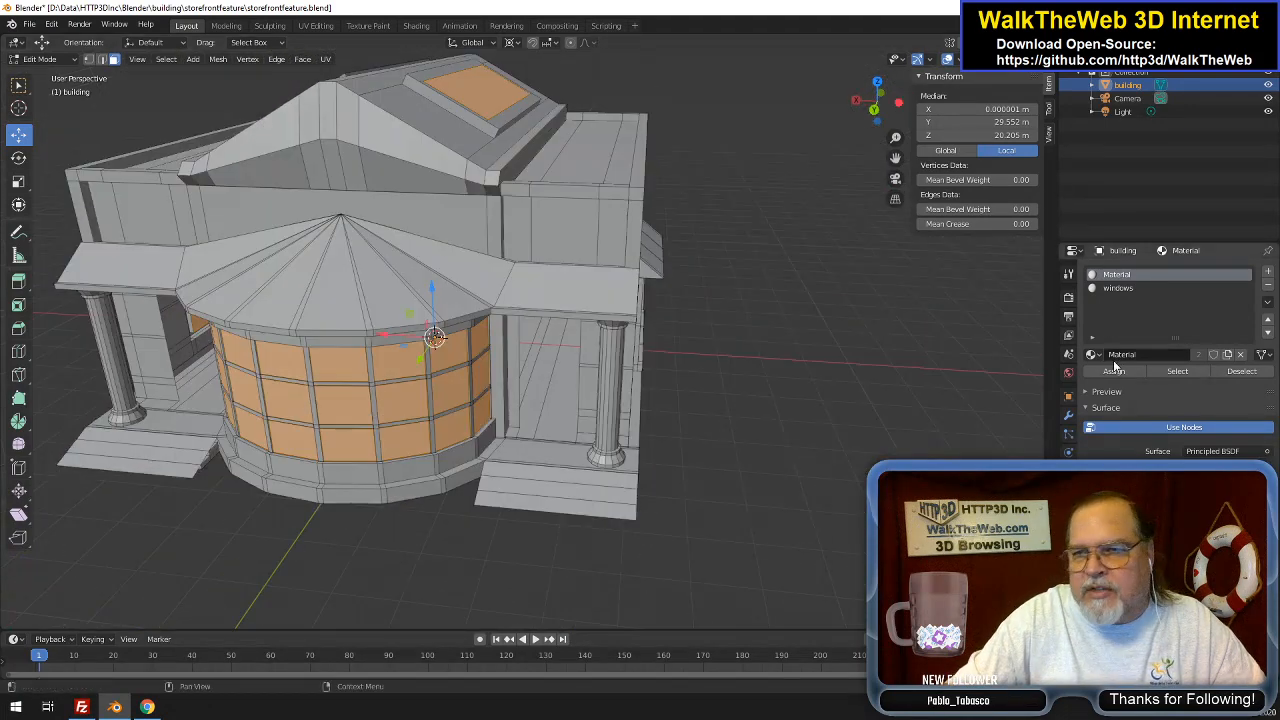
click(1117, 288)
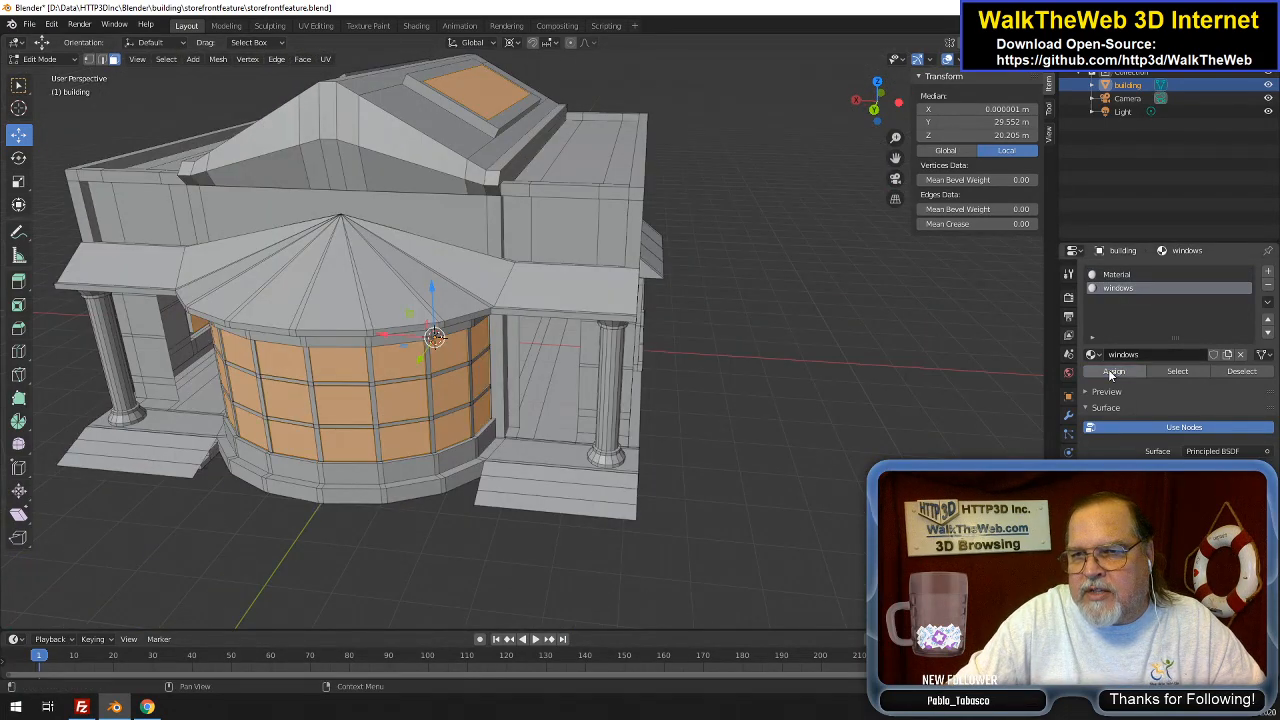
click(1199, 502)
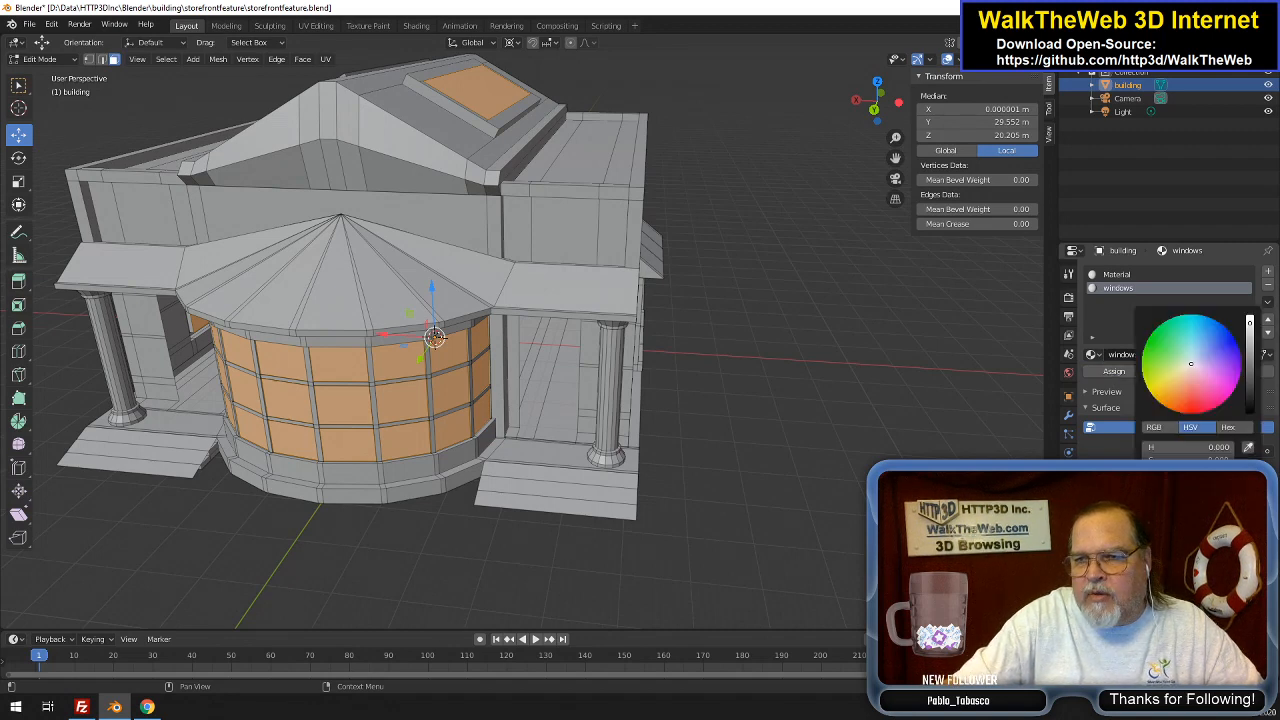
drag(1250, 372, 1250, 405)
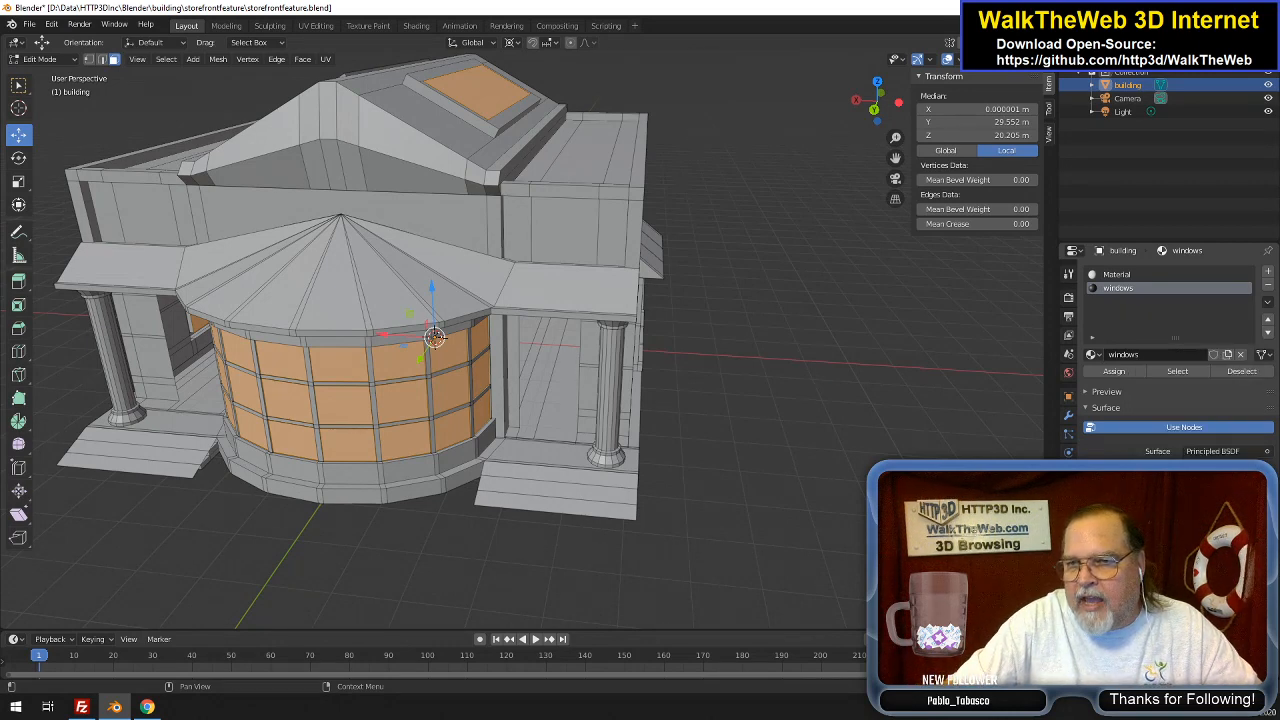
Darken the base color brightness of the windows material
click(1222, 580)
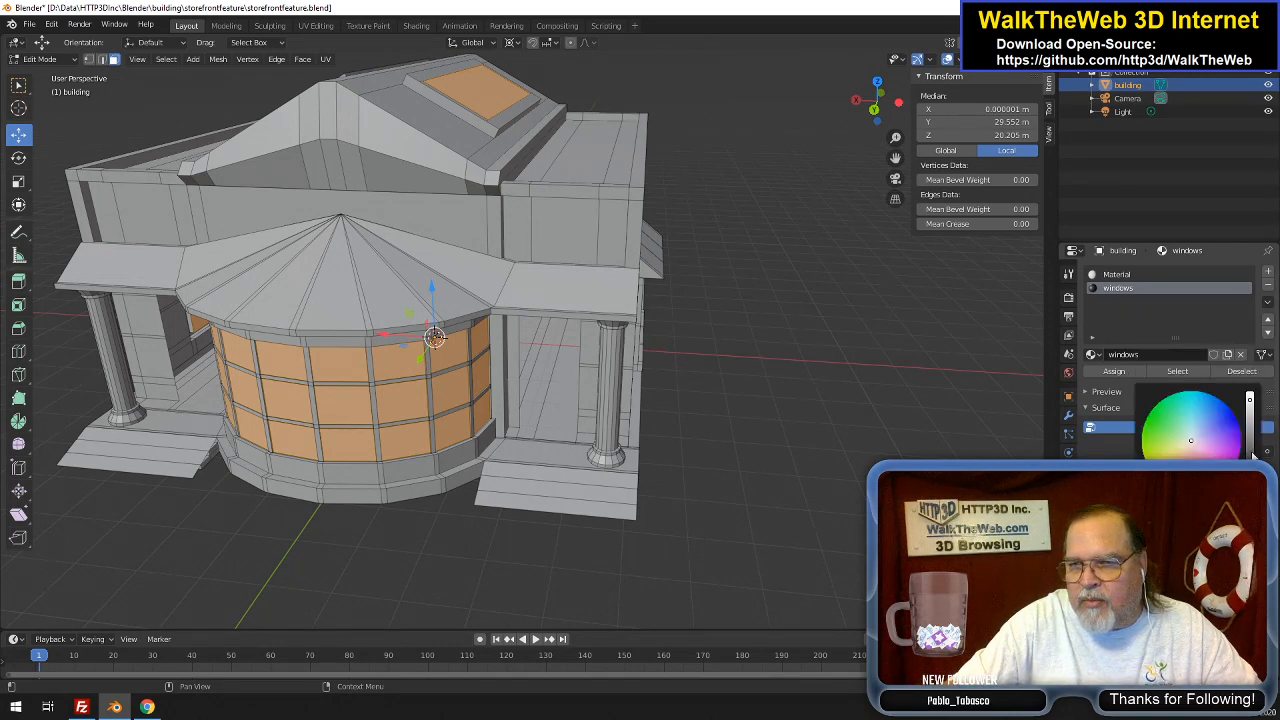
drag(1251, 413, 1250, 408)
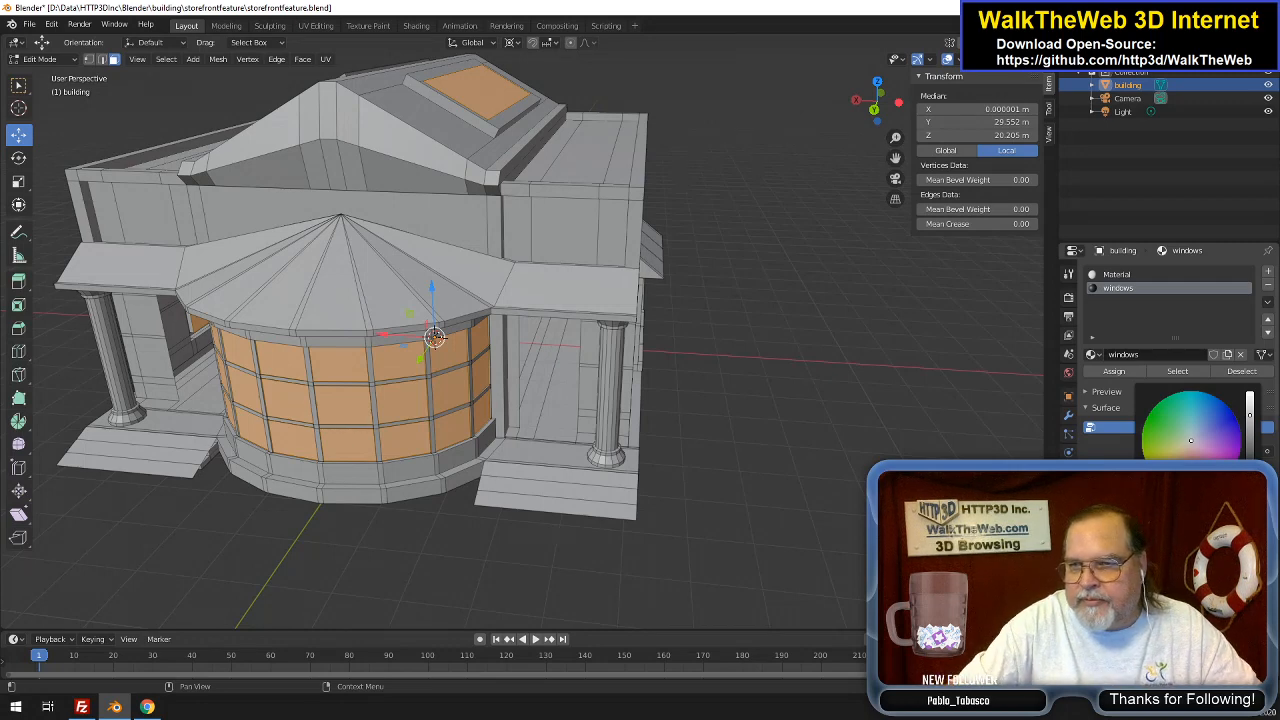
drag(1250, 415, 1250, 426)
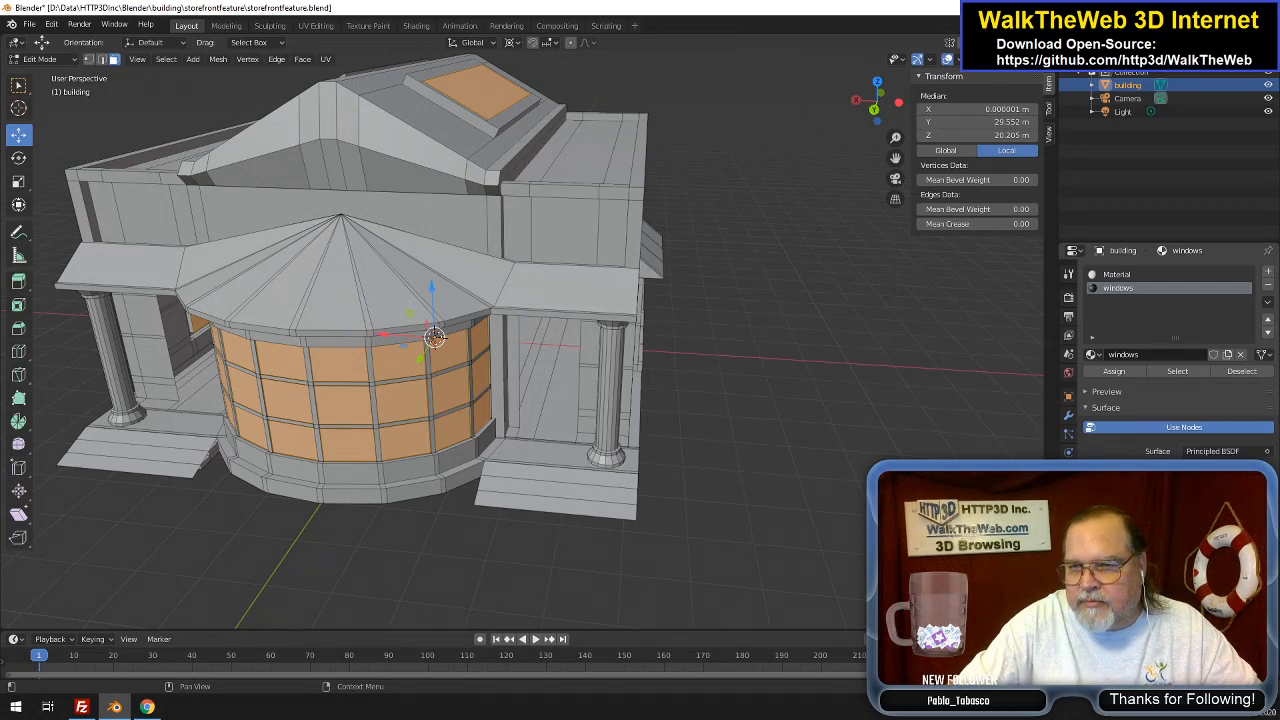
Set the windows material's alpha to 0.400 and review its blend and shadow mode settings
scroll(1178, 360, down, 5)
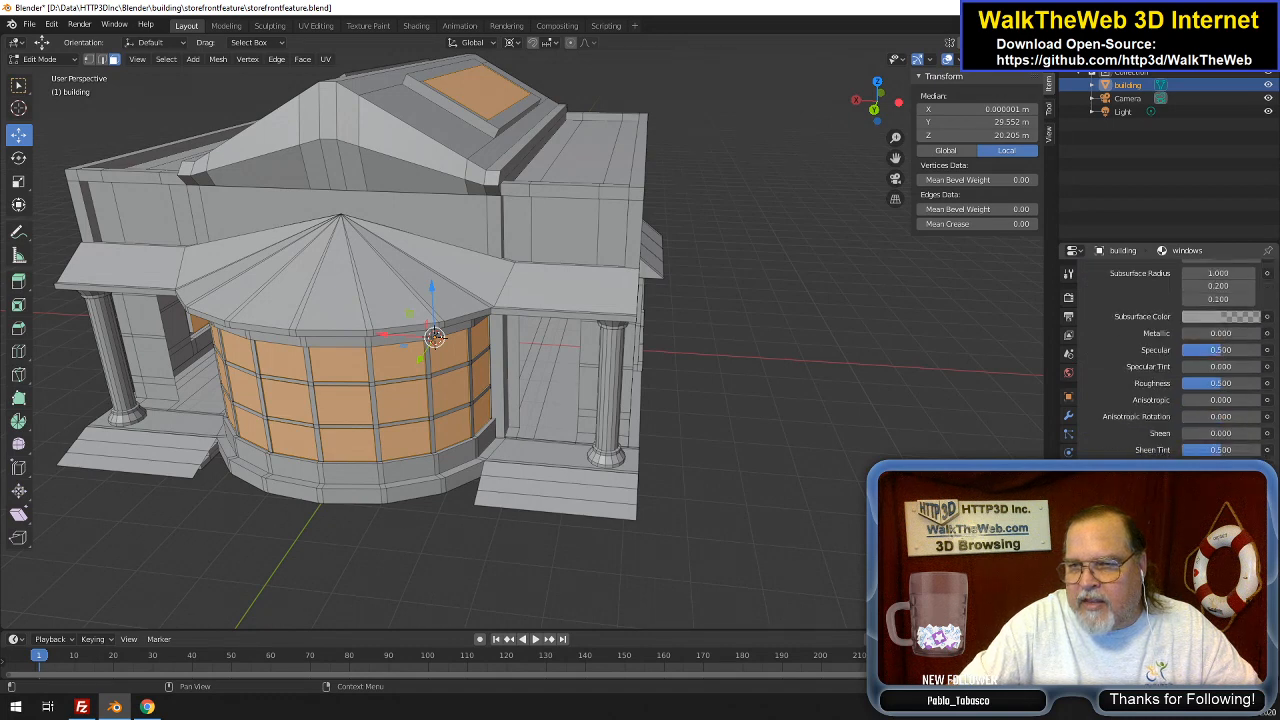
click(1220, 550)
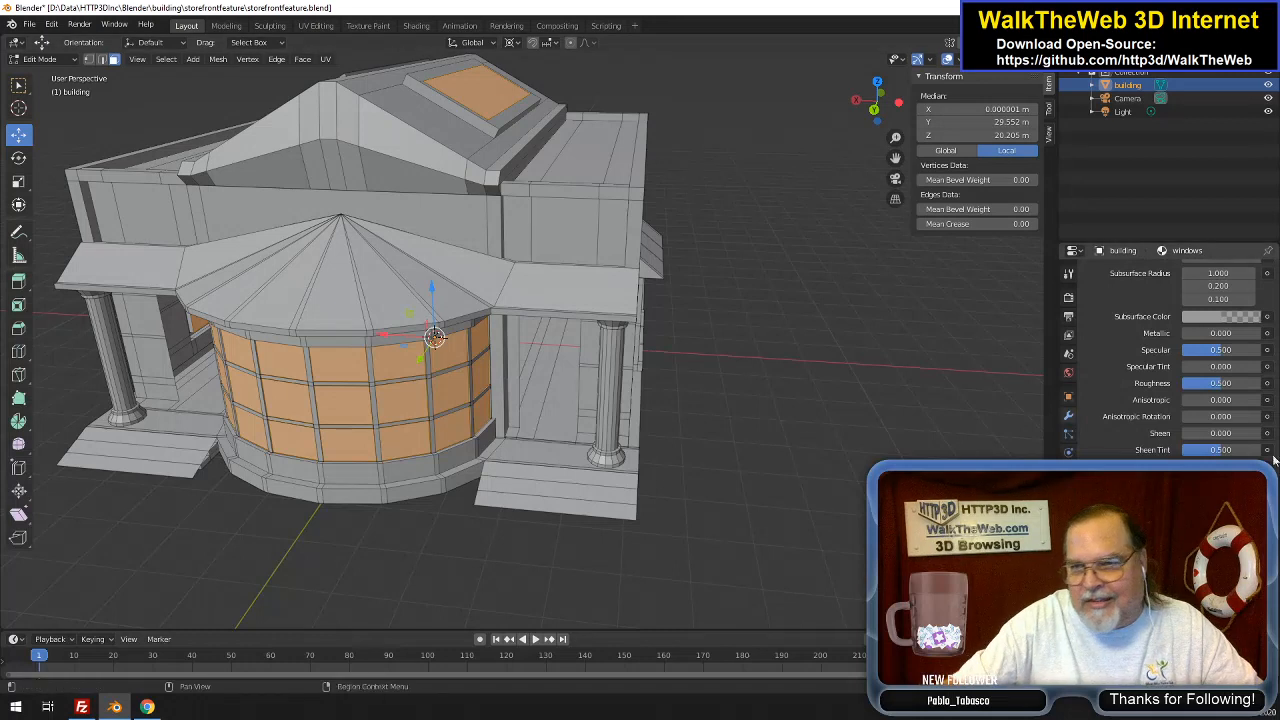
scroll(1187, 360, down, 5)
scroll(1187, 360, down, 1)
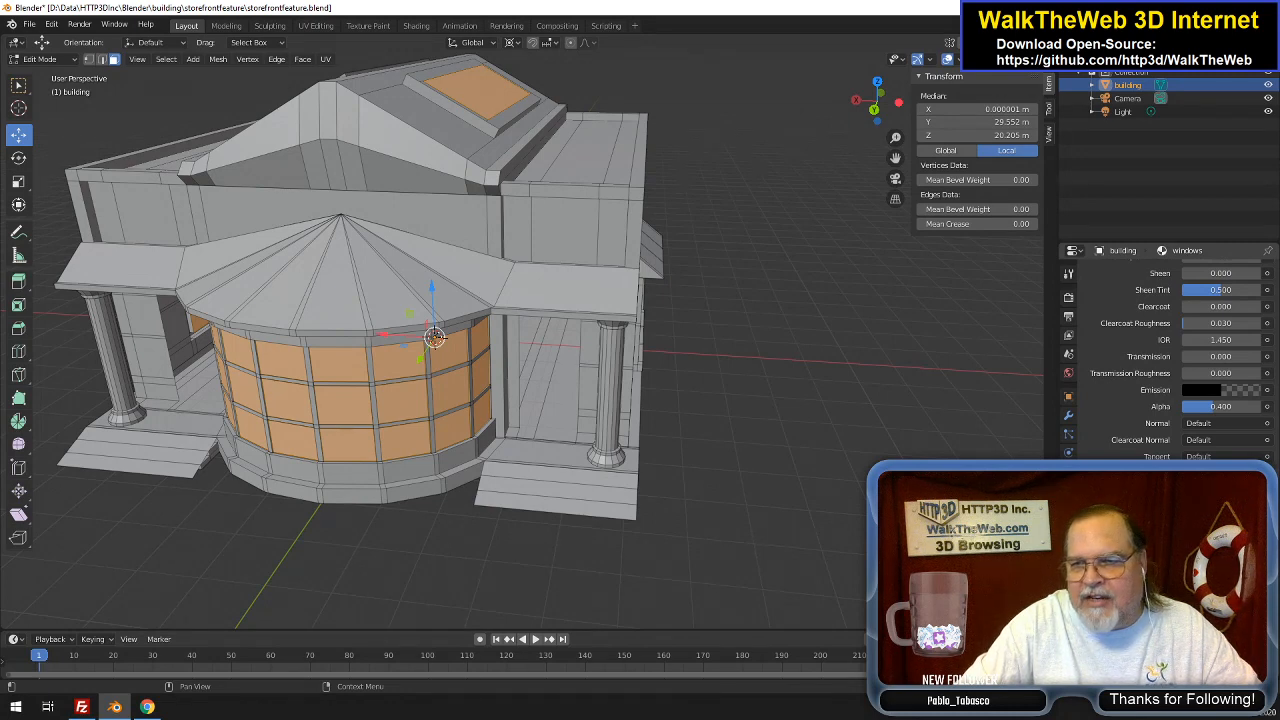
scroll(1165, 350, down, 2)
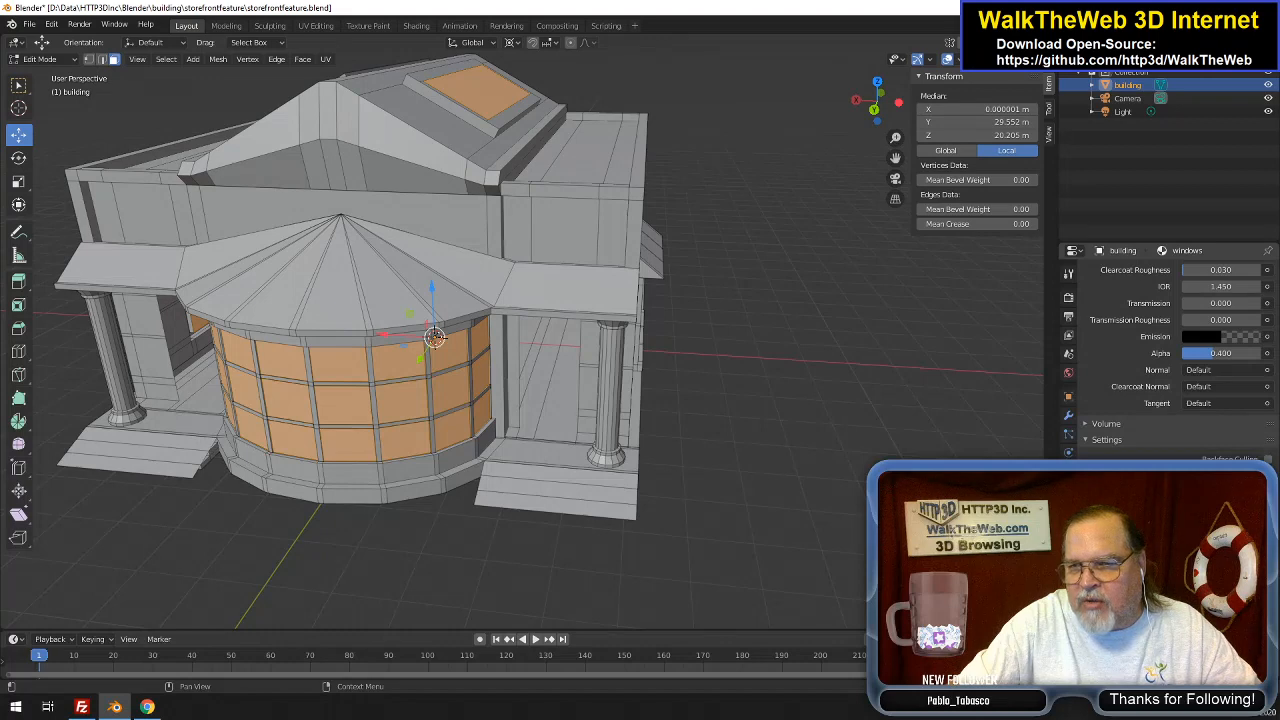
scroll(1165, 360, down, 4)
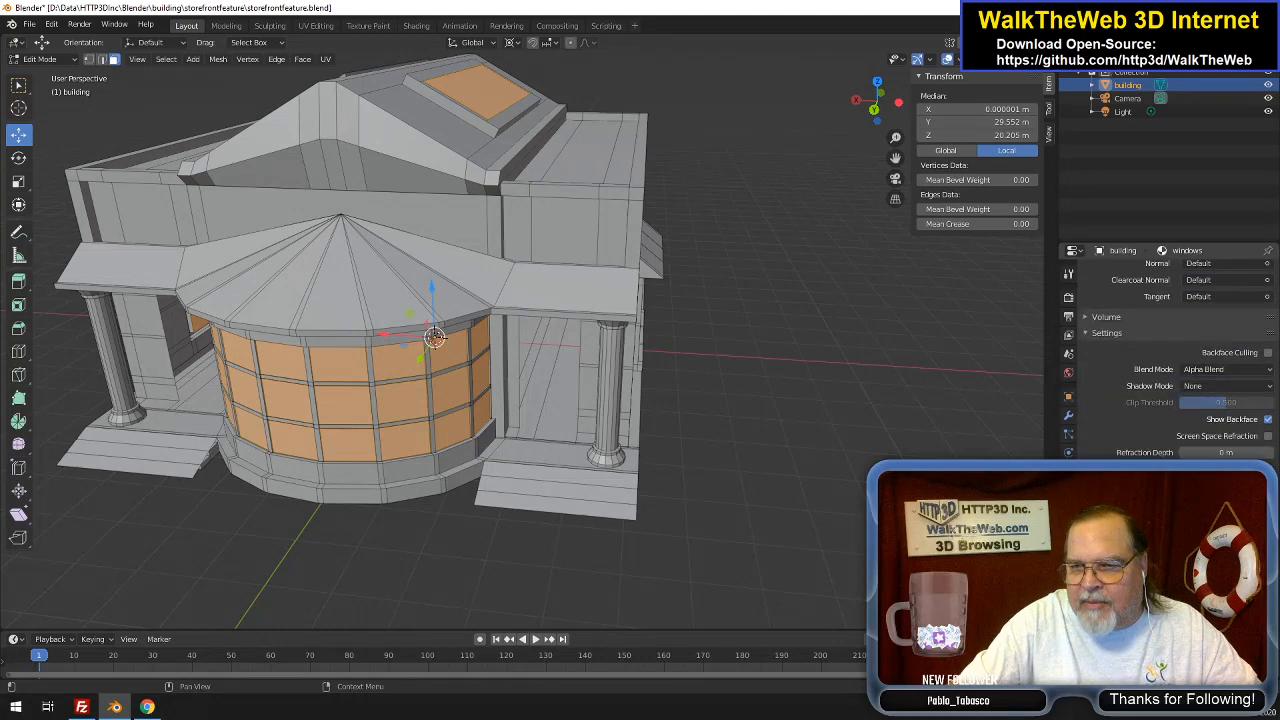
scroll(1165, 360, down, 1)
scroll(1165, 360, down, 1)
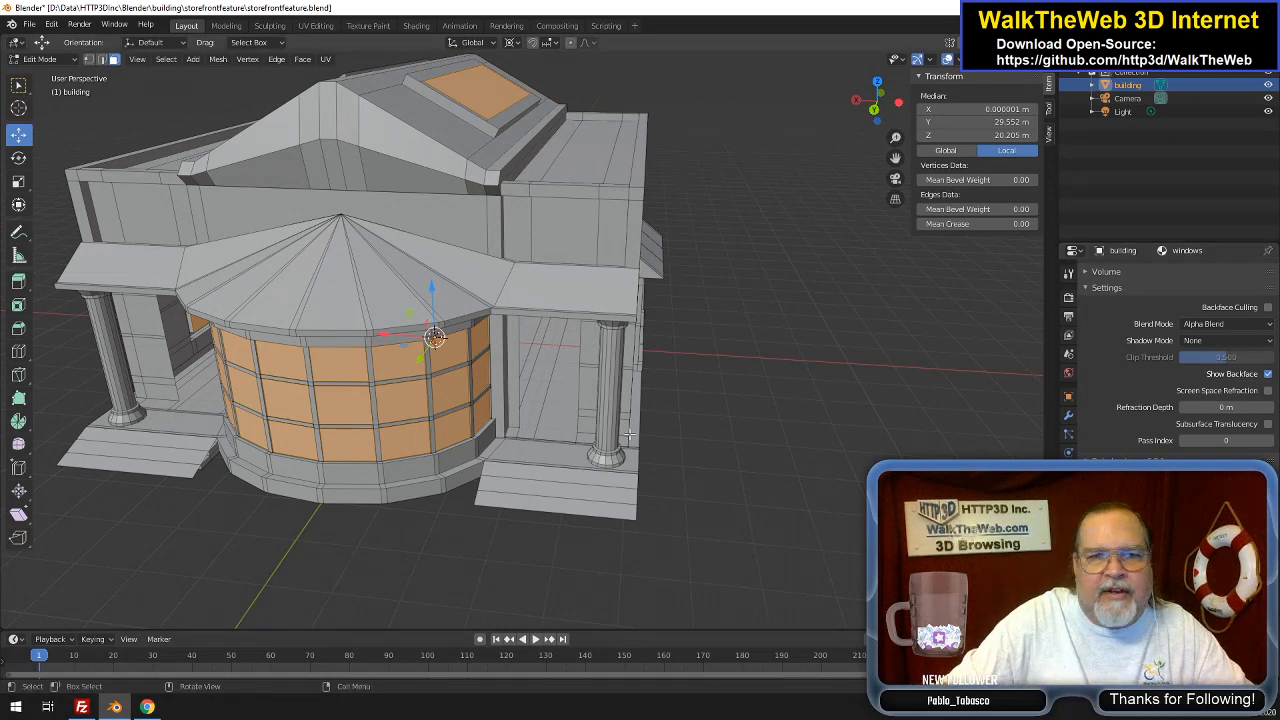
Switch the viewport shading to Material Preview and inspect the transparent panes from a lower front angle
key(z)
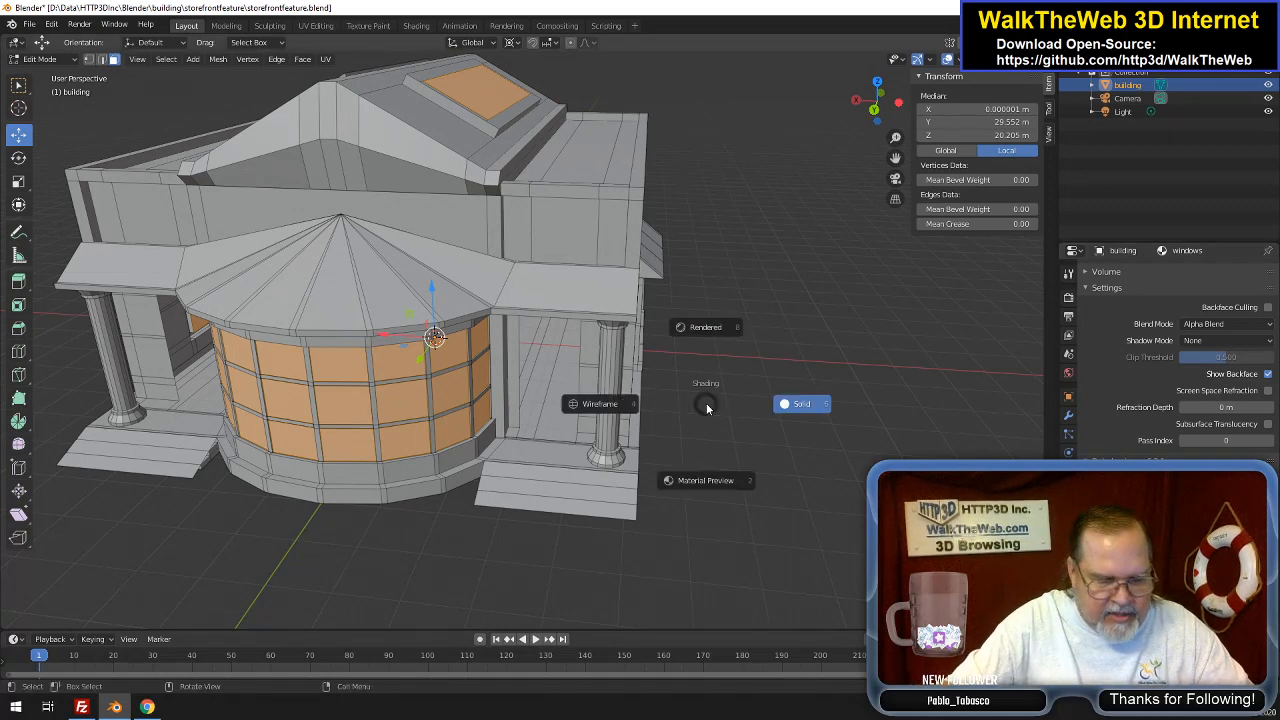
click(707, 481)
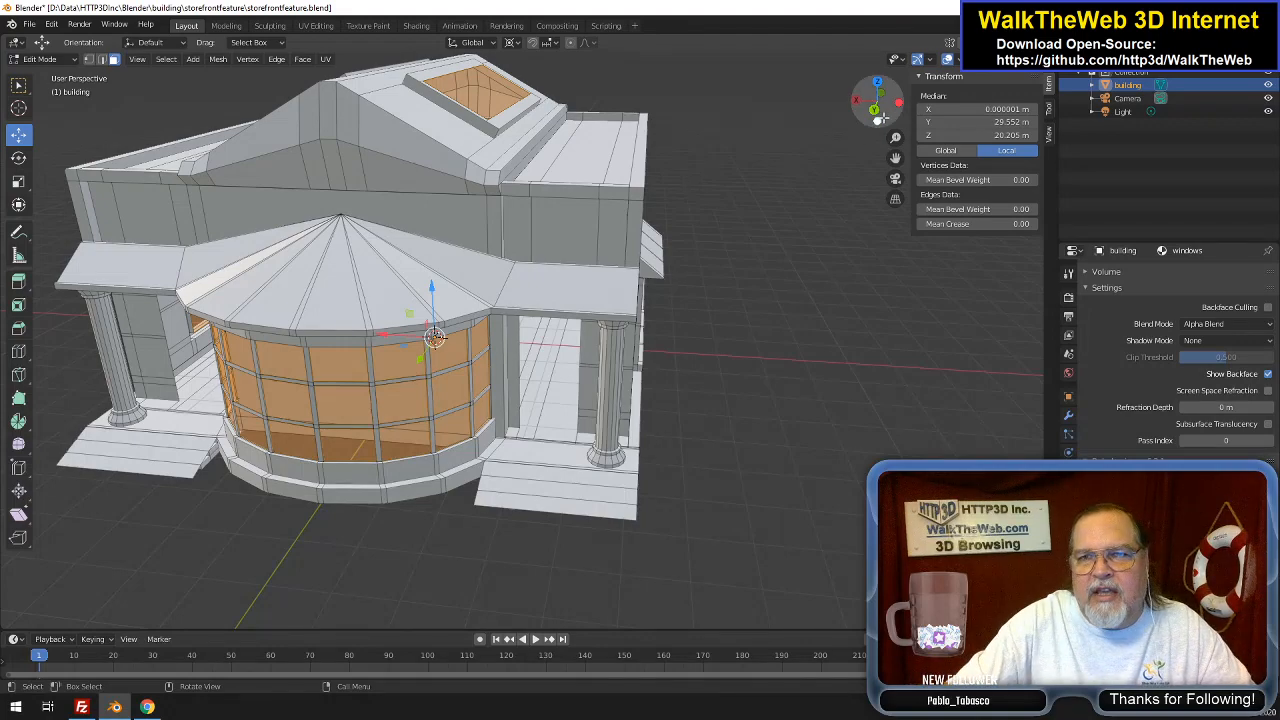
mouse_move(883, 117)
mouse_down()
mouse_move(892, 78)
mouse_move(922, 62)
mouse_move(862, 110)
mouse_move(872, 102)
mouse_up()
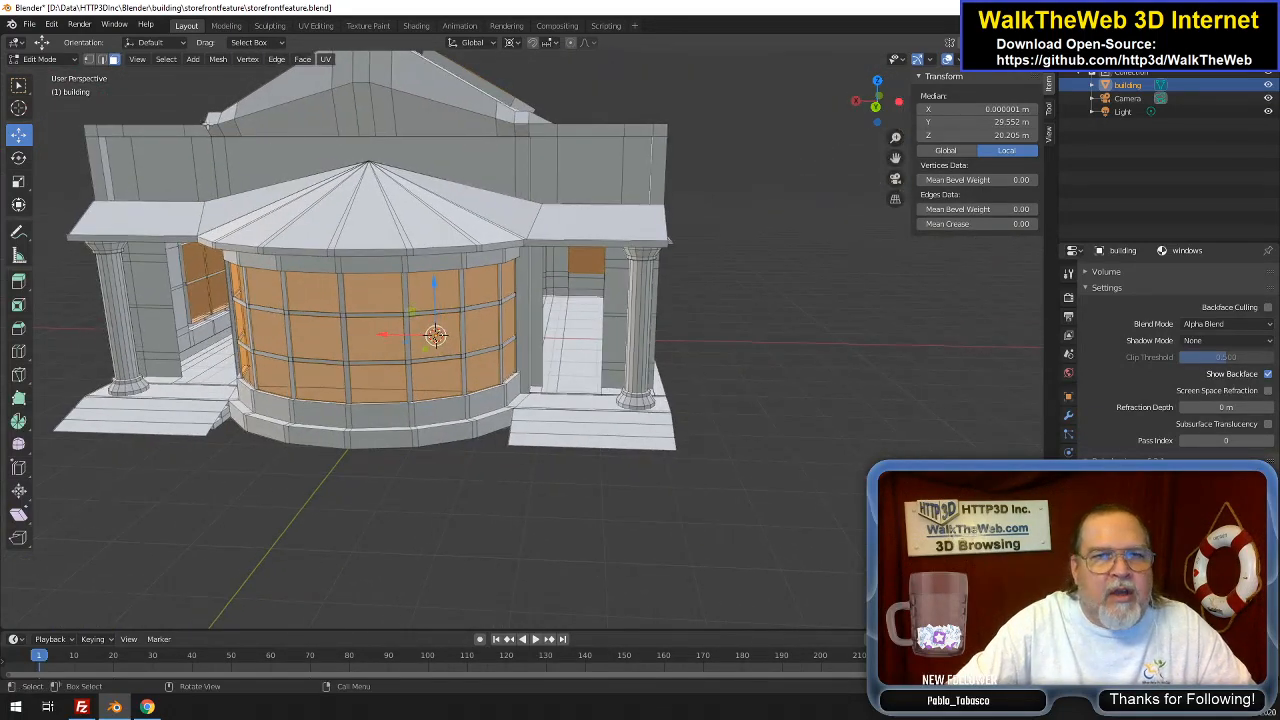
Save the Blender file and export the scene as storefrontfeature.babylon, overwriting the earlier export in the storefrontfeature folder
click(29, 24)
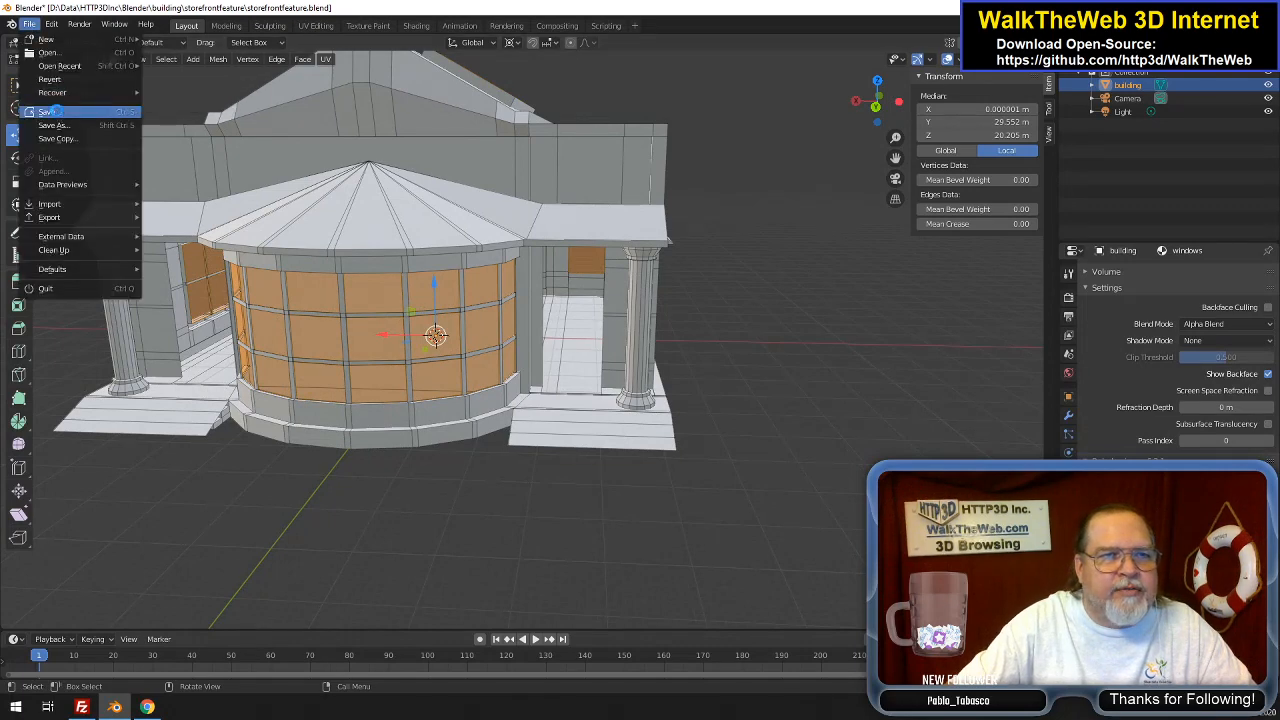
click(57, 112)
click(29, 24)
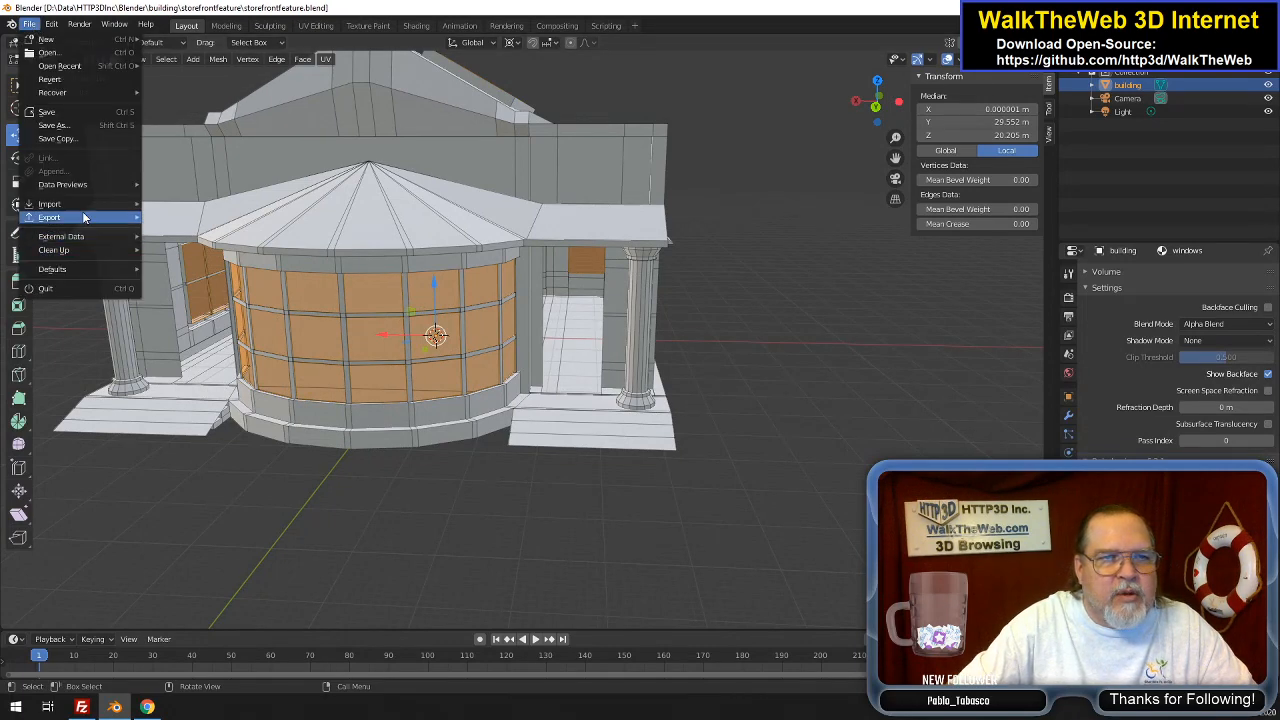
mouse_move(72, 249)
click(200, 354)
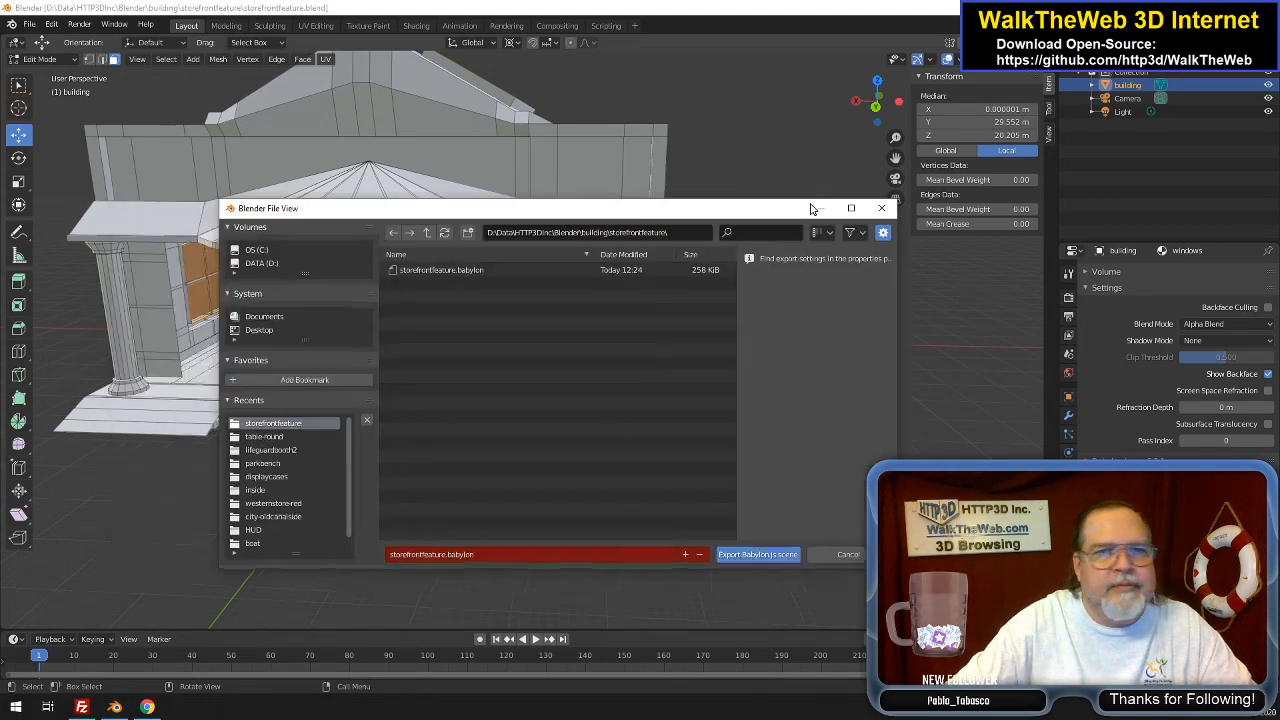
key(Return)
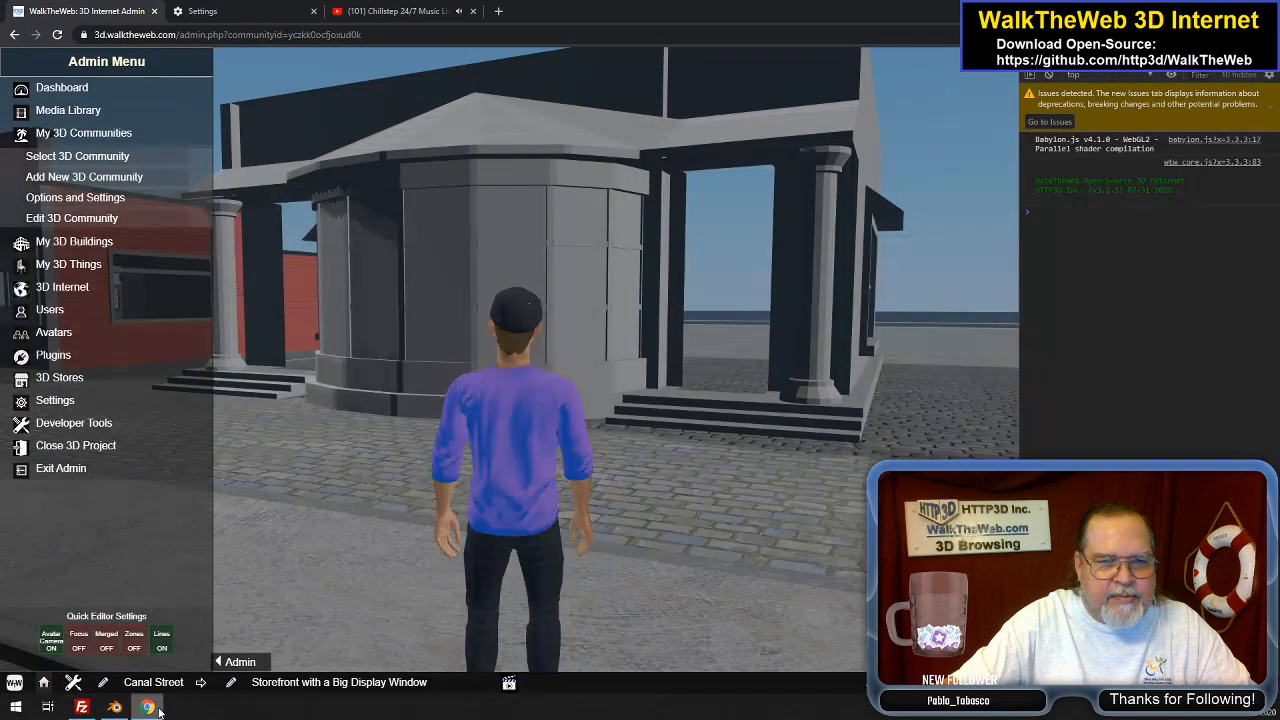
Switch to Chrome and clear the cached images and files for all time
click(147, 707)
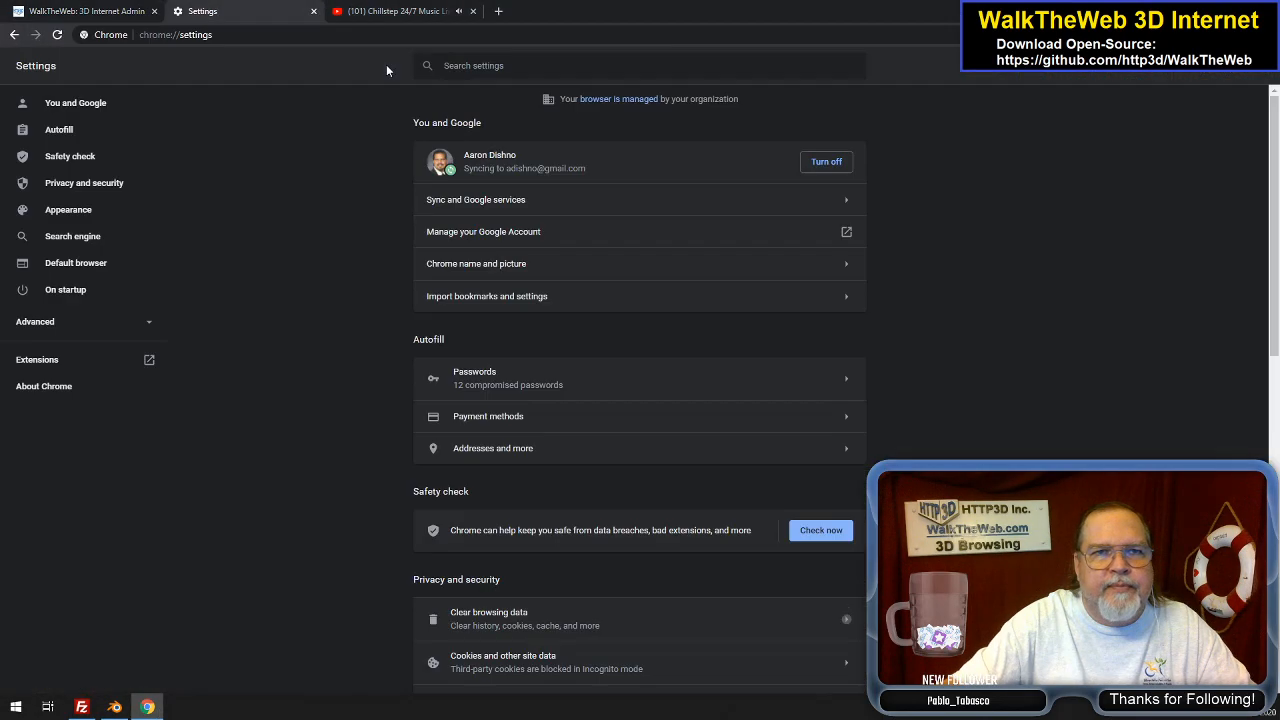
click(240, 11)
click(561, 616)
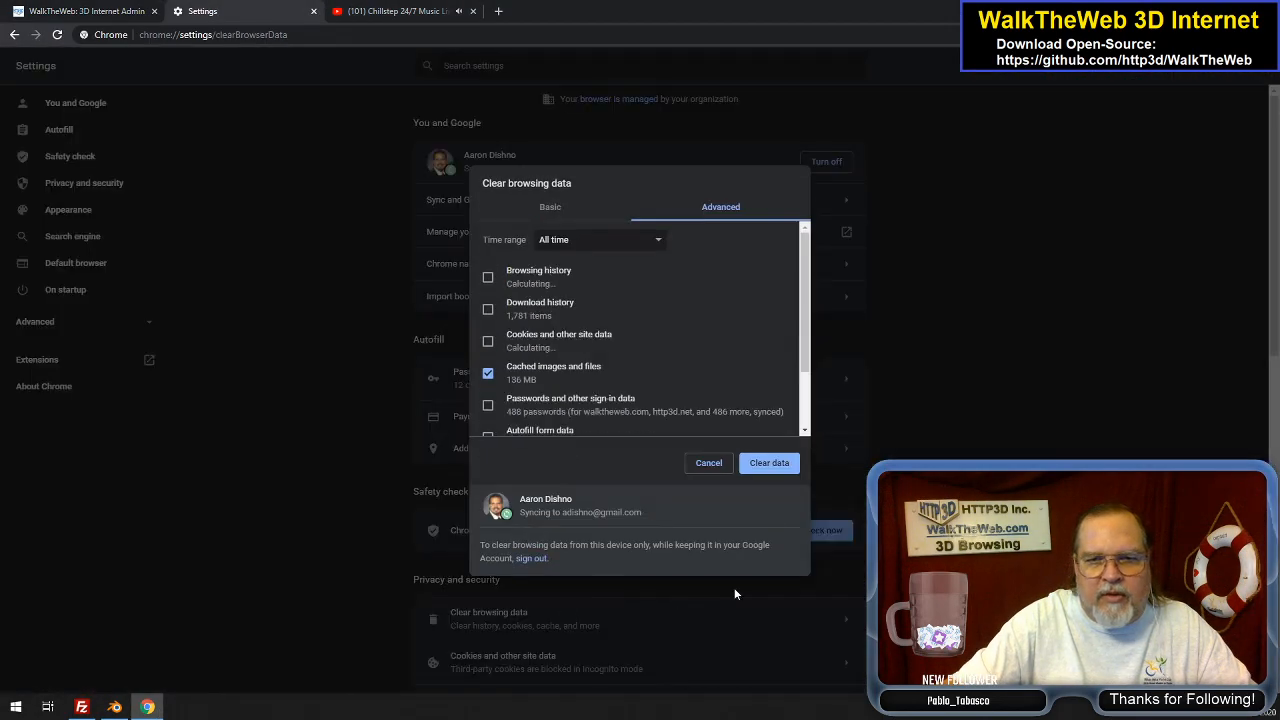
click(769, 463)
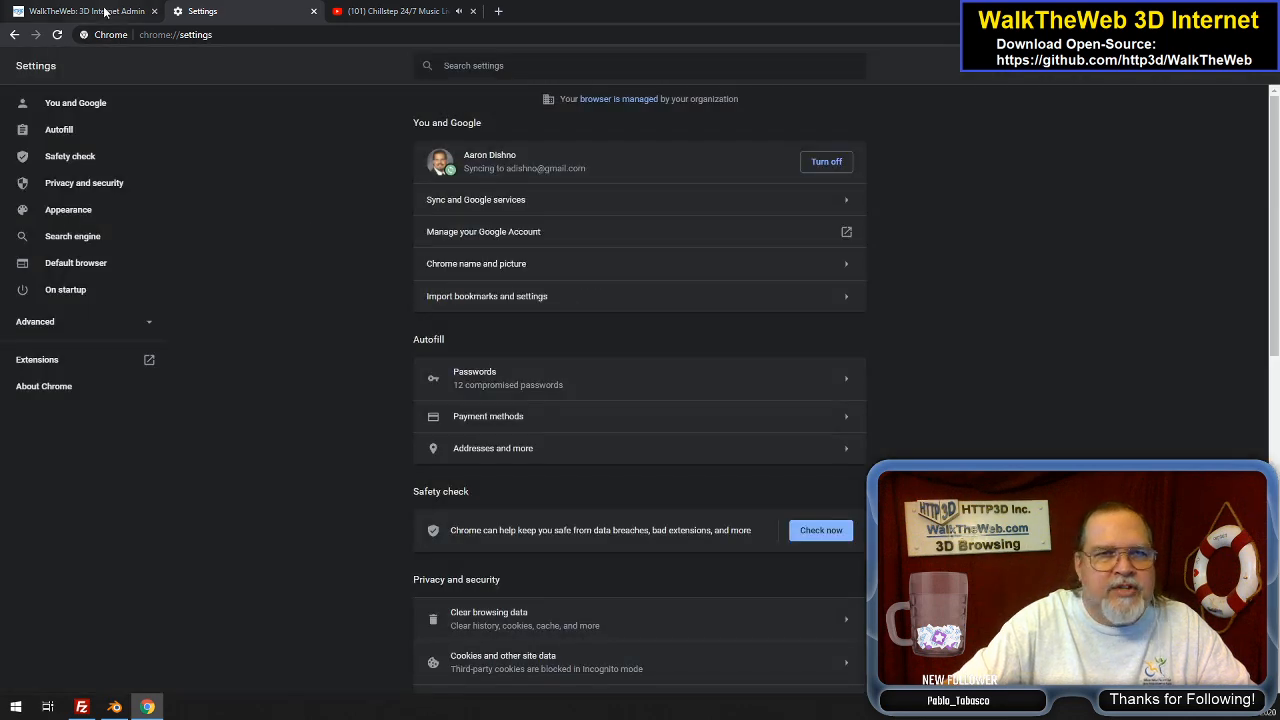
In the WalkTheWeb media library, replace the storefrontfeature.babylon 3D object's files with all five files from the local storefrontfeature folder
click(100, 11)
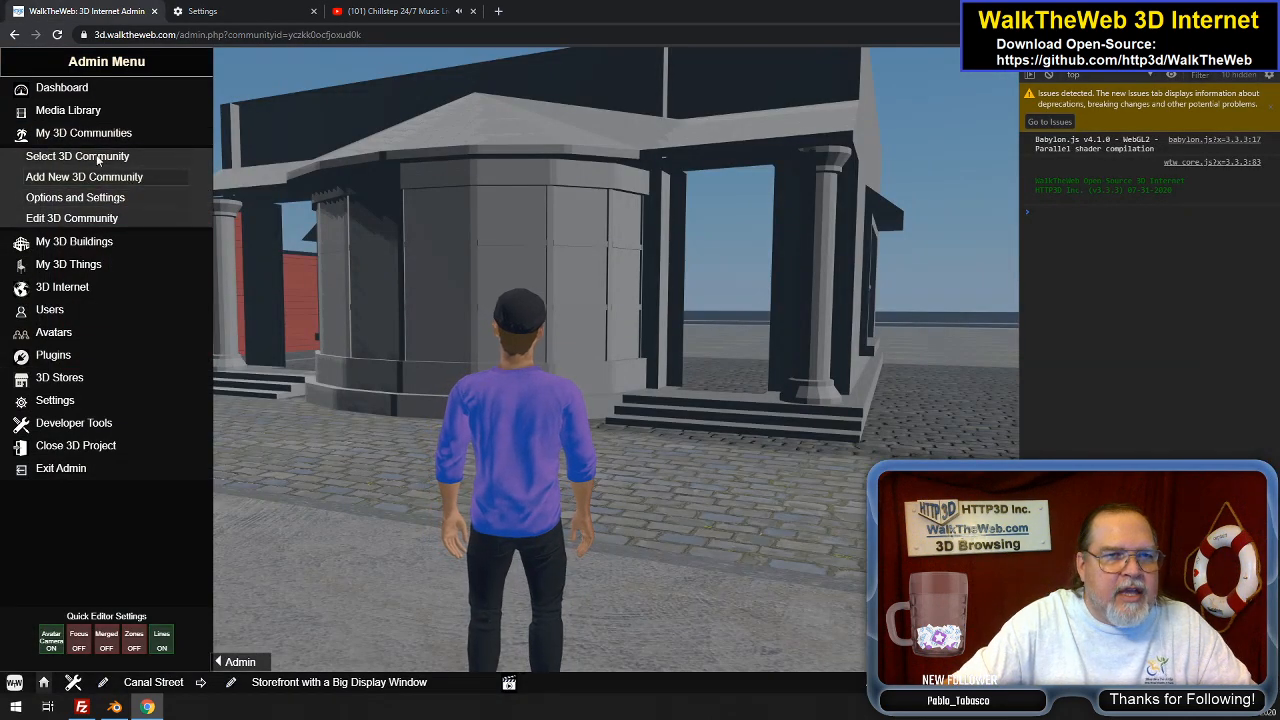
click(90, 113)
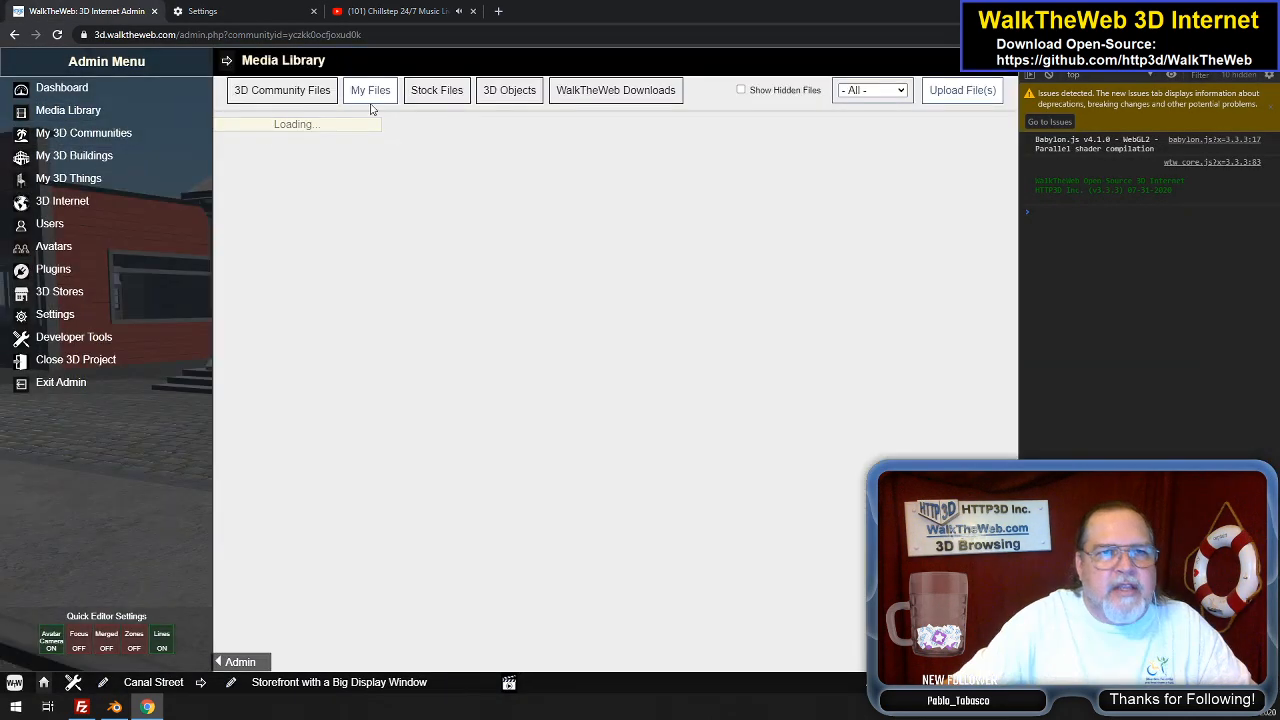
click(519, 92)
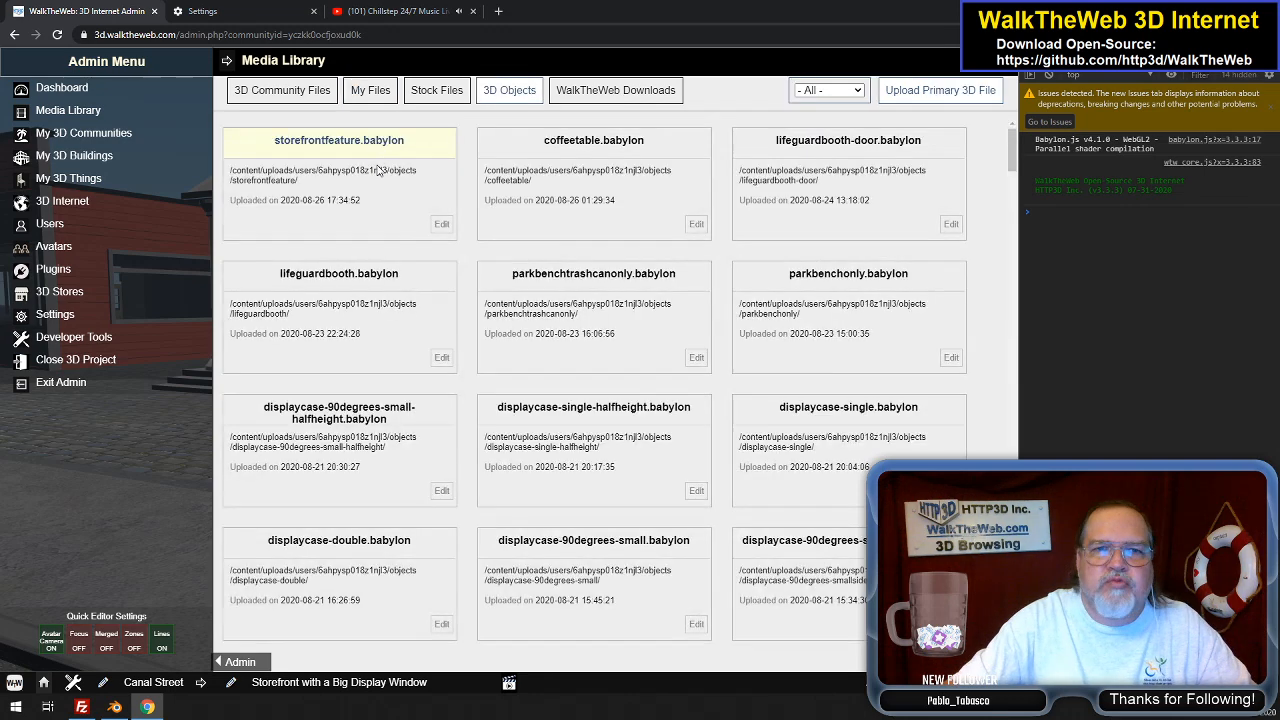
click(441, 225)
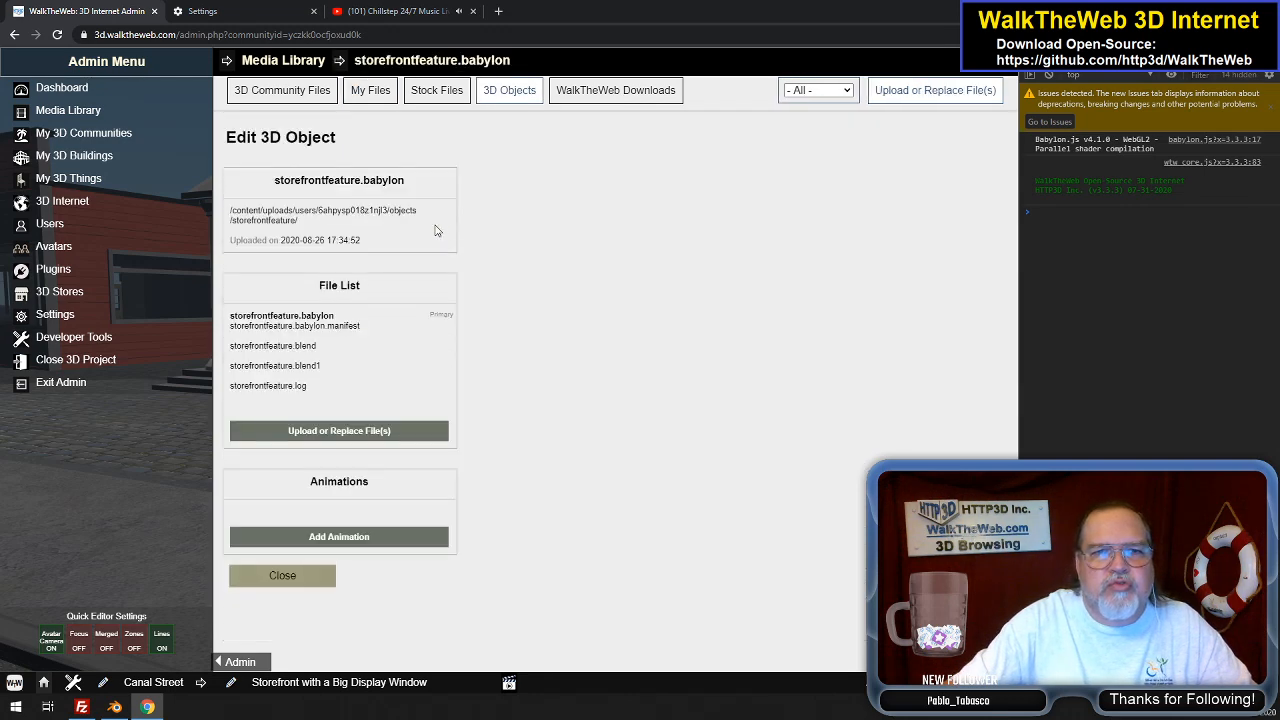
click(352, 438)
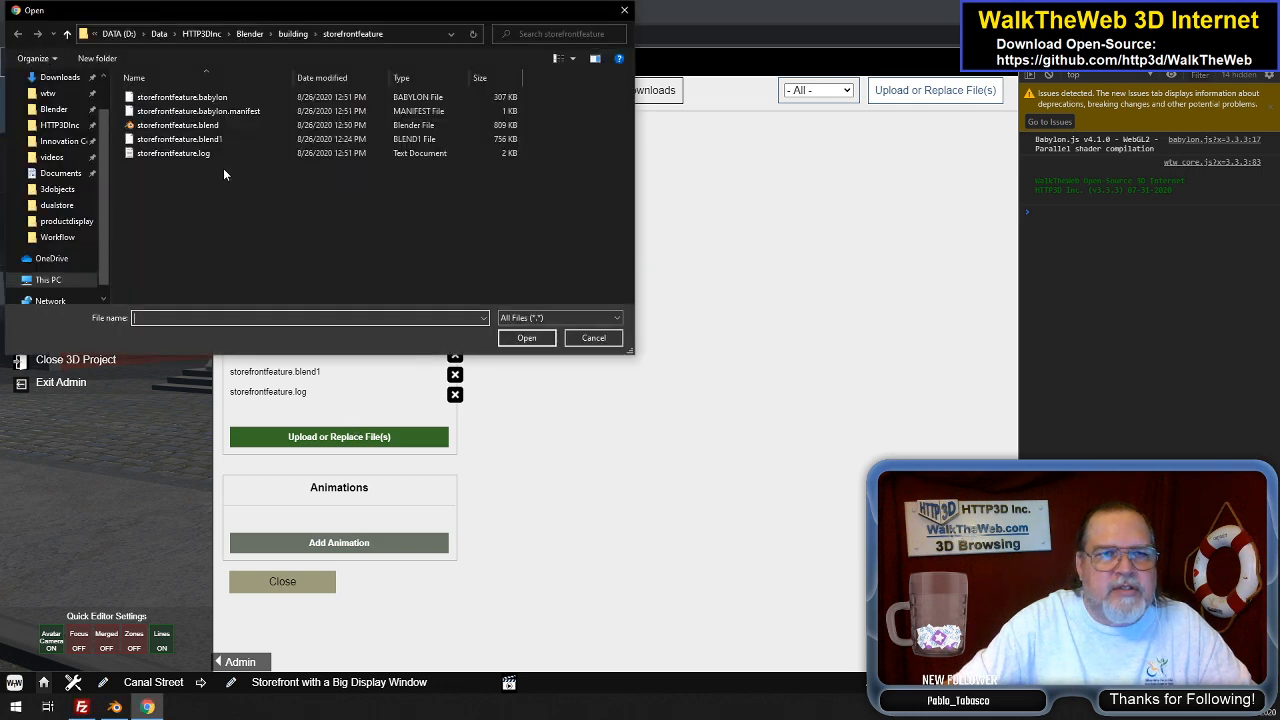
drag(187, 198, 190, 95)
click(527, 338)
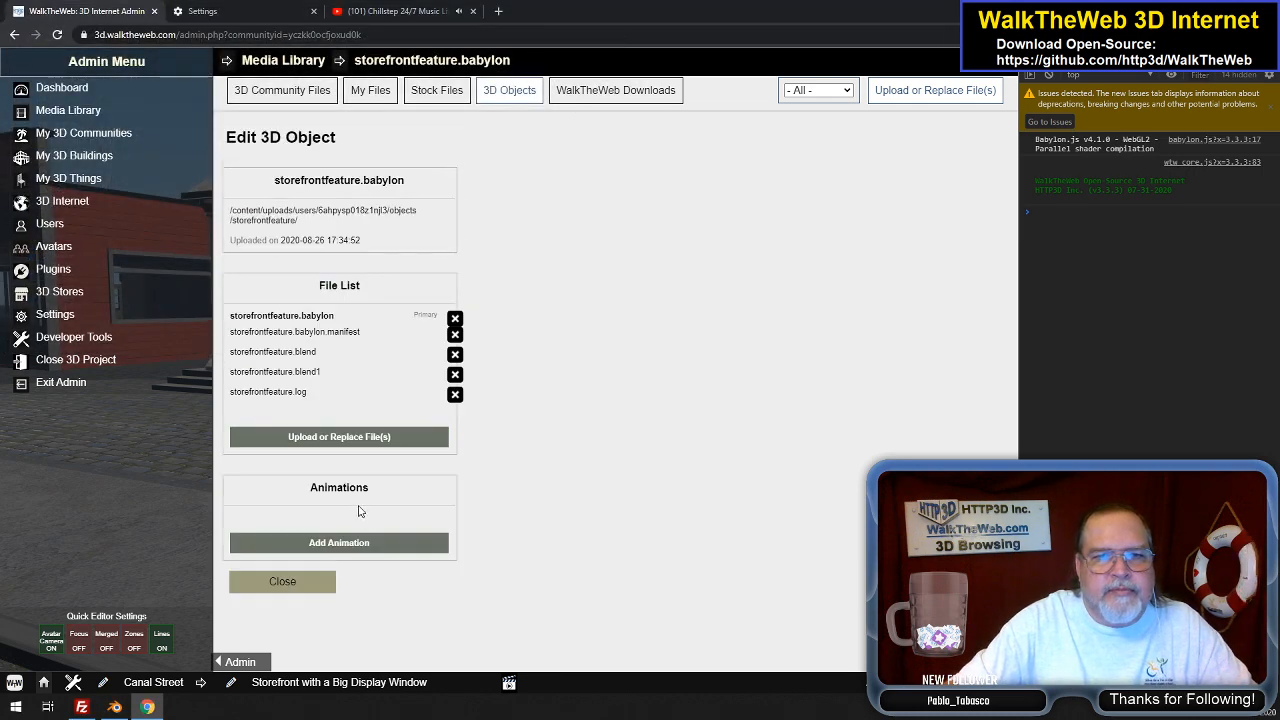
click(290, 586)
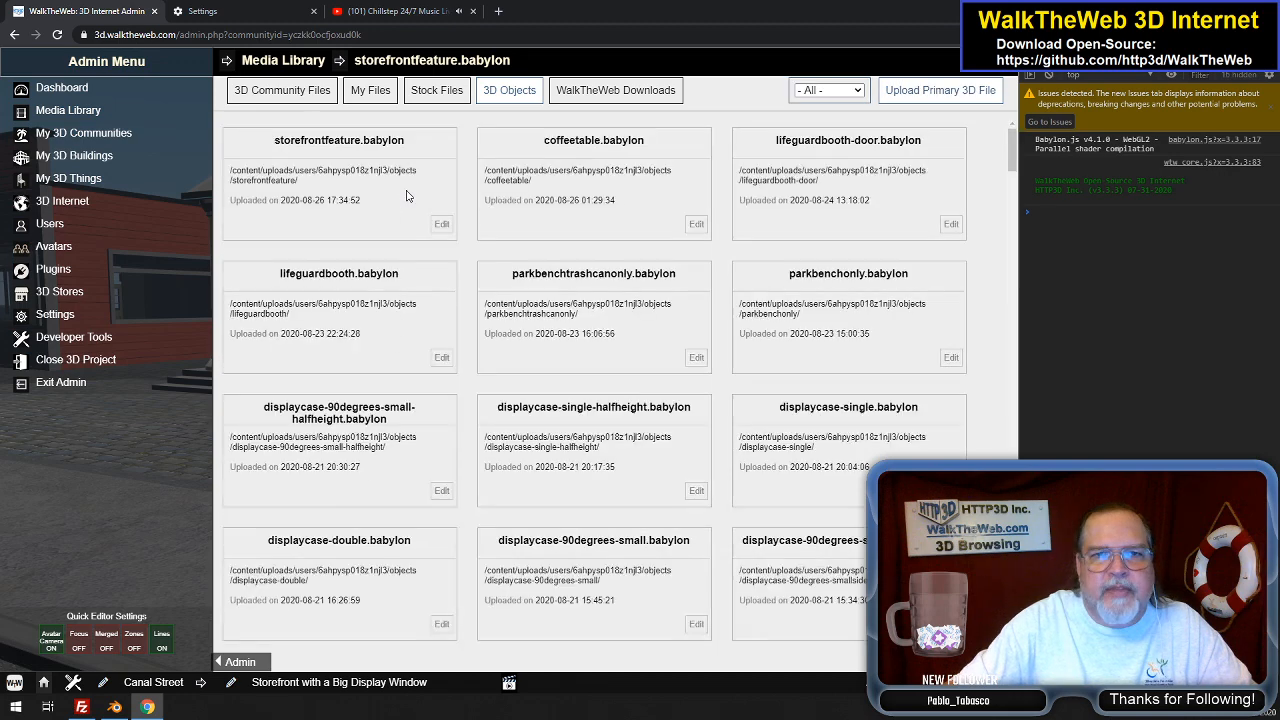
Reload the 3D community page and walk the avatar around the storefront to examine the bay window panes' transparency
click(407, 34)
key(Return)
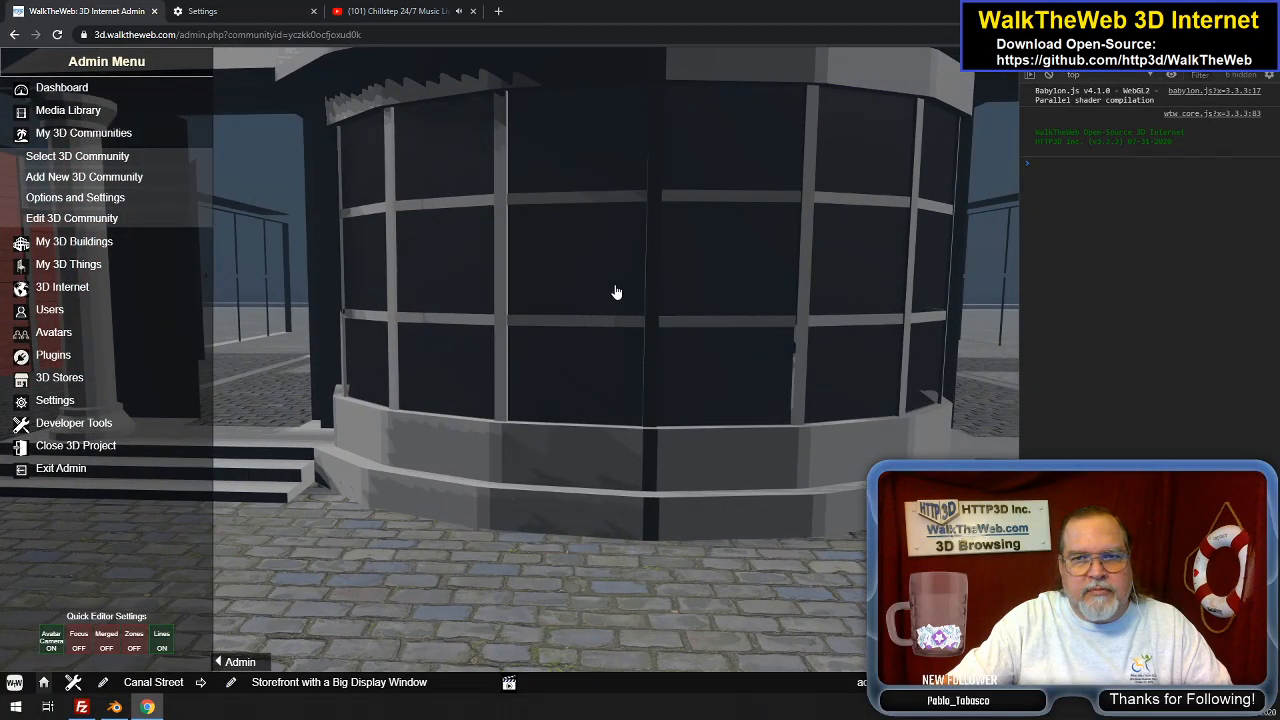
drag(604, 290, 818, 312)
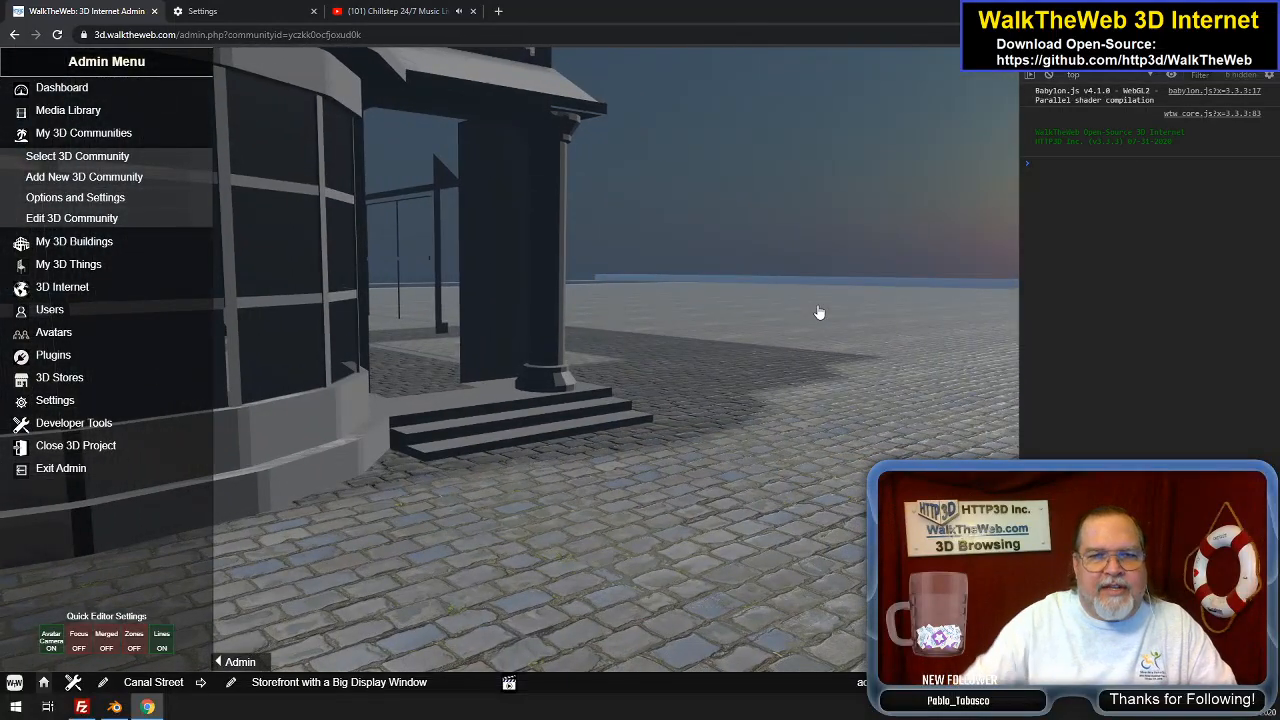
drag(457, 320, 469, 289)
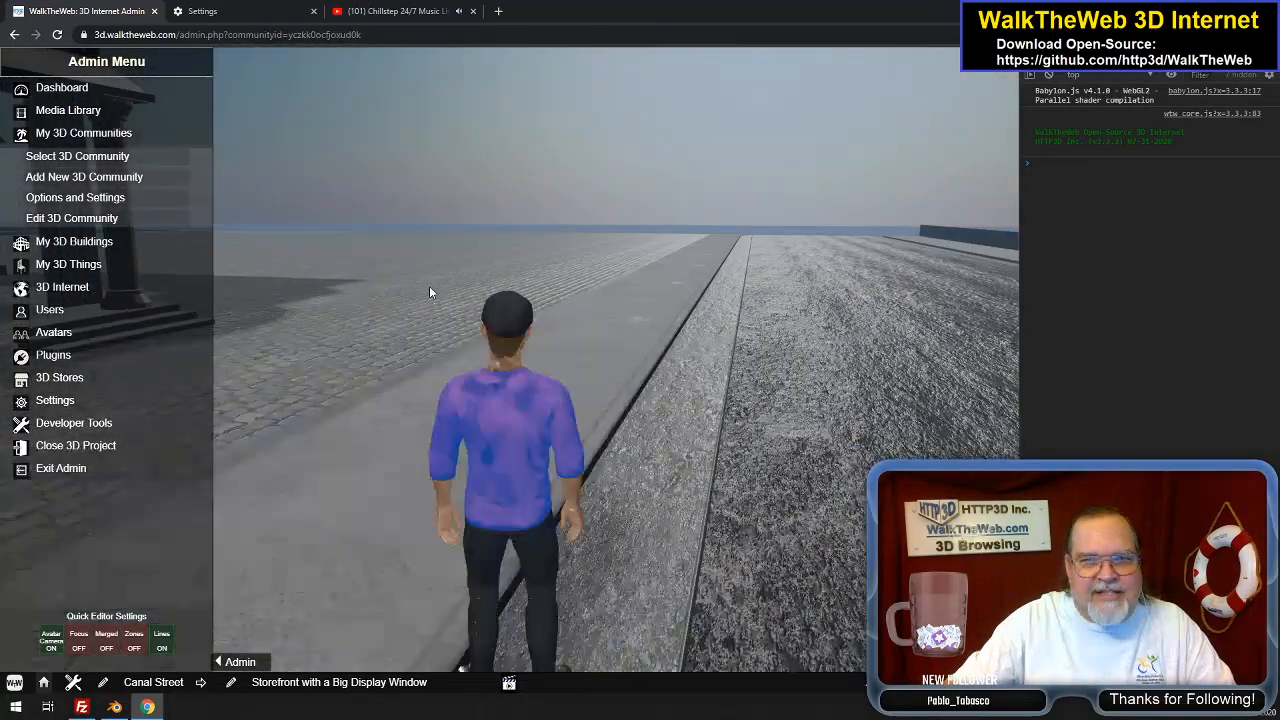
drag(589, 333, 846, 323)
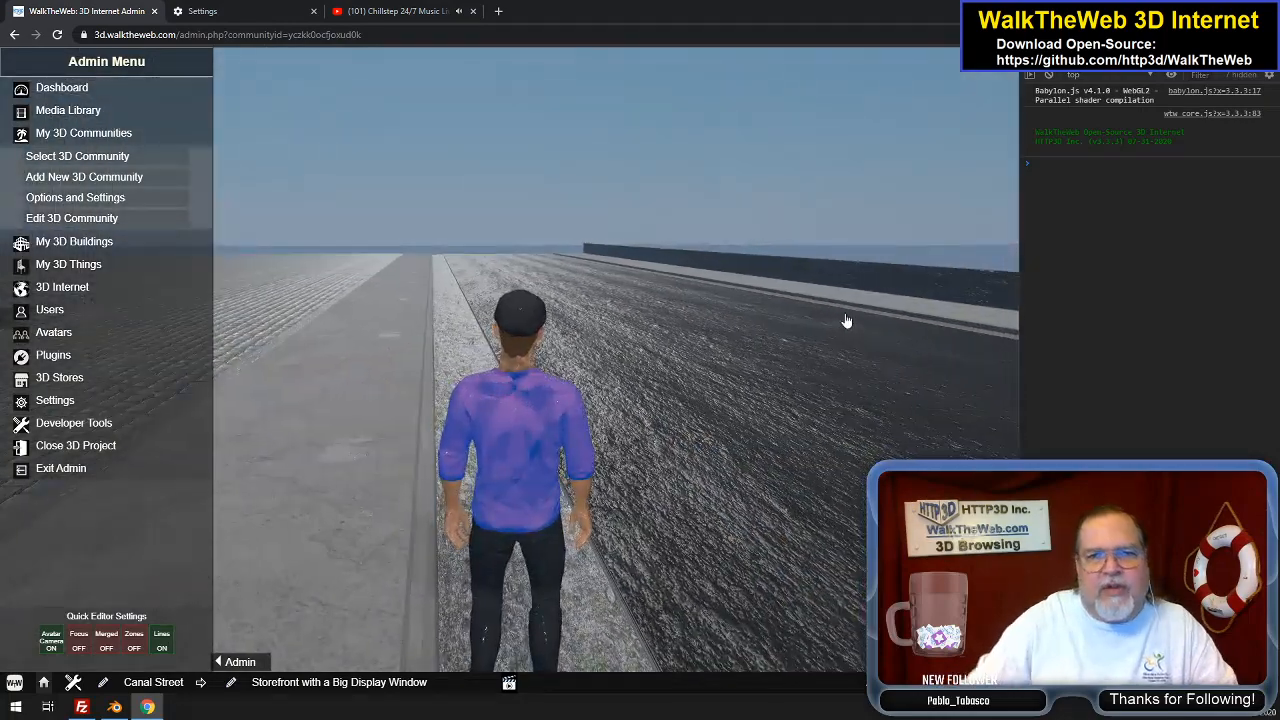
key(Left)
key(Up)
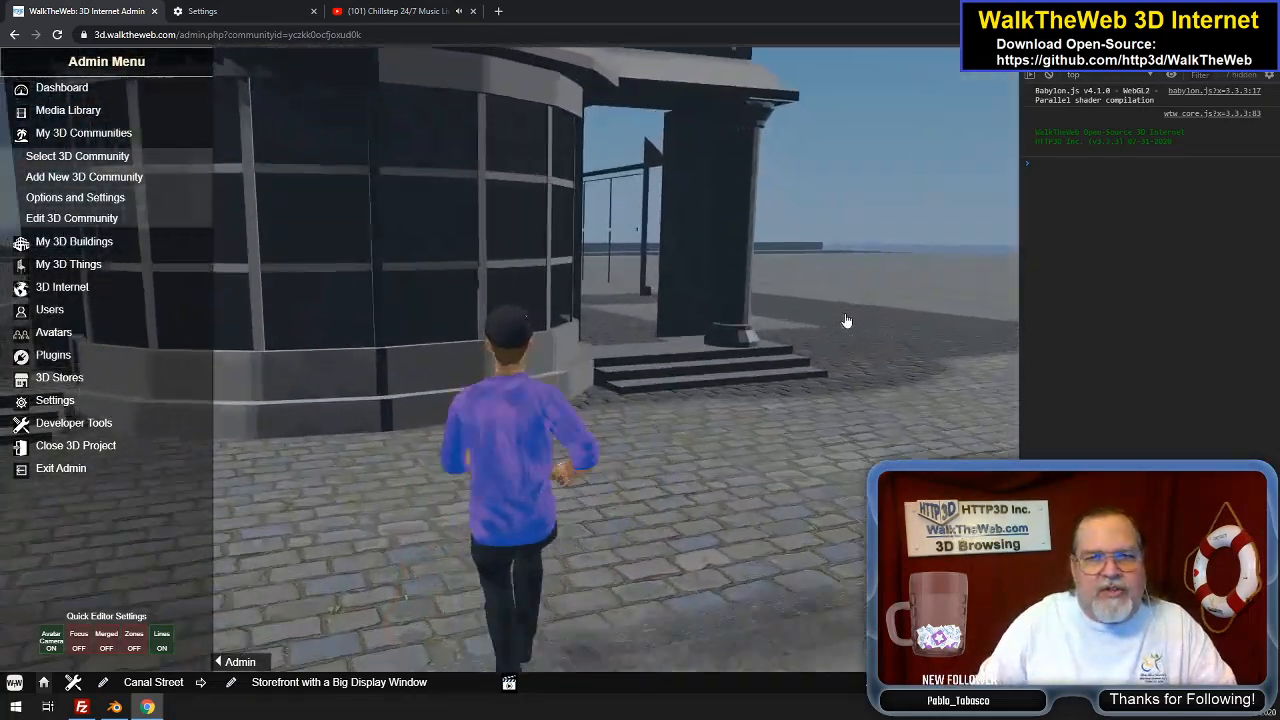
key(Right)
key(Left)
key(Left)
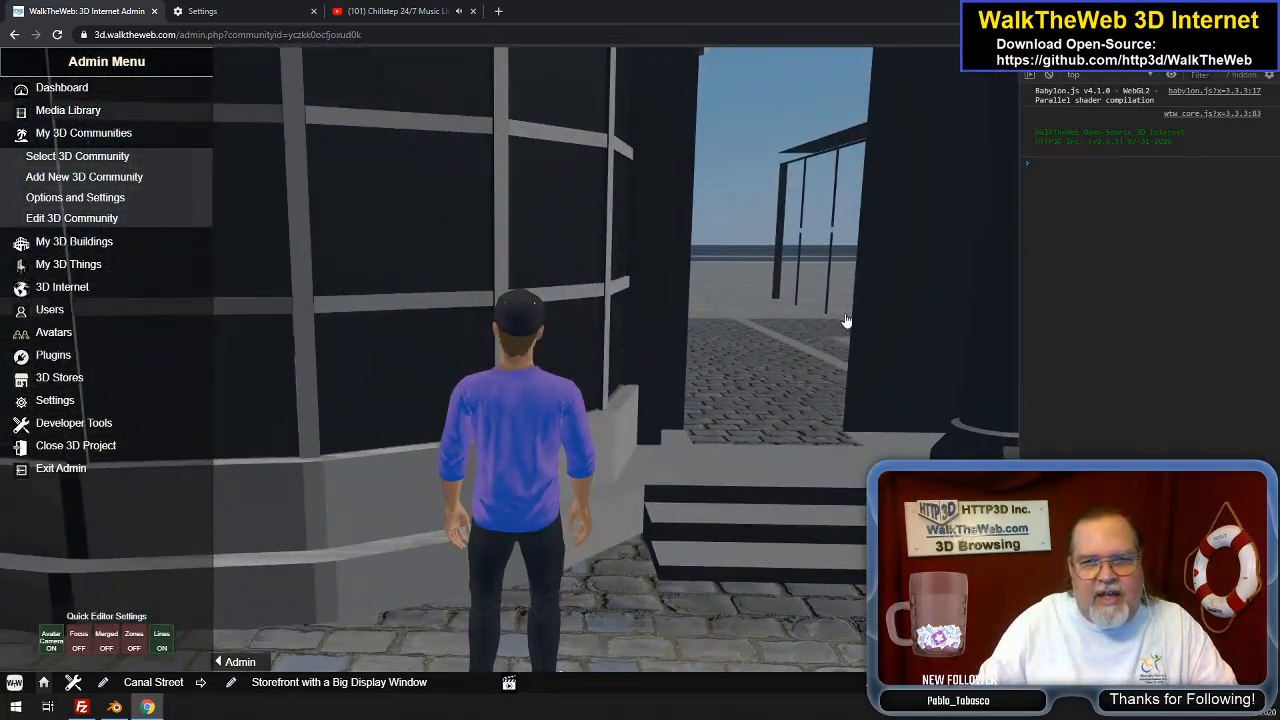
key(Left)
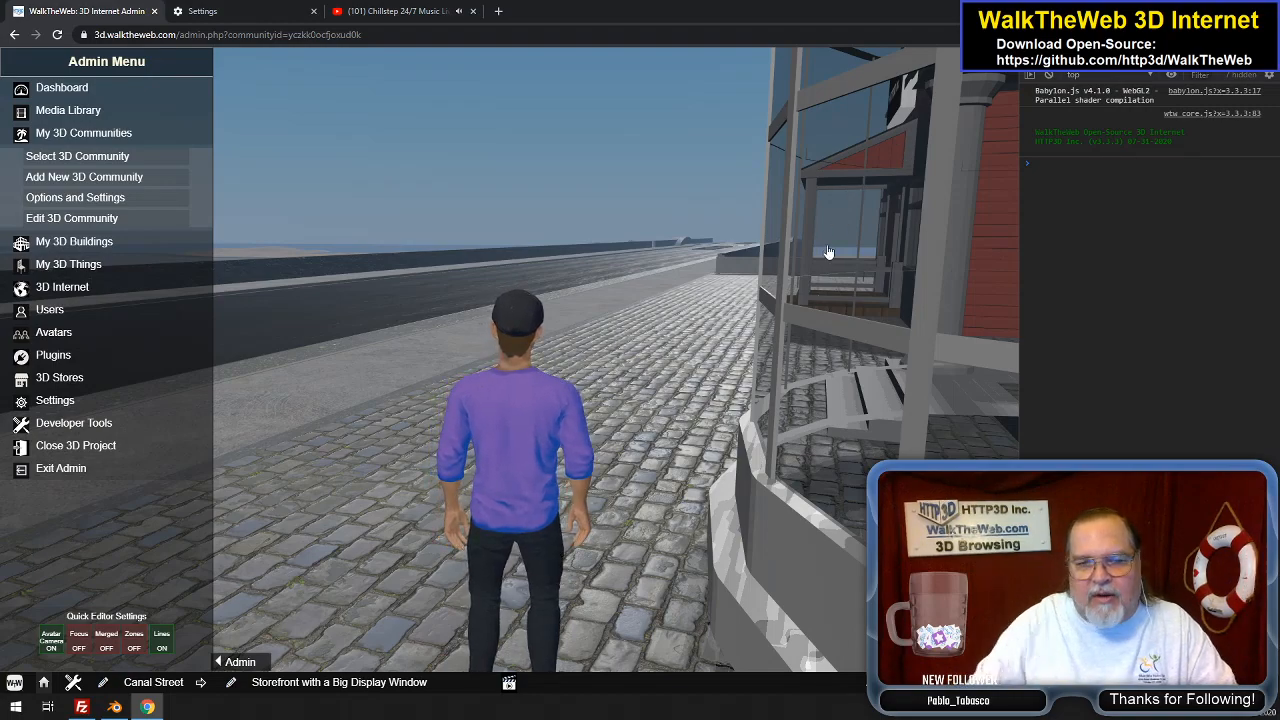
key(Right)
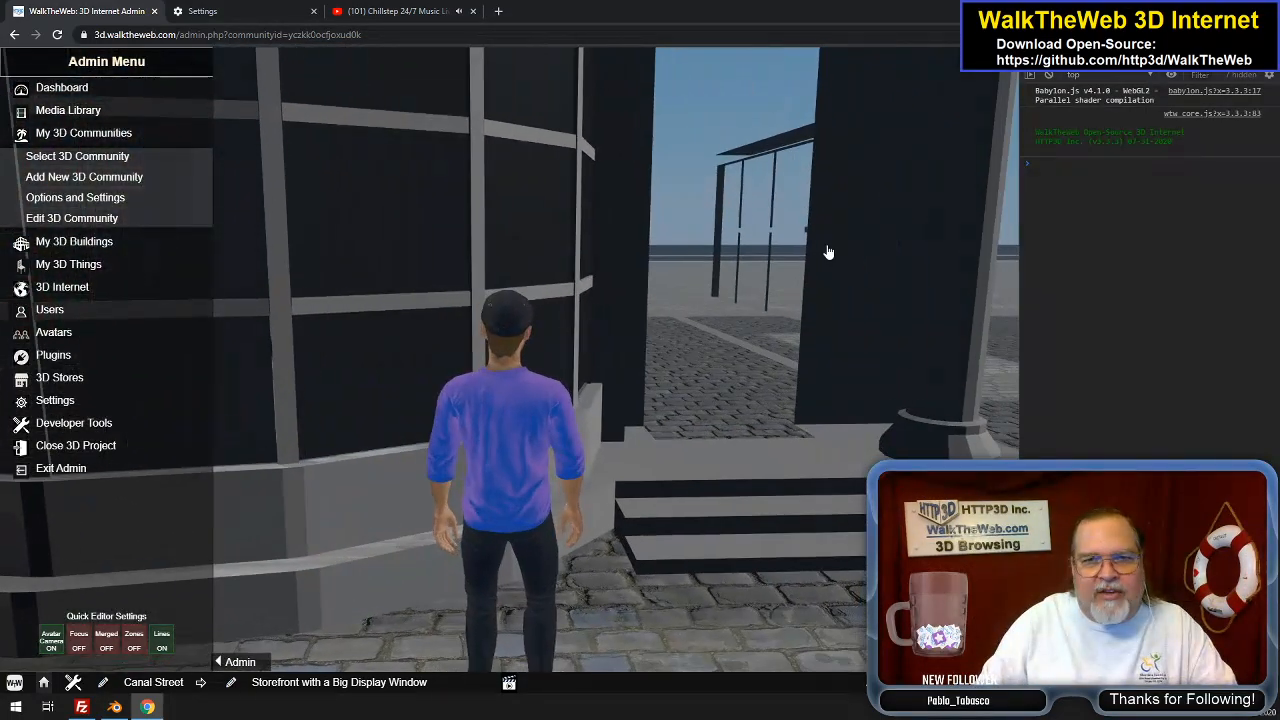
key(Up)
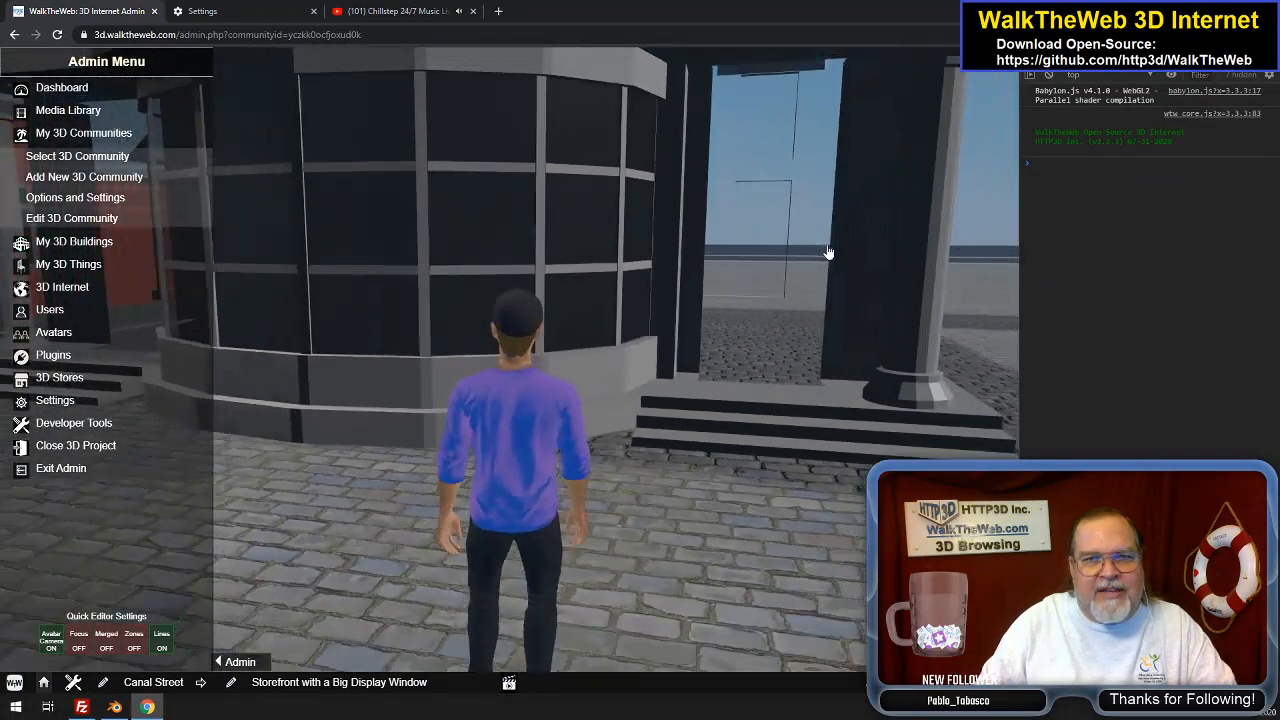
Walk the avatar past the bay window and the front entrance steps to the storefront's far side wall, examining the glass along the way
key(Right)
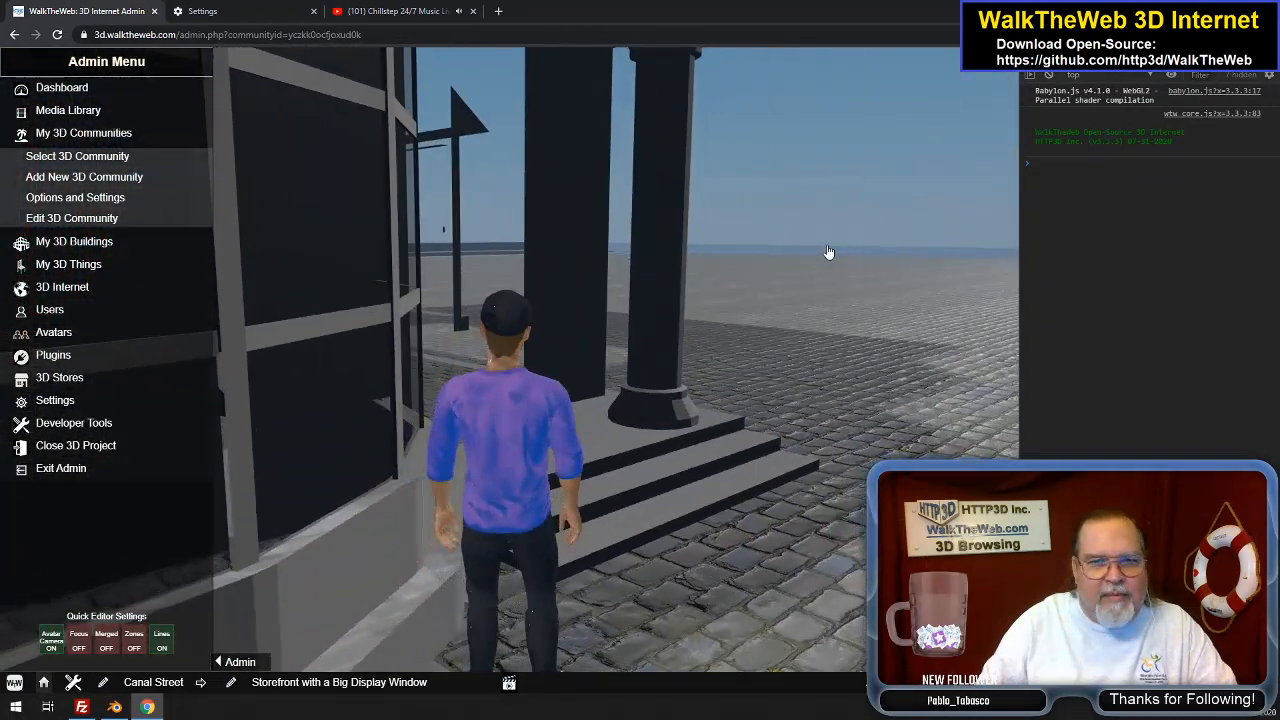
key(Right)
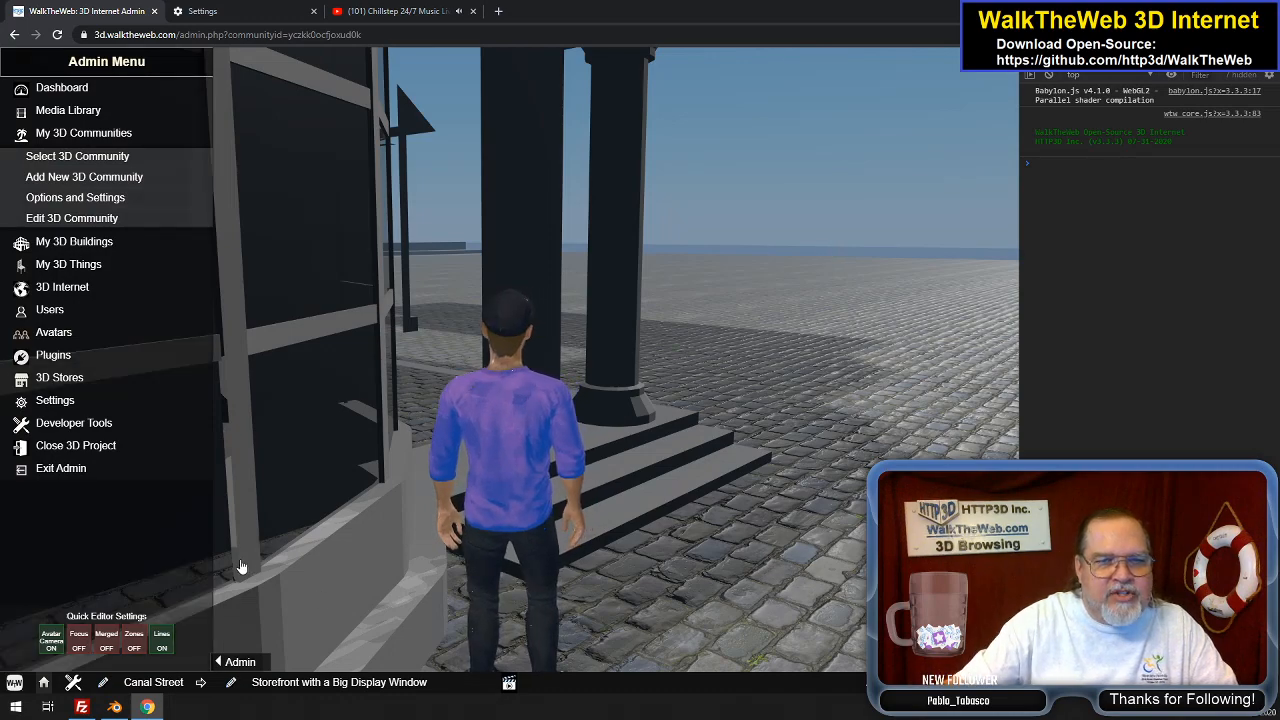
key(Up)
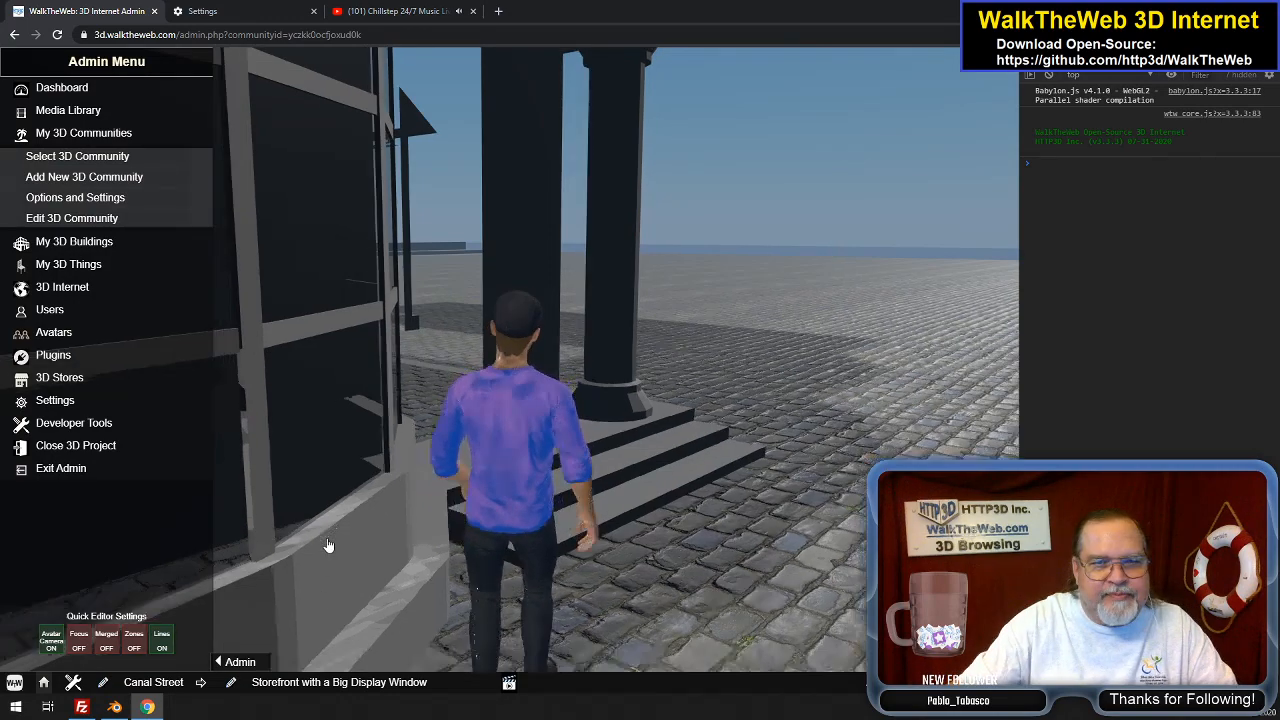
key(Up)
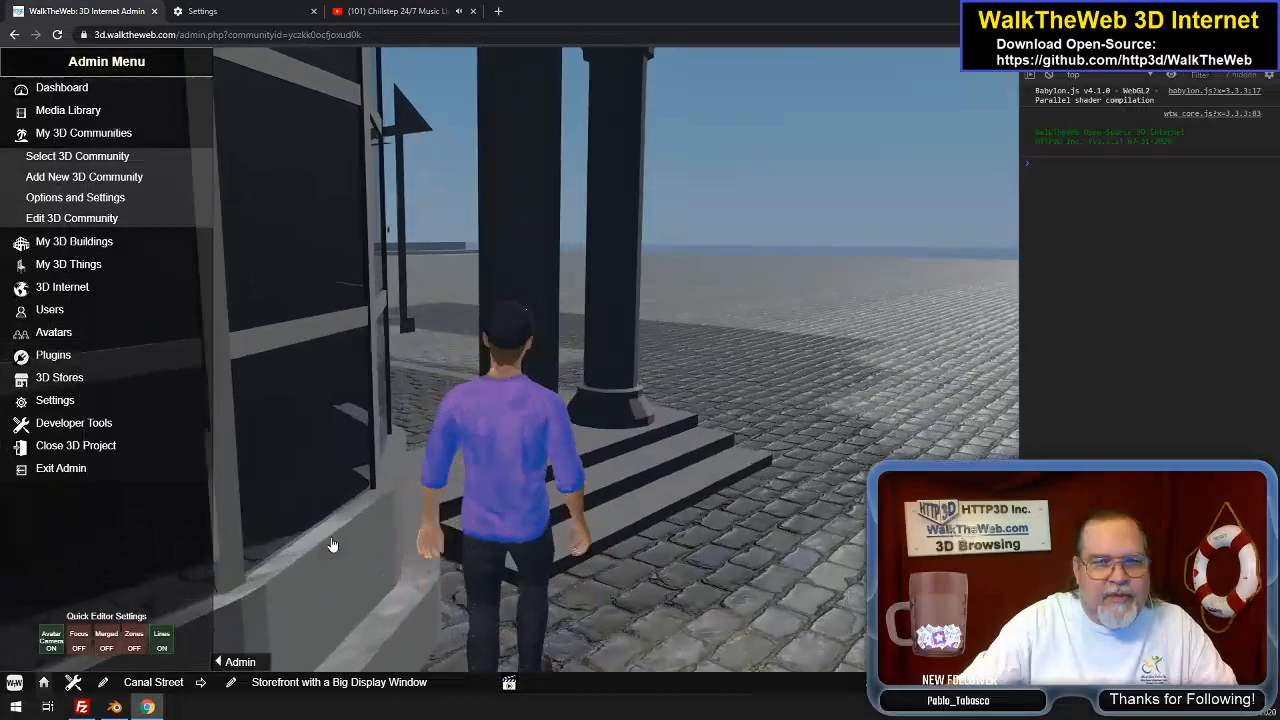
key(Up)
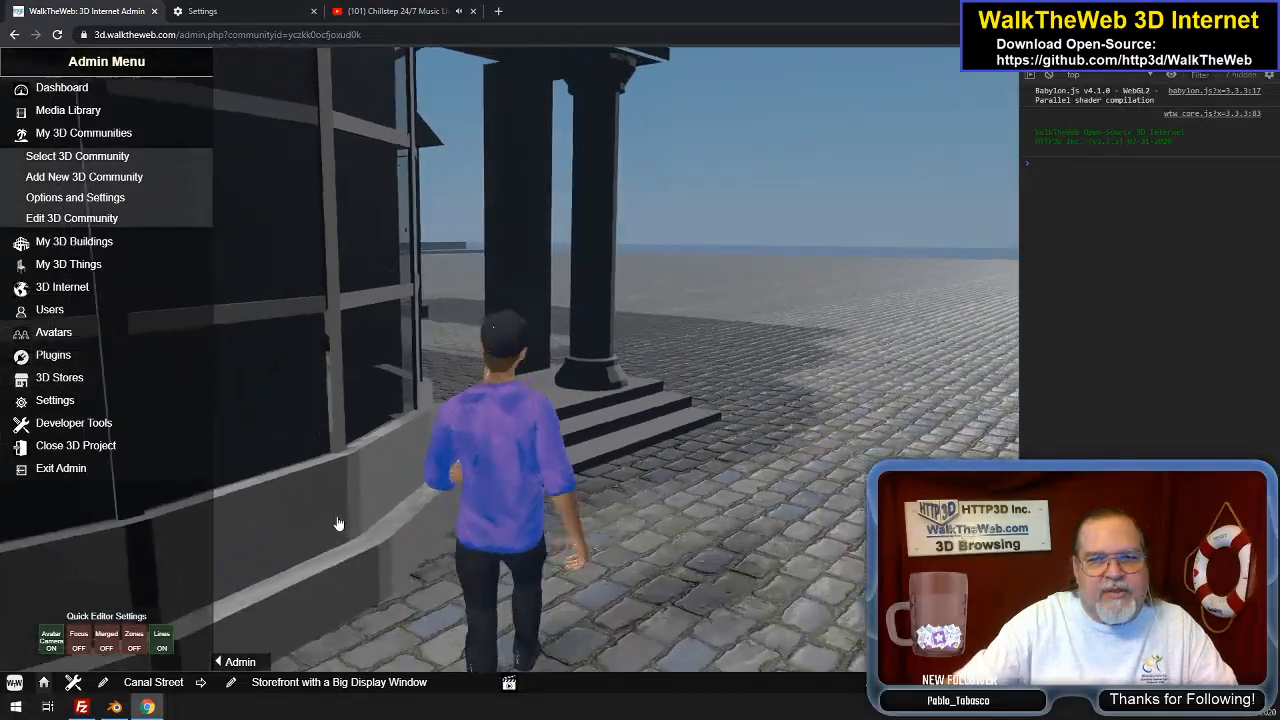
key(Up)
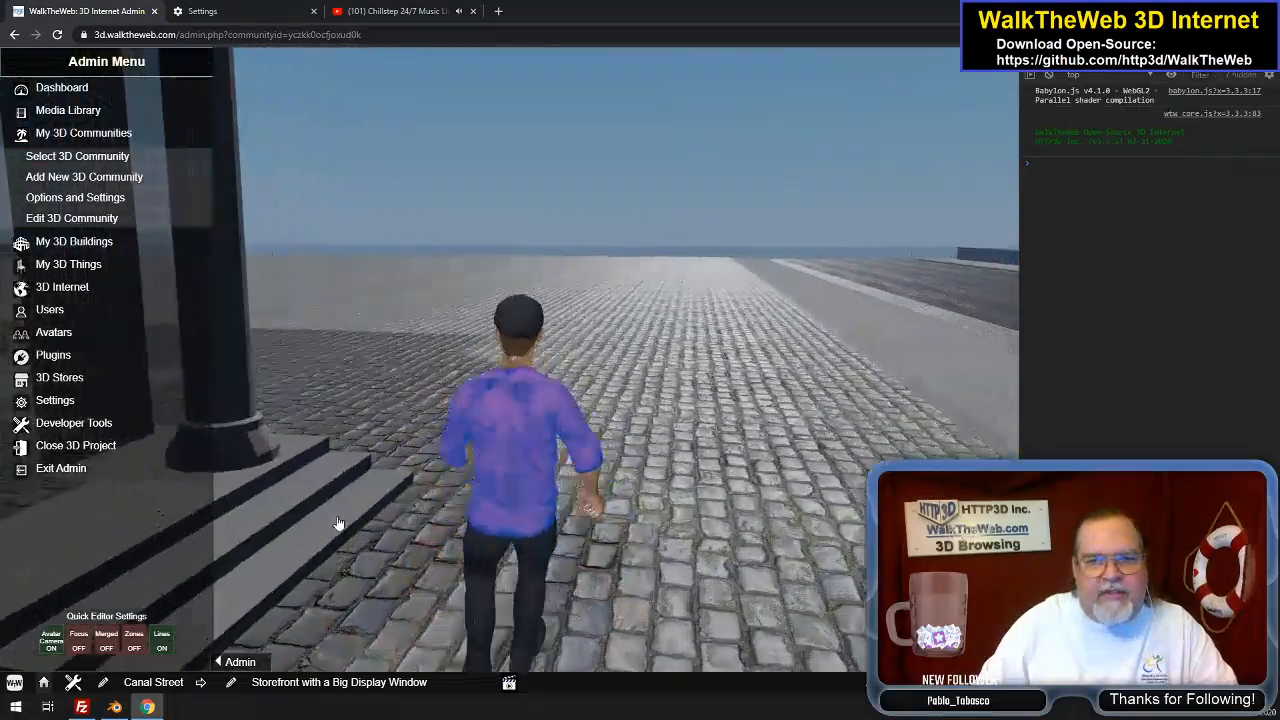
key(Up)
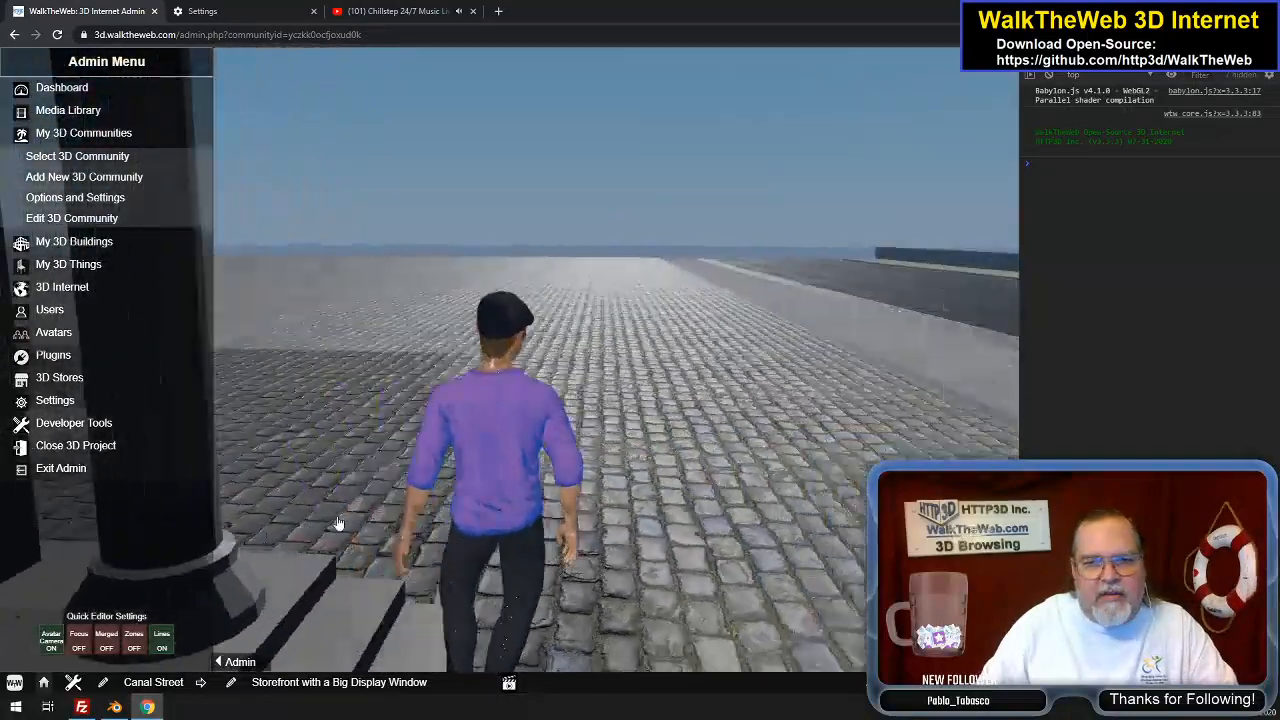
key(Up)
key(Left)
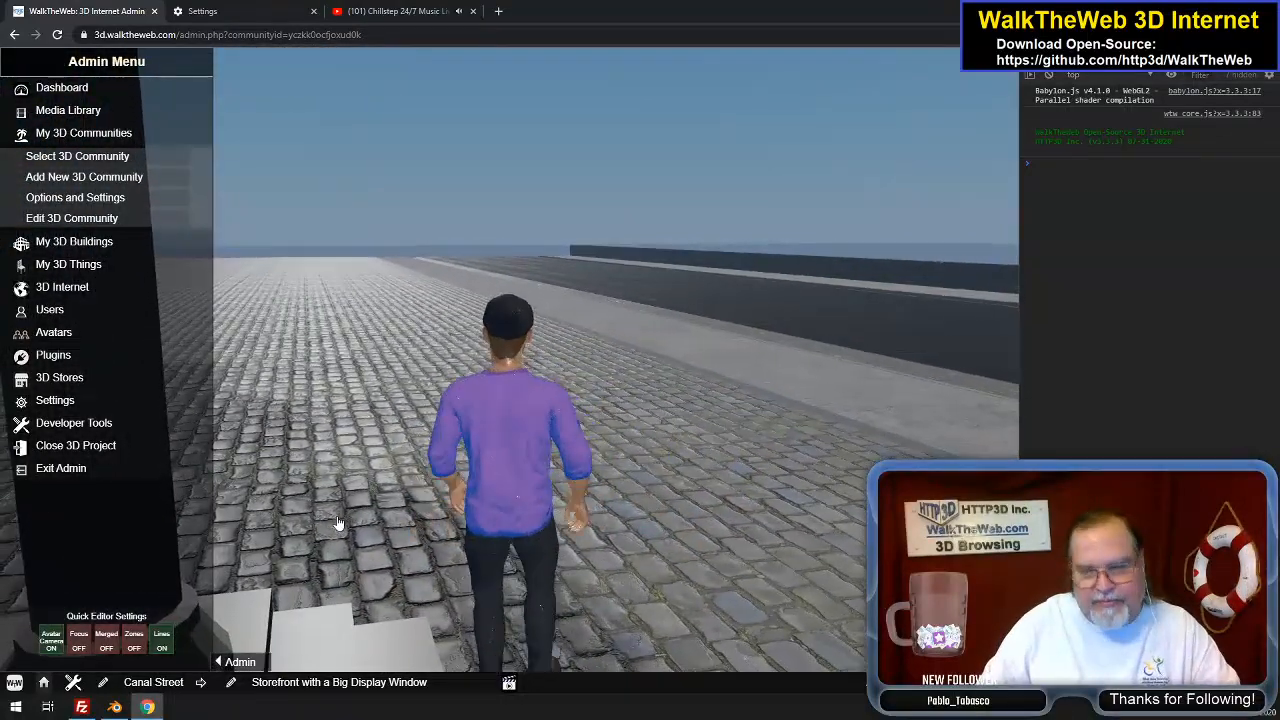
key(Up)
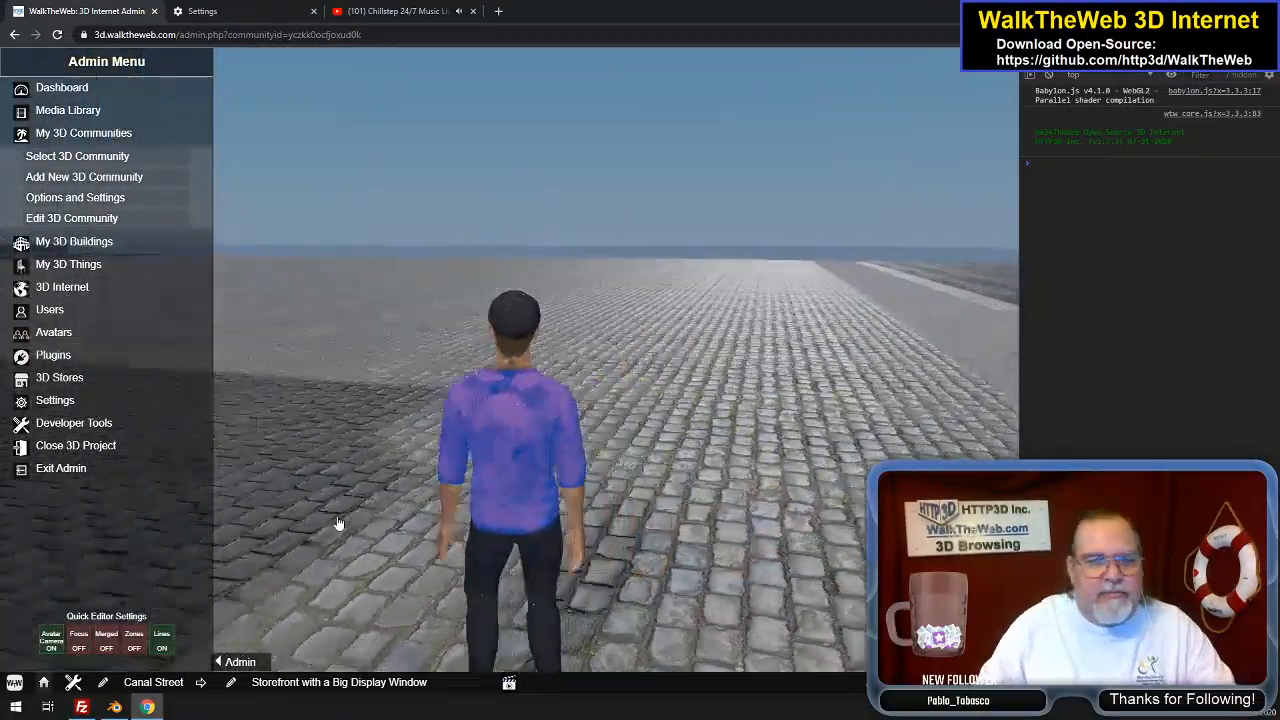
key(Left)
key(Up)
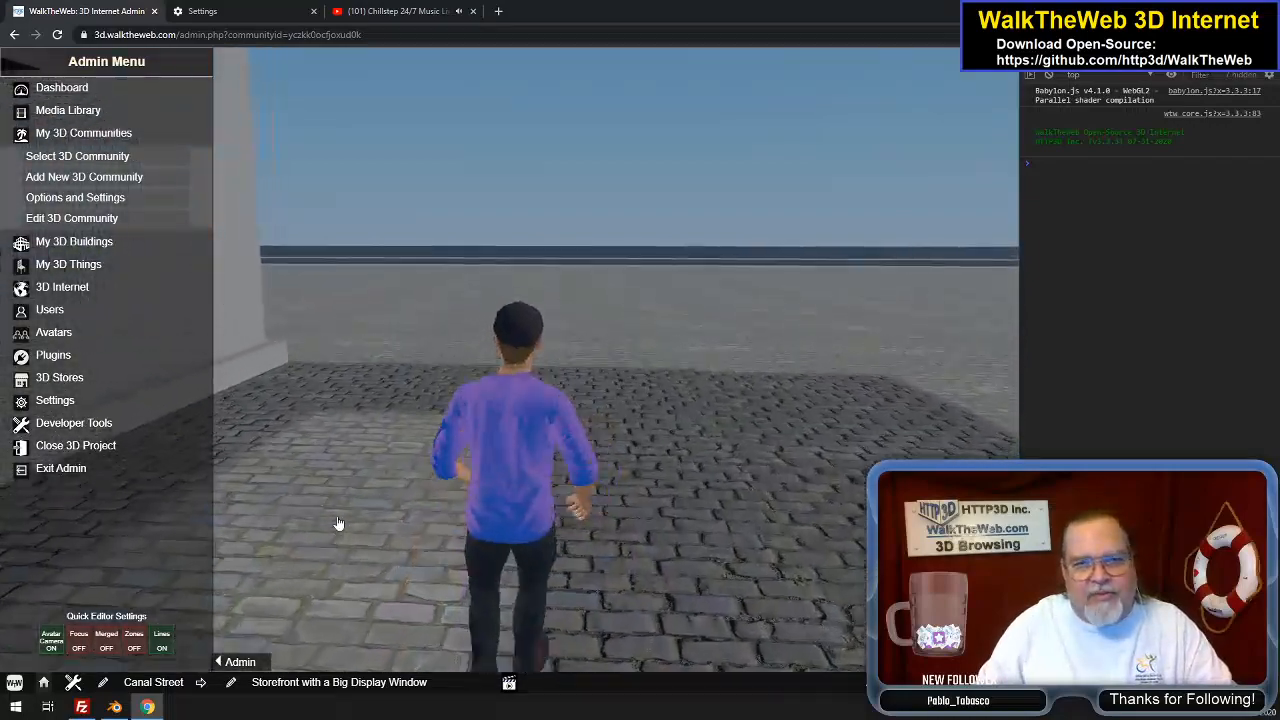
Approach the storefront's side wall window with the avatar and examine the panes' transparency from several angles
key(Left)
key(Down)
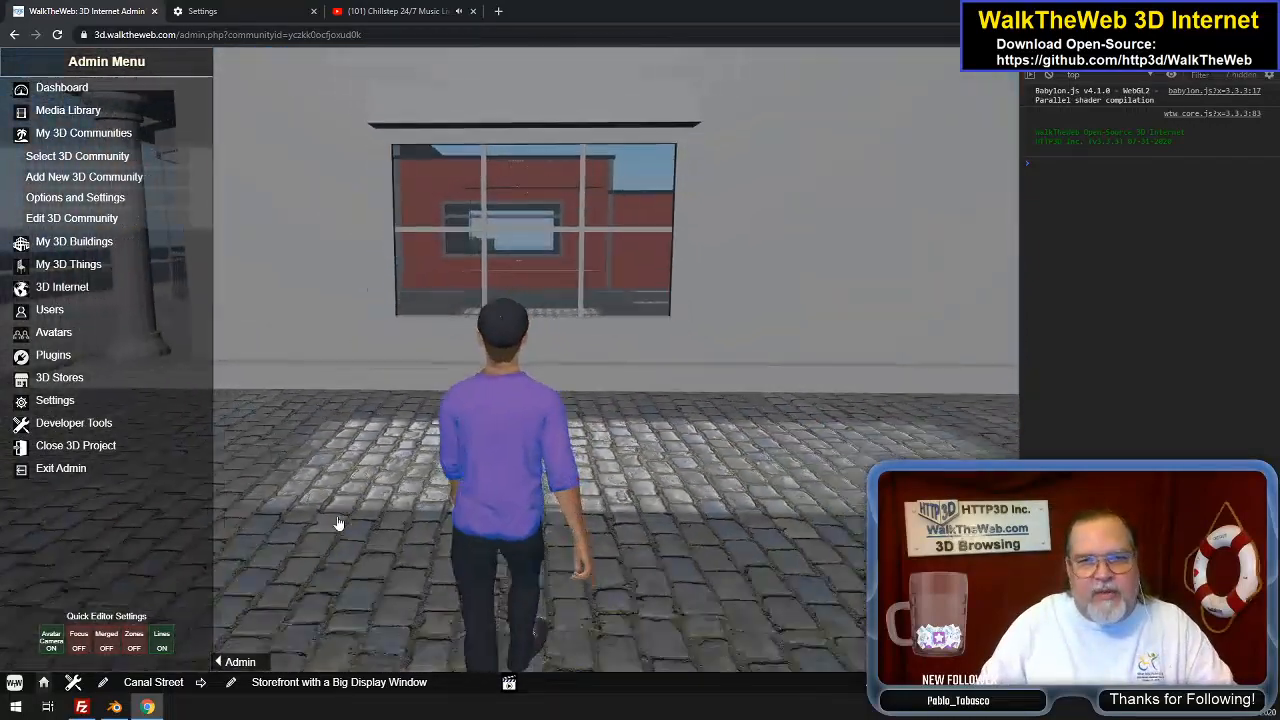
key(Up)
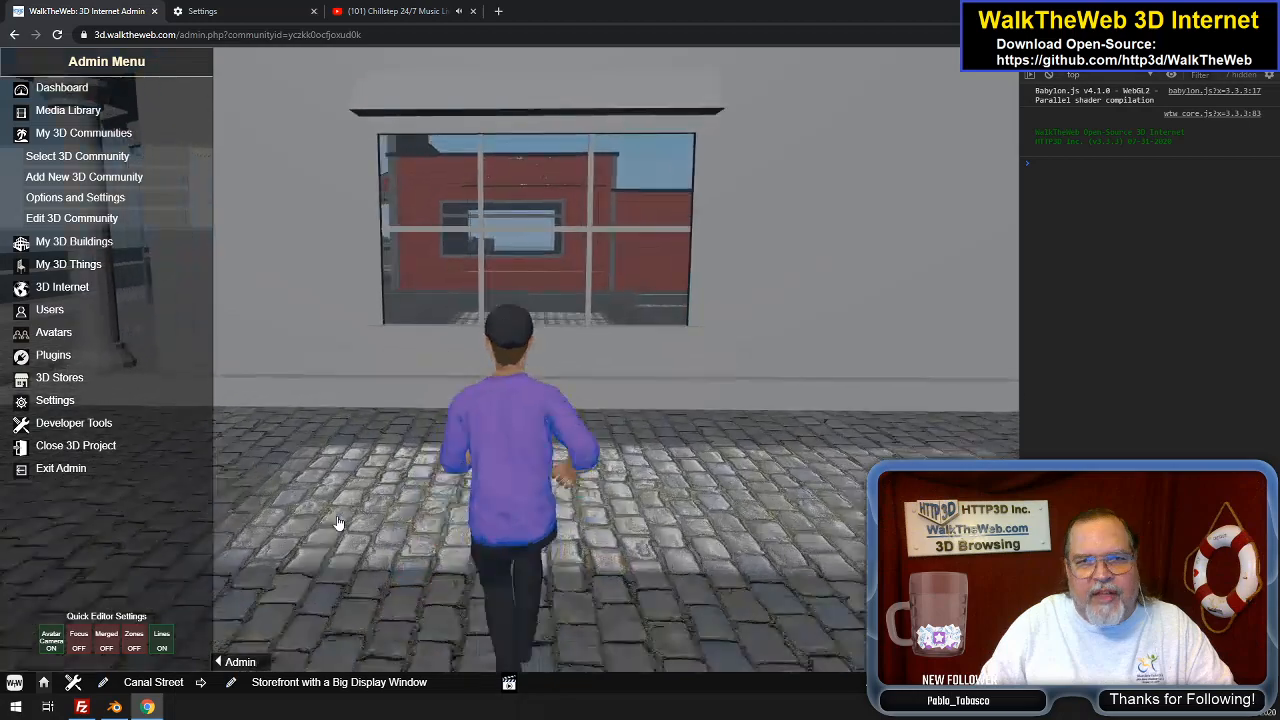
key(Right)
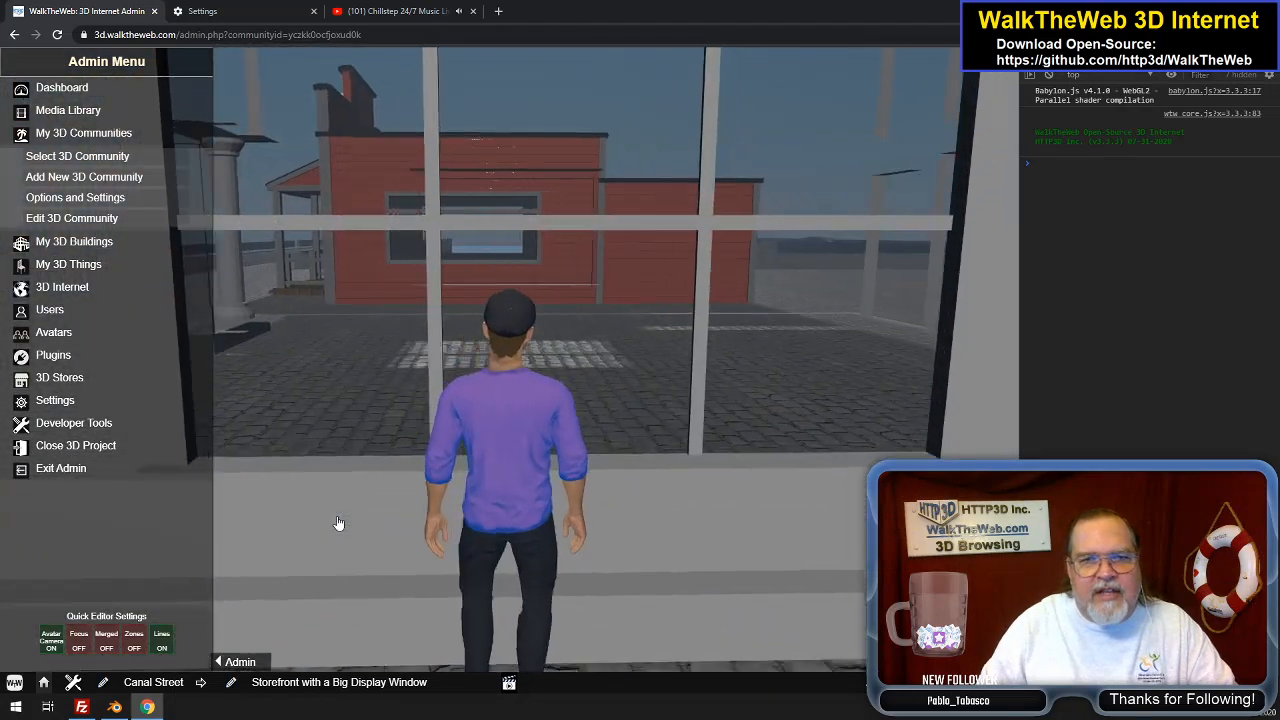
key(Up)
key(Left)
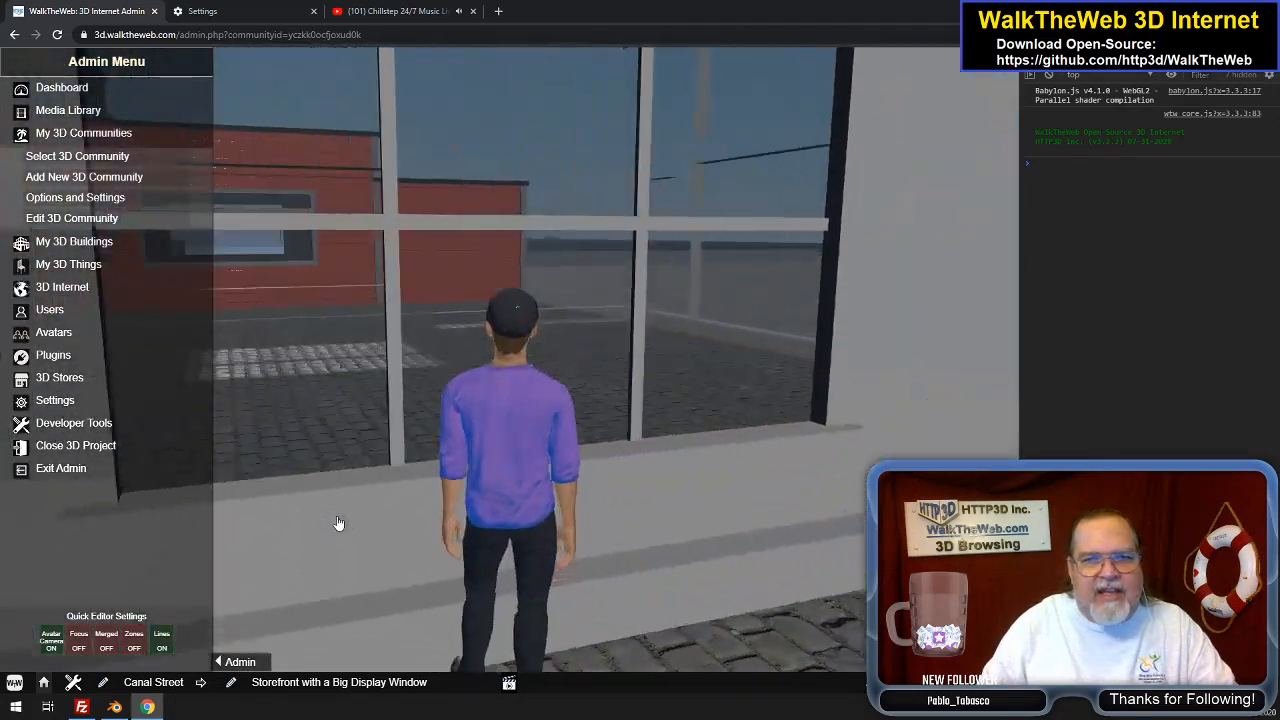
key(Left)
key(Up)
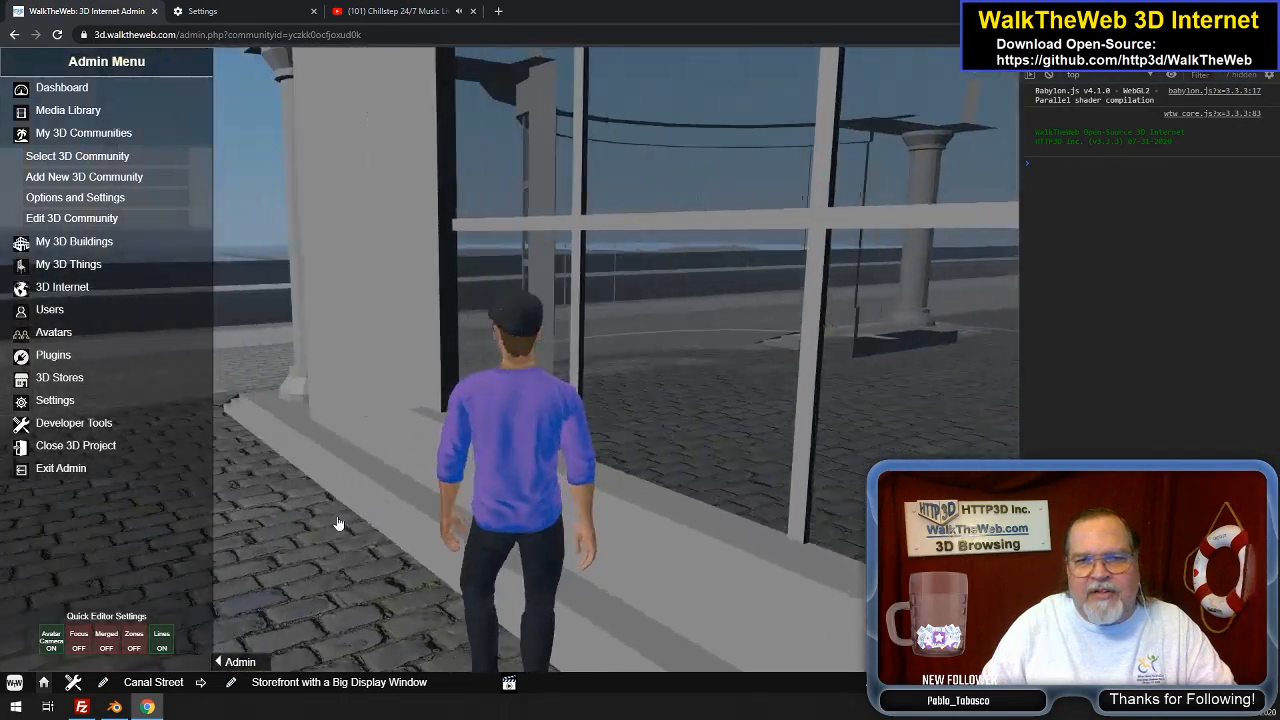
key(Right)
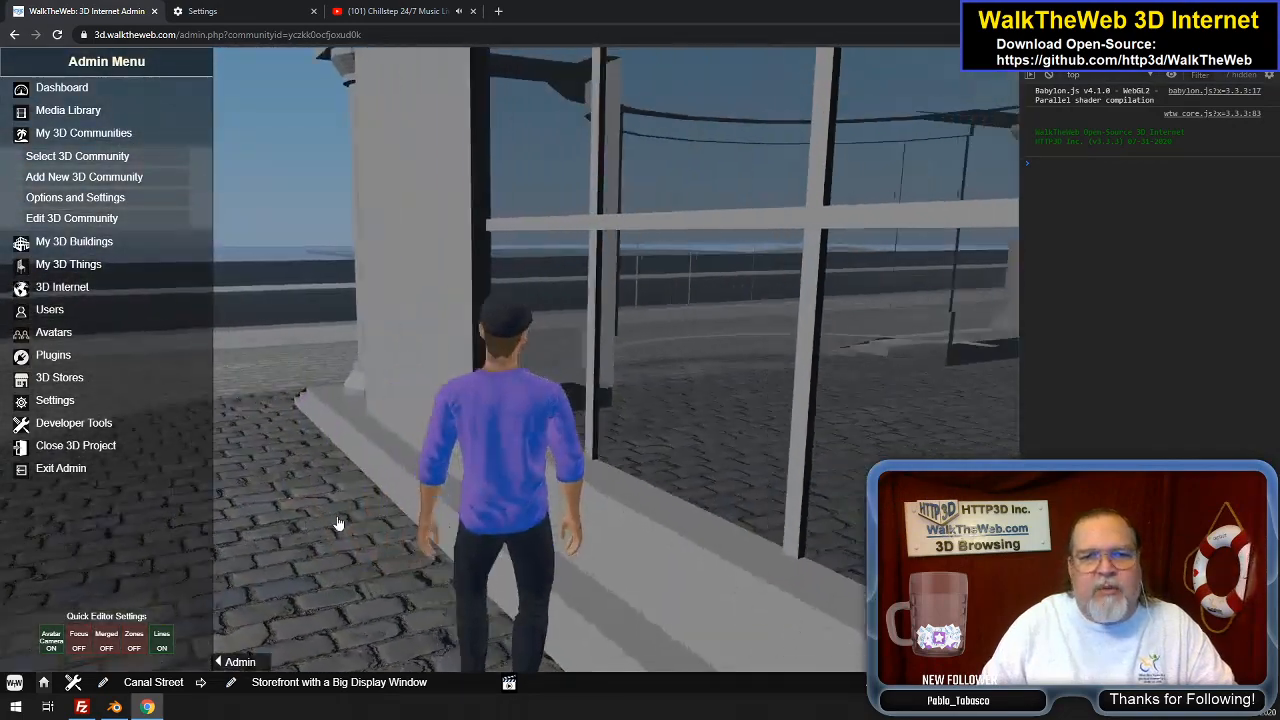
key(Right)
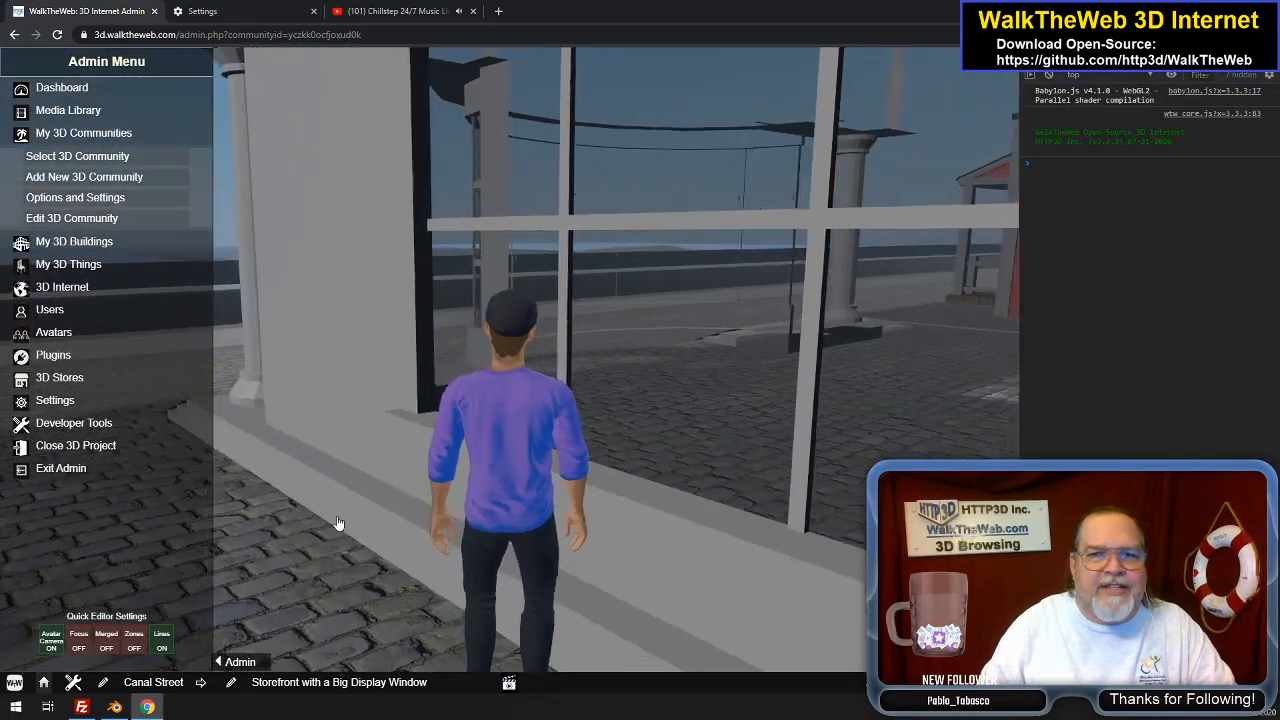
key(Left)
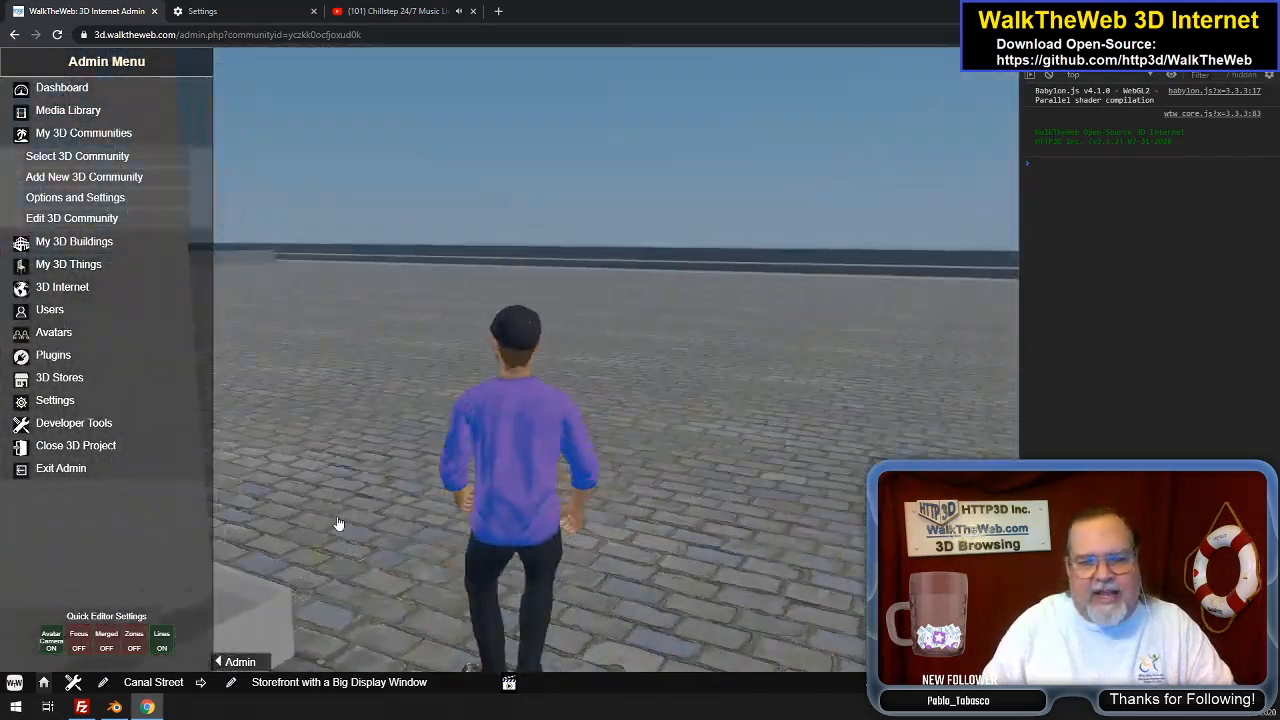
Walk the avatar along the storefront's rear wall and examine its dark surfaces and window openings
key(Left)
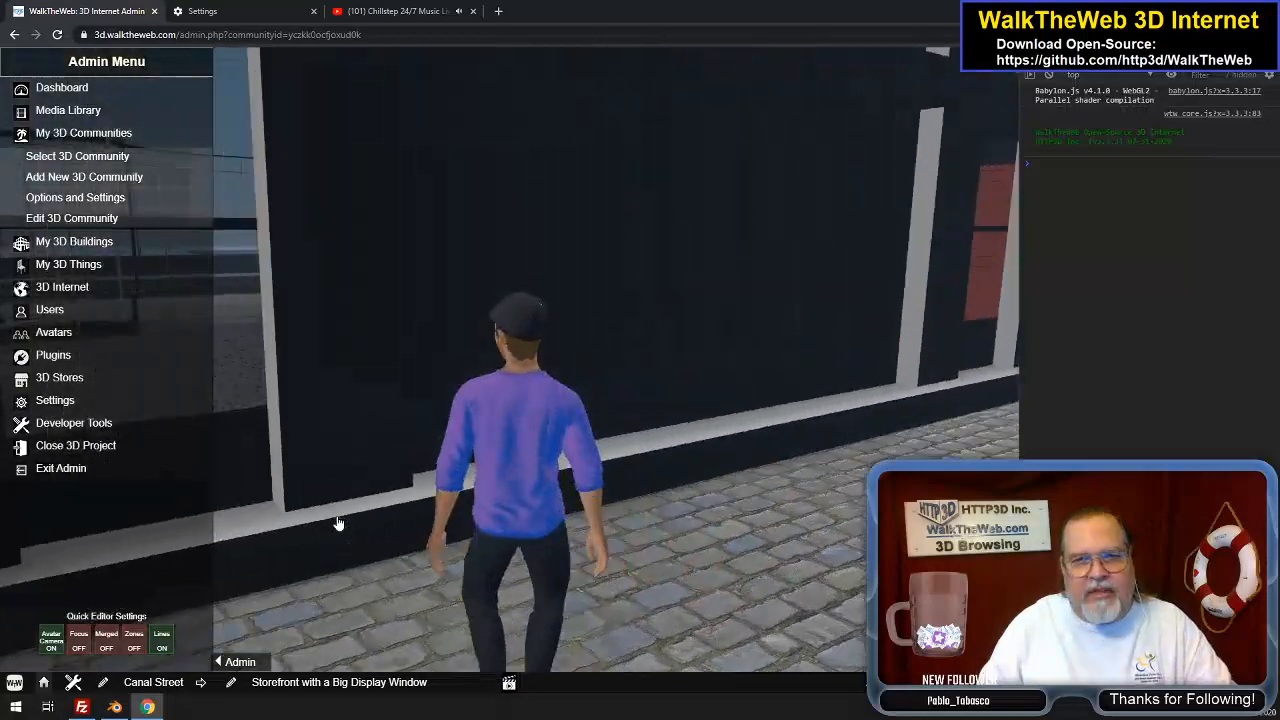
key(Right)
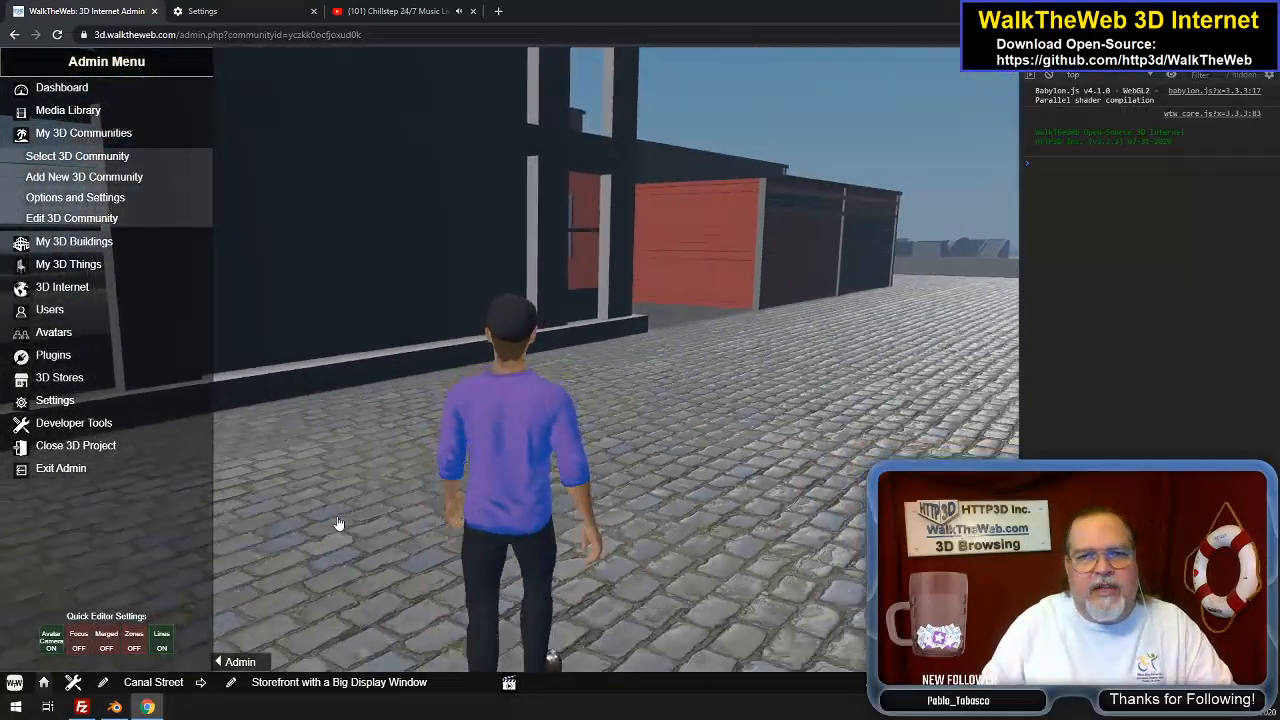
key(Left)
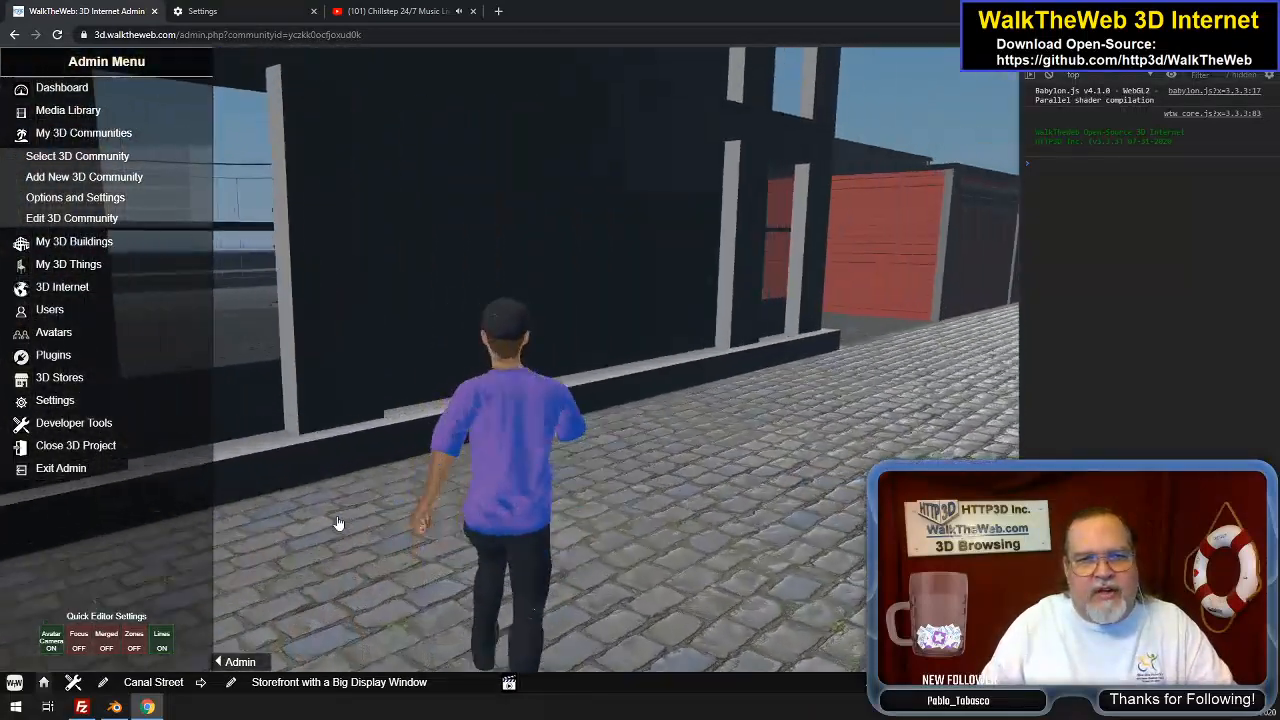
key(Left)
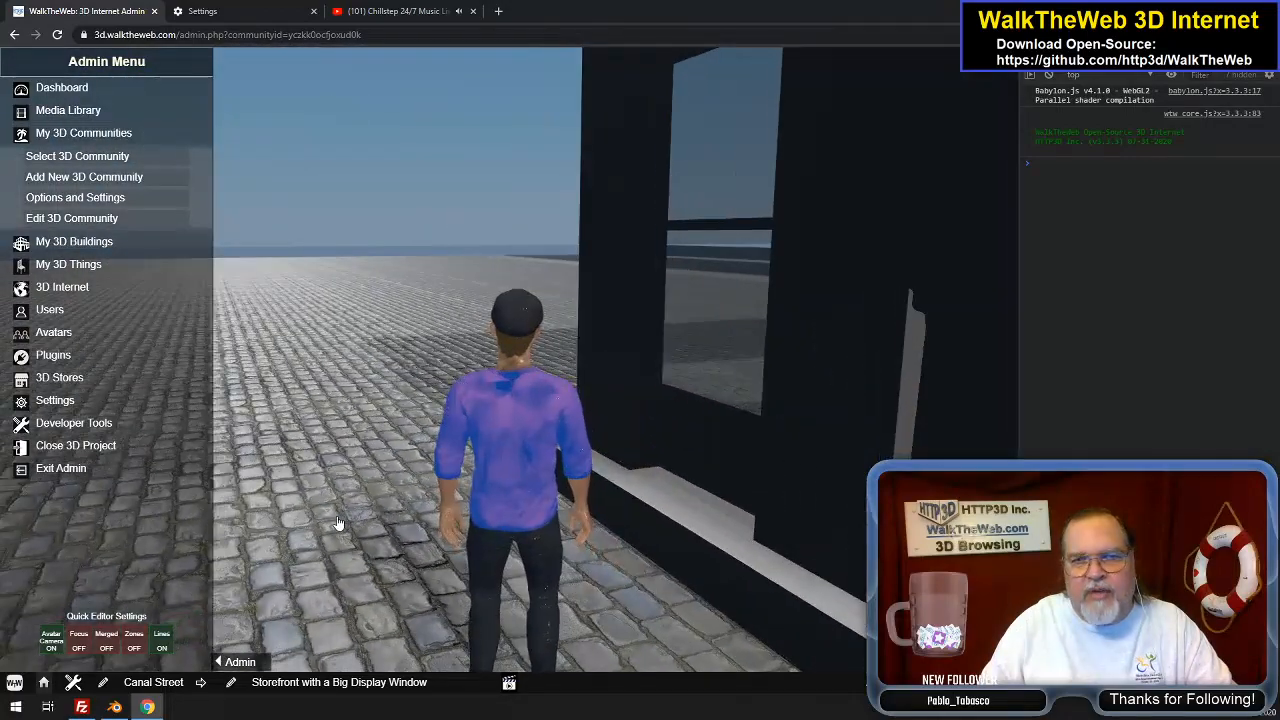
key(Right)
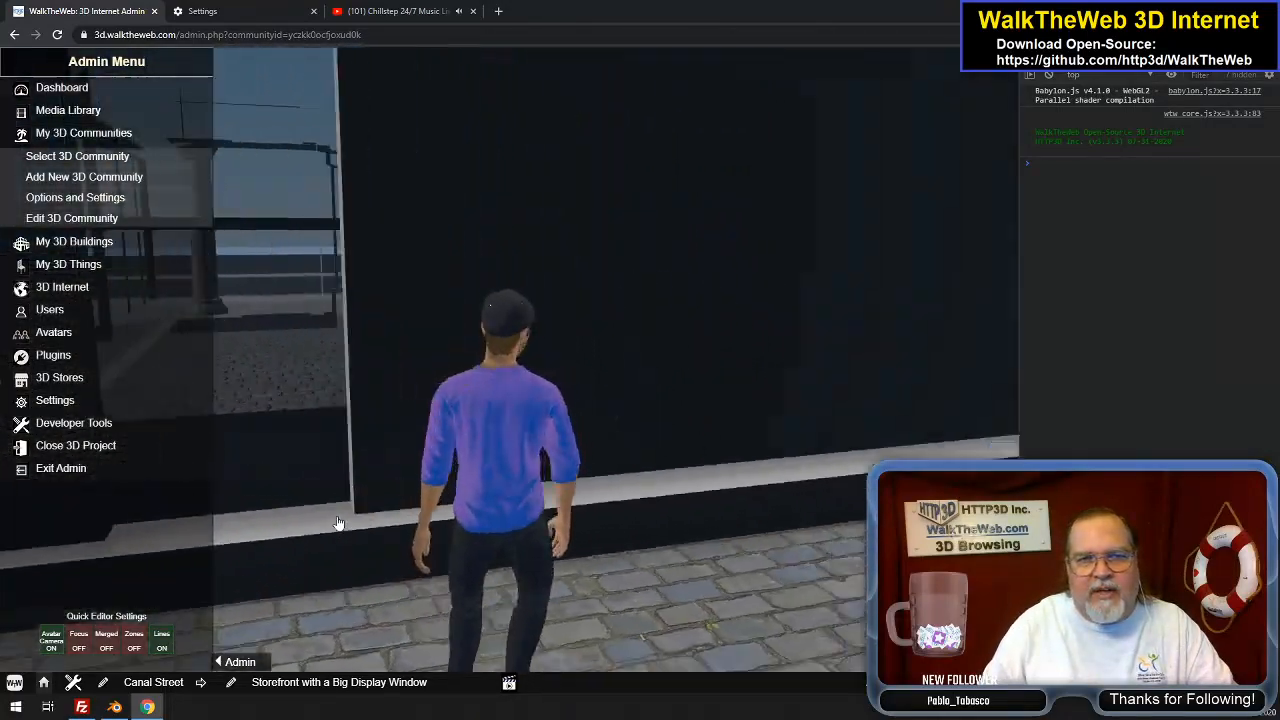
key(Right)
key(Left)
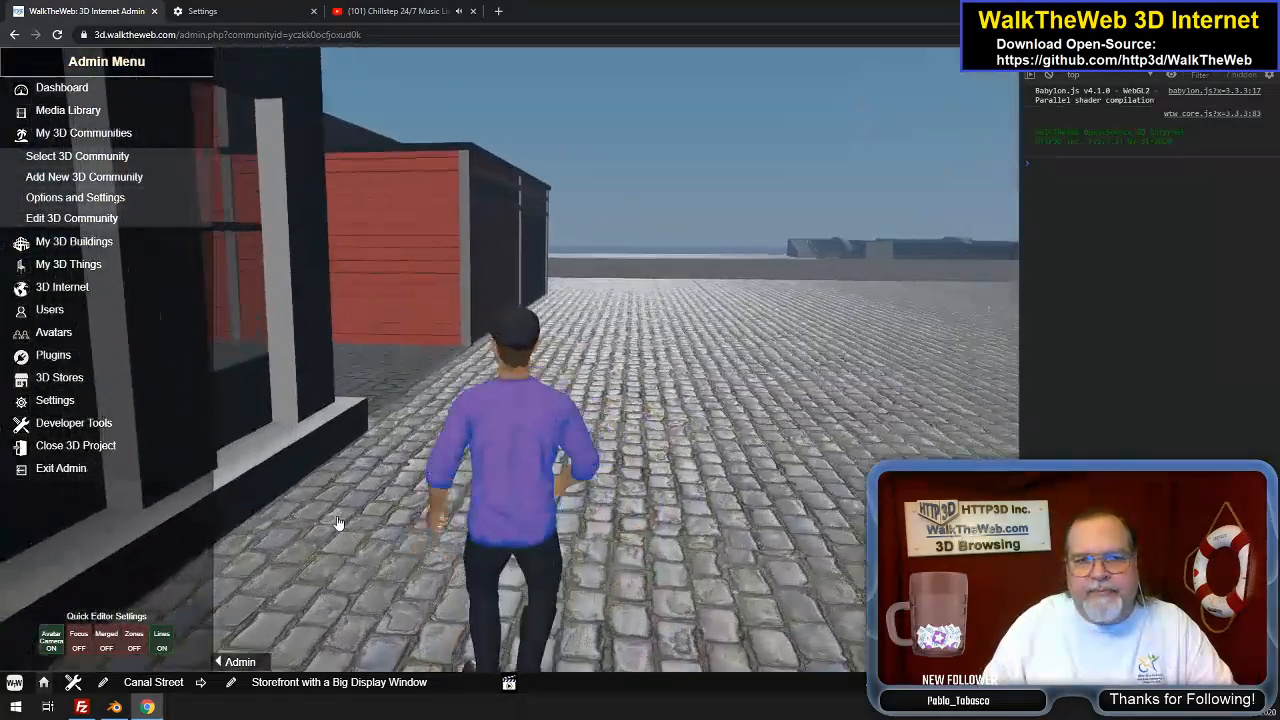
key(Left)
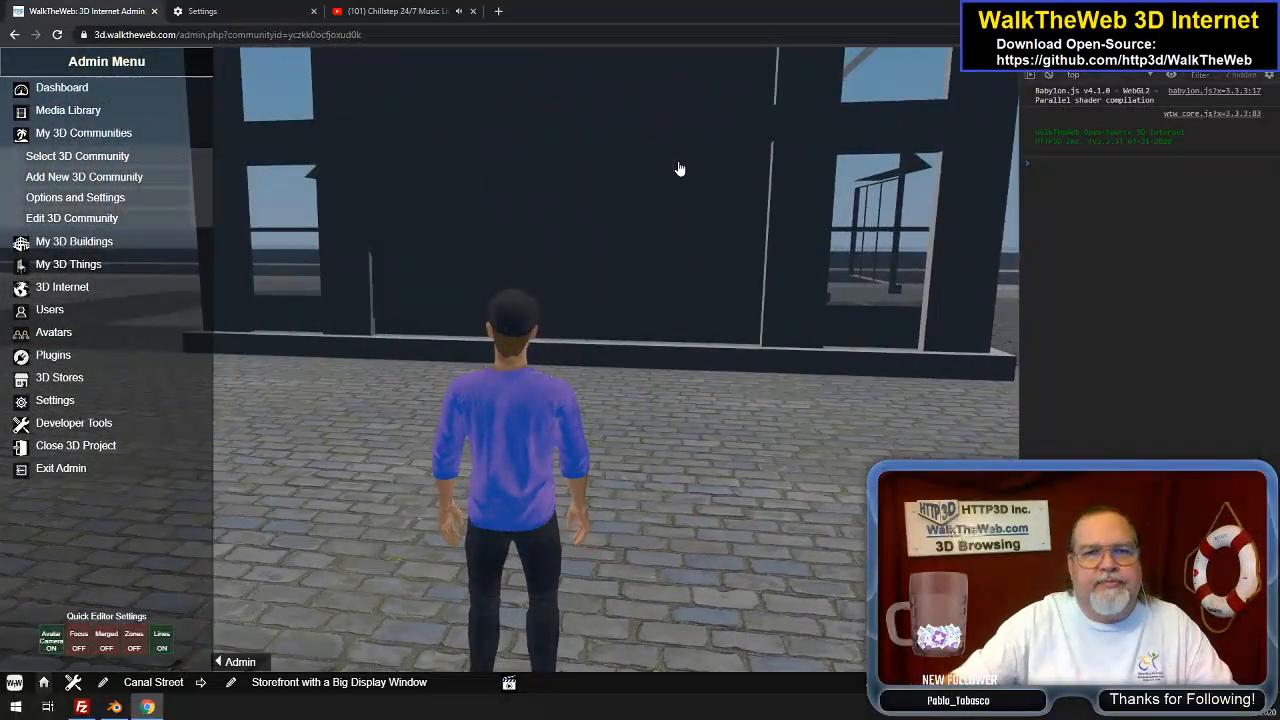
Return the avatar between the storefront and the red building to the street and examine the front bay window from a distance
drag(679, 165, 762, 292)
key(Up)
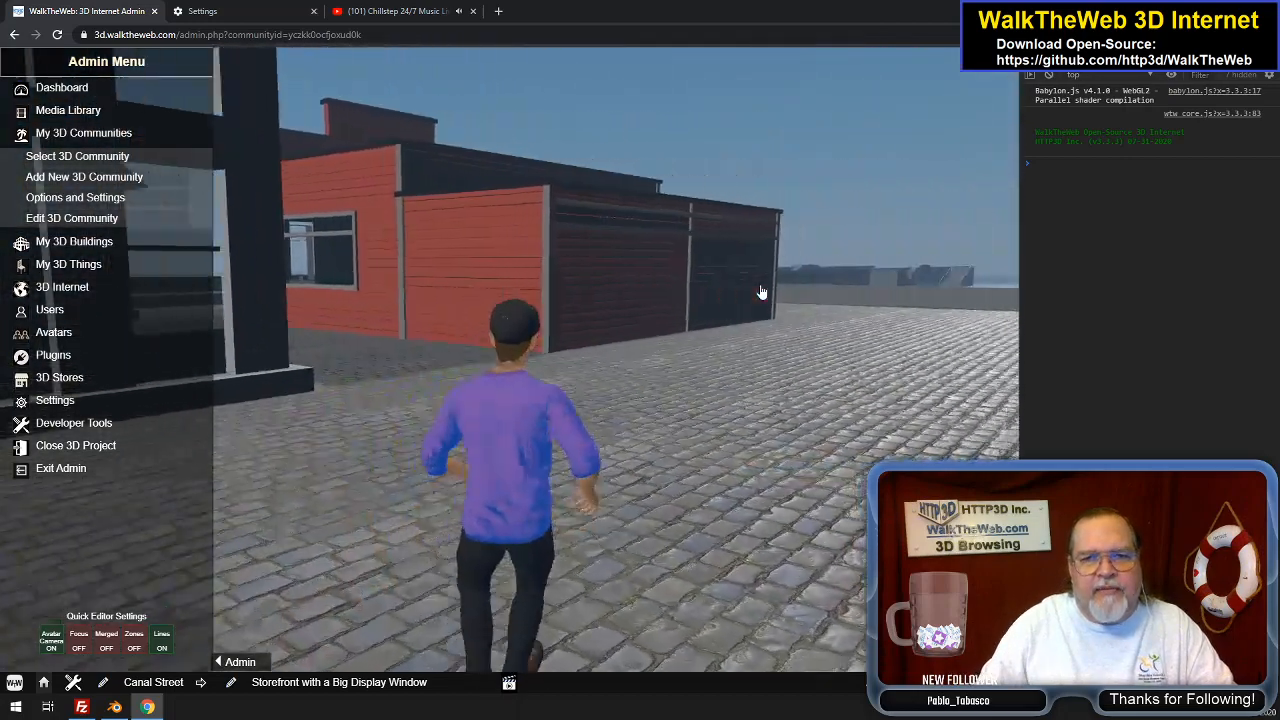
key(Left)
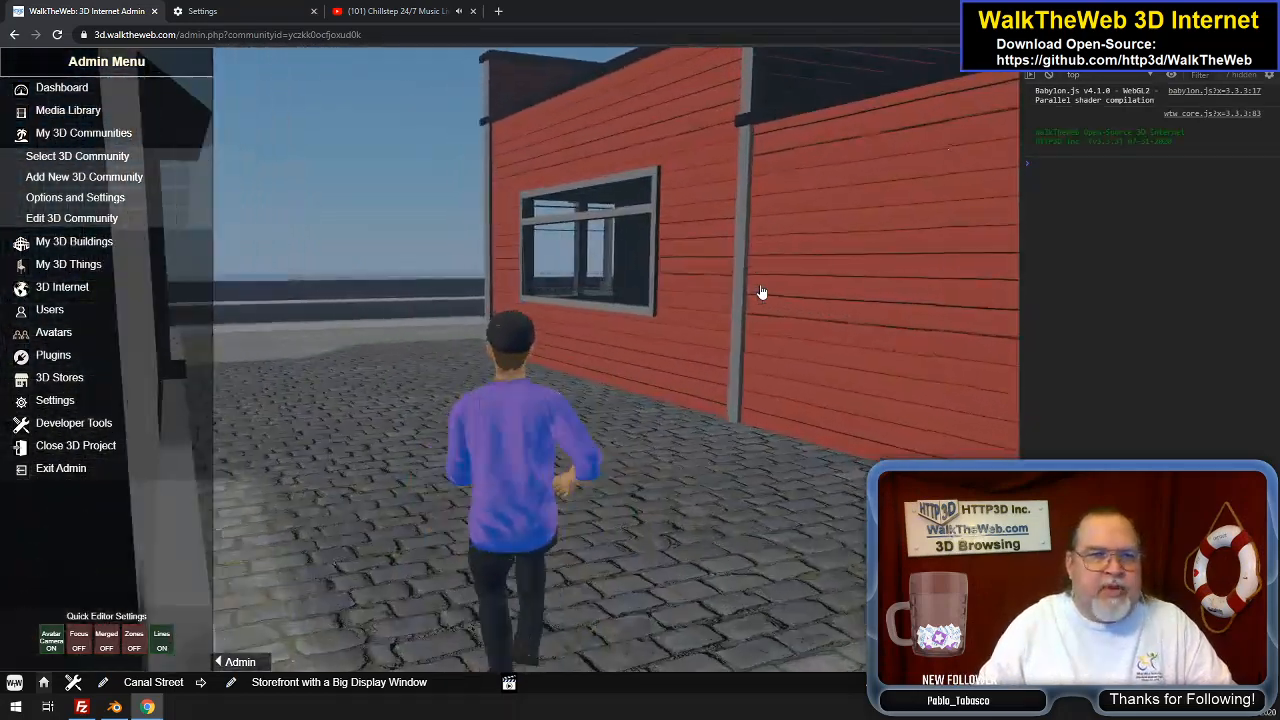
key(Left)
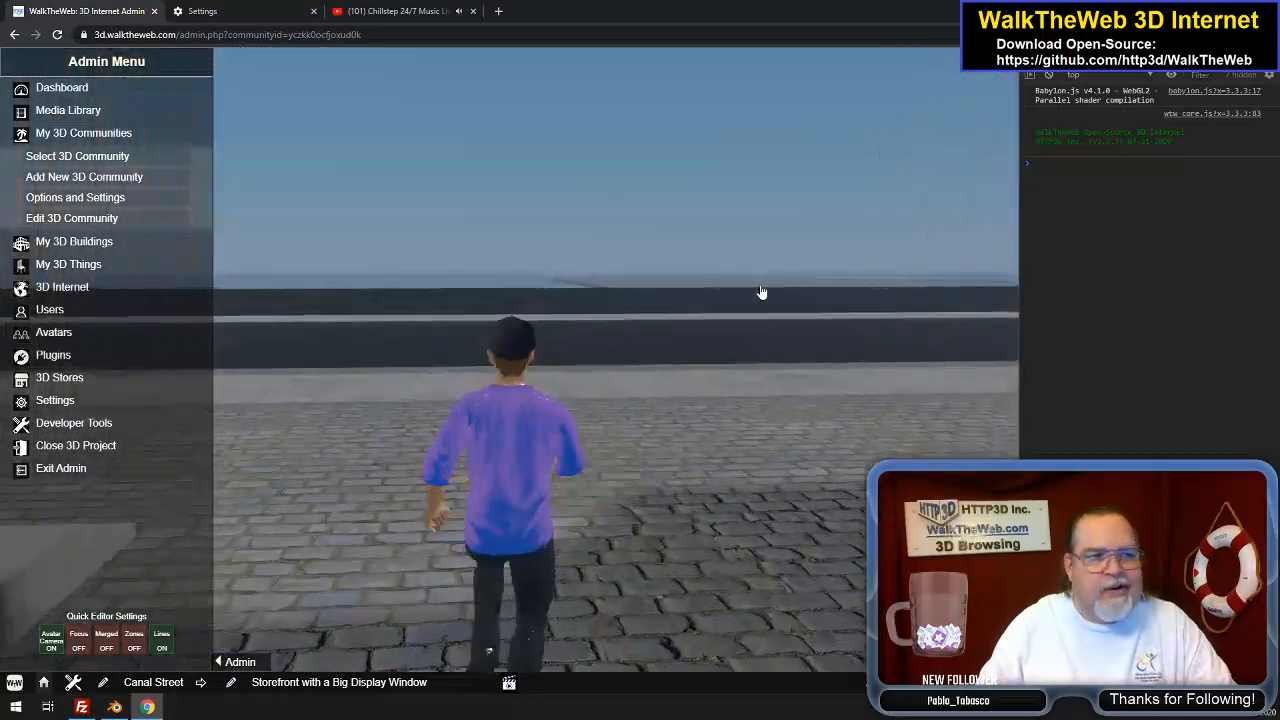
key(Left)
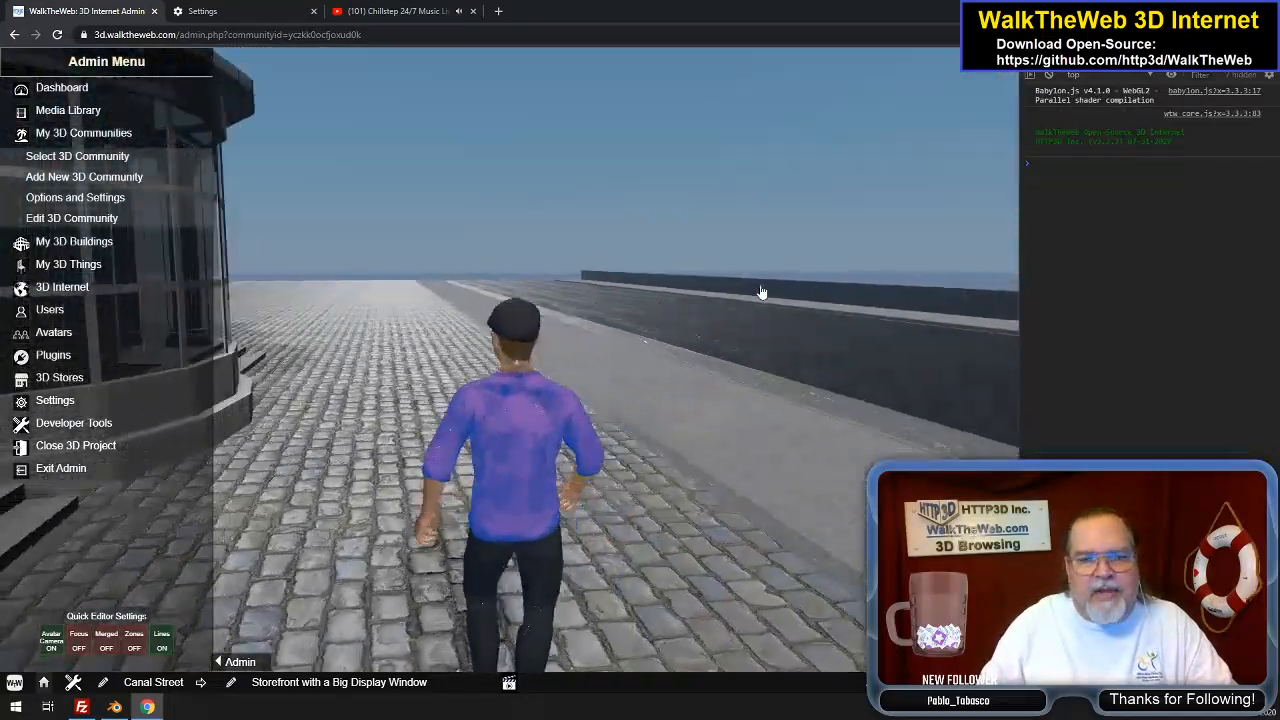
key(Down)
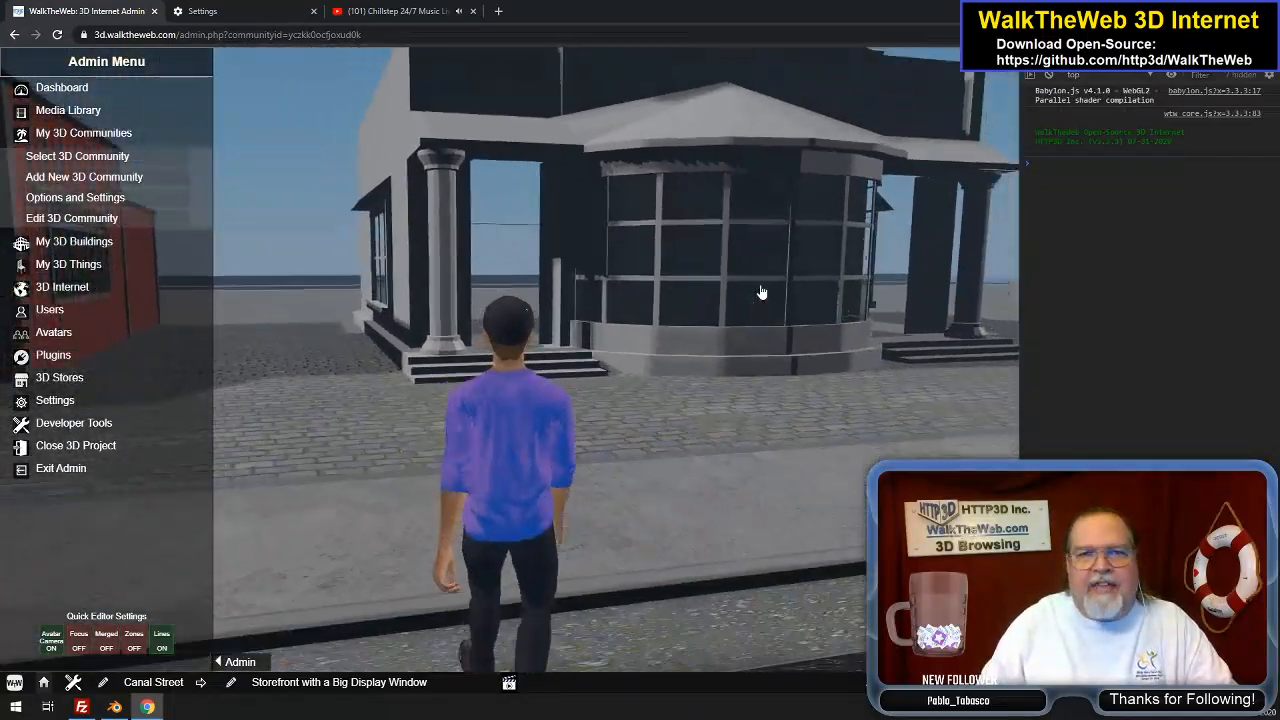
key(Up)
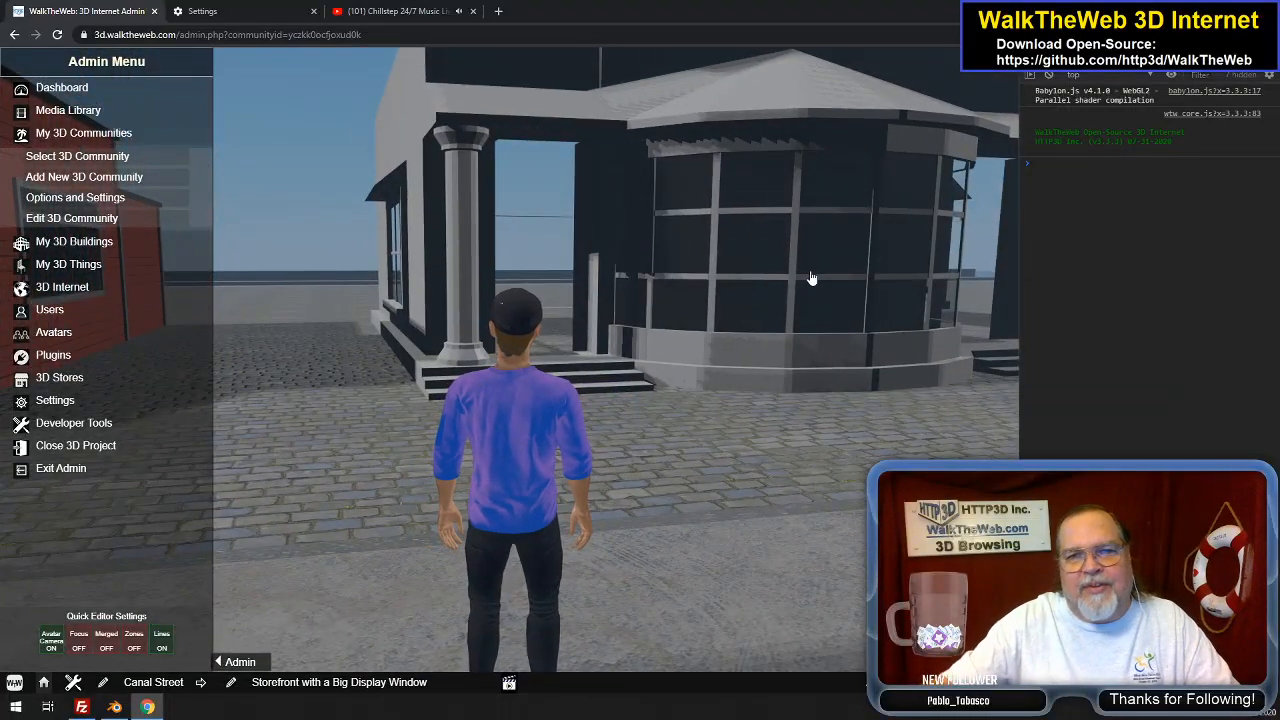
Check the storefront building's advanced load zone options in its location settings and cancel without saving
click(784, 238)
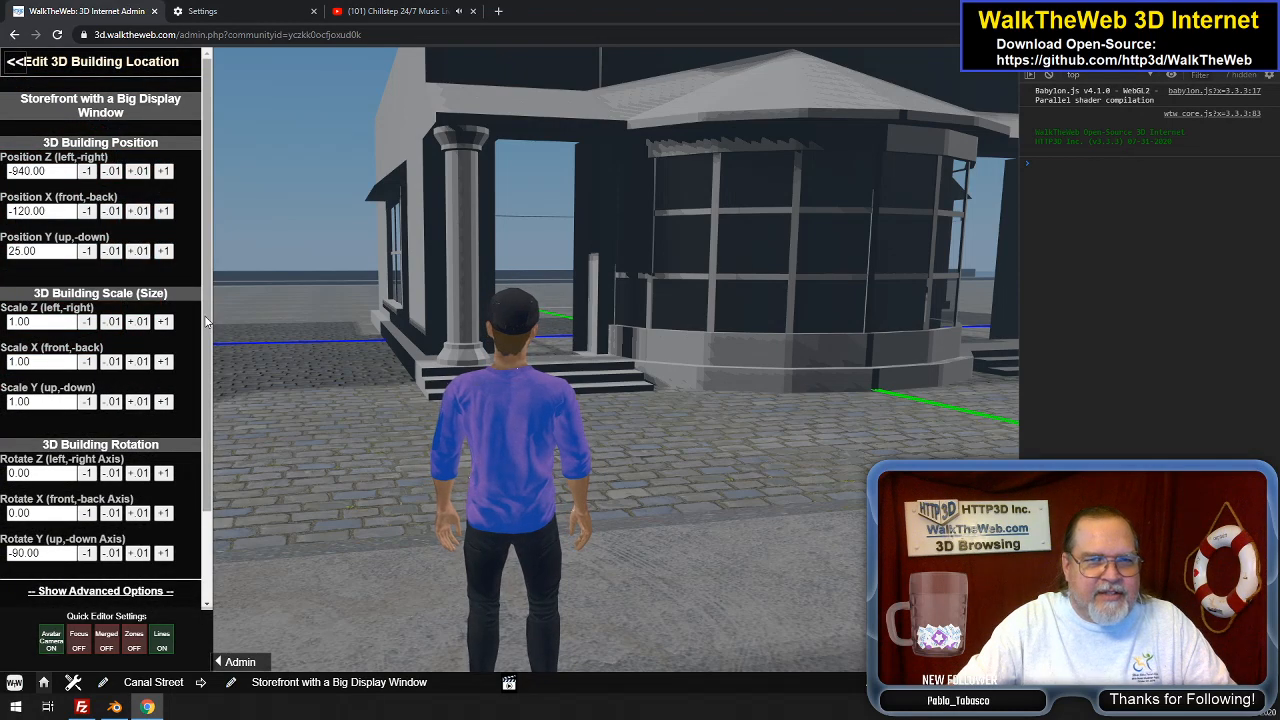
drag(206, 320, 208, 484)
click(132, 483)
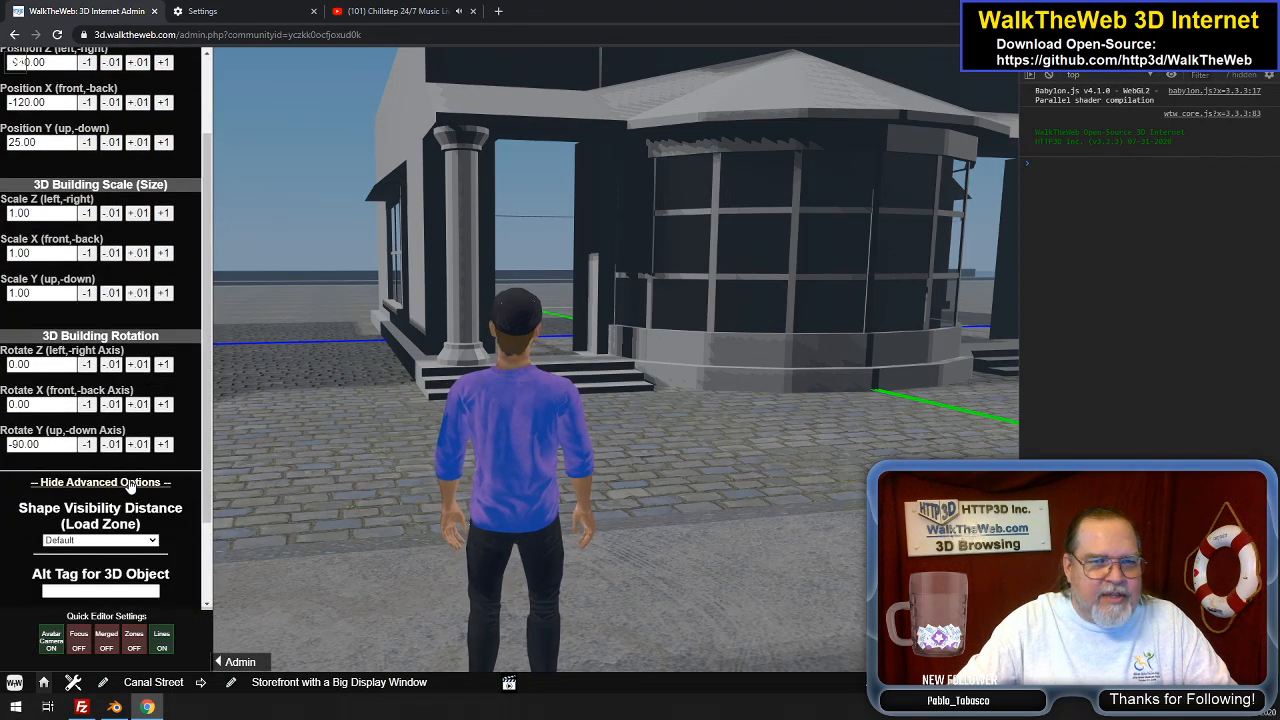
click(109, 541)
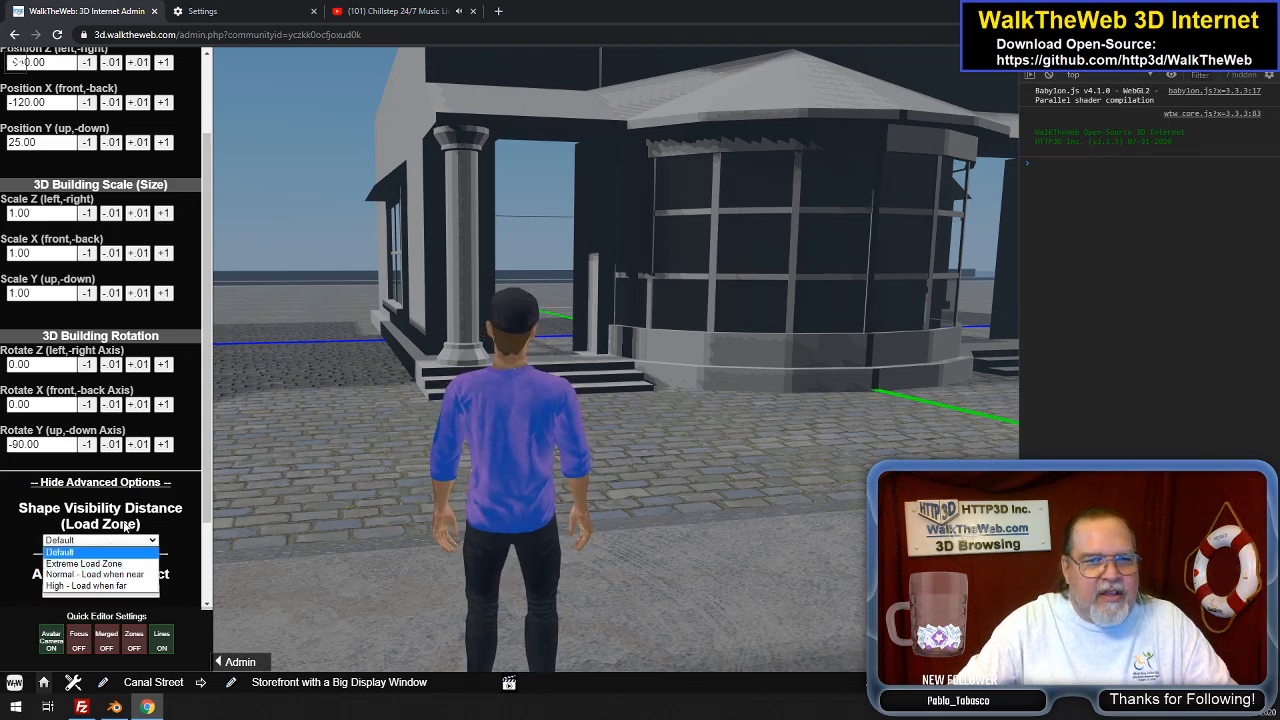
click(162, 527)
scroll(168, 563, down, 2)
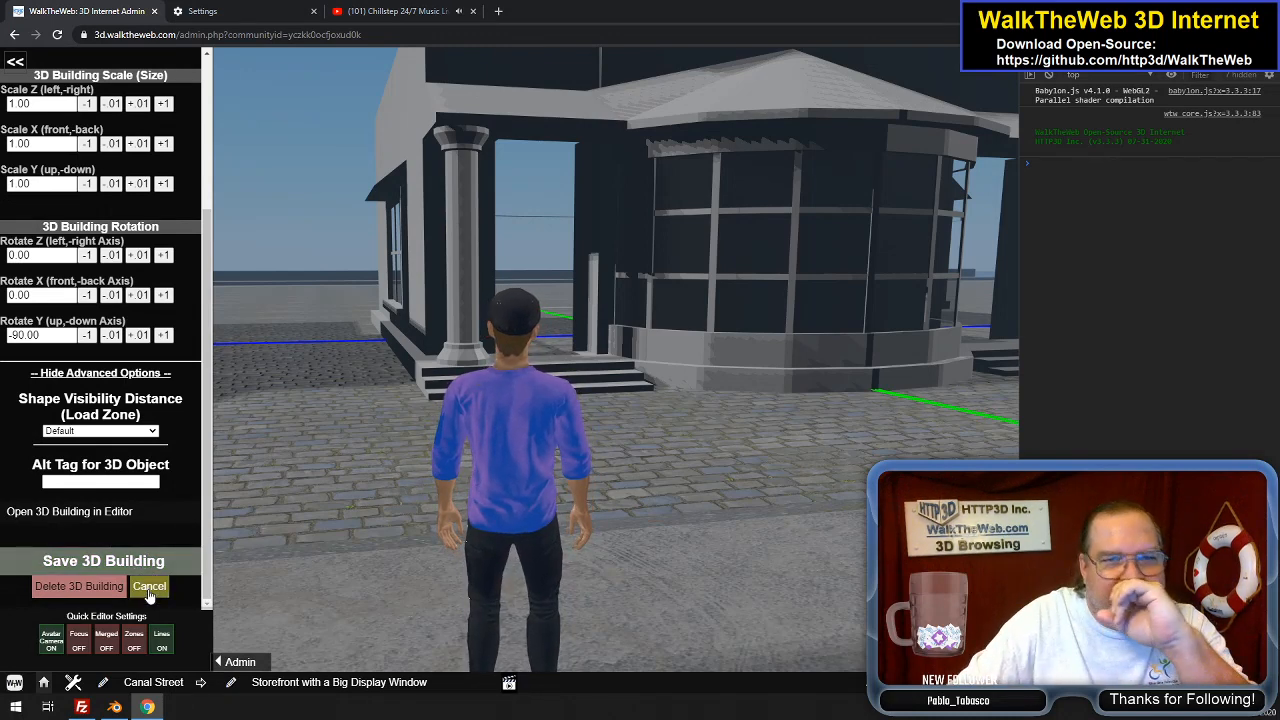
click(149, 586)
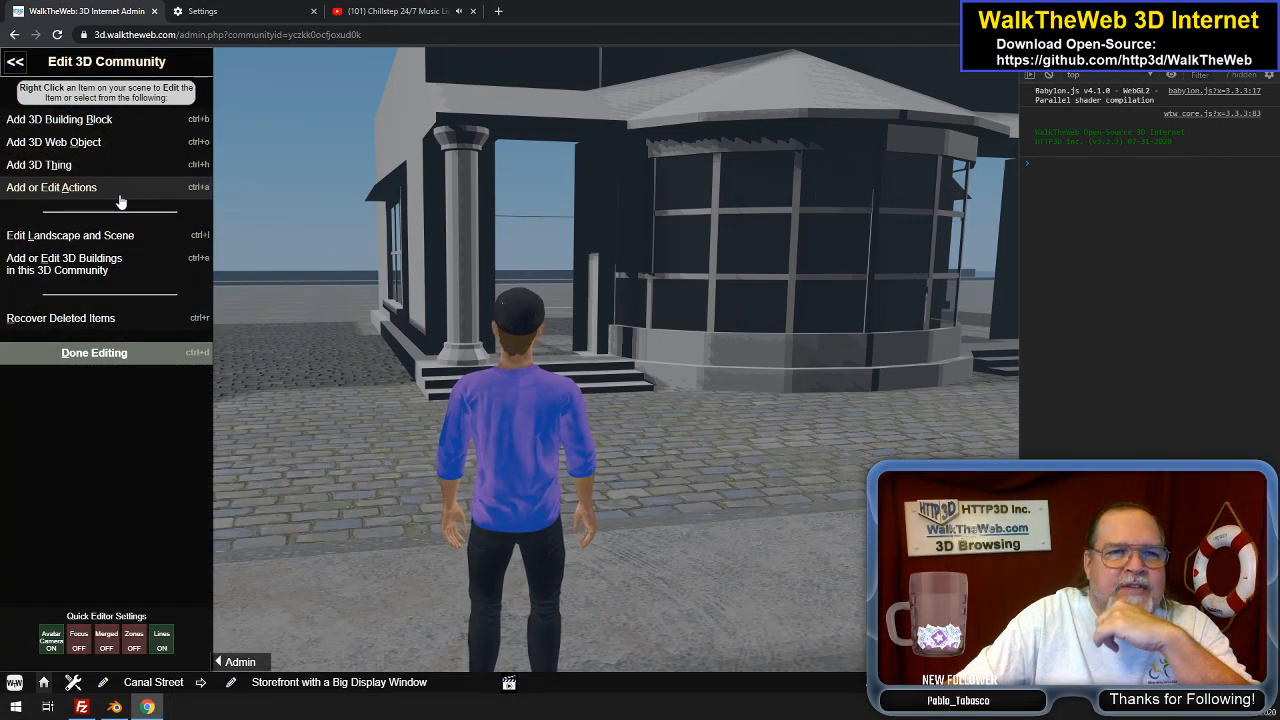
Finish editing the community and open the 3D building "Storefront with a Big Display Window" on its own
click(94, 355)
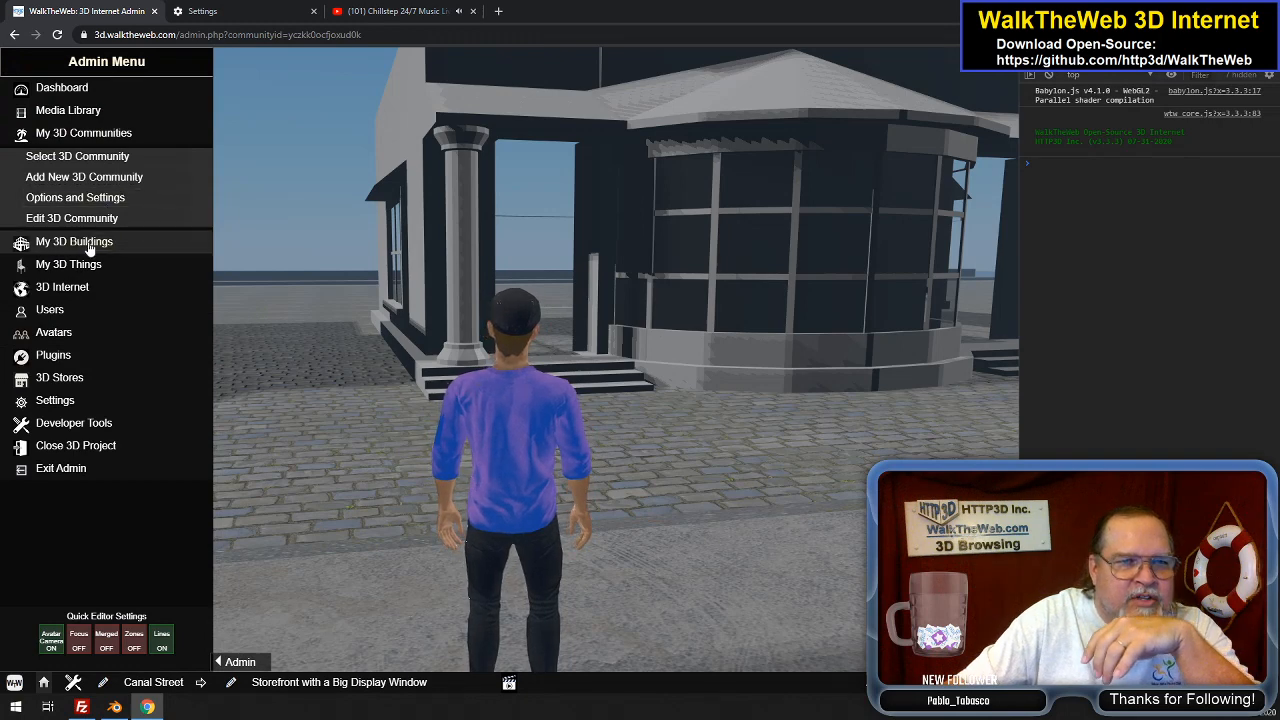
click(91, 242)
click(88, 182)
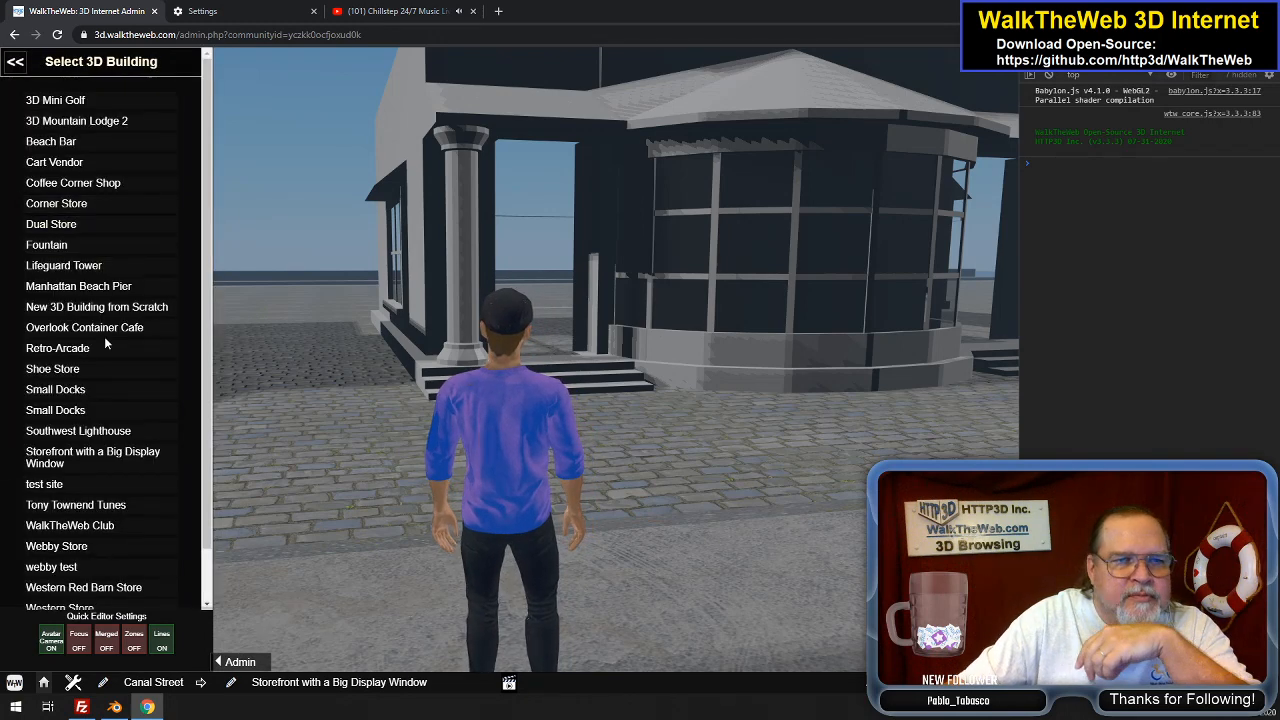
click(94, 458)
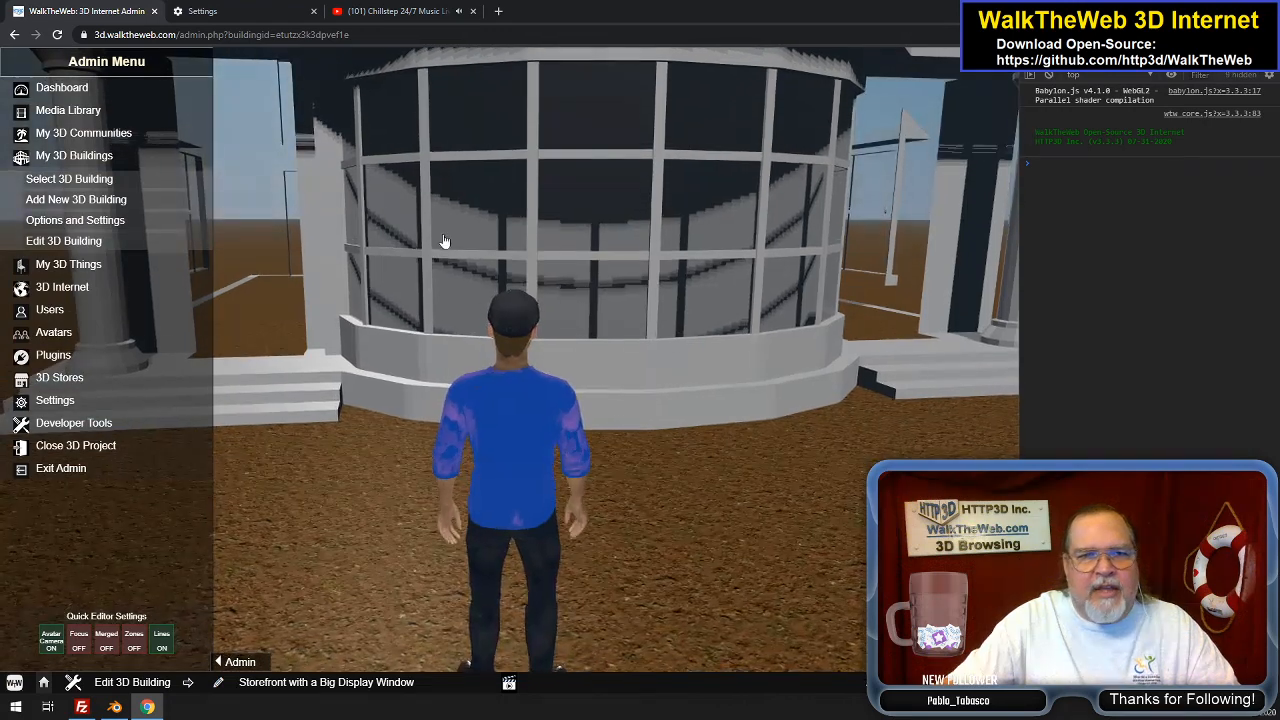
Set the storefront 3D object's shape visibility distance to Extreme Load Zone and save the object
key(s)
click(617, 253)
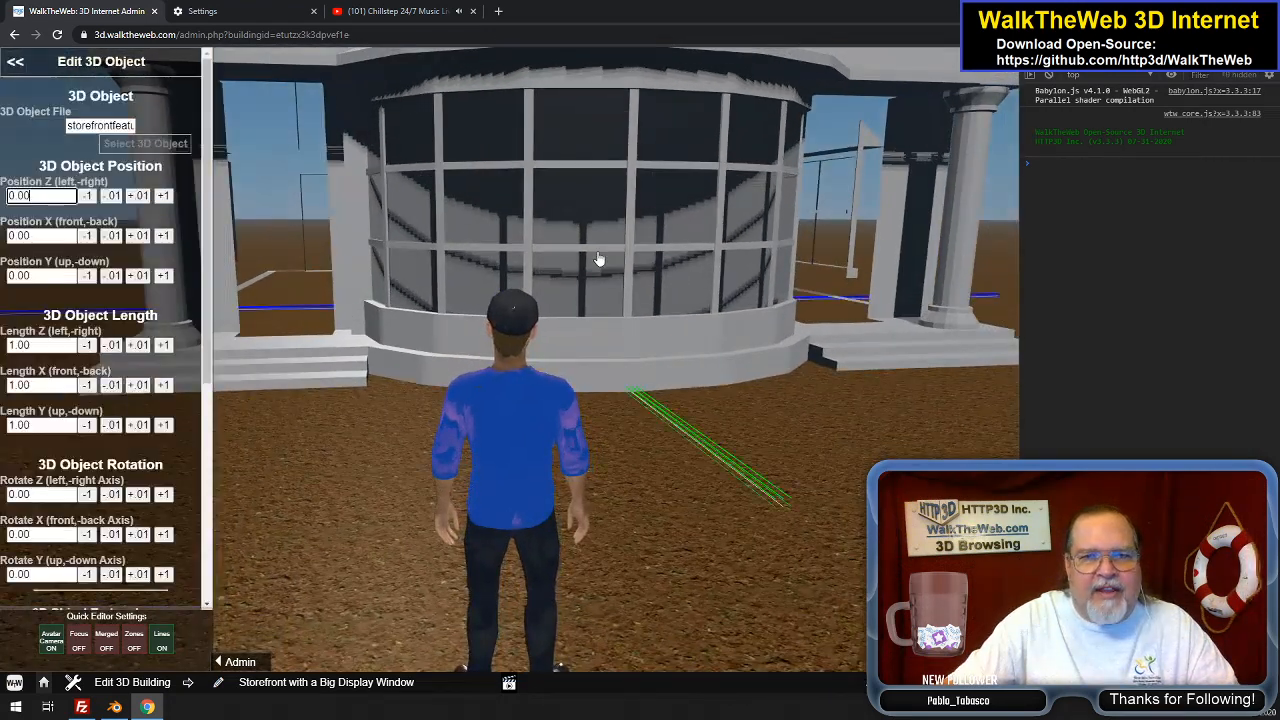
scroll(116, 487, down, 4)
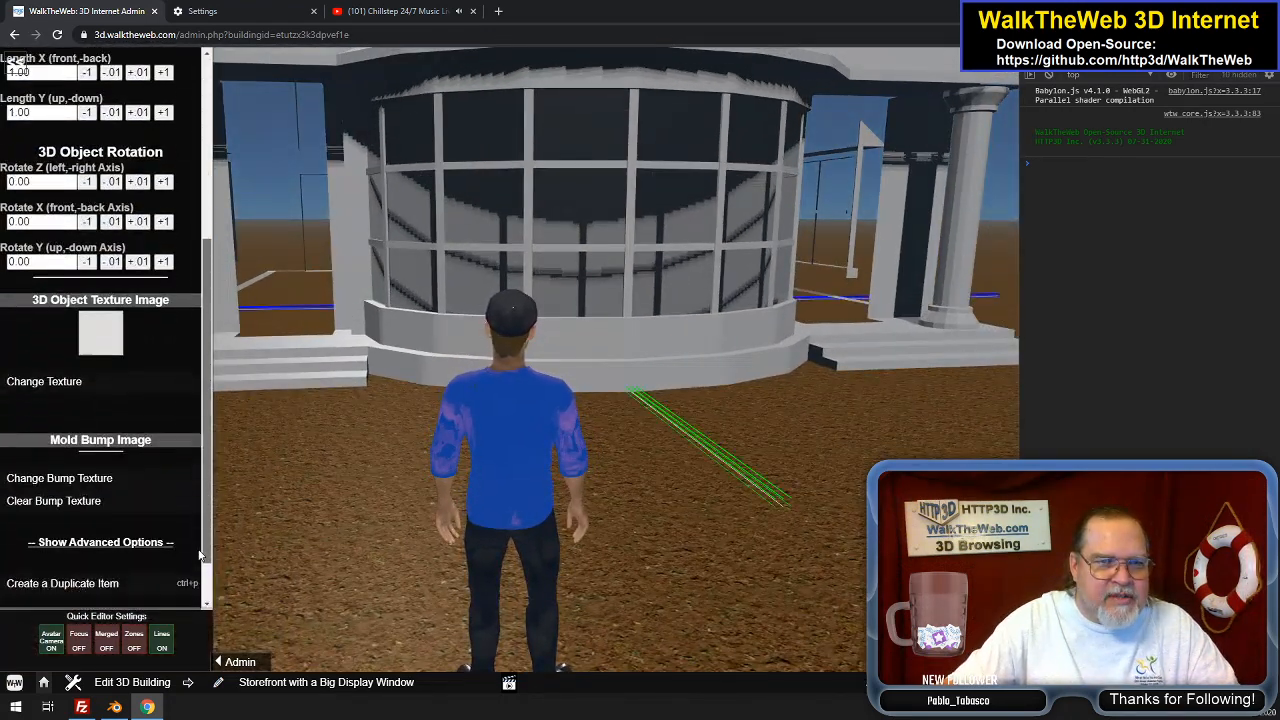
click(116, 484)
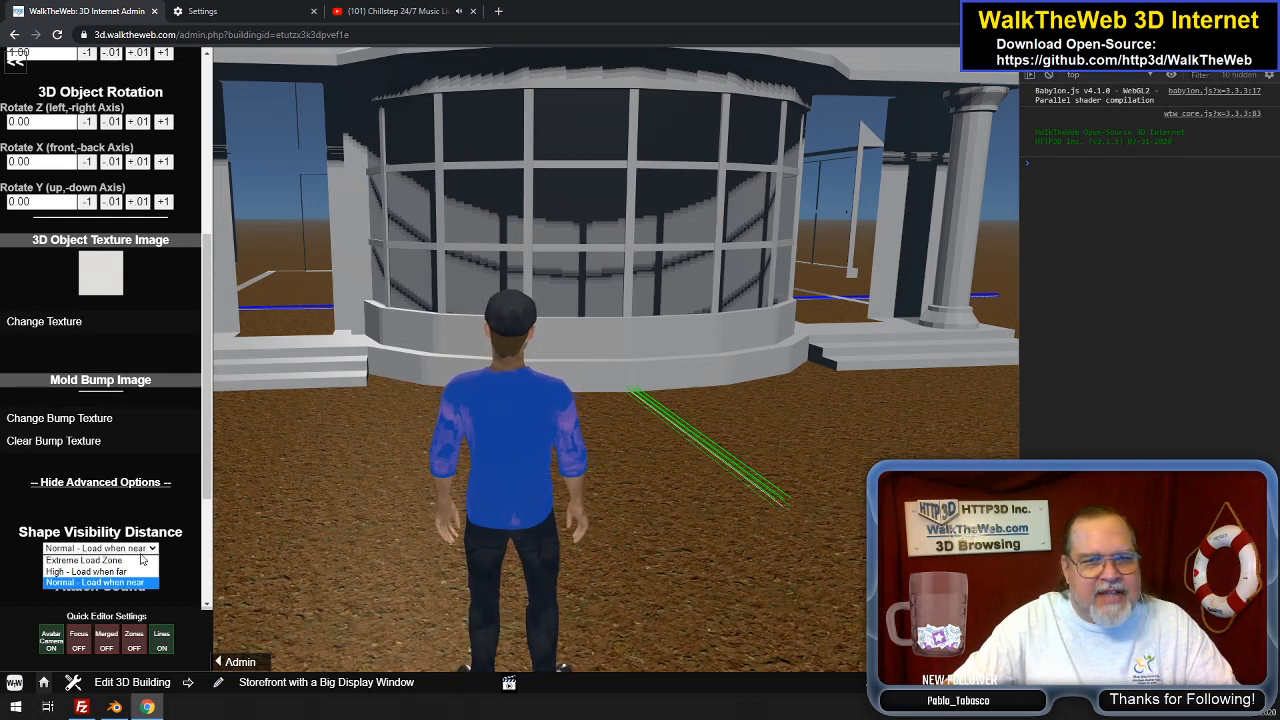
click(115, 561)
drag(209, 492, 198, 615)
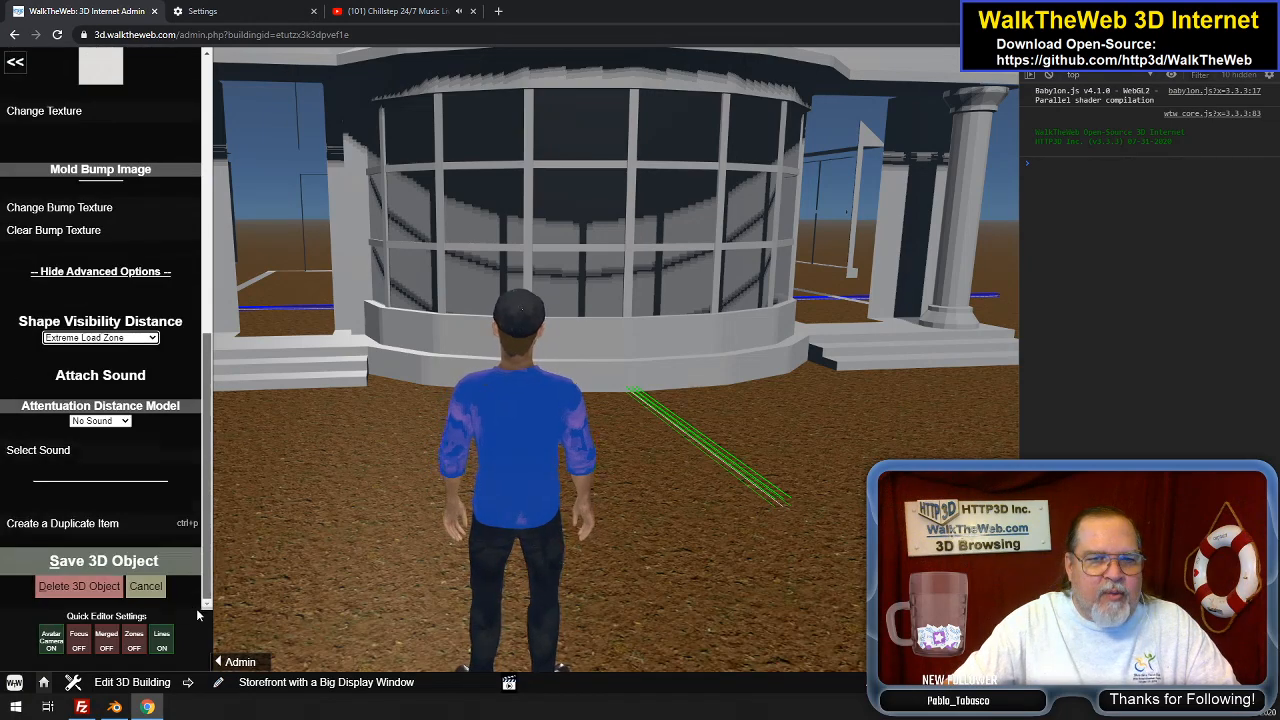
click(123, 566)
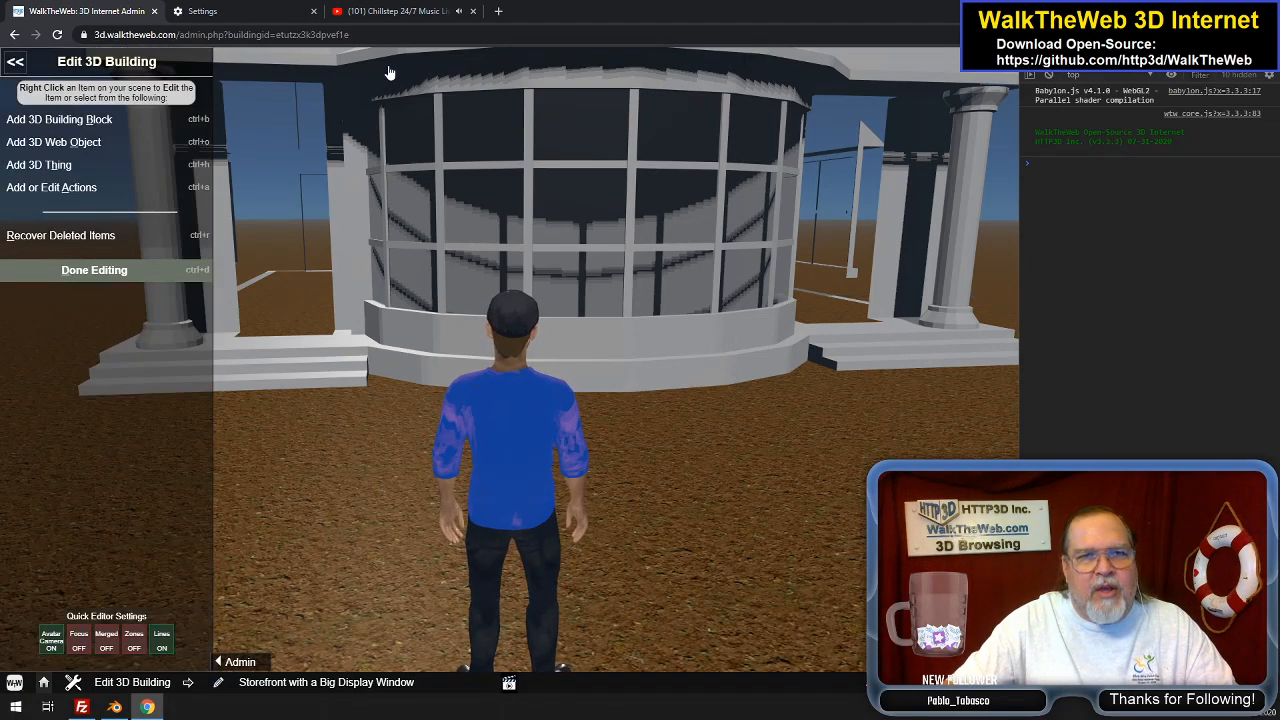
Reload the building and walk the avatar backwards away from the storefront to test how far it remains visible
click(390, 34)
key(Return)
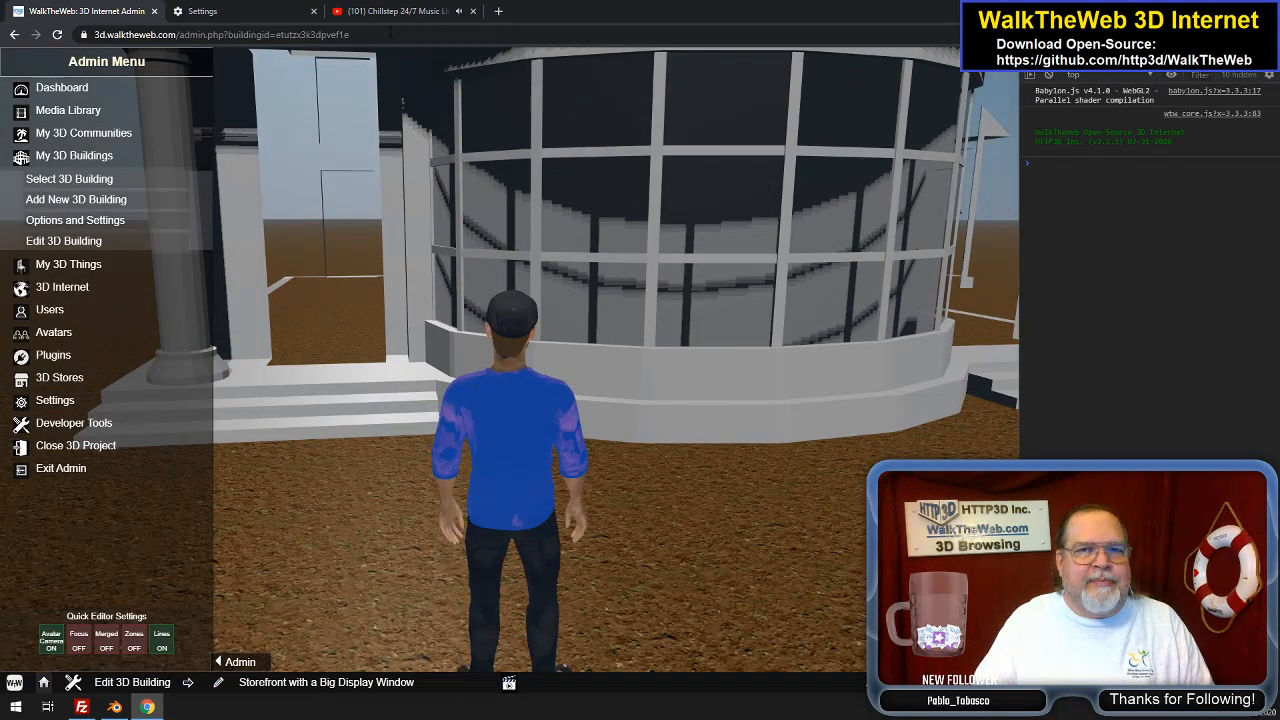
key(s)
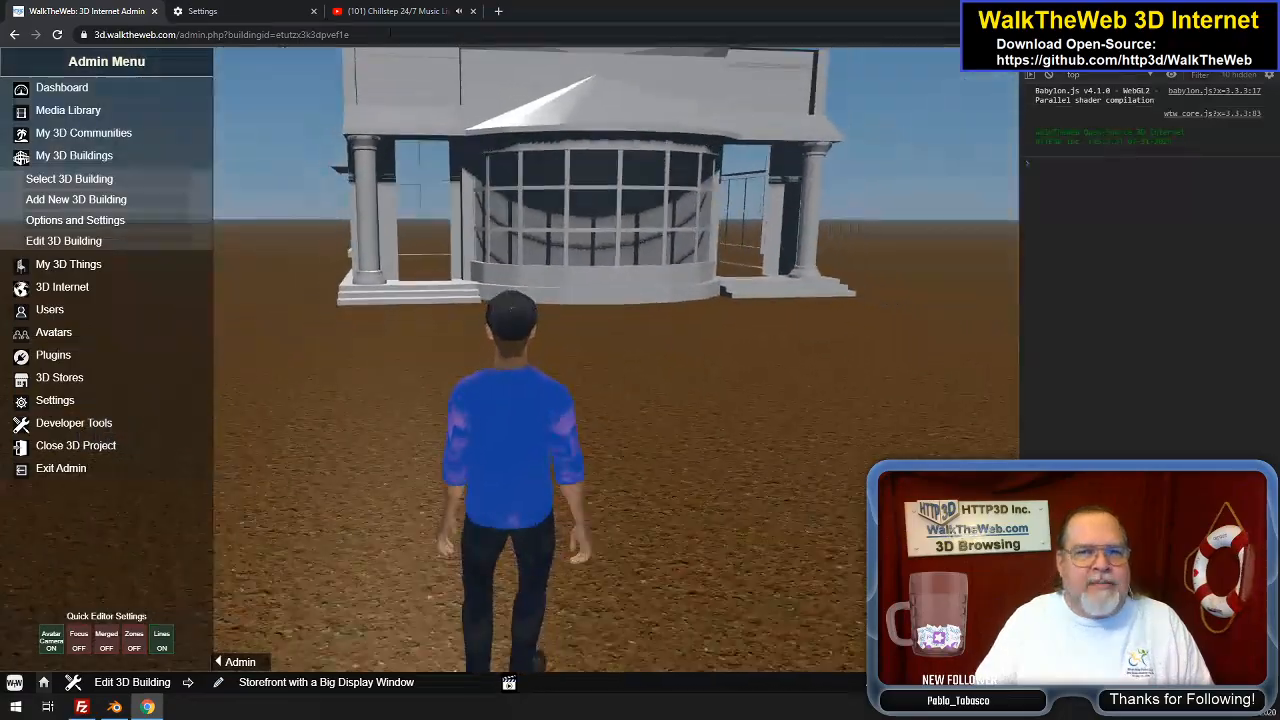
key(s)
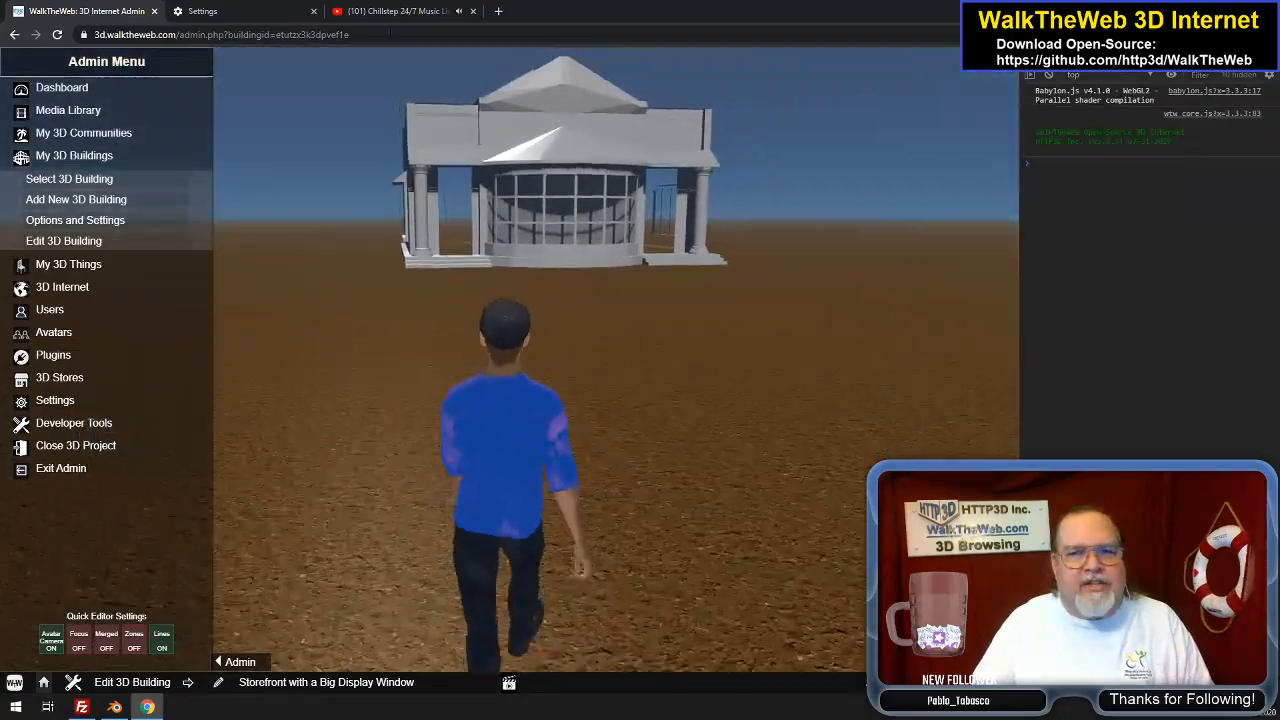
key(s)
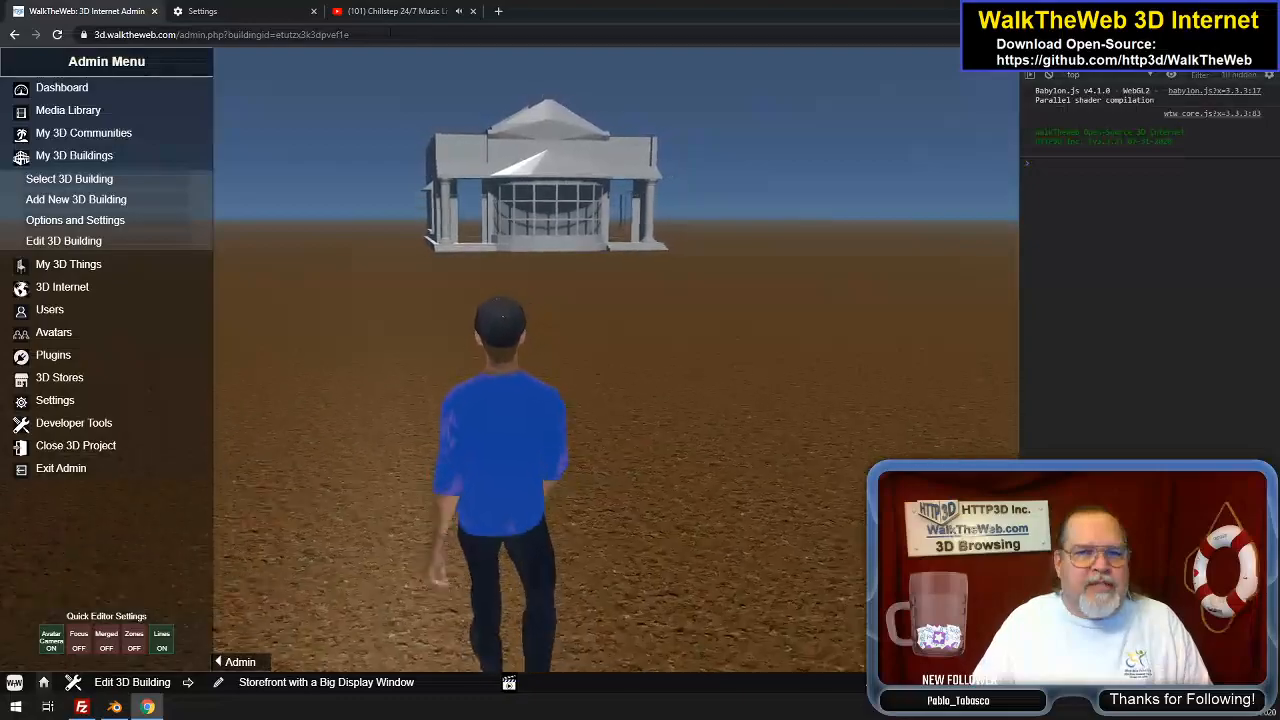
key(s)
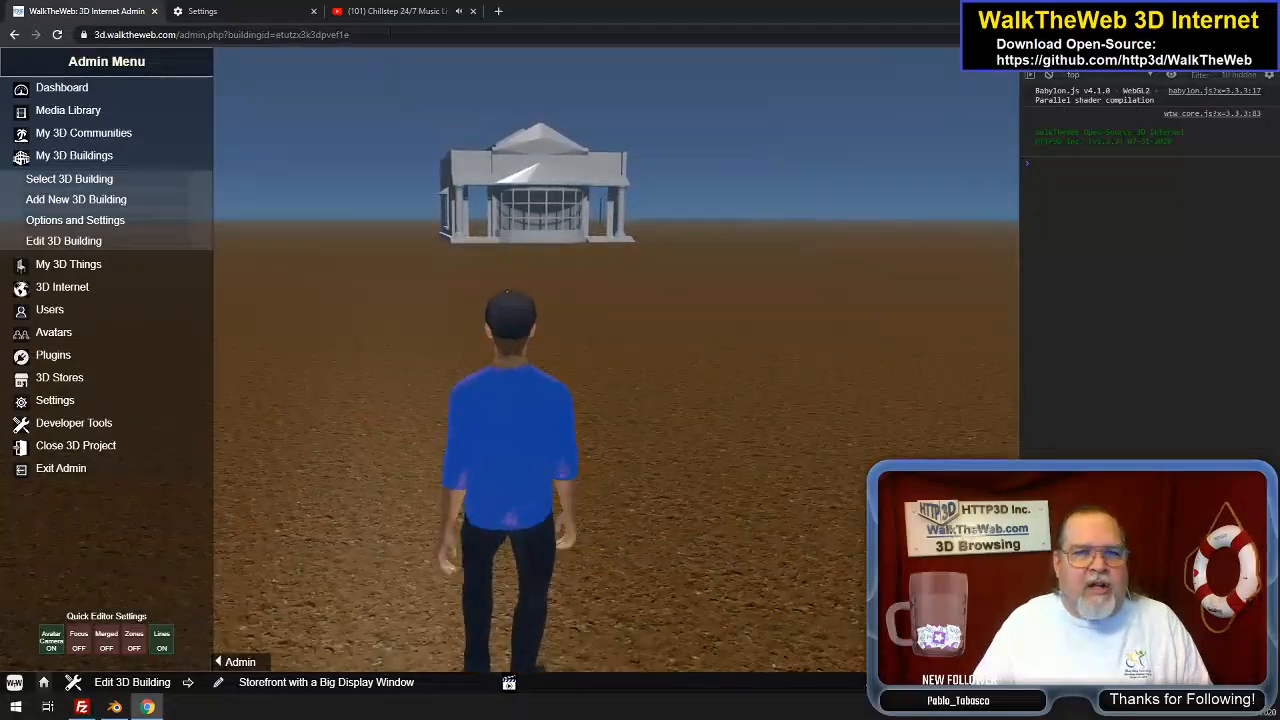
key(s)
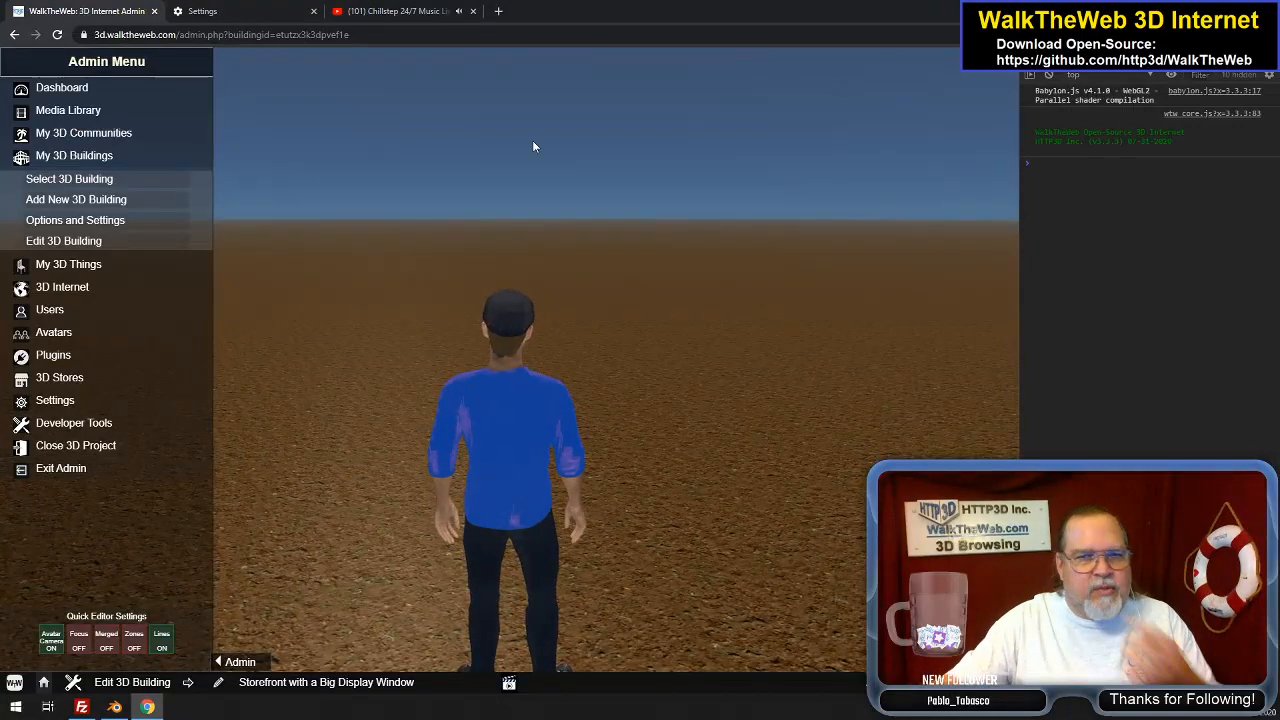
Turn on the zones display and examine the load zone's edges with the avatar camera switched off, then restore the camera
click(134, 640)
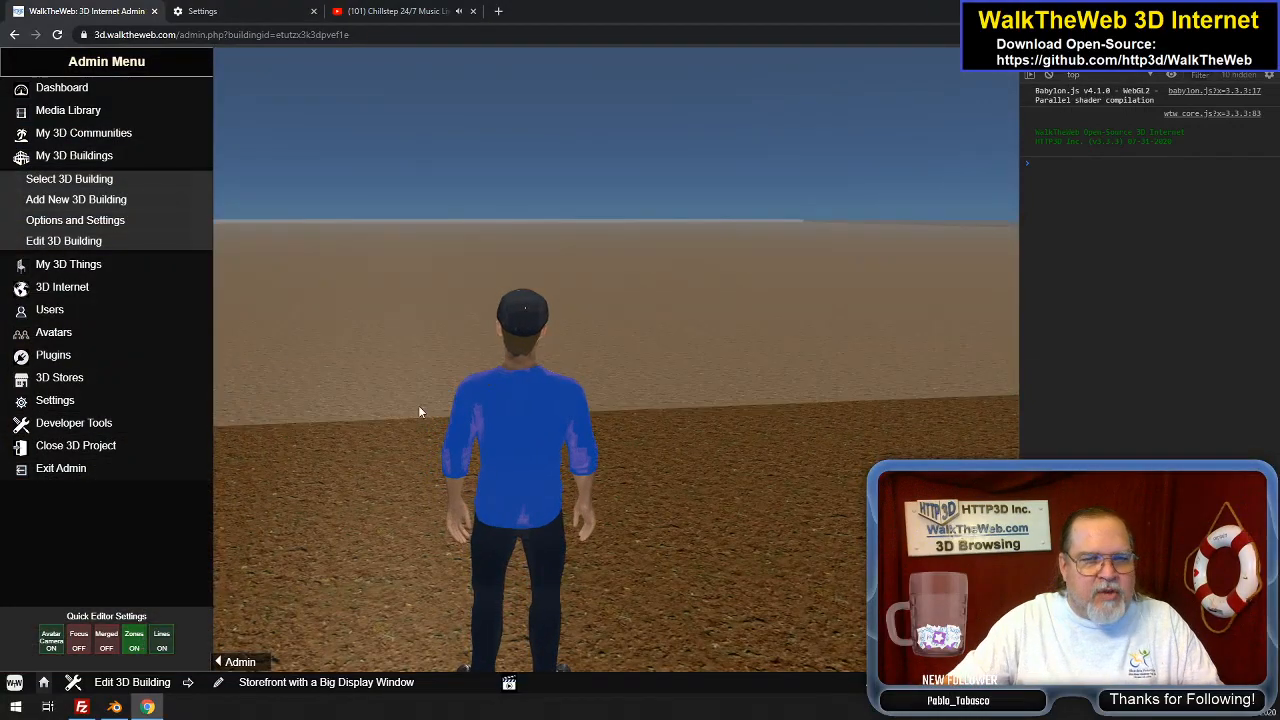
mouse_move(790, 160)
mouse_down()
mouse_move(817, 149)
mouse_move(816, 114)
mouse_move(869, 113)
mouse_move(849, 297)
mouse_move(875, 447)
mouse_move(854, 566)
mouse_move(834, 597)
mouse_move(730, 492)
mouse_move(723, 607)
mouse_move(700, 503)
mouse_move(641, 493)
mouse_move(698, 497)
mouse_up()
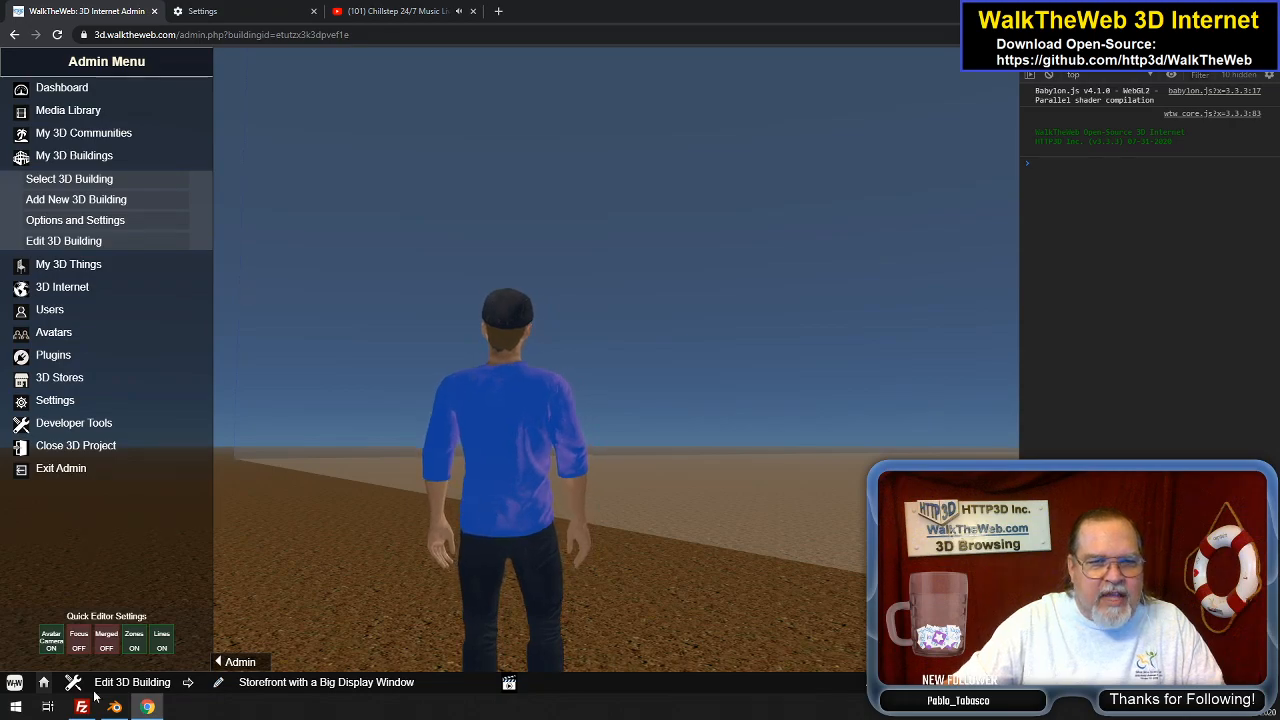
click(51, 640)
drag(400, 526, 456, 600)
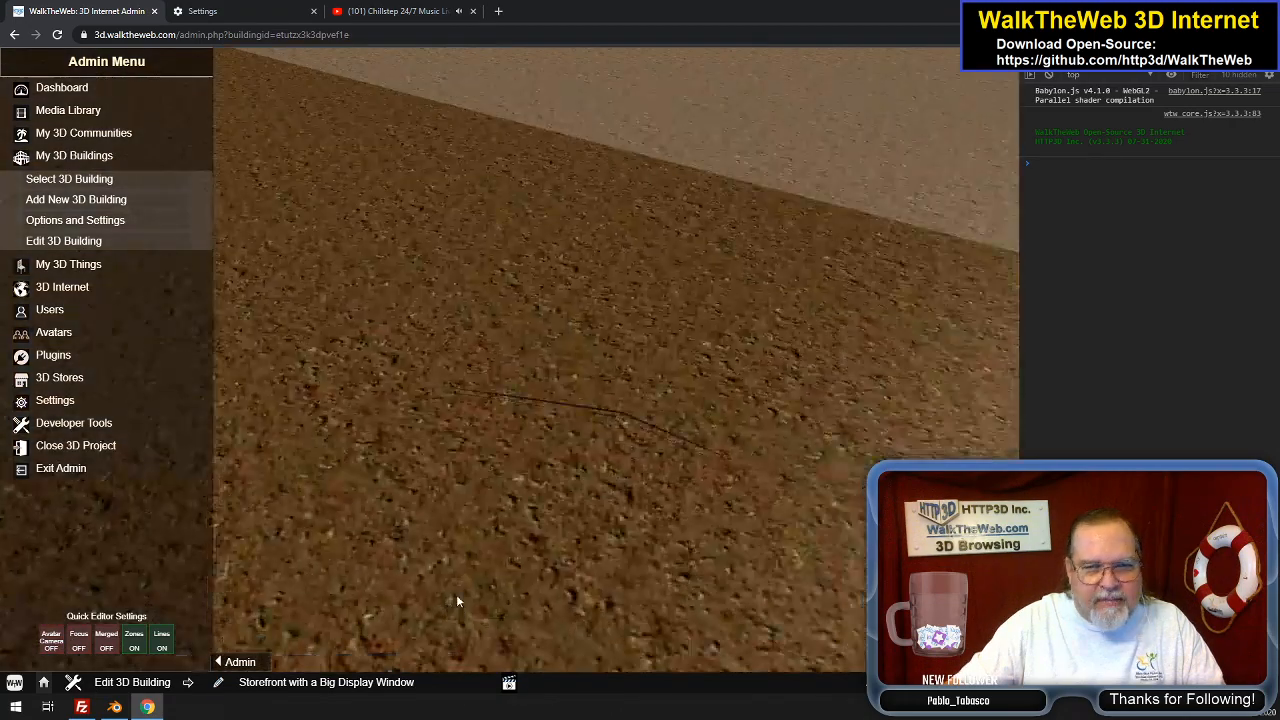
scroll(456, 600, down, 5)
drag(624, 387, 793, 169)
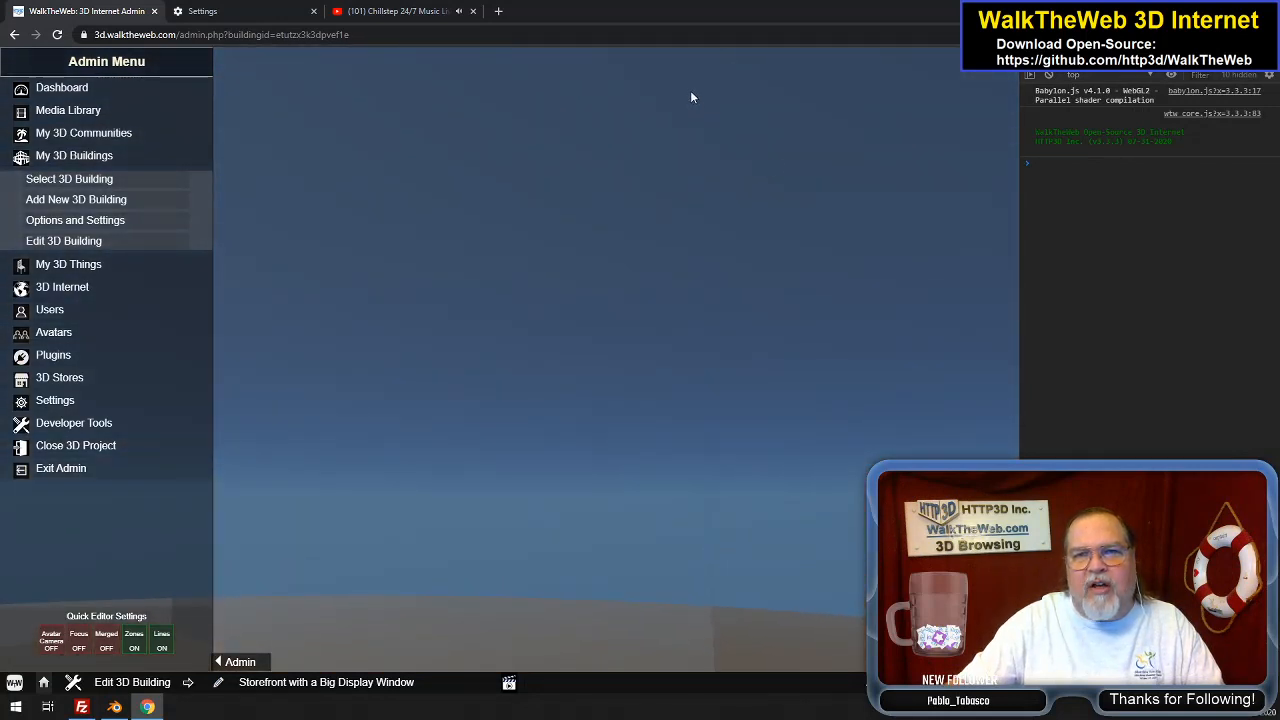
drag(739, 201, 615, 291)
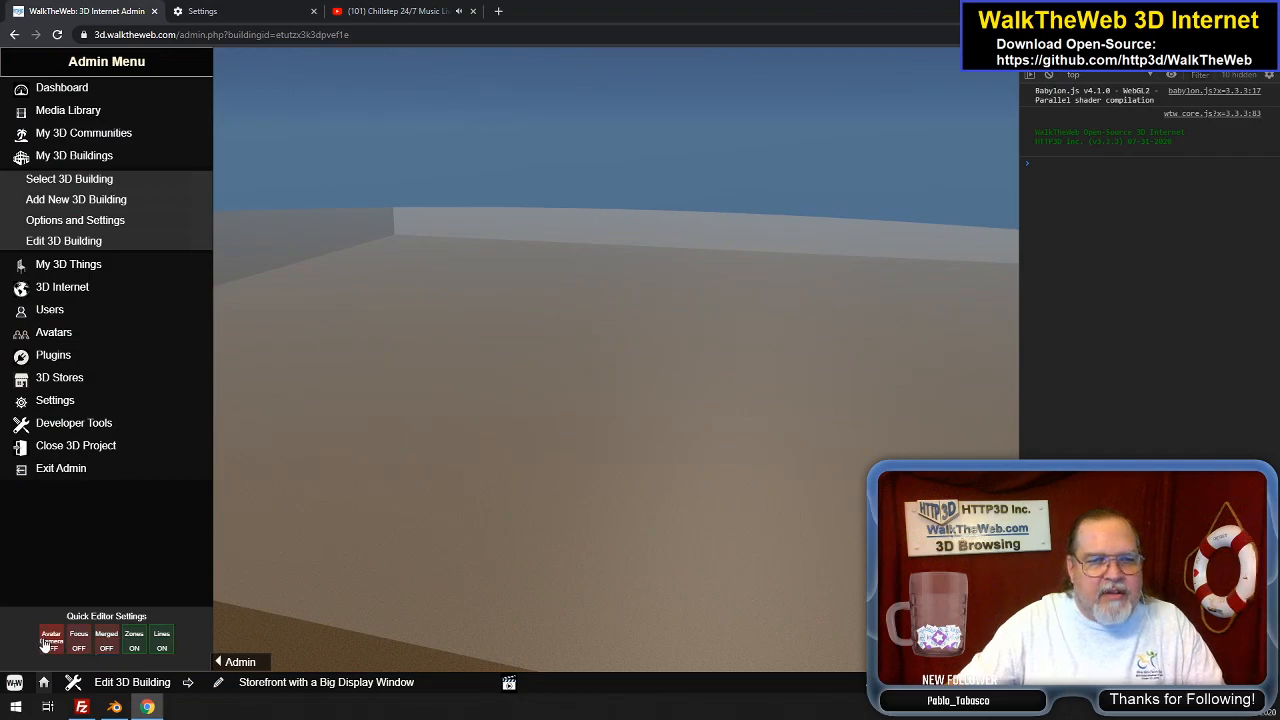
click(46, 643)
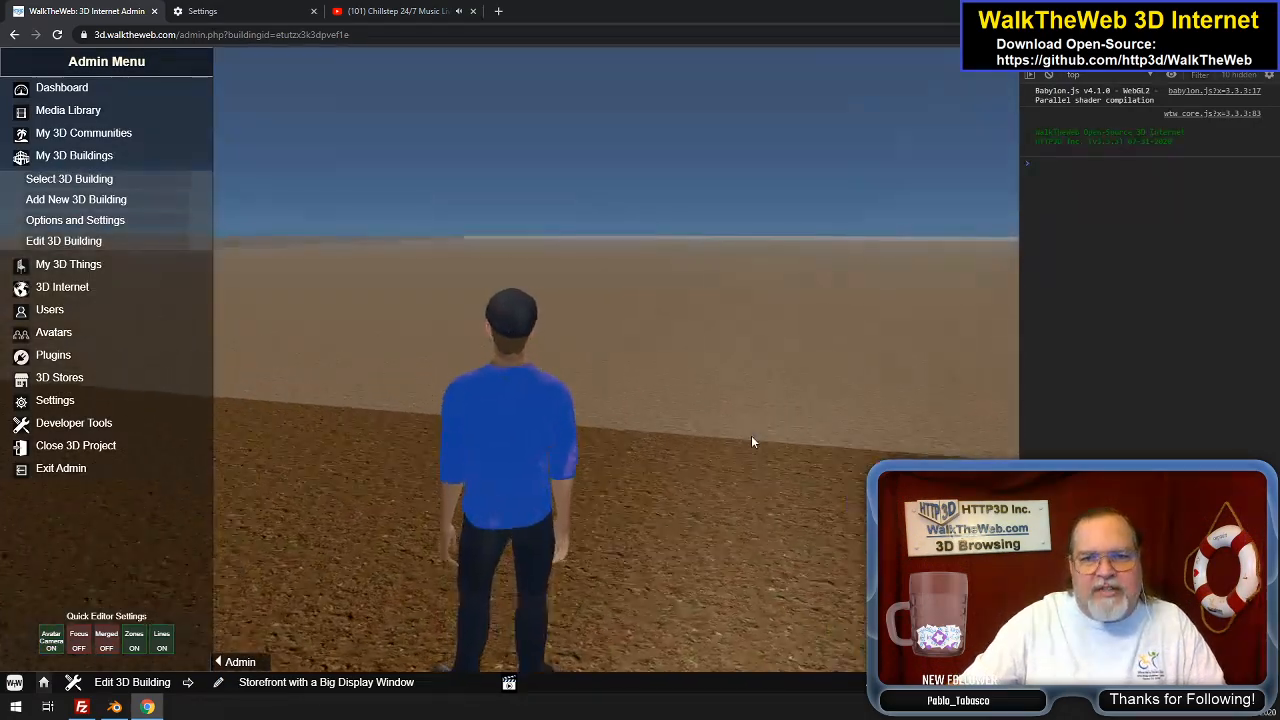
Walk the avatar back across the load zone boundary towards the storefront and examine its loading from a distance
key(Right)
key(Up)
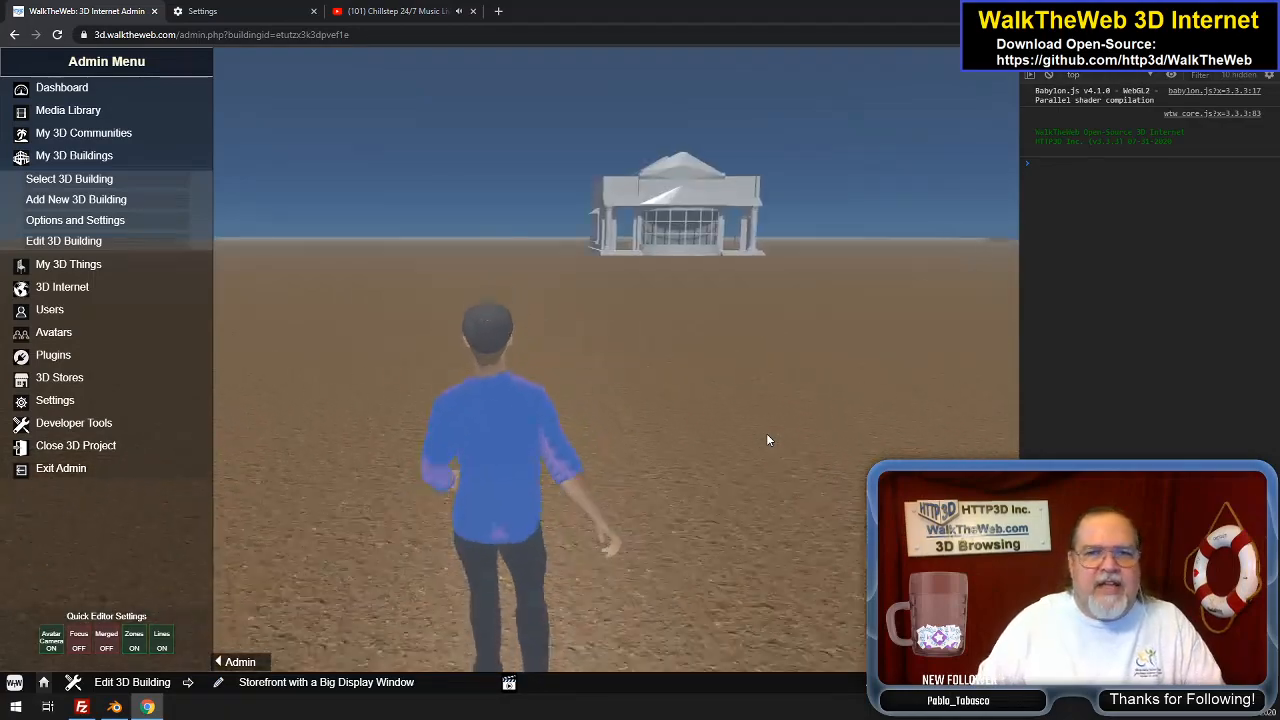
key(Right)
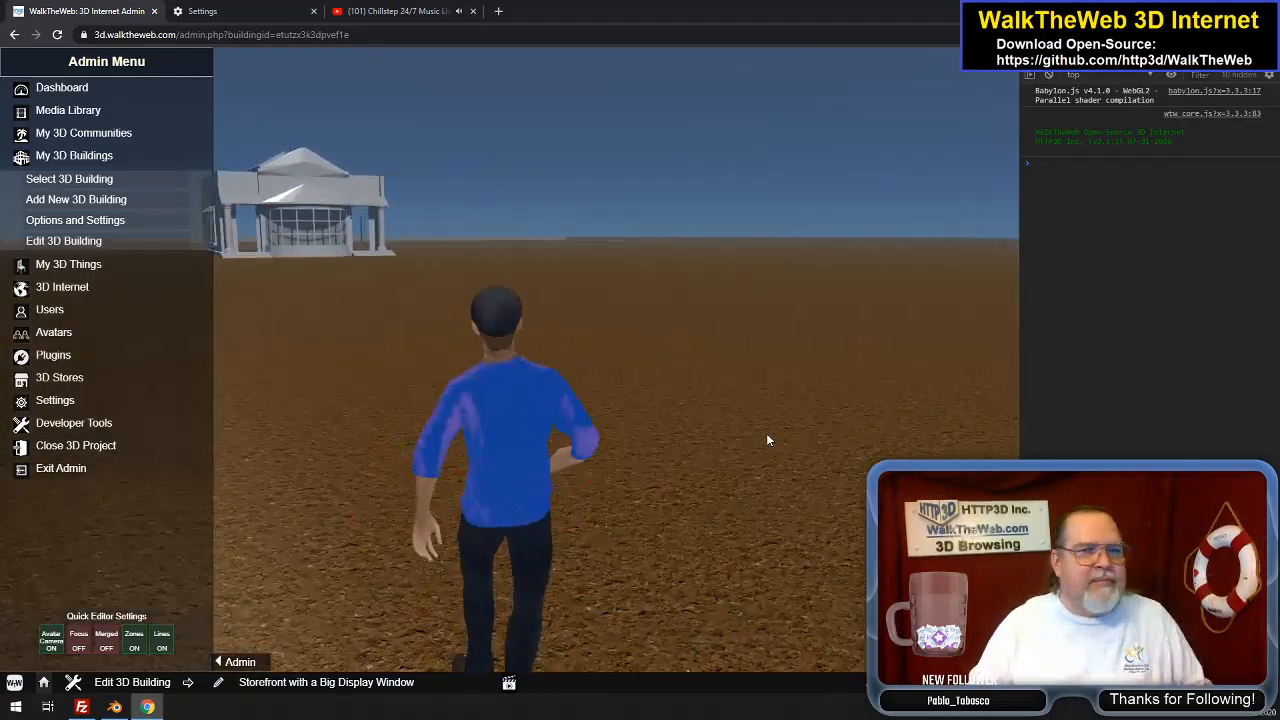
key(Left)
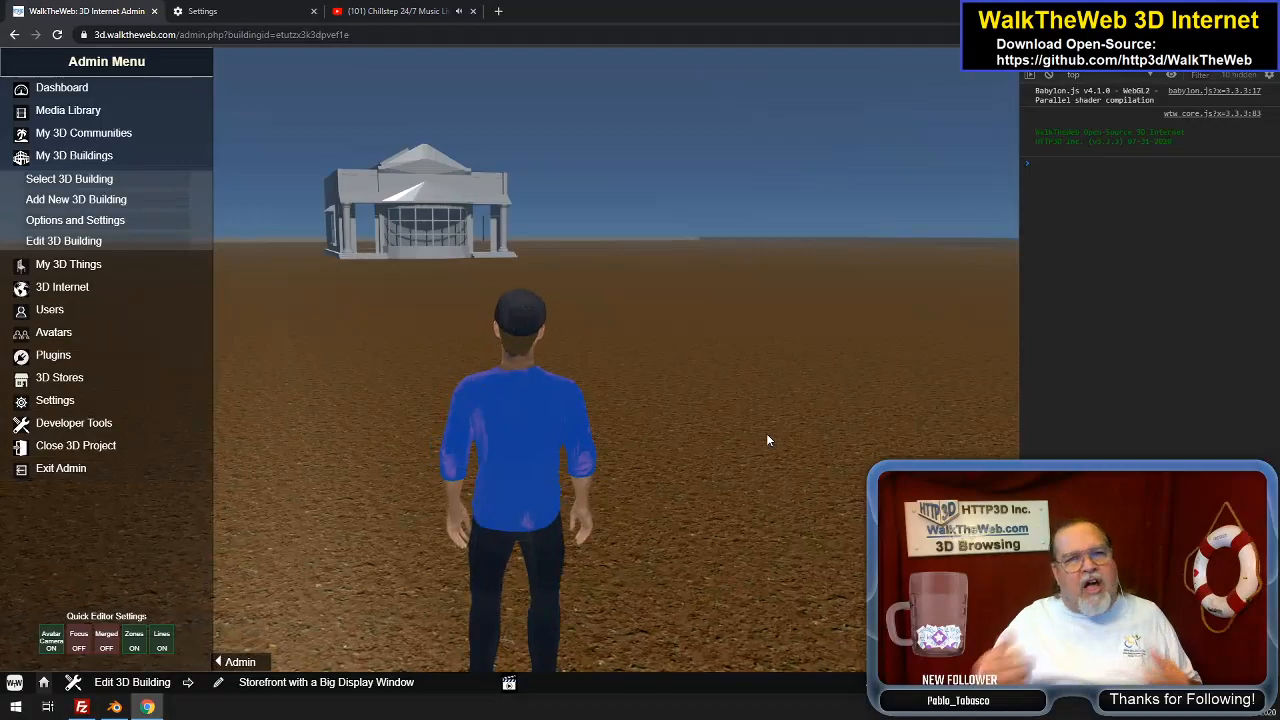
key(Up)
key(Left)
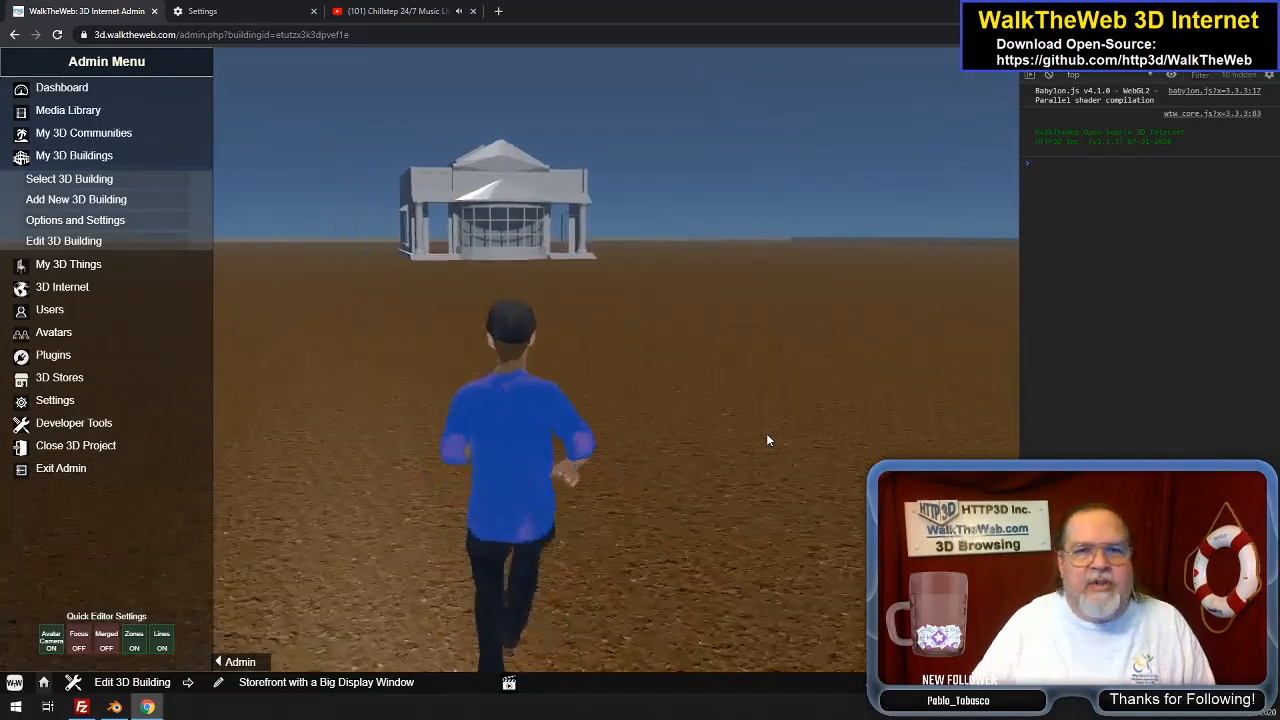
Bring the avatar up to the storefront's front steps, back away, and examine the whole facade and bay window at an angle
key(Left)
key(Right)
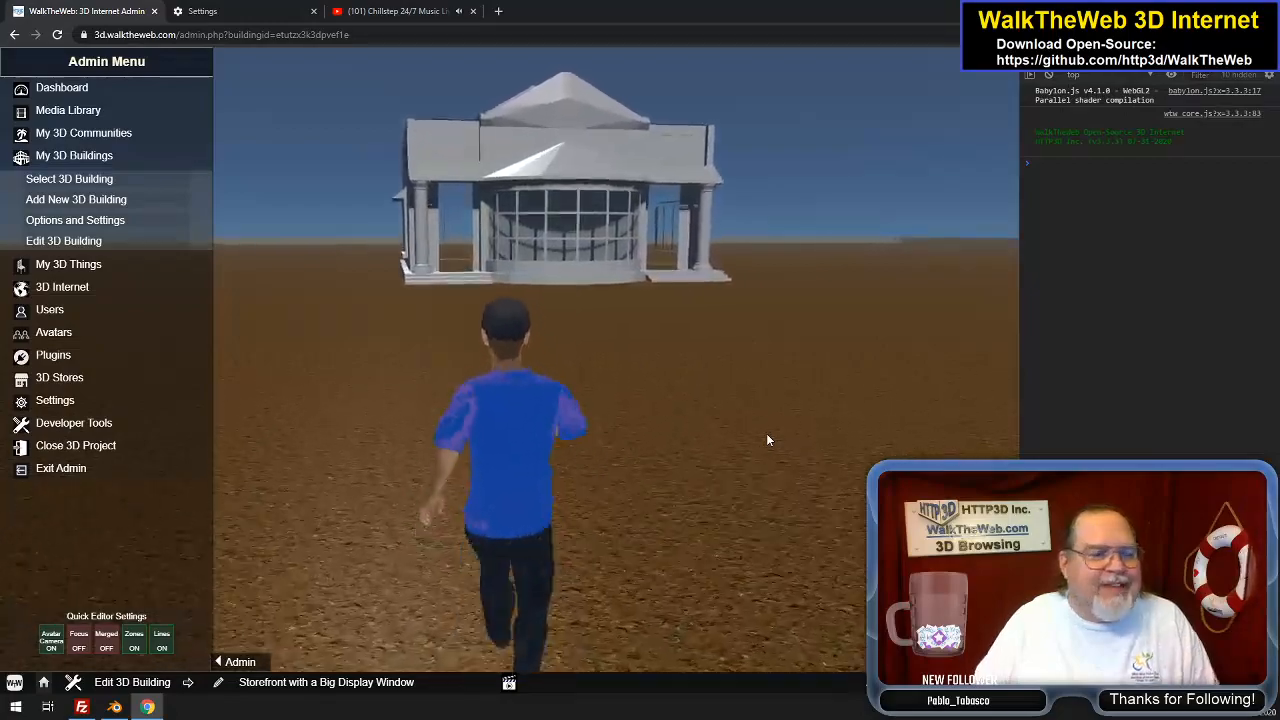
key(Left)
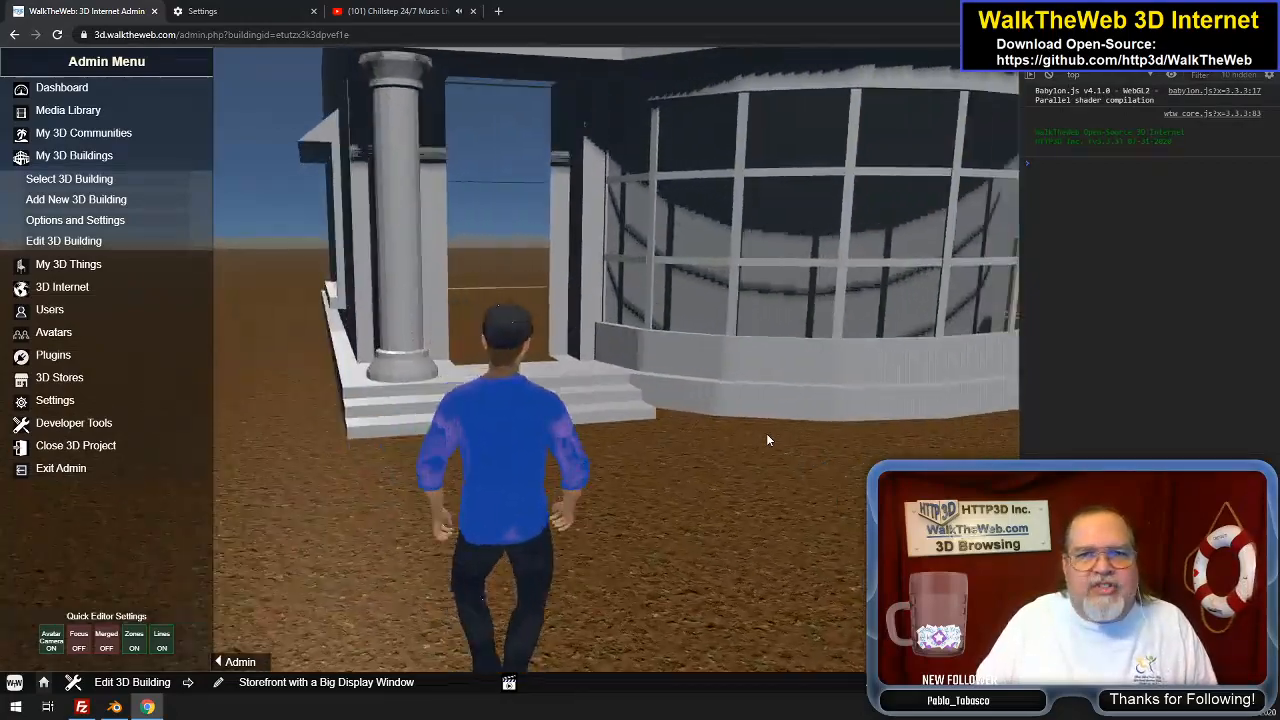
key(Down)
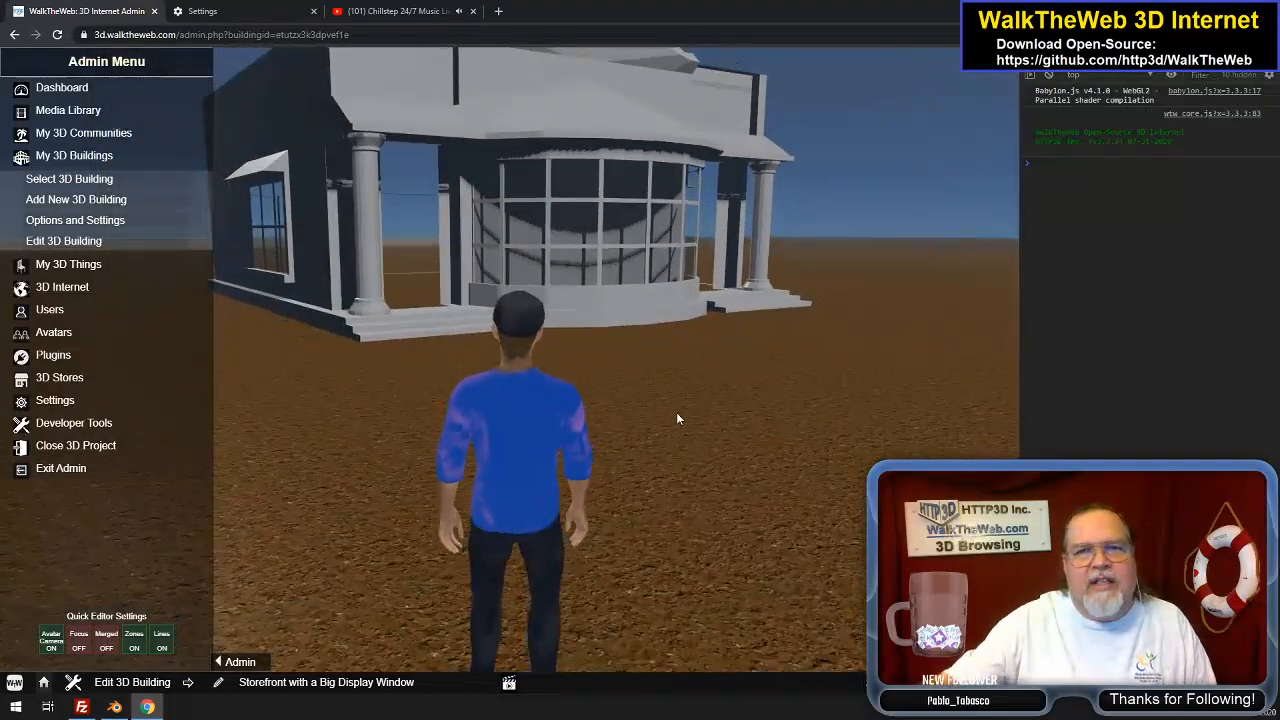
drag(708, 361, 703, 326)
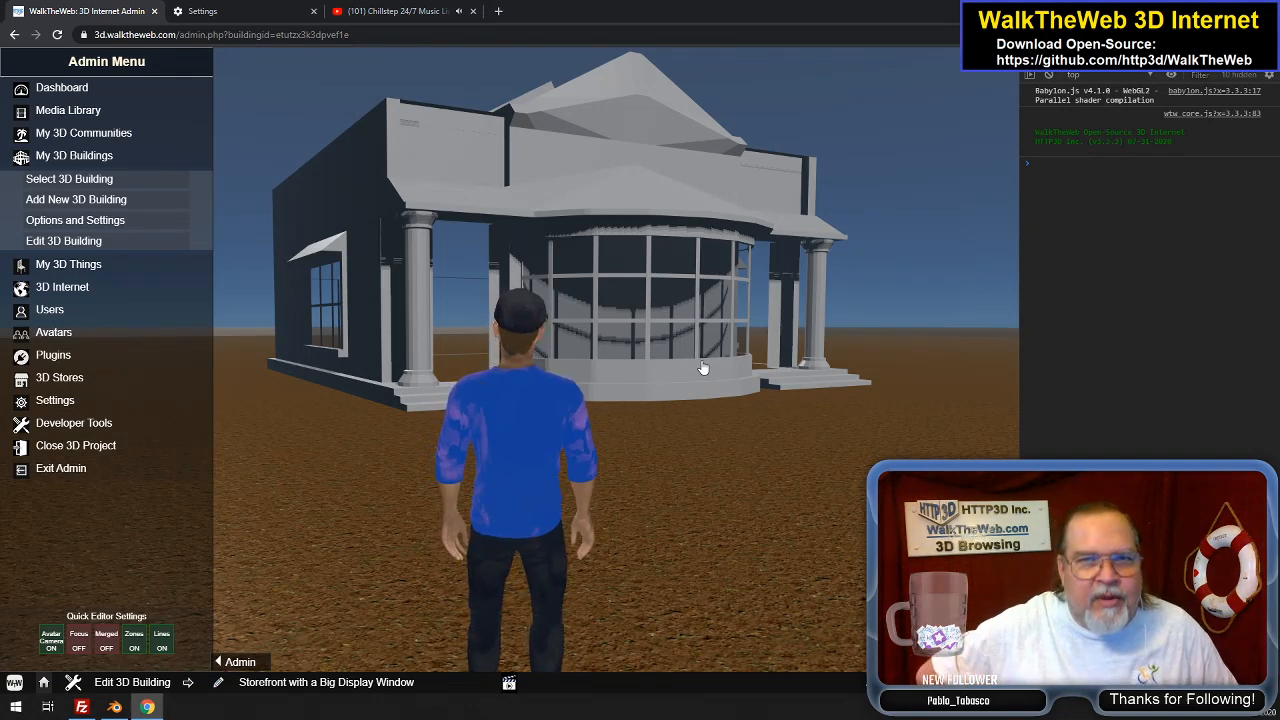
key(w)
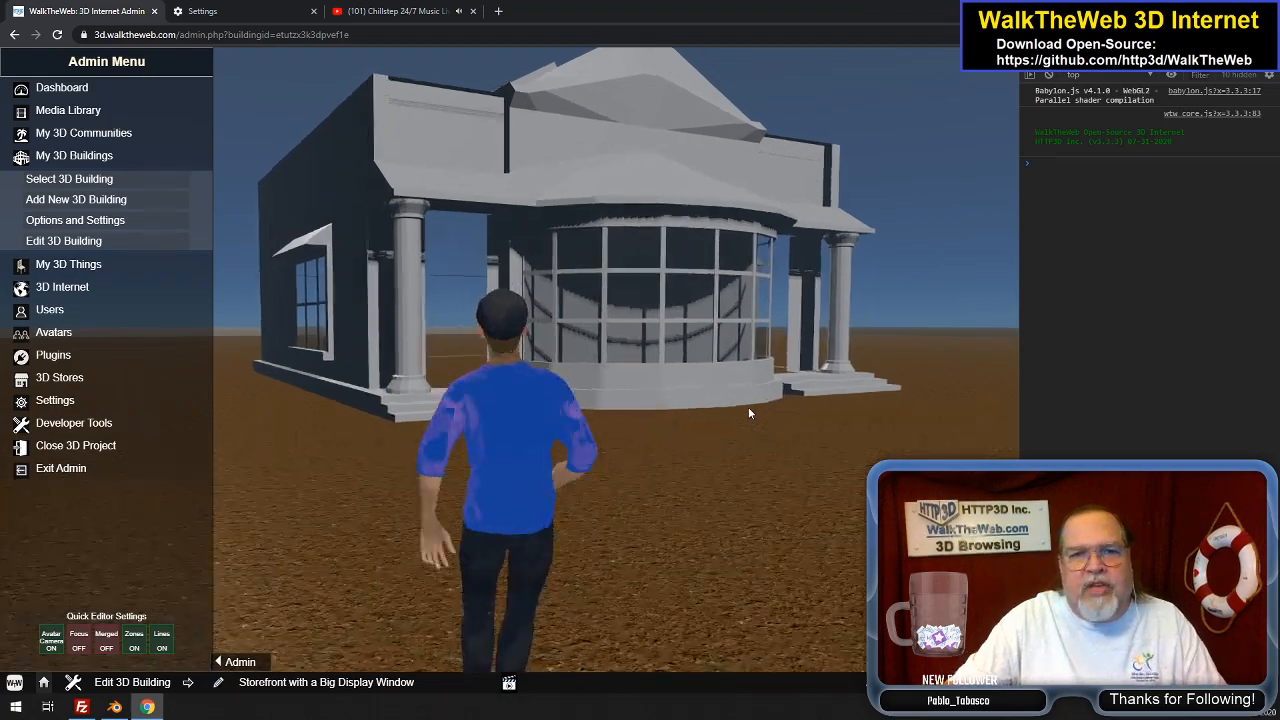
key(w)
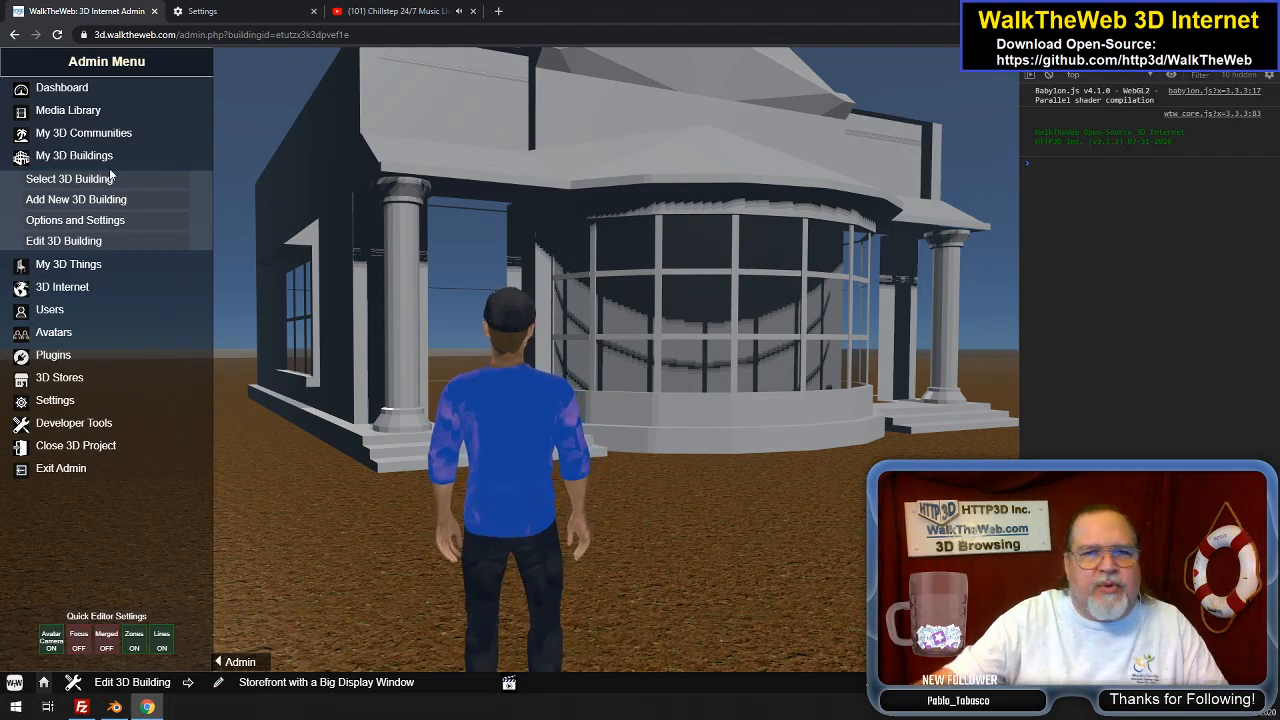
Switch to Blender, enter mesh editing on the building, and examine its front windows, entrance steps and roof openings
click(114, 707)
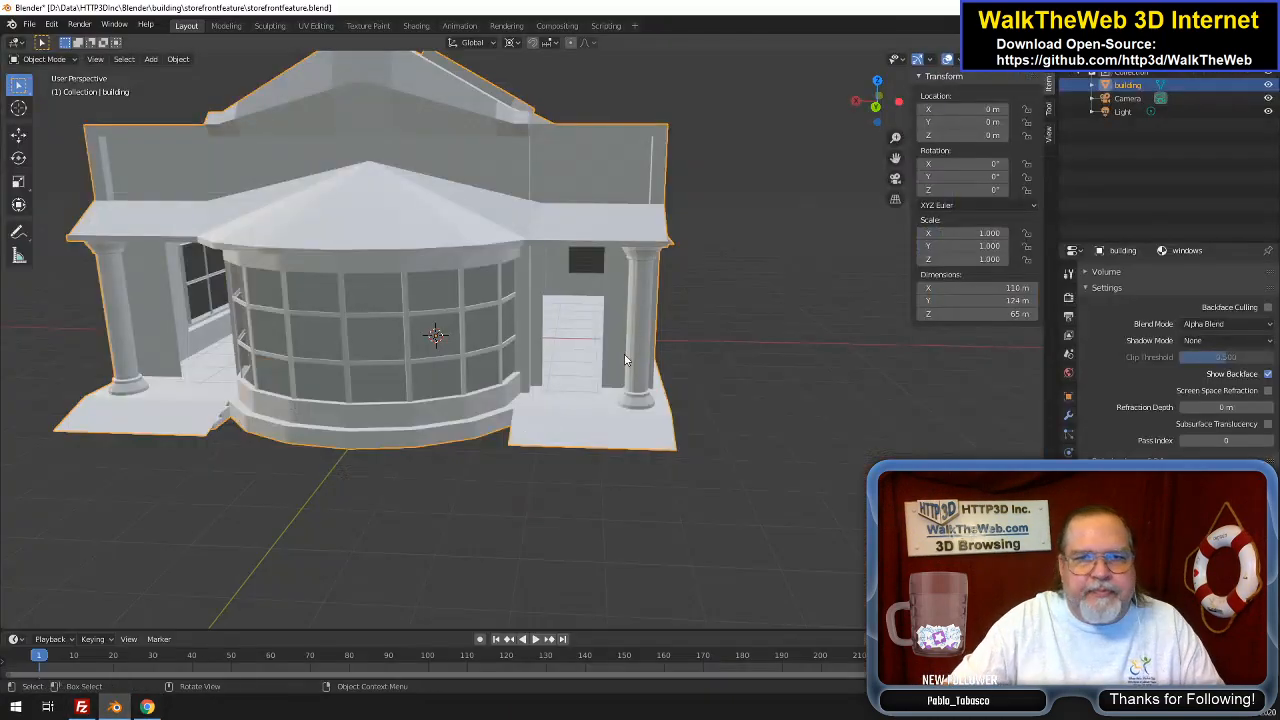
key(Tab)
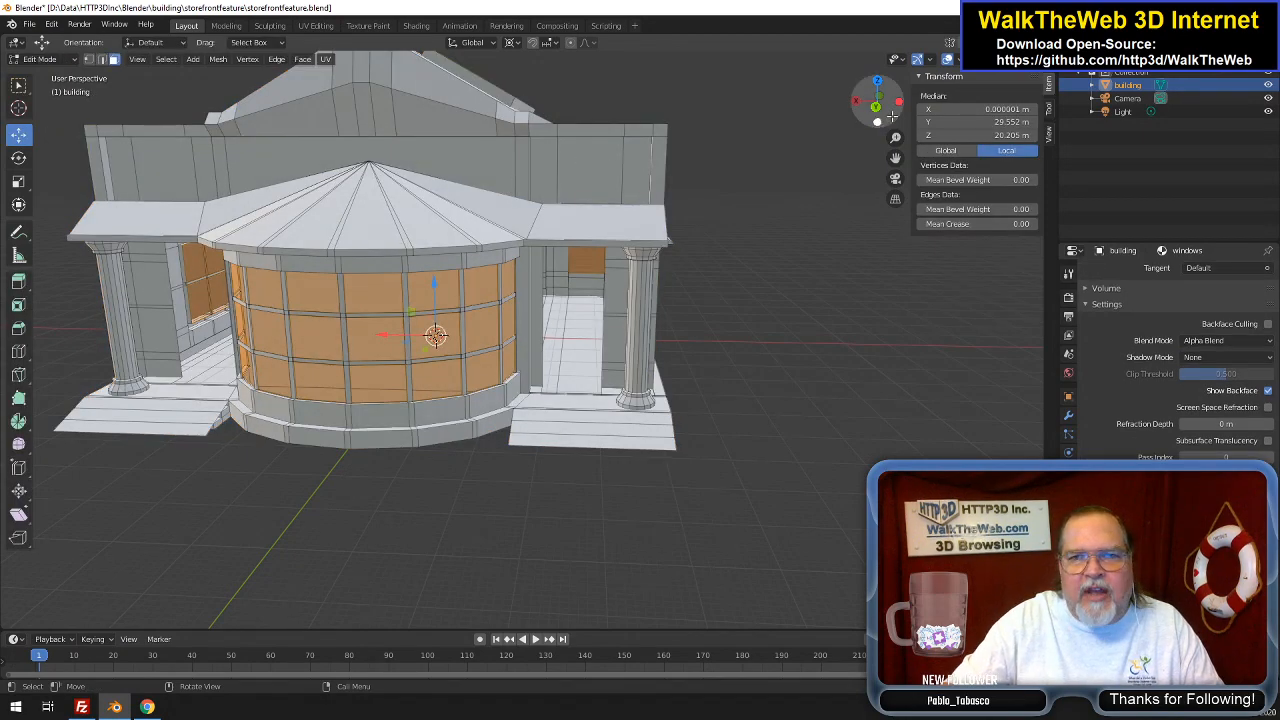
drag(892, 117, 335, 117)
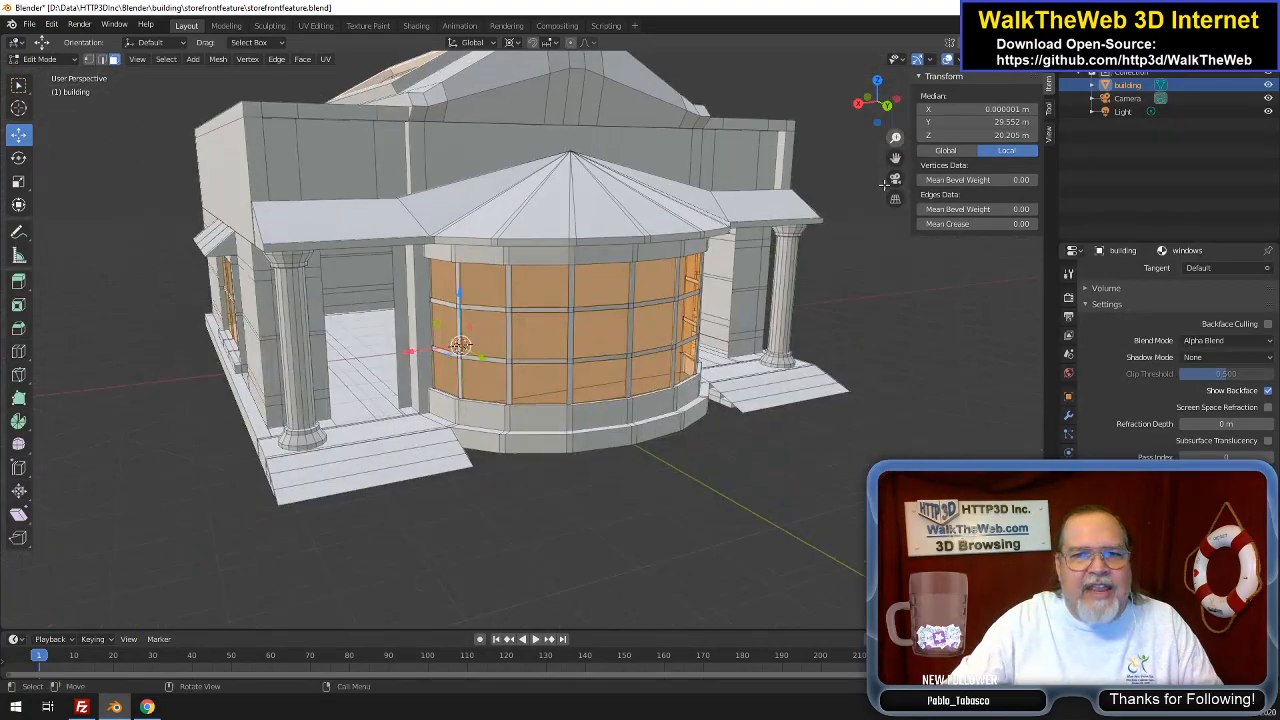
click(766, 399)
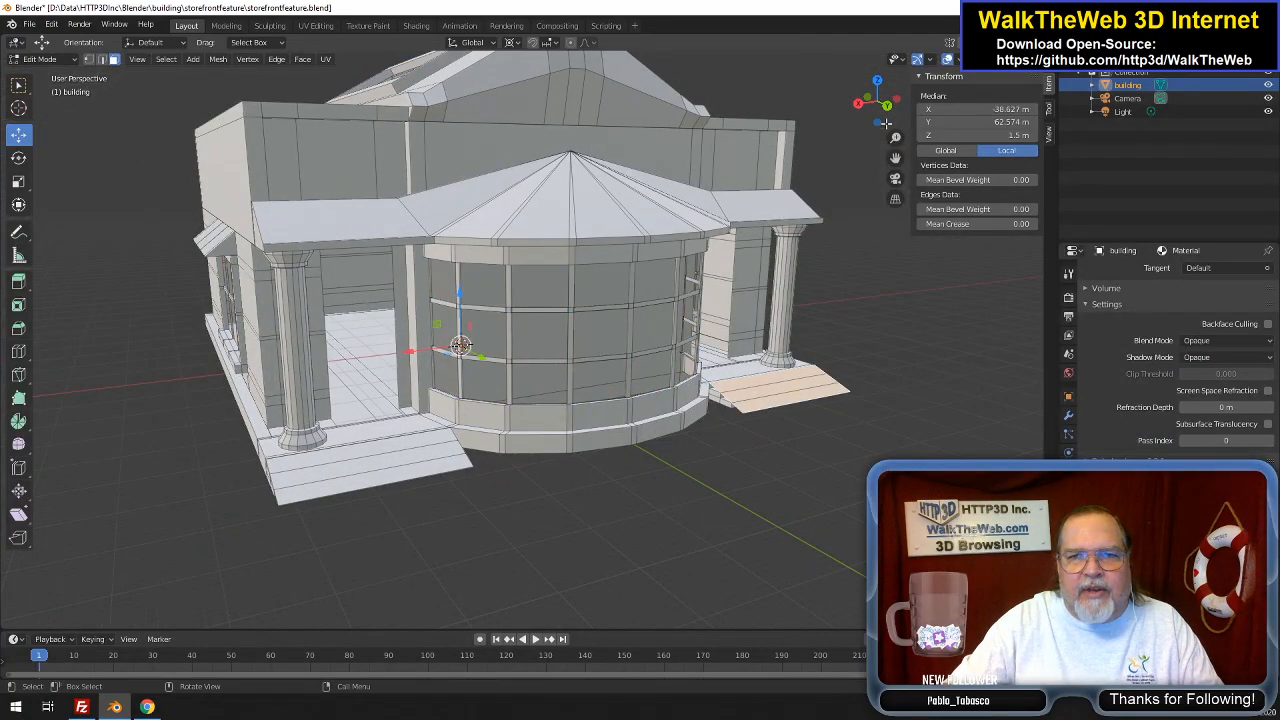
drag(885, 122, 874, 98)
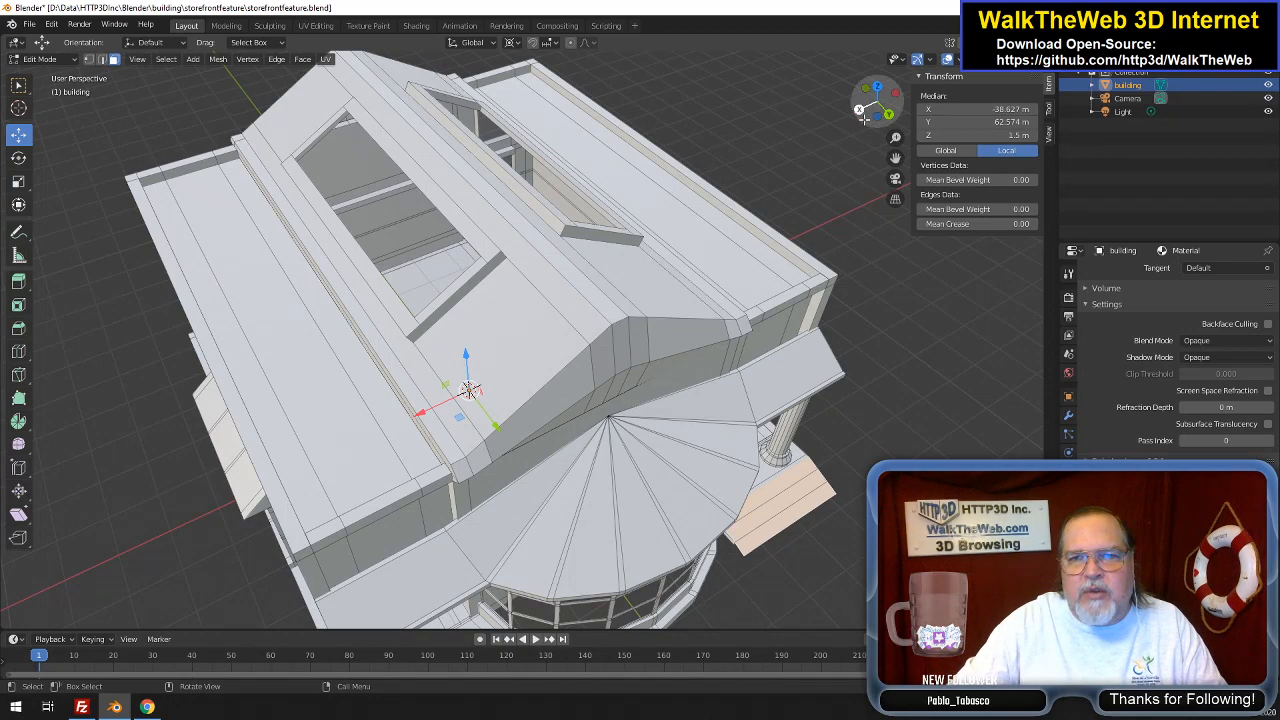
drag(874, 115, 789, 145)
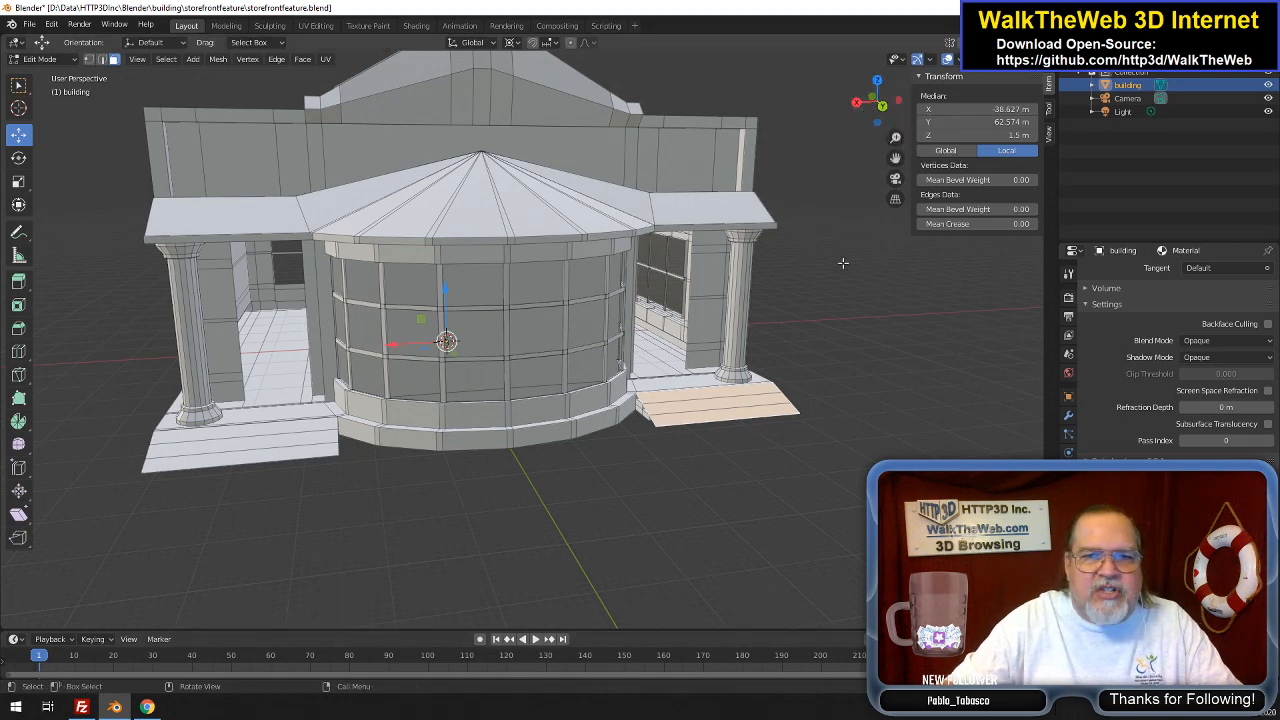
Examine the building's side walls, side windows and front bay window from several angles
drag(867, 113, 922, 134)
drag(748, 186, 805, 180)
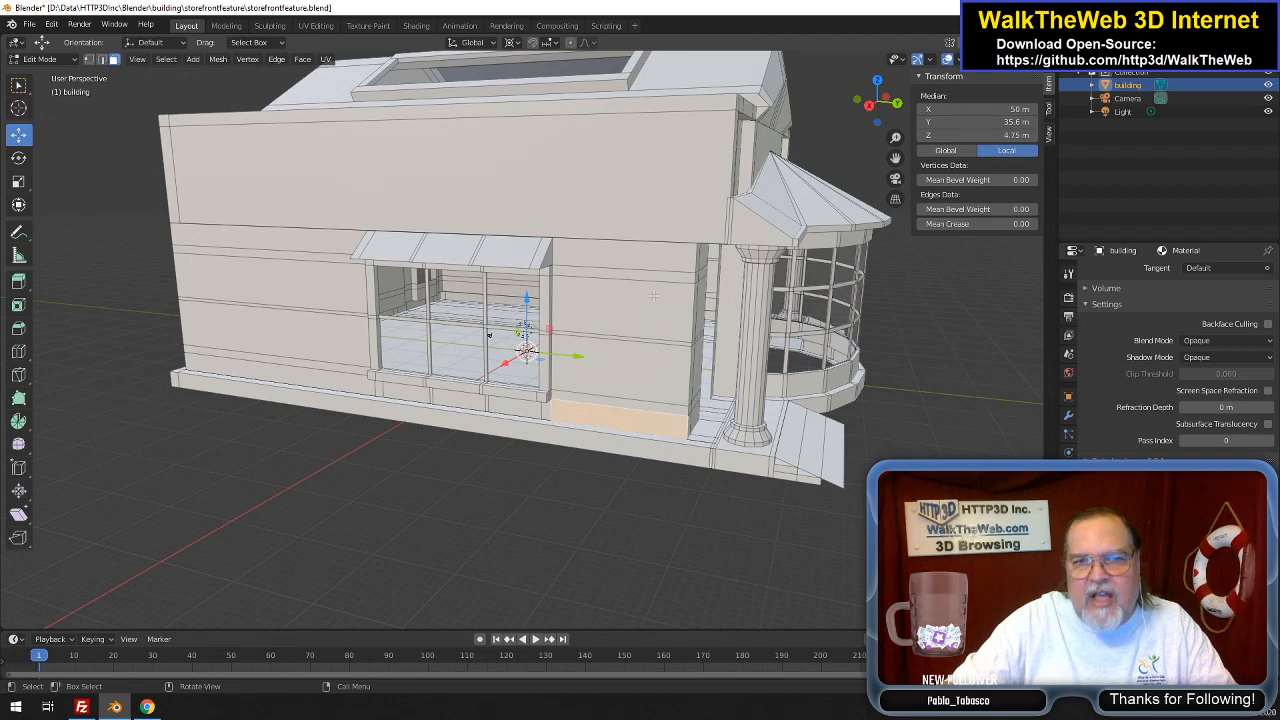
mouse_move(890, 115)
mouse_down()
mouse_move(800, 107)
mouse_move(892, 115)
mouse_up()
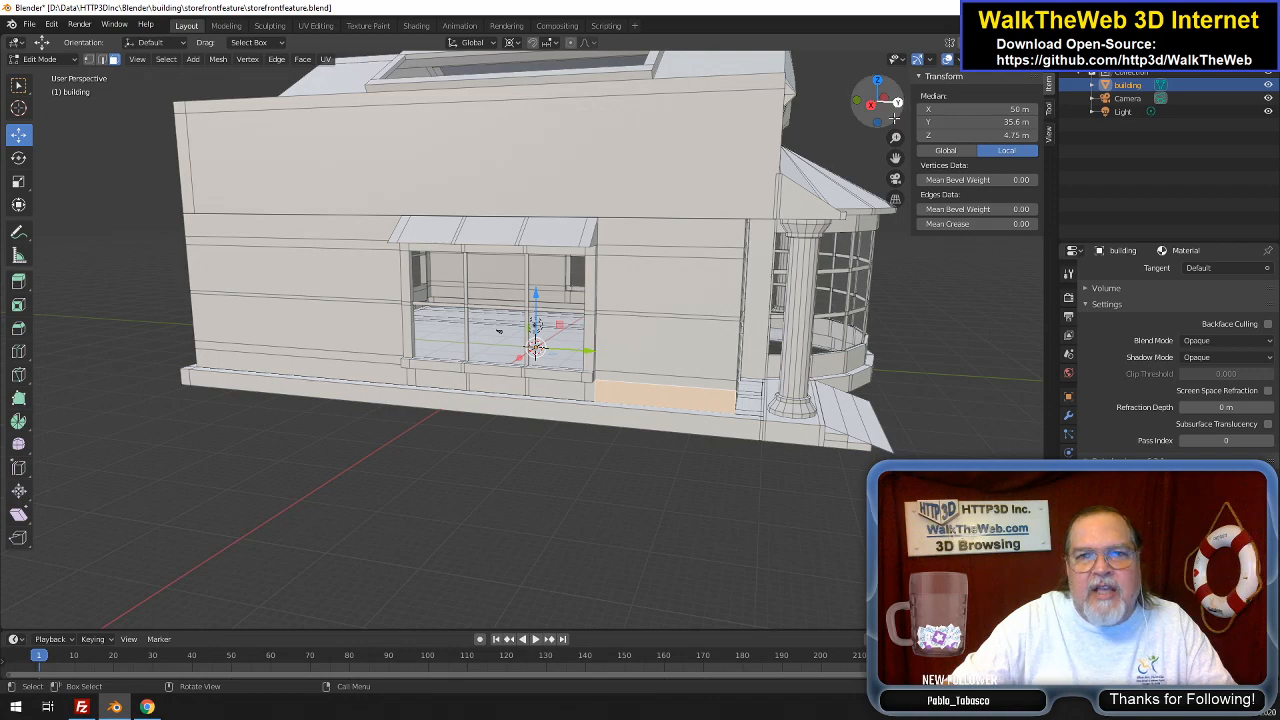
drag(894, 118, 690, 98)
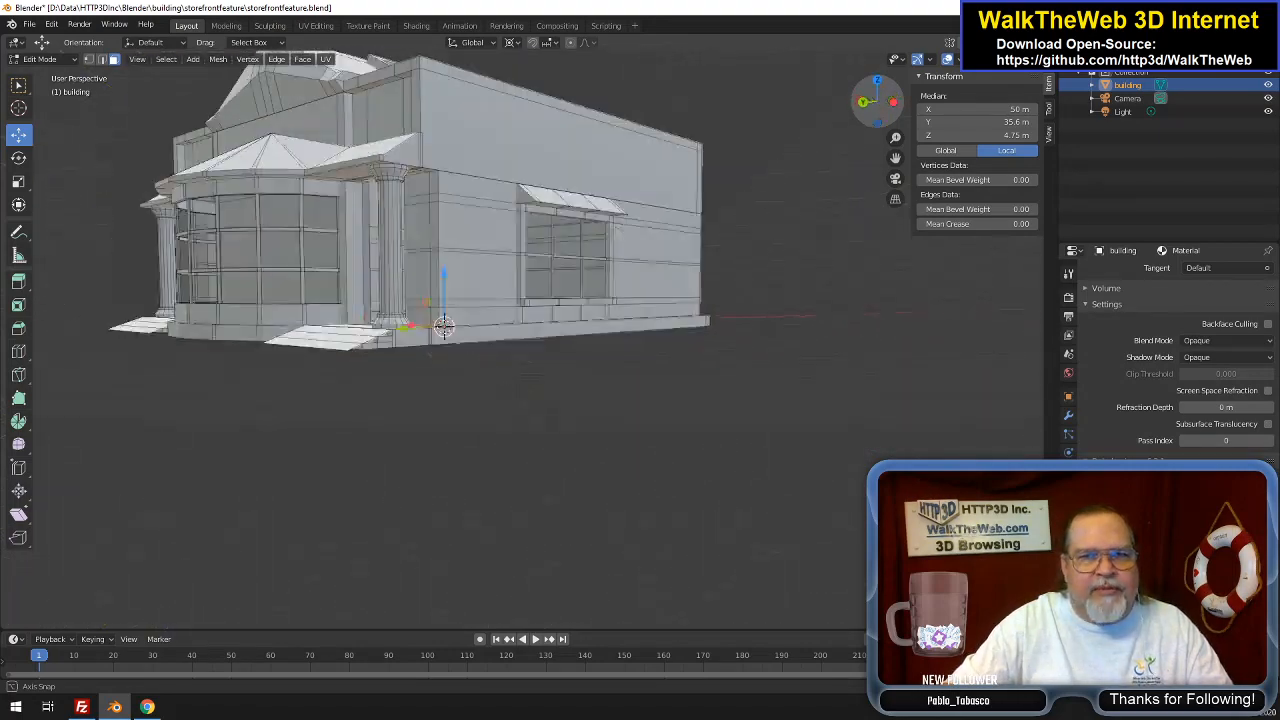
drag(604, 90, 893, 118)
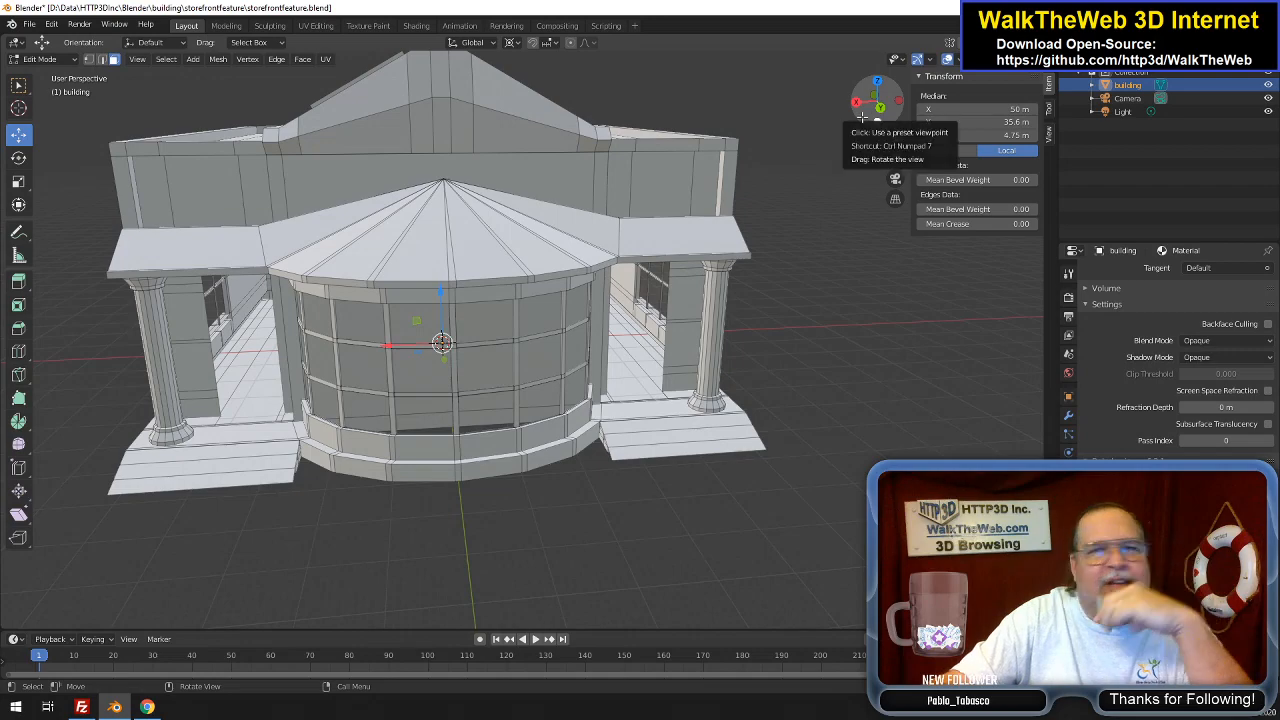
drag(867, 117, 1266, 122)
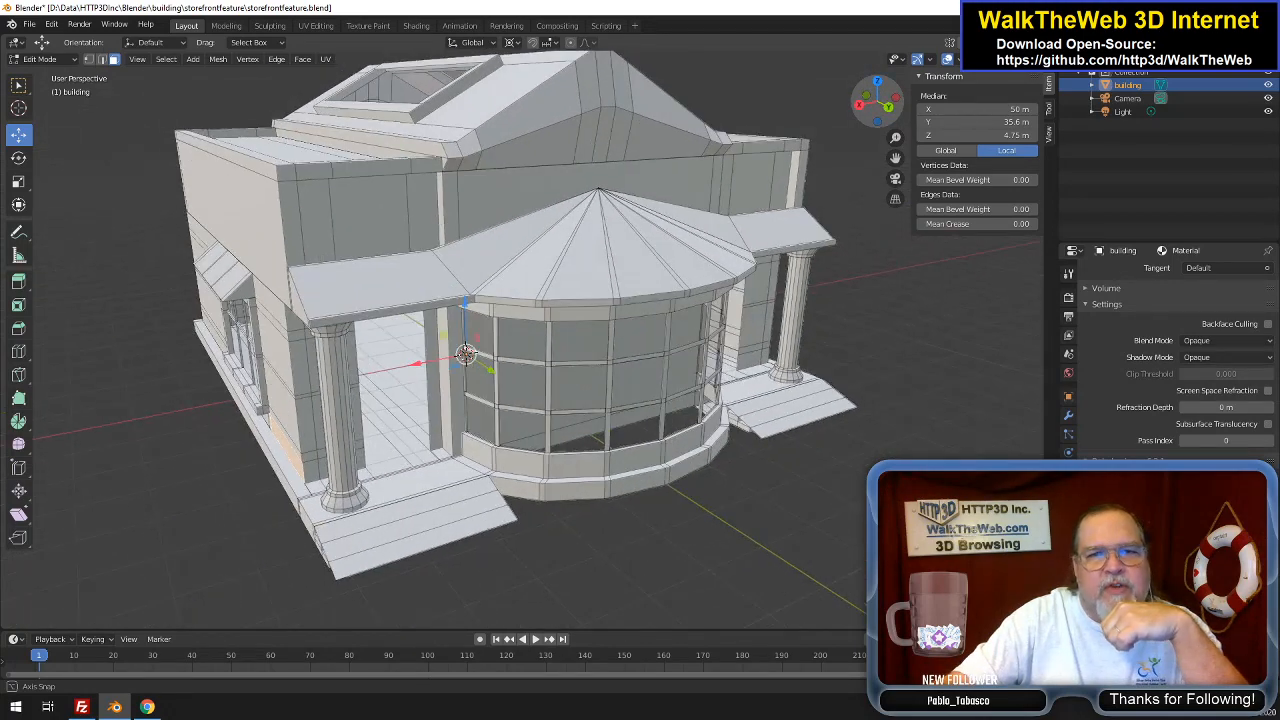
Switch to WalkTheWeb, open the Canal Street 3D community and turn off the zones display
click(147, 707)
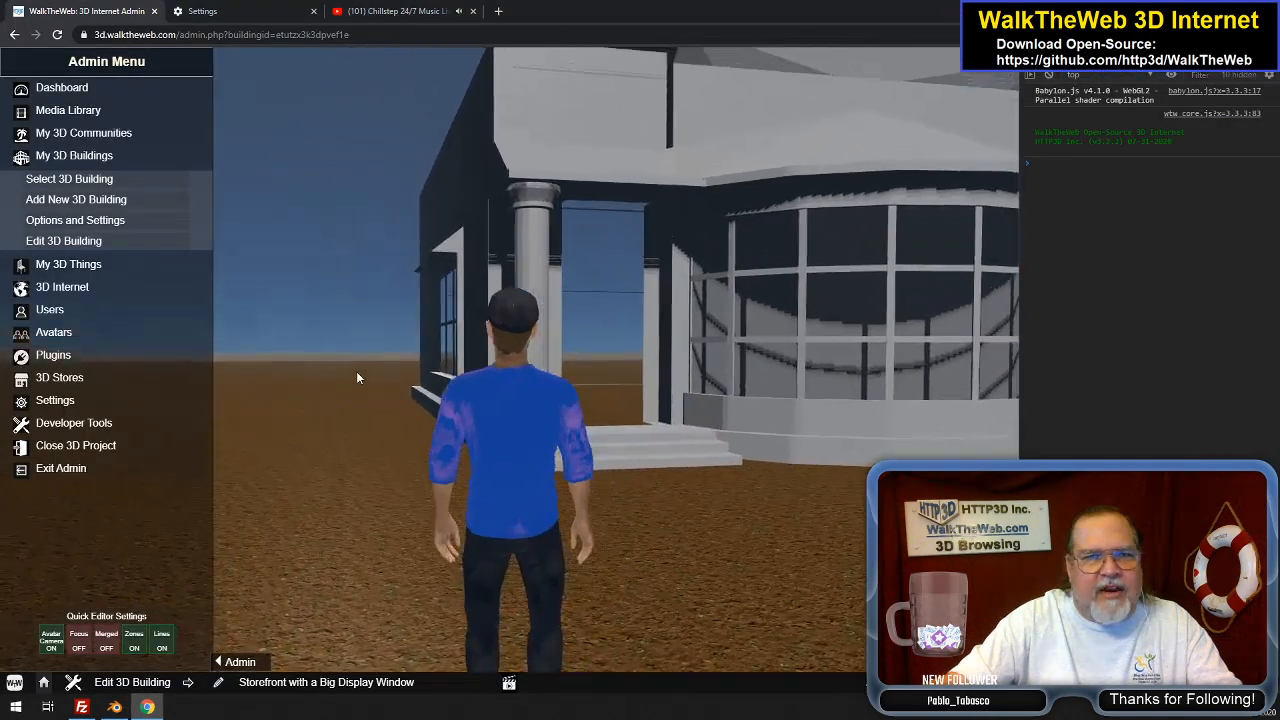
click(126, 134)
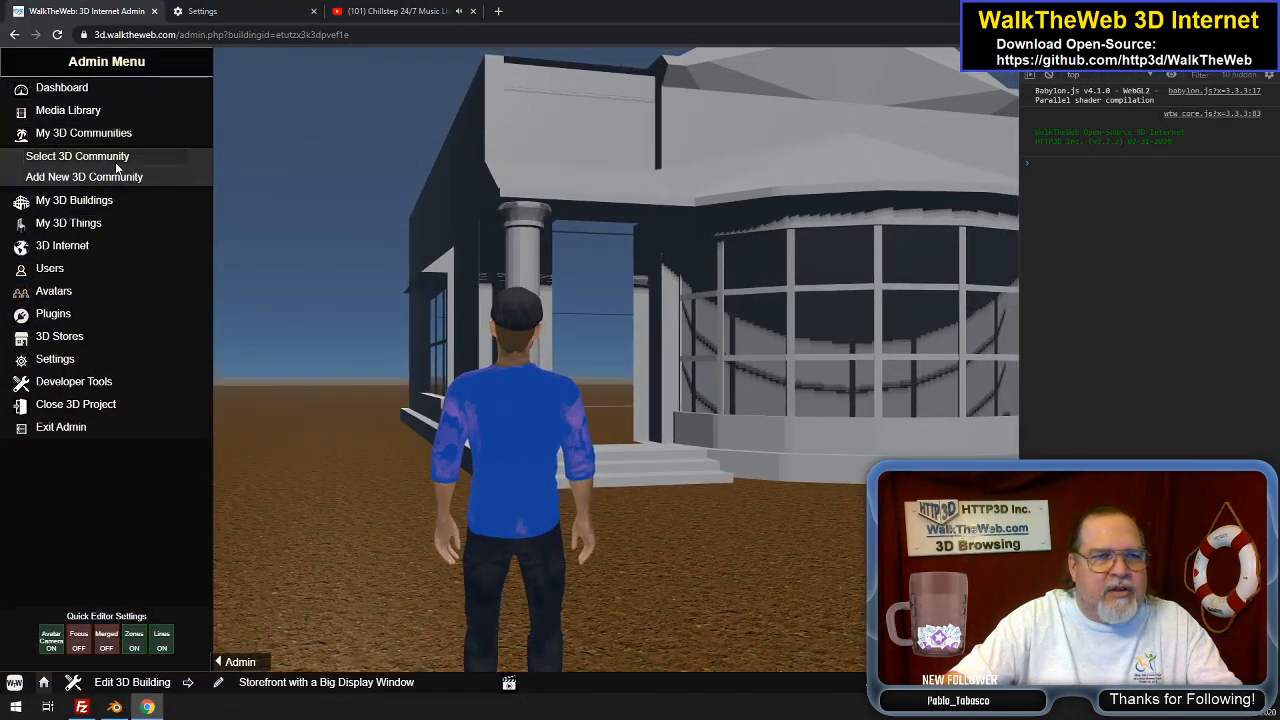
click(103, 173)
click(66, 121)
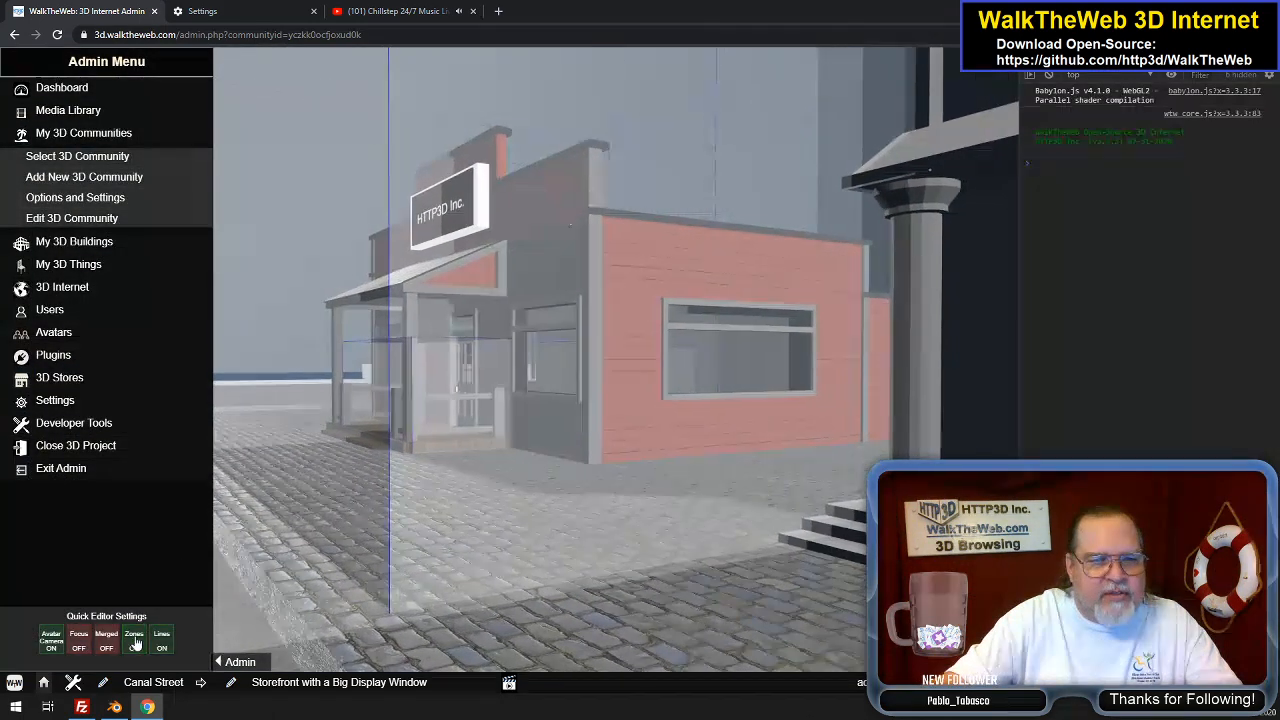
click(135, 642)
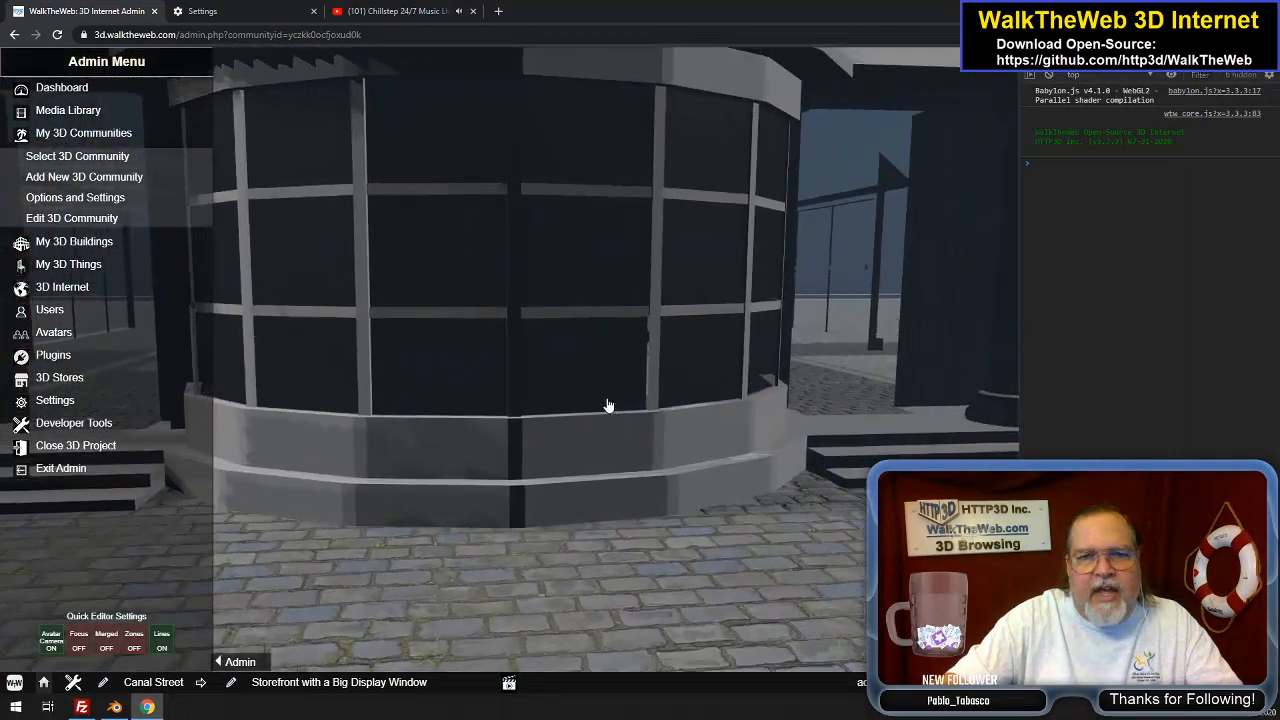
Look around the storefront from the avatar's position and reload the Canal Street community page
drag(608, 405, 491, 442)
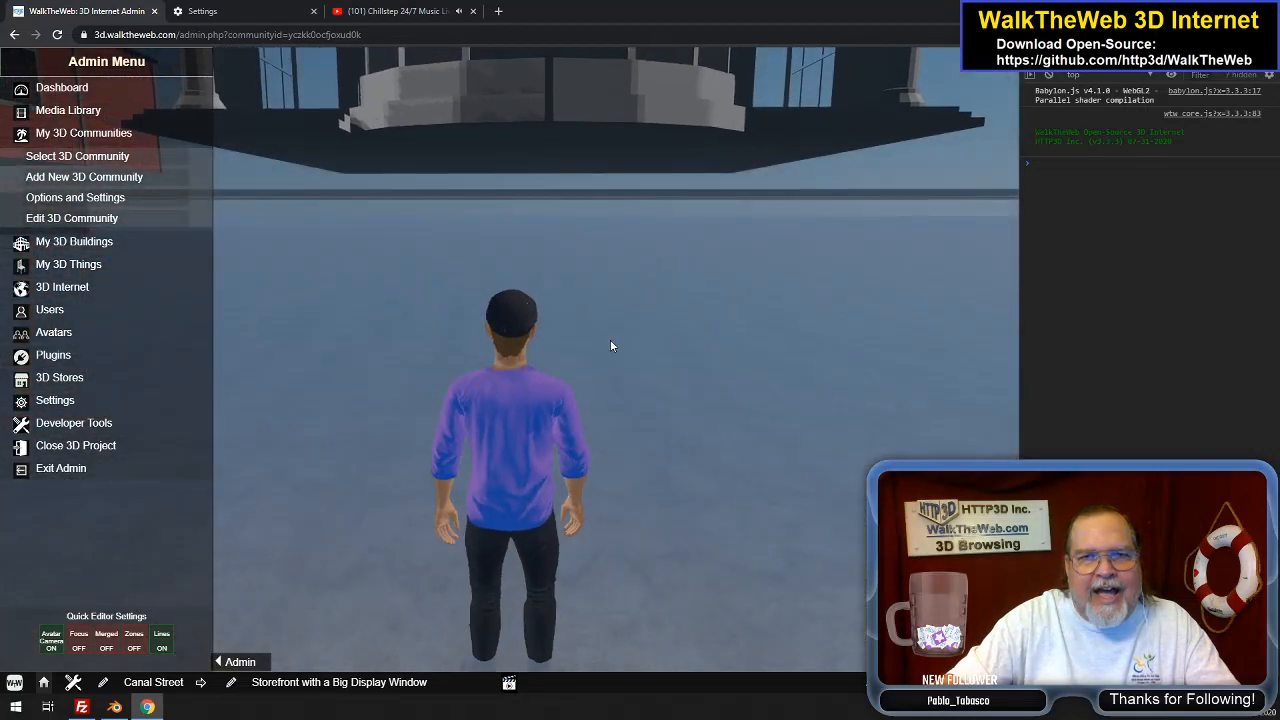
drag(611, 346, 349, 254)
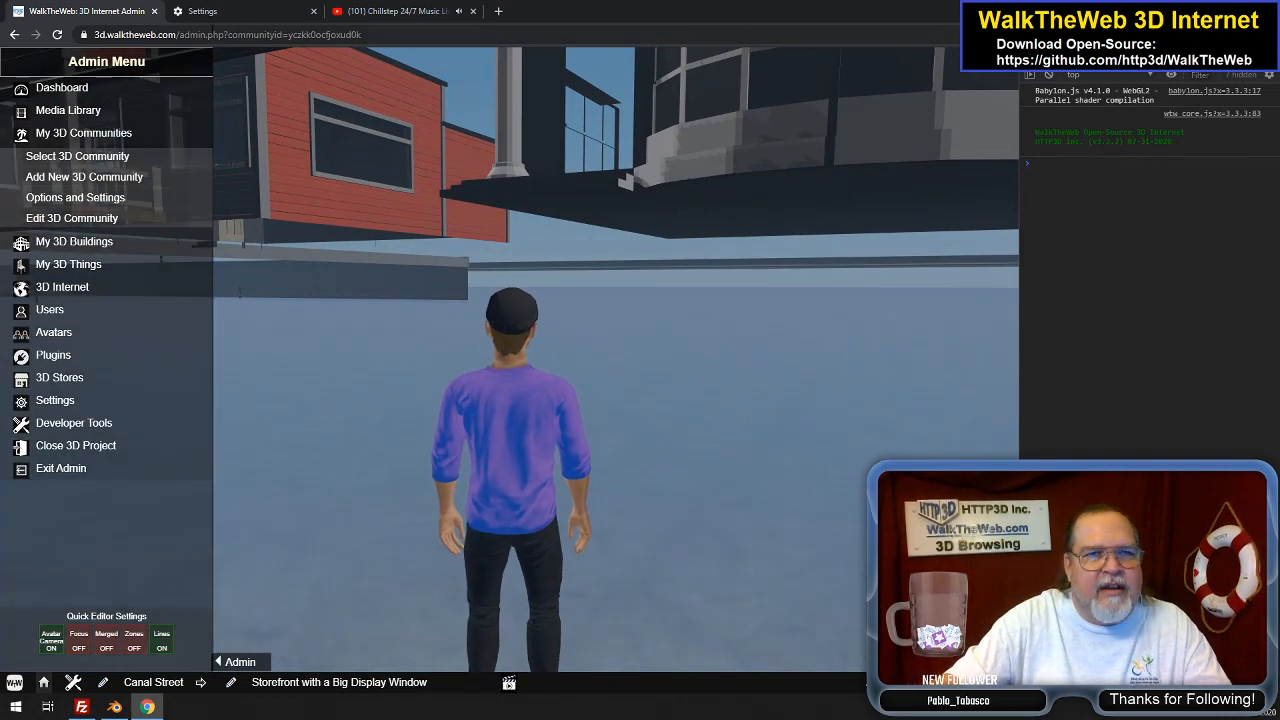
click(233, 35)
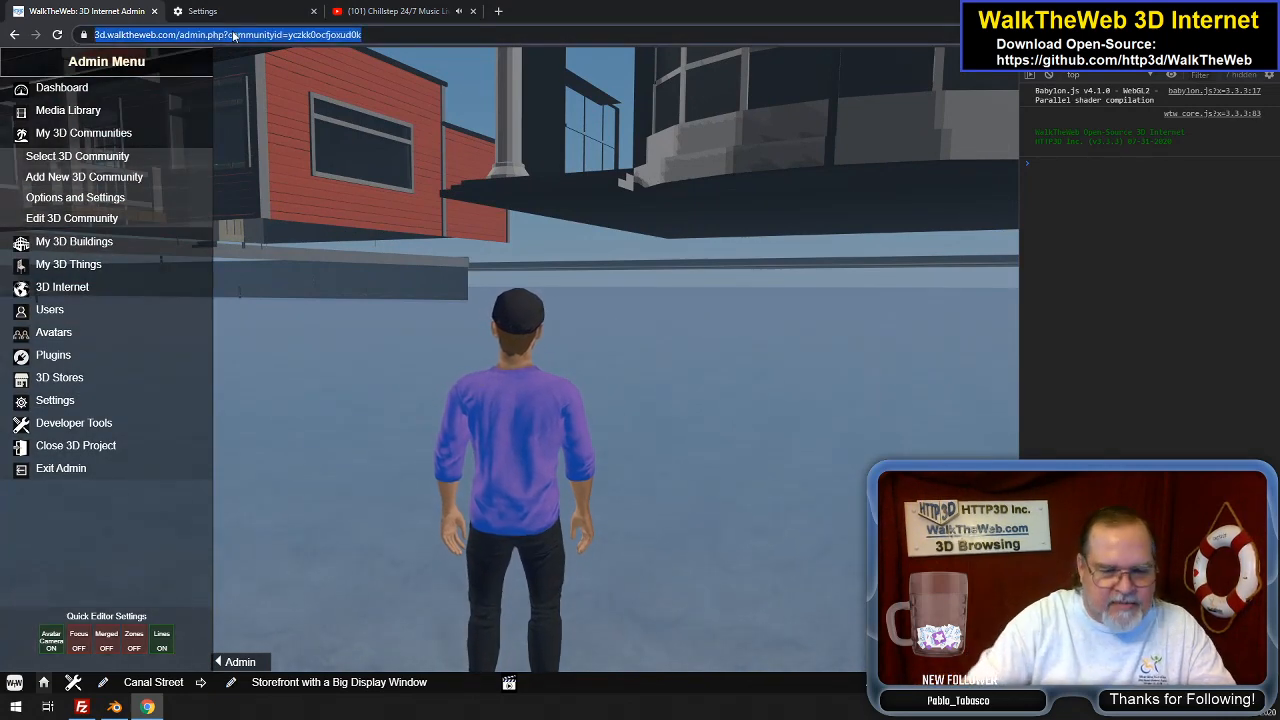
key(Return)
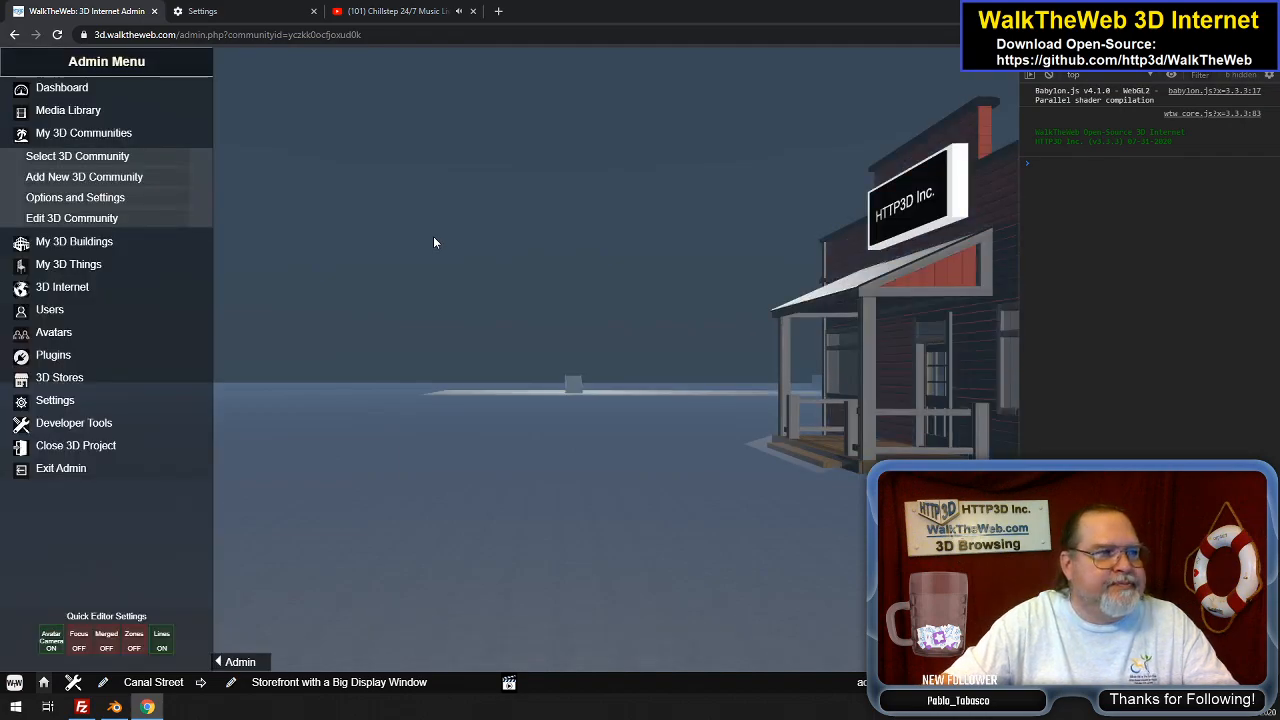
Walk the avatar up the storefront's front steps to the doorway and turn it around on the porch
drag(517, 239, 534, 261)
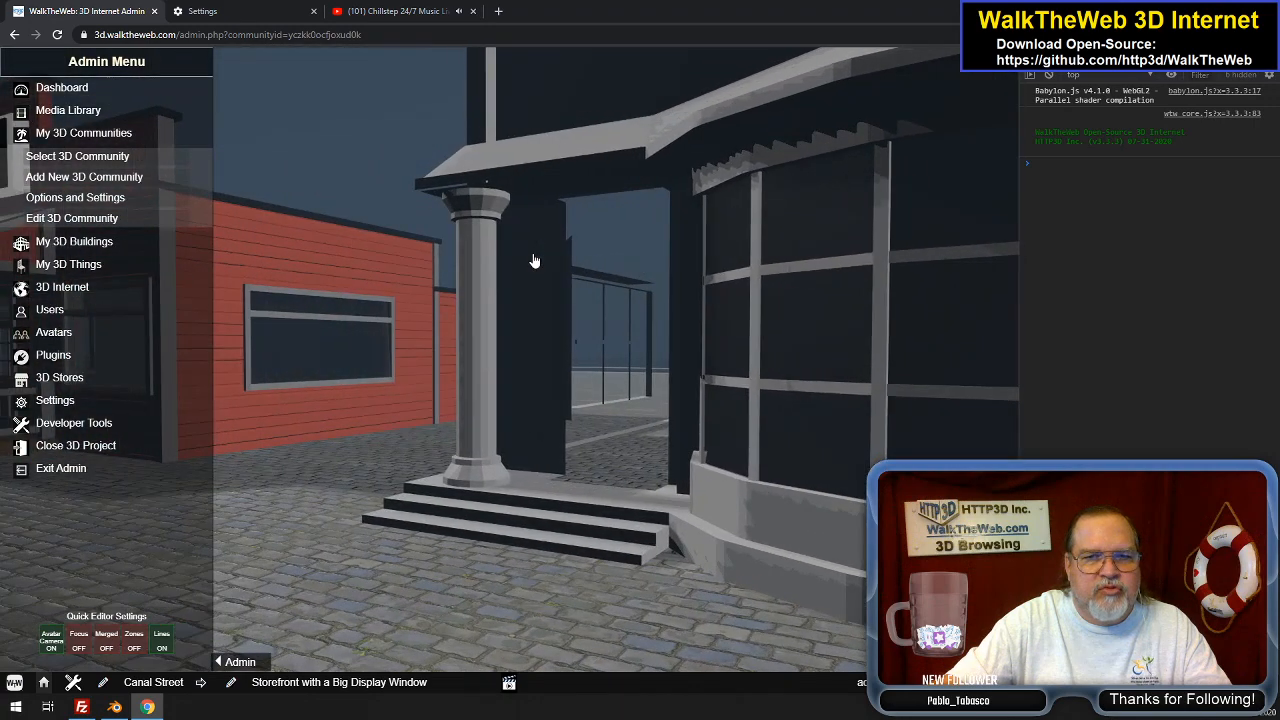
key(w)
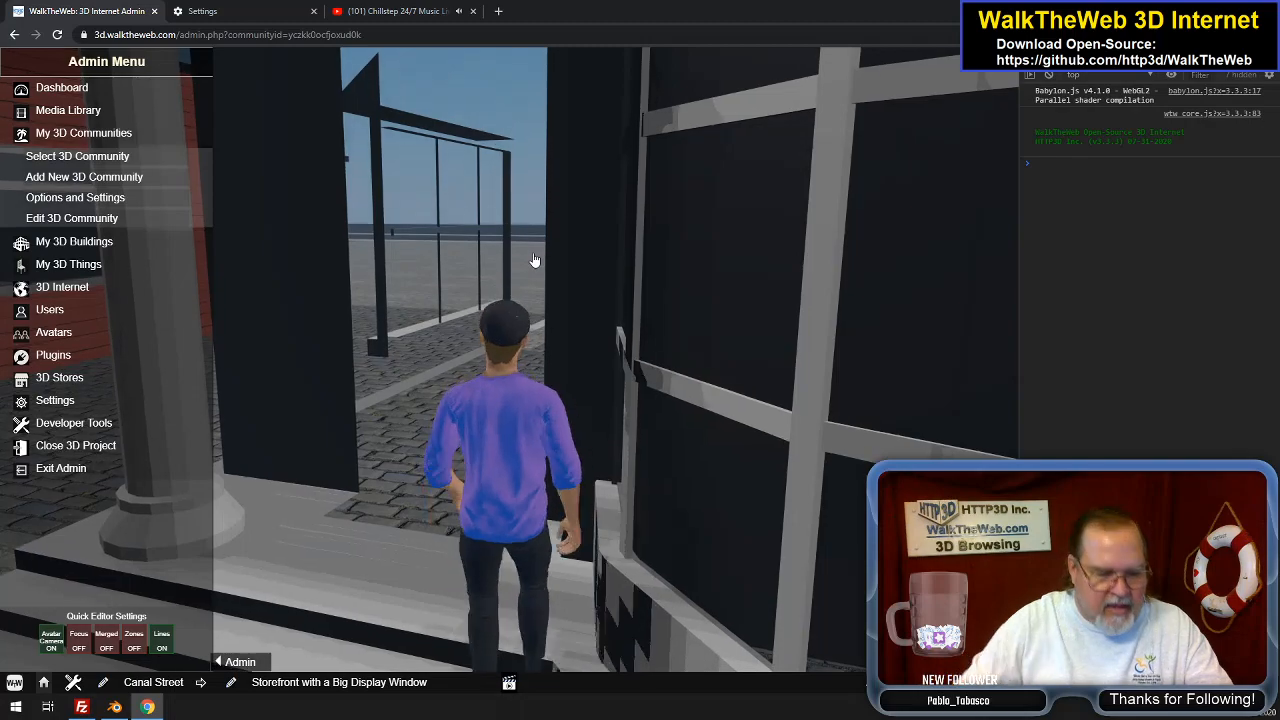
key(a)
key(a)
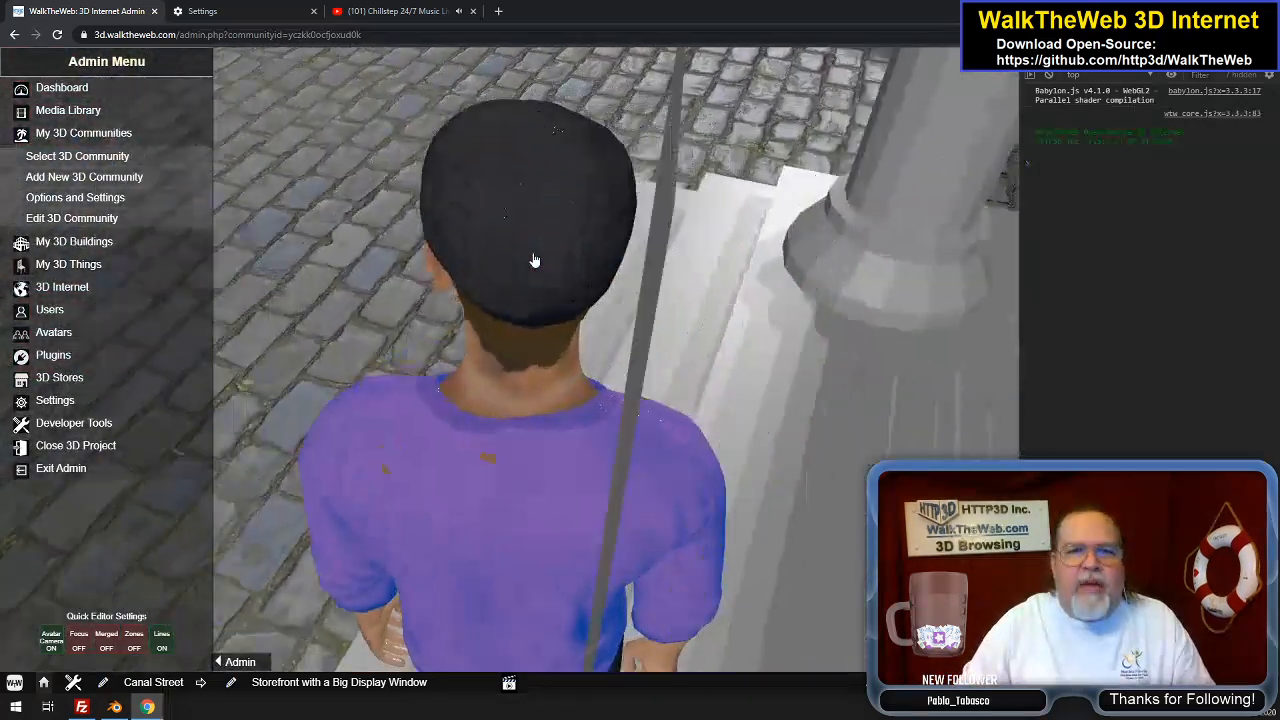
Walk the avatar off the porch towards the street and turn it to view the neighbouring HTTP3D Inc. building
key(alt+f)
key(Up)
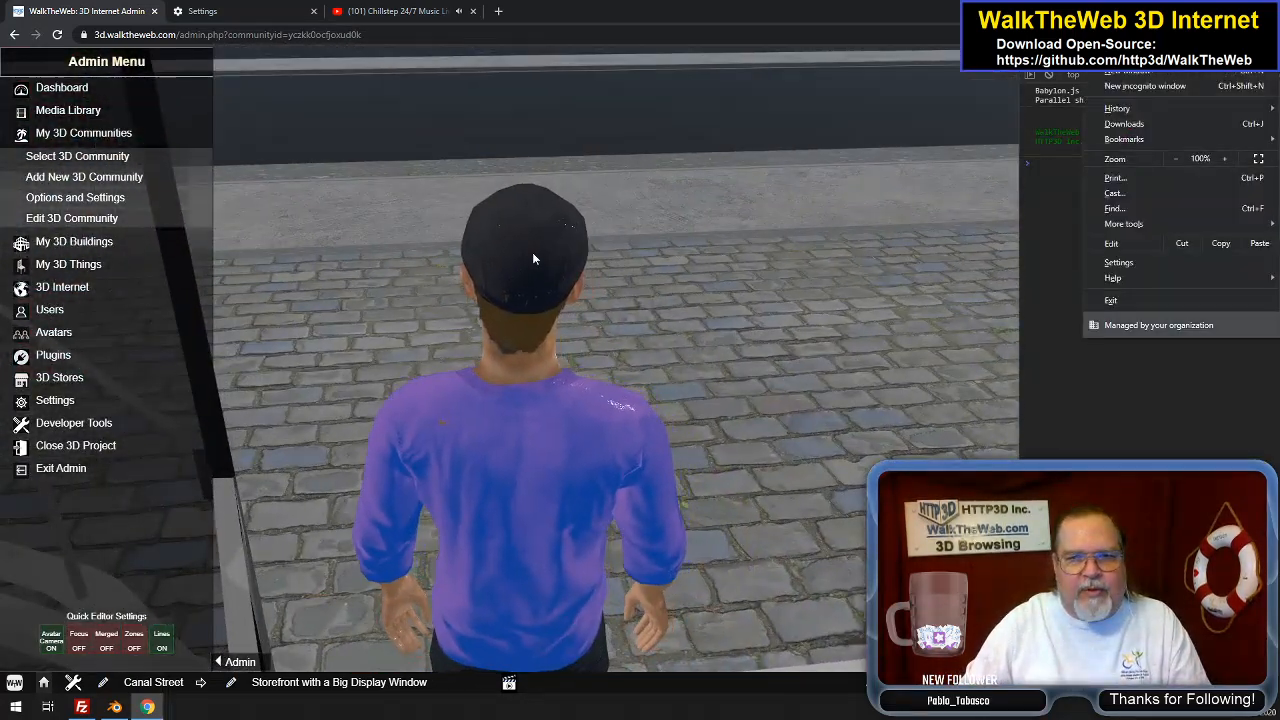
click(840, 437)
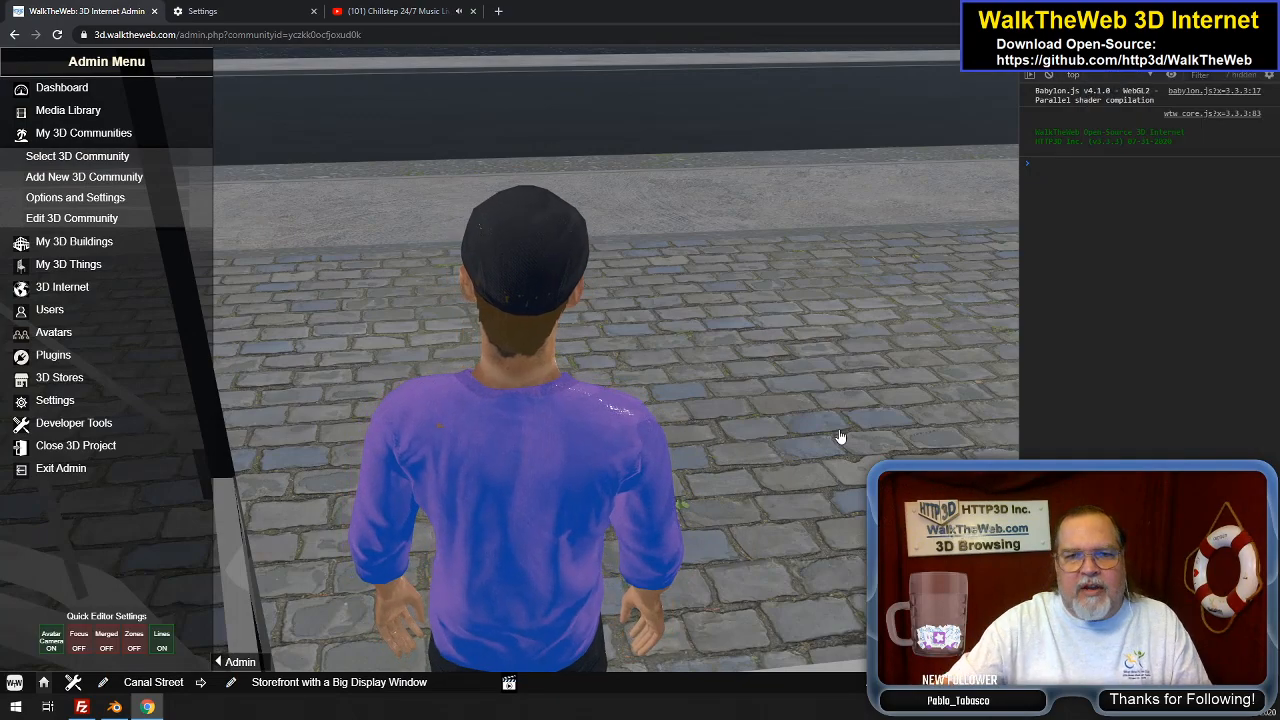
key(w)
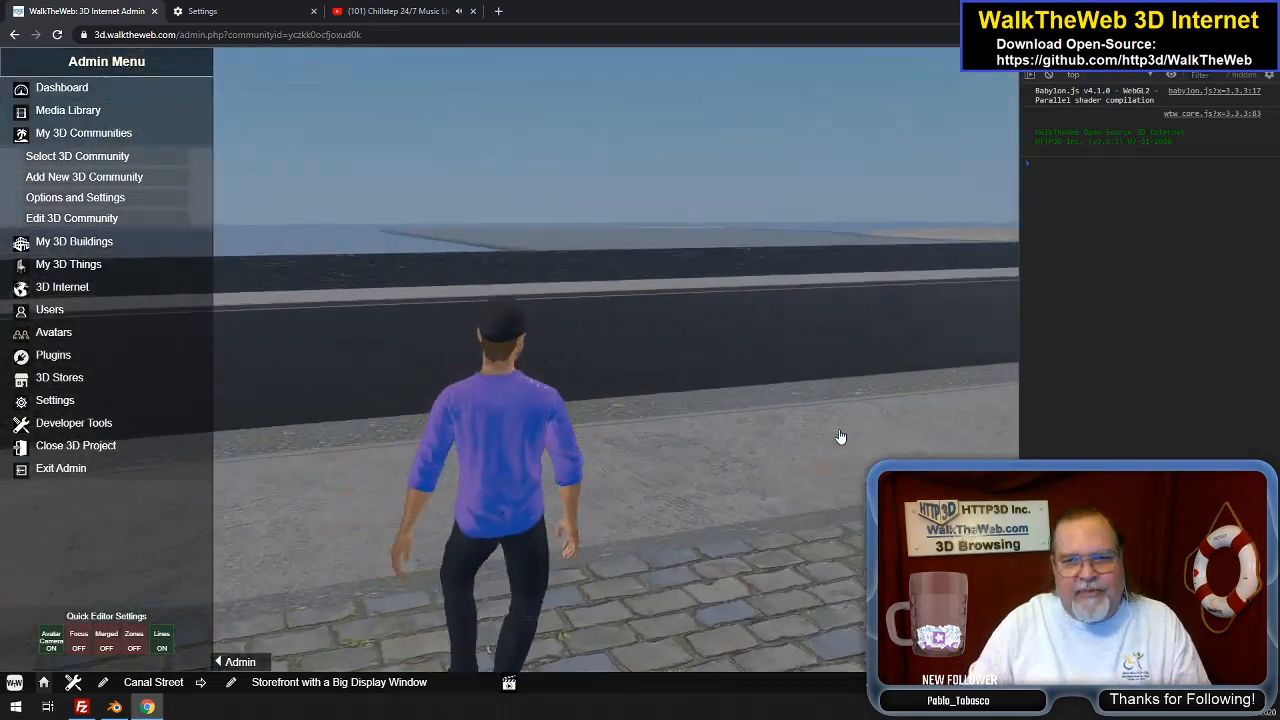
key(Right)
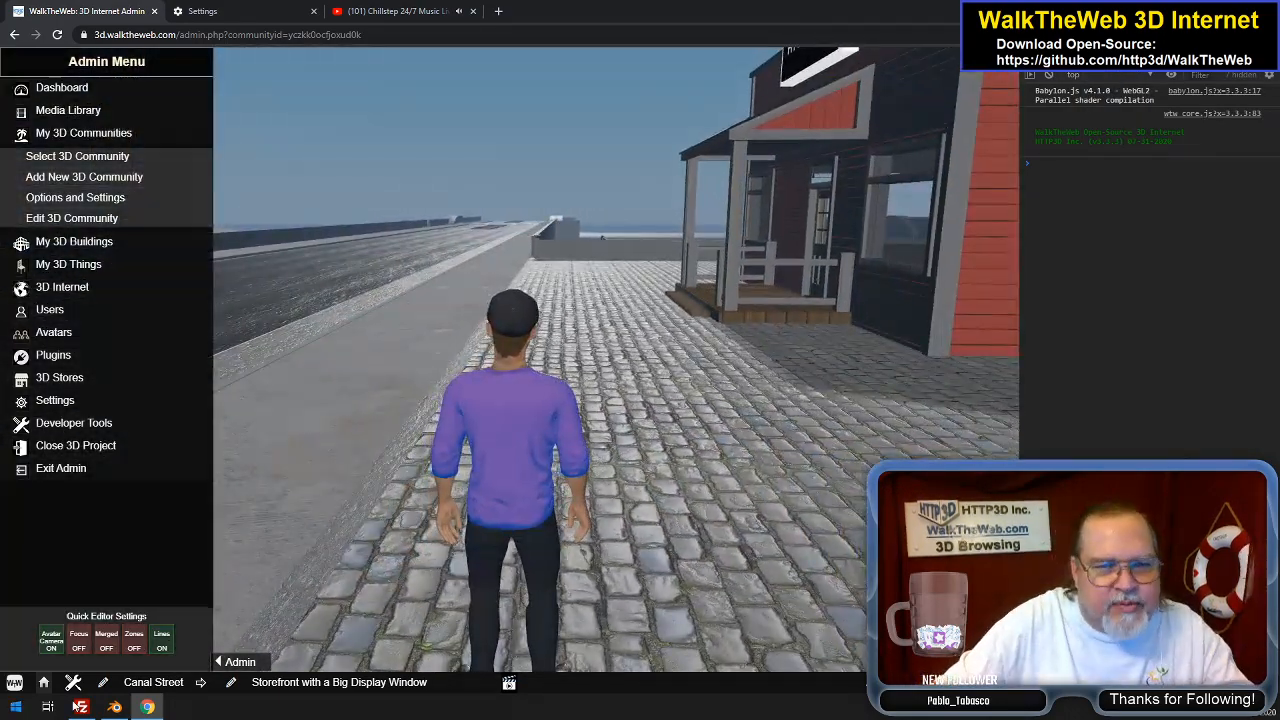
Switch to Blender and select the sloped face of the front entrance steps beside the bay window
click(115, 707)
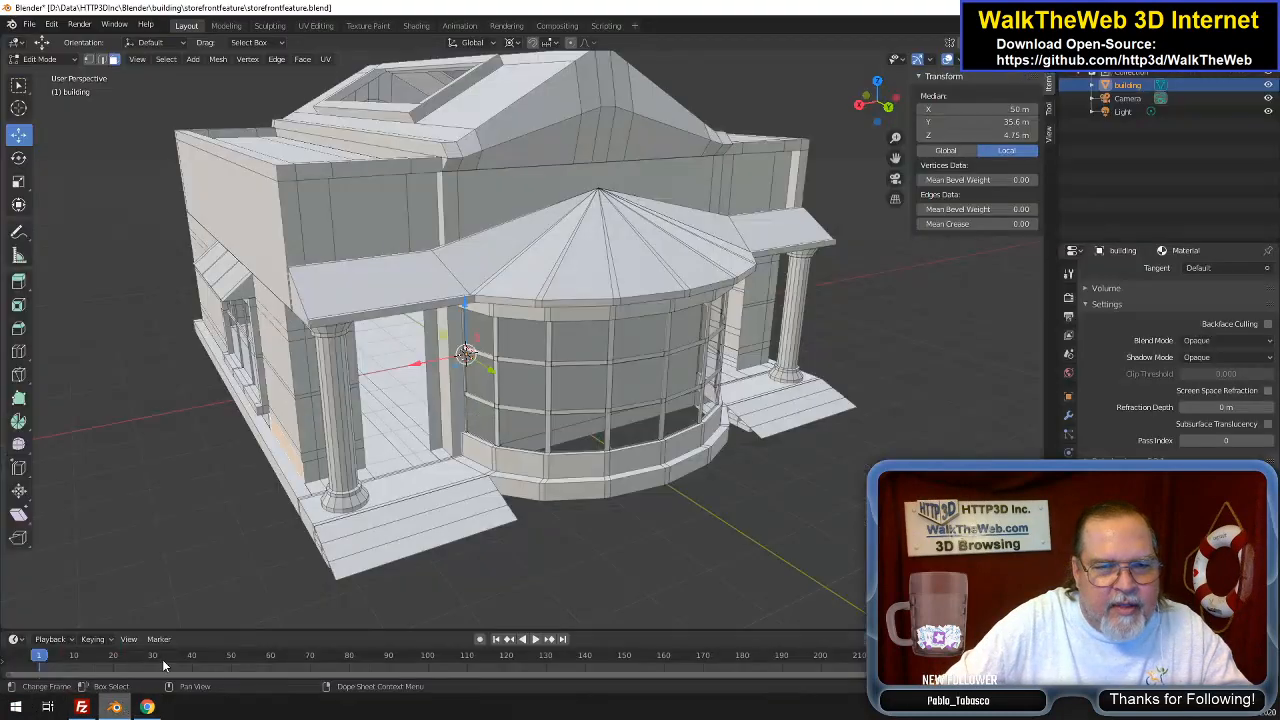
click(458, 513)
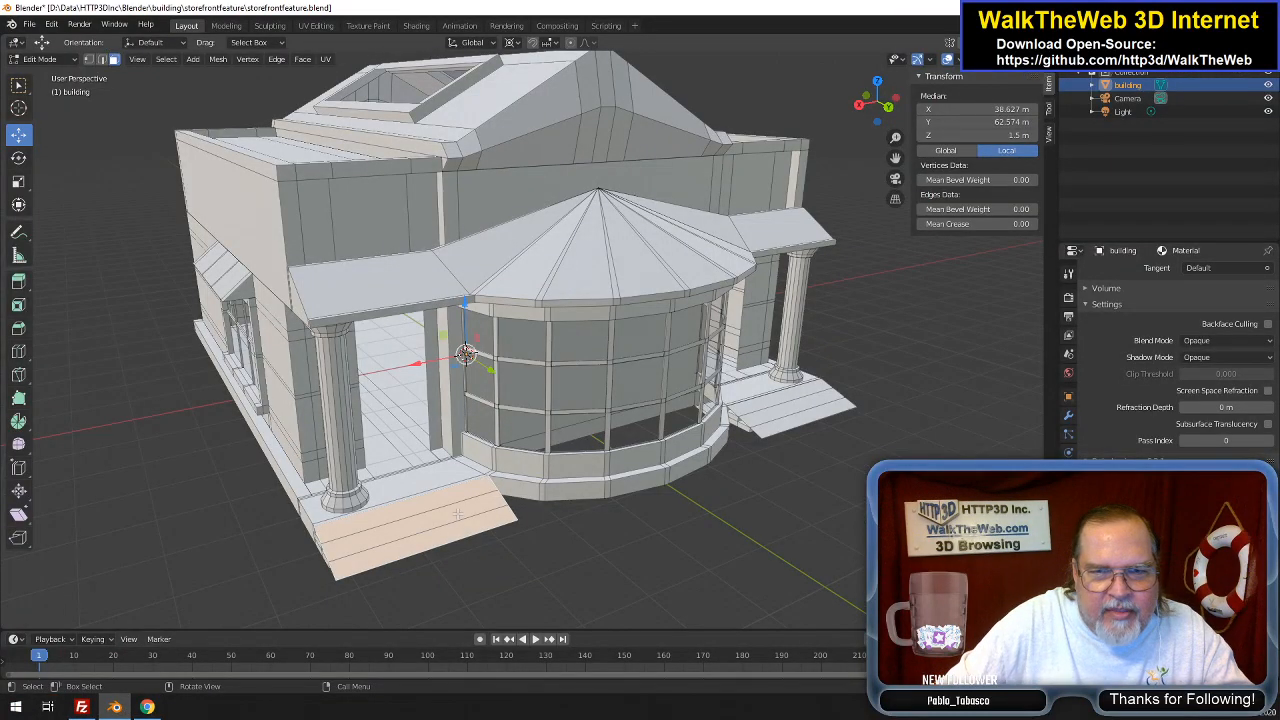
Select the sloped step faces in front of both entrances of the storefront building
click(778, 420)
shift+click(456, 512)
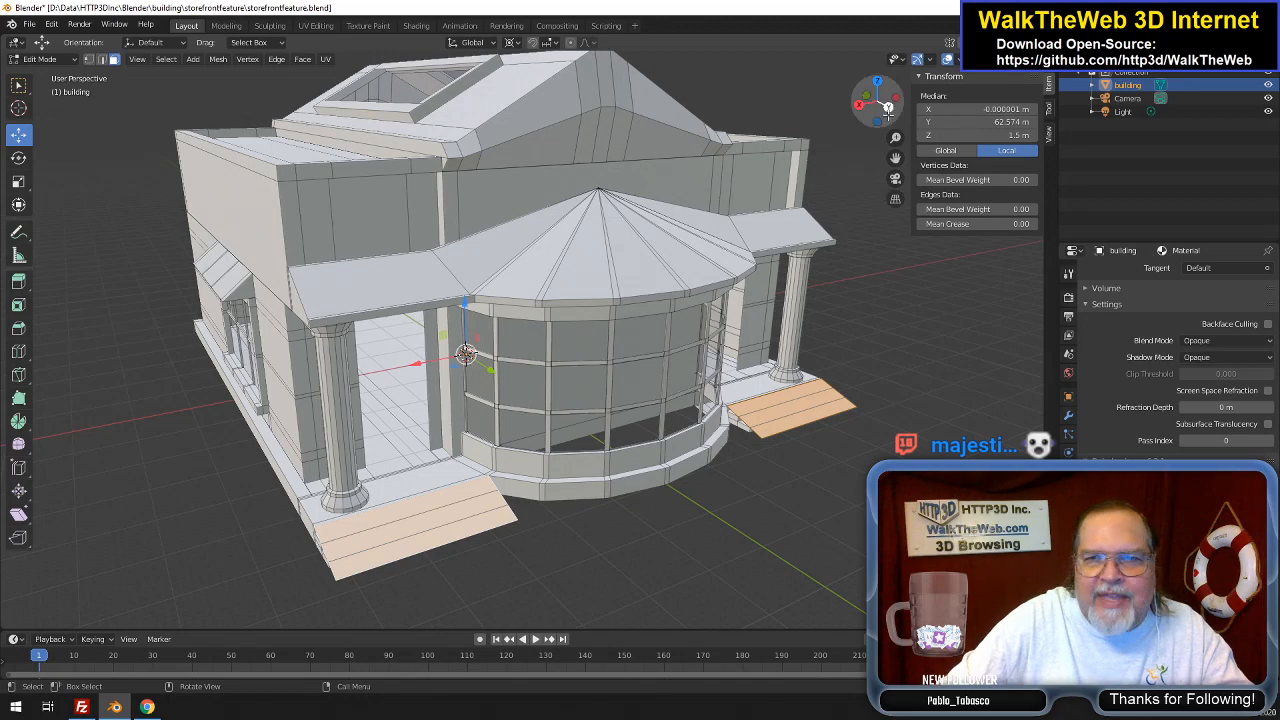
drag(887, 117, 861, 115)
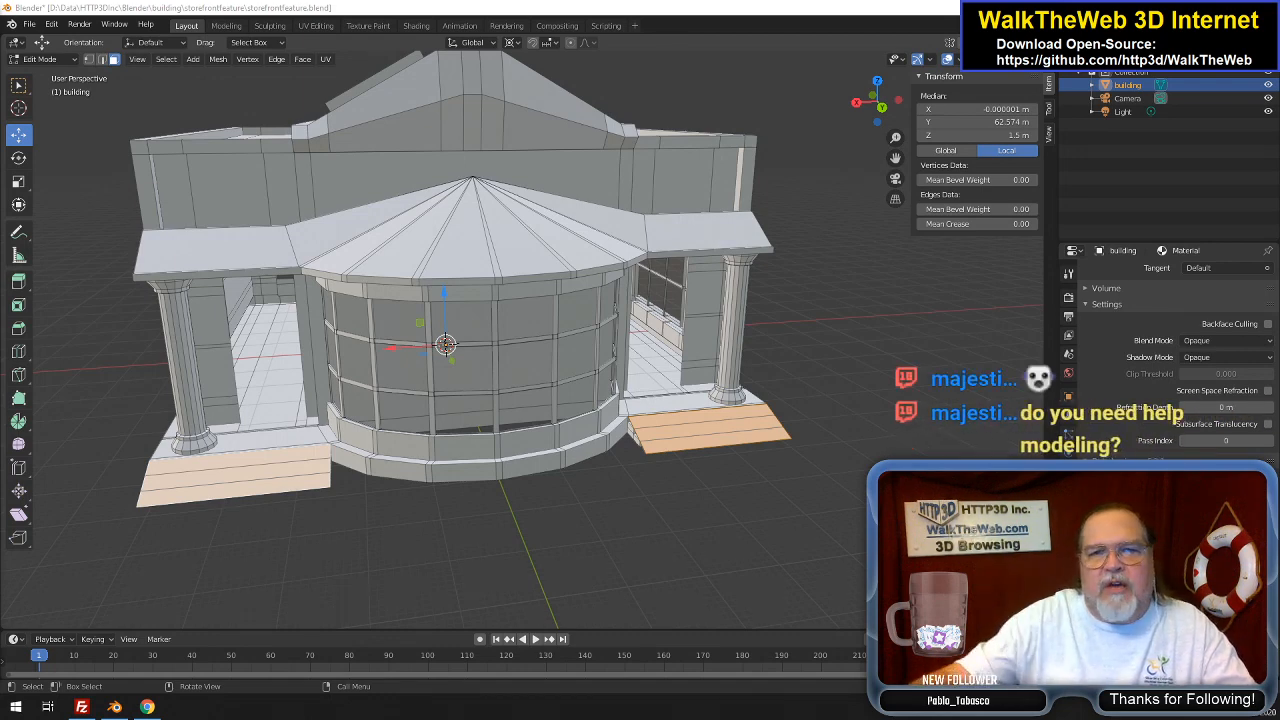
Switch to WalkTheWeb in the browser and walk the avatar to the Western Red Barn Store to view its porch and door
key(alt+Tab)
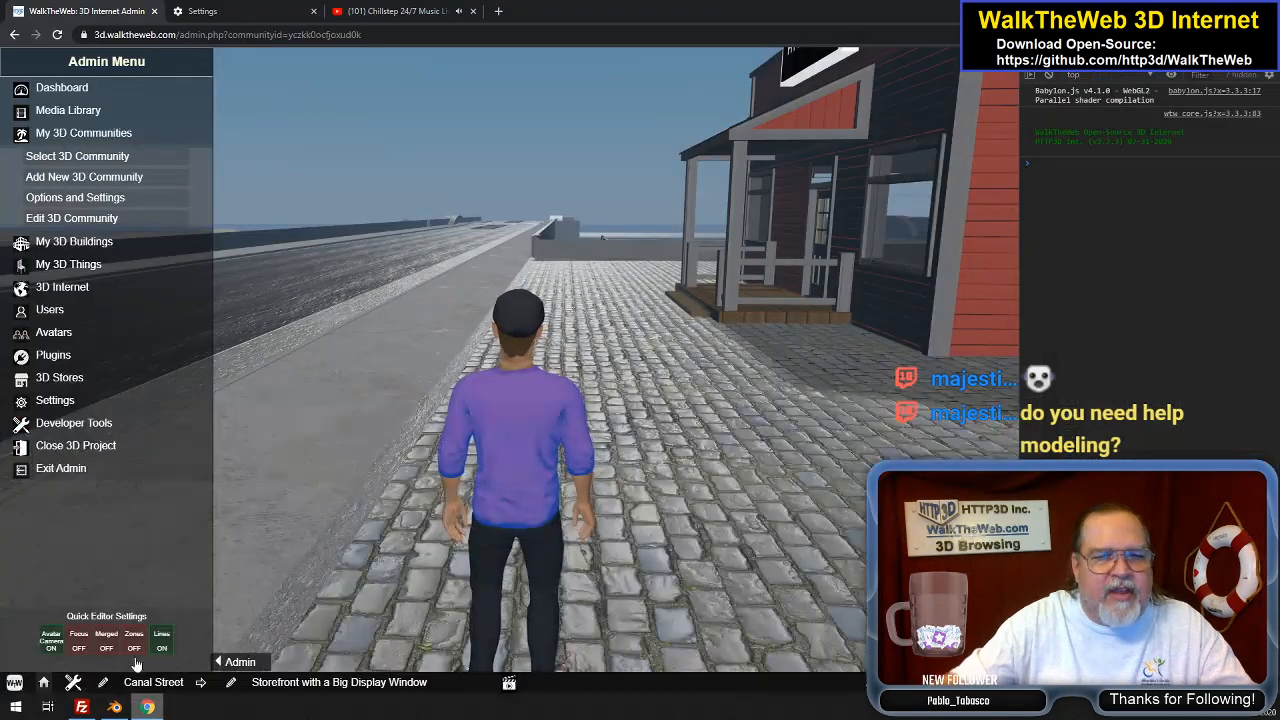
key(Right)
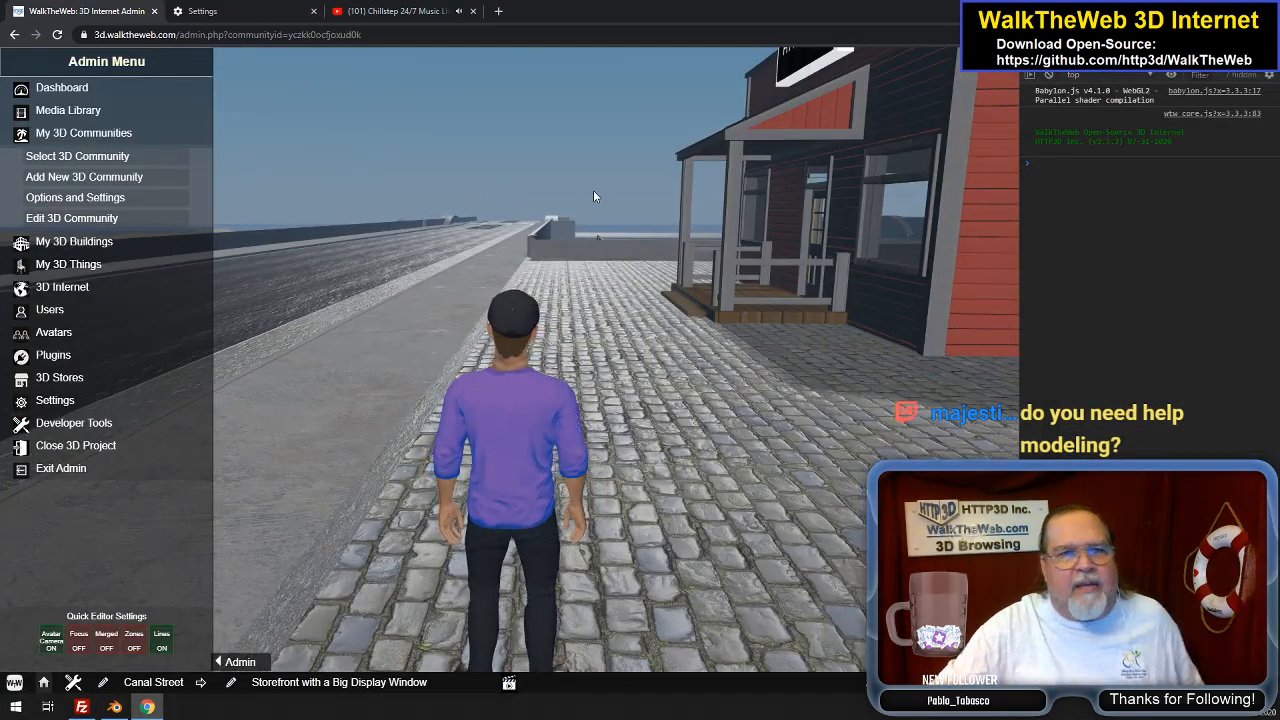
drag(657, 186, 422, 203)
key(Up)
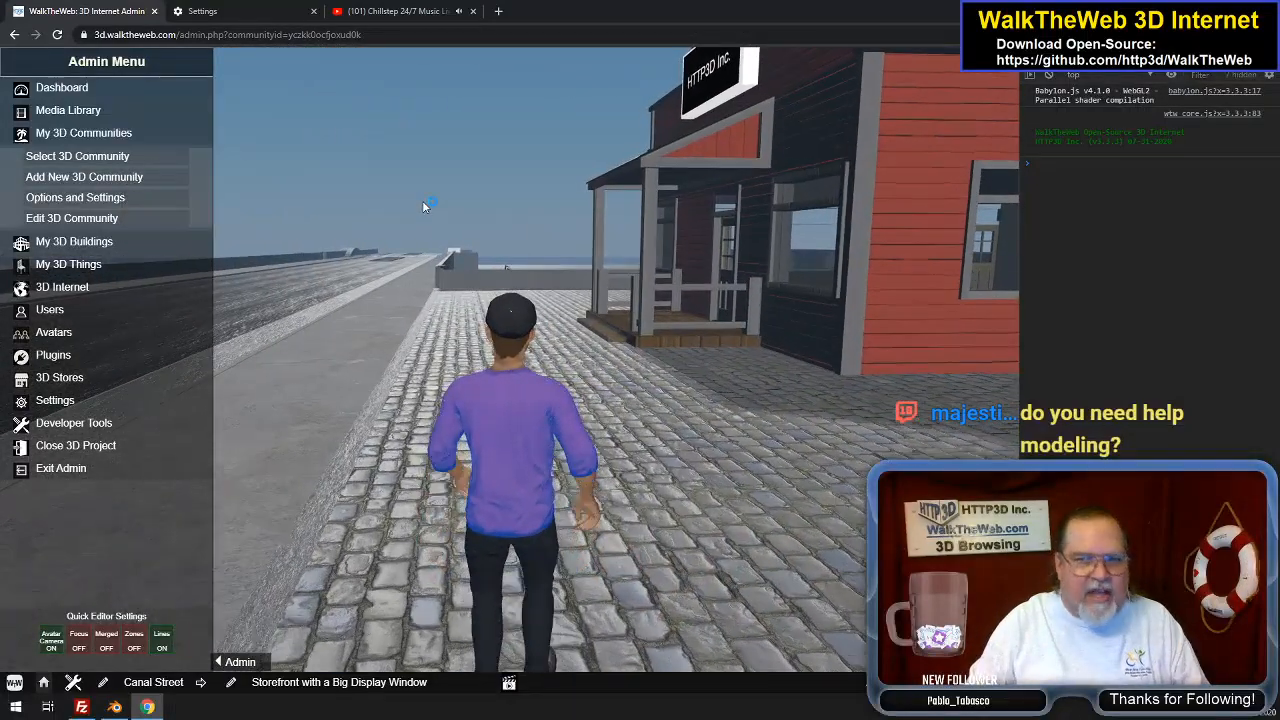
key(Right)
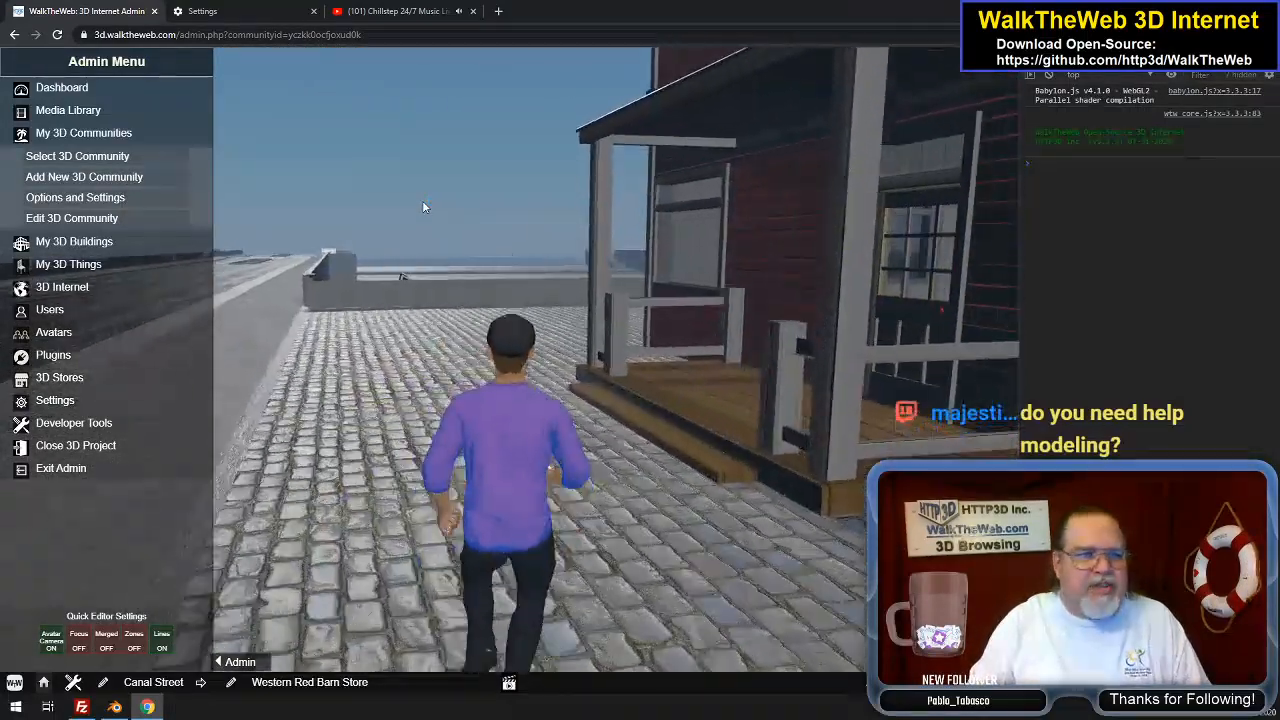
key(Right)
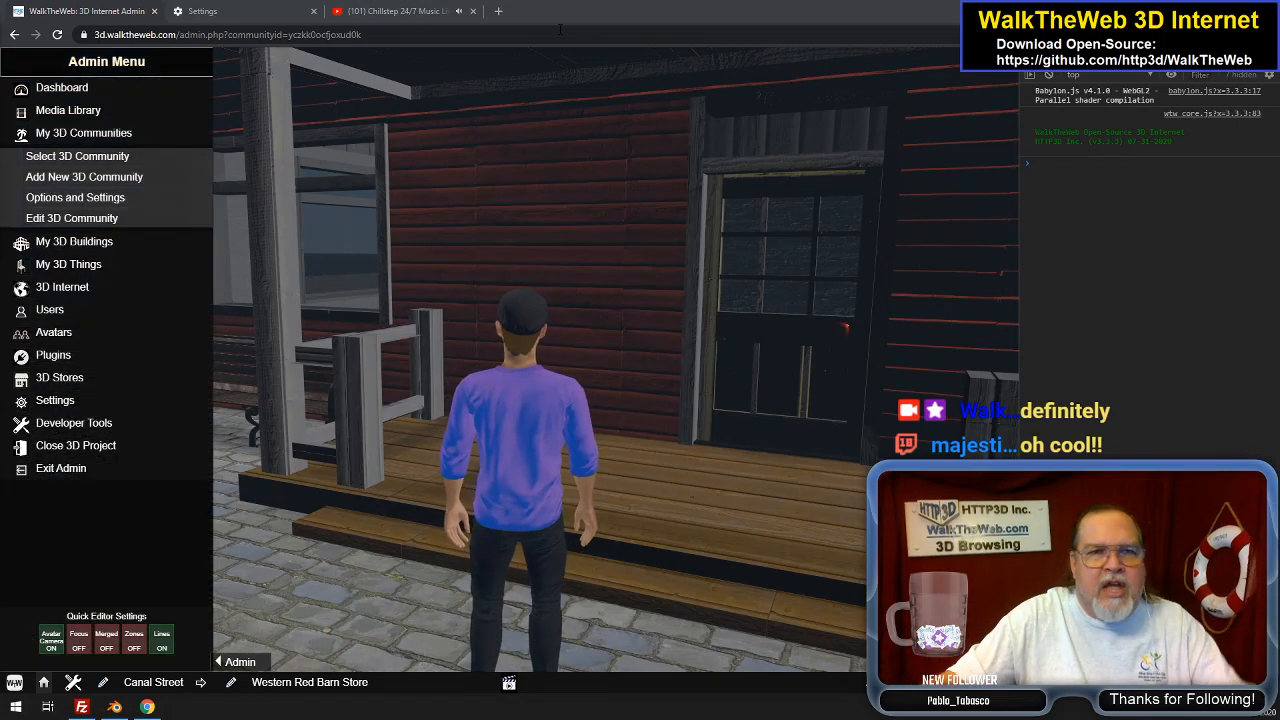
key(s)
key(s)
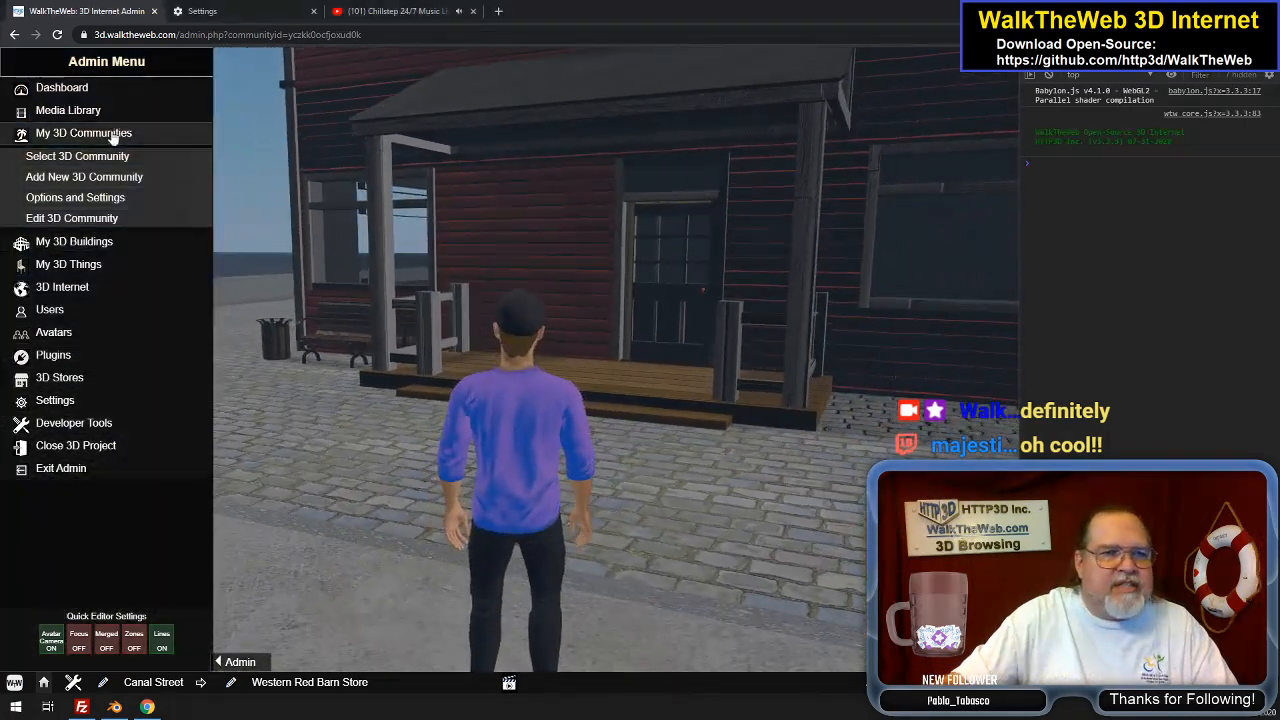
Collapse the 3D communities options and back the avatar away from the barn store to examine the neighbouring storefront with the big display window
click(113, 137)
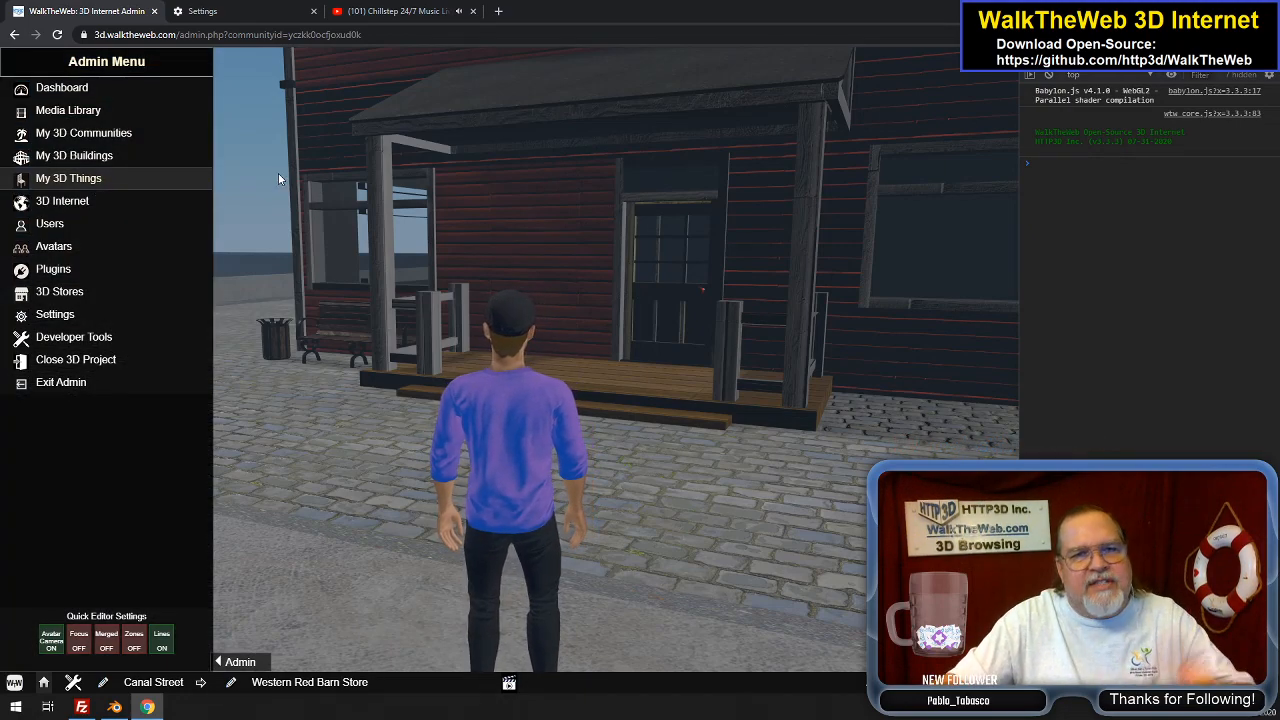
key(s)
key(s)
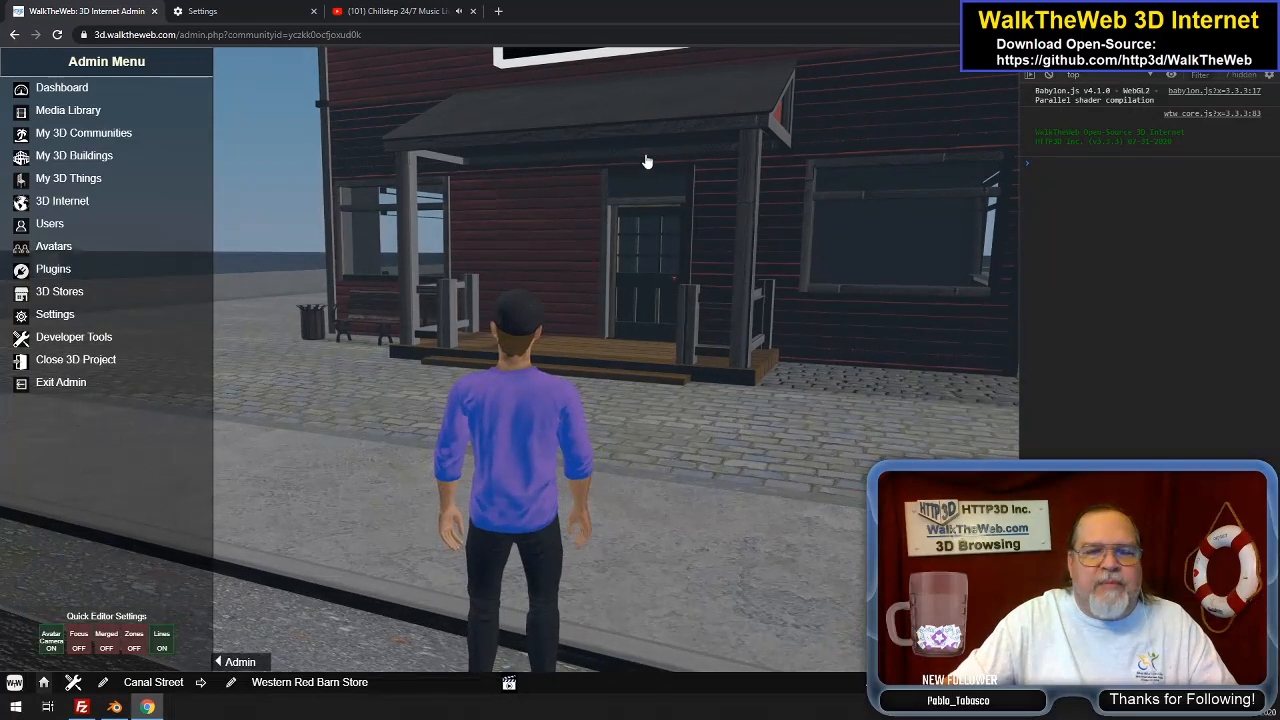
key(s)
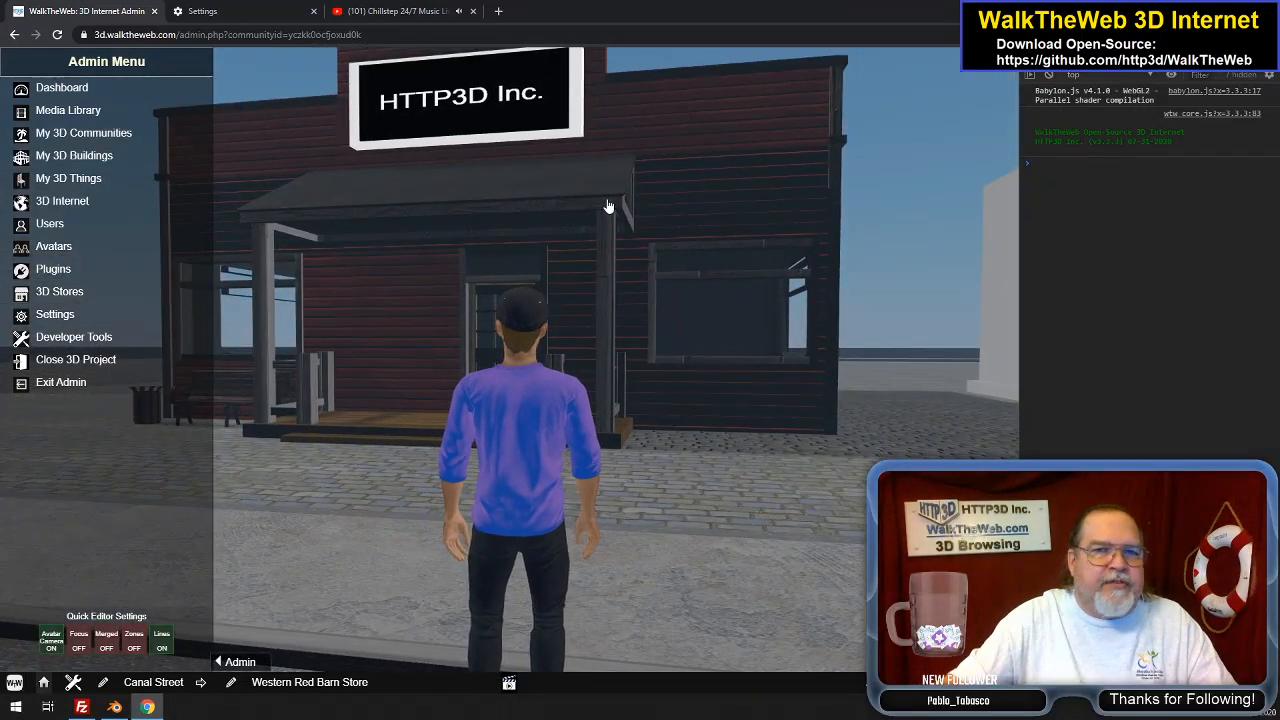
key(d)
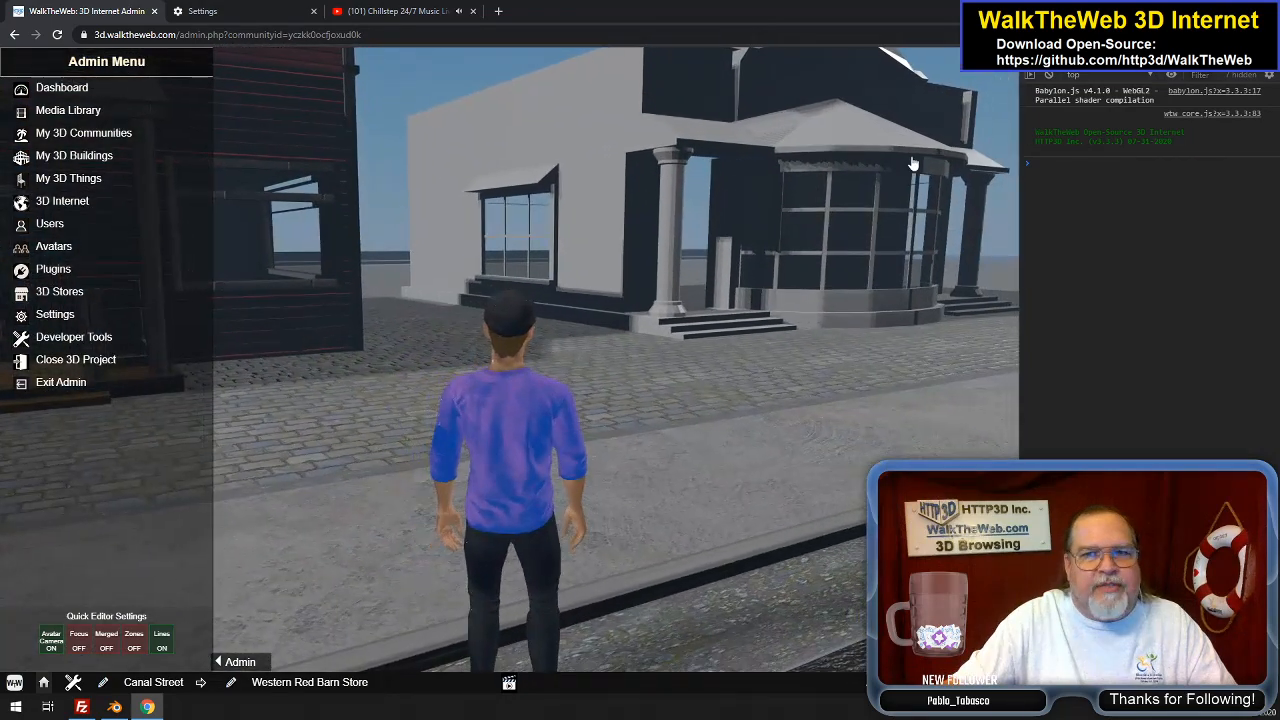
drag(855, 192, 803, 251)
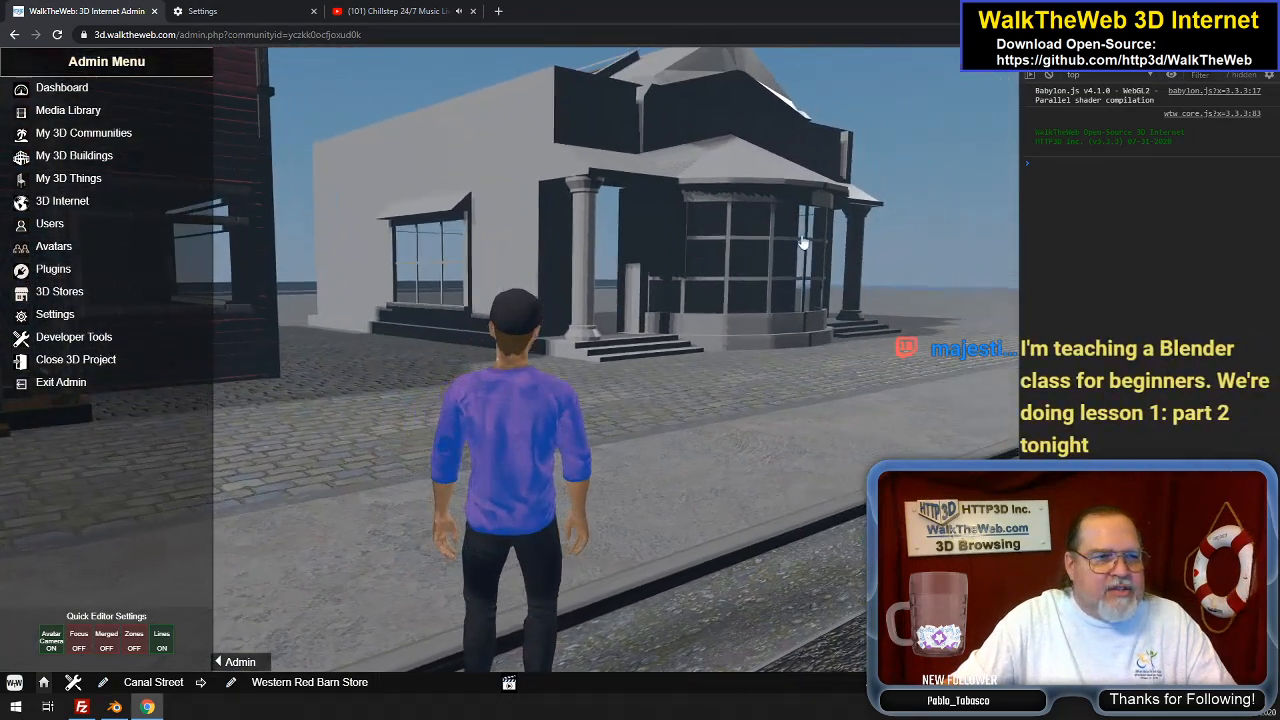
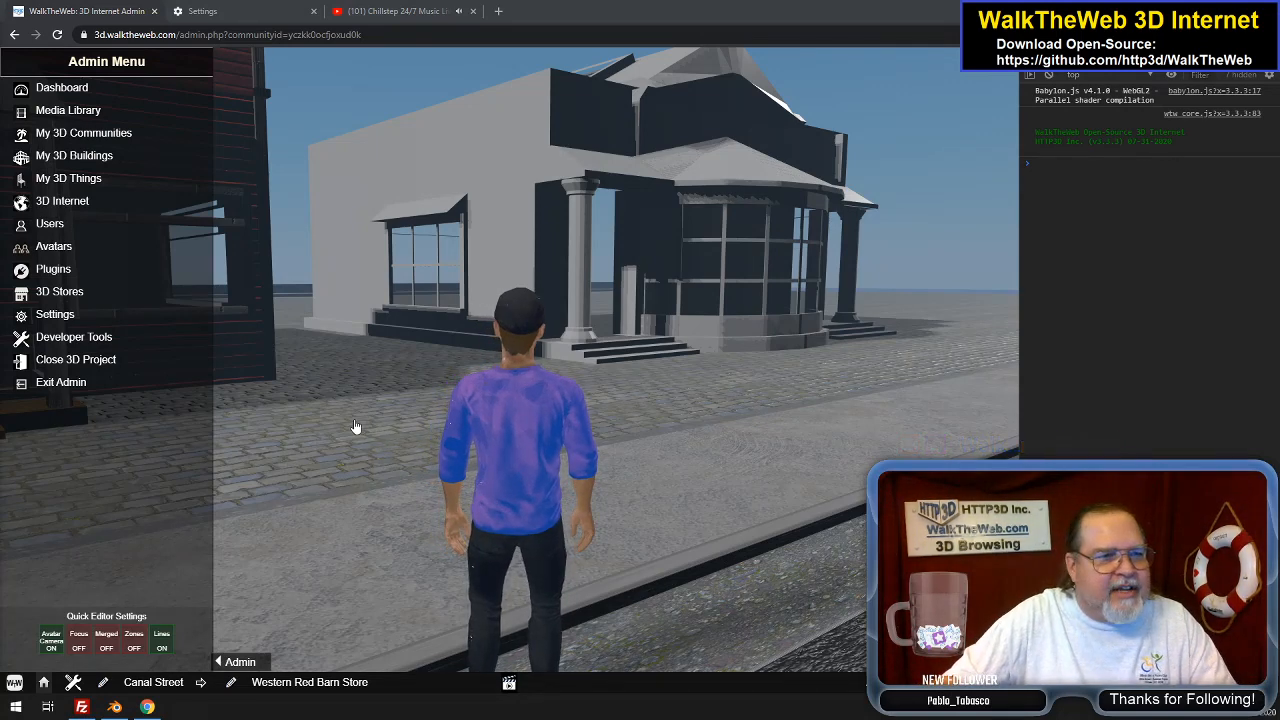
drag(360, 396, 369, 367)
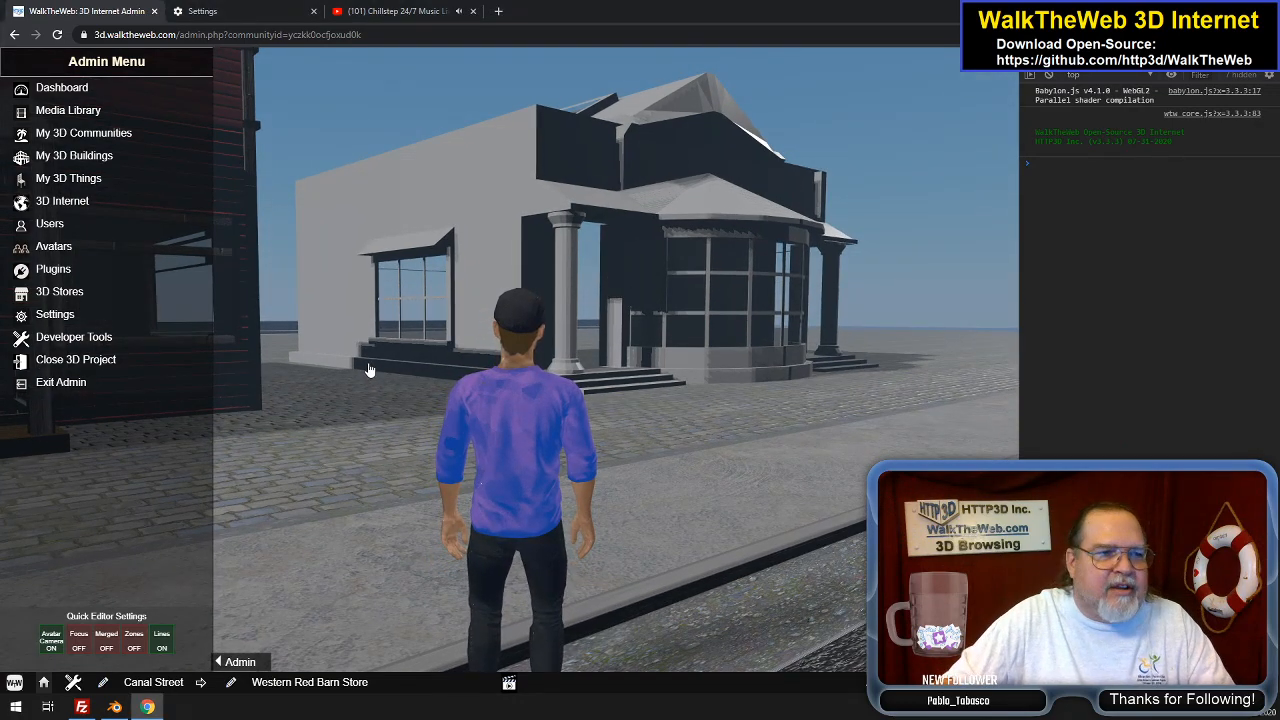
mouse_move(367, 367)
mouse_down()
mouse_move(365, 388)
mouse_move(365, 373)
mouse_up()
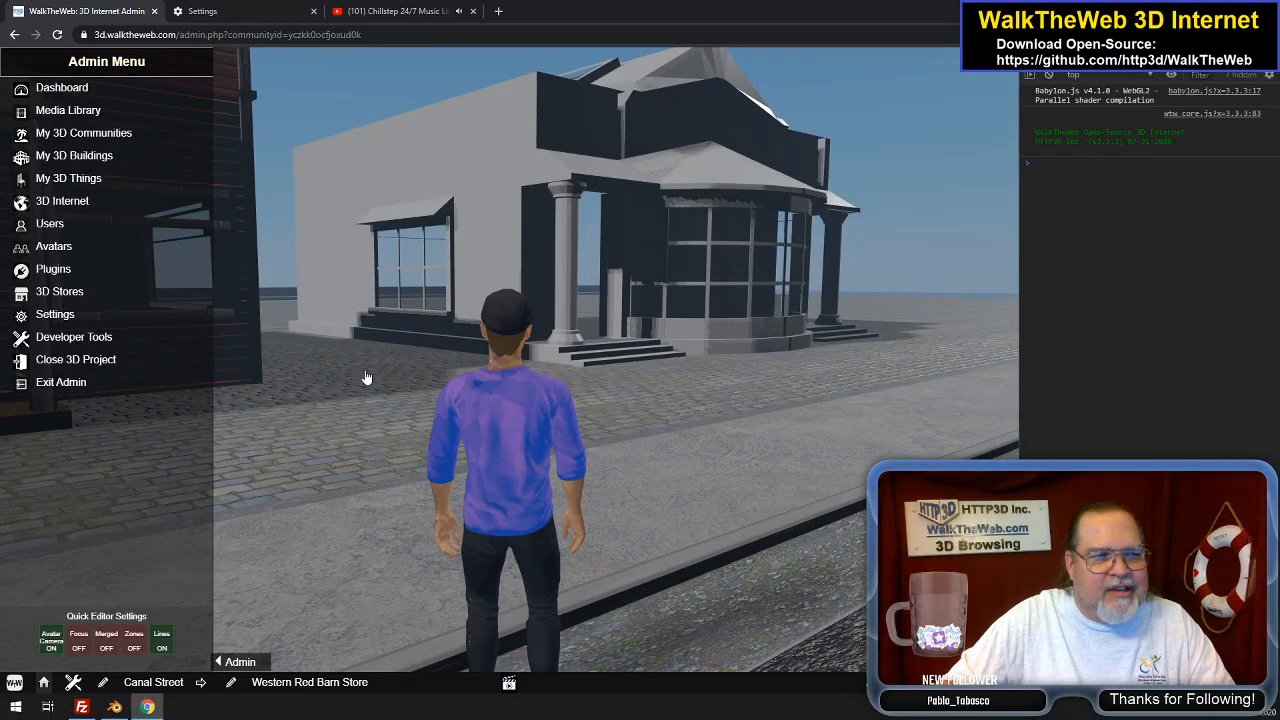
drag(366, 376, 353, 362)
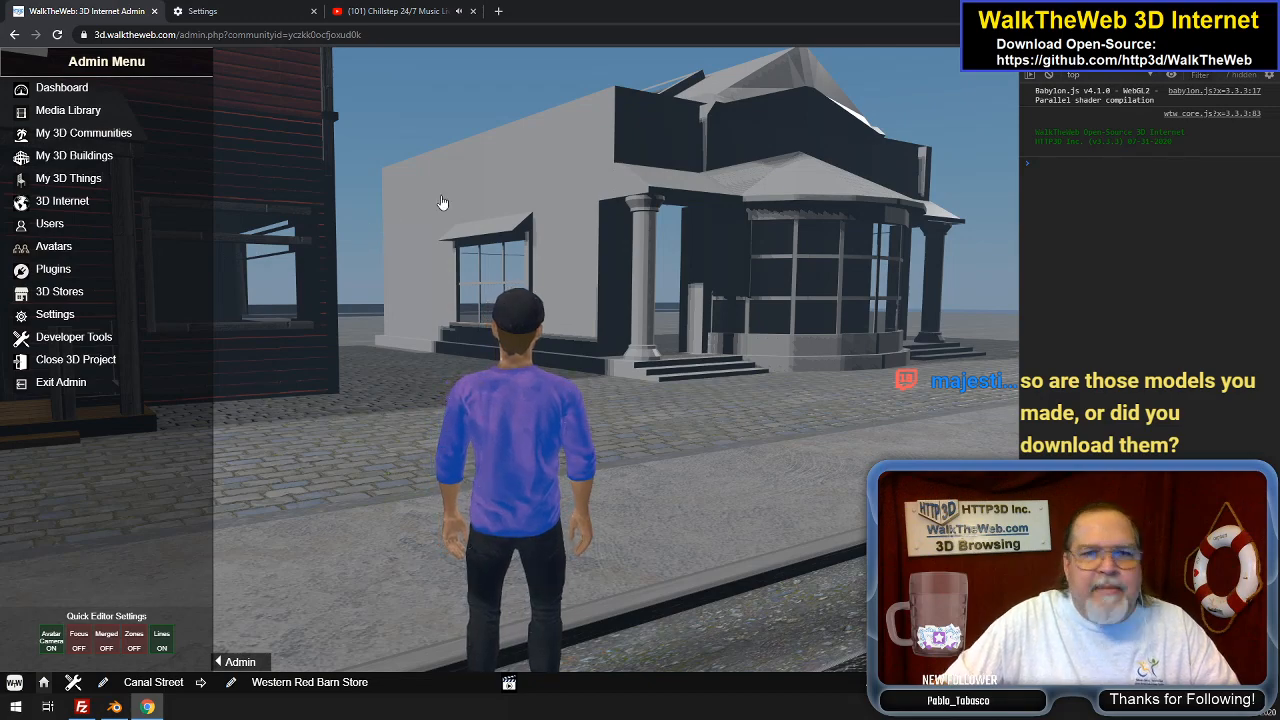
Walk the avatar past the barn store, down the stairs and along the waterside walkway to view the two-storey building across the water
drag(468, 227, 506, 237)
key(Left)
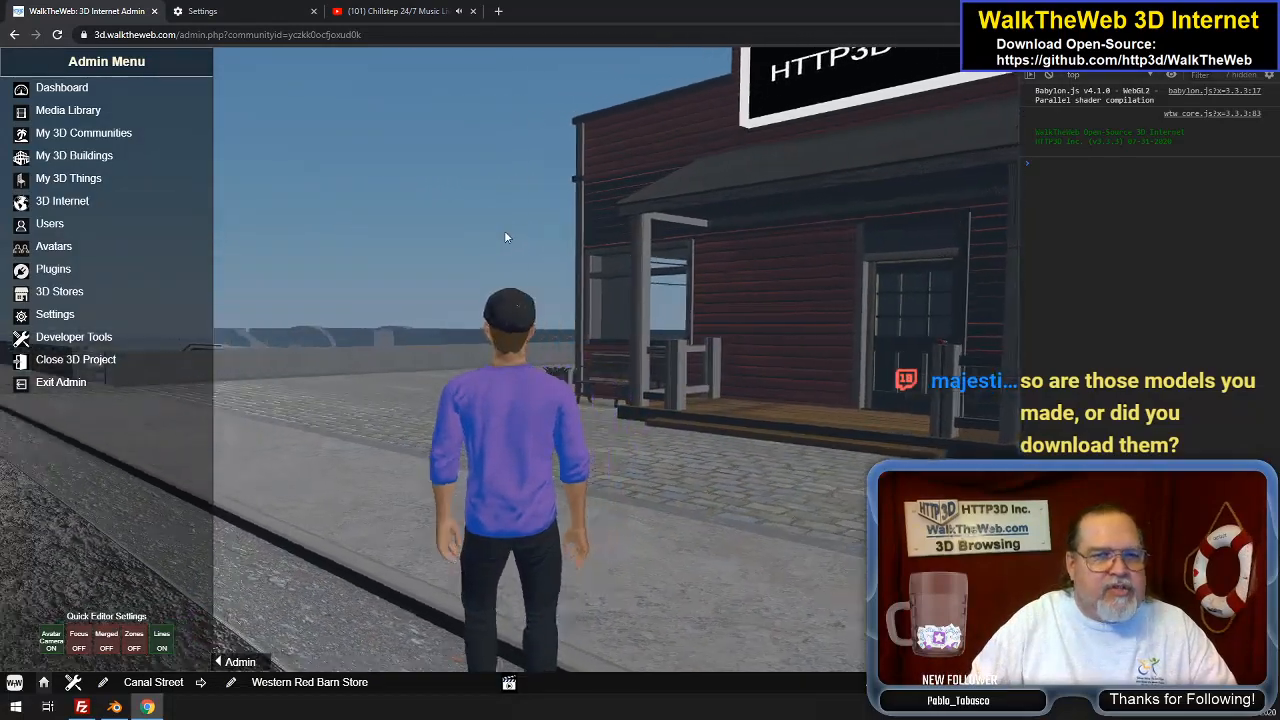
key(Up)
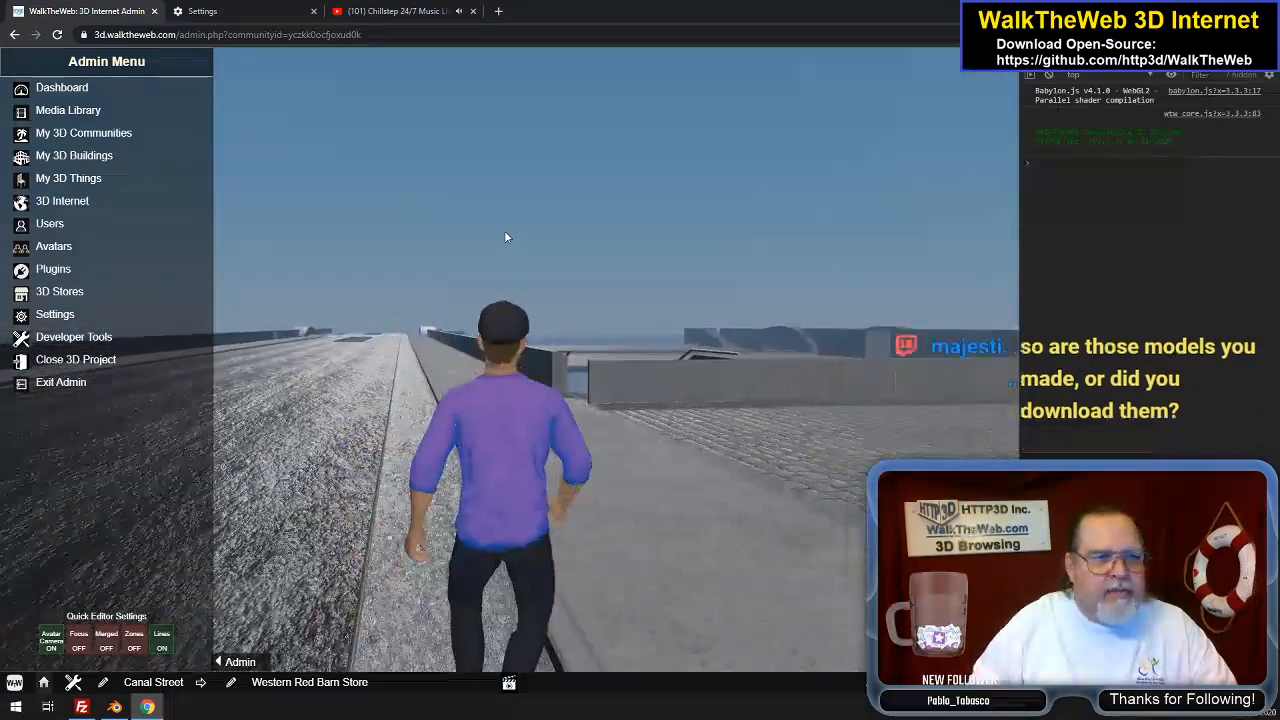
key(Left)
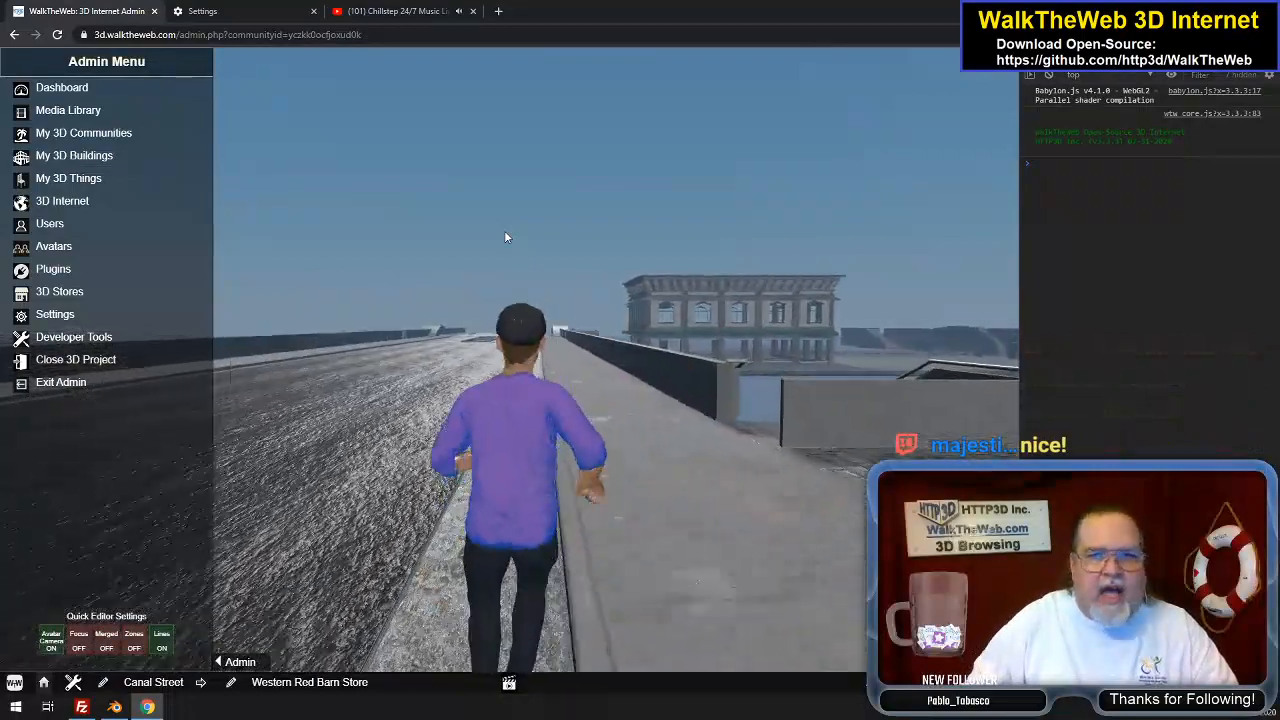
key(Right)
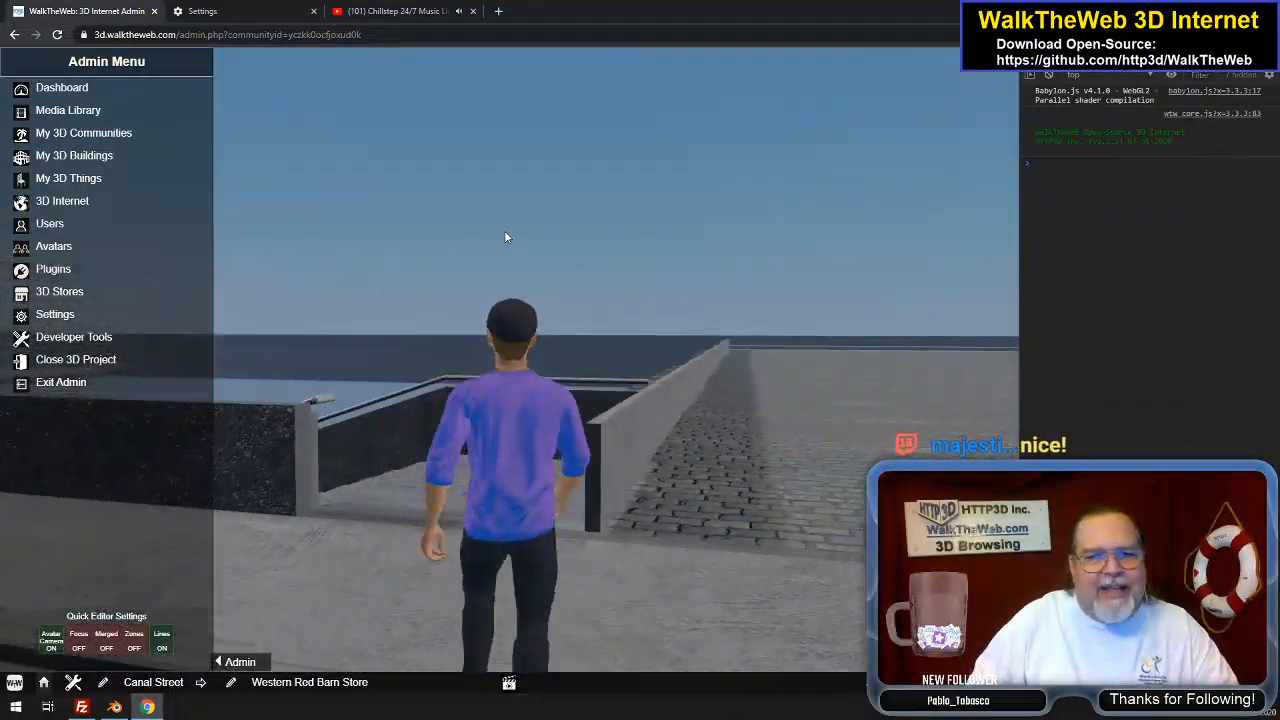
key(Left)
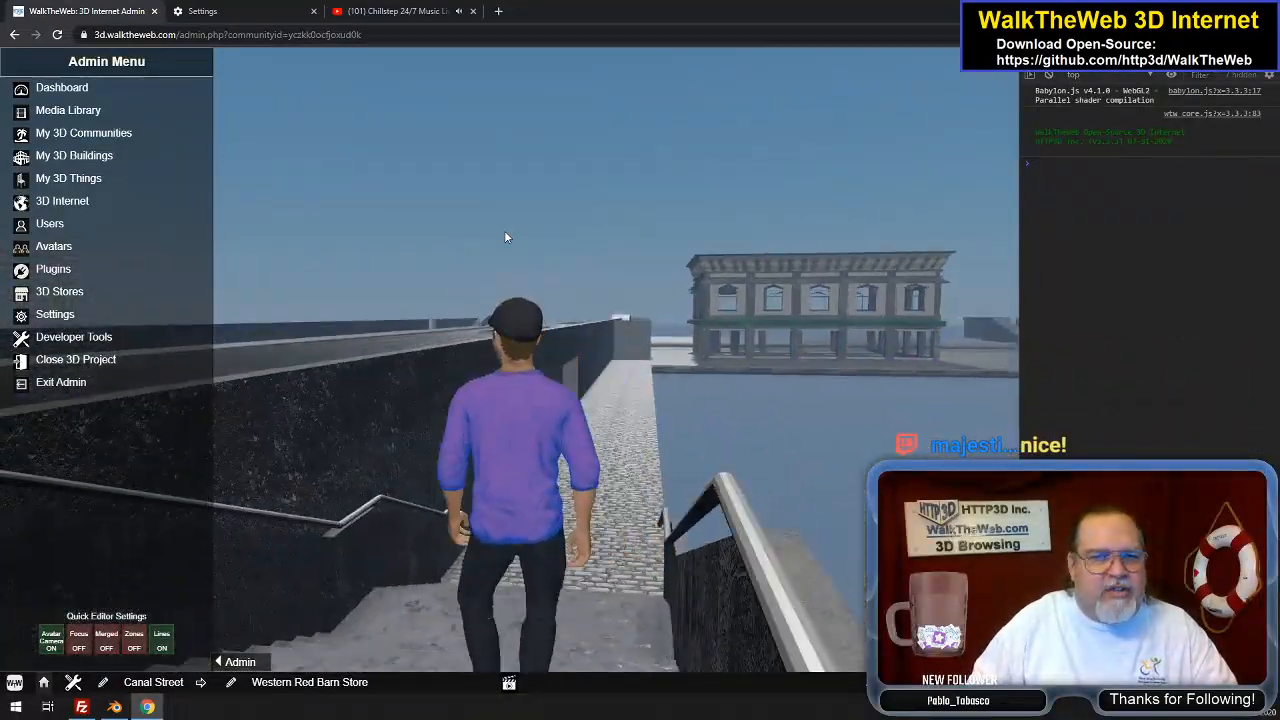
key(Right)
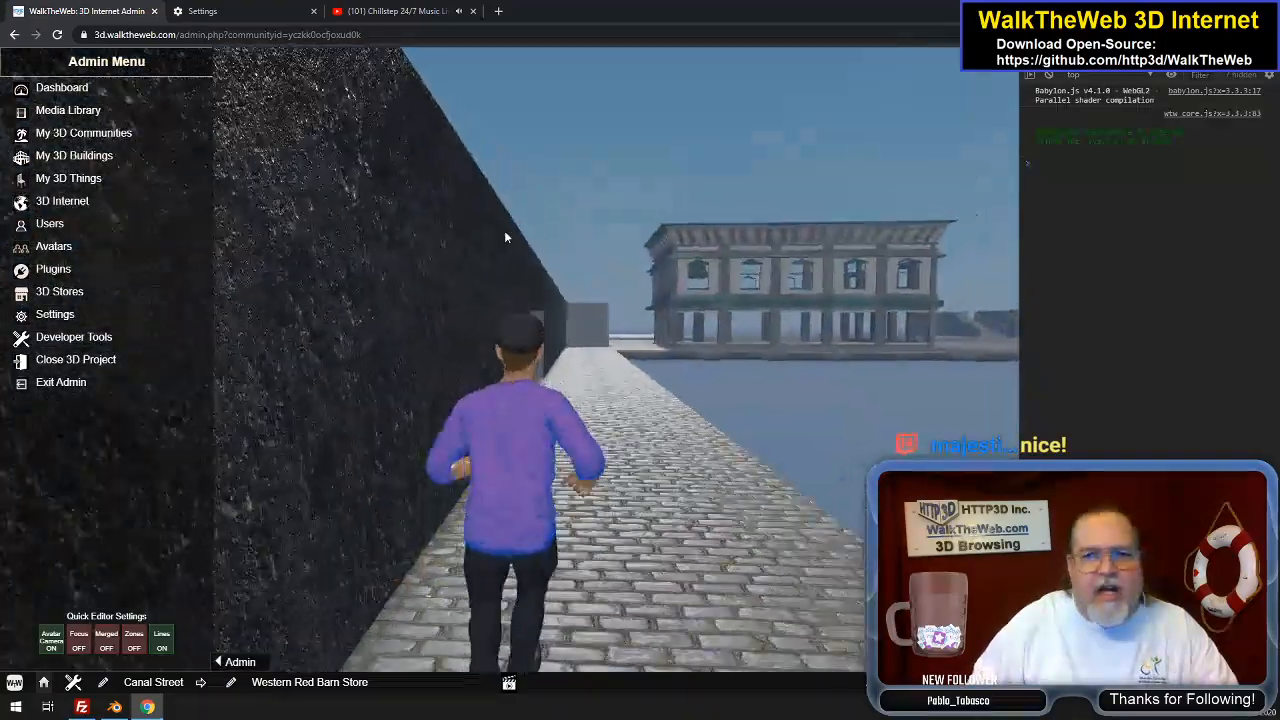
key(Up)
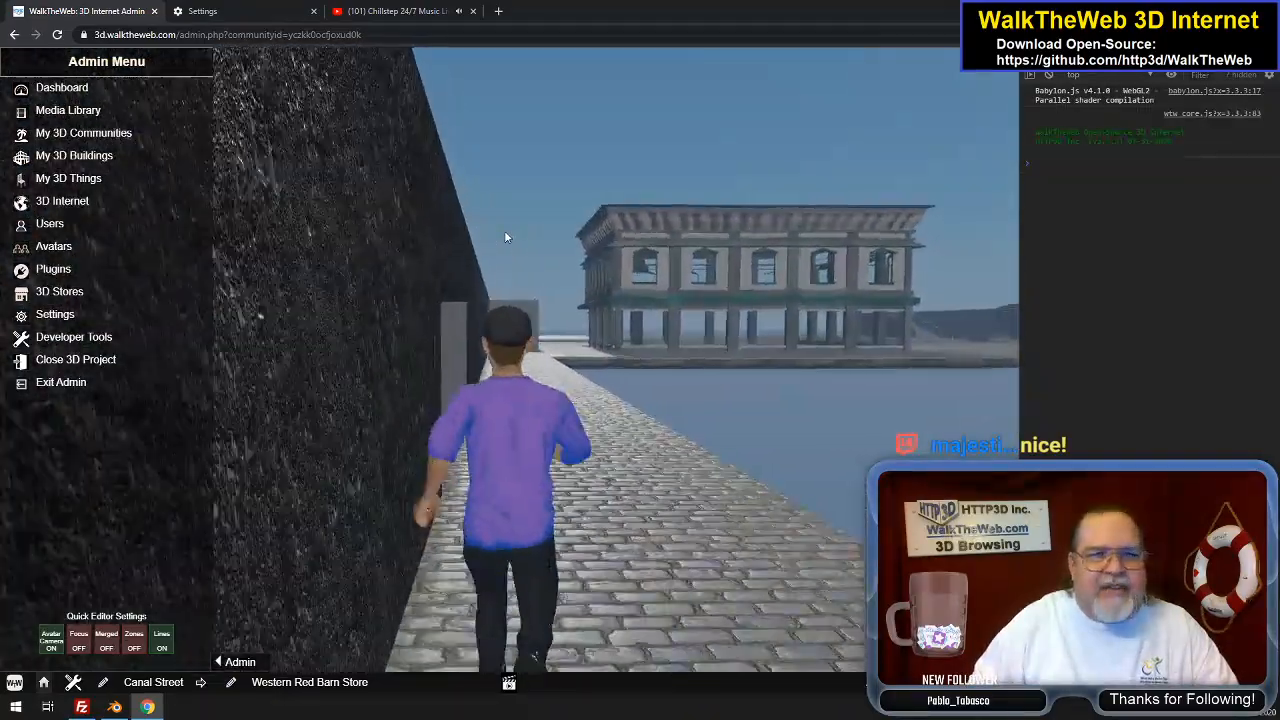
key(Up)
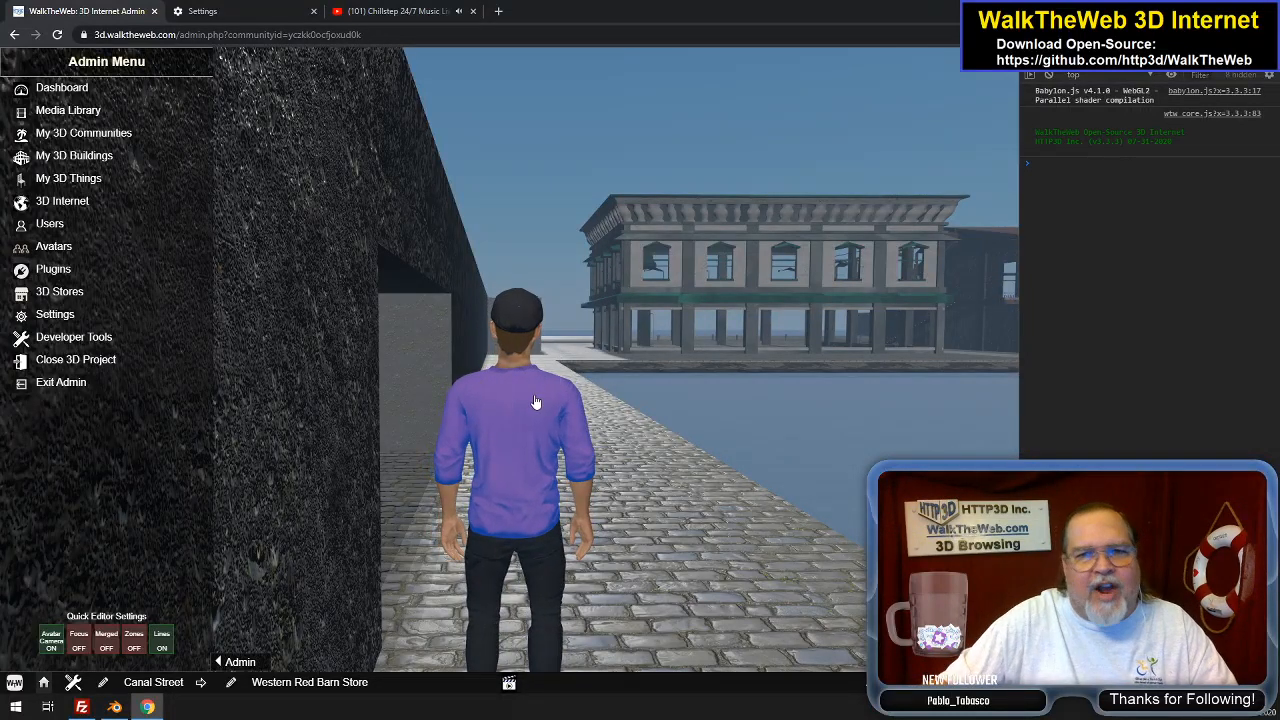
Switch to Blender and examine the storefront model's front and roof from a raised angle
click(115, 707)
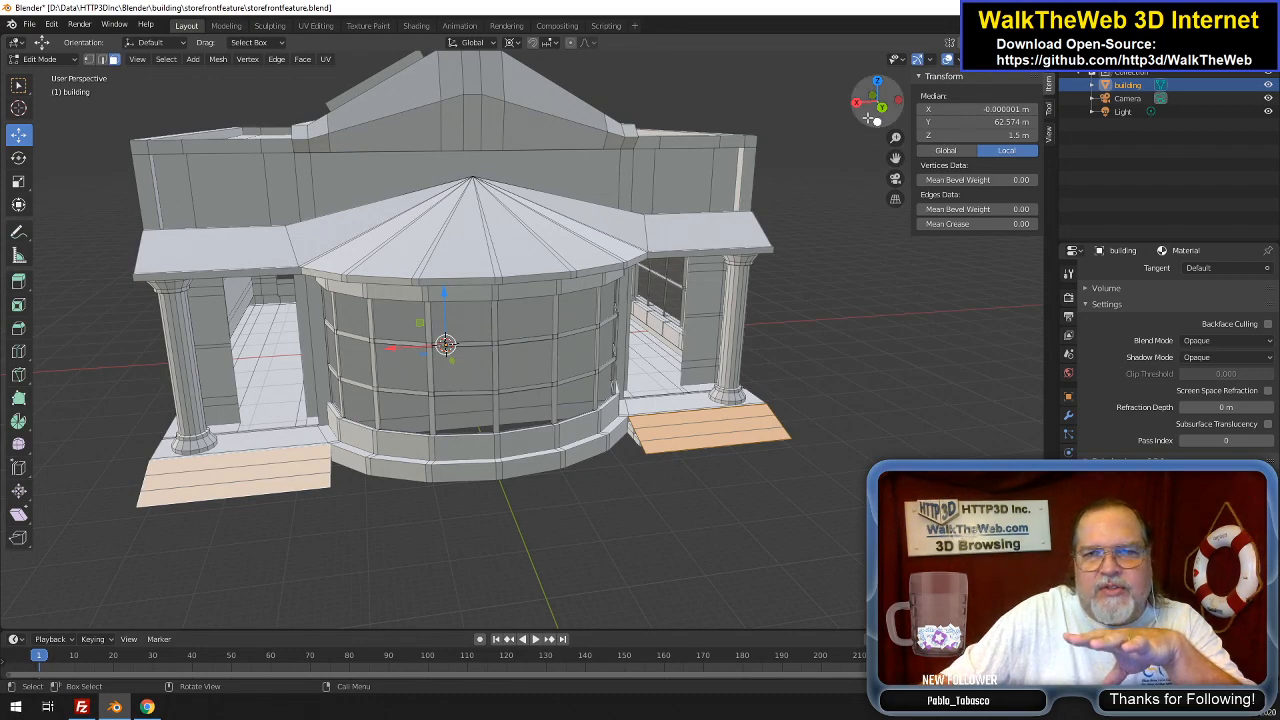
drag(880, 108, 910, 123)
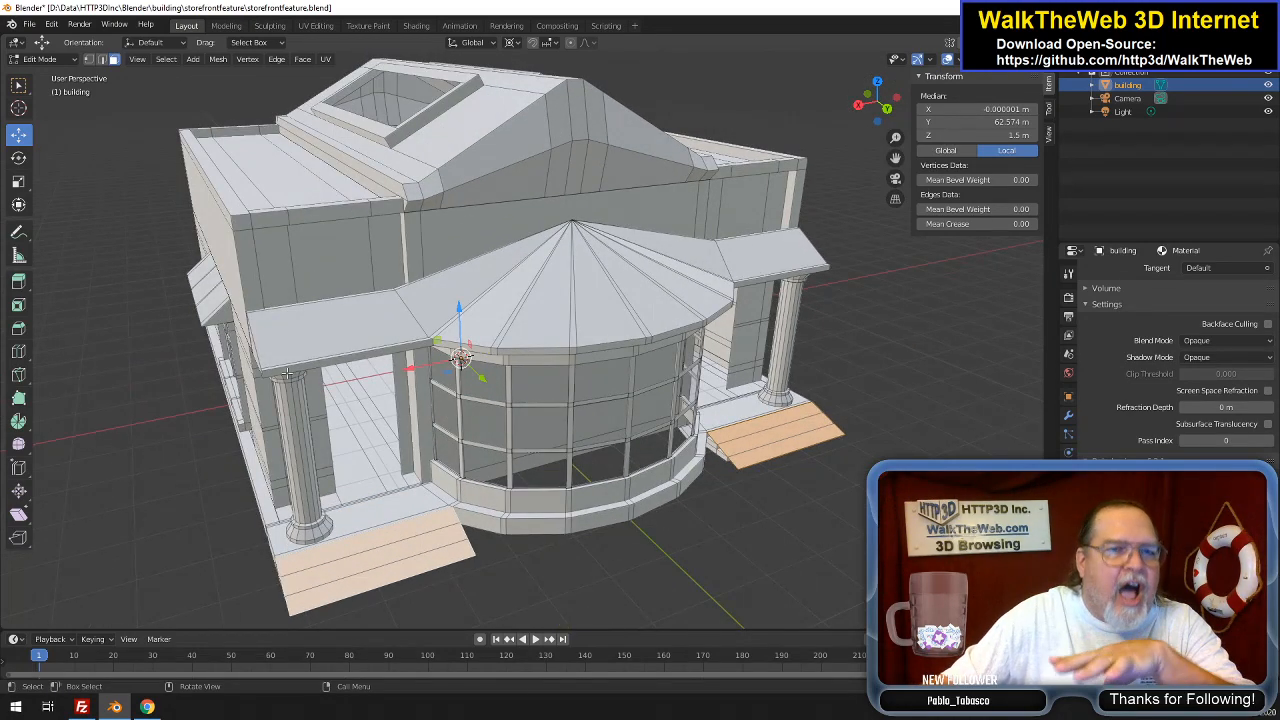
Switch back to WalkTheWeb in the browser and show the uploaded 3D objects in the media library
click(147, 707)
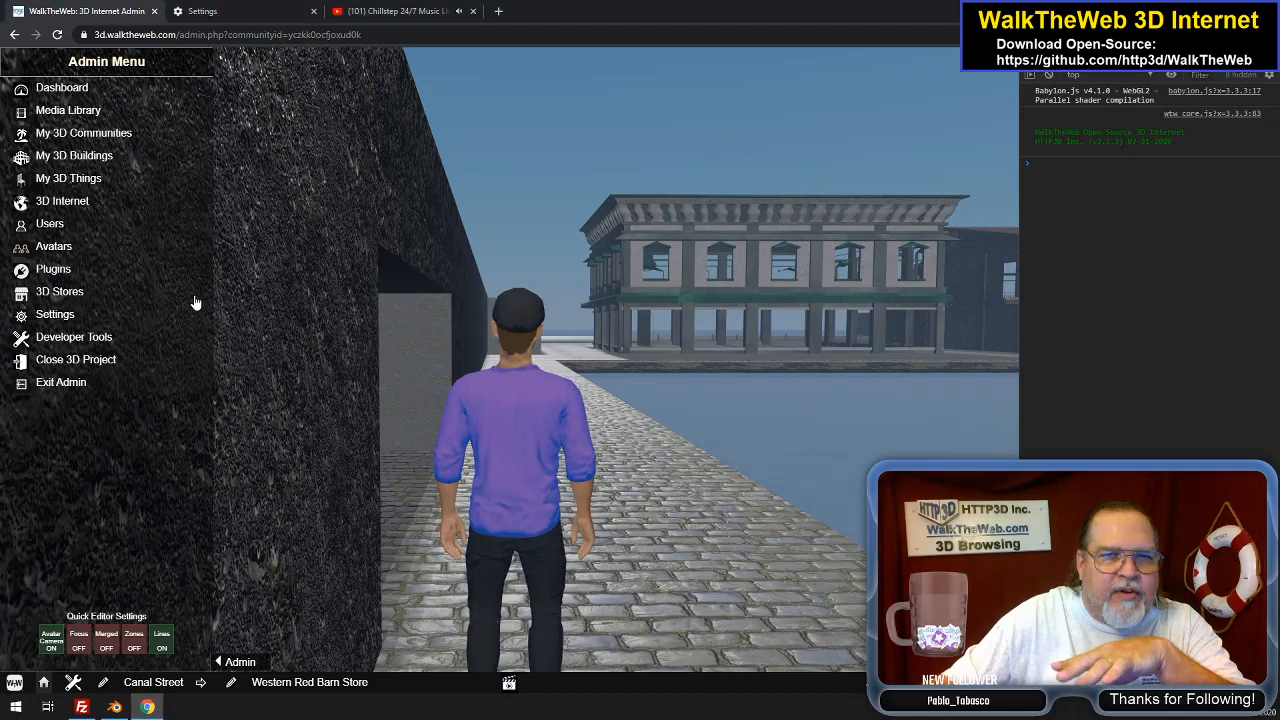
click(72, 112)
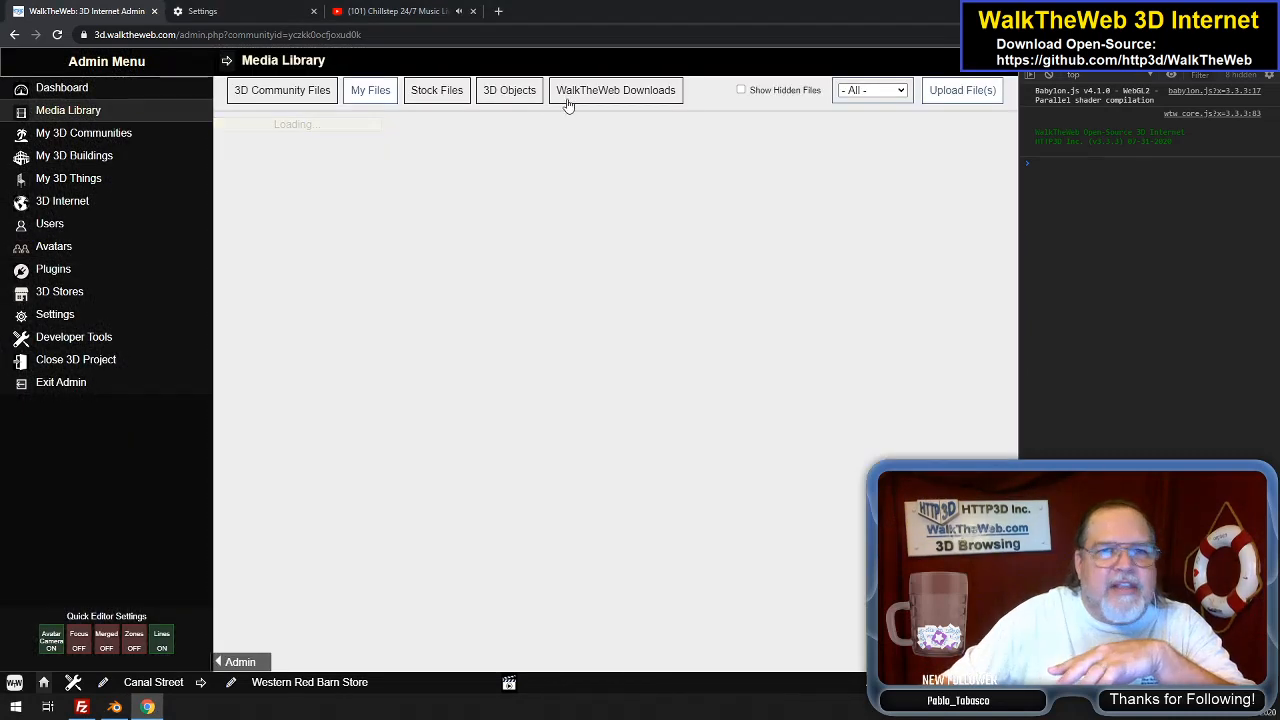
click(489, 92)
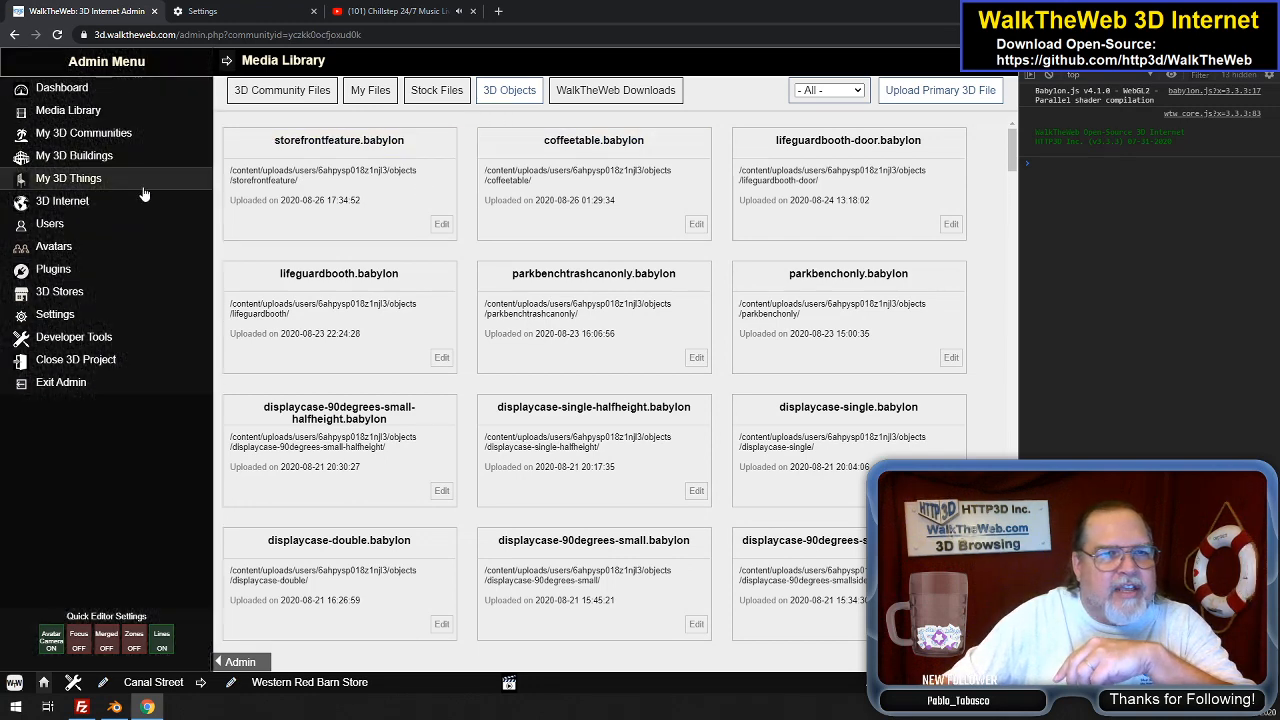
Expand the 3D things options and walk the avatar along the canal walkway to the two-storey corner store
click(74, 181)
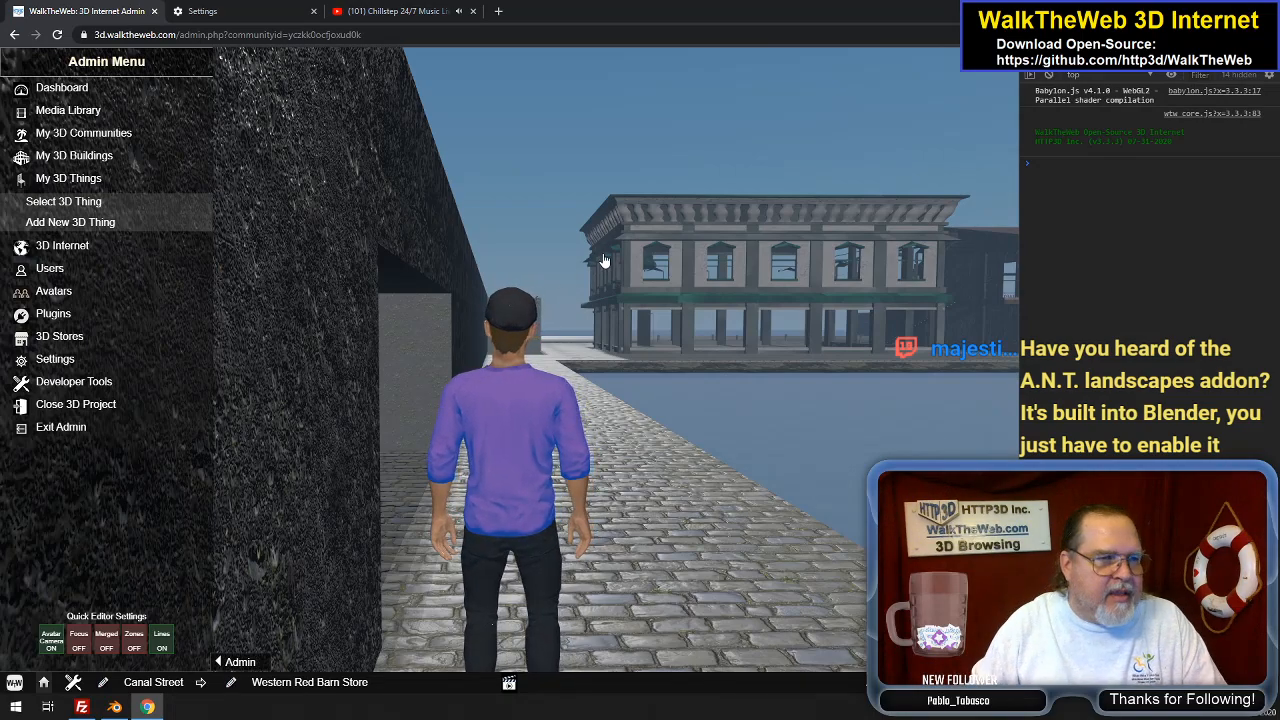
key(w)
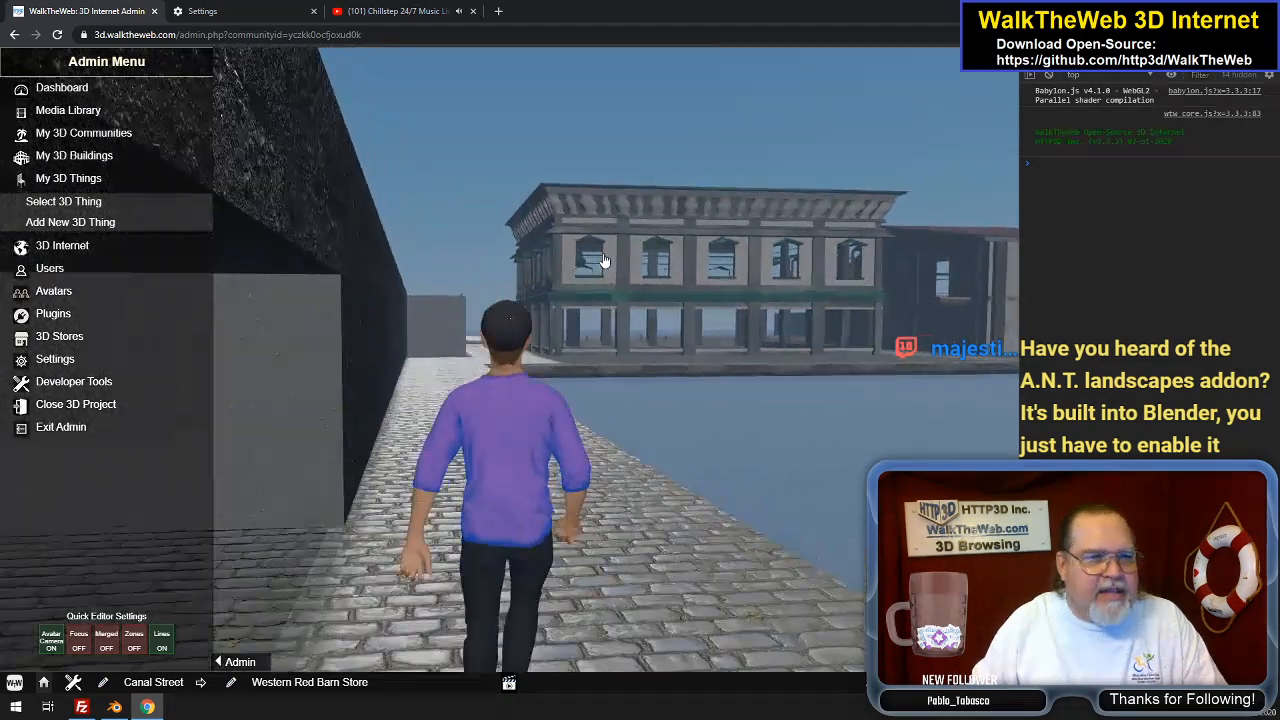
key(w)
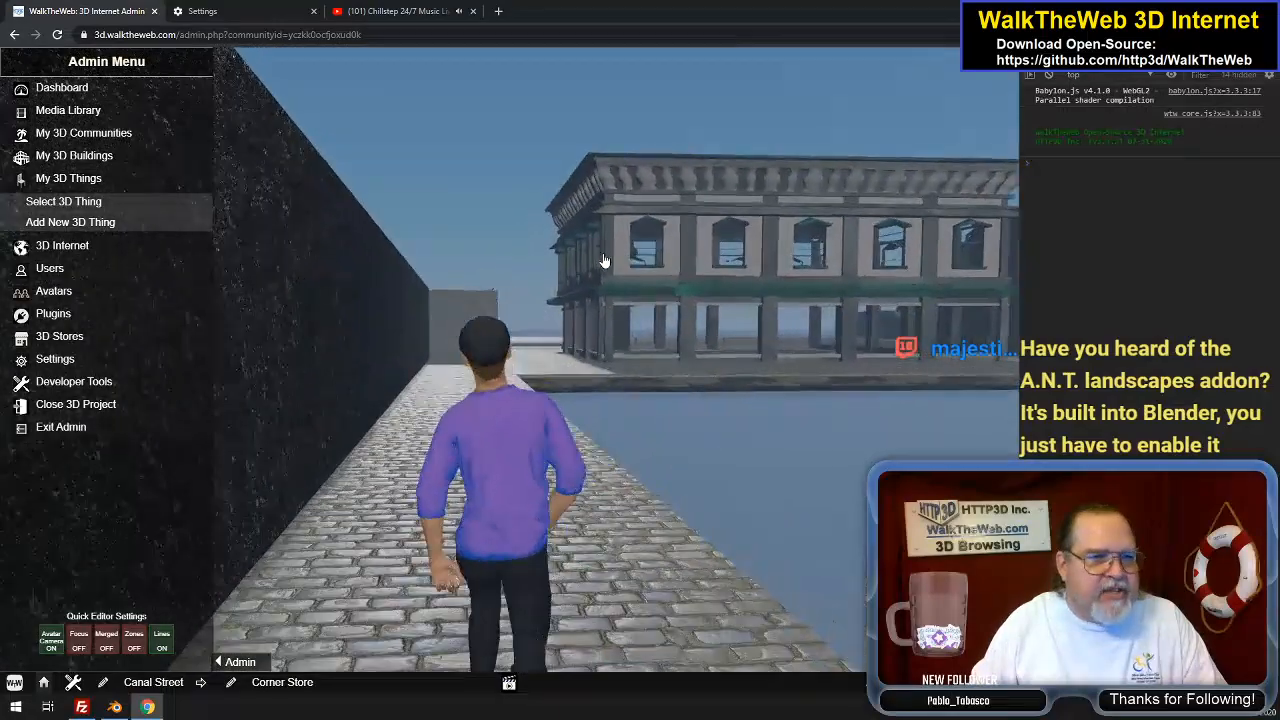
key(w)
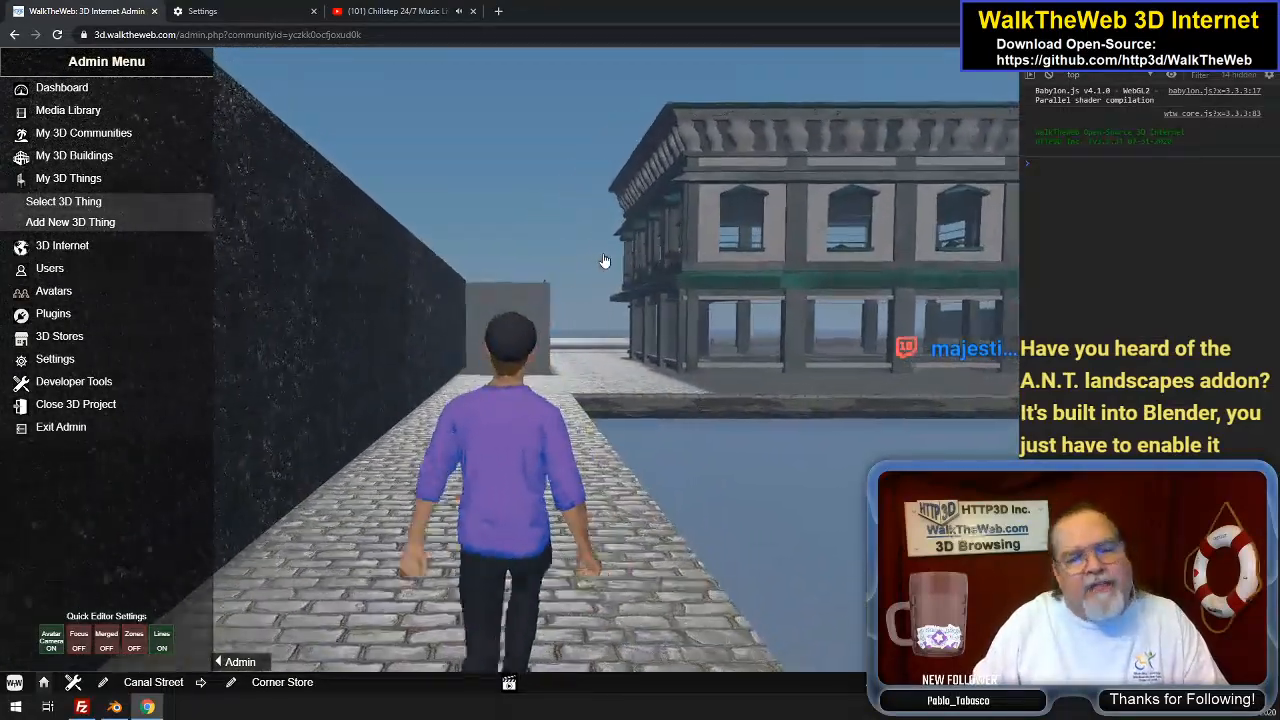
key(w)
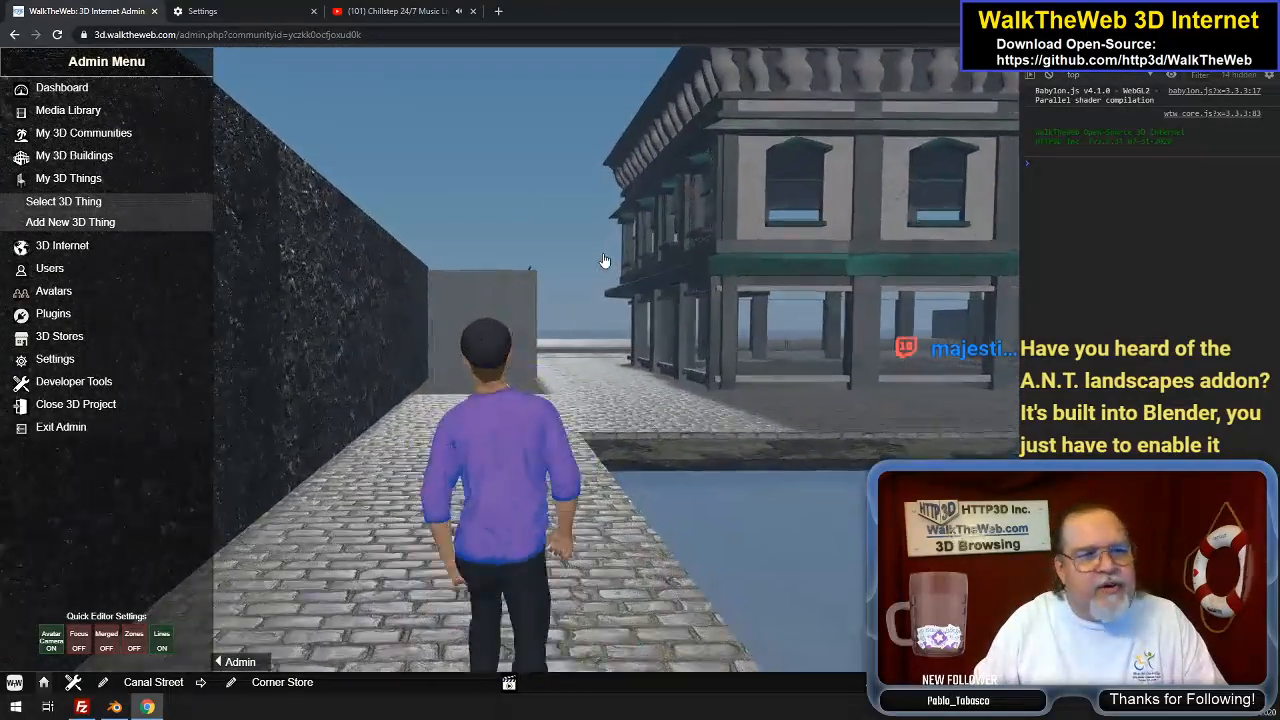
key(w)
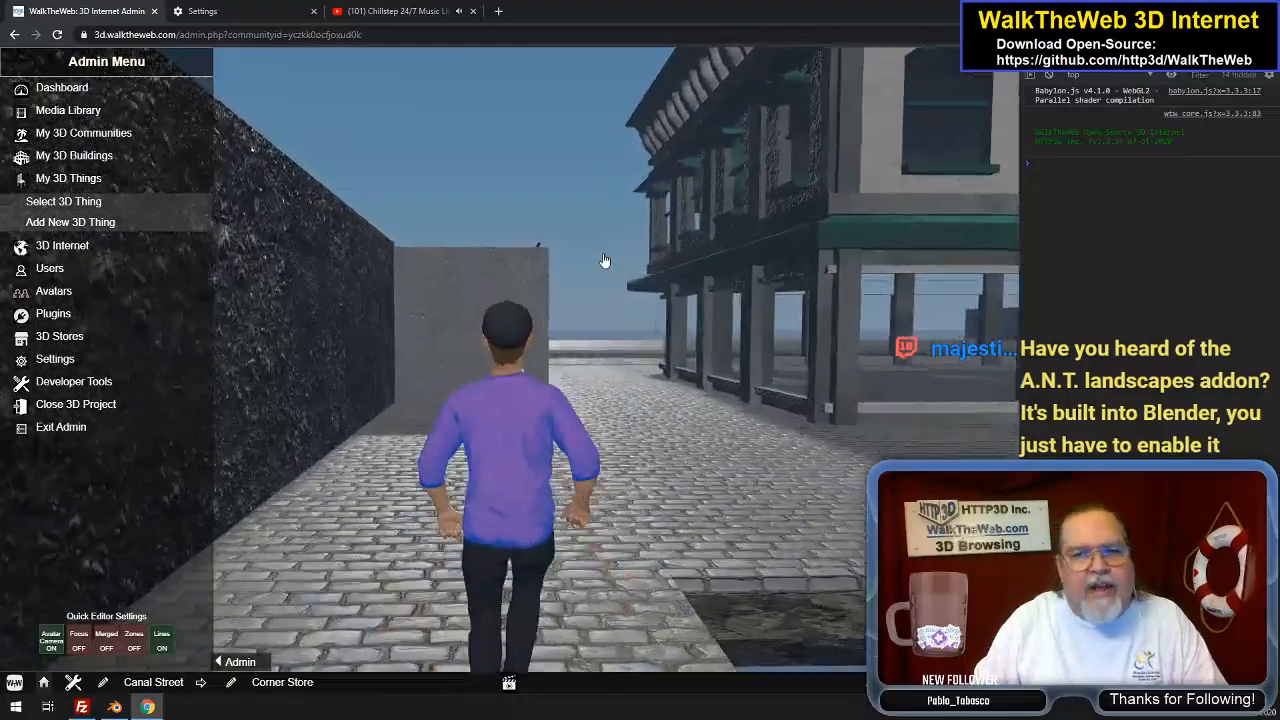
key(w)
key(d)
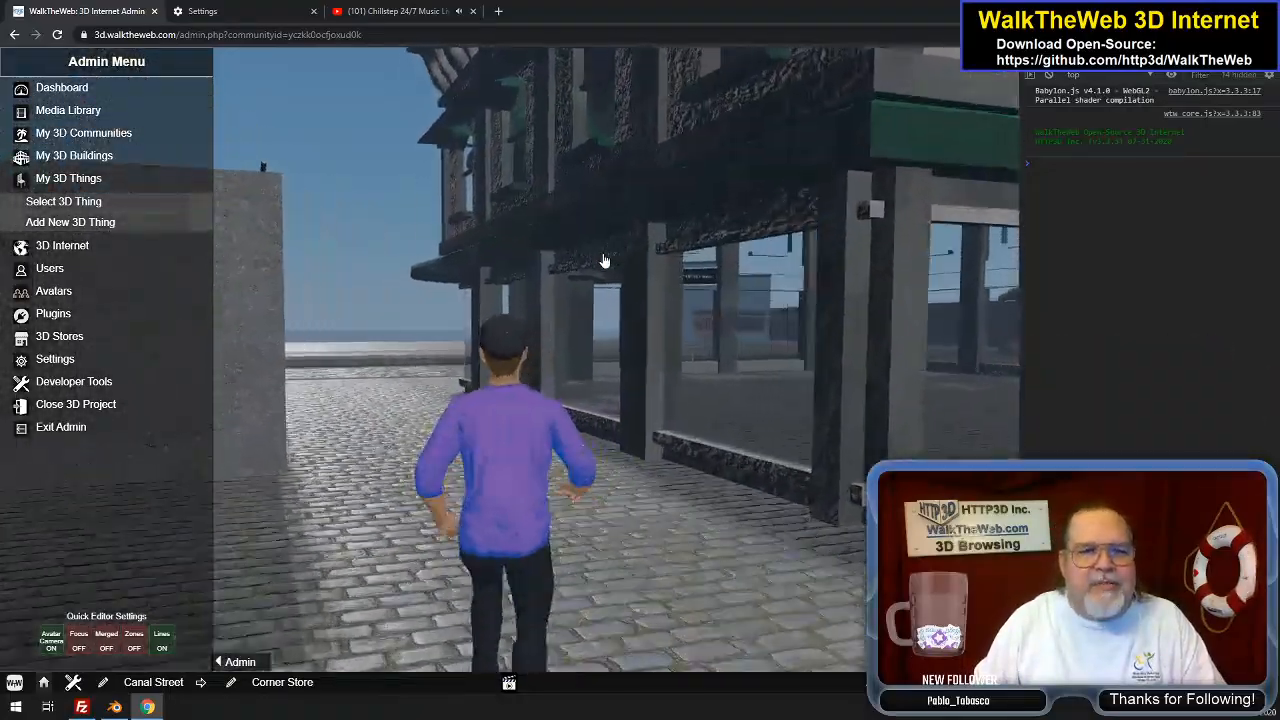
Walk the avatar through the alley beside the corner store and around to its waterfront side to examine the angled glass display window
key(w)
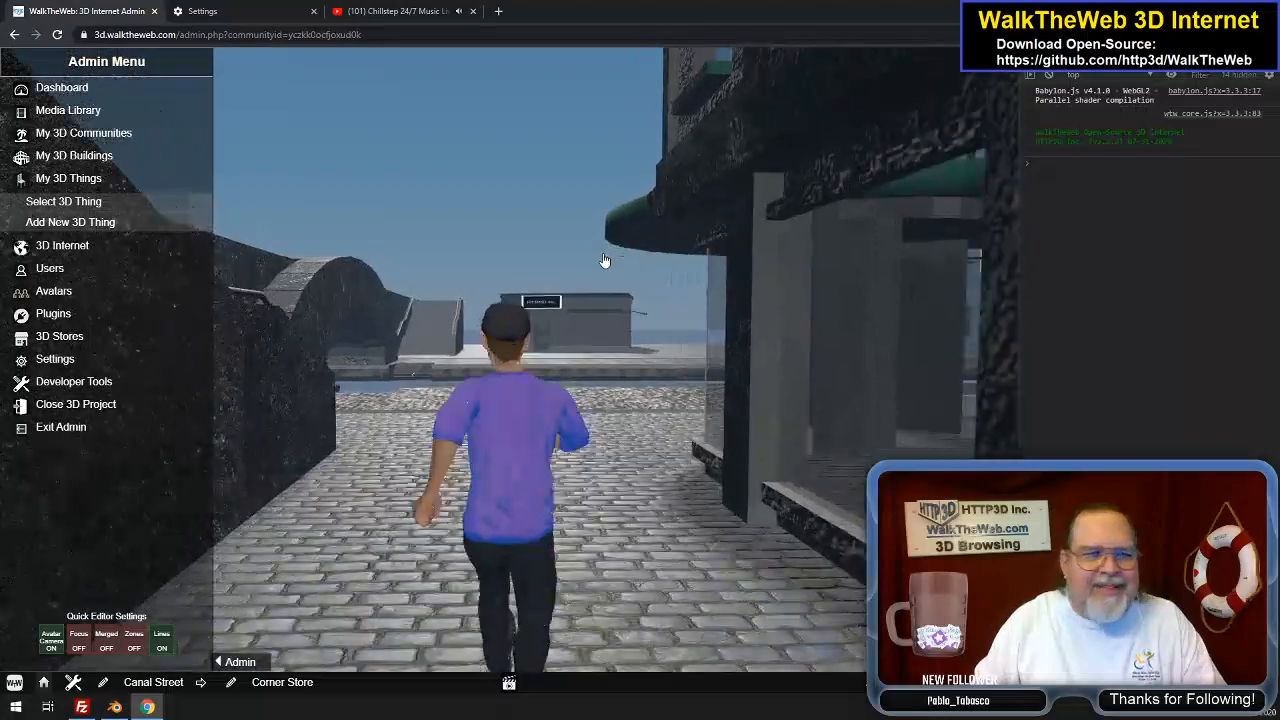
key(w)
key(a)
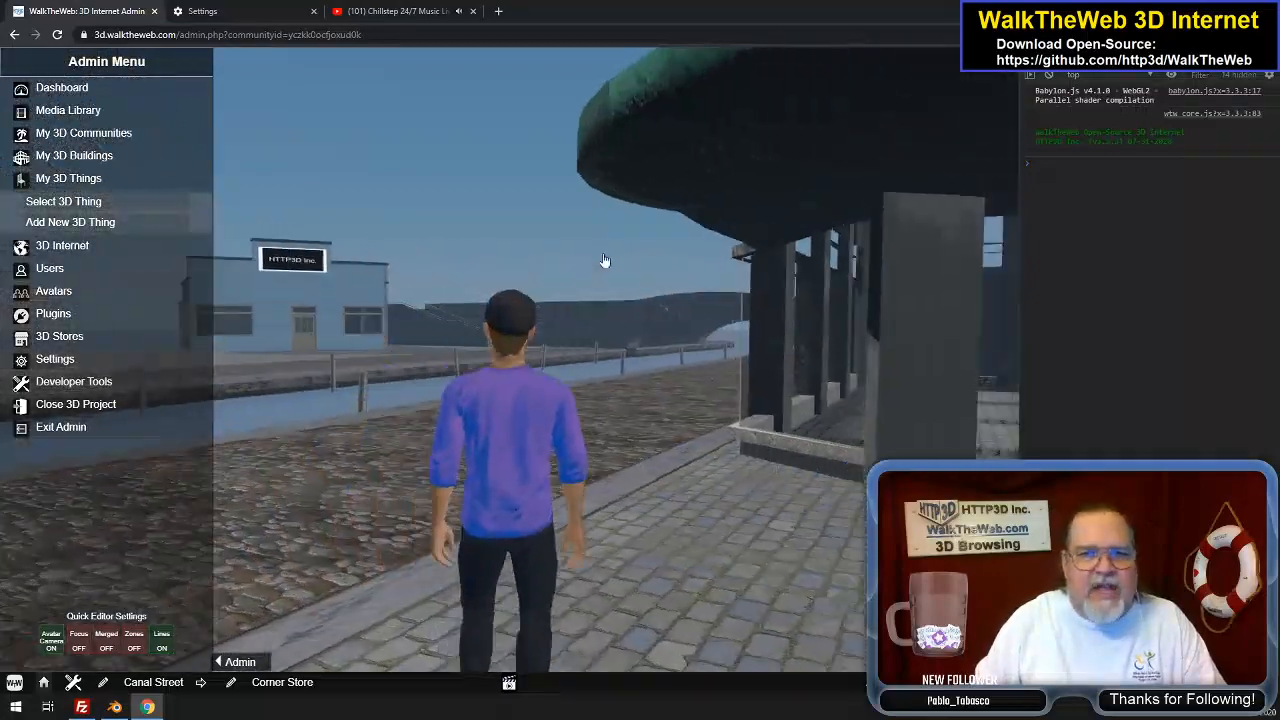
key(w)
key(a)
key(d)
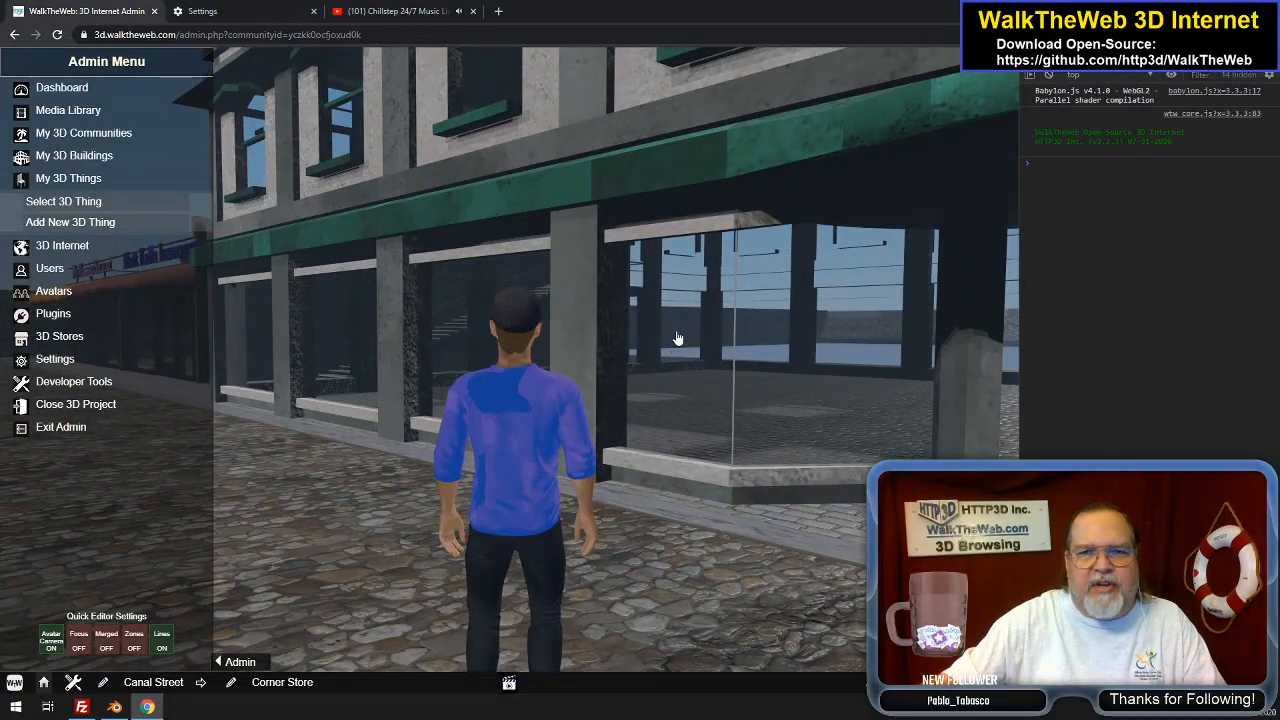
drag(677, 338, 447, 237)
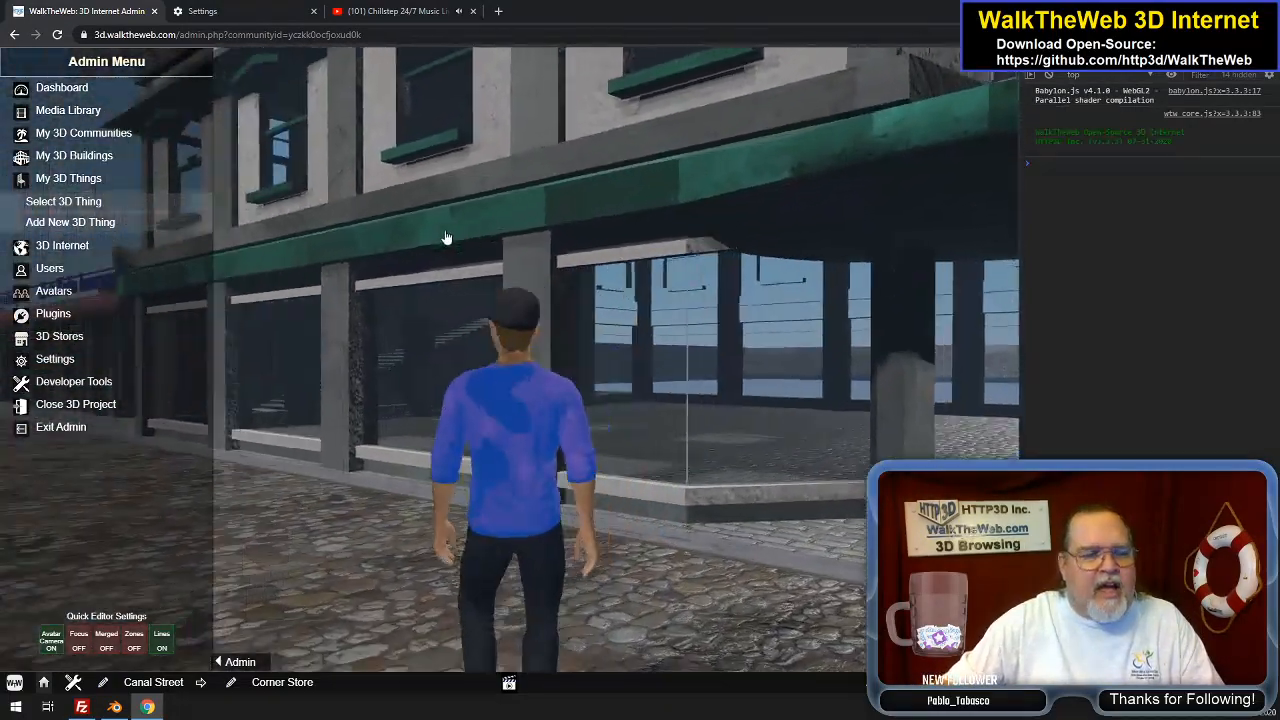
Walk the avatar along the waterfront past the corner store and look around at the neighbouring shops, stone bridge and buildings across the canal
key(a)
key(a)
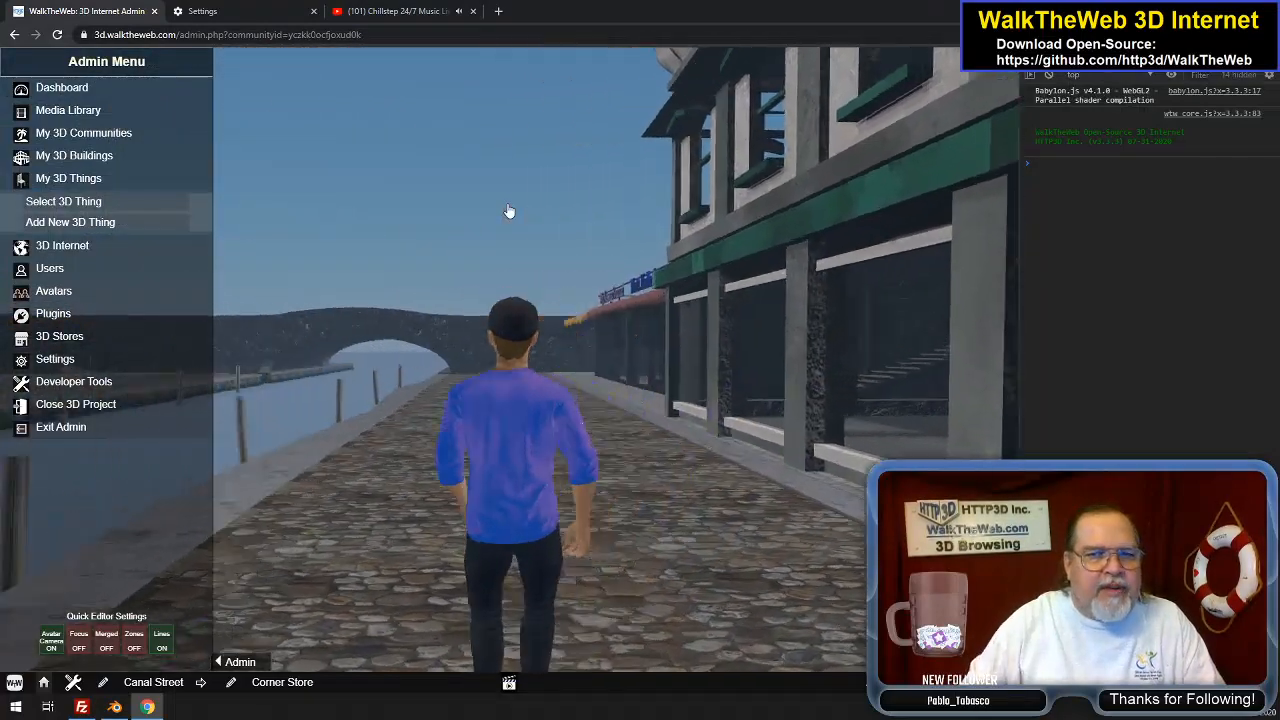
key(w)
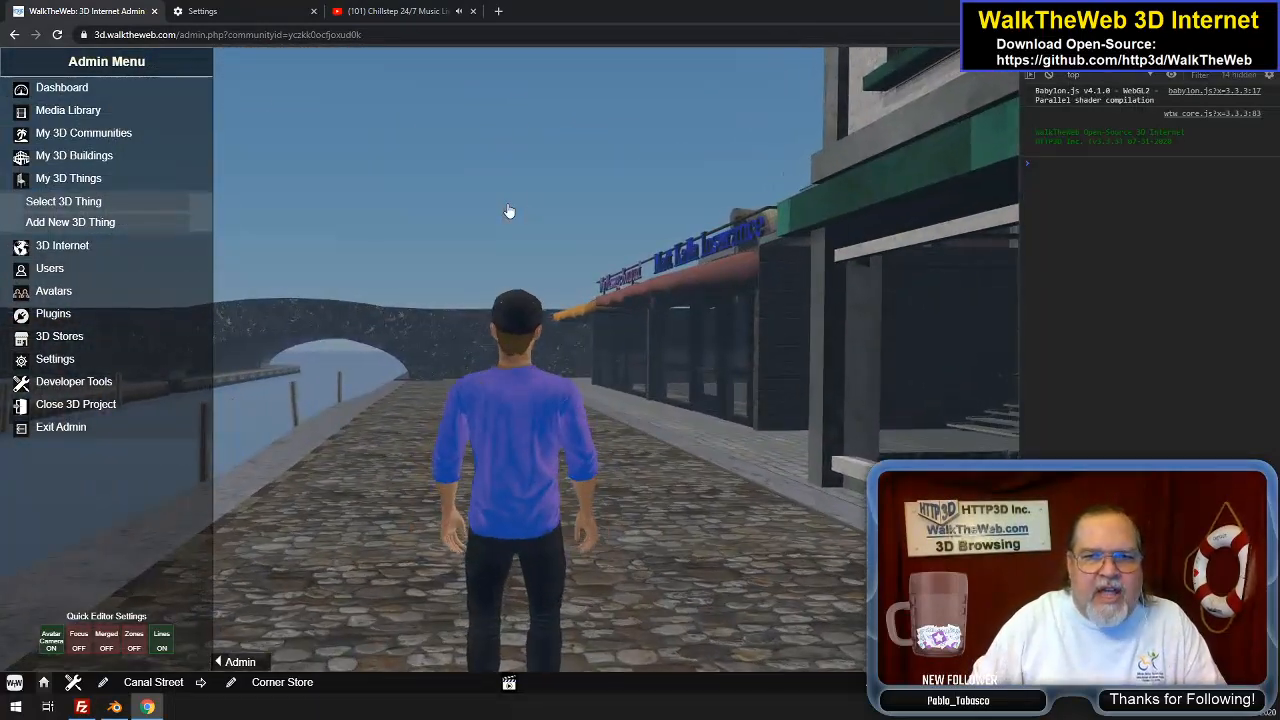
key(a)
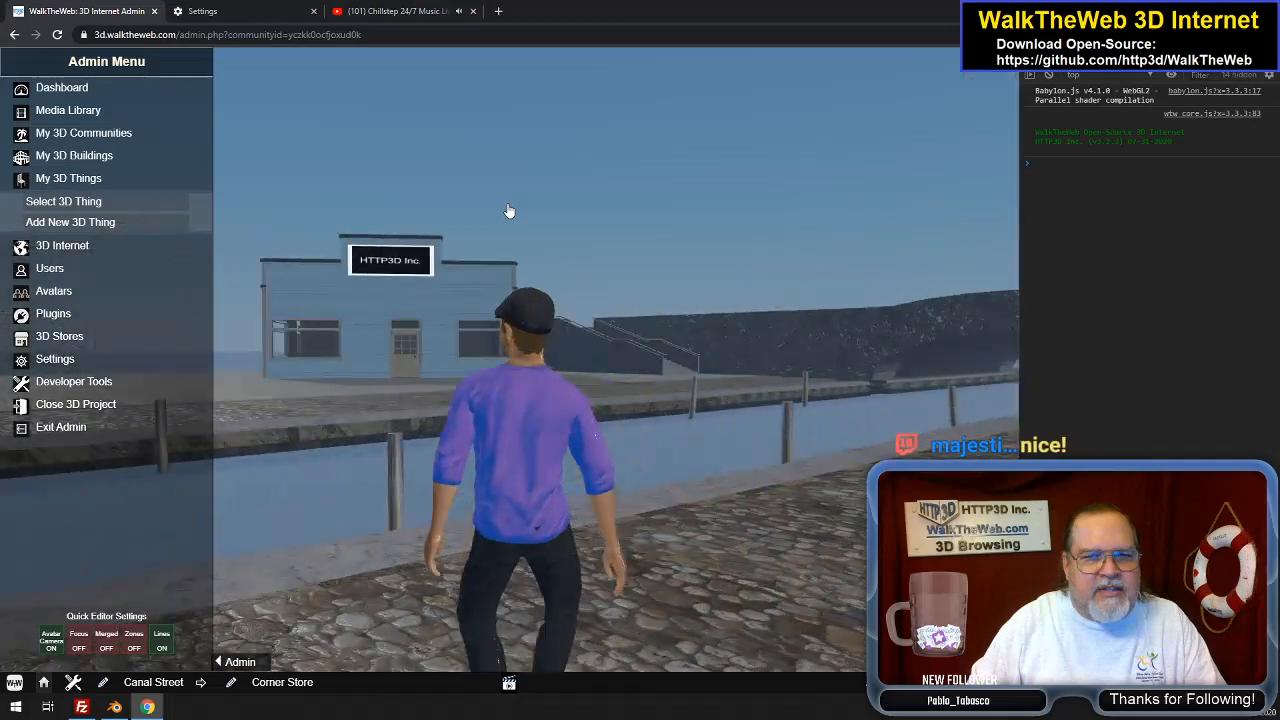
key(a)
key(w)
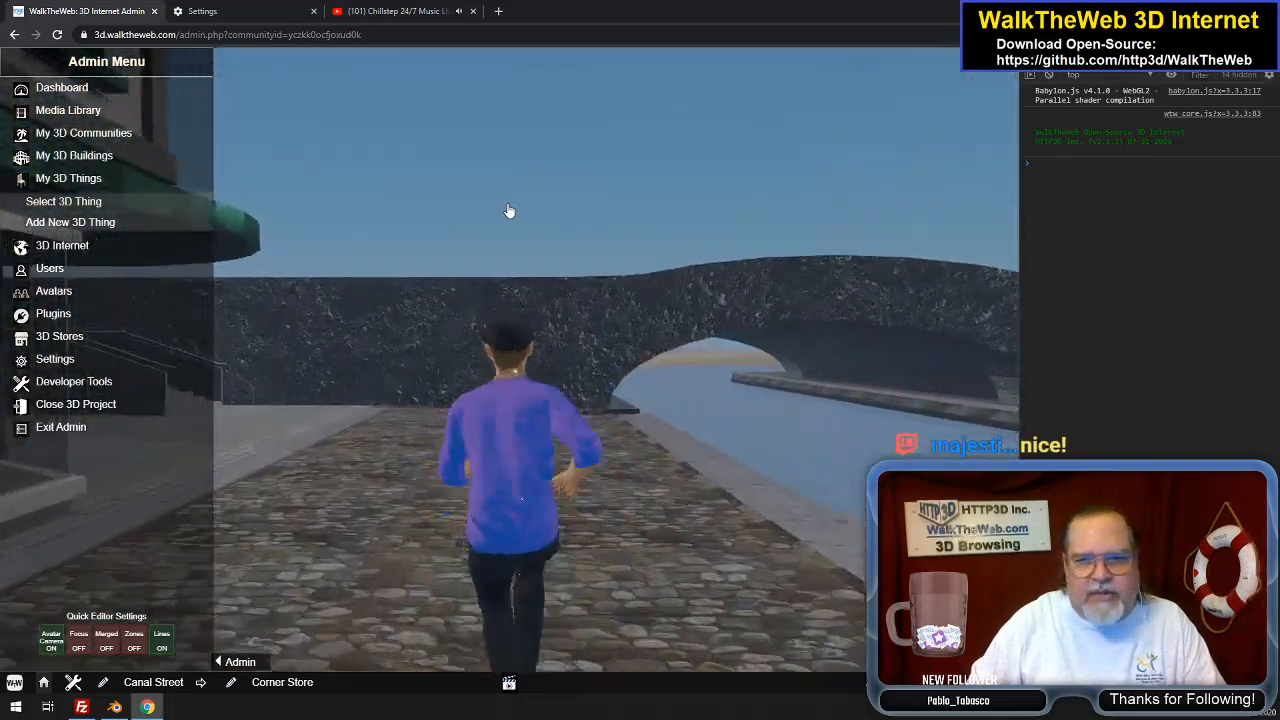
key(d)
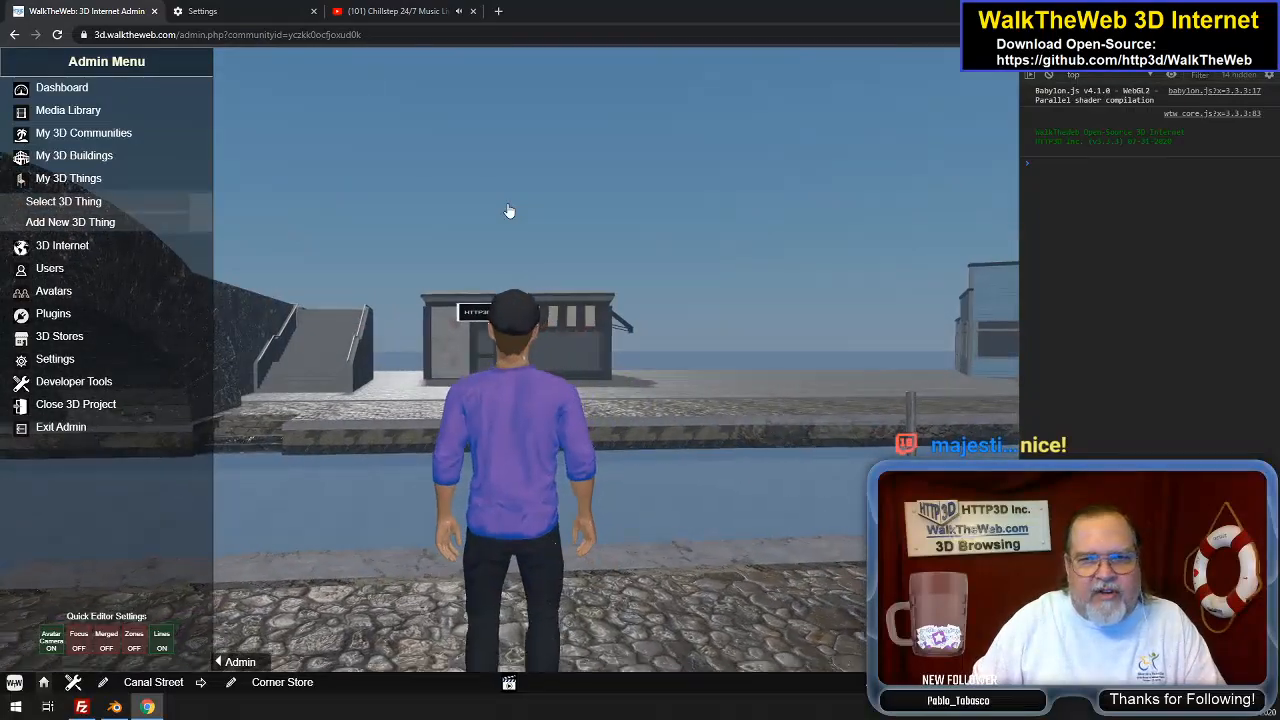
Move the avatar back through the alley to view the corner store's side windows, and return towards the waterfront
key(d)
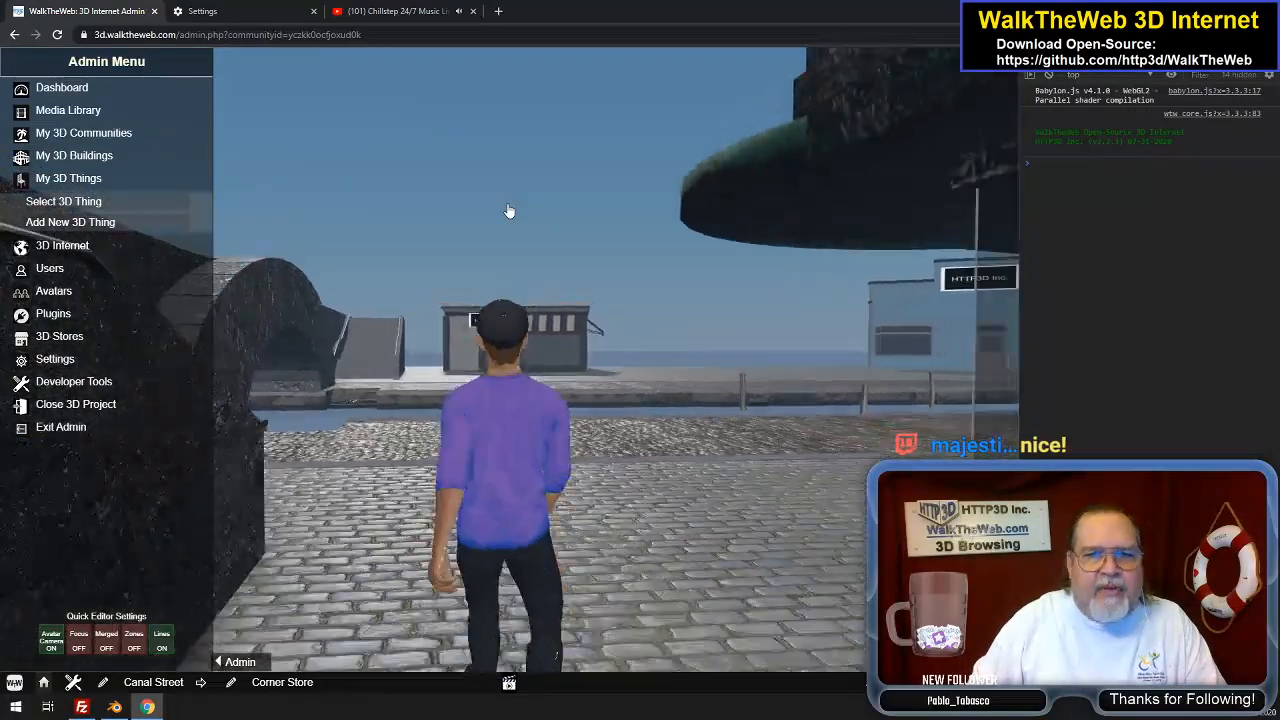
key(w)
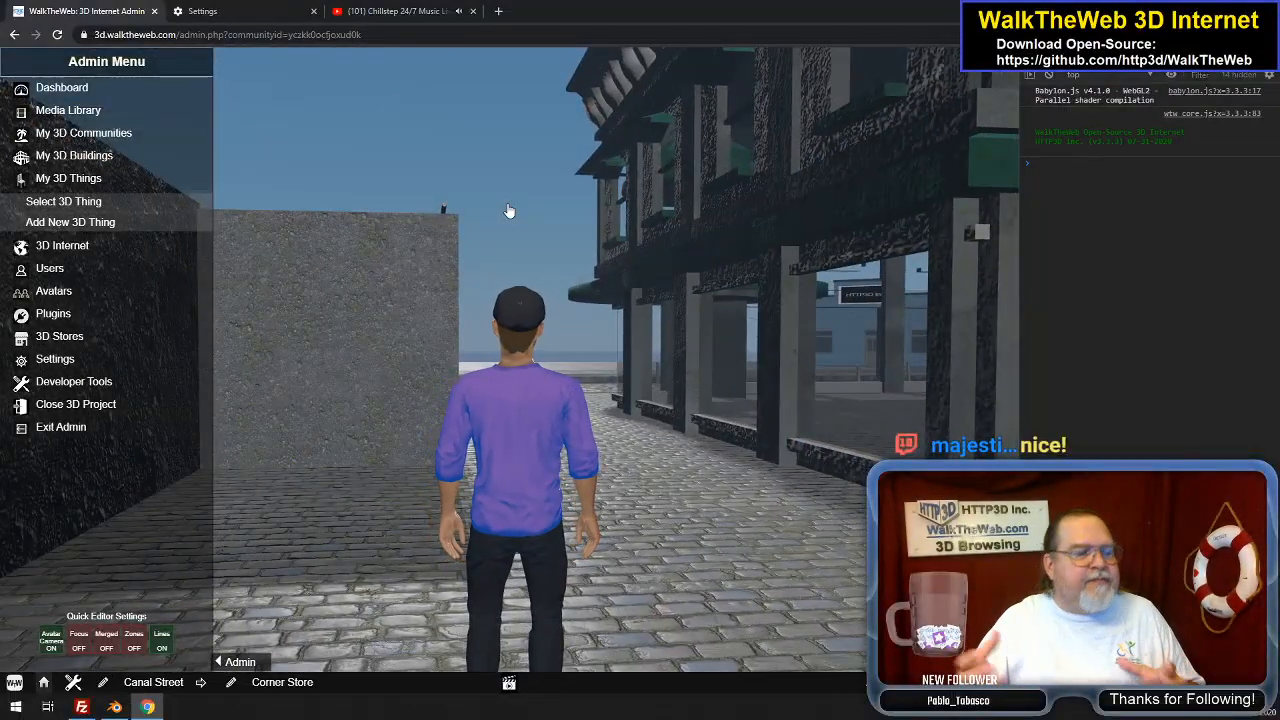
key(a)
key(w)
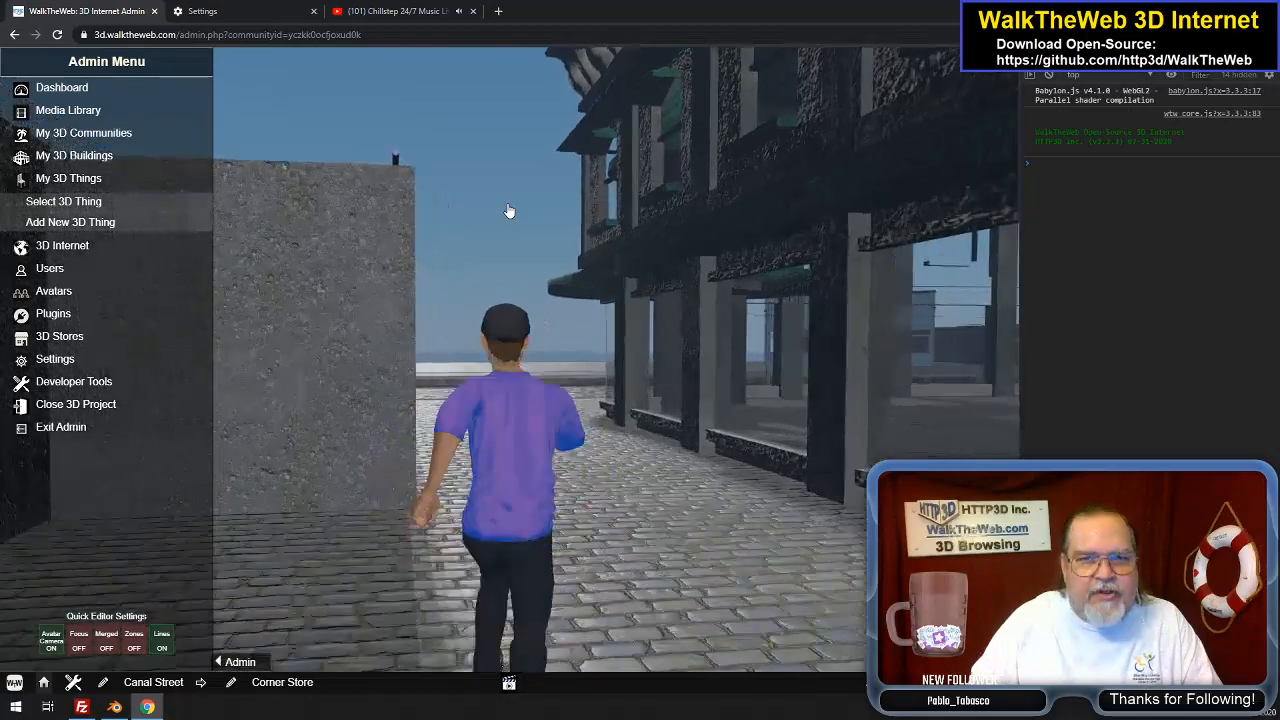
key(w)
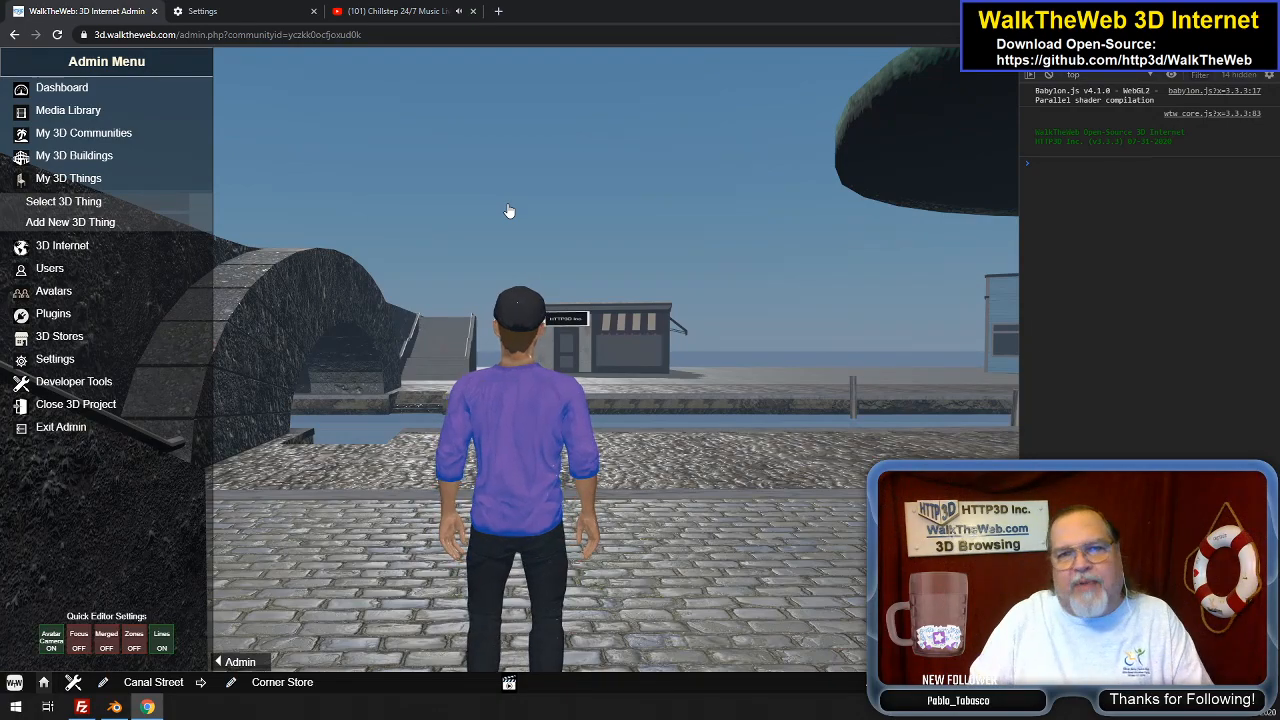
Walk the avatar past the stone bridge and across the canal to the Coffee Corner Shop
key(a)
key(w)
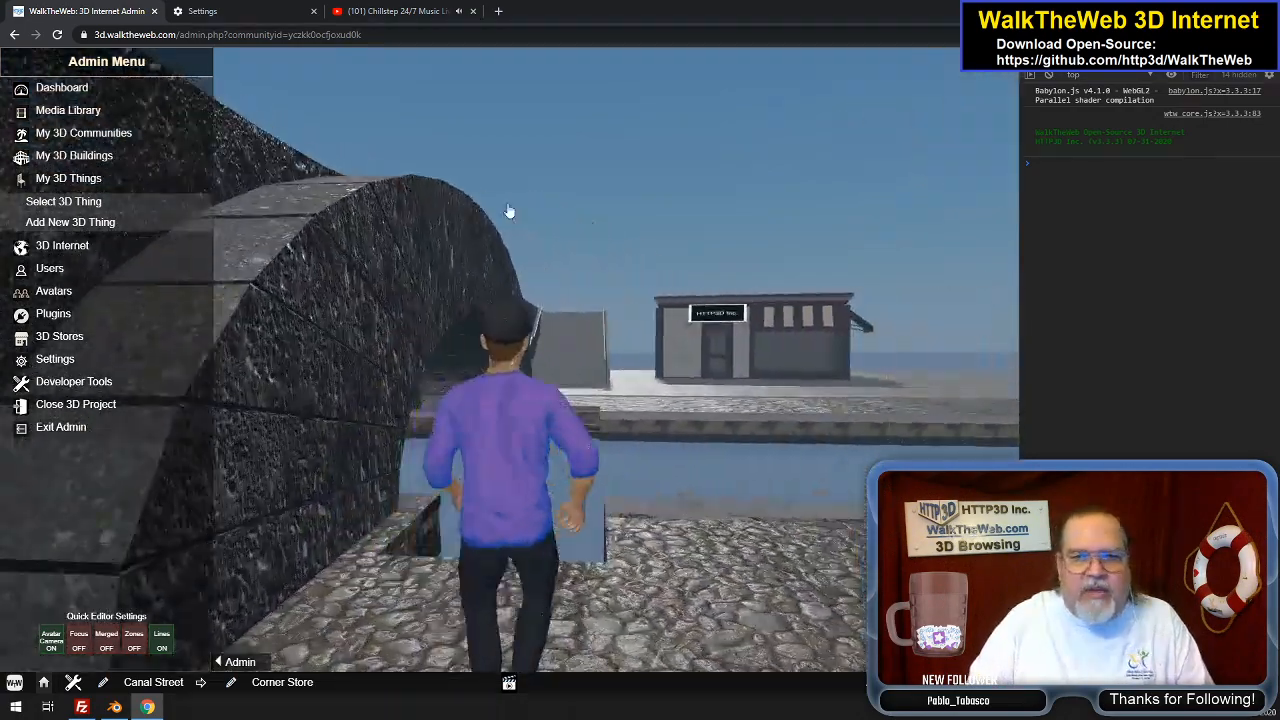
key(w)
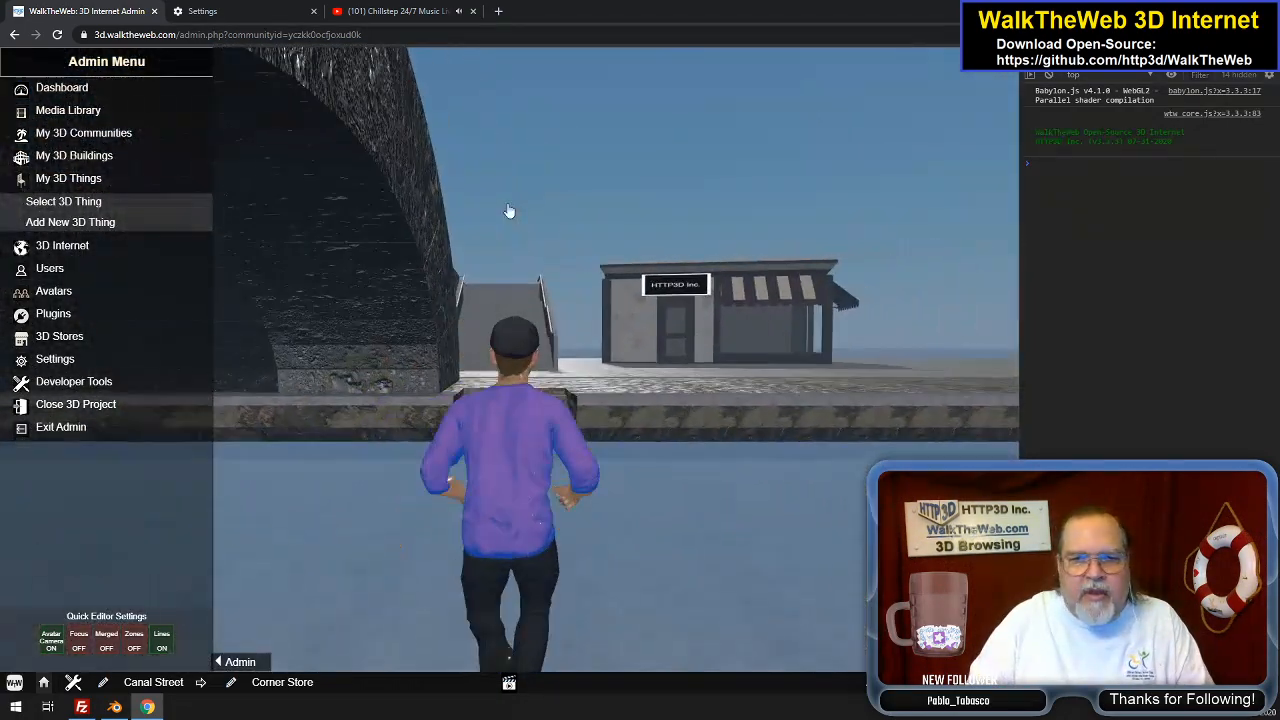
key(w)
key(d)
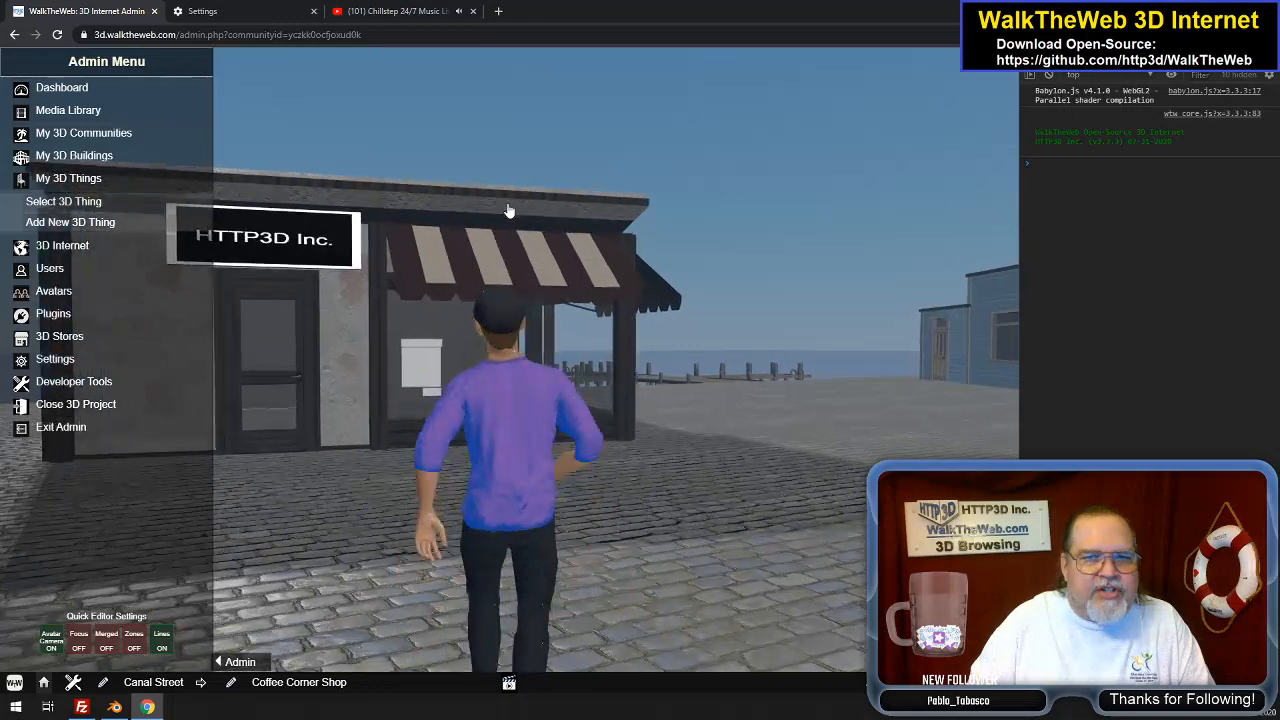
Examine the Coffee Corner Shop's awning and display window from outside and bring the avatar up to its entrance door
key(d)
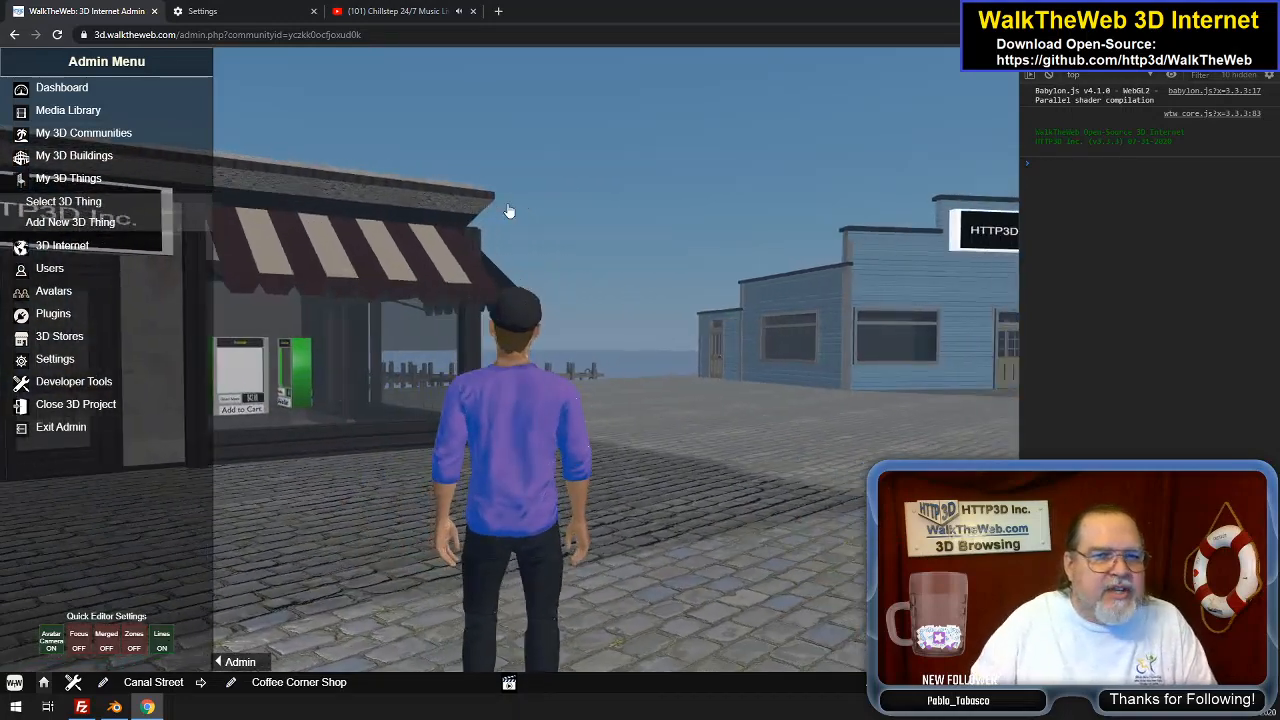
key(w)
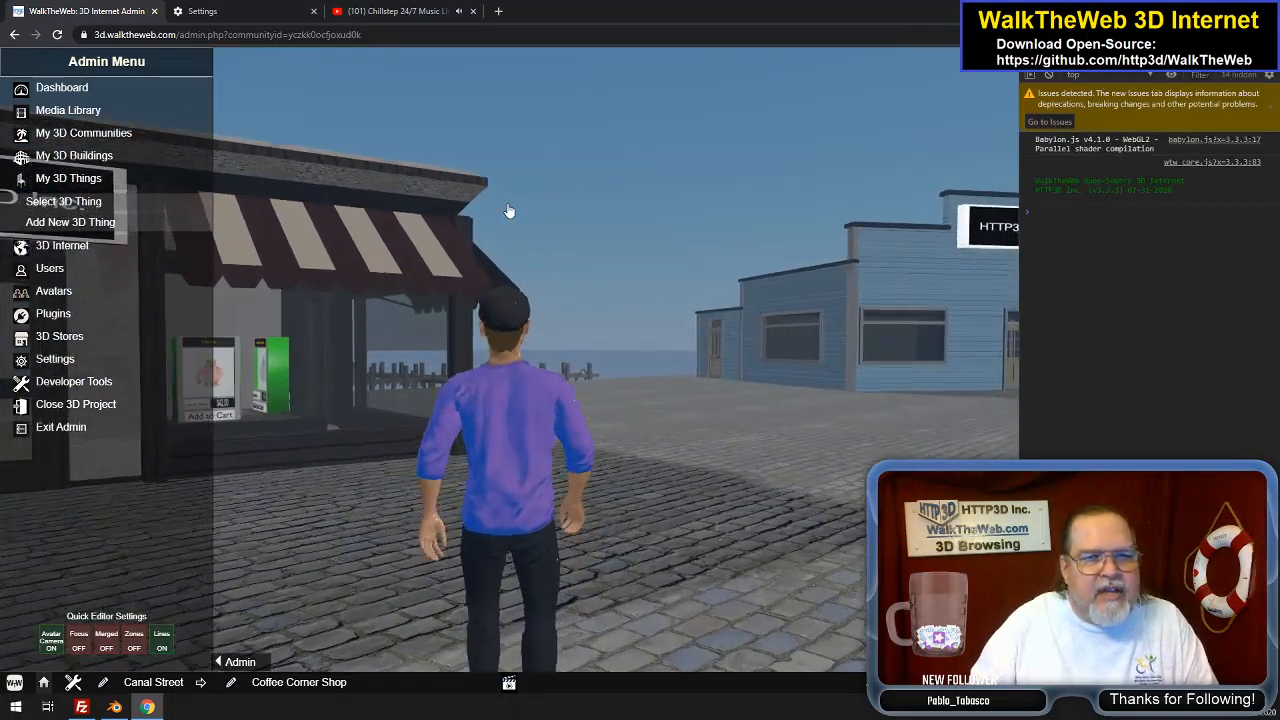
key(a)
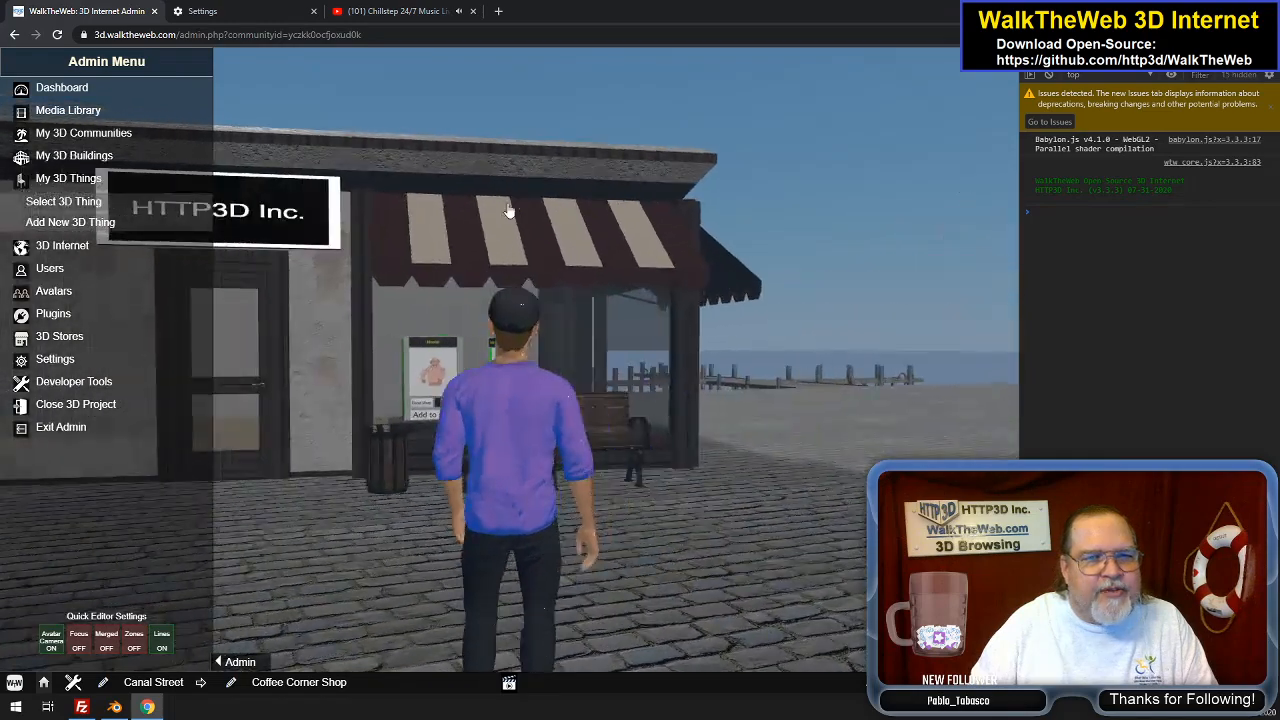
key(w)
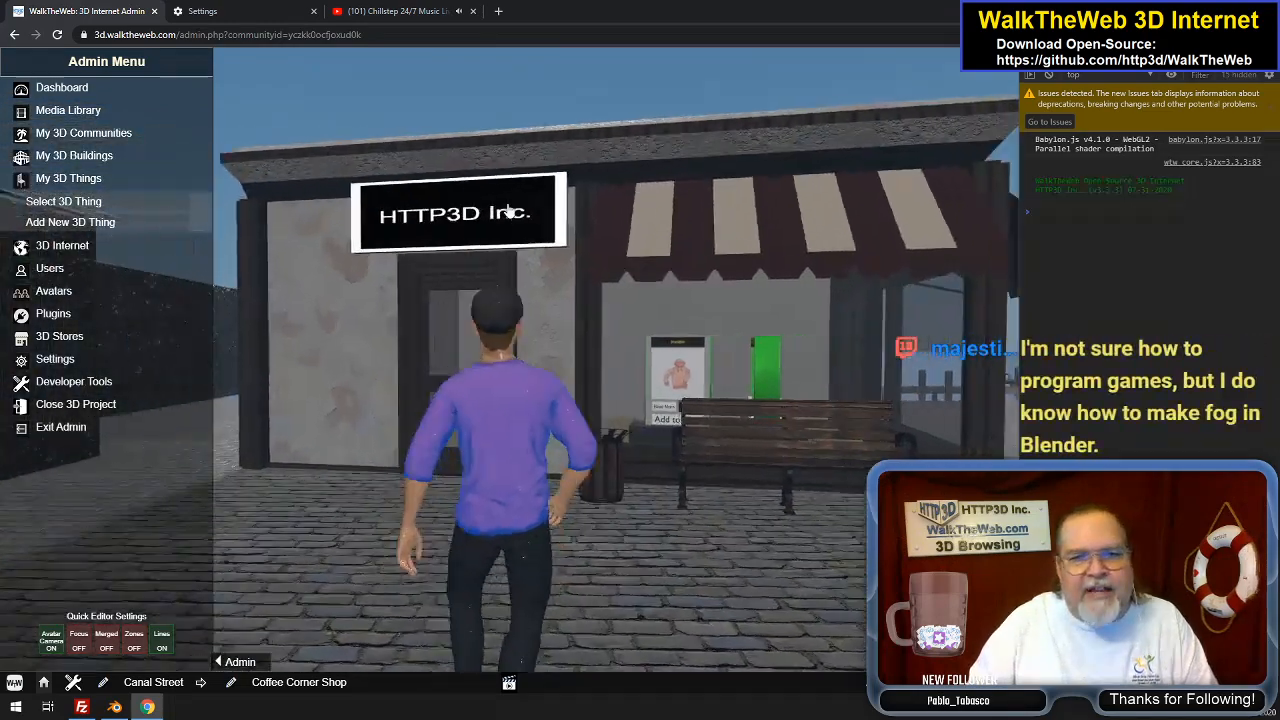
key(w)
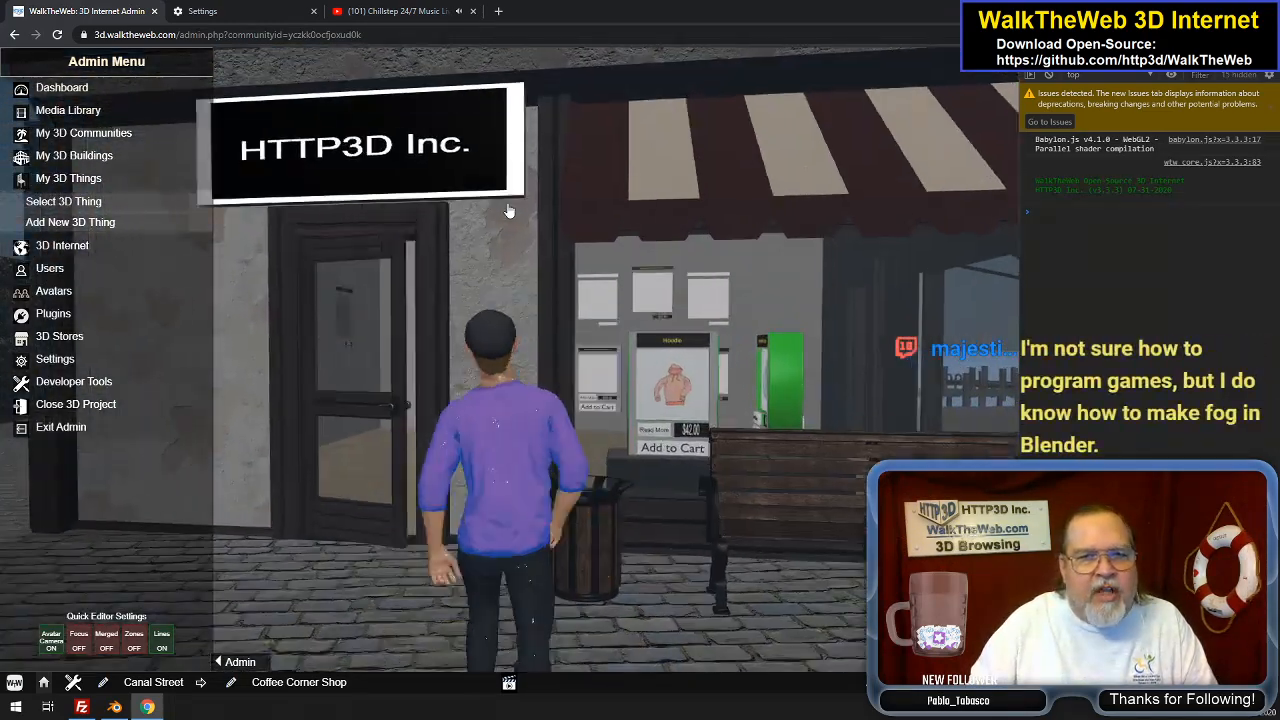
key(a)
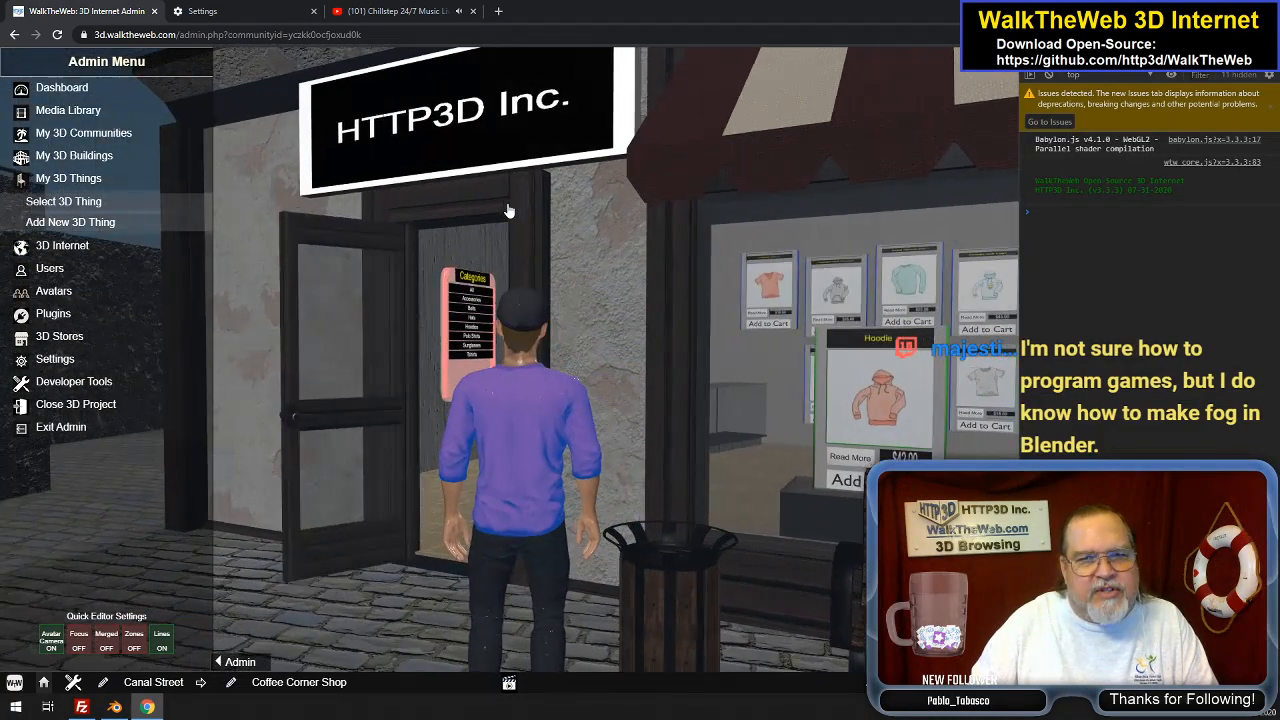
Walk the avatar into the Coffee Corner Shop and look around at the product wall, categories board and hoodie displays in the window
key(w)
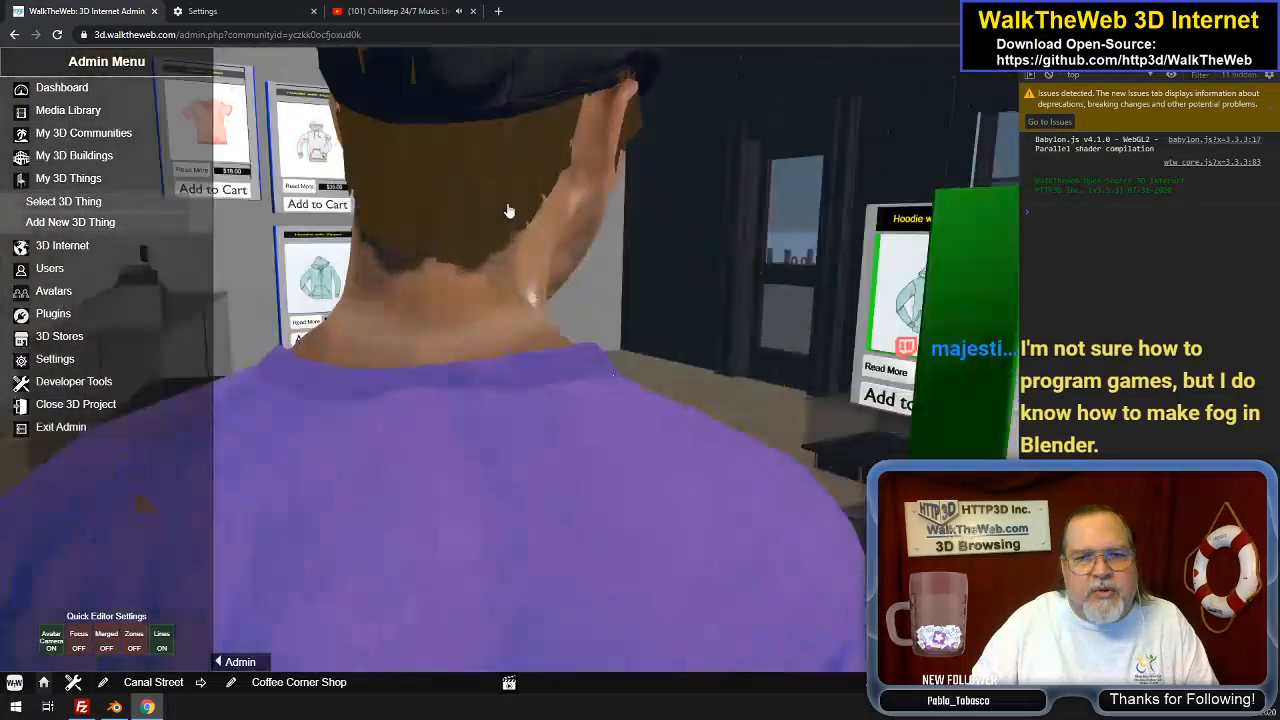
key(d)
key(a)
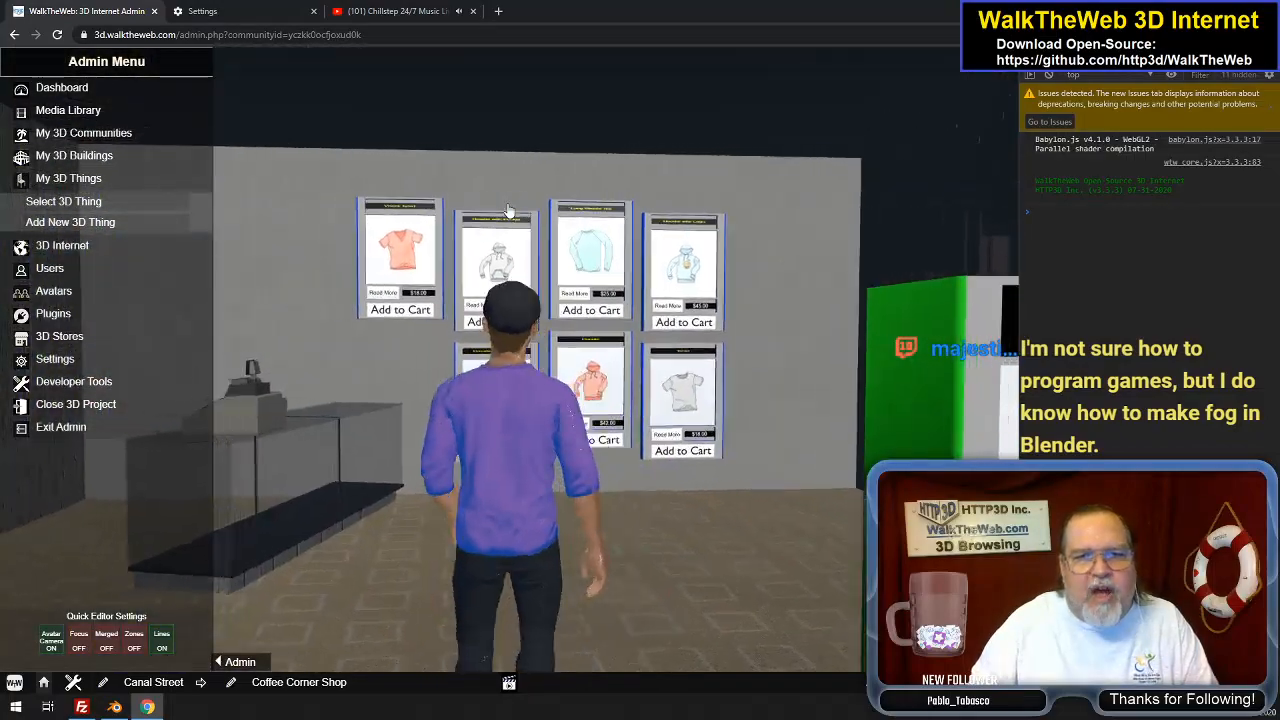
key(a)
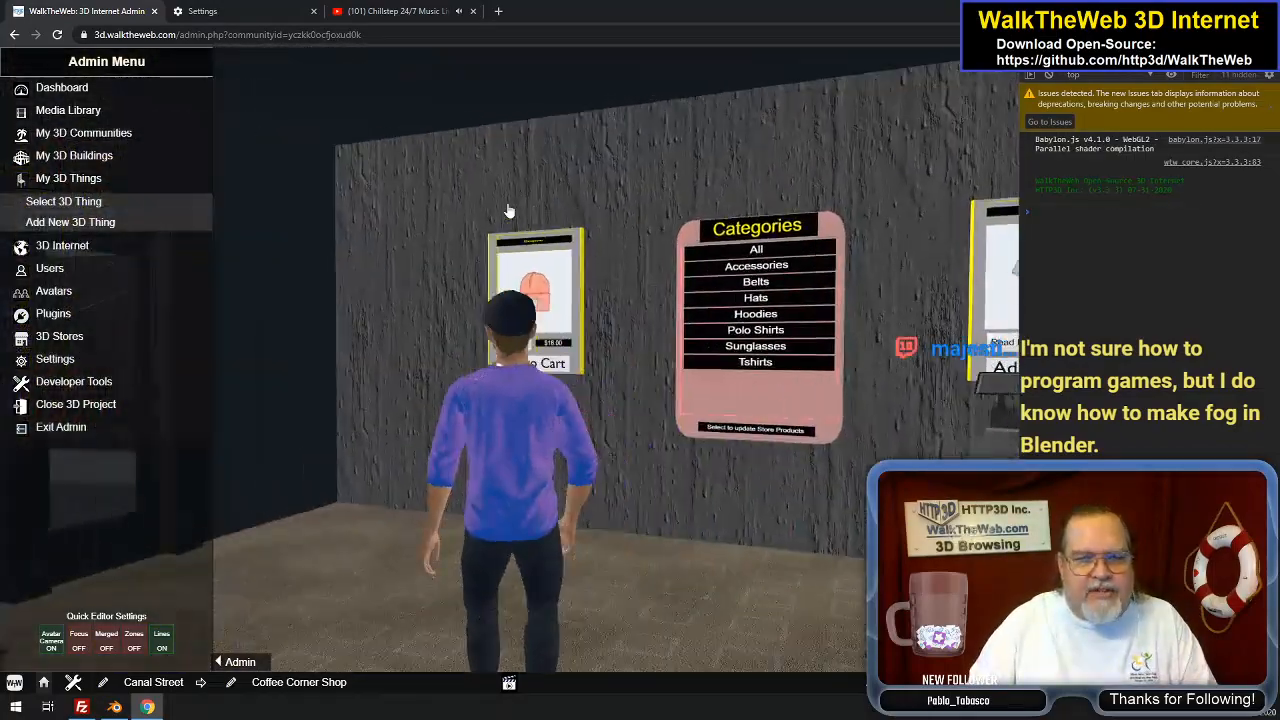
key(d)
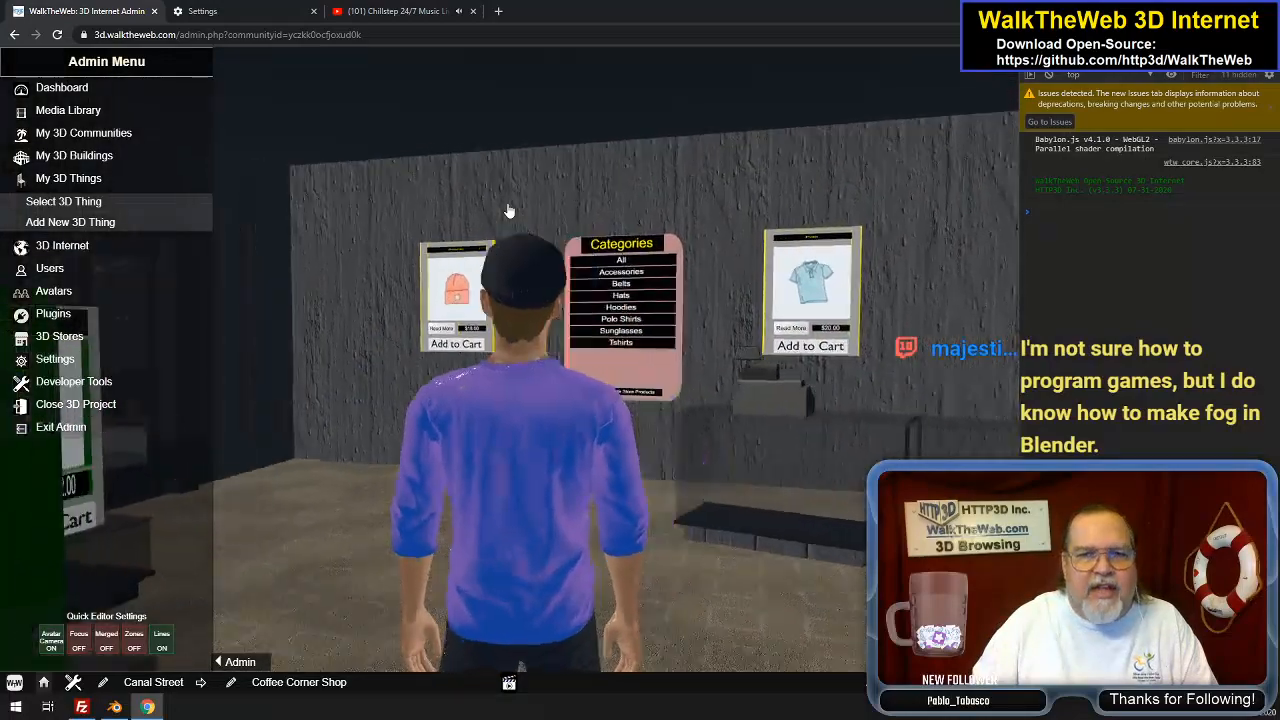
key(a)
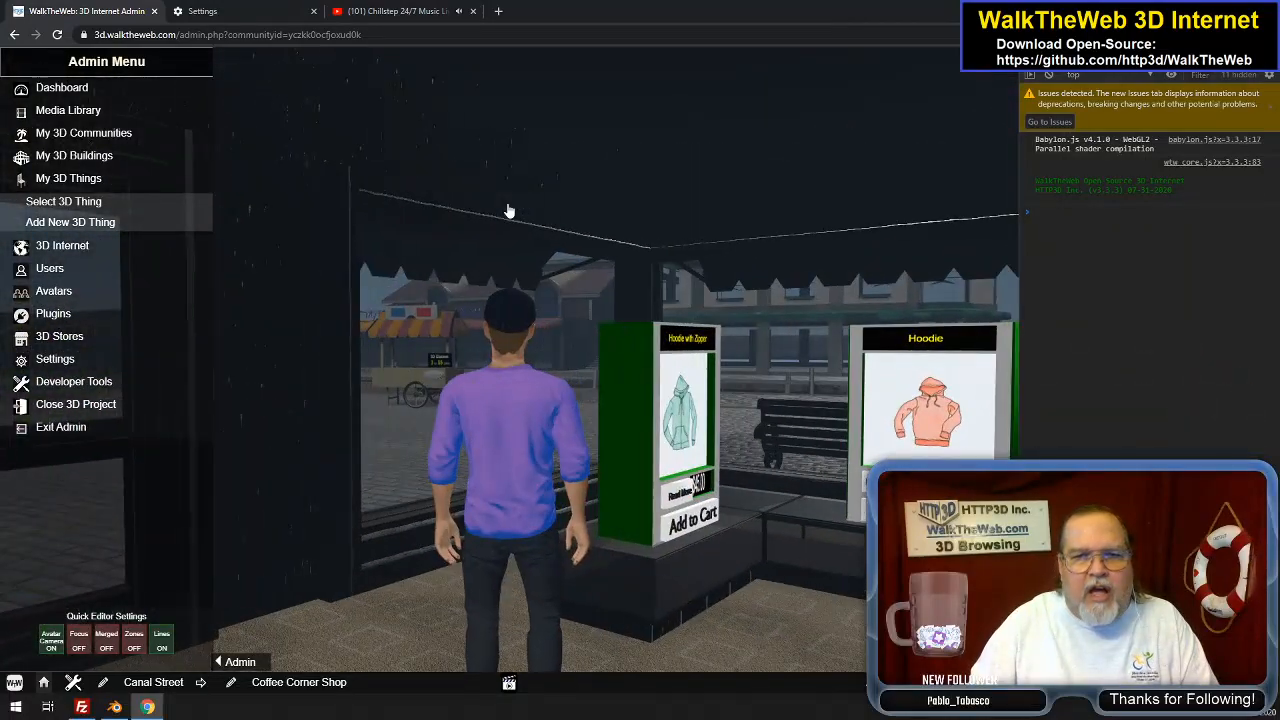
key(d)
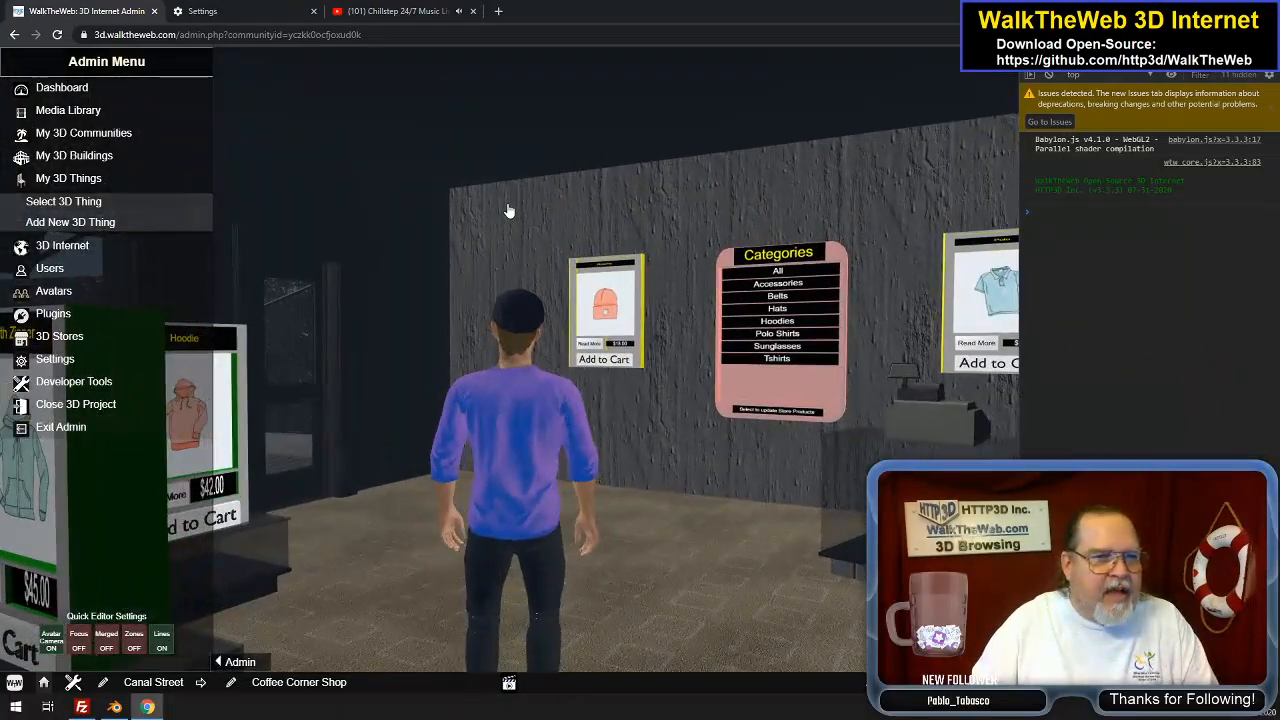
Filter the Coffee Corner Shop's products to hats and bring the avatar round to the product wall beside the counter
key(d)
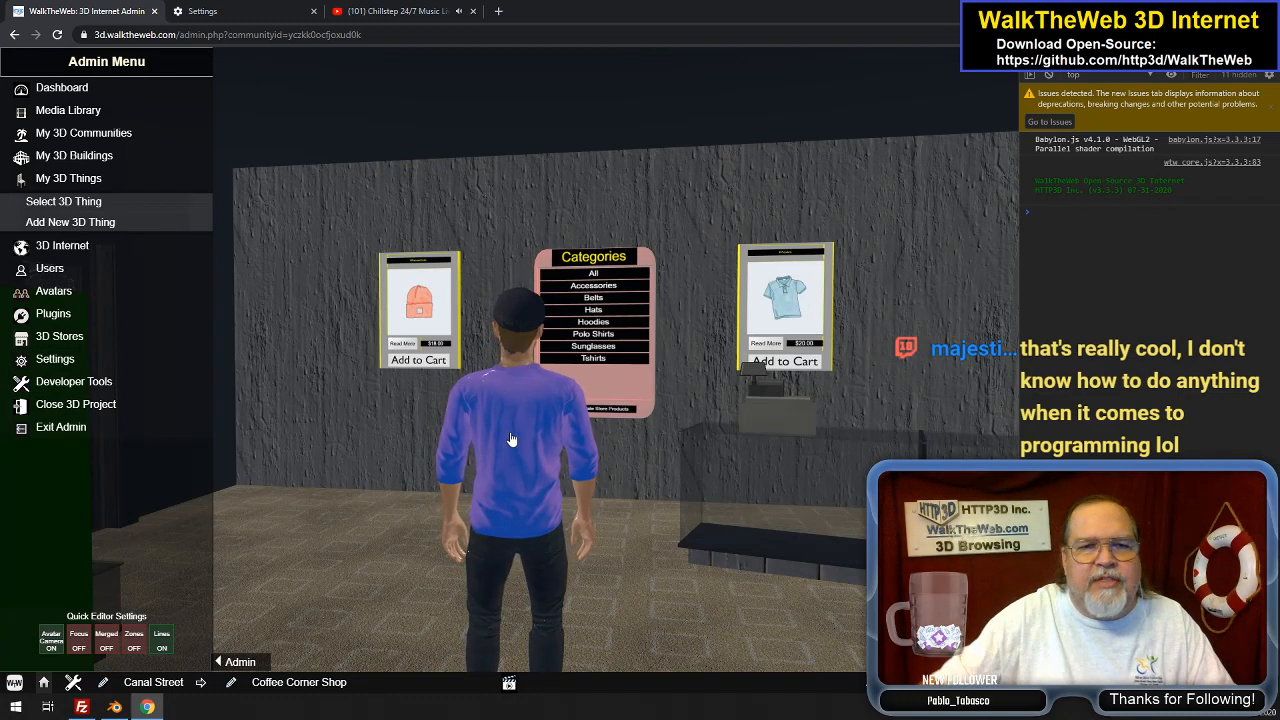
click(595, 352)
key(Right)
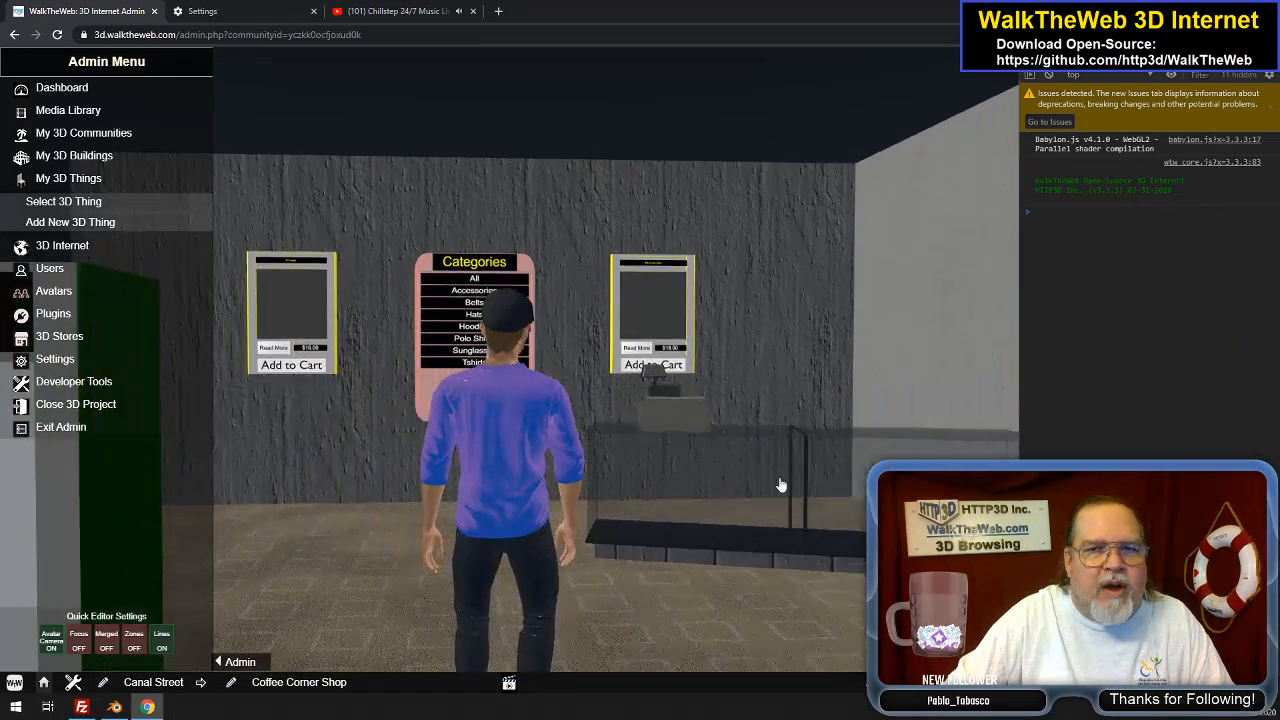
key(Right)
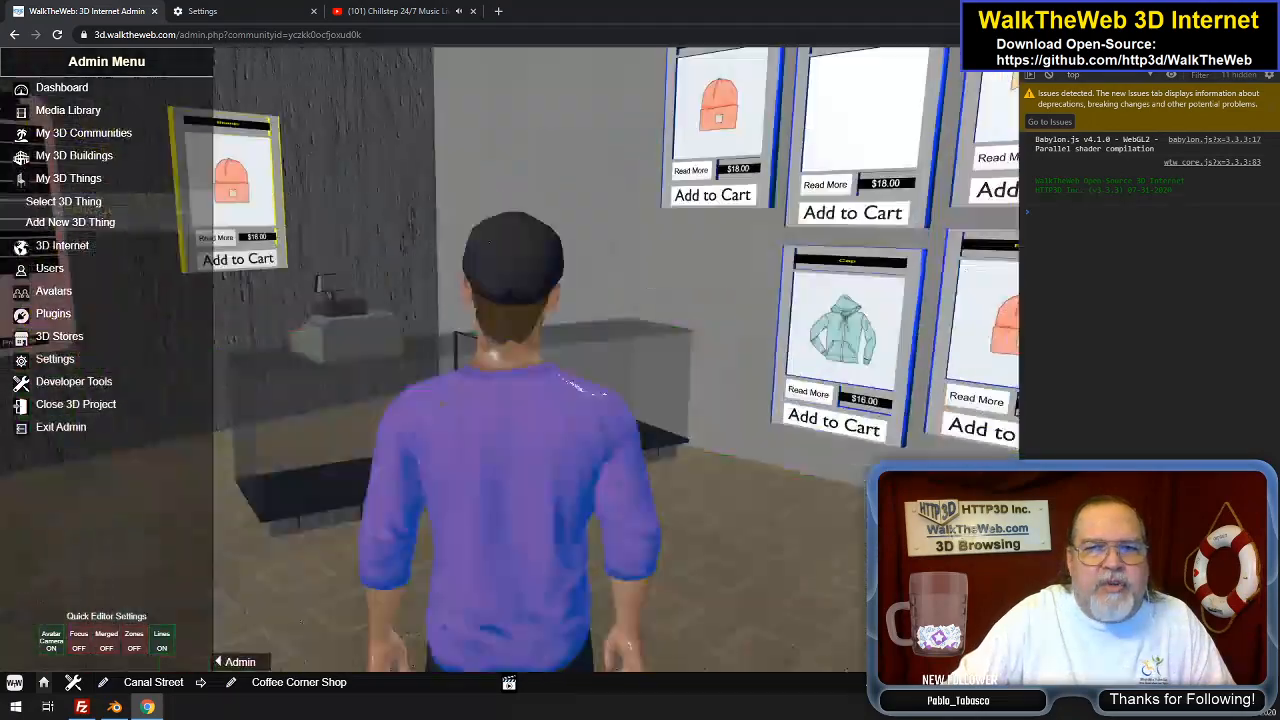
key(Up)
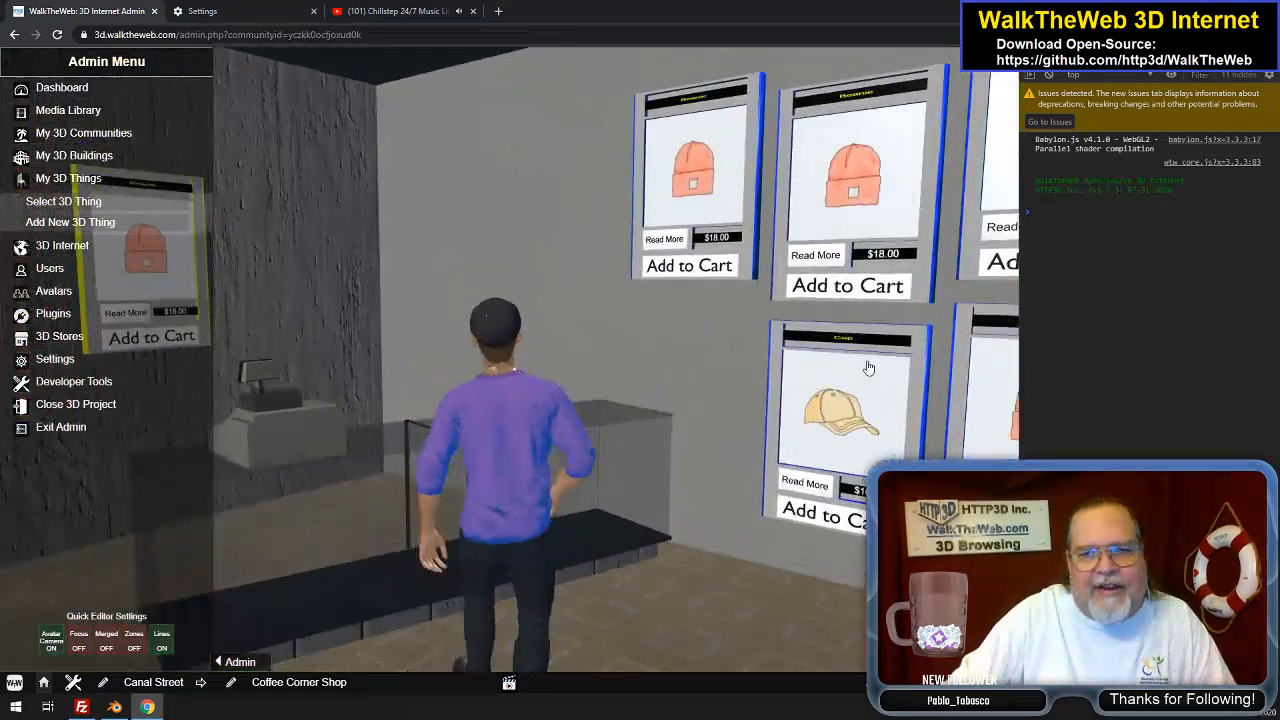
key(Right)
key(Down)
key(Right)
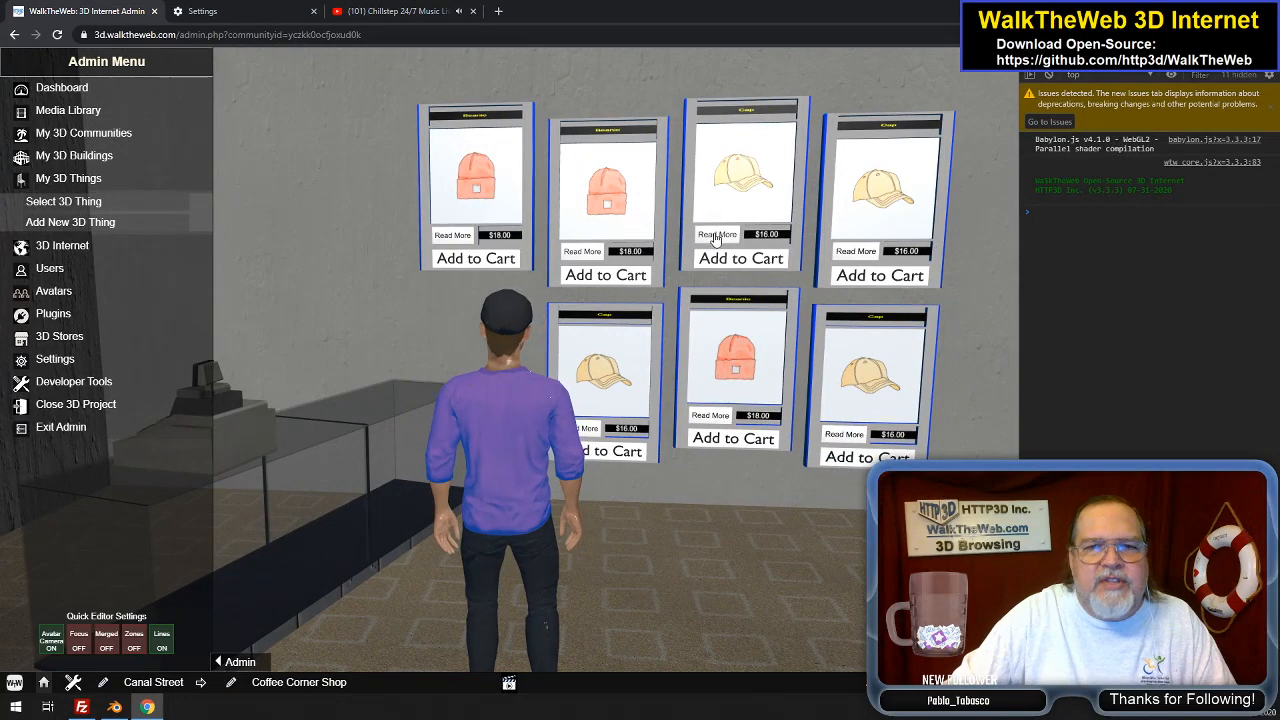
Open the product details of a $16.00 cap on the wall, look through its page and related products, and close it
click(716, 236)
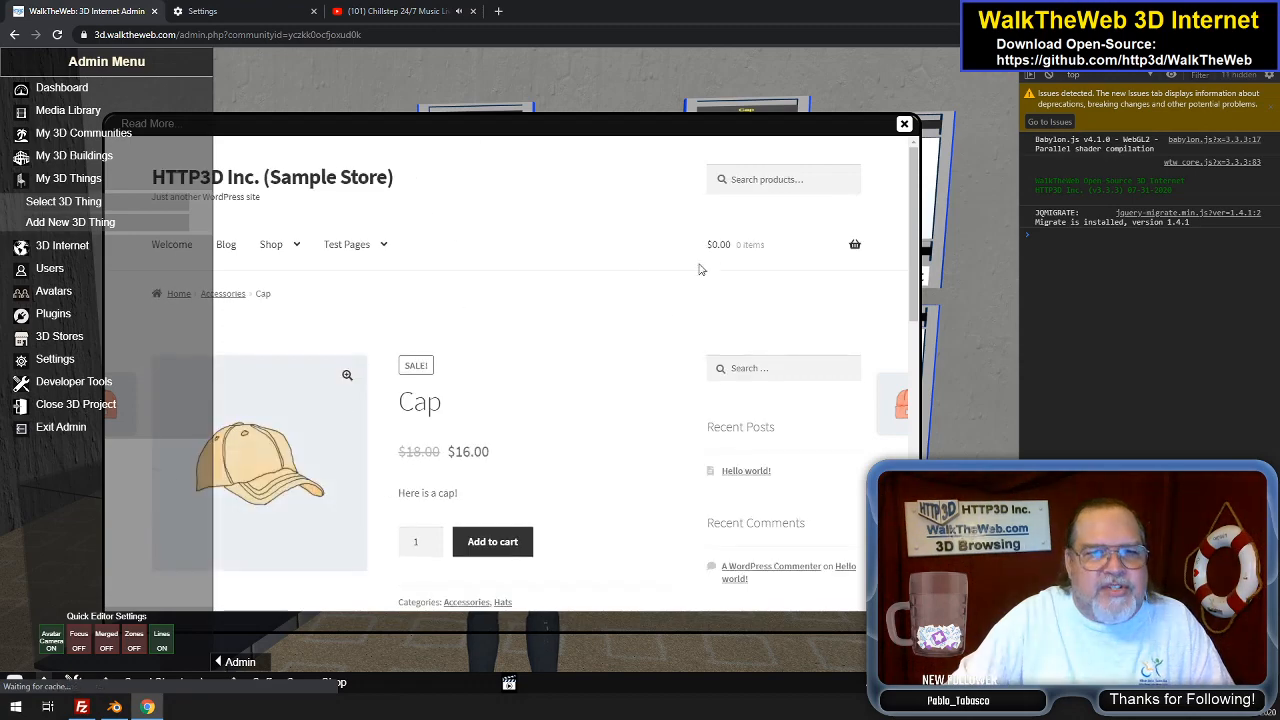
scroll(670, 345, down, 5)
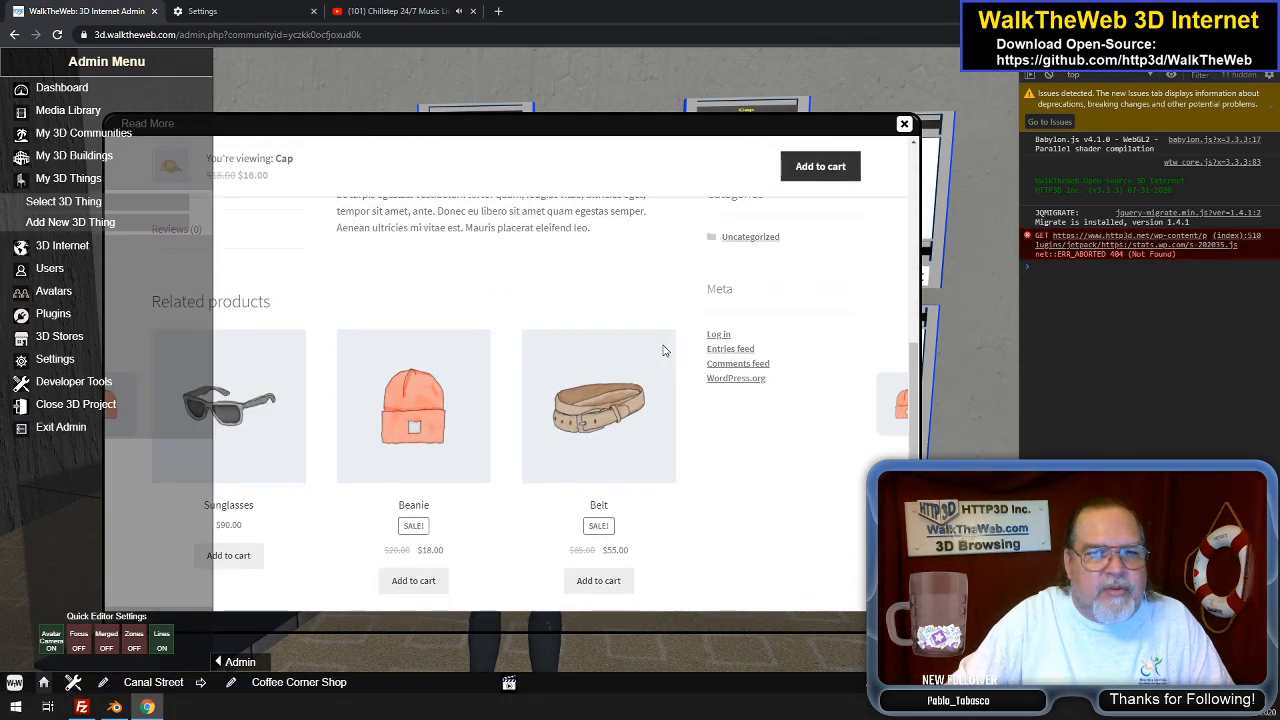
scroll(664, 350, up, 3)
scroll(664, 350, up, 2)
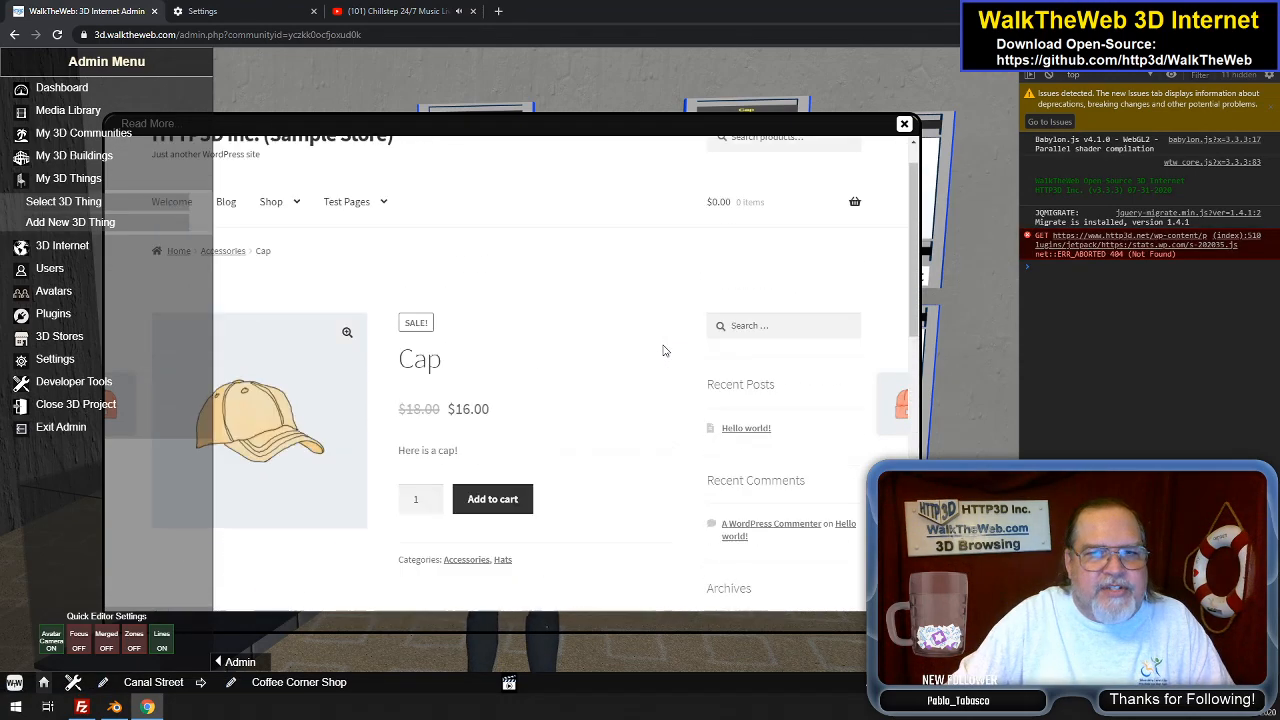
click(903, 121)
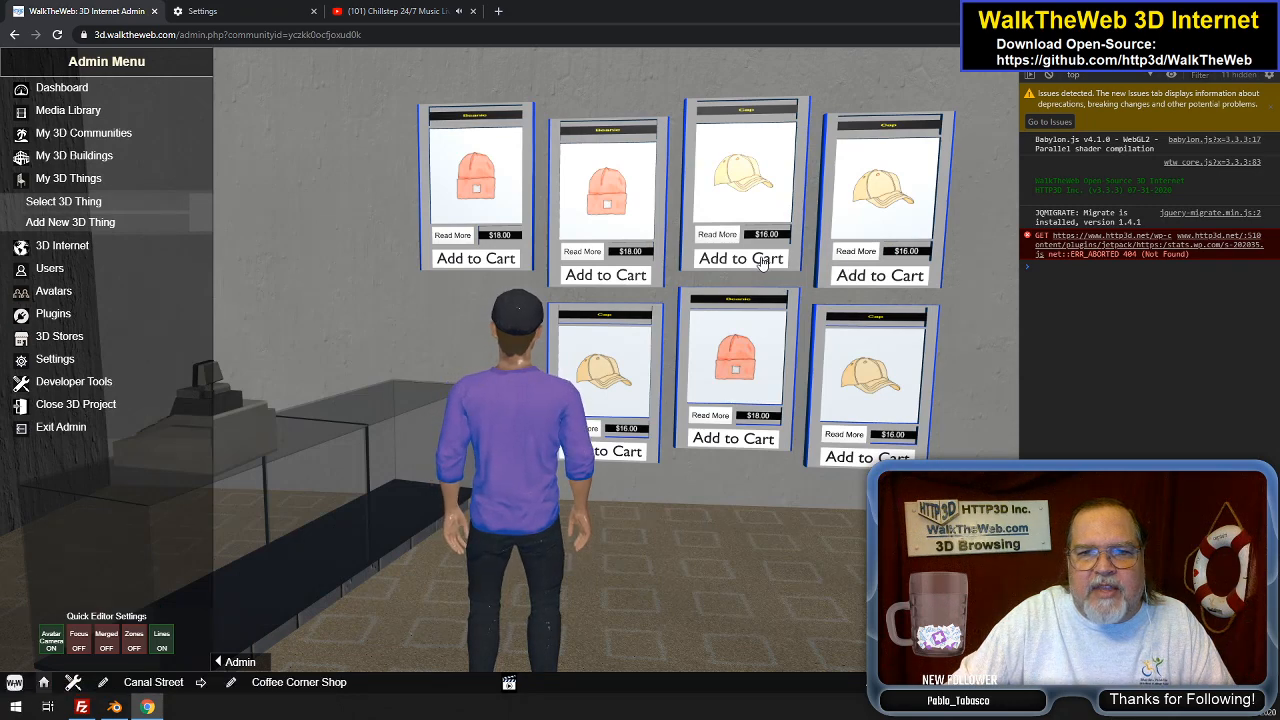
Add the $16.00 cap to the shopping cart, review the cart down to its checkout section, and close it
click(762, 261)
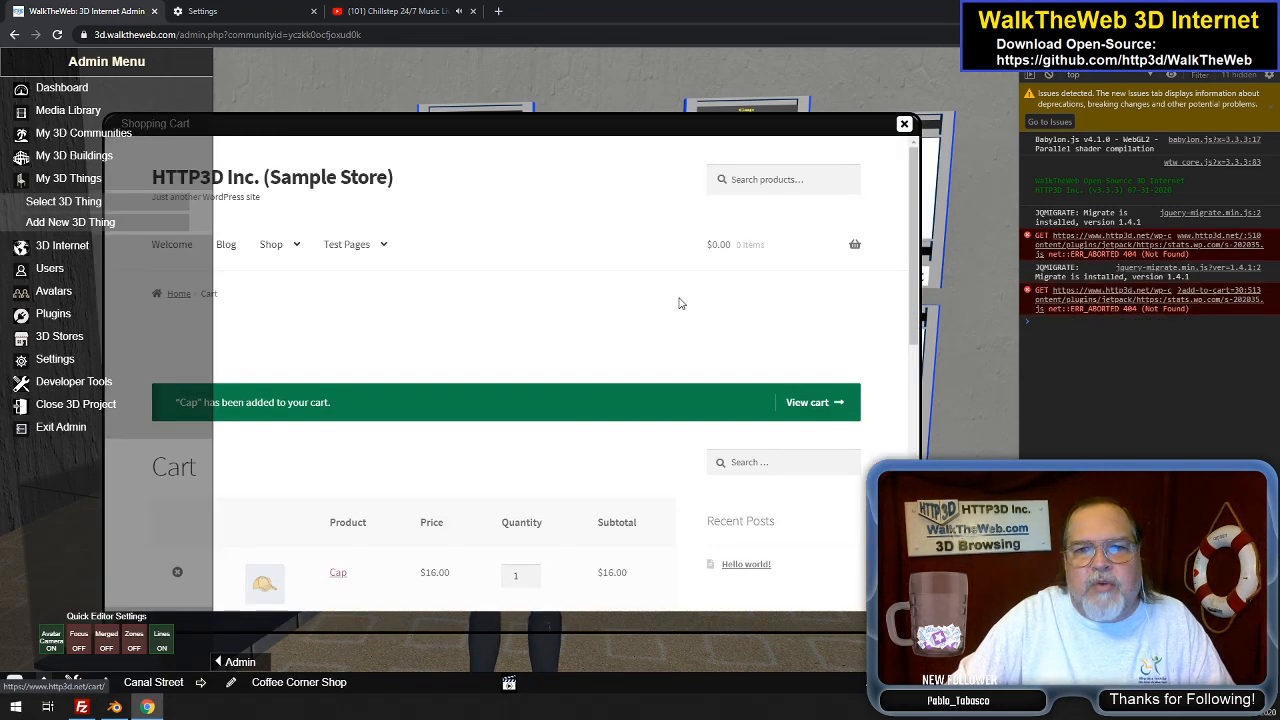
scroll(679, 303, down, 2)
scroll(470, 399, down, 4)
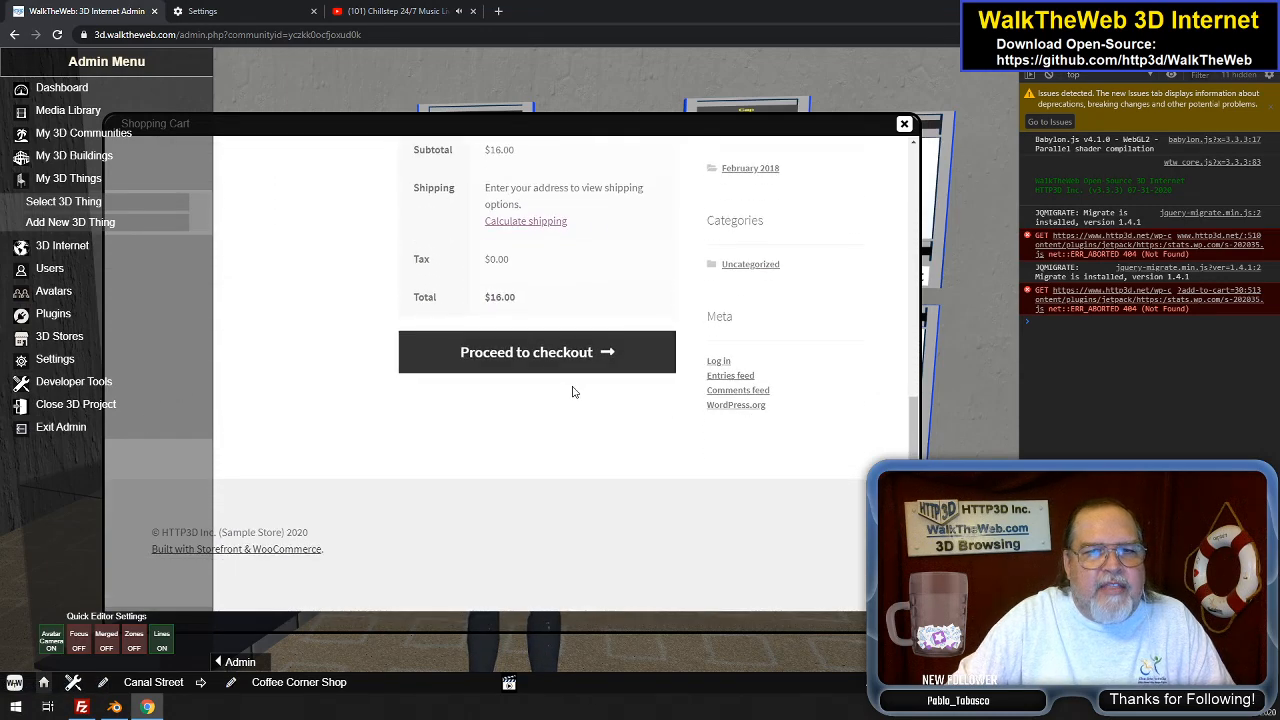
scroll(571, 391, up, 2)
scroll(657, 294, up, 4)
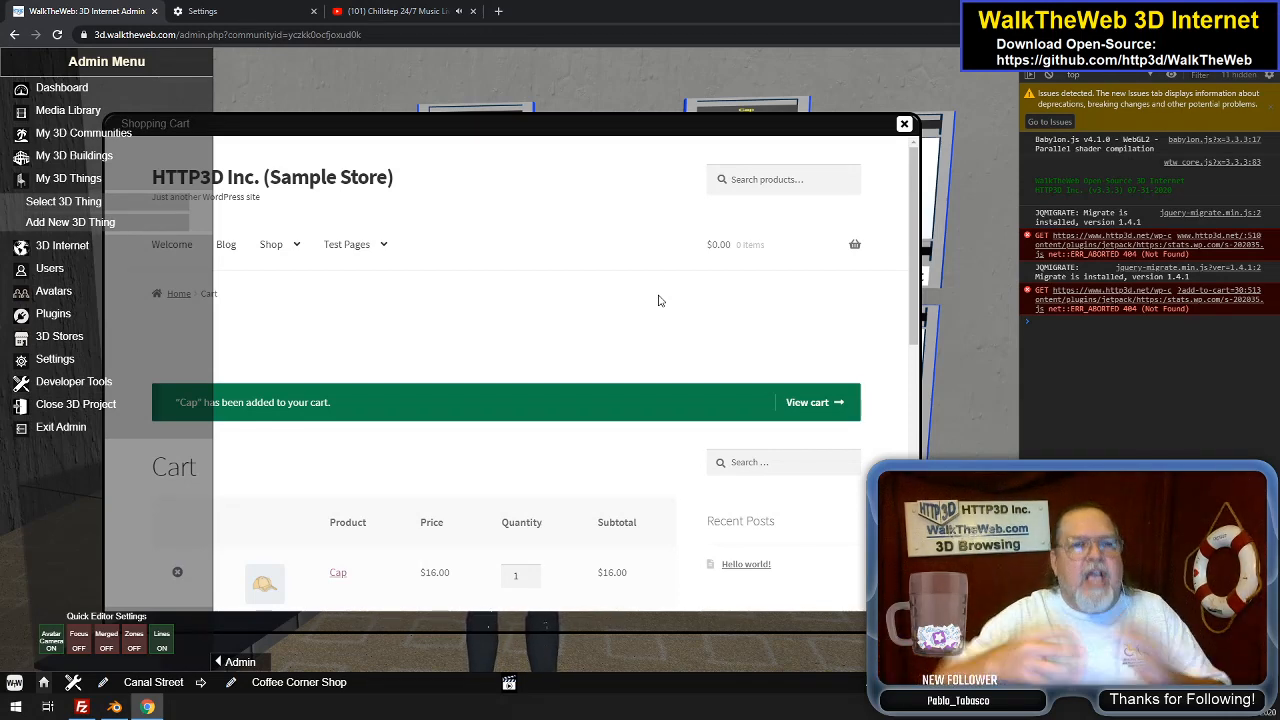
click(904, 124)
Walk the avatar past the categories board and out through the Coffee Corner Shop's door onto the cobbled street
drag(763, 549, 703, 566)
key(Left)
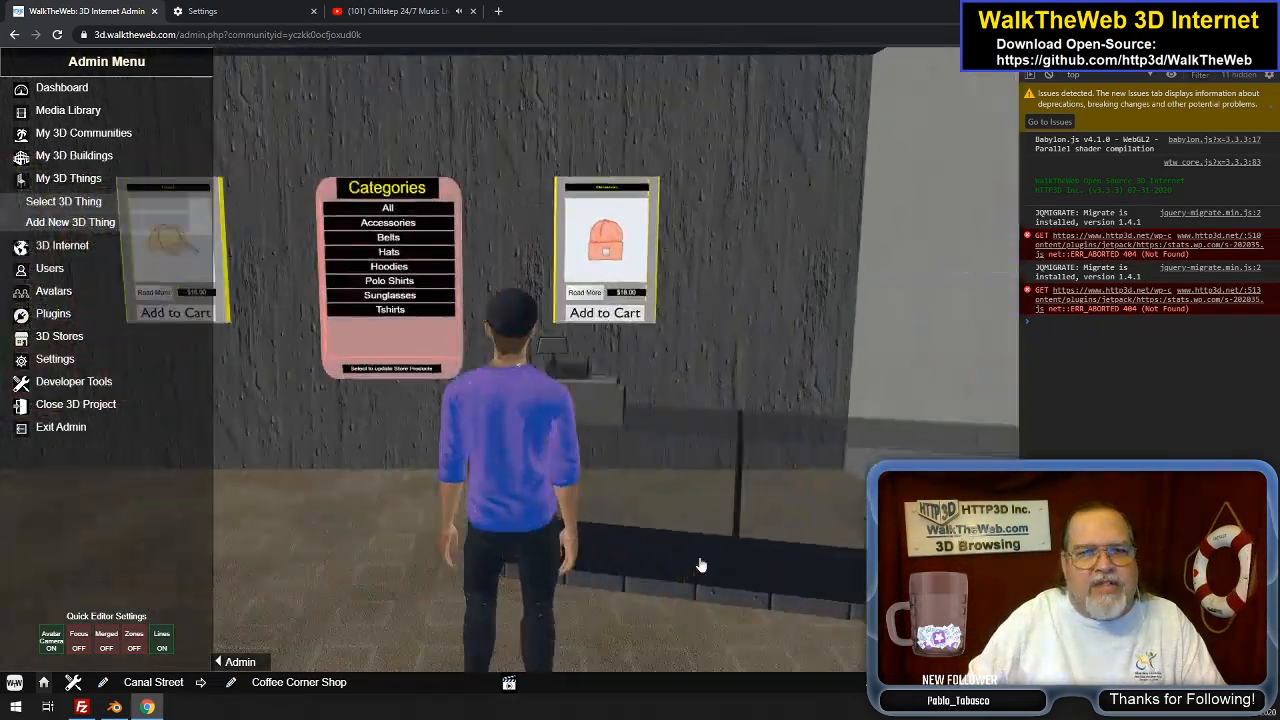
key(Up)
key(Left)
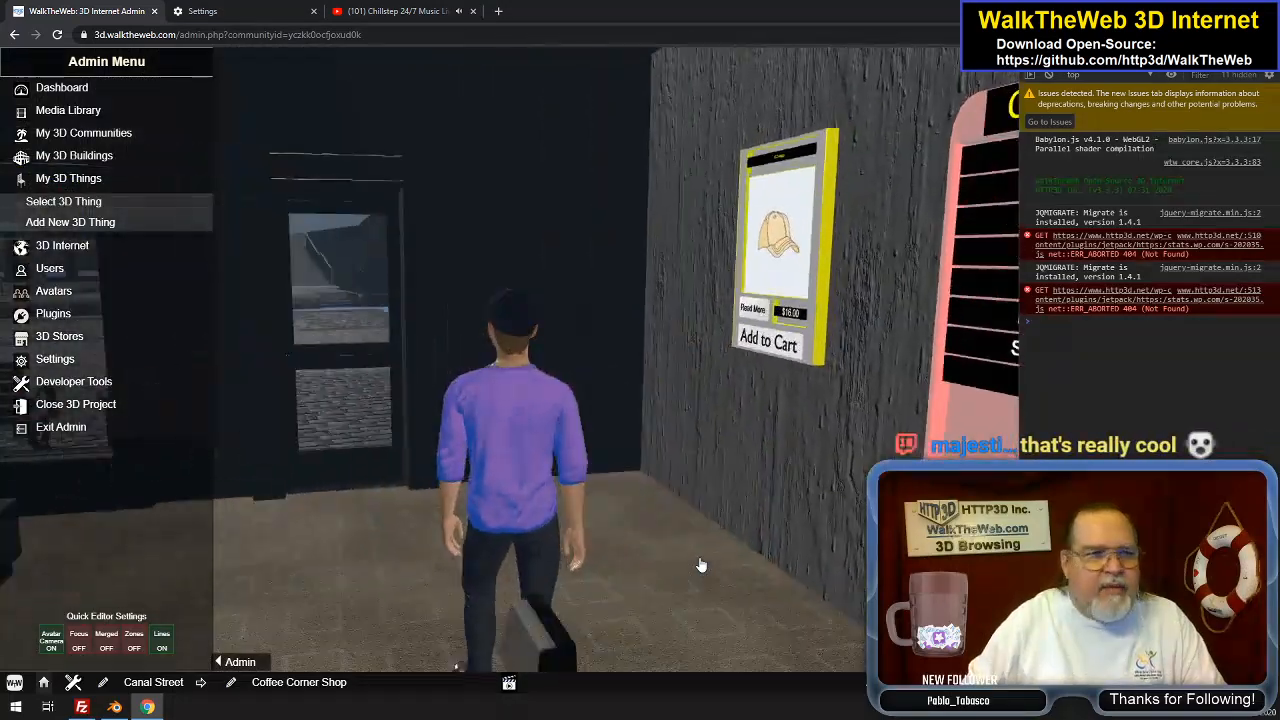
key(Right)
key(Up)
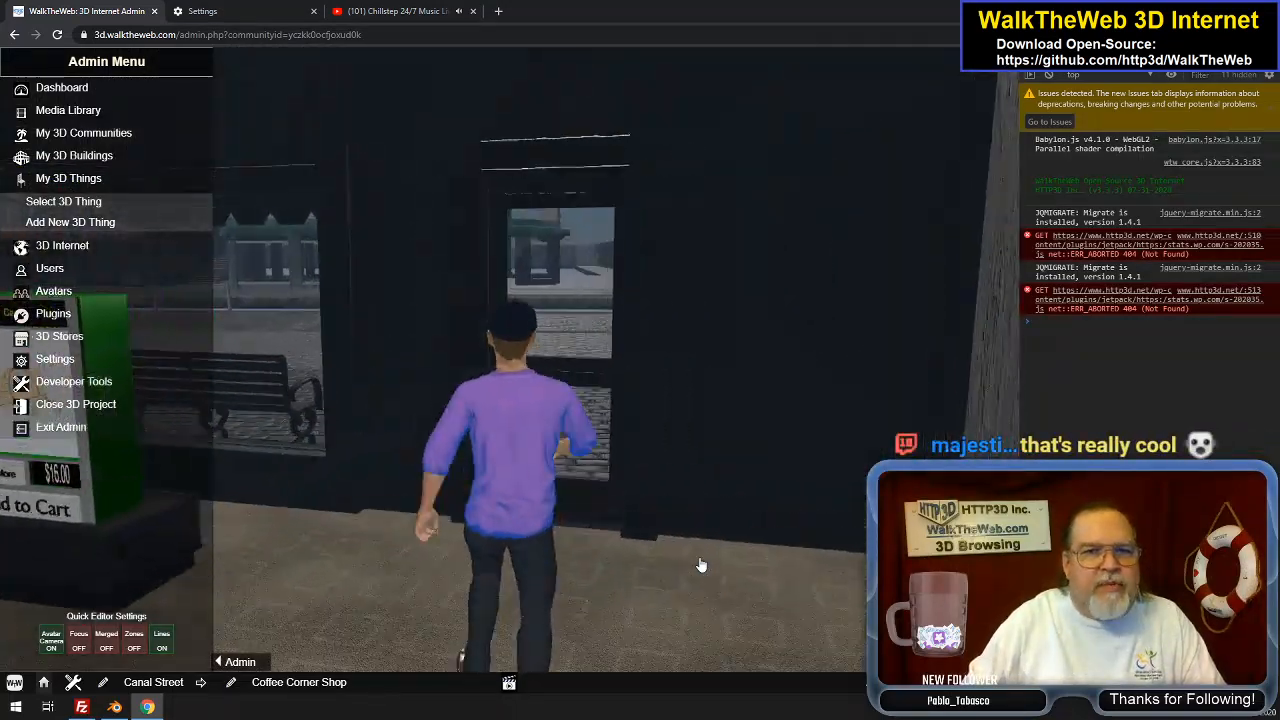
key(Up)
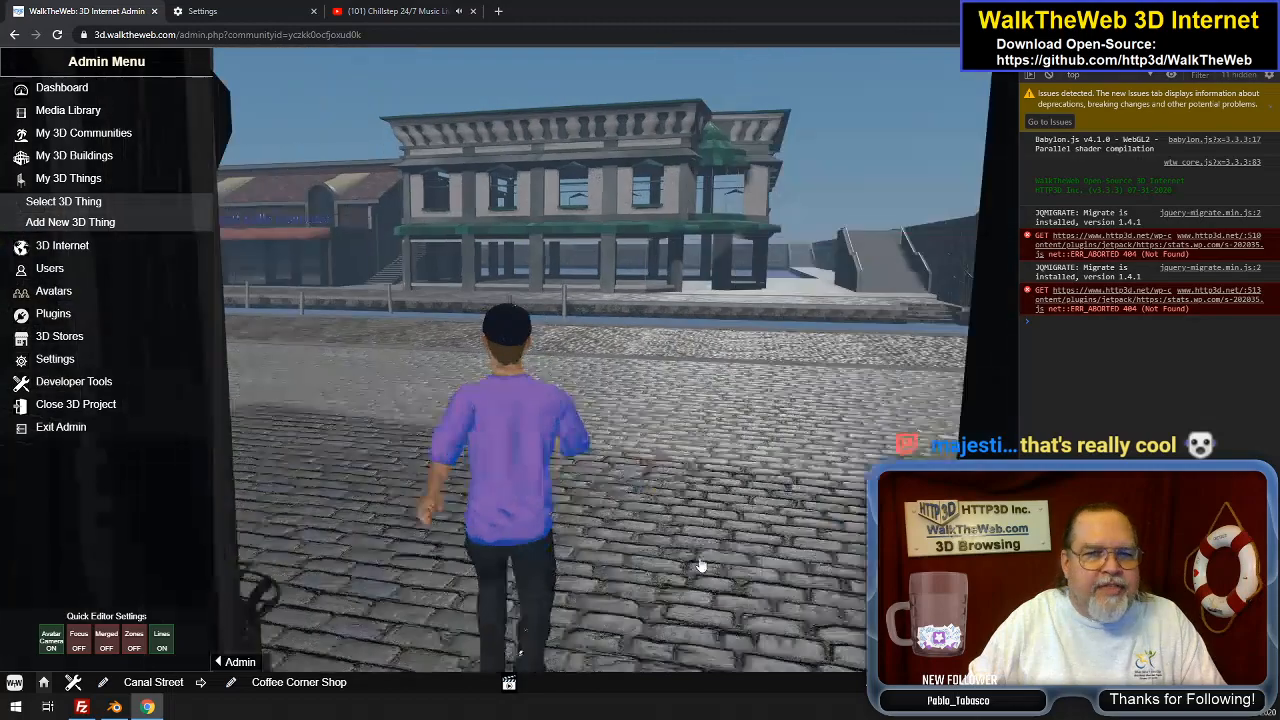
Walk the avatar past the 3D glasses cart and the blue building to the boat at the Small Docks
key(Left)
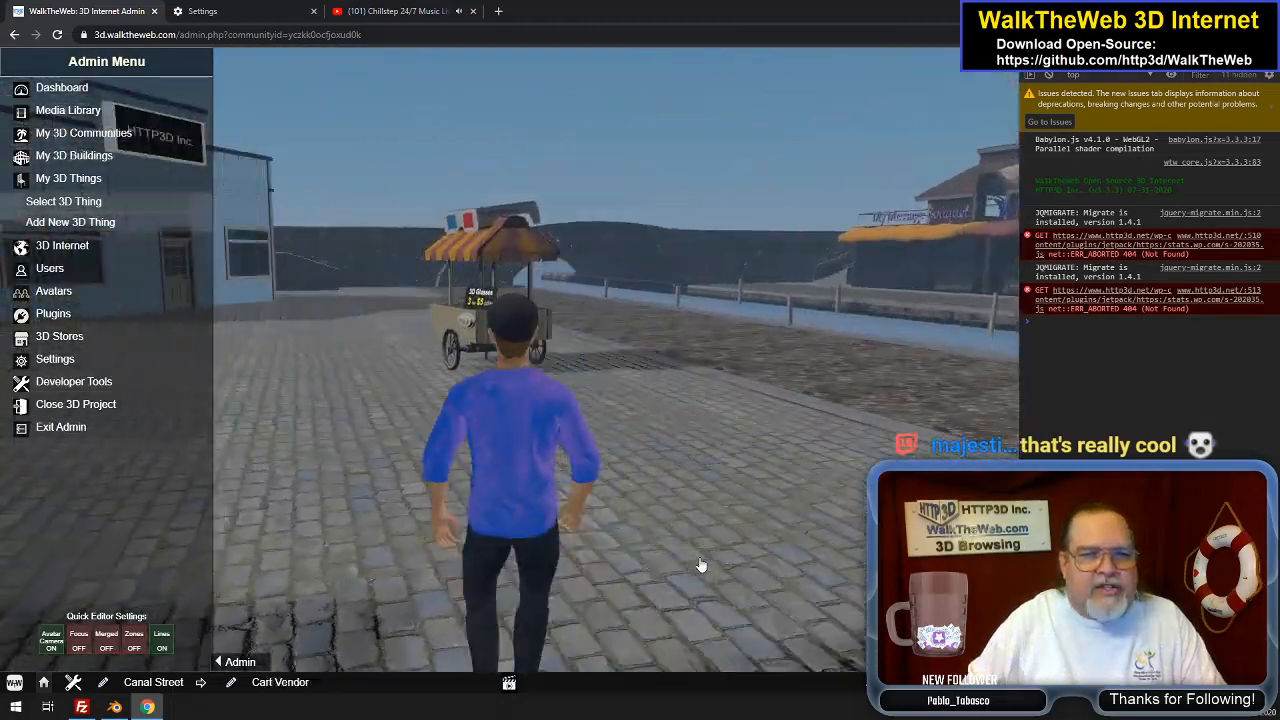
key(Left)
key(Up)
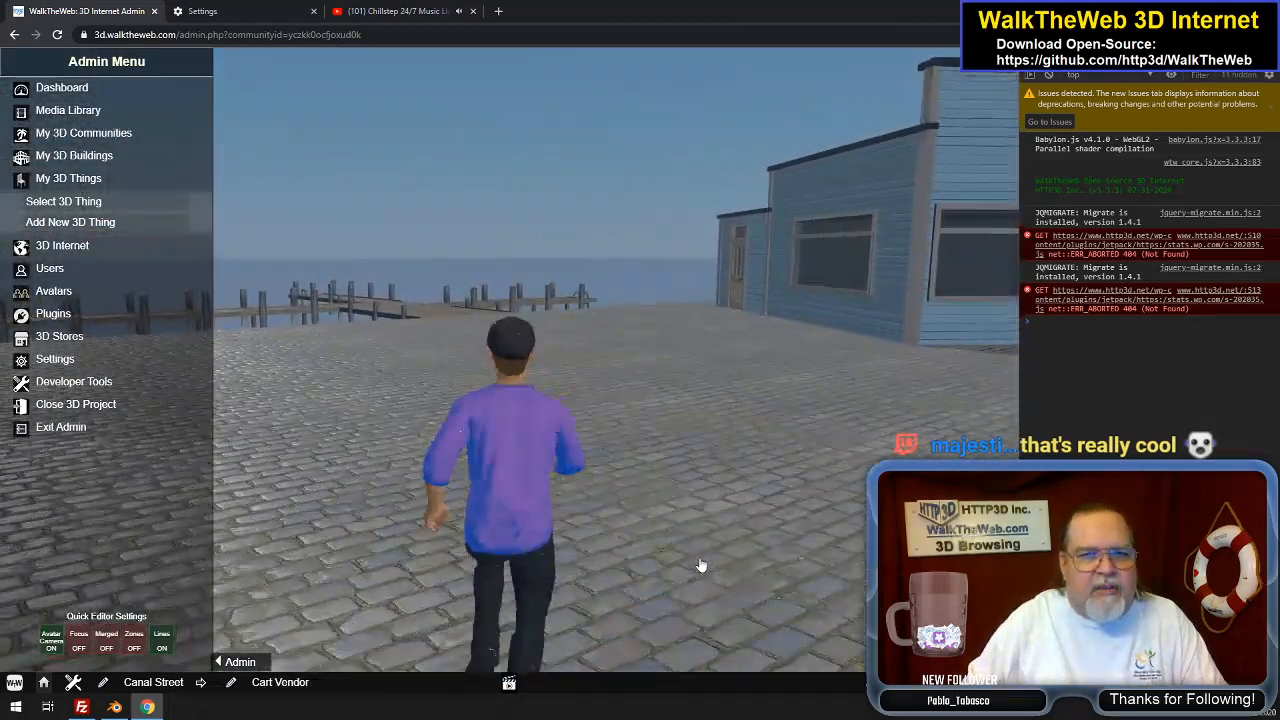
key(Left)
key(Up)
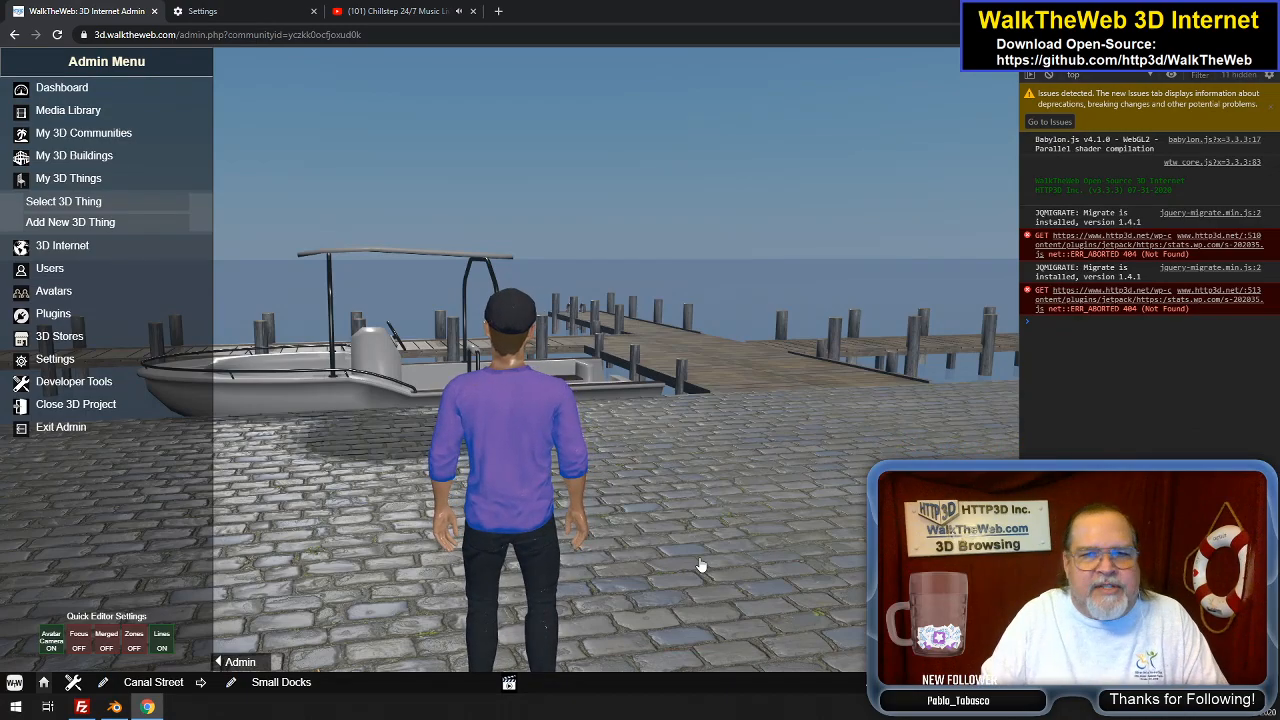
Turn the avatar away from the docks and view the shops across the canal and the 3D glasses cart
key(Right)
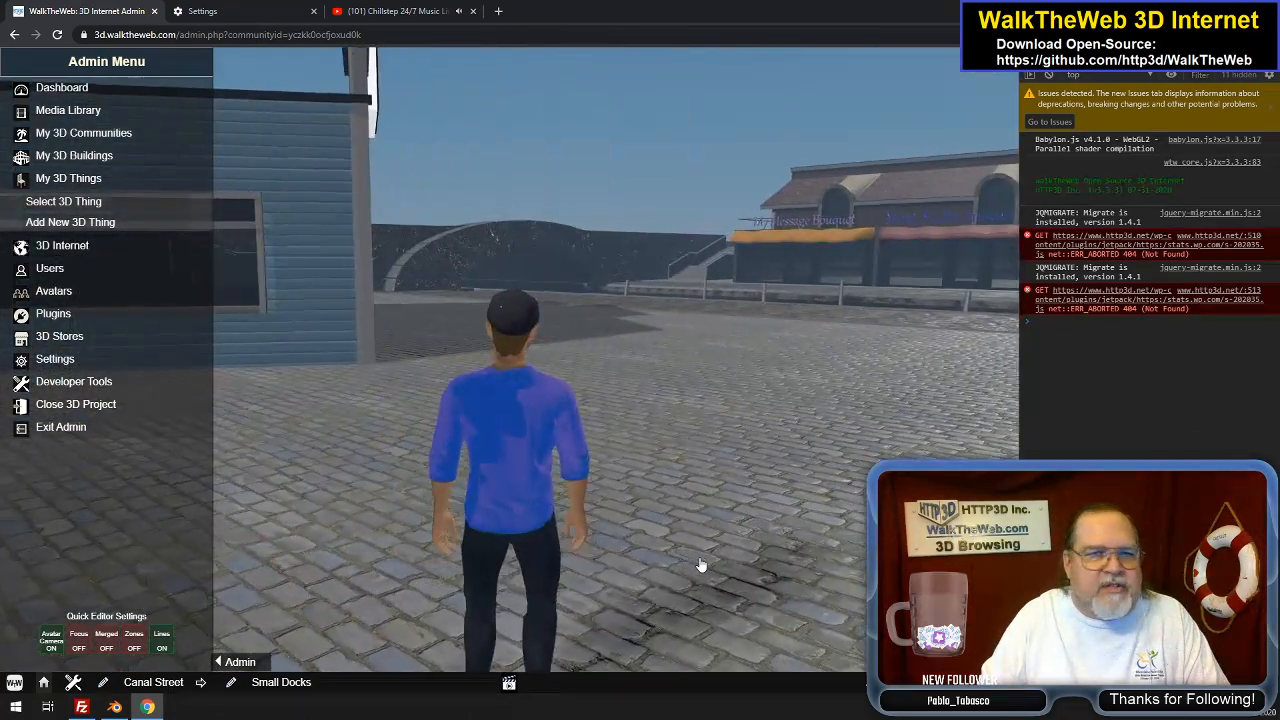
key(Right)
key(Up)
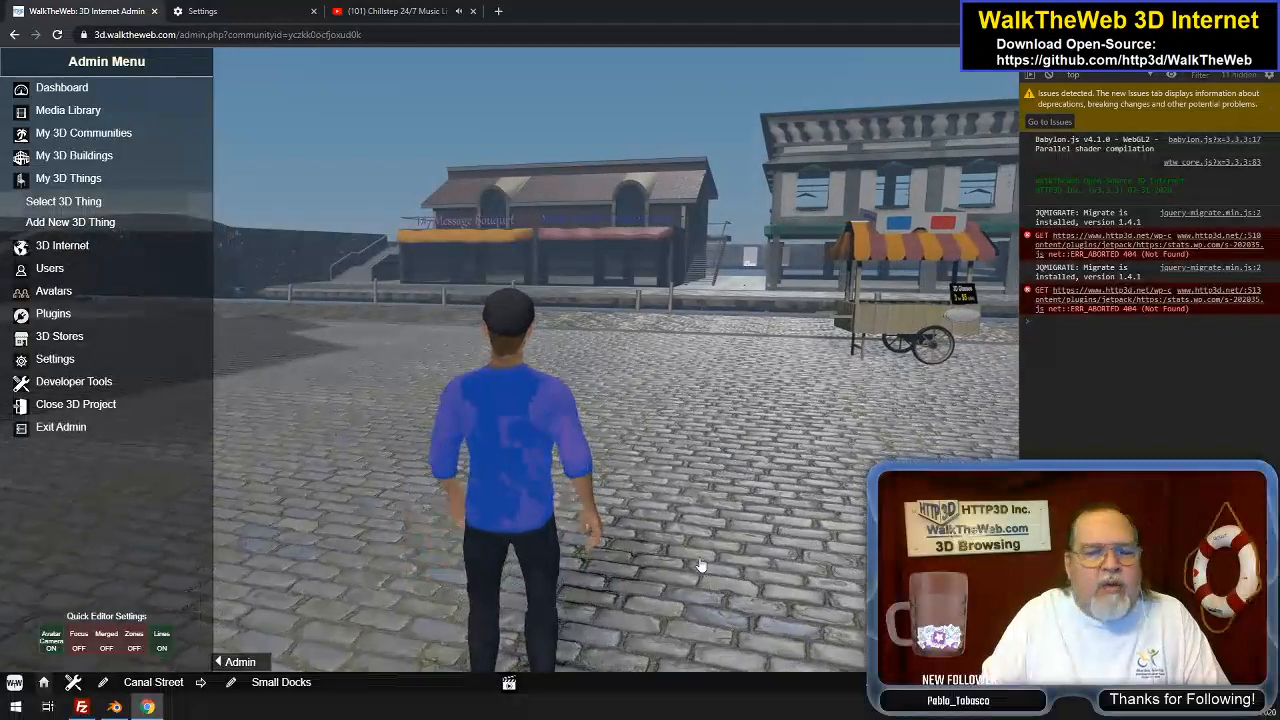
key(Up)
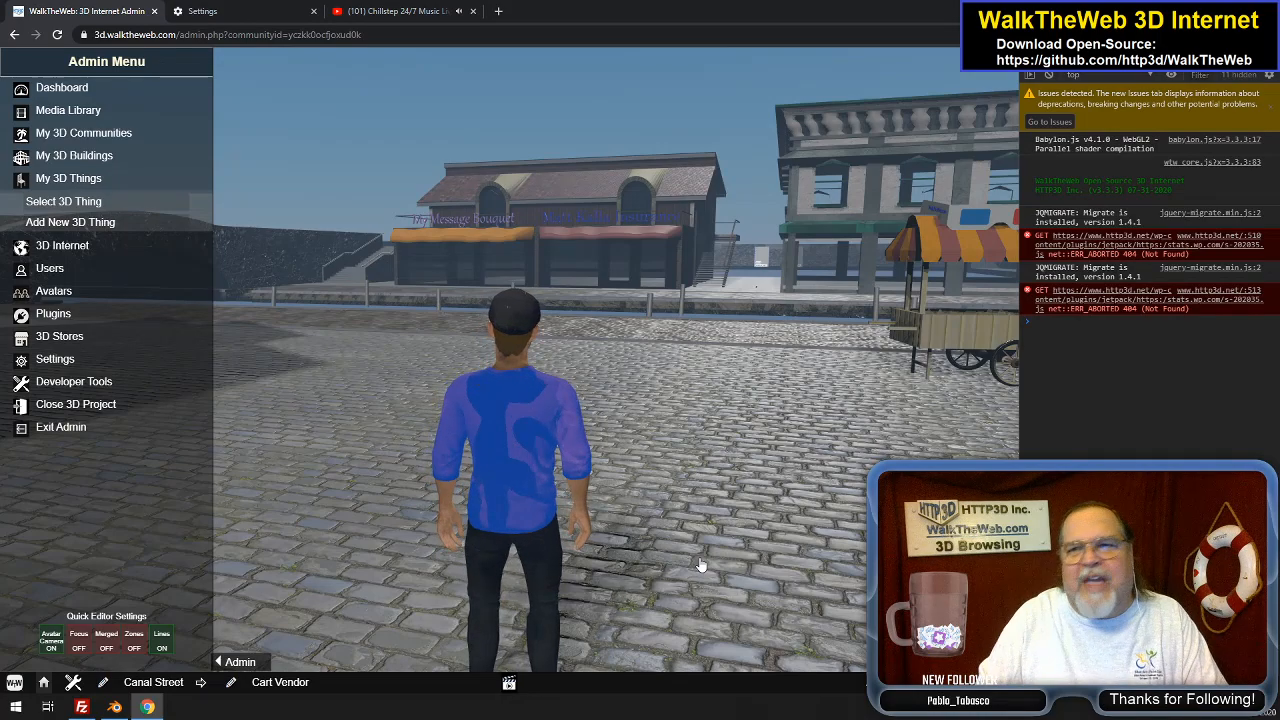
key(Right)
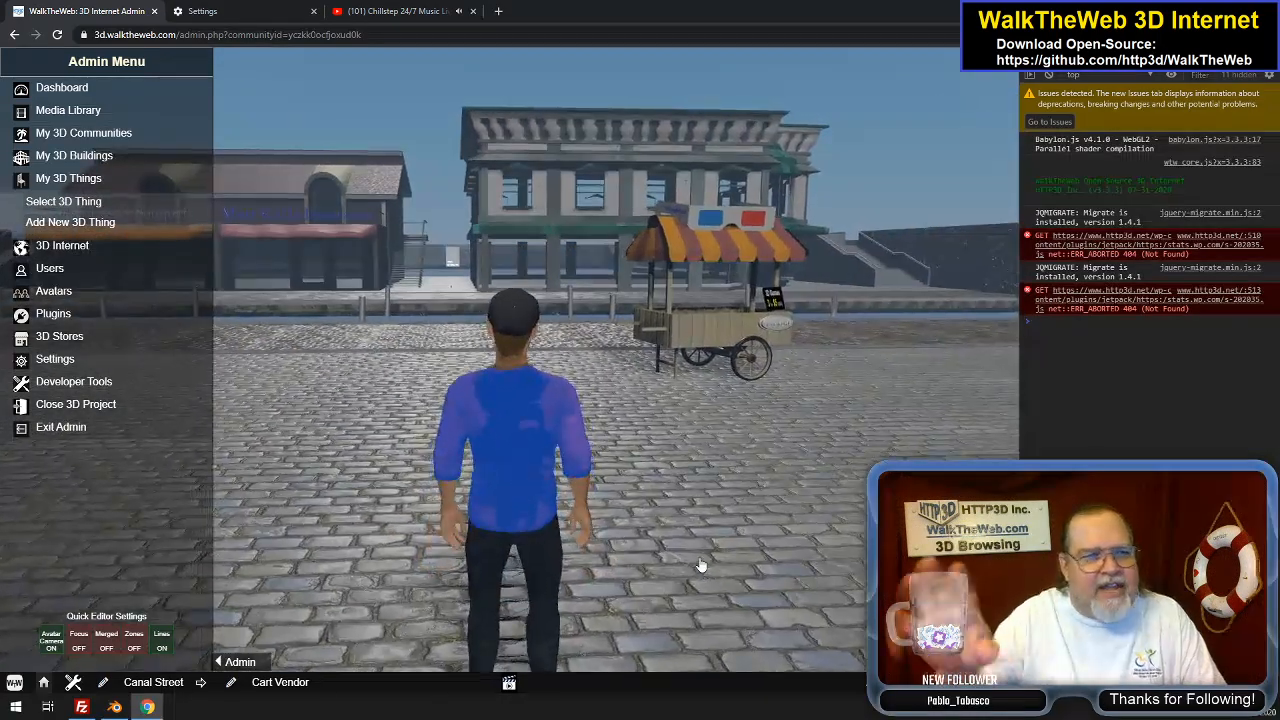
key(Right)
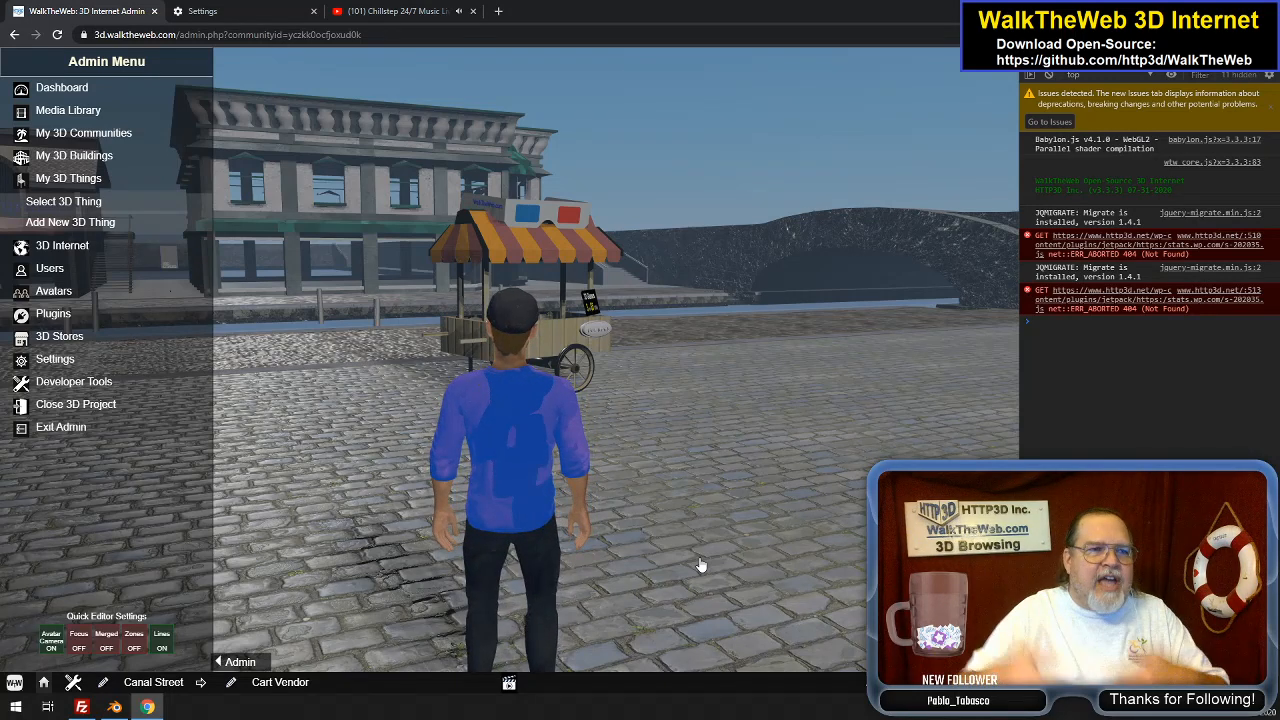
key(Up)
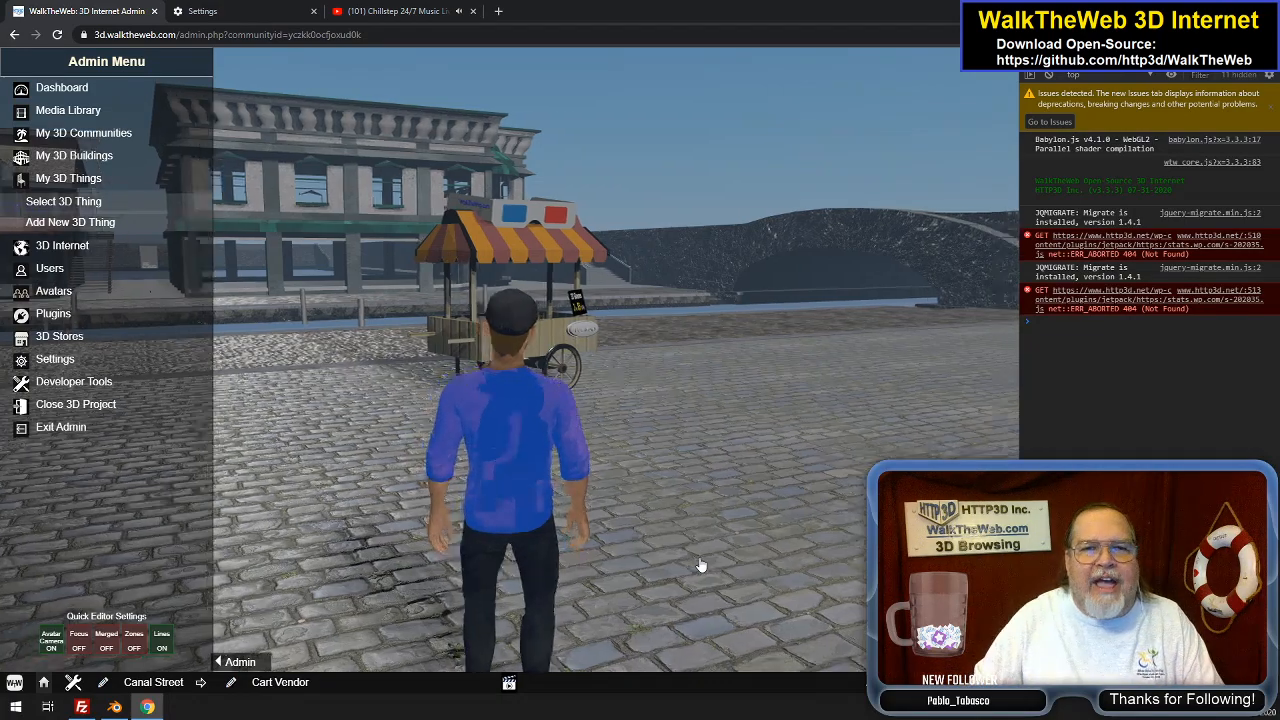
Walk the avatar back to the Coffee Corner Shop and stop in front of its awning and display window
key(Right)
key(Up)
key(Right)
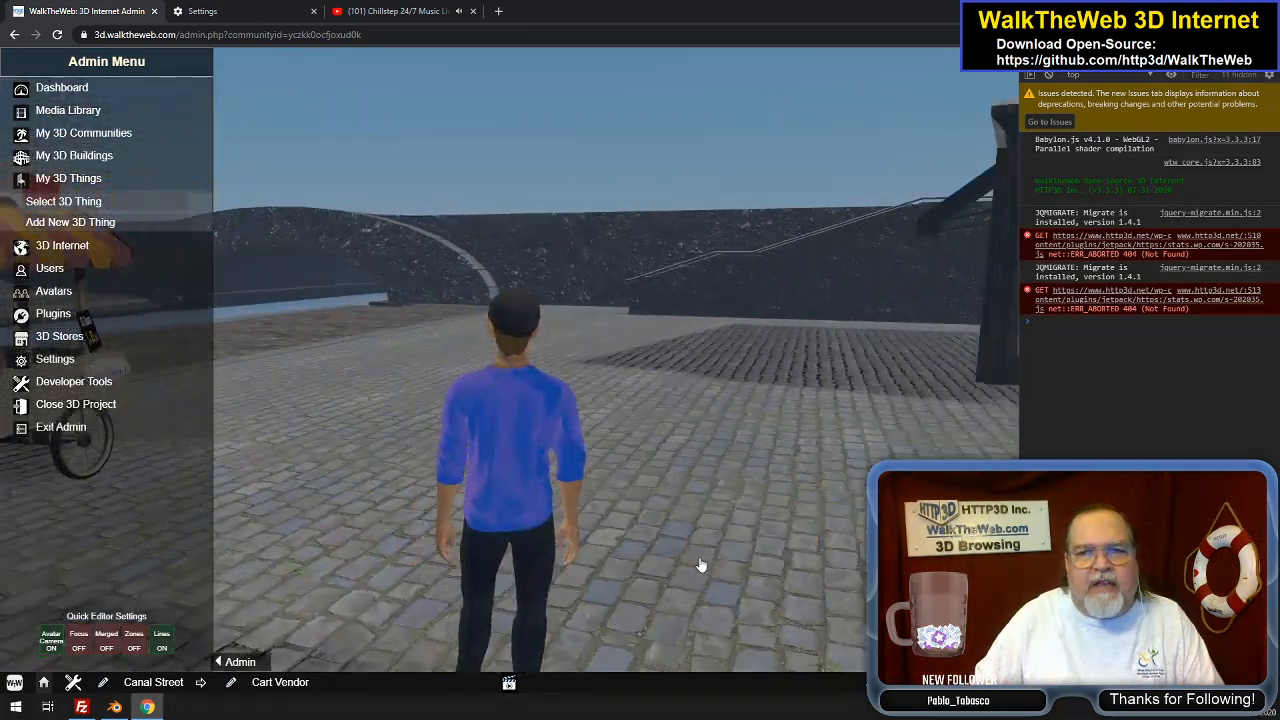
key(Right)
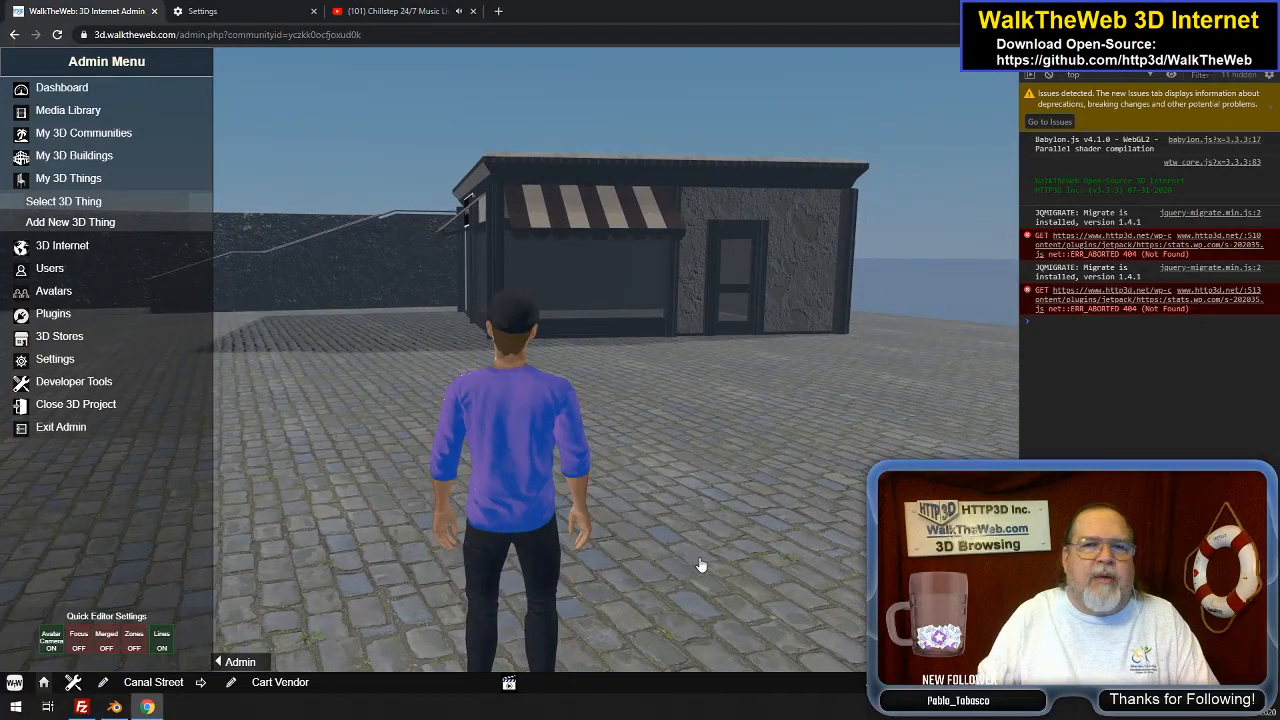
key(Up)
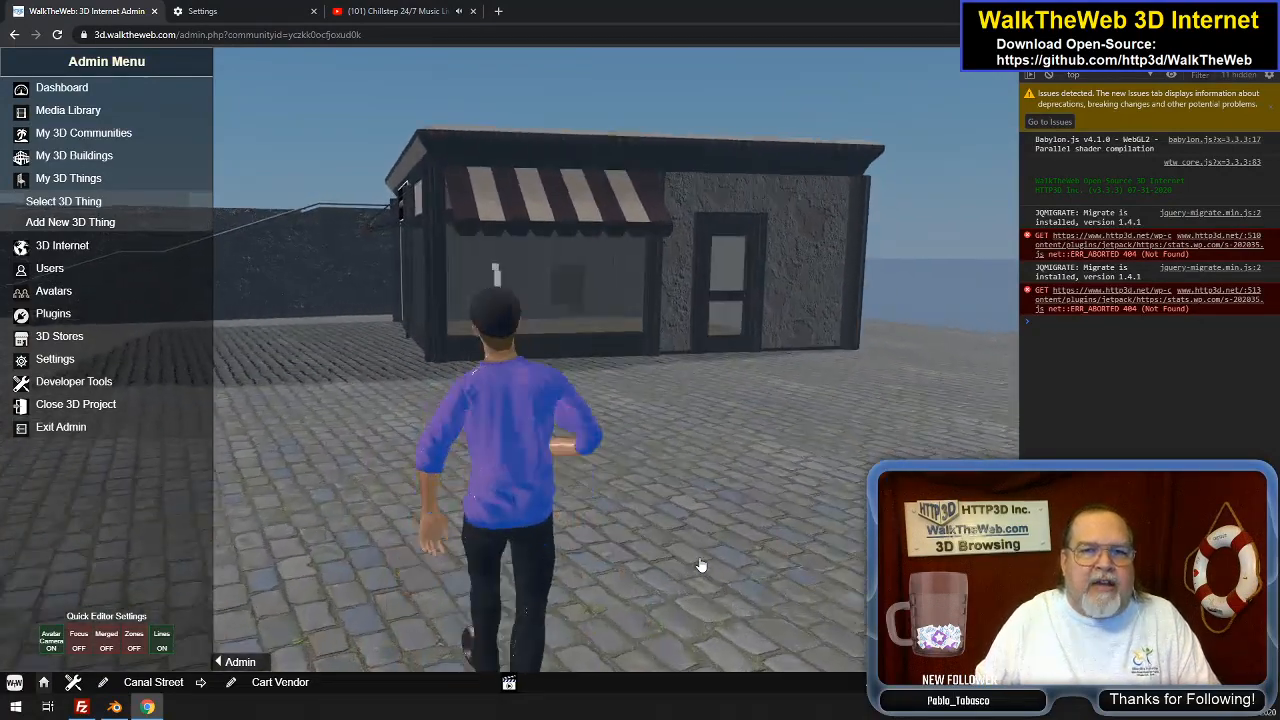
key(Up)
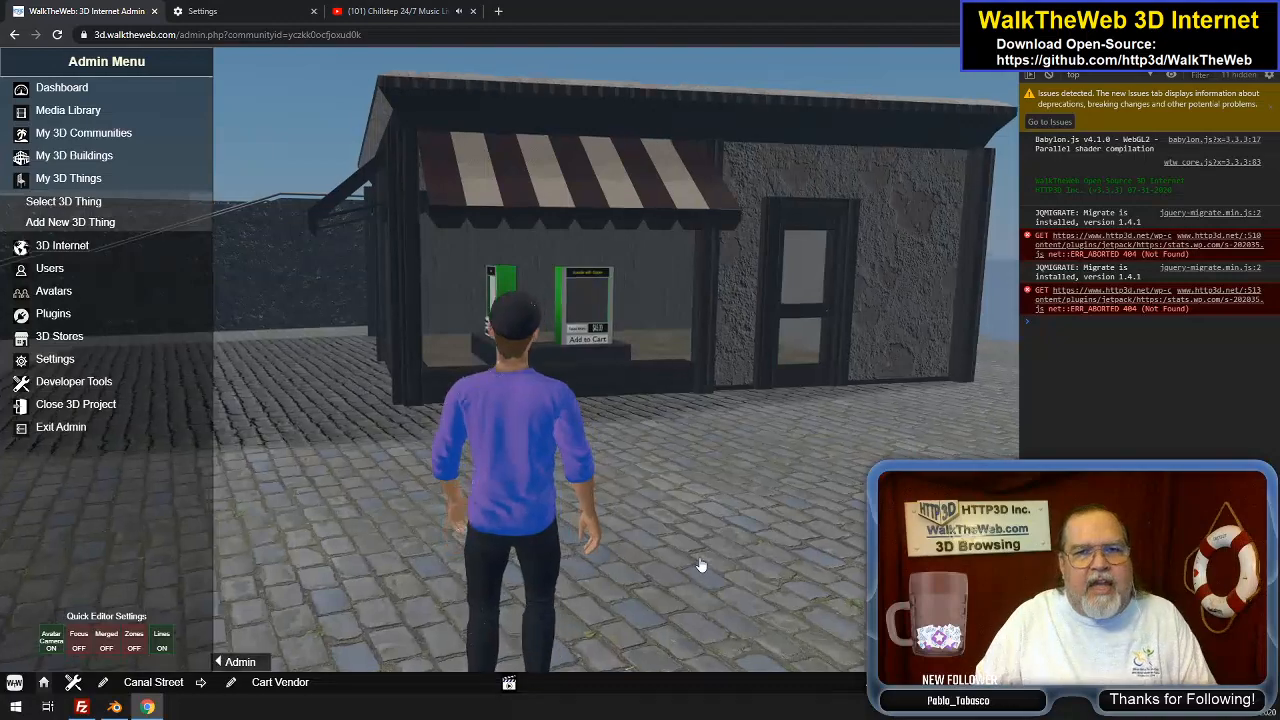
key(Up)
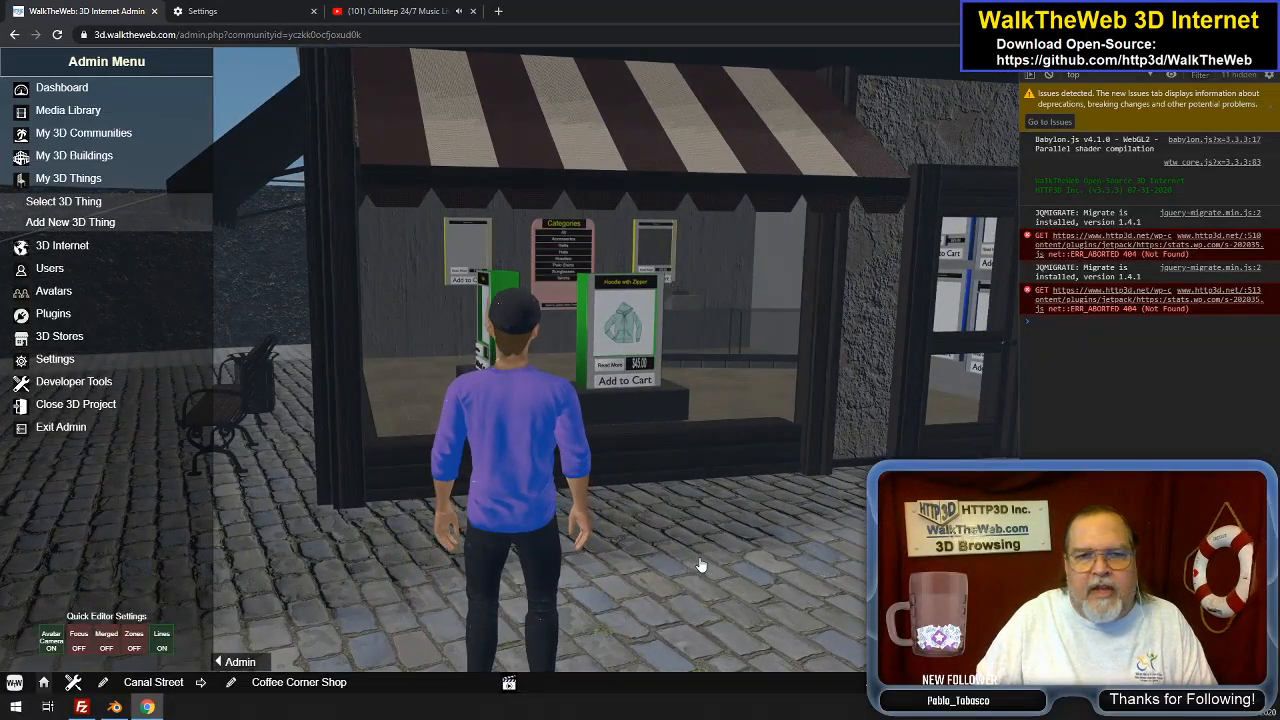
Move the avatar around the Coffee Corner Shop's corner, back away to view both awnings, and turn towards the blue HTTP3D Inc. building
key(Left)
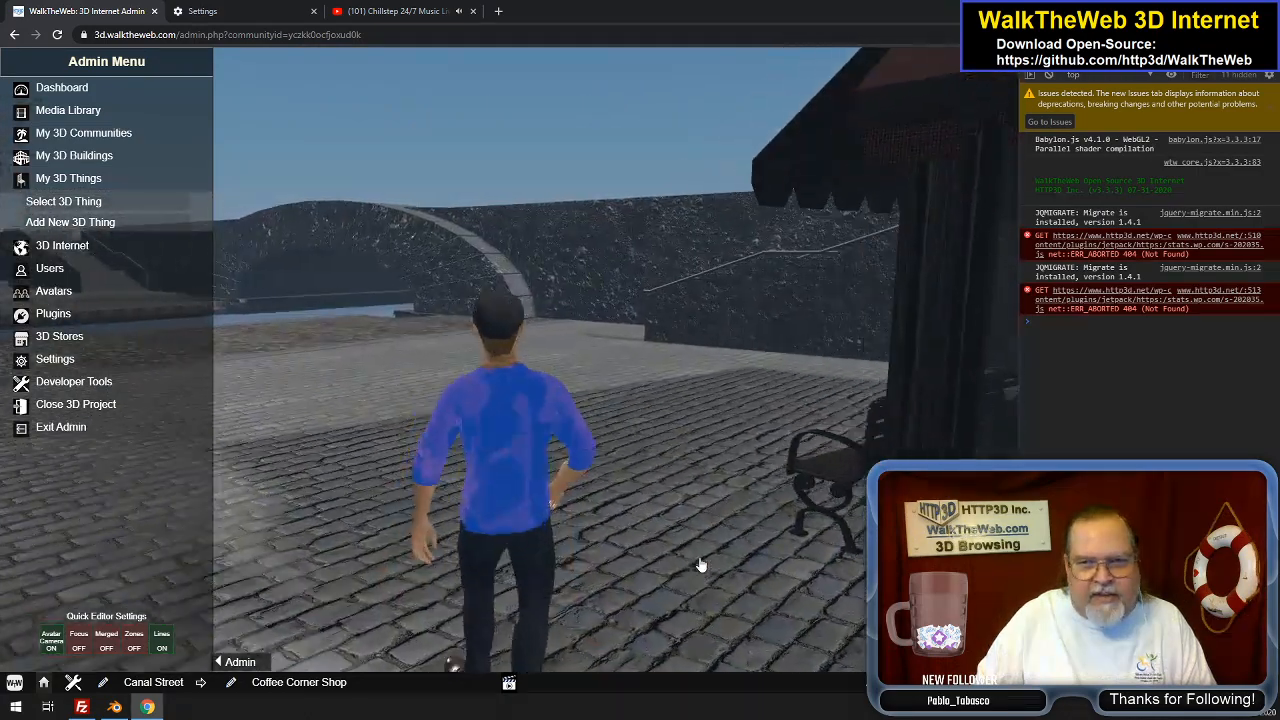
key(Right)
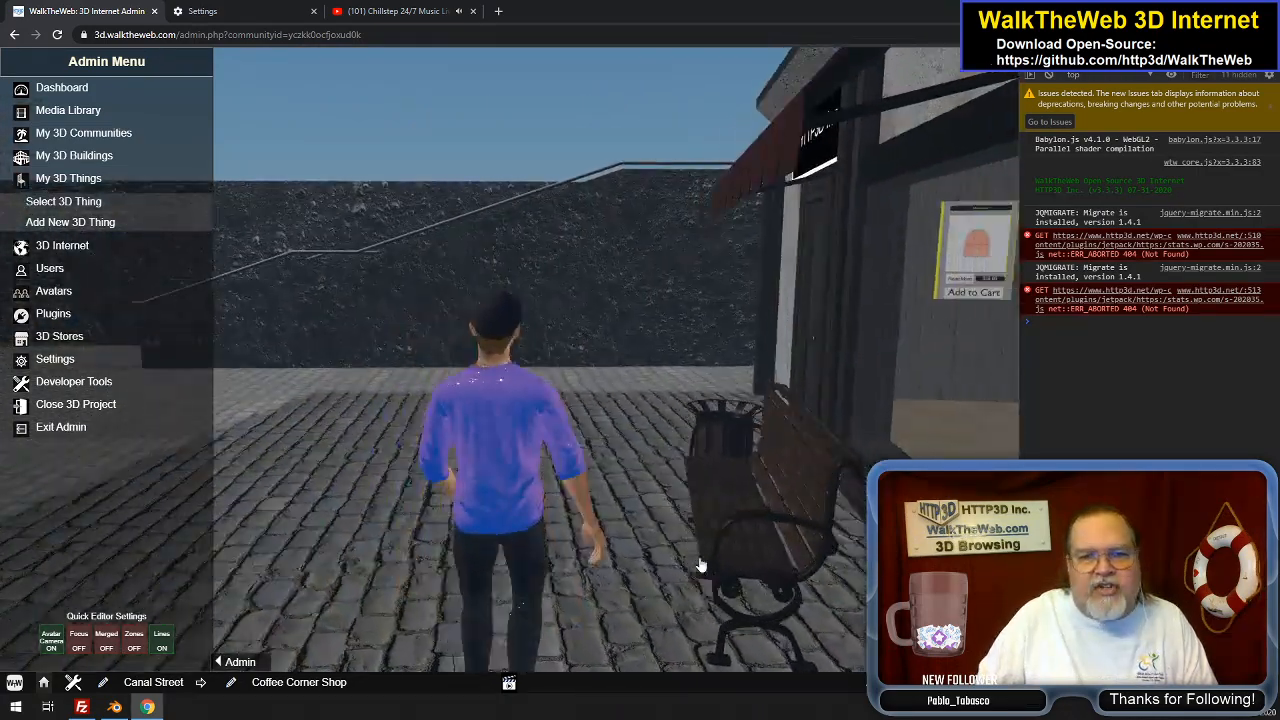
key(Right)
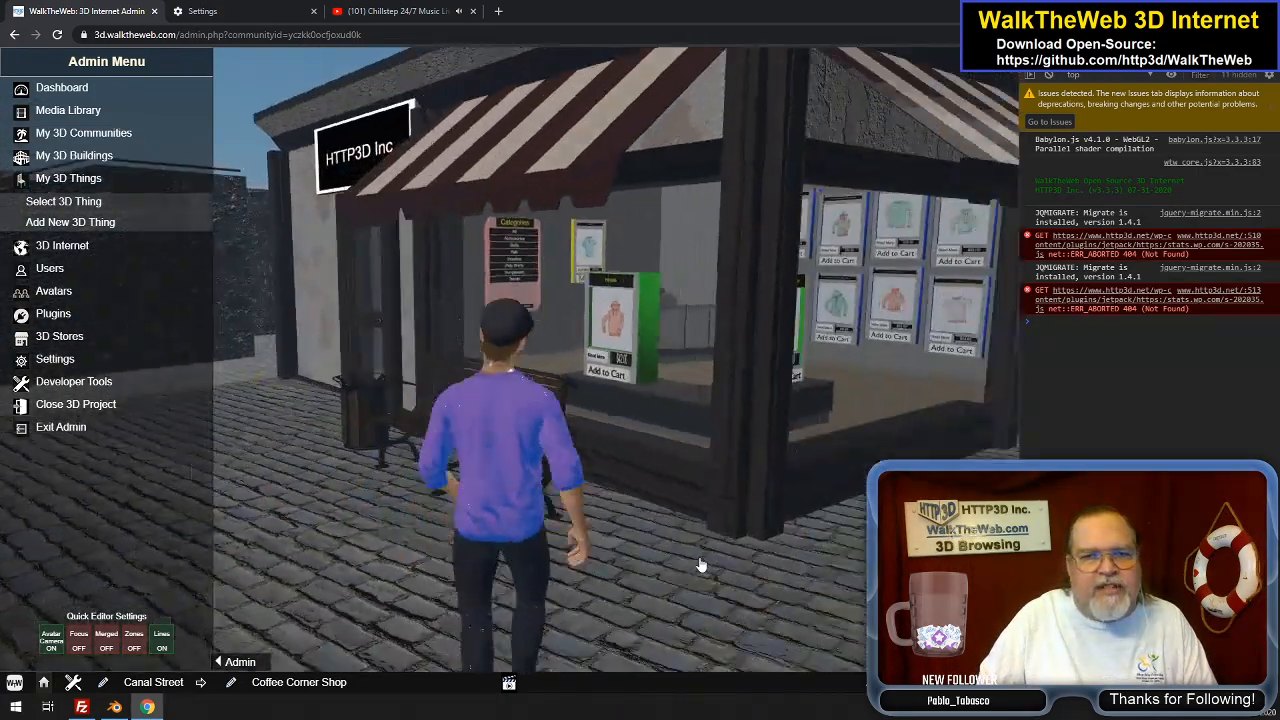
key(Down)
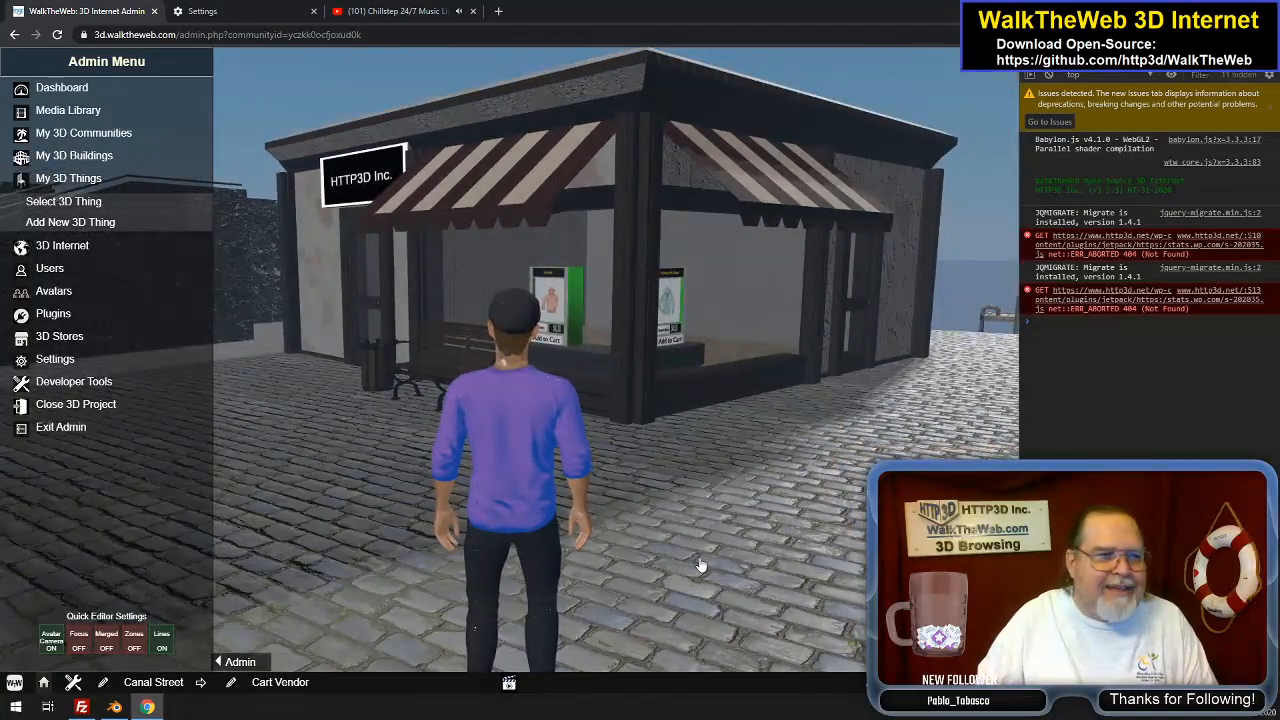
key(Right)
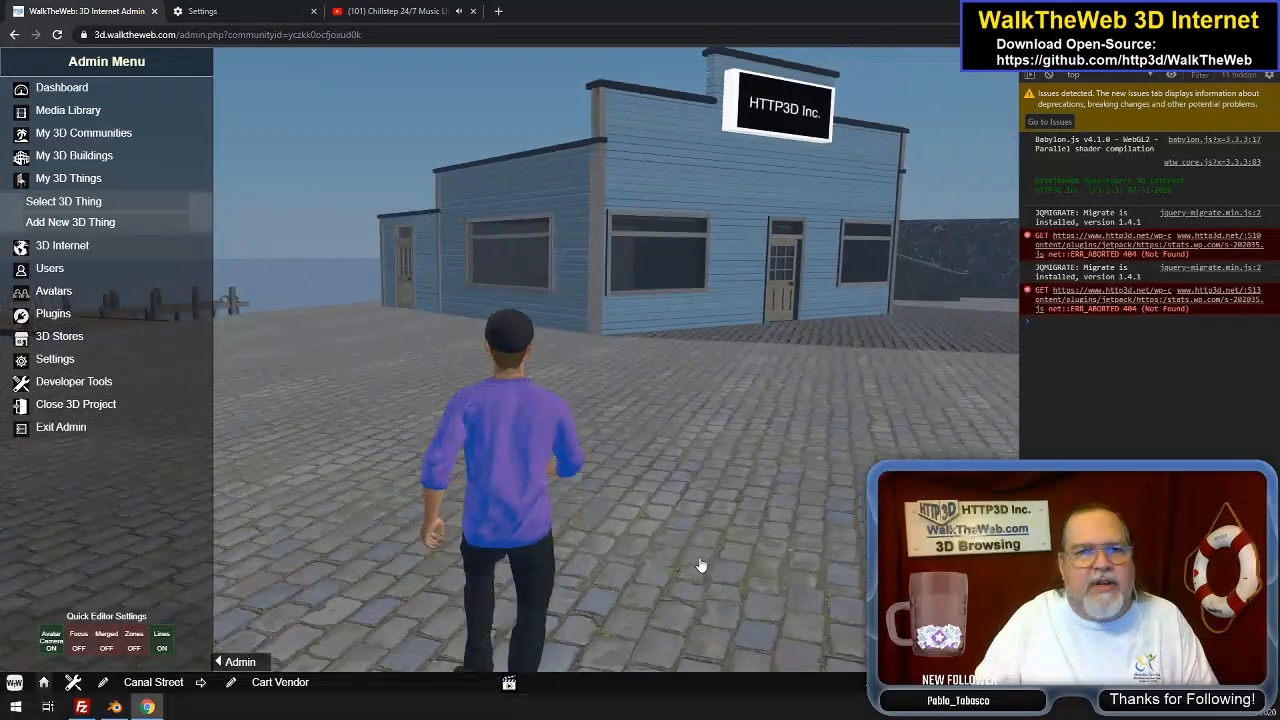
Walk the avatar up to the blue HTTP3D Inc. building and view its display windows and door
key(Up)
key(Right)
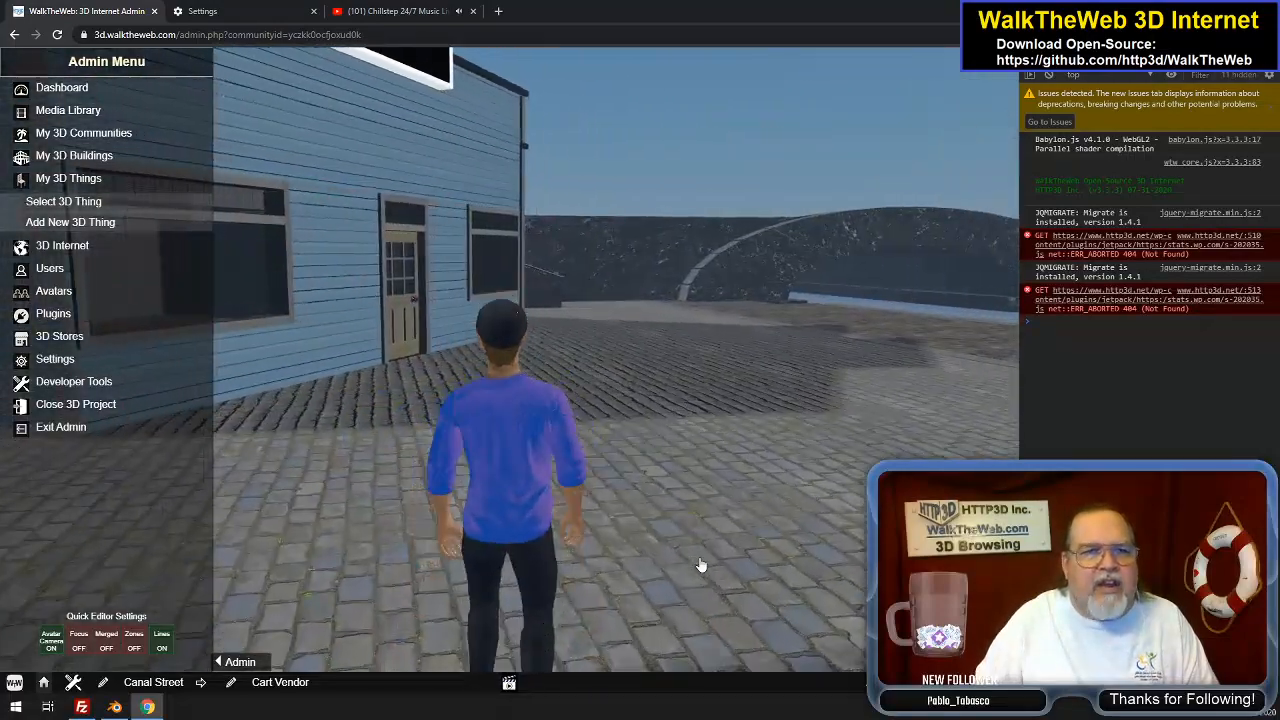
key(Left)
key(Up)
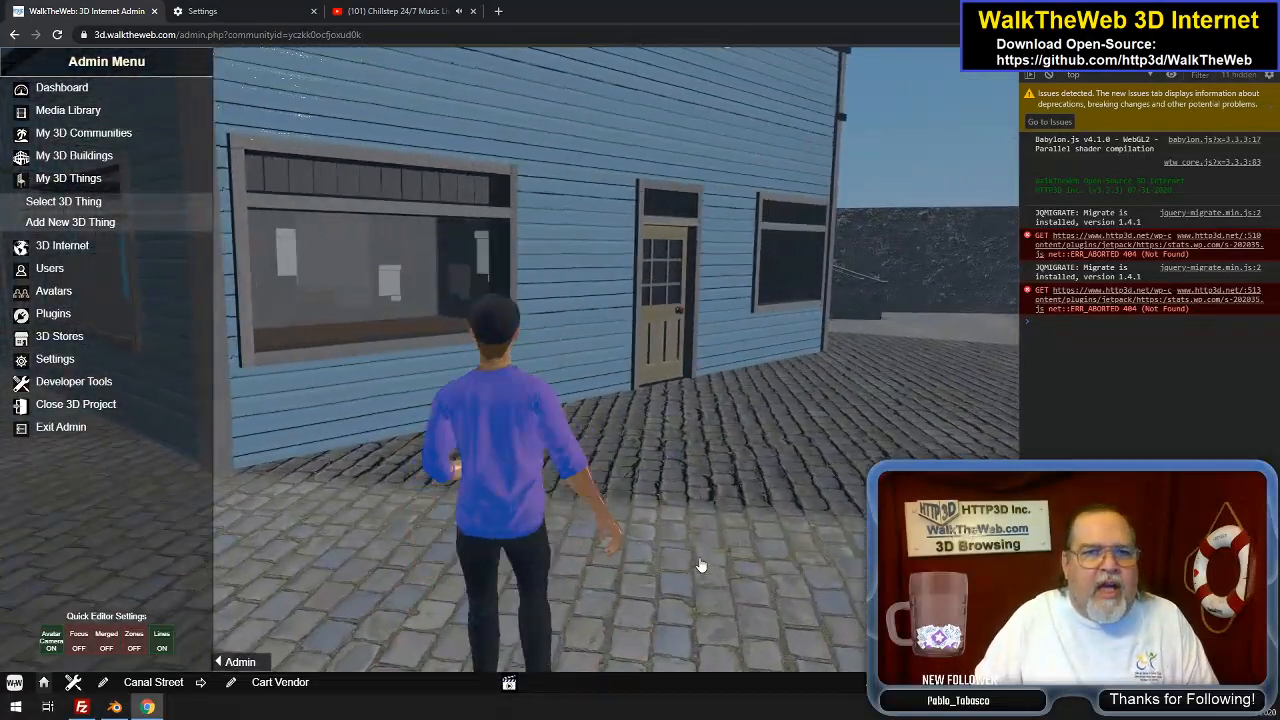
key(Right)
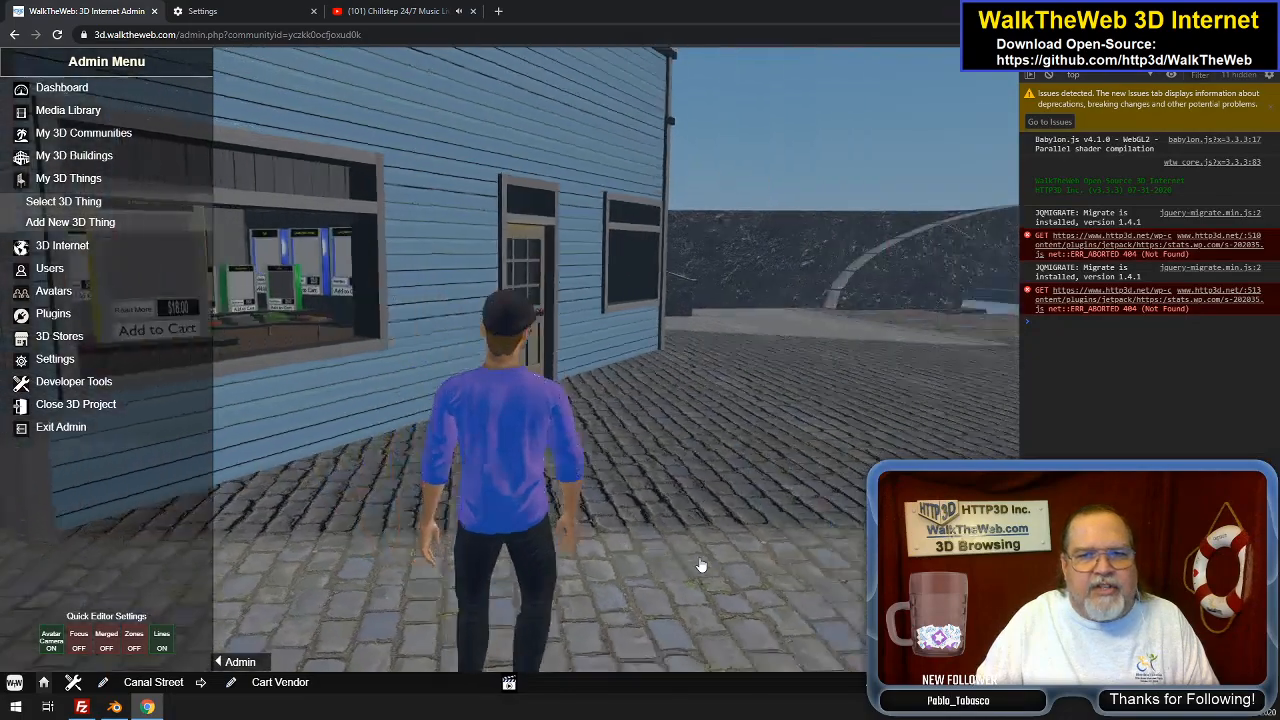
key(Right)
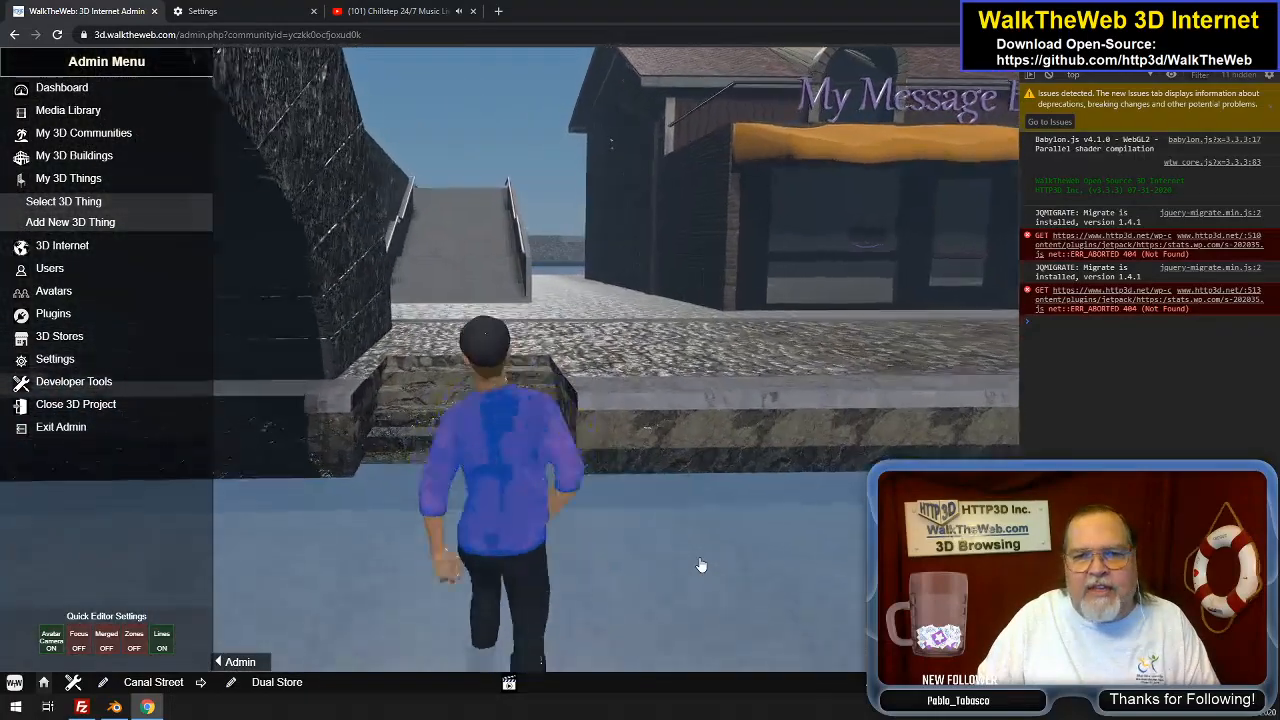
Walk the avatar up the canal steps to the My Message Bouquet shop and its giant flower sculpture
key(Up)
key(Right)
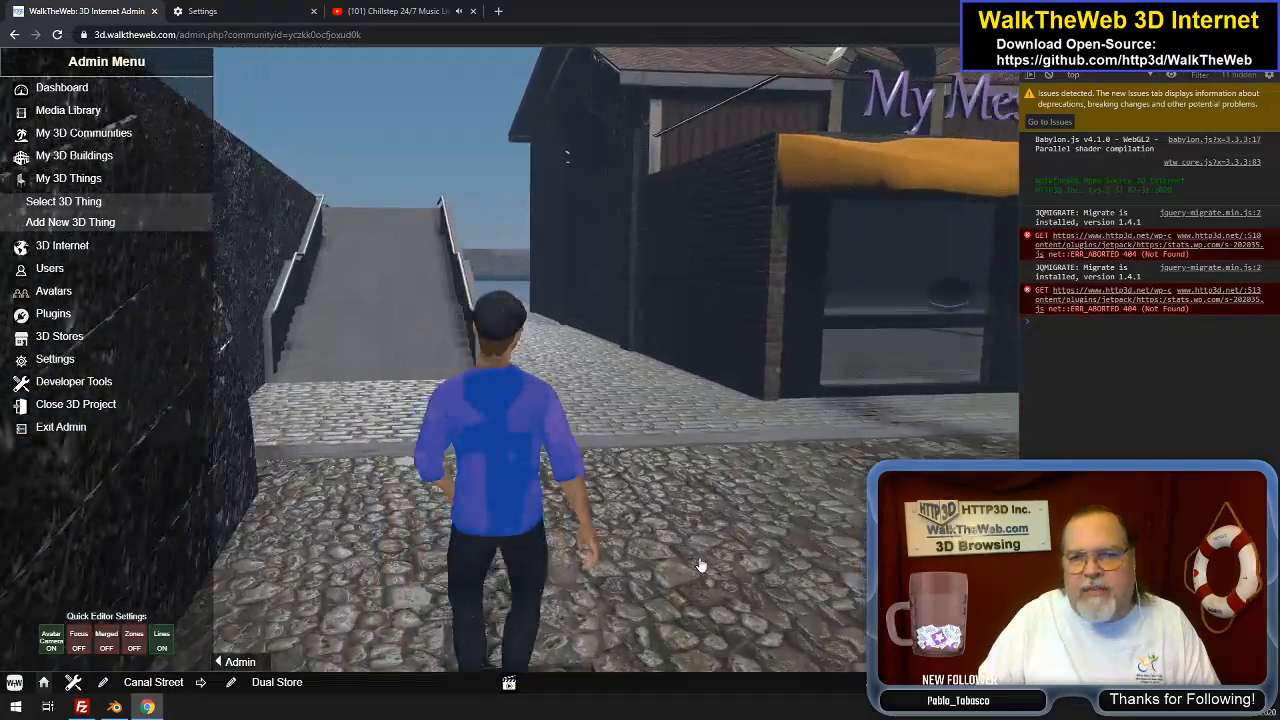
key(Left)
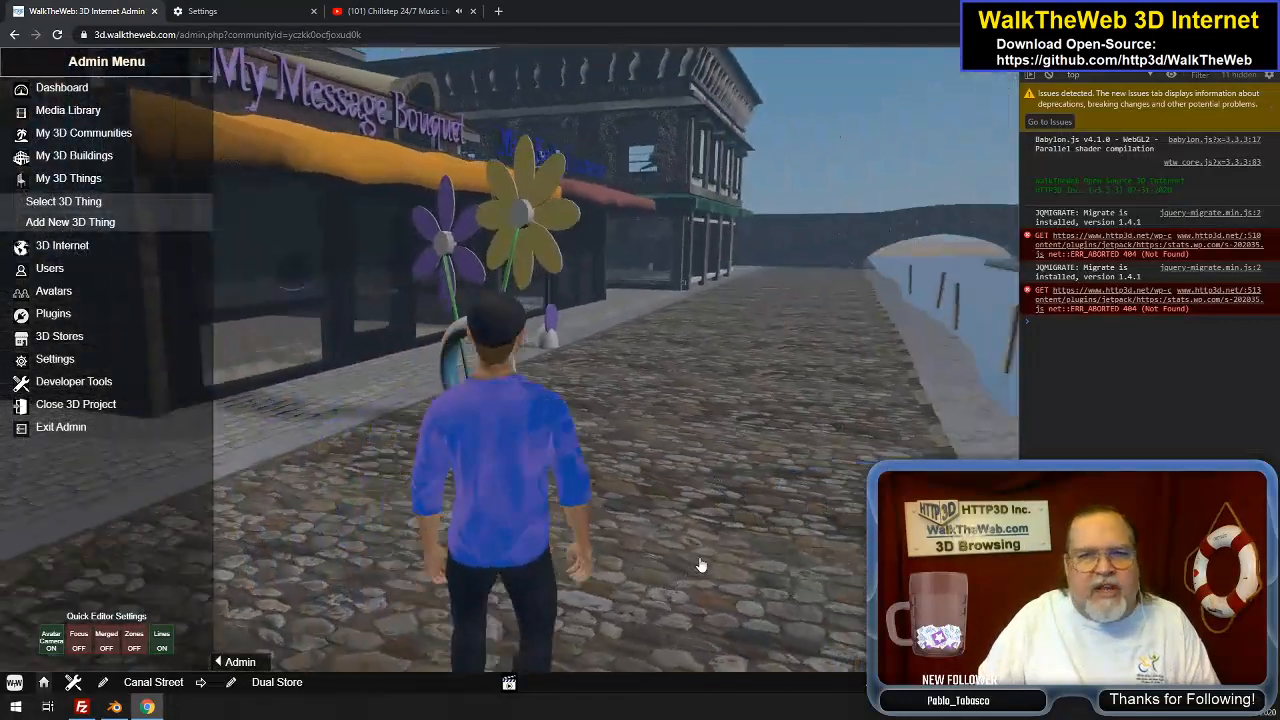
key(Up)
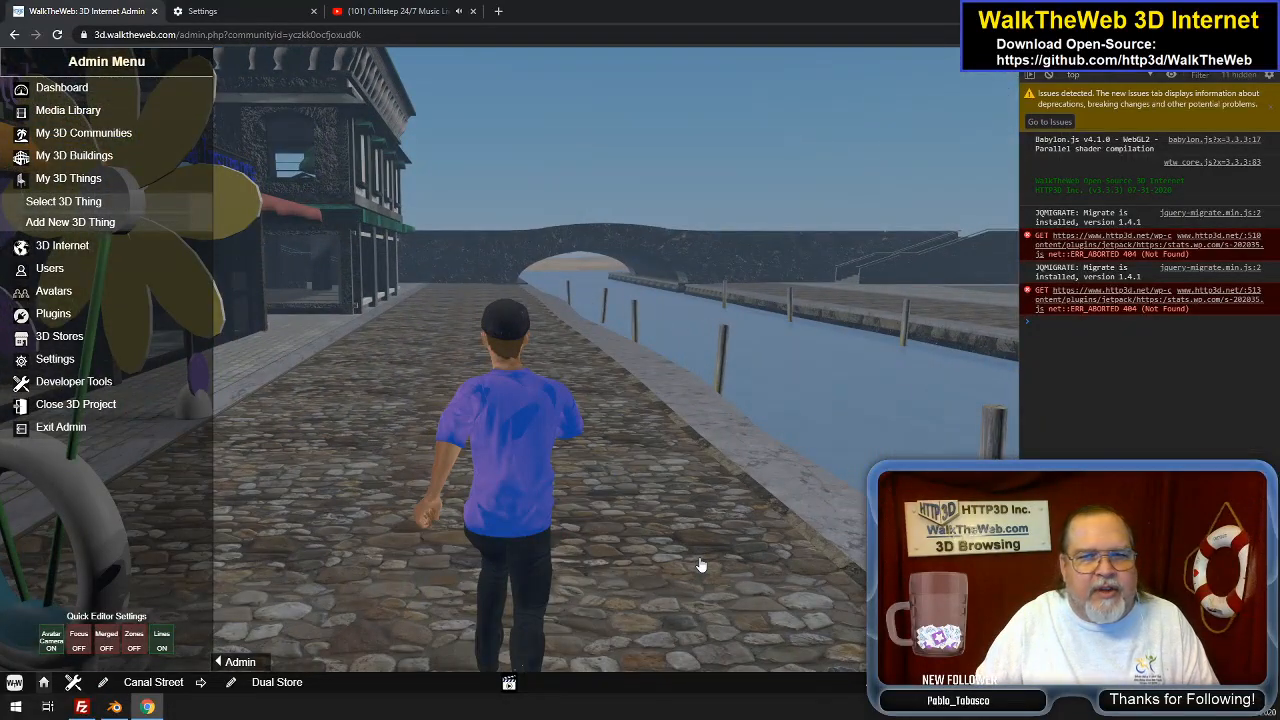
key(Left)
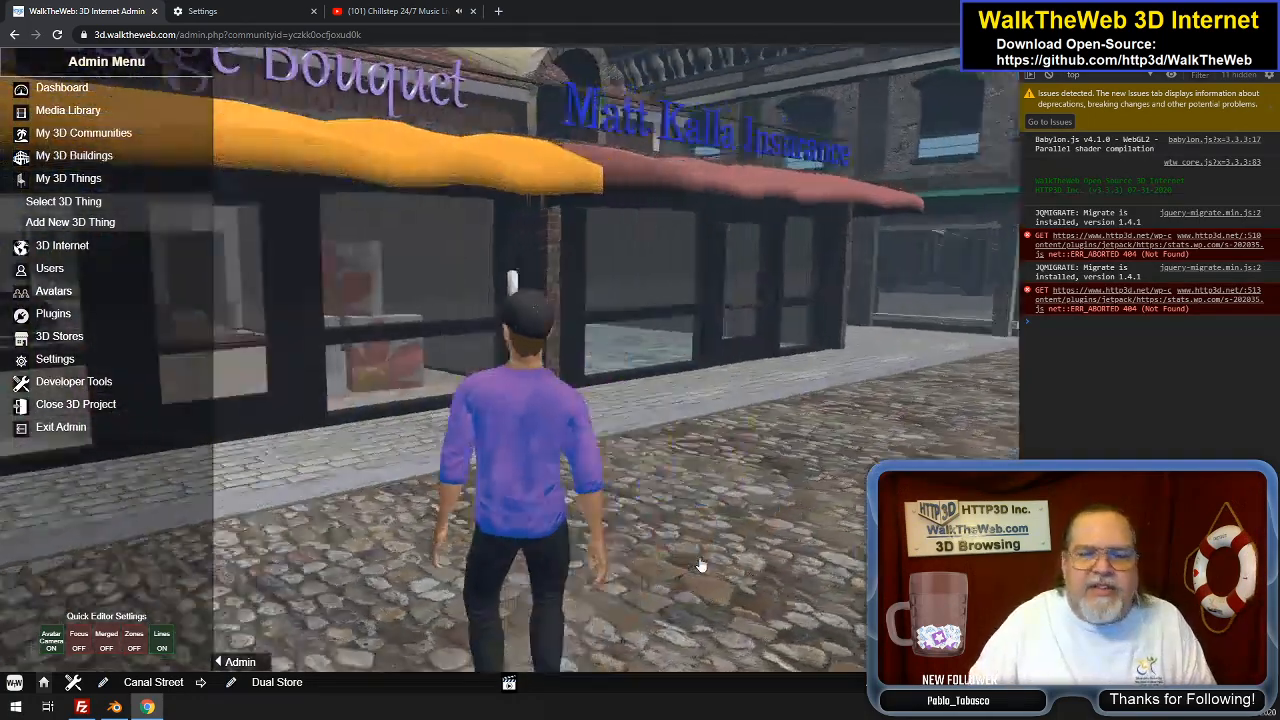
key(Left)
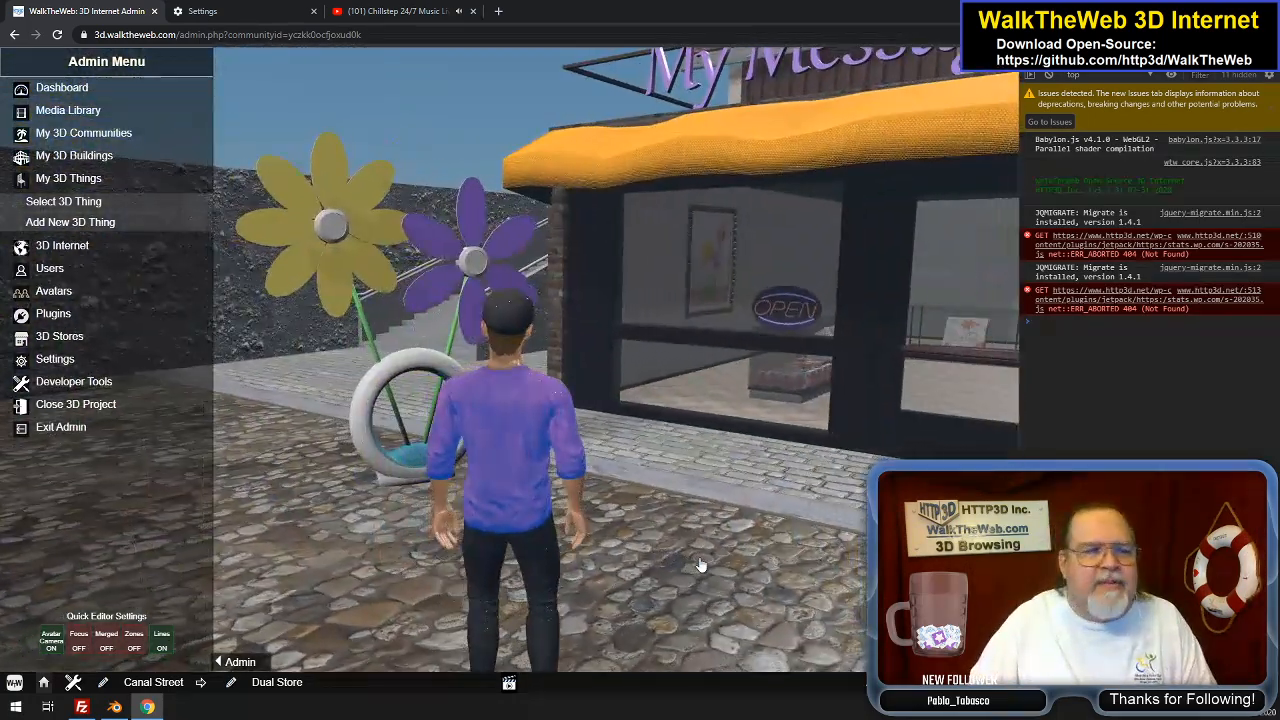
Turn the avatar to face the My Message Bouquet storefront and walk in through its door to the display cases
key(Right)
key(Right)
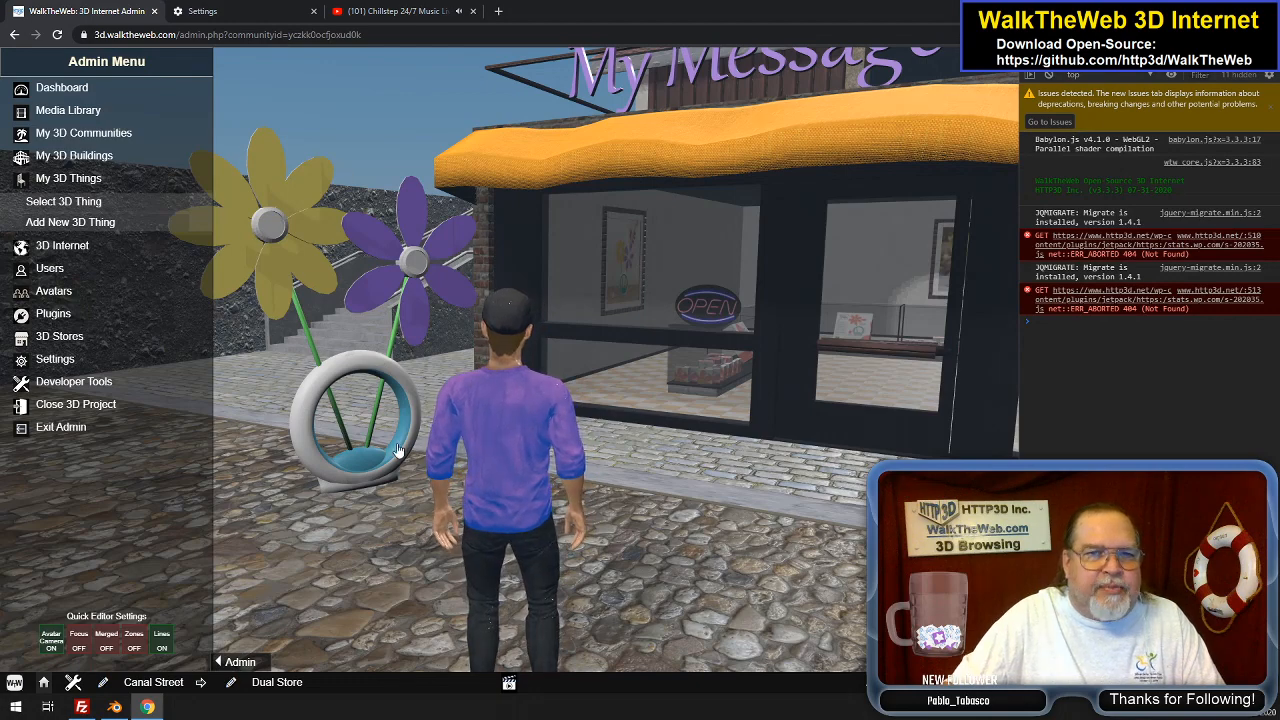
key(Right)
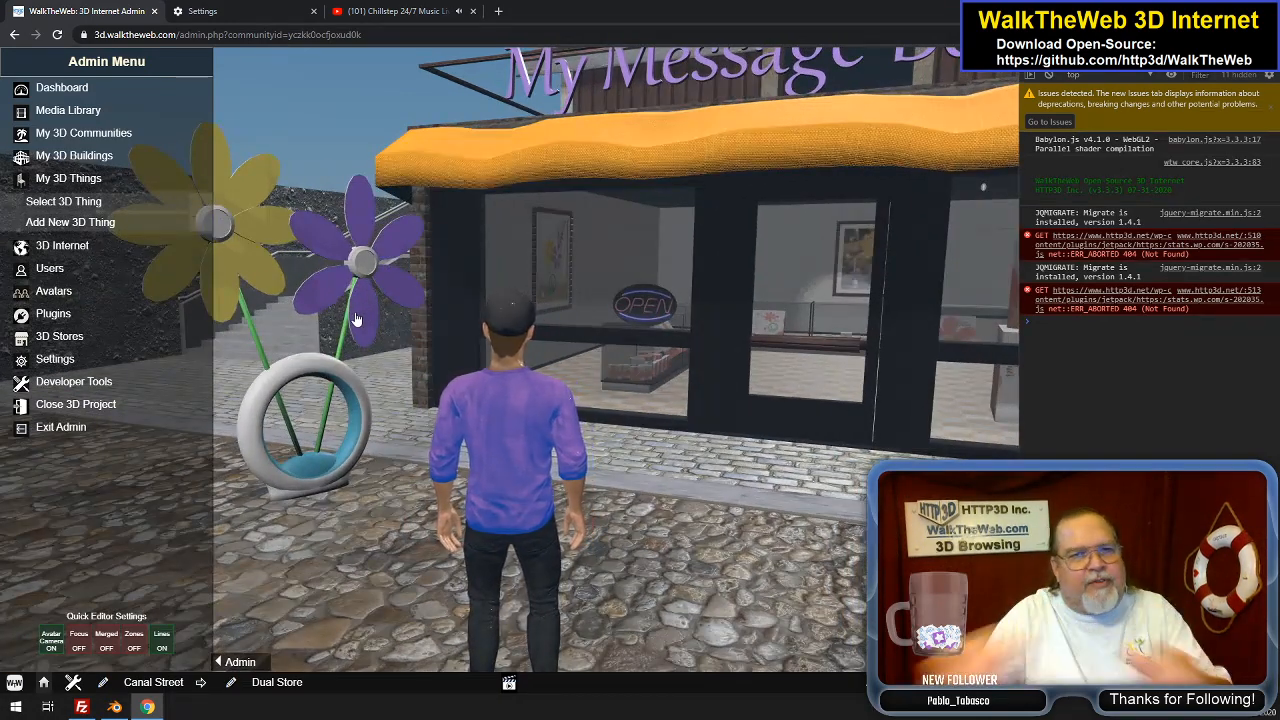
key(Right)
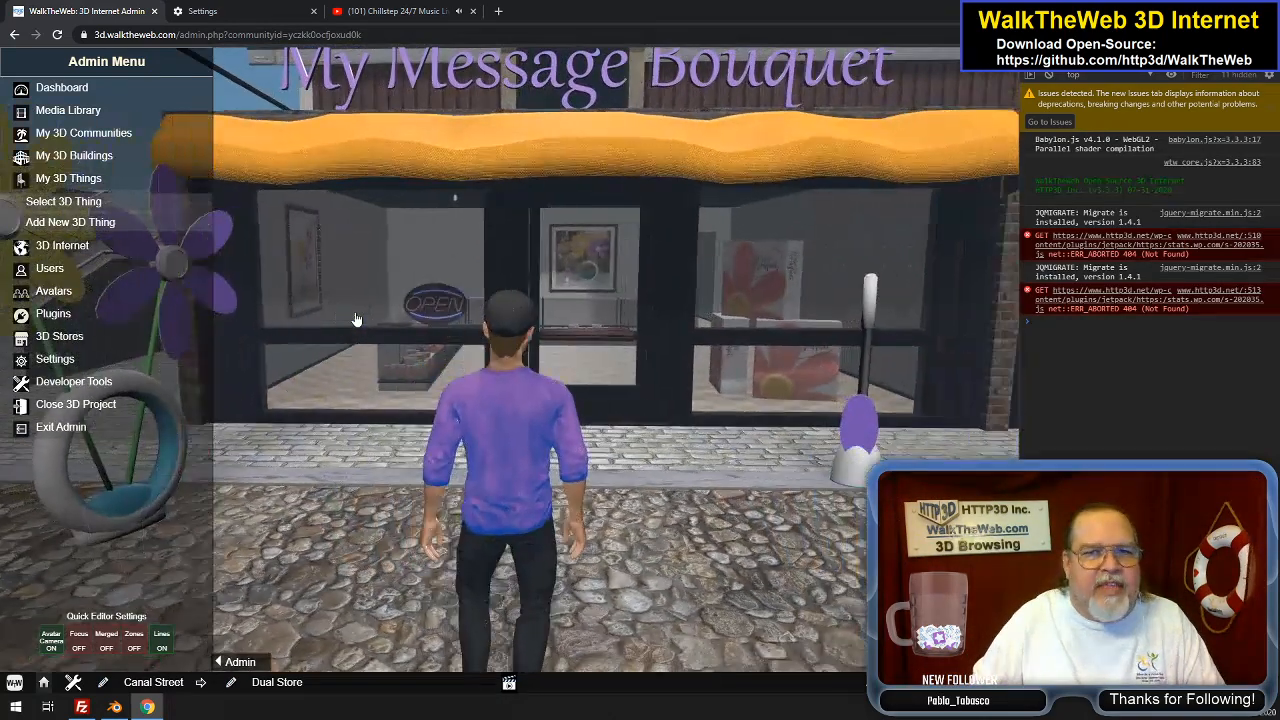
key(Up)
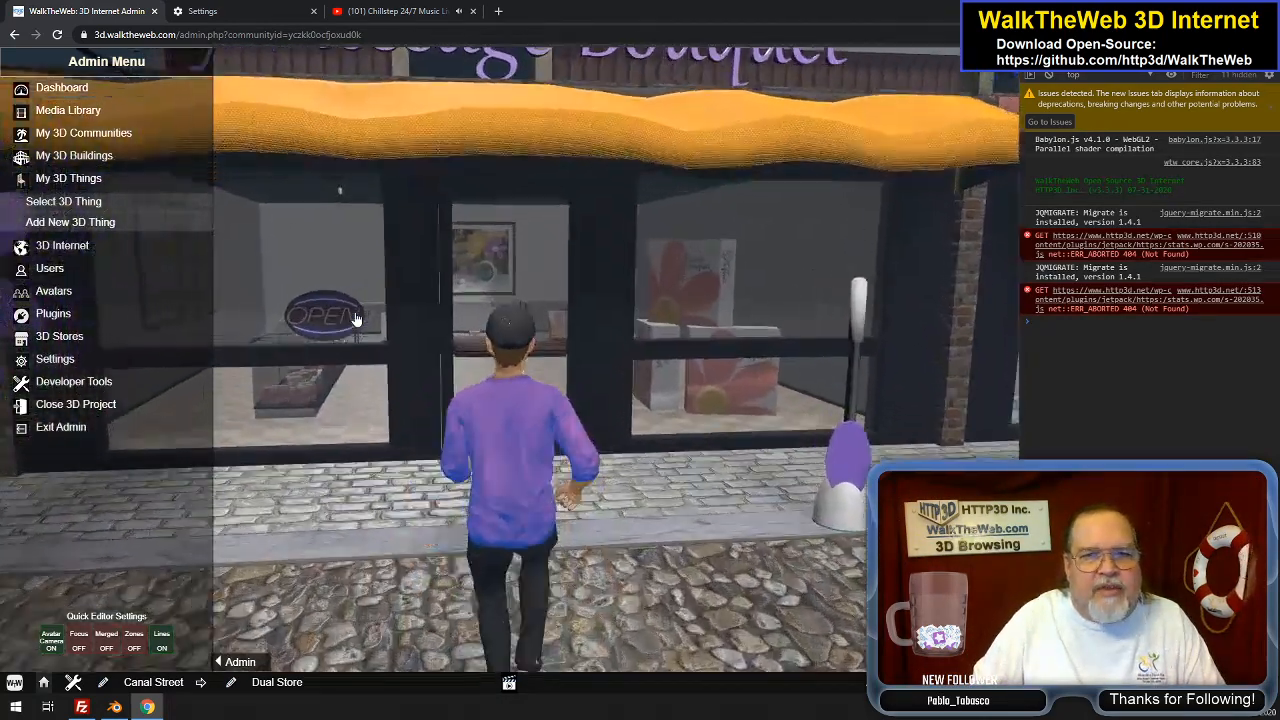
key(Up)
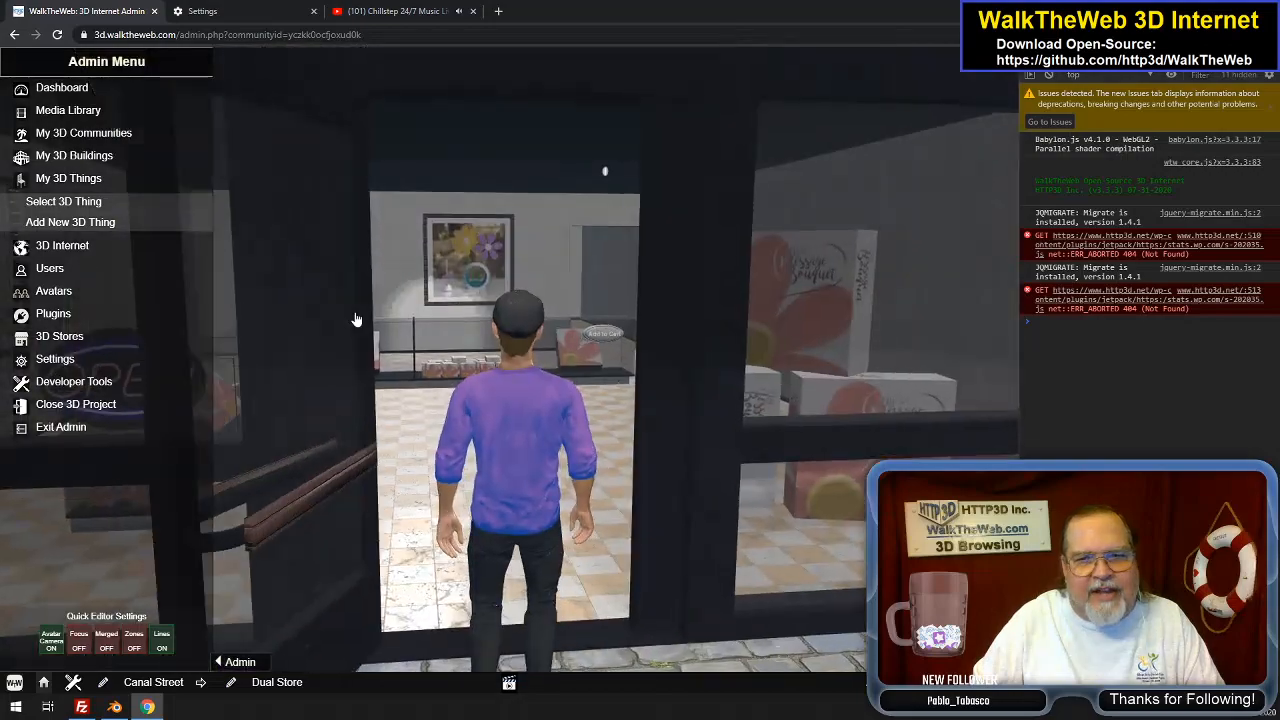
key(Up)
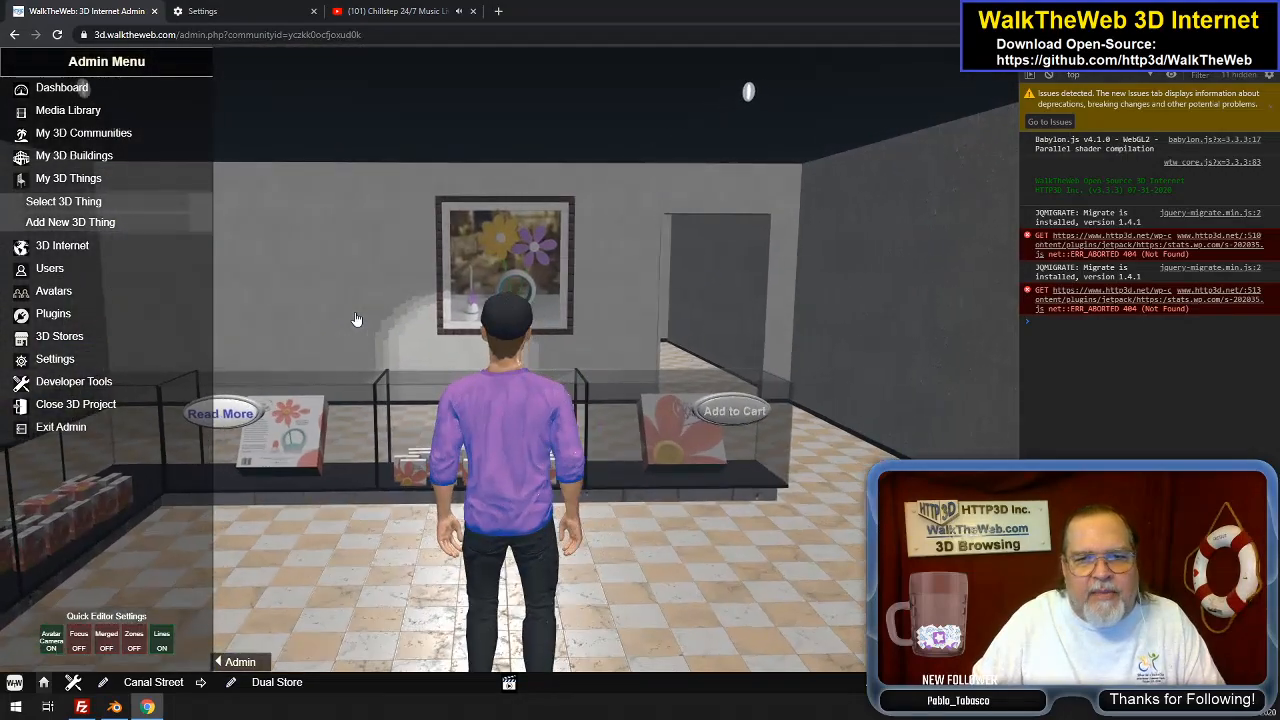
Look around the My Message Bouquet interior at the products and front windows, and walk the avatar back outside
key(Left)
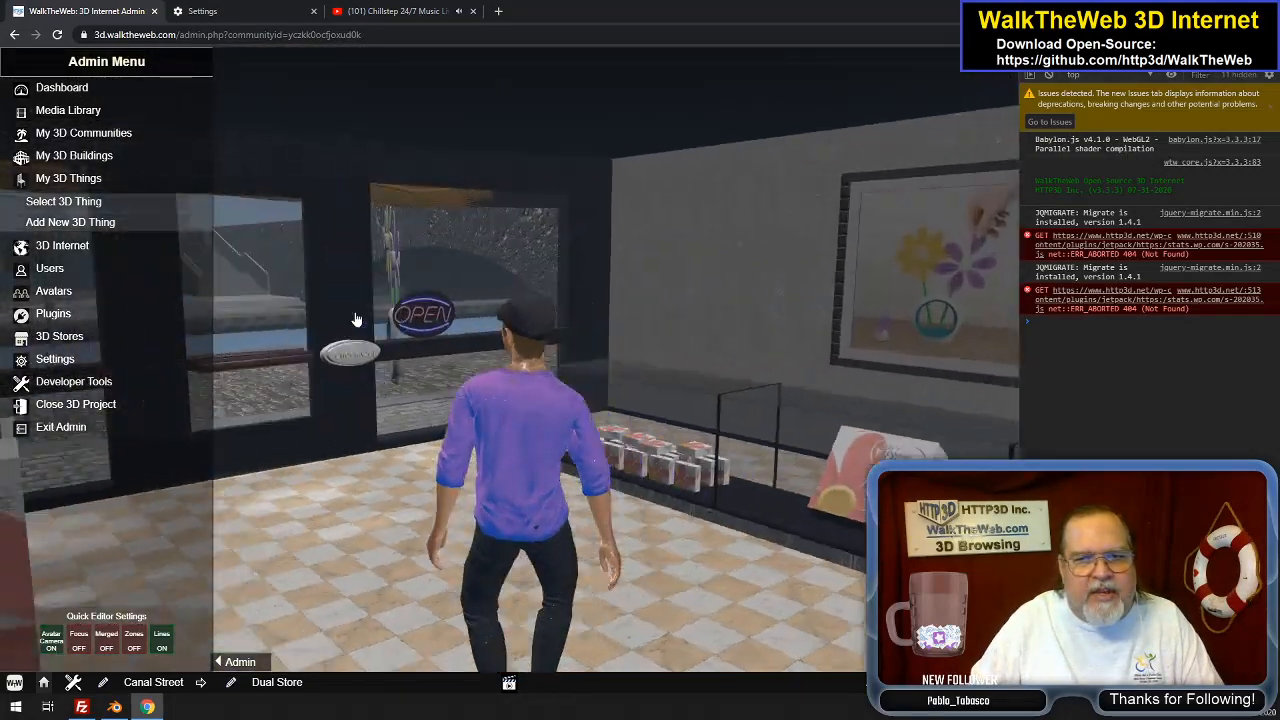
key(Left)
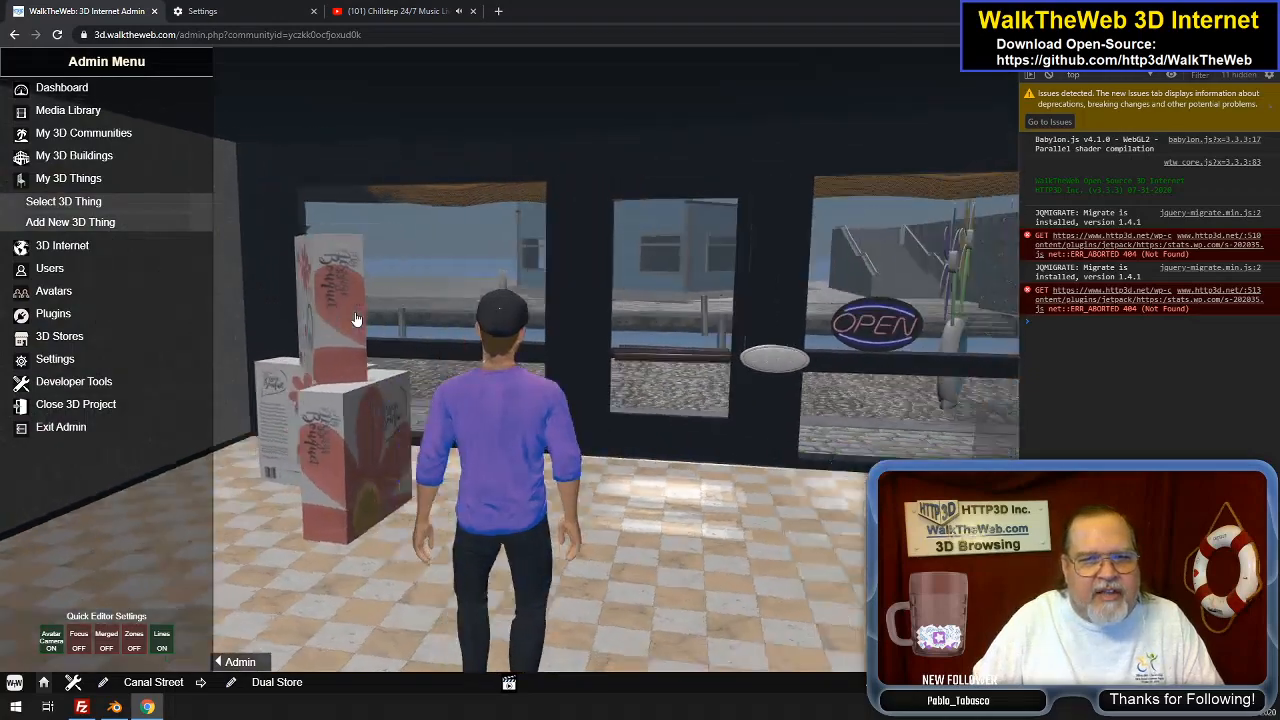
key(Right)
key(Up)
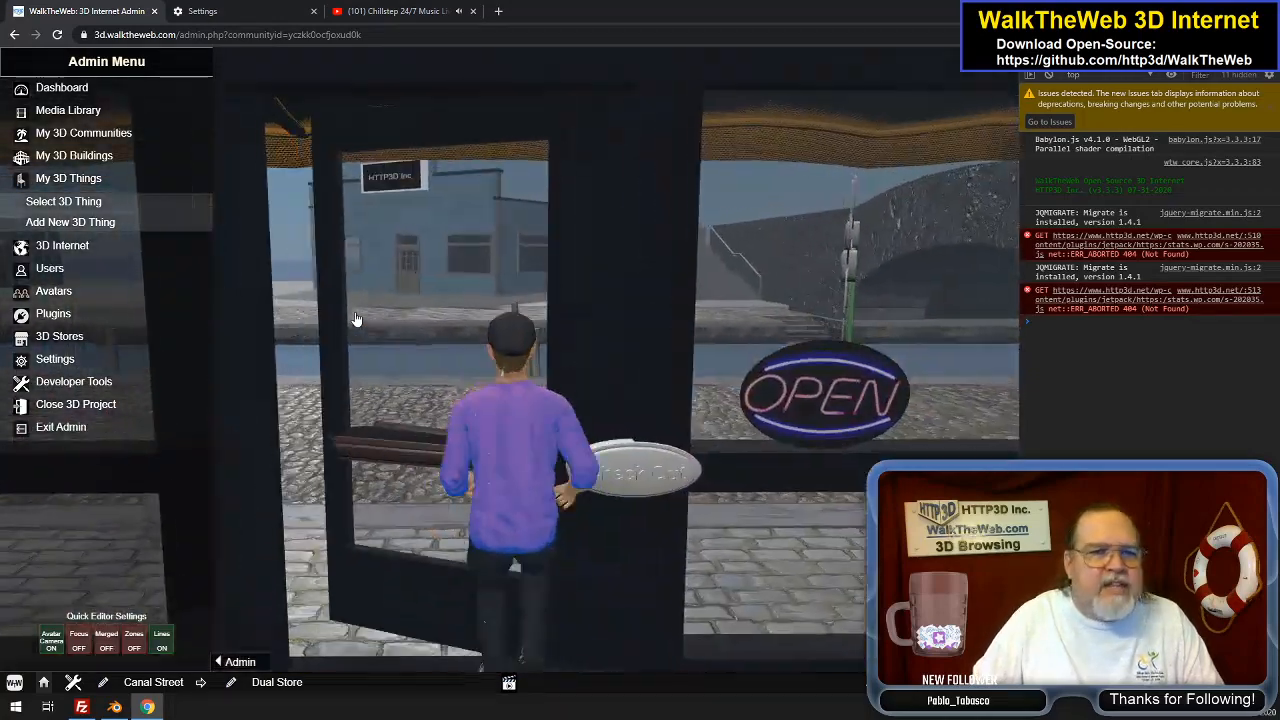
key(Left)
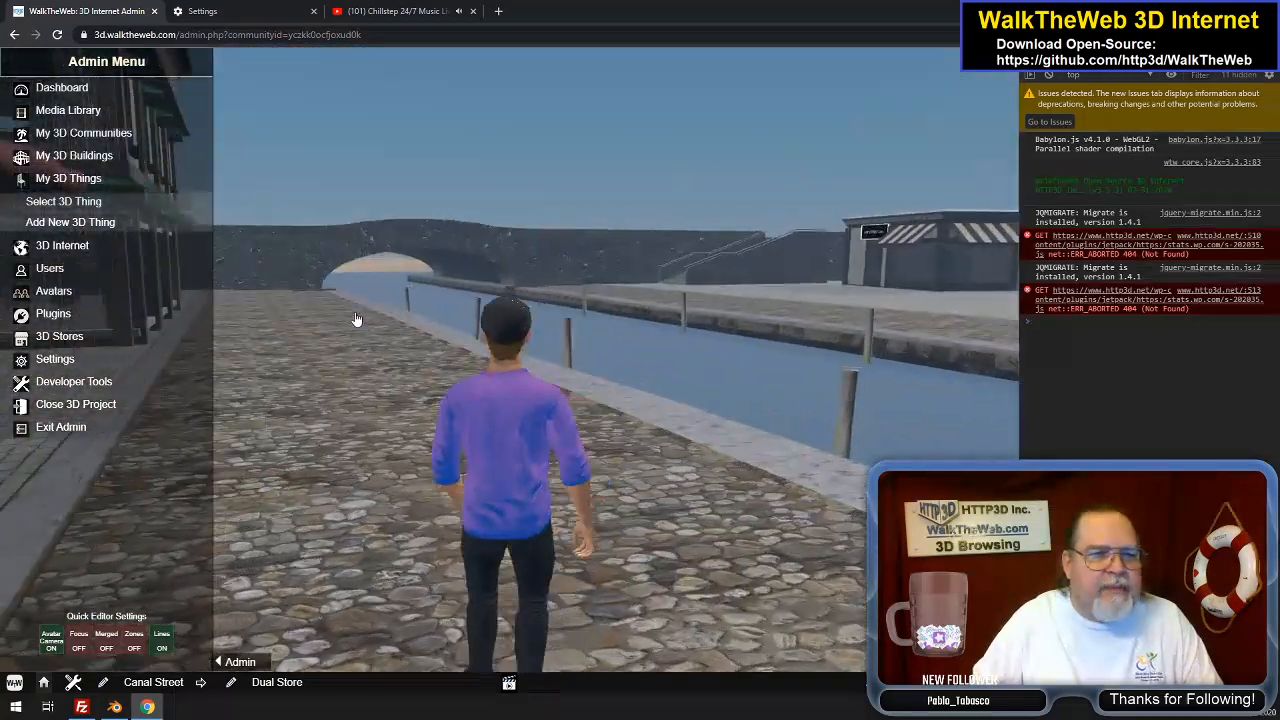
Move the avatar to the insurance office next door and view the desks through its display window
key(Left)
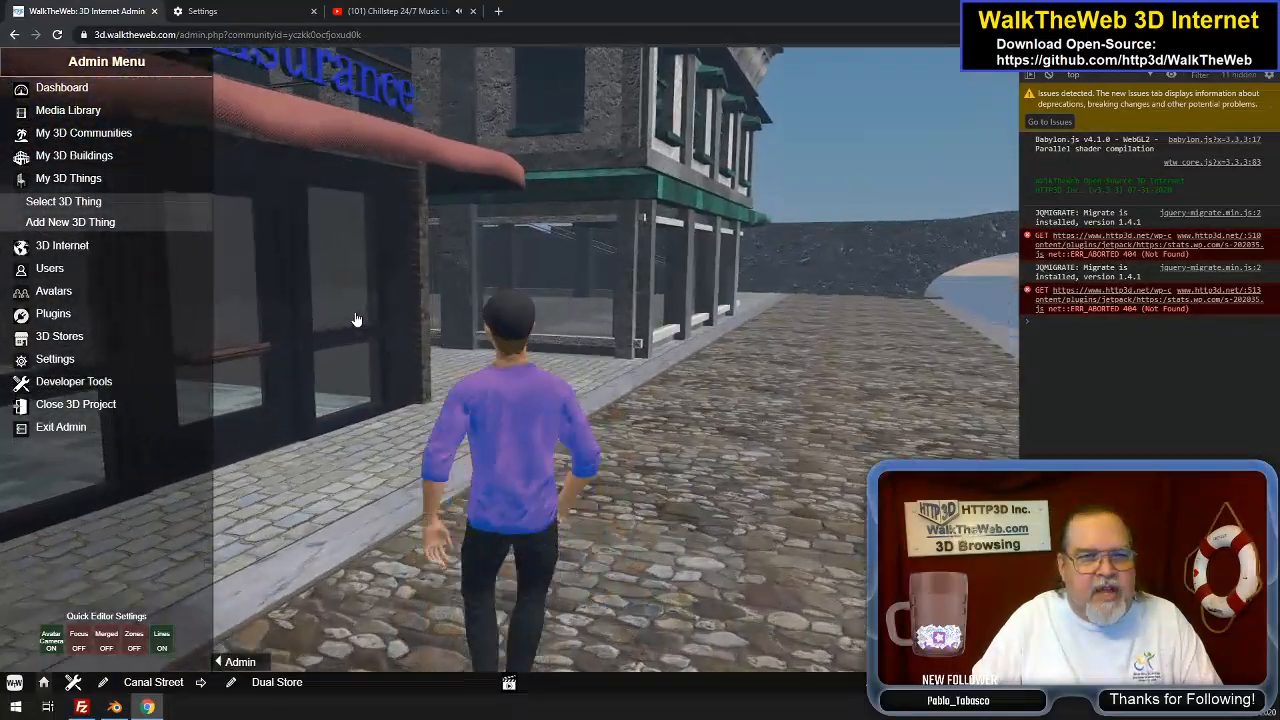
key(Left)
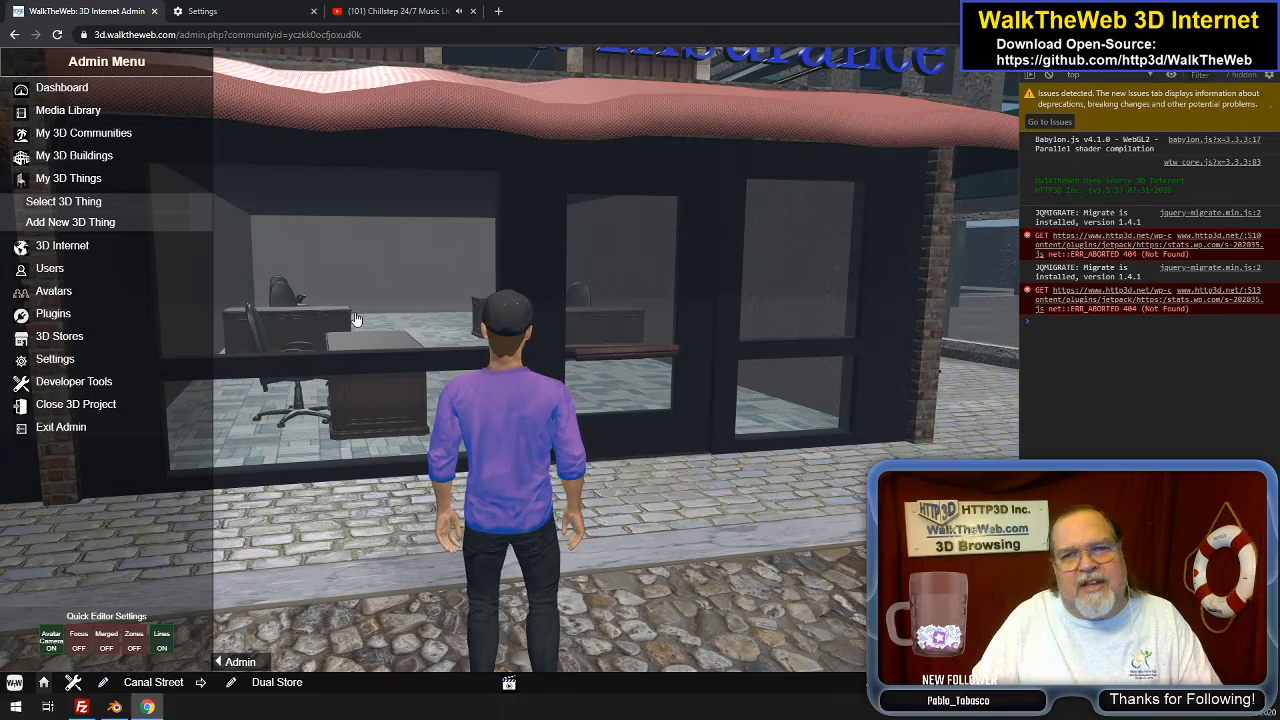
key(Right)
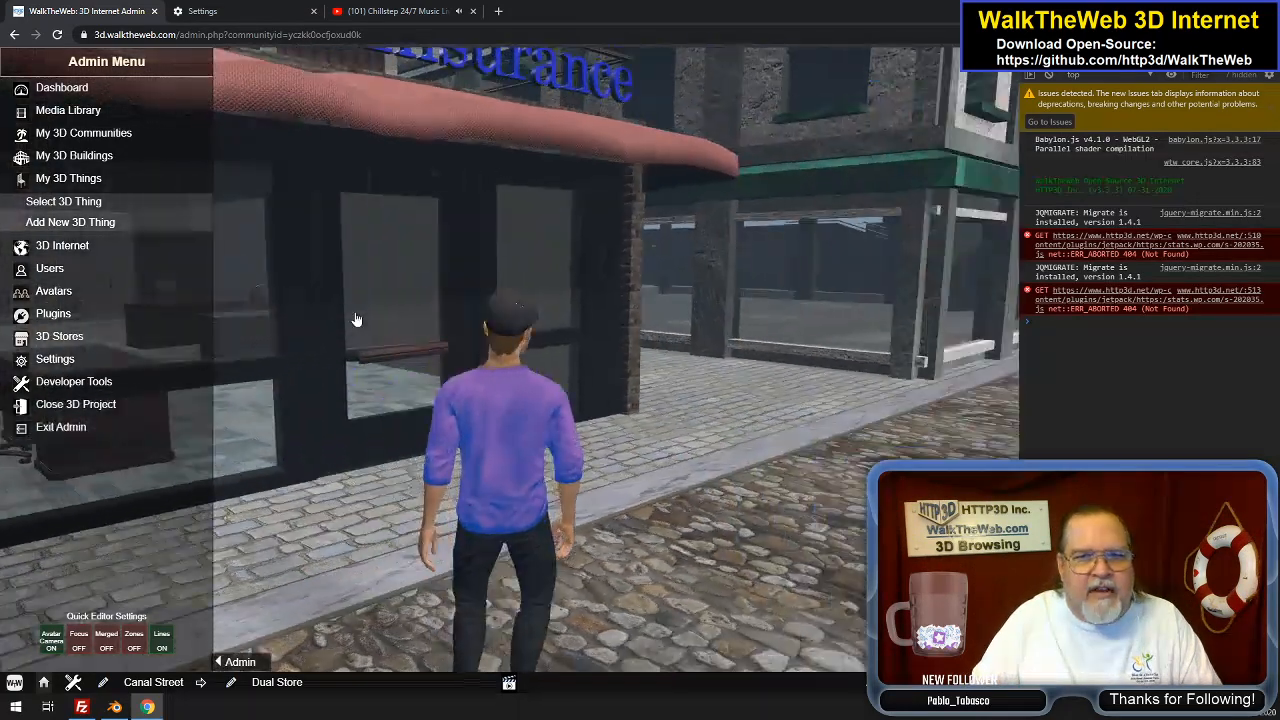
Walk the avatar past the green-awning corner store and view the stone bridge and the HTTP3D Inc. shop across the canal
key(Left)
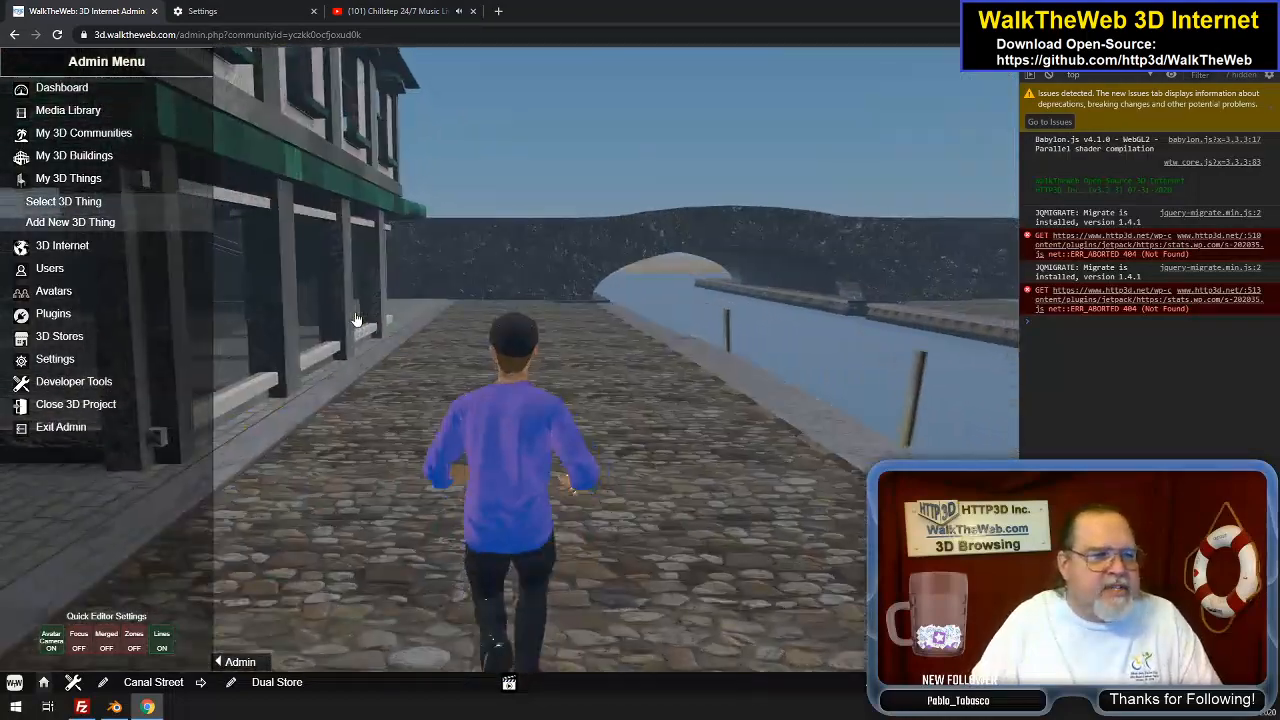
key(Up)
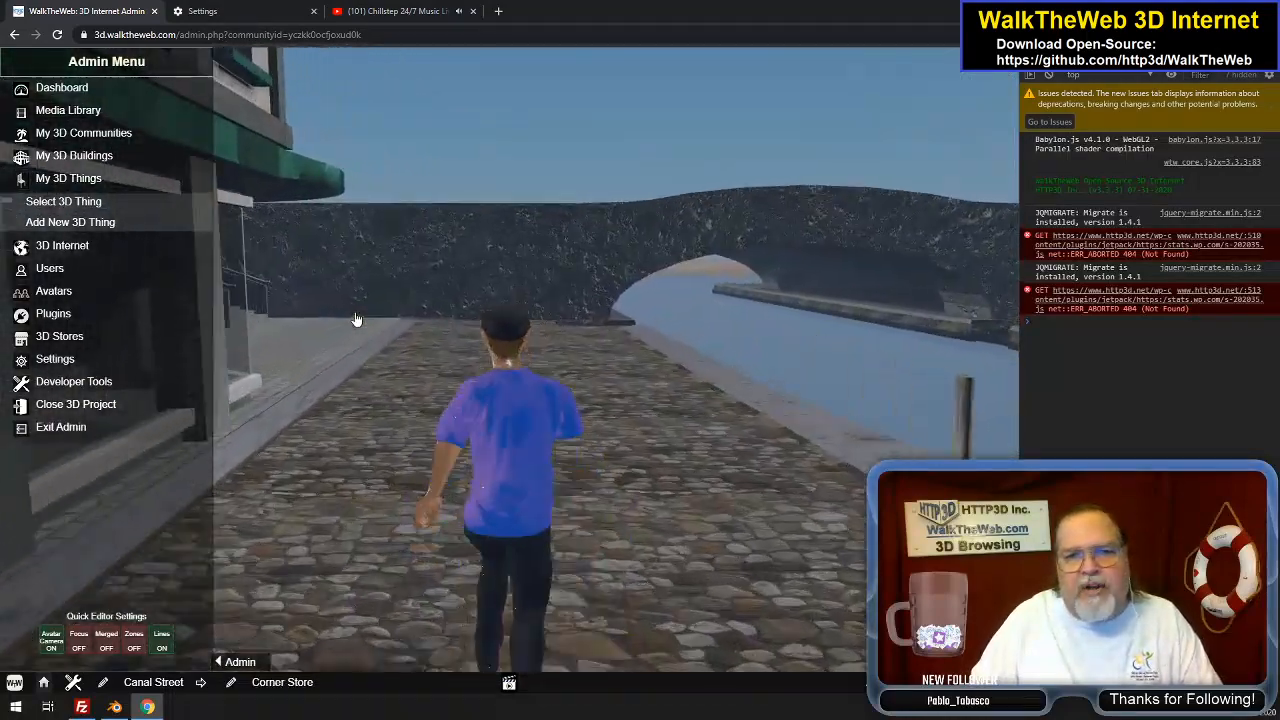
key(Left)
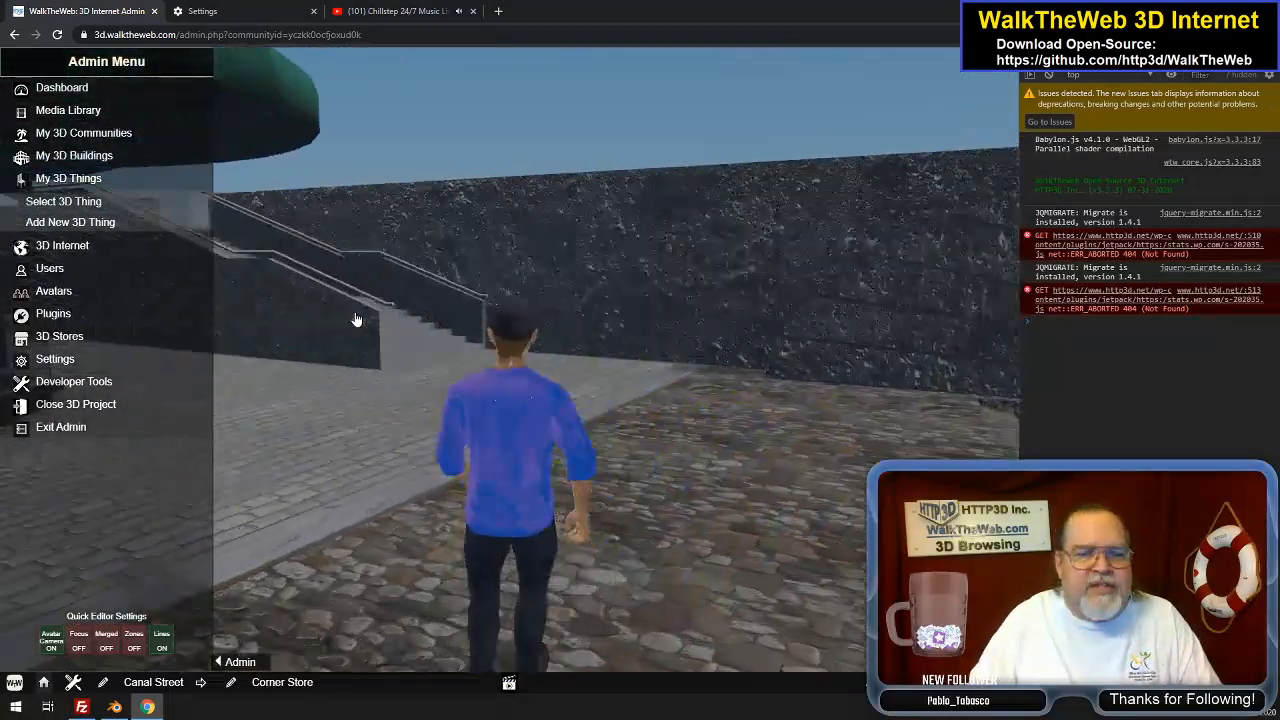
key(Left)
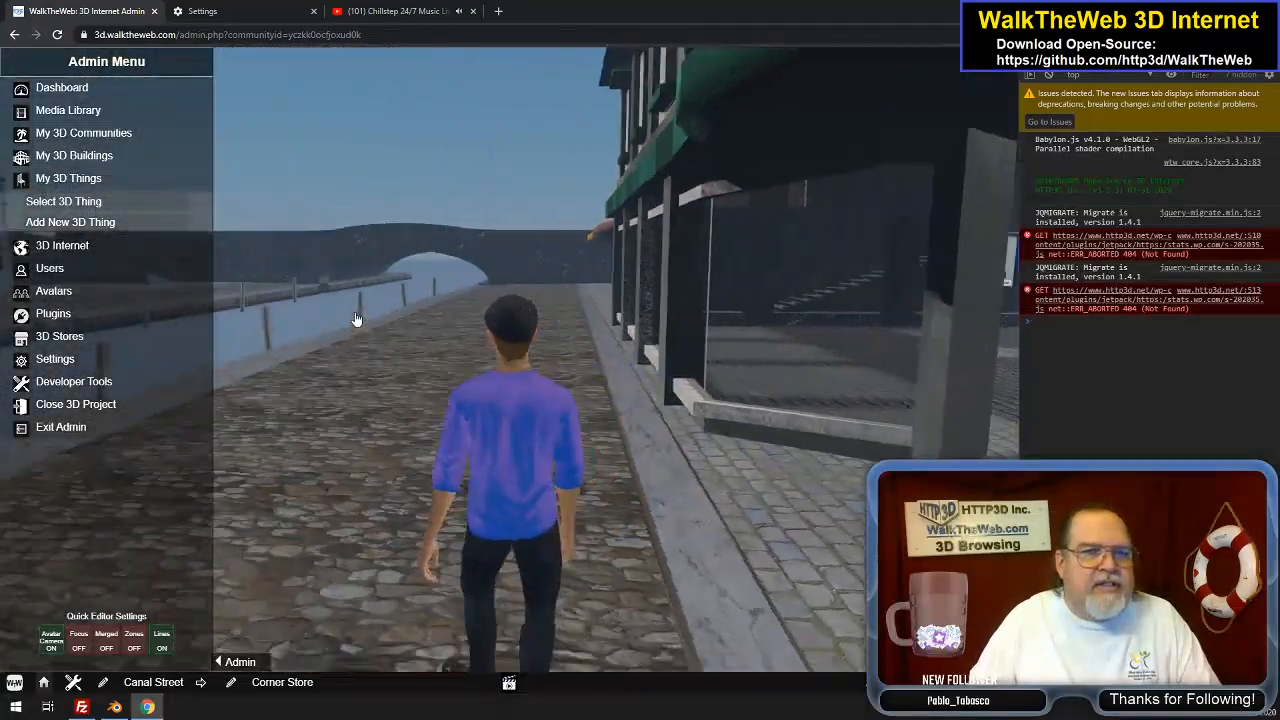
key(Left)
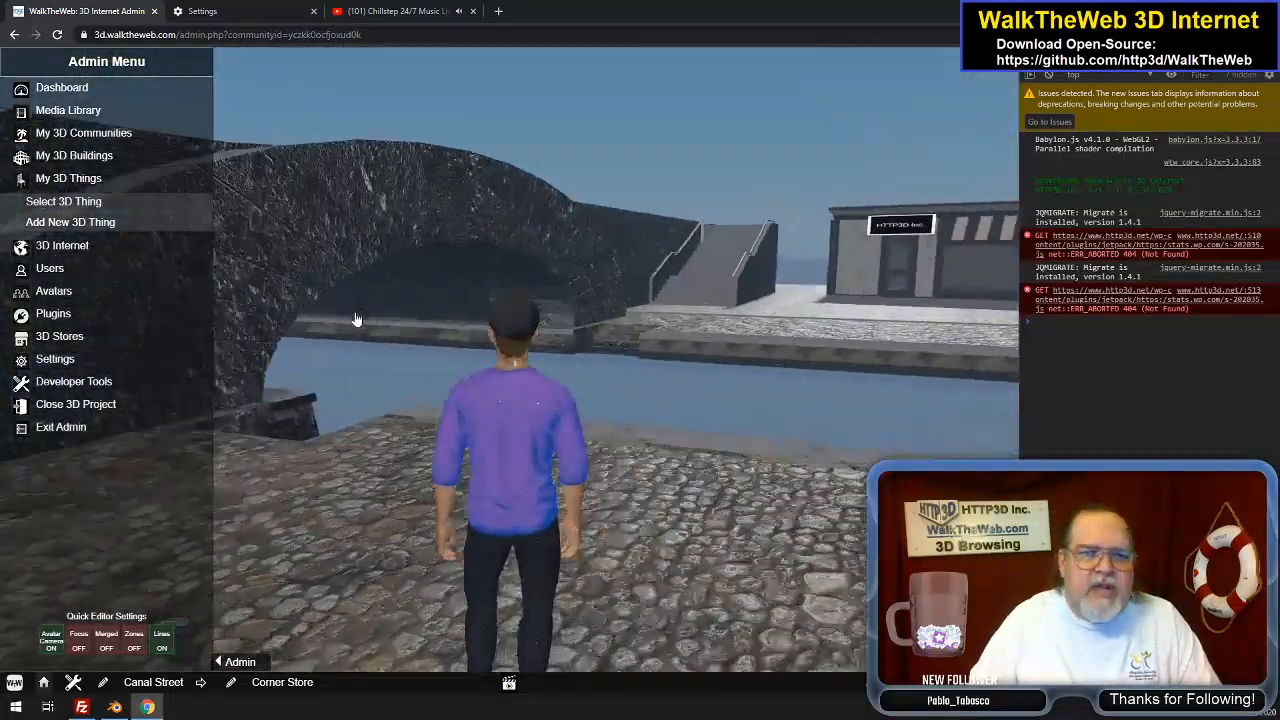
key(Right)
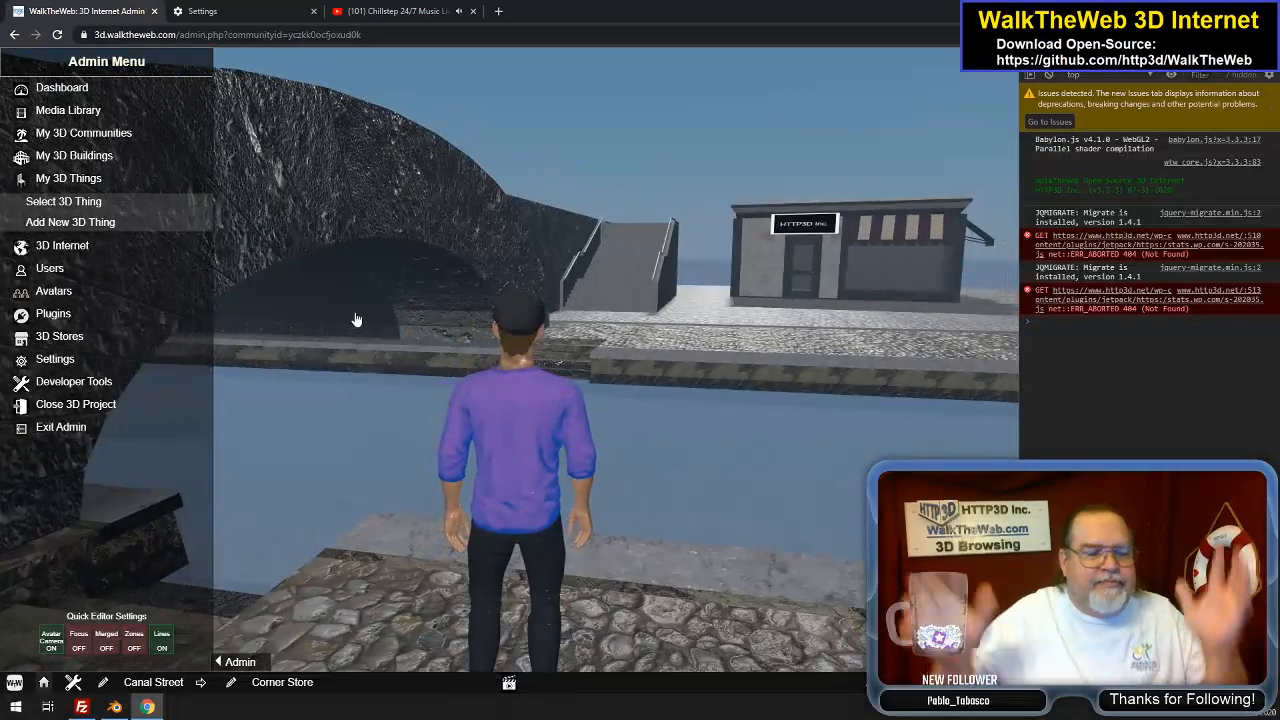
key(Right)
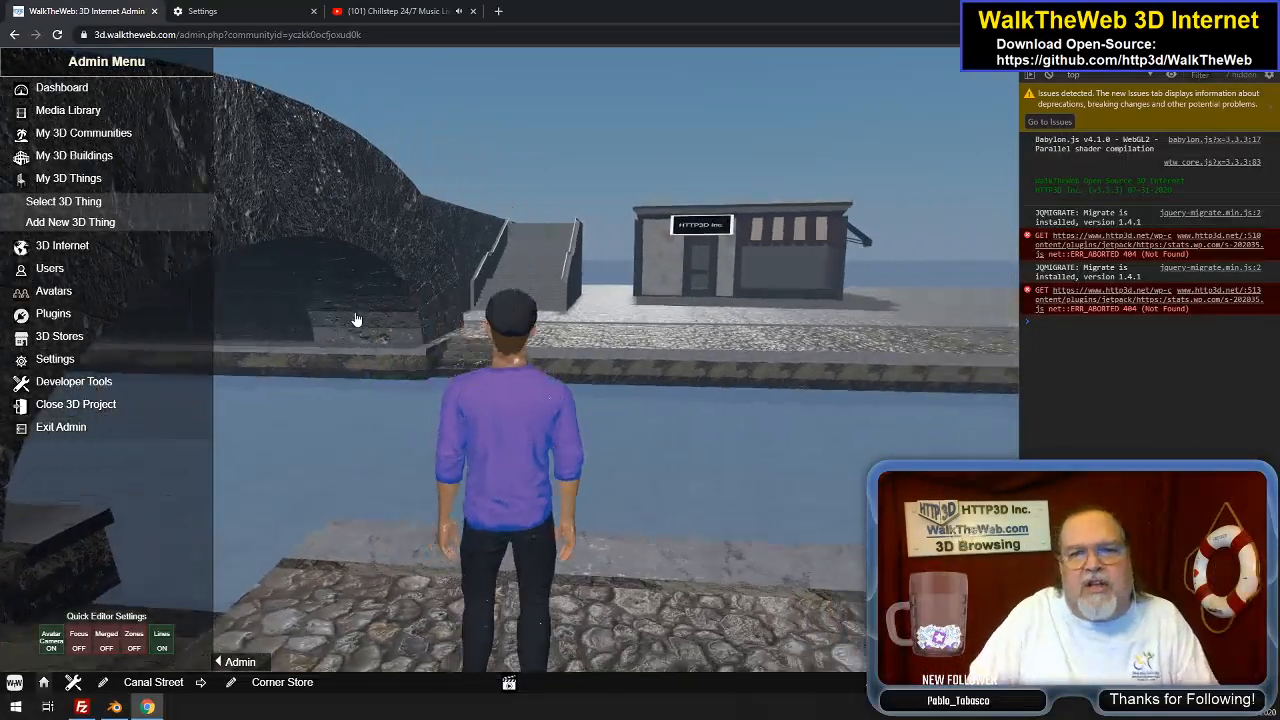
Turn the avatar past the corner store's entrance and climb the stairs beside the stone wall to the upper road
key(Right)
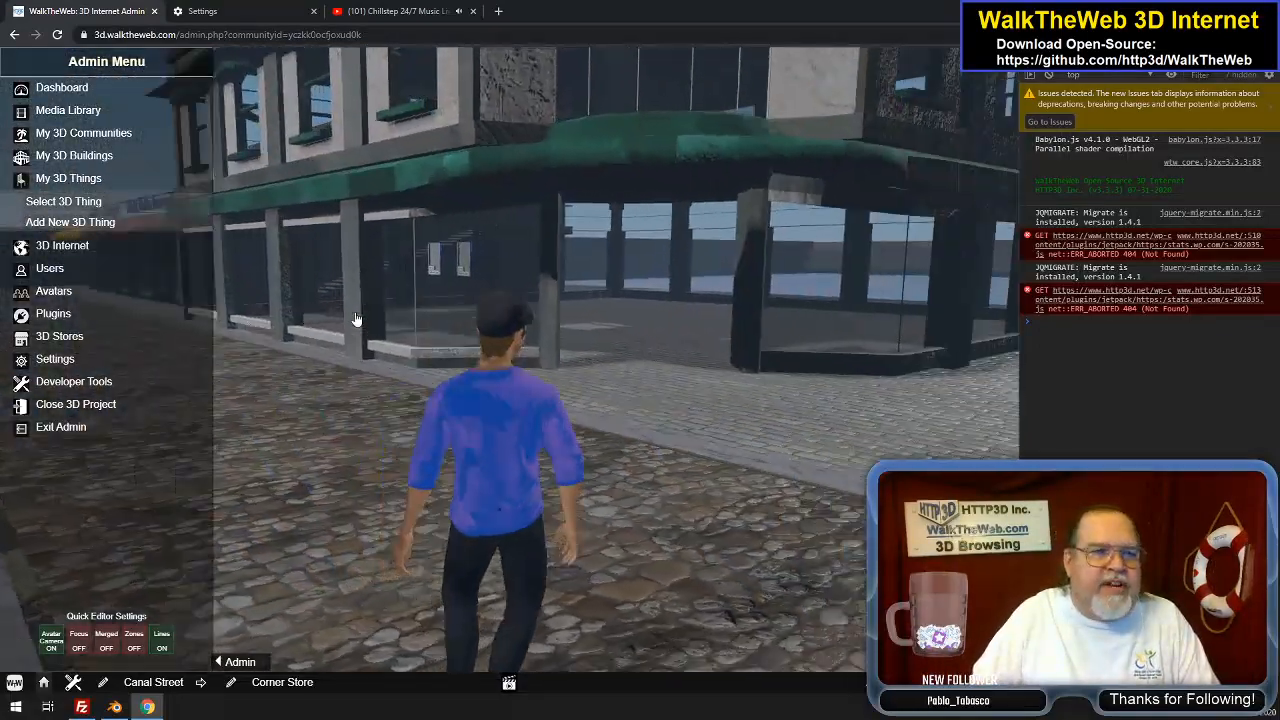
key(Right)
key(Up)
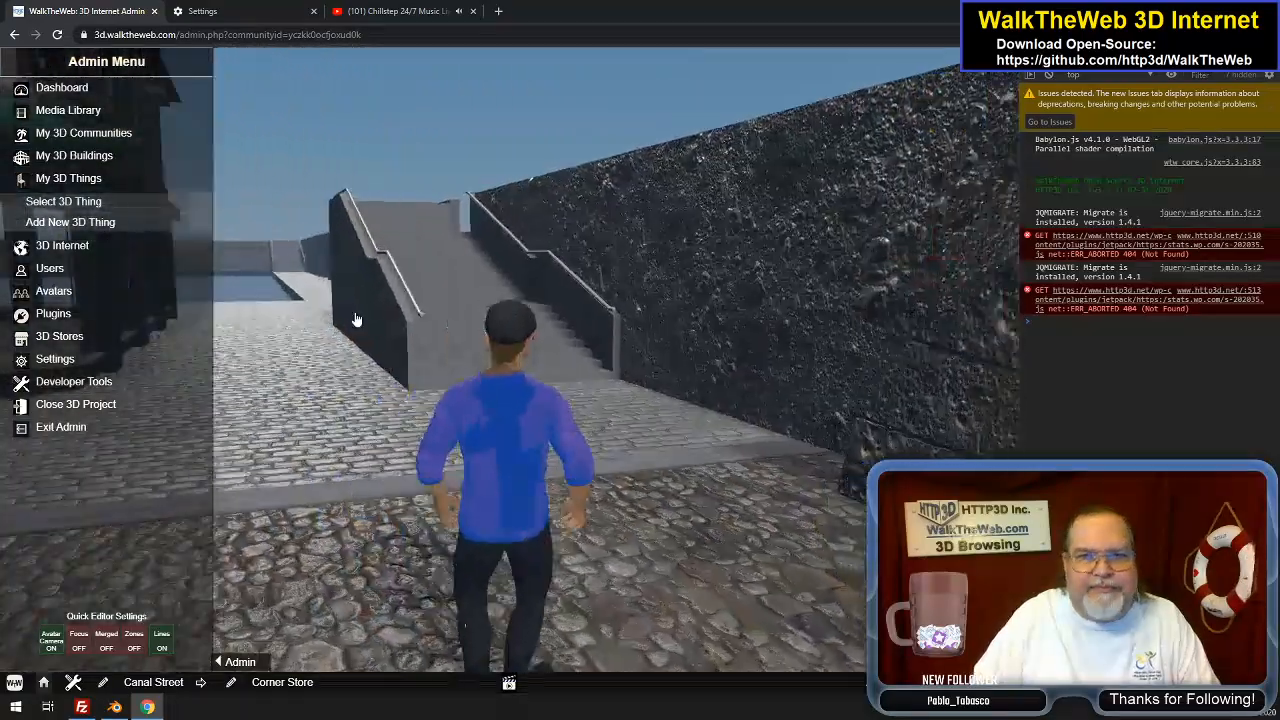
key(Up)
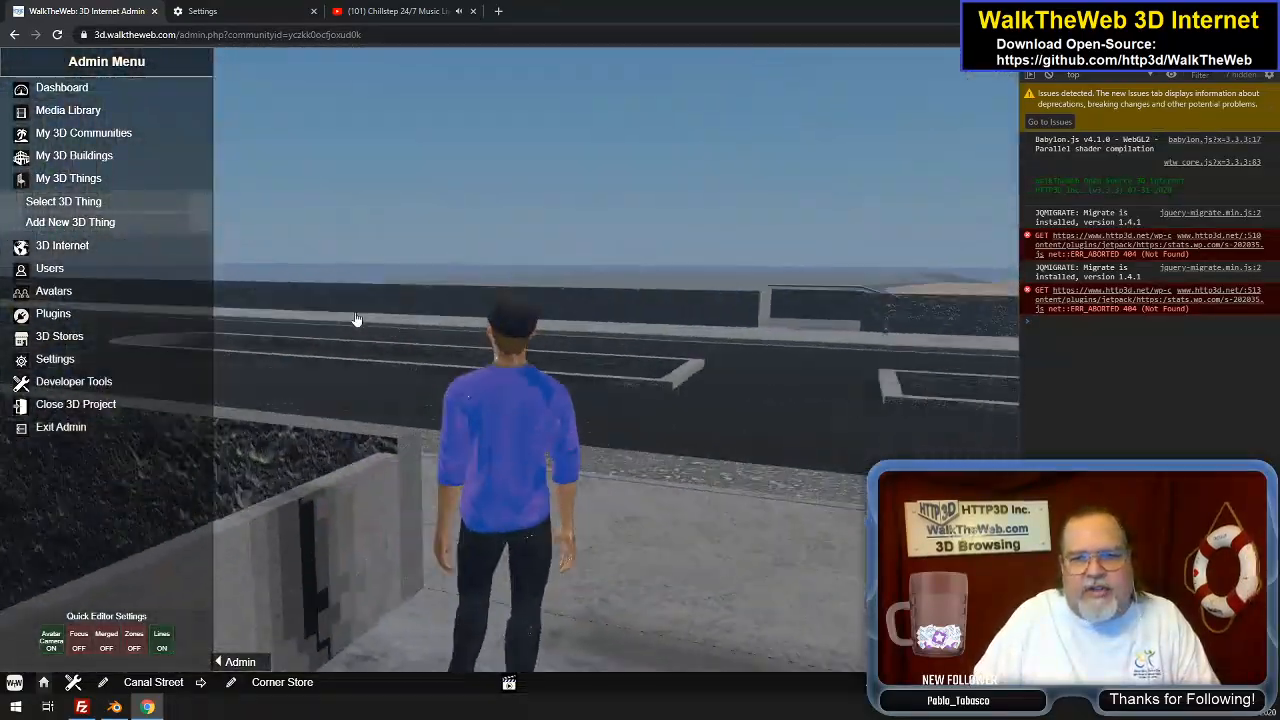
Walk the avatar along the upper road's sidewalk to view the corner store's upper floor over the wall
key(Right)
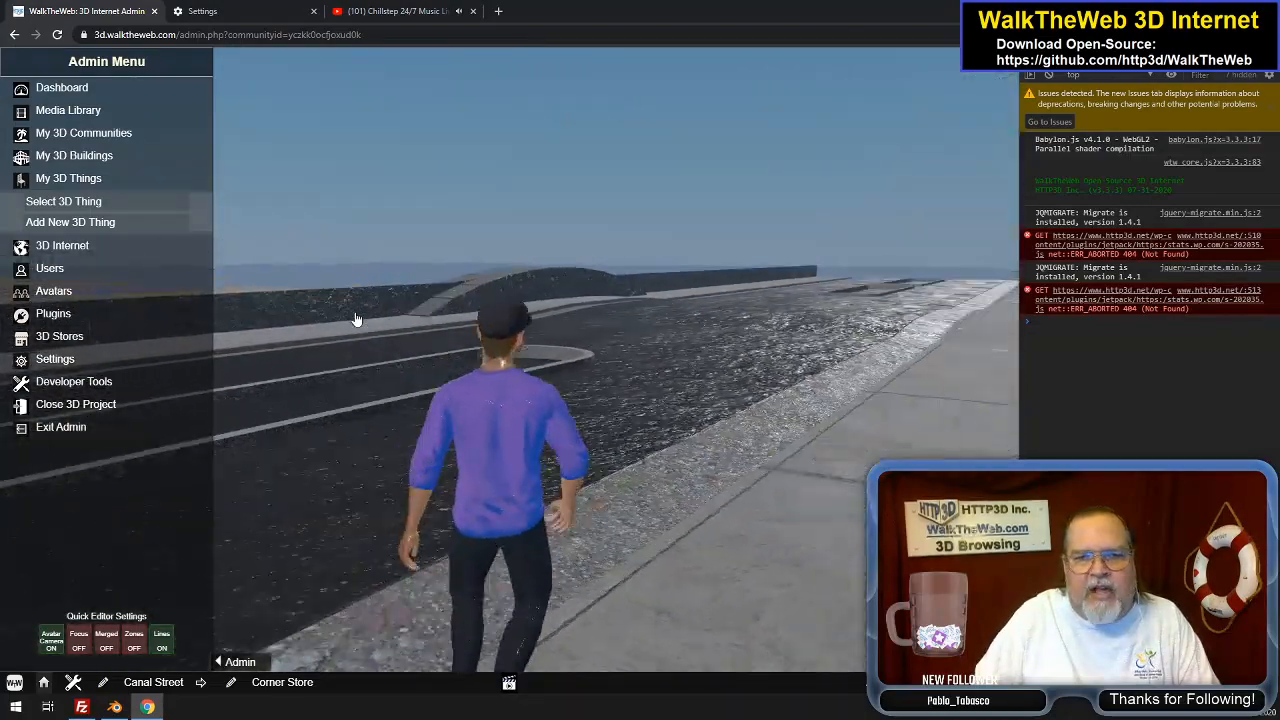
key(Right)
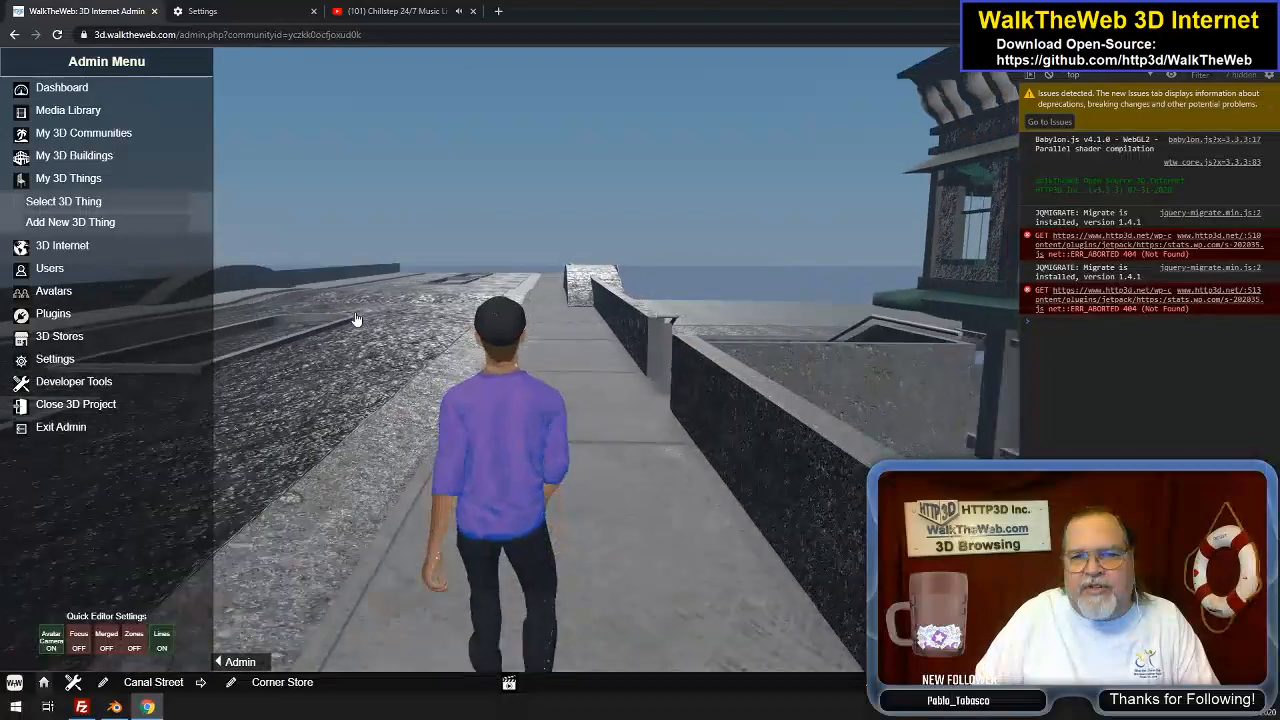
key(Up)
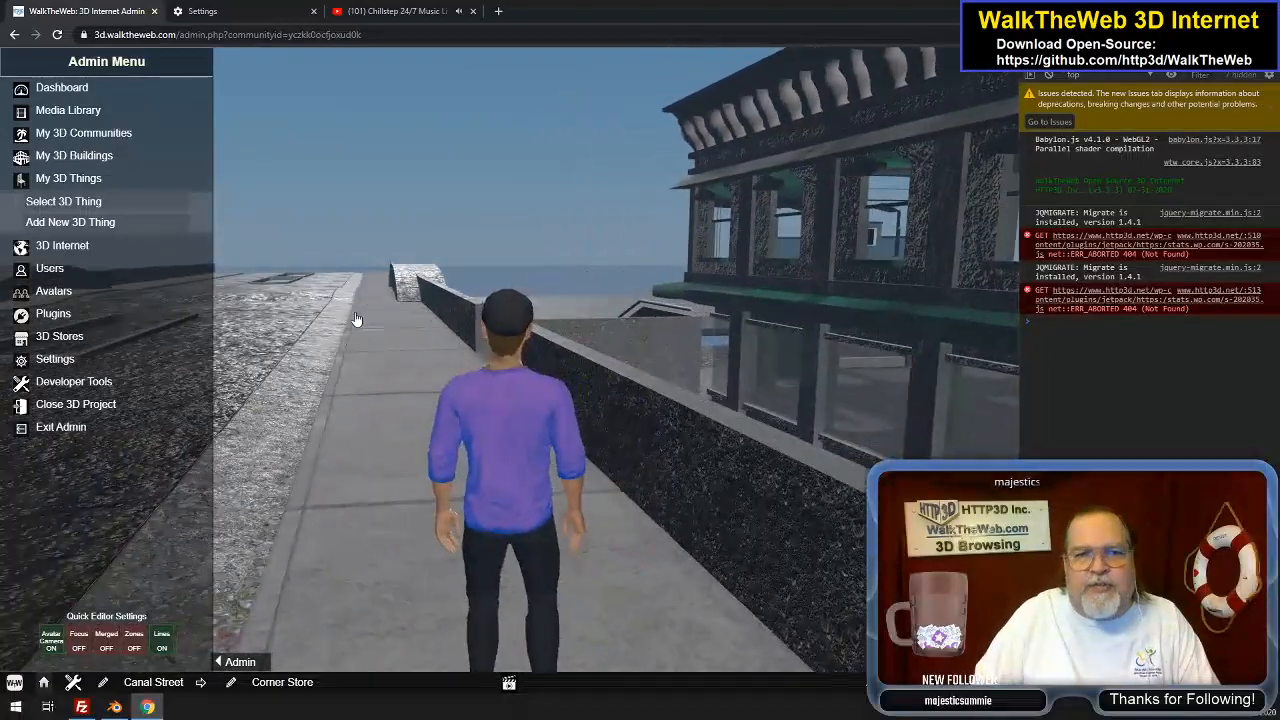
Turn the avatar around and walk it along the upper road's sidewalk toward the red barn store
key(Right)
key(Right)
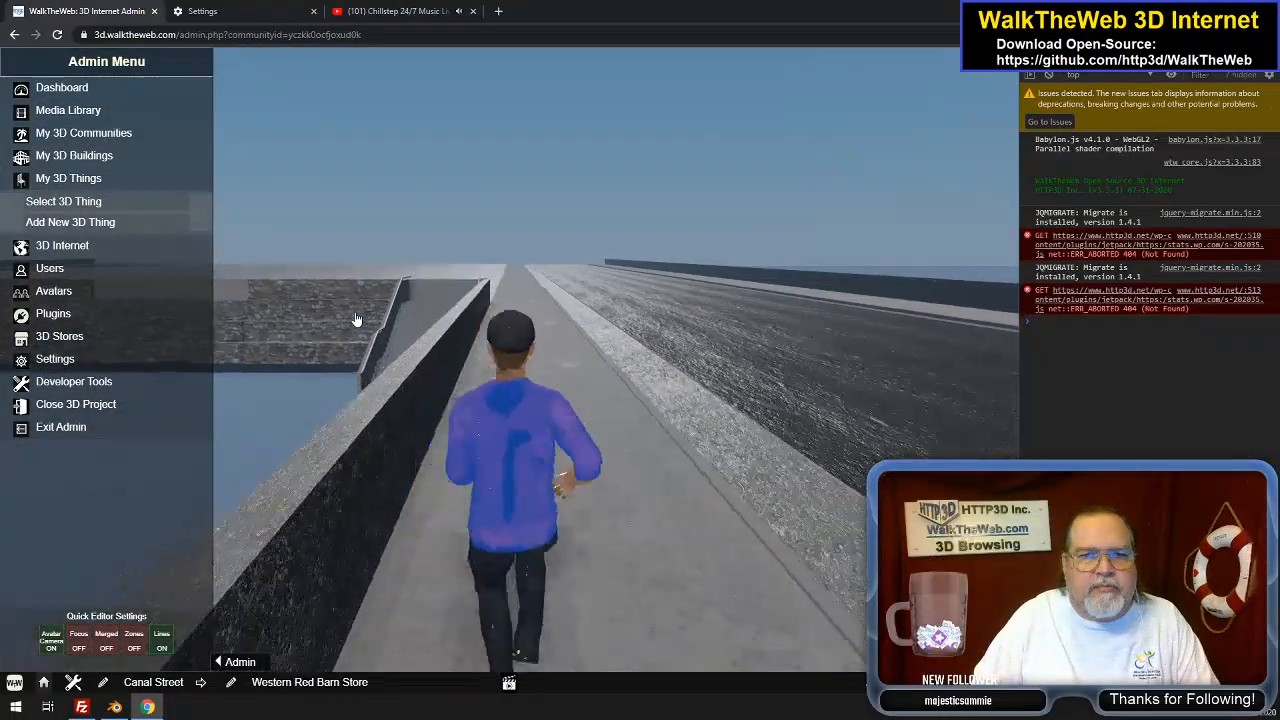
key(Left)
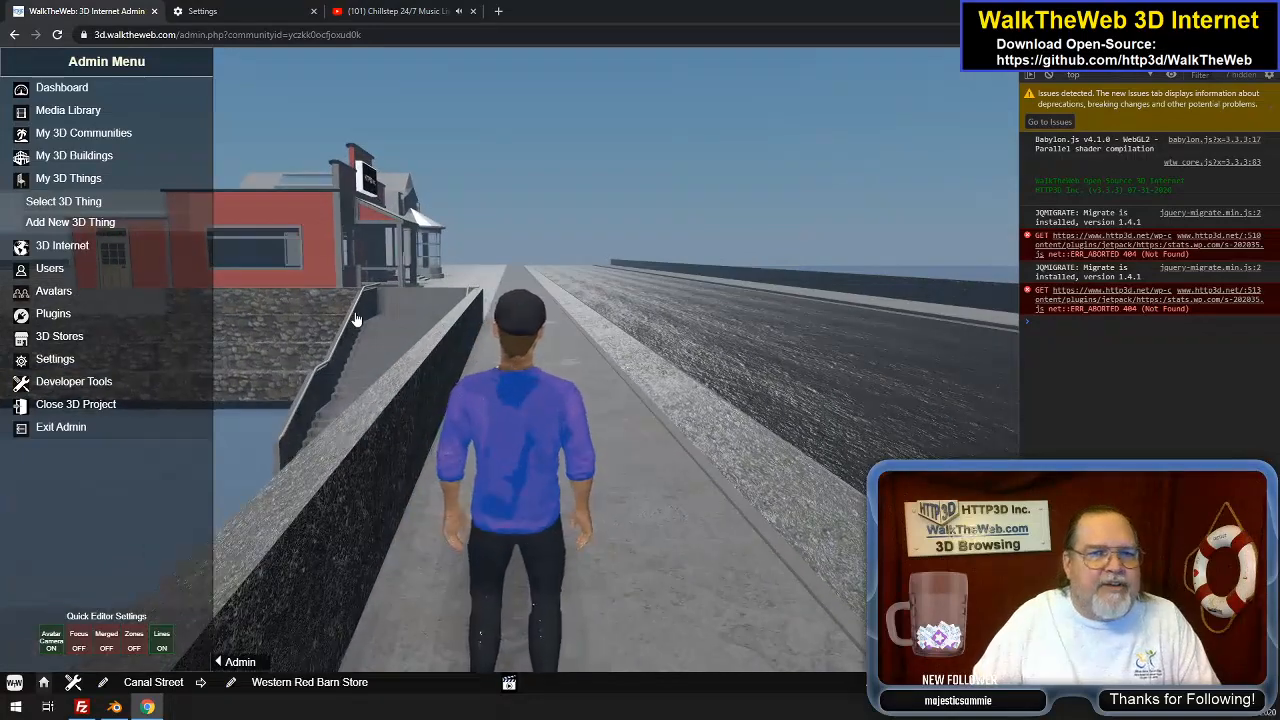
Show the zones and walk the avatar back and forth across the zone boundary to watch the red barn store load and unload
click(134, 642)
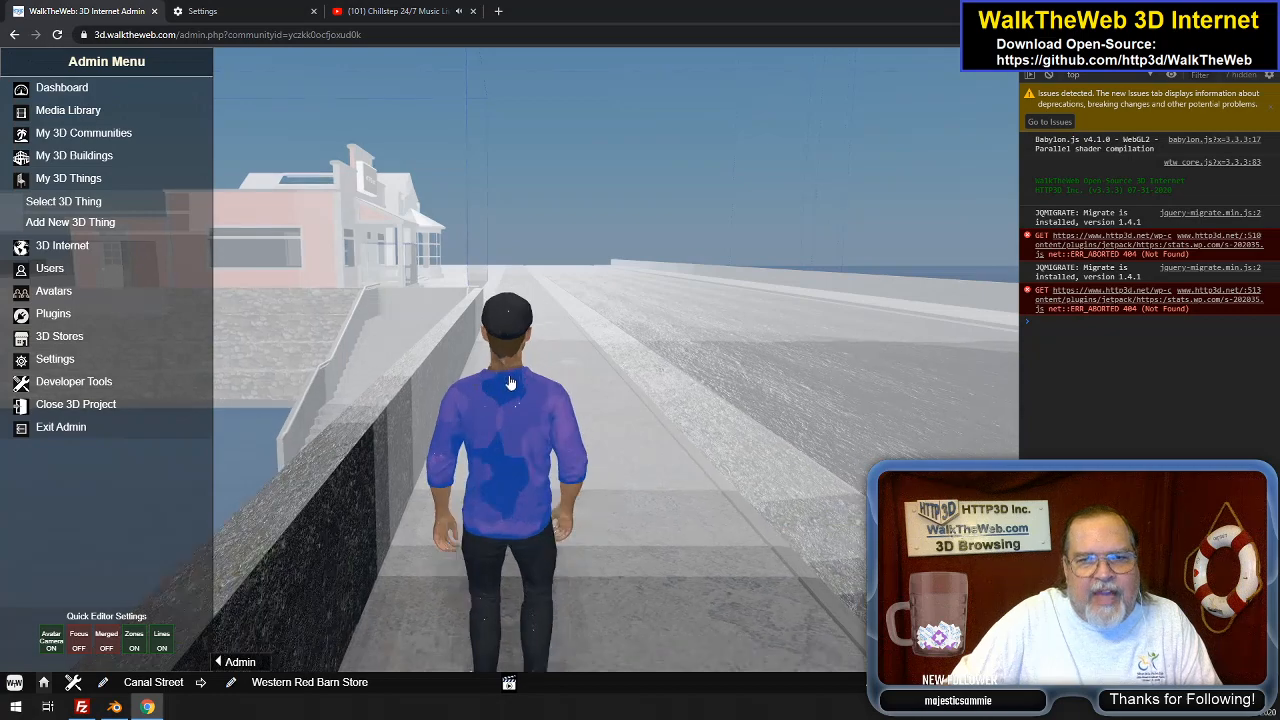
key(Down)
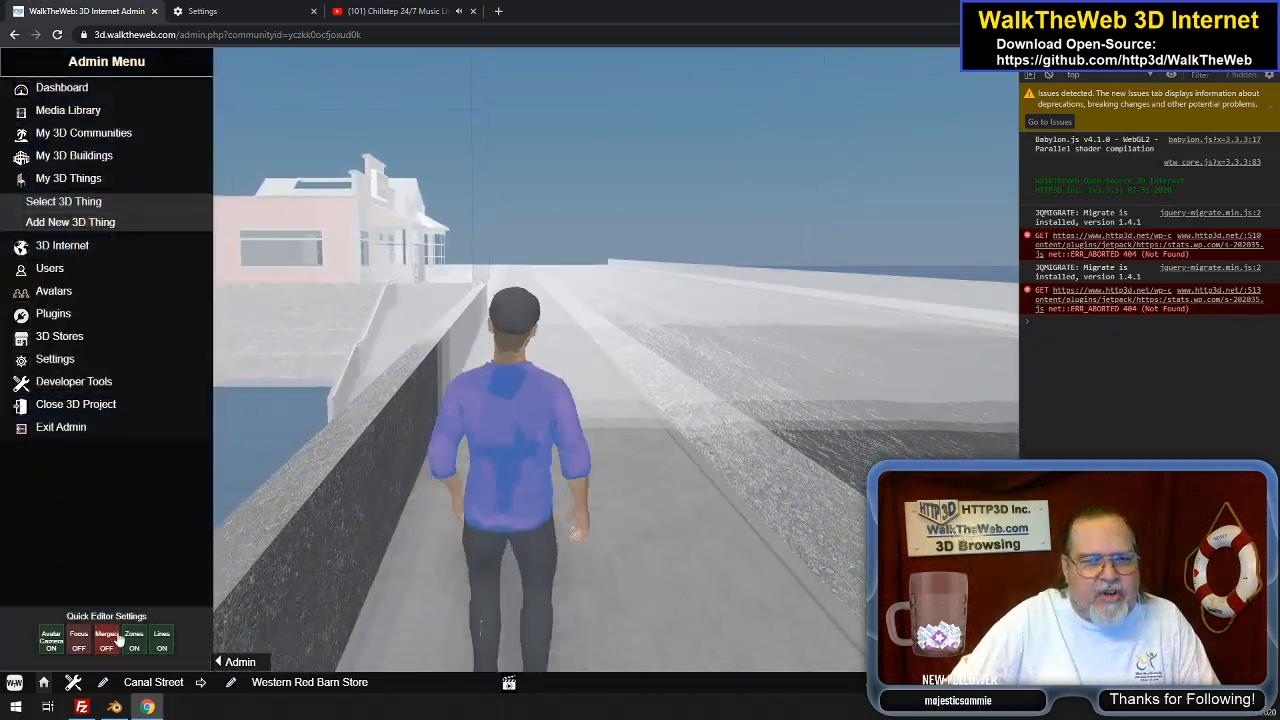
key(Up)
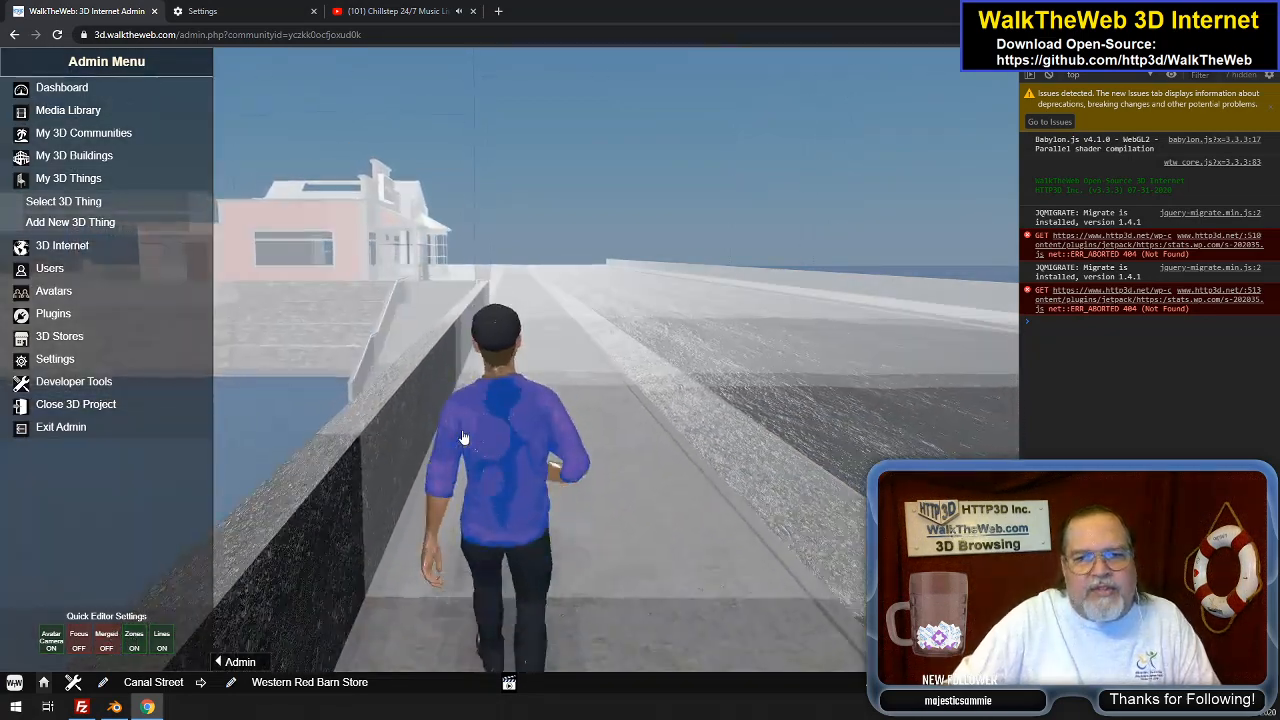
key(Up)
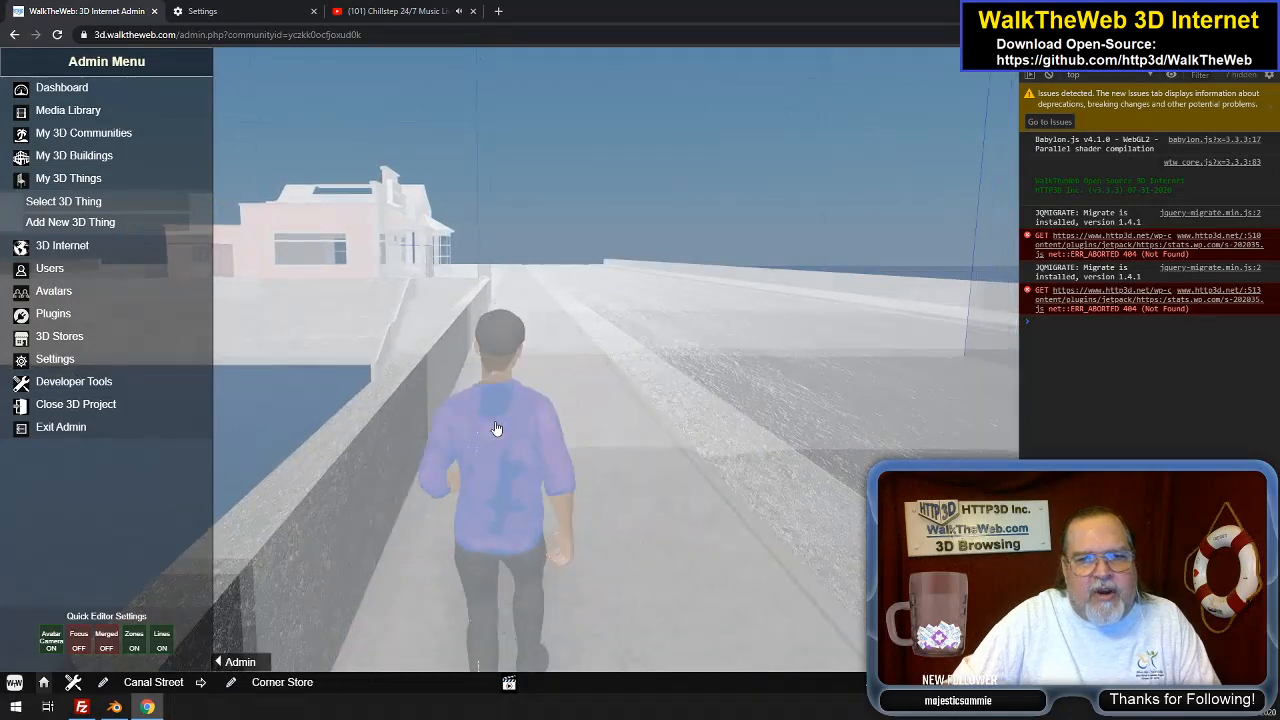
key(Down)
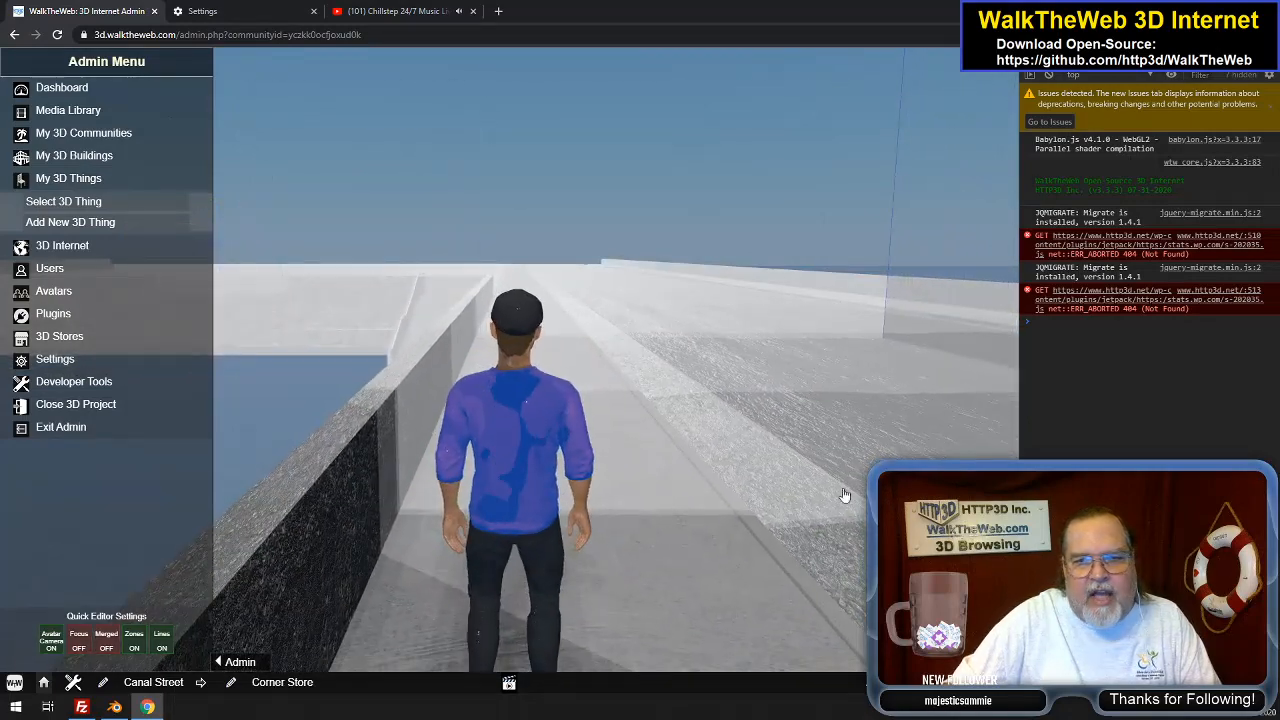
Turn the avatar to examine the zone's edges across the road, and walk it back into the red barn store's loading zone
key(Left)
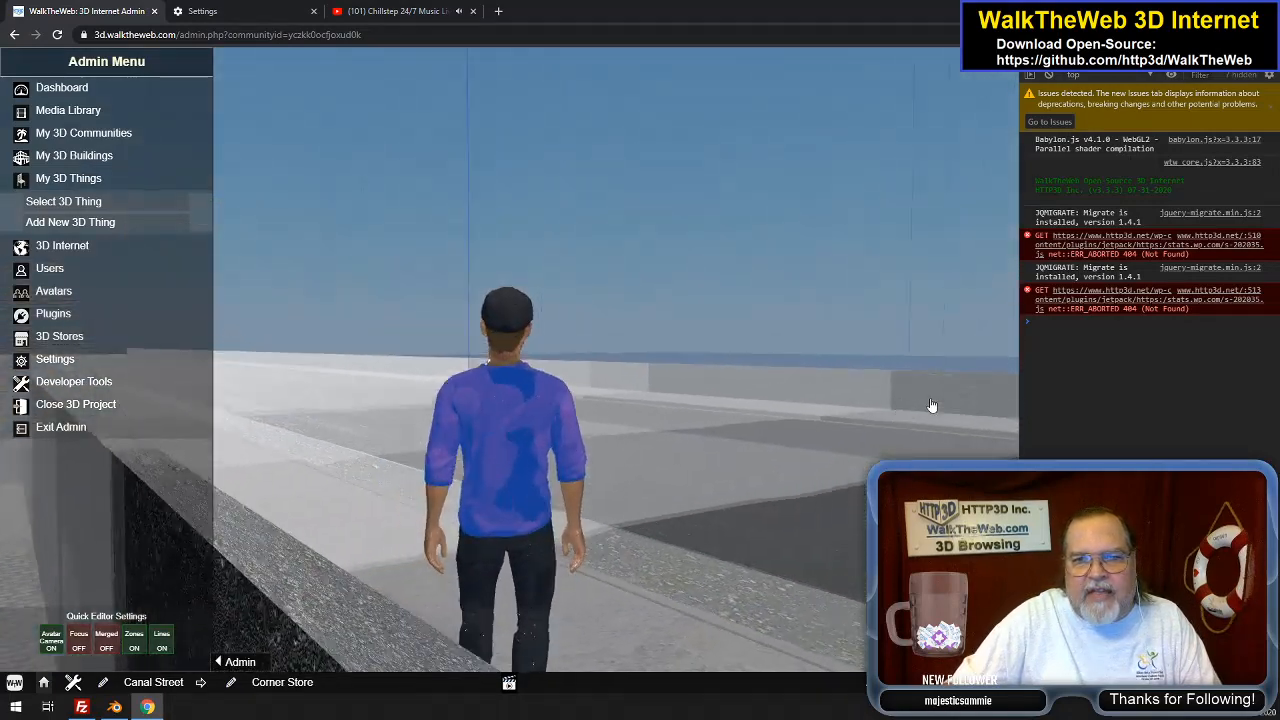
key(Right)
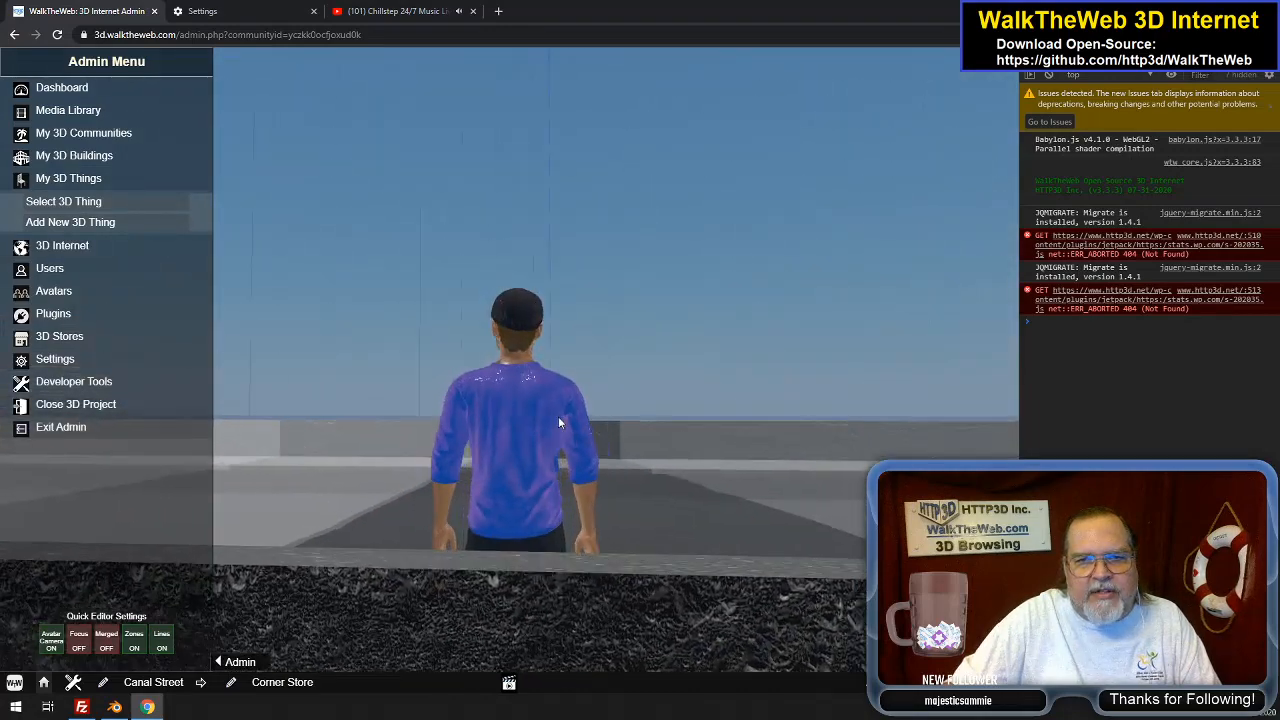
key(Left)
key(Right)
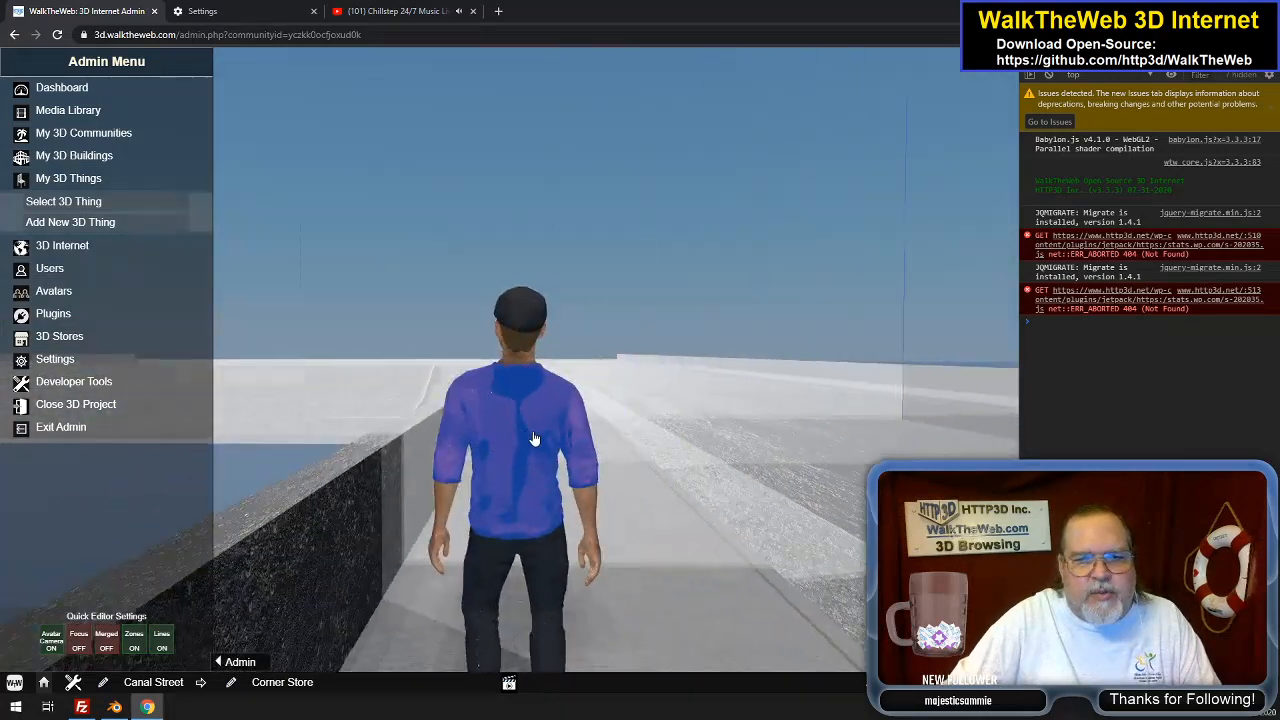
key(Up)
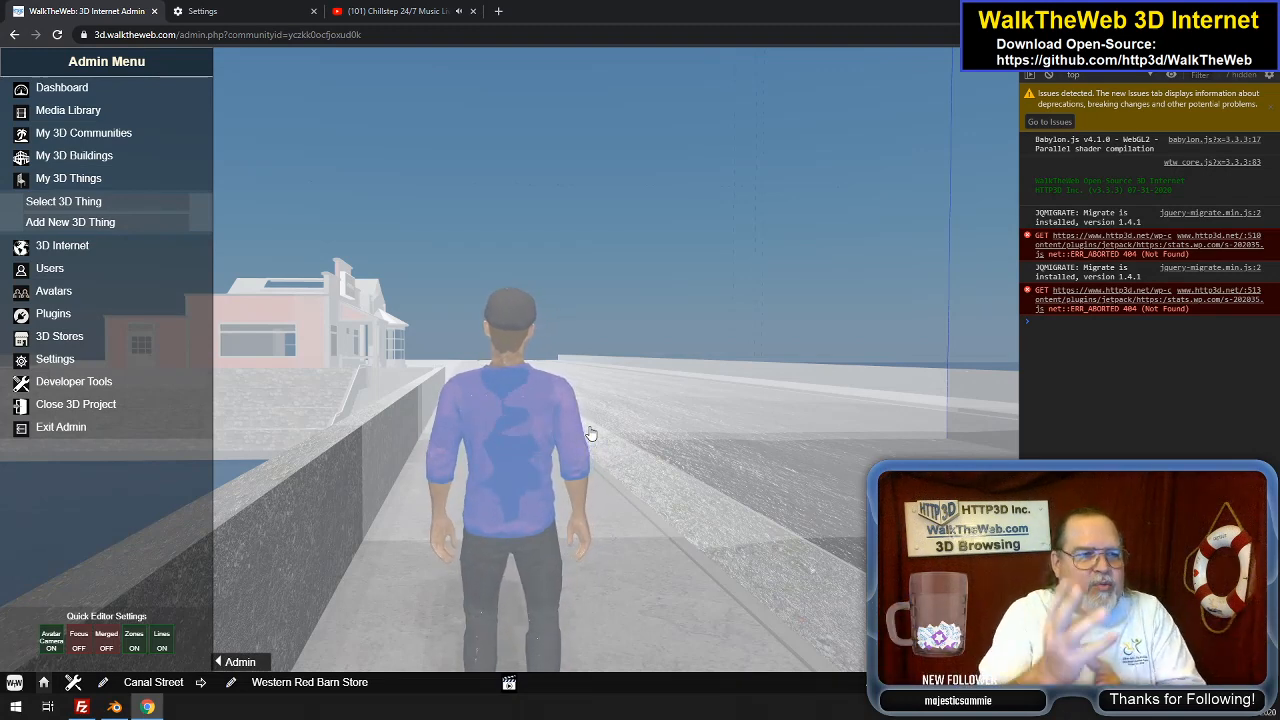
Walk the avatar along the sidewalk to the HTTP3D Inc. red barn store and face its porch entrance
key(w)
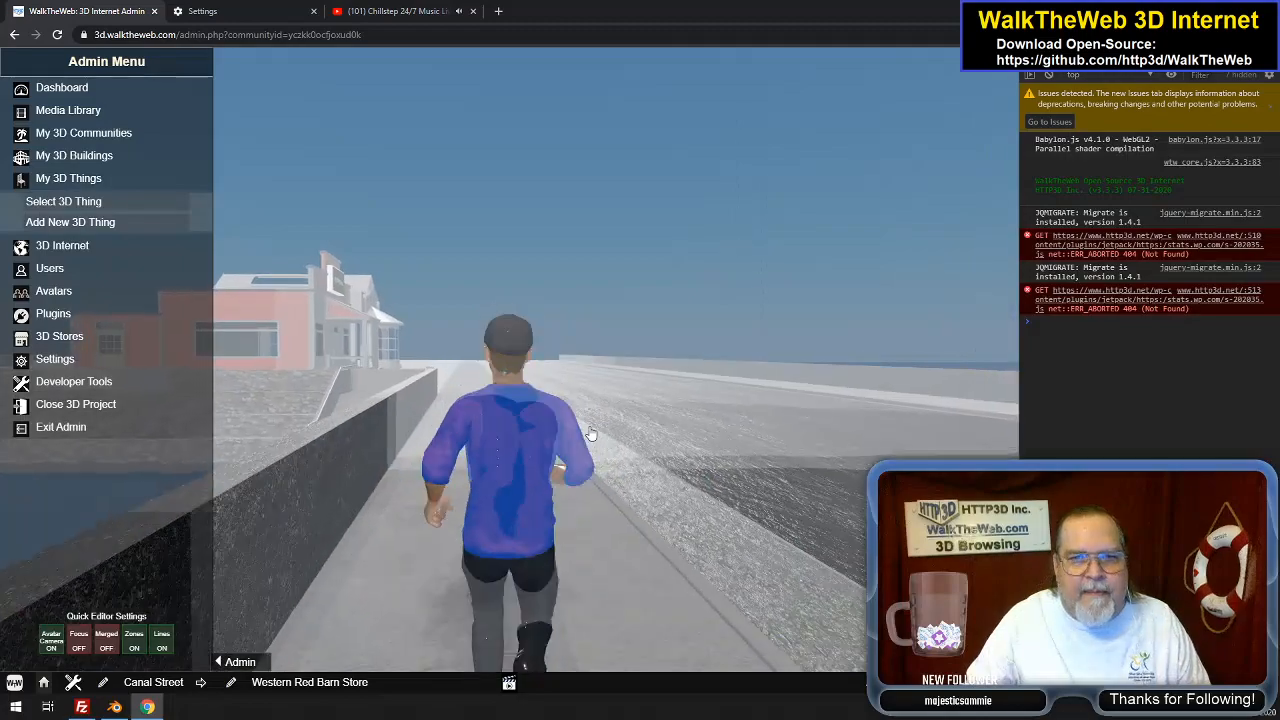
key(w)
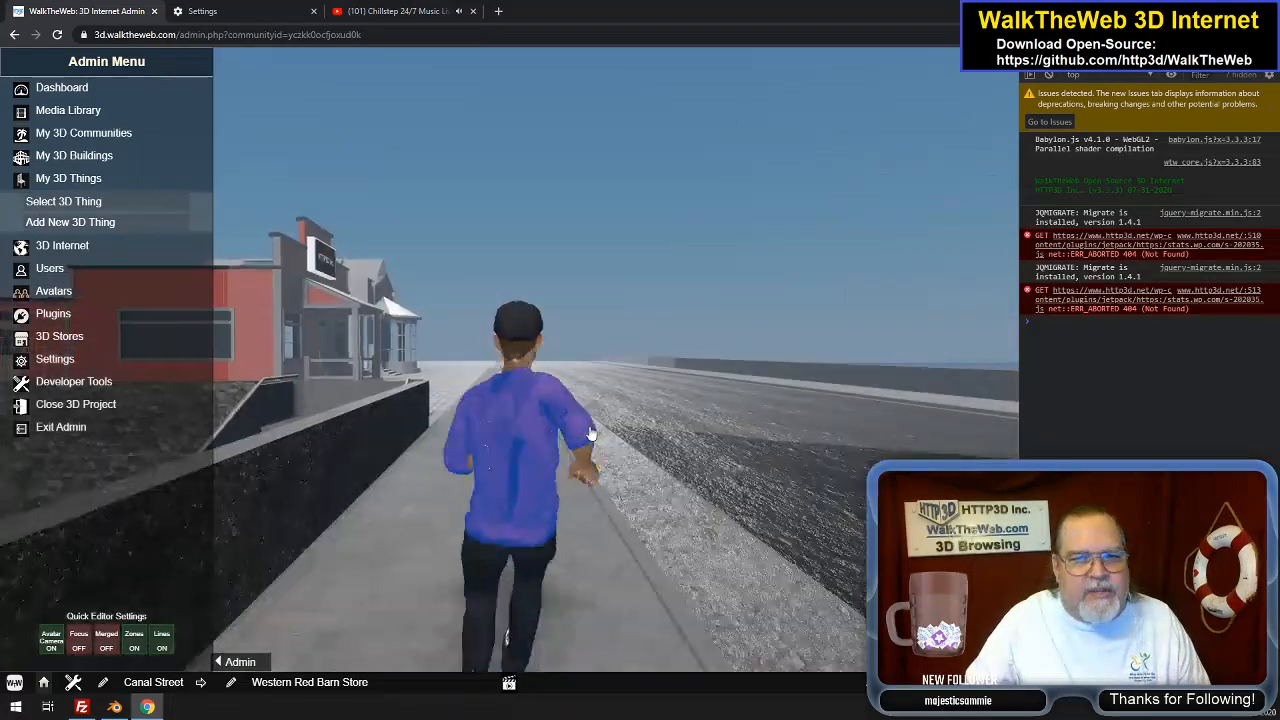
key(w)
key(a)
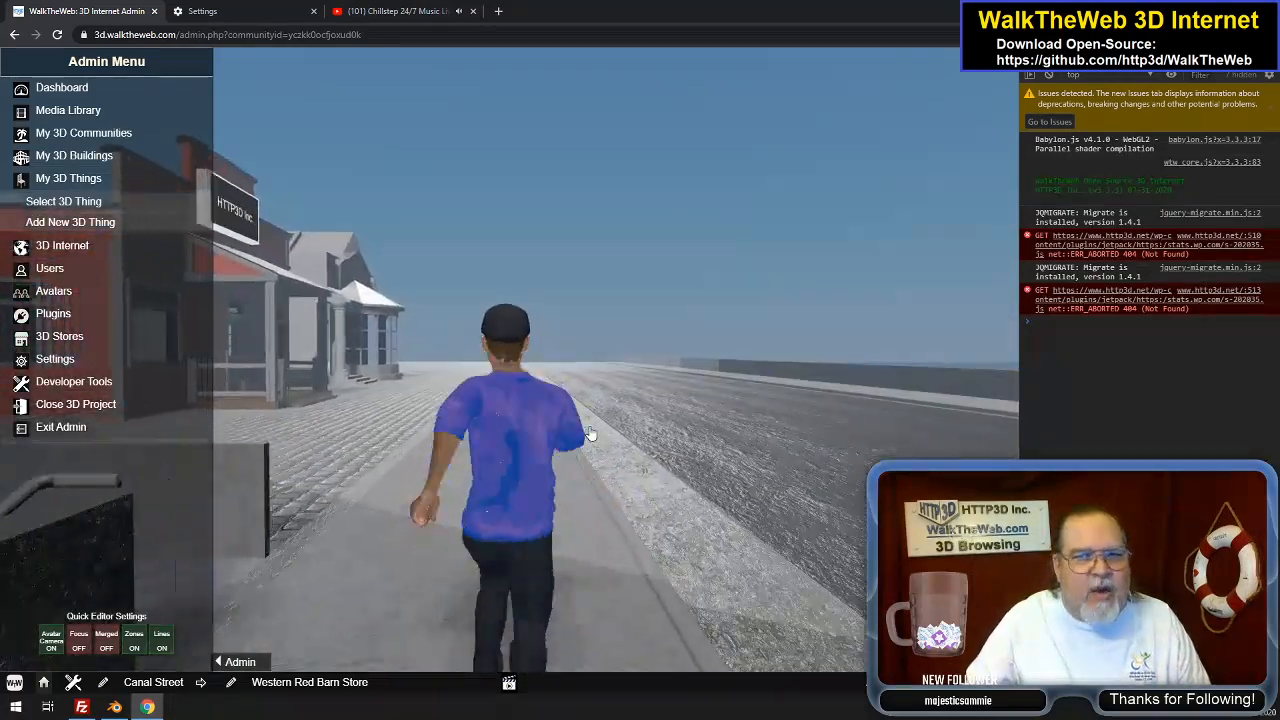
key(w)
key(d)
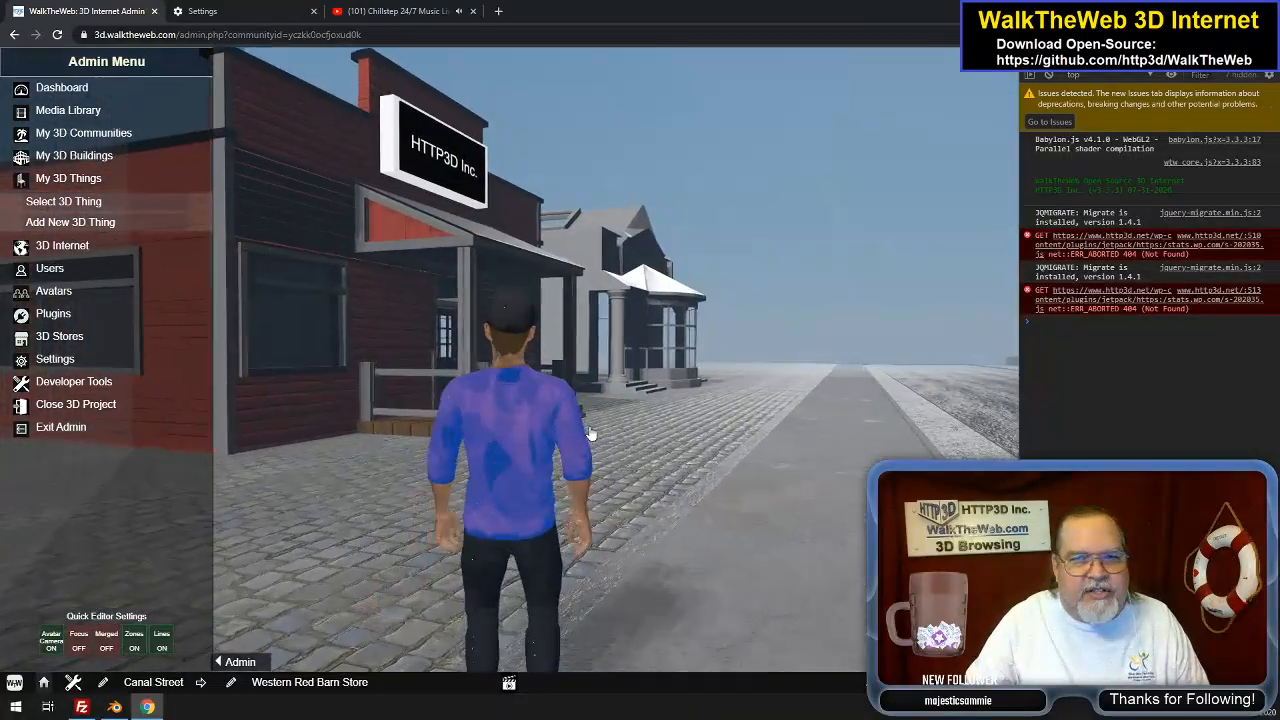
key(Left)
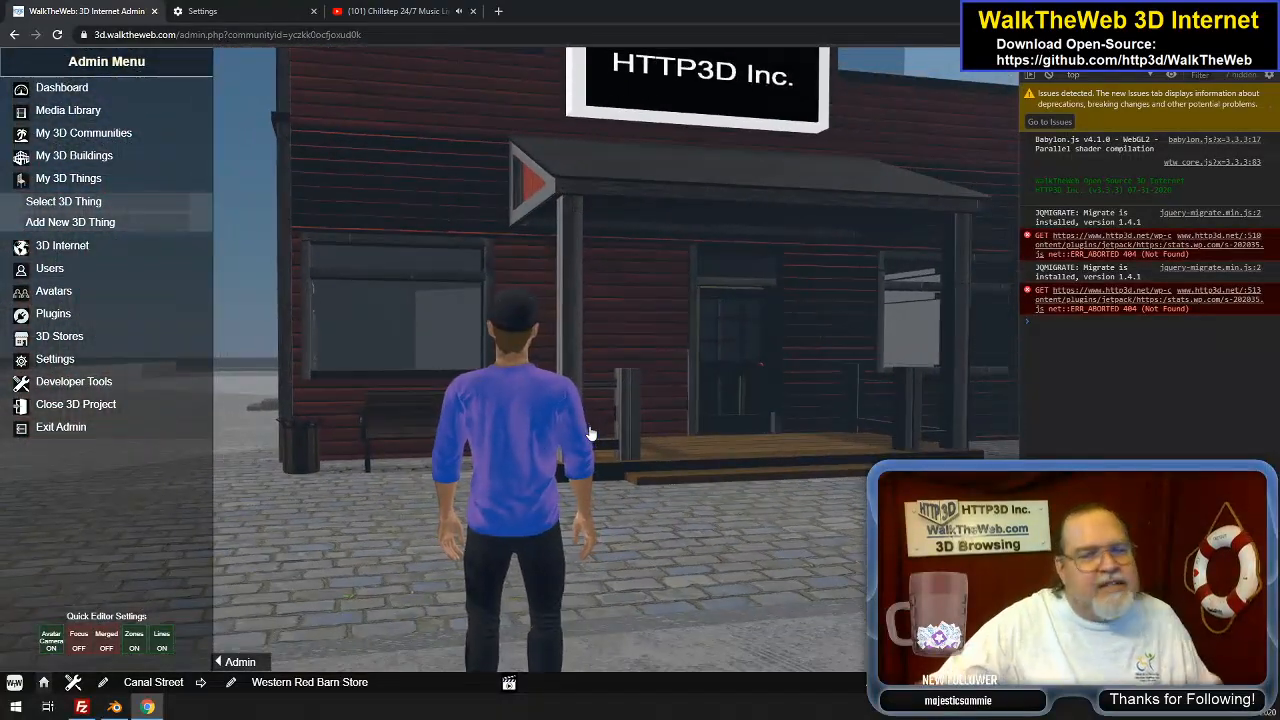
Toggle the zones off and back on, and move the avatar toward the zone box around the store's porch
click(134, 648)
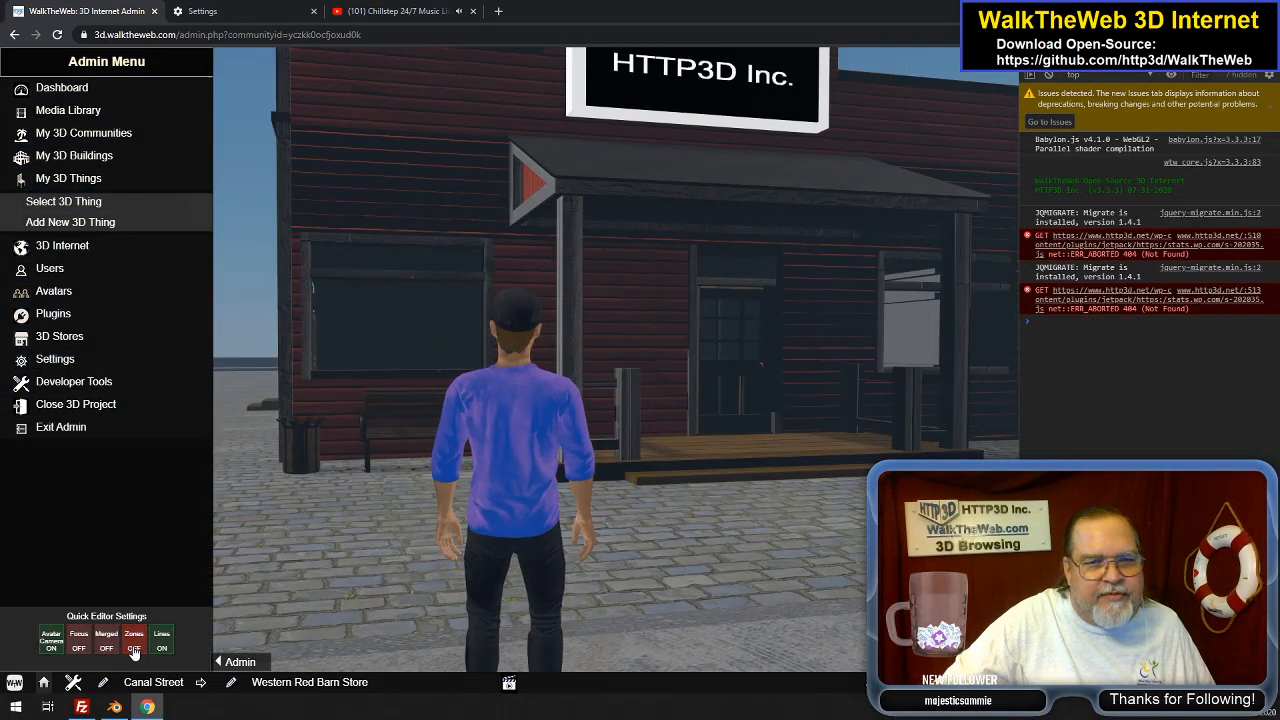
click(134, 648)
key(Right)
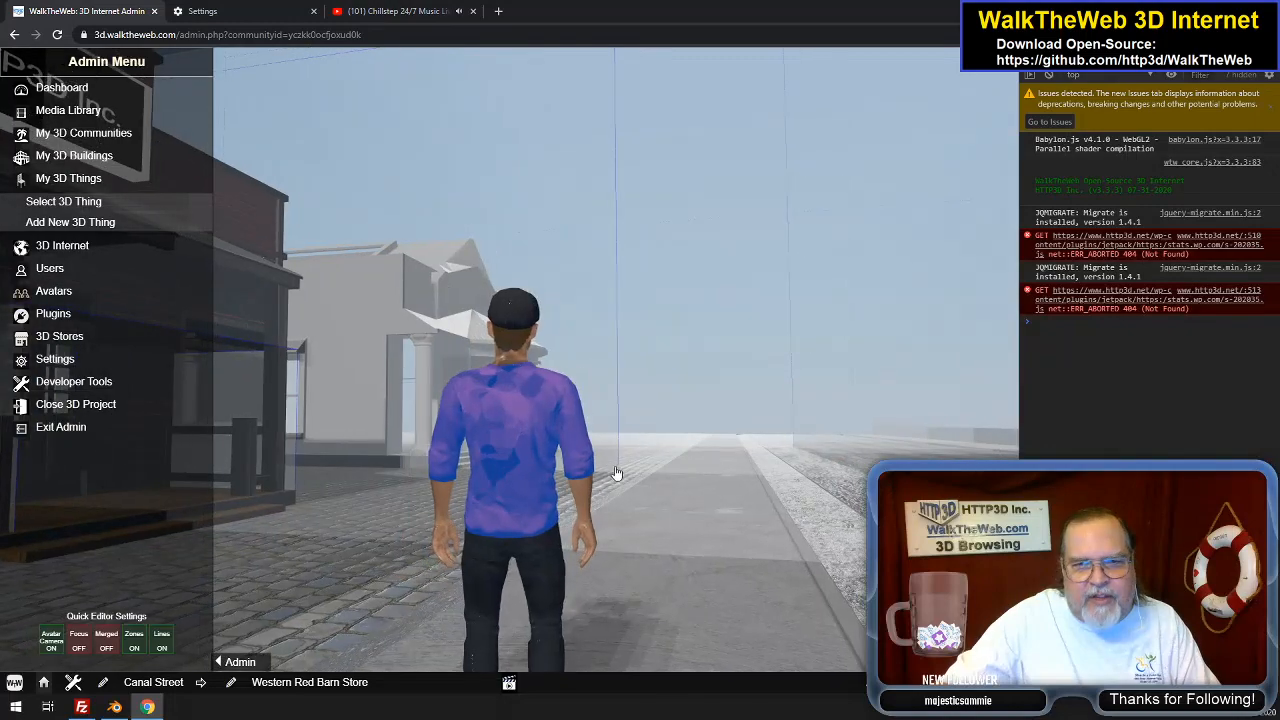
key(Left)
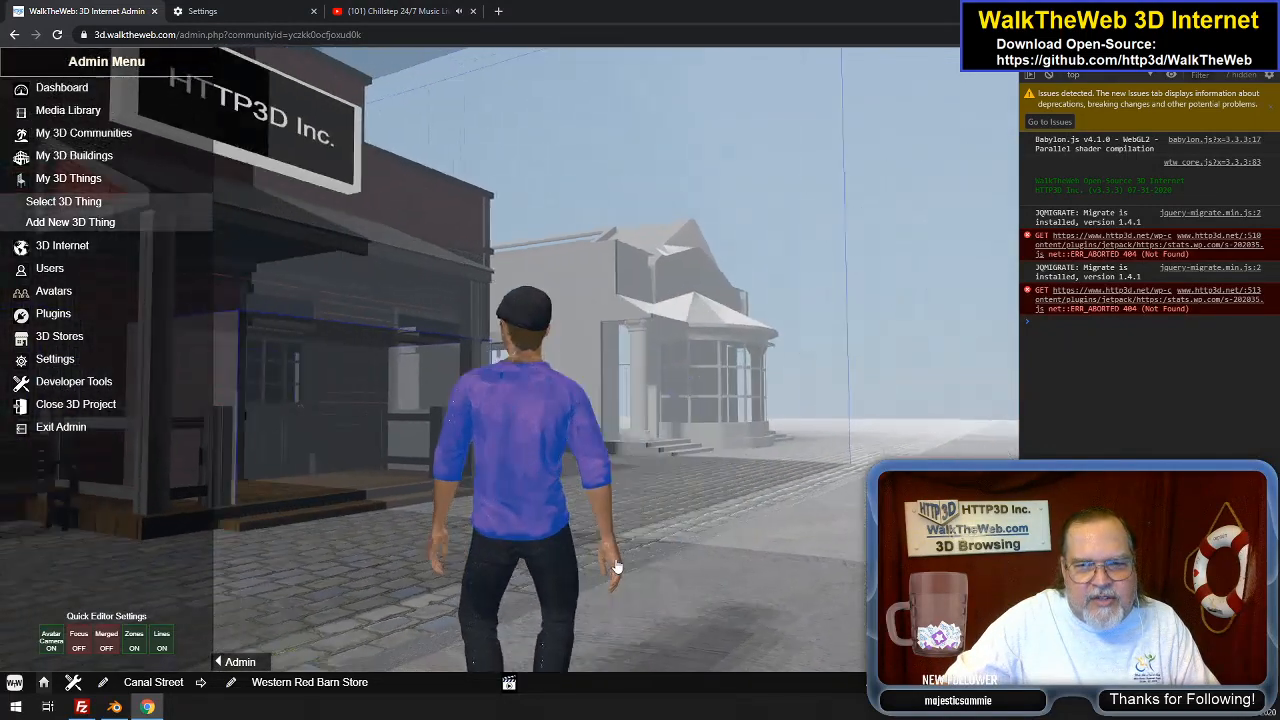
key(Left)
key(Up)
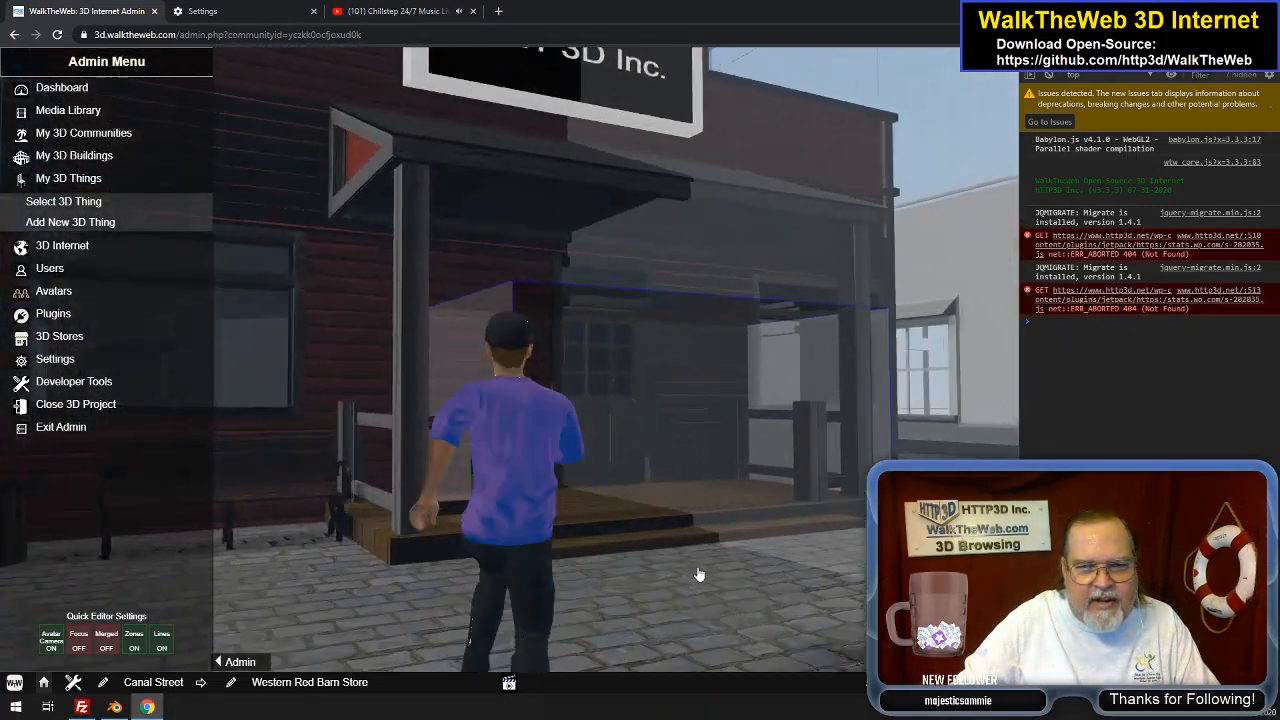
Move the avatar past the porch post and bench, view the interior through the front window, and return facing the door
key(Left)
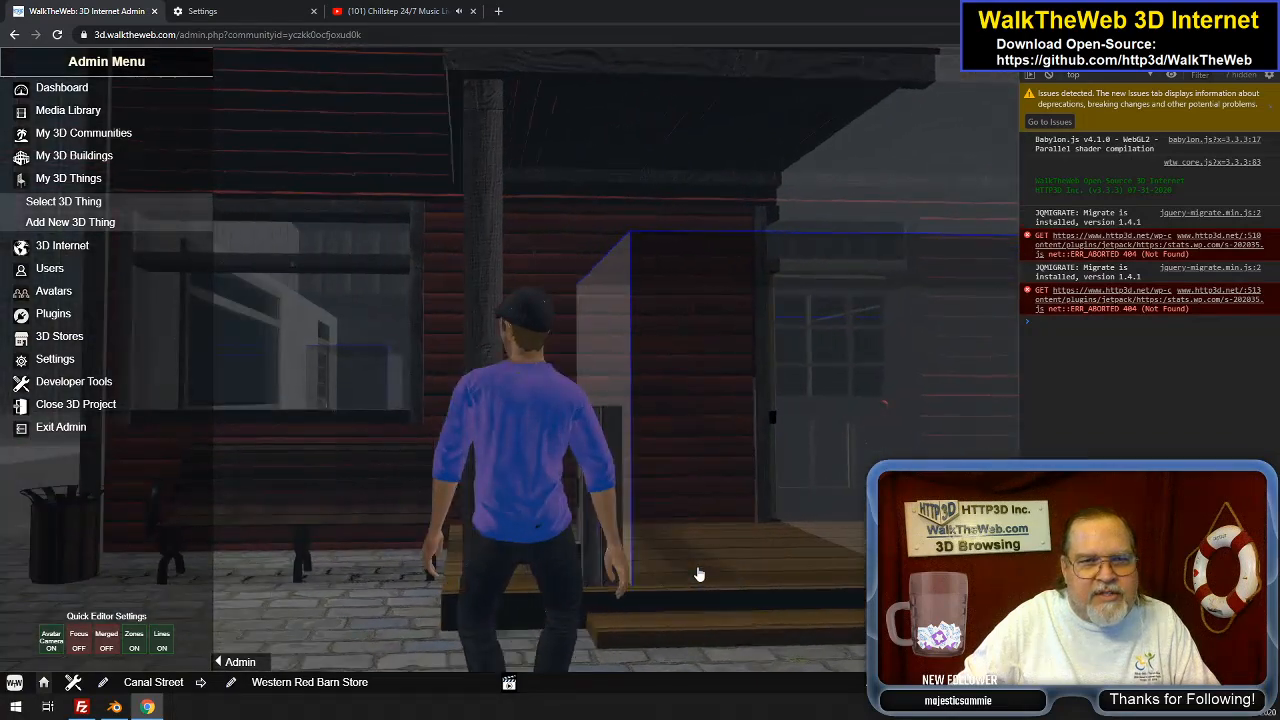
key(Right)
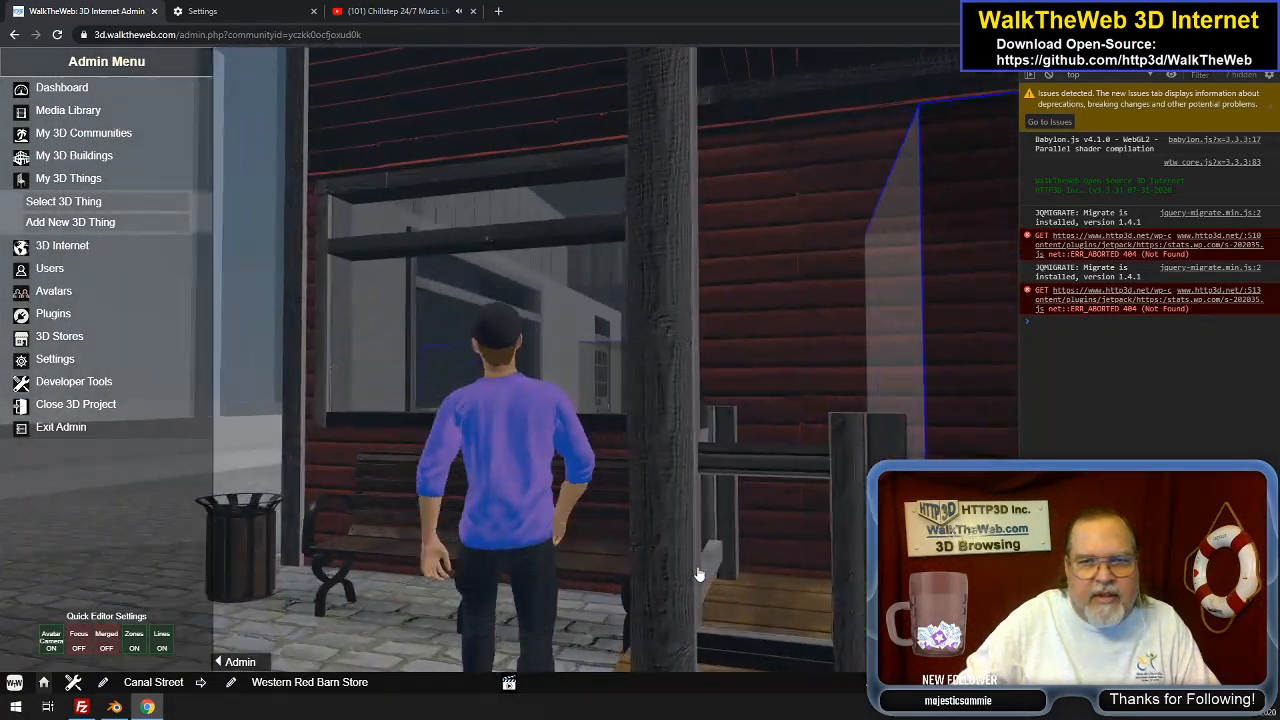
key(Right)
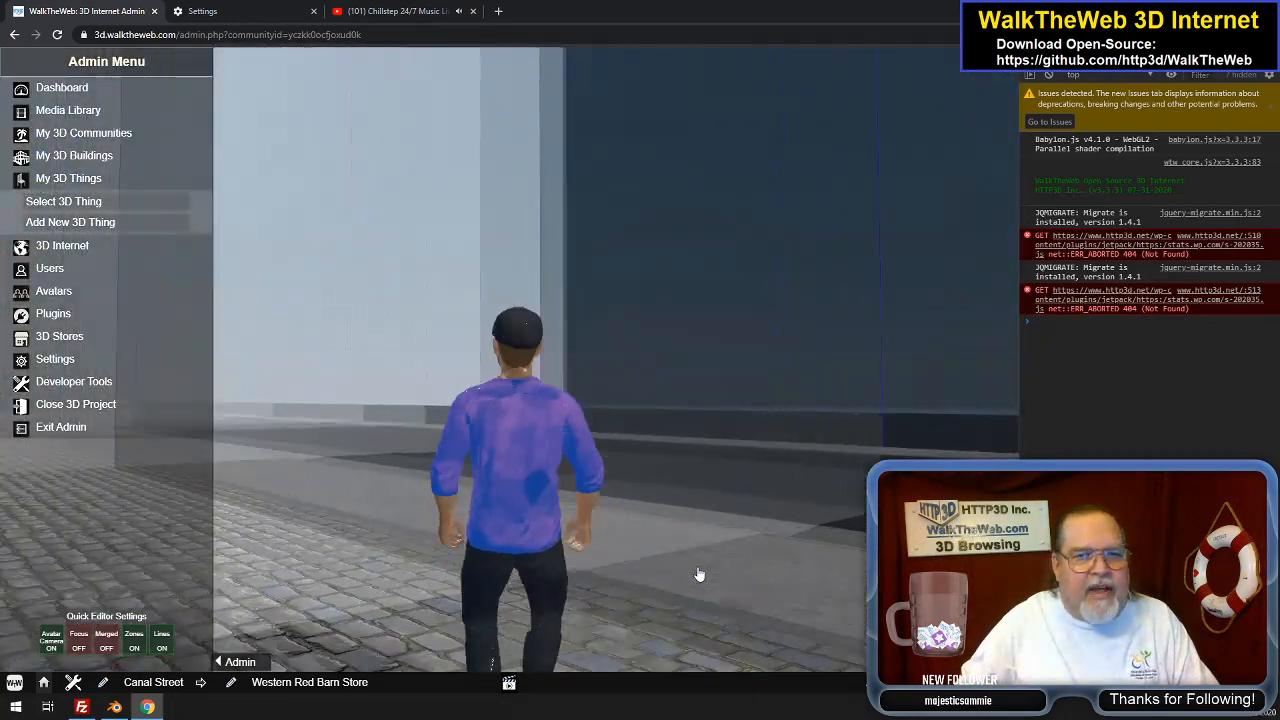
key(Left)
key(Left)
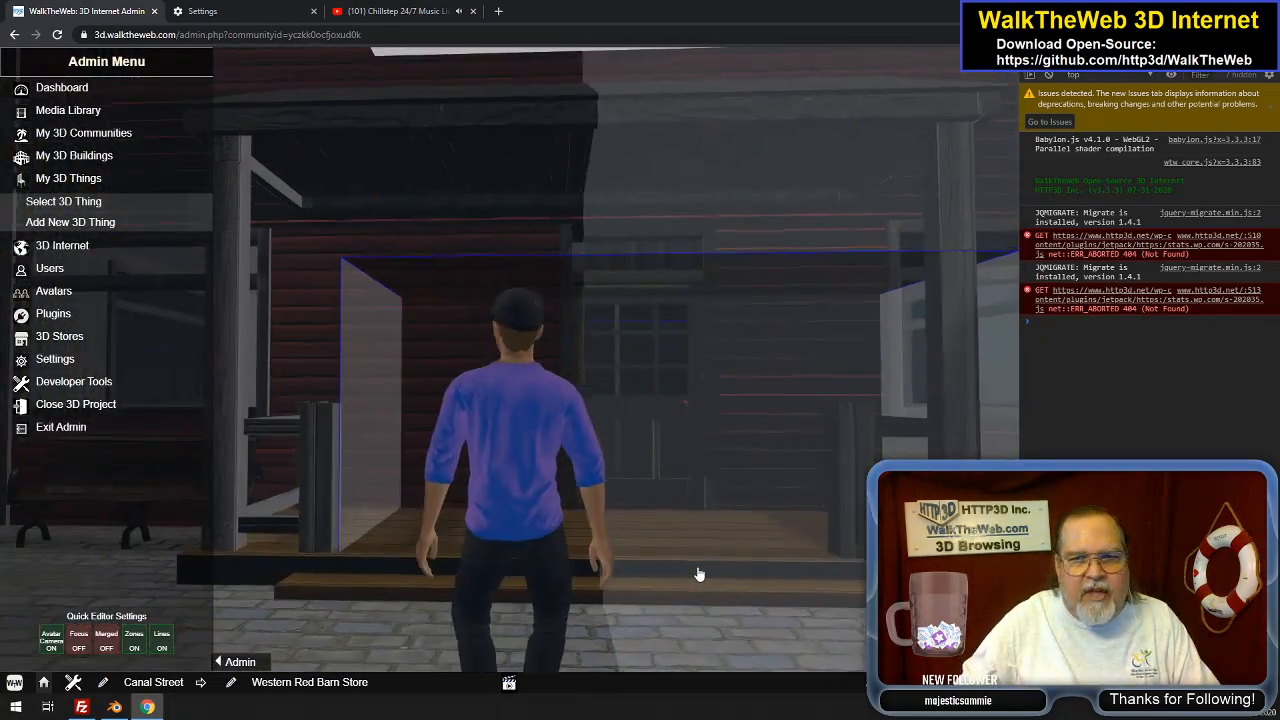
Walk the avatar up the porch through the door zone to open the store's door, and back out to the cobblestones
key(Up)
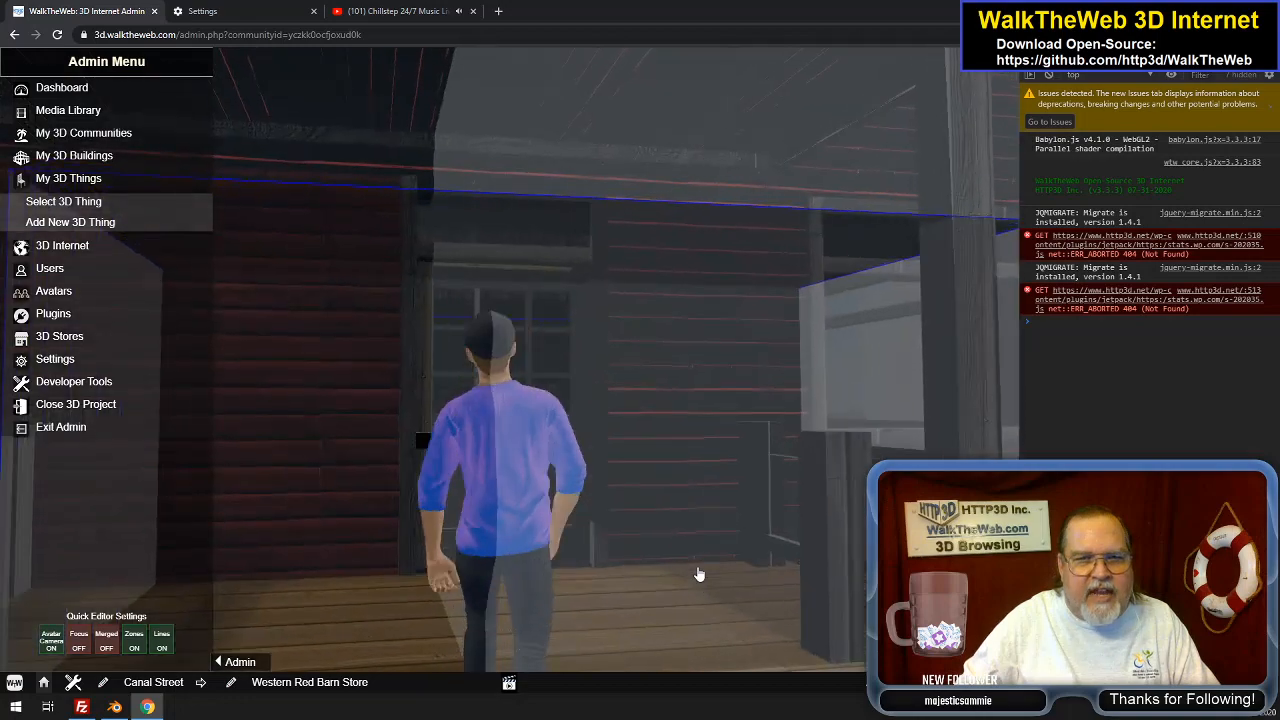
key(Up)
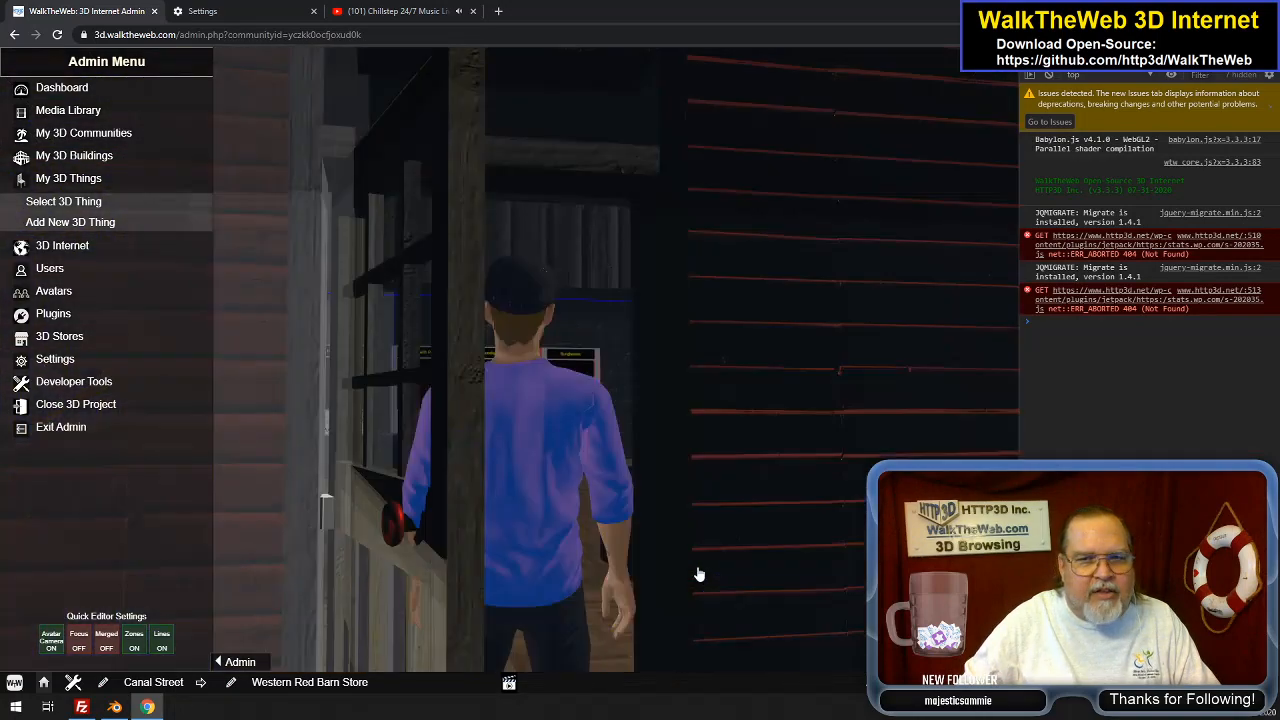
key(Down)
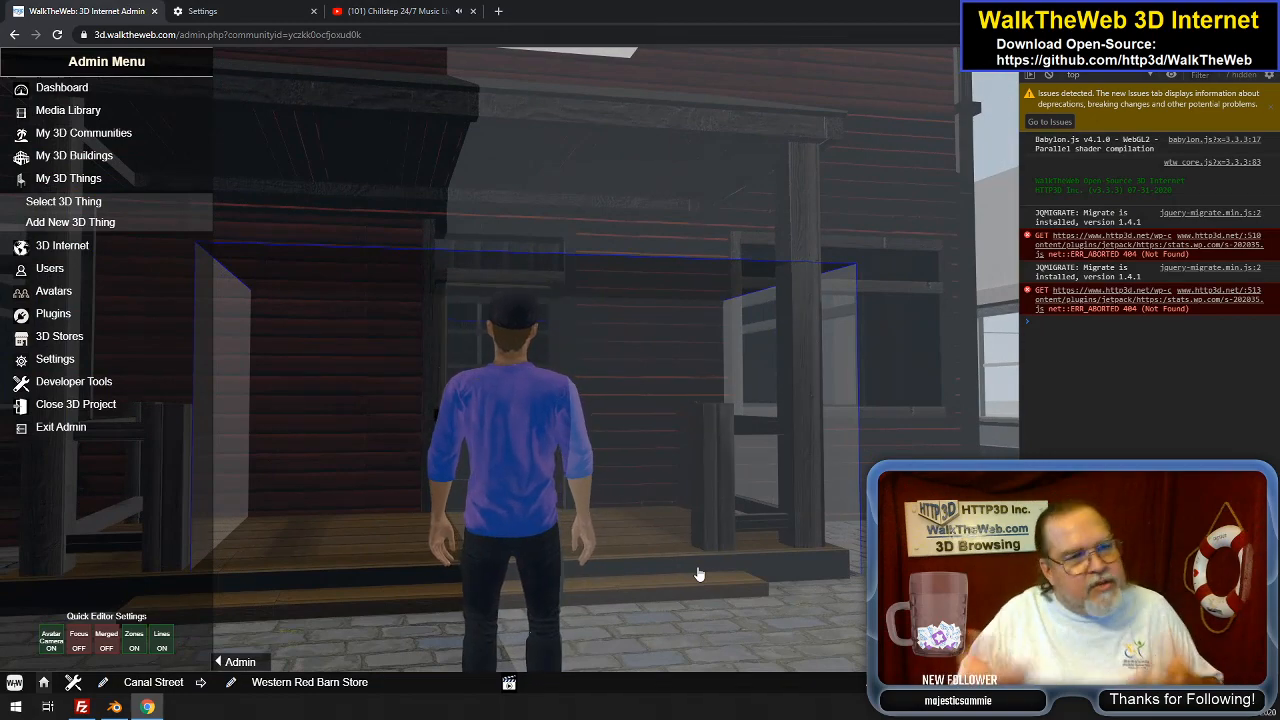
Hide the zones, back the avatar away from the porch, and turn toward the white building next door
click(133, 641)
key(Down)
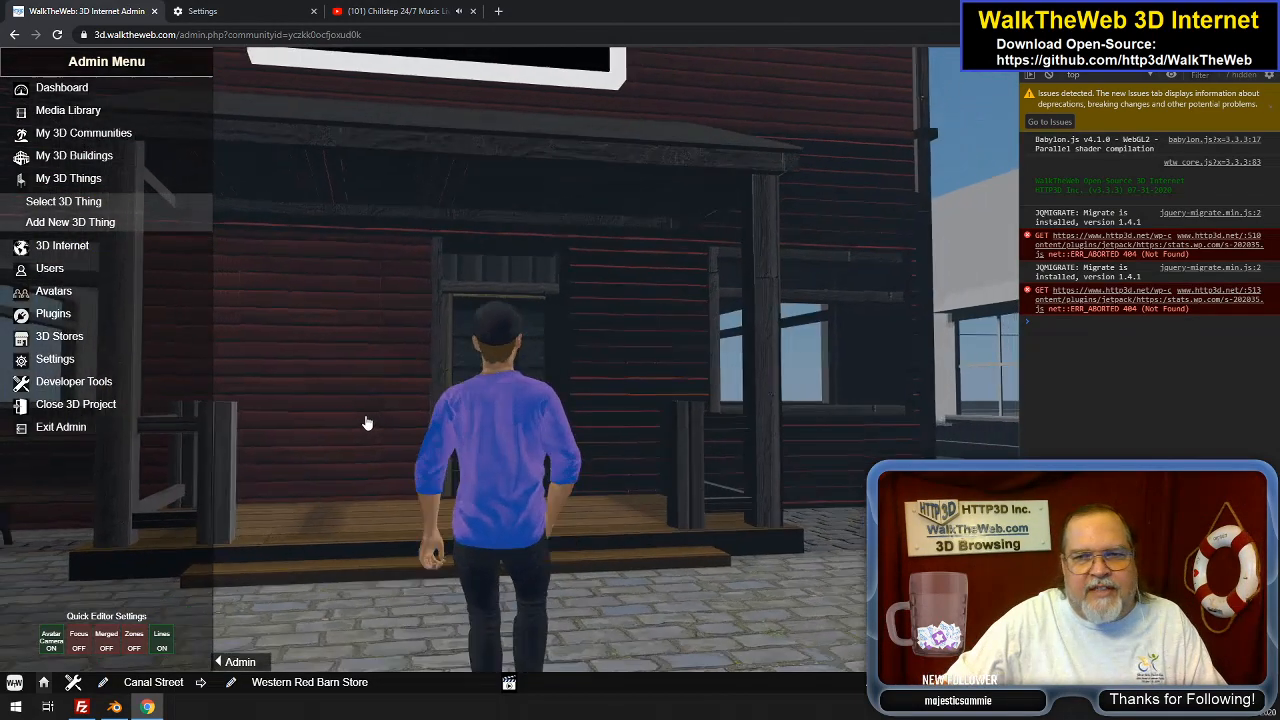
key(Right)
key(Right)
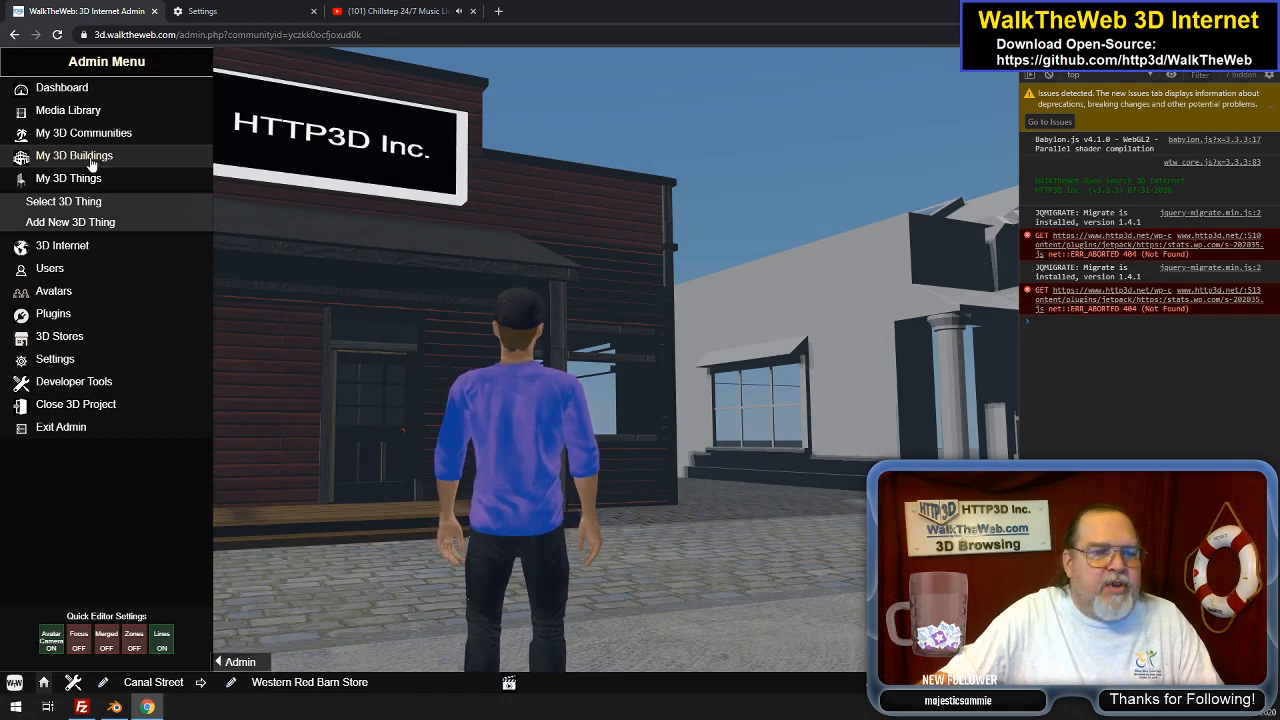
Browse the 3D Buildings in the Media Library's WalkTheWeb Downloads, from the Western Store to the lifeguard tower
click(68, 110)
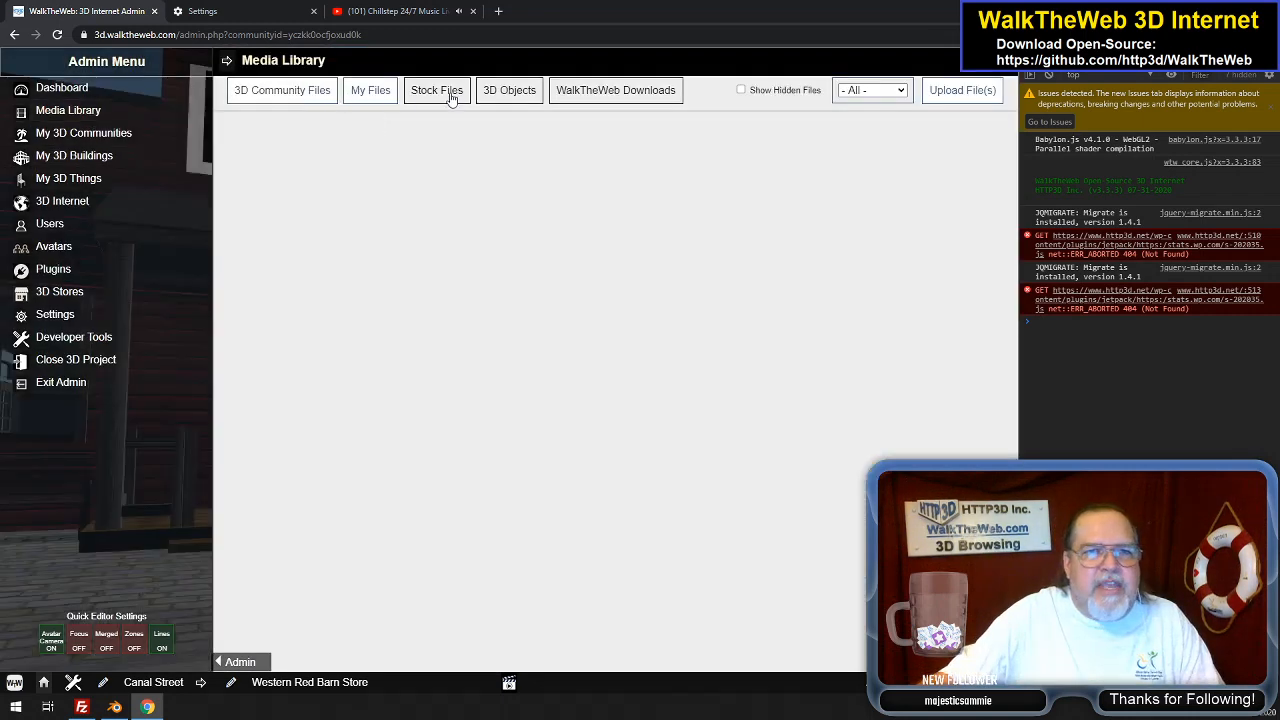
click(626, 91)
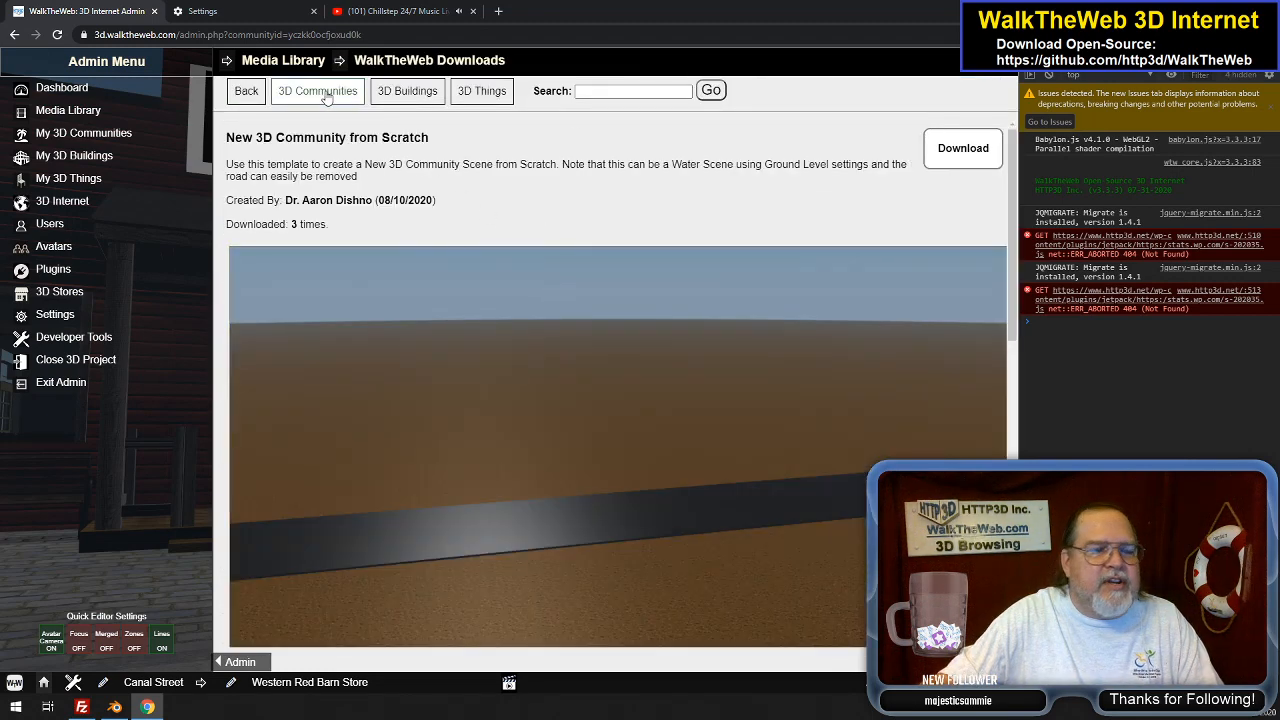
click(418, 96)
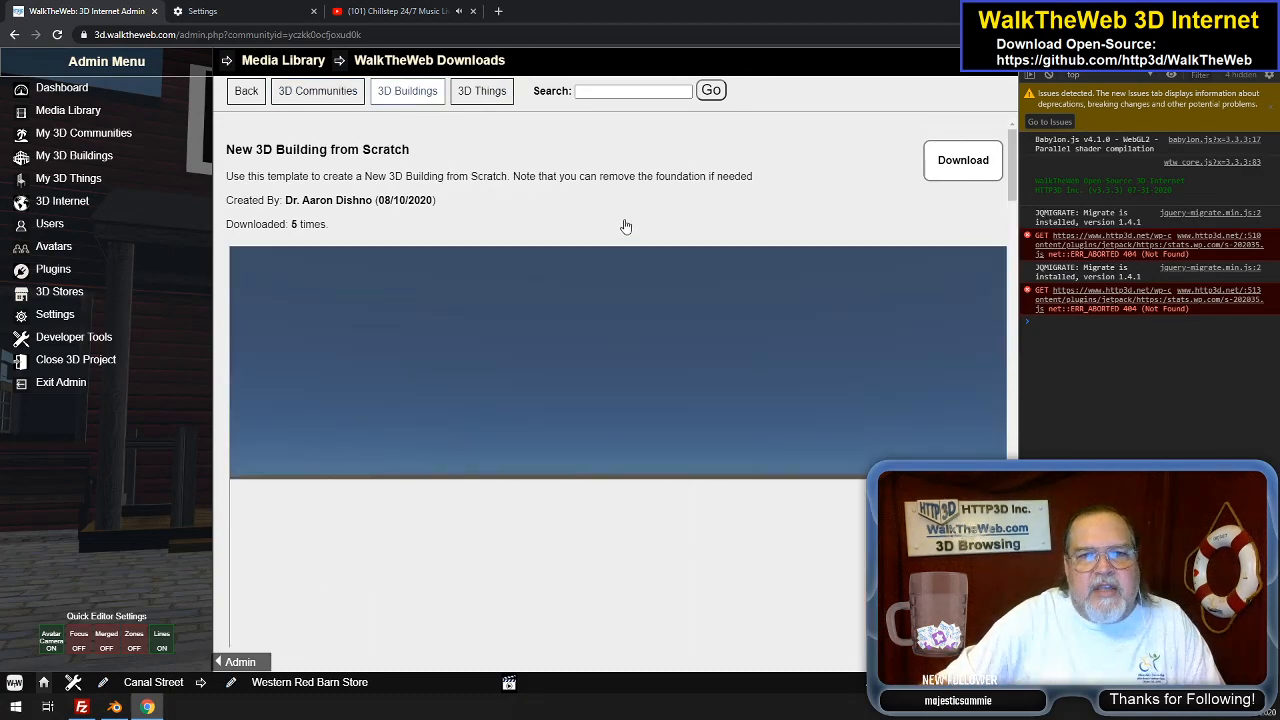
scroll(632, 318, down, 8)
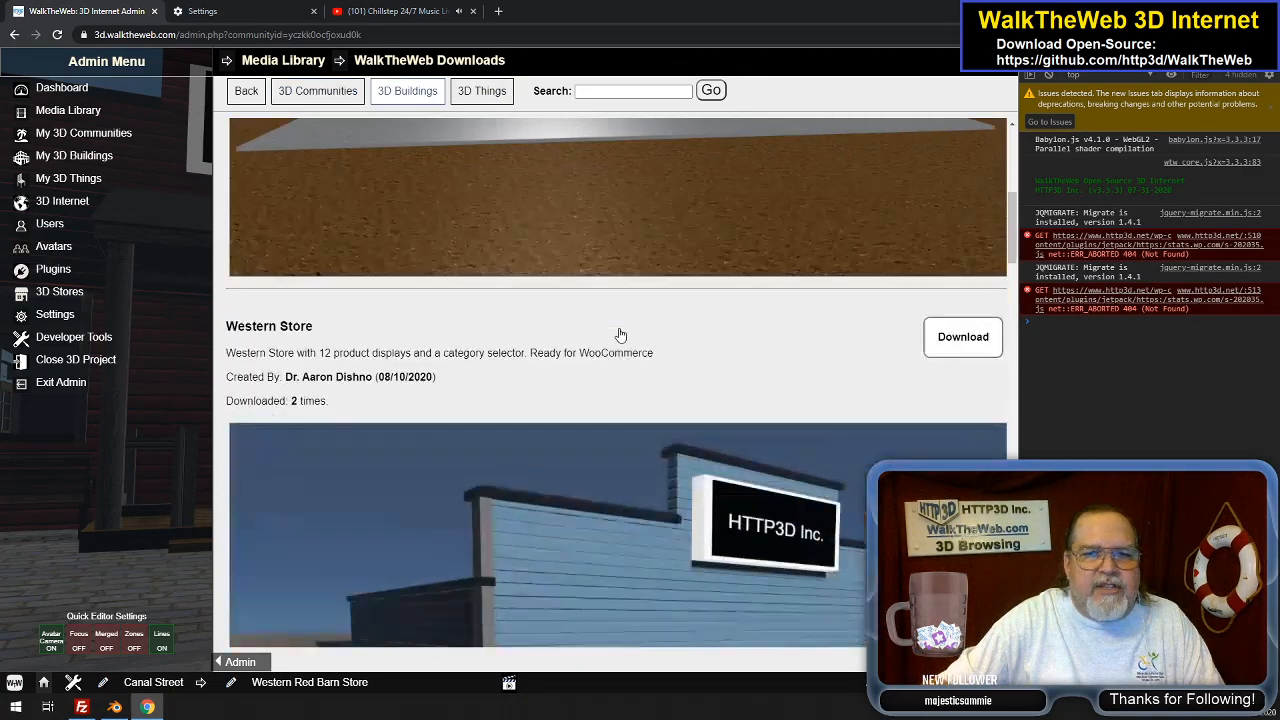
scroll(615, 335, down, 6)
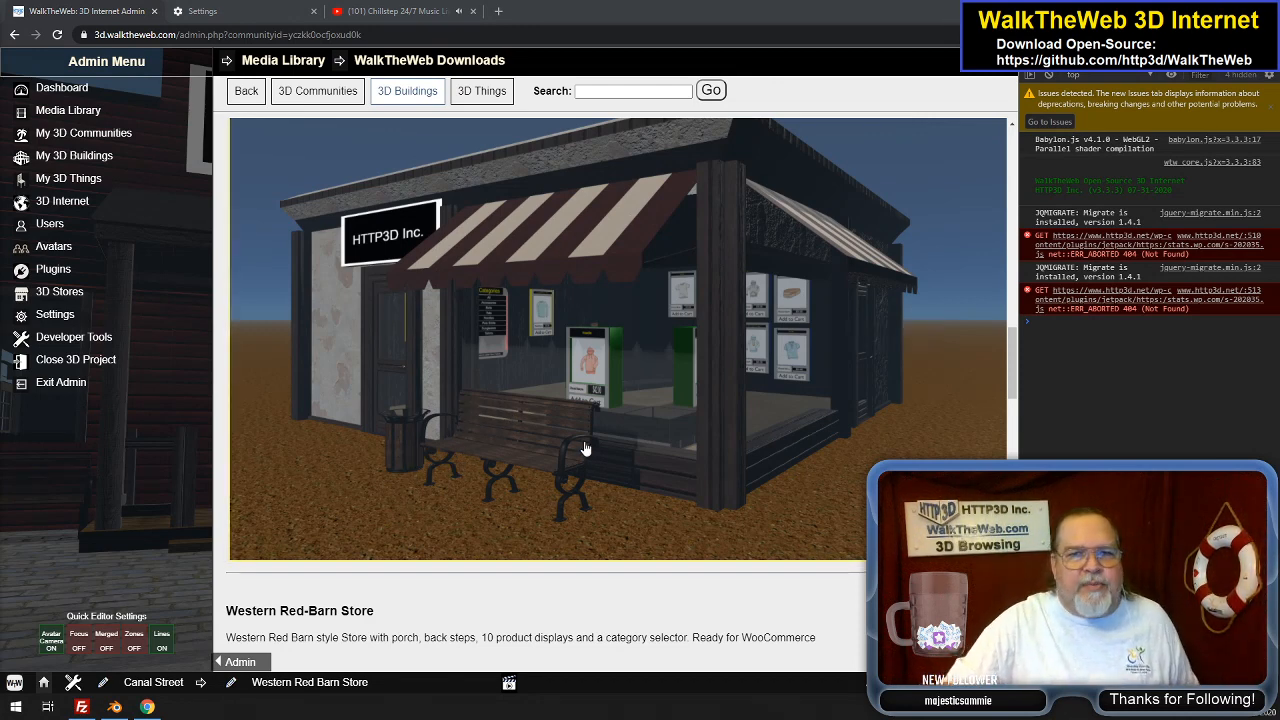
scroll(588, 450, down, 6)
scroll(588, 450, up, 1)
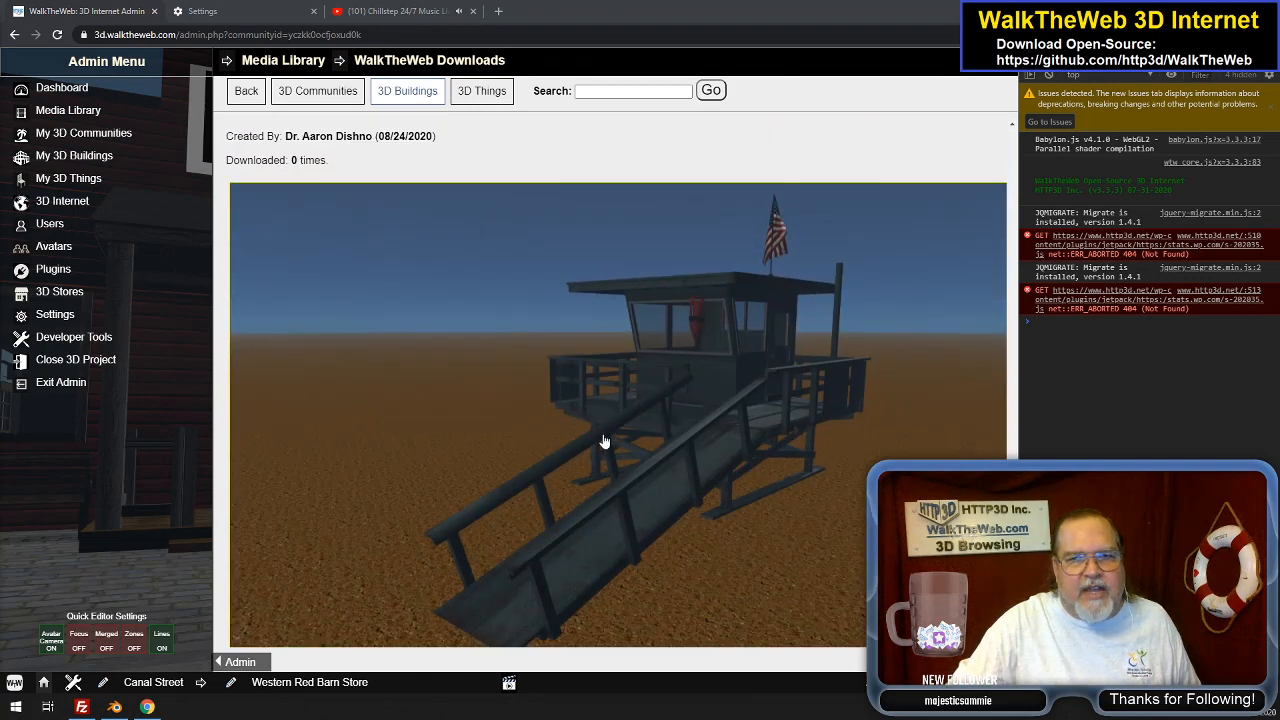
View the Small Wooden Docks in the downloadable 3D Buildings, and go back past the Lifeguard Booth to the blue Western Store
scroll(603, 443, down, 5)
scroll(603, 443, down, 1)
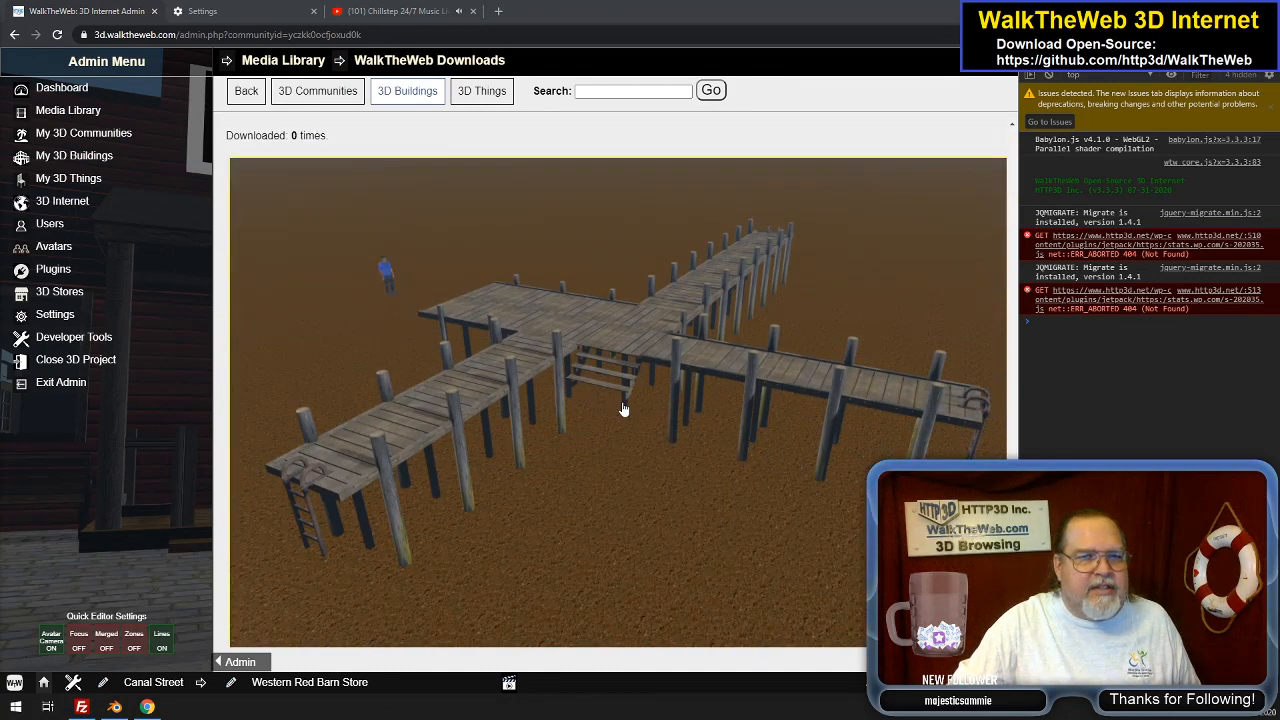
scroll(623, 409, up, 7)
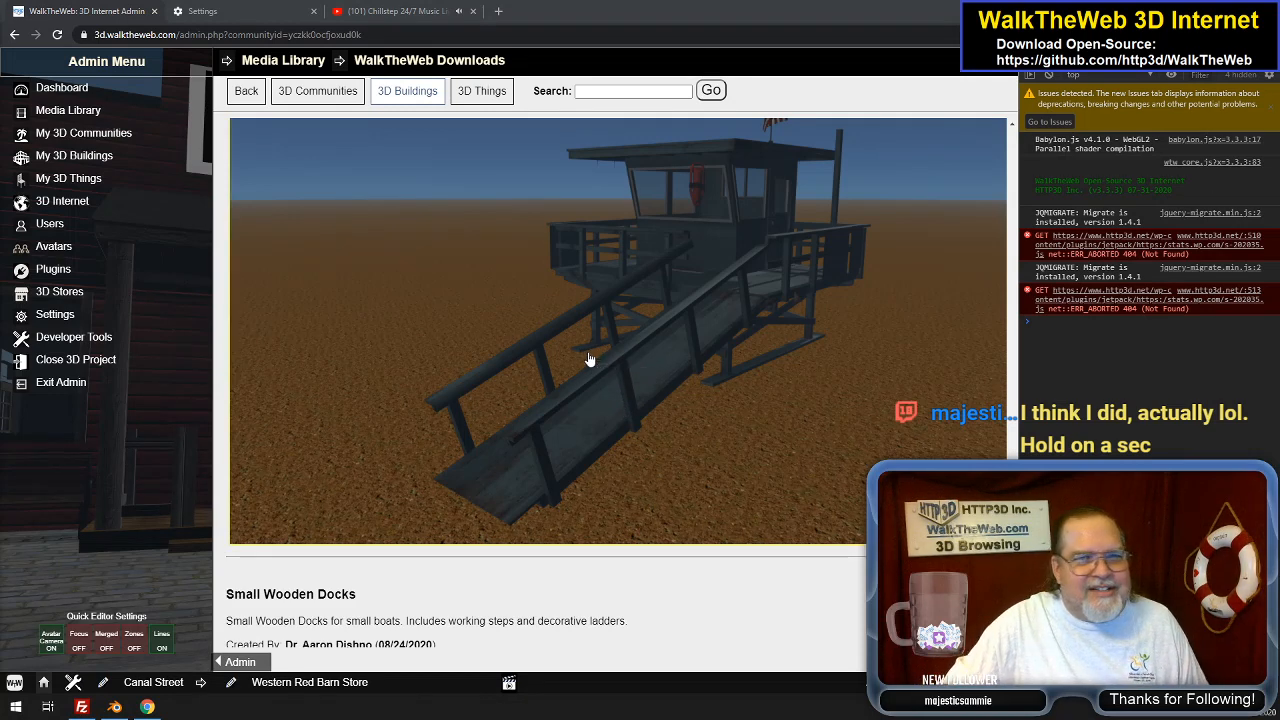
scroll(590, 360, up, 5)
scroll(590, 360, up, 10)
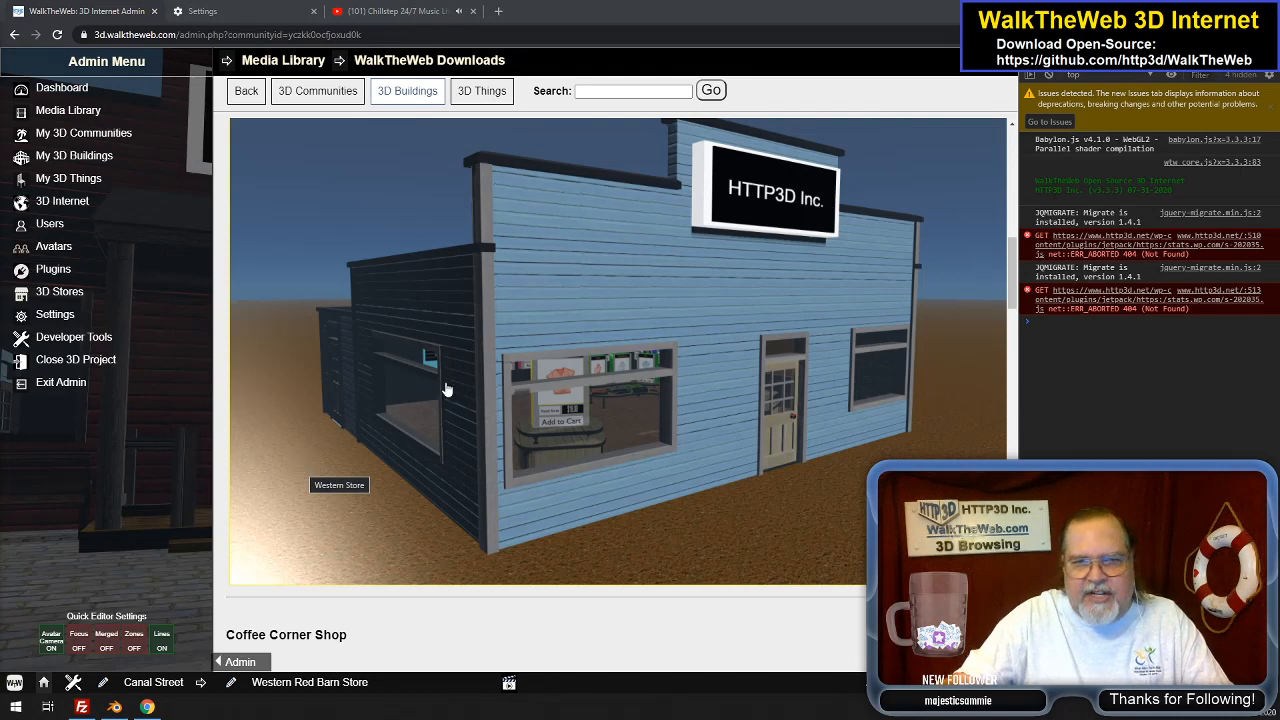
Compare the downloadable stores from the blue Western Store to the Lifeguard Booth, and return to the New 3D Building from Scratch template
scroll(495, 389, down, 1)
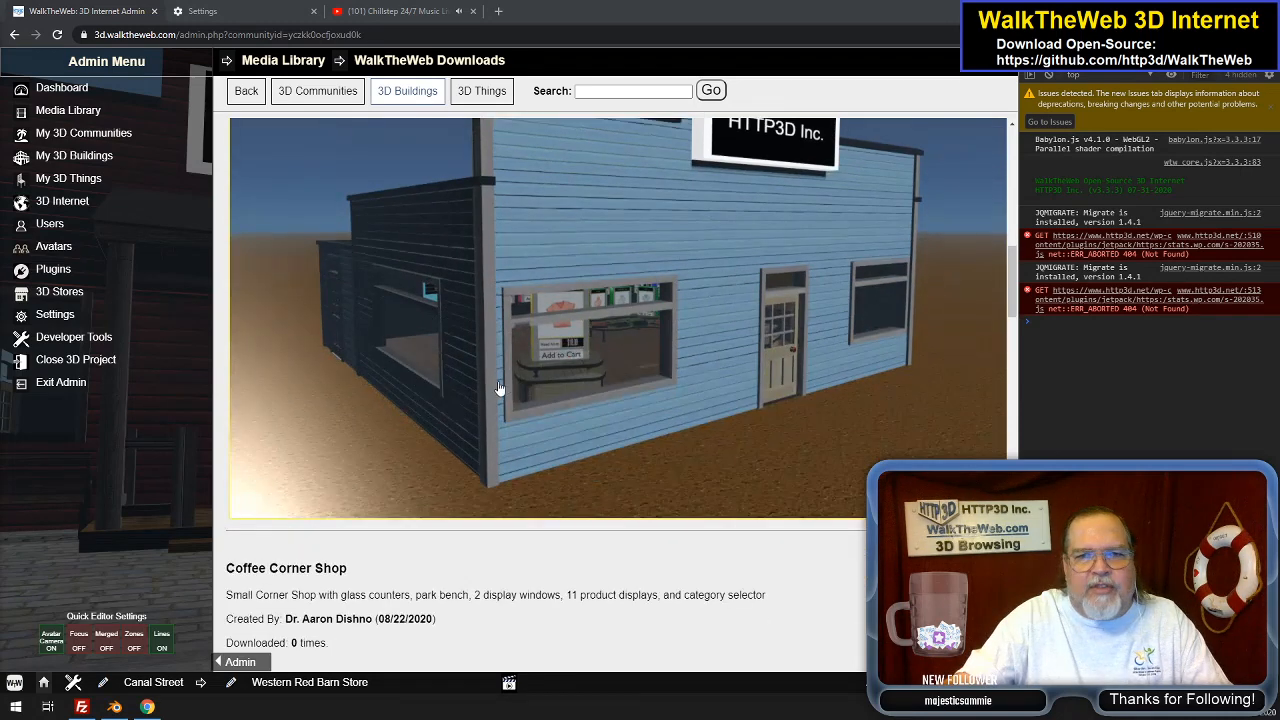
scroll(528, 366, up, 2)
scroll(528, 366, down, 6)
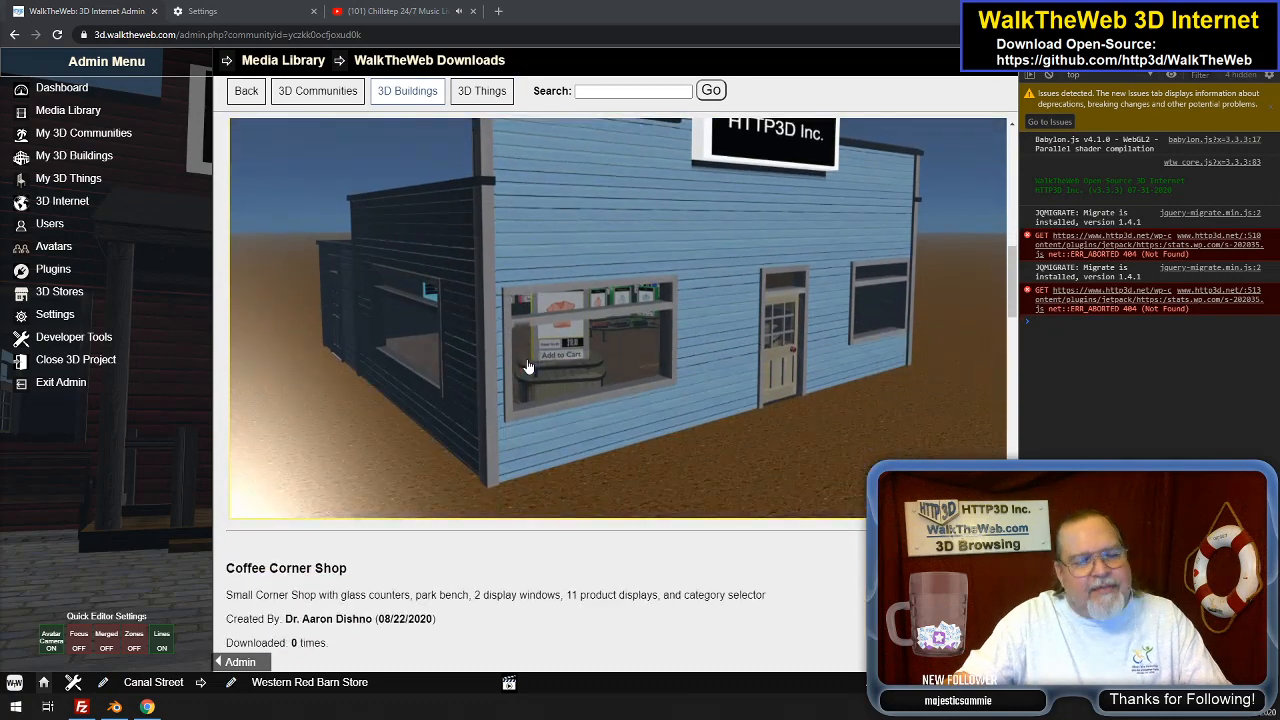
scroll(532, 383, down, 18)
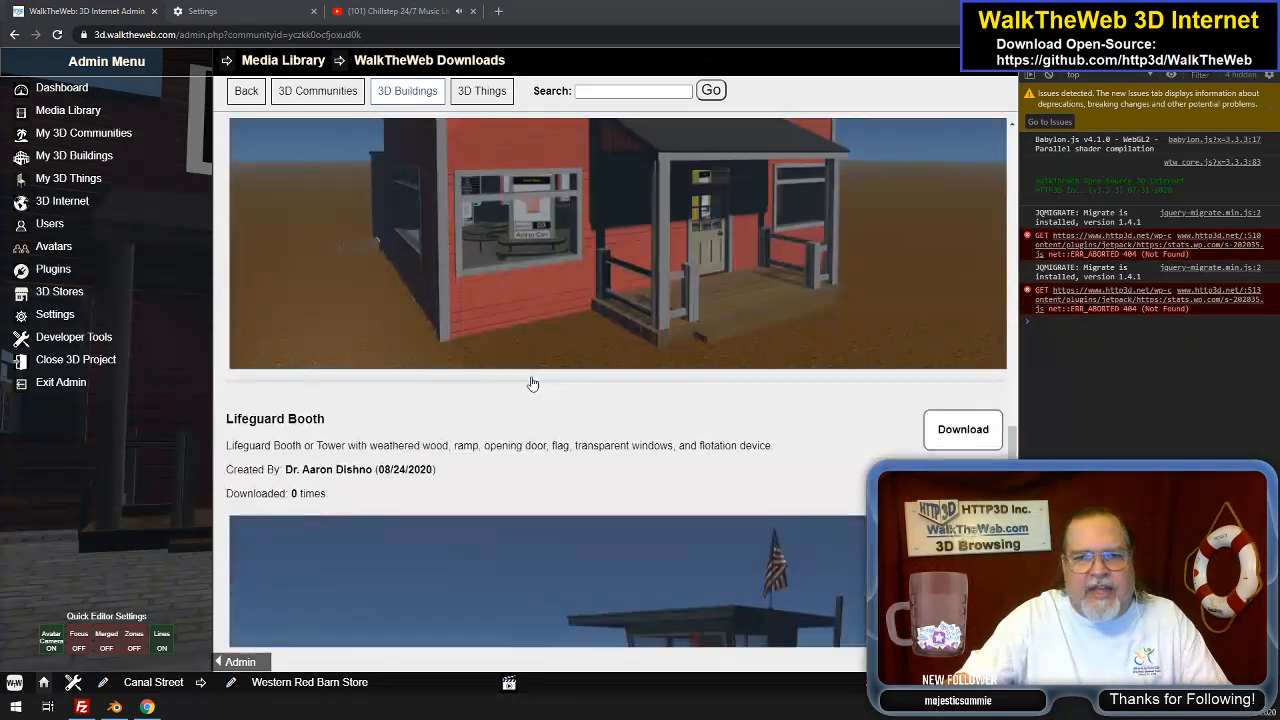
scroll(533, 384, down, 4)
scroll(533, 384, up, 20)
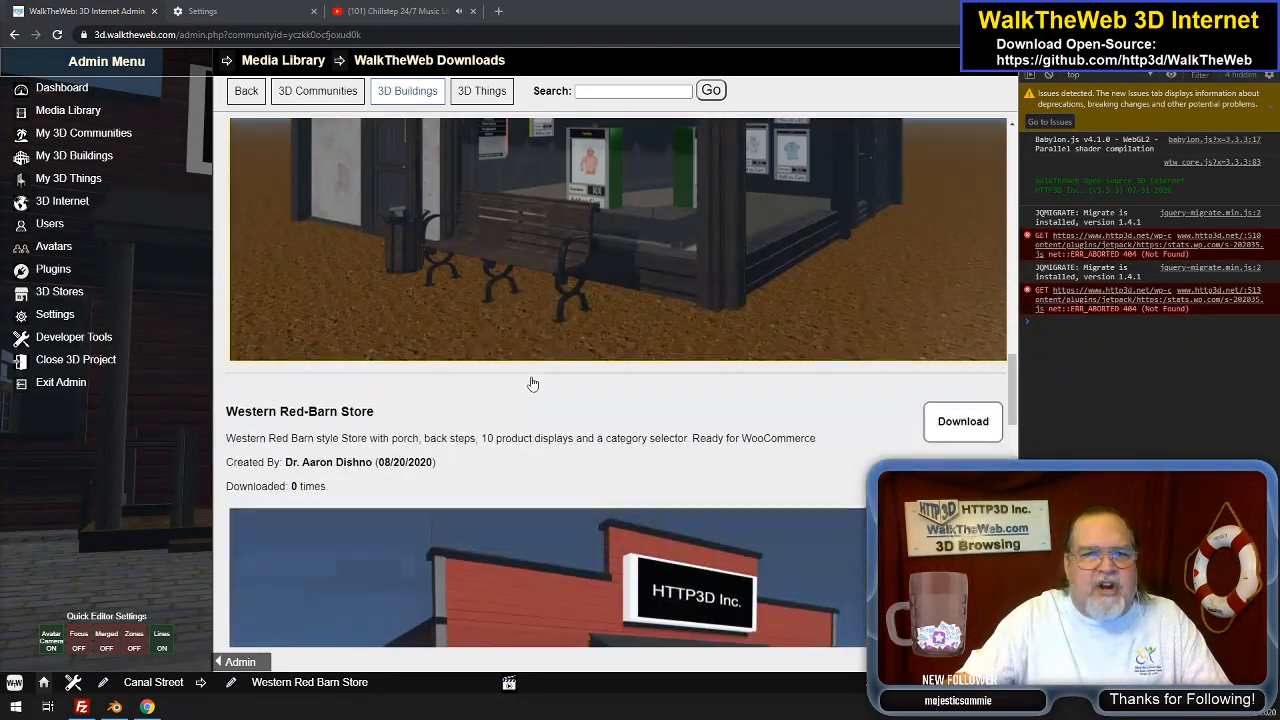
scroll(533, 384, up, 5)
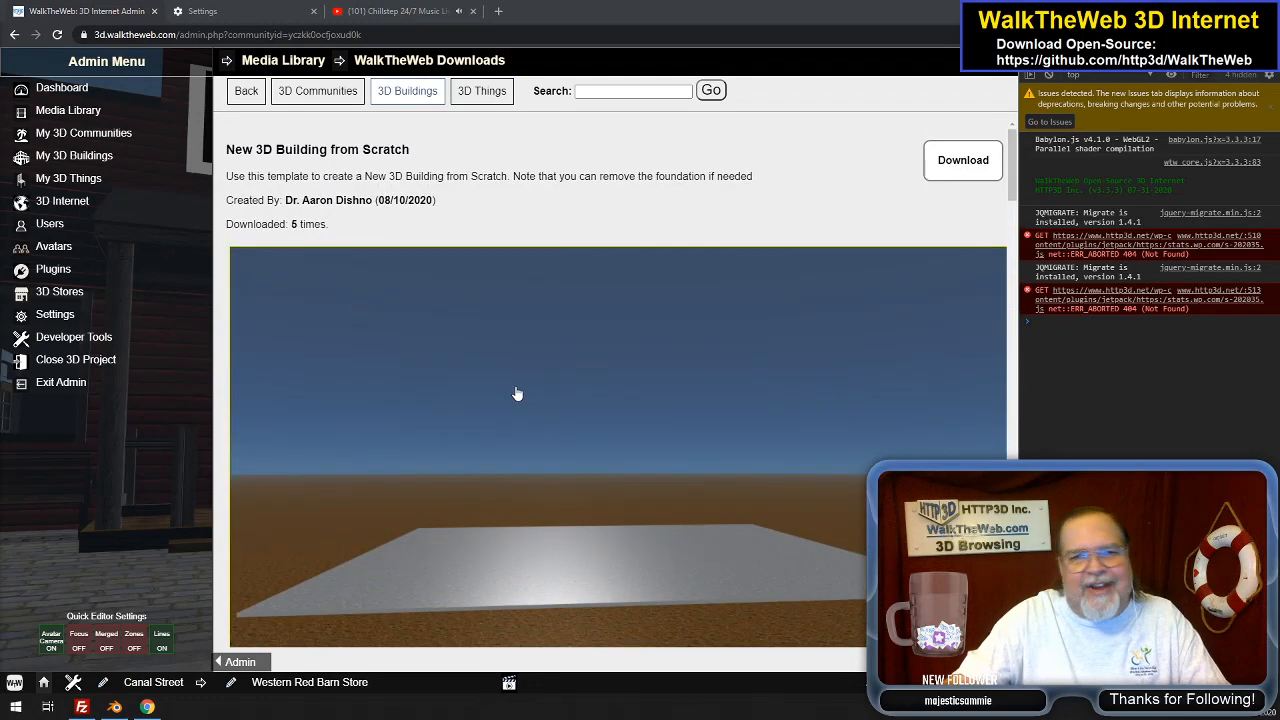
scroll(517, 394, down, 8)
scroll(517, 394, up, 8)
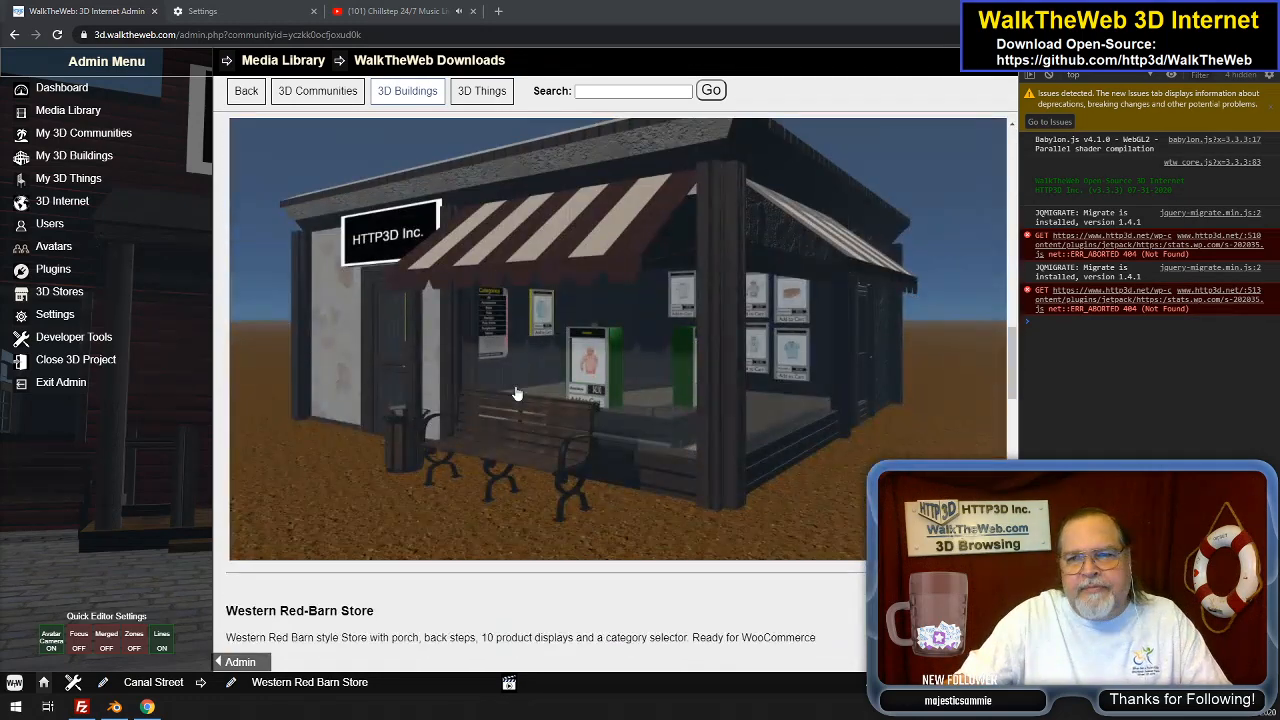
Review the 3D Buildings downloads again from the scratch template through the Western Red-Barn Store and Lifeguard Booth to the Small Wooden Docks
scroll(523, 398, down, 10)
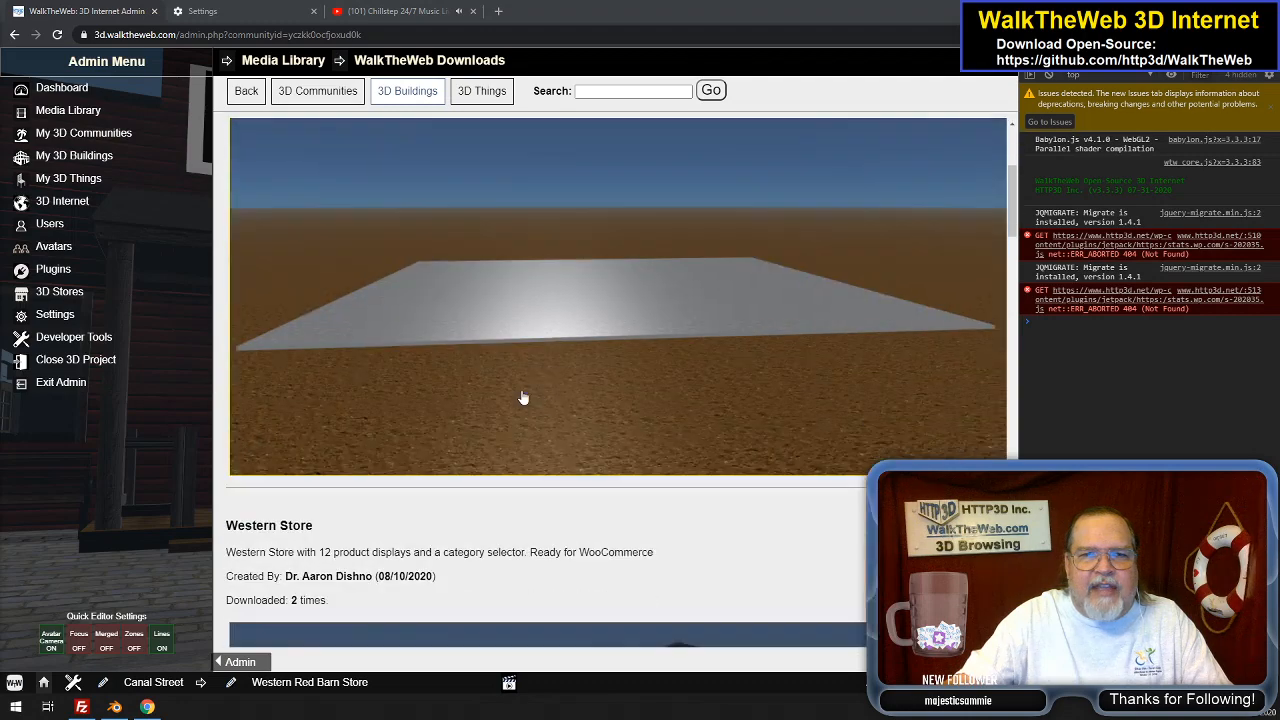
scroll(547, 413, down, 5)
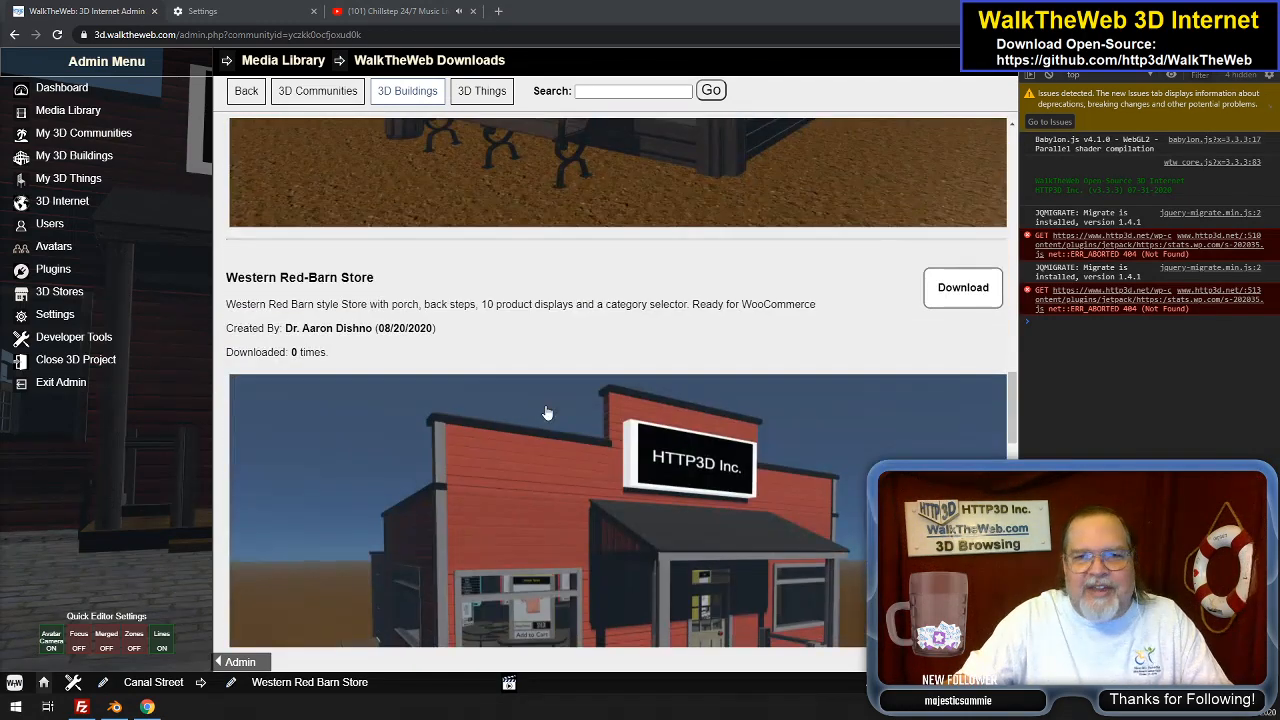
scroll(547, 413, down, 6)
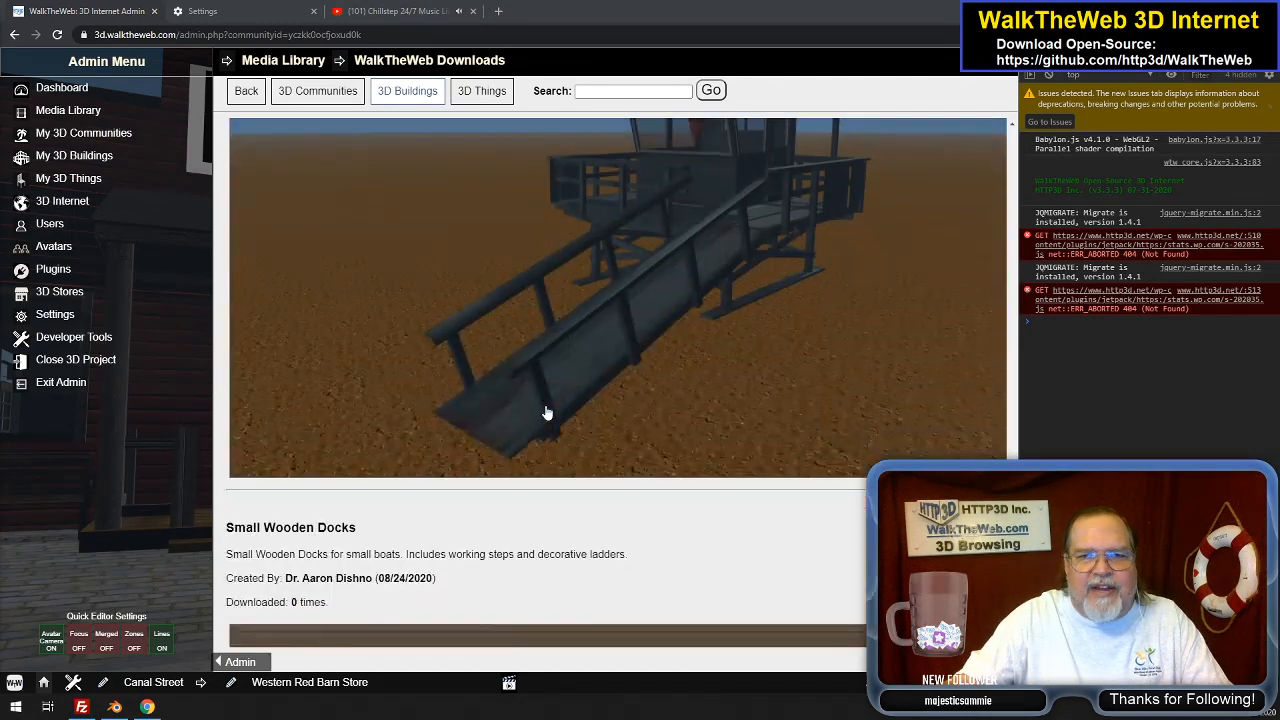
scroll(547, 413, up, 1)
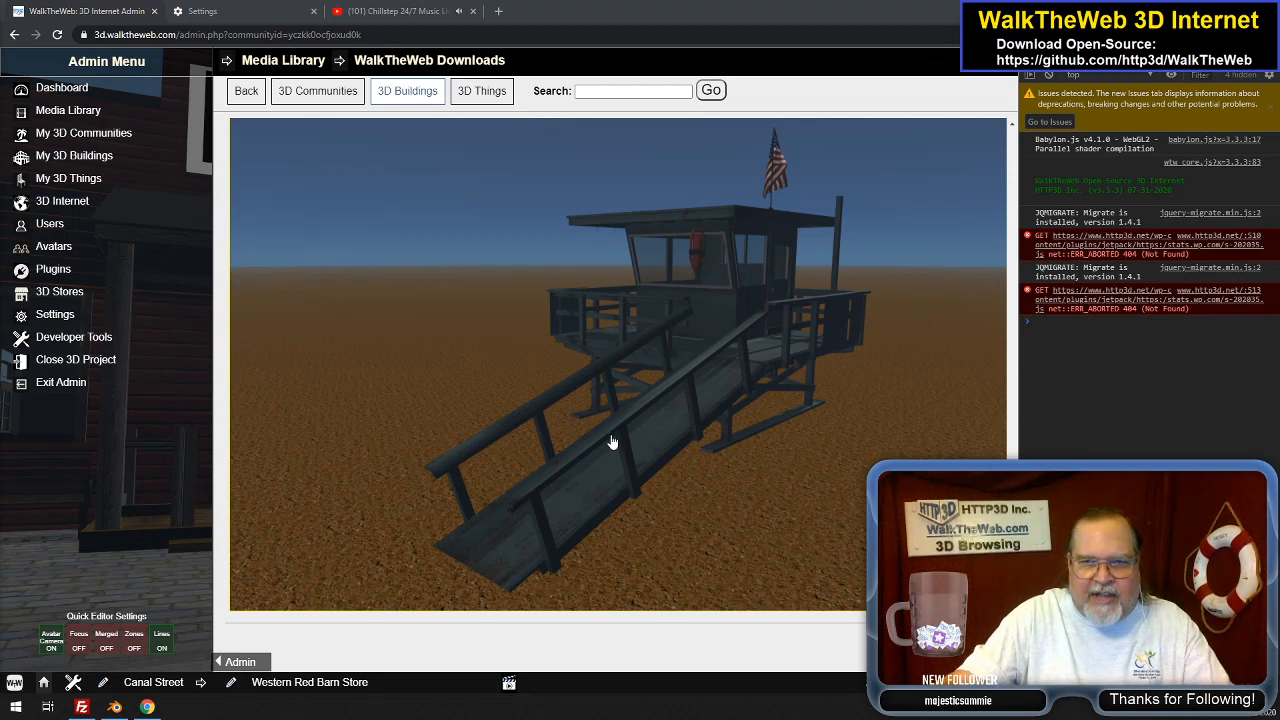
scroll(651, 434, down, 6)
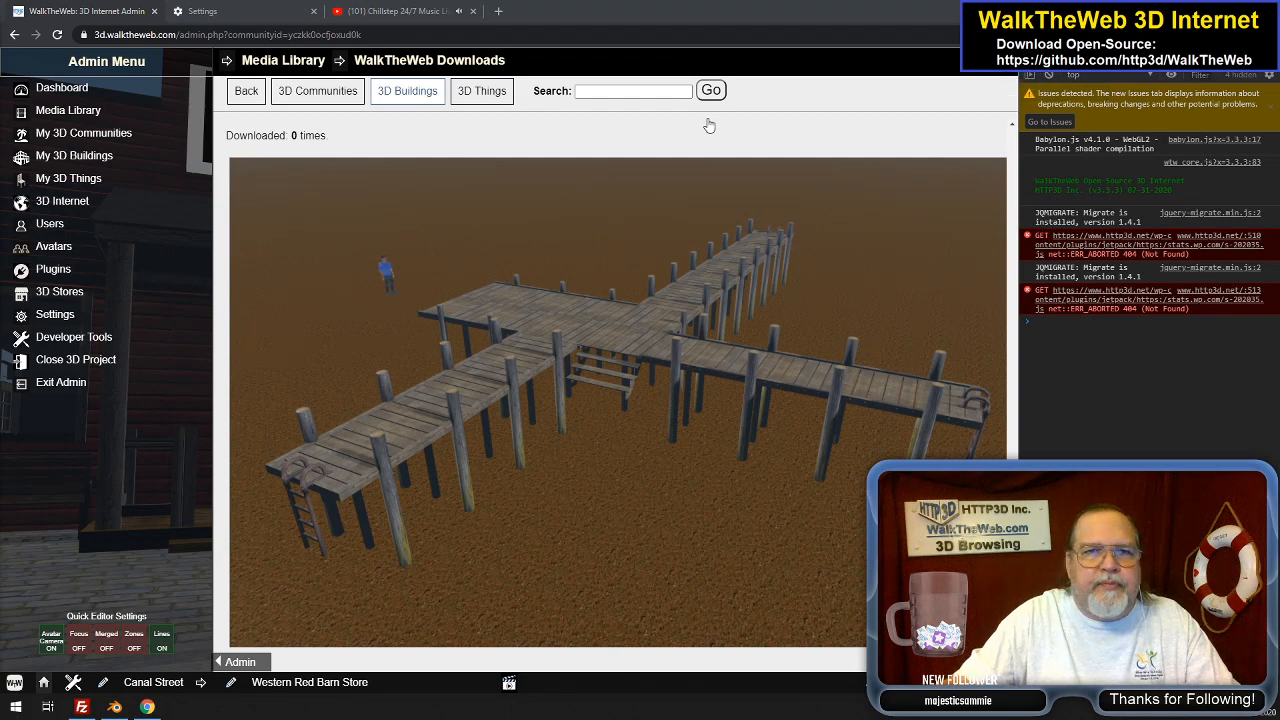
Show the downloadable 3D Things and examine the New 3D Thing from Scratch template and the Table - Rectangular Bar Height
click(476, 92)
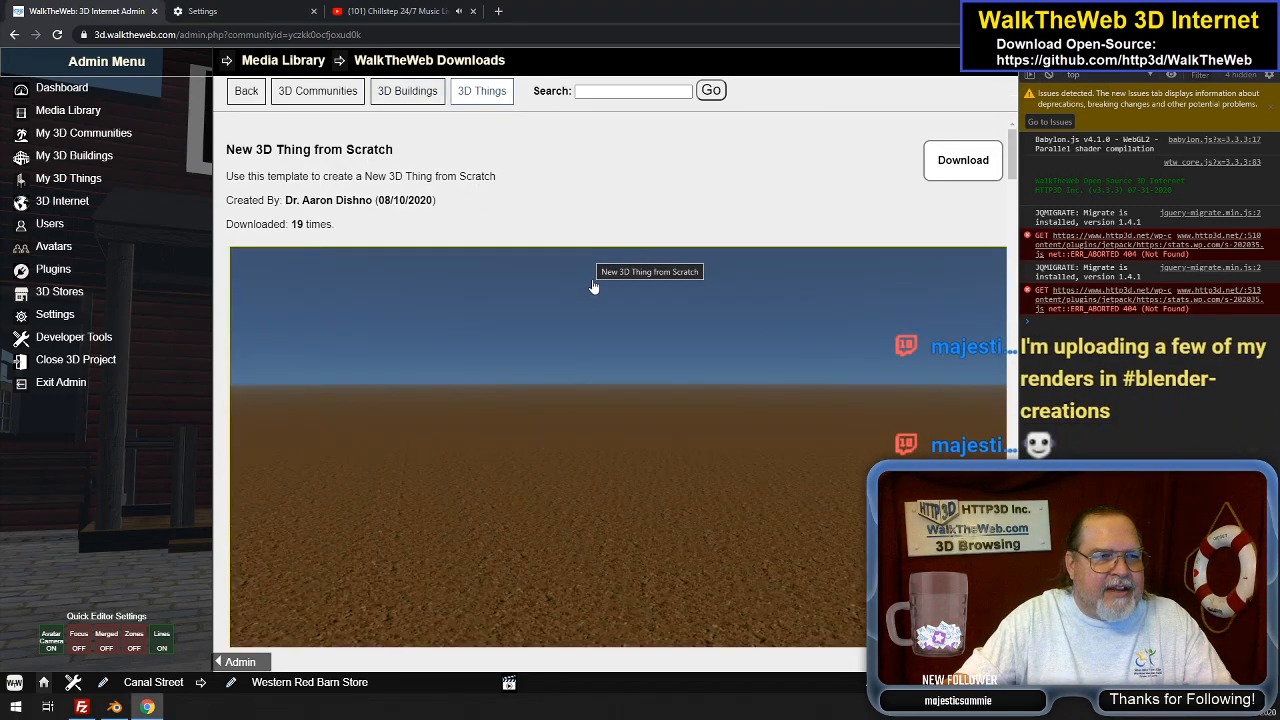
scroll(594, 297, down, 2)
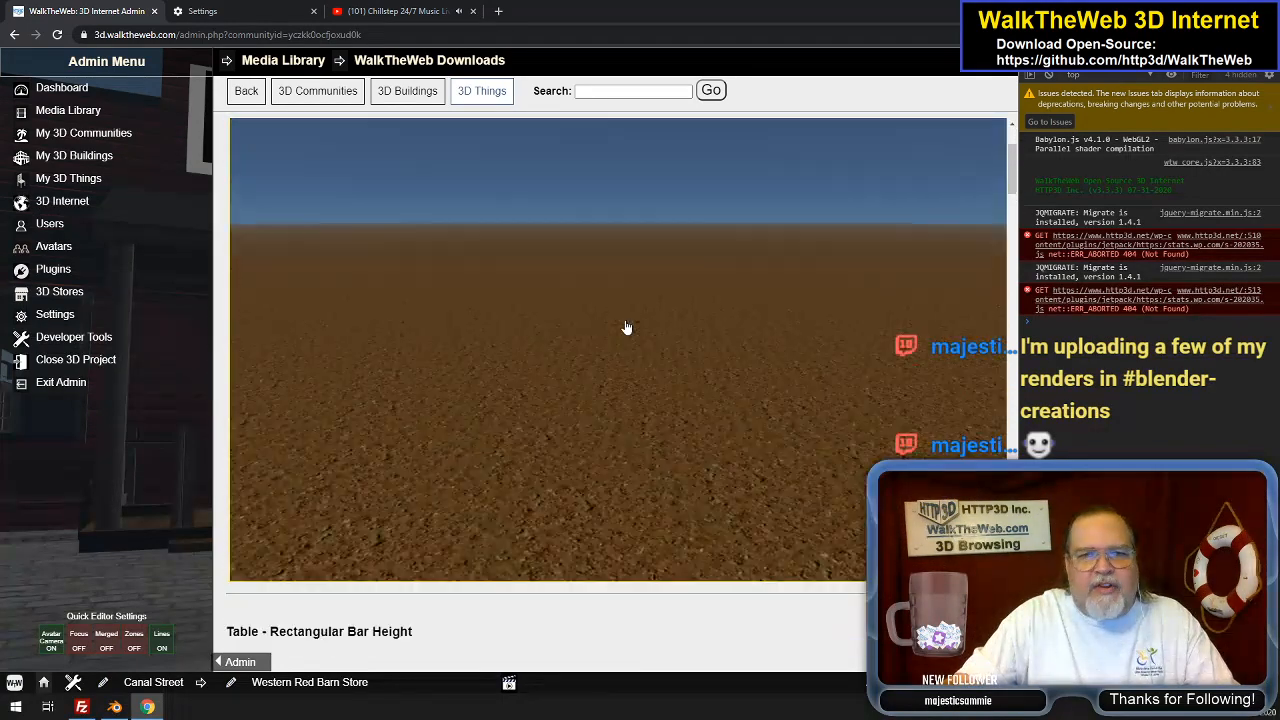
scroll(470, 473, up, 1)
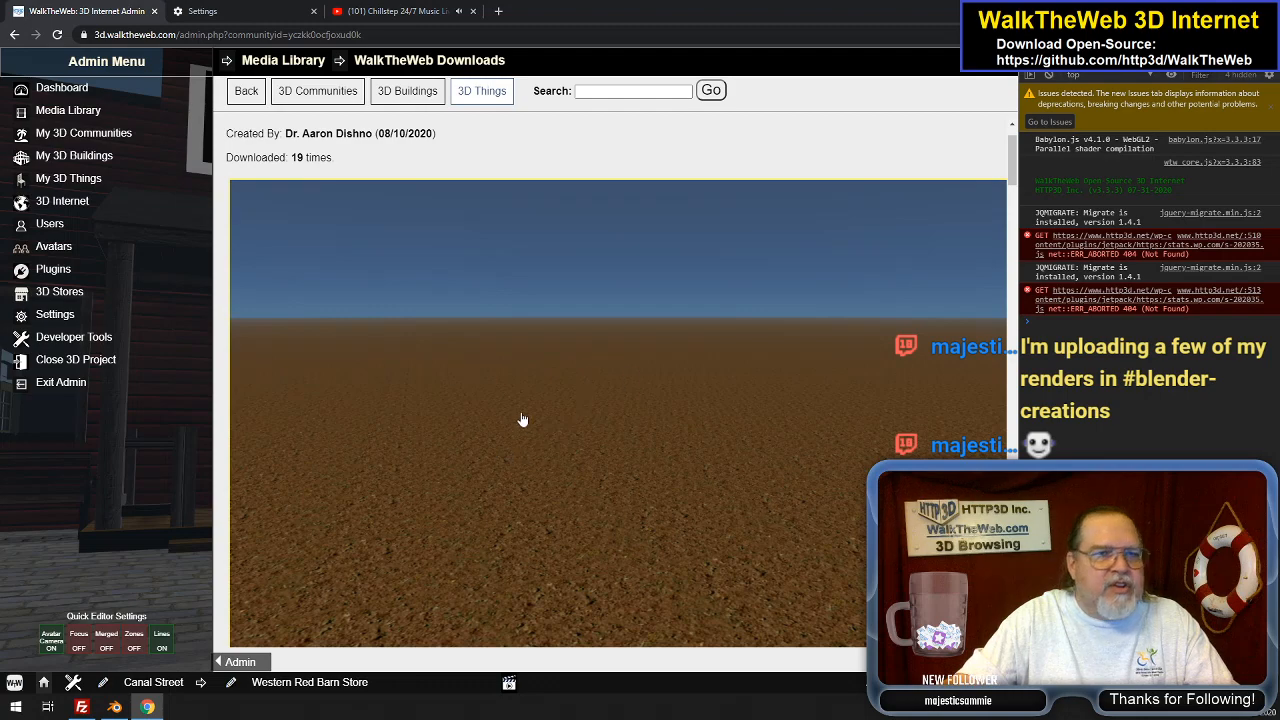
scroll(589, 400, down, 5)
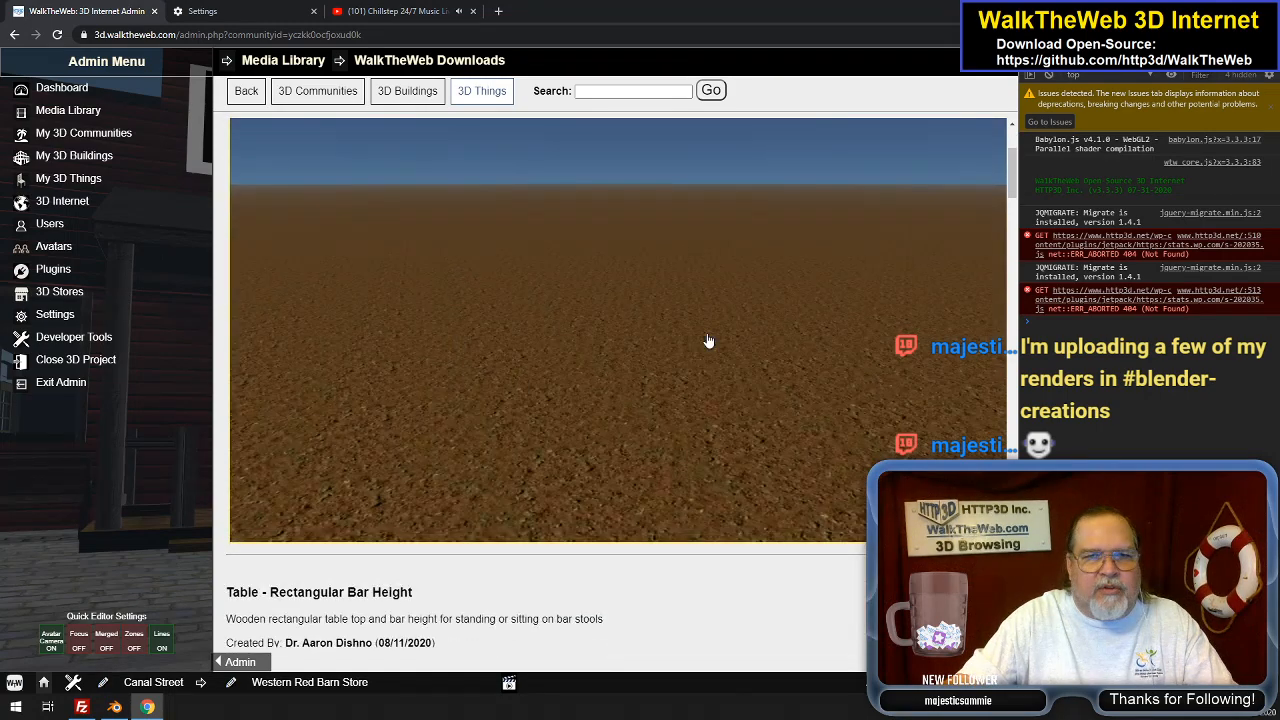
scroll(626, 397, down, 3)
scroll(617, 419, down, 2)
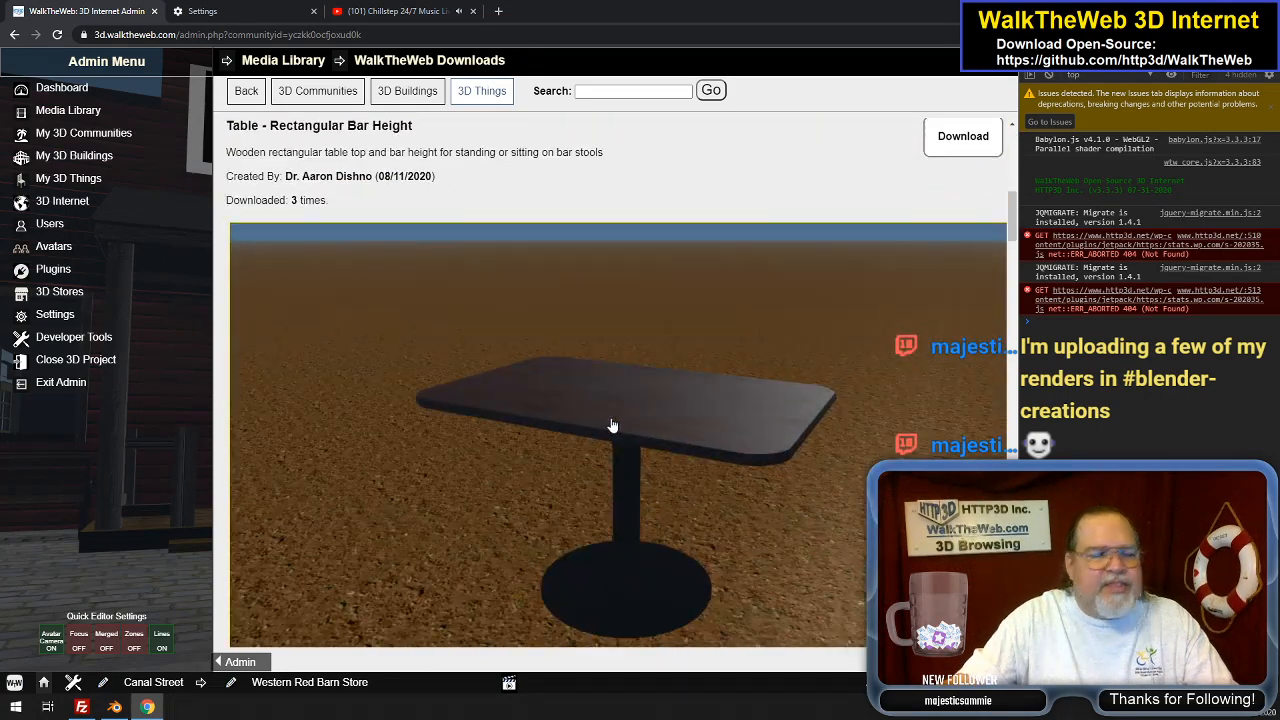
scroll(600, 425, down, 1)
scroll(580, 412, up, 8)
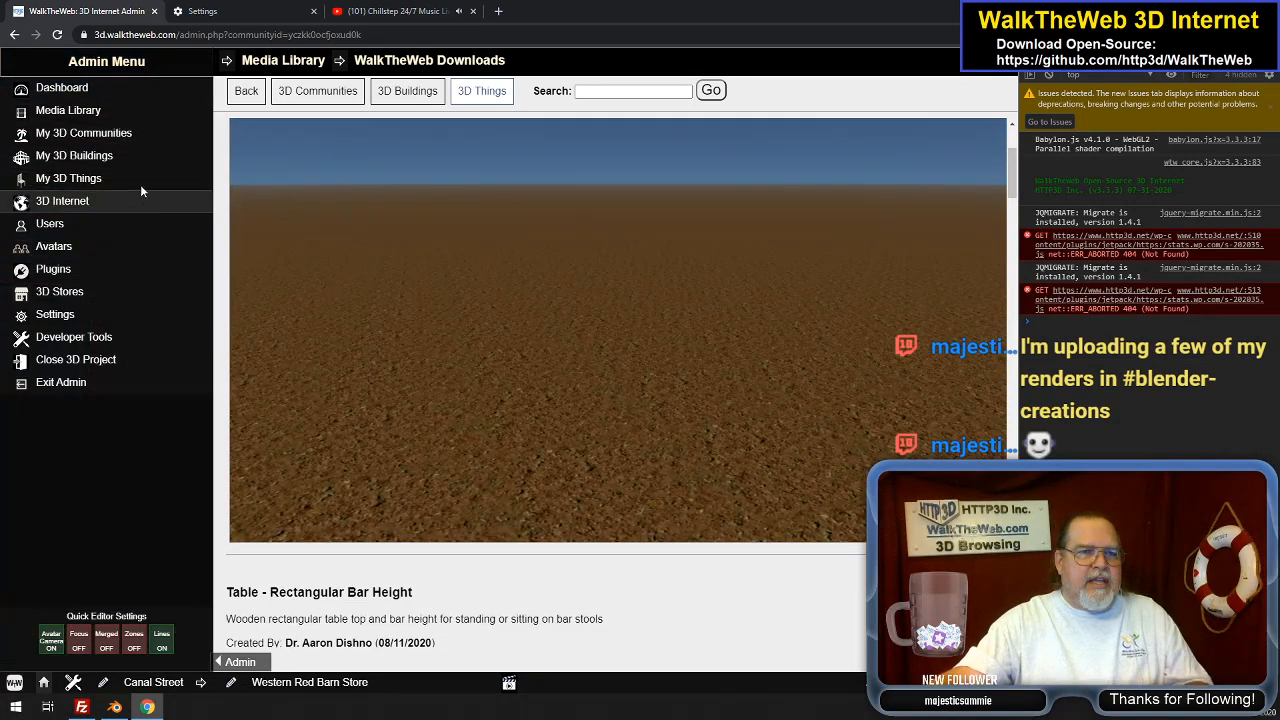
Leave the Media Library to view the list of own 3D Things available for selection, and return to the admin menu
click(141, 186)
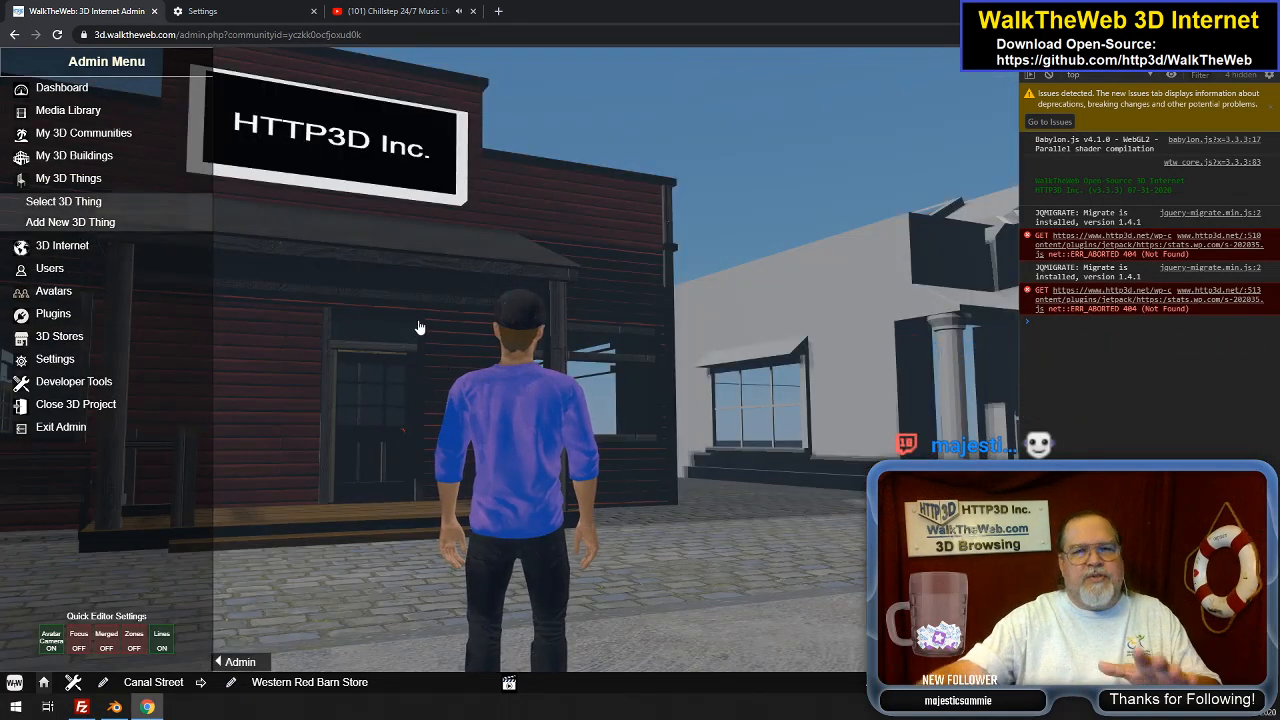
click(76, 201)
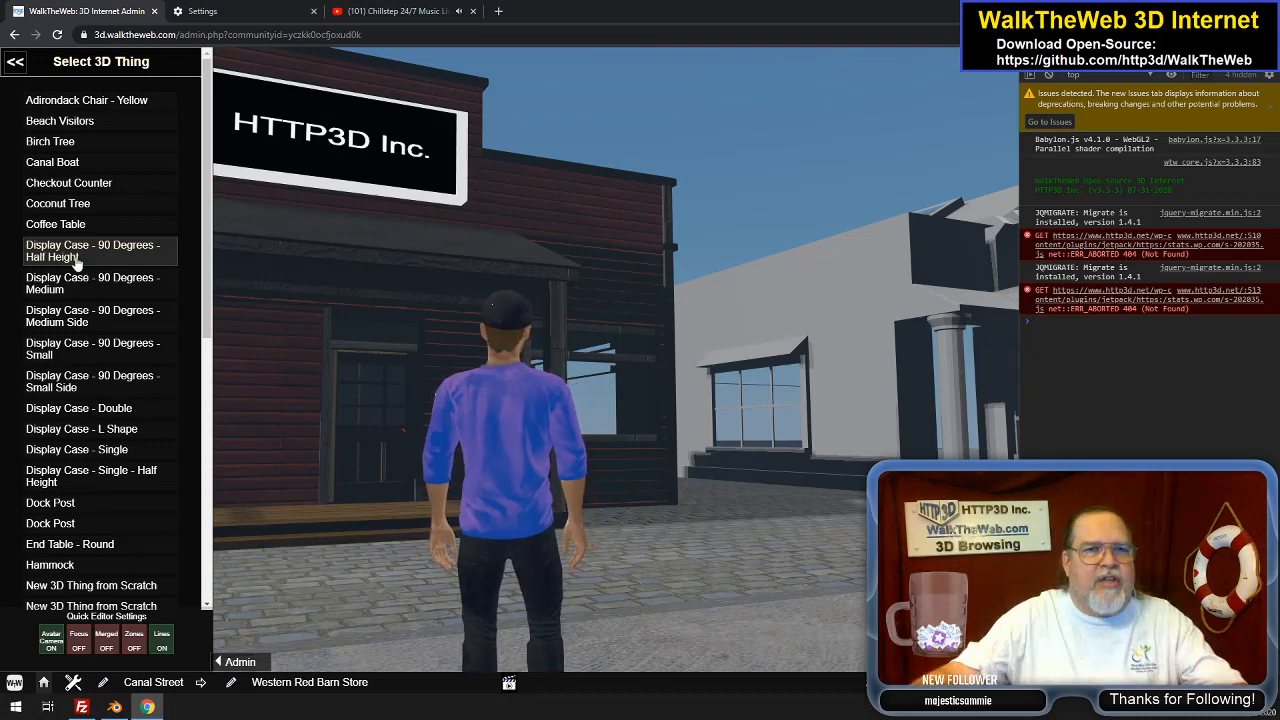
click(14, 63)
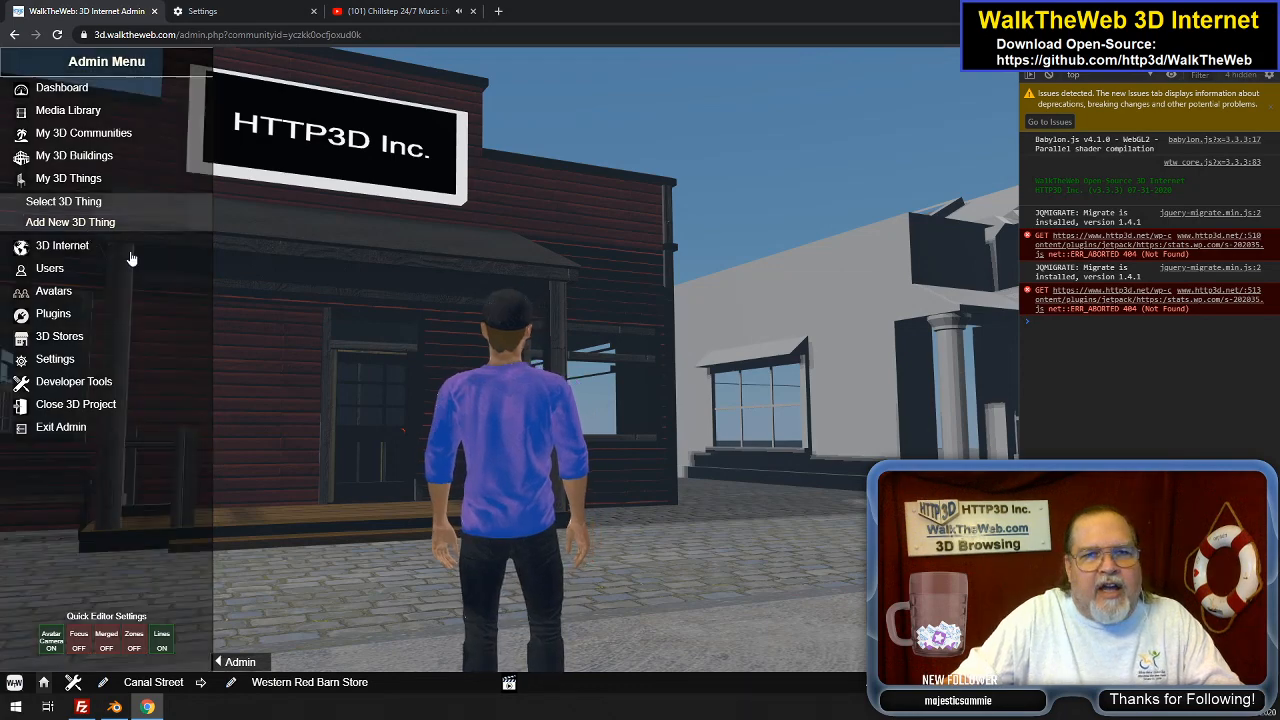
Reopen the 3D Things in WalkTheWeb Downloads and examine the bar-height table, Vendor Cart and Wooden Park Bench with Trash Can
click(93, 113)
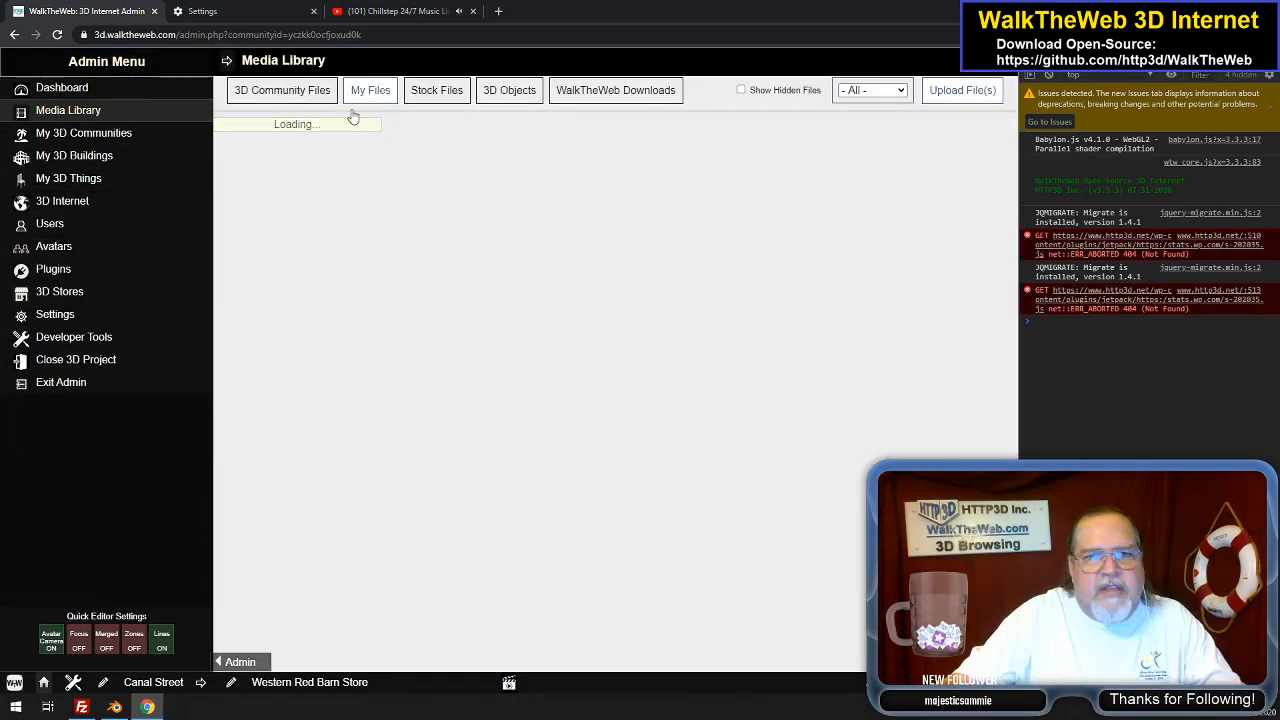
click(623, 91)
click(481, 93)
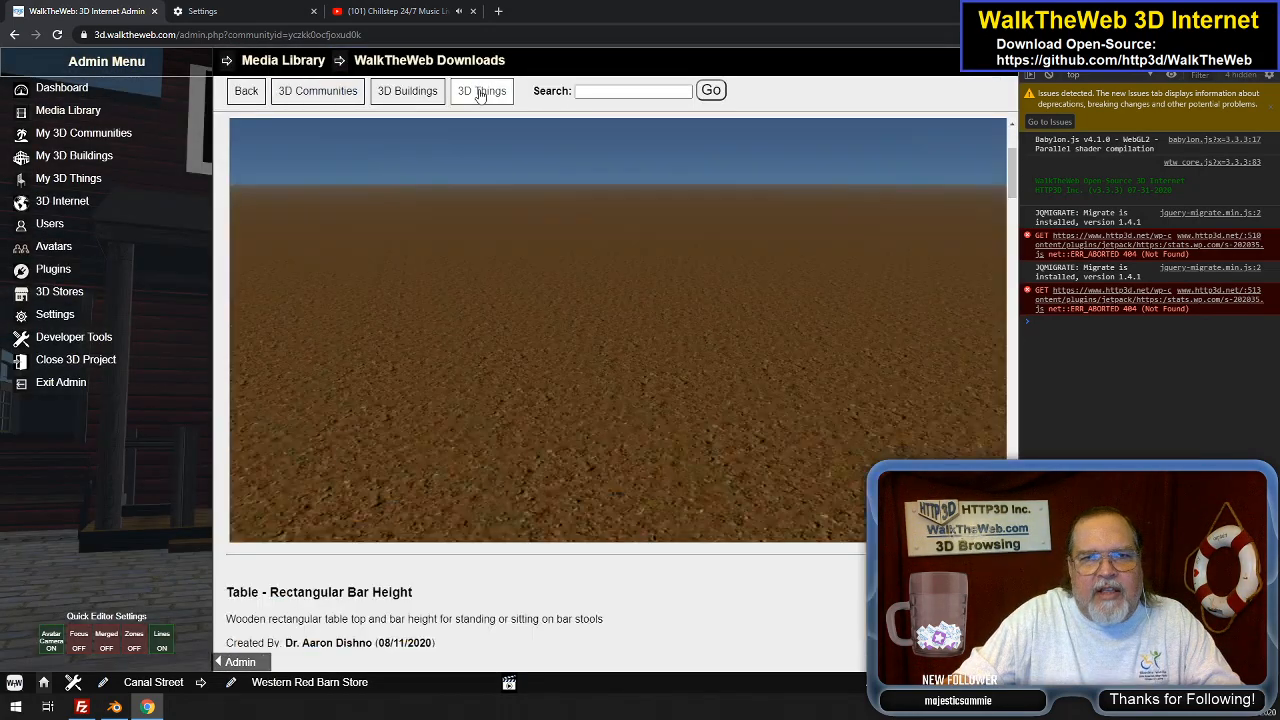
scroll(649, 374, down, 7)
scroll(651, 320, up, 1)
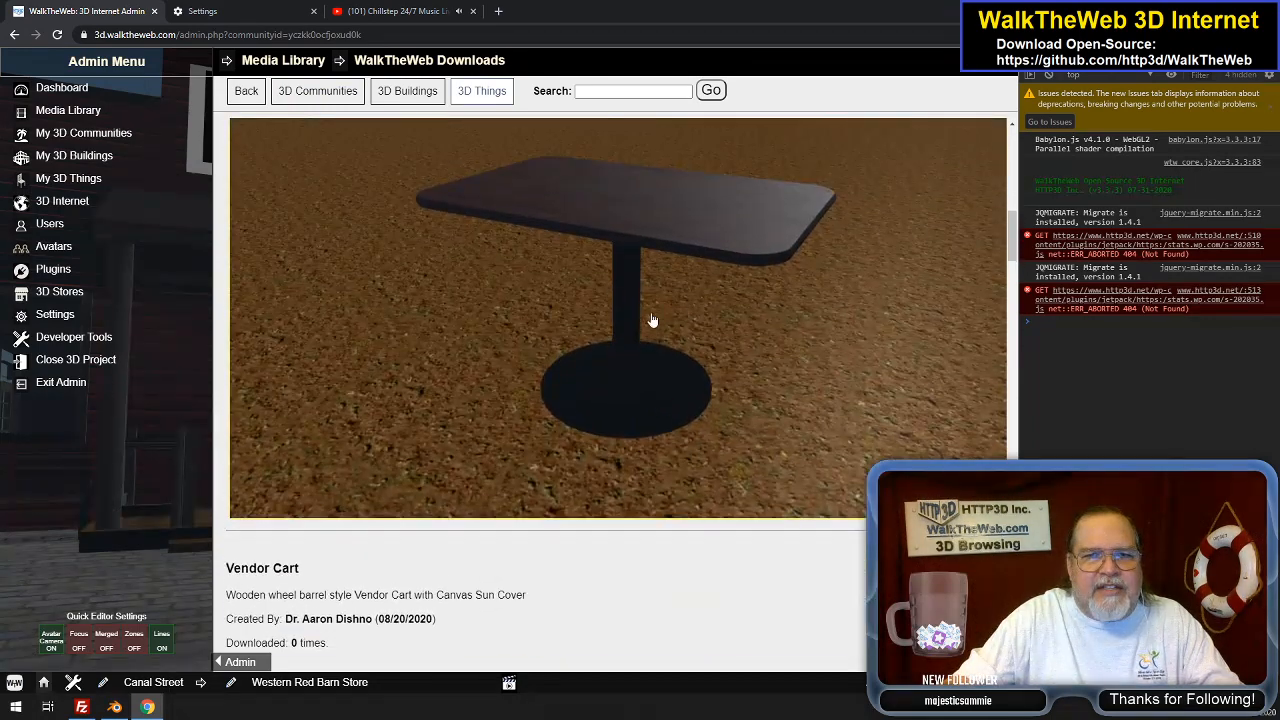
scroll(690, 390, down, 8)
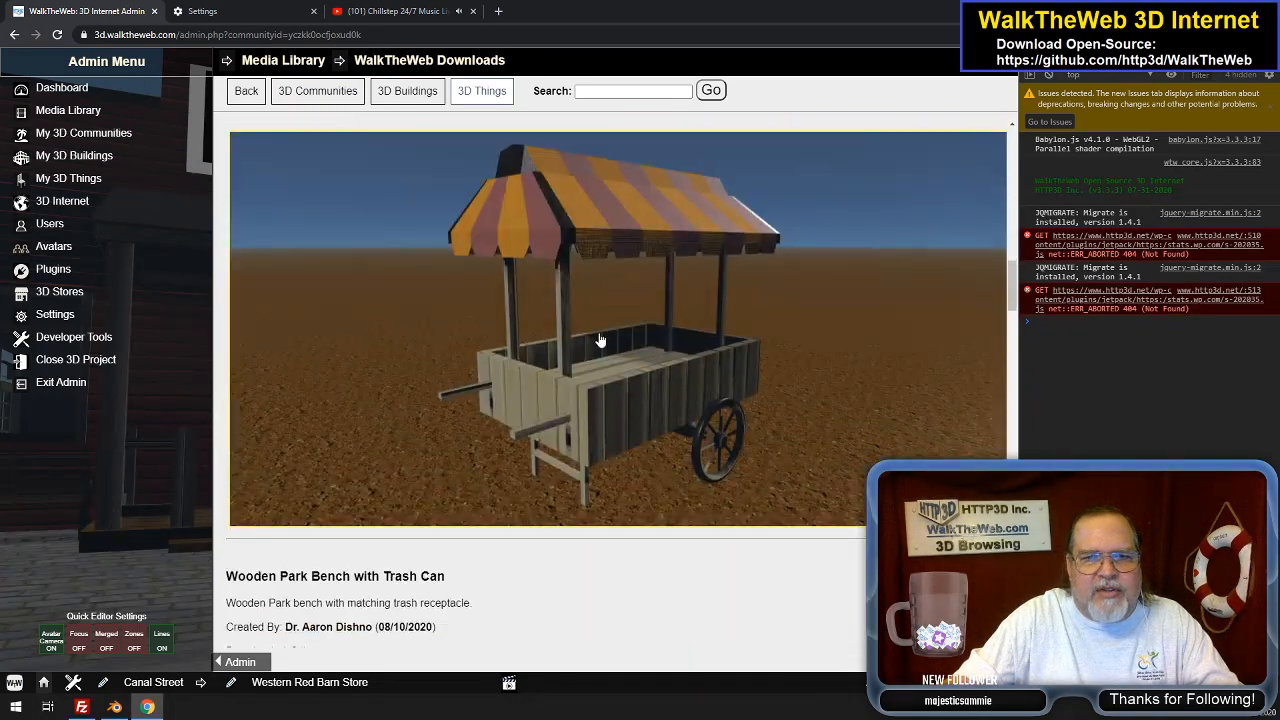
scroll(640, 420, down, 2)
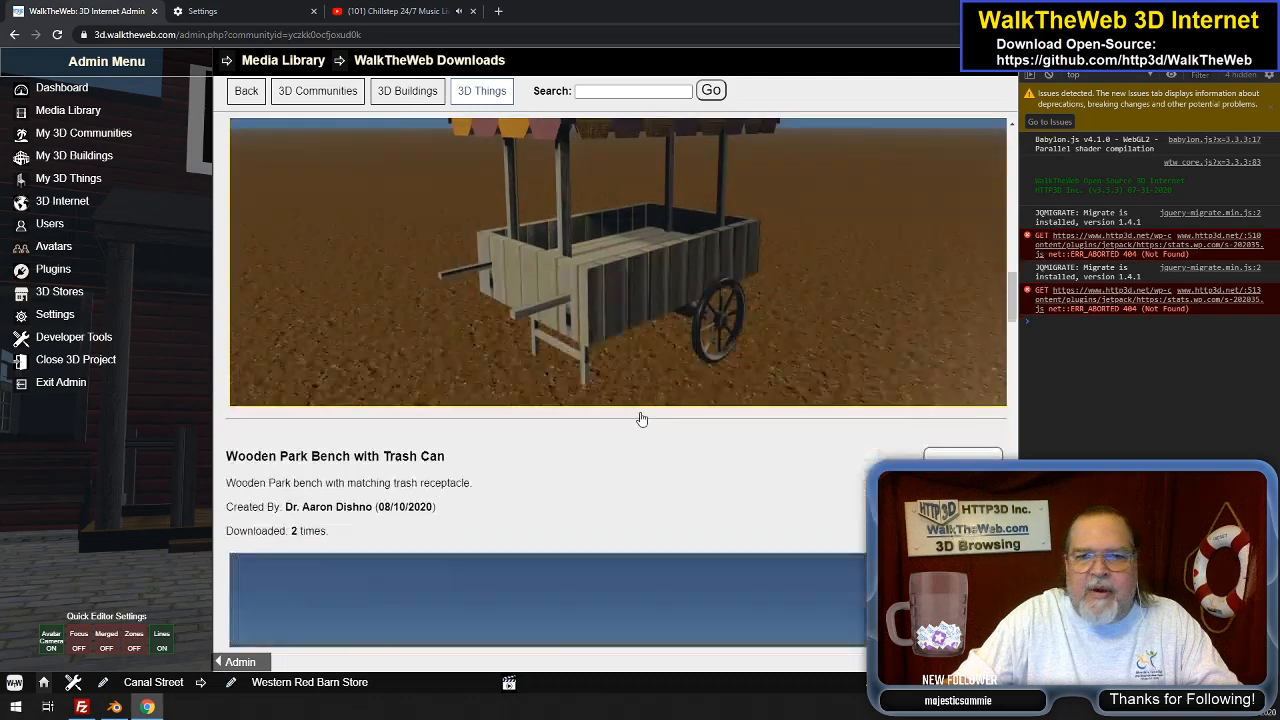
scroll(668, 410, down, 5)
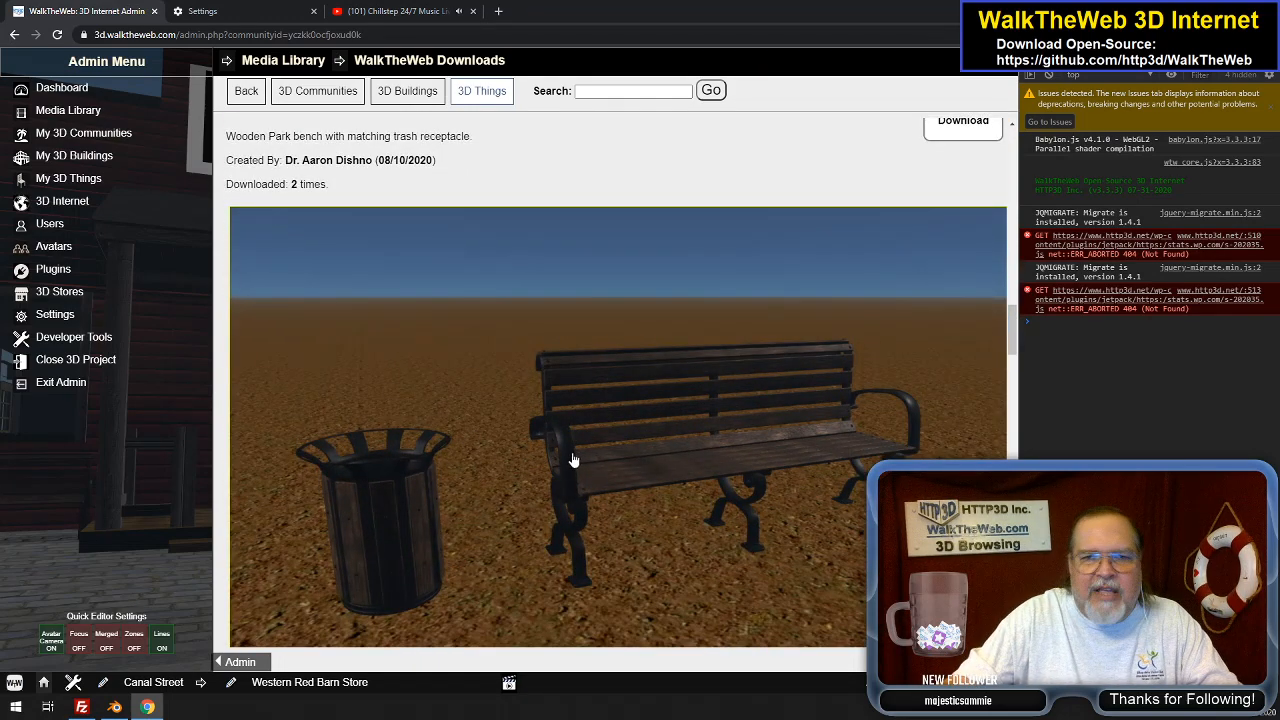
scroll(574, 450, down, 1)
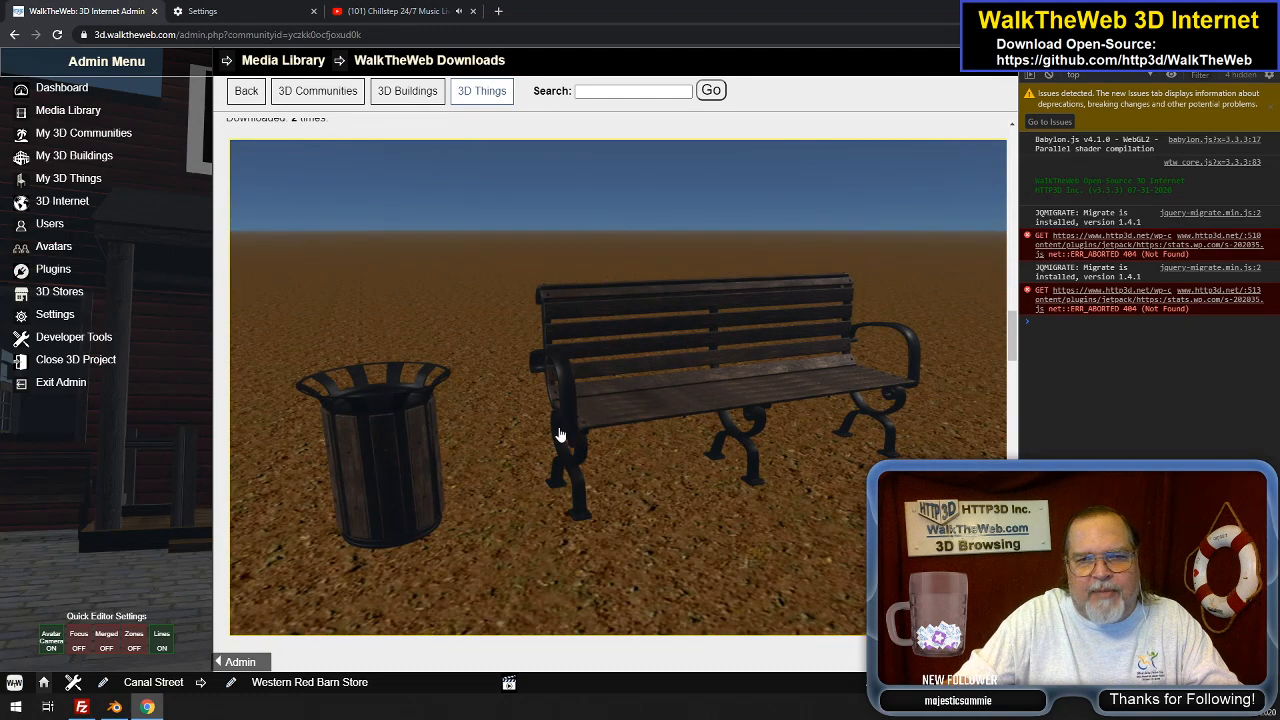
Examine the glass display cases, the Trash Basket - Blue and the dark wooden table with turned legs among the downloadable 3D Things
scroll(640, 456, down, 1)
scroll(703, 420, down, 8)
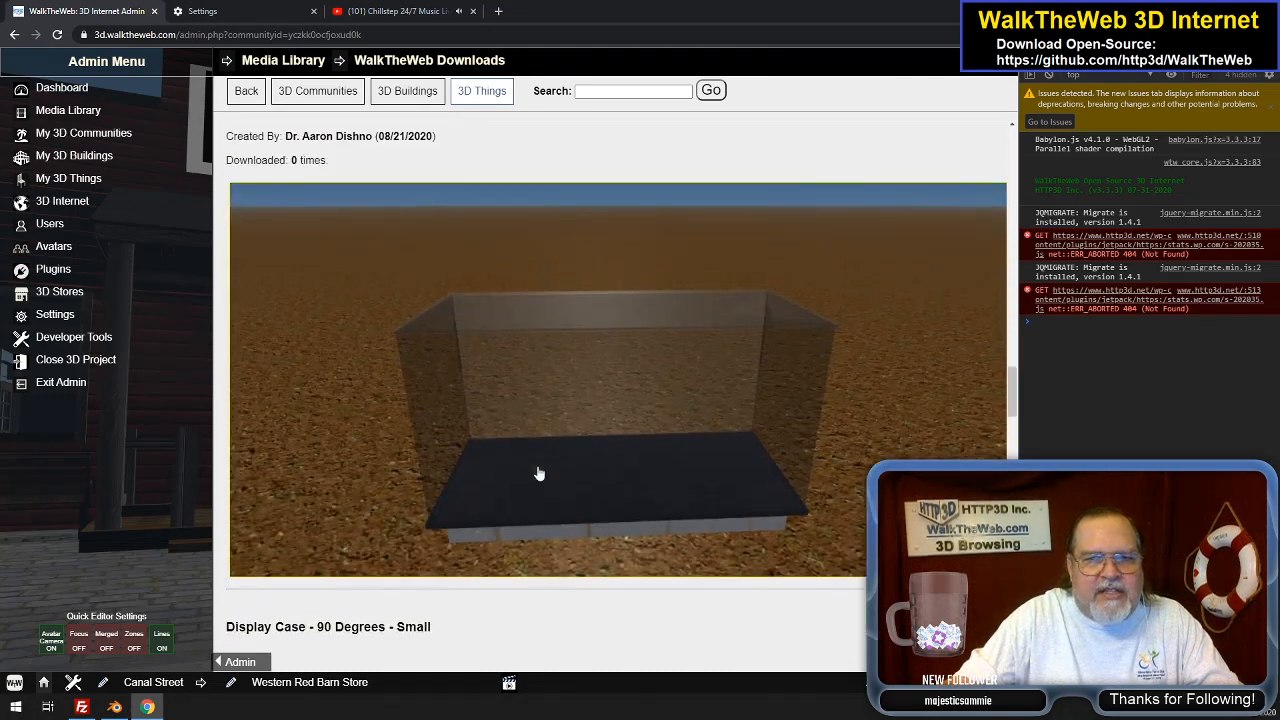
scroll(587, 453, down, 8)
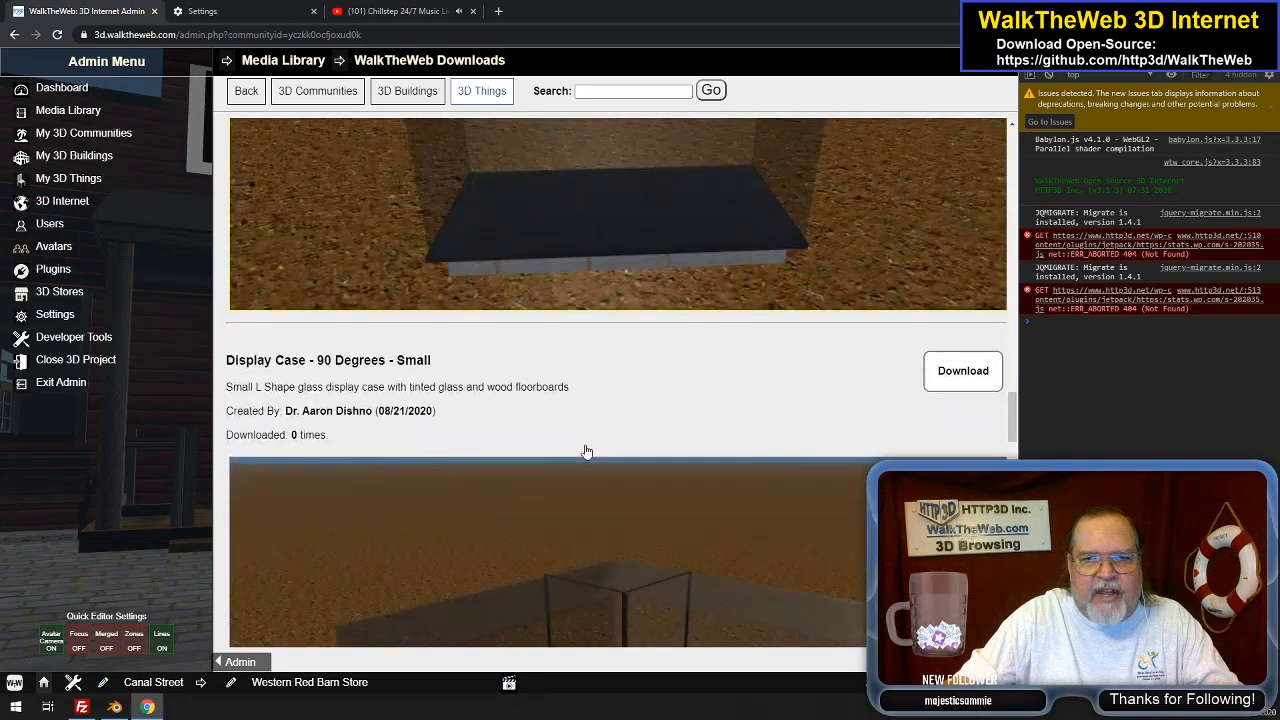
scroll(587, 453, down, 12)
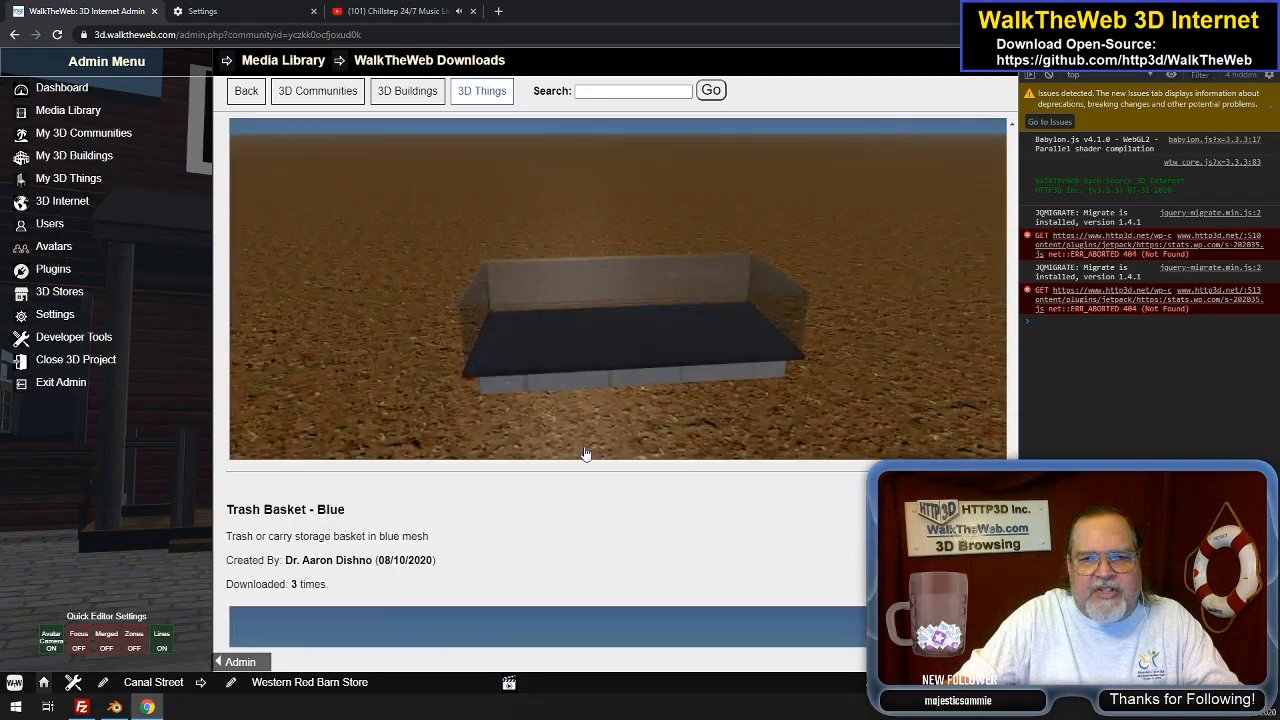
scroll(587, 453, down, 2)
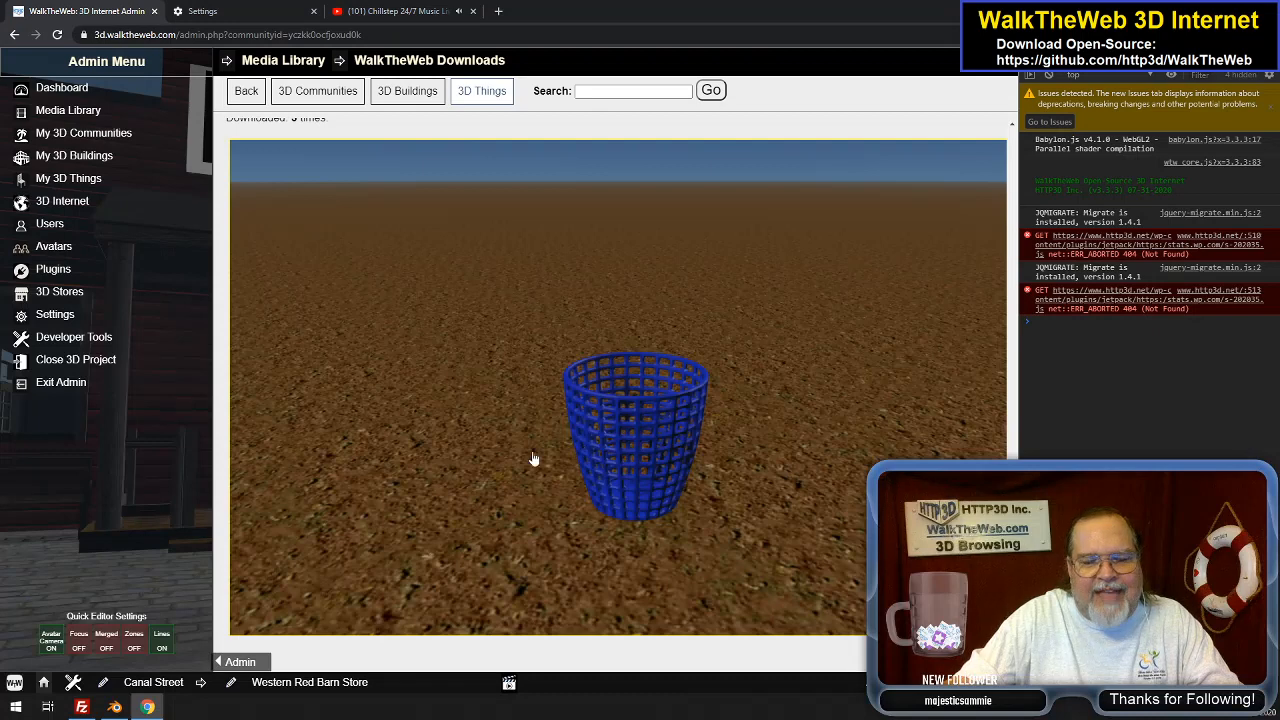
scroll(566, 478, down, 8)
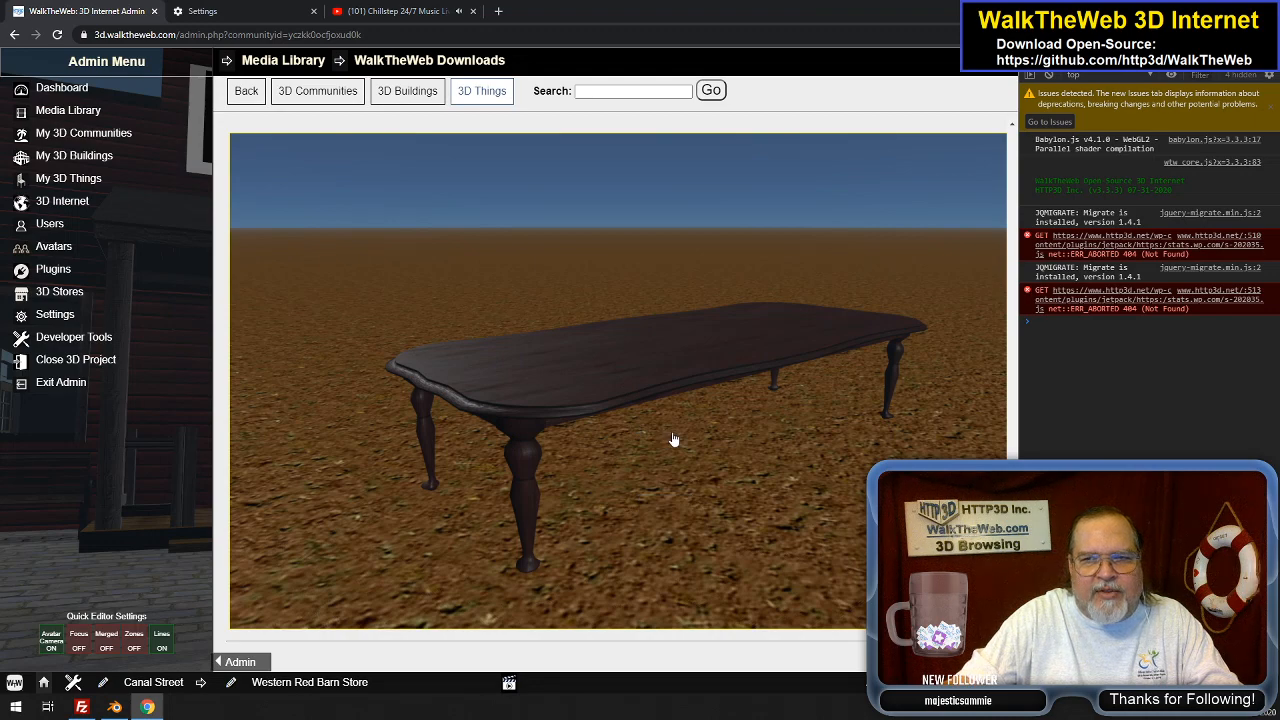
Leave the downloadable 3D Things and open the Street Lamp from the list of own 3D Things
scroll(674, 440, up, 1)
scroll(674, 443, down, 1)
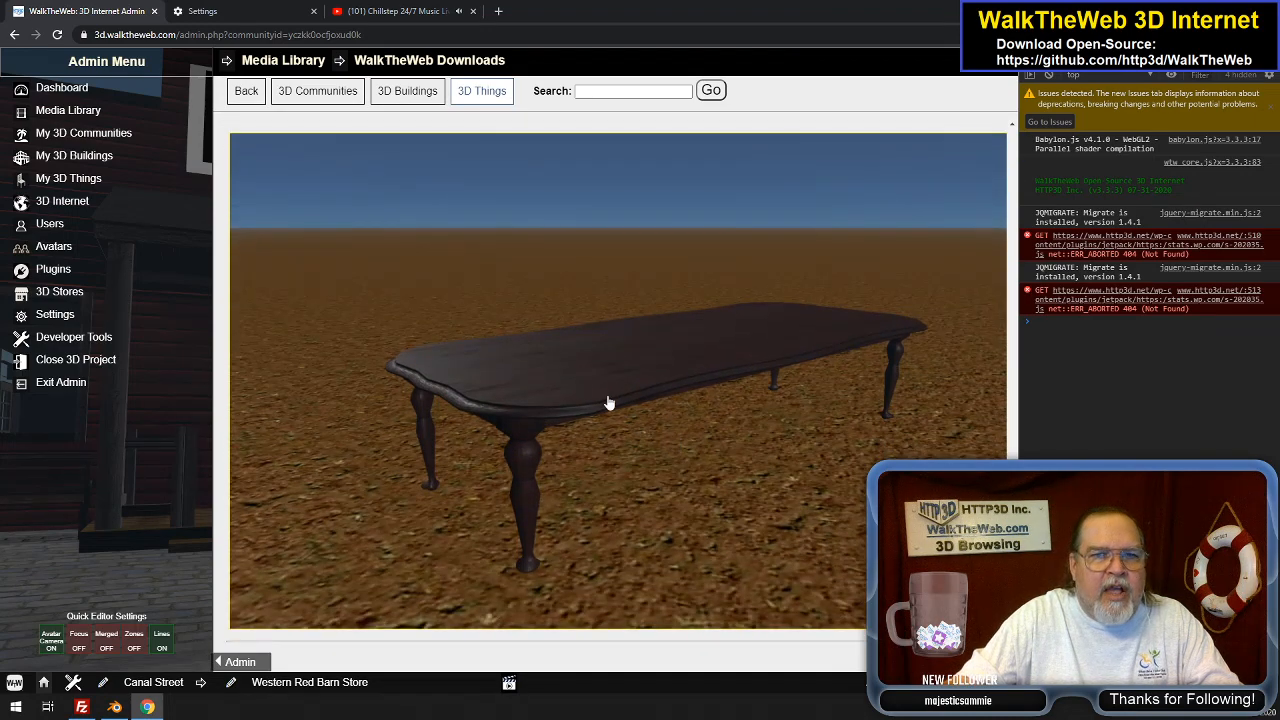
scroll(610, 405, up, 6)
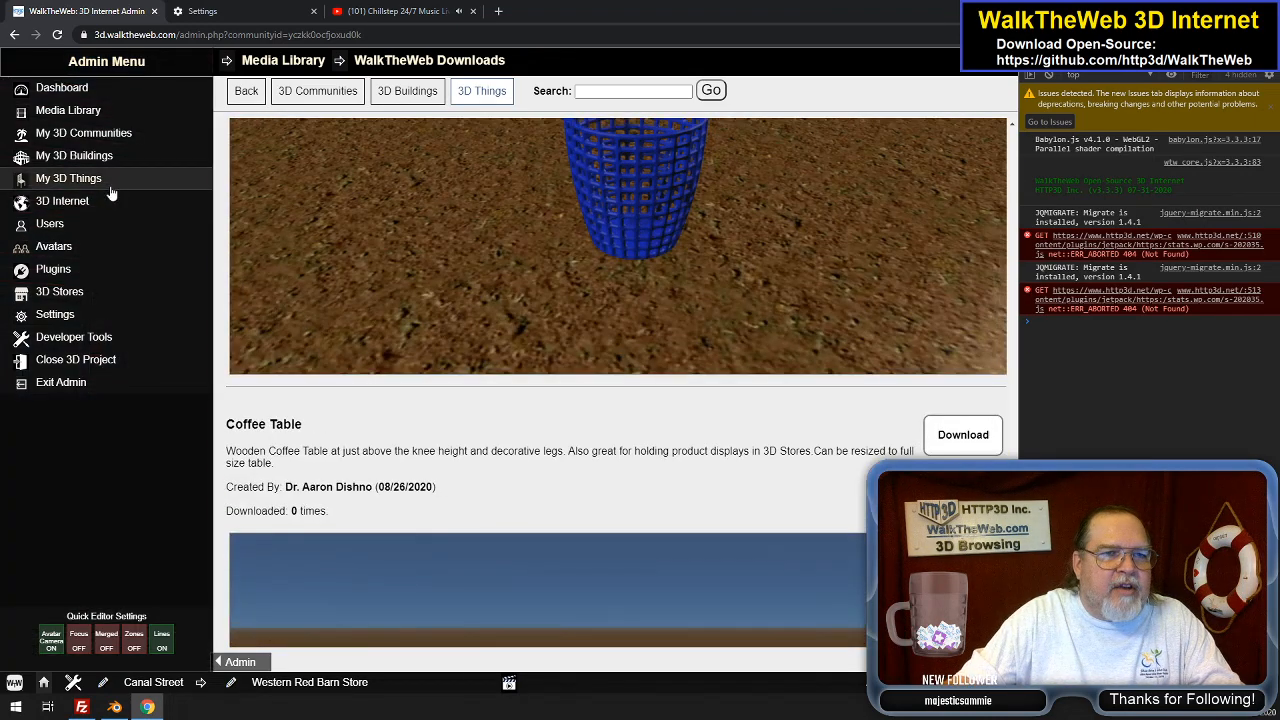
click(111, 191)
click(86, 181)
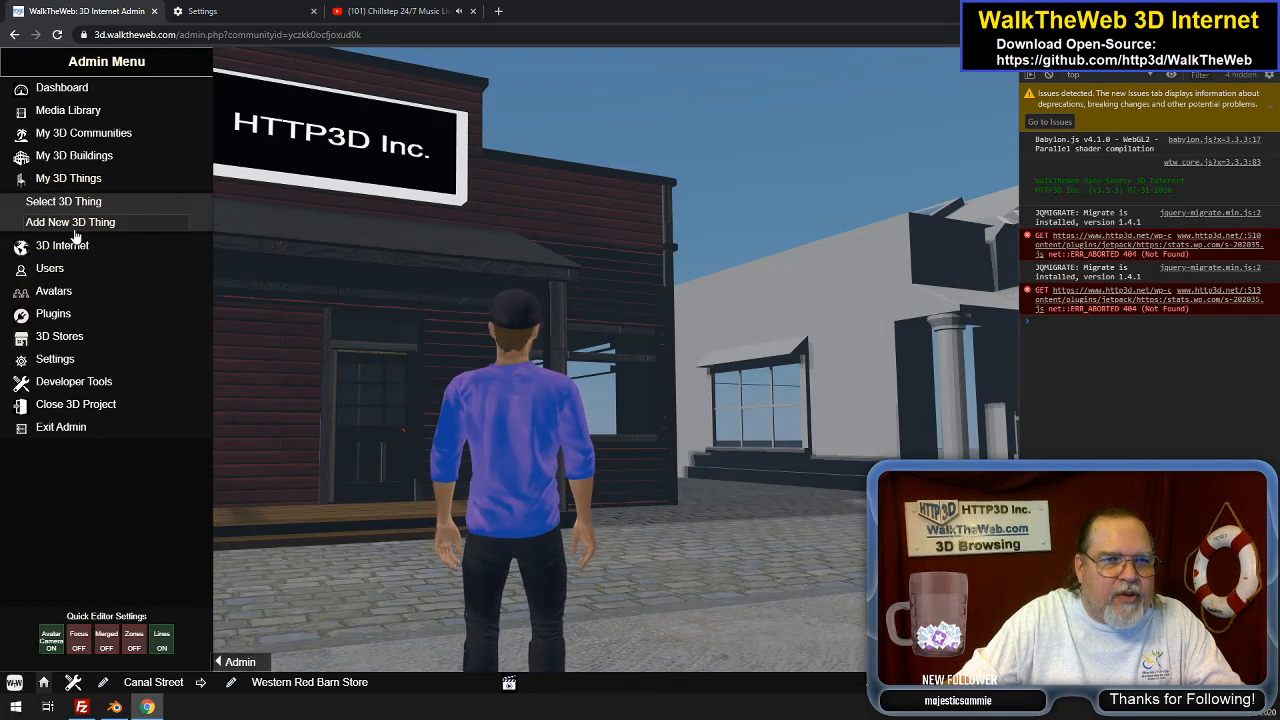
click(71, 202)
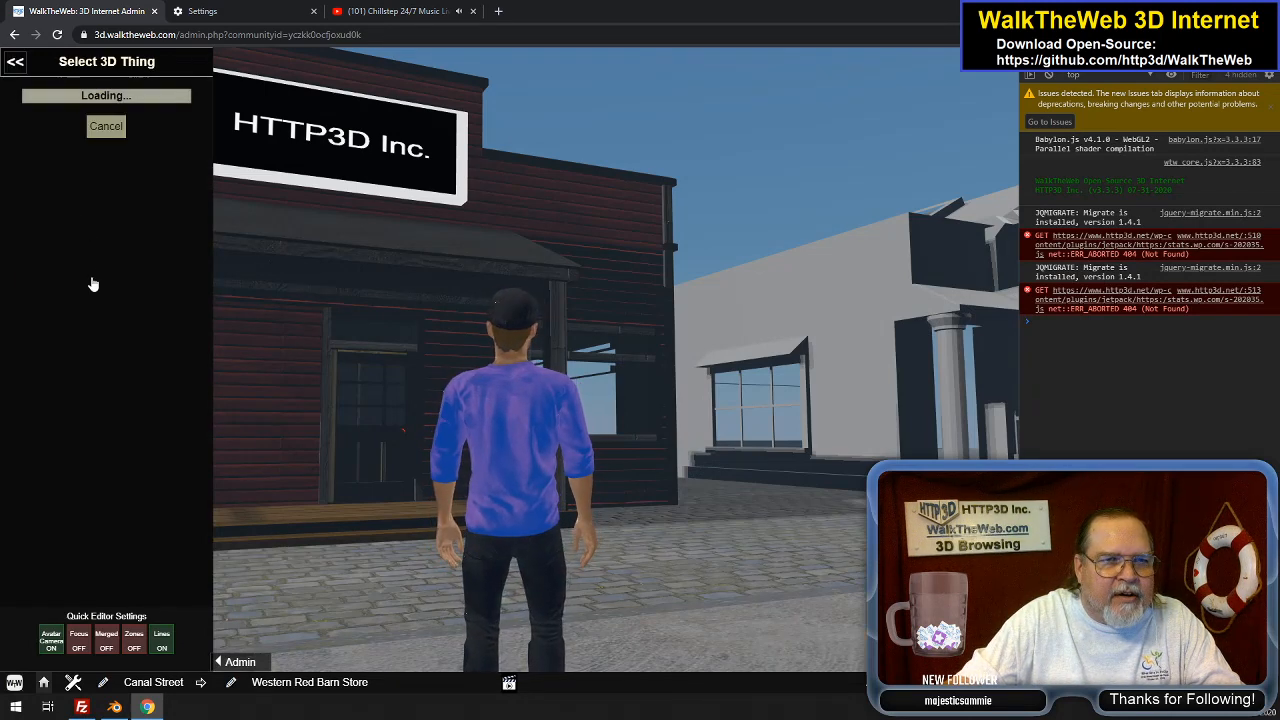
scroll(95, 360, down, 3)
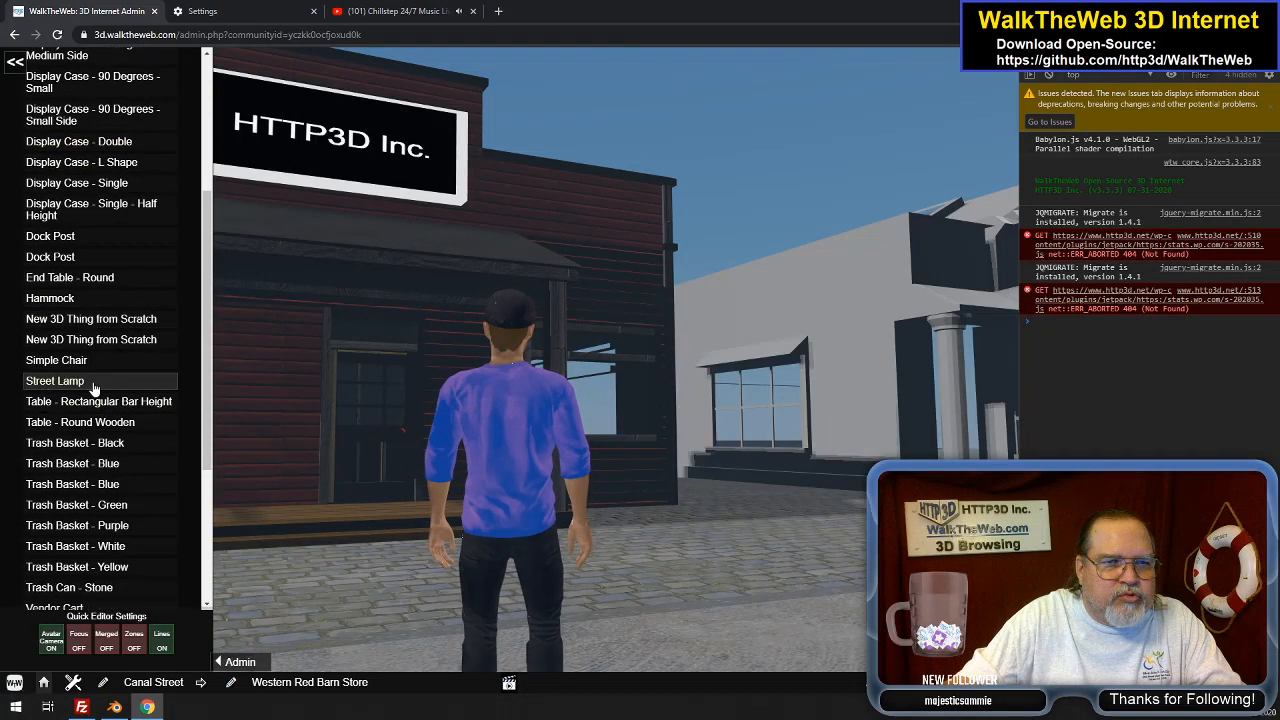
click(92, 383)
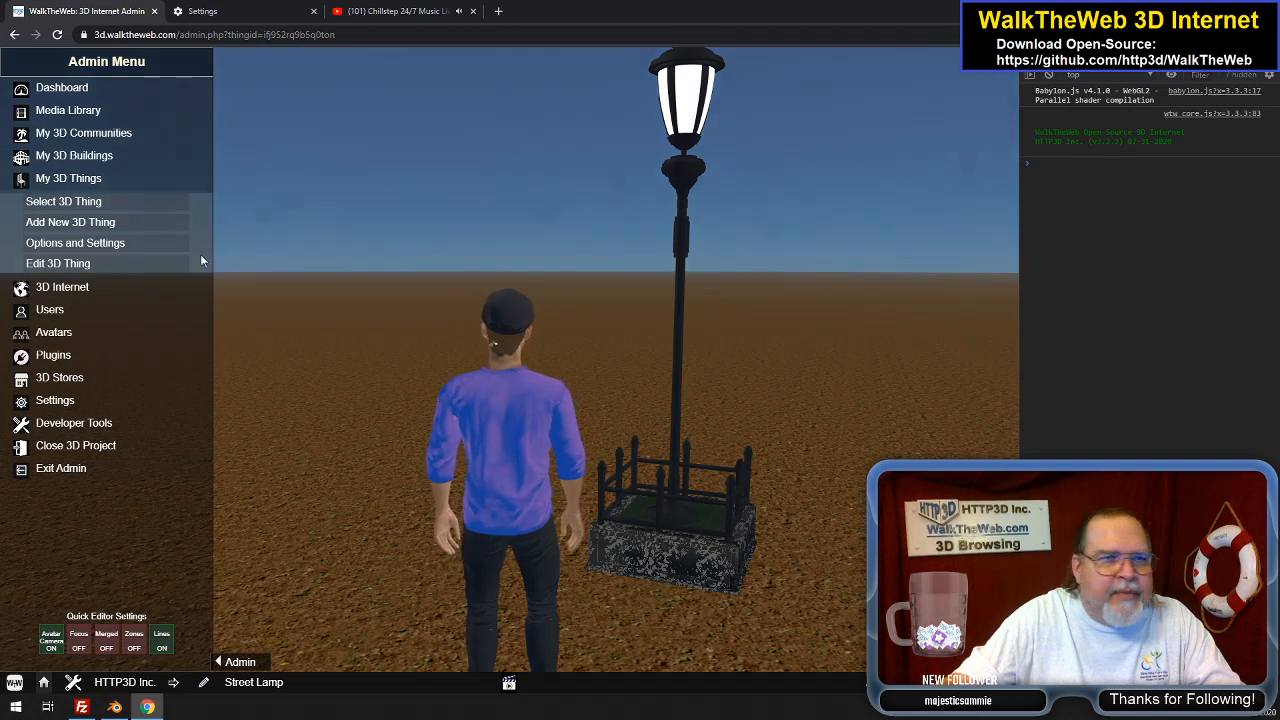
Open the Street Lamp's options and settings and examine its 3D Thing information
click(110, 248)
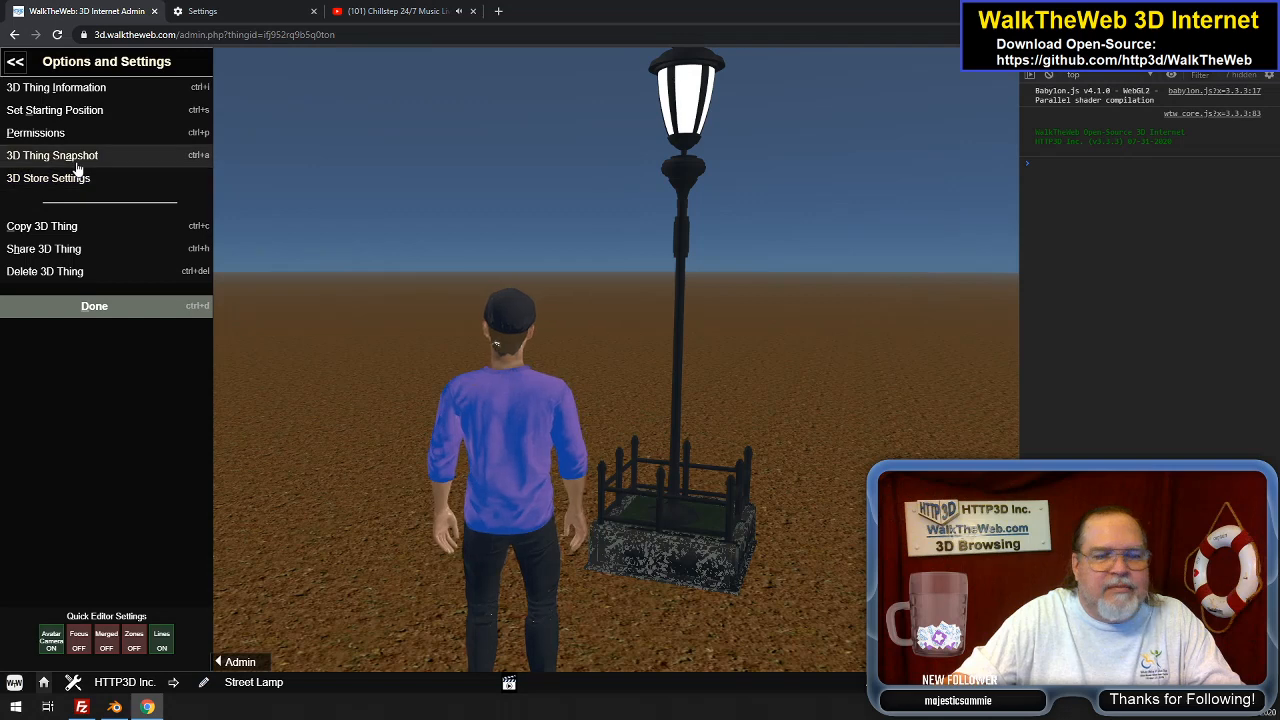
click(85, 90)
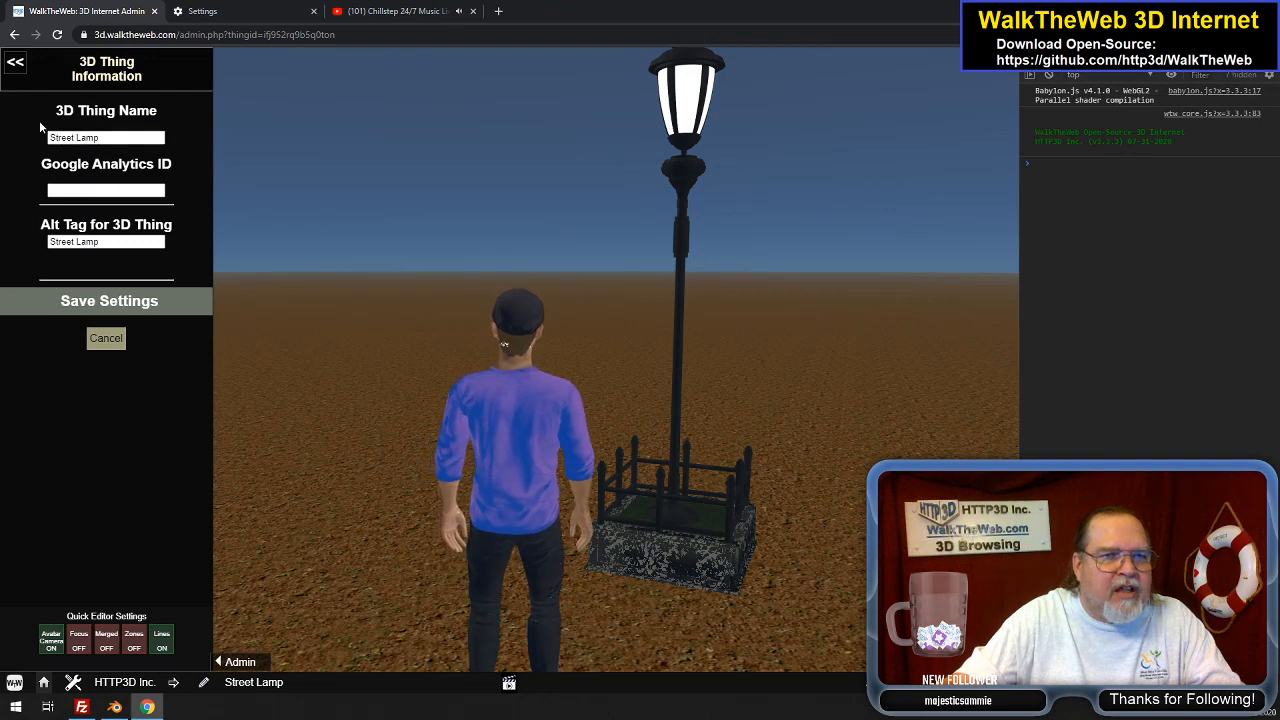
click(15, 65)
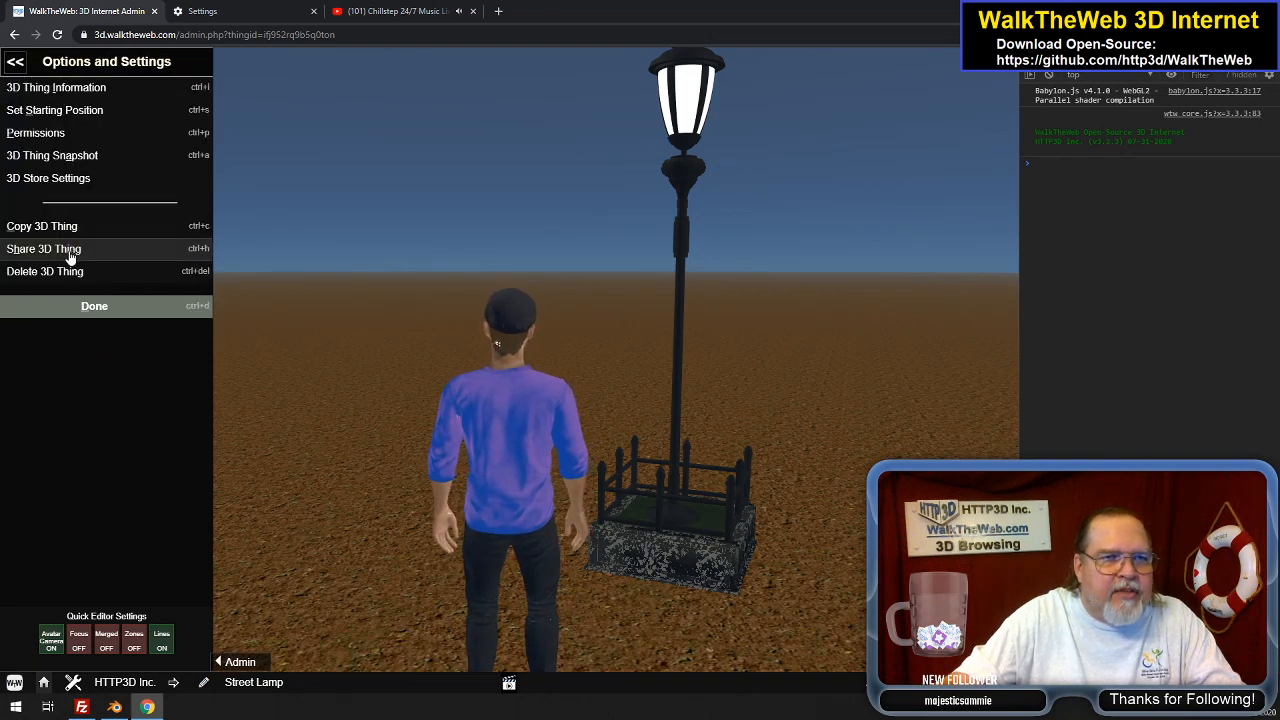
Open the form for sharing the Street Lamp as a template and review its name, description and search category tags
click(70, 251)
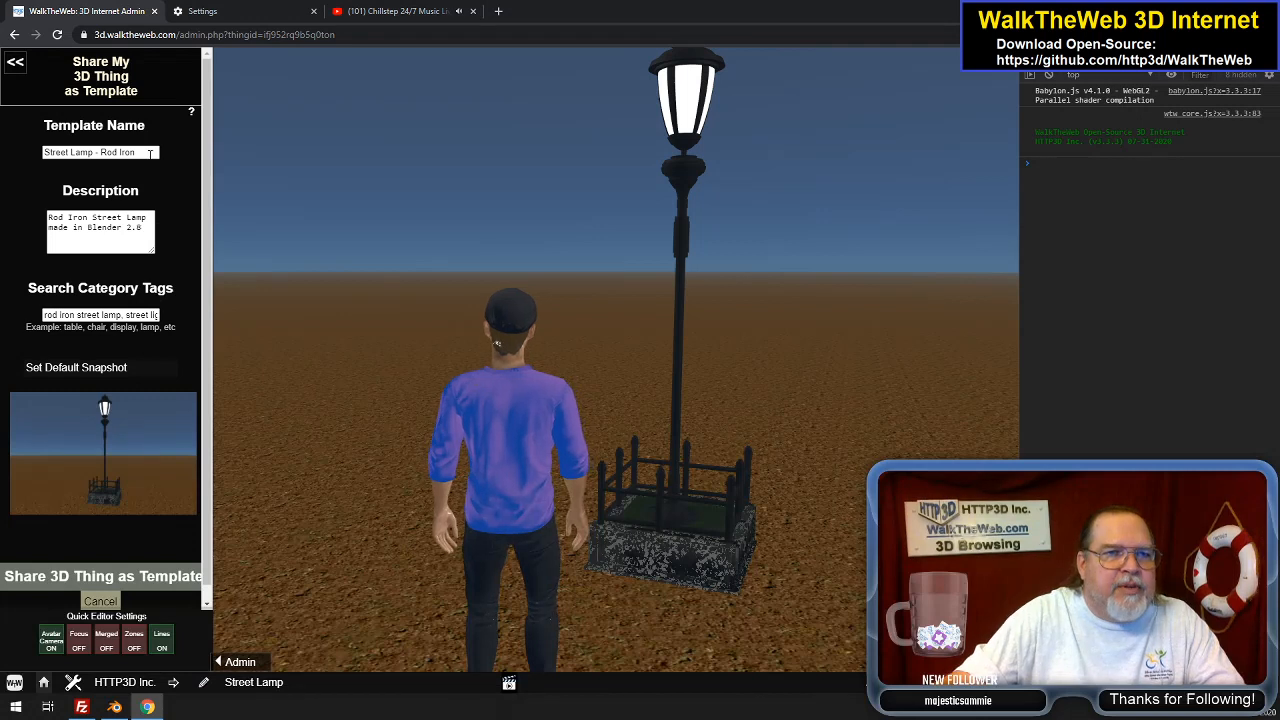
click(88, 227)
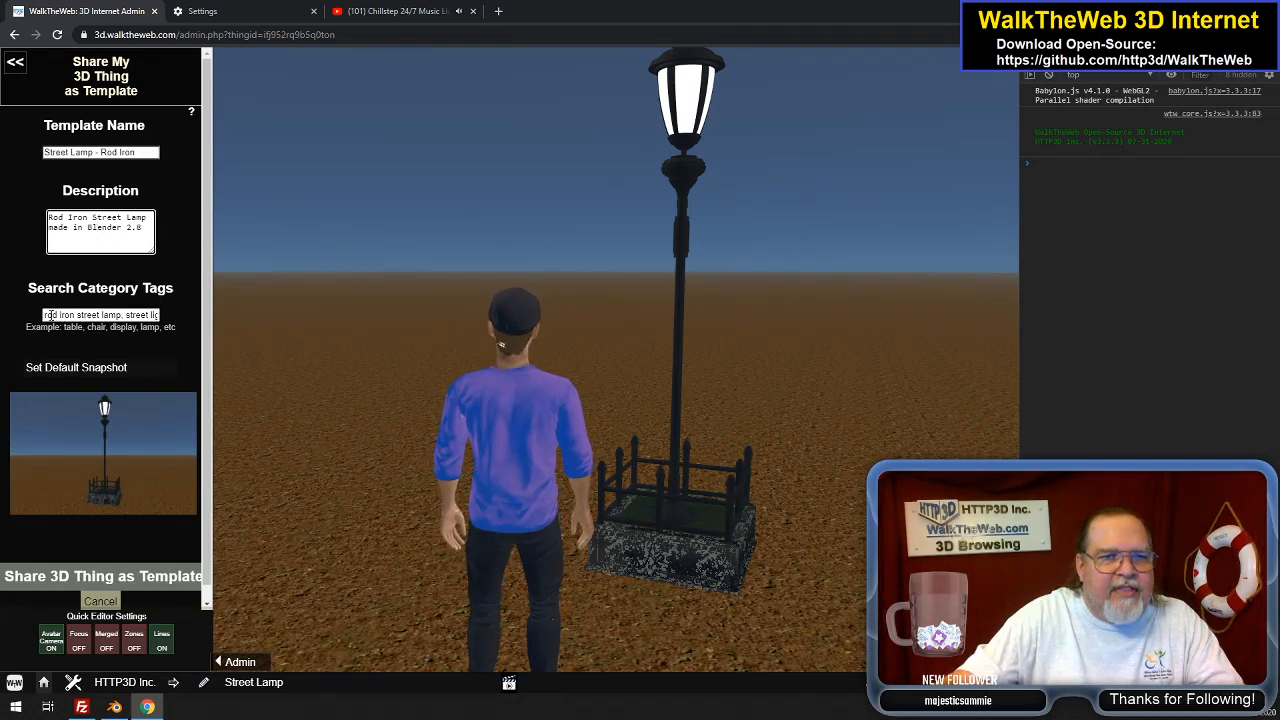
drag(48, 315, 172, 314)
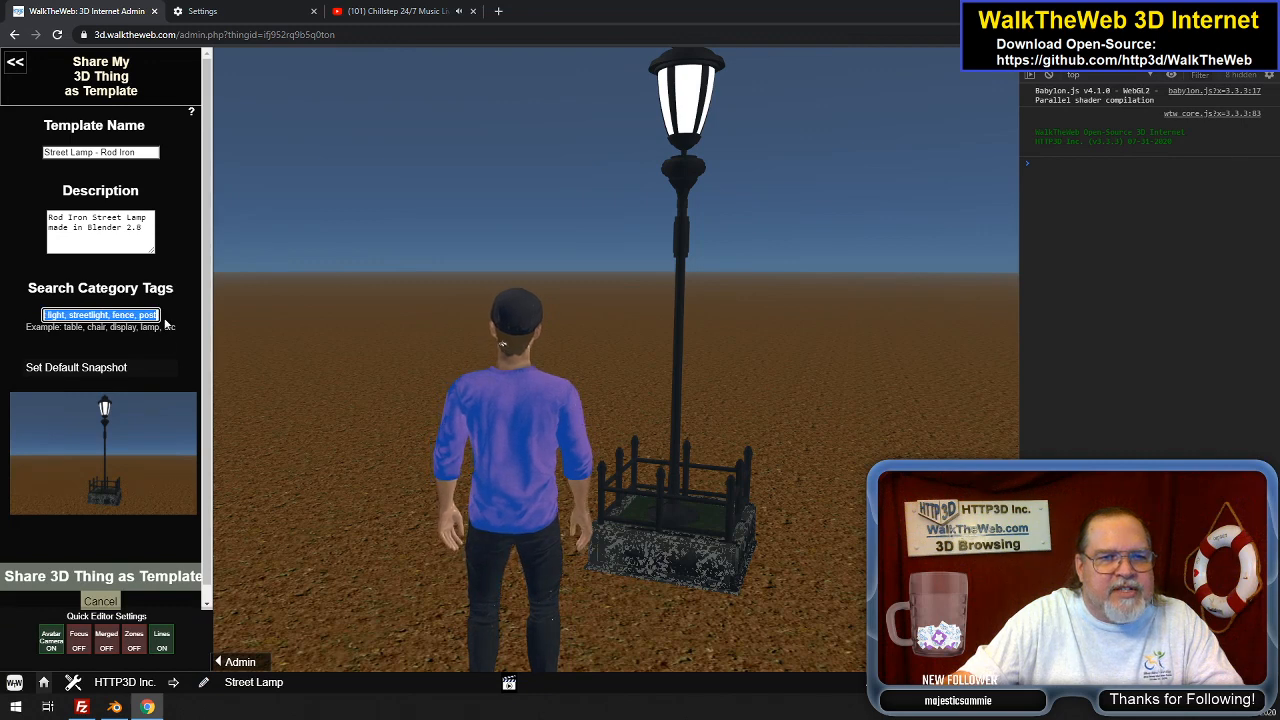
click(132, 333)
click(143, 371)
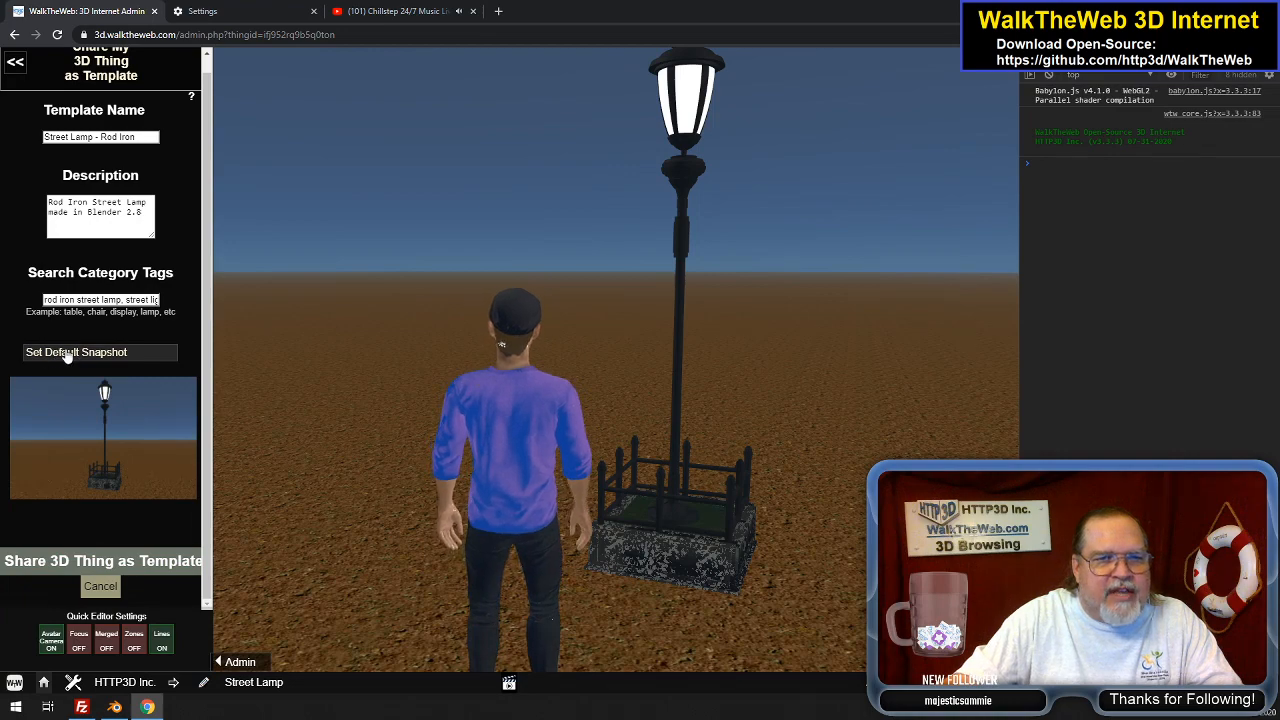
Turn off the avatar camera, frame the whole street lamp in view and set it as the template's default snapshot
key(s)
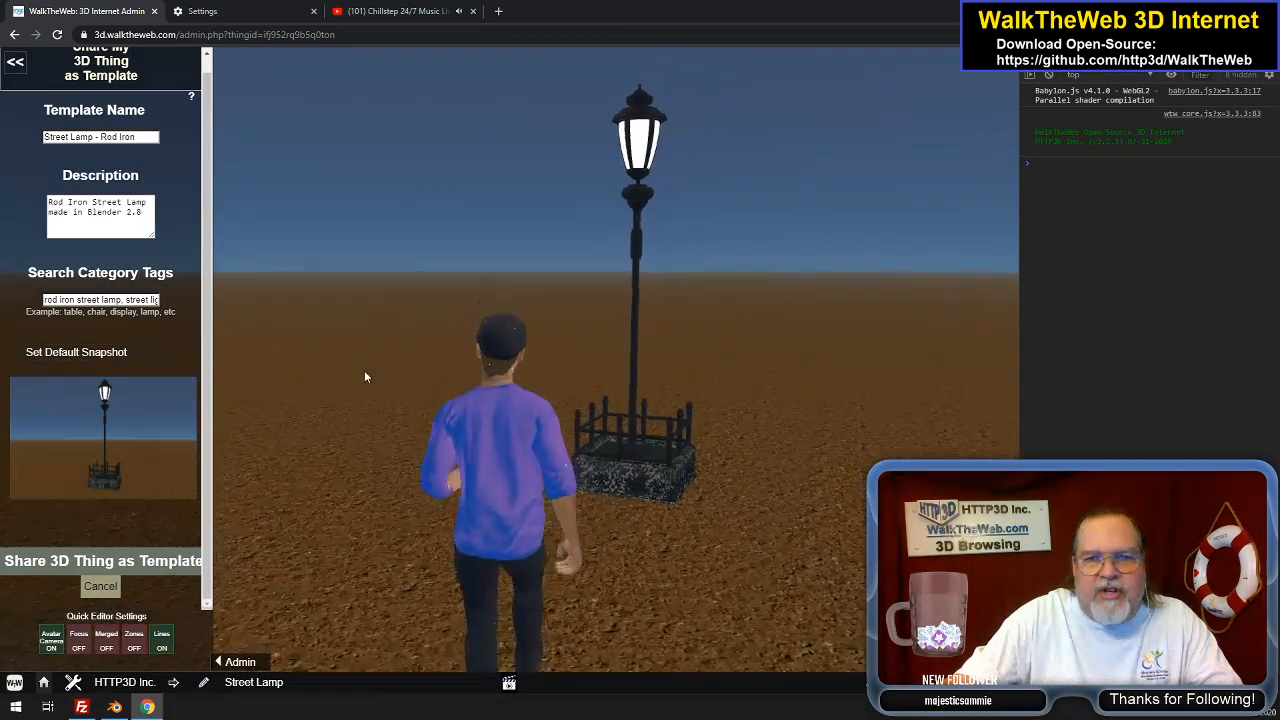
click(51, 640)
drag(450, 371, 435, 471)
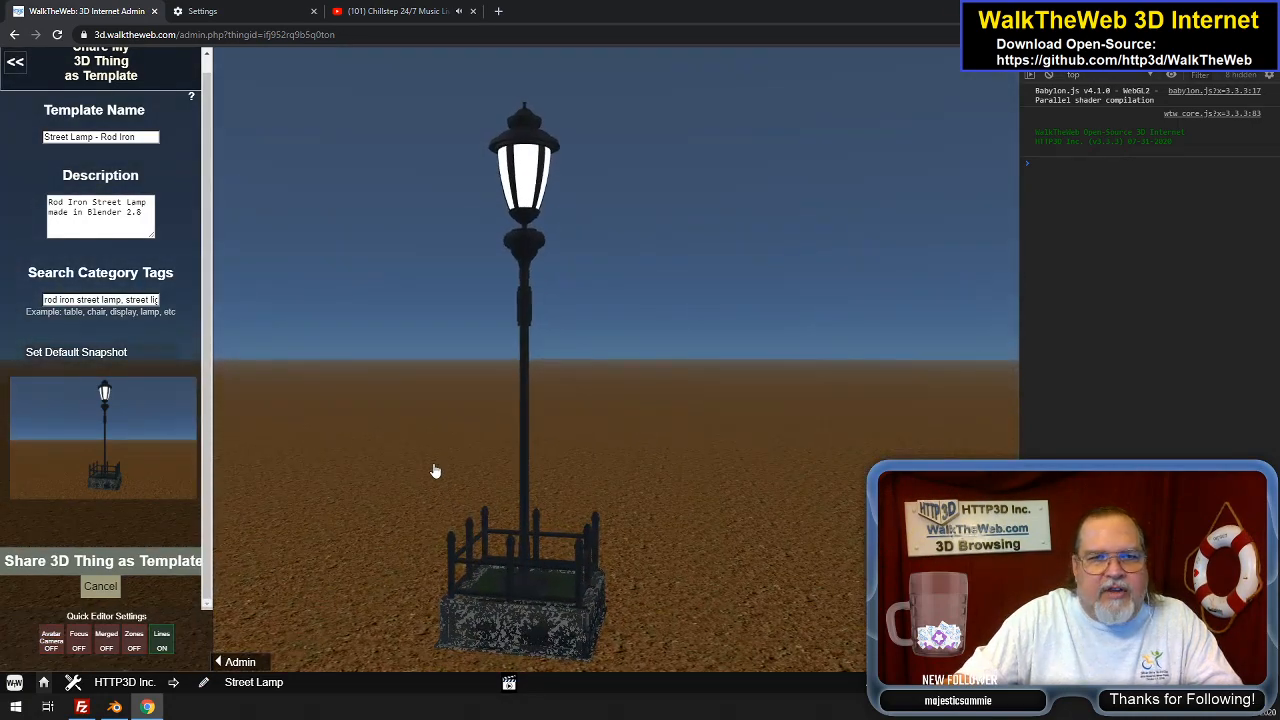
scroll(472, 401, down, 6)
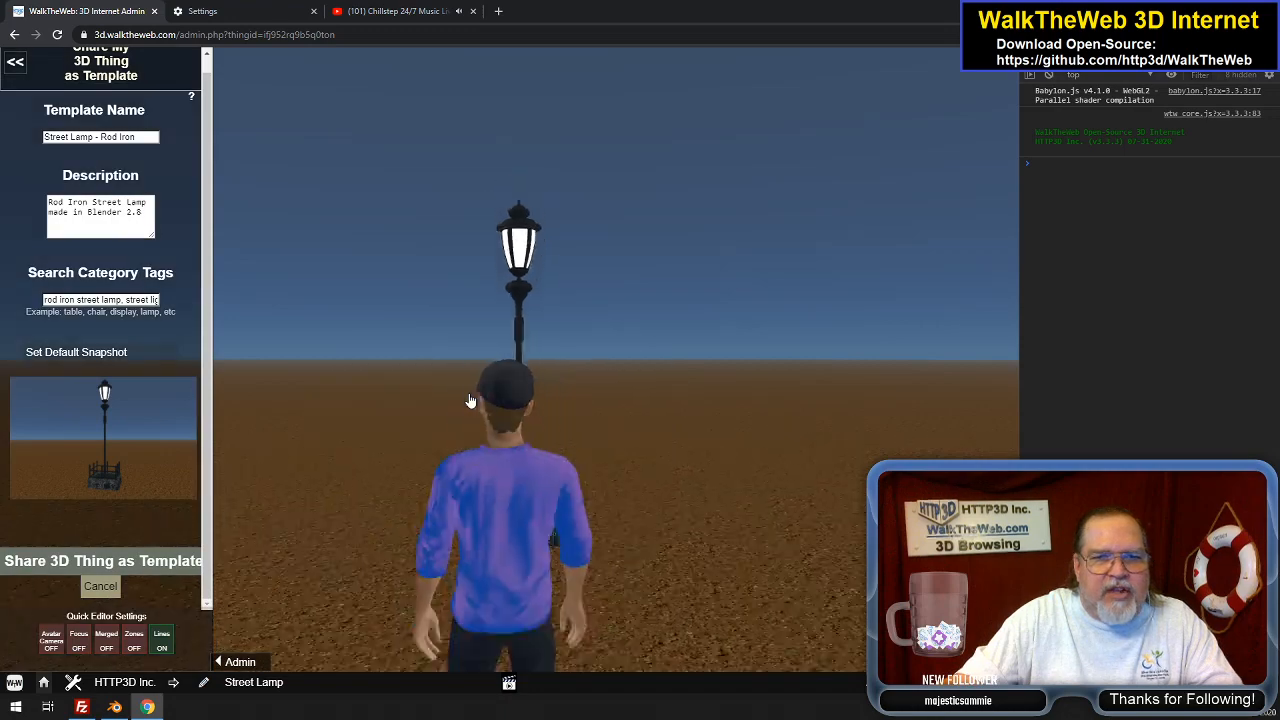
scroll(470, 401, up, 6)
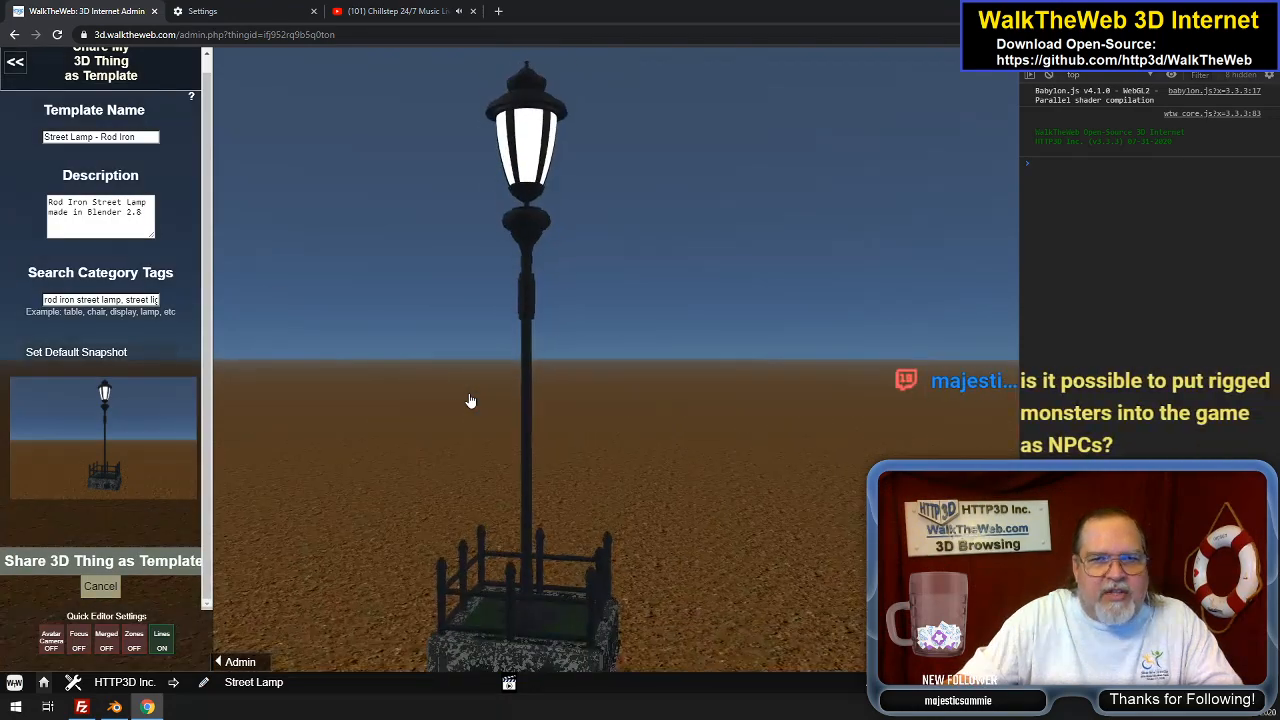
scroll(469, 387, down, 3)
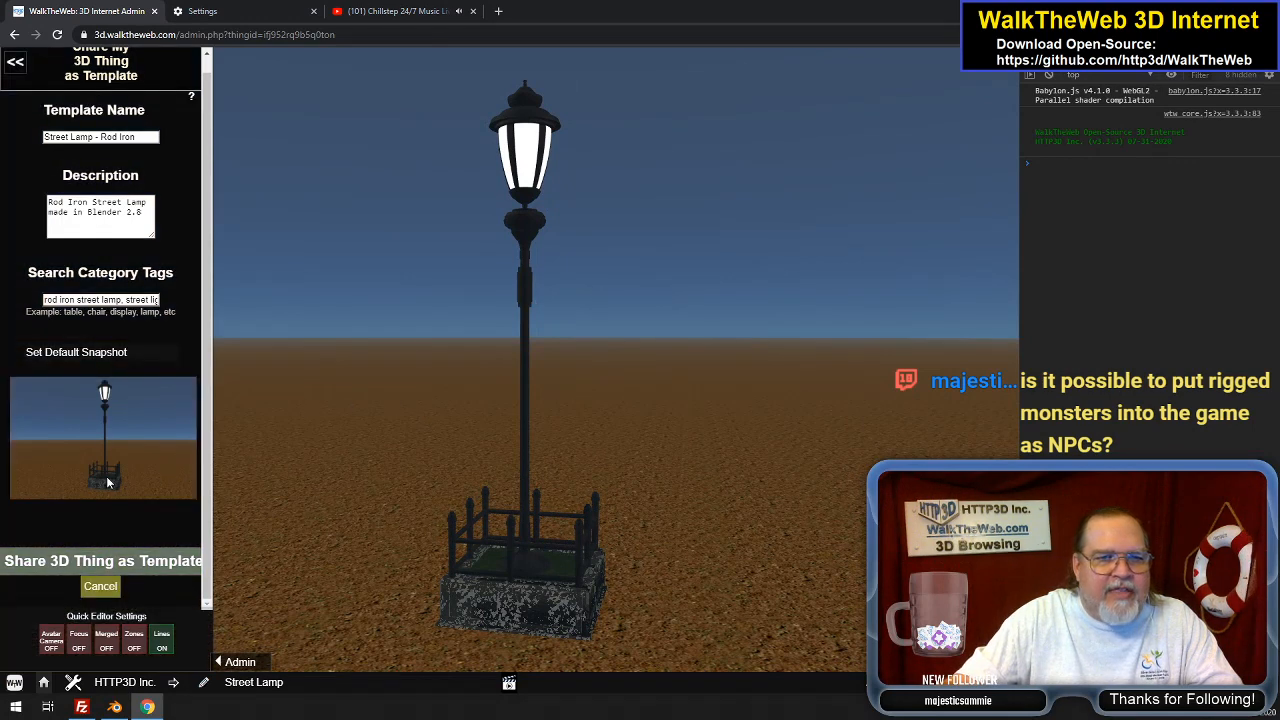
click(97, 360)
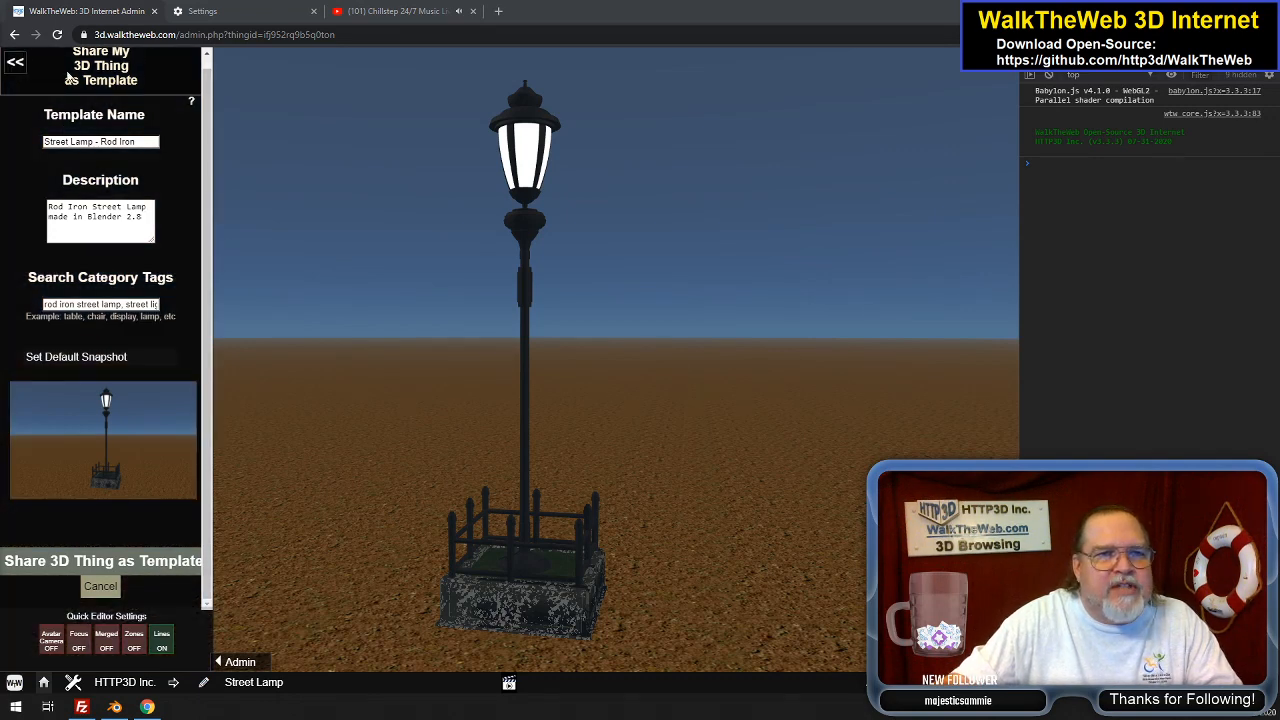
Leave the Street Lamp's sharing form without sharing it and open the Demo Beach 3D community
click(18, 65)
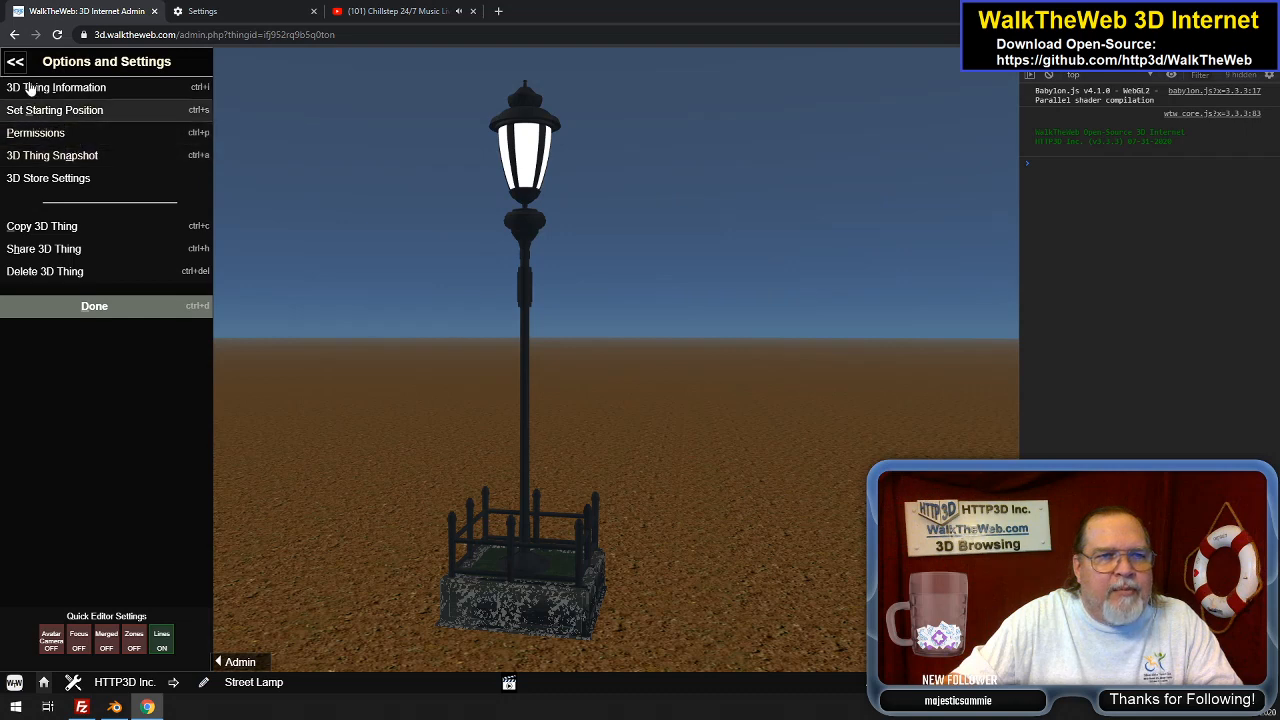
click(16, 64)
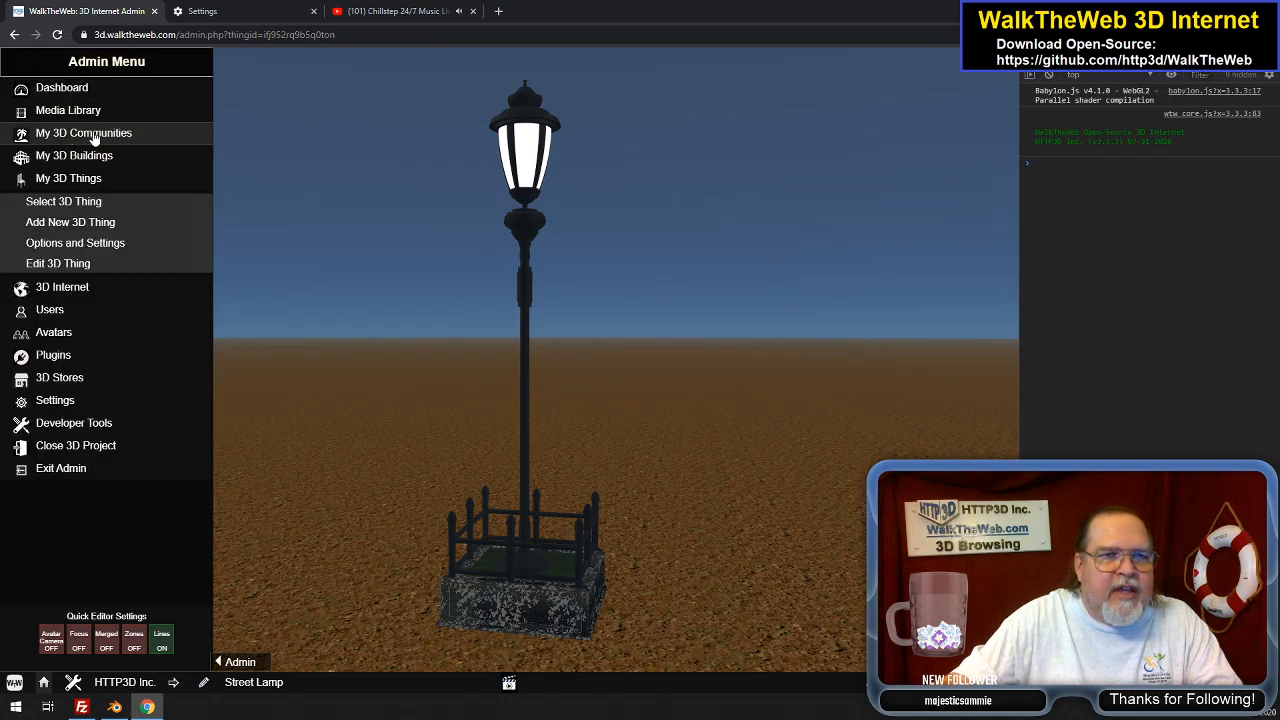
click(93, 139)
click(84, 156)
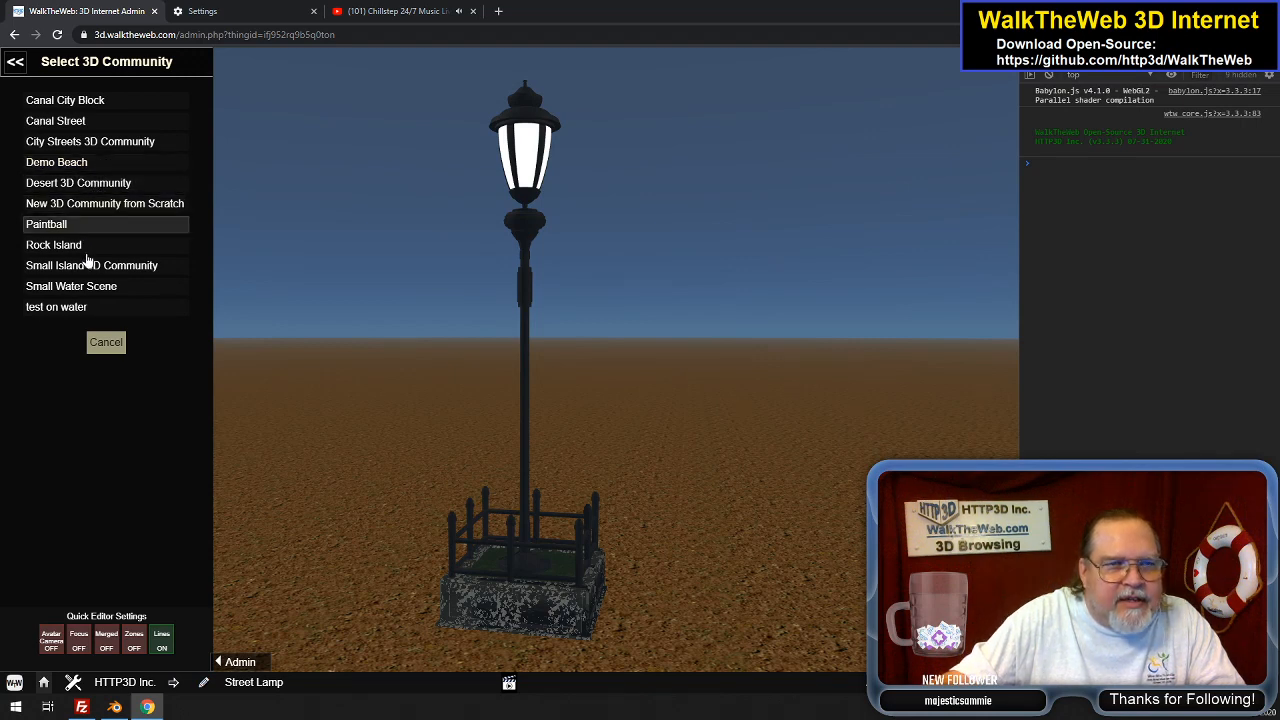
click(88, 165)
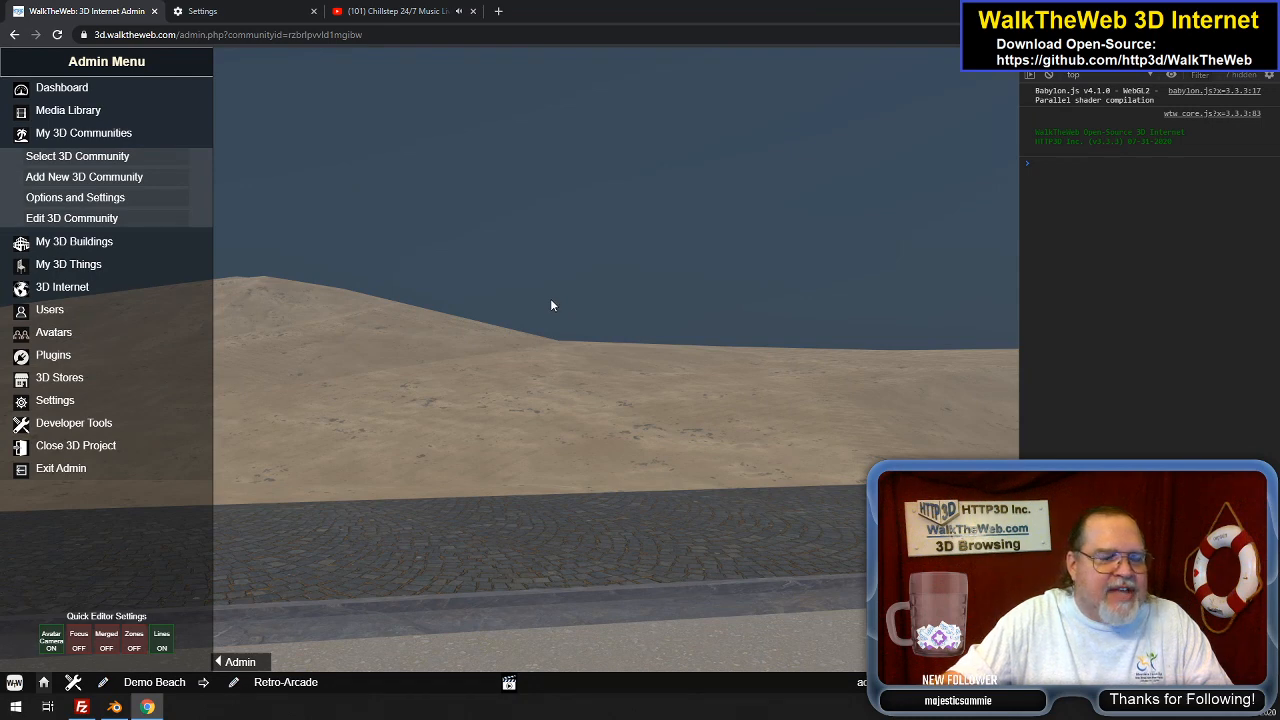
Look around Demo Beach from the road, viewing the lifeguard tower and the side of the arcade building
drag(550, 299, 657, 346)
drag(757, 320, 791, 306)
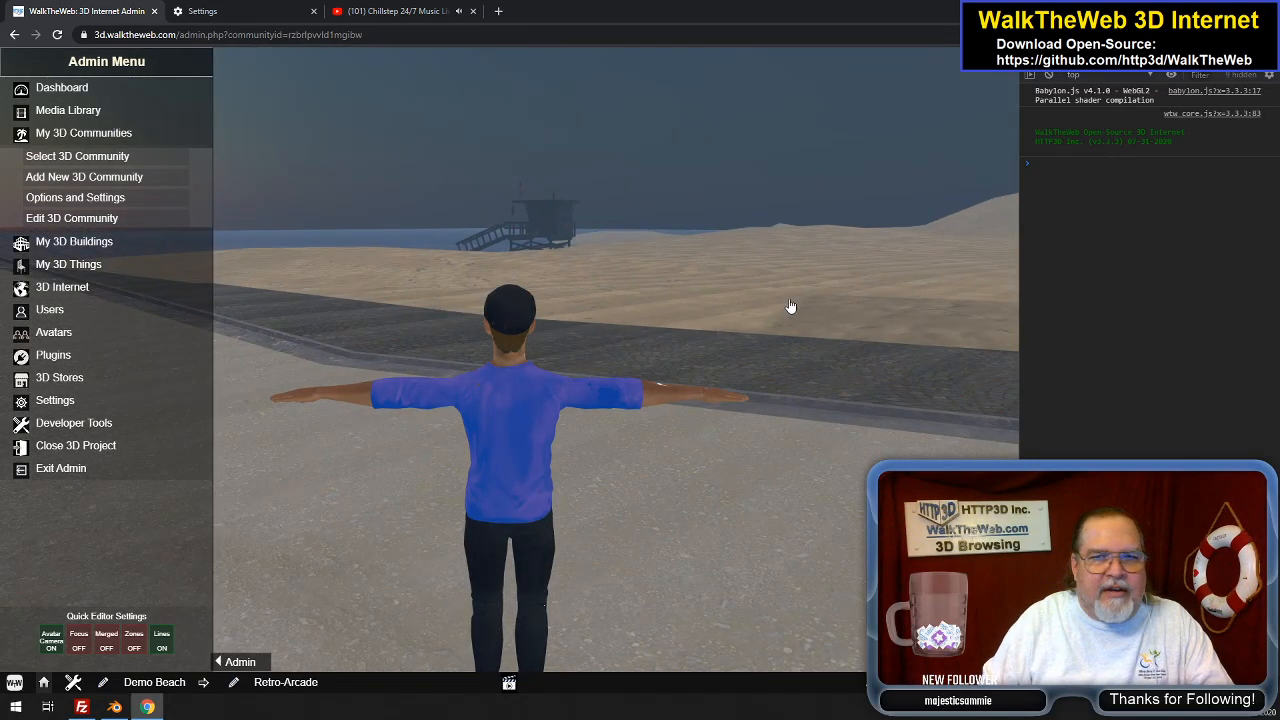
key(Right)
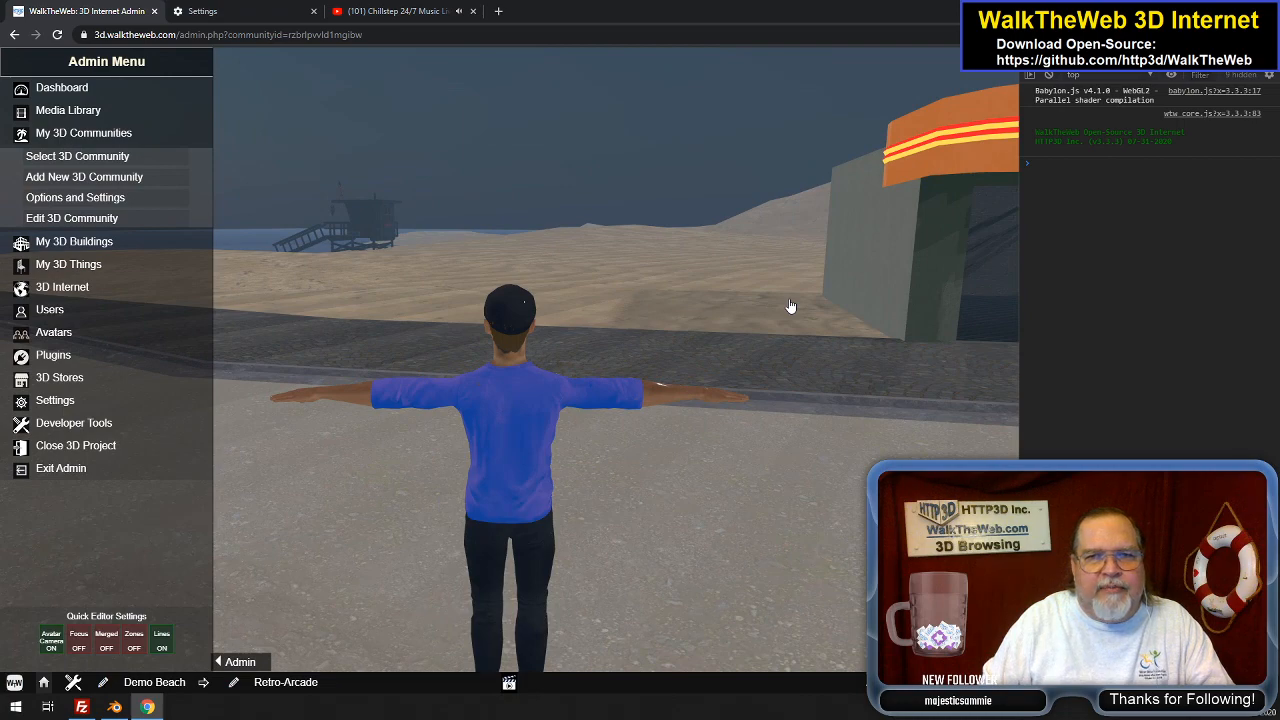
key(Right)
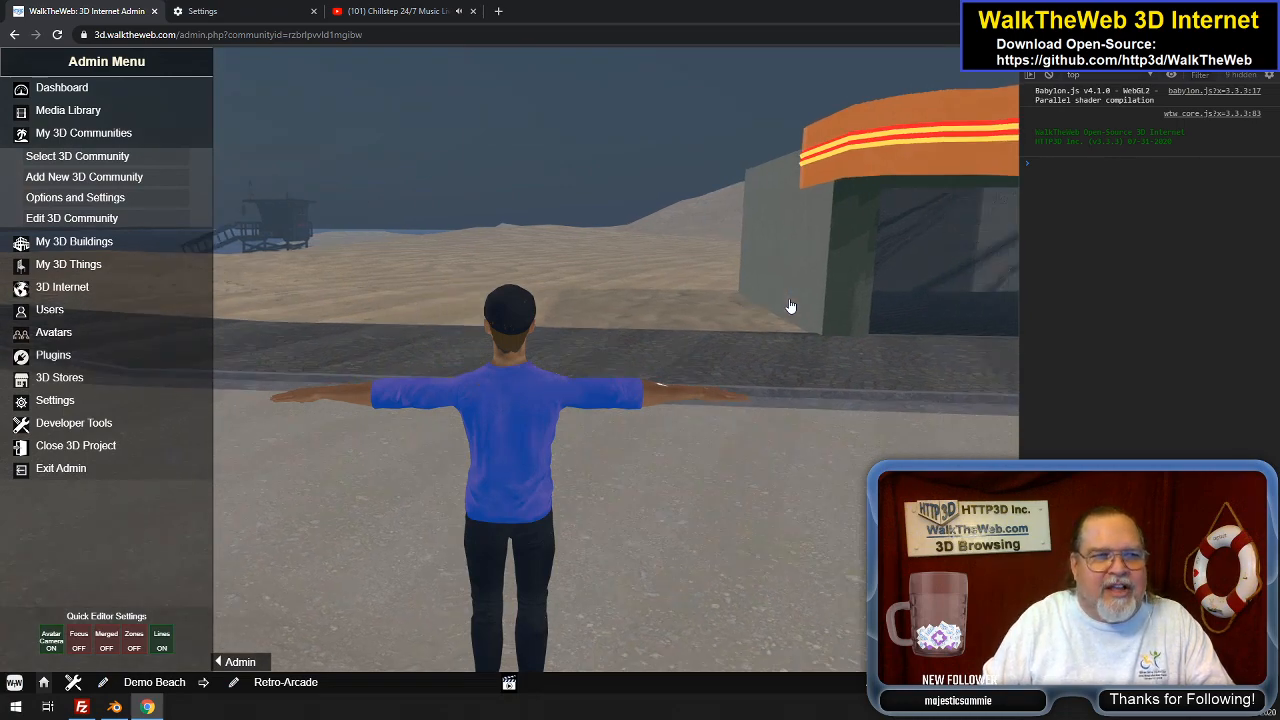
key(Left)
key(Left)
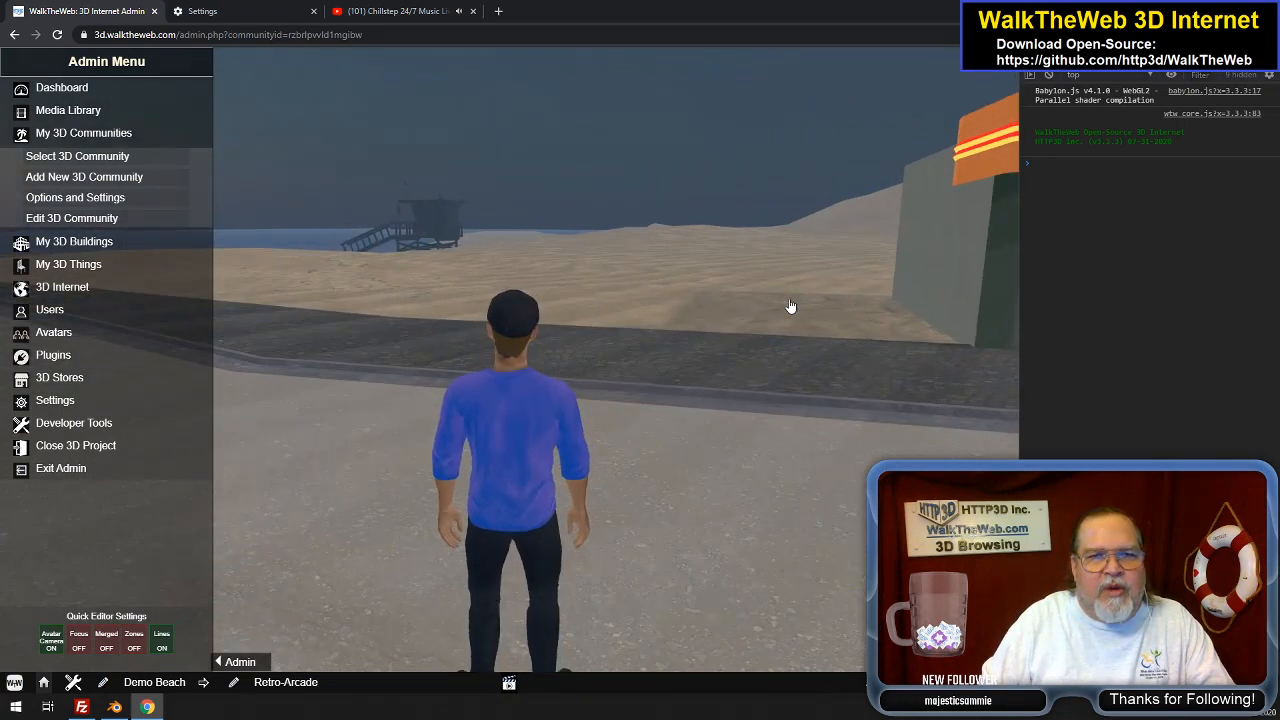
key(Up)
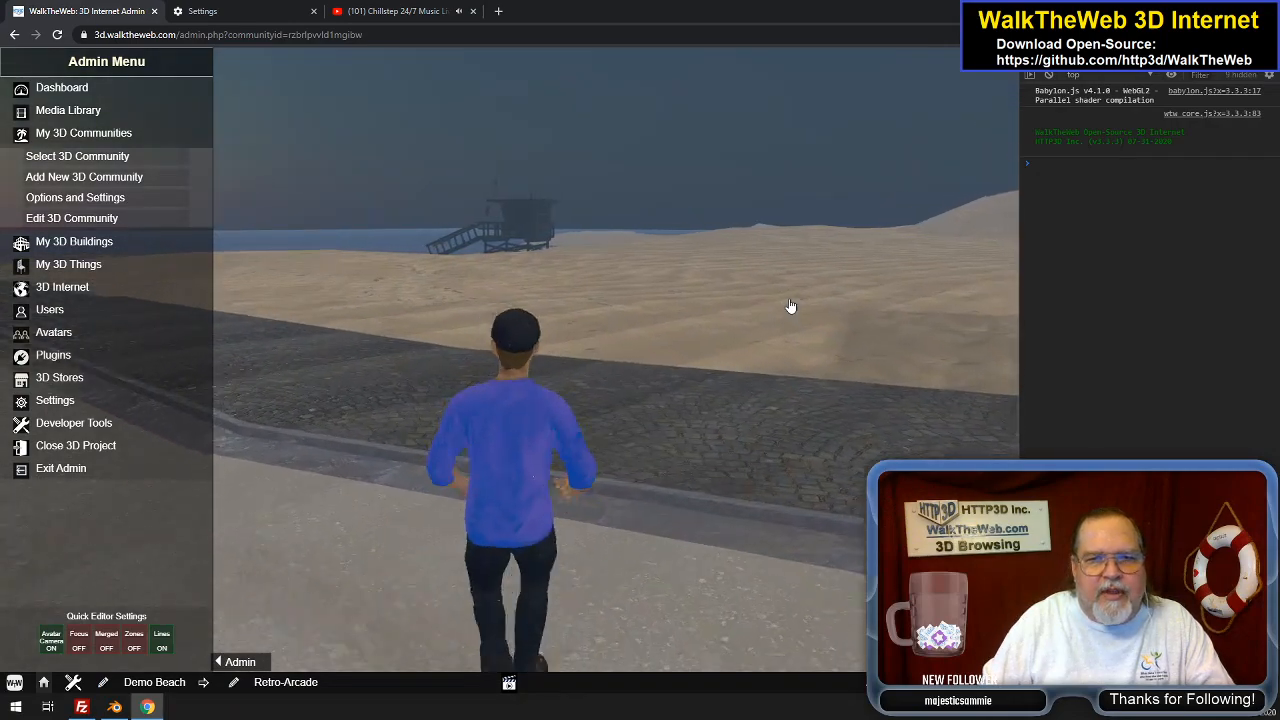
Walk the avatar along the road to the open front of the Retro-Arcade and face its game machines
key(Right)
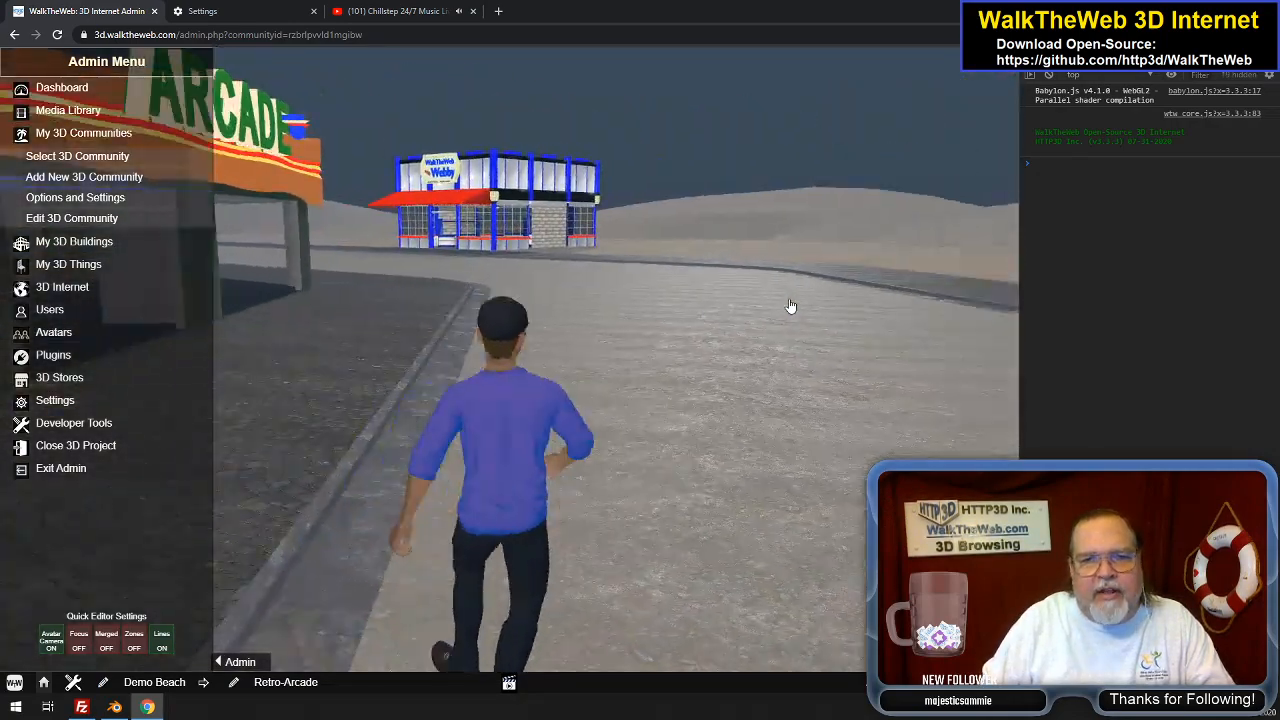
key(Left)
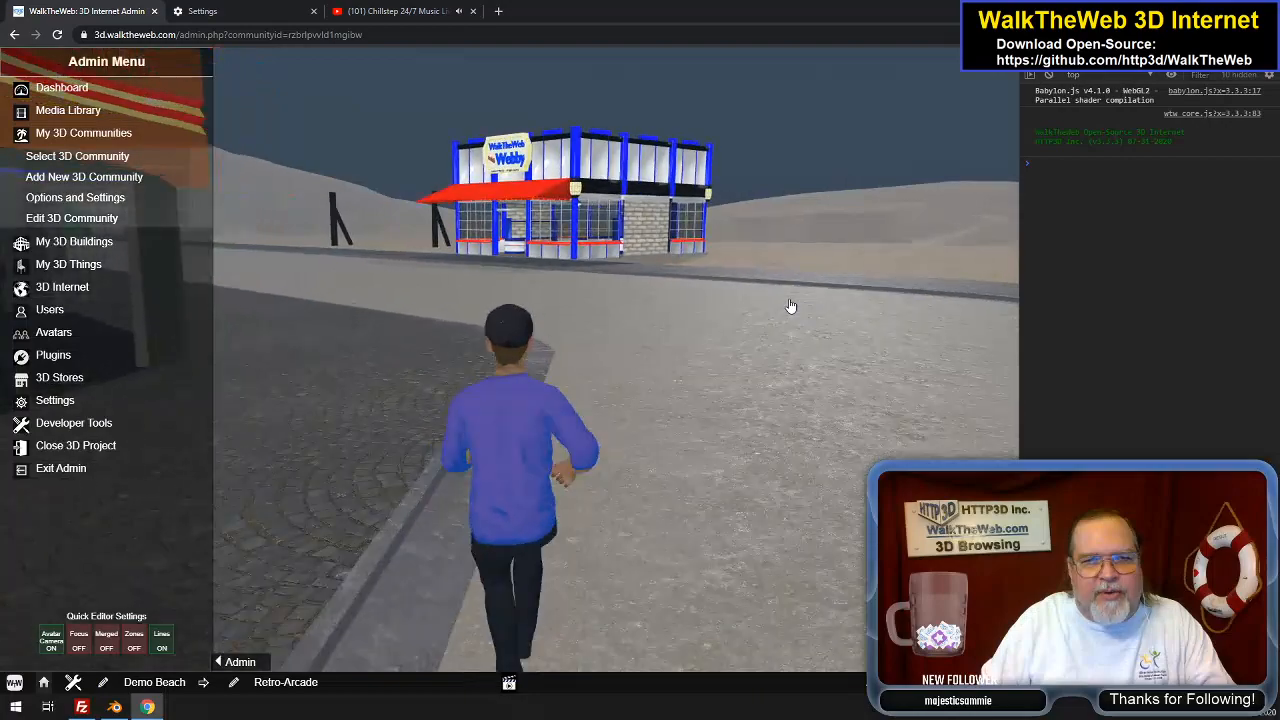
key(Left)
key(Left)
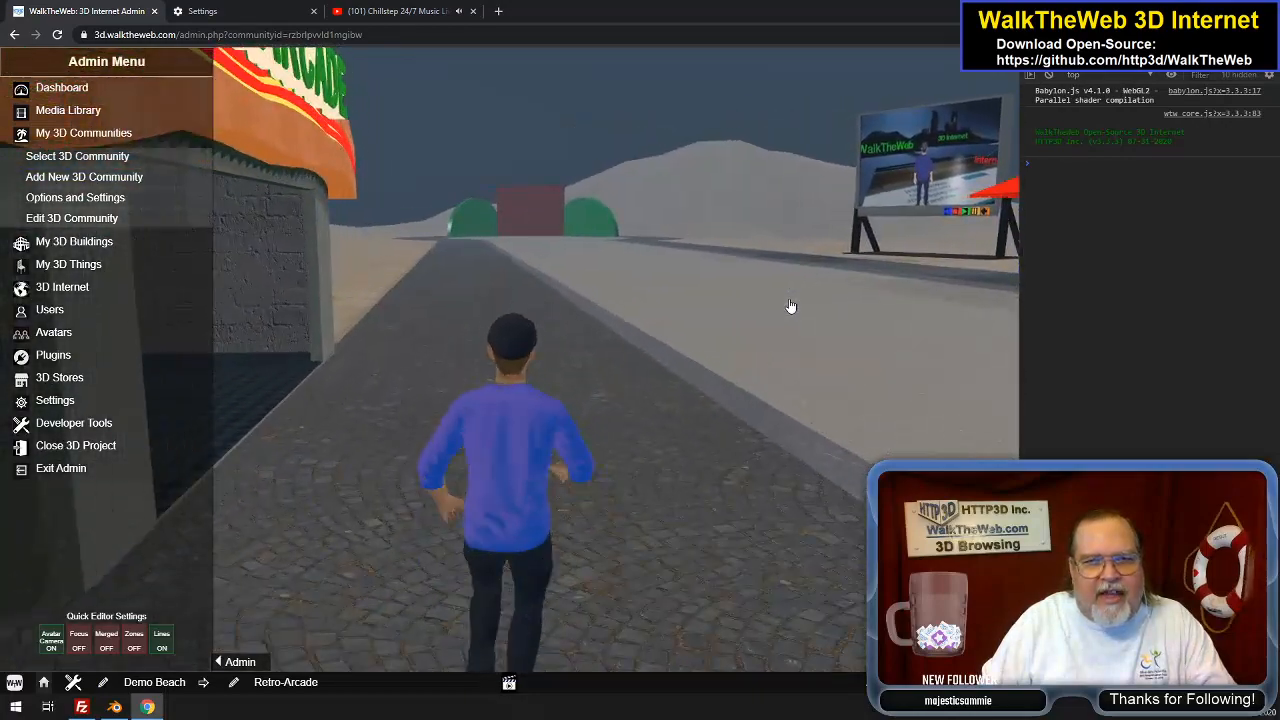
key(Left)
key(Left)
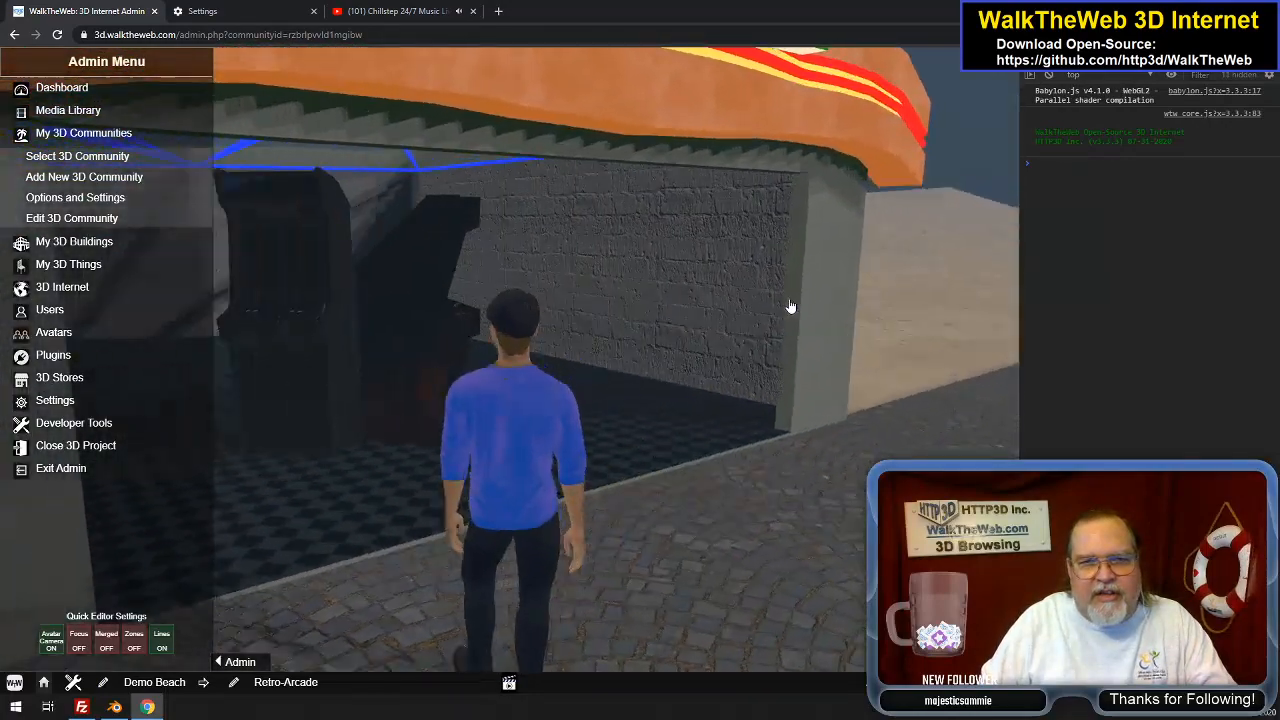
key(Left)
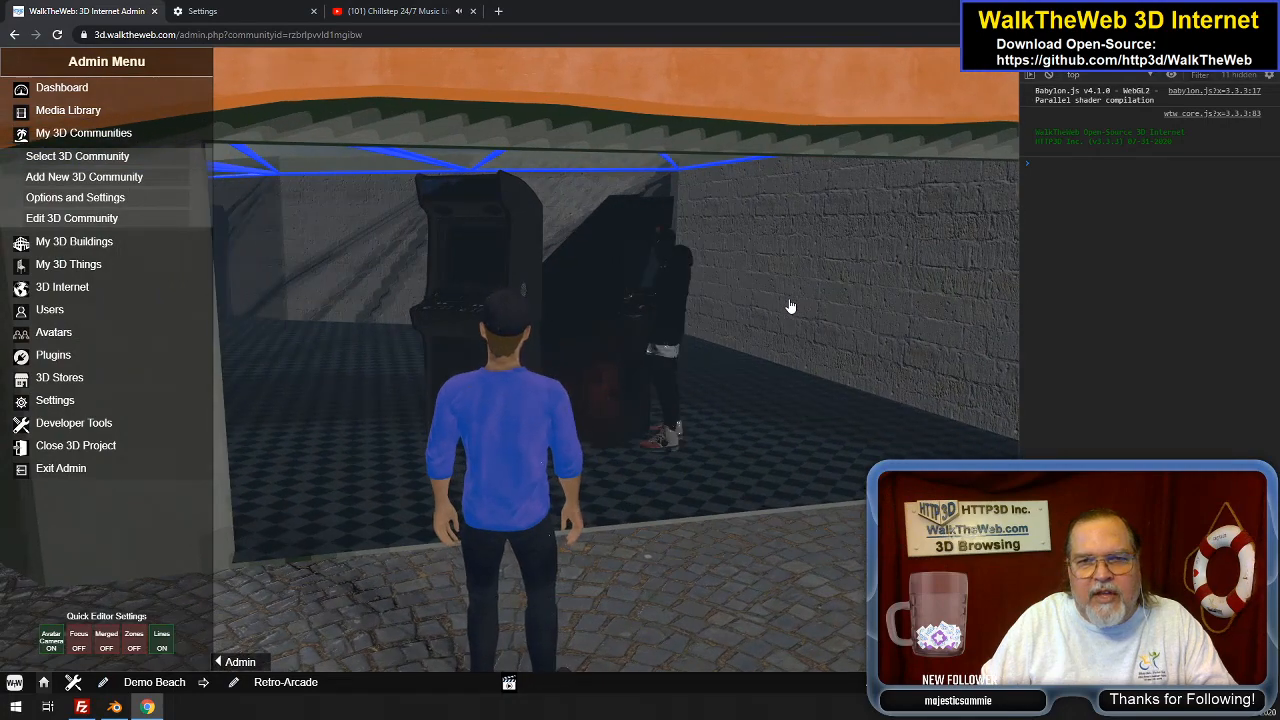
Move the avatar into the Retro-Arcade and examine the character playing at the arcade machine
key(Down)
key(Up)
key(Right)
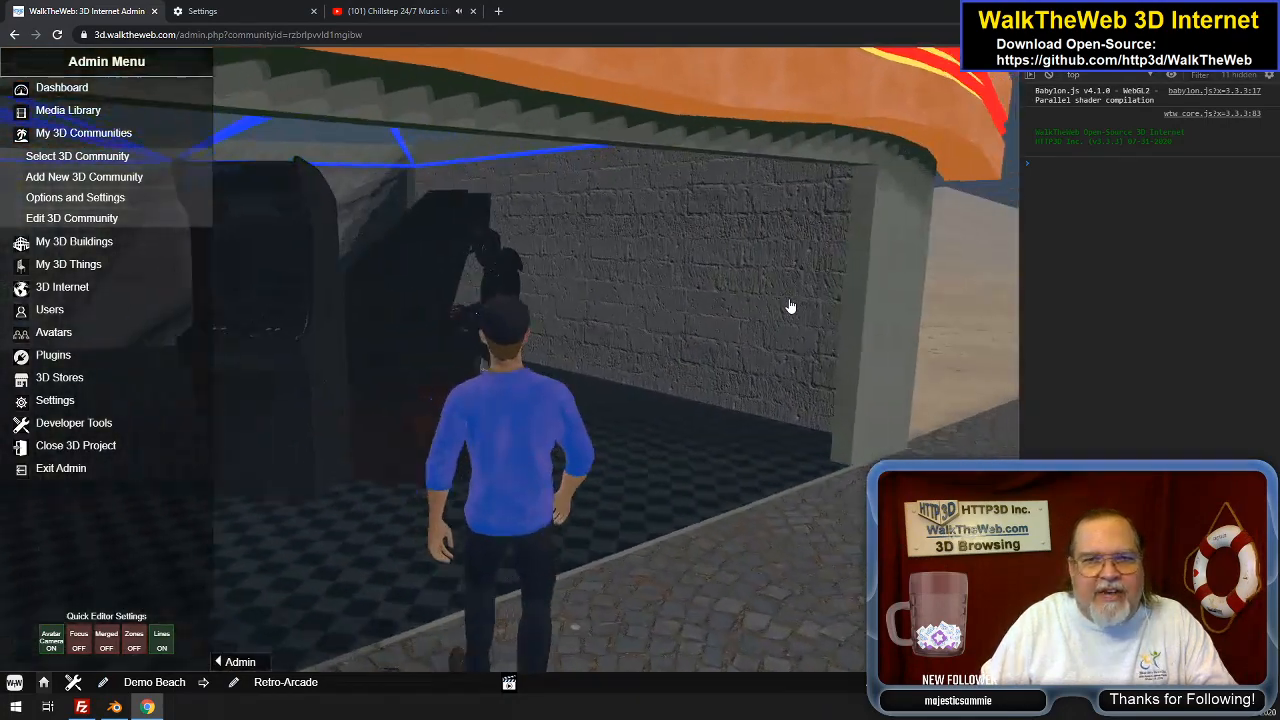
key(Right)
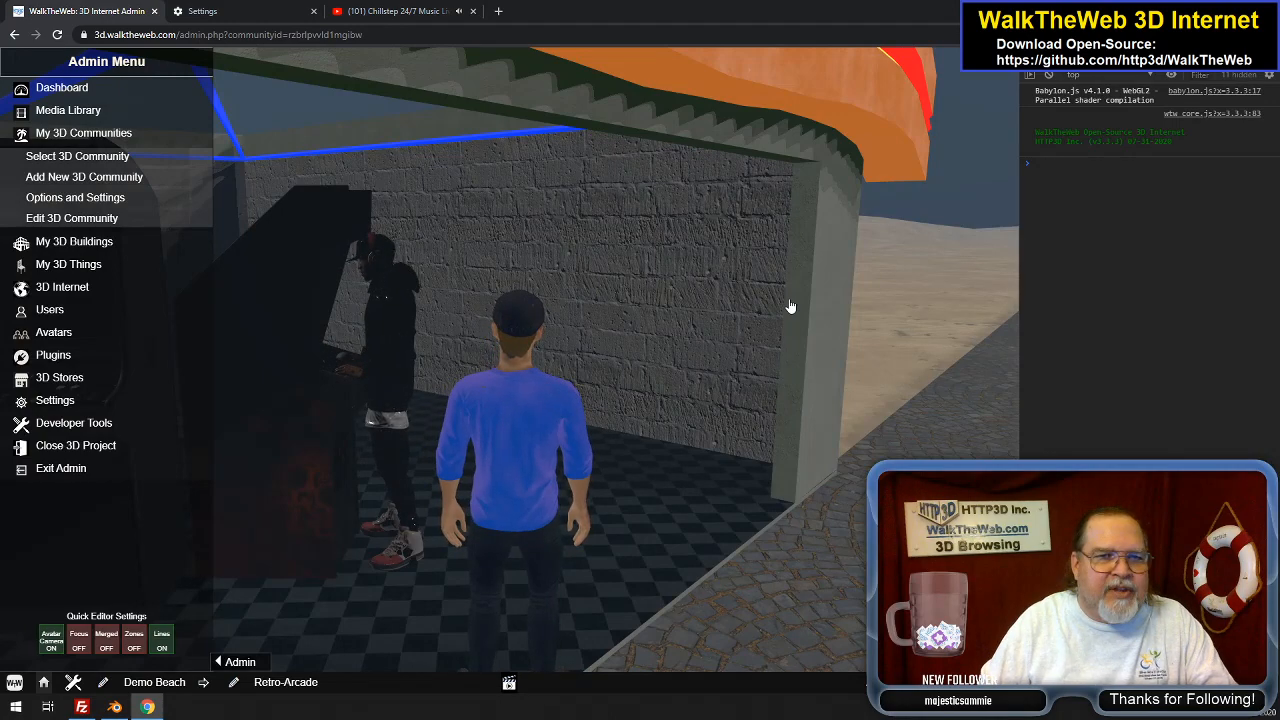
Walk the avatar out of the Retro-Arcade and across the road to the front of the Webby Store
key(Left)
key(Down)
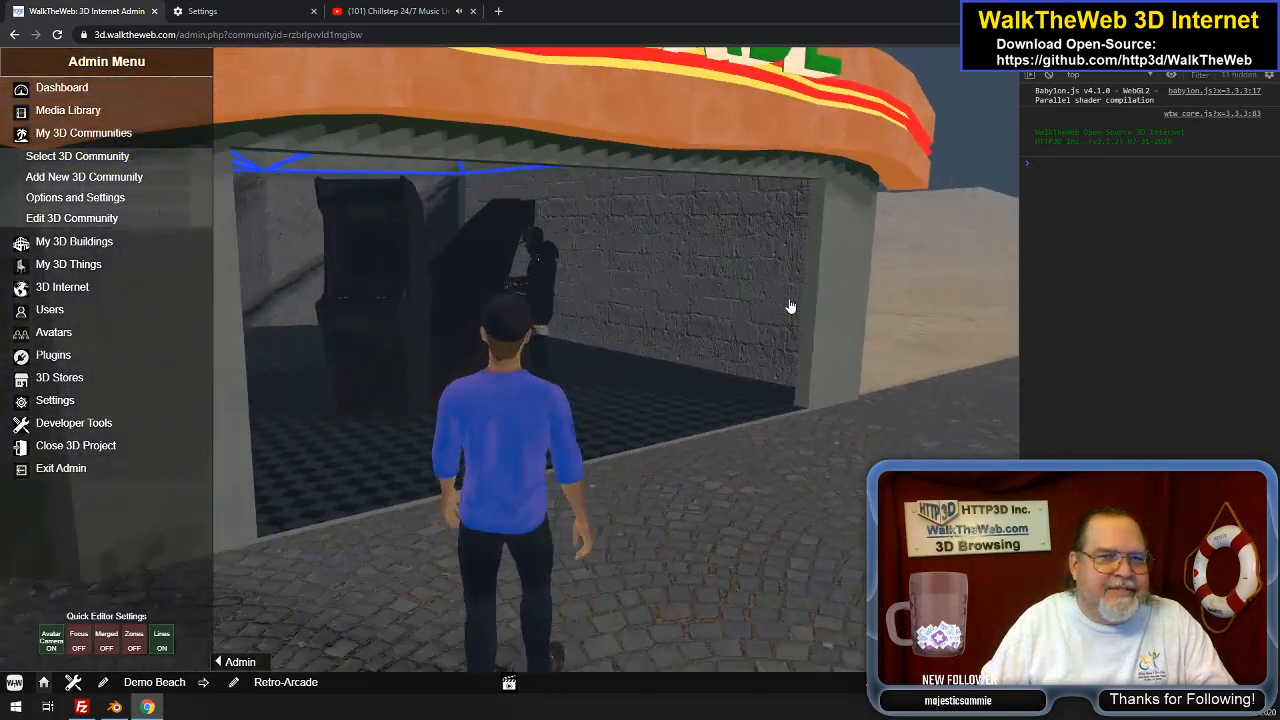
key(Right)
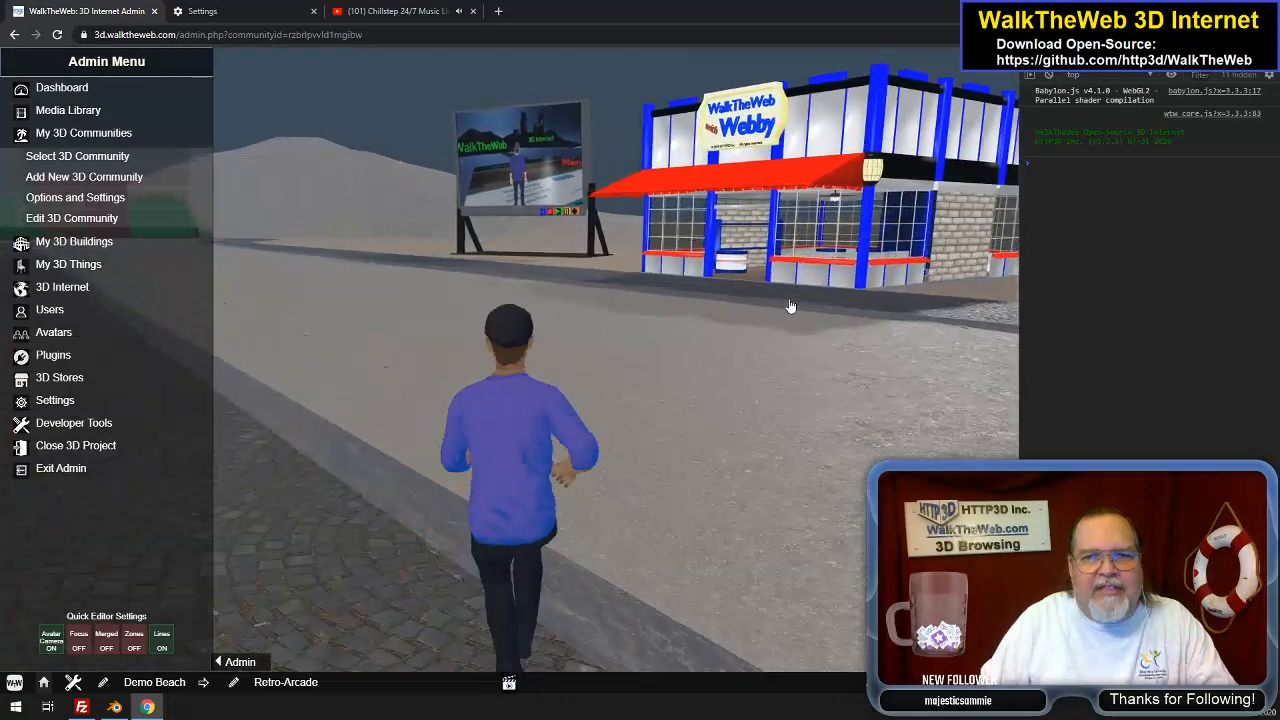
key(Up)
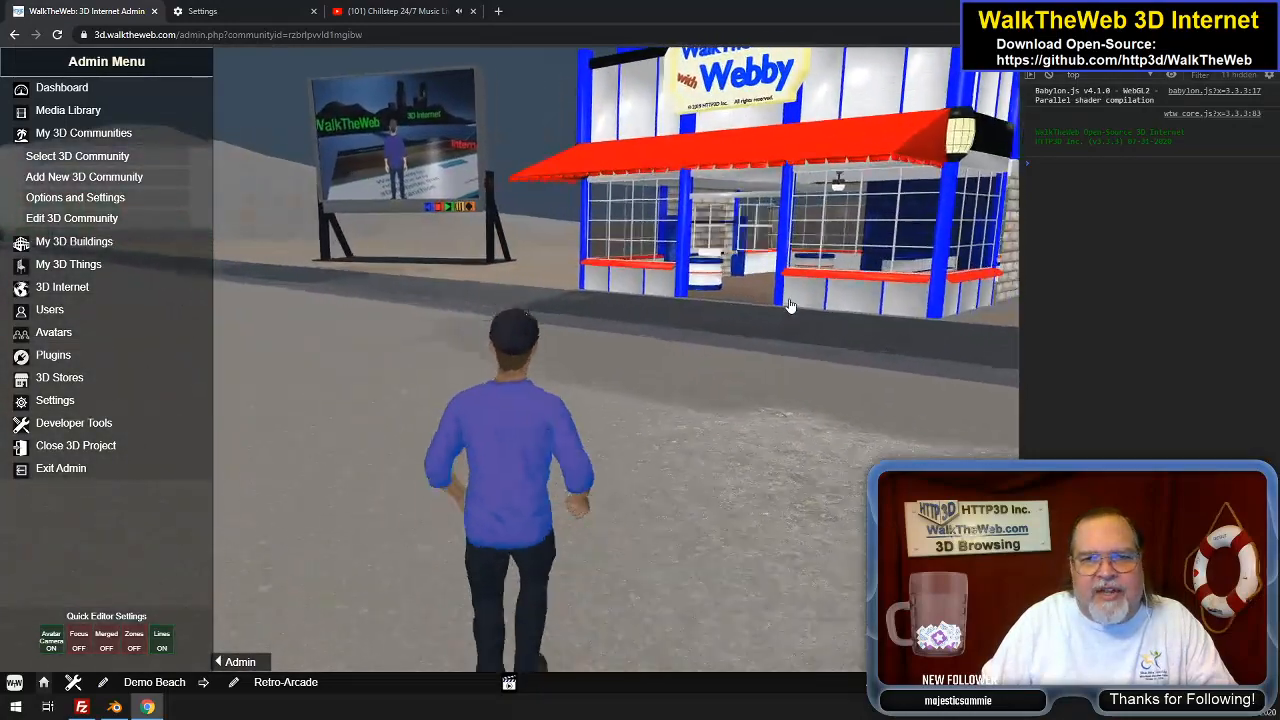
key(Right)
key(Up)
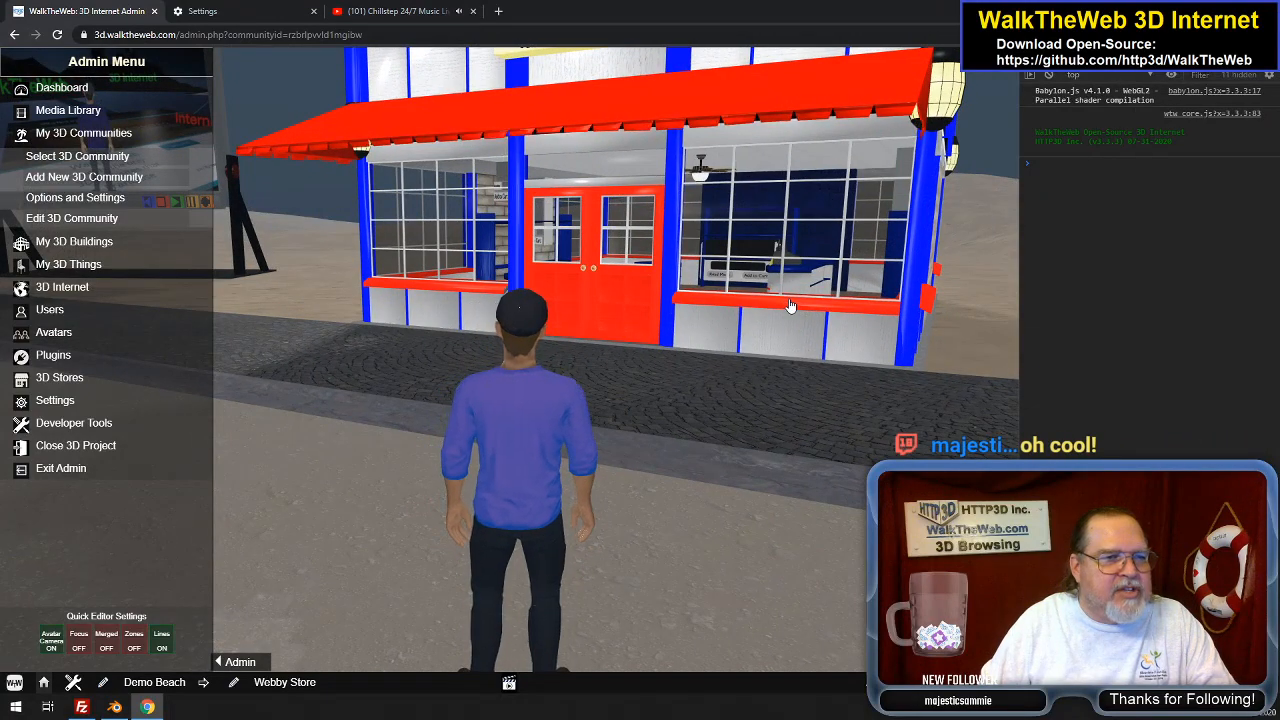
Enter the Webby Store through its red double doors and view the product displays and the cashier at the counter
key(Up)
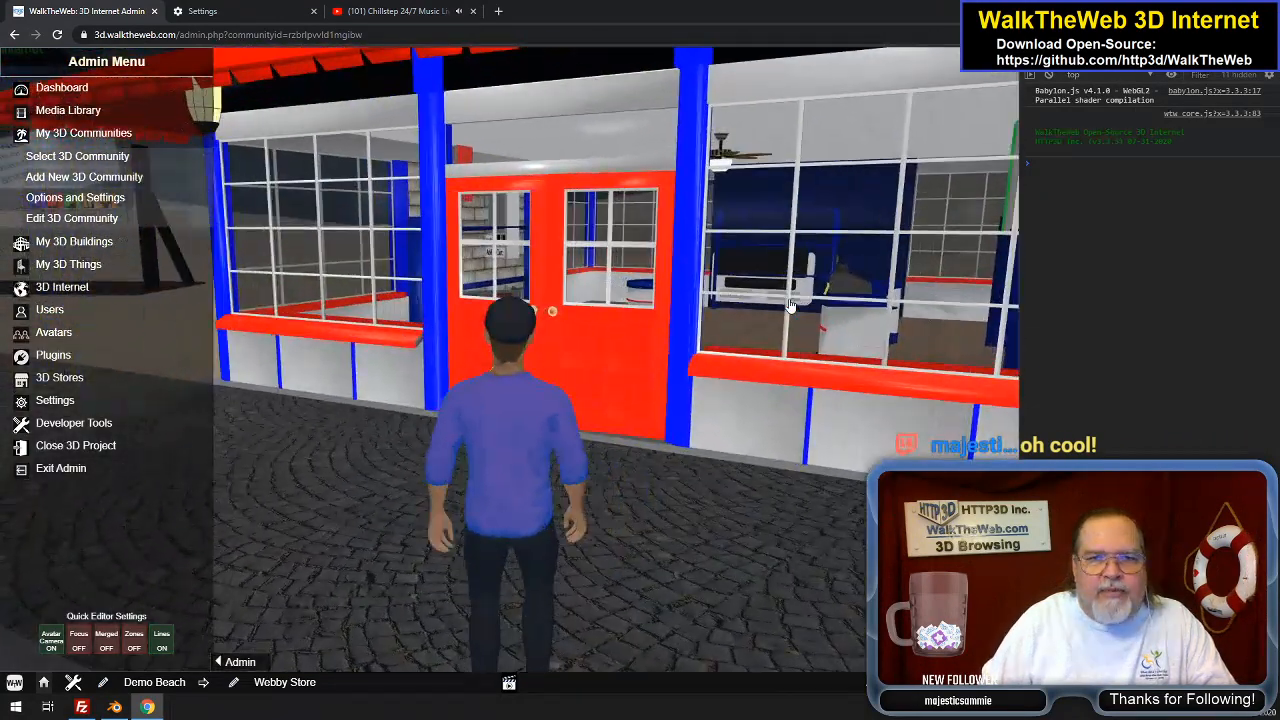
key(Up)
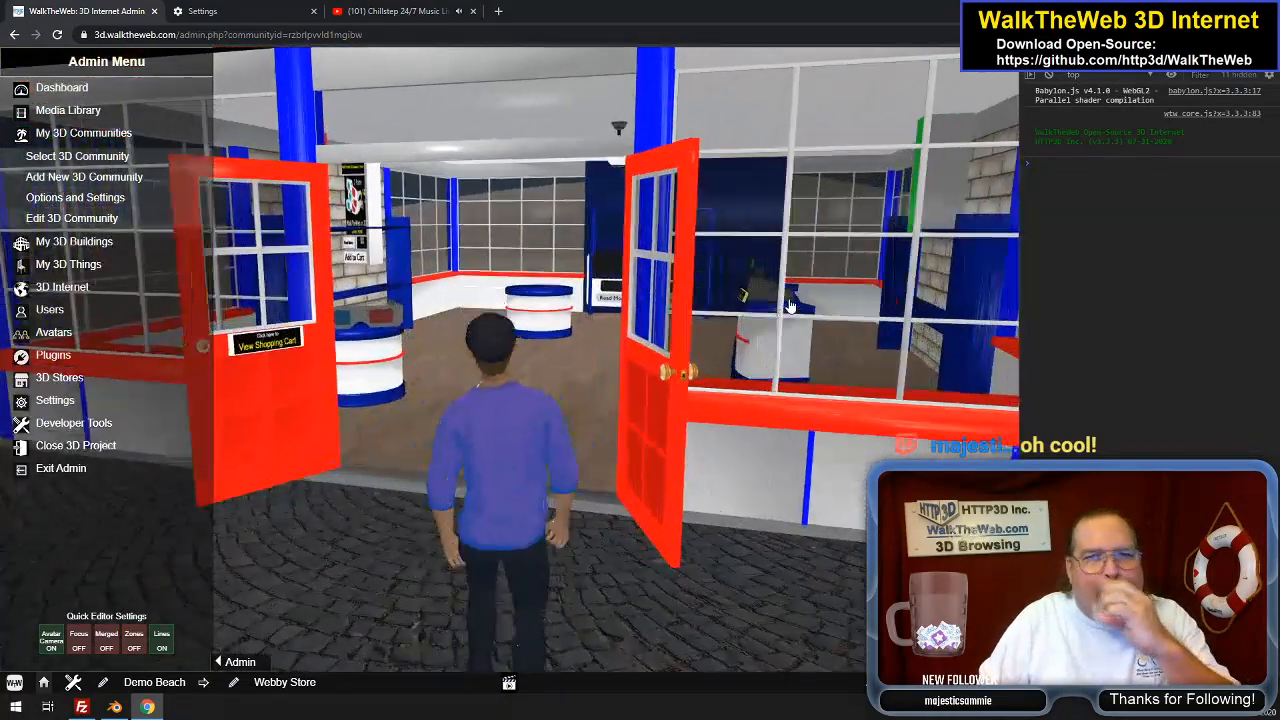
key(Up)
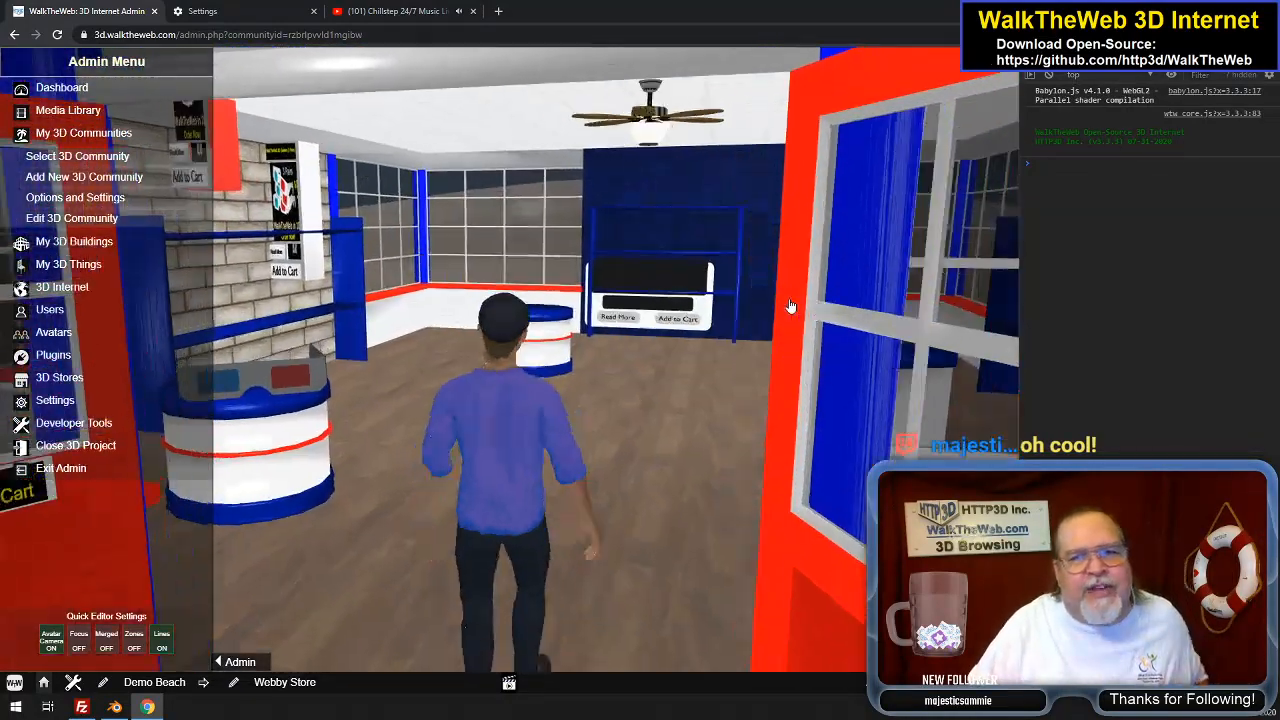
key(Up)
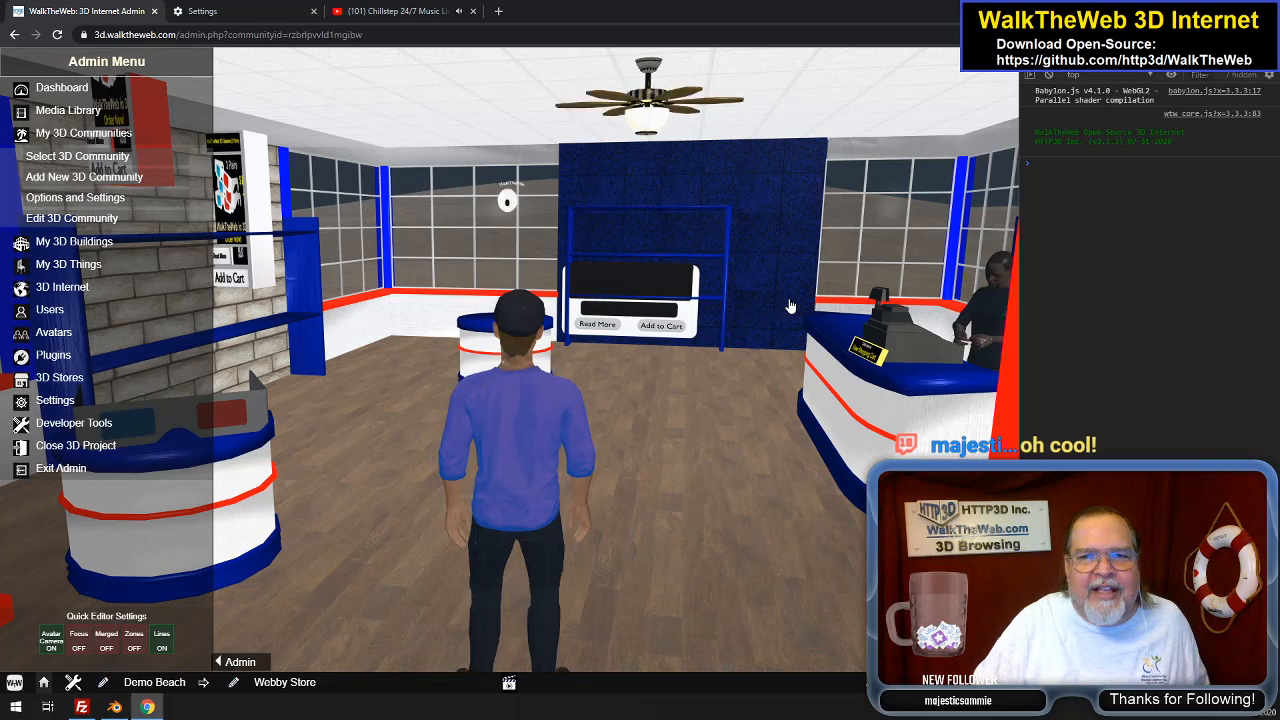
key(Up)
key(Right)
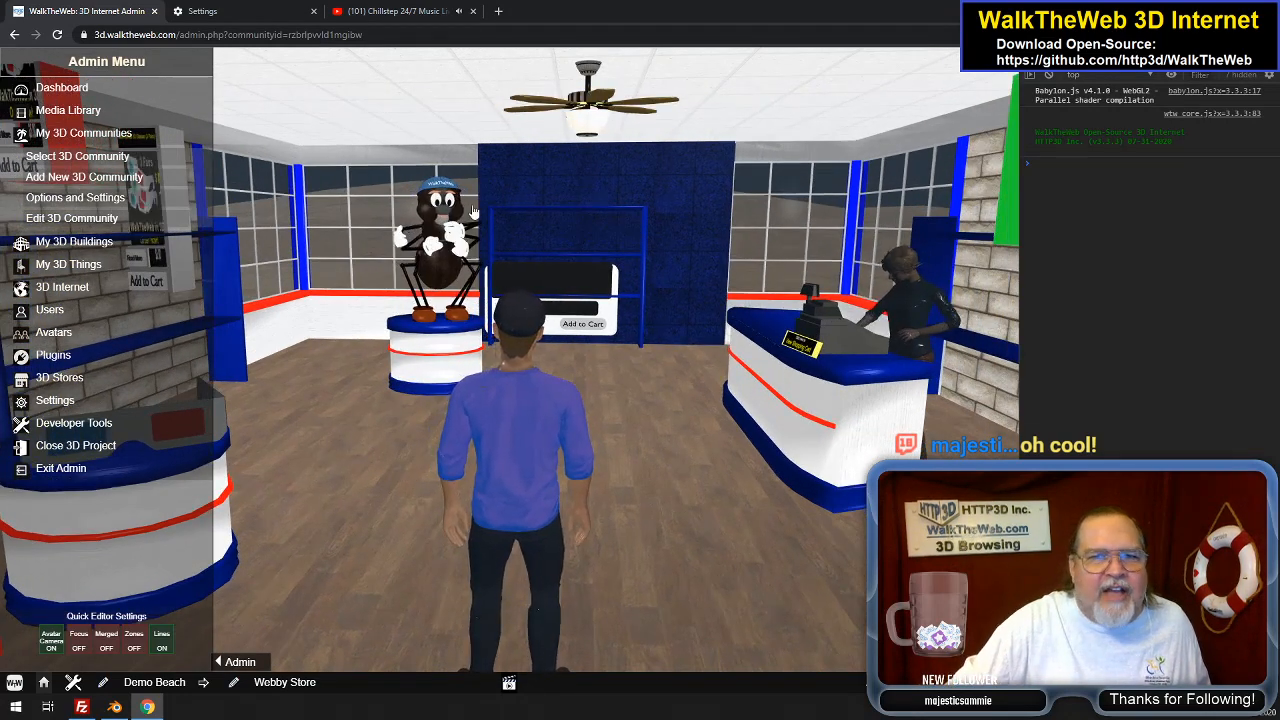
Approach the animated ant mascot on its pedestal and examine it beside the wall-mounted product display
key(Up)
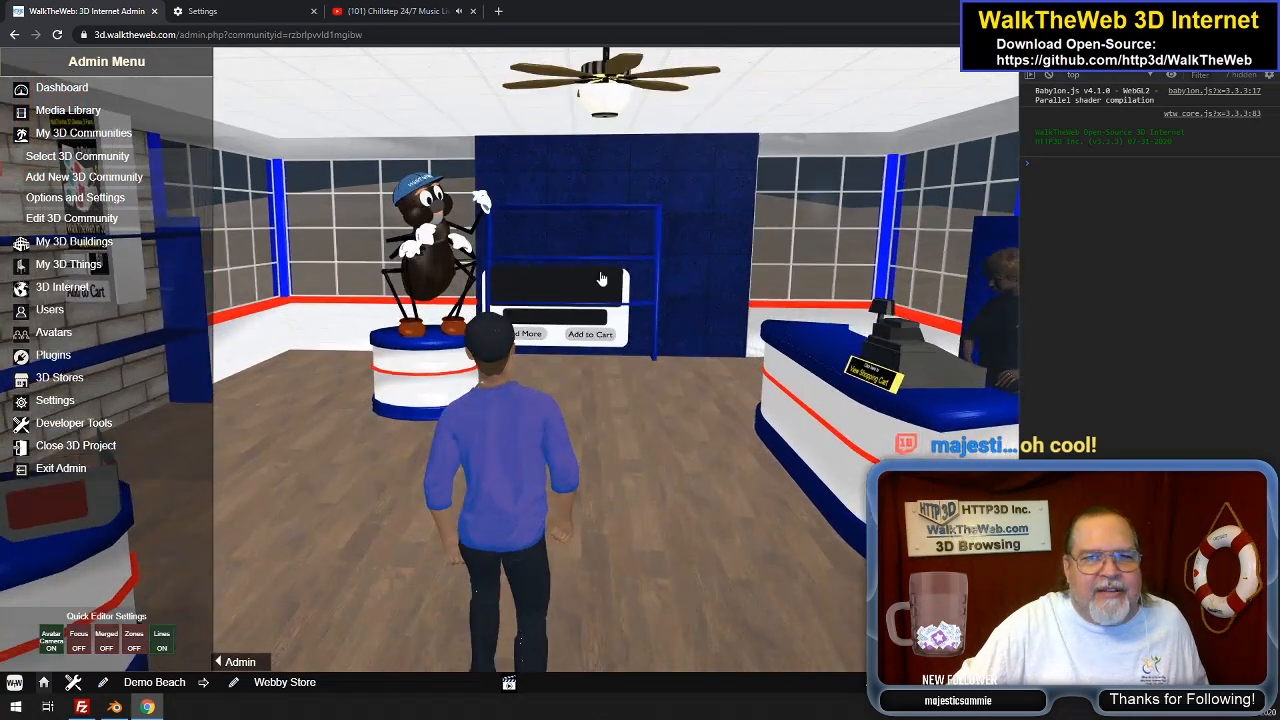
key(Left)
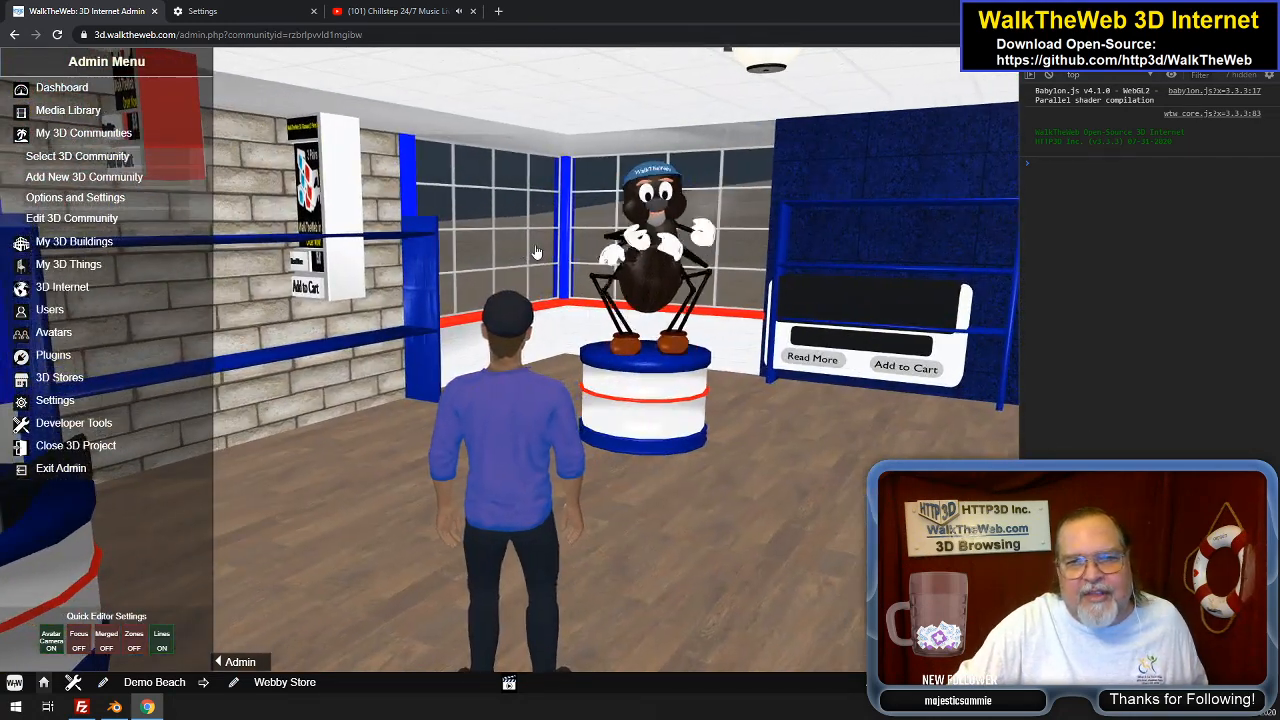
key(Up)
key(Left)
key(Down)
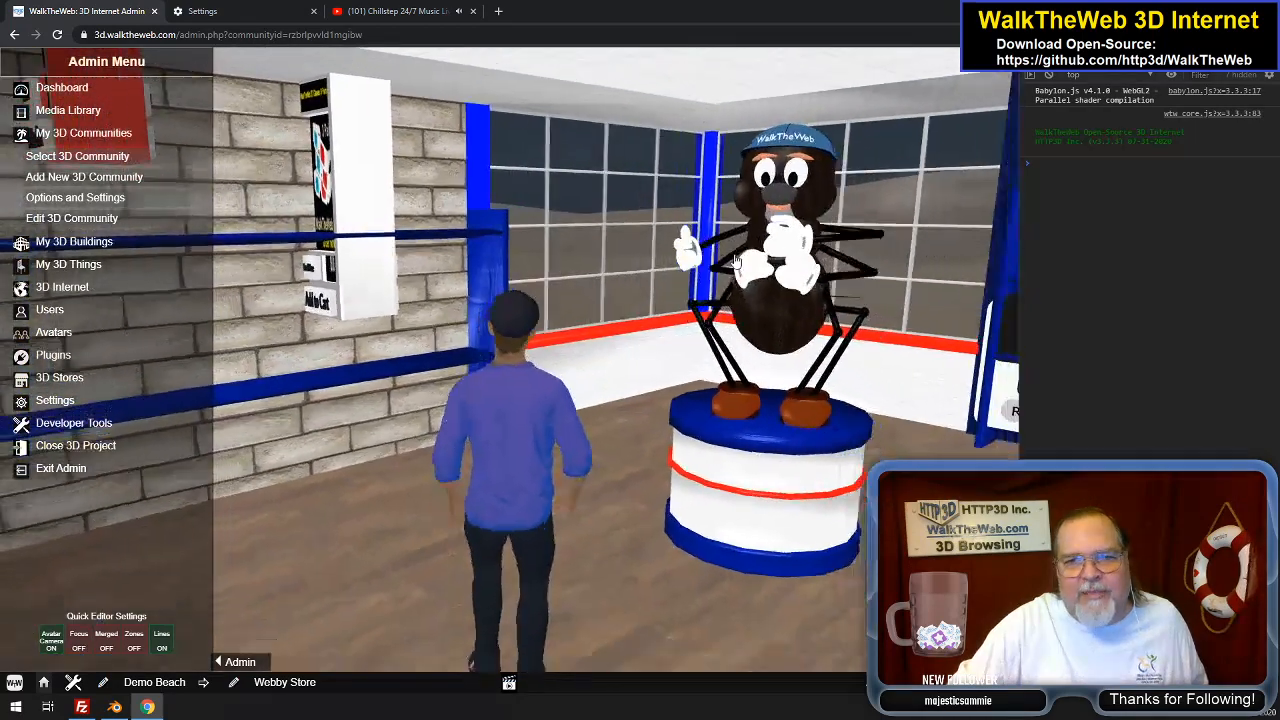
key(Down)
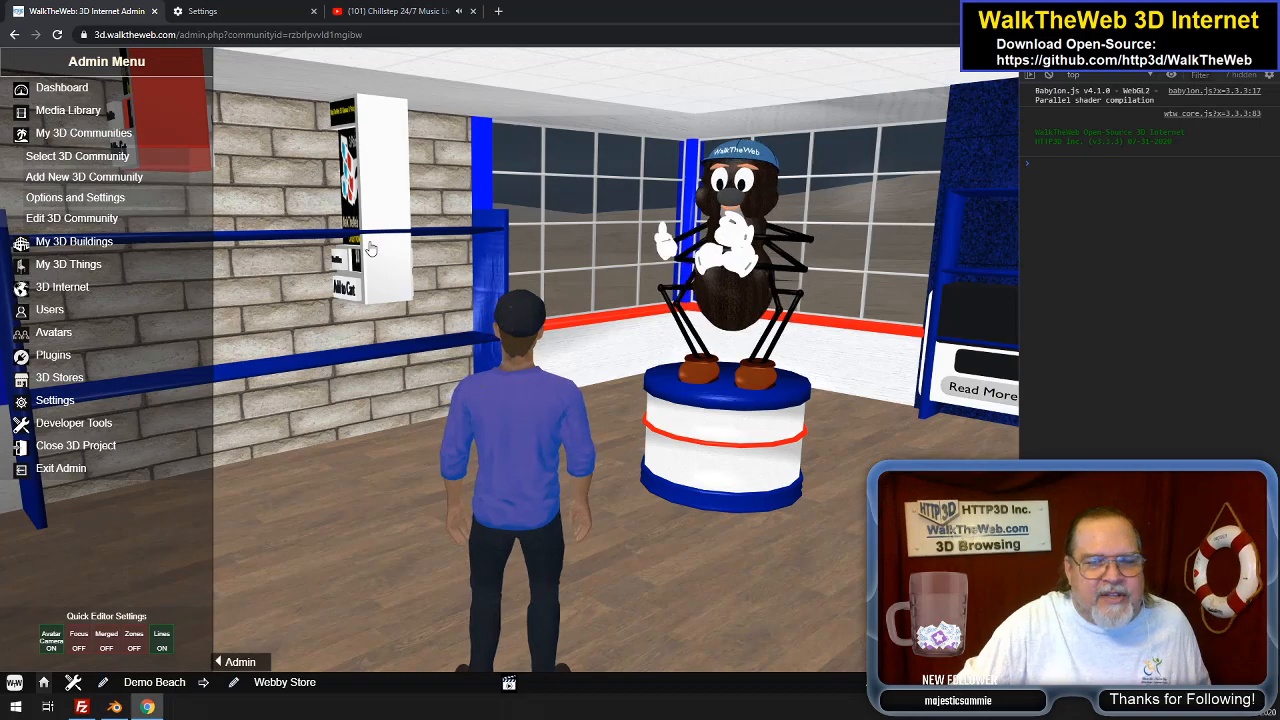
key(Left)
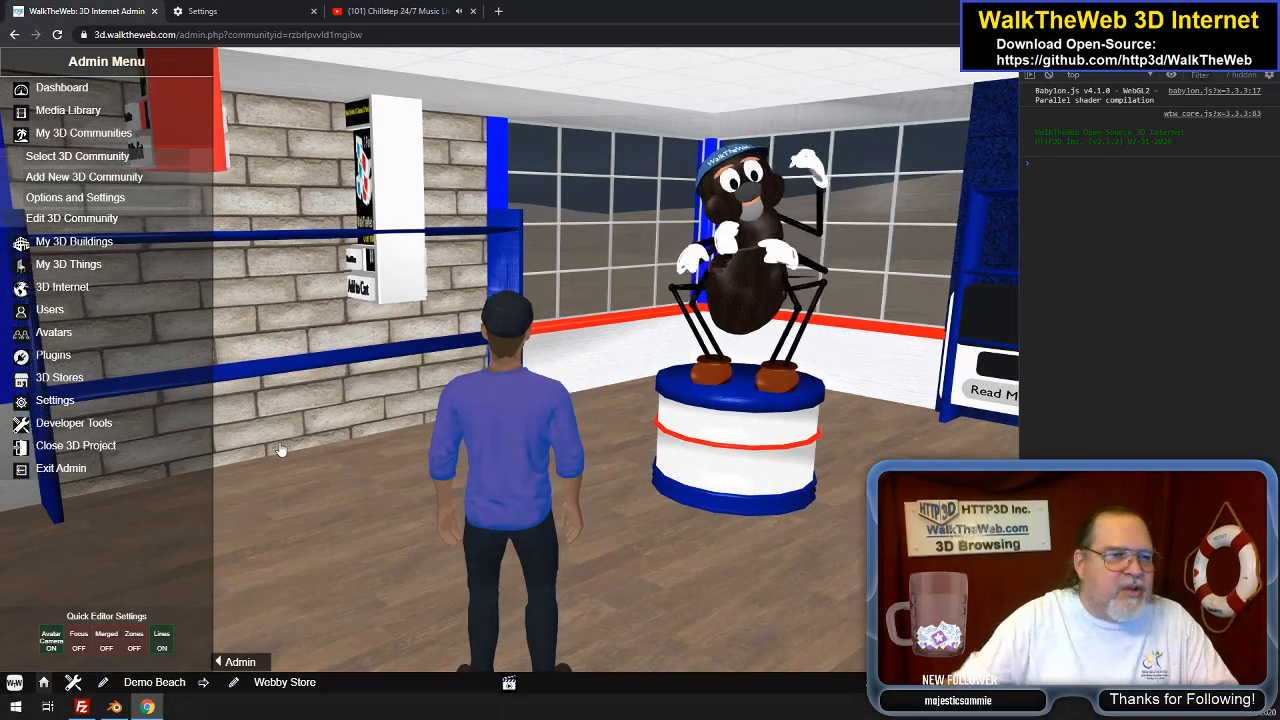
Walk the avatar out of the Webby Store and look back in through the open doors from the cobbled walkway
key(Left)
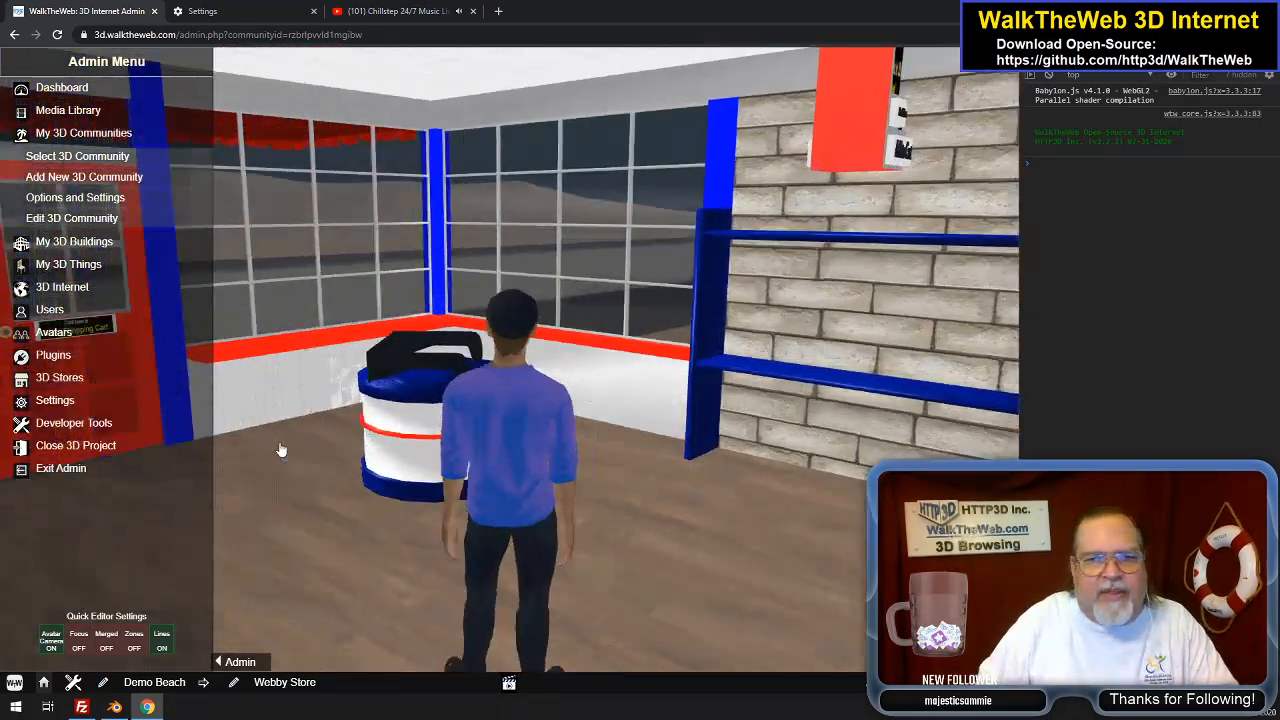
key(Up)
key(Up)
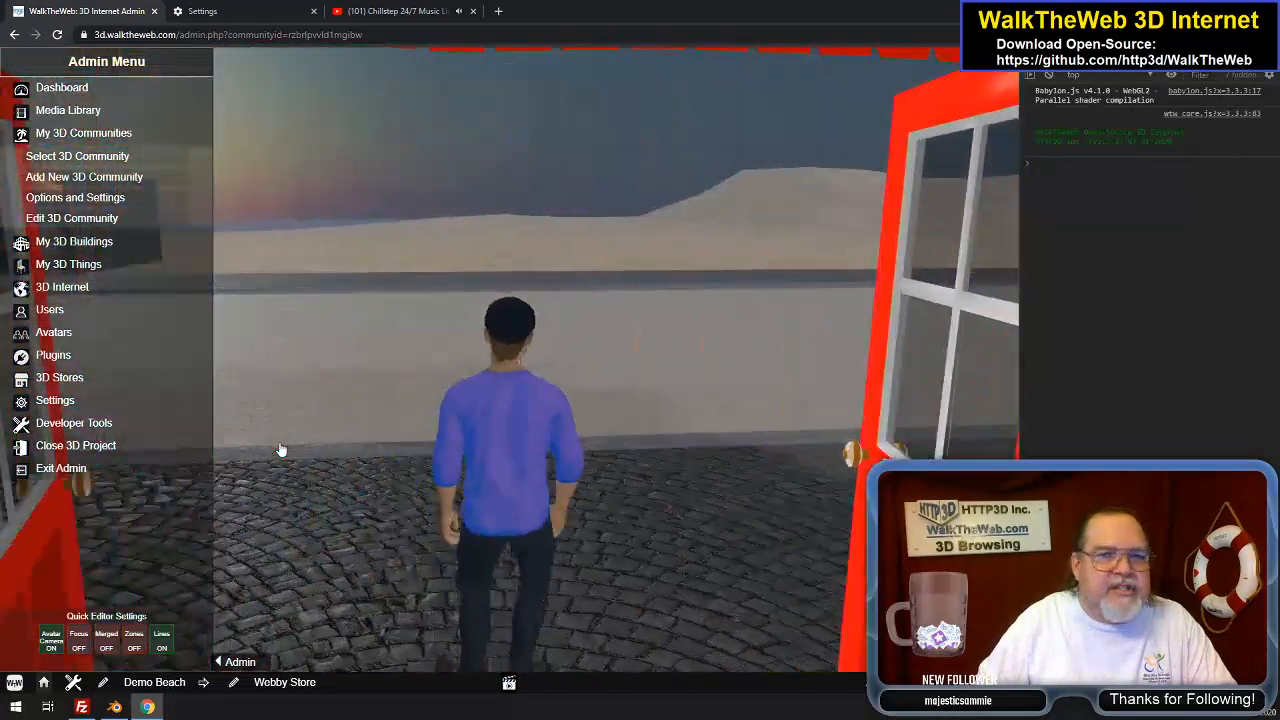
key(Right)
key(Right)
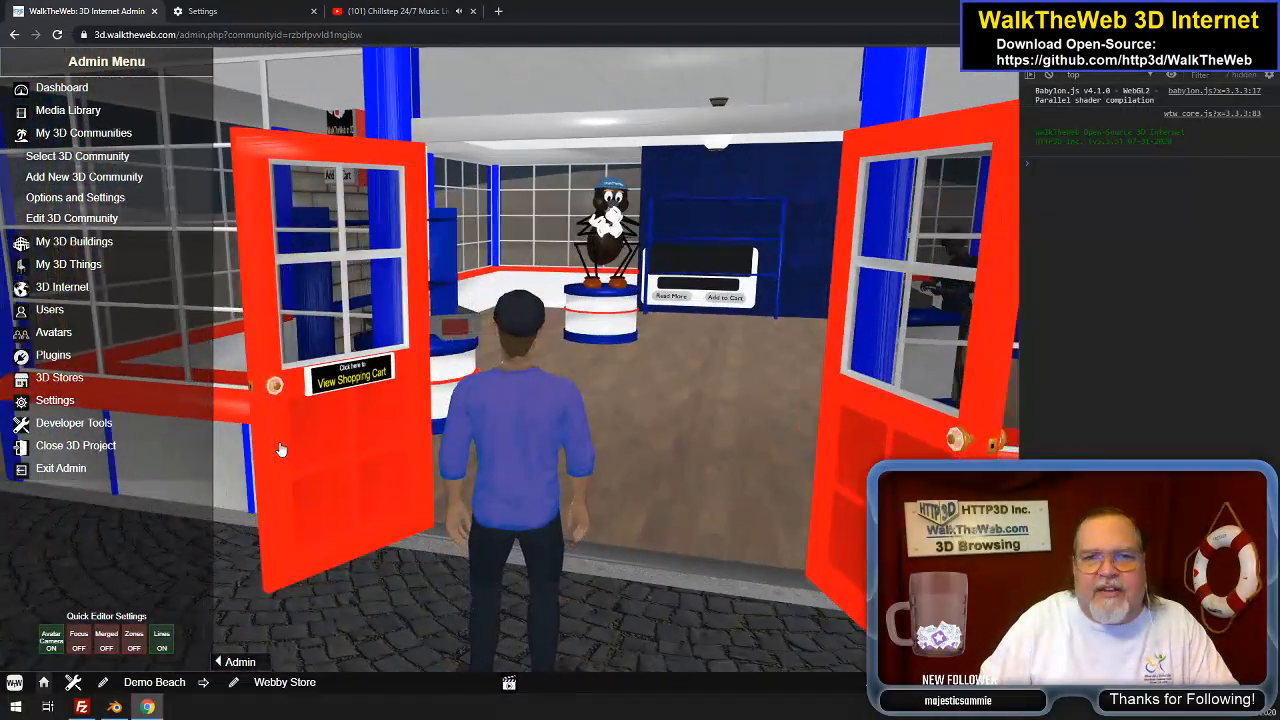
key(Right)
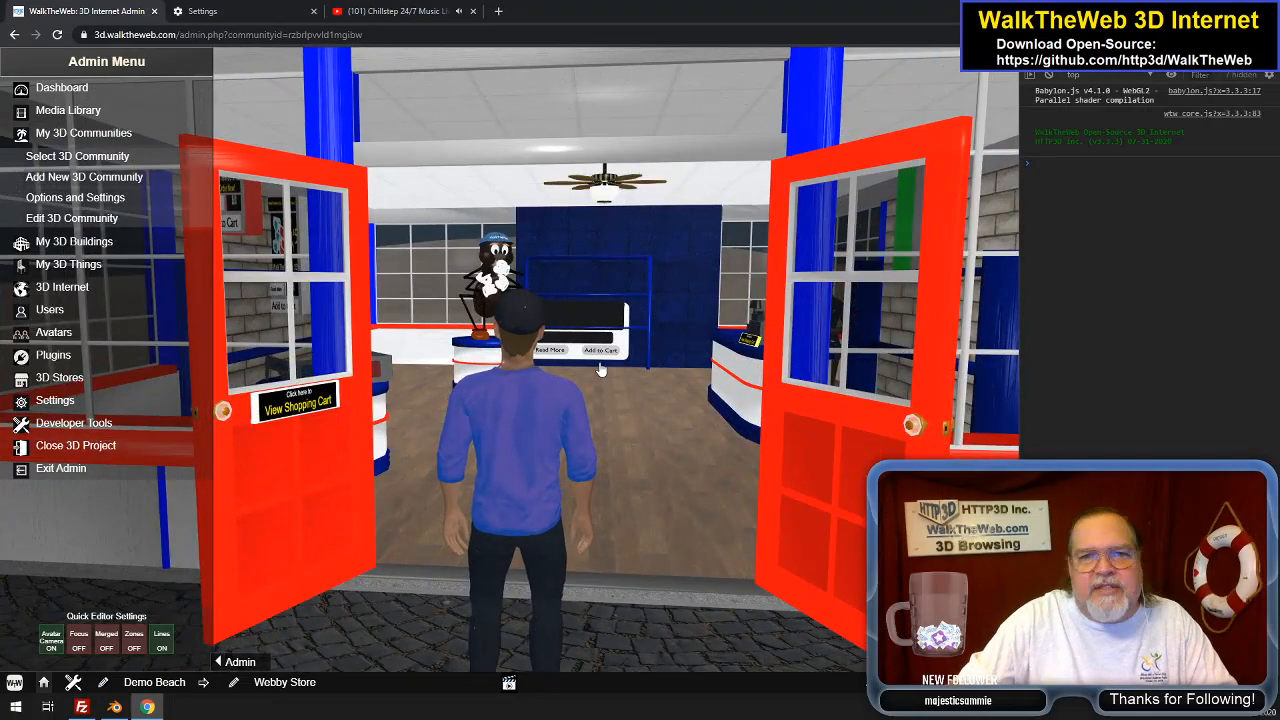
key(Down)
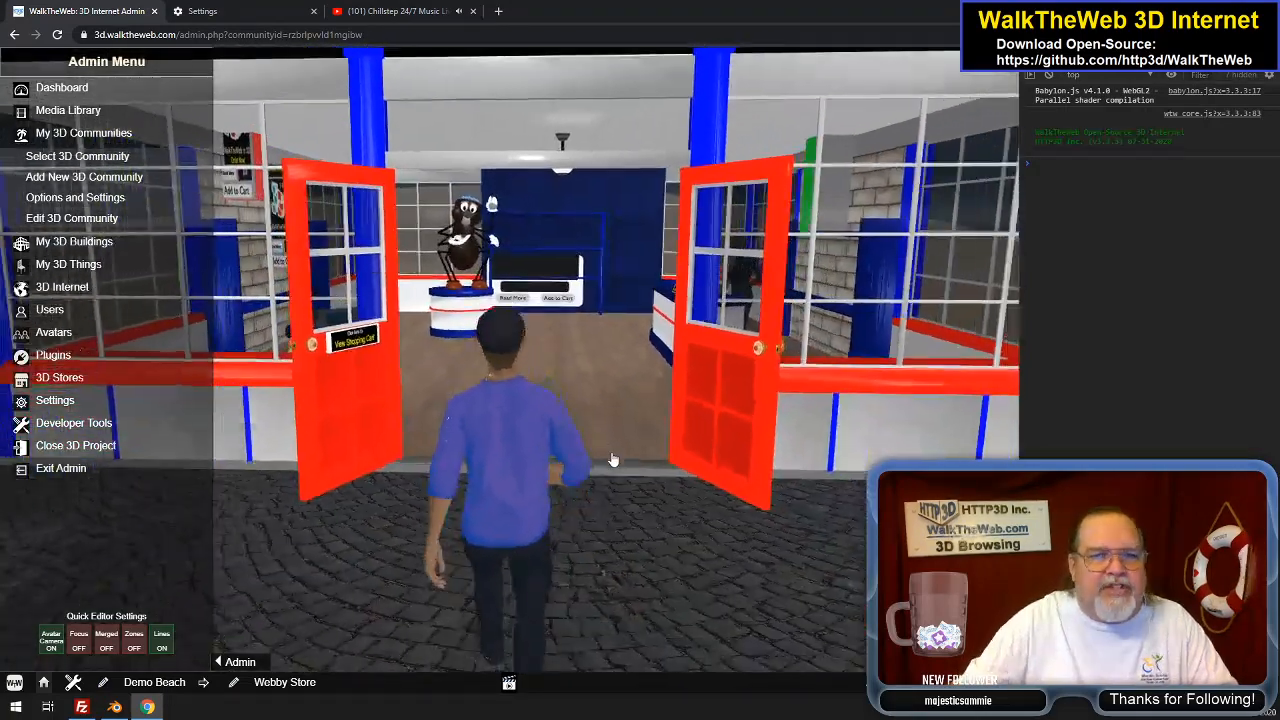
Walk along the cobbled path to the large video billboard beside the Webby Store and face its playback controls
key(Left)
key(Left)
key(Up)
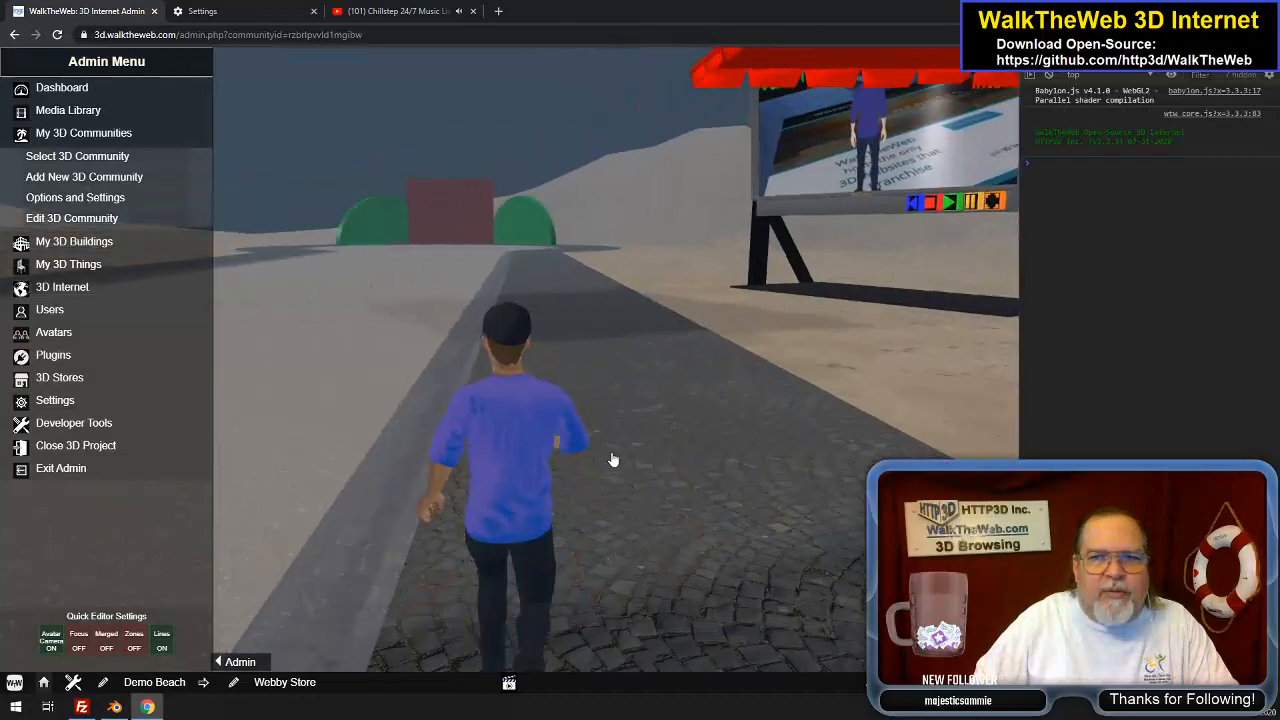
key(Right)
key(Left)
key(Right)
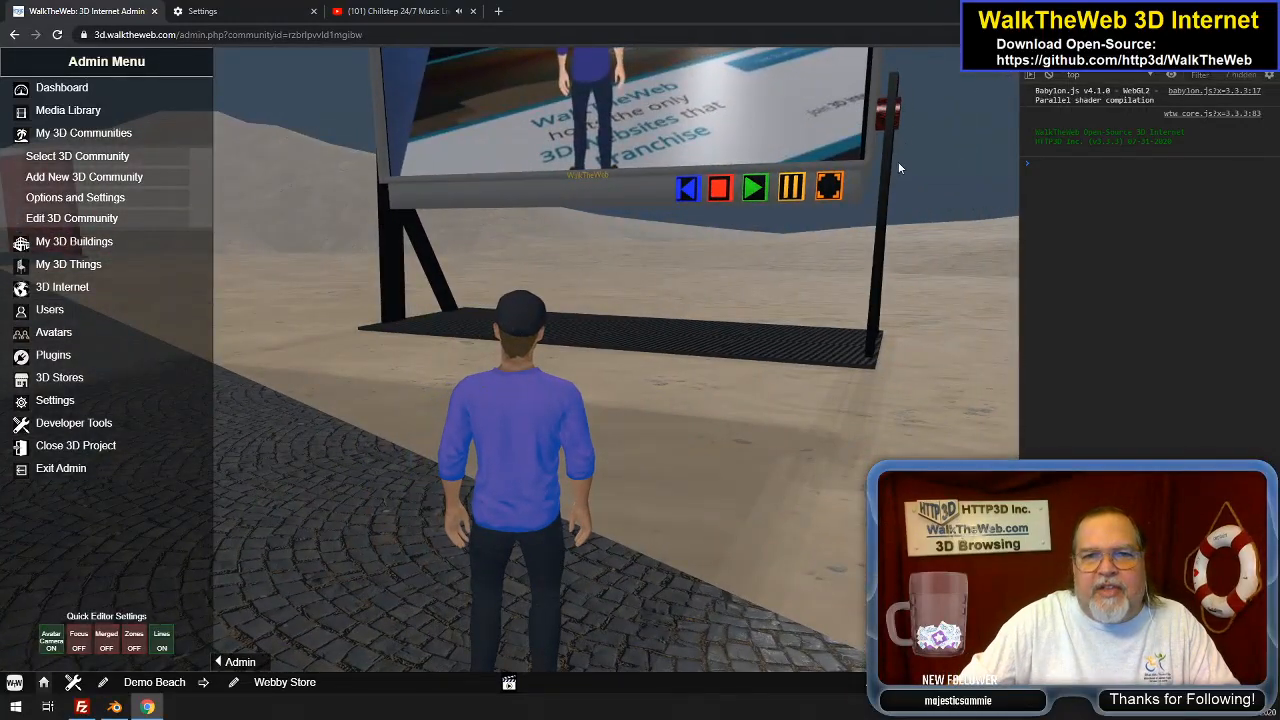
key(Left)
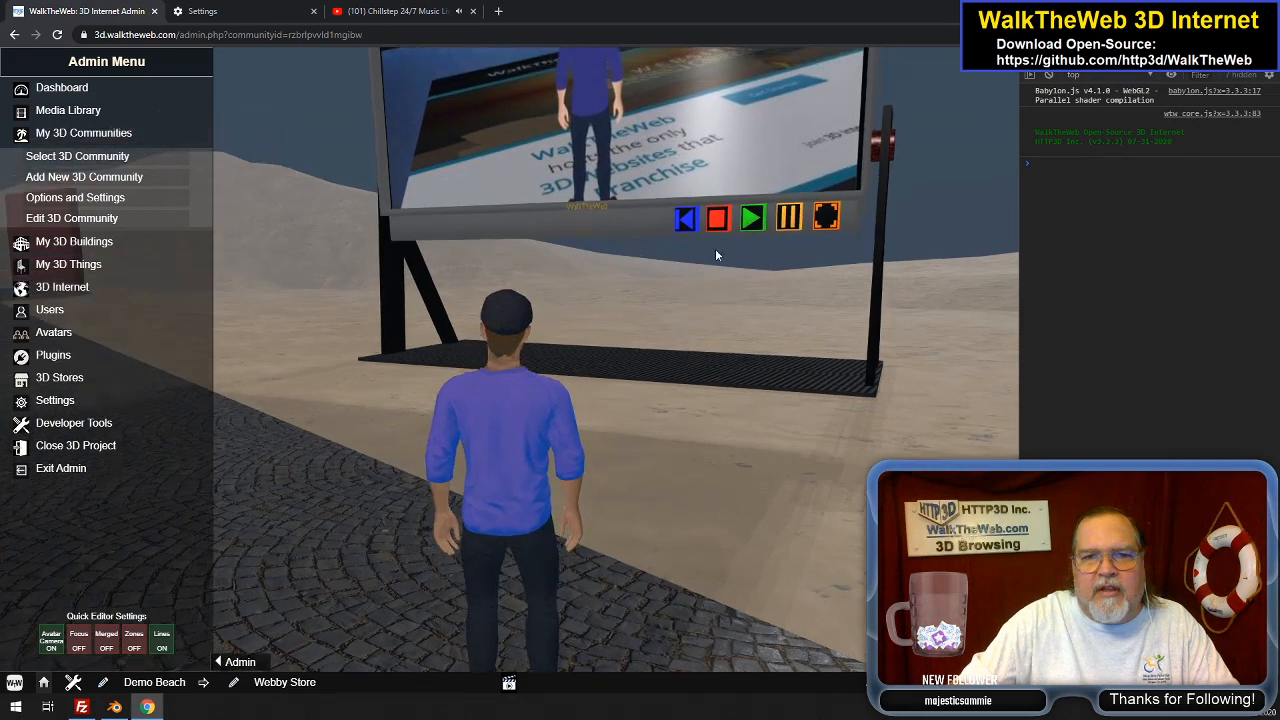
Play the video on the billboard and back the avatar away to view the whole screen
click(693, 308)
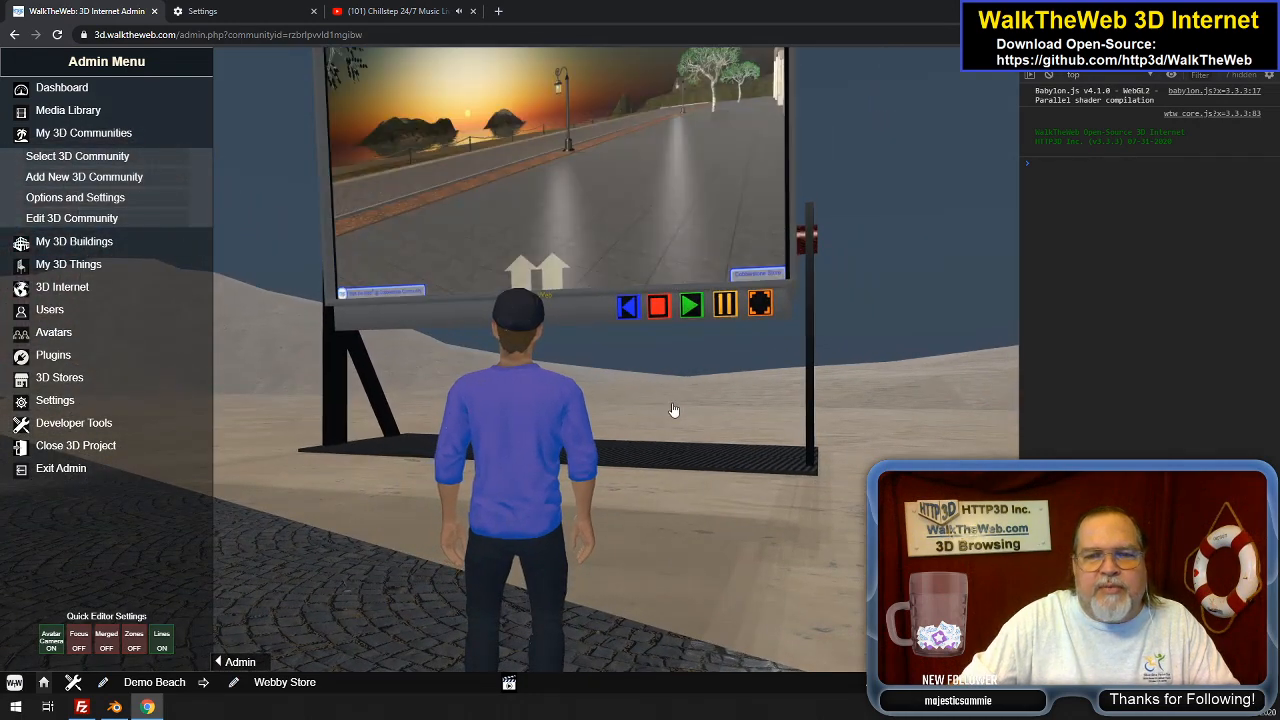
drag(760, 388, 726, 403)
drag(812, 401, 772, 398)
key(Down)
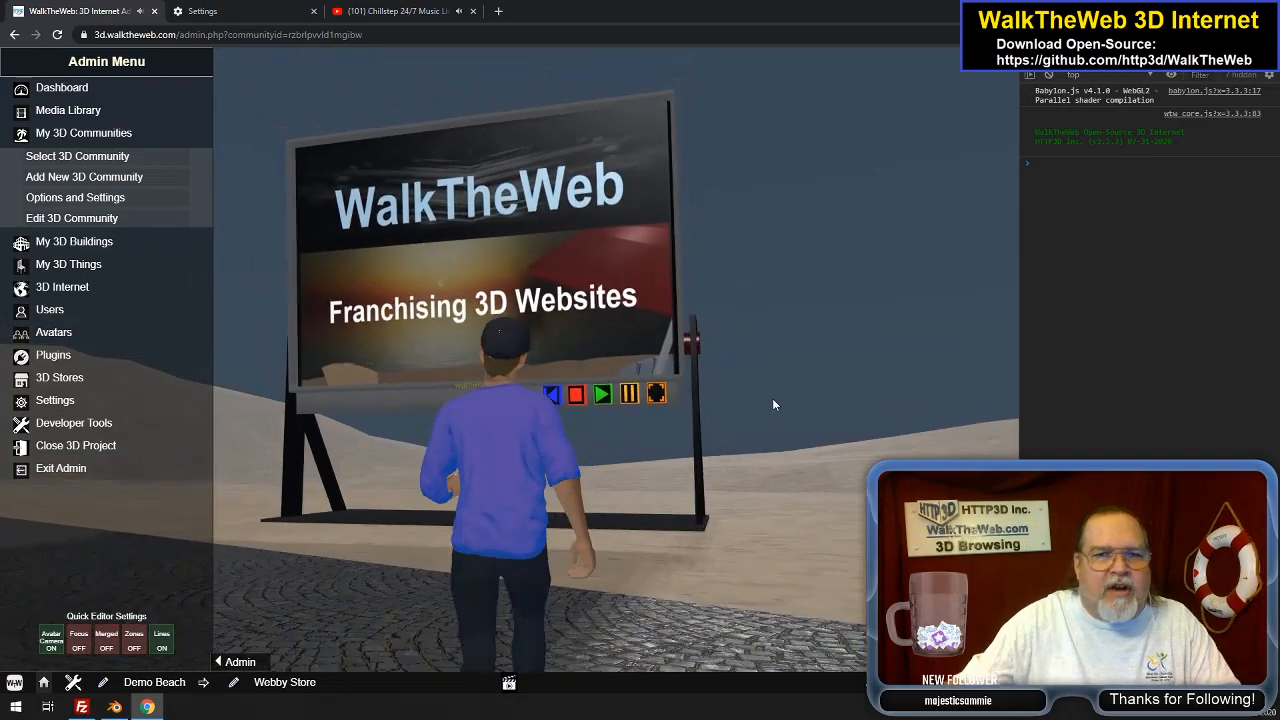
Move the avatar around in front of the billboard and watch the playing video from different angles
key(Left)
key(Up)
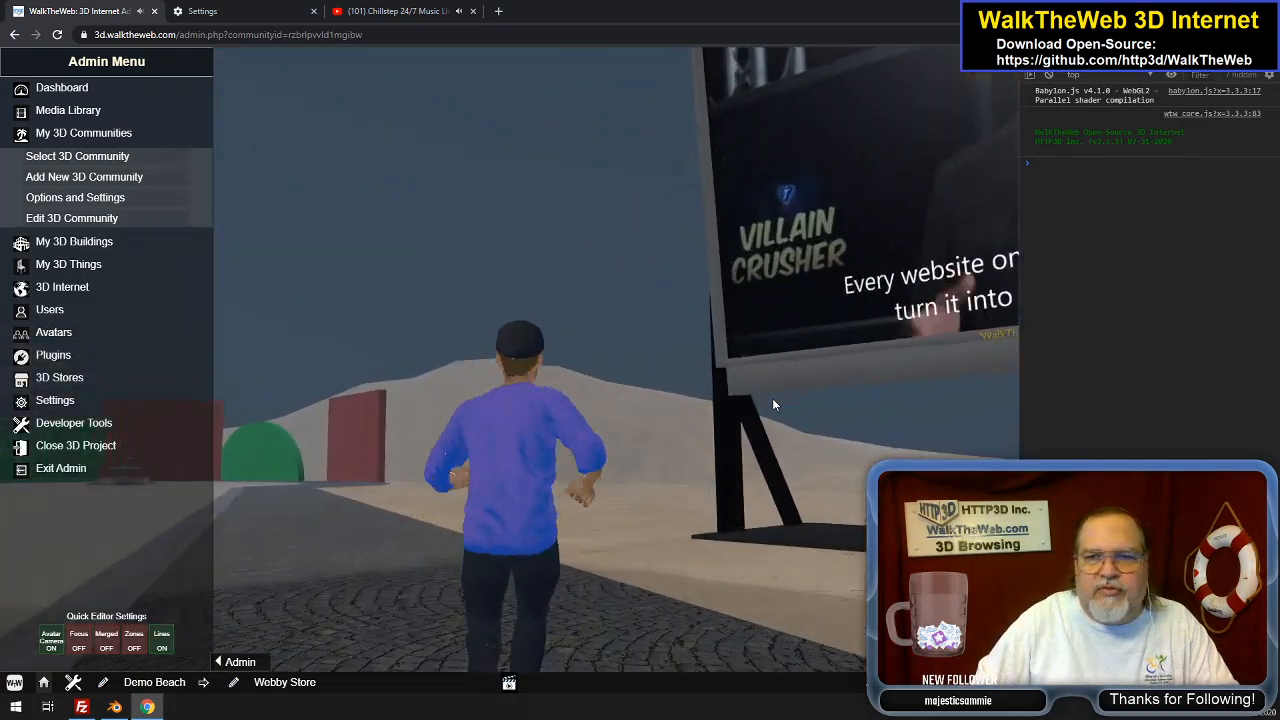
key(Right)
key(Left)
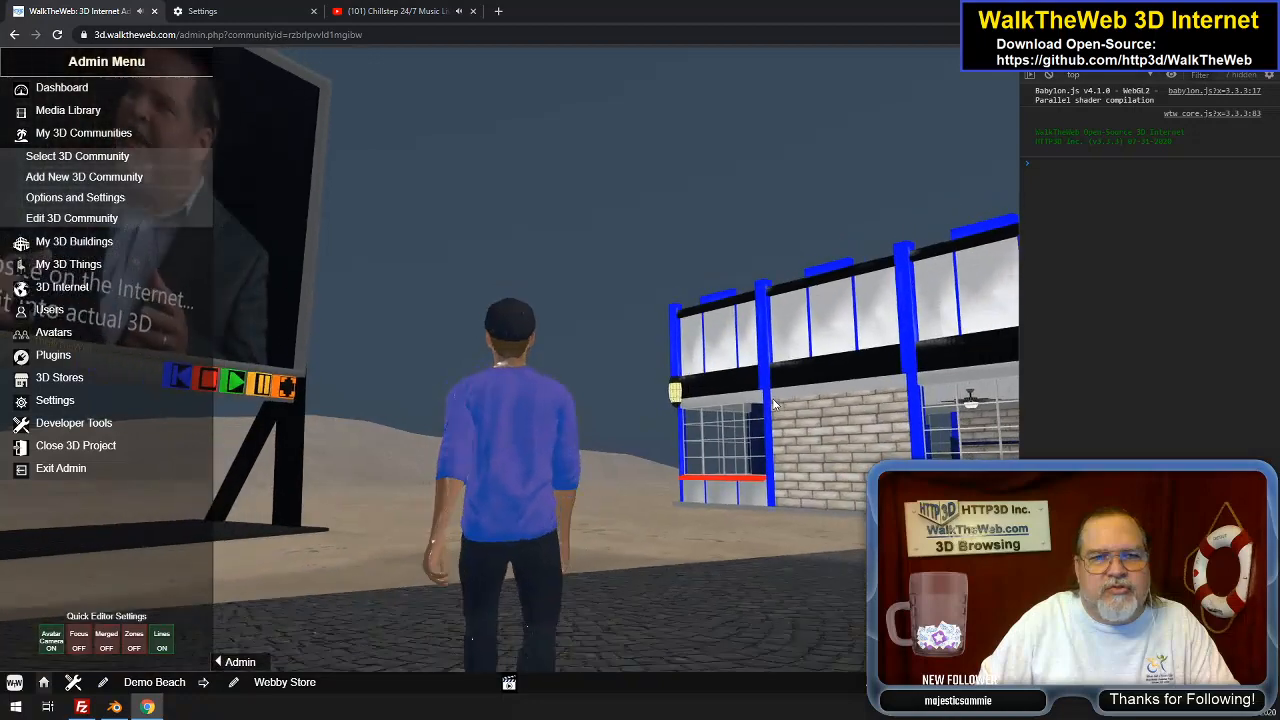
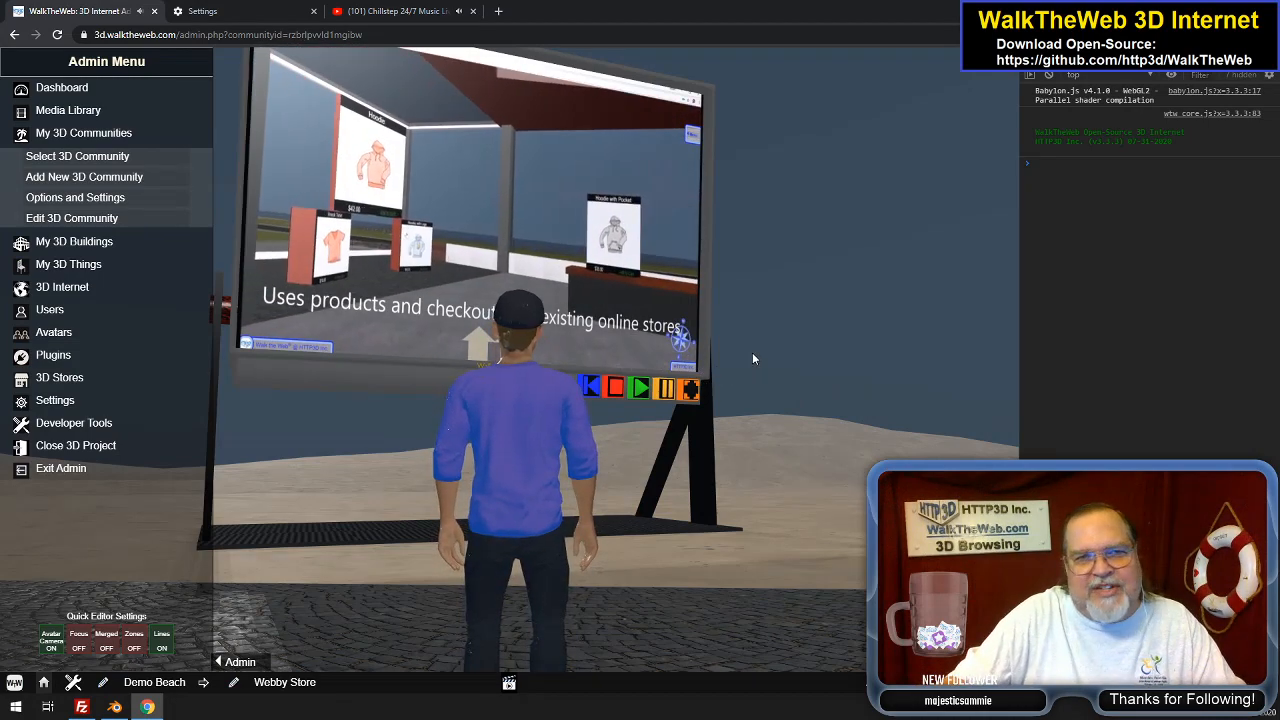
drag(752, 352, 796, 378)
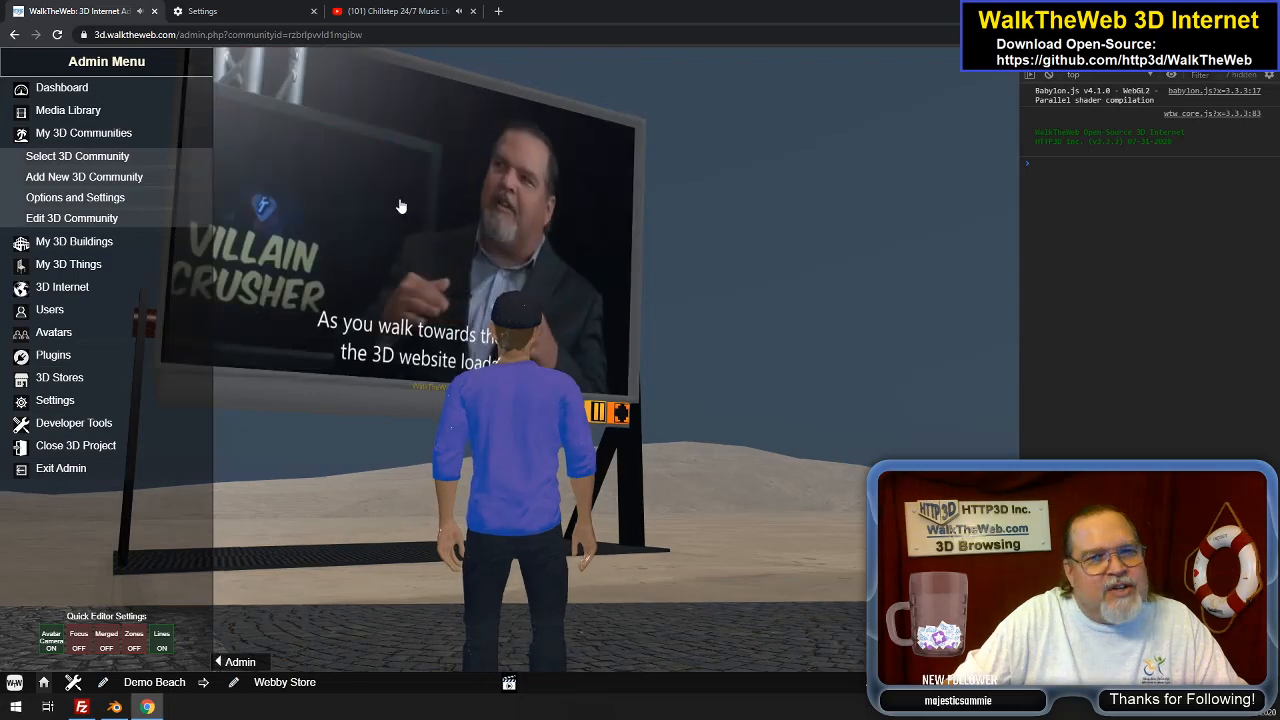
drag(685, 343, 657, 426)
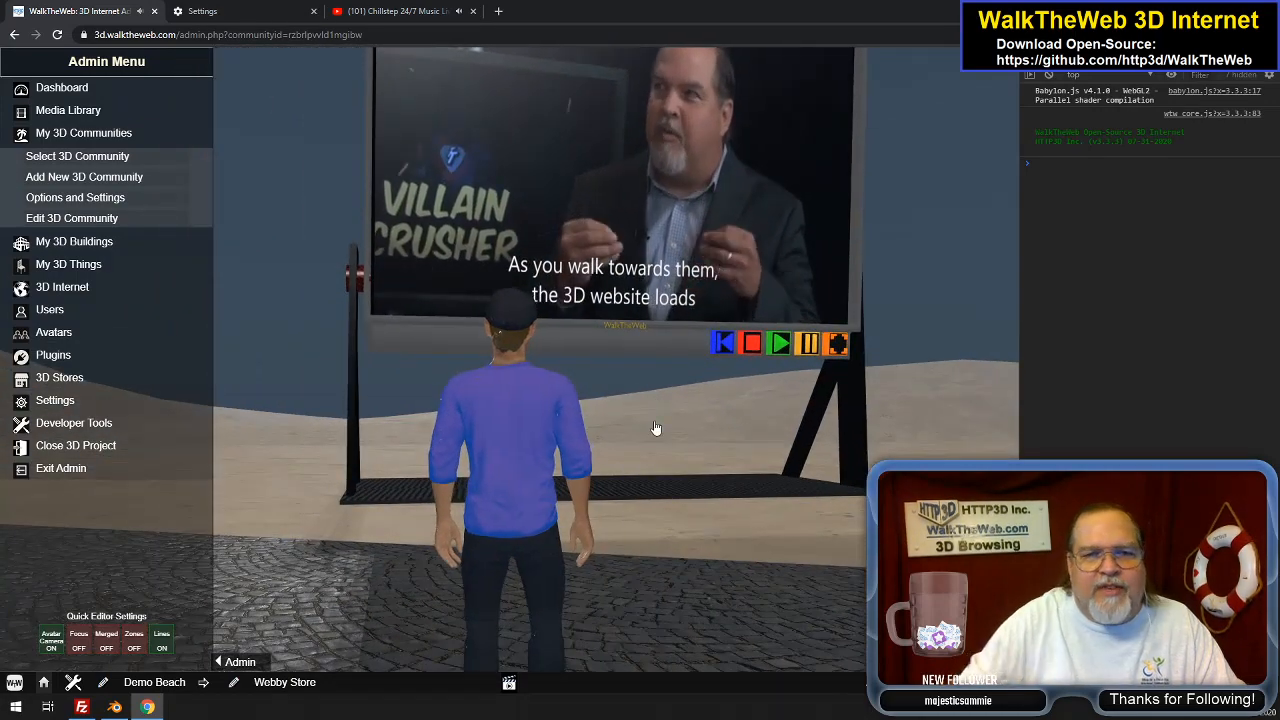
Turn the avatar away from the billboard and back to face it, and stop its video
key(Left)
key(Up)
key(Right)
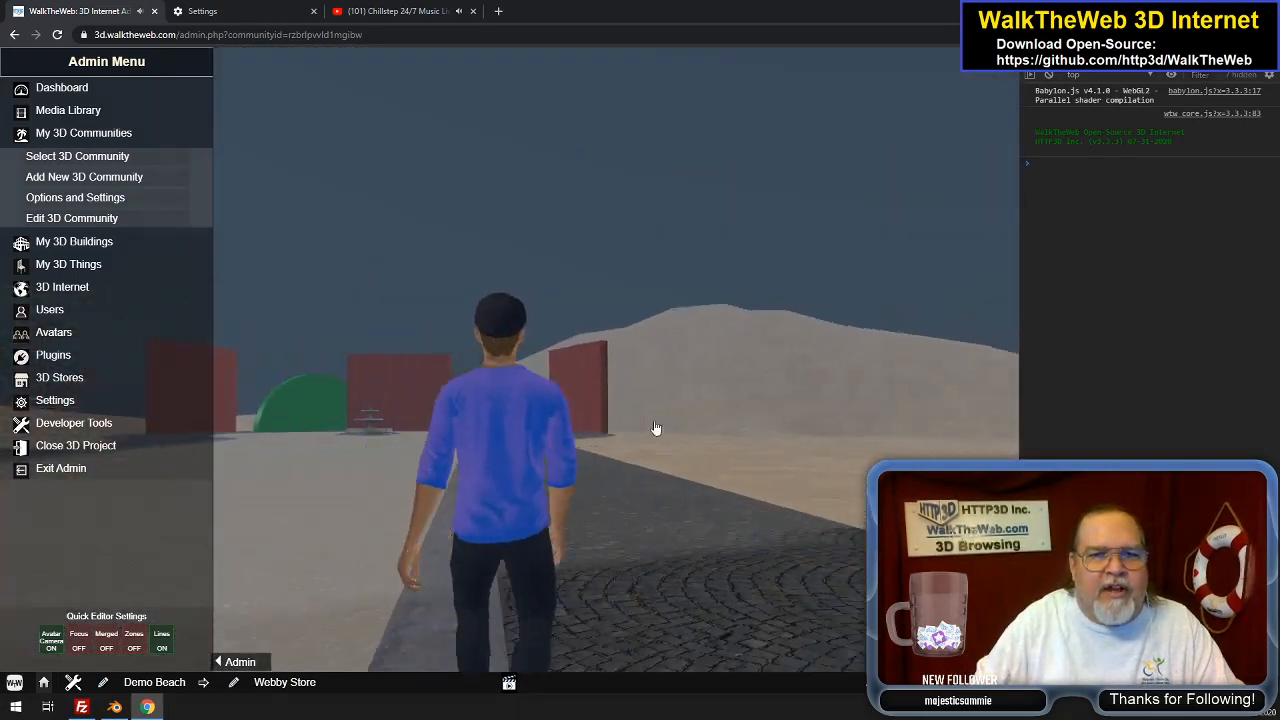
key(Right)
key(Right)
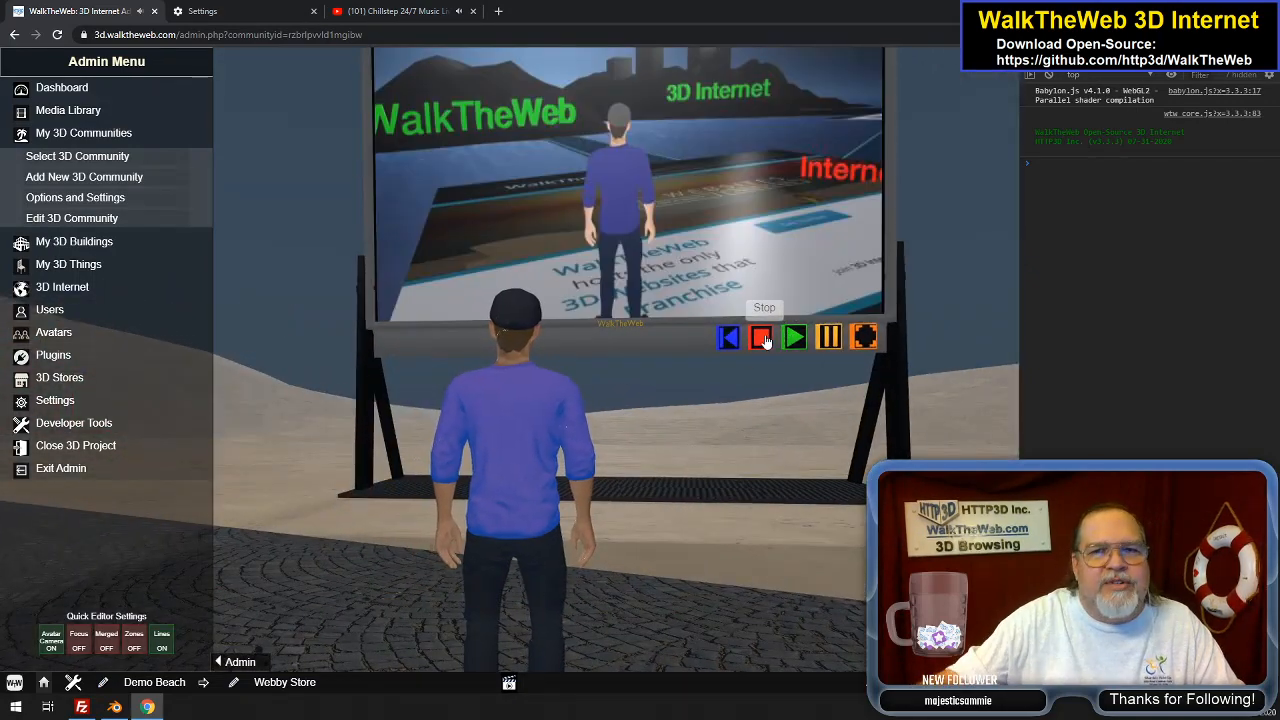
Run the avatar from the billboard across the plaza and stop in front of the fountain
key(Left)
key(Up)
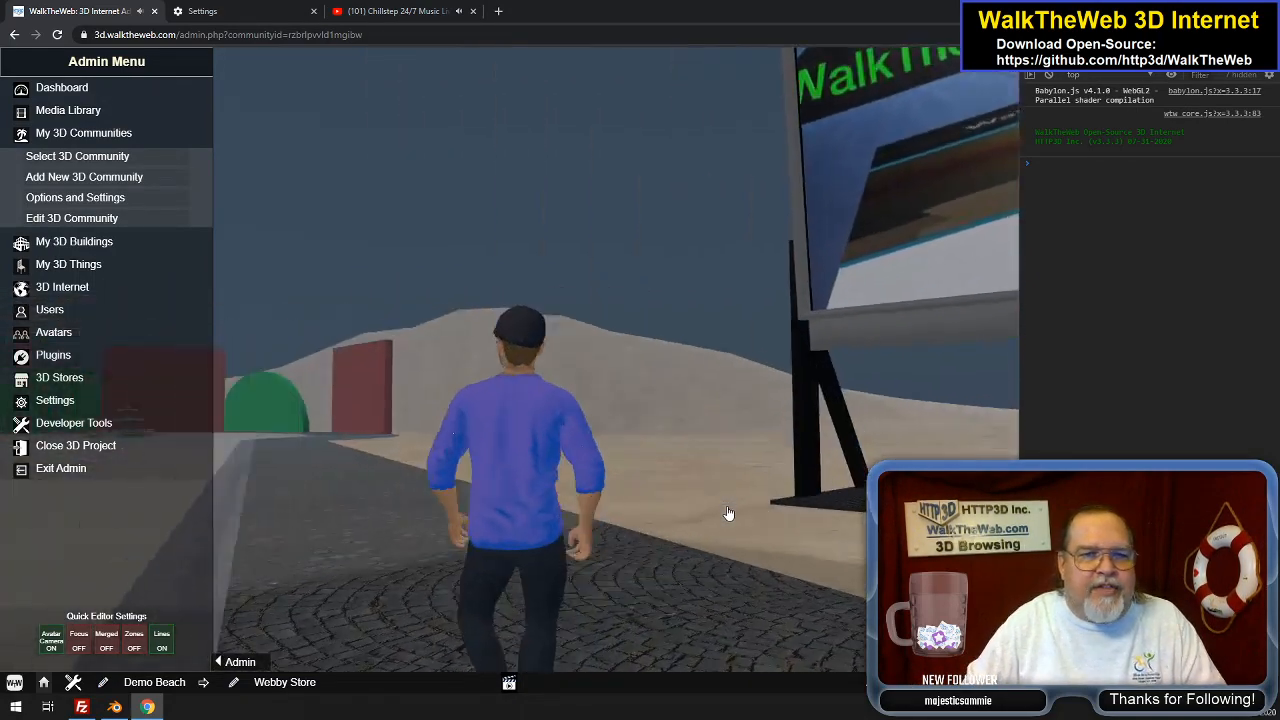
key(Left)
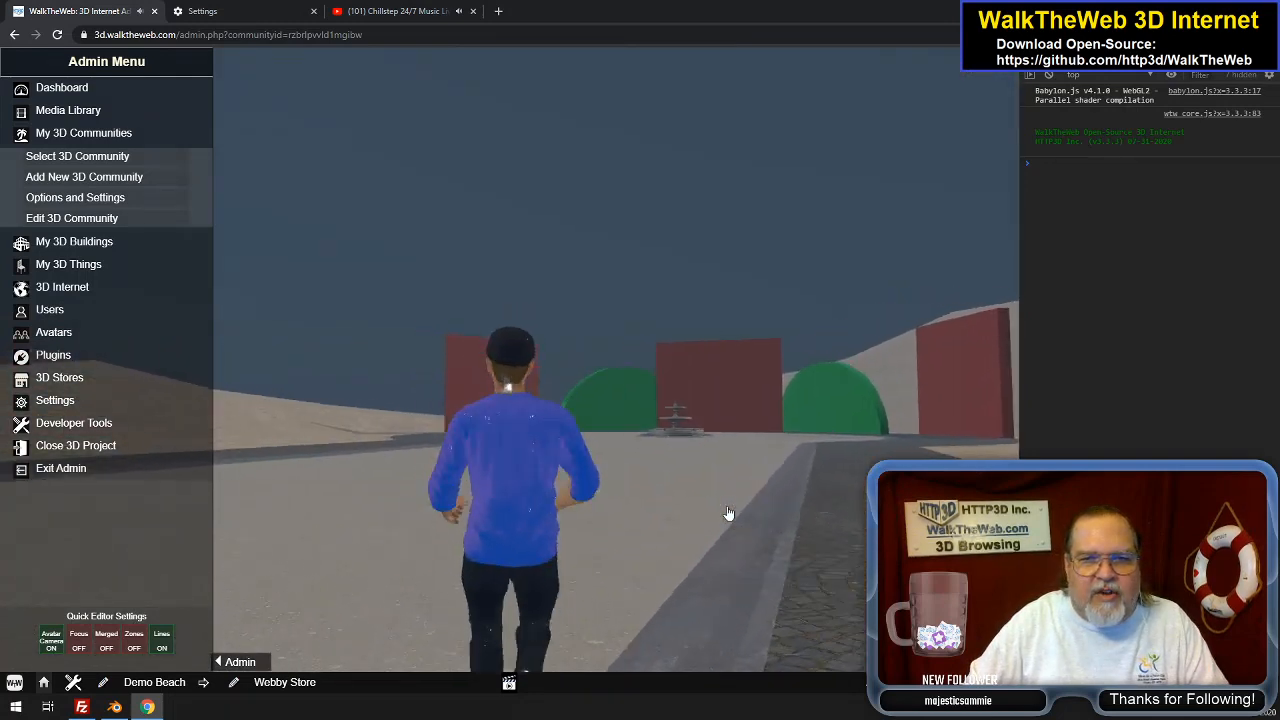
key(Right)
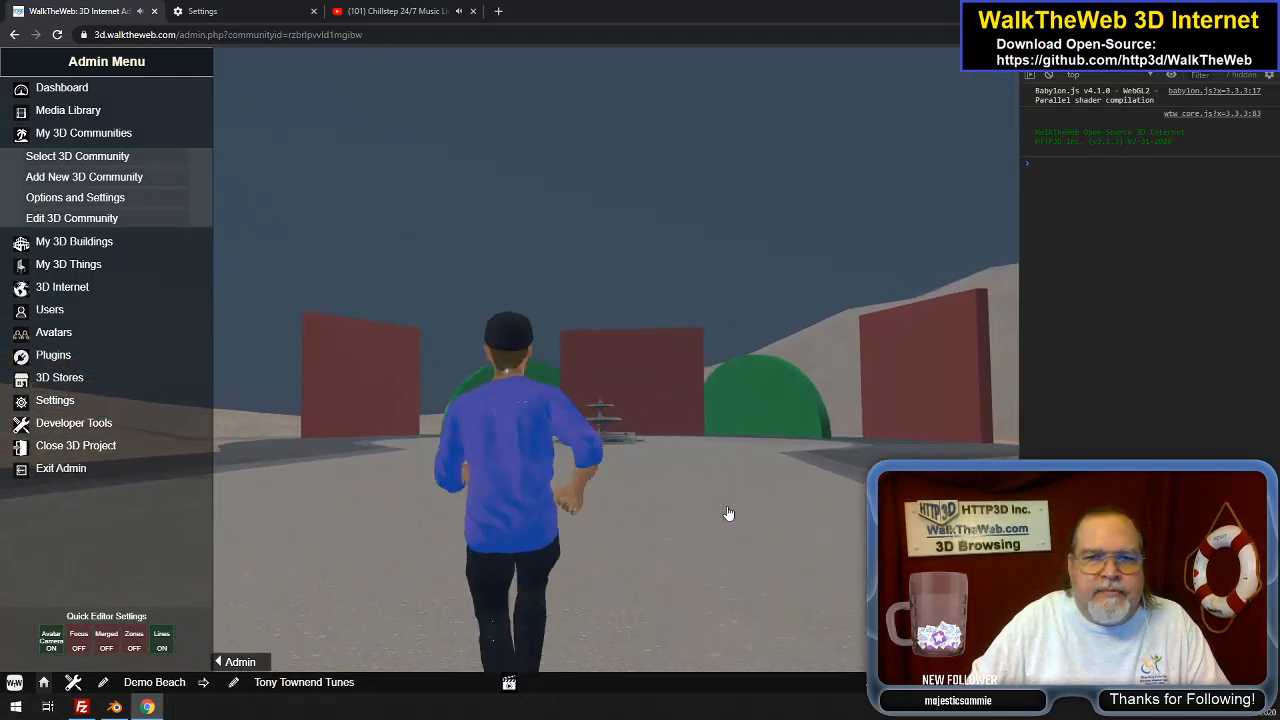
key(Right)
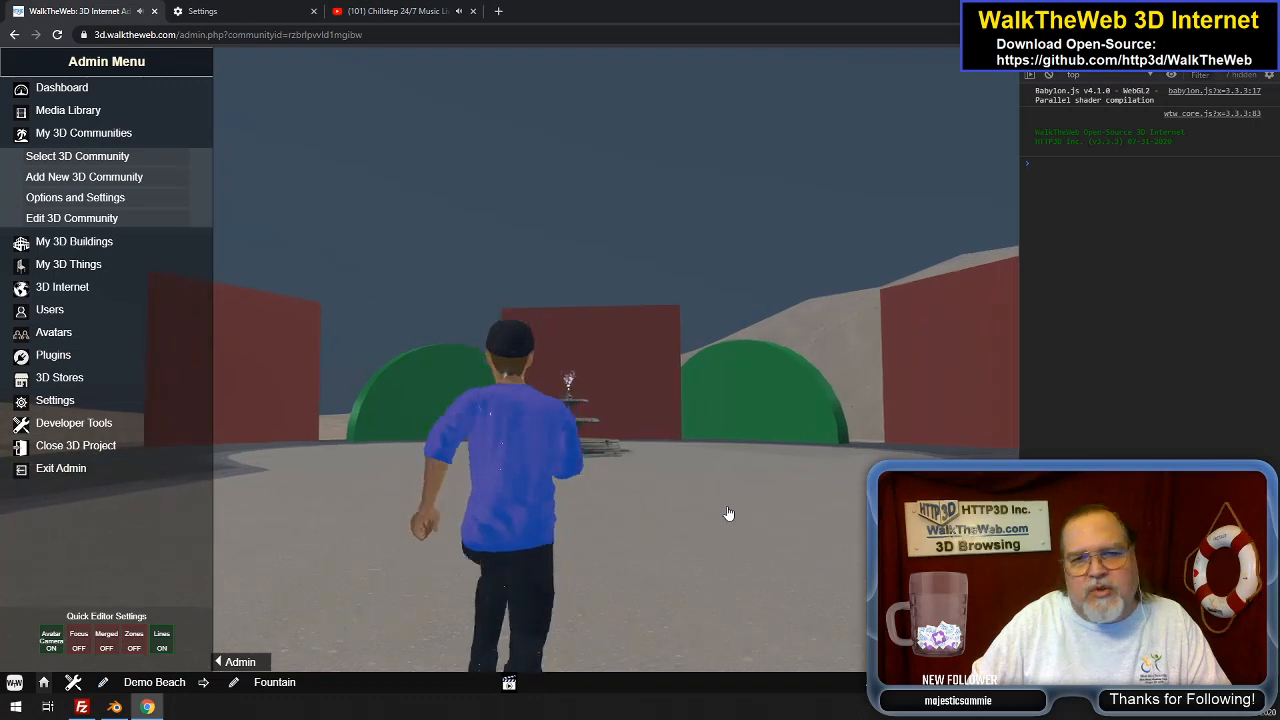
key(Right)
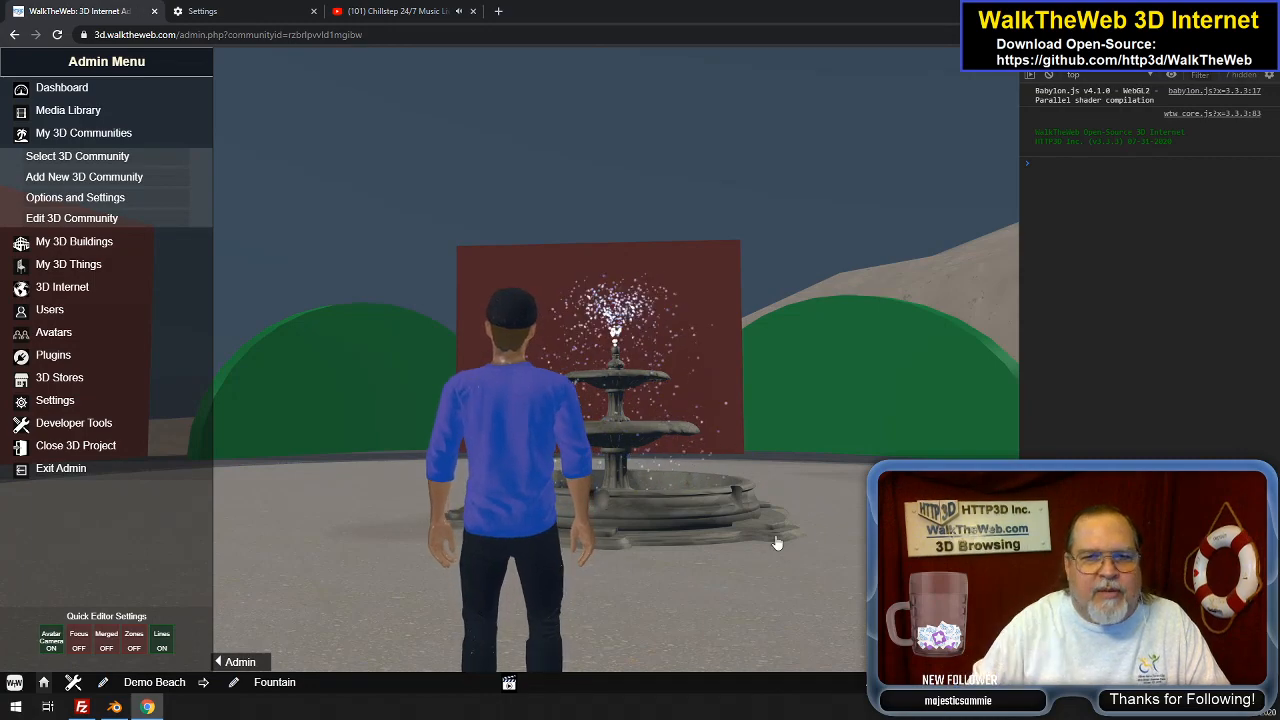
Turn the avatar away from the fountain and run across the sand to the shell-shaped stage with the wooden deck
key(Left)
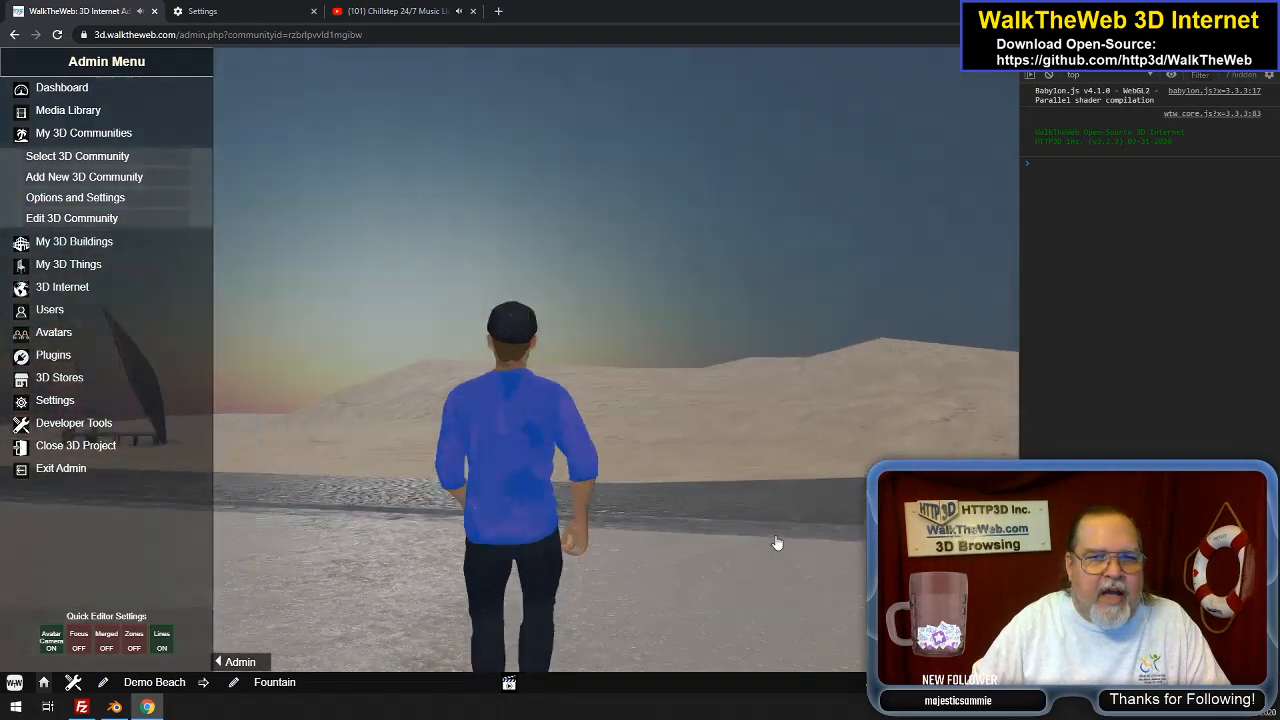
key(Left)
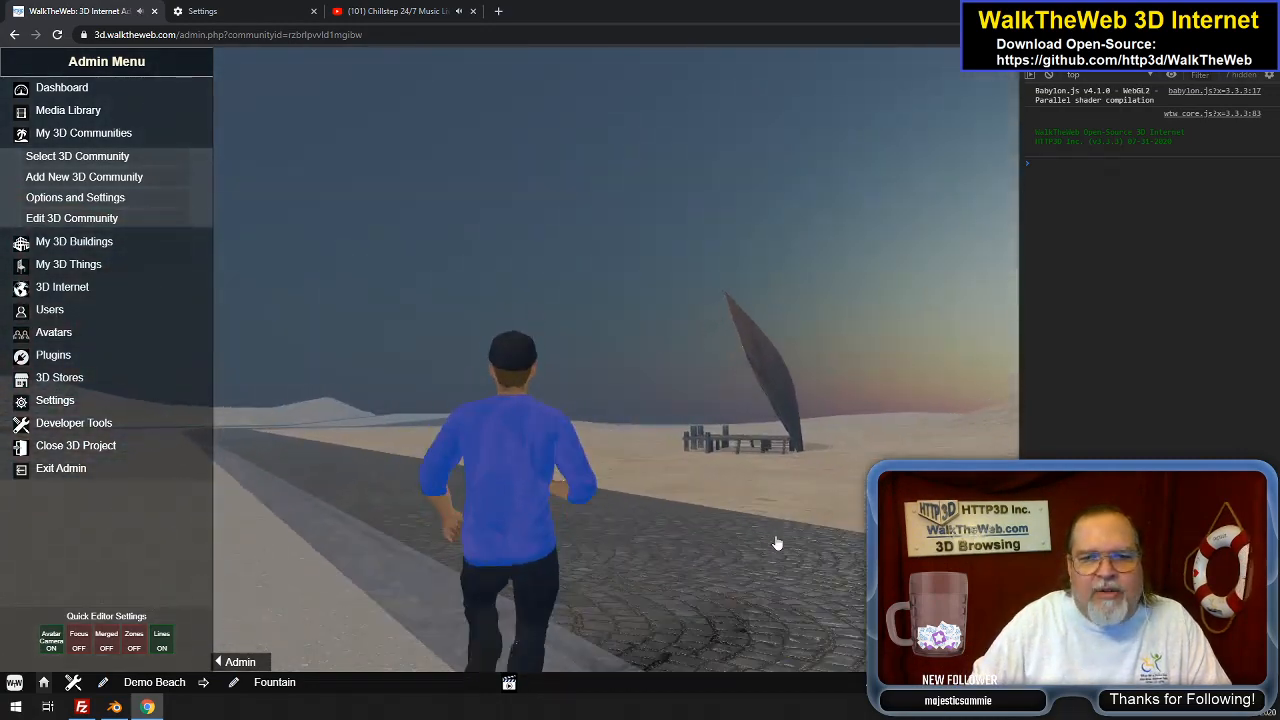
key(Up)
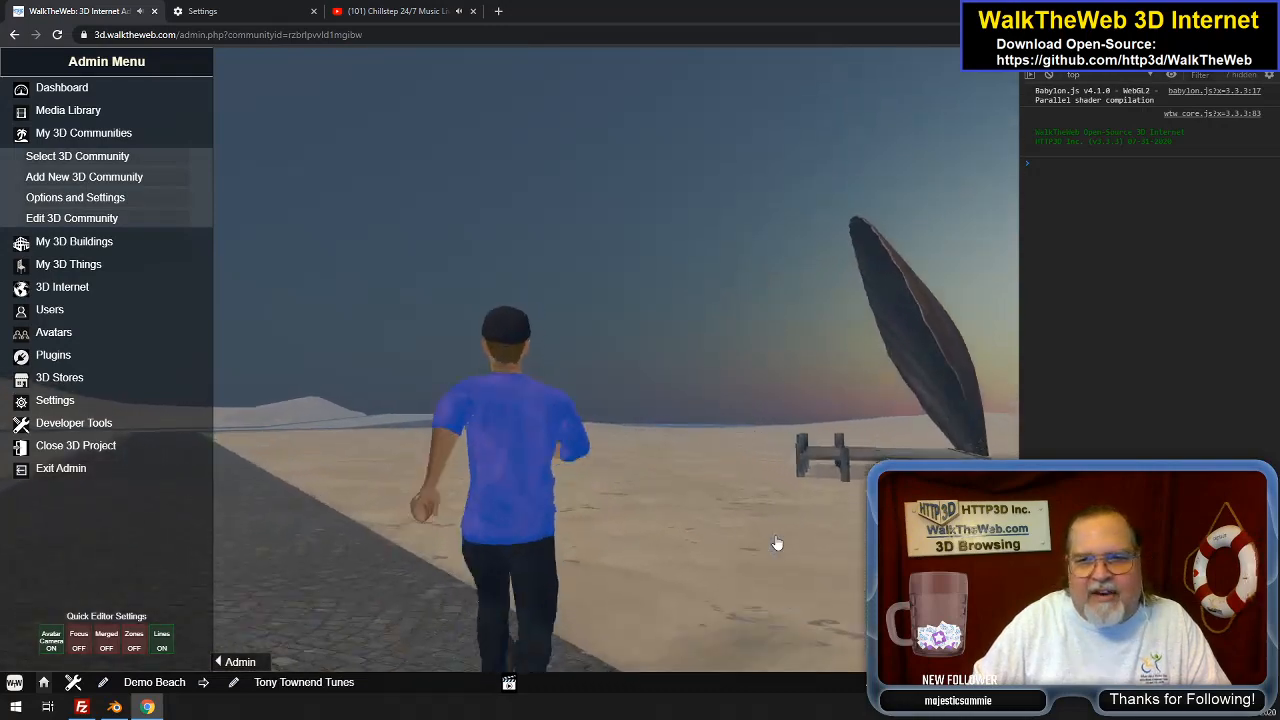
key(Up)
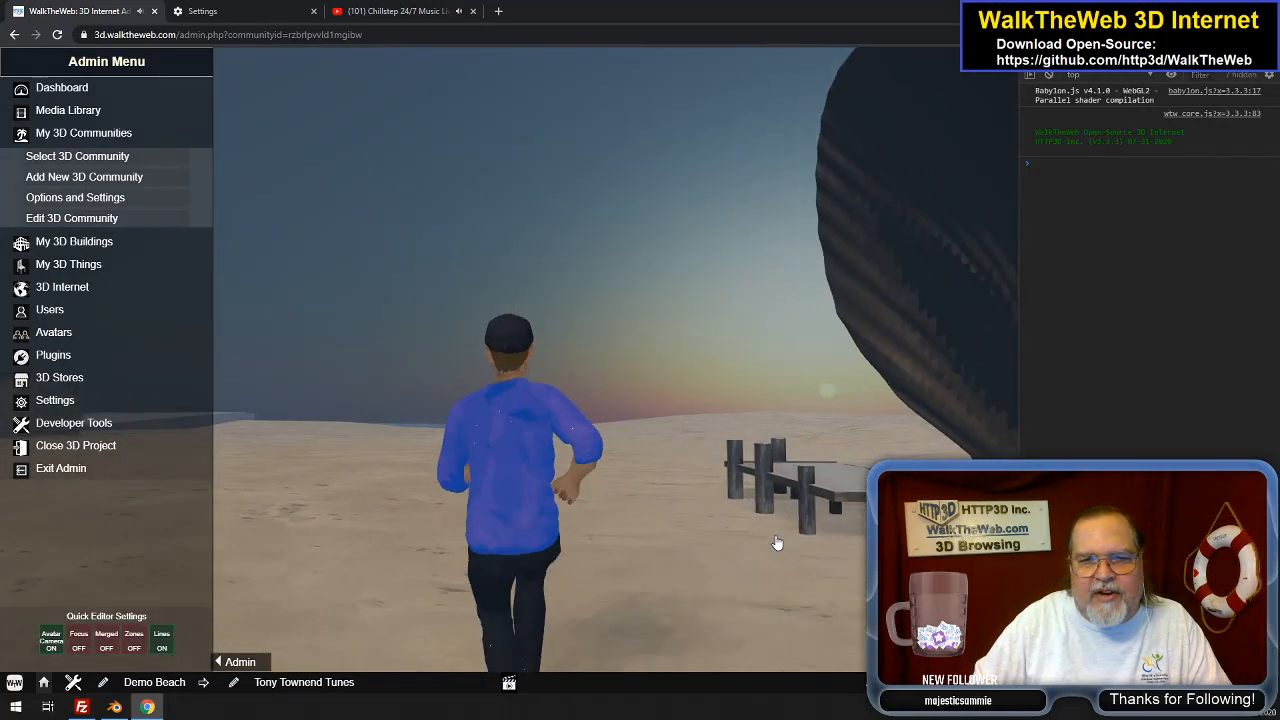
key(Right)
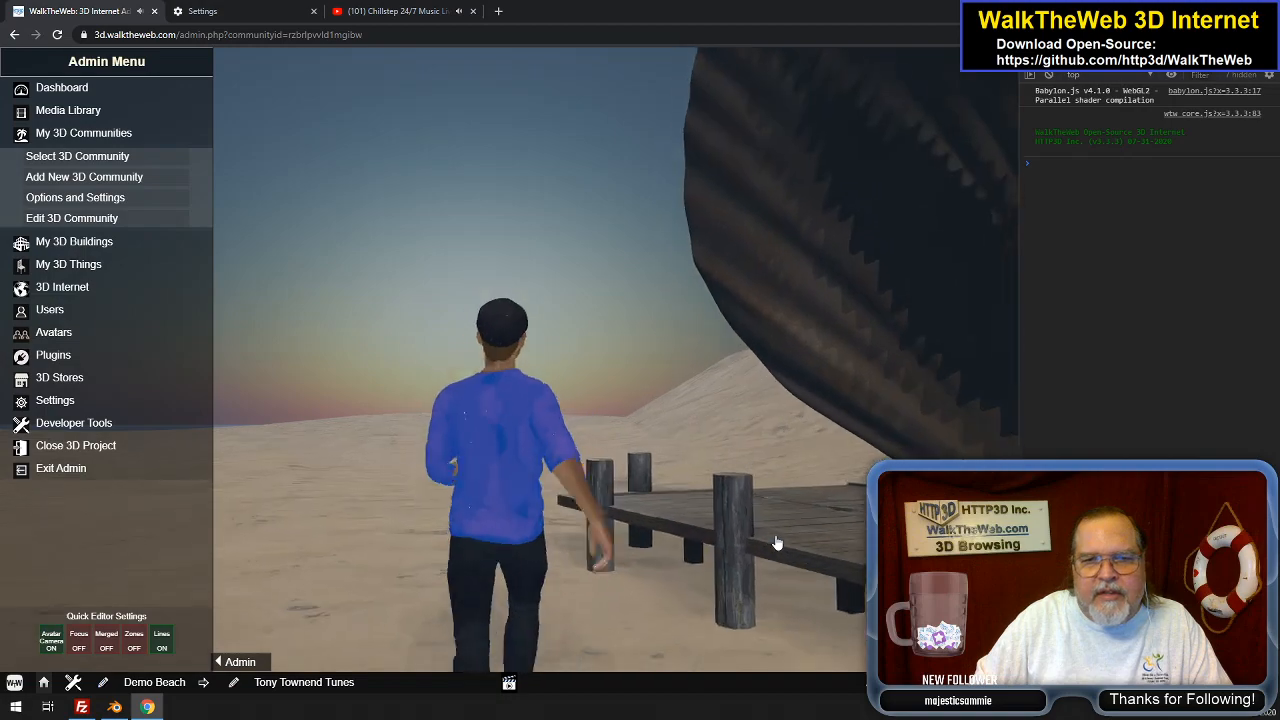
key(Right)
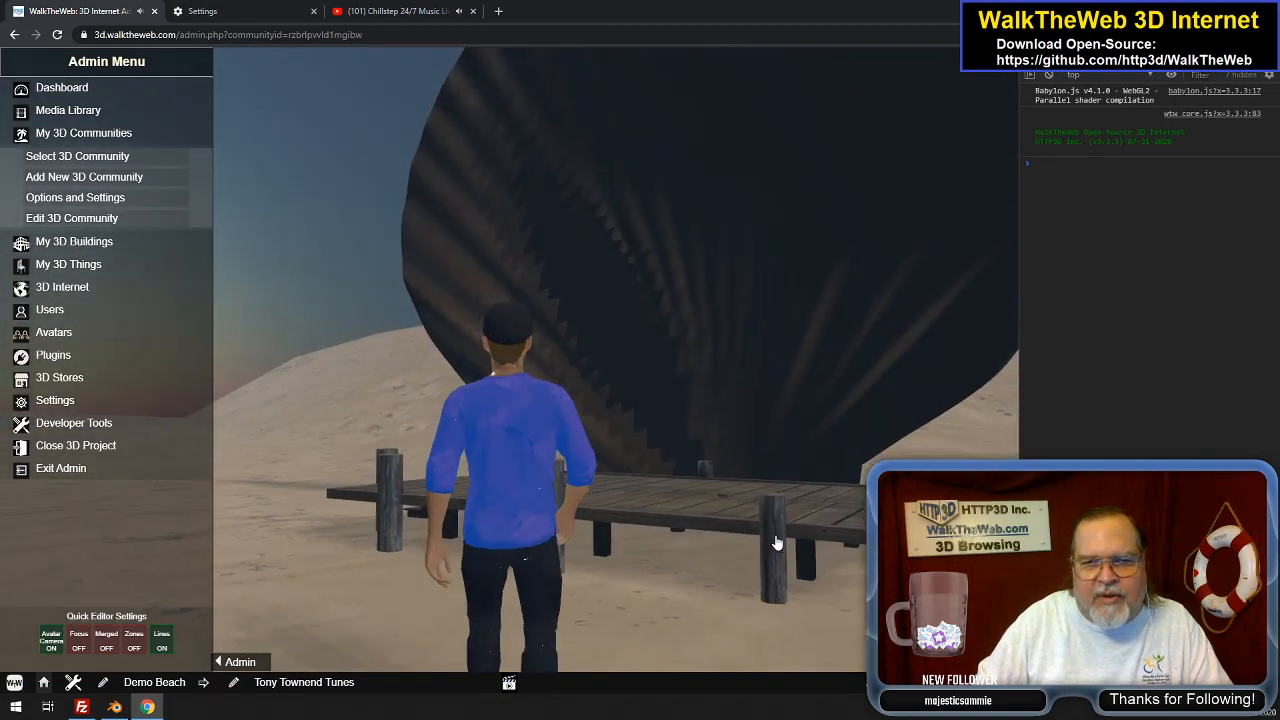
Move the avatar around in front of the shell stage to view the guitar player and the seated woman
key(Down)
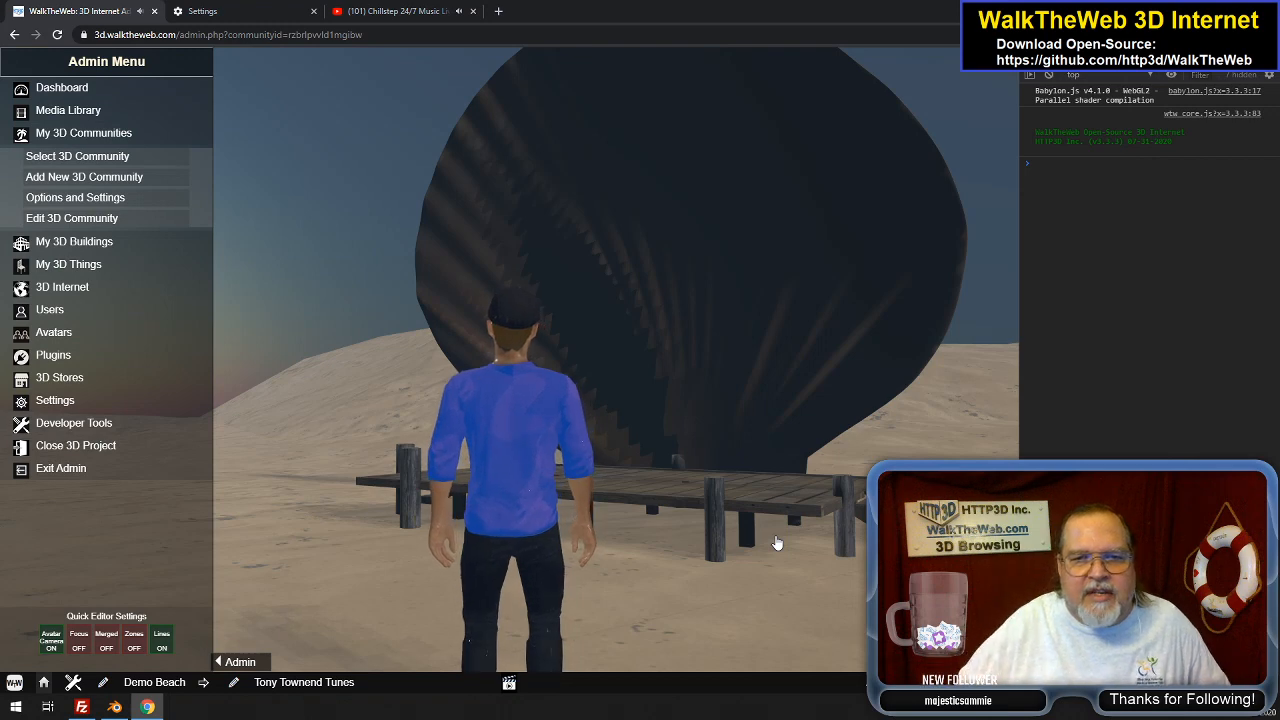
key(Left)
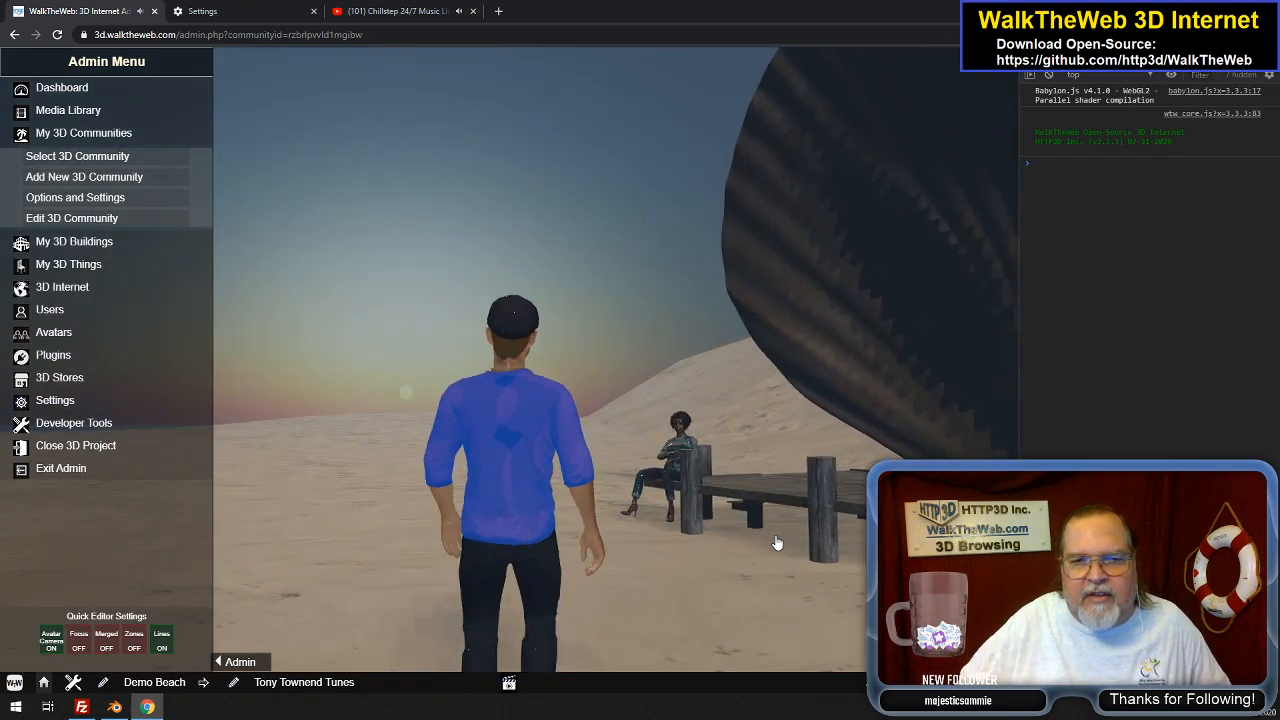
key(Right)
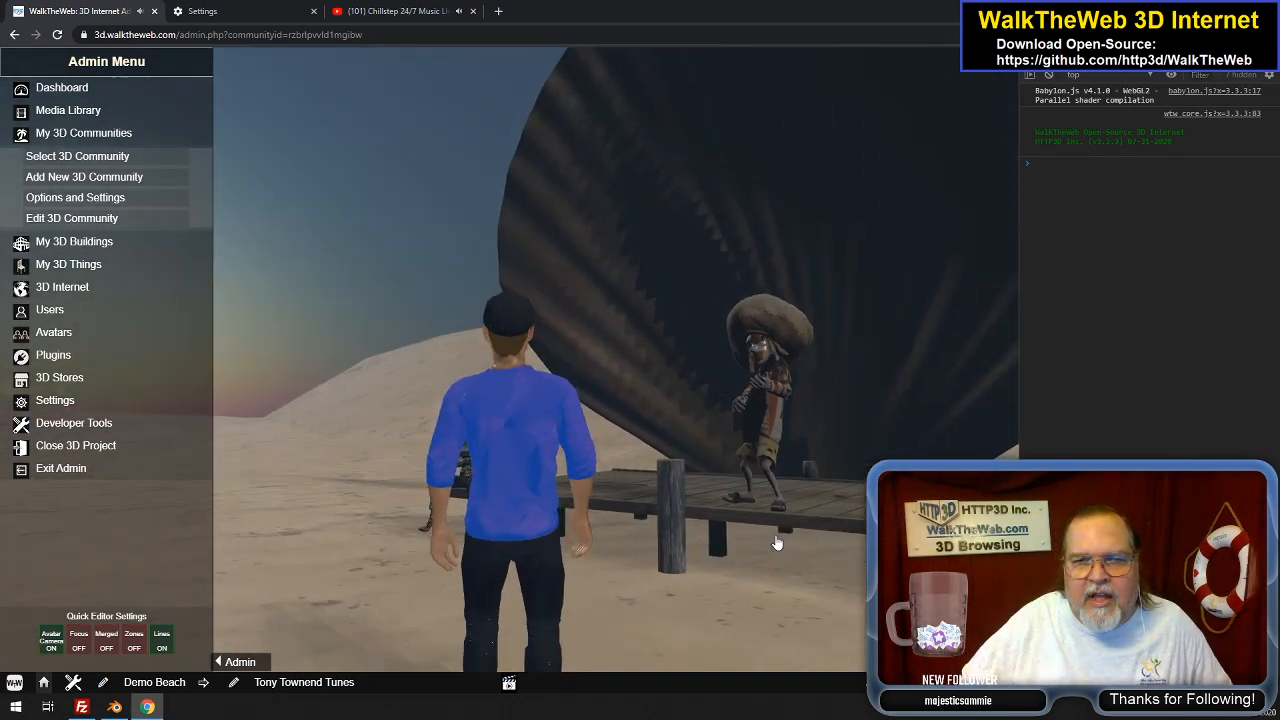
key(Right)
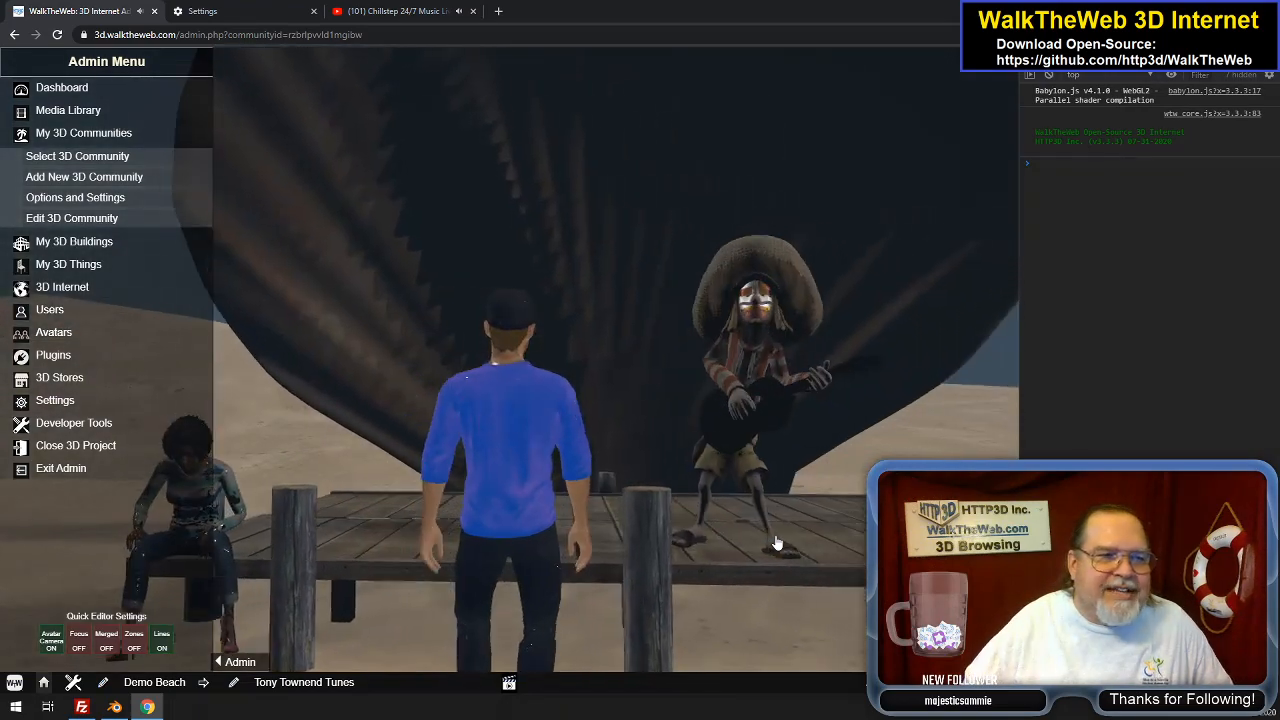
key(Right)
key(Down)
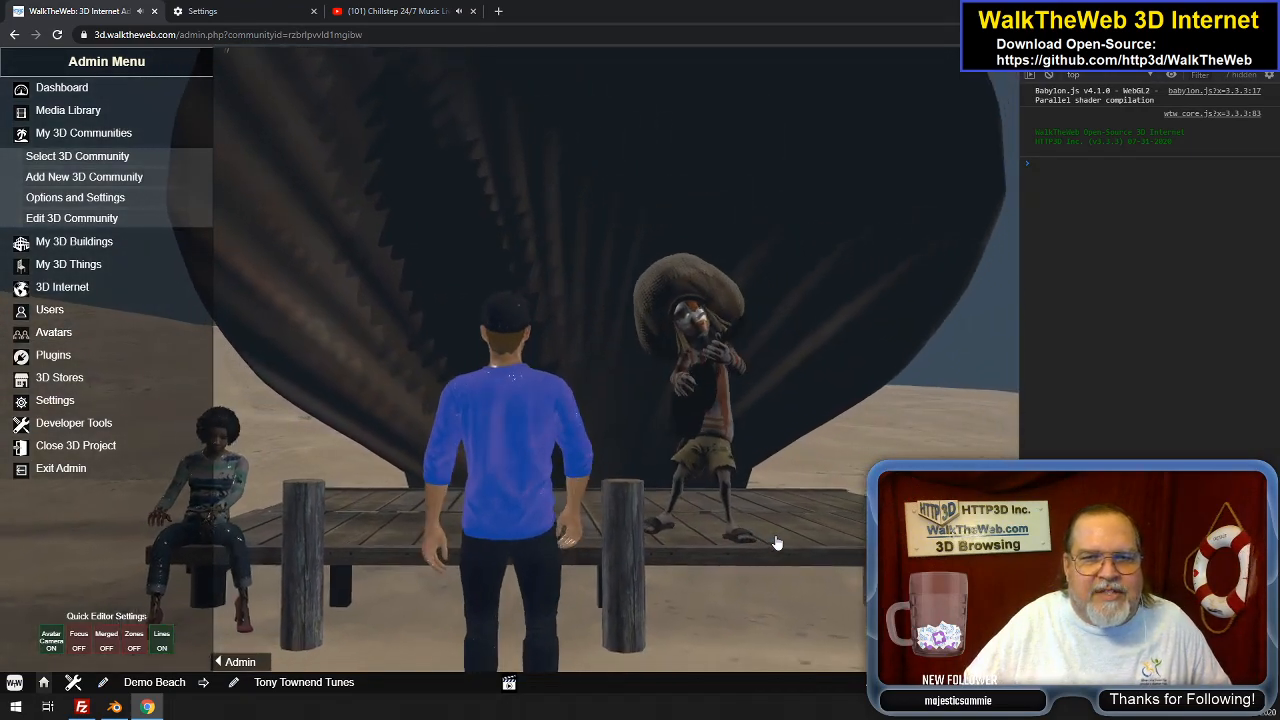
key(Down)
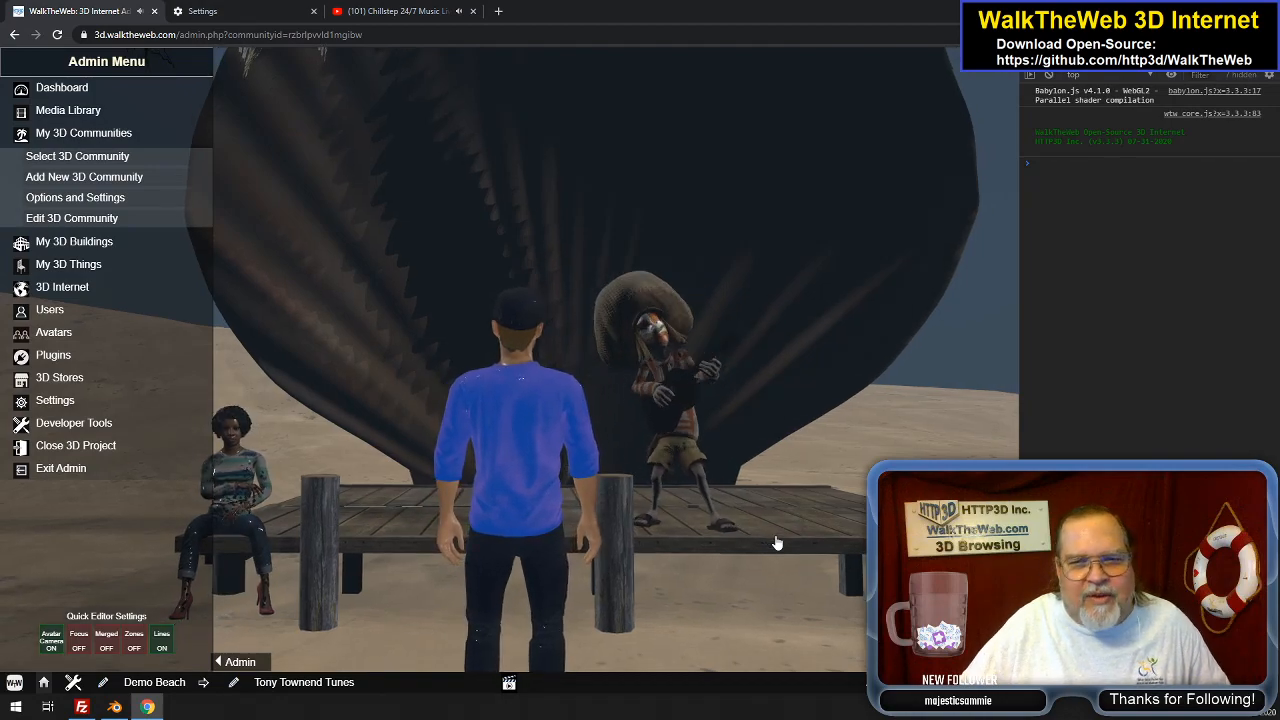
key(Left)
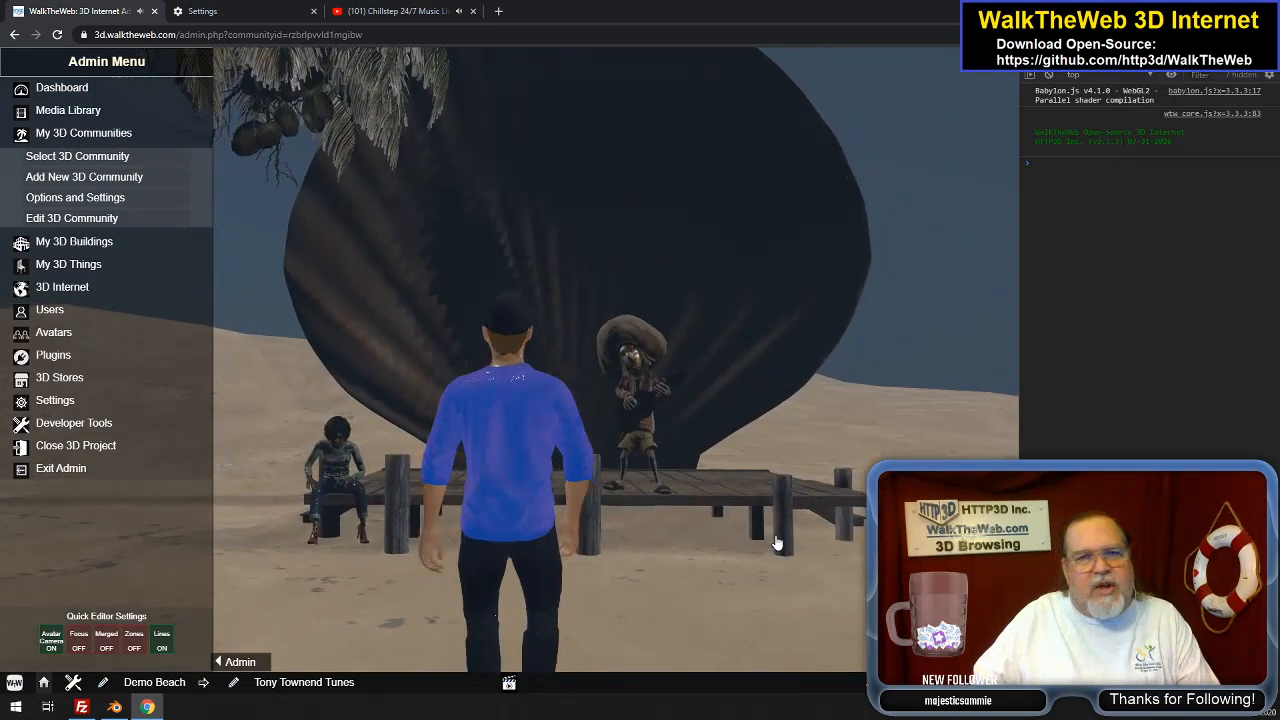
Look around the beach beside the palm tree, then view the shell stage from farther back and up close
key(Left)
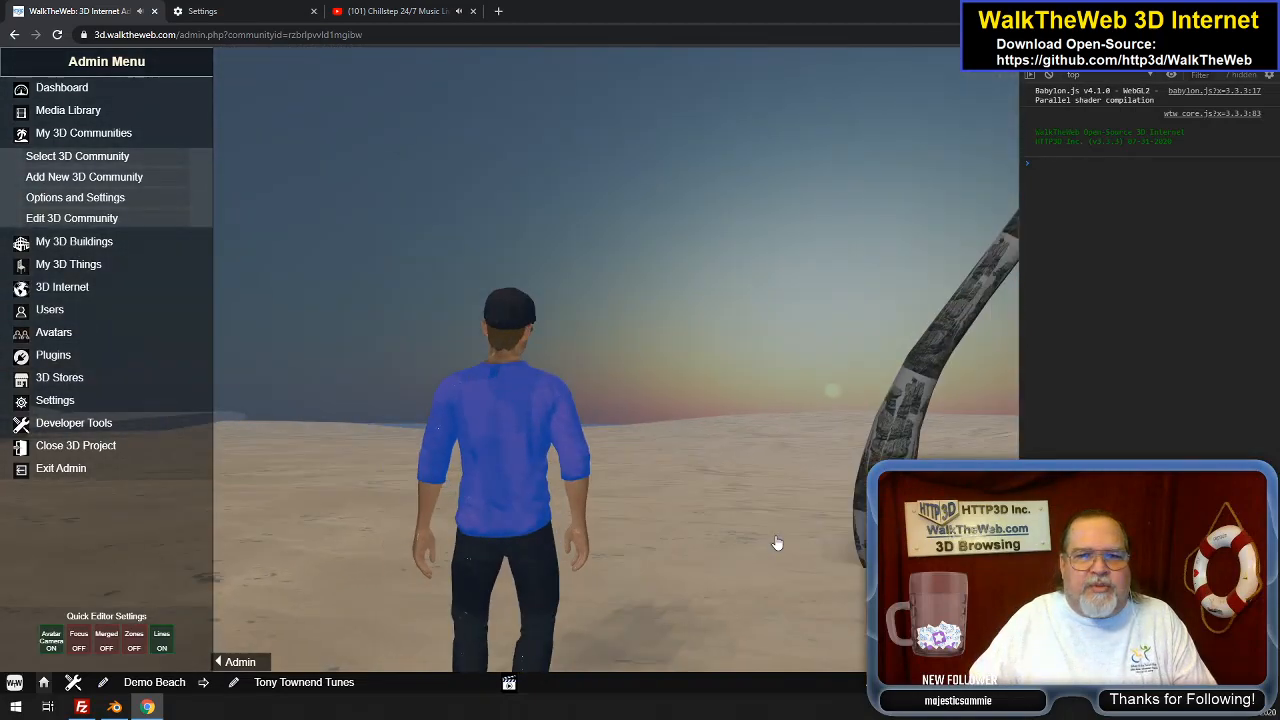
key(Right)
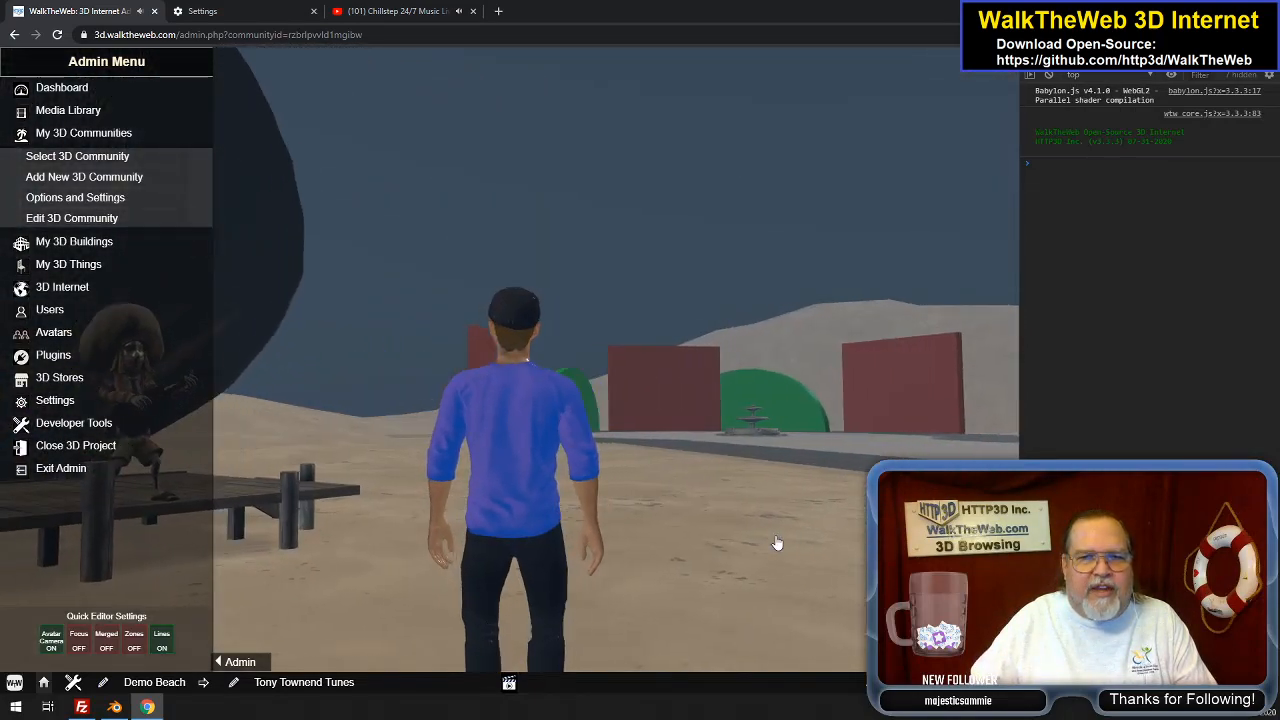
key(Left)
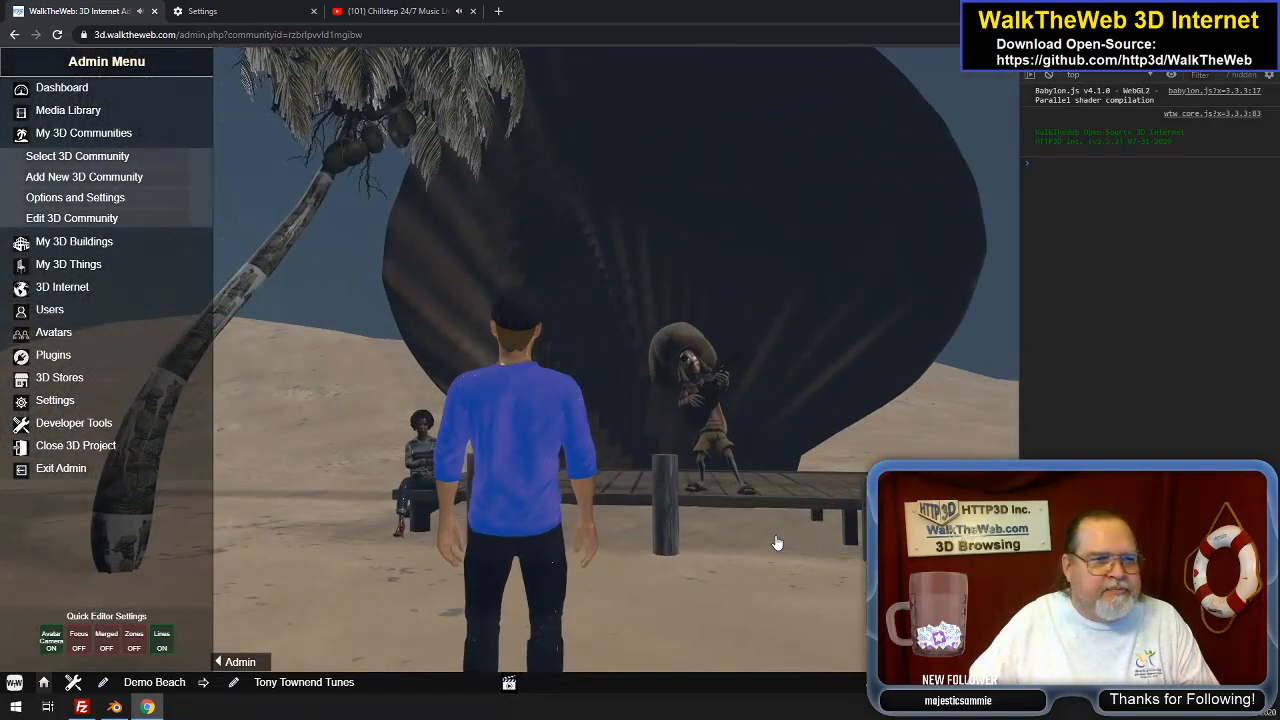
key(Right)
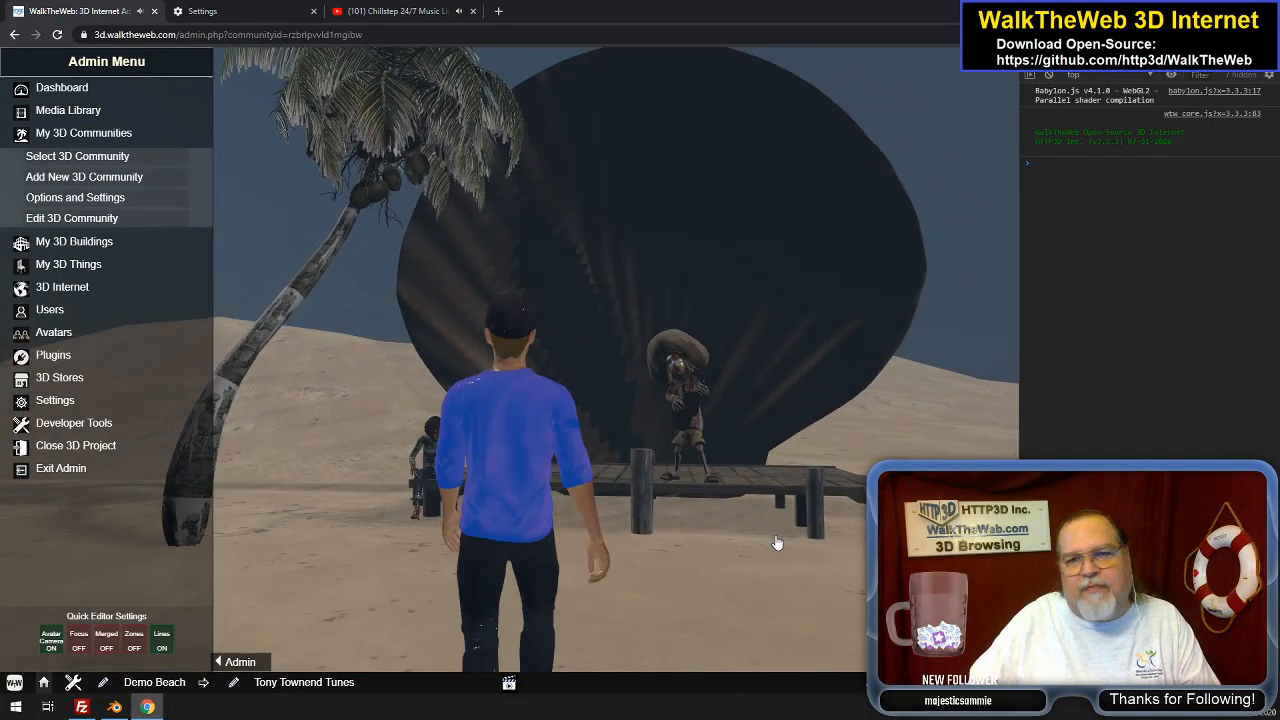
key(Down)
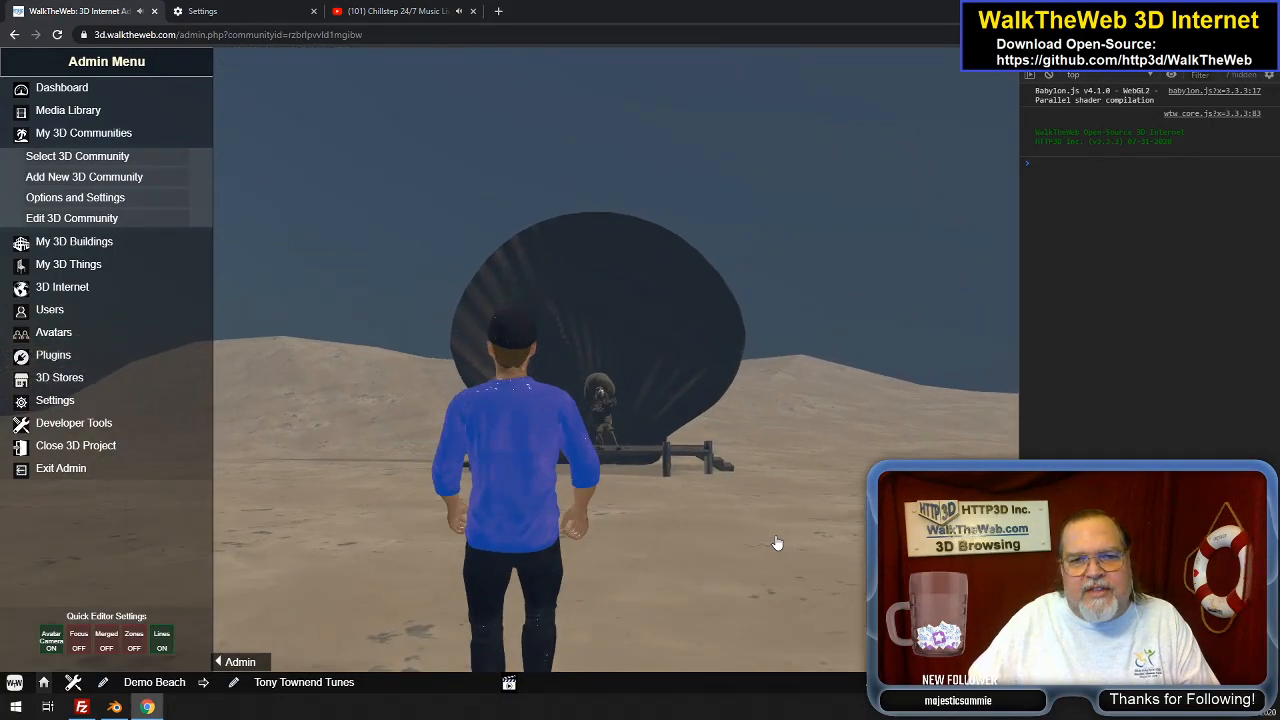
key(Up)
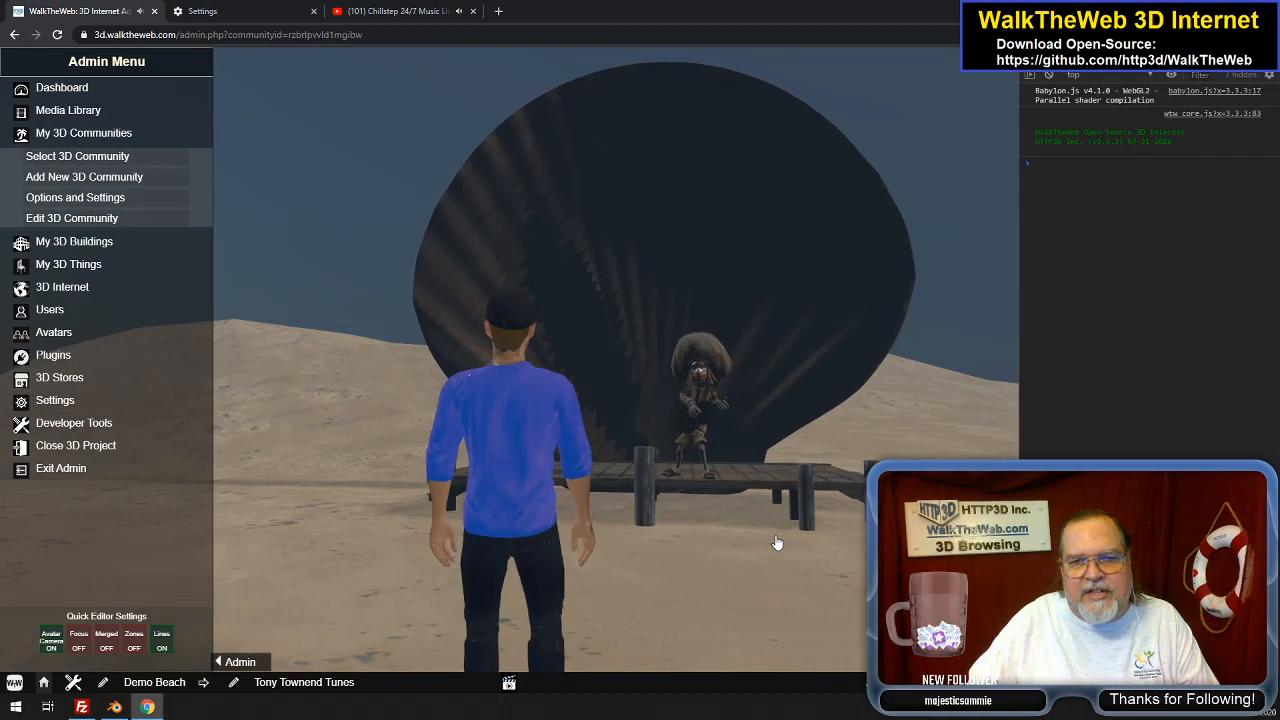
Run the avatar away from the stage and down the beach past the lifeguard hut towards the water
key(Left)
key(Up)
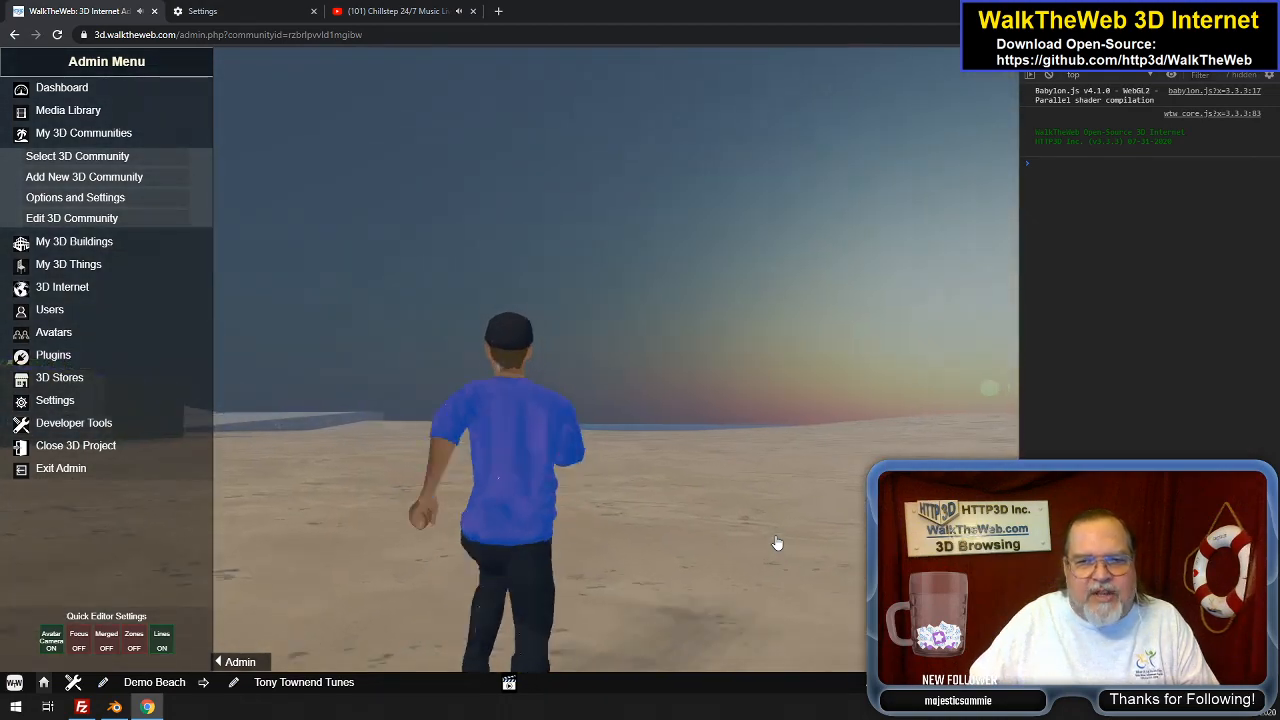
key(Right)
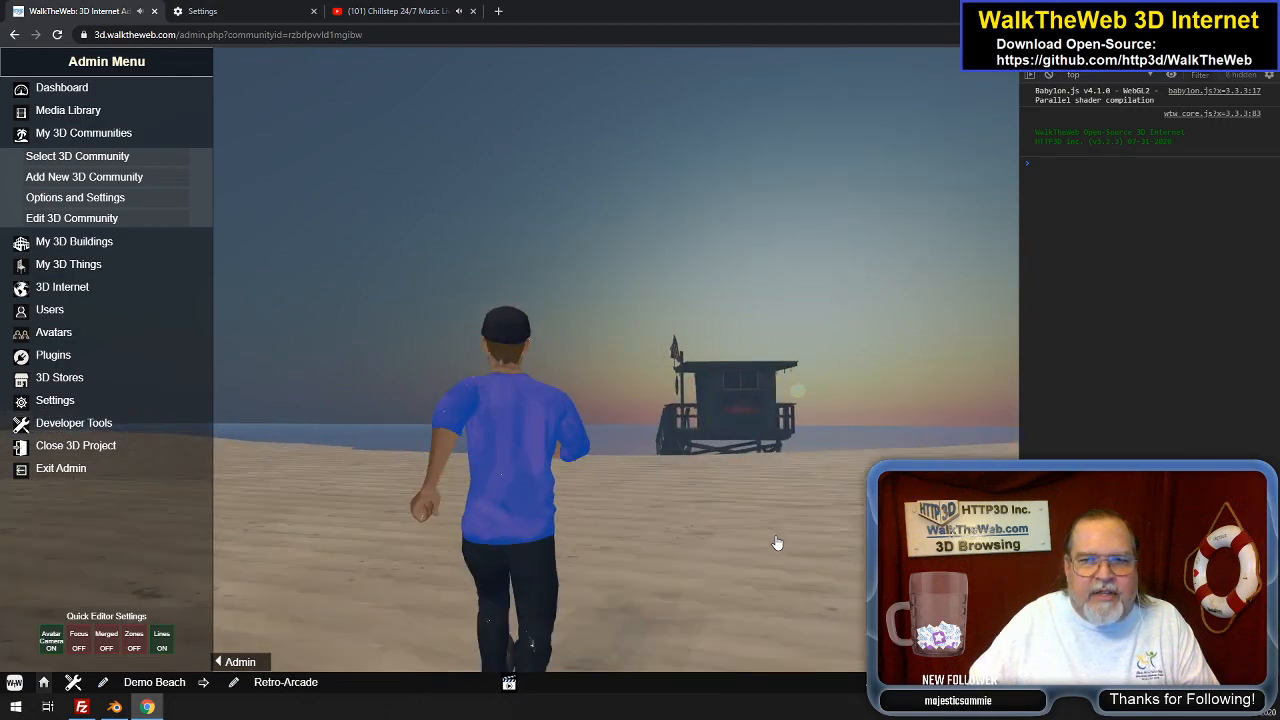
key(Left)
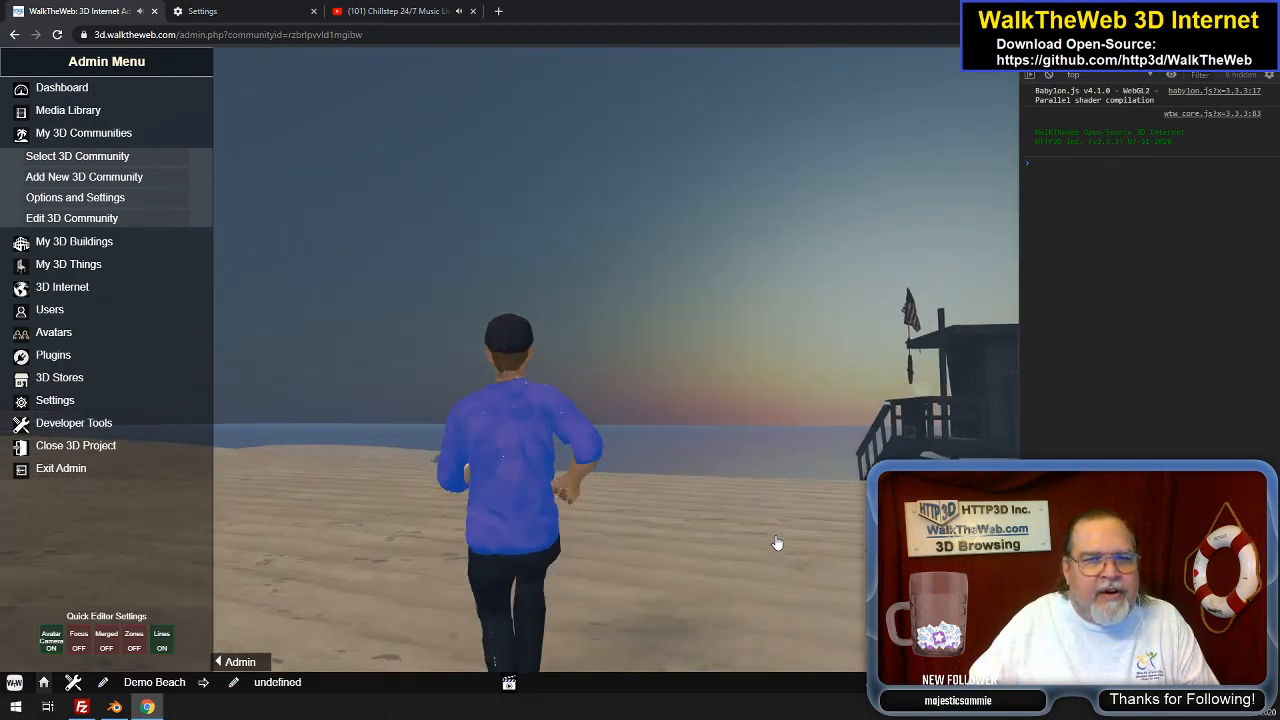
key(Left)
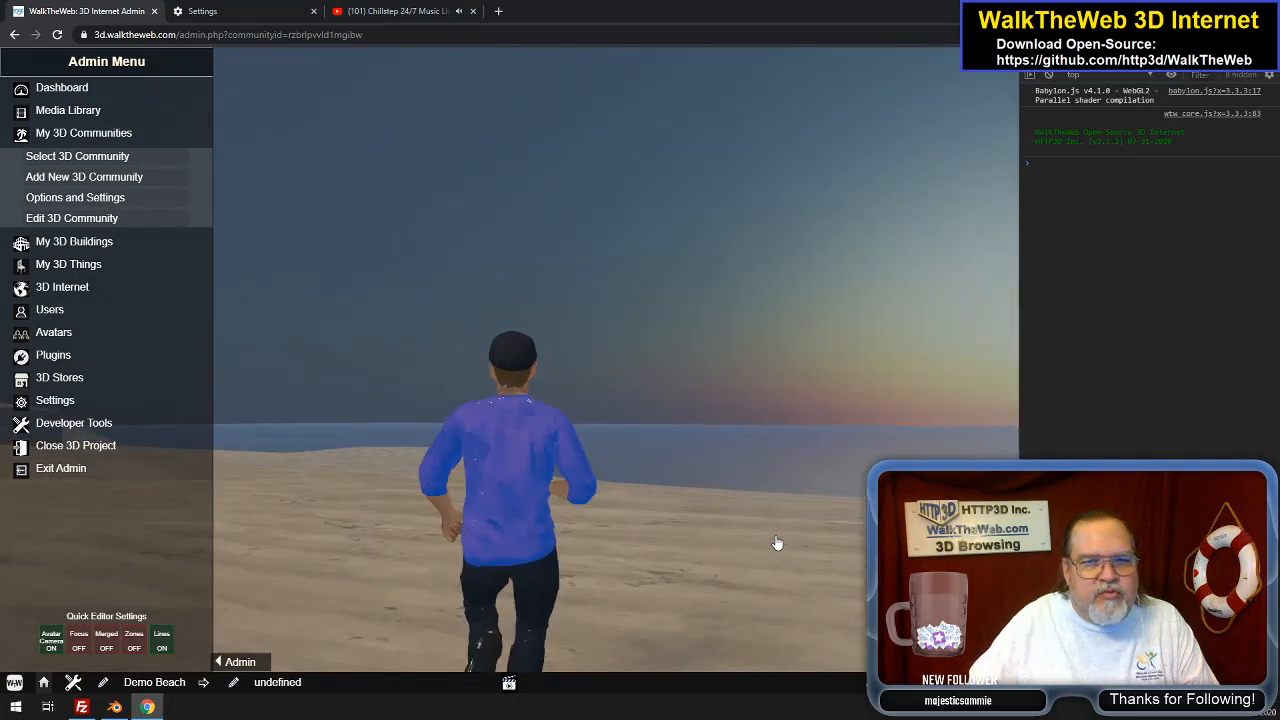
key(Left)
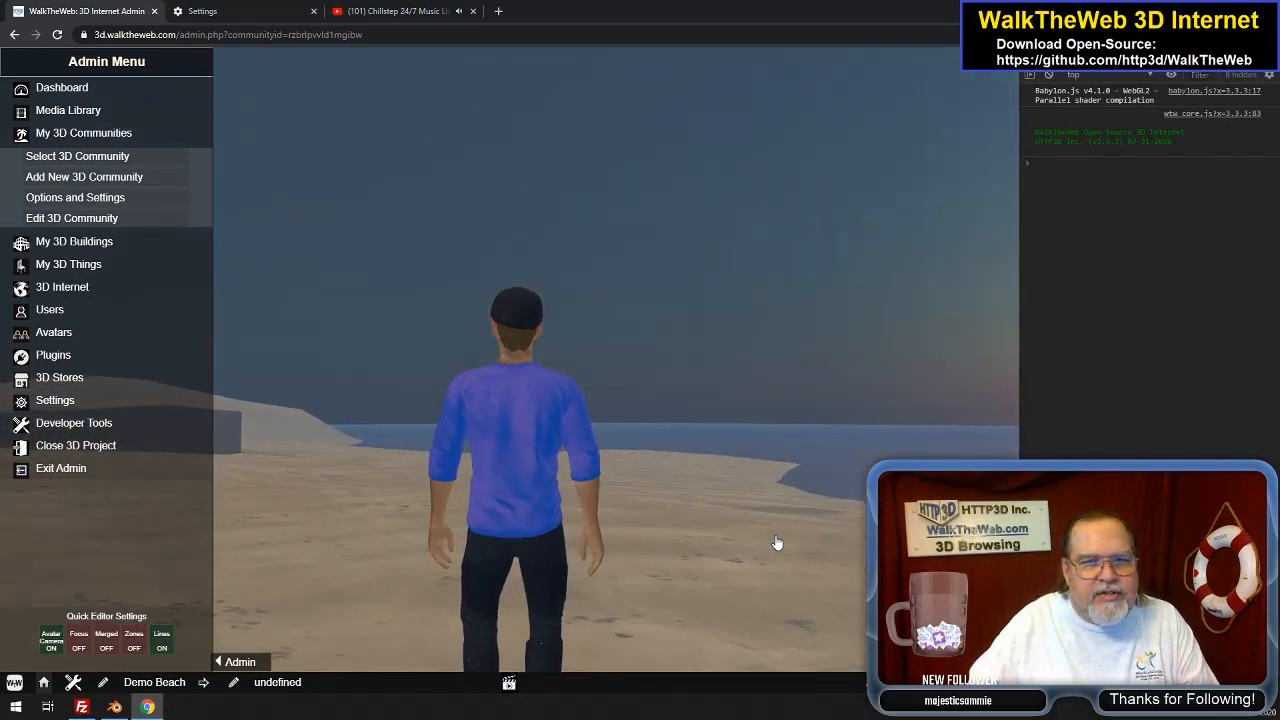
Look along the shoreline and walk the avatar to the two characters by the striped umbrella near the pier
key(Left)
key(Right)
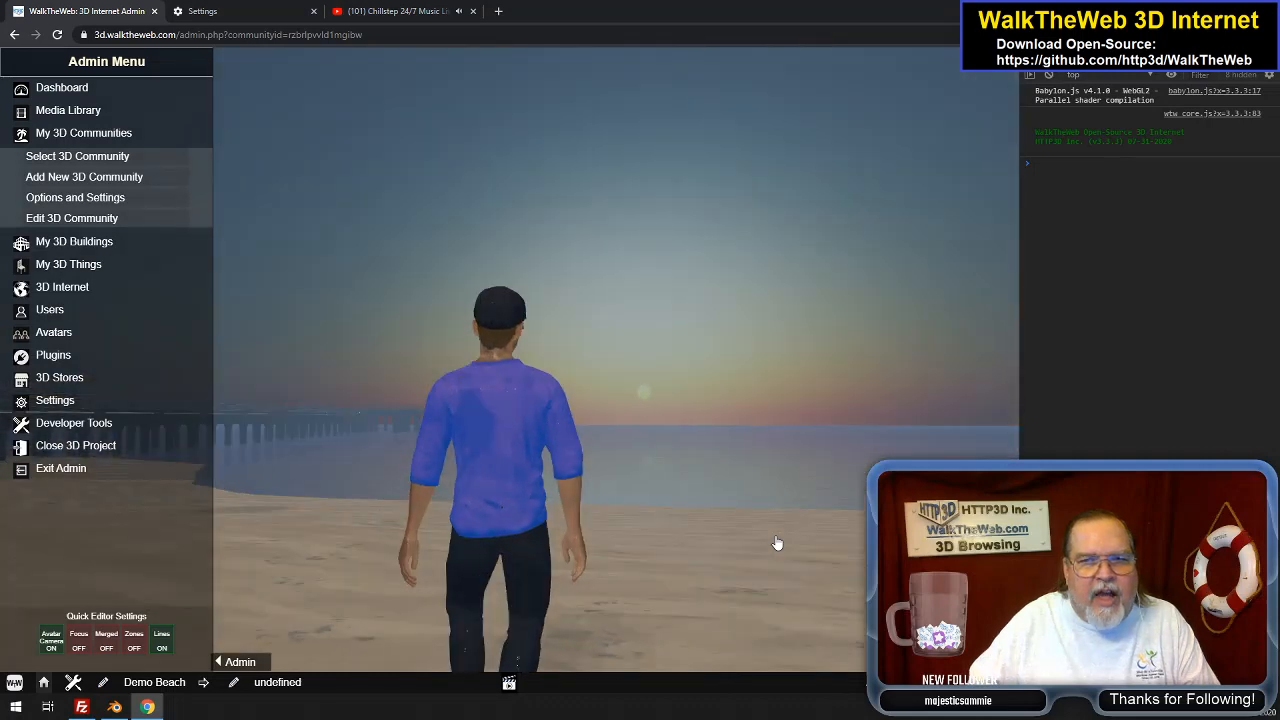
key(Left)
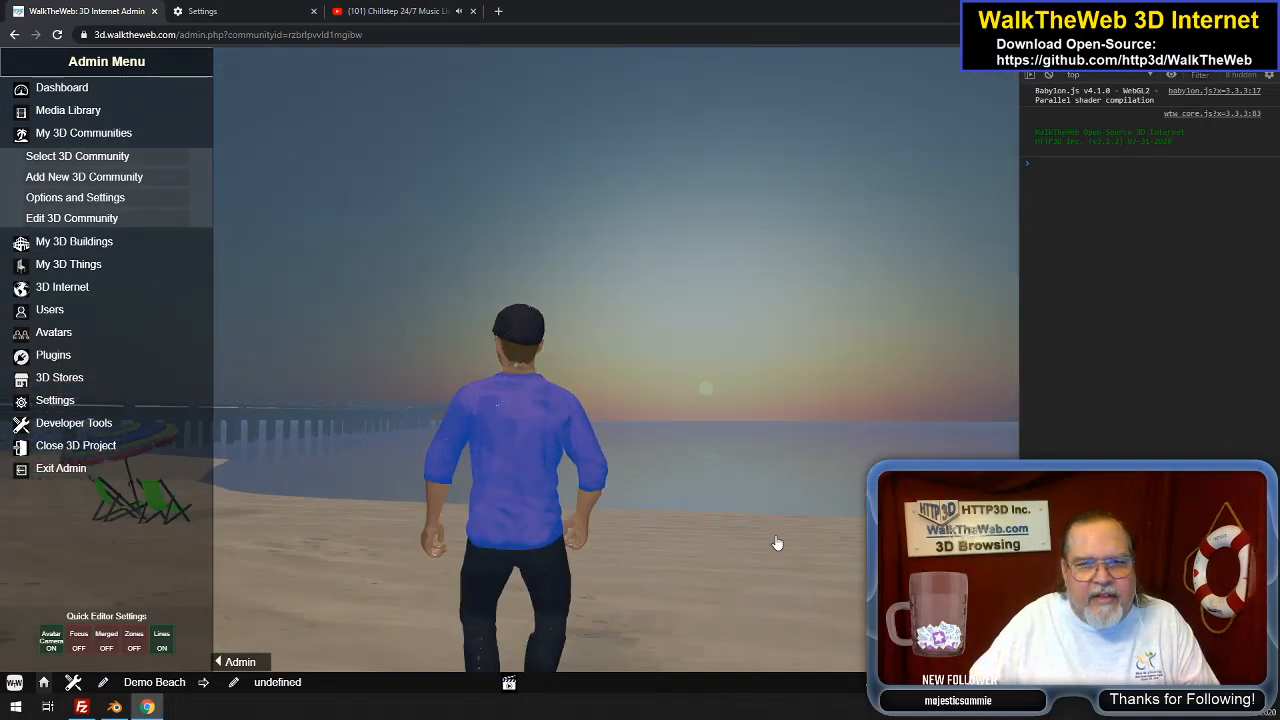
key(Left)
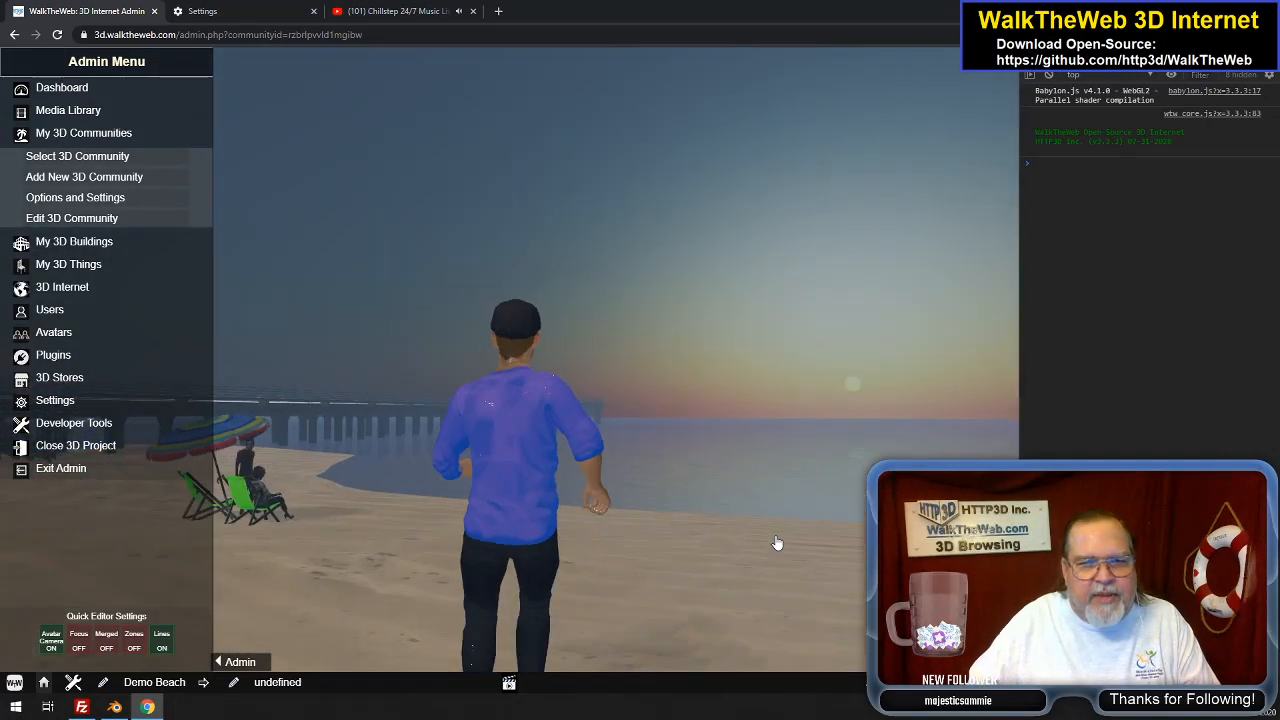
key(Left)
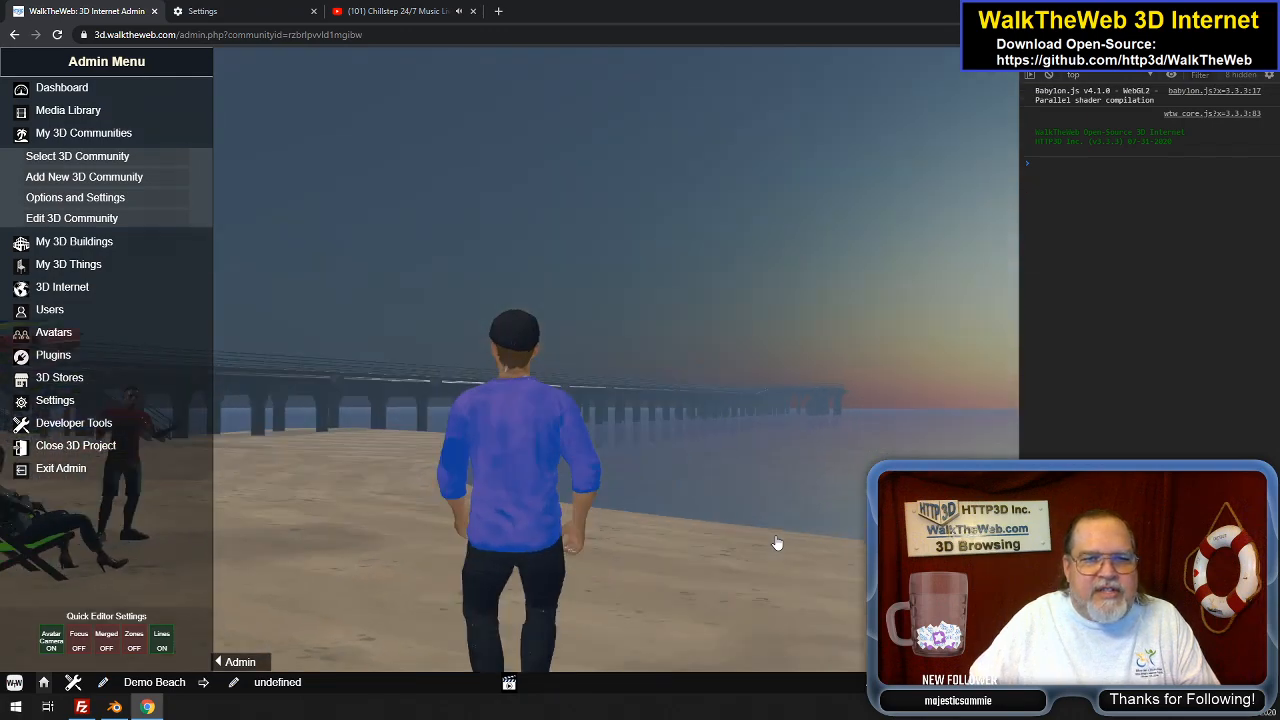
key(Left)
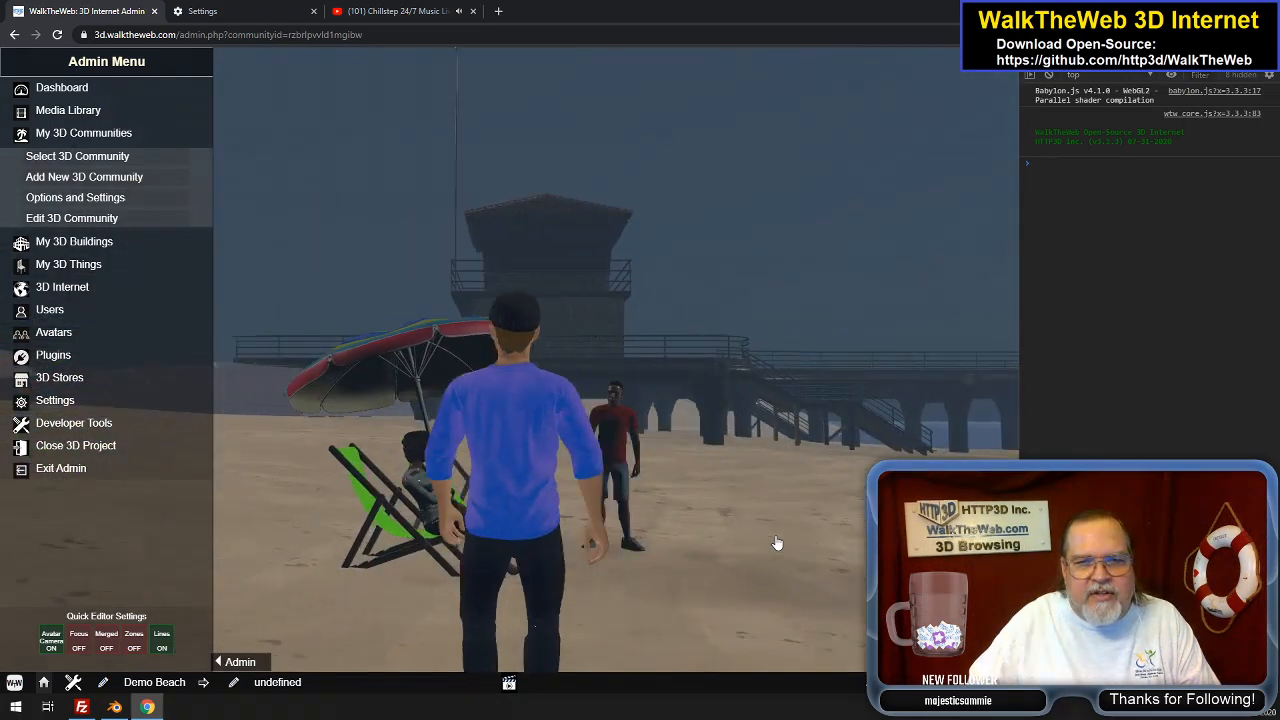
key(Right)
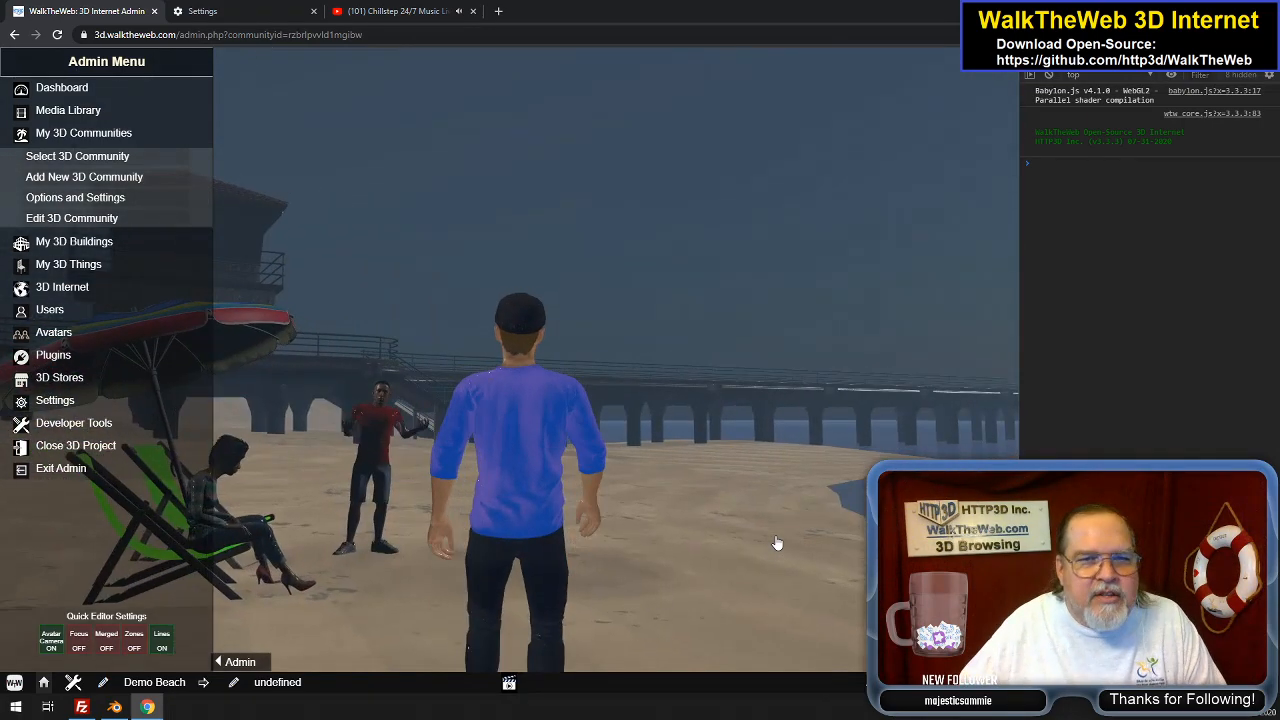
Look around the seated woman and the standing man by the striped umbrella, with the pier and lifeguard tower behind them
key(Left)
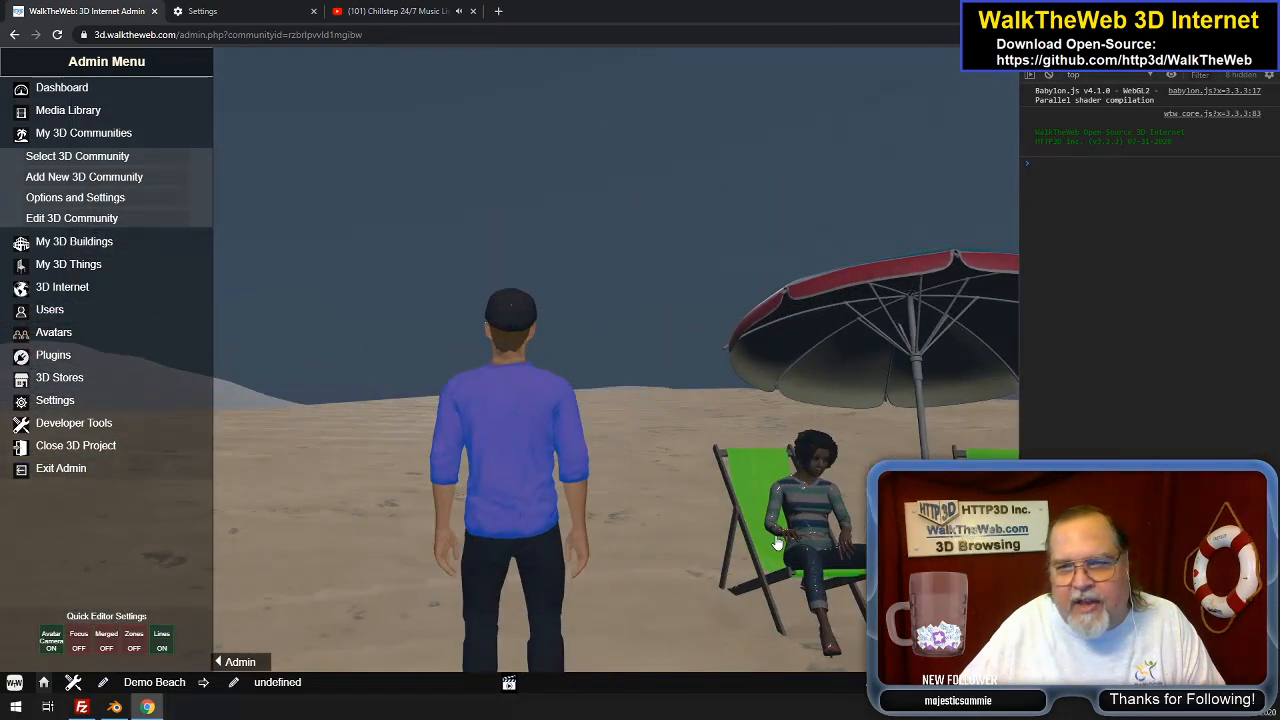
key(Right)
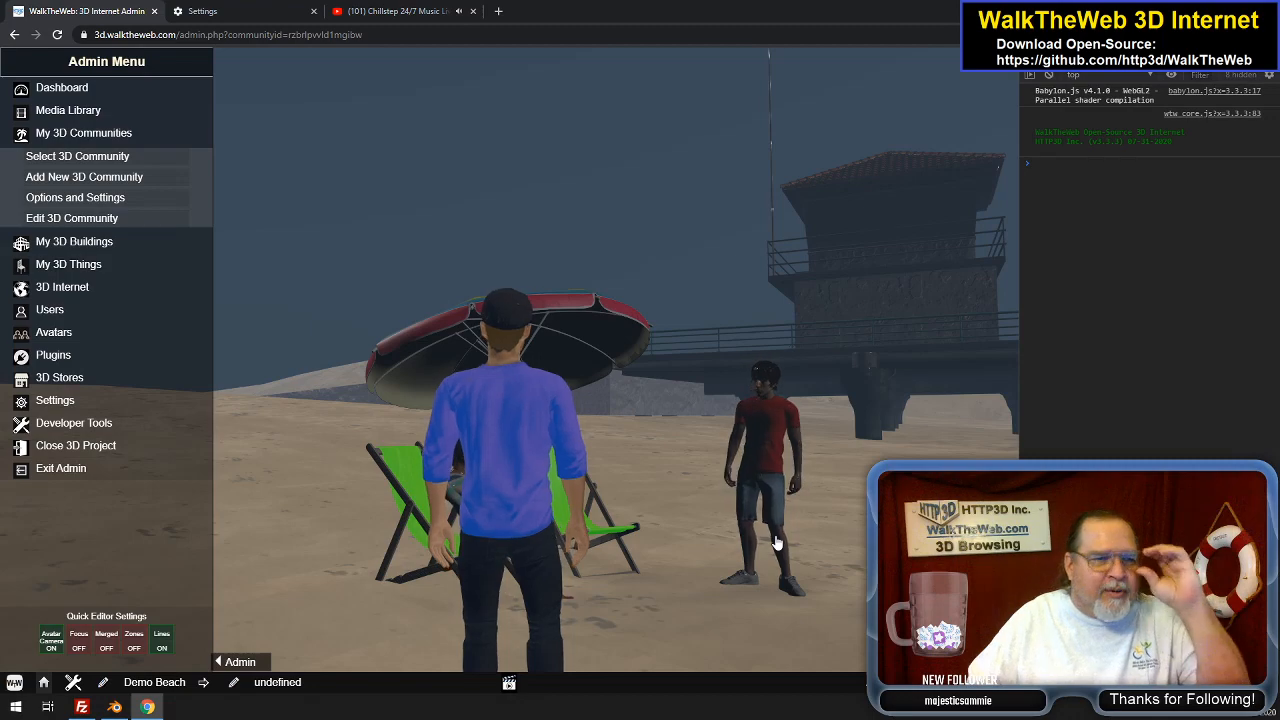
key(Right)
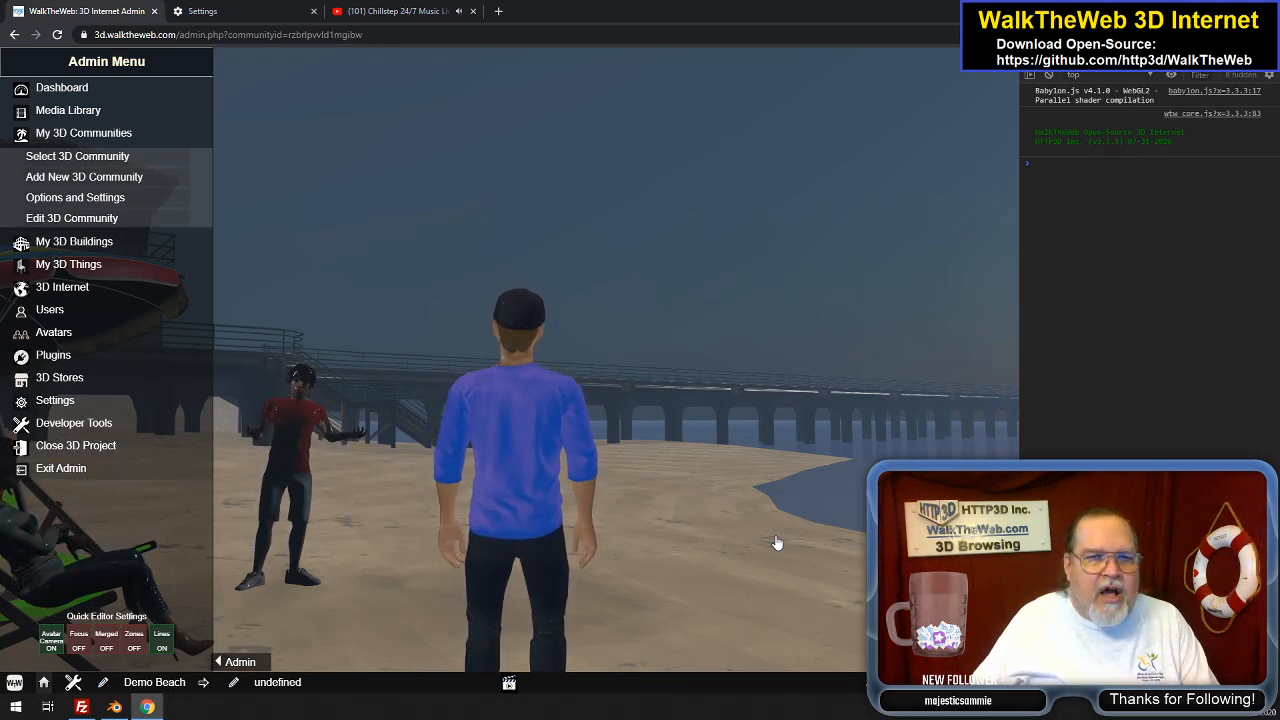
key(Left)
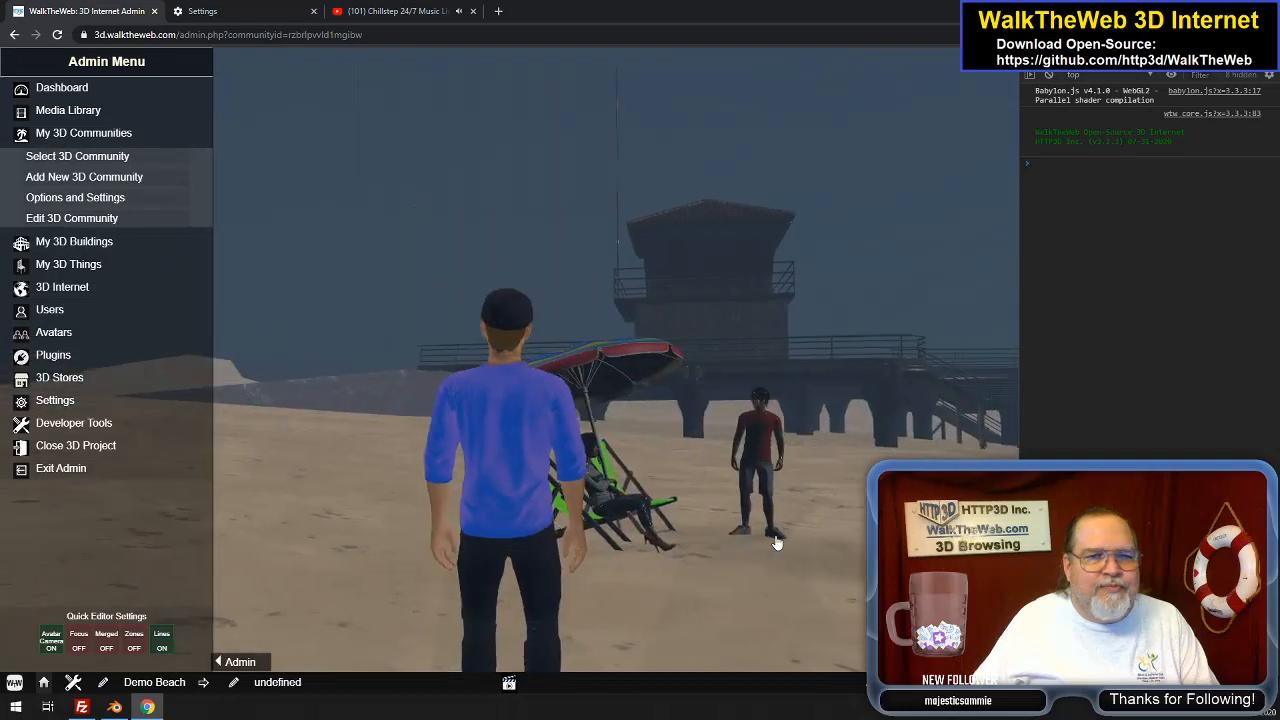
key(Left)
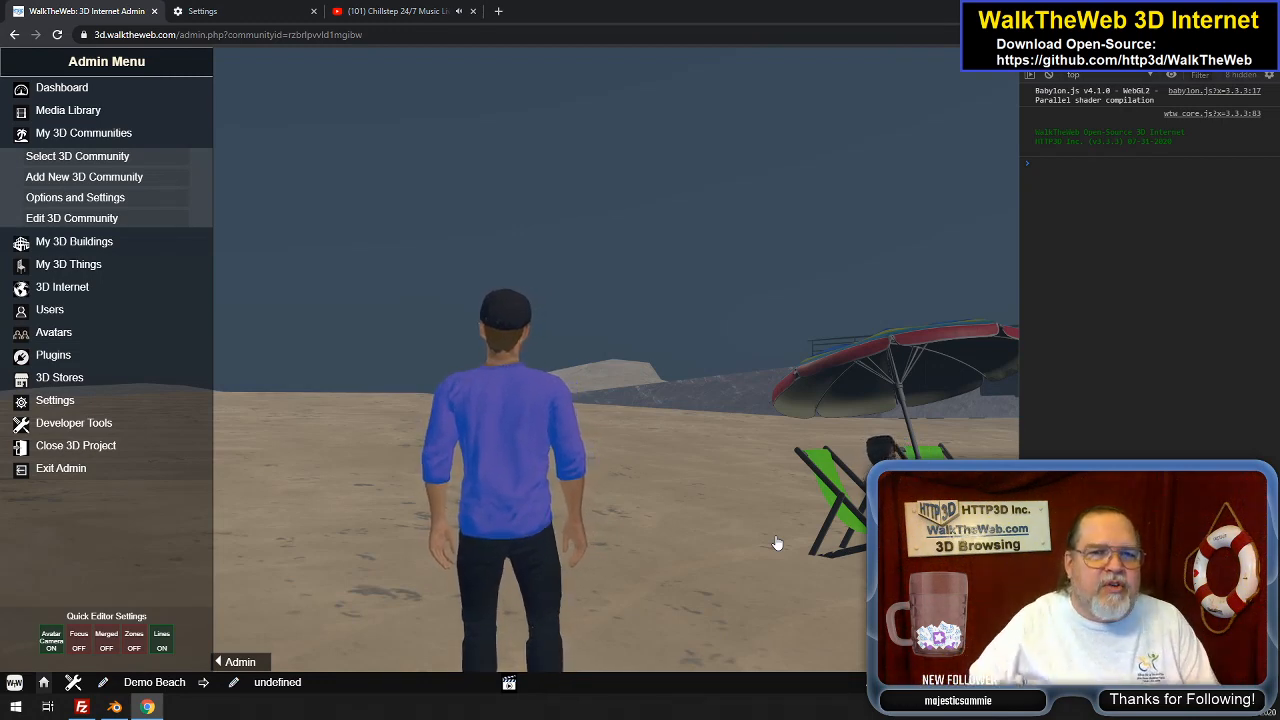
key(Right)
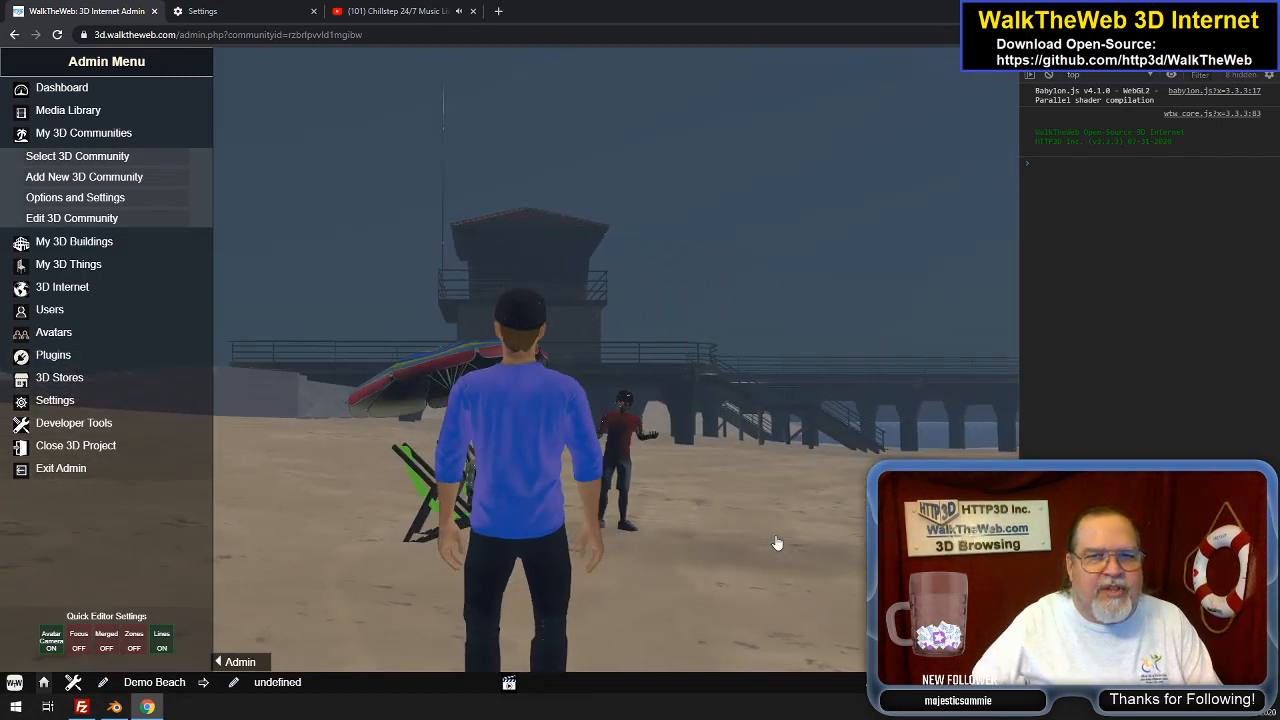
key(Left)
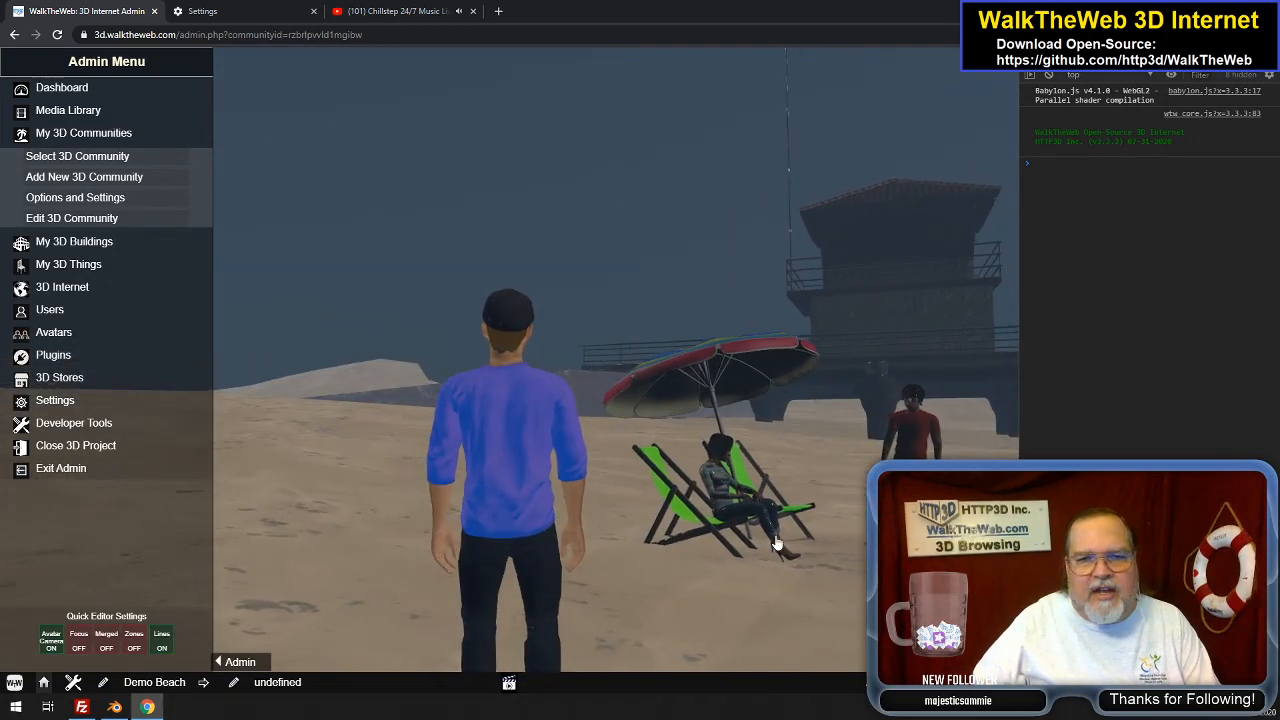
key(Right)
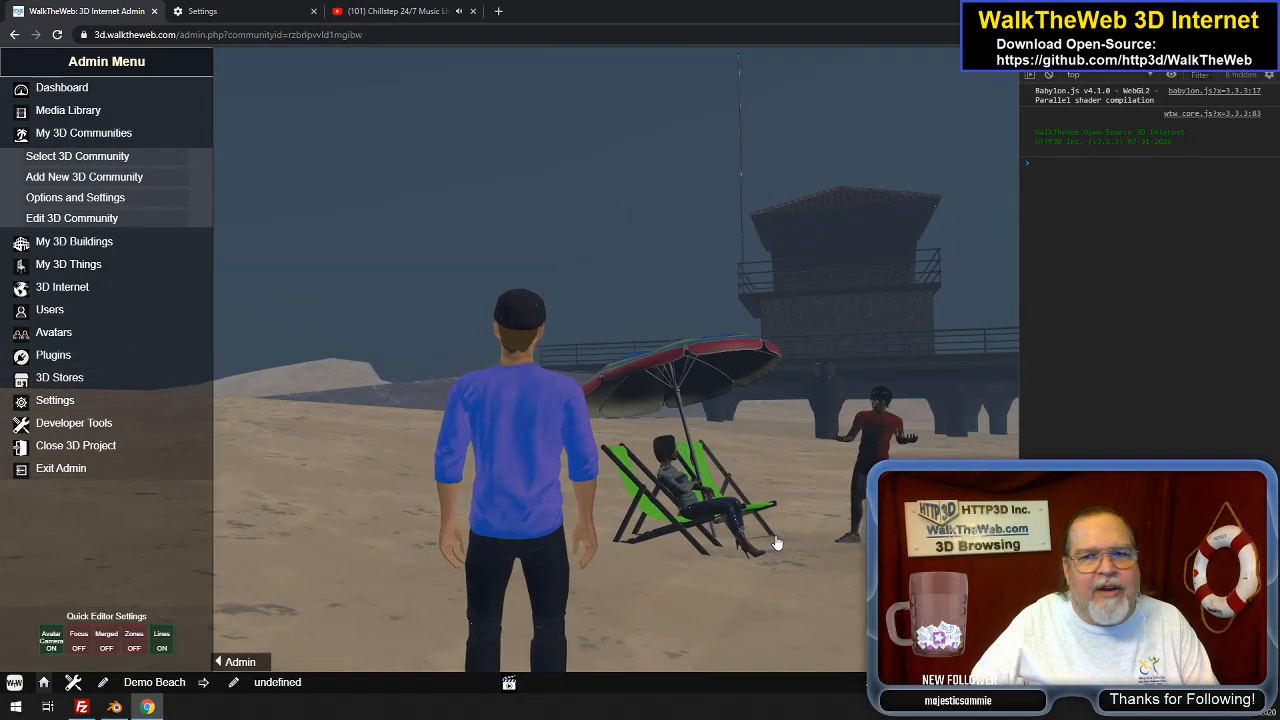
key(Right)
key(Right)
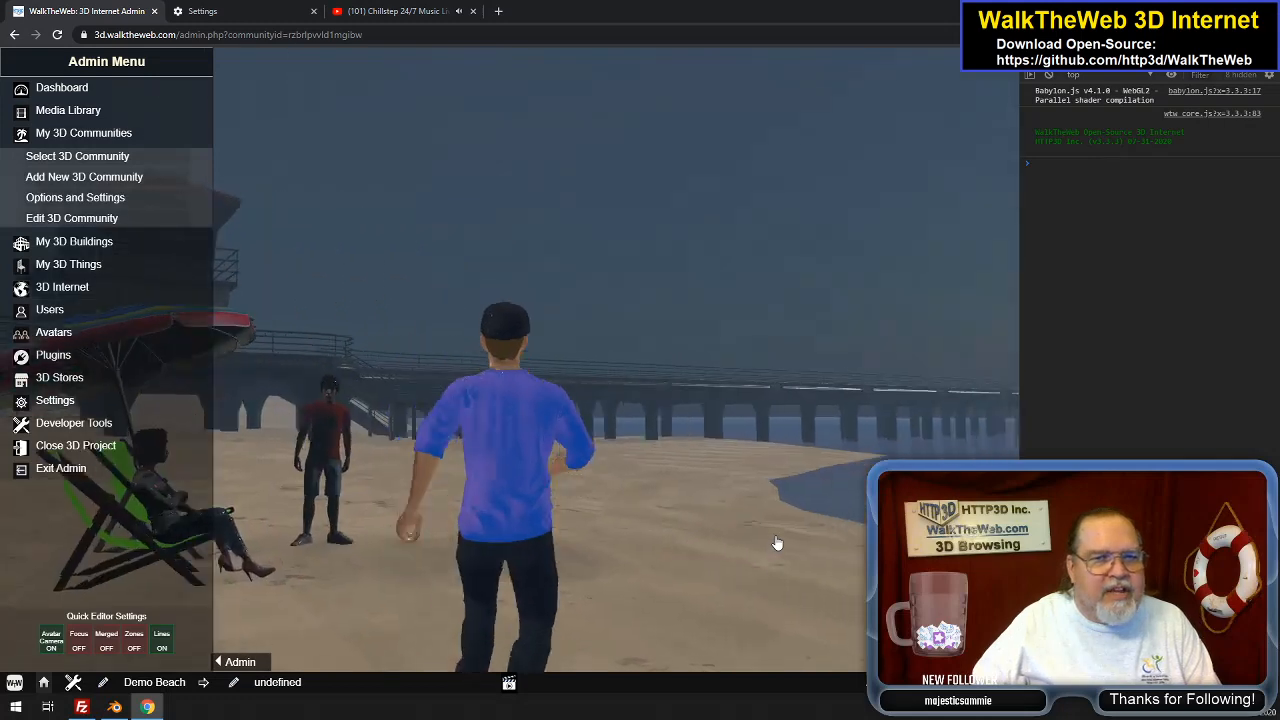
Run the avatar up the sand past the stone wall and along the cobblestone path towards the arcade
key(Left)
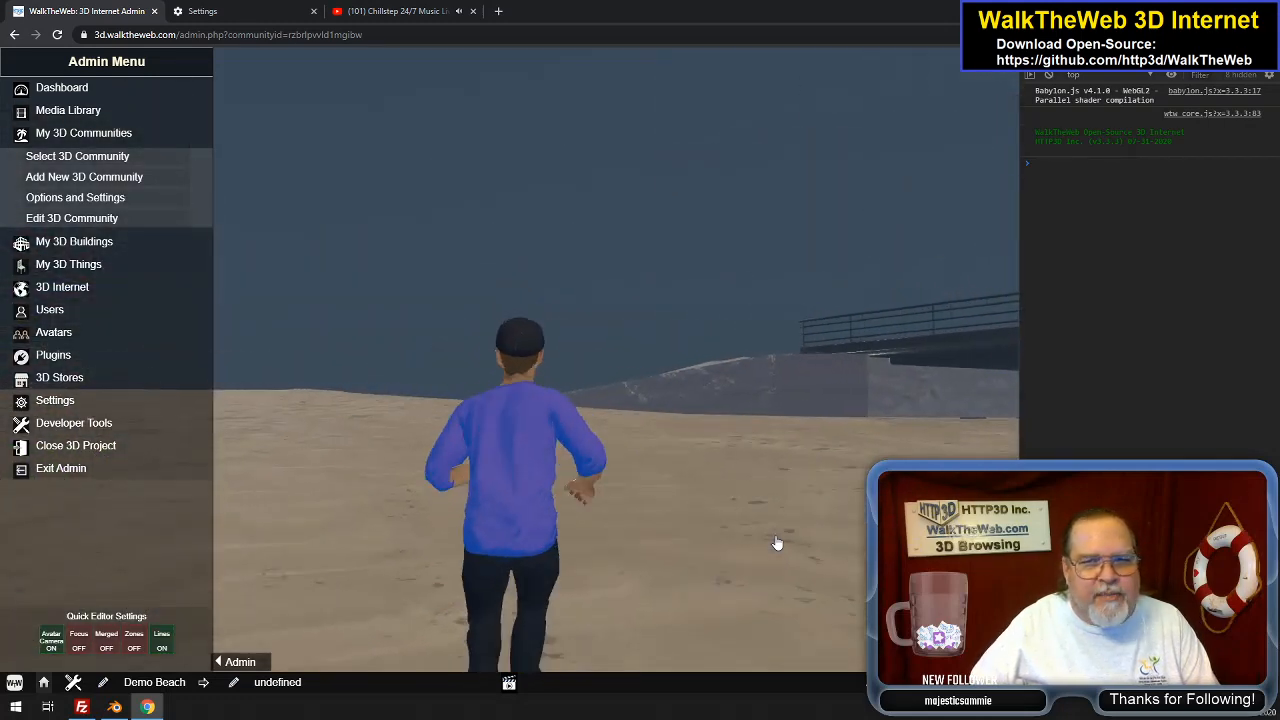
key(Right)
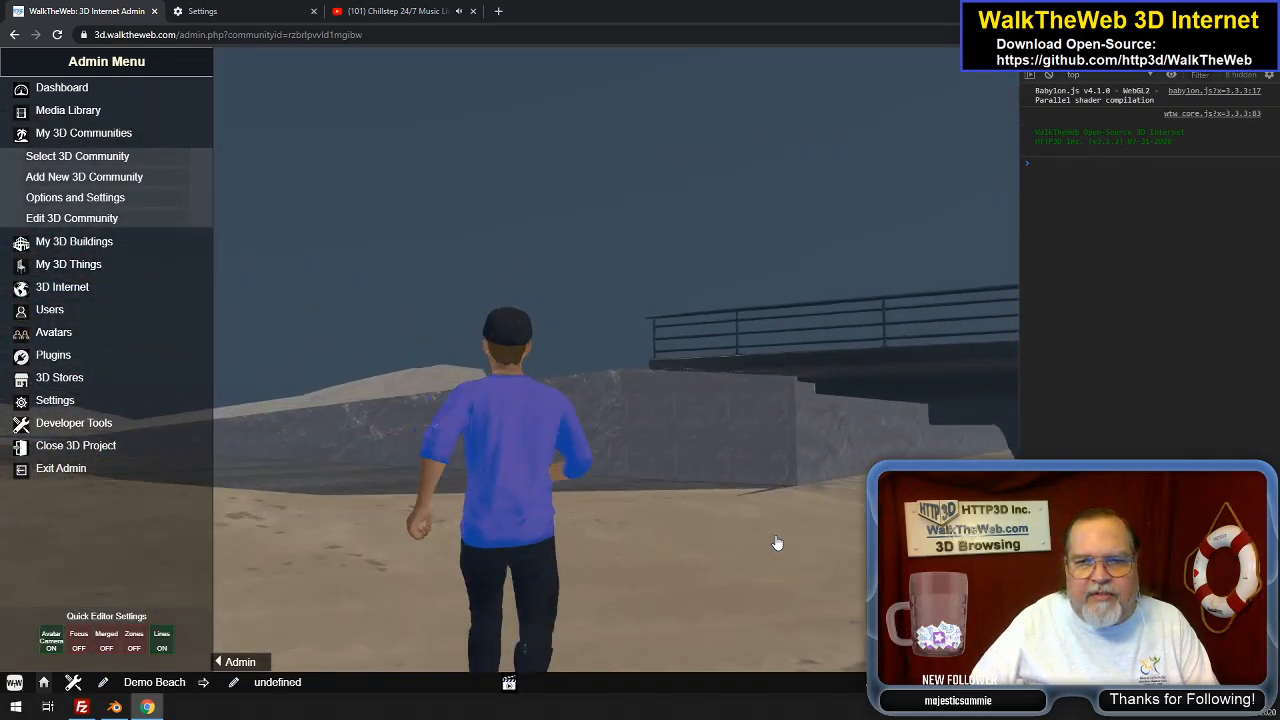
key(Left)
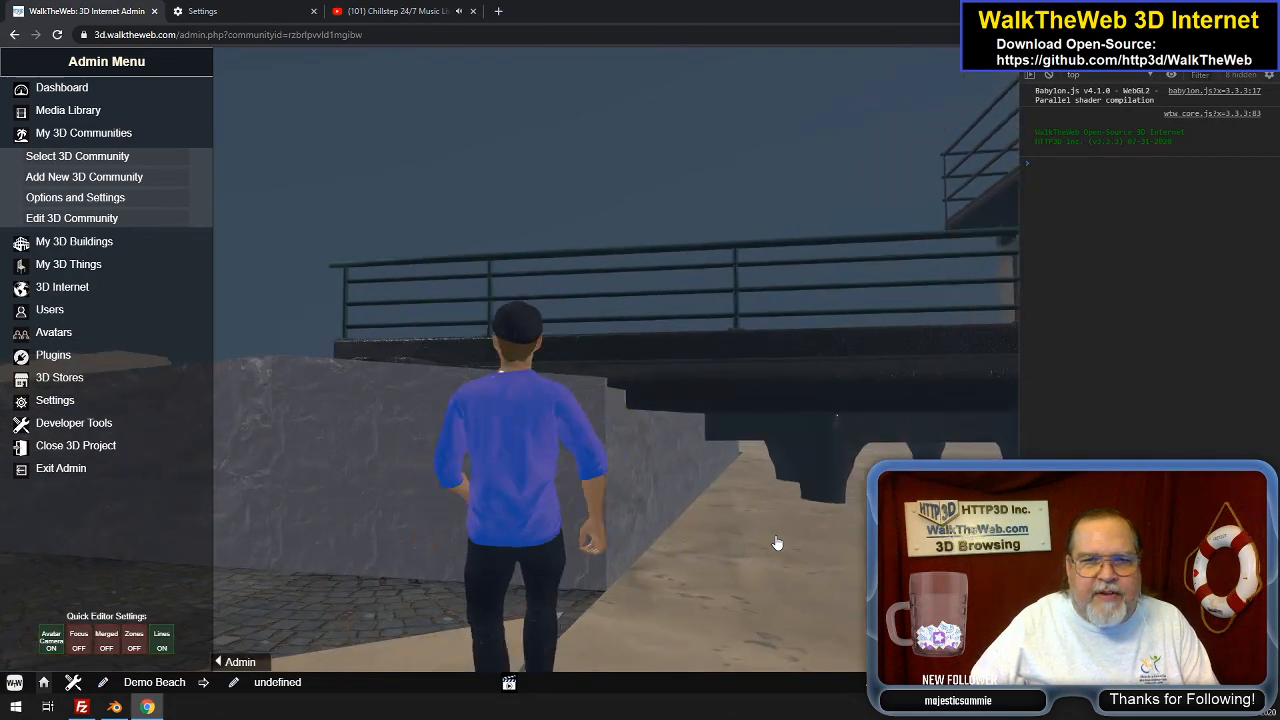
key(Left)
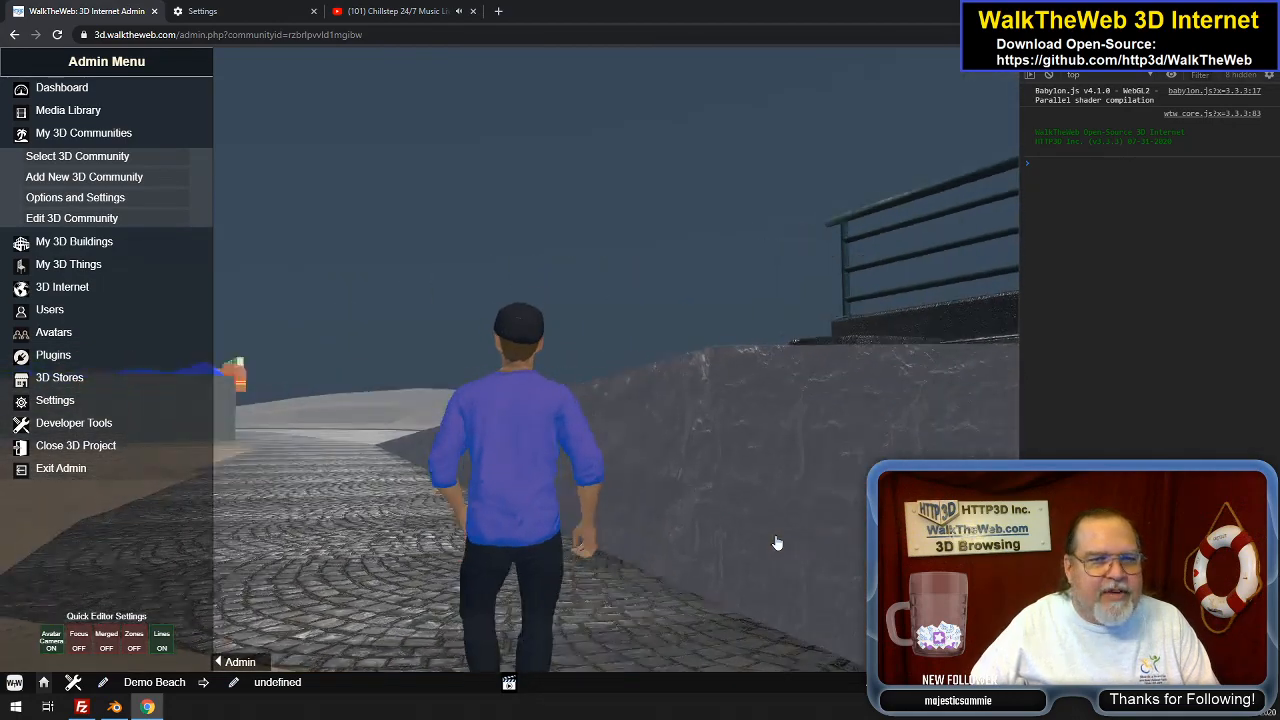
key(Up)
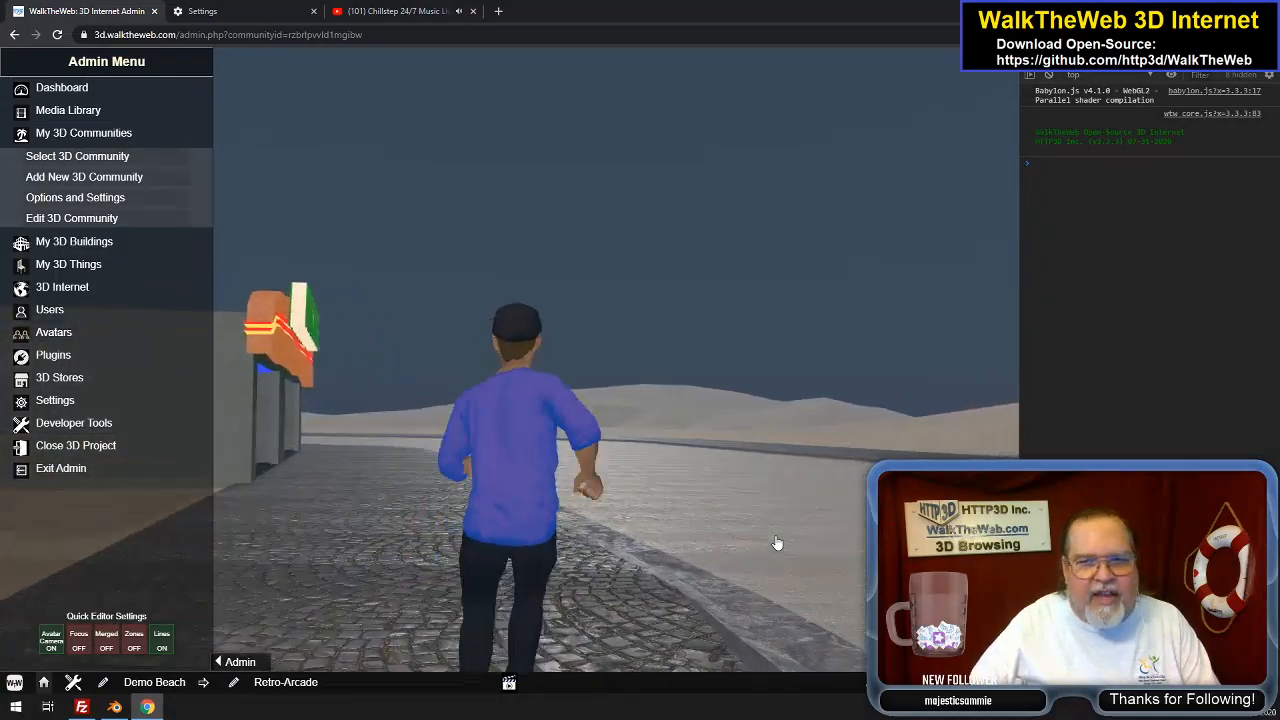
Turn the avatar around on the road and run it onto the pier beside the lifeguard tower
key(Right)
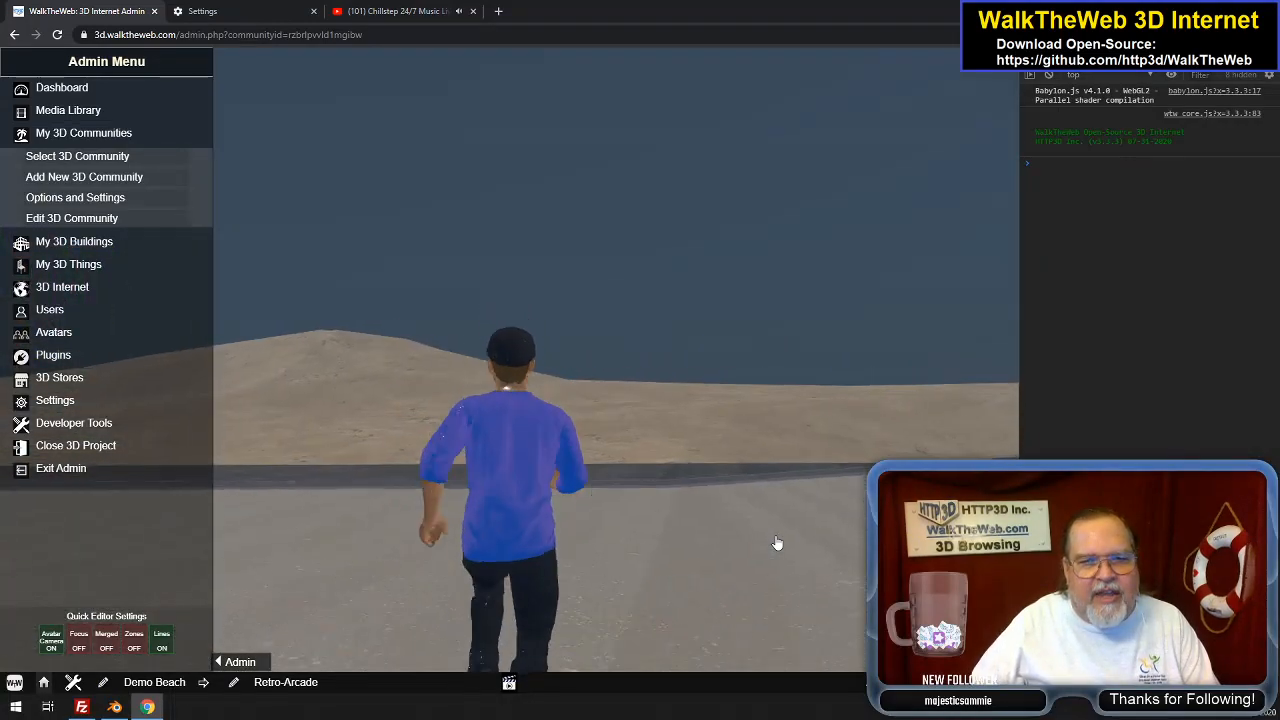
key(Left)
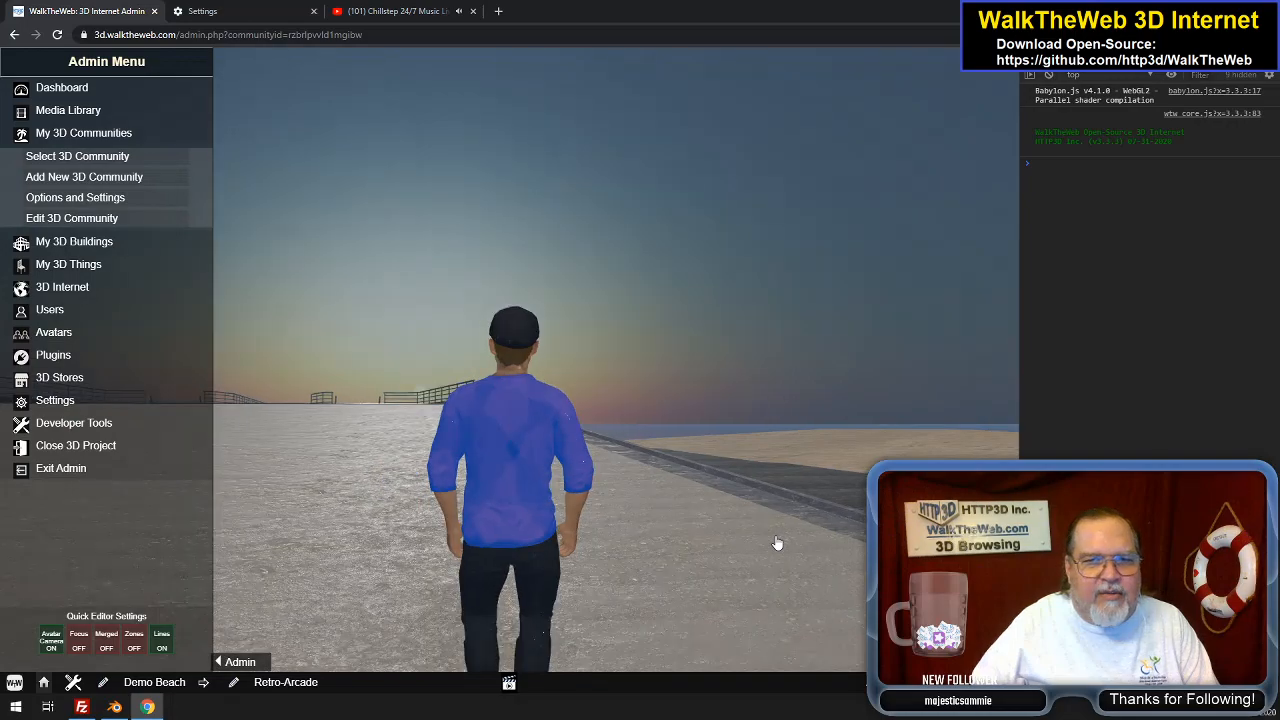
key(Left)
key(Up)
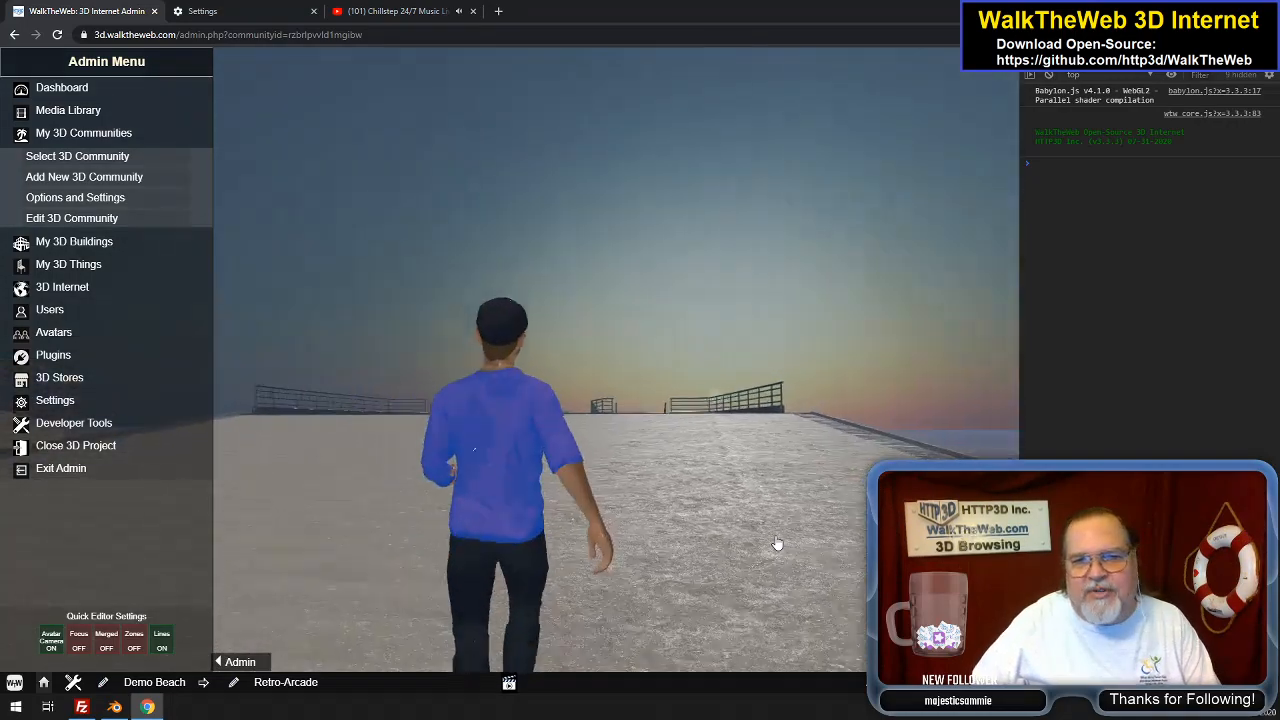
key(Up)
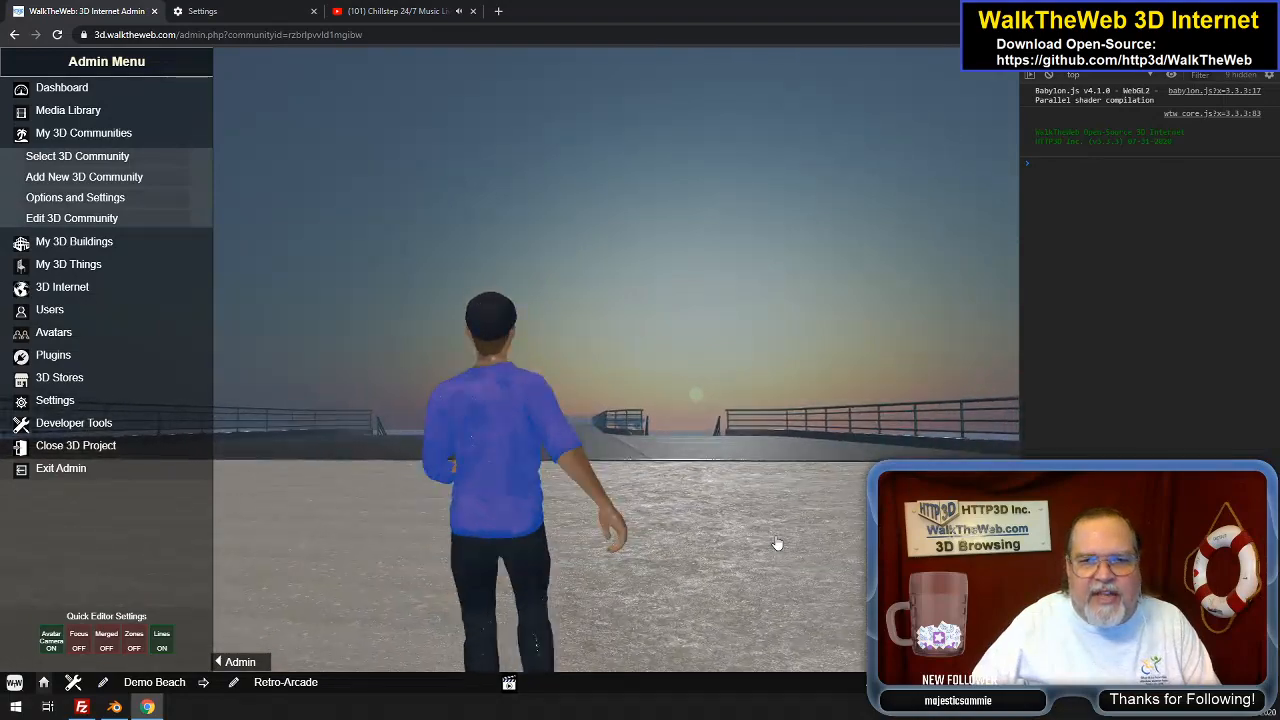
key(Right)
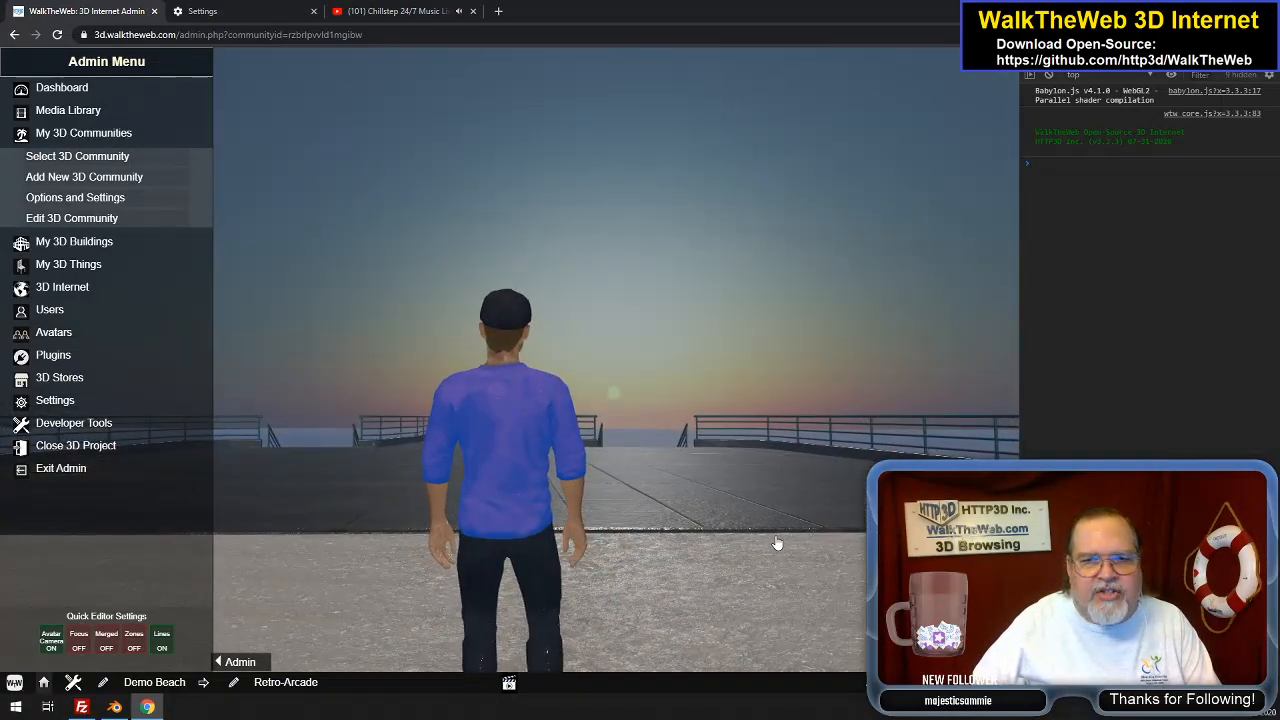
key(Right)
key(Up)
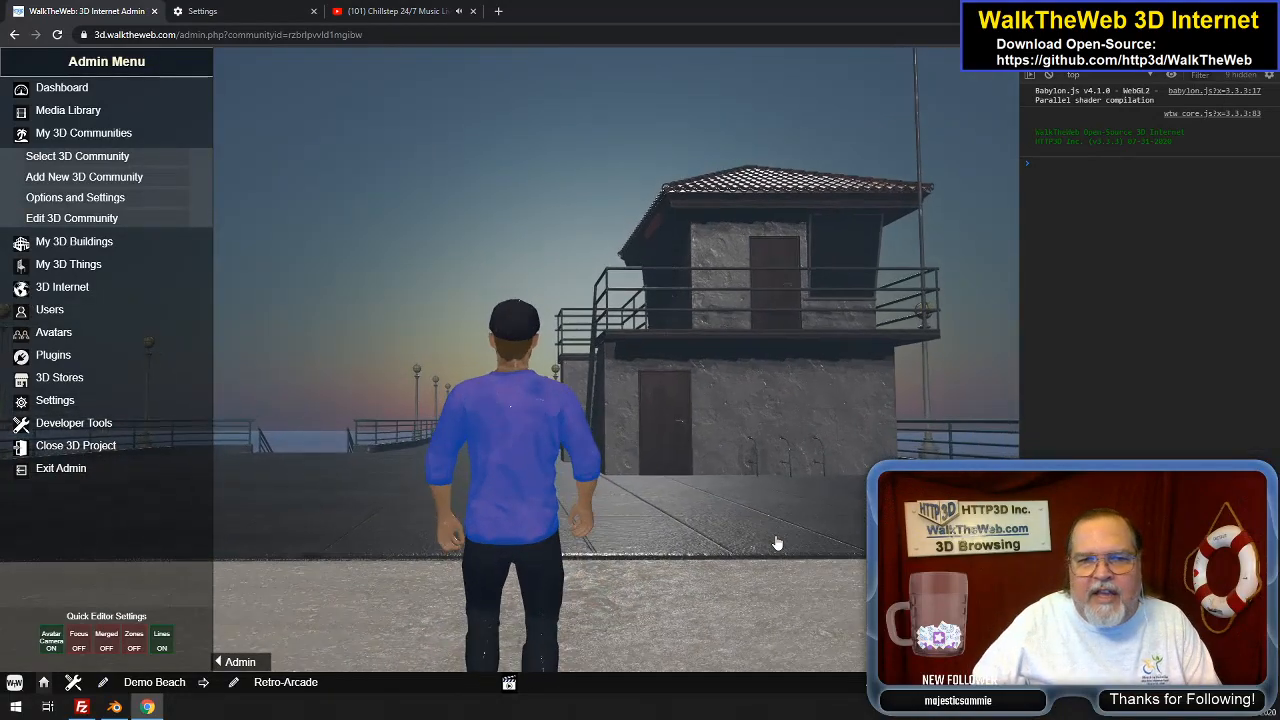
key(Up)
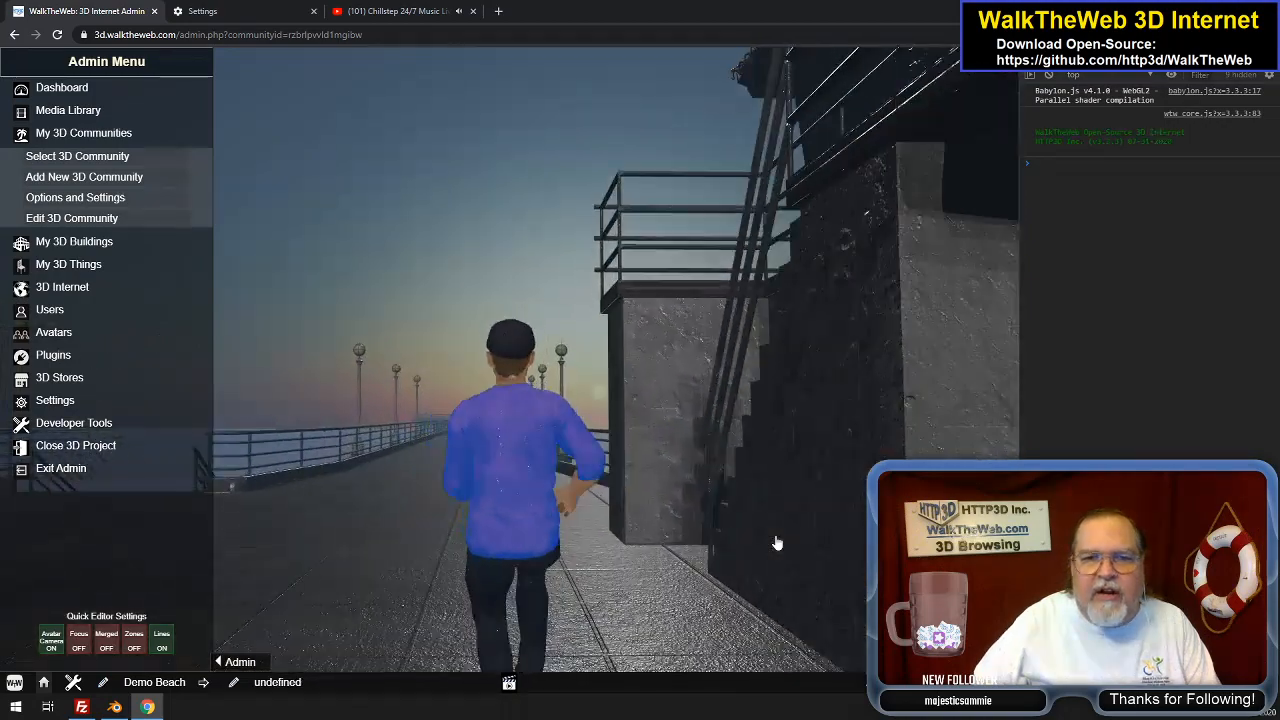
Look over the lifeguard tower's stairs and sign, and view the lamp-lined pier against the sunset
key(Right)
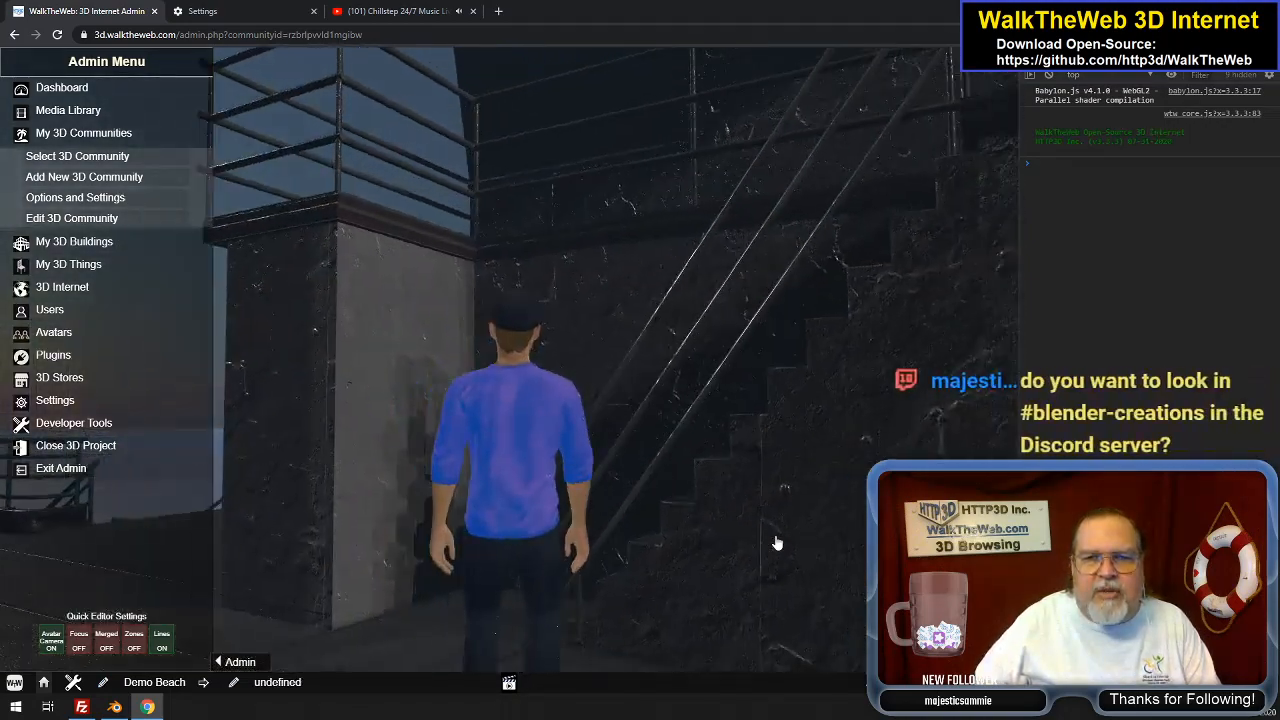
key(Left)
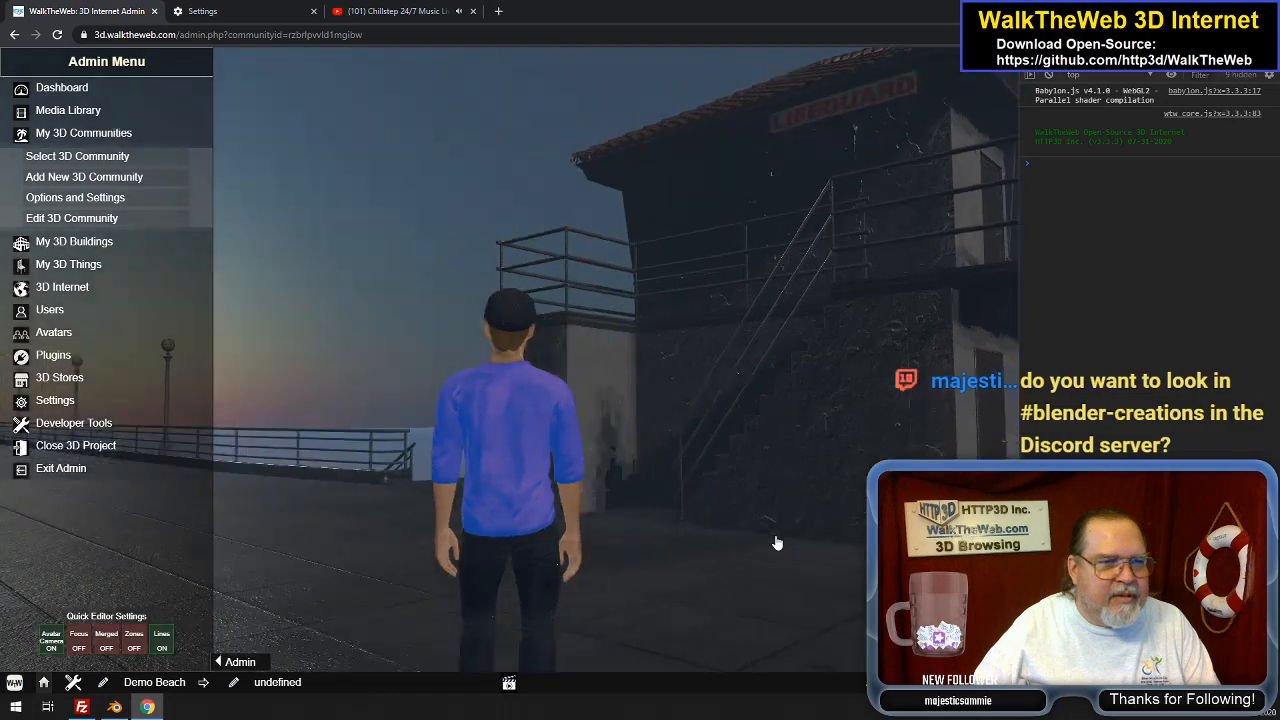
key(Left)
key(Left)
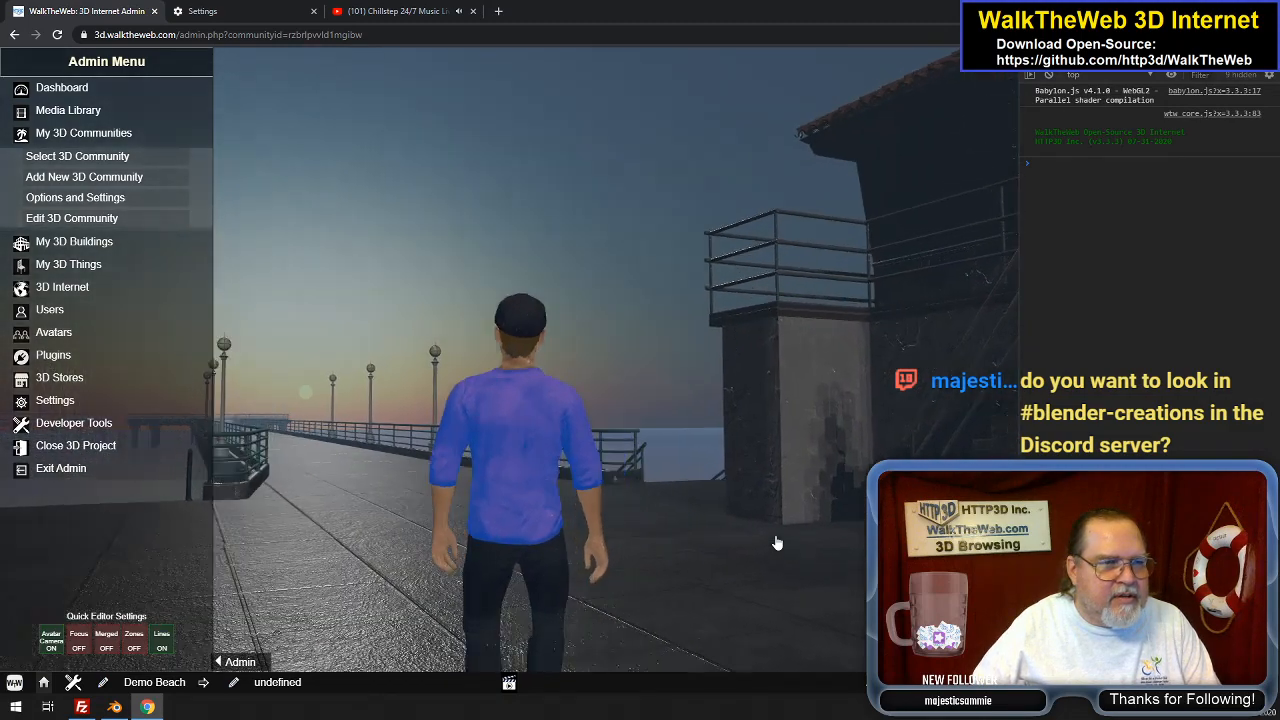
key(Left)
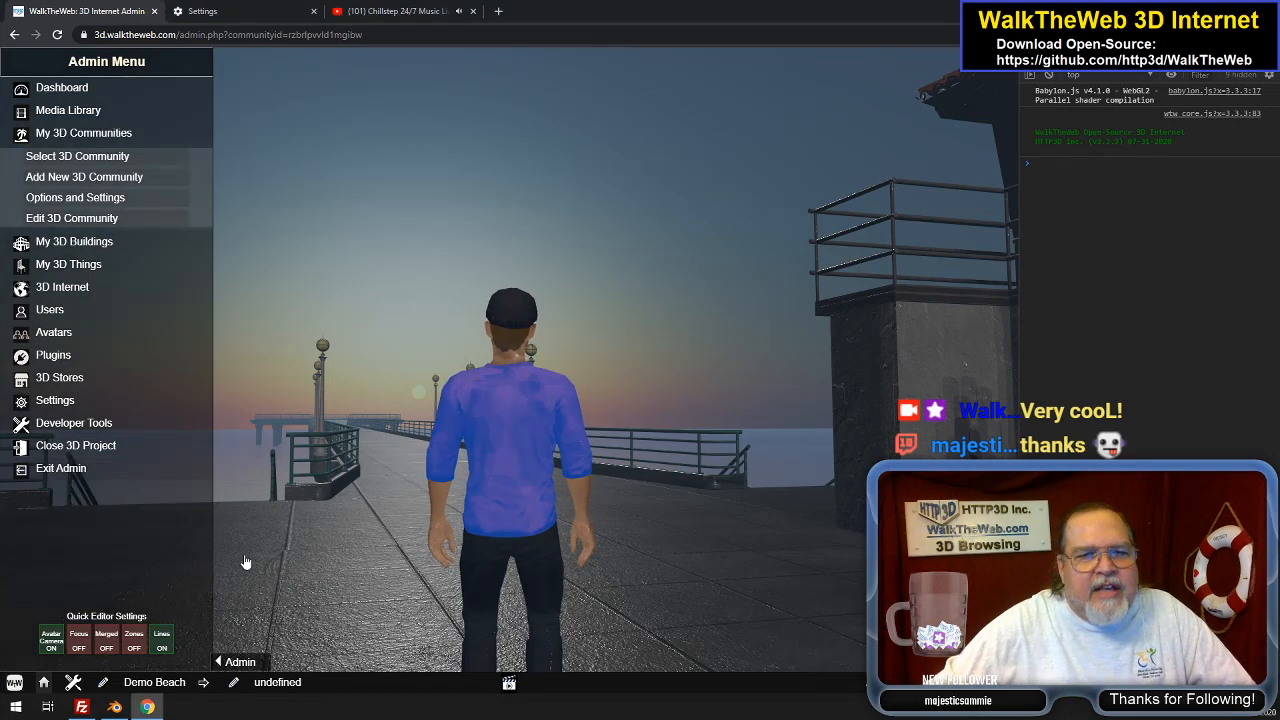
drag(246, 562, 267, 436)
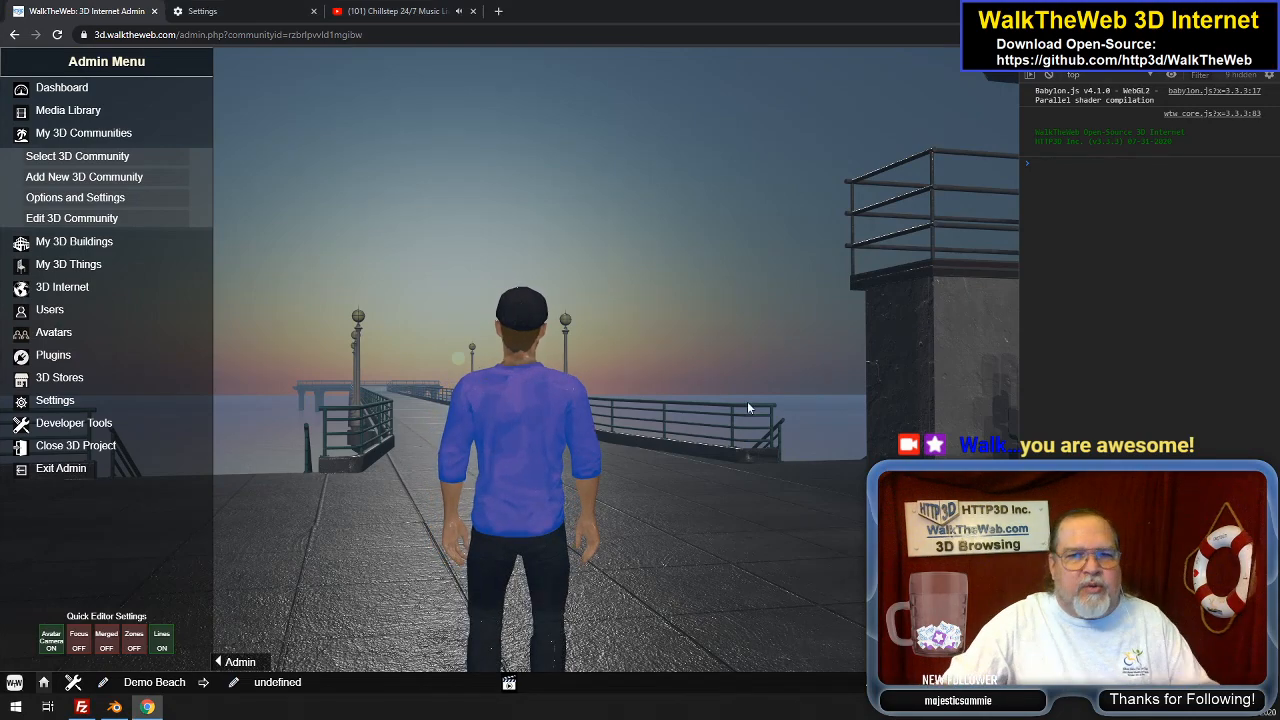
drag(748, 402, 834, 451)
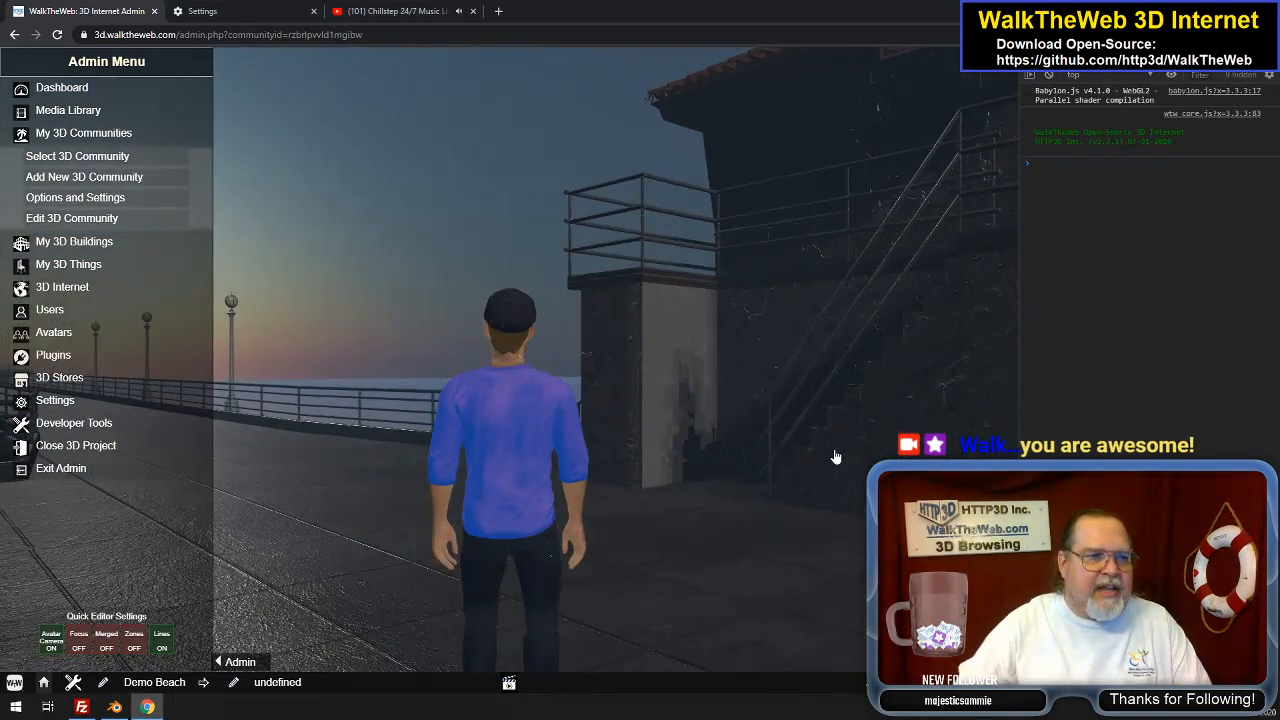
Turn the avatar away from the lifeguard tower and view the arcade building across the road from the pier's edge
key(Right)
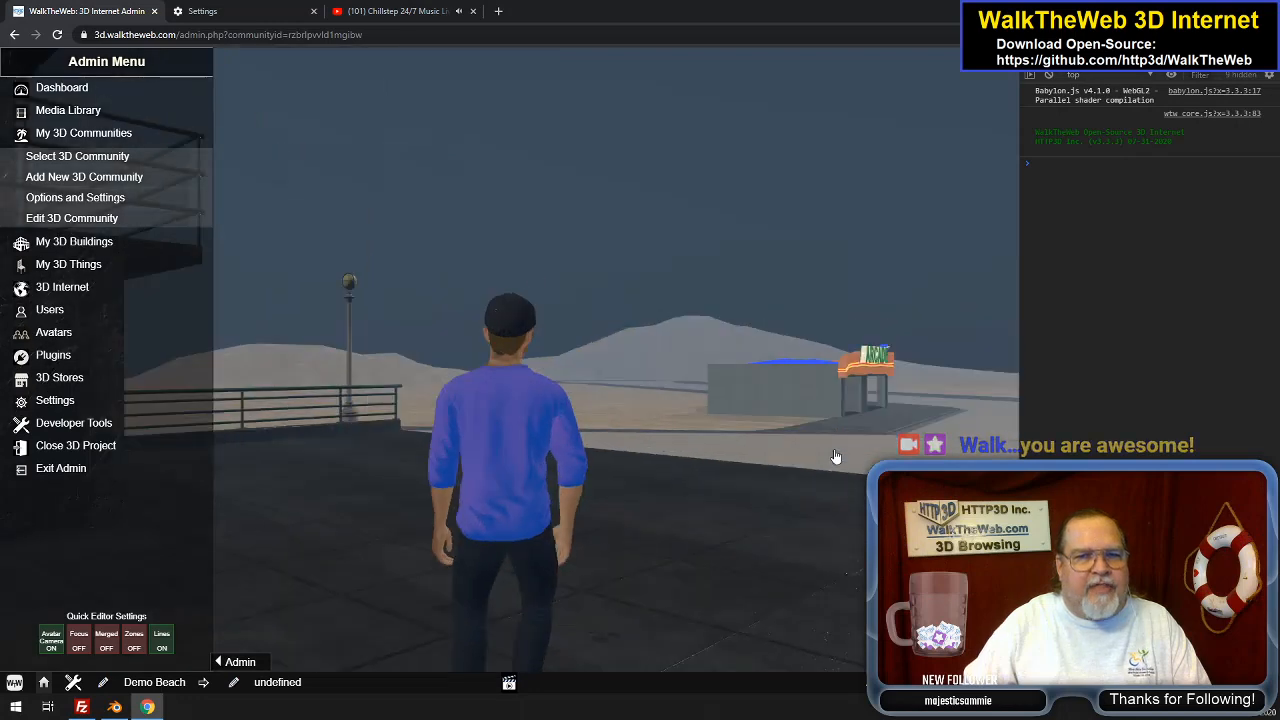
key(Right)
key(Up)
key(Left)
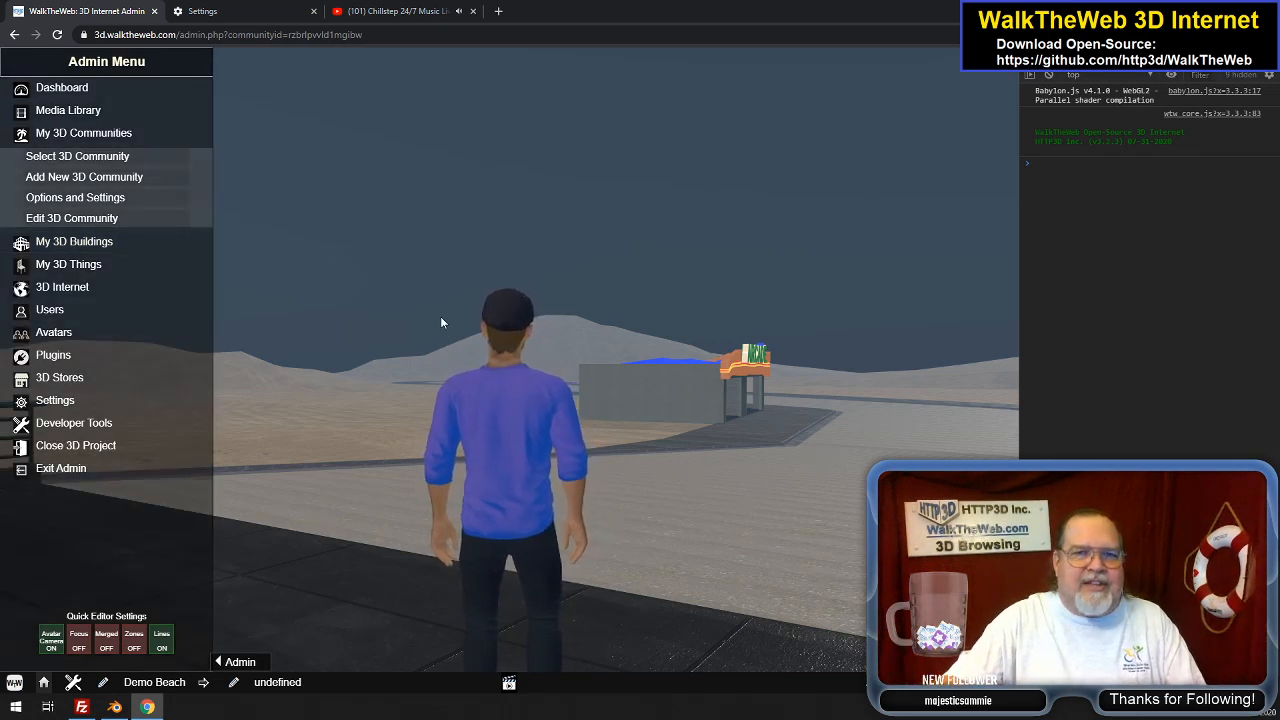
drag(442, 319, 630, 283)
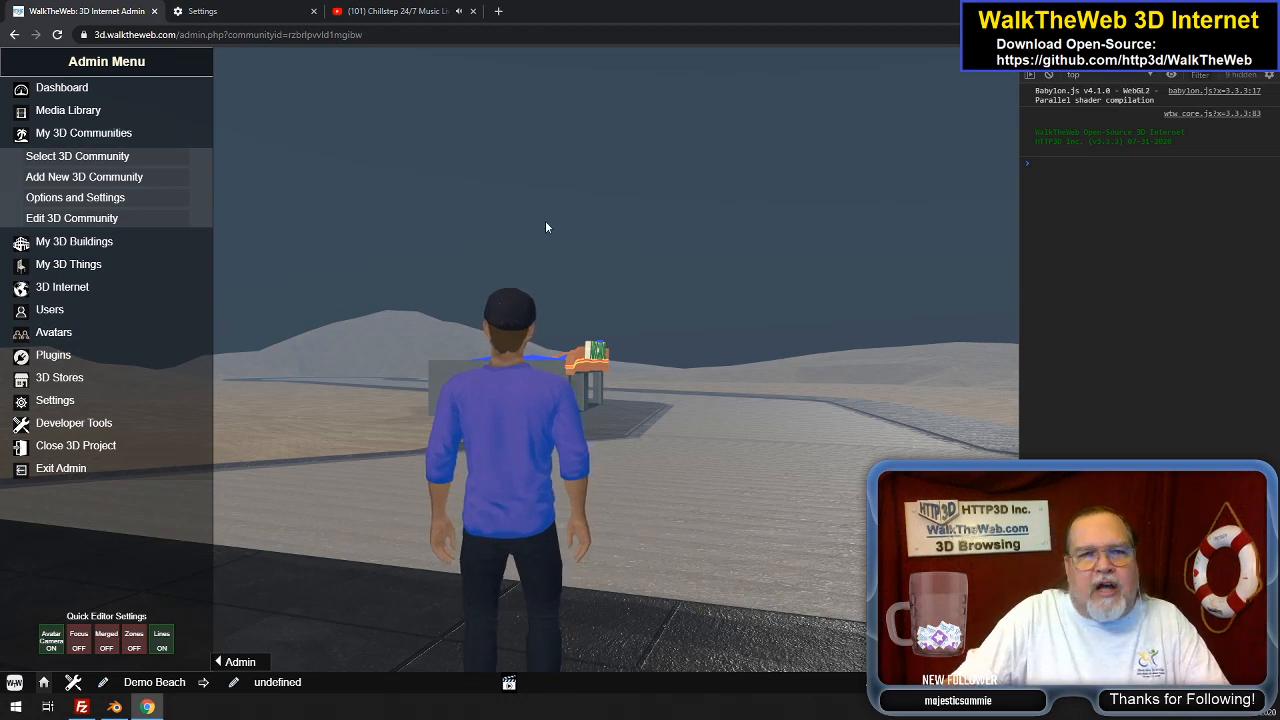
key(Left)
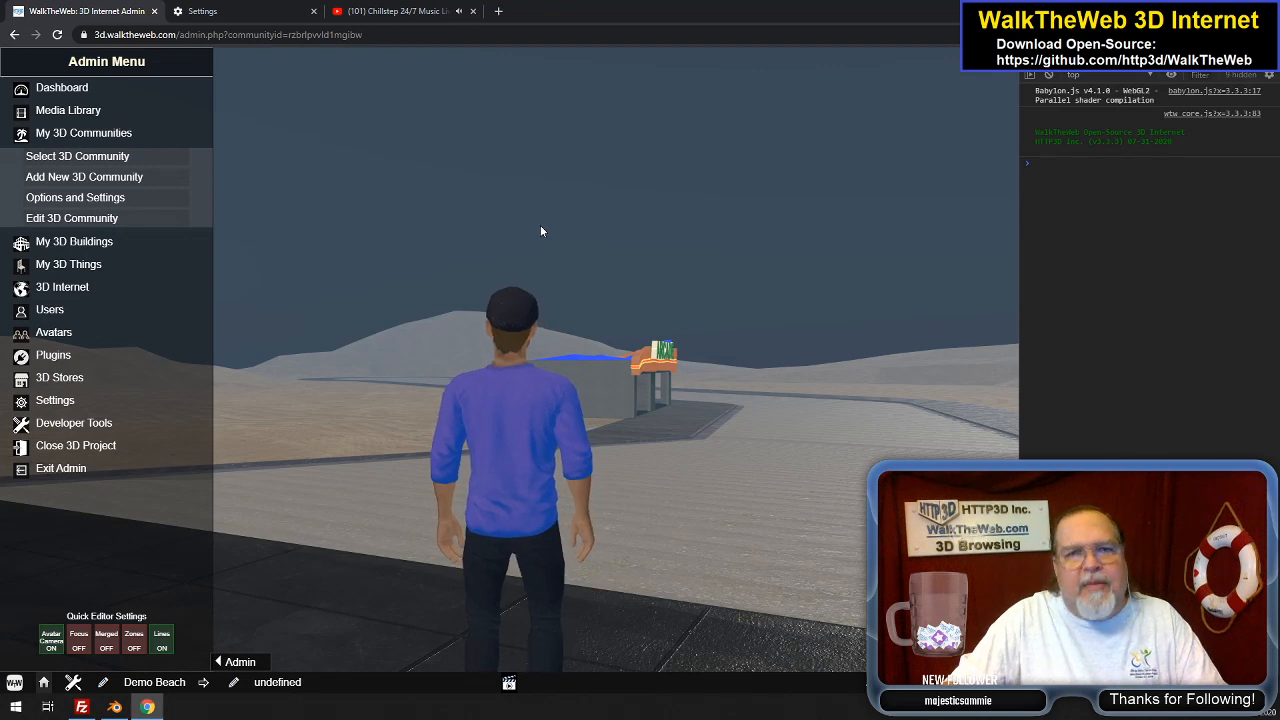
drag(545, 227, 593, 237)
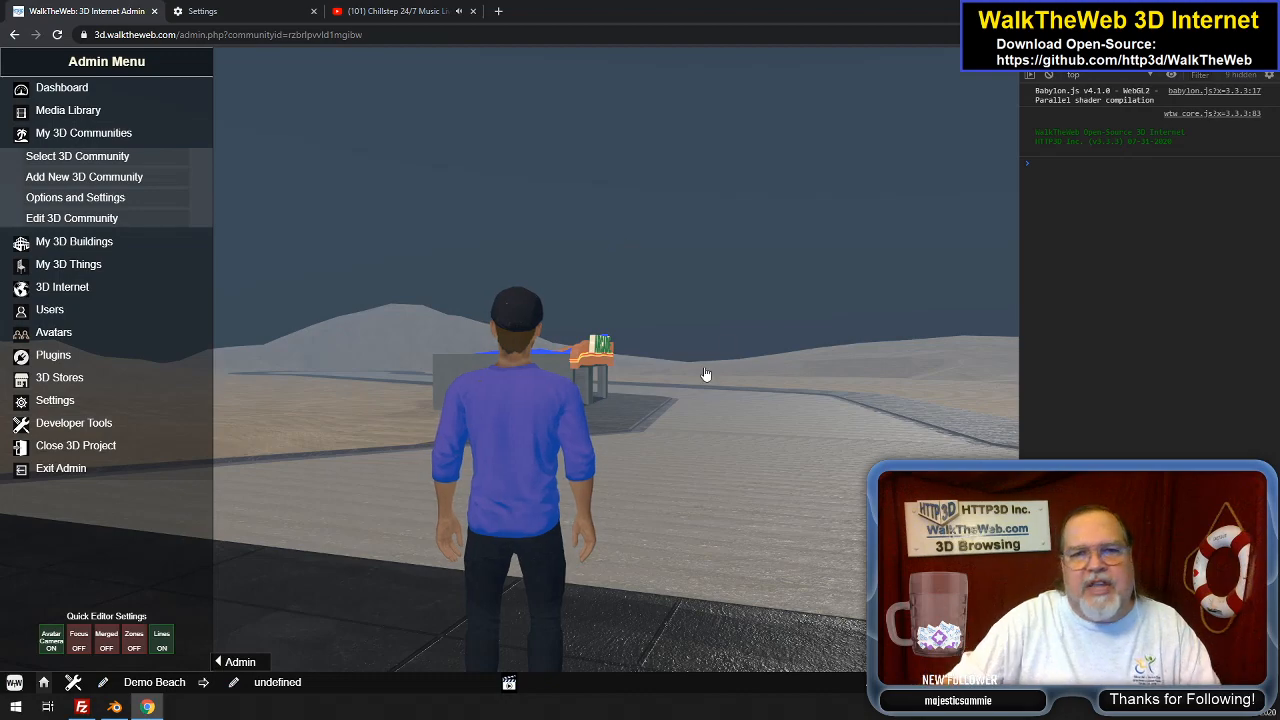
Run the avatar off the pier and along the road towards the arcade
drag(708, 376, 740, 397)
key(w)
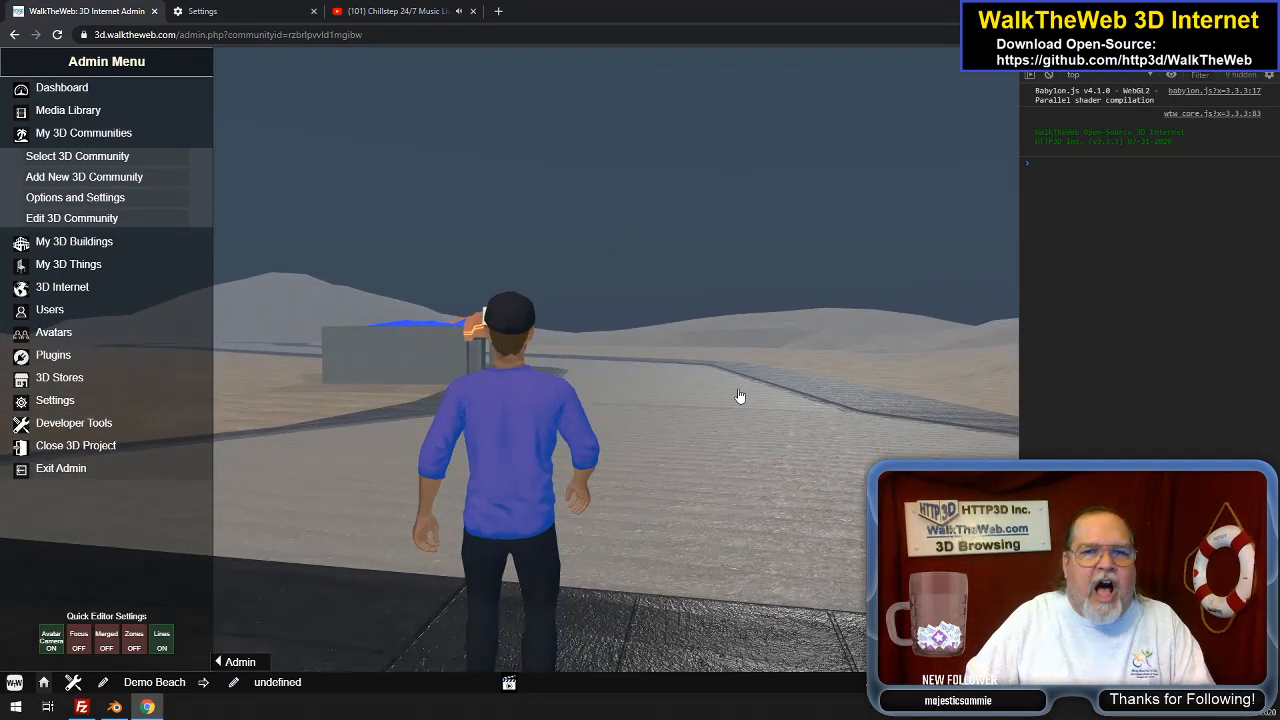
key(w)
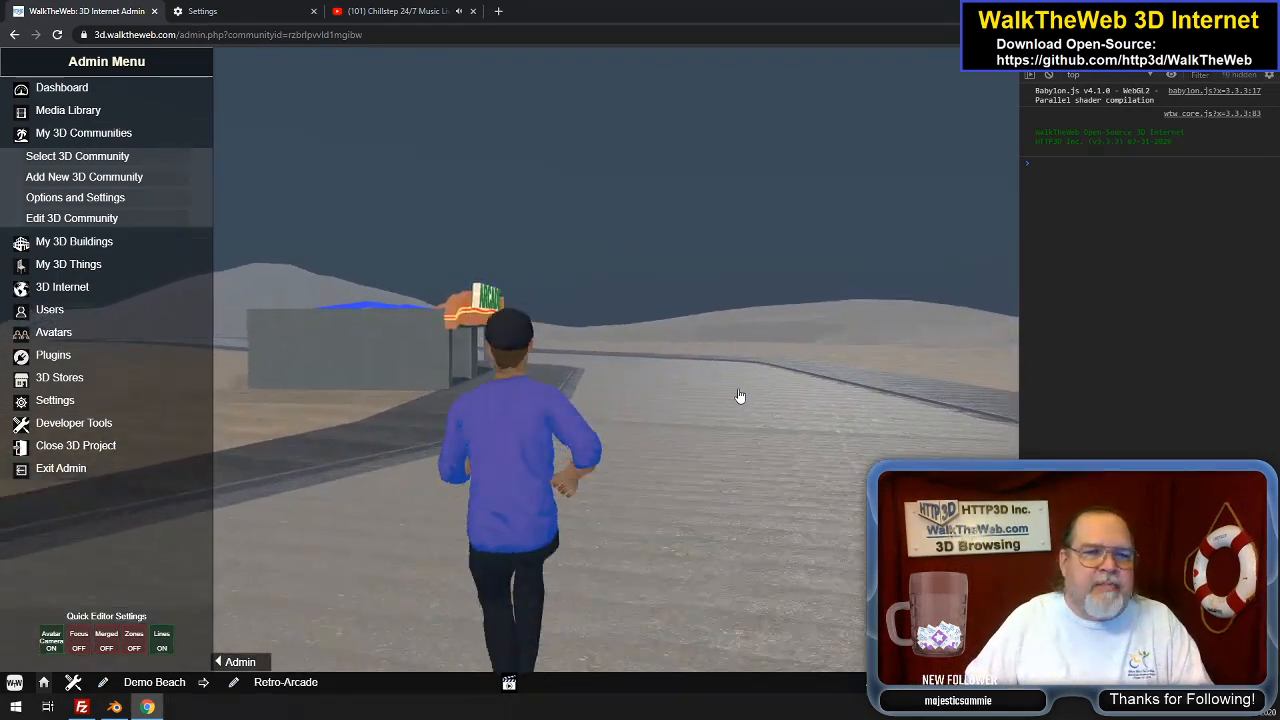
key(w)
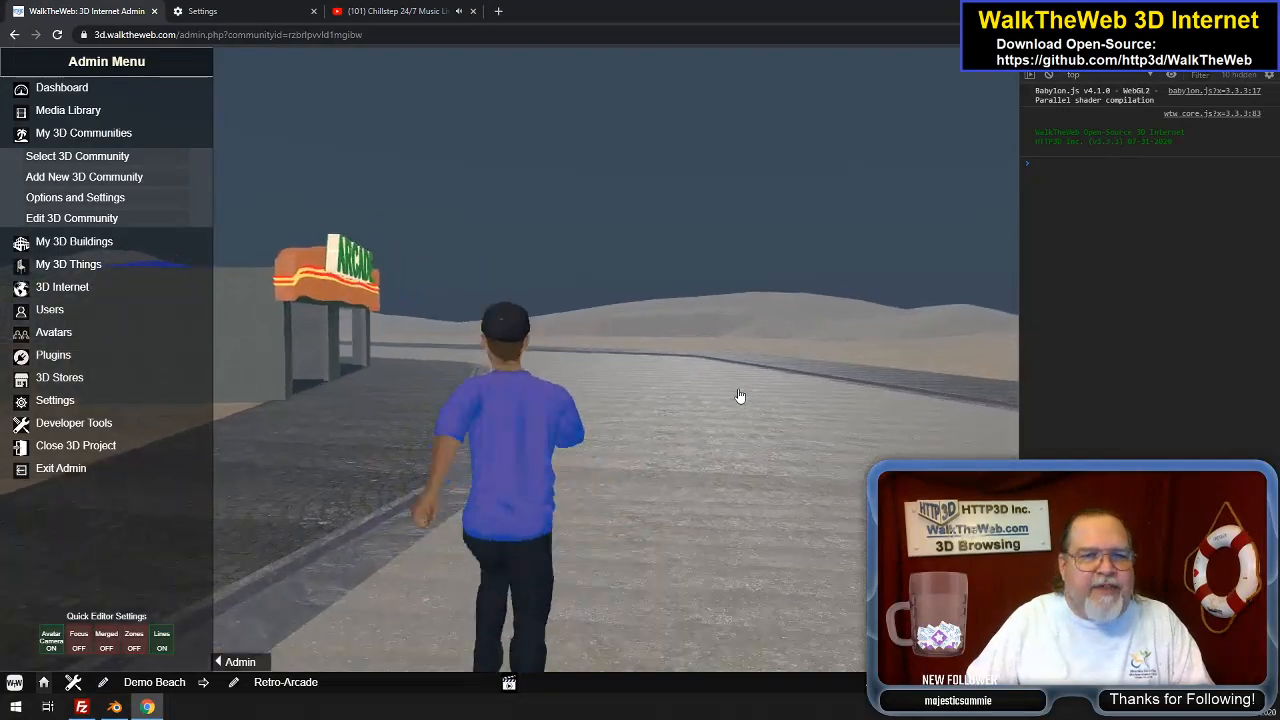
Run the avatar along the road past the arcade, glance at the WalkTheWeb store, and face the arcade's front corner
key(a)
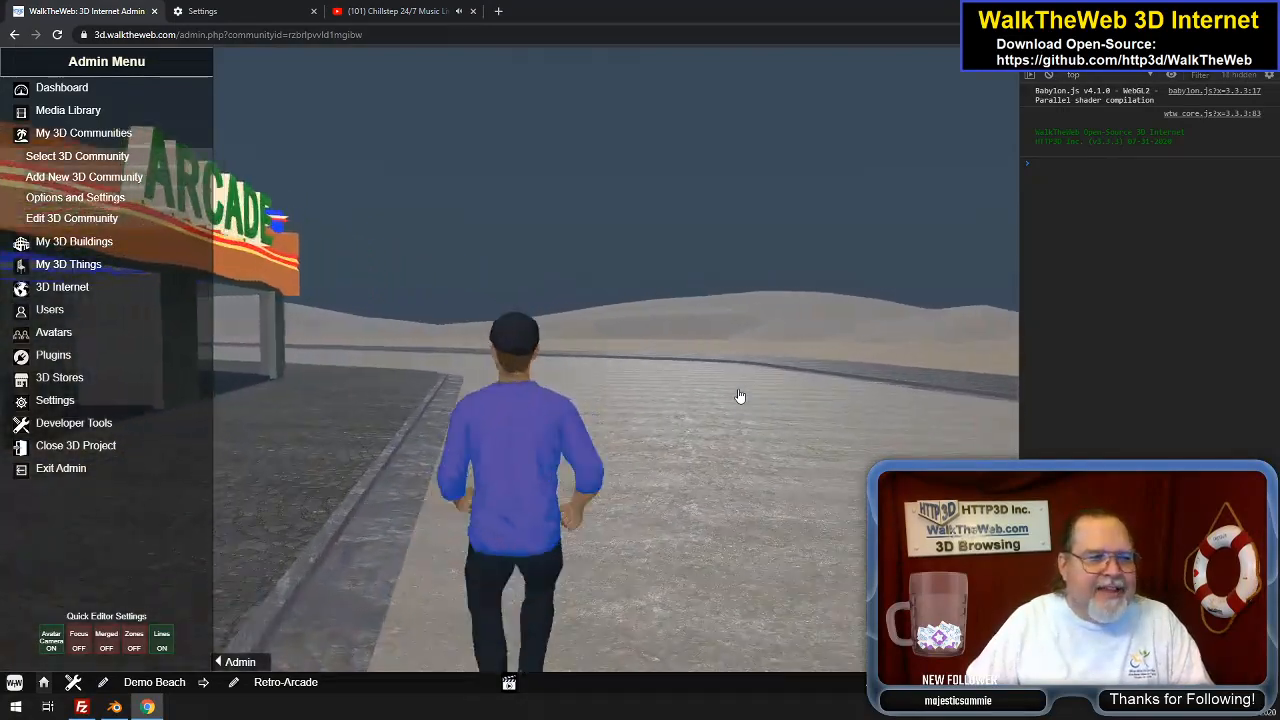
key(d)
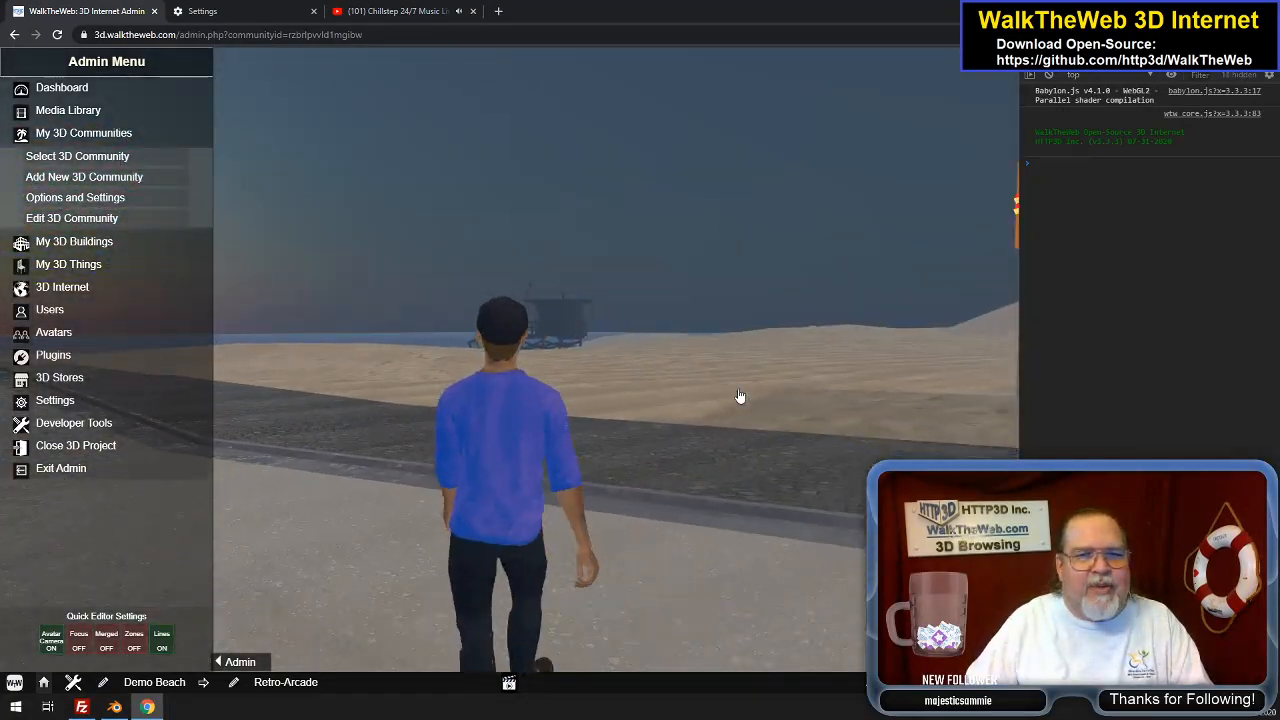
key(d)
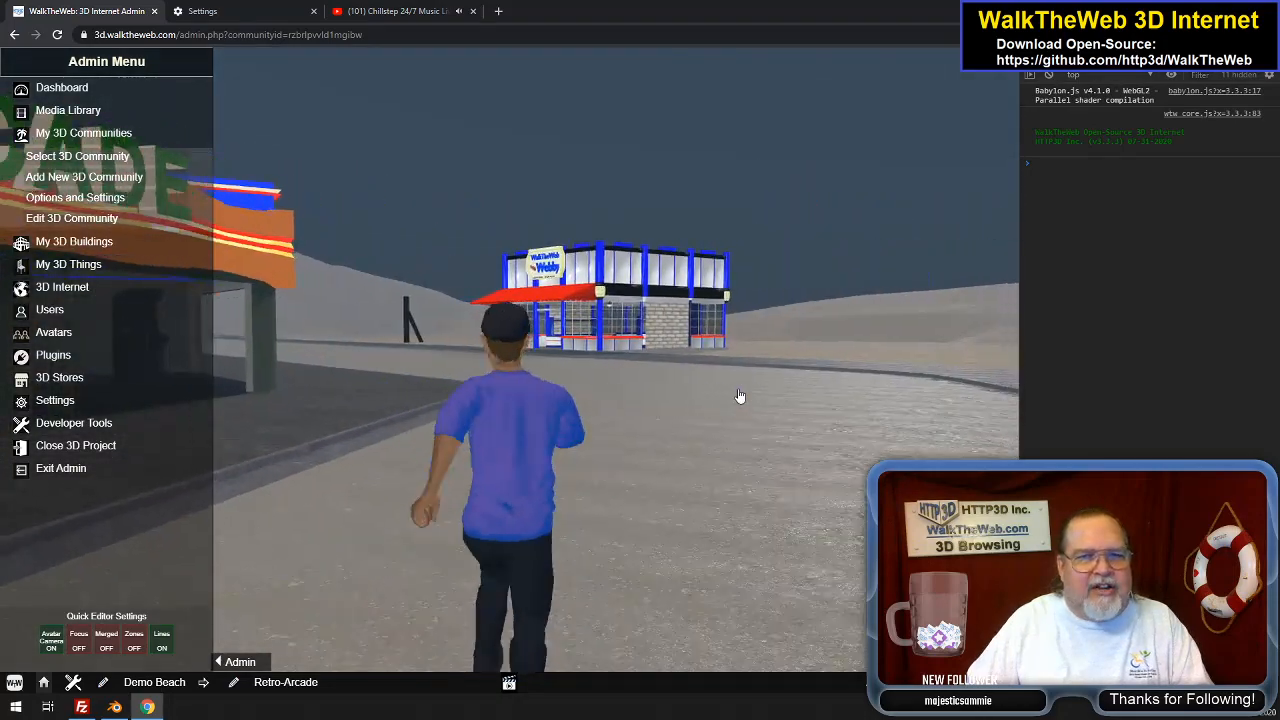
key(a)
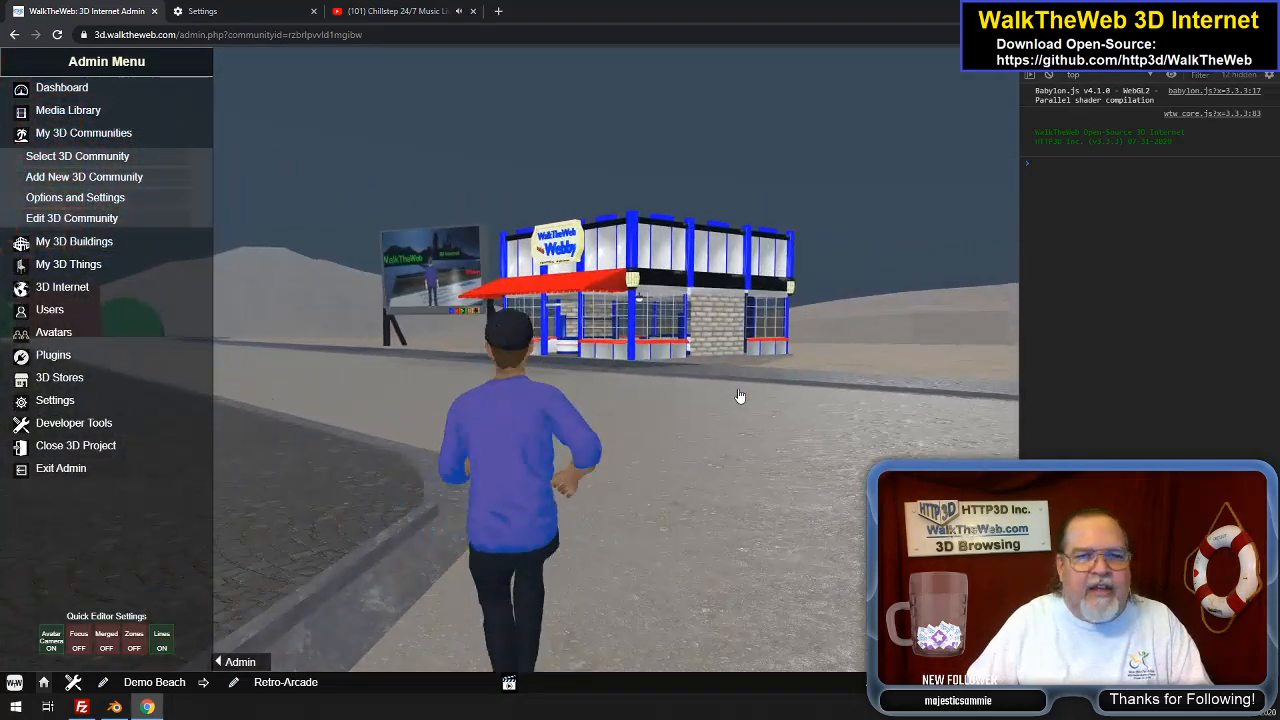
key(a)
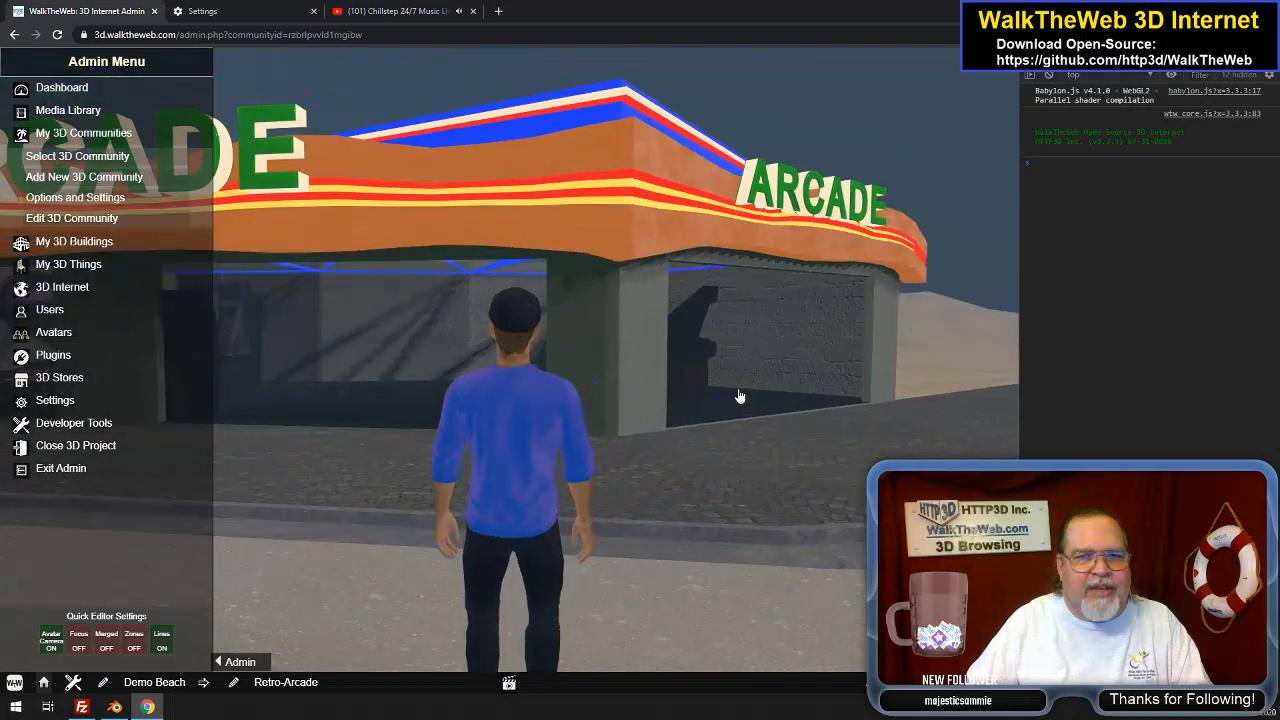
key(w)
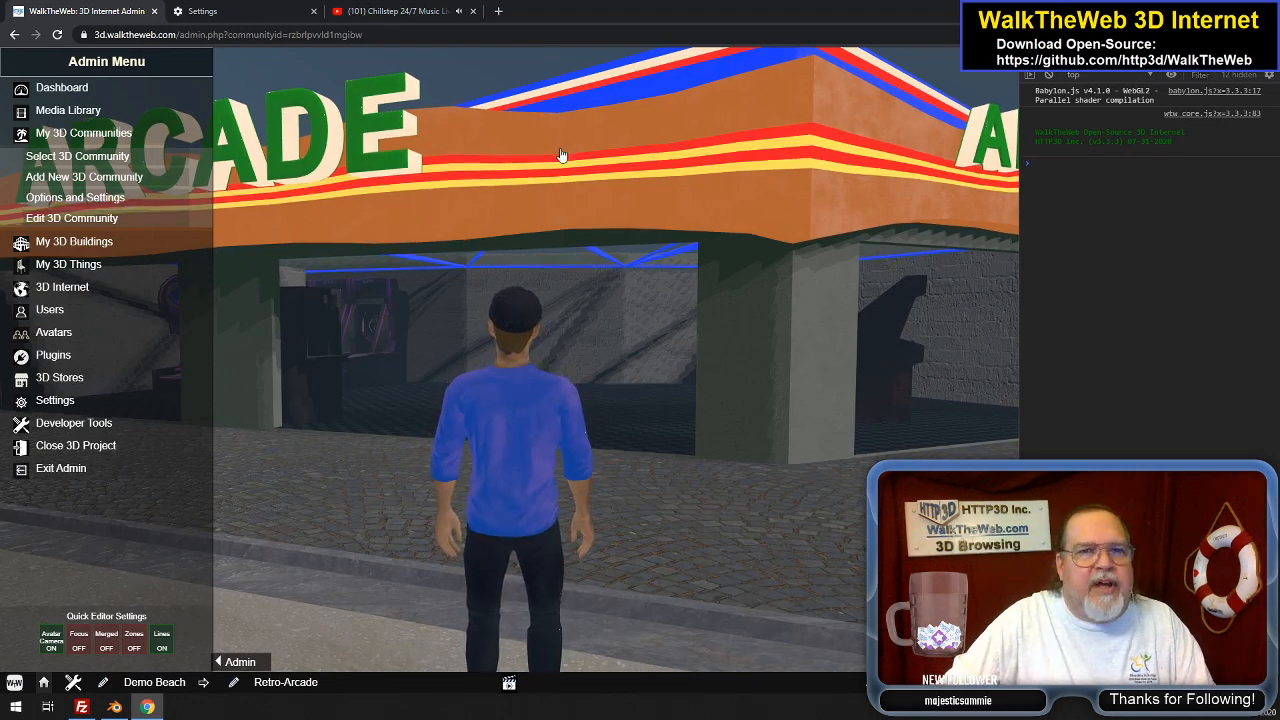
Run the avatar along the arcade's front and in through its open bay up to the three lane-game machines
drag(561, 154, 450, 171)
key(Left)
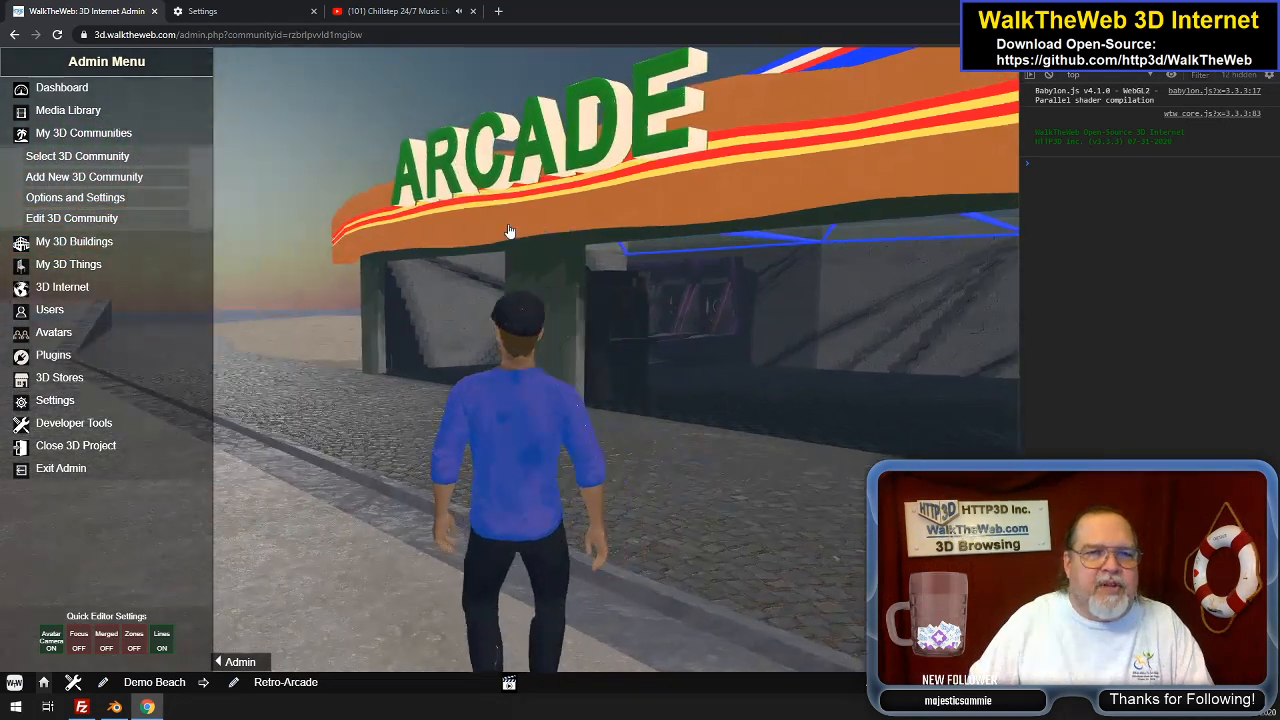
key(Up)
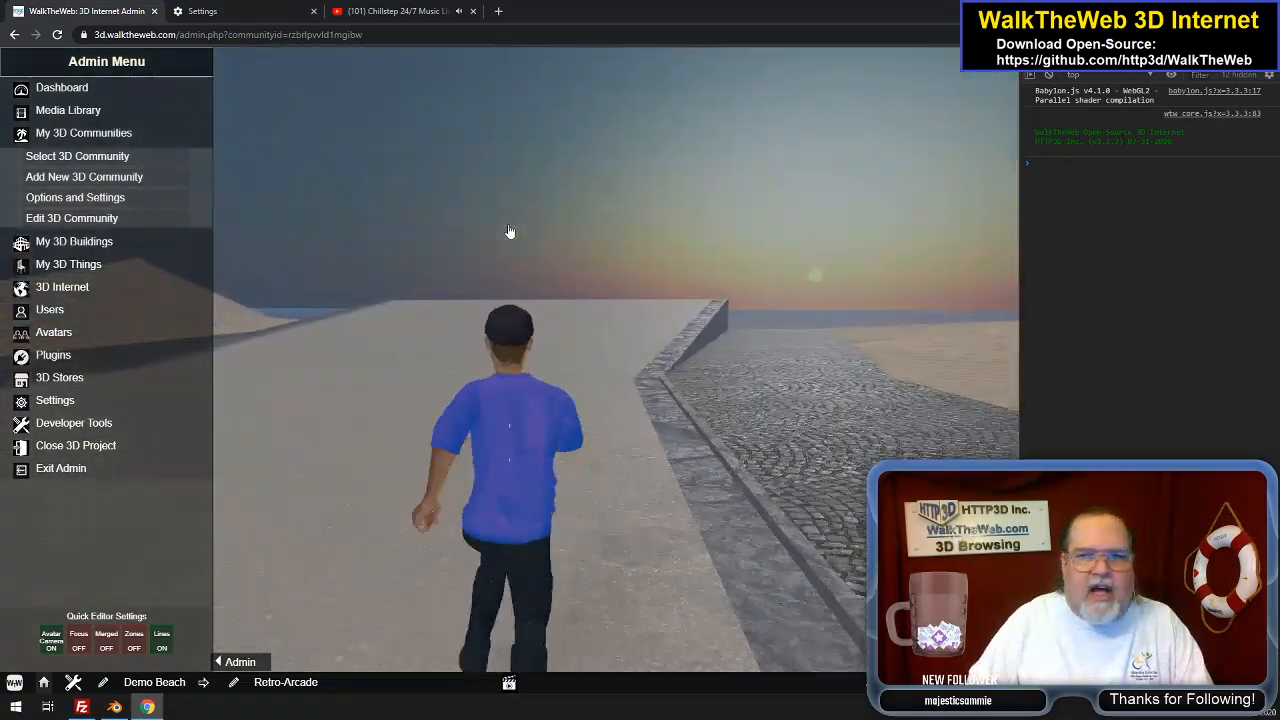
key(Right)
key(Up)
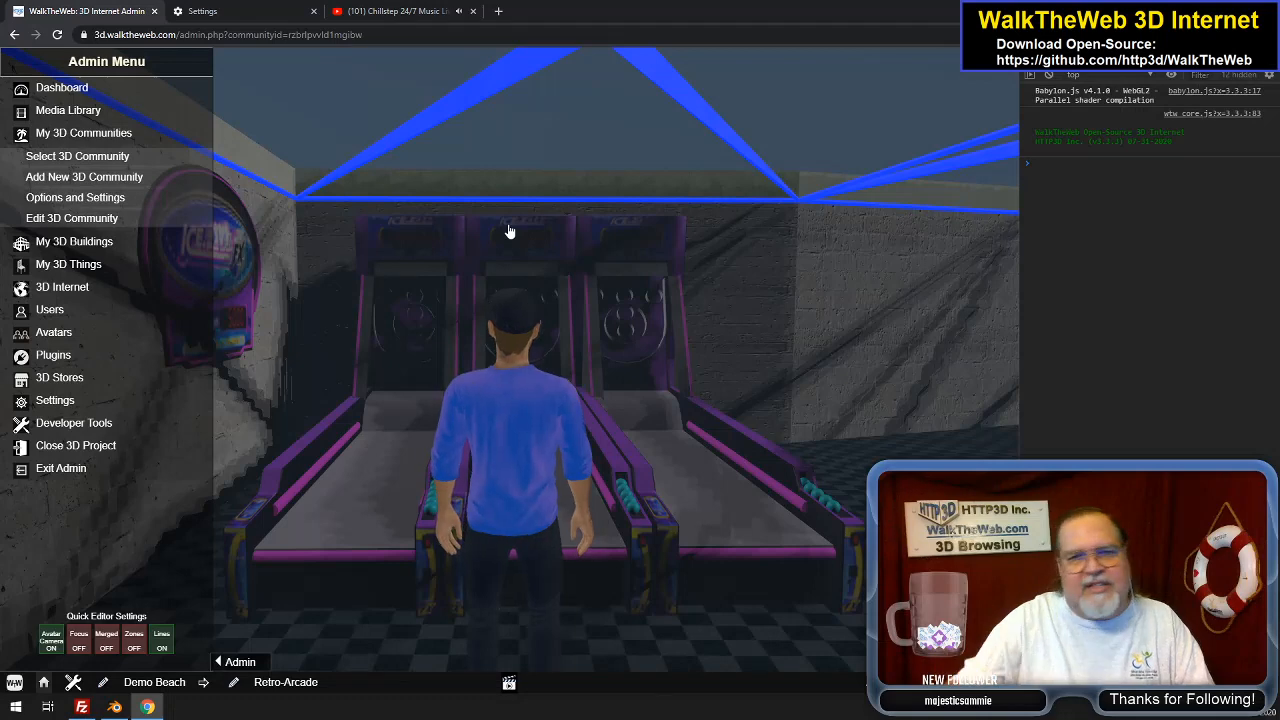
Look over the lane-game machines and the arcade's interior, and back the avatar out onto the road
key(Right)
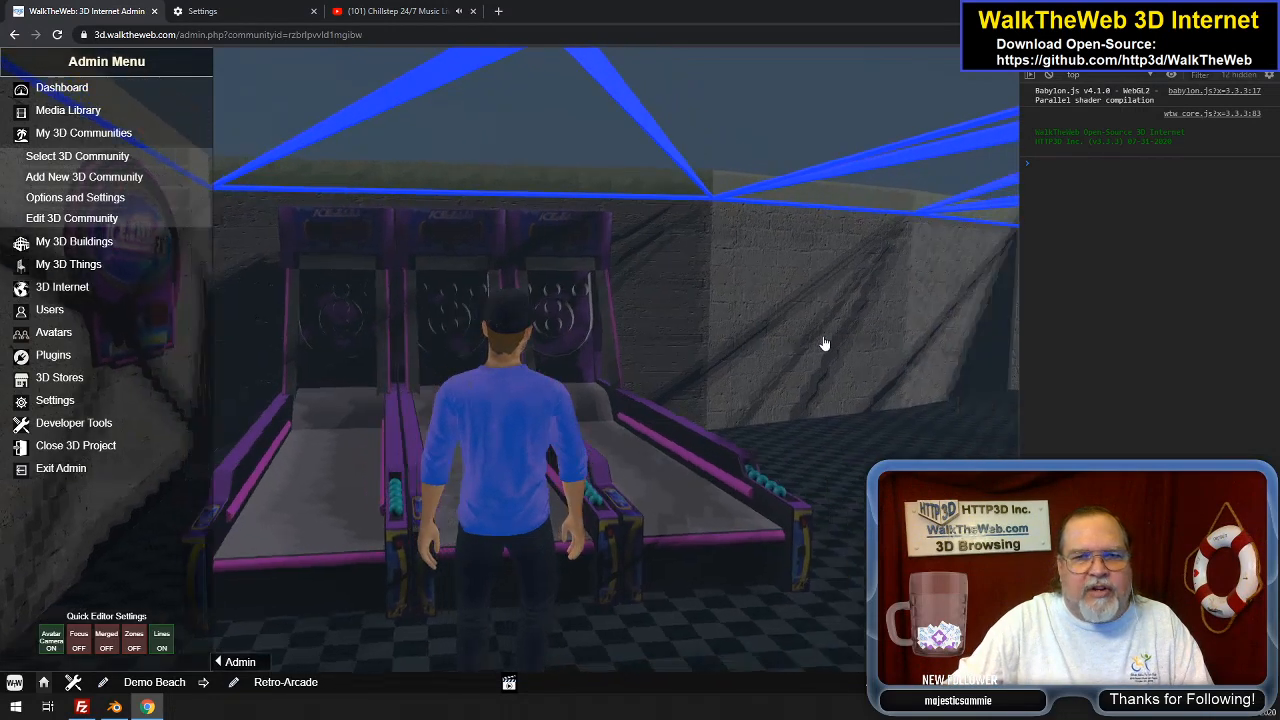
key(Left)
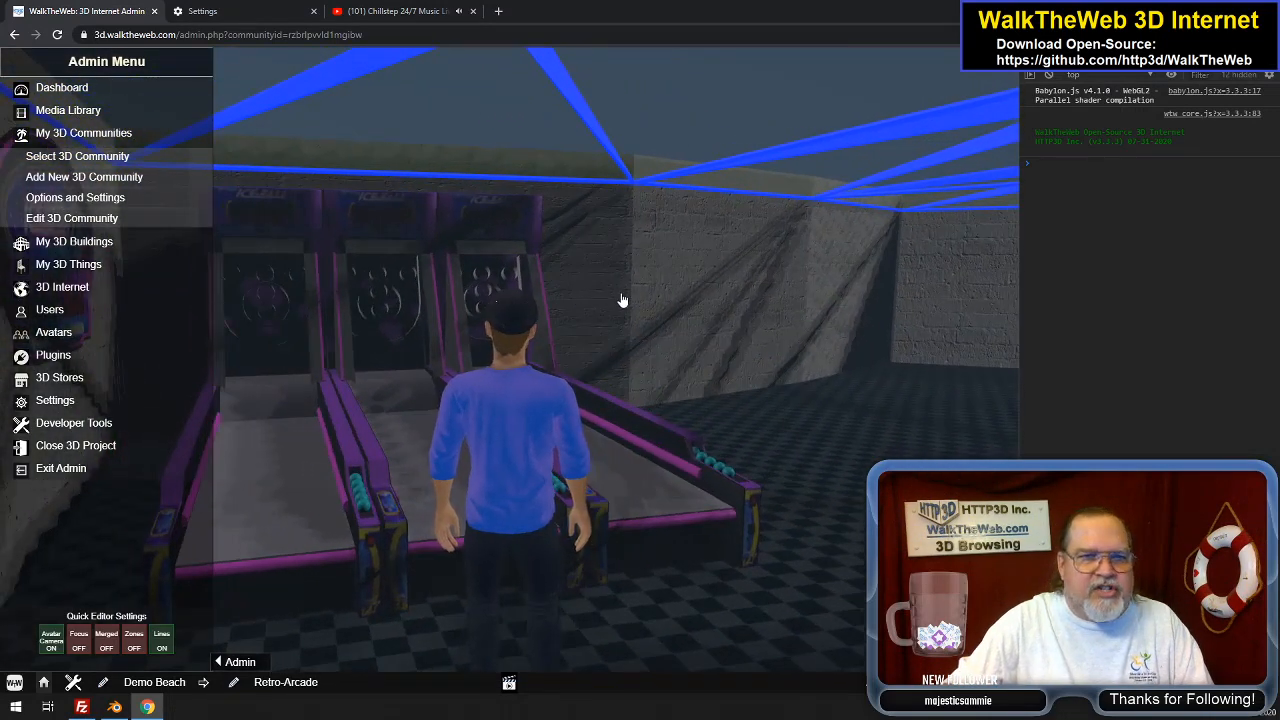
key(Down)
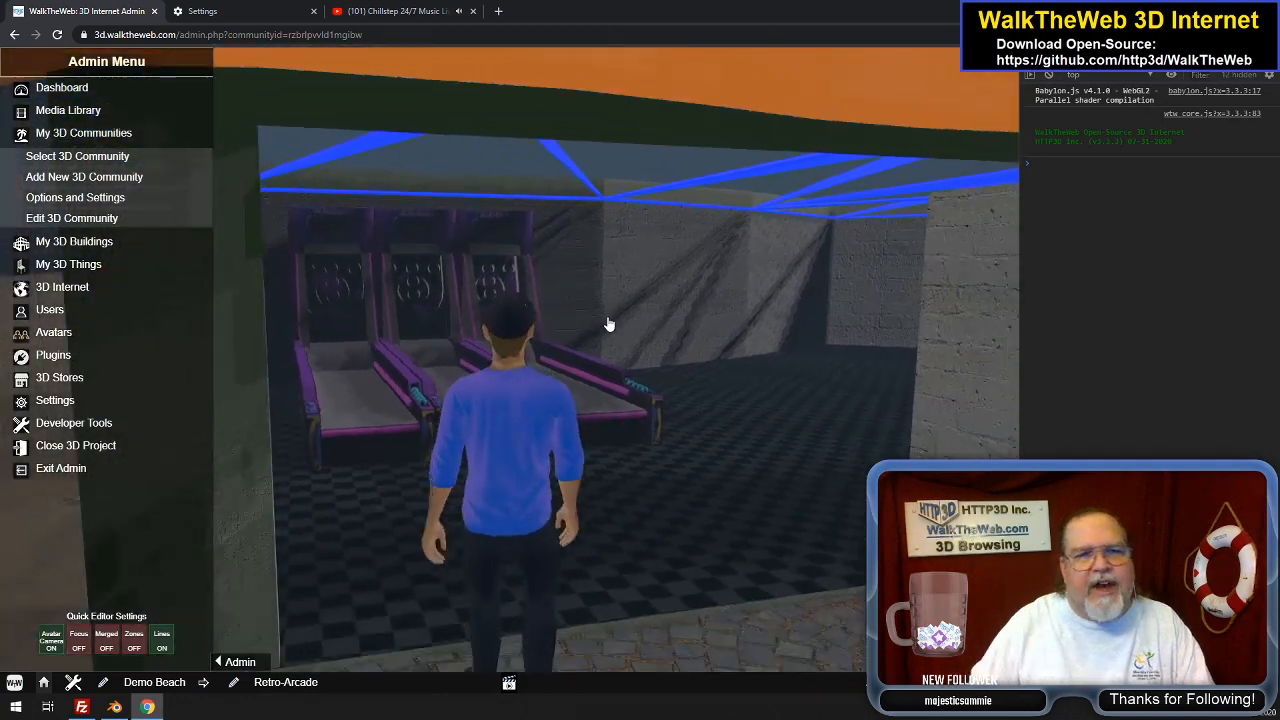
key(Down)
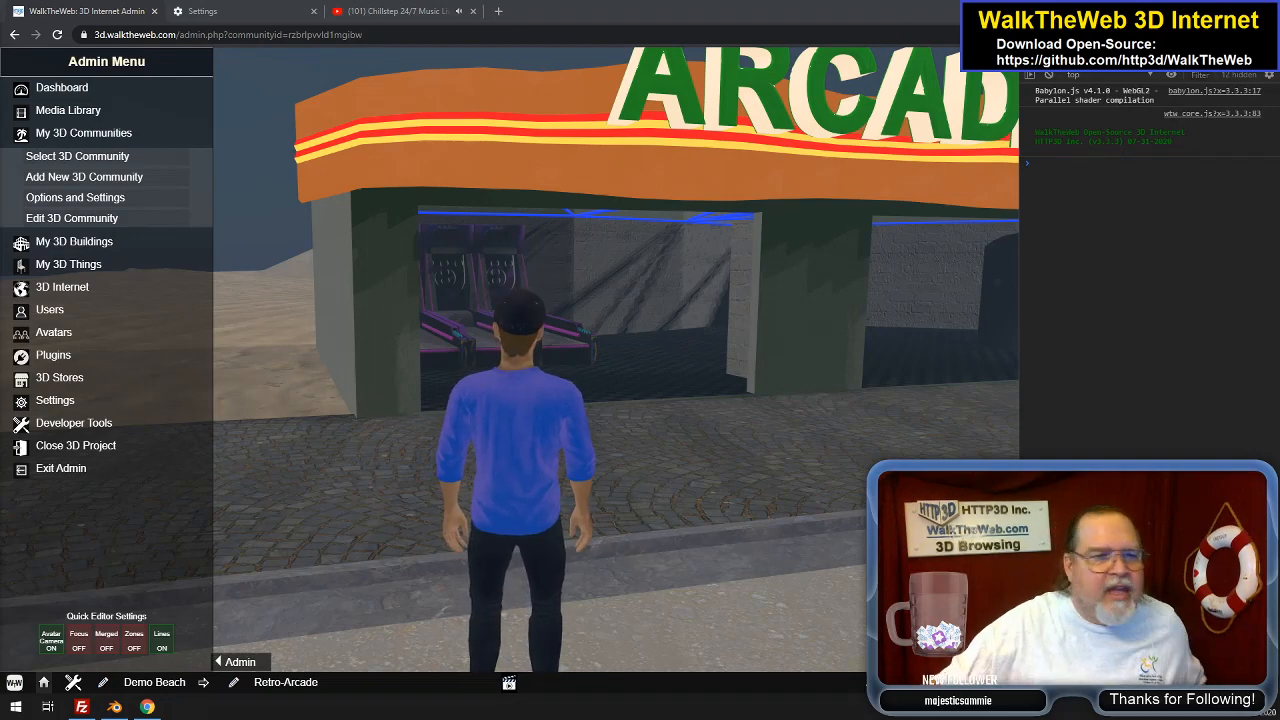
Tilt and turn the view along the arcade's front, and switch to the storefront building model in Blender
mouse_move(114, 706)
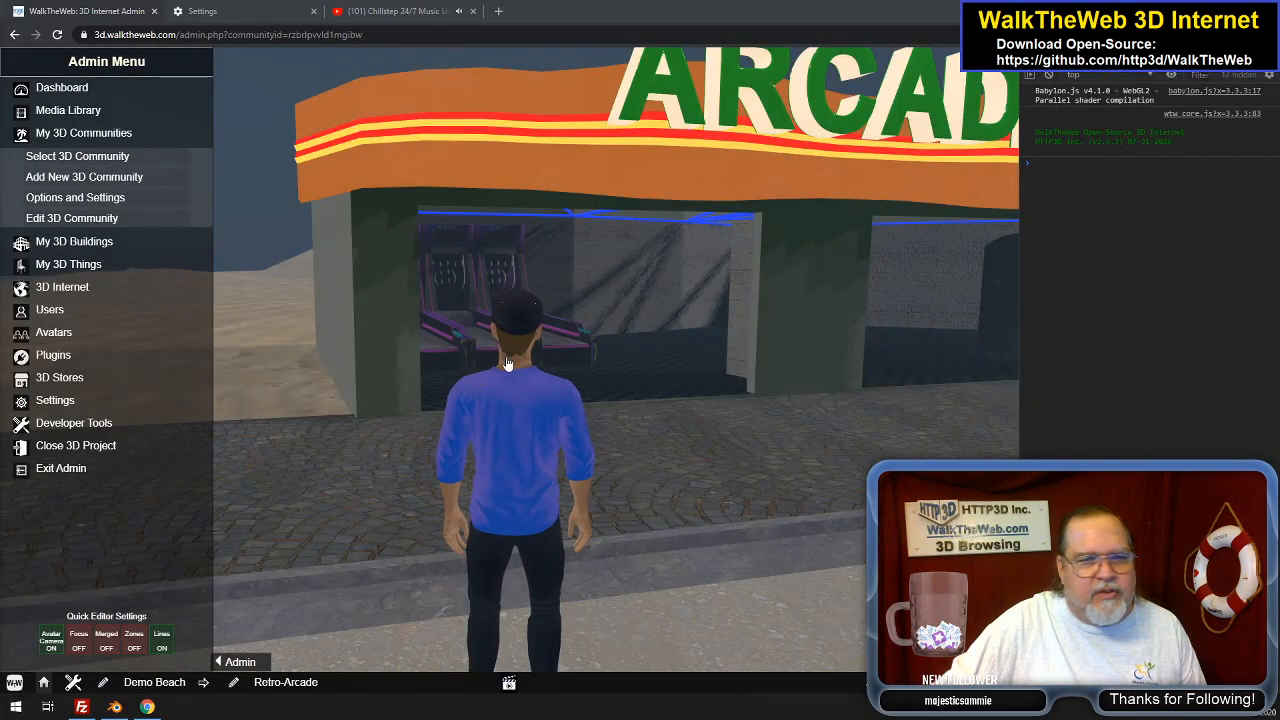
drag(346, 436, 309, 433)
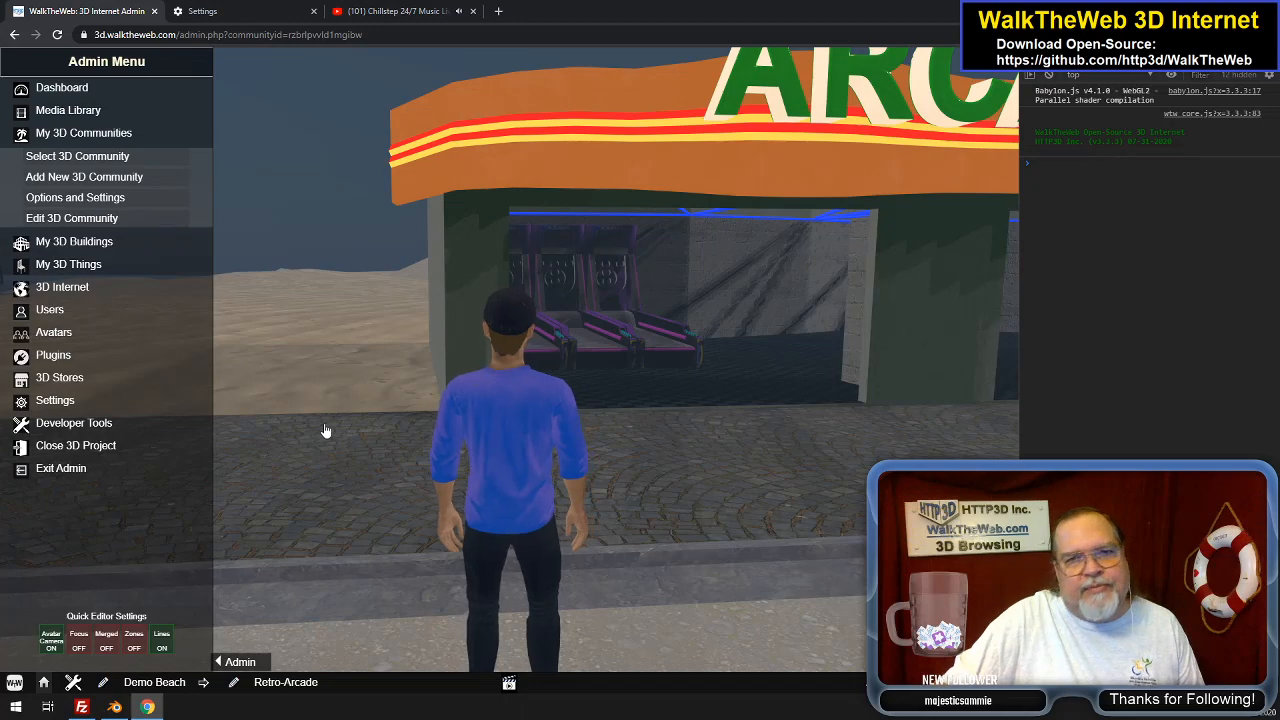
drag(325, 431, 288, 303)
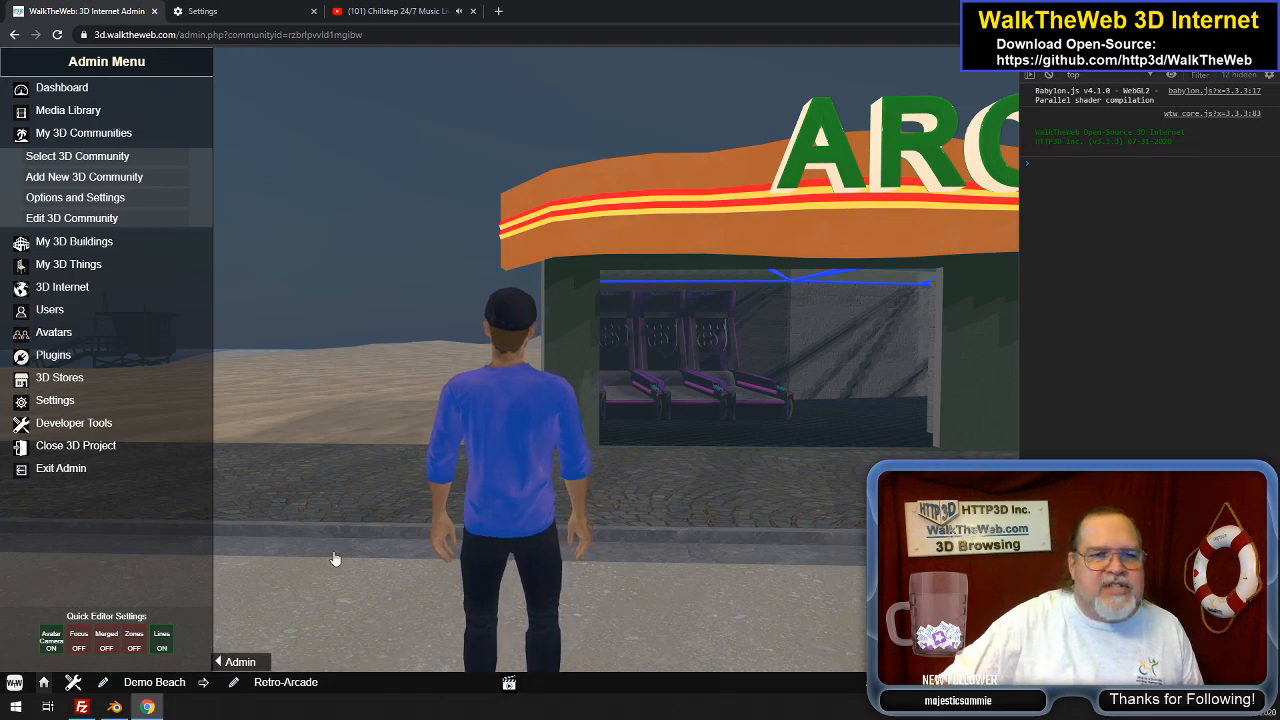
click(115, 707)
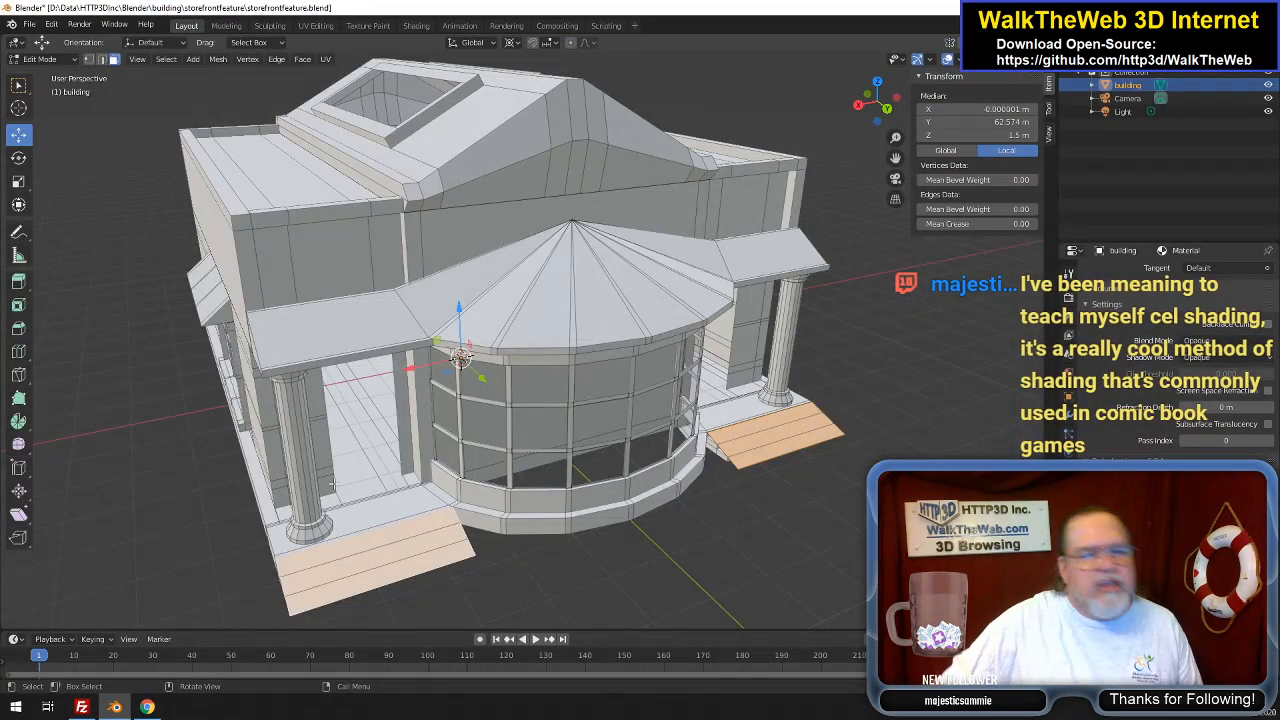